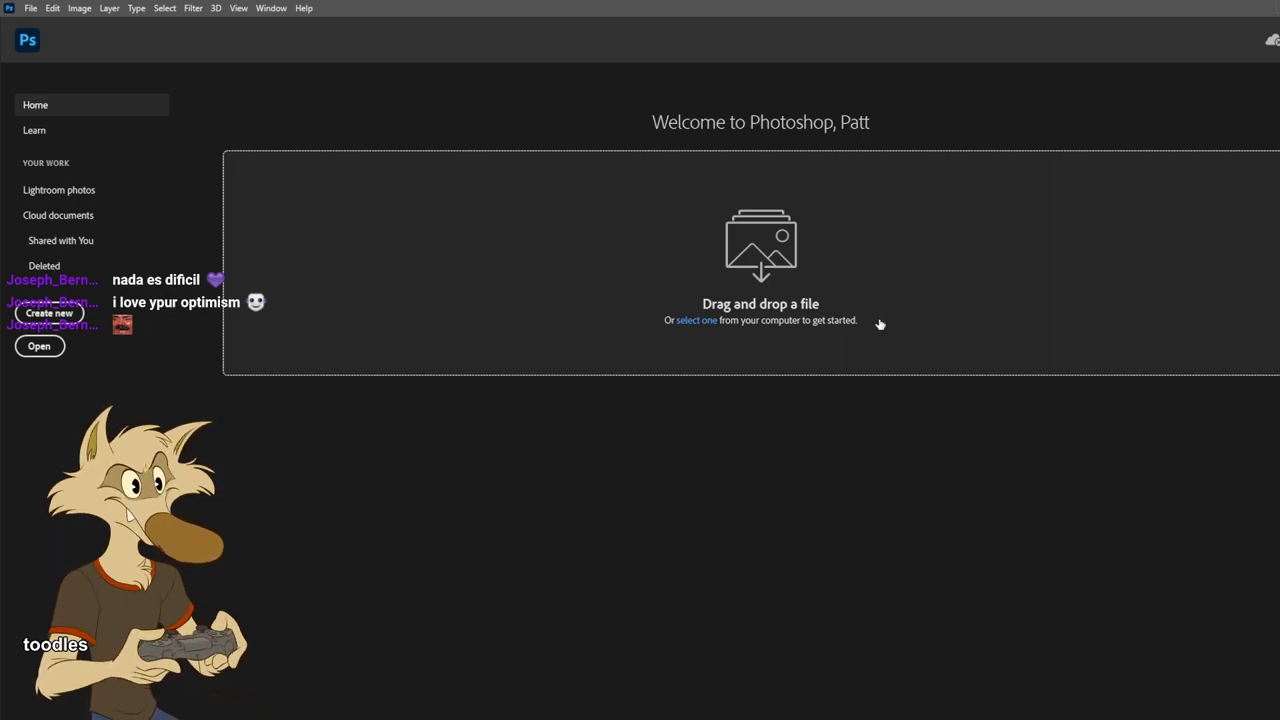
Step: Add a new empty layer above the white background of the untitled document
key("Escape")
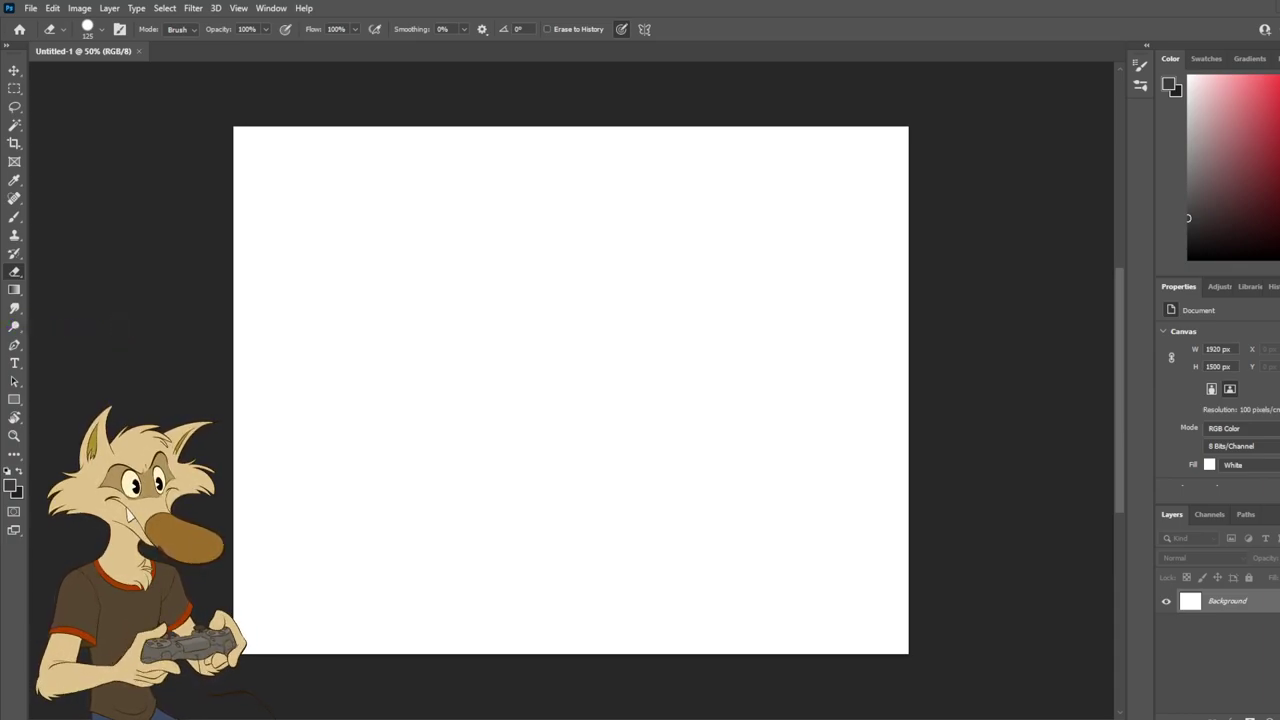
key("ctrl+shift+alt+n")
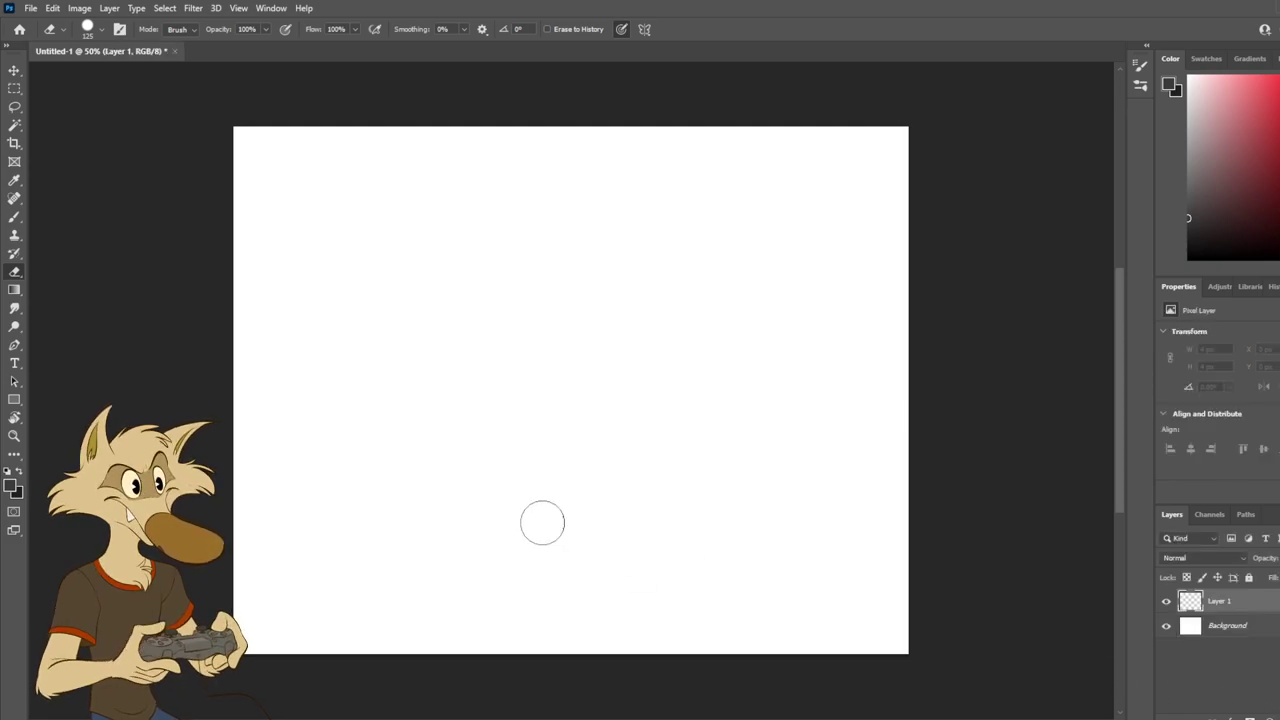
scroll(500, 505, "up", 2)
scroll(478, 505, "down", 3)
scroll(409, 469, "up", 1)
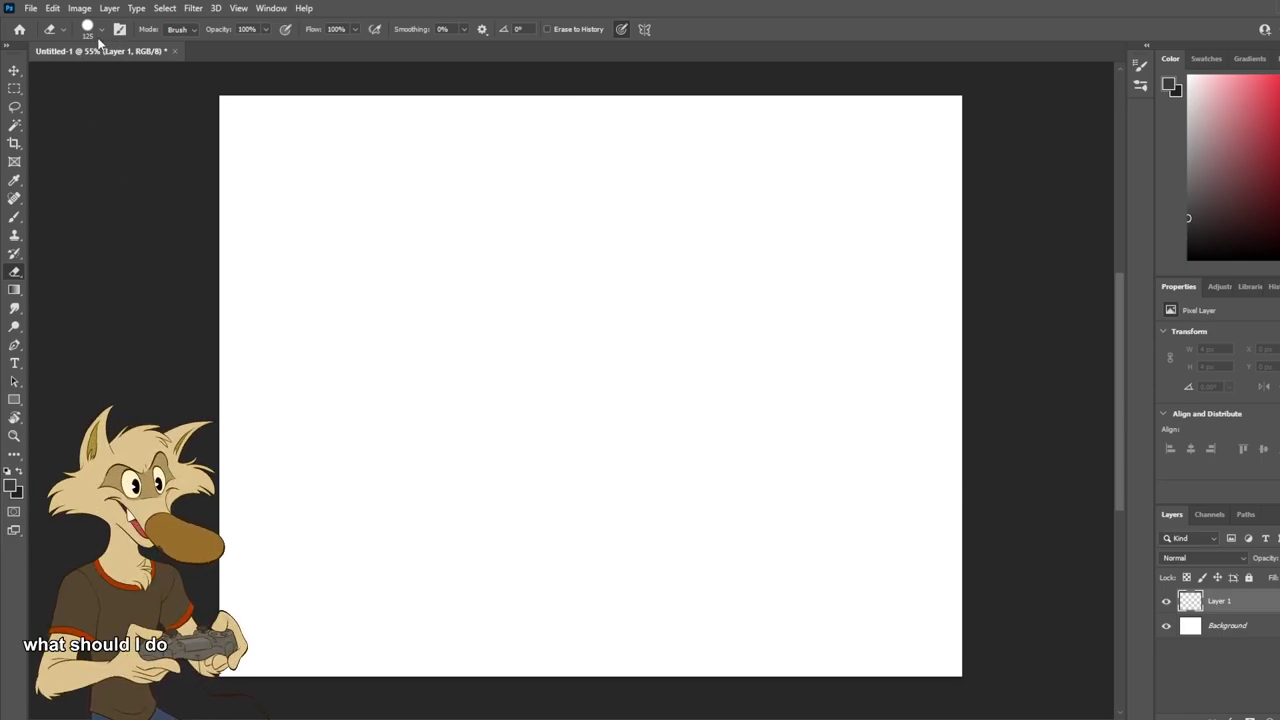
Step: Activate the Brush tool and rotate its elliptical tip to an angle of -140°
key("b")
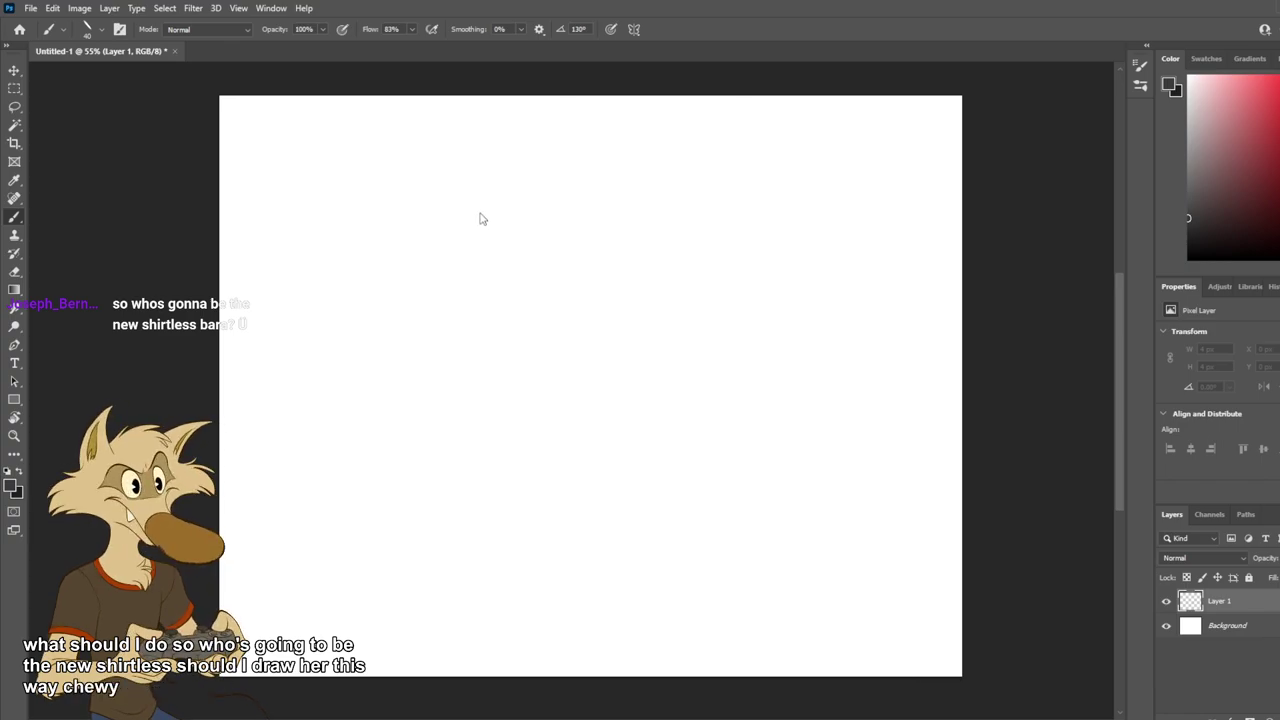
key("shift+Left")
key("shift+Left")
key("shift+Left")
key("shift+Left")
key("shift+Left")
key("shift+Left")
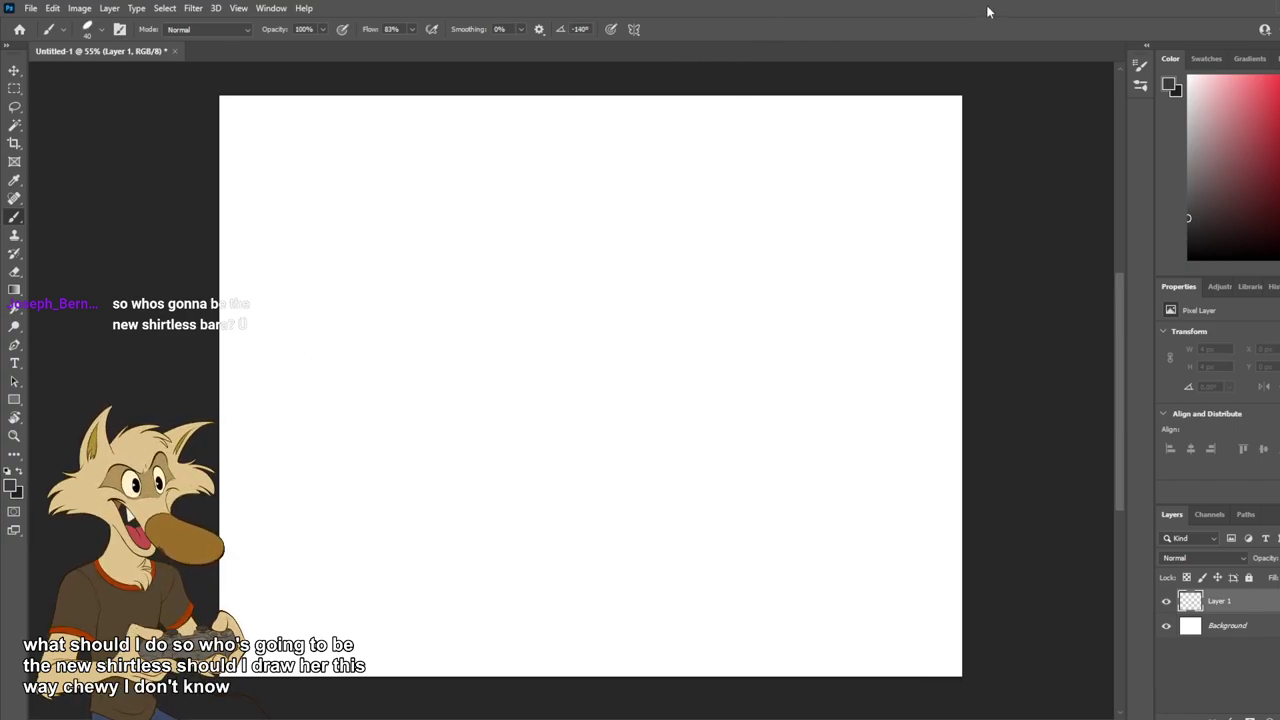
scroll(608, 240, "up", 1)
scroll(611, 234, "down", 1)
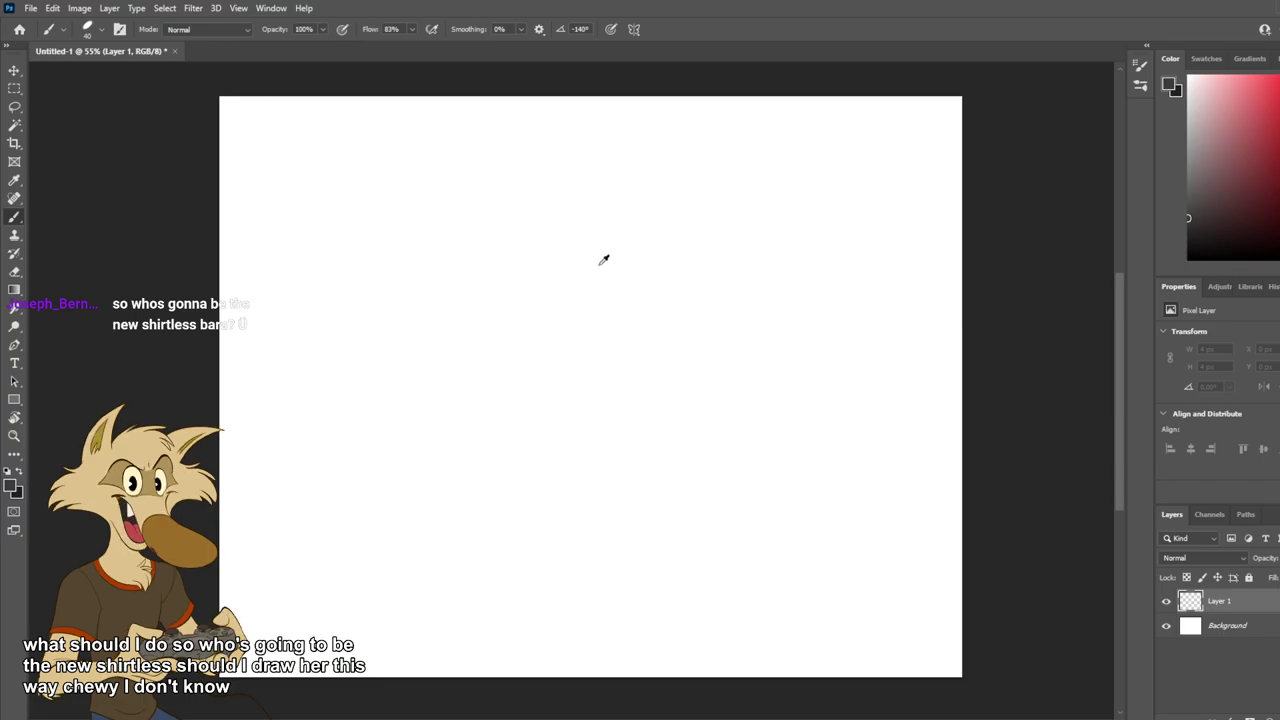
scroll(606, 254, "up", 1)
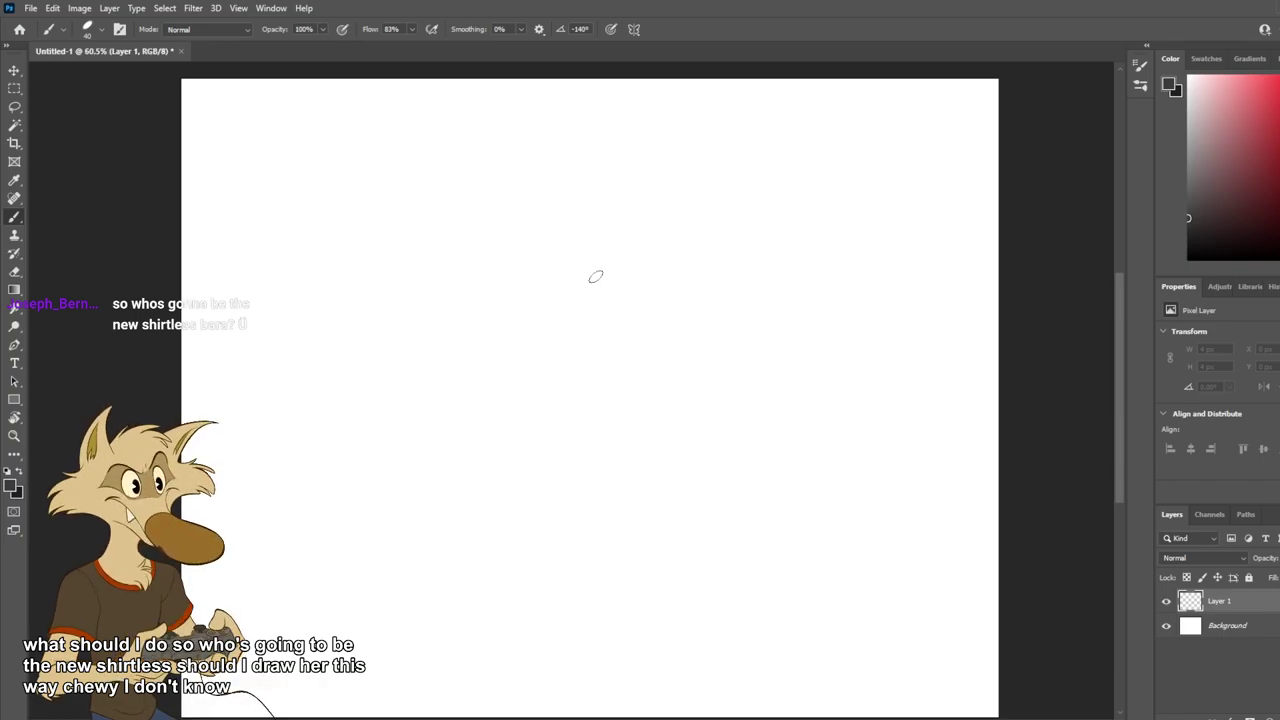
Step: Set the foreground colour to a very light neutral grey for sketching, undoing the test stroke
left_click(1187, 165)
left_click(1188, 121)
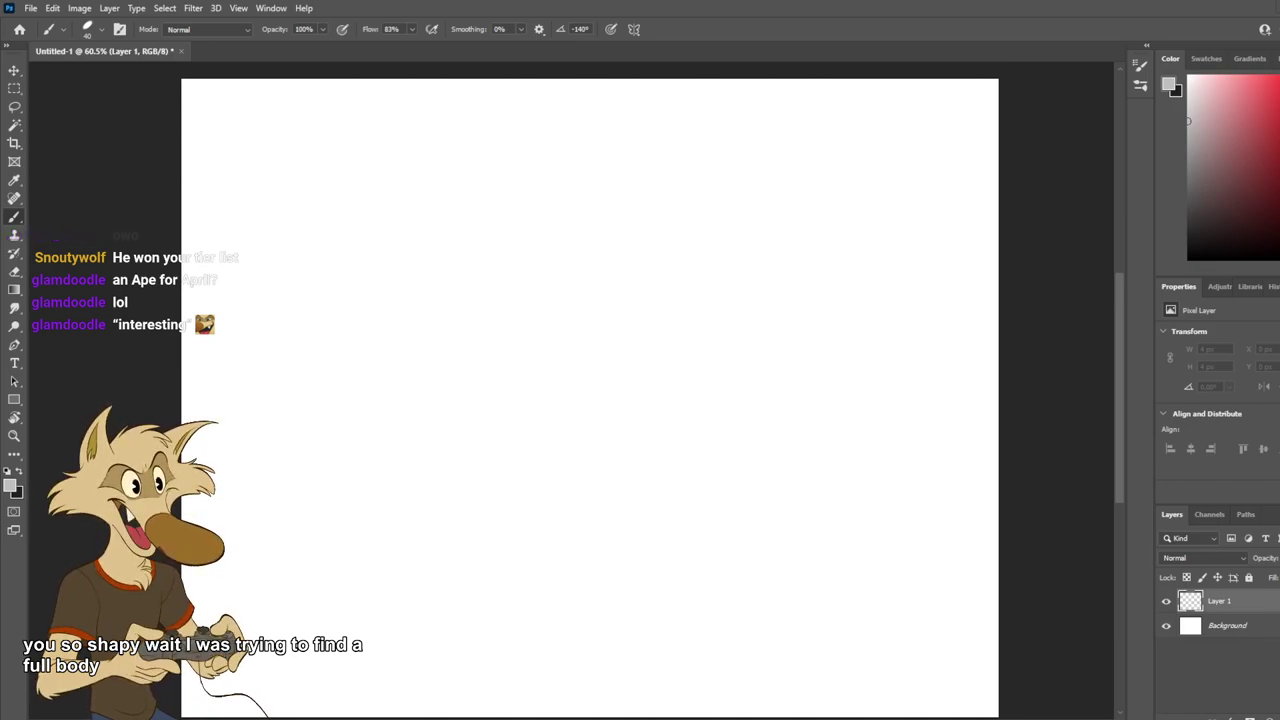
scroll(446, 252, "up", 1)
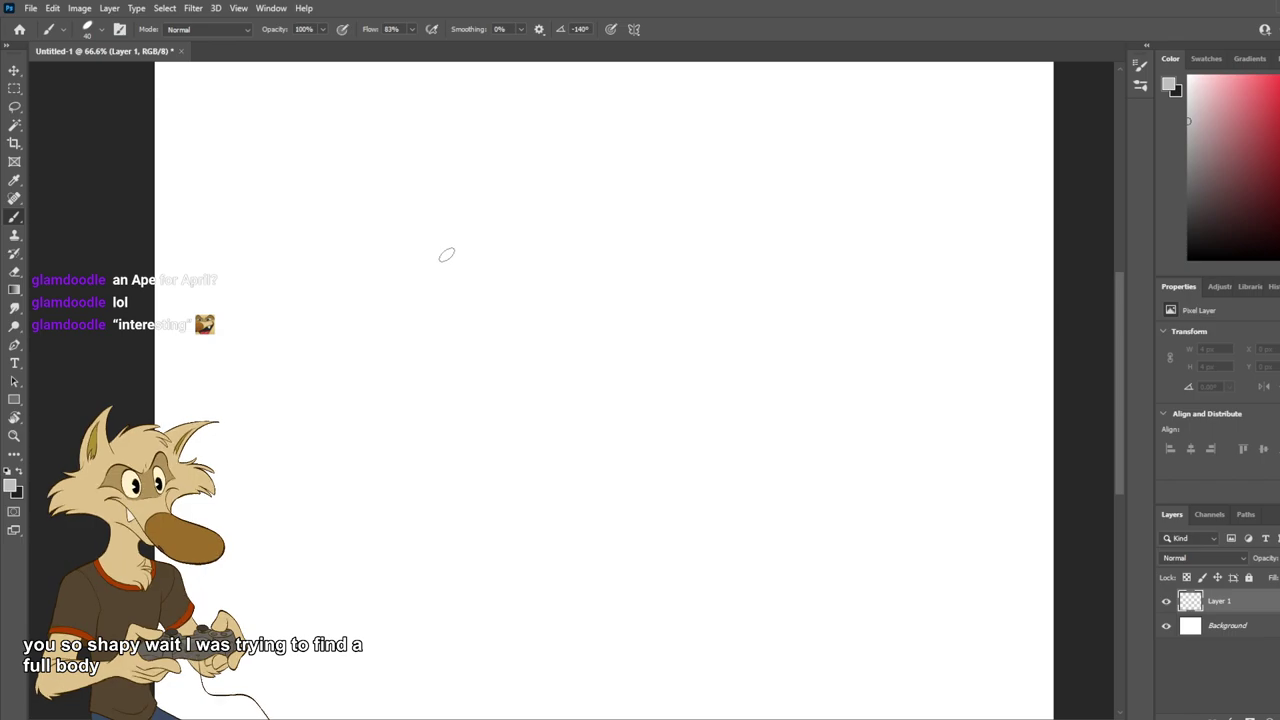
mouse_move(655, 195)
left_mouse_down()
mouse_move(611, 177)
mouse_move(650, 190)
left_mouse_up()
key("ctrl+z")
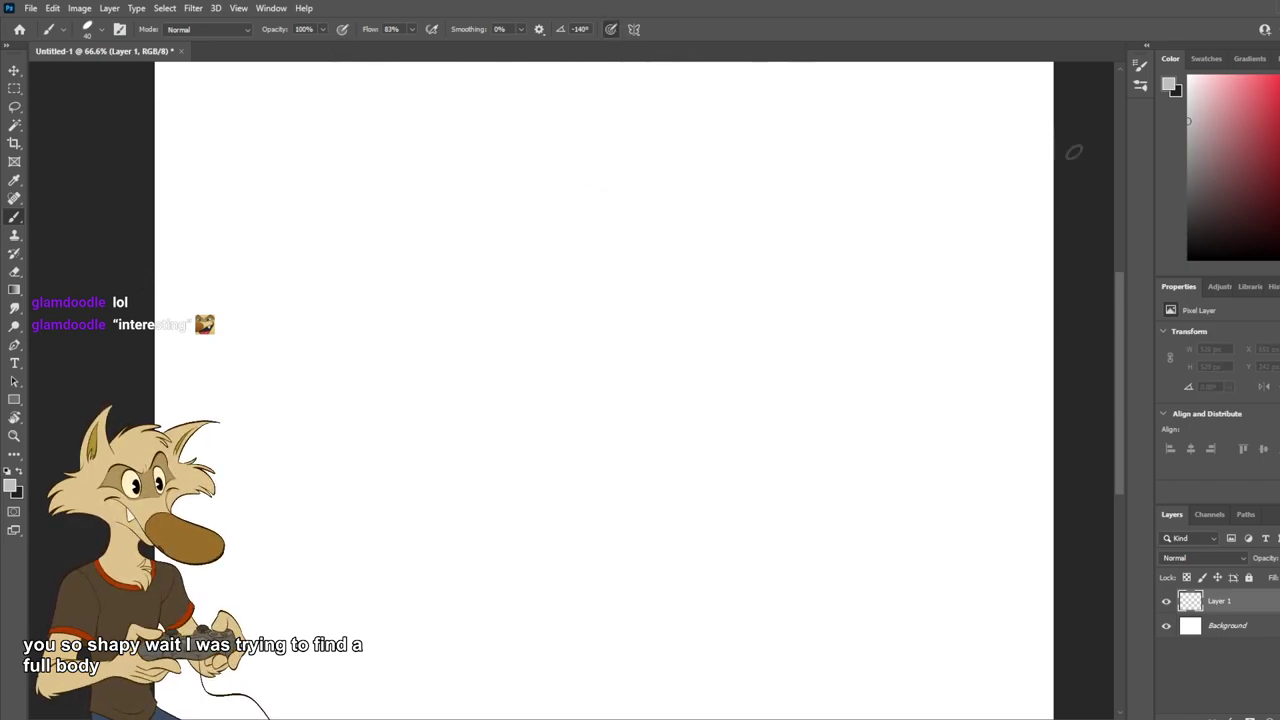
left_click(1189, 98)
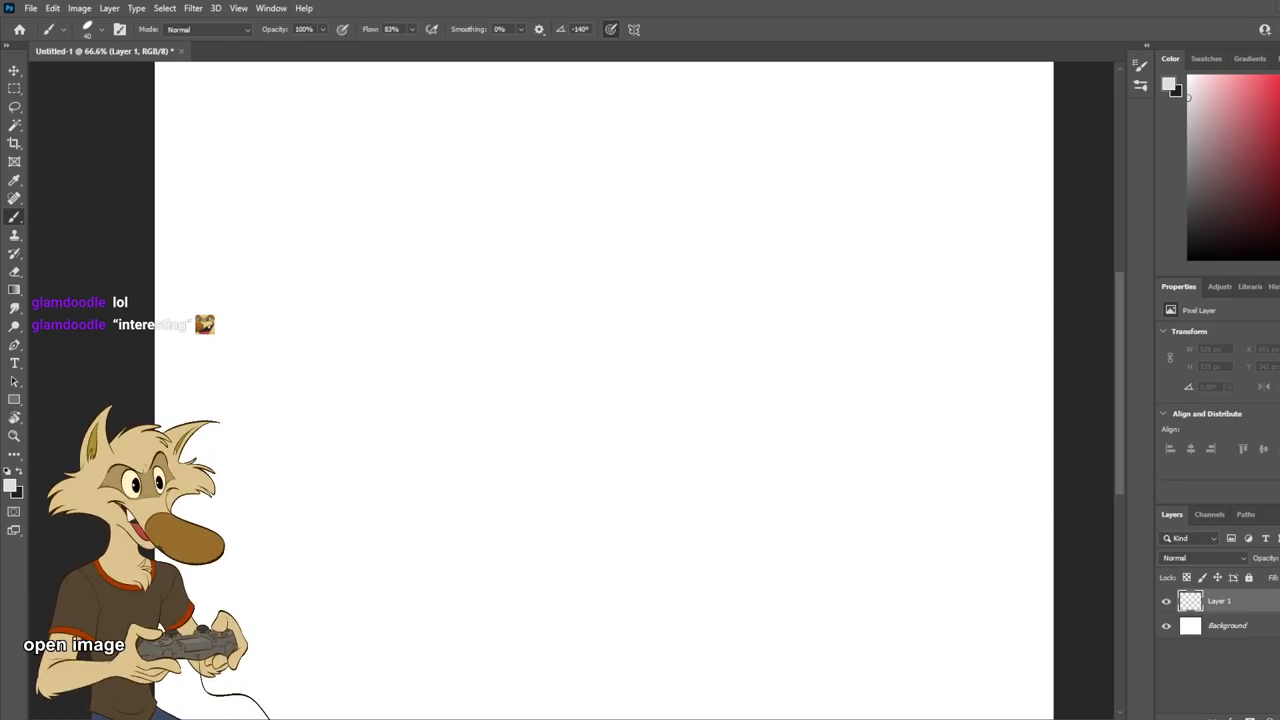
Step: Paste the copied wolf reference picture, scale it down and place it in the canvas's upper-left area
key("ctrl+v")
key("ctrl+t")
left_click_drag(549, 500, 277, 322)
mouse_move(228, 382)
left_mouse_down()
mouse_move(191, 457)
mouse_move(206, 466)
left_mouse_up()
key("Return")
Step: Add a new layer above the wolf reference, lock the reference layer, and make the new layer active for brush drawing
key("b")
key("ctrl+shift+alt+n")
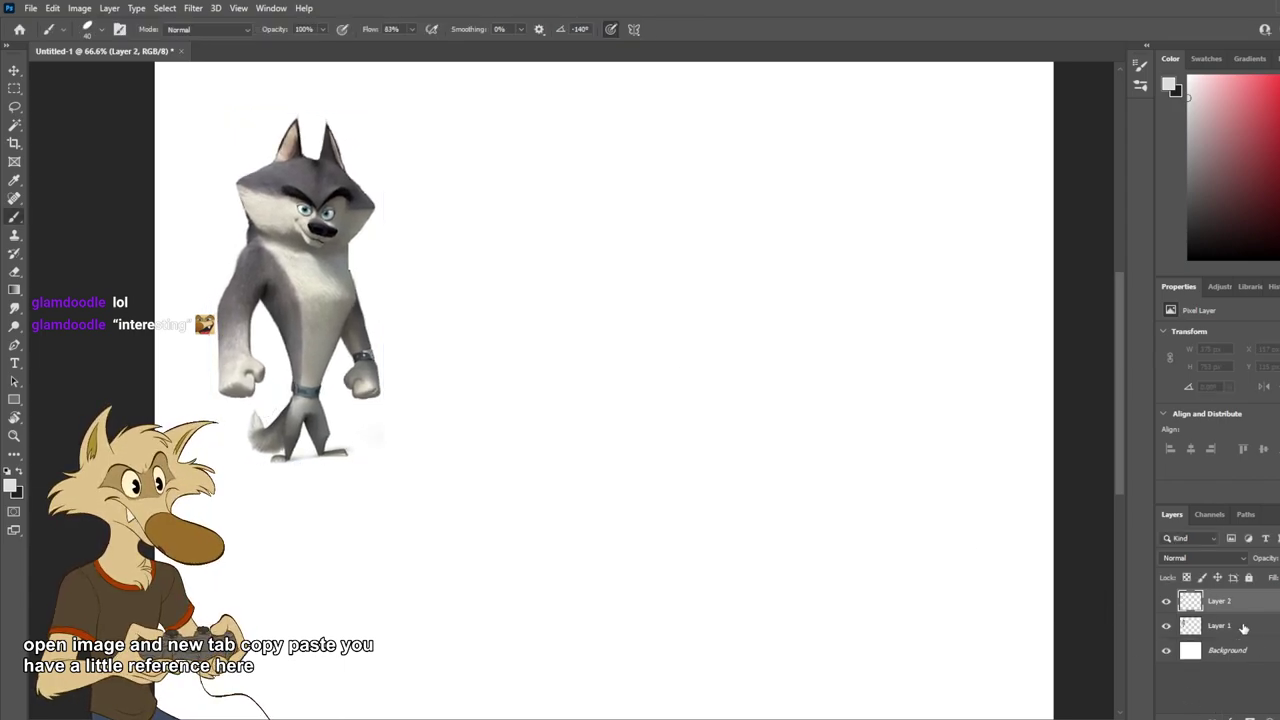
left_click(1246, 631)
left_click(1249, 577)
left_click(1240, 607)
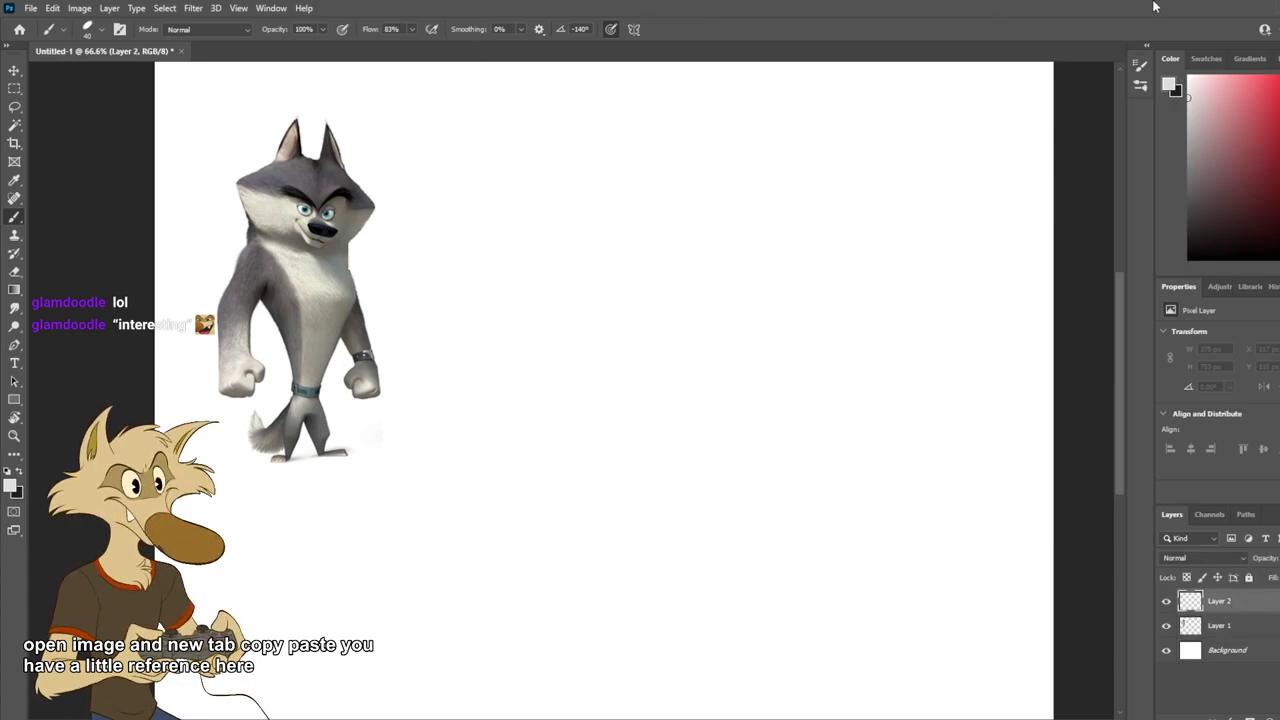
Step: Sketch two crossed curves beside the wolf reference as facial guidelines, redoing each stroke until it fits
left_click_drag(694, 209, 629, 266)
key("ctrl+z")
mouse_move(572, 317)
left_mouse_down()
mouse_move(622, 283)
mouse_move(780, 242)
left_mouse_up()
key("ctrl+z")
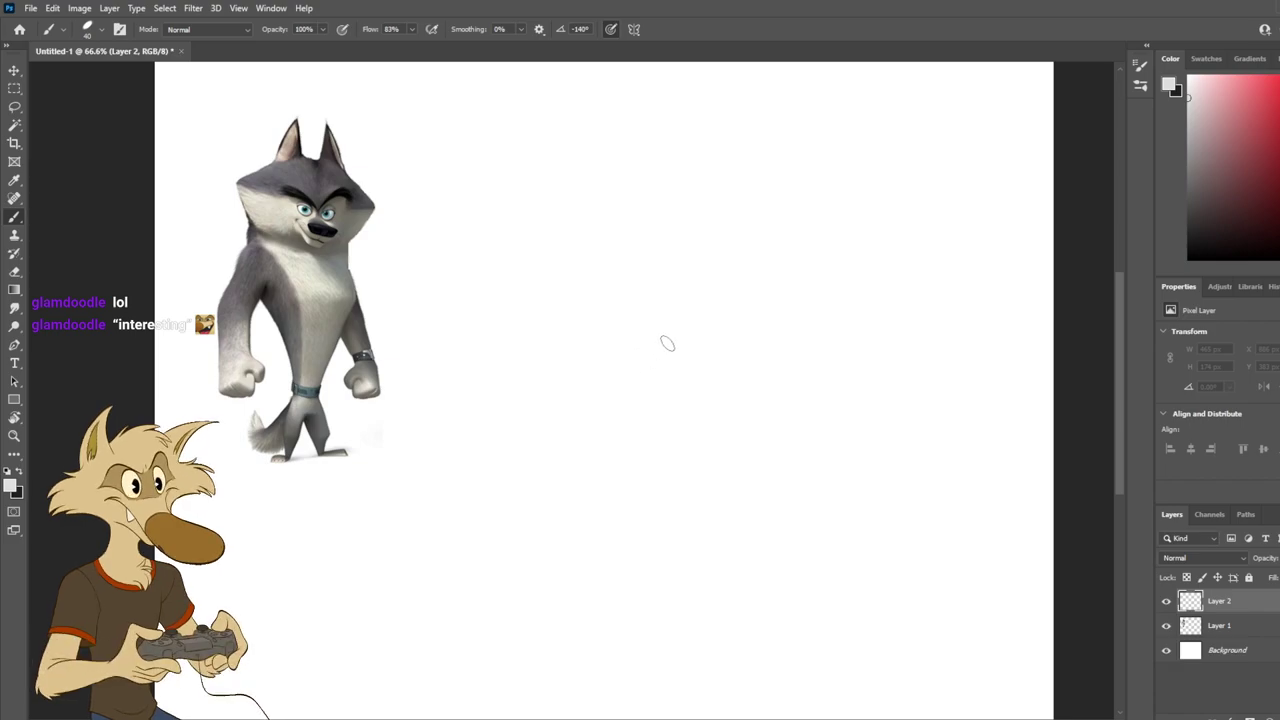
left_click_drag(600, 322, 714, 287)
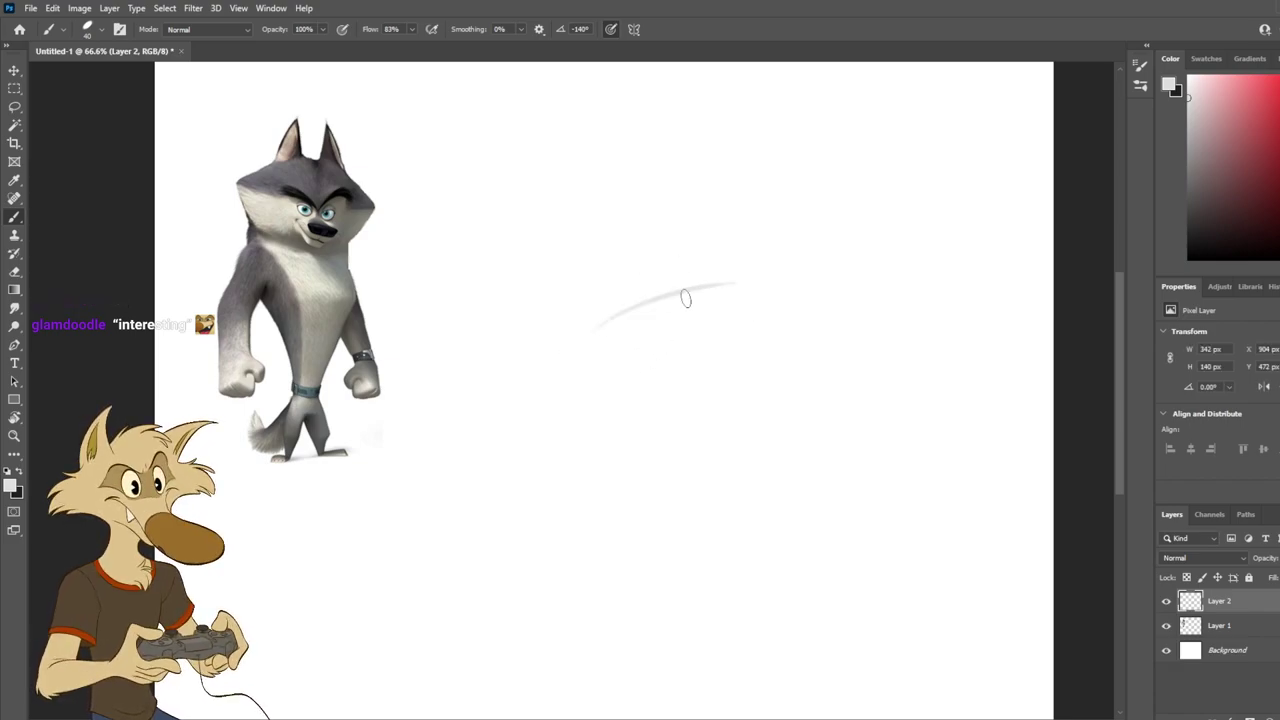
key("ctrl+z")
left_click_drag(594, 357, 686, 277)
key("ctrl+z")
left_click_drag(594, 365, 683, 283)
left_click_drag(600, 250, 671, 374)
key("ctrl+z")
key("ctrl+z")
left_click_drag(563, 345, 714, 271)
left_click_drag(597, 226, 716, 268)
key("ctrl+z")
left_click_drag(596, 236, 668, 390)
key("ctrl+z")
left_click_drag(593, 218, 668, 366)
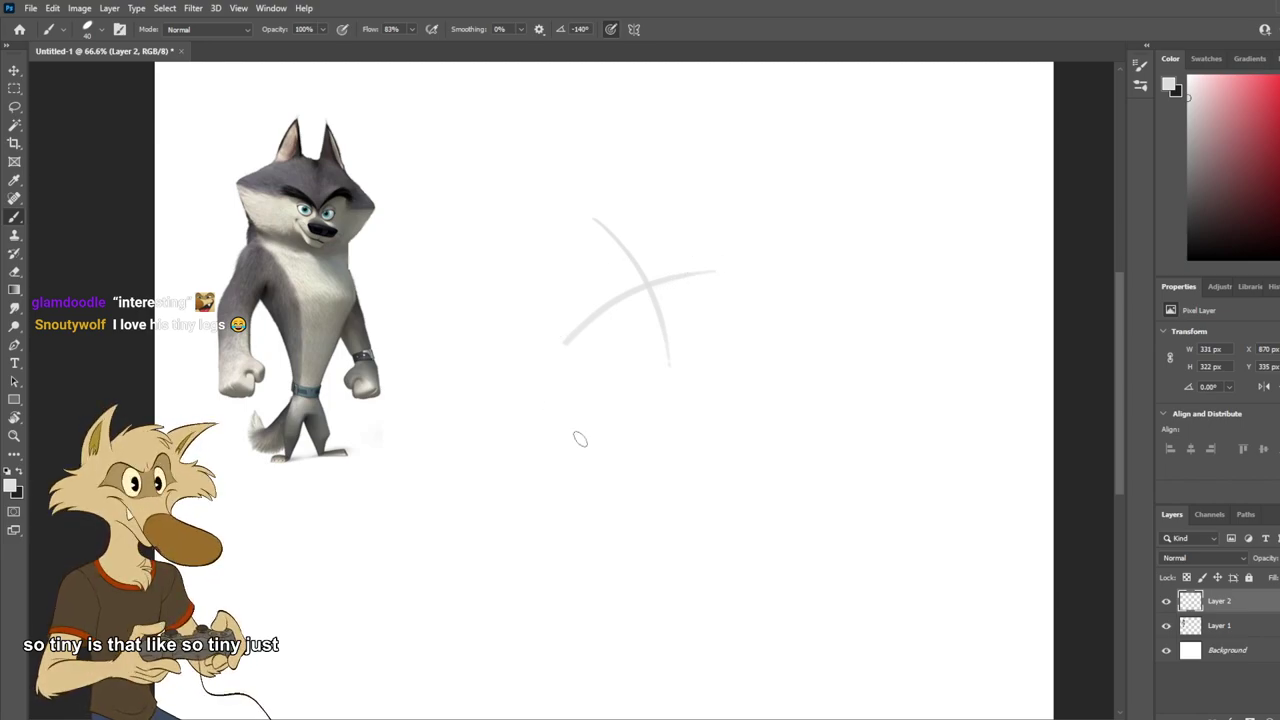
Step: Sketch a light head circle around the crossed facial guidelines, undoing and retrying the arcs
mouse_move(575, 222)
left_mouse_down()
mouse_move(686, 220)
mouse_move(640, 207)
mouse_move(600, 374)
mouse_move(625, 207)
mouse_move(706, 349)
mouse_move(669, 243)
mouse_move(714, 309)
mouse_move(695, 246)
mouse_move(554, 337)
mouse_move(640, 208)
mouse_move(742, 312)
left_mouse_up()
key("ctrl+z")
key("ctrl+z")
key("ctrl+z")
key("ctrl+z")
key("ctrl+z")
key("ctrl+z")
left_click_drag(586, 223, 600, 392)
key("ctrl+z")
left_click_drag(523, 318, 566, 386)
key("ctrl+z")
mouse_move(551, 236)
left_mouse_down()
mouse_move(614, 393)
mouse_move(750, 320)
left_mouse_up()
key("ctrl+z")
left_click_drag(716, 248, 535, 270)
key("ctrl+z")
mouse_move(697, 224)
left_mouse_down()
mouse_move(526, 284)
mouse_move(710, 346)
left_mouse_up()
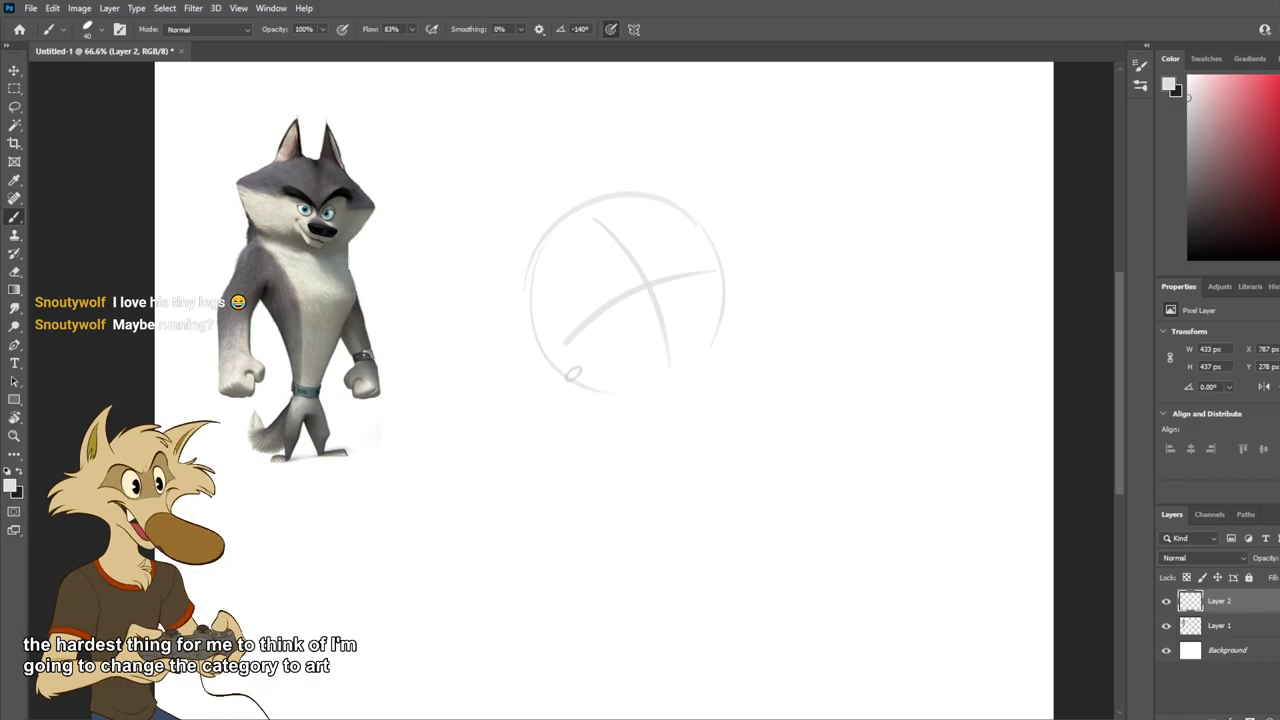
Step: Undo the head circle and its crossed guidelines to clear the sketch layer
scroll(589, 351, "down", 4)
scroll(578, 358, "up", 4)
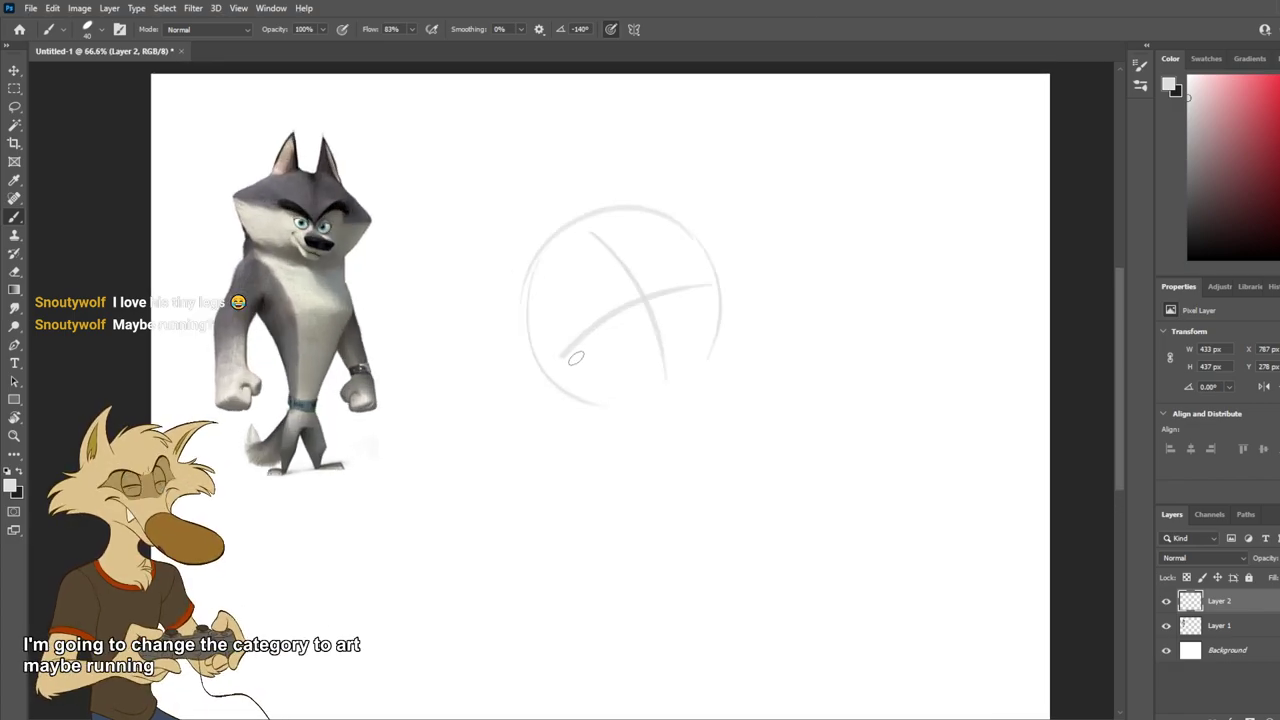
key("ctrl+z")
key("ctrl+z")
key("ctrl+z")
key("ctrl+z")
key("ctrl+z")
key("ctrl+z")
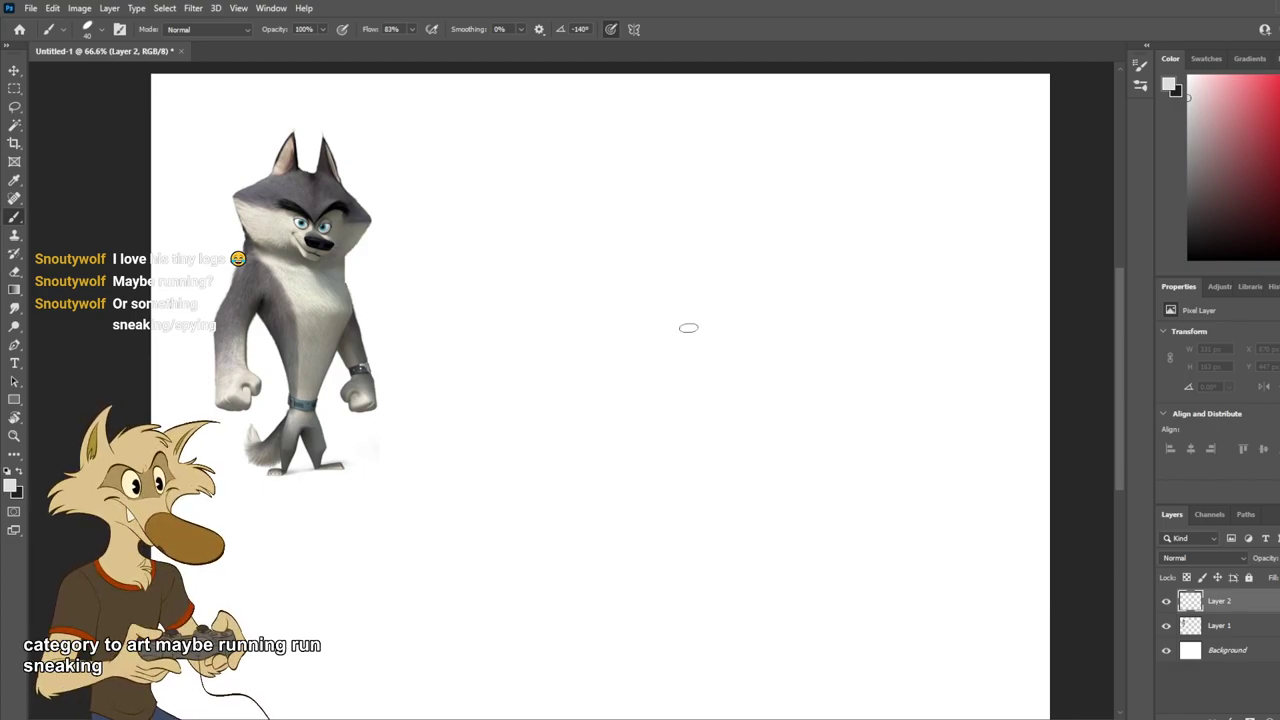
Step: Sketch a new vertical face curve and a crossing eye-line arc farther from the wolf reference
left_click_drag(690, 203, 714, 355)
left_click_drag(643, 296, 763, 222)
key("ctrl+z")
mouse_move(664, 296)
left_mouse_down()
mouse_move(780, 227)
mouse_move(684, 364)
left_mouse_up()
key("ctrl+z")
left_click_drag(714, 171, 684, 365)
left_click_drag(778, 189, 784, 334)
key("ctrl+z")
key("ctrl+z")
key("ctrl+z")
left_click_drag(808, 227, 618, 288)
key("ctrl+z")
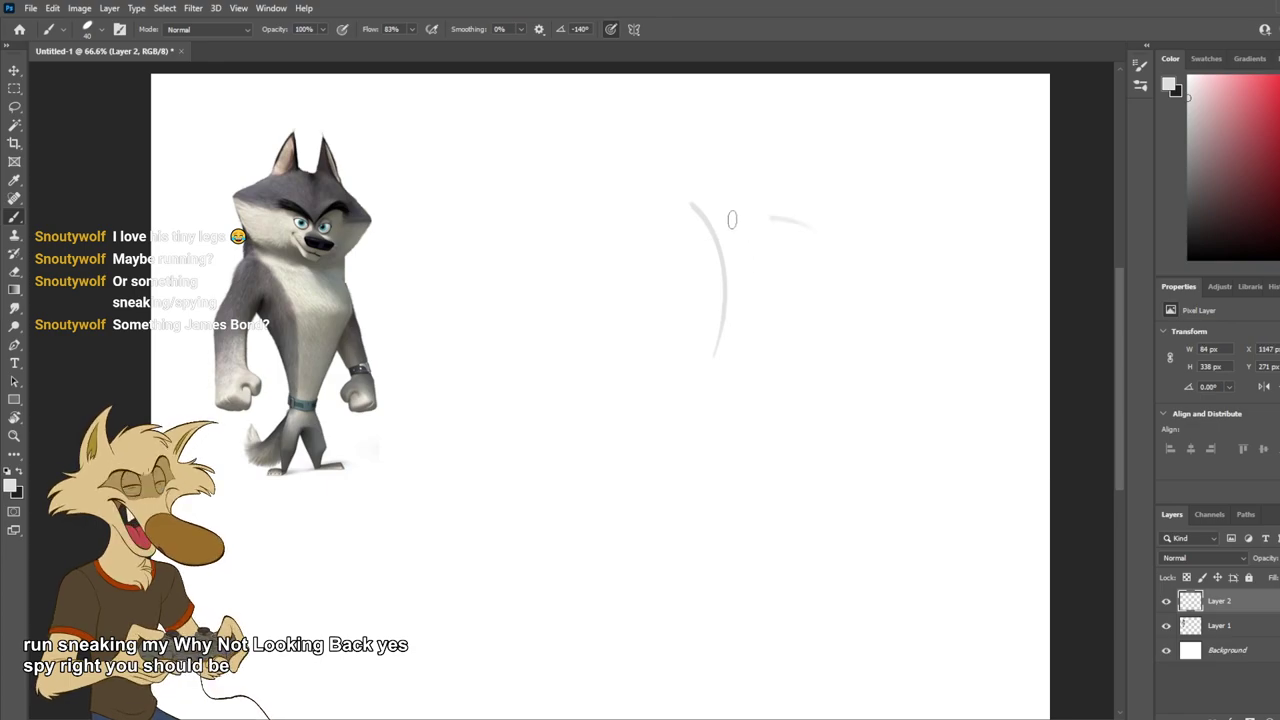
left_click_drag(756, 217, 658, 254)
Step: Sketch a light head circle around the new crossed guidelines, redrawing the arcs that miss the shape
left_click_drag(646, 197, 650, 333)
key("ctrl+z")
mouse_move(679, 181)
left_mouse_down()
mouse_move(659, 318)
mouse_move(509, 334)
left_mouse_up()
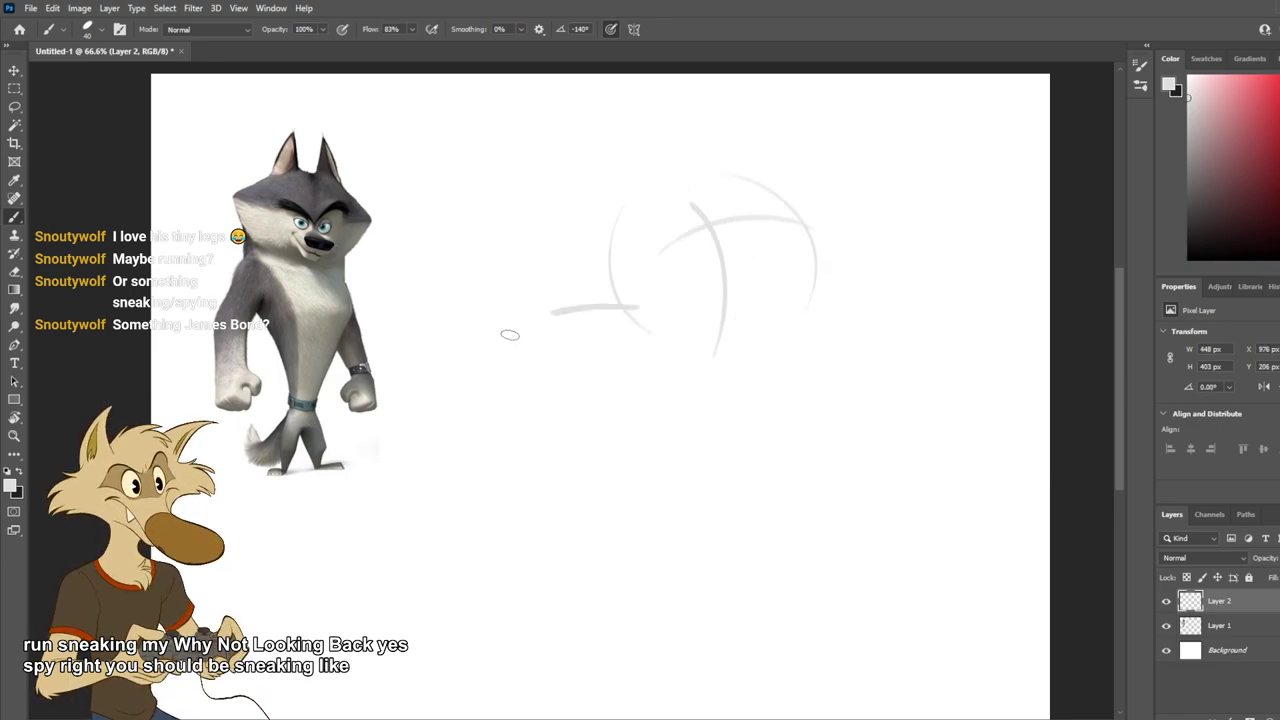
key("ctrl+z")
mouse_move(644, 326)
left_mouse_down()
mouse_move(780, 320)
mouse_move(810, 300)
left_mouse_up()
key("ctrl+z")
key("ctrl+z")
left_click_drag(717, 166, 611, 214)
key("ctrl+z")
left_click_drag(716, 167, 620, 206)
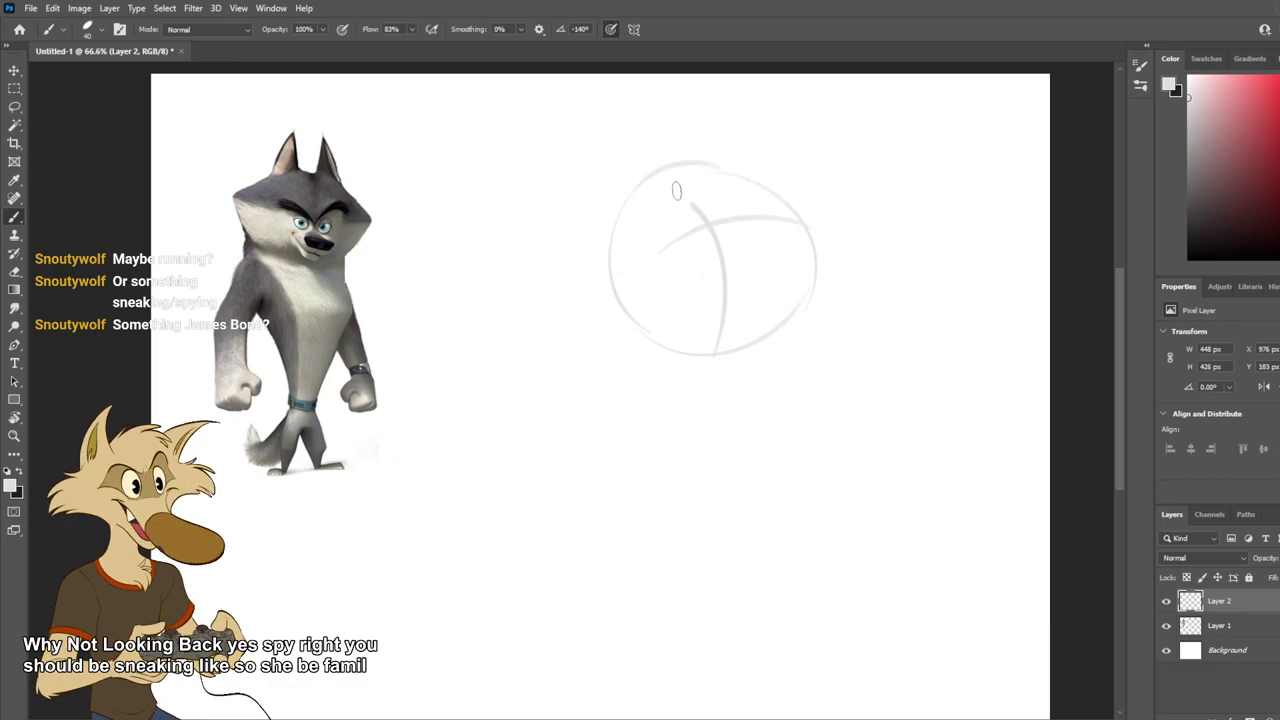
Step: Sketch a thick arched brow inside the head circle and a slanted side-of-head line to its left
left_click_drag(690, 178, 634, 272)
key("ctrl+z")
left_click_drag(706, 212, 620, 226)
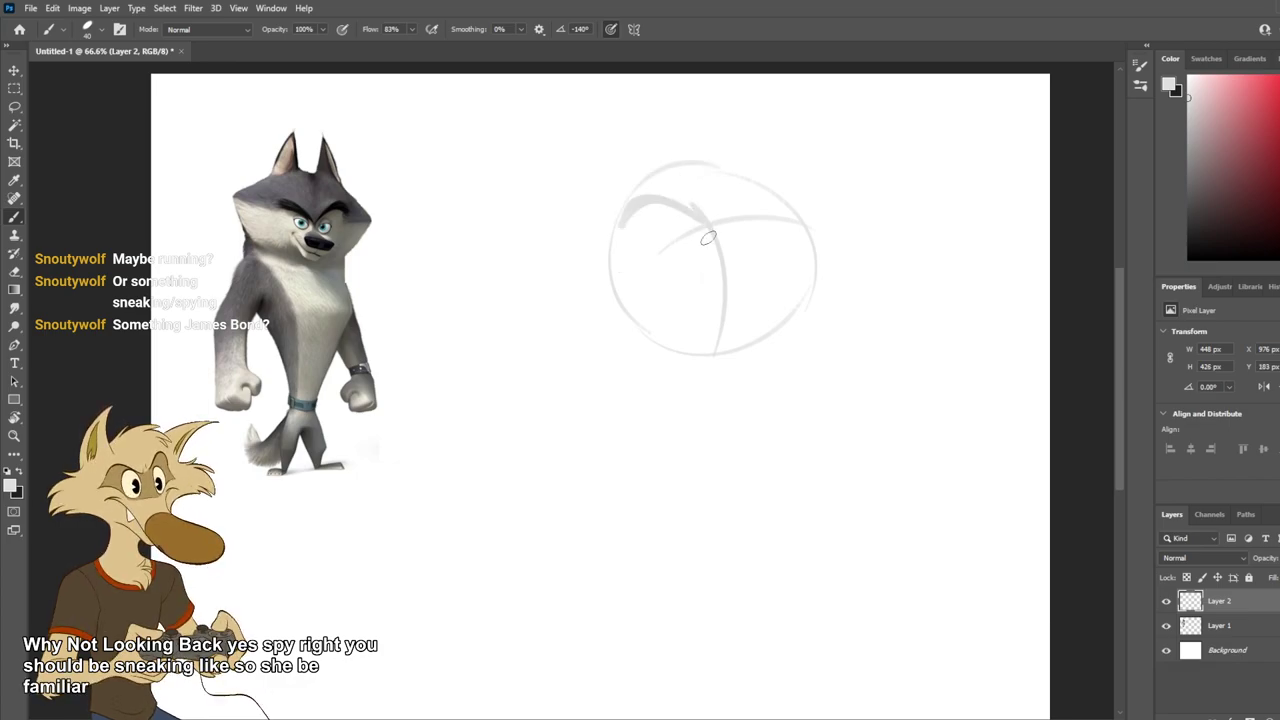
key("ctrl+z")
left_click_drag(706, 216, 614, 192)
key("ctrl+z")
left_click_drag(706, 214, 613, 245)
key("ctrl+z")
mouse_move(702, 212)
left_mouse_down()
mouse_move(620, 244)
mouse_move(622, 215)
left_mouse_up()
key("ctrl+z")
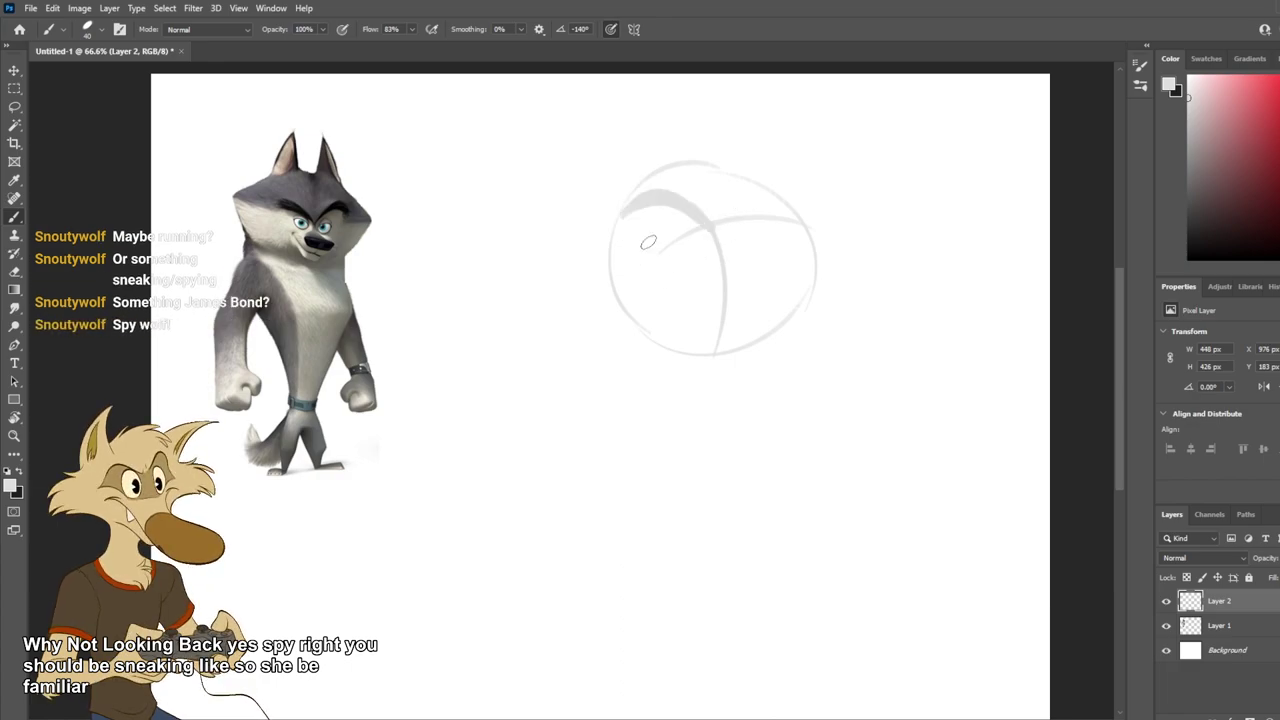
left_click_drag(630, 162, 544, 240)
key("ctrl+z")
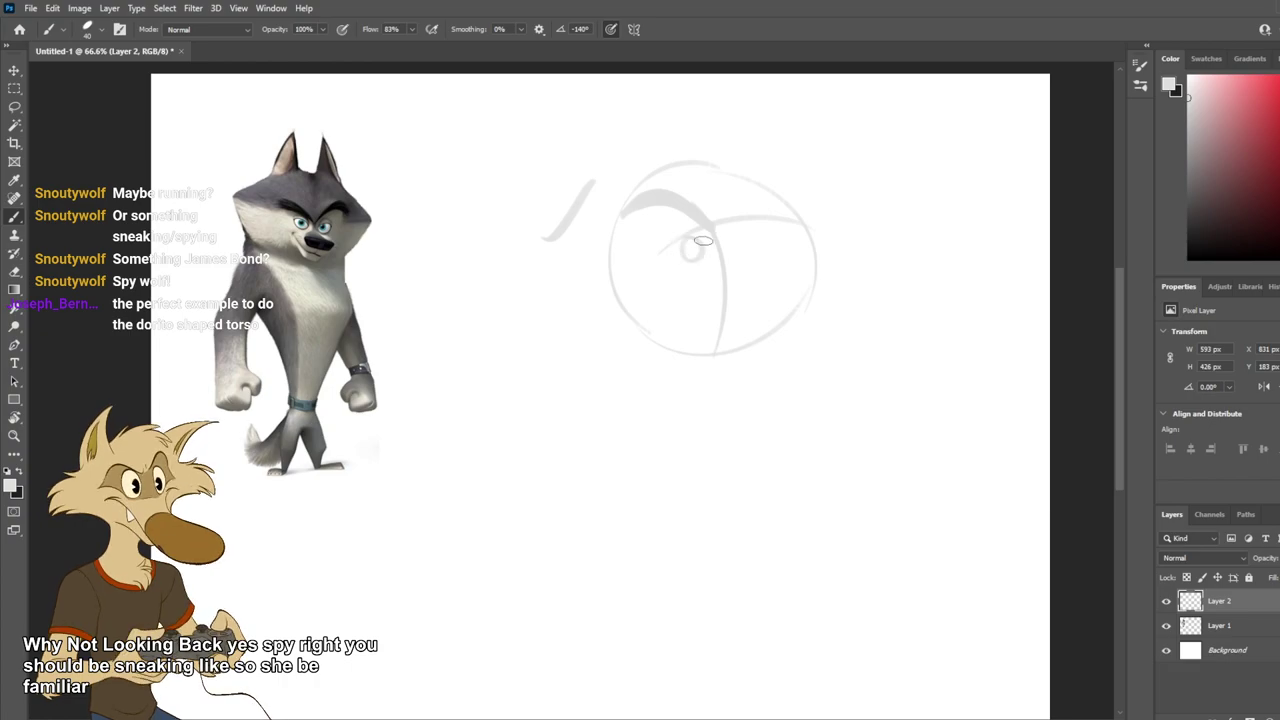
Step: Try out an eye beneath the thick brow and an oval nose at the circle's right edge
mouse_move(700, 228)
left_mouse_down()
mouse_move(683, 242)
mouse_move(681, 231)
left_mouse_up()
key("ctrl+z")
key("ctrl+z")
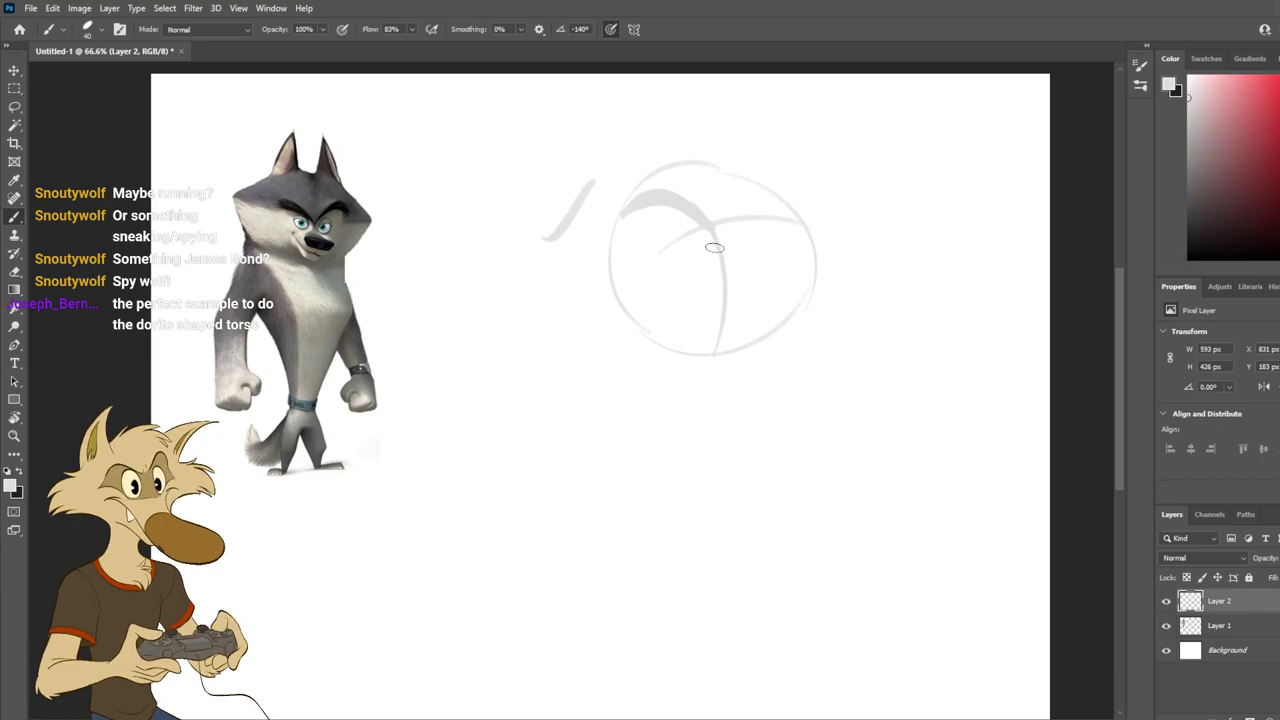
left_click_drag(733, 228, 810, 250)
key("ctrl+z")
mouse_move(731, 236)
left_mouse_down()
mouse_move(801, 243)
mouse_move(806, 259)
mouse_move(803, 247)
mouse_move(773, 290)
mouse_move(810, 266)
mouse_move(792, 250)
mouse_move(821, 260)
left_mouse_up()
key("ctrl+z")
key("ctrl+z")
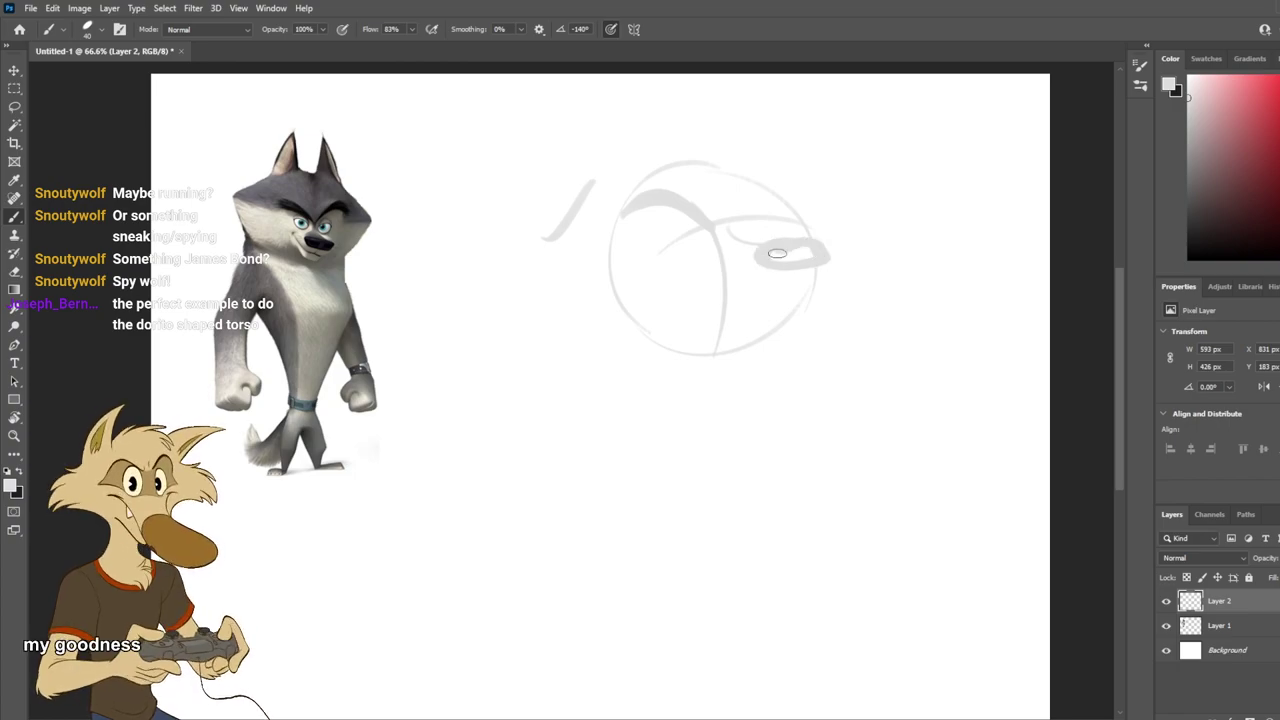
key("ctrl+z")
key("ctrl+z")
Step: Sketch the second slanted brow and two pointed ears joined by a short curve above the head circle
left_click_drag(734, 224, 749, 179)
key("ctrl+z")
left_click_drag(676, 146, 637, 151)
mouse_move(607, 99)
left_mouse_down()
mouse_move(636, 140)
mouse_move(601, 130)
left_mouse_up()
mouse_move(680, 146)
left_mouse_down()
mouse_move(681, 97)
mouse_move(743, 157)
left_mouse_up()
key("ctrl+z")
key("ctrl+z")
left_click_drag(686, 110, 730, 172)
key("ctrl+z")
left_click_drag(681, 84, 762, 182)
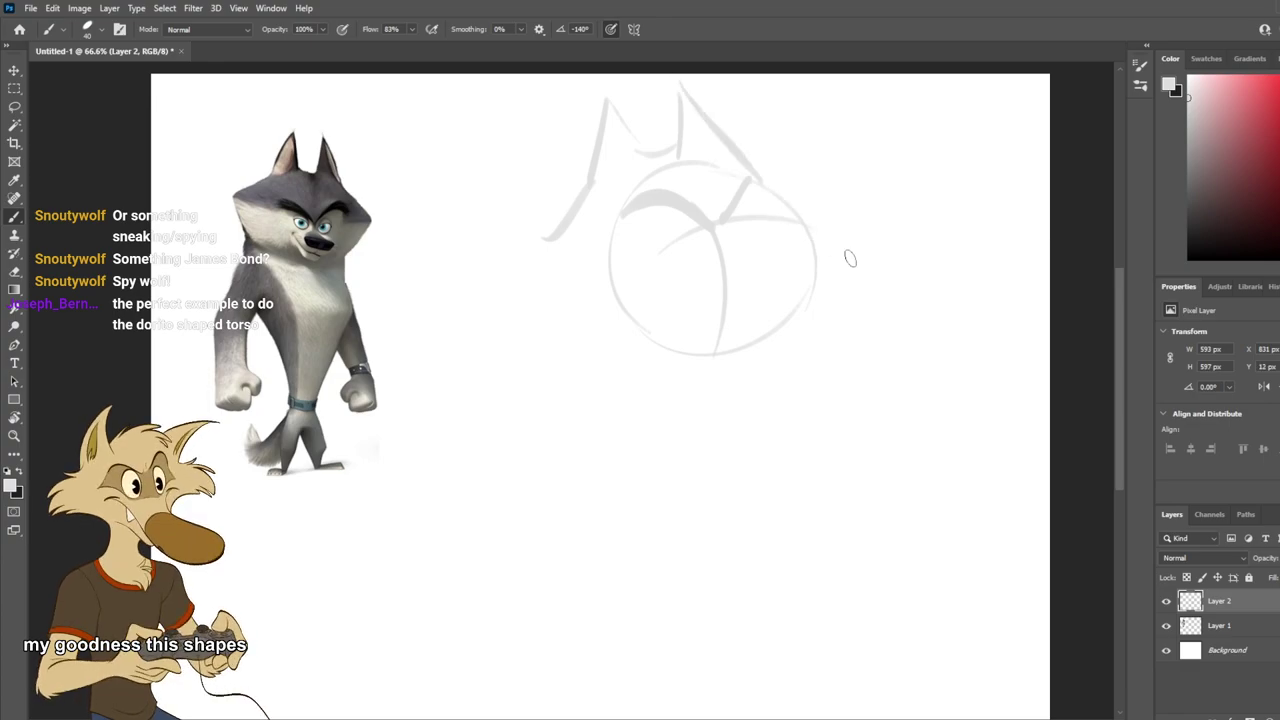
key("ctrl+z")
left_click_drag(682, 90, 728, 155)
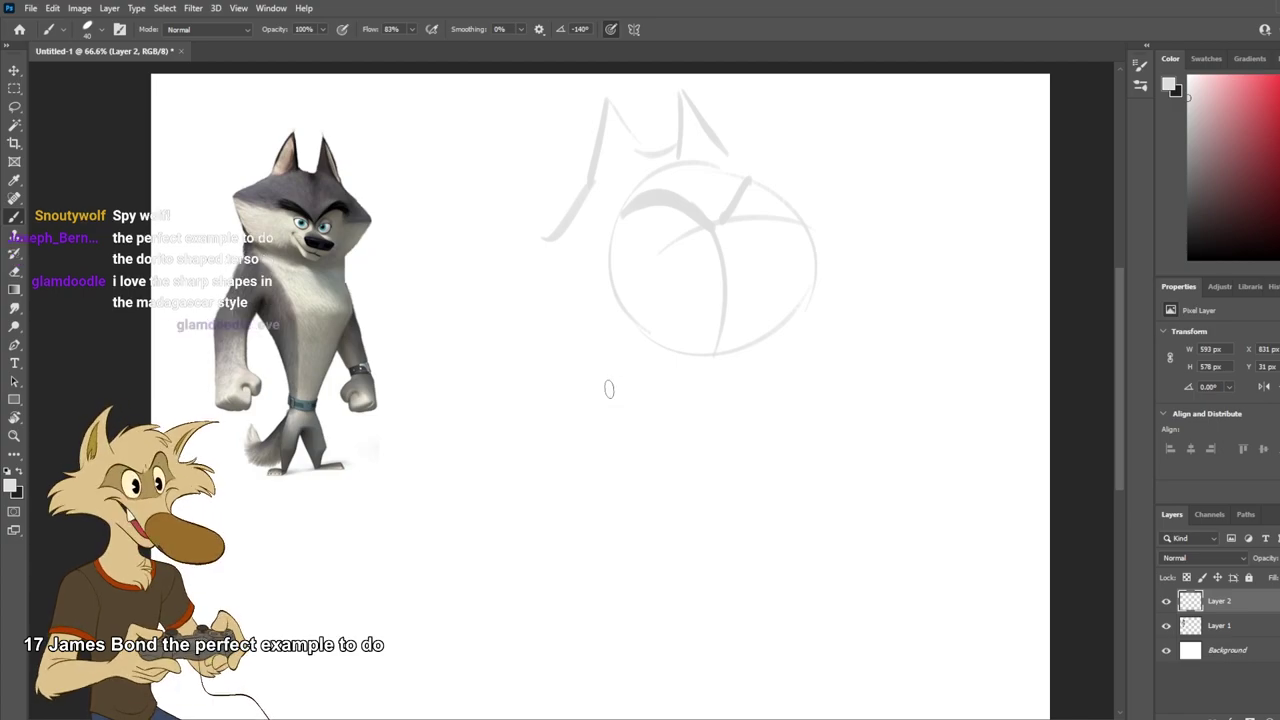
Step: Try to sketch the cheek outline down from the slanted line at the left side of the head
left_click_drag(580, 268, 551, 368)
key("ctrl+z")
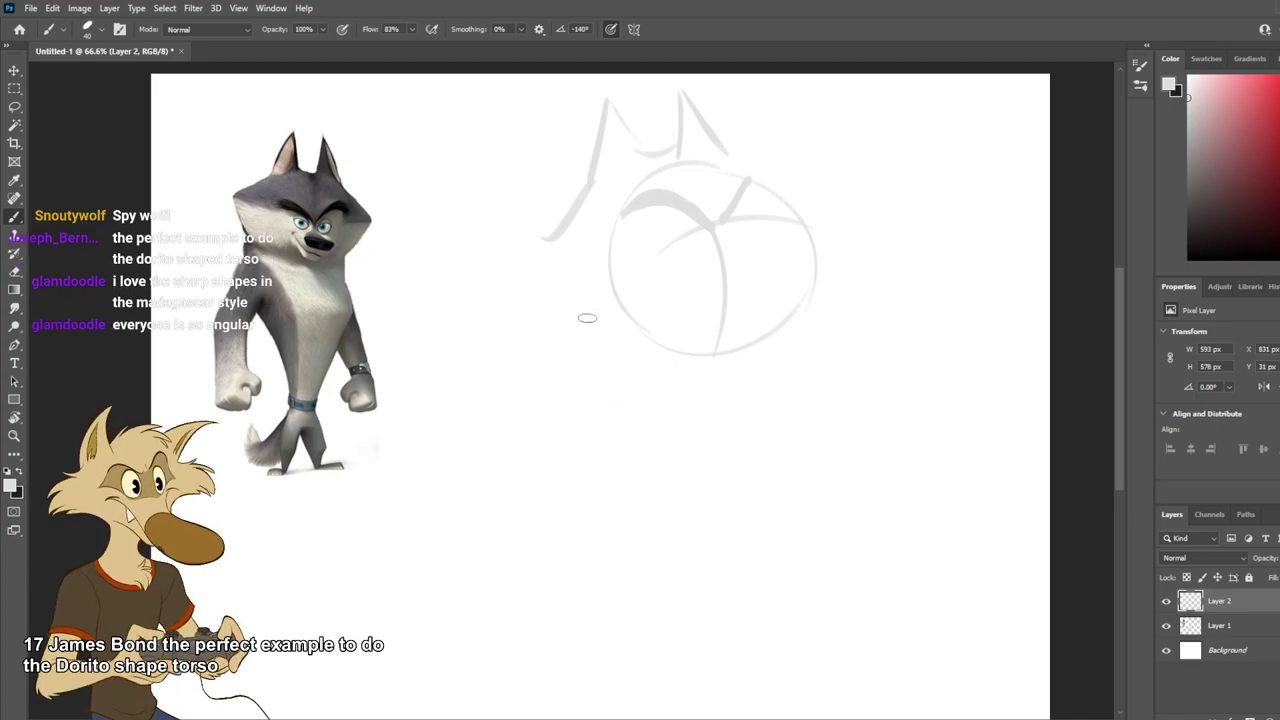
left_click_drag(538, 230, 580, 362)
key("ctrl+z")
key("ctrl+z")
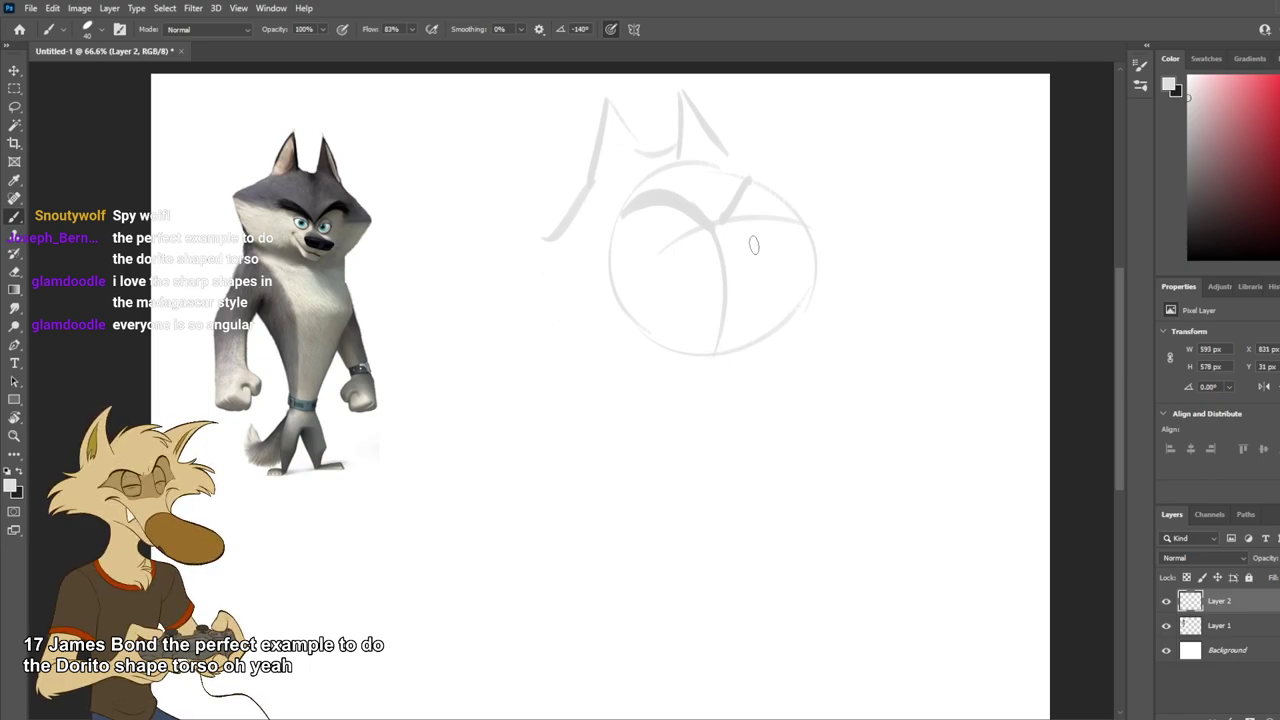
Step: Sketch the muzzle with a wide oval nose and a mouth line below the brows, and undo the adjoining eye strokes
left_click_drag(781, 237, 684, 250)
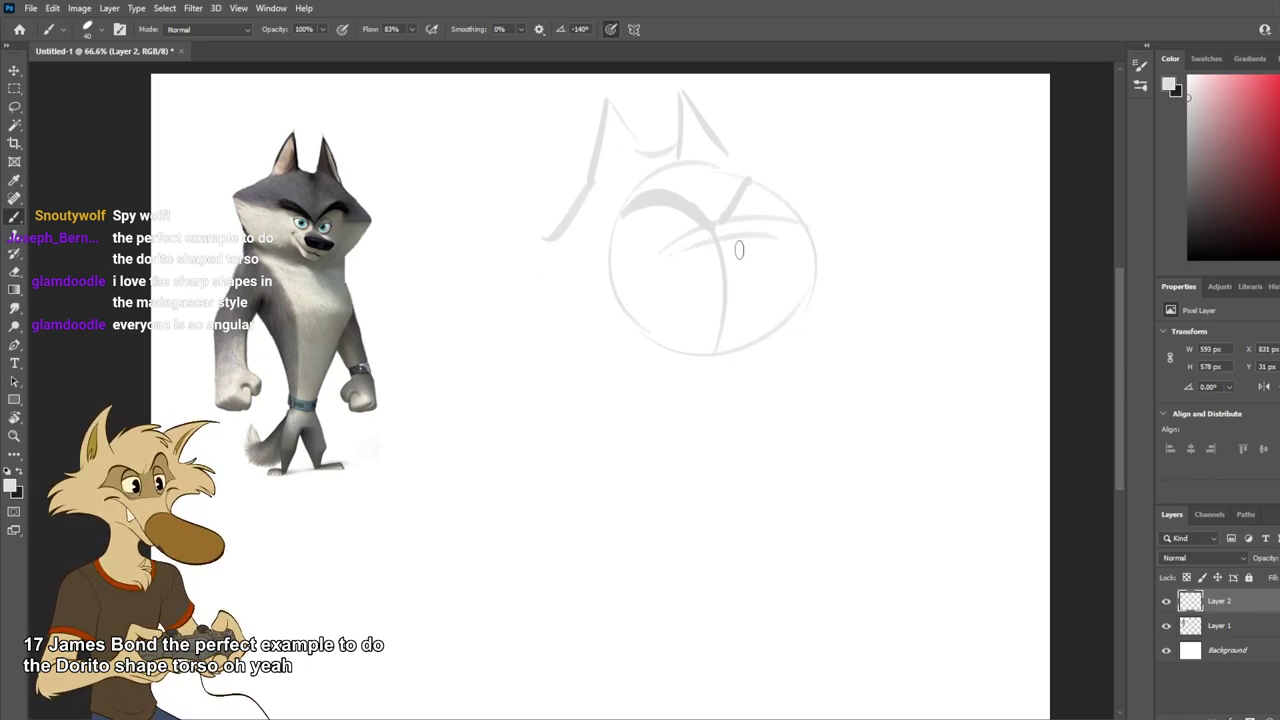
mouse_move(783, 243)
left_mouse_down()
mouse_move(782, 263)
mouse_move(802, 261)
left_mouse_up()
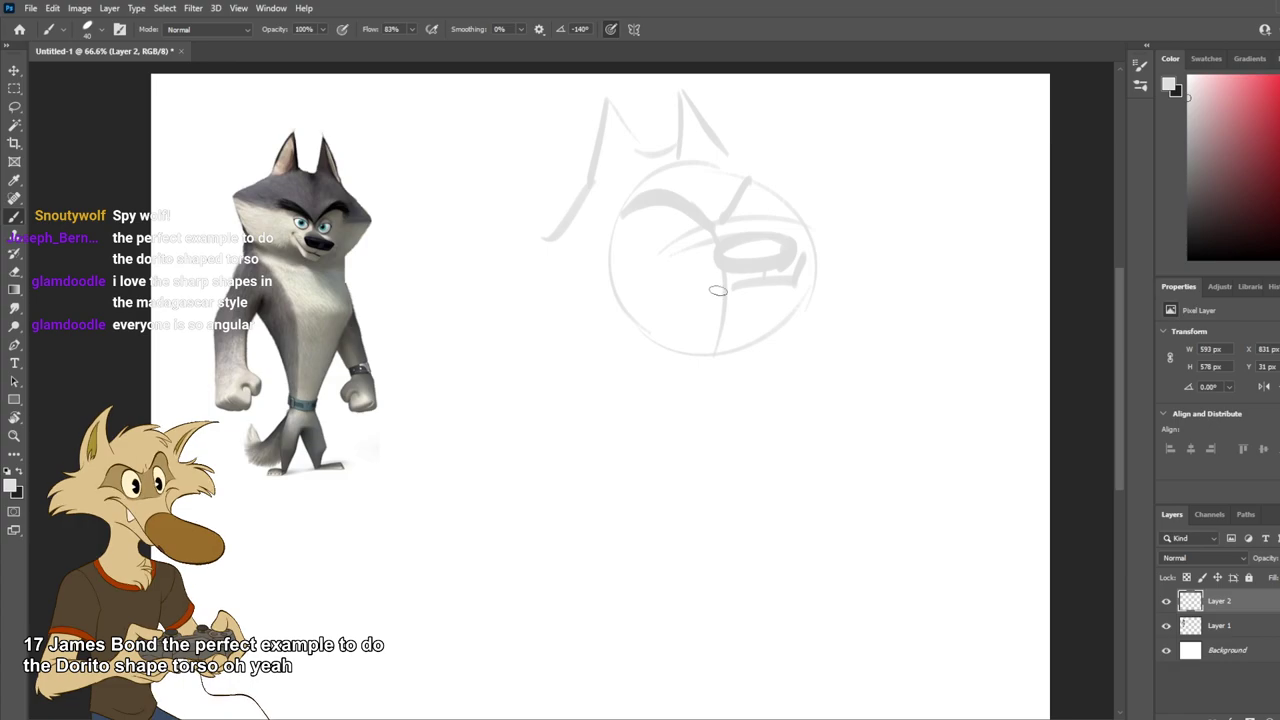
mouse_move(734, 285)
left_mouse_down()
mouse_move(671, 253)
mouse_move(690, 235)
mouse_move(750, 254)
left_mouse_up()
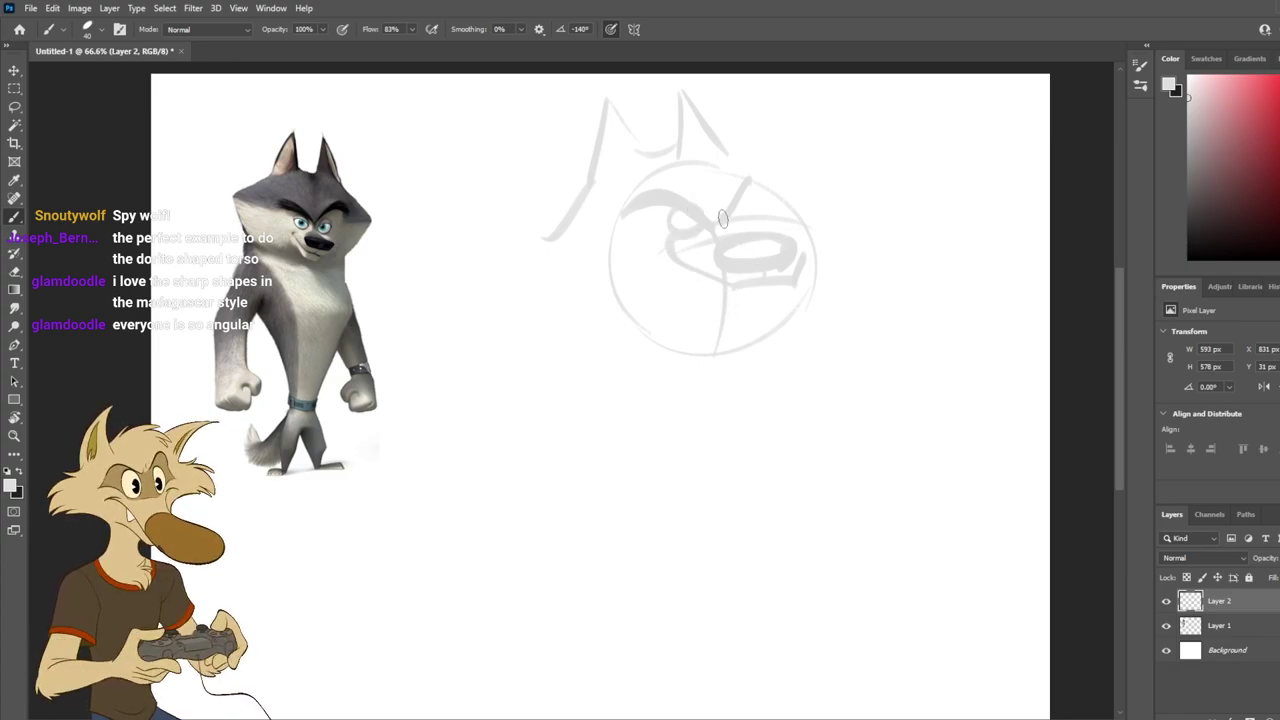
key("ctrl+z")
key("ctrl+z")
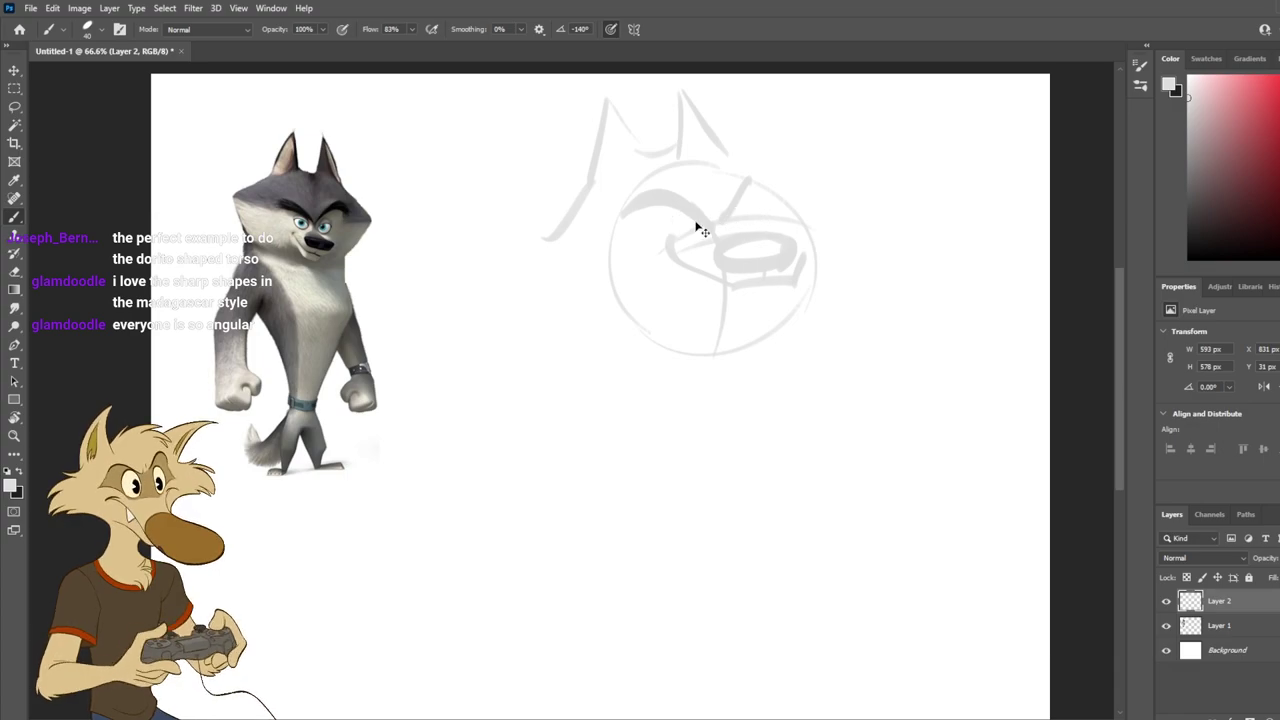
Step: Add a lower mouth stroke to the muzzle and scale the head circle with its face down to about 91%
left_click_drag(665, 242, 729, 277)
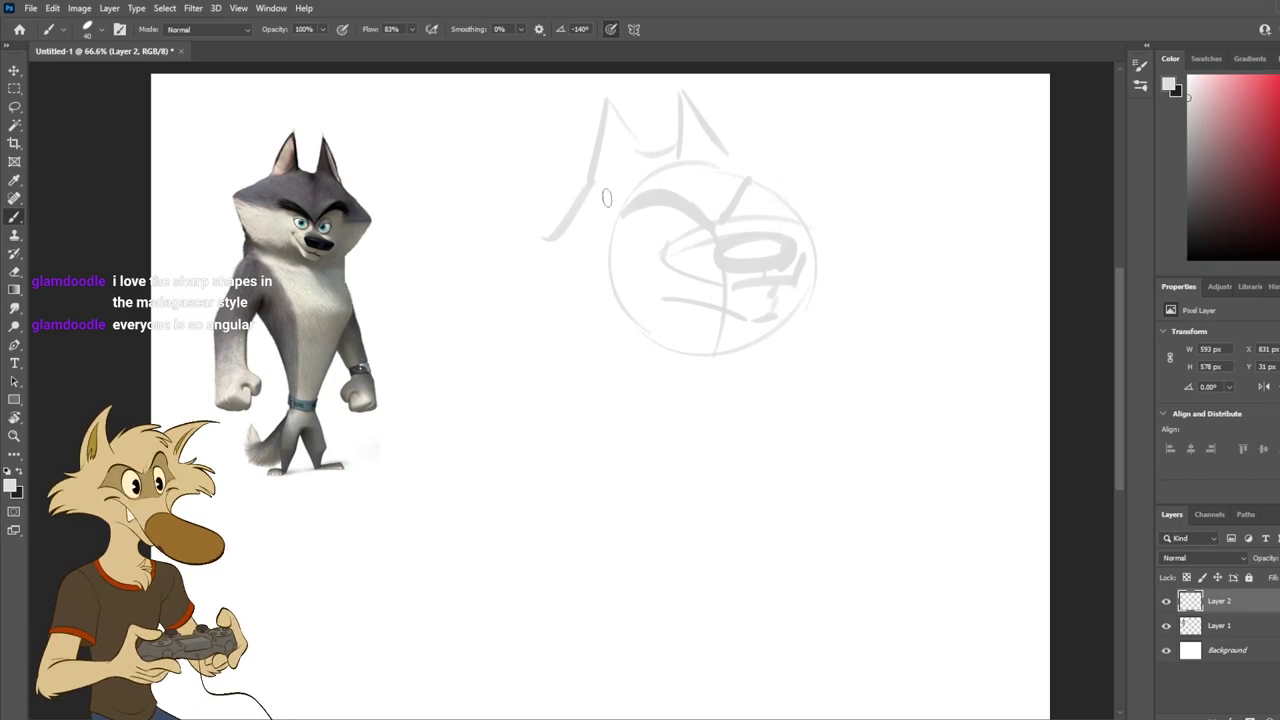
left_click(20, 105)
mouse_move(588, 266)
left_mouse_down()
mouse_move(860, 297)
mouse_move(737, 166)
mouse_move(628, 172)
left_mouse_up()
key("ctrl+t")
mouse_move(788, 257)
left_mouse_down()
mouse_move(771, 263)
mouse_move(803, 260)
mouse_move(780, 277)
left_mouse_up()
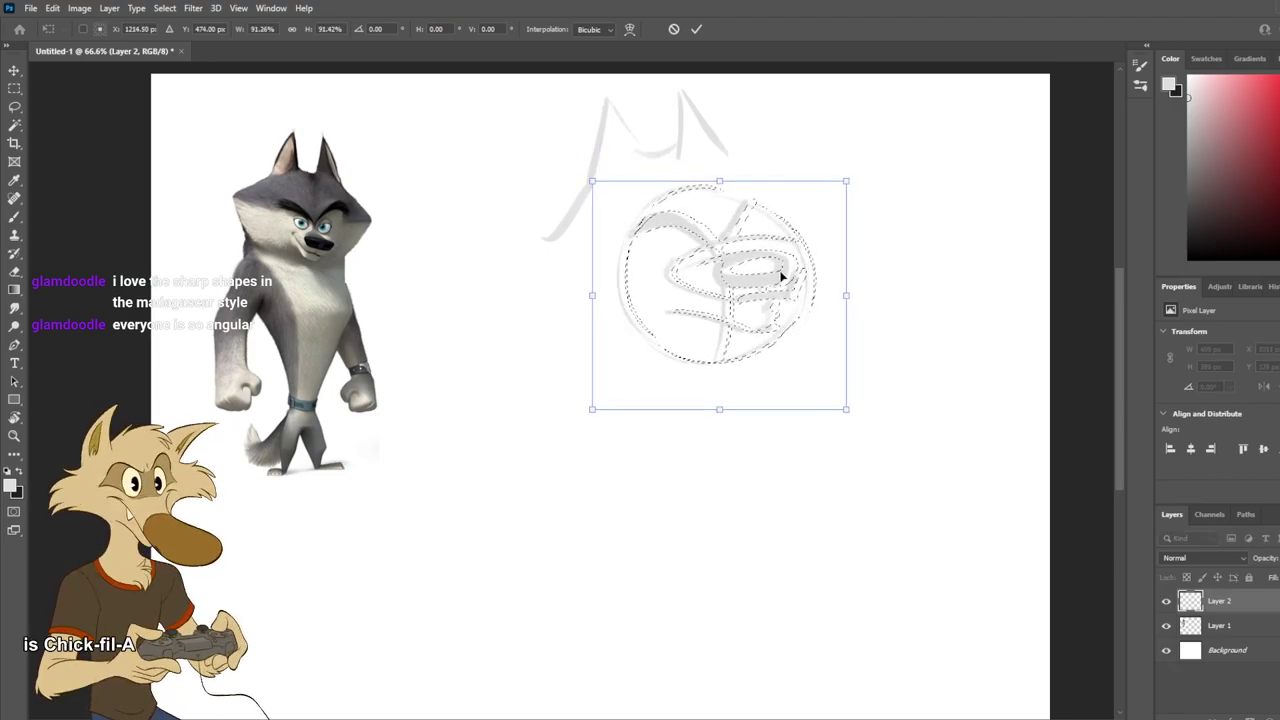
left_click(14, 88)
left_click(155, 251)
key("b")
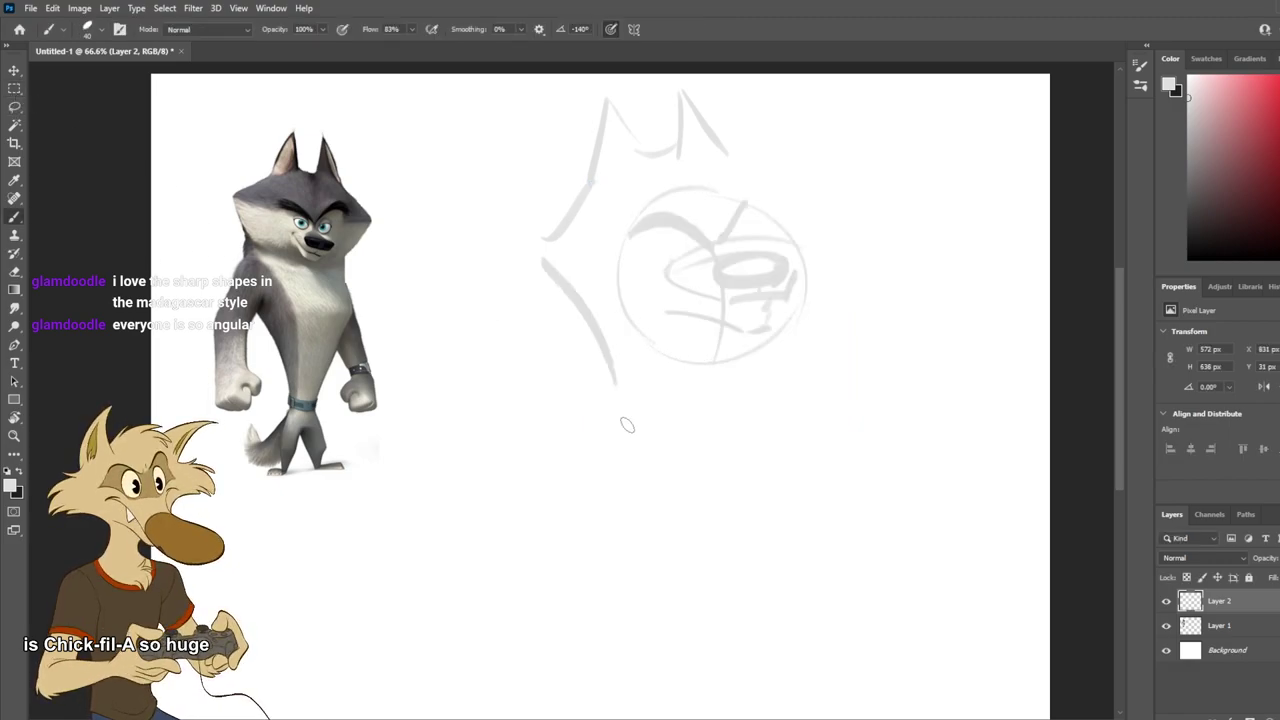
Step: Sketch diagonal lower cheek lines on both sides of the head circle and small eyes beneath the brows
left_click_drag(494, 280, 570, 338)
key("ctrl+z")
left_click_drag(509, 298, 589, 364)
mouse_move(852, 305)
left_mouse_down()
mouse_move(762, 374)
mouse_move(779, 361)
left_mouse_up()
key("ctrl+z")
key("ctrl+z")
mouse_move(857, 270)
left_mouse_down()
mouse_move(794, 356)
mouse_move(843, 285)
left_mouse_up()
key("ctrl+z")
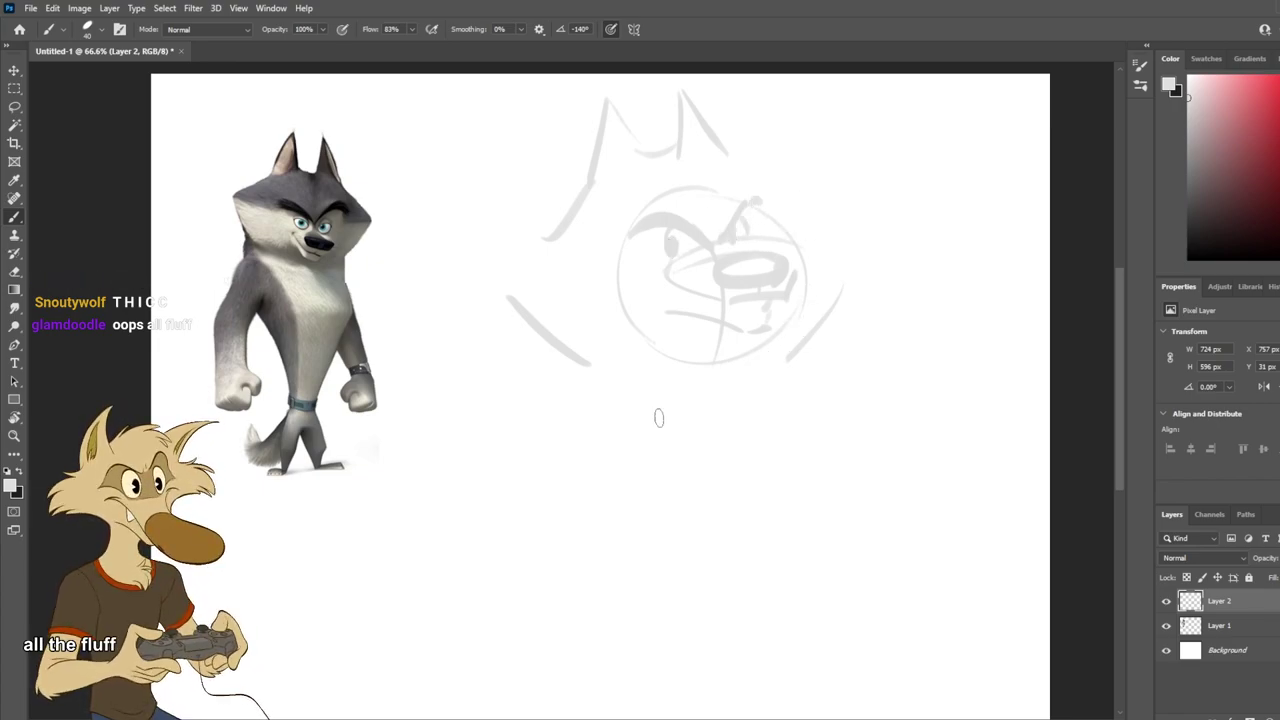
Step: Sketch the upper edge of the right cheek tapering to a point and rework the right ear above it
left_click_drag(757, 140, 842, 260)
key("ctrl+z")
left_click_drag(758, 184, 834, 261)
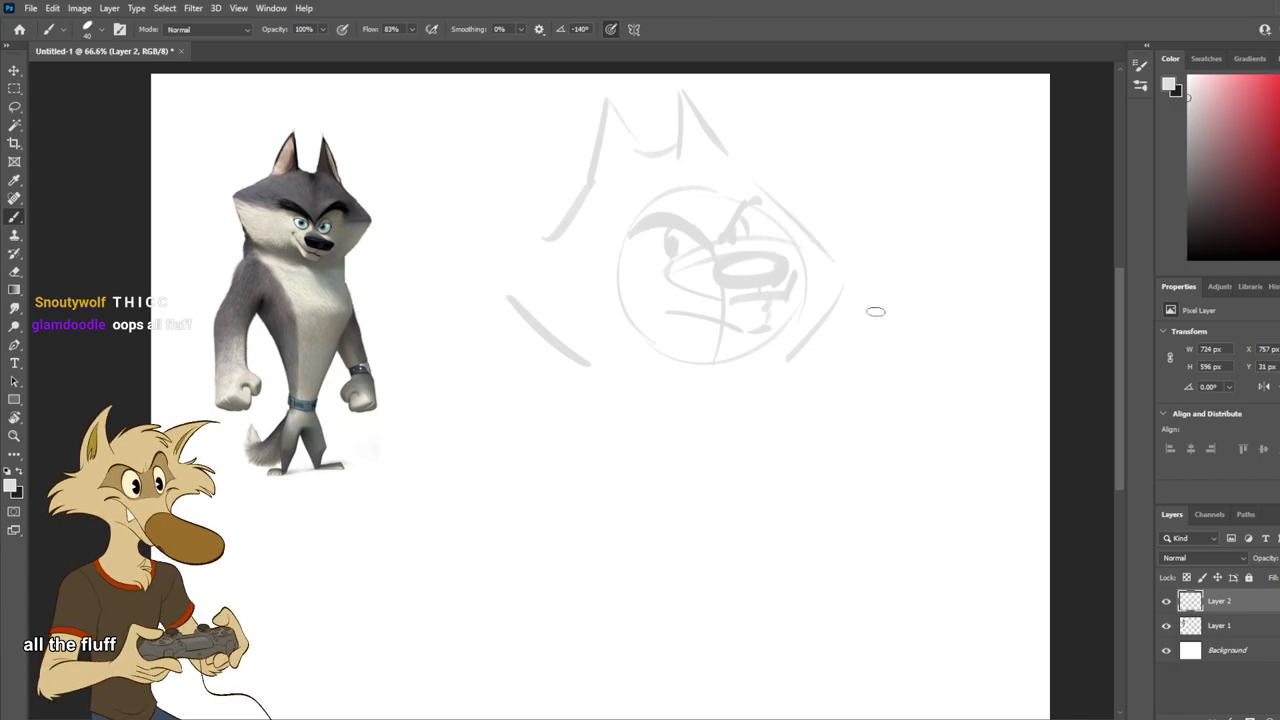
left_click_drag(778, 201, 872, 268)
mouse_move(754, 178)
left_mouse_down()
mouse_move(717, 84)
mouse_move(698, 162)
left_mouse_up()
key("ctrl+z")
key("ctrl+z")
left_click_drag(710, 88, 676, 154)
key("ctrl+z")
key("ctrl+z")
mouse_move(750, 178)
left_mouse_down()
mouse_move(687, 89)
mouse_move(680, 162)
left_mouse_up()
key("ctrl+z")
Step: Redraw the left ear's outer edge and extend it down to a pointed left cheek
mouse_move(627, 92)
left_mouse_down()
mouse_move(648, 166)
mouse_move(513, 276)
left_mouse_up()
key("ctrl+z")
key("ctrl+z")
left_click_drag(556, 239, 485, 281)
key("ctrl+z")
left_click_drag(588, 194, 506, 285)
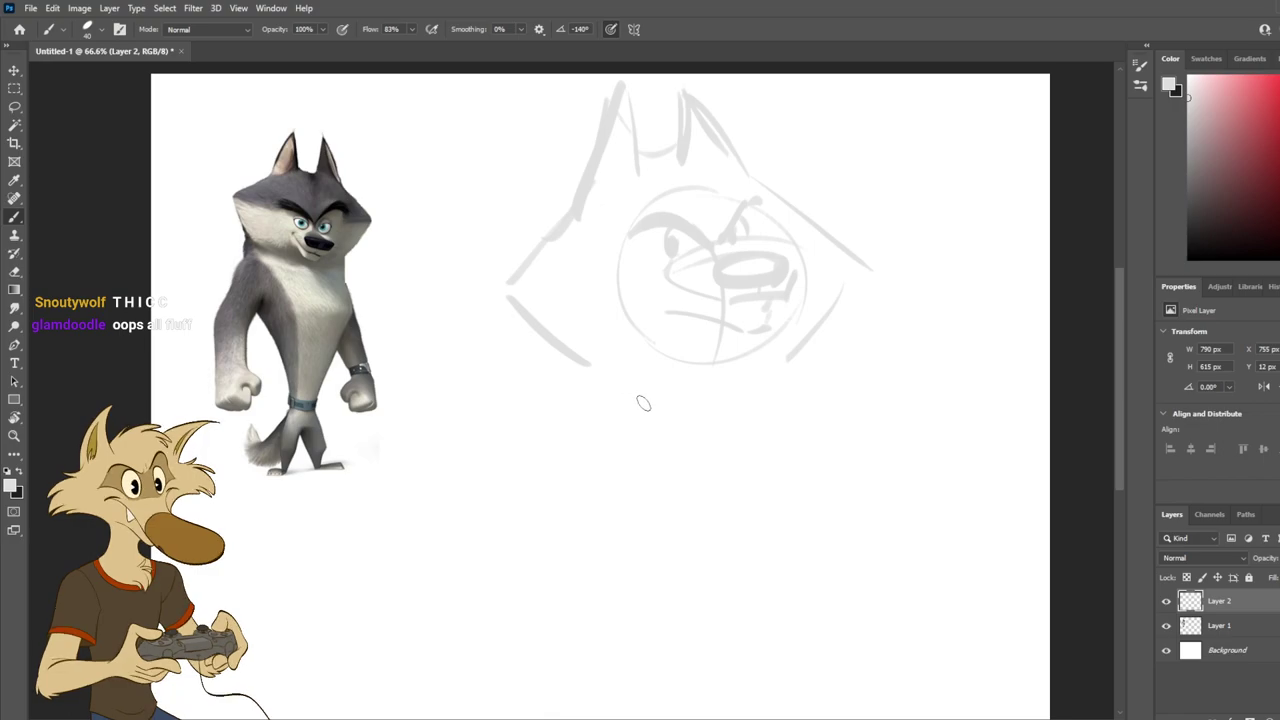
Step: Sketch two neck lines beneath the head, undo the thick diagonal body stroke, and mark the lower left cheek corner
mouse_move(600, 382)
left_mouse_down()
mouse_move(783, 379)
mouse_move(741, 413)
left_mouse_up()
key("ctrl+z")
mouse_move(650, 397)
left_mouse_down()
mouse_move(750, 396)
mouse_move(708, 548)
left_mouse_up()
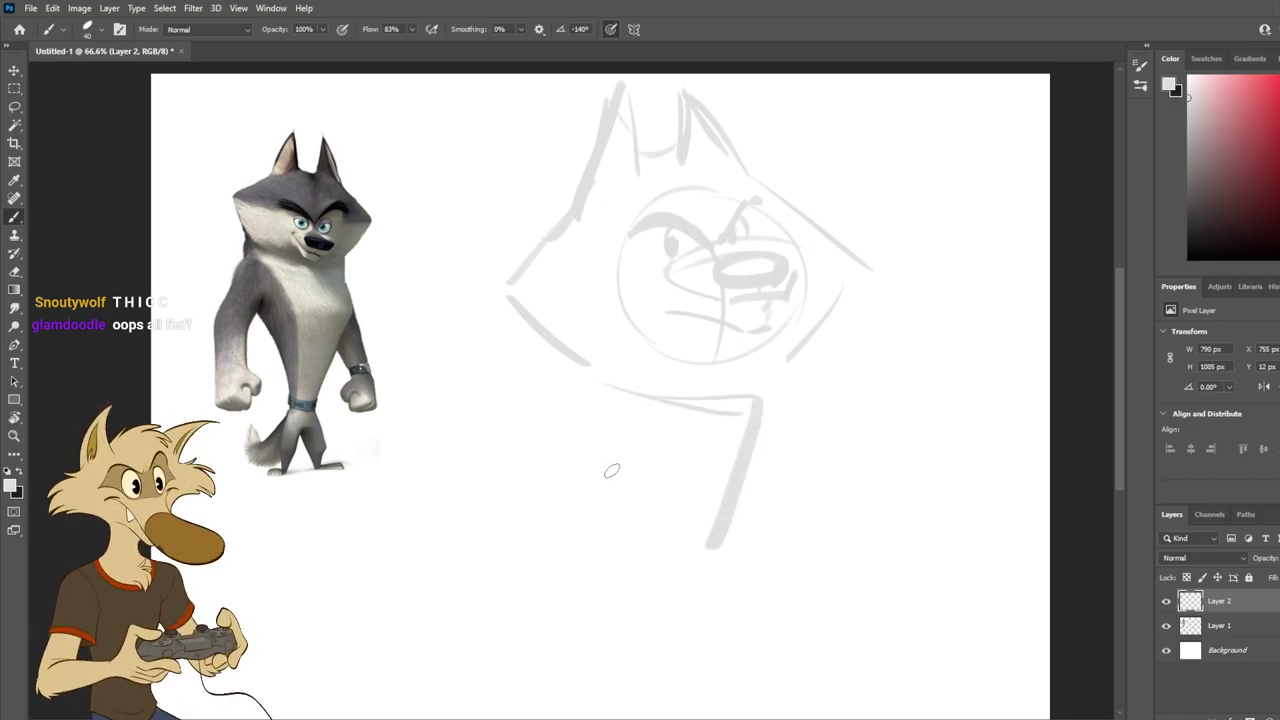
mouse_move(580, 354)
left_mouse_down()
mouse_move(579, 395)
mouse_move(575, 348)
mouse_move(584, 384)
mouse_move(570, 390)
mouse_move(755, 398)
left_mouse_up()
key("ctrl+z")
key("ctrl+z")
key("ctrl+z")
key("ctrl+z")
key("ctrl+z")
left_click_drag(597, 358, 591, 384)
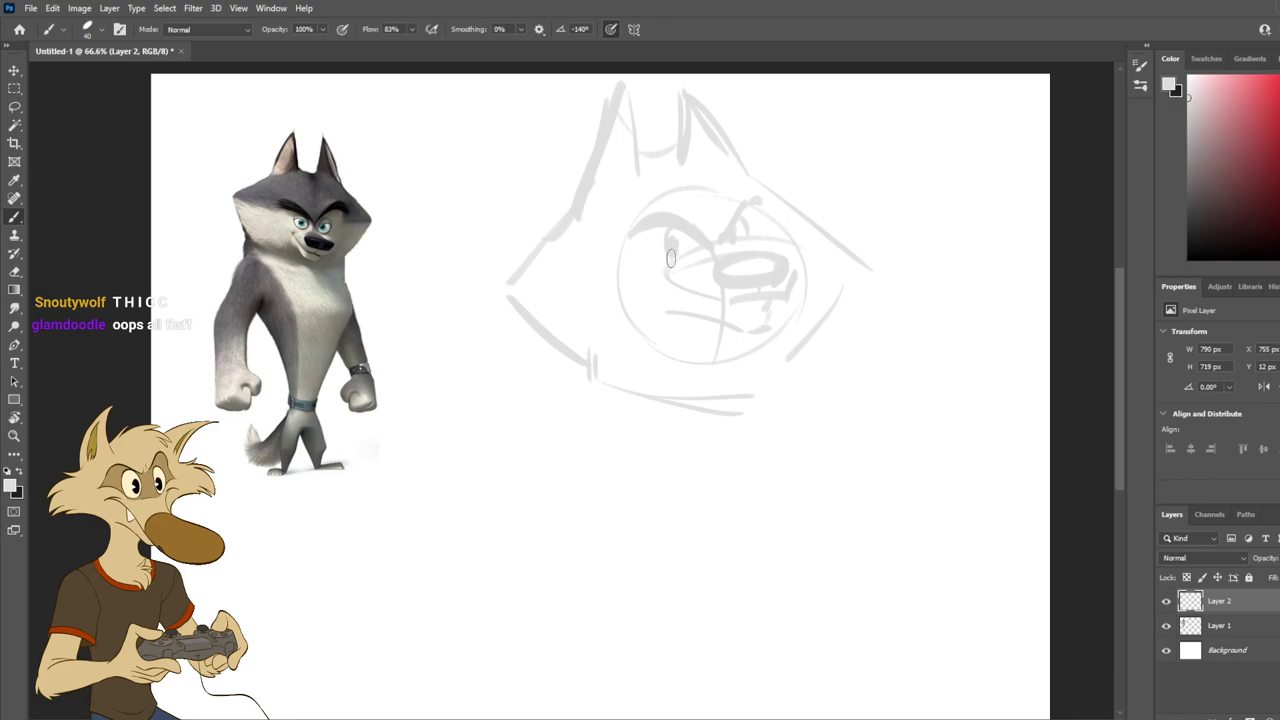
Step: Sketch fur marking lines across both cheeks, reinforce the muzzle's side, and add a slanted lower right jaw stroke
left_click_drag(550, 270, 655, 256)
key("ctrl+z")
left_click_drag(805, 247, 853, 242)
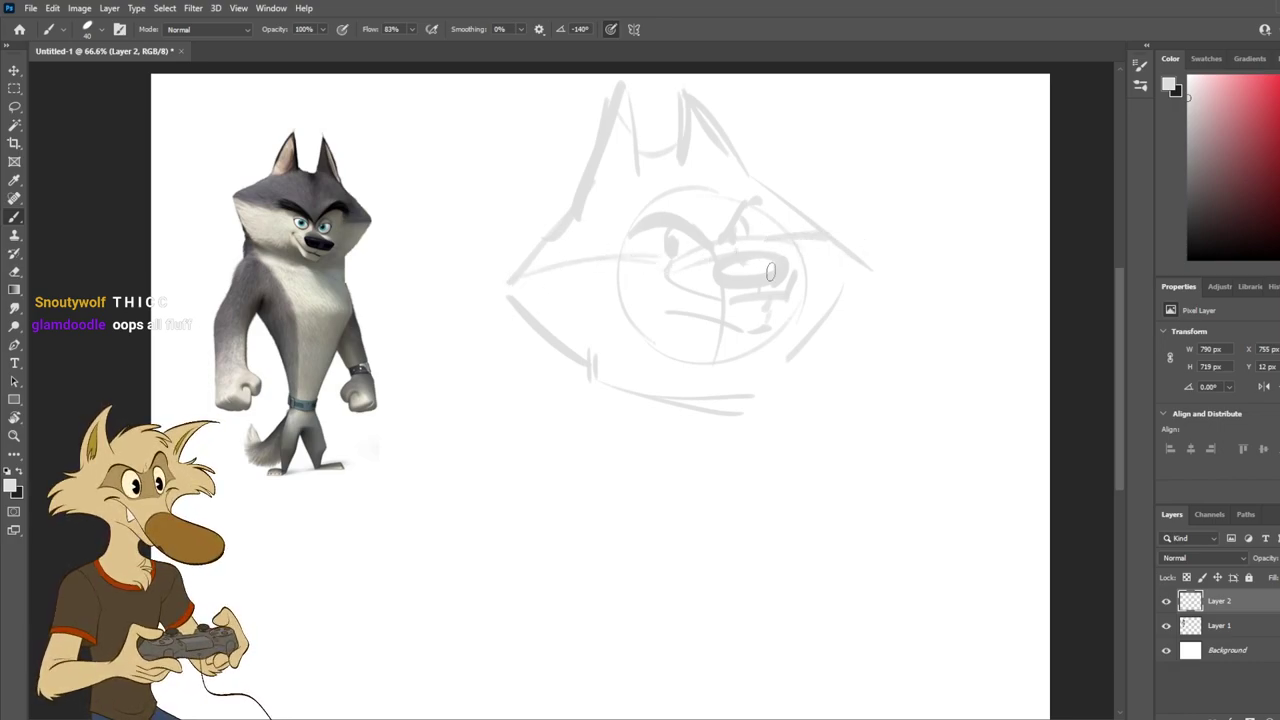
mouse_move(724, 246)
left_mouse_down()
mouse_move(788, 258)
mouse_move(808, 277)
left_mouse_up()
left_click_drag(778, 358, 755, 387)
key("ctrl+z")
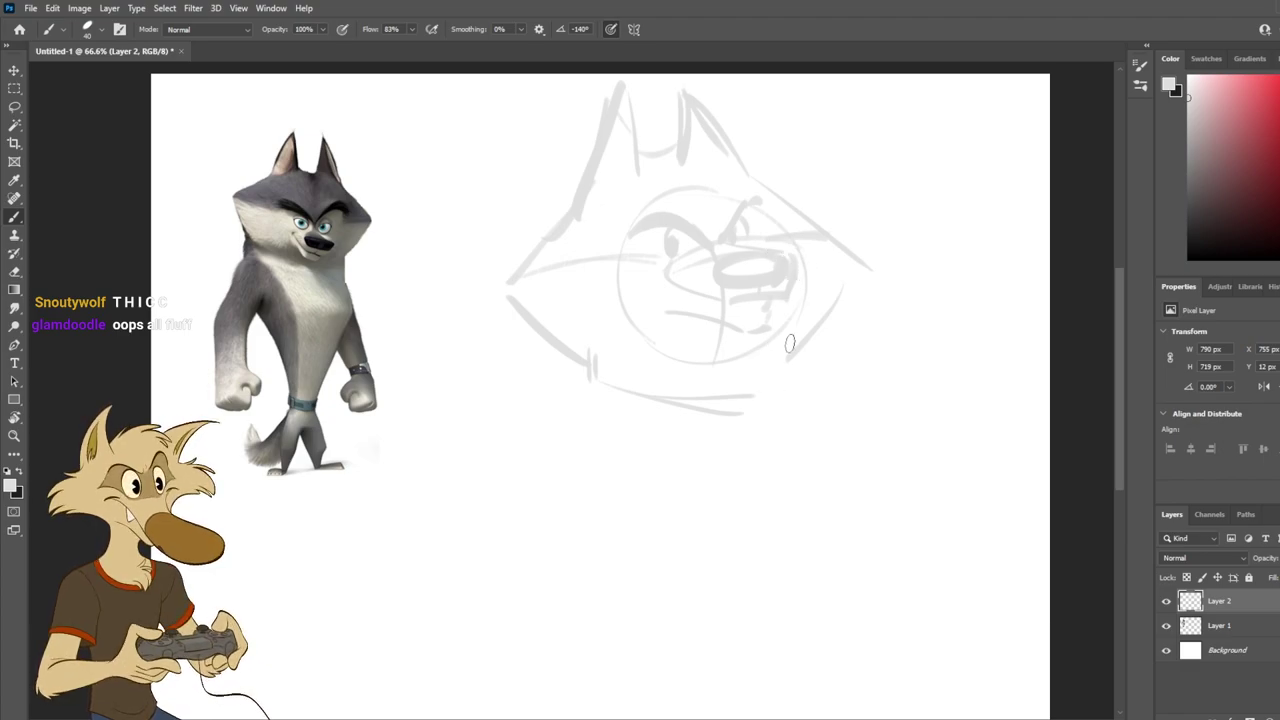
left_click_drag(787, 345, 729, 381)
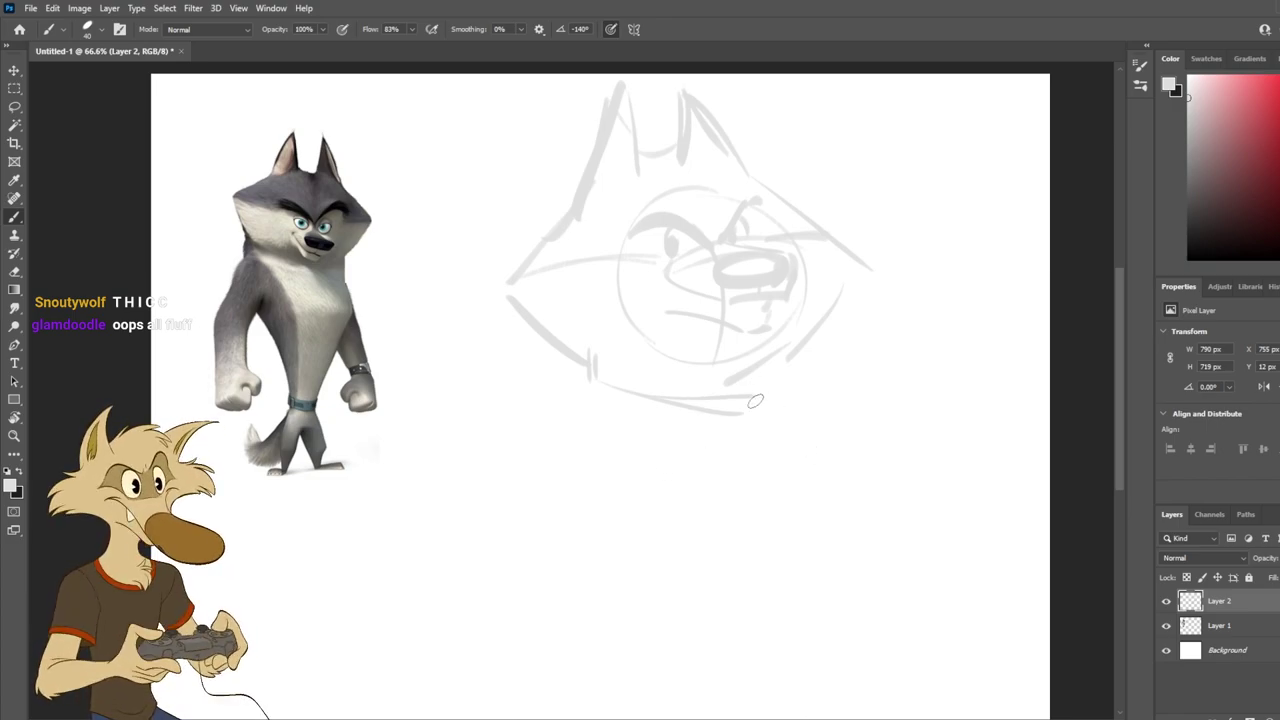
Step: Hide Layer 2 and add a new empty layer for a fresh sketch
scroll(755, 400, "down", 2)
left_click(1166, 601)
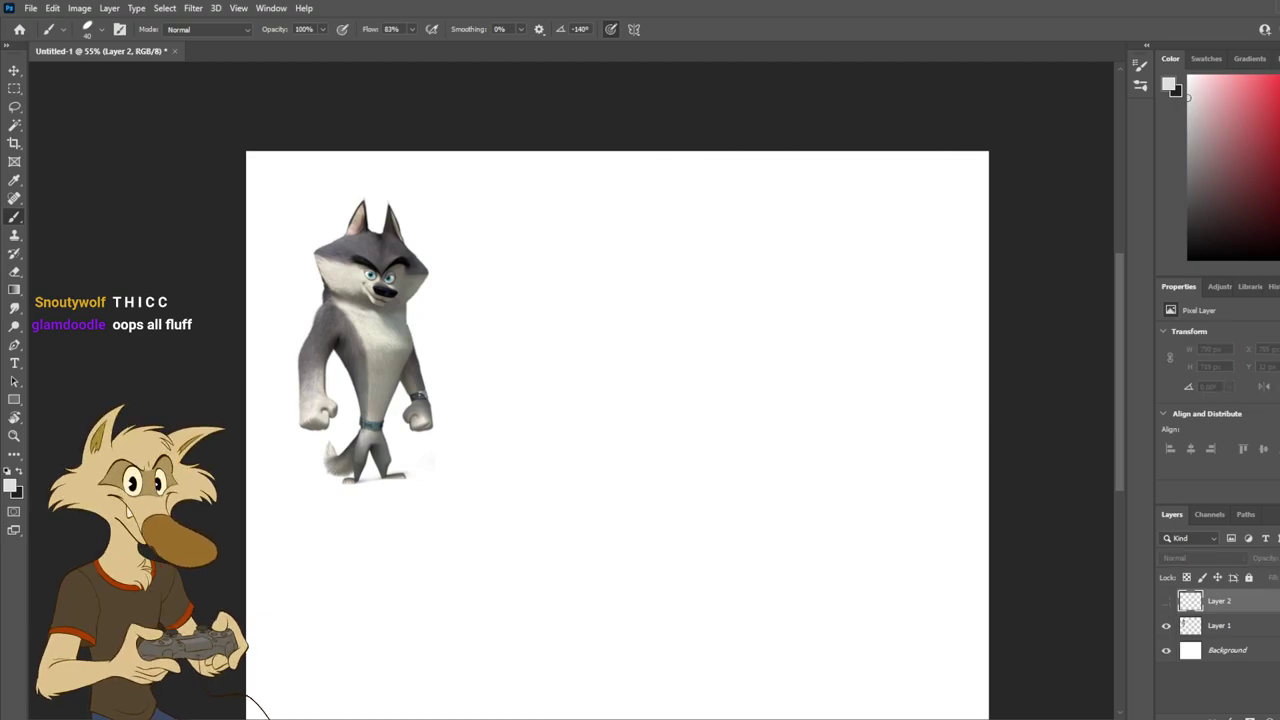
left_click(1250, 717)
scroll(671, 494, "up", 2)
scroll(671, 494, "down", 3)
scroll(671, 468, "up", 3)
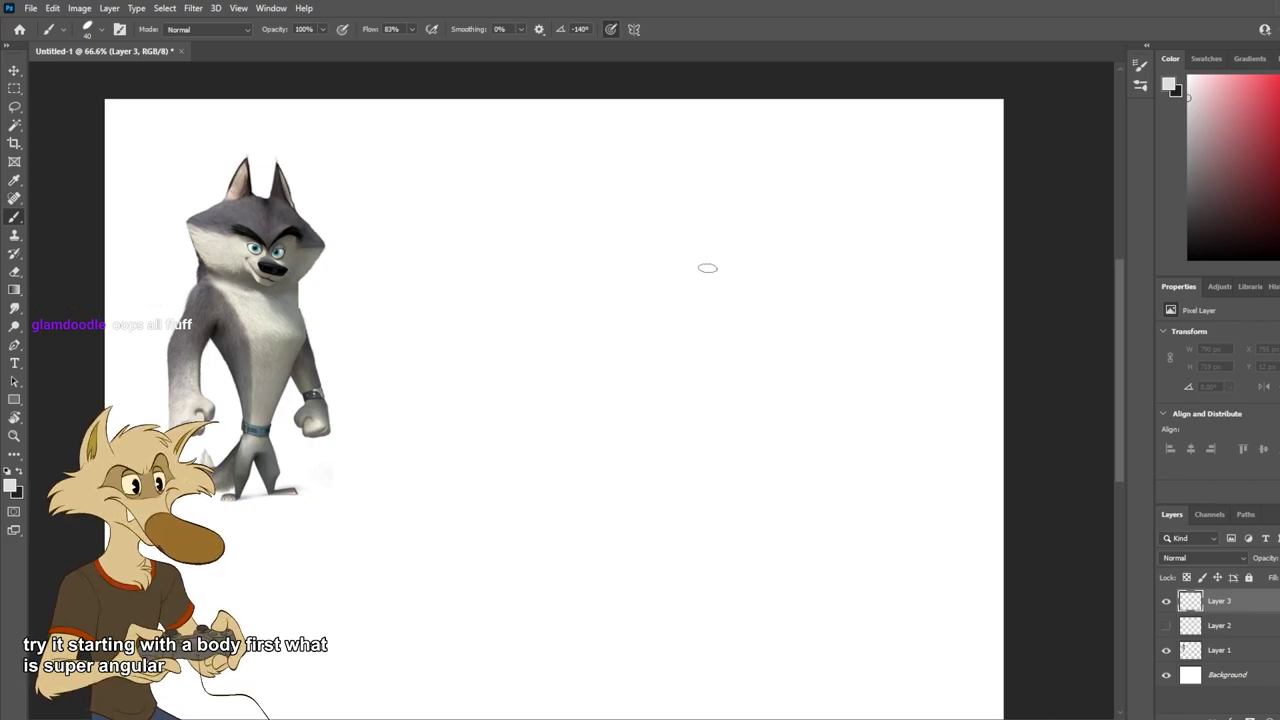
Step: Sketch a head circle with a curved centre line, a neck and shoulder line, and a large oval fist
mouse_move(797, 223)
left_mouse_down()
mouse_move(694, 291)
mouse_move(735, 194)
mouse_move(770, 347)
left_mouse_up()
left_click_drag(681, 215, 840, 334)
key("ctrl+z")
mouse_move(706, 268)
left_mouse_down()
mouse_move(664, 319)
mouse_move(612, 306)
mouse_move(531, 403)
left_mouse_up()
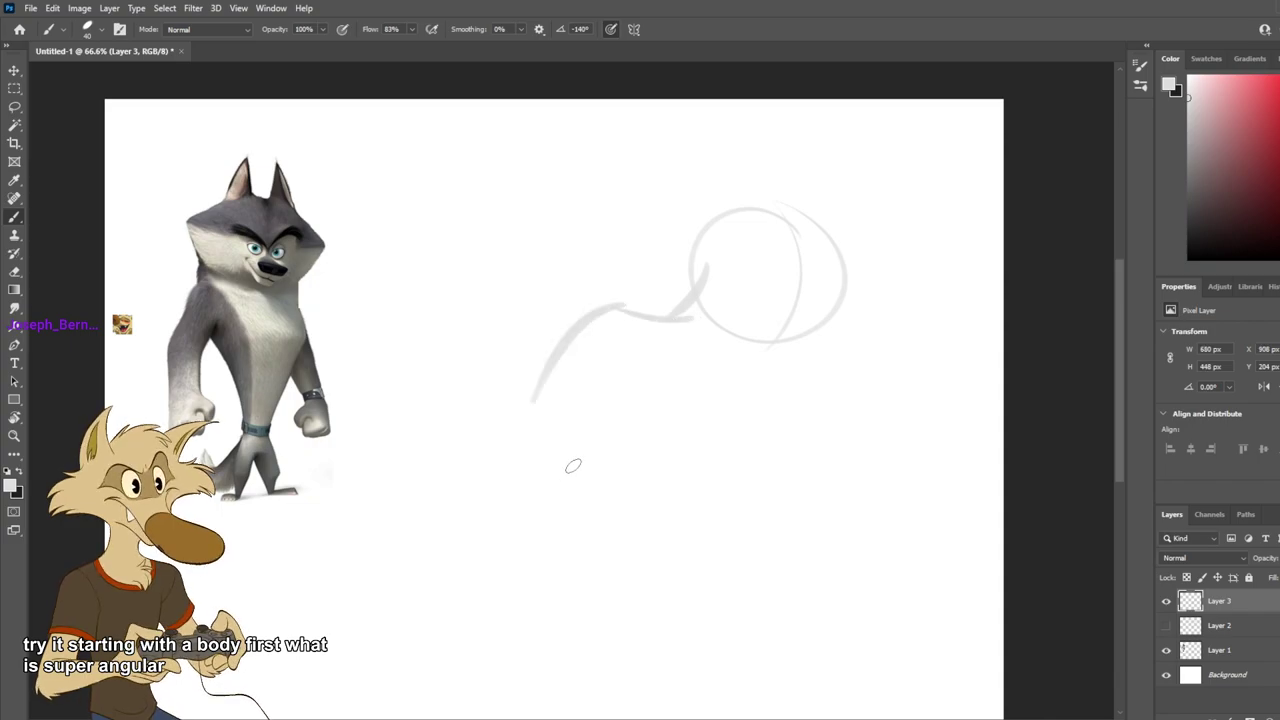
key("ctrl+z")
mouse_move(684, 295)
left_mouse_down()
mouse_move(601, 281)
mouse_move(632, 274)
mouse_move(621, 271)
mouse_move(486, 299)
mouse_move(523, 298)
mouse_move(514, 382)
left_mouse_up()
key("ctrl+z")
mouse_move(565, 295)
left_mouse_down()
mouse_move(470, 304)
mouse_move(578, 352)
left_mouse_up()
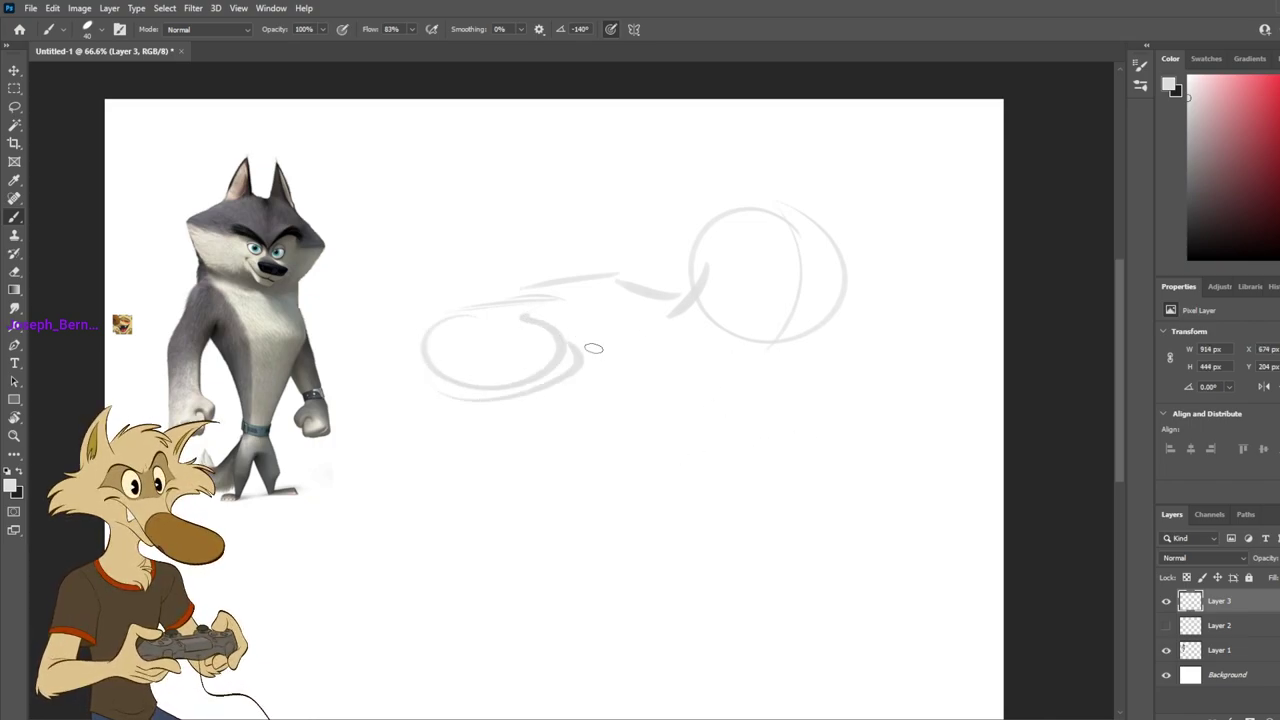
Step: Sketch the chest lines behind the fist and a downward-pointing triangular shape below the head
mouse_move(605, 300)
left_mouse_down()
mouse_move(650, 408)
mouse_move(622, 353)
mouse_move(609, 400)
mouse_move(564, 433)
mouse_move(675, 459)
mouse_move(825, 435)
mouse_move(773, 588)
left_mouse_up()
mouse_move(848, 608)
left_mouse_down()
mouse_move(903, 380)
mouse_move(862, 646)
left_mouse_up()
key("ctrl+z")
left_click_drag(878, 505, 816, 306)
key("ctrl+z")
key("ctrl+z")
left_click_drag(766, 596, 692, 478)
left_click_drag(715, 522, 618, 578)
key("ctrl+z")
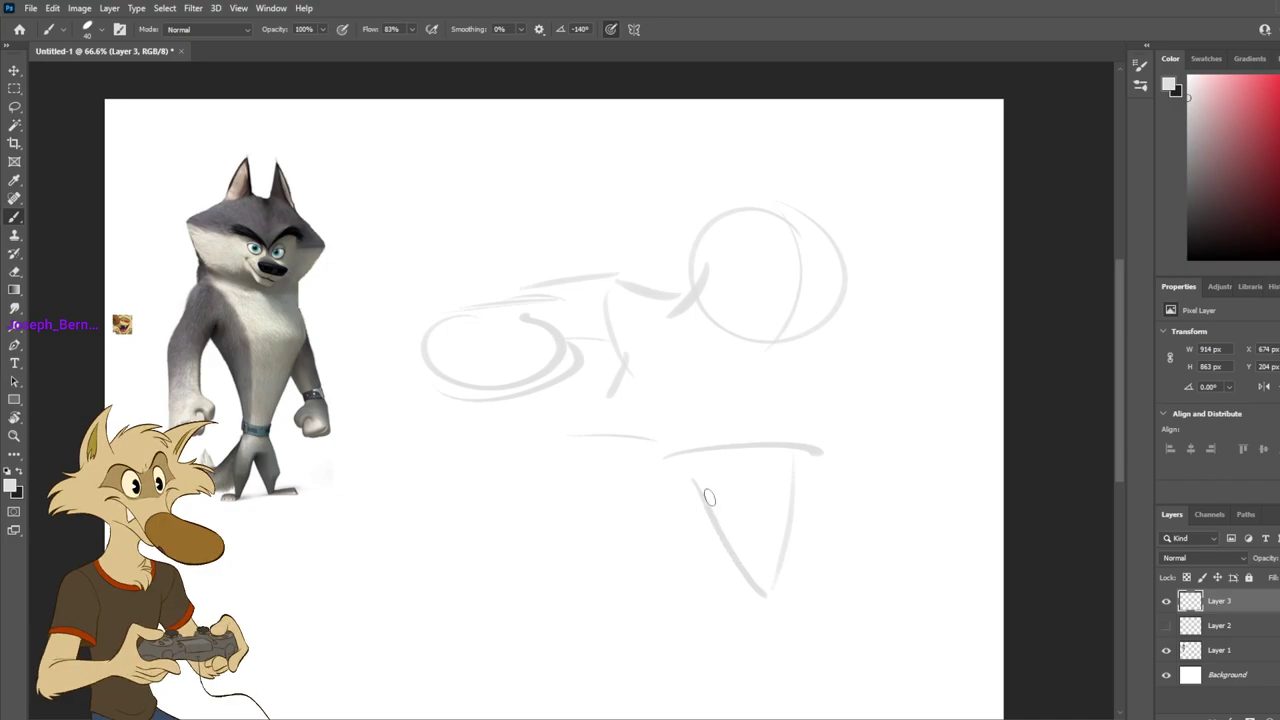
Step: Add inner strokes within the triangular shape and a vertical line rising from its right corner toward the head
left_click_drag(720, 420, 686, 548)
key("ctrl+z")
left_click_drag(723, 437, 710, 565)
left_click_drag(811, 457, 803, 350)
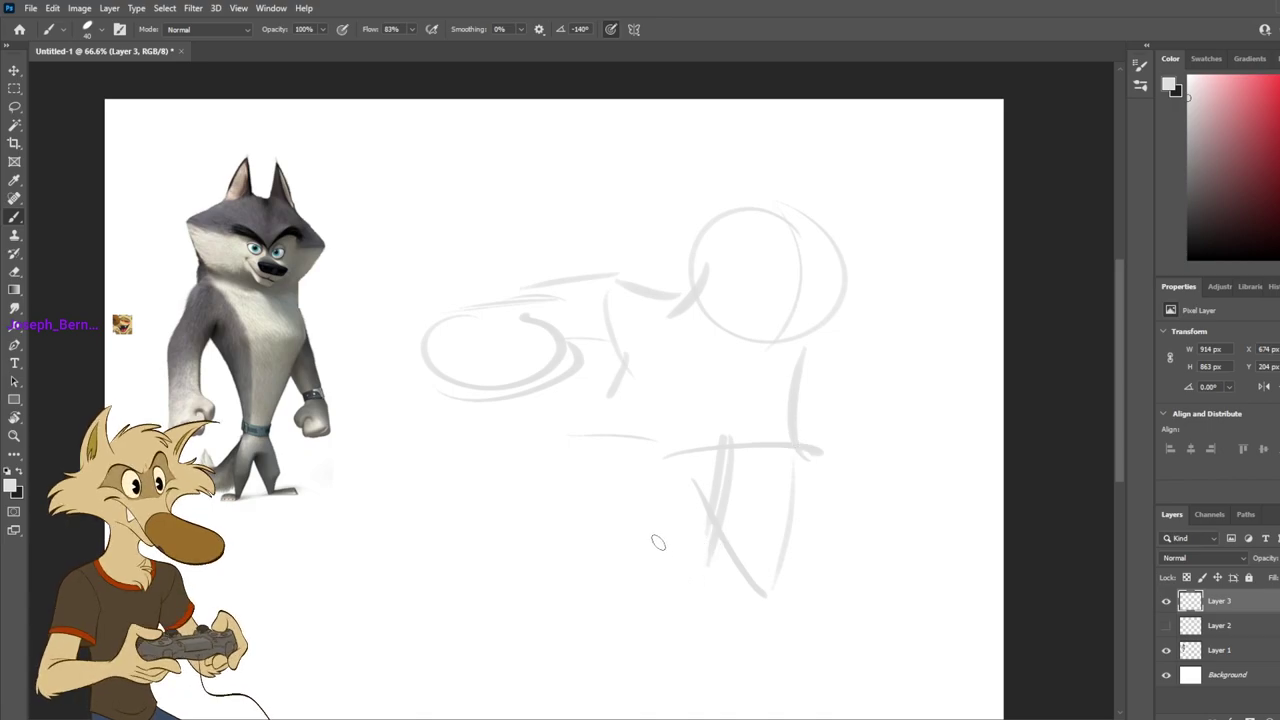
Step: Sketch a large thick rounded arc beneath the chest with curved strokes trailing below it
mouse_move(630, 516)
left_mouse_down()
mouse_move(710, 646)
mouse_move(617, 569)
mouse_move(708, 642)
left_mouse_up()
key("ctrl+z")
left_click_drag(618, 588, 748, 653)
left_click_drag(690, 487, 678, 398)
key("ctrl+z")
left_click_drag(690, 455, 704, 497)
mouse_move(686, 428)
left_mouse_down()
mouse_move(558, 450)
mouse_move(636, 548)
left_mouse_up()
key("ctrl+z")
key("ctrl+shift+z")
left_click_drag(612, 392, 612, 562)
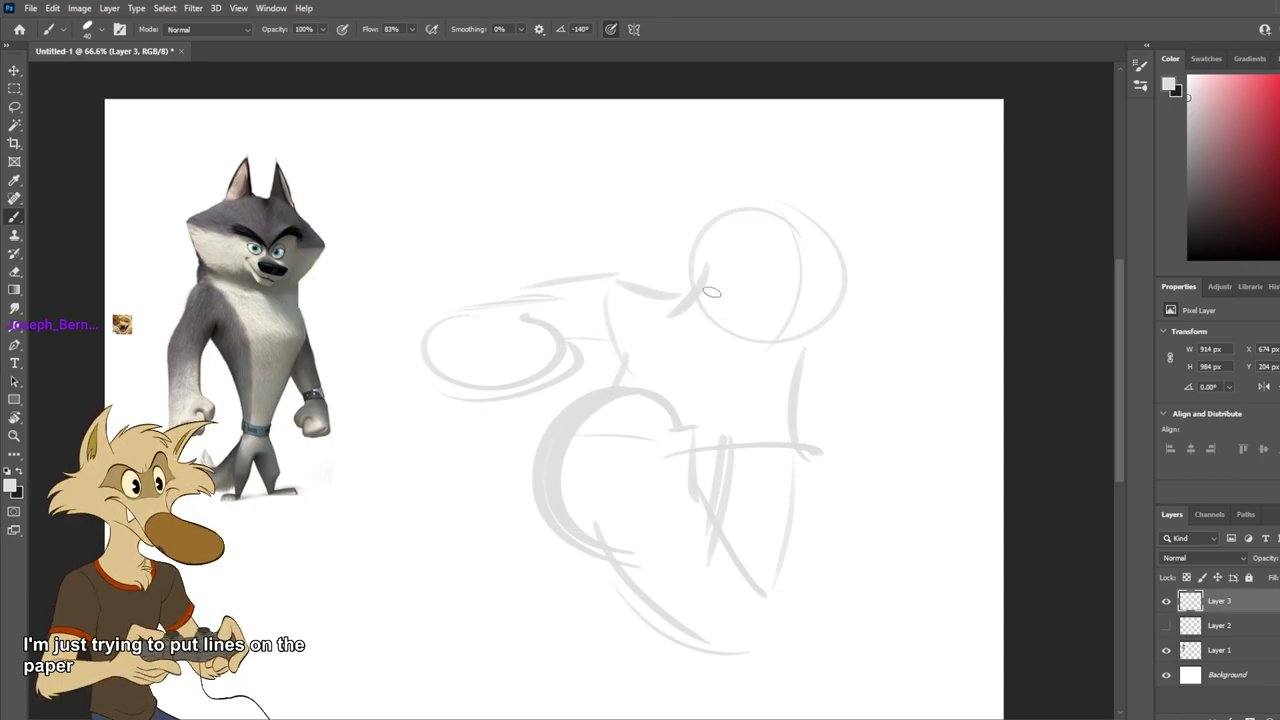
Step: Sketch a neck line, thick slanted shoulder strokes, and a tall upright stroke left of the head circle
left_click_drag(678, 304, 630, 414)
key("ctrl+z")
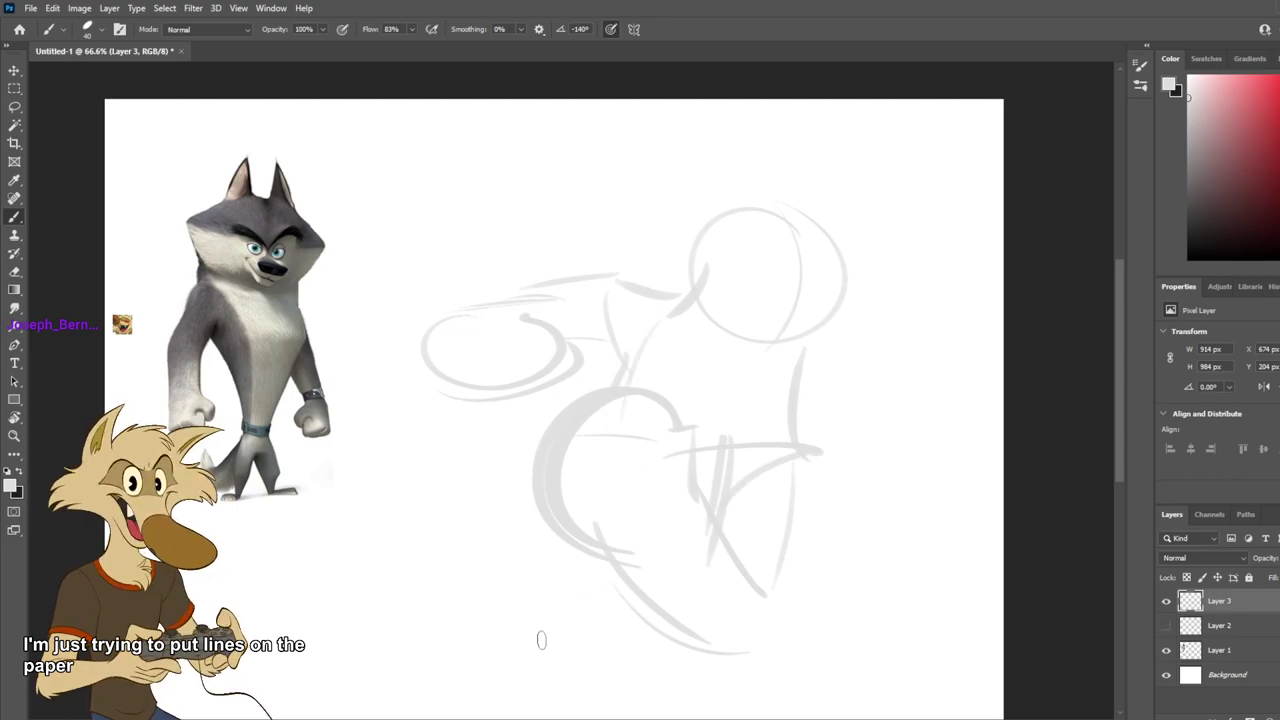
left_click_drag(602, 436, 576, 638)
key("ctrl+z")
mouse_move(706, 553)
left_mouse_down()
mouse_move(604, 648)
mouse_move(652, 640)
left_mouse_up()
key("ctrl+z")
key("ctrl+z")
left_click_drag(600, 455, 588, 638)
key("ctrl+z")
left_click_drag(626, 333, 585, 395)
left_click_drag(628, 312, 570, 398)
left_click_drag(636, 314, 662, 157)
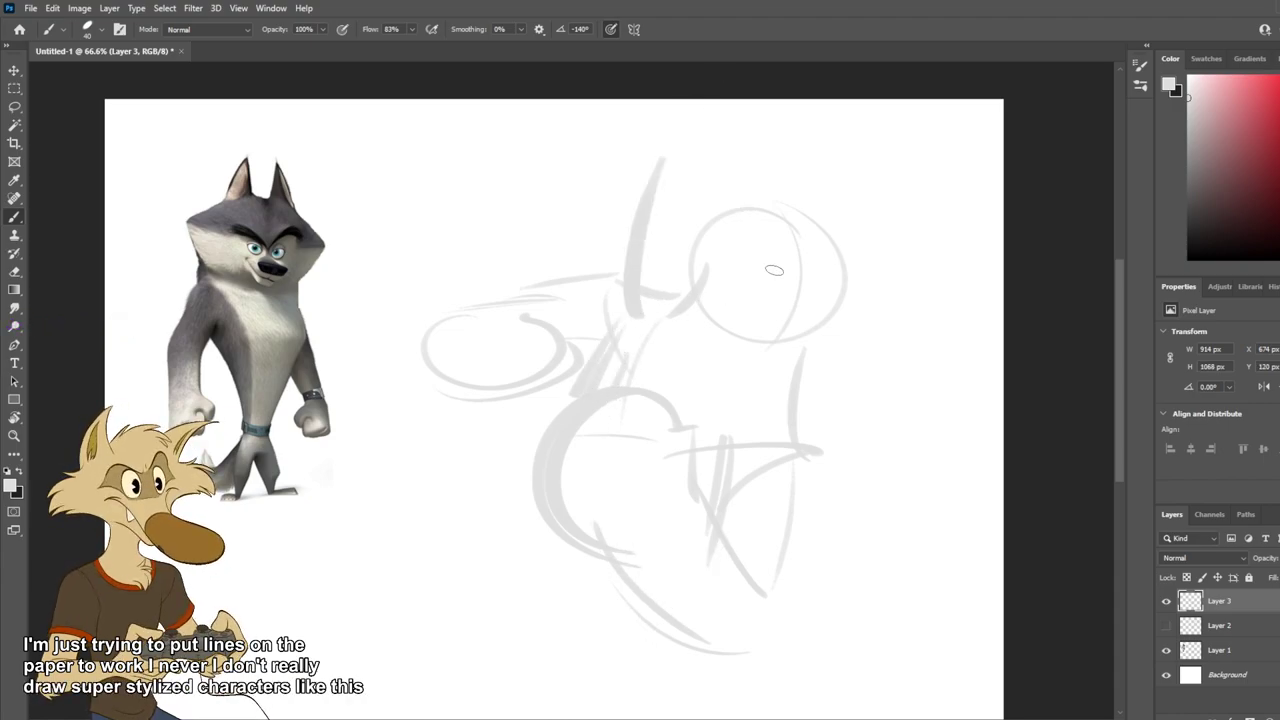
Step: Try to sketch a raised arm with thick horizontal and vertical strokes right of the torso
left_click_drag(799, 388, 883, 391)
mouse_move(792, 412)
left_mouse_down()
mouse_move(882, 416)
mouse_move(902, 217)
left_mouse_up()
key("ctrl+z")
left_click_drag(890, 388, 897, 236)
mouse_move(895, 398)
left_mouse_down()
mouse_move(900, 262)
mouse_move(911, 262)
left_mouse_up()
mouse_move(668, 155)
left_mouse_down()
mouse_move(798, 169)
mouse_move(762, 160)
left_mouse_up()
key("ctrl+z")
key("ctrl+z")
key("ctrl+z")
key("ctrl+z")
key("ctrl+z")
Step: Try diagonal strokes across the head circle and undo them along with the last arm strokes
left_click_drag(652, 208, 820, 318)
key("ctrl+z")
left_click_drag(703, 178, 866, 366)
key("ctrl+z")
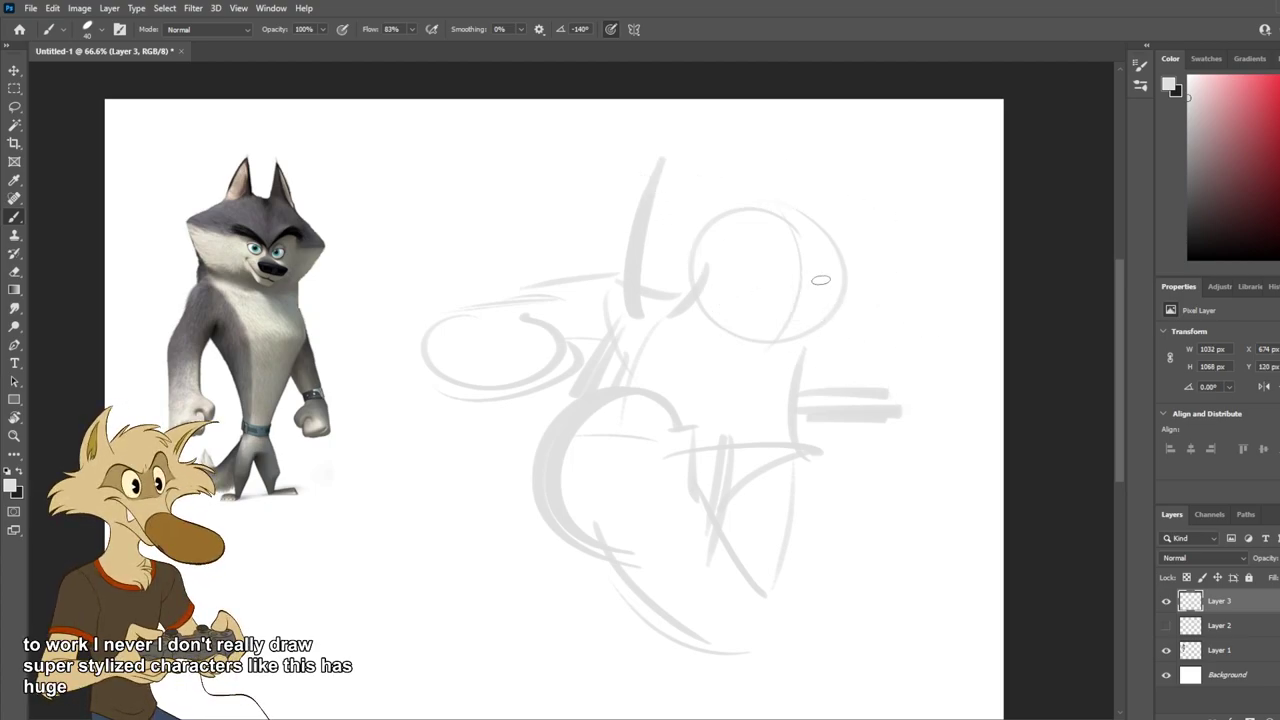
key("ctrl+z")
key("ctrl+z")
Step: Compare the earlier sketches, hide Layer 3 and Layer 2, and add a new empty layer
scroll(826, 360, "down", 4)
scroll(826, 356, "up", 3)
left_click(1166, 600)
left_click(1166, 623)
left_click(1166, 625)
left_click(1166, 625)
left_click(1166, 601)
left_click(1166, 601)
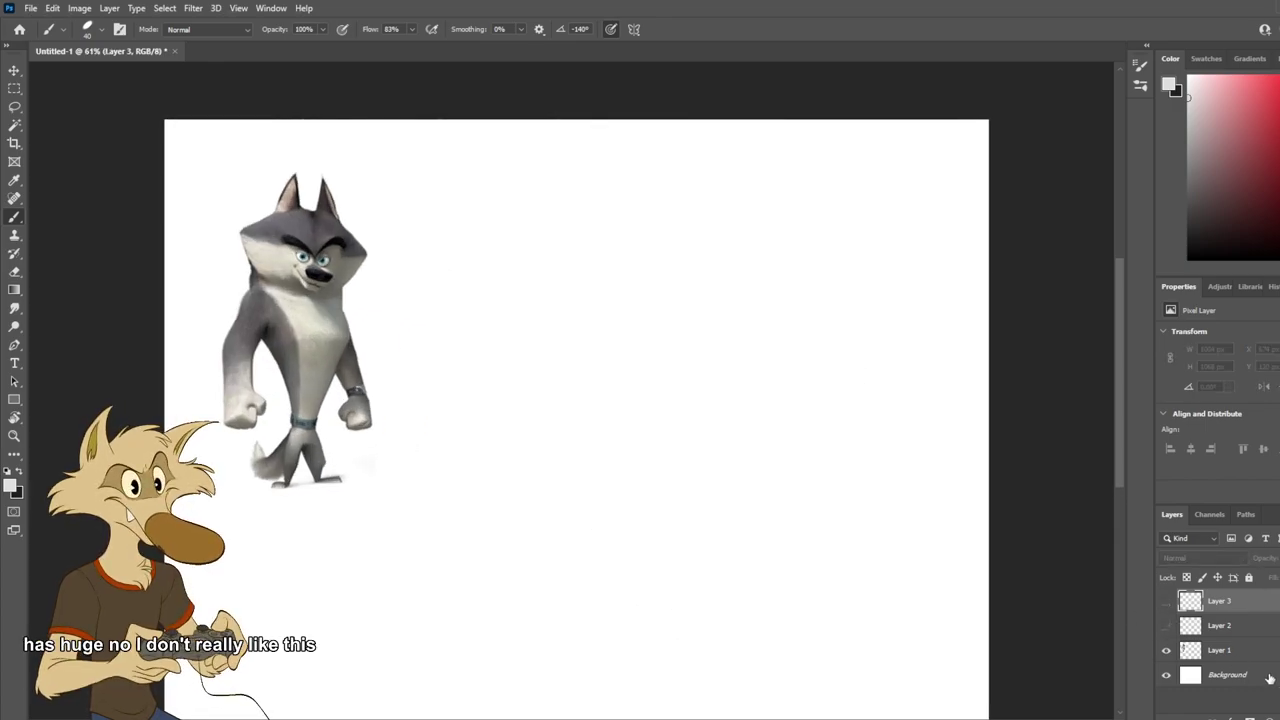
left_click(1250, 715)
scroll(572, 410, "up", 2)
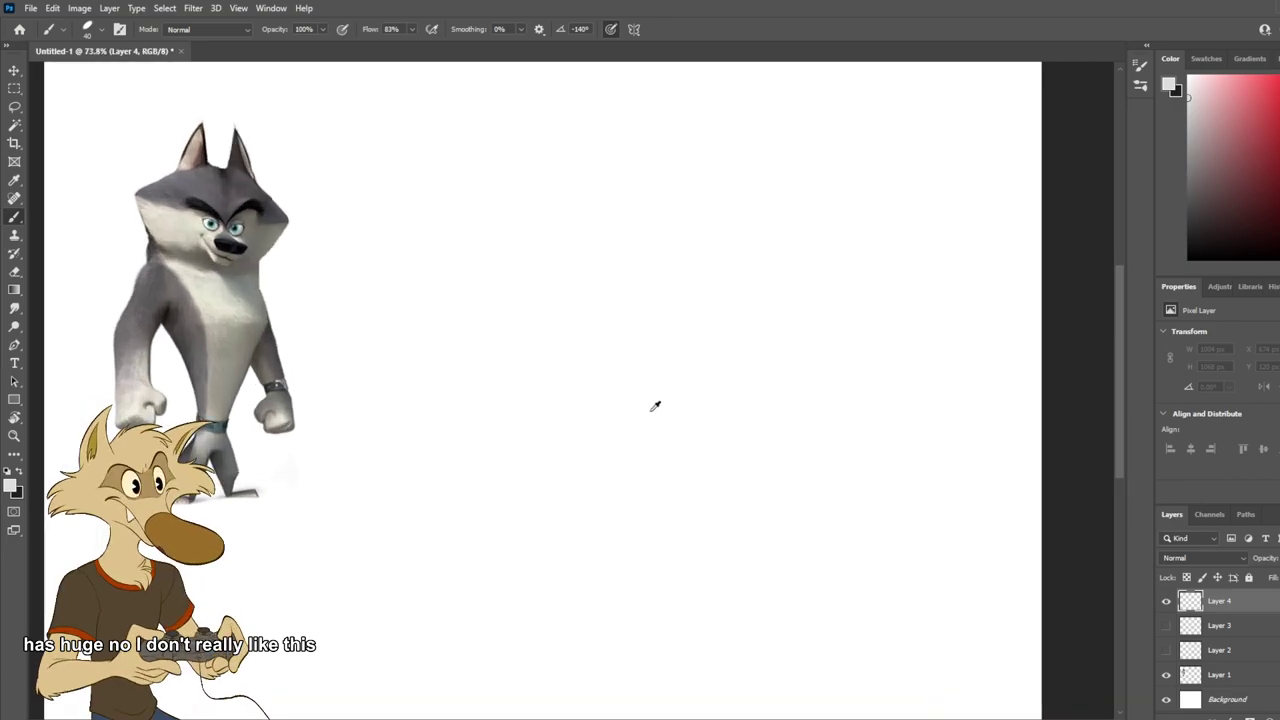
Step: Sketch a tapered V-shaped torso with a rounded right side beside the wolf reference
mouse_move(390, 253)
left_mouse_down()
mouse_move(439, 281)
mouse_move(406, 326)
mouse_move(423, 319)
mouse_move(440, 386)
left_mouse_up()
key("ctrl+z")
key("ctrl+z")
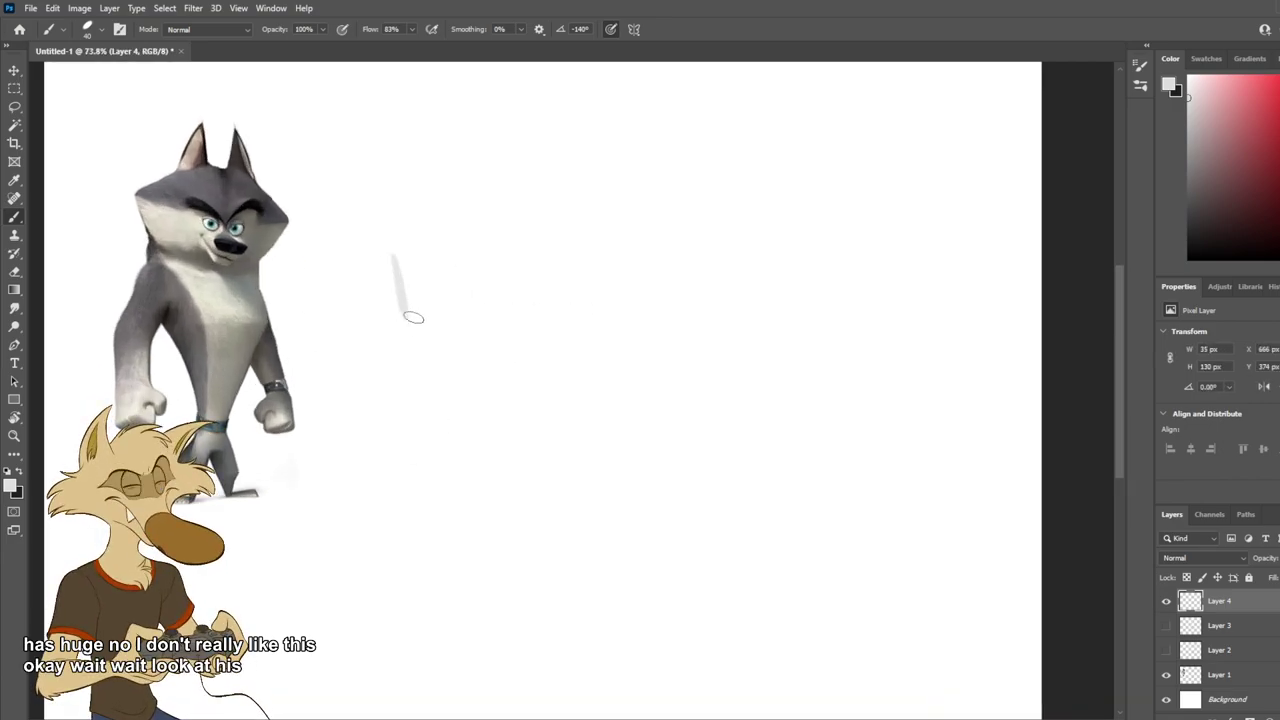
left_click_drag(410, 312, 446, 438)
mouse_move(428, 282)
left_mouse_down()
mouse_move(522, 312)
mouse_move(495, 395)
left_mouse_up()
key("ctrl+z")
key("ctrl+z")
mouse_move(405, 318)
left_mouse_down()
mouse_move(432, 426)
mouse_move(477, 420)
left_mouse_up()
key("ctrl+z")
key("ctrl+z")
mouse_move(507, 368)
left_mouse_down()
mouse_move(484, 423)
mouse_move(508, 459)
left_mouse_up()
key("ctrl+z")
key("ctrl+z")
Step: Sketch two short legs with tiny feet beneath the torso and a belt across the waist
left_click_drag(489, 417, 541, 482)
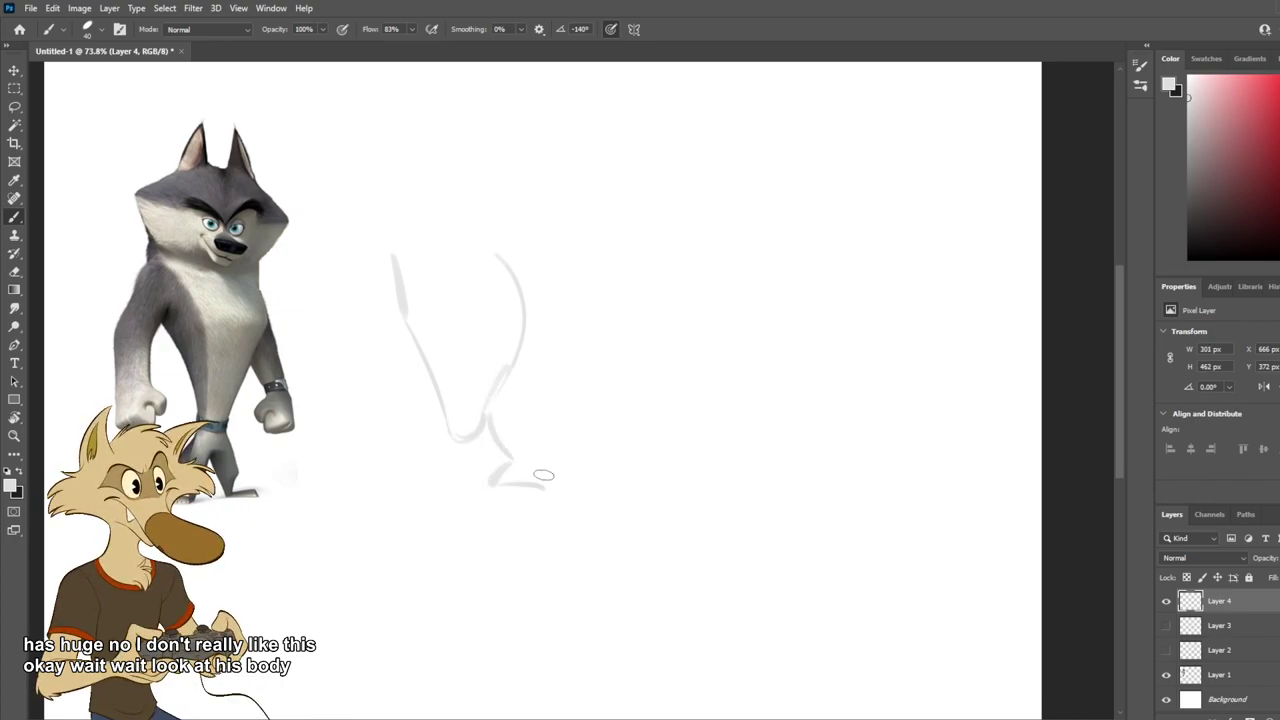
mouse_move(449, 432)
left_mouse_down()
mouse_move(440, 480)
mouse_move(460, 489)
mouse_move(485, 464)
left_mouse_up()
key("ctrl+z")
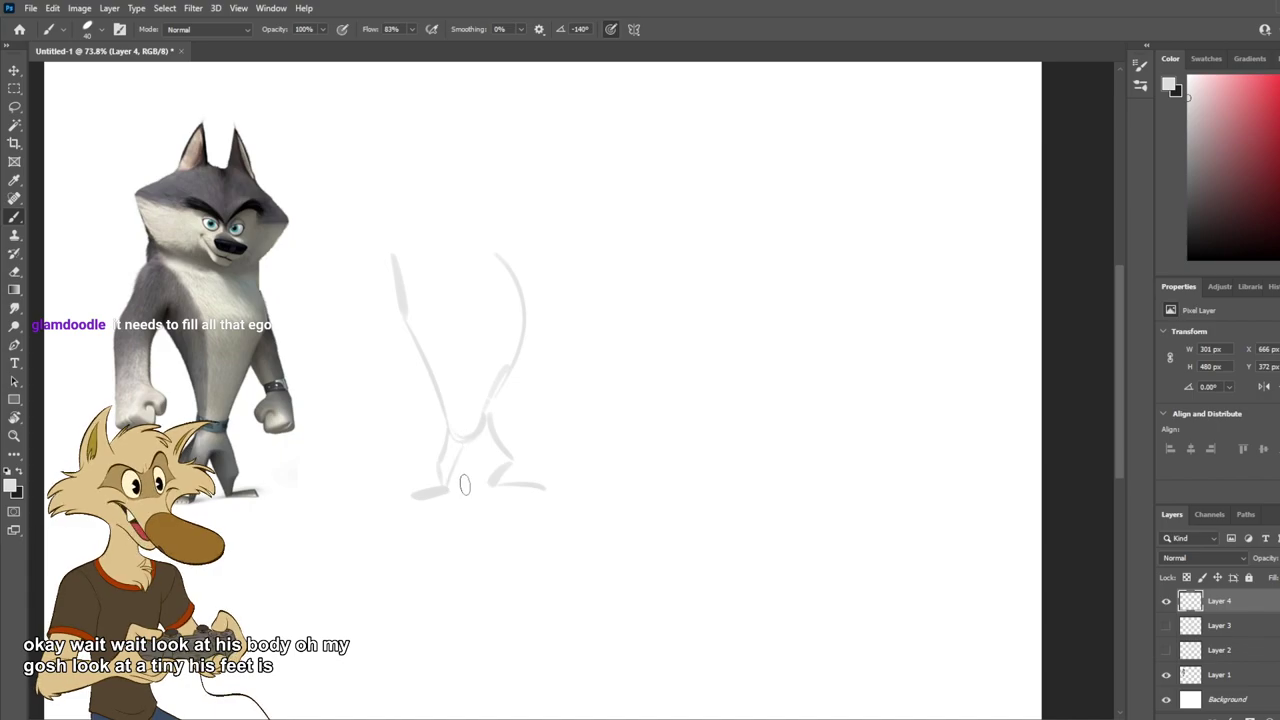
left_click_drag(472, 450, 496, 496)
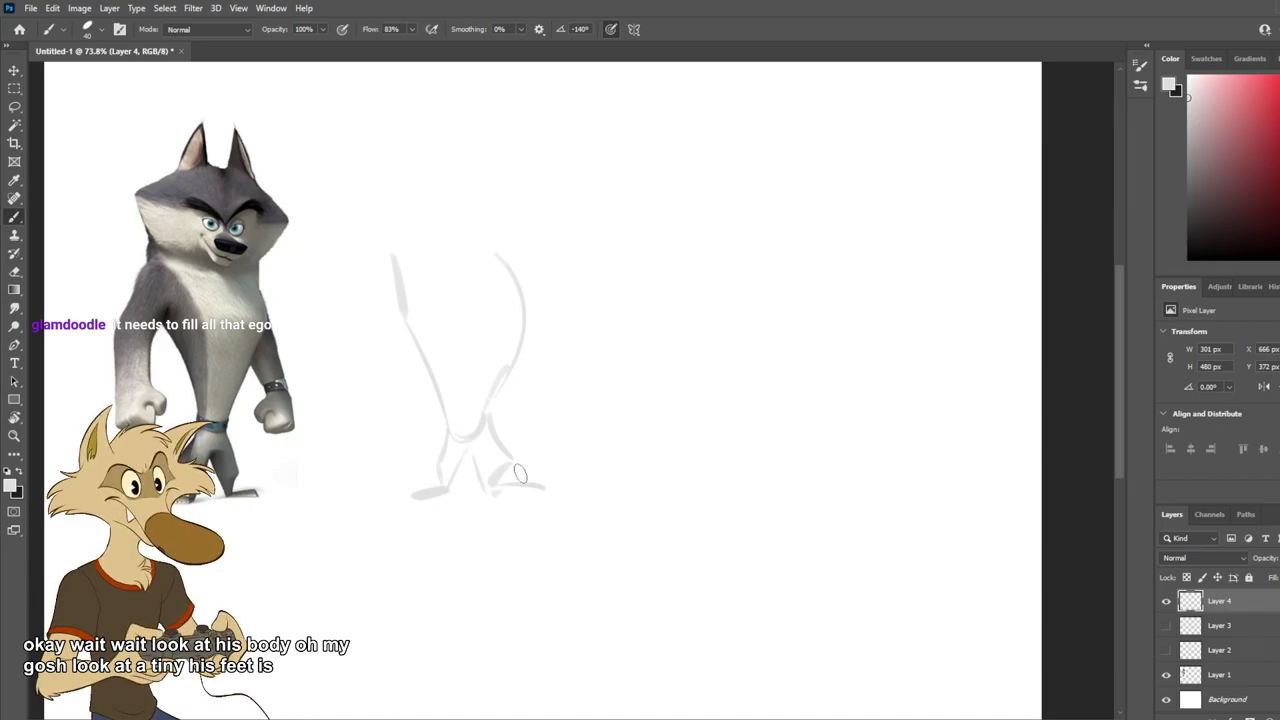
mouse_move(452, 420)
left_mouse_down()
mouse_move(486, 421)
mouse_move(472, 426)
left_mouse_up()
Step: Sketch an angular fist beside the waist and the right arm's outline leading down to it
mouse_move(560, 378)
left_mouse_down()
mouse_move(532, 402)
mouse_move(536, 417)
mouse_move(577, 424)
left_mouse_up()
key("ctrl+z")
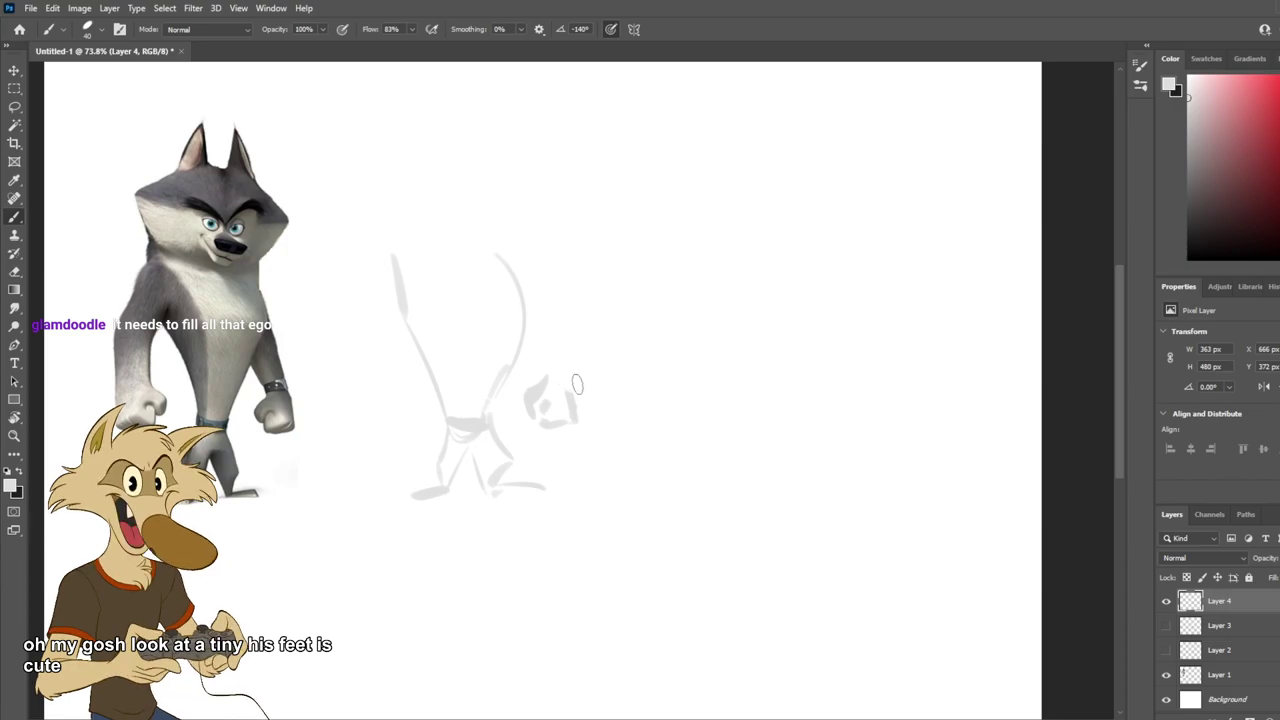
left_click_drag(542, 272, 574, 376)
key("ctrl+z")
left_click_drag(546, 300, 576, 390)
left_click_drag(522, 355, 550, 378)
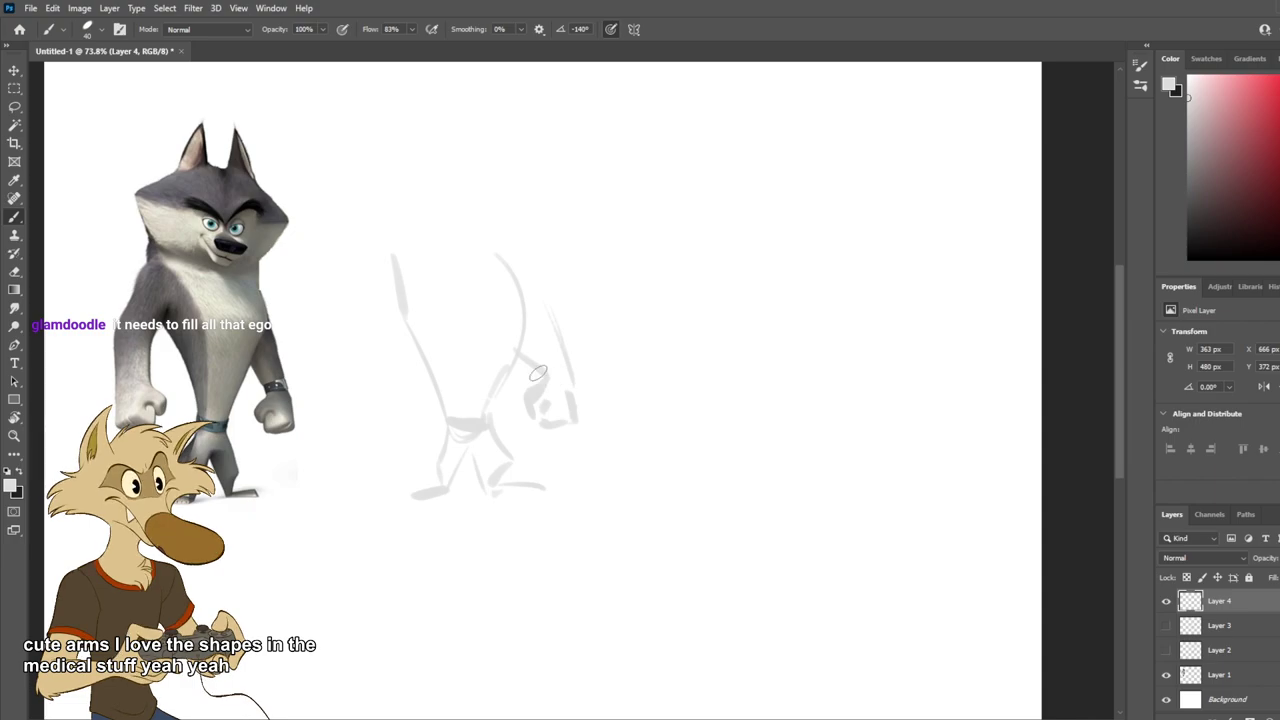
Step: Replace the torso's rounded right side with a straight taper, add a shoulder stroke above, and undo the stroke across the top
key("e")
left_click_drag(523, 277, 495, 403)
key("b")
key("ctrl+z")
key("ctrl+z")
left_click_drag(527, 295, 519, 234)
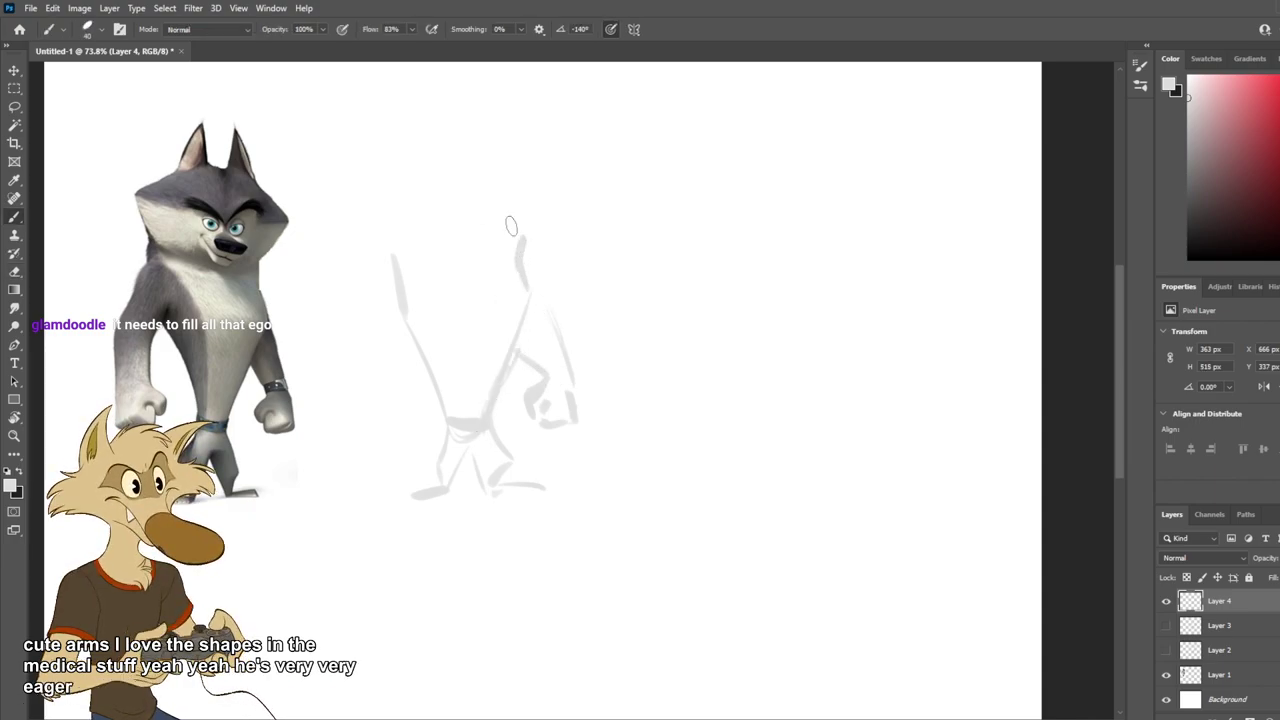
left_click_drag(398, 249, 570, 212)
key("ctrl+z")
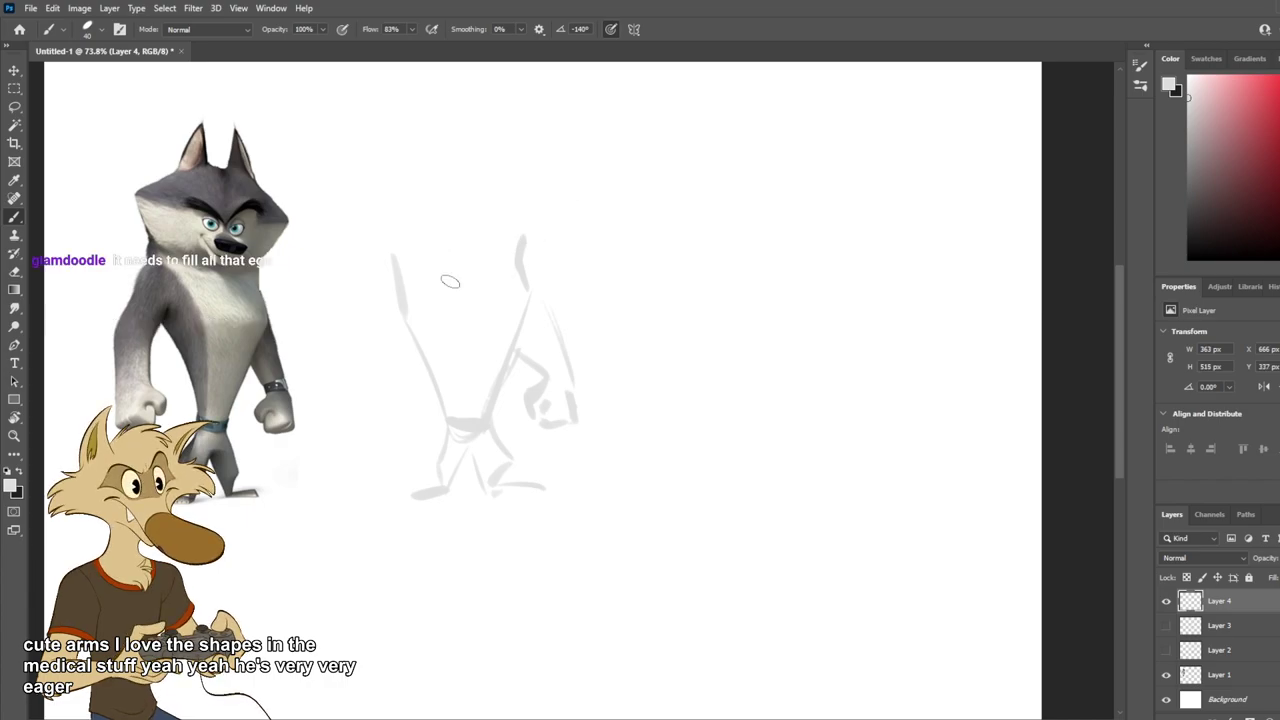
Step: Sketch the straight shoulder line across the torso's top and the bent left arm ending in a clenched fist
left_click_drag(395, 252, 525, 264)
left_click_drag(436, 248, 511, 260)
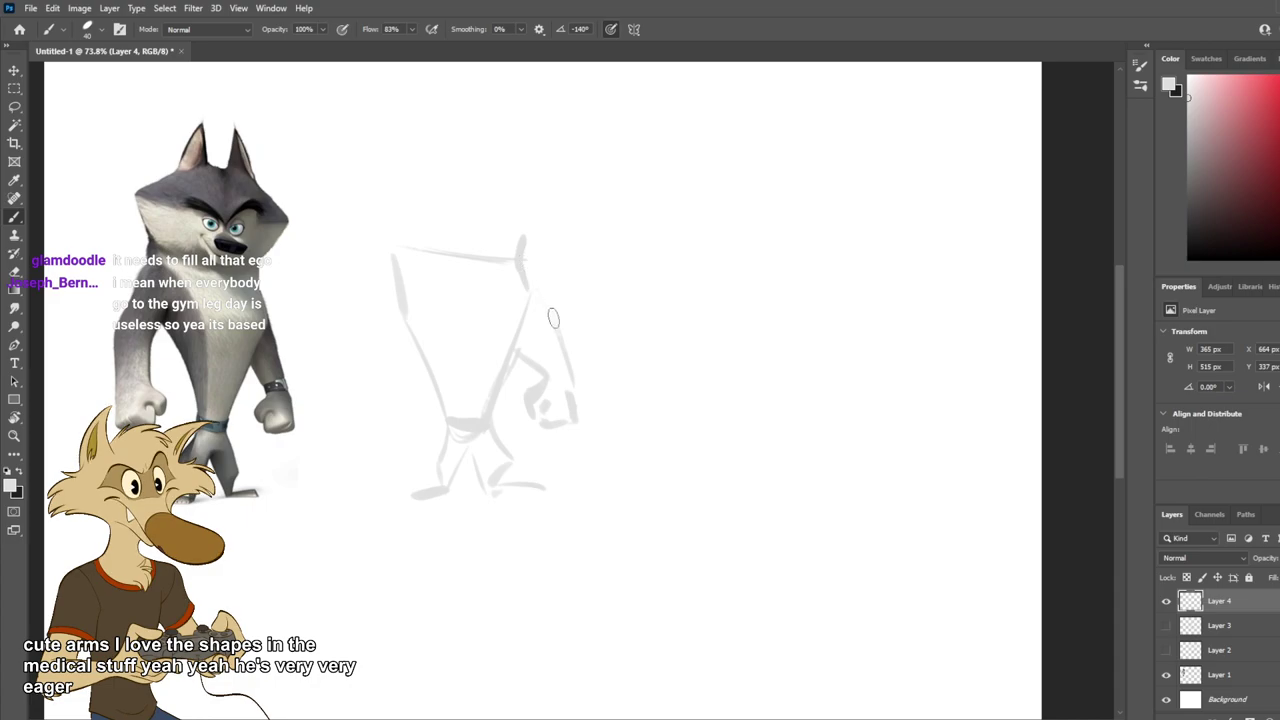
mouse_move(394, 243)
left_mouse_down()
mouse_move(337, 286)
mouse_move(337, 393)
left_mouse_up()
mouse_move(330, 292)
left_mouse_down()
mouse_move(324, 404)
mouse_move(361, 425)
mouse_move(359, 408)
mouse_move(380, 411)
left_mouse_up()
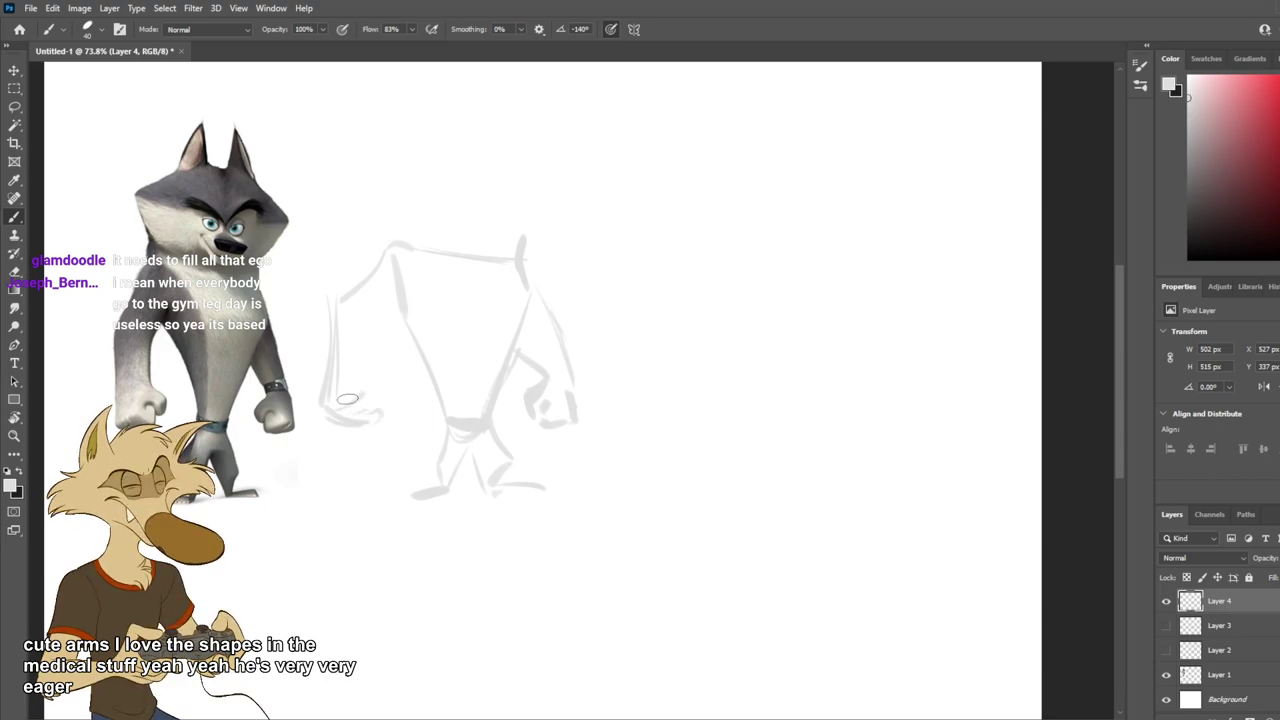
mouse_move(366, 382)
left_mouse_down()
mouse_move(390, 388)
mouse_move(382, 403)
mouse_move(405, 294)
left_mouse_up()
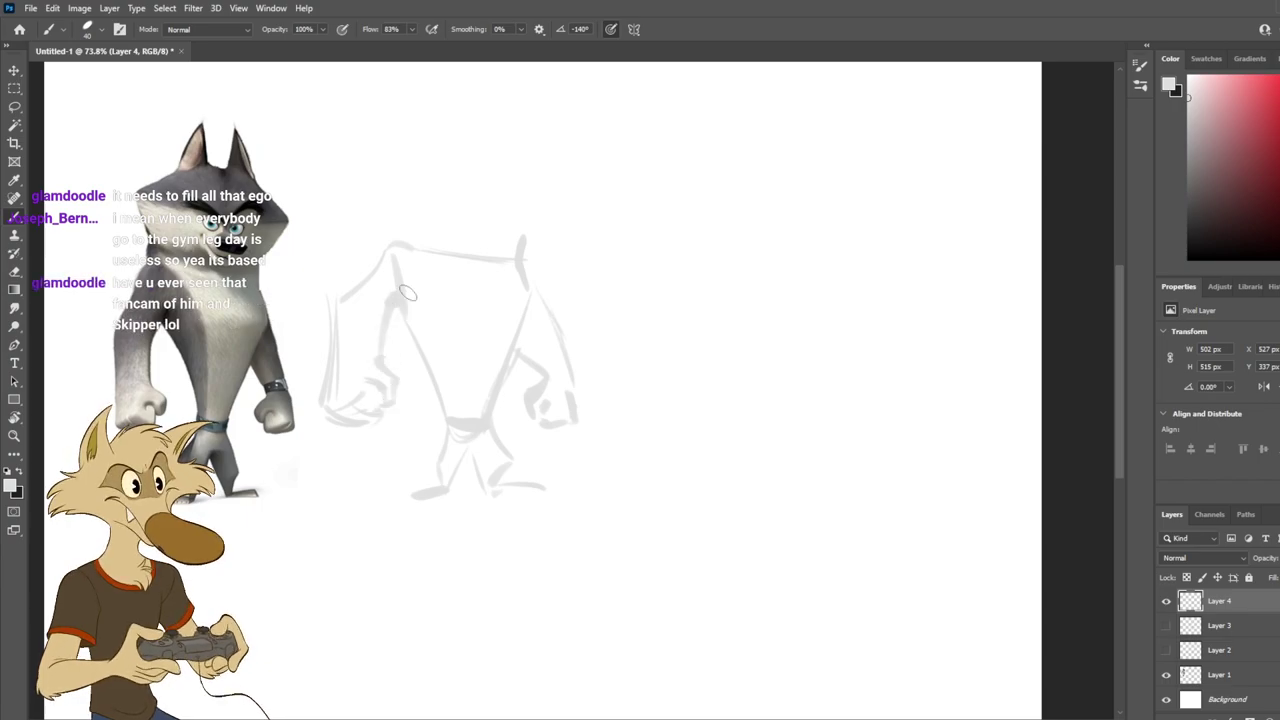
Step: Sketch the head's flaring sides above the shoulders and extend the torso's curved left edge into longer legs with lower feet
mouse_move(420, 238)
left_mouse_down()
mouse_move(392, 214)
mouse_move(392, 190)
mouse_move(390, 210)
mouse_move(388, 150)
left_mouse_up()
key("ctrl+z")
mouse_move(435, 260)
left_mouse_down()
mouse_move(461, 311)
mouse_move(449, 437)
left_mouse_up()
key("ctrl+z")
mouse_move(404, 308)
left_mouse_down()
mouse_move(436, 490)
mouse_move(418, 519)
left_mouse_up()
left_click_drag(521, 241, 539, 211)
mouse_move(501, 490)
left_mouse_down()
mouse_move(491, 521)
mouse_move(523, 521)
mouse_move(484, 516)
mouse_move(540, 522)
mouse_move(550, 505)
mouse_move(538, 524)
left_mouse_up()
key("ctrl+z")
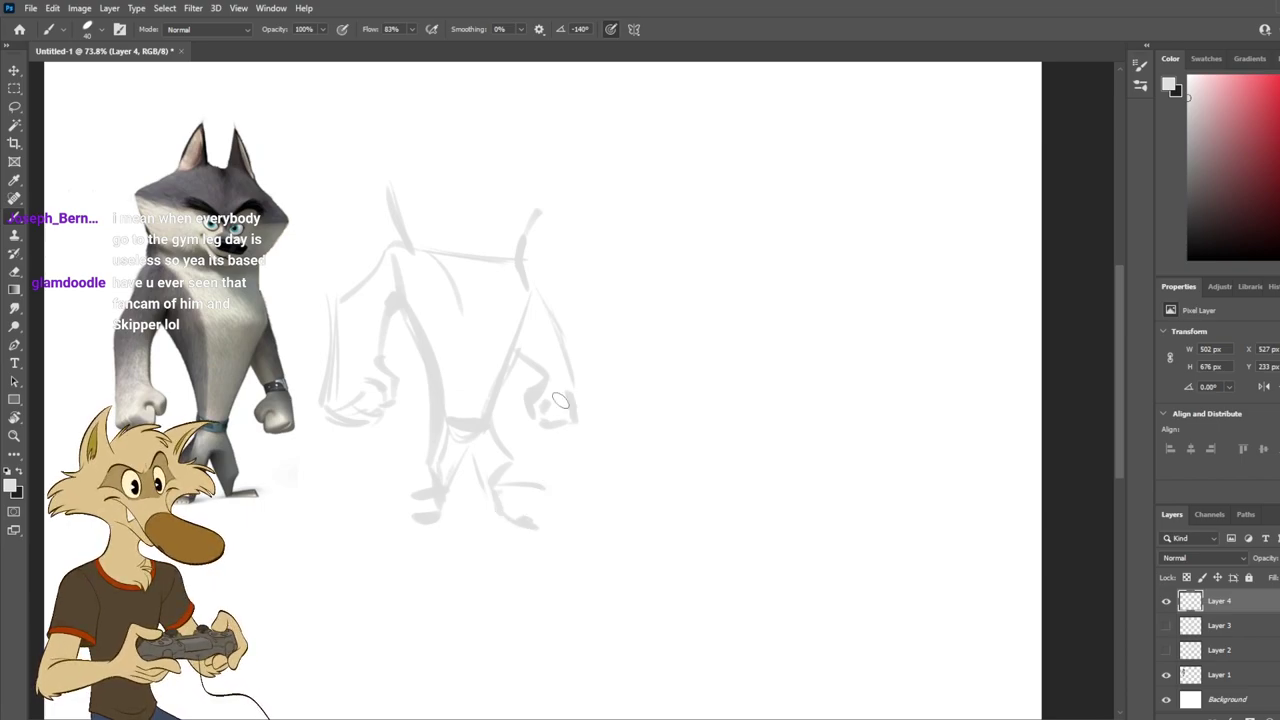
Step: Sketch the arched top of the head and a thick angled stroke at its left corner
mouse_move(397, 182)
left_mouse_down()
mouse_move(540, 203)
mouse_move(558, 219)
left_mouse_up()
key("ctrl+z")
key("ctrl+z")
left_click_drag(448, 143, 380, 183)
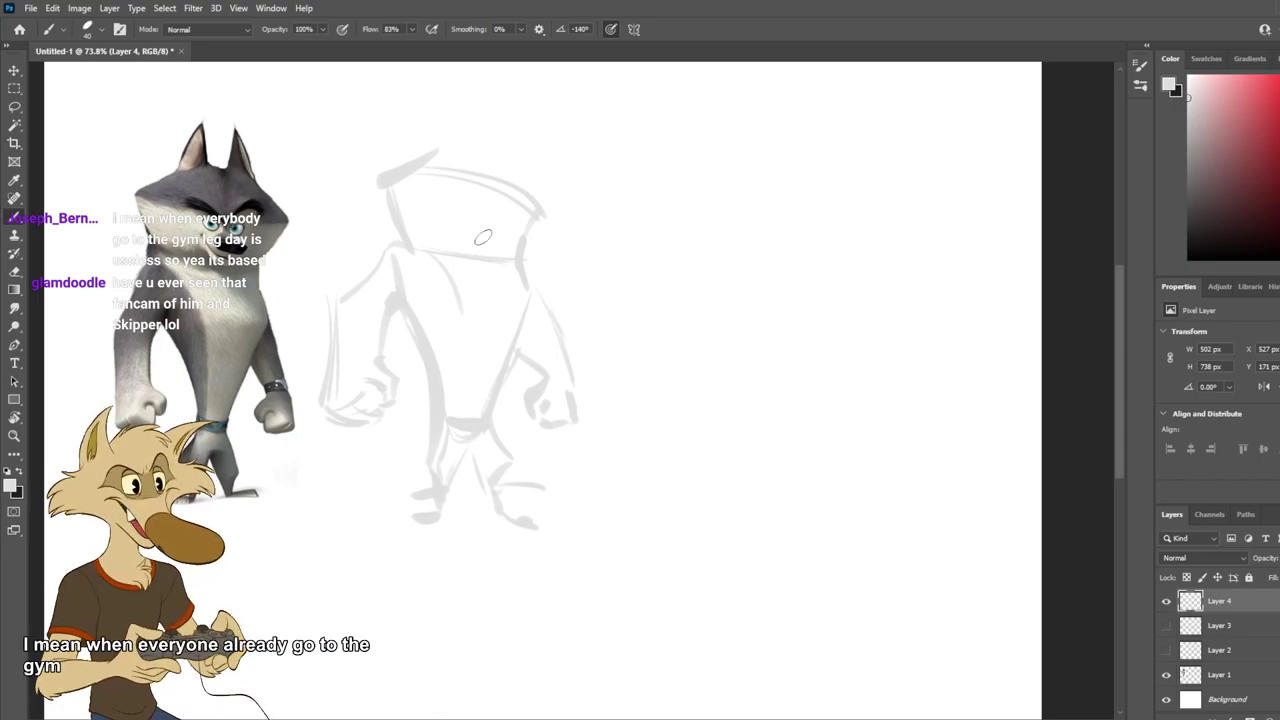
Step: Sketch the pointed left ear above the head, redrawing it slightly shorter
mouse_move(445, 148)
left_mouse_down()
mouse_move(474, 160)
mouse_move(461, 101)
mouse_move(467, 116)
mouse_move(425, 129)
mouse_move(432, 146)
left_mouse_up()
key("ctrl+z")
key("ctrl+z")
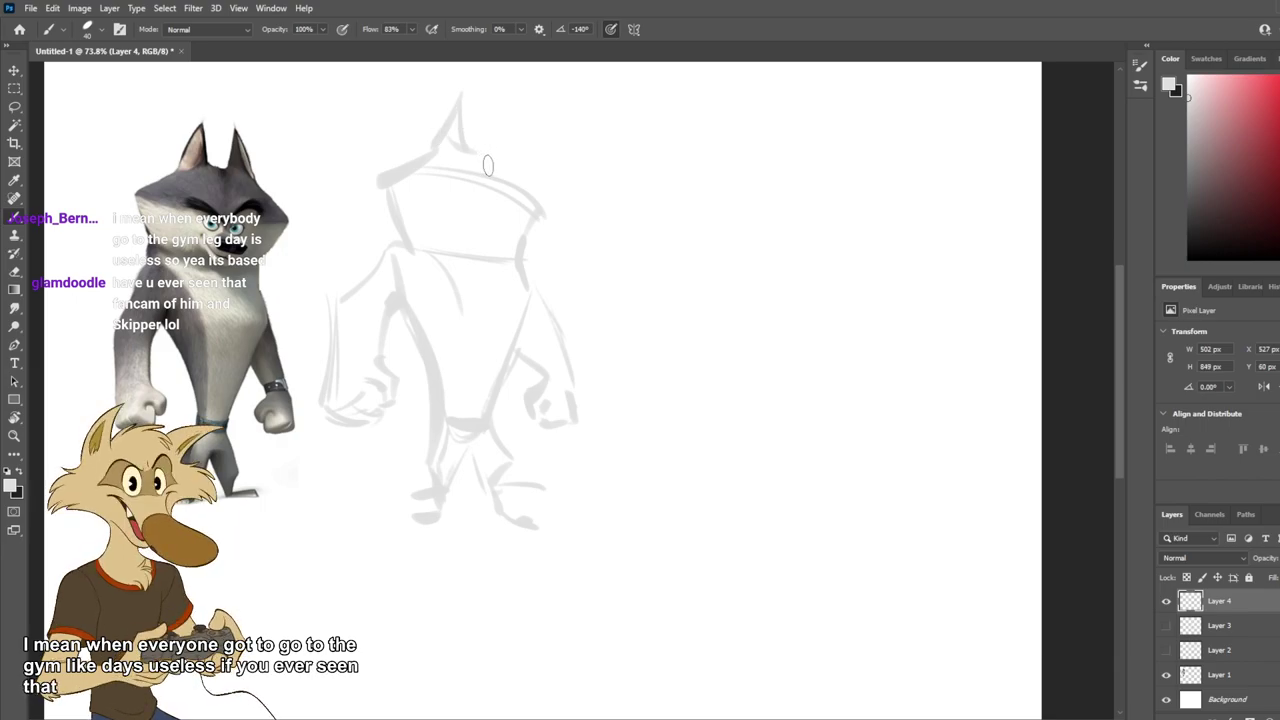
key("ctrl+z")
key("ctrl+z")
left_click_drag(461, 106, 433, 165)
key("ctrl+z")
key("ctrl+z")
left_click_drag(459, 106, 428, 160)
key("ctrl+z")
key("ctrl+z")
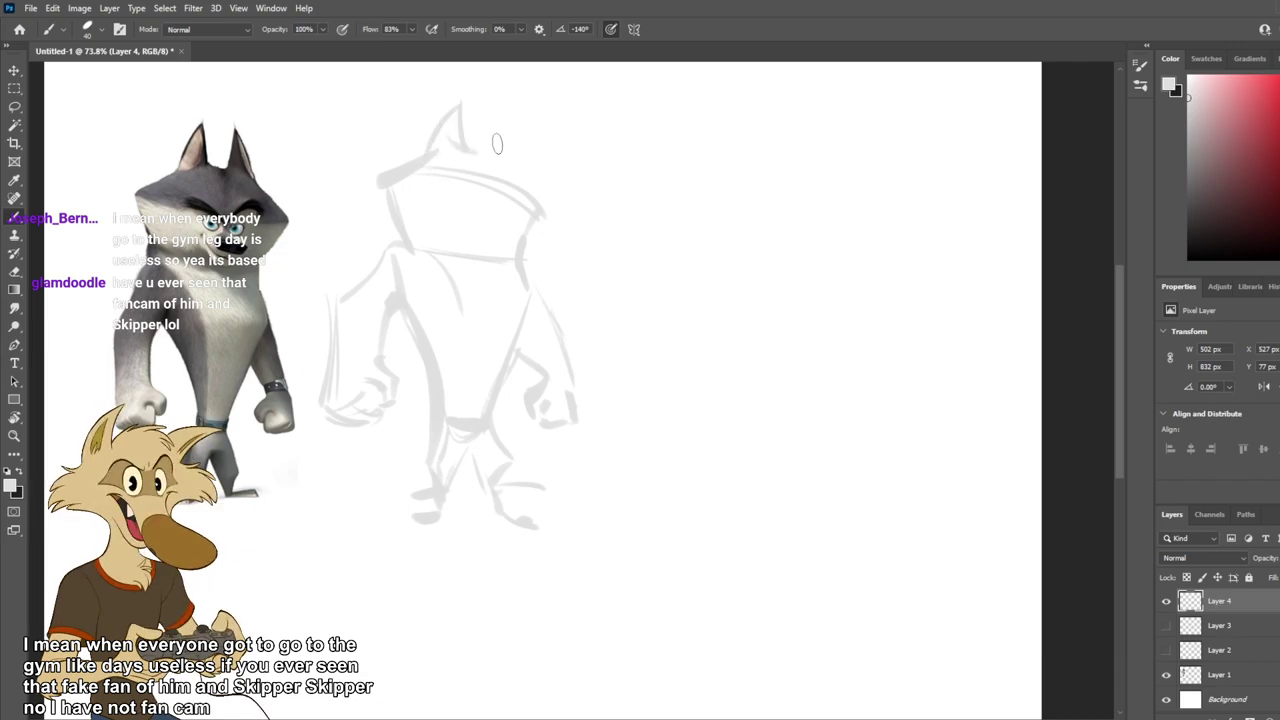
Step: Sketch the narrow right ear and pointed right cheek, plus a guide line across the upper face
mouse_move(498, 110)
left_mouse_down()
mouse_move(514, 173)
mouse_move(516, 147)
mouse_move(519, 174)
mouse_move(551, 210)
mouse_move(519, 177)
mouse_move(552, 215)
mouse_move(525, 243)
left_mouse_up()
mouse_move(404, 218)
left_mouse_down()
mouse_move(506, 230)
mouse_move(530, 216)
left_mouse_up()
key("ctrl+z")
key("ctrl+z")
left_click_drag(430, 198, 530, 215)
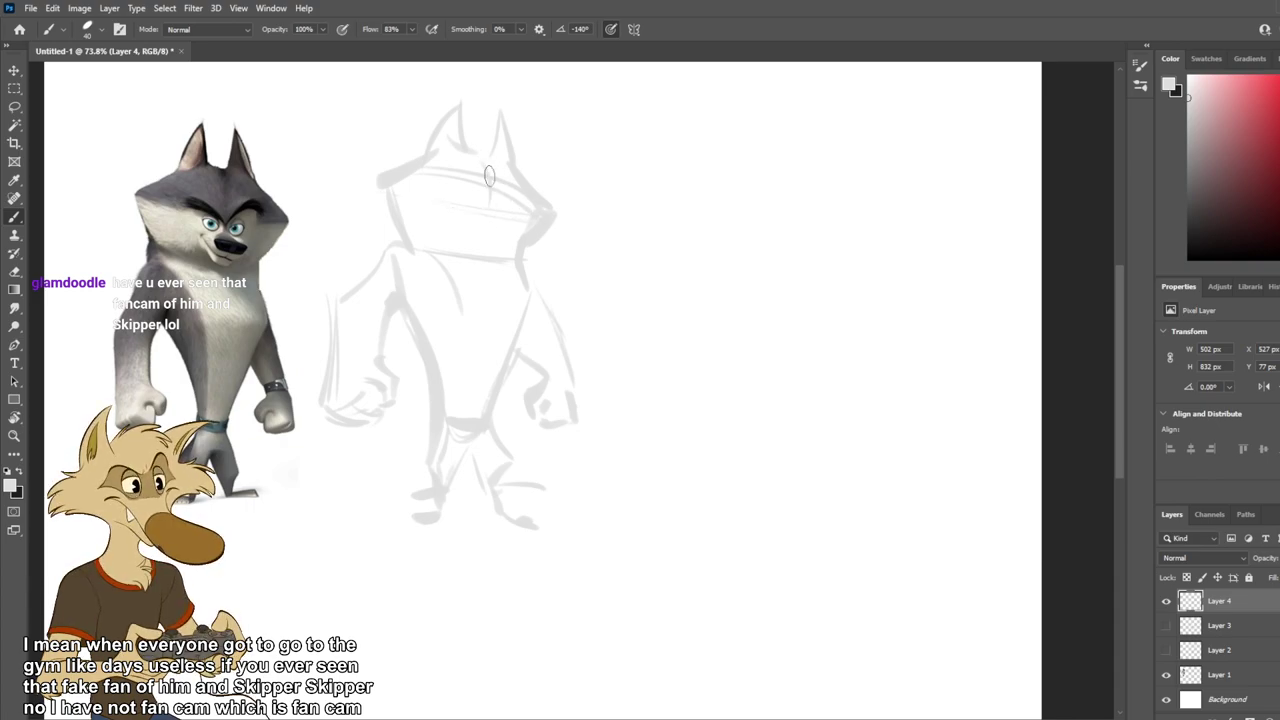
Step: Extend the face guide line to the left cheek and sketch the eyes, nose, sly grin and heavy angry brows
mouse_move(384, 188)
left_mouse_down()
mouse_move(419, 246)
mouse_move(380, 187)
mouse_move(440, 236)
mouse_move(404, 207)
mouse_move(462, 209)
left_mouse_up()
key("ctrl+z")
left_click_drag(376, 185, 518, 225)
key("ctrl+z")
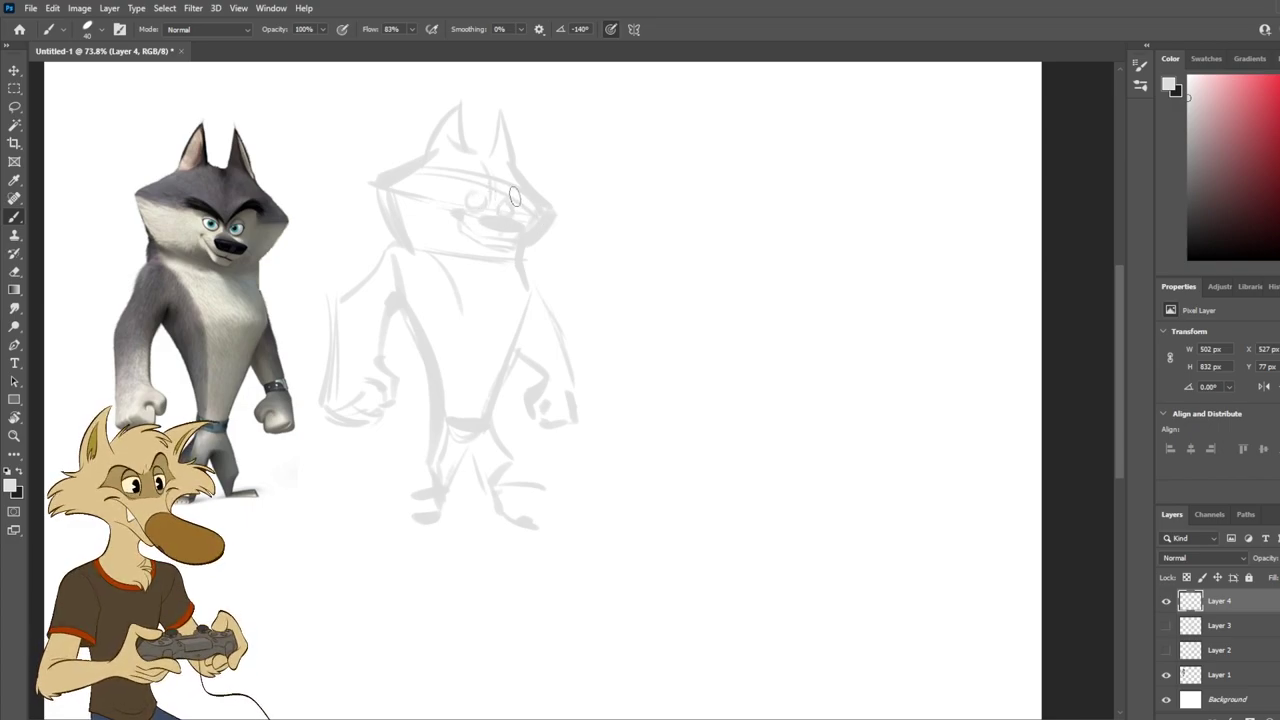
left_click_drag(444, 172, 482, 200)
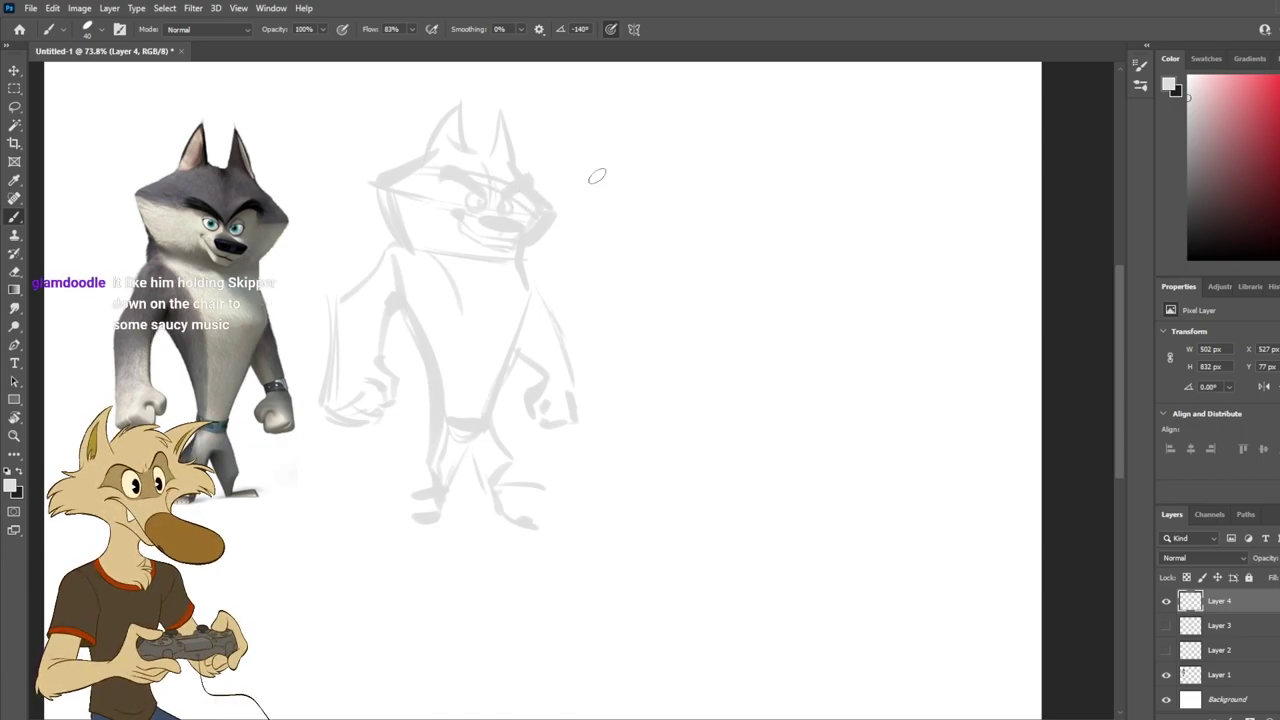
Step: Sketch a curved chest-marking line from the left shoulder down to the waist
scroll(618, 184, "down", 2)
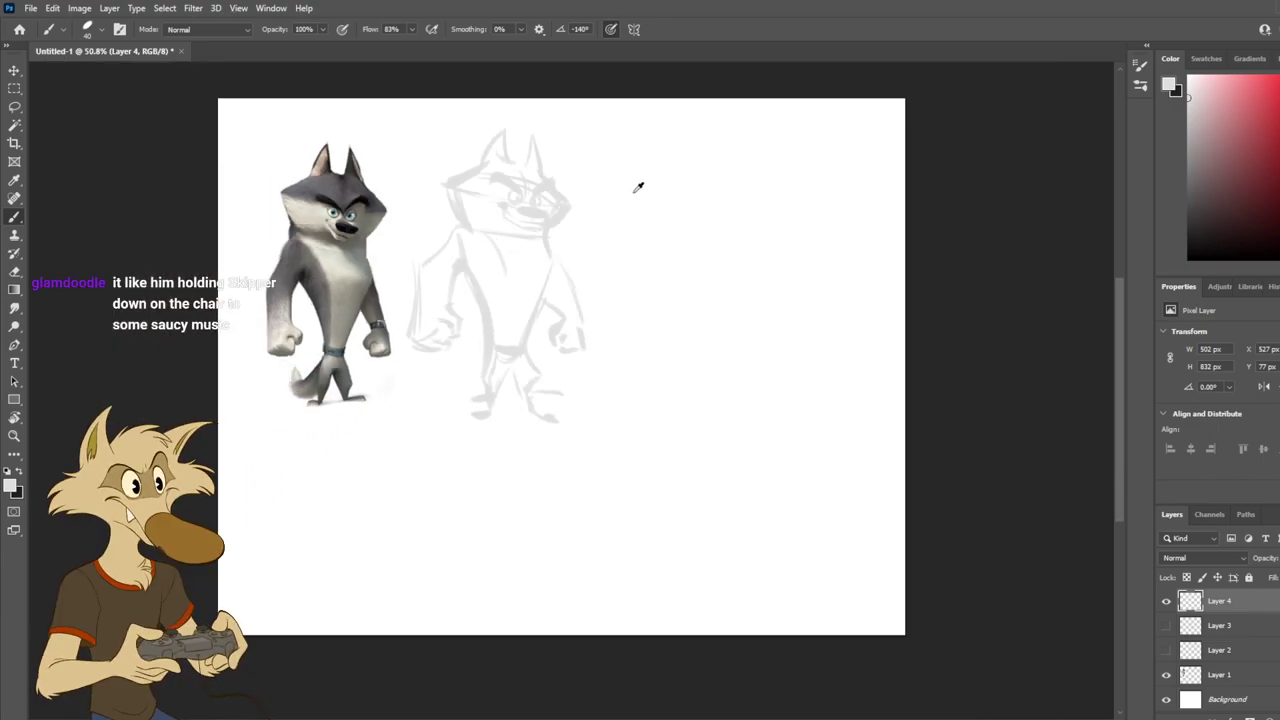
scroll(638, 187, "up", 1)
left_click_drag(476, 245, 482, 359)
key("ctrl+z")
mouse_move(472, 260)
left_mouse_down()
mouse_move(503, 306)
mouse_move(468, 249)
mouse_move(496, 354)
left_mouse_up()
key("ctrl+z")
left_click_drag(468, 238, 492, 357)
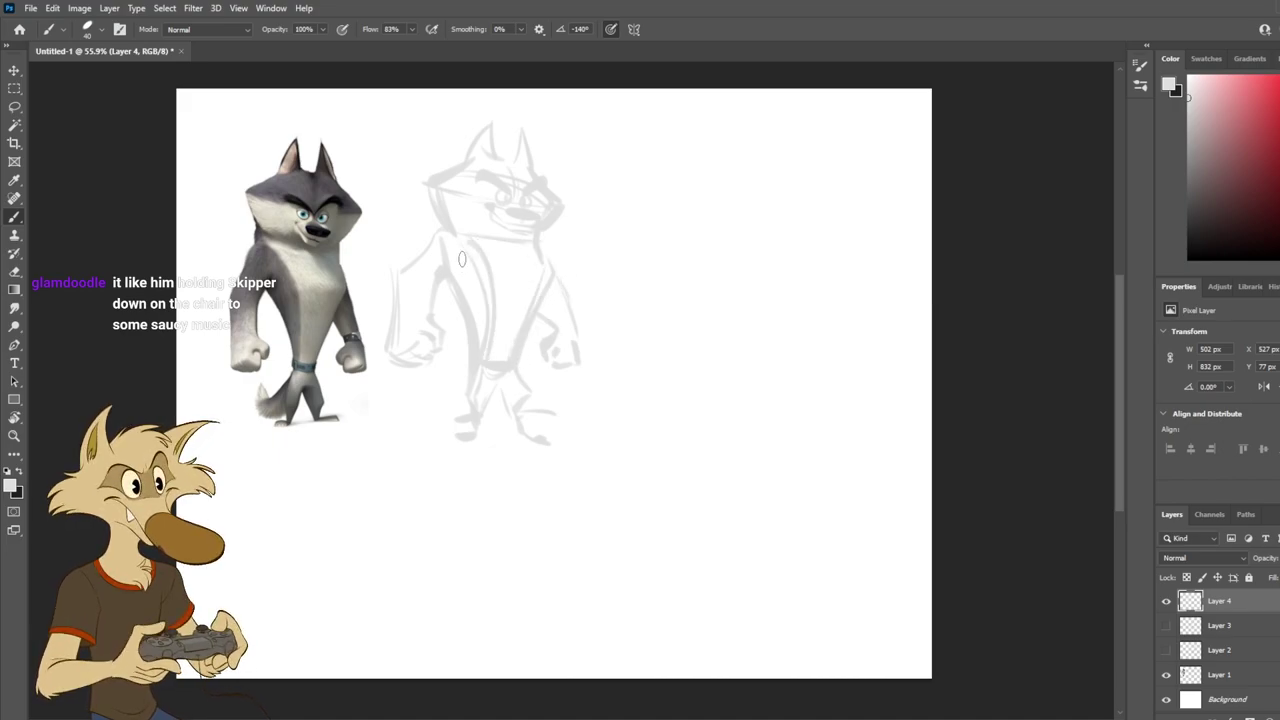
left_click_drag(446, 236, 422, 300)
key("ctrl+z")
mouse_move(446, 233)
left_mouse_down()
mouse_move(416, 286)
mouse_move(411, 372)
left_mouse_up()
key("ctrl+z")
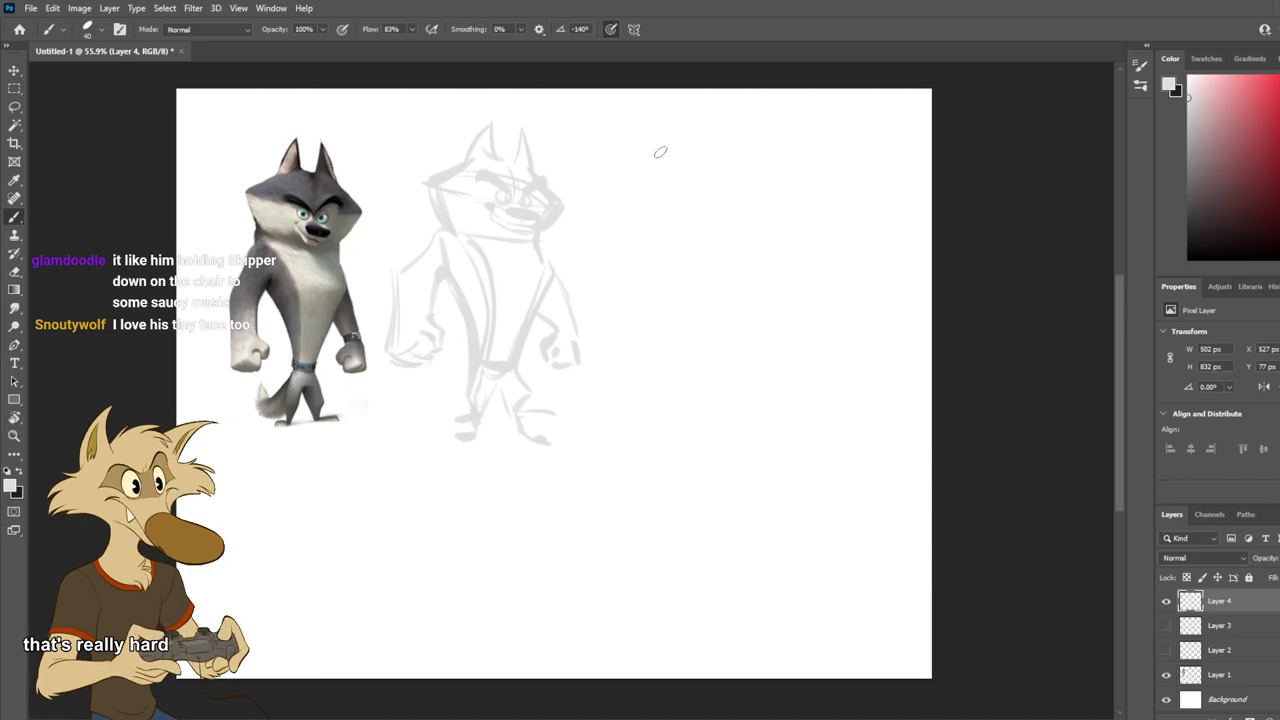
scroll(660, 152, "up", 3)
scroll(678, 190, "down", 2)
scroll(678, 194, "up", 2)
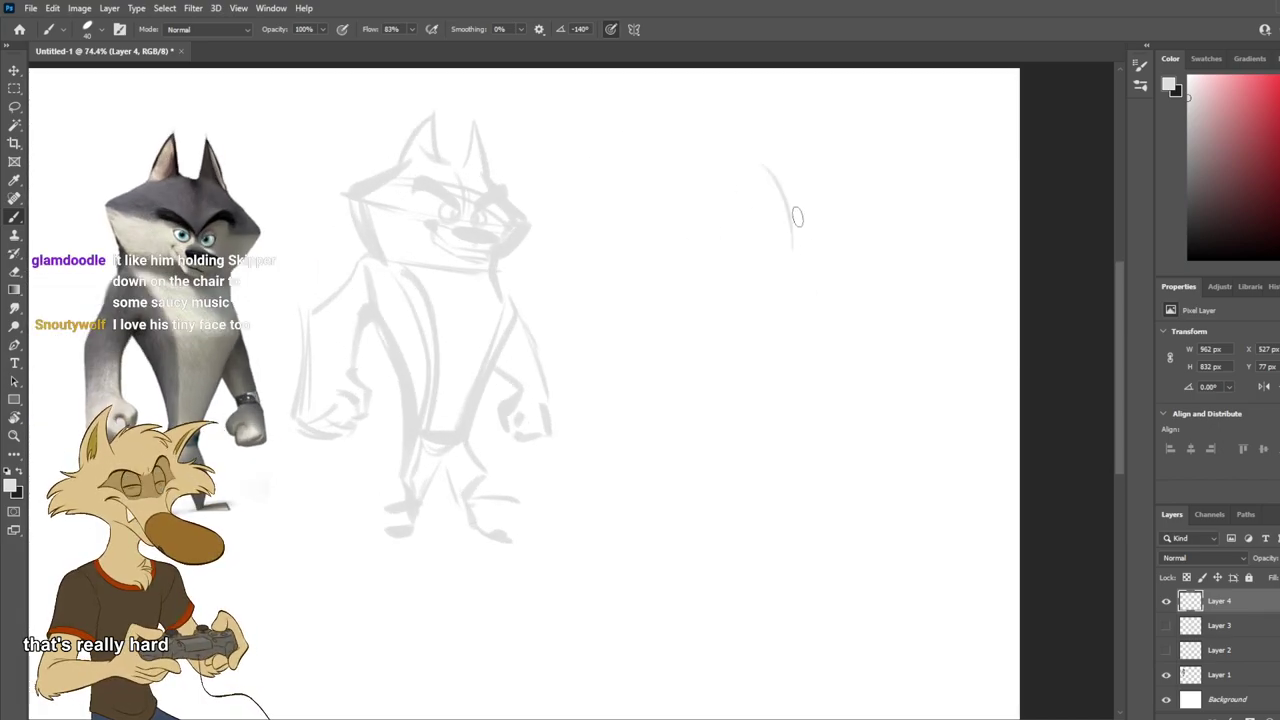
mouse_move(635, 212)
left_mouse_down()
mouse_move(800, 237)
mouse_move(847, 230)
left_mouse_up()
key("ctrl+z")
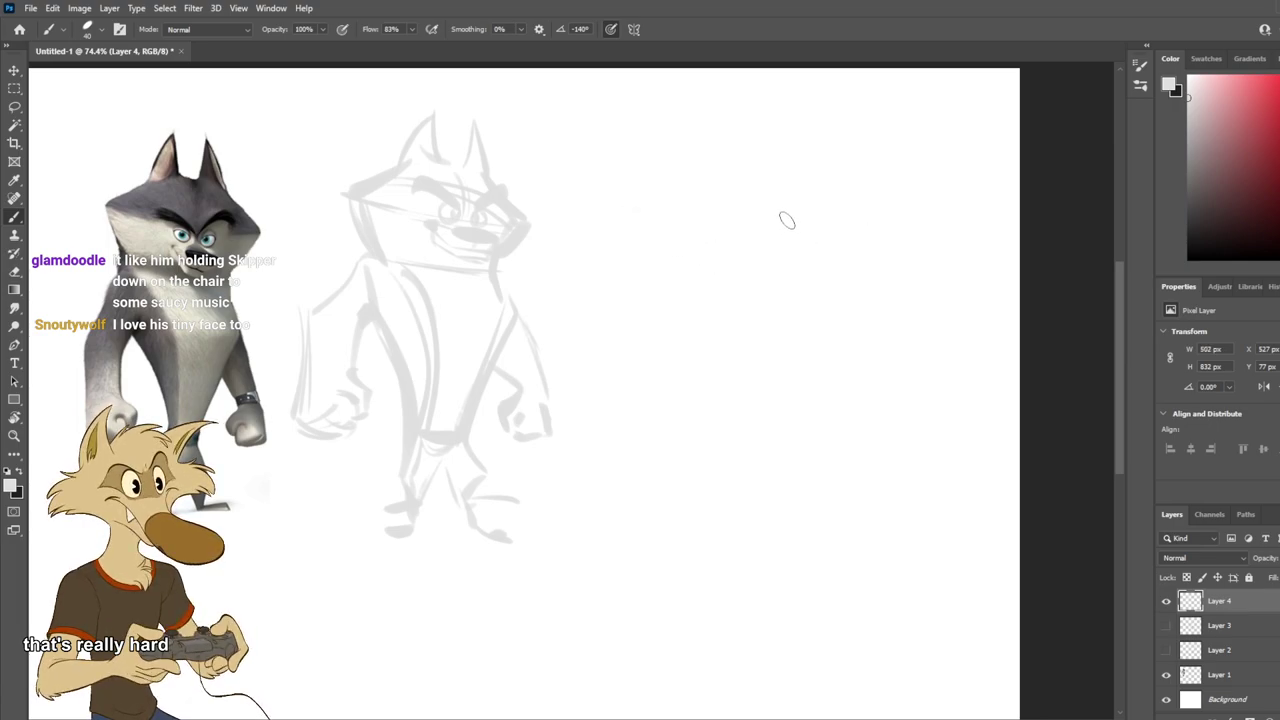
left_click_drag(766, 166, 790, 292)
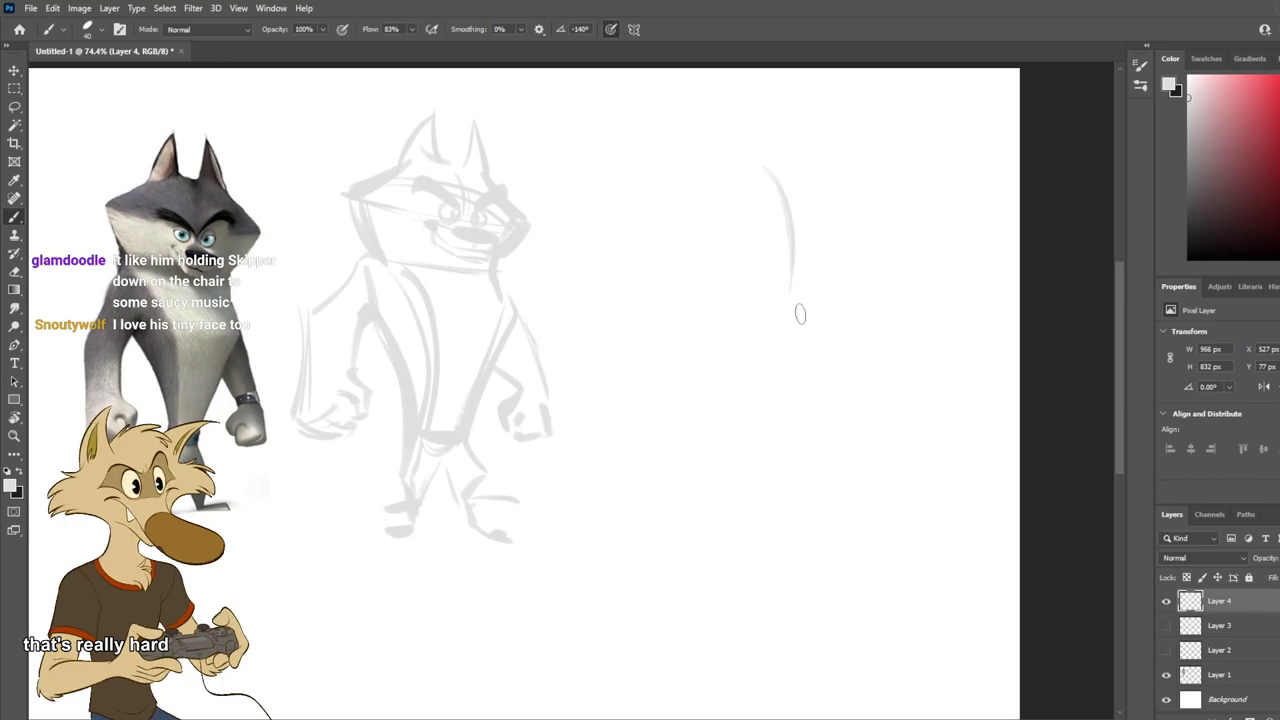
key("ctrl+z")
Step: Sketch a curved centre line, angry brows and two round eyes for a larger head study beside the full figure
left_click_drag(778, 188, 792, 270)
mouse_move(728, 226)
left_mouse_down()
mouse_move(791, 276)
mouse_move(831, 225)
mouse_move(820, 247)
mouse_move(832, 237)
mouse_move(835, 264)
mouse_move(844, 258)
mouse_move(783, 286)
mouse_move(793, 270)
mouse_move(768, 276)
mouse_move(813, 268)
mouse_move(768, 277)
left_mouse_up()
key("ctrl+z")
key("ctrl+z")
key("ctrl+z")
key("ctrl+z")
key("ctrl+z")
key("ctrl+z")
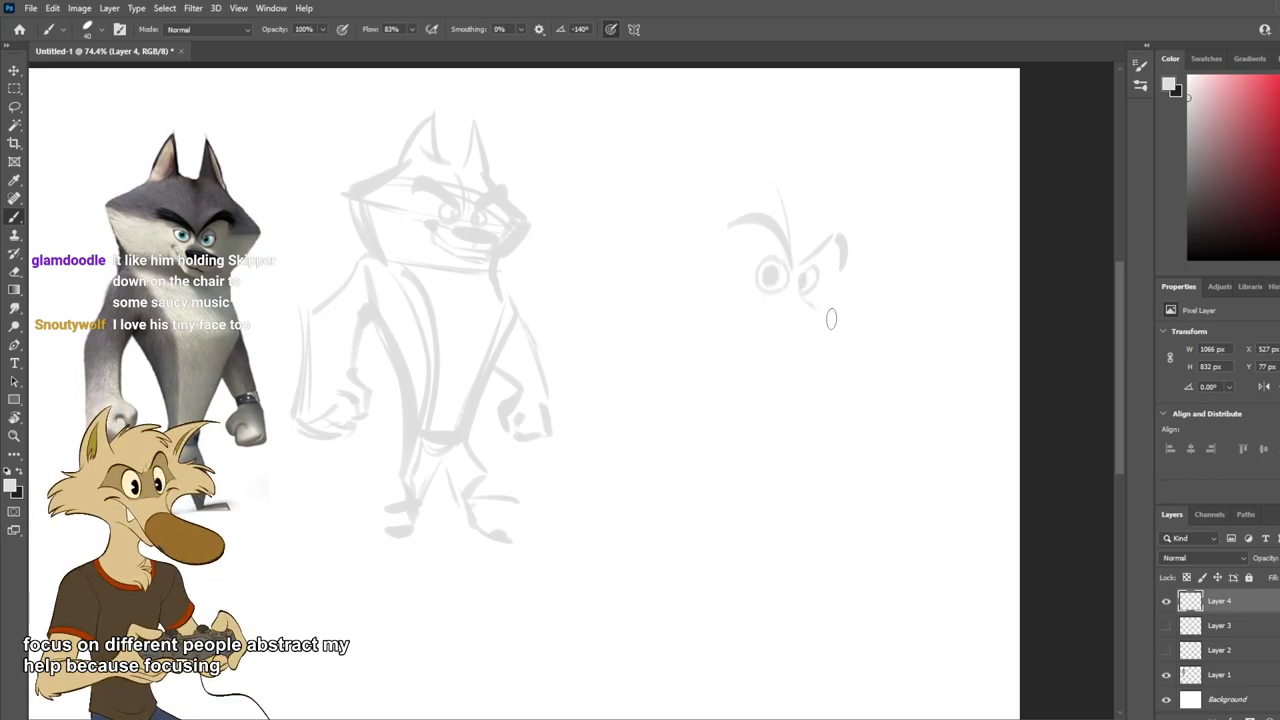
Step: Sketch the wide blocky nose, the slanted smirk and the small chin beneath the large study's eyes
mouse_move(827, 316)
left_mouse_down()
mouse_move(791, 315)
mouse_move(814, 326)
mouse_move(803, 327)
mouse_move(848, 321)
mouse_move(812, 323)
mouse_move(852, 342)
left_mouse_up()
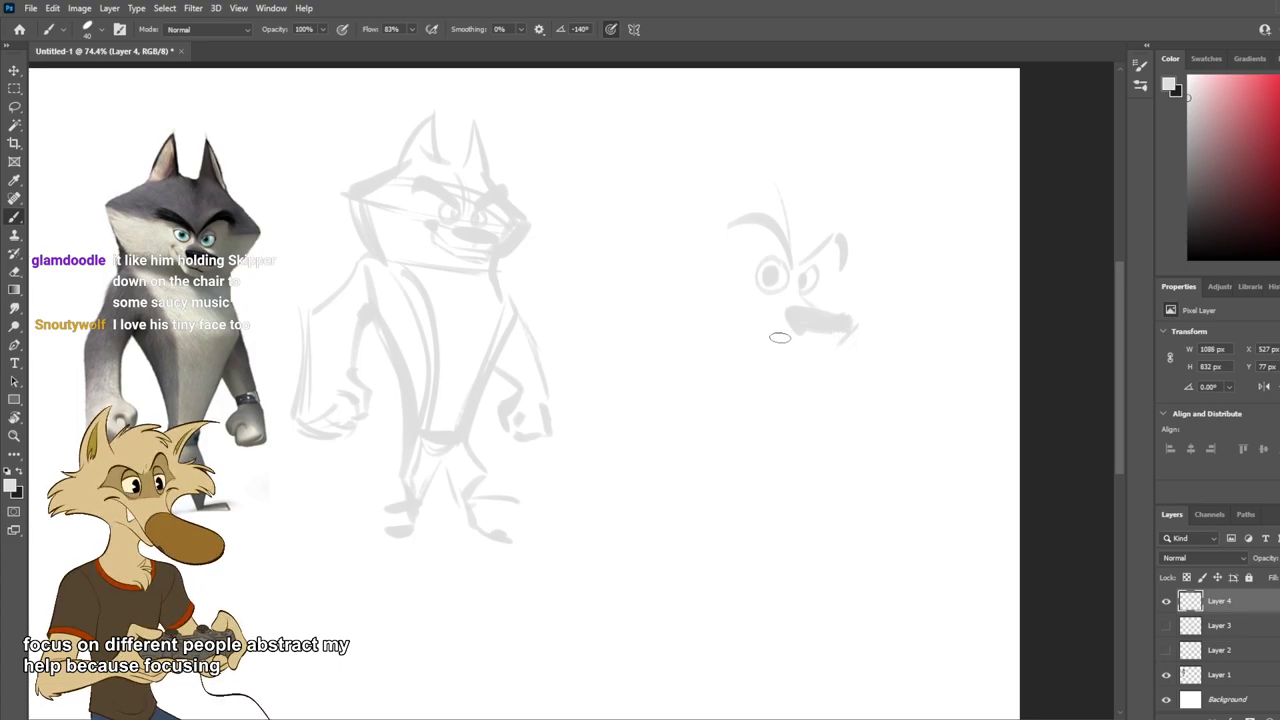
left_click_drag(755, 315, 835, 366)
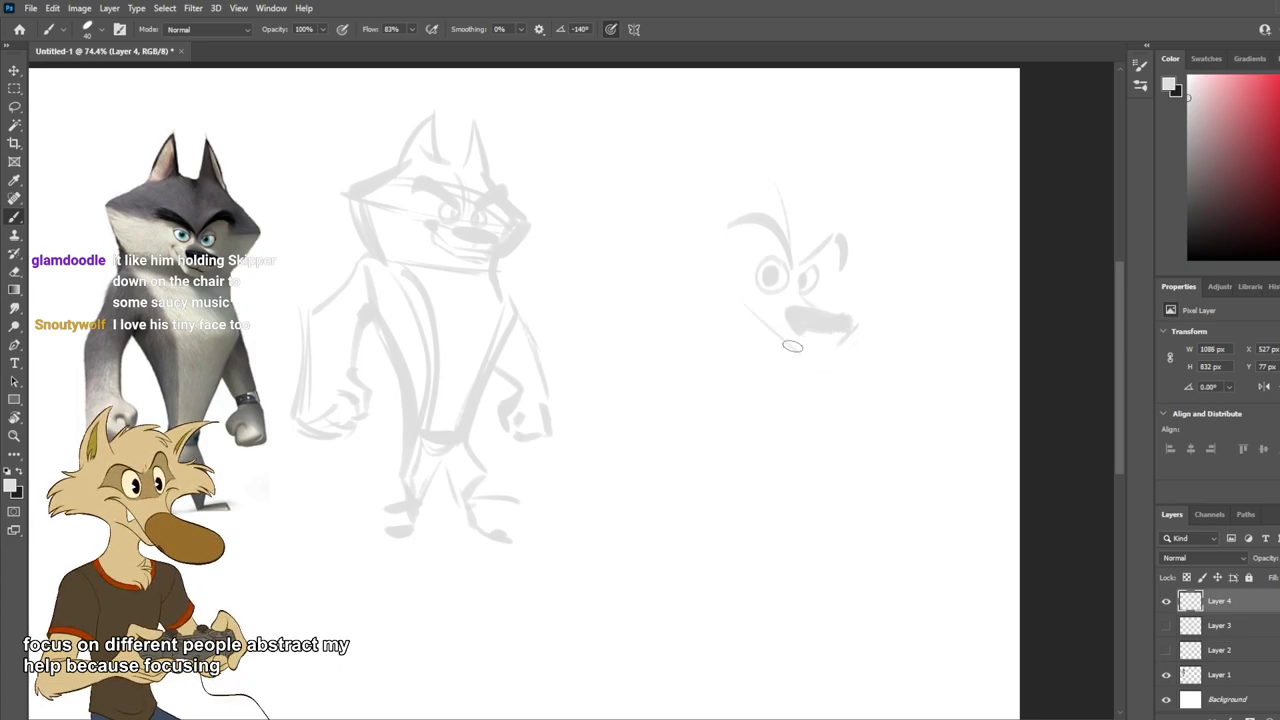
left_click_drag(753, 330, 806, 375)
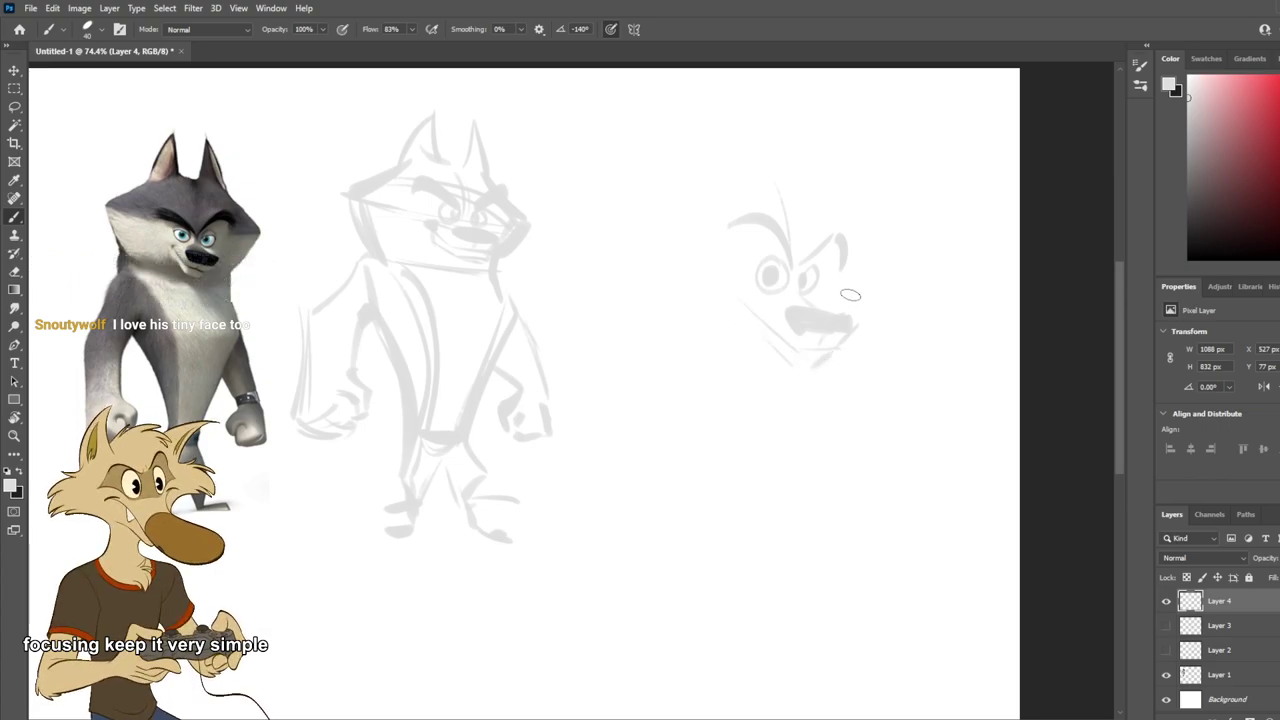
Step: Sketch the large head's side guide lines and its angular top outline, sloping from the left cheek to the crown
mouse_move(811, 294)
left_mouse_down()
mouse_move(919, 274)
mouse_move(855, 275)
mouse_move(926, 268)
left_mouse_up()
key("ctrl+z")
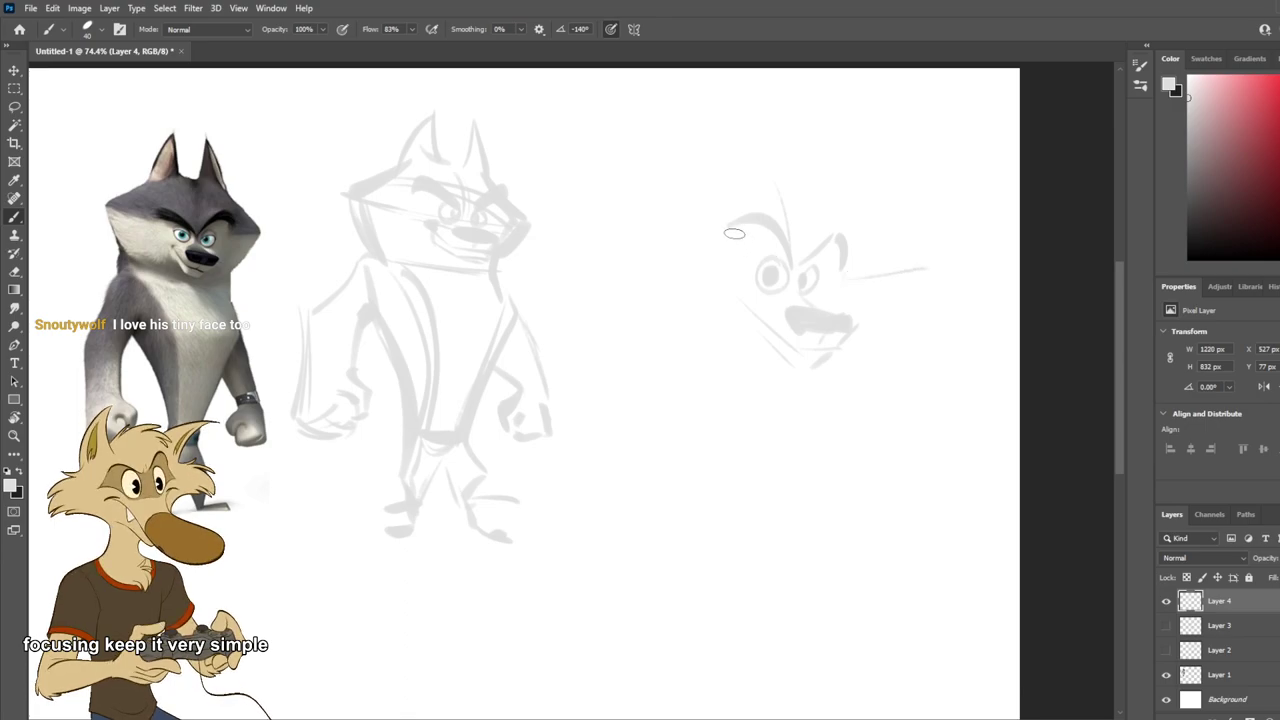
left_click_drag(727, 258, 586, 211)
key("ctrl+z")
mouse_move(745, 261)
left_mouse_down()
mouse_move(632, 222)
mouse_move(750, 158)
left_mouse_up()
key("ctrl+z")
mouse_move(625, 215)
left_mouse_down()
mouse_move(748, 162)
mouse_move(810, 170)
mouse_move(903, 259)
left_mouse_up()
key("ctrl+z")
key("ctrl+z")
Step: Sketch the large head's sides tapering from the wide cheek points down to a flat jaw line
mouse_move(843, 197)
left_mouse_down()
mouse_move(906, 268)
mouse_move(841, 369)
left_mouse_up()
key("ctrl+z")
left_click_drag(914, 271, 846, 368)
left_click_drag(613, 230, 672, 350)
key("ctrl+z")
left_click_drag(612, 226, 662, 380)
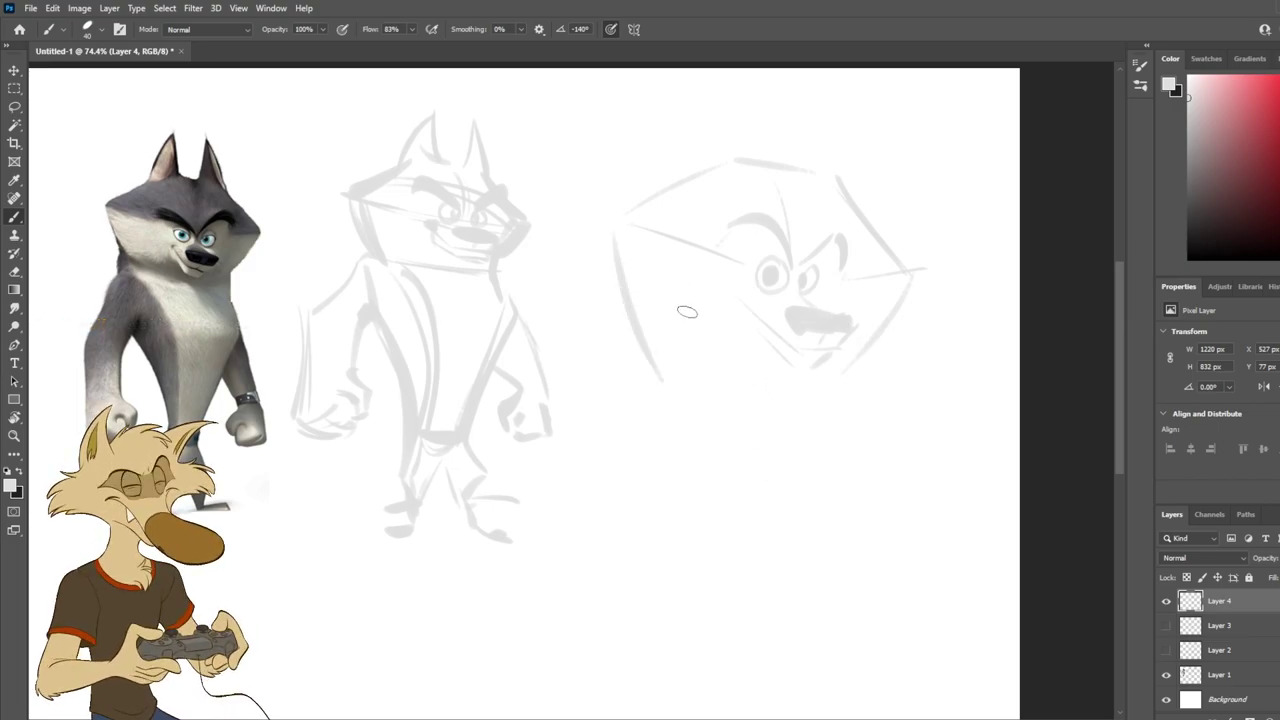
left_click_drag(662, 378, 800, 372)
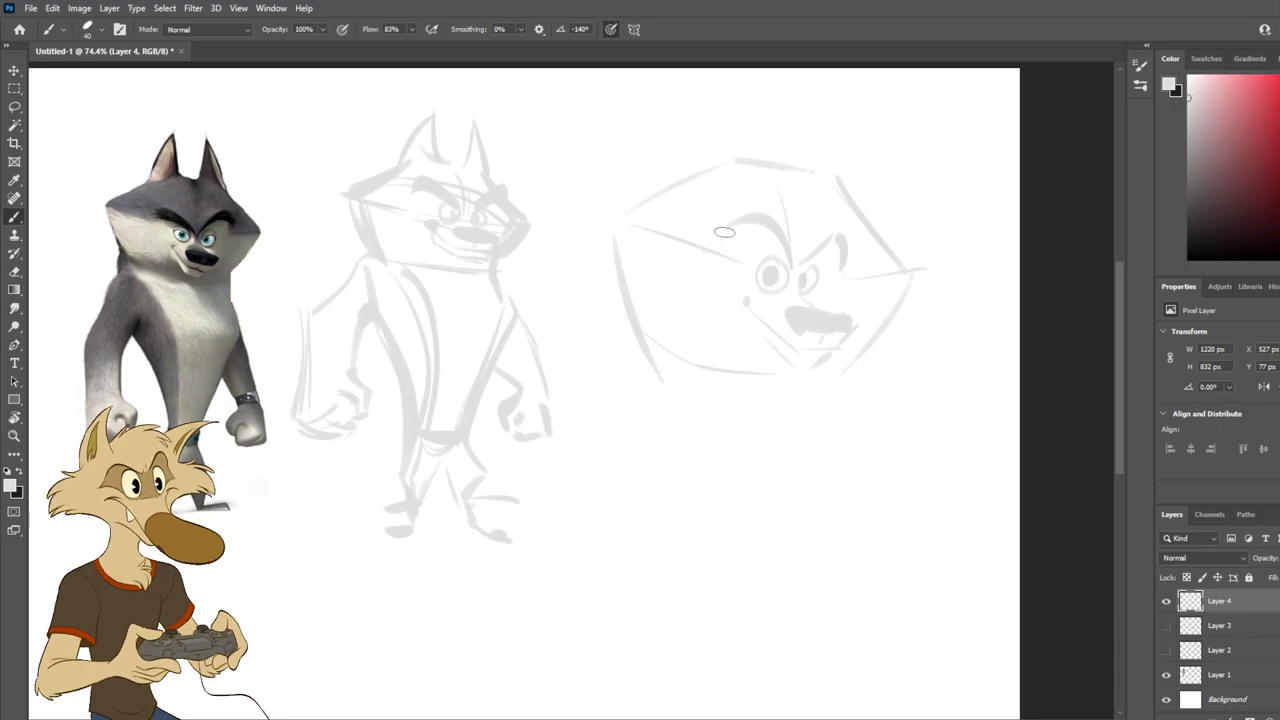
Step: Sketch a tall pointed left ear on the large head
left_click_drag(756, 160, 762, 104)
key("ctrl+z")
mouse_move(754, 170)
left_mouse_down()
mouse_move(758, 87)
mouse_move(680, 169)
left_mouse_up()
key("ctrl+z")
mouse_move(739, 101)
left_mouse_down()
mouse_move(685, 178)
mouse_move(704, 175)
mouse_move(688, 204)
left_mouse_up()
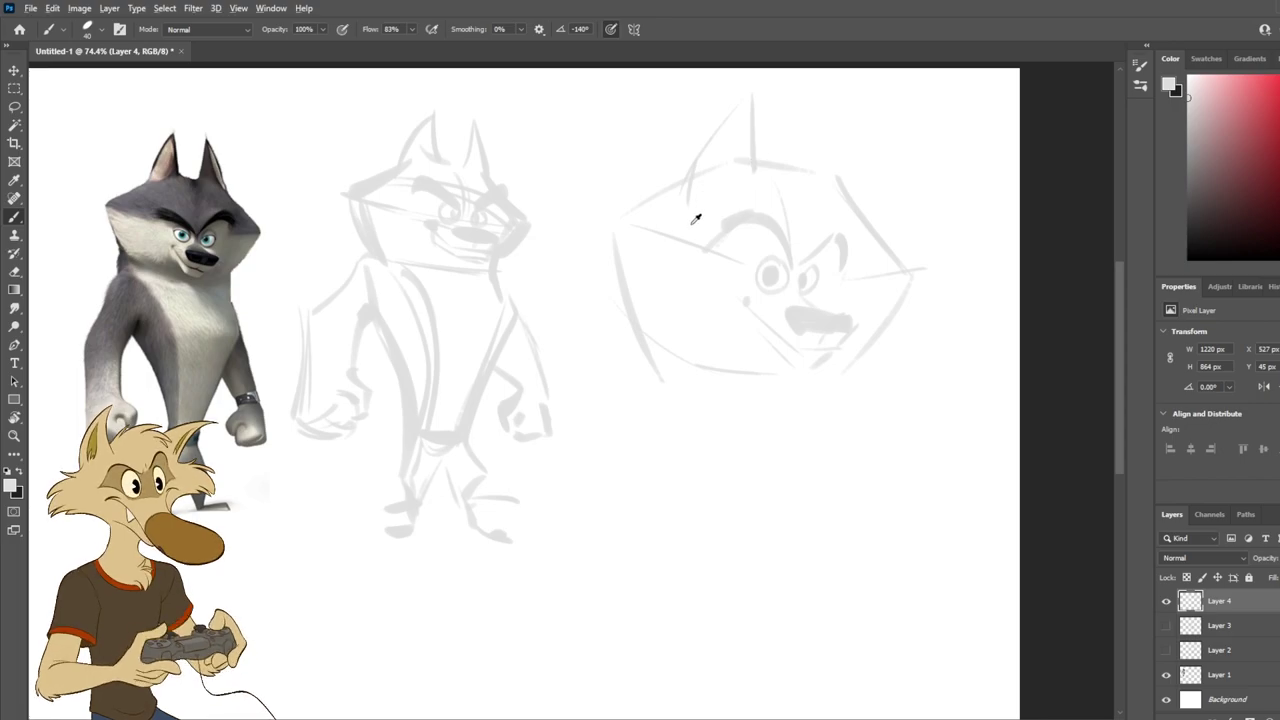
Step: Choose a darker grey brush colour and redraw the inner edge of the large head's left ear with it
scroll(712, 215, "down", 3)
scroll(723, 206, "up", 1)
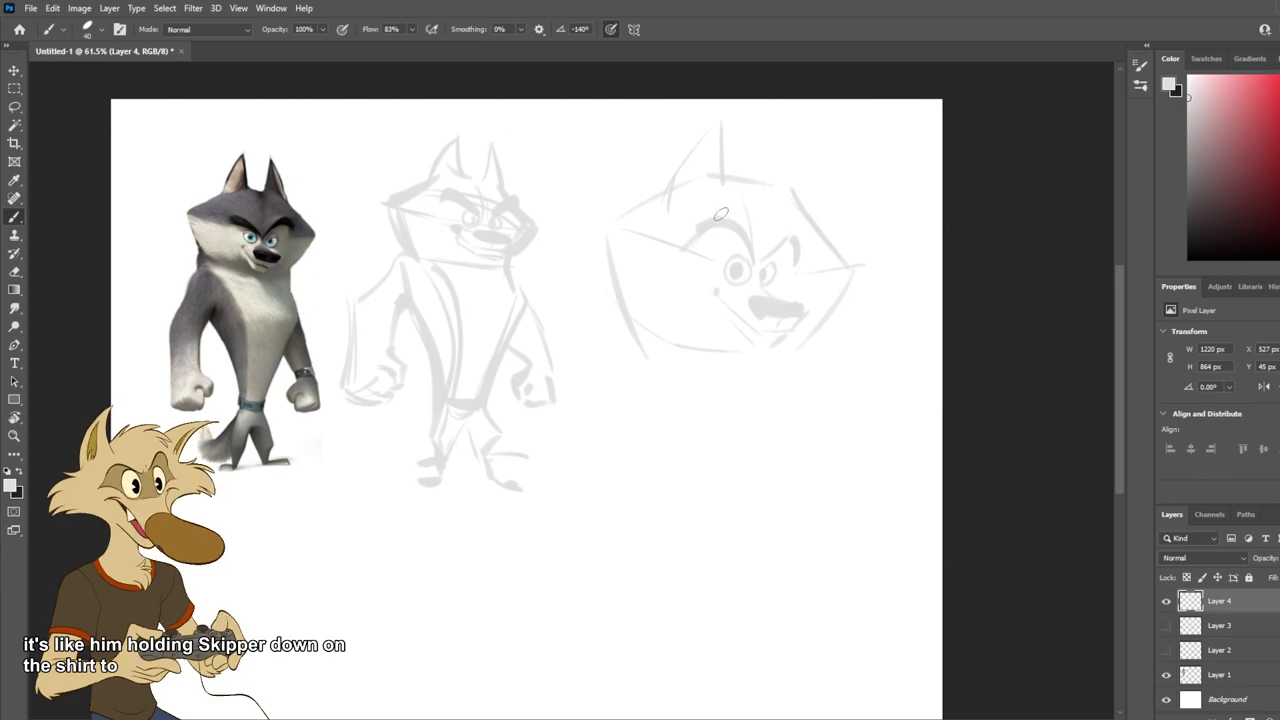
scroll(676, 222, "down", 1)
scroll(766, 166, "up", 2)
left_click_drag(731, 203, 721, 311)
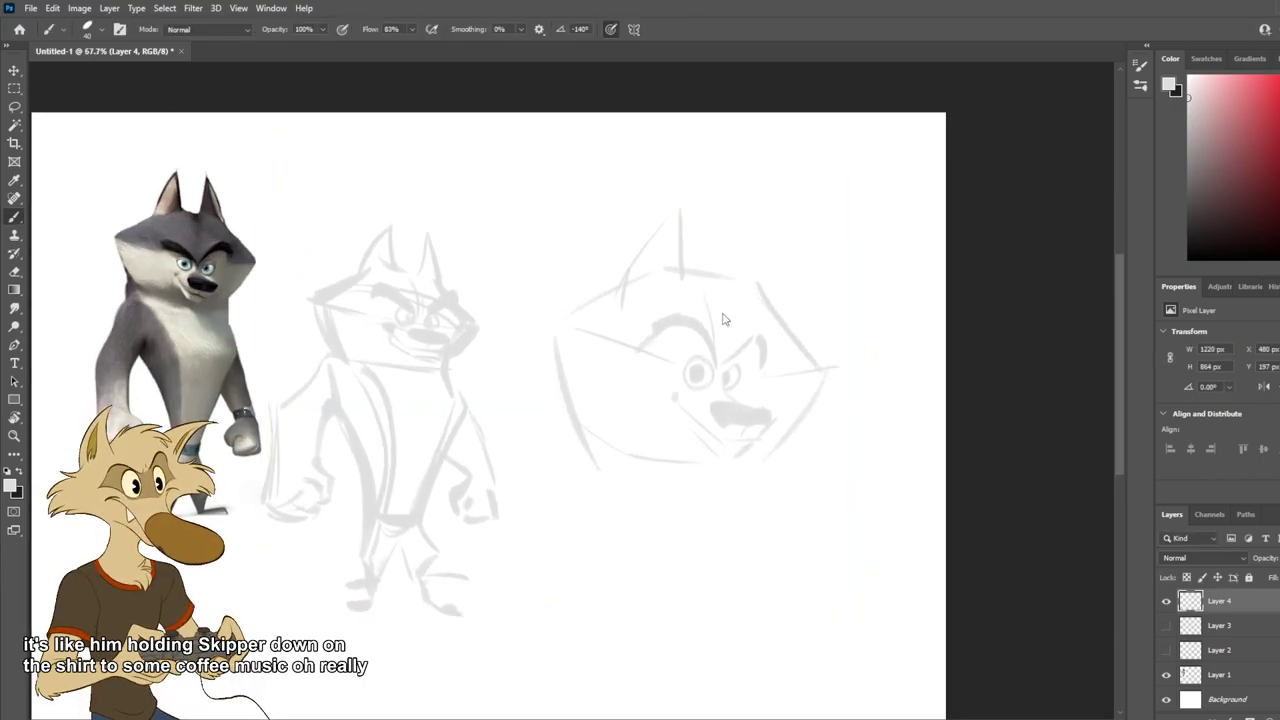
key("d")
left_click_drag(1197, 137, 1158, 139)
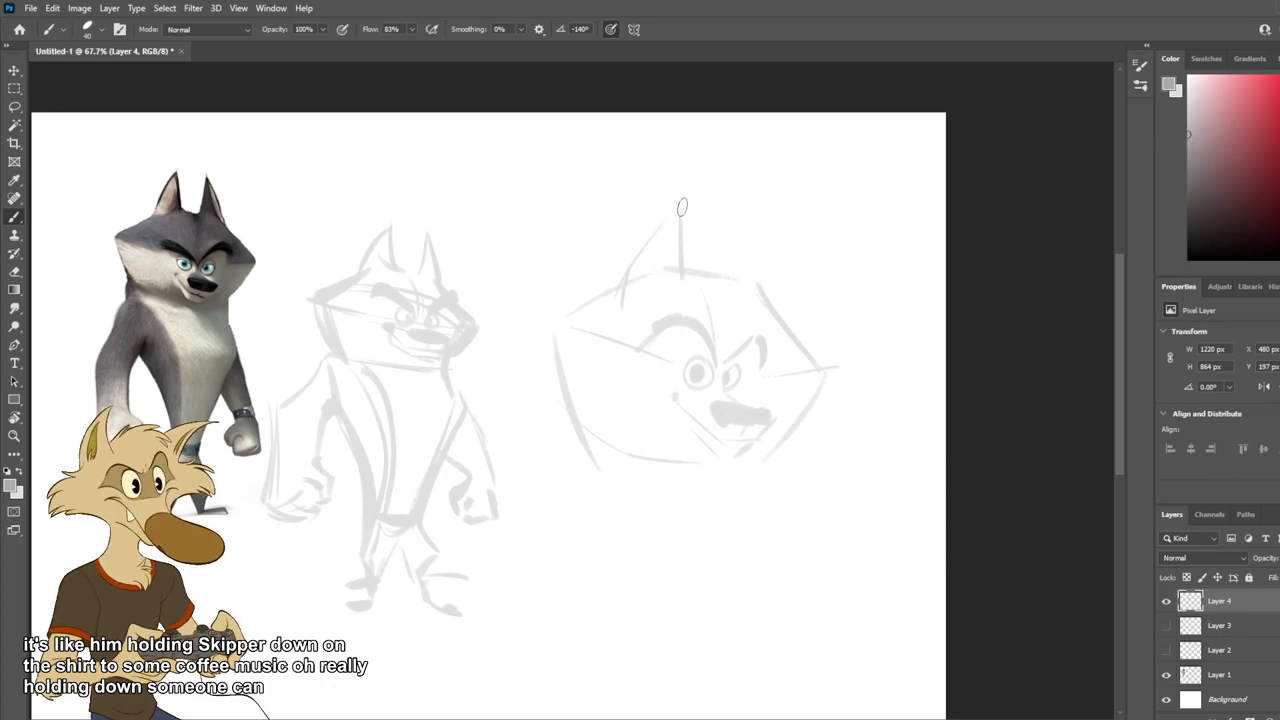
key("ctrl+z")
left_click_drag(679, 208, 689, 275)
Step: Sketch the large head's right ear as a sharp narrow spike with a thicker outer base
mouse_move(746, 213)
left_mouse_down()
mouse_move(726, 288)
mouse_move(757, 263)
mouse_move(765, 287)
left_mouse_up()
key("ctrl+z")
left_click_drag(748, 218, 767, 298)
key("ctrl+z")
key("ctrl+z")
left_click_drag(748, 214, 757, 285)
key("ctrl+z")
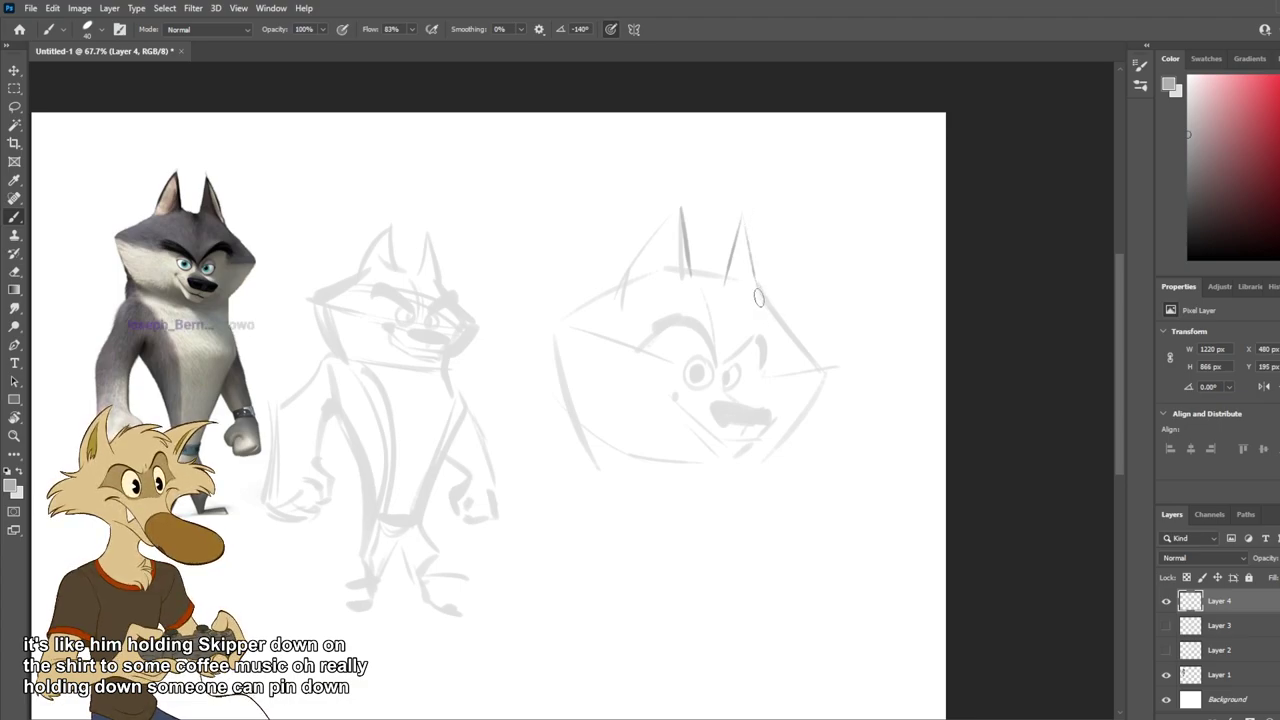
mouse_move(742, 214)
left_mouse_down()
mouse_move(762, 309)
mouse_move(765, 291)
left_mouse_up()
key("ctrl+z")
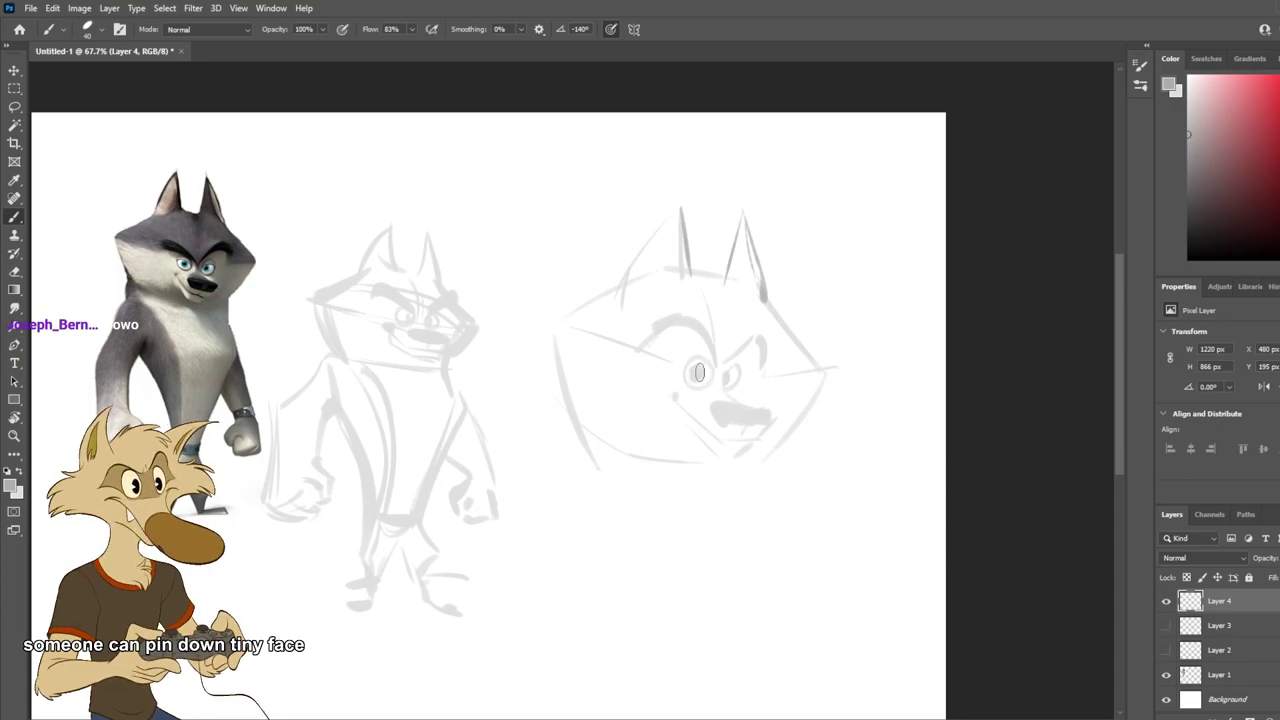
Step: Darken the pupil of the large head's left eye
left_click_drag(701, 373, 717, 375)
scroll(820, 332, "down", 3)
scroll(808, 343, "up", 5)
scroll(800, 345, "down", 2)
scroll(732, 322, "up", 2)
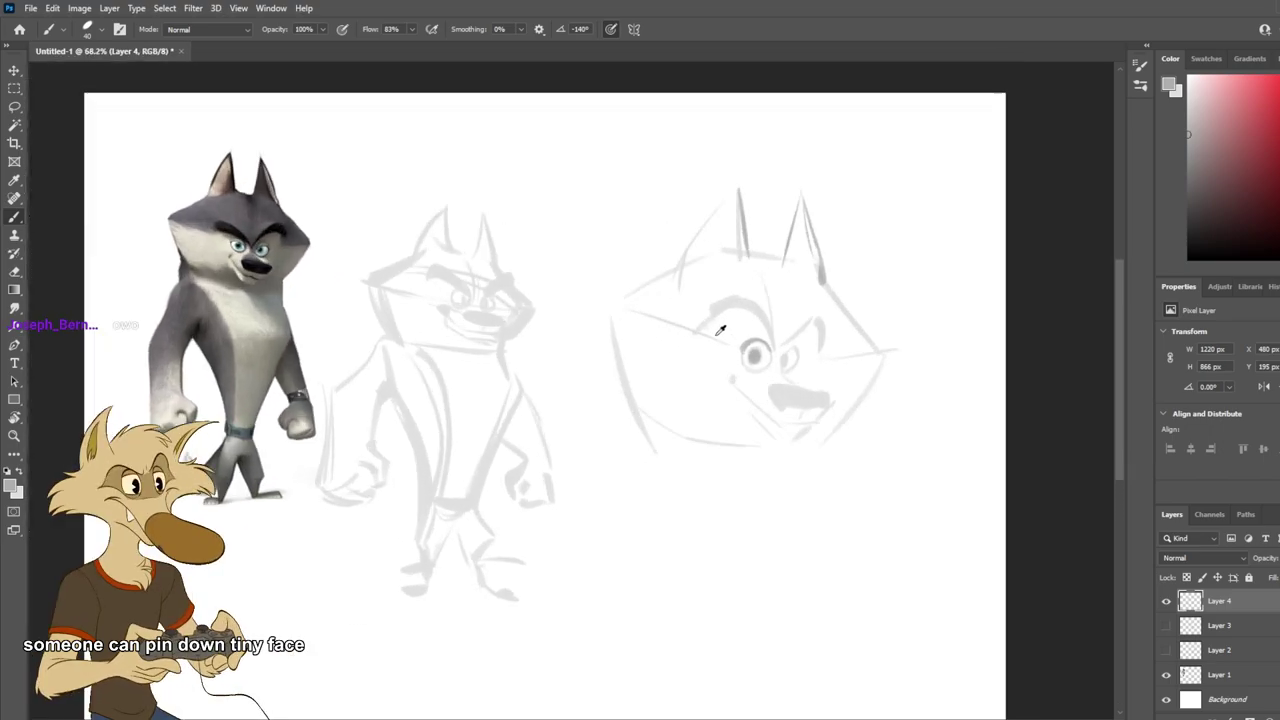
Step: Switch back to the light grey and sketch the neck lines below the large head's jaw
mouse_move(852, 446)
left_mouse_down()
mouse_move(838, 496)
mouse_move(812, 494)
mouse_move(825, 490)
left_mouse_up()
key("ctrl+z")
key("ctrl+z")
key("ctrl+z")
key("x")
left_click_drag(742, 459, 692, 570)
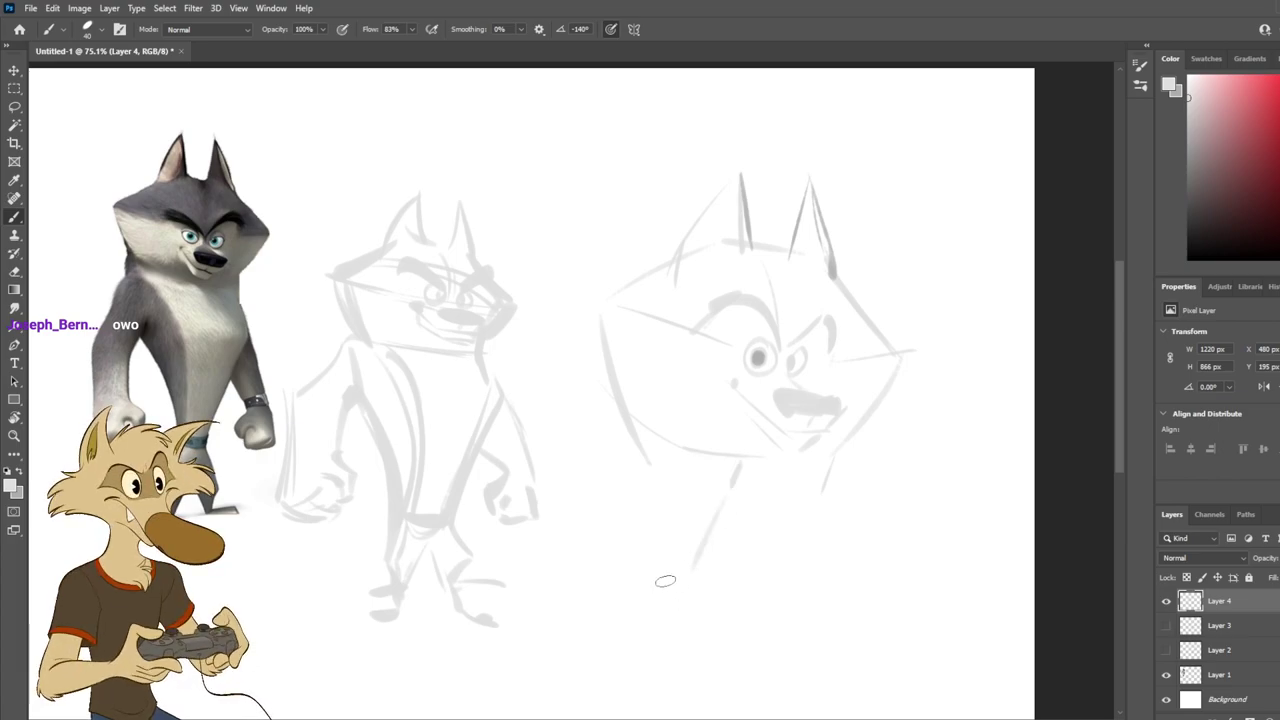
Step: Sketch the back of the neck and the first chest and torso lines beneath the large head
left_click_drag(693, 620, 716, 716)
left_click_drag(660, 446, 642, 562)
key("ctrl+z")
left_click_drag(633, 478, 623, 508)
left_click_drag(889, 505, 879, 408)
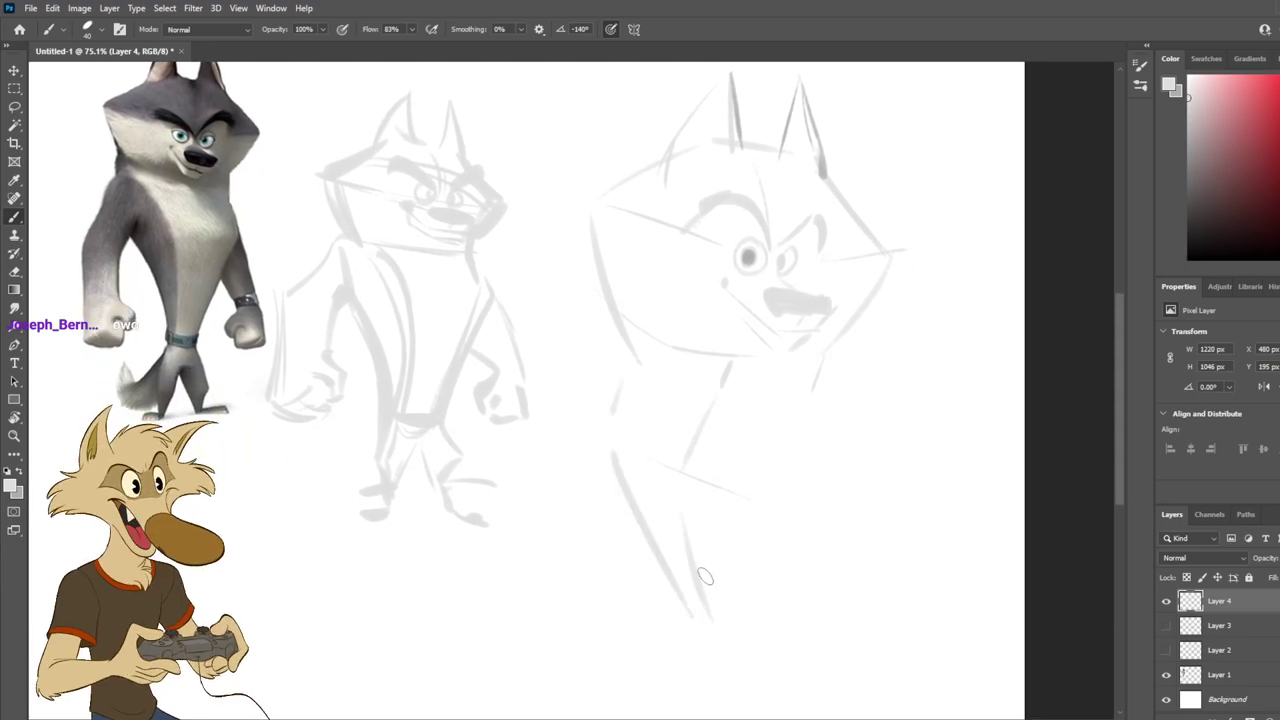
Step: Sketch both sides of the large figure's torso, tapering from the chest down toward the waist
left_click_drag(625, 481, 650, 630)
key("ctrl+z")
left_click_drag(609, 451, 680, 635)
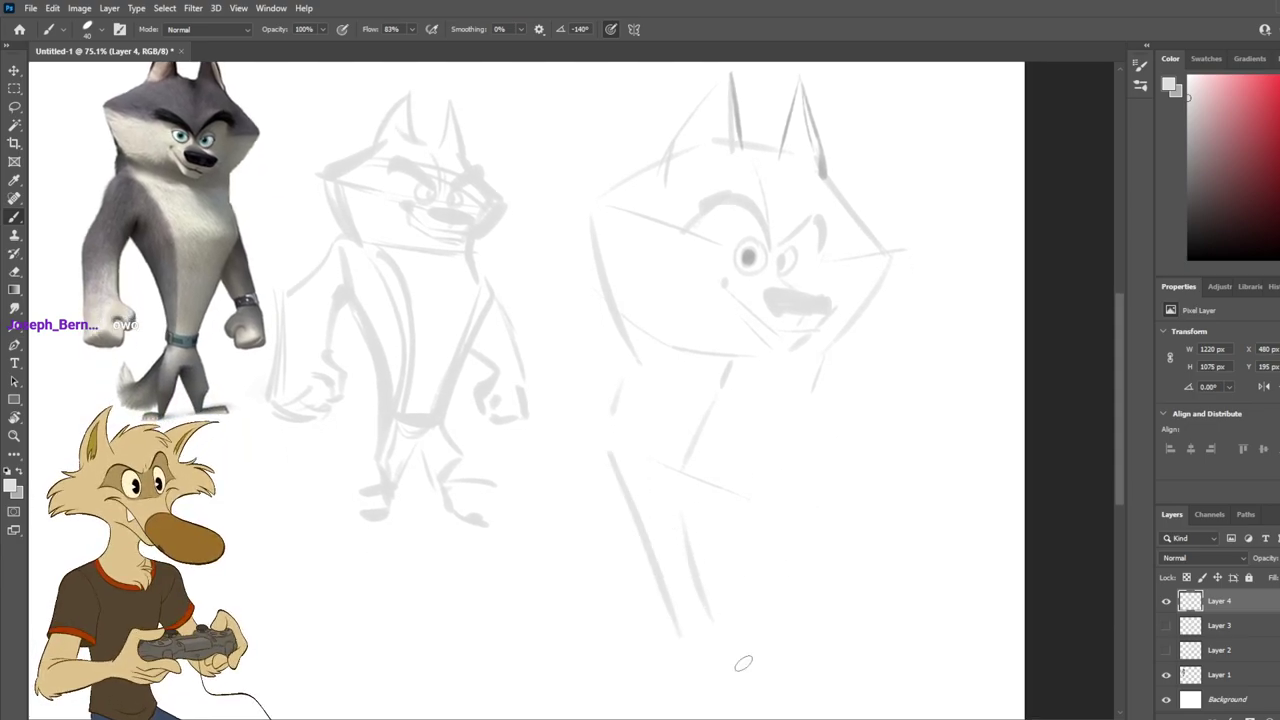
left_click_drag(844, 468, 738, 625)
Step: Sketch the large figure's right shoulder and arm, with inner and outer edges down to the wrist
mouse_move(811, 478)
left_mouse_down()
mouse_move(820, 372)
mouse_move(866, 505)
left_mouse_up()
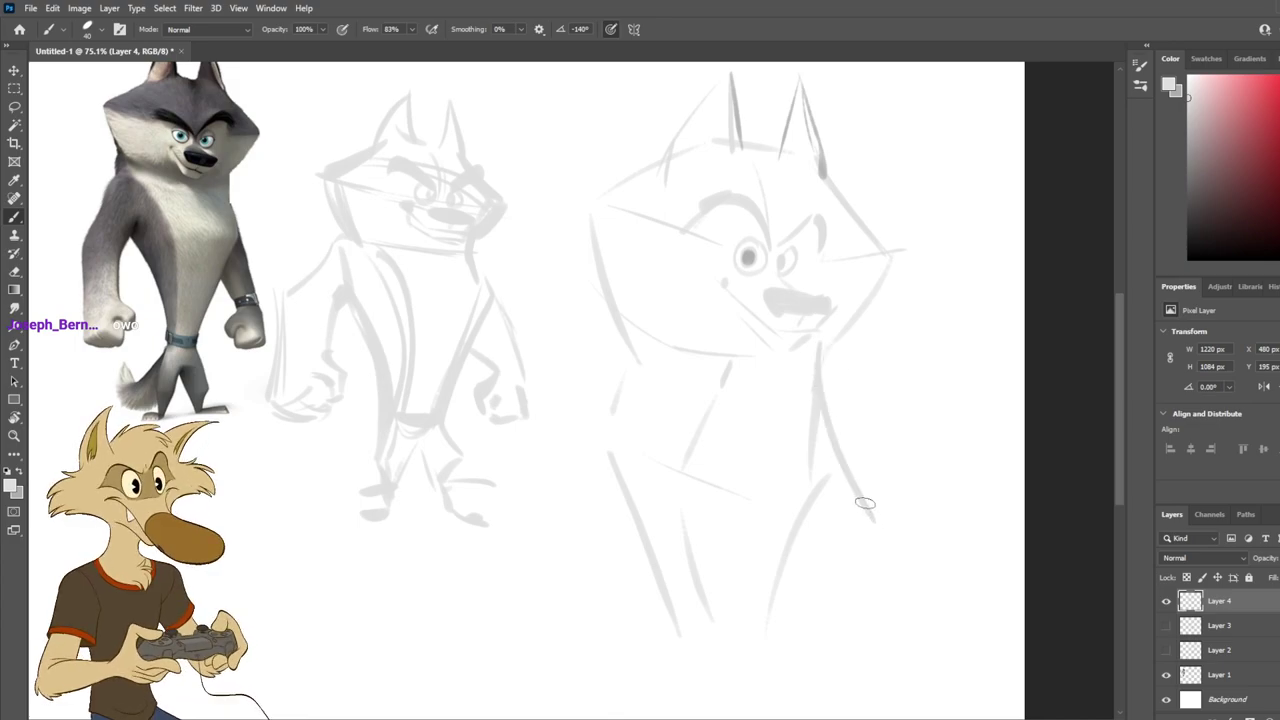
key("ctrl+z")
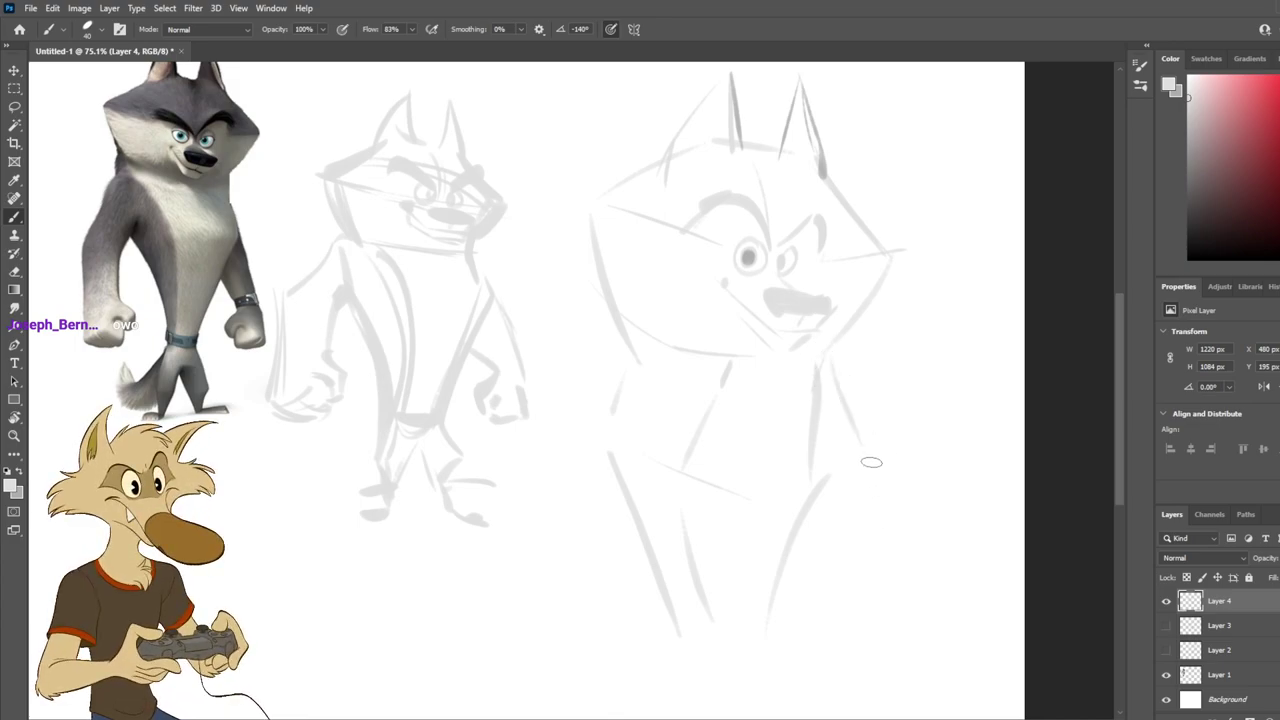
mouse_move(821, 362)
left_mouse_down()
mouse_move(850, 380)
mouse_move(880, 502)
left_mouse_up()
key("ctrl+z")
left_click_drag(852, 376, 907, 508)
mouse_move(804, 500)
left_mouse_down()
mouse_move(838, 542)
mouse_move(823, 624)
left_mouse_up()
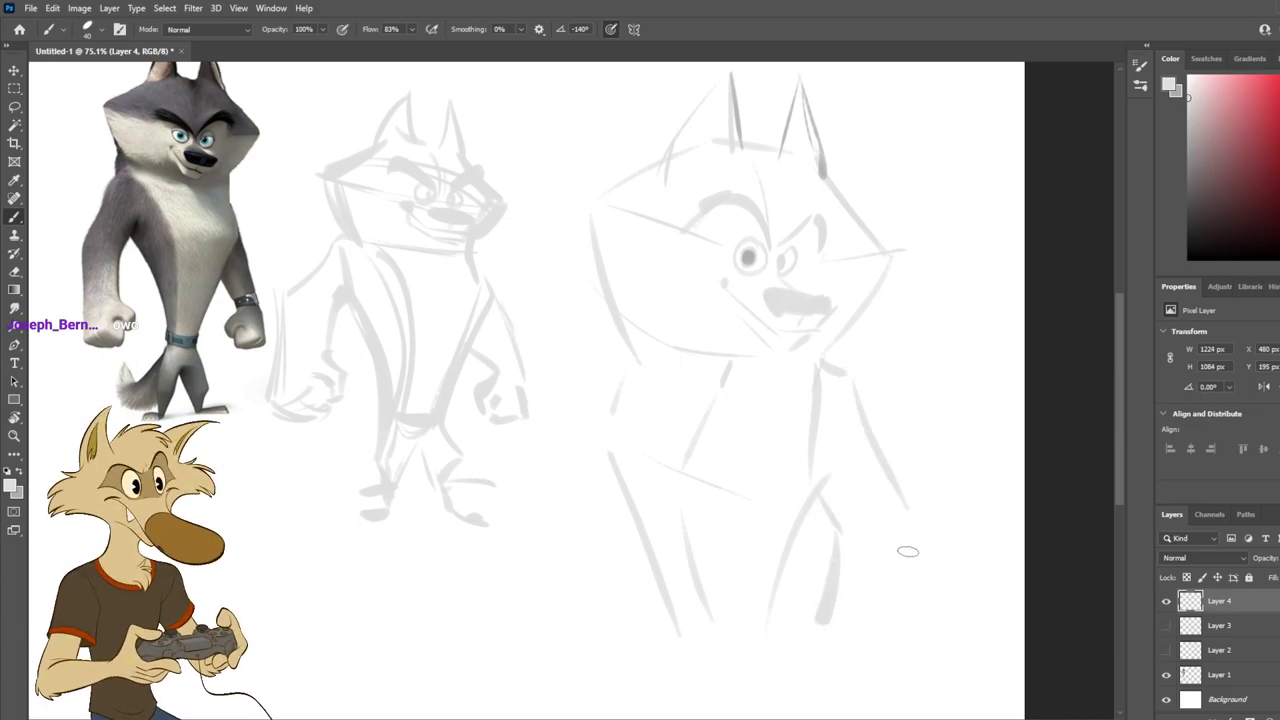
left_click_drag(917, 530, 903, 648)
left_click_drag(910, 550, 896, 656)
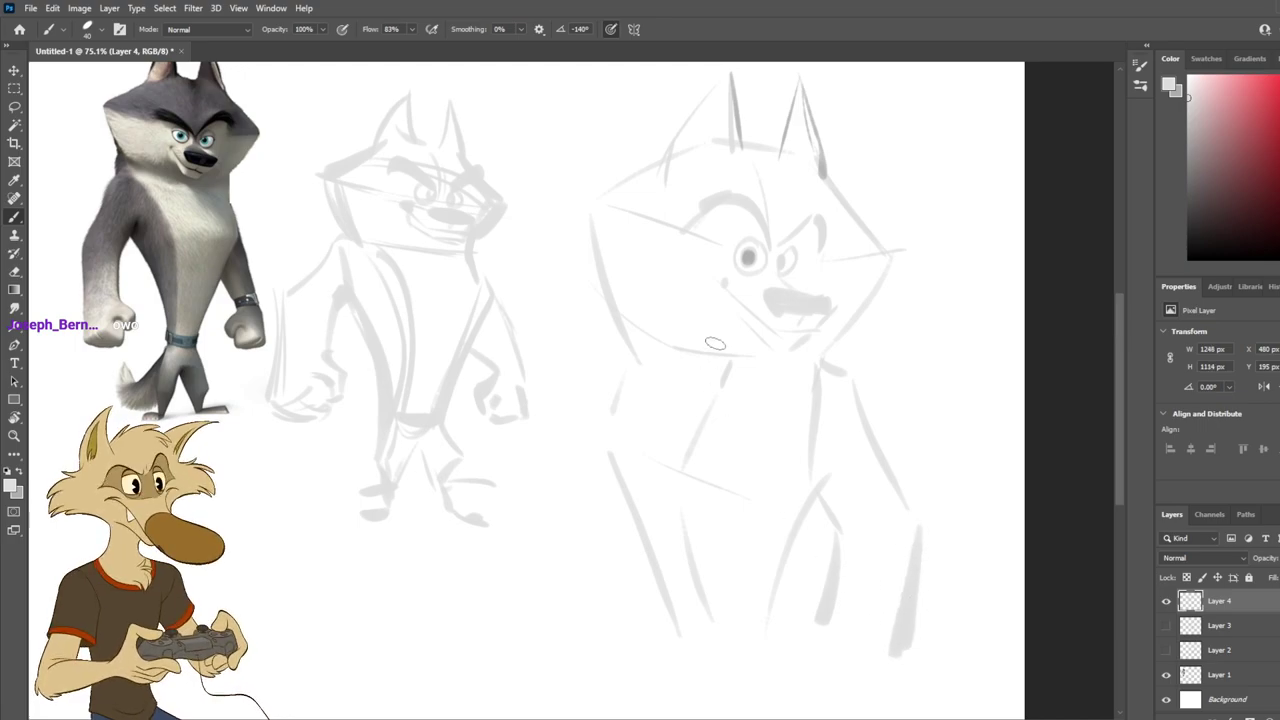
mouse_move(614, 354)
left_mouse_down()
mouse_move(565, 436)
mouse_move(533, 633)
left_mouse_up()
key("ctrl+z")
left_click_drag(553, 494, 514, 617)
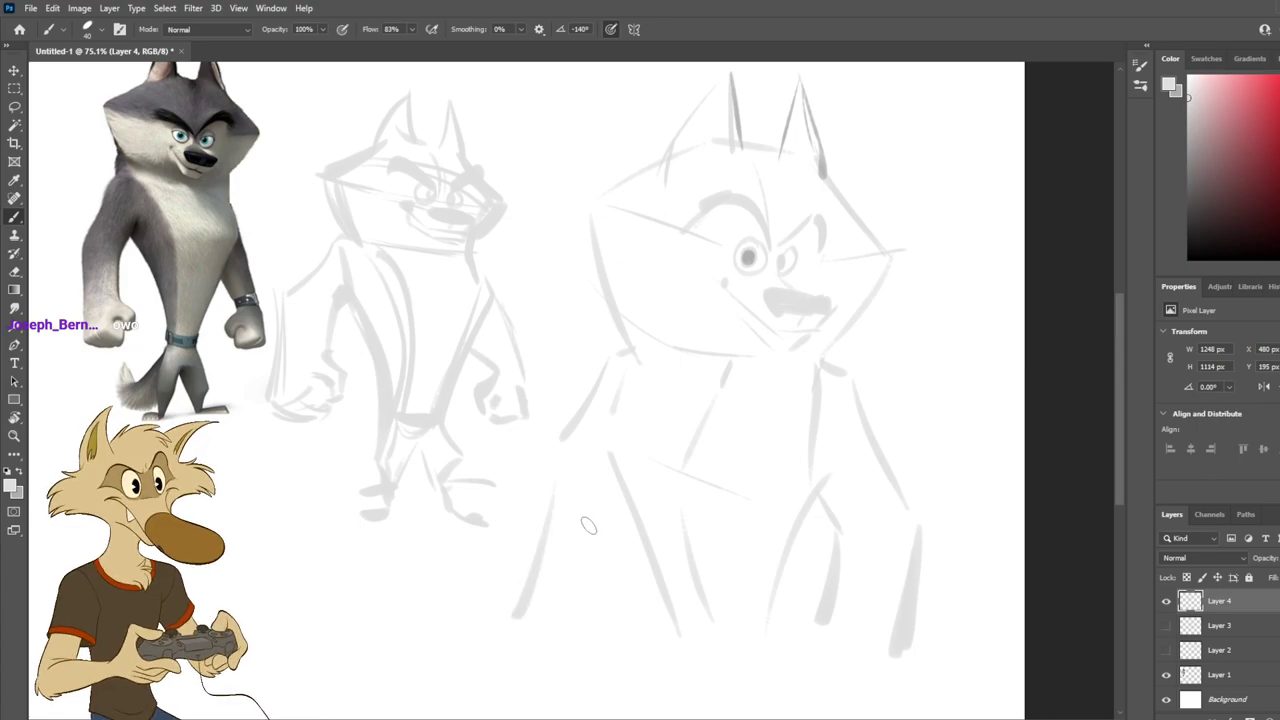
key("ctrl+z")
mouse_move(556, 460)
left_mouse_down()
mouse_move(506, 588)
mouse_move(532, 664)
left_mouse_up()
key("ctrl+z")
key("ctrl+z")
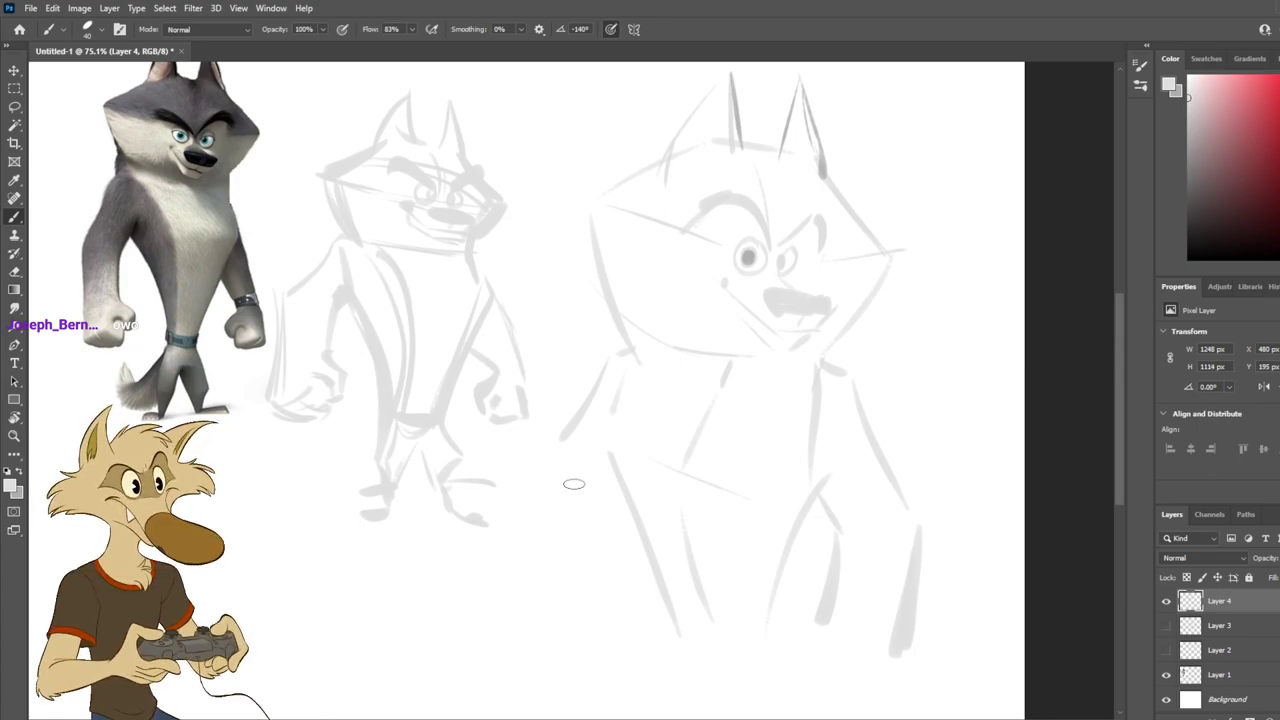
key("ctrl+z")
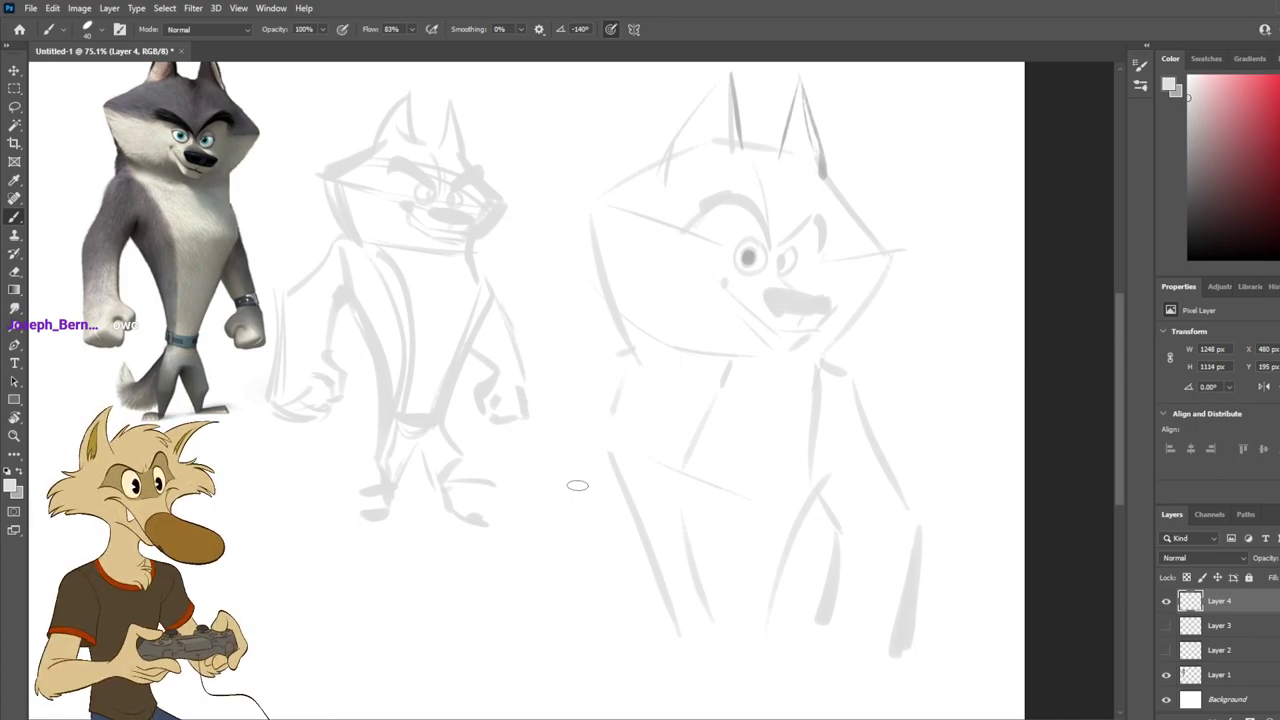
mouse_move(617, 412)
left_mouse_down()
mouse_move(587, 533)
mouse_move(582, 506)
left_mouse_up()
key("ctrl+z")
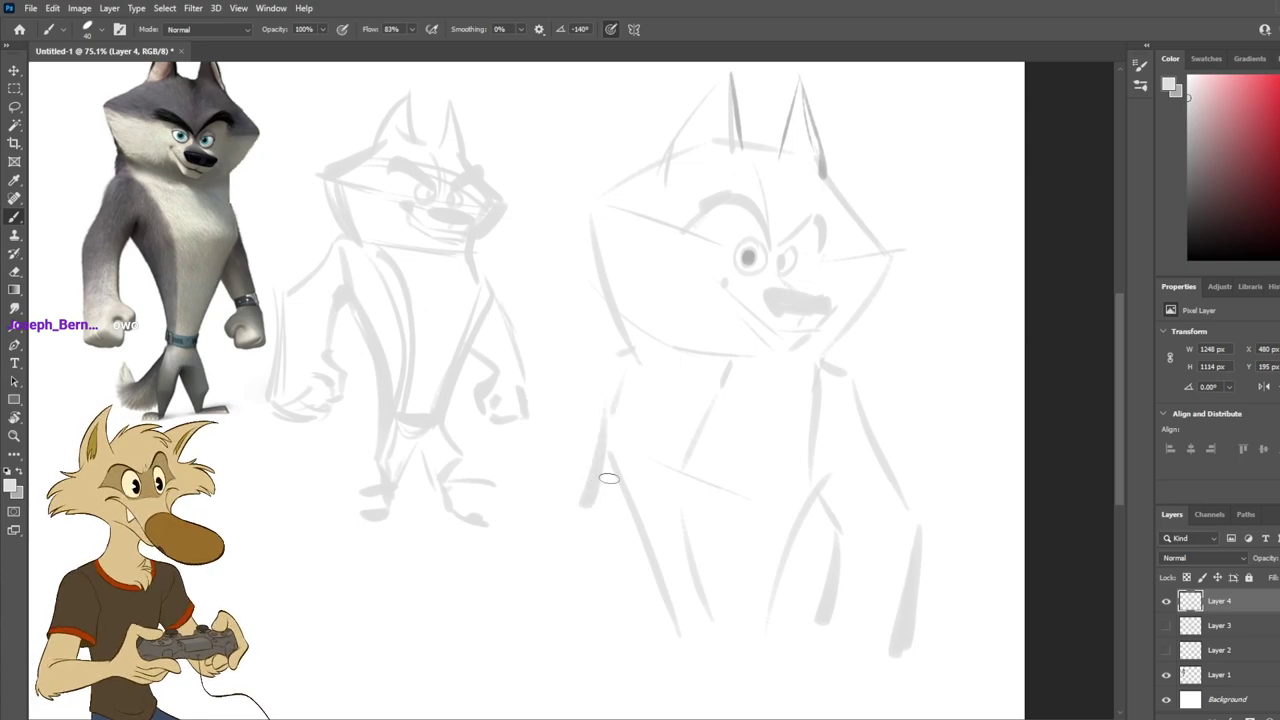
key("ctrl+z")
Step: Sketch the large figure's left arm with a short shoulder edge, a slanted forearm line and a curved wrist
mouse_move(596, 393)
left_mouse_down()
mouse_move(584, 466)
mouse_move(518, 588)
left_mouse_up()
key("ctrl+z")
mouse_move(579, 497)
left_mouse_down()
mouse_move(536, 591)
mouse_move(546, 648)
left_mouse_up()
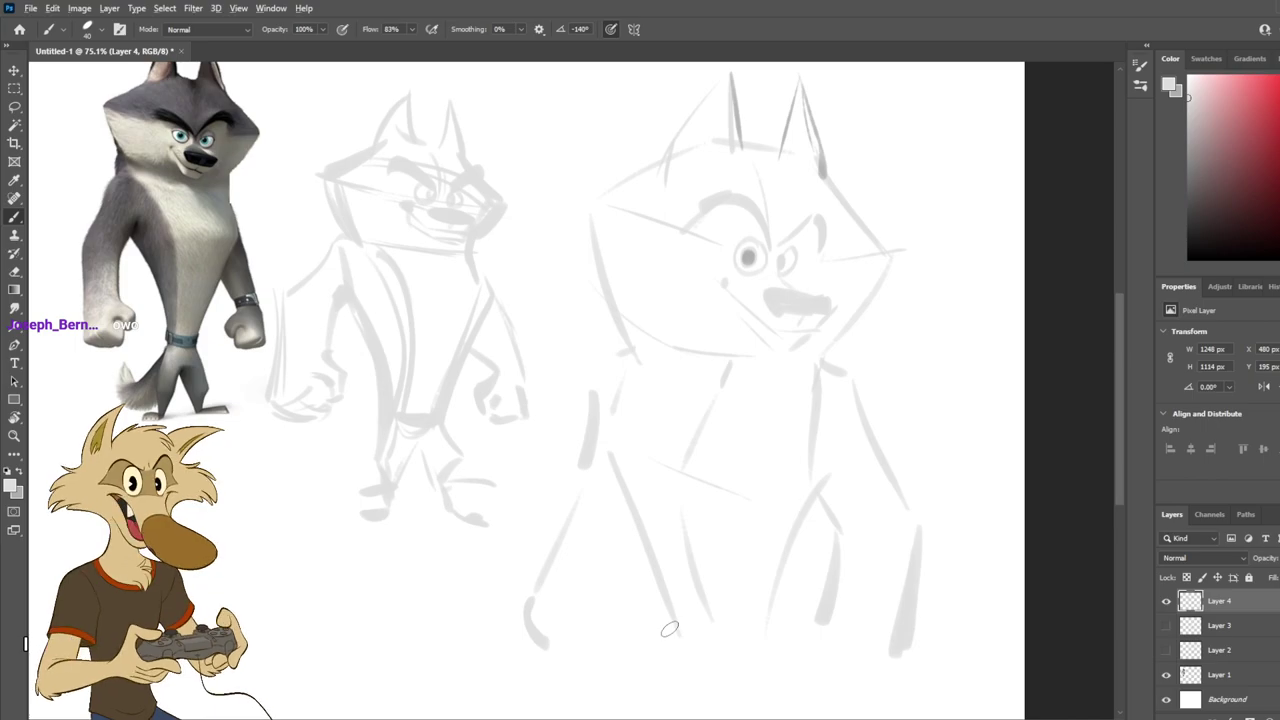
Step: Sketch the clenched right fist as a blocky shape with a thumb line below the forearm
scroll(669, 628, "down", 5)
scroll(680, 514, "up", 4)
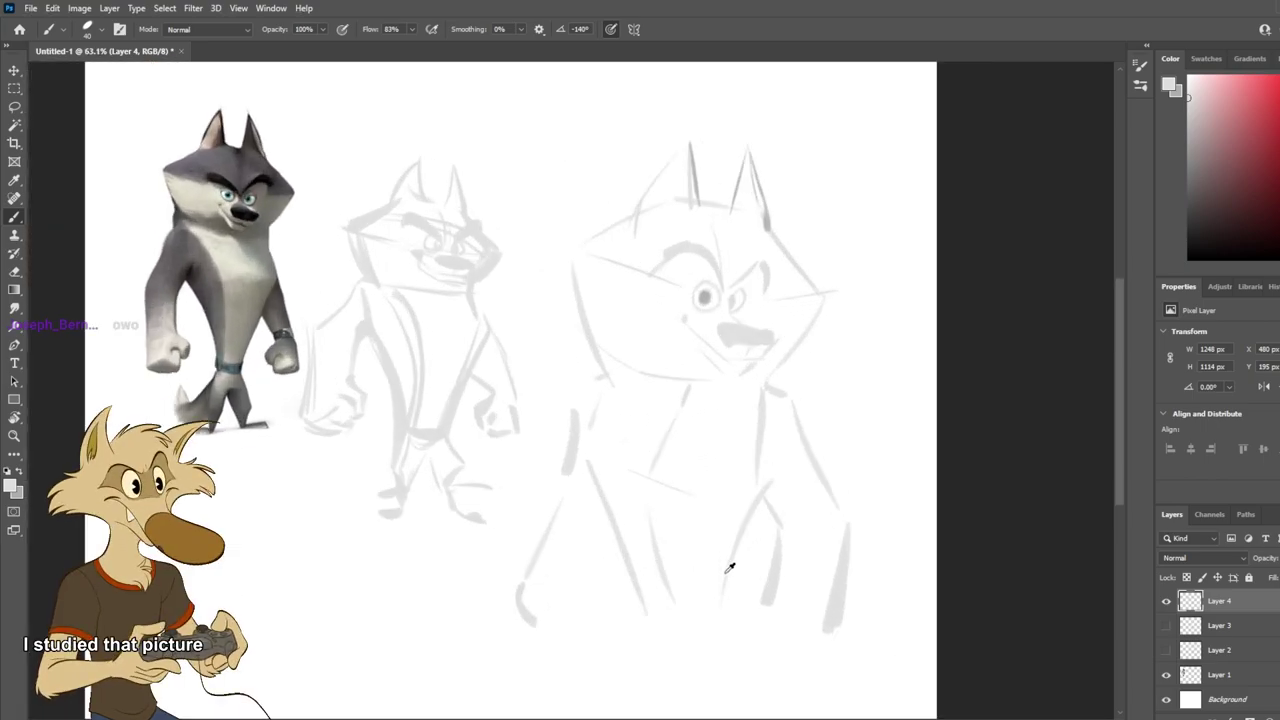
mouse_move(818, 629)
left_mouse_down()
mouse_move(737, 631)
mouse_move(723, 673)
left_mouse_up()
mouse_move(735, 638)
left_mouse_down()
mouse_move(725, 675)
mouse_move(743, 694)
mouse_move(752, 665)
mouse_move(766, 669)
mouse_move(763, 714)
mouse_move(823, 694)
mouse_move(836, 630)
left_mouse_up()
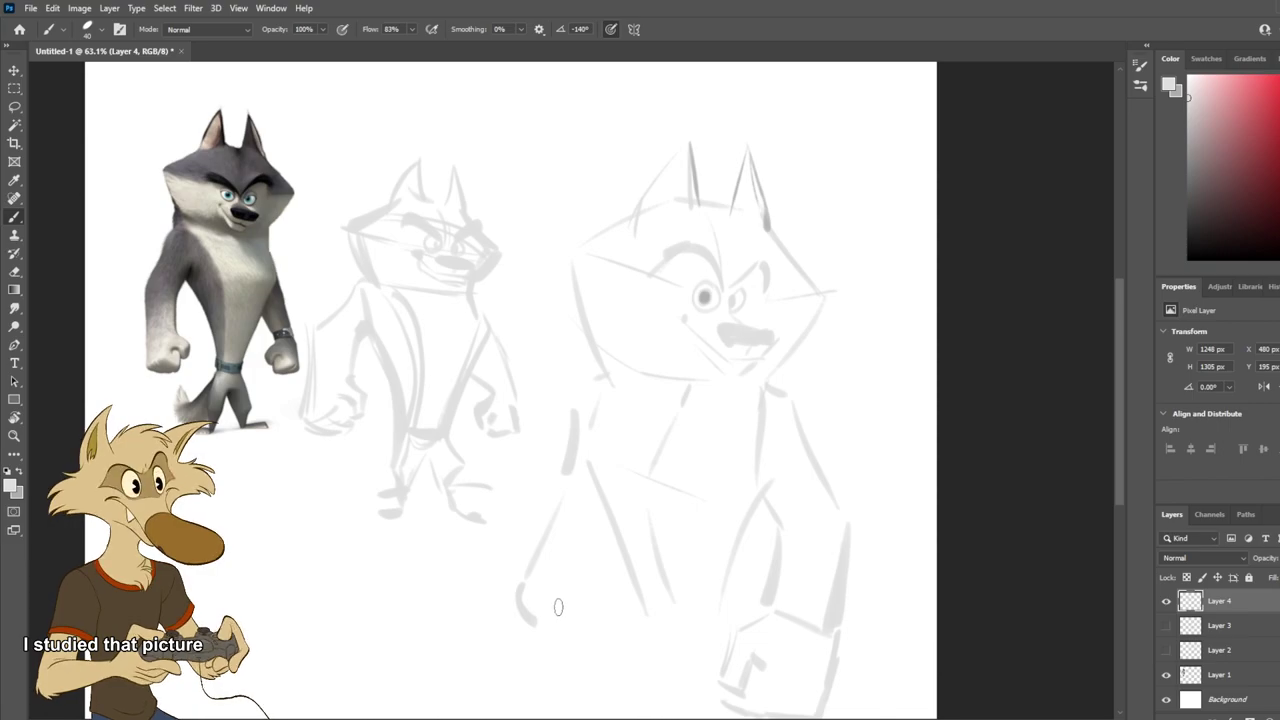
Step: Sketch the large figure's clenched left fist and close off the torso at the waist
left_click_drag(590, 594, 587, 633)
mouse_move(511, 624)
left_mouse_down()
mouse_move(558, 665)
mouse_move(596, 646)
mouse_move(579, 650)
mouse_move(612, 605)
mouse_move(613, 640)
mouse_move(586, 602)
mouse_move(558, 622)
mouse_move(539, 609)
mouse_move(577, 631)
mouse_move(592, 611)
mouse_move(578, 583)
mouse_move(602, 583)
mouse_move(620, 555)
left_mouse_up()
left_click_drag(641, 639, 712, 655)
left_click_drag(716, 585, 718, 632)
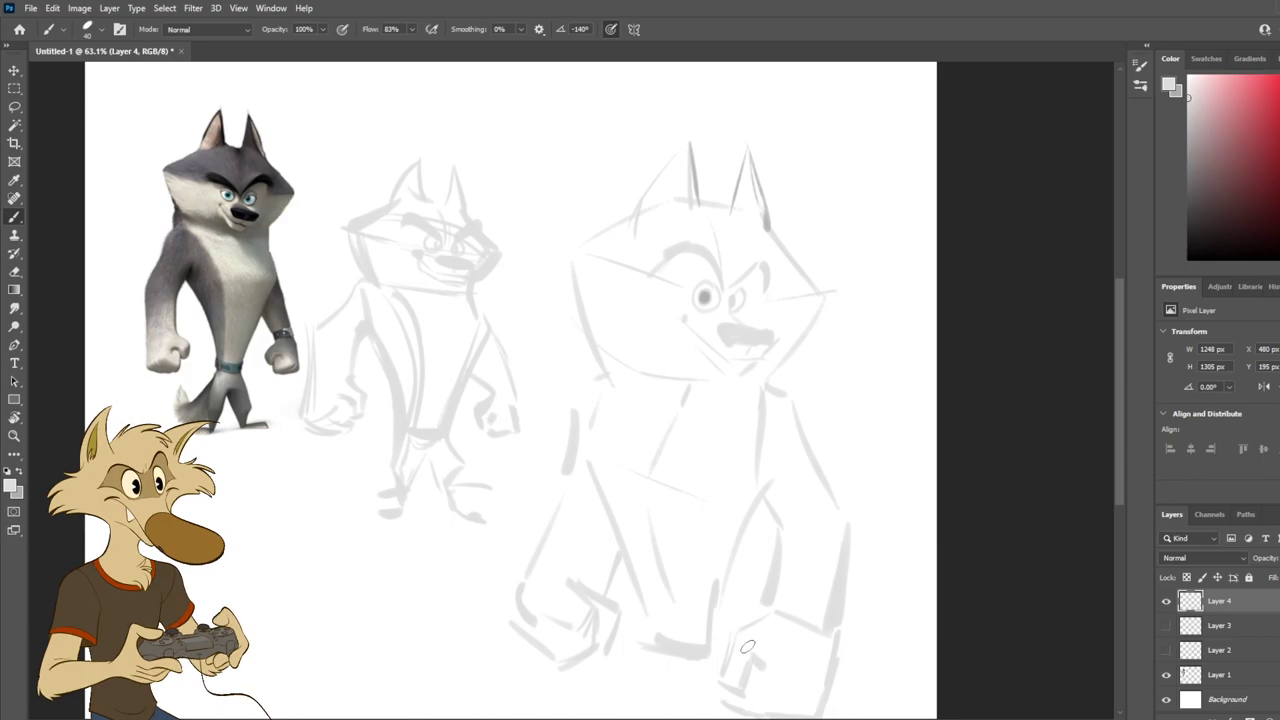
scroll(746, 512, "down", 5)
scroll(820, 574, "up", 6)
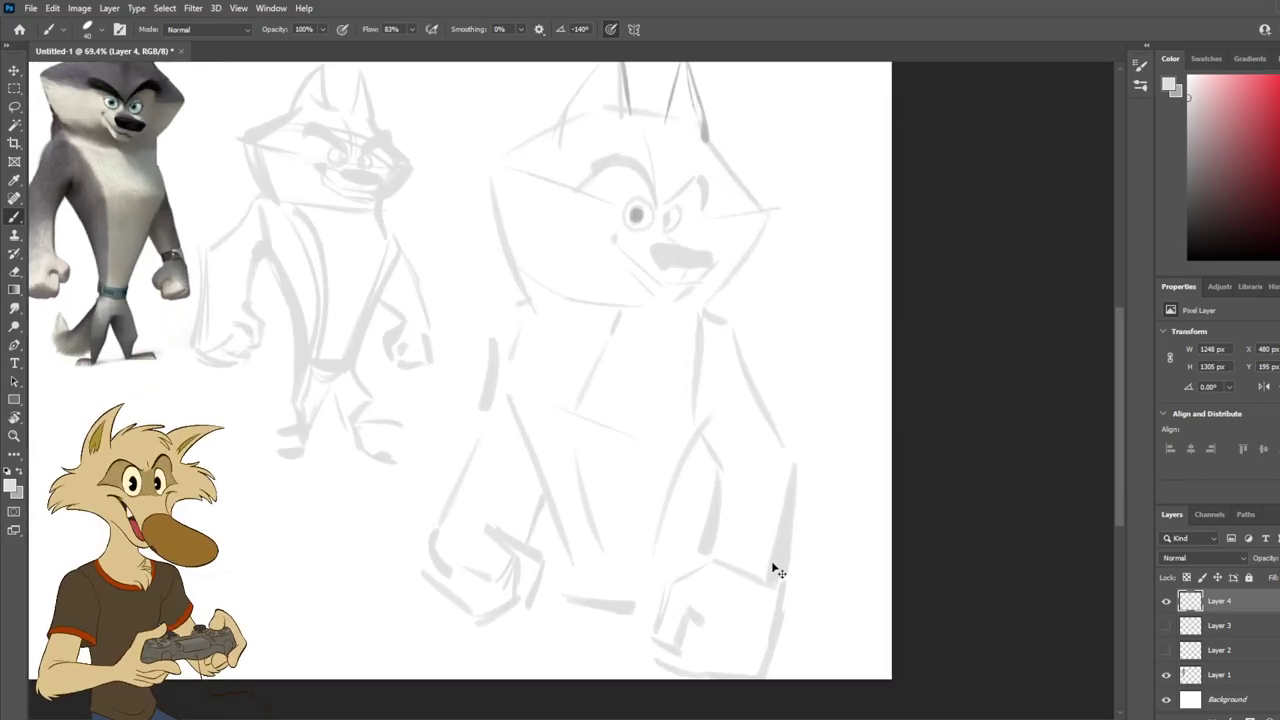
scroll(772, 563, "down", 3)
scroll(652, 530, "up", 2)
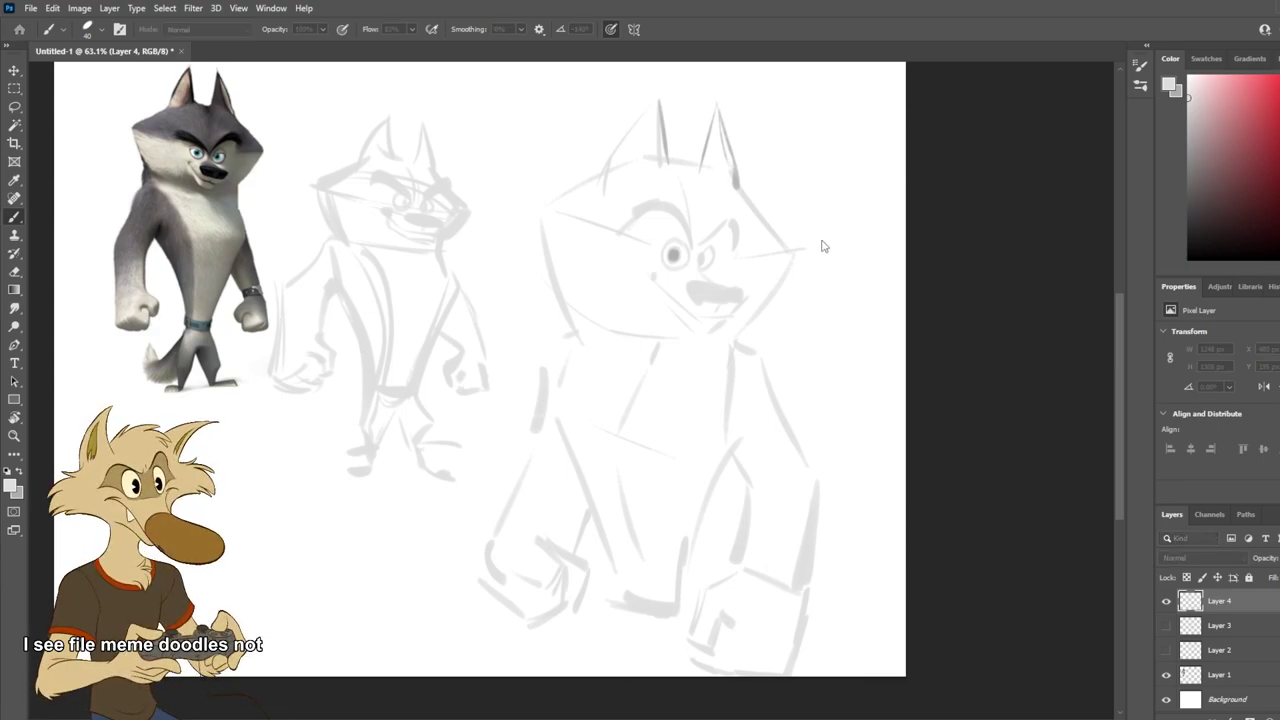
Step: Fade the sketch by lowering Layer 4's fill, and add a layer above it with the darker grey as drawing colour
left_click(1165, 603)
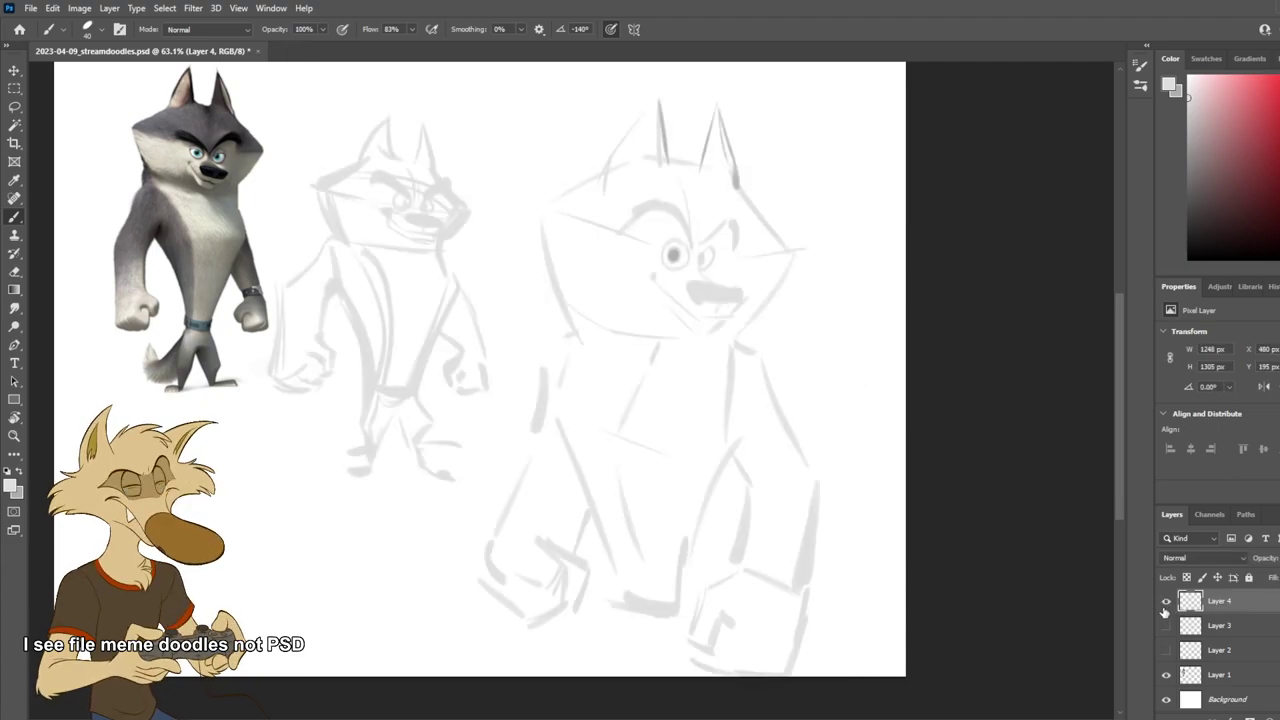
left_click(1261, 580)
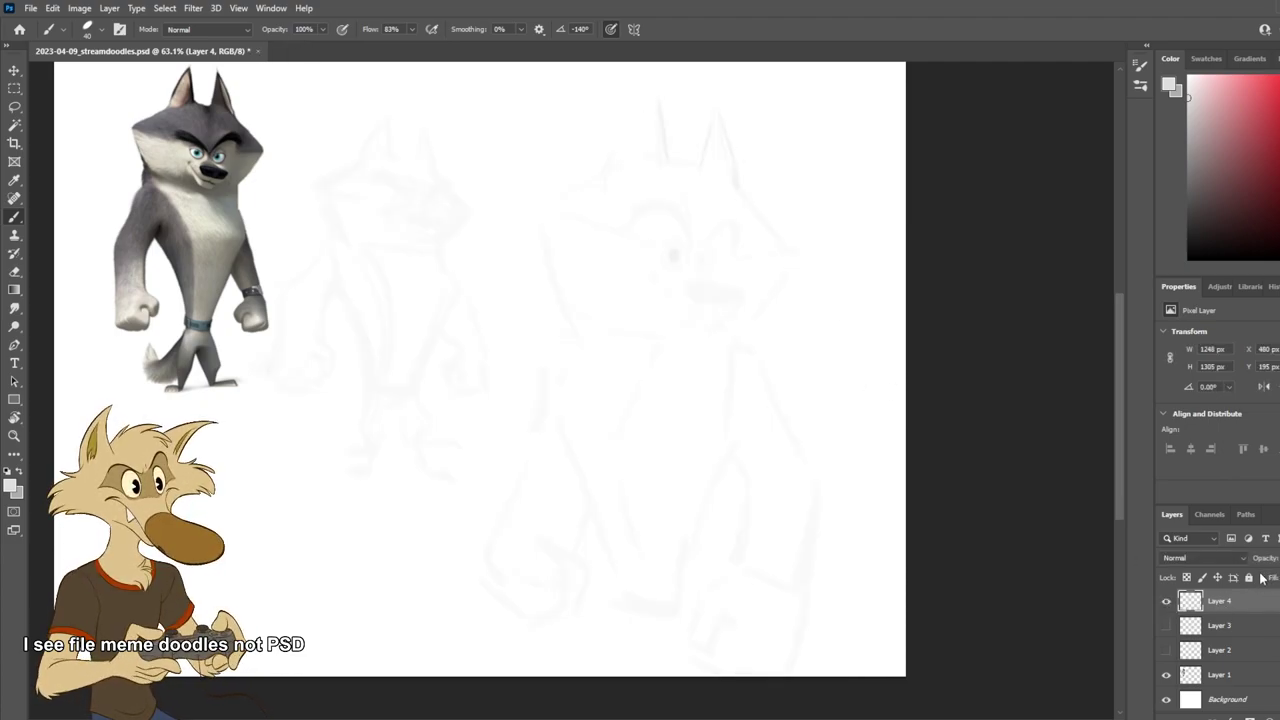
left_click(1276, 716)
scroll(749, 187, "up", 2)
key("x")
scroll(717, 206, "up", 2)
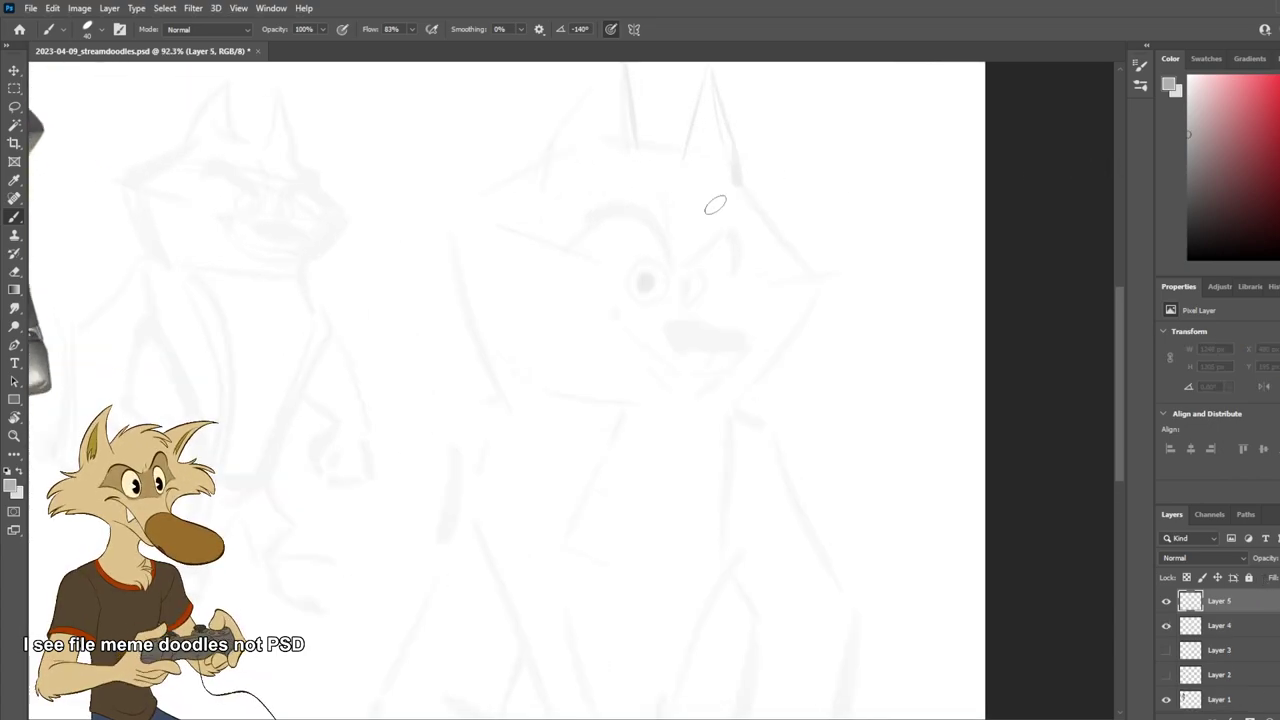
scroll(951, 409, "down", 3)
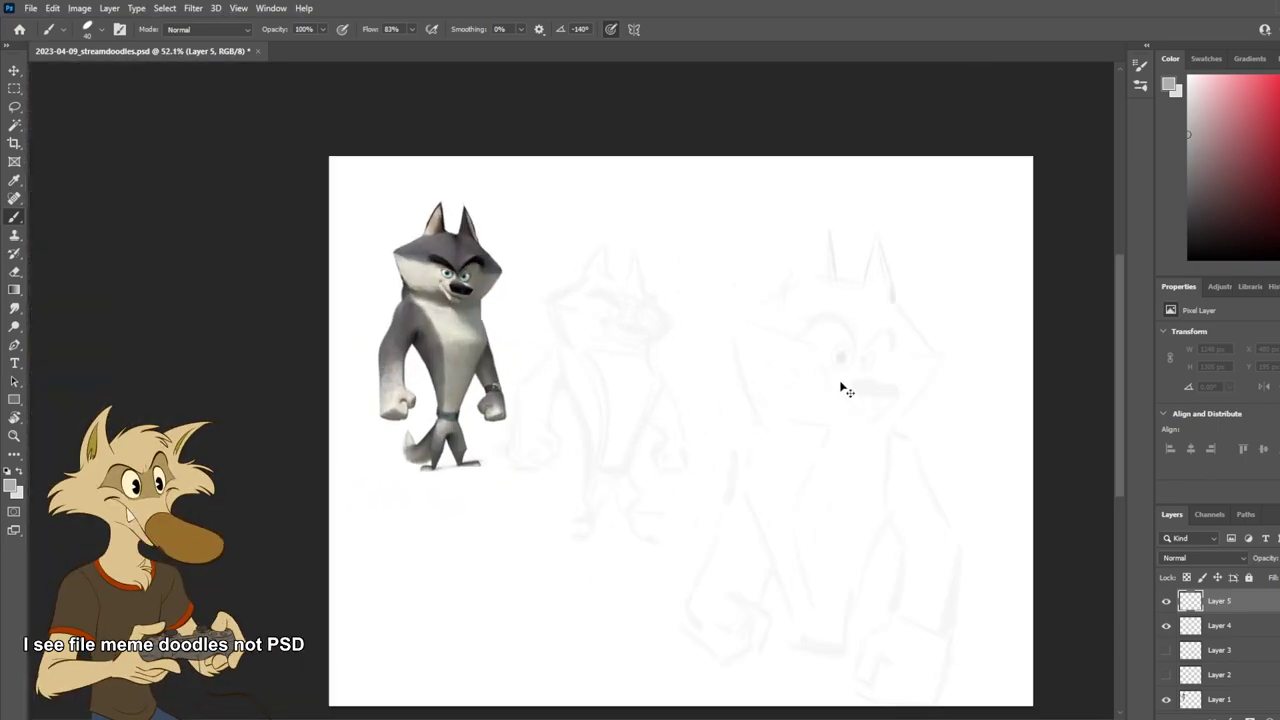
Step: Copy the large figure from Layer 4 onto its own layer beside the wolf reference and hide the original layer
left_click(1210, 625)
key("l")
mouse_move(749, 201)
left_mouse_down()
mouse_move(712, 296)
mouse_move(717, 443)
mouse_move(677, 577)
mouse_move(1083, 437)
mouse_move(866, 194)
left_mouse_up()
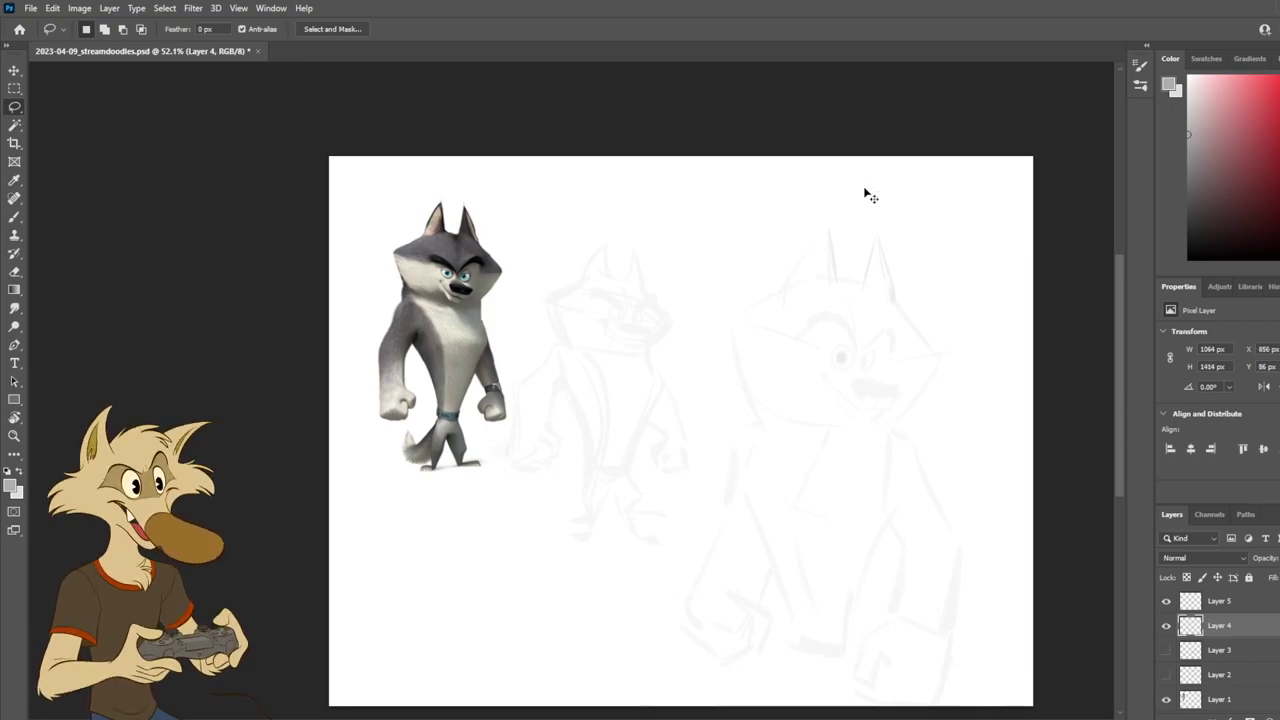
key("ctrl+j")
key("ctrl+t")
left_click_drag(857, 334, 745, 290)
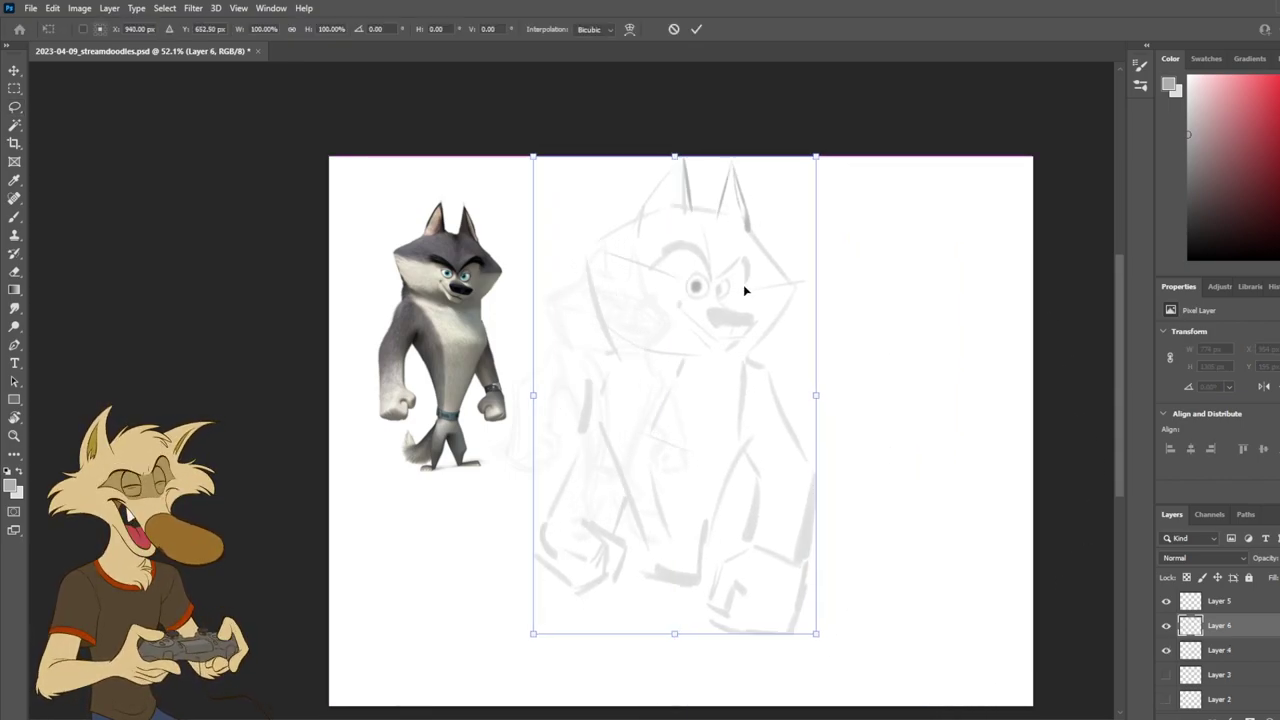
key("Return")
left_click(1166, 650)
Step: Shift the copied figure slightly lower on the canvas and reduce its layer's fill
left_click(1220, 603)
left_click(1228, 627)
left_click_drag(705, 410, 695, 422)
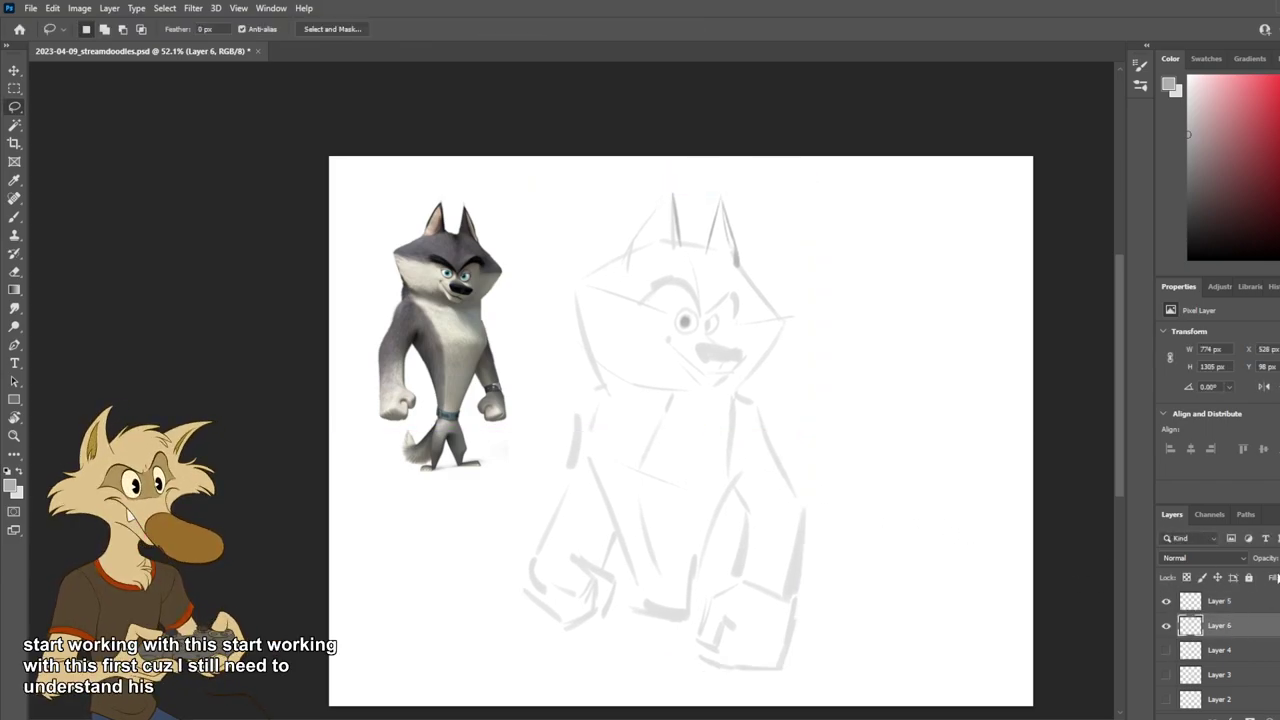
left_click_drag(1277, 578, 1275, 578)
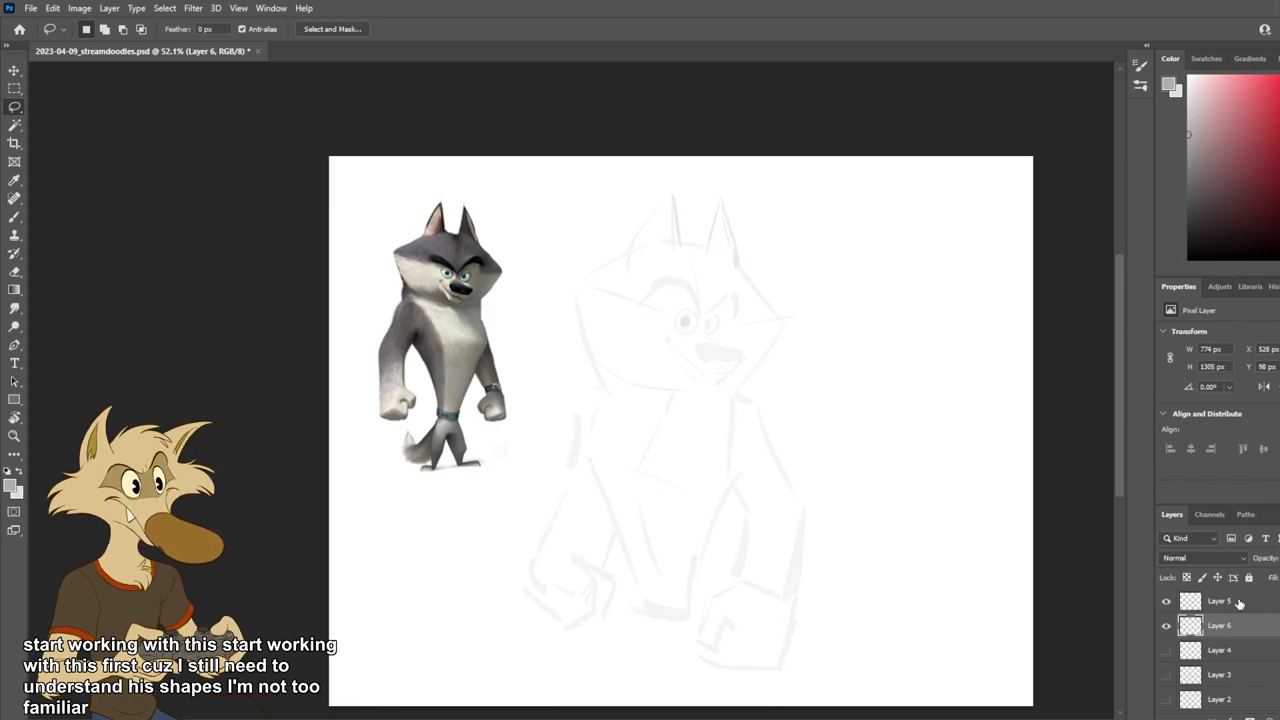
Step: On Layer 5, draw the inner edge of the figure's left ear with the brush in darker grey
left_click(1239, 603)
scroll(702, 305, "up", 5)
key("b")
scroll(708, 344, "down", 3)
scroll(675, 265, "up", 3)
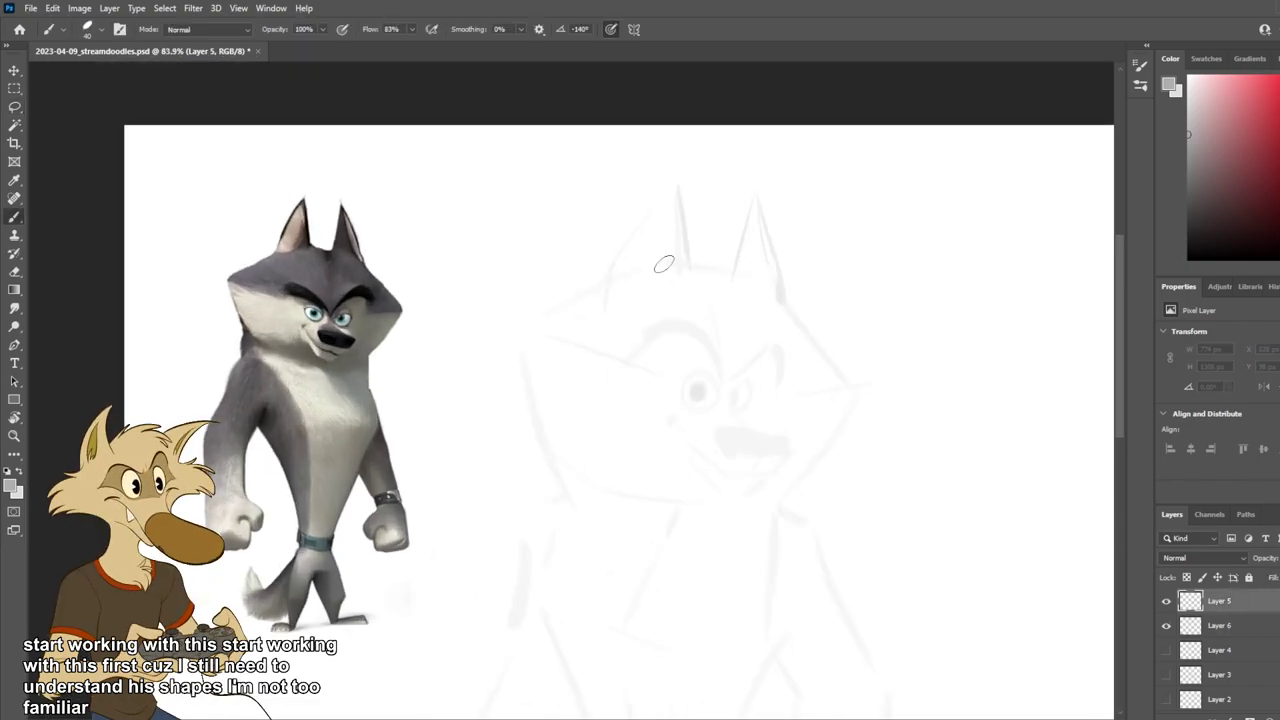
mouse_move(675, 198)
left_mouse_down()
mouse_move(682, 289)
mouse_move(680, 241)
mouse_move(649, 284)
left_mouse_up()
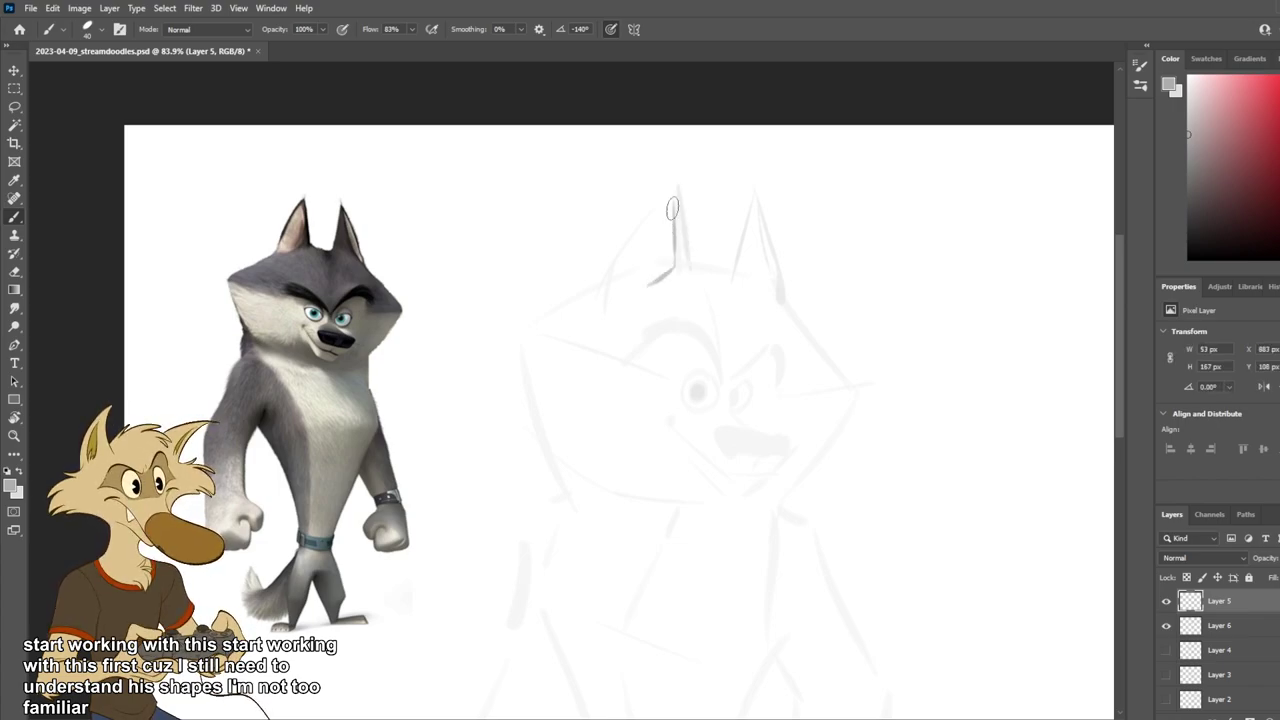
mouse_move(672, 196)
left_mouse_down()
mouse_move(664, 247)
mouse_move(617, 287)
mouse_move(686, 268)
left_mouse_up()
key("ctrl+z")
key("ctrl+z")
key("ctrl+z")
left_click_drag(678, 180, 688, 280)
Step: Draw the left ear's slanted outer edge from its tip down to the head
mouse_move(676, 180)
left_mouse_down()
mouse_move(607, 288)
mouse_move(680, 180)
mouse_move(628, 258)
left_mouse_up()
key("ctrl+z")
mouse_move(651, 210)
left_mouse_down()
mouse_move(604, 308)
mouse_move(609, 276)
mouse_move(601, 295)
left_mouse_up()
key("ctrl+z")
key("ctrl+z")
left_click_drag(641, 222, 606, 286)
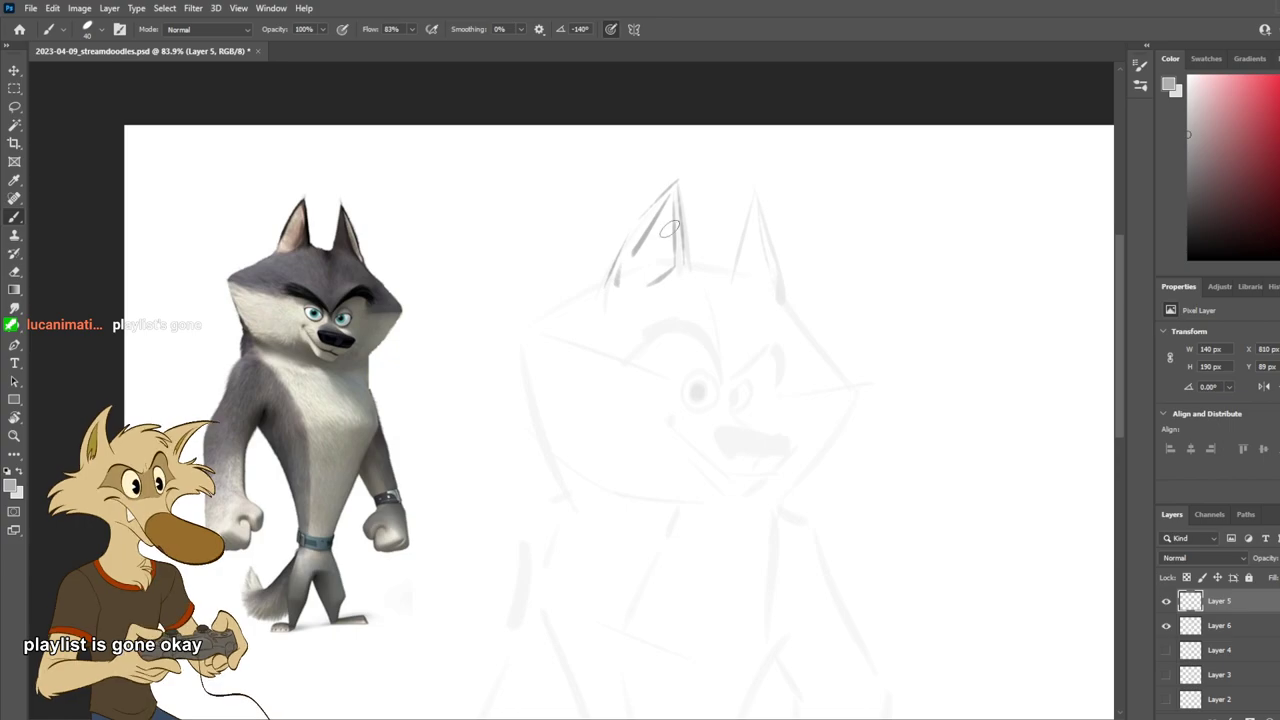
Step: Draw the top of the head between the ears and the pointed right ear
scroll(664, 235, "up", 1)
key("ctrl+z")
mouse_move(692, 265)
left_mouse_down()
mouse_move(727, 281)
mouse_move(749, 273)
mouse_move(757, 203)
mouse_move(791, 294)
left_mouse_up()
key("ctrl+z")
left_click_drag(759, 186, 792, 310)
mouse_move(769, 244)
left_mouse_down()
mouse_move(782, 302)
mouse_move(751, 347)
left_mouse_up()
key("ctrl+z")
key("ctrl+z")
Step: Draw the forehead's centre line from between the ears down to where the brows meet
mouse_move(724, 288)
left_mouse_down()
mouse_move(741, 332)
mouse_move(738, 398)
left_mouse_up()
key("ctrl+z")
mouse_move(742, 343)
left_mouse_down()
mouse_move(736, 403)
mouse_move(712, 343)
left_mouse_up()
key("ctrl+z")
Step: Draw the left eyebrow as a thick arch angling sharply down toward the bridge of the nose
mouse_move(732, 386)
left_mouse_down()
mouse_move(686, 343)
mouse_move(700, 351)
mouse_move(631, 354)
mouse_move(663, 340)
mouse_move(630, 322)
left_mouse_up()
key("ctrl+z")
key("ctrl+z")
key("ctrl+z")
key("ctrl+z")
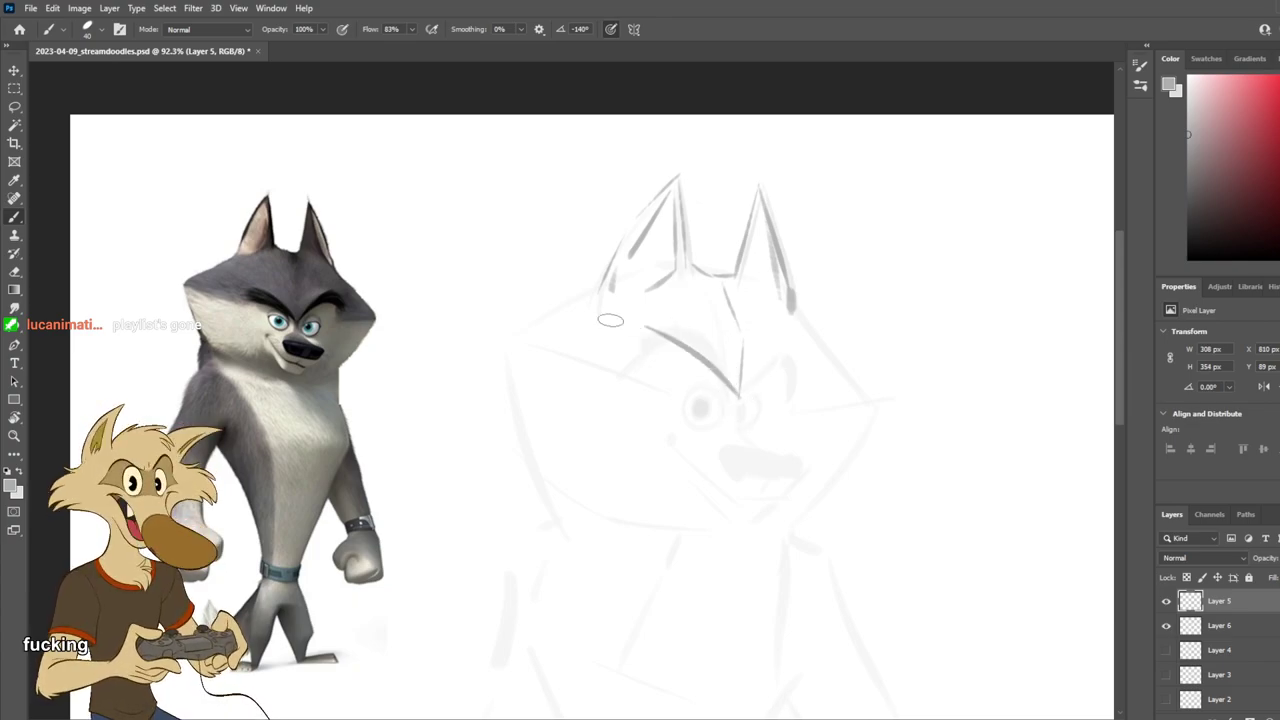
key("ctrl+z")
left_click_drag(741, 399, 640, 307)
key("ctrl+z")
mouse_move(739, 397)
left_mouse_down()
mouse_move(657, 326)
mouse_move(666, 317)
mouse_move(624, 352)
mouse_move(684, 334)
mouse_move(700, 342)
mouse_move(655, 342)
mouse_move(703, 349)
mouse_move(637, 351)
mouse_move(741, 394)
left_mouse_up()
key("ctrl+z")
key("ctrl+z")
key("ctrl+z")
key("ctrl+z")
key("ctrl+z")
key("ctrl+z")
key("ctrl+z")
key("ctrl+z")
Step: Draw the left eye's rounded outline beneath the brow and fill in its pupil
mouse_move(699, 342)
left_mouse_down()
mouse_move(740, 396)
mouse_move(786, 364)
left_mouse_up()
key("ctrl+z")
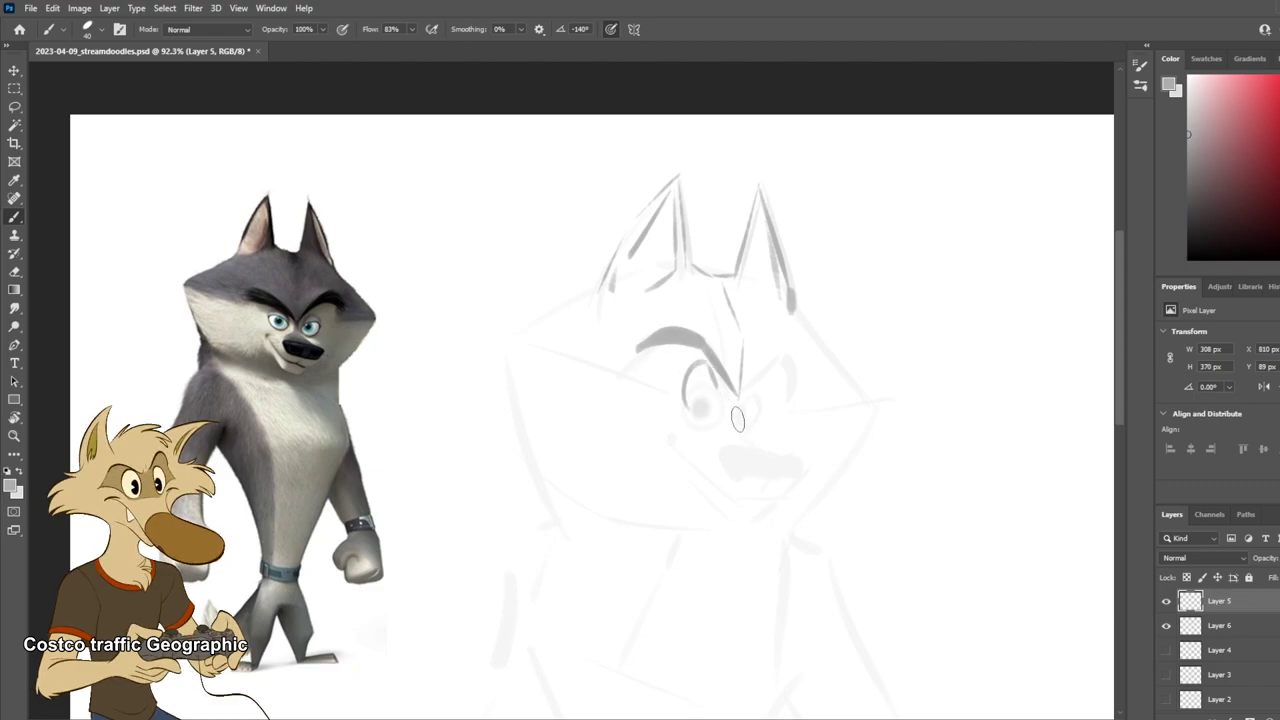
left_click_drag(689, 368, 700, 412)
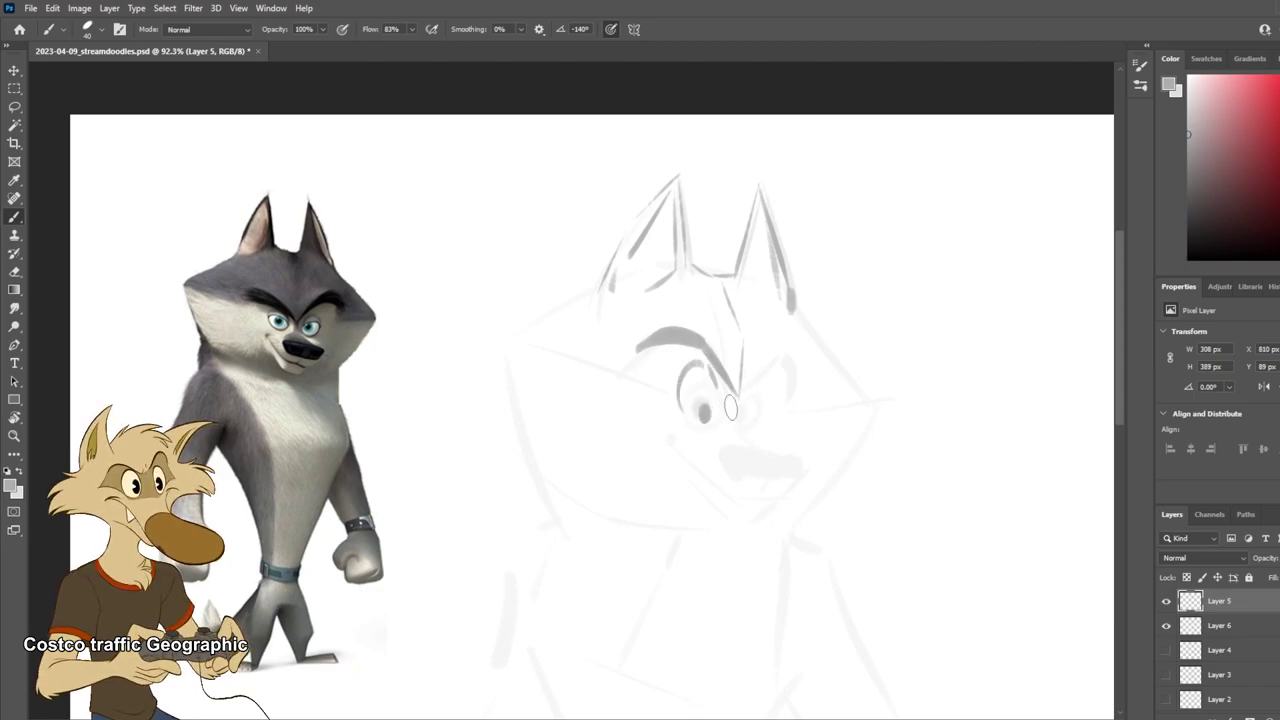
left_click(708, 416)
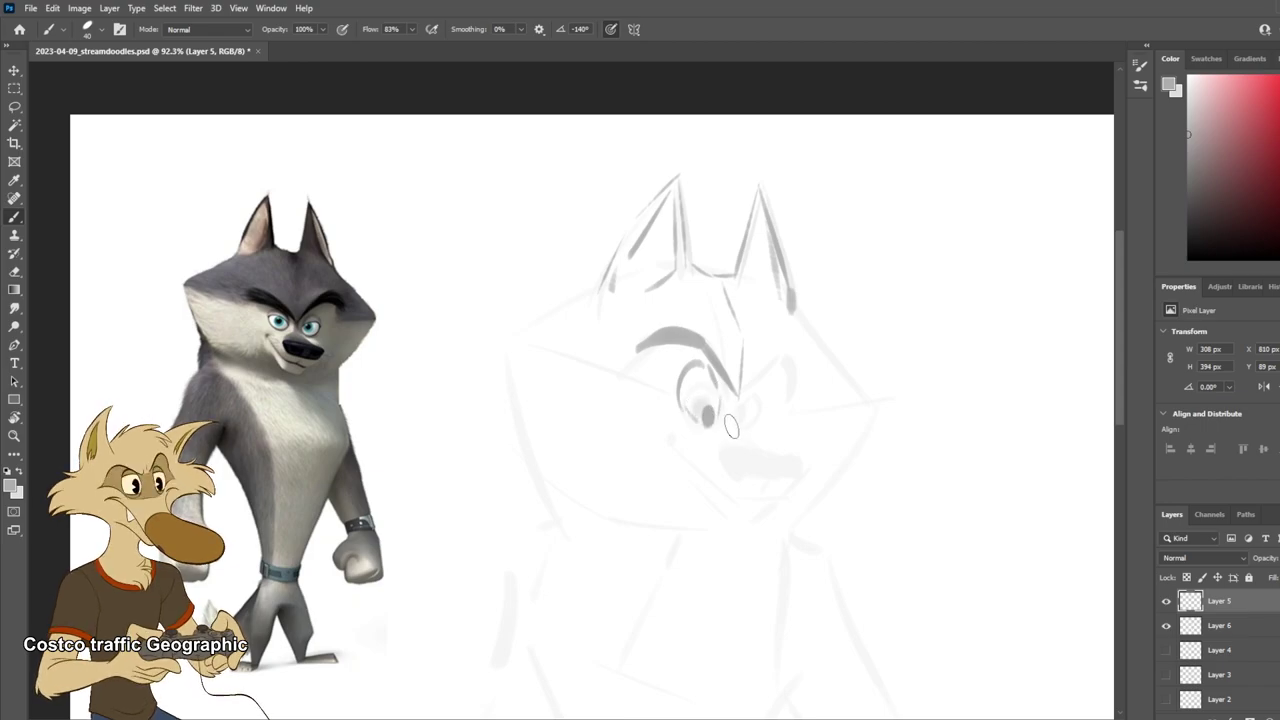
Step: Draw the right eyebrow as a shorter thick arch slanting down to the centre line
mouse_move(750, 386)
left_mouse_down()
mouse_move(786, 348)
mouse_move(803, 382)
mouse_move(750, 382)
mouse_move(786, 362)
mouse_move(798, 376)
left_mouse_up()
key("ctrl+z")
key("ctrl+z")
key("ctrl+z")
key("ctrl+z")
key("ctrl+z")
Step: Draw the right eye's outline and pupil below its brow
mouse_move(762, 362)
left_mouse_down()
mouse_move(800, 378)
mouse_move(750, 406)
mouse_move(777, 404)
left_mouse_up()
key("ctrl+z")
key("ctrl+z")
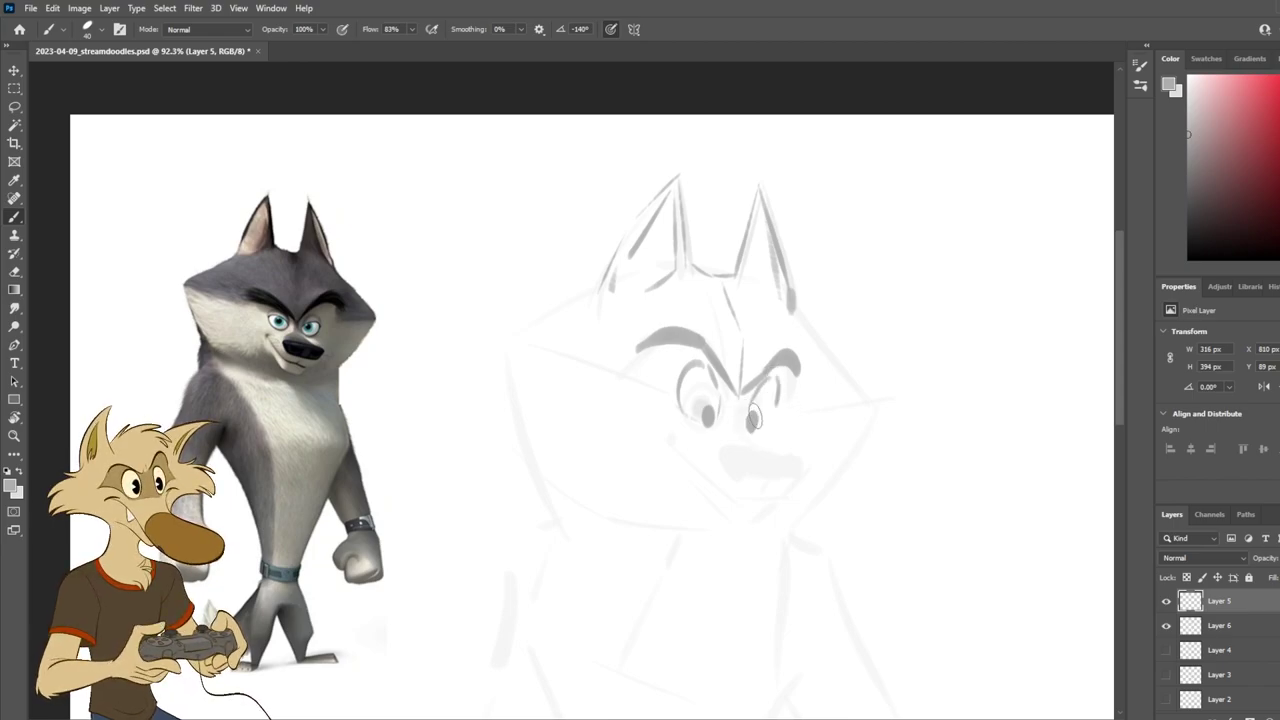
left_click_drag(777, 400, 765, 418)
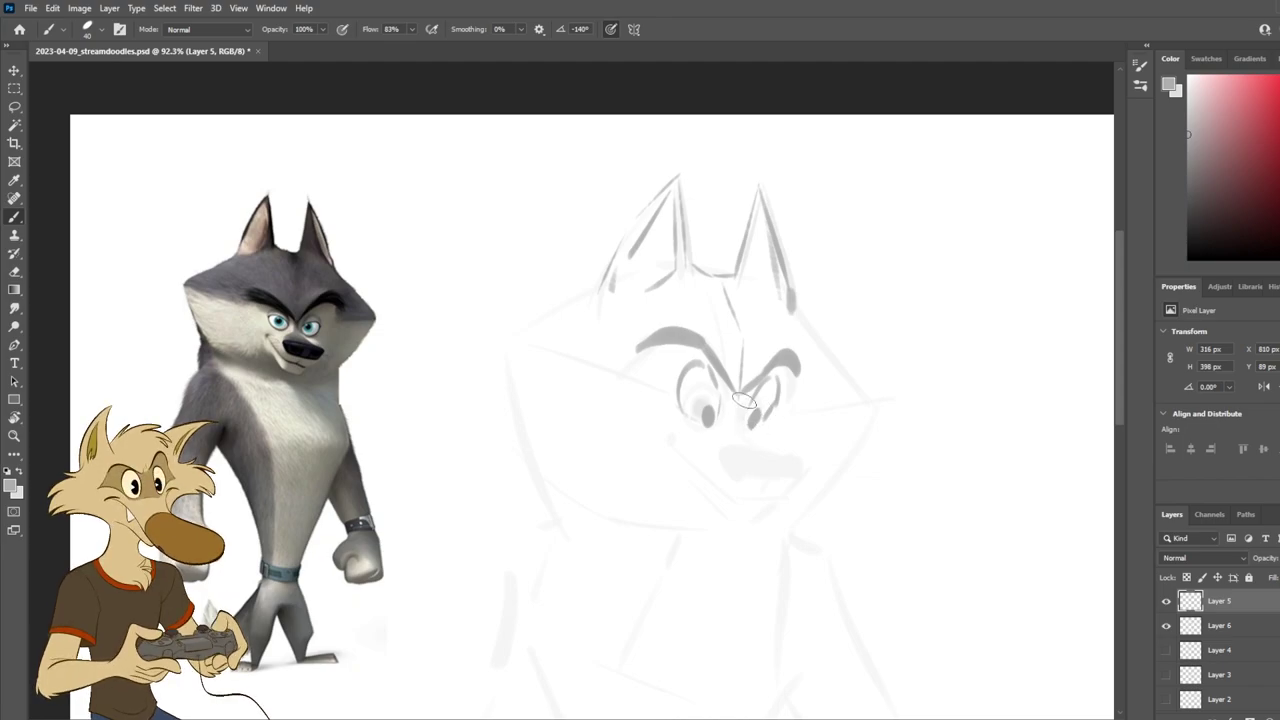
Step: Draw half-lowered eyelid lines across both eyes
mouse_move(680, 388)
left_mouse_down()
mouse_move(722, 386)
mouse_move(708, 385)
left_mouse_up()
key("ctrl+z")
key("ctrl+z")
key("ctrl+z")
left_click_drag(678, 384, 789, 396)
key("ctrl+z")
key("ctrl+z")
key("ctrl+z")
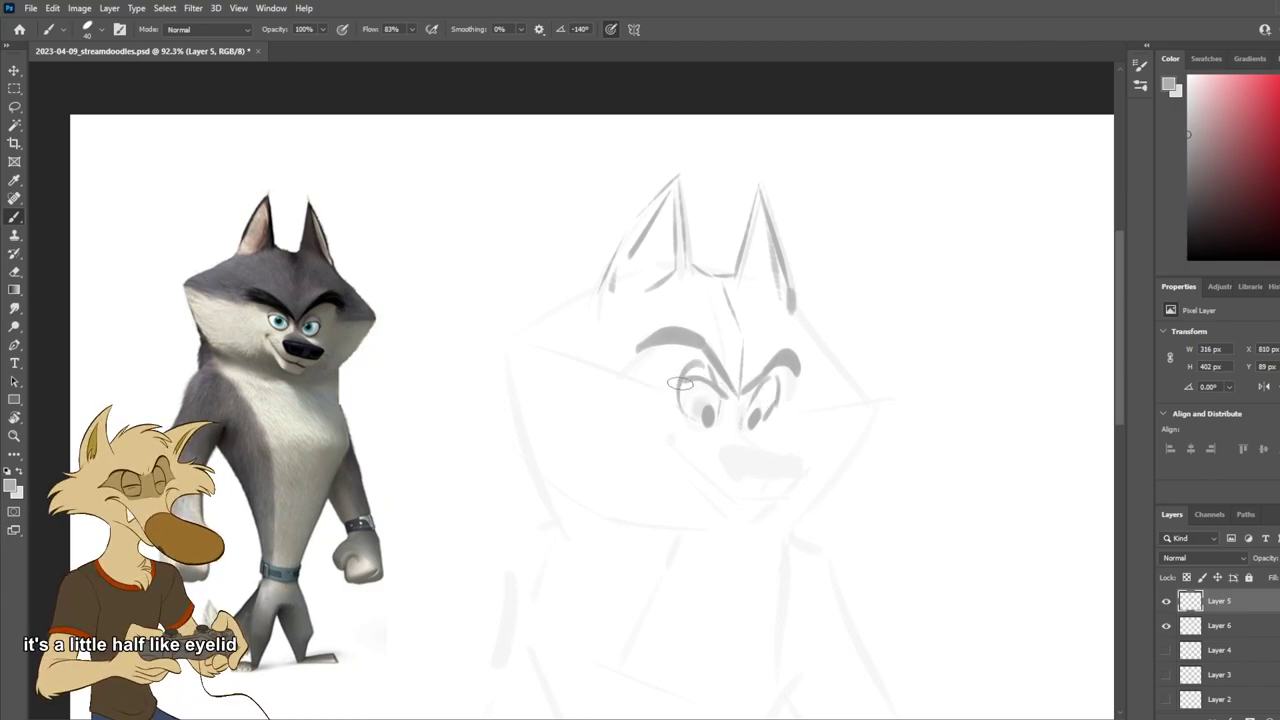
left_click_drag(668, 382, 786, 390)
key("ctrl+z")
key("ctrl+z")
Step: Reduce the brush size to 30 and draw the angular nose with bridge lines running up between the eyes
mouse_move(678, 381)
left_mouse_down()
mouse_move(784, 394)
mouse_move(772, 450)
mouse_move(776, 474)
mouse_move(797, 472)
mouse_move(718, 456)
mouse_move(748, 465)
mouse_move(718, 466)
mouse_move(749, 499)
mouse_move(760, 494)
left_mouse_up()
key("ctrl+z")
key("ctrl+z")
key("ctrl+z")
key("ctrl+z")
key("ctrl+z")
key("ctrl+z")
key("ctrl+z")
key("[")
key("ctrl+z")
key("ctrl+z")
mouse_move(724, 472)
left_mouse_down()
mouse_move(774, 490)
mouse_move(742, 497)
mouse_move(797, 474)
left_mouse_up()
key("ctrl+z")
key("ctrl+z")
key("ctrl+z")
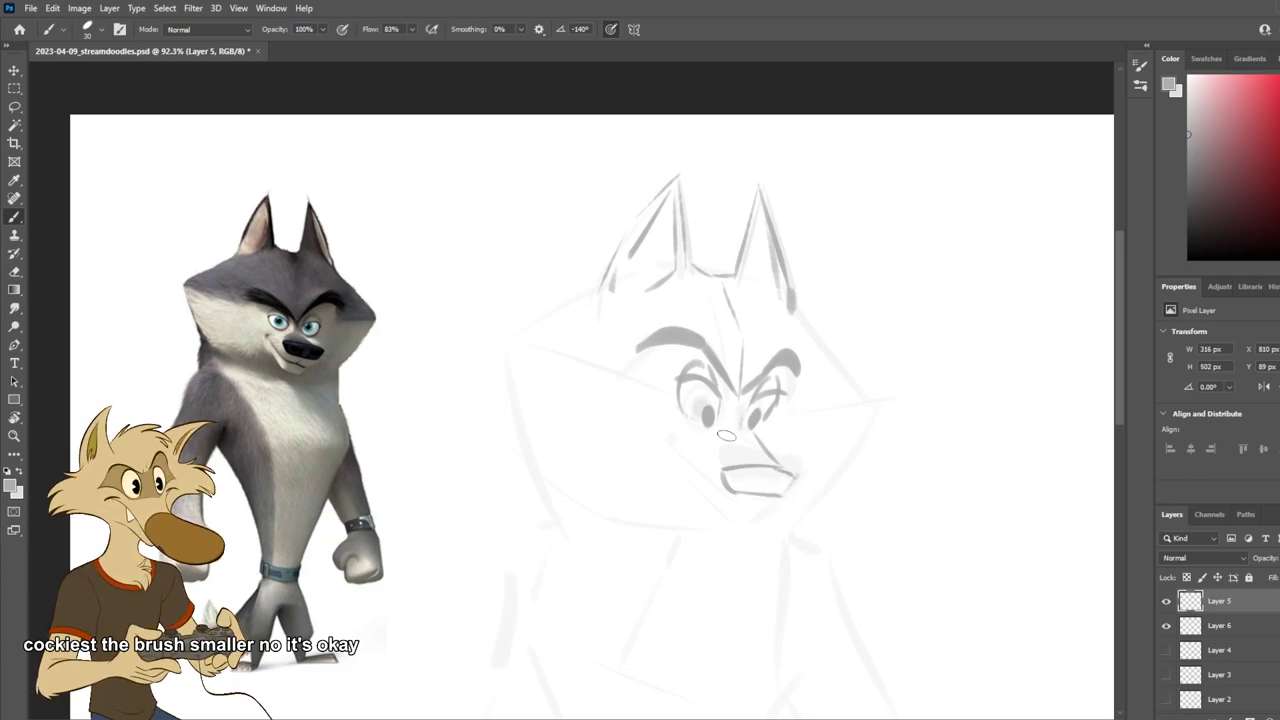
left_click_drag(722, 445, 742, 401)
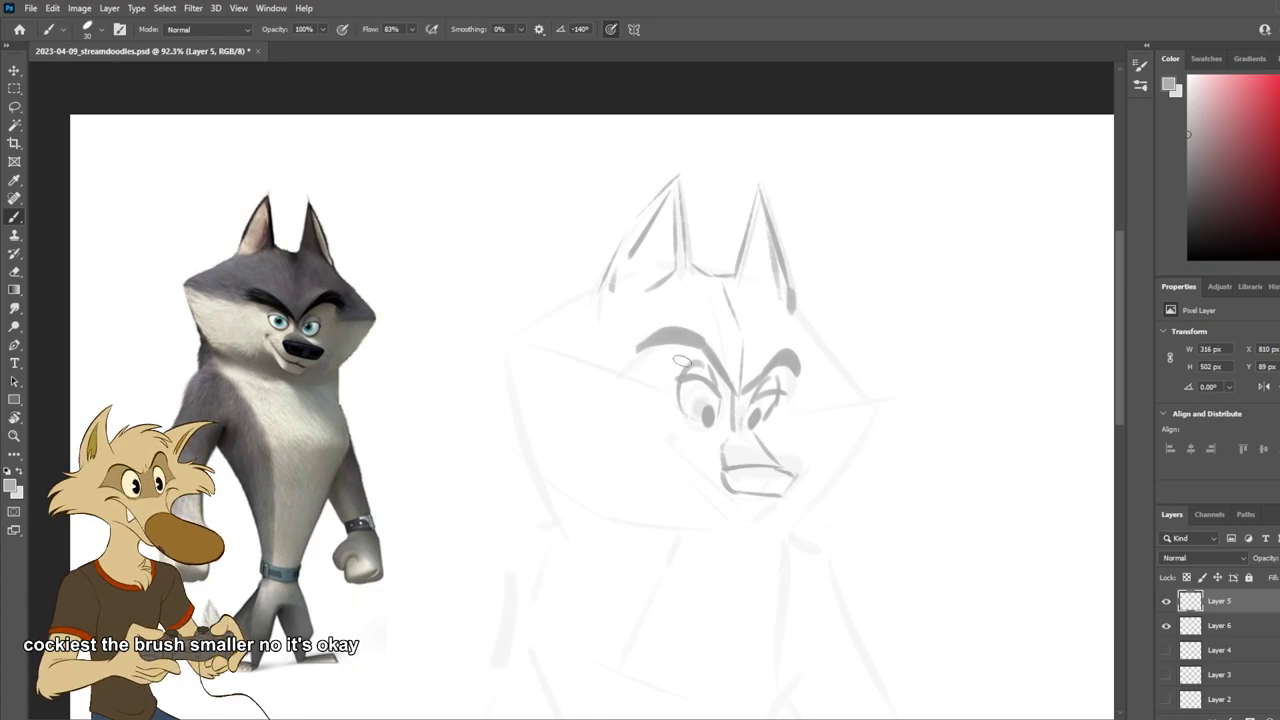
Step: Draw the head's upper left edge slanting down from the ear base to the pointed left cheek
mouse_move(645, 349)
left_mouse_down()
mouse_move(607, 372)
mouse_move(508, 310)
left_mouse_up()
key("ctrl+z")
left_click_drag(619, 371, 510, 337)
key("ctrl+z")
left_click_drag(608, 289, 516, 329)
key("ctrl+z")
mouse_move(601, 292)
left_mouse_down()
mouse_move(526, 331)
mouse_move(534, 391)
left_mouse_up()
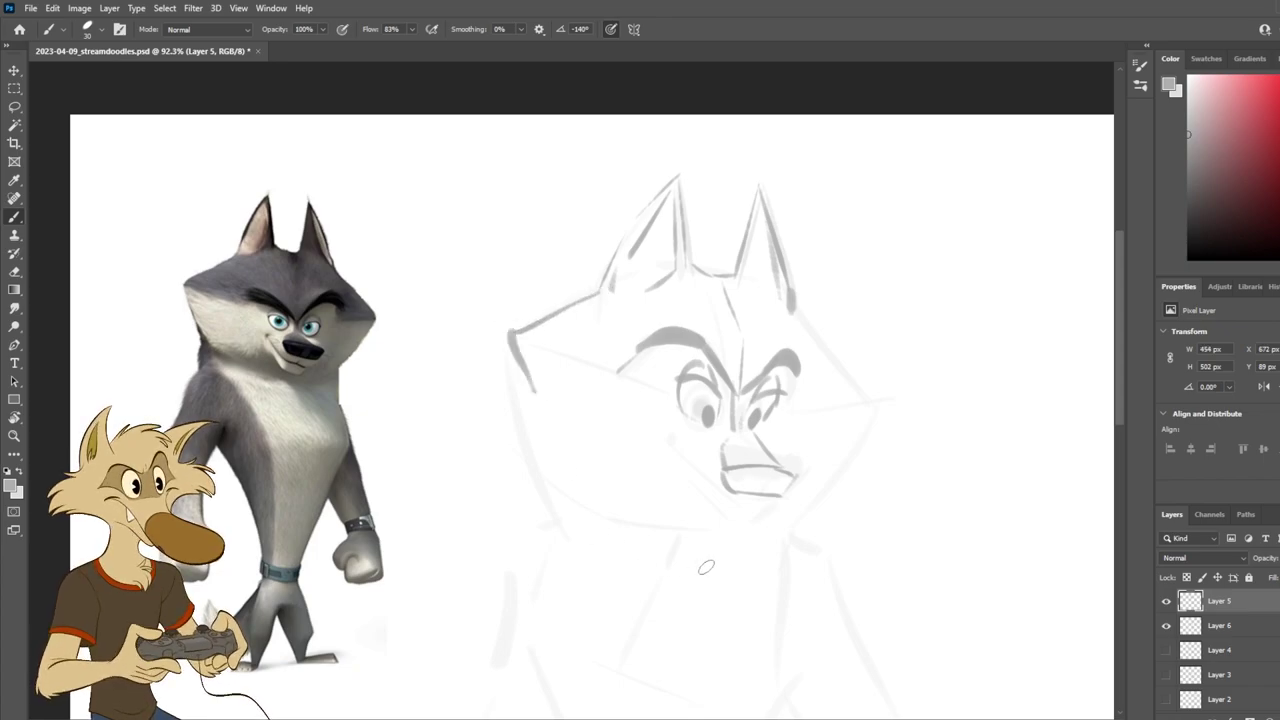
key("ctrl+z")
Step: Draw the head's upper right edge slanting down from the right ear toward the cheek
mouse_move(796, 316)
left_mouse_down()
mouse_move(846, 382)
mouse_move(842, 368)
left_mouse_up()
left_click_drag(852, 387, 801, 439)
key("ctrl+z")
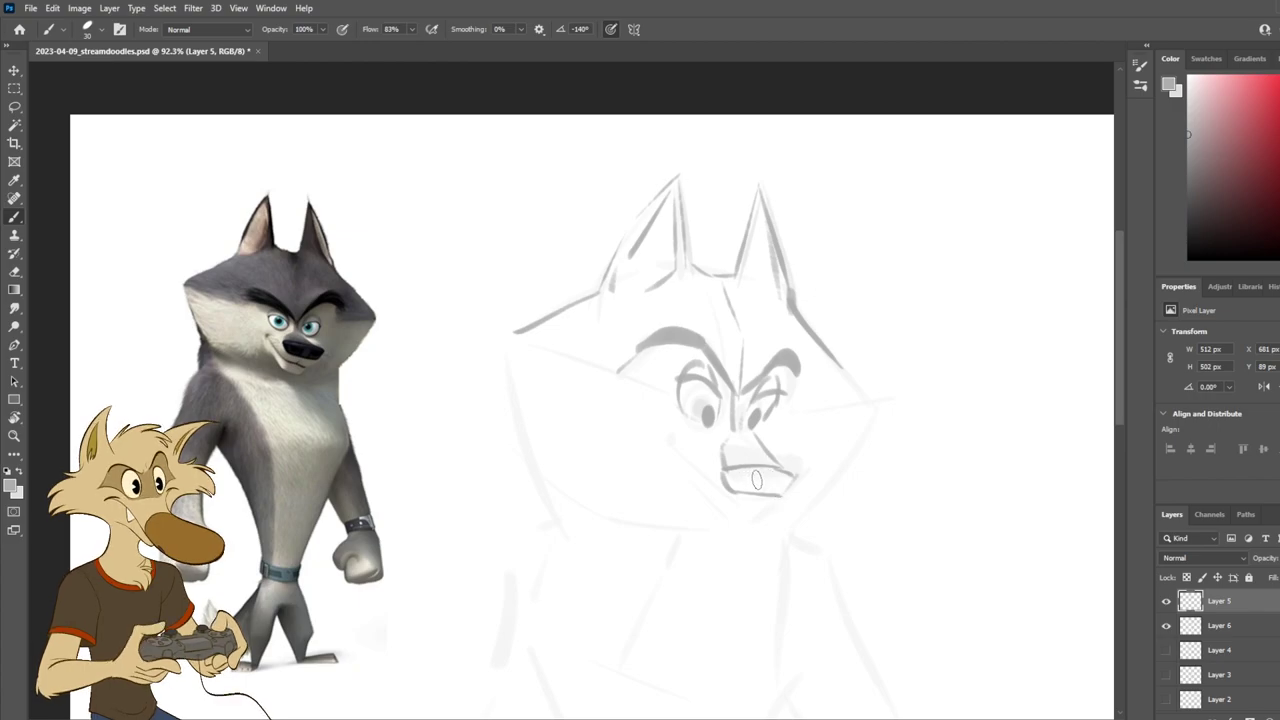
Step: Thicken the nose's lower edge and draw the mouth line below it, rising along the left of the muzzle to a smirking corner
mouse_move(720, 477)
left_mouse_down()
mouse_move(798, 497)
mouse_move(753, 515)
mouse_move(764, 527)
mouse_move(778, 510)
mouse_move(708, 517)
left_mouse_up()
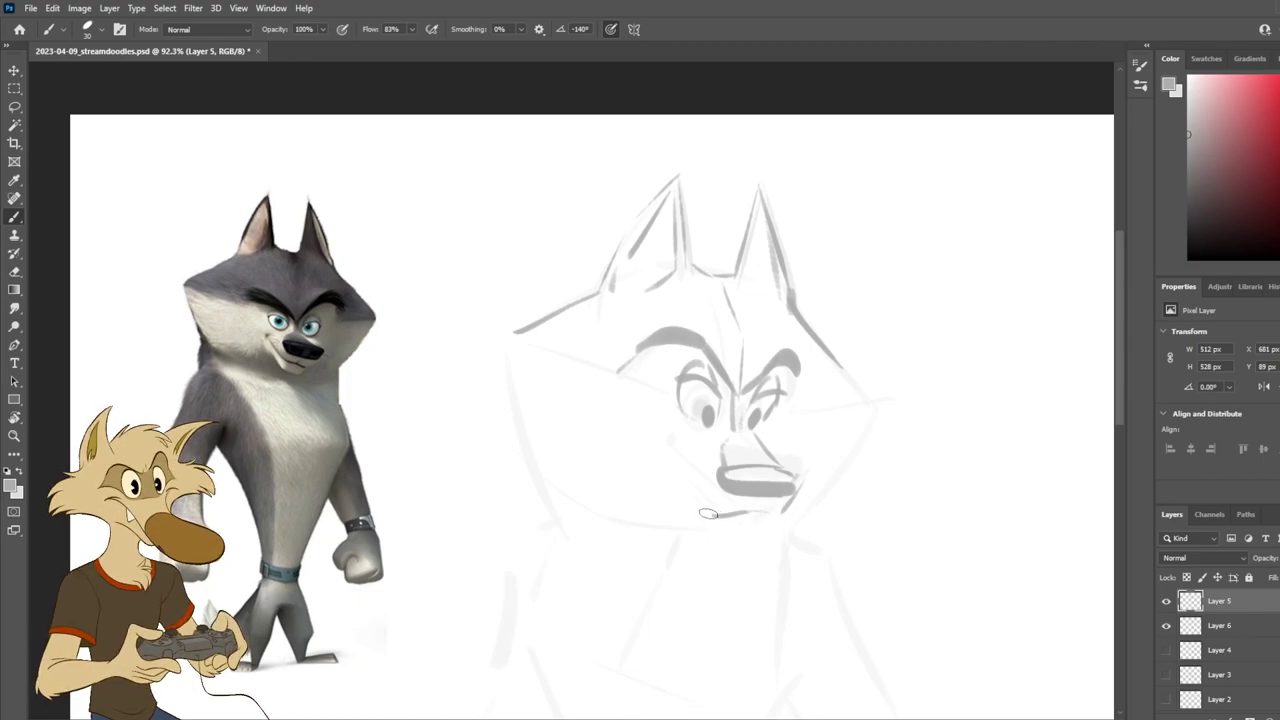
key("ctrl+z")
mouse_move(788, 505)
left_mouse_down()
mouse_move(740, 509)
mouse_move(706, 492)
mouse_move(686, 455)
left_mouse_up()
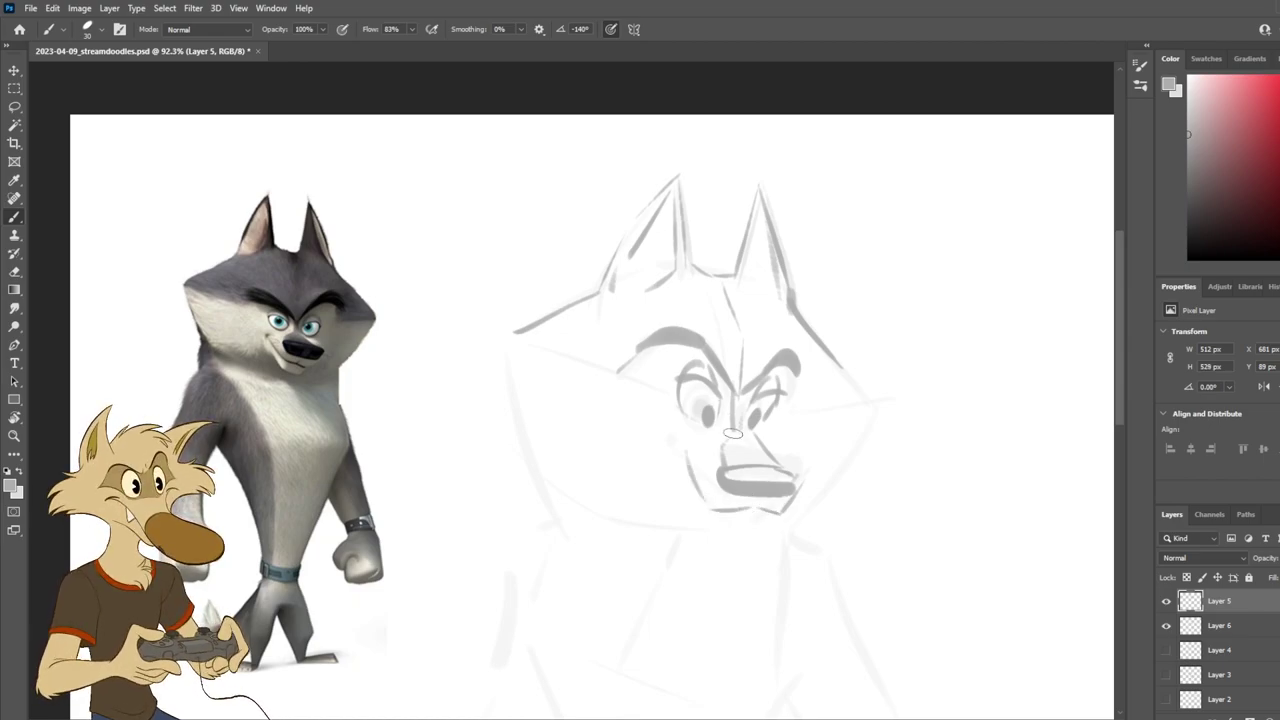
key("ctrl+z")
left_click_drag(706, 497, 648, 432)
key("ctrl+z")
mouse_move(712, 501)
left_mouse_down()
mouse_move(666, 421)
mouse_move(722, 436)
left_mouse_up()
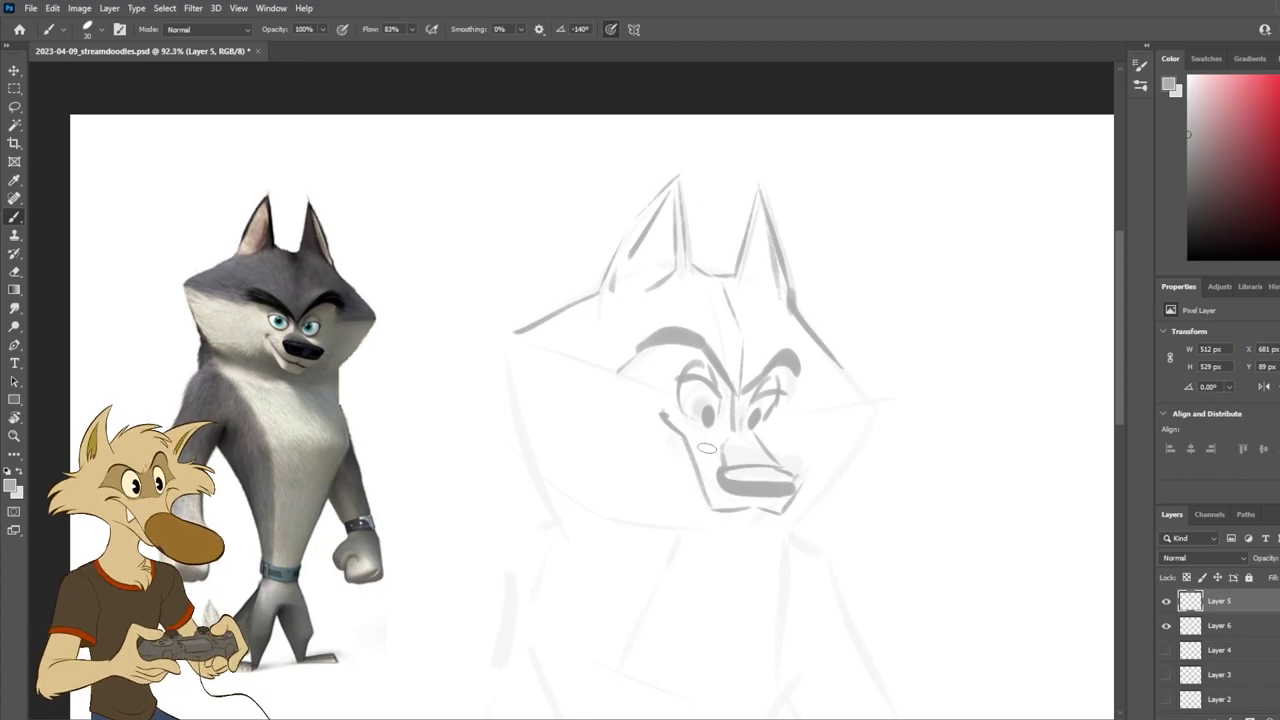
key("ctrl+z")
left_click_drag(675, 428, 700, 498)
key("ctrl+z")
left_click_drag(684, 446, 708, 508)
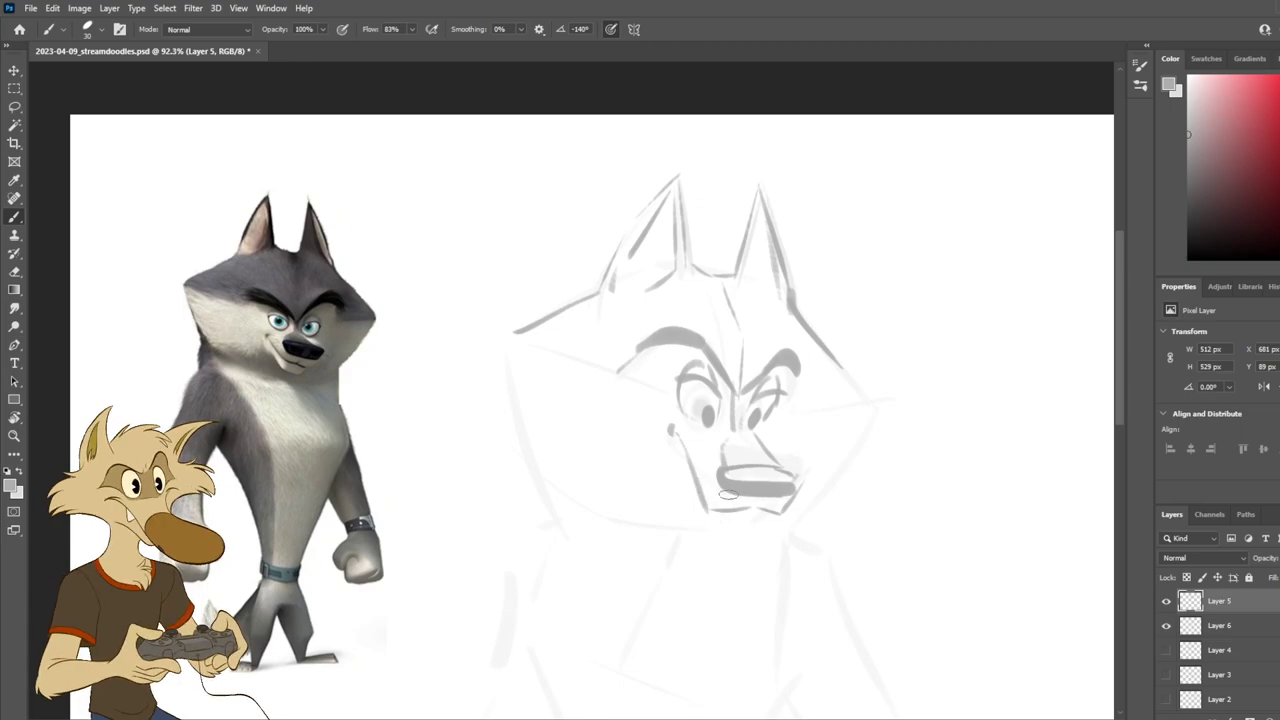
Step: Draw the lower lip and angular chin beneath the mouth line
mouse_move(677, 454)
left_mouse_down()
mouse_move(714, 535)
mouse_move(749, 527)
mouse_move(713, 523)
mouse_move(760, 535)
mouse_move(785, 508)
left_mouse_up()
key("ctrl+z")
key("ctrl+z")
key("ctrl+z")
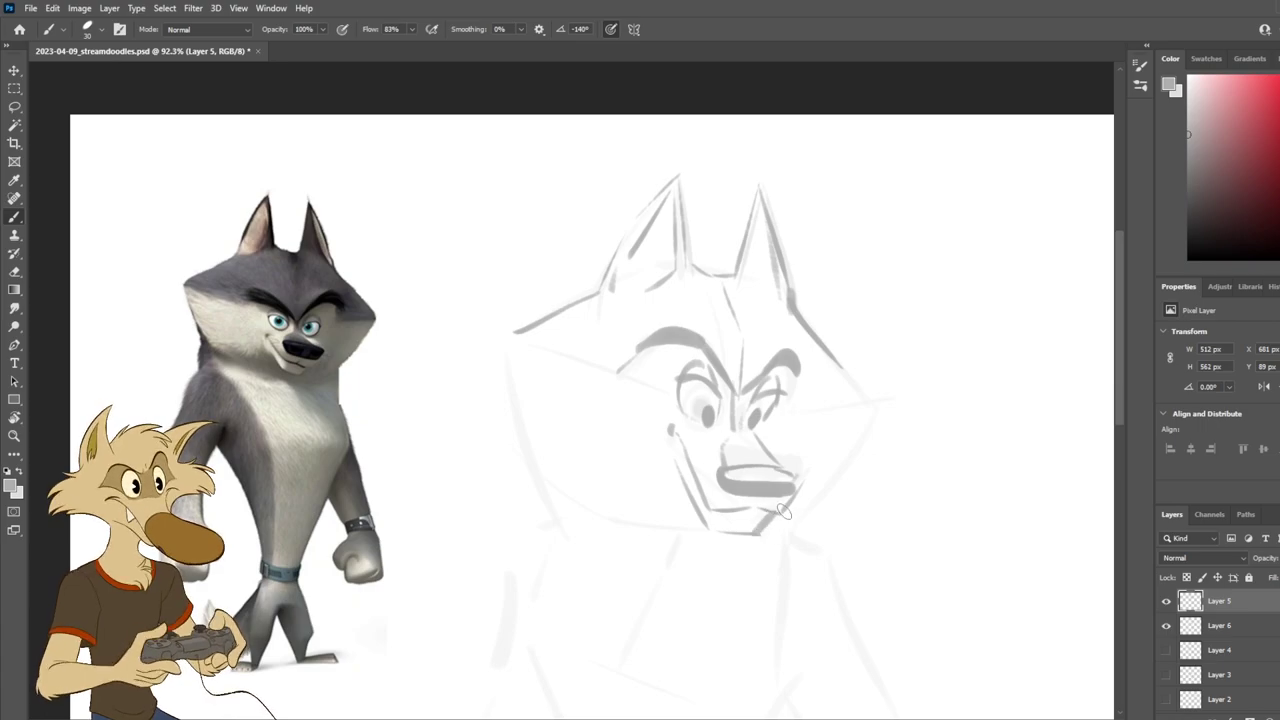
Step: Draw the underside of the jaw as a shallow V below the chin
mouse_move(648, 520)
left_mouse_down()
mouse_move(745, 538)
mouse_move(620, 508)
mouse_move(718, 540)
left_mouse_up()
key("ctrl+z")
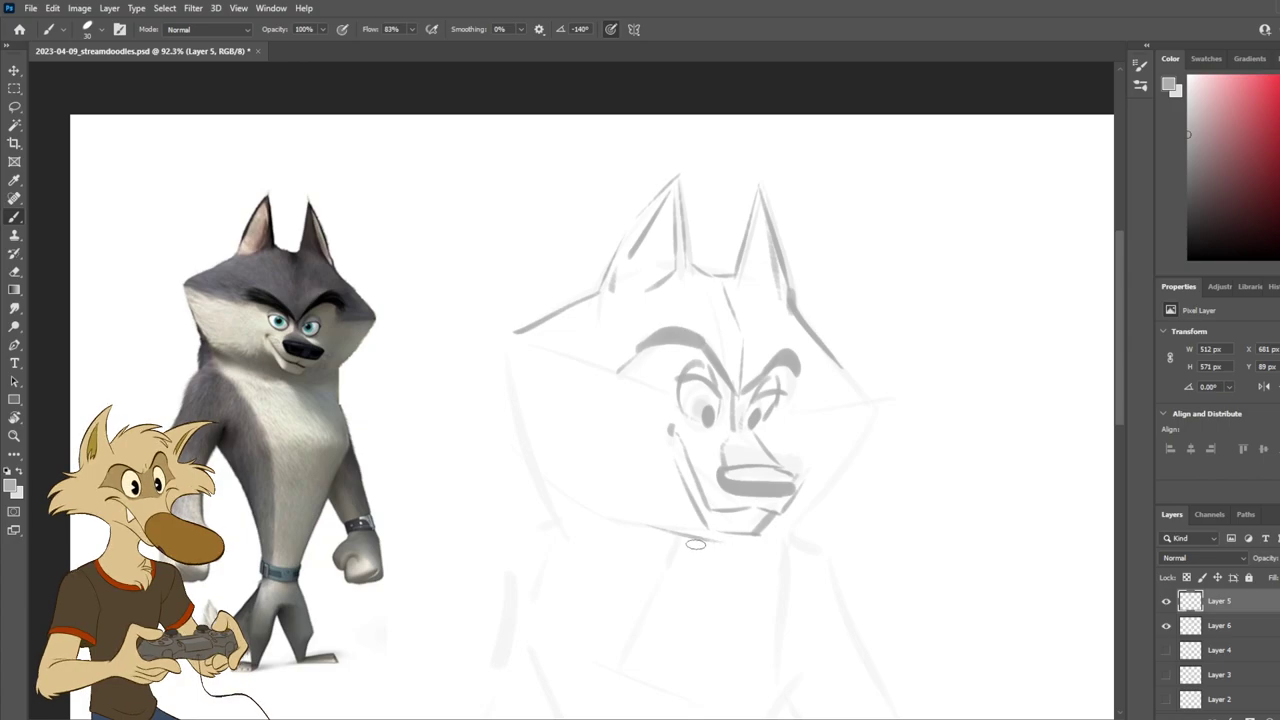
key("ctrl+z")
mouse_move(628, 535)
left_mouse_down()
mouse_move(721, 569)
mouse_move(781, 575)
mouse_move(731, 565)
mouse_move(810, 537)
mouse_move(869, 432)
mouse_move(807, 531)
left_mouse_up()
key("ctrl+z")
key("ctrl+z")
Step: Draw the right cheek's angular corner down to the jaw and the left cheek's straight slanting side
left_click_drag(872, 432, 803, 534)
left_click_drag(881, 425, 838, 352)
left_click_drag(548, 356, 568, 503)
key("ctrl+z")
left_click_drag(500, 356, 538, 508)
key("ctrl+z")
mouse_move(500, 340)
left_mouse_down()
mouse_move(540, 506)
mouse_move(526, 462)
mouse_move(626, 532)
left_mouse_up()
key("ctrl+z")
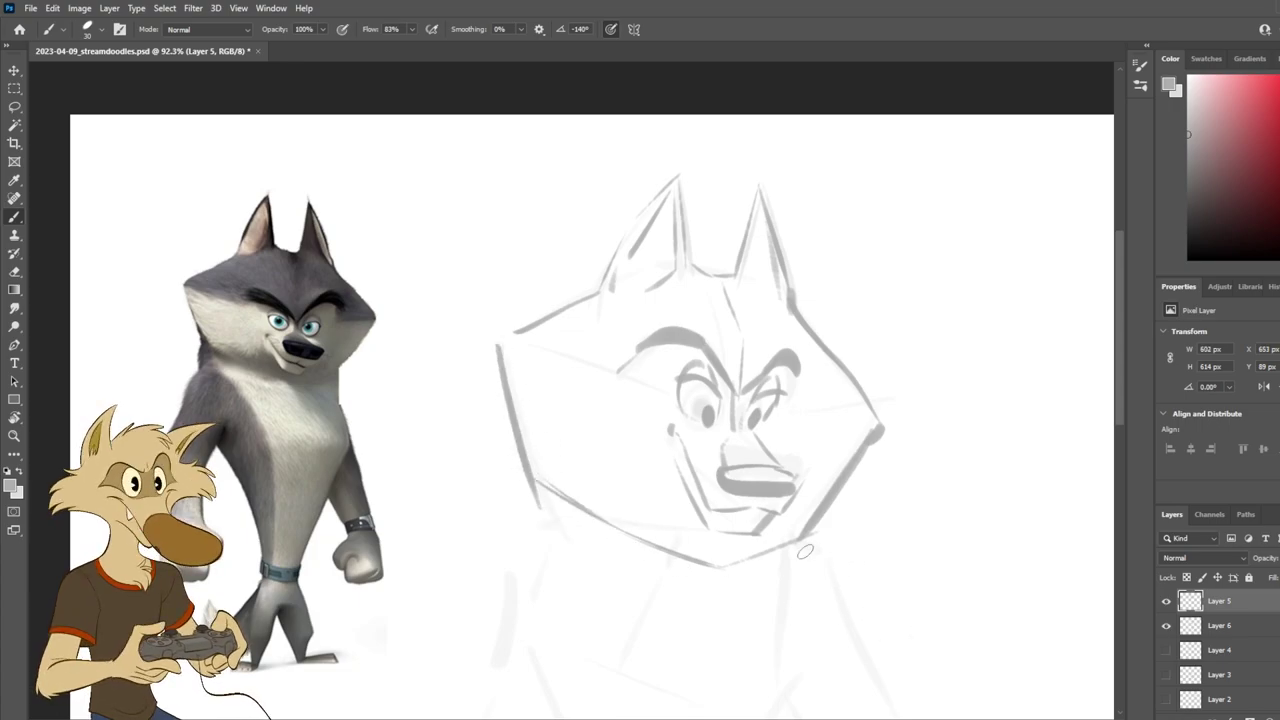
Step: Redraw the lower left jaw line from the bottom of the left cheek toward the chin
key("ctrl+z")
key("ctrl+z")
left_click_drag(543, 500, 652, 530)
key("ctrl+z")
mouse_move(536, 489)
left_mouse_down()
mouse_move(723, 552)
mouse_move(630, 525)
left_mouse_up()
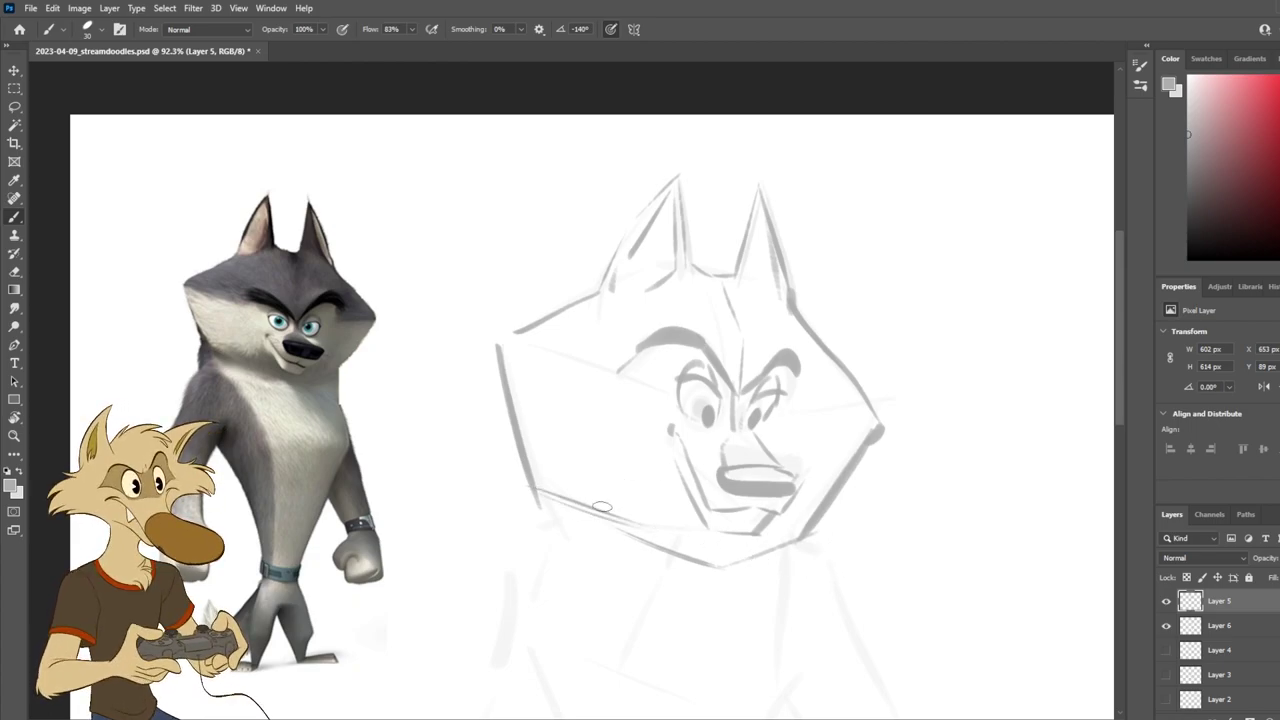
Step: Erase part of the left cheek edge, redraw it, and add short neck strokes below its lower corner
key("e")
left_click_drag(506, 385, 559, 535)
key("b")
mouse_move(500, 348)
left_mouse_down()
mouse_move(556, 505)
mouse_move(543, 528)
left_mouse_up()
key("ctrl+z")
mouse_move(530, 445)
left_mouse_down()
mouse_move(537, 489)
mouse_move(522, 540)
left_mouse_up()
key("ctrl+z")
key("ctrl+z")
left_click_drag(536, 486, 521, 538)
mouse_move(548, 490)
left_mouse_down()
mouse_move(556, 522)
mouse_move(648, 591)
left_mouse_up()
key("ctrl+z")
Step: Draw the fur marking lines running inward from both cheek points toward the eyes
scroll(732, 532, "down", 3)
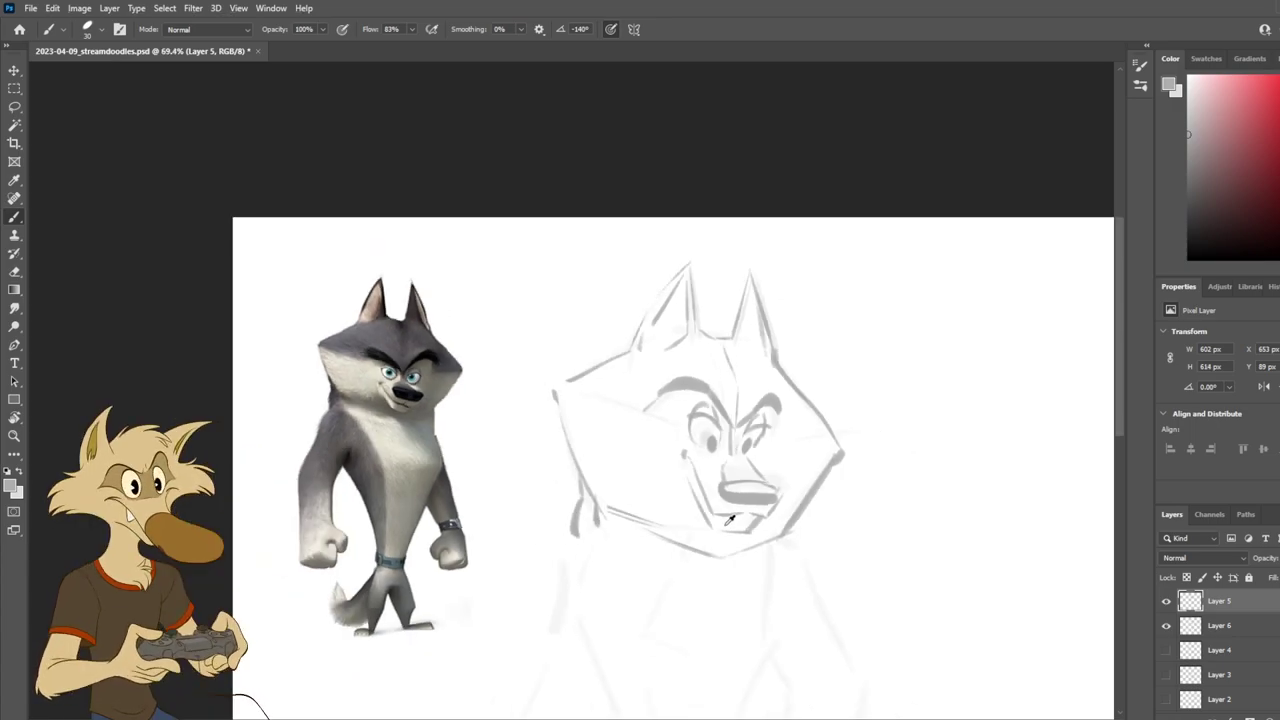
scroll(732, 532, "up", 1)
key("ctrl+z")
left_click_drag(540, 376, 612, 401)
key("ctrl+z")
left_click_drag(537, 374, 636, 406)
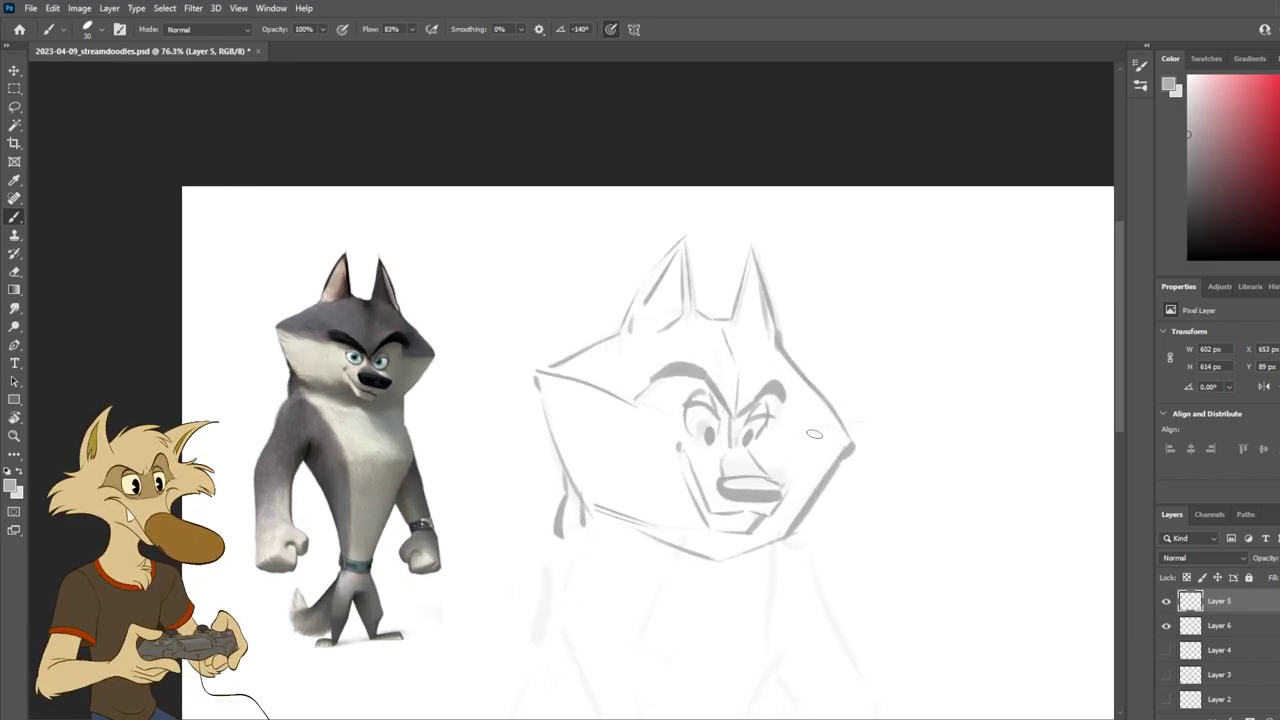
mouse_move(796, 425)
left_mouse_down()
mouse_move(848, 429)
mouse_move(788, 424)
mouse_move(830, 434)
mouse_move(795, 404)
left_mouse_up()
key("ctrl+z")
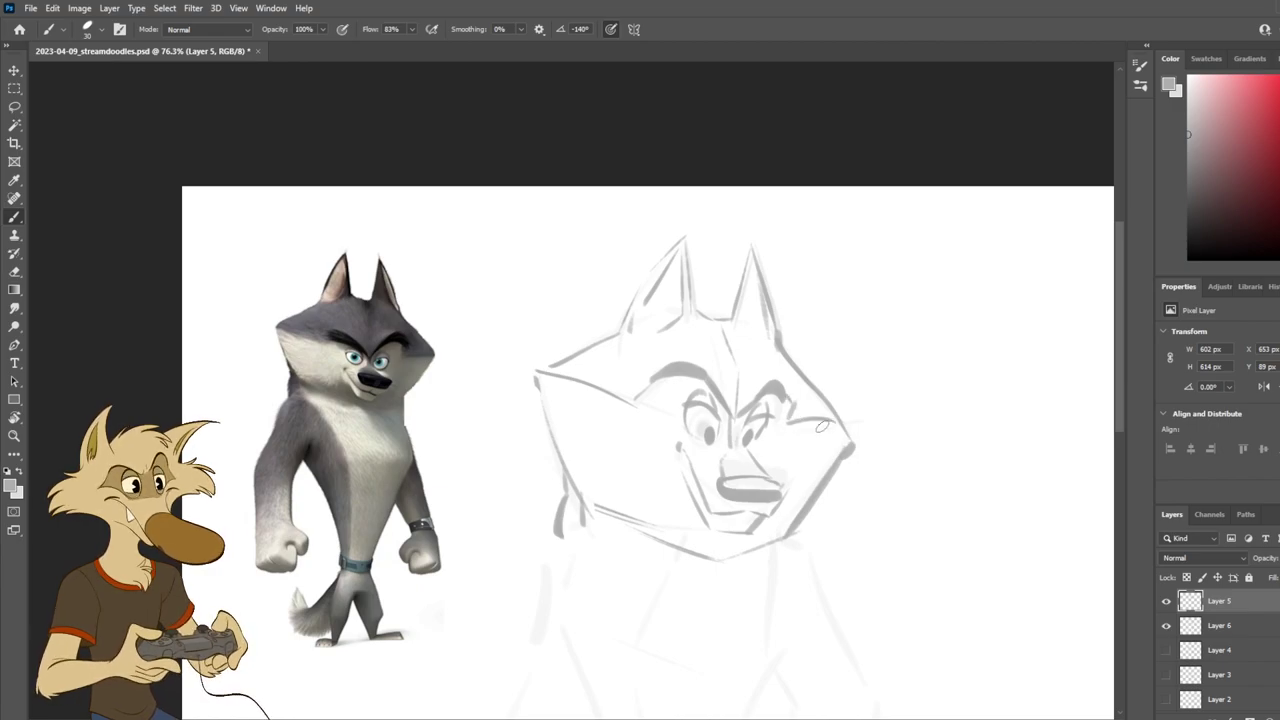
Step: Save the document and review the refined head beside the reference
scroll(823, 424, "down", 4)
key("ctrl+s")
scroll(895, 457, "up", 5)
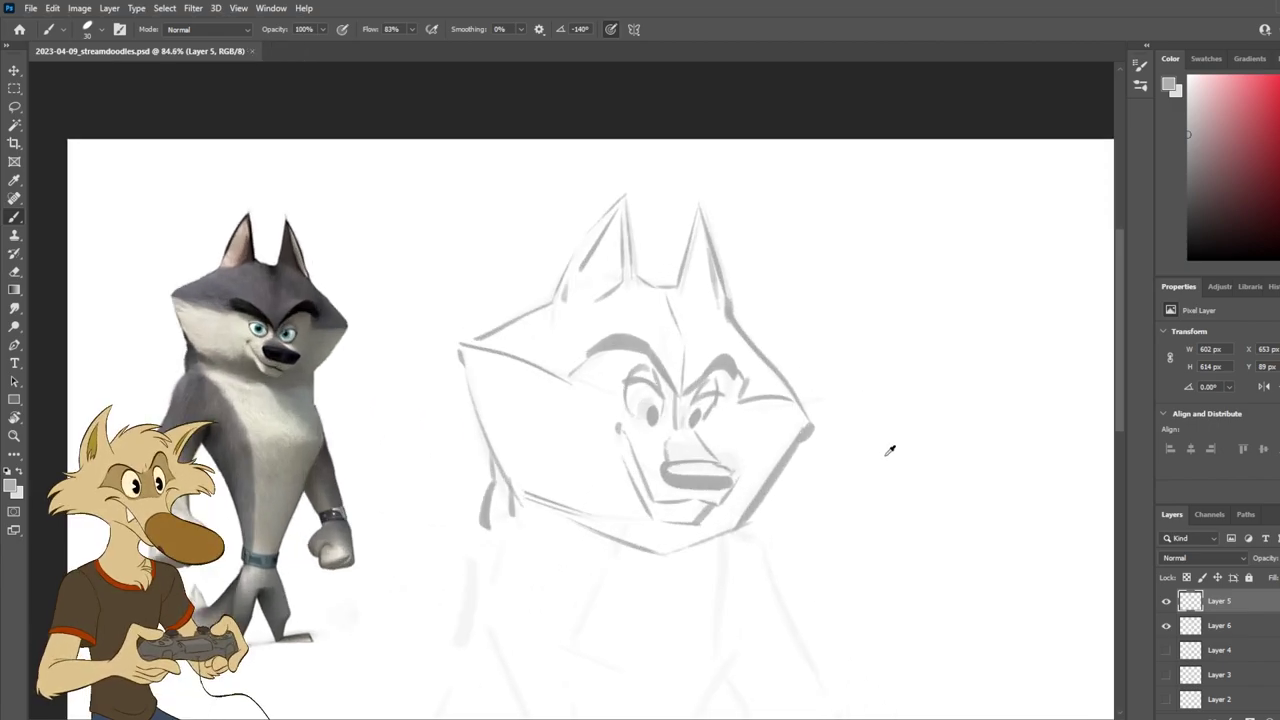
scroll(842, 429, "down", 2)
scroll(845, 421, "up", 1)
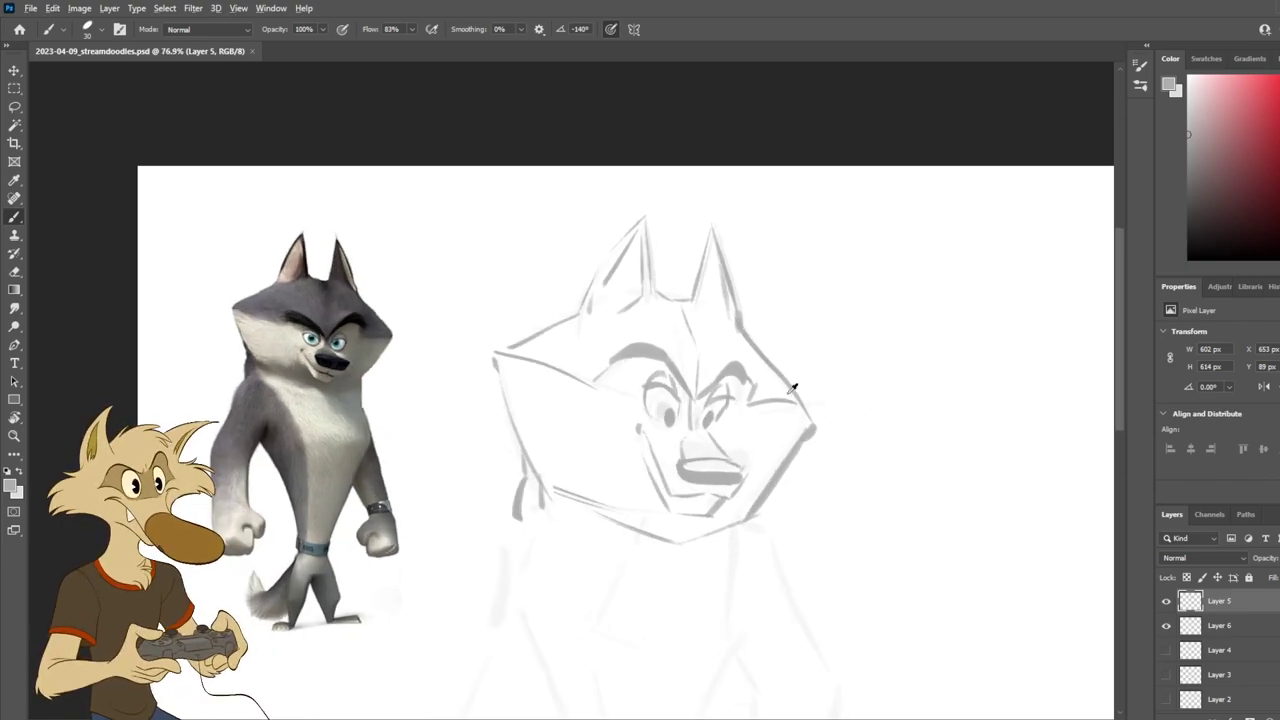
scroll(792, 387, "up", 1)
Step: Compare the refined head on Layer 5 with the faded rough on Layer 6 by toggling their visibility
left_click(1165, 602)
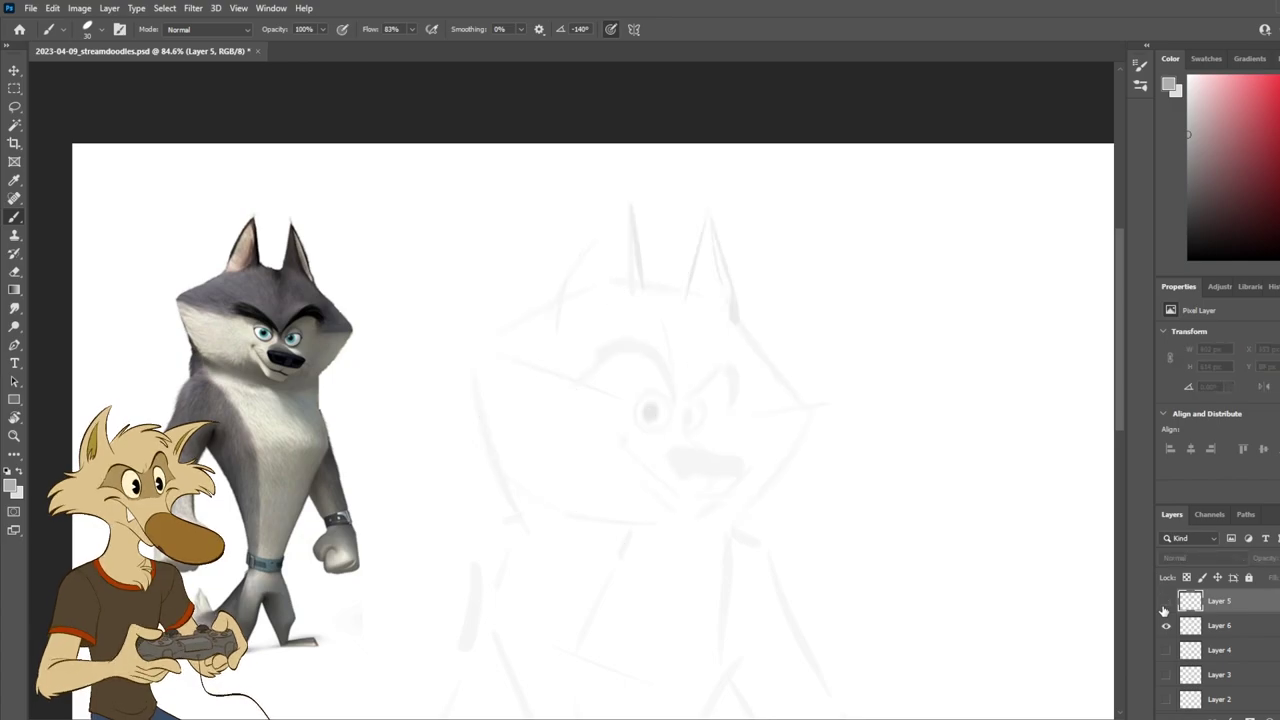
left_click(1165, 602)
left_click(1165, 626)
left_click(1166, 602)
left_click(1165, 626)
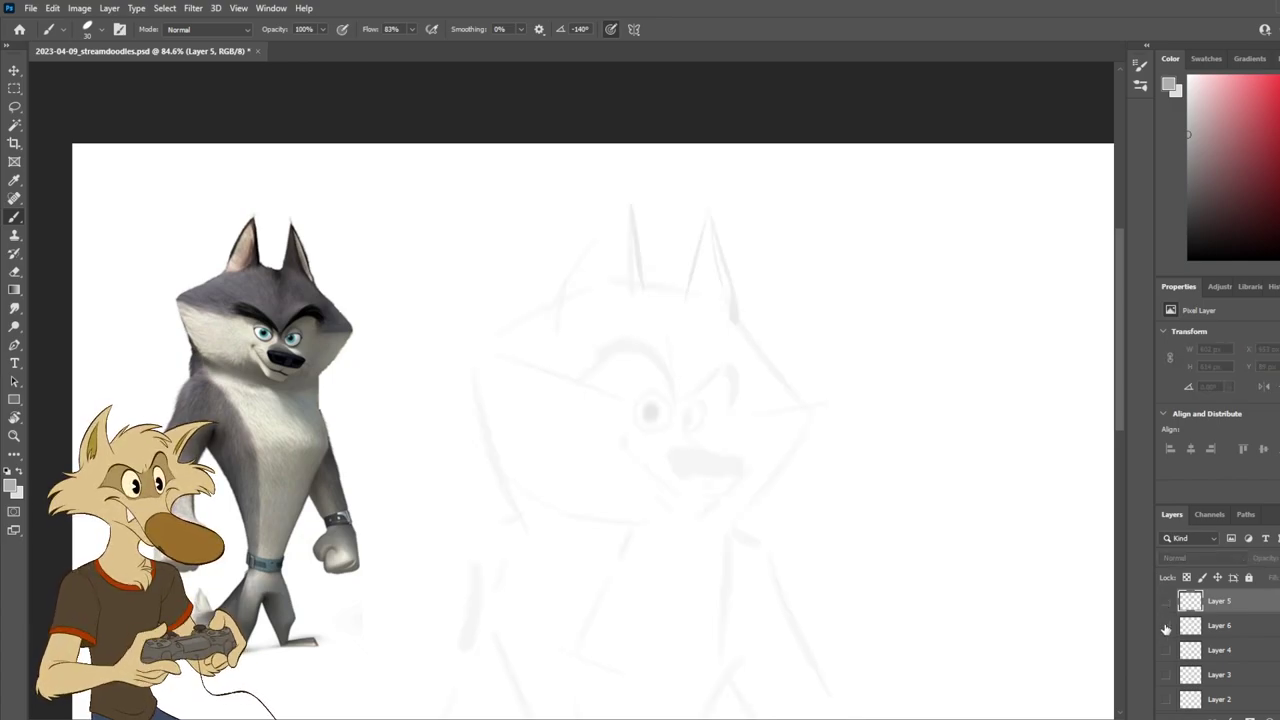
left_click(1165, 602)
left_click(1165, 602)
left_click(1165, 625)
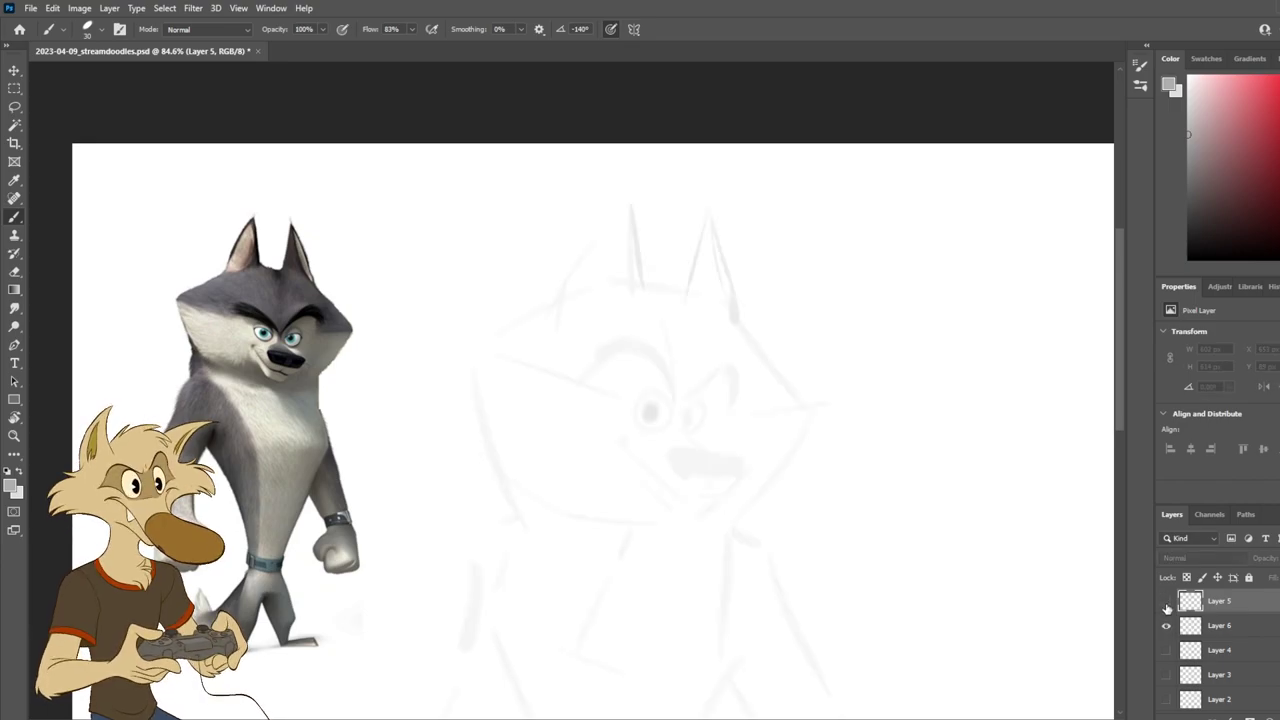
left_click(1166, 602)
left_click(1166, 603)
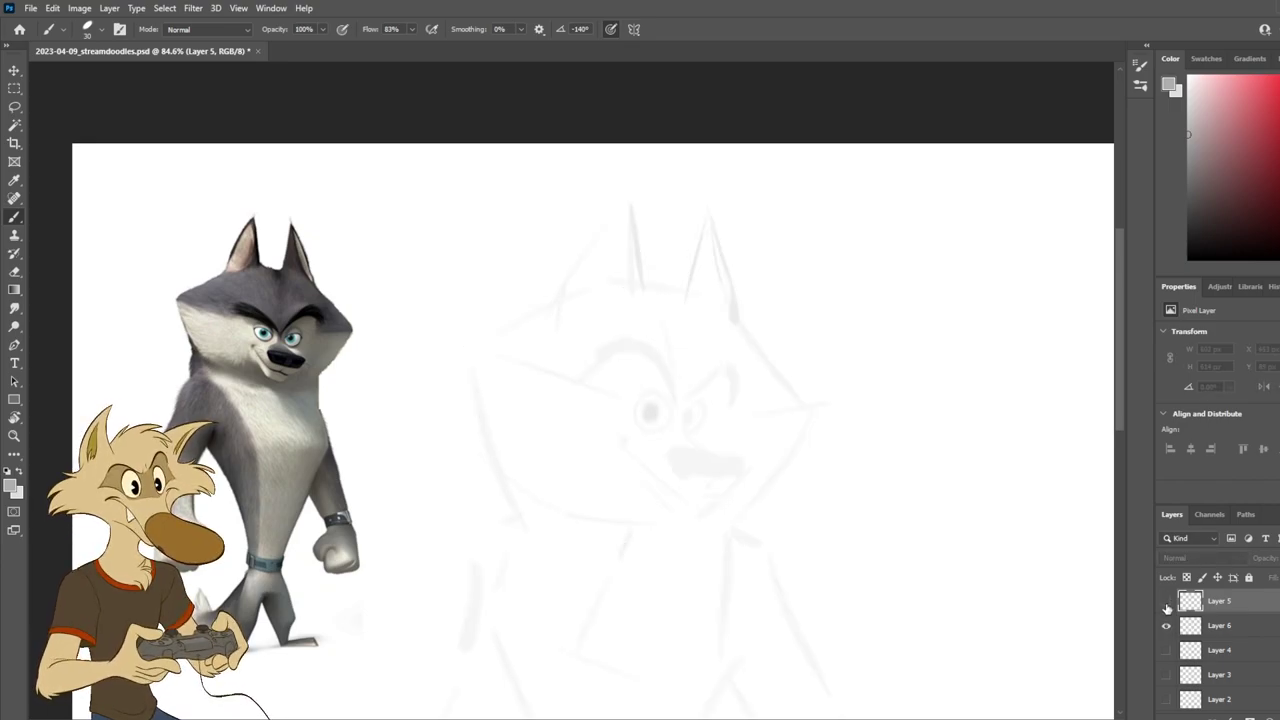
left_click(1166, 603)
left_click(1166, 603)
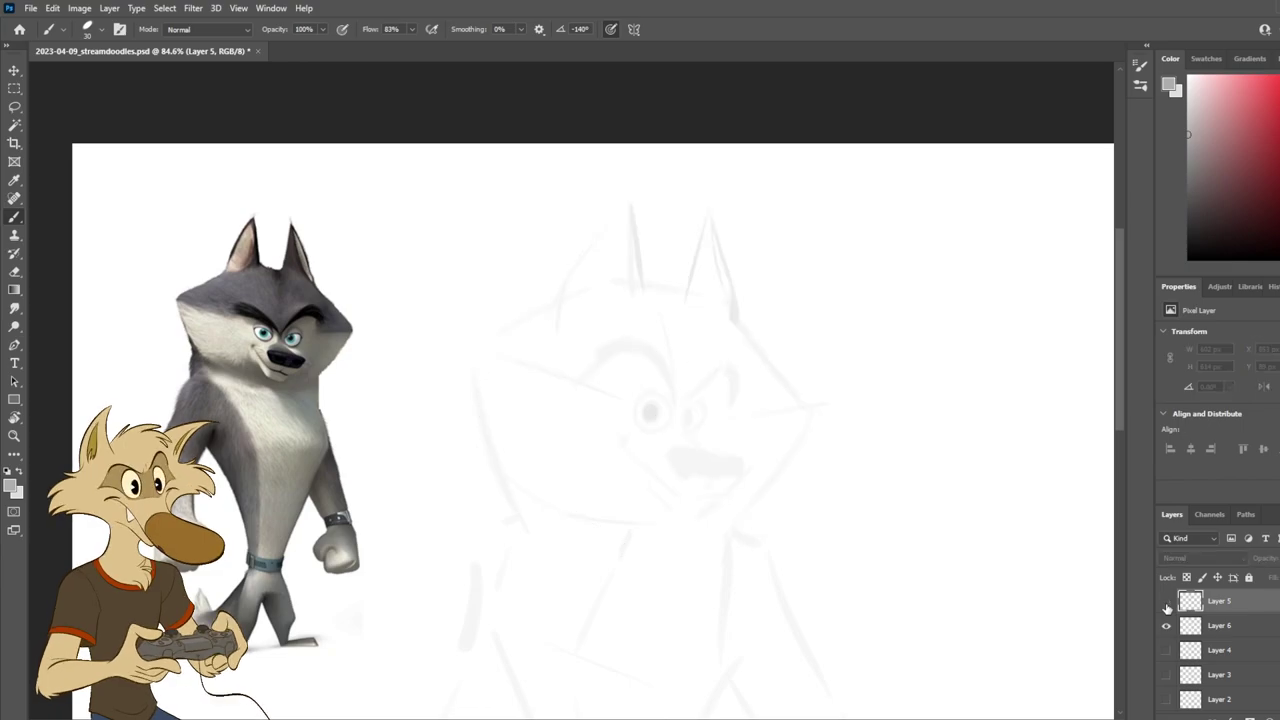
Step: Select Layer 6 and hide Layer 5, leaving only the faded rough sketch shown
left_click(1258, 622)
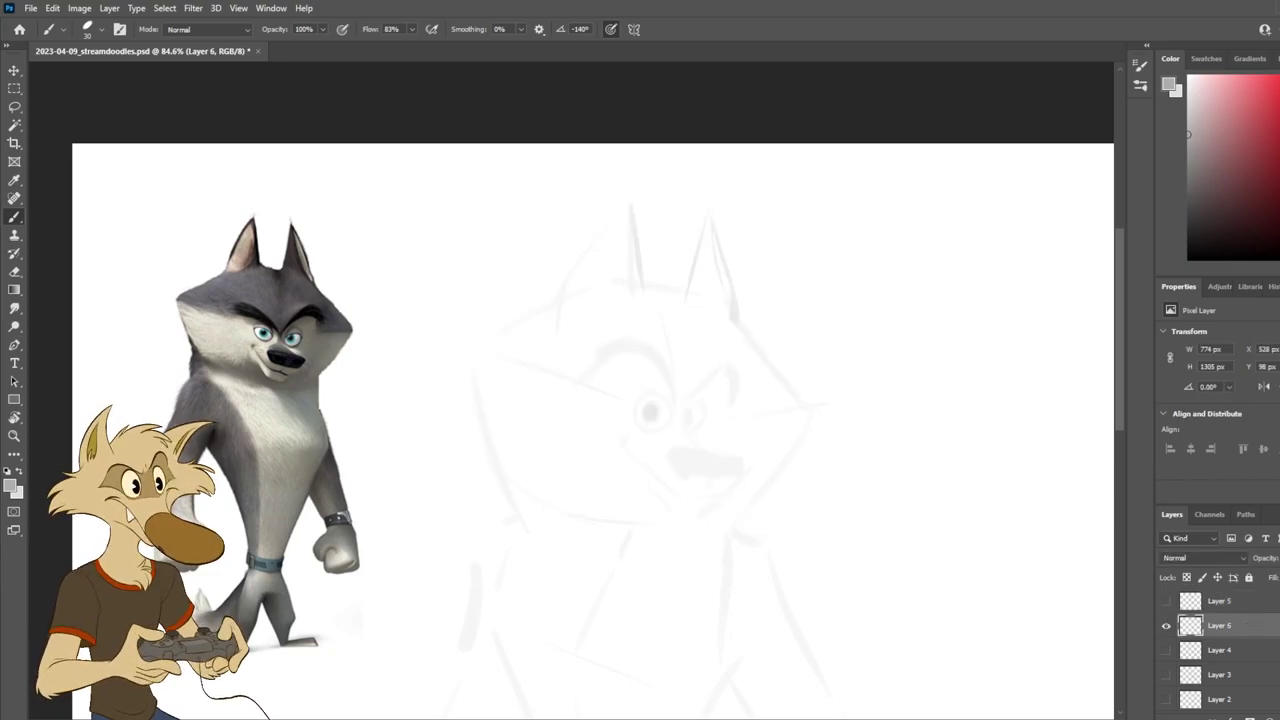
left_click(1168, 604)
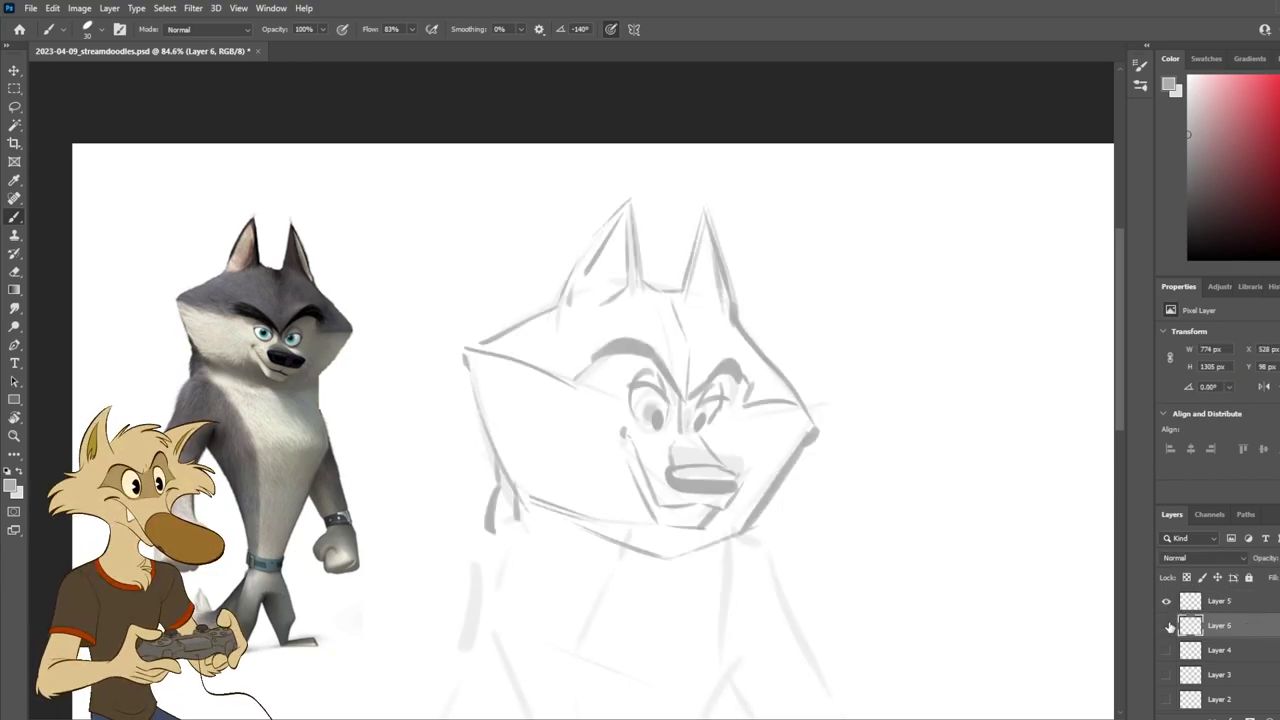
left_click(1168, 606)
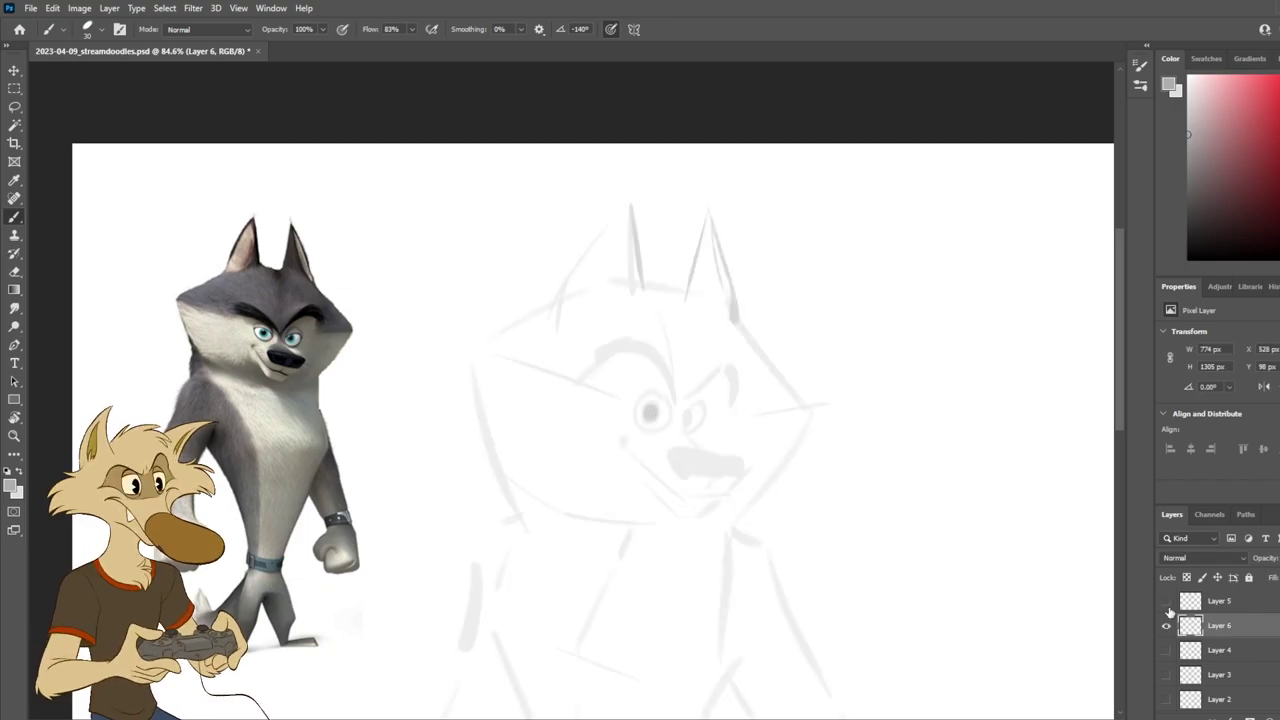
left_click(1168, 606)
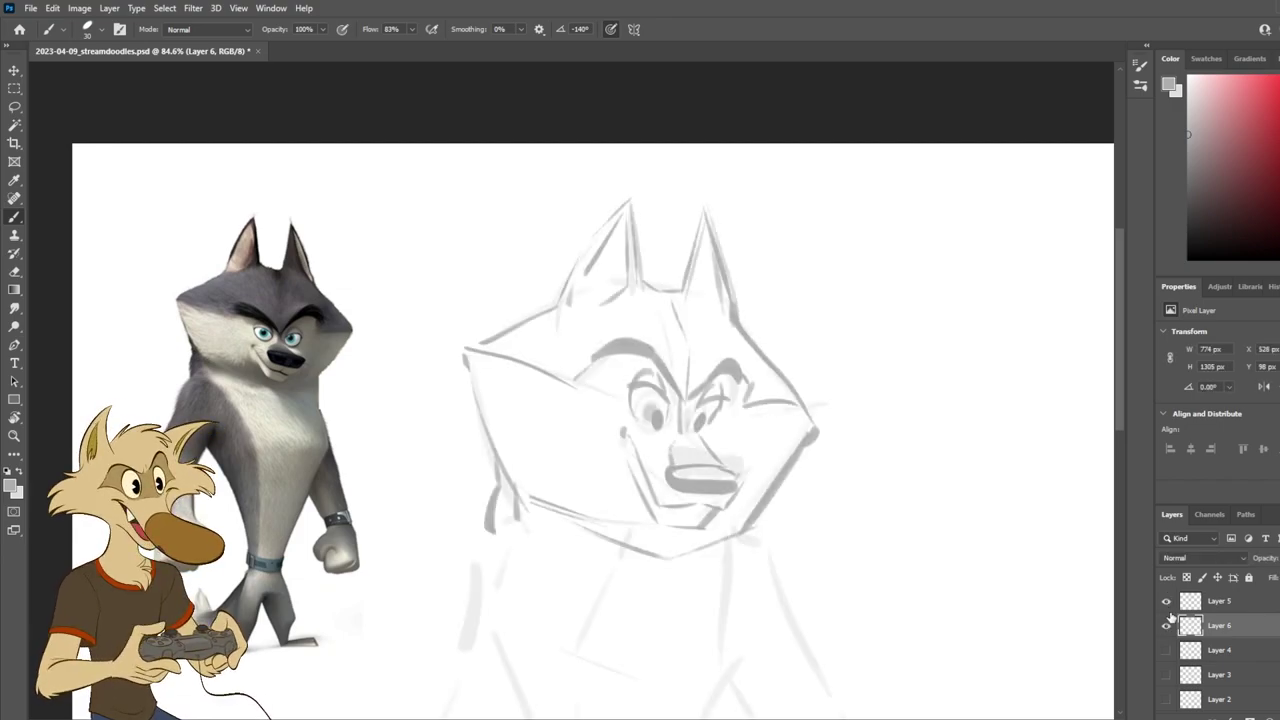
left_click(1168, 606)
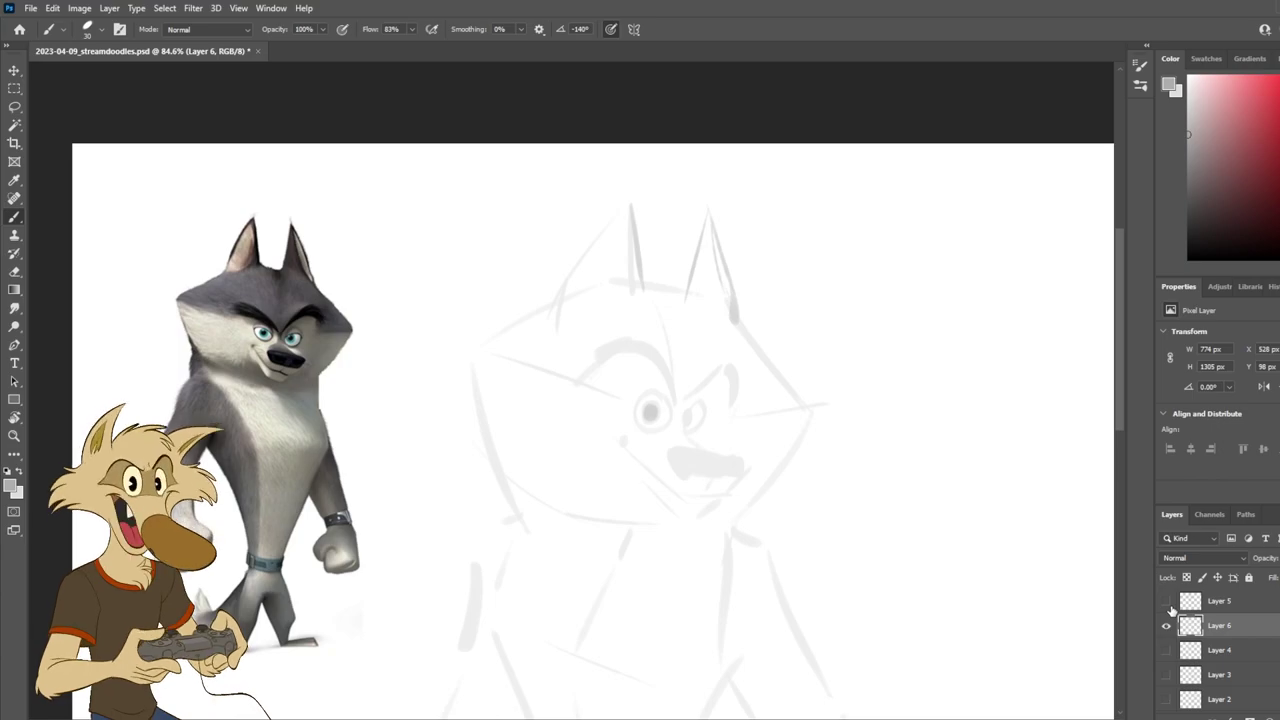
Step: Create a new layer above Layer 6 and place the hidden Layer 5 below both in the layer stack
scroll(658, 476, "up", 2)
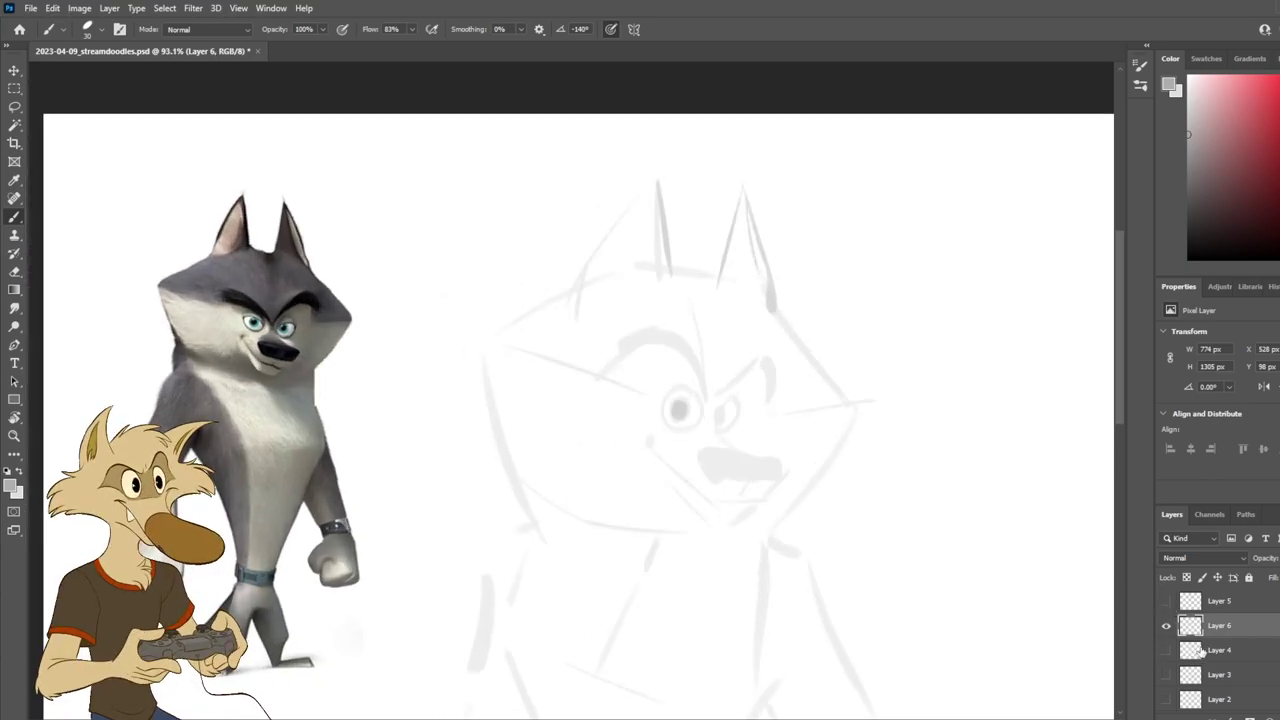
key("ctrl+shift+alt+n")
scroll(532, 502, "up", 2)
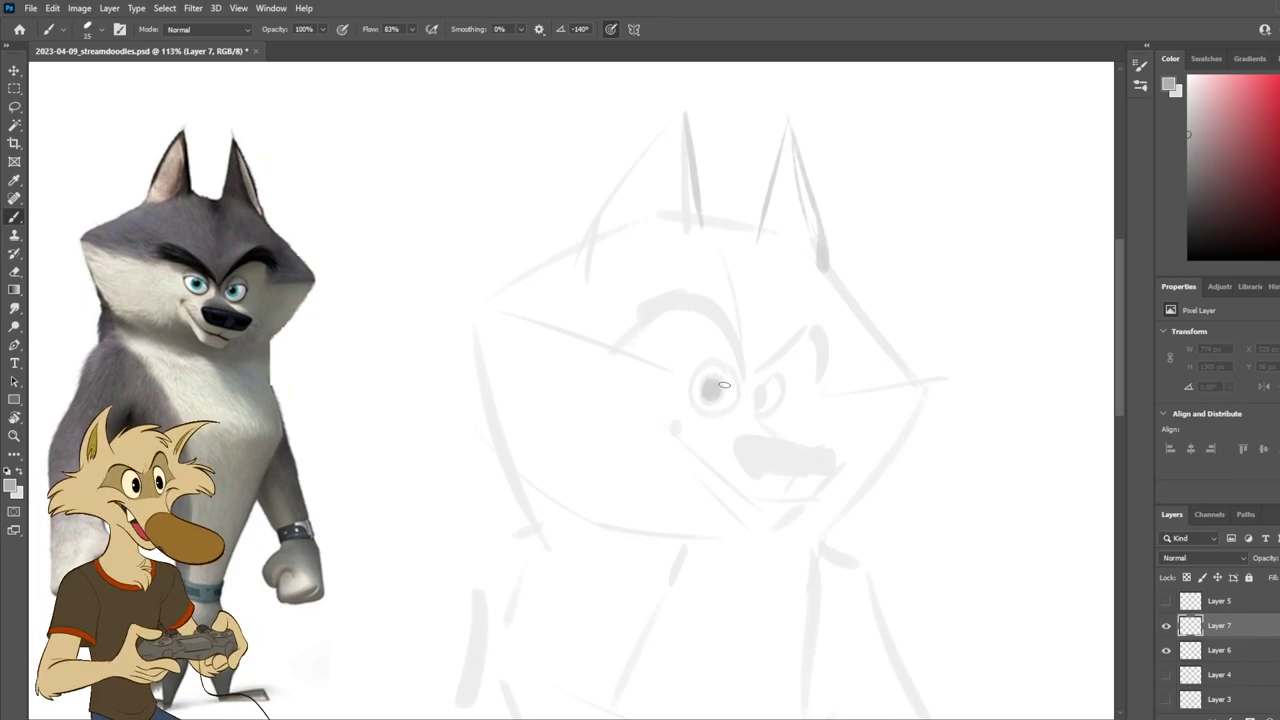
left_click_drag(734, 386, 672, 379)
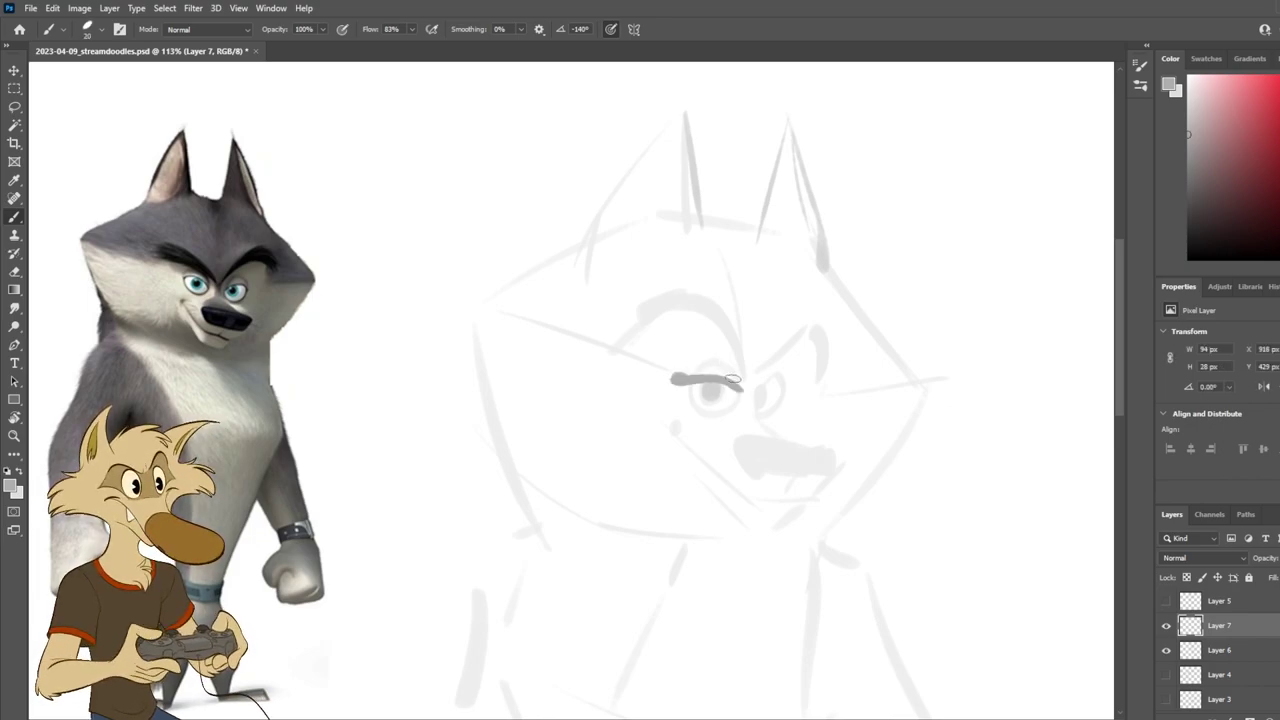
key("ctrl+z")
mouse_move(1219, 630)
left_mouse_down()
mouse_move(1226, 600)
mouse_move(1228, 614)
left_mouse_up()
left_click(1226, 604)
Step: Draw the left eye with a heavy upper lid, crease and lower outline, using a size 20 brush
mouse_move(736, 386)
left_mouse_down()
mouse_move(691, 391)
mouse_move(757, 398)
mouse_move(681, 392)
mouse_move(742, 384)
mouse_move(732, 399)
mouse_move(688, 407)
mouse_move(749, 376)
mouse_move(730, 407)
left_mouse_up()
key("ctrl+z")
key("ctrl+z")
key("ctrl+z")
Step: Draw the left eyebrow as a high thick arch dropping toward the nose bridge
mouse_move(725, 353)
left_mouse_down()
mouse_move(695, 370)
mouse_move(740, 370)
mouse_move(677, 298)
mouse_move(656, 332)
left_mouse_up()
key("ctrl+z")
key("ctrl+z")
left_click_drag(712, 293, 650, 330)
key("ctrl+z")
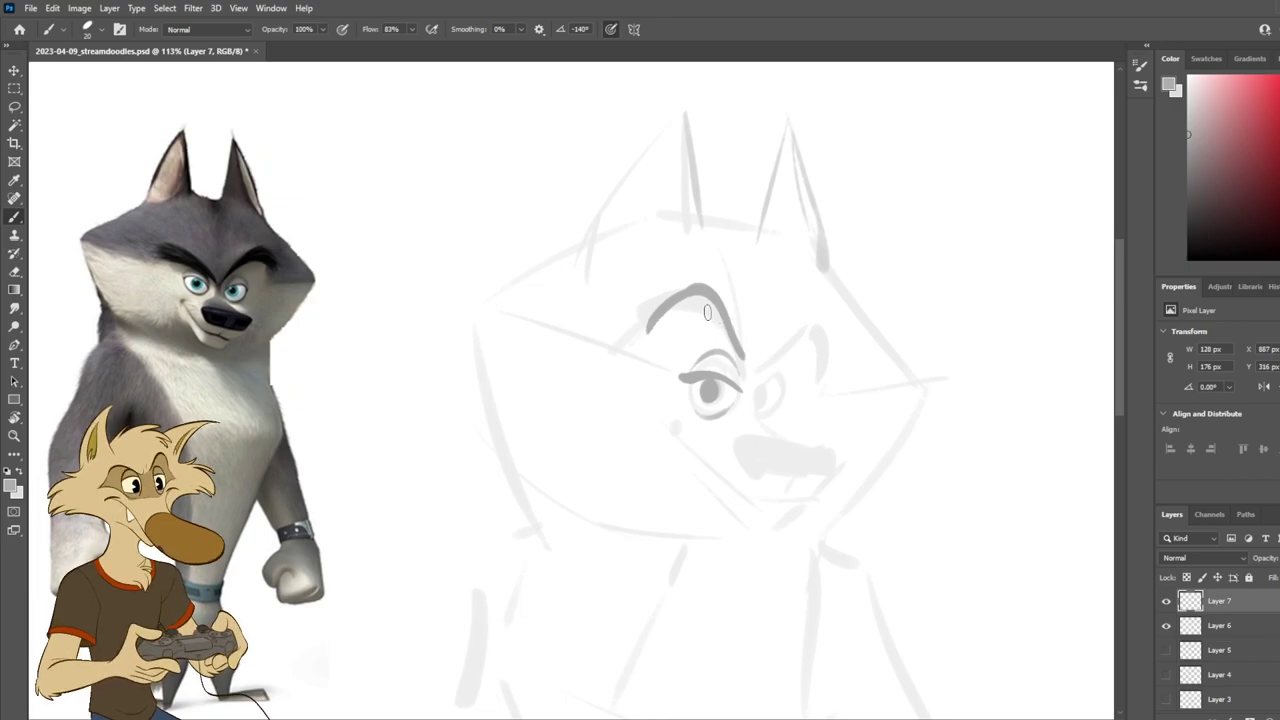
left_click_drag(694, 292, 648, 326)
key("ctrl+z")
key("ctrl+z")
left_click_drag(698, 288, 655, 318)
Step: Draw the lowered right eyebrow with a hooked outer end and the narrower right eye below it
mouse_move(770, 375)
left_mouse_down()
mouse_move(829, 334)
mouse_move(838, 376)
mouse_move(839, 355)
mouse_move(792, 400)
left_mouse_up()
key("ctrl+z")
key("ctrl+z")
key("ctrl+z")
key("ctrl+z")
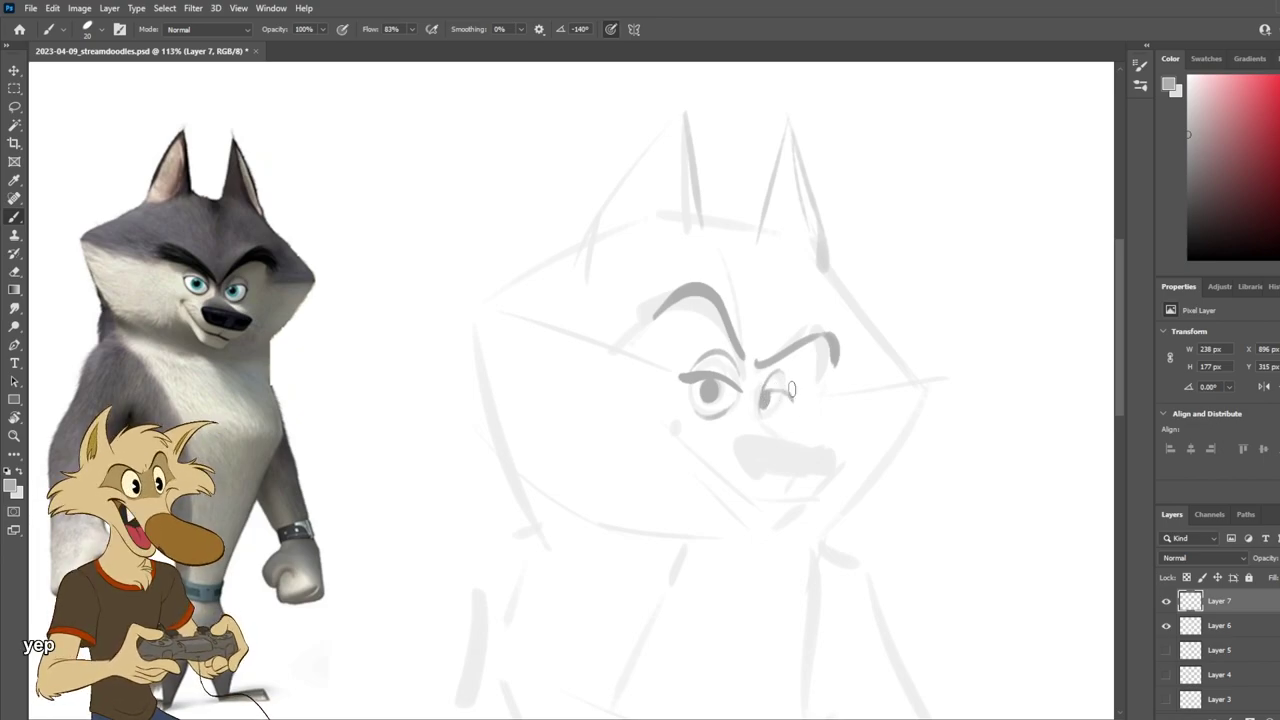
key("ctrl+z")
Step: Draw the nose bridge line curving from between the eyes down along the top of the nose
mouse_move(762, 423)
left_mouse_down()
mouse_move(790, 399)
mouse_move(832, 458)
left_mouse_up()
key("ctrl+z")
left_click_drag(770, 427, 840, 465)
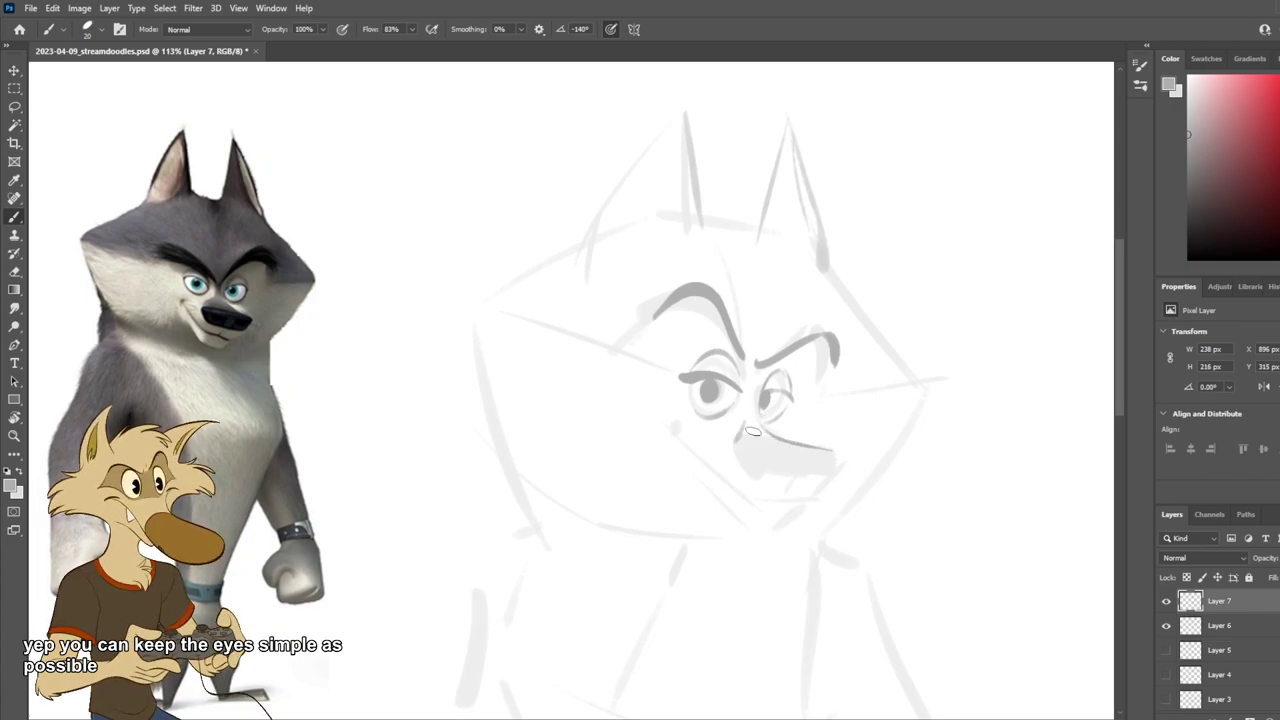
Step: Outline the large nose as a wide rounded shape tapering to a point on its right side
left_click_drag(740, 450, 840, 456)
key("ctrl+z")
left_click_drag(752, 451, 845, 454)
mouse_move(758, 451)
left_mouse_down()
mouse_move(772, 480)
mouse_move(851, 458)
left_mouse_up()
key("ctrl+z")
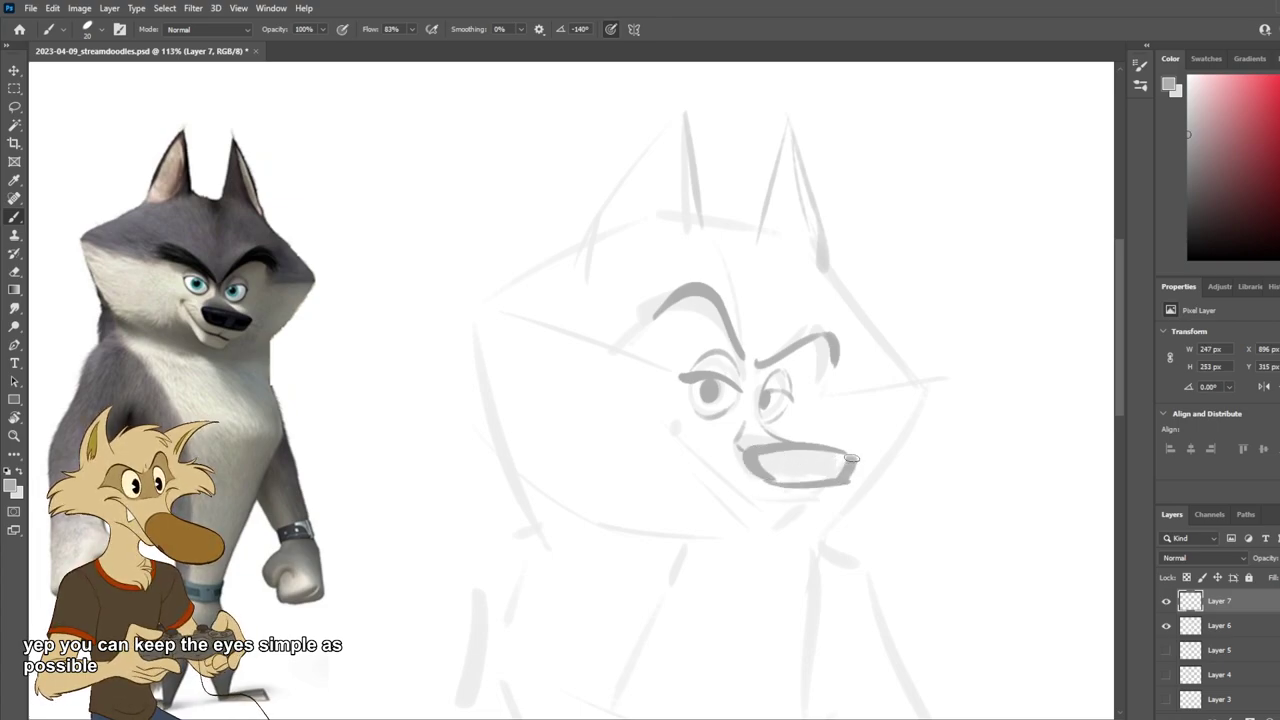
key("ctrl+z")
key("ctrl+z")
mouse_move(748, 447)
left_mouse_down()
mouse_move(783, 484)
mouse_move(772, 479)
mouse_move(812, 482)
mouse_move(848, 458)
left_mouse_up()
key("ctrl+z")
key("ctrl+z")
Step: Draw the smirking mouth as a long curve from under the nose up to the left cheek
mouse_move(850, 476)
left_mouse_down()
mouse_move(868, 460)
mouse_move(840, 505)
mouse_move(730, 502)
left_mouse_up()
key("ctrl+z")
key("ctrl+z")
mouse_move(836, 500)
left_mouse_down()
mouse_move(758, 501)
mouse_move(669, 427)
left_mouse_up()
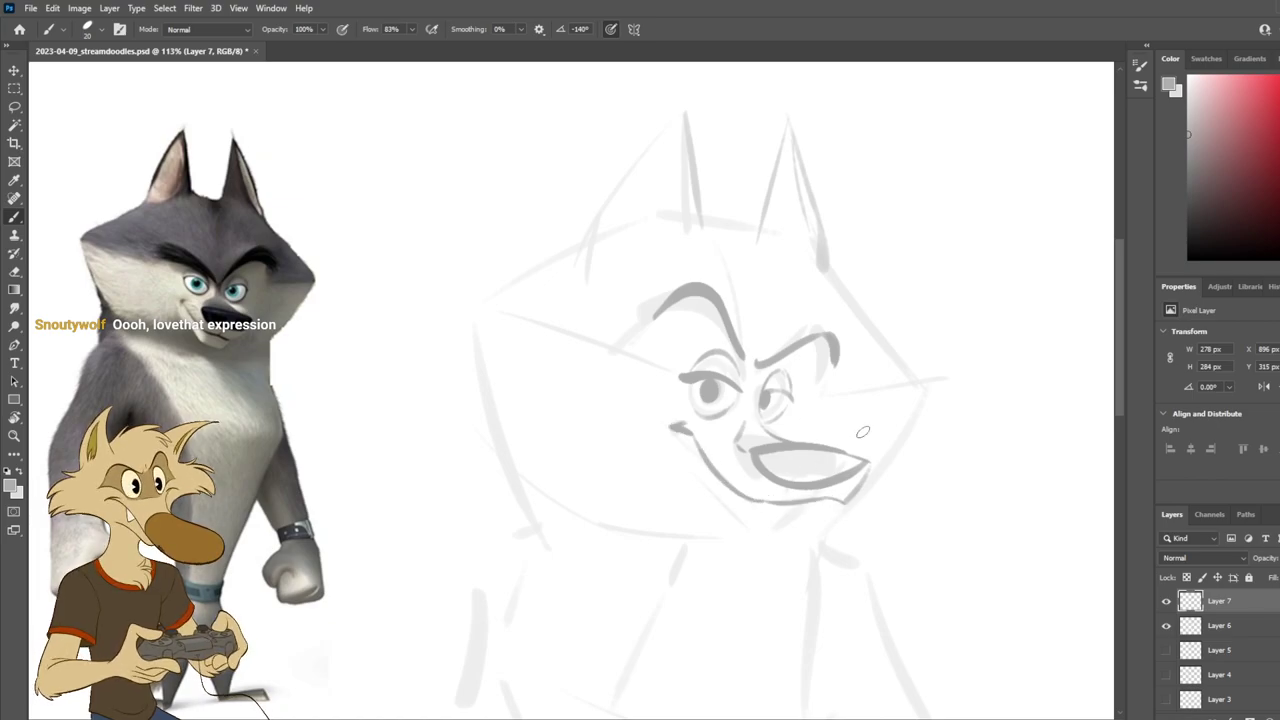
Step: Draw the lower jaw and chin beneath the smirking mouth and save the document
scroll(804, 494, "down", 3)
scroll(903, 543, "up", 3)
left_click_drag(797, 489, 781, 508)
key("ctrl+z")
mouse_move(640, 455)
left_mouse_down()
mouse_move(712, 510)
mouse_move(787, 503)
mouse_move(752, 535)
left_mouse_up()
key("ctrl+z")
key("ctrl+z")
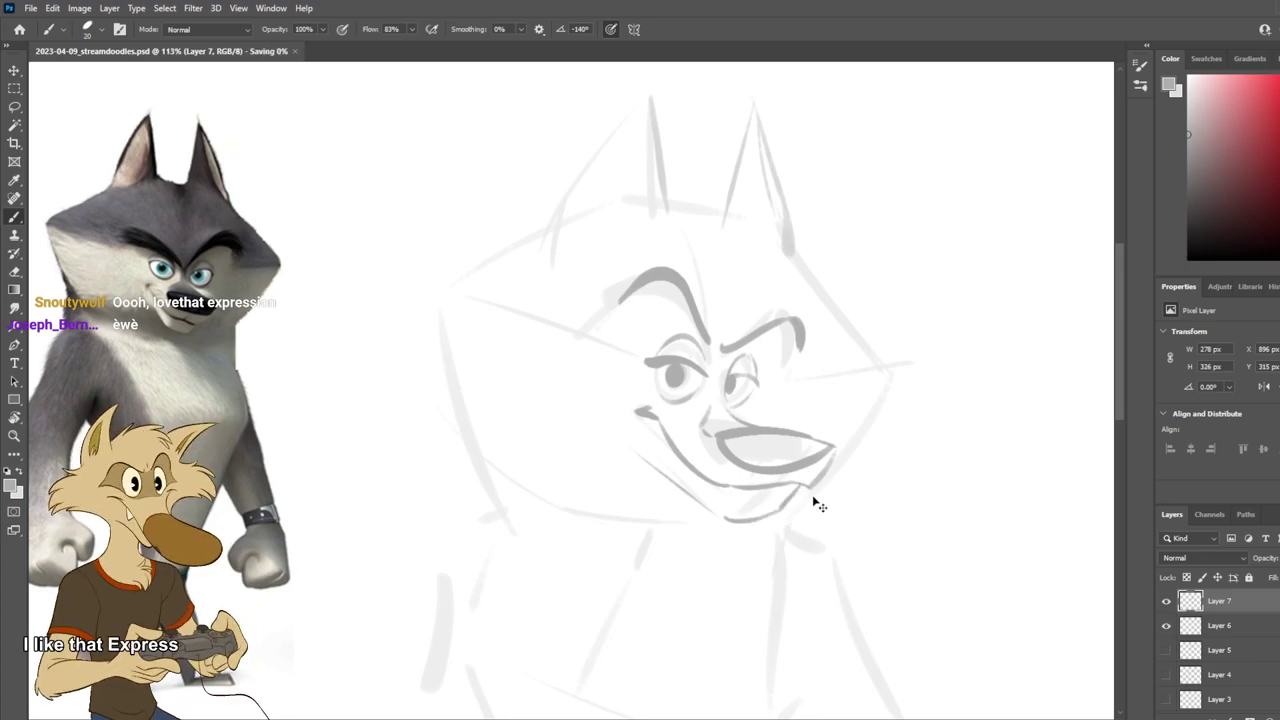
left_click_drag(832, 484, 770, 542)
key("ctrl+z")
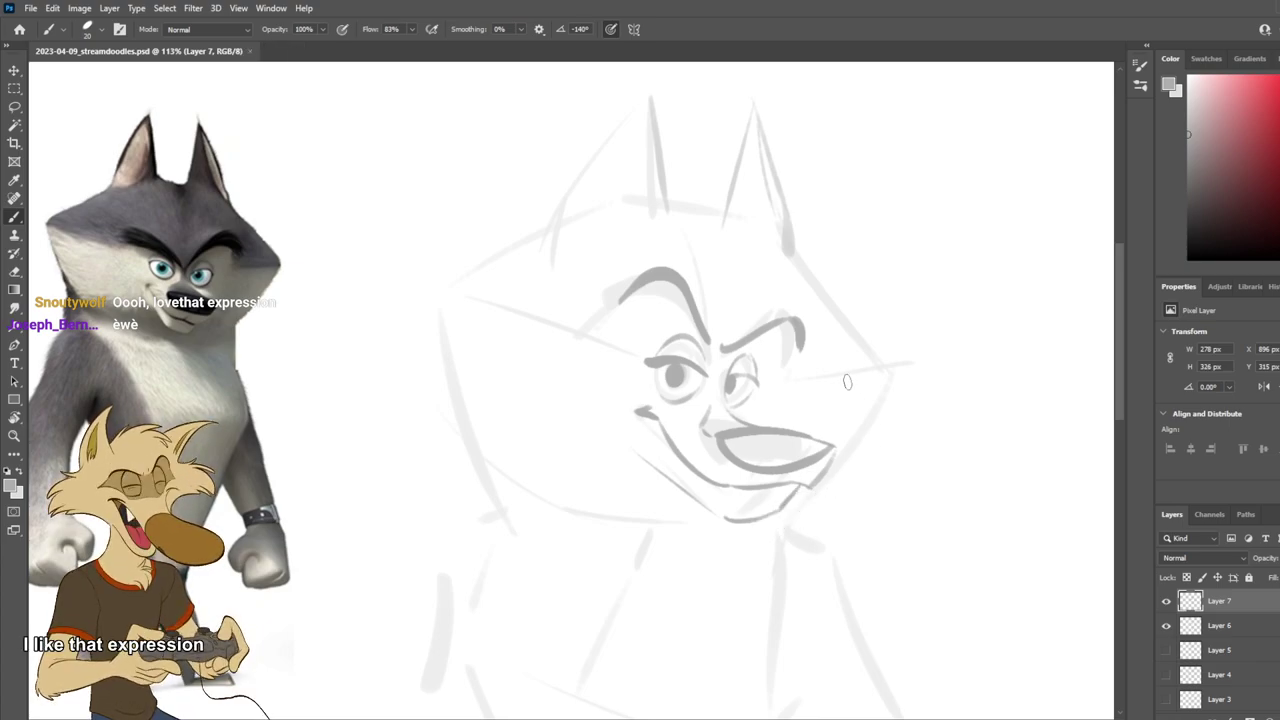
left_click(1240, 625)
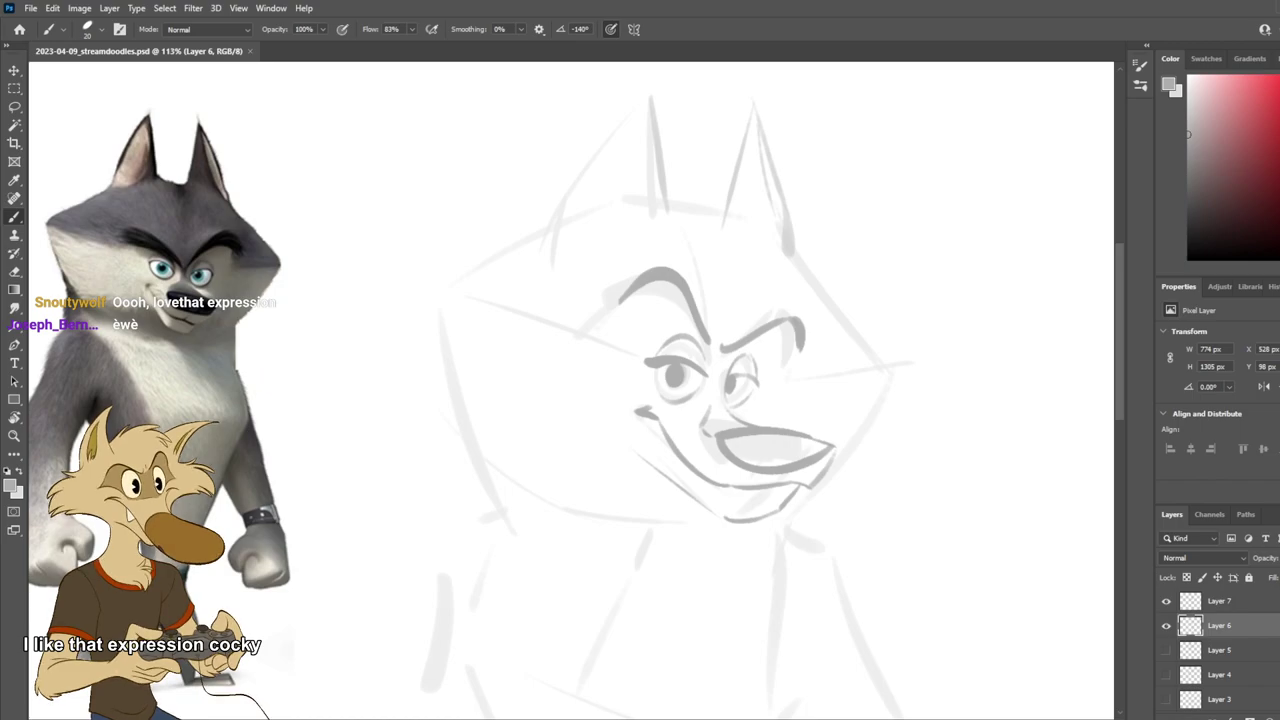
key("ctrl+z")
left_click(1245, 605)
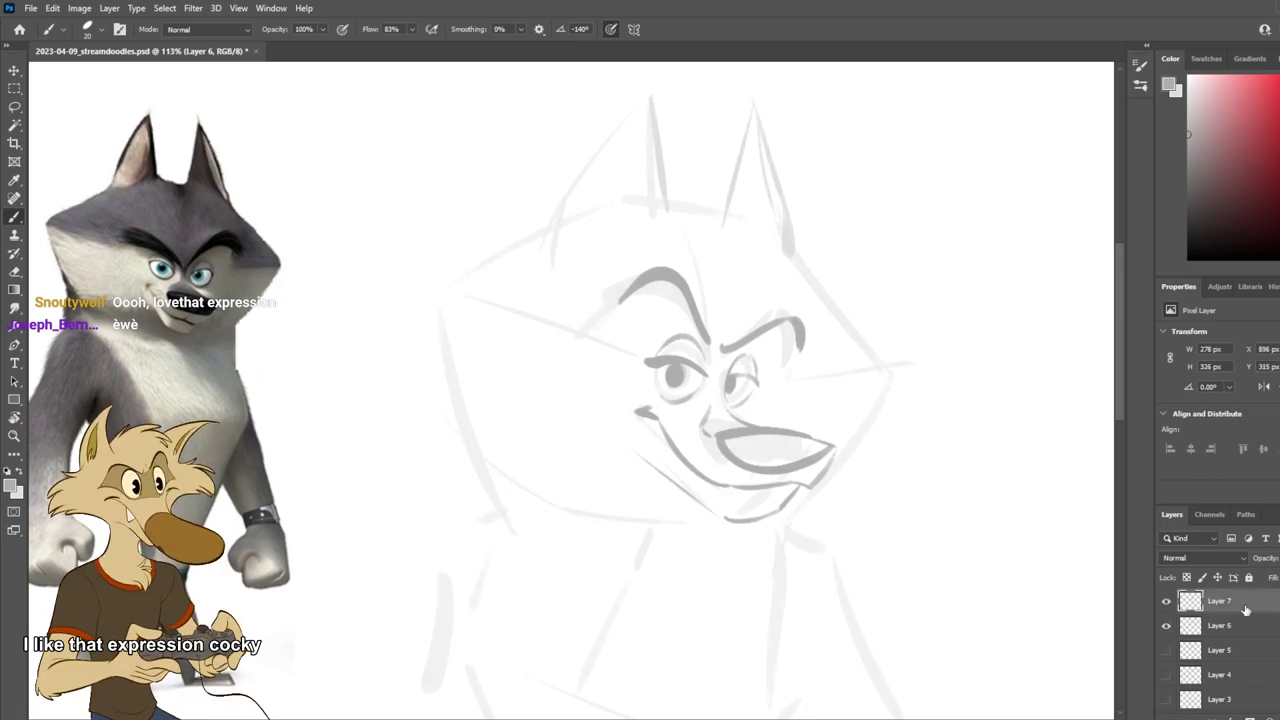
left_click(1252, 631)
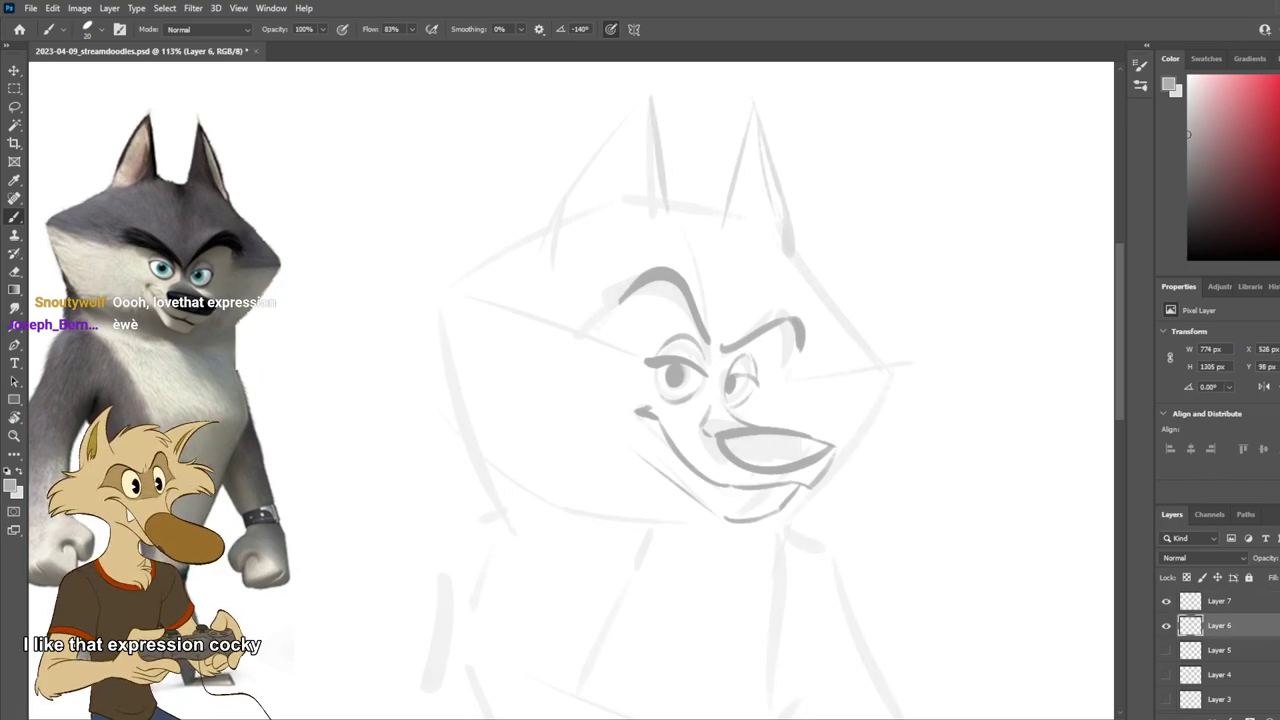
left_click(1257, 605)
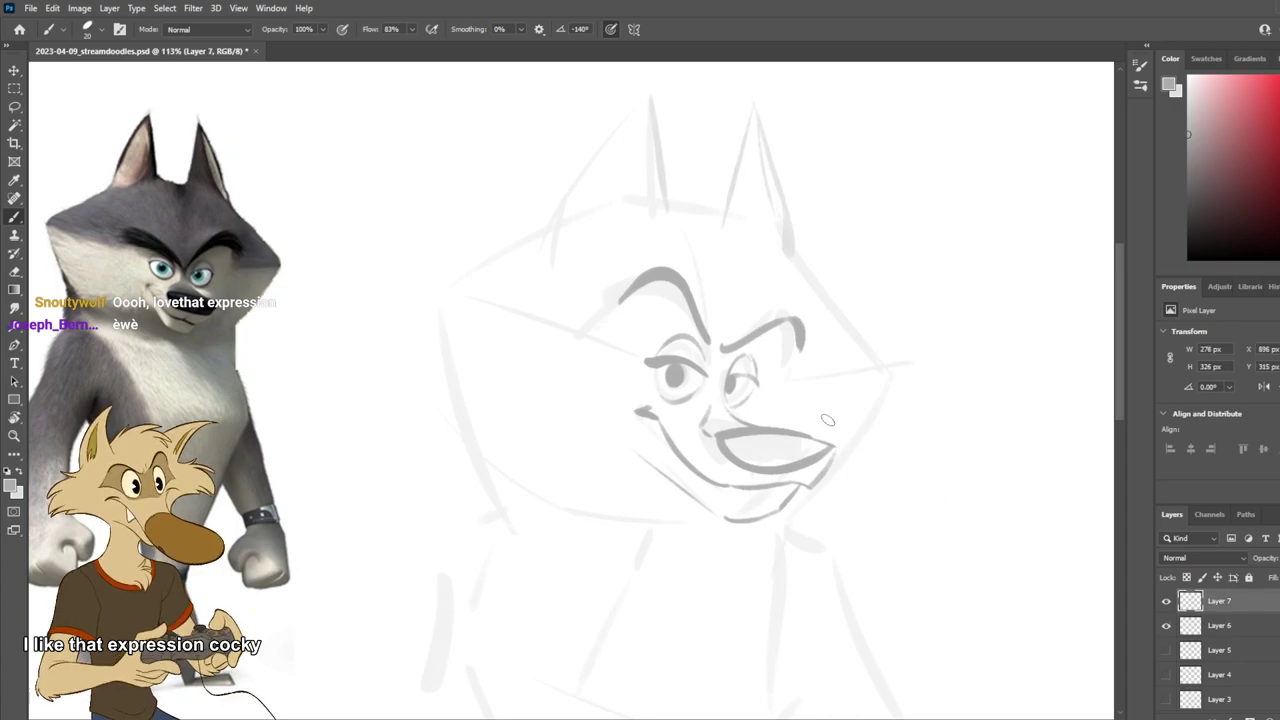
Step: Draw the forehead centre line on Layer 7, curving from the top of the head down between the eyebrows
left_click_drag(704, 240, 719, 303)
key("ctrl+z")
left_click_drag(690, 213, 717, 318)
key("ctrl+z")
left_click_drag(687, 205, 714, 310)
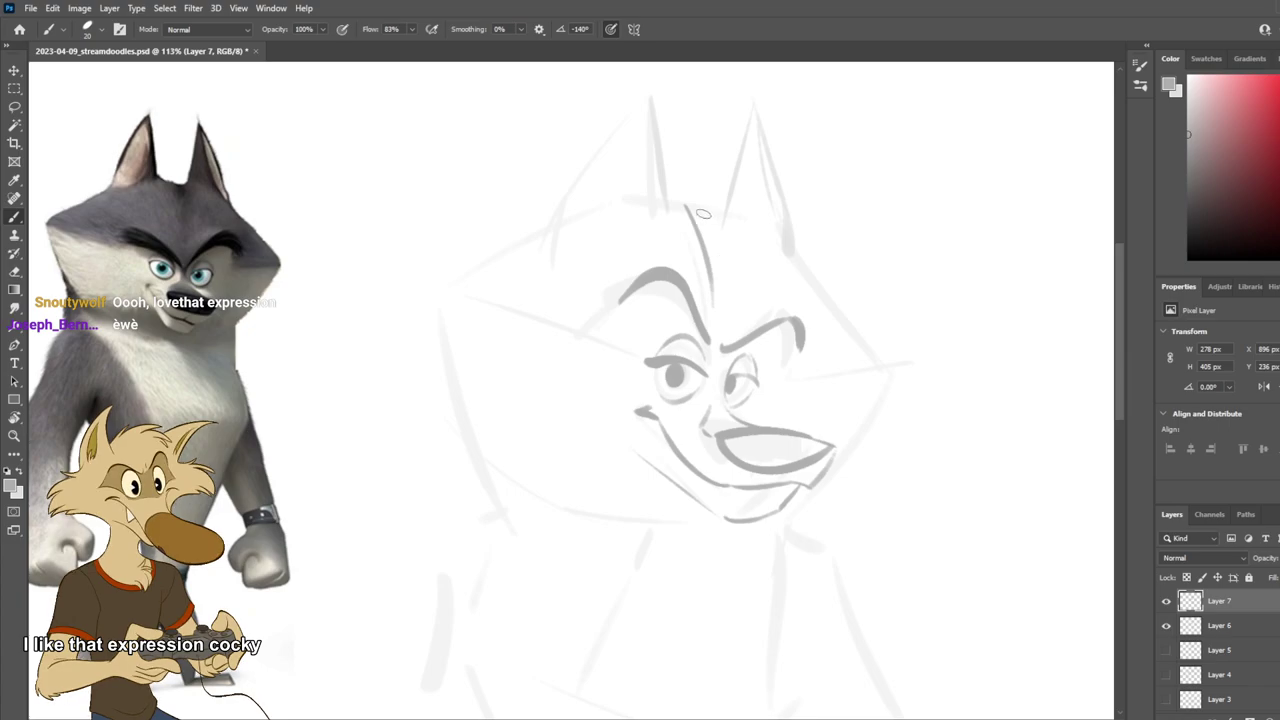
Step: Draw the top of the head dipping between the ears and the inner edge of the right ear
mouse_move(665, 195)
left_mouse_down()
mouse_move(703, 212)
mouse_move(722, 201)
mouse_move(694, 216)
left_mouse_up()
key("ctrl+z")
key("ctrl+z")
mouse_move(694, 216)
left_mouse_down()
mouse_move(722, 203)
mouse_move(692, 209)
mouse_move(723, 207)
mouse_move(757, 88)
left_mouse_up()
key("ctrl+z")
left_click_drag(716, 212, 745, 98)
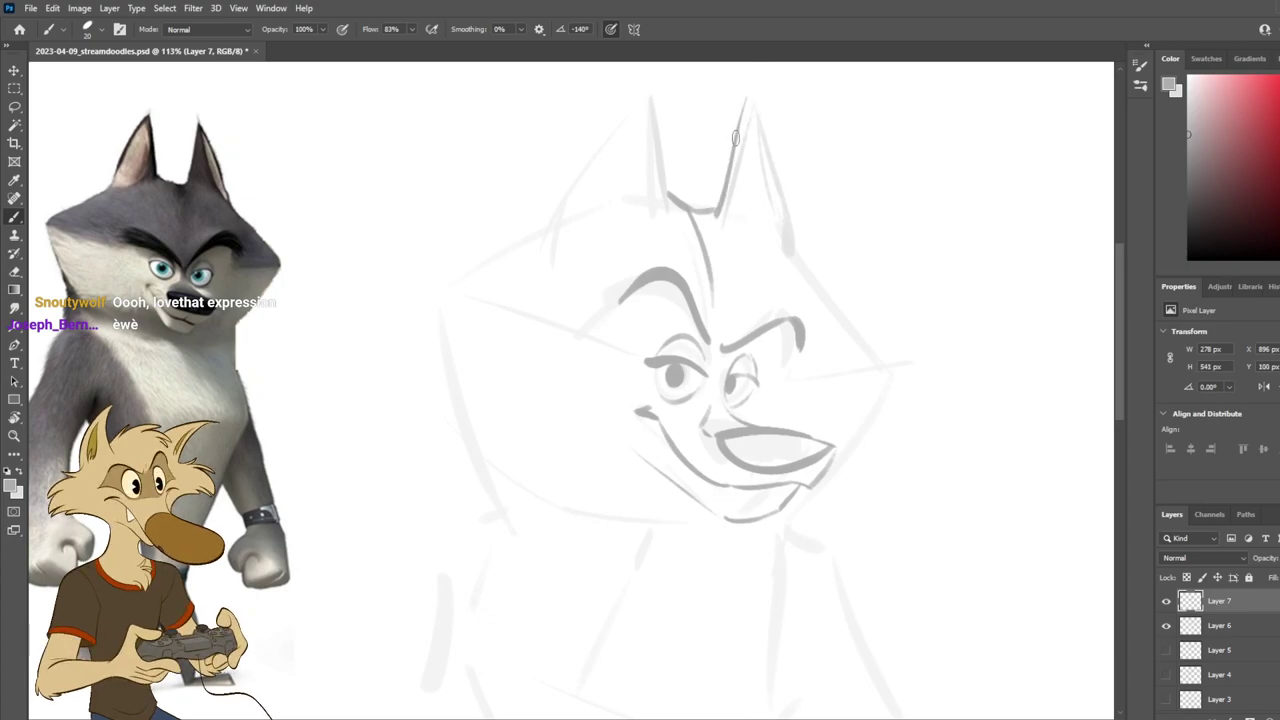
Step: Outline the left ear with a straight inner edge and a curved outer edge sweeping down from the tip
mouse_move(675, 198)
left_mouse_down()
mouse_move(665, 80)
mouse_move(547, 238)
left_mouse_up()
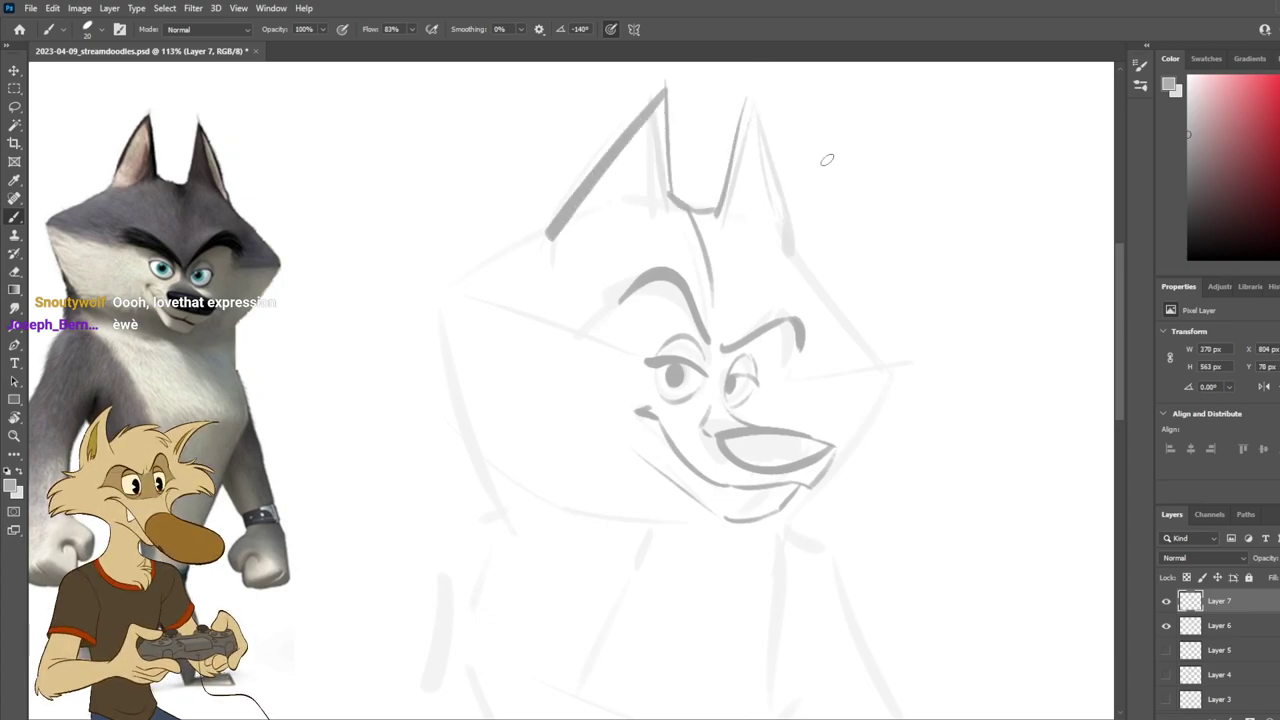
key("ctrl+z")
left_click_drag(665, 90, 582, 209)
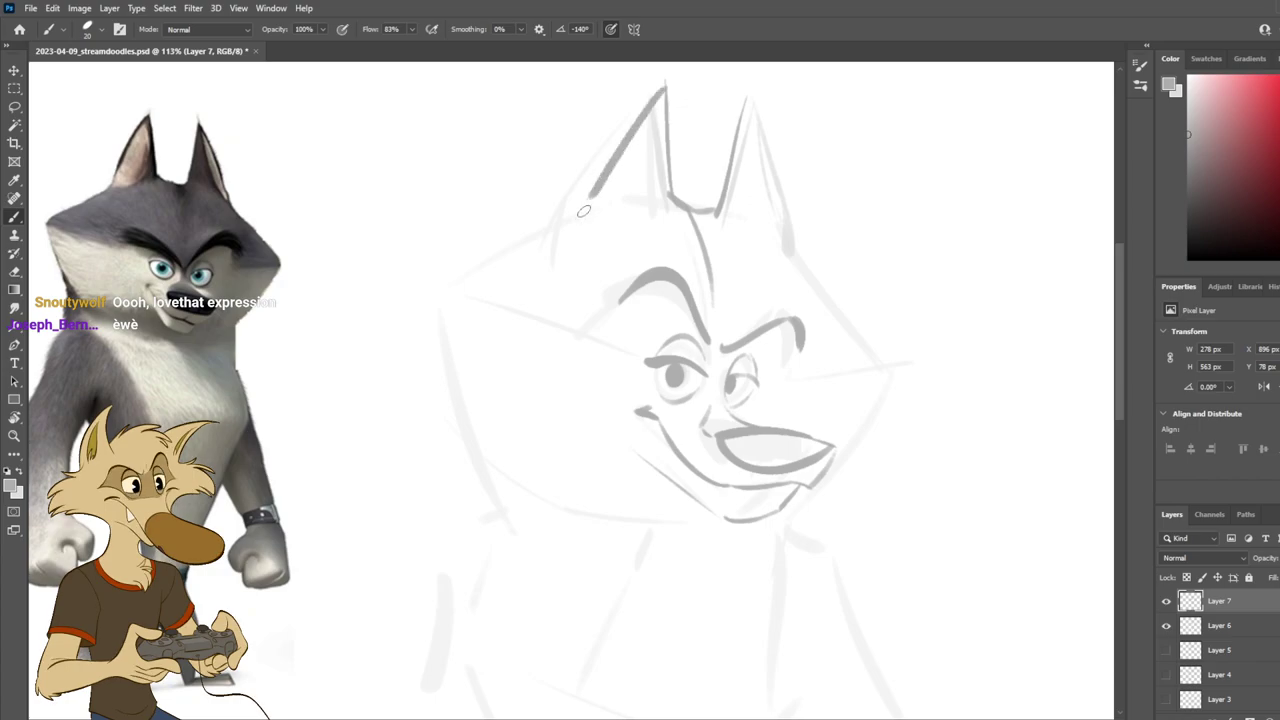
key("ctrl+z")
left_click_drag(663, 92, 578, 212)
key("ctrl+z")
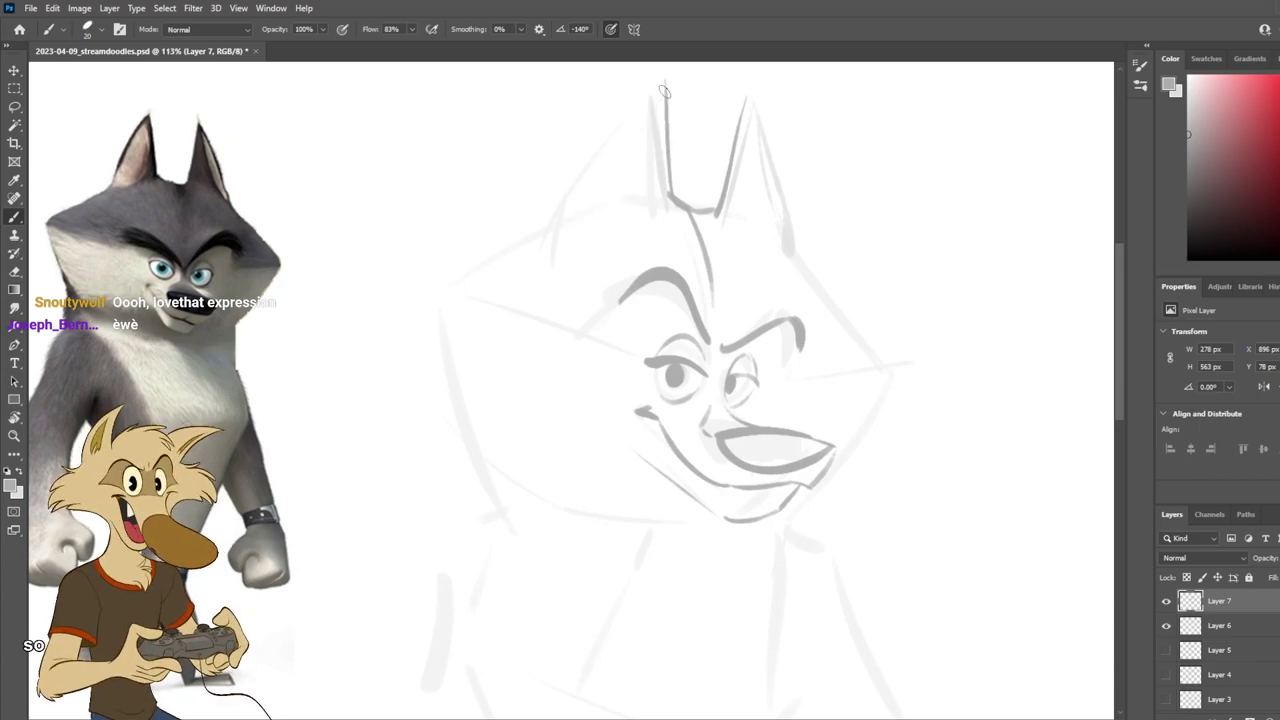
left_click_drag(665, 89, 592, 240)
key("ctrl+z")
left_click_drag(665, 88, 578, 236)
Step: Draw the inner contour of the left ear from just below its tip down to the base
left_click_drag(752, 129, 791, 262)
key("ctrl+z")
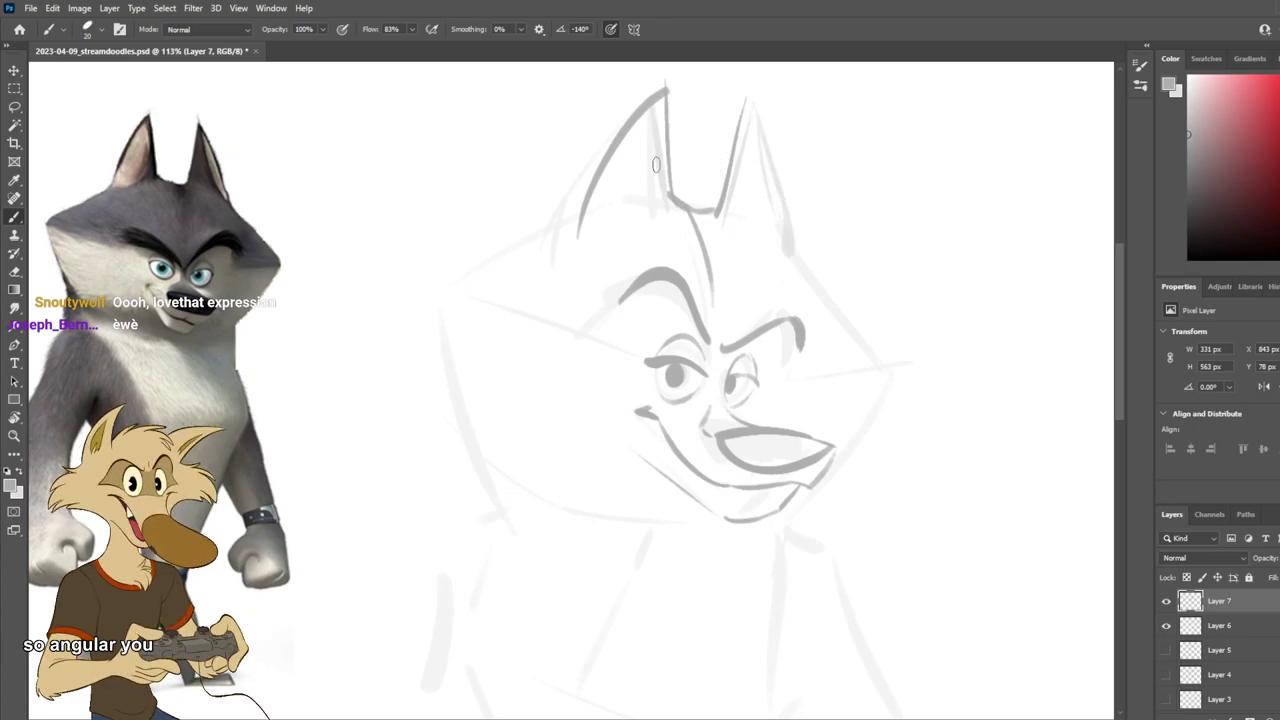
mouse_move(656, 108)
left_mouse_down()
mouse_move(665, 182)
mouse_move(610, 248)
mouse_move(540, 292)
mouse_move(485, 367)
mouse_move(474, 466)
left_mouse_up()
key("ctrl+z")
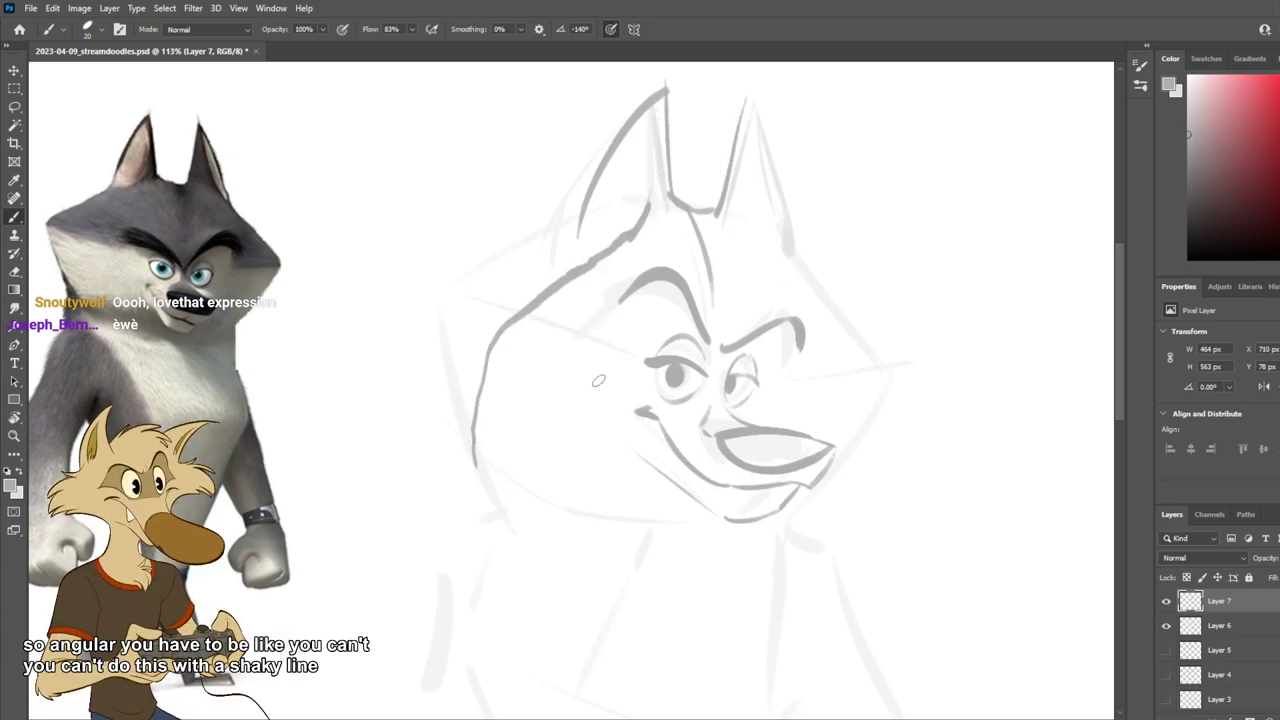
key("ctrl+z")
key("ctrl+z")
mouse_move(652, 122)
left_mouse_down()
mouse_move(659, 186)
mouse_move(647, 210)
mouse_move(614, 165)
mouse_move(622, 155)
left_mouse_up()
key("ctrl+z")
key("ctrl+z")
Step: Draw the outer edge of the right ear sloping from its tip down to the side of the head
mouse_move(746, 101)
left_mouse_down()
mouse_move(779, 236)
mouse_move(779, 212)
left_mouse_up()
key("ctrl+z")
key("ctrl+z")
key("ctrl+z")
key("ctrl+z")
left_click_drag(757, 135, 790, 249)
key("ctrl+z")
left_click_drag(775, 195, 783, 251)
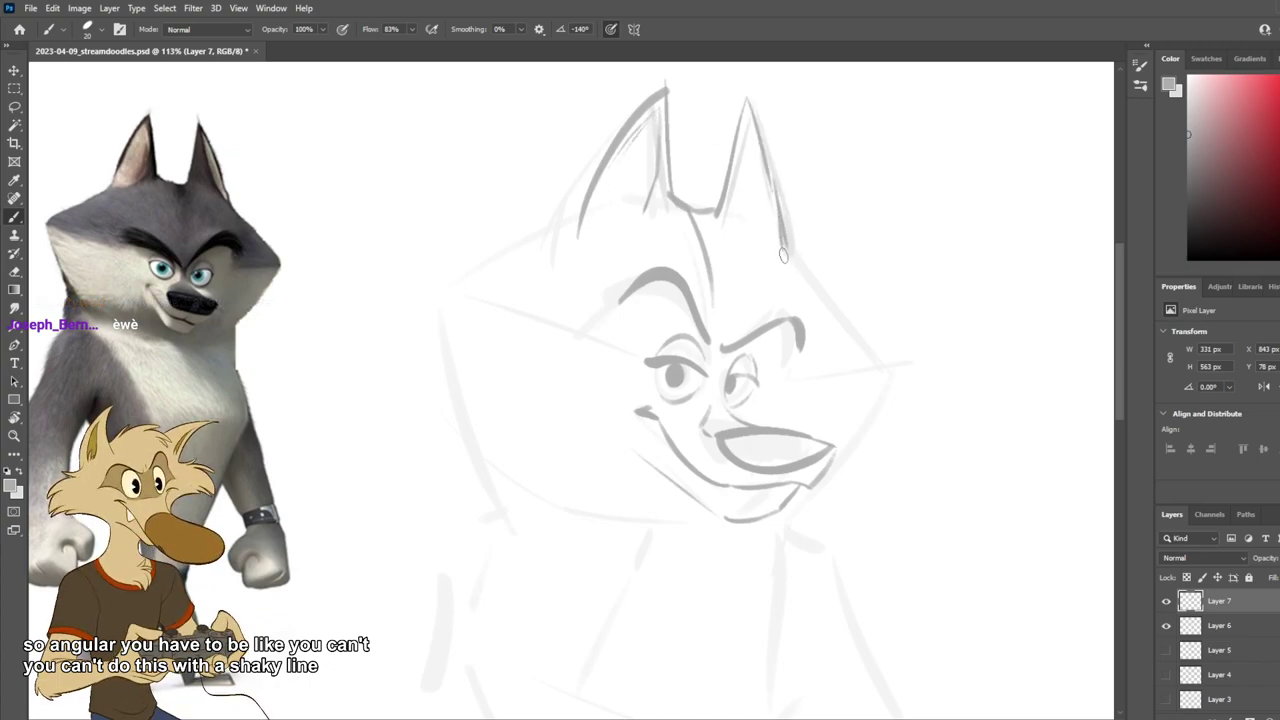
left_click_drag(754, 138, 782, 255)
key("ctrl+z")
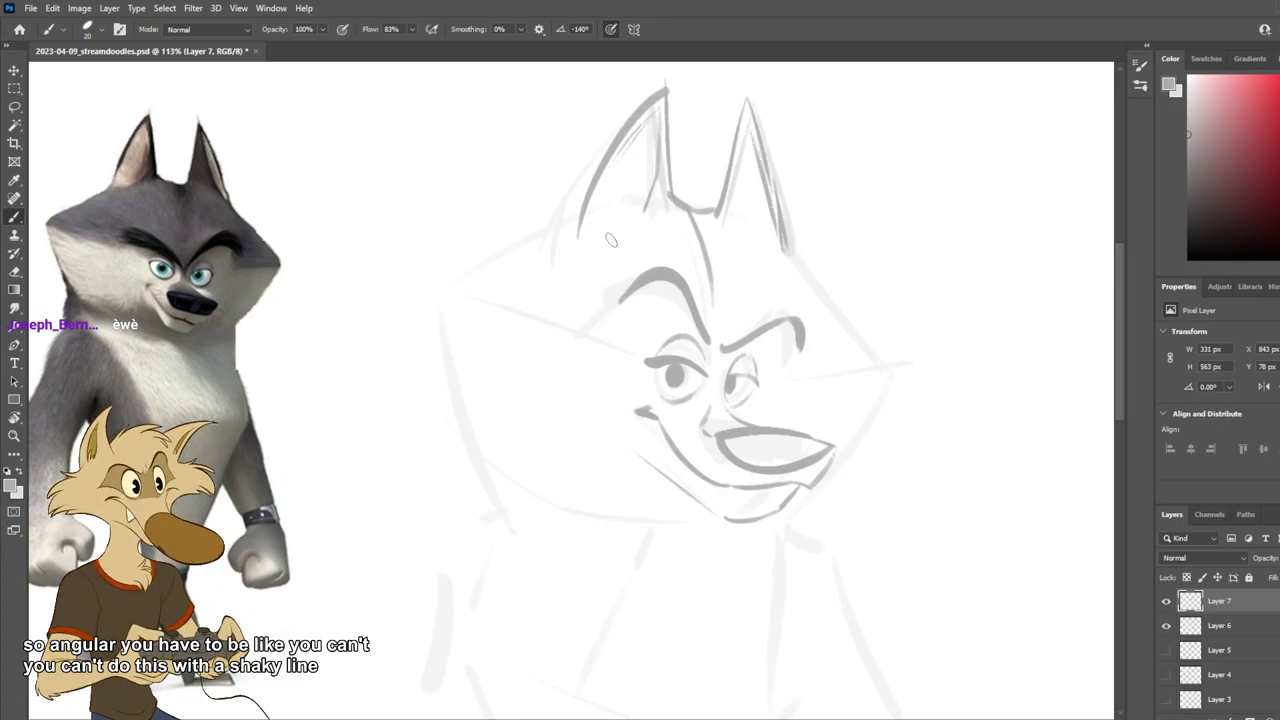
Step: Add short fur lines inside the left ear and an inner line along the right ear
mouse_move(592, 220)
left_mouse_down()
mouse_move(637, 214)
mouse_move(601, 218)
left_mouse_up()
key("ctrl+z")
left_click_drag(645, 160, 604, 213)
left_click_drag(751, 168, 771, 236)
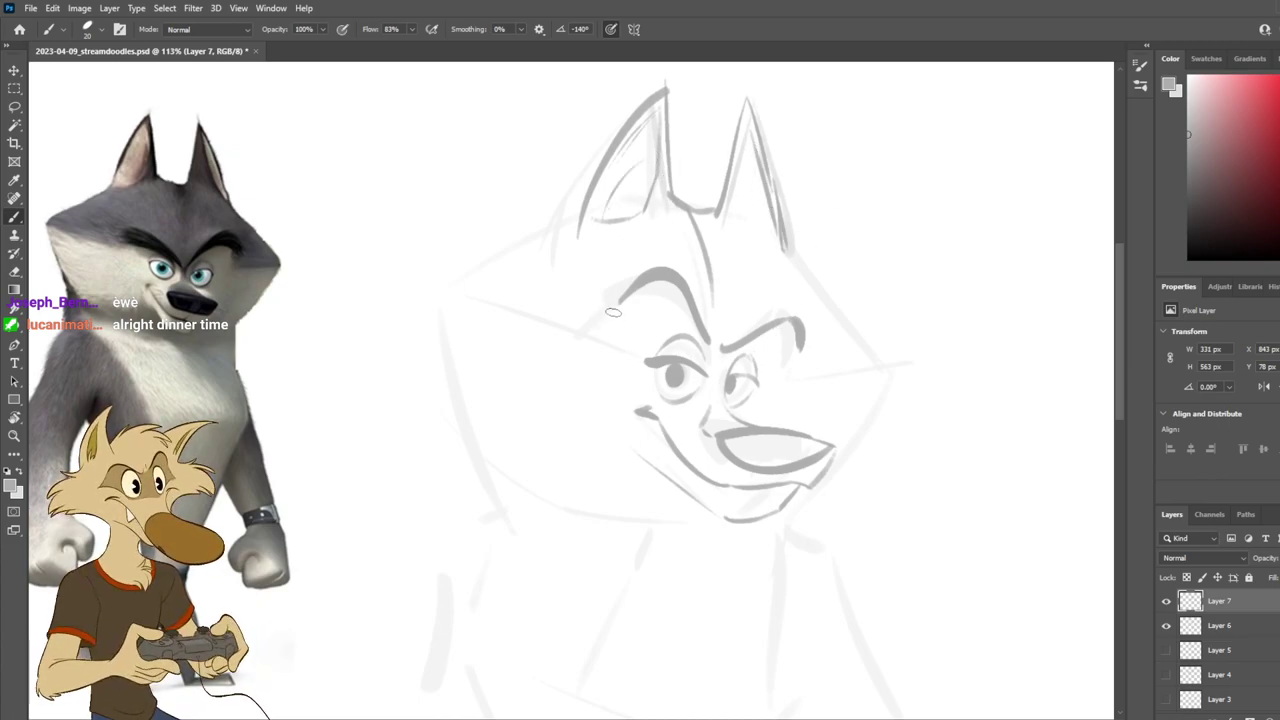
mouse_move(610, 332)
left_mouse_down()
mouse_move(548, 292)
mouse_move(450, 298)
left_mouse_up()
key("ctrl+z")
key("ctrl+z")
mouse_move(563, 291)
left_mouse_down()
mouse_move(586, 329)
mouse_move(443, 312)
left_mouse_up()
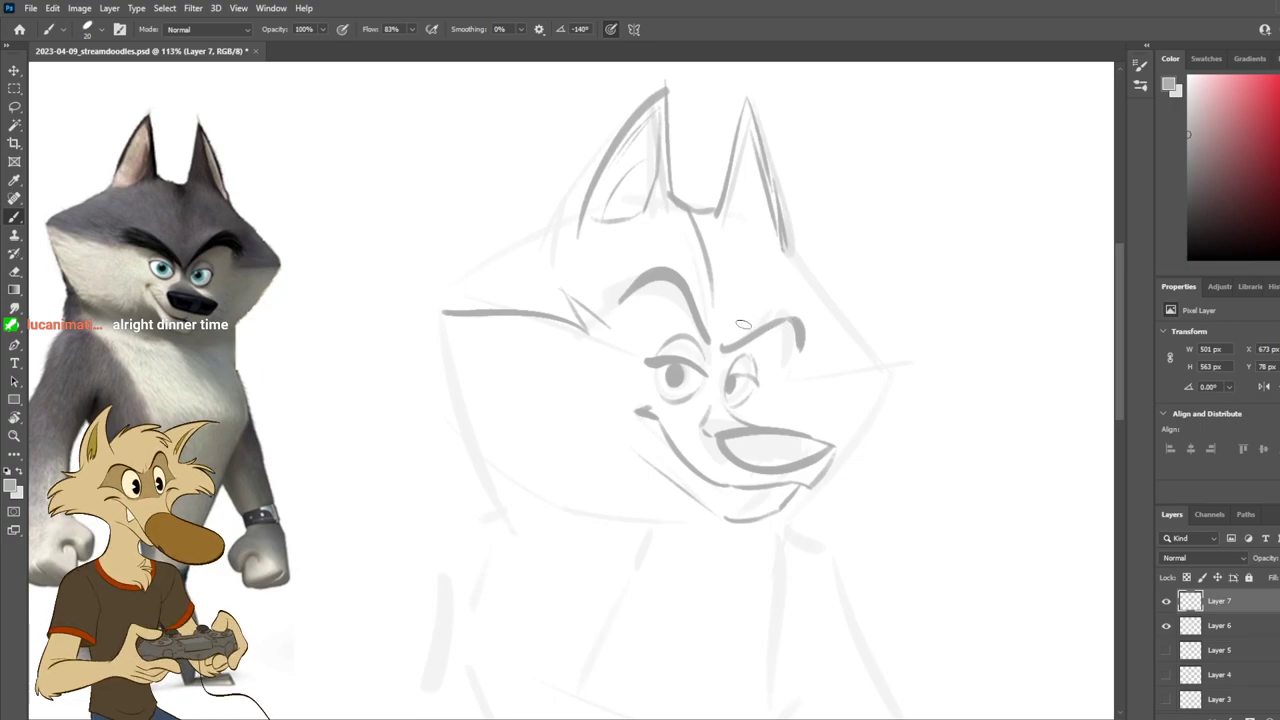
key("ctrl+z")
left_click_drag(579, 326, 476, 318)
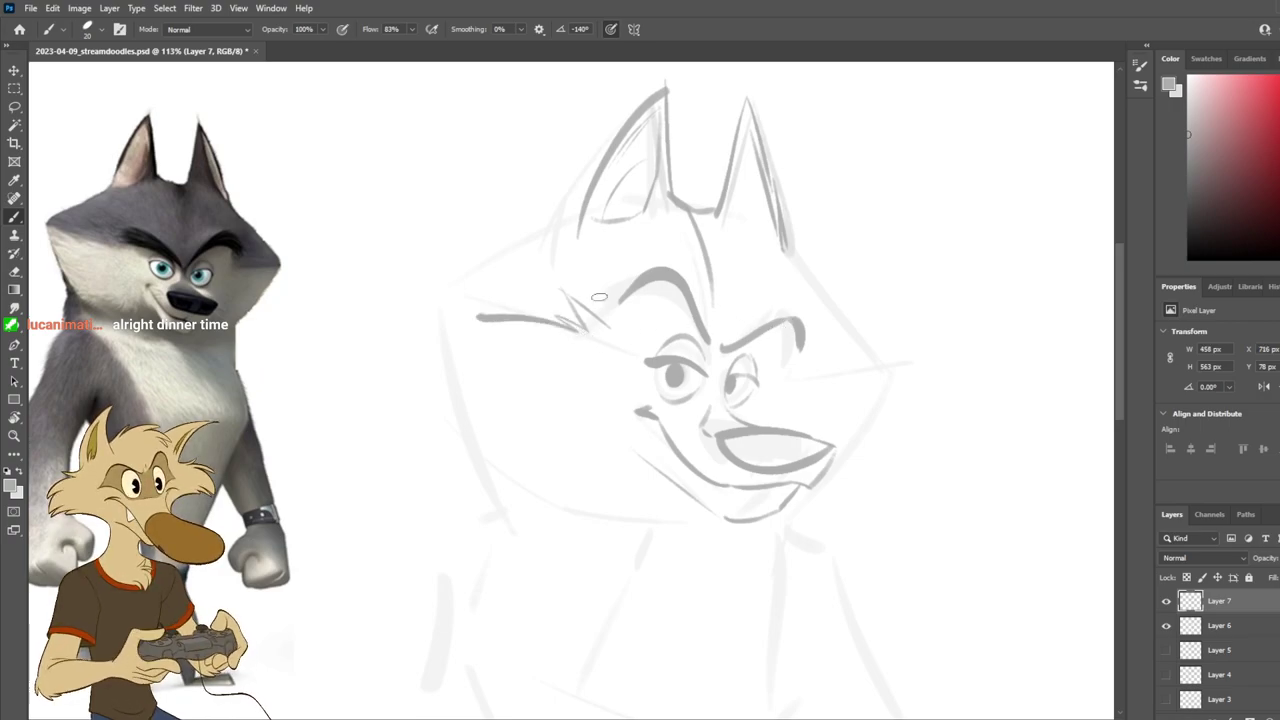
key("ctrl+z")
left_click_drag(588, 329, 460, 302)
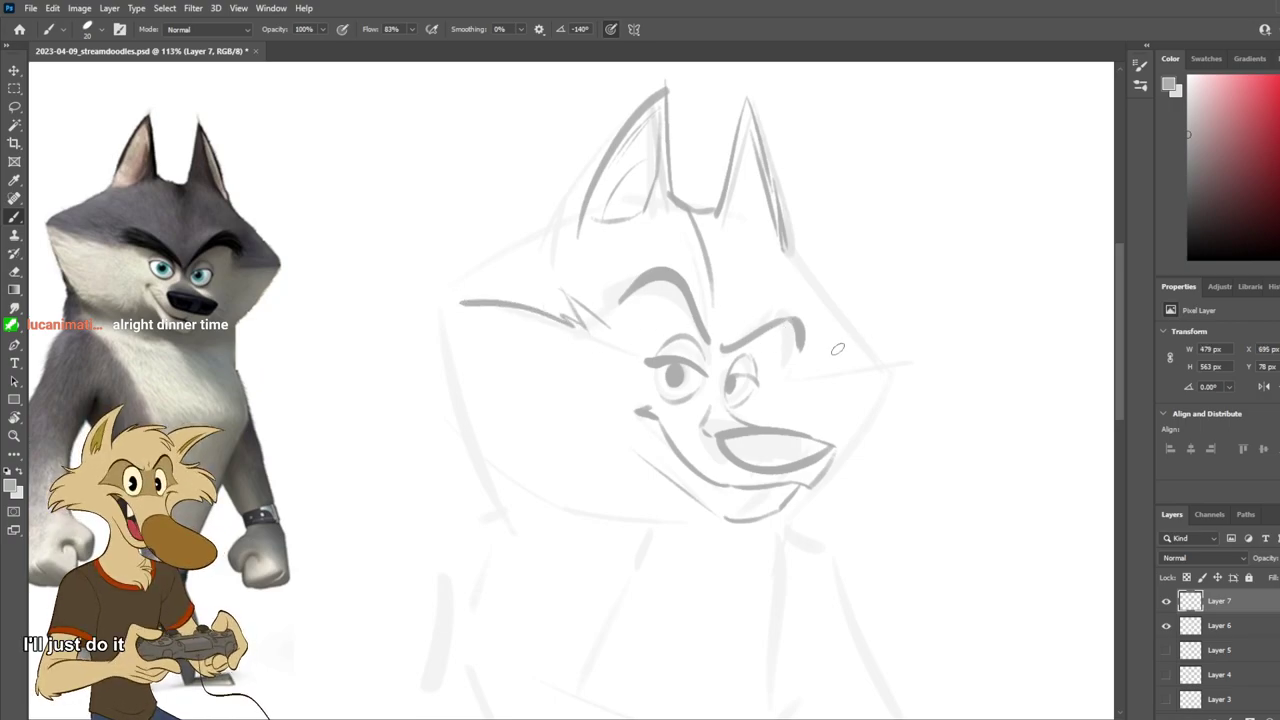
left_click_drag(614, 320, 600, 328)
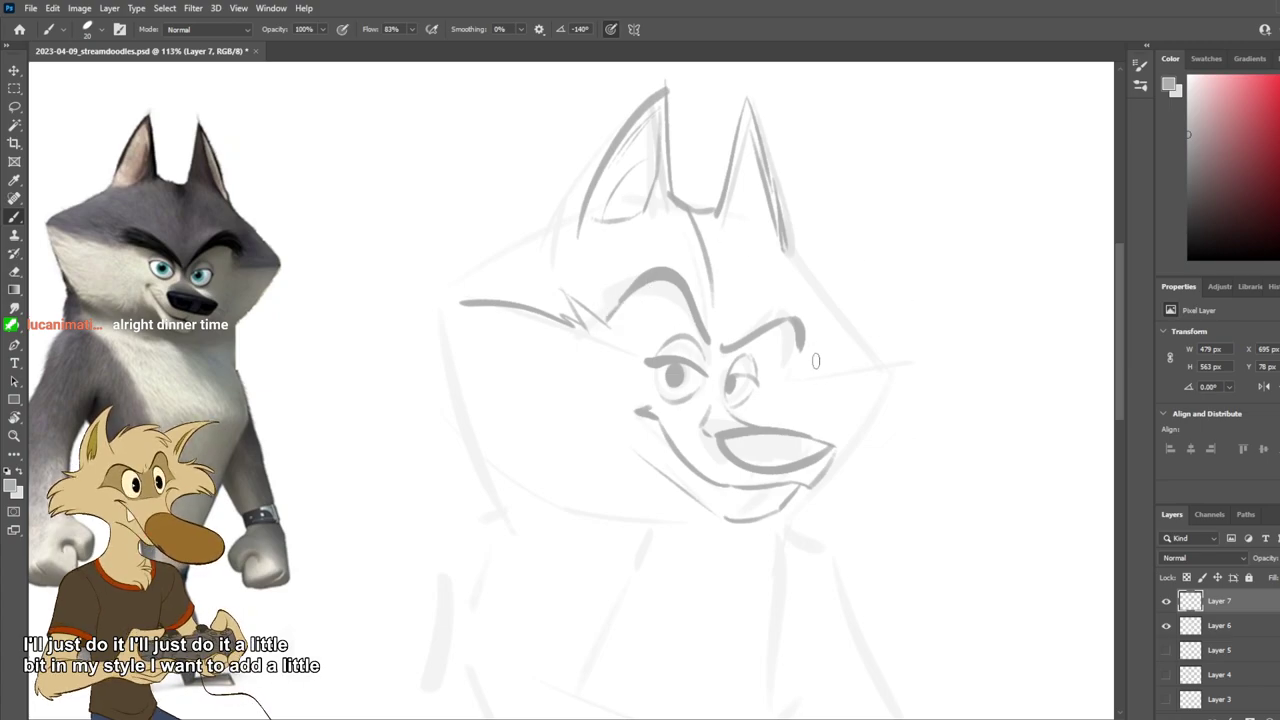
mouse_move(798, 352)
left_mouse_down()
mouse_move(834, 357)
mouse_move(811, 369)
mouse_move(914, 375)
left_mouse_up()
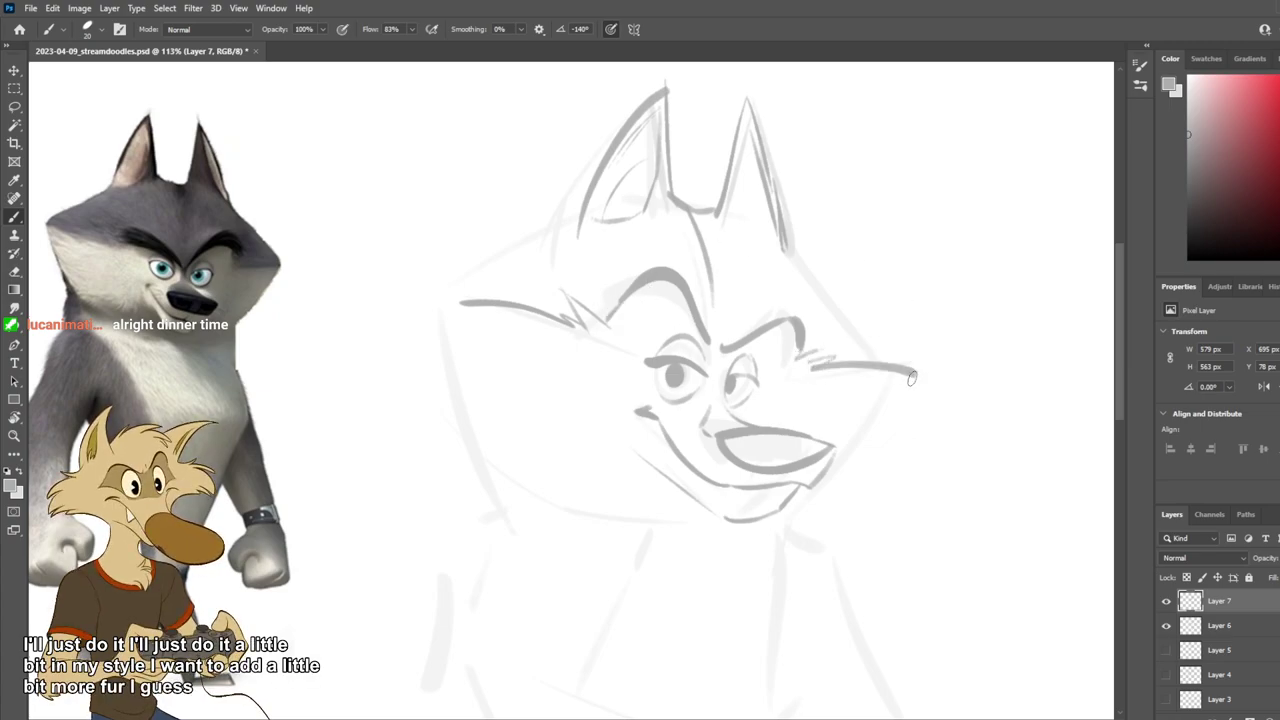
key("ctrl+z")
key("ctrl+z")
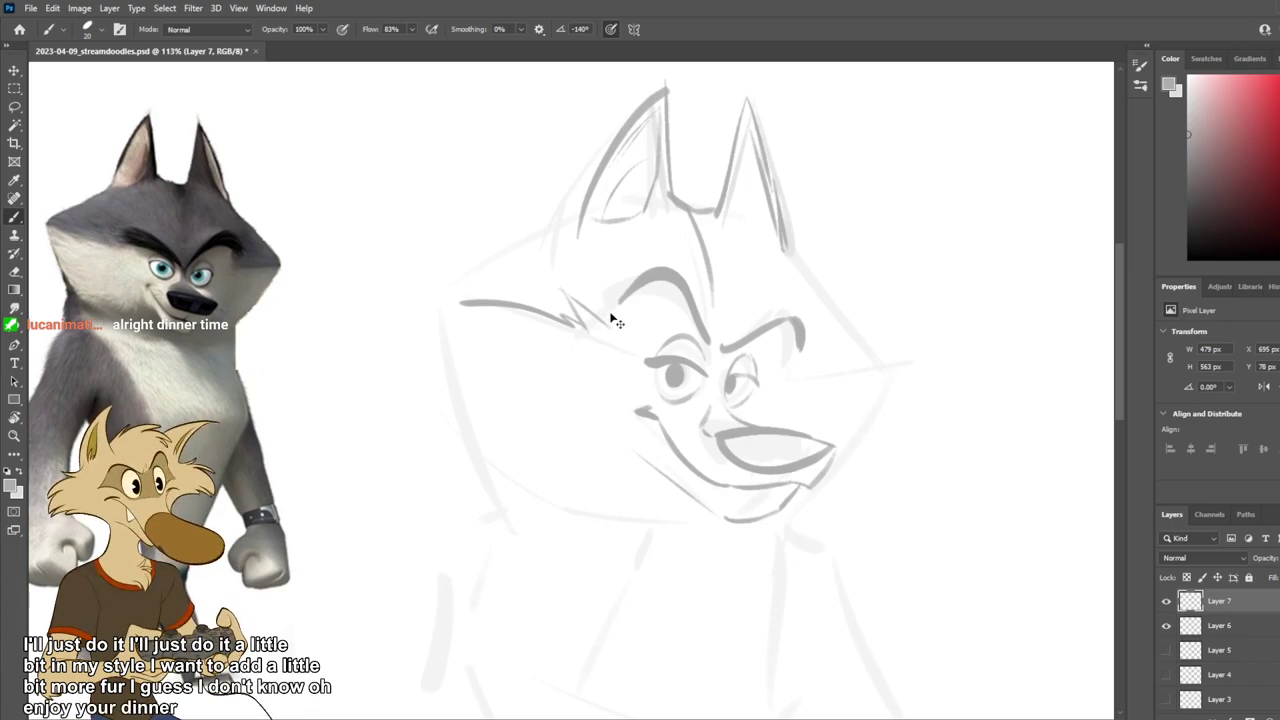
key("ctrl+z")
key("ctrl+z")
Step: Draw the face marking from the outer end of the left eyebrow down and out to the pointed left cheek
left_click_drag(620, 304, 602, 333)
key("ctrl+z")
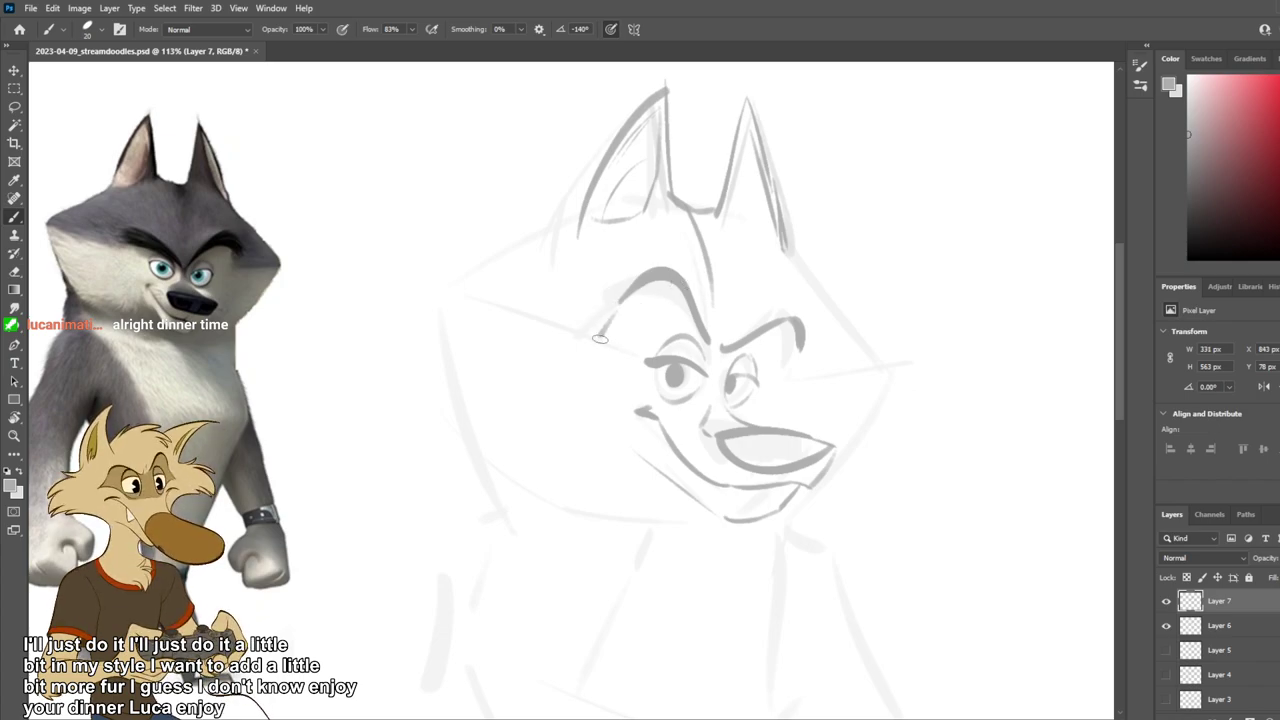
mouse_move(600, 338)
left_mouse_down()
mouse_move(428, 292)
mouse_move(552, 246)
left_mouse_up()
key("ctrl+z")
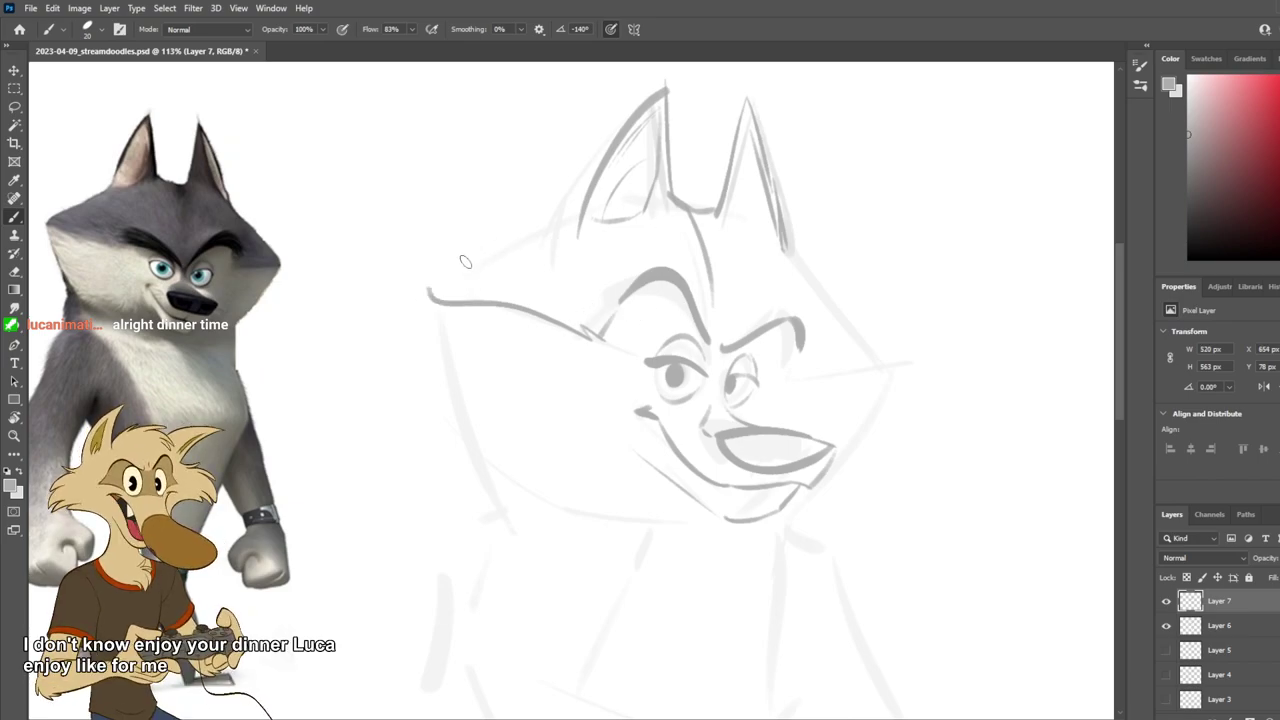
Step: Draw the head contour from the left ear's base out to the left cheek, ending in pointed fur tufts
mouse_move(423, 279)
left_mouse_down()
mouse_move(477, 278)
mouse_move(446, 274)
mouse_move(512, 250)
left_mouse_up()
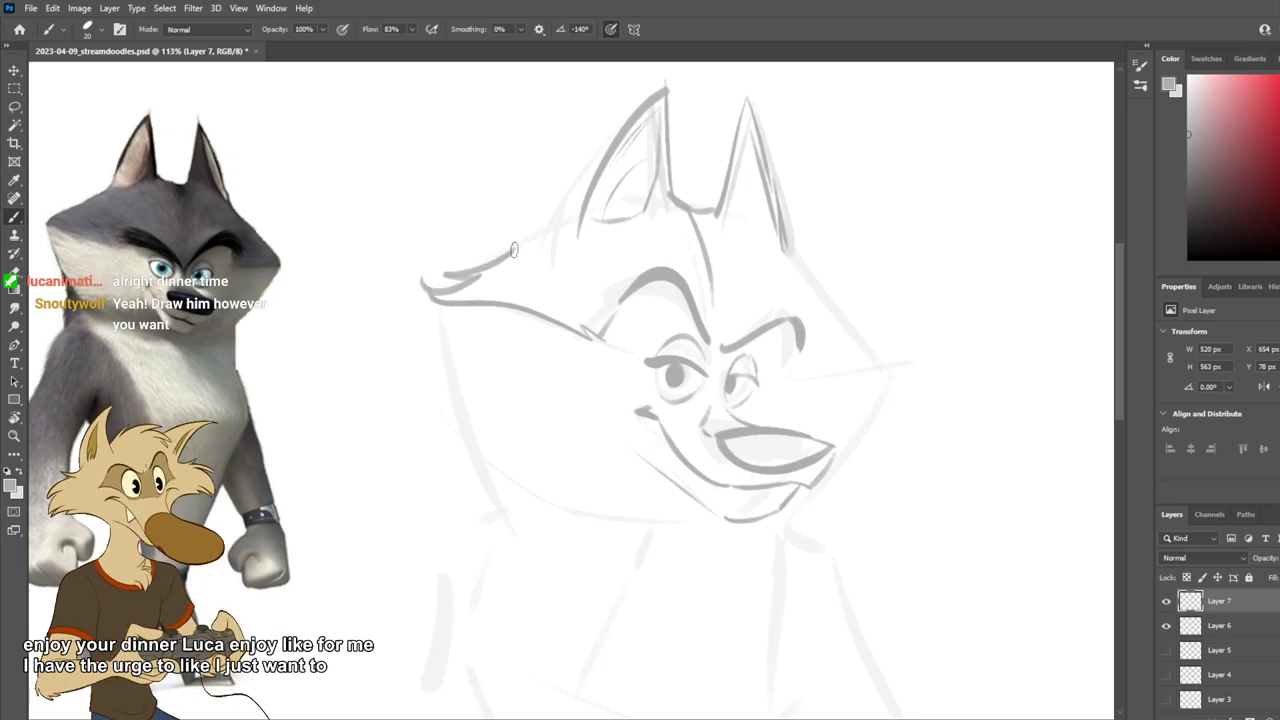
key("ctrl+z")
mouse_move(584, 226)
left_mouse_down()
mouse_move(430, 291)
mouse_move(505, 270)
mouse_move(434, 284)
left_mouse_up()
key("ctrl+z")
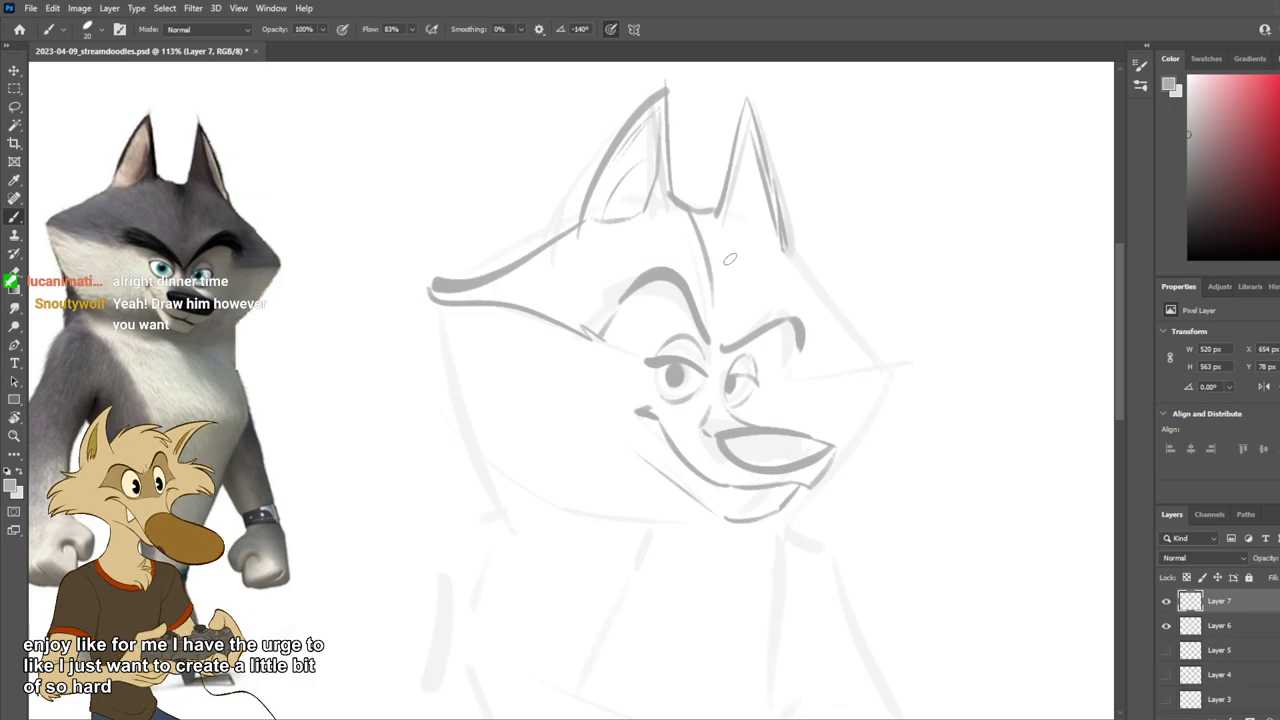
key("ctrl+z")
mouse_move(583, 224)
left_mouse_down()
mouse_move(510, 269)
mouse_move(464, 255)
mouse_move(425, 287)
mouse_move(470, 354)
left_mouse_up()
key("ctrl+z")
Step: Draw the lower edge of the left cheek slanting from the fur tufts toward the jaw
mouse_move(433, 297)
left_mouse_down()
mouse_move(497, 425)
mouse_move(545, 478)
left_mouse_up()
key("ctrl+z")
key("ctrl+z")
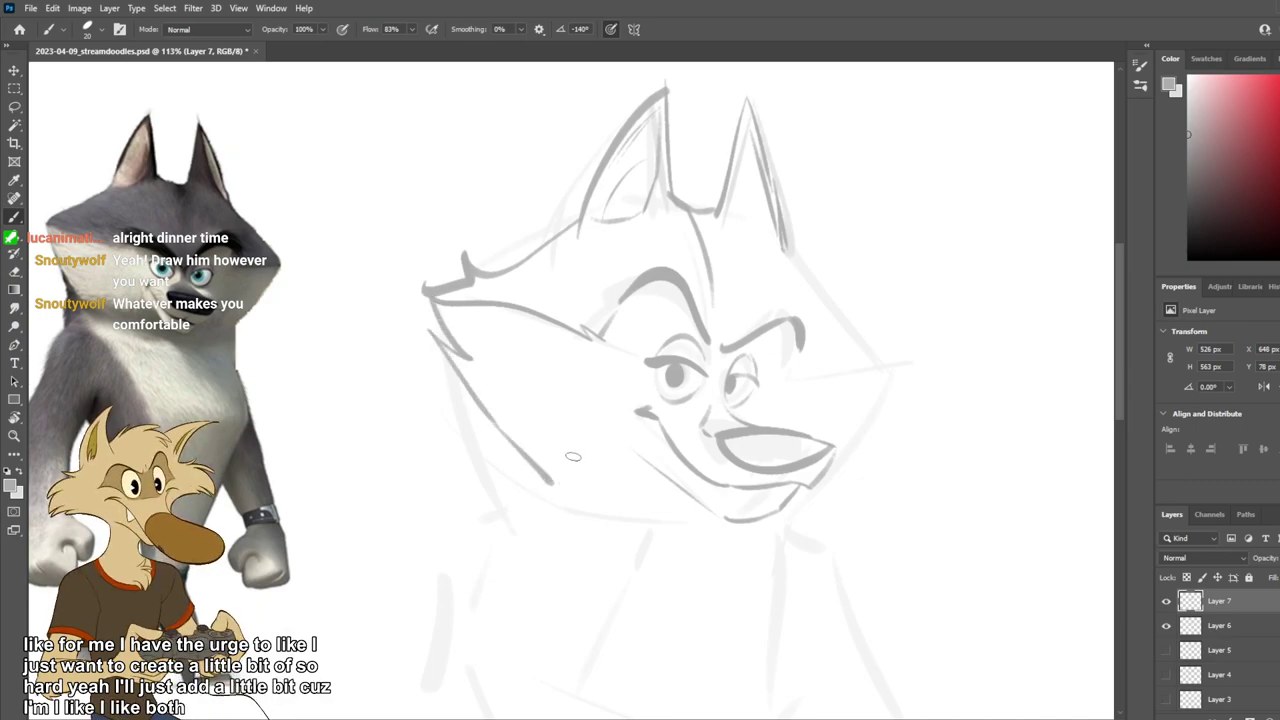
key("ctrl+z")
mouse_move(492, 418)
left_mouse_down()
mouse_move(733, 505)
mouse_move(629, 504)
mouse_move(694, 509)
left_mouse_up()
key("ctrl+z")
Step: Draw the jawline sweeping under the chin and a short neck line beneath the right side of the jaw
left_click_drag(572, 485, 704, 515)
key("ctrl+z")
mouse_move(586, 500)
left_mouse_down()
mouse_move(705, 533)
mouse_move(735, 528)
left_mouse_up()
key("ctrl+z")
mouse_move(565, 527)
left_mouse_down()
mouse_move(769, 555)
mouse_move(610, 530)
mouse_move(808, 545)
mouse_move(784, 536)
mouse_move(822, 559)
mouse_move(778, 531)
mouse_move(814, 578)
left_mouse_up()
key("ctrl+z")
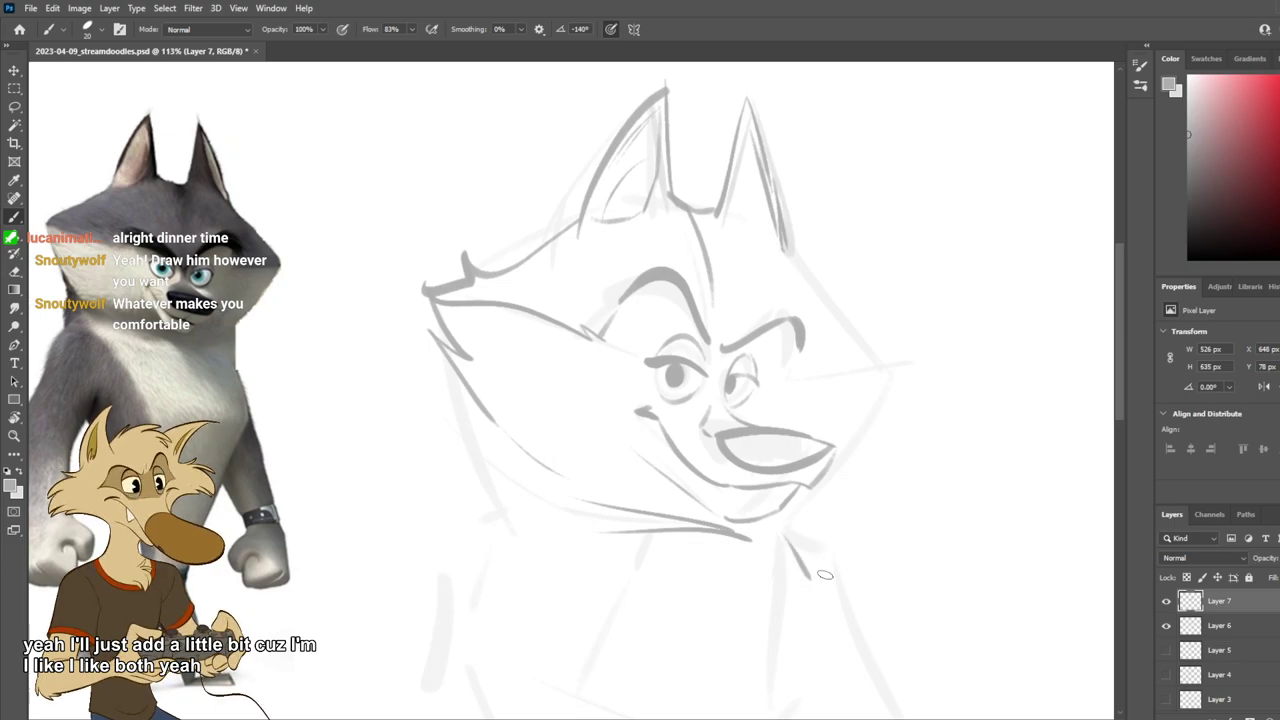
Step: Draw the right cheek rising from beside the muzzle to a pointed fur tuft
left_click_drag(836, 440, 884, 388)
key("ctrl+z")
key("ctrl+z")
mouse_move(843, 430)
left_mouse_down()
mouse_move(899, 379)
mouse_move(848, 322)
left_mouse_up()
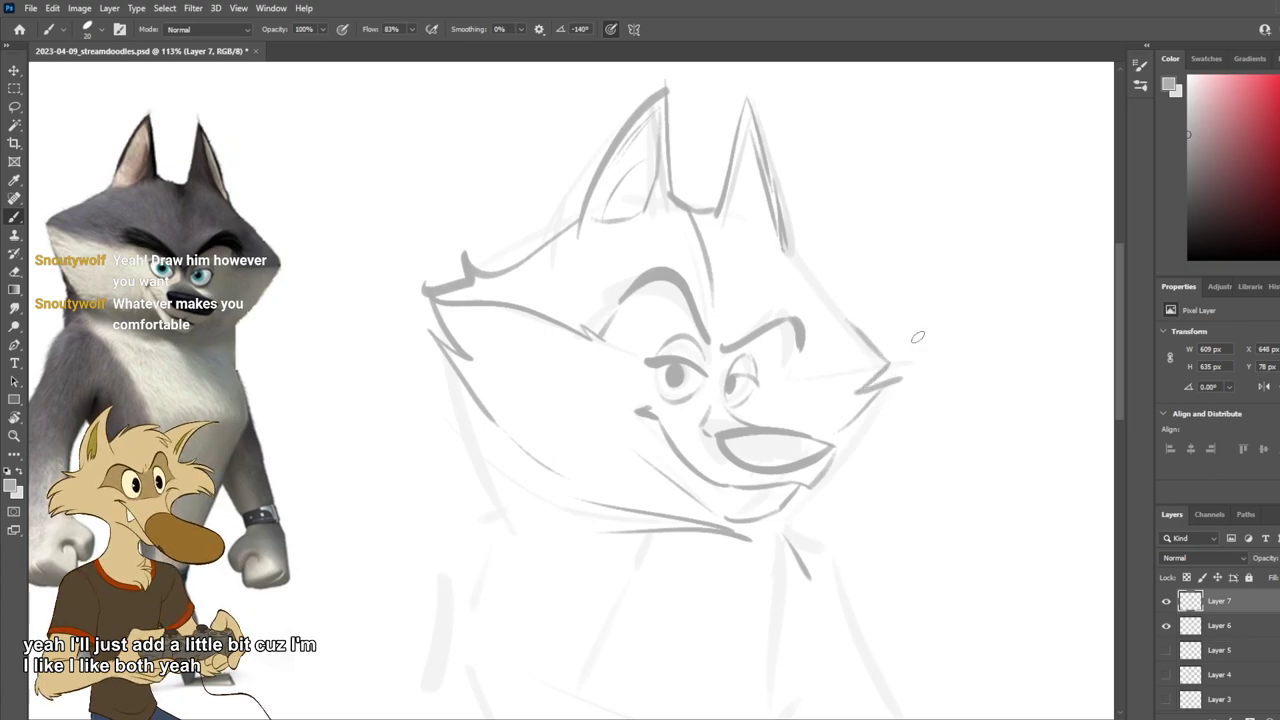
key("ctrl+z")
Step: Draw the side of the head from the right ear's base down to the cheek, with small fur spikes
mouse_move(889, 371)
left_mouse_down()
mouse_move(830, 328)
mouse_move(868, 342)
mouse_move(790, 233)
mouse_move(880, 349)
left_mouse_up()
key("ctrl+z")
key("ctrl+z")
key("ctrl+z")
left_click_drag(796, 254, 876, 350)
mouse_move(997, 148)
left_mouse_down()
mouse_move(882, 240)
mouse_move(978, 343)
left_mouse_up()
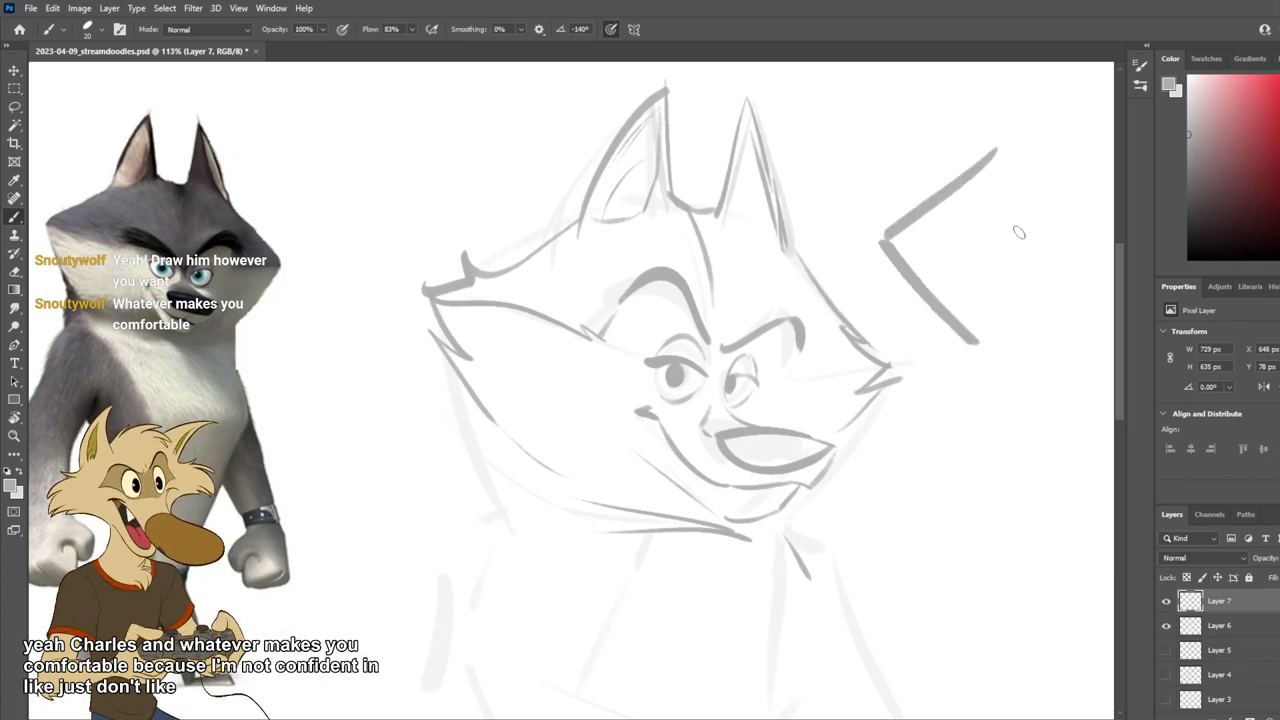
key("ctrl+z")
left_click_drag(885, 241, 955, 310)
key("ctrl+z")
key("ctrl+z")
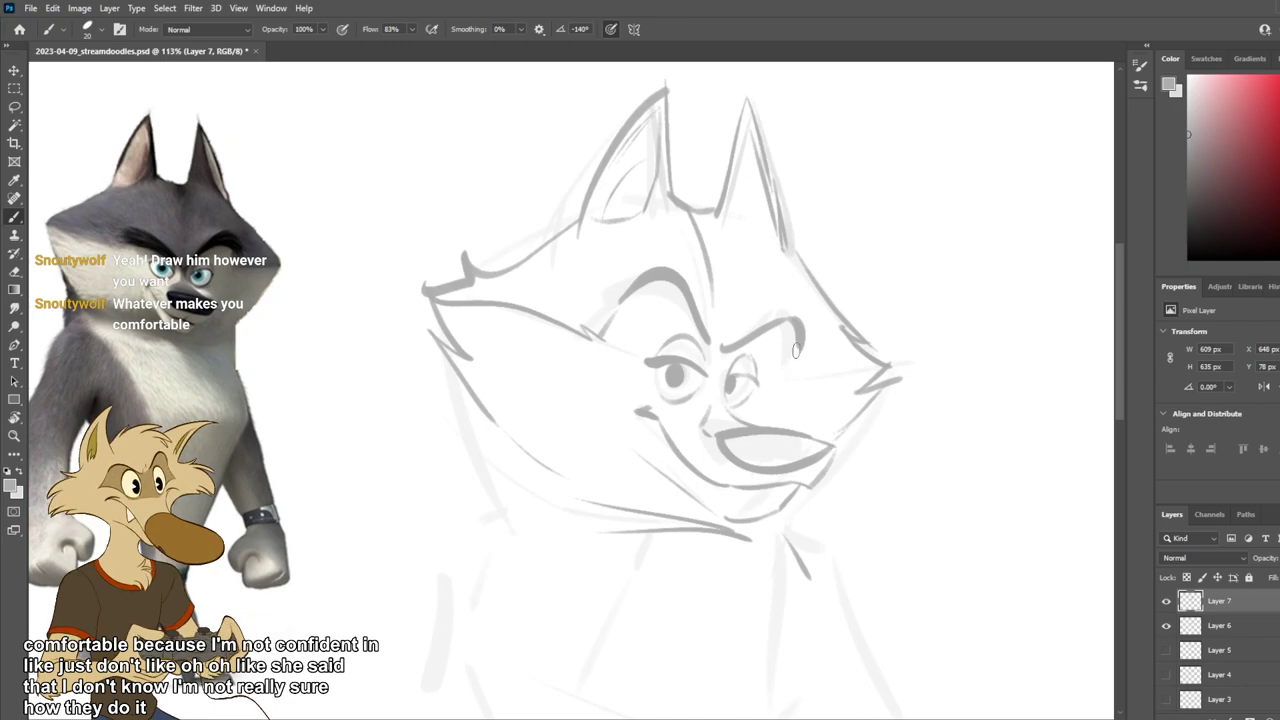
Step: Draw the face marking from the outer end of the right eyebrow across to the right cheek tuft
key("ctrl+z")
mouse_move(802, 340)
left_mouse_down()
mouse_move(795, 376)
mouse_move(888, 371)
left_mouse_up()
key("ctrl+z")
left_click_drag(804, 374, 883, 370)
key("ctrl+z")
mouse_move(800, 377)
left_mouse_down()
mouse_move(882, 384)
mouse_move(888, 371)
mouse_move(860, 378)
left_mouse_up()
key("ctrl+z")
key("ctrl+z")
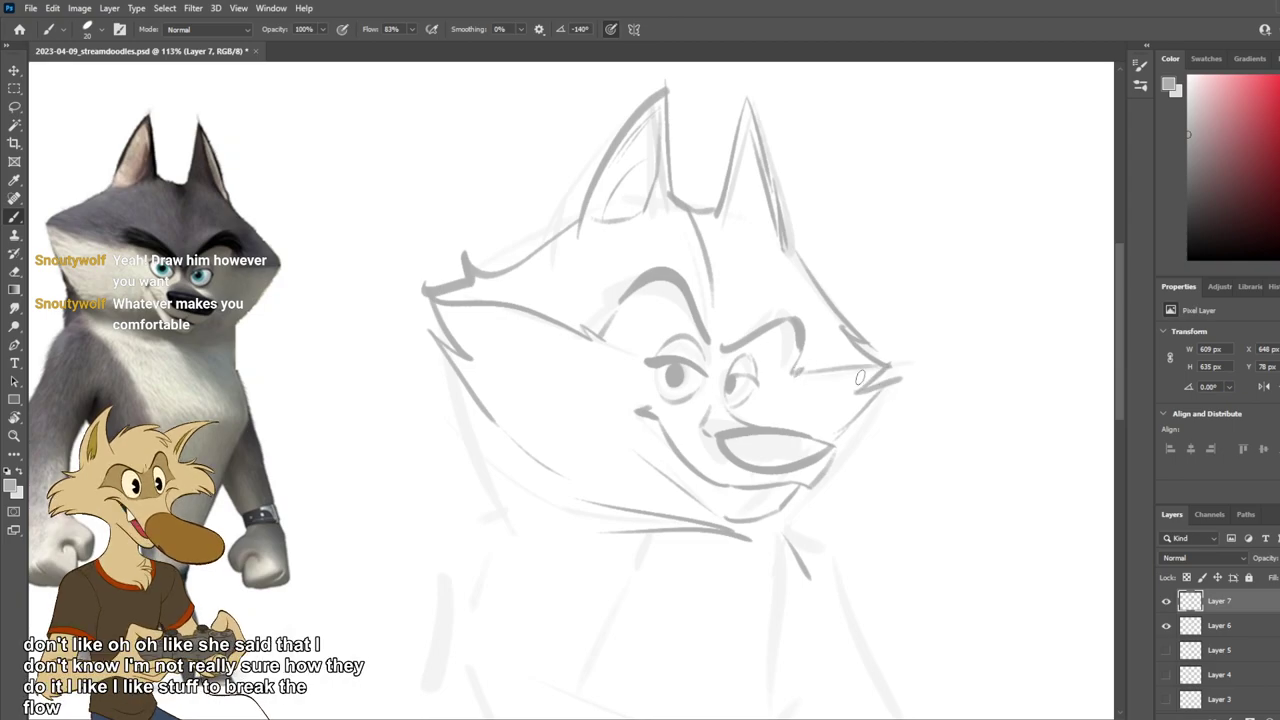
Step: Refine the inner ear details with another fur line inside the left ear
left_click_drag(755, 150, 754, 219)
key("ctrl+z")
left_click_drag(752, 155, 751, 225)
key("ctrl+z")
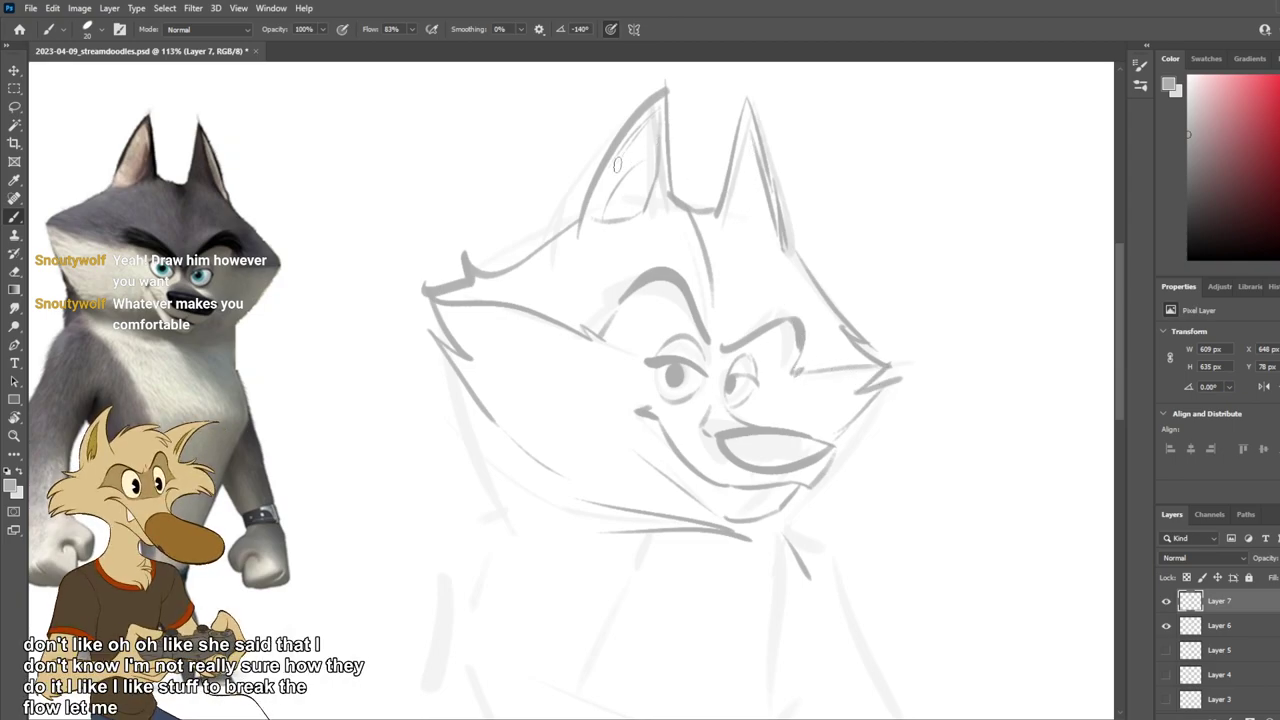
left_click_drag(625, 150, 604, 225)
key("ctrl+z")
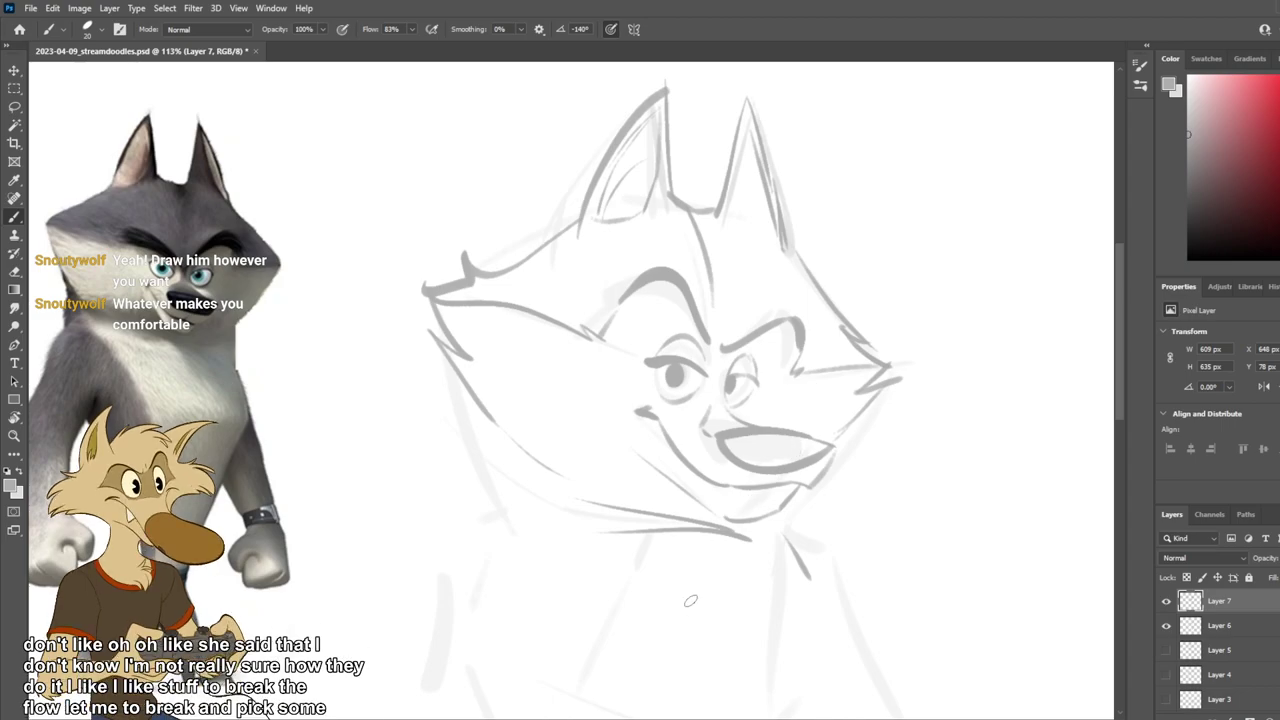
Step: Draw jagged fur tufts along the back of the neck below the left cheek
mouse_move(472, 400)
left_mouse_down()
mouse_move(490, 432)
mouse_move(476, 440)
mouse_move(485, 514)
mouse_move(526, 660)
left_mouse_up()
left_click_drag(673, 562, 693, 645)
scroll(714, 519, "down", 5)
scroll(750, 540, "up", 4)
key("ctrl+z")
key("ctrl+z")
Step: Fade the rough sketch on Layer 6 further and make Layer 7 the active drawing layer again
left_click(1213, 628)
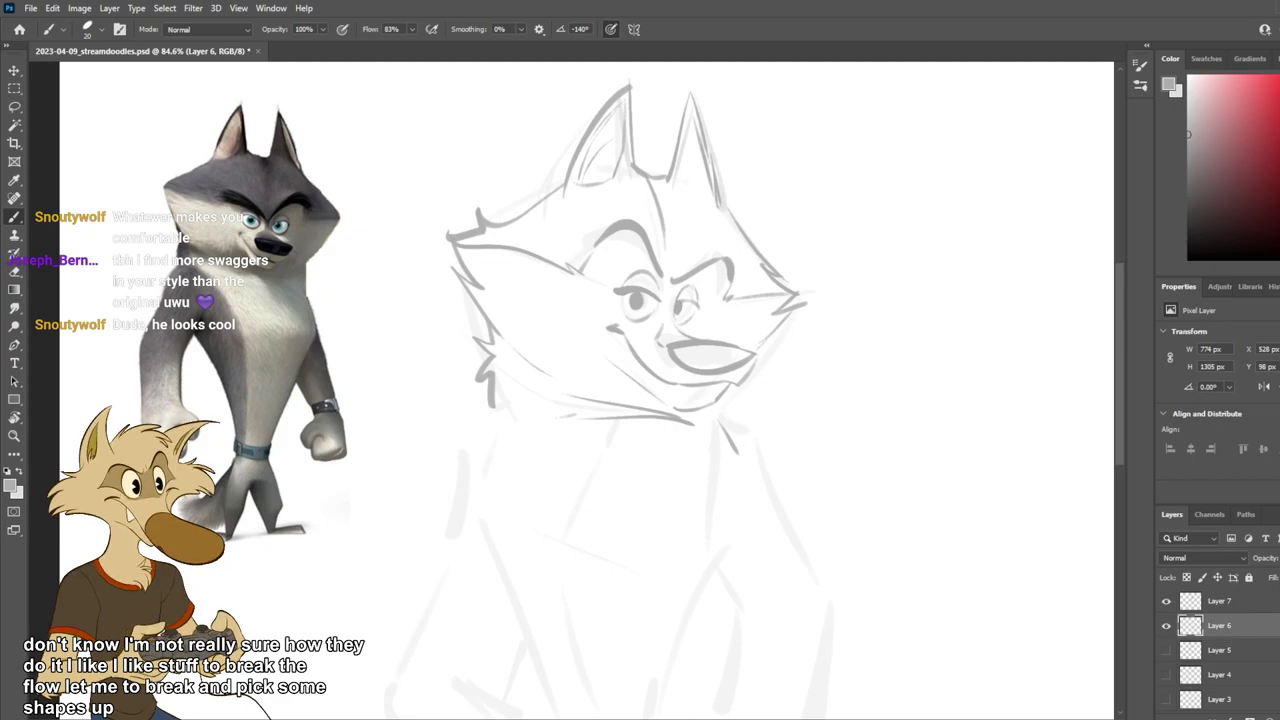
left_click(1240, 603)
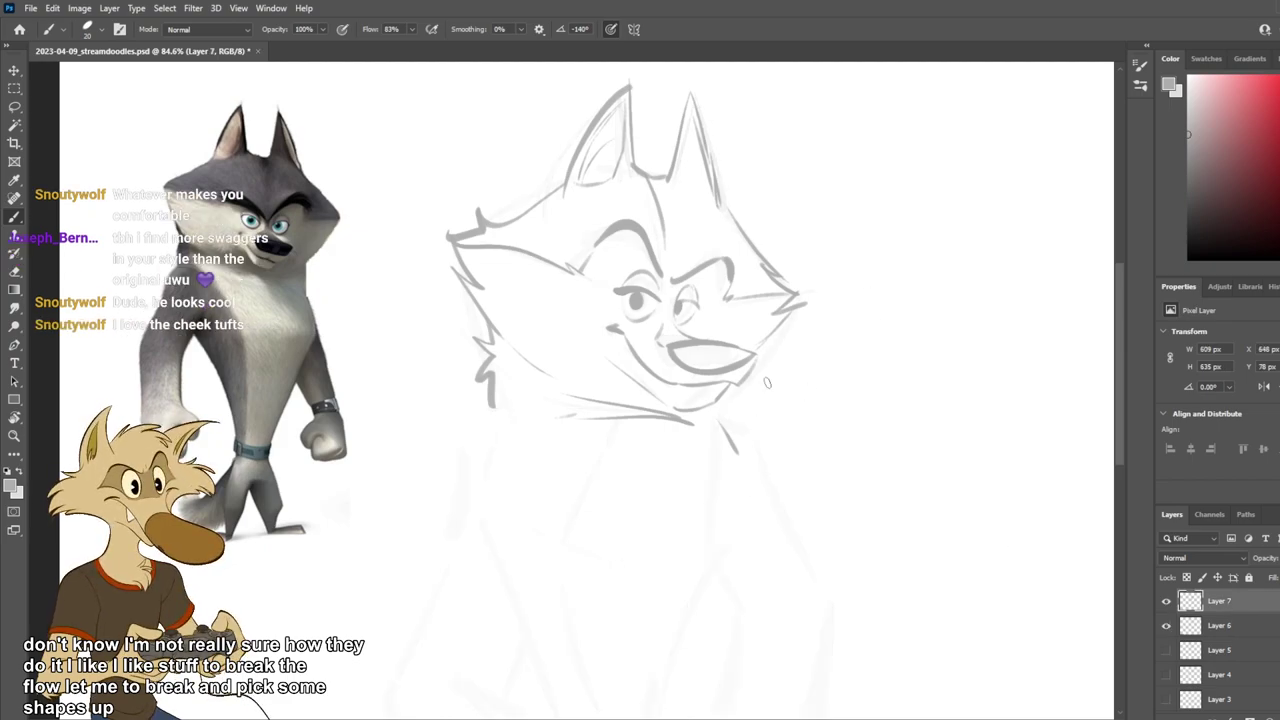
Step: Draw both sides of the torso tapering from the shoulders down towards the waist
mouse_move(600, 437)
left_mouse_down()
mouse_move(577, 490)
mouse_move(640, 584)
left_mouse_up()
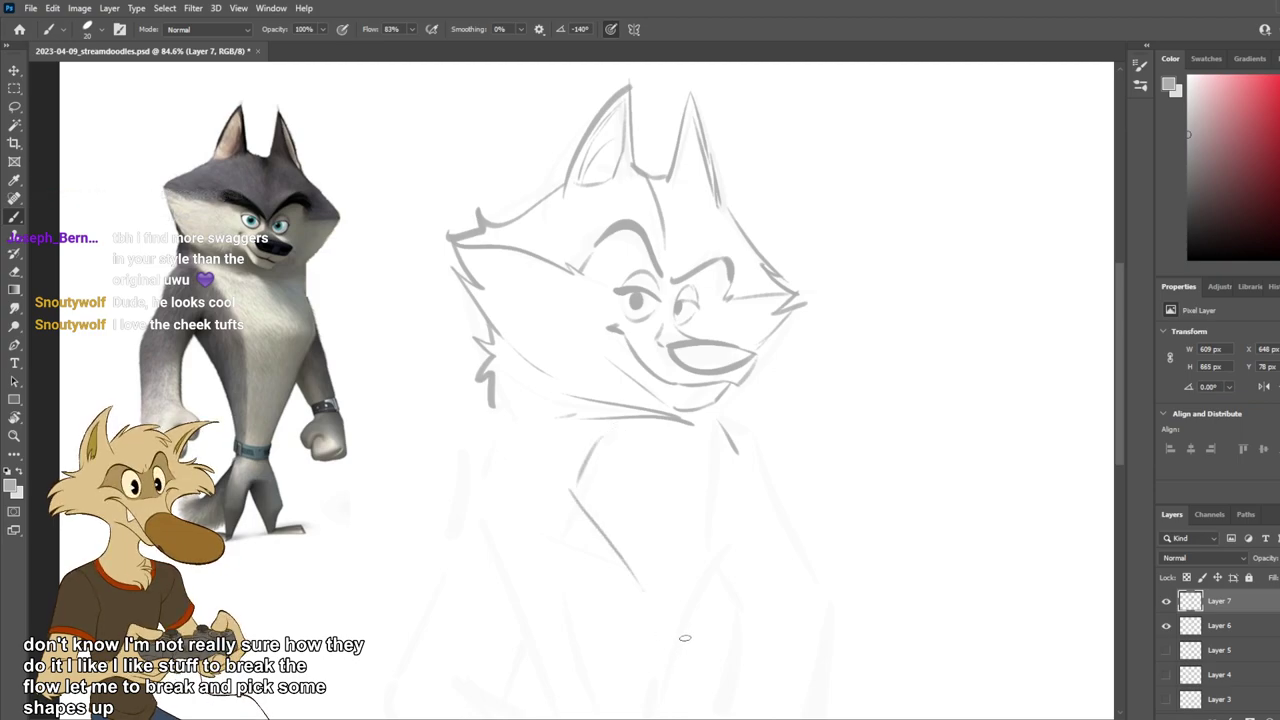
key("ctrl+z")
mouse_move(499, 428)
left_mouse_down()
mouse_move(500, 512)
mouse_move(626, 700)
left_mouse_up()
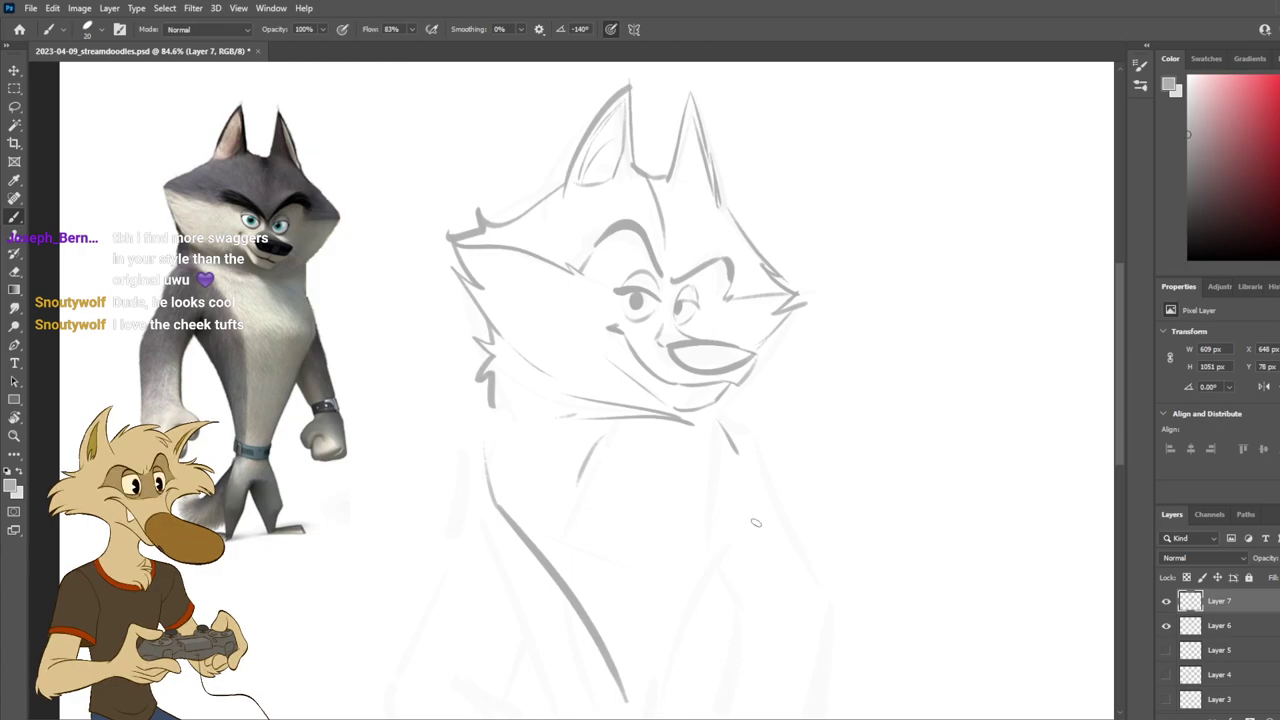
left_click_drag(800, 600, 767, 712)
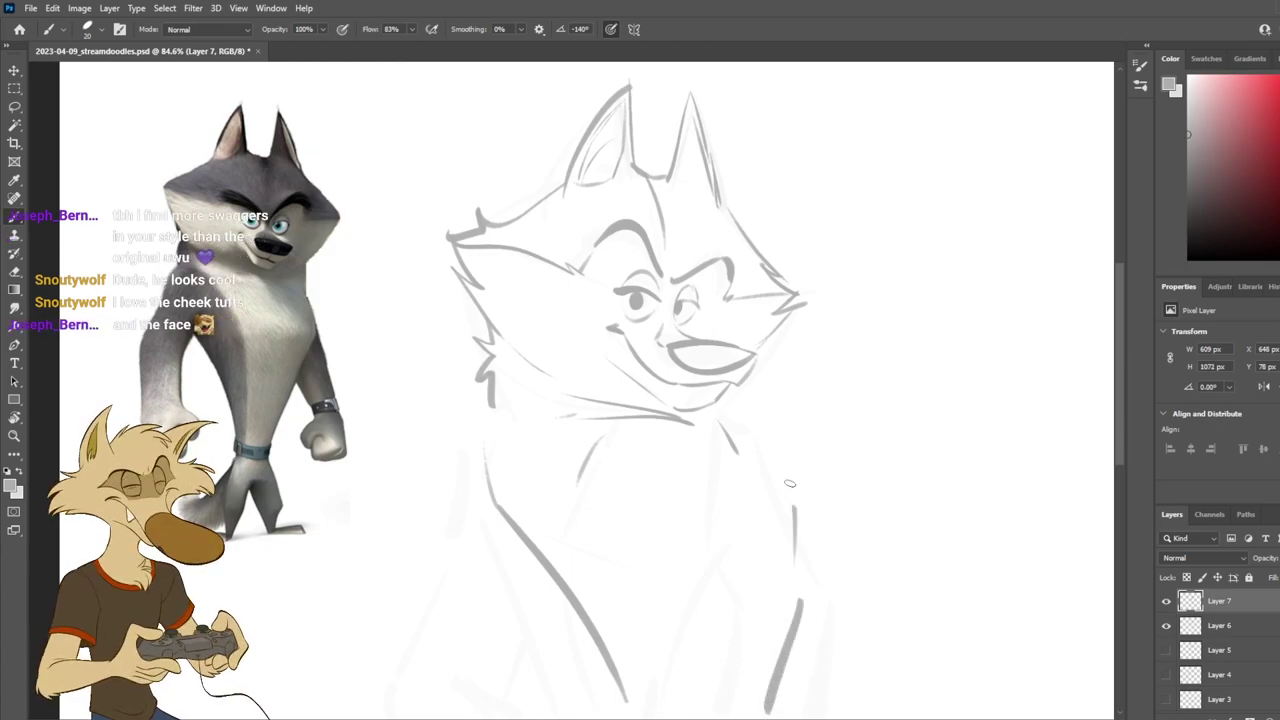
left_click_drag(770, 494, 733, 660)
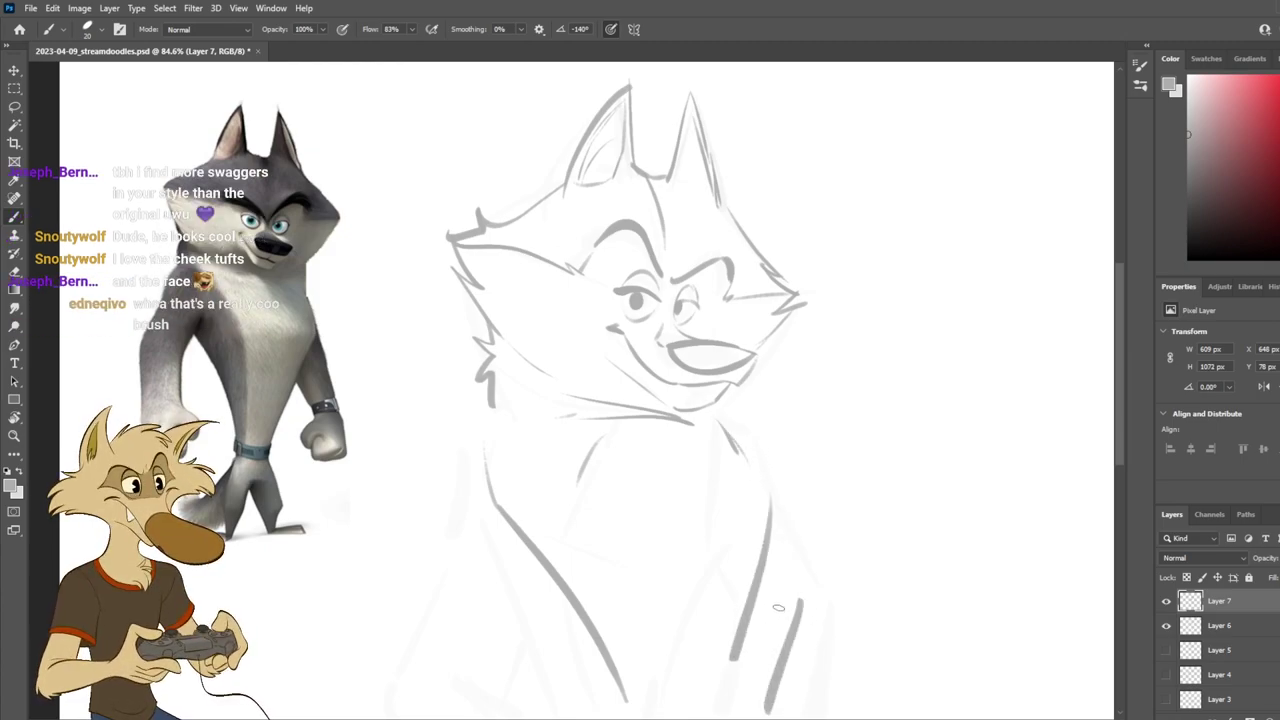
Step: Draw a curve running down from under the chin and a light stroke across the chest
mouse_move(588, 495)
left_mouse_down()
mouse_move(658, 563)
mouse_move(752, 590)
left_mouse_up()
key("ctrl+z")
key("ctrl+z")
left_click_drag(672, 546, 740, 568)
key("ctrl+z")
left_click_drag(656, 542, 734, 546)
key("ctrl+z")
left_click_drag(660, 442, 728, 480)
left_click_drag(672, 430, 735, 495)
key("ctrl+z")
key("ctrl+z")
left_click_drag(663, 430, 720, 487)
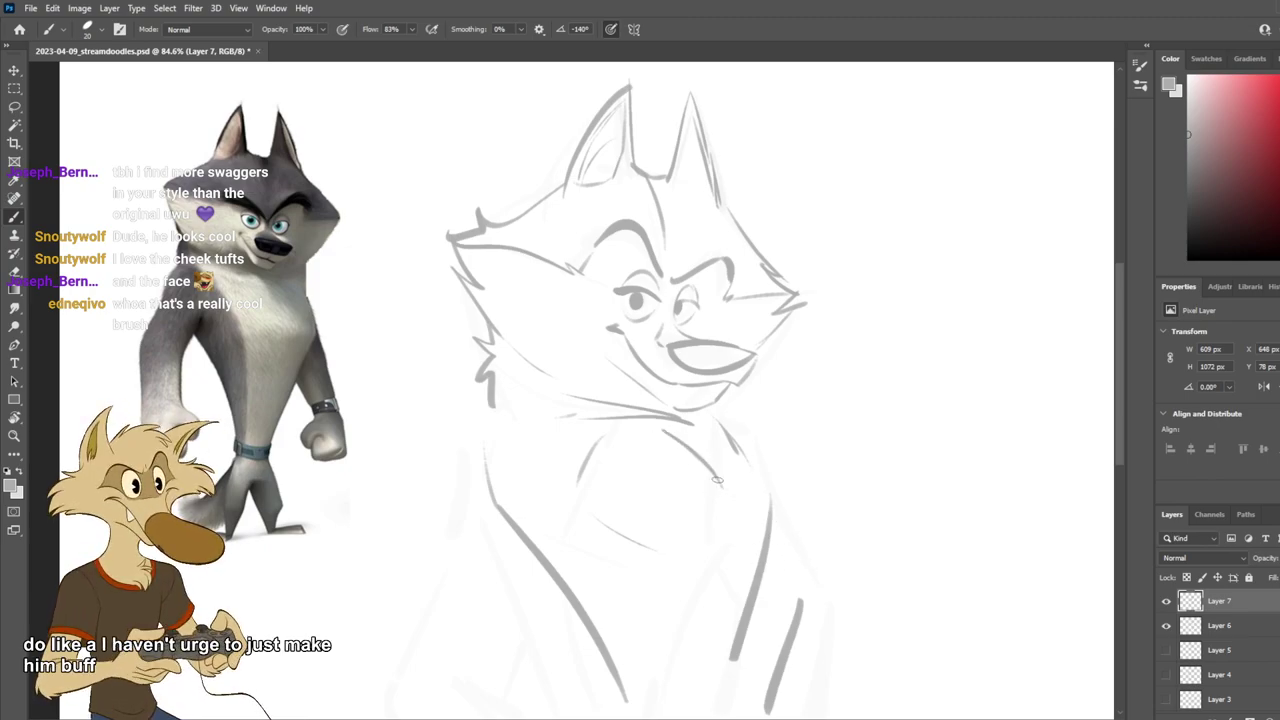
Step: Sketch the long upper and lower edges of an arm reaching across the torso to the right
left_click_drag(738, 492, 858, 547)
left_click_drag(650, 522, 834, 624)
key("ctrl+z")
left_click_drag(598, 517, 826, 634)
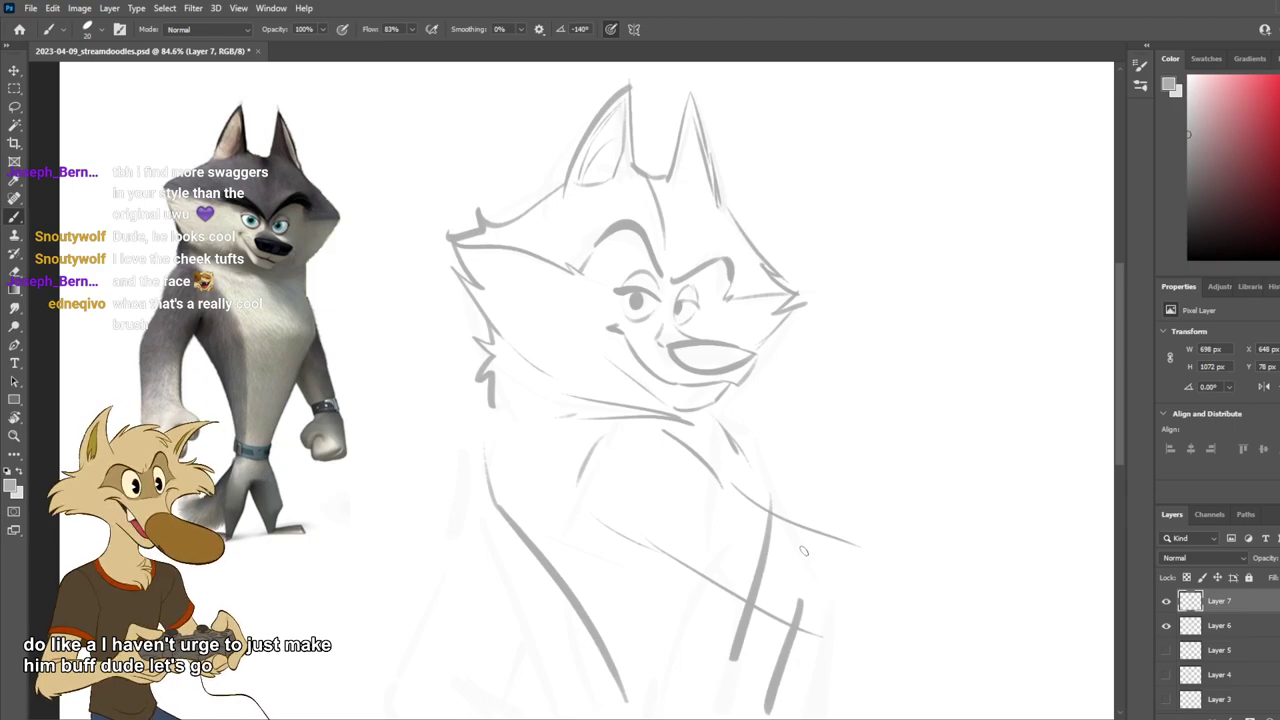
left_click_drag(793, 464, 763, 442)
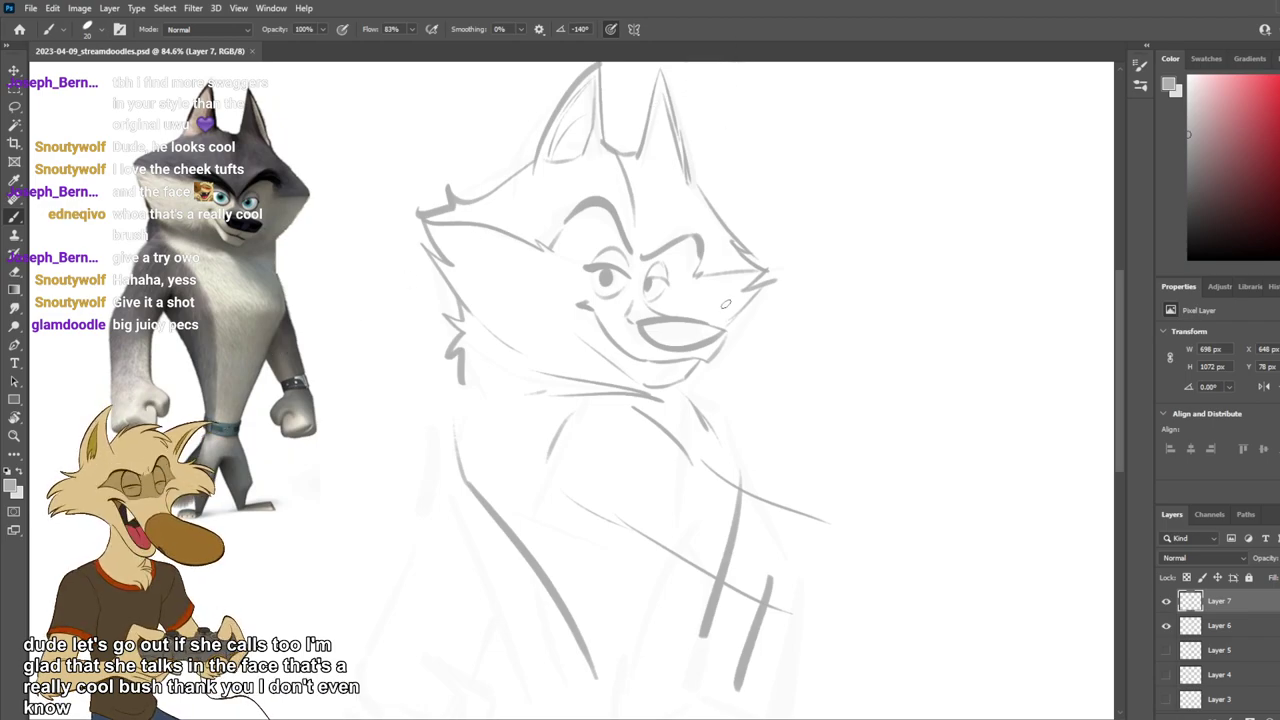
key("e")
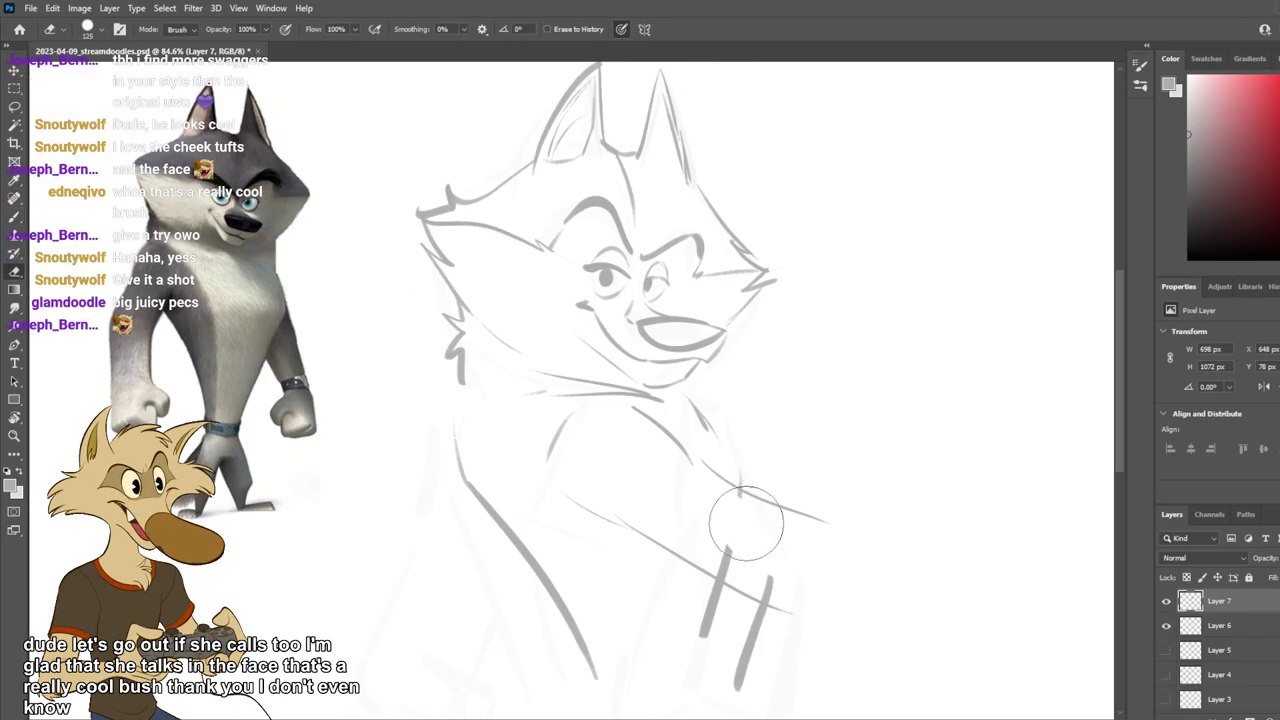
left_click_drag(787, 543, 851, 549)
key("b")
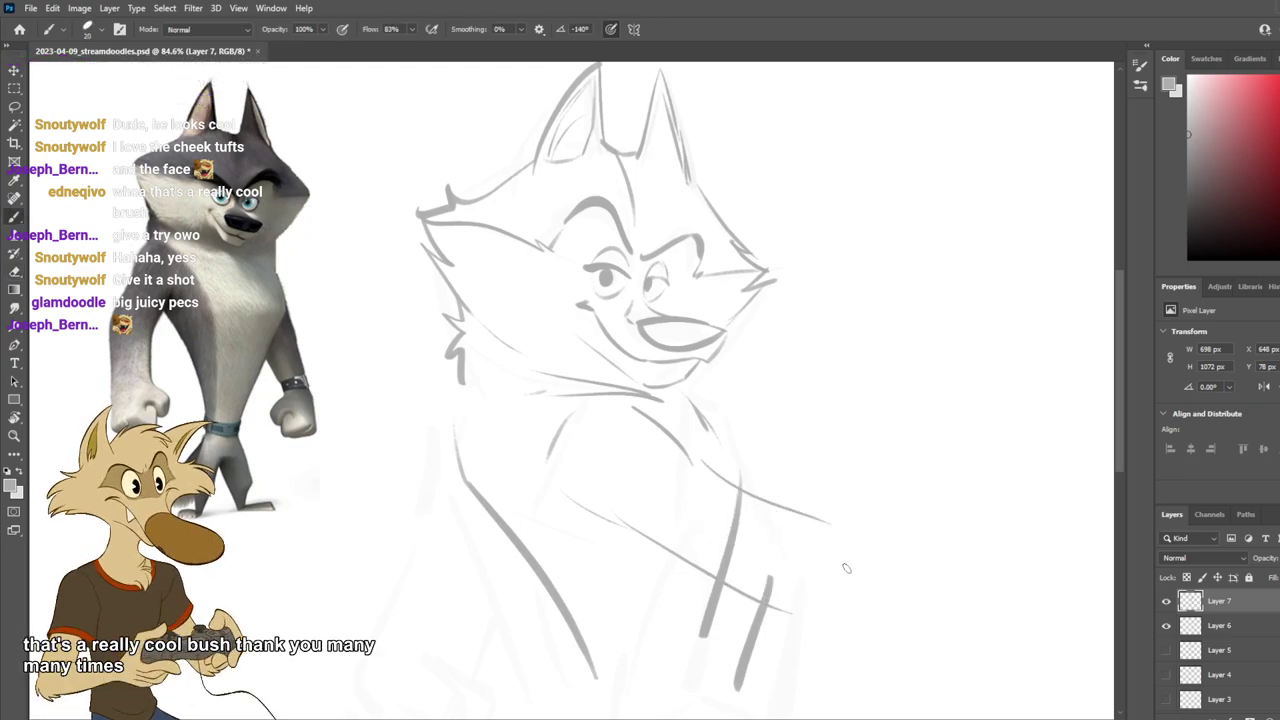
left_click_drag(787, 618, 908, 541)
key("ctrl+z")
left_click_drag(771, 505, 862, 334)
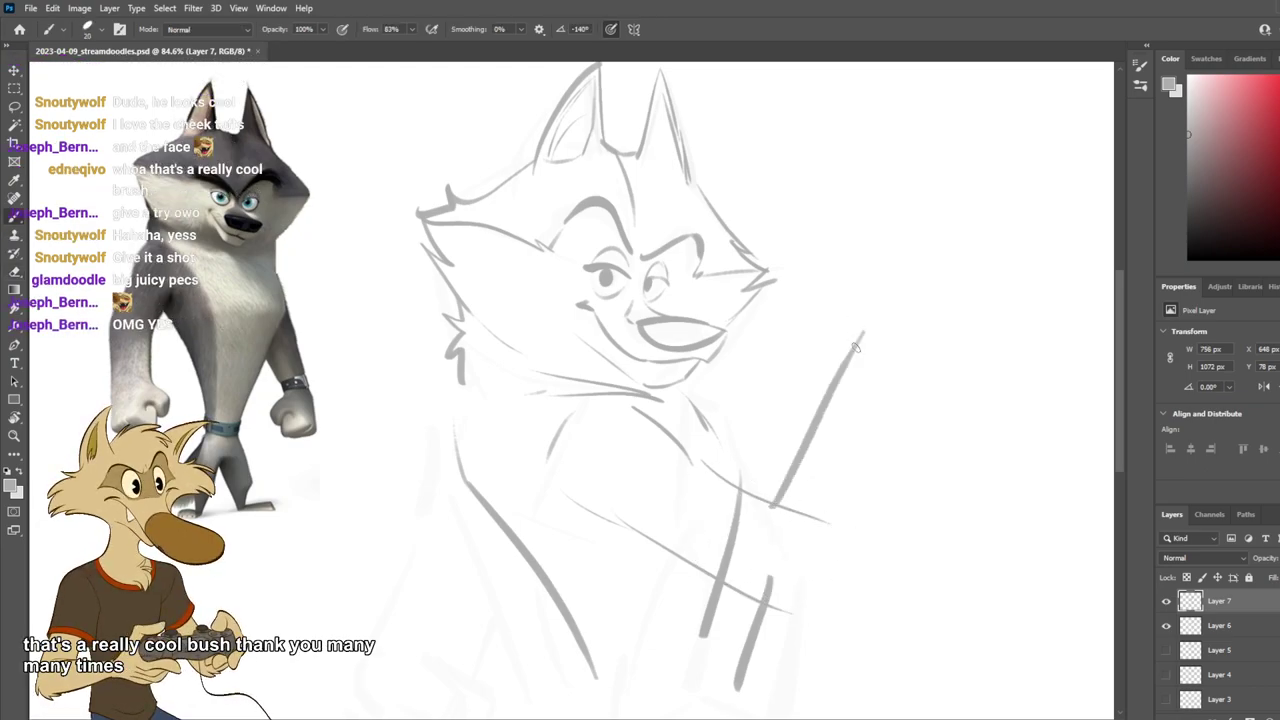
key("ctrl+z")
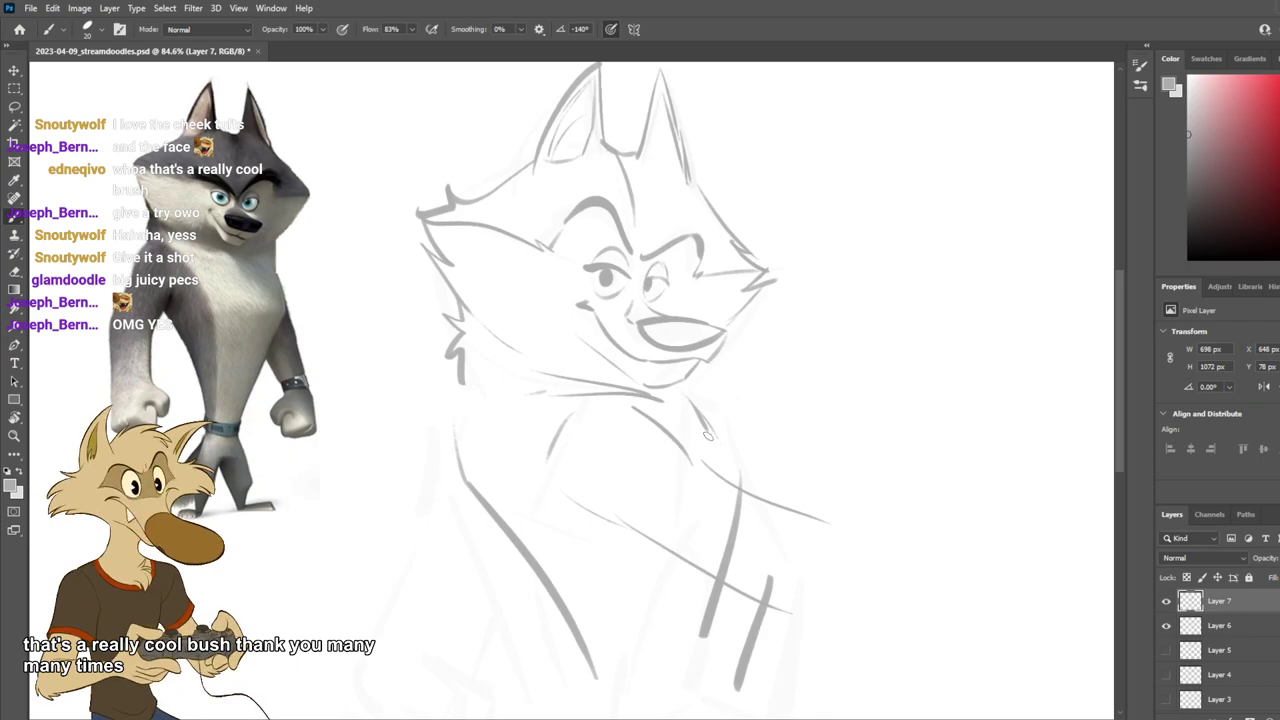
mouse_move(690, 456)
left_mouse_down()
mouse_move(768, 430)
mouse_move(816, 522)
left_mouse_up()
key("ctrl+z")
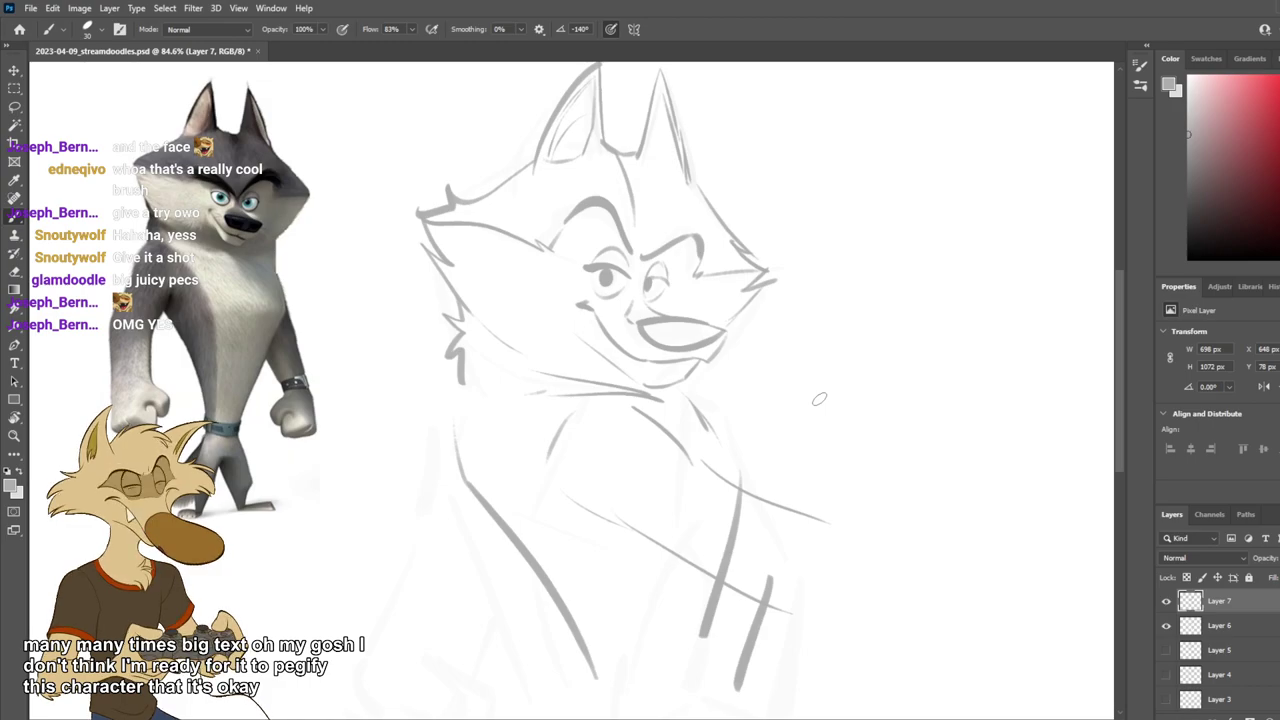
left_click_drag(825, 350, 799, 508)
left_click_drag(927, 372, 836, 628)
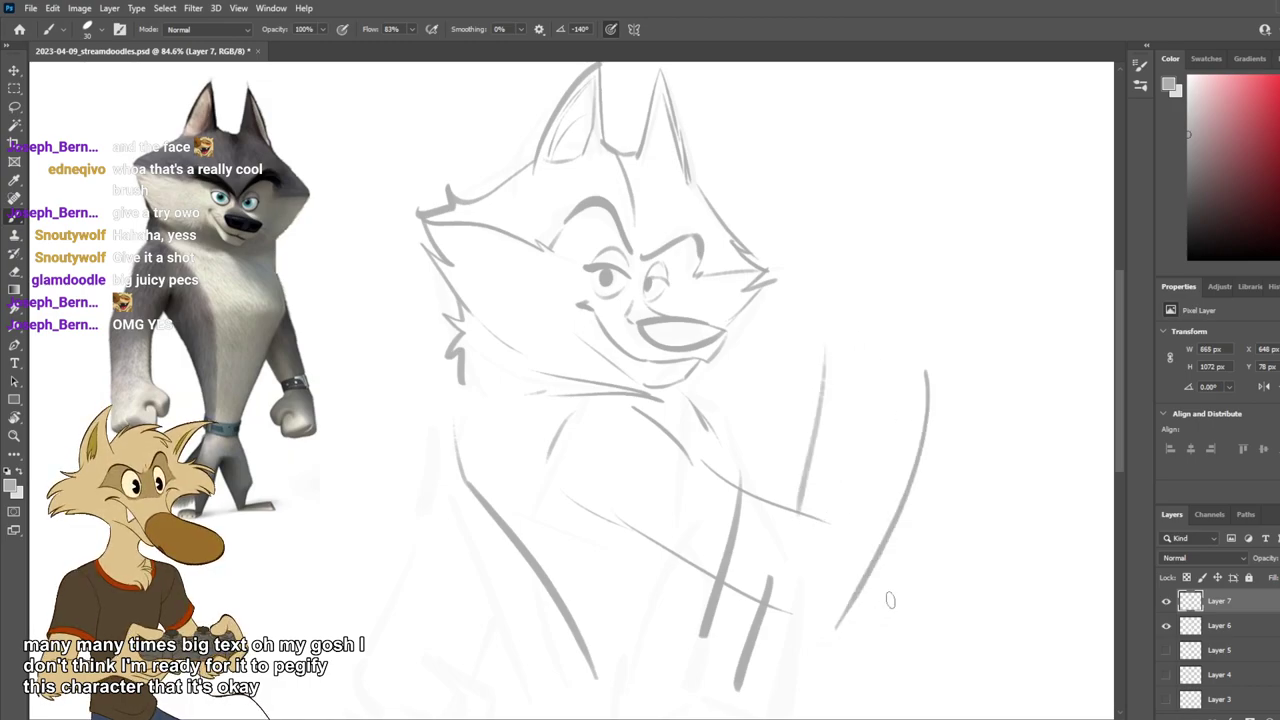
key("ctrl+z")
key("ctrl+z")
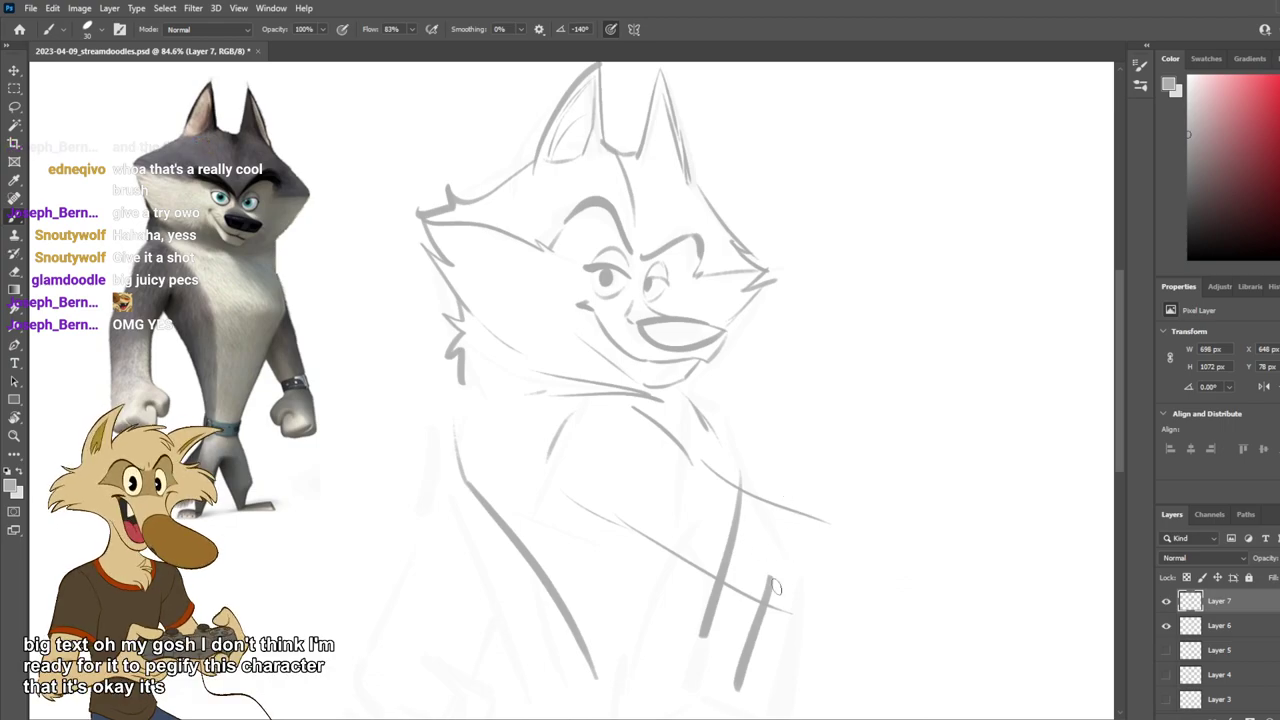
Step: Draw the raised forearm with a rounded outer curve from the elbow and a straight inner edge
left_click_drag(745, 600, 900, 460)
left_click_drag(760, 470, 815, 354)
key("ctrl+z")
left_click_drag(785, 474, 863, 372)
key("ctrl+z")
left_click_drag(748, 485, 852, 388)
key("ctrl+z")
left_click_drag(752, 470, 810, 378)
key("ctrl+z")
left_click_drag(758, 466, 828, 352)
Step: Strengthen the upper arm's top edge from the shoulder to the crook of the elbow
left_click_drag(640, 430, 760, 465)
left_click_drag(634, 408, 760, 462)
key("ctrl+z")
left_click_drag(662, 424, 758, 470)
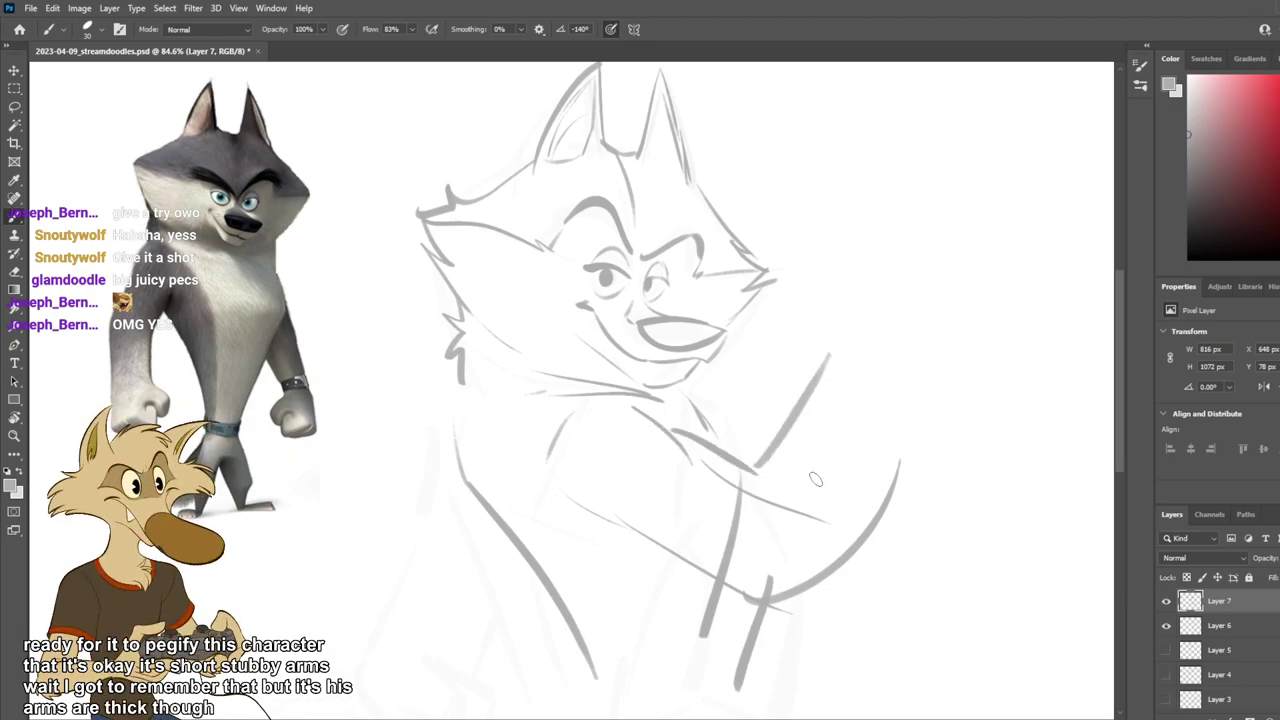
left_click_drag(681, 434, 763, 474)
Step: Replace the short line below the neck with a rounder shoulder curve placed farther to the left
key("e")
left_click_drag(600, 414, 552, 456)
key("b")
left_click_drag(523, 404, 509, 458)
key("ctrl+z")
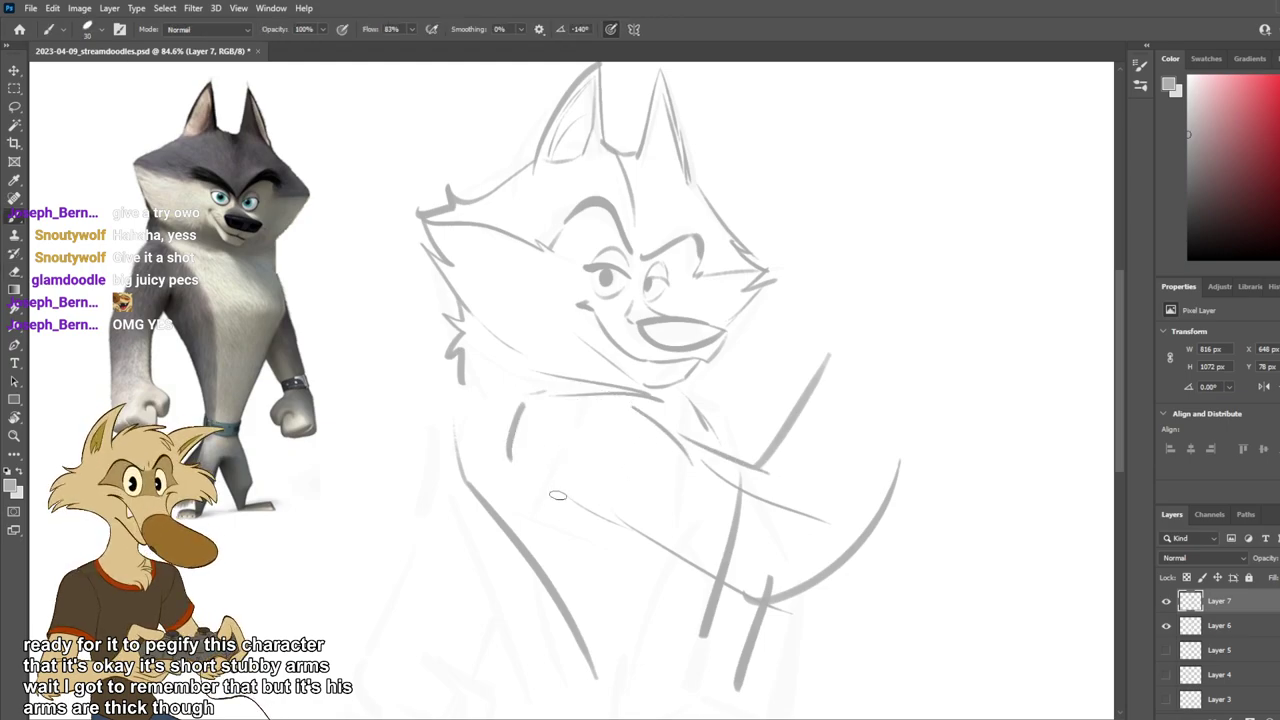
left_click_drag(592, 533, 634, 537)
key("ctrl+z")
Step: Erase the stray stroke below the elbow and extend the torso's right side down towards the waist
key("e")
left_click_drag(754, 648, 740, 678)
key("b")
left_click_drag(708, 608, 697, 702)
key("ctrl+z")
left_click_drag(751, 589, 754, 549)
left_click_drag(707, 598, 686, 690)
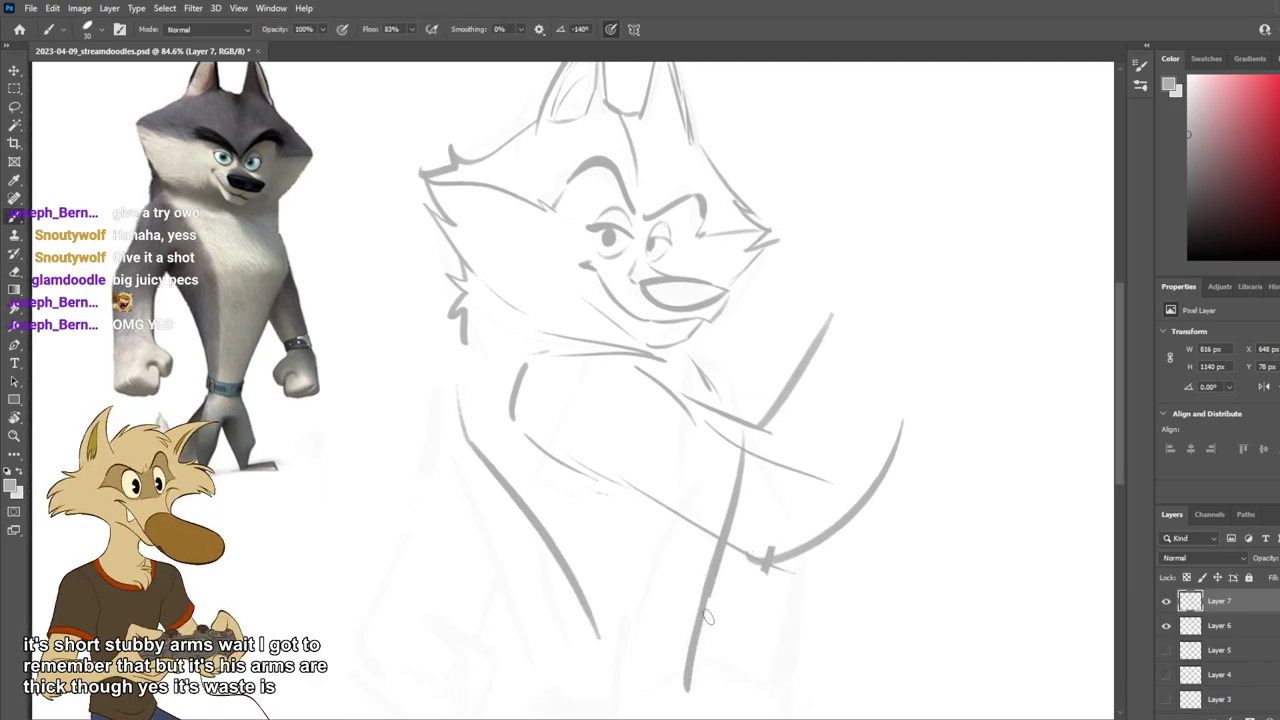
Step: Finish the narrow waist on the left side and draw a curved belt band around it
mouse_move(593, 644)
left_mouse_down()
mouse_move(604, 684)
mouse_move(584, 694)
left_mouse_up()
left_click_drag(736, 607, 732, 570)
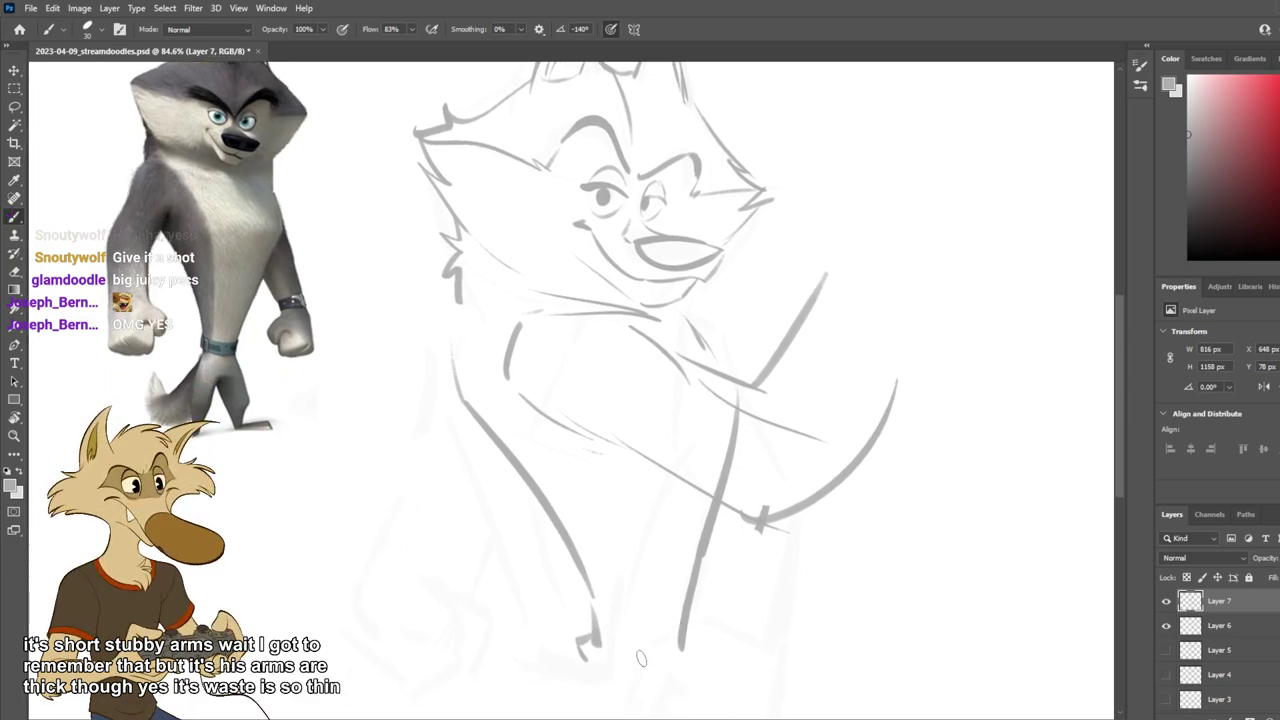
left_click_drag(578, 660, 669, 673)
key("ctrl+z")
mouse_move(590, 672)
left_mouse_down()
mouse_move(676, 689)
mouse_move(689, 655)
mouse_move(664, 667)
mouse_move(685, 655)
mouse_move(682, 688)
left_mouse_up()
key("ctrl+z")
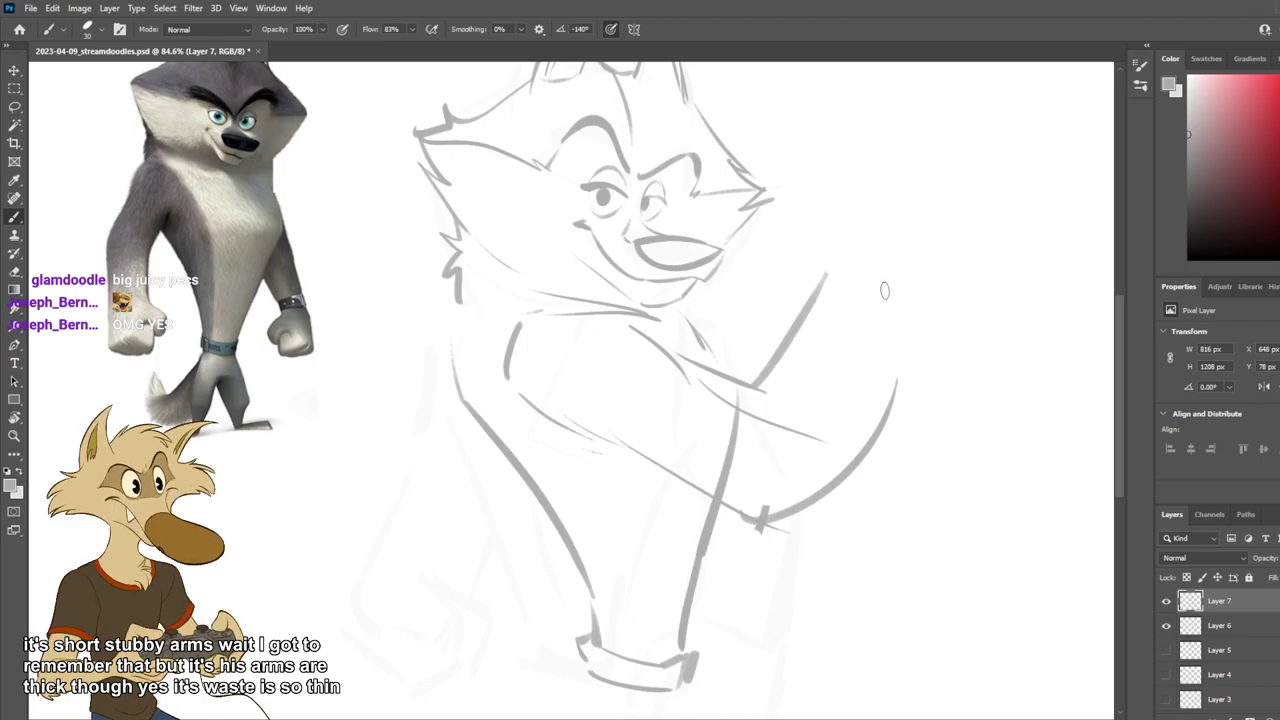
Step: Save and close the document, and reopen 2023-04-09_streamdoodles.psd
left_click_drag(847, 264, 845, 302)
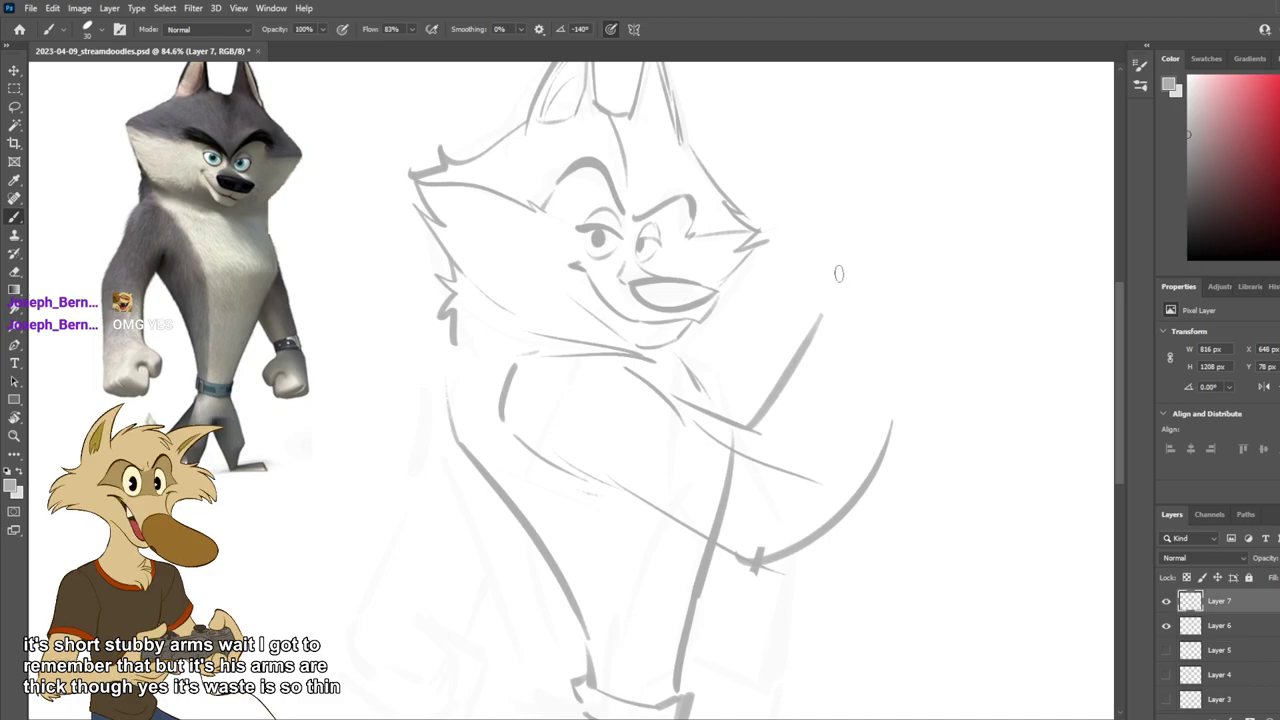
left_click_drag(852, 284, 850, 327)
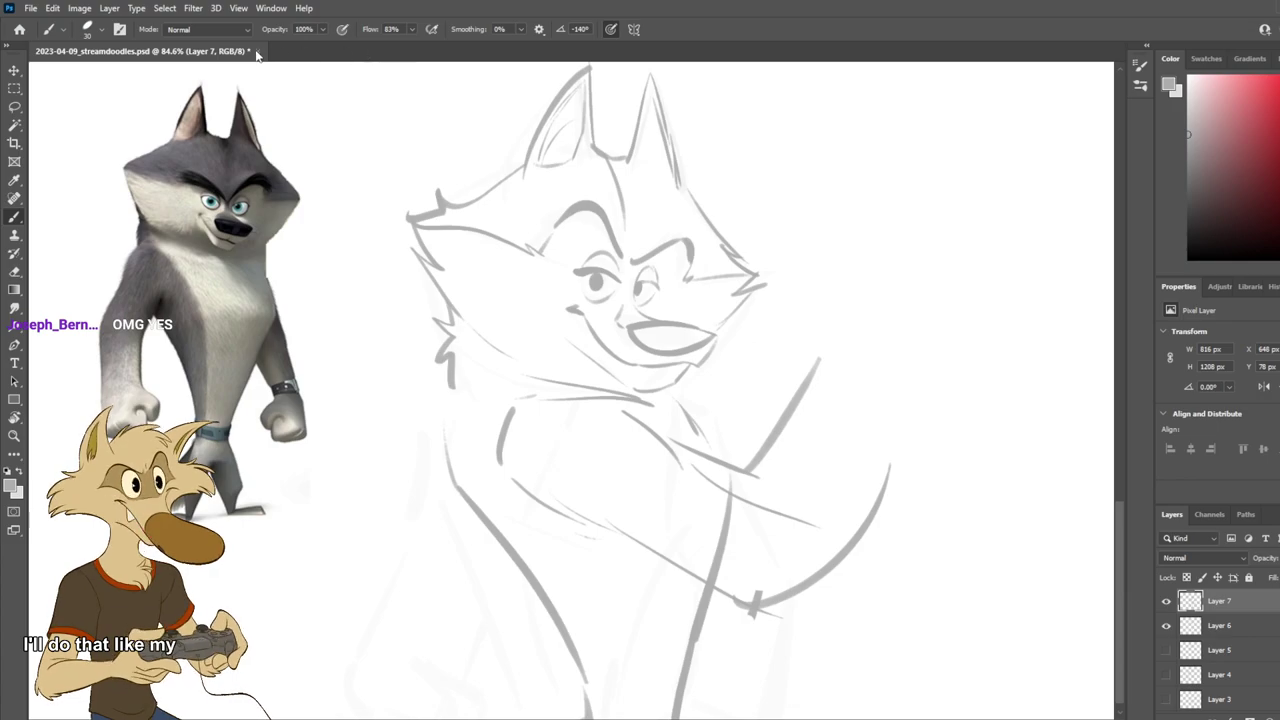
key("ctrl+s")
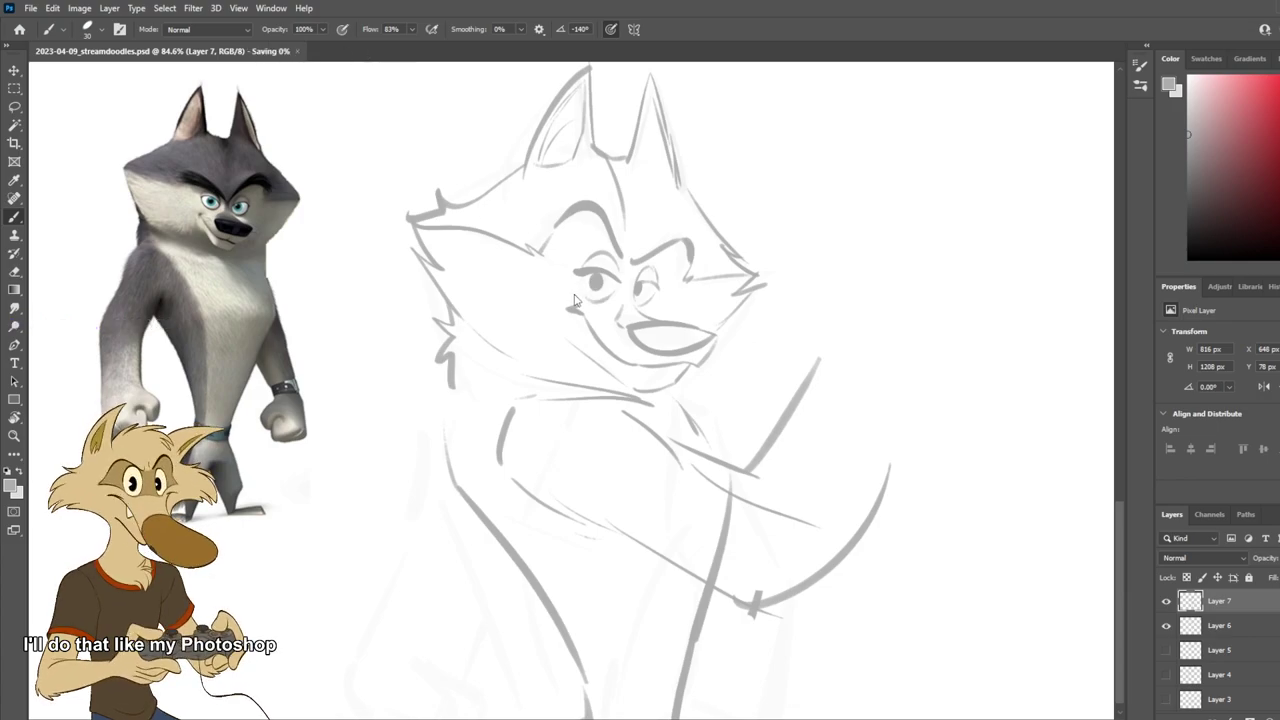
key("ctrl+w")
left_click(298, 256)
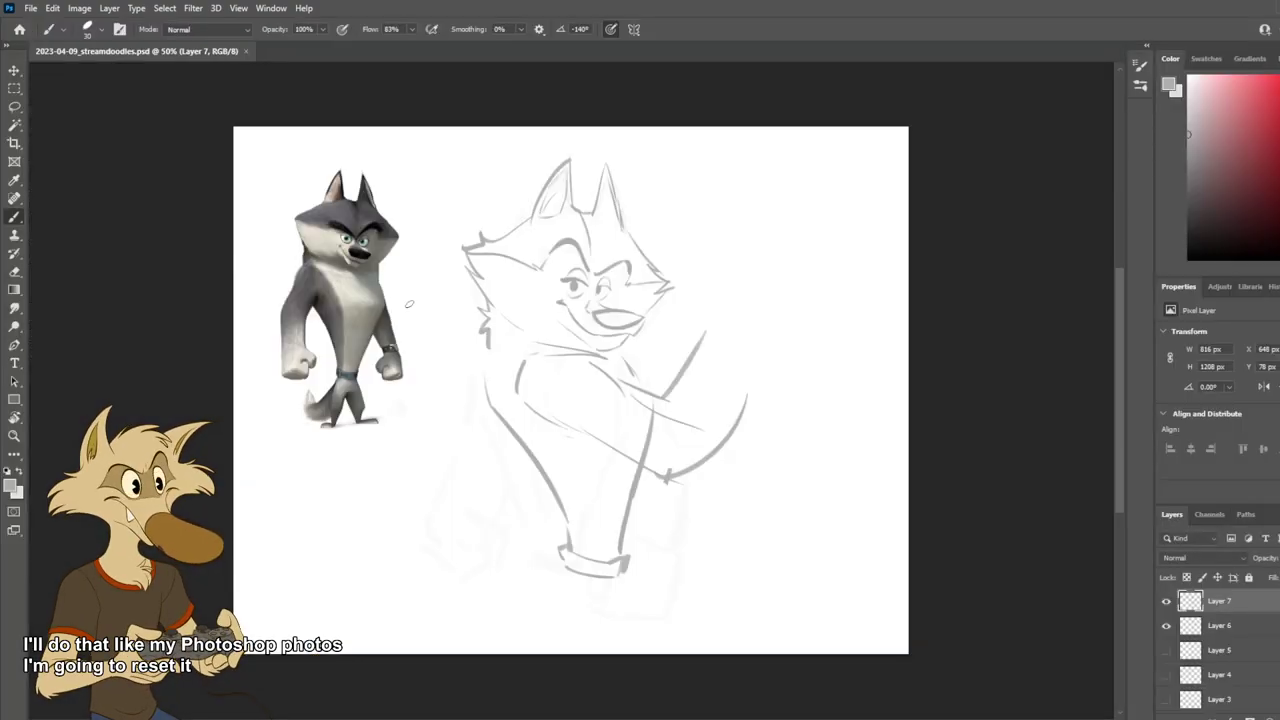
Step: Draw a short wrist stroke at the upper end of the raised forearm's inner edge
scroll(894, 329, "up", 3)
scroll(783, 317, "down", 2)
scroll(412, 340, "up", 3)
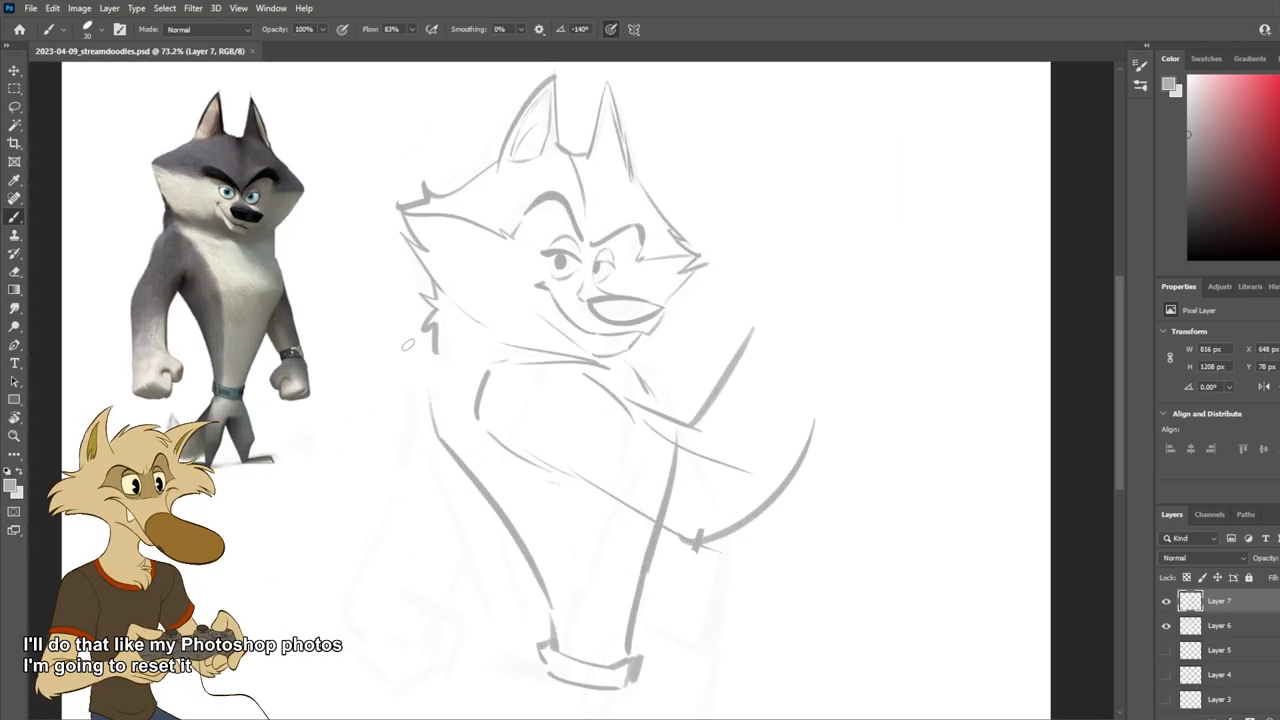
left_click_drag(738, 286, 752, 330)
Step: Sketch the raised hand's first finger strokes and the upper edge of a gun barrel pointing diagonally upward
left_click_drag(730, 284, 830, 108)
key("ctrl+z")
key("ctrl+z")
mouse_move(760, 209)
left_mouse_down()
mouse_move(826, 123)
mouse_move(748, 216)
left_mouse_up()
key("ctrl+z")
key("ctrl+z")
left_click_drag(830, 125, 757, 219)
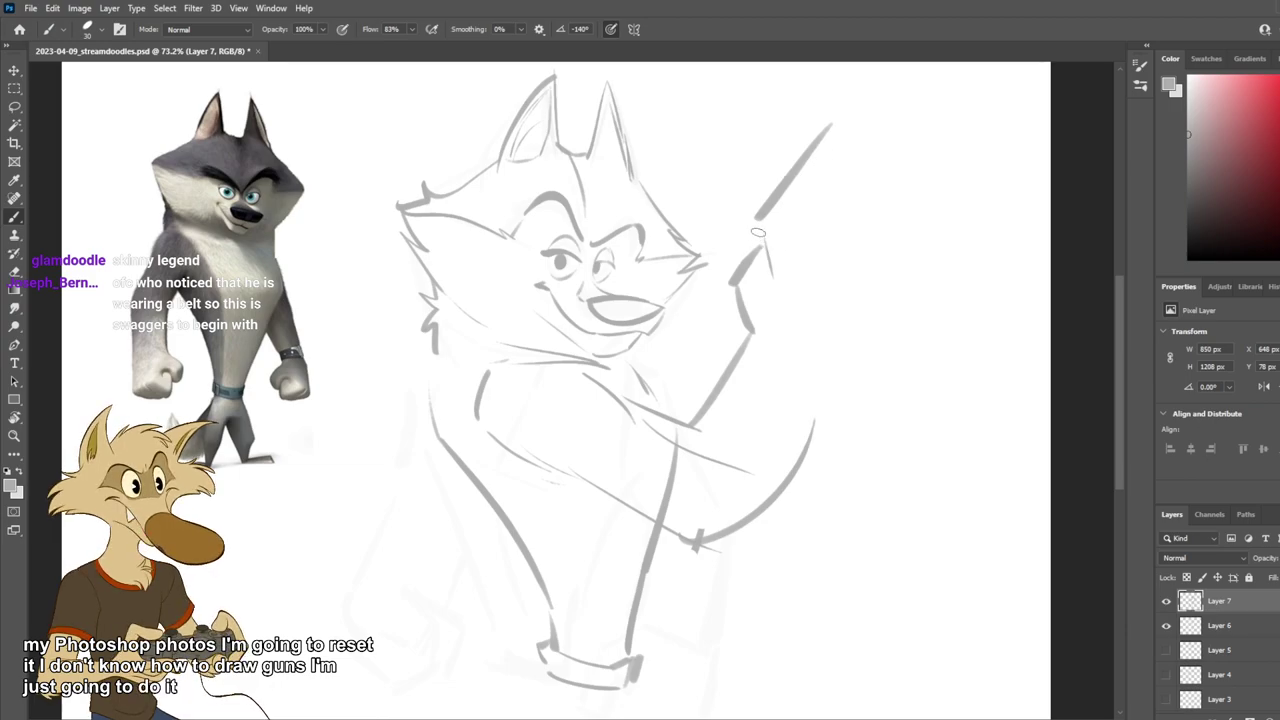
mouse_move(772, 241)
left_mouse_down()
mouse_move(745, 247)
mouse_move(770, 274)
left_mouse_up()
Step: Sketch the gun's lower barrel edge and muzzle above the raised hand
mouse_move(798, 220)
left_mouse_down()
mouse_move(895, 101)
mouse_move(907, 128)
mouse_move(891, 151)
mouse_move(921, 113)
mouse_move(891, 190)
left_mouse_up()
key("ctrl+z")
key("ctrl+z")
key("ctrl+z")
key("ctrl+z")
left_click_drag(886, 129, 891, 166)
left_click_drag(892, 167, 842, 246)
key("ctrl+z")
left_click_drag(891, 186, 839, 241)
key("ctrl+z")
key("ctrl+z")
key("ctrl+z")
key("ctrl+z")
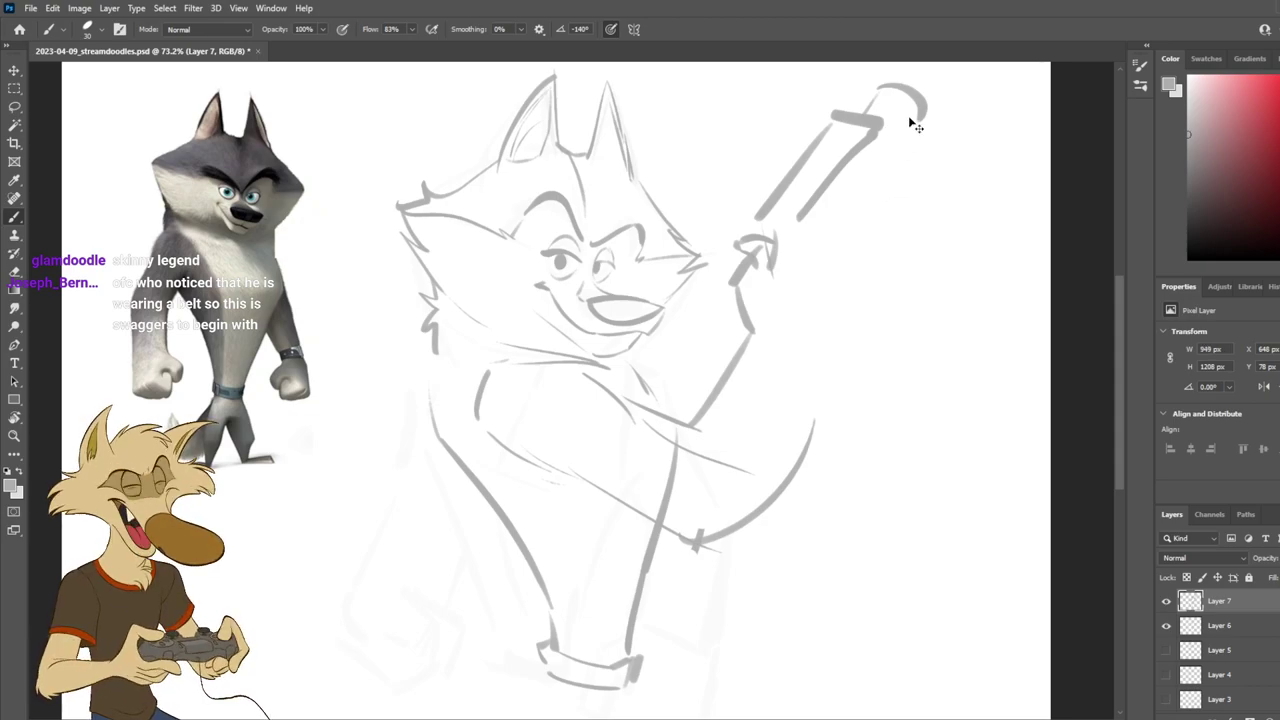
Step: Rework the gun into a blocky shape and draw the bottom and right edges of the fist below it
left_click_drag(882, 122, 886, 170)
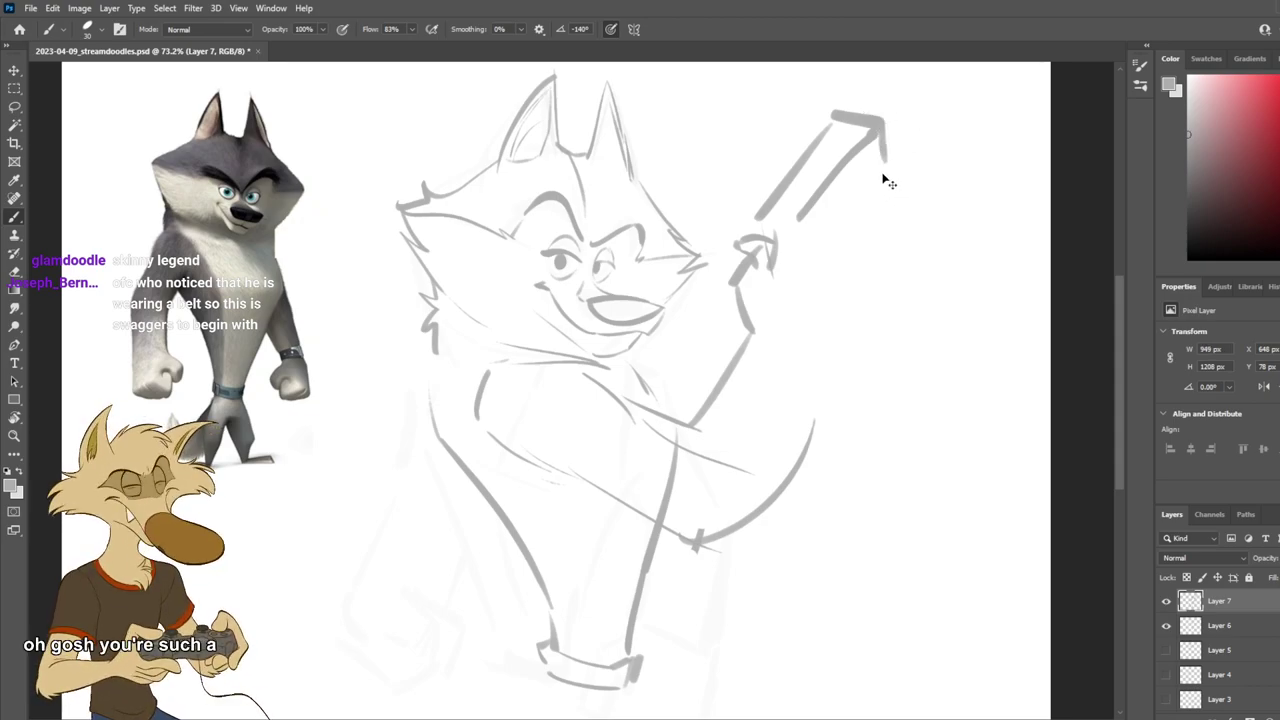
key("ctrl+z")
mouse_move(829, 122)
left_mouse_down()
mouse_move(913, 143)
mouse_move(890, 139)
mouse_move(888, 193)
mouse_move(810, 285)
left_mouse_up()
key("ctrl+z")
key("ctrl+z")
key("ctrl+z")
key("ctrl+z")
left_click_drag(879, 204, 810, 278)
key("ctrl+z")
mouse_move(878, 206)
left_mouse_down()
mouse_move(823, 279)
mouse_move(832, 260)
mouse_move(821, 306)
left_mouse_up()
key("ctrl+z")
key("ctrl+z")
key("ctrl+z")
mouse_move(830, 263)
left_mouse_down()
mouse_move(803, 298)
mouse_move(805, 271)
left_mouse_up()
key("ctrl+z")
key("ctrl+z")
left_click_drag(810, 274, 833, 228)
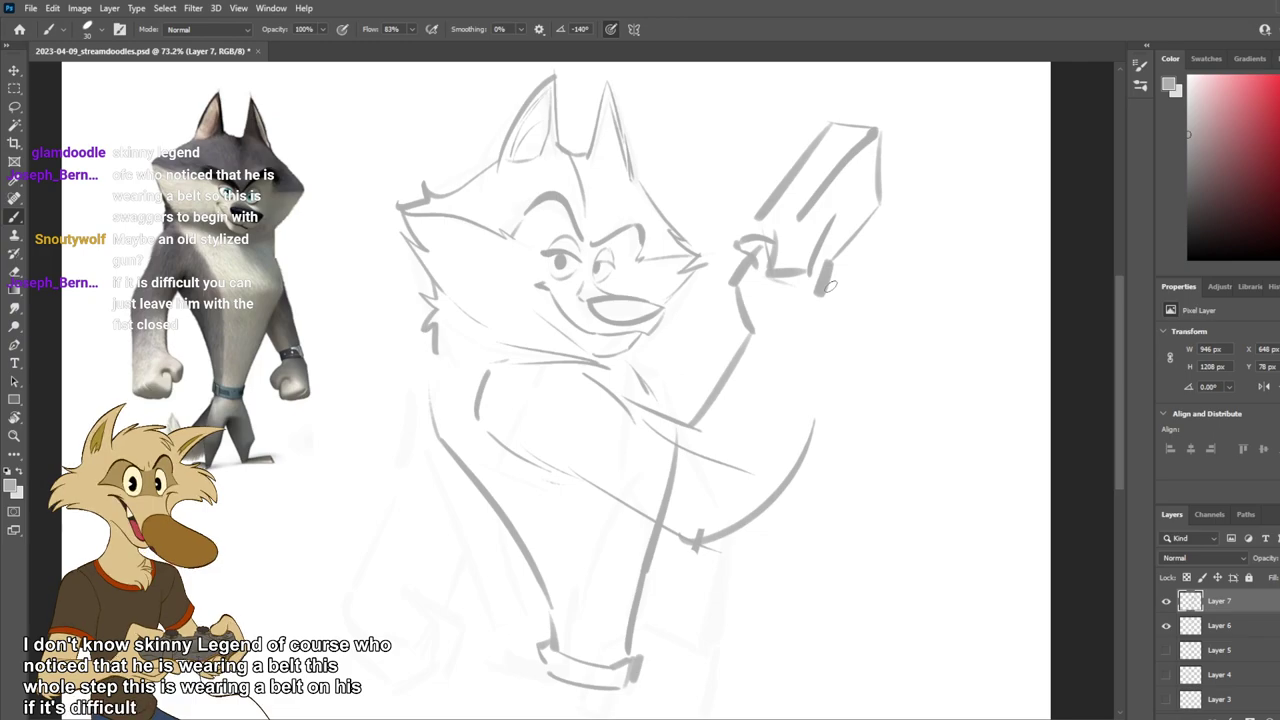
Step: Erase the gun and the old knuckle strokes, and draw a single finger edge on the raised hand
mouse_move(821, 293)
left_mouse_down()
mouse_move(851, 229)
mouse_move(809, 194)
mouse_move(886, 157)
mouse_move(847, 268)
left_mouse_up()
key("e")
key("b")
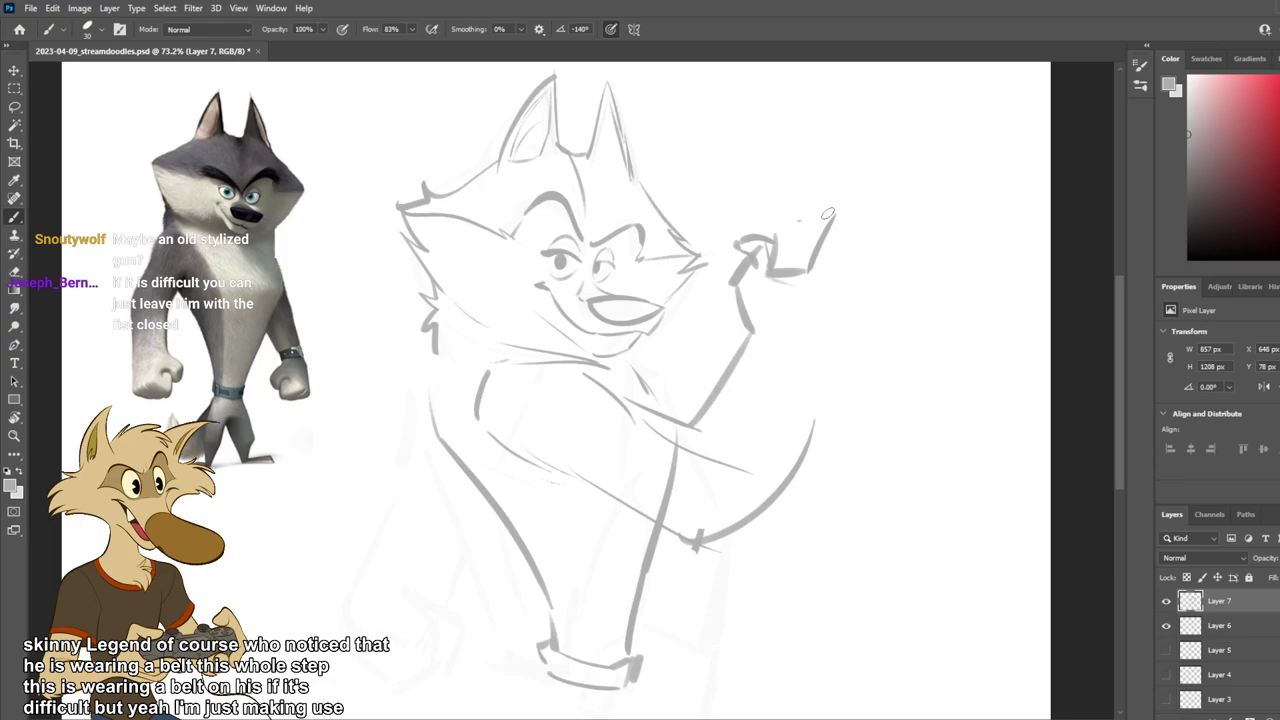
key("e")
mouse_move(760, 225)
left_mouse_down()
mouse_move(765, 255)
mouse_move(778, 232)
mouse_move(745, 270)
left_mouse_up()
key("b")
key("ctrl+z")
key("ctrl+z")
left_click_drag(780, 224, 792, 272)
key("ctrl+z")
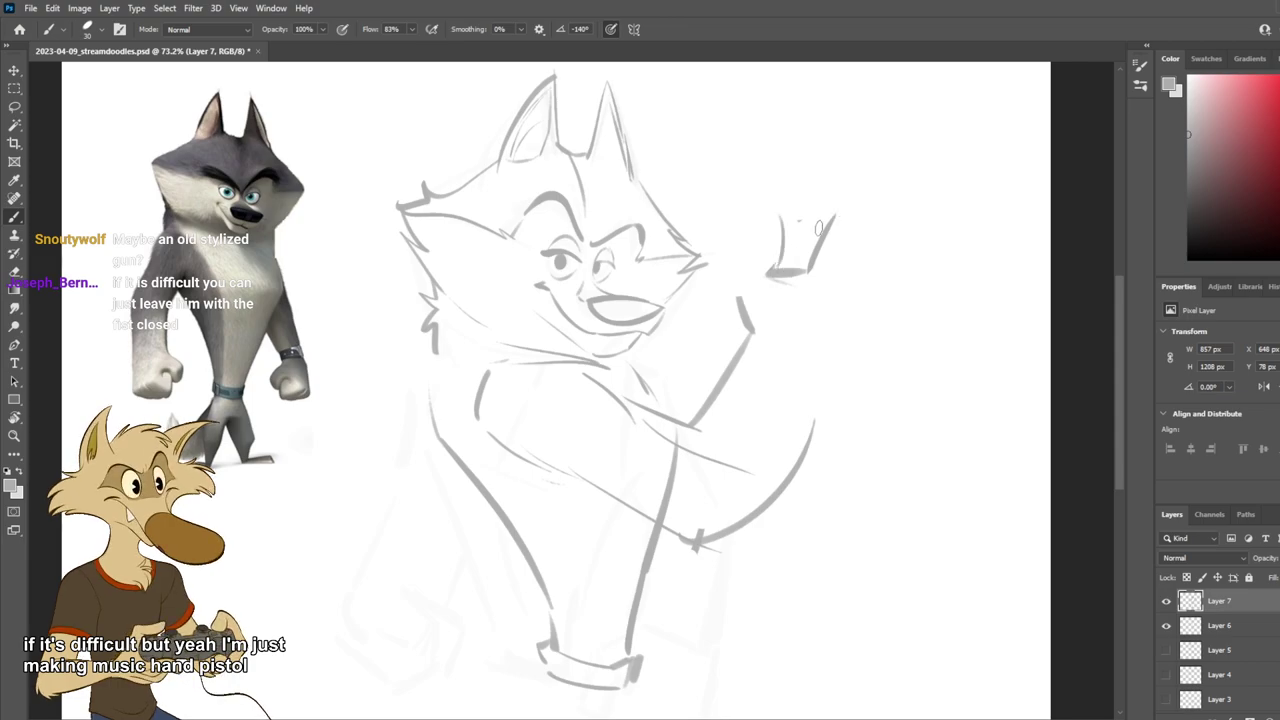
Step: Replace the fist's right edge with a long curved finger line and sketch a rounded shape beside it
key("e")
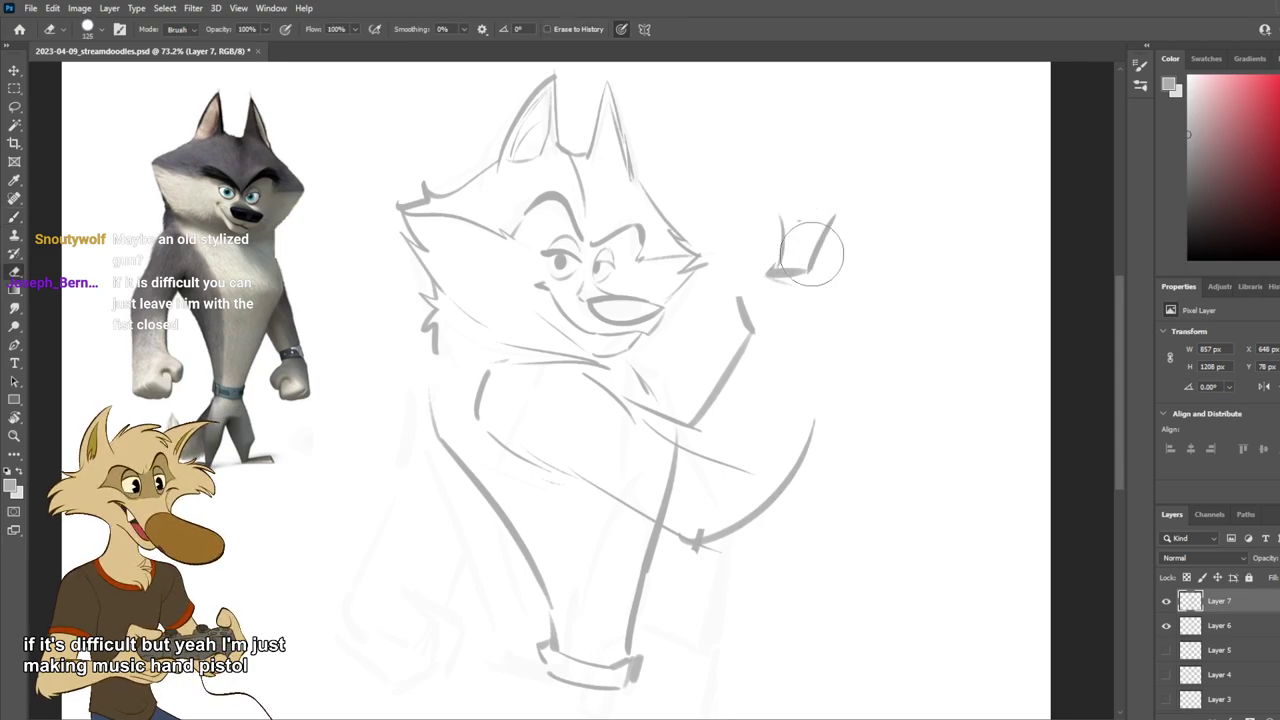
key("b")
mouse_move(834, 206)
left_mouse_down()
mouse_move(812, 268)
mouse_move(856, 196)
mouse_move(871, 222)
mouse_move(843, 278)
left_mouse_up()
key("ctrl+z")
left_click_drag(764, 210, 741, 245)
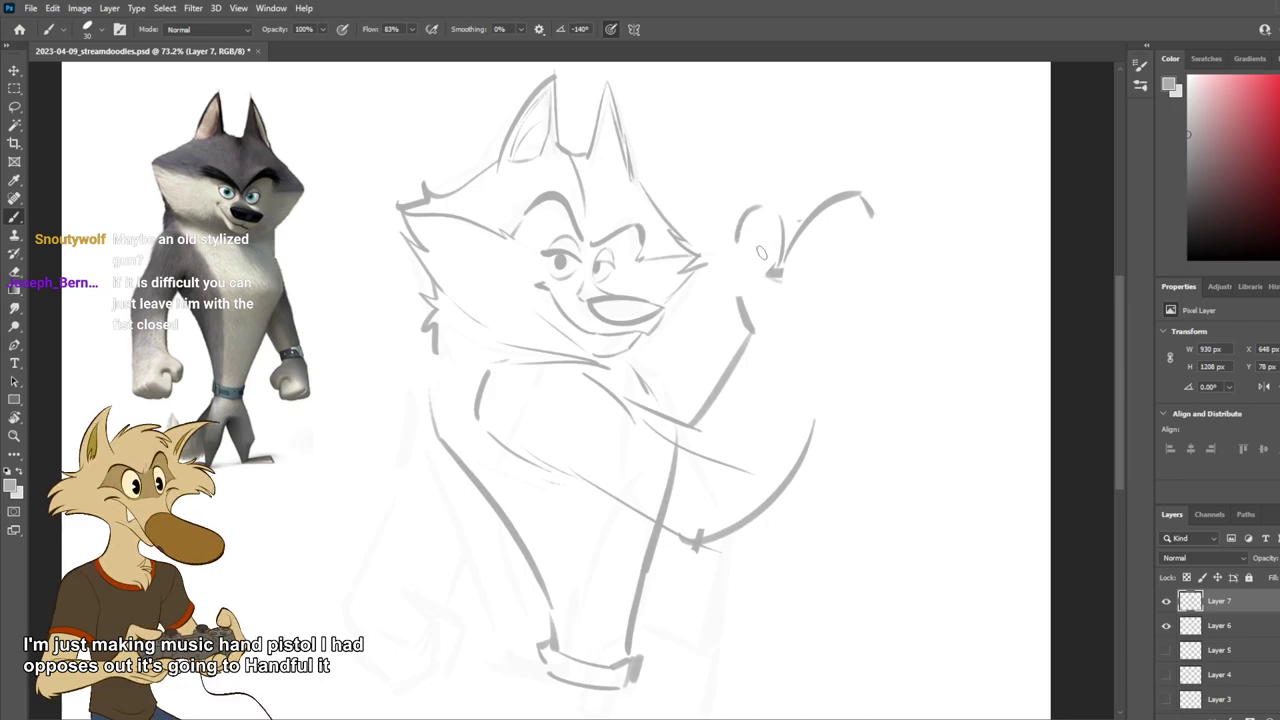
Step: Erase the rounded shape on the raised hand and replace it with a short slanted stroke above the wrist
key("ctrl+z")
key("e")
mouse_move(788, 212)
left_mouse_down()
mouse_move(745, 249)
mouse_move(731, 310)
left_mouse_up()
key("b")
key("ctrl+z")
key("ctrl+z")
left_click_drag(762, 214, 735, 259)
key("ctrl+z")
key("ctrl+z")
key("ctrl+z")
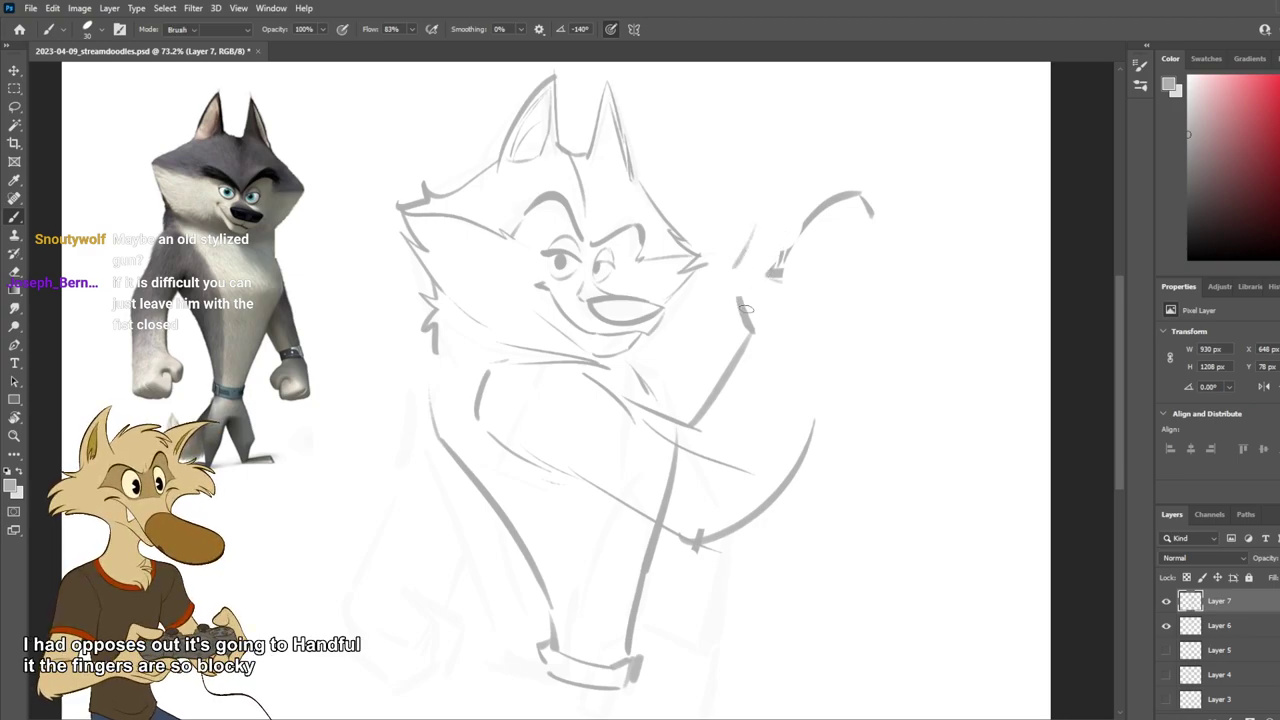
Step: Draw a thick slanted wrist stroke at the end of the raised forearm and save the document
left_click_drag(730, 281, 741, 336)
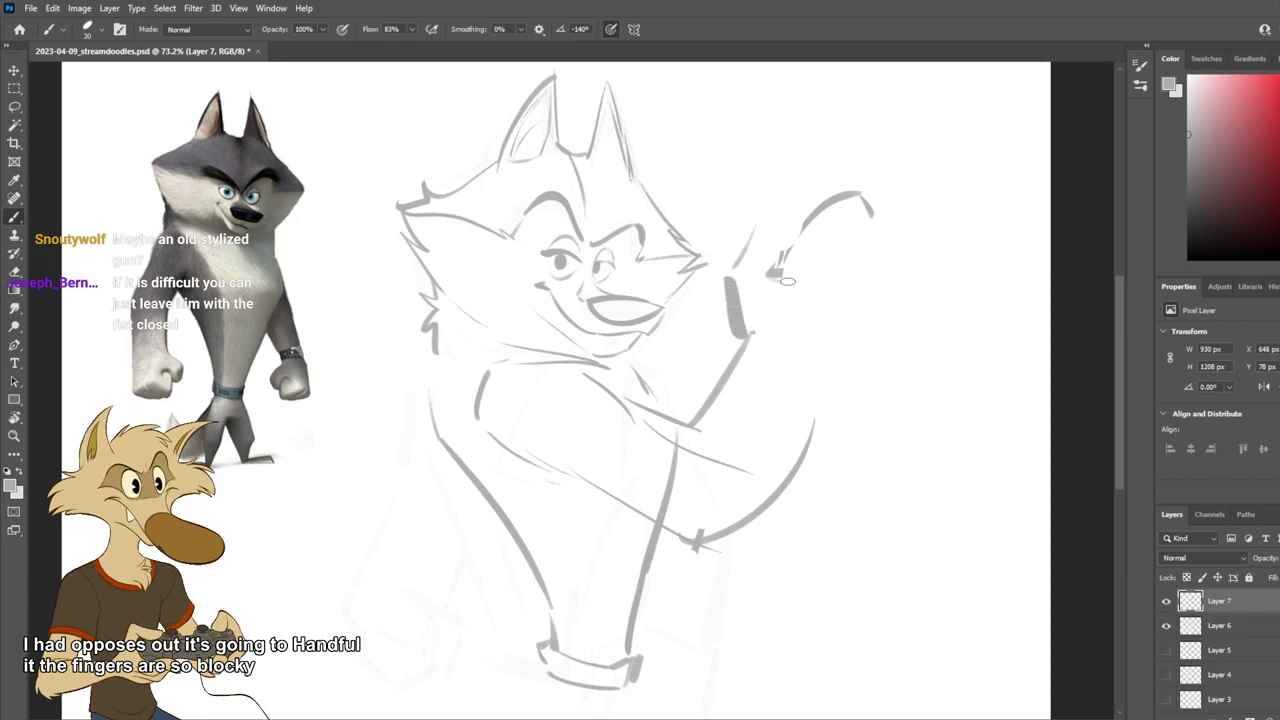
key("ctrl+z")
key("ctrl+shift+z")
key("e")
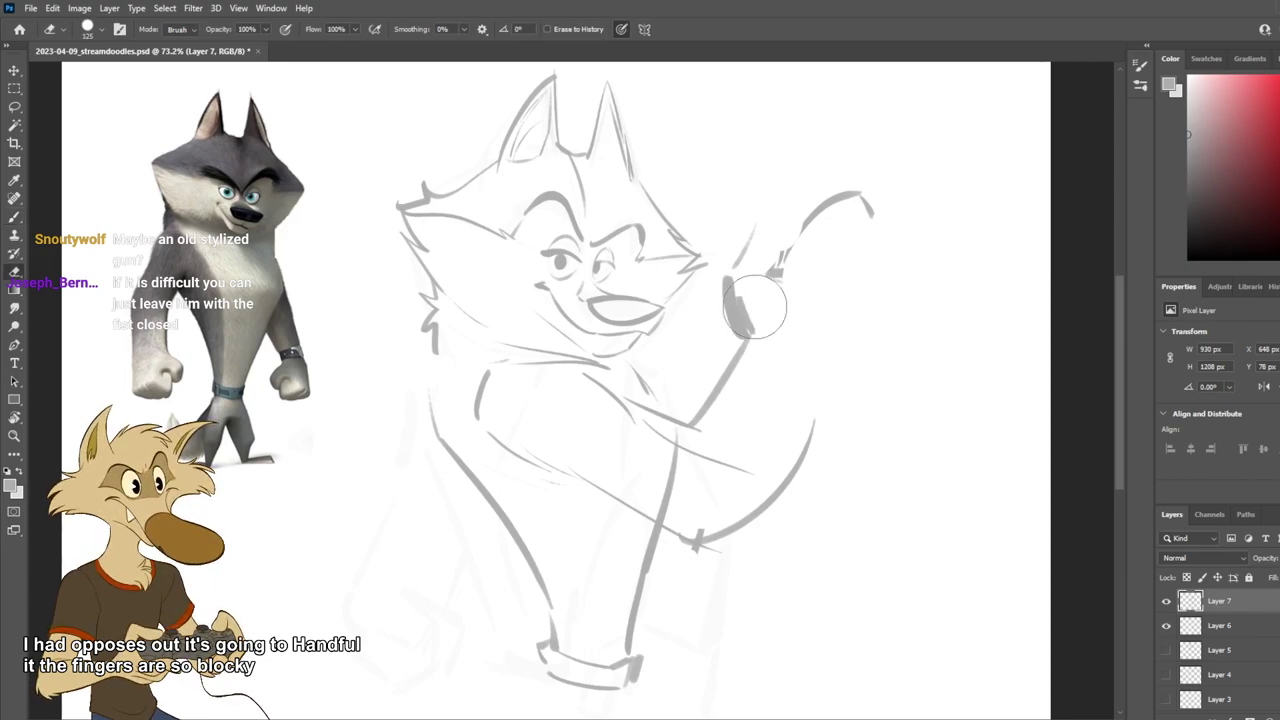
key("ctrl+s")
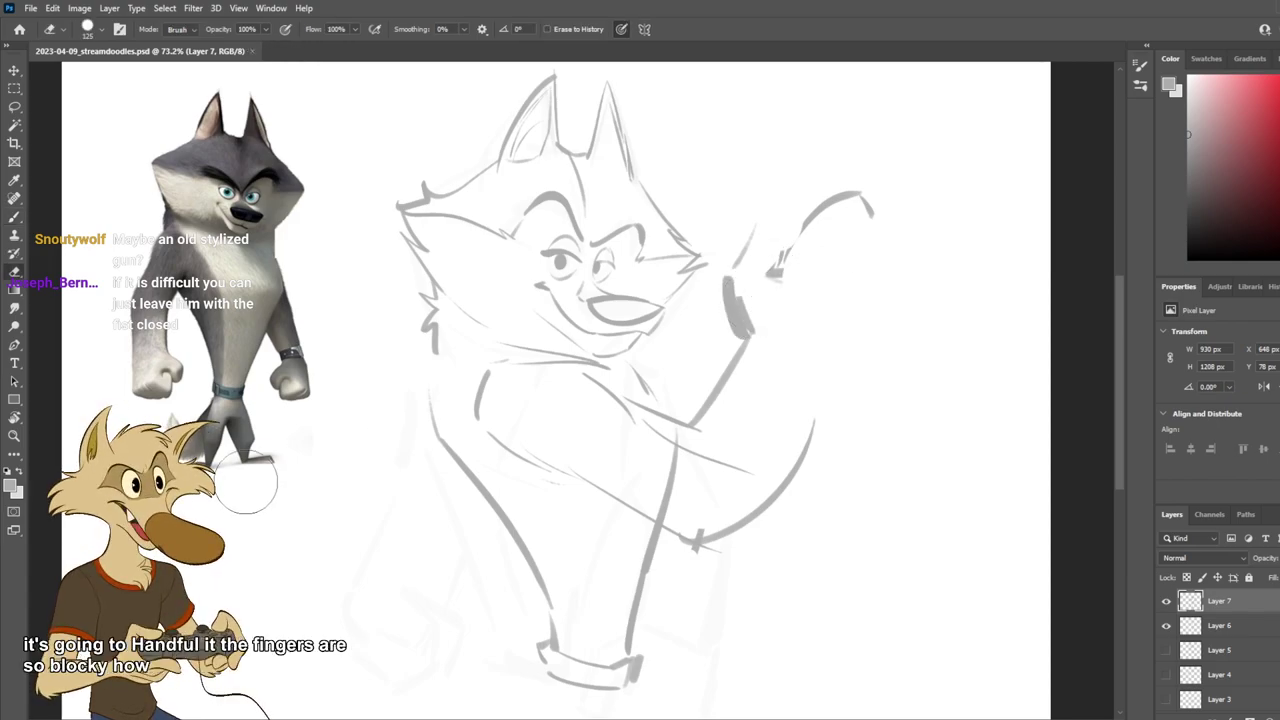
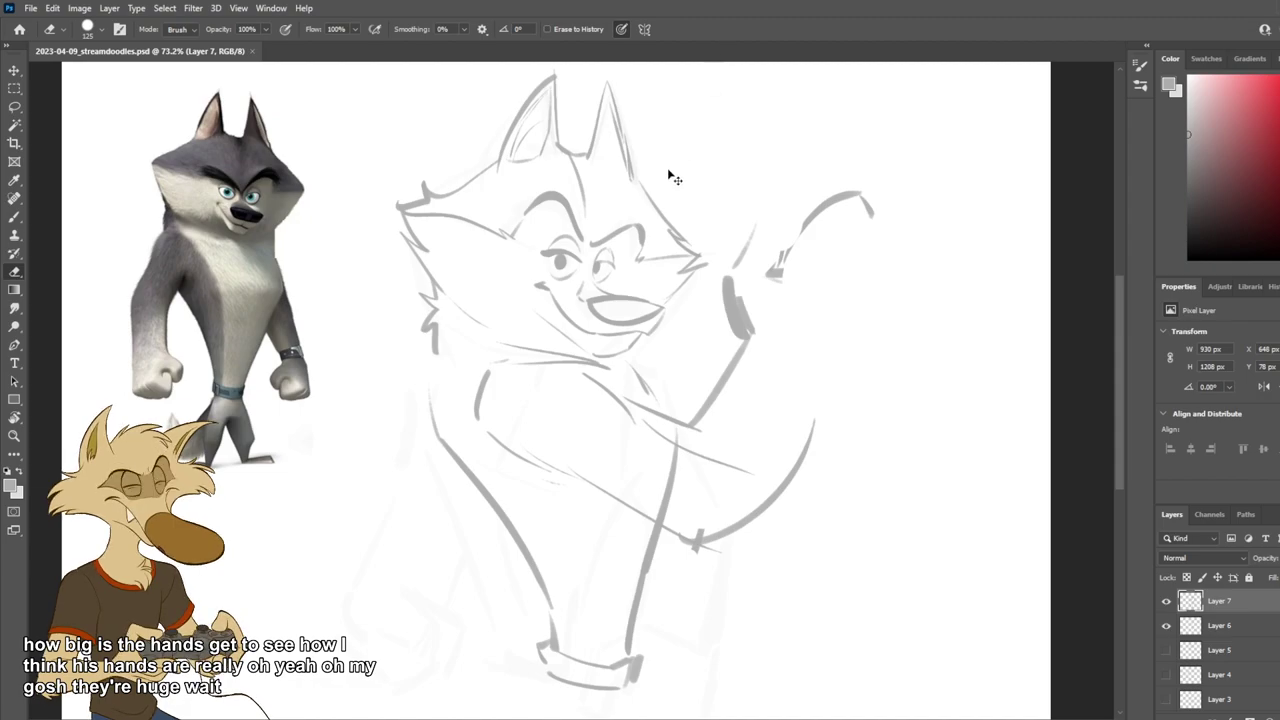
Step: Paste the second wolf reference image, enlarge it and place it below the full-body reference
key("ctrl+v")
key("ctrl+t")
left_click_drag(497, 452, 366, 571)
left_click_drag(540, 466, 282, 595)
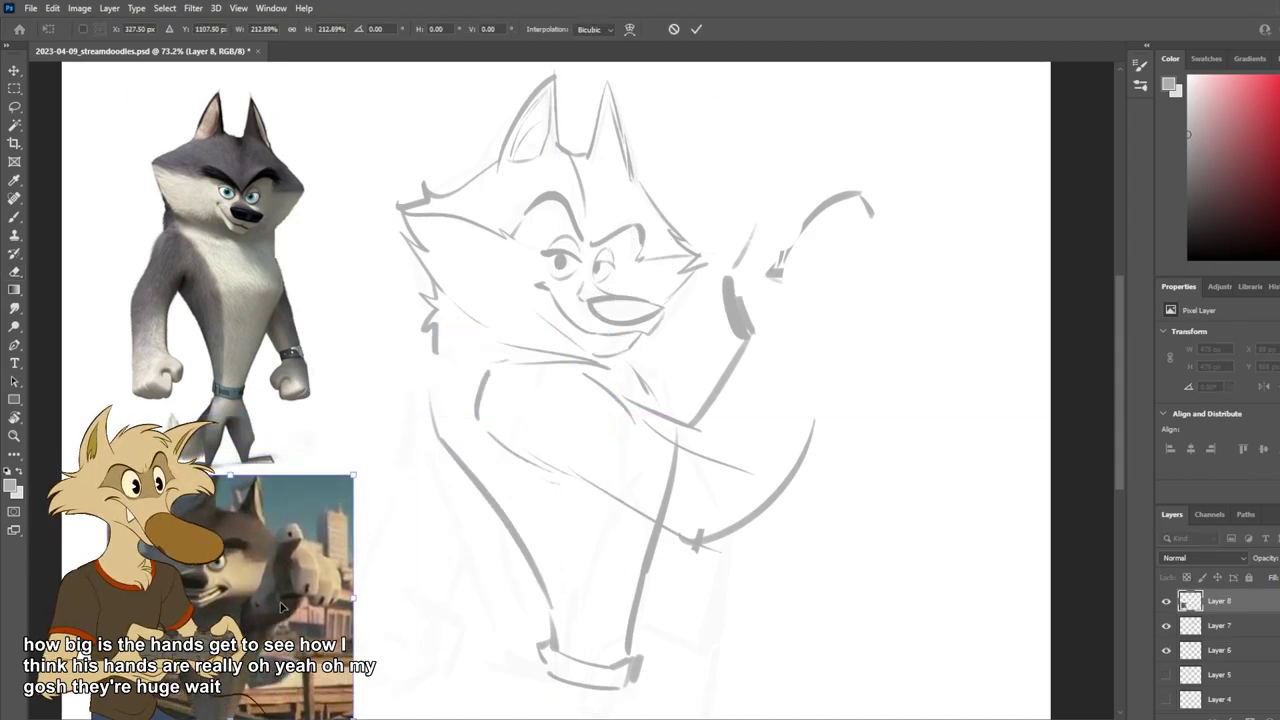
key("Return")
scroll(708, 341, "down", 5)
scroll(555, 450, "up", 4)
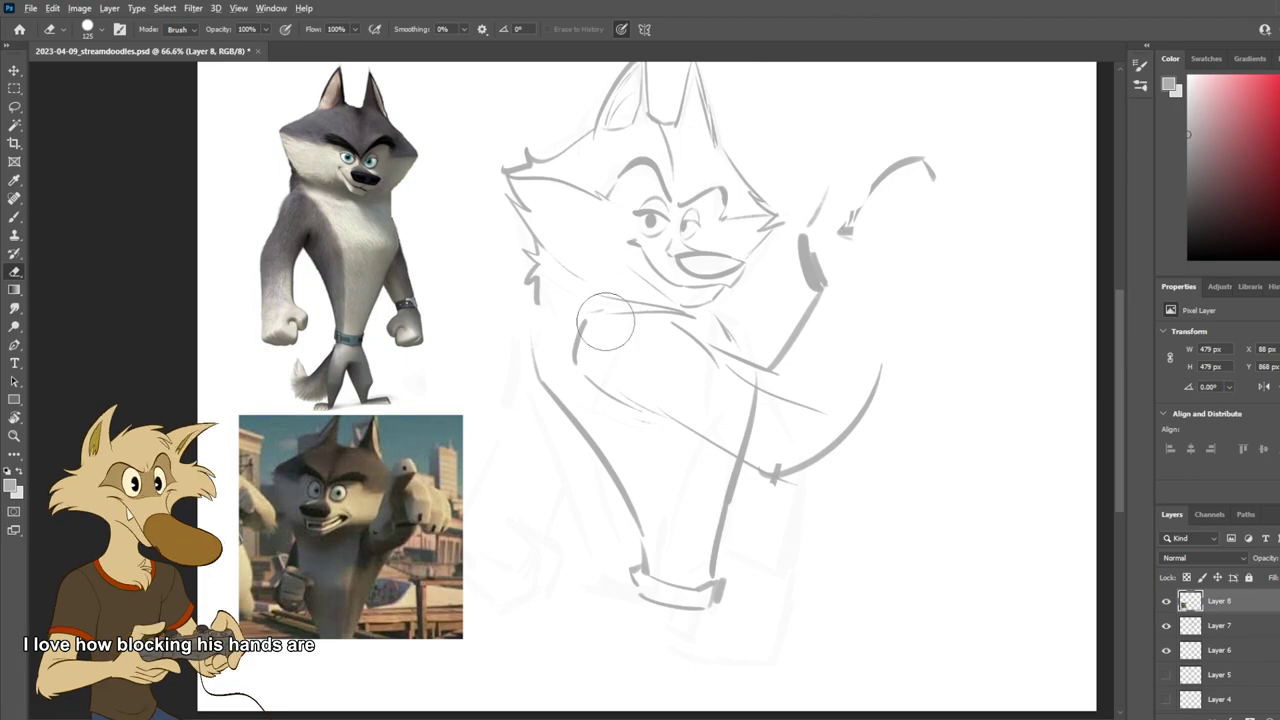
scroll(606, 320, "up", 1)
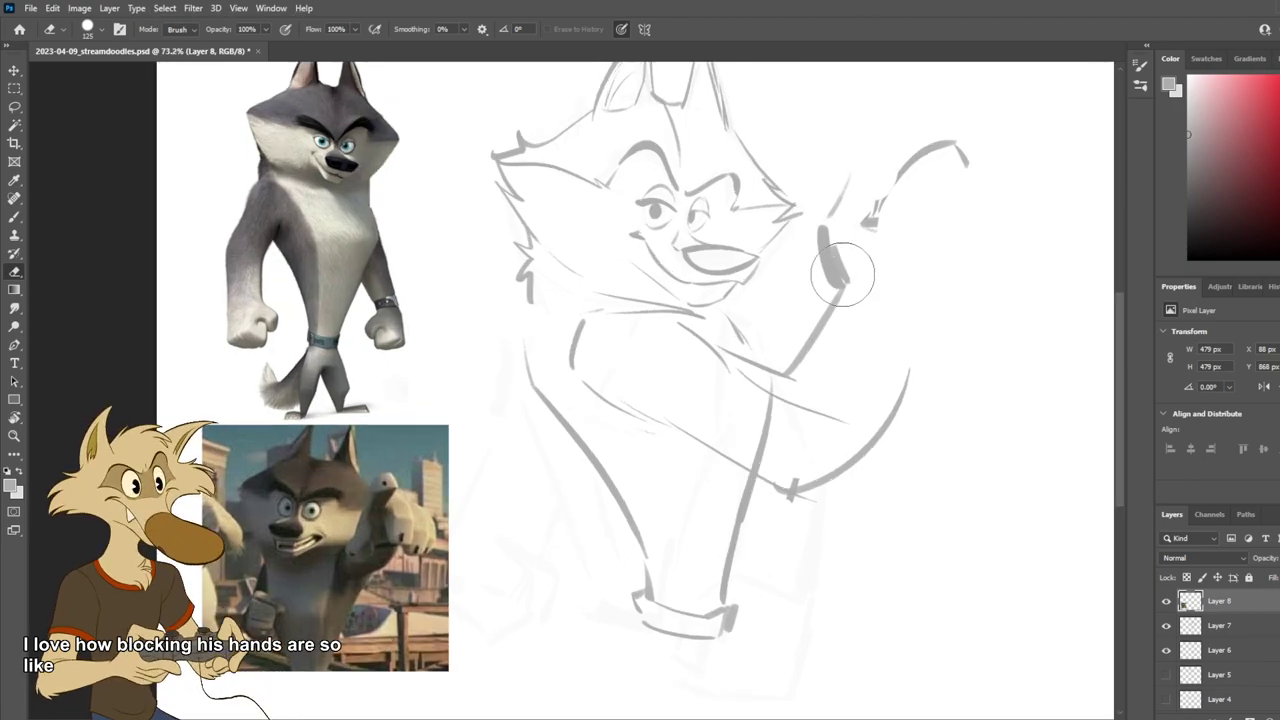
key("b")
left_click_drag(836, 224, 850, 268)
key("ctrl+z")
key("e")
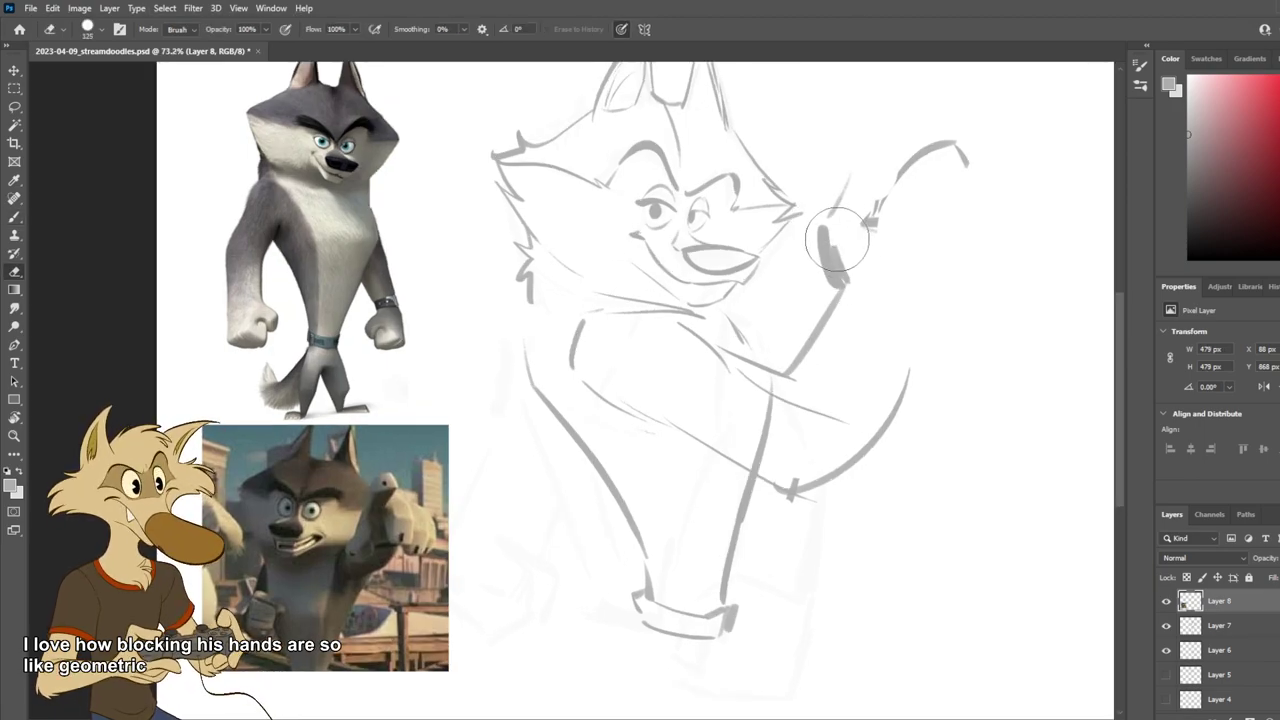
Step: Move the pasted reference layer below Layer 7, hide Layer 6 and make Layer 7 active
left_click(1248, 579)
left_click_drag(1243, 606, 1244, 651)
left_click(1166, 626)
left_click(1166, 626)
left_click(1166, 626)
left_click(1233, 607)
left_click_drag(1231, 646, 1229, 620)
left_click(1217, 606)
left_click(1167, 603)
left_click(1167, 603)
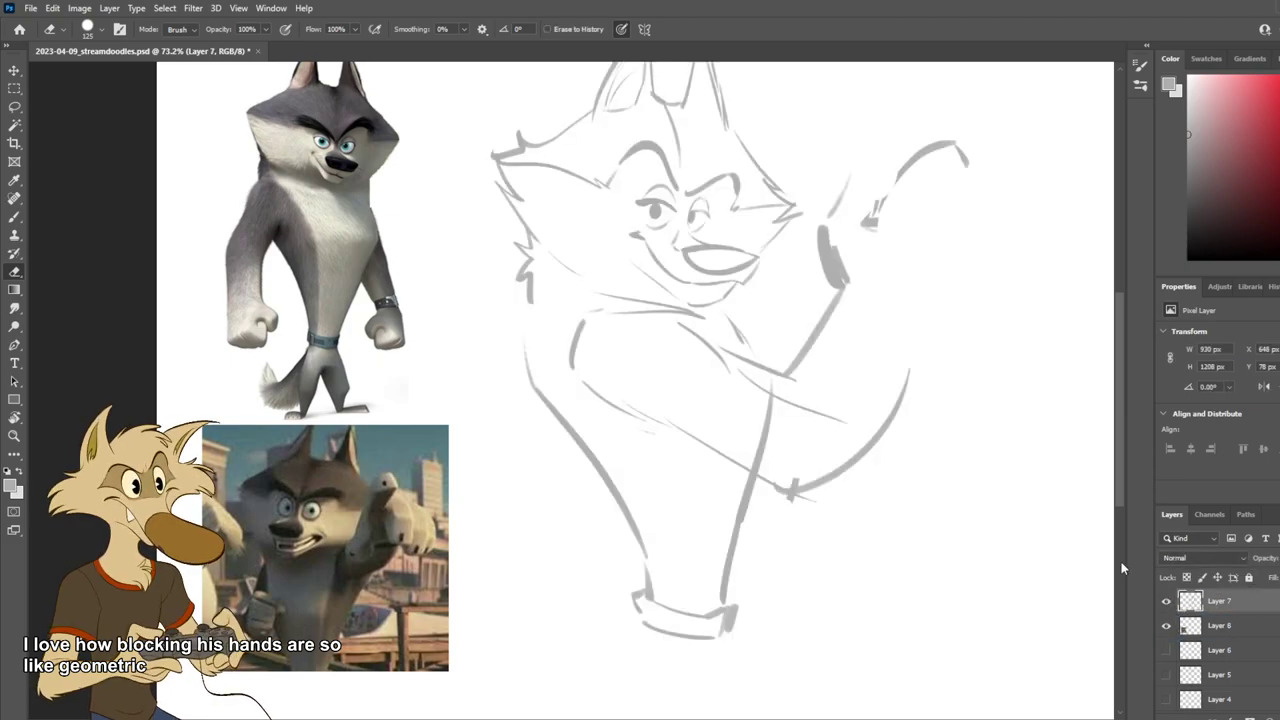
Step: Erase the thick wrist stroke and the leftover marks between the wrist and the index finger
left_click(839, 201)
key("b")
left_click_drag(830, 225, 843, 283)
key("ctrl+z")
key("e")
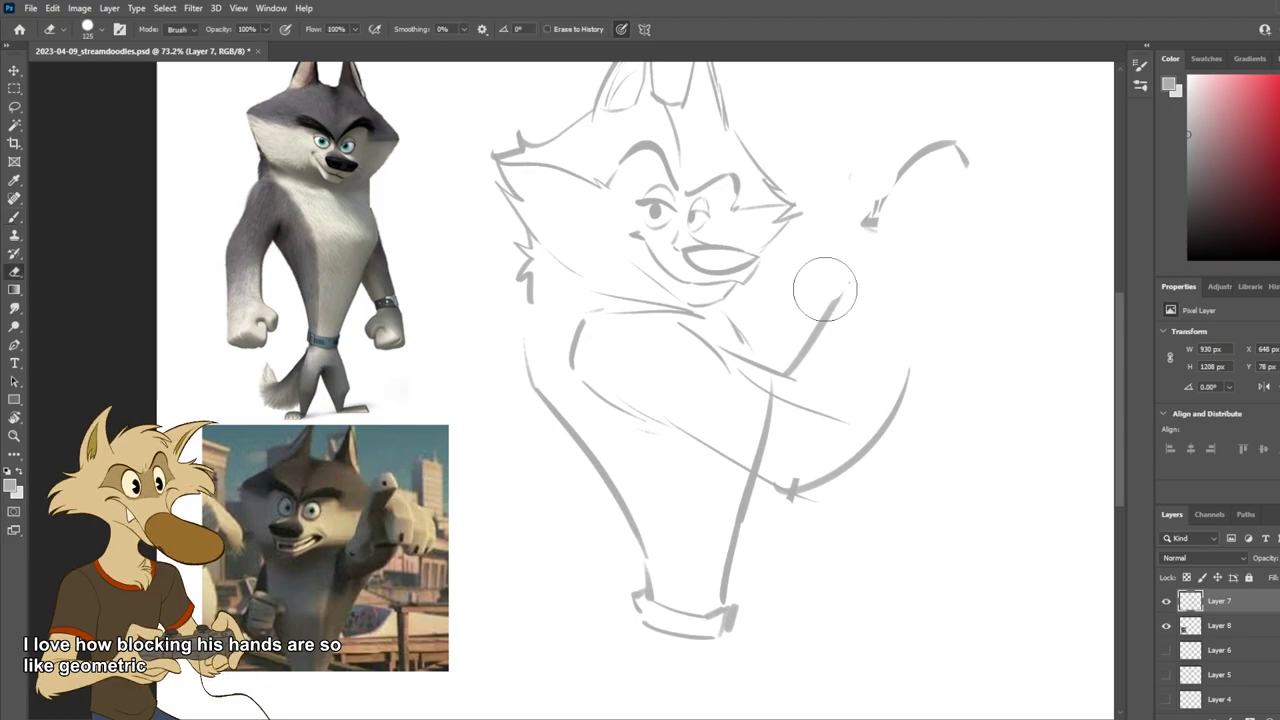
key("b")
key("e")
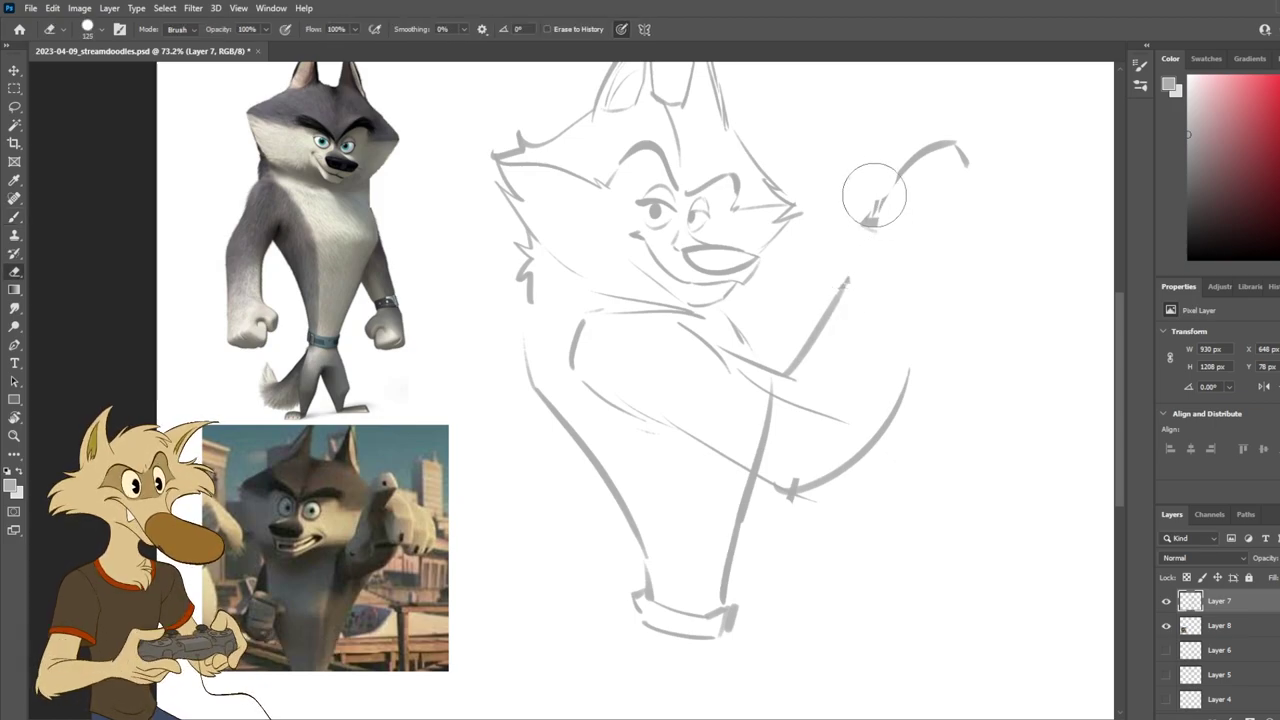
left_click(874, 206)
Step: Draw the raised hand's inner edge from the index finger to the wrist and a short curved thumb tip
key("b")
mouse_move(897, 178)
left_mouse_down()
mouse_move(876, 234)
mouse_move(882, 220)
mouse_move(834, 255)
mouse_move(835, 284)
left_mouse_up()
key("ctrl+z")
key("ctrl+z")
mouse_move(831, 226)
left_mouse_down()
mouse_move(869, 163)
mouse_move(888, 168)
mouse_move(918, 249)
left_mouse_up()
key("ctrl+z")
key("ctrl+z")
key("ctrl+z")
key("ctrl+z")
Step: Sketch a short second finger beside the index finger and a thick outer palm edge down to the forearm
mouse_move(964, 166)
left_mouse_down()
mouse_move(925, 218)
mouse_move(966, 260)
left_mouse_up()
key("ctrl+z")
mouse_move(920, 218)
left_mouse_down()
mouse_move(968, 270)
mouse_move(927, 335)
left_mouse_up()
key("ctrl+z")
left_click_drag(976, 284, 912, 358)
mouse_move(950, 190)
left_mouse_down()
mouse_move(982, 244)
mouse_move(975, 280)
left_mouse_up()
key("ctrl+z")
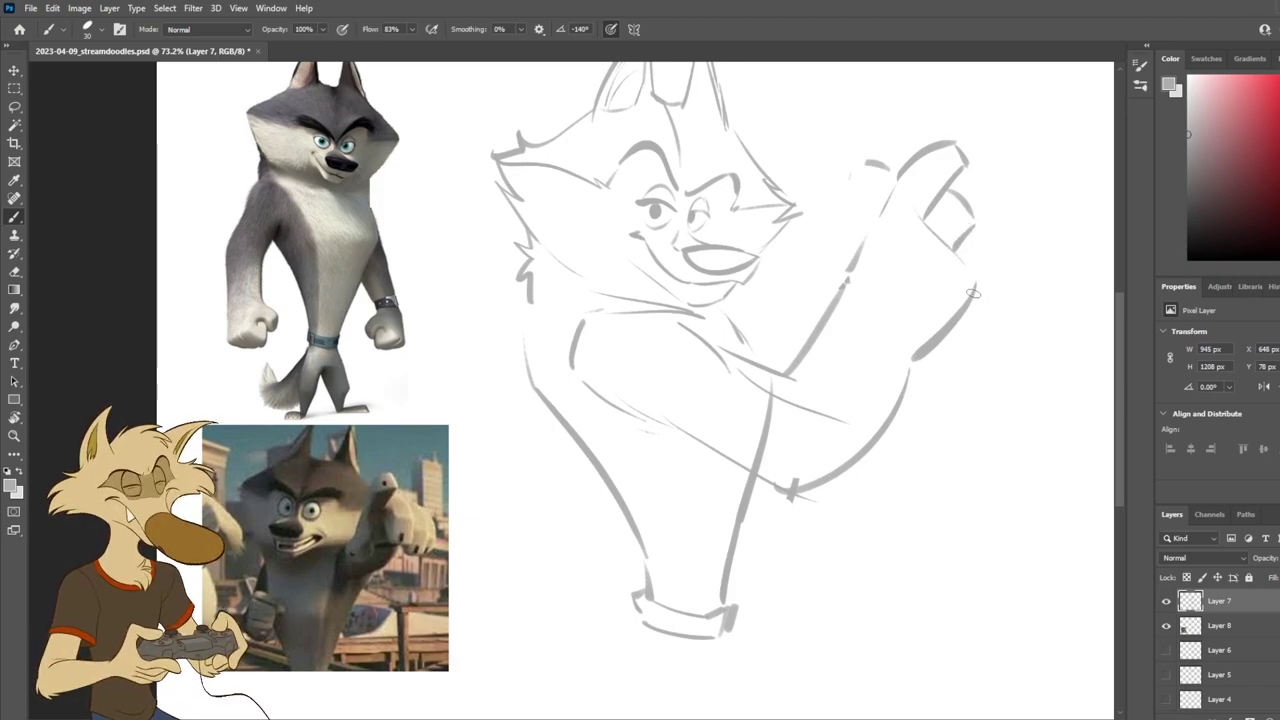
Step: Redraw the outer palm edge and replace the short second finger with a longer, outstretched one
key("ctrl+z")
key("ctrl+z")
left_click_drag(968, 284, 928, 338)
key("ctrl+z")
left_click_drag(918, 218, 1000, 196)
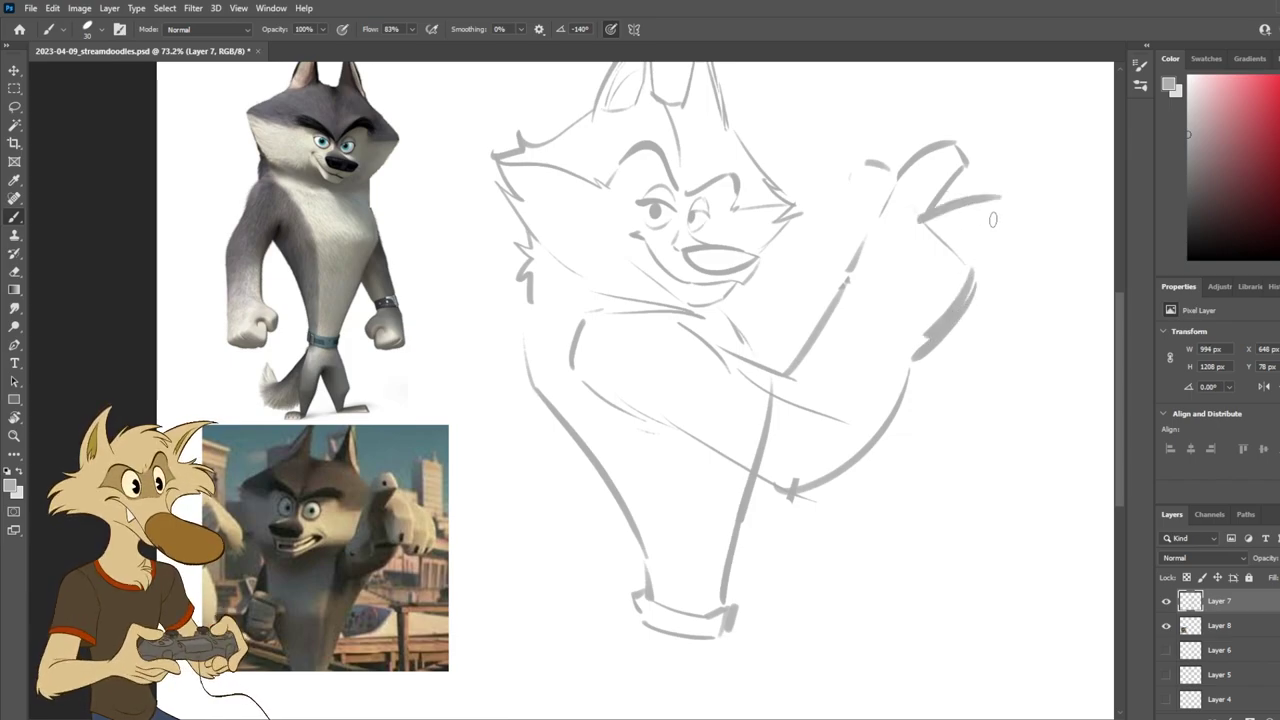
key("ctrl+z")
mouse_move(925, 220)
left_mouse_down()
mouse_move(997, 195)
mouse_move(1014, 227)
left_mouse_up()
Step: Check the sketch mirrored, and add blocky tips to the second and third fingers of the raised hand
key("ctrl+shift+h")
scroll(955, 266, "down", 5)
key("ctrl+shift+h")
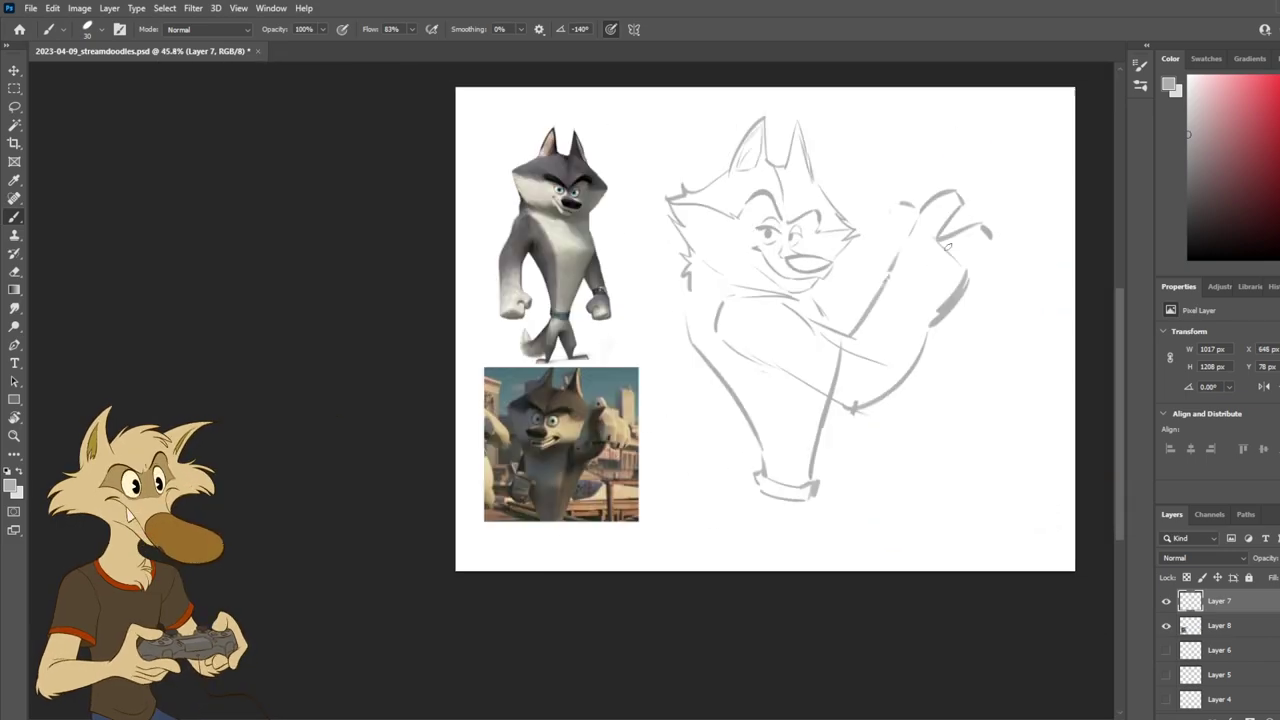
scroll(948, 250, "up", 5)
mouse_move(1016, 237)
left_mouse_down()
mouse_move(984, 256)
mouse_move(997, 284)
mouse_move(1010, 254)
mouse_move(1027, 283)
mouse_move(987, 284)
left_mouse_up()
key("ctrl+z")
key("ctrl+z")
key("ctrl+z")
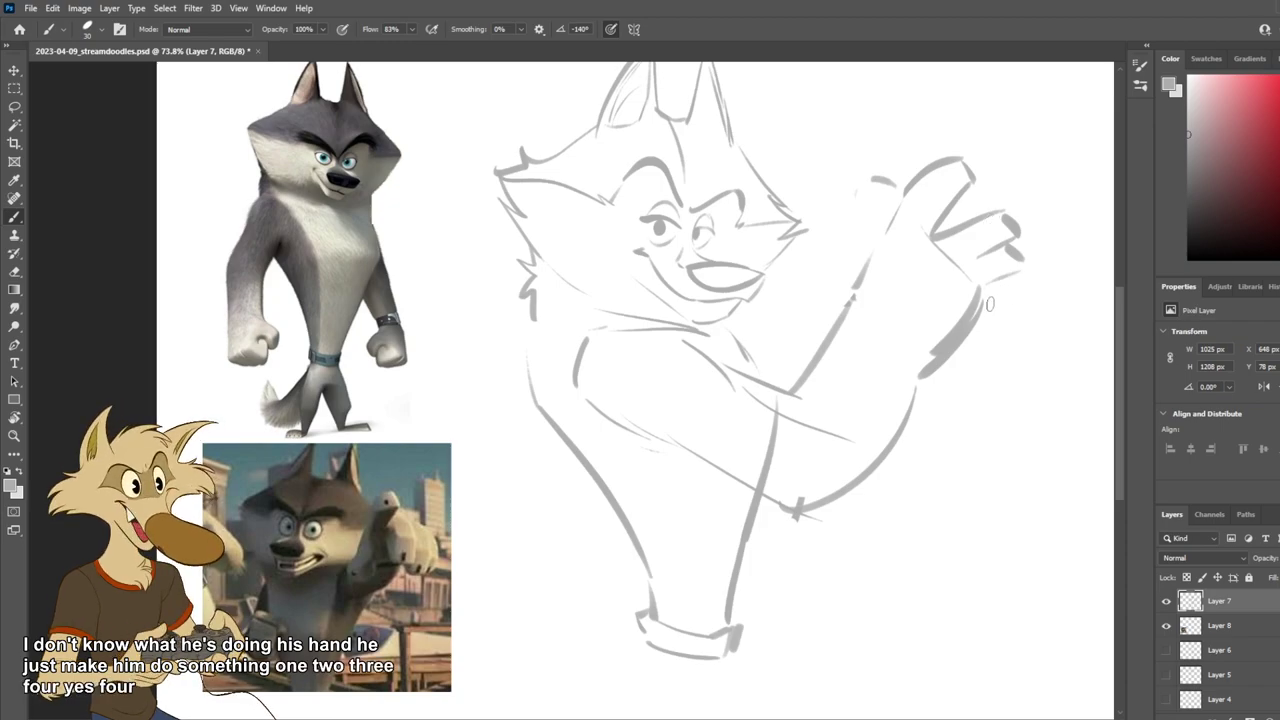
Step: Trim the thick outer palm edge into a thinner line with the eraser
mouse_move(983, 308)
left_mouse_down()
mouse_move(1035, 276)
mouse_move(1002, 311)
mouse_move(1044, 295)
left_mouse_up()
key("e")
key("b")
key("ctrl+z")
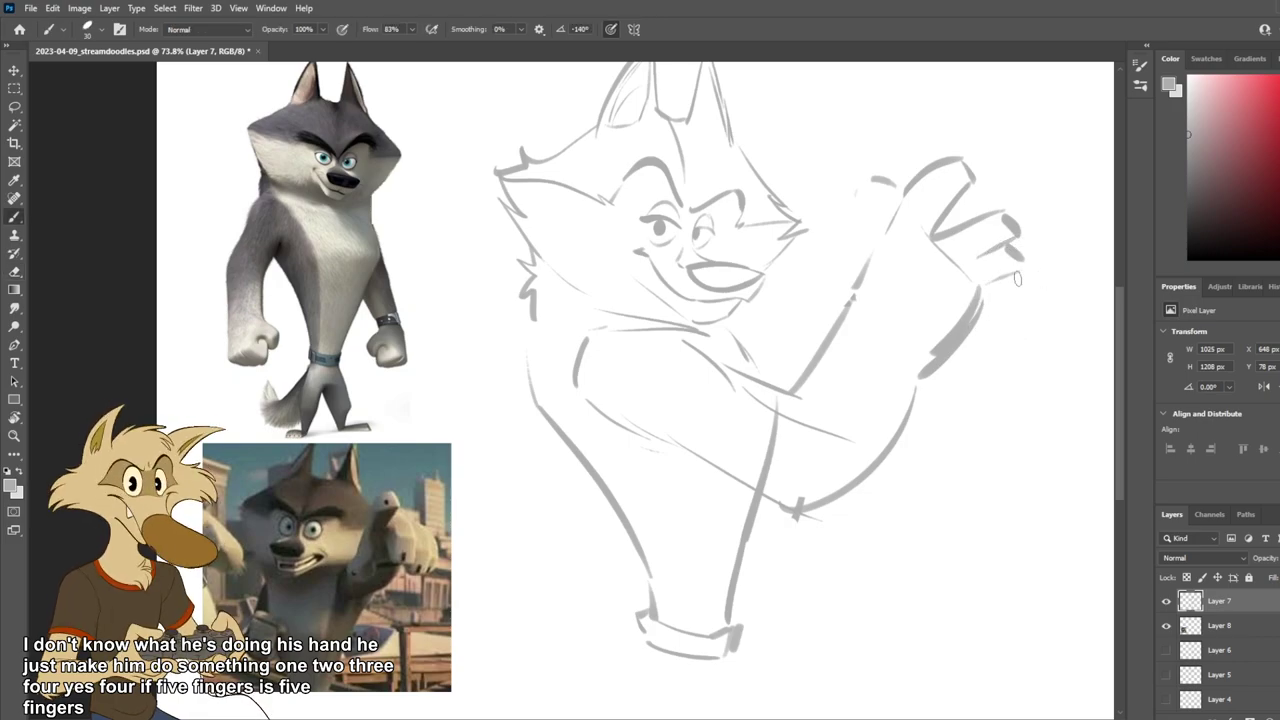
key("e")
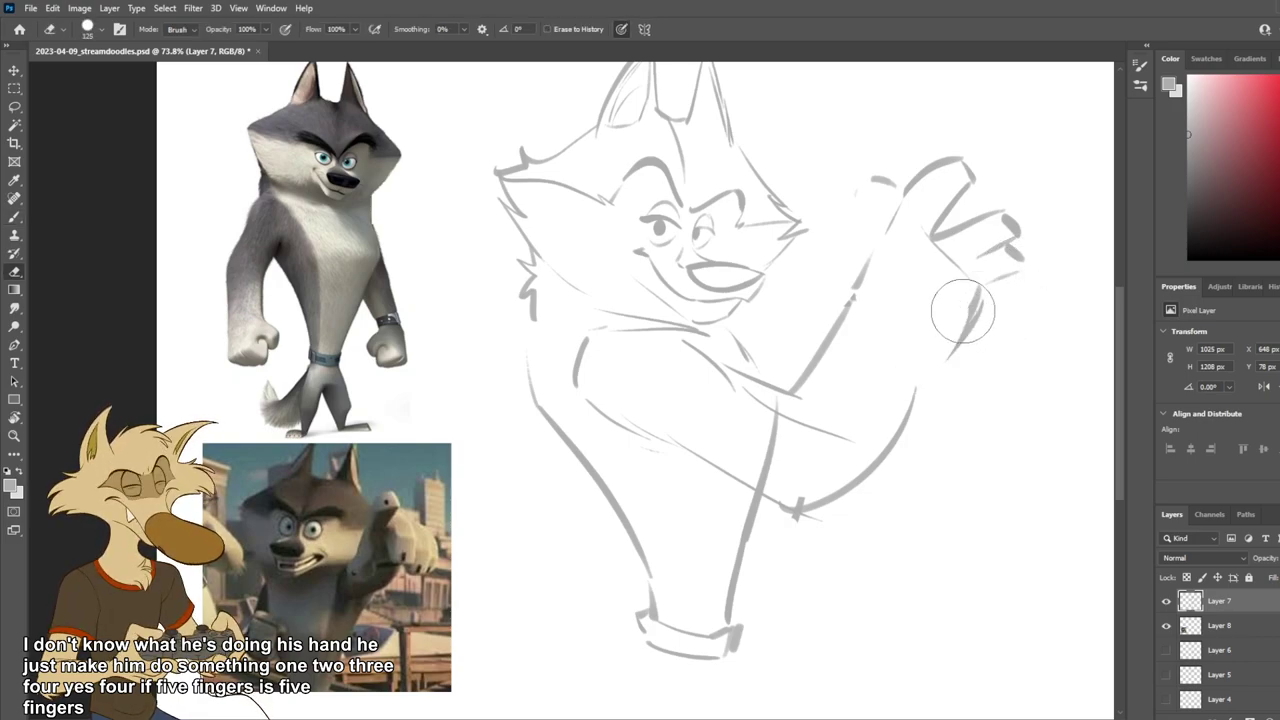
key("b")
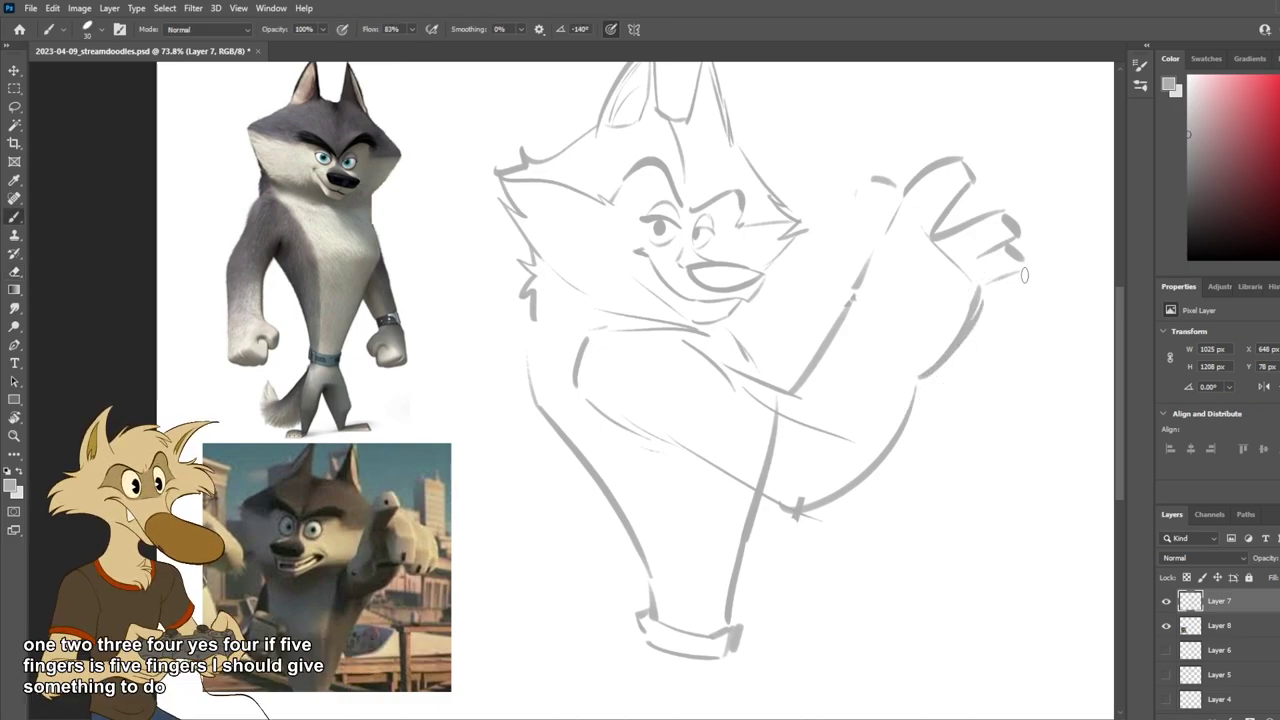
Step: Draw the angular tip and underside of the lowest finger on the raised hand
mouse_move(1029, 269)
left_mouse_down()
mouse_move(1040, 294)
mouse_move(1008, 330)
left_mouse_up()
mouse_move(1017, 283)
left_mouse_down()
mouse_move(981, 290)
mouse_move(995, 304)
mouse_move(979, 318)
mouse_move(1007, 314)
mouse_move(977, 328)
mouse_move(1010, 325)
left_mouse_up()
key("ctrl+z")
key("ctrl+z")
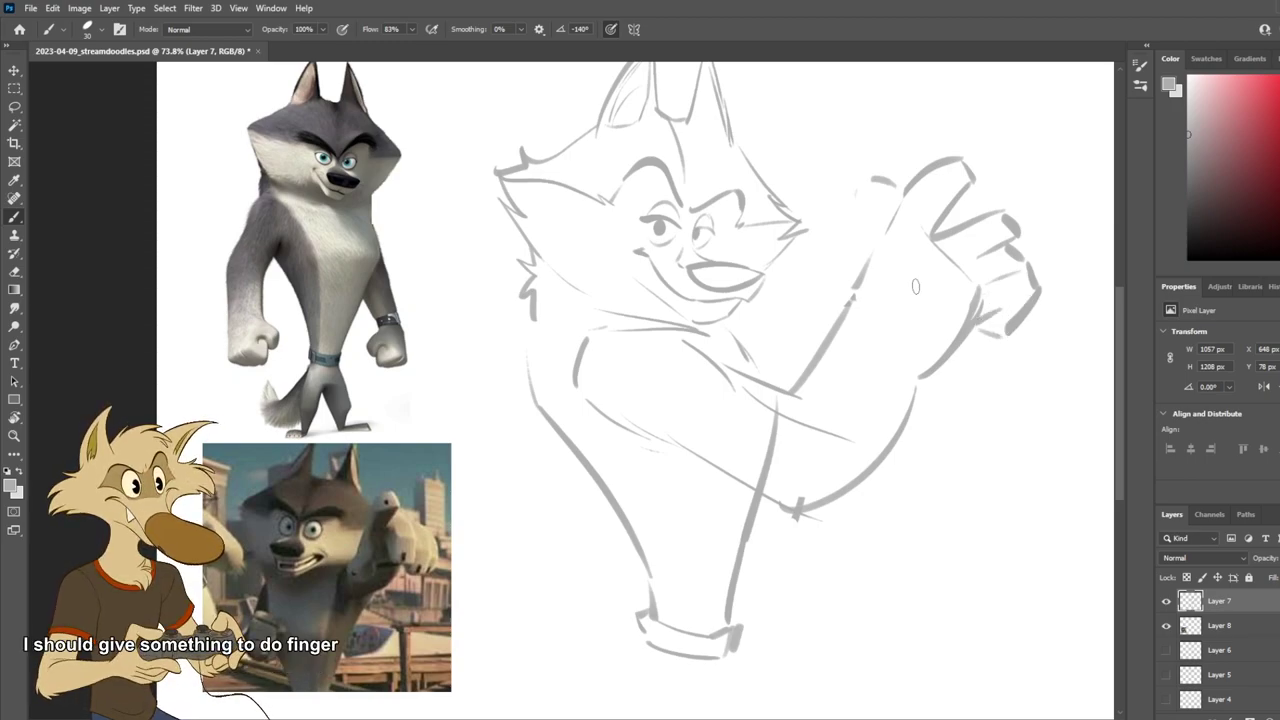
left_click_drag(865, 228, 841, 278)
key("ctrl+z")
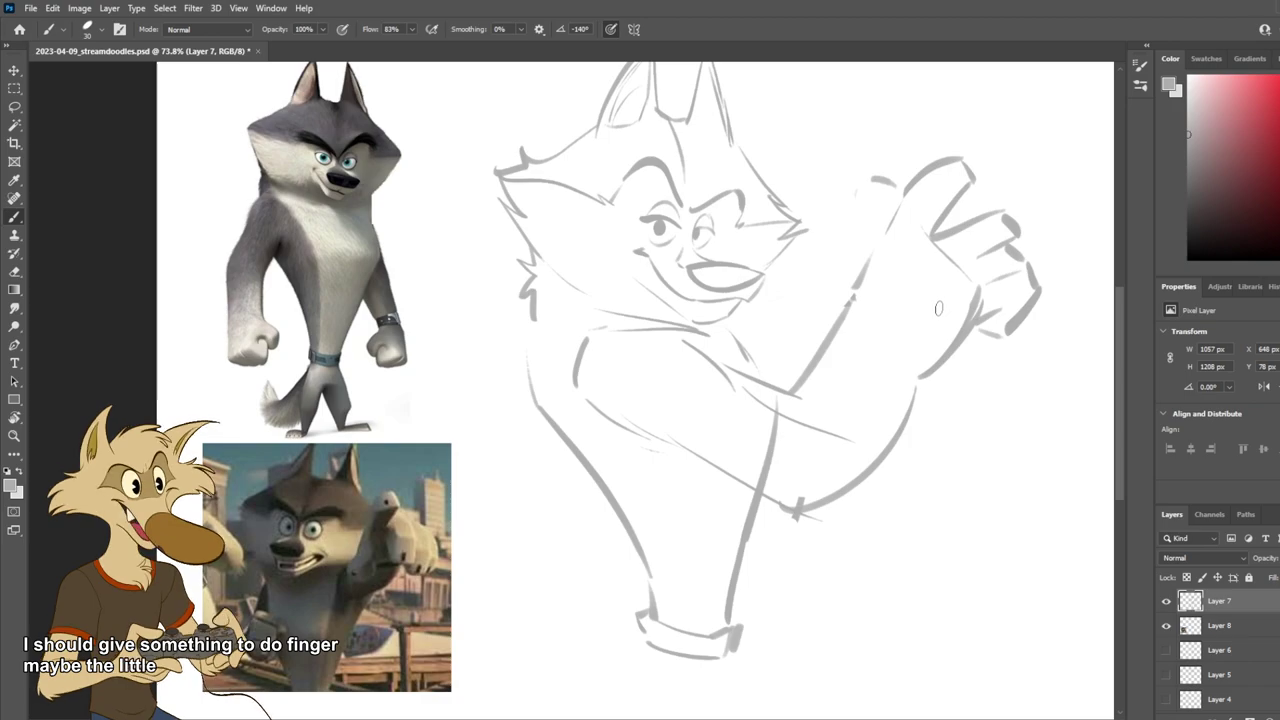
Step: Select the whole raised hand with the Lasso and scale it down to 87.46%
left_click(14, 106)
mouse_move(894, 193)
left_mouse_down()
mouse_move(868, 232)
mouse_move(880, 347)
mouse_move(1019, 381)
mouse_move(840, 144)
mouse_move(885, 243)
left_mouse_up()
key("ctrl+t")
left_click_drag(1066, 388, 1042, 355)
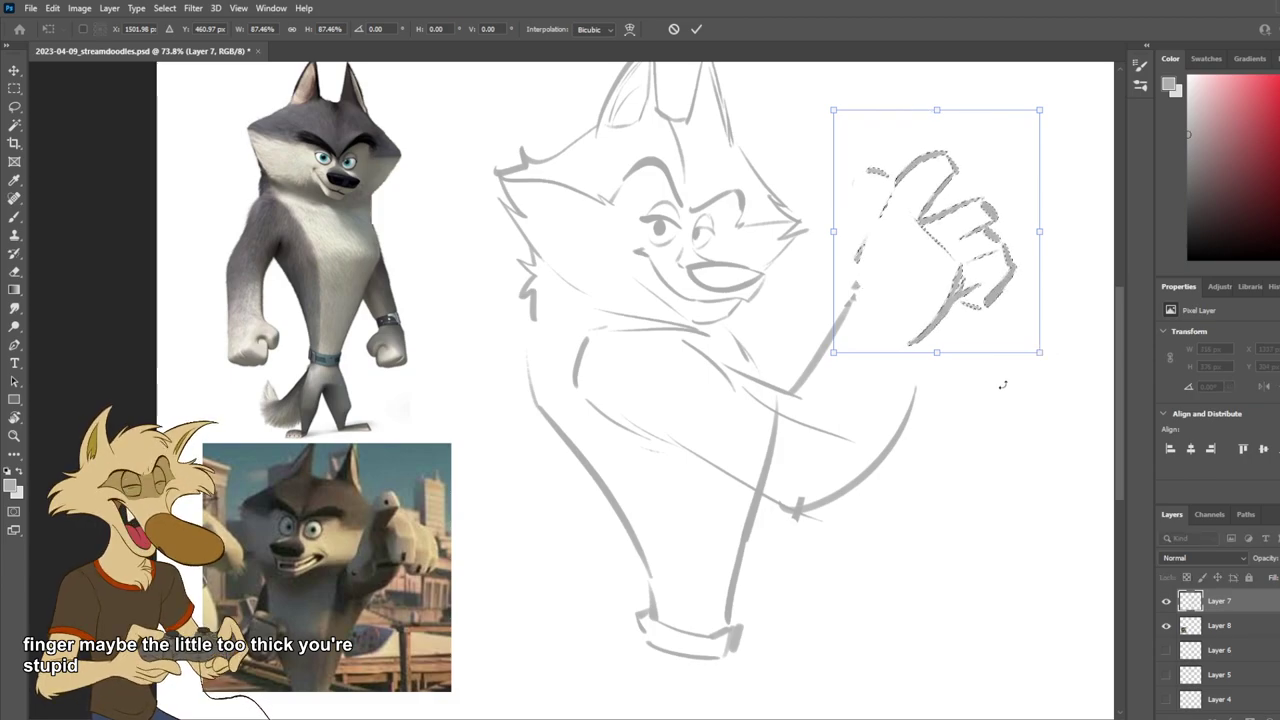
key("Return")
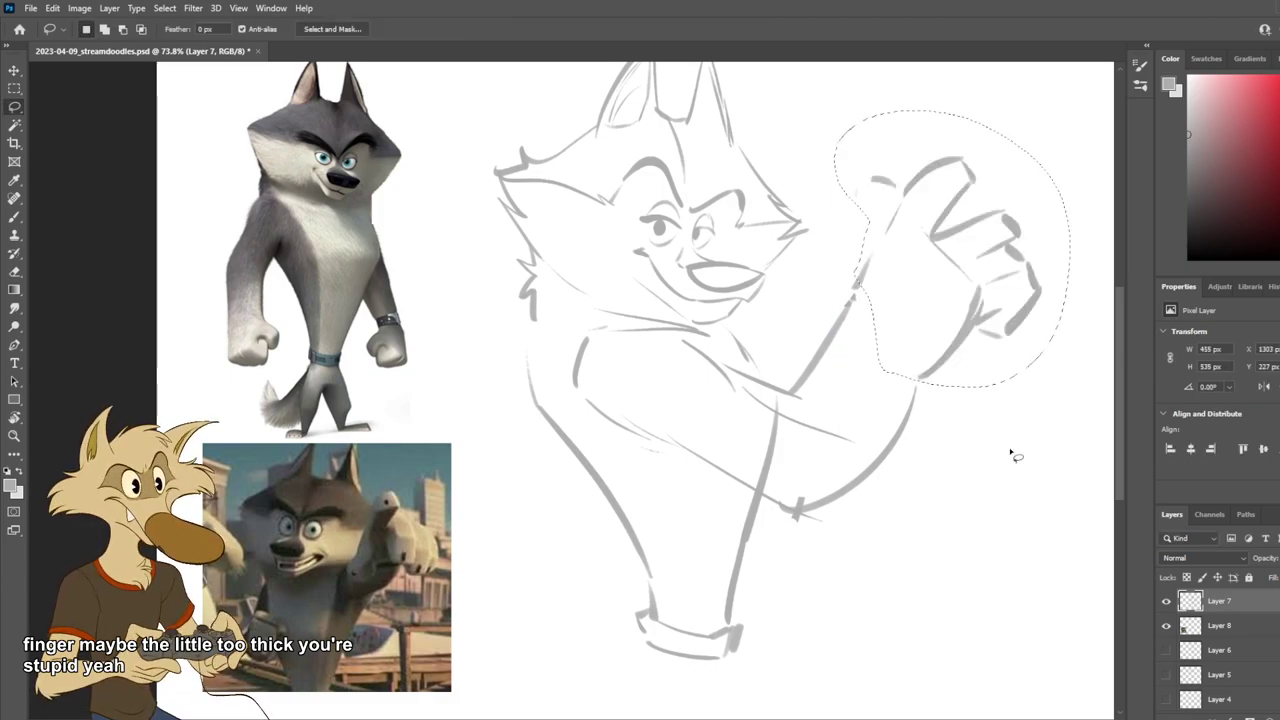
key("ctrl+d")
Step: Erase the old lines across the forearm and redraw its outer edge from wrist to elbow and its inner edge
key("e")
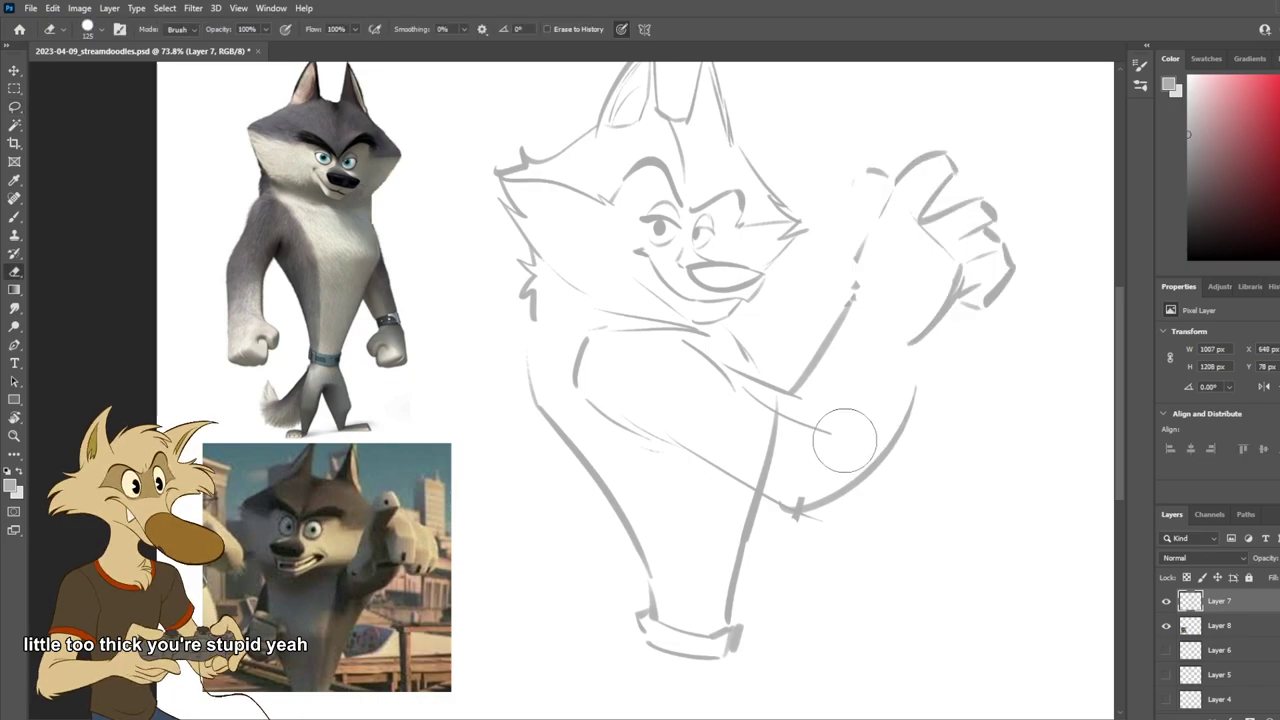
mouse_move(800, 432)
left_mouse_down()
mouse_move(765, 459)
mouse_move(849, 441)
mouse_move(929, 397)
mouse_move(931, 362)
mouse_move(870, 466)
mouse_move(900, 406)
left_mouse_up()
key("b")
left_click_drag(928, 320, 846, 478)
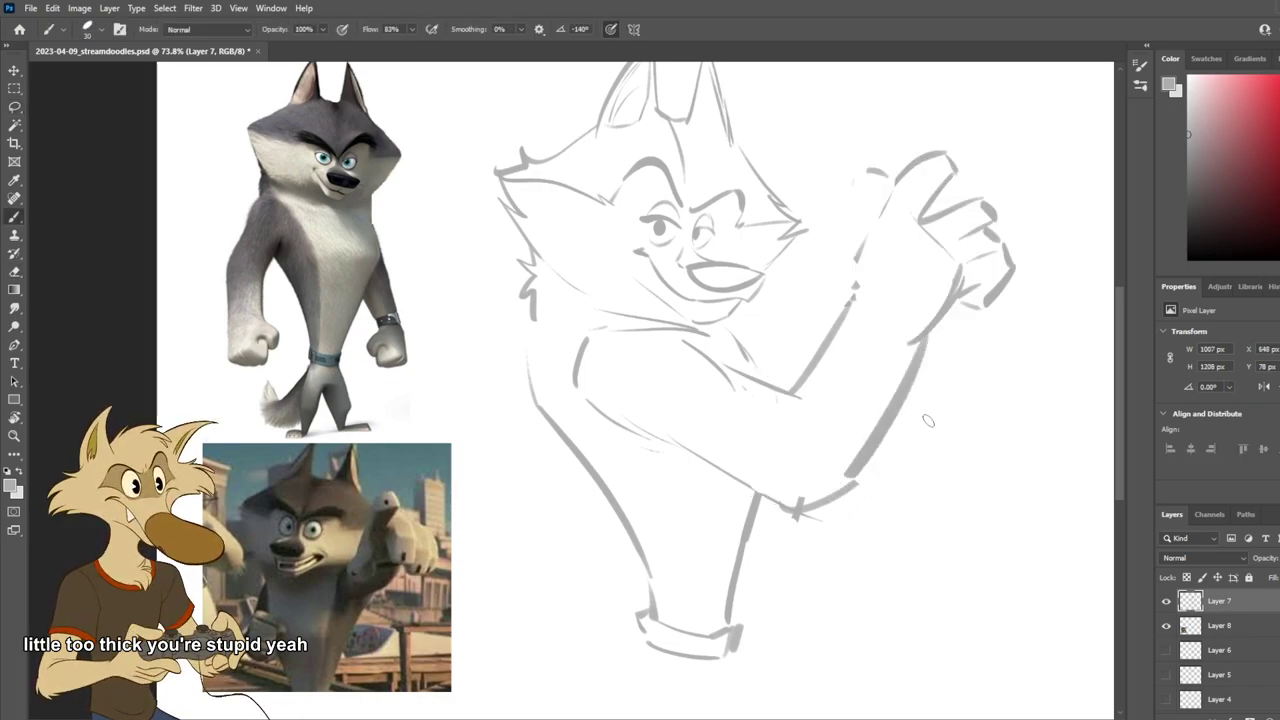
key("ctrl+z")
left_click_drag(937, 339, 830, 496)
key("ctrl+z")
left_click_drag(928, 335, 815, 500)
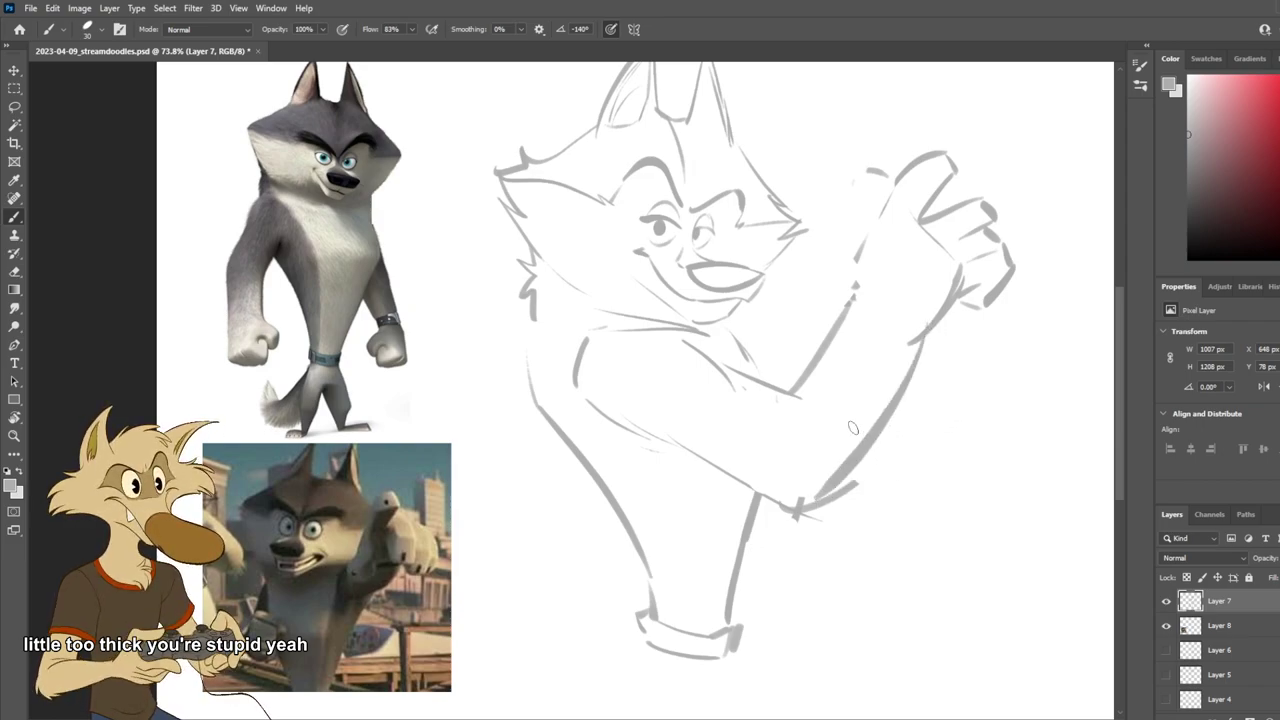
key("ctrl+z")
left_click_drag(838, 290, 797, 390)
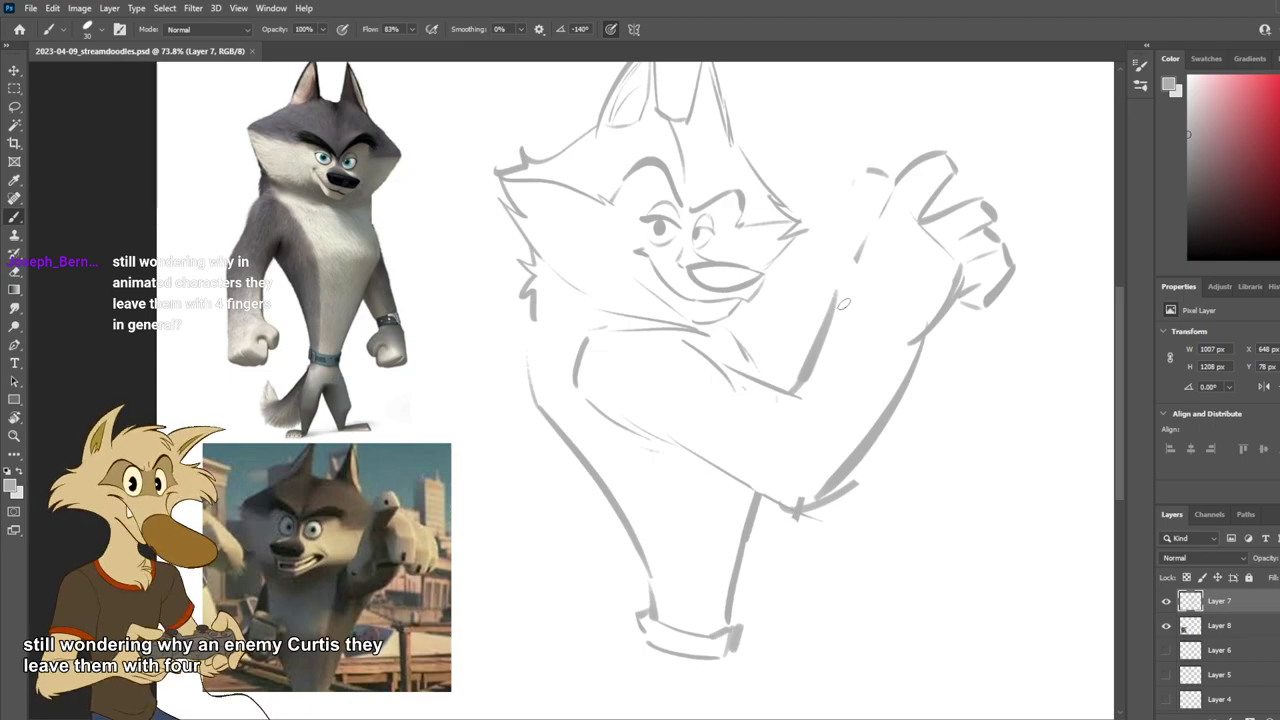
Step: Sketch the thumb's outer edge from its tip down to the wrist
key("e")
mouse_move(856, 182)
left_mouse_down()
mouse_move(861, 212)
mouse_move(872, 197)
mouse_move(859, 184)
mouse_move(827, 282)
left_mouse_up()
key("b")
key("ctrl+z")
key("ctrl+z")
key("ctrl+z")
left_click_drag(826, 234, 834, 294)
key("ctrl+z")
key("ctrl+z")
key("ctrl+z")
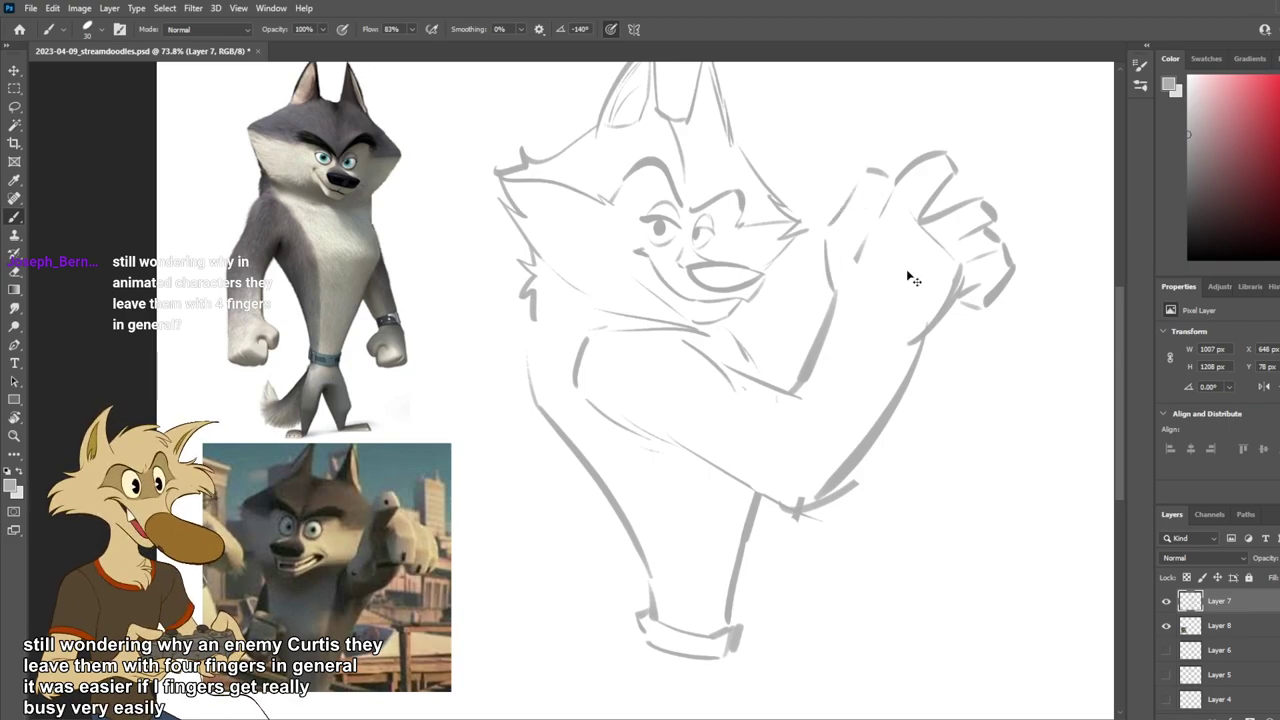
Step: Erase the thumb and join the index finger's edge to the palm with one continuous thin line
key("e")
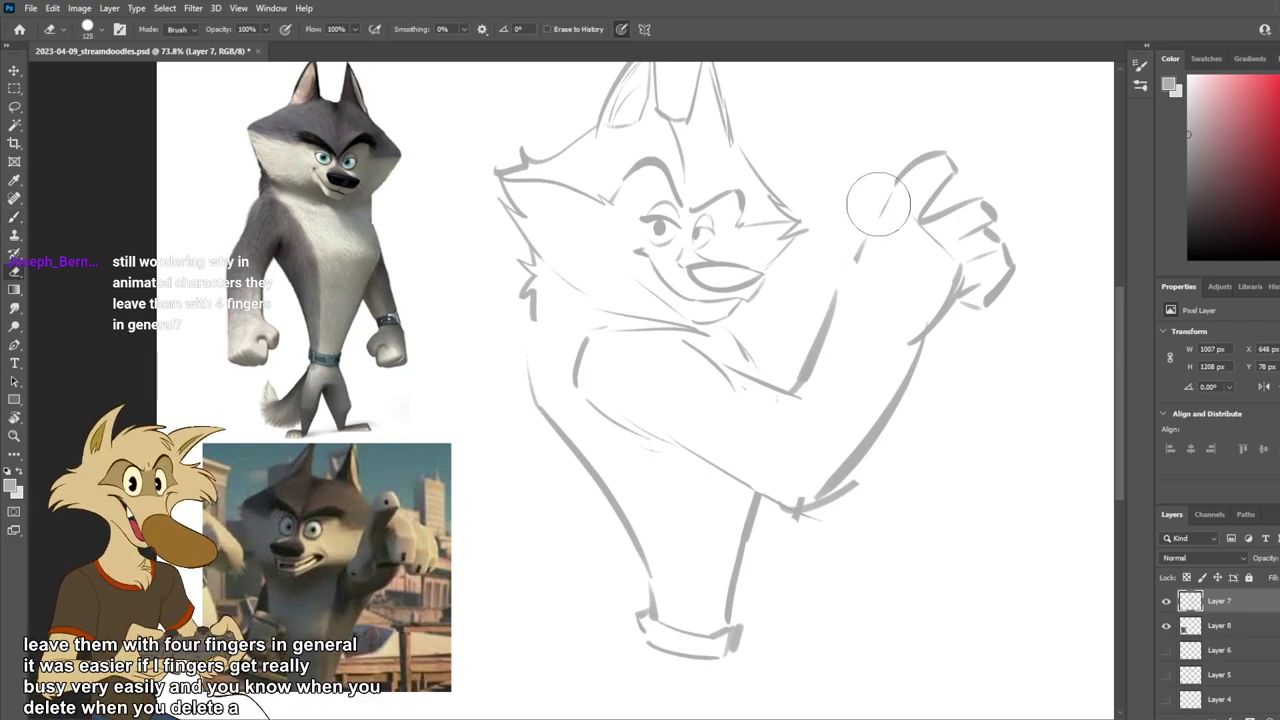
key("b")
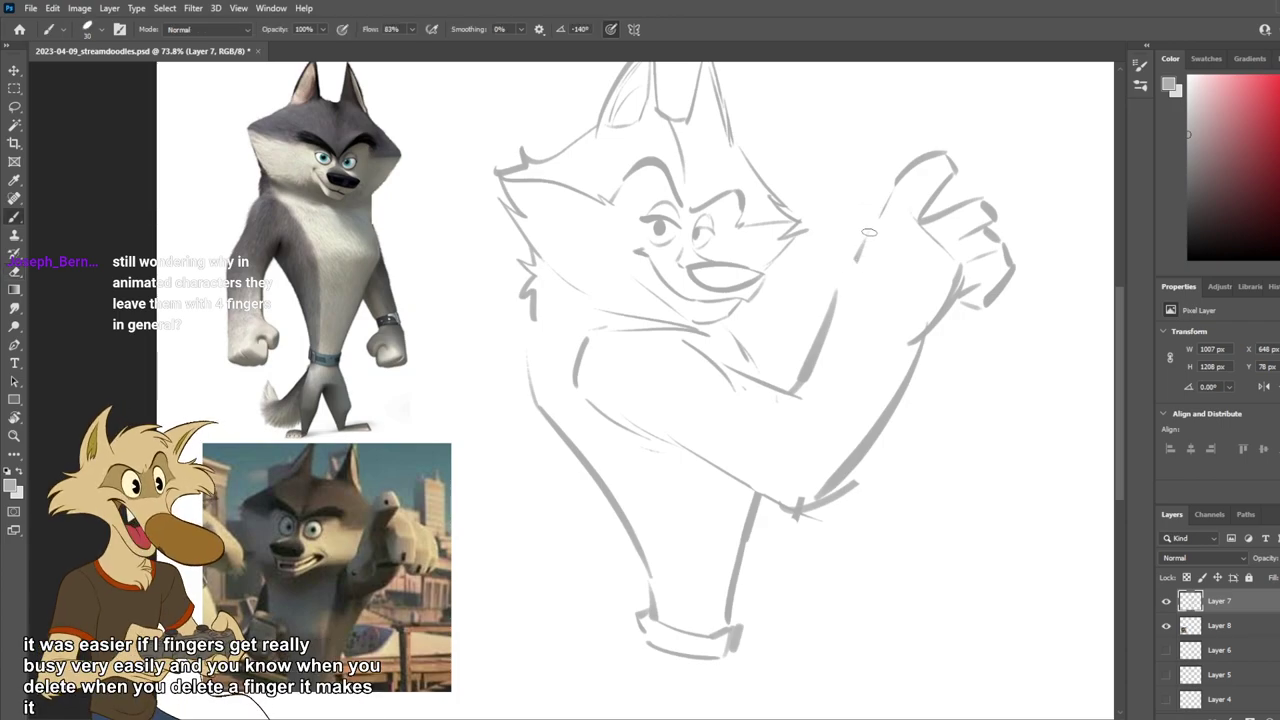
key("e")
key("b")
left_click_drag(884, 213, 855, 263)
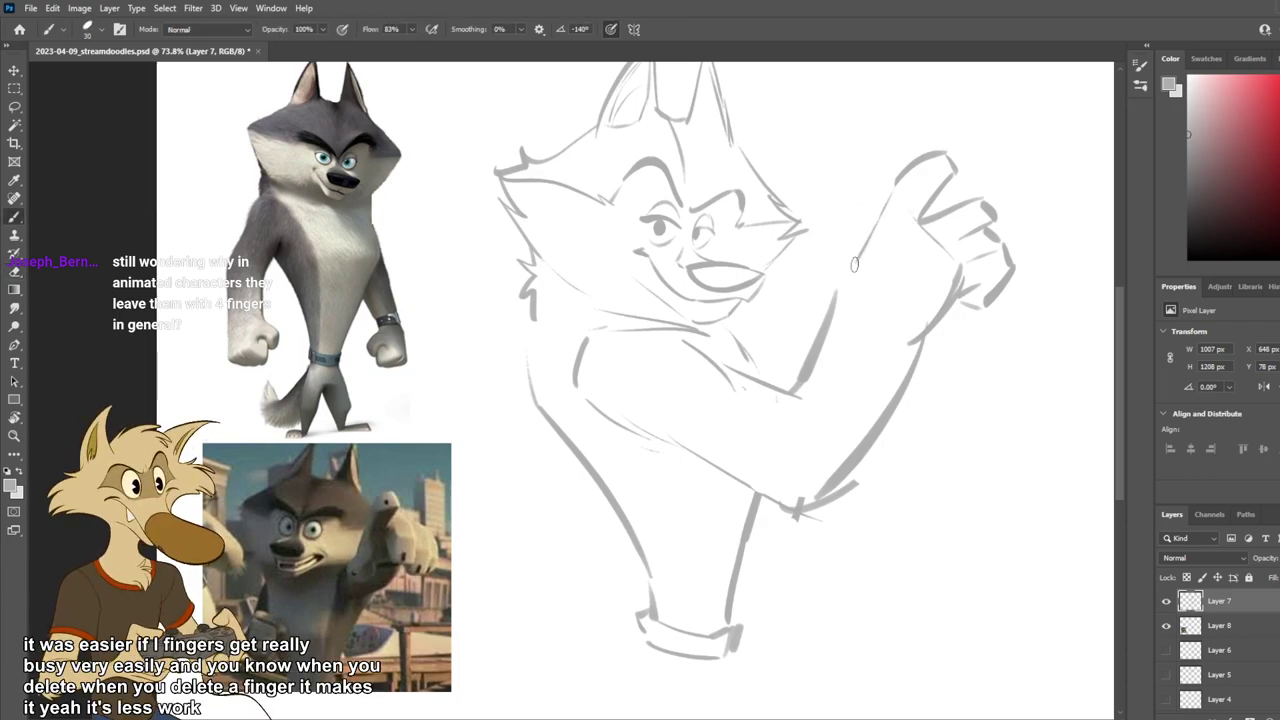
Step: Redraw a short slanted thumb tip beside the index finger
mouse_move(886, 202)
left_mouse_down()
mouse_move(858, 199)
mouse_move(830, 240)
left_mouse_up()
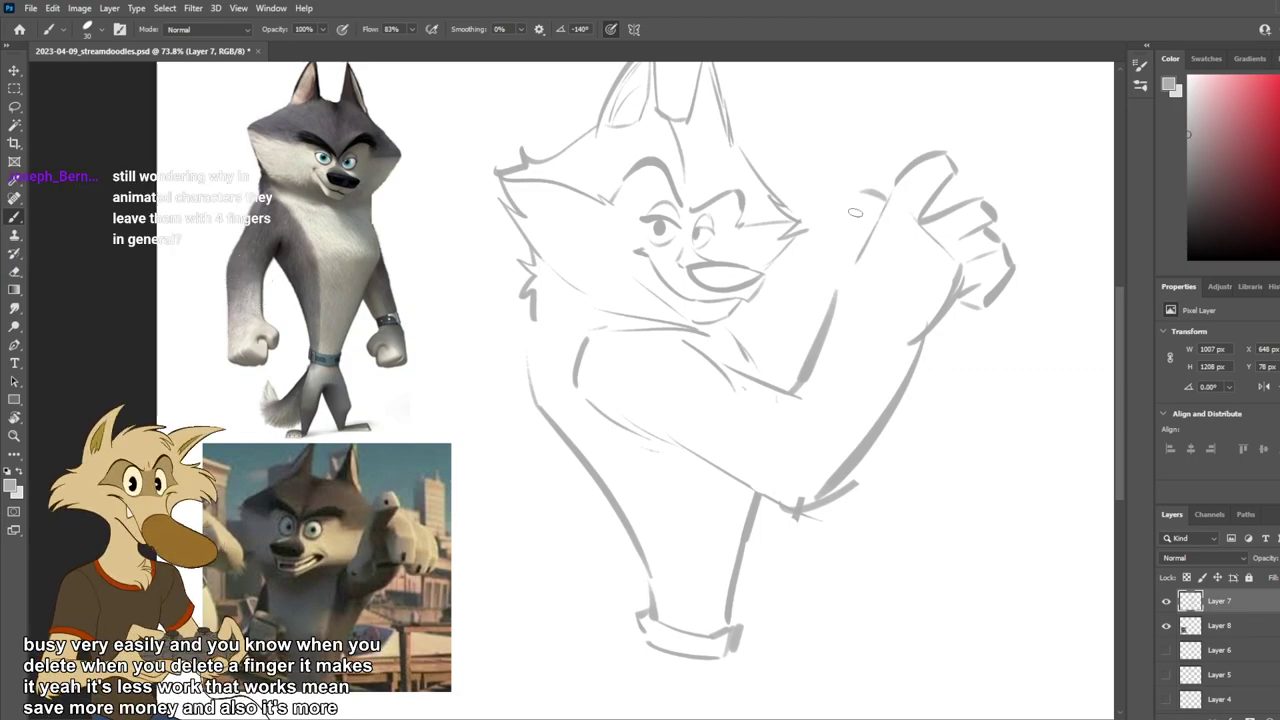
key("ctrl+z")
mouse_move(858, 197)
left_mouse_down()
mouse_move(821, 237)
mouse_move(951, 203)
mouse_move(864, 223)
mouse_move(855, 205)
mouse_move(829, 250)
left_mouse_up()
key("ctrl+z")
key("ctrl+z")
key("ctrl+z")
Step: Sketch a short slanted line from the thumb's base into the wrist of the raised hand
mouse_move(857, 202)
left_mouse_down()
mouse_move(829, 250)
mouse_move(831, 308)
left_mouse_up()
key("ctrl+z")
key("ctrl+z")
key("ctrl+z")
left_click_drag(822, 260, 838, 306)
key("ctrl+z")
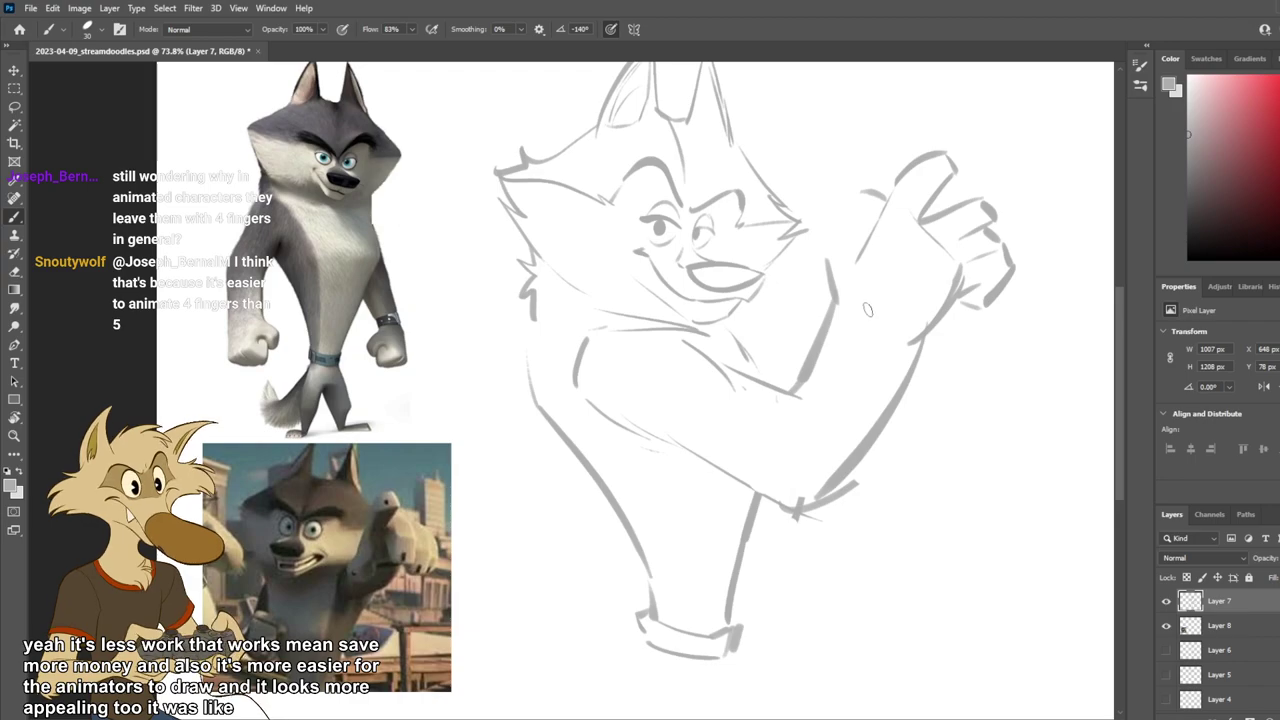
key("ctrl+z")
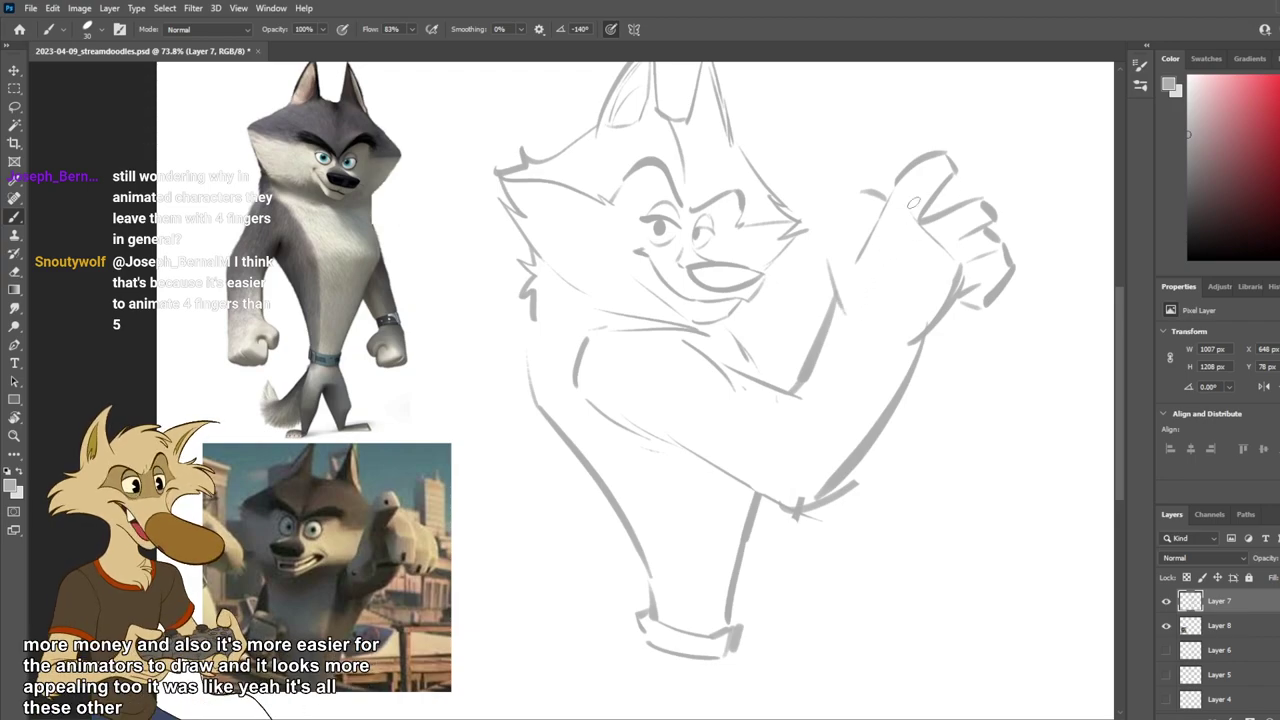
Step: Try a thin outer contour for the thumb, running from its tip down to its base
key("ctrl+z")
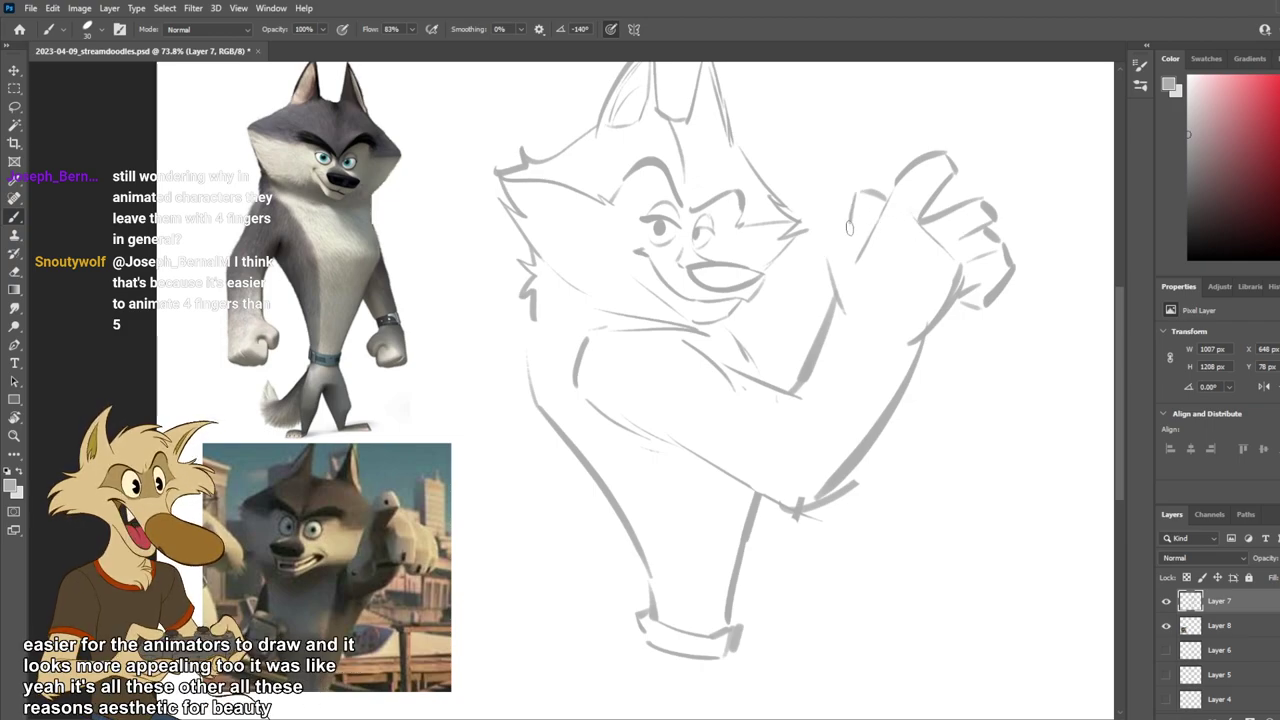
left_click_drag(850, 224, 828, 256)
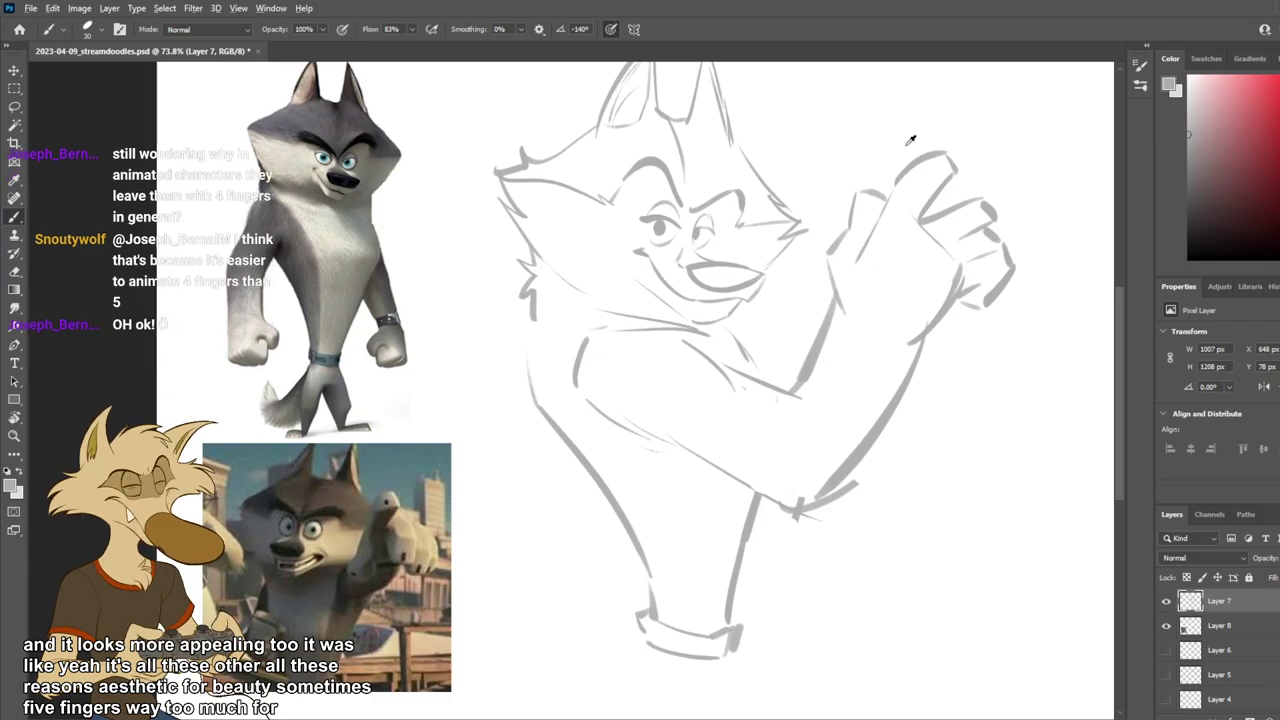
scroll(918, 209, "down", 5)
scroll(920, 209, "up", 5)
key("ctrl+z")
key("ctrl+z")
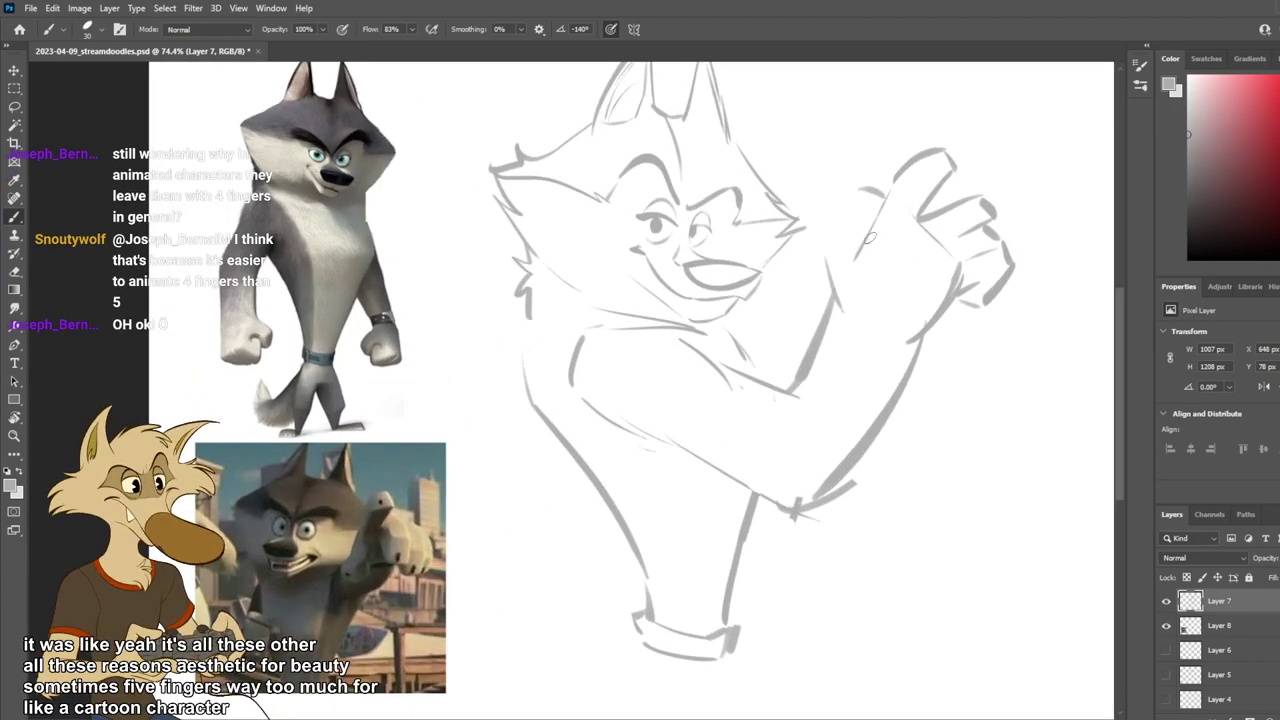
Step: Redraw the raised hand's thumb as a narrow upright shape with a rounded tip and both side edges
mouse_move(827, 207)
left_mouse_down()
mouse_move(858, 245)
mouse_move(858, 188)
mouse_move(822, 250)
left_mouse_up()
key("ctrl+z")
key("ctrl+z")
key("ctrl+z")
key("ctrl+z")
mouse_move(842, 199)
left_mouse_down()
mouse_move(892, 211)
mouse_move(842, 195)
mouse_move(895, 229)
mouse_move(865, 226)
left_mouse_up()
key("ctrl+z")
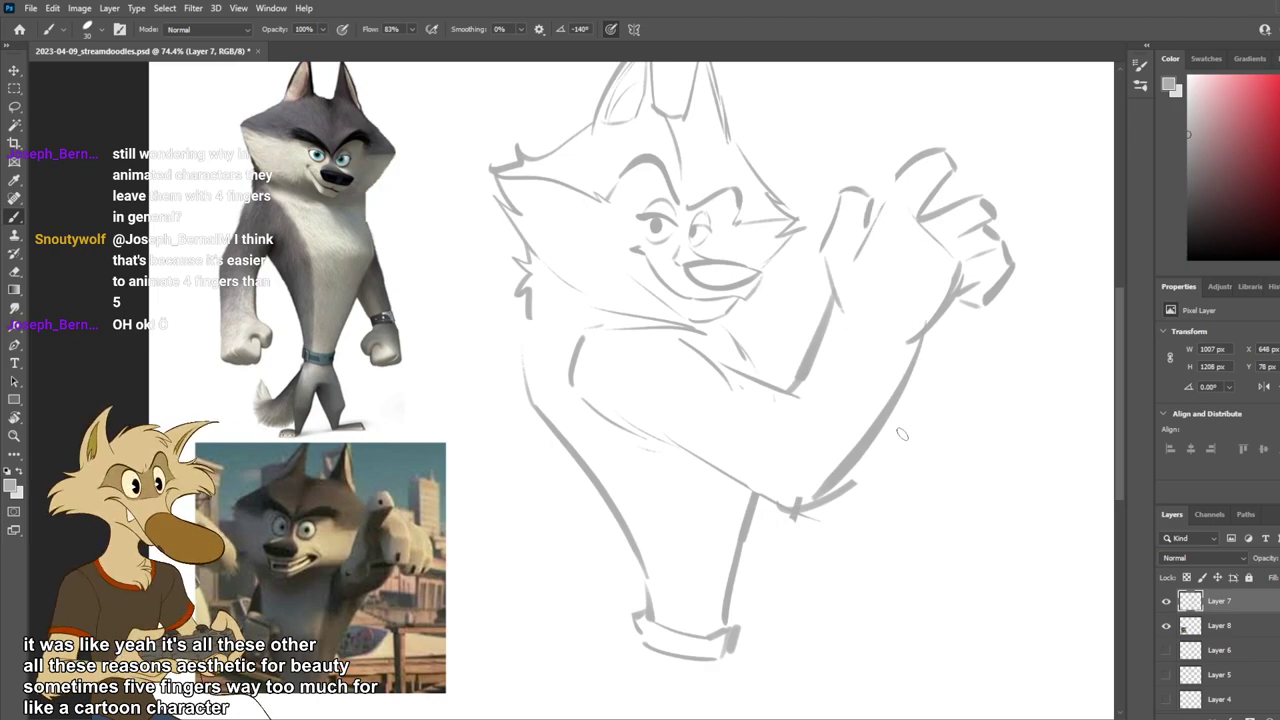
left_click_drag(490, 588, 553, 558)
left_click_drag(513, 672, 530, 624)
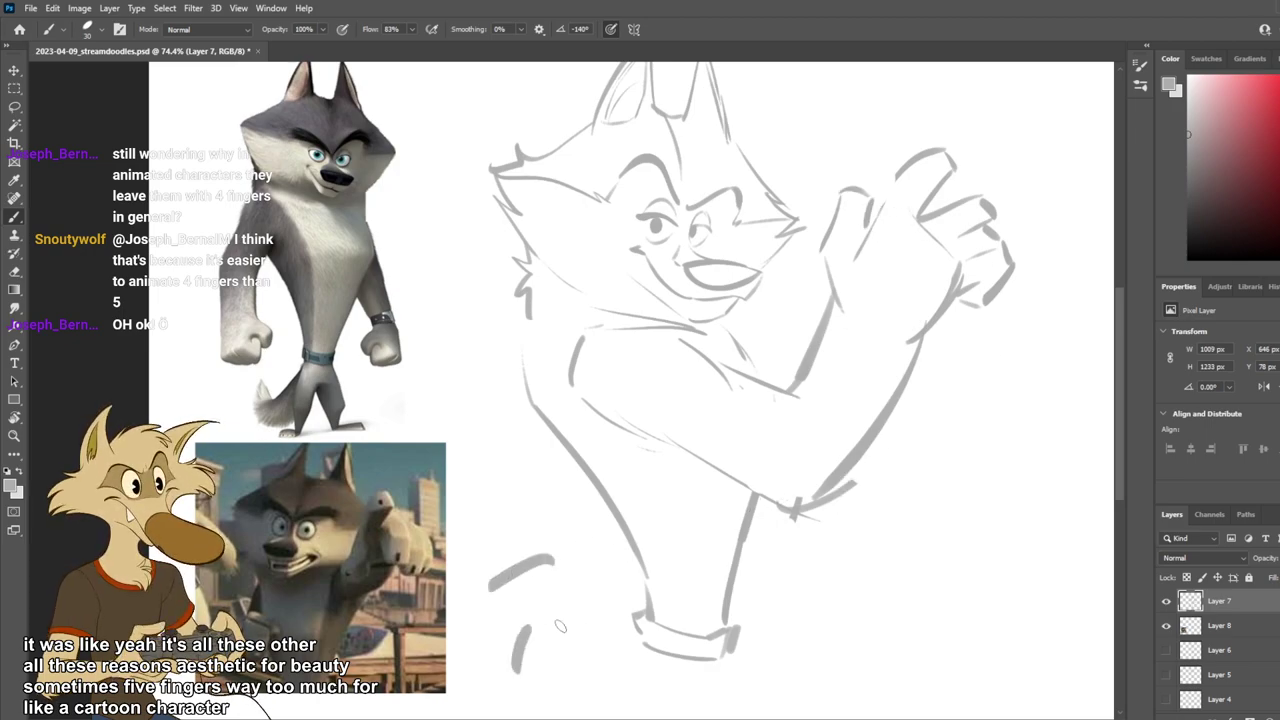
key("ctrl+z")
key("ctrl+z")
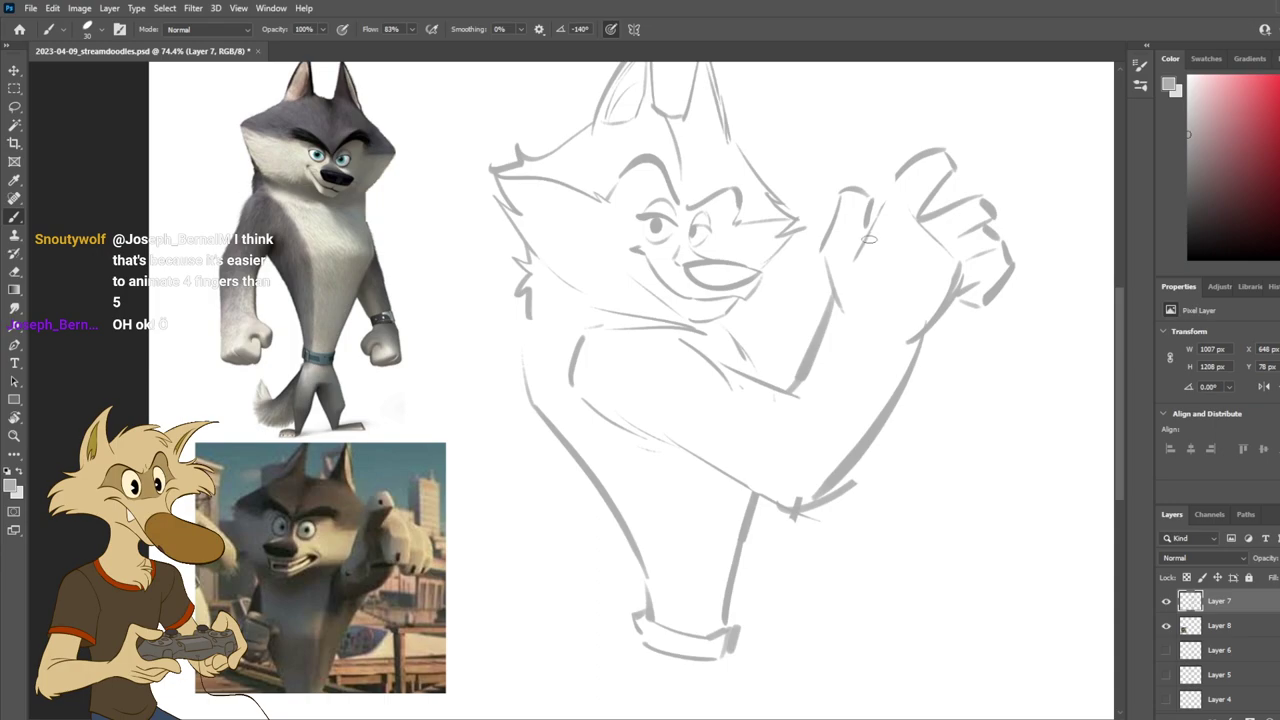
Step: Erase the upright thumb and redraw it slanting toward the index finger with a thick outer edge and short rounded tip
key("e")
mouse_move(860, 172)
left_mouse_down()
mouse_move(824, 240)
mouse_move(822, 288)
left_mouse_up()
key("b")
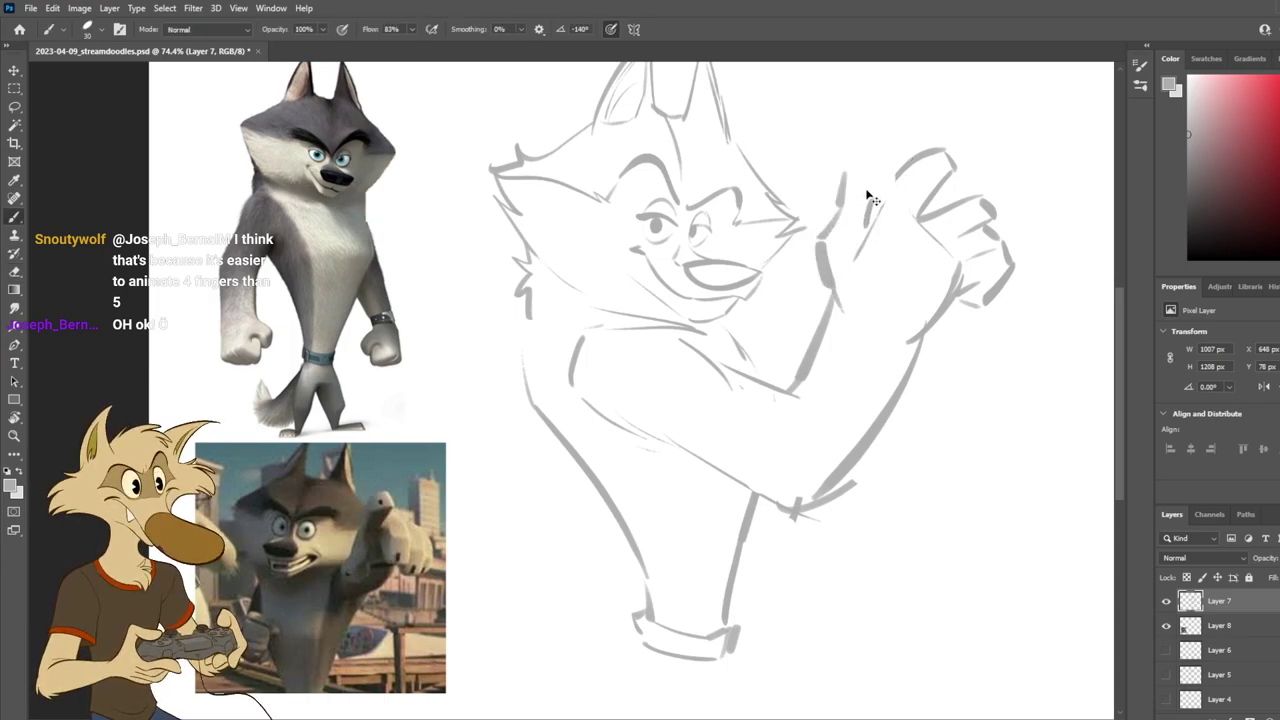
key("ctrl+z")
mouse_move(866, 186)
left_mouse_down()
mouse_move(853, 230)
mouse_move(822, 260)
left_mouse_up()
mouse_move(860, 184)
left_mouse_down()
mouse_move(906, 189)
mouse_move(866, 224)
mouse_move(885, 184)
left_mouse_up()
key("ctrl+z")
key("e")
key("b")
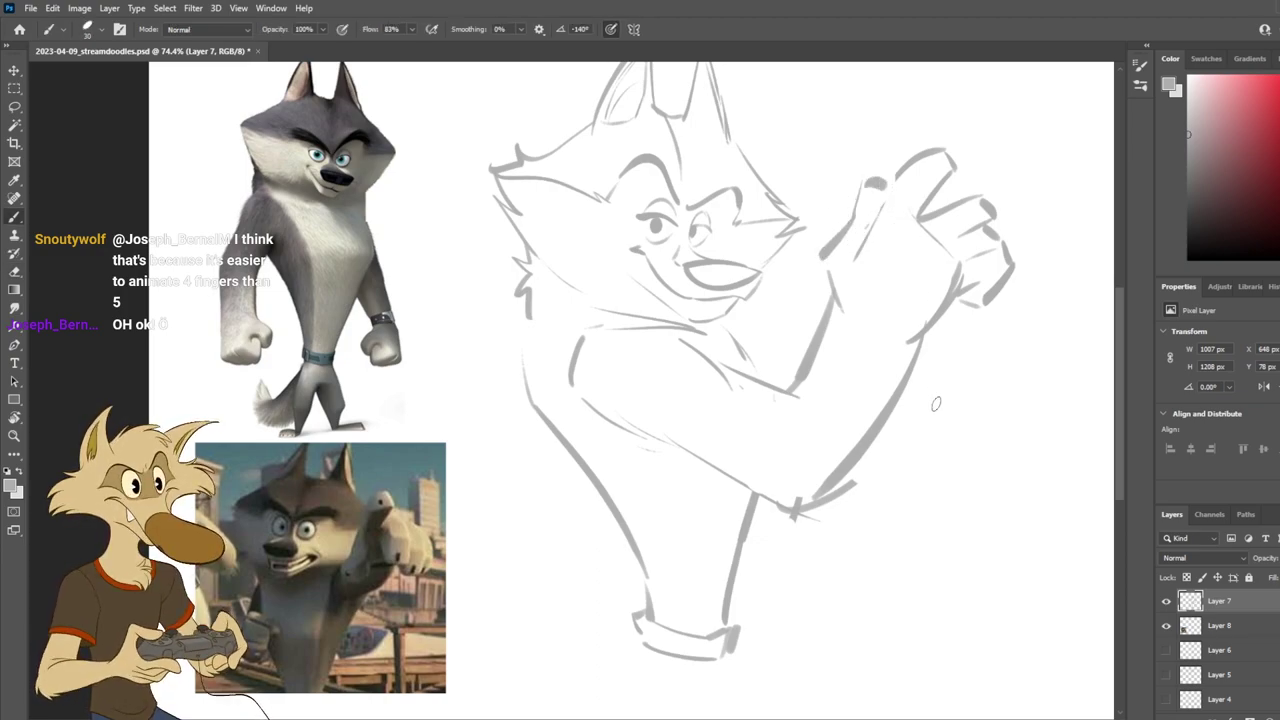
Step: Start a second hand behind the raised forearm with a long diagonal, an upper finger edge and a lower palm line
left_click_drag(988, 381, 907, 452)
key("ctrl+shift+h")
key("ctrl+shift+h")
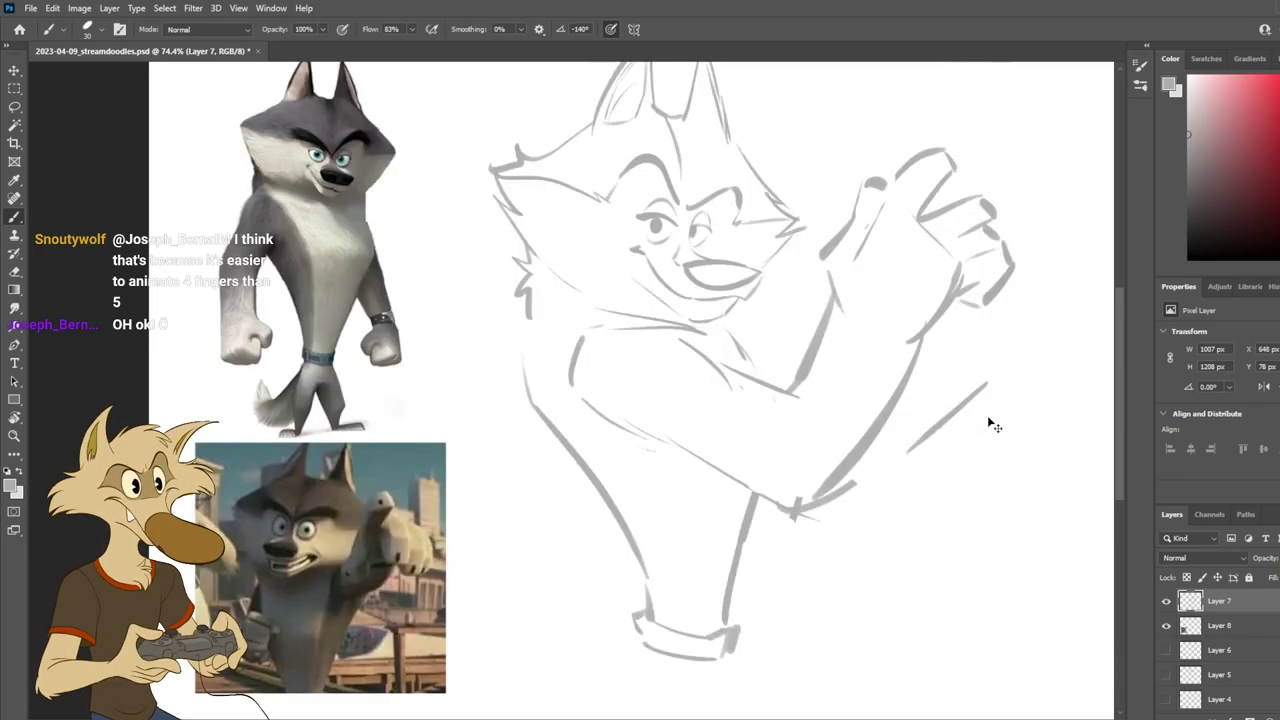
left_click_drag(913, 395, 990, 378)
left_click_drag(942, 468, 991, 437)
key("h")
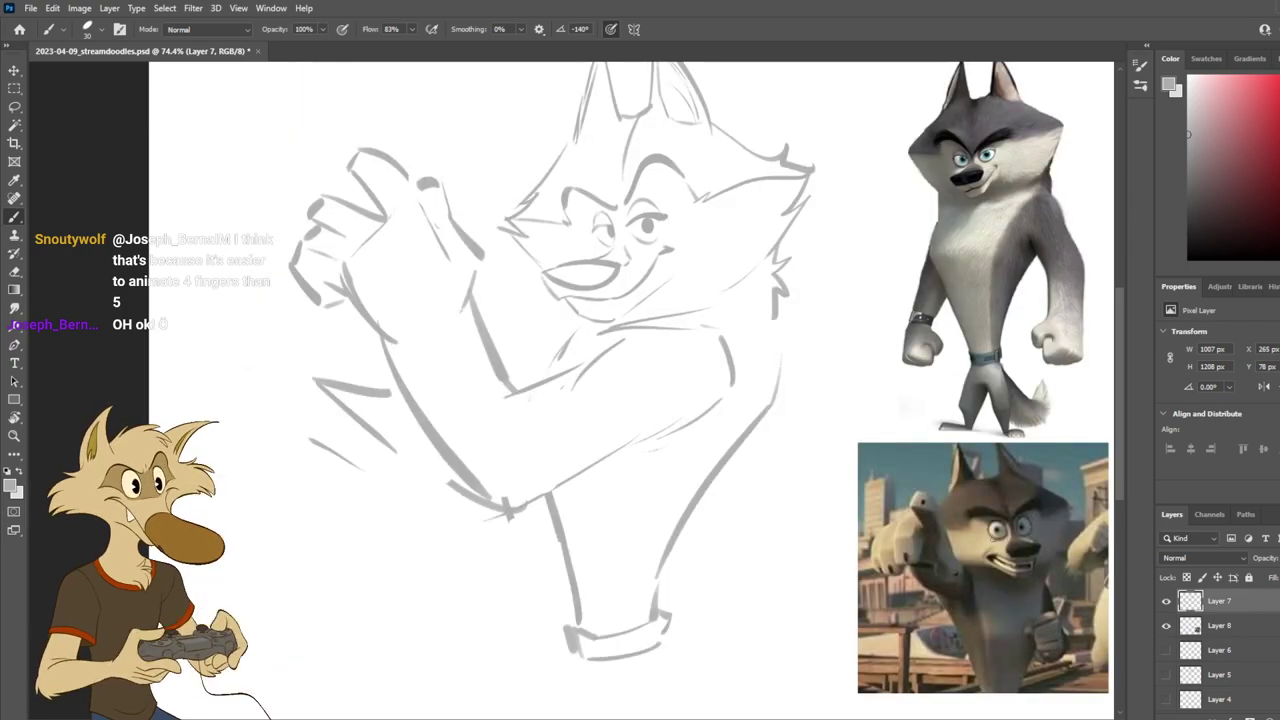
key("h")
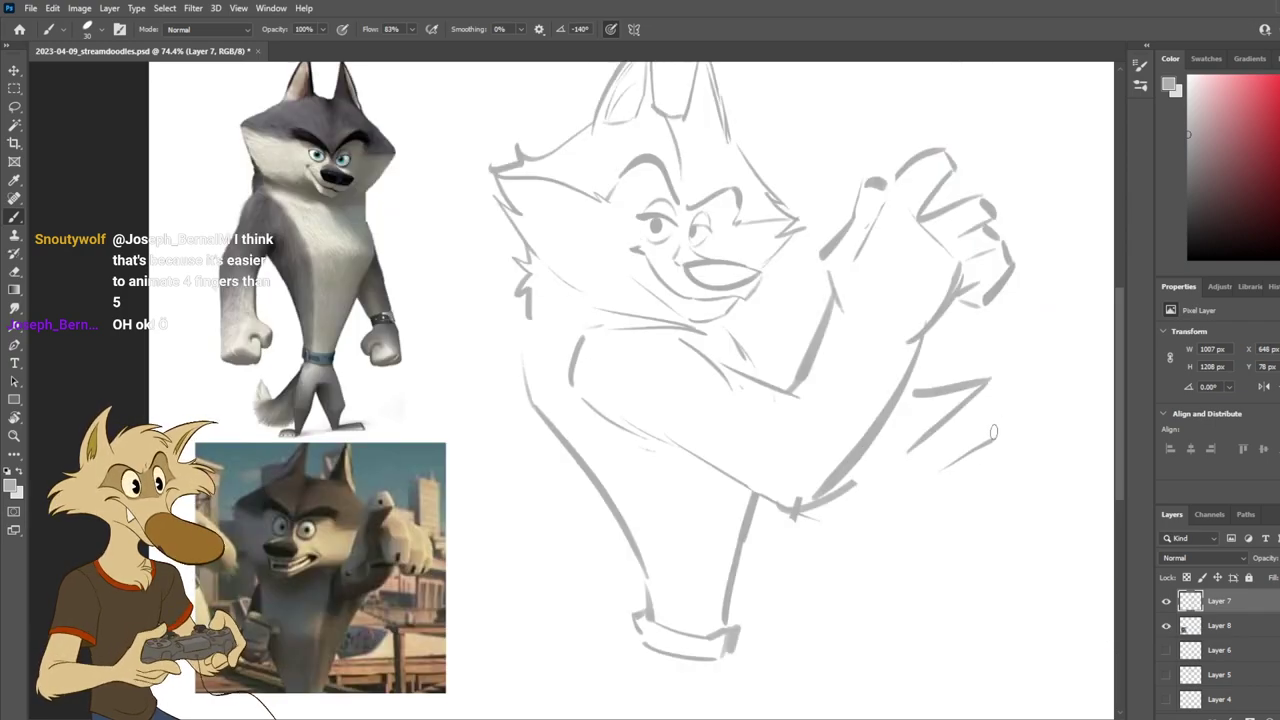
Step: Extend the second hand's fingers outward, adding the pointing finger's tip and the shorter finger lines beneath it
left_click_drag(944, 427, 1002, 412)
mouse_move(970, 415)
left_mouse_down()
mouse_move(1016, 409)
mouse_move(1056, 360)
mouse_move(1019, 416)
left_mouse_up()
key("ctrl+z")
key("ctrl+z")
key("ctrl+z")
mouse_move(1066, 366)
left_mouse_down()
mouse_move(1054, 402)
mouse_move(1012, 412)
mouse_move(1043, 423)
mouse_move(975, 443)
mouse_move(928, 479)
left_mouse_up()
key("ctrl+z")
key("ctrl+z")
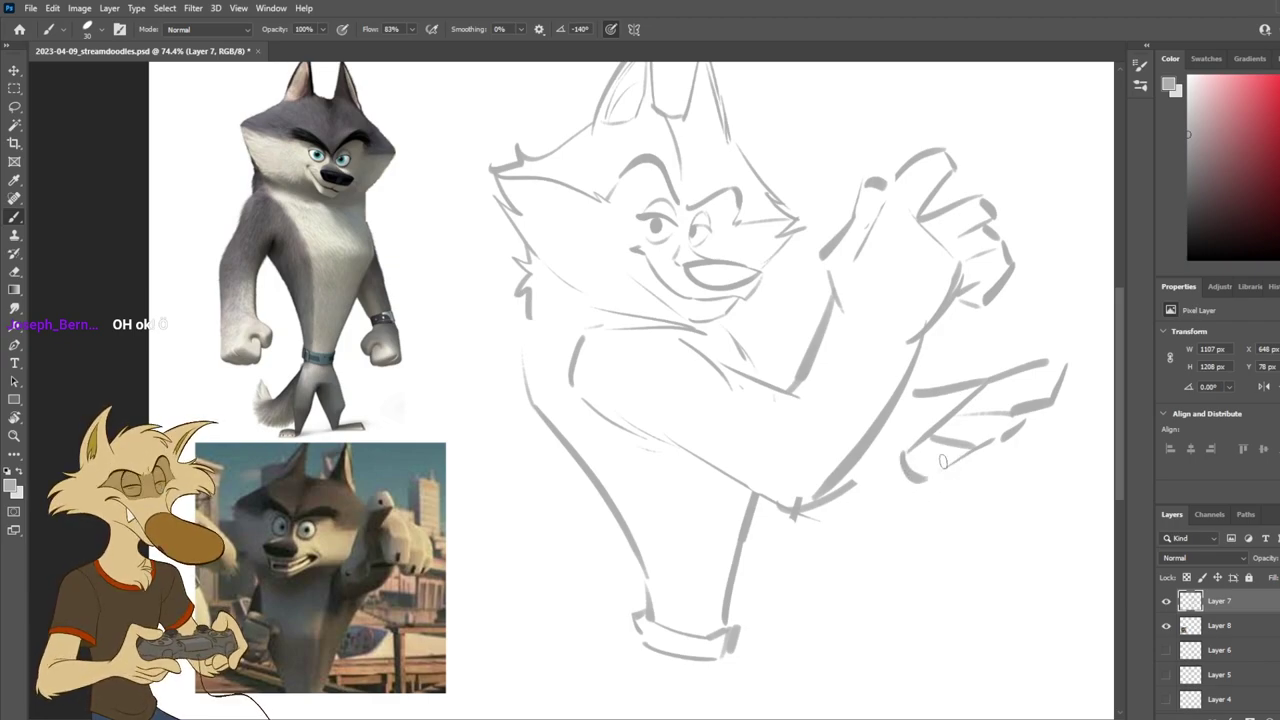
Step: Rework the second hand's lowest finger with a short curved end and a light inner line
key("ctrl+z")
key("ctrl+z")
mouse_move(950, 435)
left_mouse_down()
mouse_move(987, 439)
mouse_move(946, 428)
mouse_move(994, 437)
mouse_move(969, 450)
mouse_move(940, 431)
mouse_move(985, 440)
mouse_move(936, 456)
mouse_move(963, 433)
mouse_move(986, 443)
mouse_move(944, 467)
left_mouse_up()
key("ctrl+z")
key("ctrl+z")
key("ctrl+z")
key("ctrl+z")
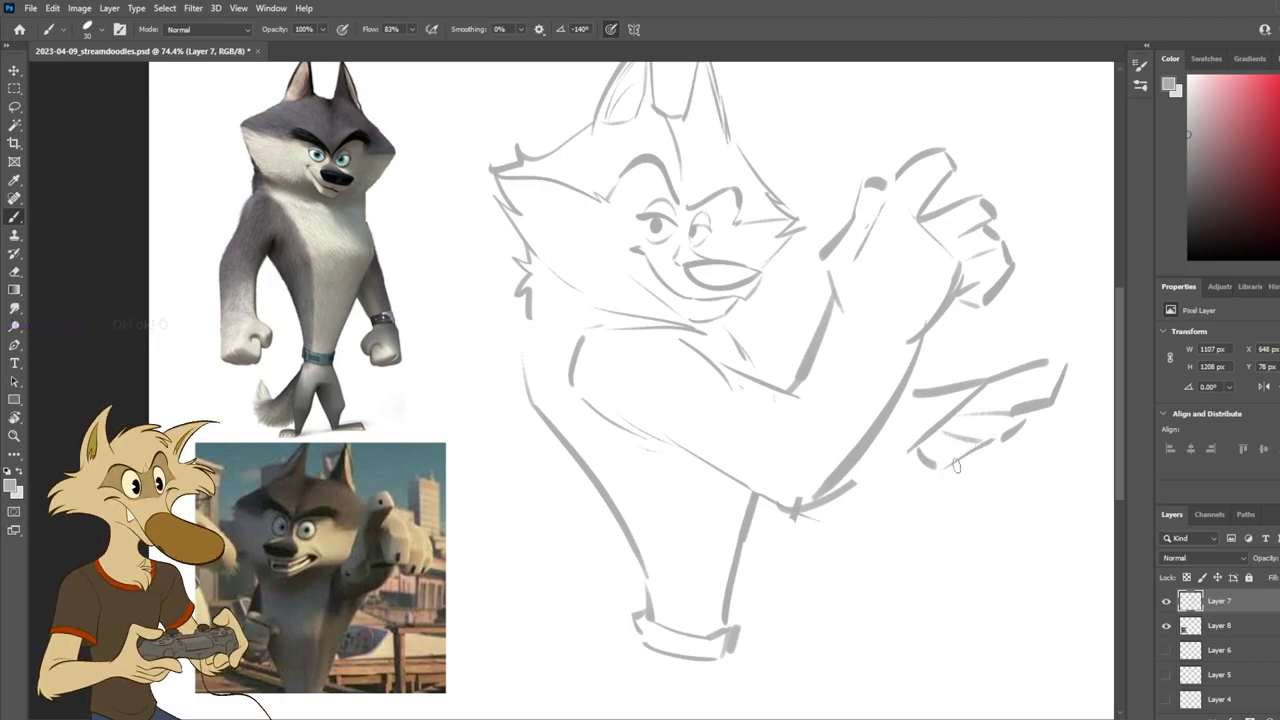
Step: Clean up and redraw the tip and underside of the second hand's pointing finger as a slimmer, pointed shape
key("e")
key("b")
mouse_move(1046, 402)
left_mouse_down()
mouse_move(989, 397)
mouse_move(1047, 389)
left_mouse_up()
key("ctrl+z")
key("ctrl+z")
mouse_move(974, 410)
left_mouse_down()
mouse_move(1031, 404)
mouse_move(985, 409)
mouse_move(1040, 397)
mouse_move(1047, 374)
mouse_move(1056, 388)
mouse_move(1063, 365)
left_mouse_up()
key("ctrl+z")
key("ctrl+z")
key("e")
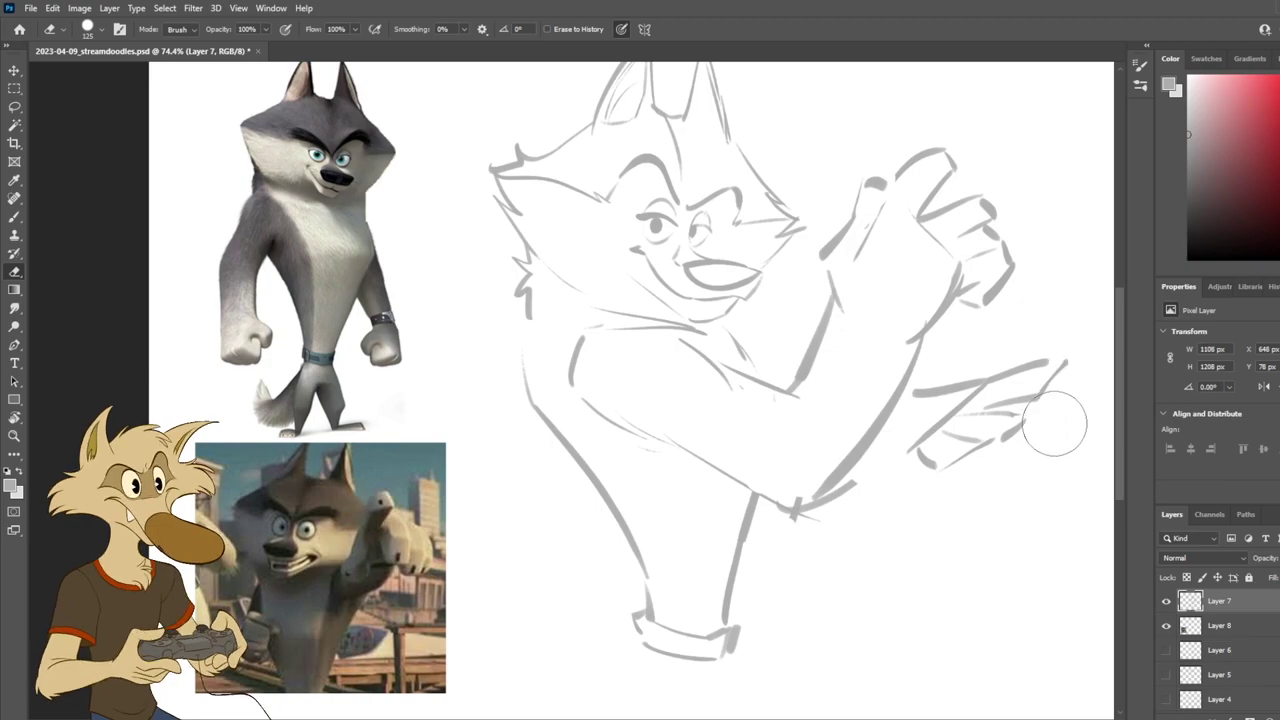
key("b")
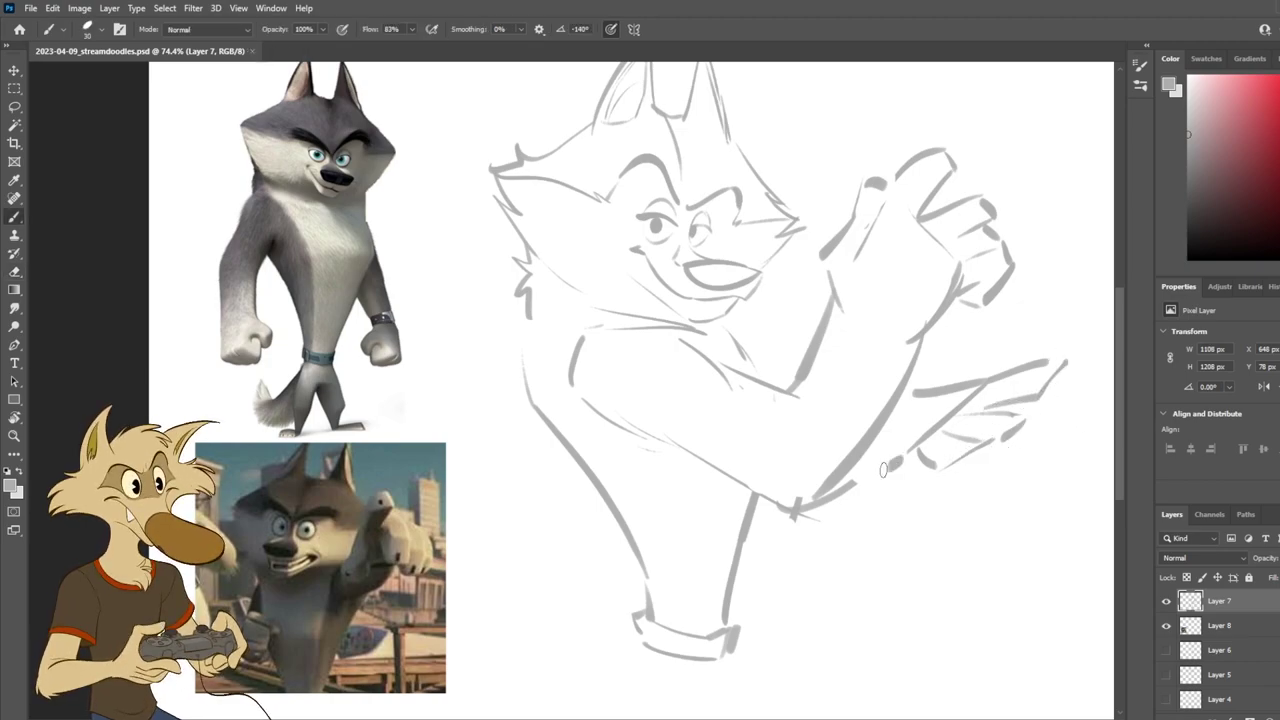
Step: Sketch the second hand's thumb beside the forearm and a short palm line emerging from behind the forearm's lower edge
mouse_move(925, 386)
left_mouse_down()
mouse_move(950, 358)
mouse_move(962, 368)
mouse_move(918, 391)
left_mouse_up()
key("ctrl+z")
mouse_move(963, 337)
left_mouse_down()
mouse_move(1001, 341)
mouse_move(919, 355)
left_mouse_up()
key("ctrl+z")
key("ctrl+shift+h")
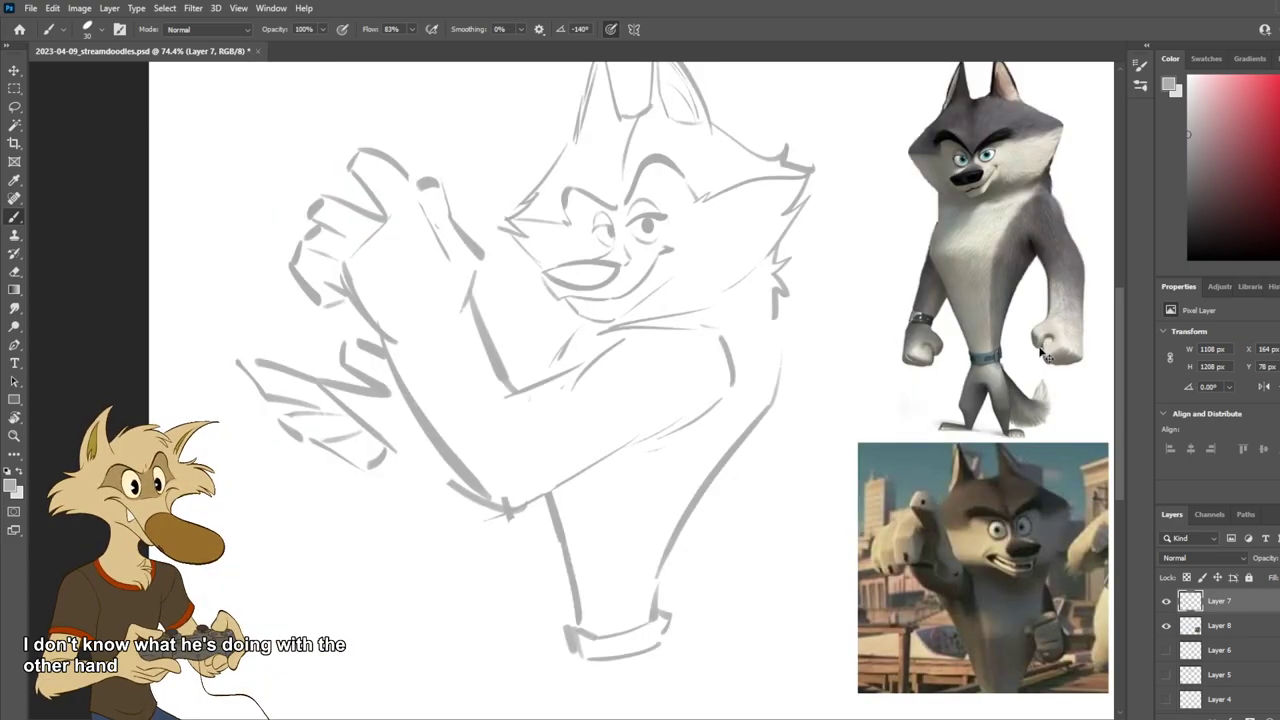
key("h")
key("ctrl+z")
left_click_drag(872, 440, 920, 460)
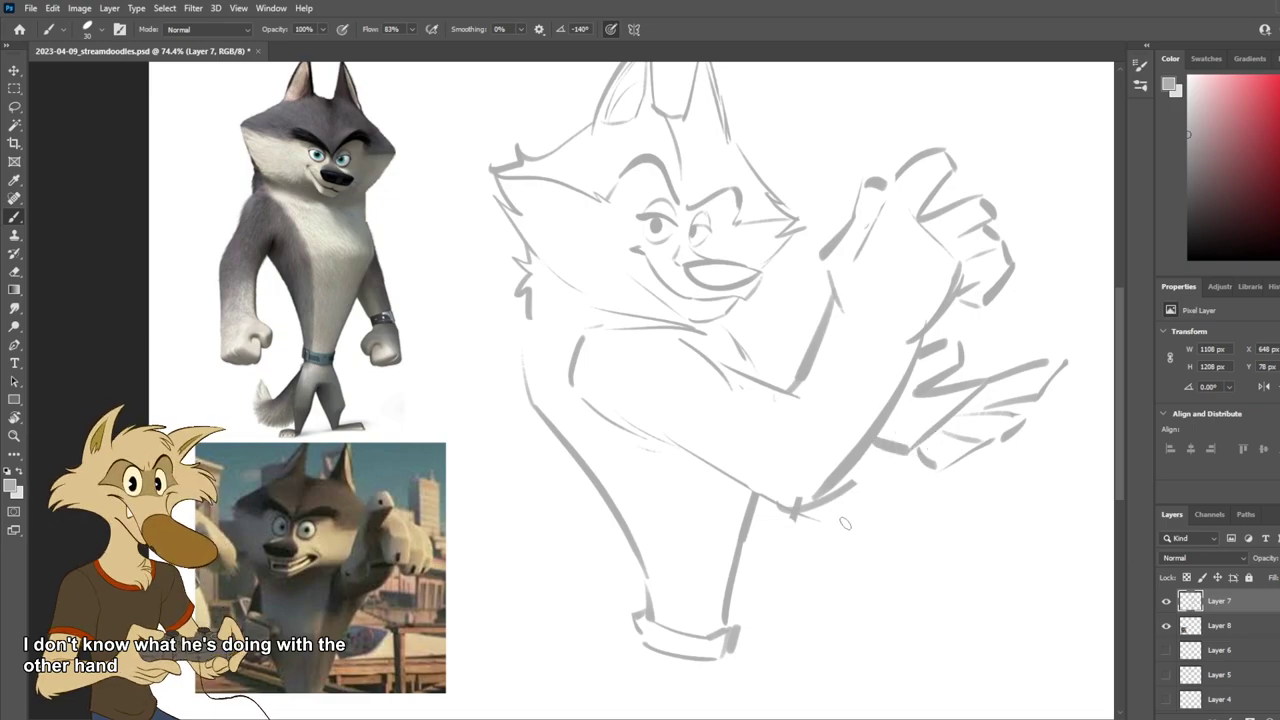
Step: Erase part of the second hand's fingers and redraw them as a curled fist with a vertical knuckle edge and lower contour
scroll(918, 453, "down", 4)
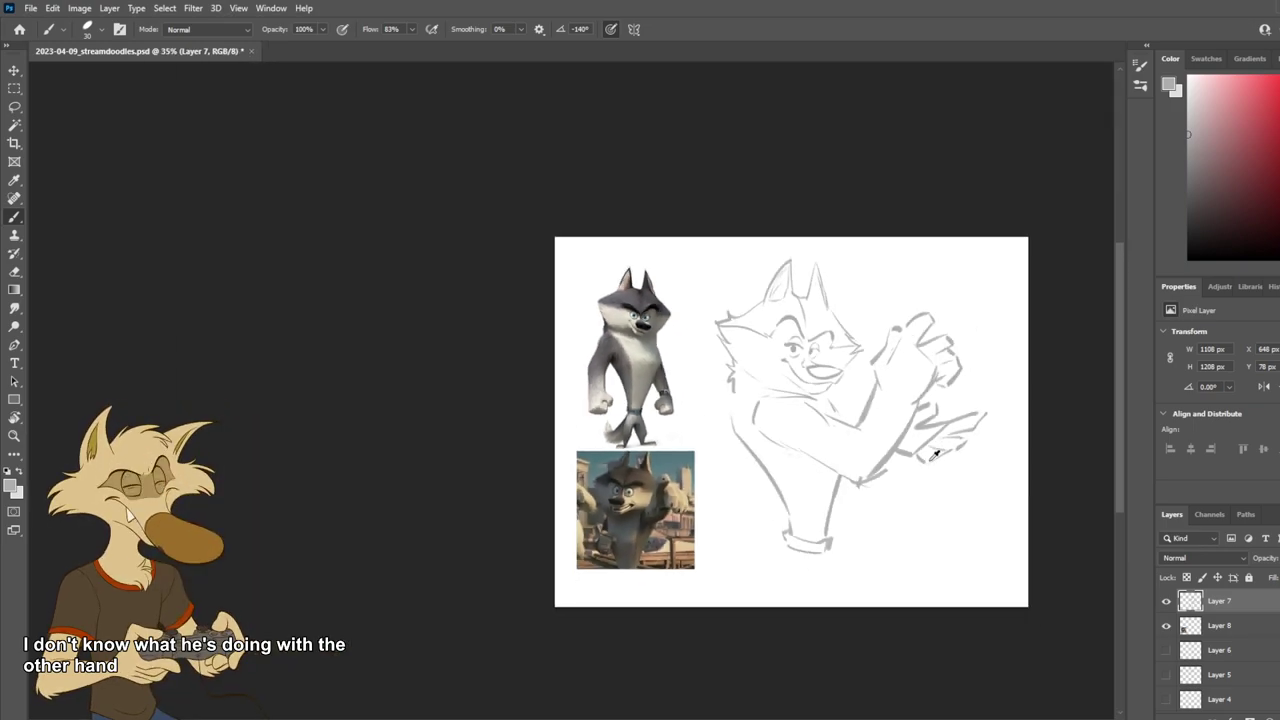
scroll(1006, 457, "up", 2)
key("h")
scroll(1006, 446, "up", 1)
key("h")
scroll(1006, 444, "up", 2)
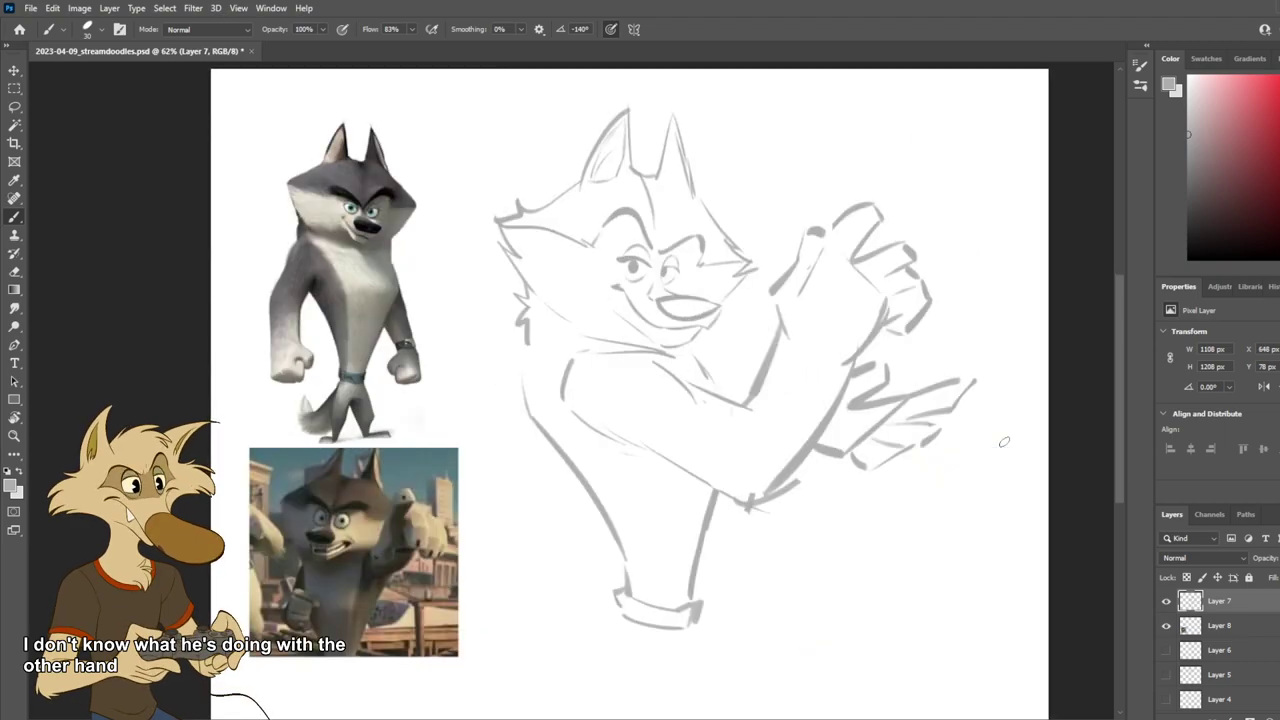
key("e")
mouse_move(909, 418)
left_mouse_down()
mouse_move(920, 422)
mouse_move(873, 414)
mouse_move(903, 379)
left_mouse_up()
key("b")
key("ctrl+z")
mouse_move(848, 425)
left_mouse_down()
mouse_move(905, 374)
mouse_move(894, 438)
left_mouse_up()
key("ctrl+z")
left_click_drag(908, 369, 907, 416)
left_click_drag(857, 462, 906, 430)
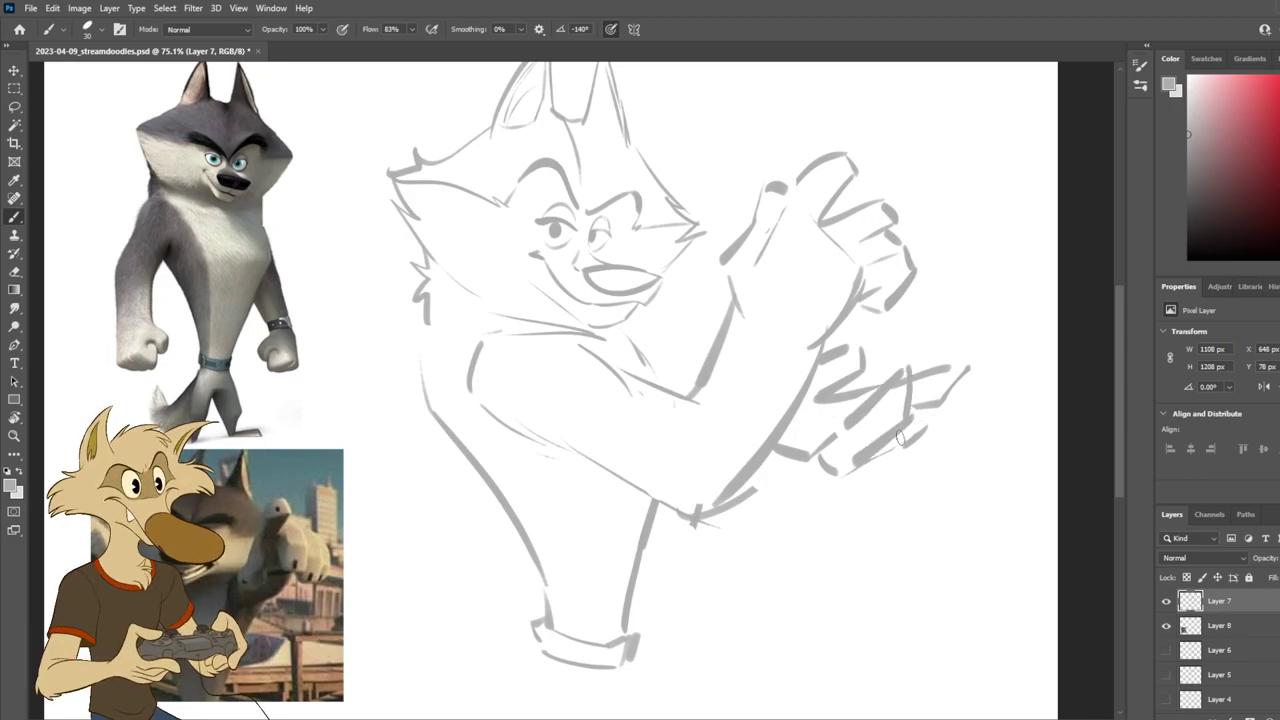
Step: Erase the fist's lower edge and redraw its underside as one angular contour from the forearm to the knuckles
key("h")
key("h")
key("e")
left_click_drag(910, 428, 856, 467)
key("b")
left_click_drag(846, 421, 822, 452)
mouse_move(858, 425)
left_mouse_down()
mouse_move(841, 454)
mouse_move(880, 449)
mouse_move(914, 430)
left_mouse_up()
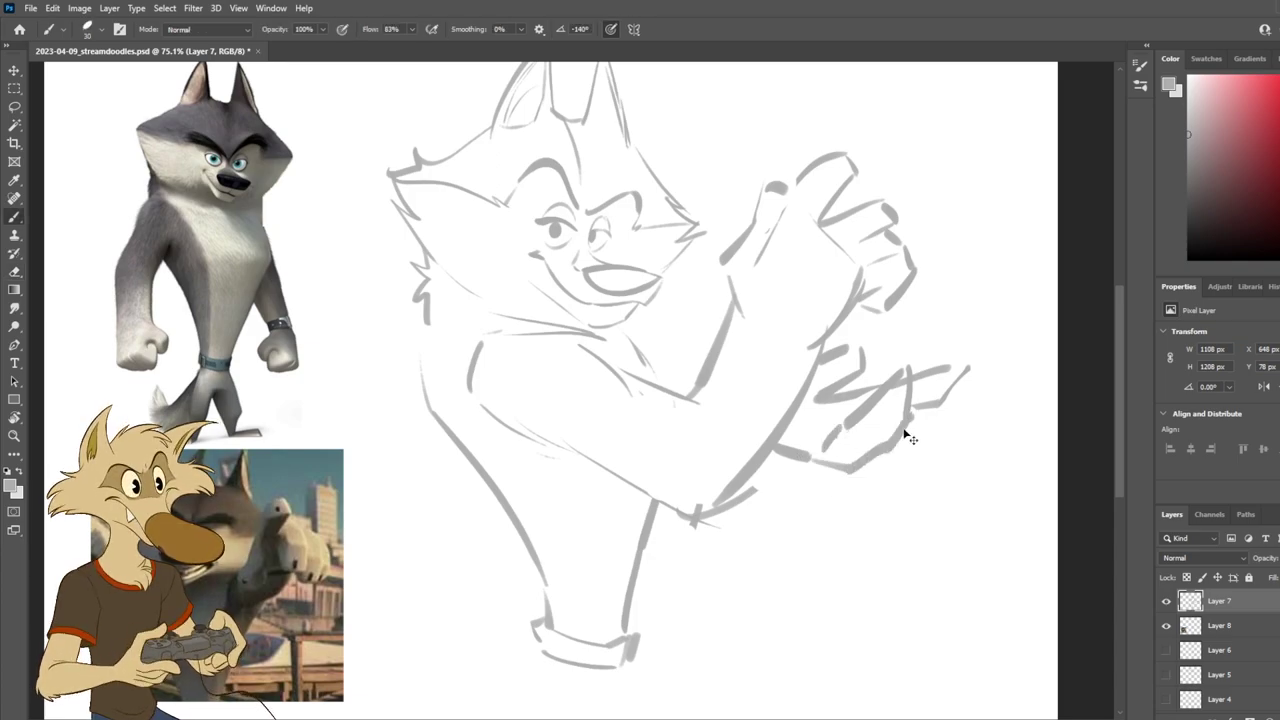
key("ctrl+z")
mouse_move(818, 462)
left_mouse_down()
mouse_move(872, 460)
mouse_move(911, 427)
left_mouse_up()
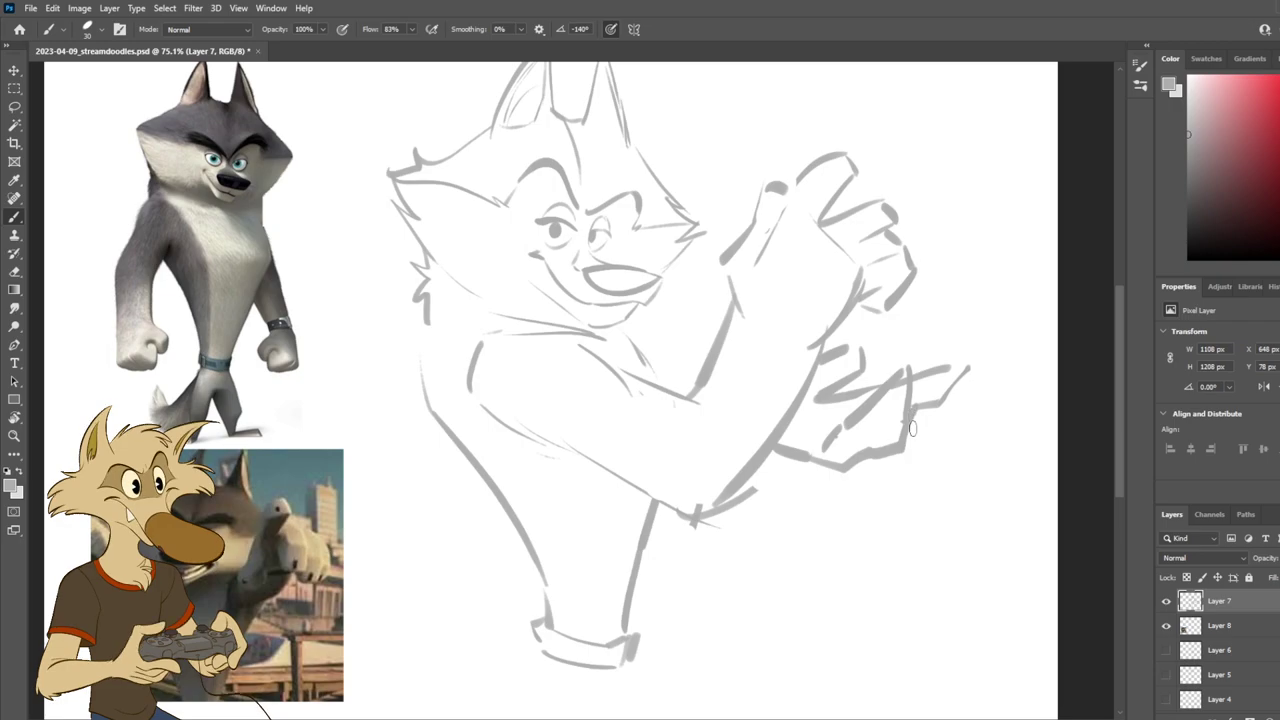
Step: Erase the fist's vertical line and draw a rounded bent knuckle at the base of the pointing finger
key("e")
mouse_move(906, 376)
left_mouse_down()
mouse_move(909, 414)
mouse_move(918, 362)
mouse_move(913, 415)
left_mouse_up()
key("b")
key("ctrl+z")
key("ctrl+z")
left_click_drag(903, 354, 926, 378)
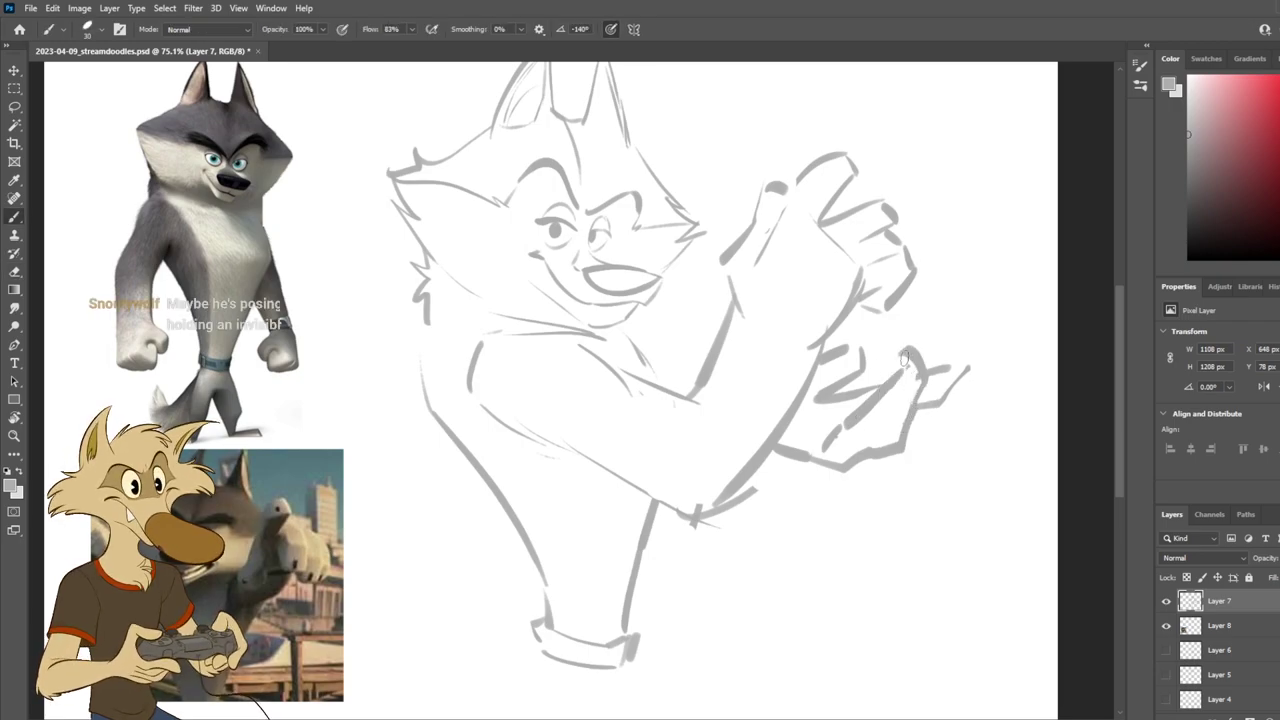
Step: Compare the second hand with its earlier versions by stepping back through the edits and restoring the curled version
key("ctrl+shift+h")
key("ctrl+shift+h")
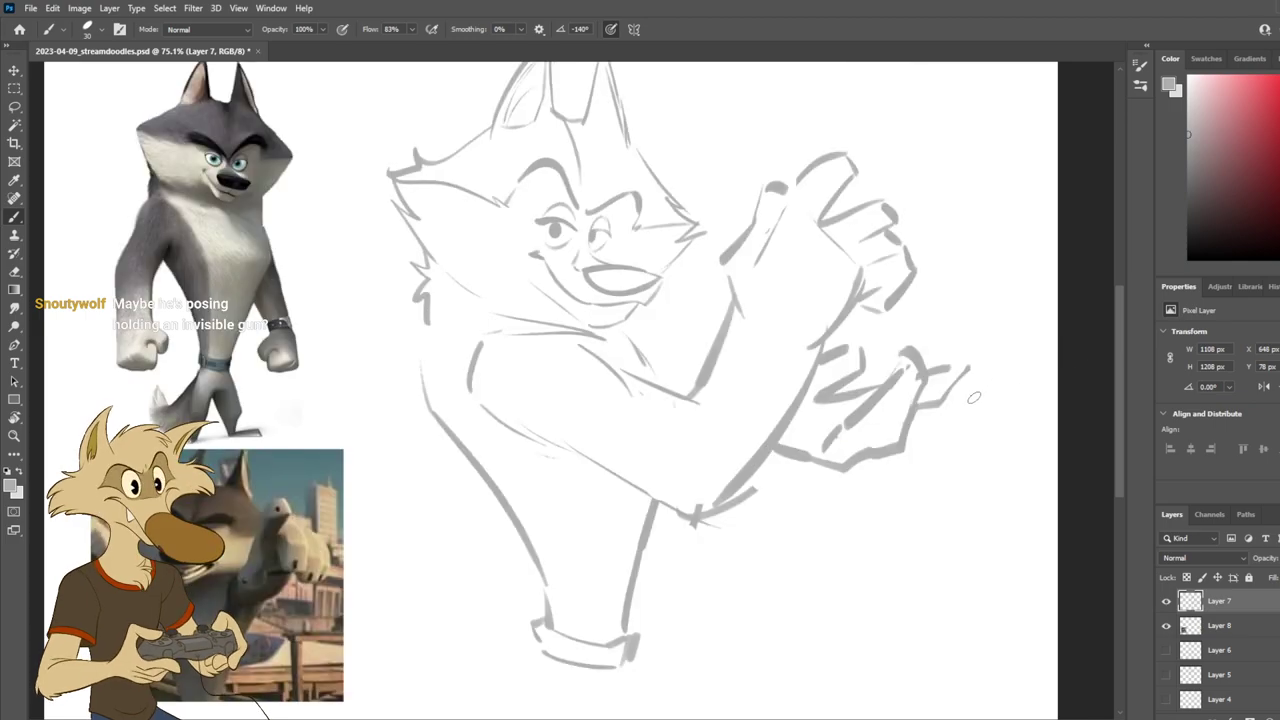
key("ctrl+z")
key("ctrl+z")
key("ctrl+z")
key("ctrl+z")
key("ctrl+z")
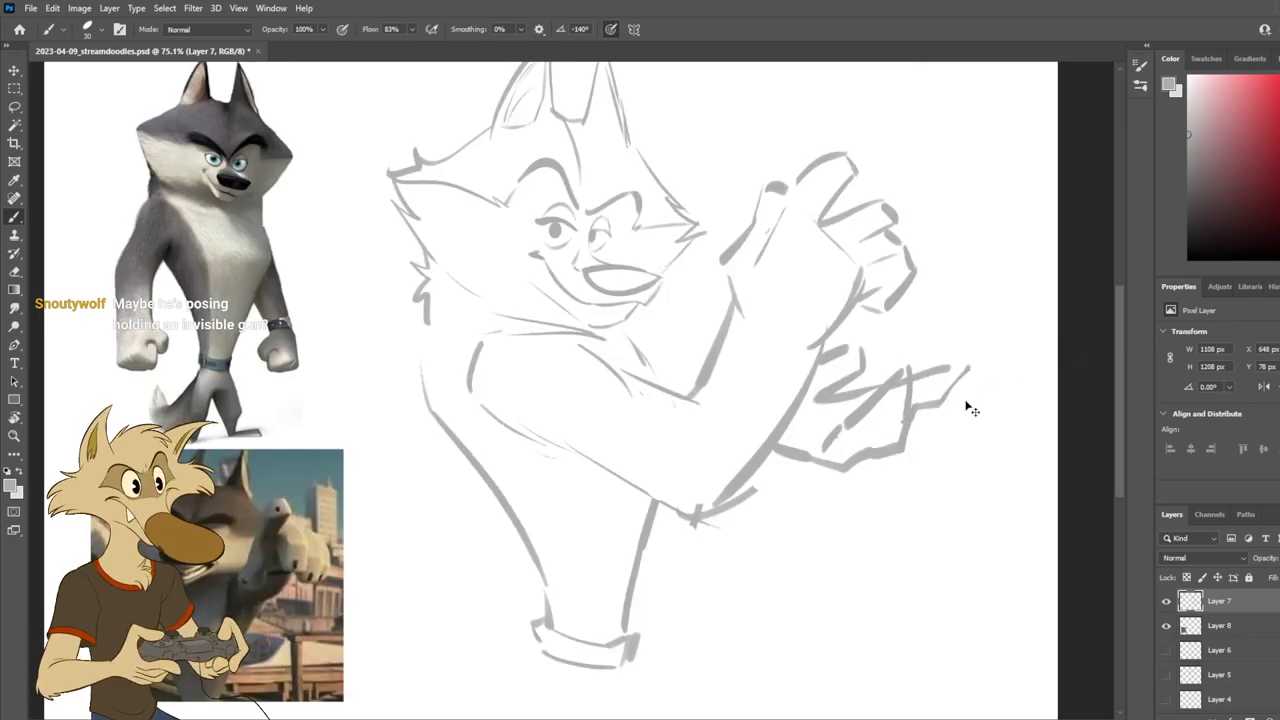
key("ctrl+z")
key("ctrl+z")
key("ctrl+z")
key("ctrl+z")
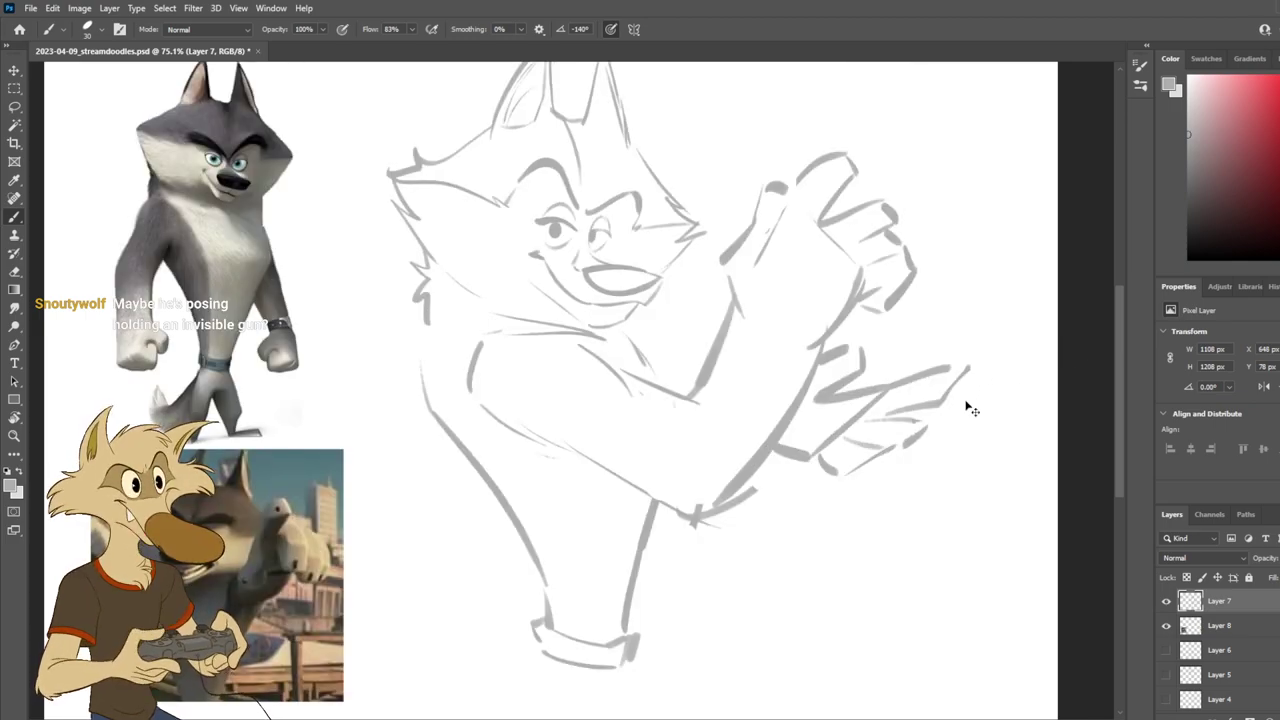
key("ctrl+z")
key("ctrl+z")
key("ctrl+z")
key("ctrl+z")
key("ctrl+z")
key("ctrl+z")
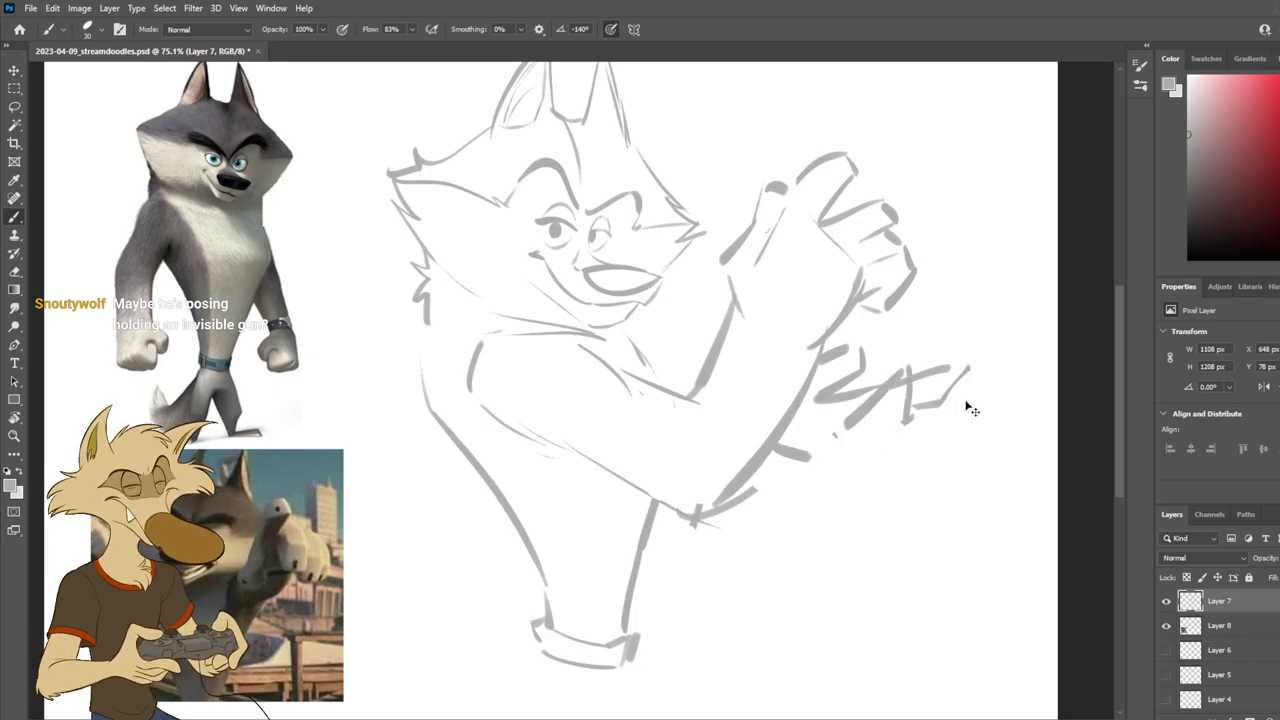
key("ctrl+h")
key("ctrl+h")
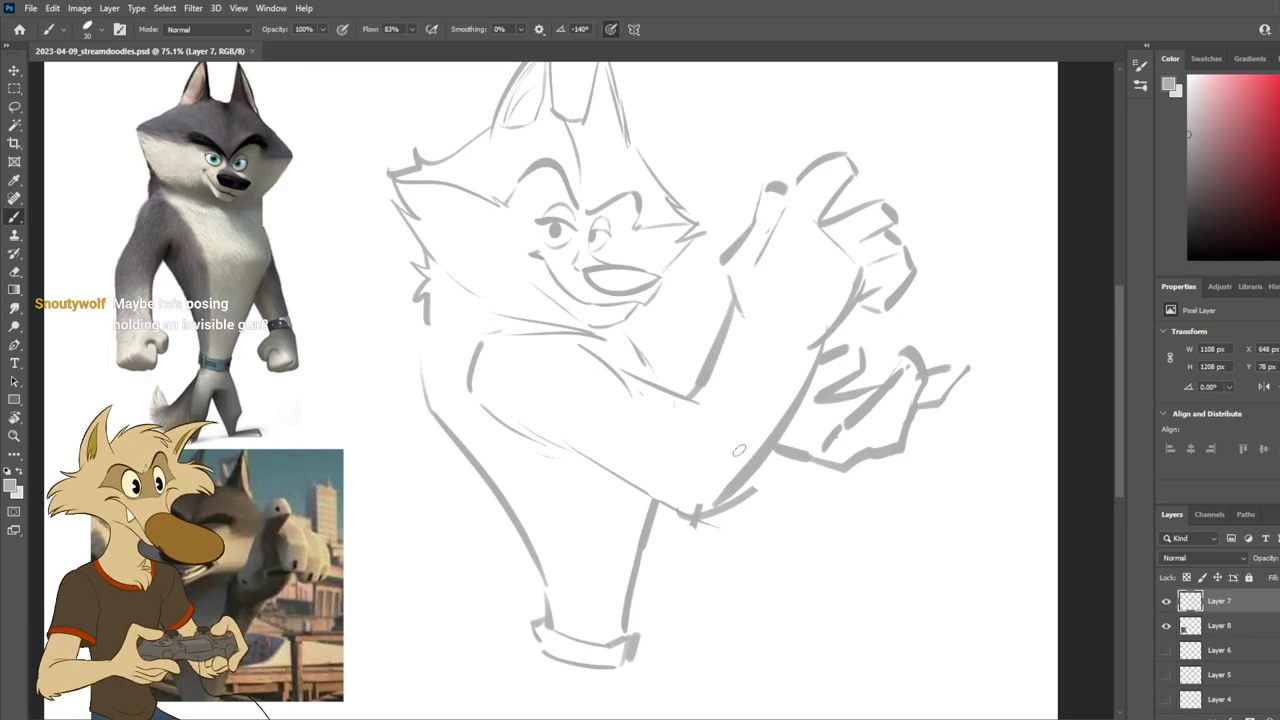
Step: Duplicate Layer 7 and hide the original layer
scroll(742, 444, "down", 5)
scroll(749, 437, "up", 4)
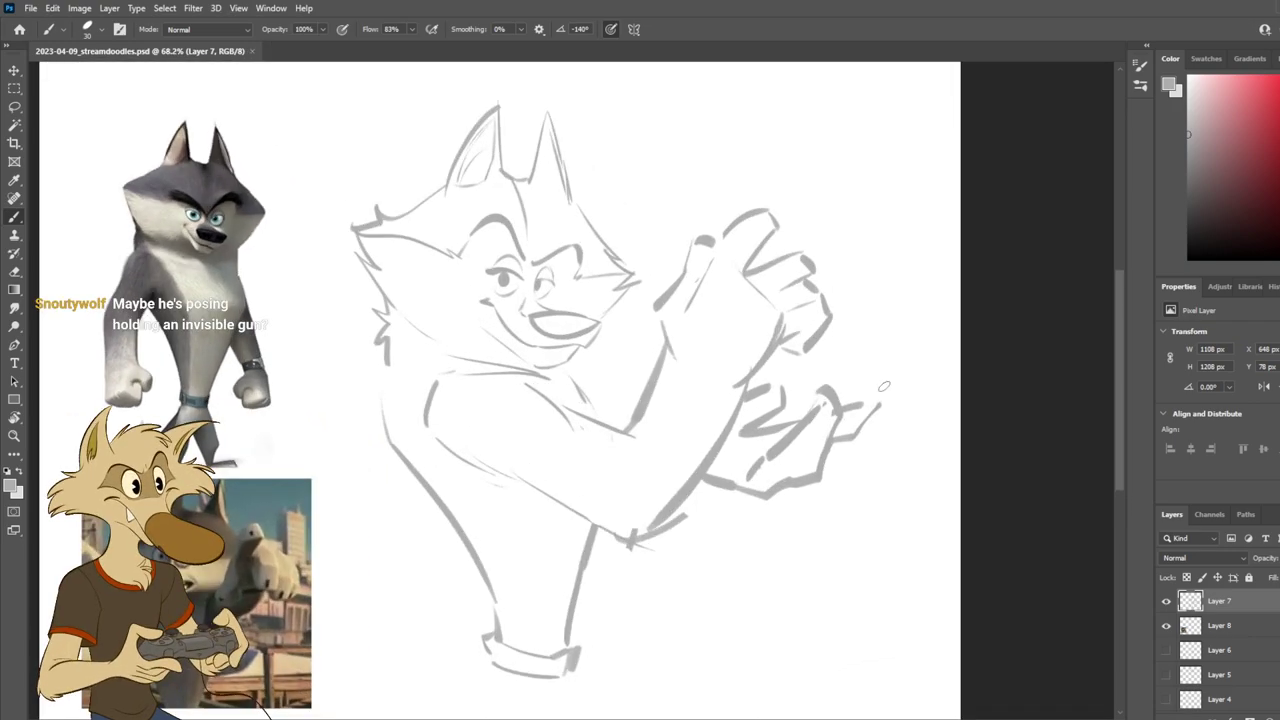
scroll(884, 386, "down", 2)
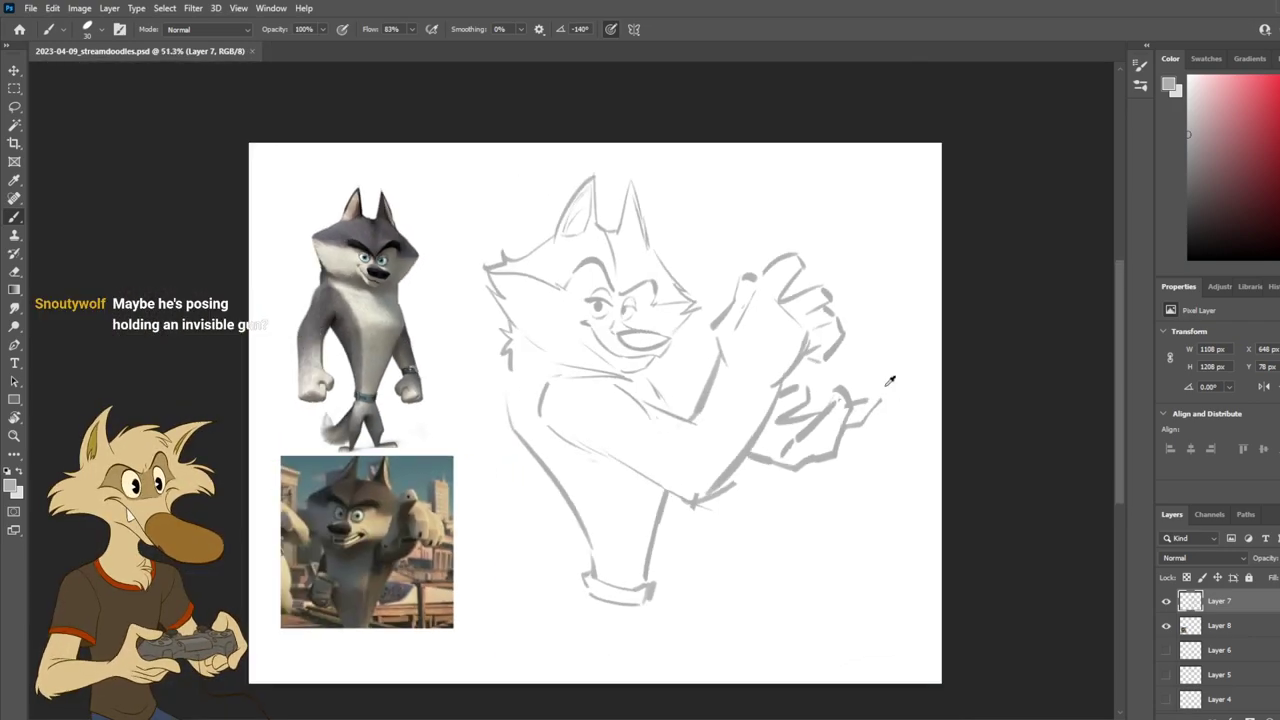
scroll(889, 380, "up", 3)
scroll(883, 374, "down", 3)
scroll(860, 373, "up", 1)
scroll(816, 371, "up", 1)
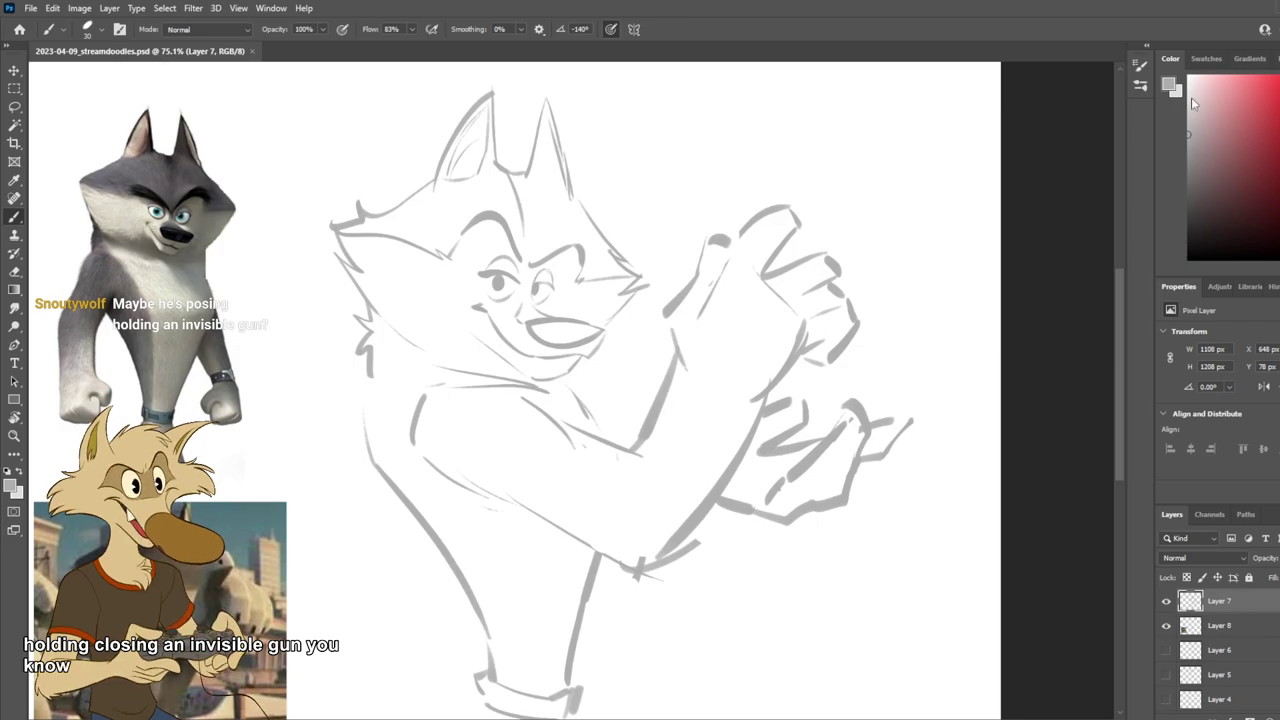
key("ctrl+j")
left_click(1166, 627)
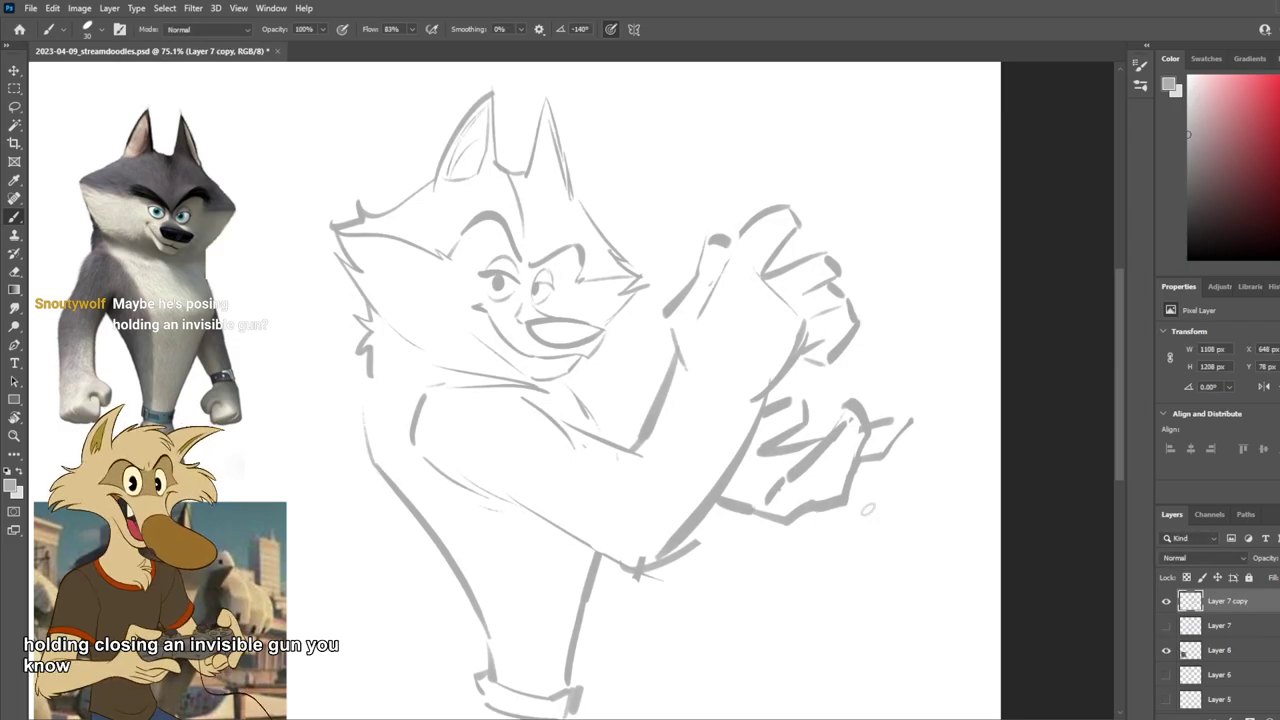
Step: Erase the raised hand's outer fingers and redraw them as a compact curled group of knuckles
key("e")
mouse_move(877, 277)
left_mouse_down()
mouse_move(849, 289)
mouse_move(851, 337)
mouse_move(834, 272)
mouse_move(839, 298)
mouse_move(826, 279)
mouse_move(847, 305)
mouse_move(818, 360)
left_mouse_up()
key("b")
key("ctrl+z")
key("ctrl+z")
mouse_move(776, 283)
left_mouse_down()
mouse_move(833, 304)
mouse_move(842, 338)
left_mouse_up()
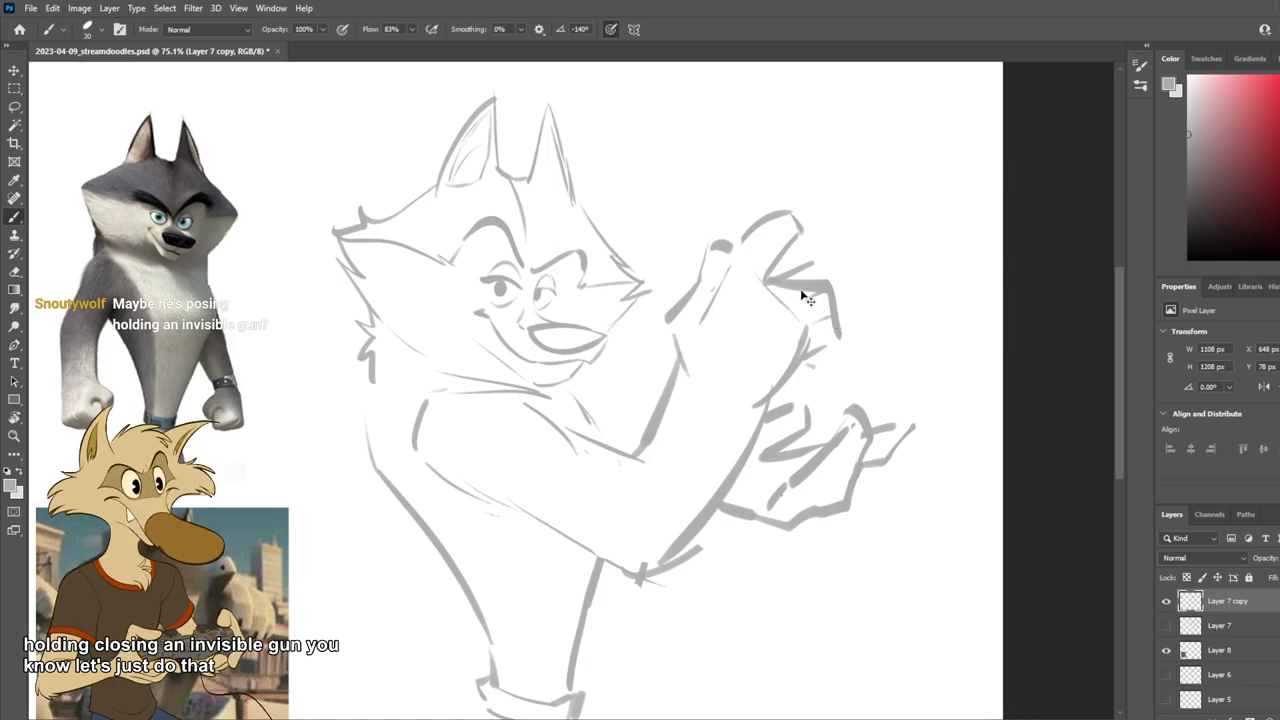
key("ctrl+z")
mouse_move(801, 270)
left_mouse_down()
mouse_move(842, 316)
mouse_move(837, 304)
mouse_move(824, 354)
left_mouse_up()
key("ctrl+z")
key("ctrl+z")
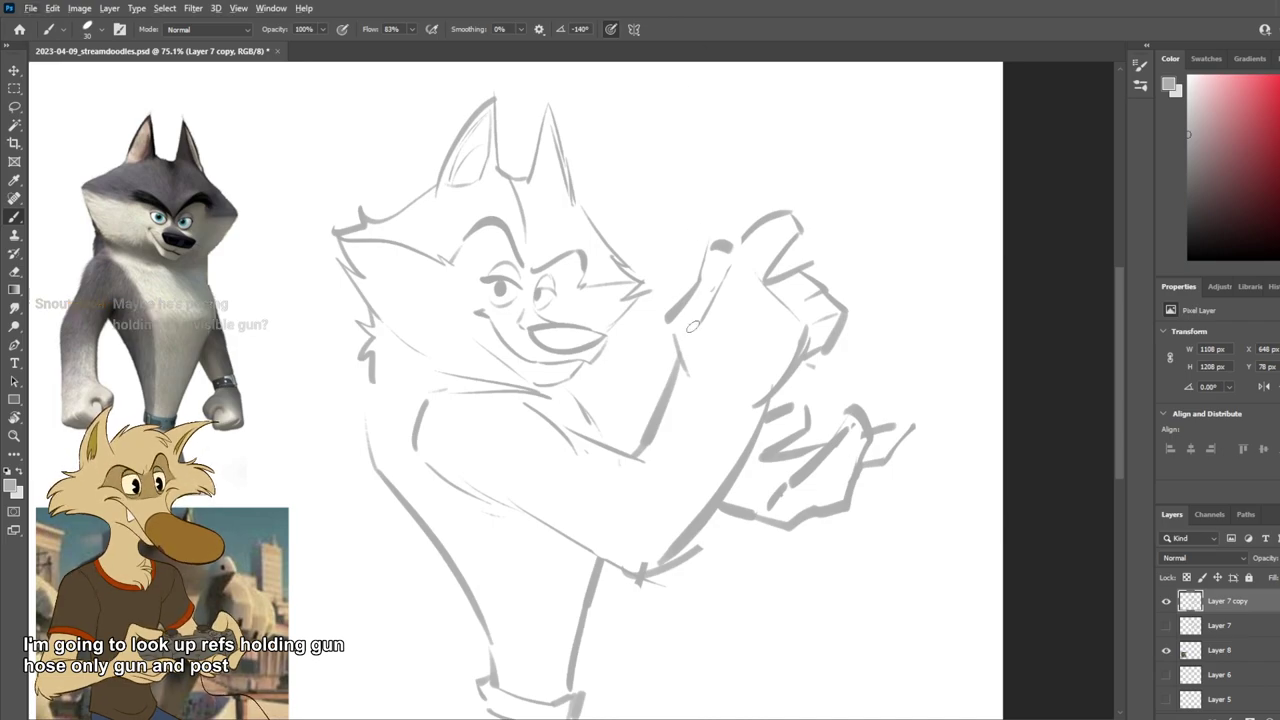
Step: Erase the raised hand's thumb tip and pointing finger and draw the long upper edge and rear corner of a pistol
scroll(777, 258, "up", 1)
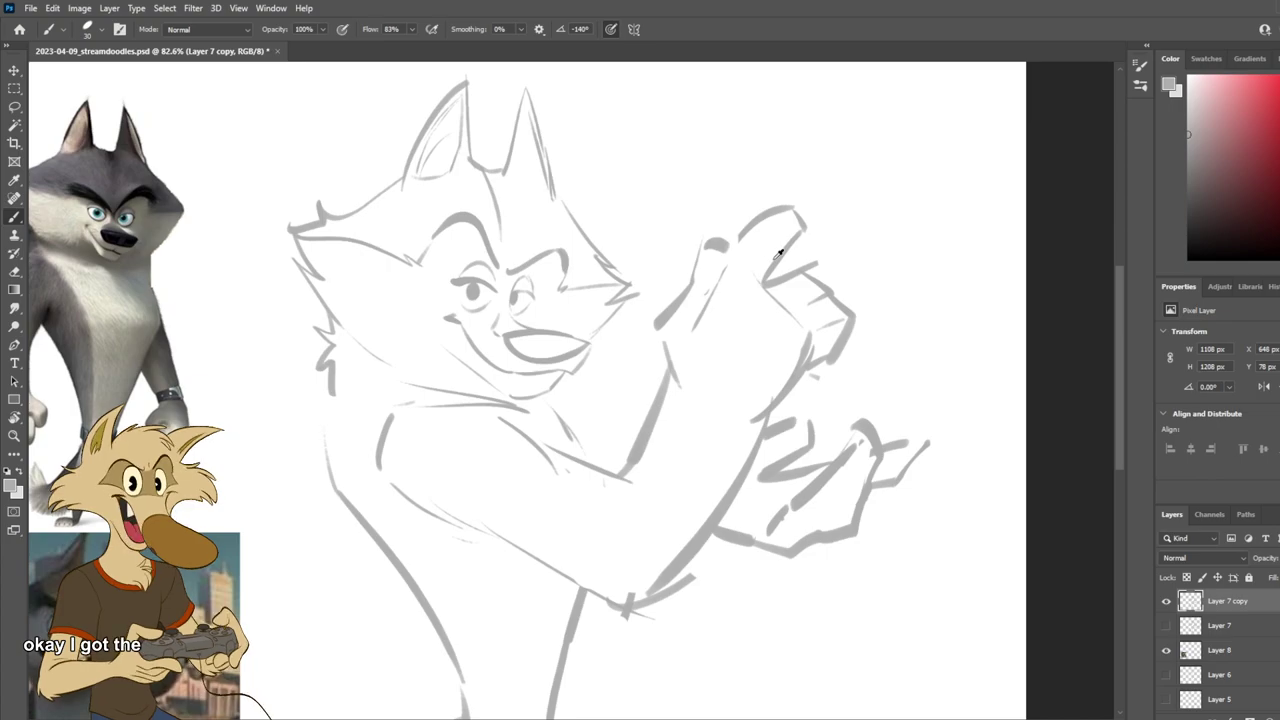
key("e")
mouse_move(791, 226)
left_mouse_down()
mouse_move(791, 214)
mouse_move(774, 220)
left_mouse_up()
key("b")
mouse_move(726, 264)
left_mouse_down()
mouse_move(763, 231)
mouse_move(682, 281)
mouse_move(698, 326)
mouse_move(685, 330)
mouse_move(706, 214)
mouse_move(797, 98)
left_mouse_up()
key("e")
key("b")
key("ctrl+z")
key("ctrl+z")
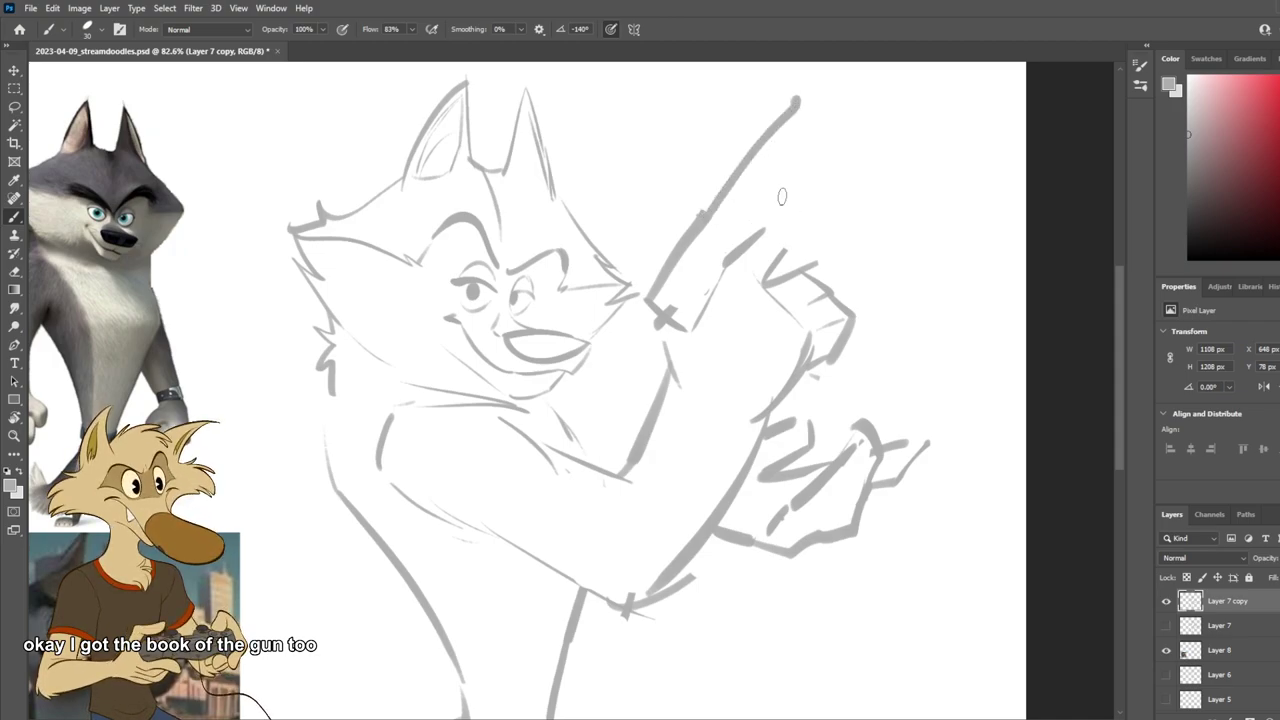
Step: Draw the pistol's muzzle end, a small sight at its corner and the underside of its barrel
left_click_drag(798, 106, 845, 136)
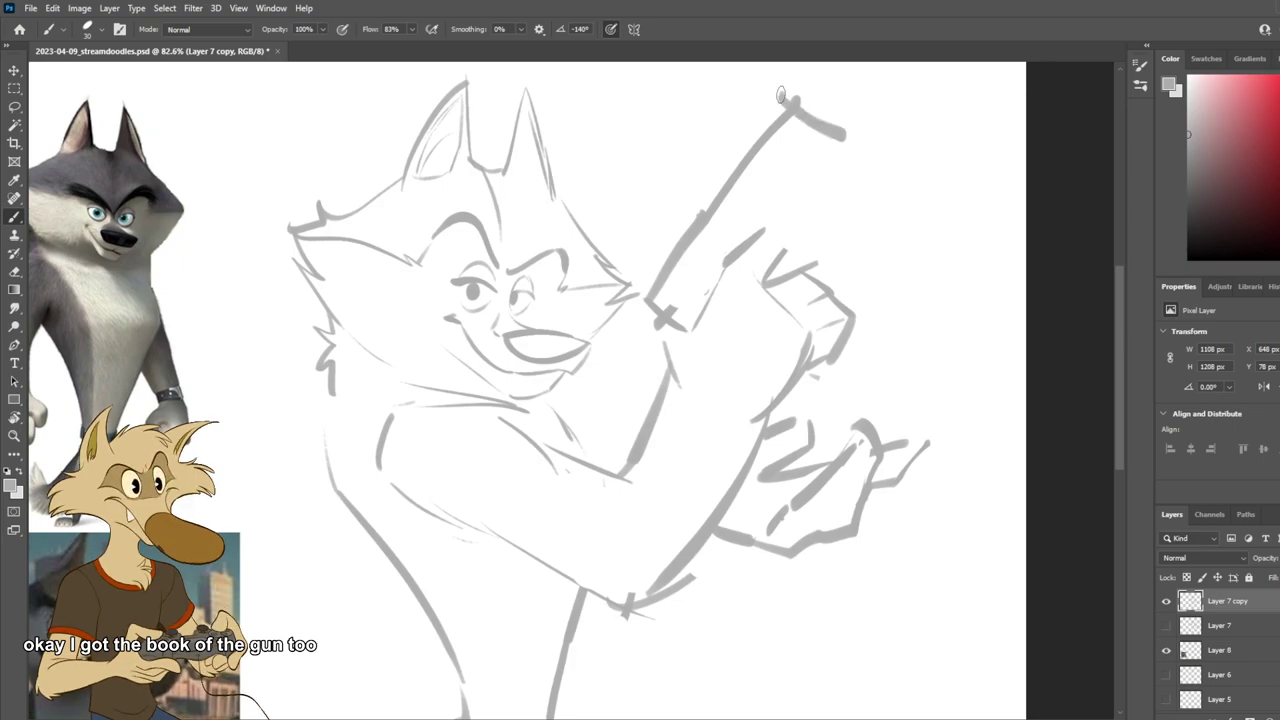
left_click_drag(770, 103, 778, 109)
mouse_move(842, 146)
left_mouse_down()
mouse_move(775, 255)
mouse_move(782, 227)
left_mouse_up()
key("ctrl+z")
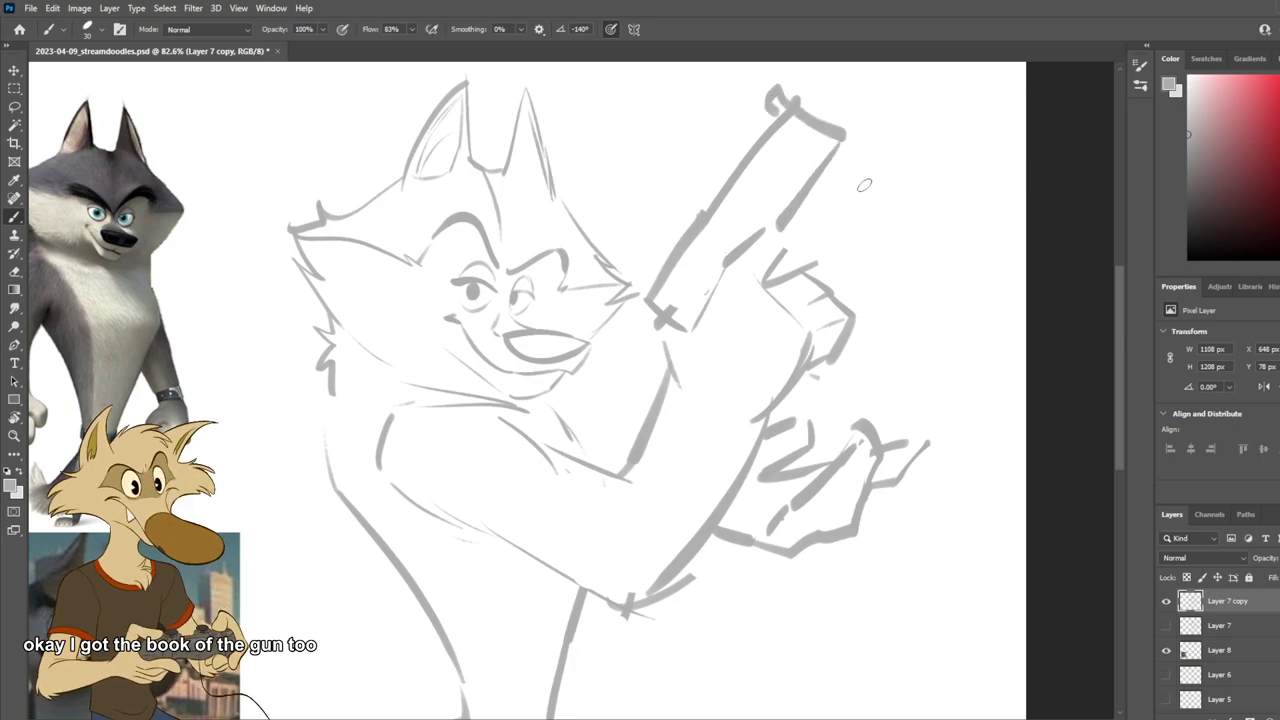
Step: Erase the sight and part of the pistol's upper edge and redraw a slimmer slide with a parallel second line
scroll(792, 216, "down", 5)
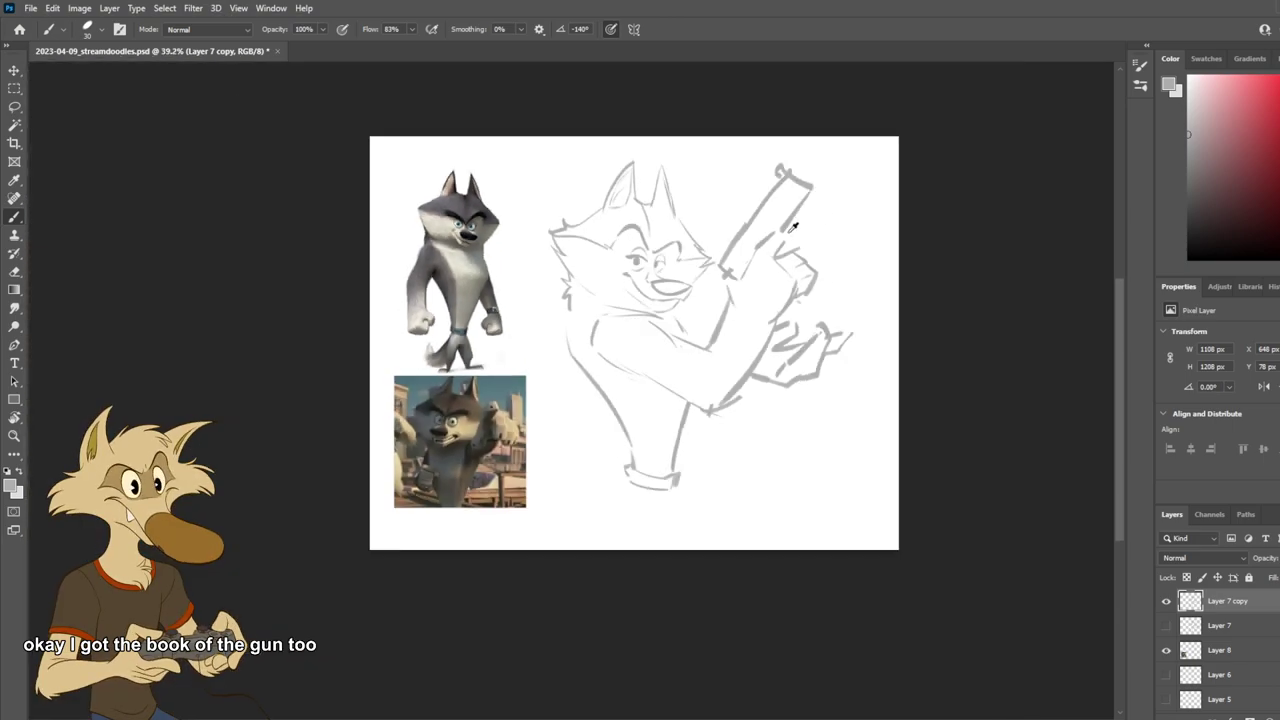
scroll(797, 222, "up", 4)
left_click_drag(764, 245, 778, 253)
key("ctrl+z")
key("ctrl+z")
key("ctrl+z")
left_click_drag(812, 161, 762, 240)
key("e")
left_click_drag(800, 114, 684, 242)
key("b")
key("ctrl+z")
mouse_move(759, 136)
left_mouse_down()
mouse_move(690, 244)
mouse_move(808, 160)
mouse_move(788, 216)
left_mouse_up()
key("ctrl+z")
key("ctrl+z")
Step: Draw the index finger curling beneath the pistol's slide and check the sketch in a mirrored view
mouse_move(812, 170)
left_mouse_down()
mouse_move(779, 227)
mouse_move(776, 288)
left_mouse_up()
key("ctrl+z")
left_click_drag(760, 234, 780, 270)
key("ctrl+z")
key("ctrl+z")
key("ctrl+z")
left_click_drag(831, 368, 812, 432)
key("ctrl+z")
key("ctrl+z")
key("ctrl+shift+h")
key("ctrl+z")
key("ctrl+z")
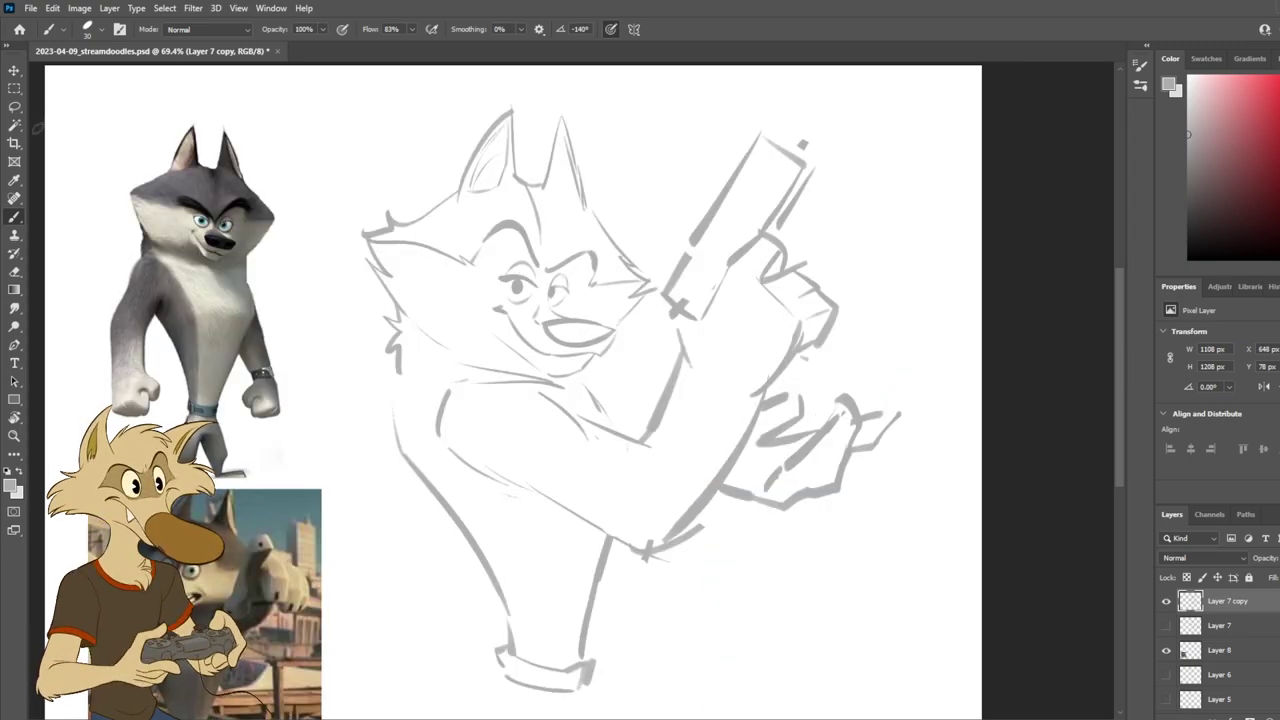
Step: Draw the blocky lower end of the pistol's grip beneath the fist and check the sketch mirrored
key("l")
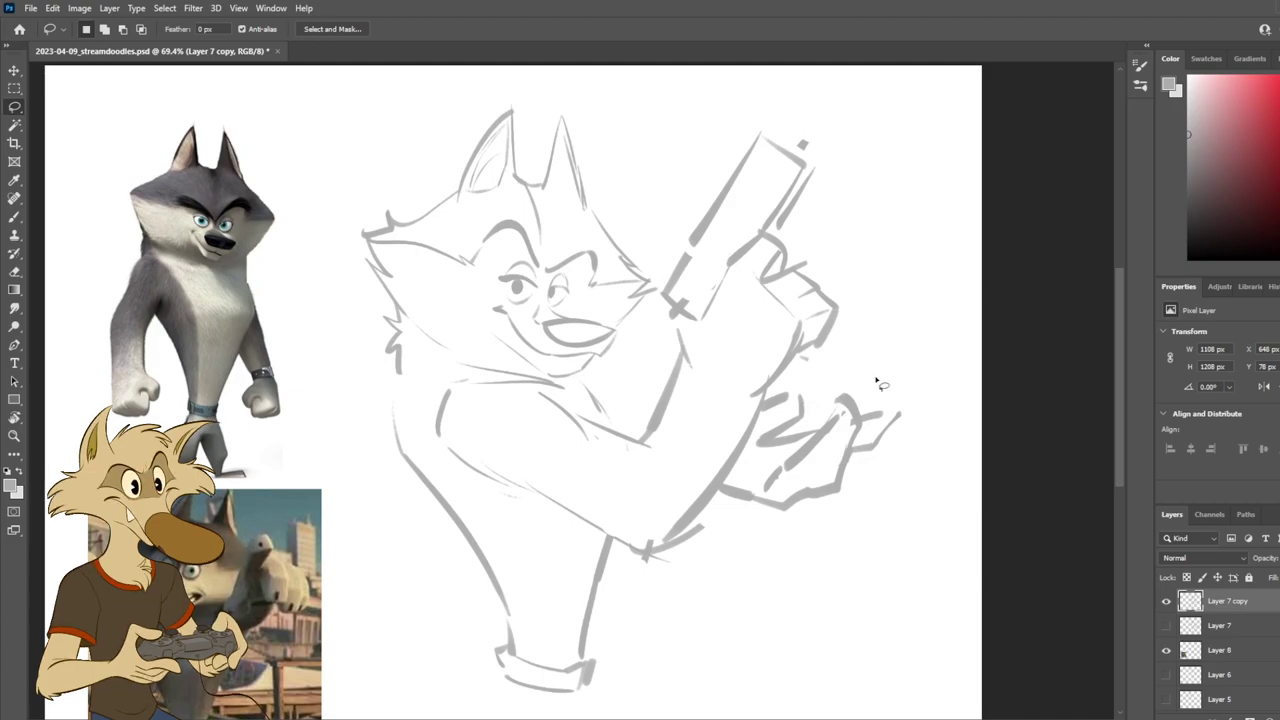
key("b")
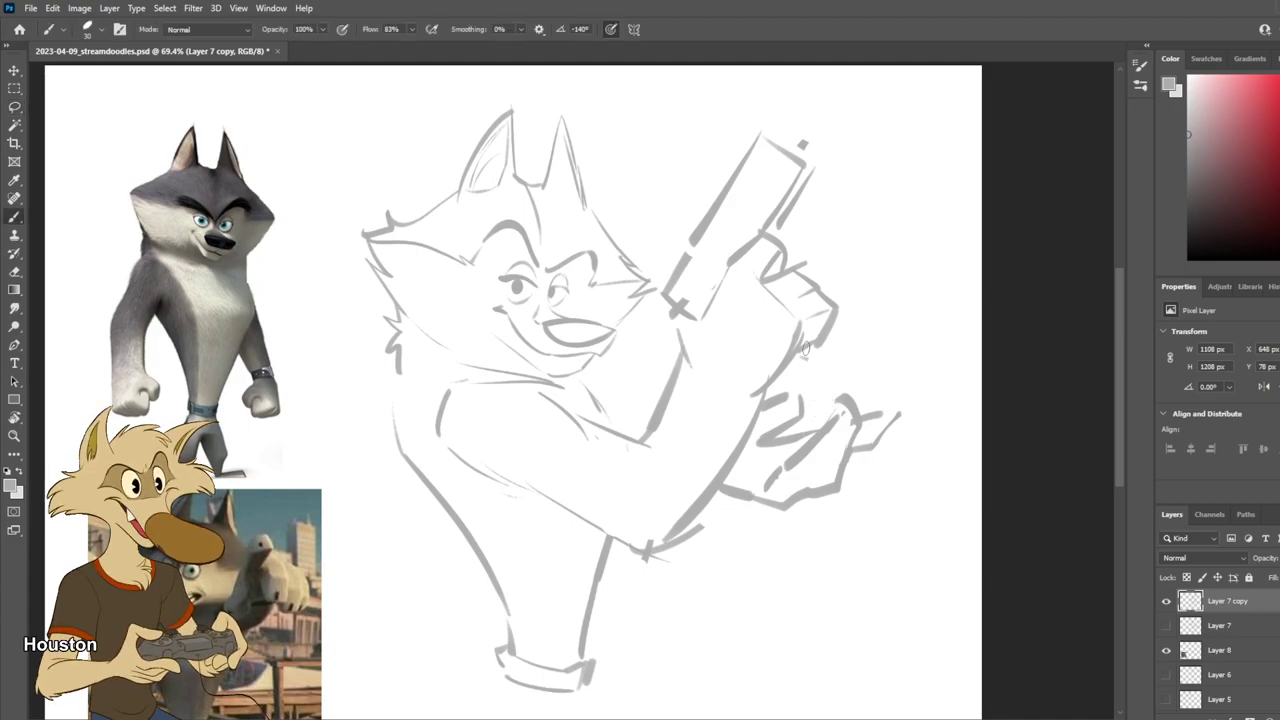
left_click_drag(816, 346, 790, 384)
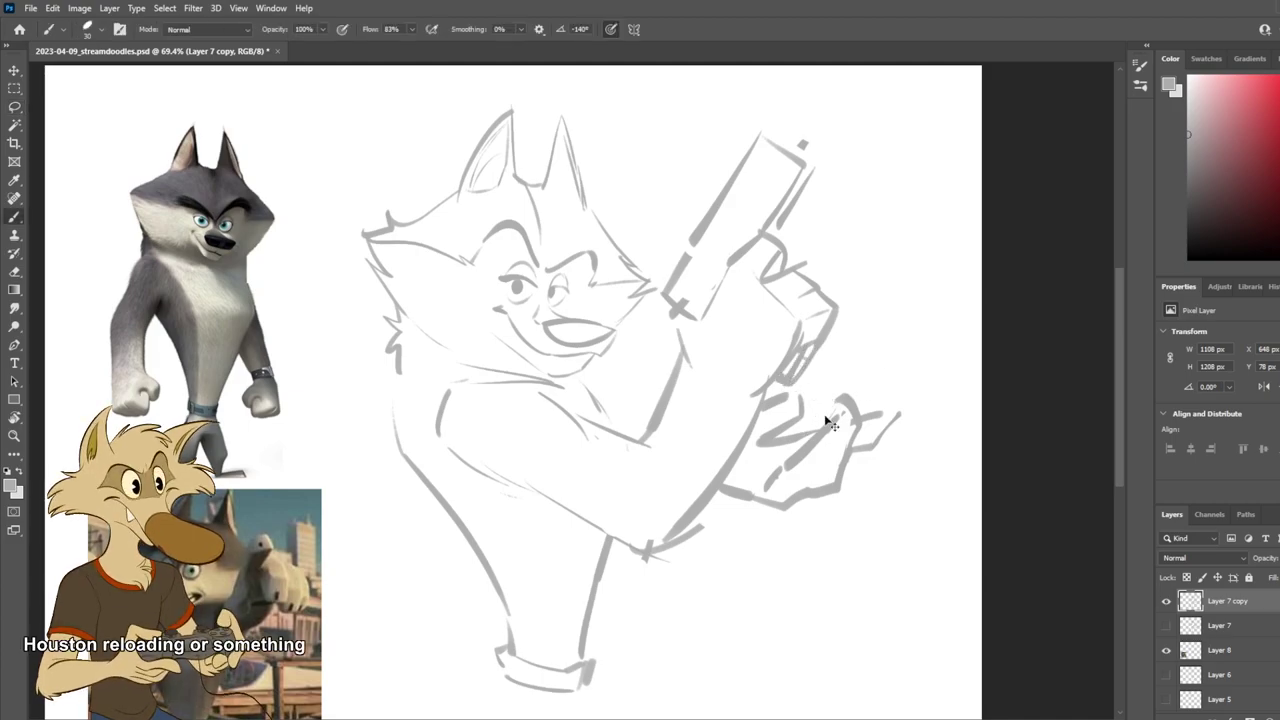
key("ctrl+shift+h")
scroll(814, 410, "down", 4)
key("ctrl+shift+h")
scroll(817, 409, "up", 3)
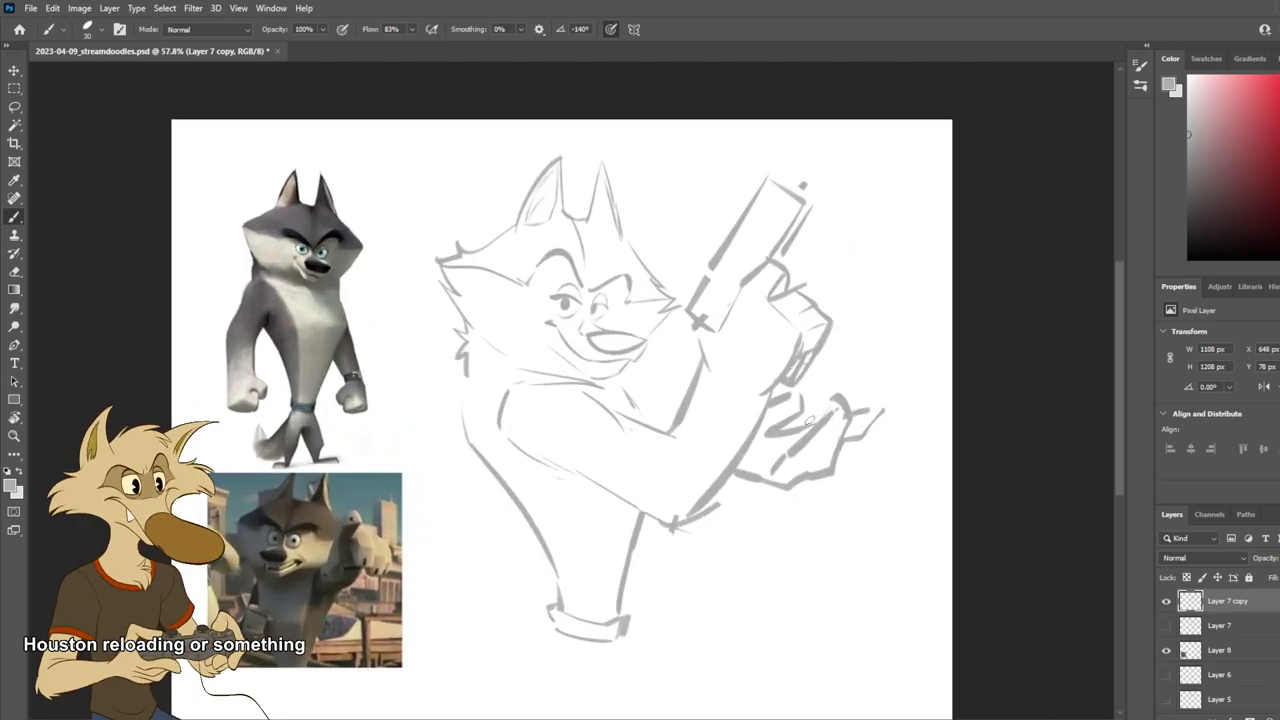
Step: Try drawing a rectangular magazine held upright in the second hand and check it in a mirrored view
mouse_move(823, 410)
left_mouse_down()
mouse_move(846, 352)
mouse_move(834, 388)
mouse_move(799, 418)
left_mouse_up()
key("ctrl+z")
key("ctrl+z")
mouse_move(845, 368)
left_mouse_down()
mouse_move(796, 435)
mouse_move(873, 364)
mouse_move(844, 365)
mouse_move(866, 362)
mouse_move(864, 406)
left_mouse_up()
key("ctrl+z")
key("ctrl+z")
key("h")
scroll(870, 398, "down", 4)
key("h")
scroll(812, 421, "up", 4)
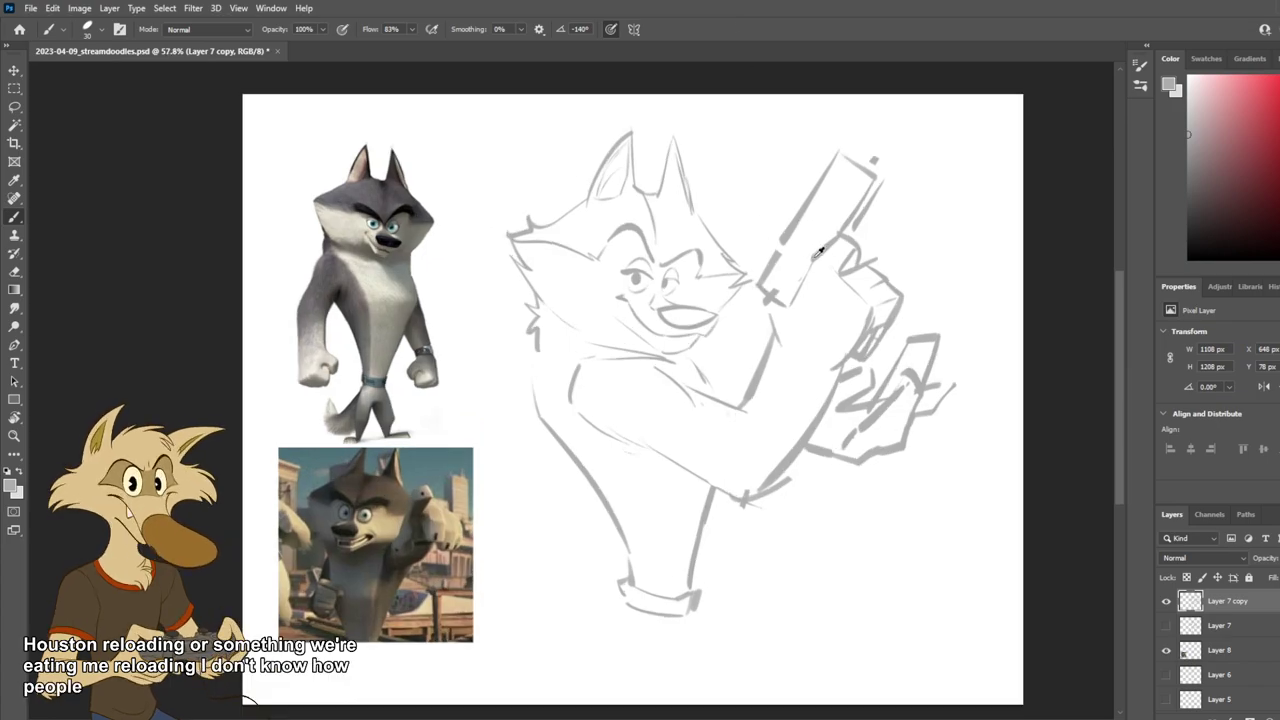
Step: Undo the upright magazine and try reworking it as strokes inside the second hand
scroll(811, 259, "up", 1)
key("ctrl+z")
mouse_move(909, 345)
left_mouse_down()
mouse_move(933, 373)
mouse_move(889, 377)
mouse_move(837, 421)
mouse_move(865, 425)
mouse_move(834, 427)
left_mouse_up()
key("ctrl+z")
key("ctrl+z")
key("e")
key("b")
key("ctrl+z")
mouse_move(880, 388)
left_mouse_down()
mouse_move(908, 374)
mouse_move(872, 364)
mouse_move(848, 382)
mouse_move(808, 457)
mouse_move(918, 352)
left_mouse_up()
key("ctrl+z")
Step: Try rotating the second hand about 25 degrees counterclockwise and moving it up against the pistol's grip
key("l")
key("ctrl+t")
left_click_drag(992, 508, 1012, 456)
left_click_drag(926, 444, 925, 370)
left_click_drag(925, 370, 922, 368)
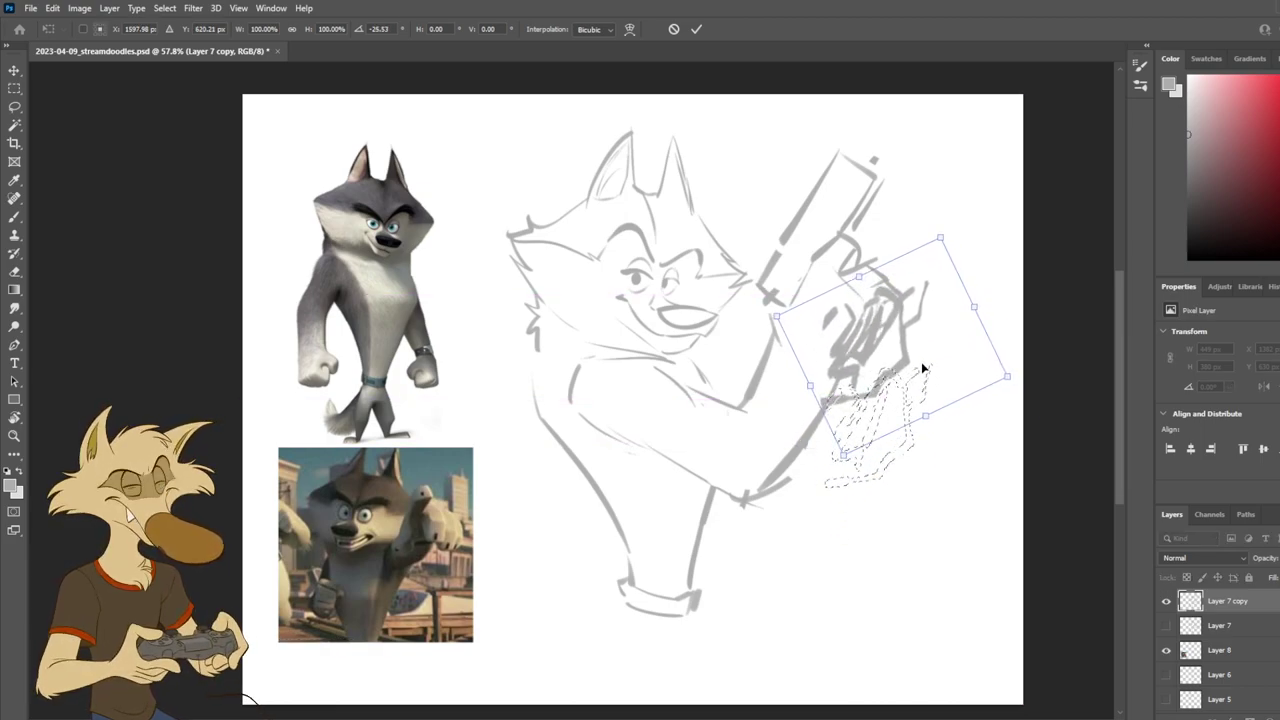
key("Return")
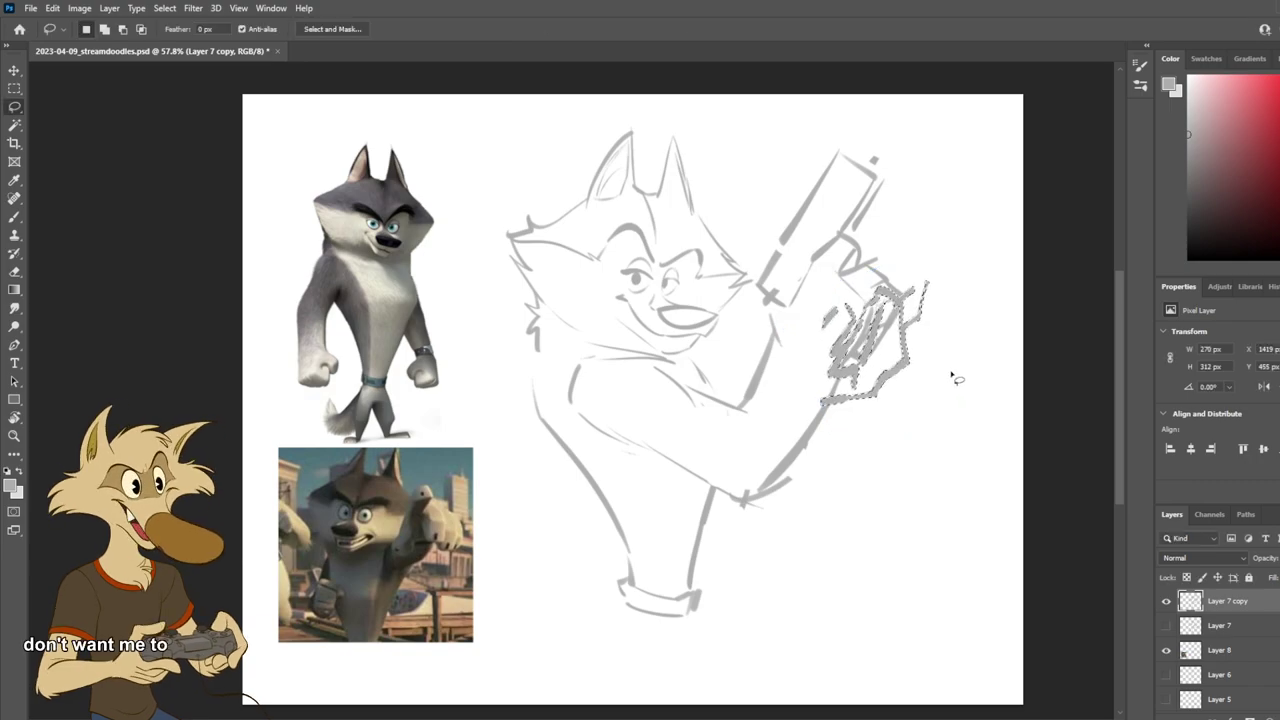
scroll(951, 374, "down", 3)
scroll(951, 381, "up", 2)
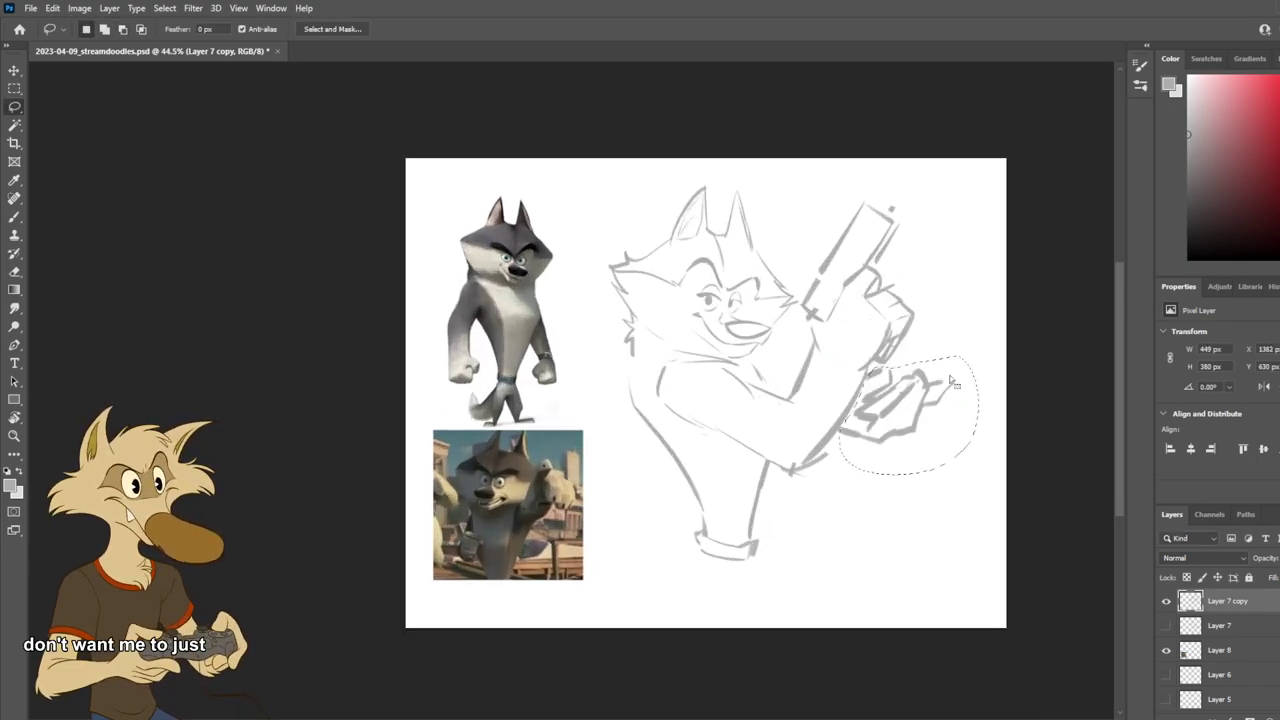
scroll(951, 381, "down", 1)
scroll(951, 381, "up", 2)
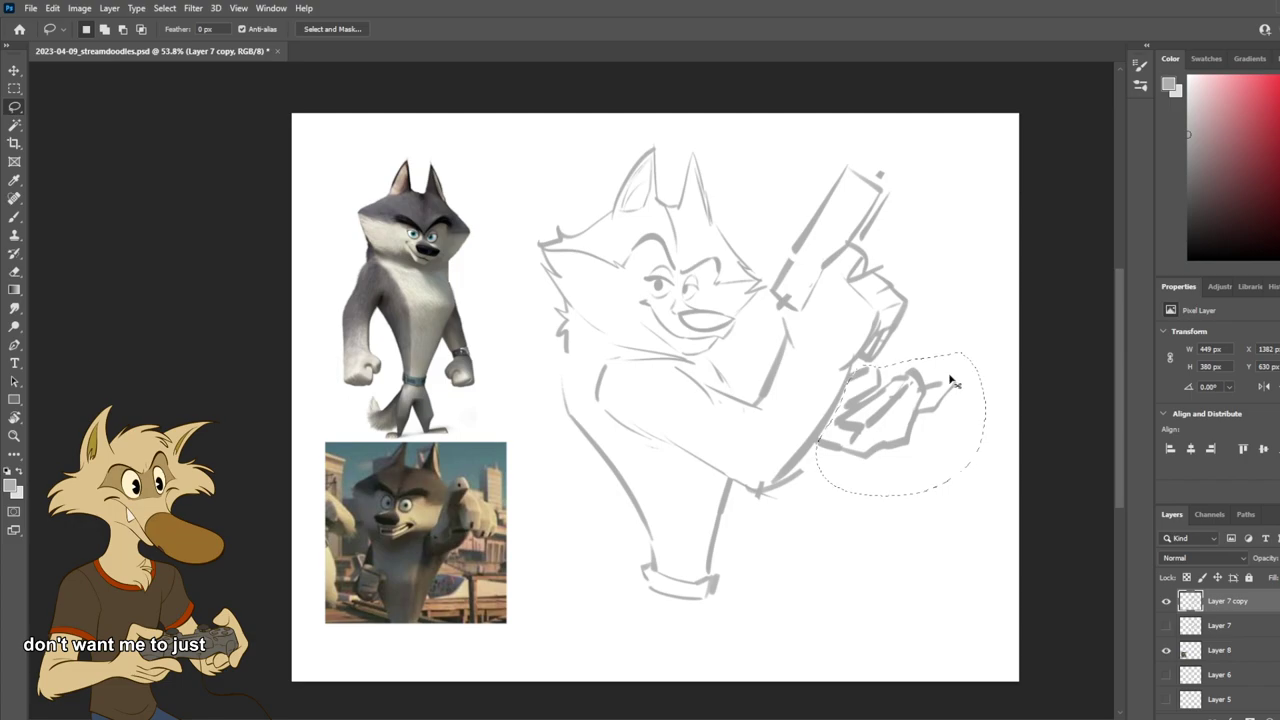
key("ctrl+d")
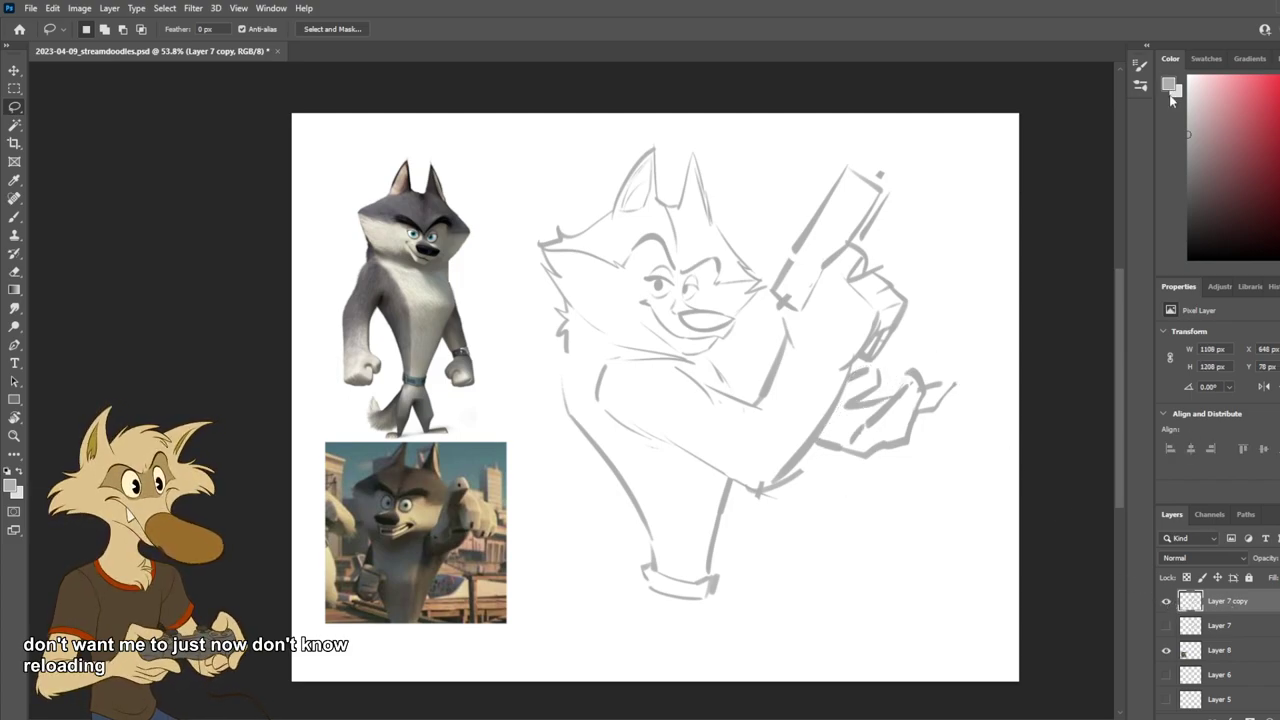
Step: Duplicate Layer 7 copy and hide the copied layer
key("ctrl+j")
left_click(1166, 625)
scroll(925, 445, "up", 1)
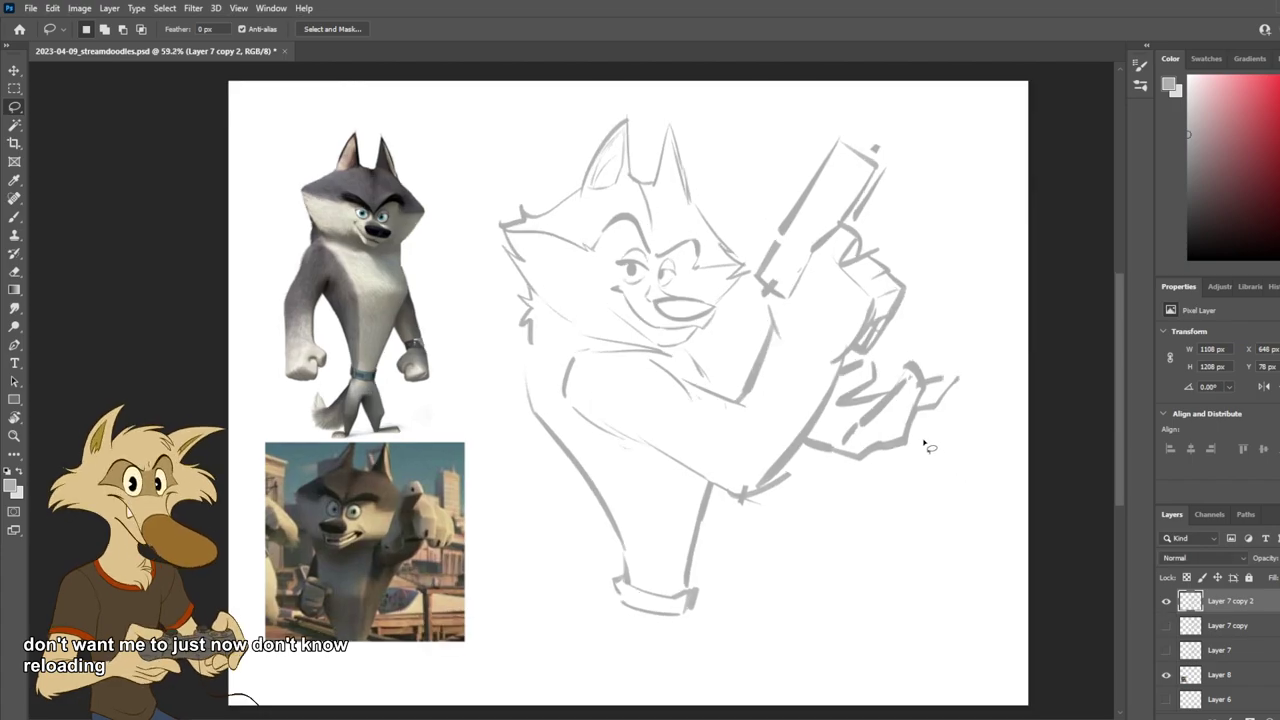
Step: Select the second hand, rotate it counterclockwise and move it up against the hand holding the pistol
mouse_move(886, 361)
left_mouse_down()
mouse_move(858, 358)
mouse_move(828, 418)
mouse_move(898, 488)
mouse_move(969, 363)
left_mouse_up()
key("ctrl+t")
left_click_drag(996, 489, 1023, 434)
left_click_drag(942, 428, 928, 351)
key("Return")
Step: Erase the overlapping lines where the two hands meet and redraw the grip's edge between them
key("e")
mouse_move(820, 338)
left_mouse_down()
mouse_move(865, 312)
mouse_move(877, 343)
left_mouse_up()
key("b")
mouse_move(872, 298)
left_mouse_down()
mouse_move(892, 340)
mouse_move(864, 337)
mouse_move(895, 342)
left_mouse_up()
key("ctrl+z")
key("ctrl+z")
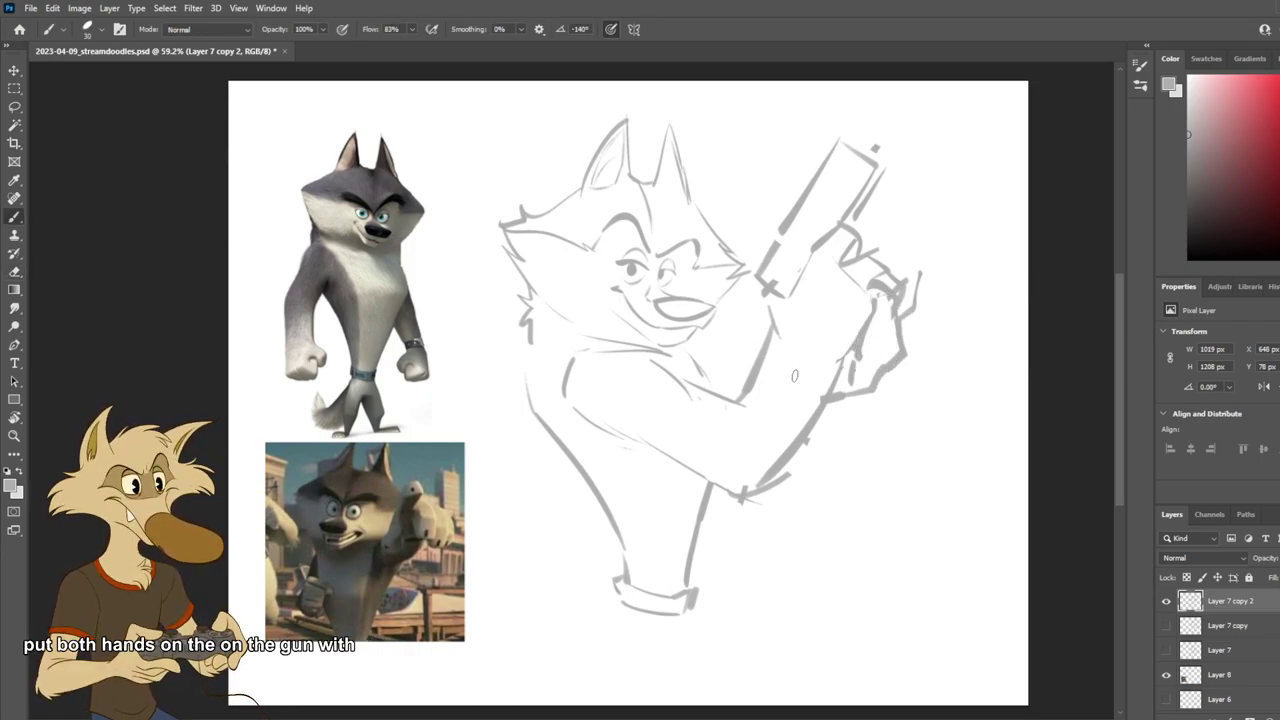
left_click_drag(720, 331, 770, 322)
key("ctrl+h")
key("ctrl+h")
key("ctrl+z")
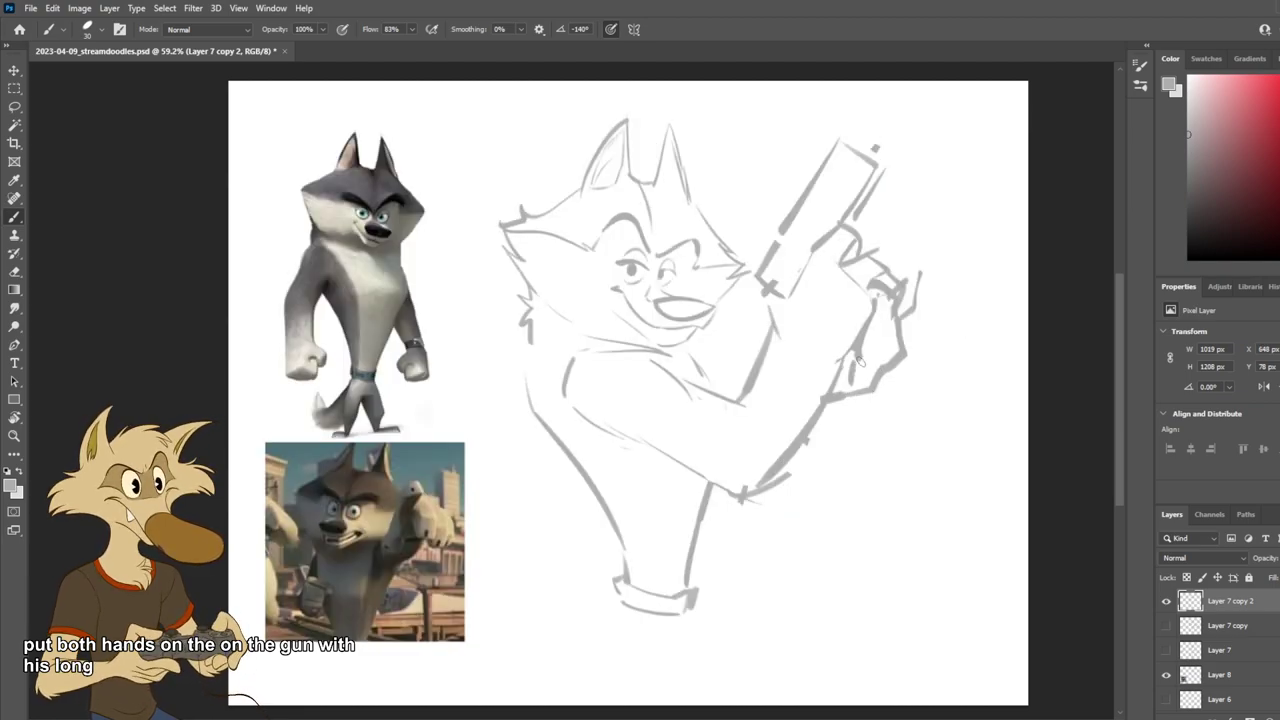
Step: Erase stray lines inside the supporting hand and redraw its inner contour wrapping around the grip
key("e")
mouse_move(876, 316)
left_mouse_down()
mouse_move(896, 359)
mouse_move(893, 340)
mouse_move(869, 340)
mouse_move(897, 354)
mouse_move(882, 370)
mouse_move(898, 348)
mouse_move(868, 311)
mouse_move(900, 342)
left_mouse_up()
key("b")
key("e")
key("b")
key("ctrl+z")
key("ctrl+z")
key("ctrl+z")
key("ctrl+z")
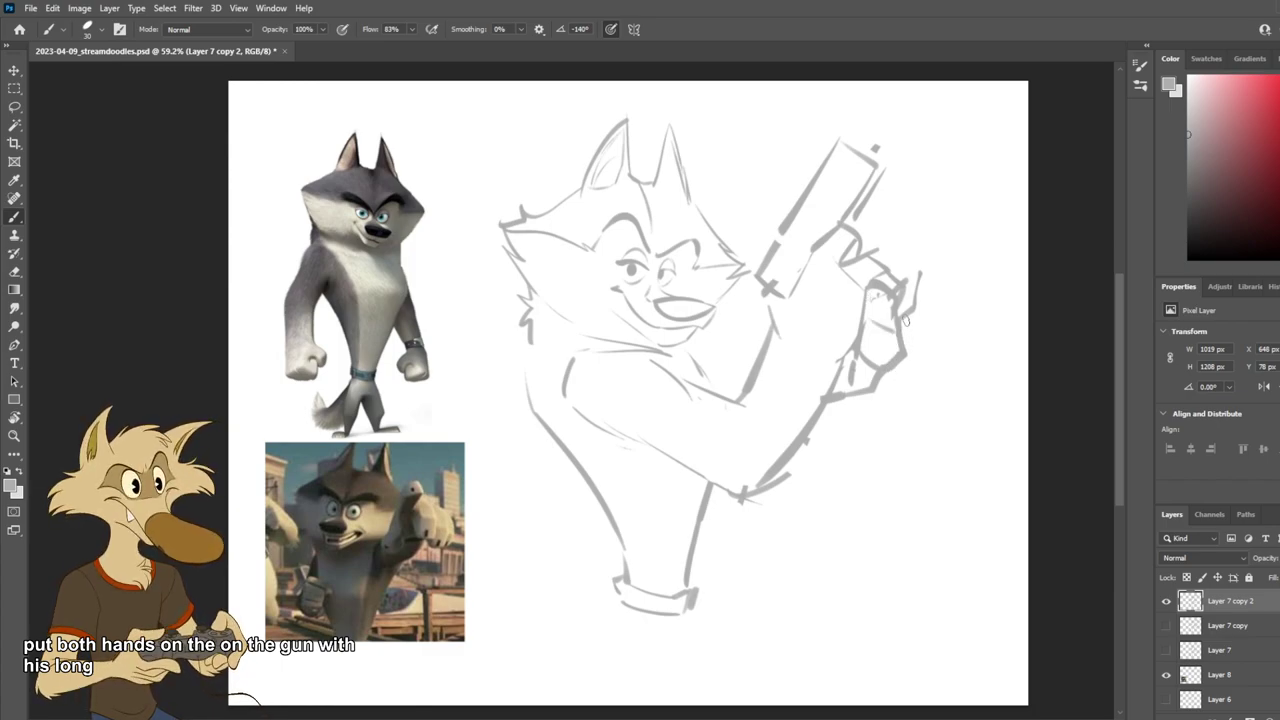
Step: Erase the supporting hand's protruding fingertip and draw diagonal finger divisions across the hand
key("e")
key("b")
key("e")
mouse_move(855, 364)
left_mouse_down()
mouse_move(884, 353)
mouse_move(865, 378)
left_mouse_up()
key("b")
key("e")
key("b")
key("e")
key("b")
left_click_drag(883, 322, 898, 349)
key("ctrl+z")
left_click_drag(870, 300, 894, 330)
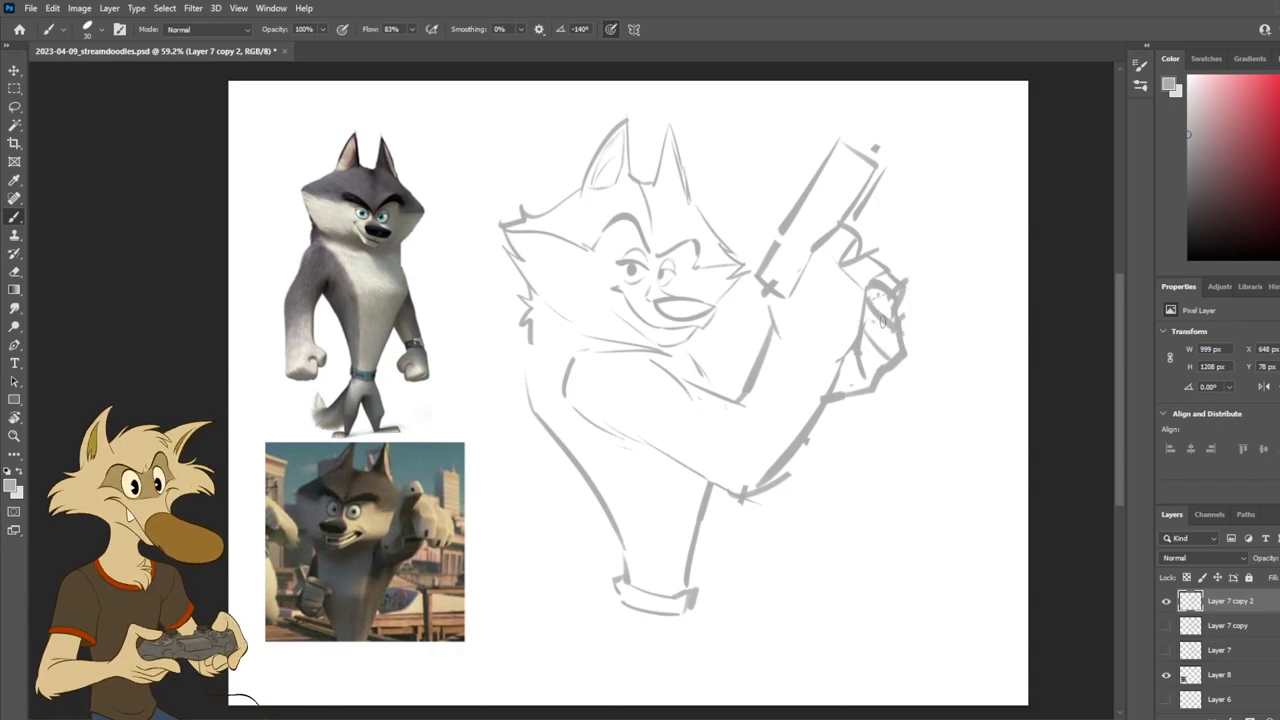
Step: Draw the second arm as a short line below the supporting wrist and another beside the chest, checking it mirrored
key("e")
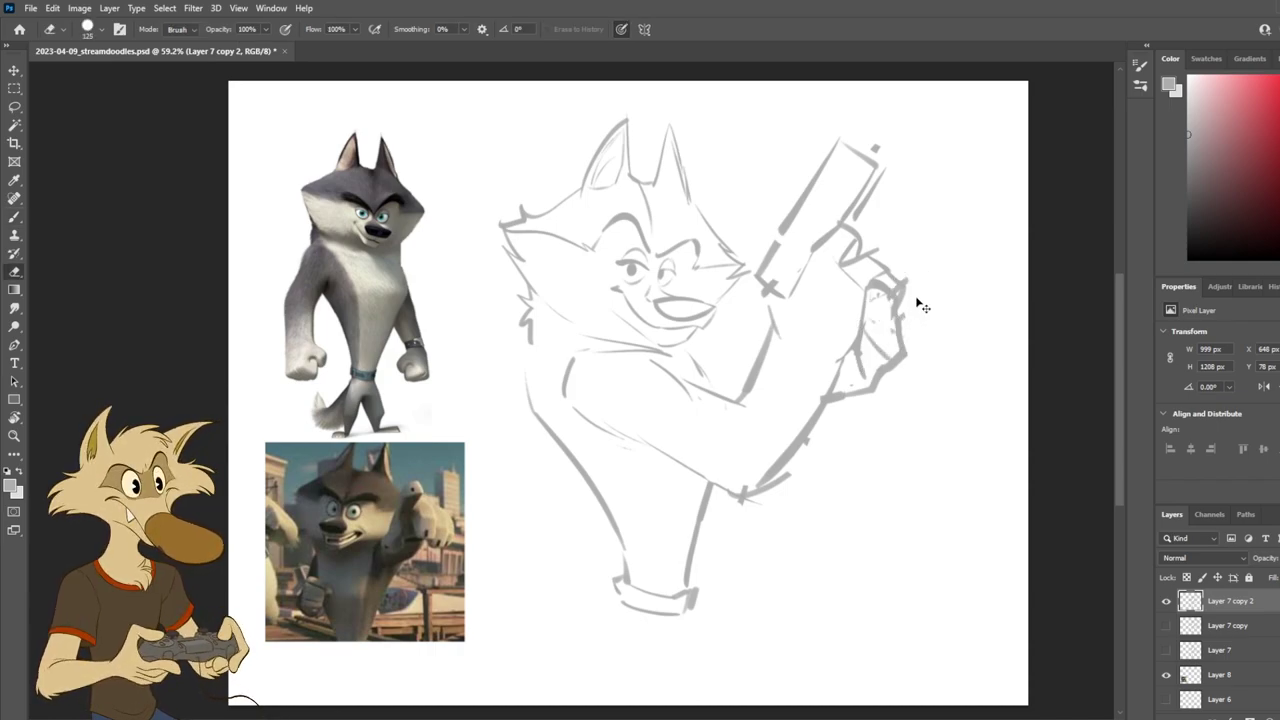
key("v")
key("b")
left_click_drag(868, 394, 813, 437)
key("ctrl+z")
left_click_drag(862, 401, 829, 432)
mouse_move(743, 373)
left_mouse_down()
mouse_move(697, 344)
mouse_move(744, 363)
left_mouse_up()
key("ctrl+z")
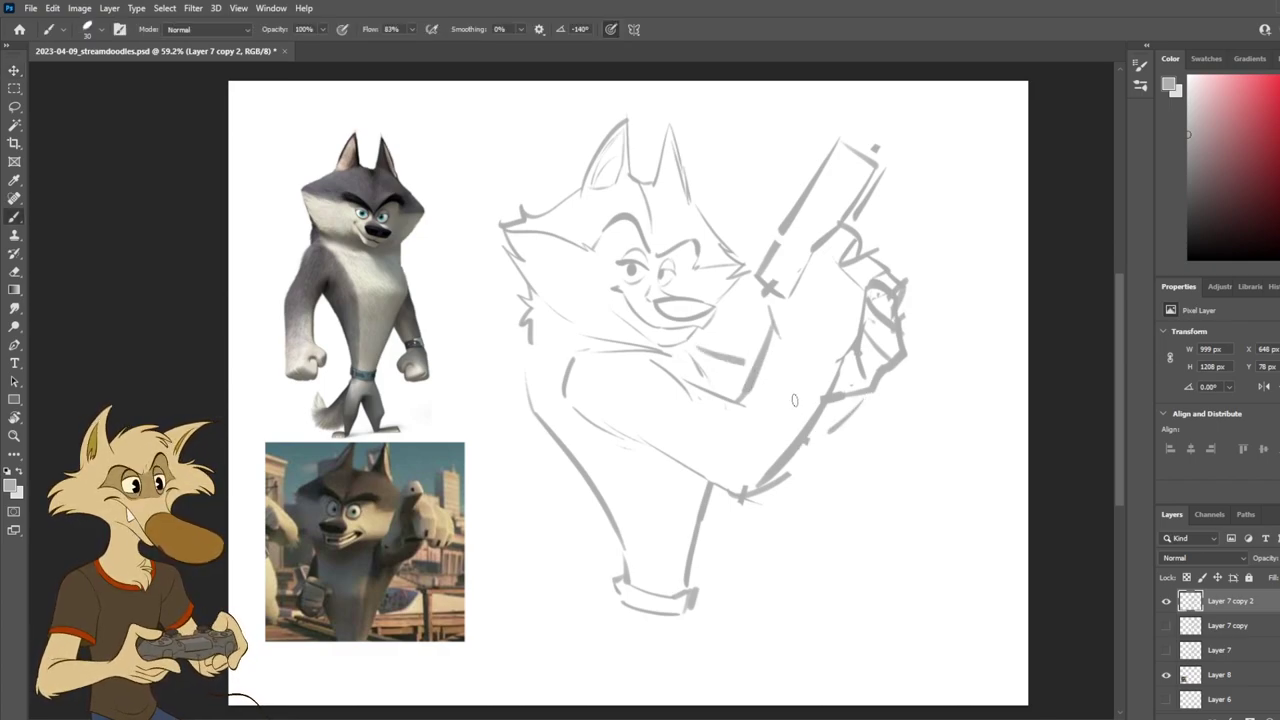
key("ctrl+shift+h")
key("ctrl+shift+h")
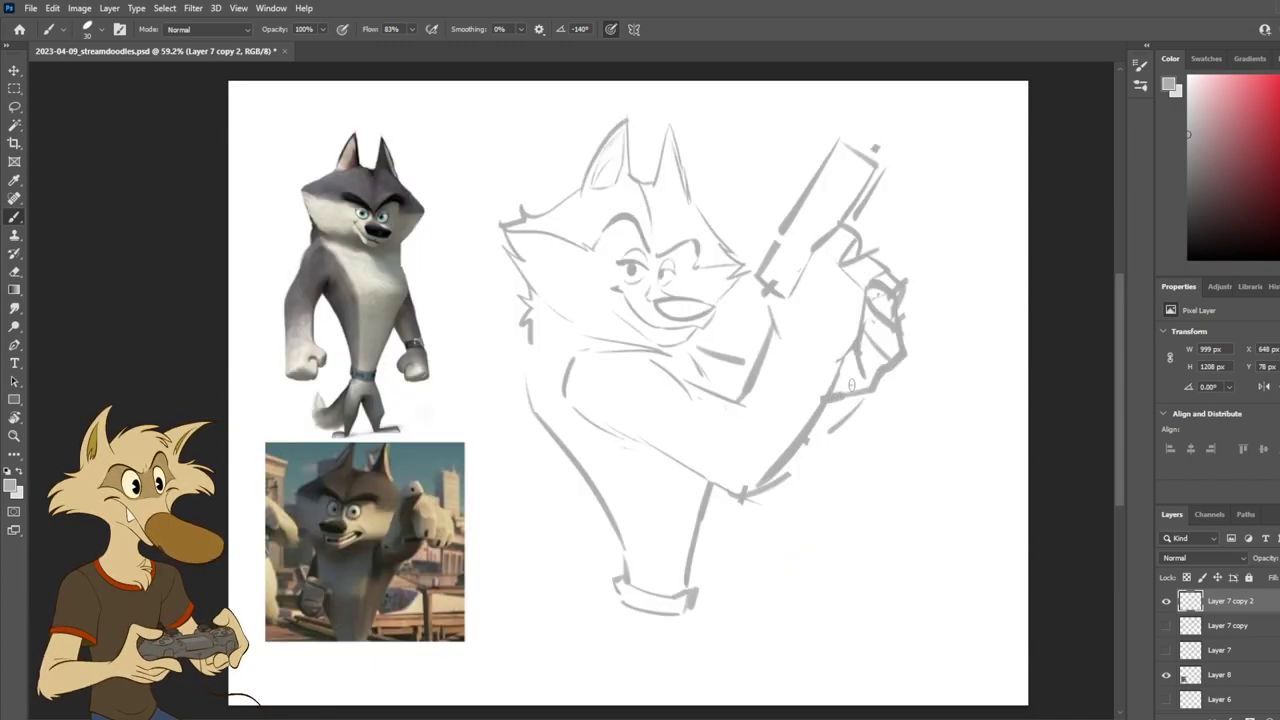
Step: Erase the supporting hand's finger divisions and its outer contour down to the wrist
scroll(876, 379, "up", 2)
key("e")
mouse_move(889, 296)
left_mouse_down()
mouse_move(871, 290)
mouse_move(850, 313)
mouse_move(897, 314)
left_mouse_up()
key("b")
key("e")
key("b")
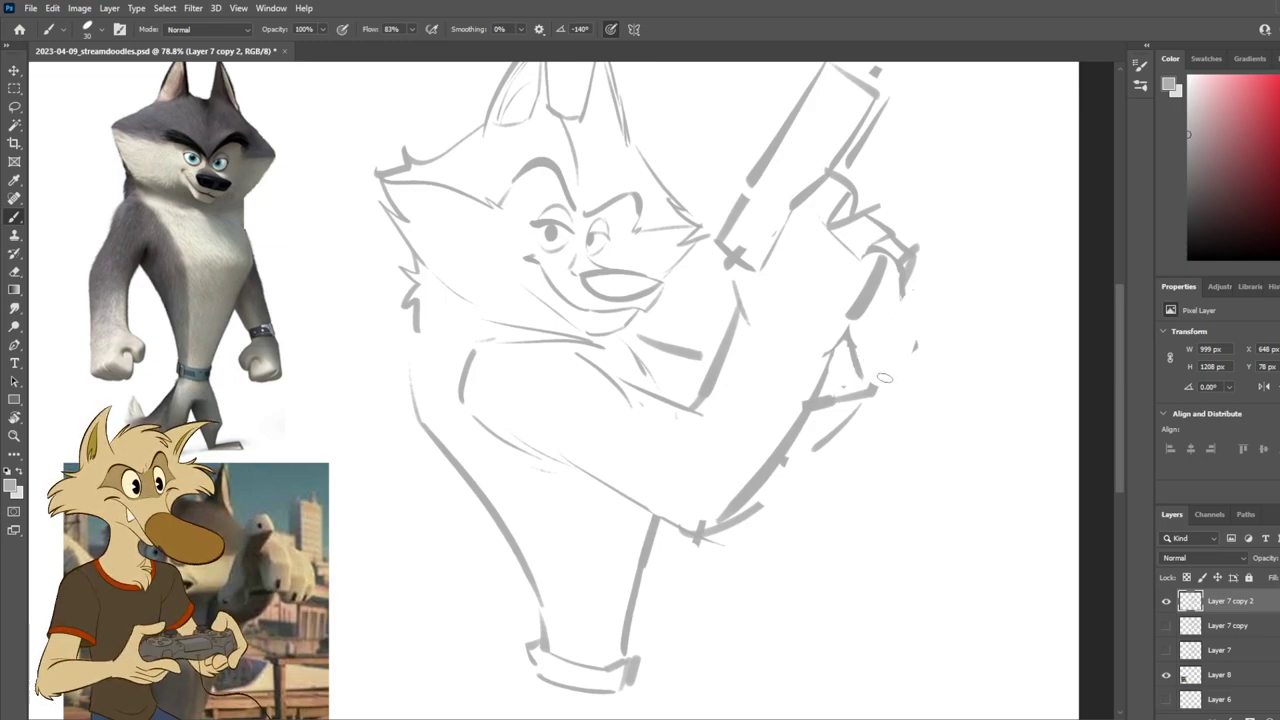
key("e")
mouse_move(929, 337)
left_mouse_down()
mouse_move(850, 411)
mouse_move(883, 343)
mouse_move(863, 349)
mouse_move(852, 330)
mouse_move(869, 338)
mouse_move(821, 387)
left_mouse_up()
key("b")
Step: Redraw the supporting hand's angular outer contour with diagonal finger divisions, and strengthen the short mark below its wrist
key("ctrl+z")
key("ctrl+z")
mouse_move(853, 320)
left_mouse_down()
mouse_move(829, 365)
mouse_move(867, 357)
mouse_move(856, 368)
left_mouse_up()
key("ctrl+z")
key("ctrl+z")
key("ctrl+z")
key("e")
key("b")
left_click_drag(884, 294, 897, 358)
key("ctrl+z")
left_click_drag(868, 316, 888, 354)
mouse_move(889, 268)
left_mouse_down()
mouse_move(906, 336)
mouse_move(830, 385)
mouse_move(838, 376)
left_mouse_up()
key("ctrl+z")
left_click_drag(788, 456, 808, 457)
key("ctrl+z")
Step: Save the document, then close it and reopen 2023-04-09_streamdoodles.psd from the recent files
left_click_drag(653, 585, 659, 562)
key("ctrl+s")
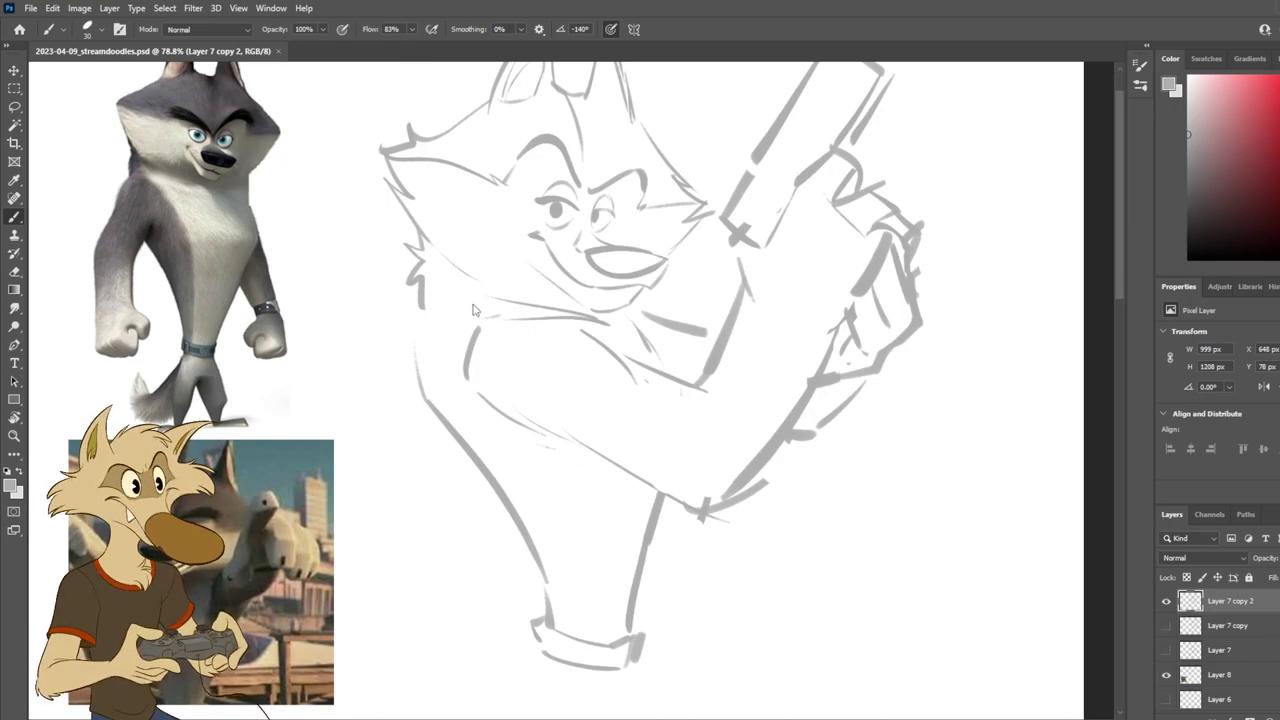
left_click(277, 51)
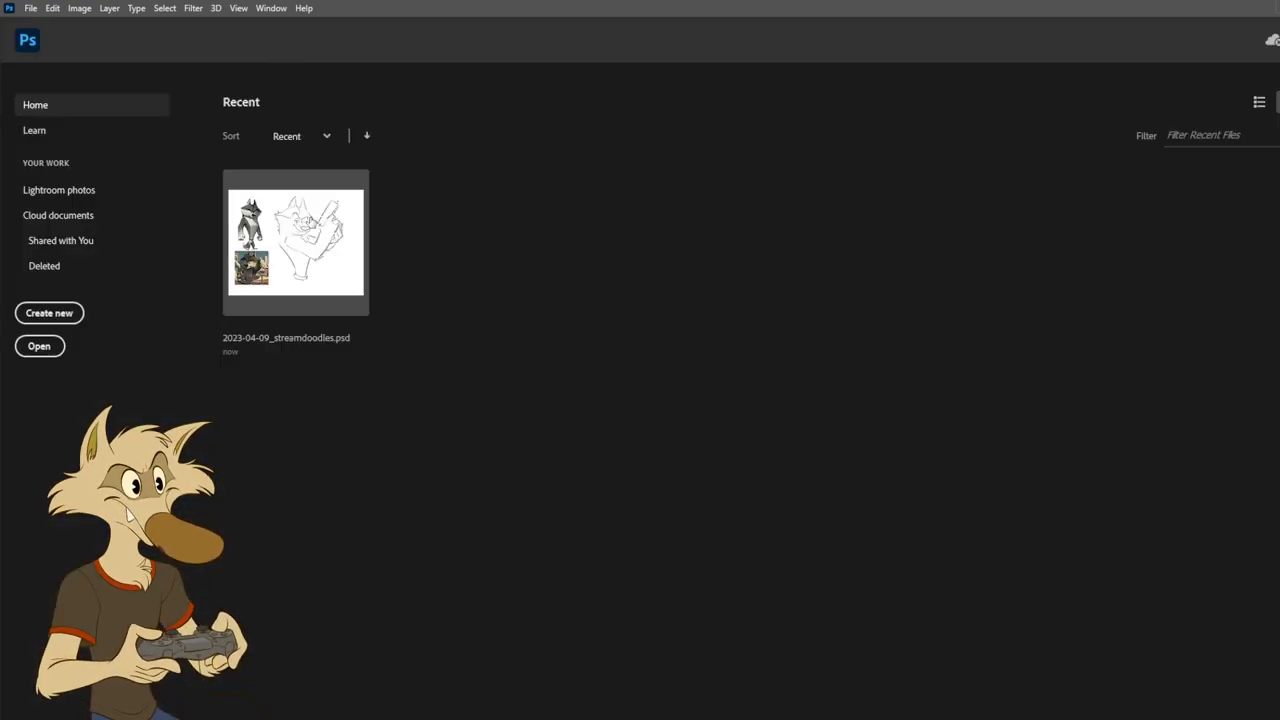
left_click(310, 222)
scroll(600, 383, "up", 2)
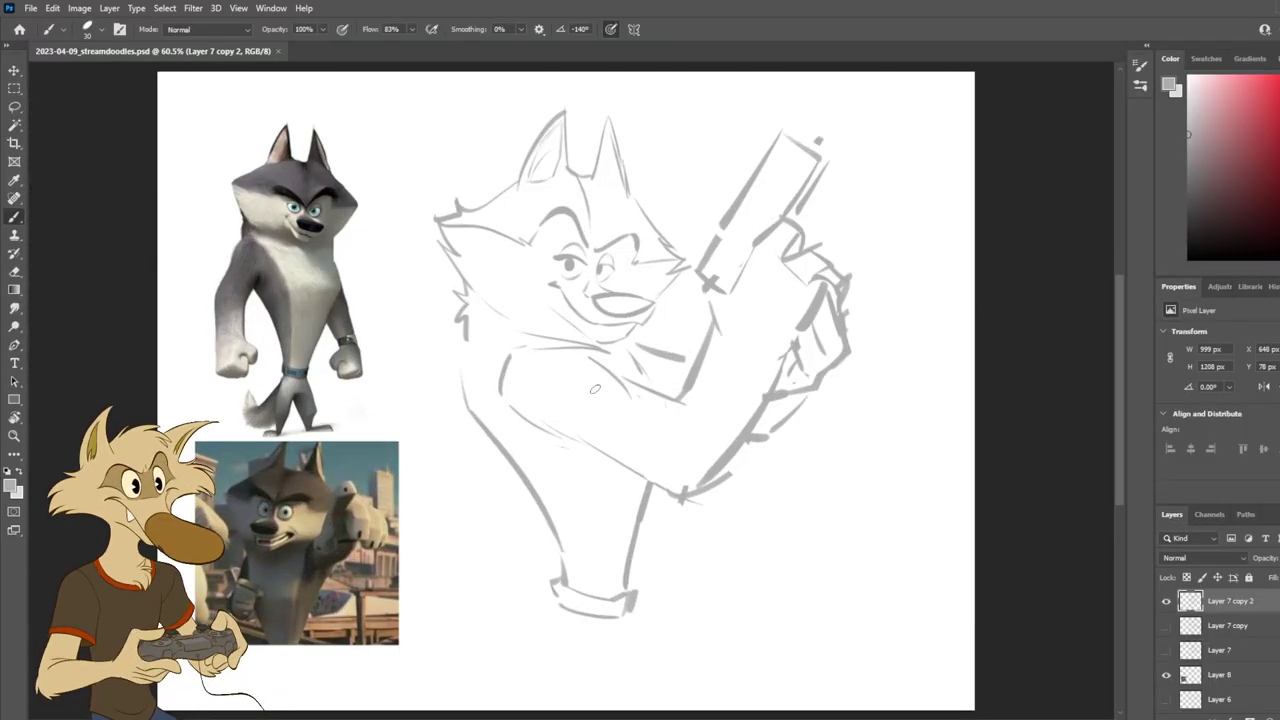
Step: Draw the torso's chest line from under the raised arm, curving down the waist to the belt
left_click_drag(574, 446, 601, 490)
key("ctrl+z")
left_click_drag(566, 434, 602, 487)
mouse_move(602, 486)
left_mouse_down()
mouse_move(614, 606)
mouse_move(610, 596)
left_mouse_up()
key("ctrl+z")
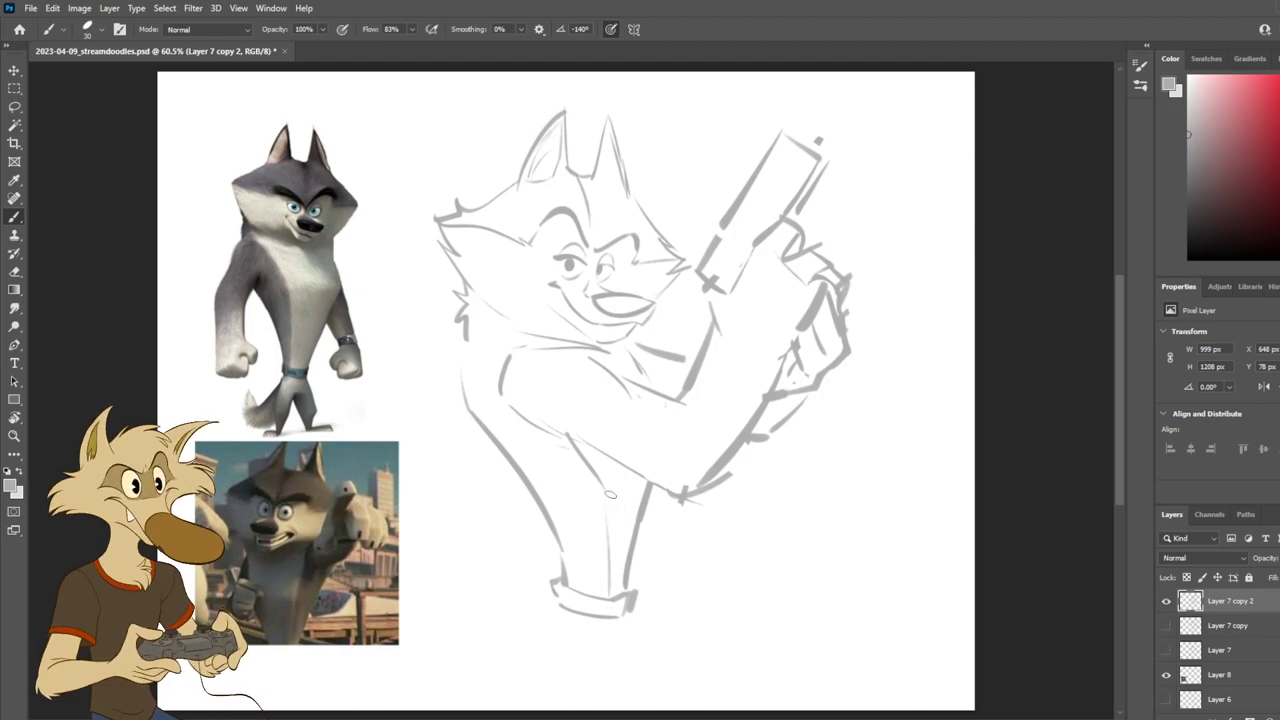
Step: Redraw the torso's far edge as a slanted line from below the elbow to the belt
mouse_move(637, 488)
left_mouse_down()
mouse_move(624, 578)
mouse_move(637, 589)
mouse_move(651, 514)
mouse_move(637, 576)
left_mouse_up()
key("ctrl+z")
key("ctrl+z")
key("ctrl+z")
left_click_drag(652, 487, 630, 588)
key("ctrl+z")
left_click_drag(666, 497, 637, 611)
key("e")
key("b")
key("ctrl+z")
Step: Draw a hip line flaring out below the belt and a straight outer thigh line for the near leg
mouse_move(660, 500)
left_mouse_down()
mouse_move(627, 590)
mouse_move(650, 590)
mouse_move(635, 607)
mouse_move(652, 636)
mouse_move(670, 636)
left_mouse_up()
key("e")
key("b")
key("ctrl+z")
key("ctrl+z")
key("ctrl+z")
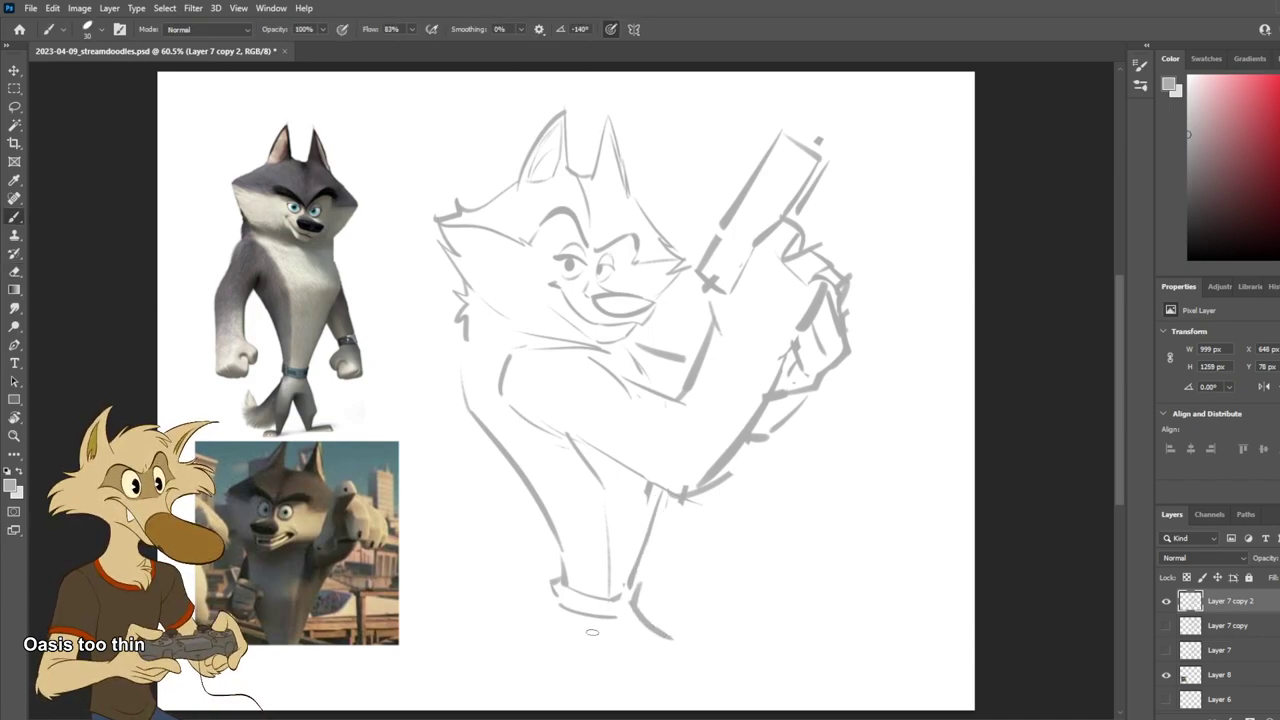
left_click_drag(574, 622, 600, 694)
left_click_drag(566, 612, 576, 694)
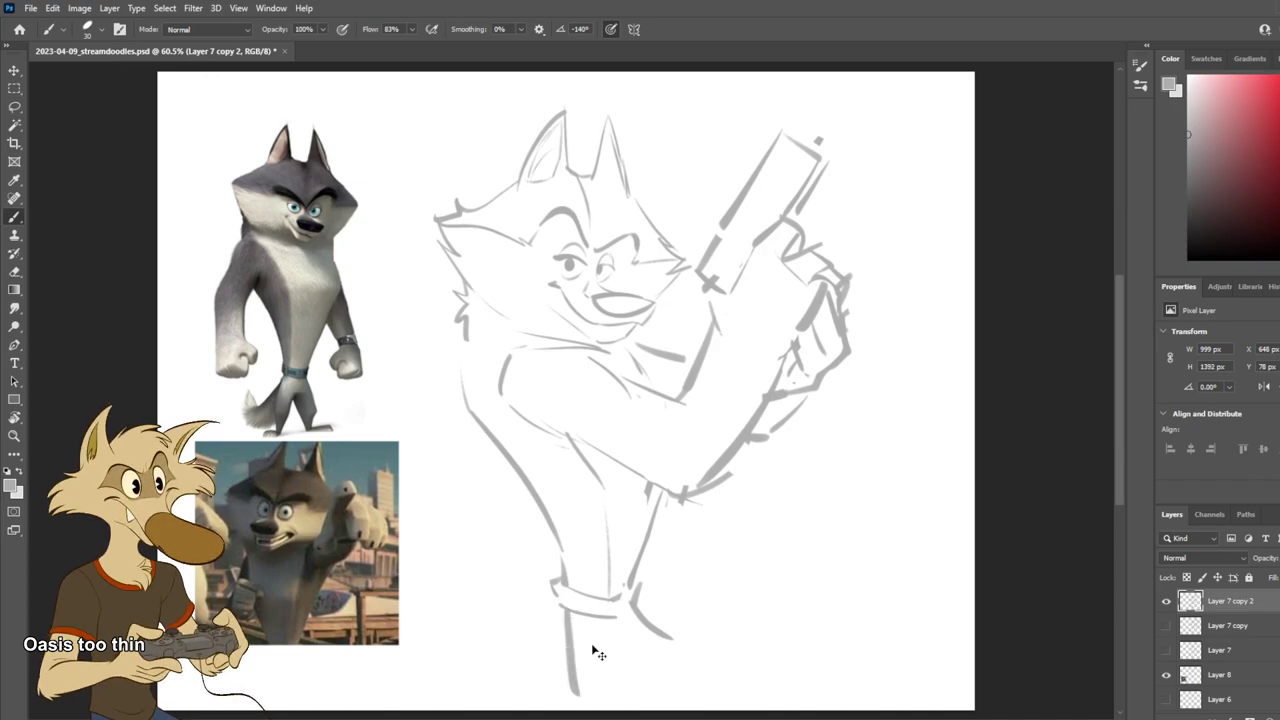
Step: Scale the wolf sketch down to about 854 px wide, making room for the legs
left_click_drag(692, 589, 696, 516)
scroll(724, 498, "down", 3)
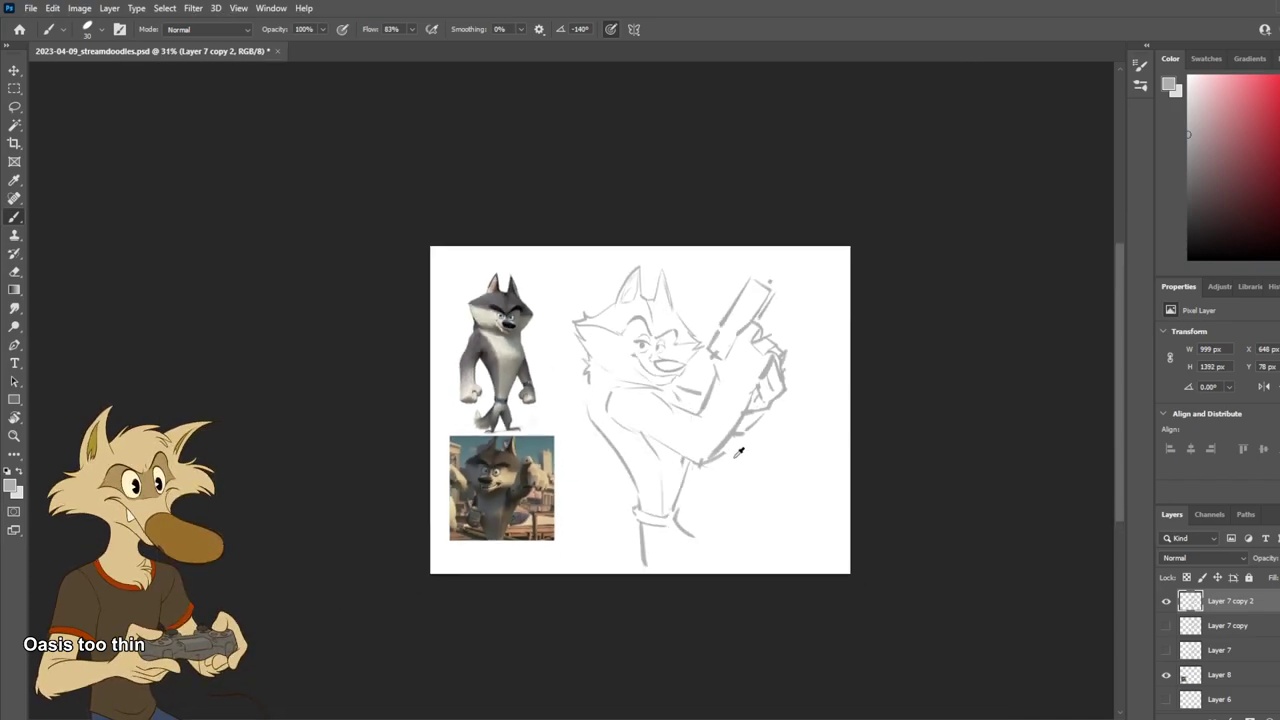
scroll(724, 498, "up", 1)
key("ctrl+t")
left_click_drag(806, 604, 746, 511)
key("Return")
scroll(645, 517, "up", 2)
Step: Extend the near leg's outer contour below the thigh, angling inward and bending back toward the heel
left_click_drag(594, 536, 627, 578)
left_click_drag(631, 503, 634, 577)
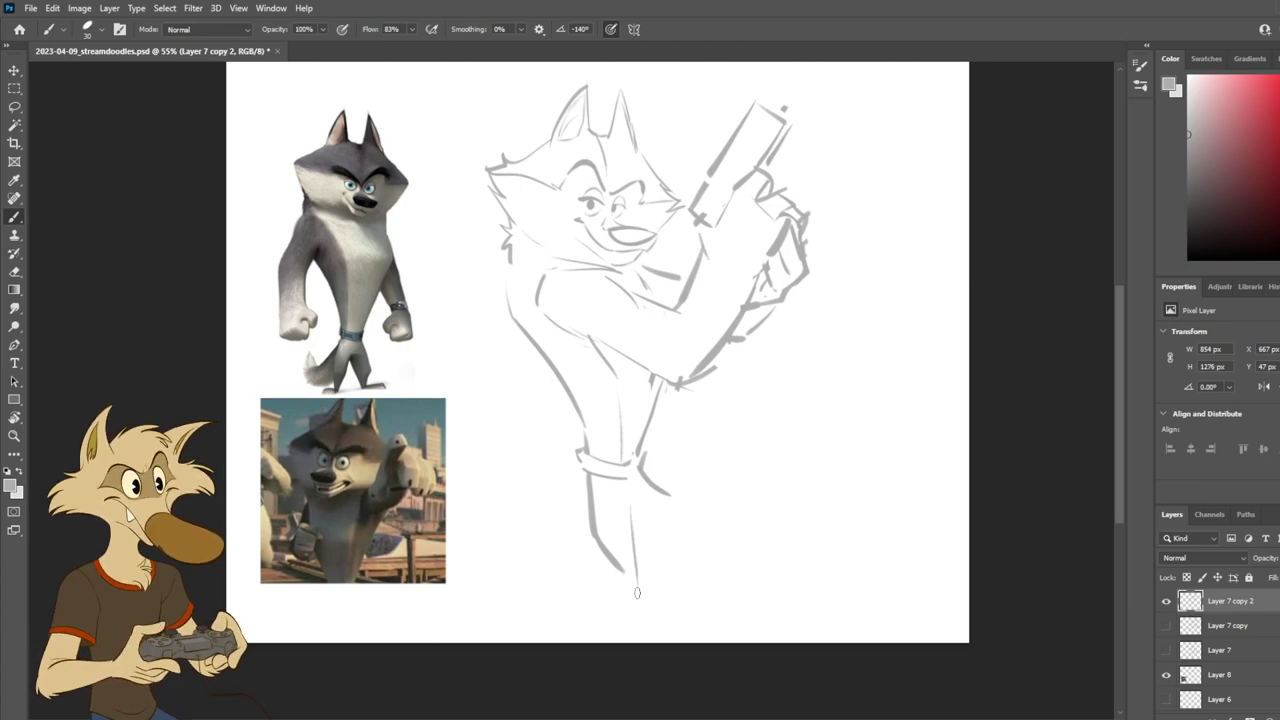
key("ctrl+z")
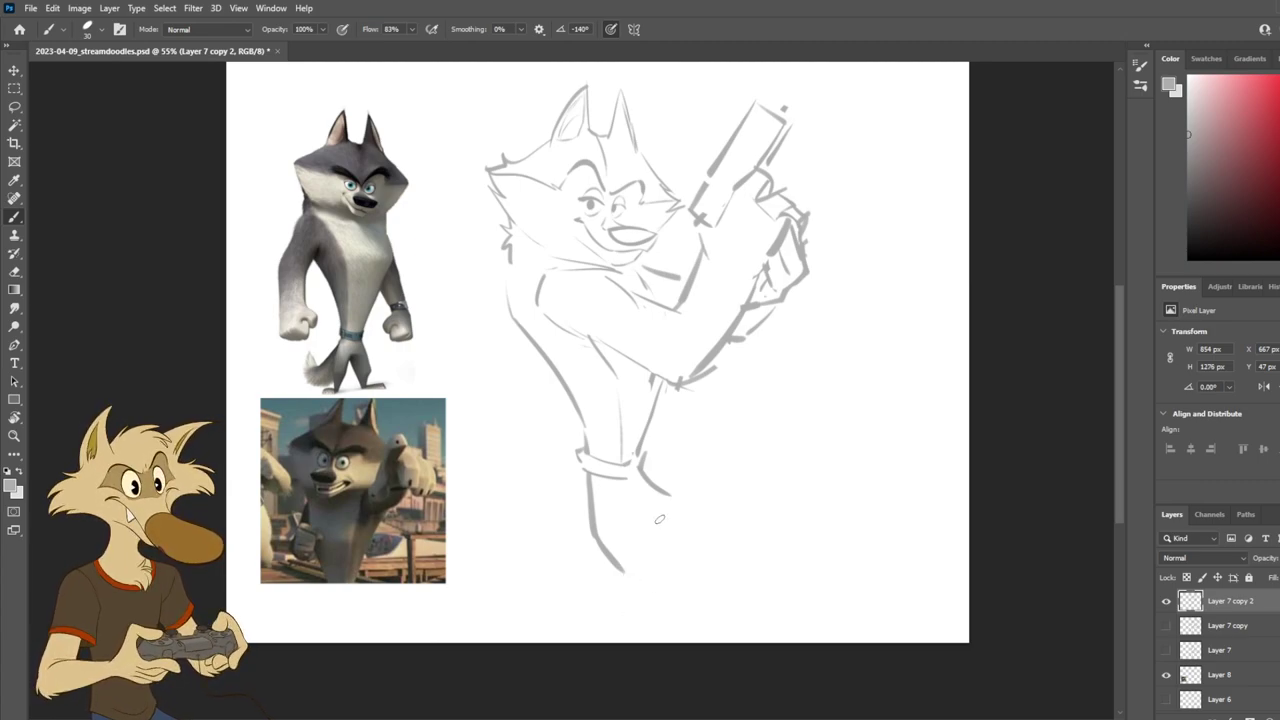
left_click_drag(620, 573, 610, 618)
key("ctrl+z")
mouse_move(593, 536)
left_mouse_down()
mouse_move(616, 584)
mouse_move(601, 612)
left_mouse_up()
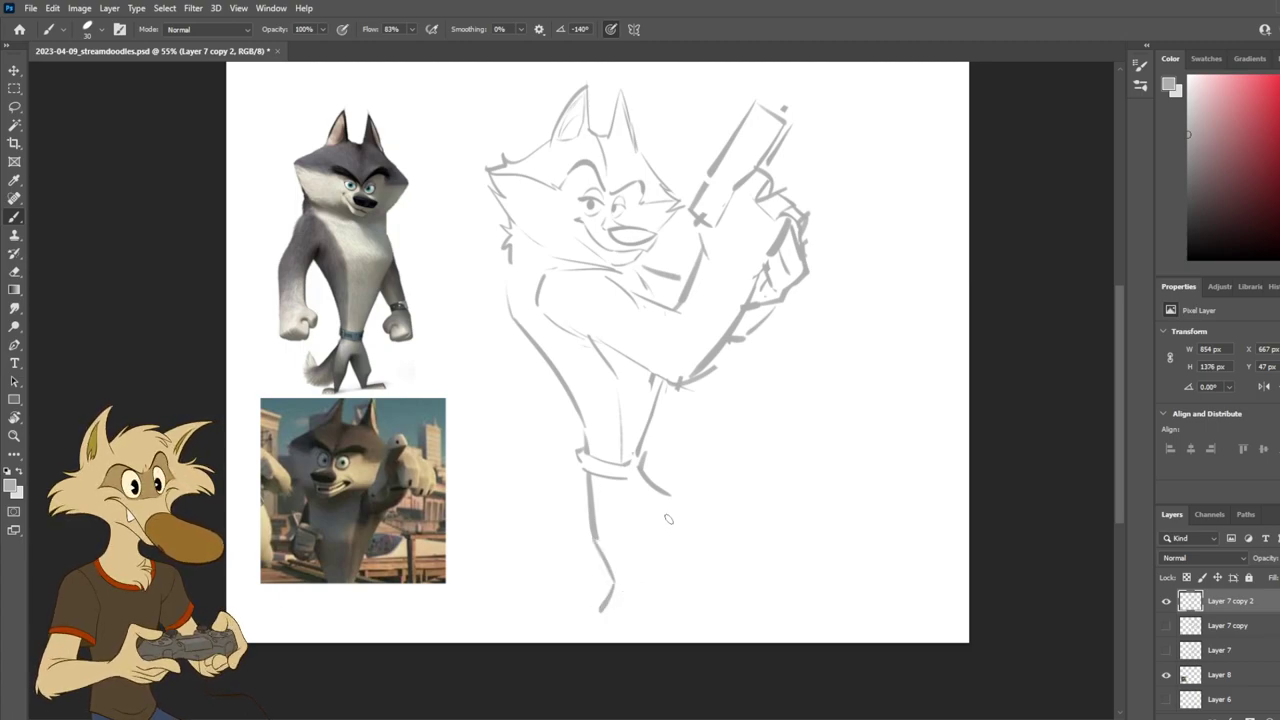
left_click_drag(587, 552, 603, 590)
key("ctrl+z")
Step: Draw the near leg's inner contour from the crotch down to the ankle
left_click_drag(641, 505, 632, 576)
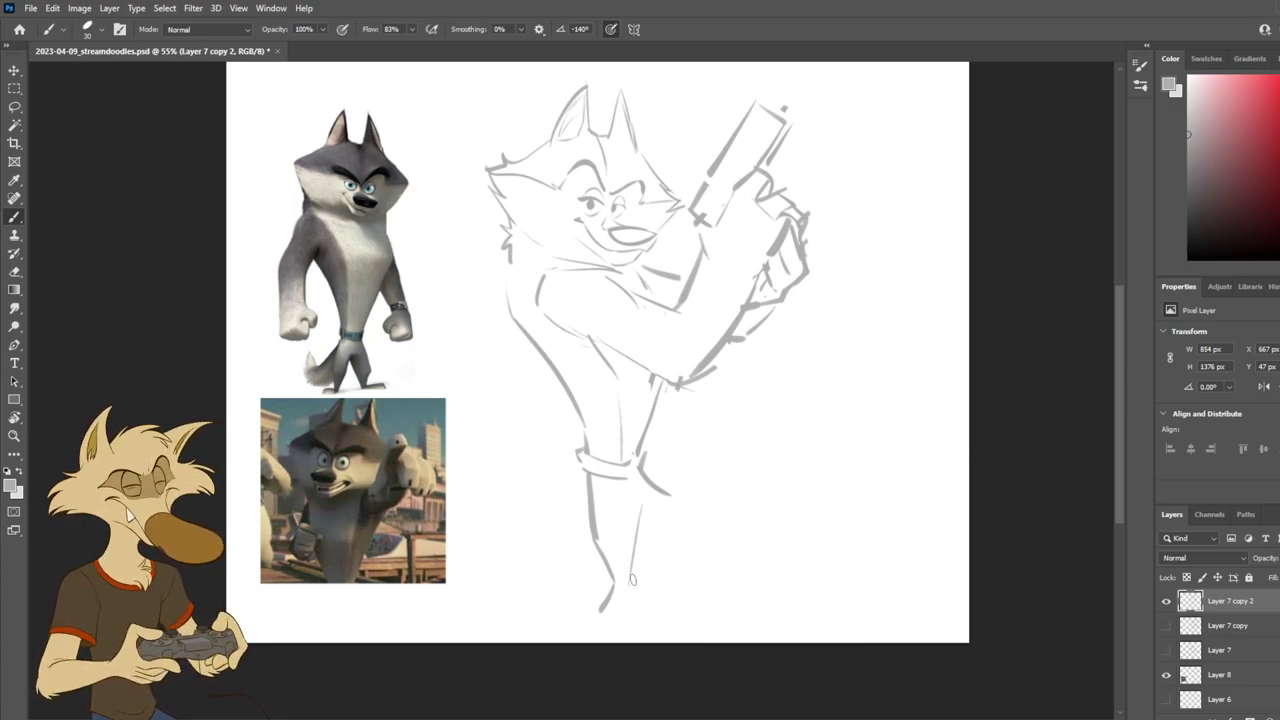
key("ctrl+z")
left_click_drag(637, 506, 629, 545)
key("ctrl+z")
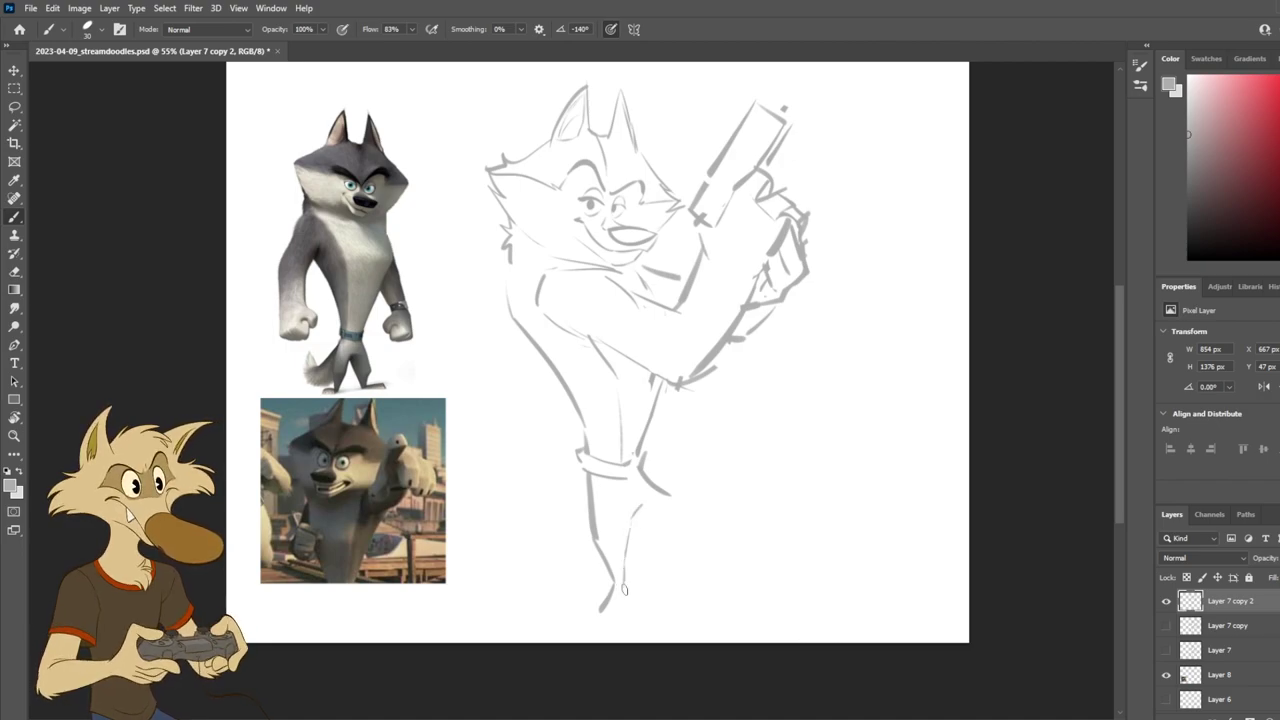
left_click_drag(620, 590, 605, 630)
key("ctrl+z")
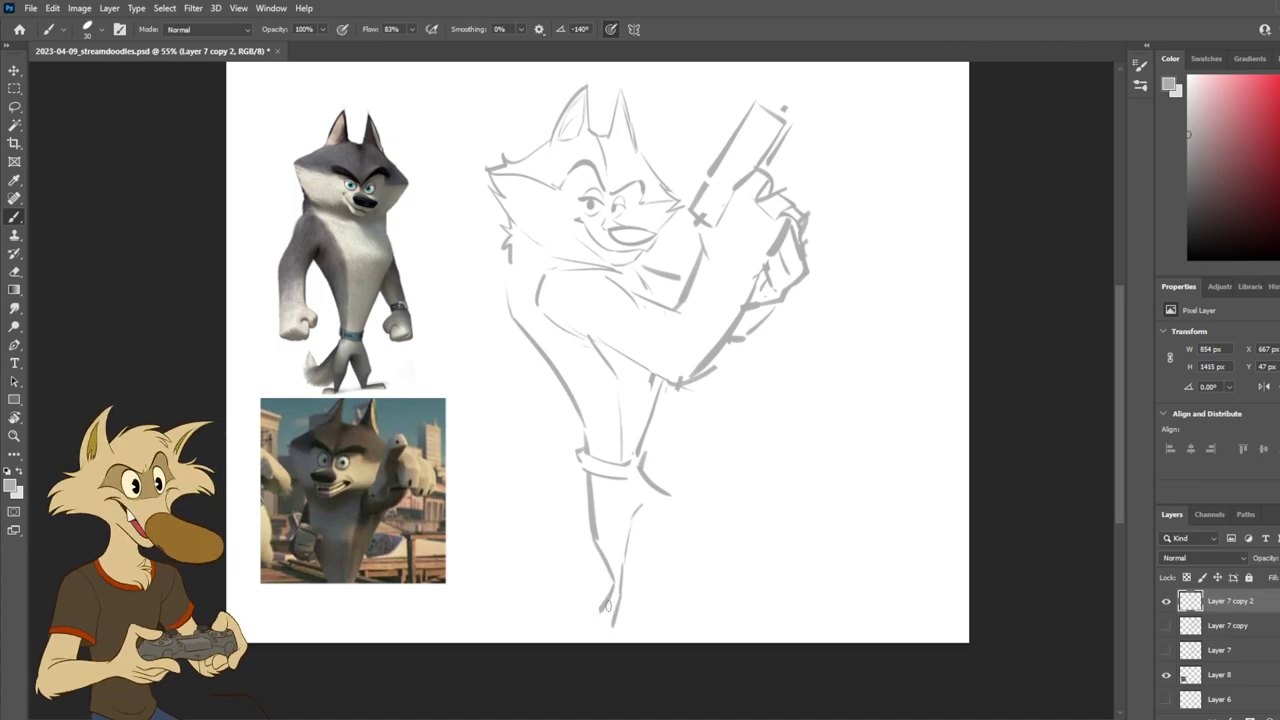
Step: Draw a small pointed foot at the end of the near leg
mouse_move(609, 592)
left_mouse_down()
mouse_move(590, 630)
mouse_move(600, 614)
mouse_move(611, 622)
left_mouse_up()
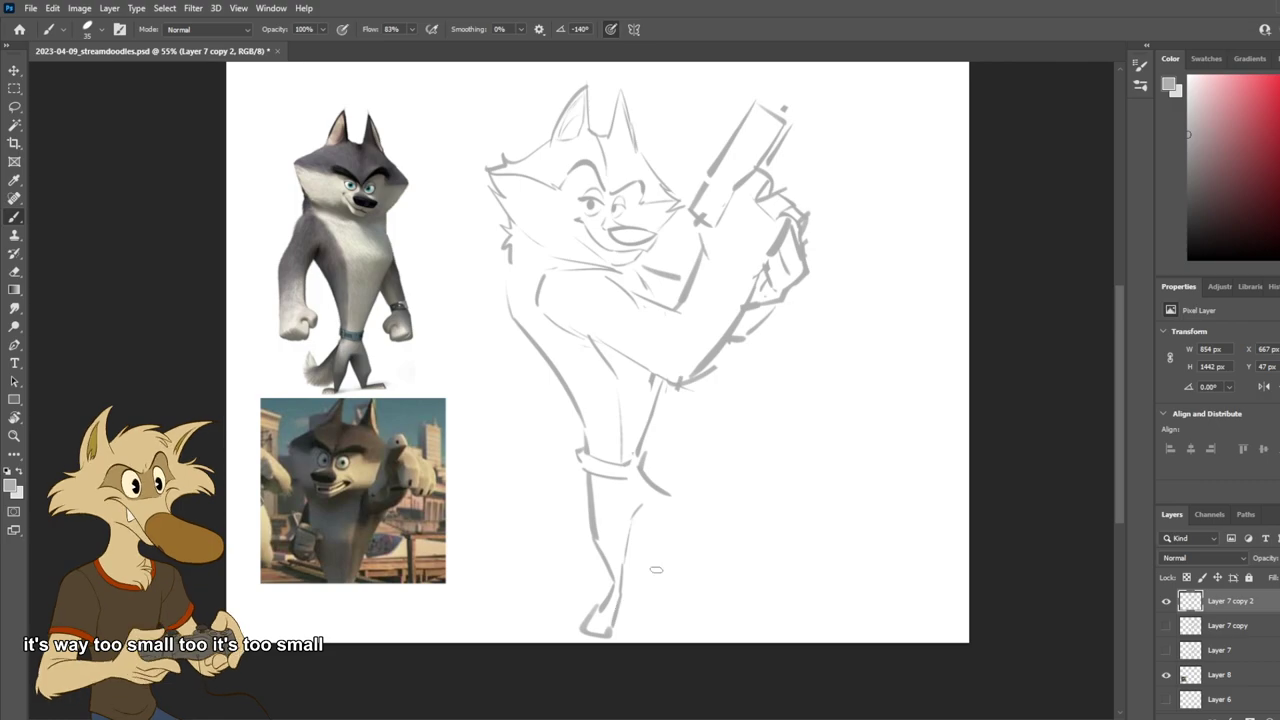
key("ctrl+z")
left_click_drag(600, 612, 609, 627)
key("ctrl+z")
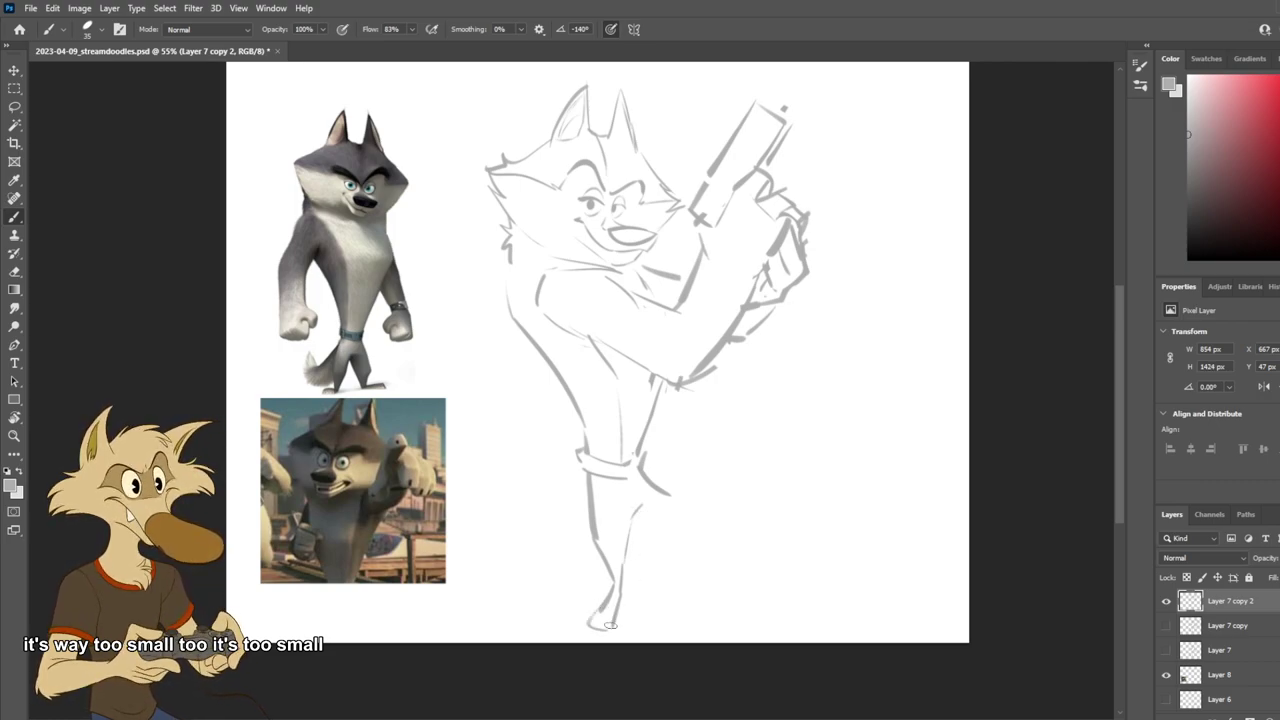
Step: Draw the second leg bent sharply at the knee with a small foot, checking the pose mirrored
left_click_drag(634, 522, 681, 527)
left_click_drag(647, 579, 688, 536)
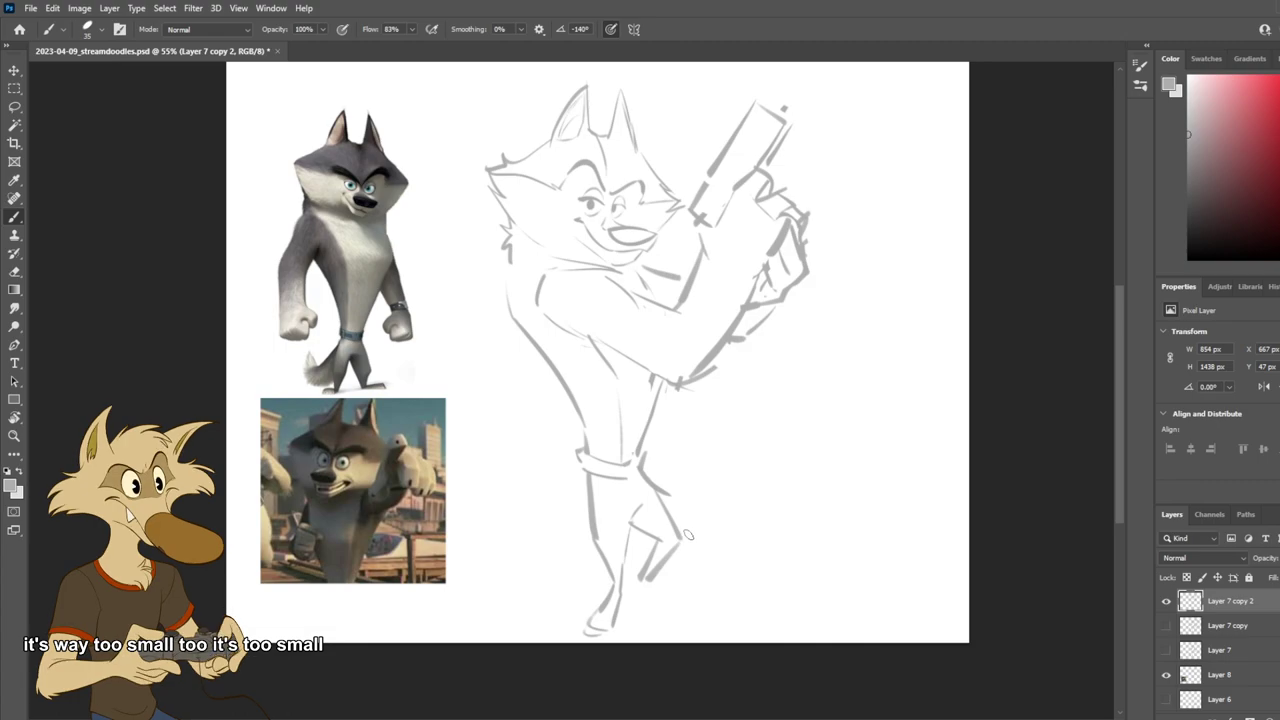
key("ctrl+shift+h")
key("ctrl+shift+h")
mouse_move(645, 577)
left_mouse_down()
mouse_move(679, 594)
mouse_move(688, 585)
mouse_move(691, 601)
left_mouse_up()
key("ctrl+z")
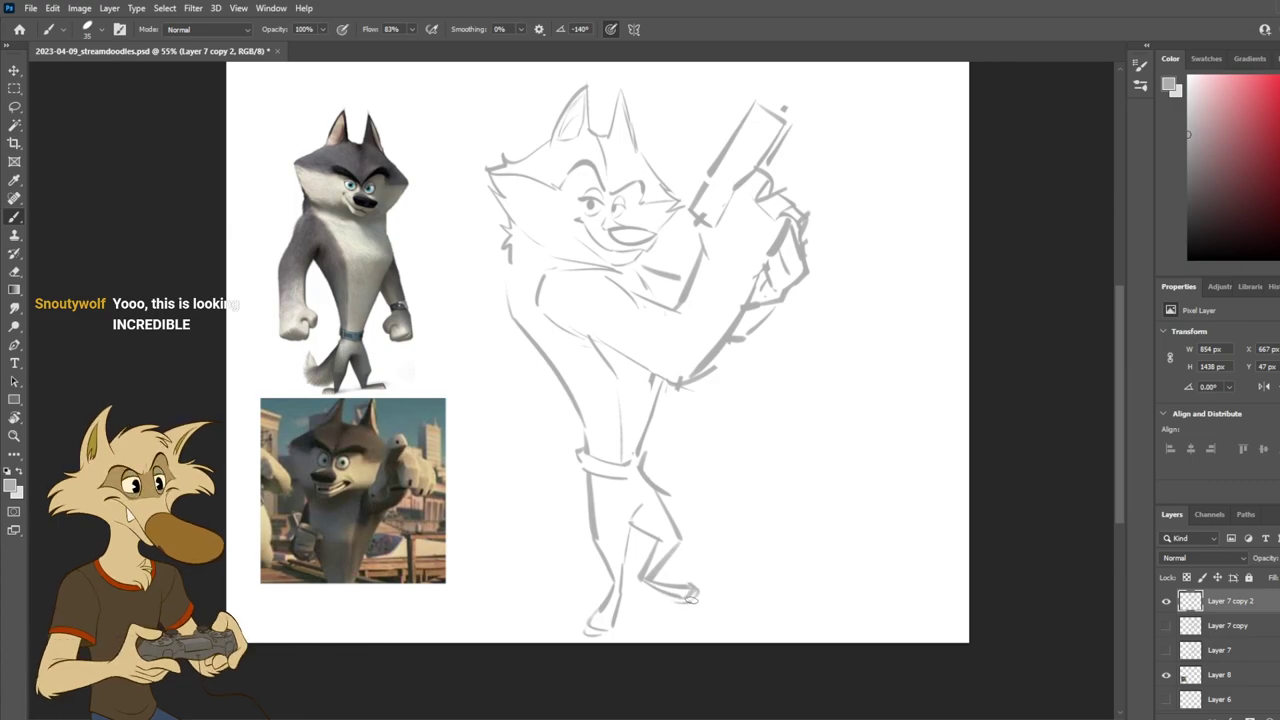
Step: Save the drawing and lasso both legs below the belt
left_click(15, 126)
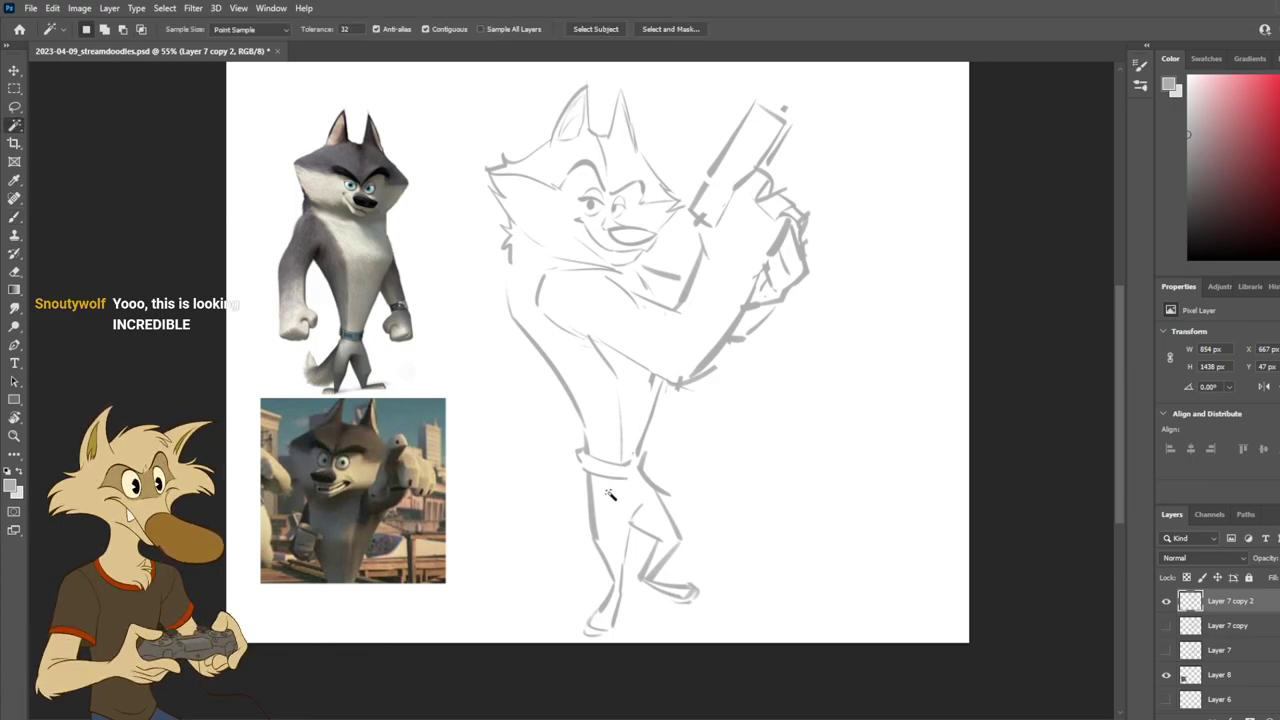
left_click(717, 503)
key("Delete")
key("ctrl+d")
left_click(15, 88)
key("ctrl+s")
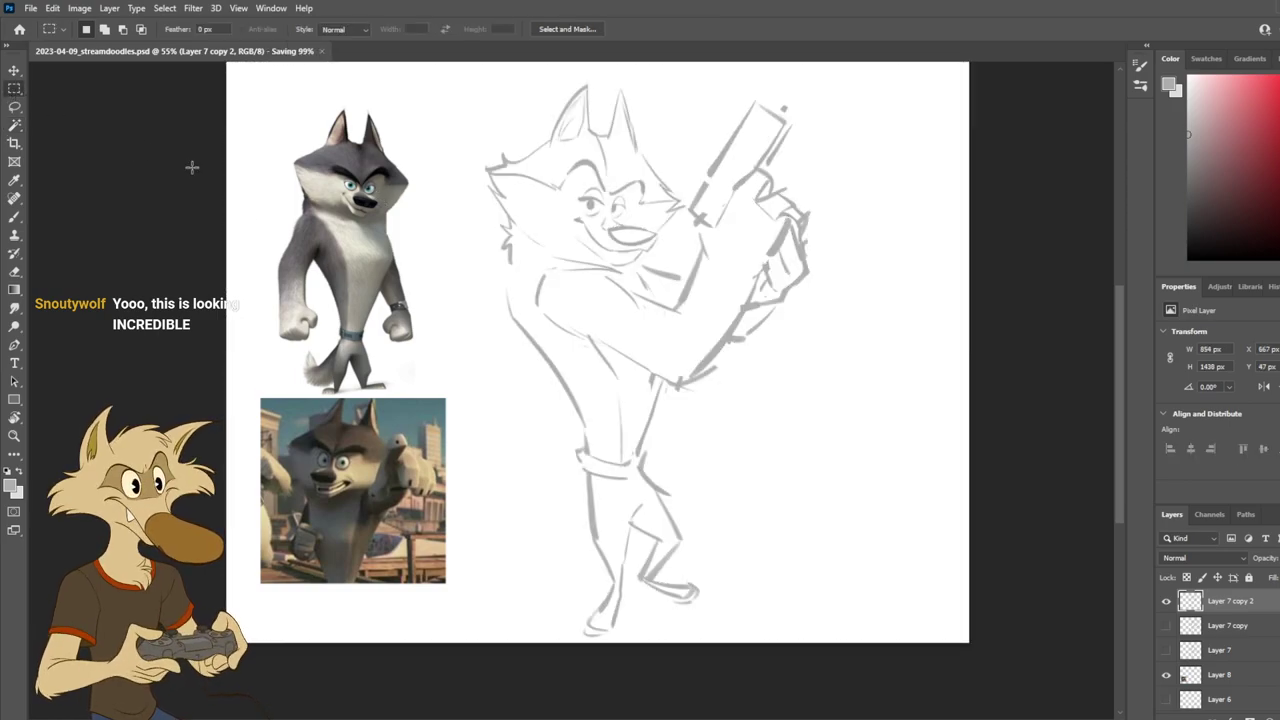
left_click(16, 108)
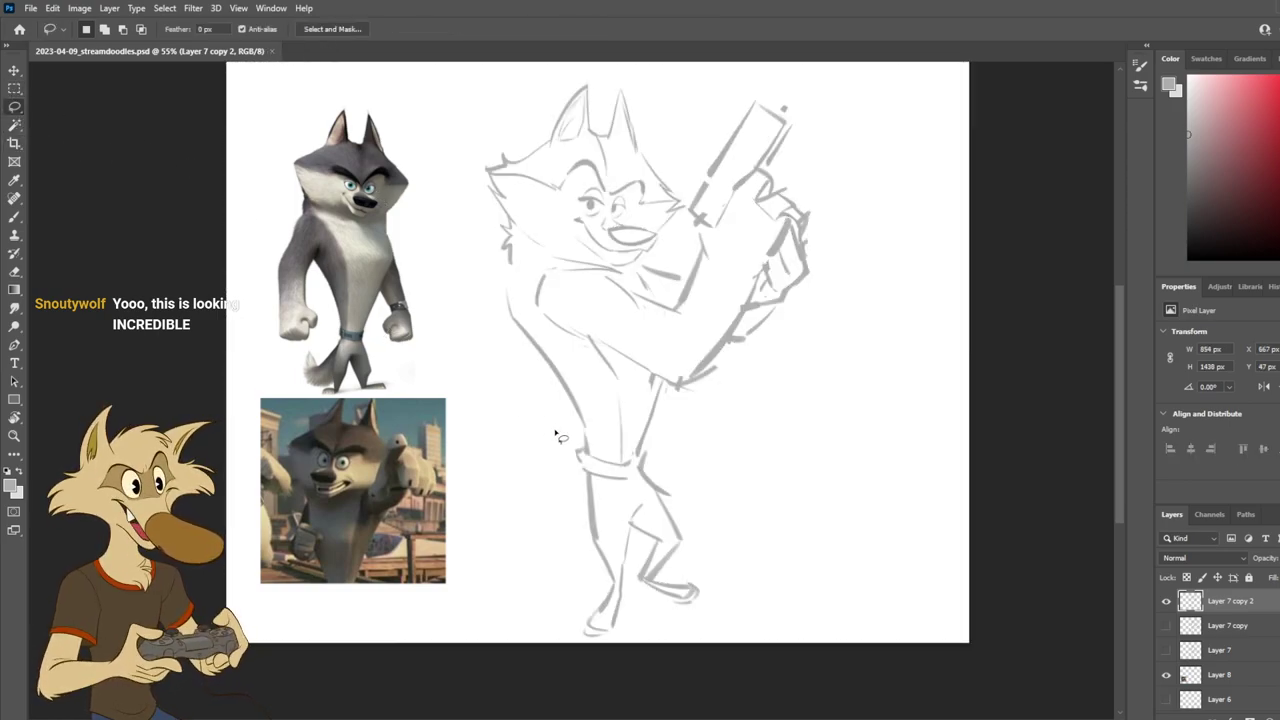
mouse_move(645, 478)
left_mouse_down()
mouse_move(590, 477)
mouse_move(645, 642)
mouse_move(728, 509)
left_mouse_up()
key("ctrl+t")
left_click_drag(640, 645, 586, 646)
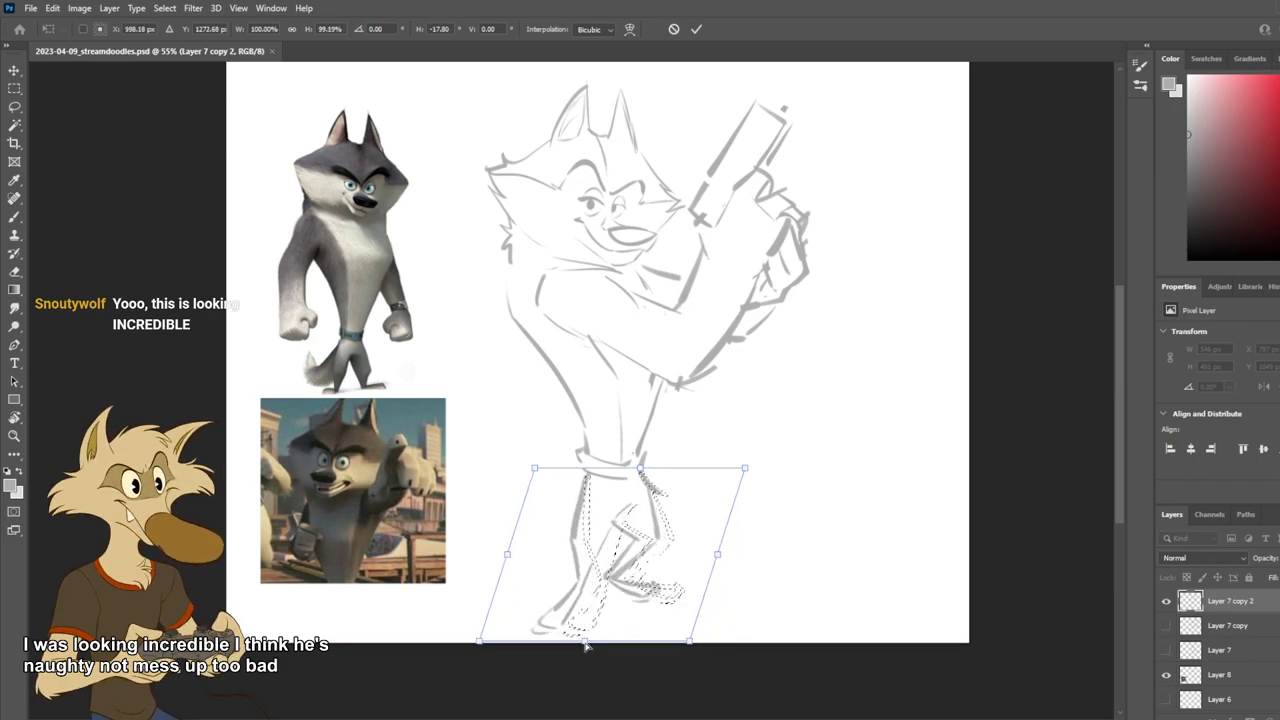
key("Escape")
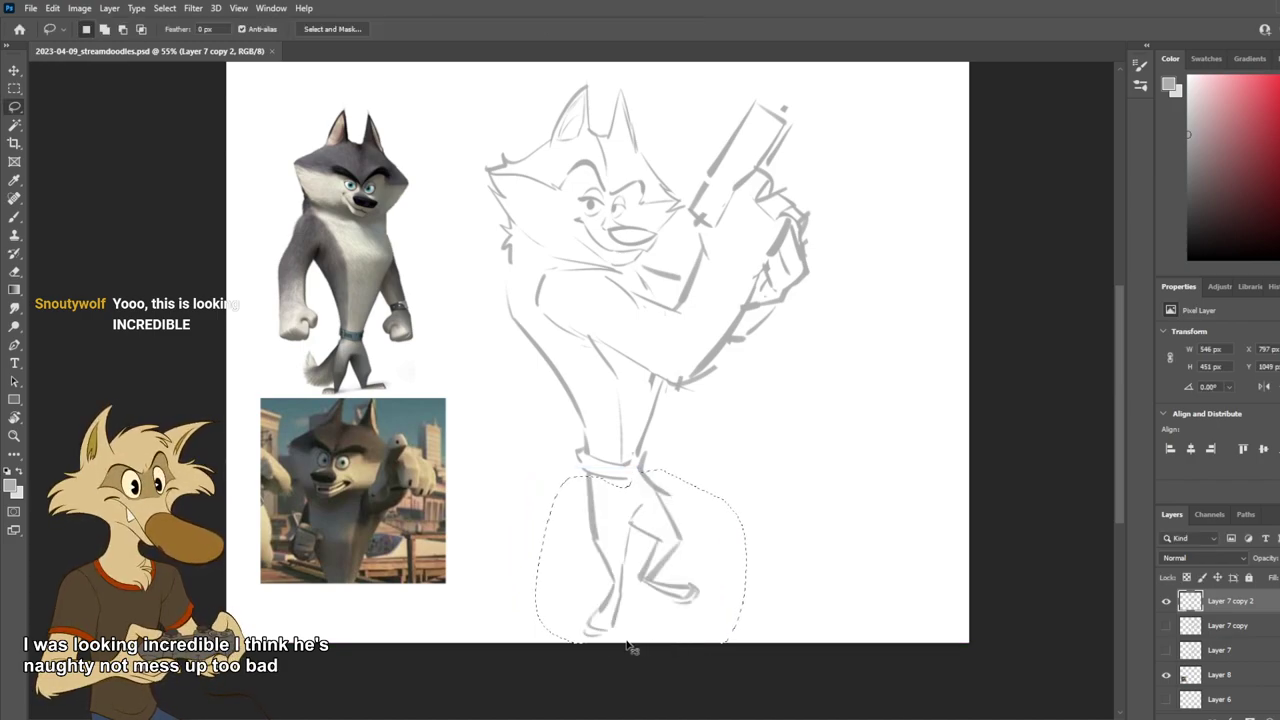
Step: Distort the selected legs by pulling the near foot's corner down and outward, and move them up to the belt
key("ctrl+t")
left_click_drag(535, 640, 475, 672)
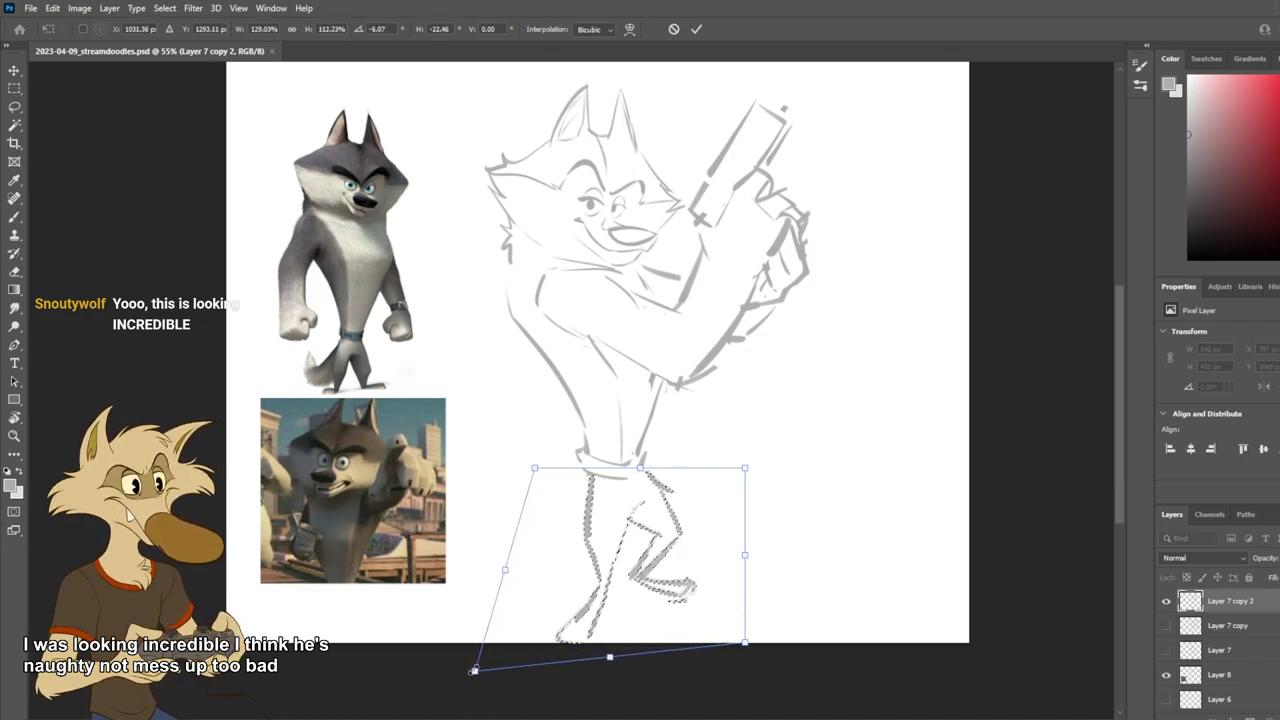
left_click_drag(652, 598, 650, 577)
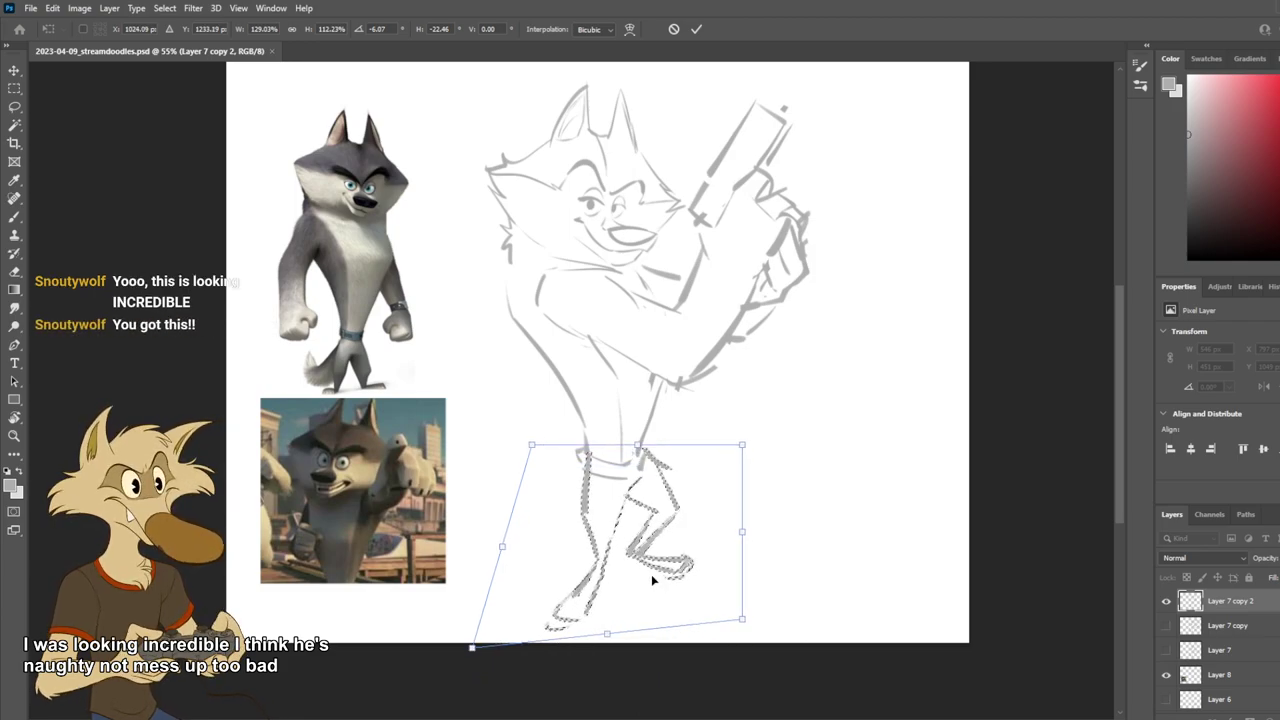
left_click_drag(652, 576, 647, 578)
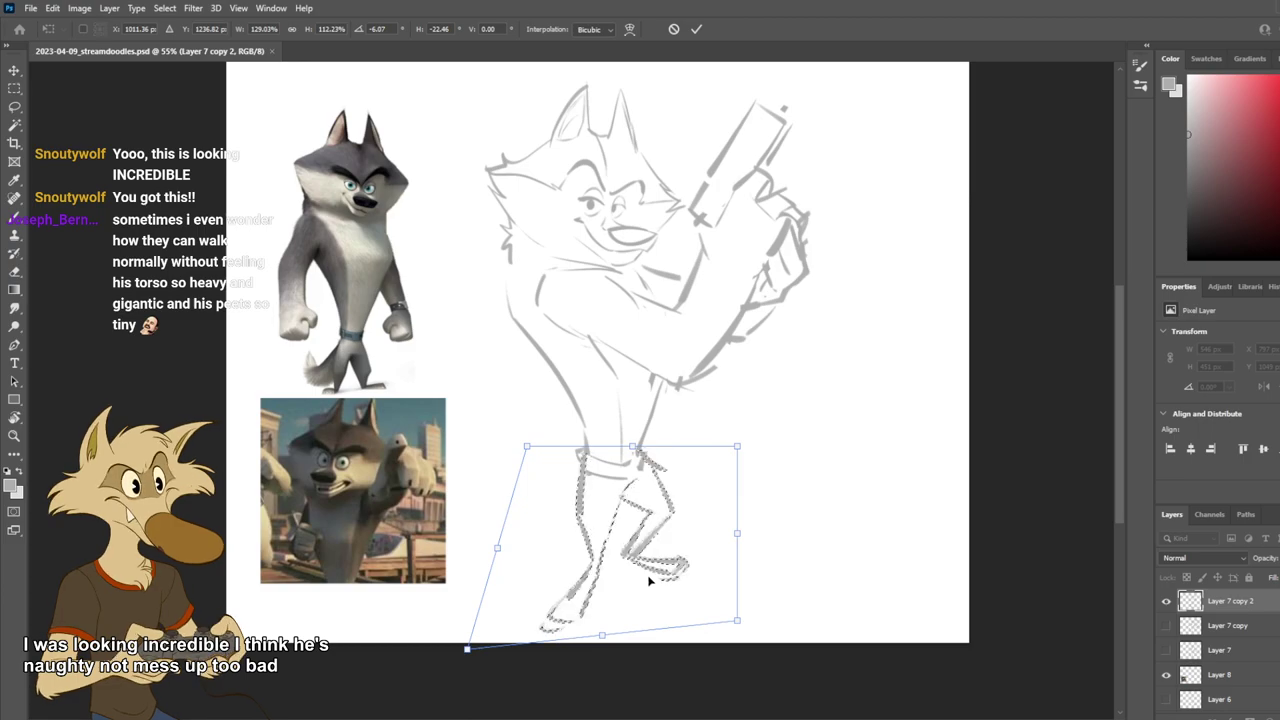
Step: Apply the transform to the selected legs of the wolf sketch and deselect them
key("Return")
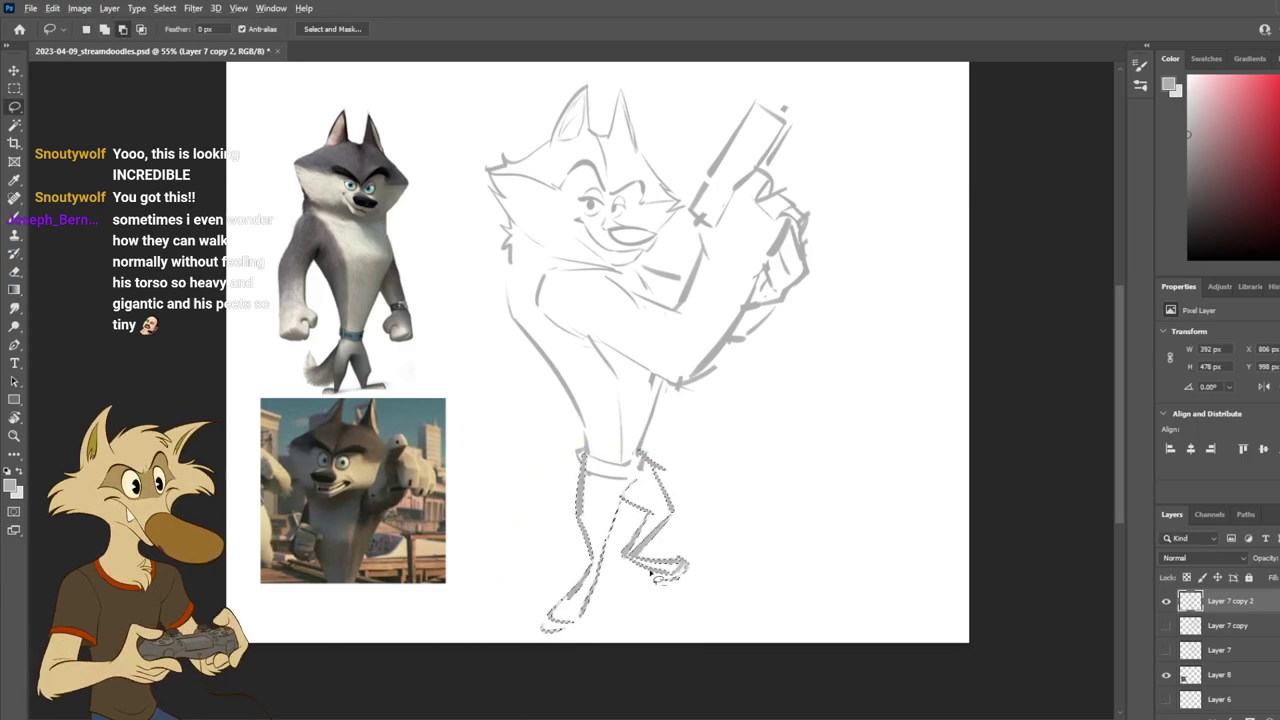
scroll(651, 575, "down", 3)
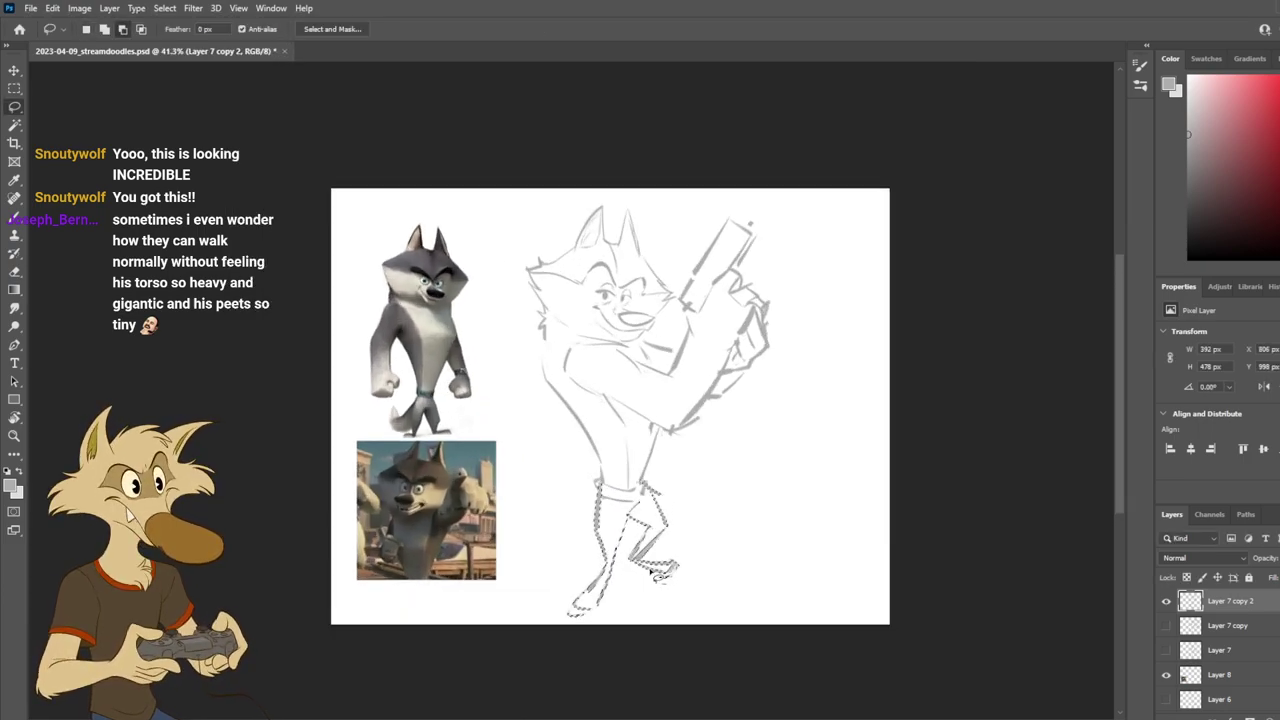
scroll(652, 573, "up", 5)
scroll(659, 566, "down", 2)
key("ctrl+d")
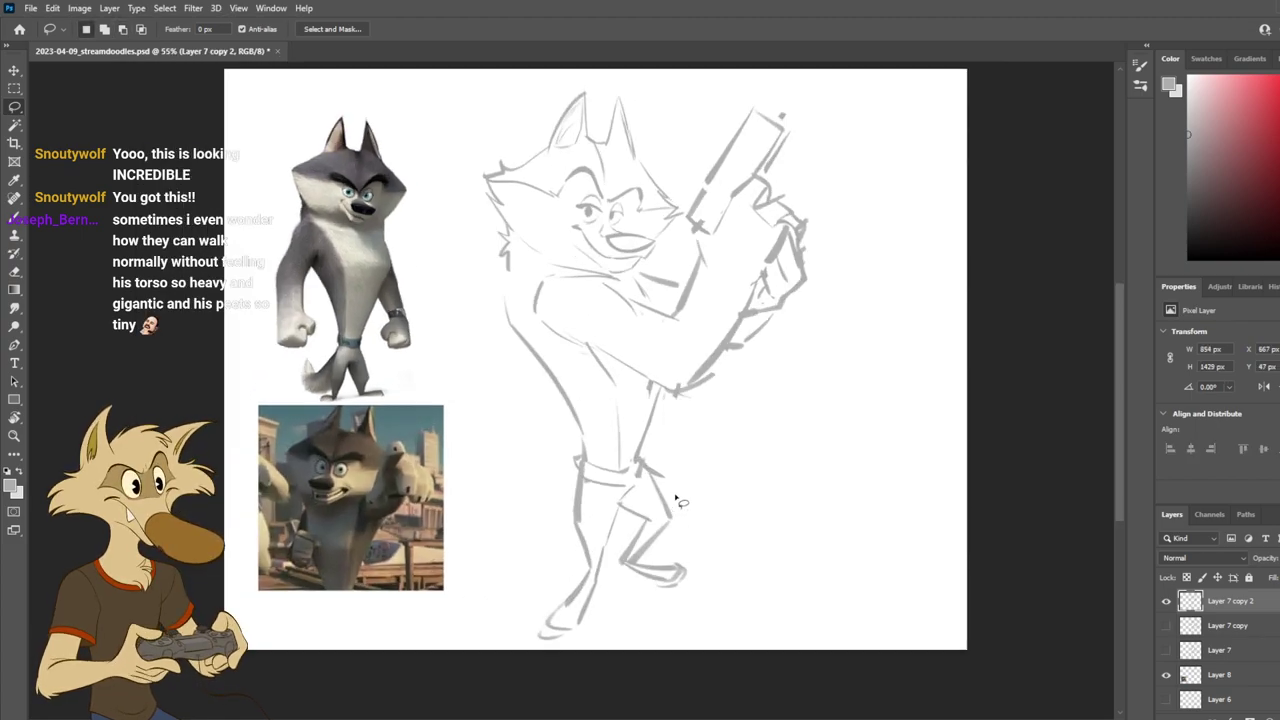
Step: Sketch the wolf's curved tail behind the hips with the Brush tool, redoing strokes that miss
scroll(676, 497, "up", 1)
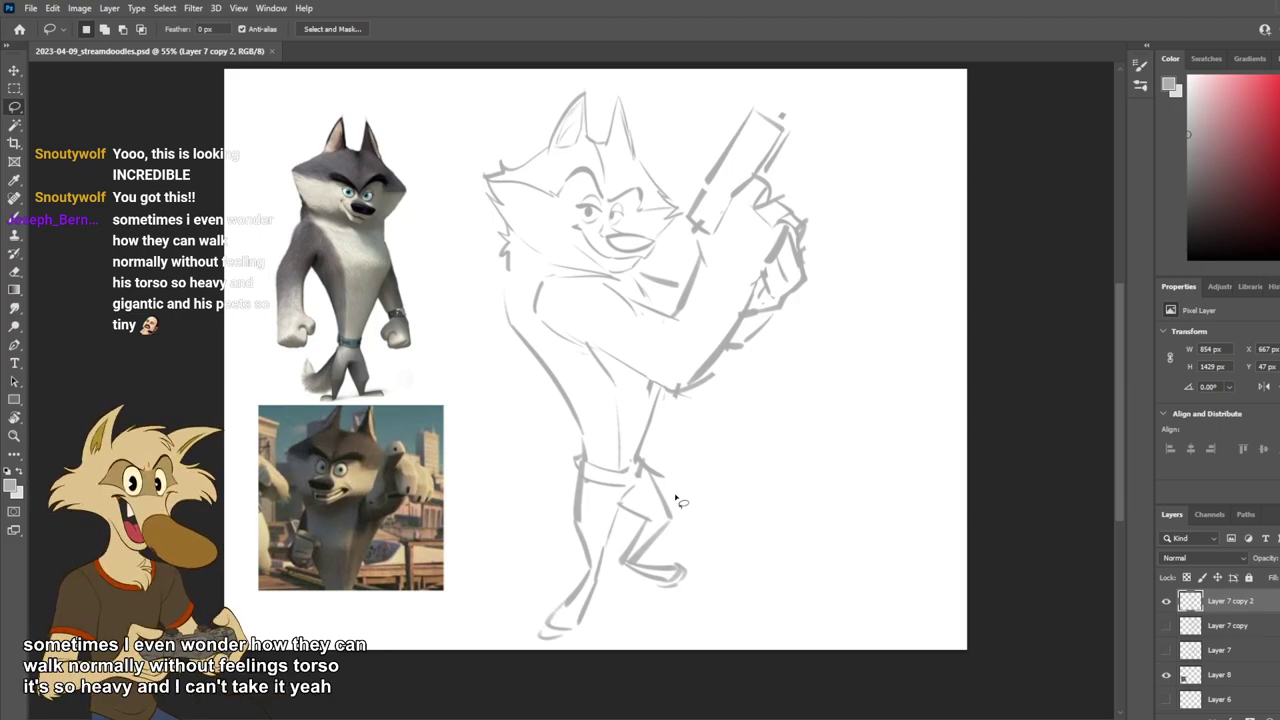
scroll(676, 497, "down", 1)
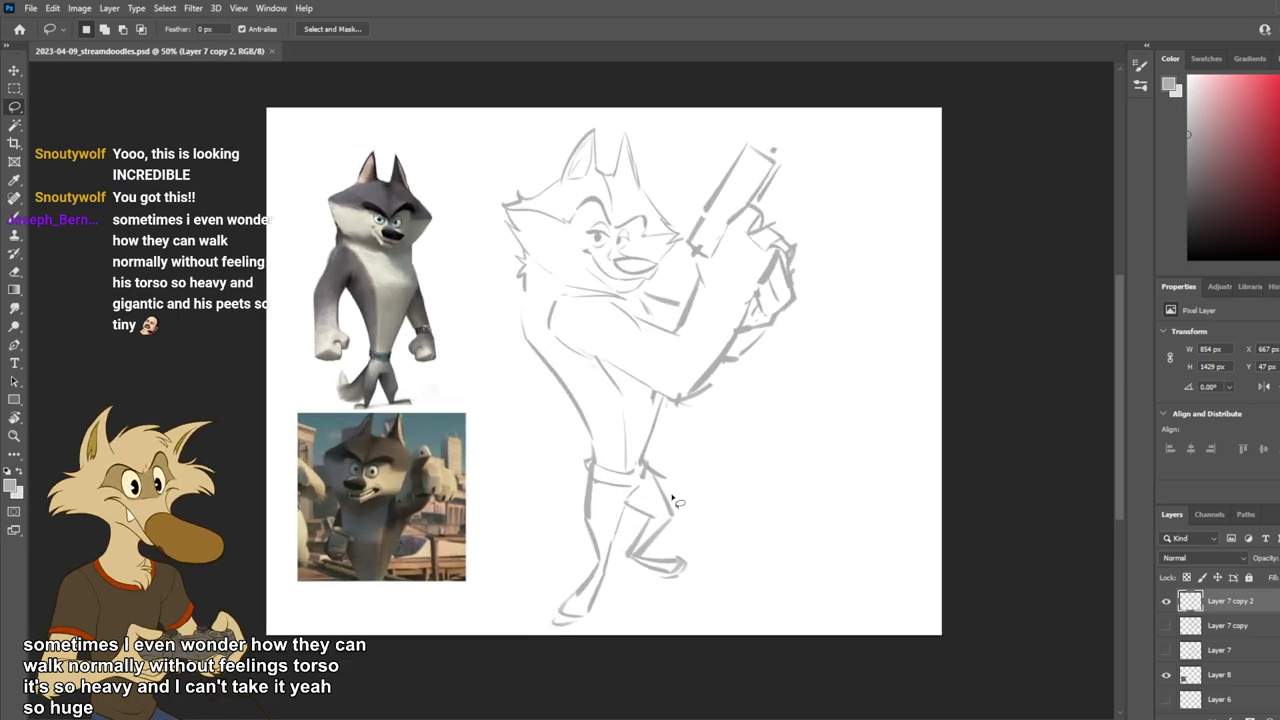
scroll(672, 495, "up", 1)
key("b")
left_click_drag(587, 471, 521, 444)
key("ctrl+z")
mouse_move(581, 474)
left_mouse_down()
mouse_move(532, 494)
mouse_move(508, 412)
left_mouse_up()
key("ctrl+z")
left_click_drag(532, 493, 511, 457)
mouse_move(485, 509)
left_mouse_down()
mouse_move(504, 432)
mouse_move(506, 521)
mouse_move(560, 537)
mouse_move(581, 512)
left_mouse_up()
key("ctrl+z")
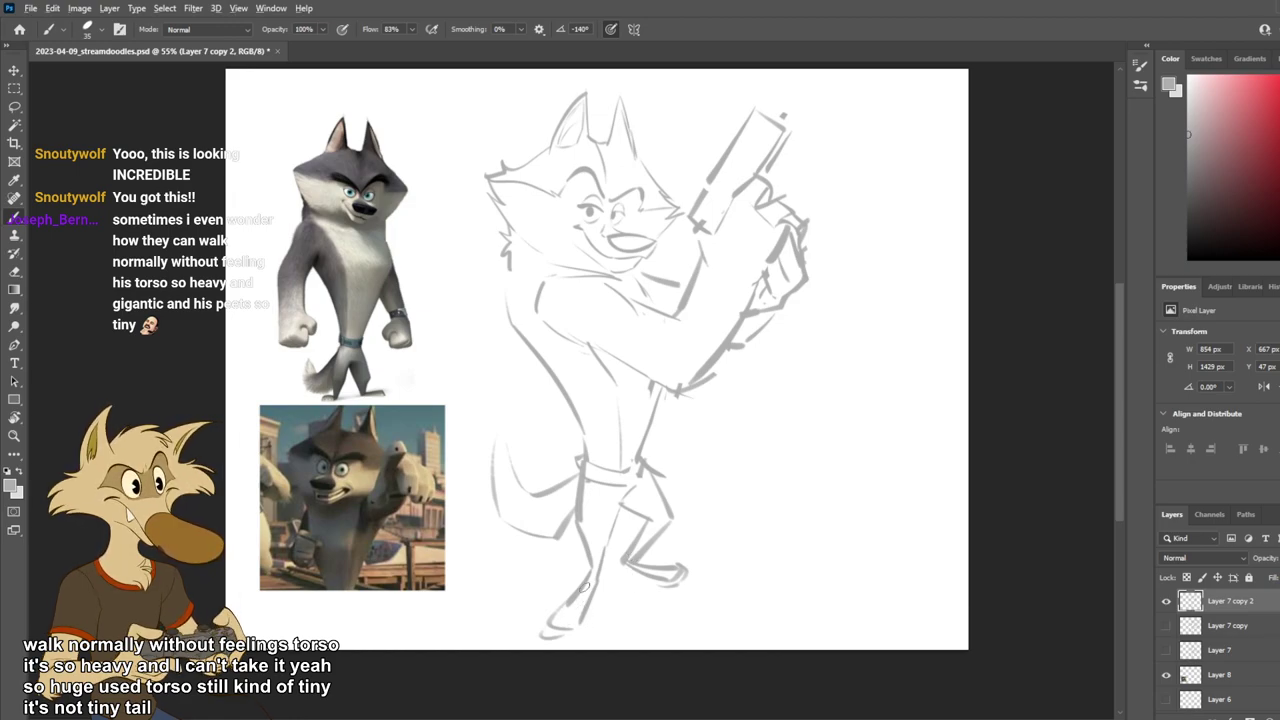
Step: Add short toe strokes to the wolf's front foot
scroll(560, 656, "up", 6)
left_click_drag(594, 558, 577, 590)
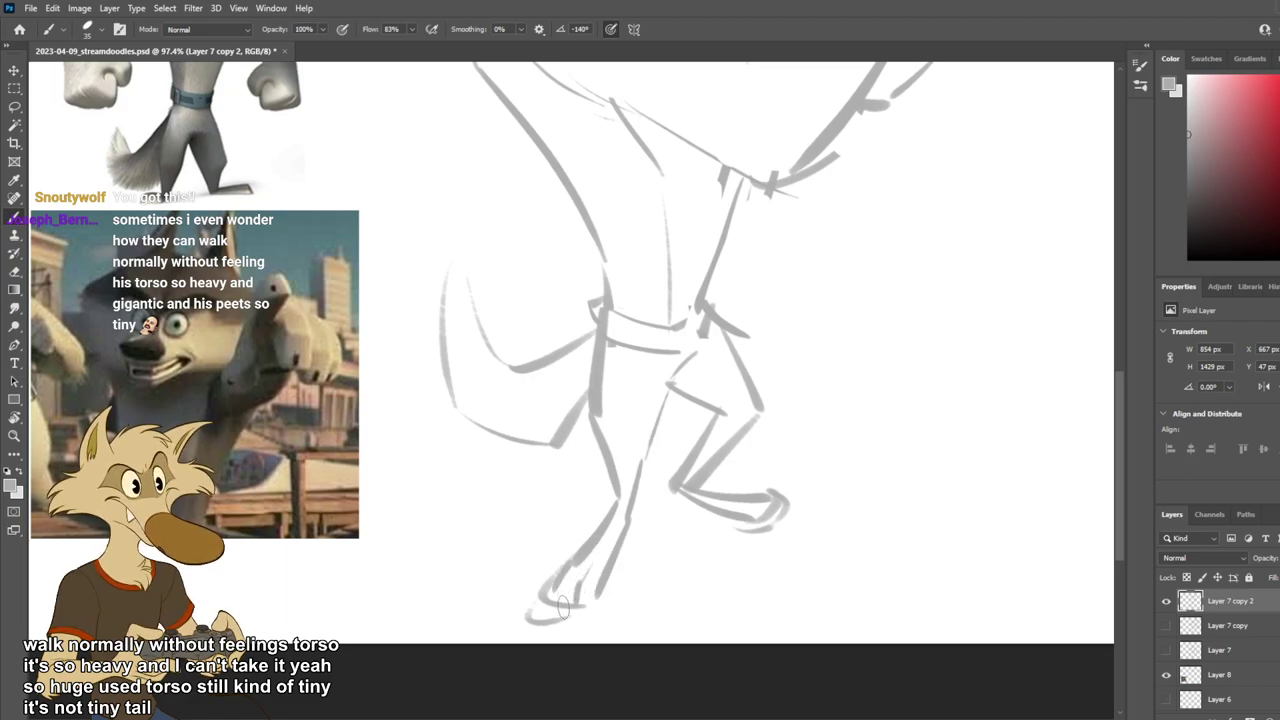
scroll(600, 580, "down", 3)
scroll(660, 430, "up", 2)
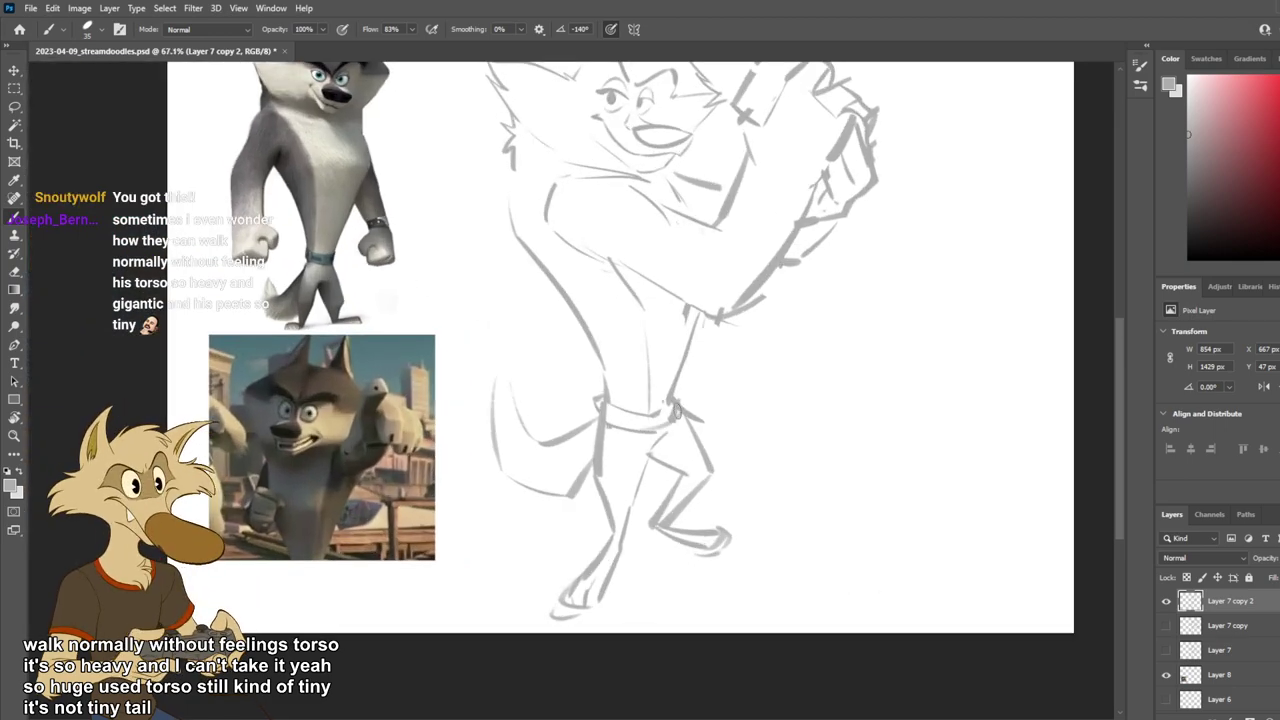
Step: Review the full sketch's pose and proportions against the two reference images
scroll(672, 405, "down", 4)
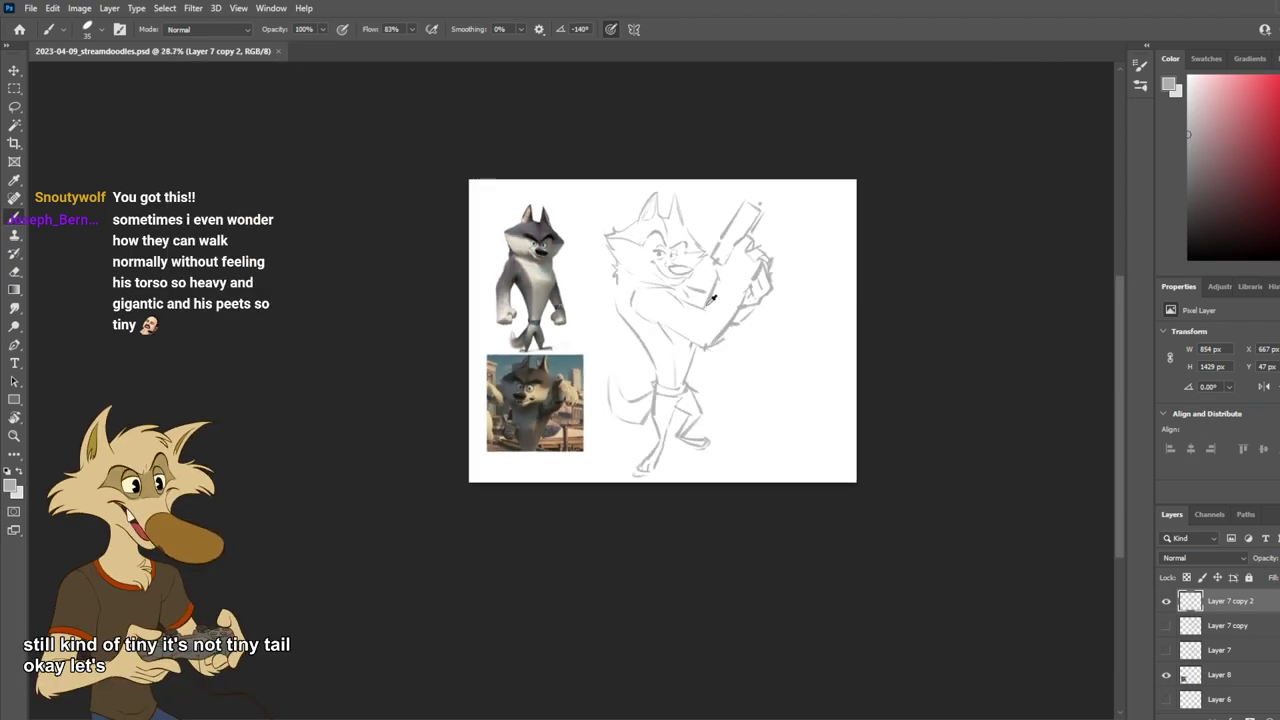
scroll(705, 262, "up", 3)
scroll(700, 268, "up", 2)
scroll(680, 290, "down", 2)
scroll(652, 312, "up", 2)
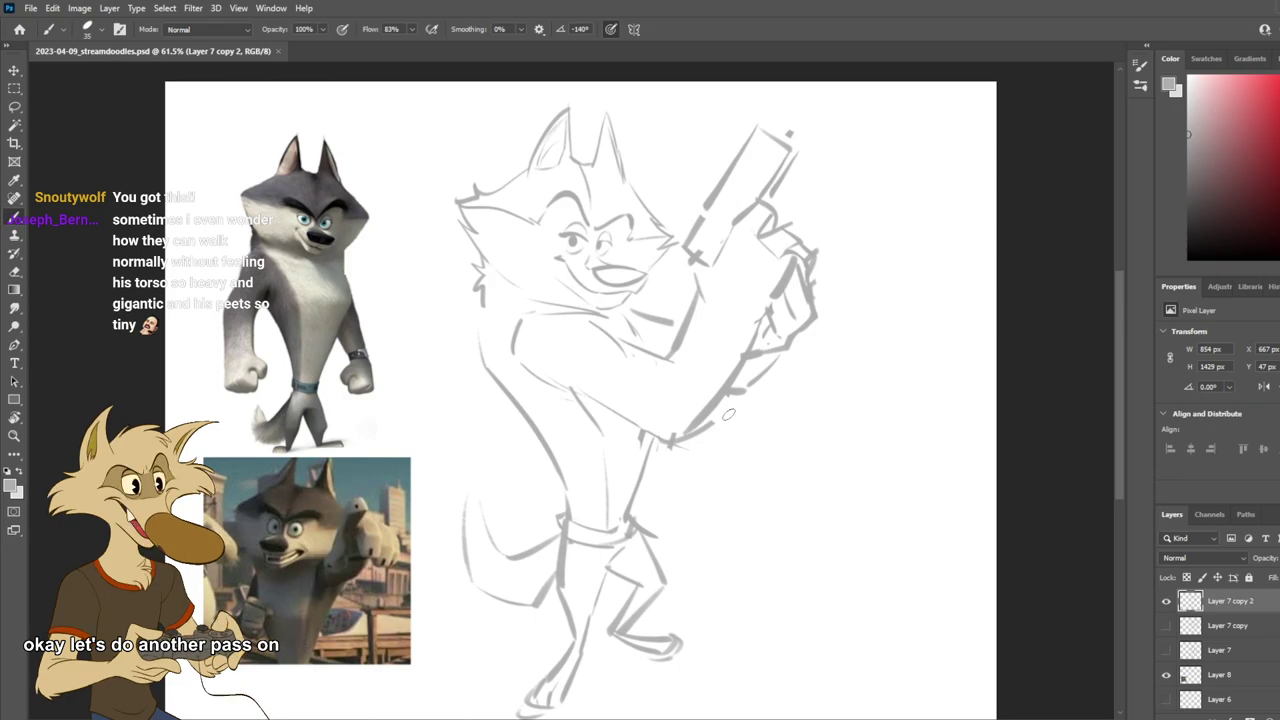
scroll(644, 405, "down", 2)
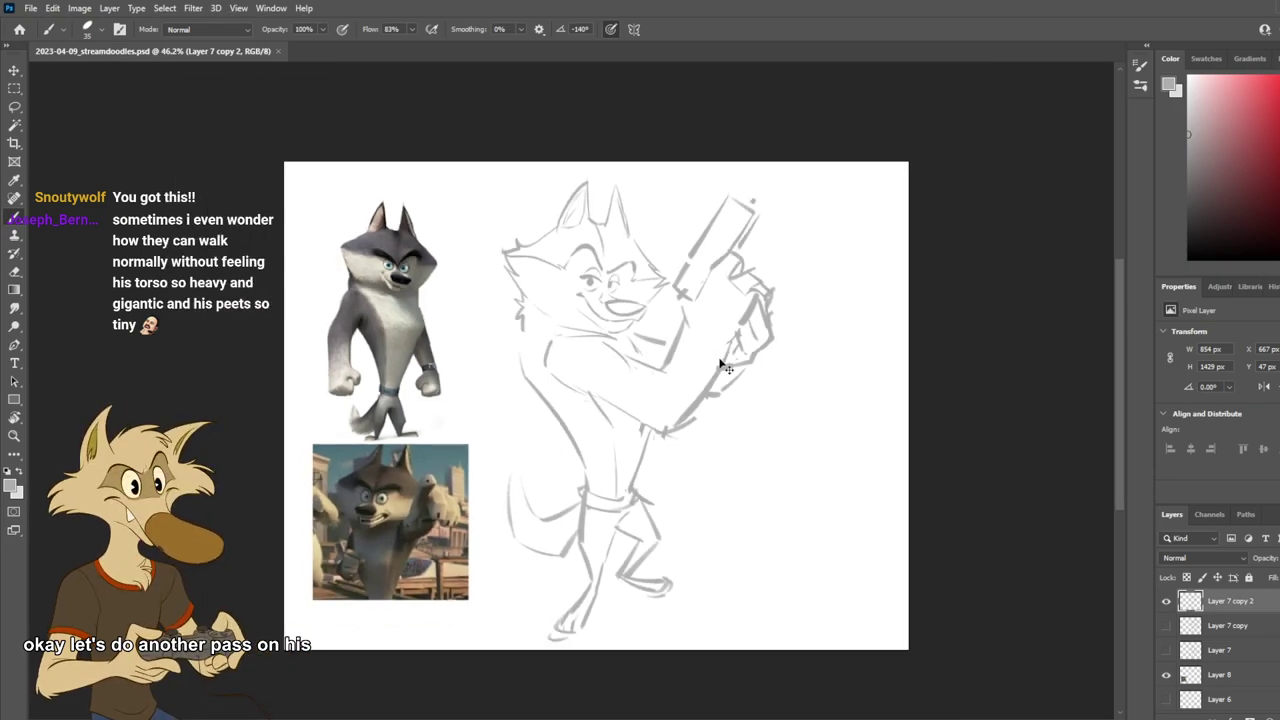
scroll(625, 290, "up", 2)
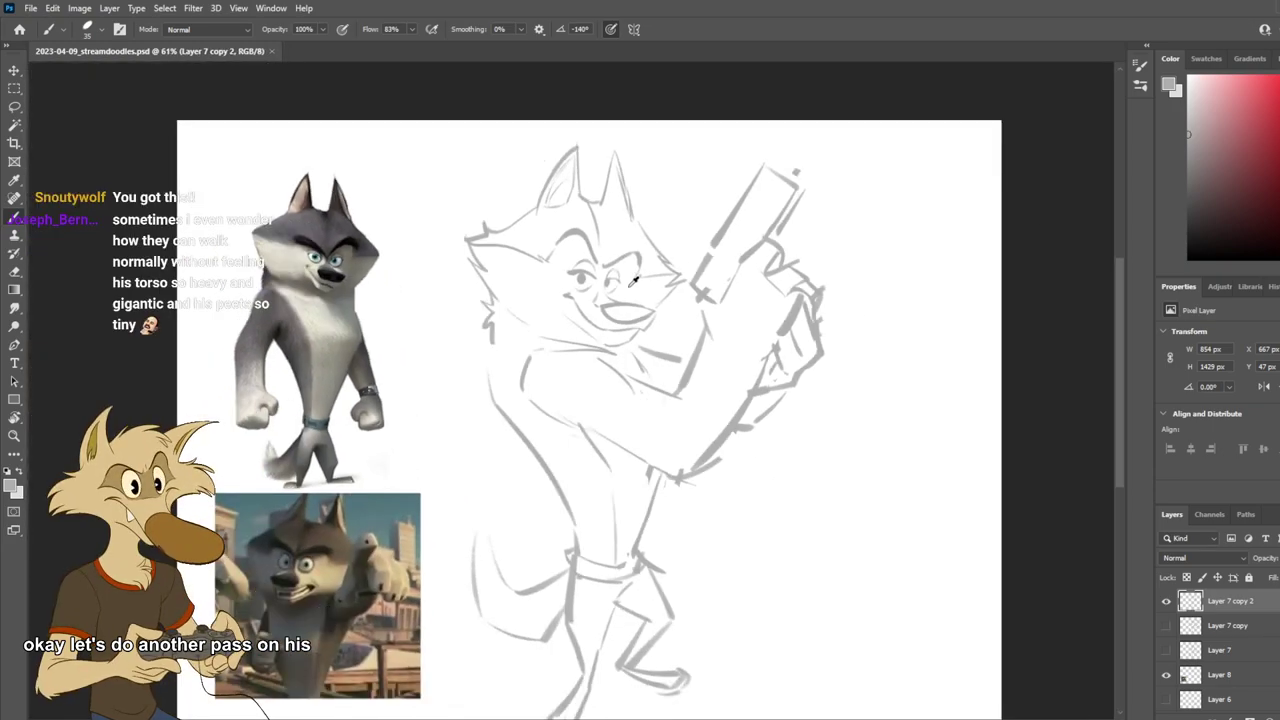
scroll(632, 283, "down", 1)
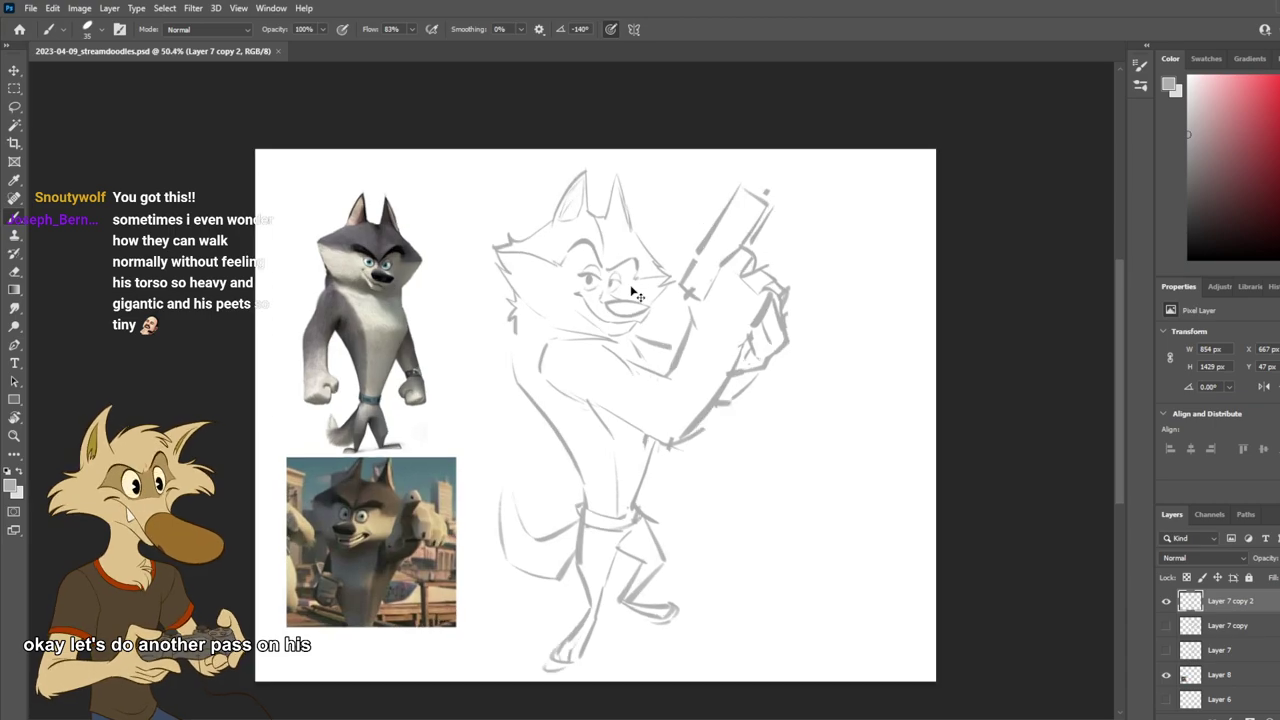
key("ctrl+shift+h")
key("ctrl+shift+h")
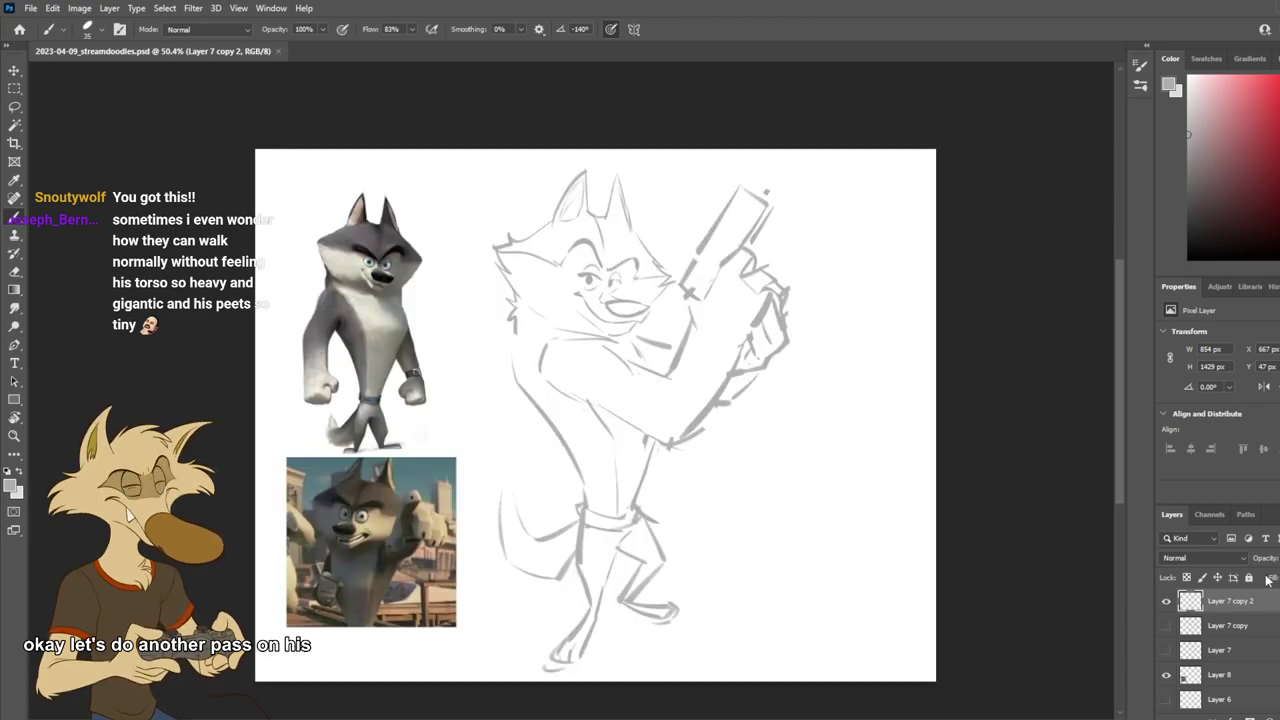
Step: Fade Layer 7 copy 2 to a faint guide and save the document
left_click_drag(1266, 576, 1264, 576)
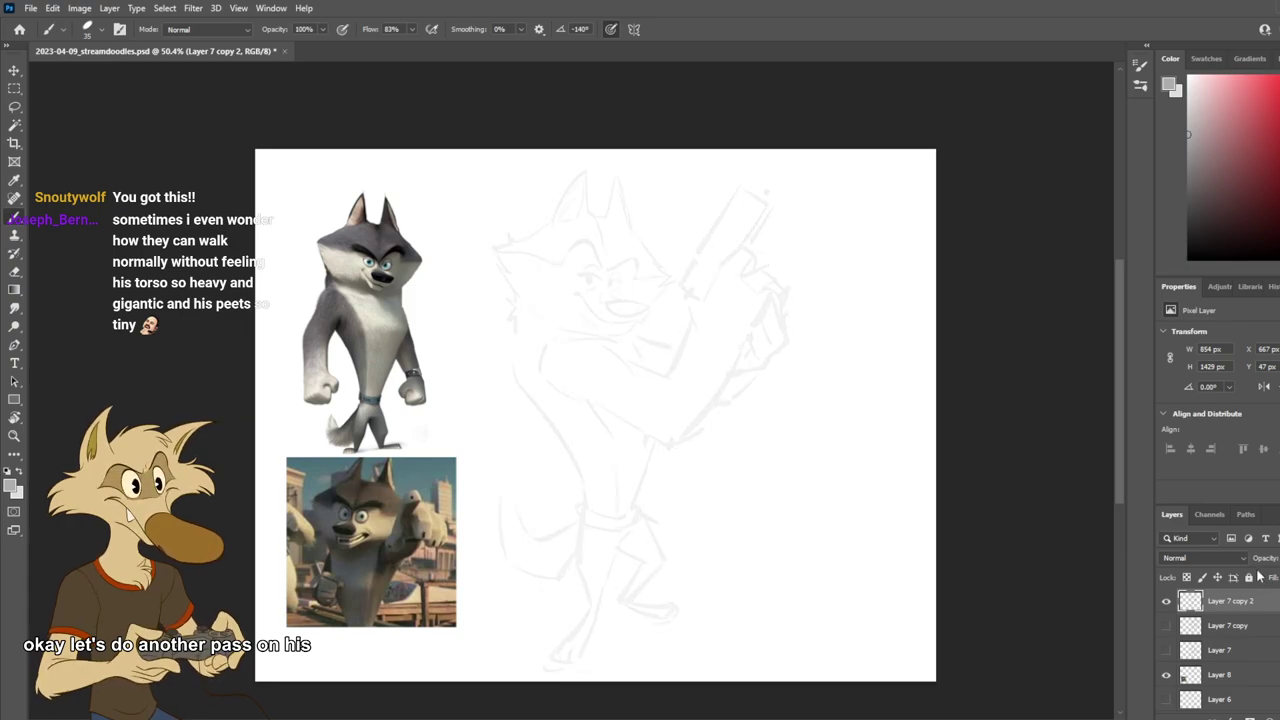
key("ctrl+s")
Step: Create a new layer above the faded sketch and set up a thin slanted brush with a medium gray color
scroll(571, 217, "up", 5)
scroll(634, 257, "down", 7)
scroll(657, 272, "up", 5)
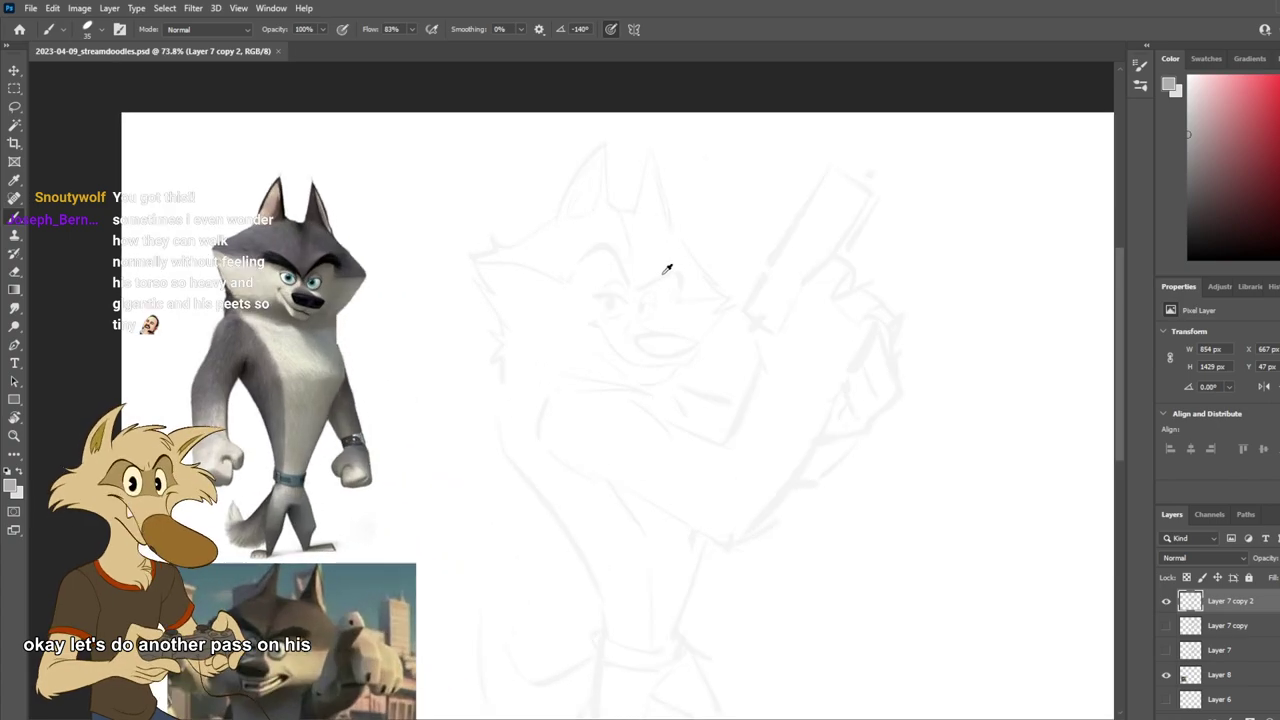
scroll(576, 297, "up", 1)
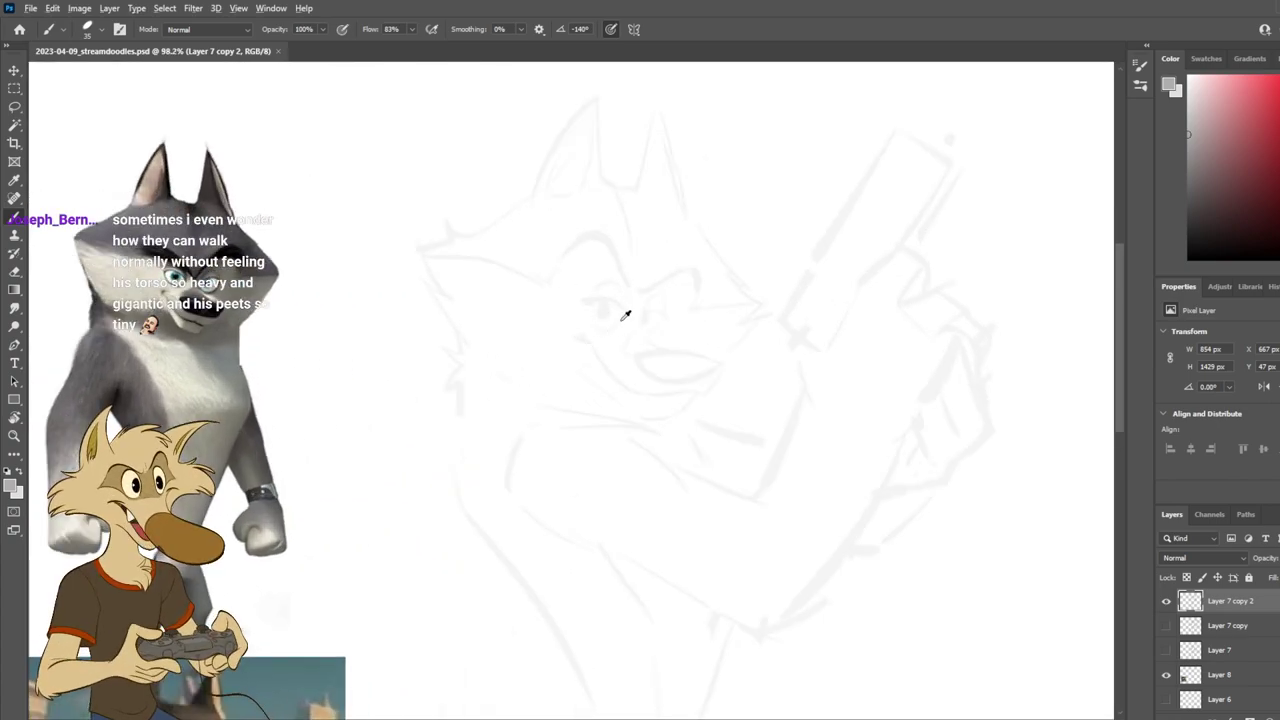
scroll(621, 318, "down", 1)
scroll(621, 320, "up", 1)
key("ctrl+shift+alt+n")
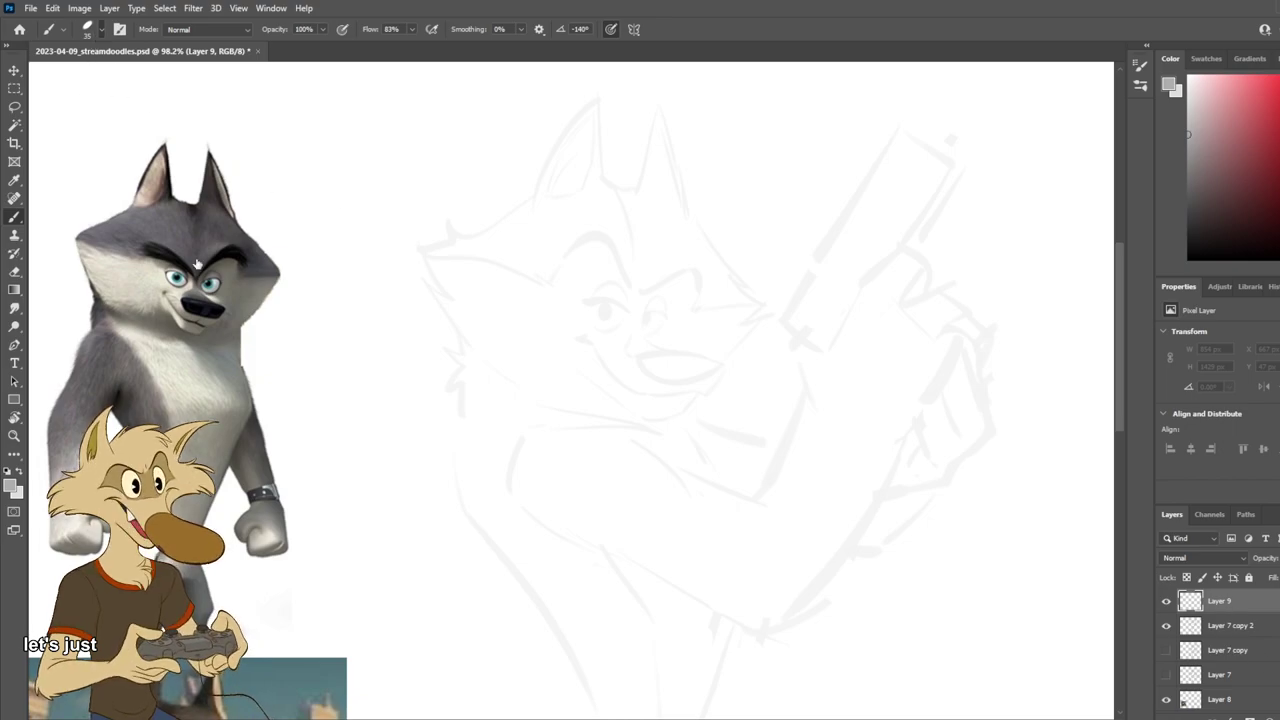
key(".")
left_click(1188, 177)
scroll(484, 300, "up", 1)
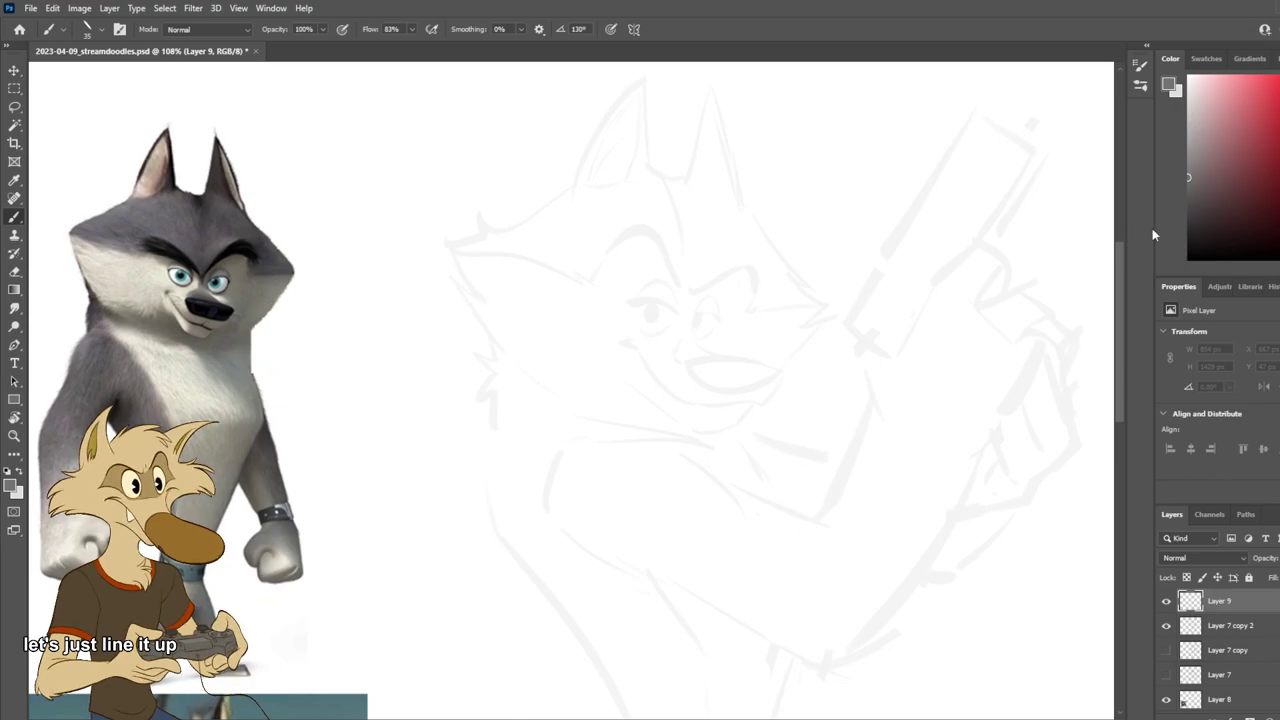
mouse_move(1192, 169)
left_mouse_down()
mouse_move(1166, 170)
mouse_move(1141, 145)
left_mouse_up()
scroll(458, 317, "up", 2)
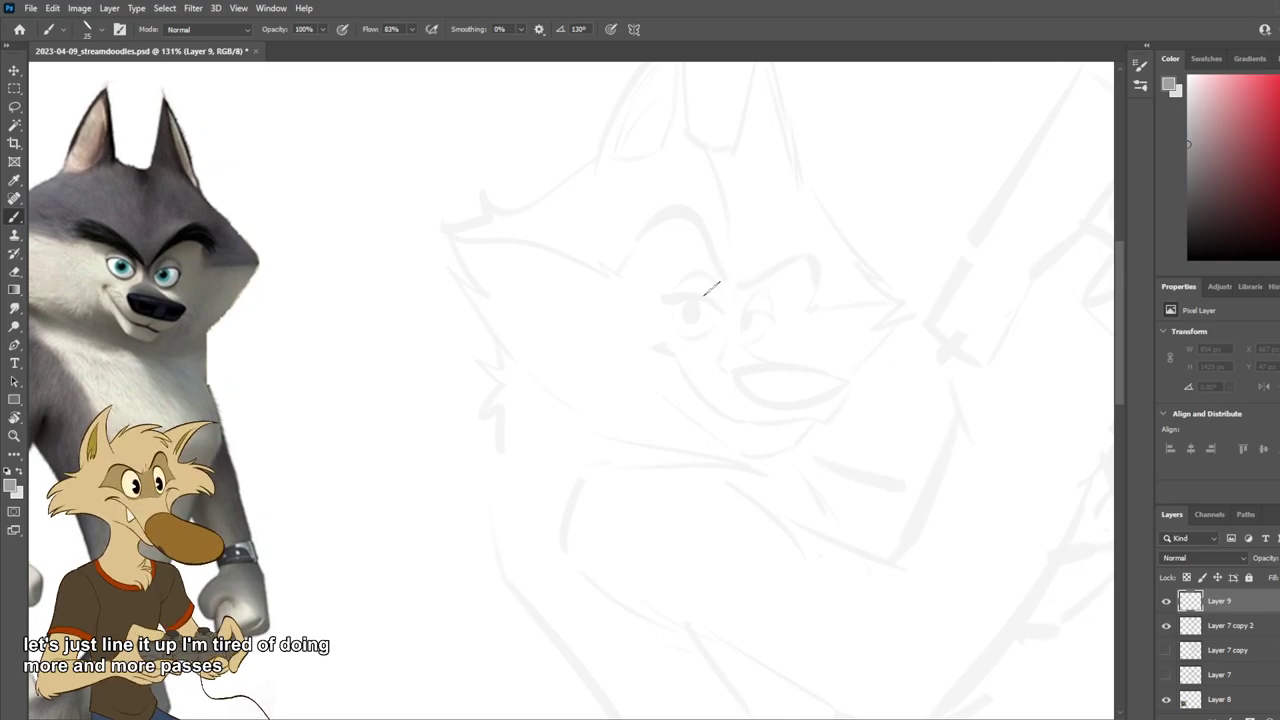
left_click_drag(650, 318, 736, 310)
key("ctrl+z")
left_click_drag(652, 318, 718, 306)
key("ctrl+z")
scroll(636, 289, "down", 3)
scroll(636, 289, "up", 4)
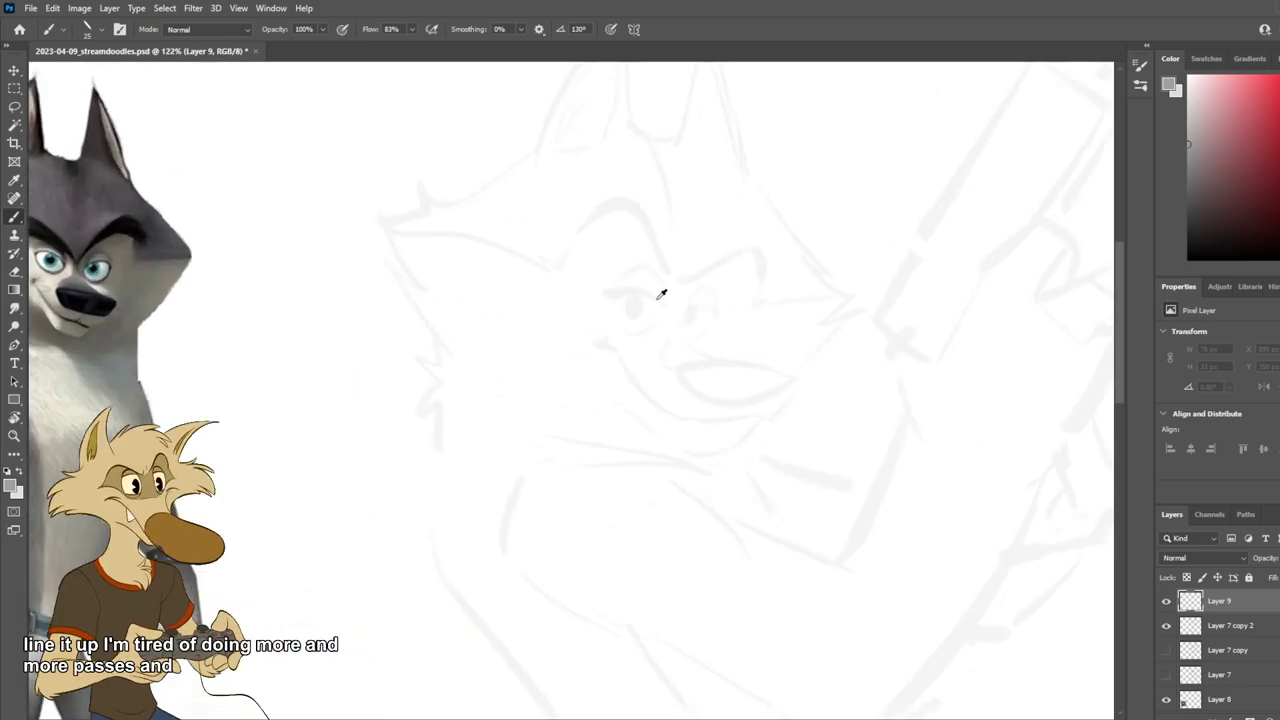
left_click_drag(586, 296, 692, 300)
scroll(726, 367, "up", 2)
scroll(520, 209, "down", 5)
scroll(529, 222, "up", 3)
left_click_drag(494, 234, 592, 388)
scroll(650, 335, "up", 3)
scroll(647, 330, "down", 1)
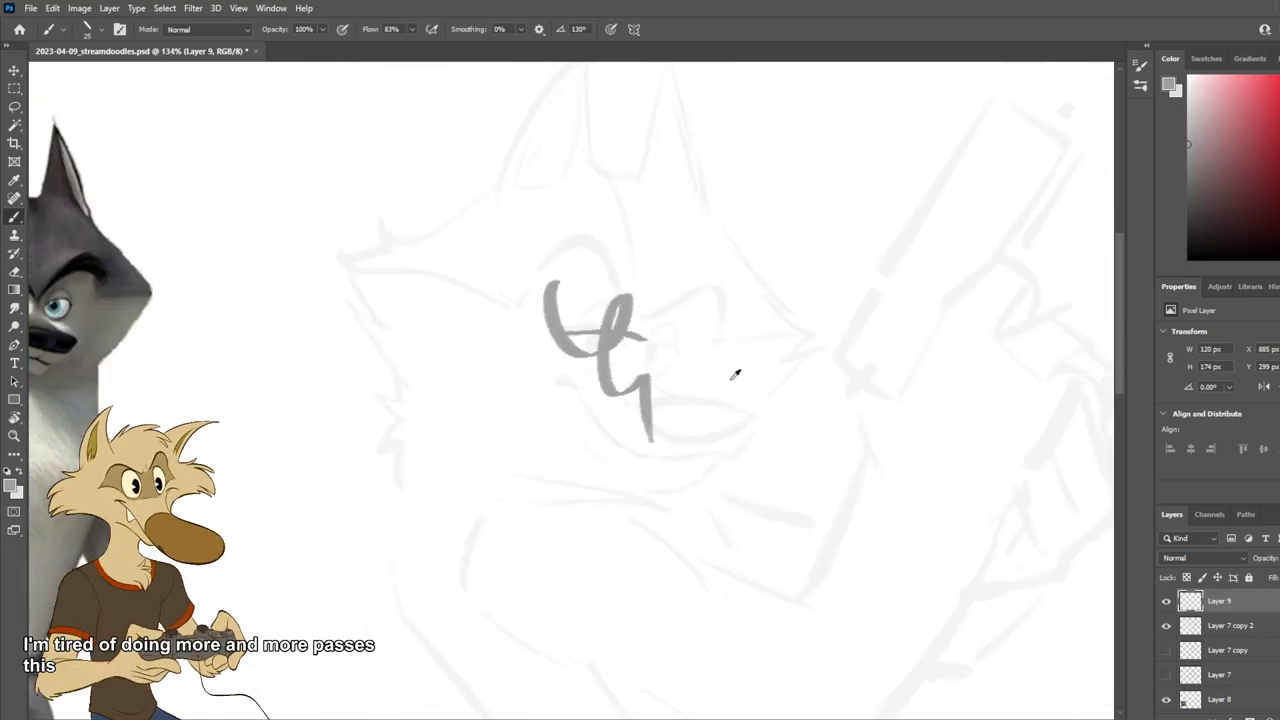
key("ctrl+z")
key("ctrl+z")
Step: Increase the image size of the document and save the file
scroll(698, 374, "down", 4)
scroll(698, 374, "down", 3)
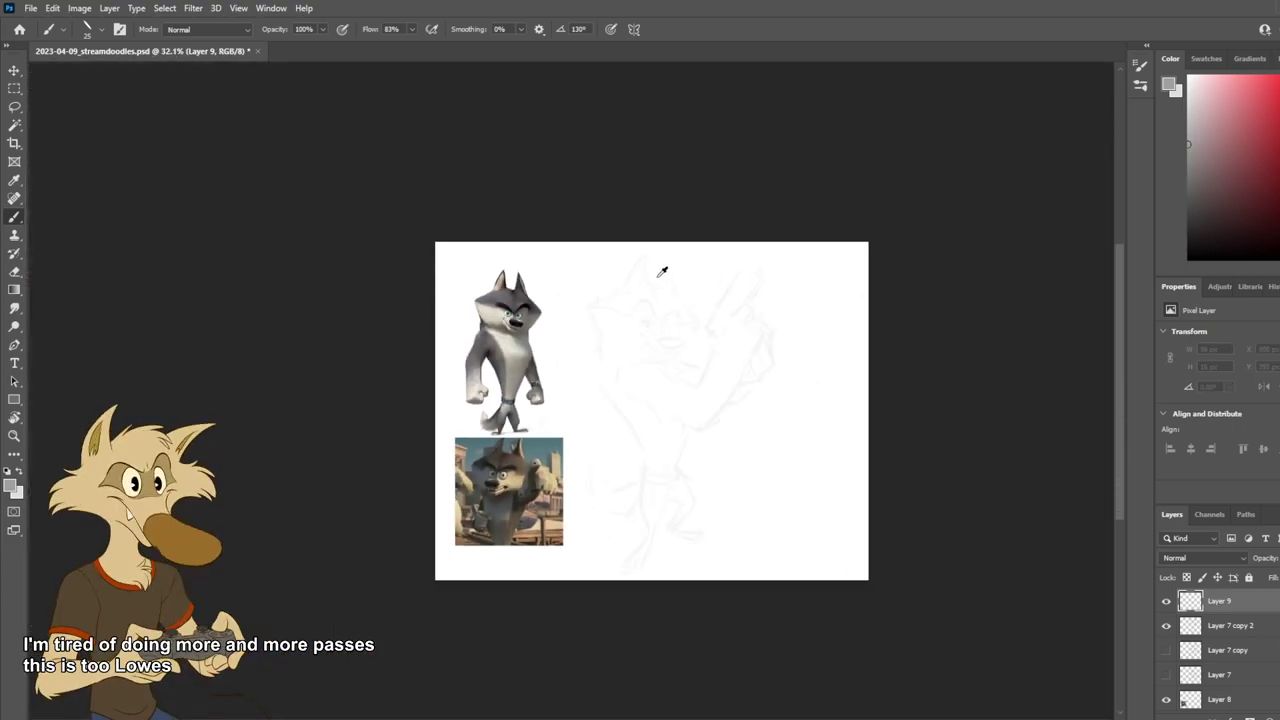
scroll(714, 460, "up", 2)
scroll(654, 406, "up", 1)
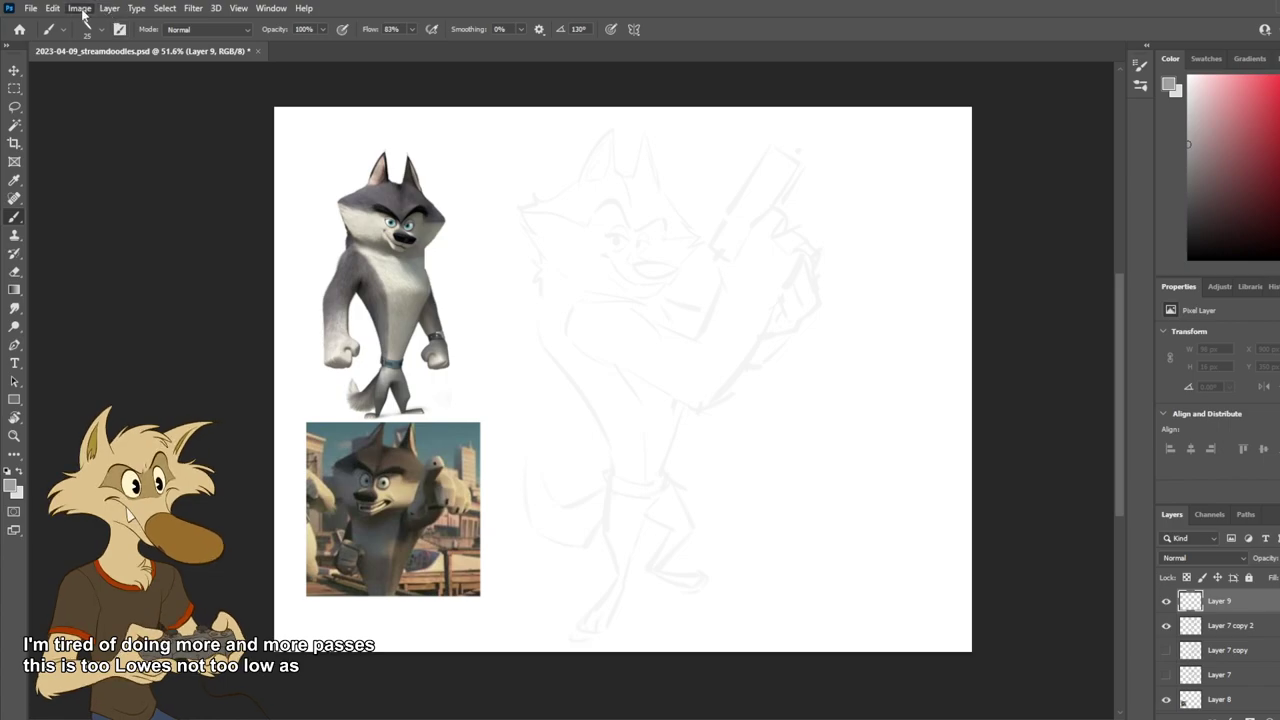
key("h")
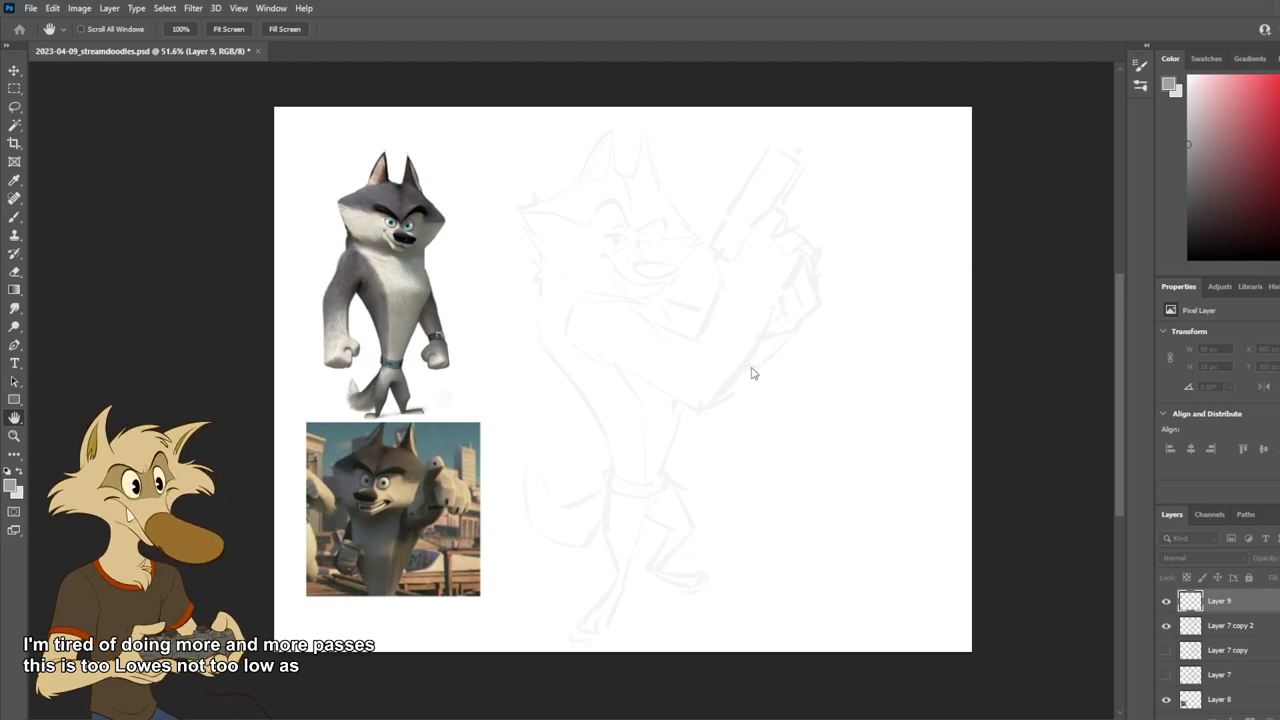
key("b")
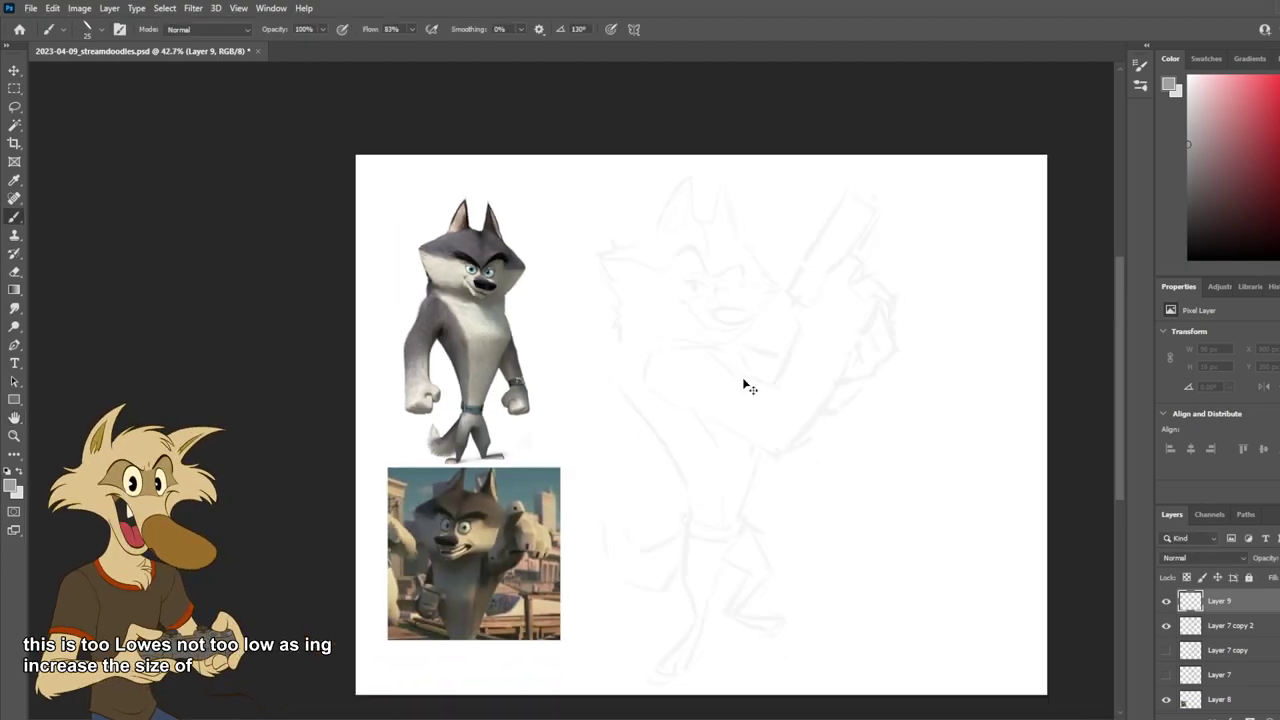
key("ctrl+s")
Step: Draw the near eye's upper lid line and its round iris over the faint sketch on Layer 9
scroll(629, 243, "up", 4)
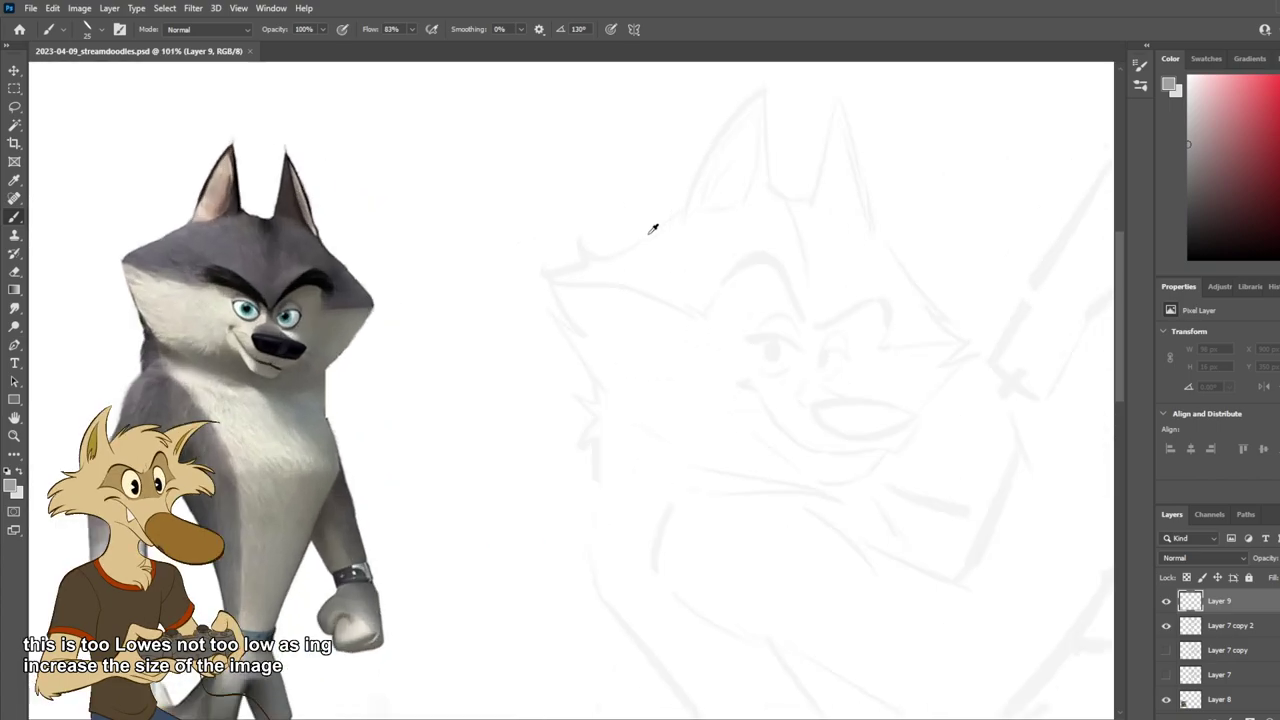
left_click_drag(764, 362, 838, 376)
key("ctrl+z")
key("ctrl+z")
key("ctrl+z")
mouse_move(760, 362)
left_mouse_down()
mouse_move(855, 394)
mouse_move(814, 372)
left_mouse_up()
key("ctrl+z")
key("ctrl+z")
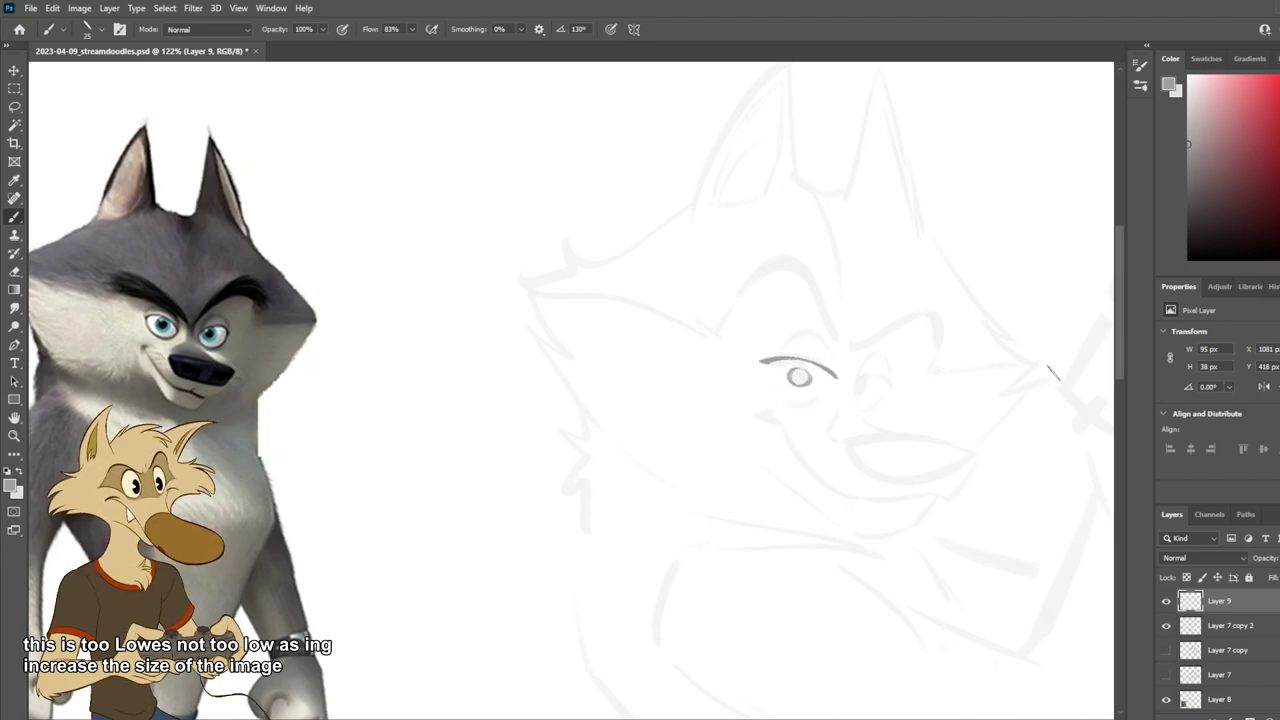
Step: Refine the near eye with an arched upper crease and a curved lower rim, undoing unsatisfactory strokes
mouse_move(778, 352)
left_mouse_down()
mouse_move(836, 348)
mouse_move(778, 356)
mouse_move(786, 338)
mouse_move(832, 368)
mouse_move(834, 386)
mouse_move(792, 397)
mouse_move(836, 372)
left_mouse_up()
key("ctrl+z")
key("ctrl+z")
key("ctrl+z")
key("ctrl+z")
key("ctrl+z")
key("ctrl+z")
key("ctrl+z")
key("ctrl+z")
key("ctrl+z")
key("ctrl+z")
key("ctrl+z")
key("ctrl+z")
key("ctrl+z")
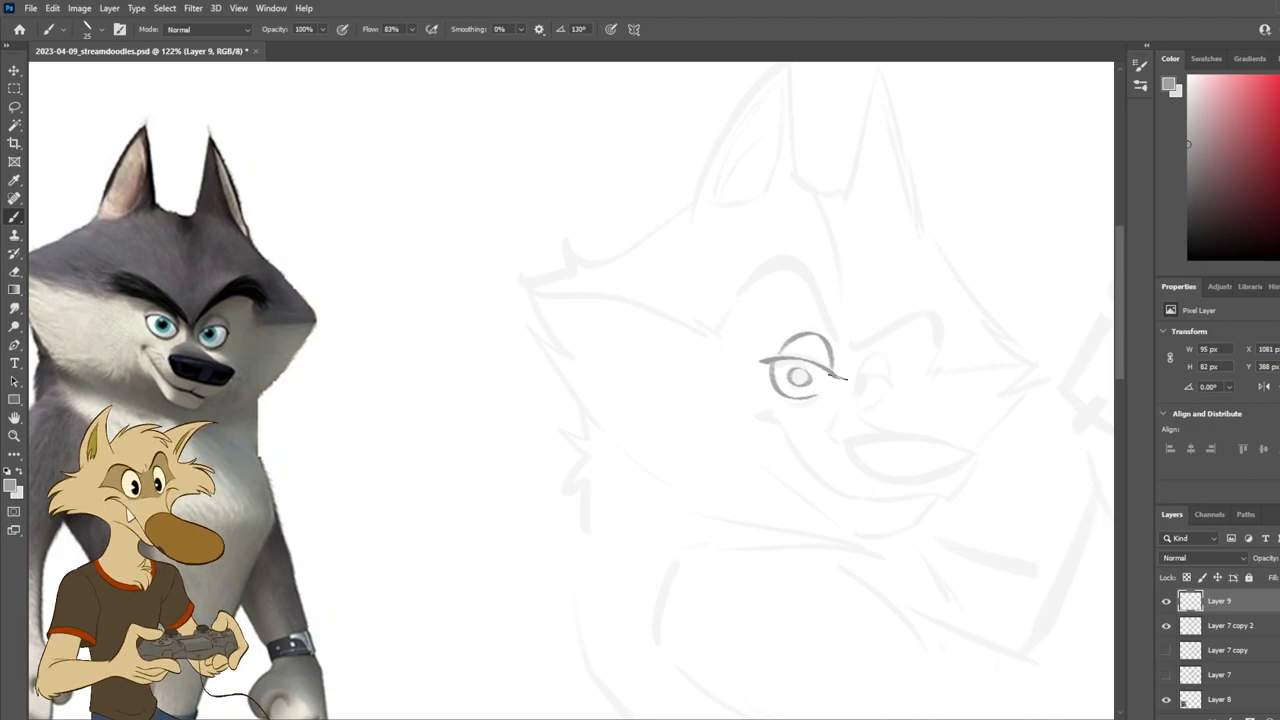
Step: Toggle the visibility of Layer 9 to compare the lined eye with the sketch beneath
left_click(1166, 602)
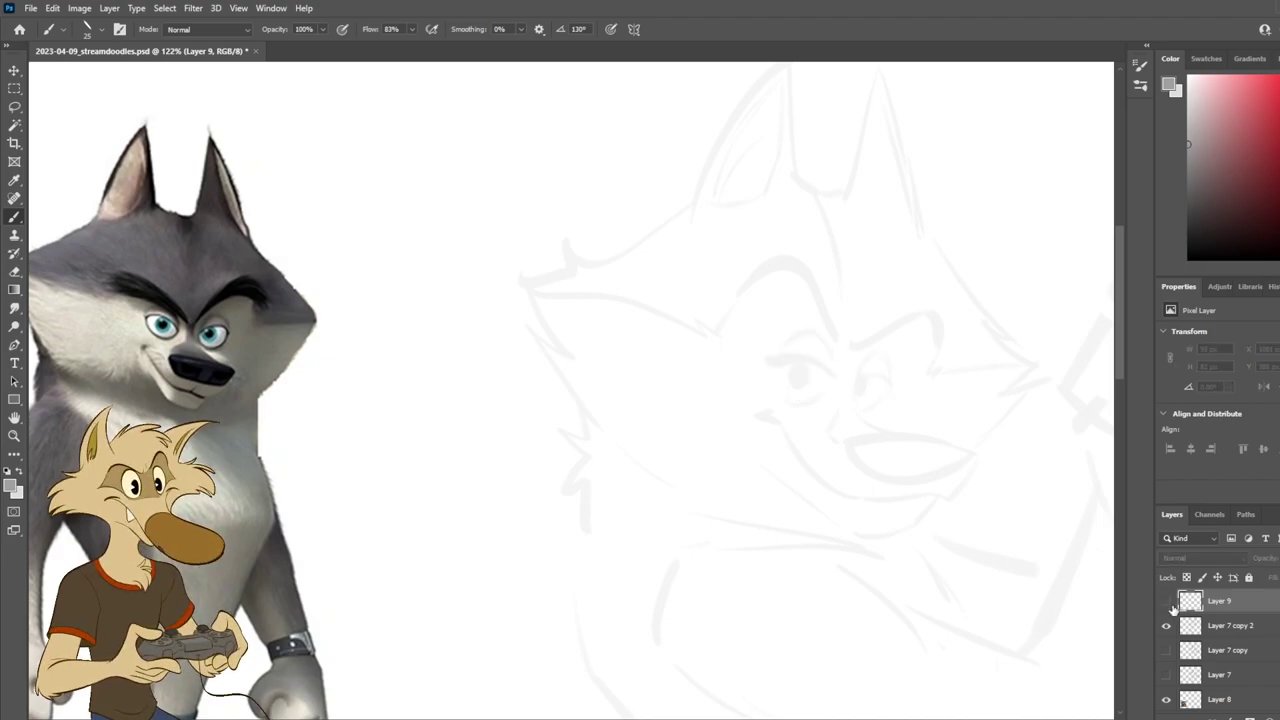
left_click(1170, 603)
left_click(1170, 603)
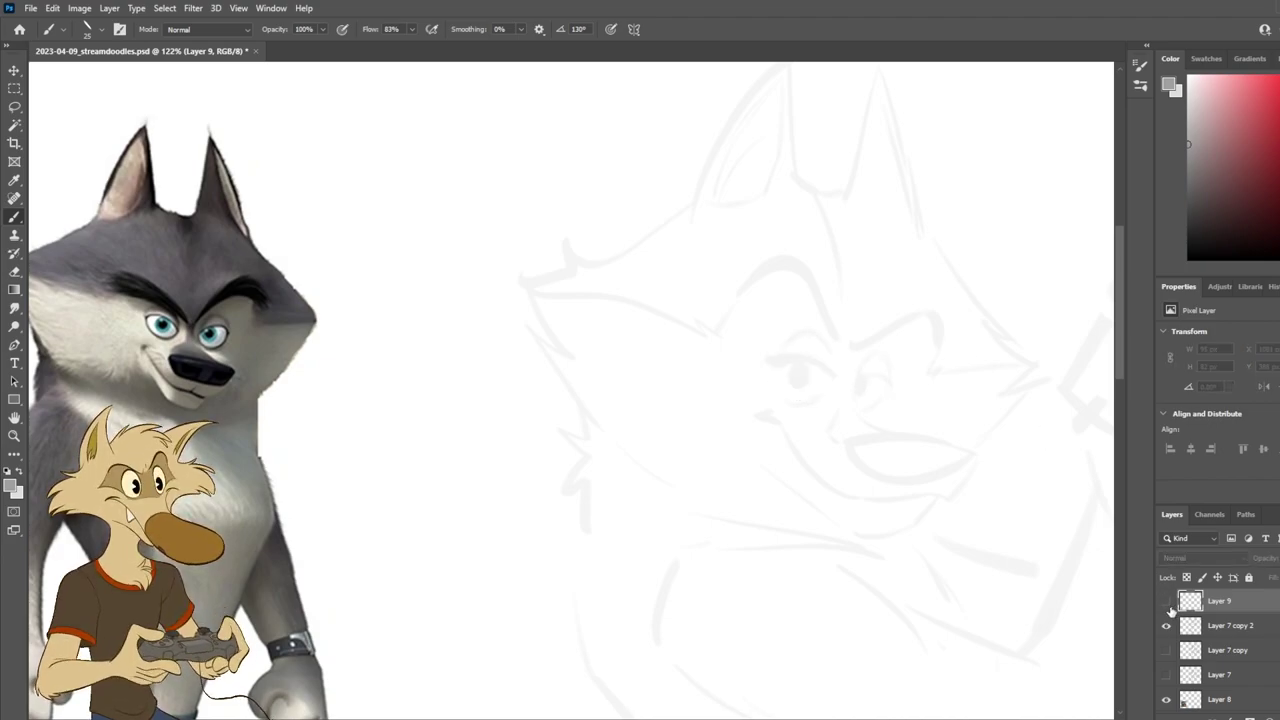
left_click(1167, 603)
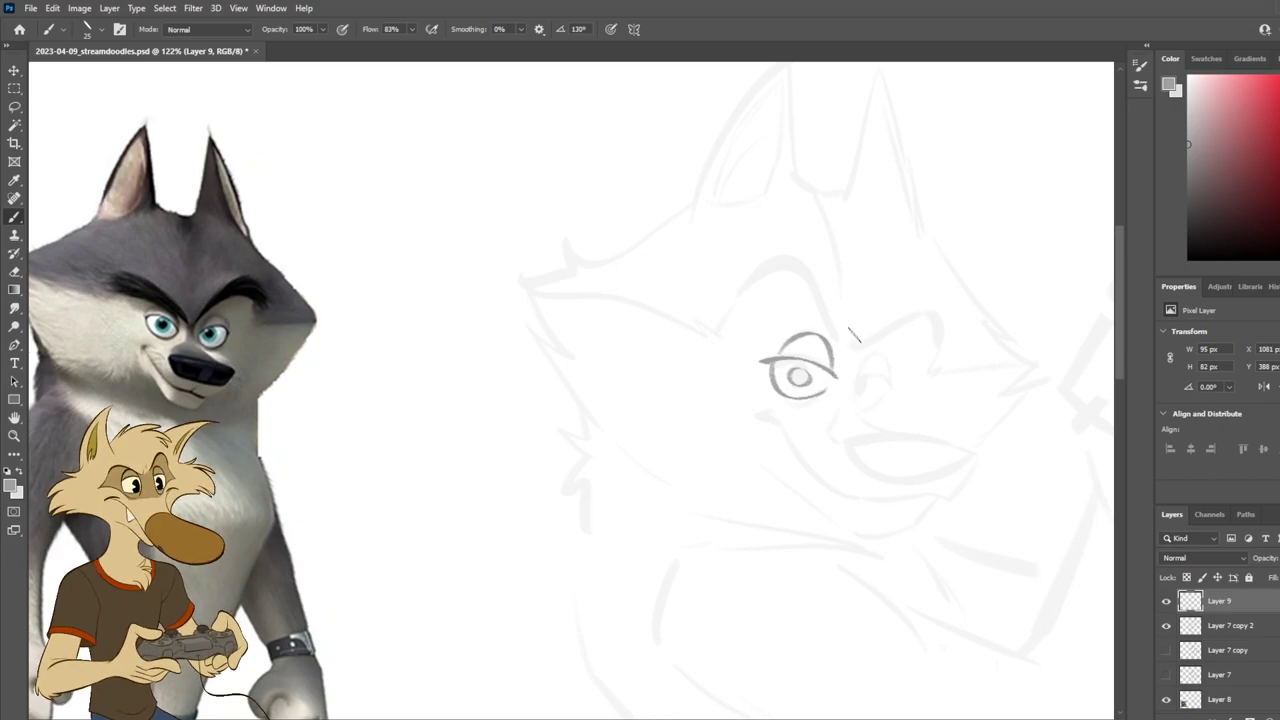
Step: Draw the short vertical crease at the nose bridge between the eyes, retrying misplaced strokes
left_click_drag(843, 333, 782, 238)
key("ctrl+z")
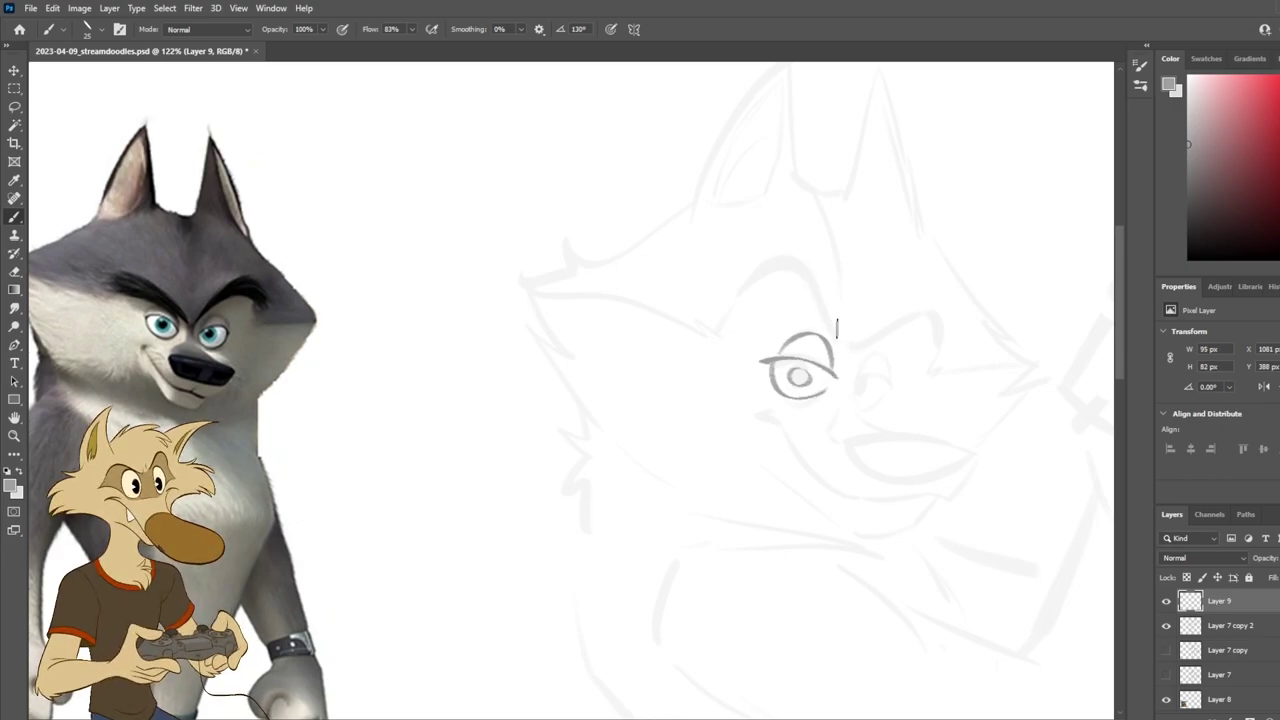
left_click_drag(888, 354, 852, 402)
key("ctrl+z")
key("ctrl+z")
left_click_drag(839, 340, 853, 394)
key("ctrl+z")
Step: Draw the narrowed far eye with its lid arch, small iris and lower rim
left_click_drag(870, 345, 877, 375)
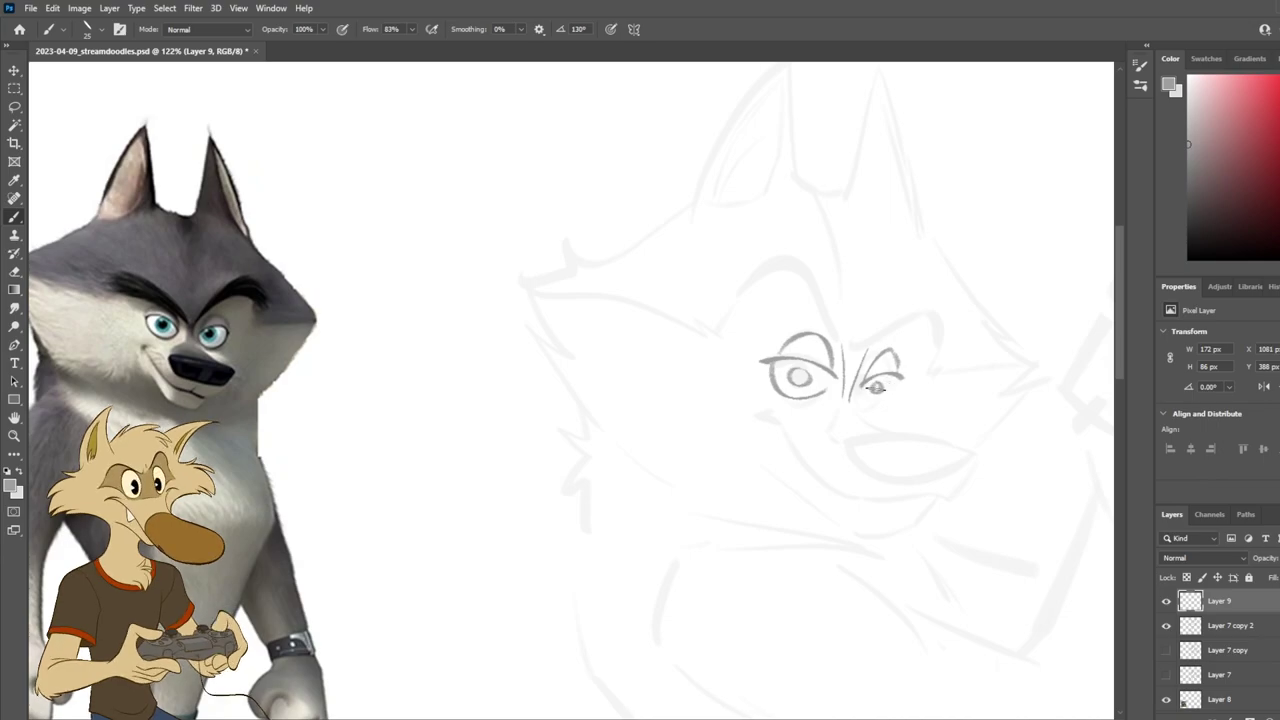
key("ctrl+z")
left_click_drag(864, 390, 889, 403)
key("ctrl+z")
key("ctrl+z")
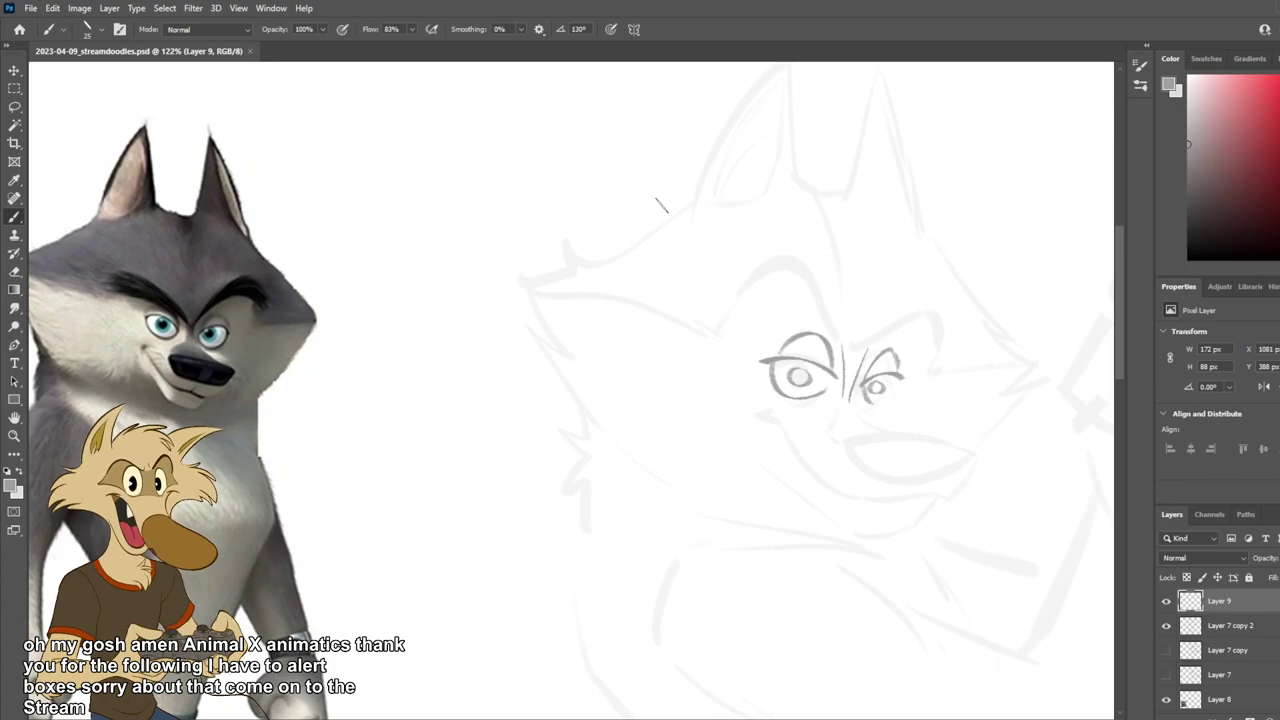
Step: Redo the far eye's iris and lower rim, undoing and retrying unsatisfactory strokes
key("ctrl+z")
key("ctrl+z")
mouse_move(898, 383)
left_mouse_down()
mouse_move(880, 408)
mouse_move(899, 381)
mouse_move(867, 400)
left_mouse_up()
key("ctrl+z")
key("ctrl+z")
key("ctrl+z")
key("ctrl+z")
key("ctrl+z")
key("ctrl+z")
key("ctrl+z")
key("ctrl+z")
key("ctrl+z")
key("ctrl+z")
key("ctrl+z")
key("ctrl+z")
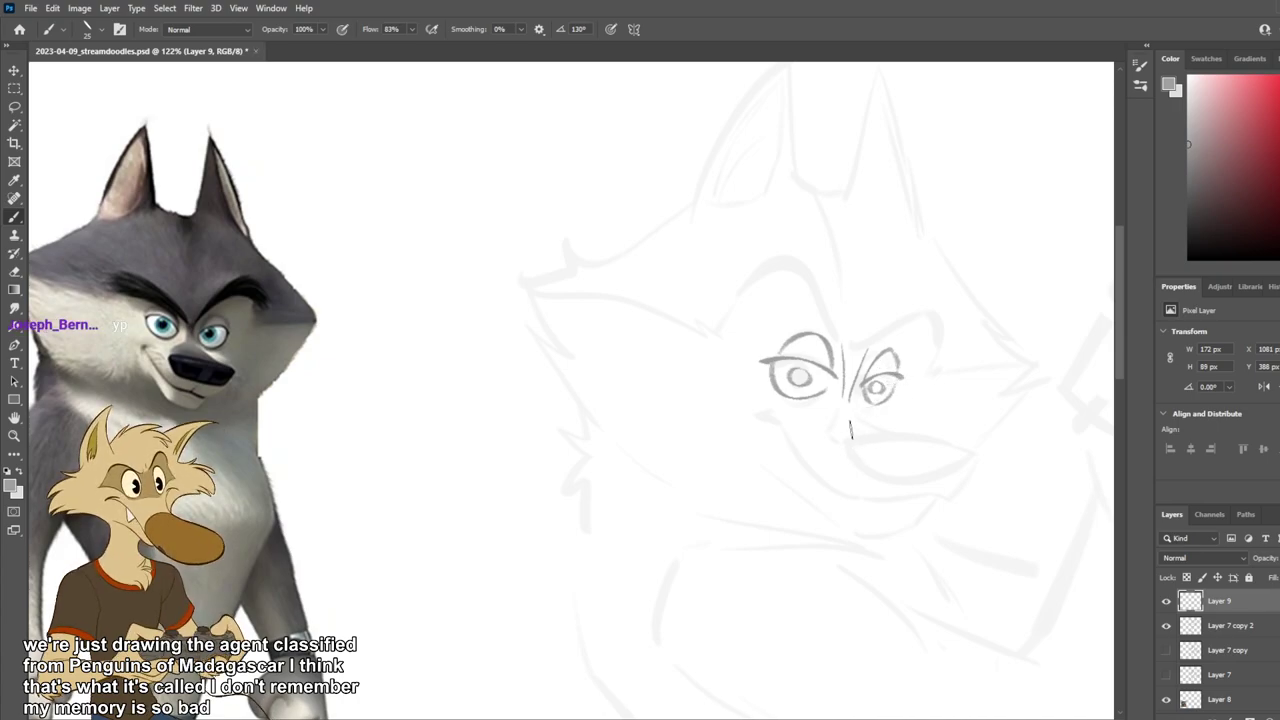
Step: Try a curved stroke down the muzzle and a brow stroke above the far eye, undoing both
left_click_drag(843, 412, 919, 481)
key("ctrl+z")
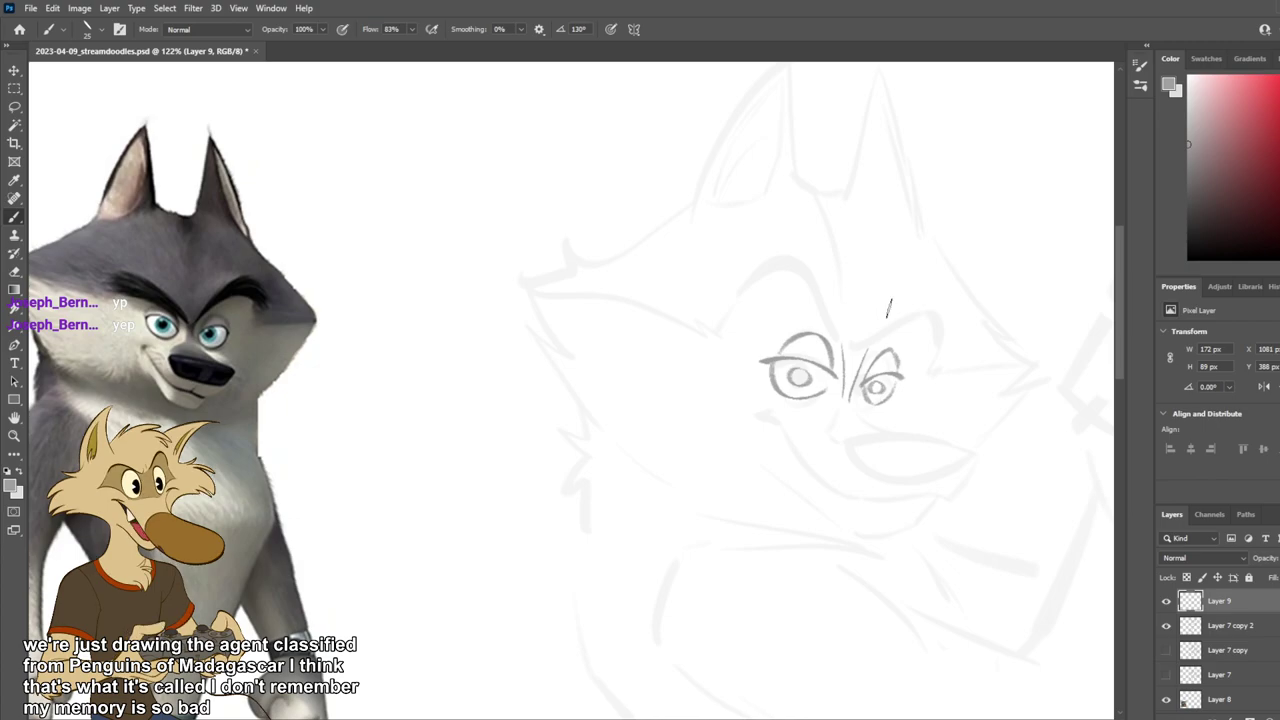
left_click_drag(860, 358, 918, 312)
key("ctrl+z")
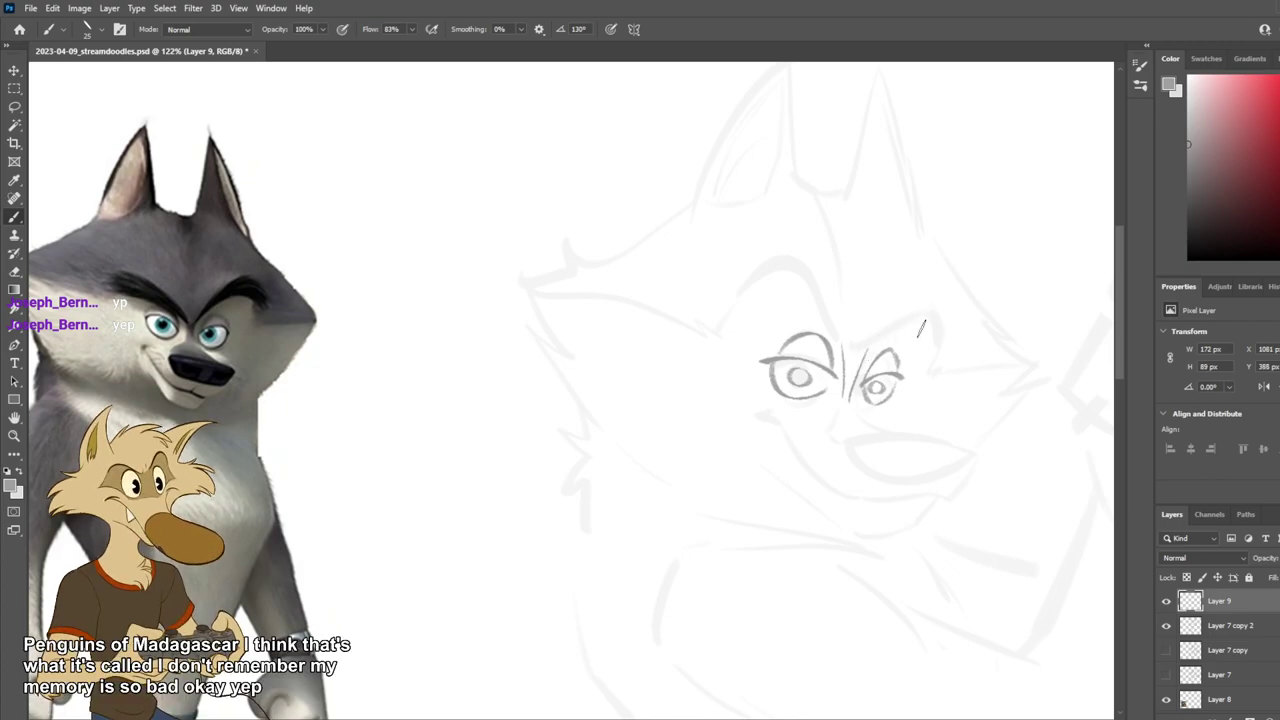
Step: Toggle the visibility of Layer 9 to compare both lined eyes with the sketch underneath
left_click(1166, 602)
left_click(1166, 601)
left_click(1166, 601)
left_click(1166, 601)
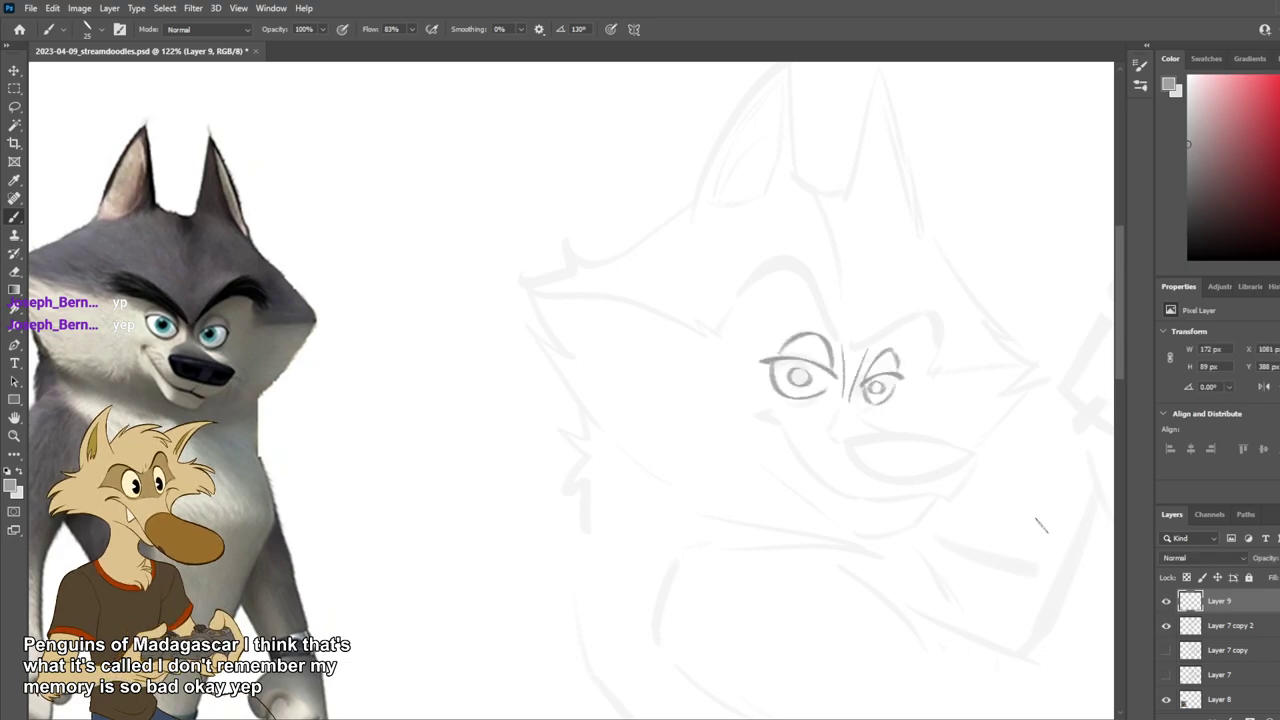
Step: Erase the far eye's line art on Layer 9, keeping the creases at the nose bridge
key("e")
mouse_move(905, 357)
left_mouse_down()
mouse_move(868, 414)
mouse_move(890, 352)
mouse_move(880, 372)
mouse_move(891, 394)
mouse_move(876, 422)
left_mouse_up()
left_click(1237, 628)
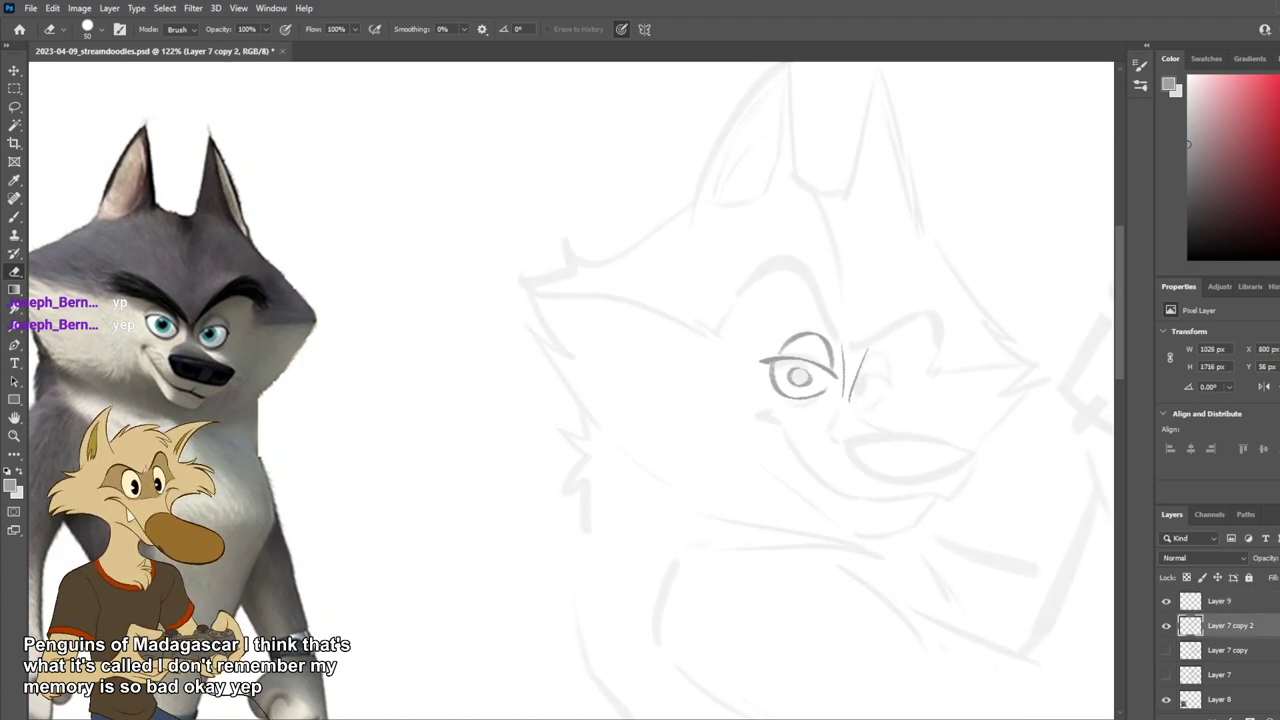
left_click(1239, 606)
key("b")
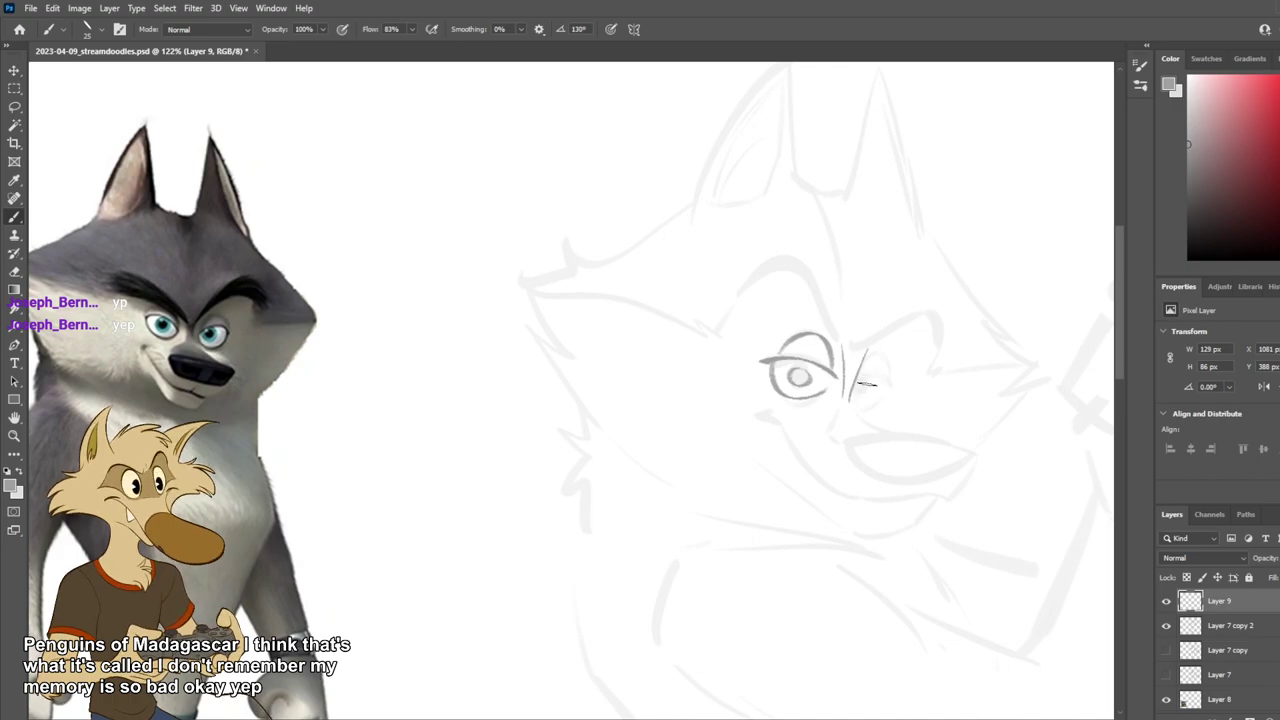
key("e")
key("b")
Step: Darken the near eye's iris and pupil, comparing the result by undoing and redoing strokes
left_click_drag(803, 366, 808, 380)
key("ctrl+z")
key("ctrl+z")
key("ctrl+z")
key("ctrl+z")
key("ctrl+shift+z")
key("ctrl+shift+z")
key("ctrl+z")
key("ctrl+shift+z")
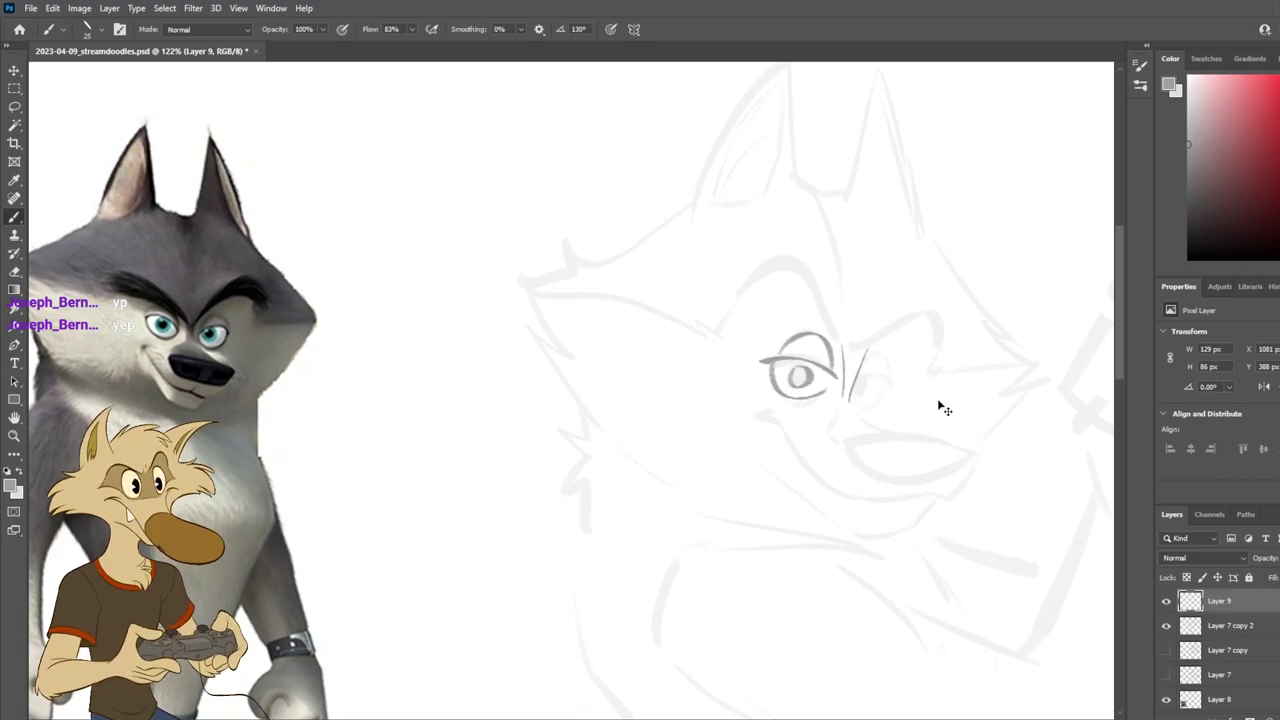
Step: Redraw the far eye with a small iris, a lid line, an arched upper crease and a lower rim
mouse_move(866, 378)
left_mouse_down()
mouse_move(867, 395)
mouse_move(868, 379)
mouse_move(893, 385)
left_mouse_up()
key("ctrl+z")
key("ctrl+z")
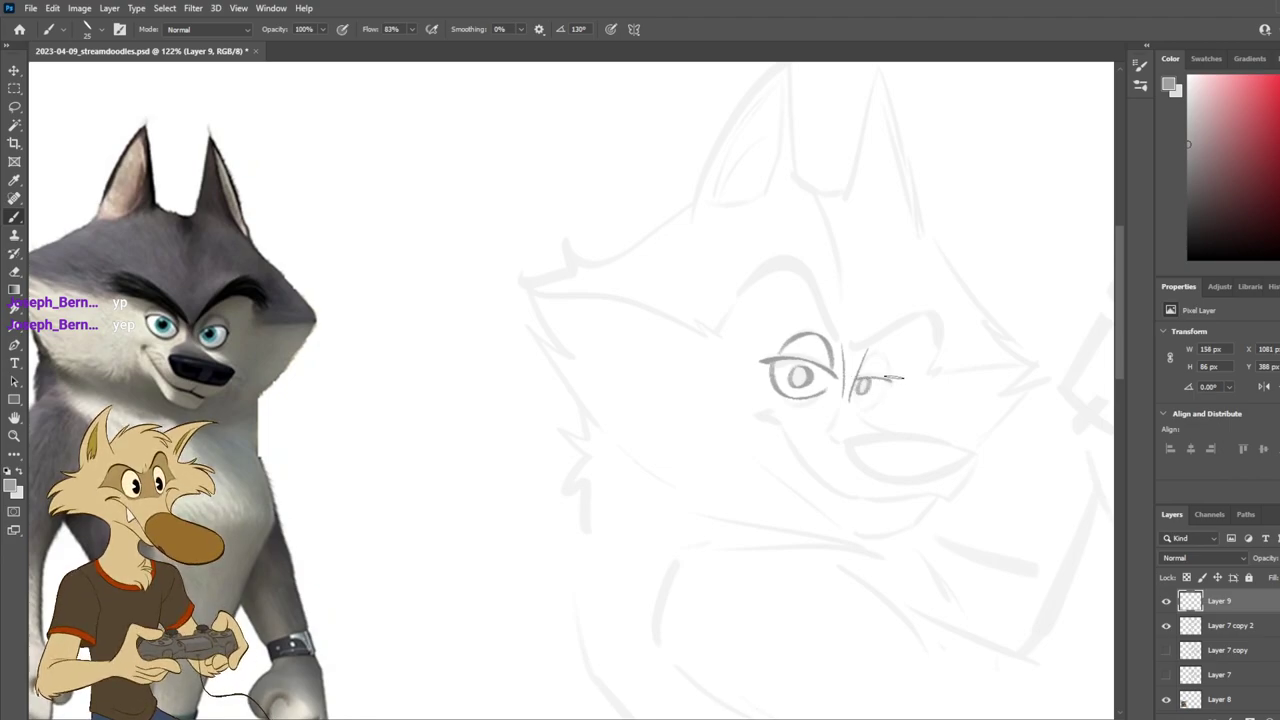
key("ctrl+z")
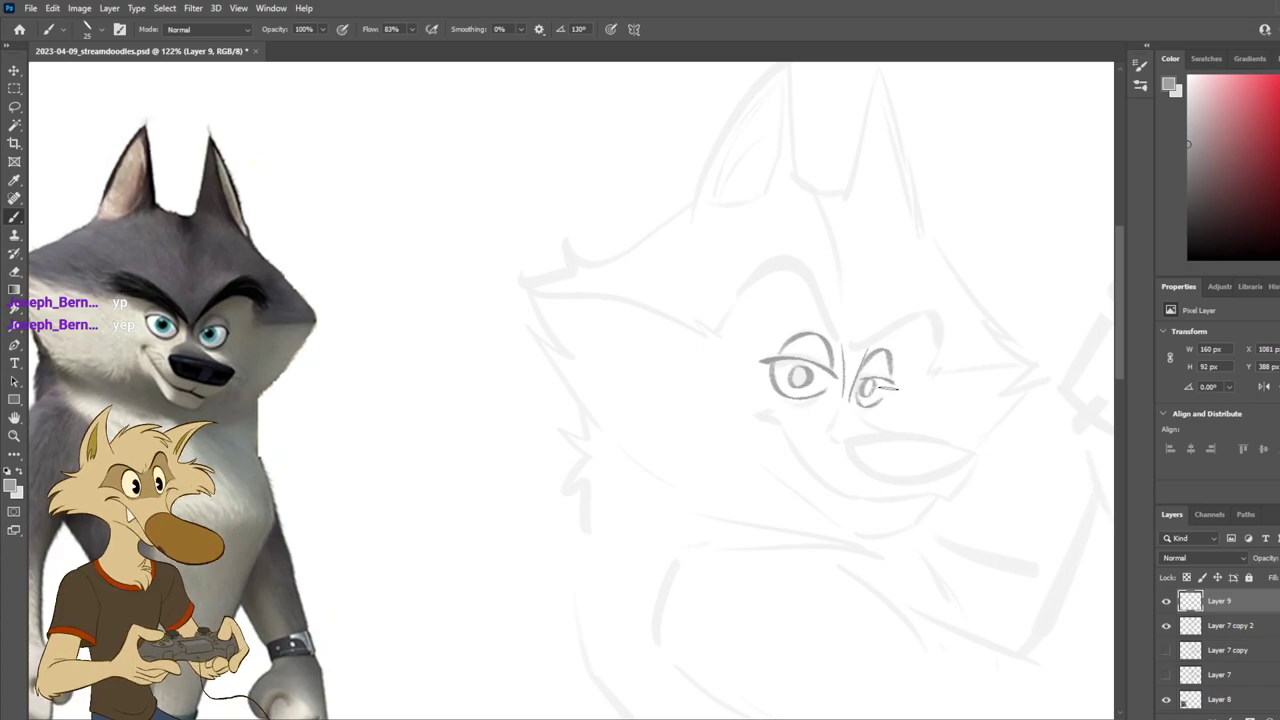
Step: Erase the far eye's iris and redraw it as a small oval beneath the lid line
scroll(902, 377, "down", 3)
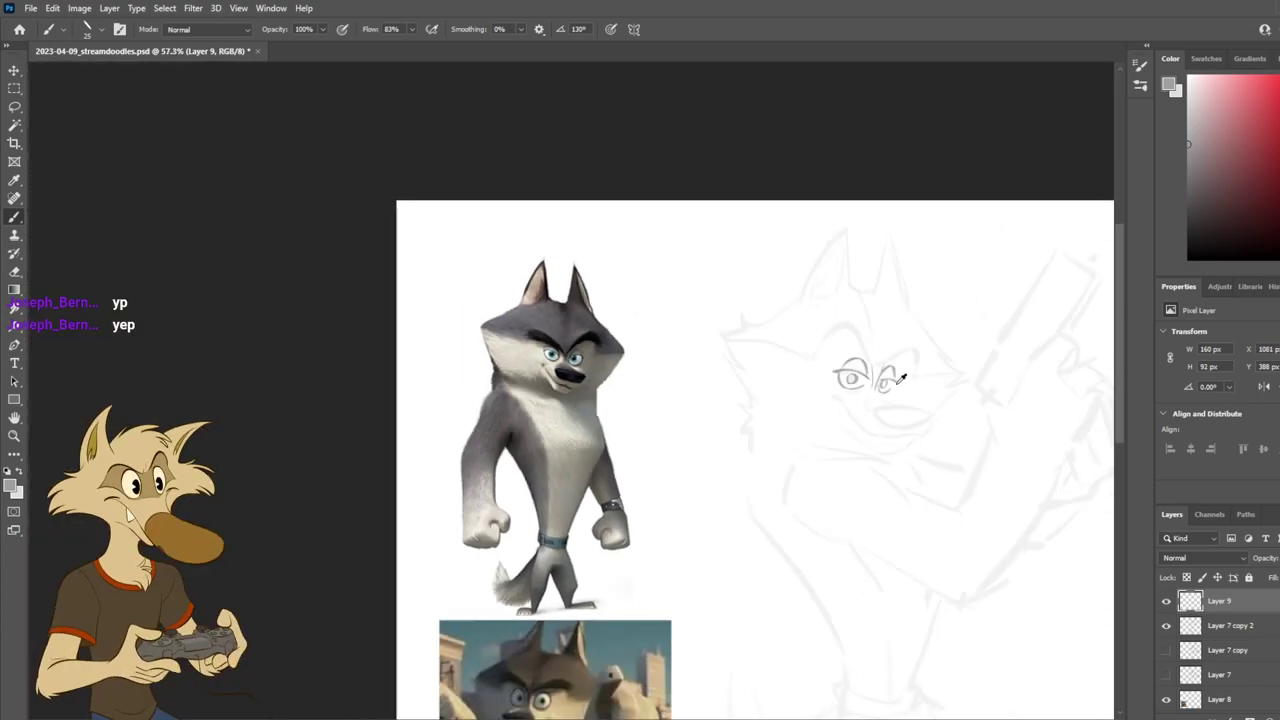
scroll(907, 373, "up", 5)
key("e")
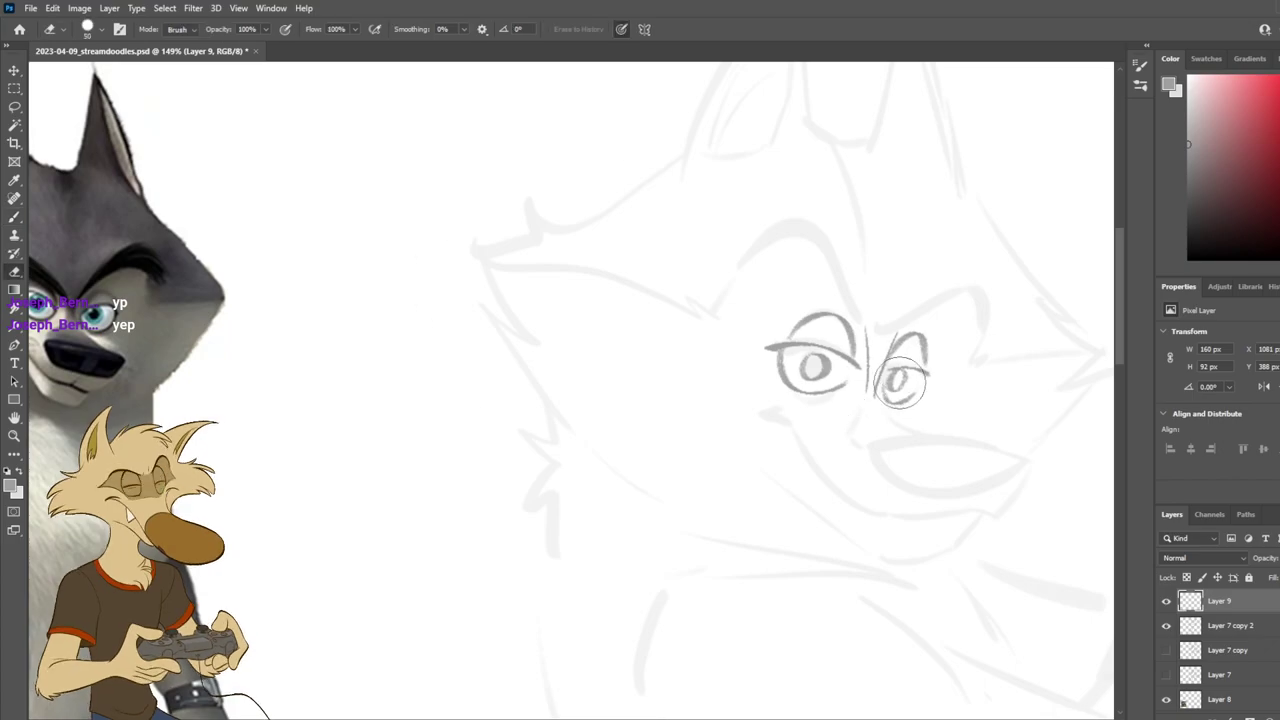
left_click_drag(897, 379, 915, 371)
key("b")
key("ctrl+z")
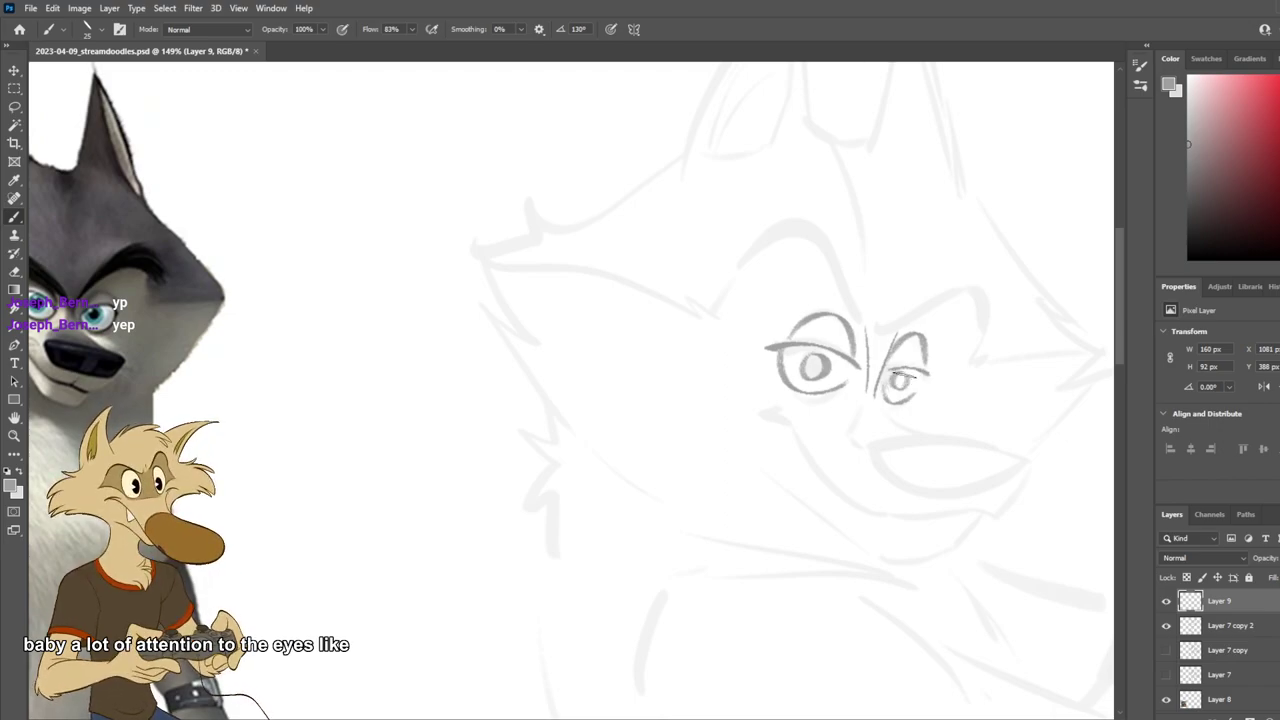
Step: Try brow strokes above both eyes, undoing each attempt
mouse_move(890, 335)
left_mouse_down()
mouse_move(965, 277)
mouse_move(998, 270)
left_mouse_up()
key("ctrl+z")
left_click_drag(902, 361, 954, 374)
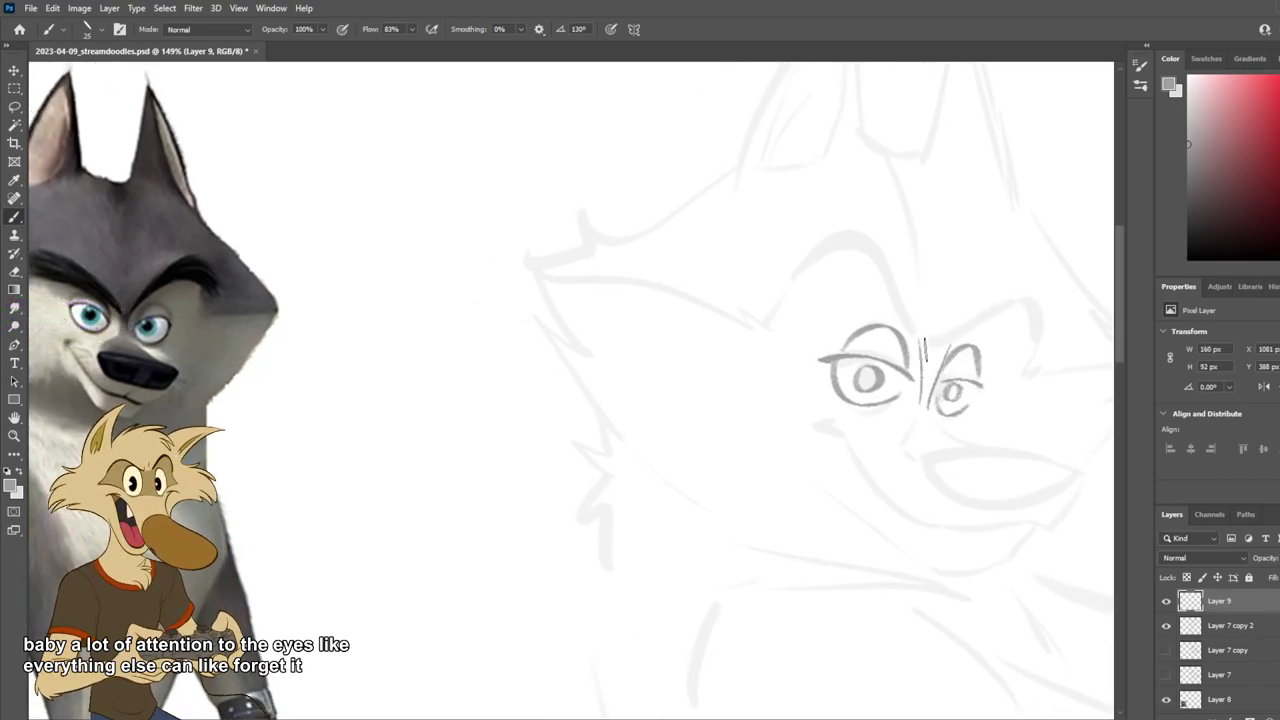
left_click_drag(830, 282, 888, 258)
key("ctrl+z")
mouse_move(921, 350)
left_mouse_down()
mouse_move(797, 300)
mouse_move(800, 271)
mouse_move(779, 295)
left_mouse_up()
key("ctrl+z")
scroll(866, 380, "down", 6)
scroll(866, 358, "up", 4)
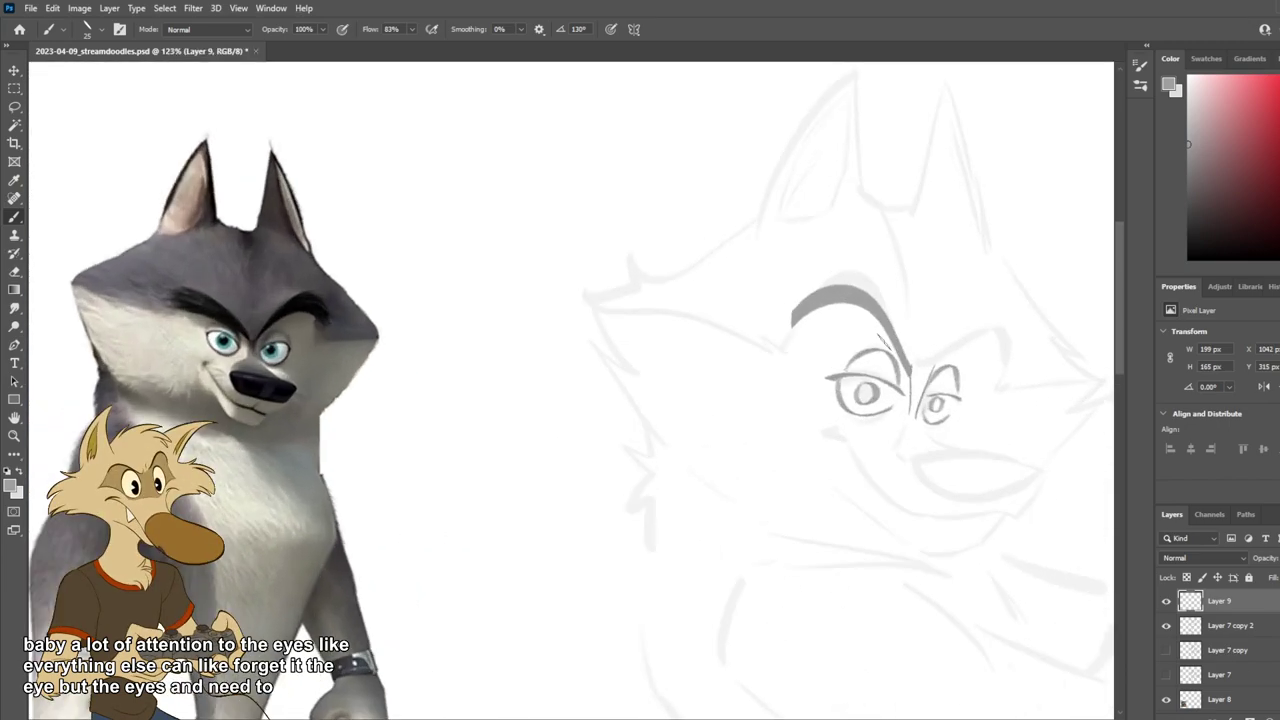
key("ctrl+z")
mouse_move(915, 365)
left_mouse_down()
mouse_move(893, 309)
mouse_move(795, 334)
left_mouse_up()
key("ctrl+z")
key("ctrl+z")
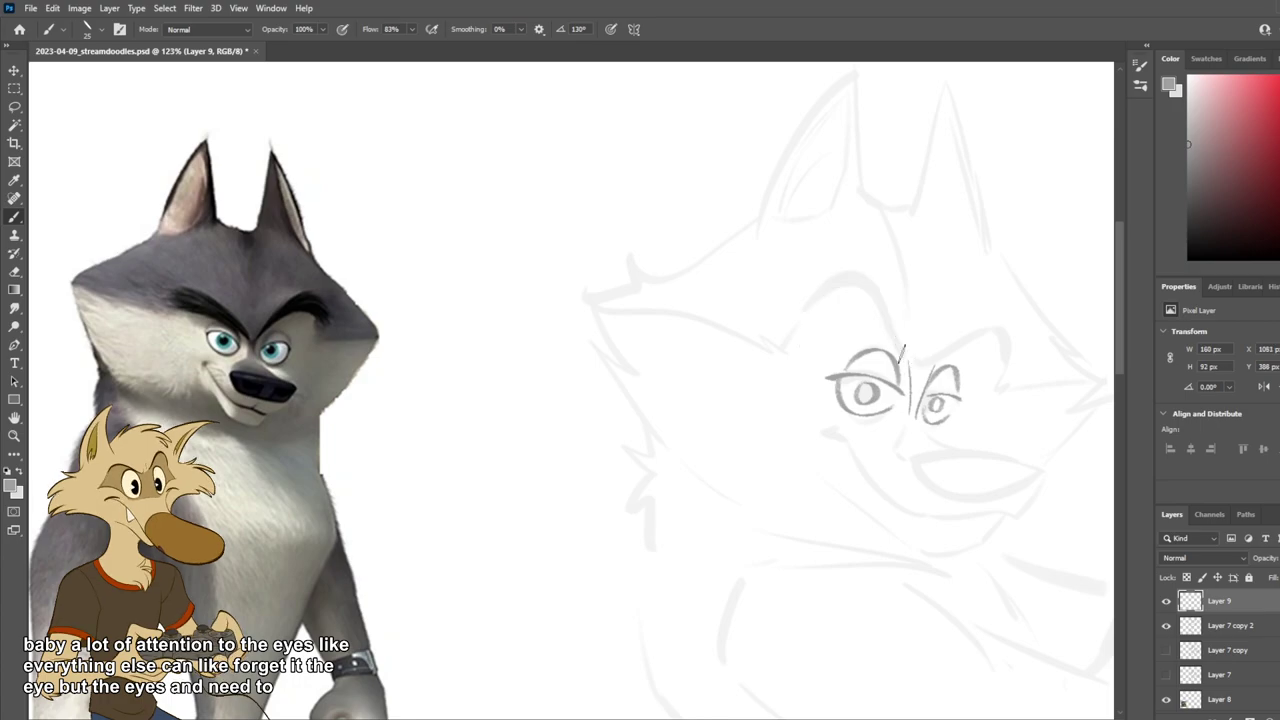
Step: Try several thick arched strokes for the near eye's brow at different heights and angles, undoing them
left_click_drag(909, 368, 792, 335)
key("ctrl+z")
left_click_drag(910, 368, 787, 336)
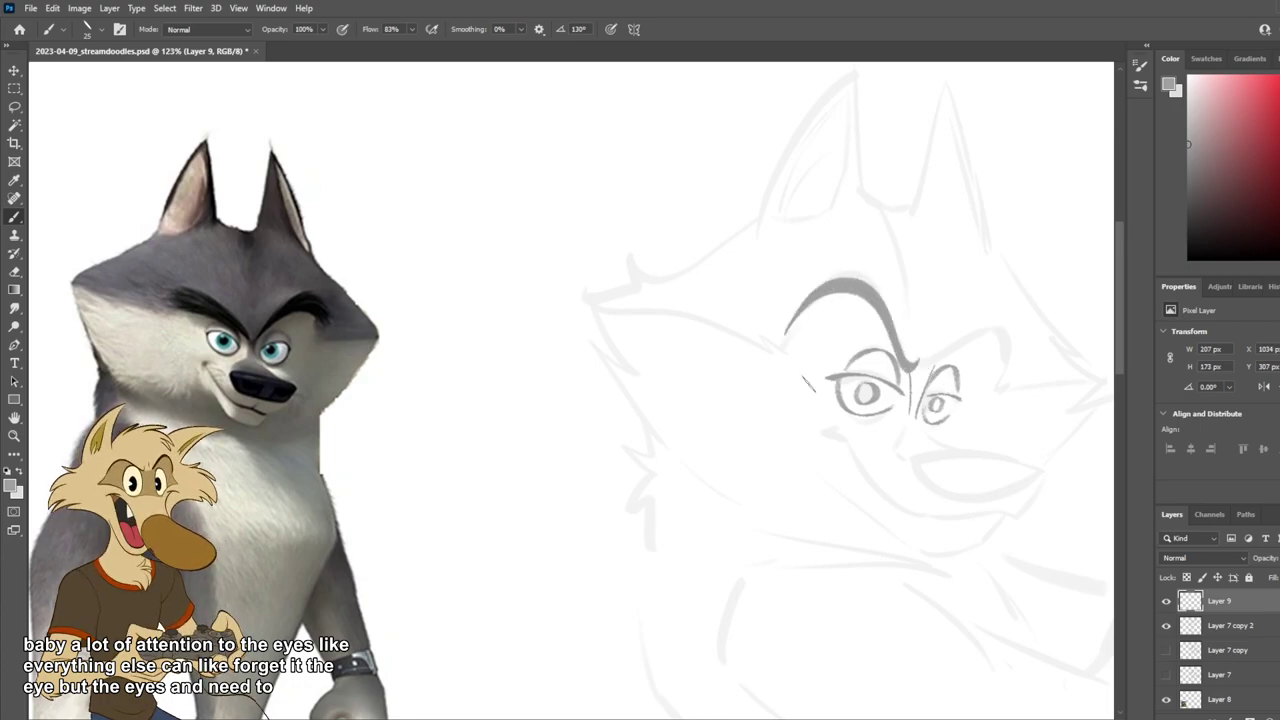
key("ctrl+z")
left_click_drag(914, 372, 828, 277)
key("ctrl+z")
left_click_drag(912, 370, 792, 308)
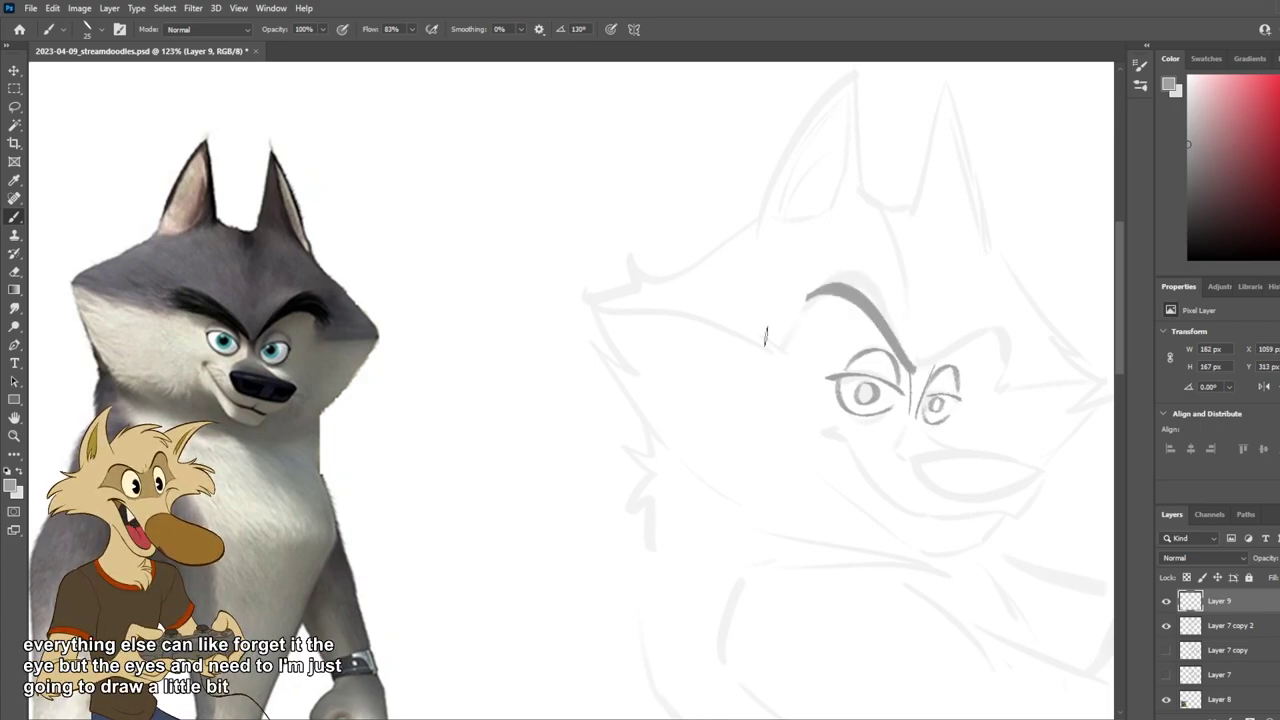
mouse_move(905, 345)
left_mouse_down()
mouse_move(852, 268)
mouse_move(888, 310)
mouse_move(810, 267)
left_mouse_up()
key("ctrl+z")
key("ctrl+z")
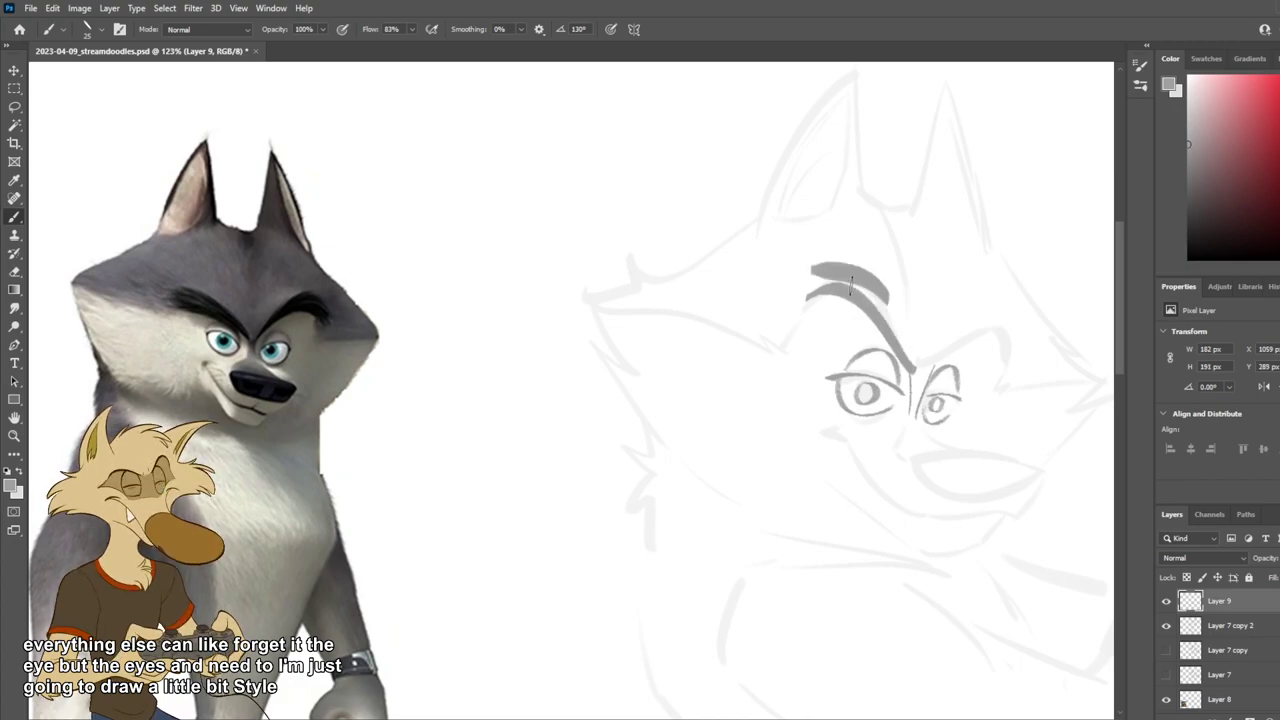
key("ctrl+z")
key("ctrl+z")
Step: Try a high arched near brow paired with a slanted far brow, undoing both
mouse_move(903, 352)
left_mouse_down()
mouse_move(880, 288)
mouse_move(788, 303)
left_mouse_up()
left_click_drag(922, 358, 966, 325)
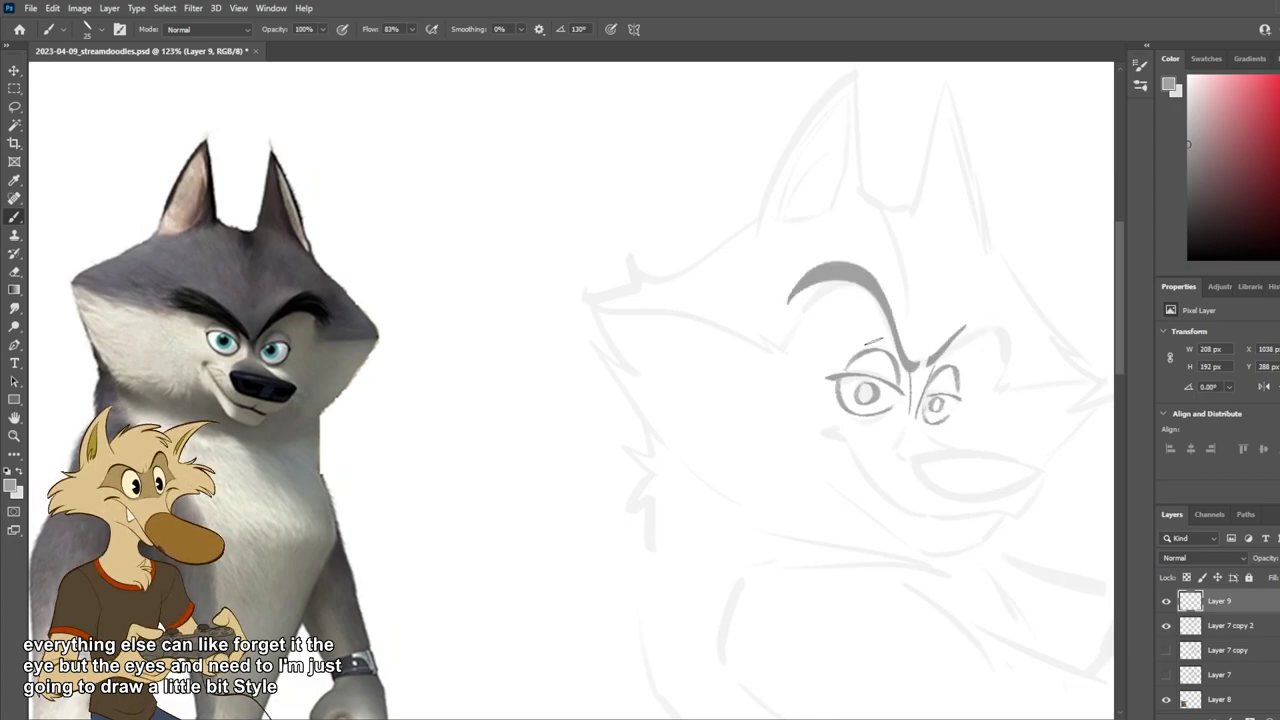
key("ctrl+z")
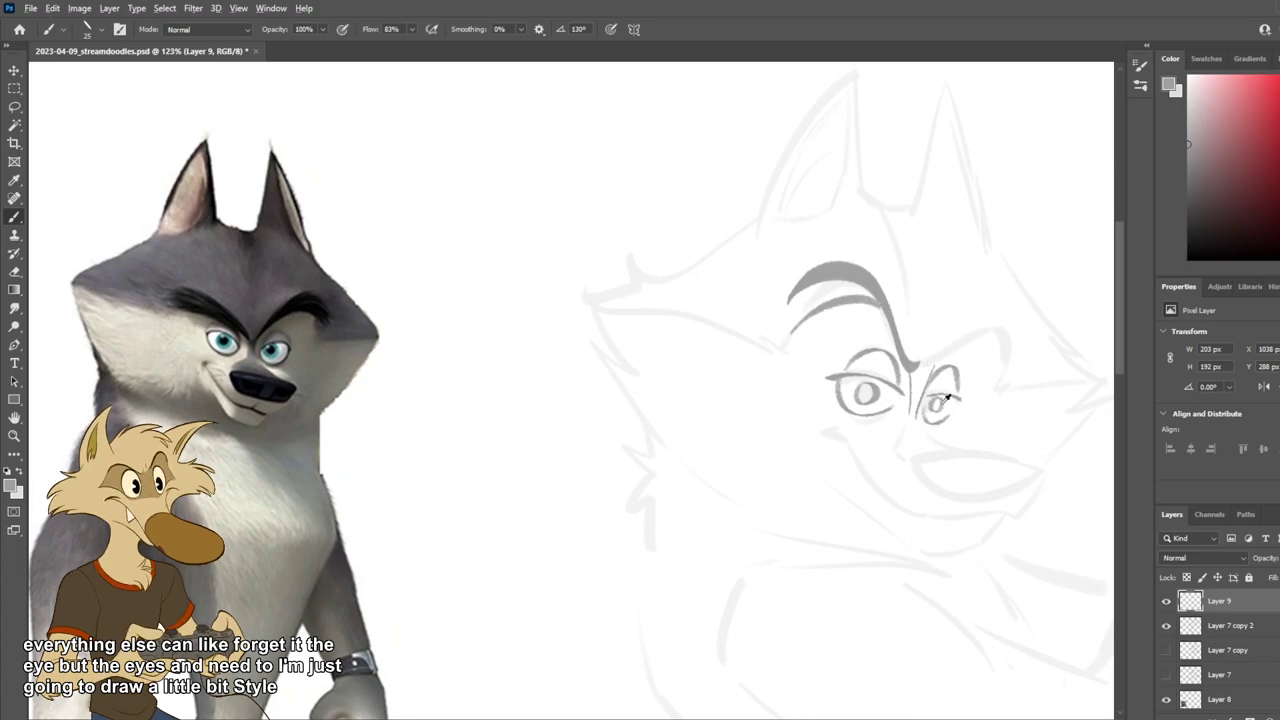
scroll(884, 372, "down", 5)
scroll(884, 372, "up", 4)
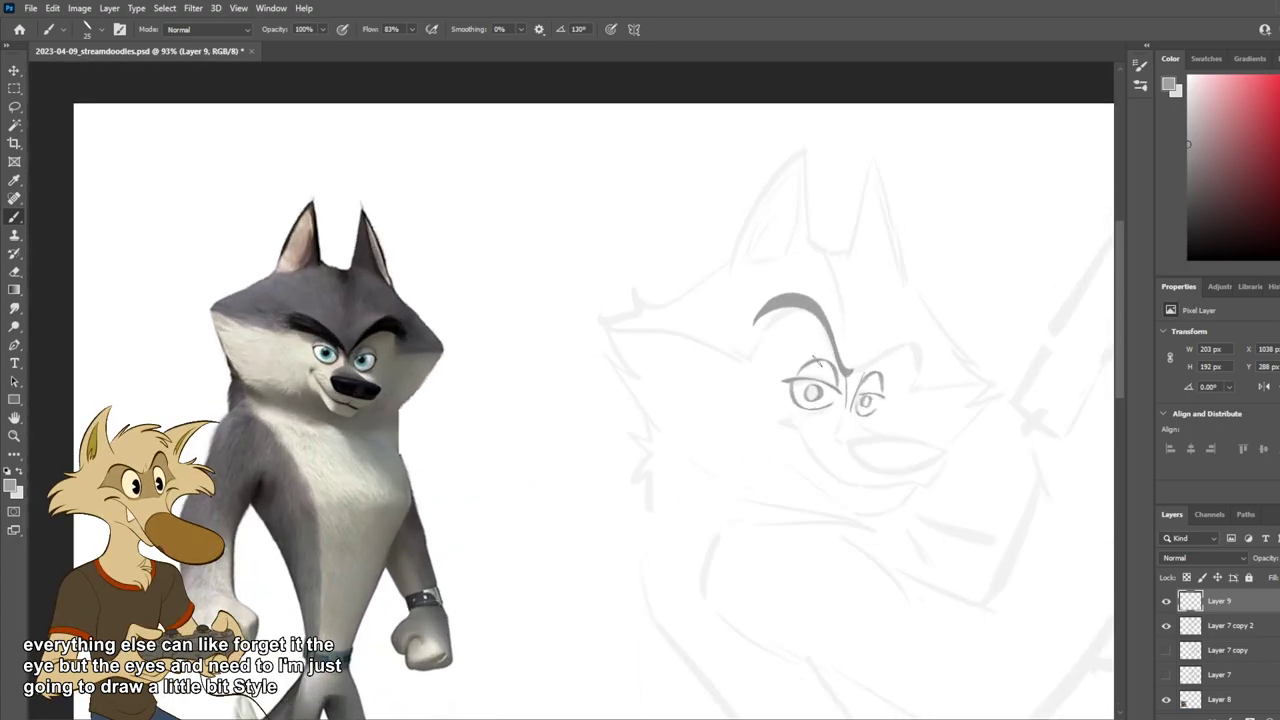
left_click_drag(860, 372, 940, 338)
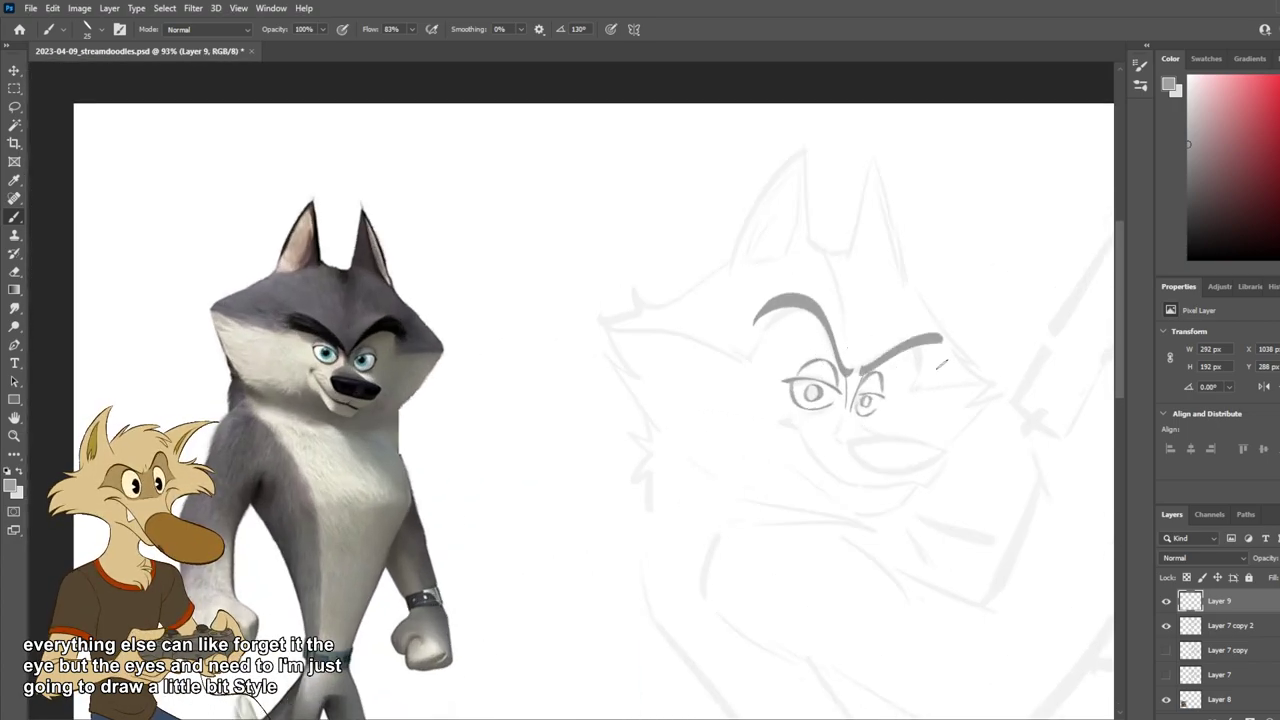
key("ctrl+z")
key("ctrl+z")
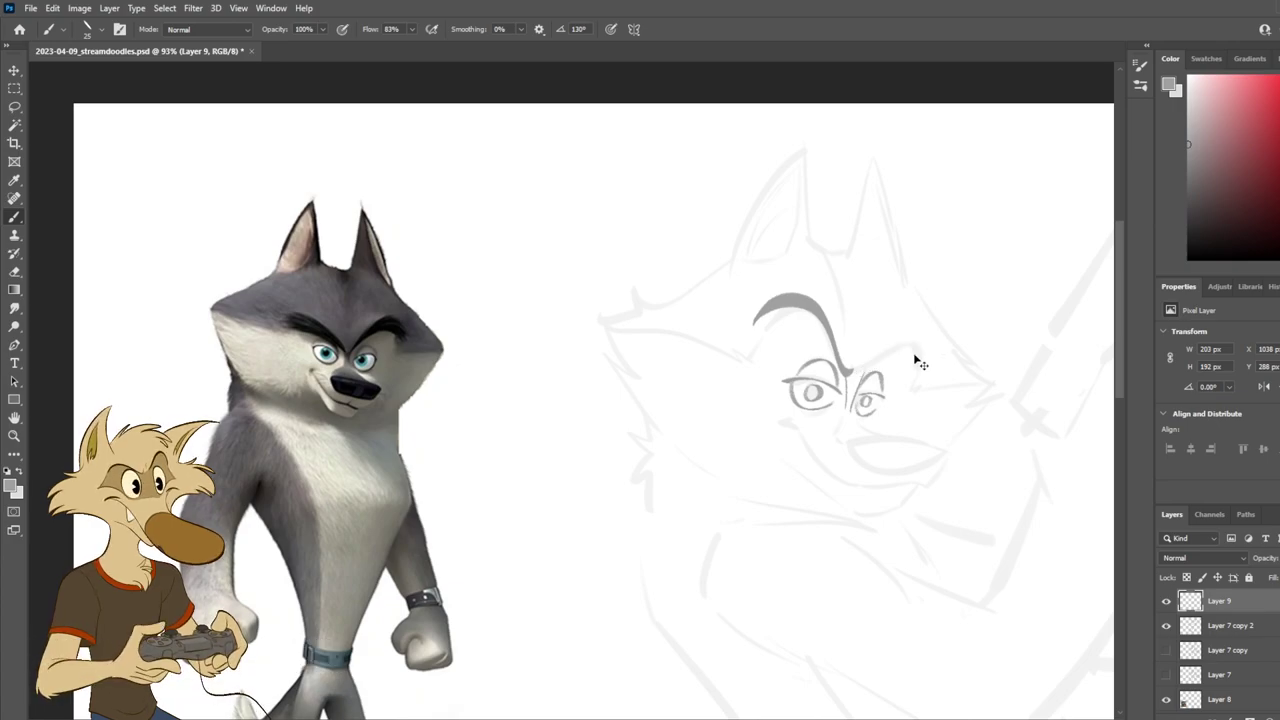
scroll(830, 185, "down", 4)
scroll(830, 190, "up", 2)
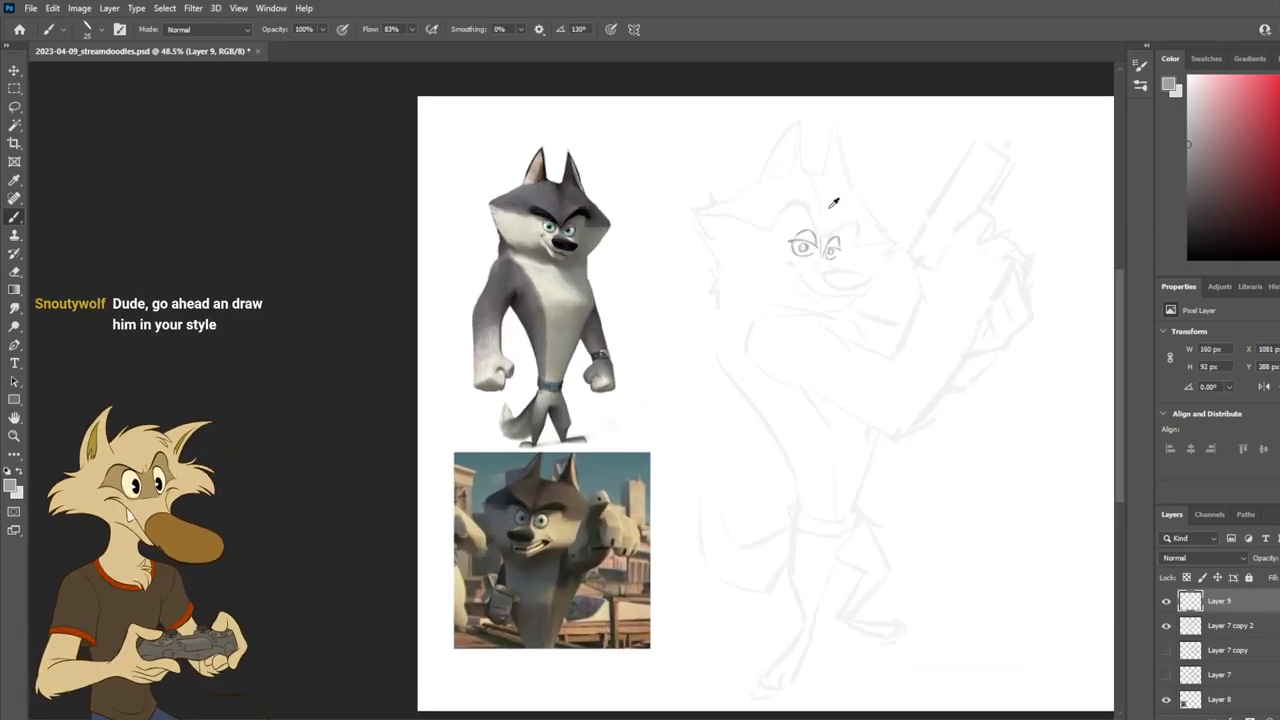
Step: Try both brows again from a zoomed-out view, checking them up close and undoing them
left_click_drag(768, 213, 877, 219)
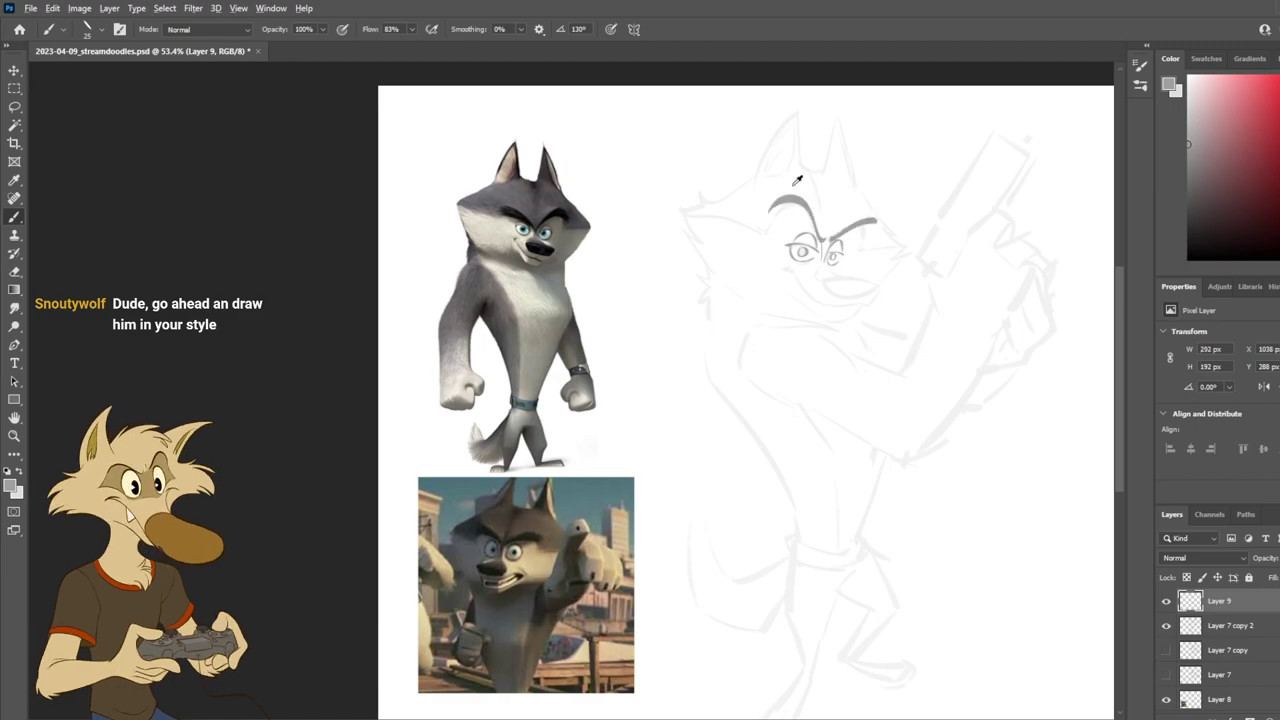
scroll(793, 173, "up", 3)
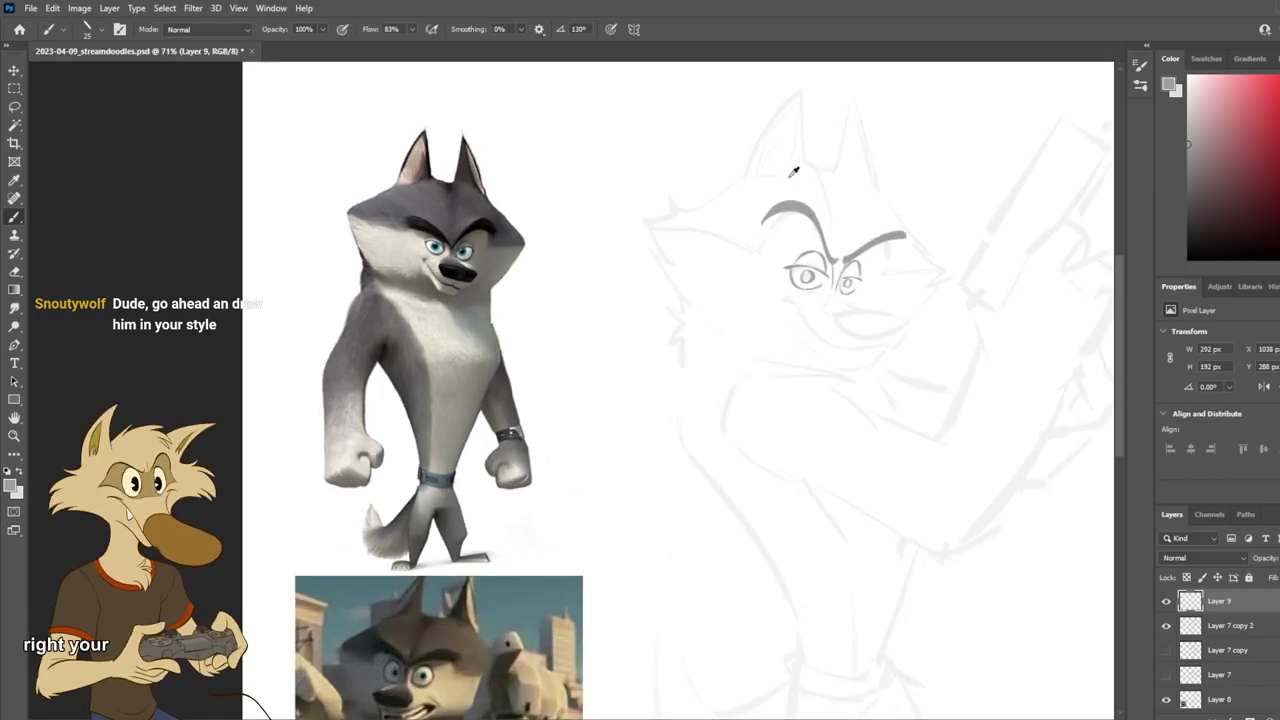
scroll(793, 173, "up", 1)
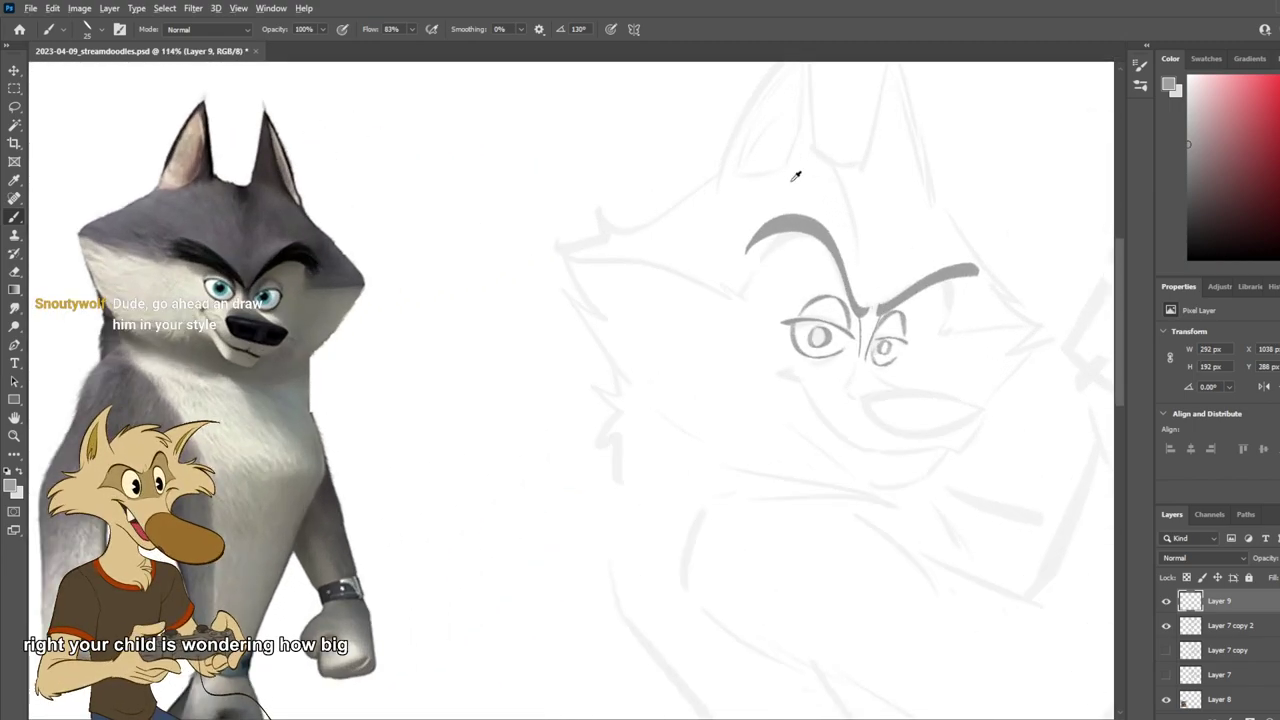
scroll(743, 172, "up", 1)
key("ctrl+z")
mouse_move(886, 320)
left_mouse_down()
mouse_move(819, 239)
mouse_move(769, 280)
mouse_move(751, 272)
mouse_move(749, 293)
left_mouse_up()
key("ctrl+z")
key("ctrl+z")
key("ctrl+shift+z")
key("ctrl+z")
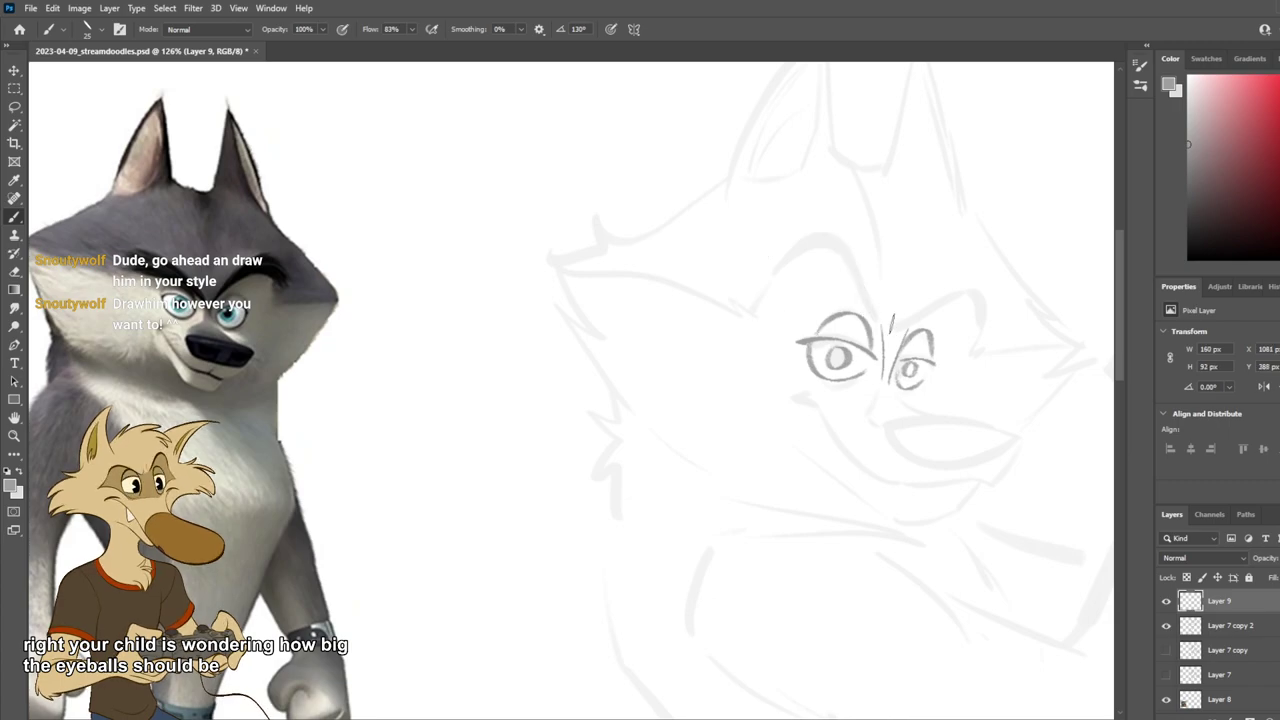
Step: Draw the thick tapered brow arching over the near eye down to the nose bridge, and save the document
left_click_drag(890, 330, 756, 287)
left_click_drag(893, 335, 958, 298)
key("ctrl+z")
key("ctrl+z")
mouse_move(896, 332)
left_mouse_down()
mouse_move(857, 277)
mouse_move(778, 258)
mouse_move(762, 289)
left_mouse_up()
key("ctrl+z")
key("ctrl+z")
mouse_move(808, 243)
left_mouse_down()
mouse_move(757, 285)
mouse_move(810, 238)
left_mouse_up()
key("ctrl+z")
key("ctrl+z")
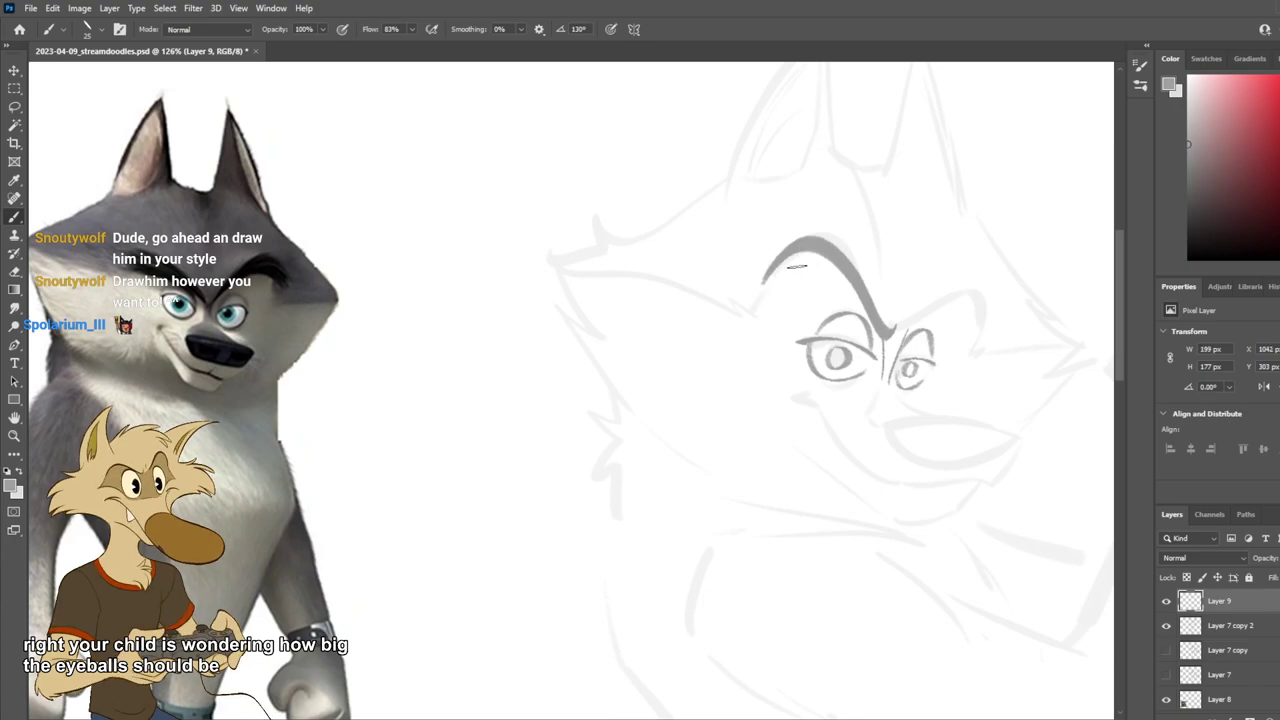
key("ctrl+s")
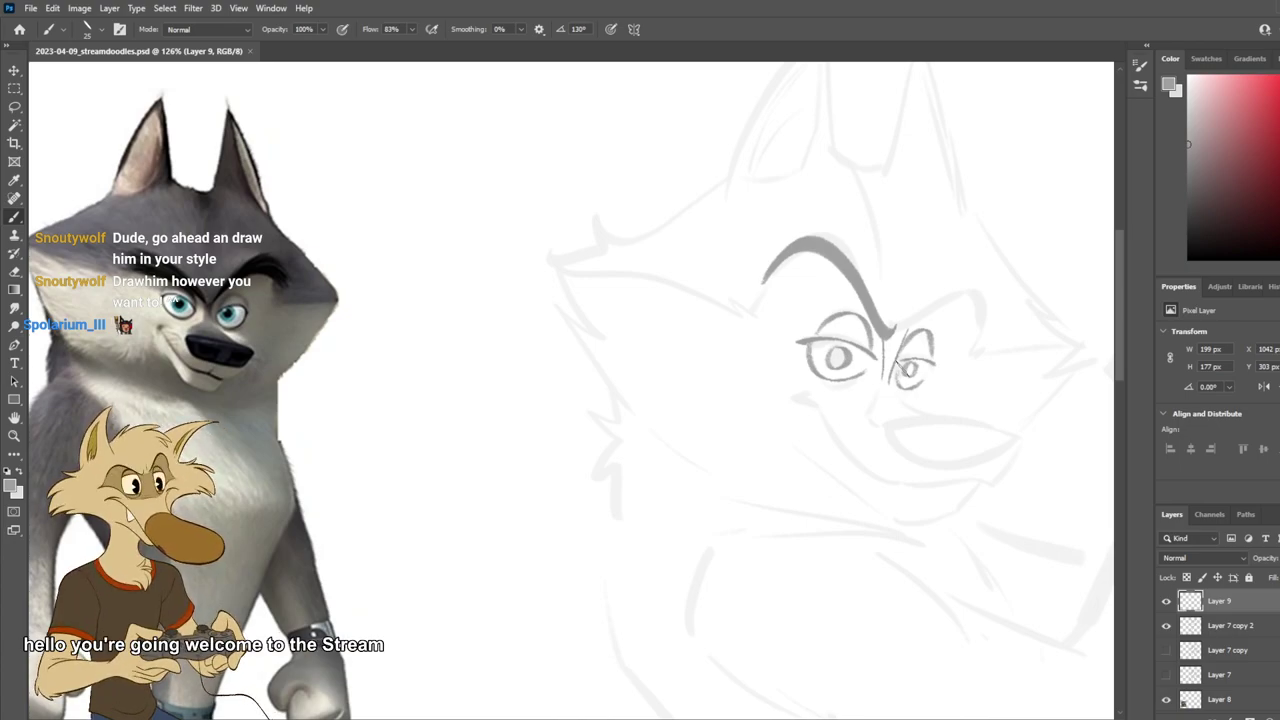
Step: Draw the shorter angled brow above the far eye, undoing and retrying strokes until it matches the near brow
key("ctrl+z")
mouse_move(903, 326)
left_mouse_down()
mouse_move(968, 289)
mouse_move(908, 328)
left_mouse_up()
key("ctrl+z")
key("ctrl+z")
key("ctrl+z")
mouse_move(984, 290)
left_mouse_down()
mouse_move(967, 322)
mouse_move(918, 343)
mouse_move(908, 315)
mouse_move(975, 294)
left_mouse_up()
key("ctrl+z")
key("ctrl+z")
left_click_drag(904, 326, 968, 292)
key("ctrl+z")
mouse_move(903, 326)
left_mouse_down()
mouse_move(962, 289)
mouse_move(990, 292)
mouse_move(912, 316)
mouse_move(914, 334)
mouse_move(890, 330)
left_mouse_up()
key("ctrl+z")
key("ctrl+z")
key("ctrl+z")
key("ctrl+z")
key("ctrl+z")
mouse_move(986, 314)
left_mouse_down()
mouse_move(898, 305)
mouse_move(972, 292)
mouse_move(993, 315)
mouse_move(915, 336)
left_mouse_up()
key("ctrl+z")
key("ctrl+z")
left_click_drag(988, 312, 896, 332)
key("ctrl+z")
mouse_move(996, 306)
left_mouse_down()
mouse_move(902, 326)
mouse_move(984, 331)
mouse_move(903, 330)
mouse_move(978, 300)
mouse_move(903, 330)
left_mouse_up()
key("ctrl+z")
key("ctrl+z")
key("ctrl+z")
key("ctrl+z")
scroll(929, 300, "down", 3)
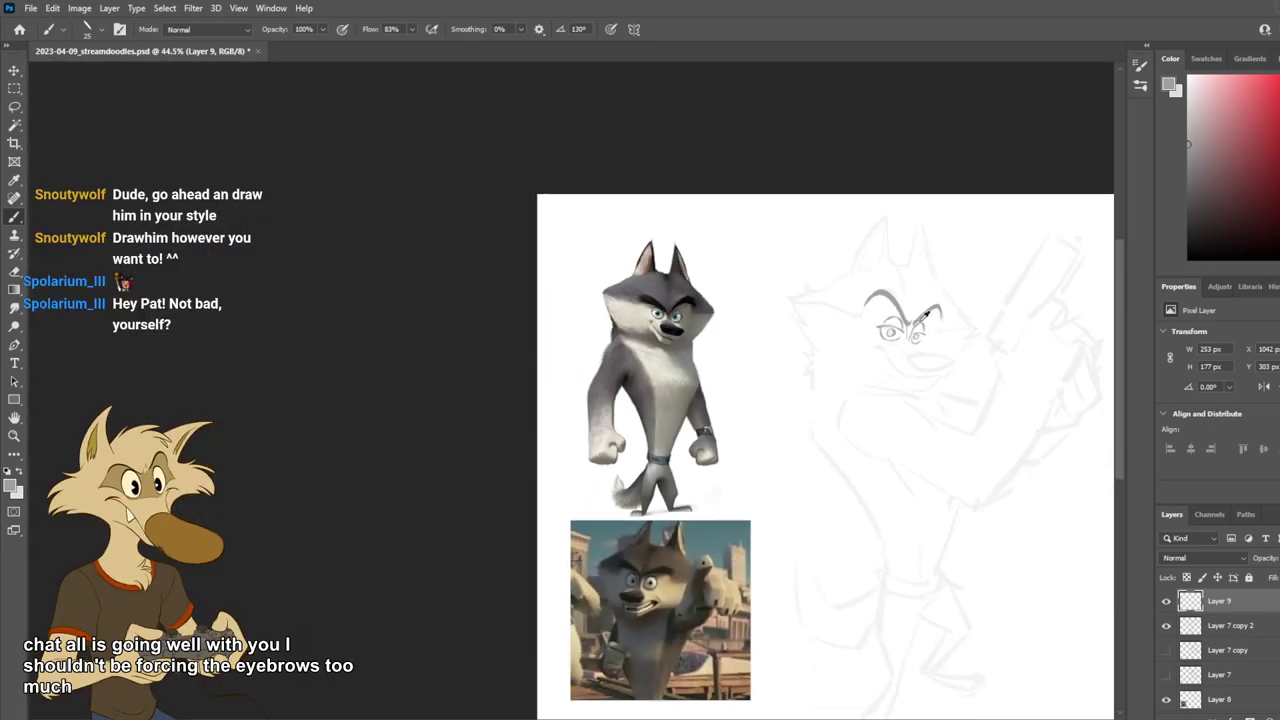
Step: Compare the inked eyes and brows with the rough sketch by repeatedly hiding and showing Layer 9 at different zoom levels
left_click(1165, 601)
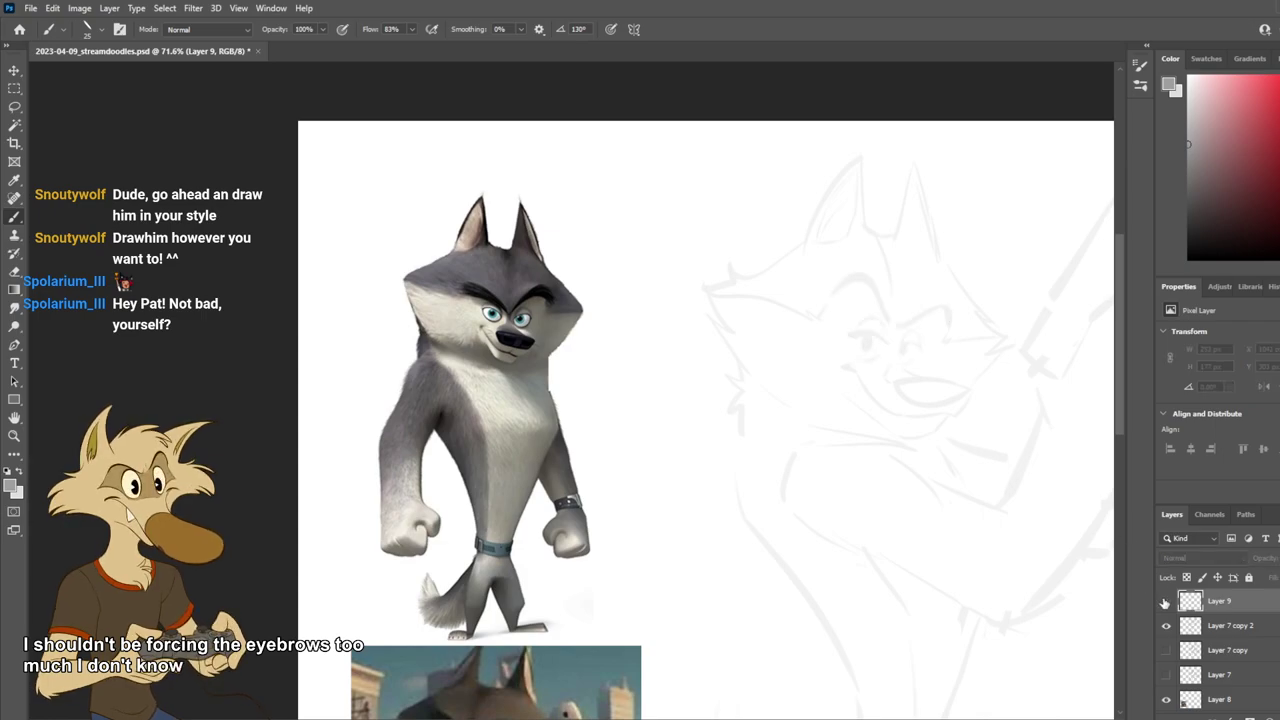
left_click(1165, 601)
left_click(1165, 601)
left_click(1165, 601)
left_click(1165, 601)
scroll(891, 400, "down", 2)
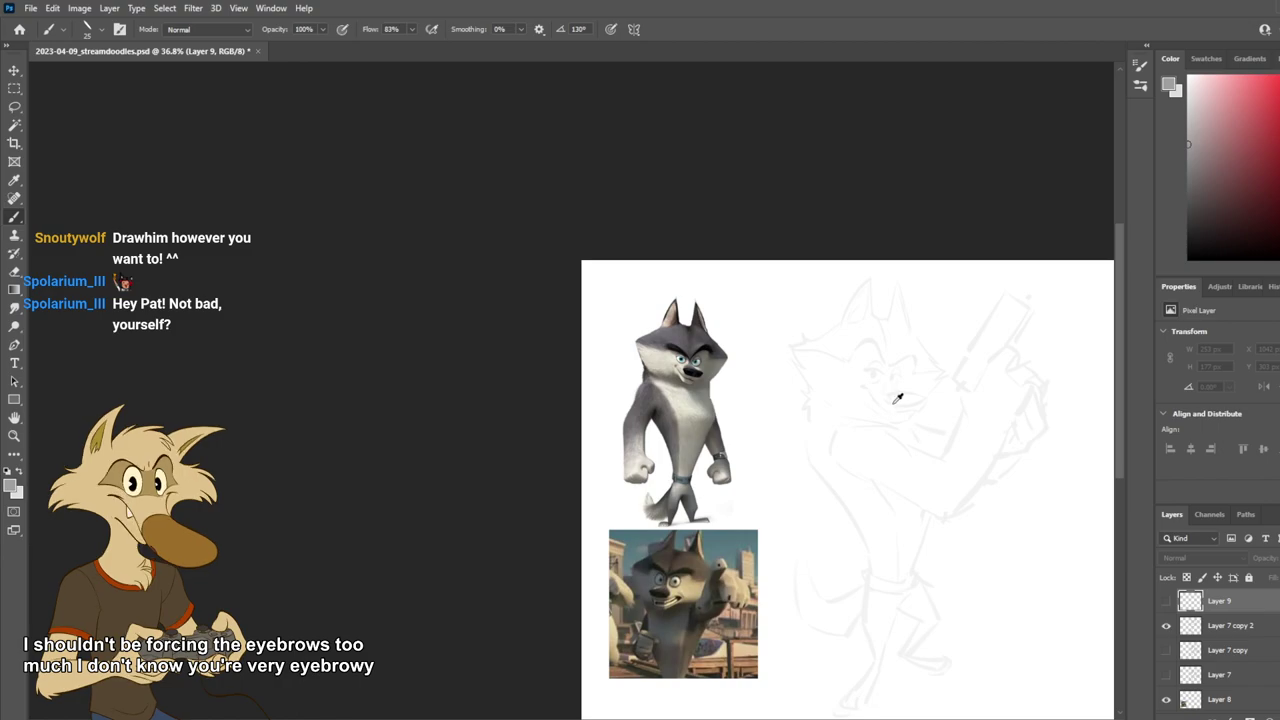
scroll(991, 474, "up", 1)
left_click(1165, 601)
left_click(1163, 603)
left_click(1163, 603)
left_click(1163, 603)
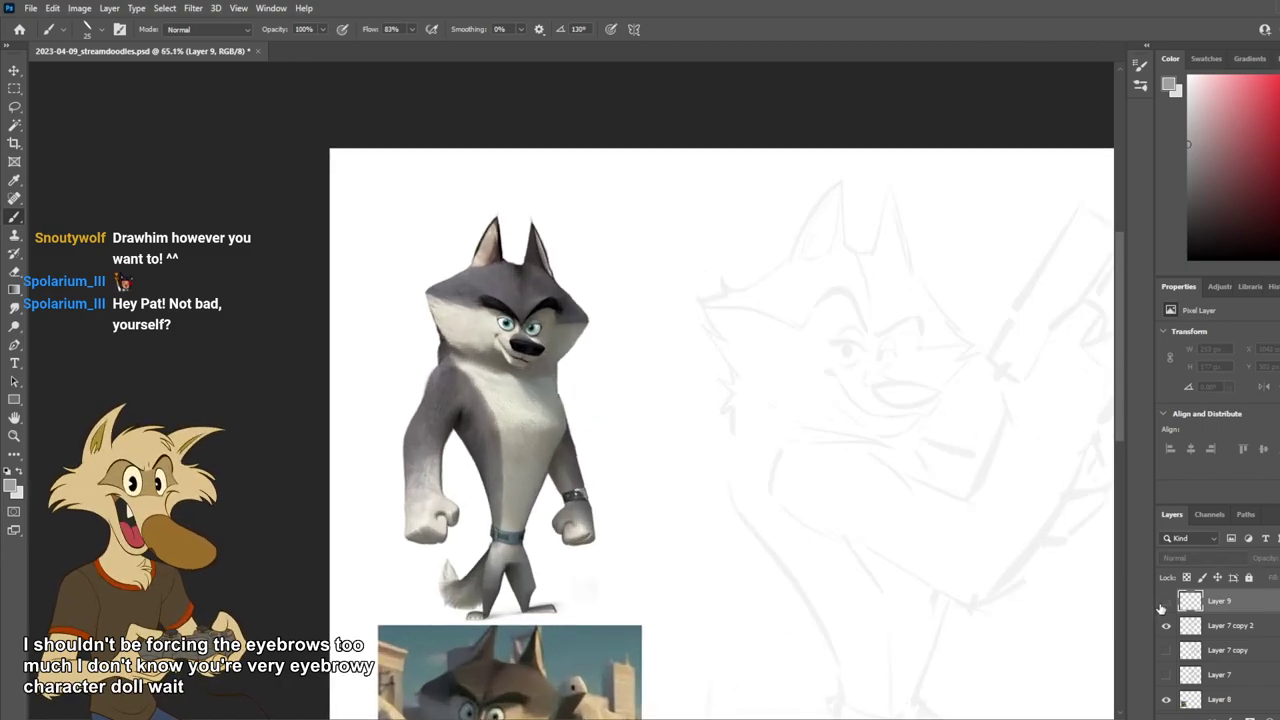
scroll(843, 350, "up", 3)
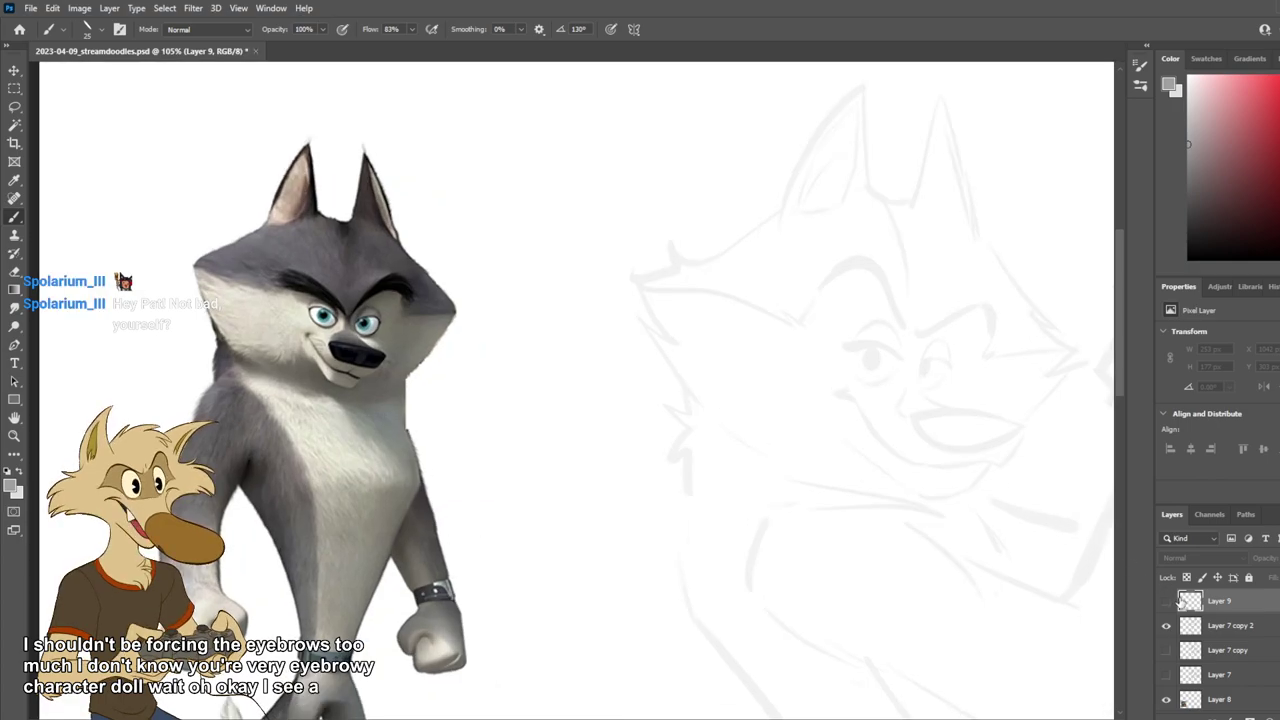
left_click(1166, 601)
left_click(1166, 602)
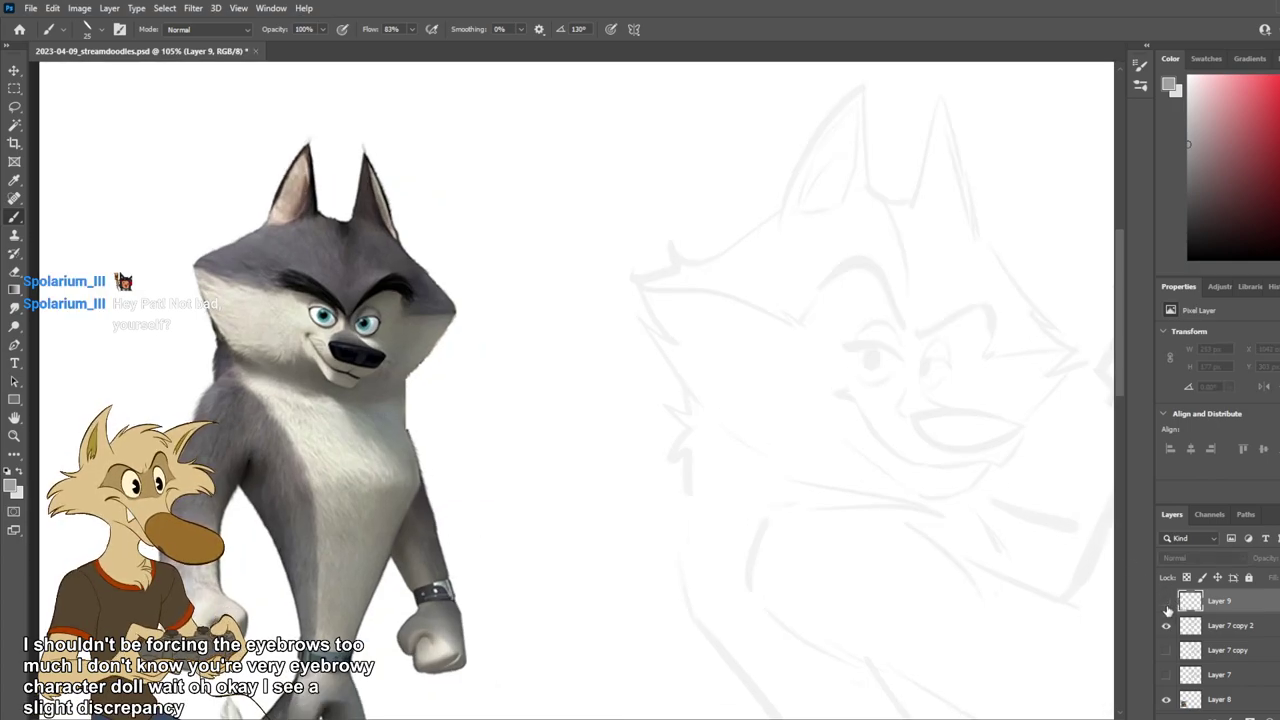
scroll(846, 363, "up", 1)
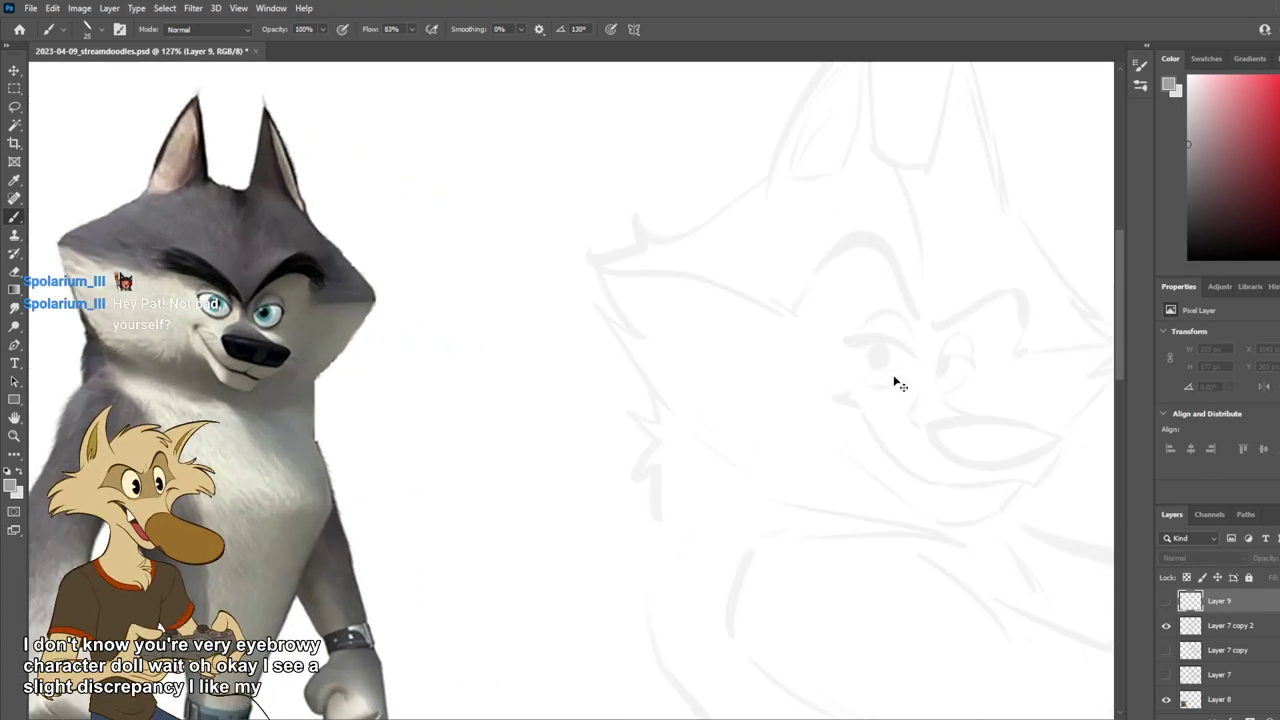
left_click(1166, 601)
left_click(1166, 602)
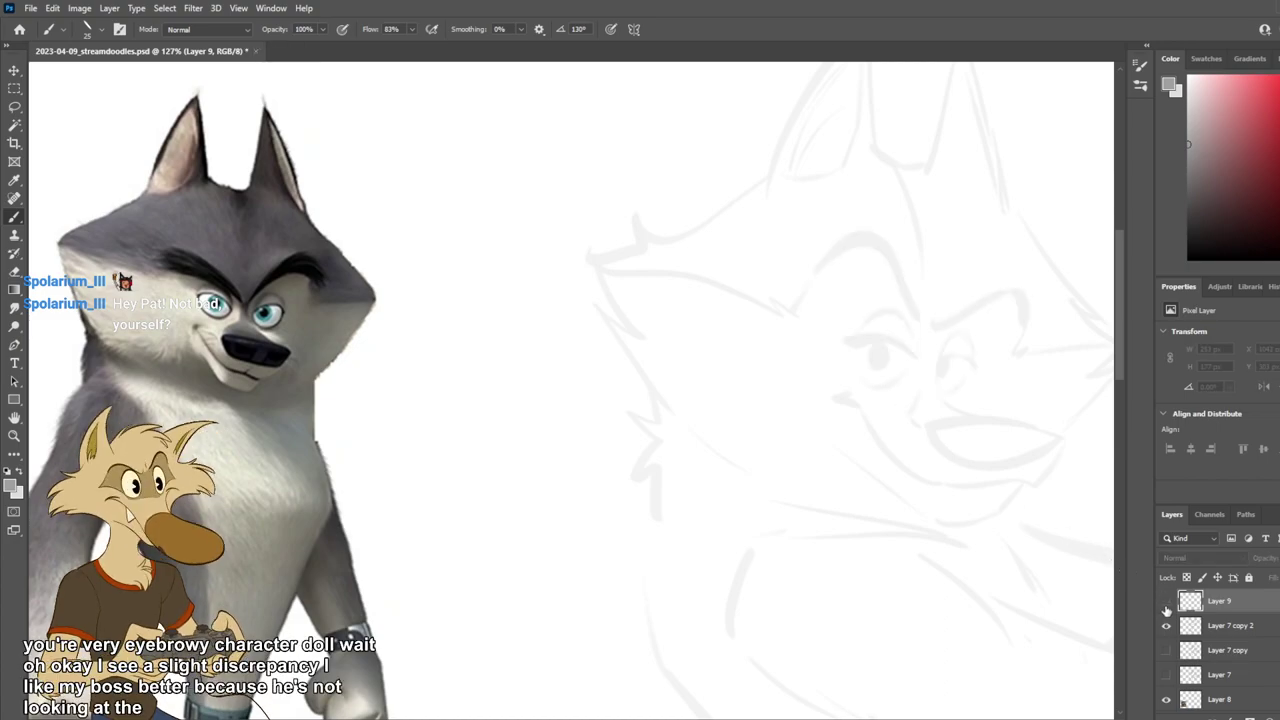
Step: Add a new layer on top of the stack for a fresh face drawing, keeping hidden Layer 9 beneath Layer 7 copy 2
key("ctrl+alt+shift+n")
left_click_drag(1222, 649, 1222, 613)
left_click(1222, 604)
scroll(808, 386, "up", 1)
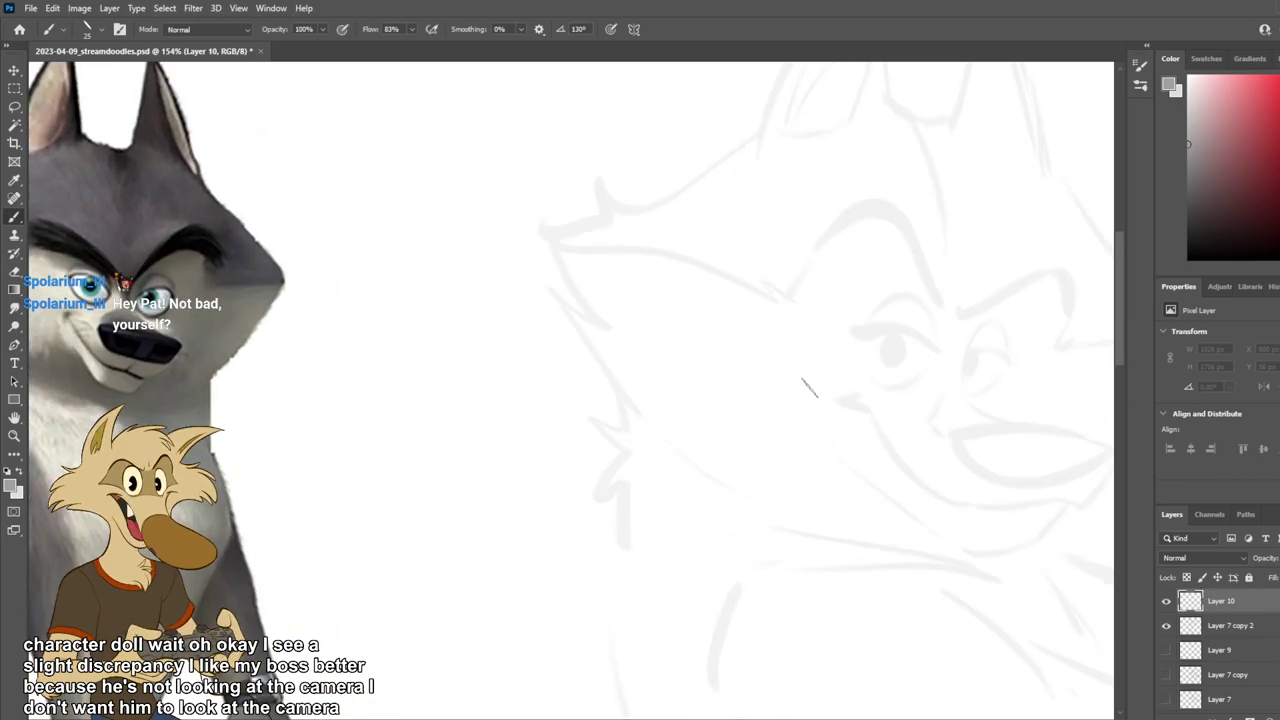
Step: Draw the near eye with a thick upper lid, rounded eyeball, shaded oval iris and arched crease above, undoing strokes that miss
mouse_move(905, 345)
left_mouse_down()
mouse_move(866, 347)
mouse_move(920, 337)
mouse_move(905, 350)
mouse_move(859, 336)
mouse_move(923, 342)
mouse_move(892, 366)
mouse_move(894, 385)
mouse_move(927, 362)
left_mouse_up()
key("ctrl+z")
key("ctrl+z")
mouse_move(862, 336)
left_mouse_down()
mouse_move(940, 356)
mouse_move(914, 338)
mouse_move(936, 356)
left_mouse_up()
key("ctrl+z")
key("ctrl+z")
mouse_move(859, 332)
left_mouse_down()
mouse_move(936, 355)
mouse_move(903, 354)
mouse_move(893, 339)
mouse_move(895, 365)
mouse_move(897, 339)
mouse_move(930, 334)
left_mouse_up()
key("ctrl+z")
key("ctrl+z")
key("ctrl+z")
key("ctrl+z")
key("ctrl+z")
key("ctrl+z")
key("ctrl+z")
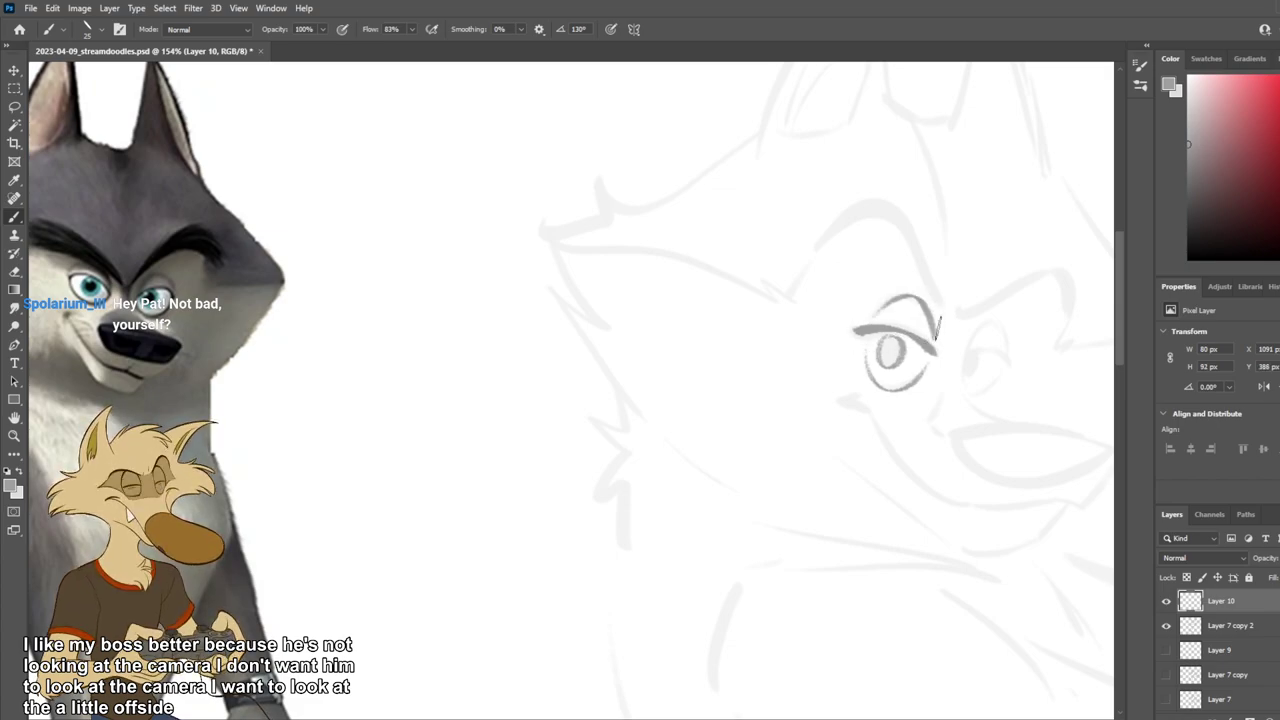
Step: Check the earlier eyes on Layer 9, and draw the far eye's curved inner edge and the nose bridge line beside the near eye
left_click(1166, 601)
left_click(1166, 650)
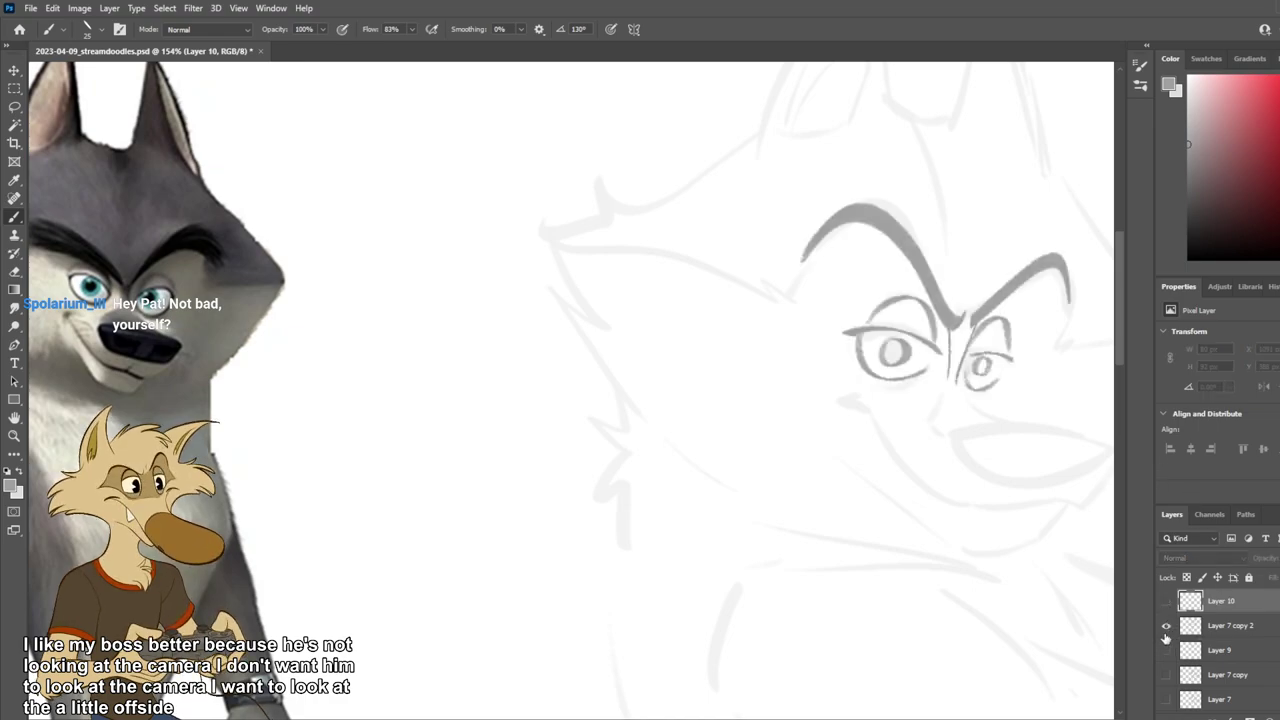
left_click(1166, 650)
left_click(1166, 601)
left_click_drag(982, 334, 980, 370)
key("ctrl+z")
left_click_drag(982, 311, 966, 386)
key("ctrl+z")
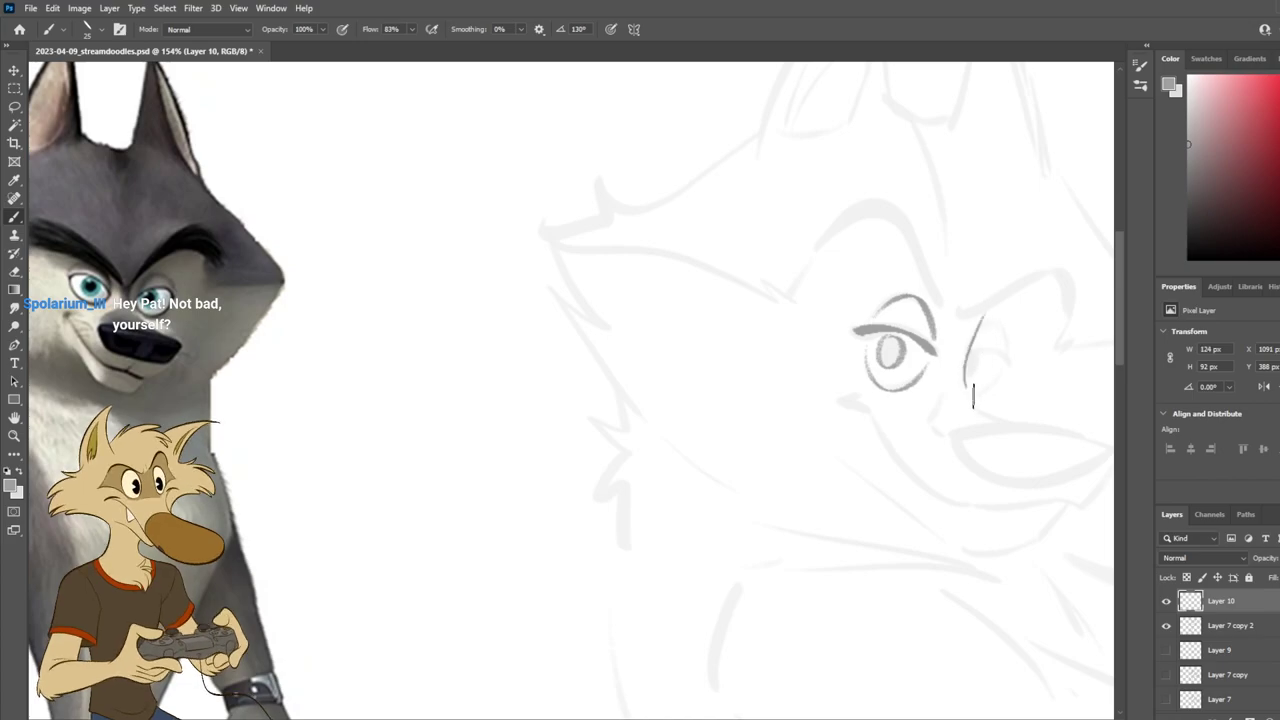
key("ctrl+z")
left_click_drag(941, 310, 944, 383)
key("ctrl+z")
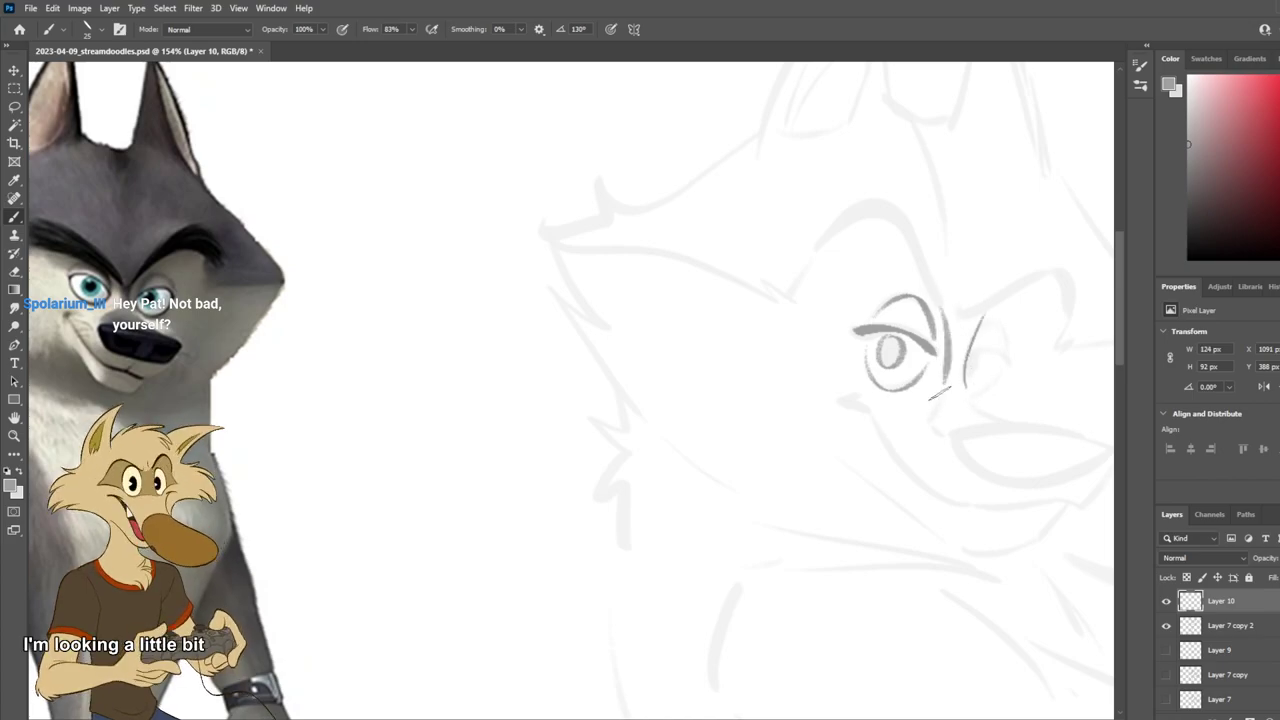
key("ctrl+z")
key("ctrl+z")
Step: Complete the far eye with its arched upper edge, lid line, narrow shaded iris and curved lower edge
left_click_drag(957, 337, 951, 362)
mouse_move(986, 322)
left_mouse_down()
mouse_move(999, 370)
mouse_move(1014, 360)
left_mouse_up()
key("ctrl+z")
key("ctrl+z")
key("ctrl+z")
key("ctrl+z")
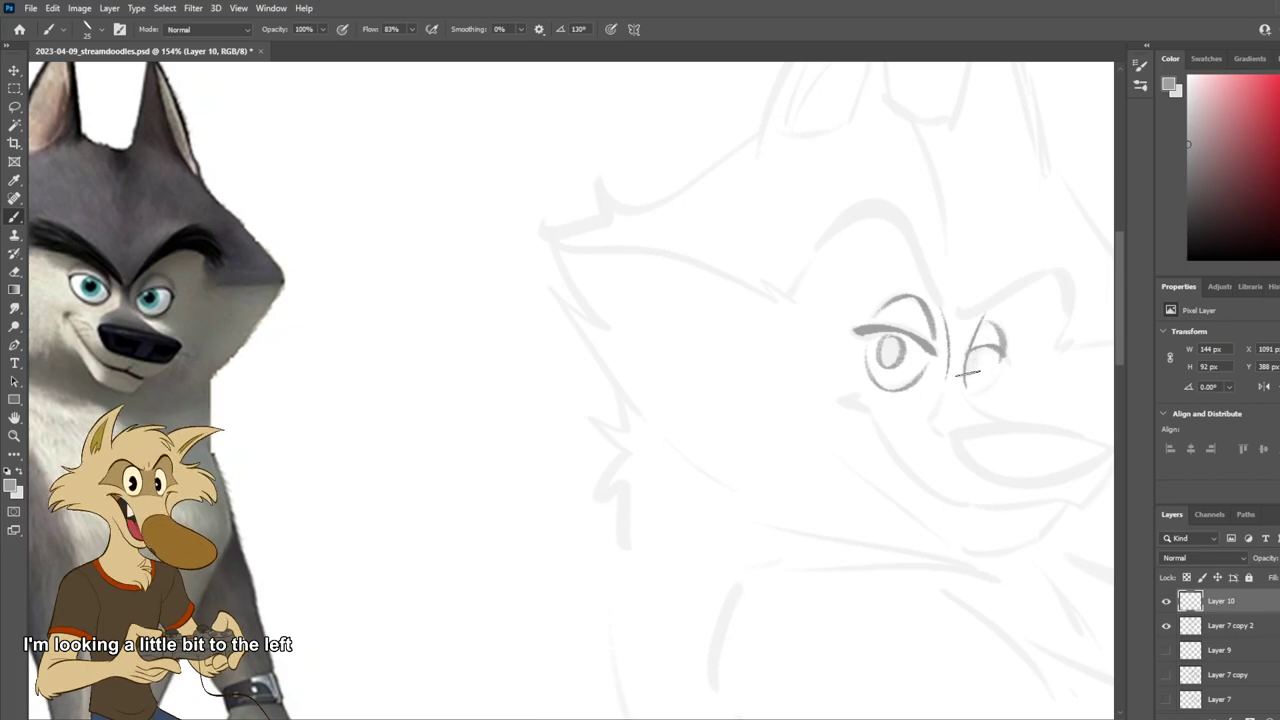
key("ctrl+z")
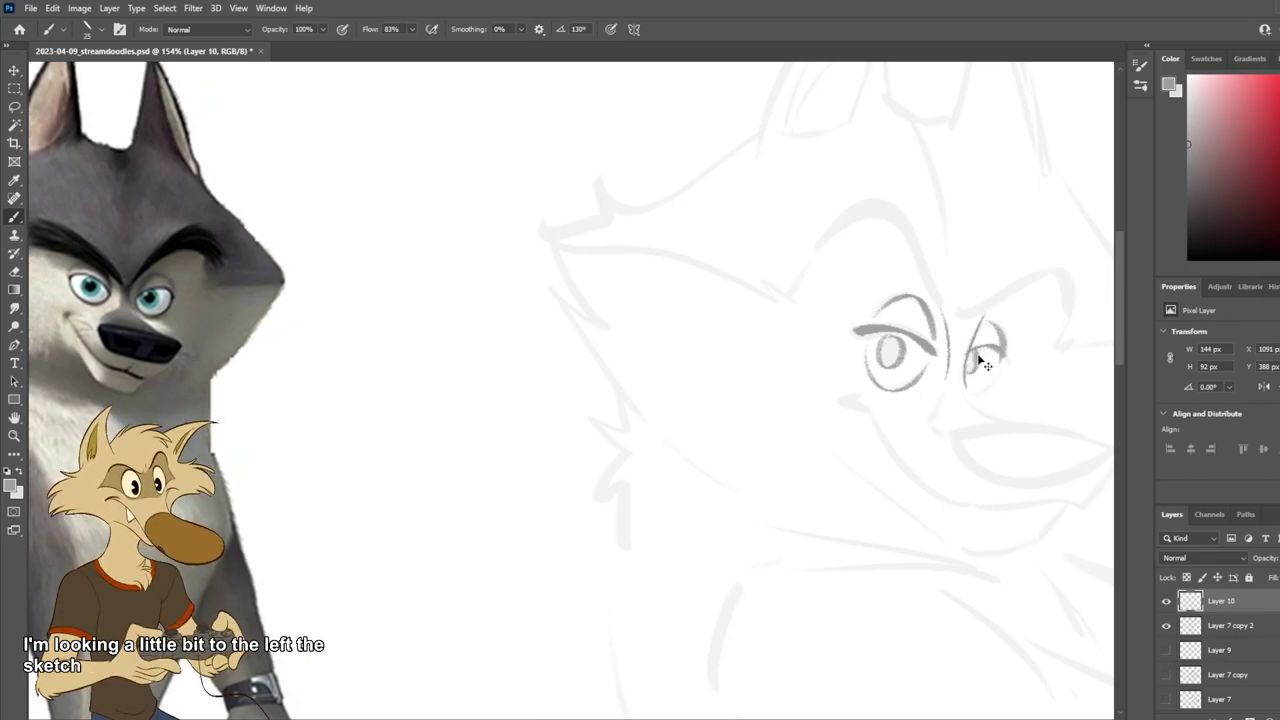
left_click_drag(974, 390, 1000, 356)
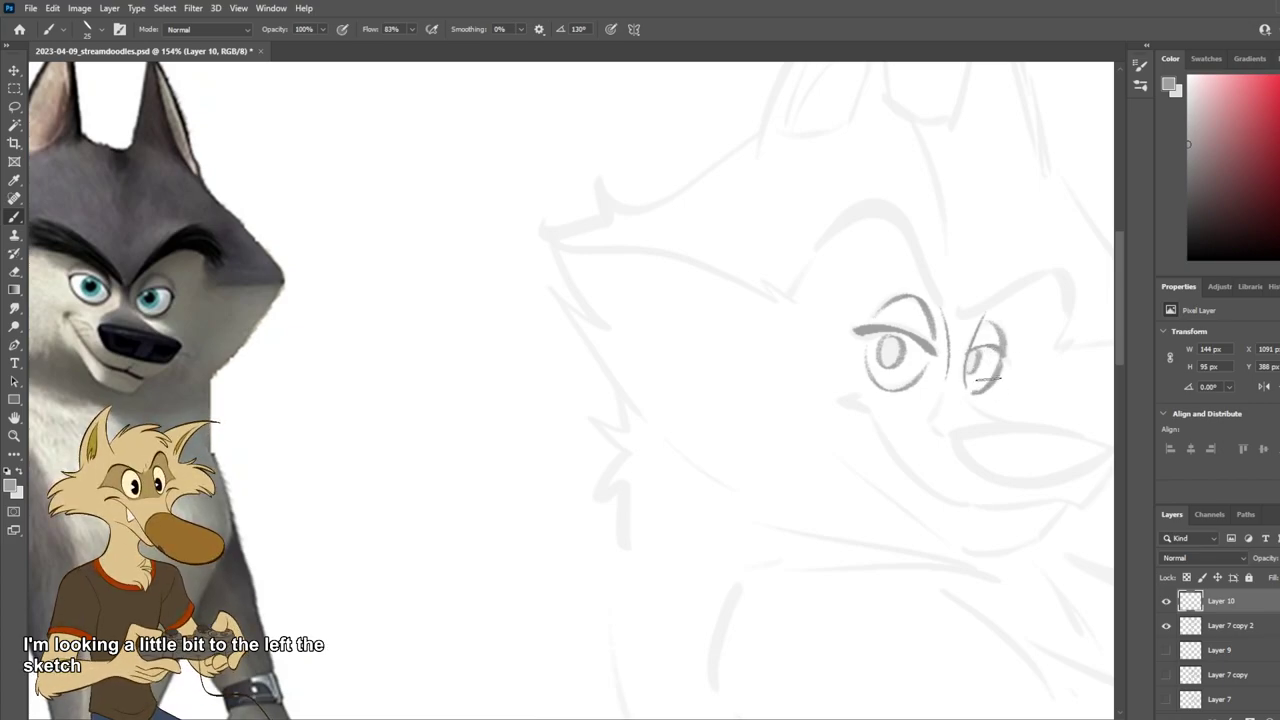
key("ctrl+z")
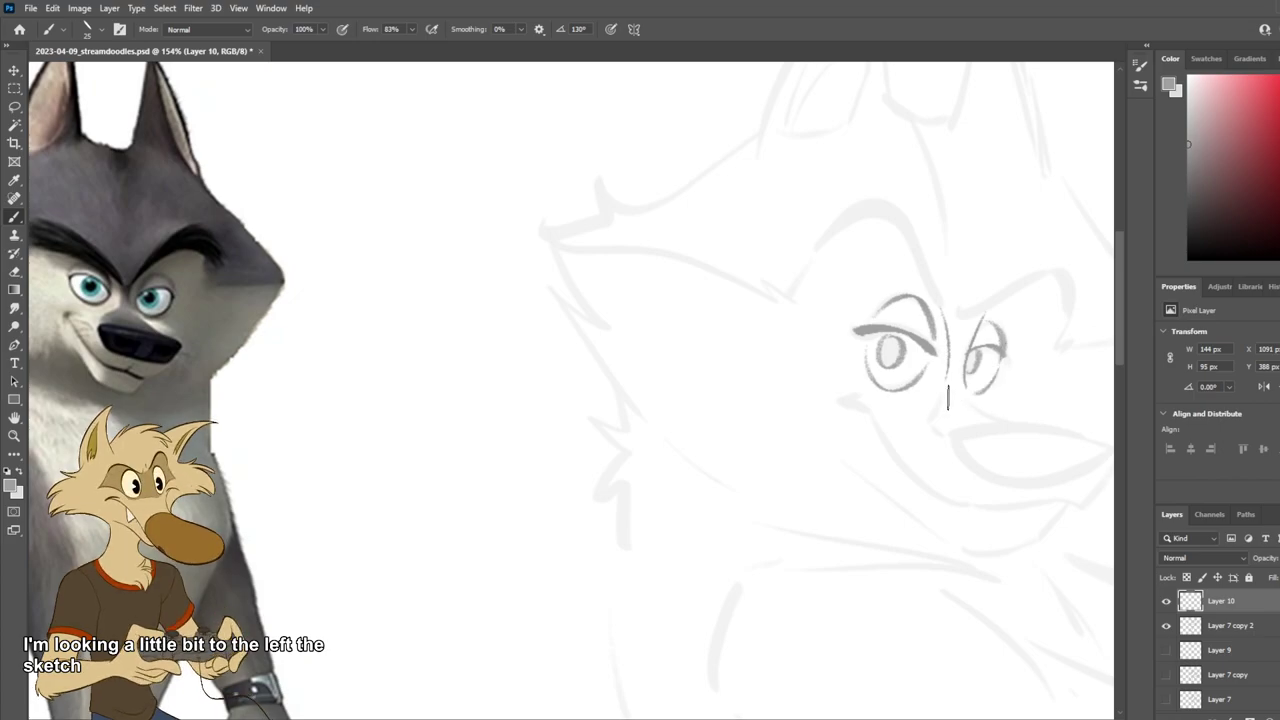
Step: Draw the muzzle lines: a bridge fold curving below the near eye and a tapered line from the far eye towards the nose
mouse_move(947, 376)
left_mouse_down()
mouse_move(923, 405)
mouse_move(961, 439)
mouse_move(938, 437)
mouse_move(1046, 441)
left_mouse_up()
key("ctrl+z")
key("ctrl+z")
key("ctrl+z")
left_click_drag(972, 388, 1050, 430)
key("ctrl+z")
left_click_drag(975, 400, 1045, 430)
key("ctrl+z")
left_click_drag(975, 396, 1052, 425)
key("ctrl+z")
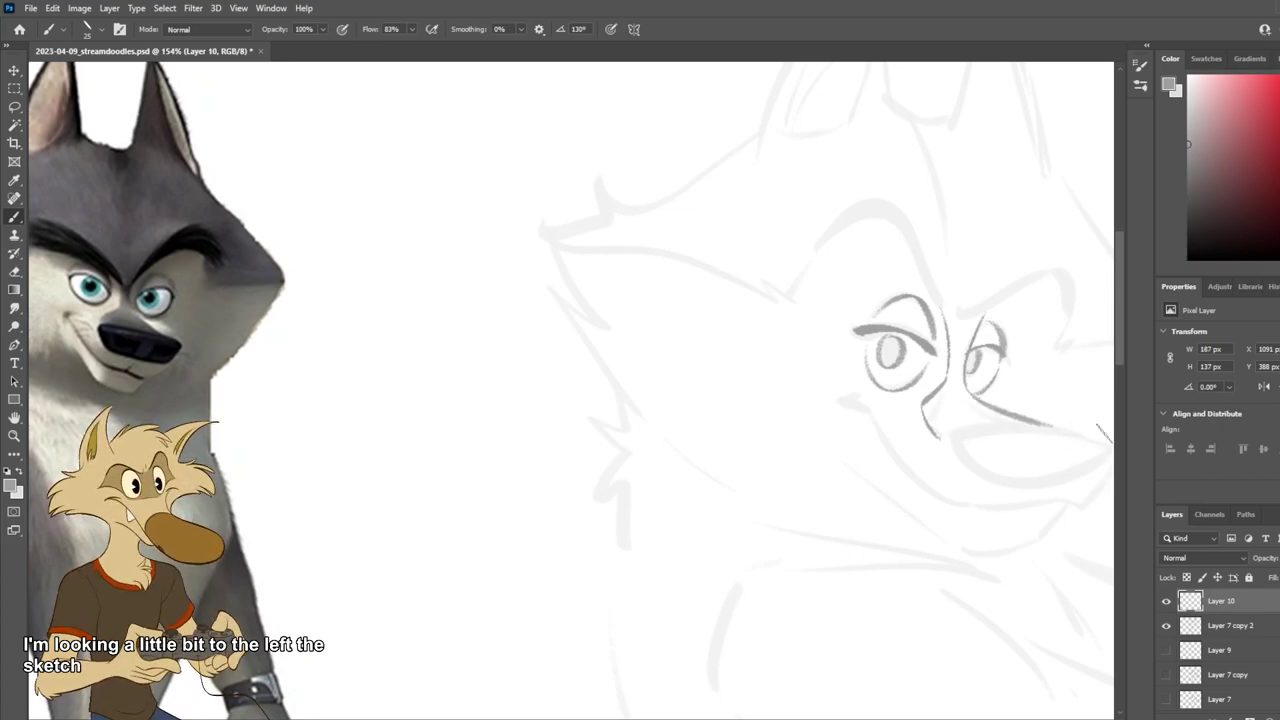
Step: Draw the thick near brow arching from the nose bridge over the near eye, undoing and retrying the outer end
left_click_drag(955, 330, 893, 202)
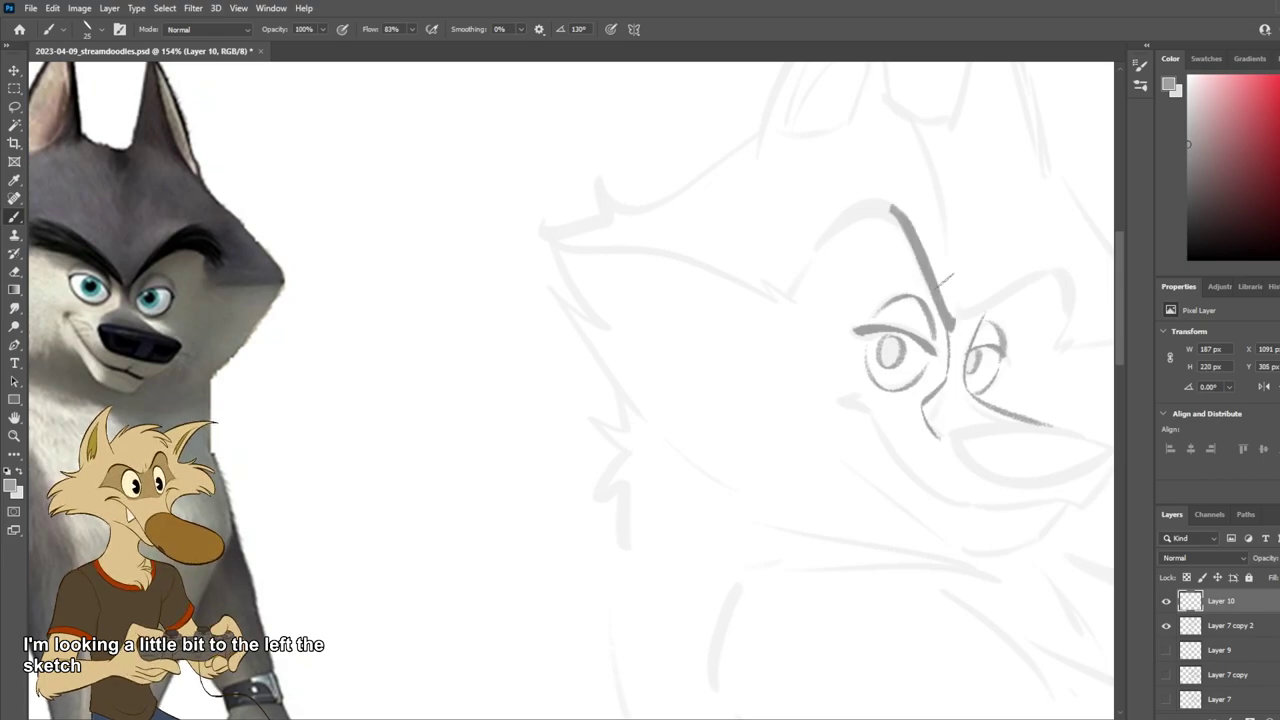
key("ctrl+z")
mouse_move(806, 290)
left_mouse_down()
mouse_move(950, 328)
mouse_move(820, 247)
mouse_move(801, 287)
left_mouse_up()
key("ctrl+z")
key("ctrl+z")
left_click_drag(824, 239, 799, 263)
scroll(798, 312, "down", 3)
scroll(802, 325, "down", 3)
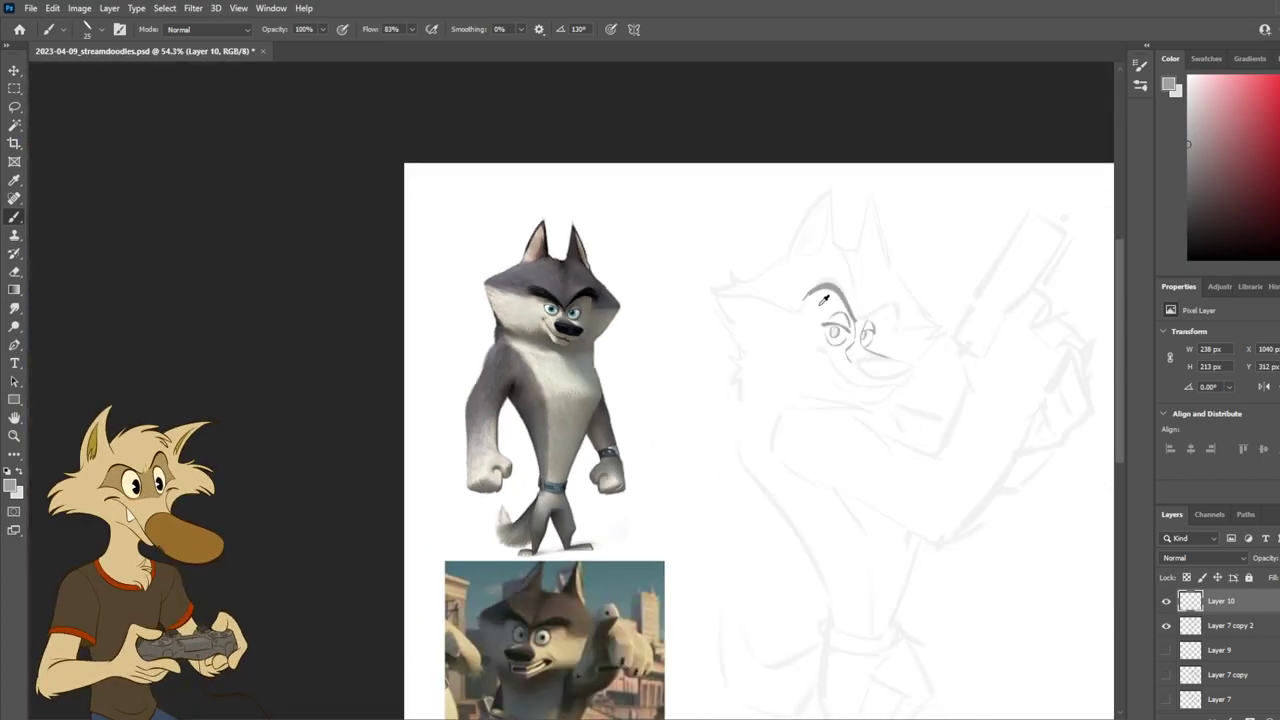
Step: Compare the new face with Layer 9's version, and redraw the near brow's outer end as a longer tapered tail
scroll(802, 325, "up", 3)
left_click(1165, 601)
left_click(1166, 650)
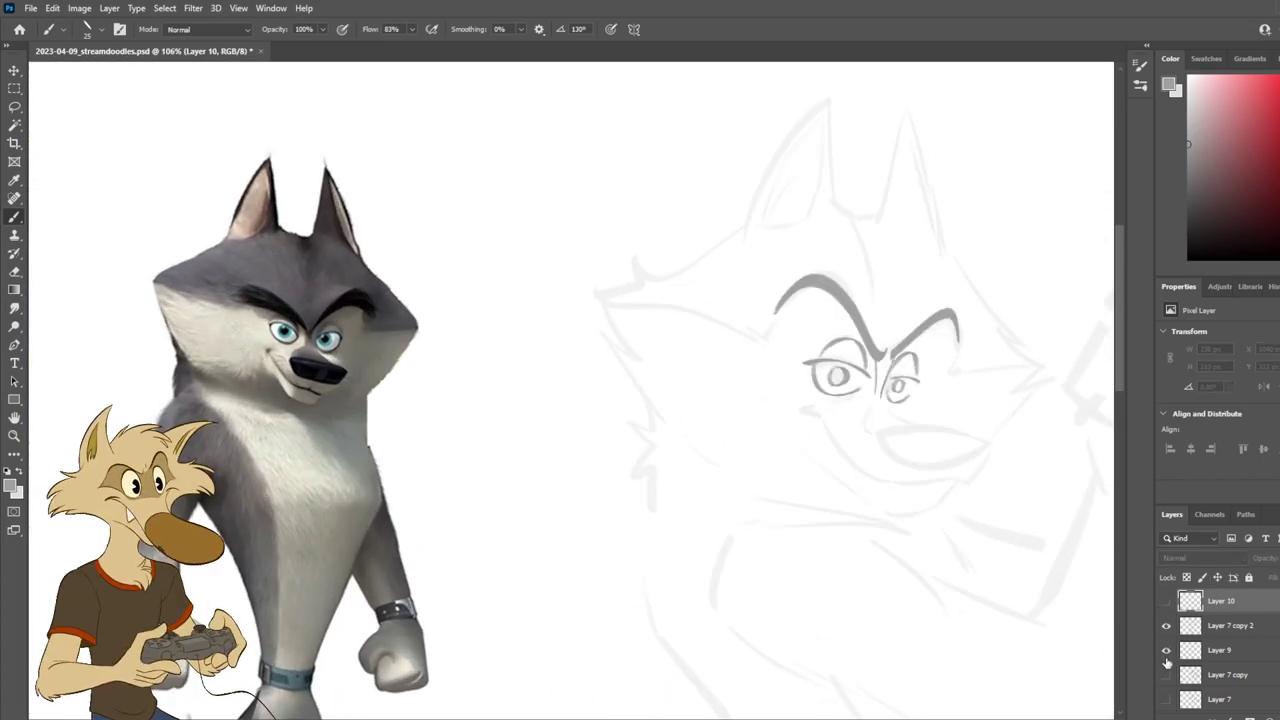
left_click(1166, 650)
left_click(1165, 601)
scroll(897, 398, "up", 1)
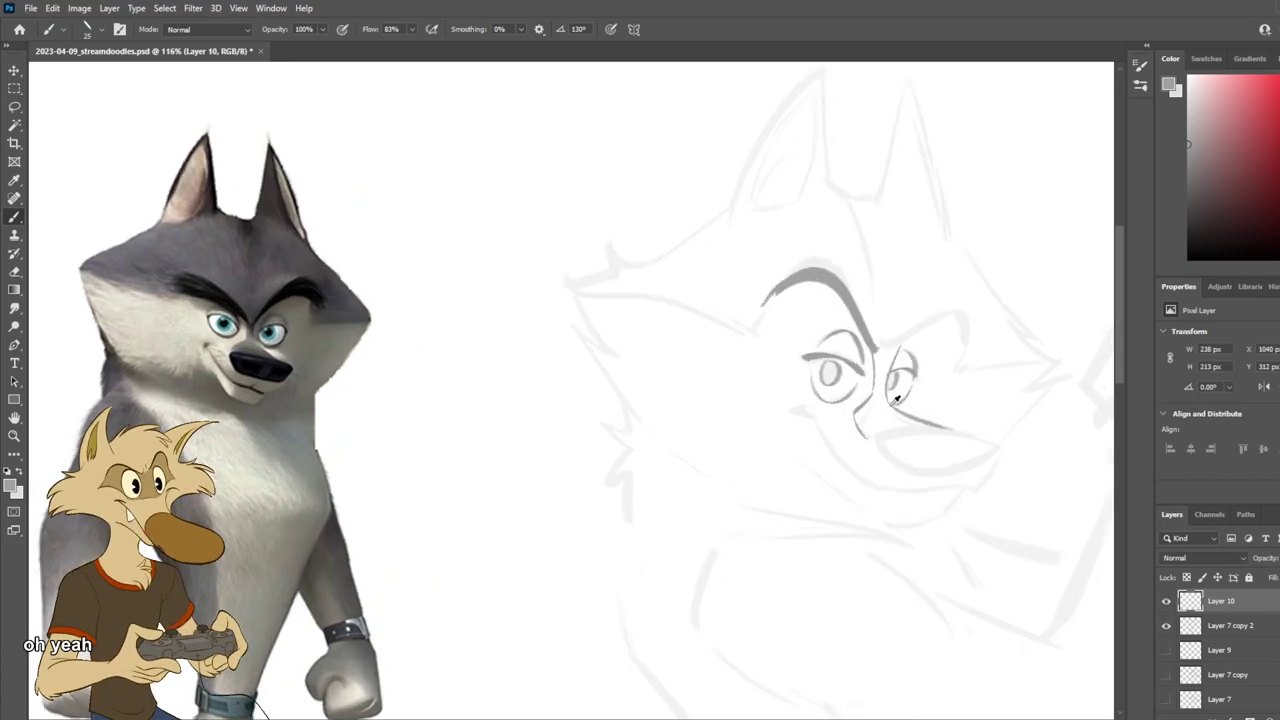
key("ctrl+z")
key("ctrl+z")
key("ctrl+shift+z")
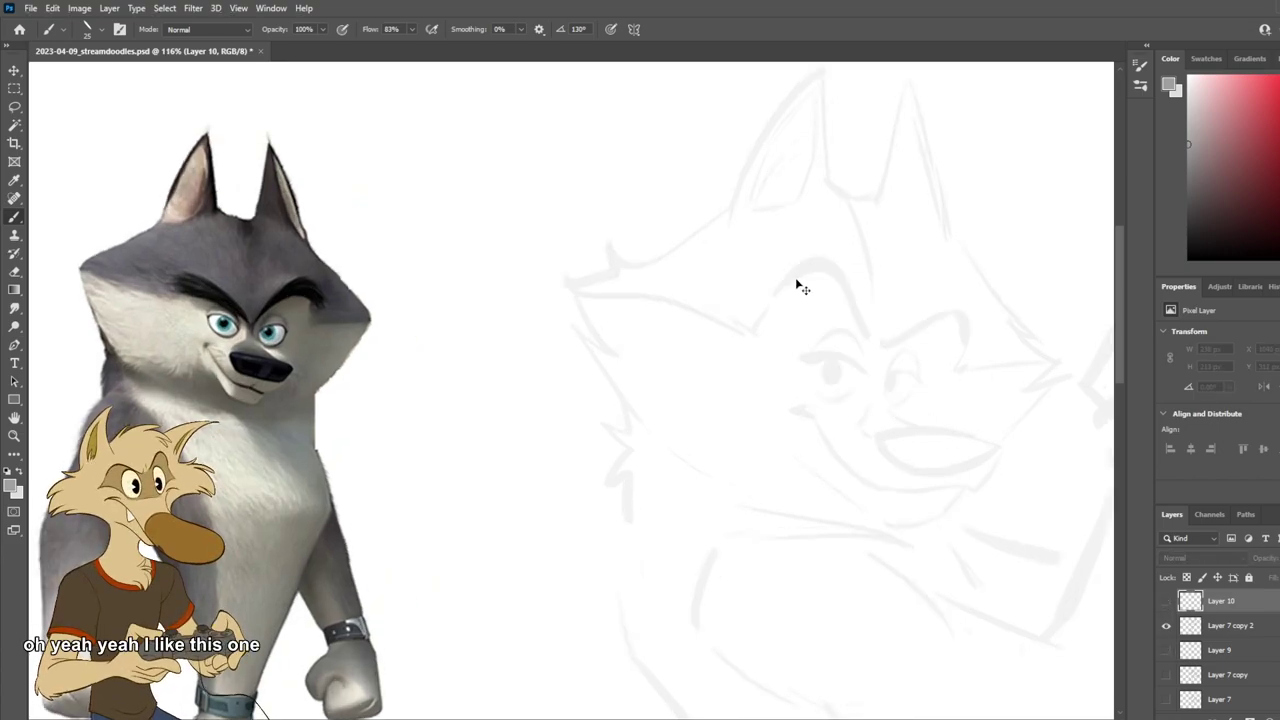
key("ctrl+shift+z")
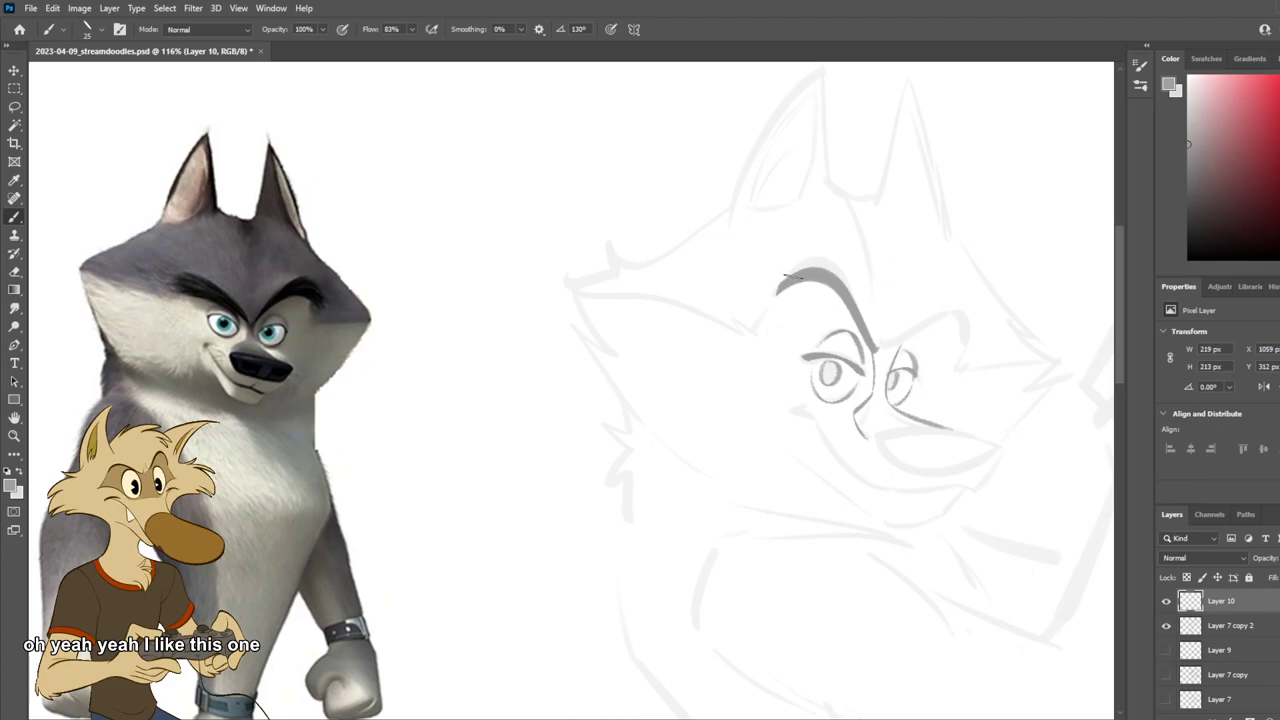
left_click_drag(772, 290, 760, 314)
Step: Try a far brow slanting up from the nose bridge to a hooked outer tip, undoing the attempts
mouse_move(890, 346)
left_mouse_down()
mouse_move(968, 294)
mouse_move(977, 323)
left_mouse_up()
key("ctrl+z")
key("ctrl+z")
key("ctrl+z")
key("ctrl+z")
key("ctrl+z")
mouse_move(902, 342)
left_mouse_down()
mouse_move(976, 320)
mouse_move(966, 306)
mouse_move(928, 321)
mouse_move(975, 322)
left_mouse_up()
key("ctrl+z")
key("ctrl+z")
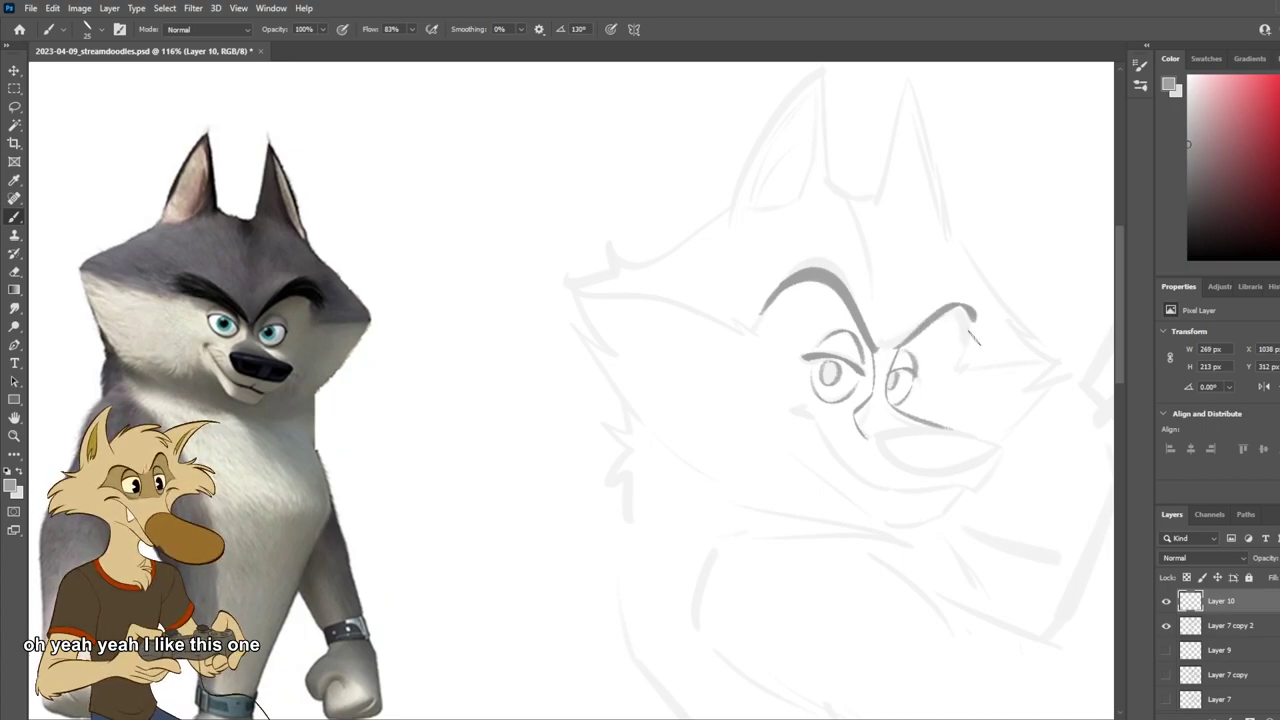
key("ctrl+z")
Step: Draw the far brow as a tapered arch with a short downturned outer tip, retrying the stroke, and save the document
left_click_drag(886, 348, 974, 322)
key("ctrl+z")
left_click_drag(886, 348, 975, 321)
key("ctrl+z")
left_click_drag(890, 348, 975, 328)
key("ctrl+z")
left_click_drag(889, 350, 973, 334)
key("ctrl+z")
mouse_move(886, 350)
left_mouse_down()
mouse_move(973, 332)
mouse_move(946, 318)
mouse_move(972, 322)
left_mouse_up()
key("ctrl+z")
key("ctrl+z")
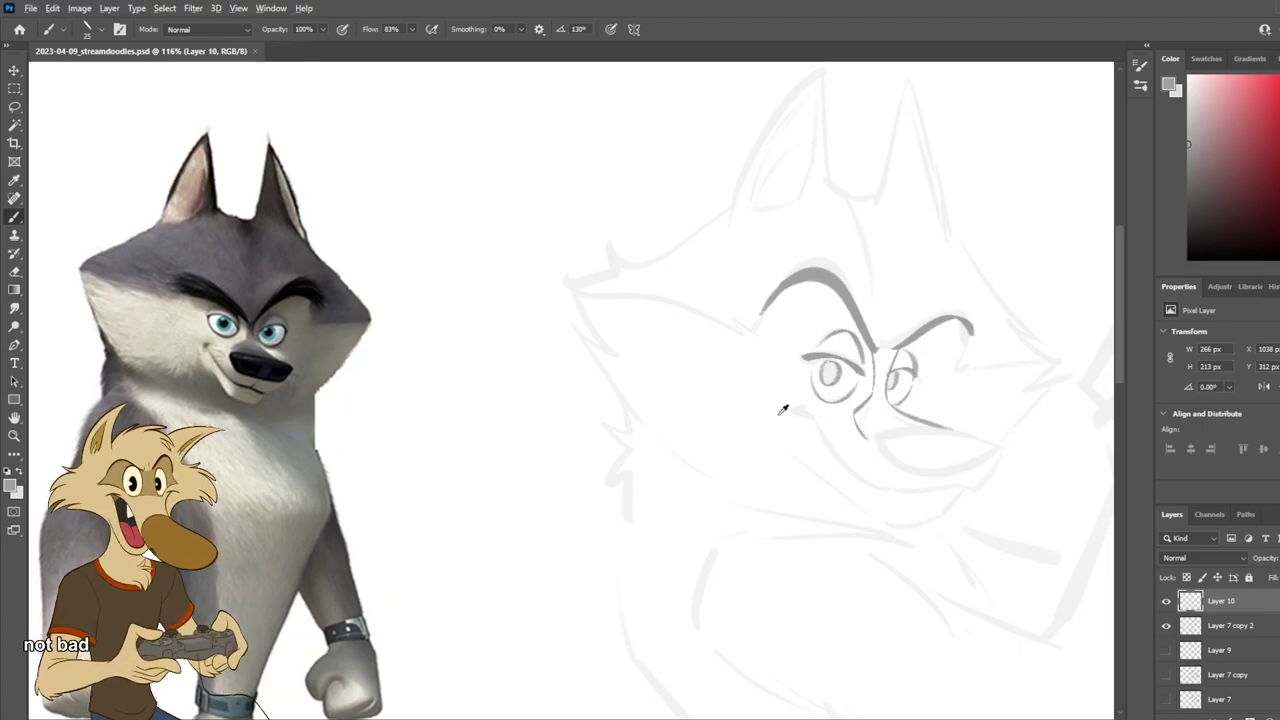
Step: Extend the muzzle line to the nose tip and draw the nose's gently curved top edge, undoing and retrying the stroke
scroll(806, 356, "down", 7)
scroll(820, 350, "up", 7)
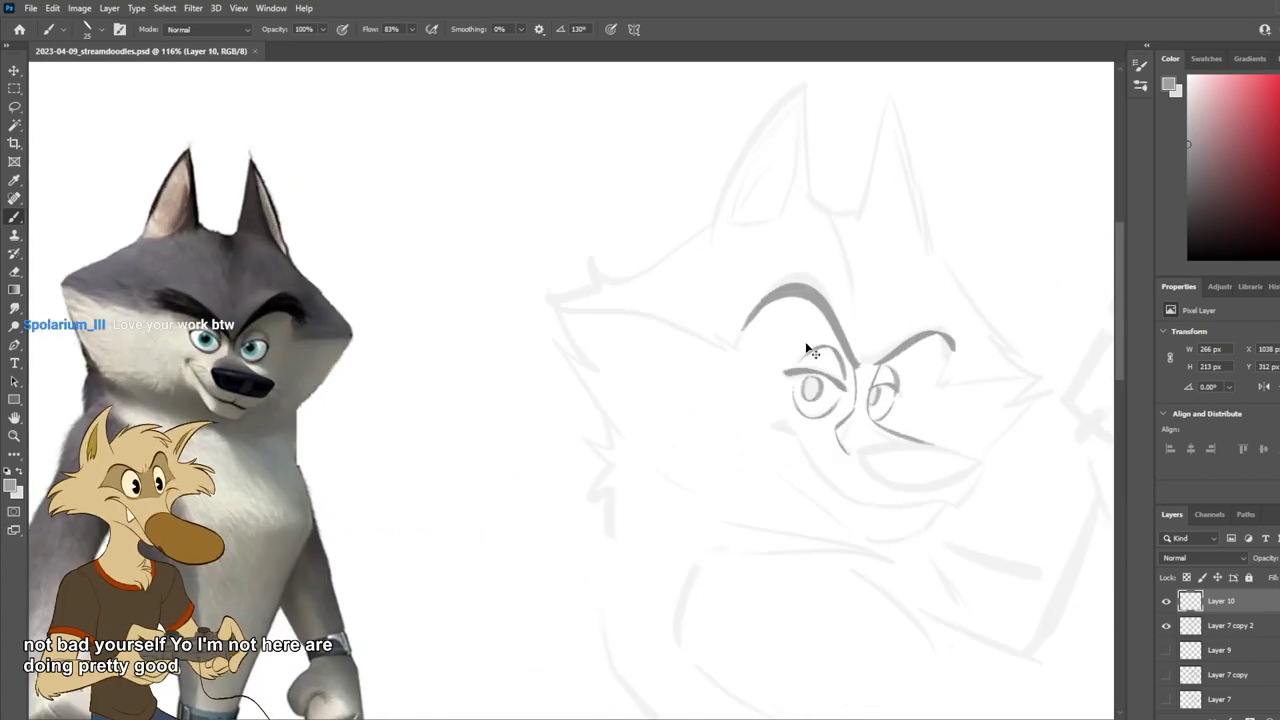
scroll(800, 333, "down", 4)
scroll(790, 335, "up", 3)
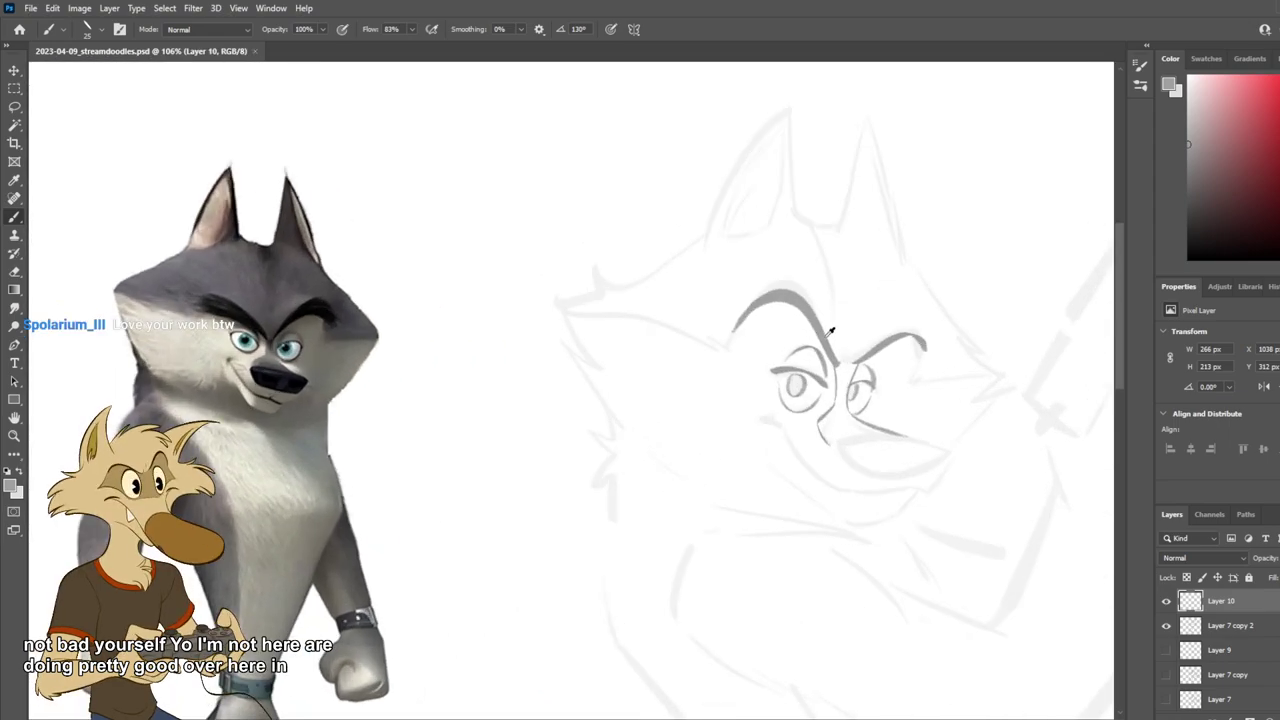
scroll(779, 334, "up", 1)
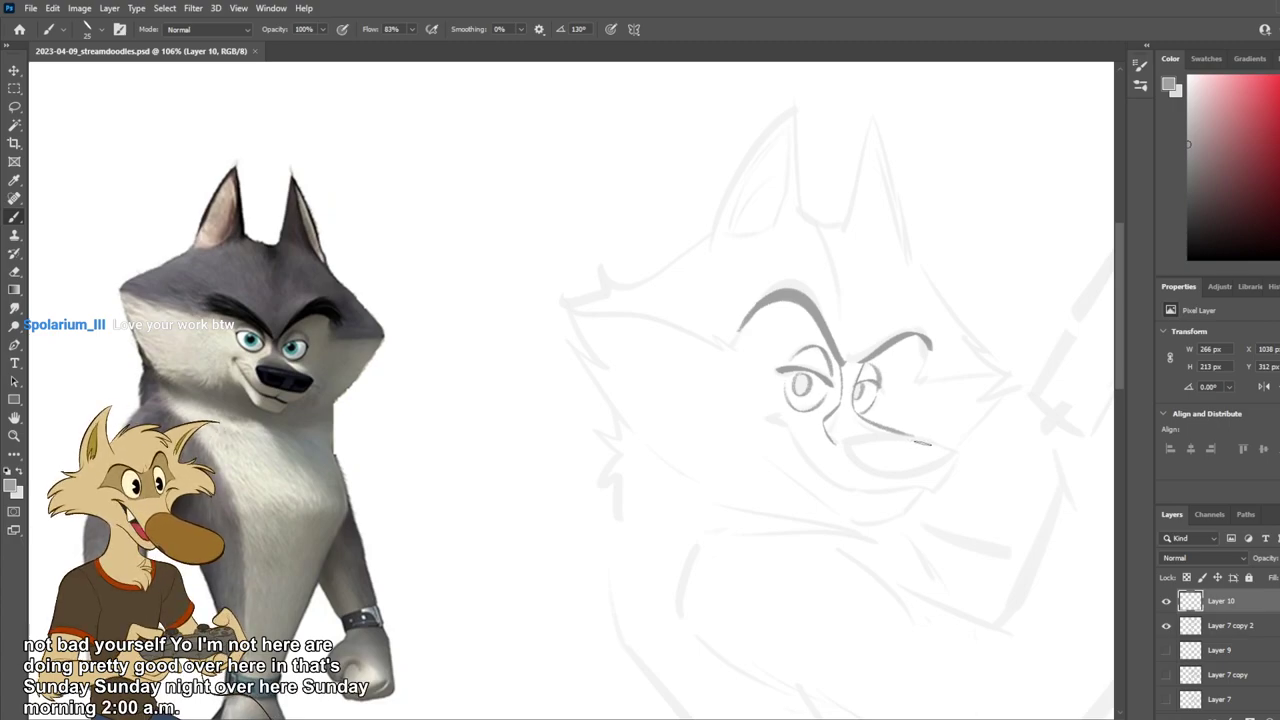
left_click_drag(936, 440, 850, 445)
key("ctrl+z")
key("ctrl+z")
left_click_drag(944, 442, 848, 443)
key("ctrl+z")
key("ctrl+z")
left_click_drag(946, 443, 852, 440)
key("ctrl+z")
key("ctrl+z")
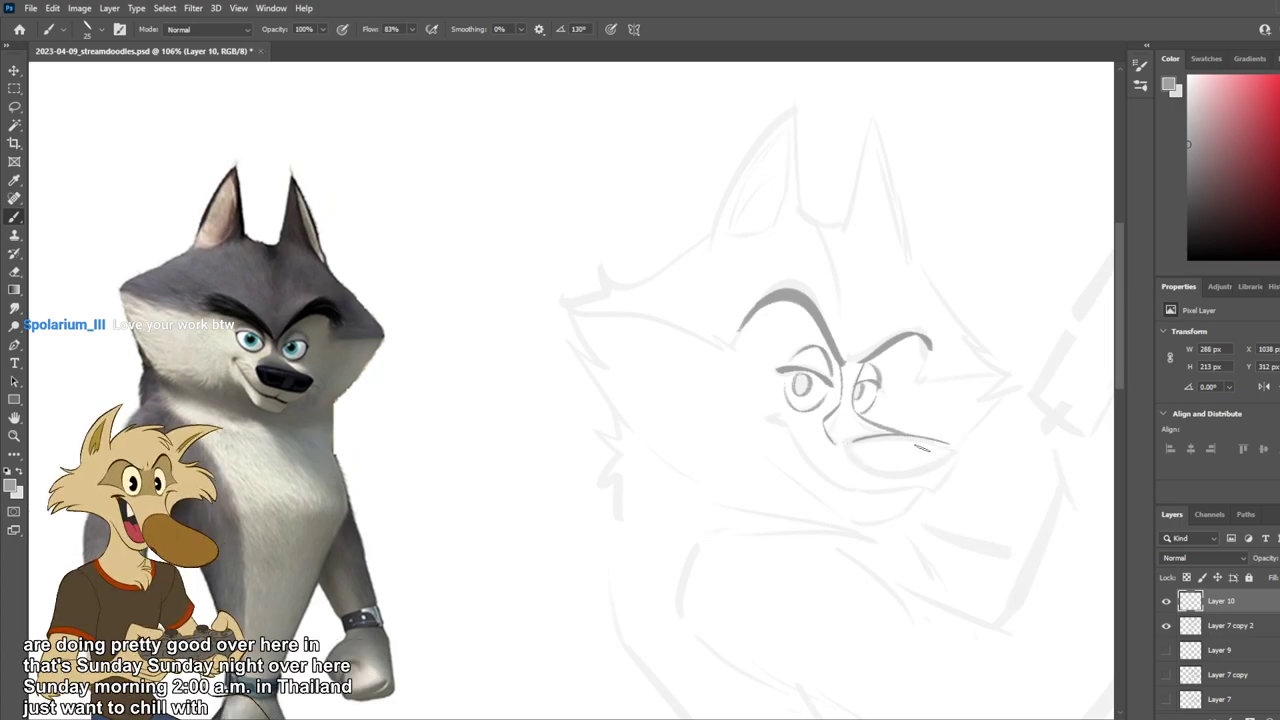
key("ctrl+z")
left_click_drag(950, 444, 850, 441)
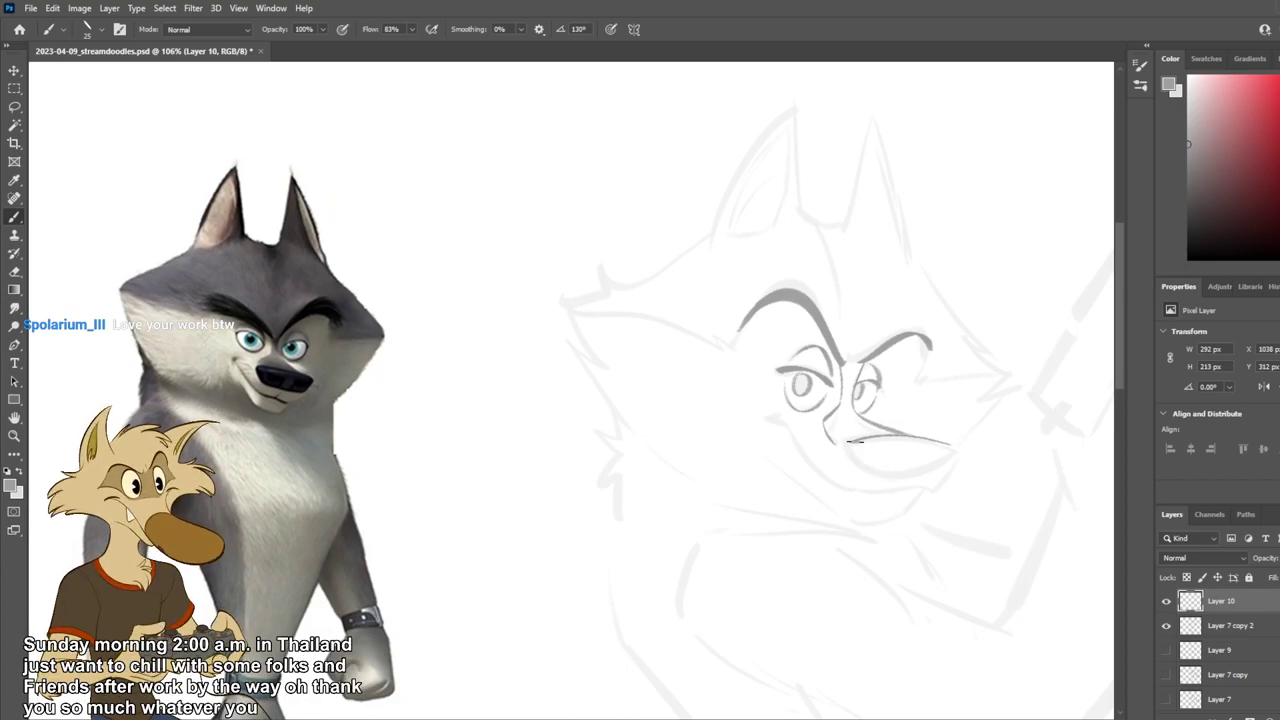
Step: Outline the rest of the long rounded nose with thickened ends, check it against the reference wolf's nose, and save the document
mouse_move(854, 441)
left_mouse_down()
mouse_move(886, 466)
mouse_move(956, 466)
mouse_move(946, 471)
left_mouse_up()
key("ctrl+z")
key("ctrl+z")
key("ctrl+z")
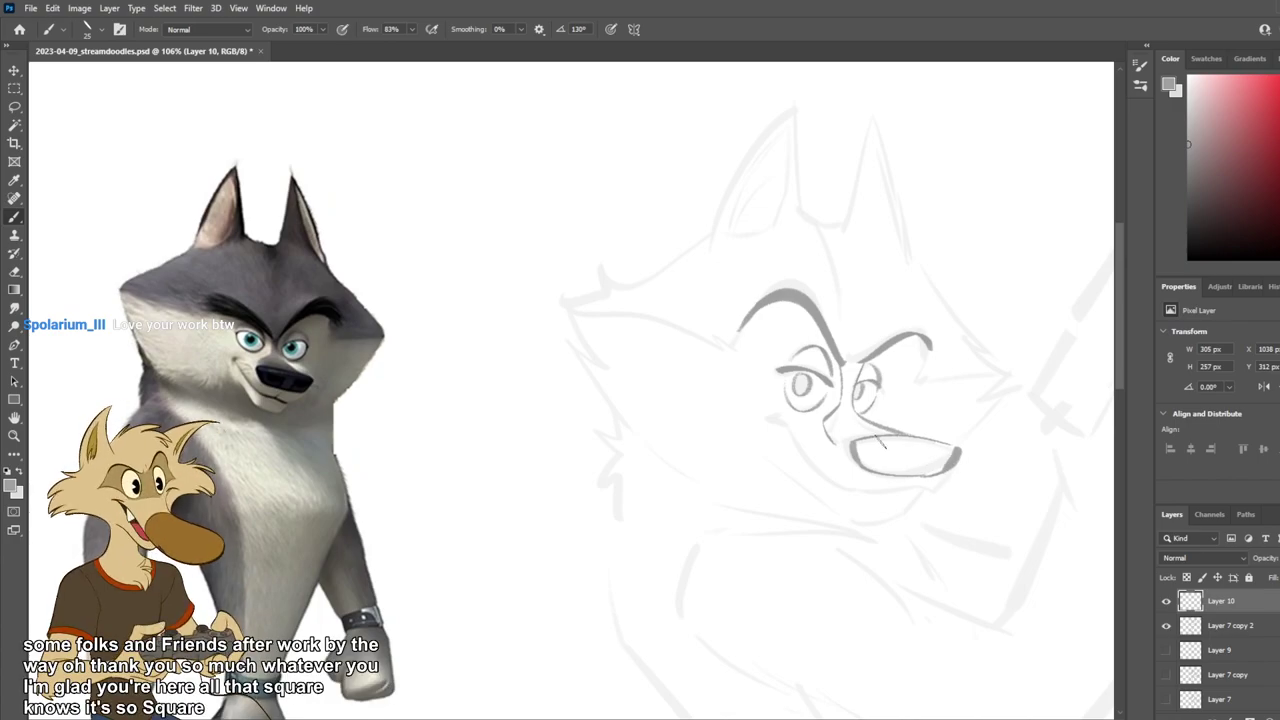
scroll(272, 375, "up", 6)
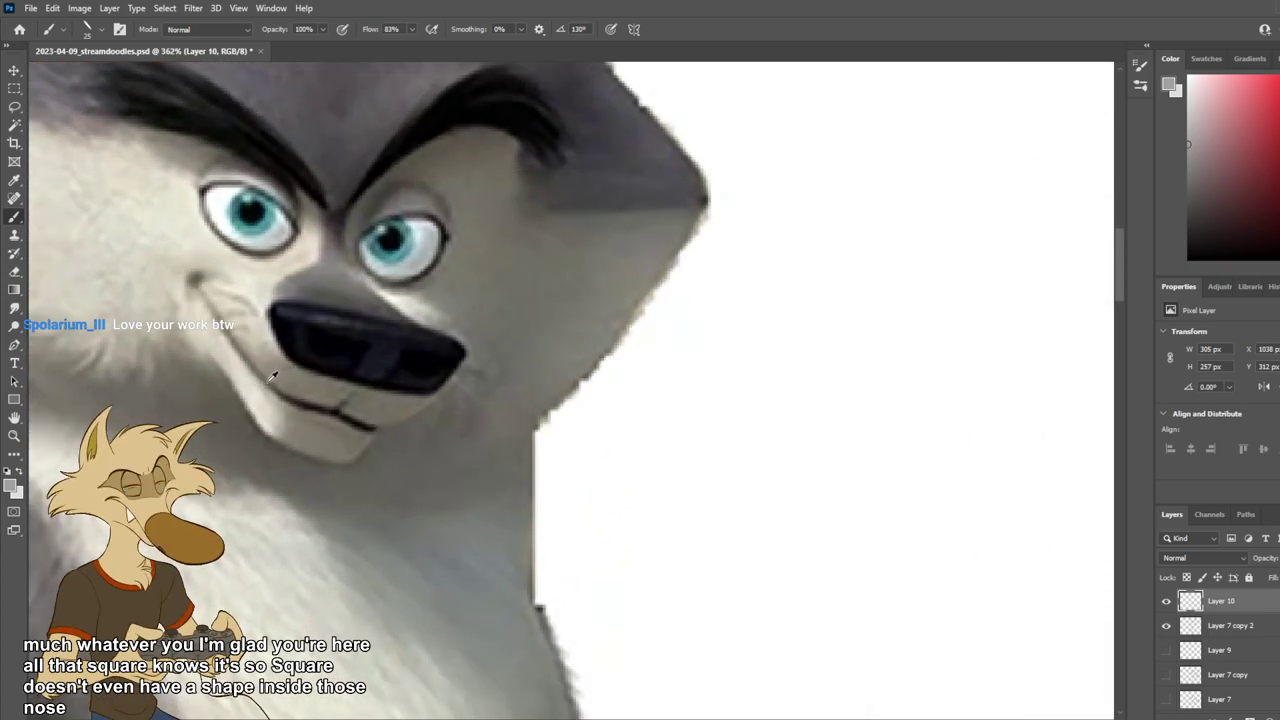
scroll(272, 375, "down", 6)
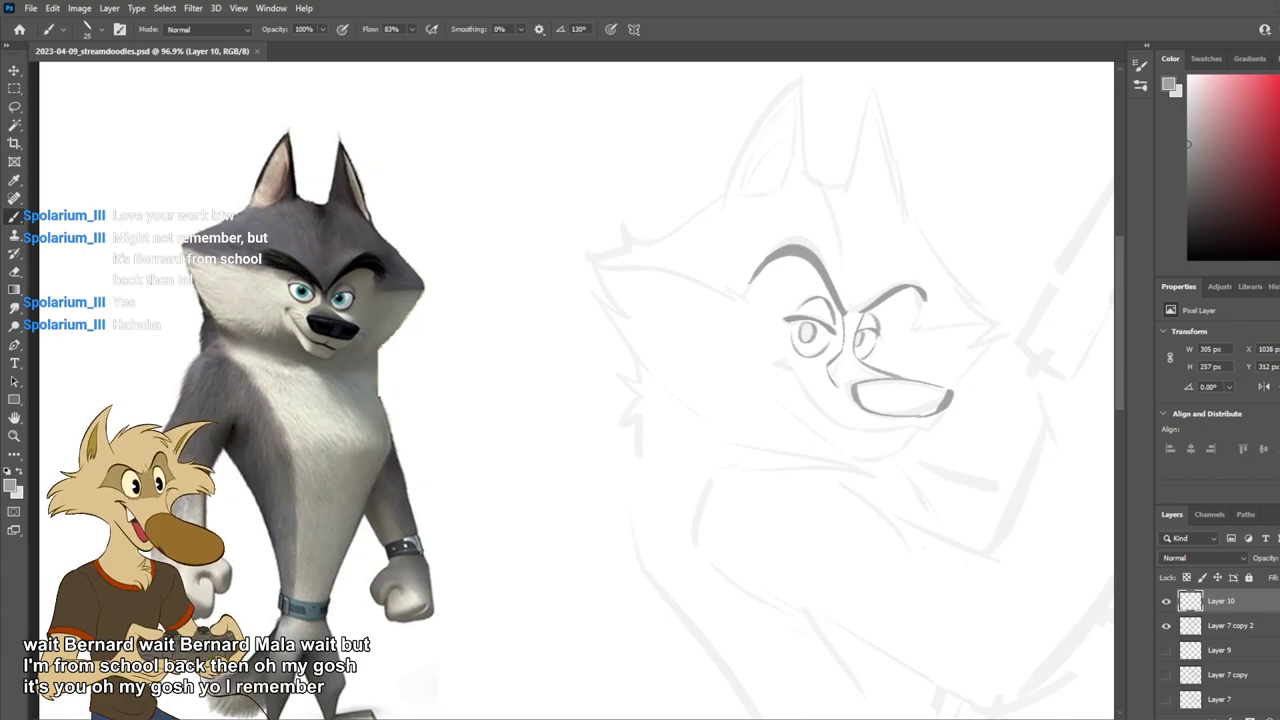
scroll(654, 273, "down", 5)
scroll(694, 289, "up", 5)
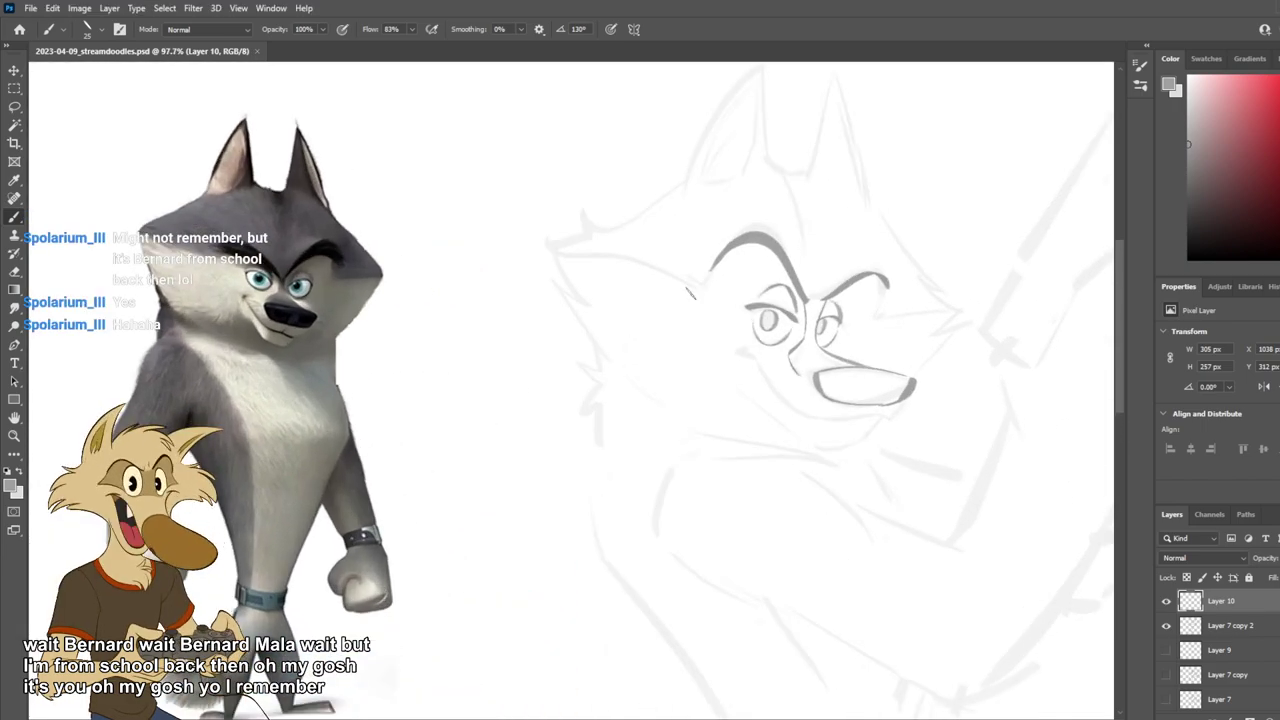
scroll(690, 293, "up", 1)
scroll(690, 294, "up", 1)
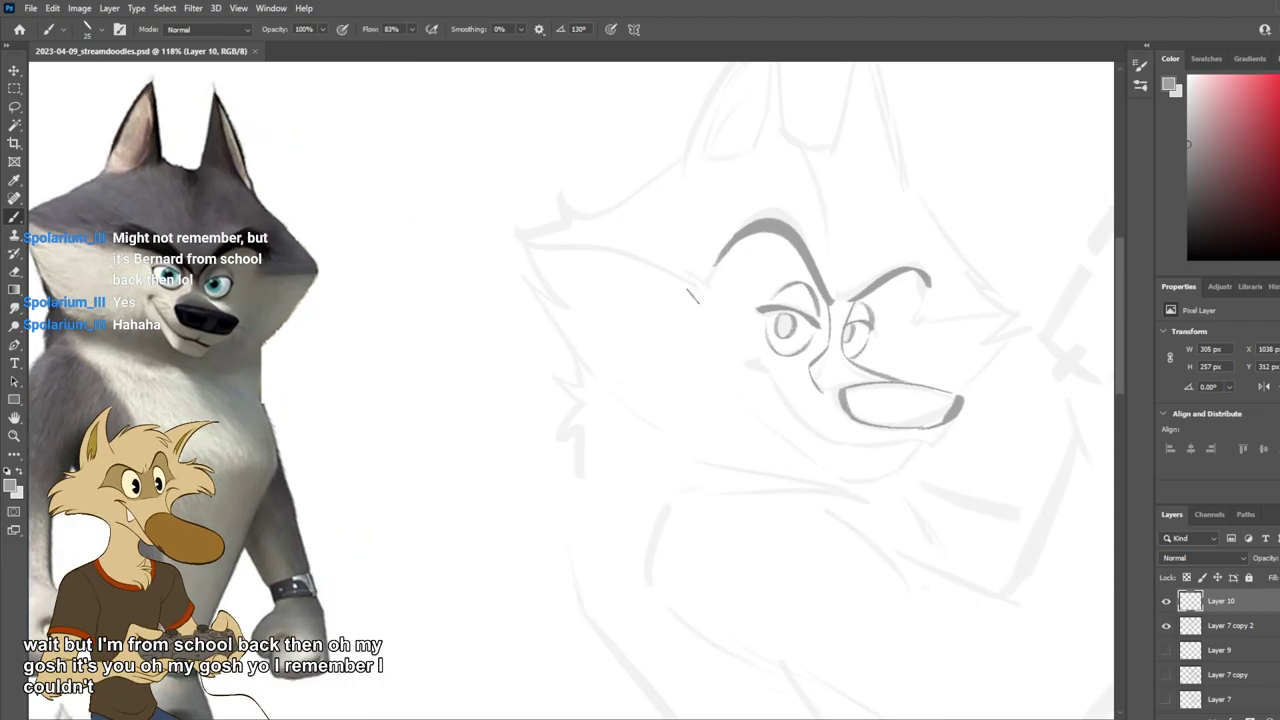
Step: Erase the lower edge of the nose's thickened front end, redraw it cleanly with the brush, and save the document
key("e")
left_click_drag(920, 443, 964, 426)
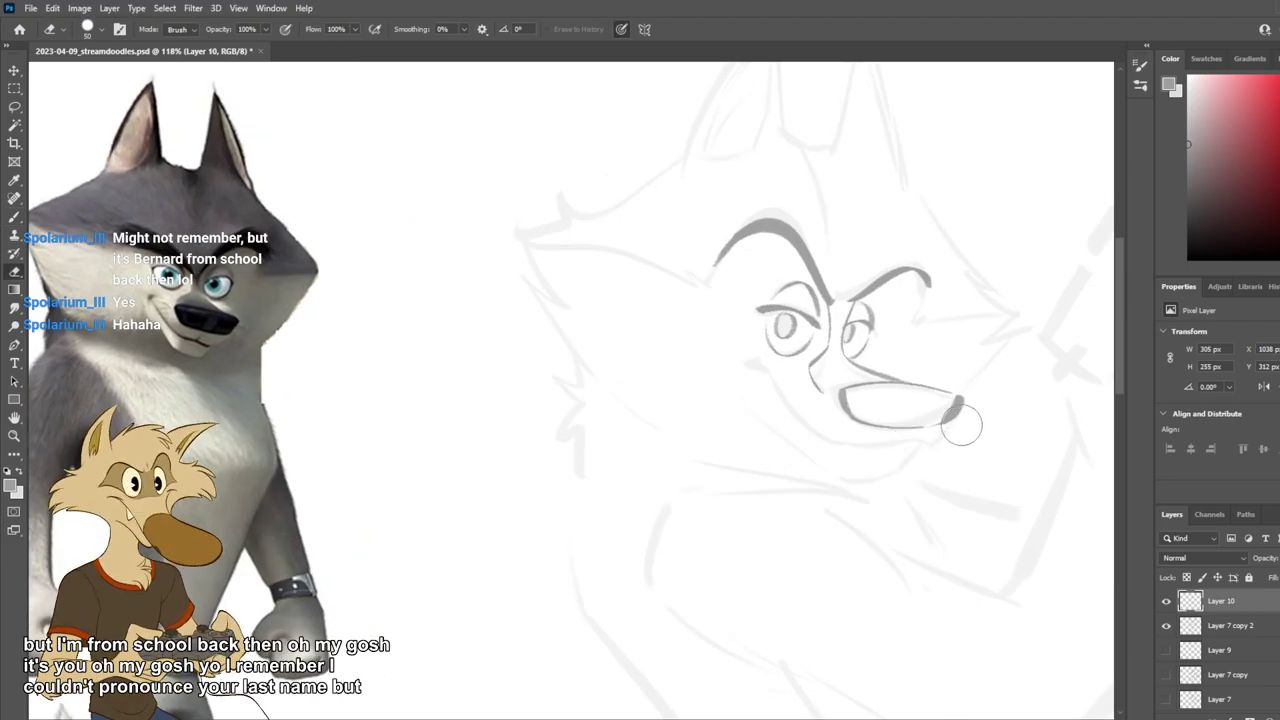
key("b")
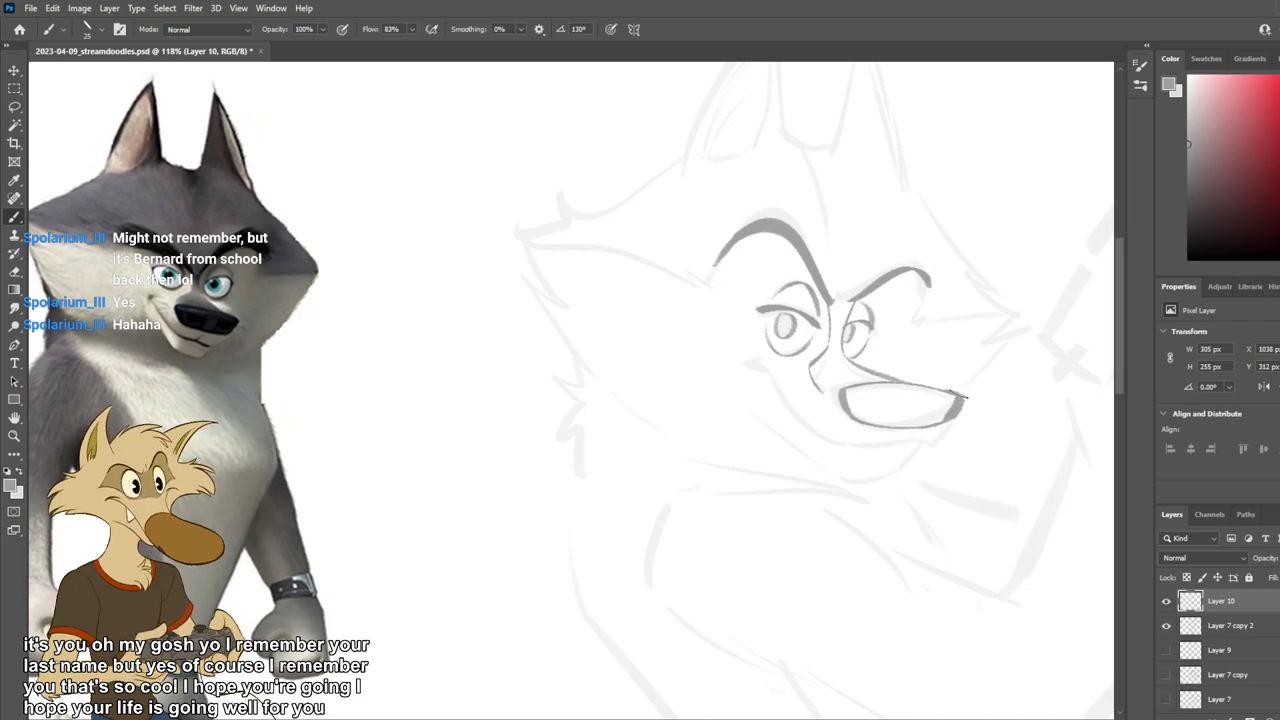
key("ctrl+s")
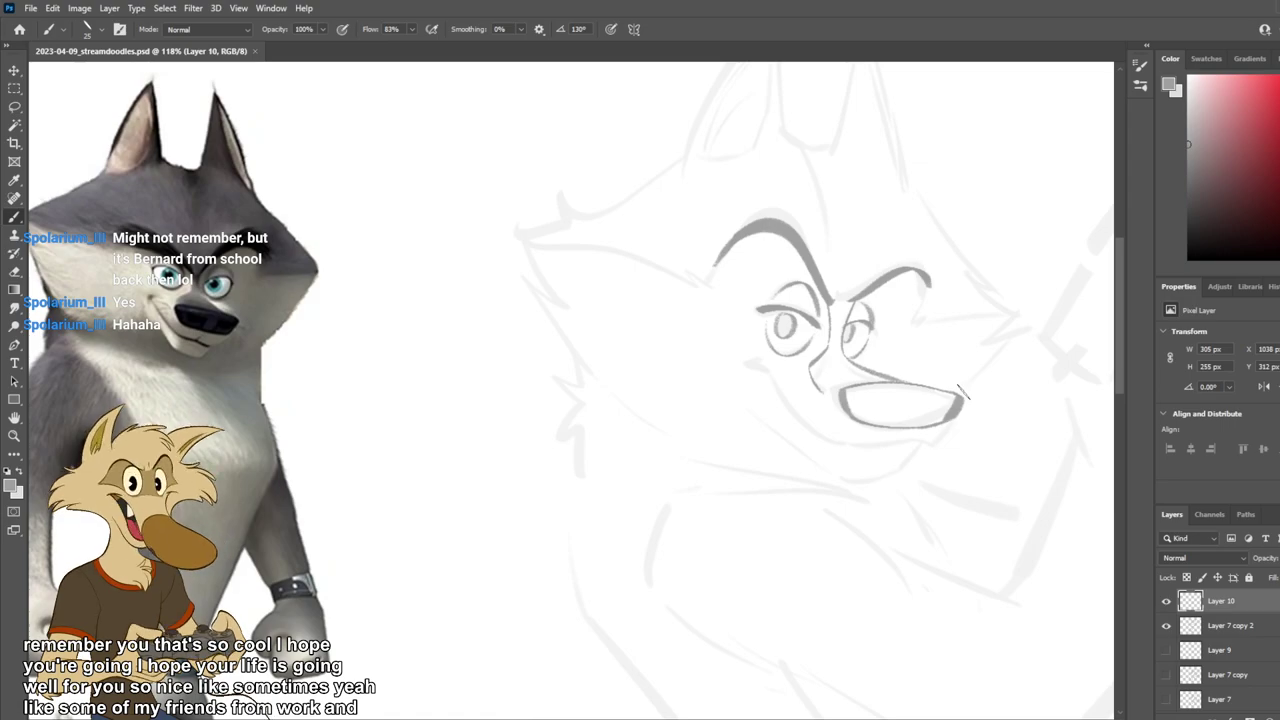
Step: Draw a short vertical dividing line near the front of the nose, undoing and retrying the stroke, and save the document
mouse_move(925, 398)
left_mouse_down()
mouse_move(910, 432)
mouse_move(929, 416)
mouse_move(924, 402)
mouse_move(932, 410)
mouse_move(924, 402)
mouse_move(912, 424)
mouse_move(929, 412)
mouse_move(880, 422)
left_mouse_up()
key("ctrl+z")
key("ctrl+z")
key("ctrl+z")
key("ctrl+z")
key("ctrl+z")
key("ctrl+z")
key("ctrl+z")
key("ctrl+z")
key("ctrl+z")
key("ctrl+s")
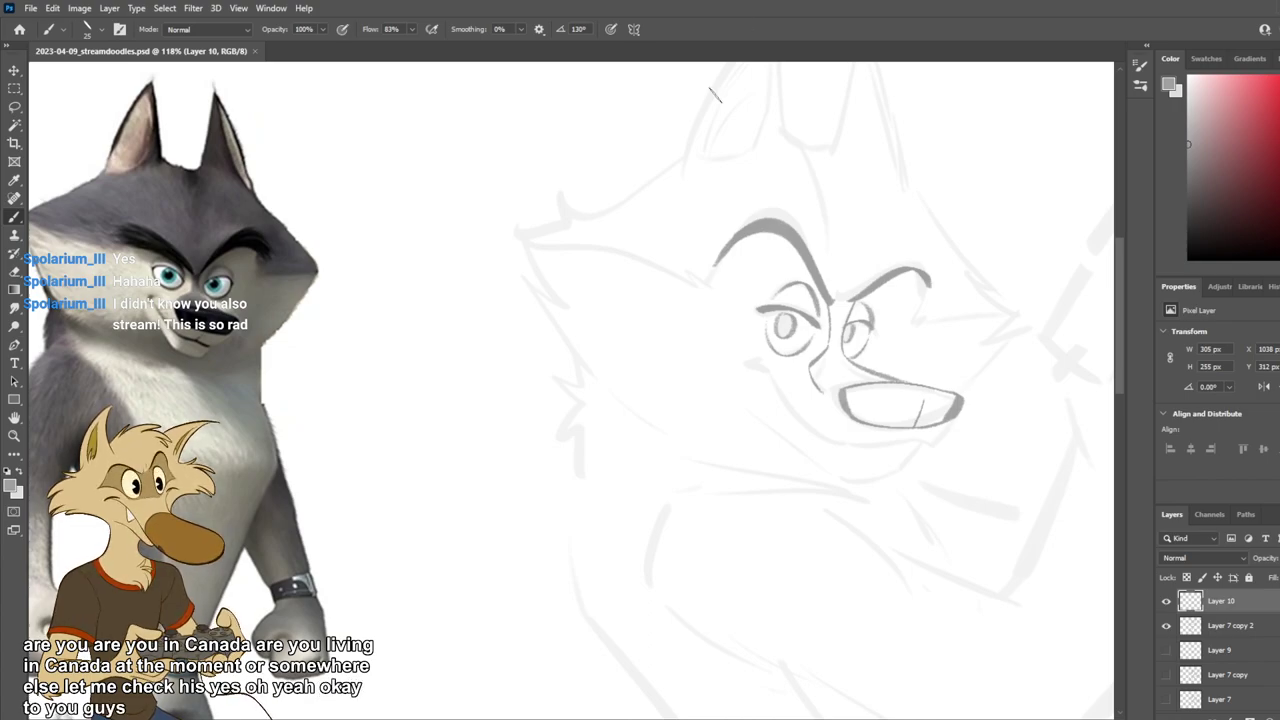
Step: Paste the brown wolf reference image and examine its nose, nostrils and mouth up close
key("ctrl+v")
scroll(663, 325, "down", 8)
scroll(750, 410, "up", 8)
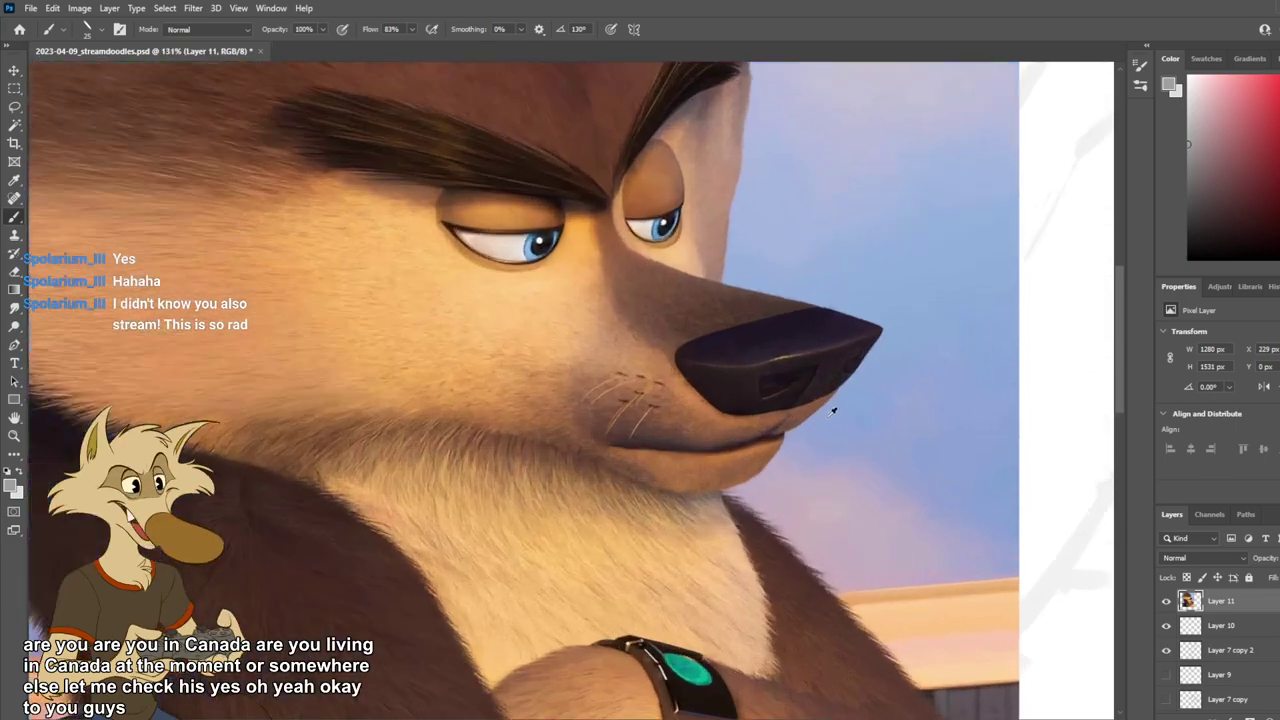
scroll(832, 410, "up", 3)
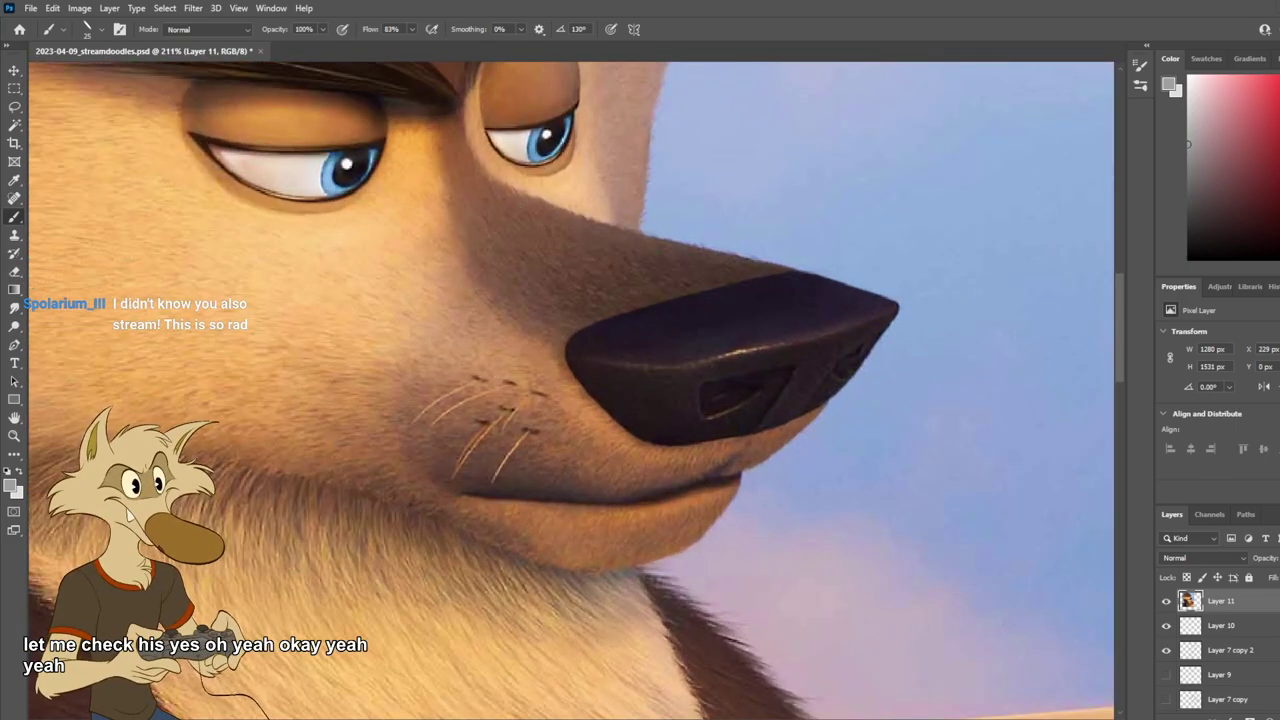
scroll(571, 390, "down", 5)
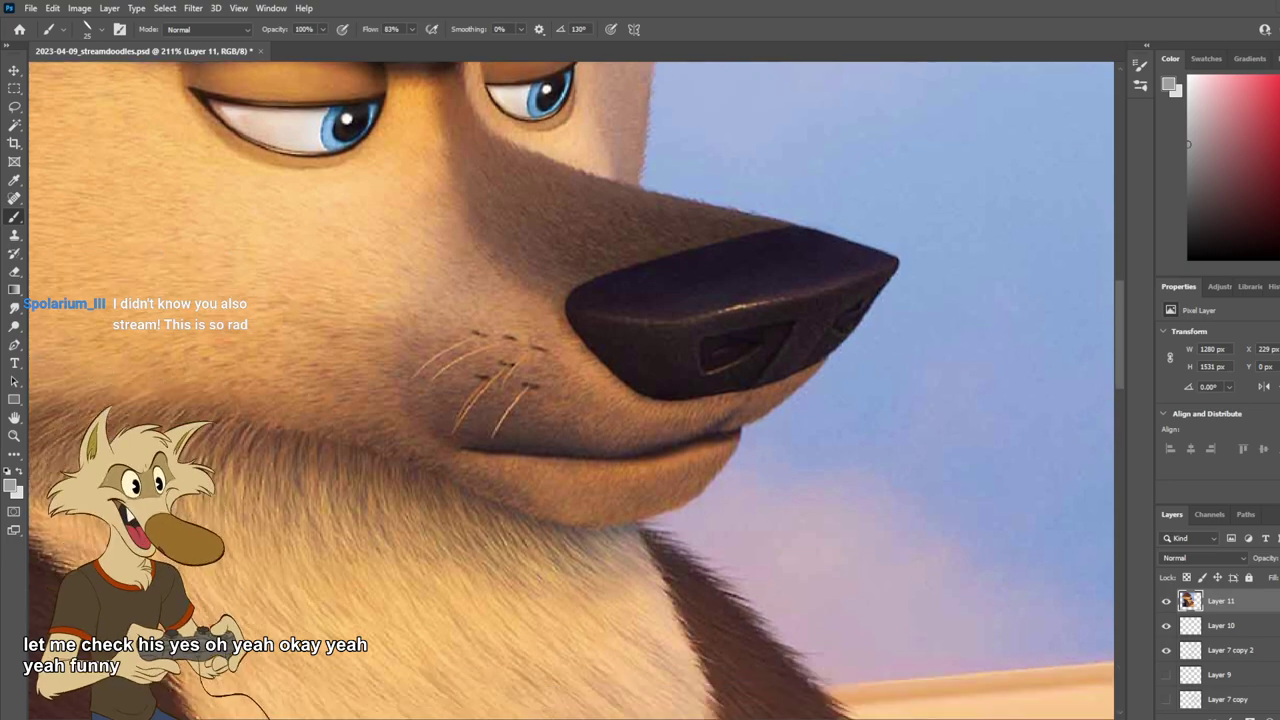
scroll(731, 170, "down", 6)
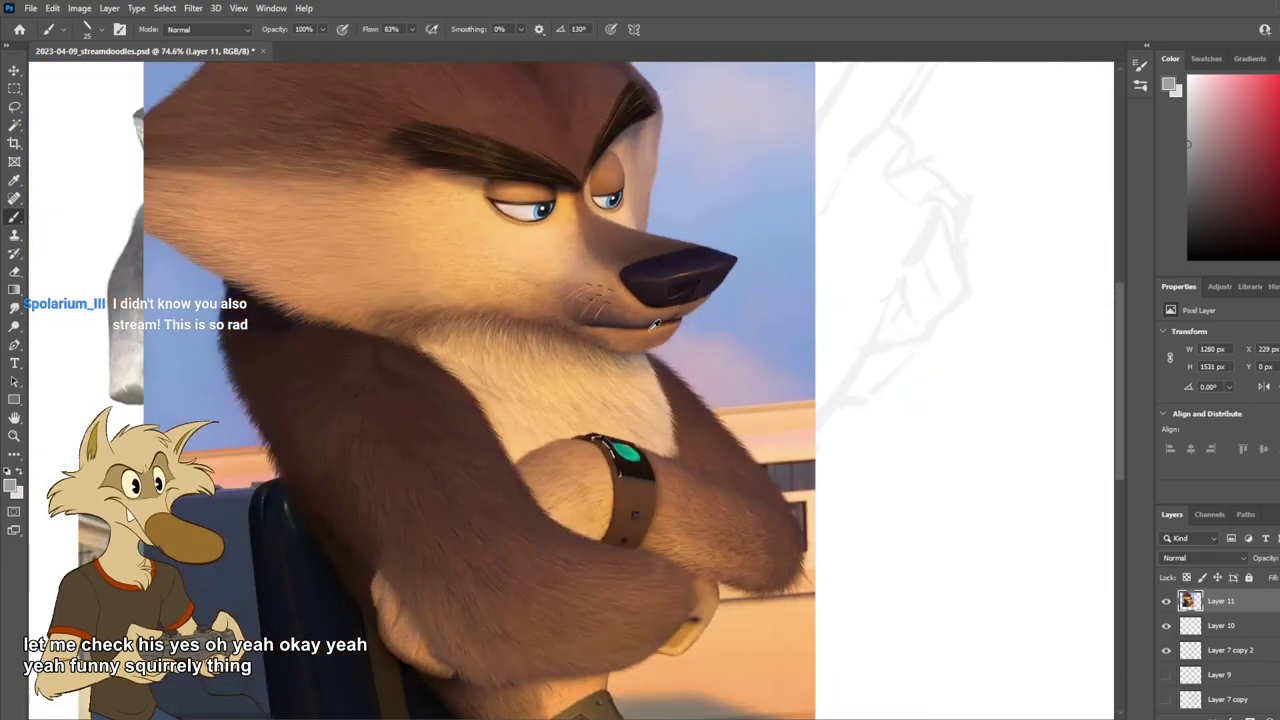
scroll(655, 320, "up", 2)
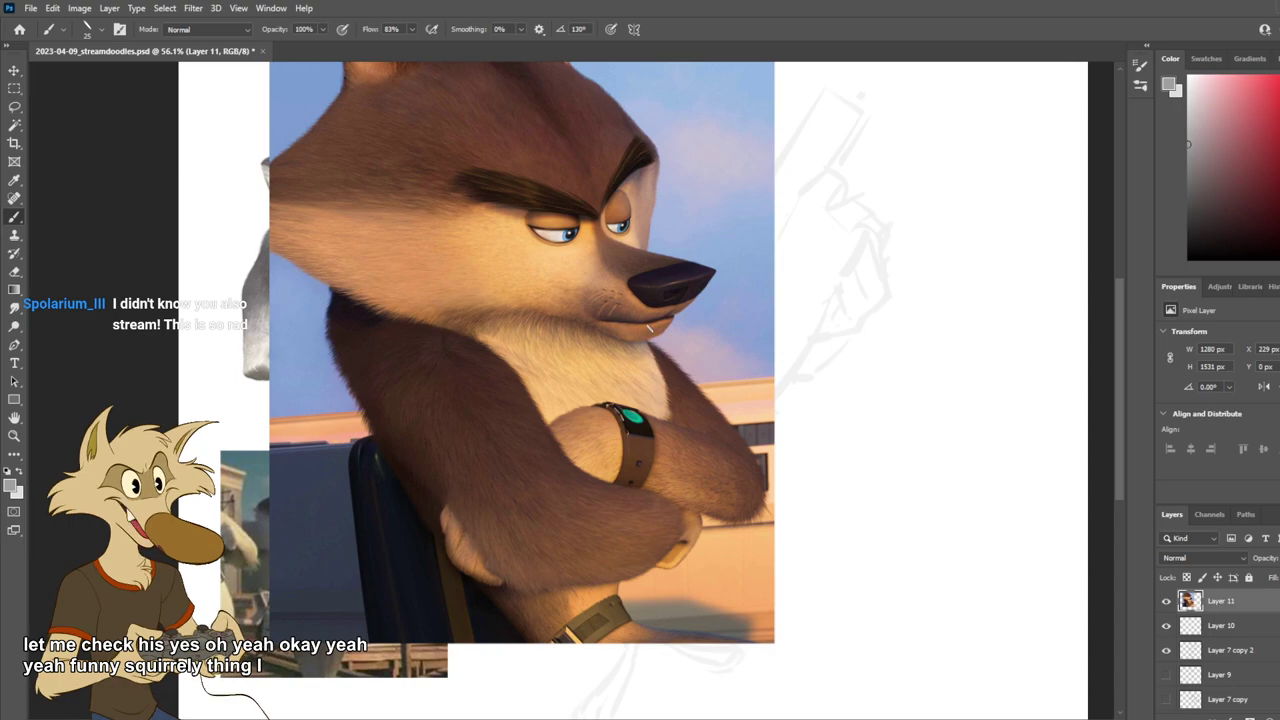
Step: Scale the brown wolf reference down to 51.09%, place it in the canvas's lower right corner, and return to Layer 10
key("ctrl+t")
mouse_move(776, 650)
left_mouse_down()
mouse_move(723, 582)
mouse_move(509, 457)
mouse_move(484, 362)
mouse_move(449, 434)
mouse_move(447, 474)
mouse_move(579, 531)
mouse_move(498, 582)
mouse_move(953, 619)
mouse_move(990, 668)
left_mouse_up()
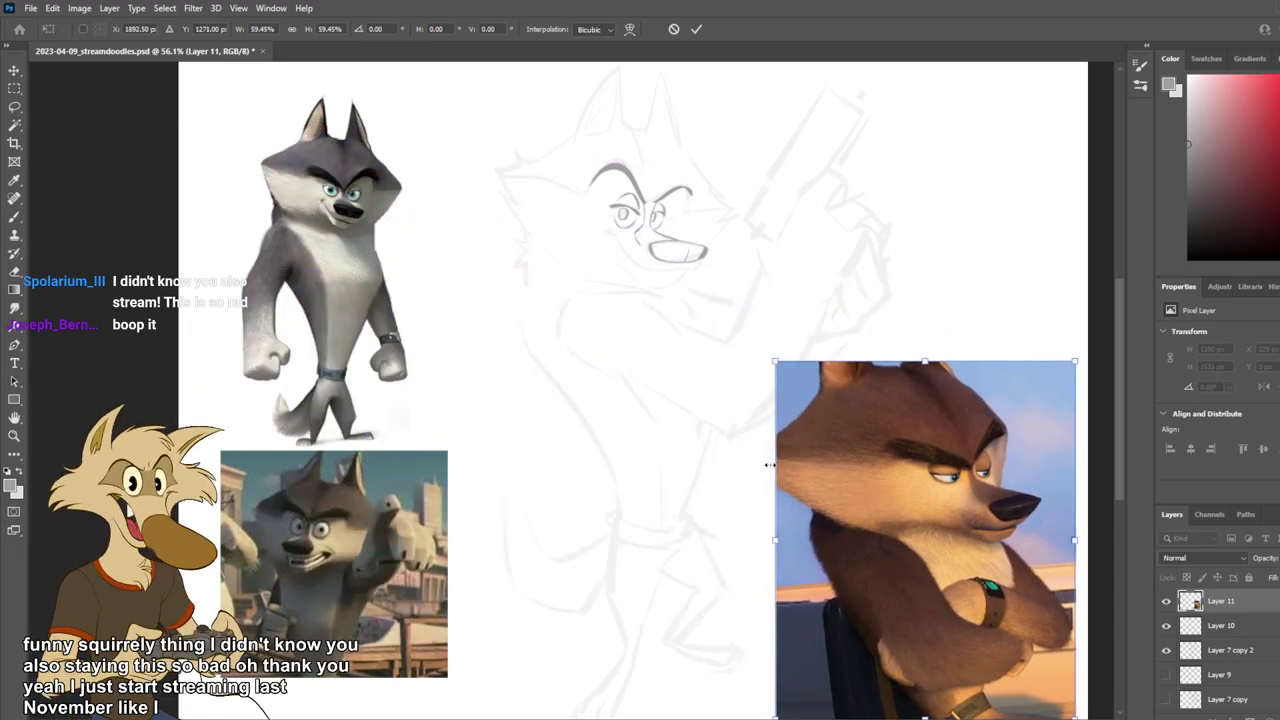
scroll(768, 465, "down", 4)
scroll(920, 503, "up", 3)
left_click_drag(871, 531, 876, 547)
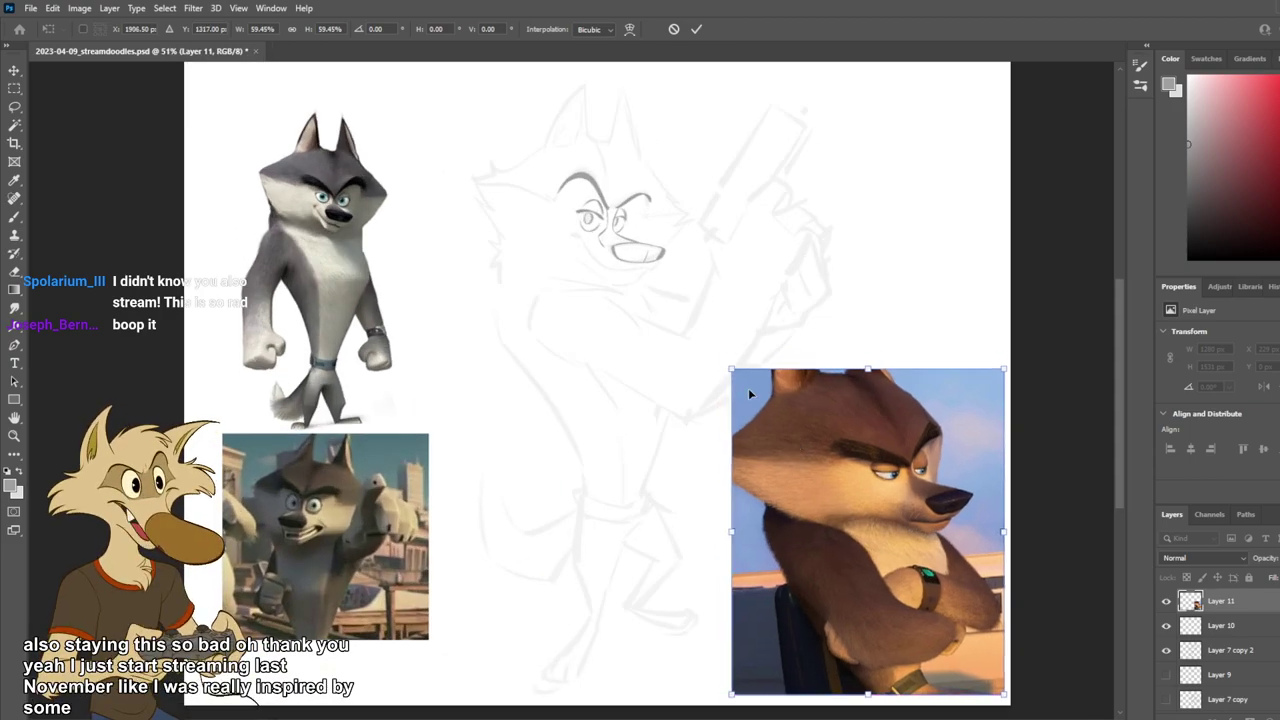
left_click_drag(729, 370, 764, 421)
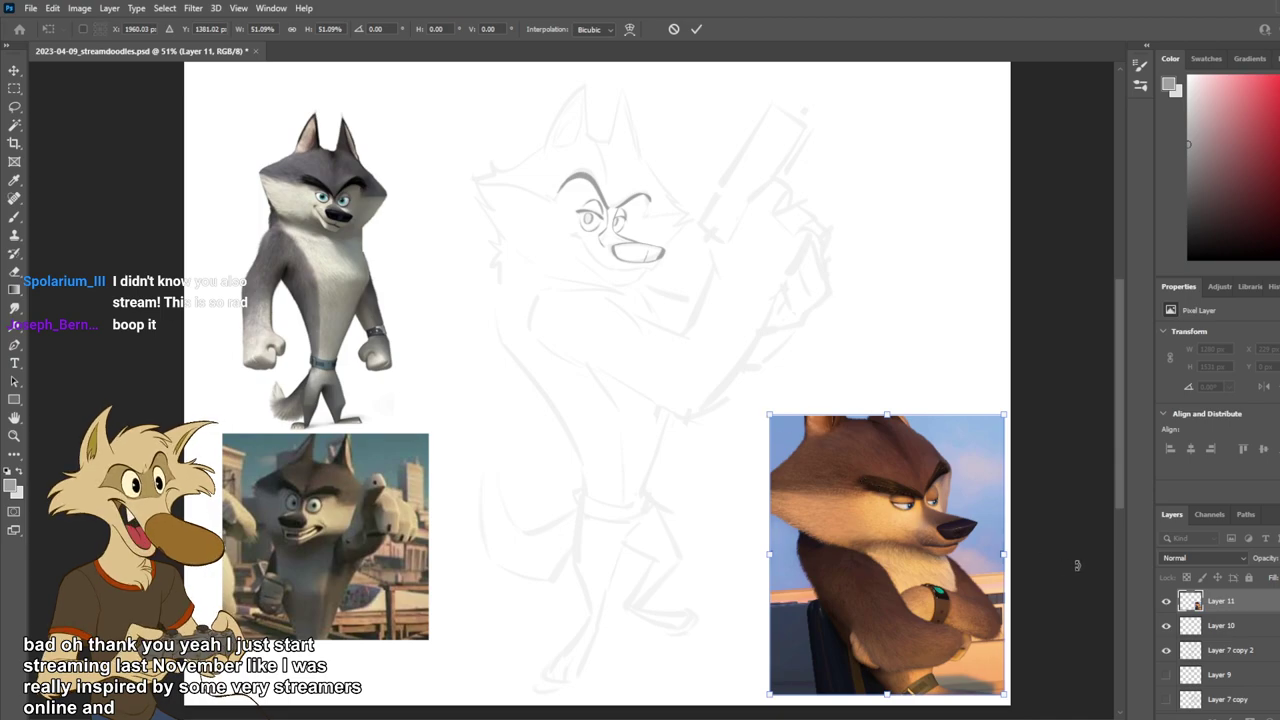
left_click(1196, 618)
left_click(1167, 627)
left_click(1166, 626)
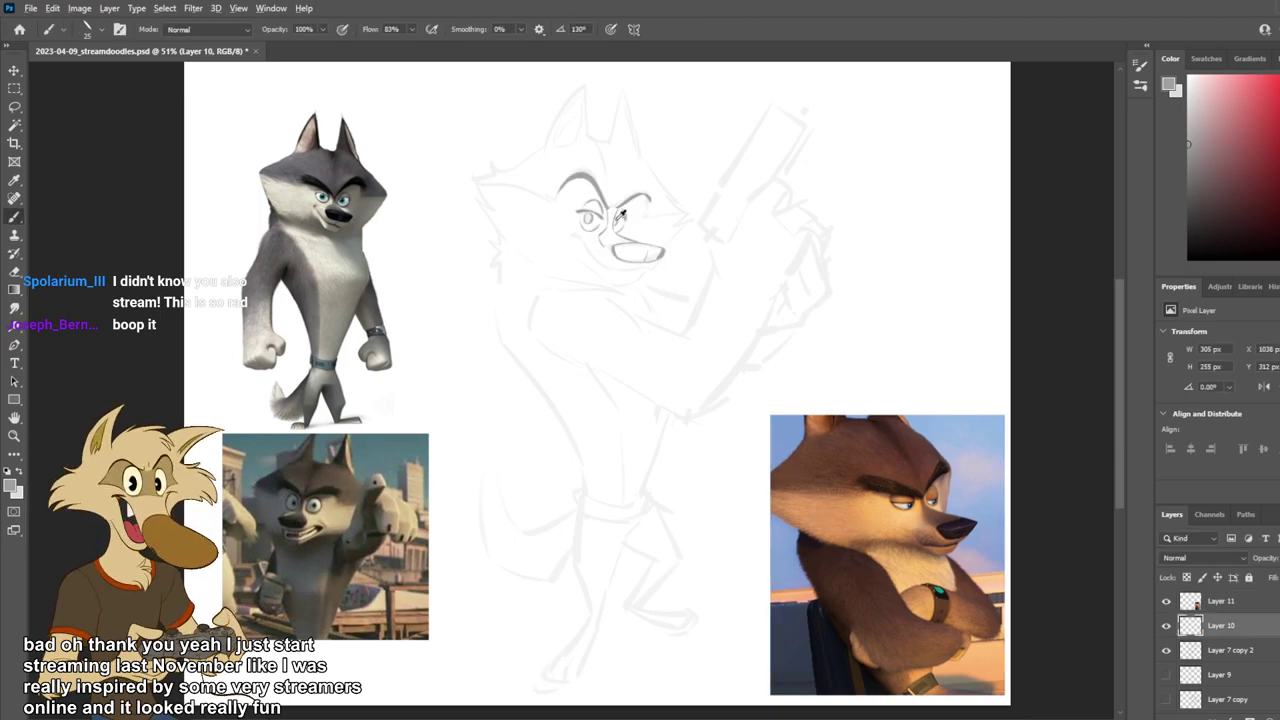
Step: Swap the two lower reference images, placing the brown wolf below the full-body wolf and the pointing grey wolf at the canvas's lower right
key("v")
left_click_drag(930, 524, 460, 524)
left_click_drag(272, 528, 823, 545)
key("alt+[")
key("alt+[")
left_click(254, 496)
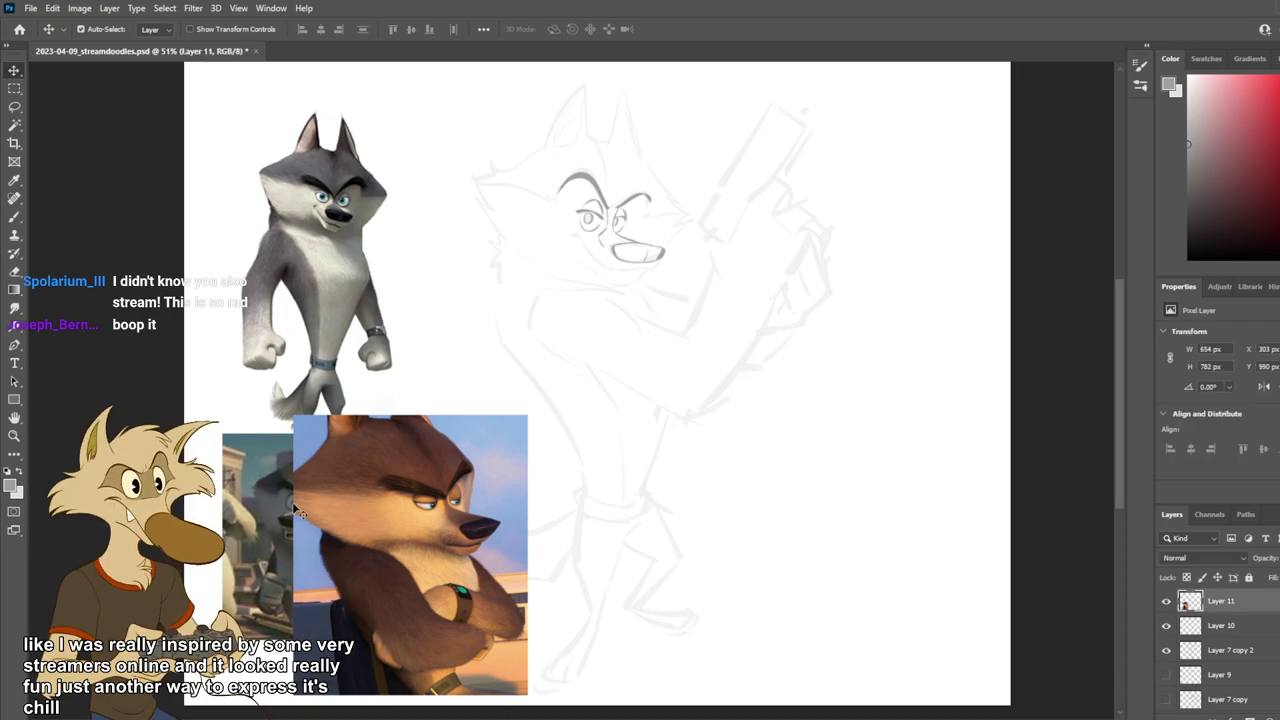
scroll(1238, 662, "down", 2)
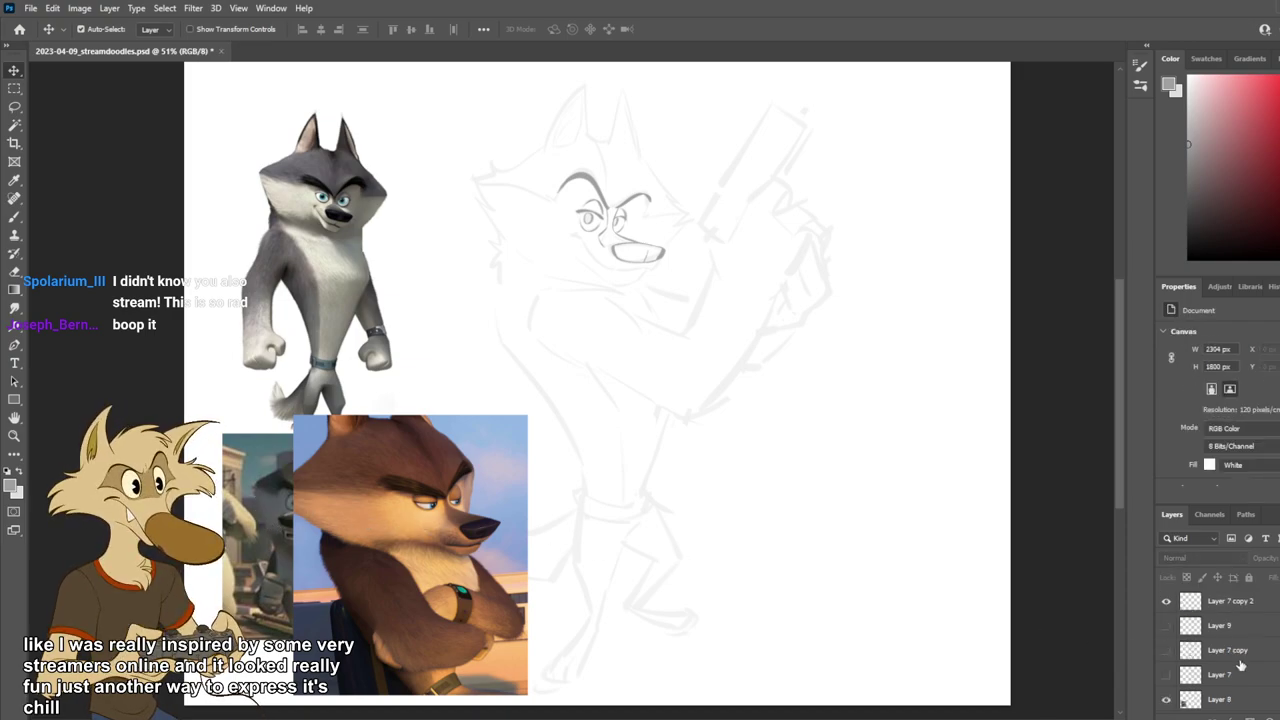
left_click(1240, 699)
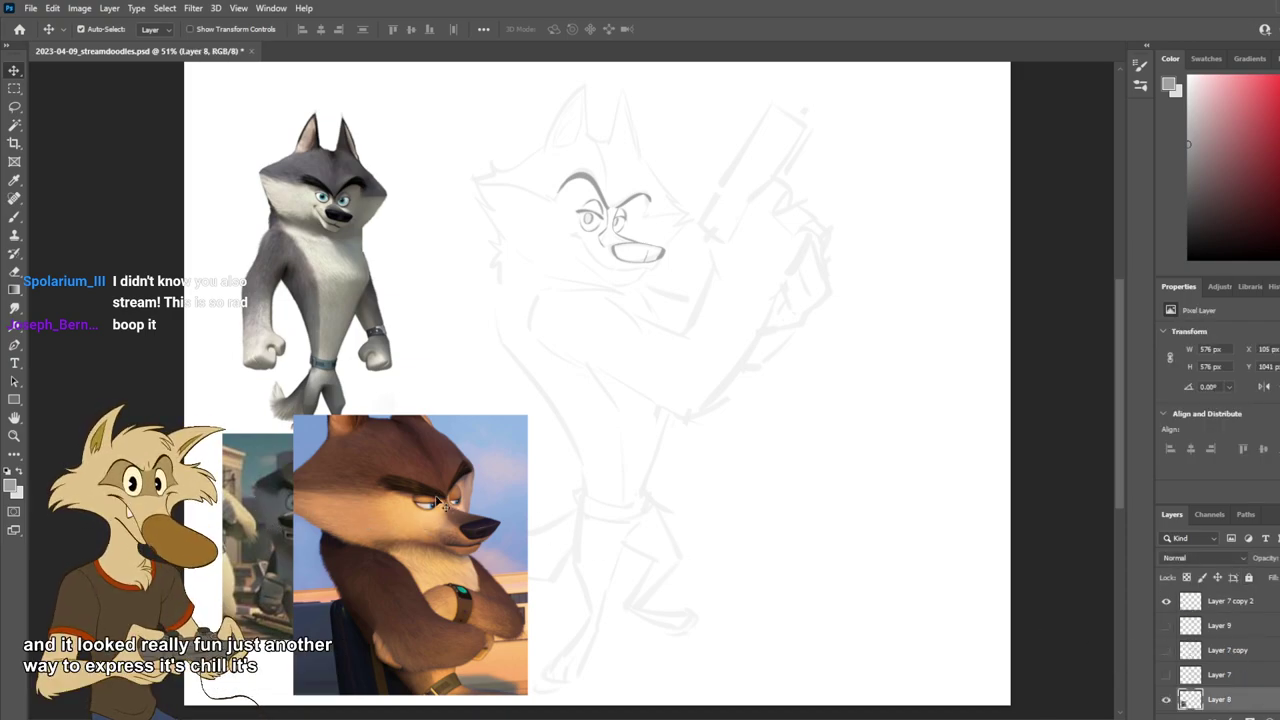
left_click_drag(255, 494, 822, 533)
left_click_drag(393, 524, 334, 524)
Step: Scale the brown wolf reference down to 91.90%, lock Layer 11, and return to Layer 10 for drawing
key("ctrl+t")
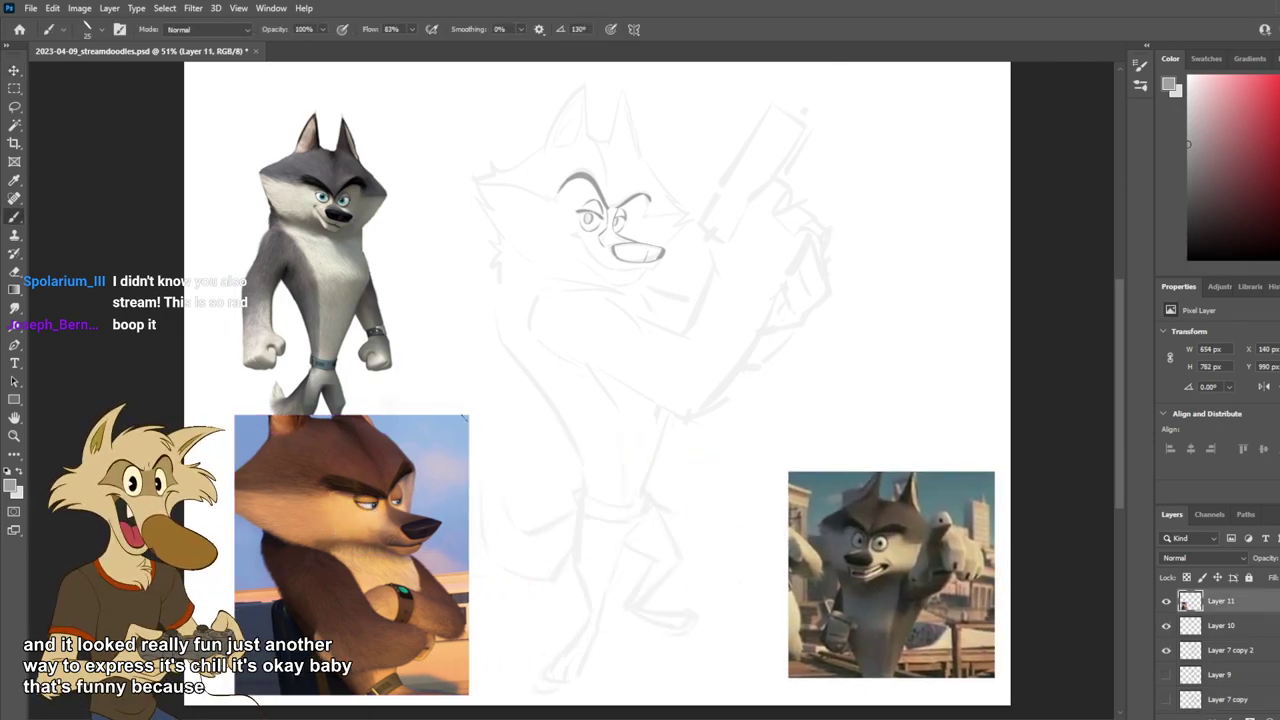
left_click_drag(469, 418, 451, 437)
key("Return")
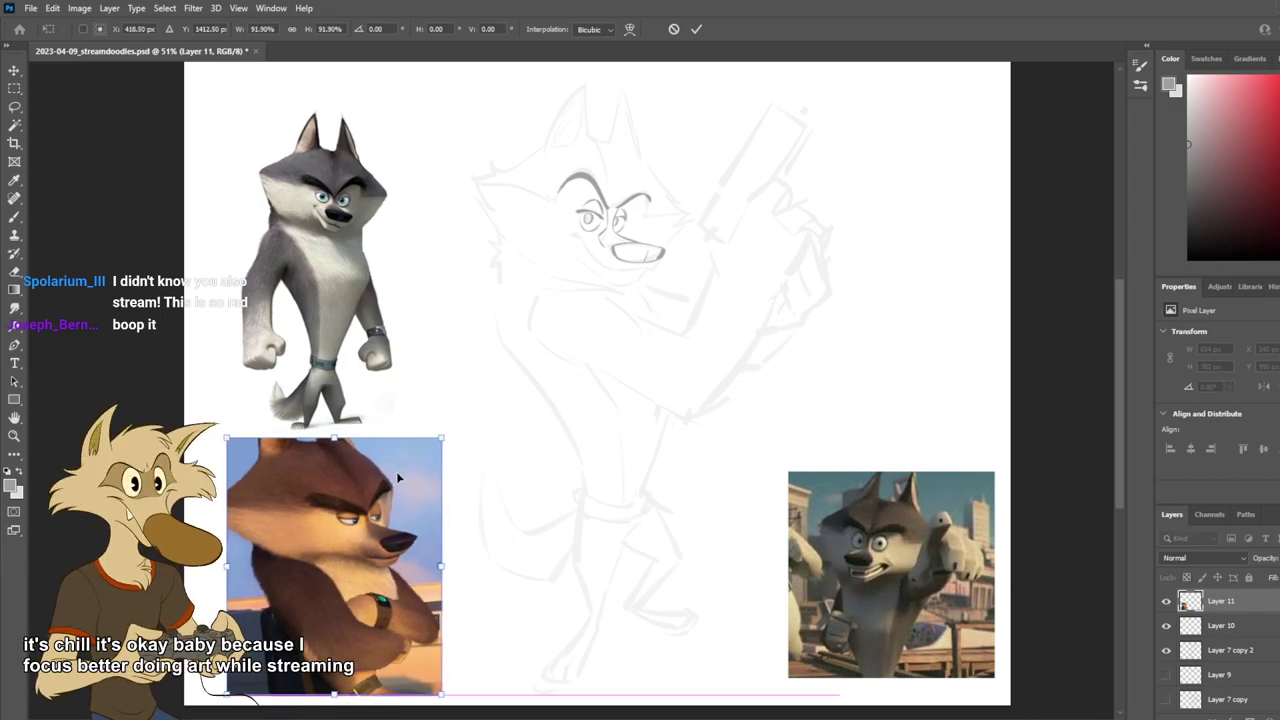
key("b")
left_click(1240, 623)
left_click(1228, 603)
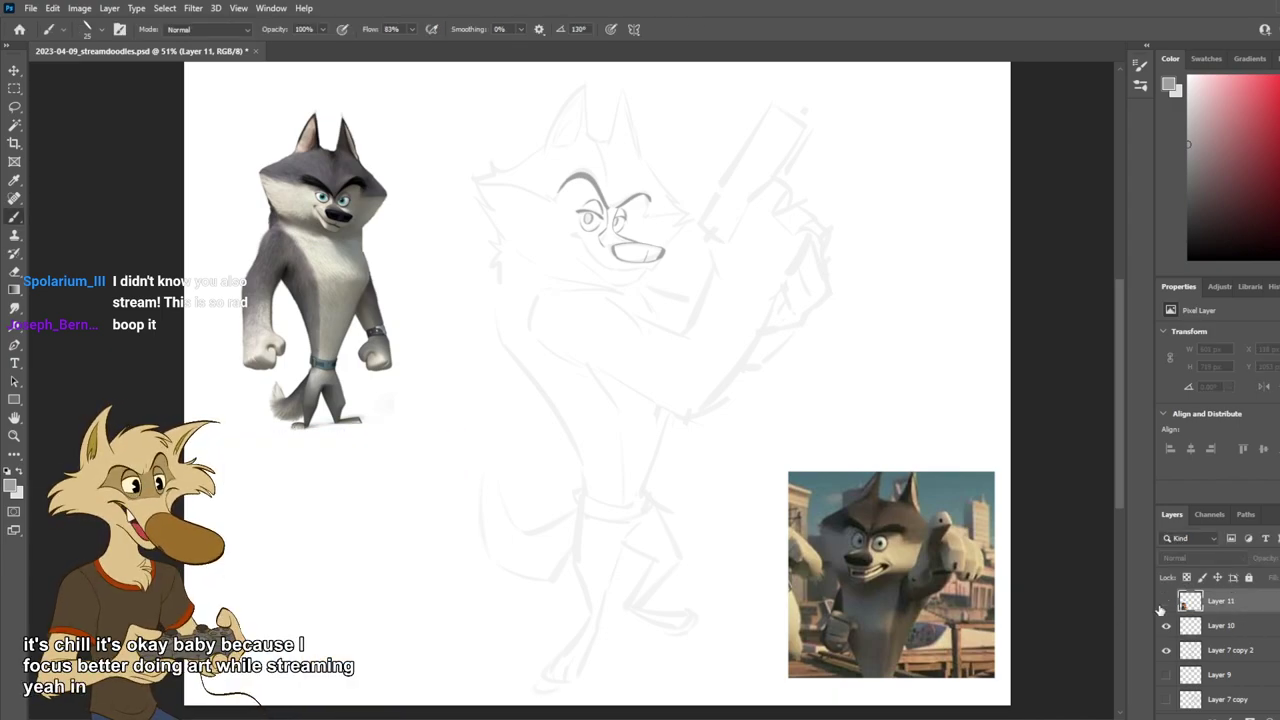
left_click(1248, 578)
left_click(1240, 624)
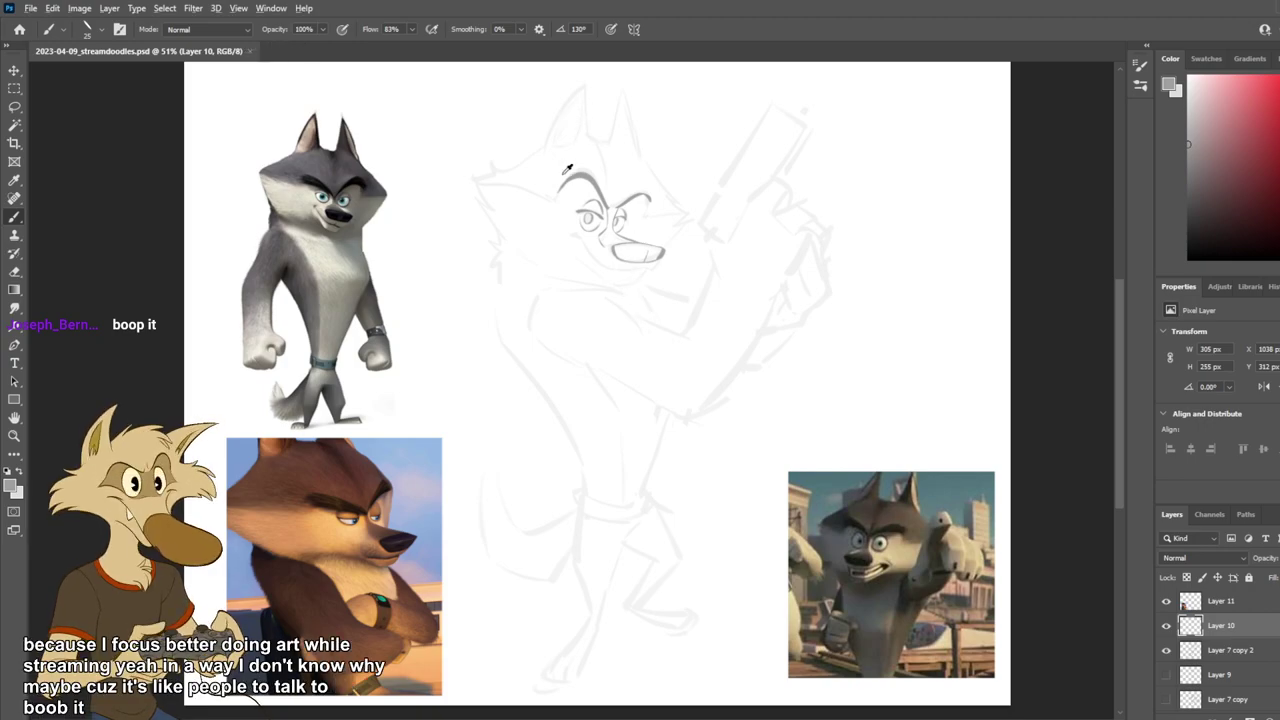
Step: Draw a pointed near nostril and a smaller far nostril on either side of the nose's dividing line, undoing and retrying strokes
scroll(843, 549, "up", 3)
scroll(843, 549, "down", 4)
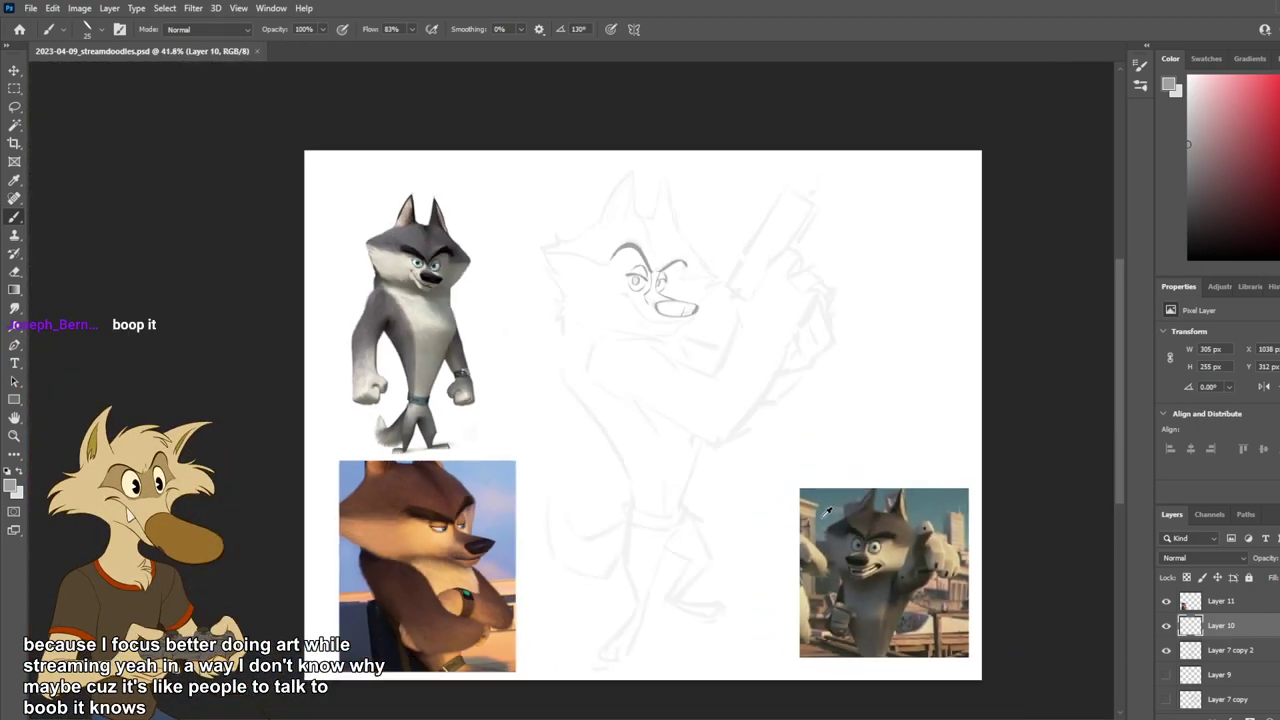
scroll(616, 281, "up", 4)
scroll(616, 281, "up", 1)
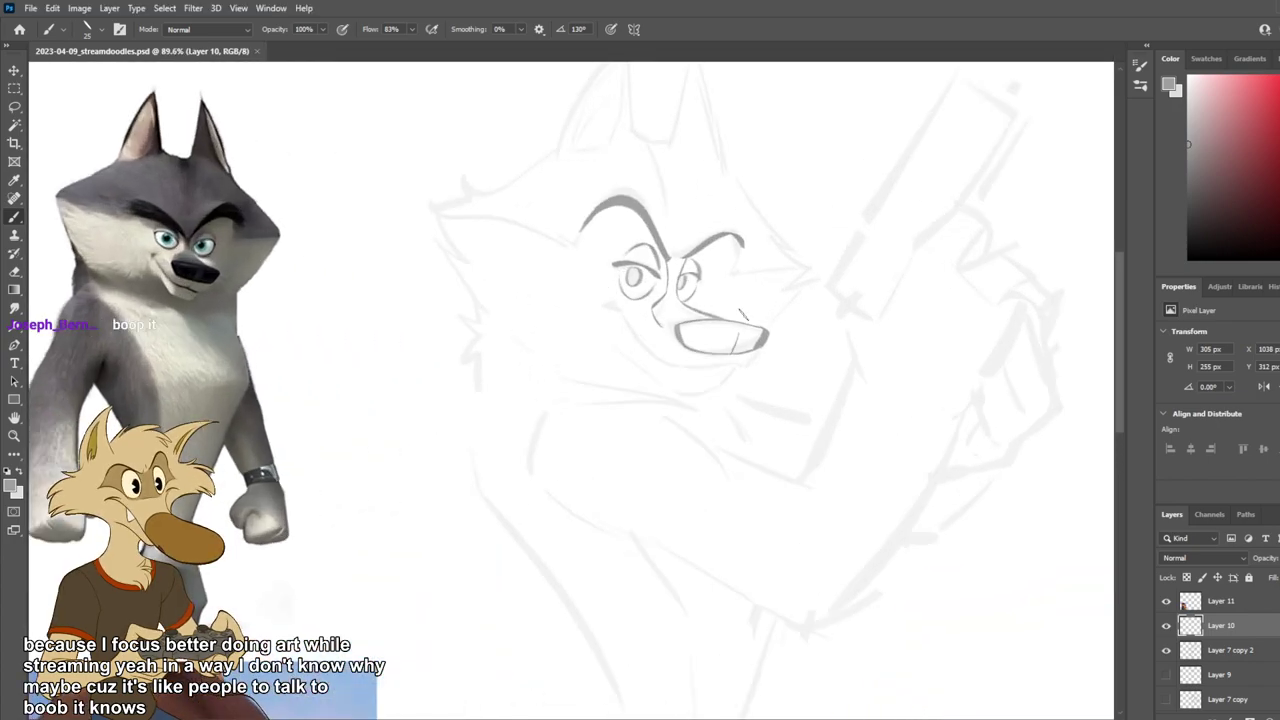
left_click_drag(719, 340, 730, 340)
key("ctrl+z")
key("ctrl+z")
key("ctrl+z")
key("ctrl+z")
key("ctrl+z")
key("ctrl+z")
key("ctrl+z")
key("ctrl+z")
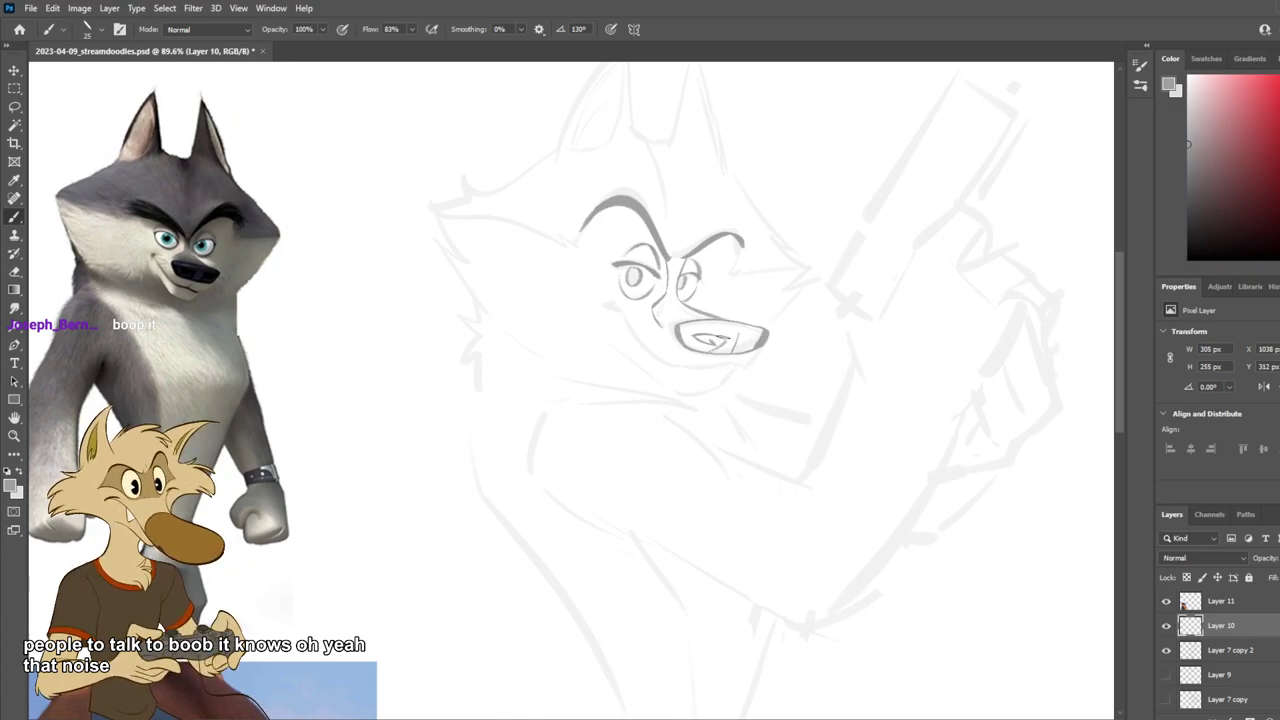
left_click_drag(745, 342, 770, 337)
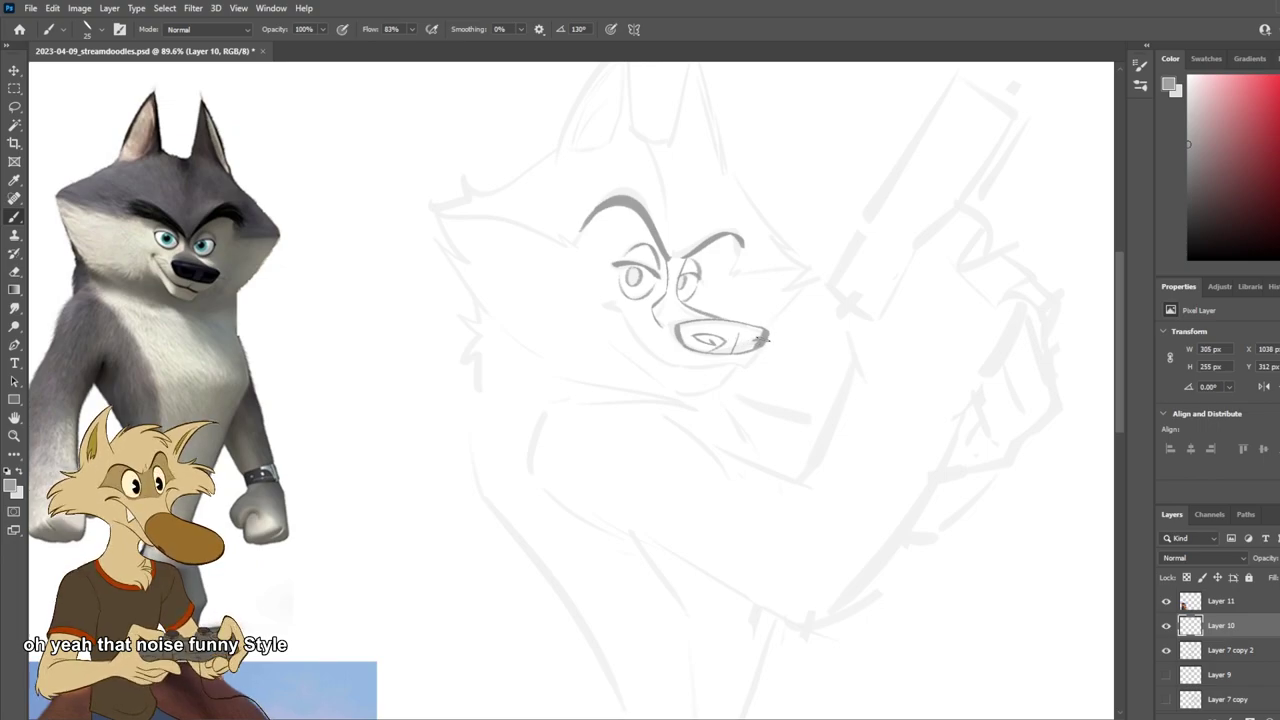
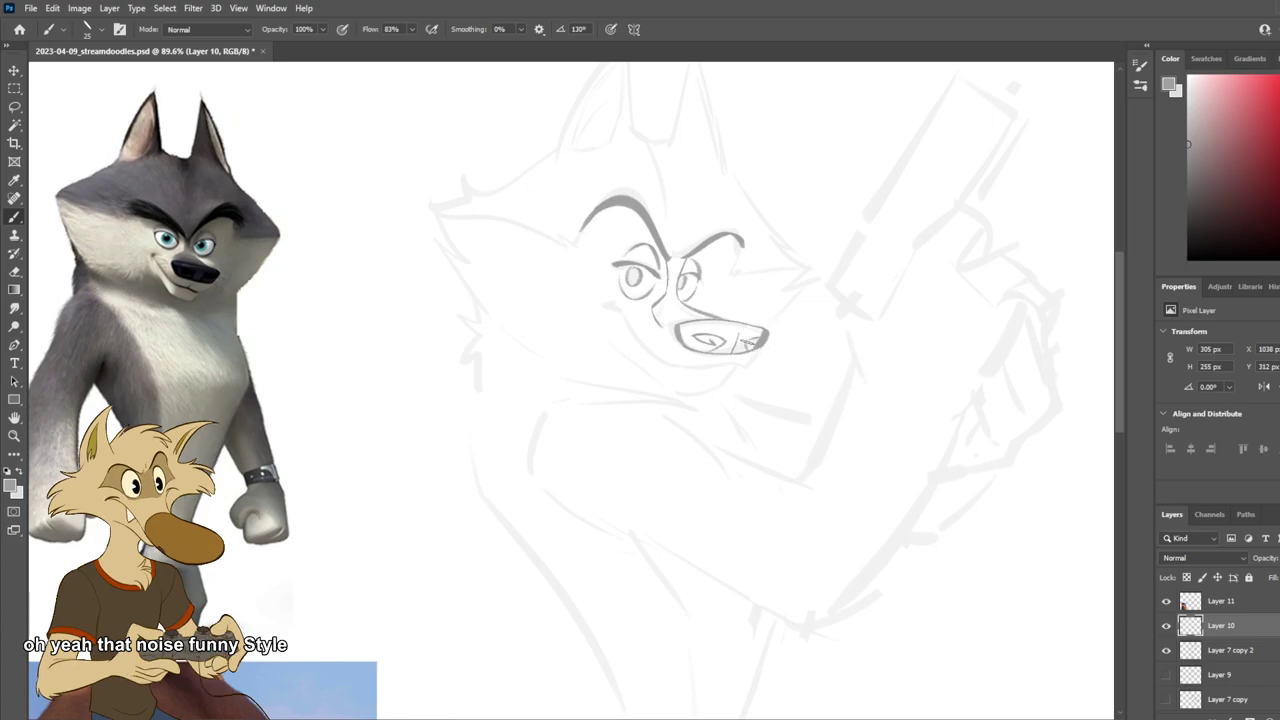
Step: Draw the mouth line beneath the nose and the angular lower jaw slanting down to a flat chin, retrying strokes, and save
left_click_drag(688, 368, 732, 366)
key("ctrl+z")
key("ctrl+z")
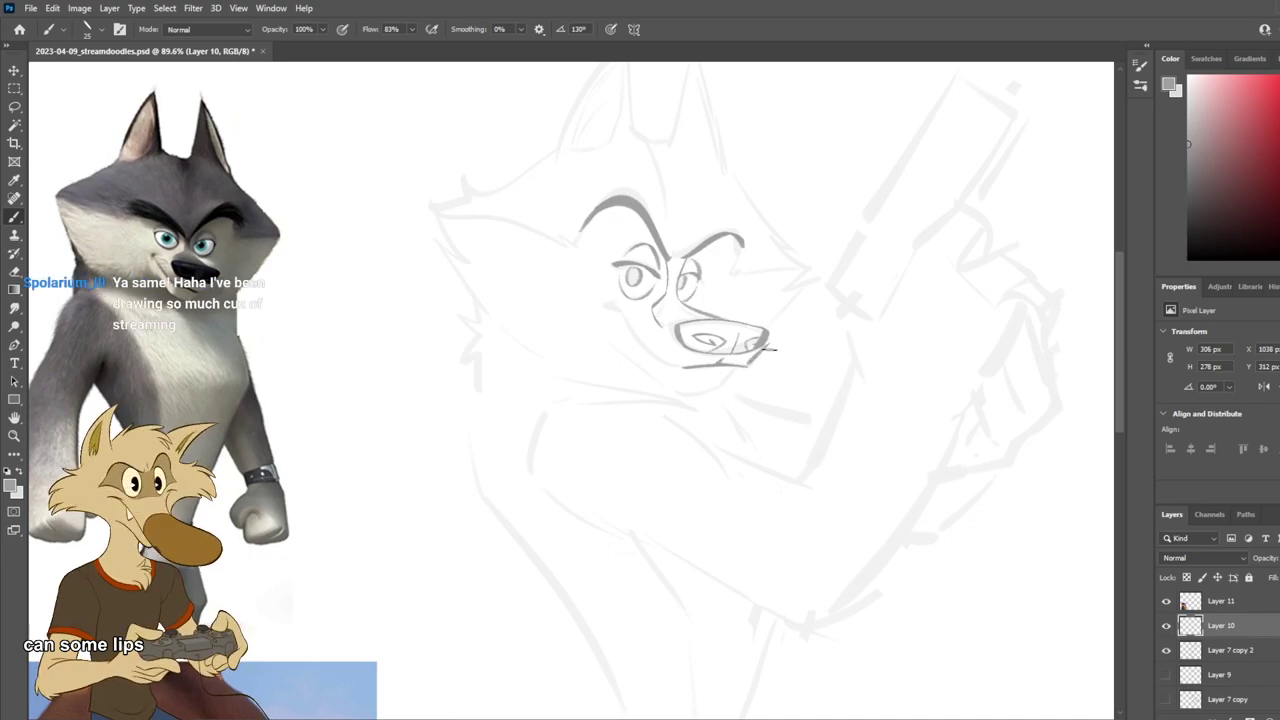
key("ctrl+z")
left_click_drag(741, 370, 716, 393)
key("ctrl+z")
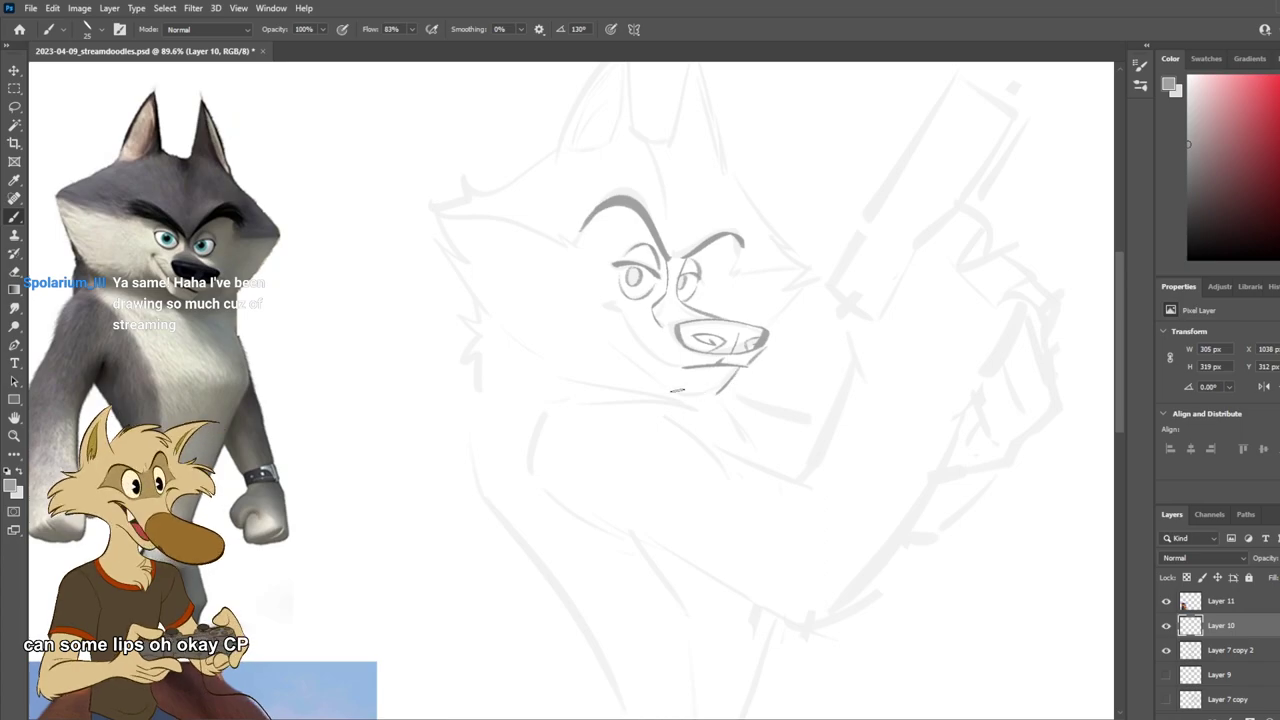
key("ctrl+s")
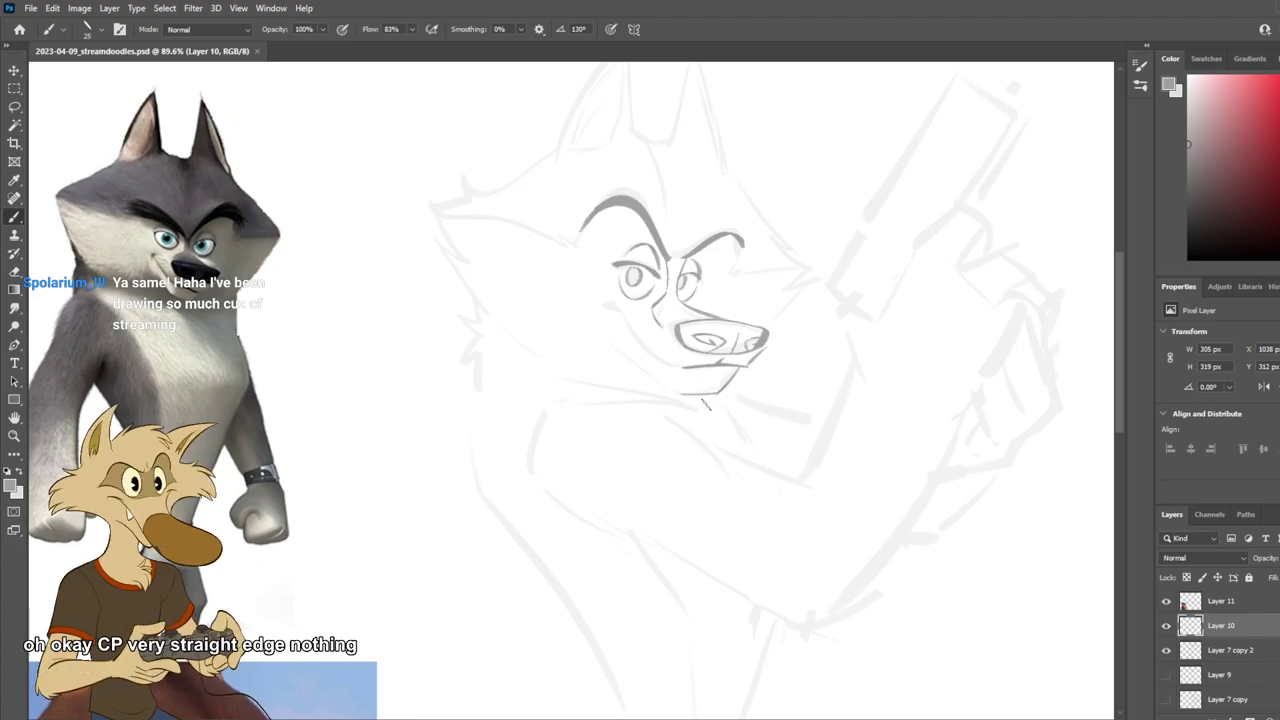
Step: Undo the chin's underside, erase the bottom of the slanted jaw line, and redraw the chin slightly higher
scroll(702, 396, "down", 4)
scroll(620, 336, "up", 4)
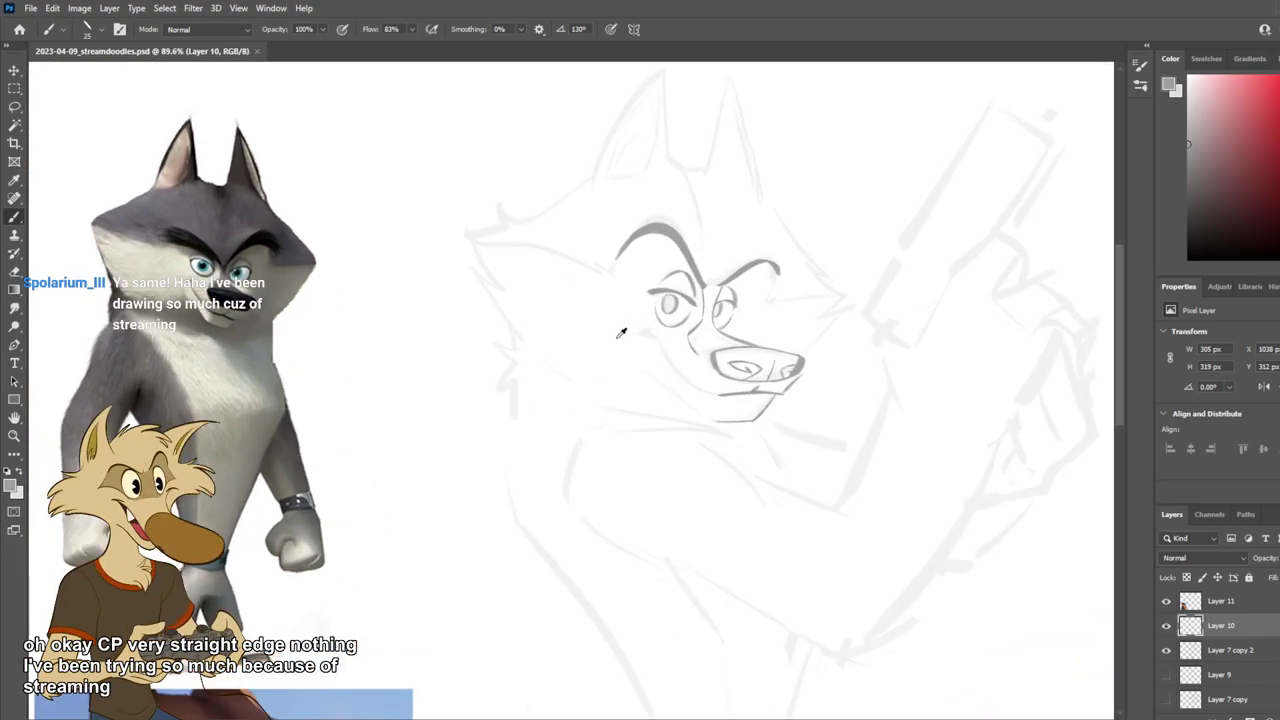
key("ctrl+z")
key("e")
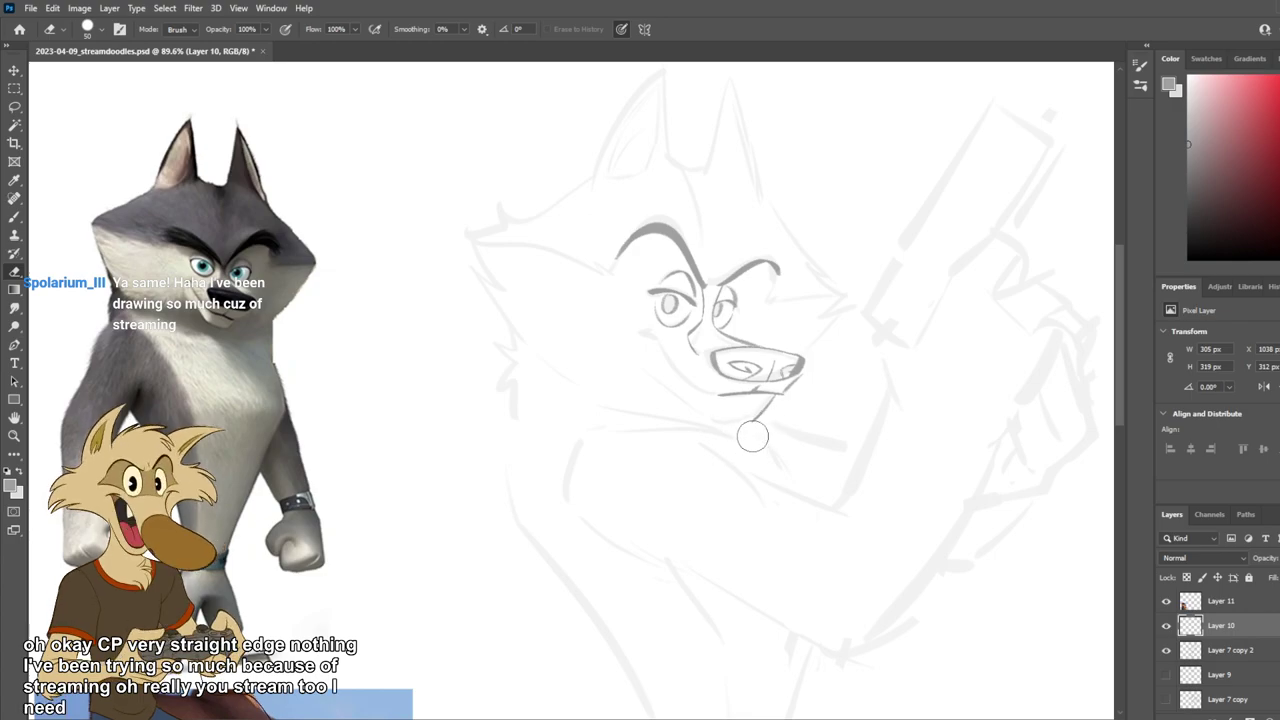
key("b")
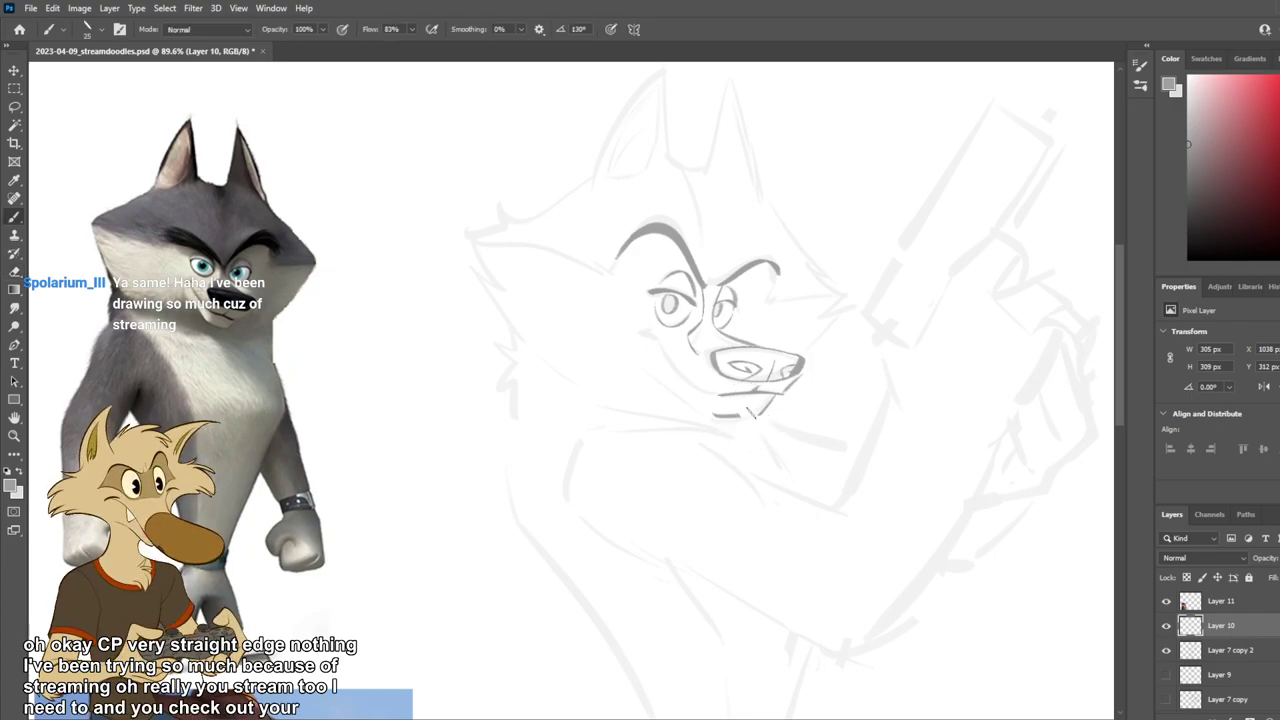
left_click_drag(718, 415, 766, 411)
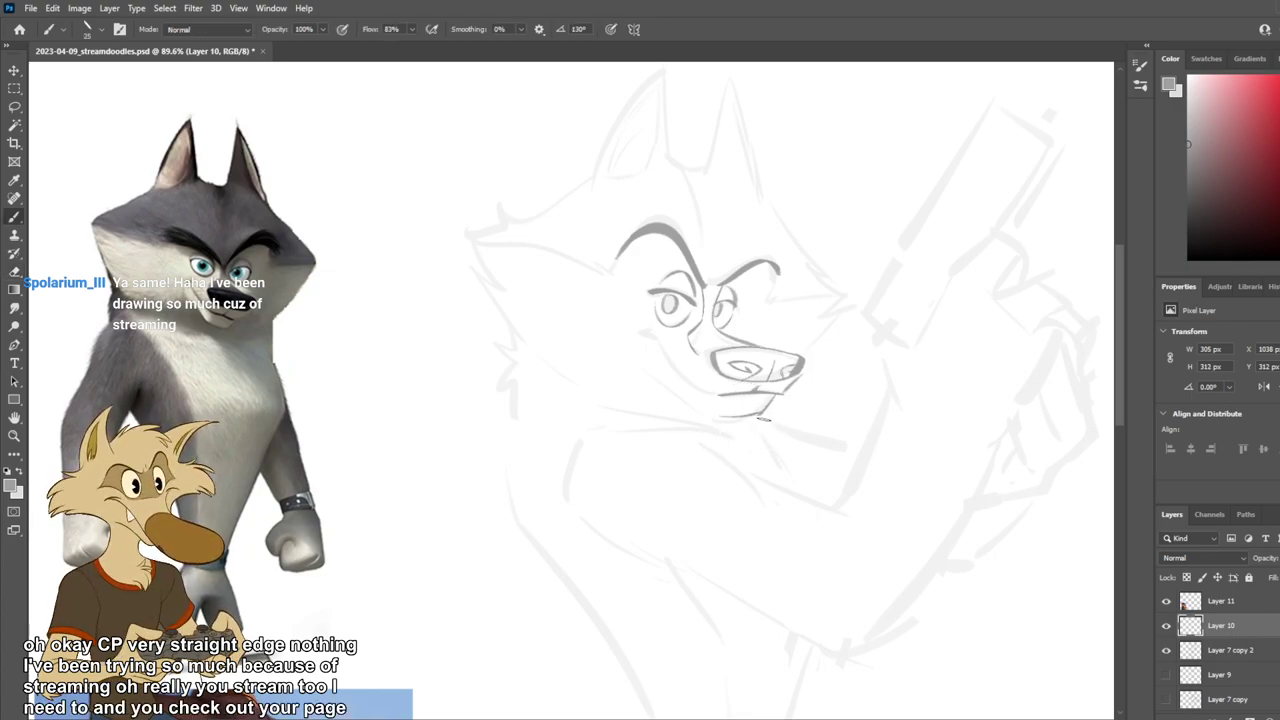
key("e")
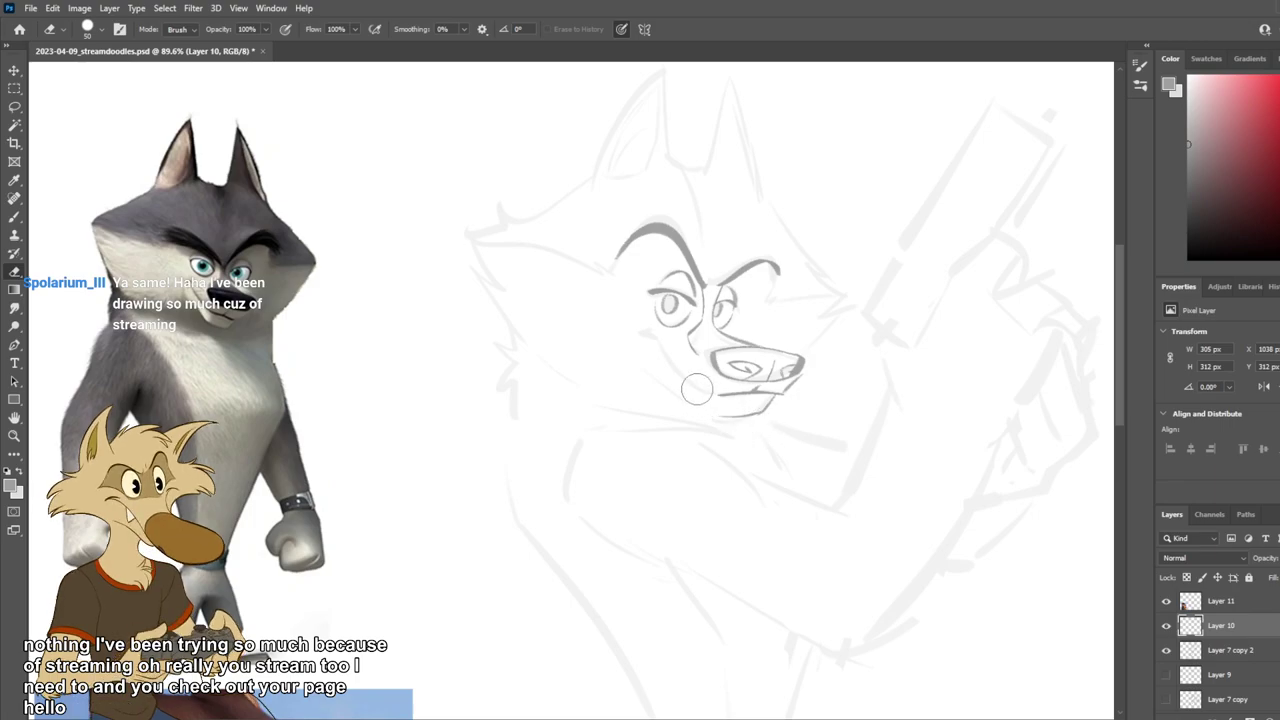
Step: Draw the jaw line curving from the chin back up toward the cheek, undoing and retrying the strokes
key("b")
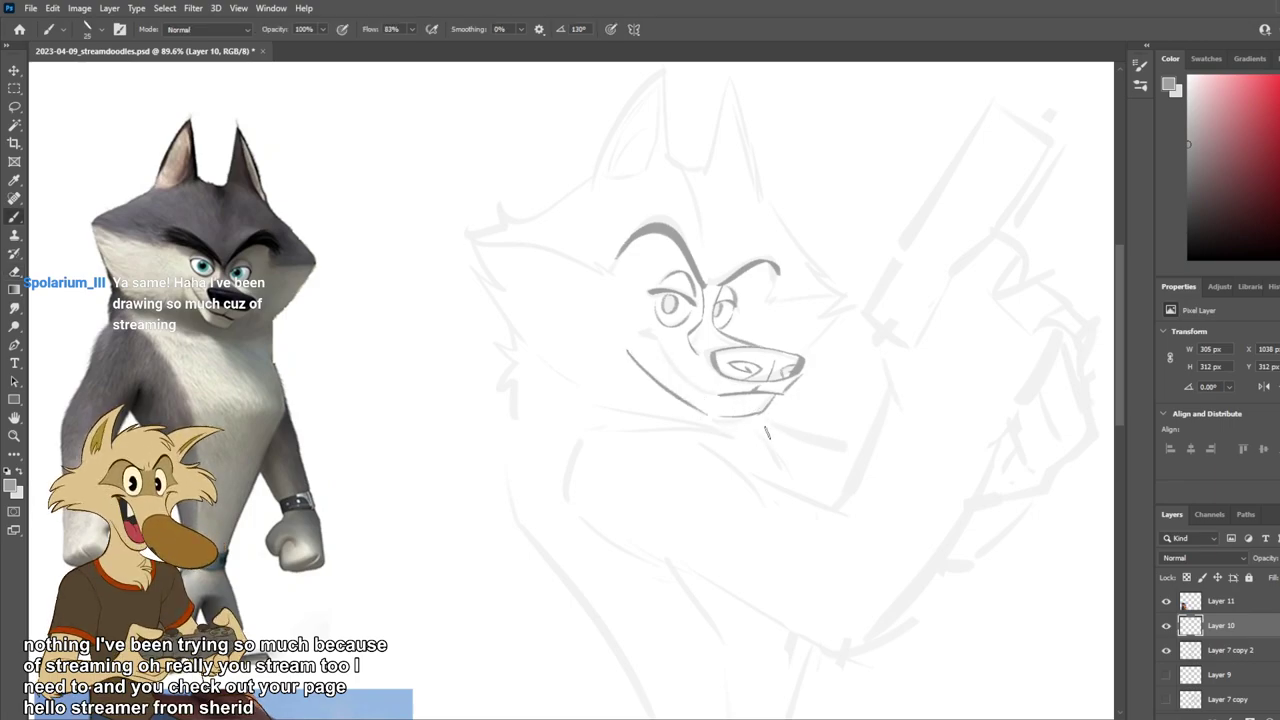
mouse_move(657, 376)
left_mouse_down()
mouse_move(778, 429)
mouse_move(683, 393)
mouse_move(715, 415)
left_mouse_up()
key("ctrl+z")
key("ctrl+z")
mouse_move(656, 341)
left_mouse_down()
mouse_move(708, 393)
mouse_move(696, 382)
left_mouse_up()
key("ctrl+z")
key("ctrl+z")
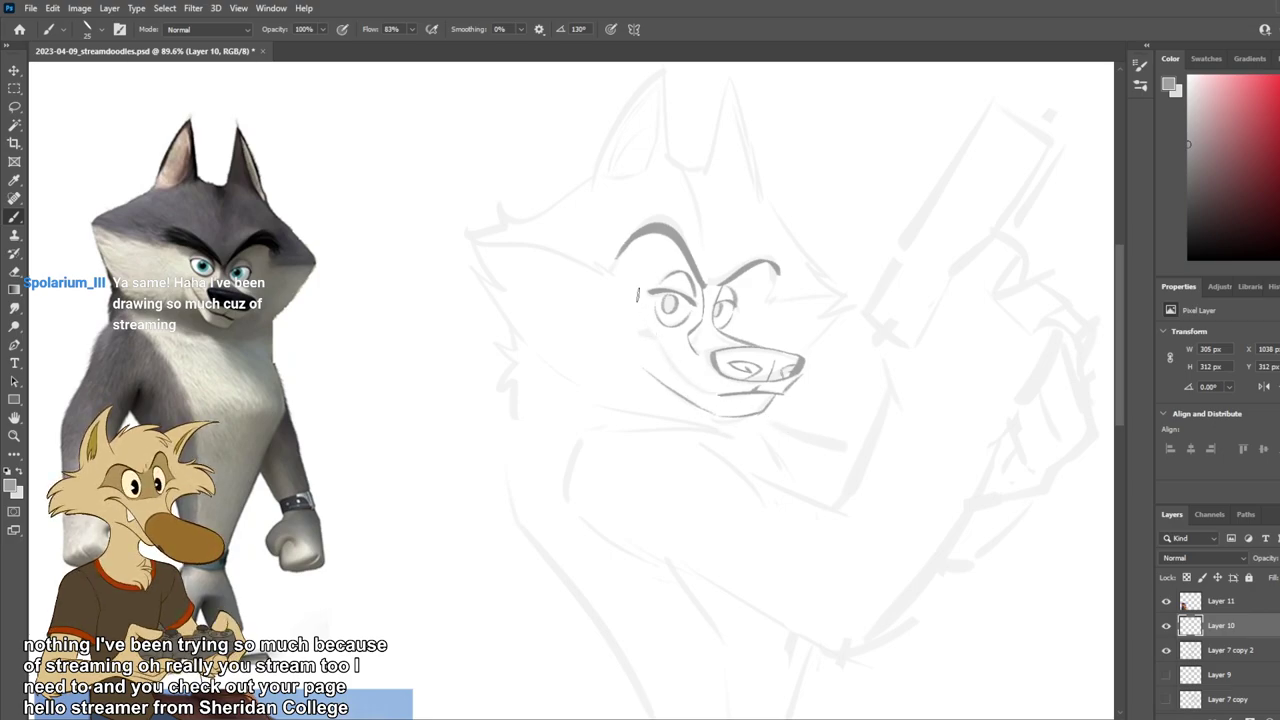
Step: Draw a short curved smile crease on the cheek below the near eye, undoing and retrying strokes, and save
mouse_move(632, 330)
left_mouse_down()
mouse_move(662, 331)
mouse_move(648, 342)
mouse_move(680, 352)
left_mouse_up()
key("ctrl+z")
key("ctrl+z")
key("ctrl+z")
key("ctrl+z")
key("ctrl+s")
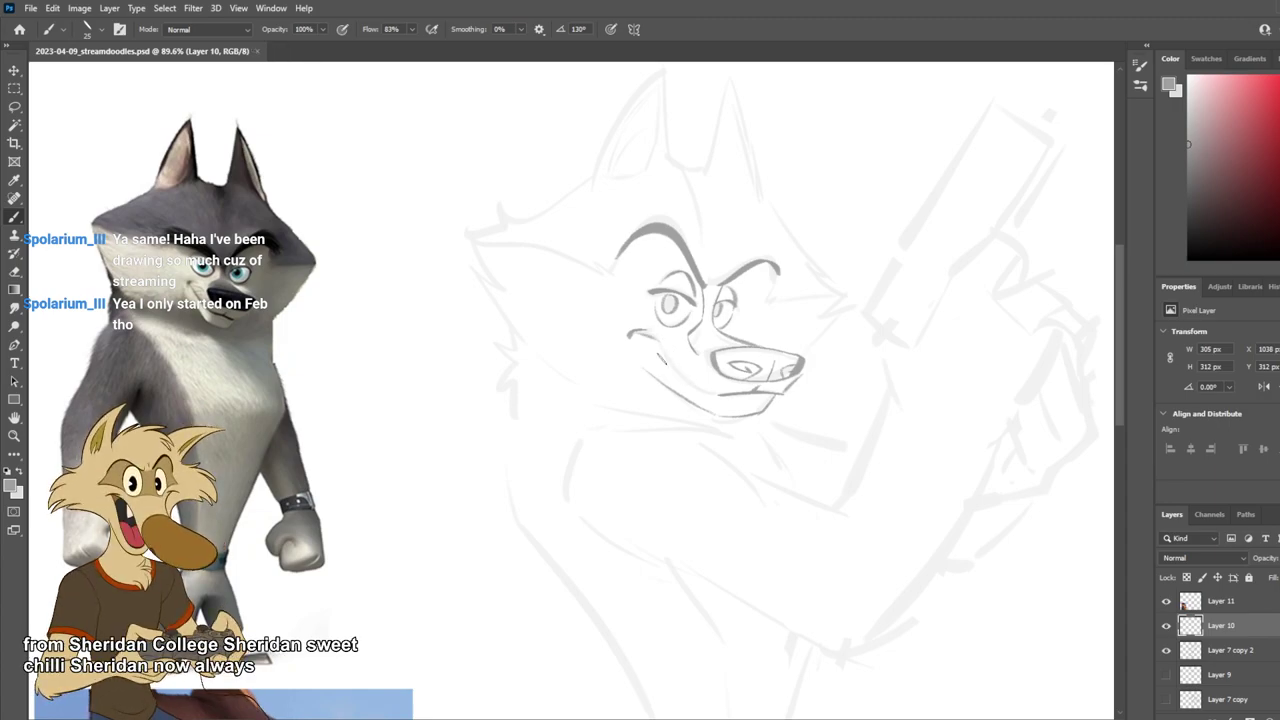
Step: Draw the smile line from the cheek crease down to the mouth beneath the nose, retrying strokes, and save
scroll(586, 325, "up", 3)
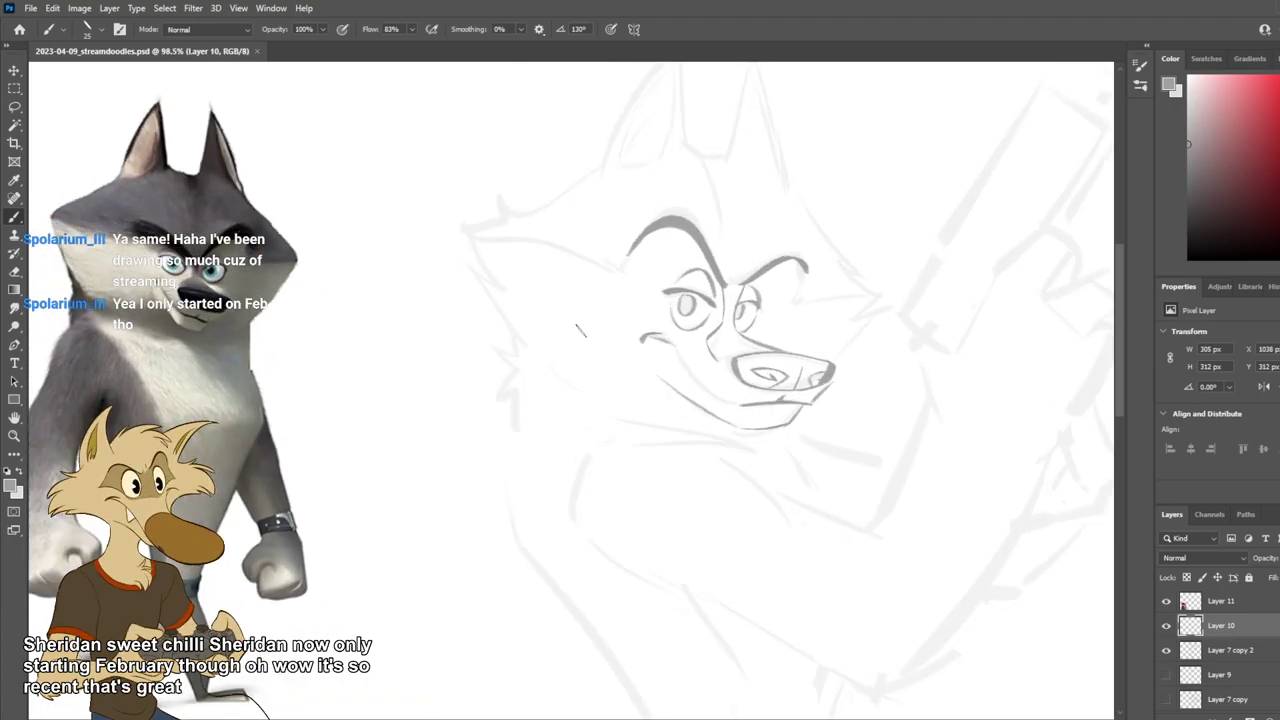
key("ctrl+z")
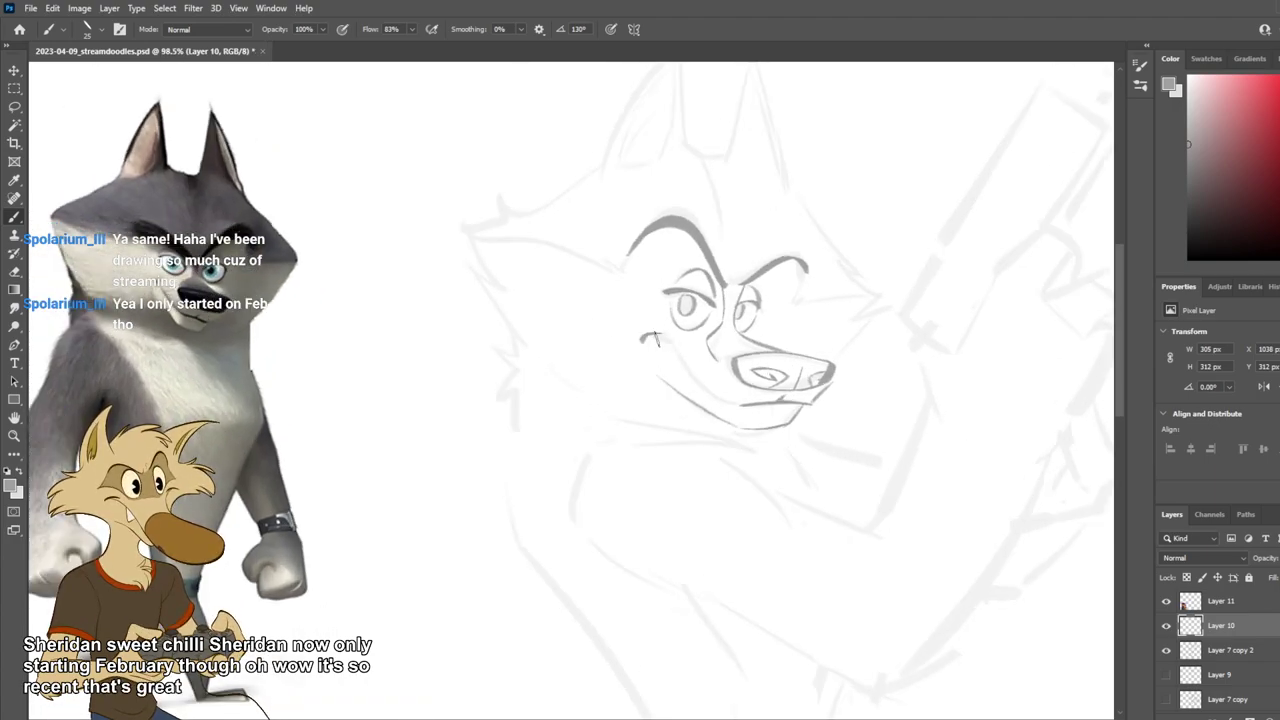
key("ctrl+z")
left_click_drag(673, 345, 724, 403)
key("ctrl+z")
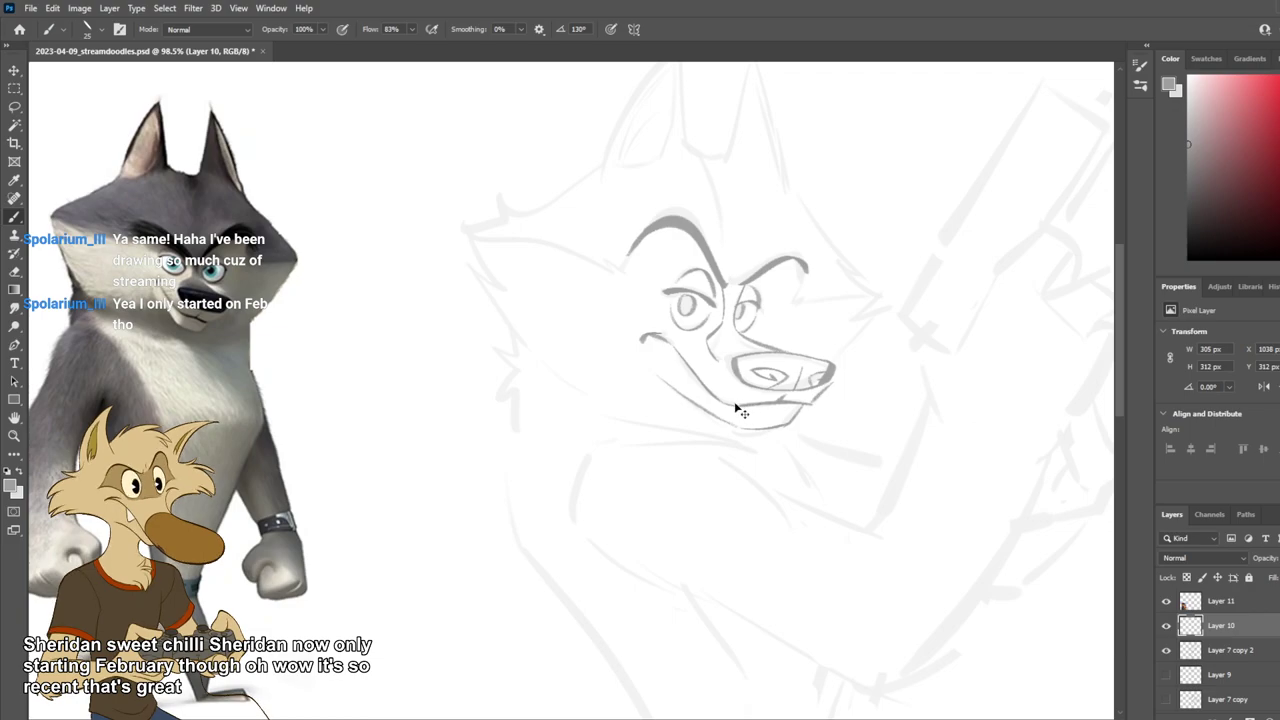
key("ctrl+s")
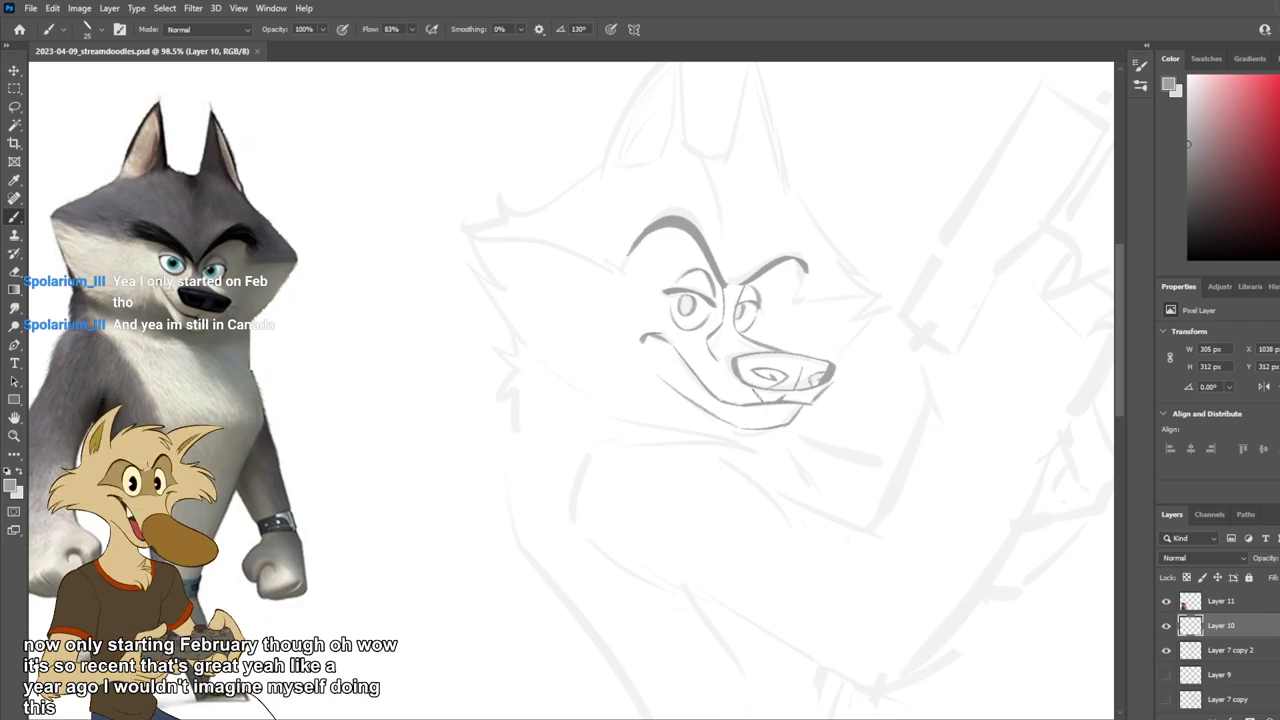
Step: Erase the curved crease at the mouth corner and redraw it as a shorter mark, undoing and retrying strokes
scroll(610, 369, "up", 2)
key("e")
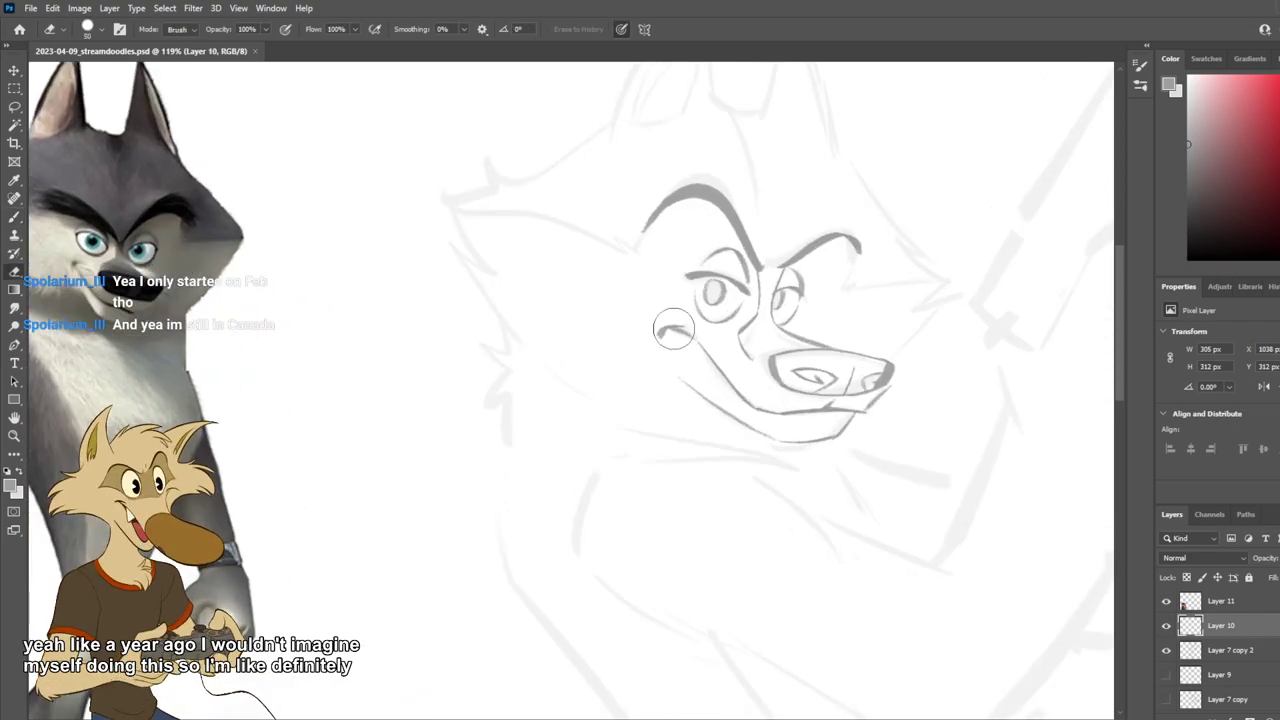
left_click_drag(659, 354, 682, 358)
key("b")
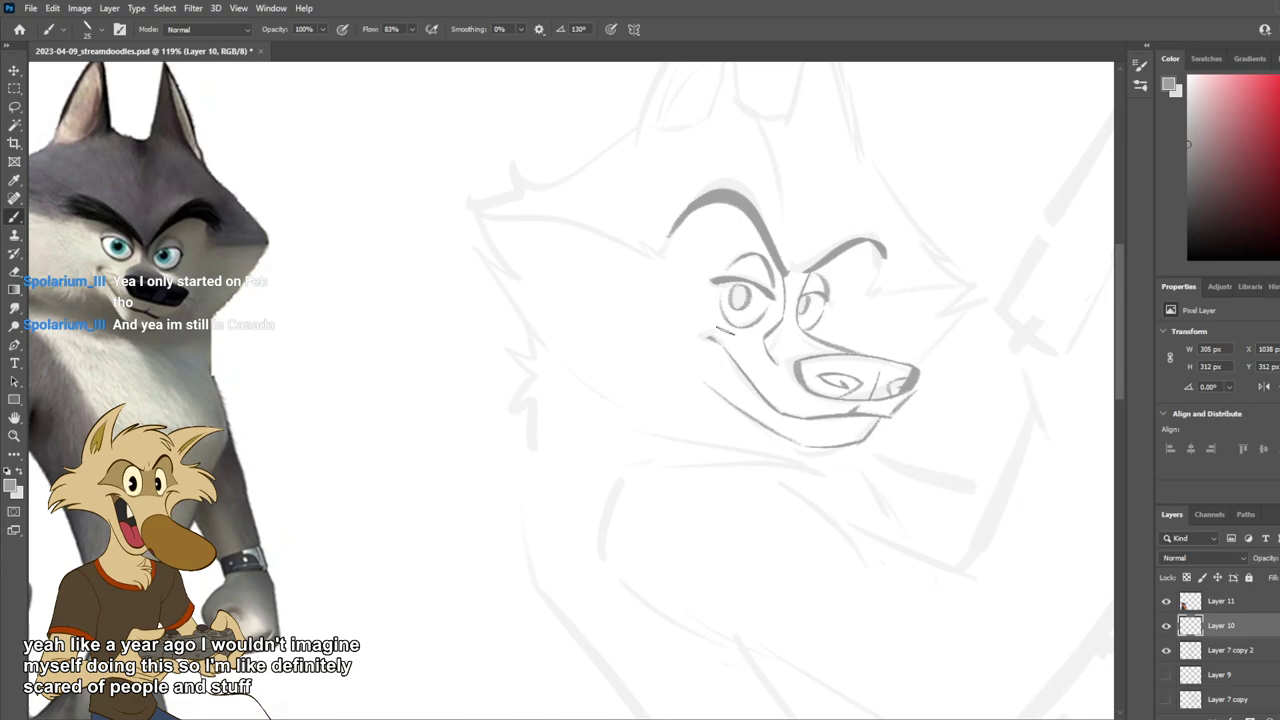
key("ctrl+z")
left_click_drag(700, 340, 719, 344)
key("ctrl+z")
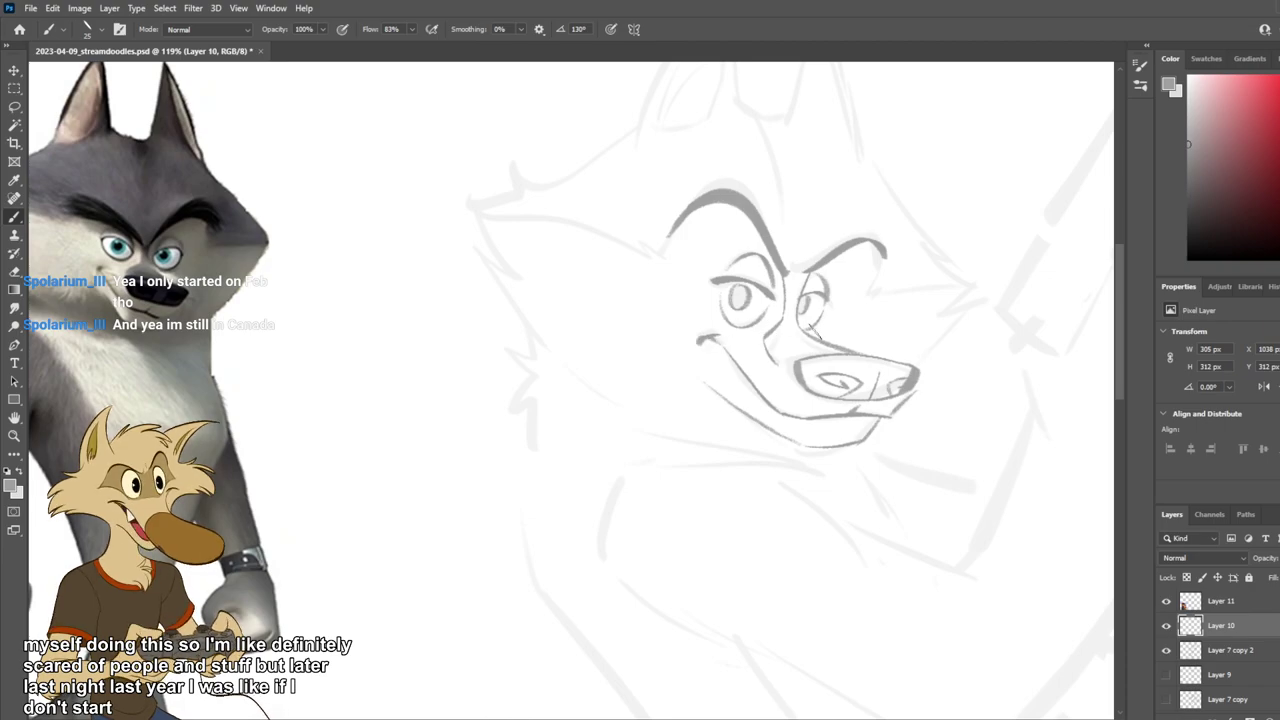
Step: Trim the mouth corner with a smaller eraser, touch up its line, and save
scroll(817, 331, "down", 4)
scroll(820, 333, "up", 2)
scroll(808, 334, "down", 1)
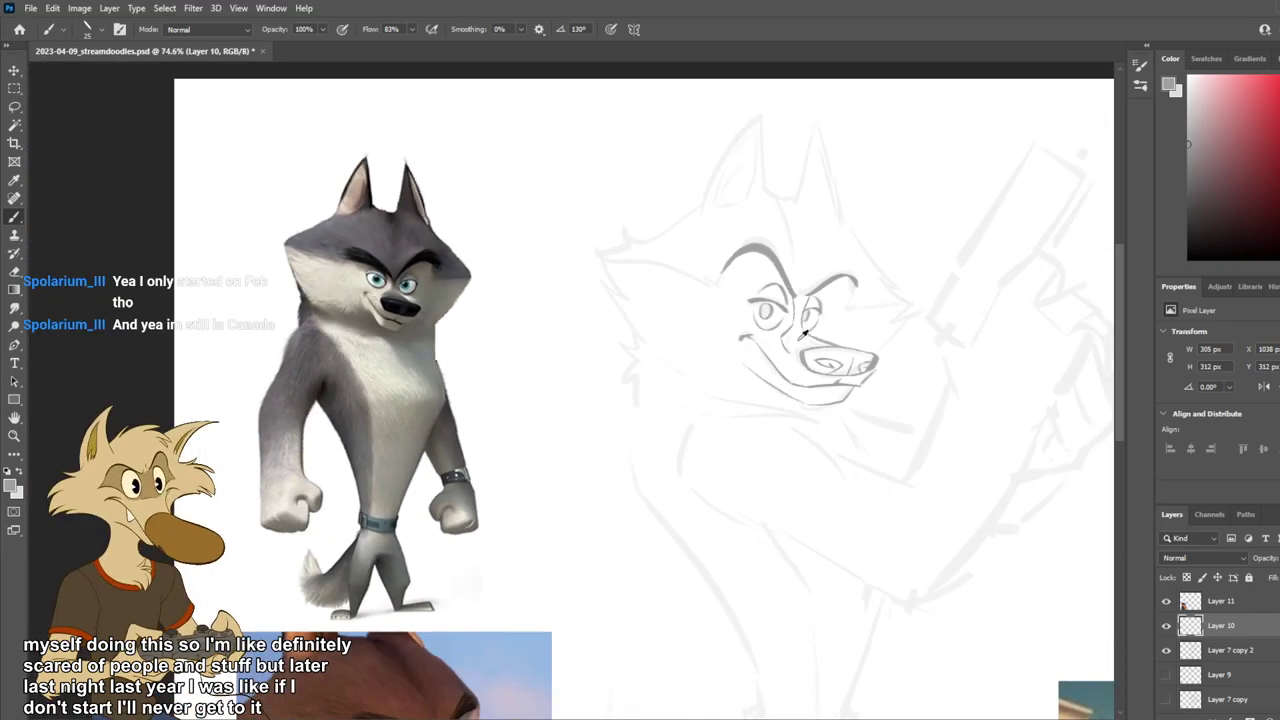
scroll(749, 340, "up", 2)
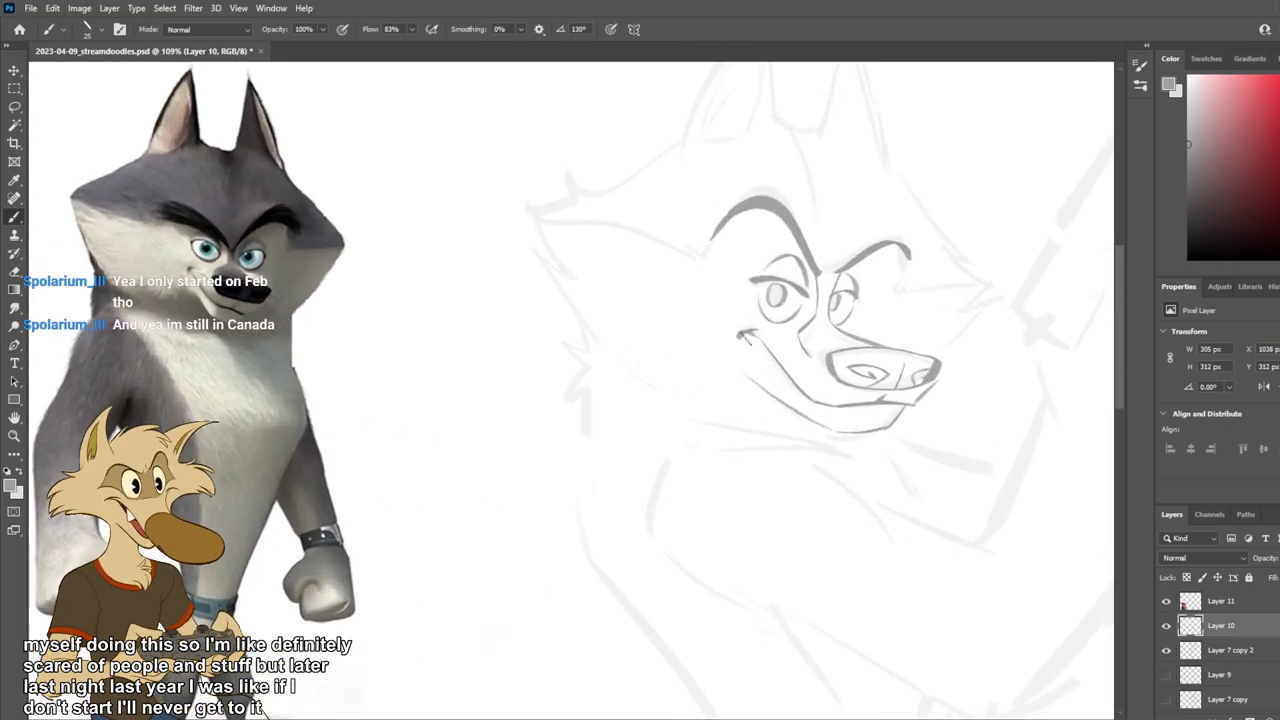
key("e")
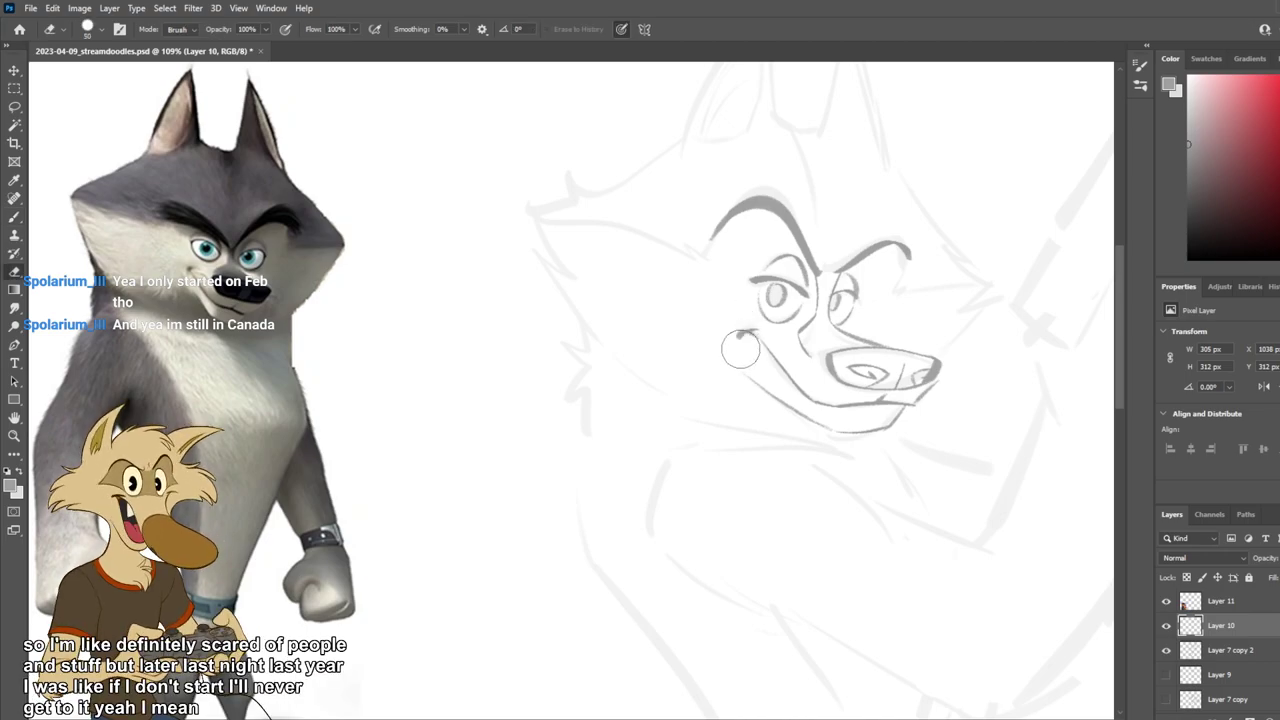
key("bracketleft")
key("bracketleft")
key("bracketleft")
key("b")
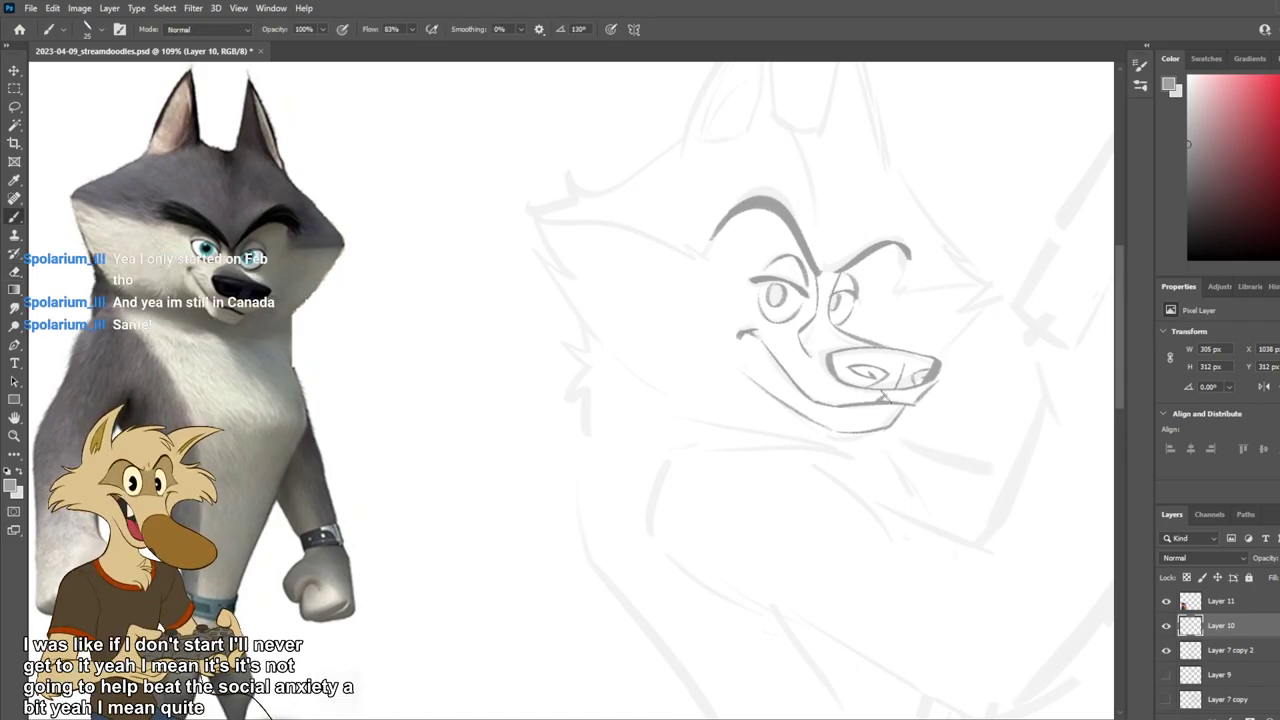
key("ctrl+s")
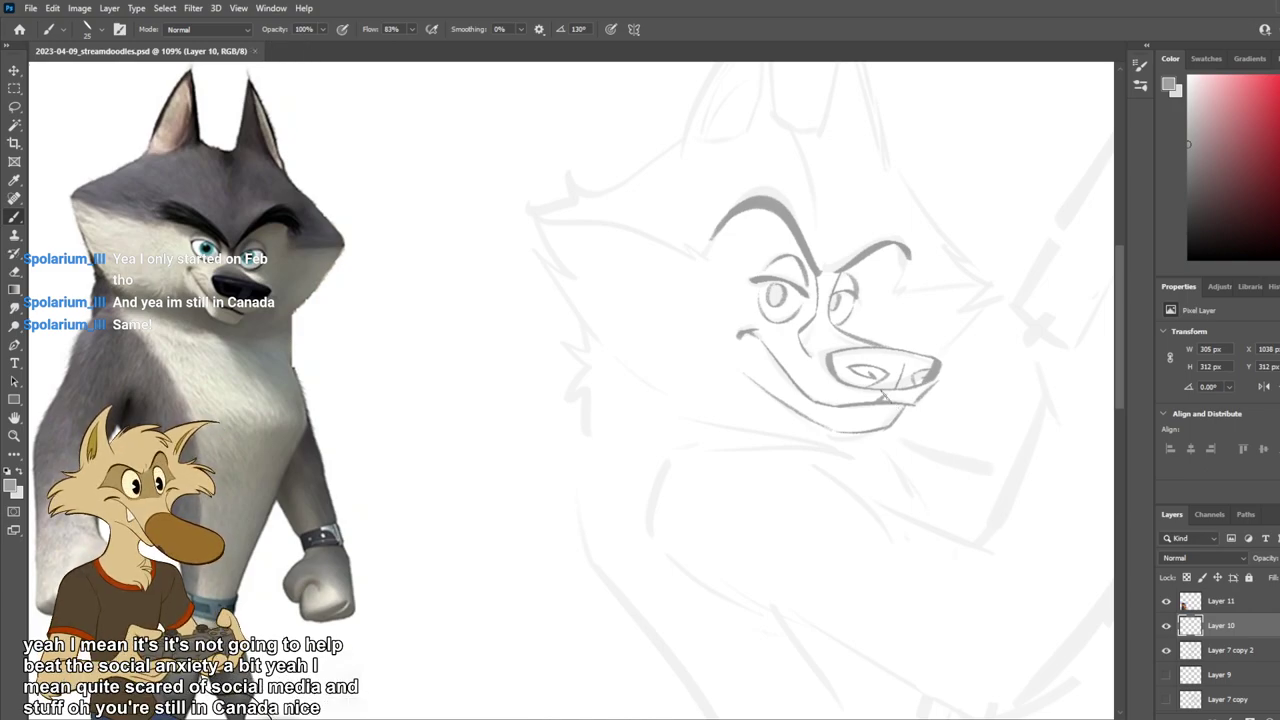
Step: Erase the upper part of the smile line and redraw it with a flatter mouth corner, retrying strokes
scroll(688, 383, "up", 1)
key("e")
left_click_drag(758, 324, 828, 372)
key("b")
key("ctrl+z")
key("ctrl+z")
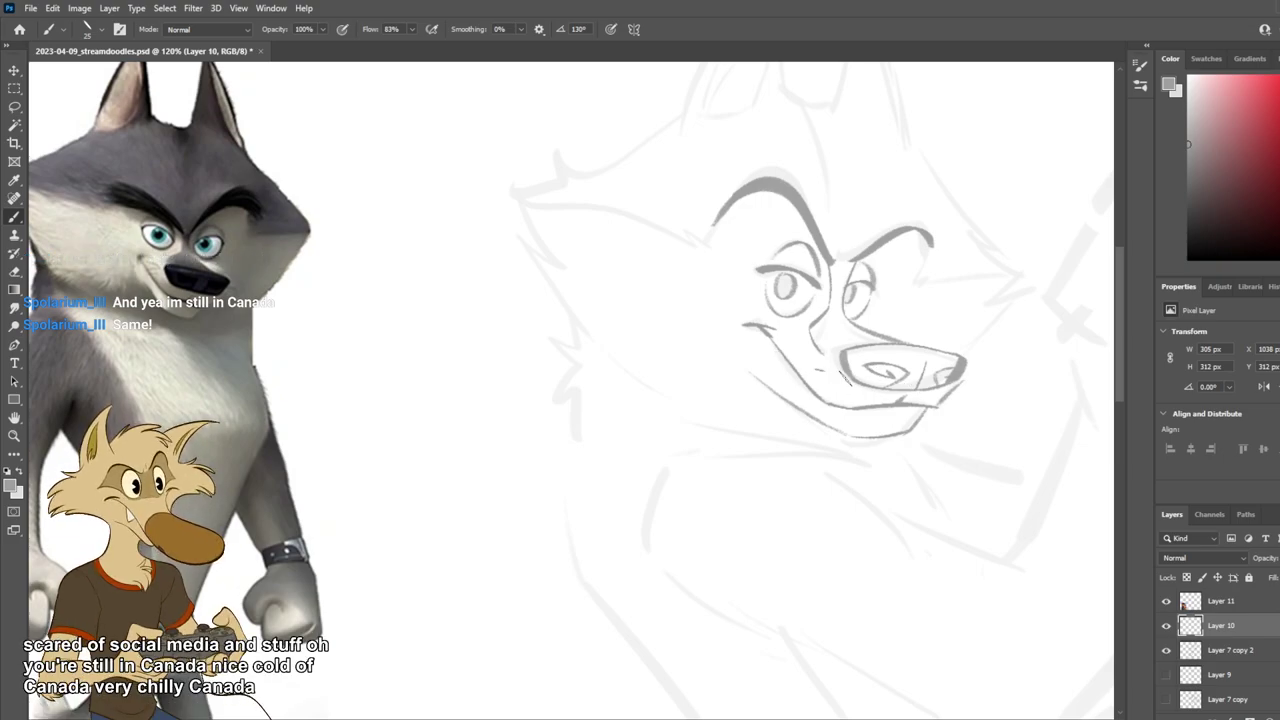
Step: Add small whisker dots on the muzzle between the smile line and the nose, undoing and retrying marks
left_click_drag(816, 367, 830, 382)
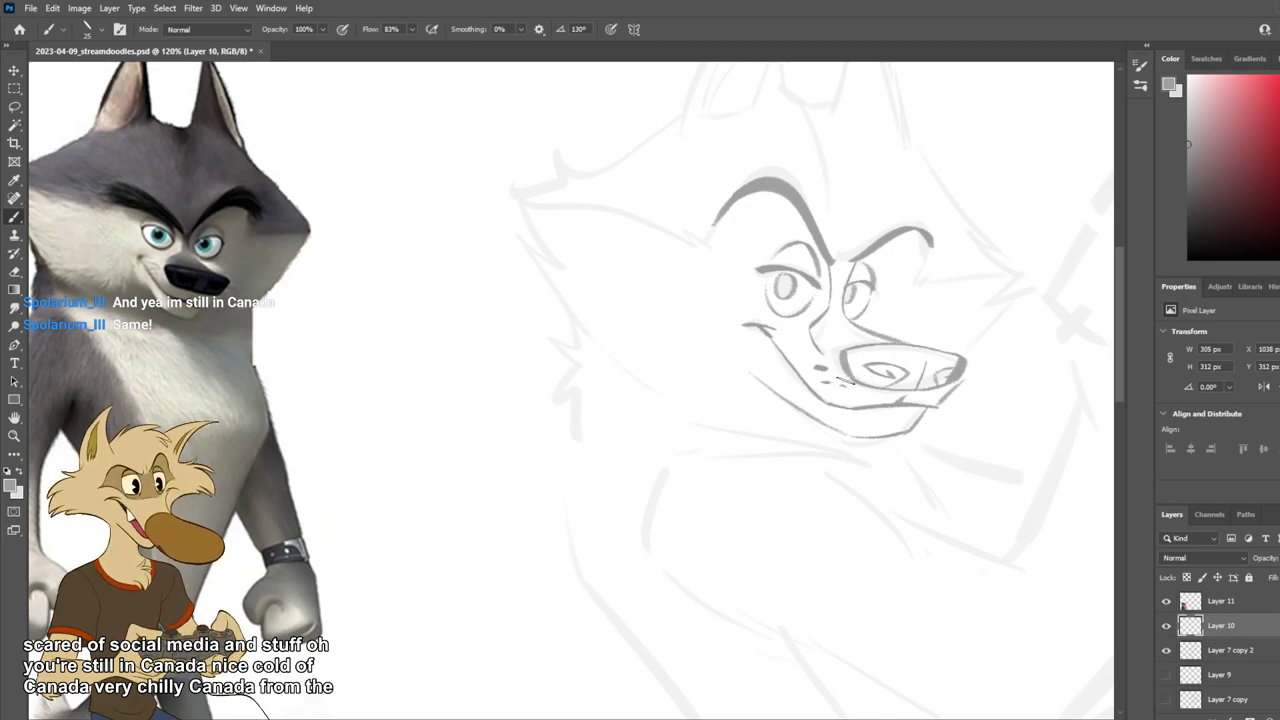
left_click_drag(842, 386, 848, 393)
key("ctrl+z")
key("ctrl+z")
key("ctrl+z")
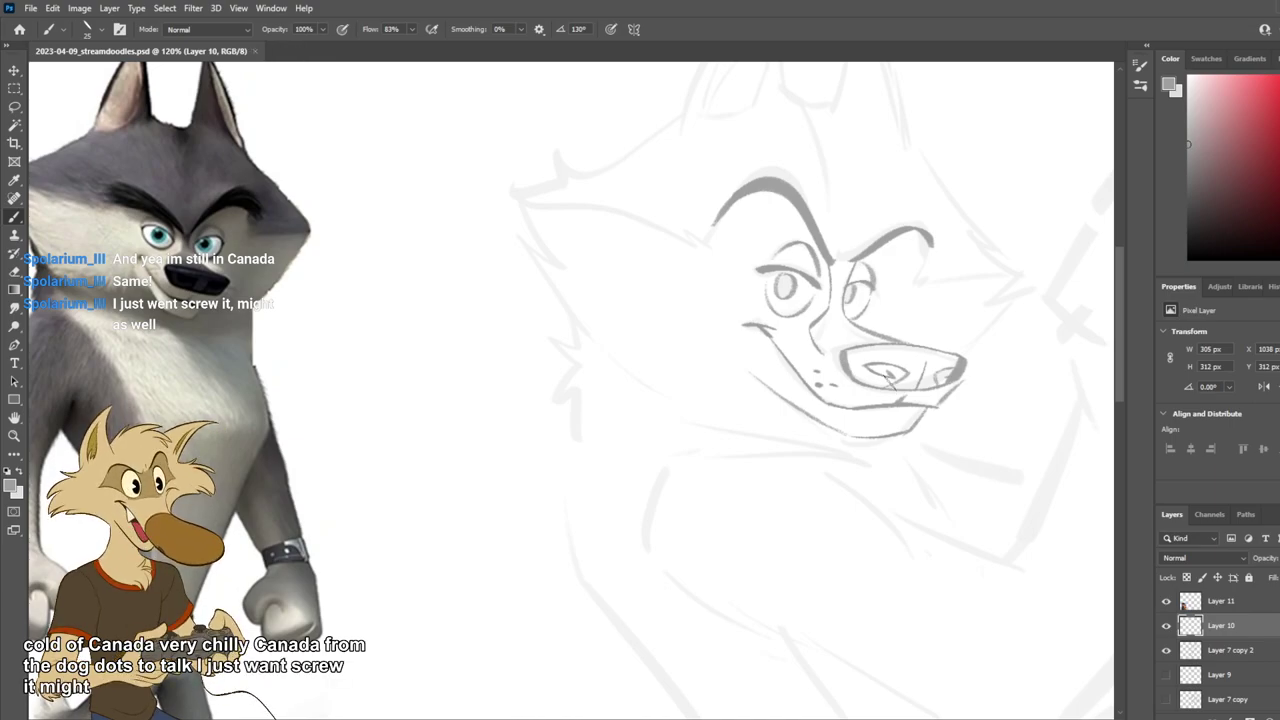
Step: Lasso the front of the mouth beneath the nose and scale it to 90.74% width and 83.64% height
scroll(890, 378, "down", 4)
scroll(829, 371, "up", 5)
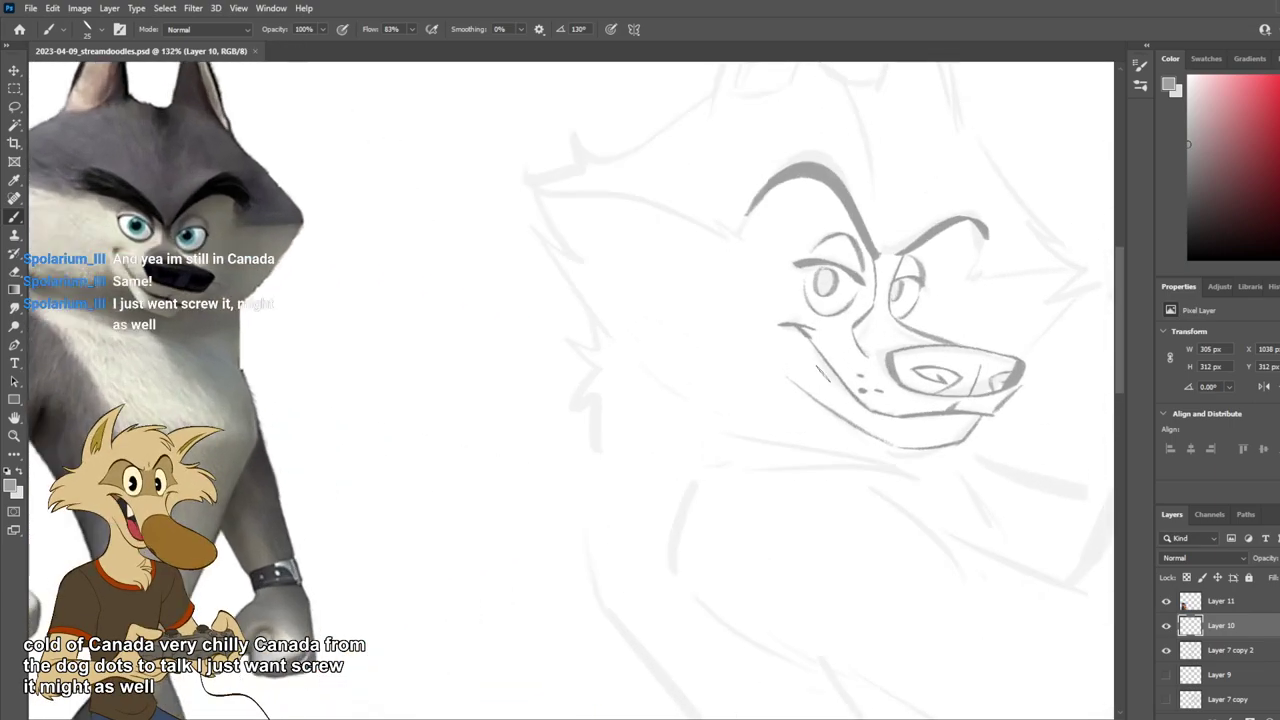
scroll(818, 378, "down", 1)
scroll(828, 372, "down", 1)
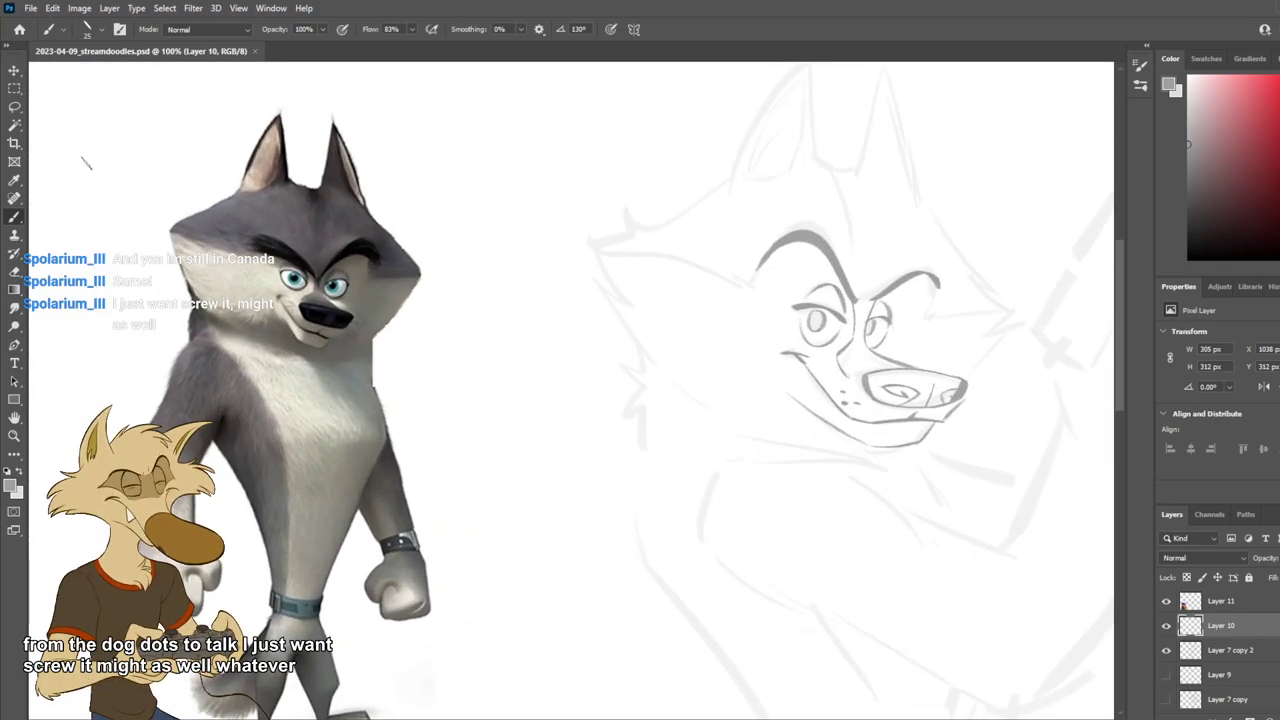
left_click(14, 106)
mouse_move(858, 424)
left_mouse_down()
mouse_move(932, 438)
mouse_move(962, 422)
mouse_move(967, 400)
mouse_move(944, 415)
mouse_move(860, 424)
left_mouse_up()
key("ctrl+t")
left_click_drag(968, 396, 958, 403)
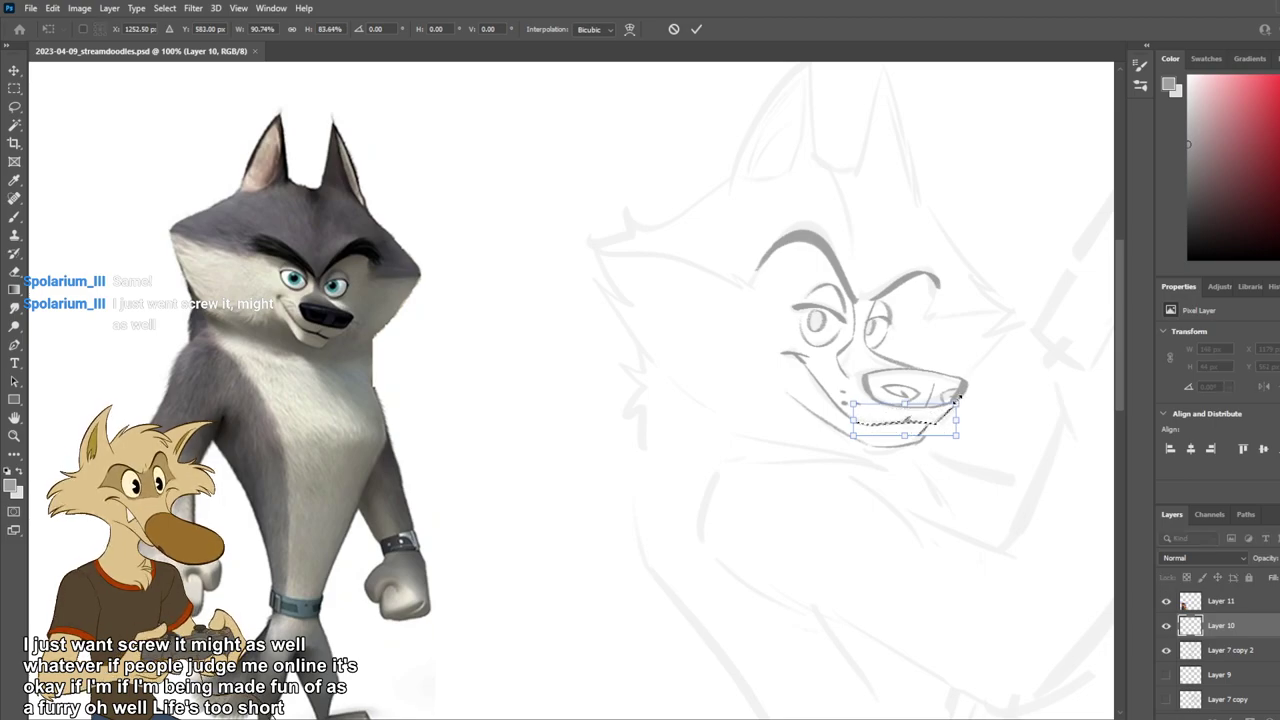
key("Return")
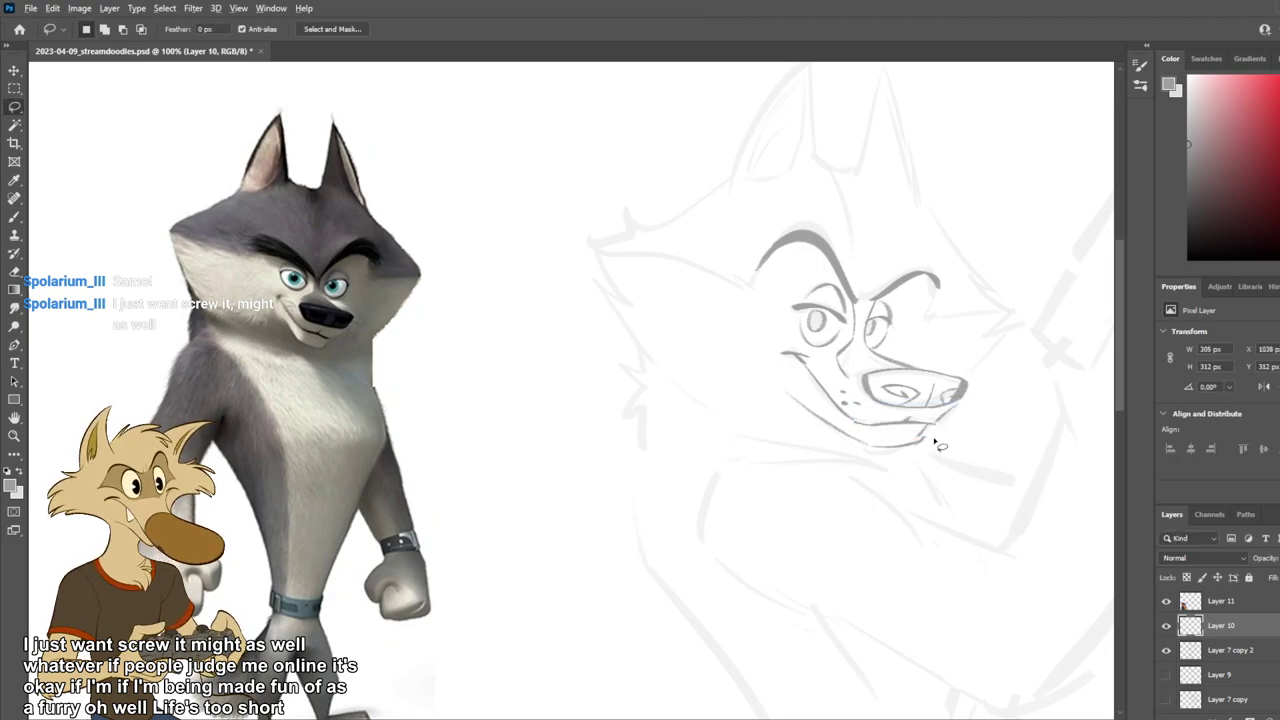
Step: Clear the selection, clean up the lines at the front of the muzzle and chin, and save
scroll(937, 443, "down", 3)
left_click_drag(953, 448, 957, 443)
scroll(957, 443, "up", 2)
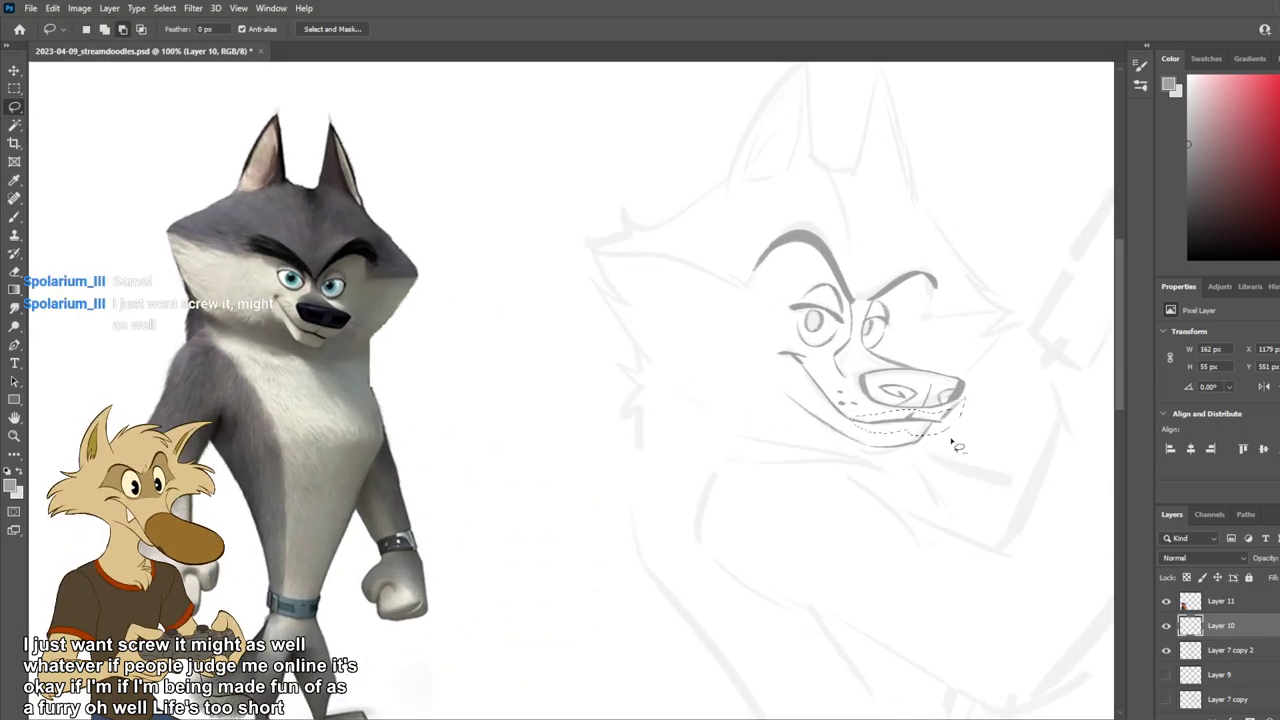
key("ctrl+d")
scroll(987, 471, "up", 1)
key("e")
left_click_drag(934, 378, 962, 389)
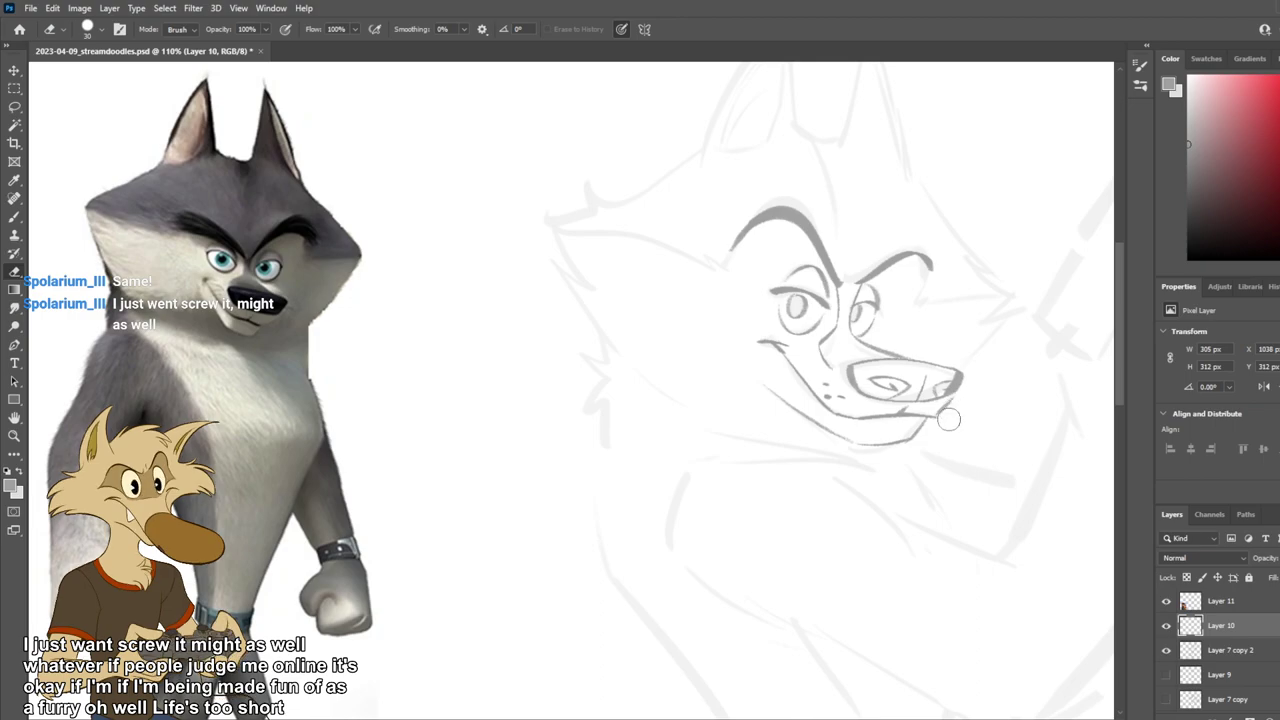
key("b")
key("ctrl+s")
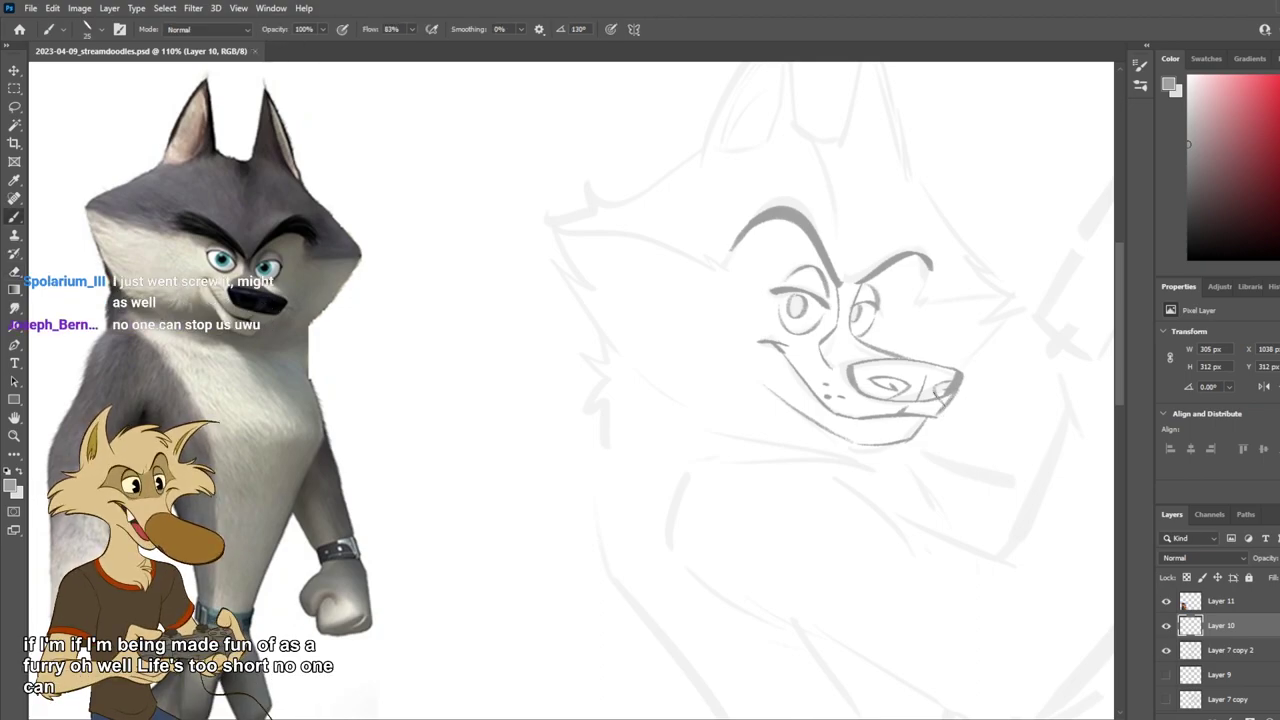
Step: Touch up the muzzle line where it meets the near edge of the nose, alternating brush and eraser
left_click_drag(857, 378, 851, 380)
key("e")
key("b")
key("e")
key("b")
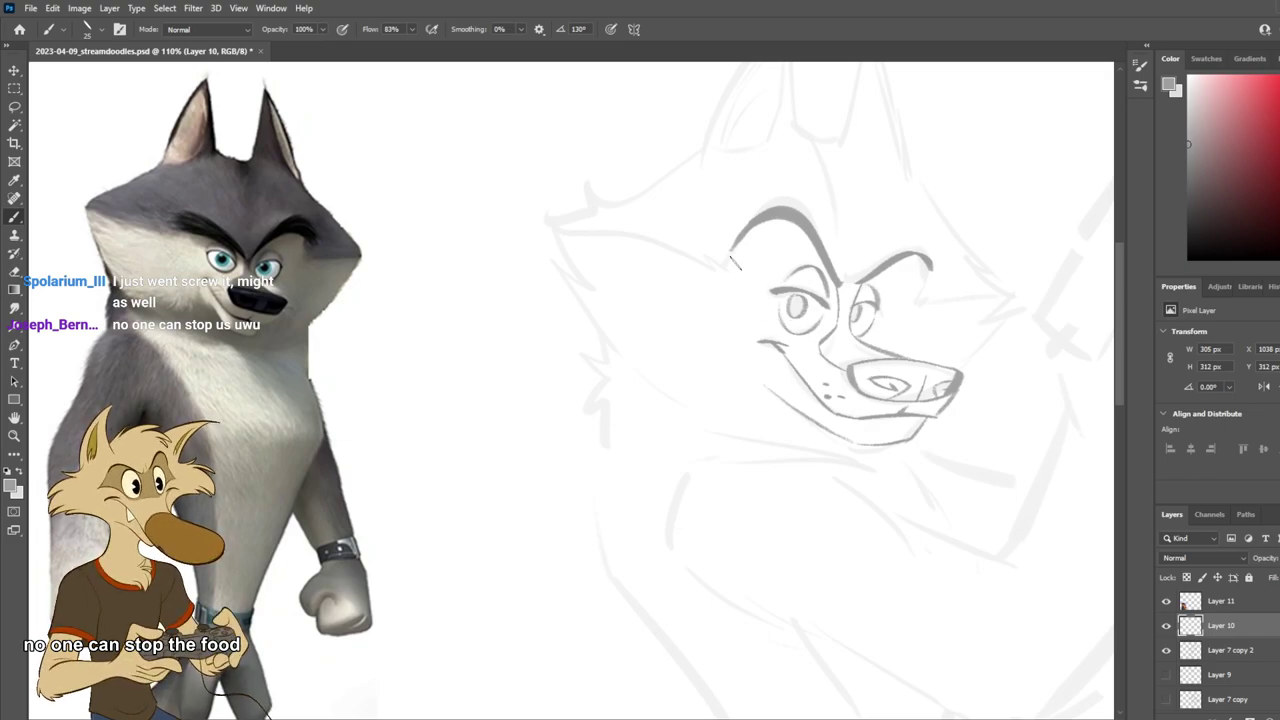
Step: Draw the fur marking line from the cheek tuft's tip to a jagged point beside the near eyebrow, retrying strokes
mouse_move(705, 243)
left_mouse_down()
mouse_move(728, 257)
mouse_move(658, 241)
left_mouse_up()
key("ctrl+z")
left_click_drag(728, 262, 618, 234)
key("ctrl+z")
left_click_drag(712, 254, 636, 236)
left_click_drag(550, 226, 654, 238)
key("ctrl+z")
left_click_drag(552, 224, 662, 238)
key("ctrl+z")
key("ctrl+z")
key("ctrl+z")
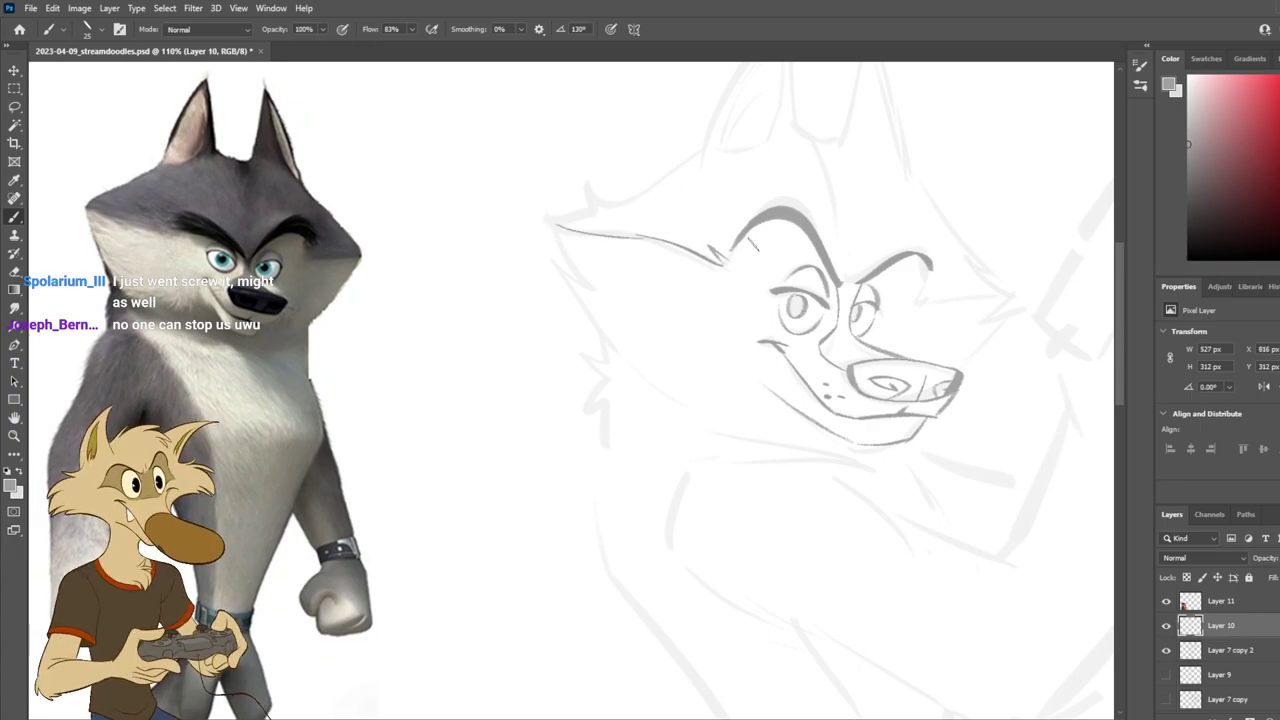
Step: Draw the cheek tuft's upper edge with a small fur spike and a head contour rising toward the ear, retrying strokes
mouse_move(545, 218)
left_mouse_down()
mouse_move(612, 203)
mouse_move(586, 189)
mouse_move(656, 178)
mouse_move(610, 206)
mouse_move(592, 182)
mouse_move(663, 178)
left_mouse_up()
key("ctrl+z")
key("ctrl+z")
key("ctrl+z")
key("ctrl+z")
key("ctrl+z")
key("ctrl+z")
left_click_drag(588, 190, 668, 172)
key("ctrl+z")
left_click_drag(596, 188, 678, 162)
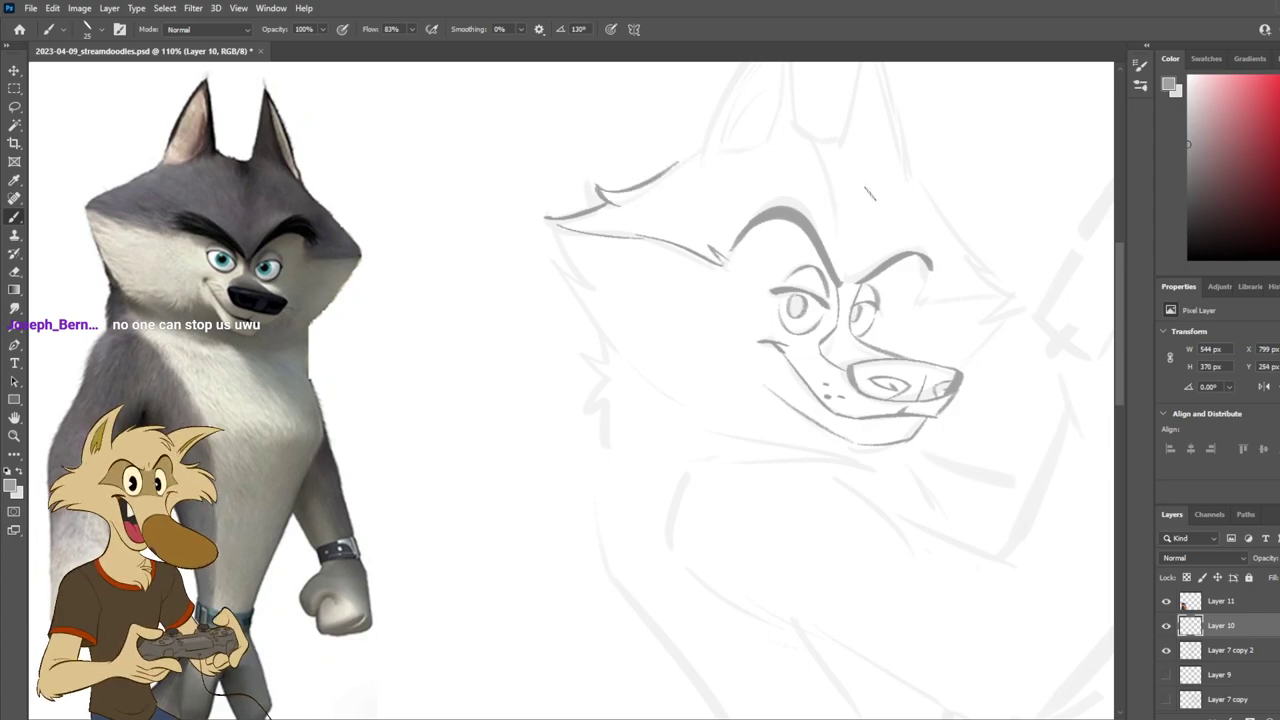
Step: Undo the head contour stroke and draw short slanted fur strokes on the forehead below the ears
scroll(741, 295, "down", 4)
scroll(802, 222, "up", 4)
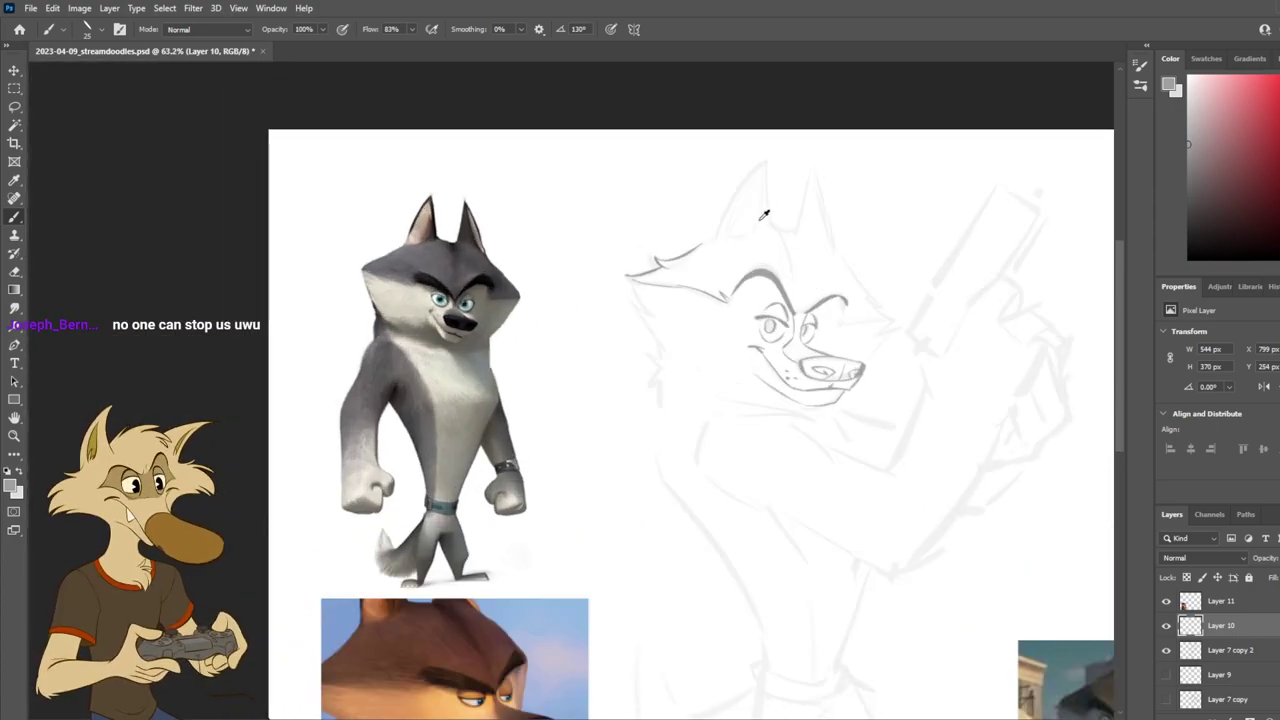
key("ctrl+z")
mouse_move(797, 253)
left_mouse_down()
mouse_move(828, 304)
mouse_move(821, 284)
mouse_move(836, 268)
left_mouse_up()
key("ctrl+z")
key("ctrl+z")
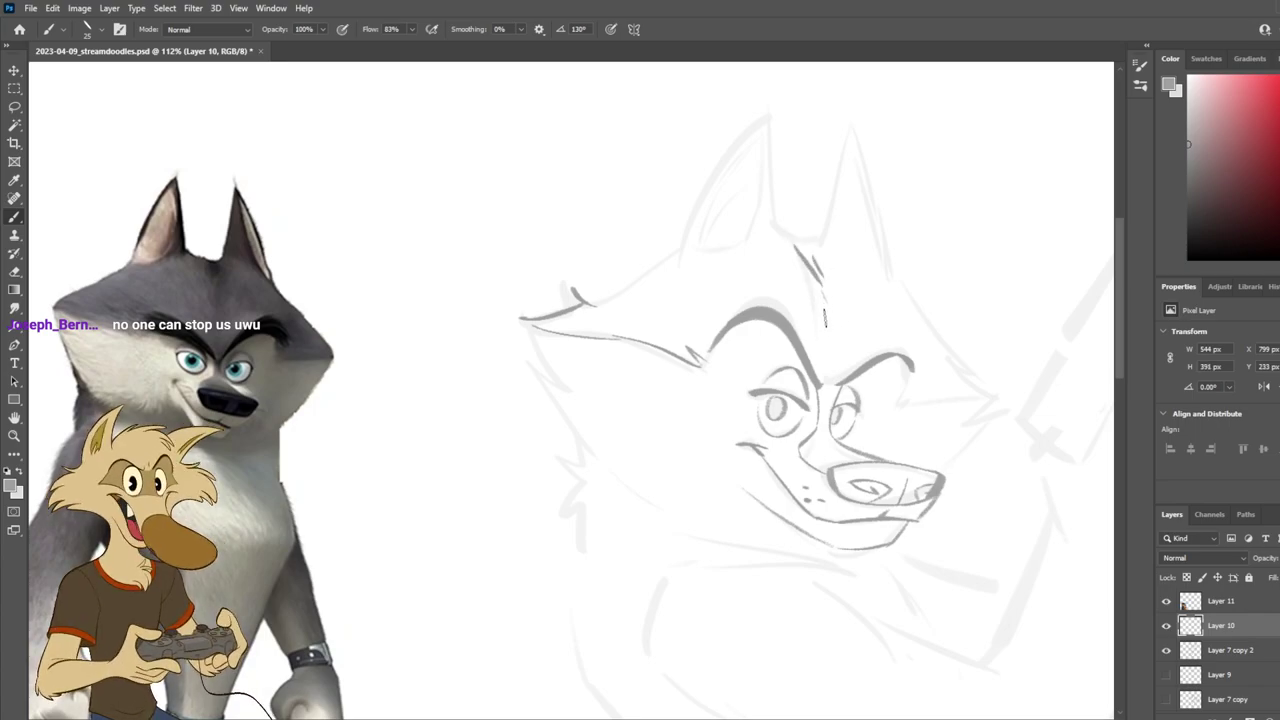
Step: Extend the forehead fur marks down toward the brows with short broken strokes, undoing and retrying them
left_click_drag(826, 312, 830, 358)
key("ctrl+z")
key("ctrl+z")
left_click_drag(844, 326, 843, 346)
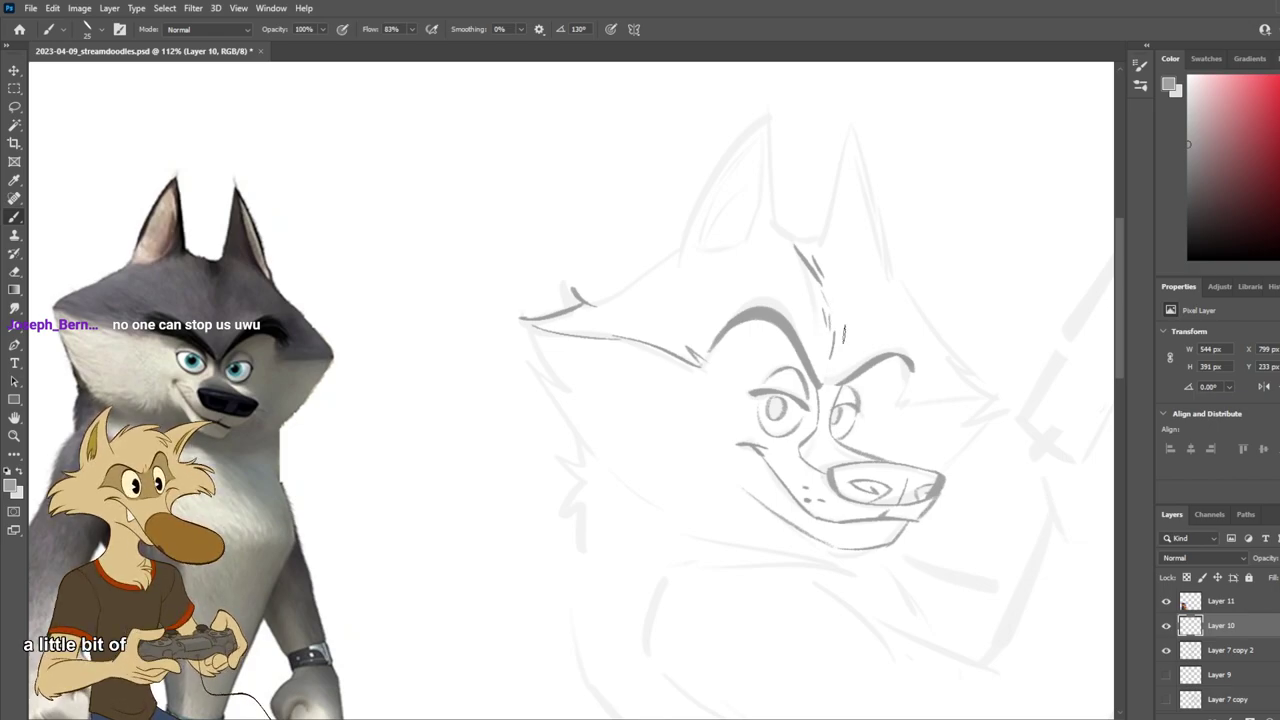
key("ctrl+z")
mouse_move(797, 258)
left_mouse_down()
mouse_move(824, 318)
mouse_move(809, 272)
mouse_move(846, 287)
mouse_move(774, 238)
mouse_move(812, 266)
left_mouse_up()
key("ctrl+z")
Step: Draw the near ear's straight inner edge with textured fur strokes down to the head, retrying strokes, and save
mouse_move(766, 218)
left_mouse_down()
mouse_move(777, 186)
mouse_move(760, 228)
left_mouse_up()
mouse_move(770, 171)
left_mouse_down()
mouse_move(775, 140)
mouse_move(778, 238)
mouse_move(770, 110)
mouse_move(776, 216)
left_mouse_up()
key("ctrl+z")
key("ctrl+z")
key("ctrl+z")
key("ctrl+z")
left_click_drag(772, 124, 776, 219)
key("ctrl+z")
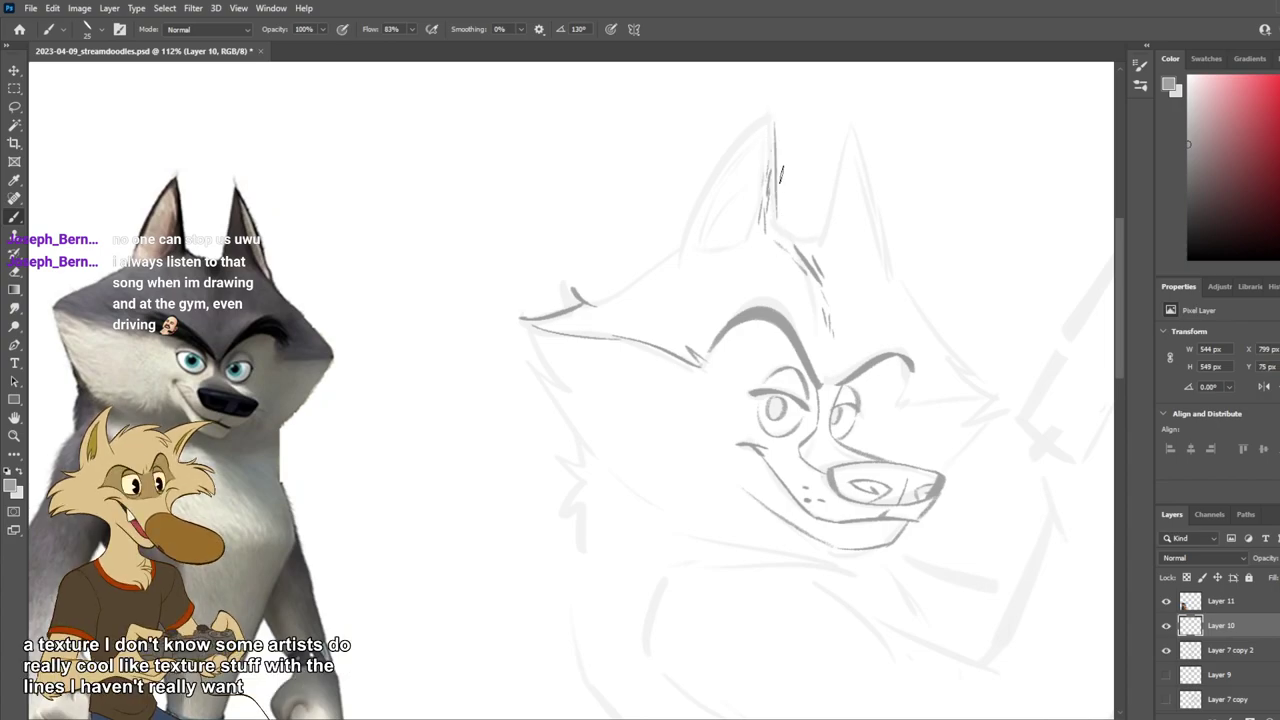
key("ctrl+z")
left_click_drag(778, 118, 780, 214)
key("ctrl+z")
left_click_drag(775, 112, 774, 233)
key("ctrl+z")
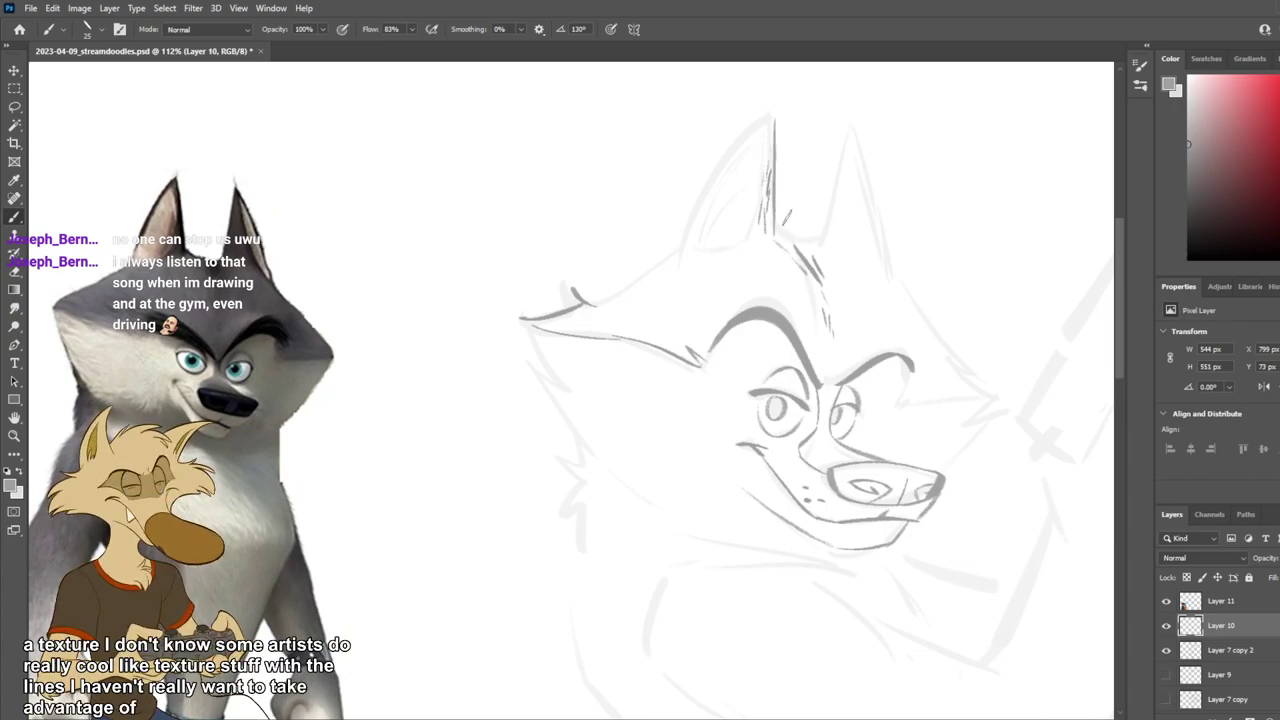
key("ctrl+s")
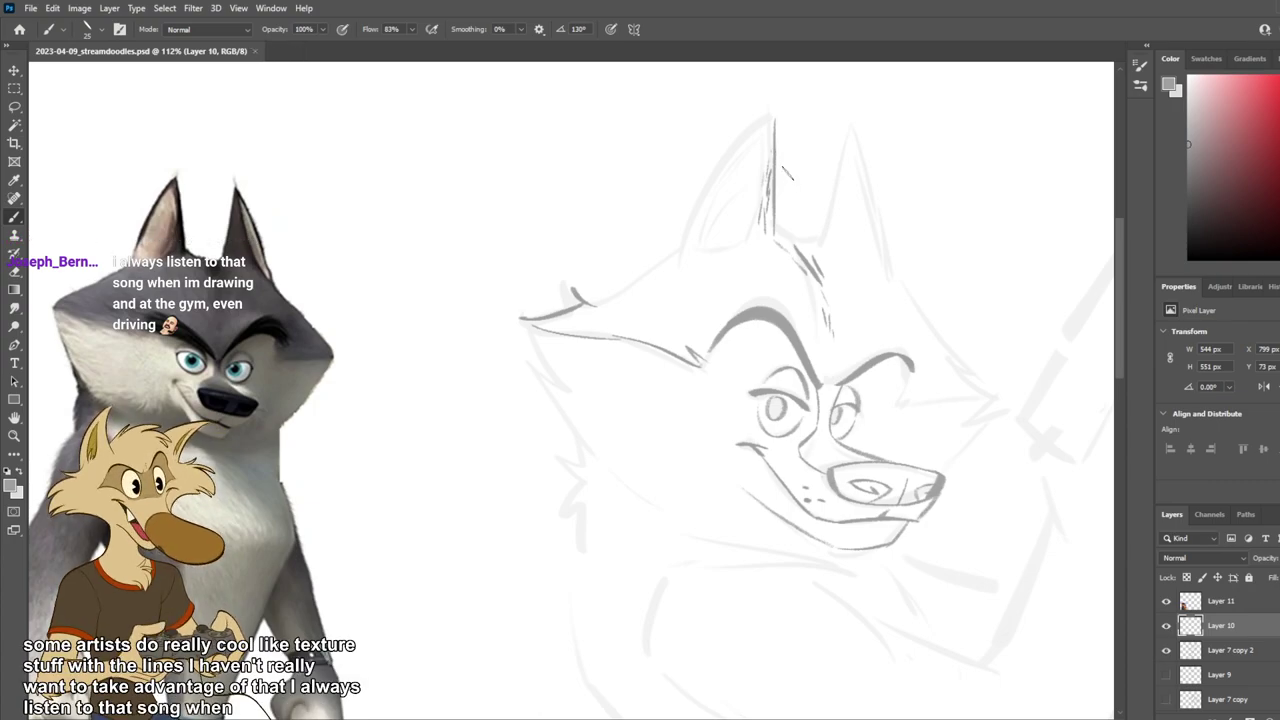
Step: Draw the near ear's pointed tip and start its outer edge, undoing and retrying strokes
key("ctrl+z")
mouse_move(774, 122)
left_mouse_down()
mouse_move(740, 177)
mouse_move(778, 126)
mouse_move(693, 192)
mouse_move(770, 118)
left_mouse_up()
key("ctrl+z")
key("ctrl+z")
key("ctrl+z")
key("ctrl+z")
key("ctrl+z")
key("ctrl+z")
mouse_move(722, 176)
left_mouse_down()
mouse_move(770, 121)
mouse_move(716, 168)
left_mouse_up()
key("ctrl+z")
key("ctrl+z")
left_click_drag(772, 120, 720, 164)
key("ctrl+z")
key("ctrl+z")
Step: Draw the near ear's curved outer edge from the tip down to the head, undoing and retrying strokes
left_click_drag(776, 117, 694, 194)
key("ctrl+z")
key("ctrl+z")
mouse_move(776, 117)
left_mouse_down()
mouse_move(709, 180)
mouse_move(682, 236)
left_mouse_up()
key("ctrl+z")
left_click_drag(708, 178, 680, 252)
key("ctrl+z")
key("ctrl+z")
key("ctrl+z")
key("ctrl+z")
left_click_drag(706, 190, 677, 260)
key("ctrl+z")
key("ctrl+z")
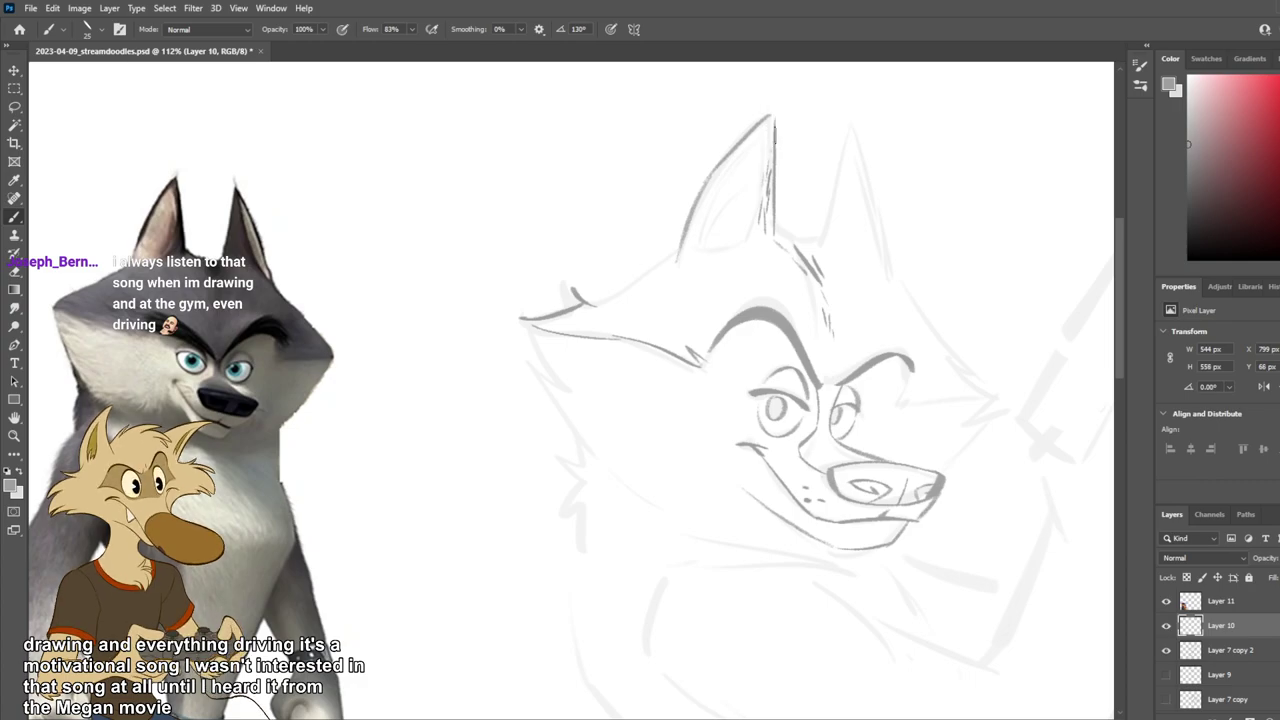
Step: Start the near ear's inner contour from the tip down beside its straight edge, undoing and retrying strokes
left_click_drag(764, 168, 757, 224)
key("ctrl+z")
left_click_drag(771, 136, 757, 218)
key("ctrl+z")
left_click_drag(766, 150, 724, 192)
key("ctrl+z")
mouse_move(772, 132)
left_mouse_down()
mouse_move(706, 194)
mouse_move(696, 255)
left_mouse_up()
key("ctrl+z")
key("ctrl+z")
left_click_drag(712, 188, 686, 258)
key("ctrl+z")
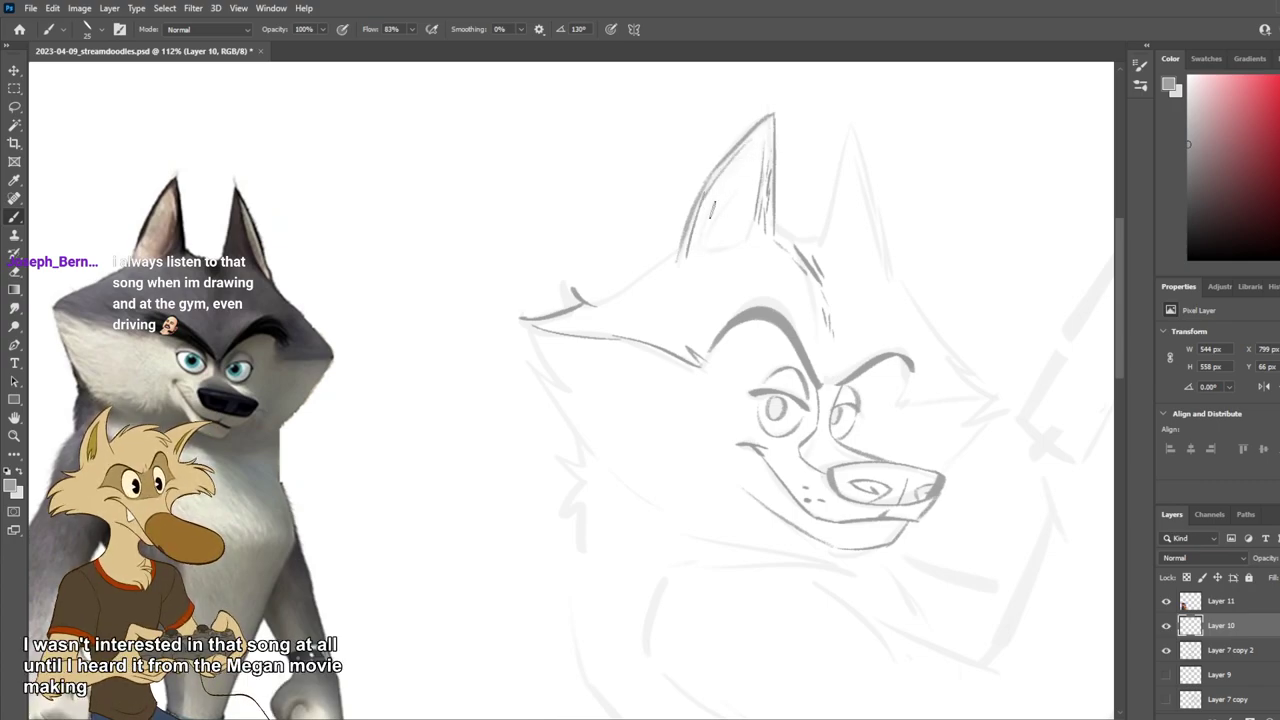
Step: Draw the near ear's inner contour parallel to the curved outer edge down to the base, retrying strokes
key("ctrl+z")
left_click_drag(719, 184, 700, 249)
key("ctrl+z")
left_click_drag(710, 204, 696, 257)
mouse_move(758, 200)
left_mouse_down()
mouse_move(748, 245)
mouse_move(767, 212)
mouse_move(743, 246)
mouse_move(777, 212)
mouse_move(708, 259)
mouse_move(745, 245)
mouse_move(692, 258)
left_mouse_up()
key("ctrl+z")
key("ctrl+z")
key("ctrl+z")
left_click_drag(751, 151, 700, 210)
key("ctrl+z")
key("ctrl+z")
key("ctrl+z")
Step: Refine the upper inner contour below the near ear's tip and add short fur marks inside the ear
left_click_drag(767, 129, 707, 205)
key("ctrl+z")
key("ctrl+z")
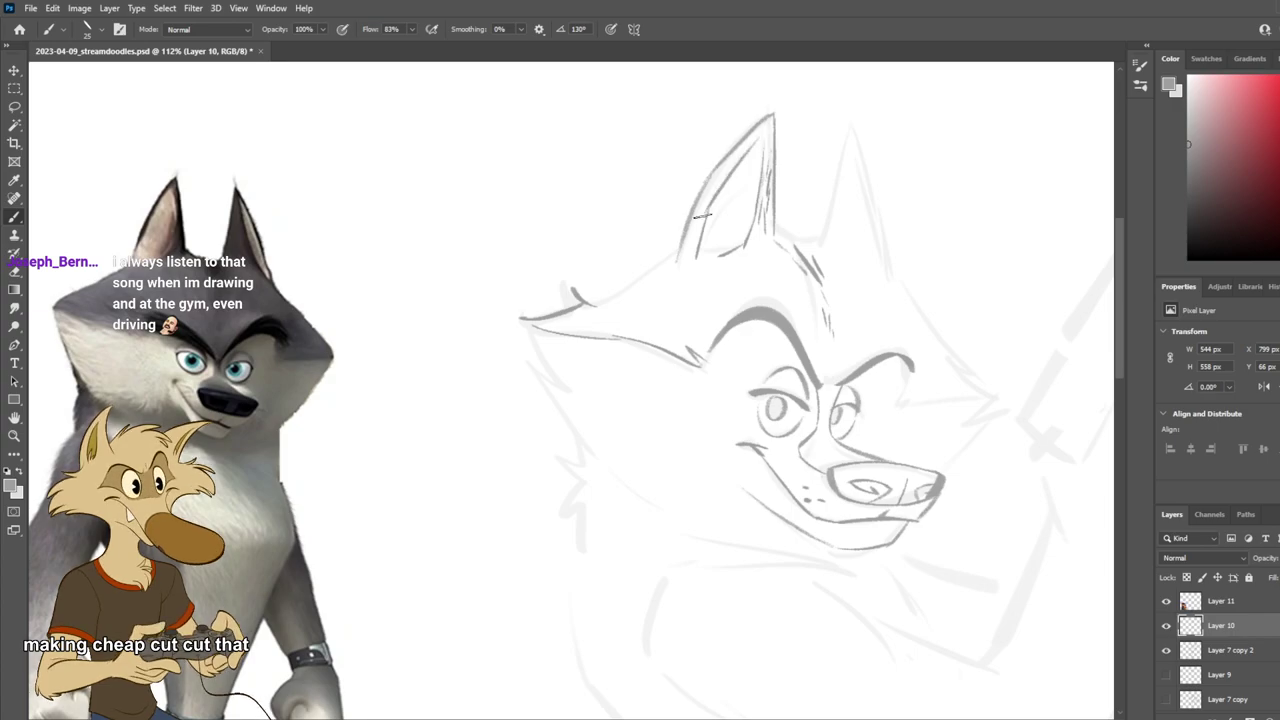
left_click_drag(762, 134, 704, 208)
key("ctrl+z")
key("ctrl+z")
left_click_drag(760, 138, 709, 199)
key("ctrl+z")
key("ctrl+z")
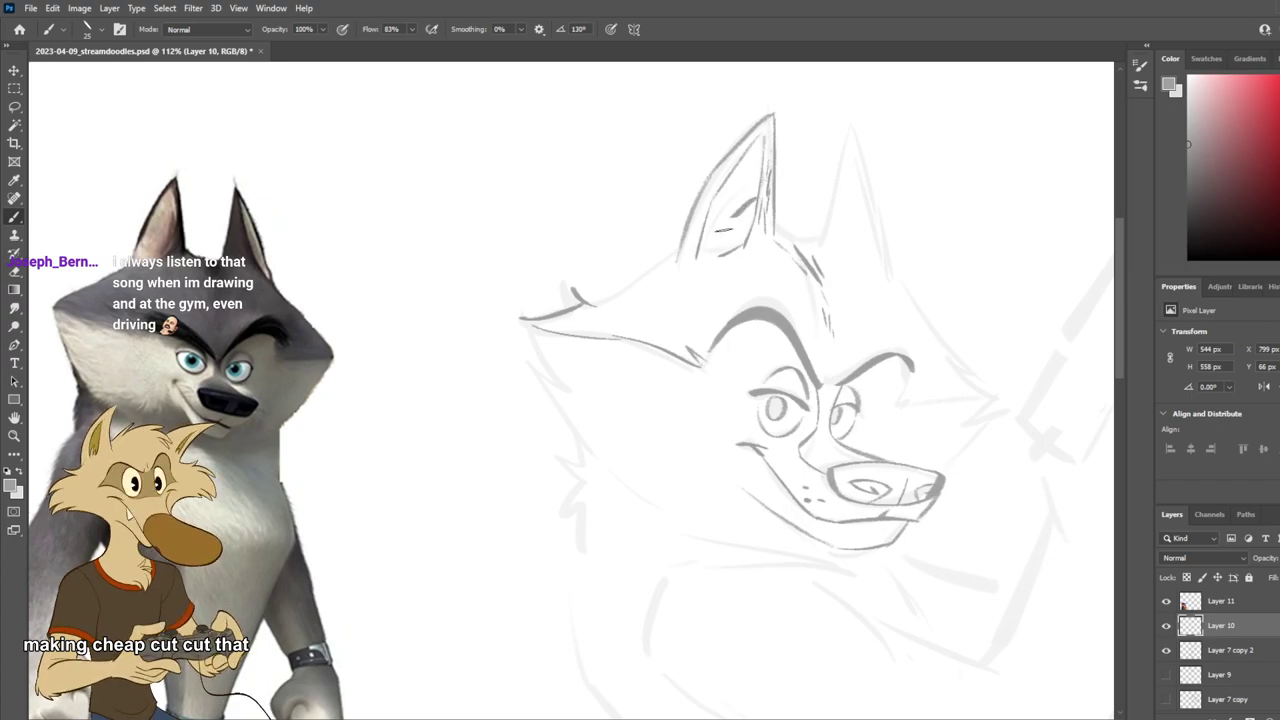
Step: Close the near ear's base and draw the head outline between the ear and the cheek tuft
mouse_move(744, 217)
left_mouse_down()
mouse_move(720, 250)
mouse_move(742, 255)
mouse_move(591, 303)
mouse_move(680, 258)
left_mouse_up()
key("ctrl+z")
key("ctrl+z")
left_click_drag(572, 288, 678, 251)
key("ctrl+z")
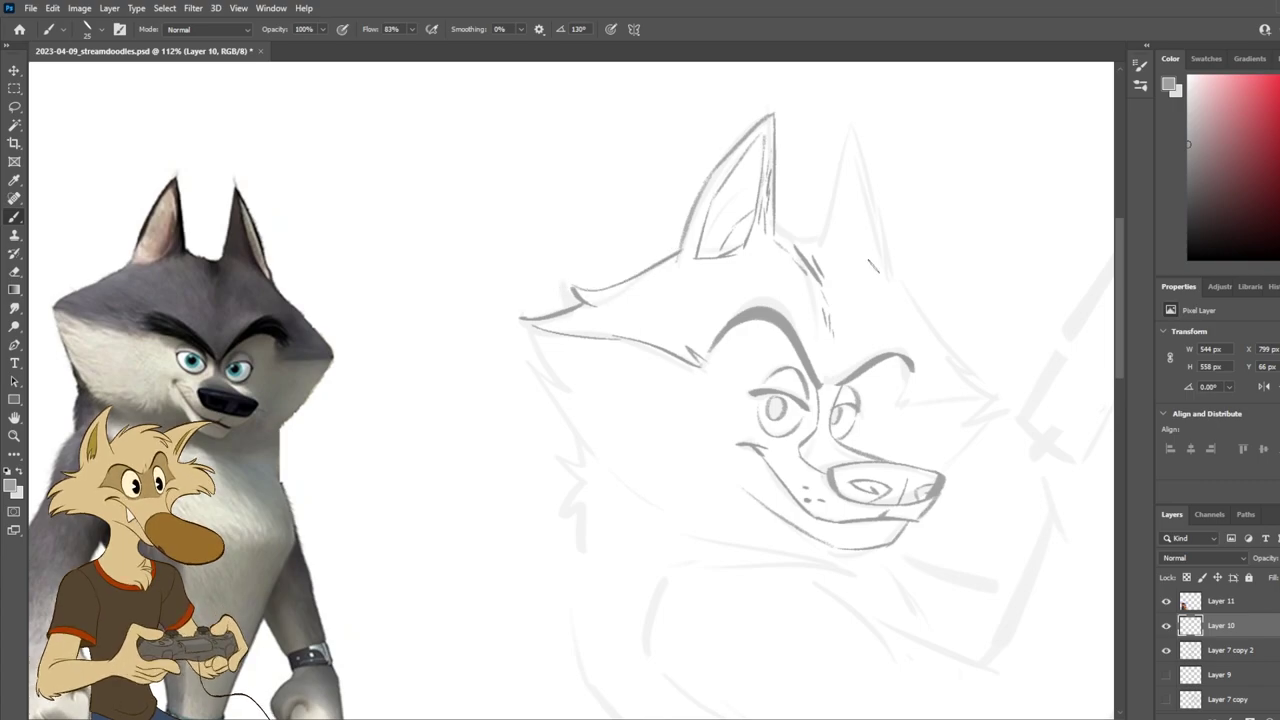
Step: Check the inked head's proportions against the full sketch and the reference images
scroll(848, 373, "down", 8)
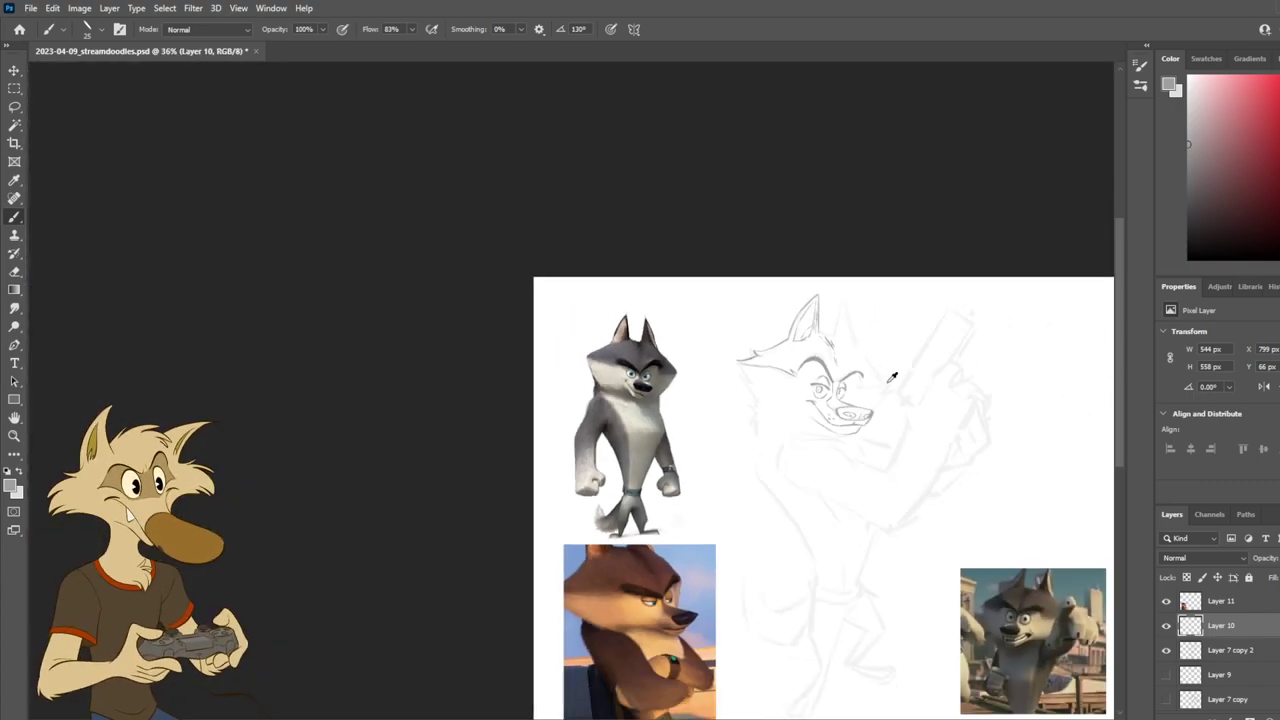
scroll(880, 382, "up", 5)
key("ctrl+h")
scroll(660, 333, "down", 5)
key("ctrl+h")
scroll(780, 342, "up", 5)
scroll(806, 332, "up", 3)
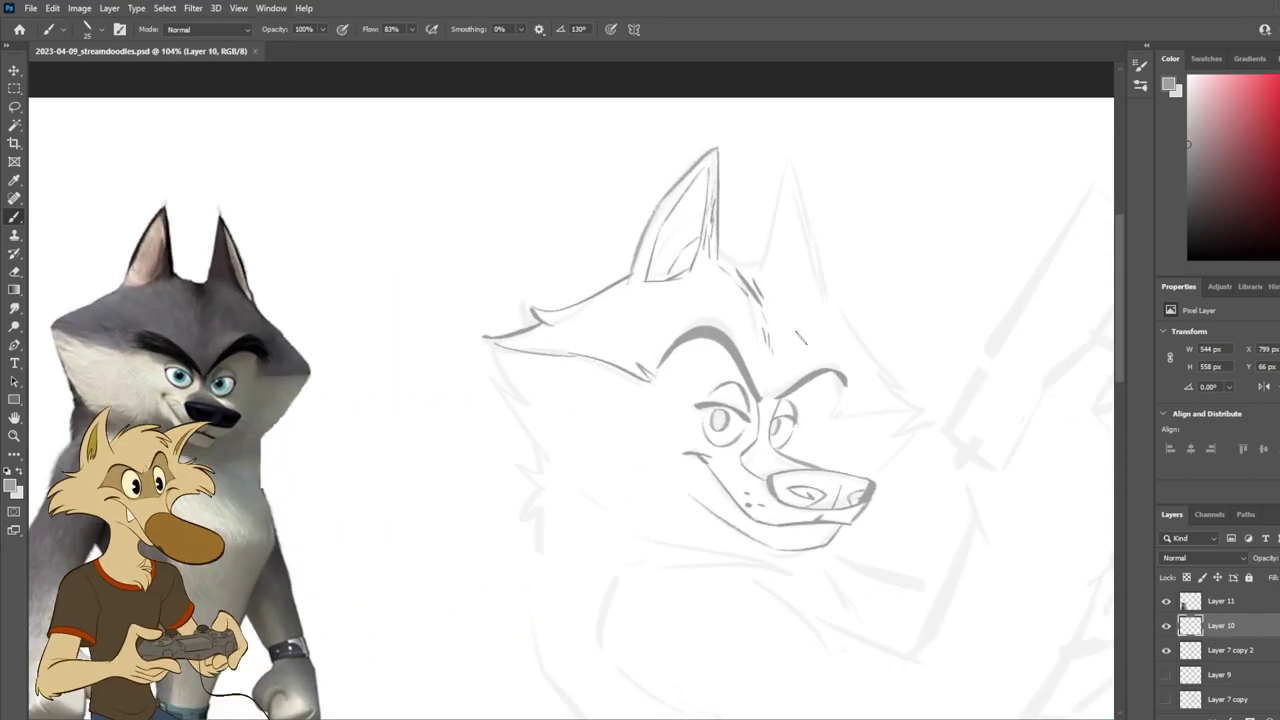
Step: Erase the textured fur strokes beside the near ear's straight inner edge and save the file
key("e")
left_click_drag(713, 195, 710, 246)
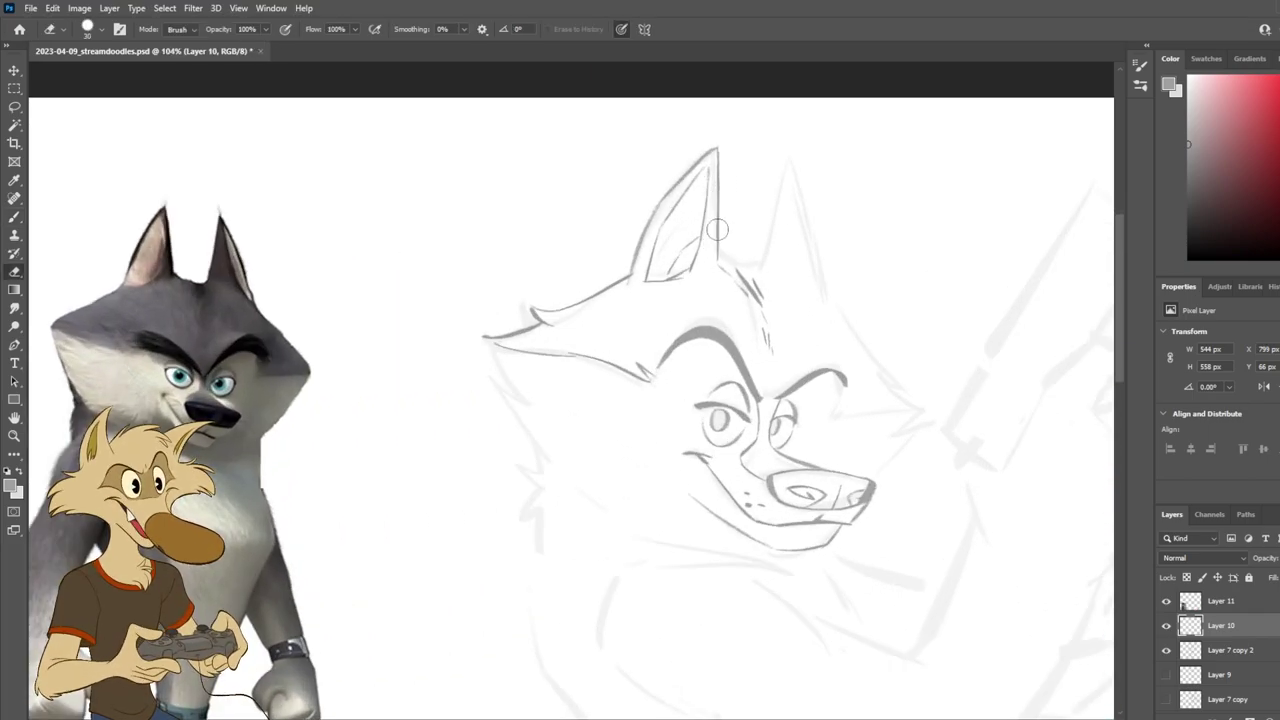
key("ctrl+z")
key("ctrl+shift+z")
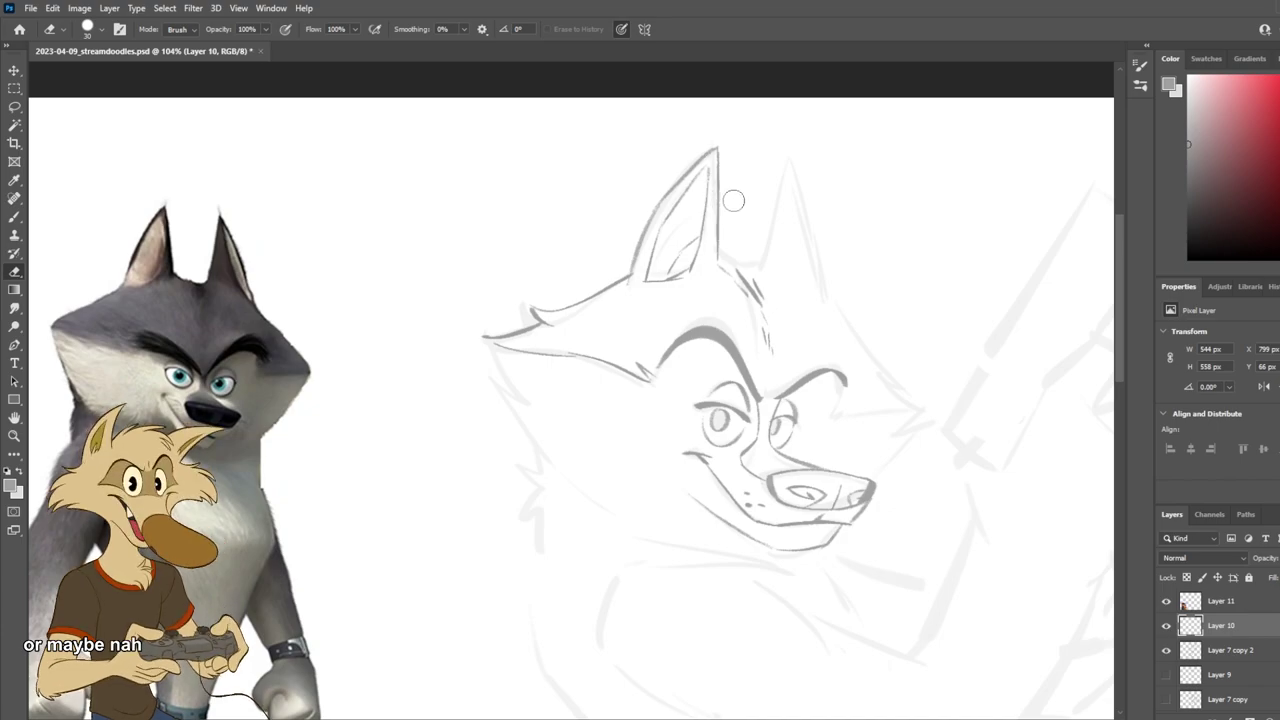
key("b")
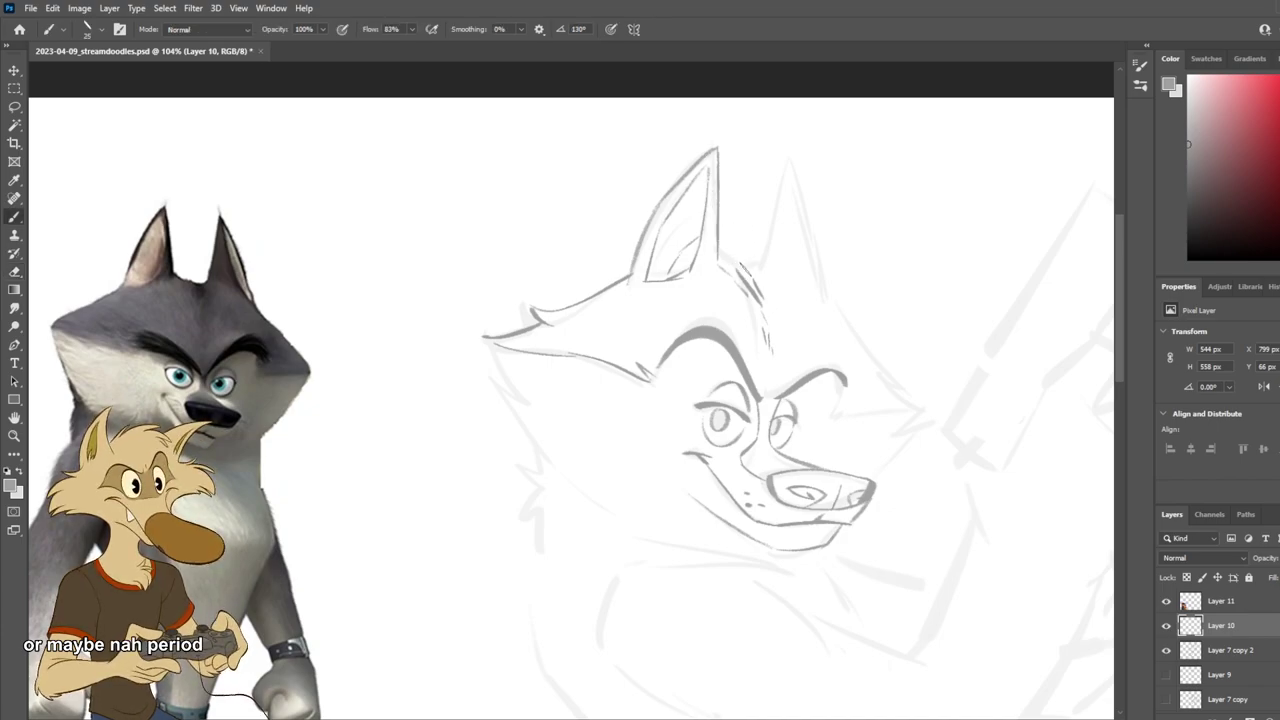
key("ctrl+s")
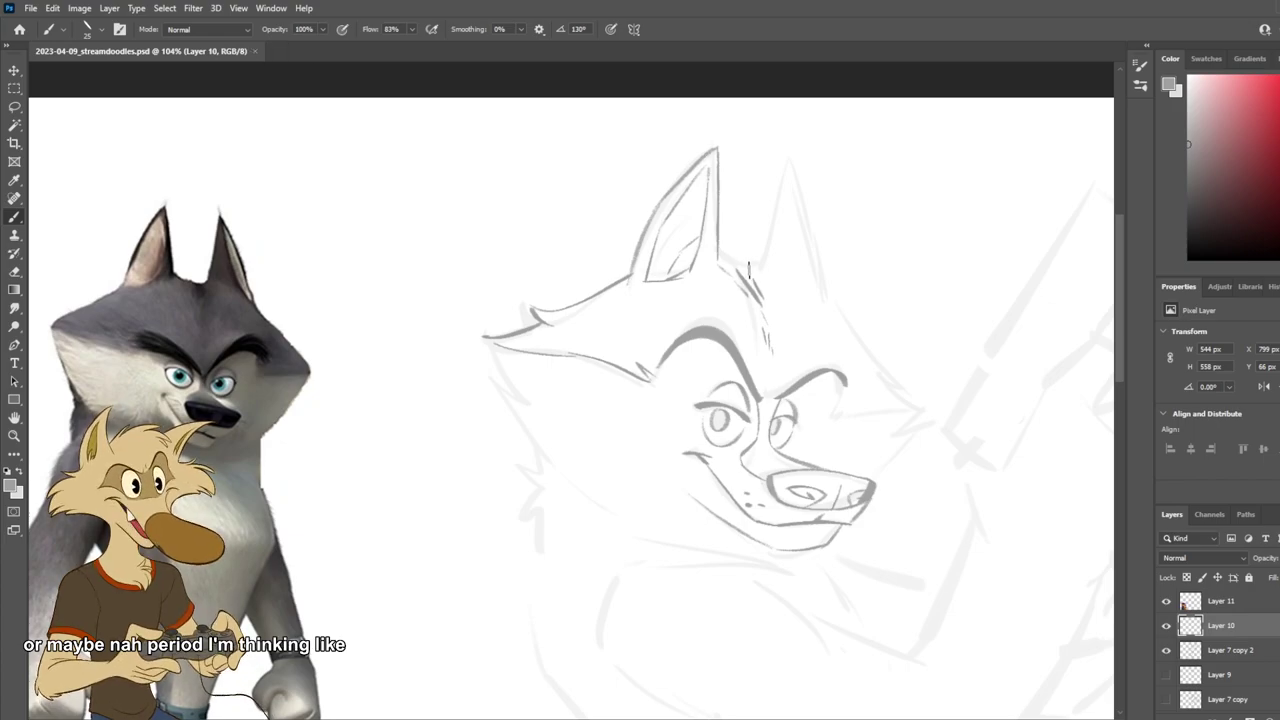
Step: Draw a small tuft of short fur strokes on top of the head between the ears
left_click_drag(742, 238, 752, 276)
key("ctrl+z")
left_click_drag(722, 262, 762, 252)
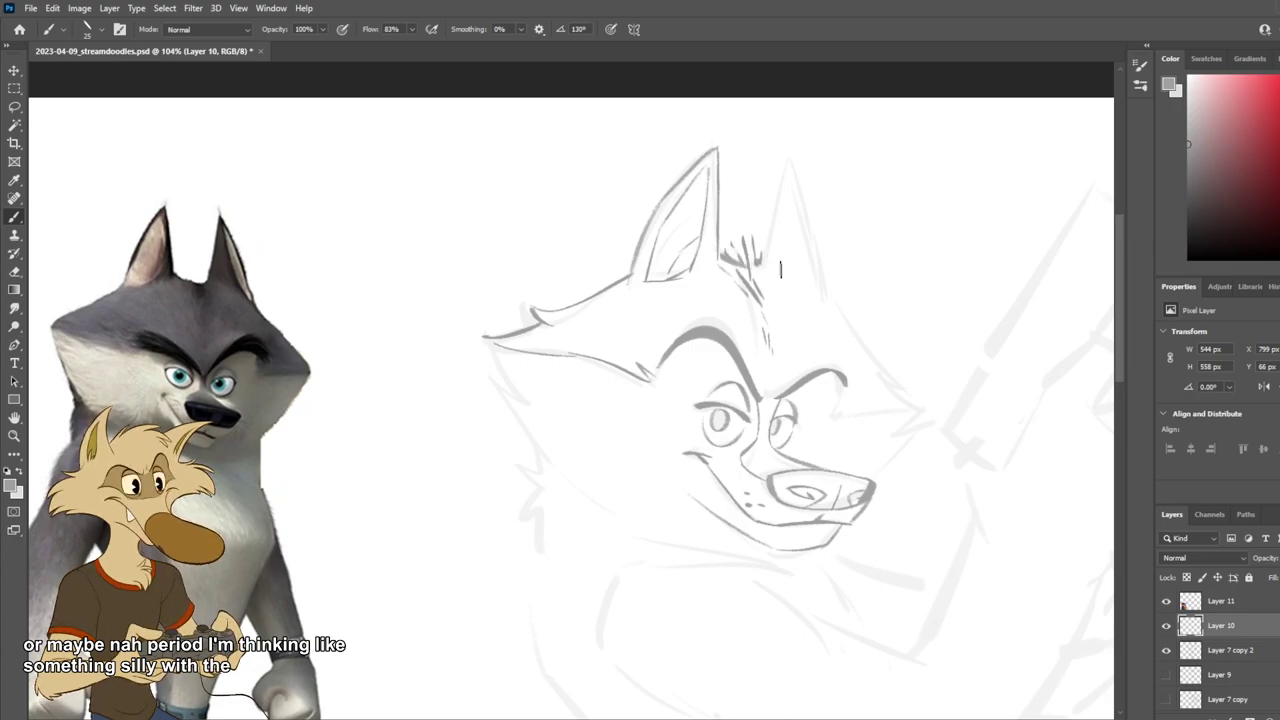
scroll(704, 302, "down", 4)
scroll(722, 331, "up", 2)
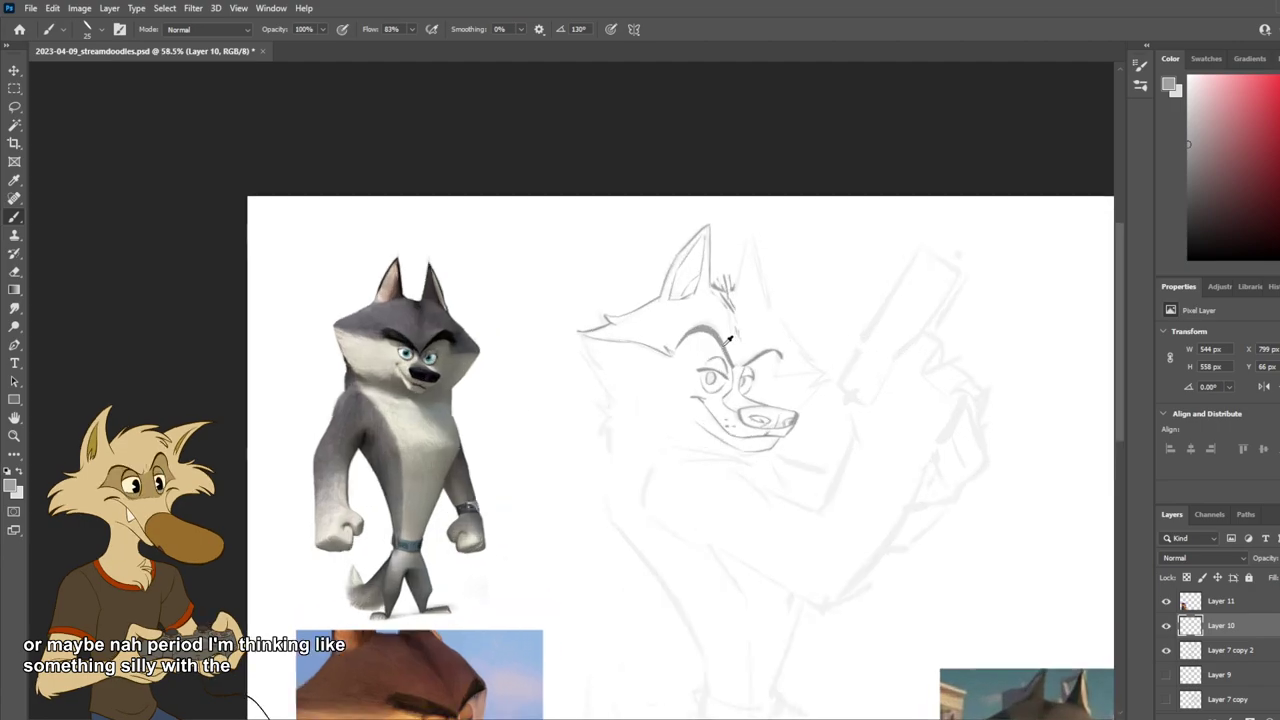
scroll(724, 331, "up", 2)
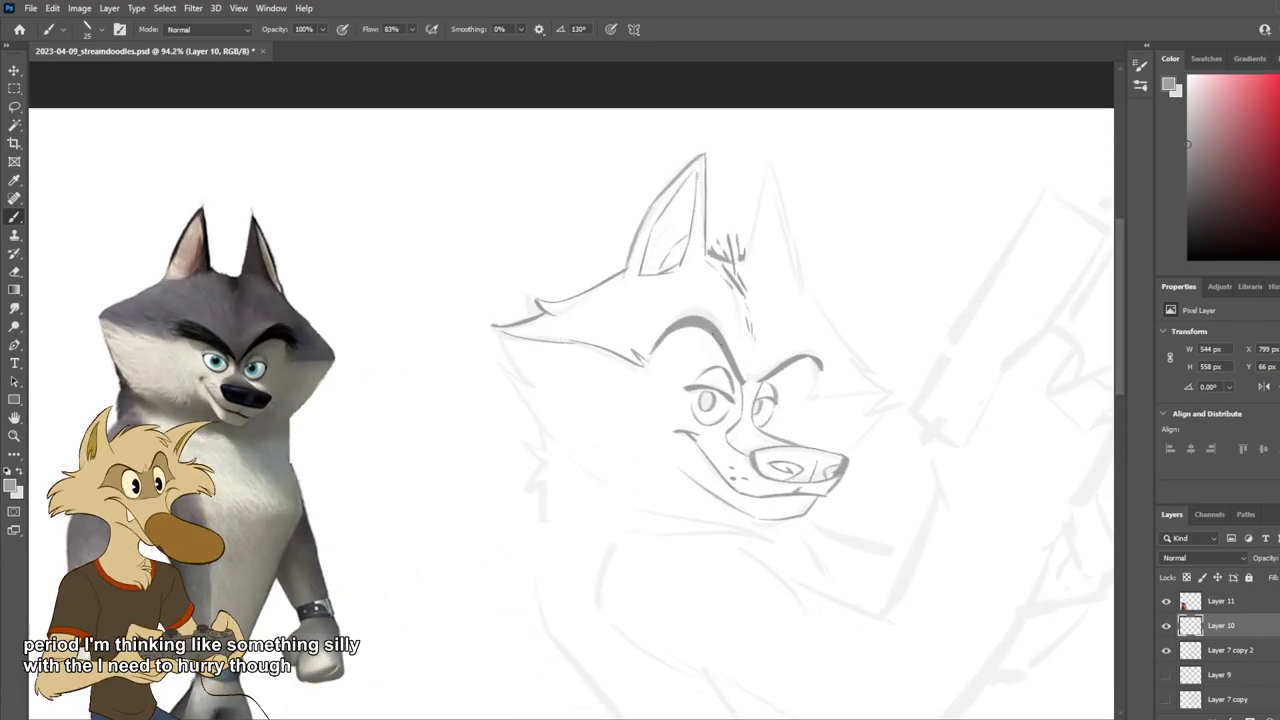
Step: Draw the far ear's inner edge and long outer edge from the pointed tip, undoing and retrying strokes
left_click_drag(743, 254, 765, 156)
key("ctrl+z")
key("ctrl+z")
key("ctrl+z")
mouse_move(761, 208)
left_mouse_down()
mouse_move(766, 157)
mouse_move(791, 250)
left_mouse_up()
key("ctrl+z")
key("ctrl+z")
left_click_drag(767, 157, 800, 300)
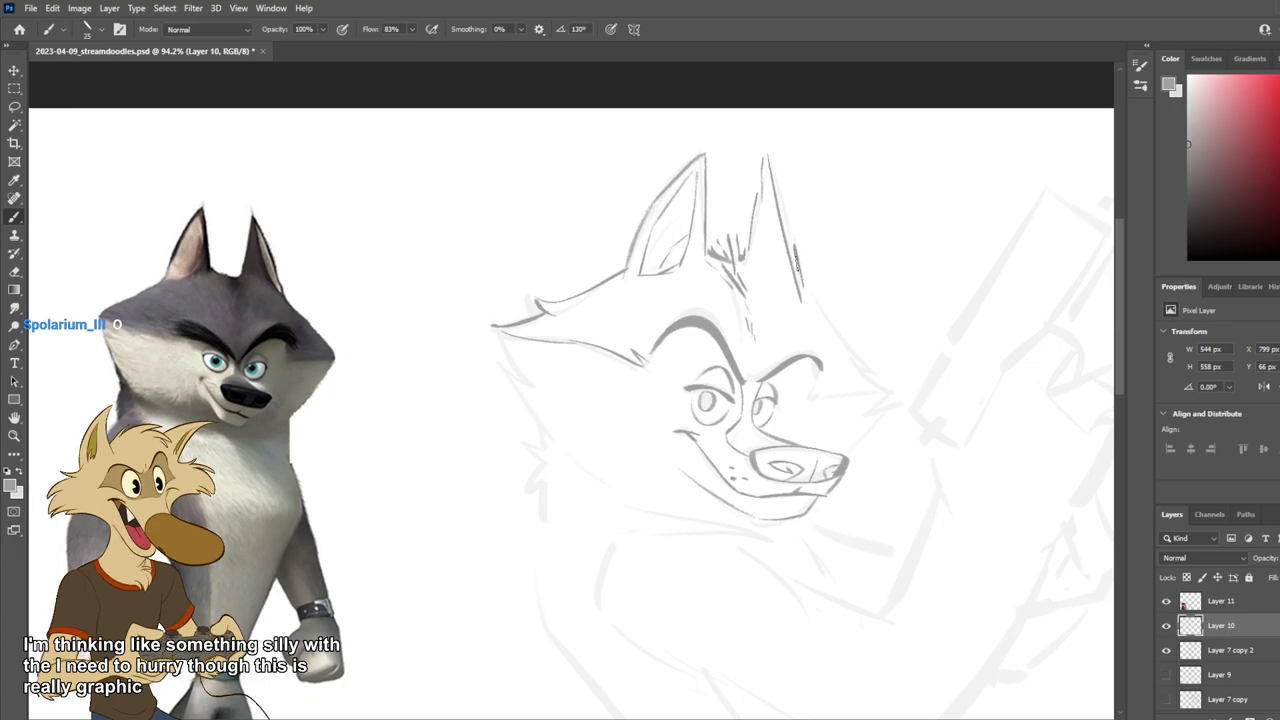
key("ctrl+z")
Step: Try bolder broken strokes at the near ear's tip, and undo them along with stray marks at the far ear
key("e")
left_click_drag(706, 154, 662, 194)
key("b")
mouse_move(705, 180)
left_mouse_down()
mouse_move(710, 135)
mouse_move(658, 209)
left_mouse_up()
key("ctrl+z")
key("ctrl+z")
key("ctrl+z")
left_click_drag(682, 156, 654, 209)
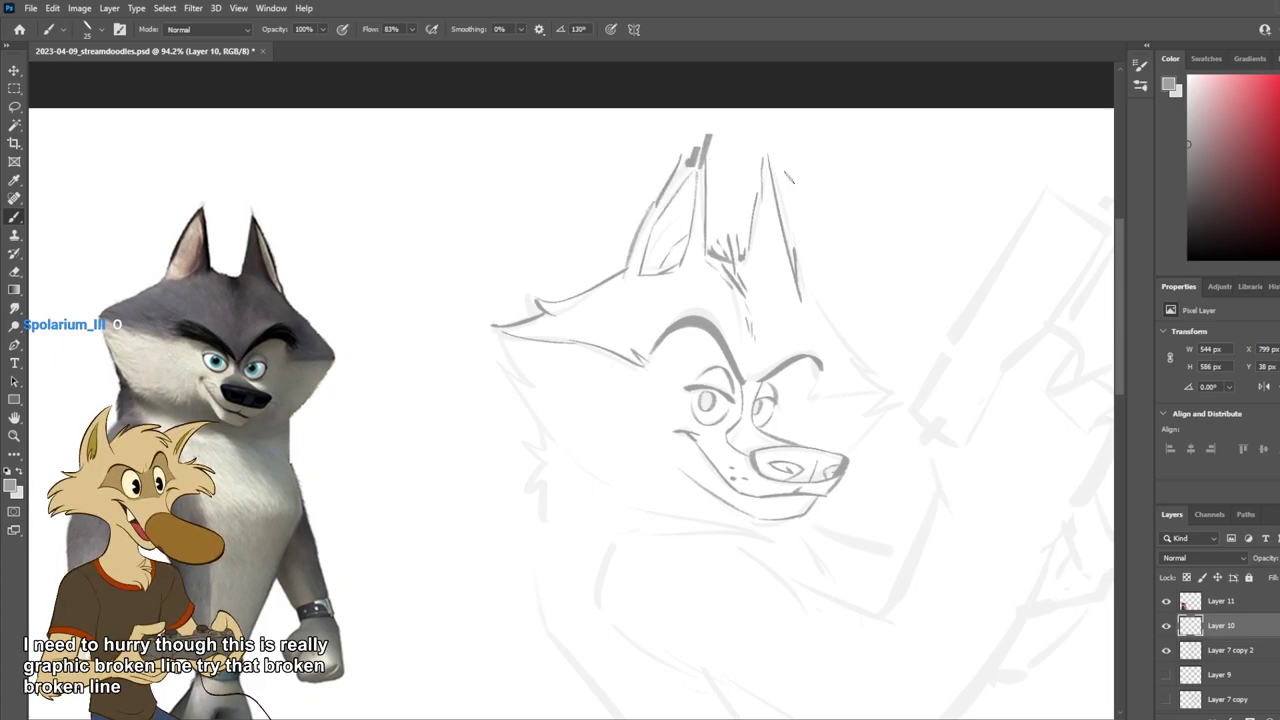
scroll(790, 180, "down", 4)
scroll(792, 182, "up", 4)
key("ctrl+z")
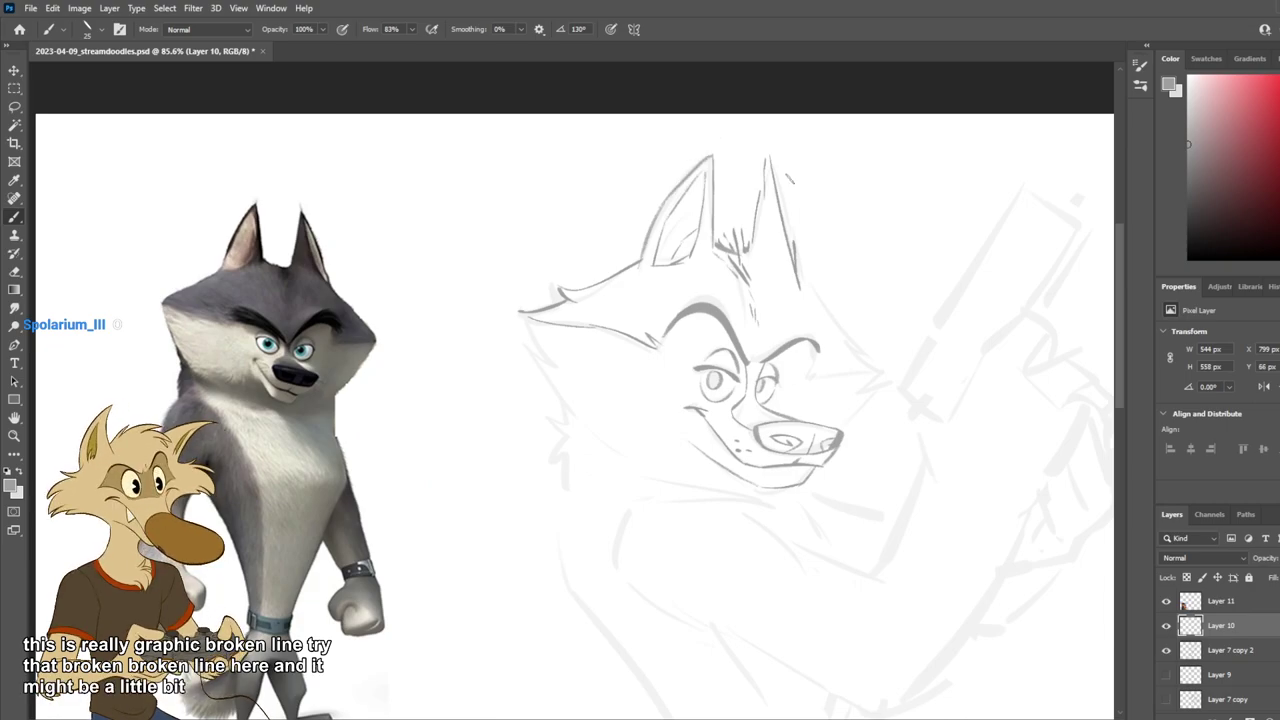
scroll(790, 173, "up", 1)
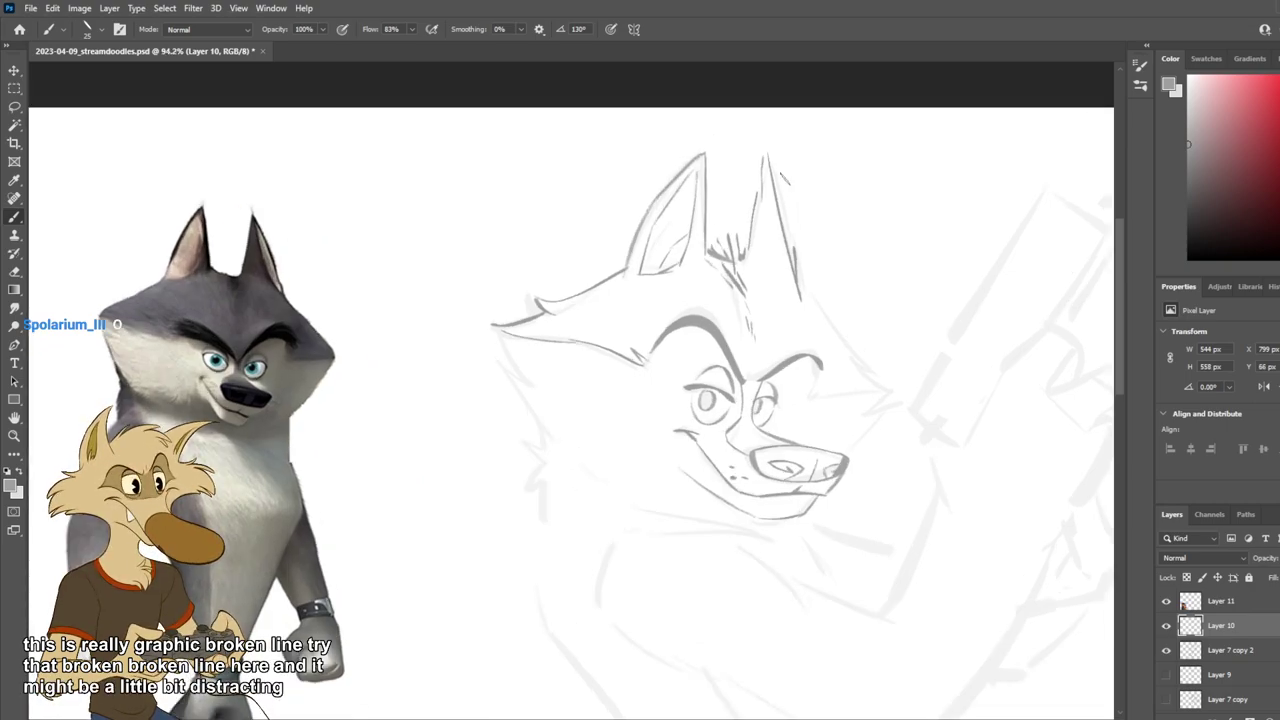
key("ctrl+z")
key("ctrl+z")
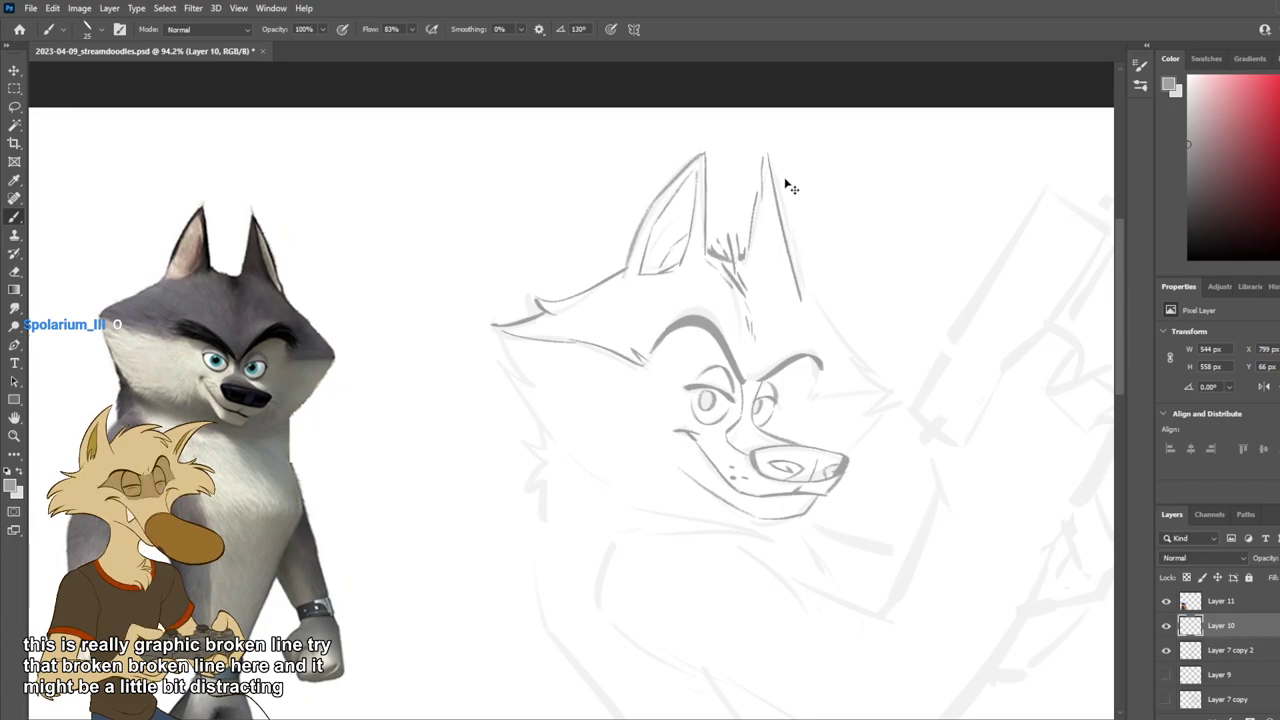
Step: Redraw the far ear's pointed tip and both edges with thinner strokes, undoing and retrying them
mouse_move(770, 158)
left_mouse_down()
mouse_move(756, 197)
mouse_move(786, 232)
mouse_move(804, 305)
left_mouse_up()
key("ctrl+z")
key("ctrl+z")
key("ctrl+z")
key("ctrl+z")
key("ctrl+z")
key("ctrl+z")
left_click_drag(745, 260, 729, 224)
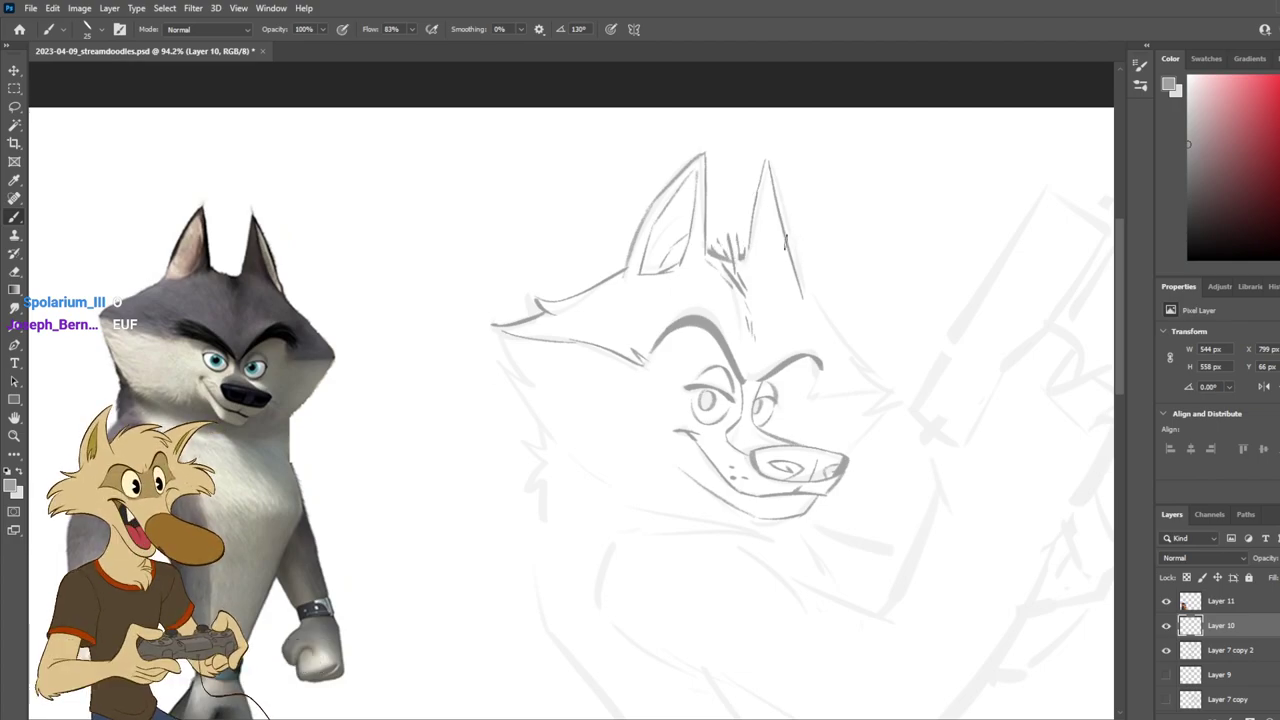
key("ctrl+z")
mouse_move(767, 158)
left_mouse_down()
mouse_move(798, 218)
mouse_move(798, 262)
left_mouse_up()
key("ctrl+z")
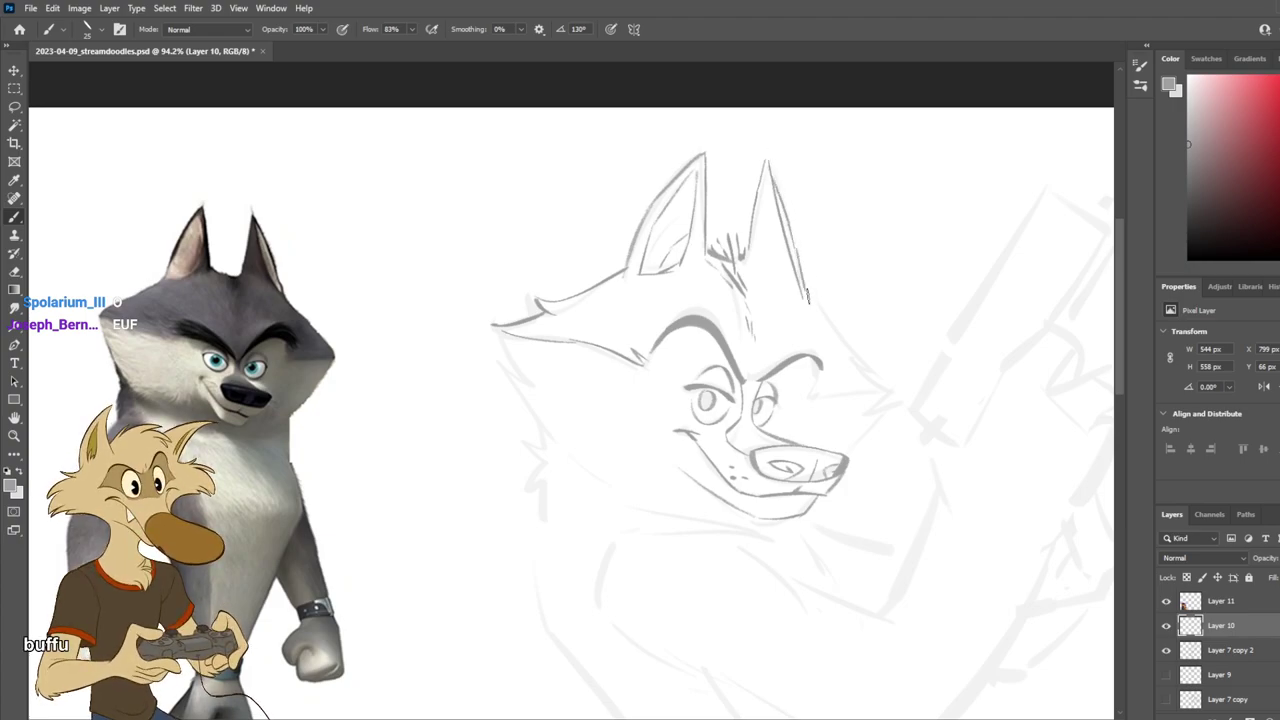
Step: Erase the base of the far ear's outer edge and redraw that edge down to the head
key("e")
left_click_drag(790, 272, 814, 314)
key("b")
left_click_drag(768, 168, 803, 297)
key("ctrl+z")
key("ctrl+z")
left_click_drag(795, 236, 802, 298)
key("ctrl+z")
Step: Draw the head outline from the far ear's base down to a small fur notch beside the far brow
mouse_move(794, 235)
left_mouse_down()
mouse_move(809, 298)
mouse_move(842, 342)
left_mouse_up()
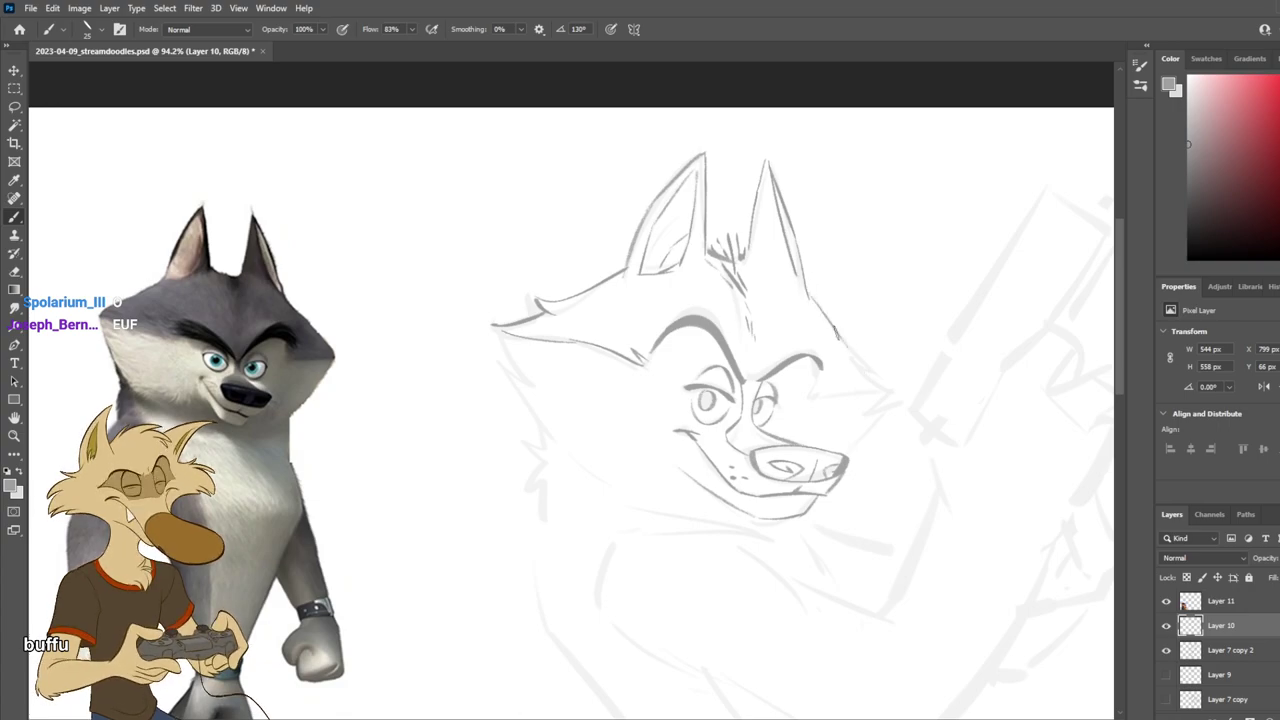
key("ctrl+z")
left_click_drag(798, 277, 879, 376)
key("ctrl+z")
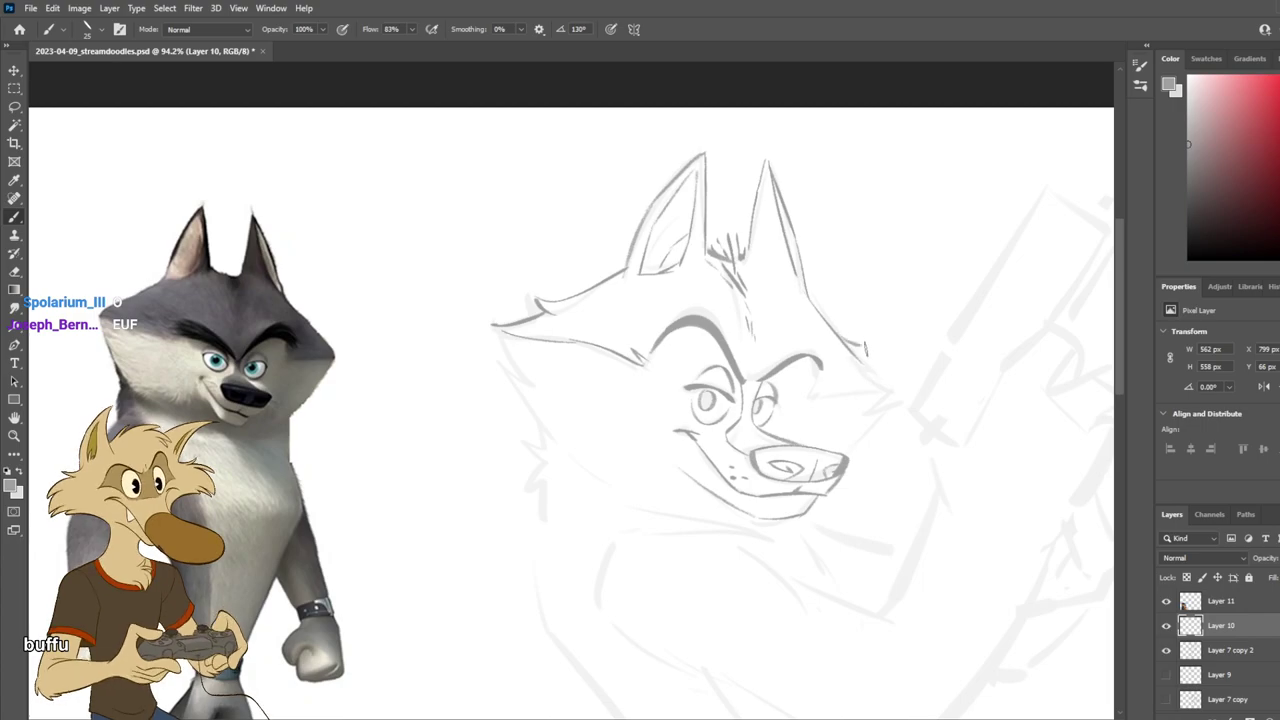
key("ctrl+z")
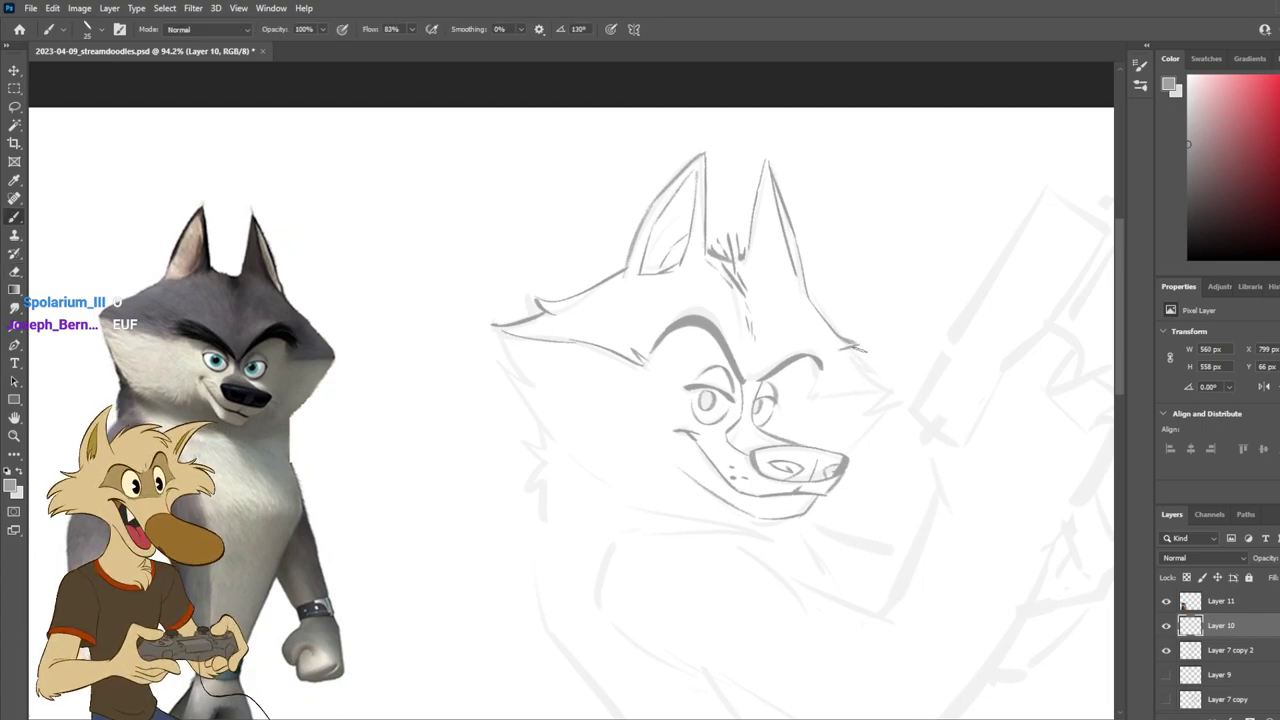
Step: Try extending the outline from the fur notch to the far cheek tuft's tip, retrying strokes, and save
left_click_drag(850, 350, 902, 396)
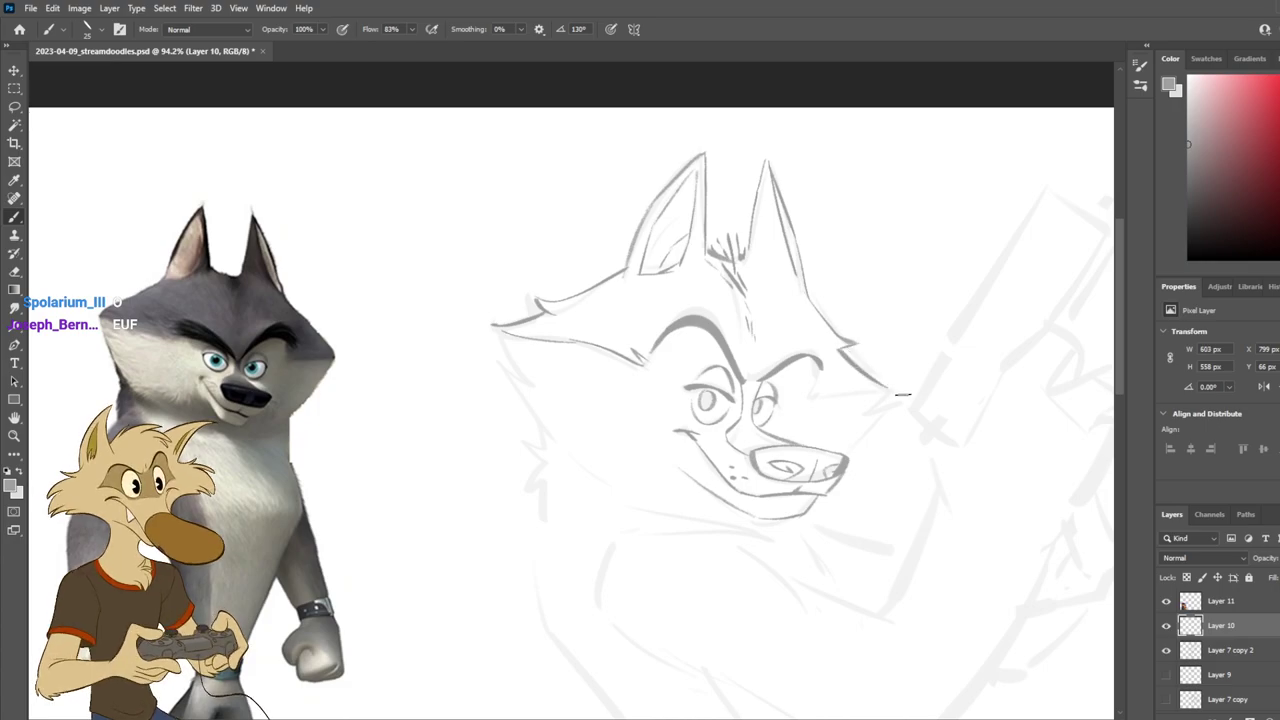
key("ctrl+z")
left_click_drag(846, 349, 893, 393)
key("ctrl+z")
key("ctrl+s")
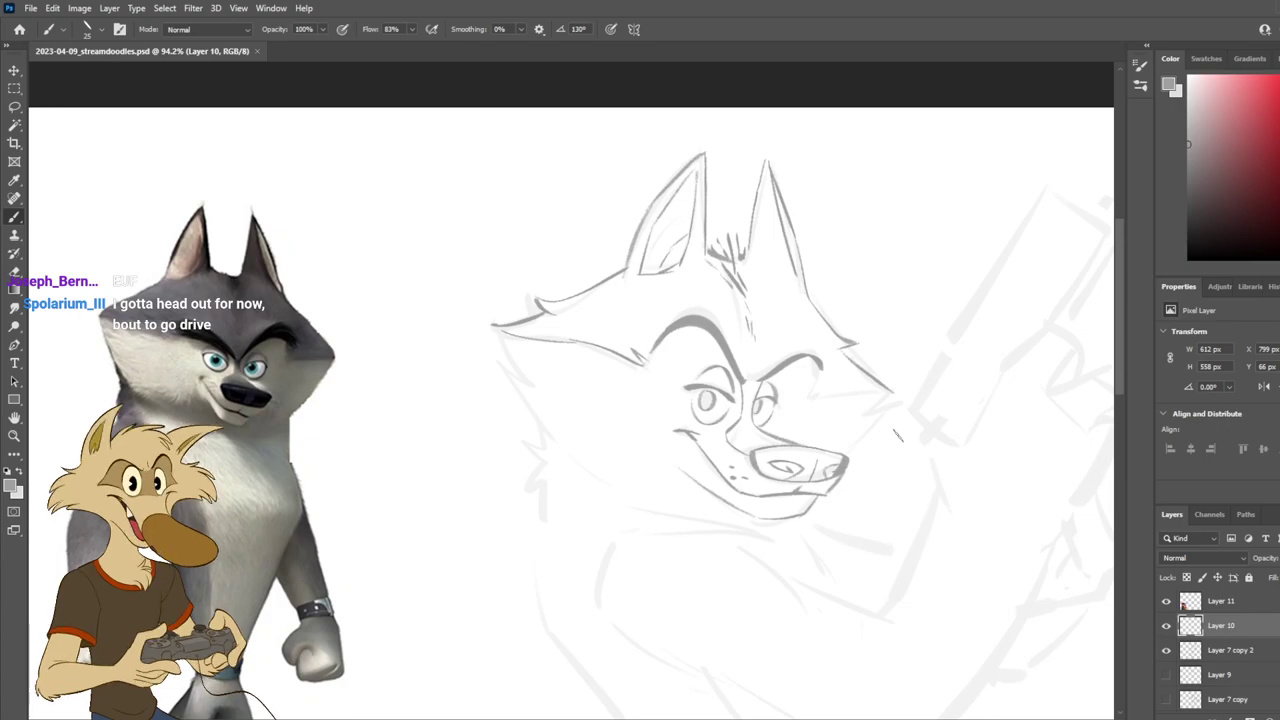
scroll(770, 436, "down", 4)
scroll(812, 408, "up", 4)
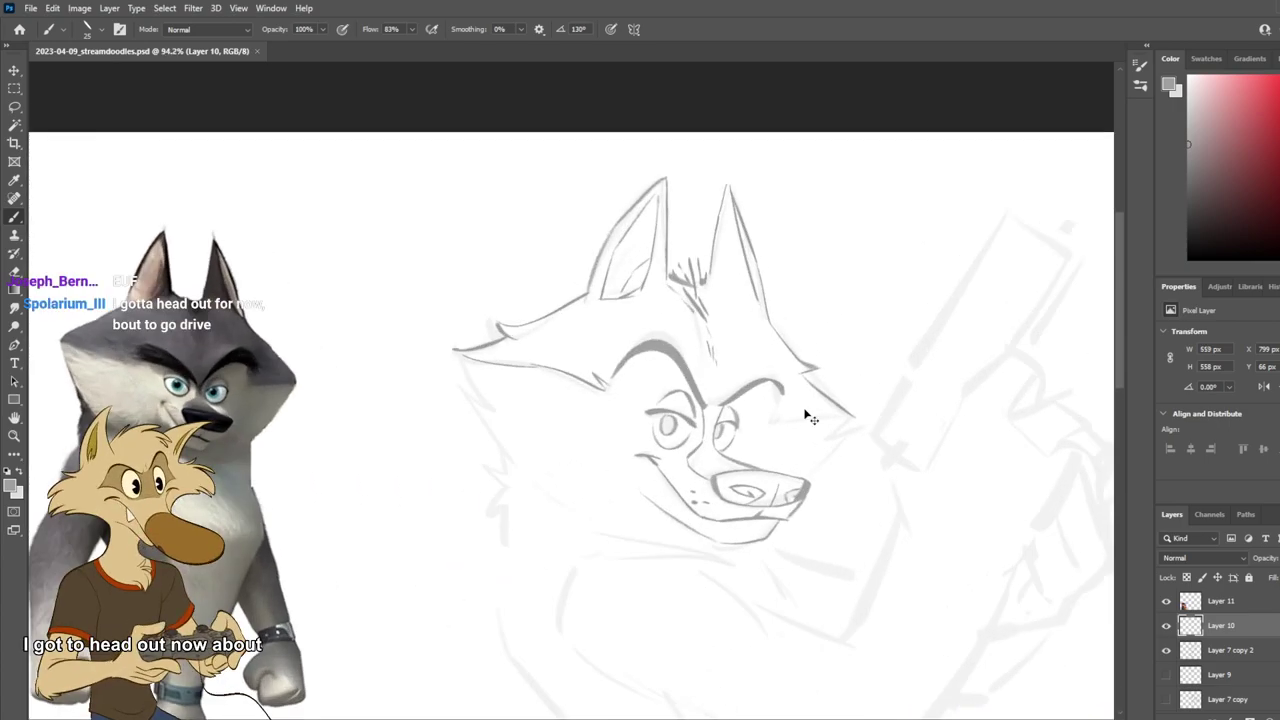
Step: Undo the far cheek tuft's upper edge and try redrawing it with longer strokes toward the tip
key("ctrl+z")
scroll(806, 411, "up", 2)
key("ctrl+s")
left_click_drag(806, 369, 852, 410)
key("ctrl+z")
key("ctrl+z")
mouse_move(802, 365)
left_mouse_down()
mouse_move(850, 412)
mouse_move(884, 413)
left_mouse_up()
key("ctrl+z")
key("ctrl+z")
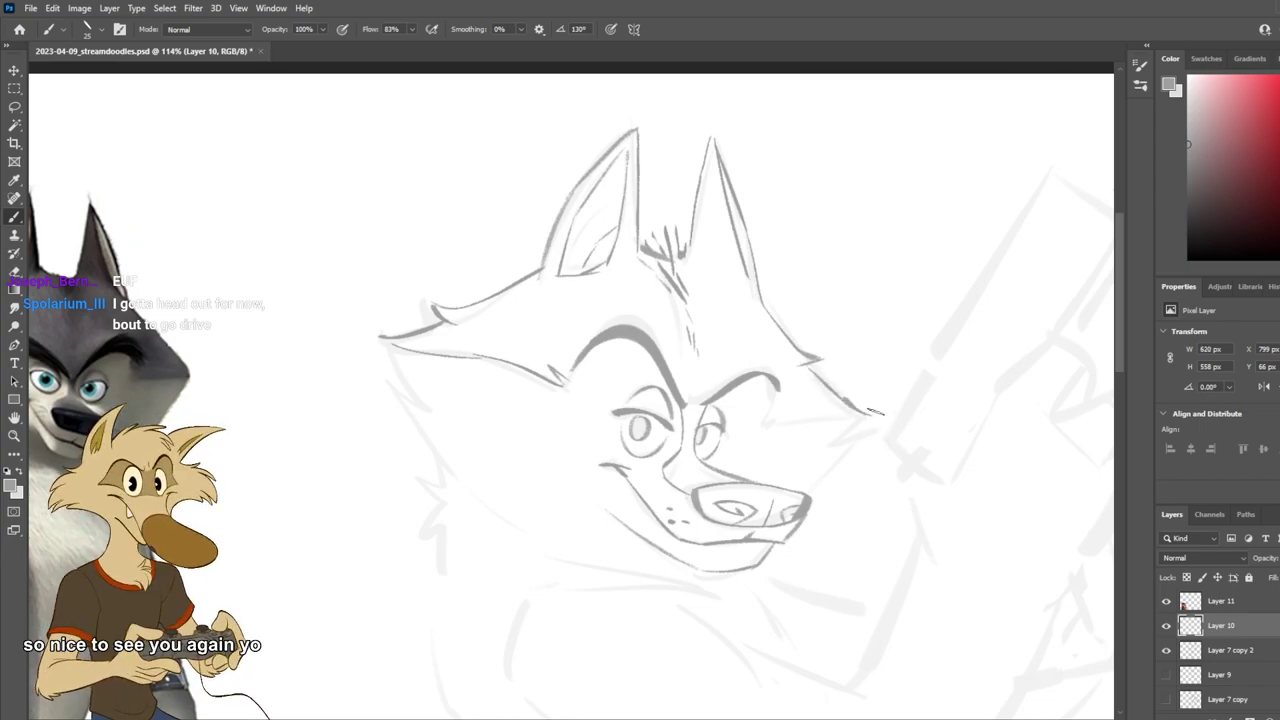
key("ctrl+z")
key("ctrl+z")
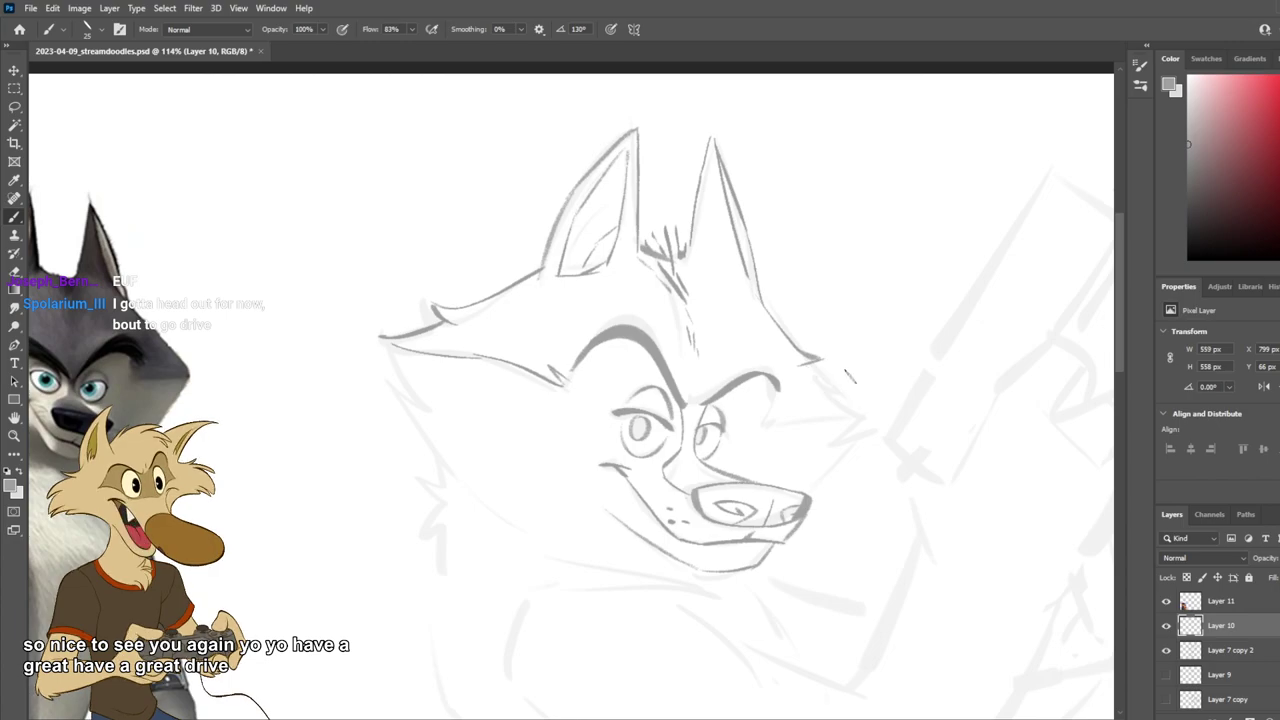
key("ctrl+s")
key("ctrl+z")
Step: Draw the far cheek tuft's upper edge from the fur notch toward its tip, retrying strokes
left_click_drag(810, 366, 856, 406)
key("ctrl+z")
key("ctrl+z")
key("ctrl+z")
key("ctrl+z")
key("ctrl+z")
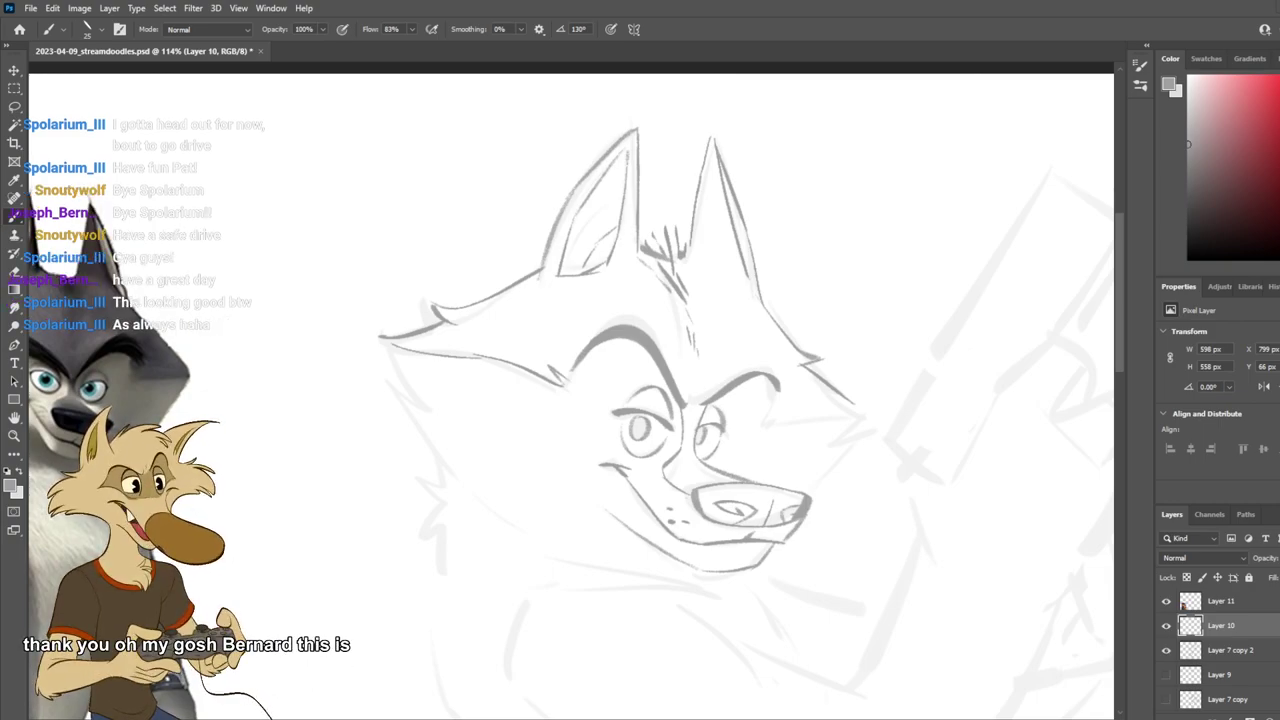
scroll(749, 231, "down", 1)
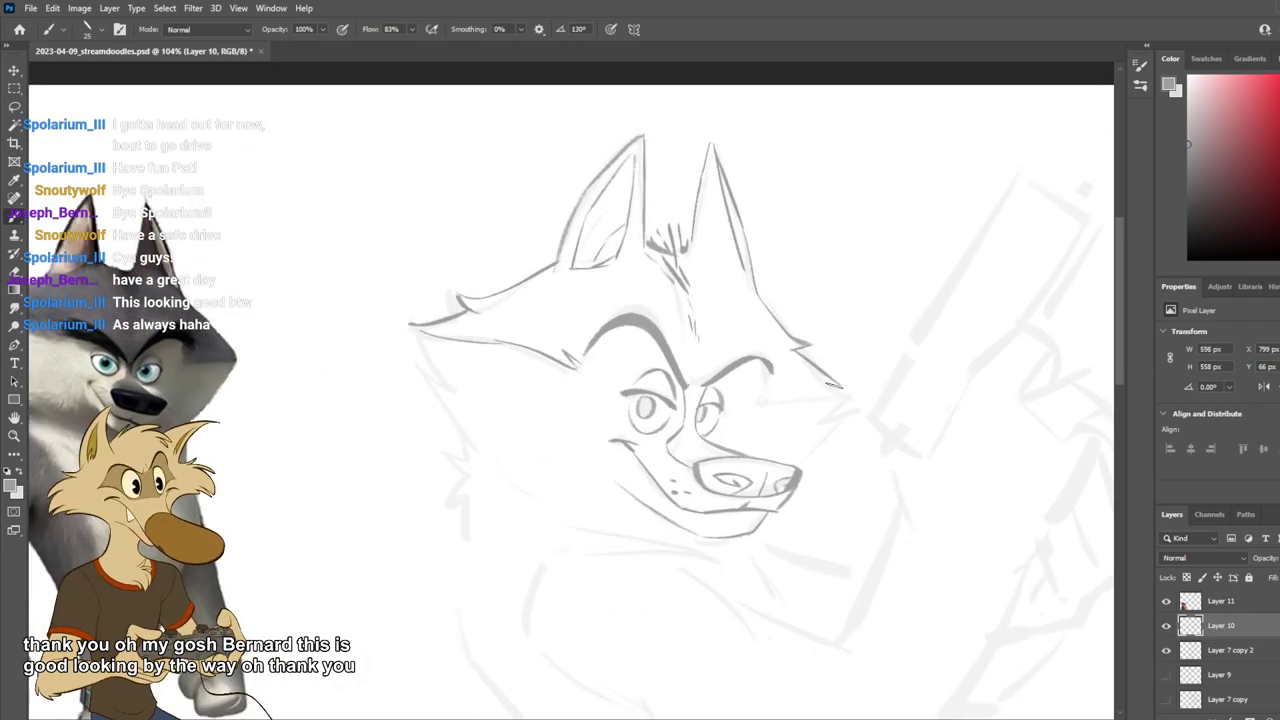
left_click_drag(812, 380, 846, 382)
Step: Draw the fur marking line from below the far brow's end across to the far cheek tuft's tip
left_click_drag(763, 362, 773, 380)
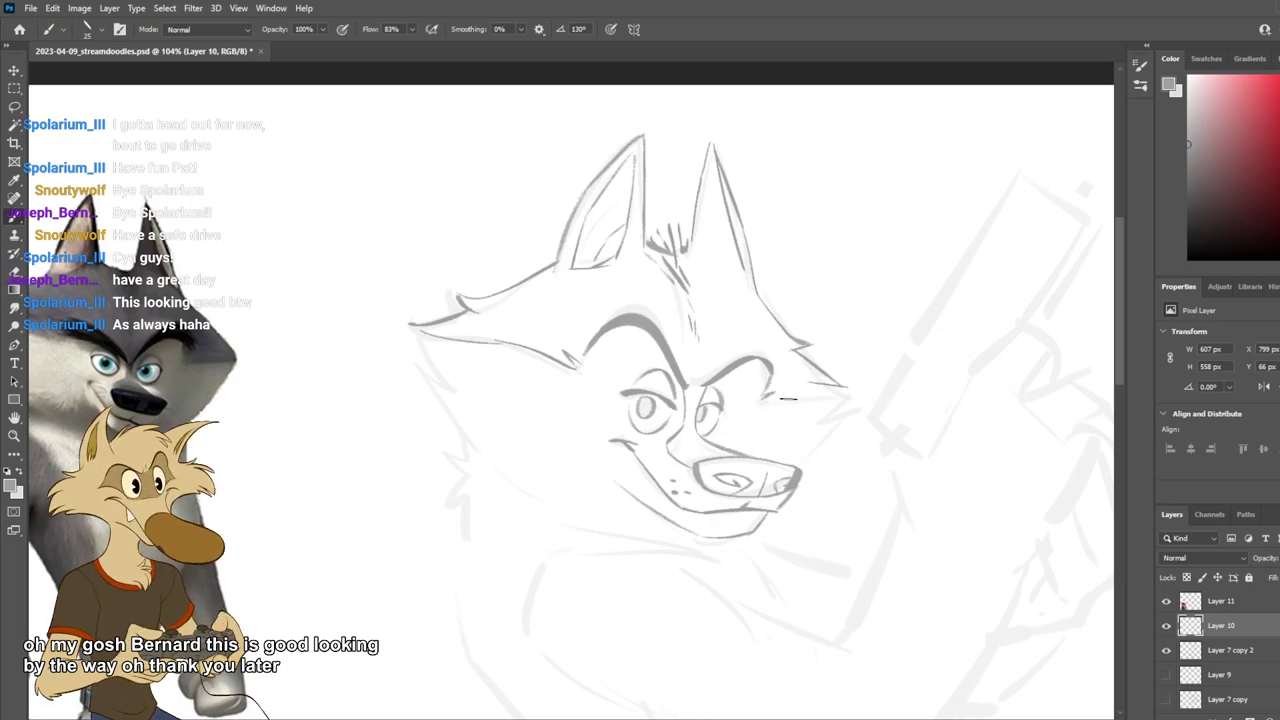
left_click_drag(788, 400, 855, 402)
key("ctrl+z")
left_click_drag(773, 398, 851, 396)
Step: Draw the far cheek tuft's lower edge from its tip back toward the nose, cleaning up strokes, and save
key("e")
mouse_move(883, 392)
left_mouse_down()
mouse_move(809, 433)
mouse_move(856, 409)
mouse_move(796, 460)
left_mouse_up()
key("b")
key("ctrl+z")
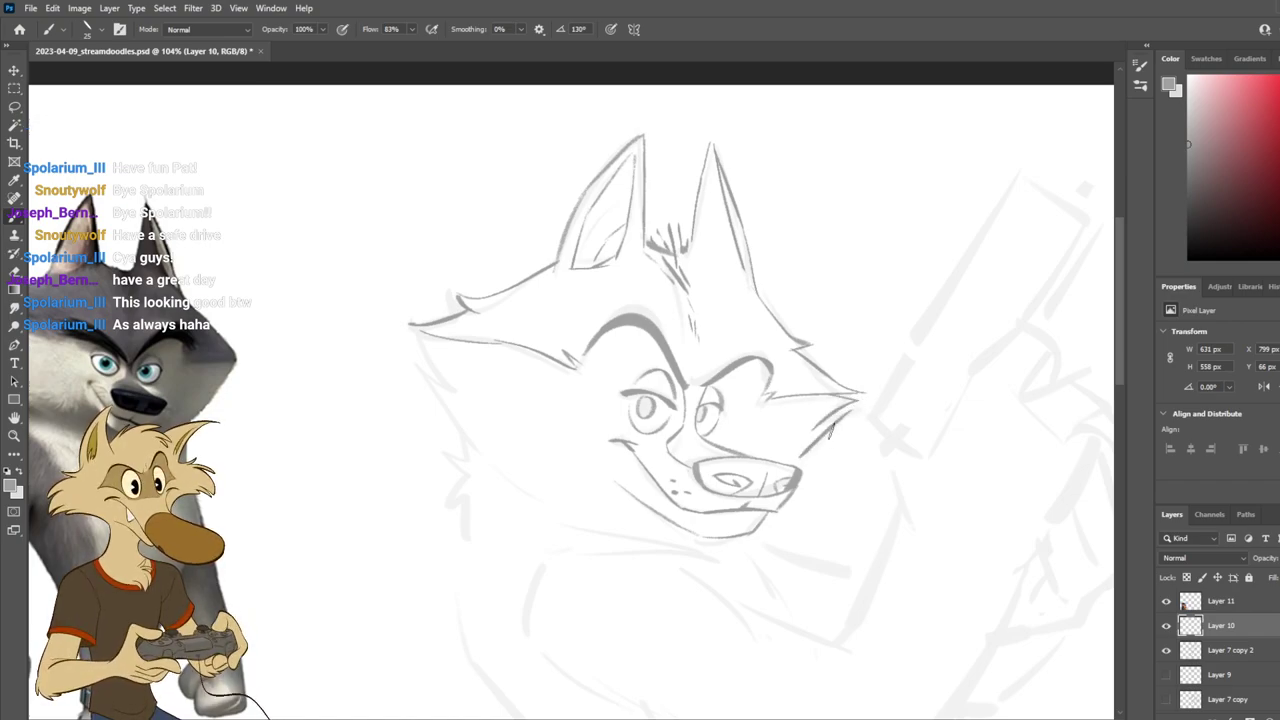
key("ctrl+z")
left_click_drag(856, 404, 814, 443)
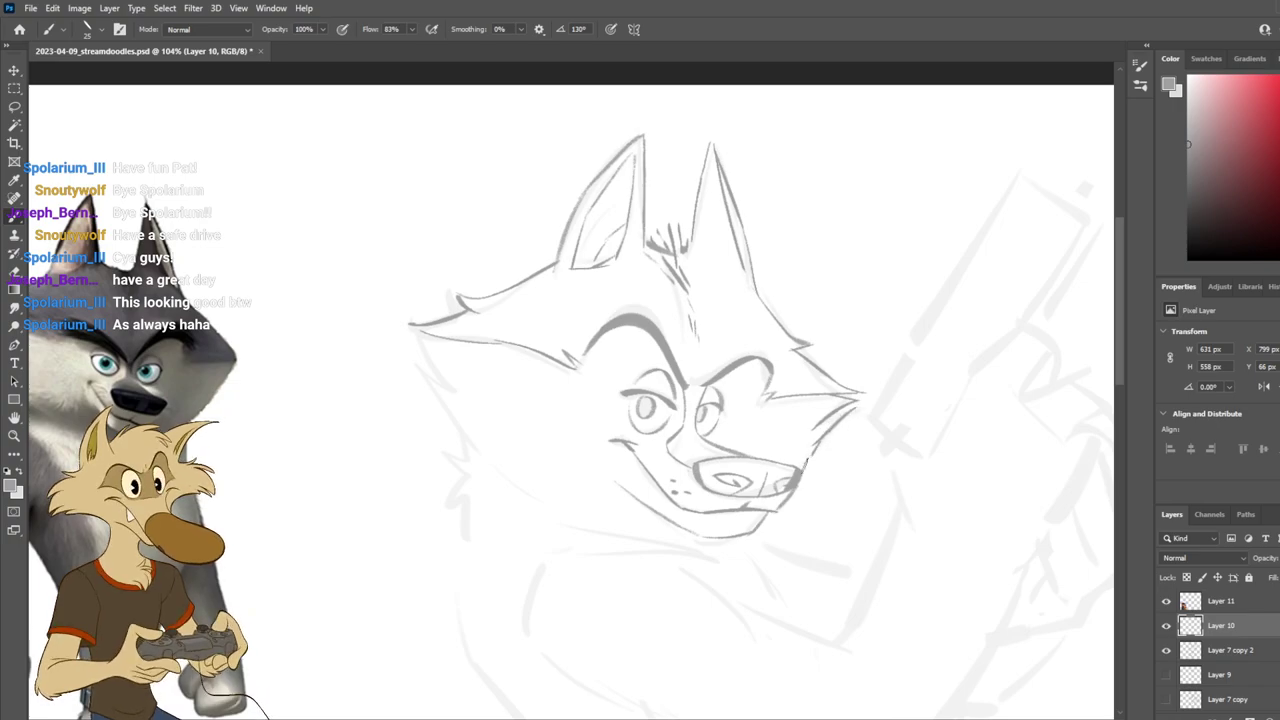
key("ctrl+s")
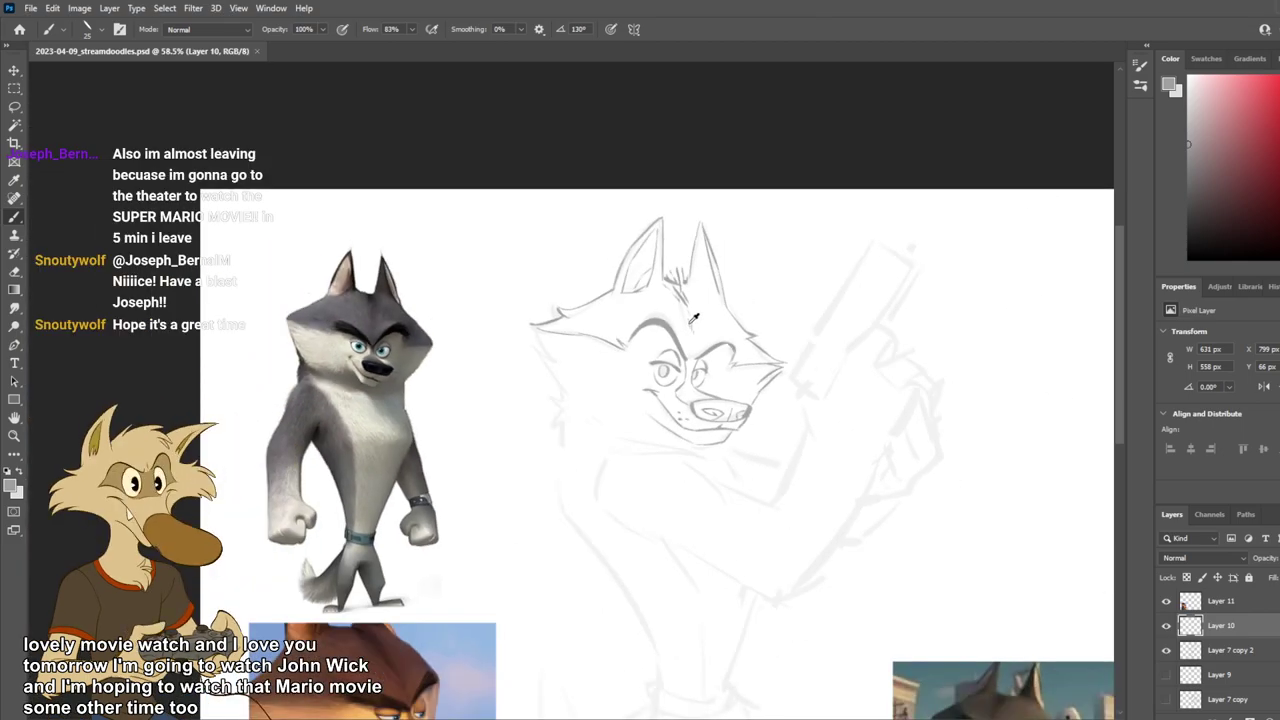
scroll(692, 318, "up", 2)
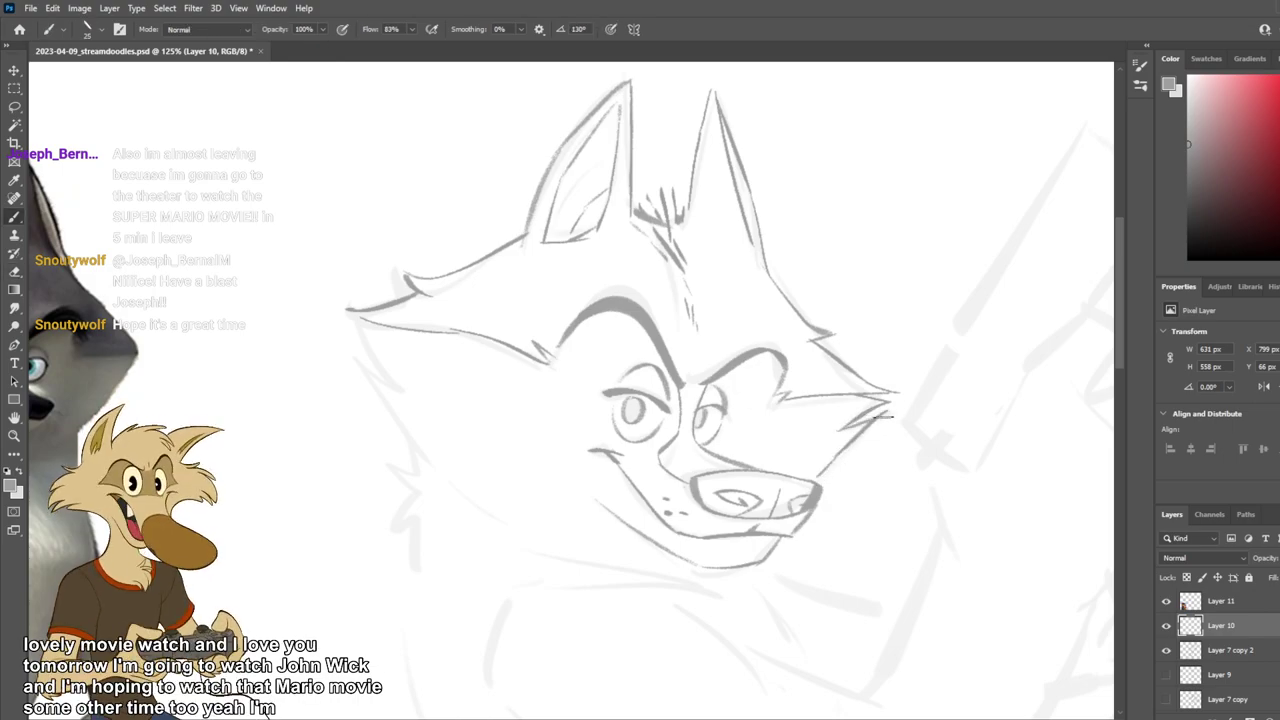
Step: Clean up the far cheek tuft's edge and practise the near cheek tuft's lower edge from its tip toward the jaw
key("e")
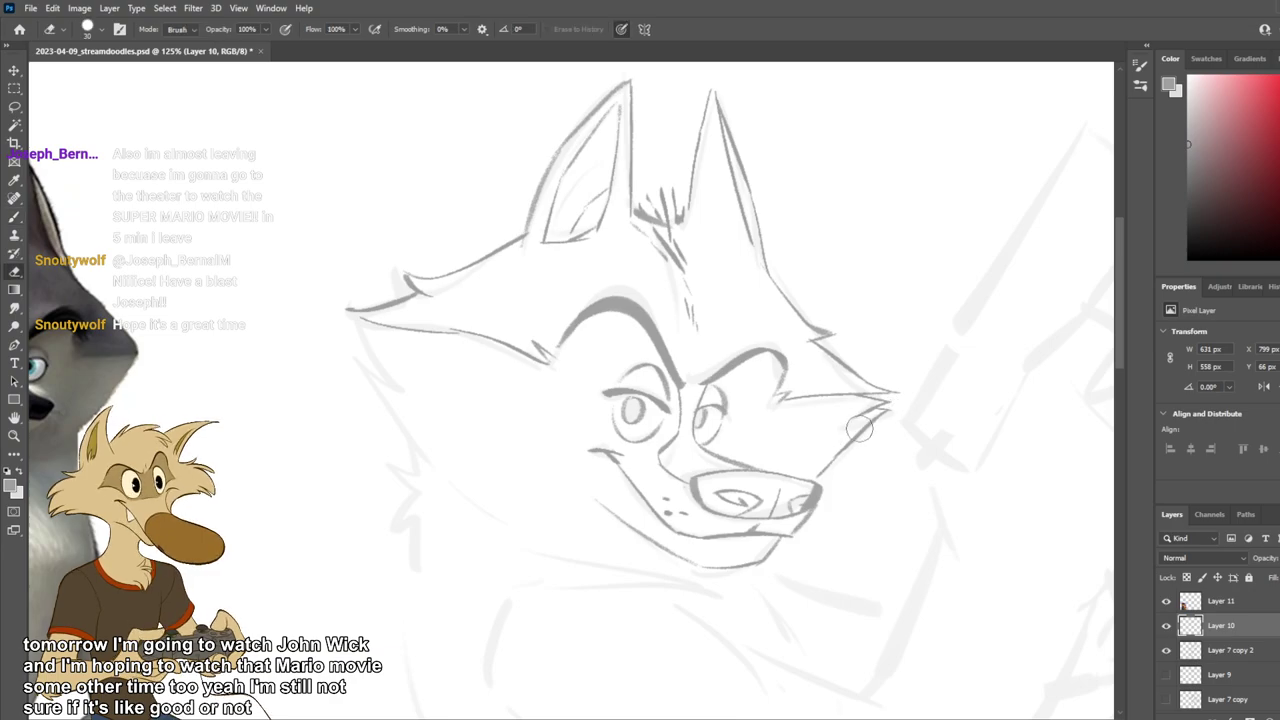
key("b")
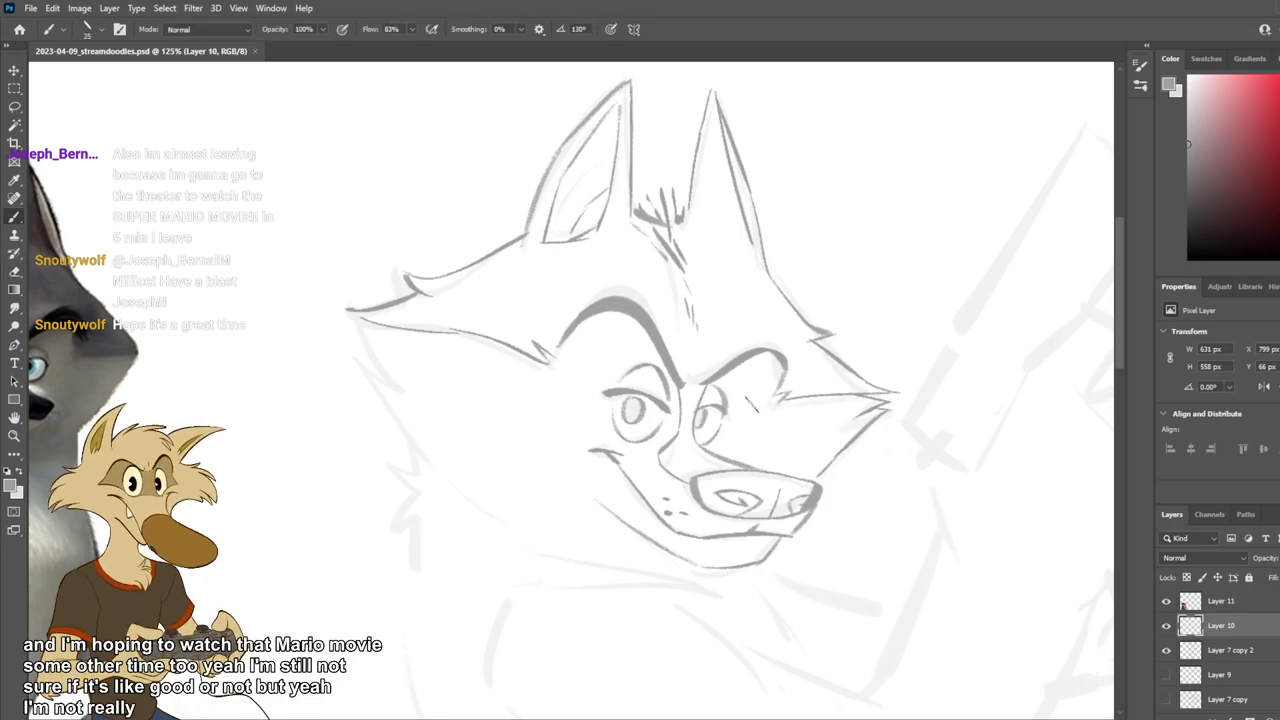
left_click_drag(348, 308, 398, 384)
key("ctrl+z")
key("ctrl+z")
left_click_drag(350, 314, 400, 388)
key("ctrl+z")
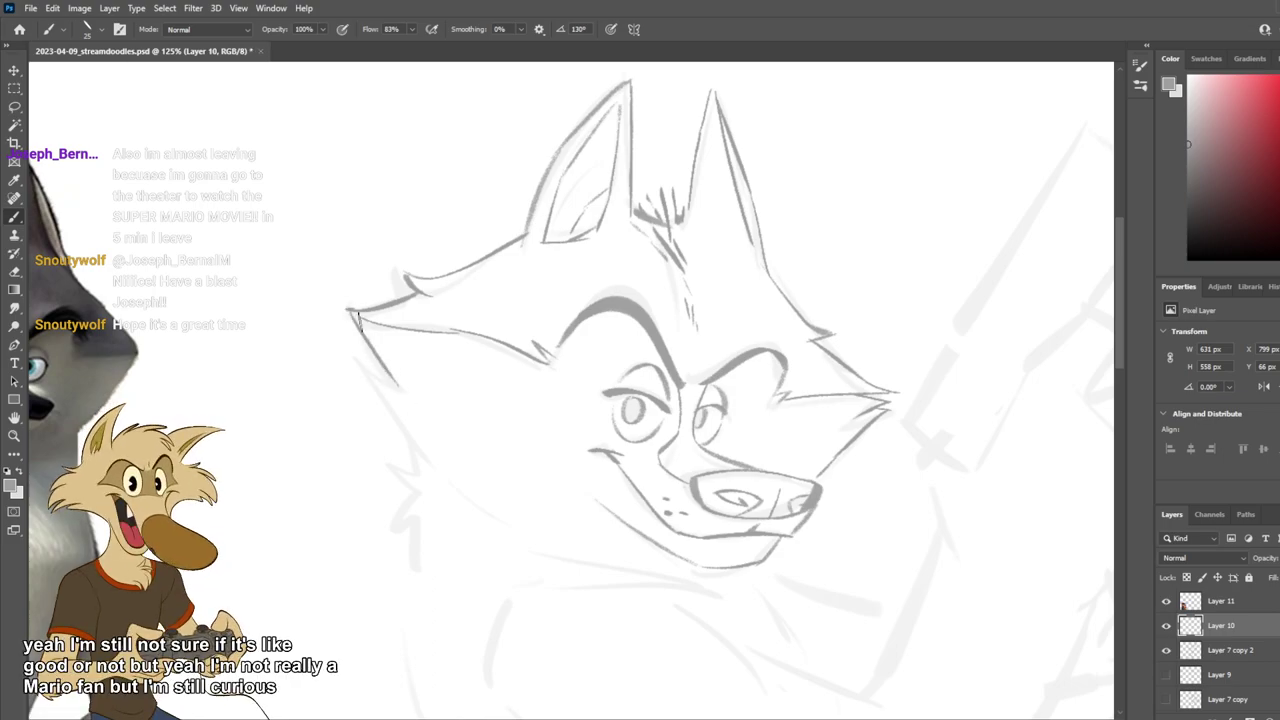
key("ctrl+z")
key("ctrl+z")
left_click_drag(350, 312, 384, 374)
key("ctrl+z")
left_click_drag(349, 312, 413, 392)
key("ctrl+z")
mouse_move(349, 310)
left_mouse_down()
mouse_move(461, 404)
mouse_move(395, 366)
mouse_move(352, 316)
mouse_move(405, 390)
left_mouse_up()
key("ctrl+z")
key("ctrl+z")
Step: Draw the near cheek tuft's lower edge from its tip downward, ending in a jagged fur point
left_click_drag(349, 310, 413, 402)
key("ctrl+z")
left_click_drag(361, 365, 411, 394)
key("ctrl+z")
left_click_drag(349, 310, 408, 393)
key("ctrl+z")
mouse_move(356, 352)
left_mouse_down()
mouse_move(452, 442)
mouse_move(414, 446)
mouse_move(416, 458)
left_mouse_up()
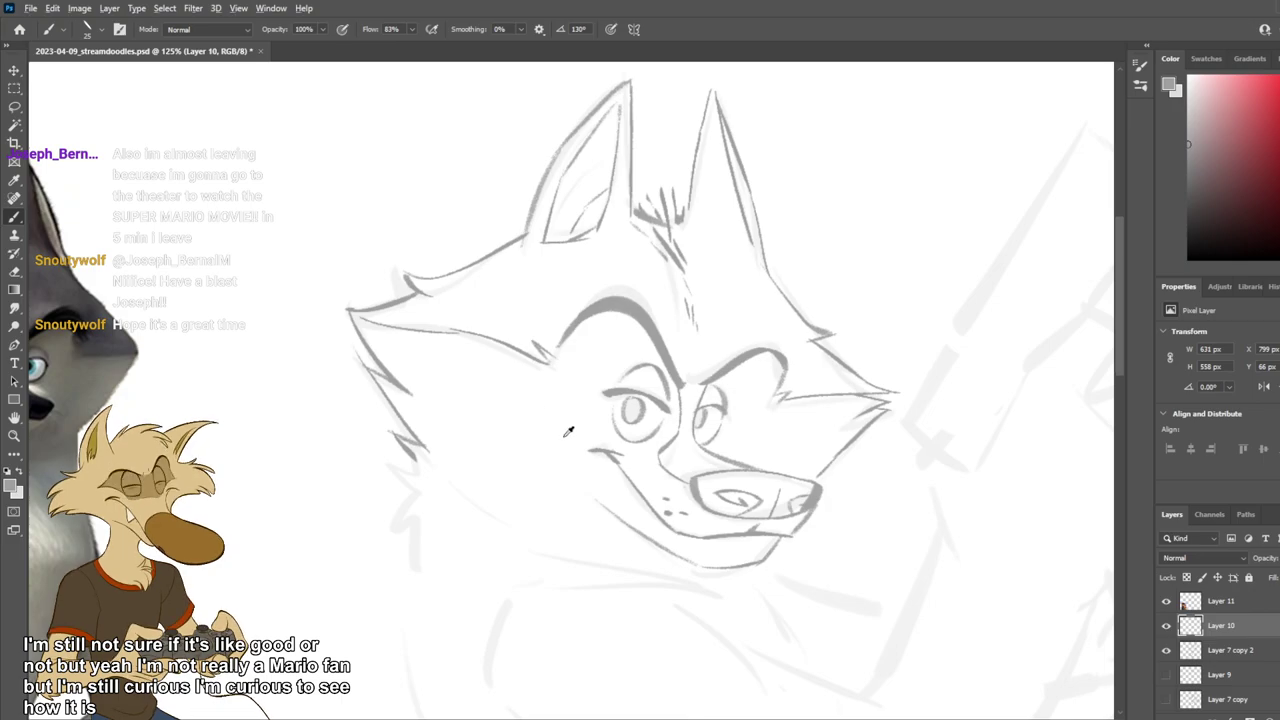
Step: Draw jagged fur tufts below the near cheek, stepping down toward the neck and redoing uneven strokes
scroll(550, 425, "down", 5)
scroll(400, 495, "up", 3)
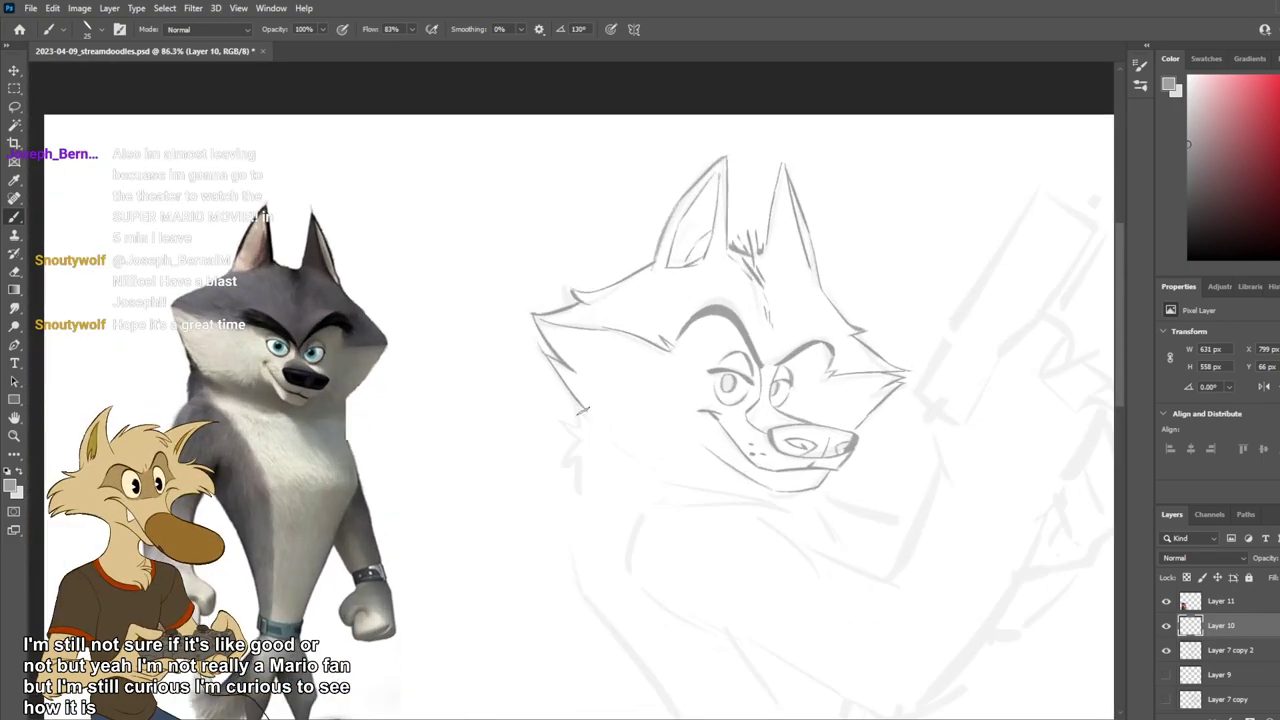
mouse_move(576, 398)
left_mouse_down()
mouse_move(564, 446)
mouse_move(589, 426)
mouse_move(575, 467)
left_mouse_up()
key("ctrl+z")
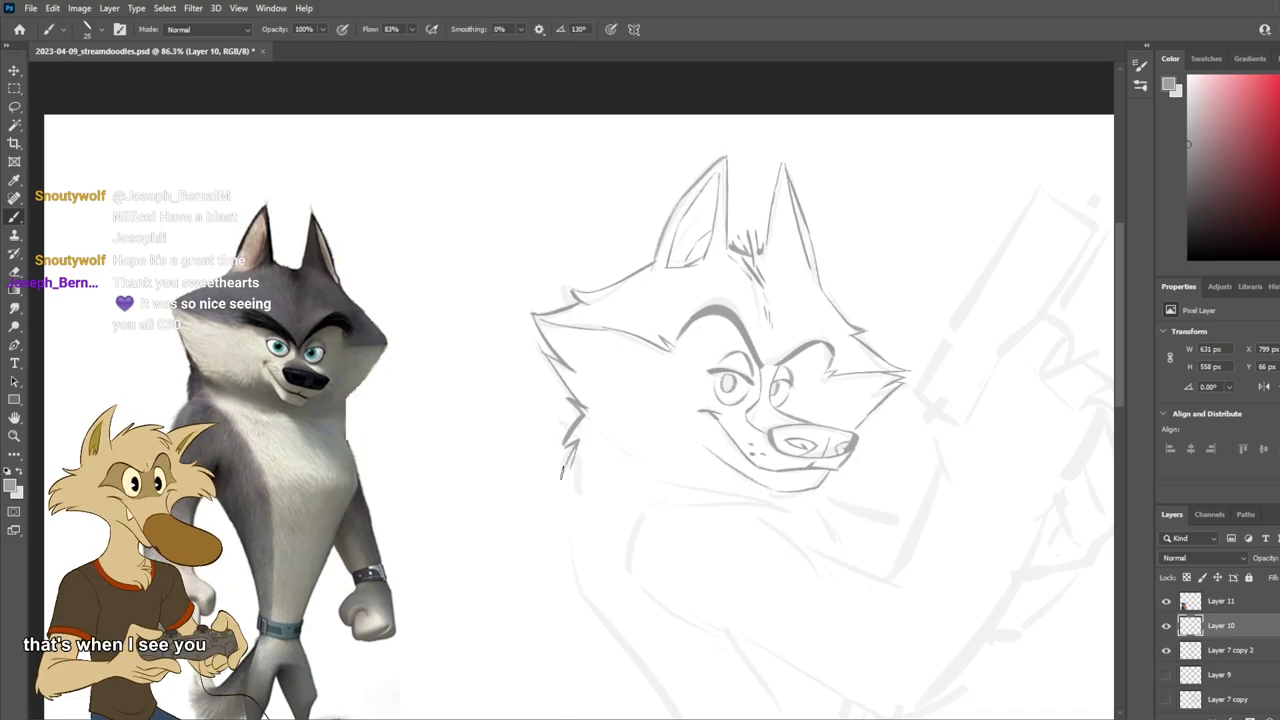
left_click_drag(578, 441, 570, 468)
key("ctrl+z")
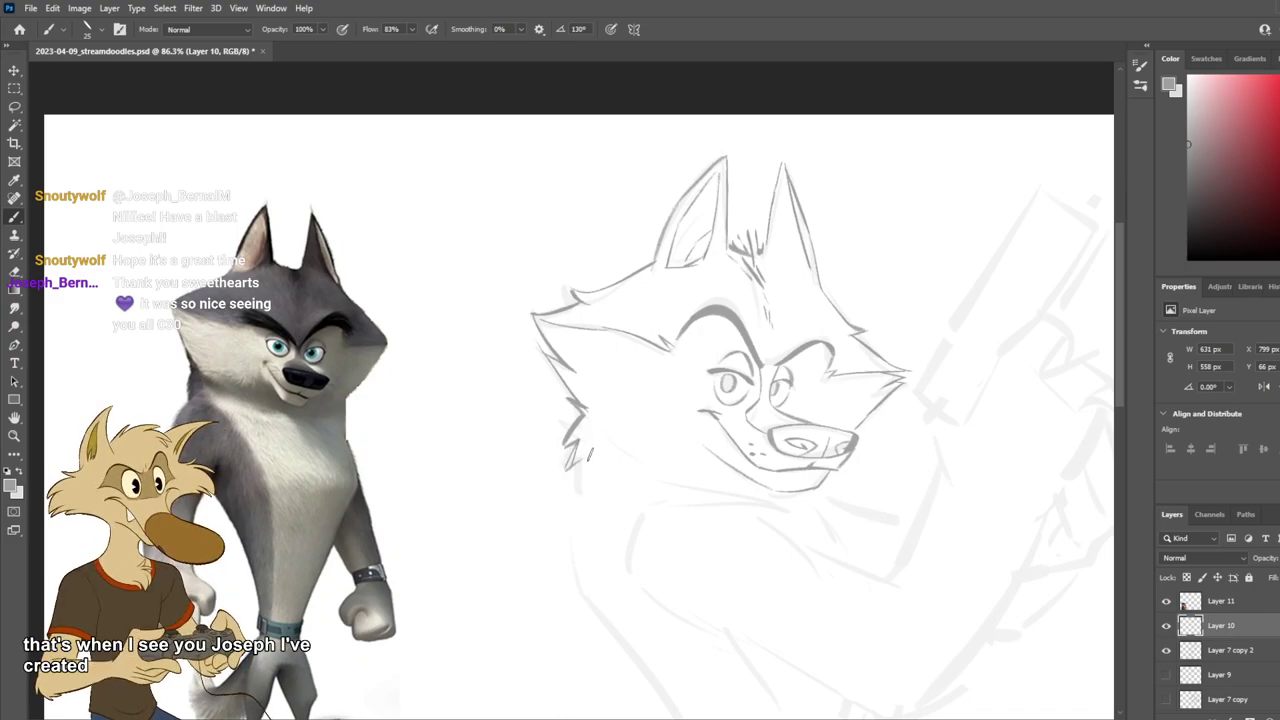
Step: Draw the back of the neck from the cheek fur down to a small tuft at the shoulder
left_click_drag(573, 468, 588, 514)
key("ctrl+z")
key("ctrl+z")
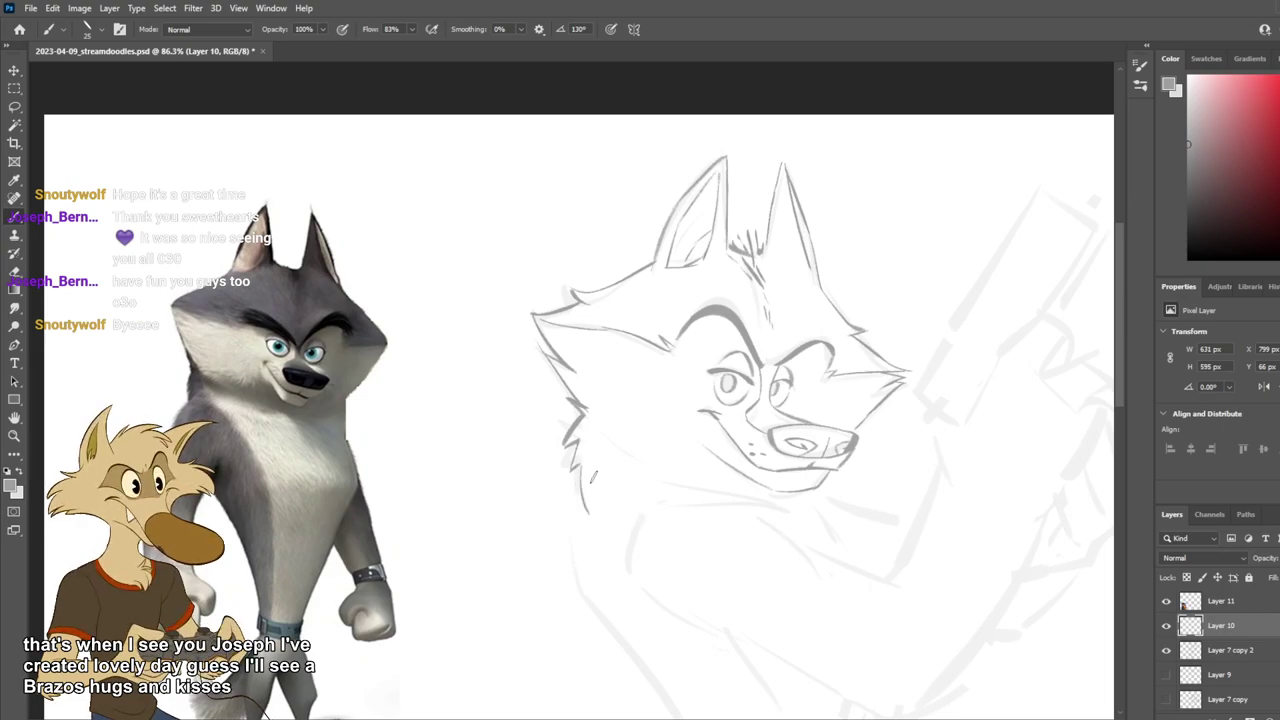
mouse_move(619, 460)
left_mouse_down()
mouse_move(574, 518)
mouse_move(569, 563)
left_mouse_up()
key("ctrl+z")
scroll(646, 457, "down", 8)
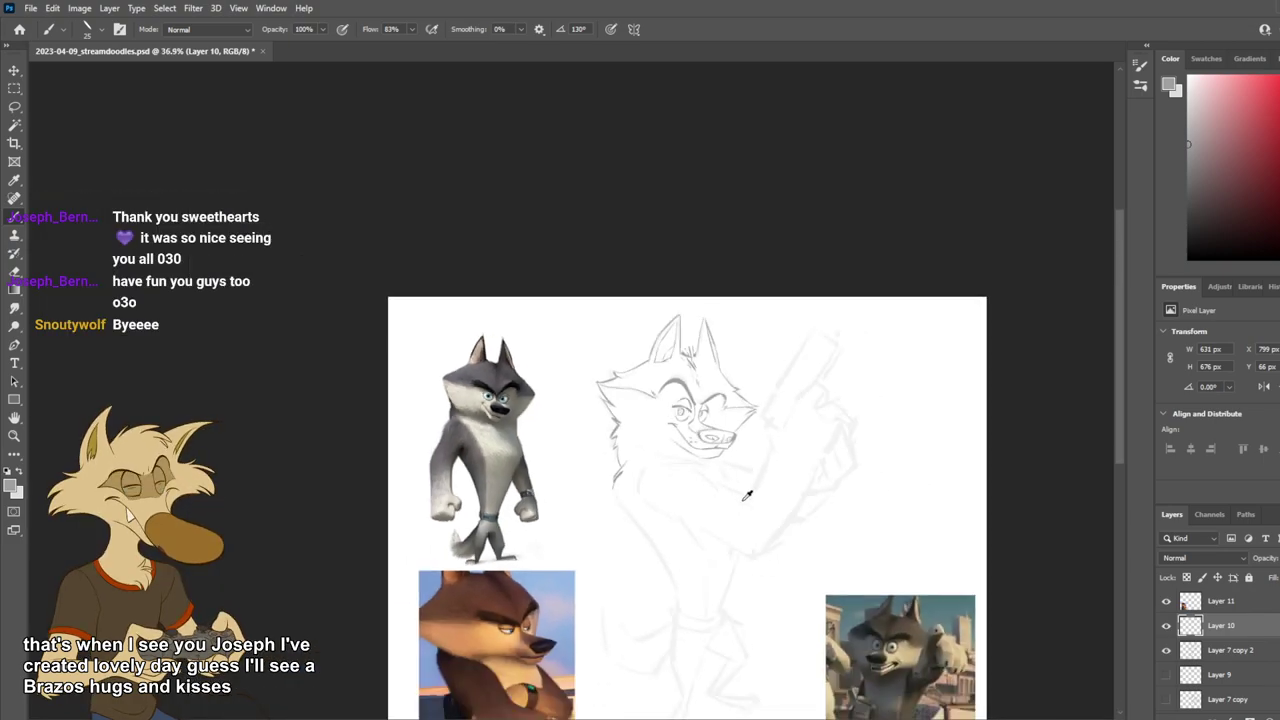
scroll(757, 530, "up", 7)
scroll(693, 483, "up", 2)
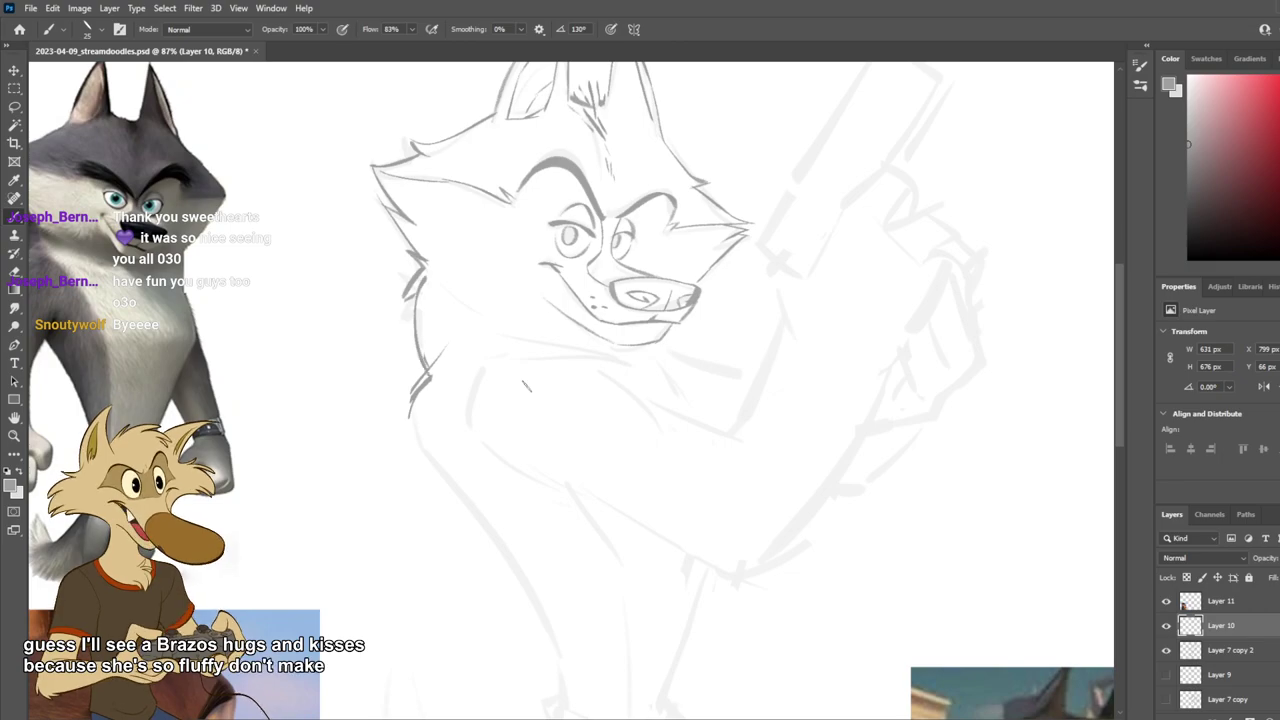
Step: Try reworking the fluff at the base of the neck with extra fur strokes over the shoulder
scroll(541, 420, "down", 5)
scroll(545, 415, "down", 2)
scroll(545, 415, "up", 4)
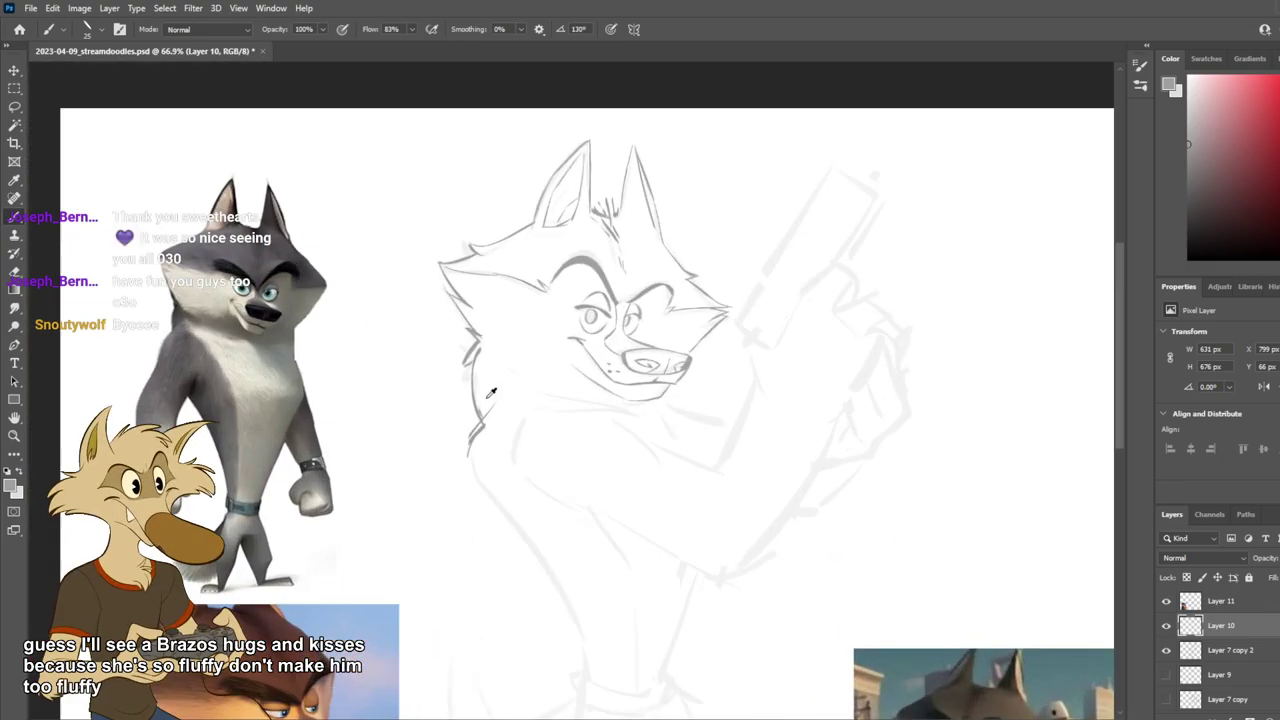
scroll(485, 398, "up", 2)
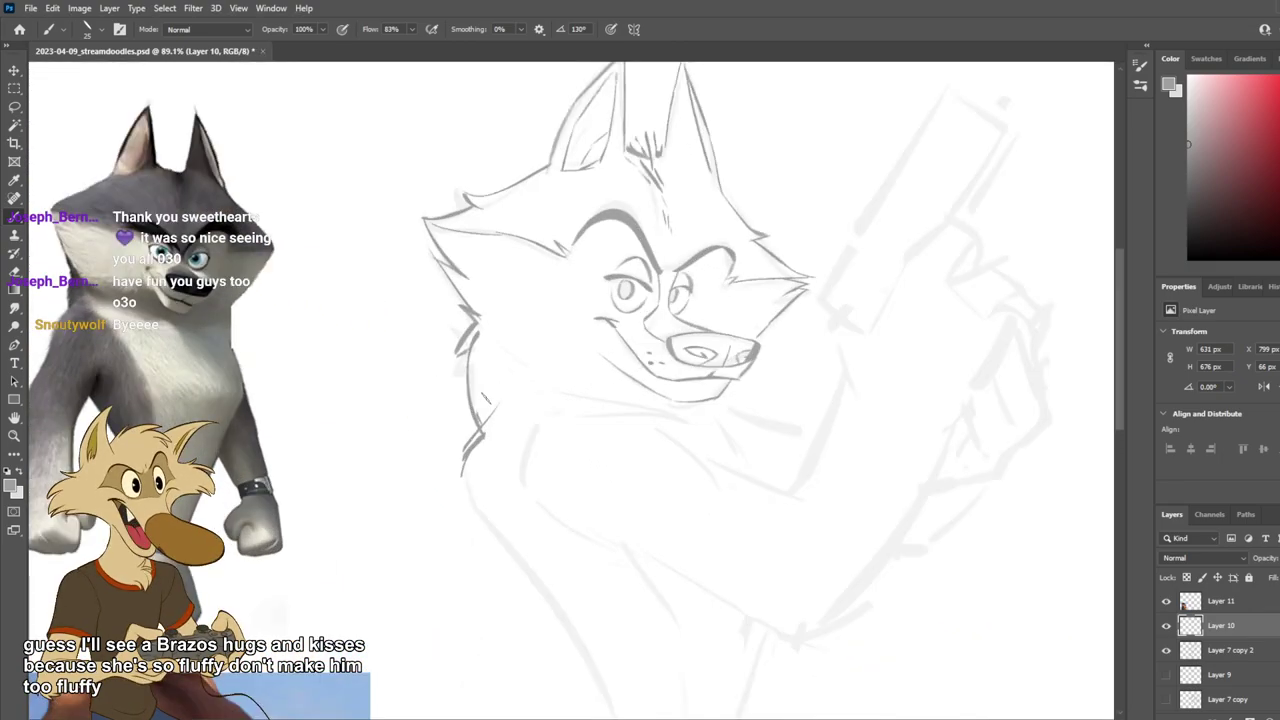
key("e")
mouse_move(499, 430)
left_mouse_down()
mouse_move(468, 470)
mouse_move(502, 444)
mouse_move(501, 525)
left_mouse_up()
key("b")
key("ctrl+z")
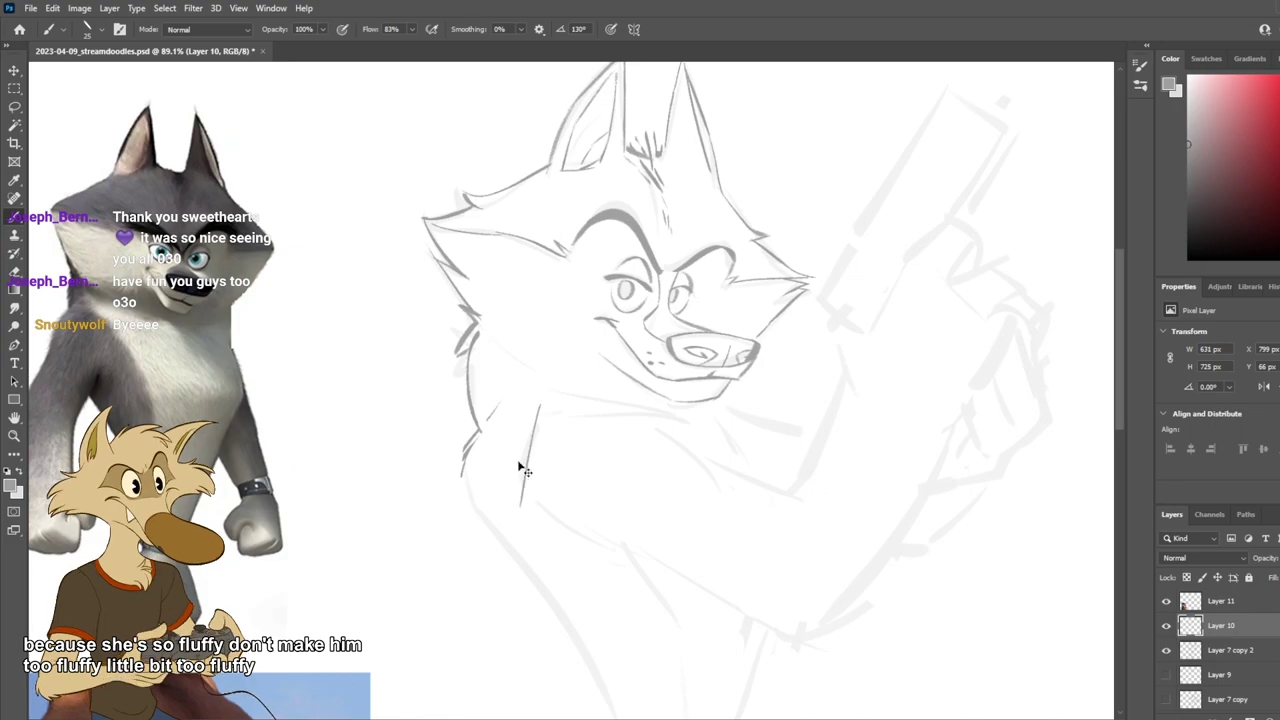
left_click_drag(481, 428, 490, 522)
scroll(633, 428, "down", 3)
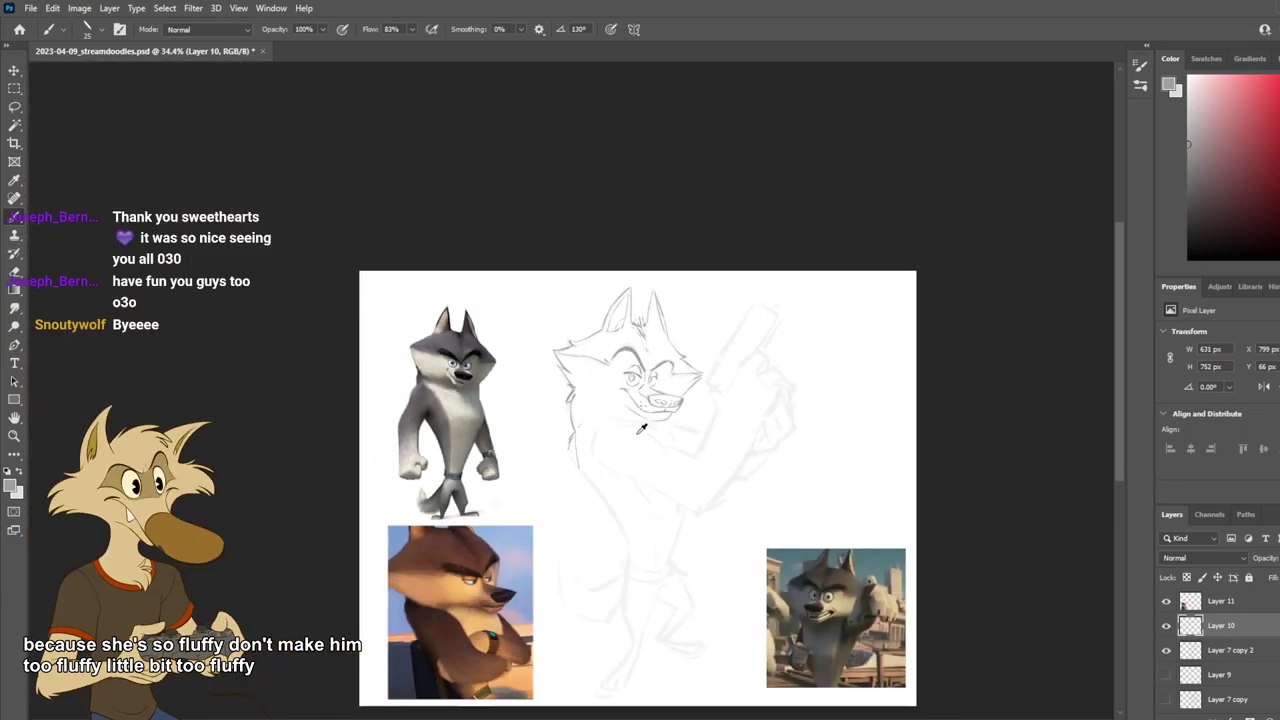
scroll(595, 467, "up", 2)
key("ctrl+z")
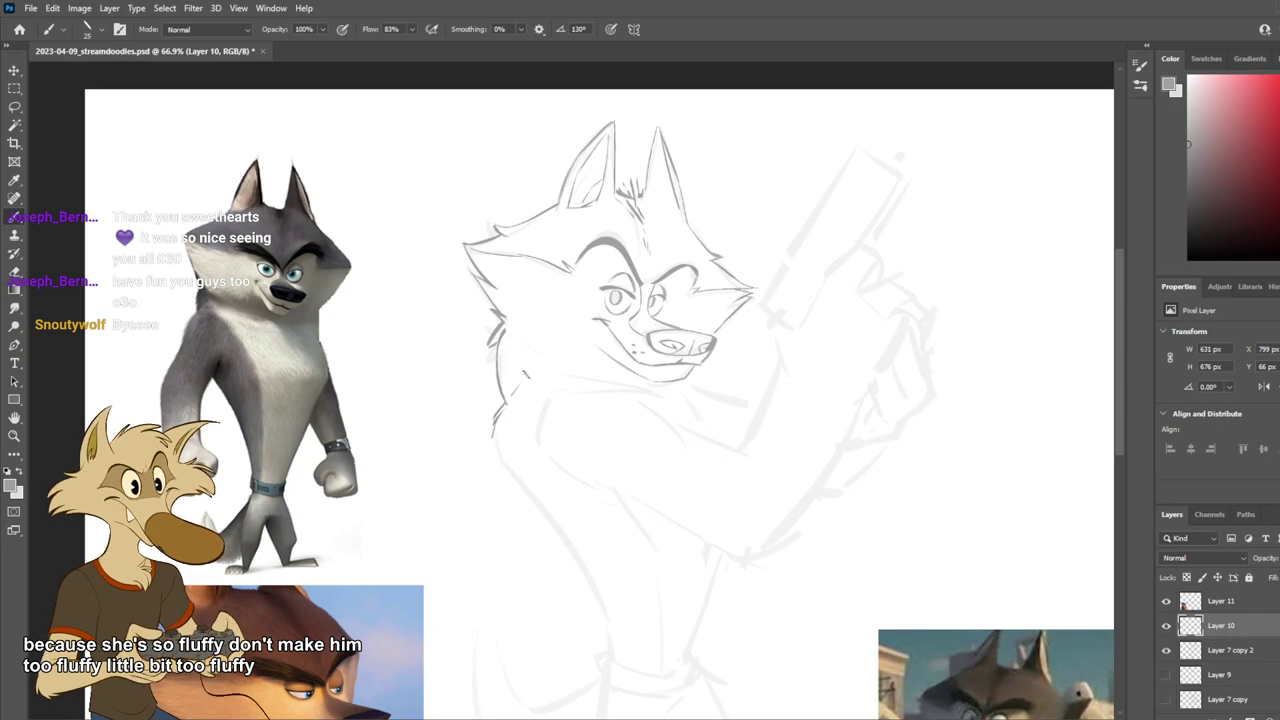
left_click_drag(480, 358, 498, 430)
scroll(563, 397, "down", 4)
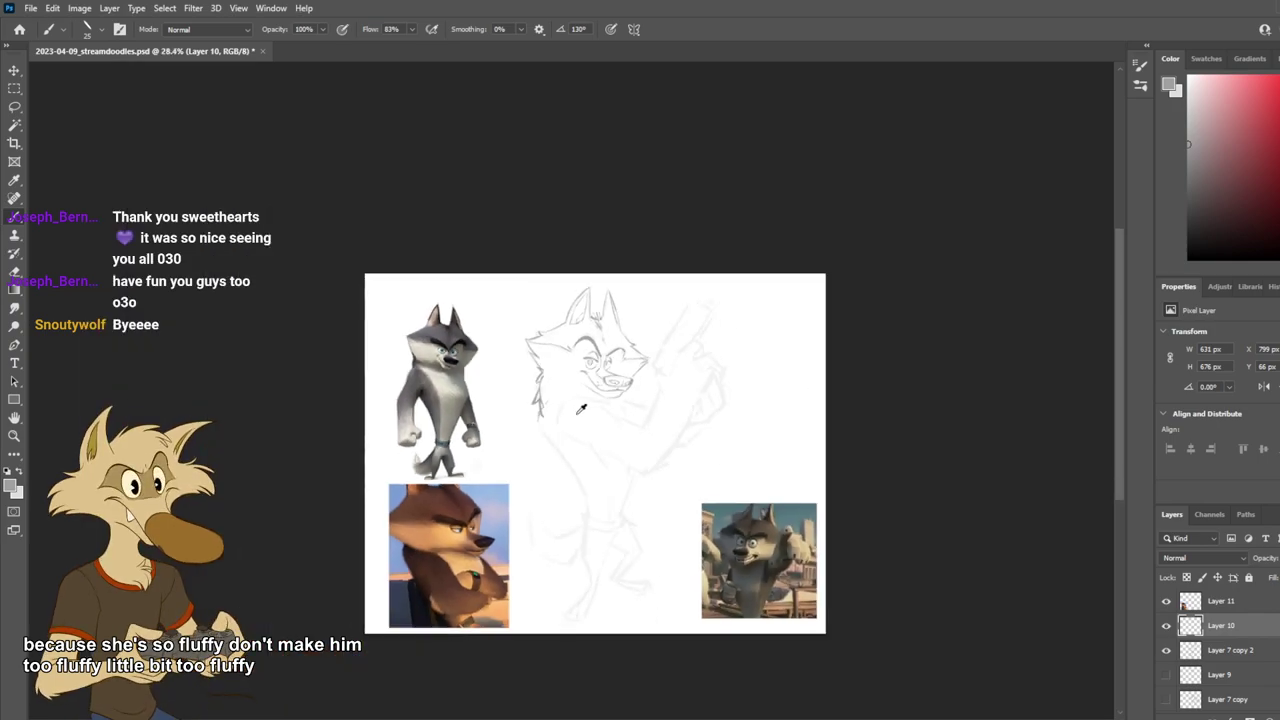
scroll(605, 406, "up", 3)
scroll(520, 423, "up", 2)
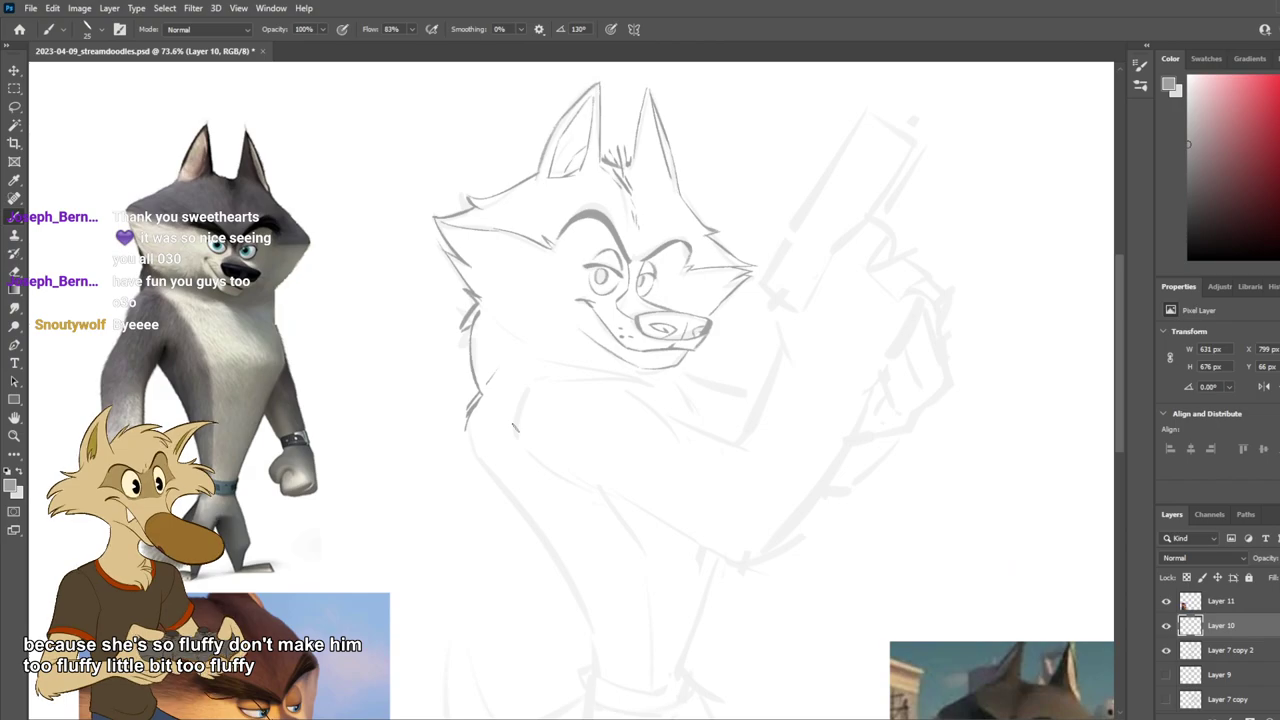
Step: Erase the fur tuft at the base of the neck and draw a straight shoulder line down from the neck
key("e")
left_click_drag(493, 385, 468, 436)
key("b")
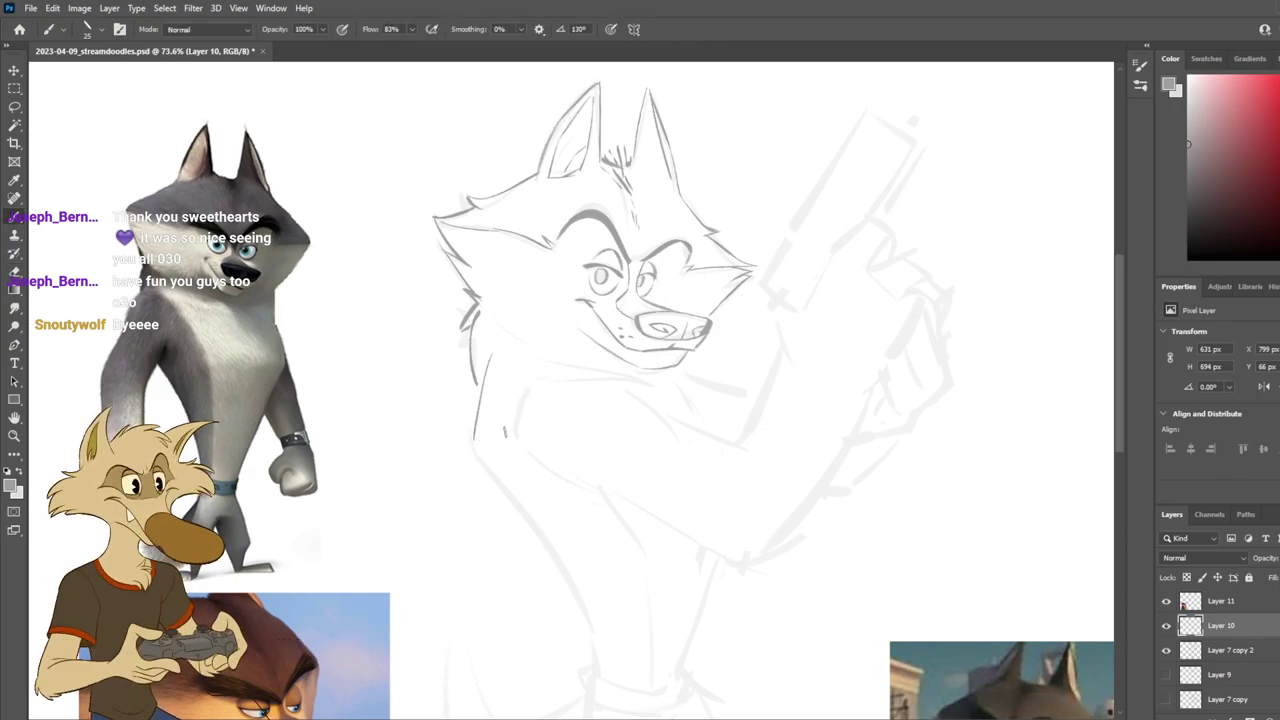
left_click_drag(490, 336, 474, 447)
Step: Draw the torso's back edge from the shoulder corner tapering down to the waist, retrying strokes
left_click_drag(476, 438, 563, 561)
key("ctrl+z")
left_click_drag(475, 449, 606, 617)
key("ctrl+z")
left_click_drag(572, 576, 599, 682)
key("ctrl+z")
key("ctrl+z")
key("ctrl+z")
Step: Draw the torso's front edge from under the raised arm's elbow down to the belt
left_click_drag(745, 520, 701, 650)
key("ctrl+z")
mouse_move(717, 565)
left_mouse_down()
mouse_move(713, 628)
mouse_move(684, 673)
left_mouse_up()
key("ctrl+z")
scroll(746, 586, "down", 7)
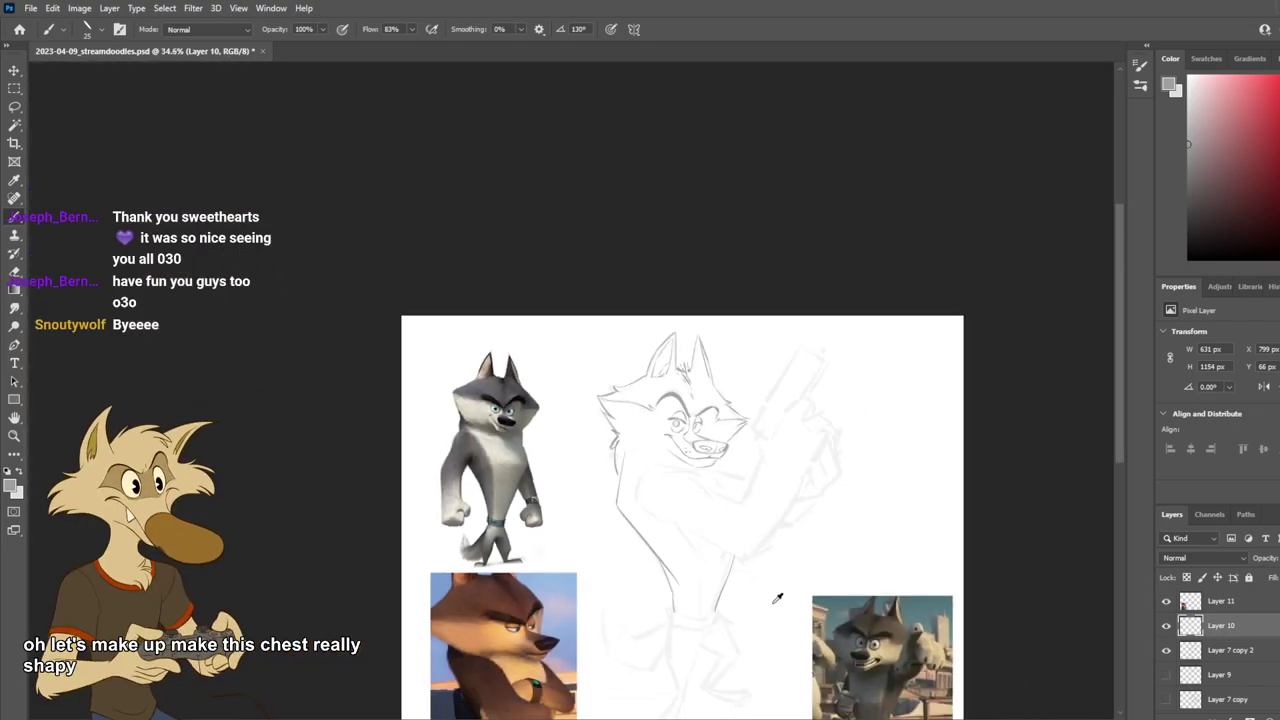
scroll(775, 599, "up", 6)
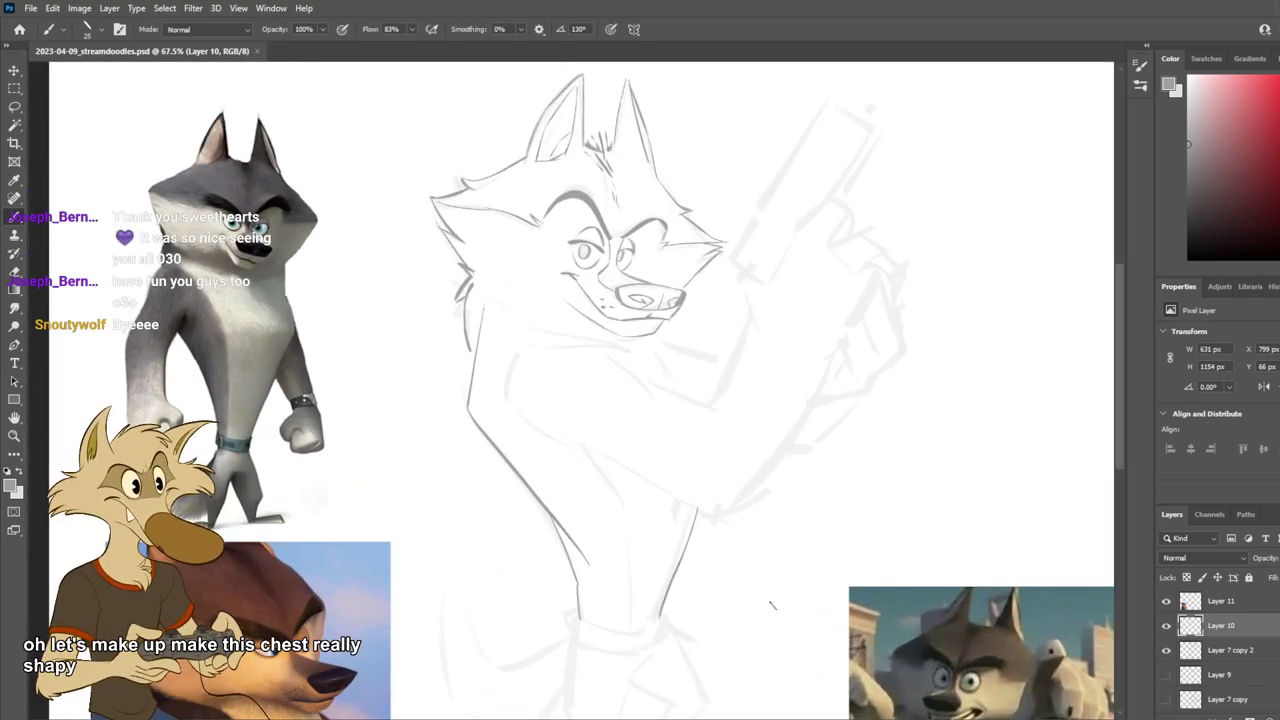
scroll(766, 610, "down", 1)
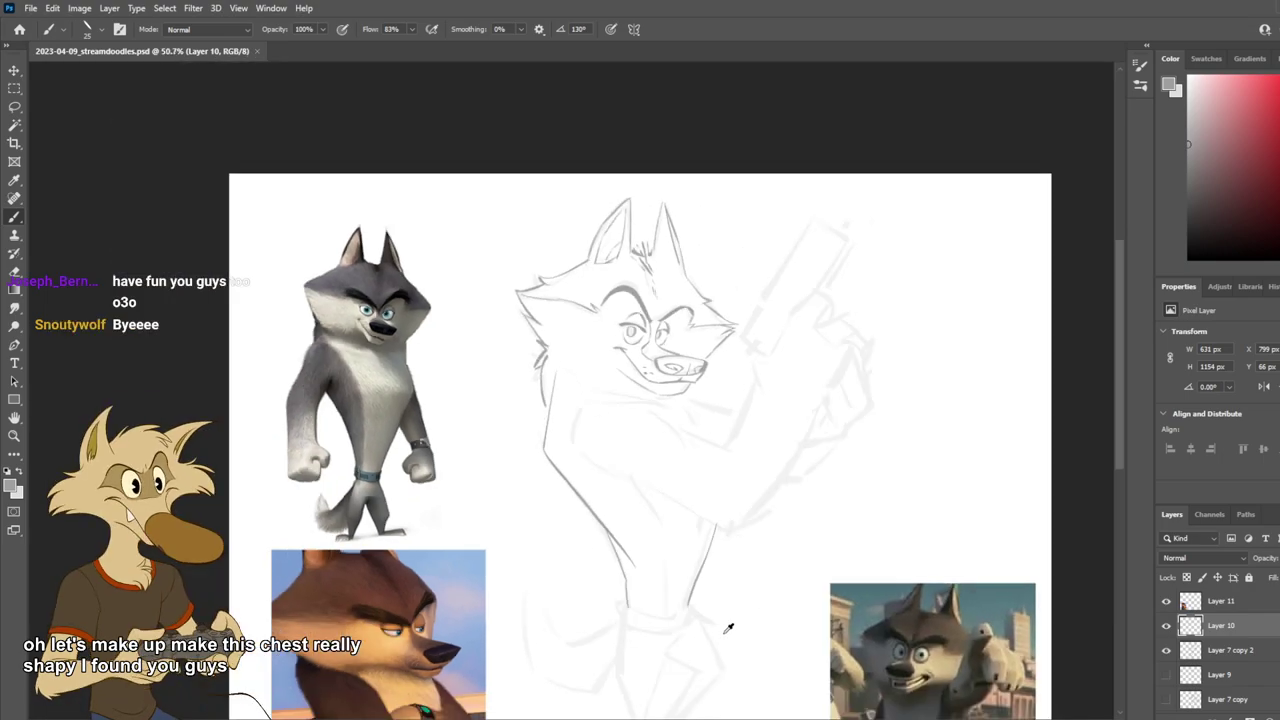
scroll(736, 626, "up", 2)
Step: Draw the curved shoulder outline of the raised arm, redoing the stroke over the sketch
key("e")
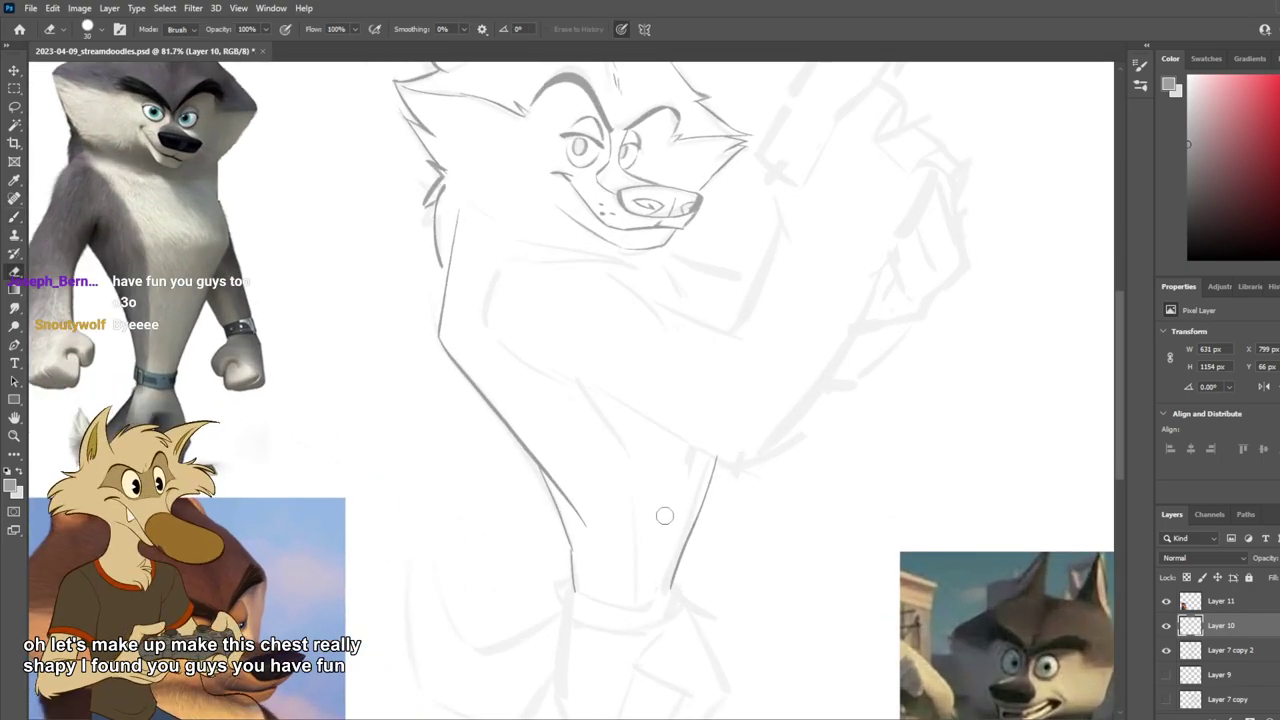
key("b")
left_click_drag(589, 344, 603, 378)
left_click_drag(520, 296, 504, 374)
key("ctrl+z")
mouse_move(519, 300)
left_mouse_down()
mouse_move(513, 367)
mouse_move(586, 427)
left_mouse_up()
key("ctrl+z")
key("ctrl+z")
Step: Draw the underside of the raised upper arm from the shoulder curve to the elbow
mouse_move(506, 366)
left_mouse_down()
mouse_move(582, 422)
mouse_move(597, 408)
left_mouse_up()
key("ctrl+z")
left_click_drag(502, 362, 580, 416)
left_click_drag(592, 414, 755, 497)
key("ctrl+z")
scroll(797, 562, "down", 9)
scroll(780, 481, "up", 3)
key("ctrl+shift+h")
key("h")
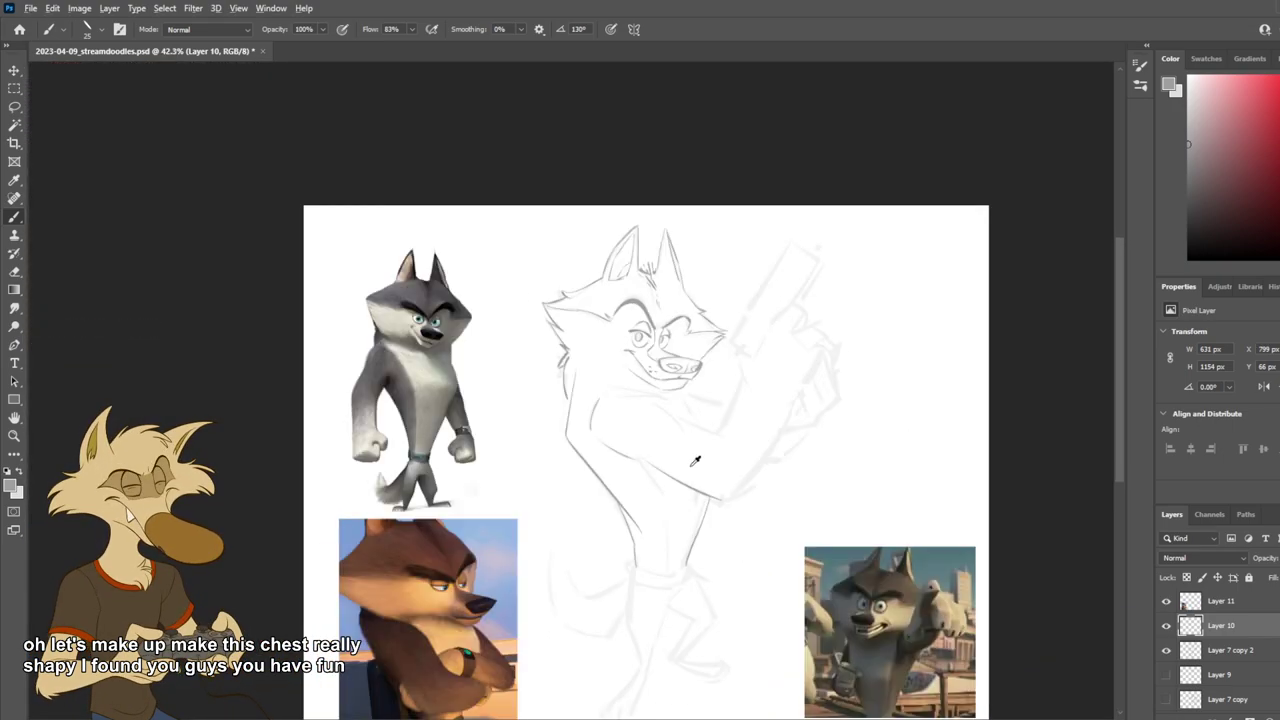
Step: Draw the raised upper arm's top edge to the elbow crease and the forearm's inner edge above it
scroll(677, 461, "up", 3)
left_click_drag(627, 342, 668, 389)
key("ctrl+z")
left_click_drag(623, 349, 673, 410)
key("ctrl+z")
mouse_move(637, 353)
left_mouse_down()
mouse_move(683, 407)
mouse_move(748, 419)
mouse_move(791, 329)
mouse_move(748, 419)
left_mouse_up()
key("ctrl+z")
key("ctrl+z")
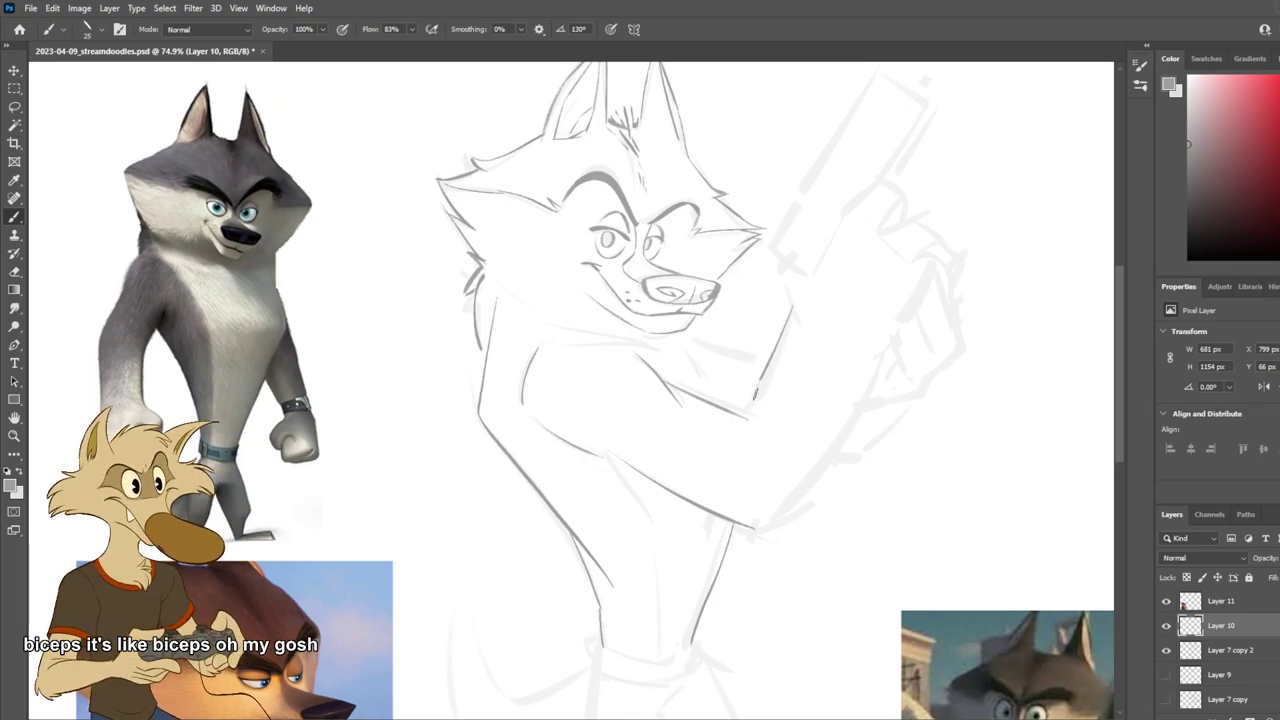
Step: Draw pointed fur tufts around the raised arm's elbow, undoing strokes that stick out too far
mouse_move(842, 464)
left_mouse_down()
mouse_move(768, 547)
mouse_move(787, 492)
mouse_move(775, 543)
mouse_move(808, 557)
left_mouse_up()
key("ctrl+z")
key("ctrl+z")
key("ctrl+z")
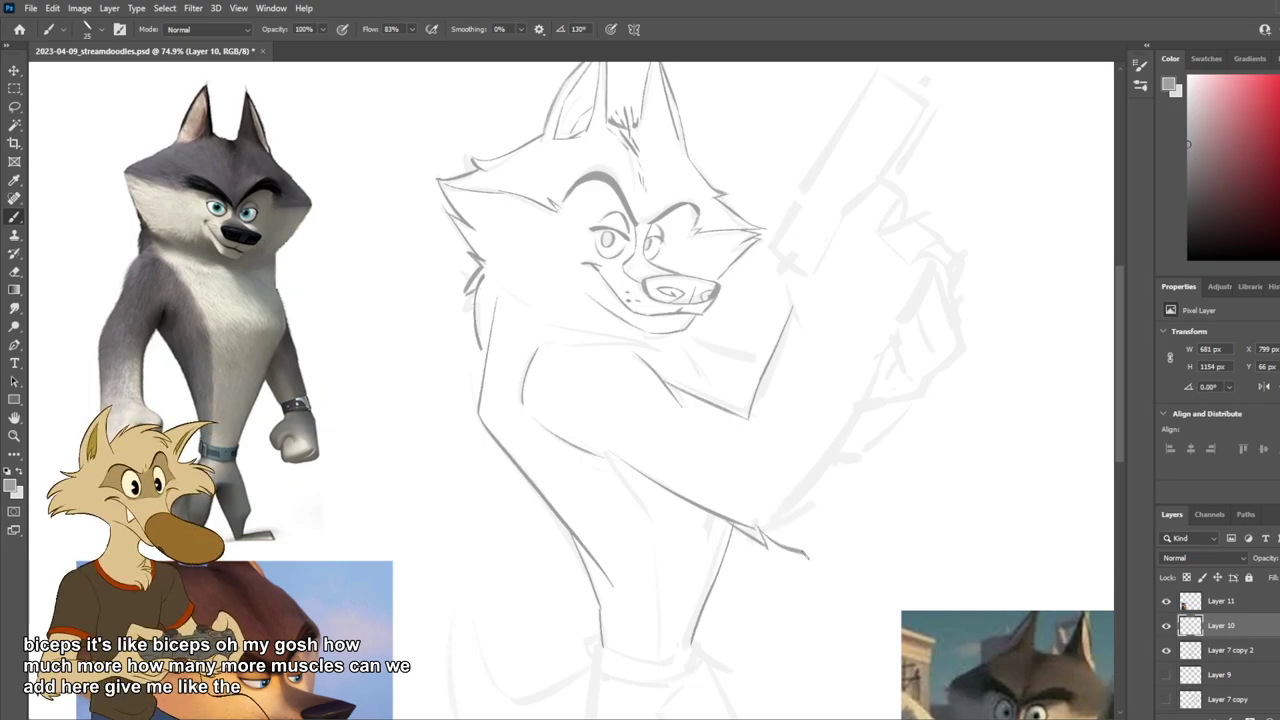
key("ctrl+z")
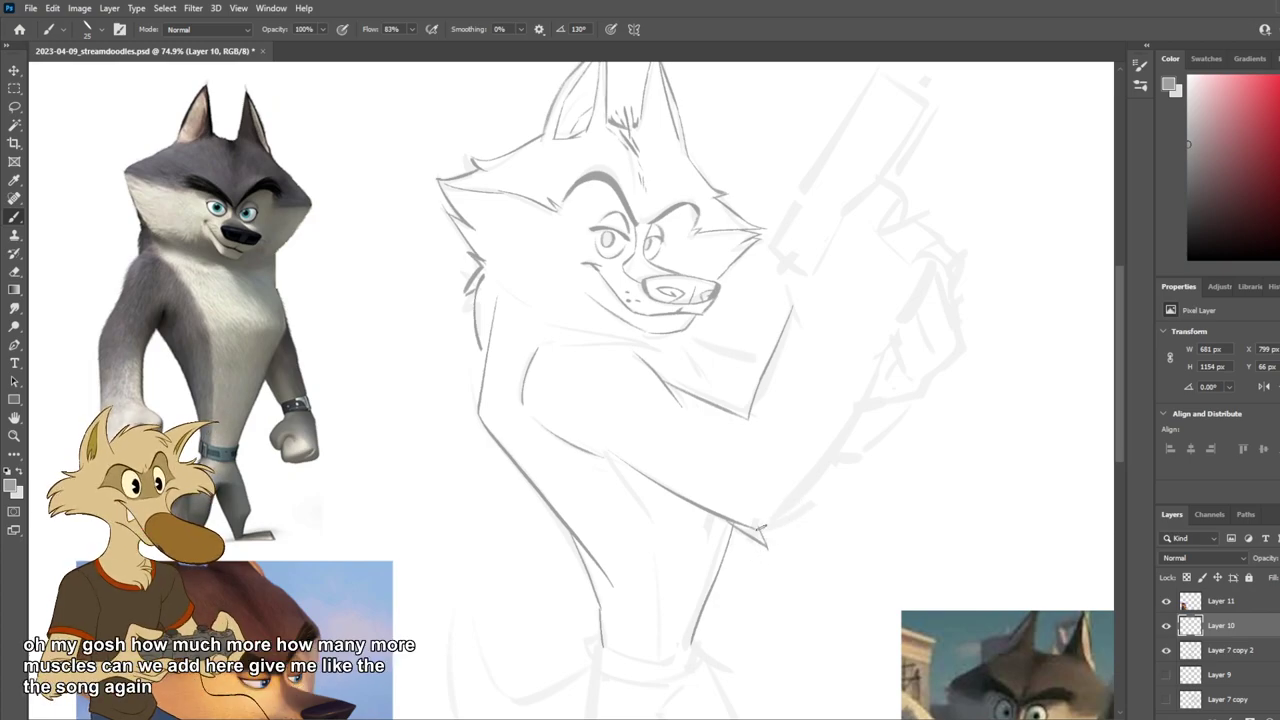
left_click_drag(825, 494, 789, 563)
key("ctrl+z")
key("ctrl+z")
key("ctrl+z")
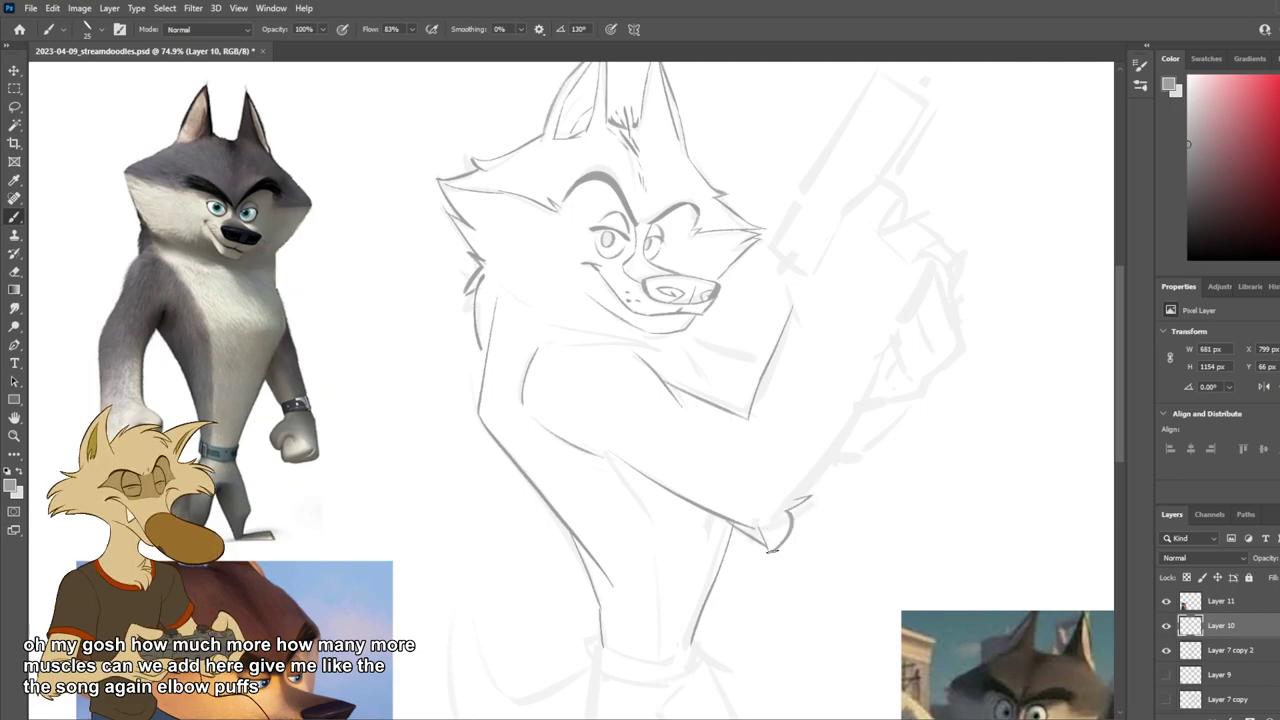
Step: Examine the inked arm and elbow fur against the whole figure and the reference images
scroll(796, 489, "down", 5)
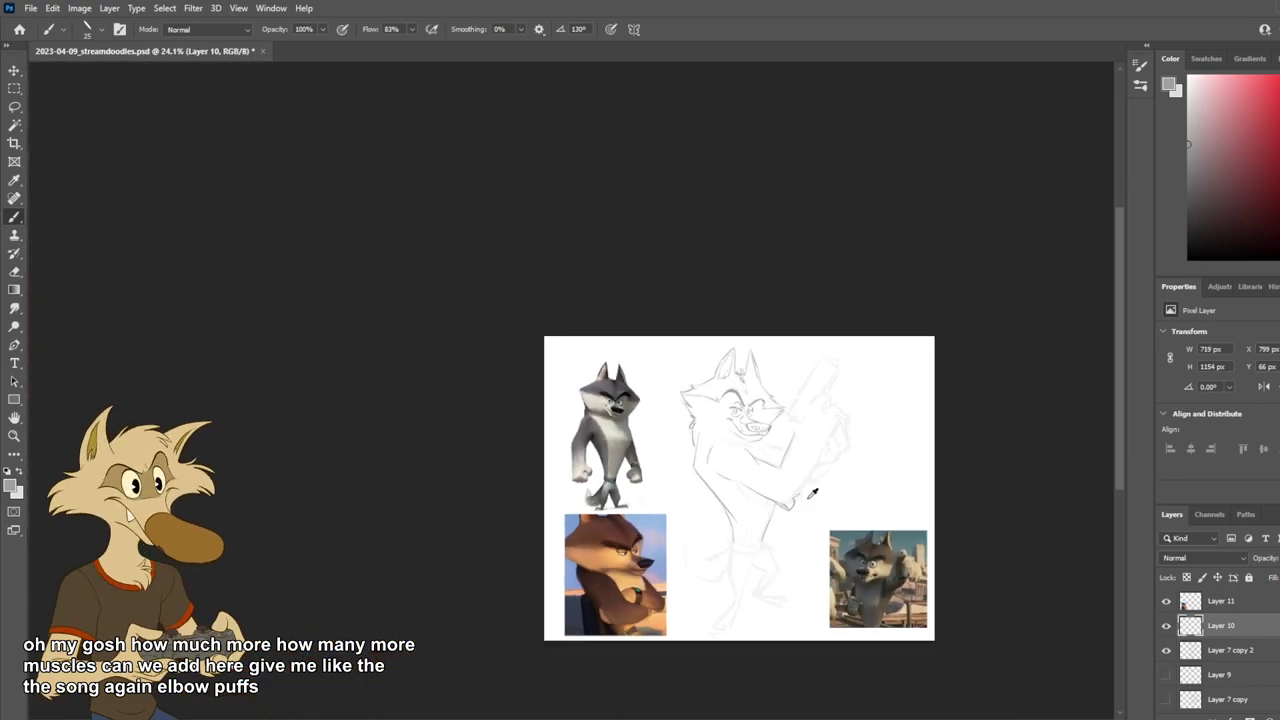
scroll(796, 489, "up", 4)
scroll(796, 489, "up", 1)
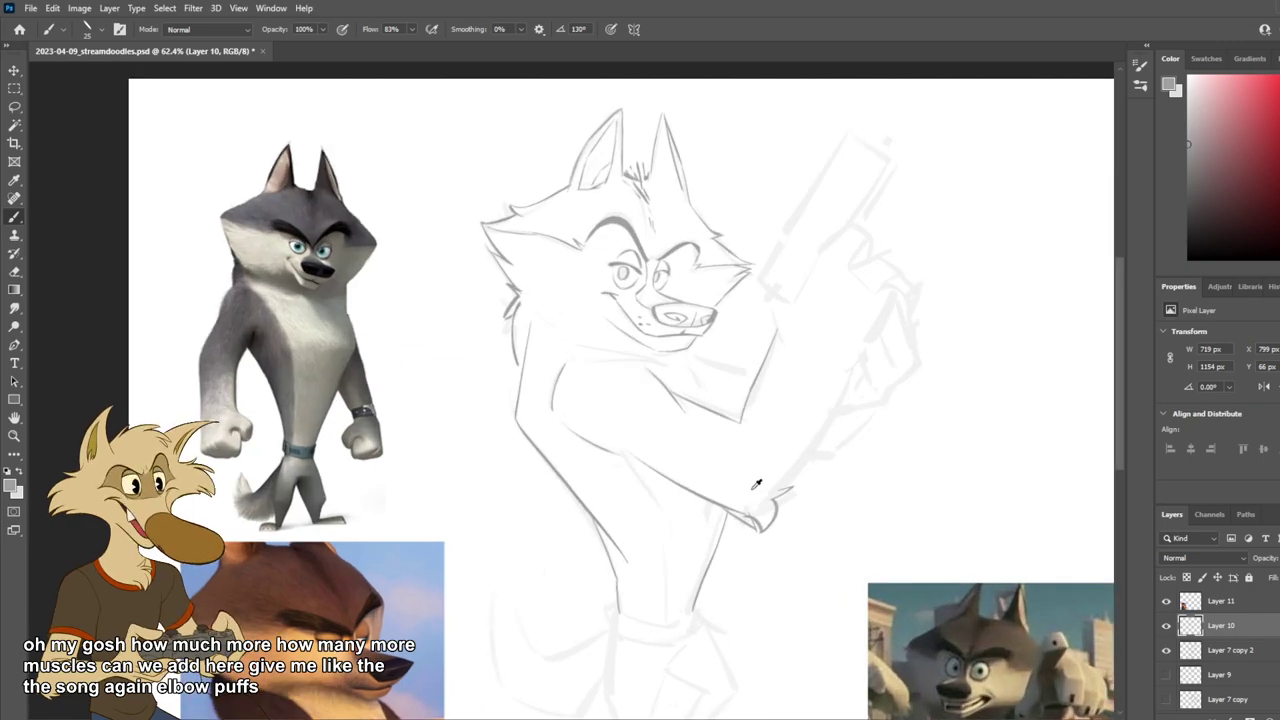
scroll(766, 490, "down", 2)
scroll(752, 524, "up", 3)
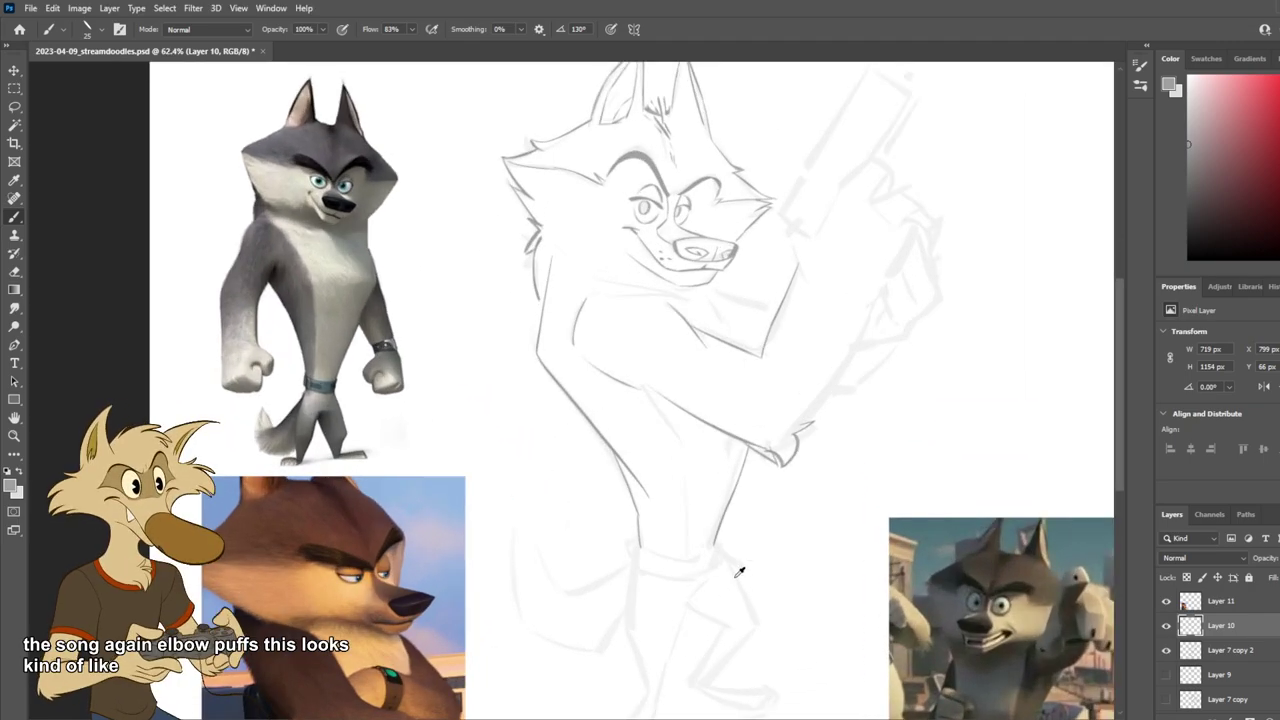
scroll(806, 506, "down", 2)
scroll(785, 383, "up", 1)
key("ctrl+h")
key("ctrl+h")
scroll(795, 394, "up", 6)
Step: Erase the overlapping lines where the upper arm's underside meets the elbow fur and refine that corner
key("e")
mouse_move(758, 539)
left_mouse_down()
mouse_move(770, 536)
mouse_move(775, 565)
left_mouse_up()
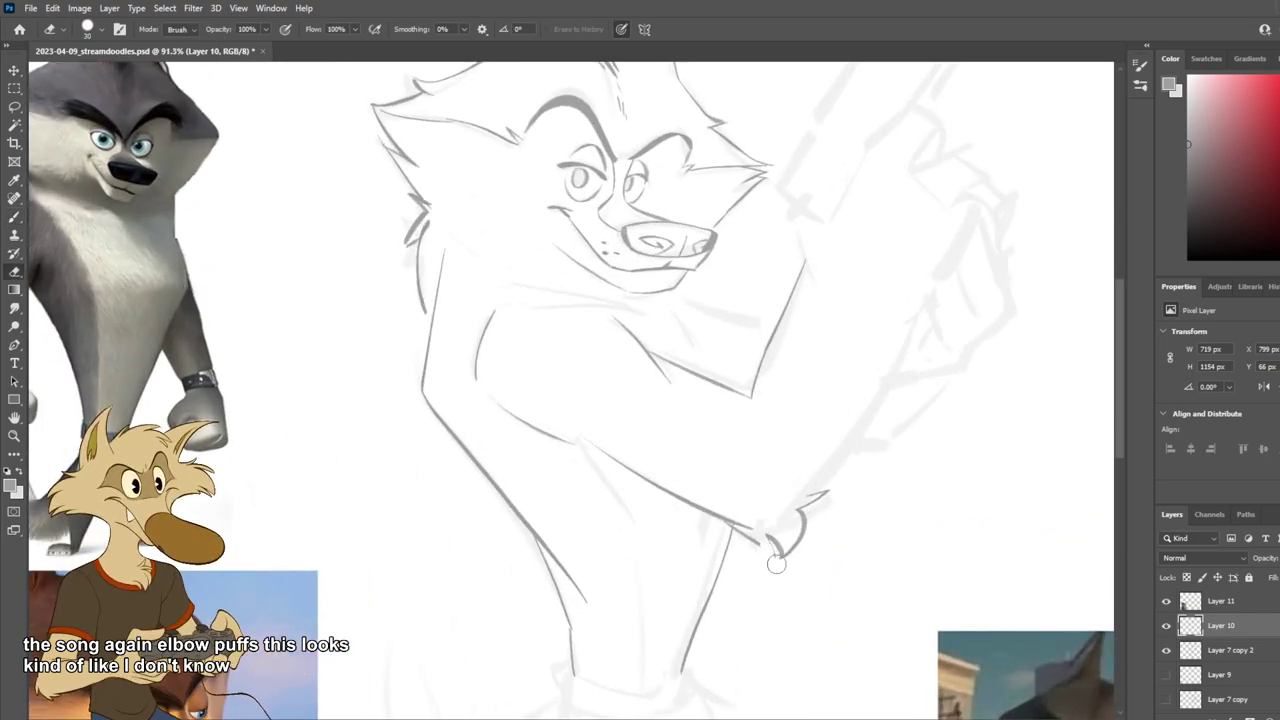
key("b")
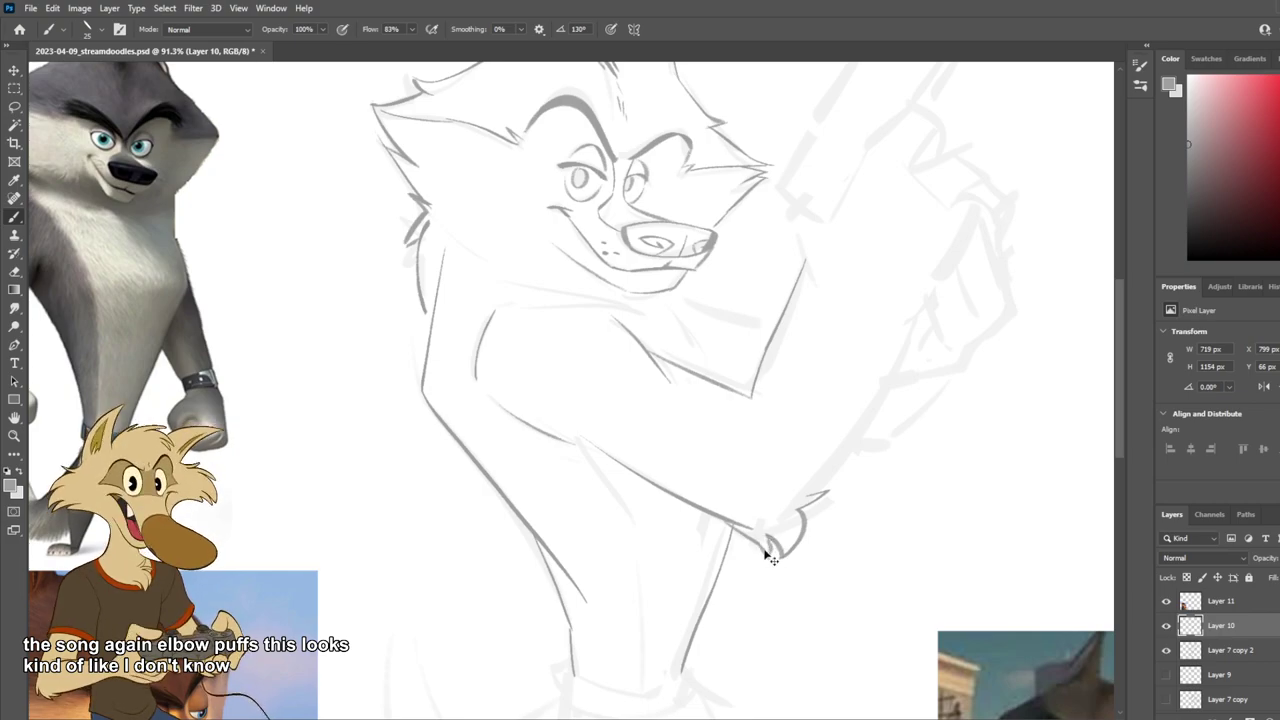
Step: Draw the forearm's outer edge from the elbow fur up toward the gun hand's wrist, and save the file
mouse_move(852, 482)
left_mouse_down()
mouse_move(836, 572)
mouse_move(875, 492)
left_mouse_up()
key("ctrl+z")
mouse_move(795, 585)
left_mouse_down()
mouse_move(873, 457)
mouse_move(859, 480)
mouse_move(911, 342)
left_mouse_up()
key("ctrl+z")
mouse_move(868, 482)
left_mouse_down()
mouse_move(928, 350)
mouse_move(915, 374)
left_mouse_up()
key("ctrl+z")
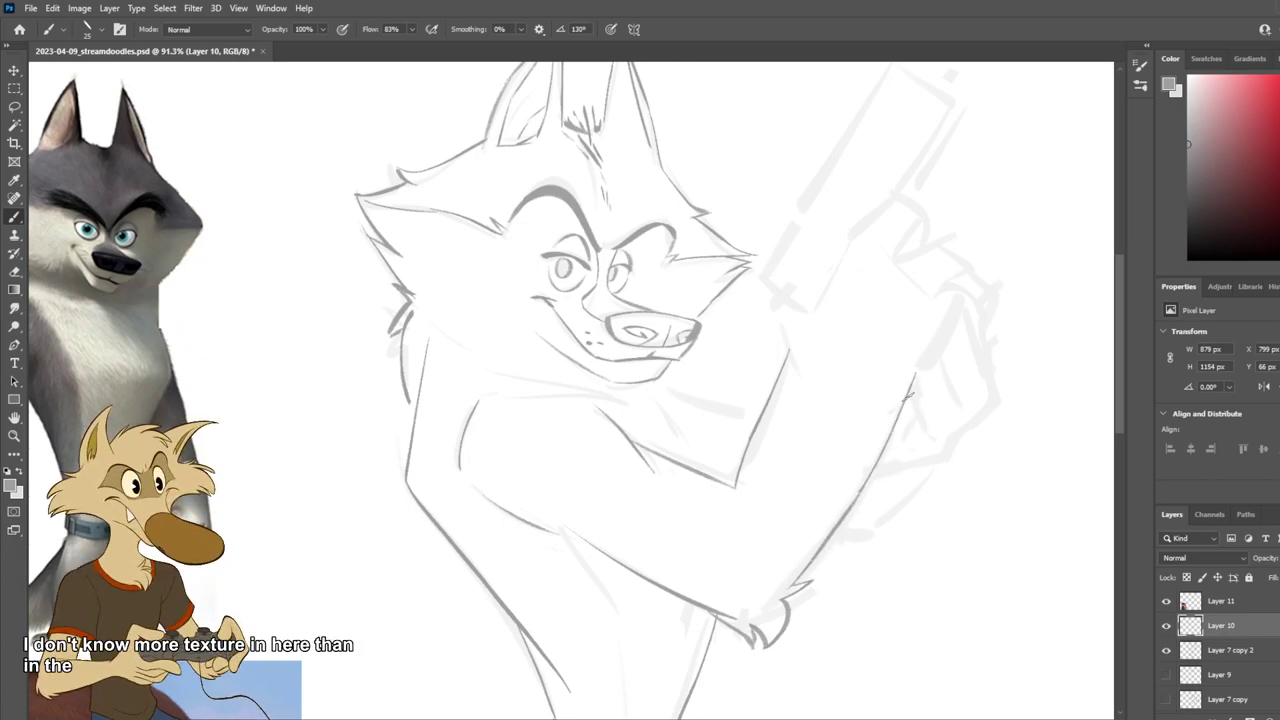
key("ctrl+s")
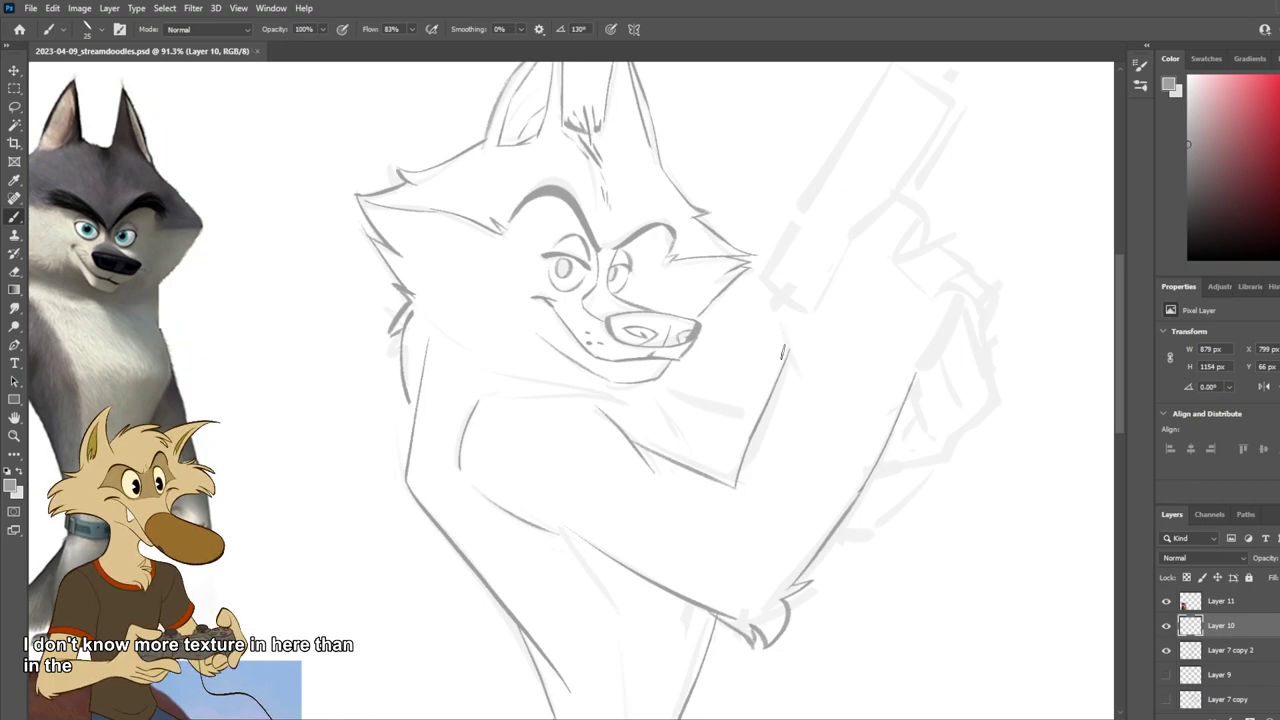
scroll(786, 350, "down", 3)
scroll(818, 306, "up", 3)
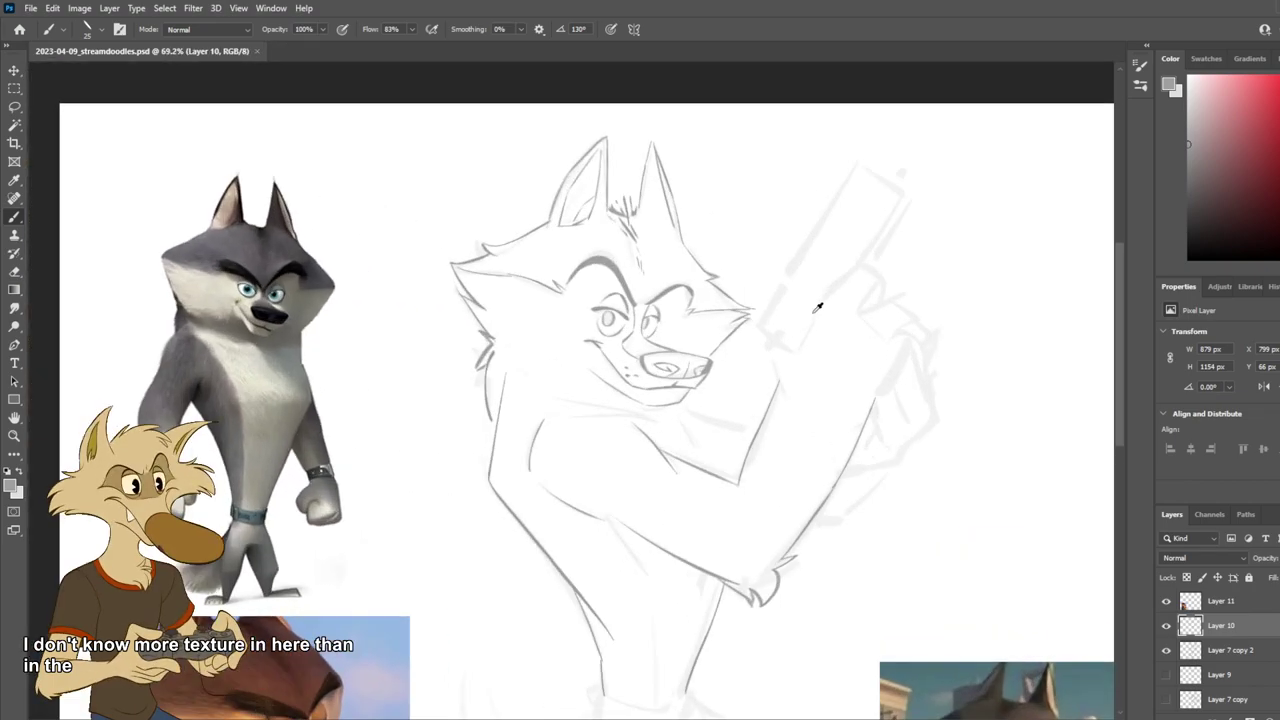
Step: Ink the bottom edge of the pistol's grip over the sketch and save the file
left_click_drag(736, 335, 786, 368)
key("ctrl+z")
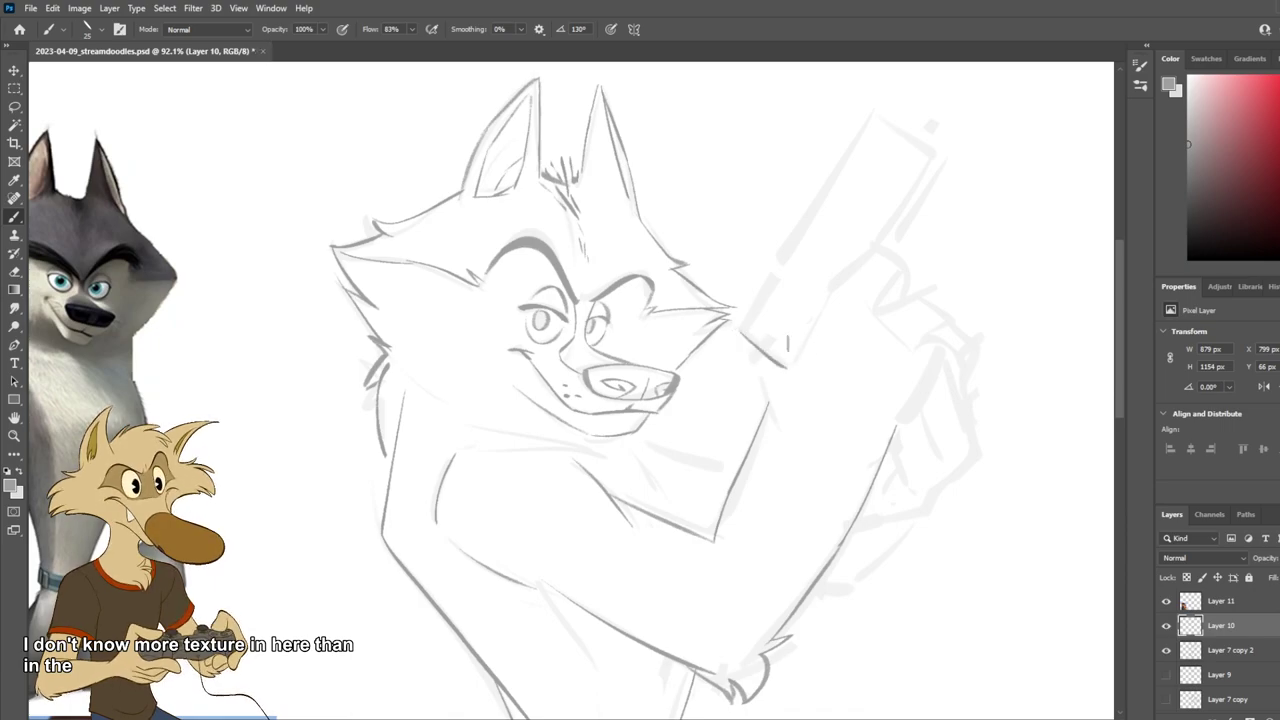
key("ctrl+s")
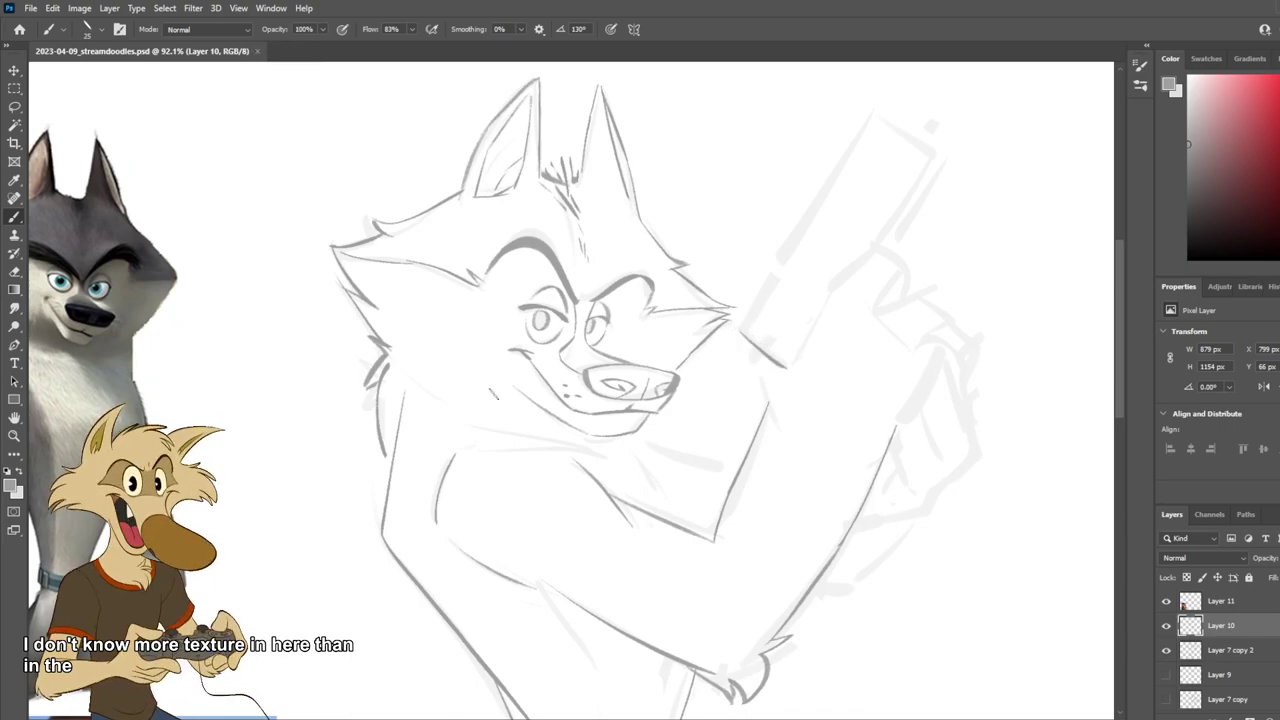
Step: Paste the photo of a man holding a pistol onto the canvas and enlarge it to 235.60%
scroll(535, 568, "down", 4)
scroll(535, 568, "up", 1)
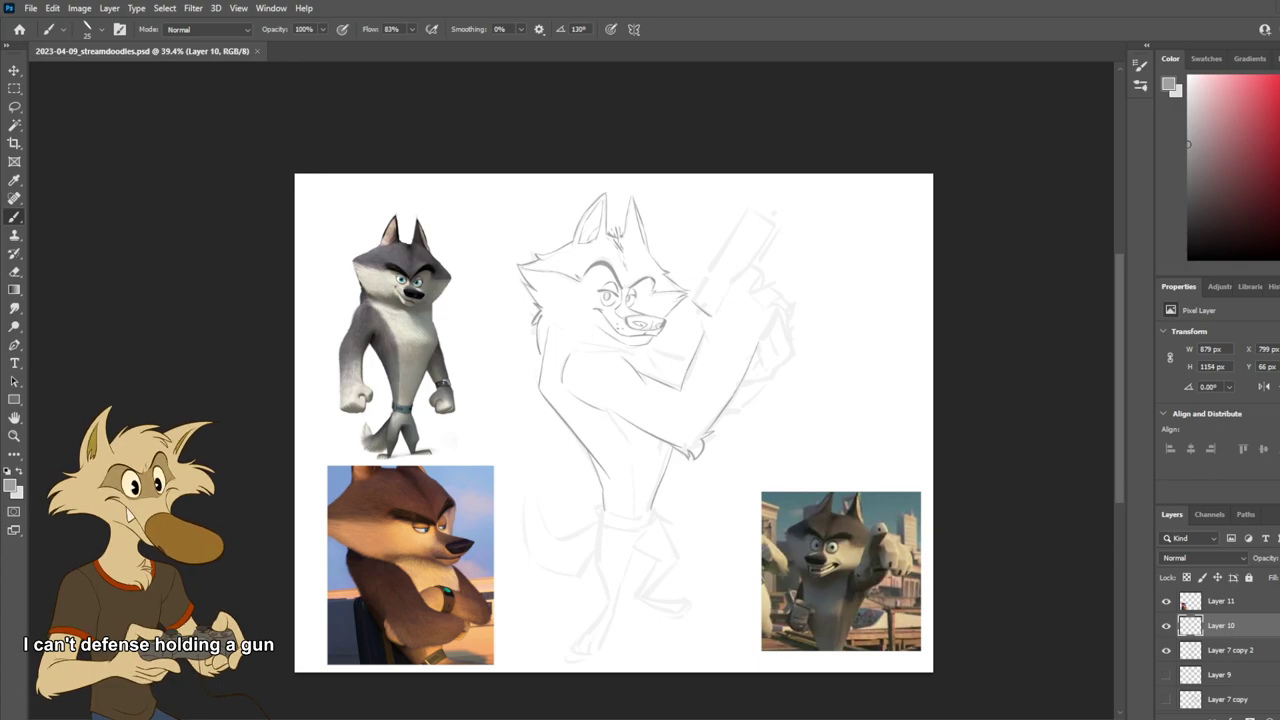
key("ctrl+v")
key("ctrl+t")
left_click_drag(563, 455, 410, 555)
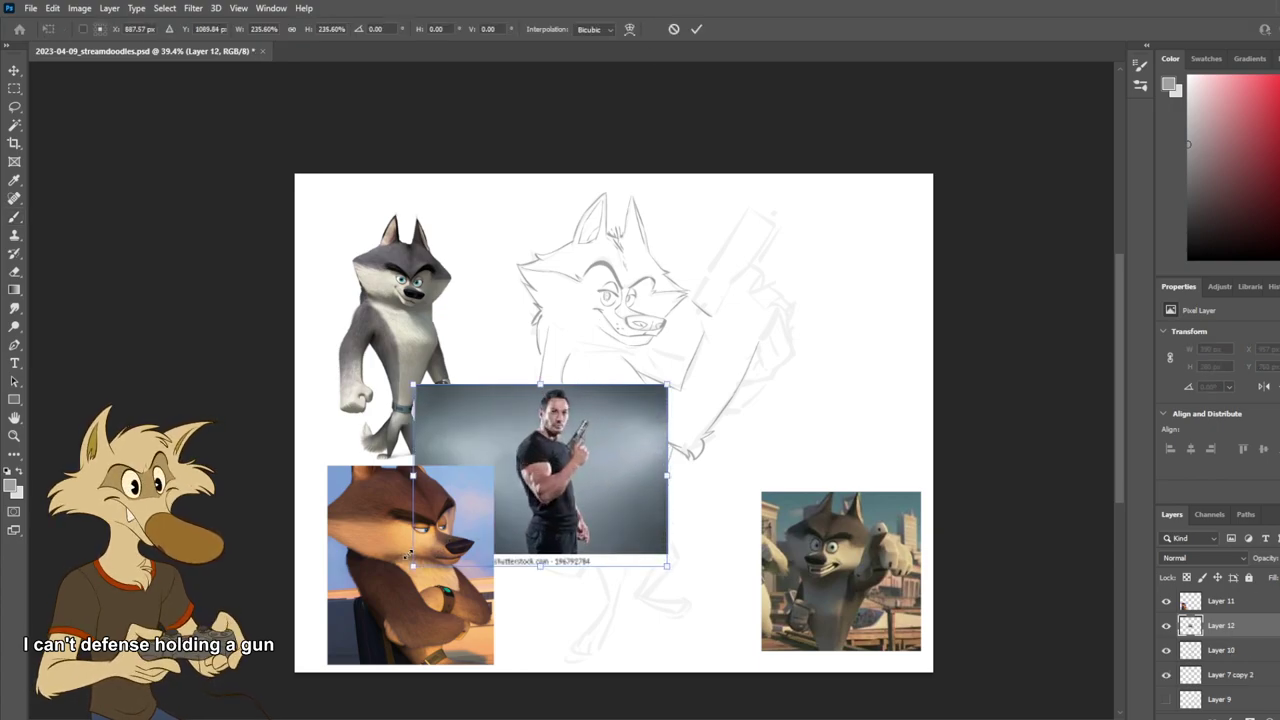
key("Return")
scroll(570, 484, "up", 4)
key("b")
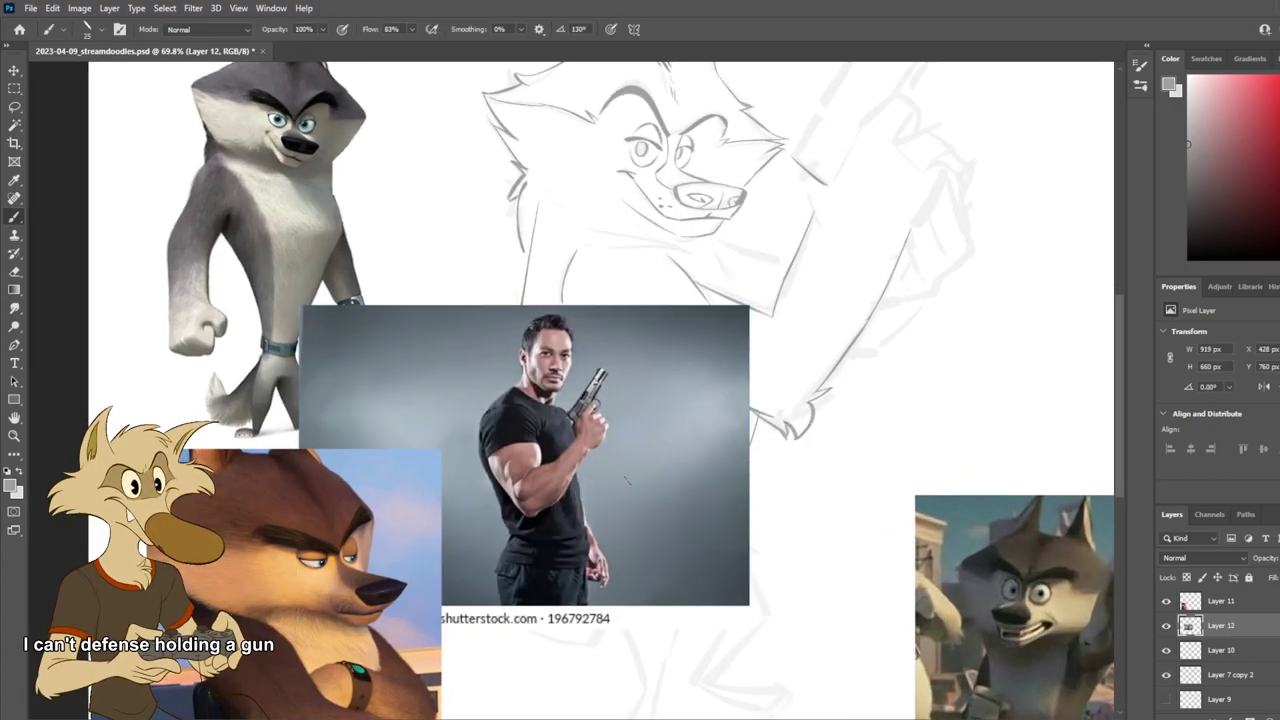
Step: Move the photo over the brown wolf reference and hide that reference's layer, Layer 11
key("ctrl+t")
left_click_drag(633, 477, 389, 606)
scroll(409, 520, "down", 2)
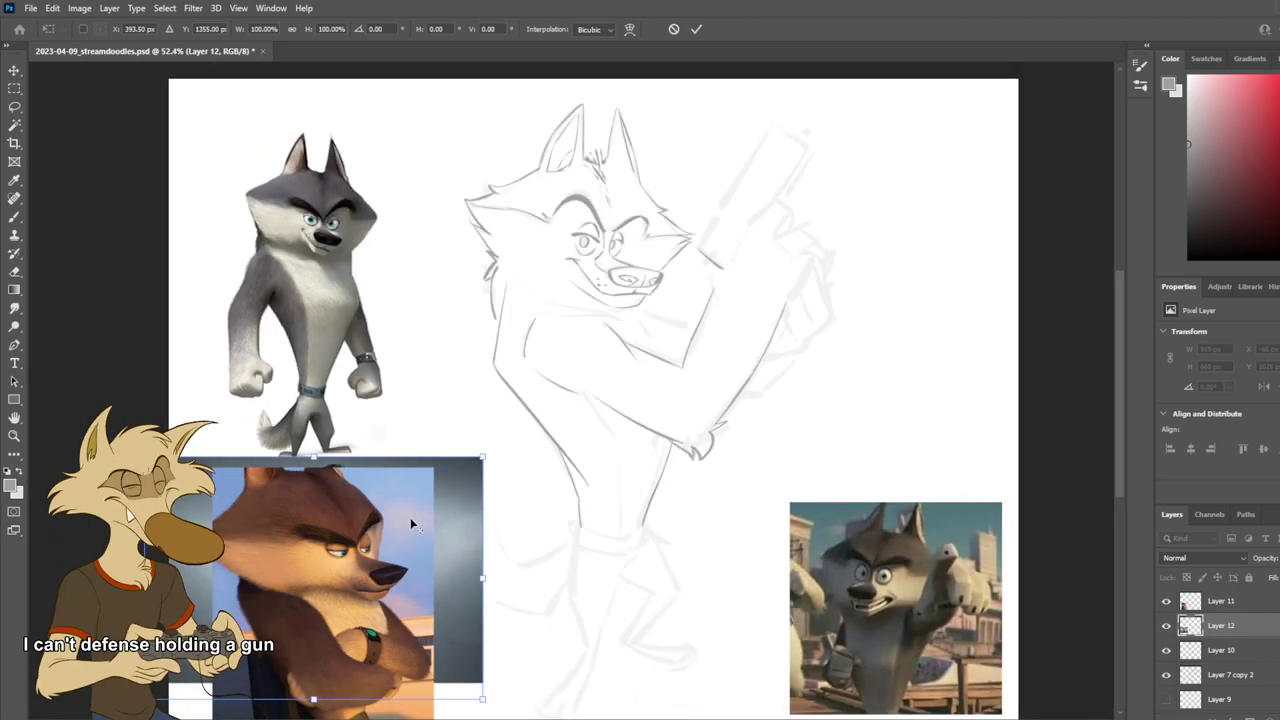
scroll(409, 520, "down", 3)
scroll(424, 606, "up", 5)
key("Return")
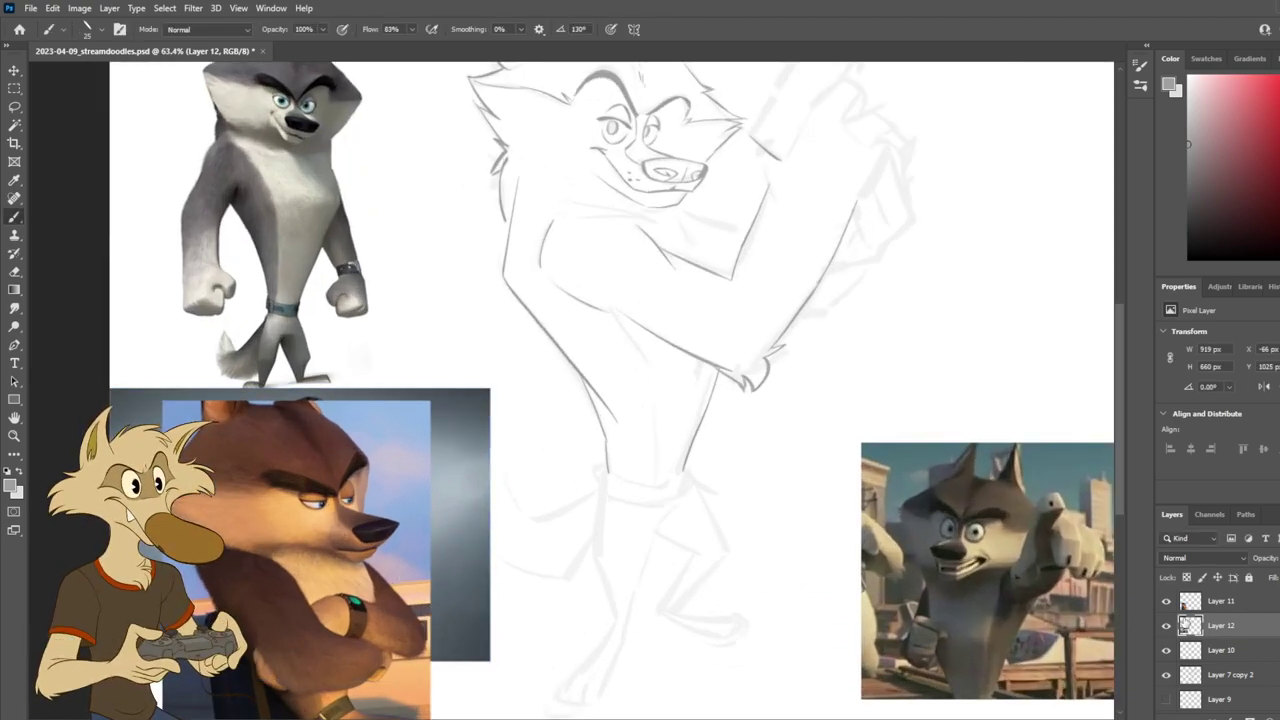
left_click(1166, 650)
left_click(1166, 650)
left_click(1166, 601)
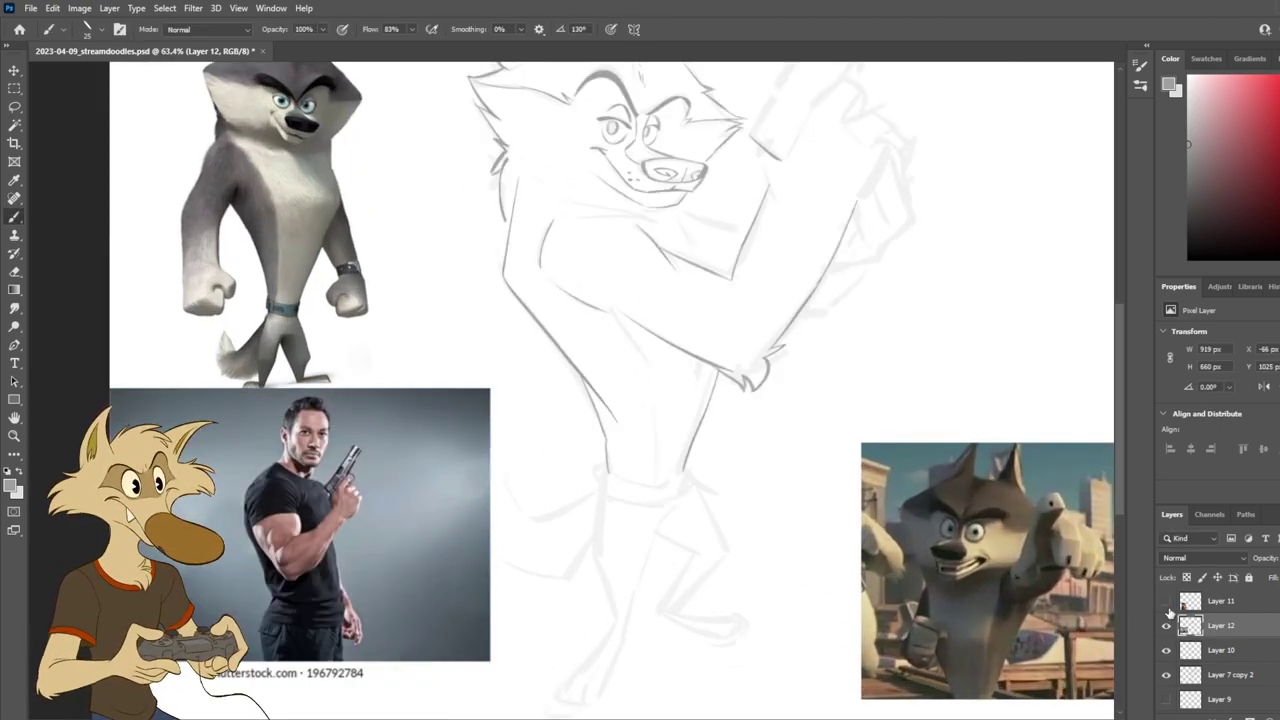
Step: Move the pistol photo up over the standing wolf reference, beside the drawn wolf's head
scroll(410, 425, "down", 2)
scroll(510, 240, "up", 3)
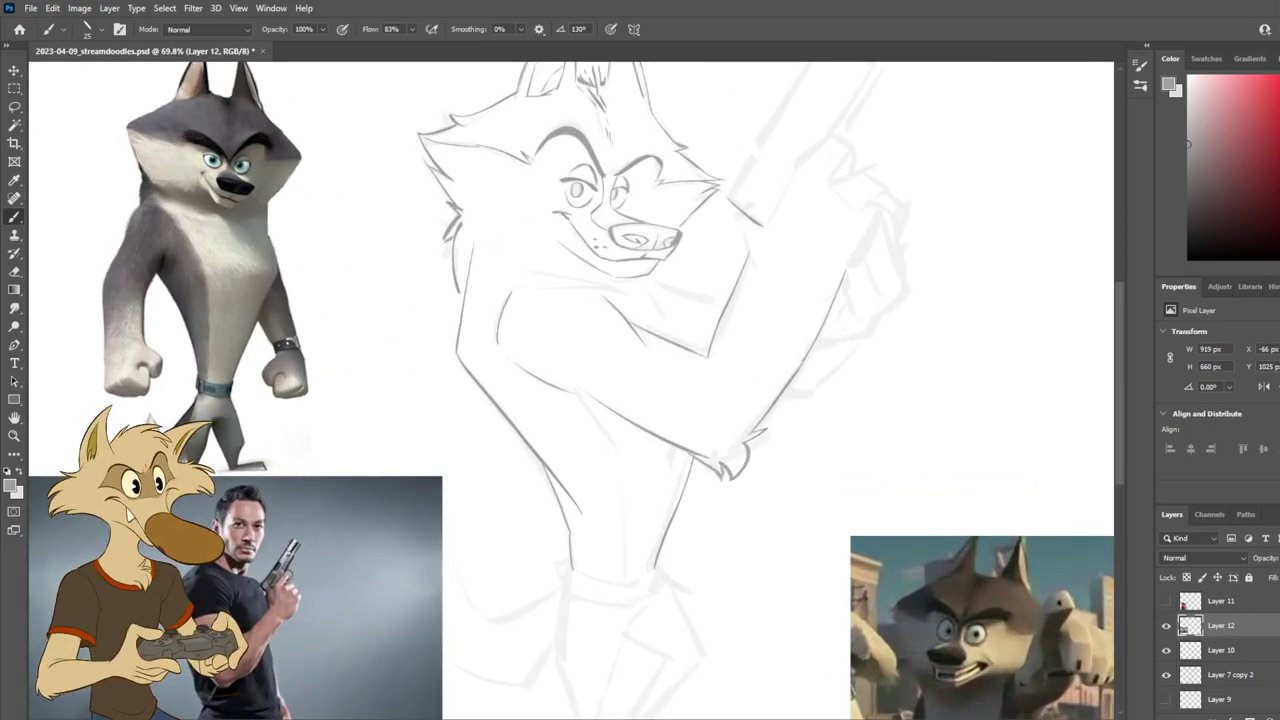
scroll(754, 500, "down", 2)
key("v")
left_click_drag(422, 533, 429, 250)
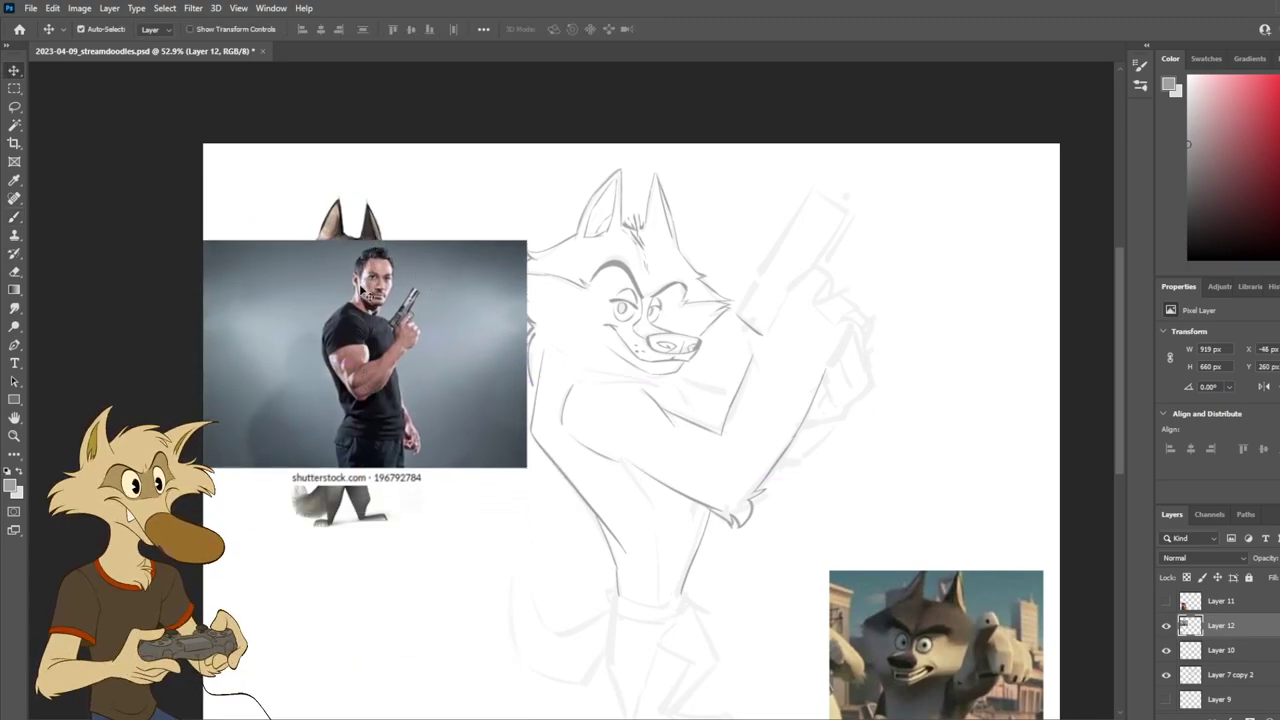
Step: Select the standing wolf reference on Layer 1 and move it down below the pistol photo
left_click(380, 234)
scroll(1168, 663, "down", 4)
scroll(1168, 663, "up", 2)
scroll(1168, 663, "down", 2)
left_click(1185, 676)
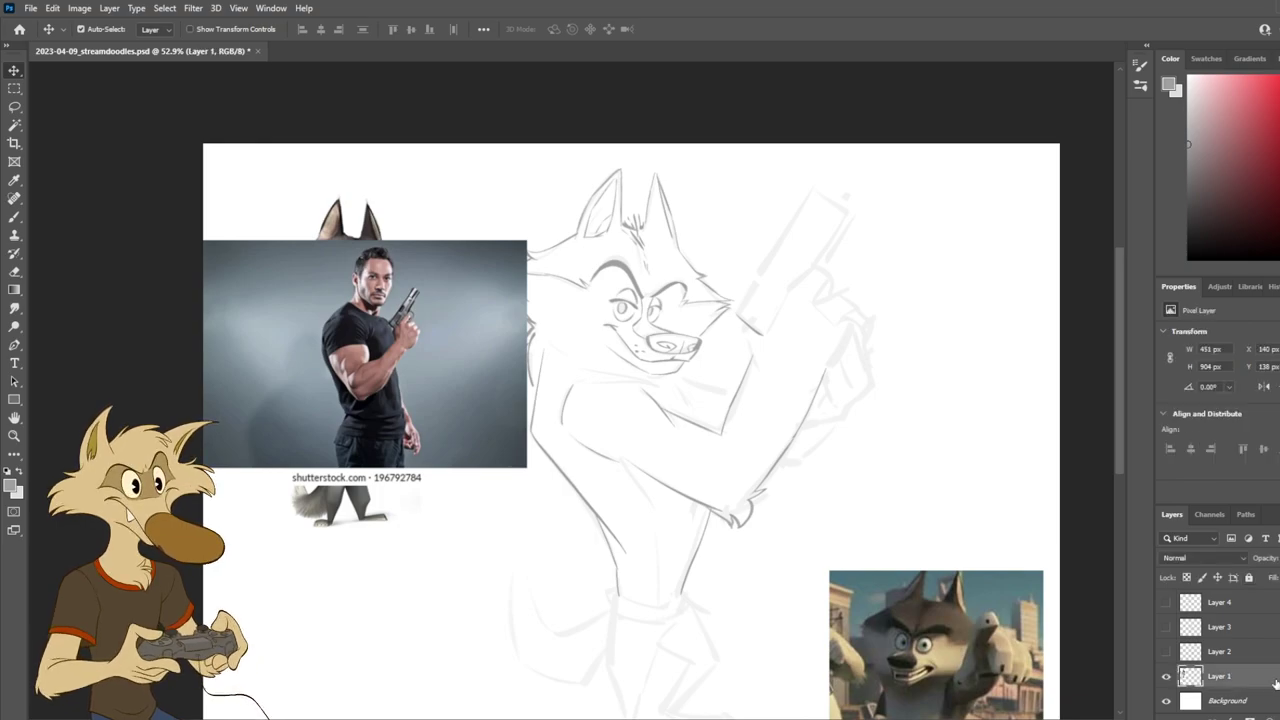
key("ctrl")
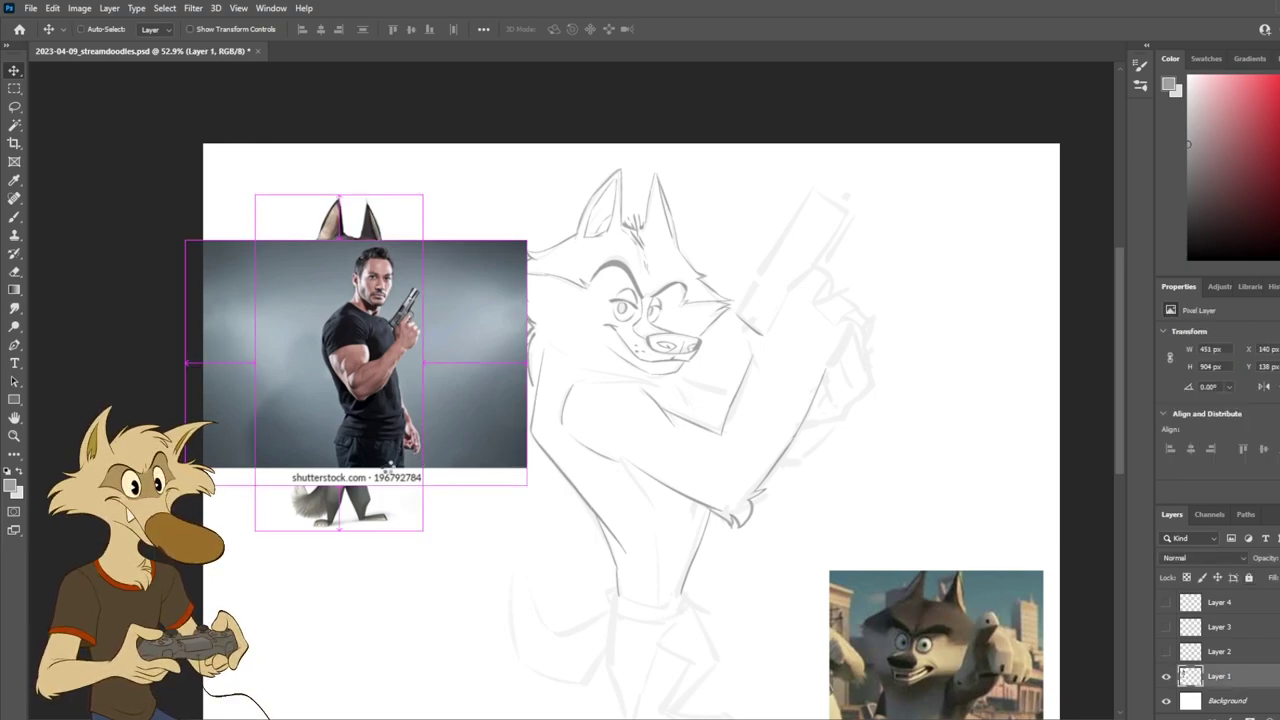
key("t")
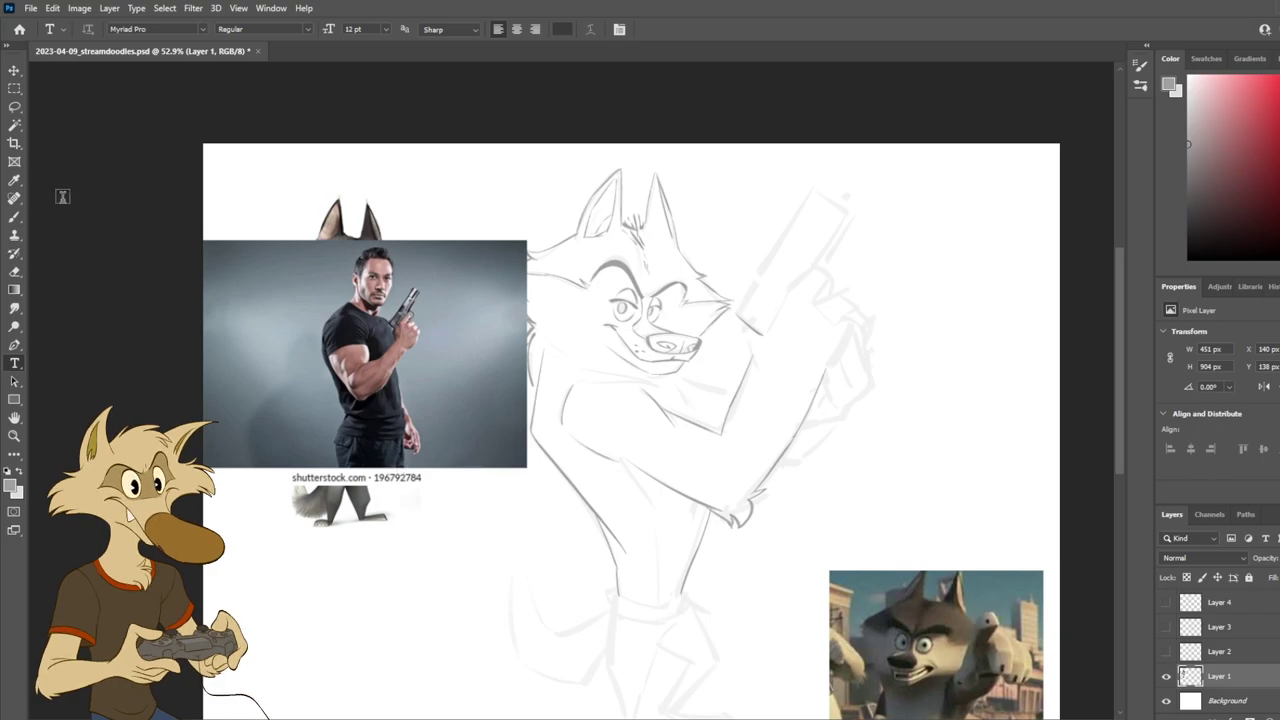
left_click(14, 89)
key("ctrl+t")
left_click_drag(352, 325, 370, 605)
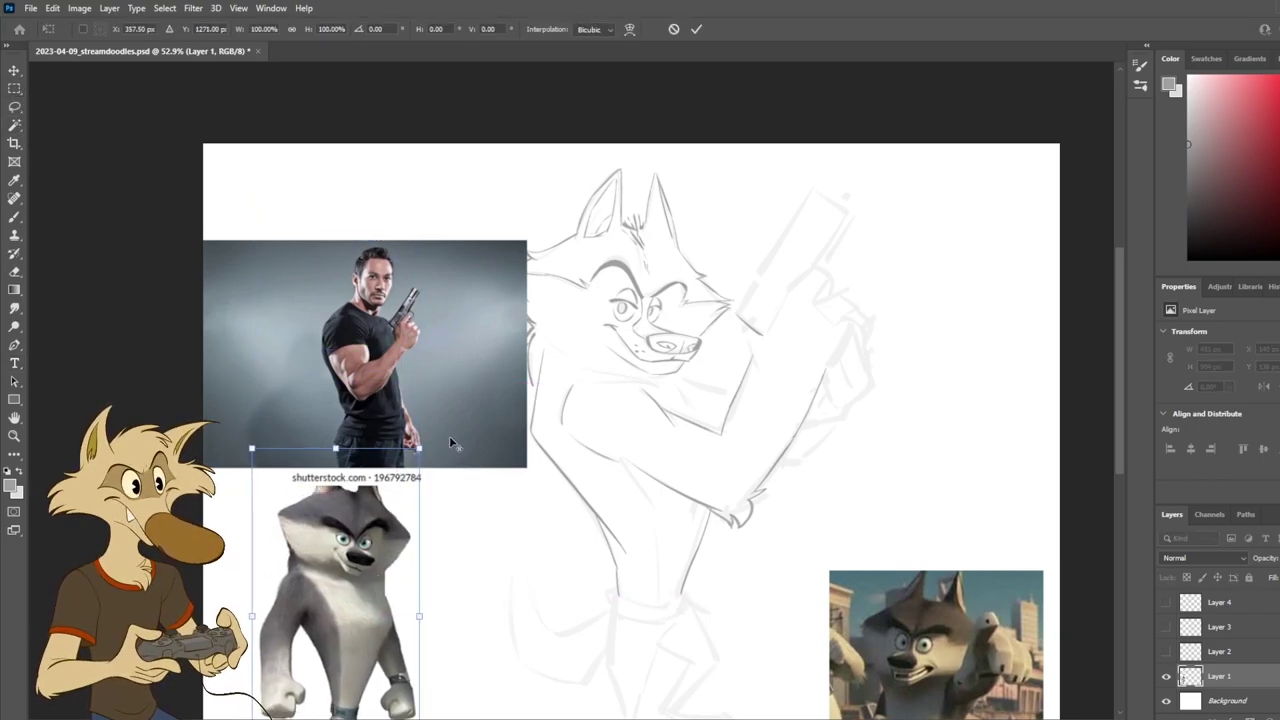
scroll(443, 440, "down", 4)
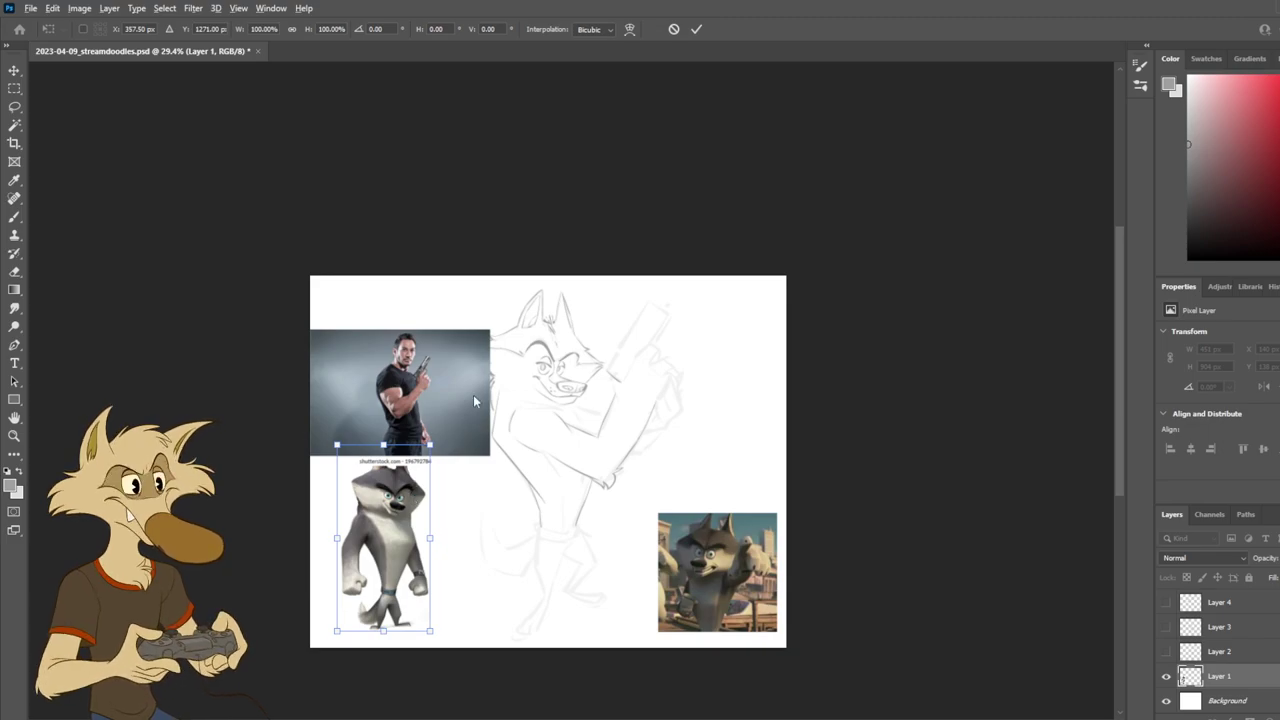
key("Return")
key("b")
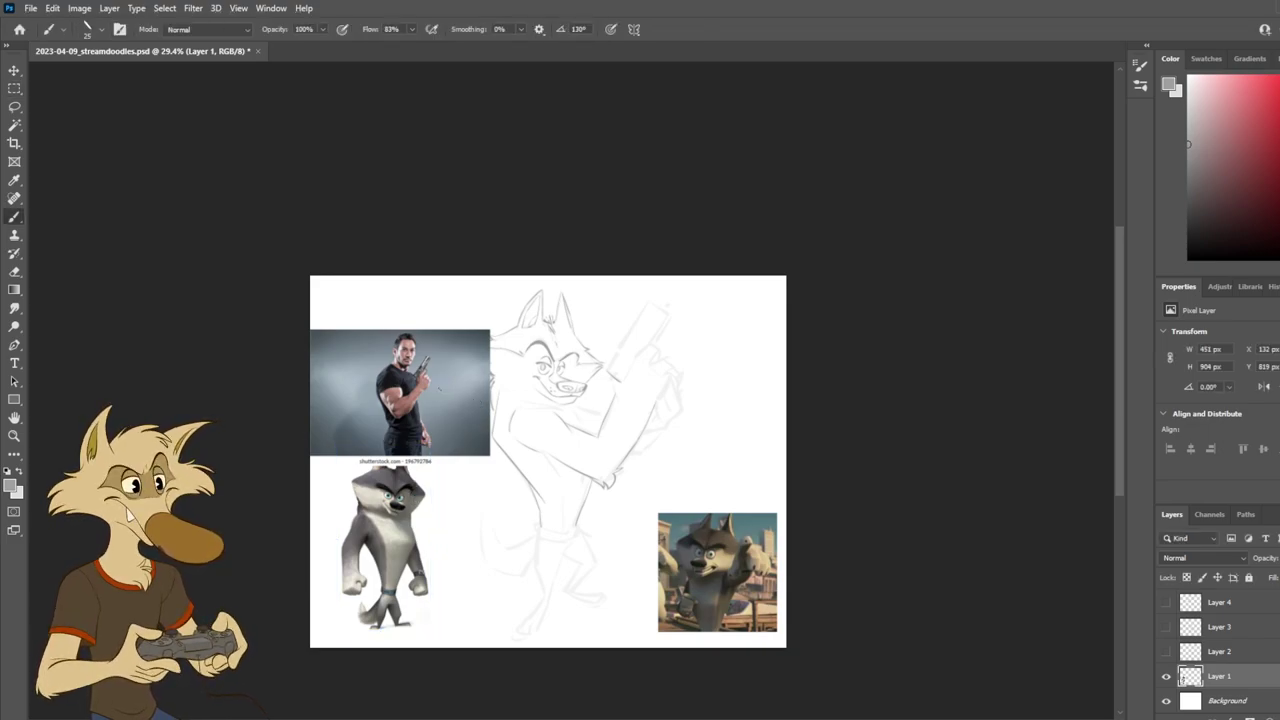
Step: Shift the pistol photo up and left so it no longer covers the drawn wolf
key("v")
left_click_drag(438, 392, 412, 359)
scroll(476, 367, "up", 3)
scroll(476, 370, "up", 3)
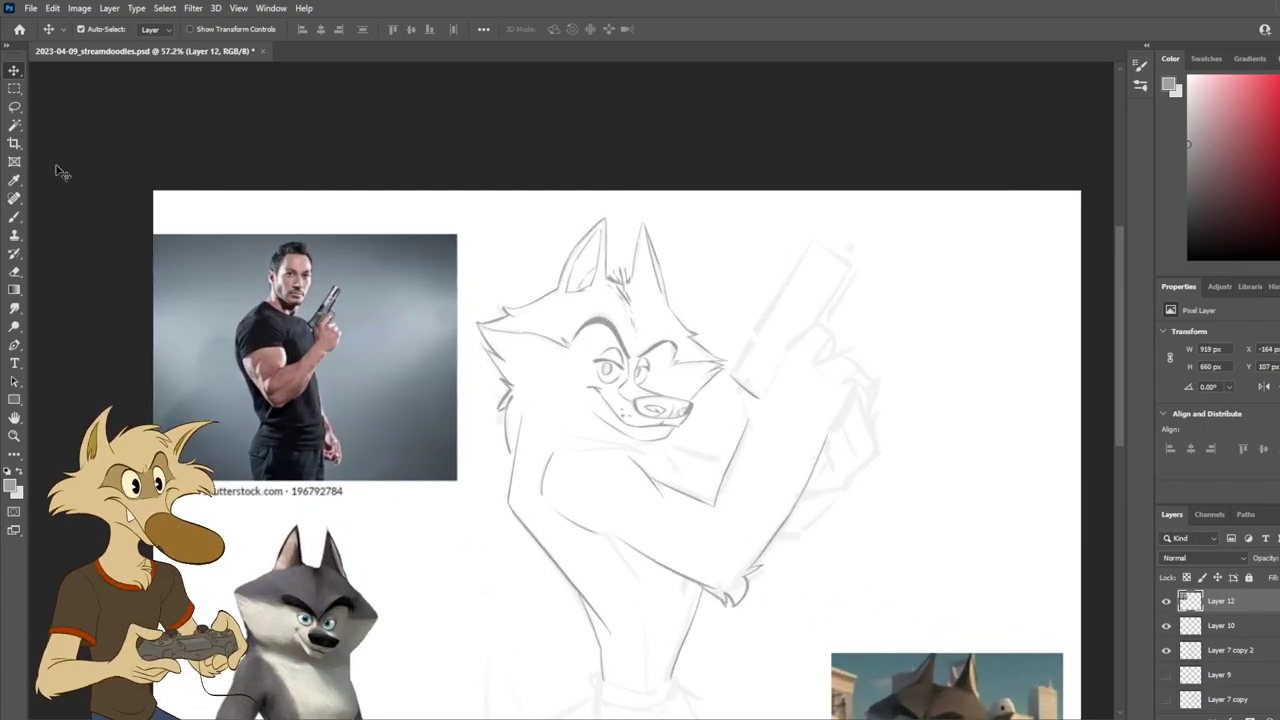
Step: Cut away empty background around the man in the photo and move the trimmed photo right, closer to the drawn wolf
key("m")
left_click_drag(507, 190, 357, 525)
key("Delete")
scroll(363, 489, "left", 10)
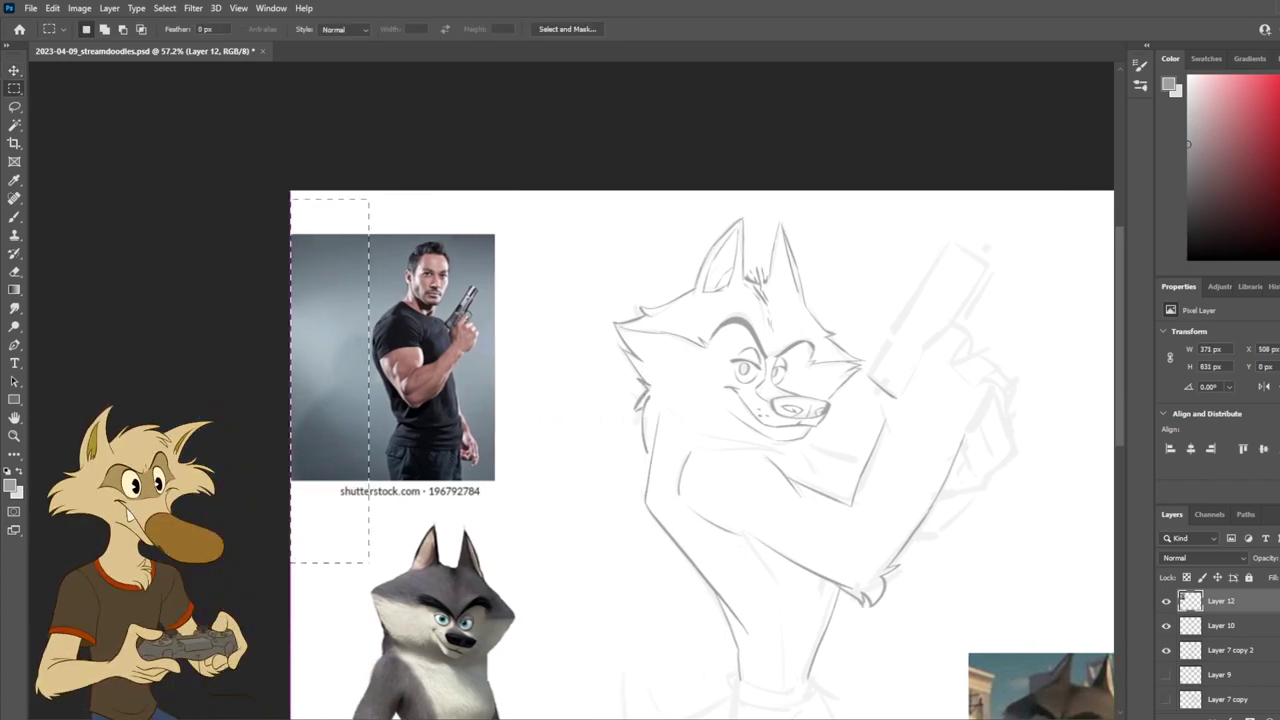
scroll(566, 443, "down", 4)
scroll(893, 457, "up", 3)
scroll(893, 457, "up", 2)
left_click_drag(494, 436, 603, 432)
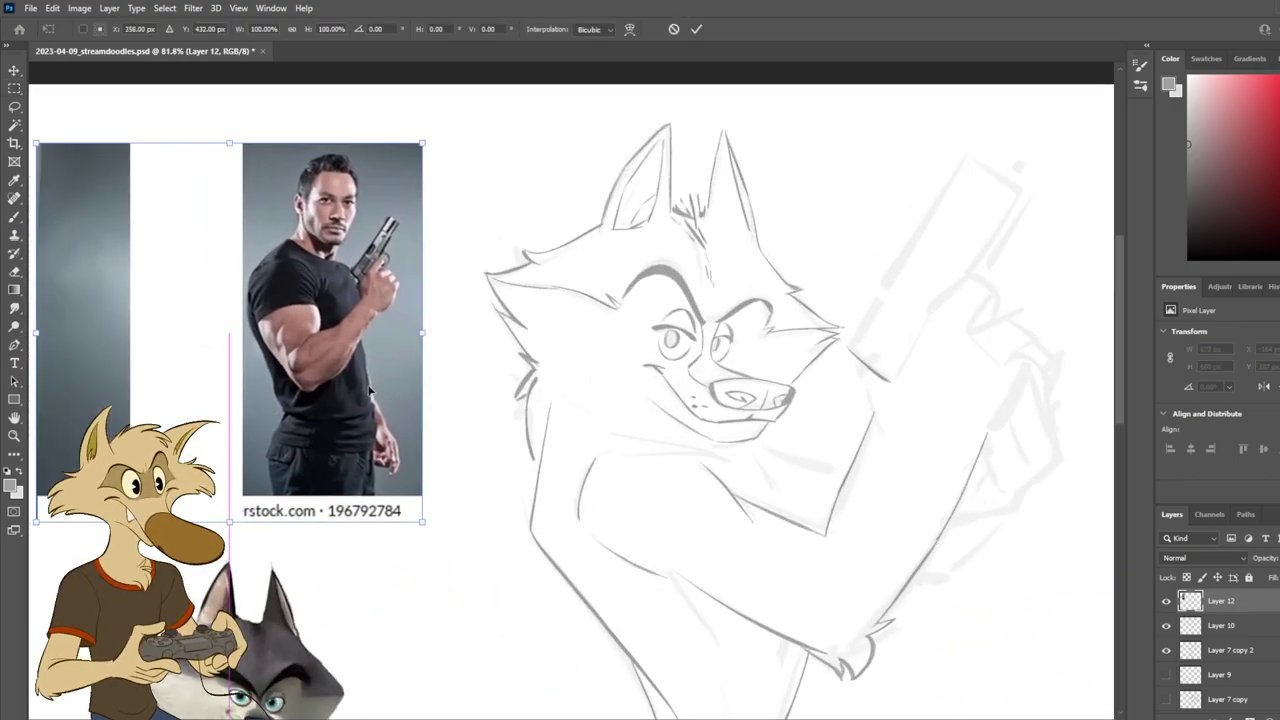
scroll(603, 432, "down", 2)
scroll(758, 435, "up", 1)
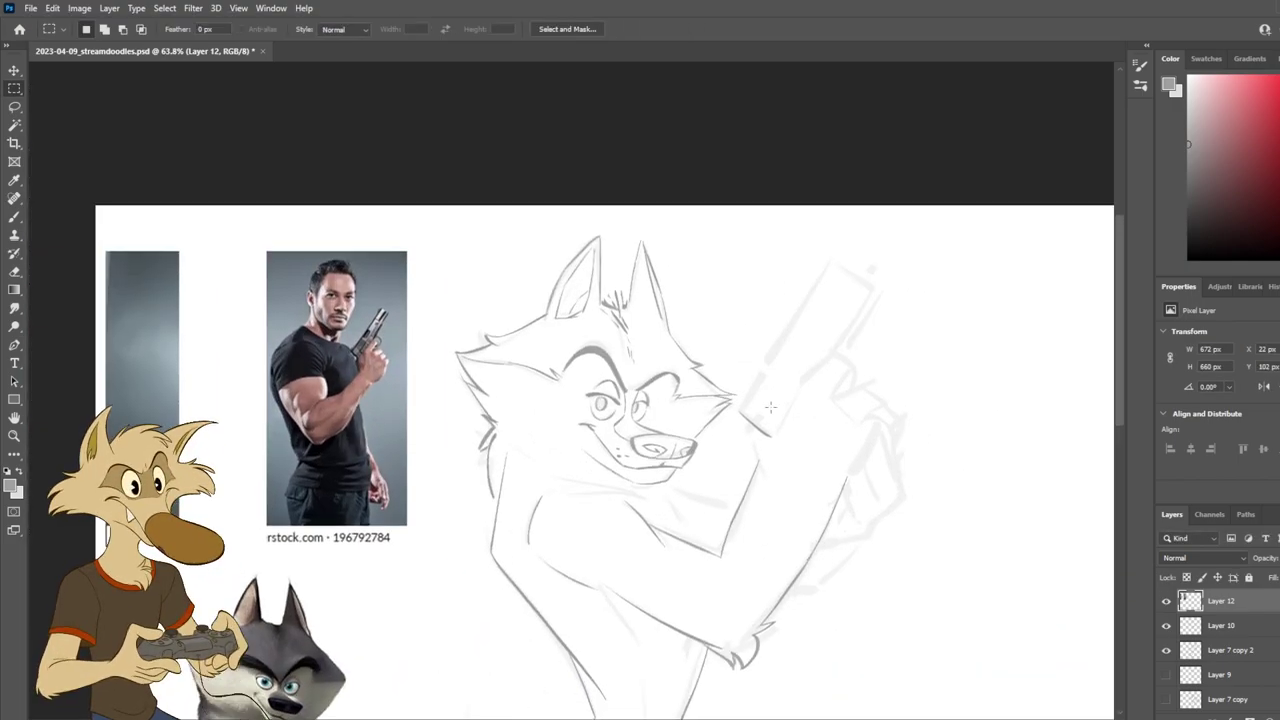
Step: On Layer 10, ink the wrist line joining the forearm's inner edge to the pistol's grip, undoing trial strokes
key("v")
left_click(757, 427)
scroll(766, 423, "up", 2)
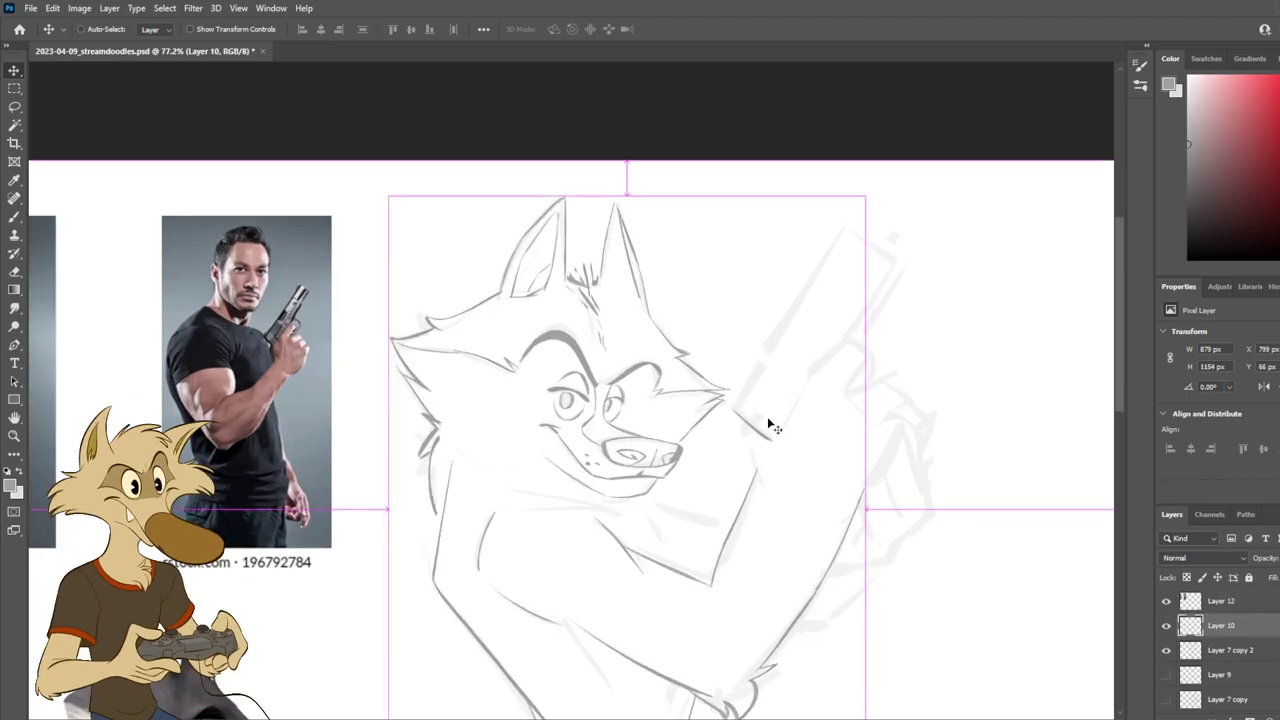
key("b")
mouse_move(746, 431)
left_mouse_down()
mouse_move(753, 503)
mouse_move(756, 458)
mouse_move(739, 448)
mouse_move(763, 465)
mouse_move(749, 453)
mouse_move(745, 475)
mouse_move(756, 458)
mouse_move(737, 441)
mouse_move(793, 451)
mouse_move(751, 455)
mouse_move(754, 480)
mouse_move(730, 414)
left_mouse_up()
key("ctrl+z")
key("ctrl+z")
key("ctrl+z")
key("ctrl+z")
key("ctrl+z")
key("ctrl+z")
key("ctrl+z")
key("ctrl+z")
key("ctrl+z")
Step: Examine the raised arm's thickness and pose against the pistol photo and the wolf references
scroll(771, 474, "down", 8)
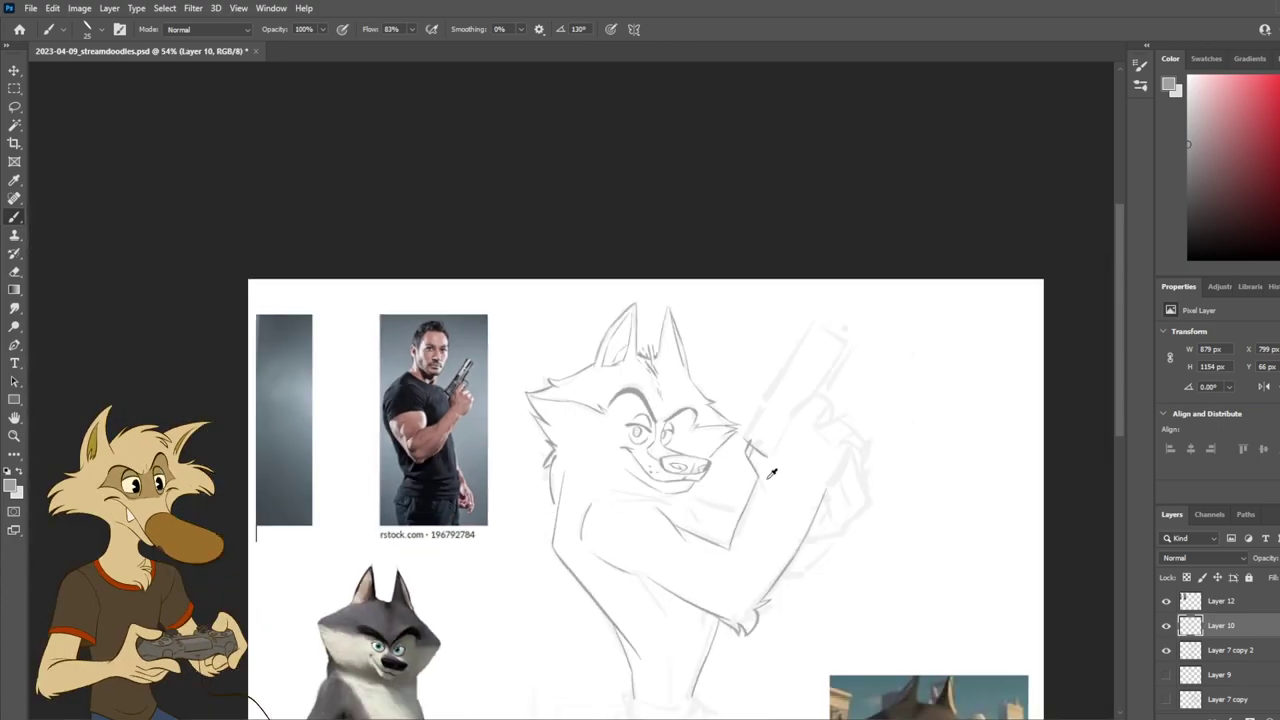
scroll(795, 469, "up", 6)
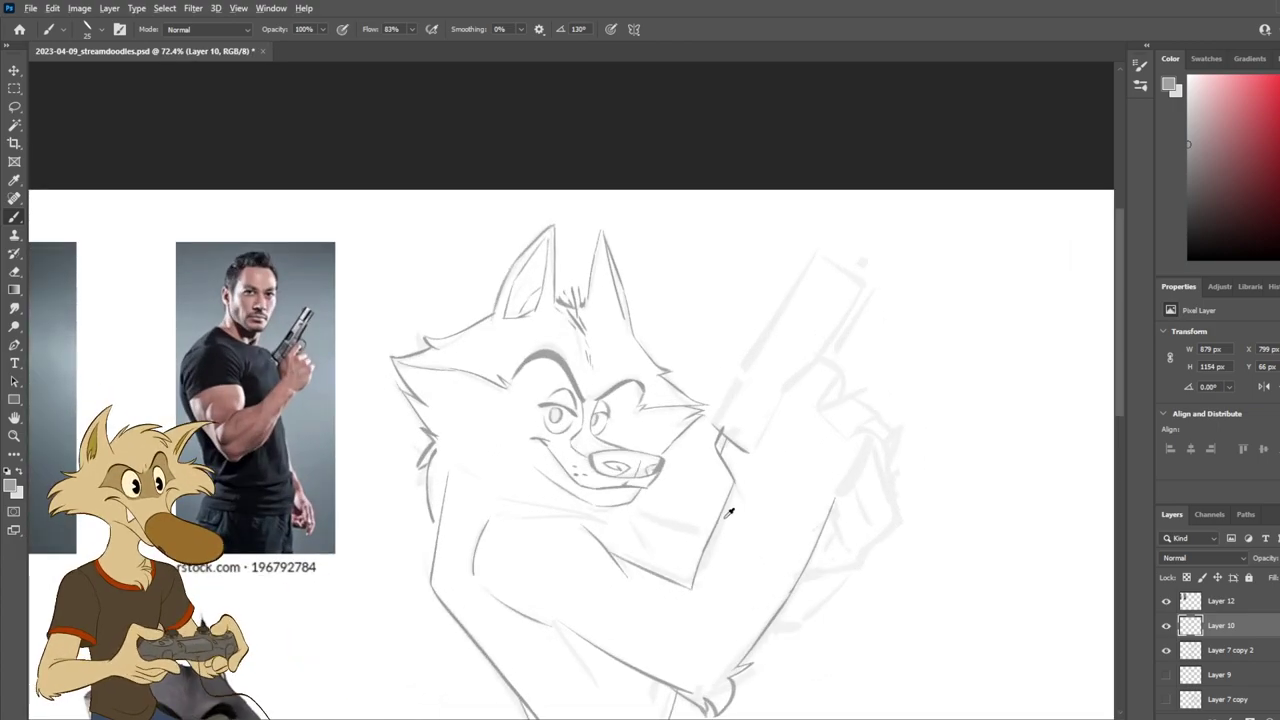
scroll(729, 514, "down", 3)
scroll(940, 318, "up", 2)
scroll(940, 318, "up", 2)
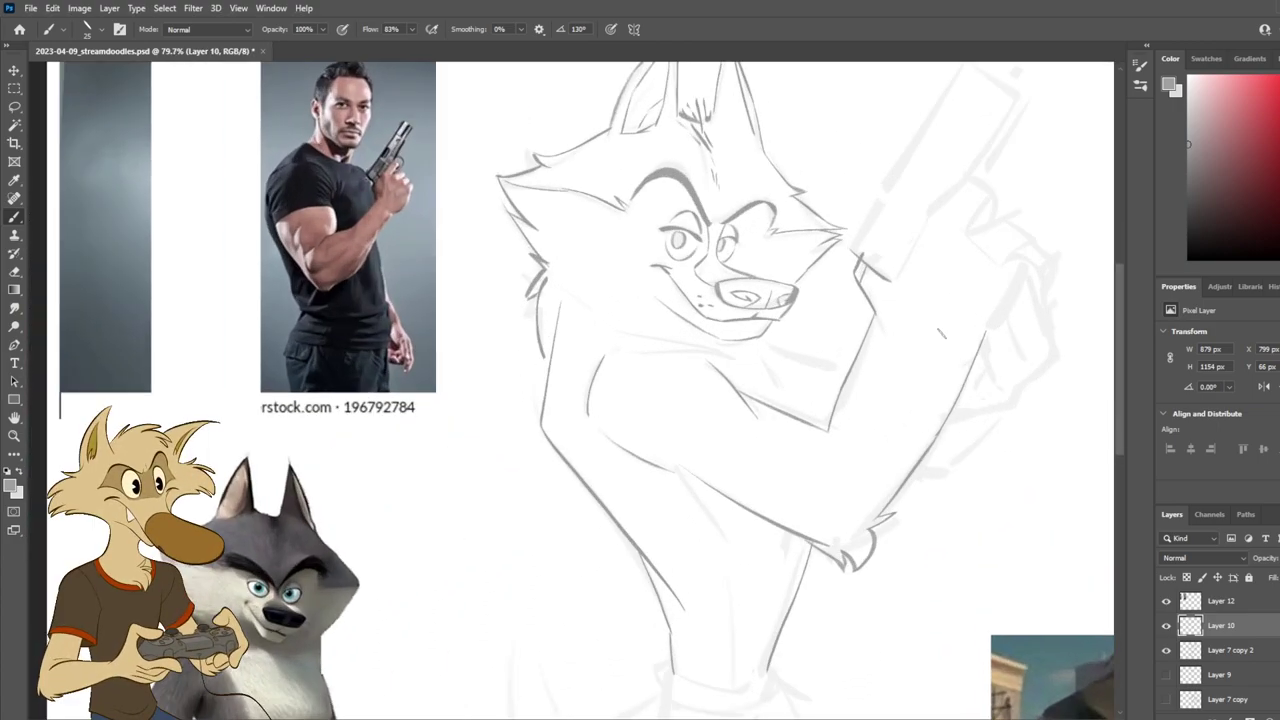
key("e")
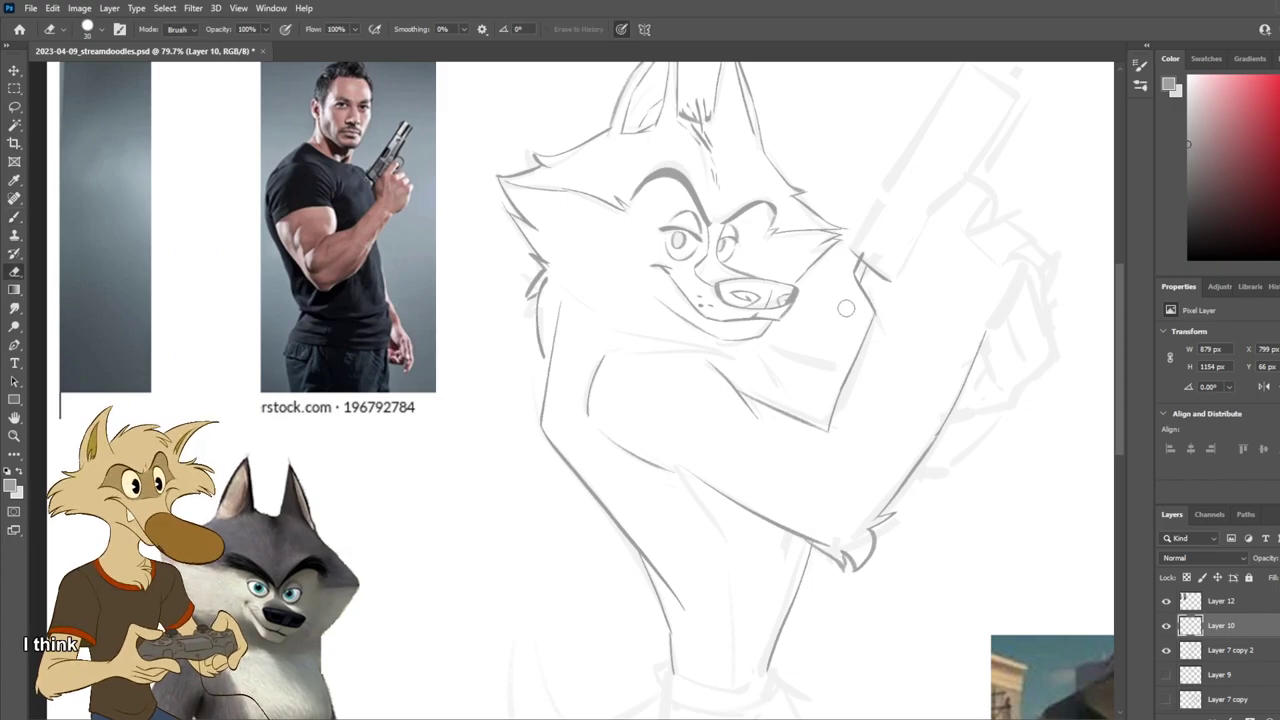
scroll(838, 300, "down", 3)
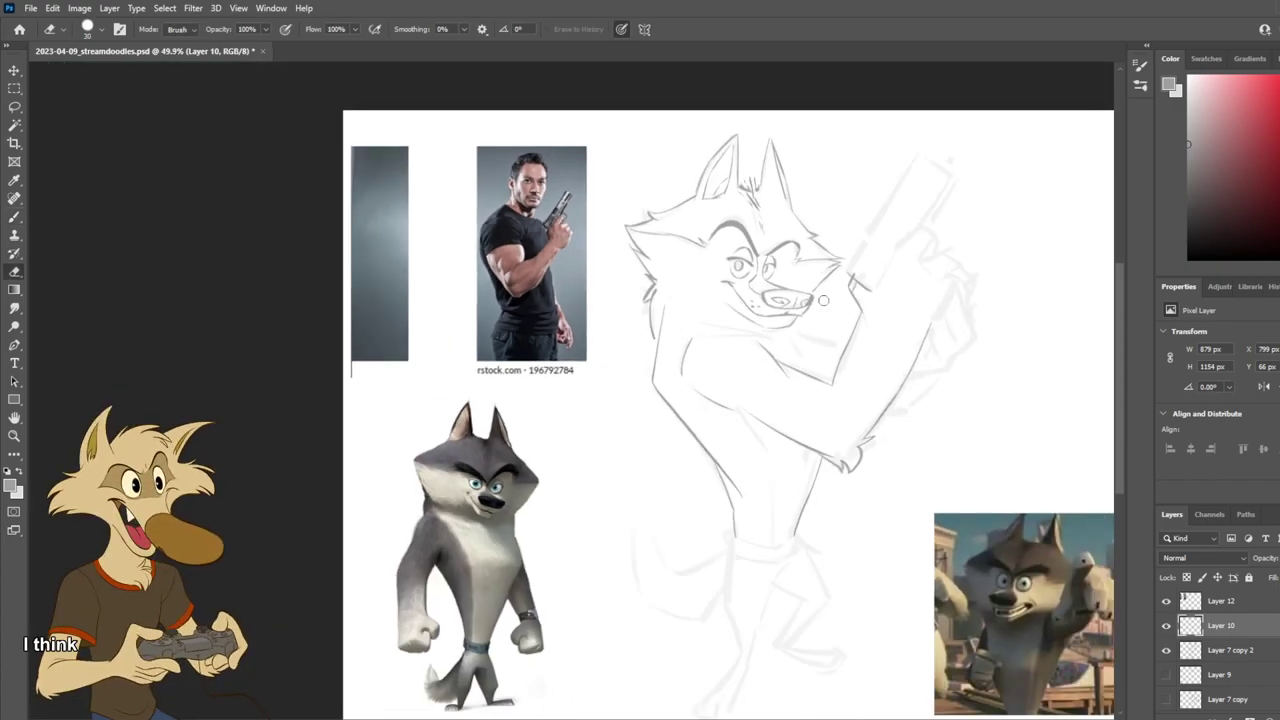
scroll(823, 300, "down", 2)
scroll(826, 290, "up", 4)
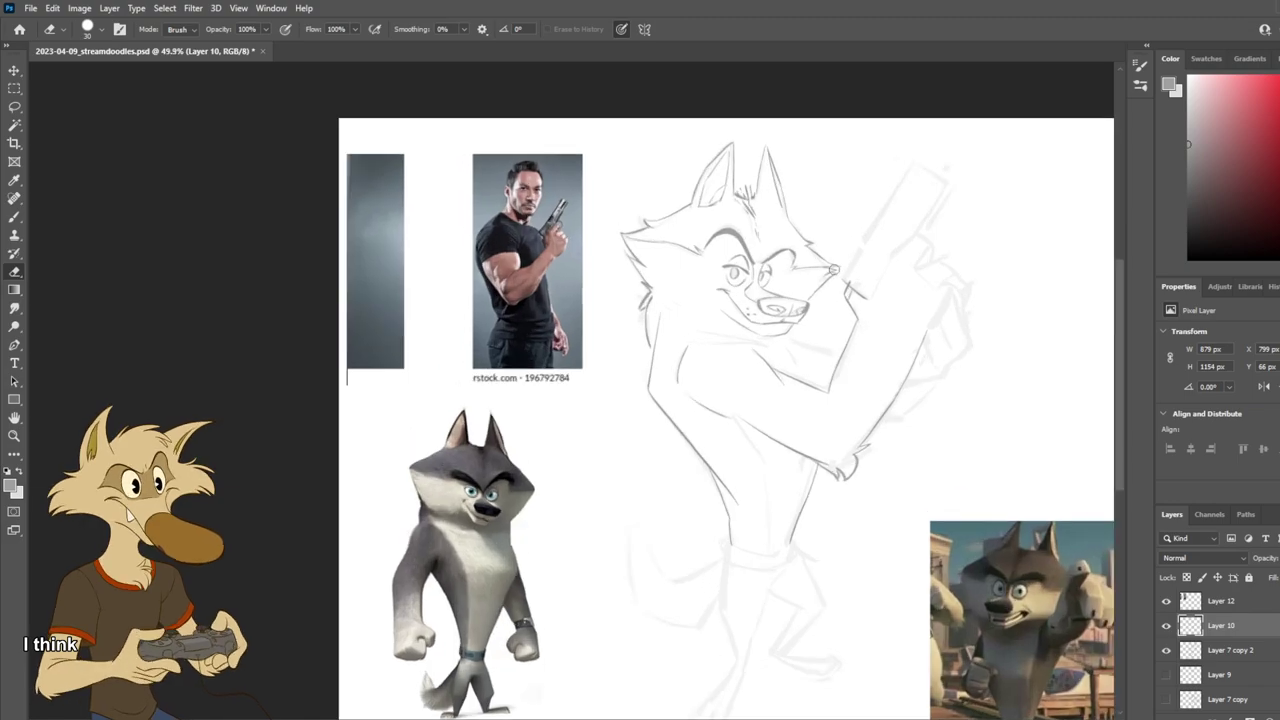
Step: Draw the chest's outer edge from below the muzzle down toward the raised arm, undoing strokes that miss the shape
key("b")
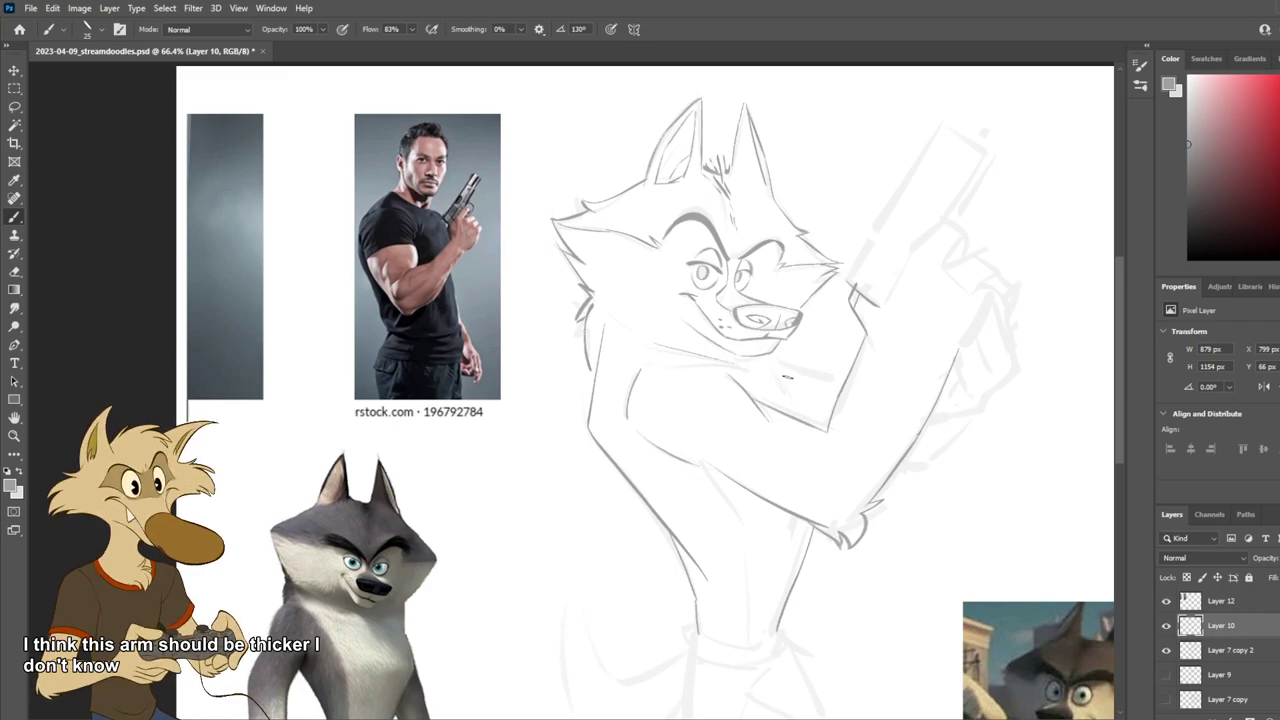
left_click_drag(797, 369, 790, 416)
key("ctrl+z")
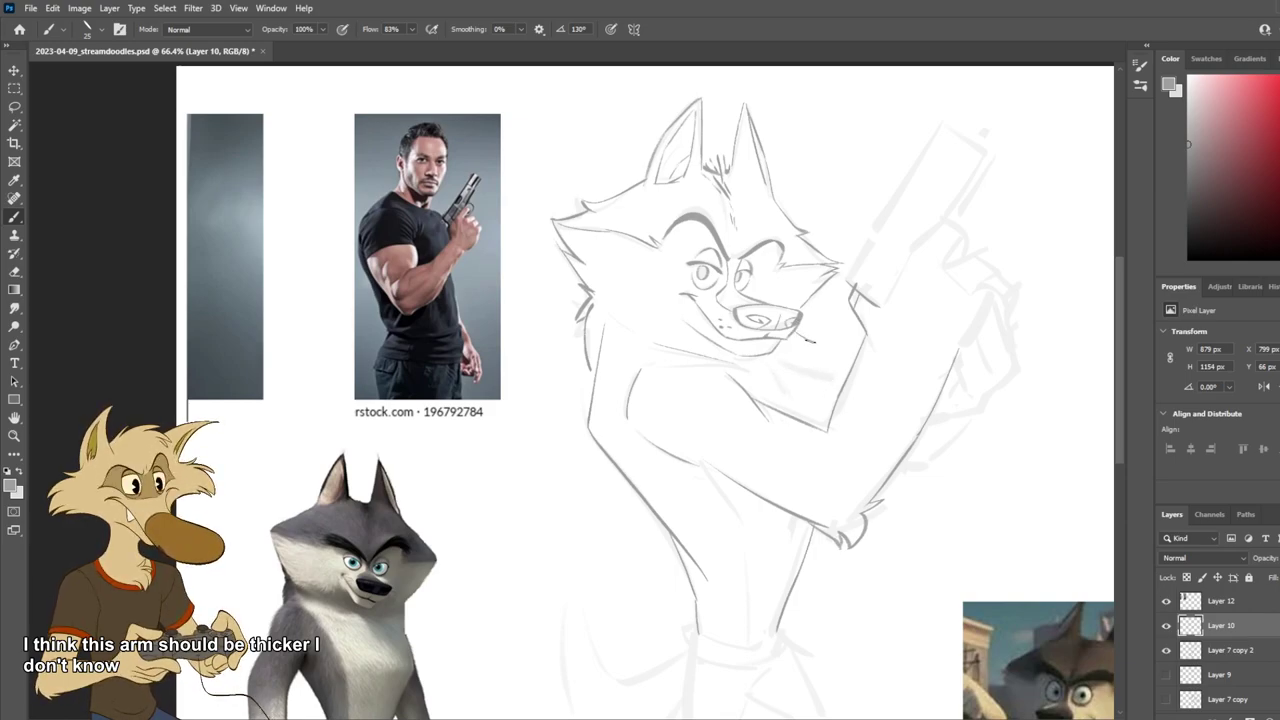
left_click_drag(799, 352, 804, 398)
key("ctrl+z")
left_click_drag(790, 338, 807, 378)
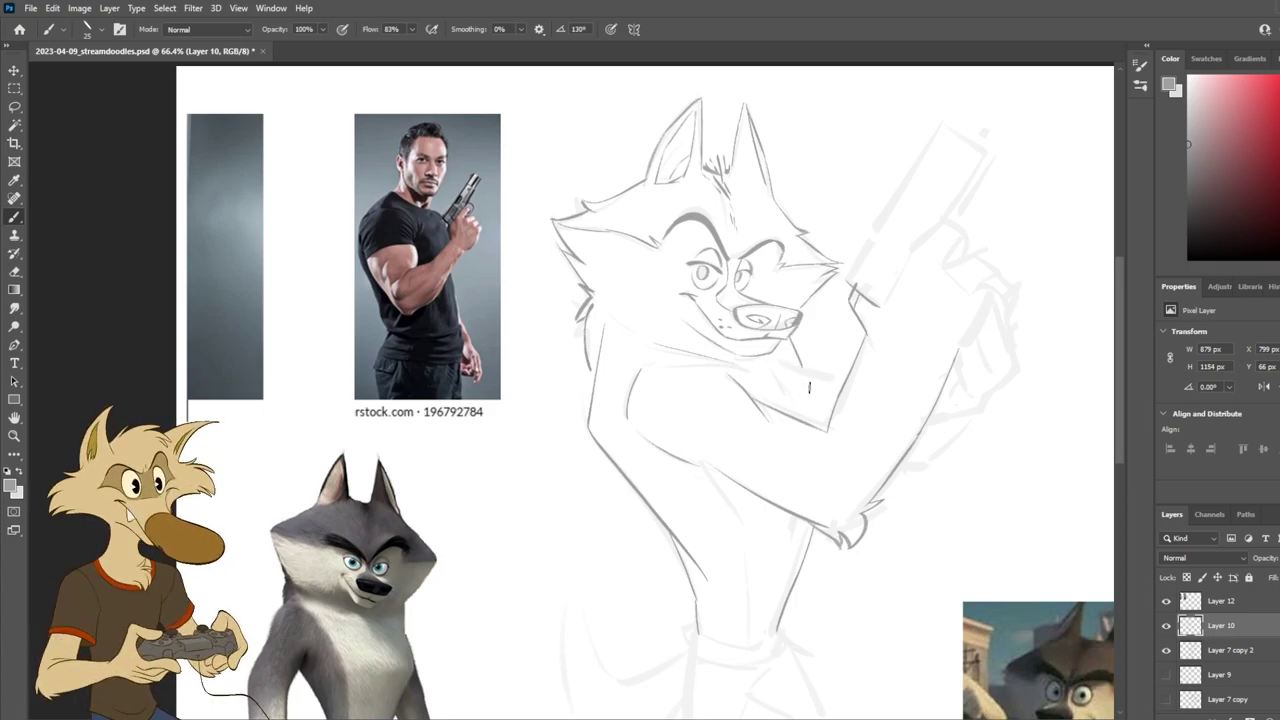
left_click_drag(789, 334, 807, 390)
key("ctrl+z")
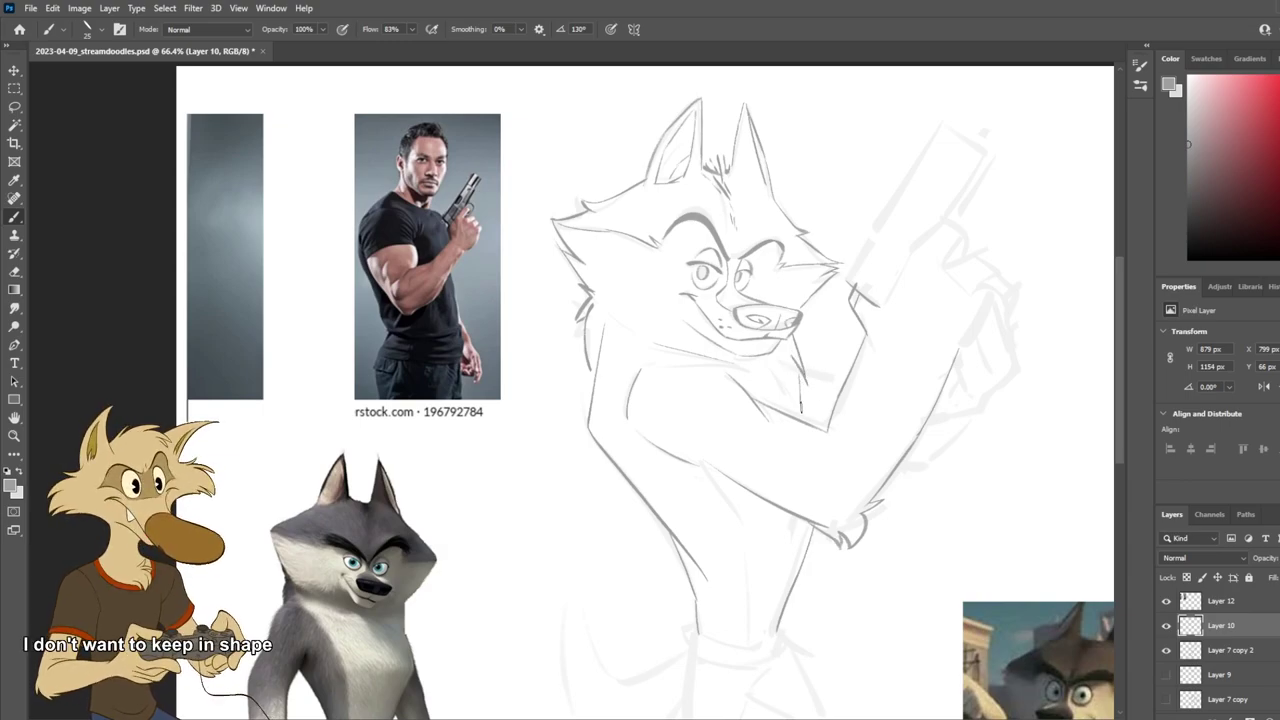
Step: Mirror the canvas horizontally to check the figure's balance and return it to its original orientation
scroll(801, 405, "down", 4)
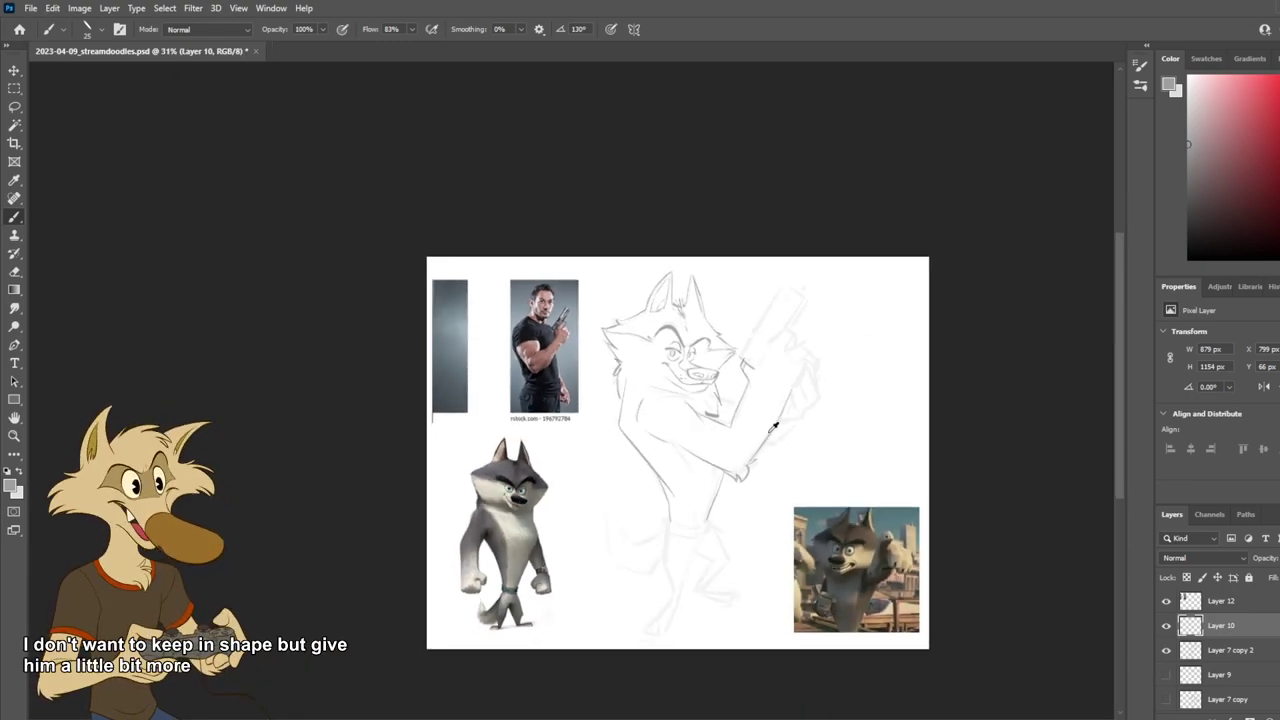
scroll(771, 428, "up", 3)
key("ctrl+shift+h")
scroll(659, 408, "down", 2)
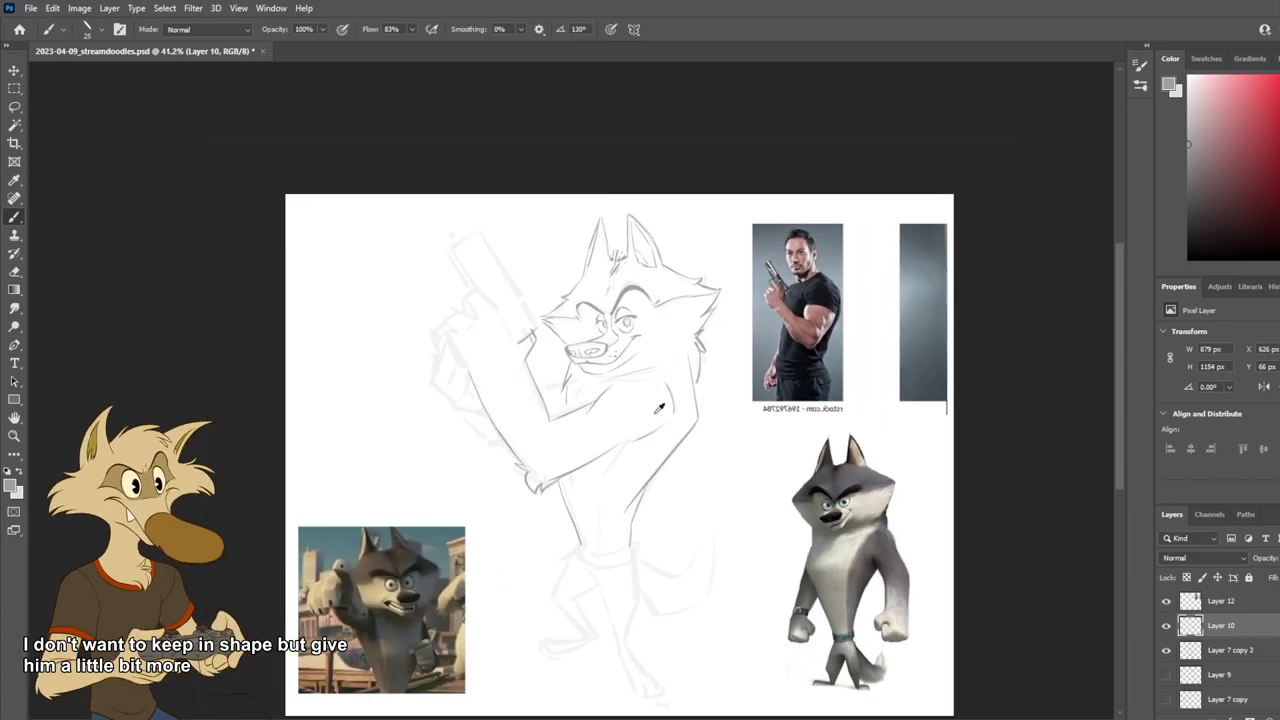
scroll(659, 407, "down", 1)
key("ctrl+h")
Step: Try further fur strokes on the chest beside the raised arm and mirror the canvas to check the shape
scroll(654, 420, "up", 3)
key("ctrl+z")
mouse_move(688, 323)
left_mouse_down()
mouse_move(704, 355)
mouse_move(720, 342)
left_mouse_up()
key("ctrl+z")
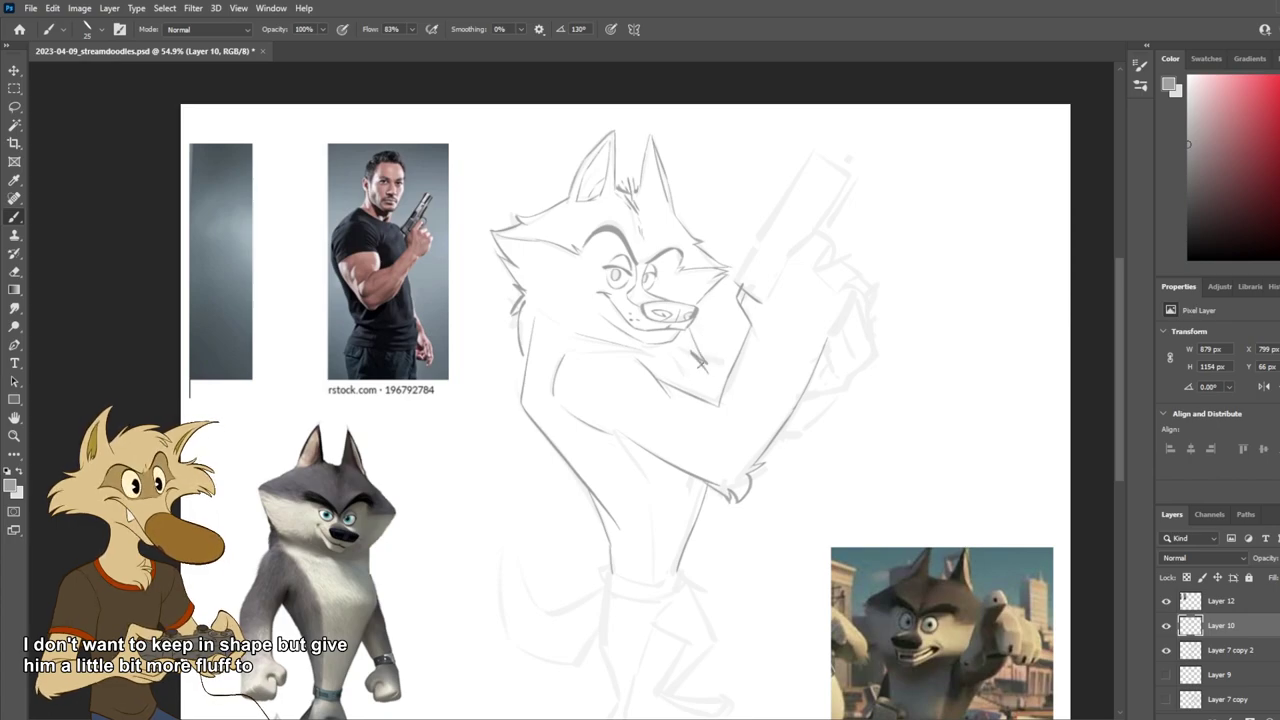
key("ctrl+h")
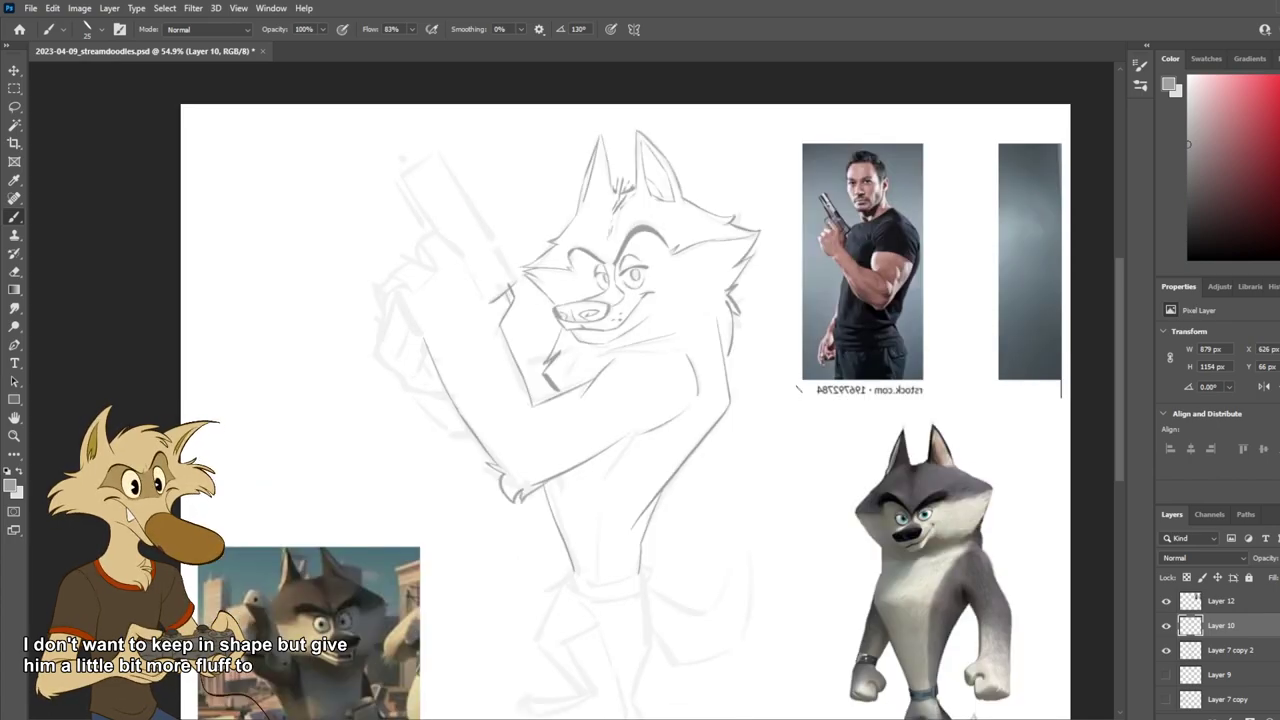
Step: Draw a small pointed fur tuft on the chest's lower edge beside the raised arm and check it in the mirrored view
key("ctrl+h")
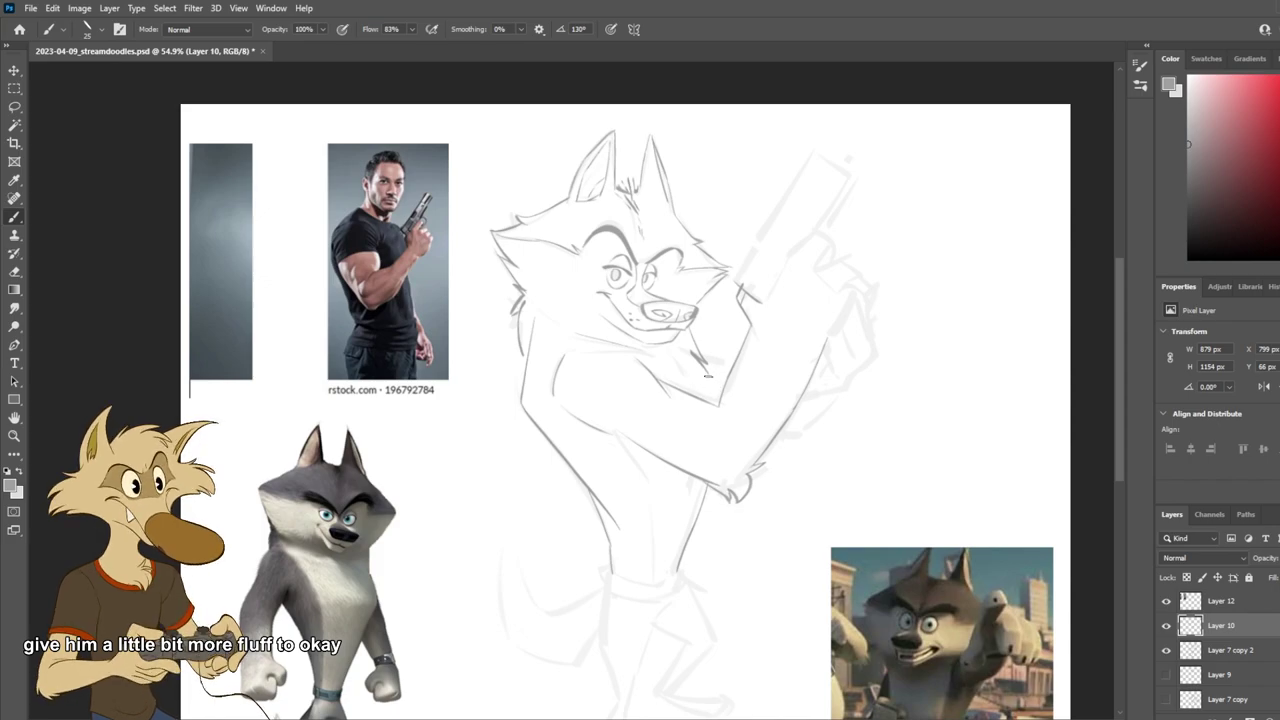
left_click_drag(684, 392, 716, 386)
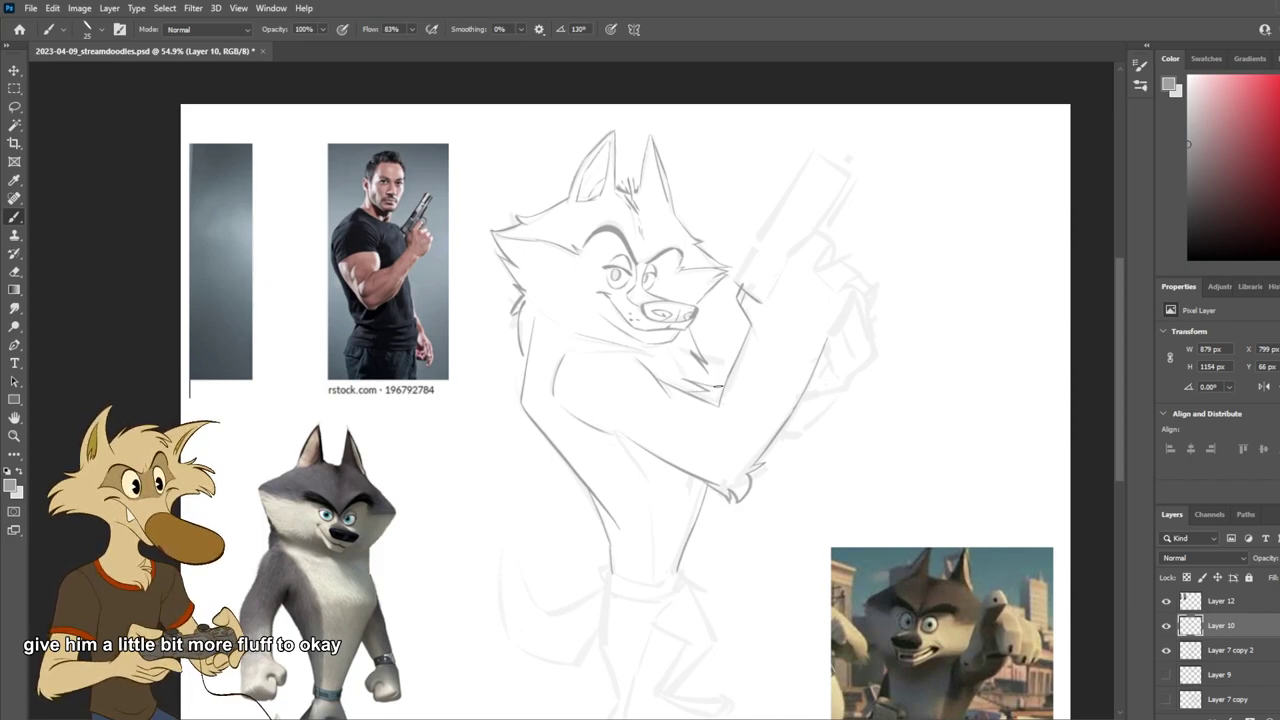
key("ctrl+z")
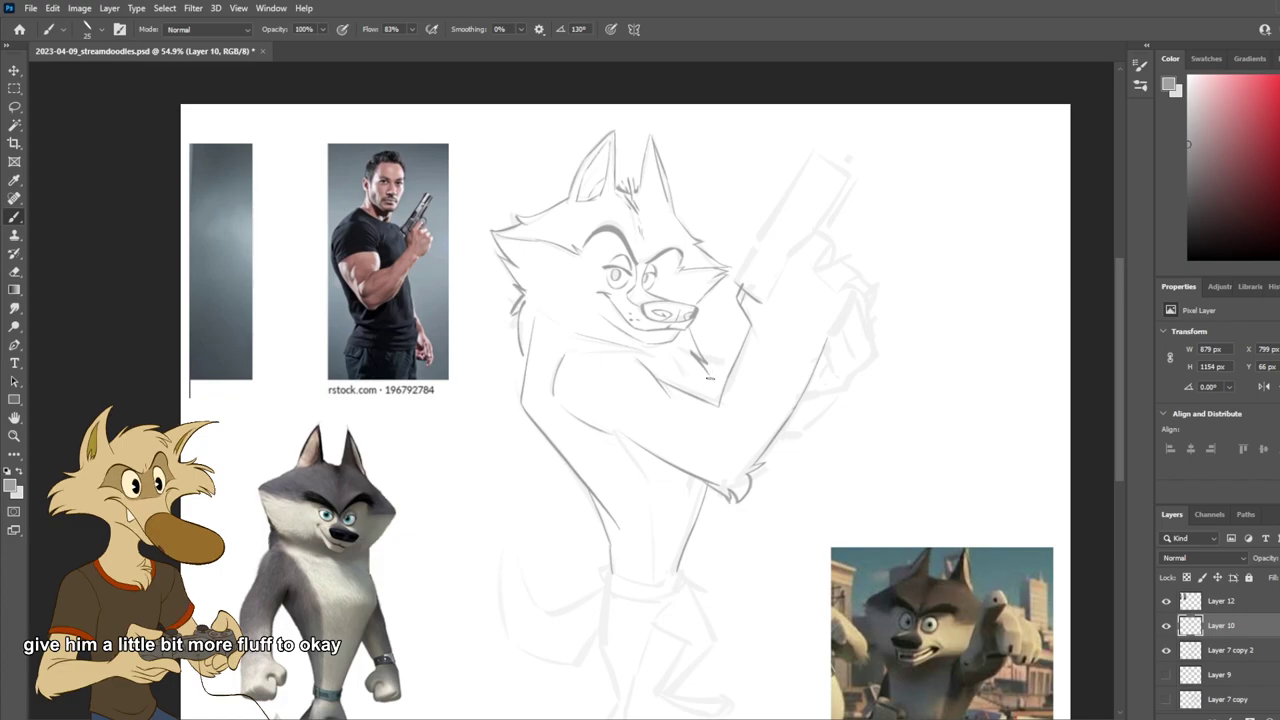
left_click_drag(697, 381, 714, 379)
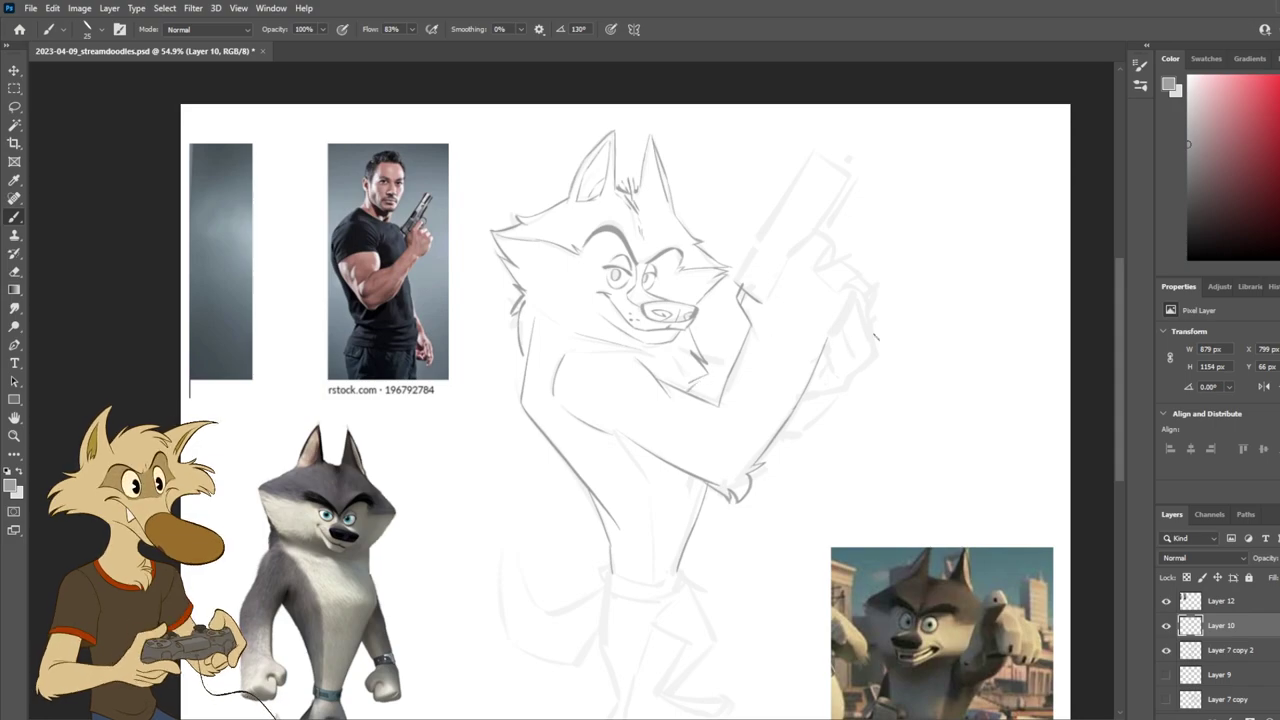
key("ctrl+shift+h")
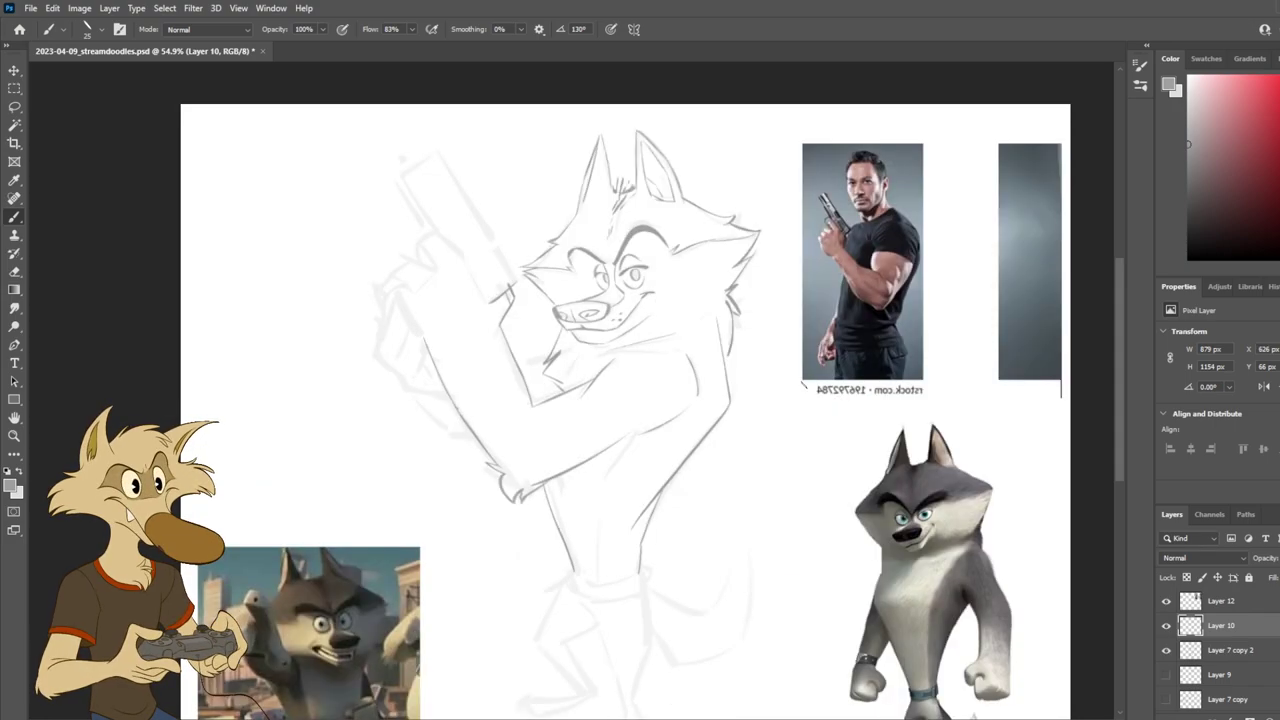
key("ctrl+shift+h")
Step: Refine the chest's front fur edge between the muzzle and the inner elbow, undoing strokes that miss the shape
mouse_move(692, 326)
left_mouse_down()
mouse_move(726, 333)
mouse_move(722, 363)
mouse_move(731, 358)
left_mouse_up()
key("ctrl+z")
key("ctrl+z")
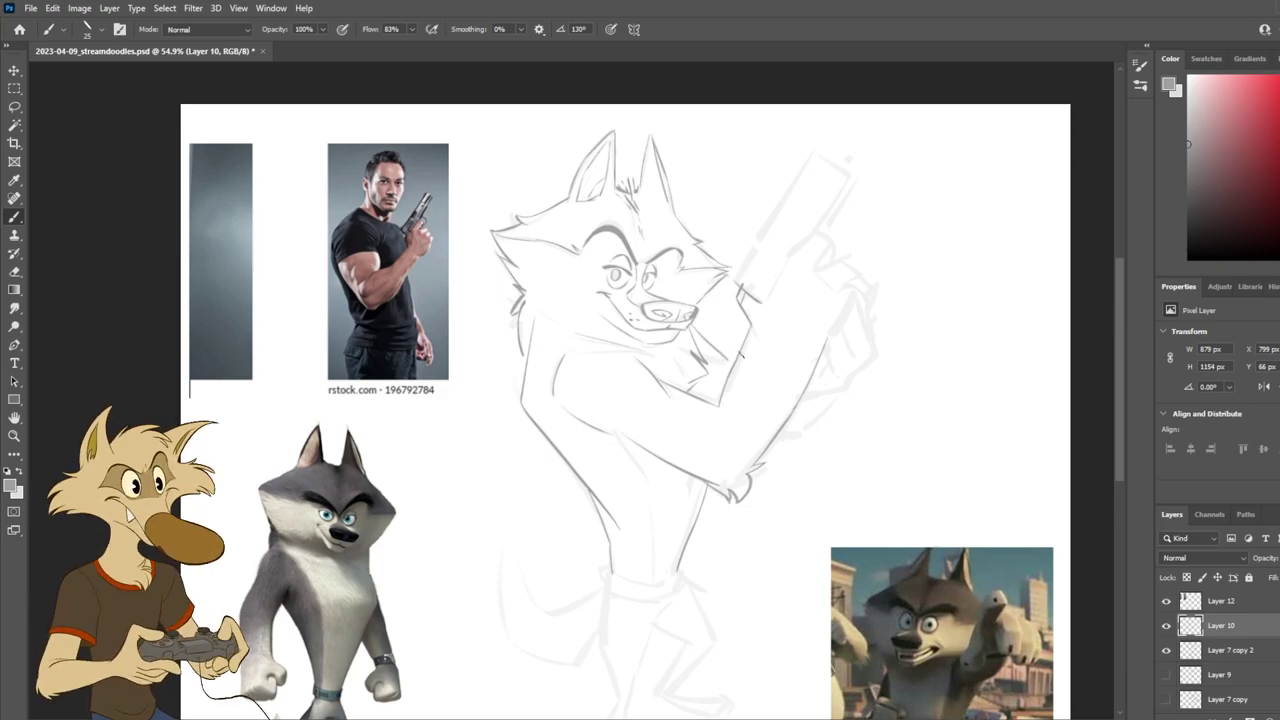
scroll(762, 366, "down", 3)
scroll(748, 386, "up", 4)
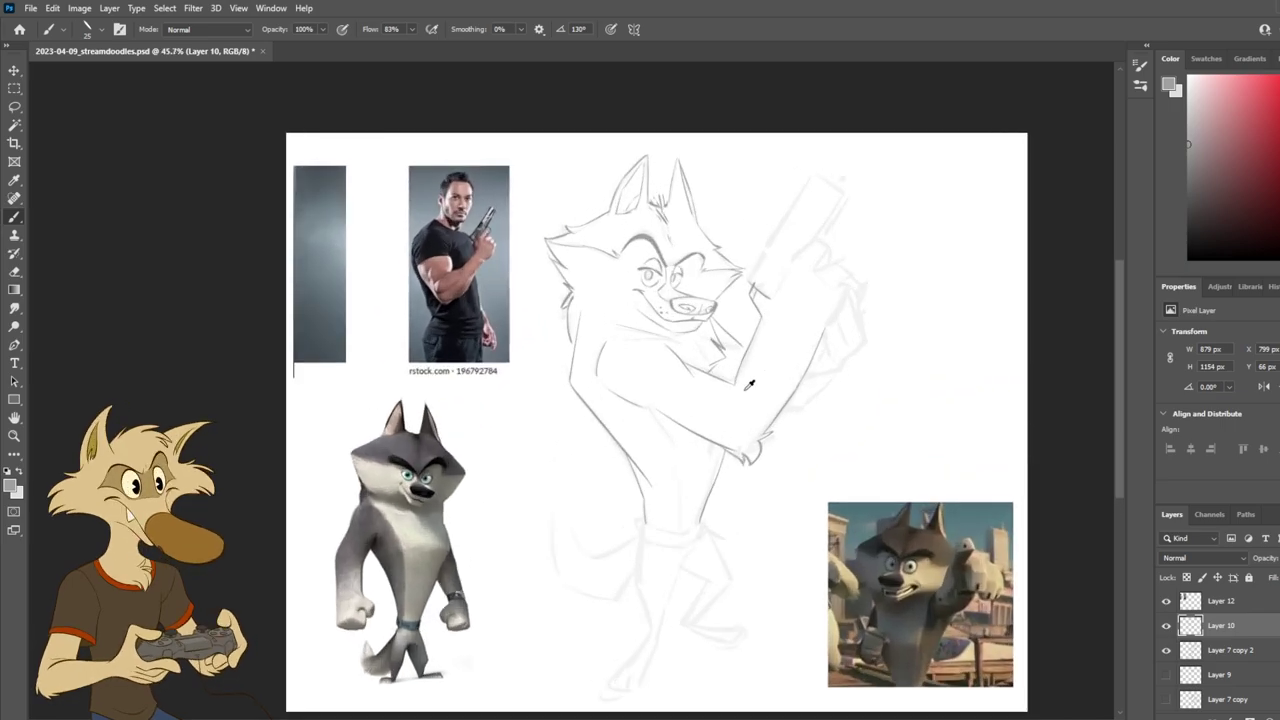
key("ctrl+z")
key("ctrl+z")
mouse_move(704, 320)
left_mouse_down()
mouse_move(752, 346)
mouse_move(742, 349)
left_mouse_up()
key("ctrl+z")
key("ctrl+z")
mouse_move(704, 306)
left_mouse_down()
mouse_move(739, 366)
mouse_move(742, 354)
mouse_move(731, 381)
left_mouse_up()
key("ctrl+z")
key("ctrl+z")
key("ctrl+z")
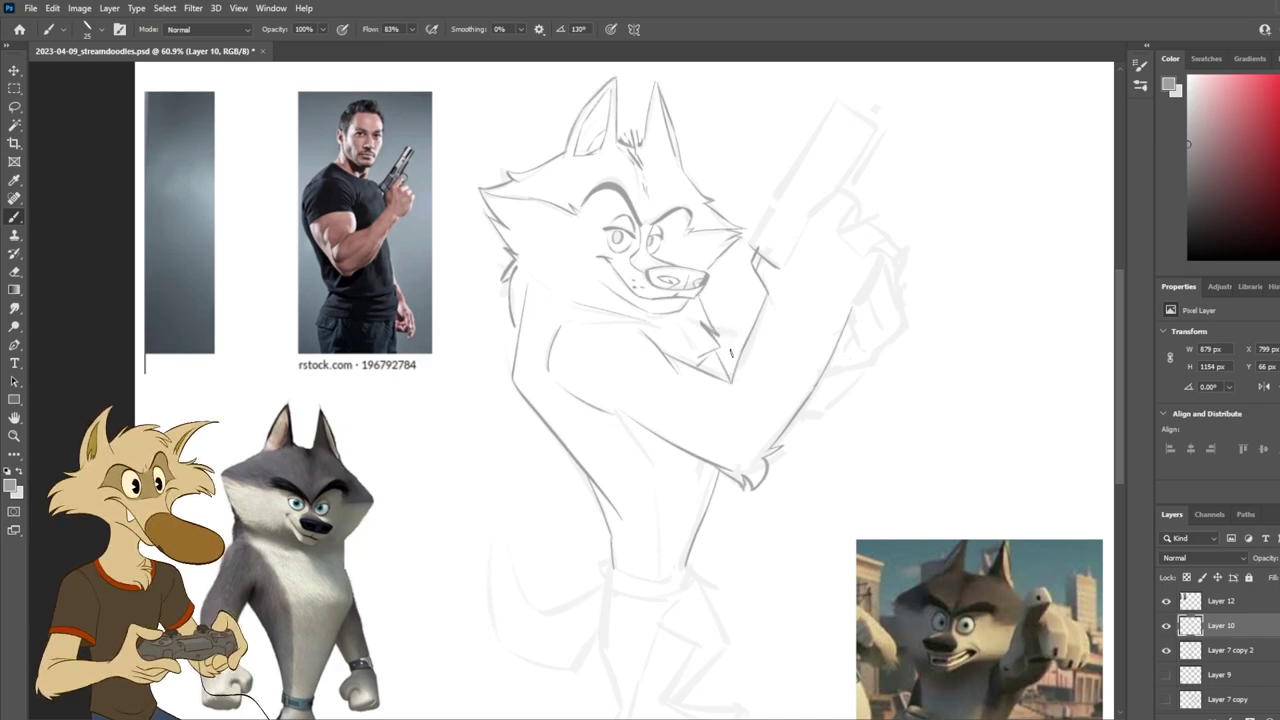
mouse_move(713, 306)
left_mouse_down()
mouse_move(743, 347)
mouse_move(736, 333)
left_mouse_up()
key("ctrl+z")
key("ctrl+z")
key("ctrl+z")
Step: Try a heavier, straighter line along the underside of the bent upper arm from the armpit to the elbow
key("l")
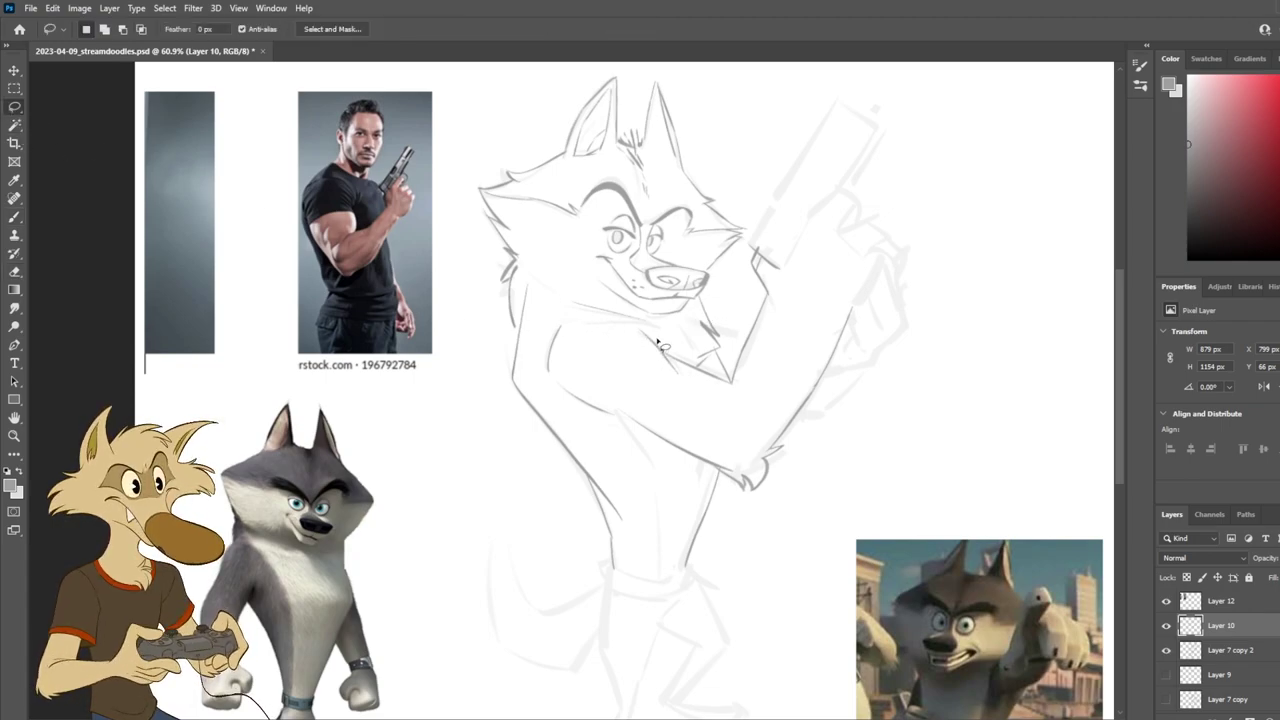
key("e")
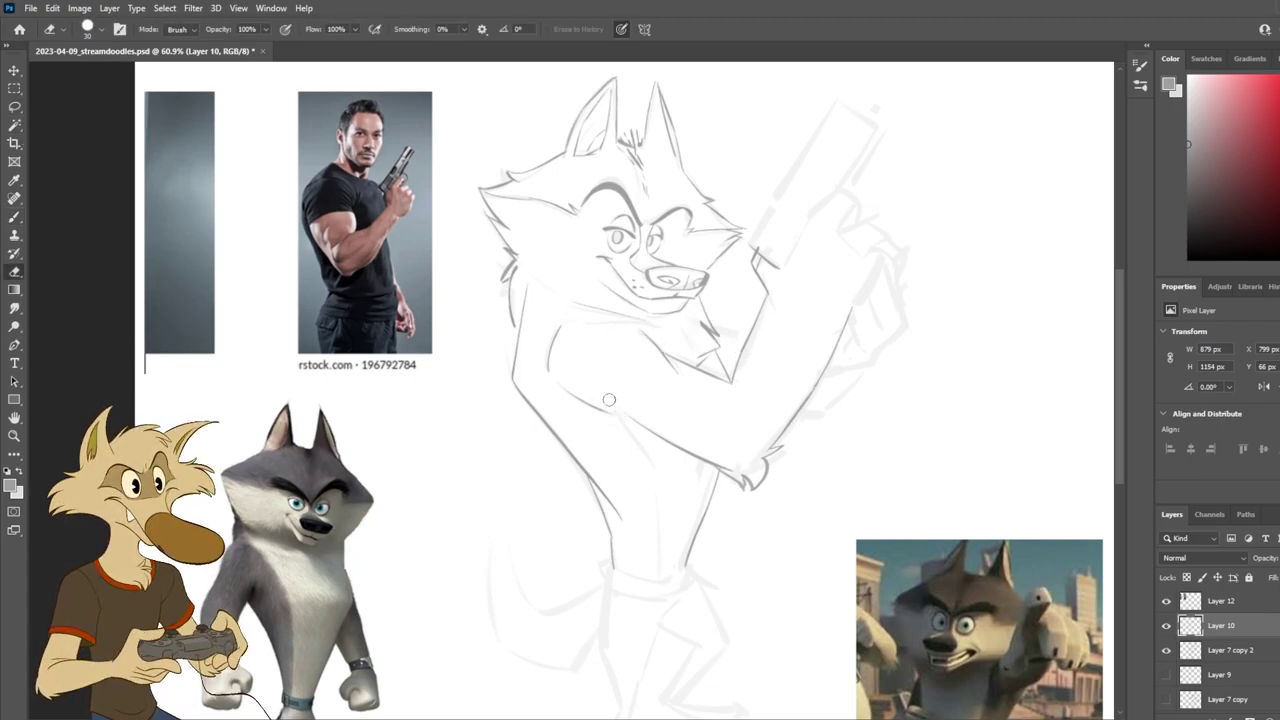
key("b")
left_click_drag(535, 393, 668, 455)
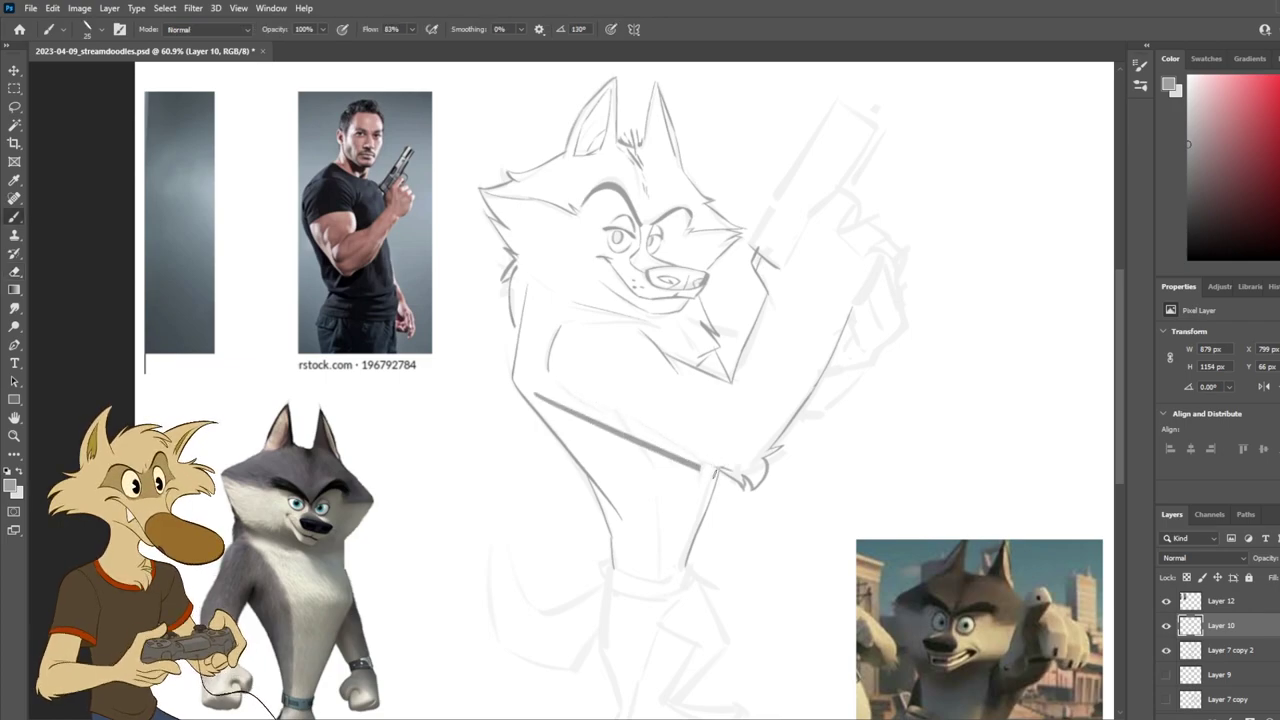
key("ctrl+z")
left_click_drag(557, 398, 742, 478)
scroll(719, 424, "down", 3)
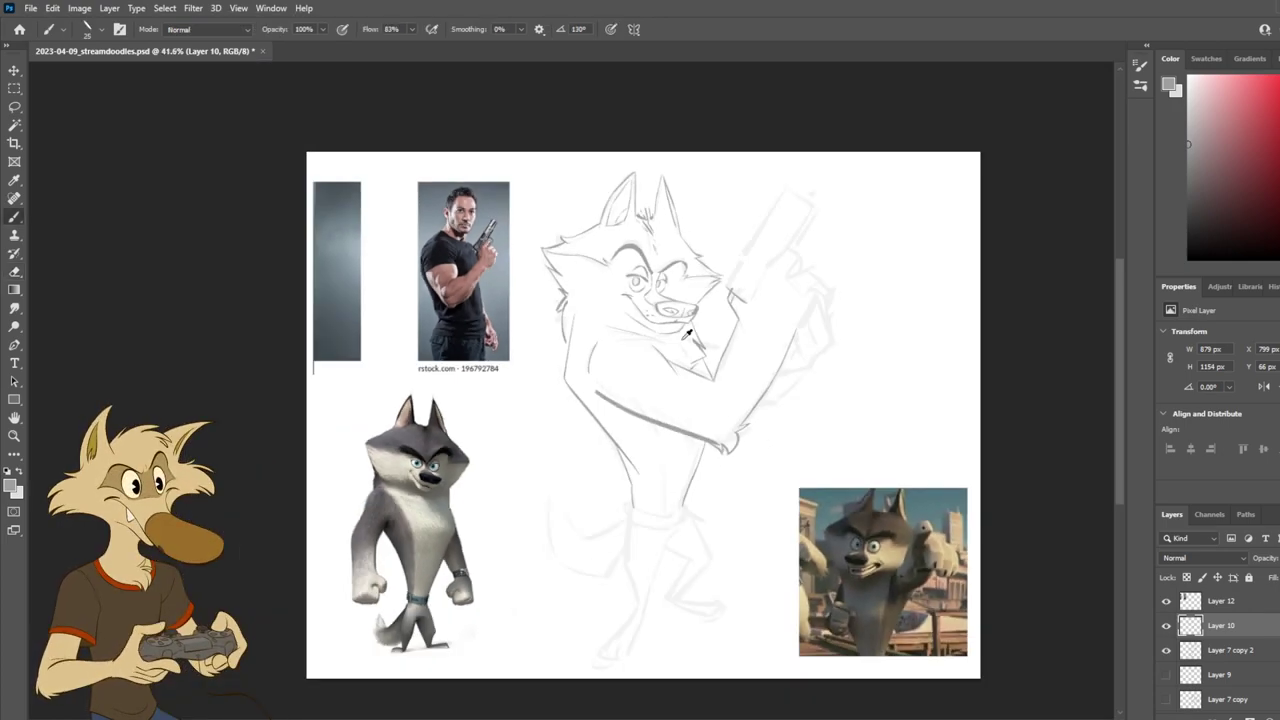
scroll(680, 338, "up", 2)
scroll(680, 338, "up", 1)
key("ctrl+z")
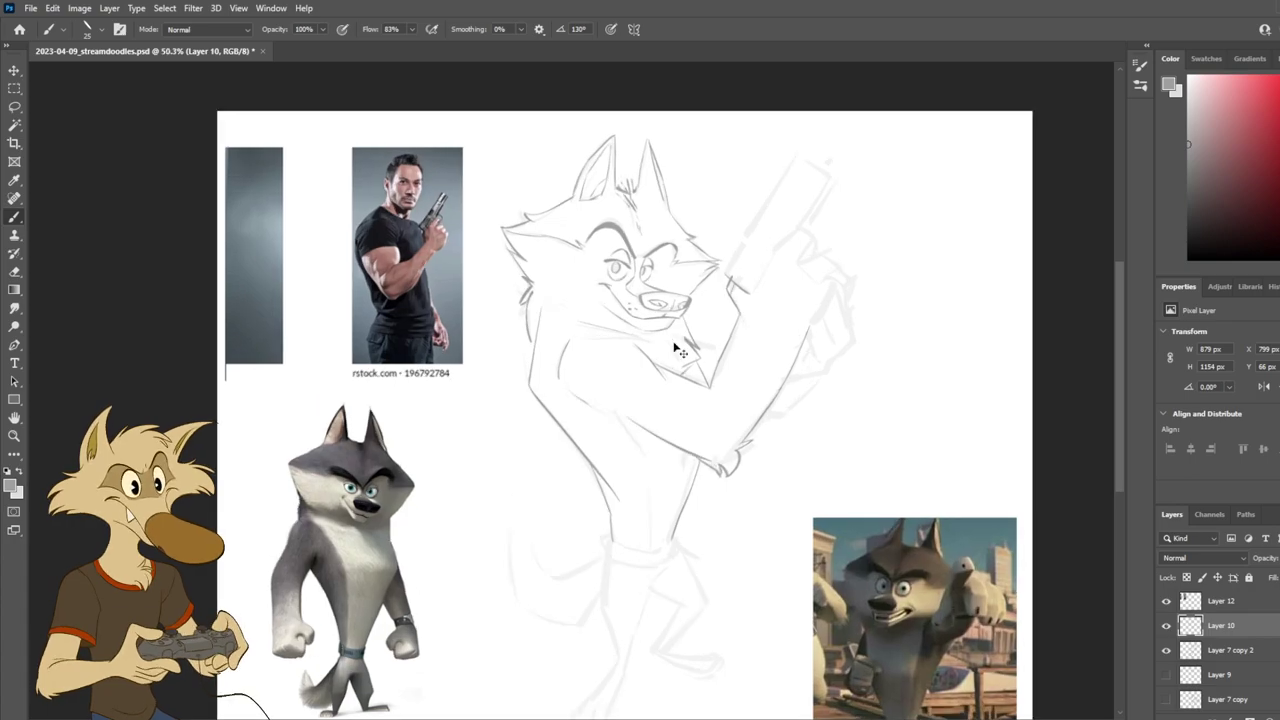
key("ctrl+shift+z")
scroll(680, 338, "up", 2)
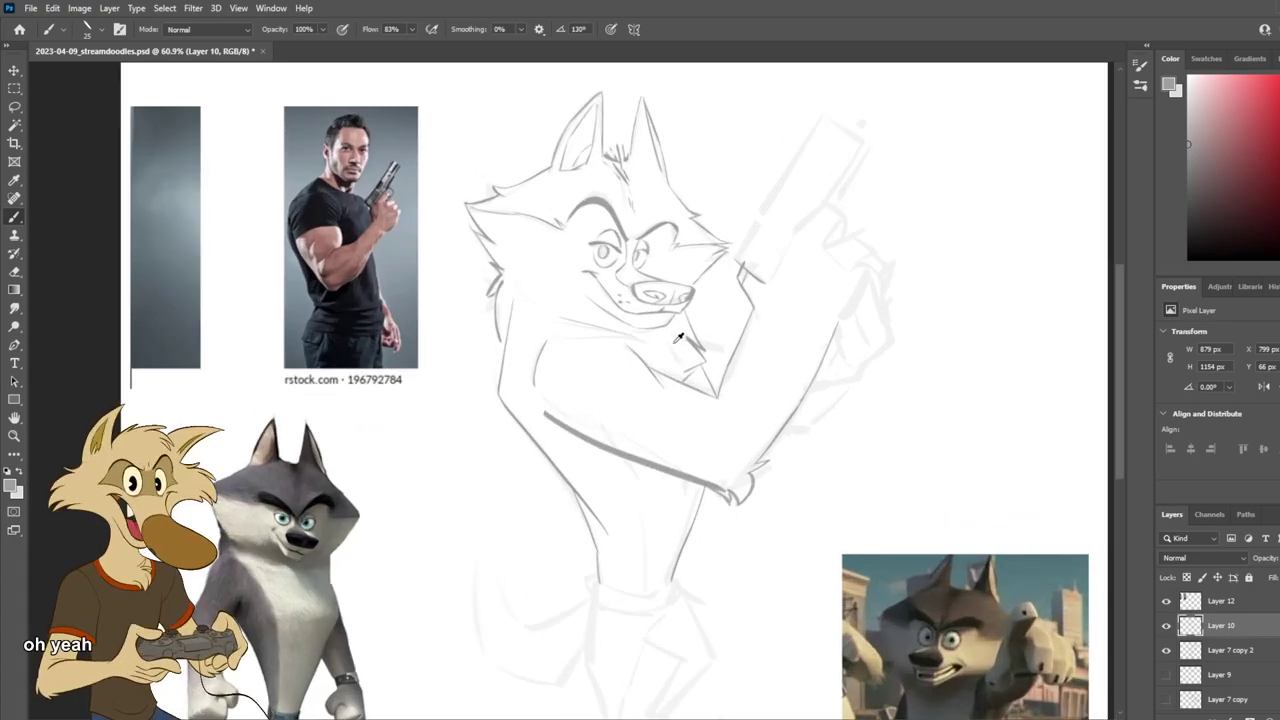
Step: Compare the arm with and without the heavier underside line and redraw the underside from the armpit to the elbow
key("ctrl+z")
key("ctrl+shift+z")
key("ctrl+z")
key("ctrl+shift+z")
key("ctrl+z")
mouse_move(551, 415)
left_mouse_down()
mouse_move(716, 488)
mouse_move(728, 458)
left_mouse_up()
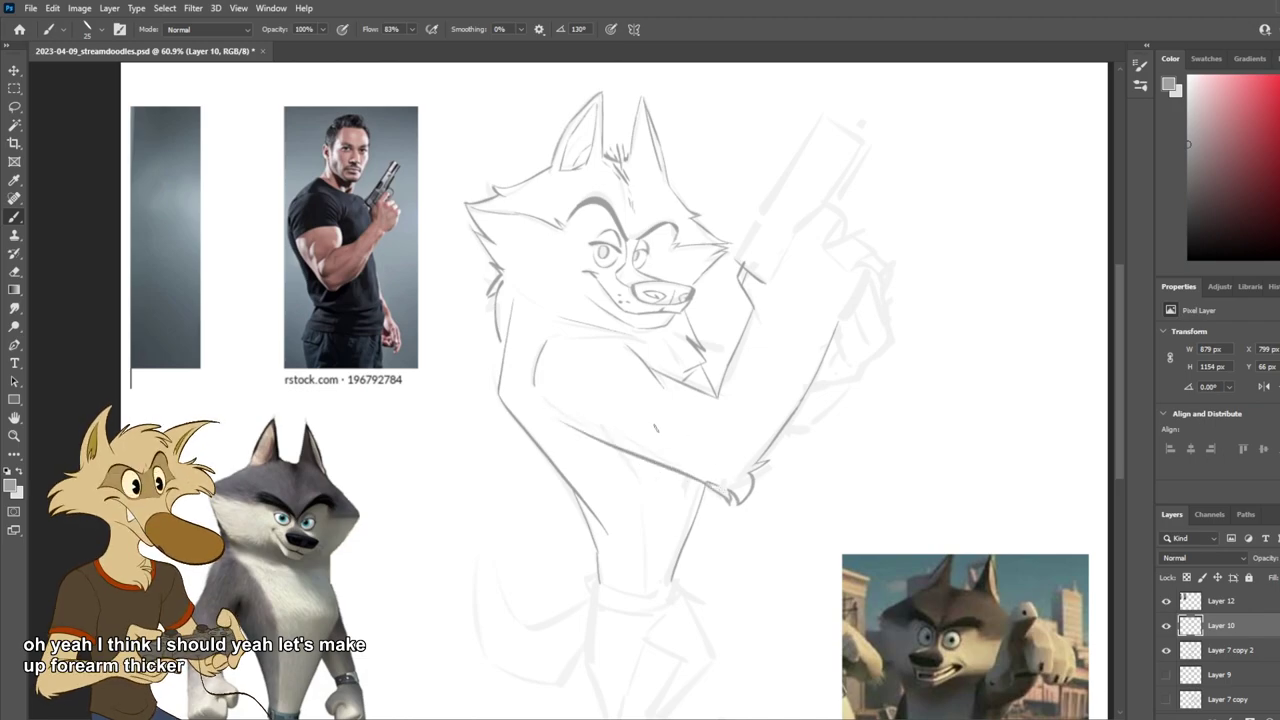
Step: Try several curves for the back edge of the shoulder to thicken the upper arm, undoing each one
left_click_drag(551, 325, 522, 385)
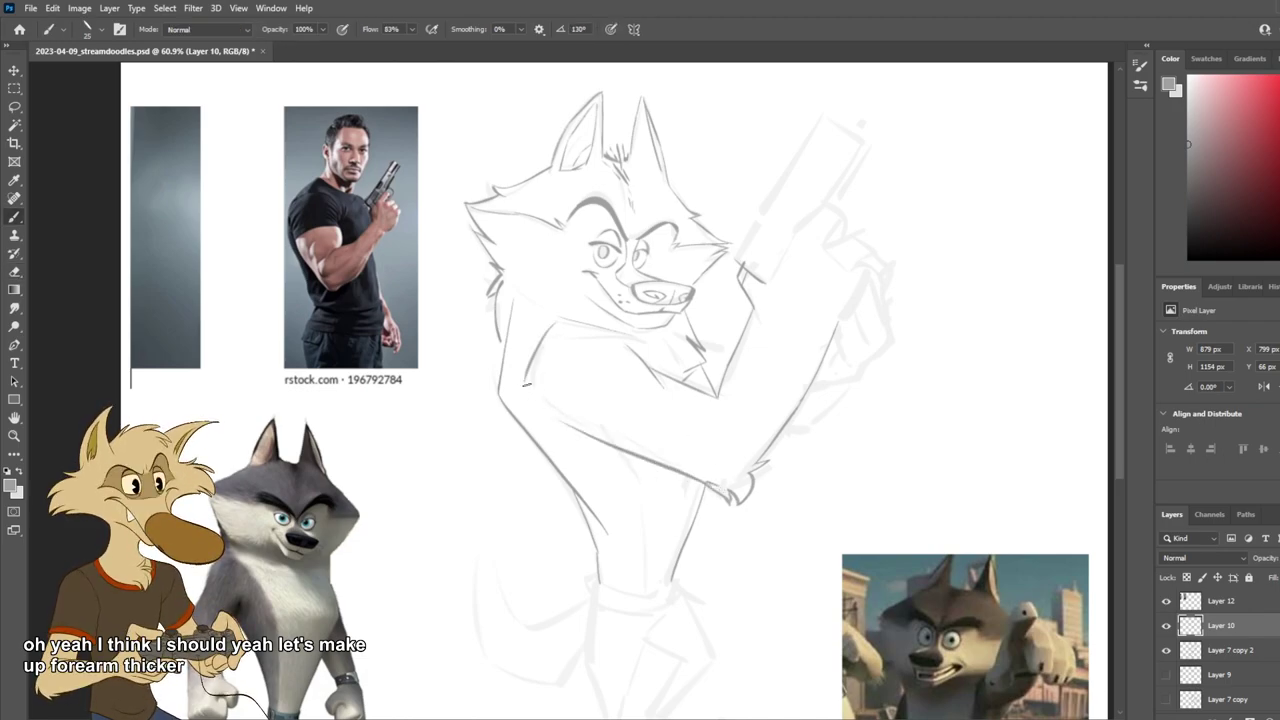
key("ctrl+z")
mouse_move(550, 325)
left_mouse_down()
mouse_move(538, 406)
mouse_move(566, 428)
left_mouse_up()
key("ctrl+z")
key("ctrl+z")
left_click_drag(530, 338, 523, 386)
key("ctrl+z")
left_click_drag(547, 330, 525, 384)
mouse_move(525, 305)
left_mouse_down()
mouse_move(522, 375)
mouse_move(557, 423)
left_mouse_up()
key("ctrl+z")
key("ctrl+z")
scroll(607, 395, "down", 4)
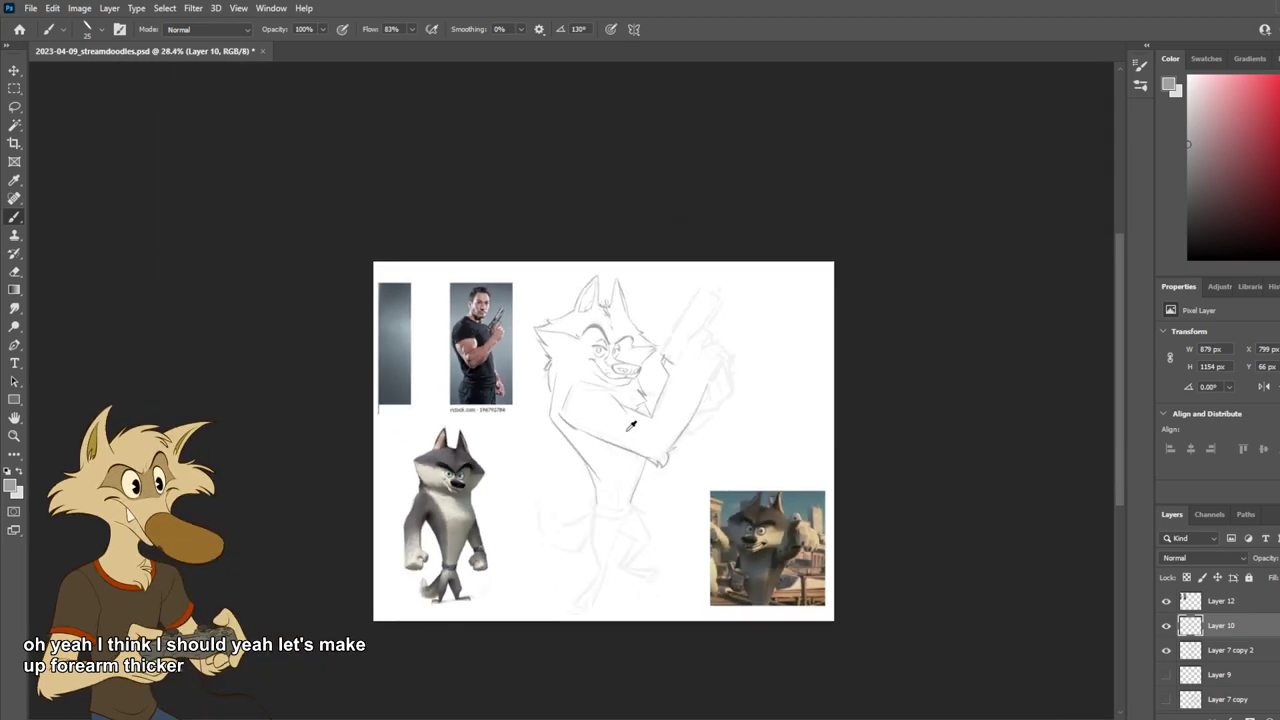
scroll(634, 430, "up", 3)
scroll(634, 441, "up", 2)
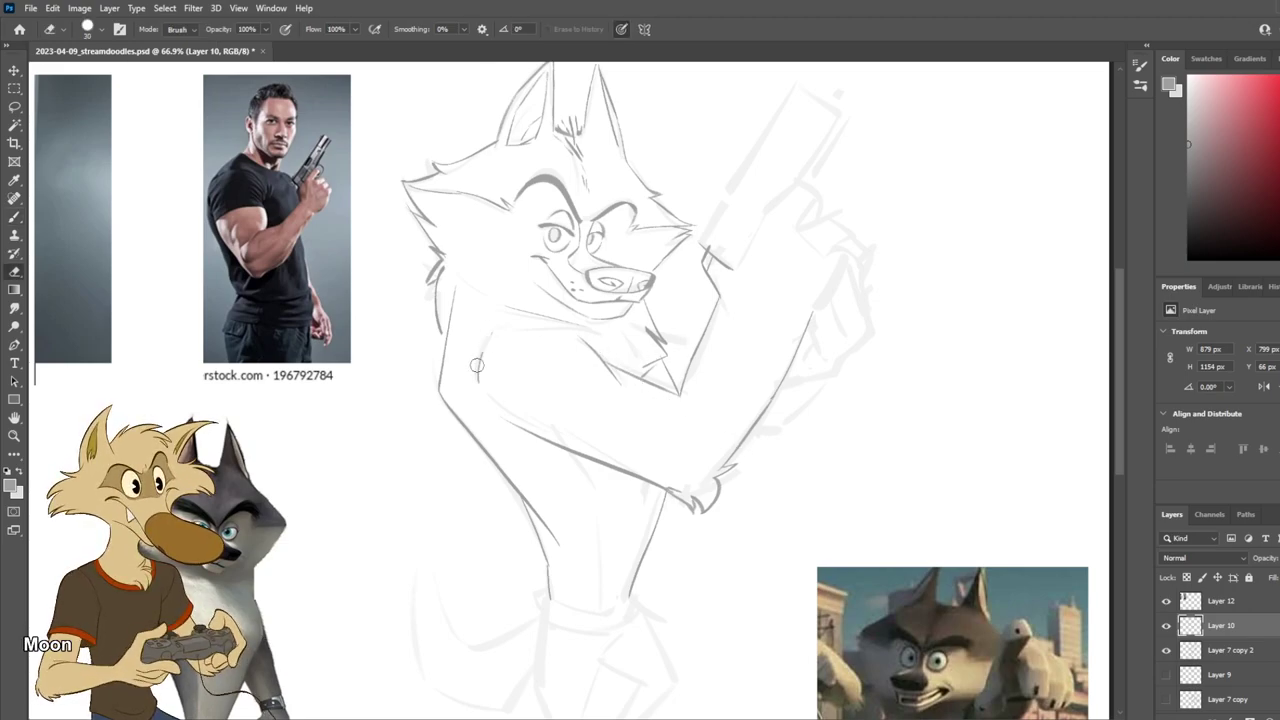
Step: Draw a wider back contour for the upper arm, from the shoulder down into the arm's underside
left_click_drag(455, 327, 466, 397)
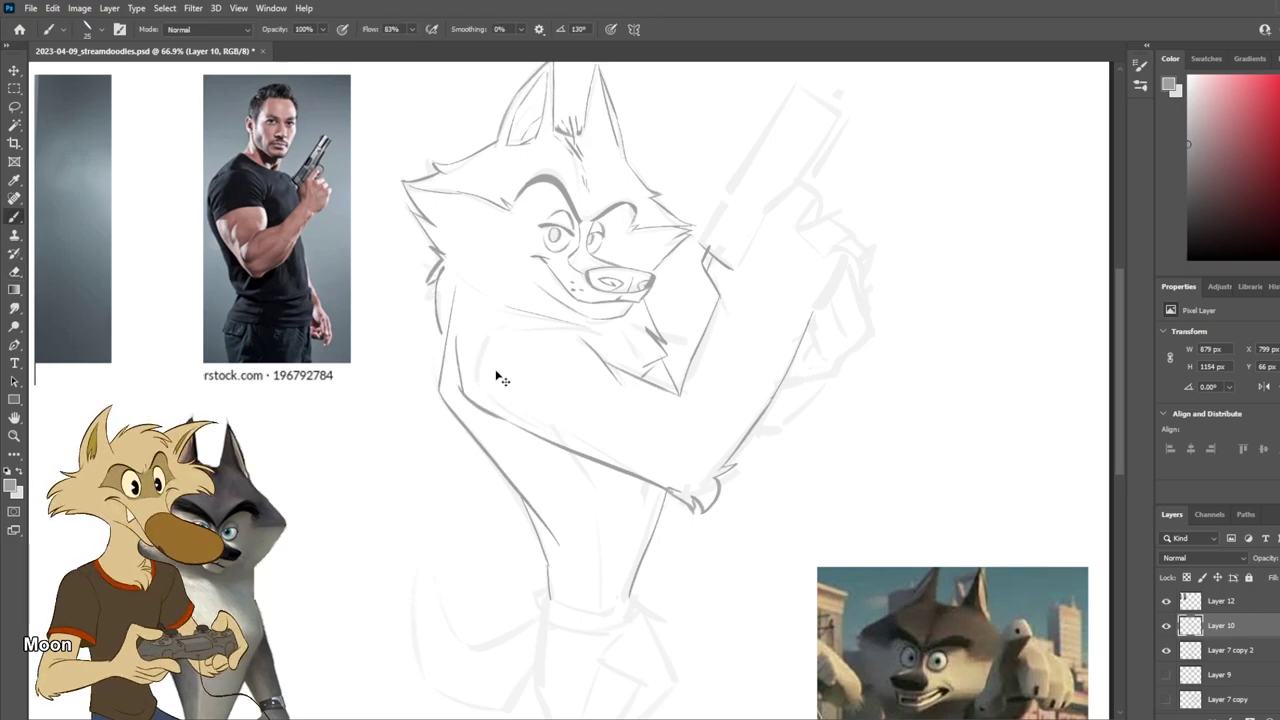
left_click_drag(486, 326, 500, 420)
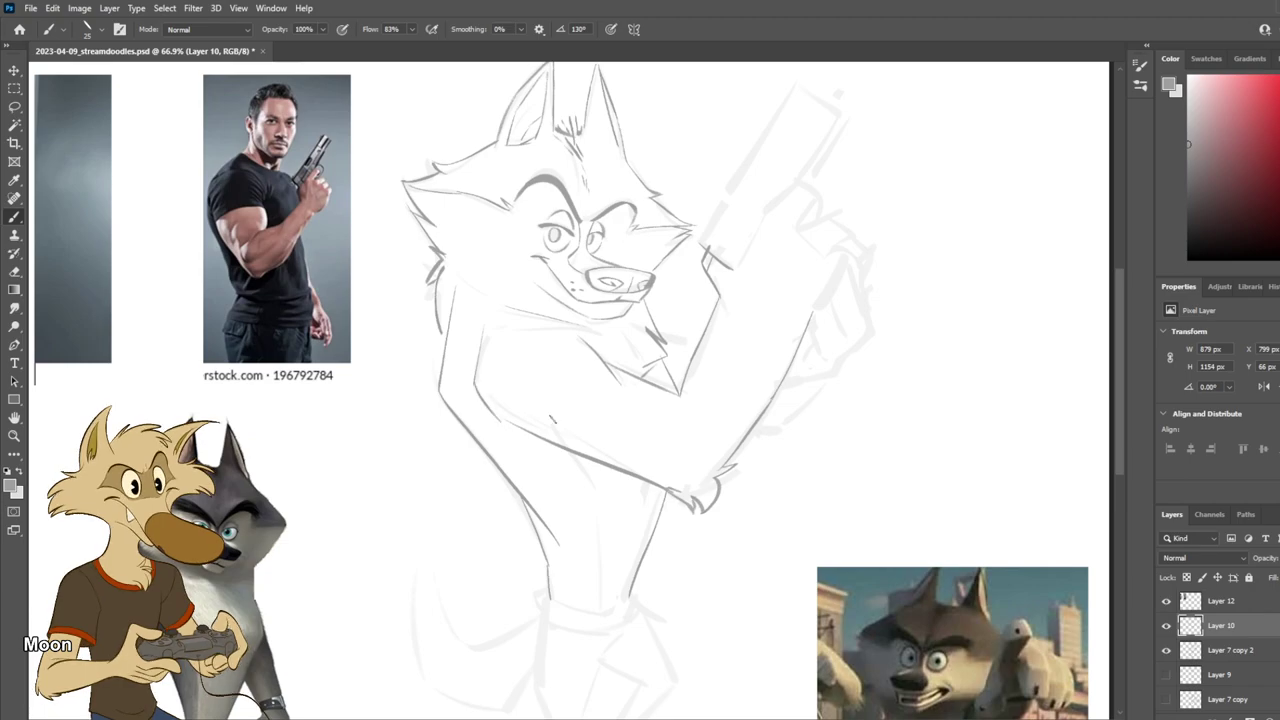
key("ctrl+z")
key("ctrl+z")
left_click_drag(484, 324, 474, 399)
key("ctrl+z")
mouse_move(500, 321)
left_mouse_down()
mouse_move(473, 373)
mouse_move(672, 334)
mouse_move(597, 338)
mouse_move(521, 394)
mouse_move(485, 397)
mouse_move(504, 422)
left_mouse_up()
key("ctrl+z")
key("ctrl+z")
Step: Erase the old upper edge of the bent arm and redraw it from the shoulder under the chin toward the chest
key("e")
left_click_drag(588, 338, 630, 400)
key("b")
left_click_drag(532, 324, 604, 350)
key("ctrl+z")
left_click_drag(525, 319, 597, 344)
key("ctrl+z")
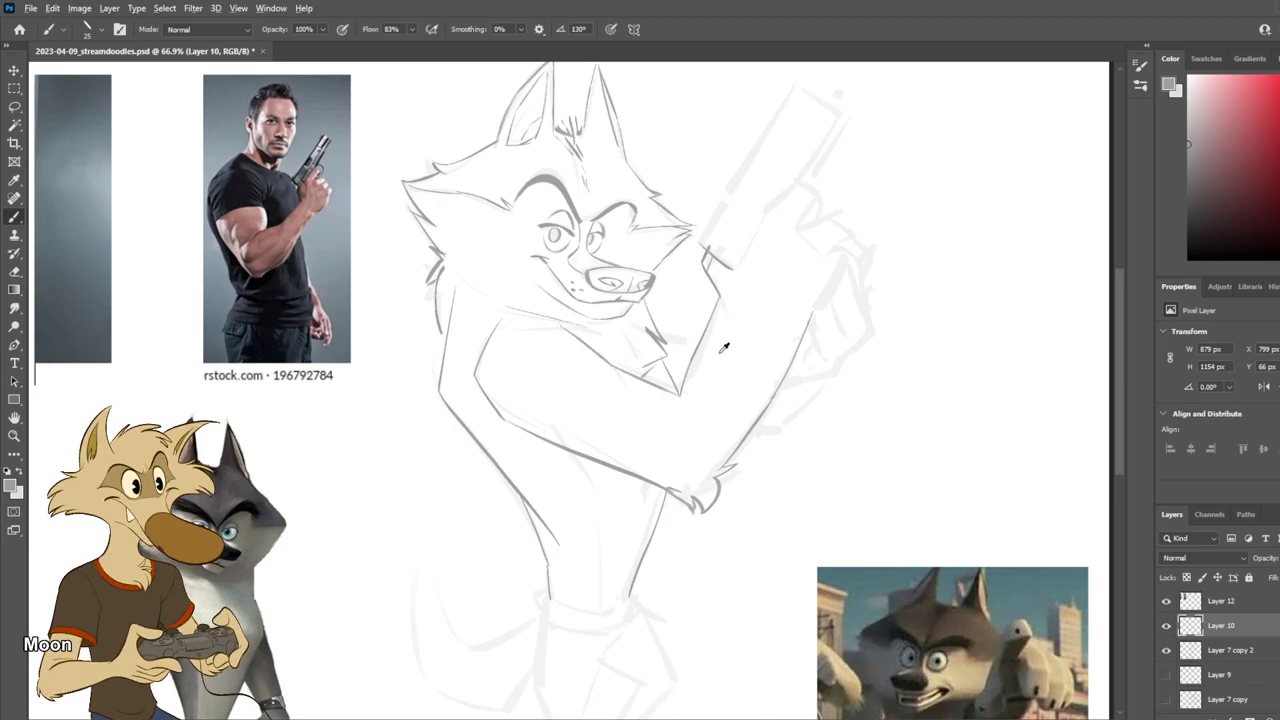
Step: Compare the figure with and without the thicker upper-arm outline by stepping through the recent strokes
scroll(721, 350, "down", 5)
scroll(714, 382, "up", 4)
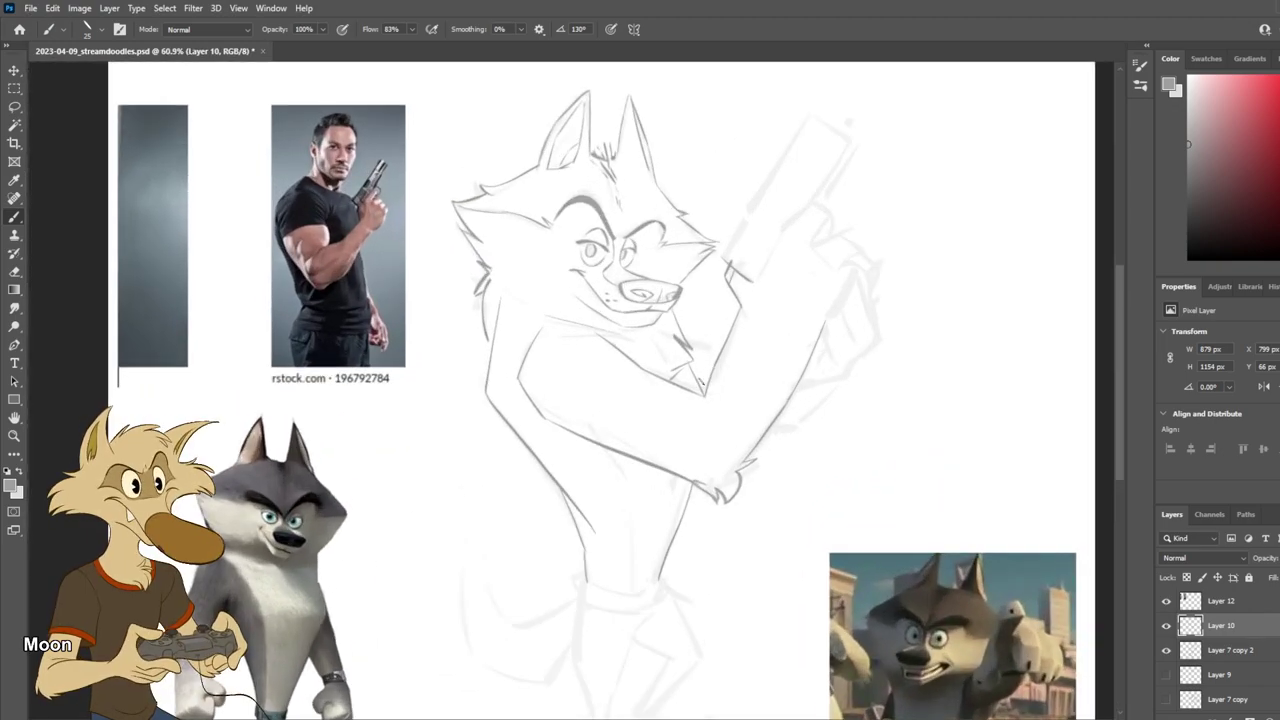
scroll(694, 374, "up", 1)
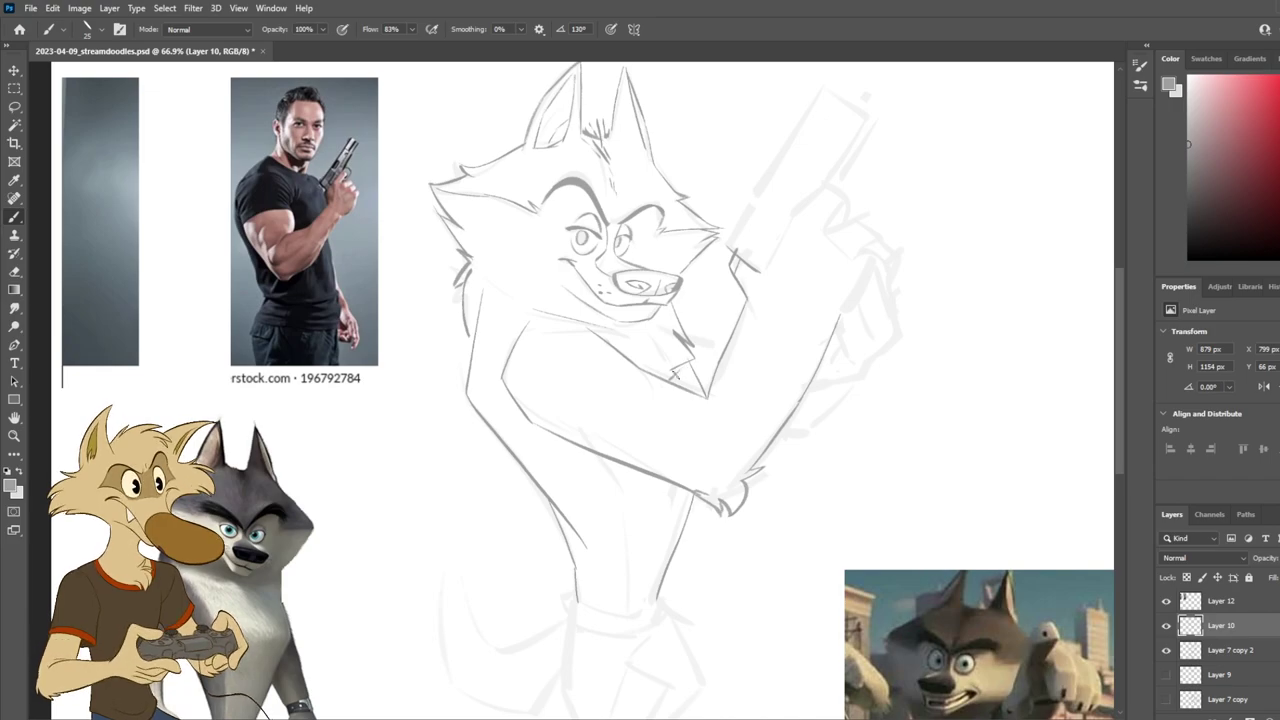
scroll(675, 375, "down", 1)
key("ctrl+z")
key("ctrl+z")
key("ctrl+z")
key("ctrl+z")
key("ctrl+z")
key("ctrl+z")
key("ctrl+z")
key("ctrl+z")
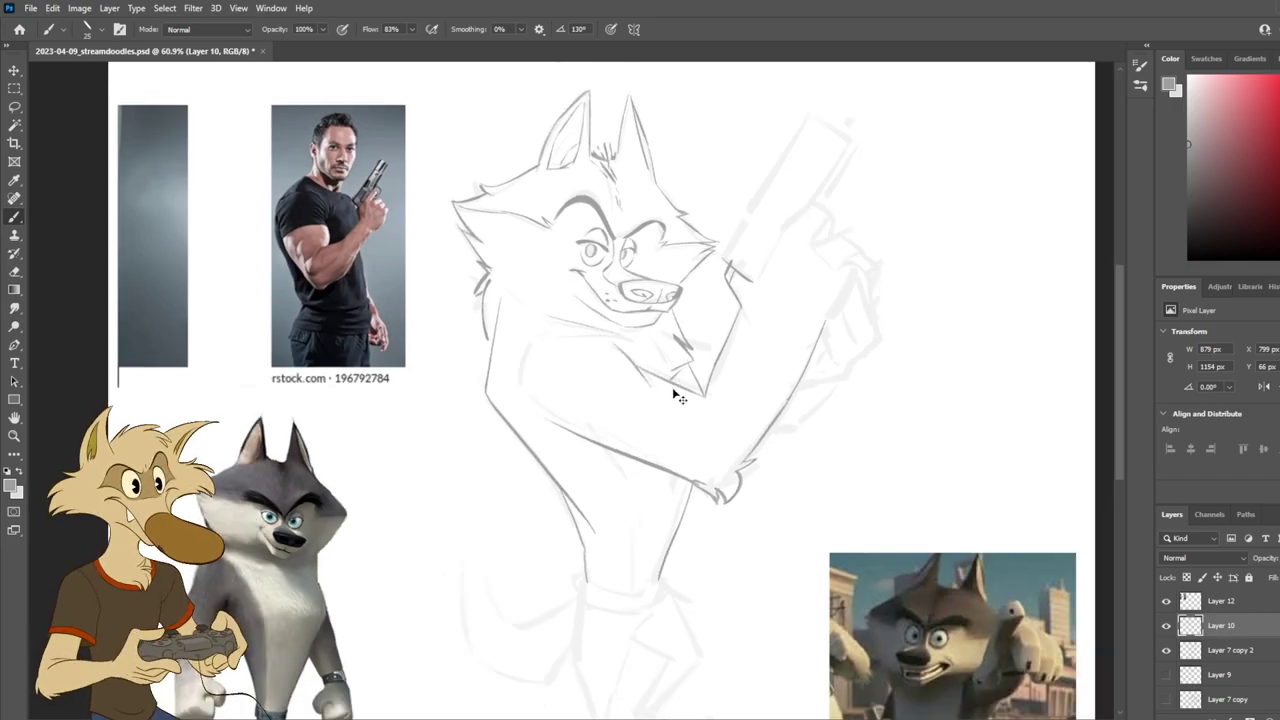
scroll(672, 387, "down", 6)
scroll(672, 387, "up", 3)
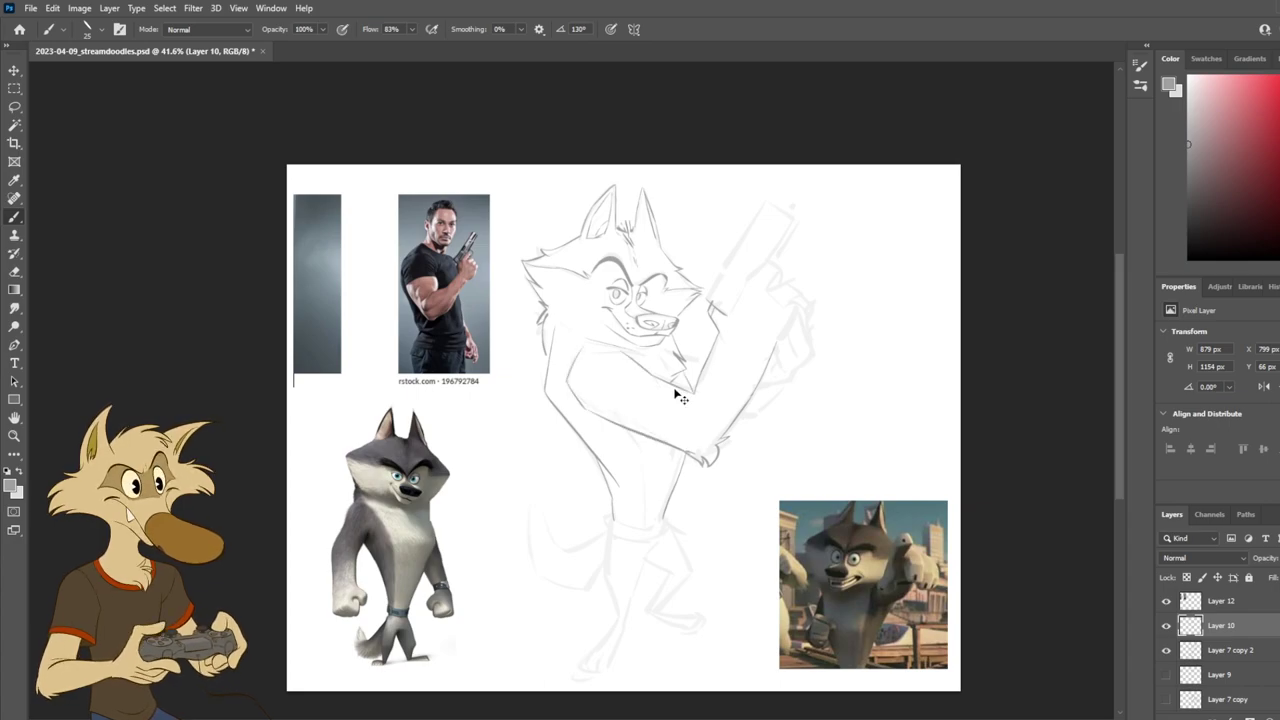
scroll(675, 390, "up", 1)
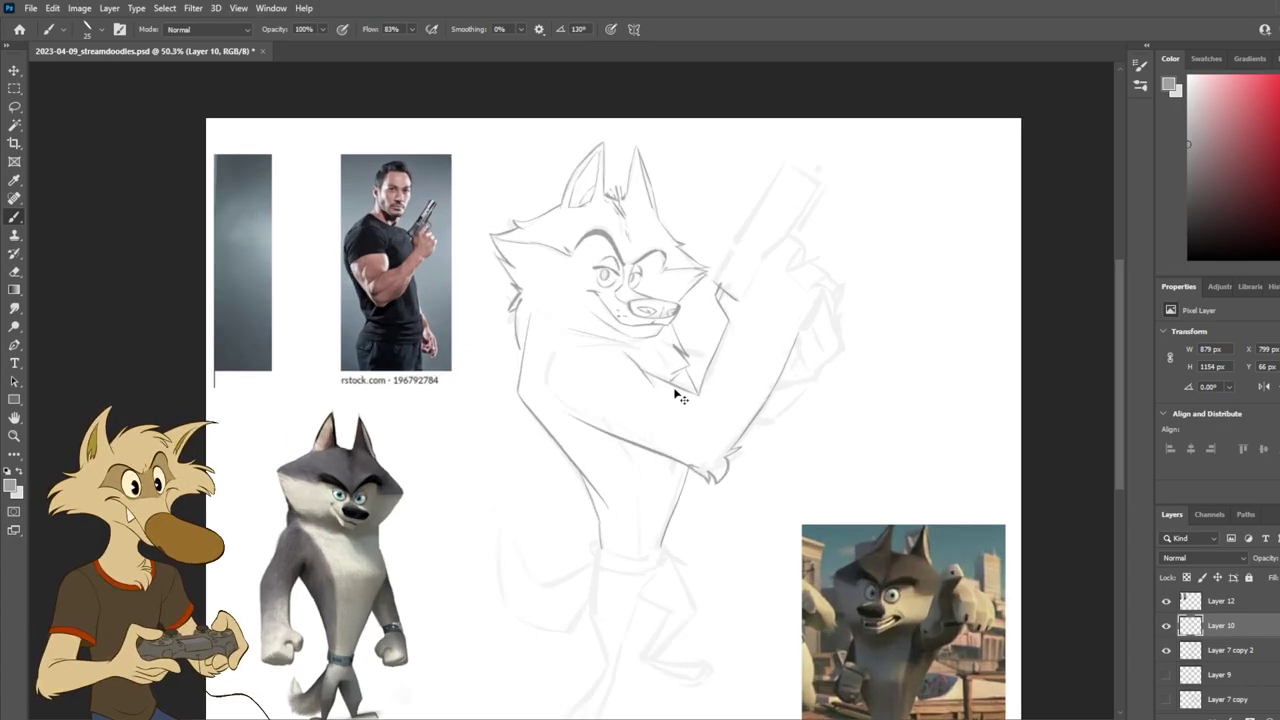
Step: Put the wider shoulder contour and the upper edge of the bent arm back in place
key("ctrl+z")
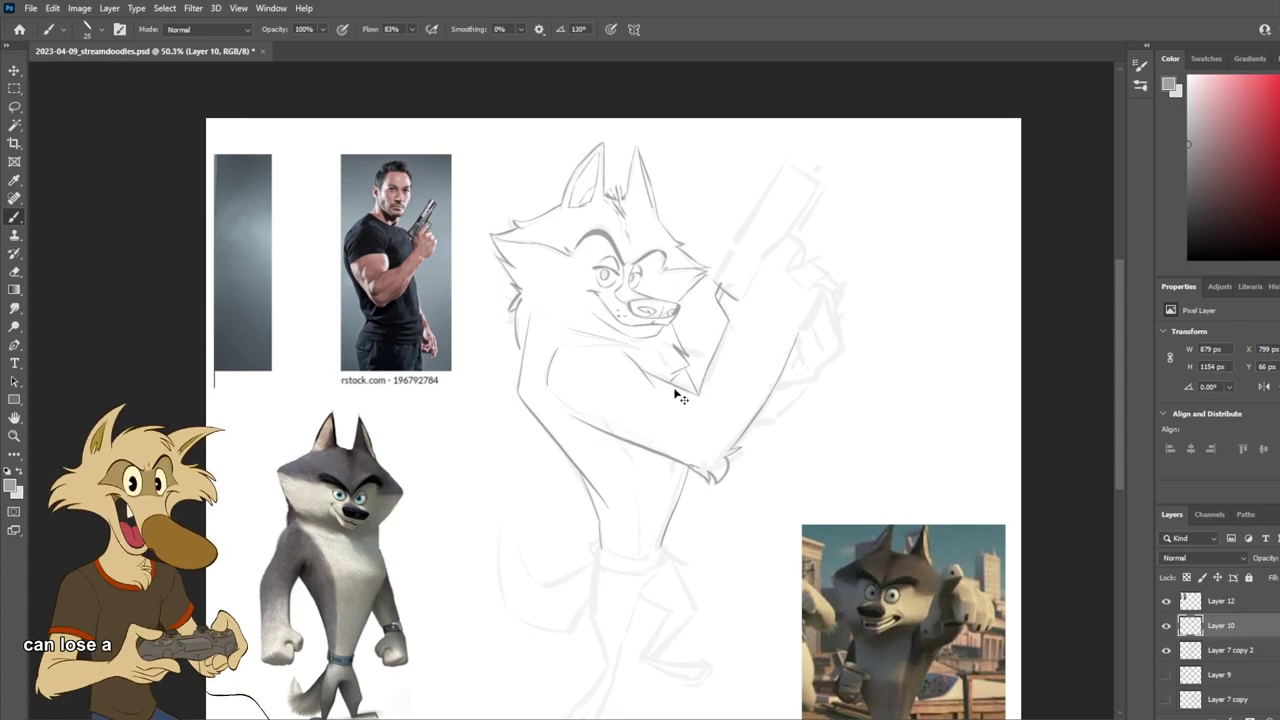
left_click_drag(564, 340, 566, 414)
left_click_drag(610, 344, 648, 374)
key("ctrl+z")
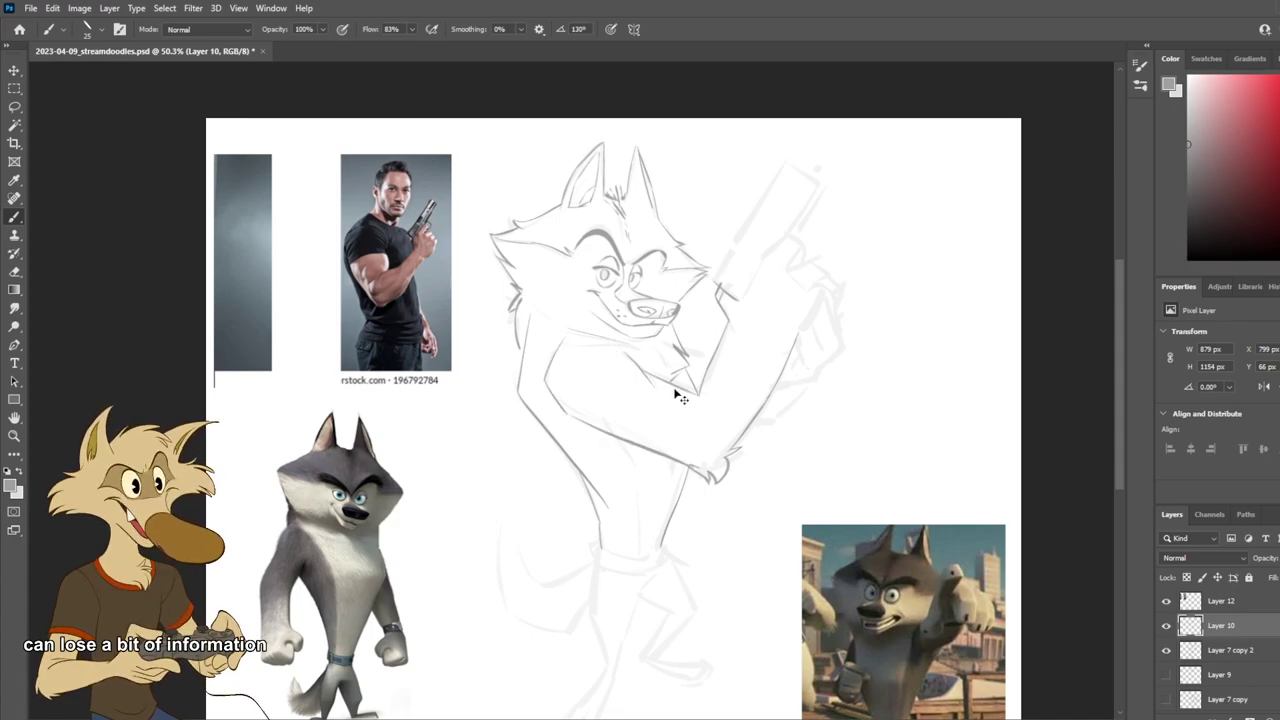
Step: Try short crease lines at the inner elbow of the bent arm to suggest muscle
scroll(678, 386, "up", 1)
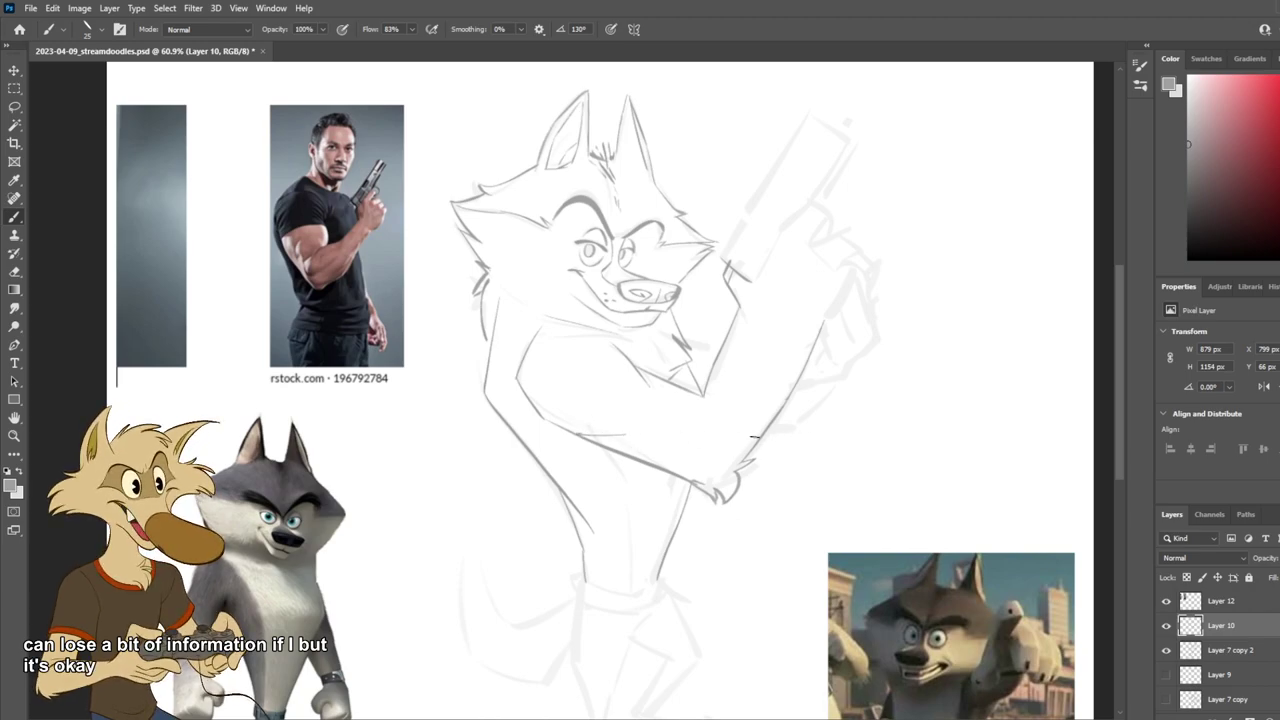
mouse_move(704, 396)
left_mouse_down()
mouse_move(689, 420)
mouse_move(724, 428)
left_mouse_up()
key("ctrl+z")
left_click_drag(706, 398, 720, 412)
key("ctrl+z")
key("ctrl+z")
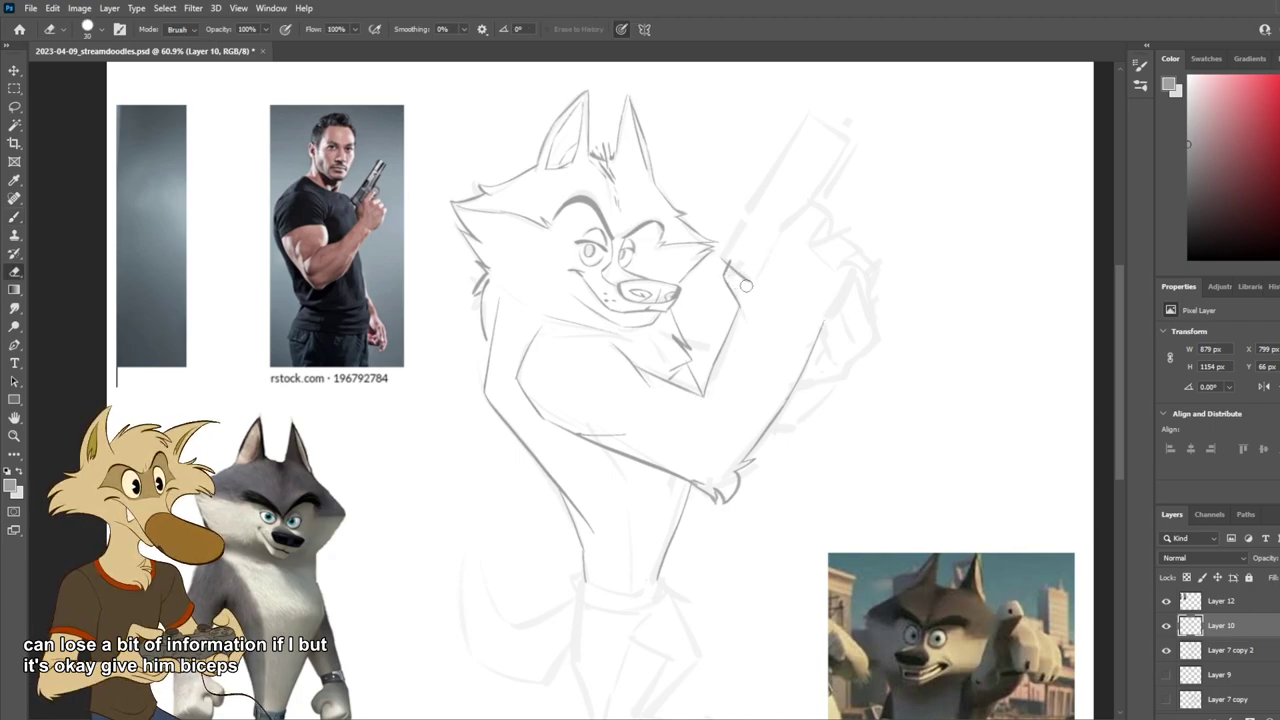
Step: Try the pistol slide's long edge nearest the wolf's face, from the wrist up to the muzzle
left_click_drag(722, 258, 799, 128)
key("ctrl+z")
mouse_move(724, 246)
left_mouse_down()
mouse_move(782, 136)
mouse_move(776, 160)
left_mouse_up()
key("ctrl+z")
scroll(822, 200, "down", 5)
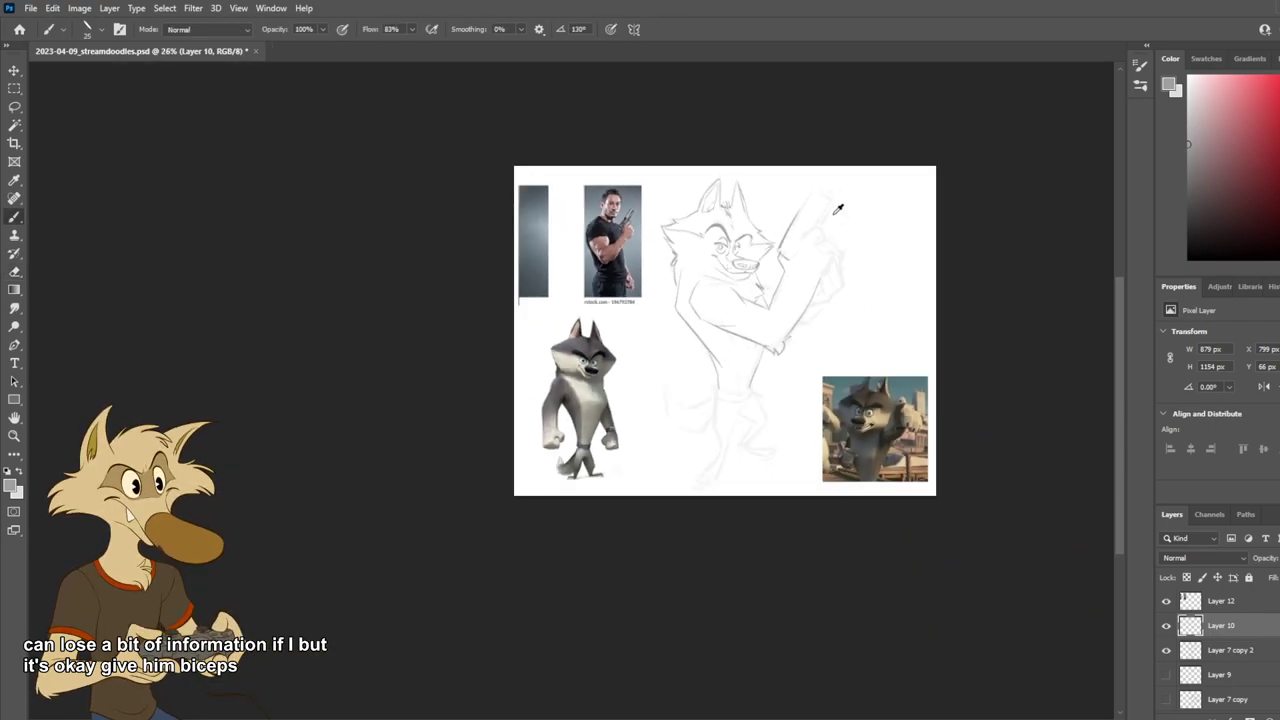
scroll(790, 260, "up", 5)
scroll(693, 305, "down", 4)
scroll(740, 250, "up", 3)
key("ctrl+z")
left_click_drag(730, 264, 803, 147)
key("ctrl+z")
key("ctrl+z")
Step: Mirror the canvas to check the pistol's angle against the figure and return it to its original orientation
key("ctrl+shift+h")
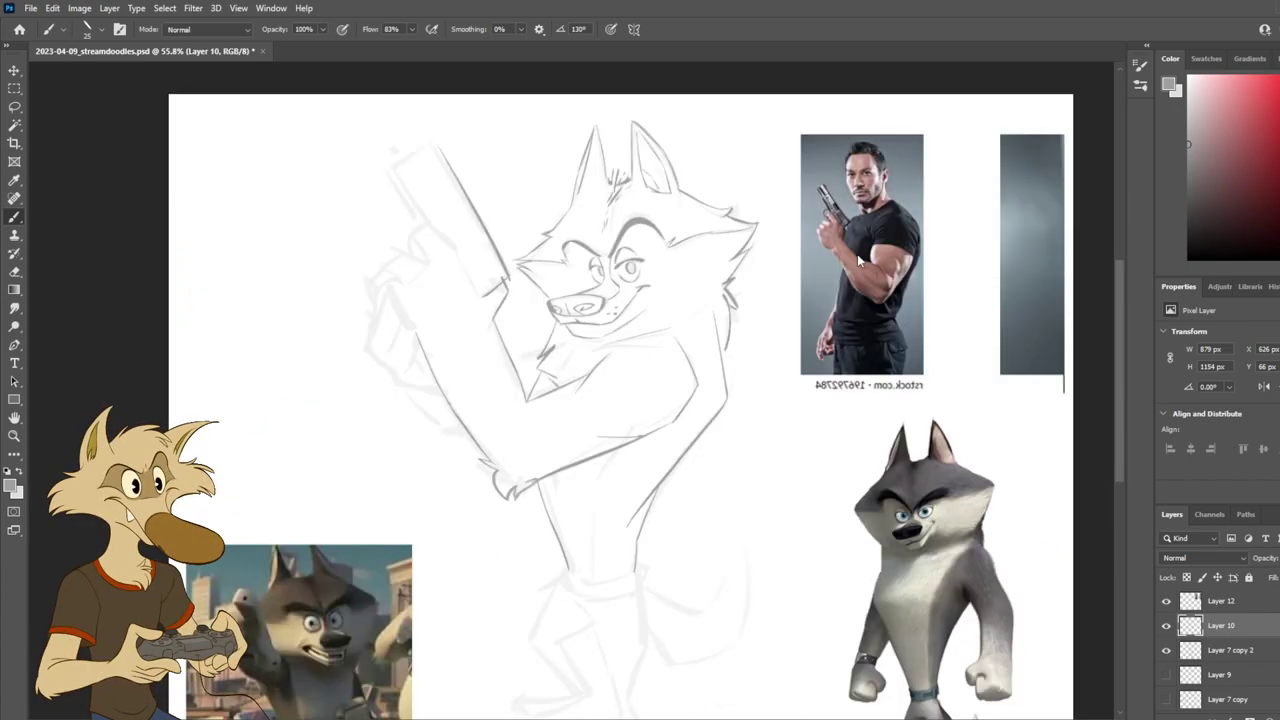
scroll(818, 265, "down", 5)
key("ctrl+shift+h")
scroll(800, 265, "up", 2)
scroll(787, 255, "up", 1)
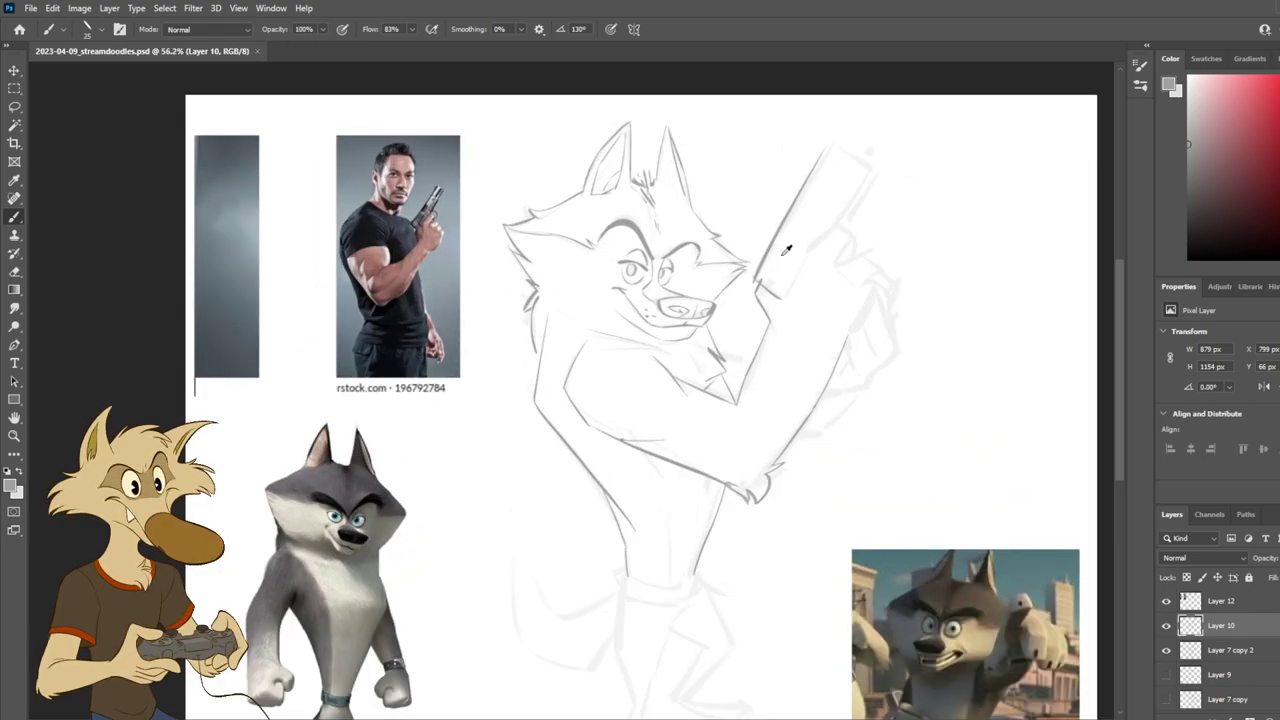
Step: Ink the pistol slide's long edge nearest the wolf's face, running from just below the muzzle down to the slide's rear corner
key("ctrl+z")
left_click_drag(832, 143, 758, 251)
key("ctrl+z")
scroll(795, 217, "up", 1)
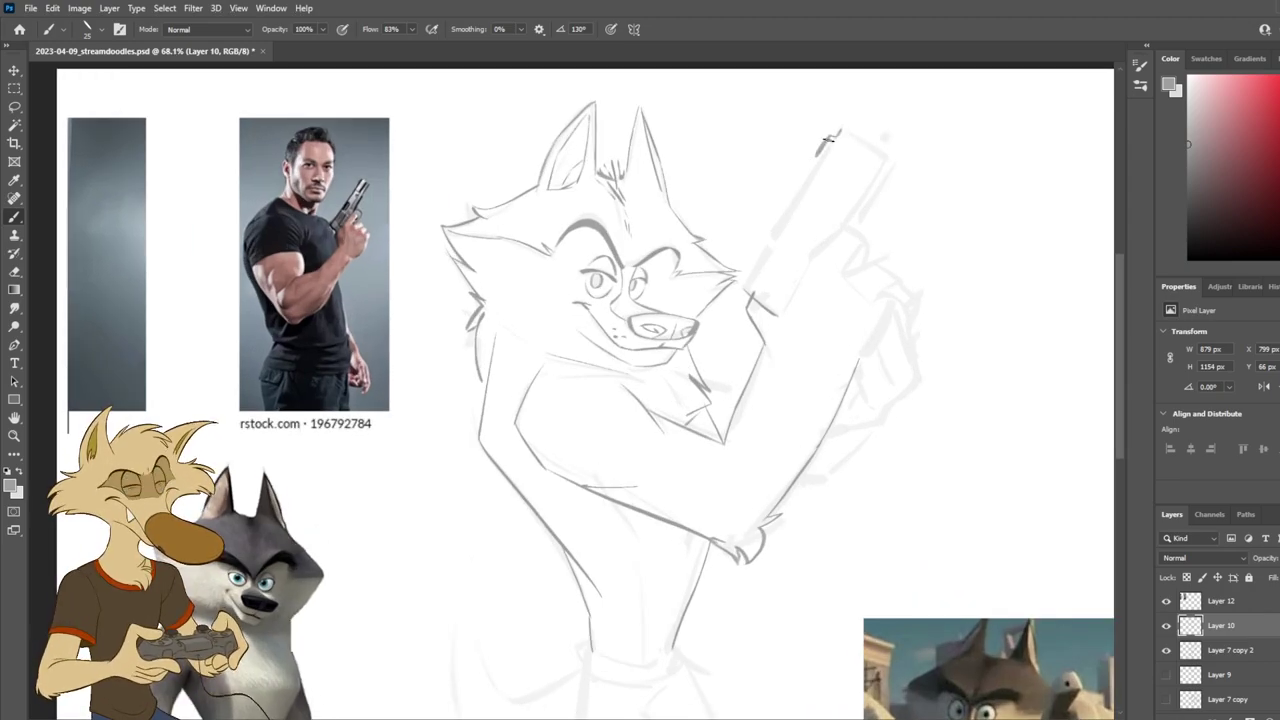
left_click_drag(823, 160, 775, 238)
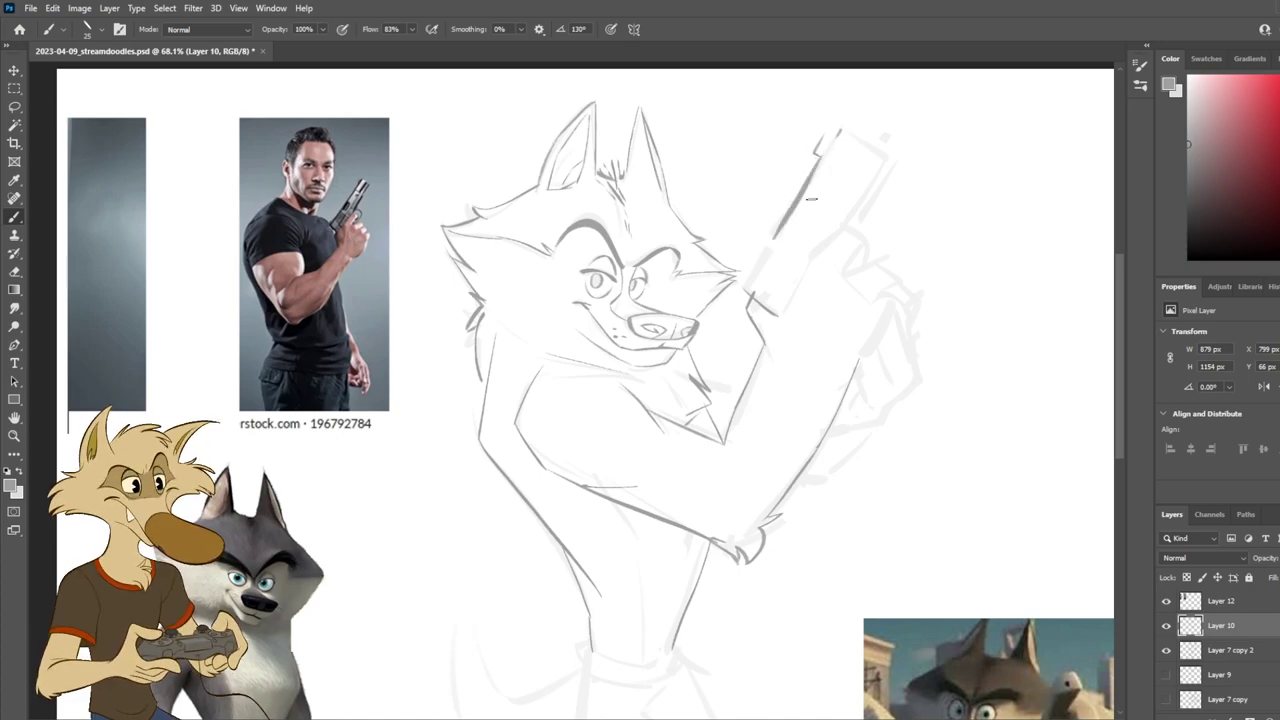
key("ctrl+z")
left_click_drag(822, 160, 756, 266)
key("ctrl+z")
mouse_move(820, 153)
left_mouse_down()
mouse_move(768, 246)
mouse_move(783, 256)
left_mouse_up()
key("ctrl+z")
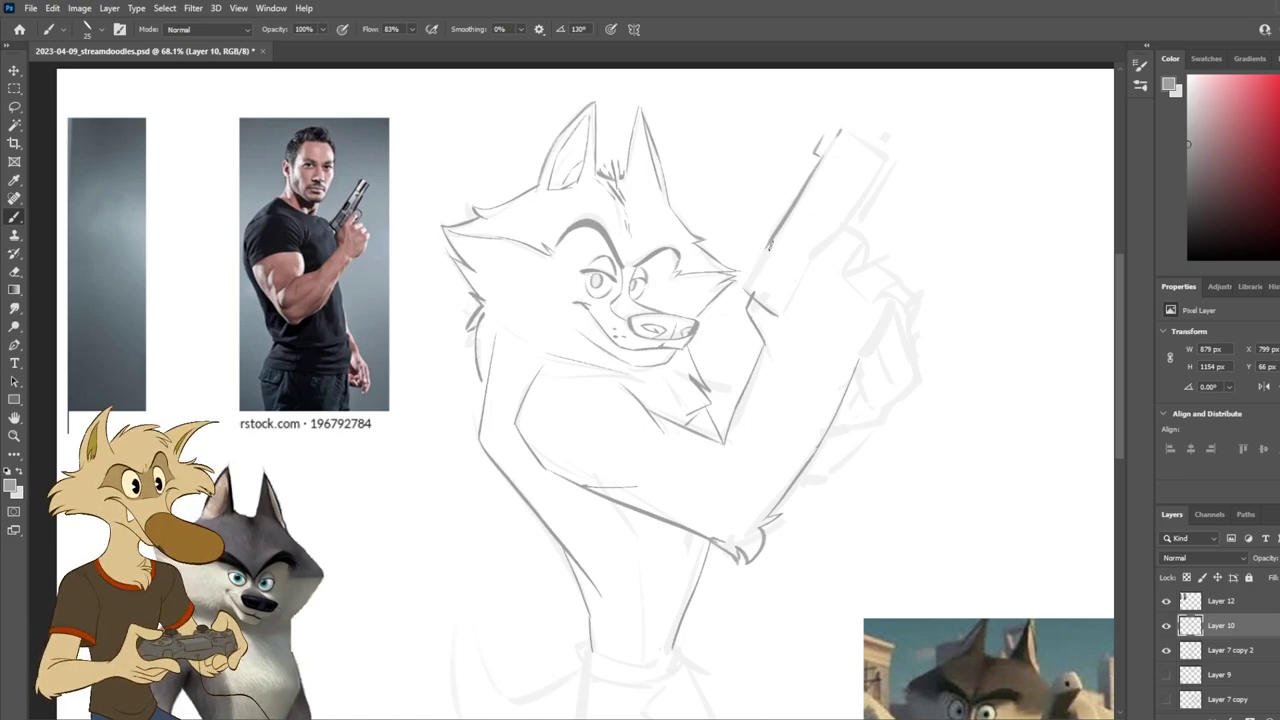
left_click_drag(745, 286, 778, 236)
key("ctrl+z")
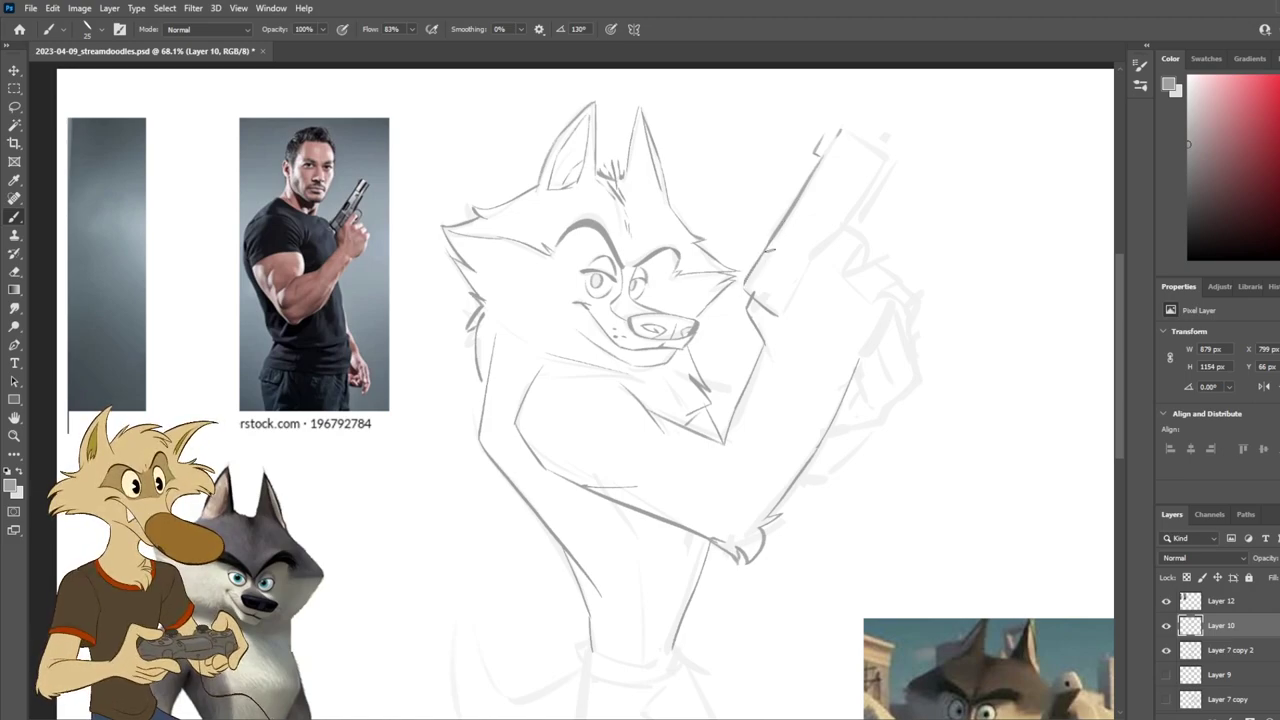
Step: Ink the pistol's muzzle end across the top of the slide, including the small stepped corners on both sides
mouse_move(818, 136)
left_mouse_down()
mouse_move(860, 130)
mouse_move(888, 156)
left_mouse_up()
key("ctrl+z")
key("ctrl+z")
left_click_drag(842, 129, 890, 157)
key("ctrl+z")
mouse_move(842, 129)
left_mouse_down()
mouse_move(891, 158)
mouse_move(862, 214)
left_mouse_up()
key("ctrl+z")
key("ctrl+z")
key("ctrl+z")
key("ctrl+z")
key("ctrl+z")
key("ctrl+shift+z")
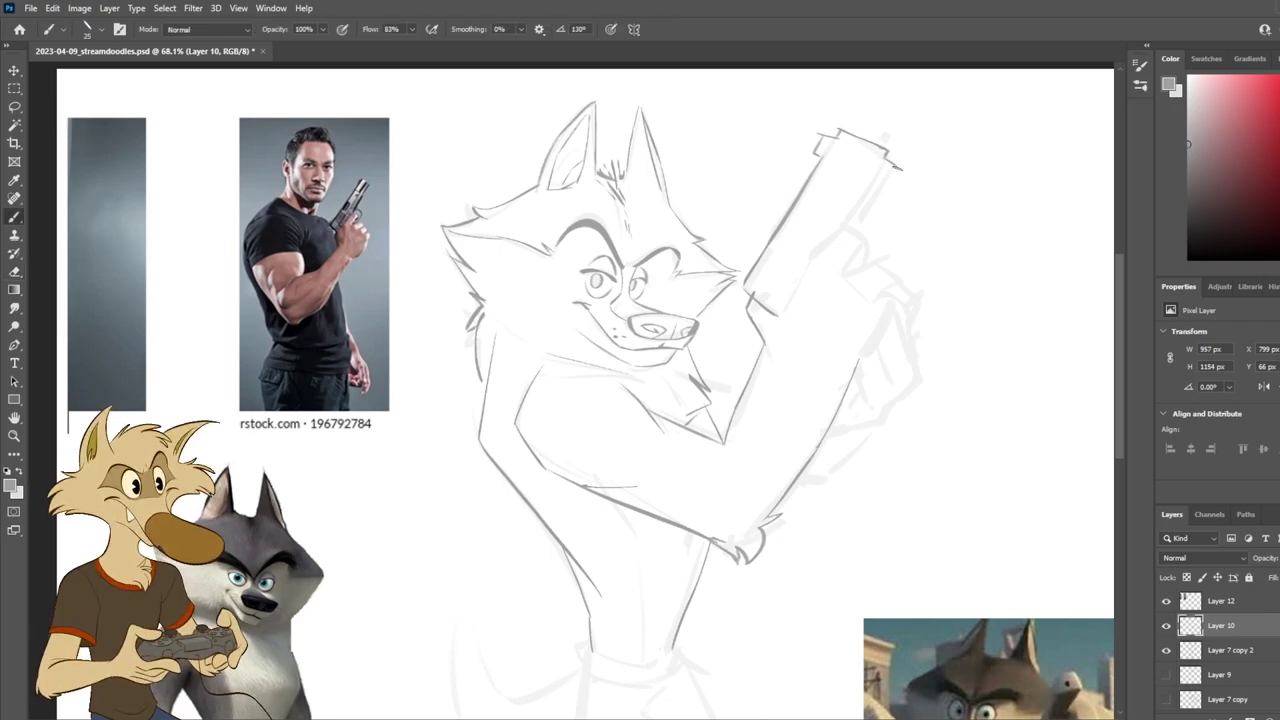
Step: Ink the slide's long edge facing away from the wolf, from the muzzle corner down to the gripping hand
mouse_move(897, 167)
left_mouse_down()
mouse_move(842, 258)
mouse_move(856, 230)
mouse_move(875, 241)
left_mouse_up()
key("ctrl+z")
key("ctrl+z")
key("ctrl+z")
key("ctrl+z")
key("ctrl+z")
key("ctrl+z")
key("ctrl+z")
left_click_drag(898, 168, 856, 228)
key("ctrl+z")
key("ctrl+z")
left_click_drag(900, 168, 856, 229)
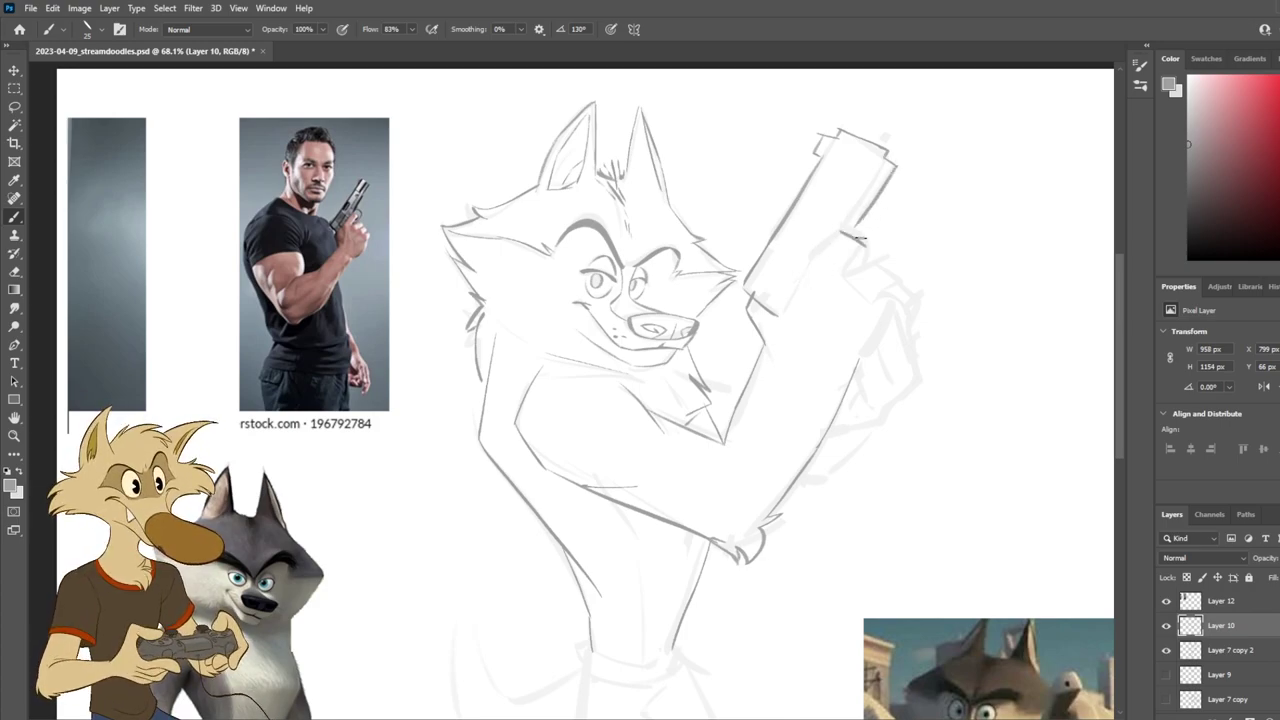
Step: Ink the short curved line where the hand meets the pistol's underside and save the drawing
left_click_drag(846, 224, 872, 254)
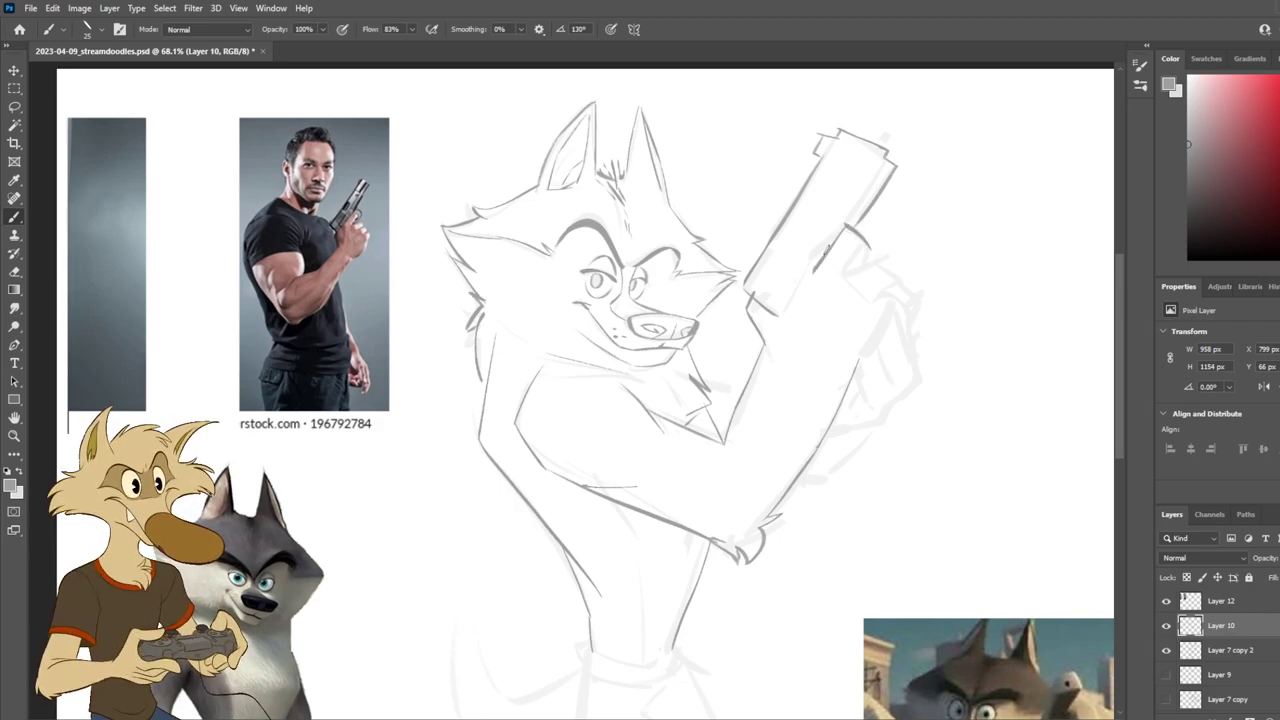
scroll(860, 270, "down", 3)
scroll(851, 280, "up", 2)
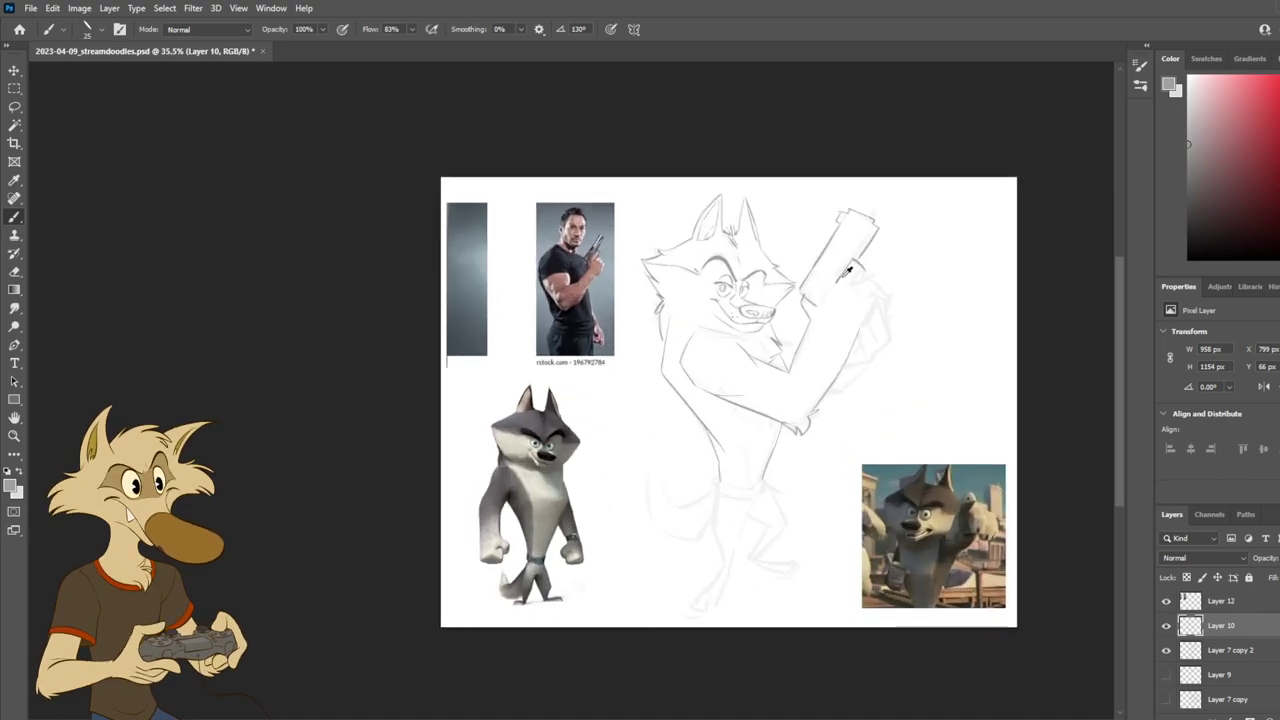
scroll(855, 272, "up", 3)
key("h")
key("h")
scroll(862, 272, "down", 3)
key("ctrl+s")
scroll(880, 274, "up", 2)
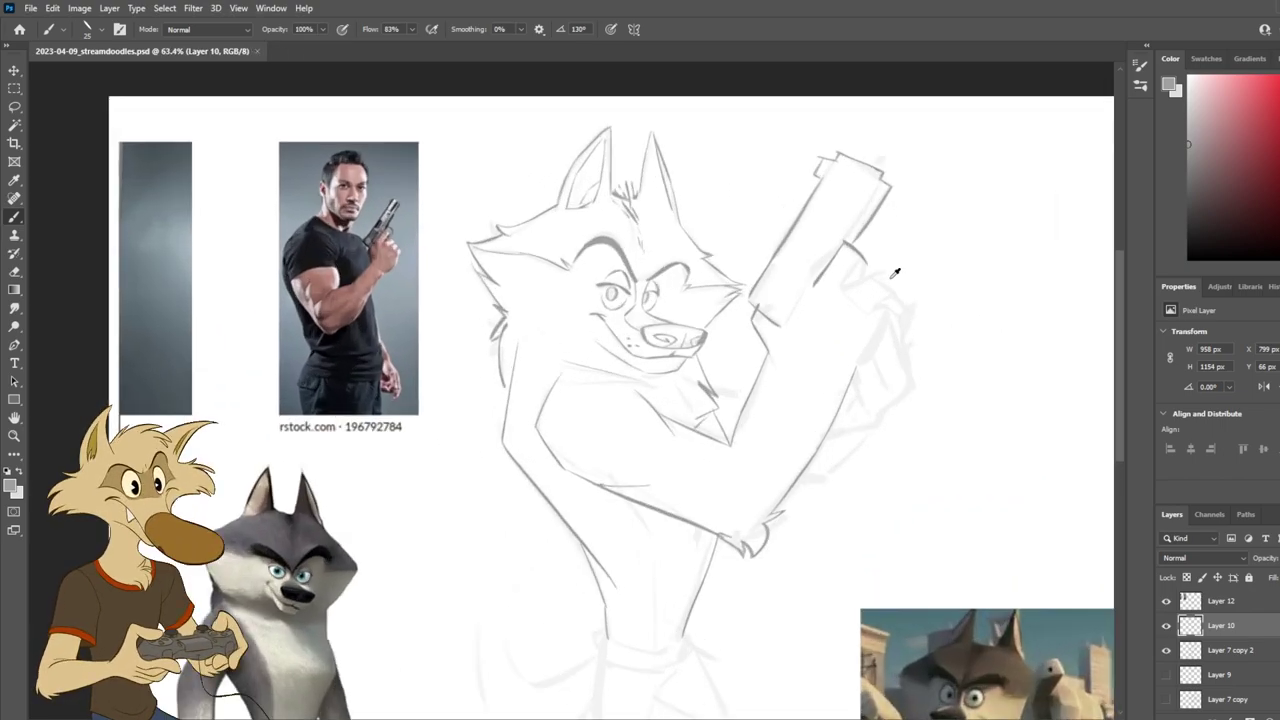
scroll(860, 272, "up", 1)
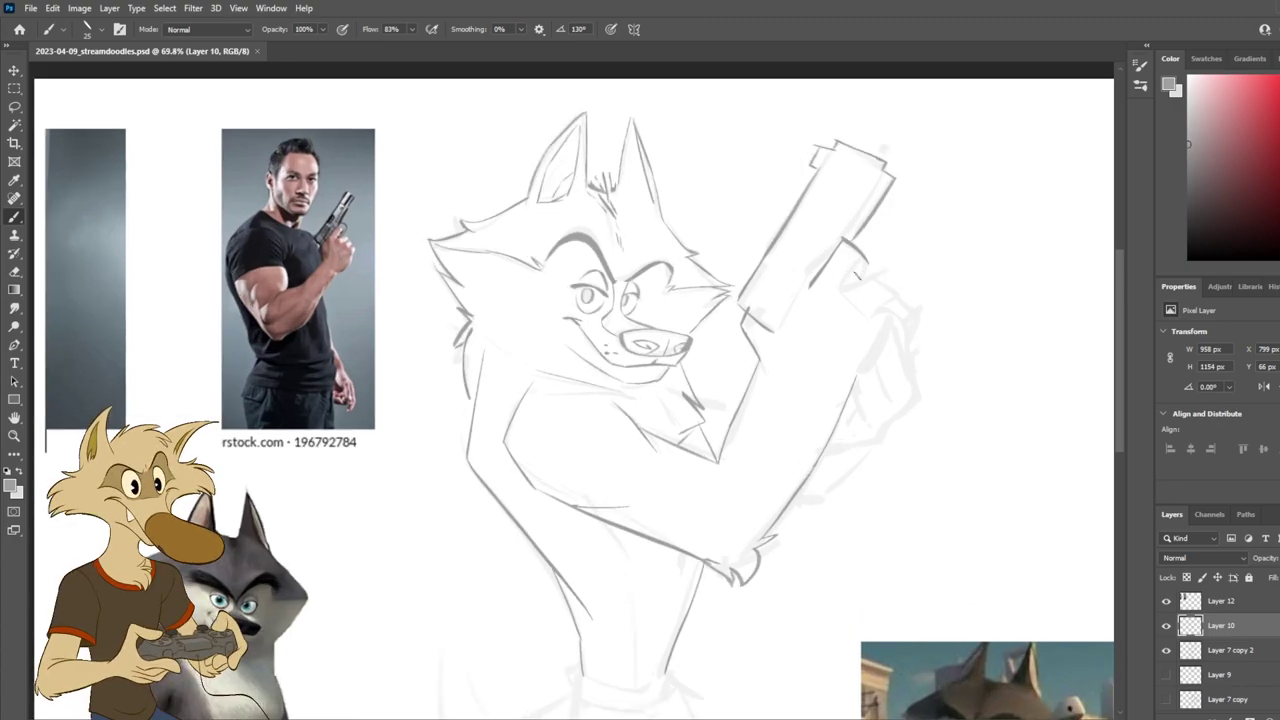
Step: Try heavier chest-fur strokes between the wolf's chin and the inner elbow of the bent arm
mouse_move(688, 378)
left_mouse_down()
mouse_move(738, 402)
mouse_move(716, 442)
left_mouse_up()
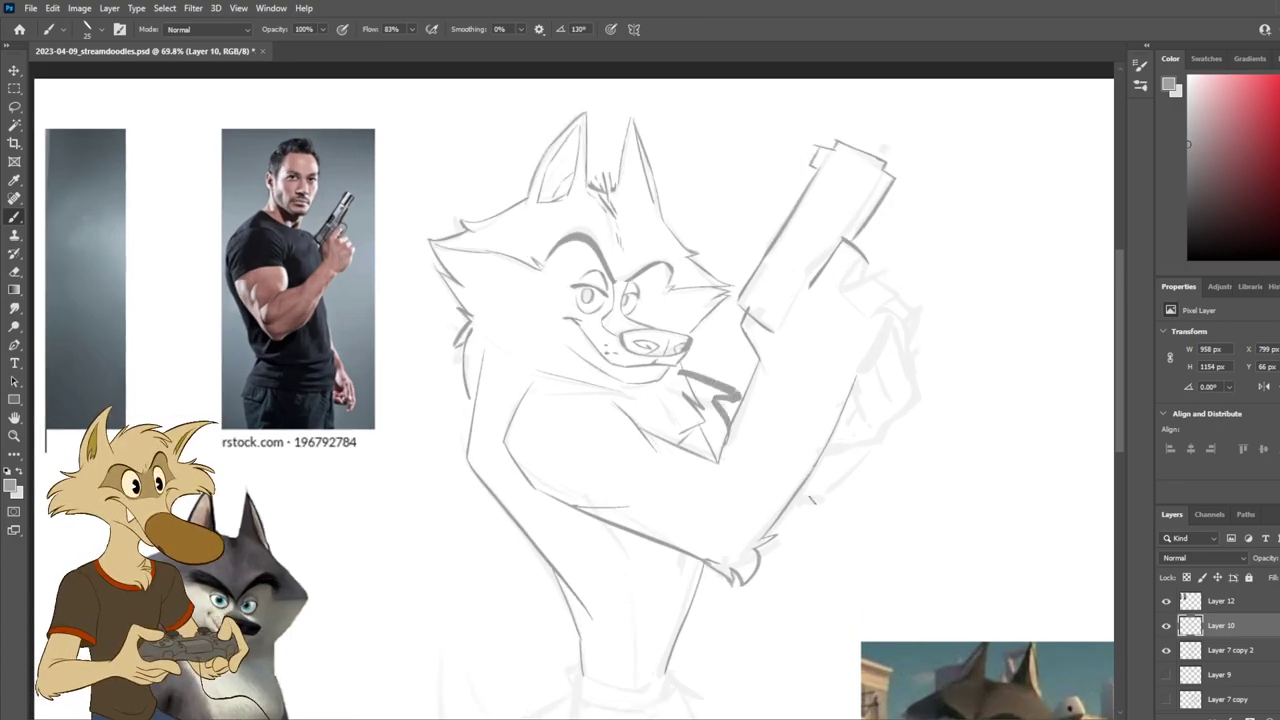
key("ctrl+z")
key("ctrl+z")
left_click_drag(689, 379, 735, 410)
scroll(784, 396, "down", 3)
scroll(760, 385, "up", 2)
key("ctrl+z")
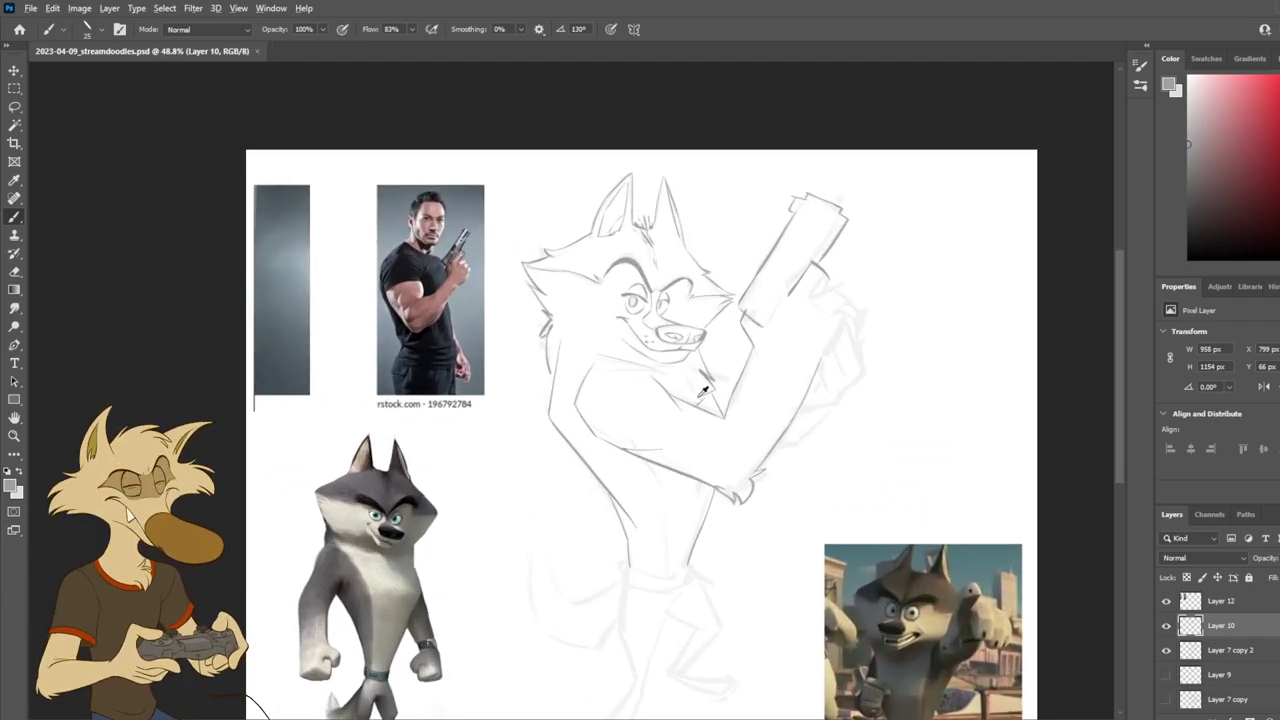
scroll(658, 400, "up", 1)
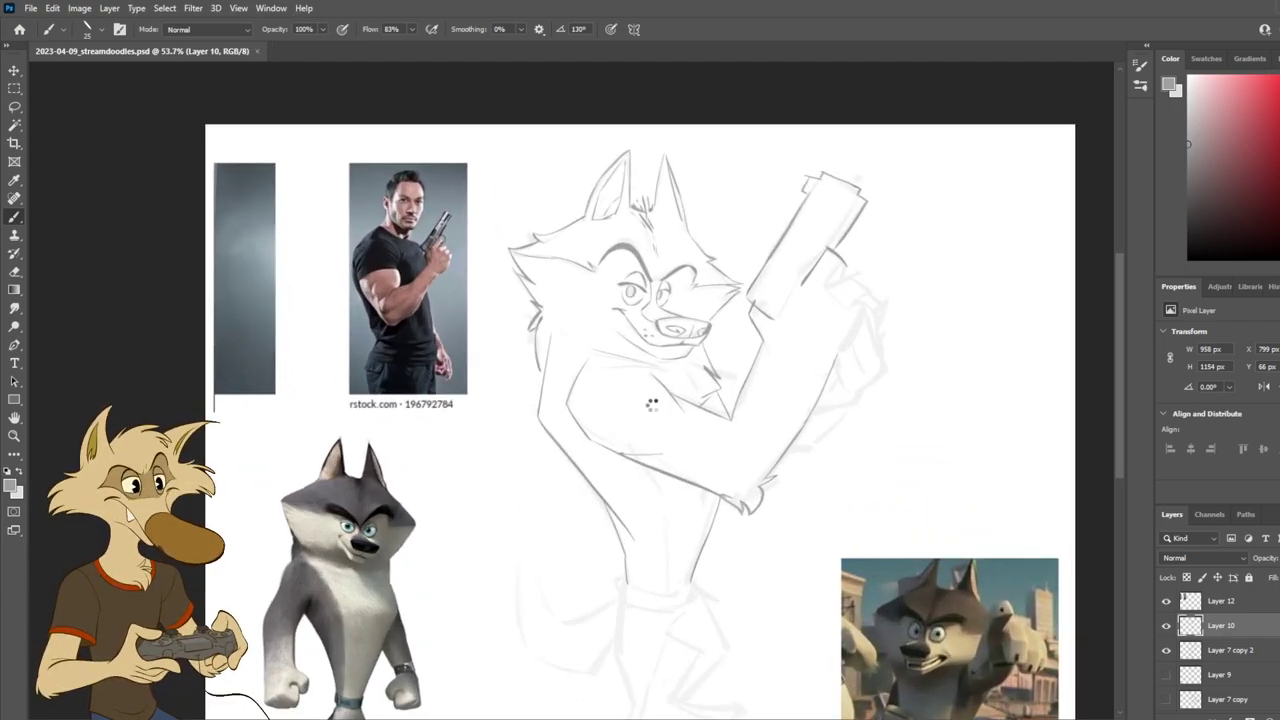
key("ctrl+shift+h")
key("ctrl+z")
scroll(659, 403, "down", 8)
scroll(677, 400, "up", 7)
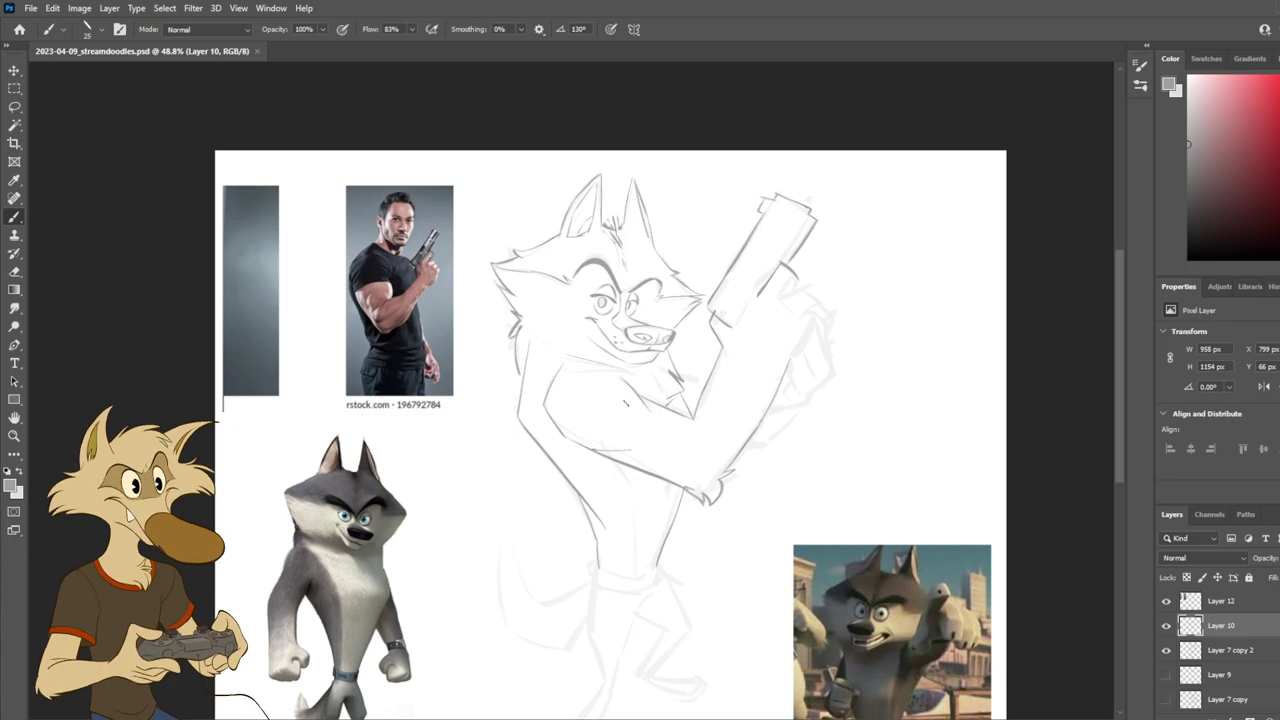
scroll(640, 402, "up", 1)
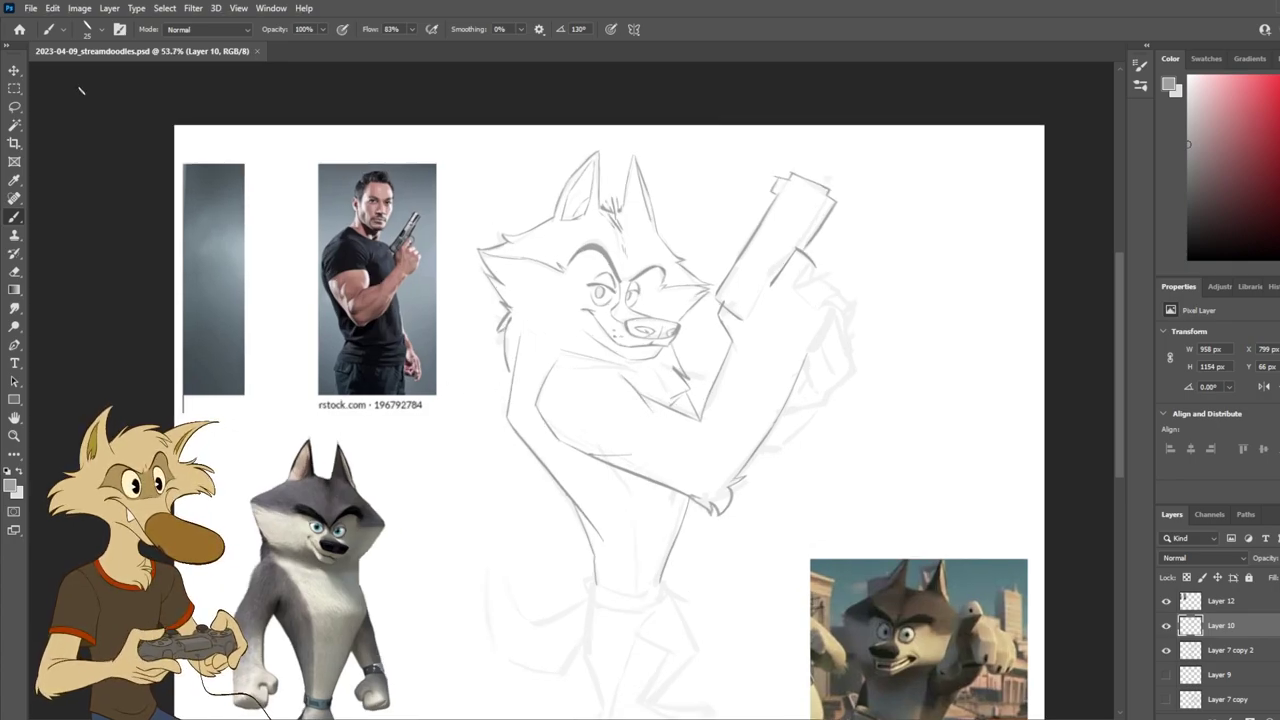
Step: Select the shoulder and upper part of the bent arm with the Lasso, rotate it slightly and move it lower on the torso
left_click(14, 107)
mouse_move(528, 365)
left_mouse_down()
mouse_move(521, 425)
mouse_move(553, 468)
mouse_move(623, 495)
mouse_move(696, 497)
mouse_move(672, 410)
left_mouse_up()
left_click_drag(638, 388, 545, 356)
key("ctrl+t")
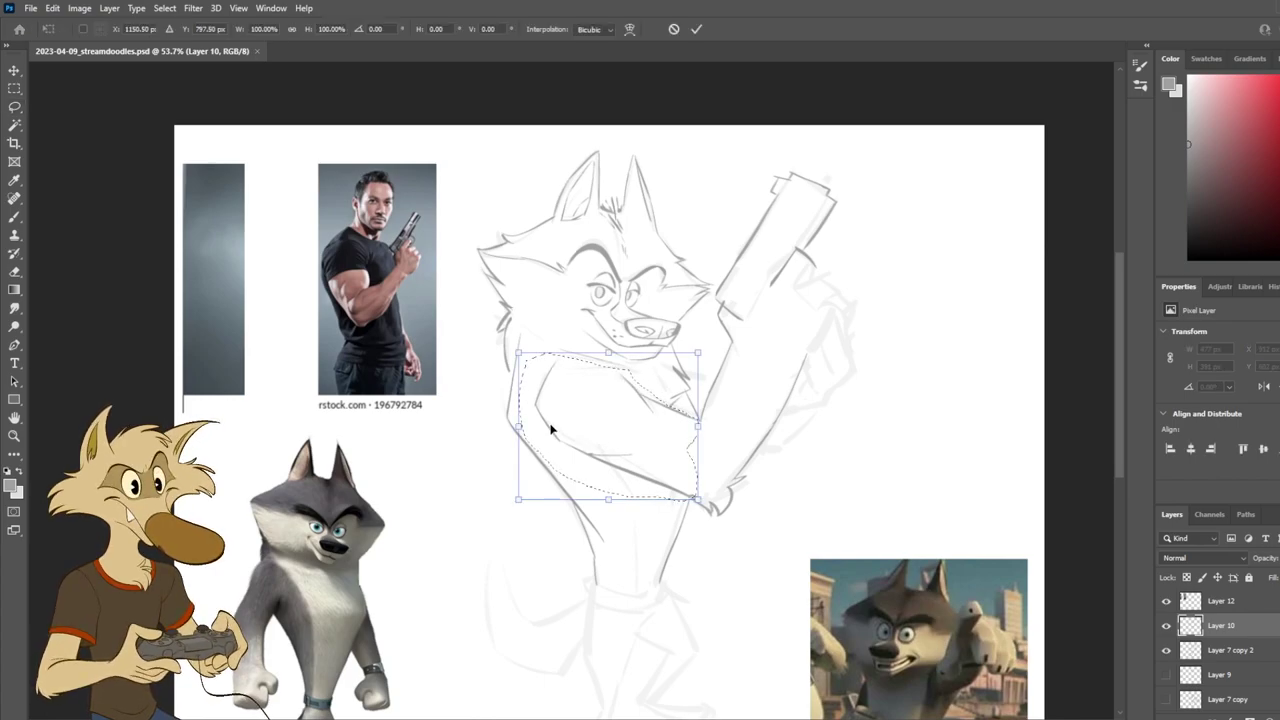
left_click_drag(767, 522, 777, 499)
left_click_drag(669, 463, 656, 483)
key("Return")
scroll(739, 473, "down", 3)
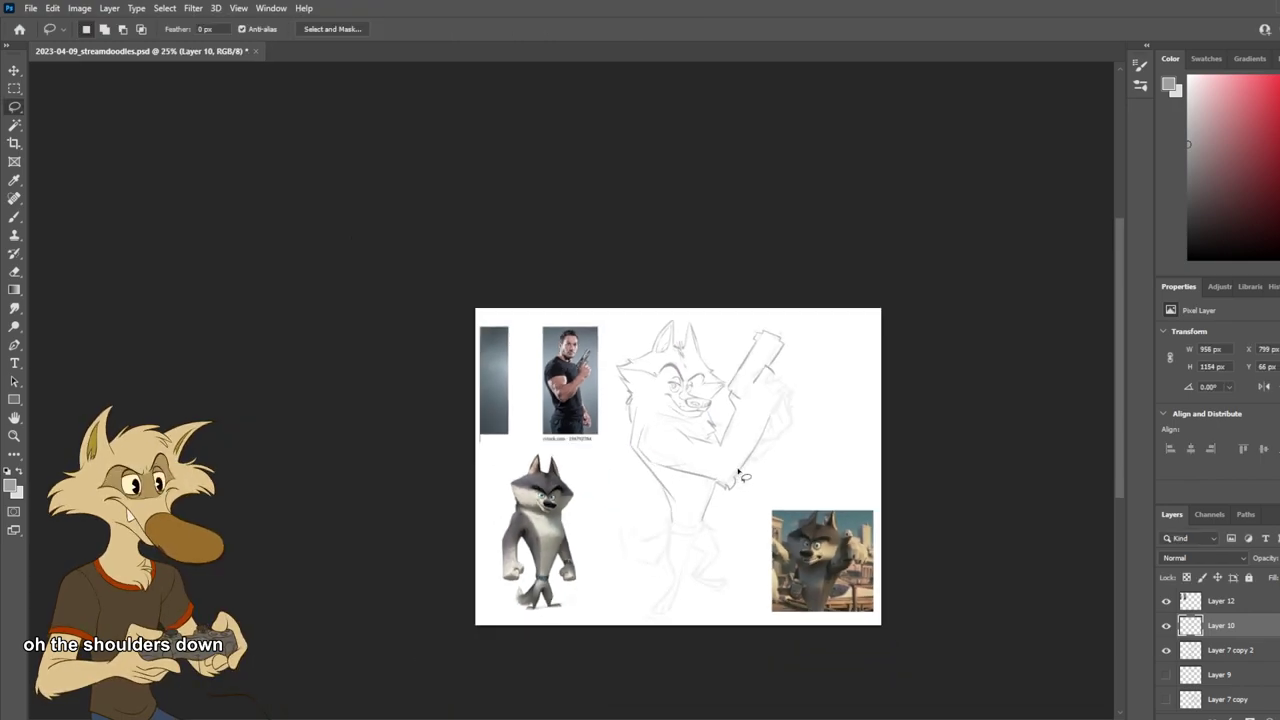
scroll(739, 473, "up", 3)
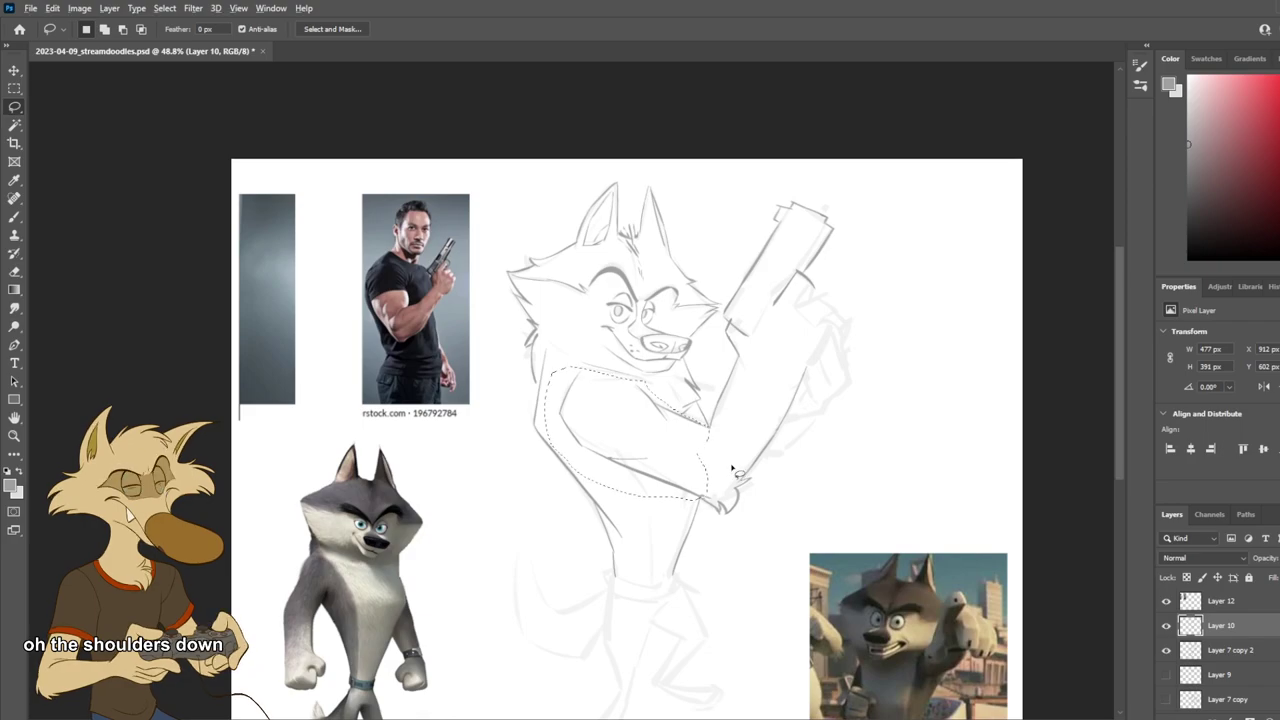
scroll(738, 471, "up", 1)
key("ctrl+d")
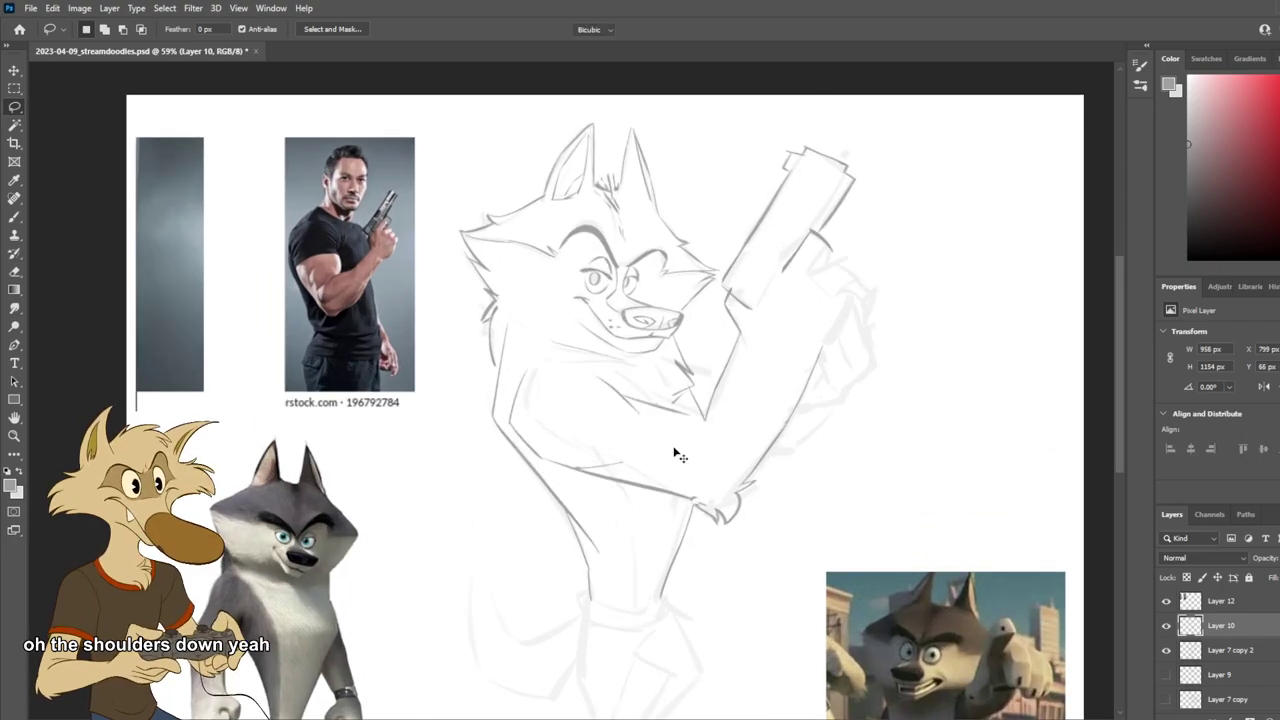
Step: Readjust the transformed upper arm by shifting it slightly towards the wolf's back, and clear the selection
key("ctrl+t")
key("Escape")
key("ctrl+z")
key("ctrl+t")
left_click_drag(510, 435, 497, 435)
key("Return")
key("ctrl+d")
scroll(704, 470, "down", 5)
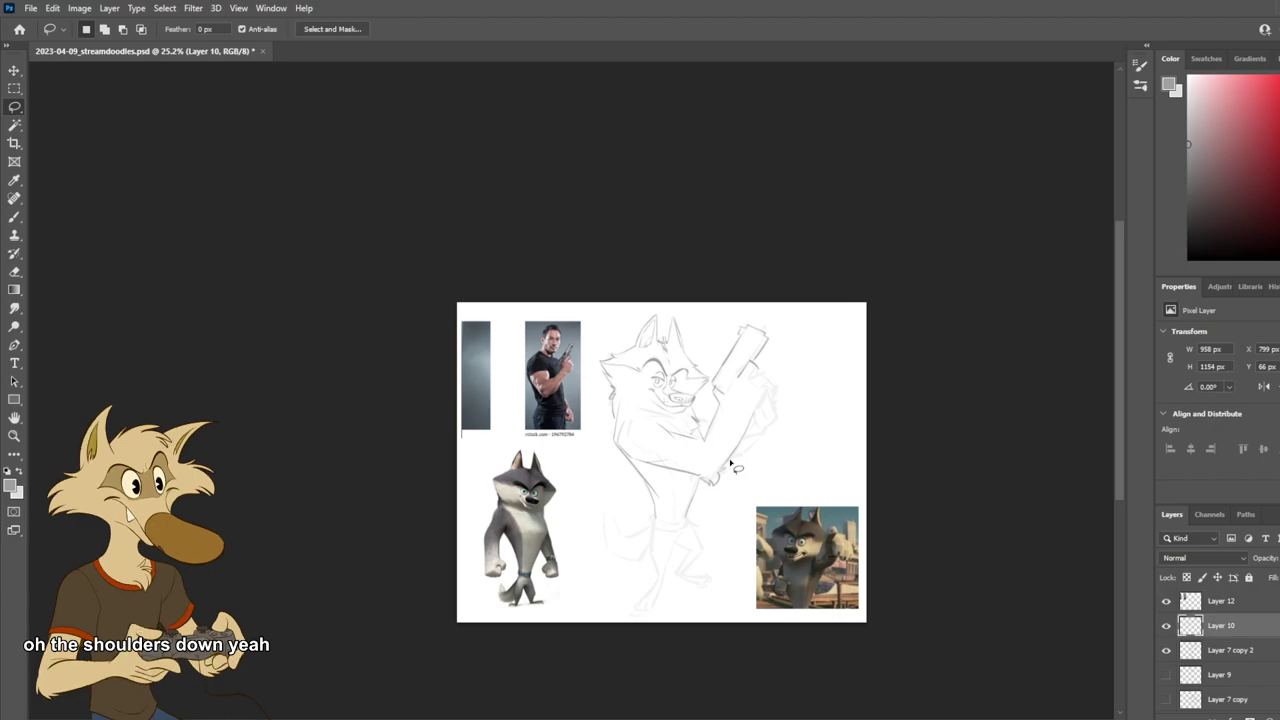
scroll(675, 456, "up", 5)
key("ctrl+shift+d")
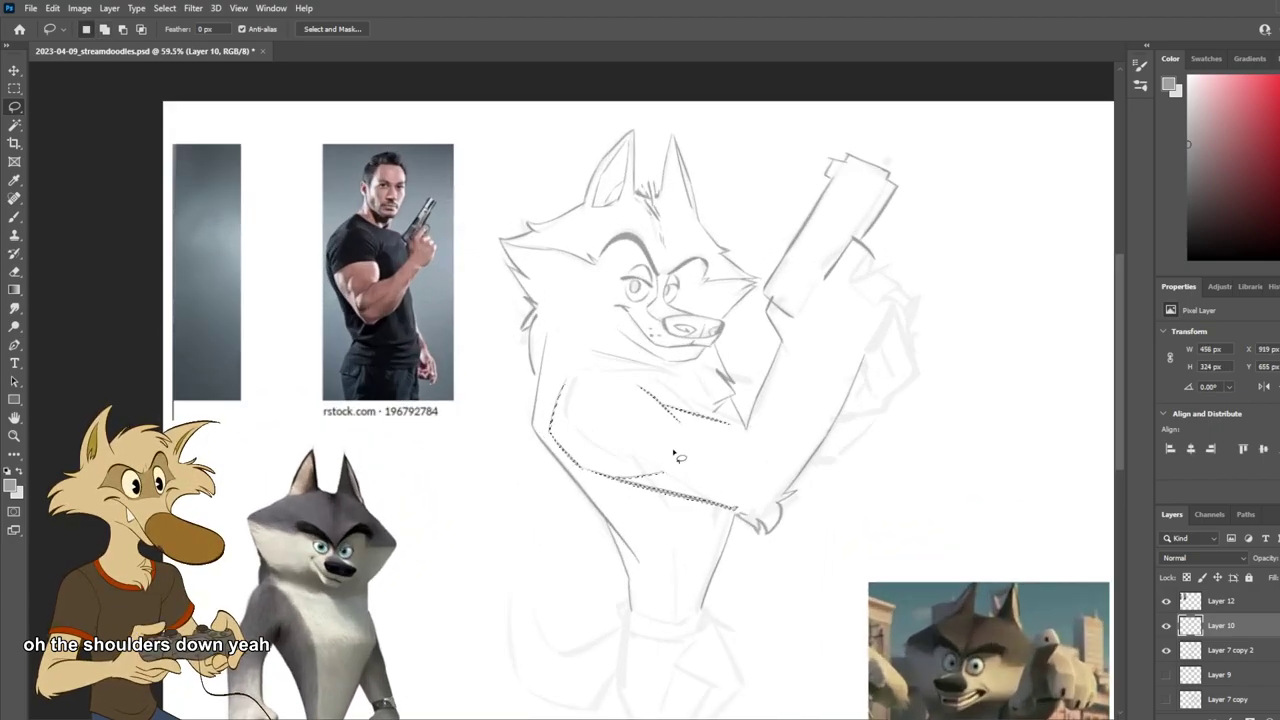
key("ctrl+d")
Step: Try rotating the lassoed forearm and elbow by 10.71° and moving them towards the torso
mouse_move(788, 336)
left_mouse_down()
mouse_move(746, 426)
mouse_move(739, 533)
mouse_move(827, 522)
mouse_move(881, 356)
mouse_move(846, 338)
left_mouse_up()
key("ctrl+t")
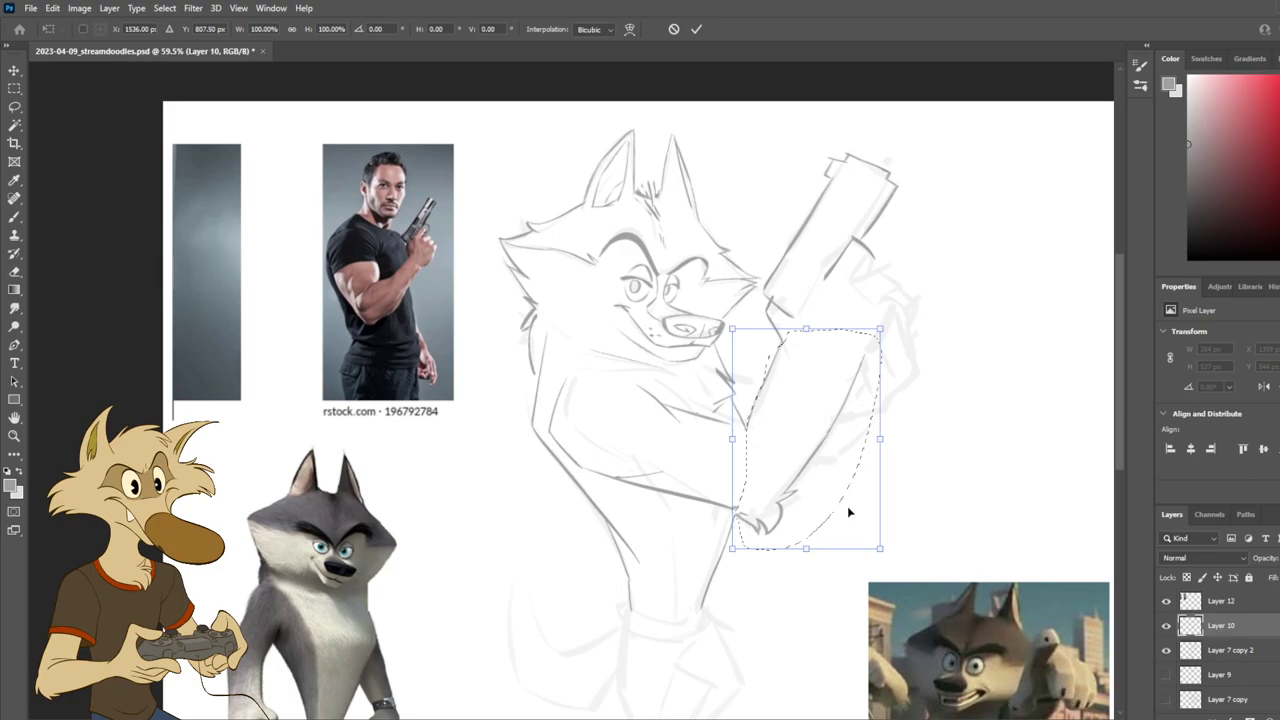
left_click_drag(901, 557, 874, 563)
left_click_drag(815, 515, 794, 518)
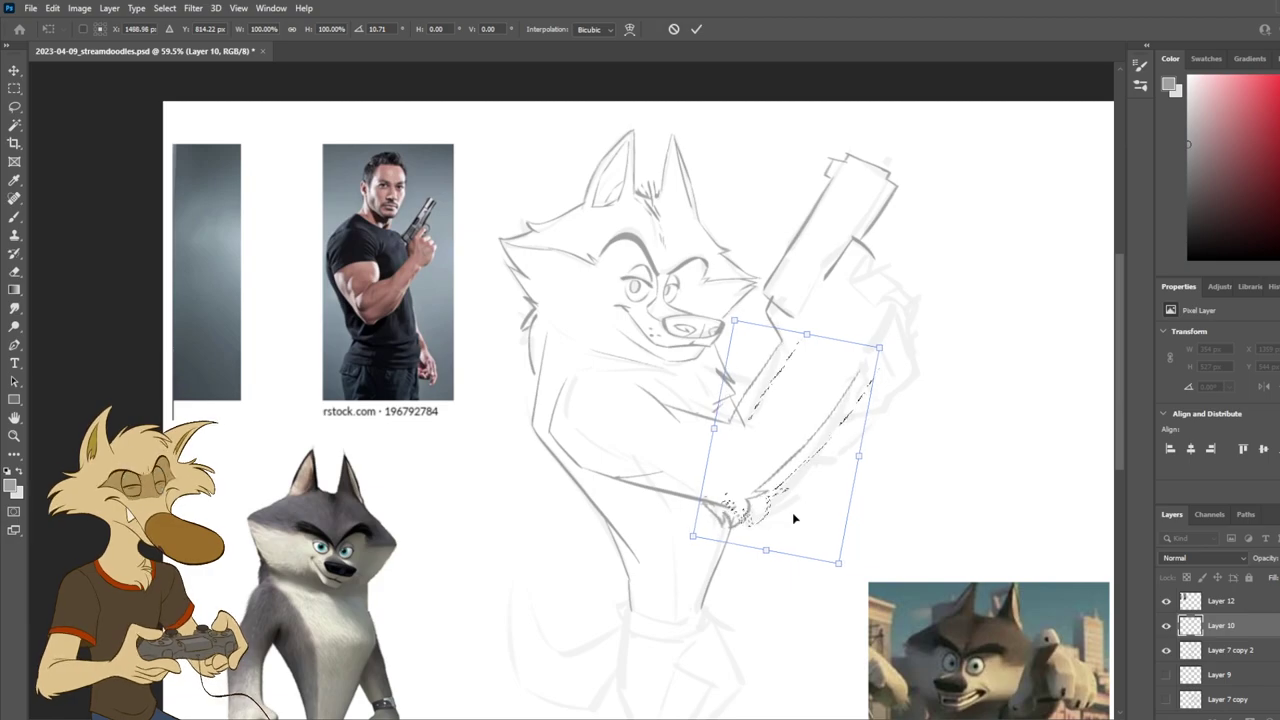
key("Return")
key("l")
scroll(812, 447, "down", 5)
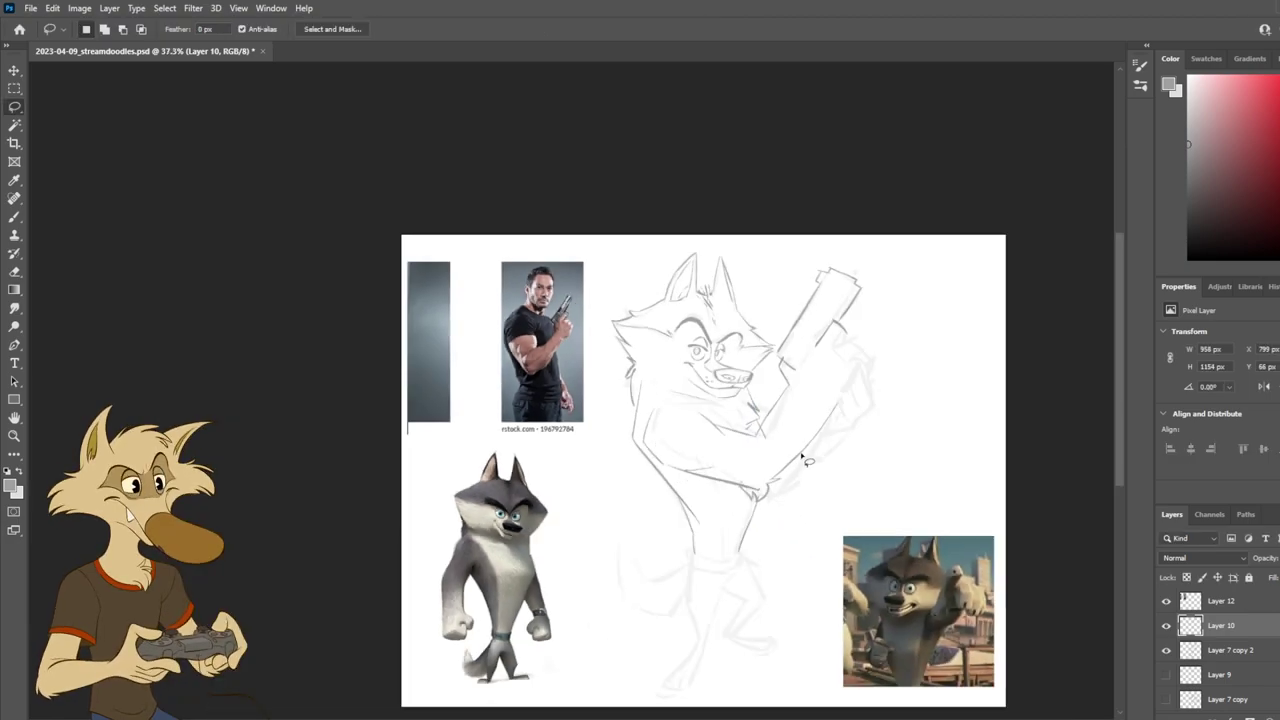
scroll(812, 447, "up", 5)
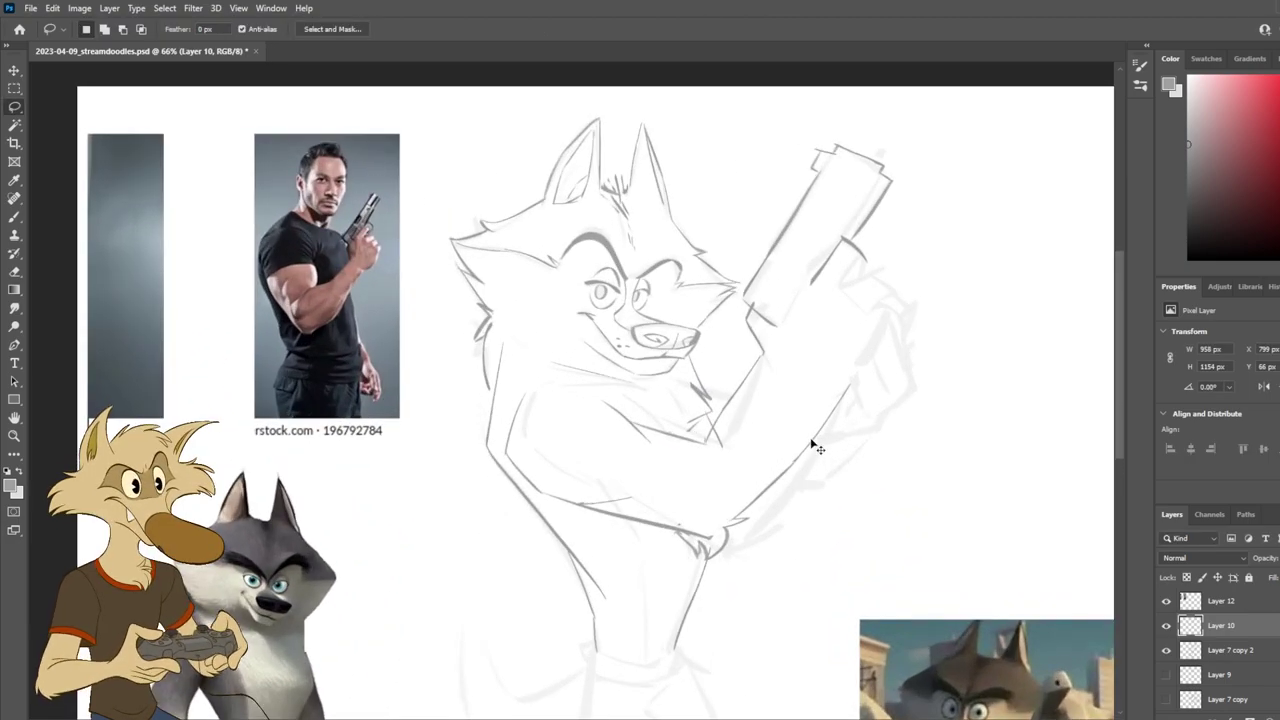
key("ctrl+z")
key("ctrl+z")
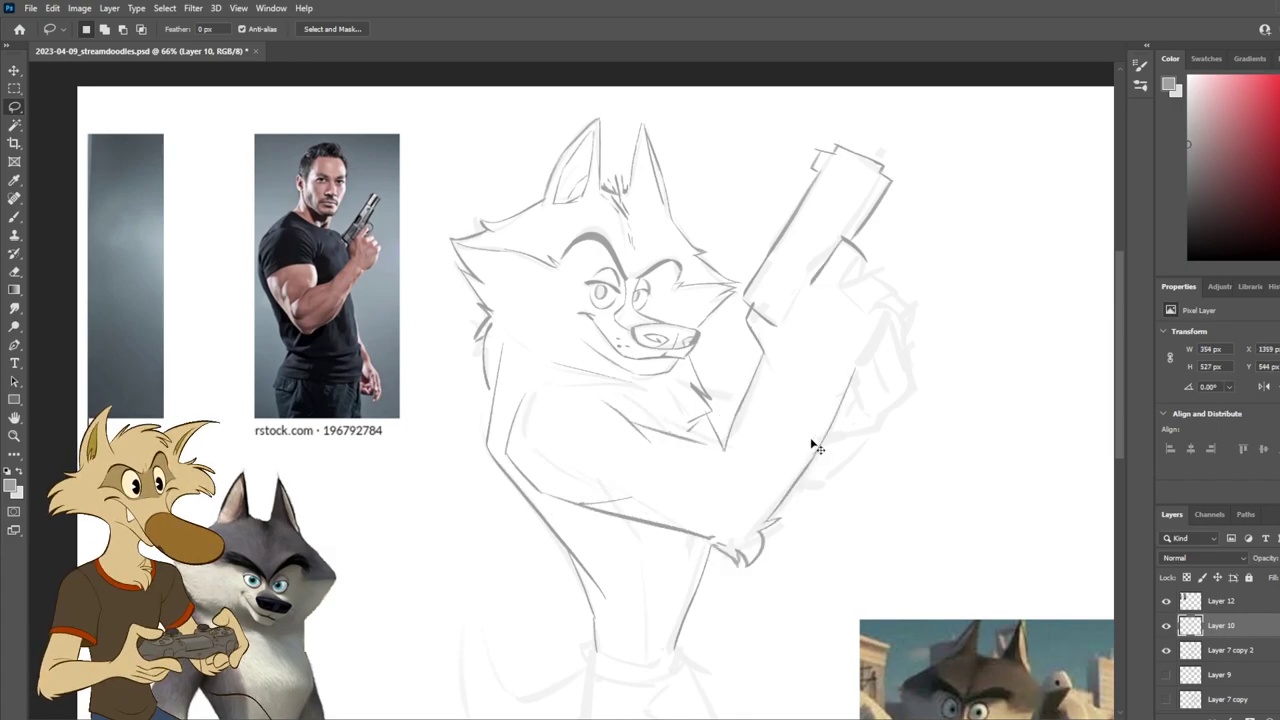
scroll(798, 437, "up", 1)
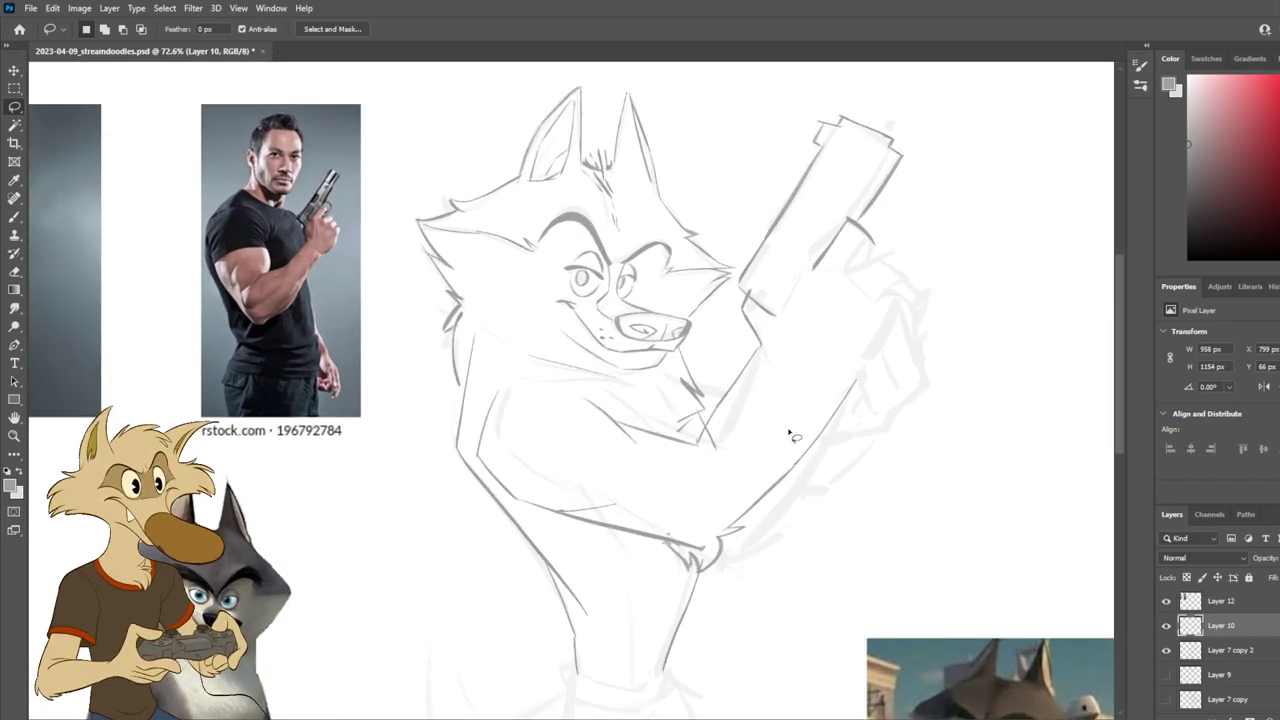
scroll(789, 431, "down", 3)
scroll(789, 432, "up", 1)
key("ctrl+z")
Step: Skew the forearm and elbow horizontally by 5.87° with 101.49% height so the elbow lines up with the lowered upper arm
key("ctrl+t")
left_click_drag(767, 546, 784, 550)
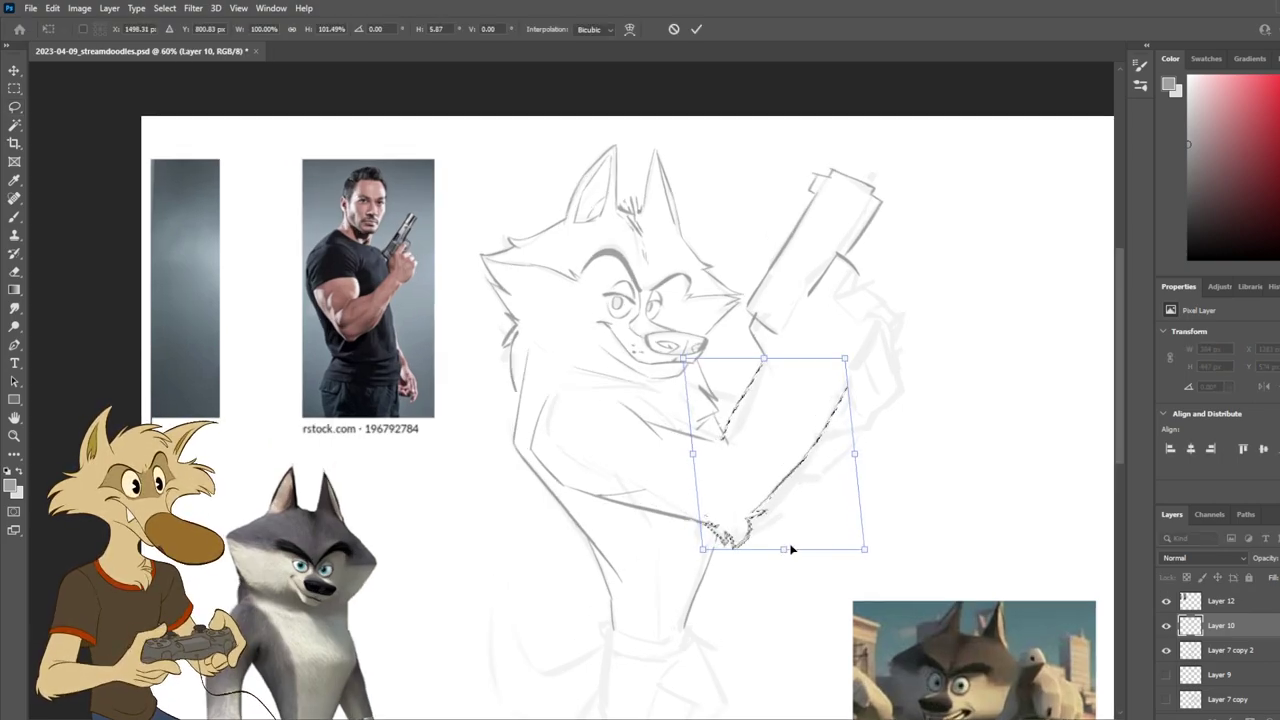
key("Return")
scroll(762, 508, "down", 3)
scroll(762, 508, "up", 3)
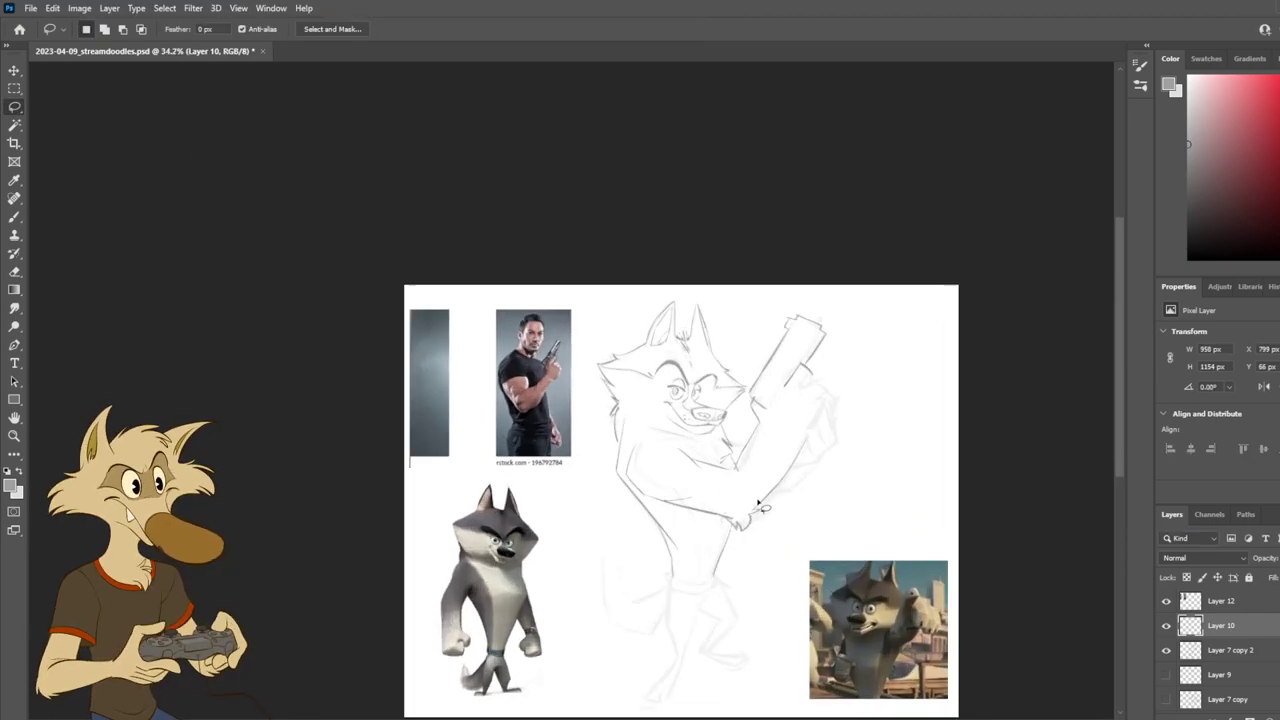
scroll(762, 508, "up", 1)
Step: Try joining the forearm's inner line to the upper arm at the inner elbow
key("e")
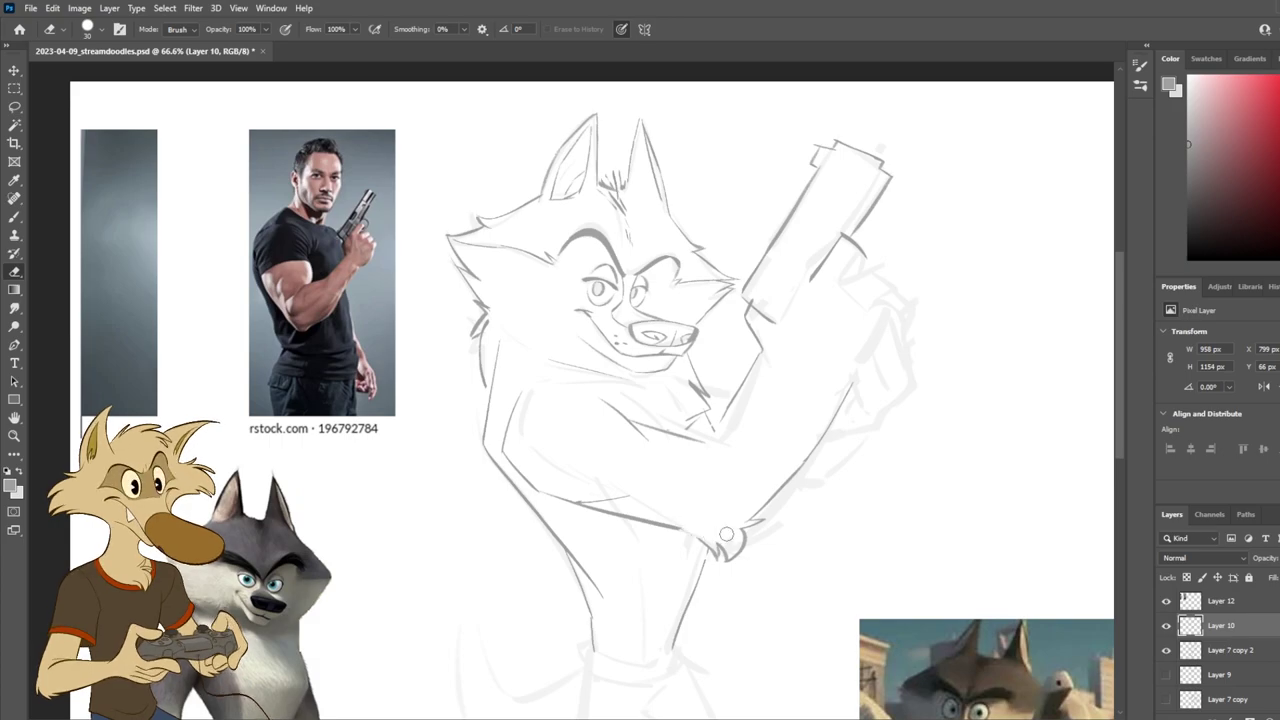
key("b")
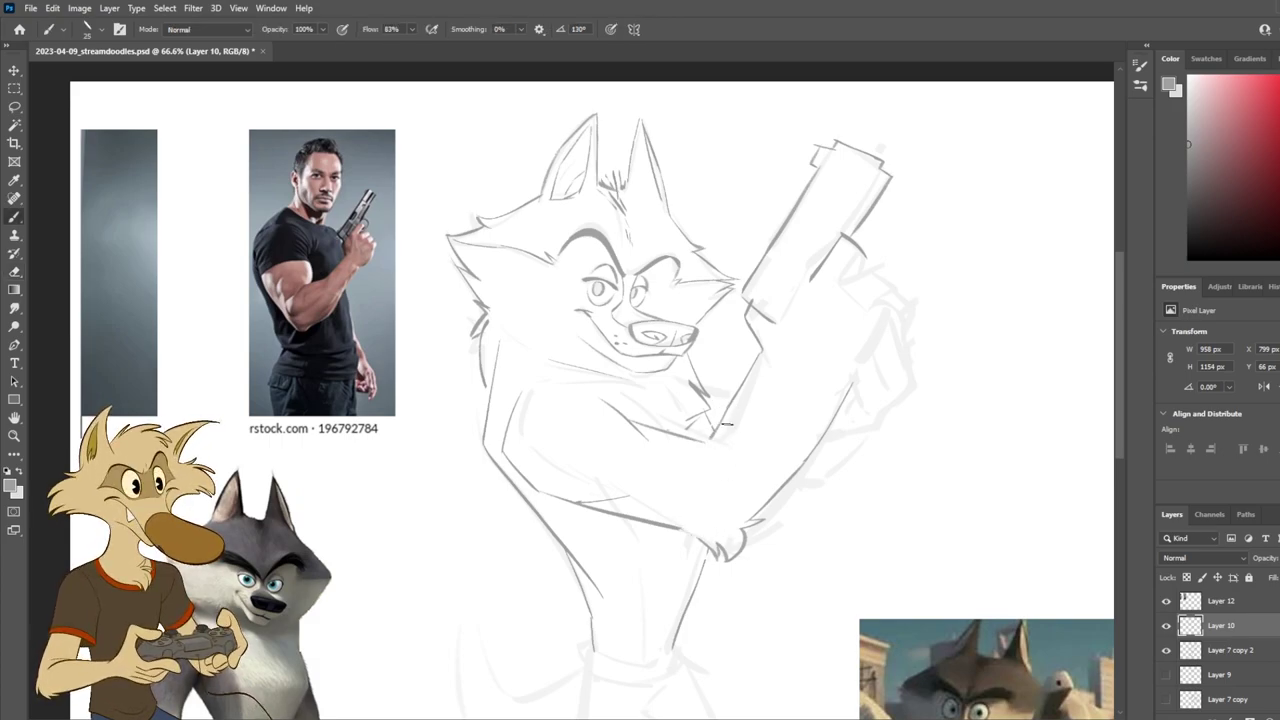
key("ctrl+z")
scroll(765, 411, "down", 6)
scroll(762, 418, "up", 5)
key("ctrl+z")
scroll(748, 433, "down", 1)
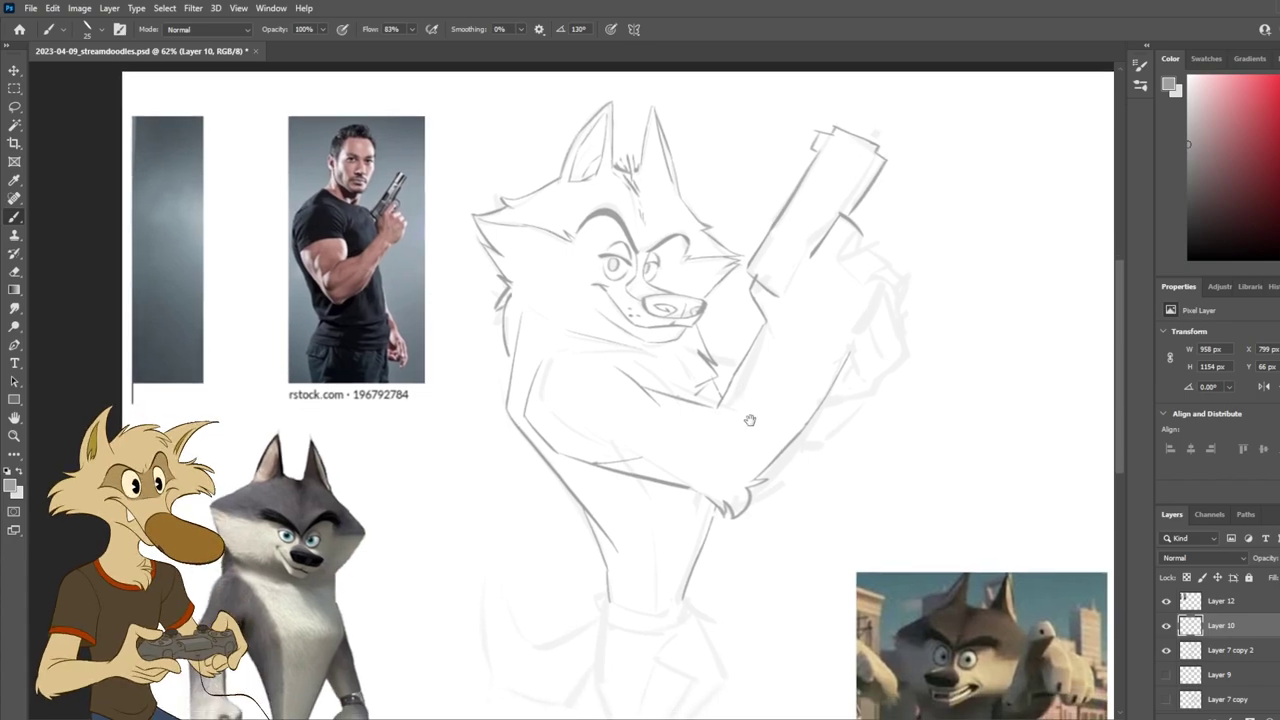
left_click_drag(726, 406, 714, 418)
key("ctrl+z")
key("ctrl+z")
Step: Ink the short lower edge of the pistol from the trigger finger down to the rear of the slide above the wrist
left_click_drag(814, 255, 779, 298)
key("ctrl+z")
left_click_drag(814, 253, 780, 300)
key("ctrl+z")
key("ctrl+z")
key("ctrl+z")
key("ctrl+z")
left_click_drag(818, 255, 780, 300)
key("ctrl+z")
left_click_drag(817, 256, 778, 298)
key("ctrl+z")
left_click_drag(816, 256, 779, 300)
key("ctrl+z")
left_click_drag(814, 256, 775, 295)
key("ctrl+z")
key("ctrl+z")
left_click_drag(812, 257, 777, 301)
Step: Try inking a lengthwise edge line down the pistol's slide from the muzzle to the rear
mouse_move(836, 148)
left_mouse_down()
mouse_move(805, 187)
mouse_move(839, 135)
mouse_move(768, 263)
left_mouse_up()
key("ctrl+z")
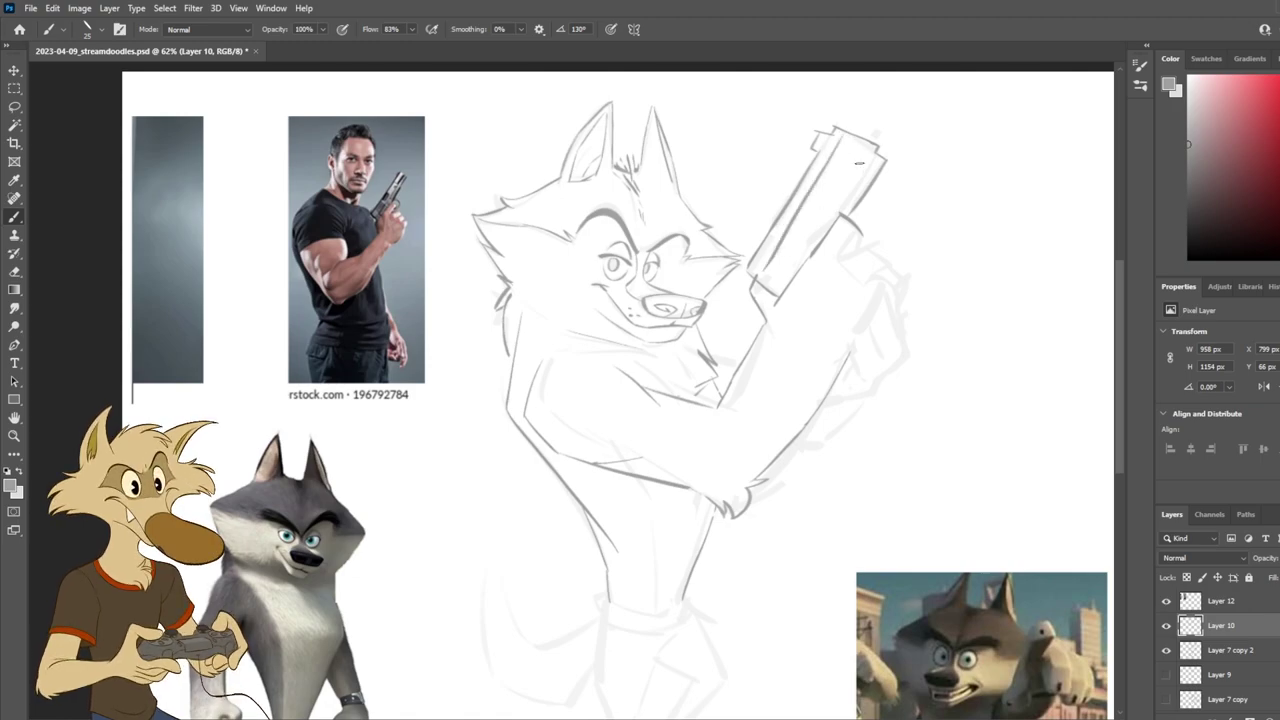
key("ctrl+z")
left_click_drag(836, 145, 804, 197)
key("ctrl+z")
key("ctrl+z")
key("ctrl+z")
left_click_drag(841, 134, 764, 252)
key("ctrl+z")
key("ctrl+z")
left_click_drag(798, 212, 758, 275)
key("ctrl+z")
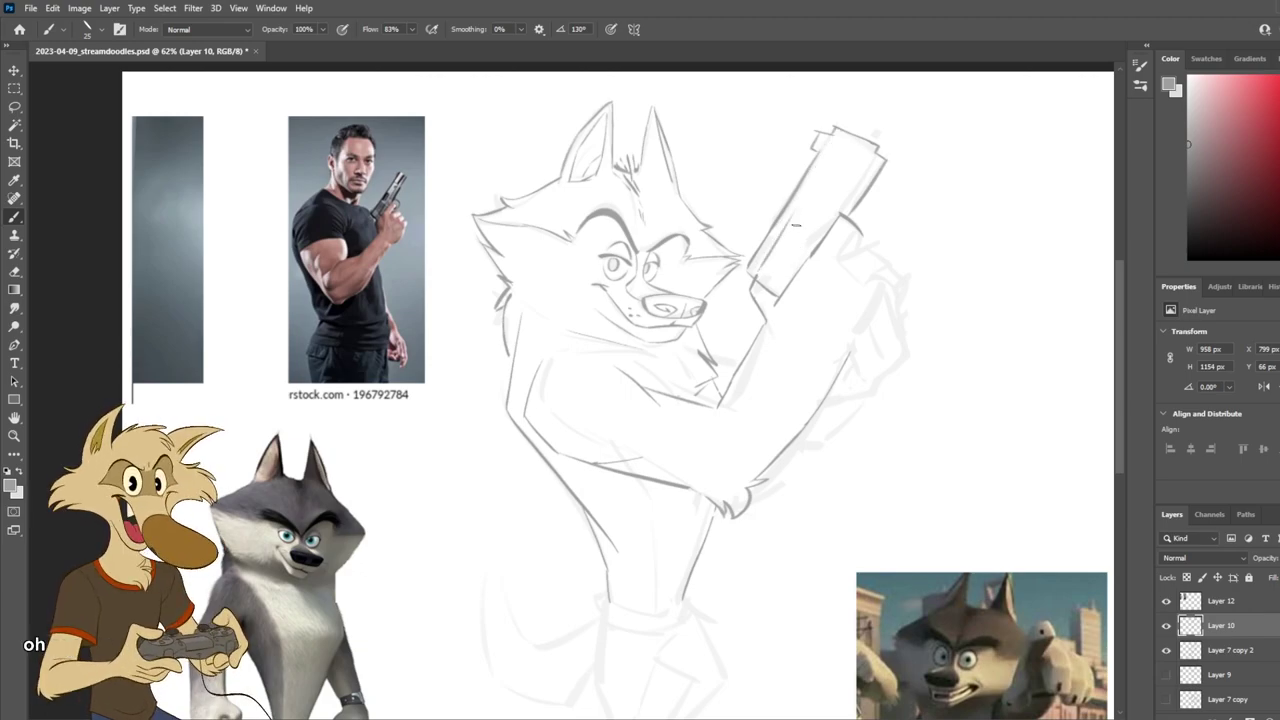
key("e")
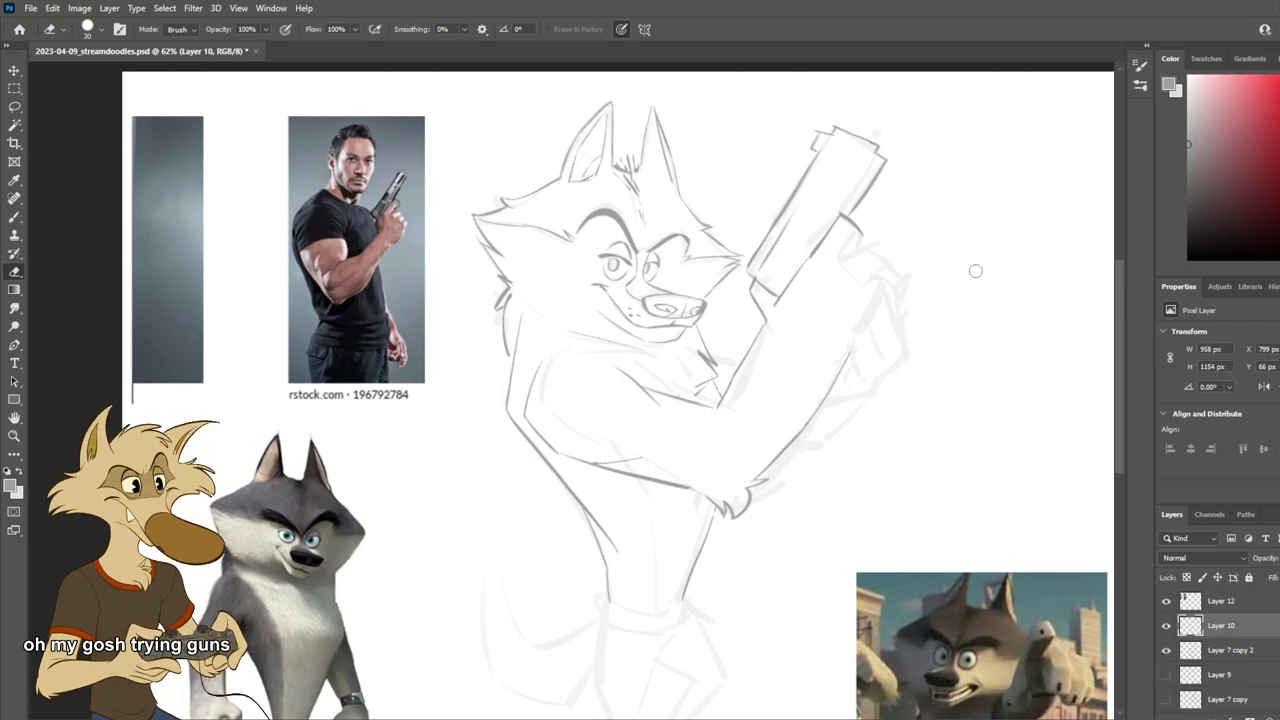
left_click(1167, 627)
left_click(1167, 627)
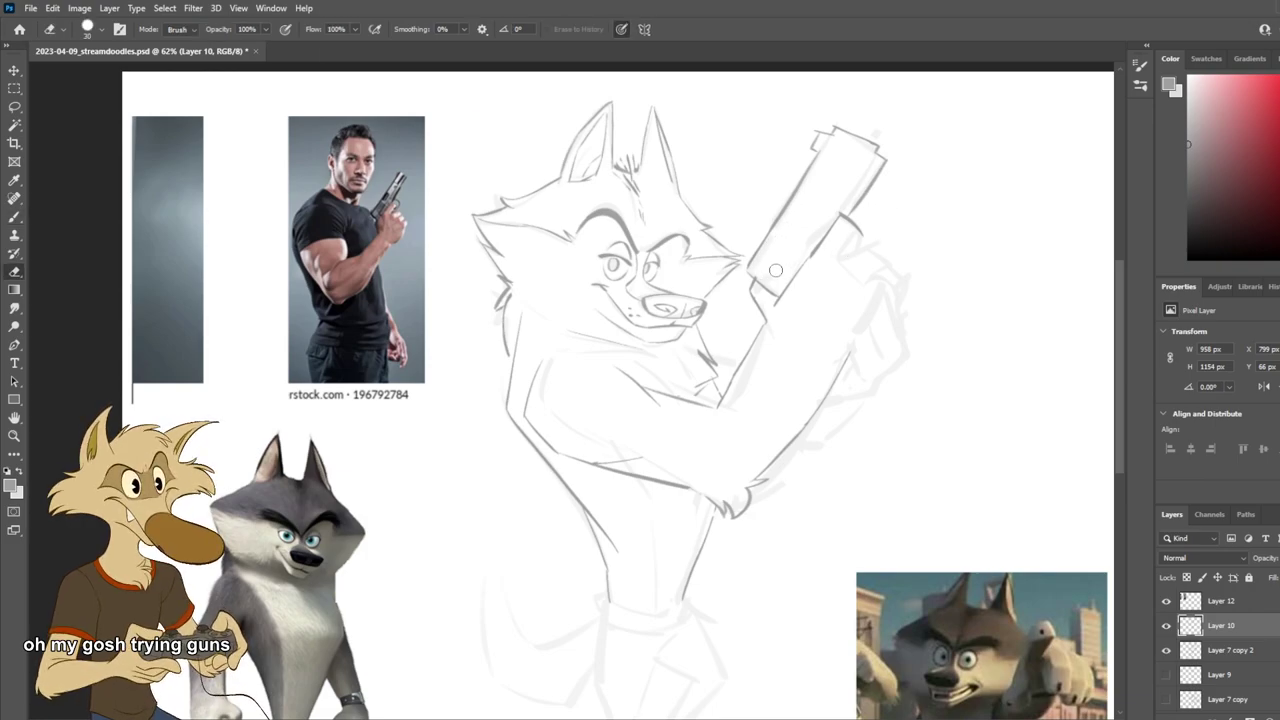
Step: Ink a parallel line along the front underside of the pistol between the muzzle and the trigger finger, and start the finger's outline
key("b")
left_click_drag(880, 160, 846, 207)
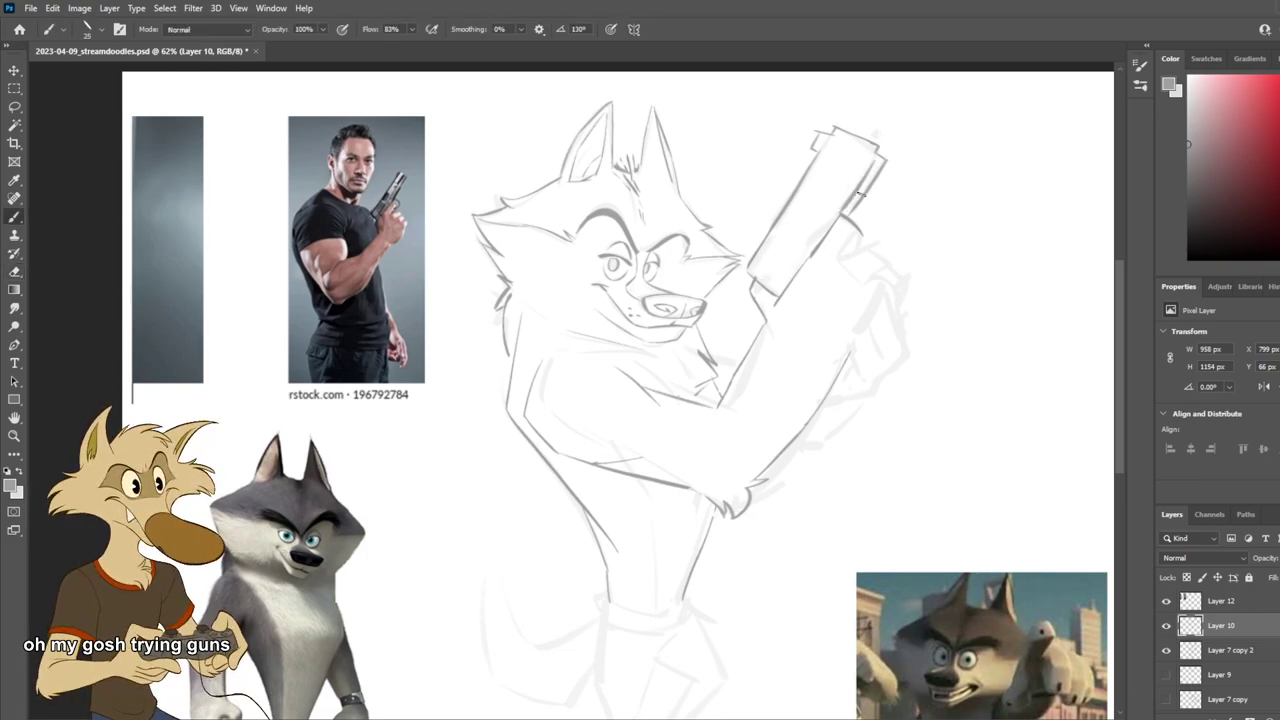
scroll(910, 183, "down", 3)
scroll(908, 189, "up", 5)
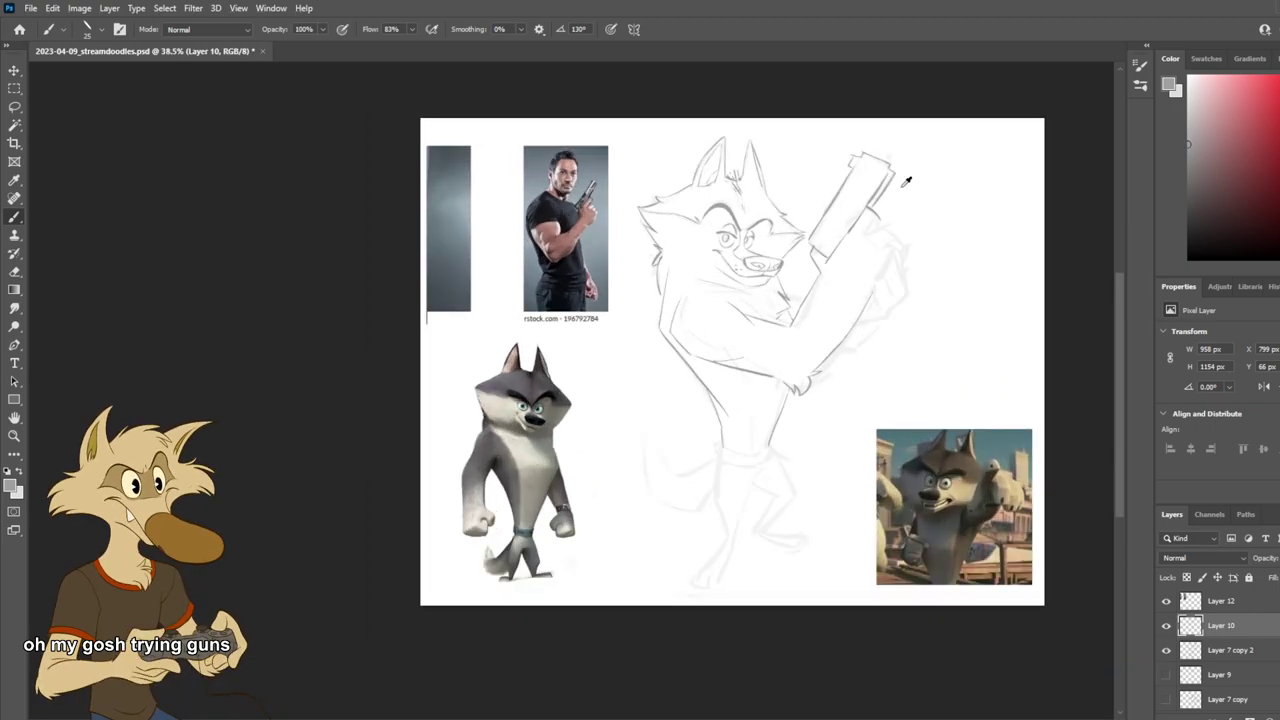
key("ctrl+z")
key("ctrl+z")
left_click_drag(888, 163, 836, 229)
key("ctrl+z")
left_click_drag(884, 158, 841, 219)
key("ctrl+z")
key("ctrl+z")
mouse_move(890, 153)
left_mouse_down()
mouse_move(859, 268)
mouse_move(871, 263)
mouse_move(823, 292)
left_mouse_up()
key("ctrl+z")
key("ctrl+z")
key("ctrl+z")
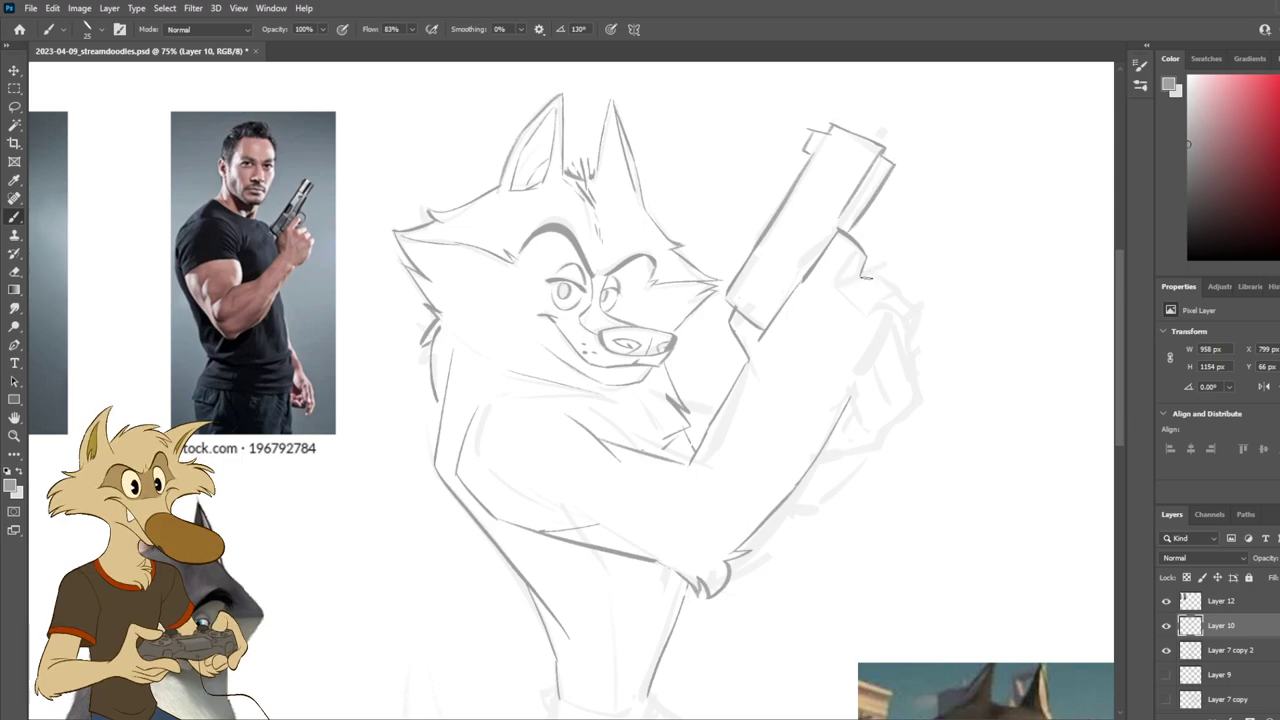
Step: Ink the rounded contour of the hand from the pistol grip down to the wrist, joining it to the forearm's outer edge
mouse_move(852, 333)
left_mouse_down()
mouse_move(929, 120)
mouse_move(828, 458)
left_mouse_up()
key("ctrl+z")
mouse_move(884, 400)
left_mouse_down()
mouse_move(828, 455)
mouse_move(860, 430)
left_mouse_up()
key("e")
key("b")
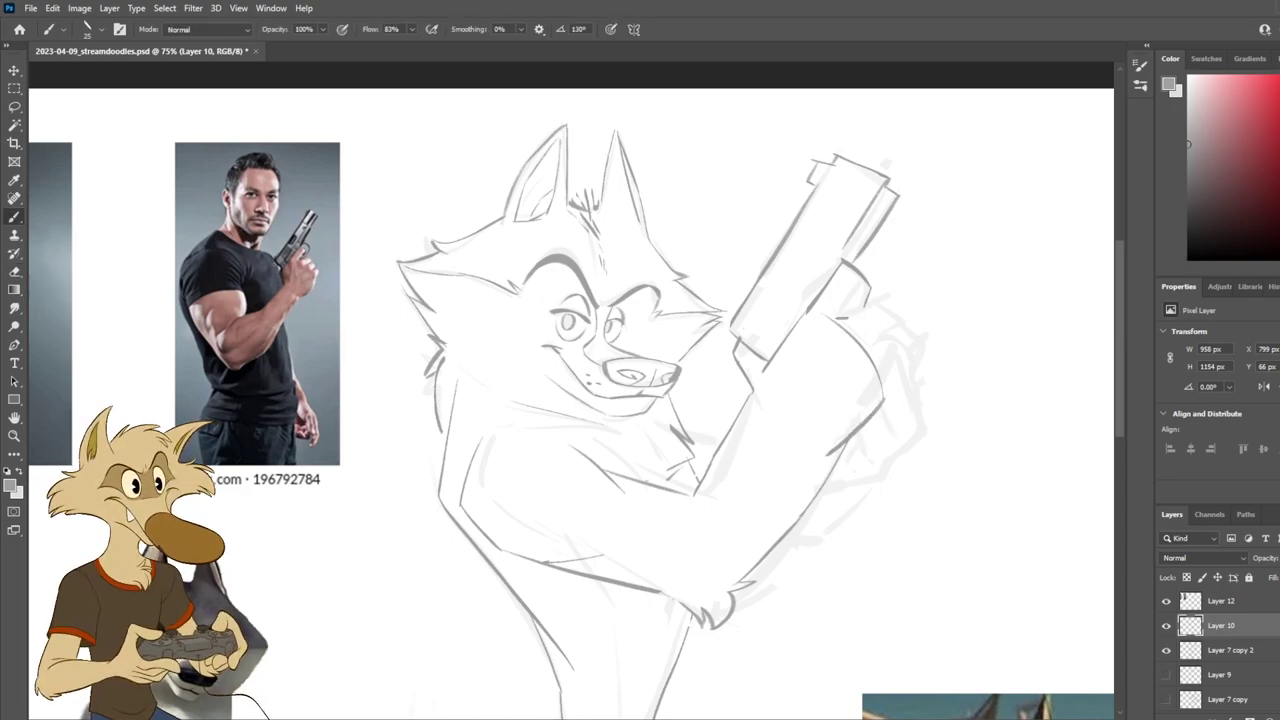
Step: Ink the finger below the trigger finger and check the drawing with the canvas flipped horizontally, restoring its orientation
mouse_move(869, 341)
left_mouse_down()
mouse_move(906, 328)
mouse_move(924, 366)
left_mouse_up()
key("ctrl+z")
key("ctrl+z")
key("ctrl+z")
key("ctrl+shift+h")
scroll(882, 361, "down", 4)
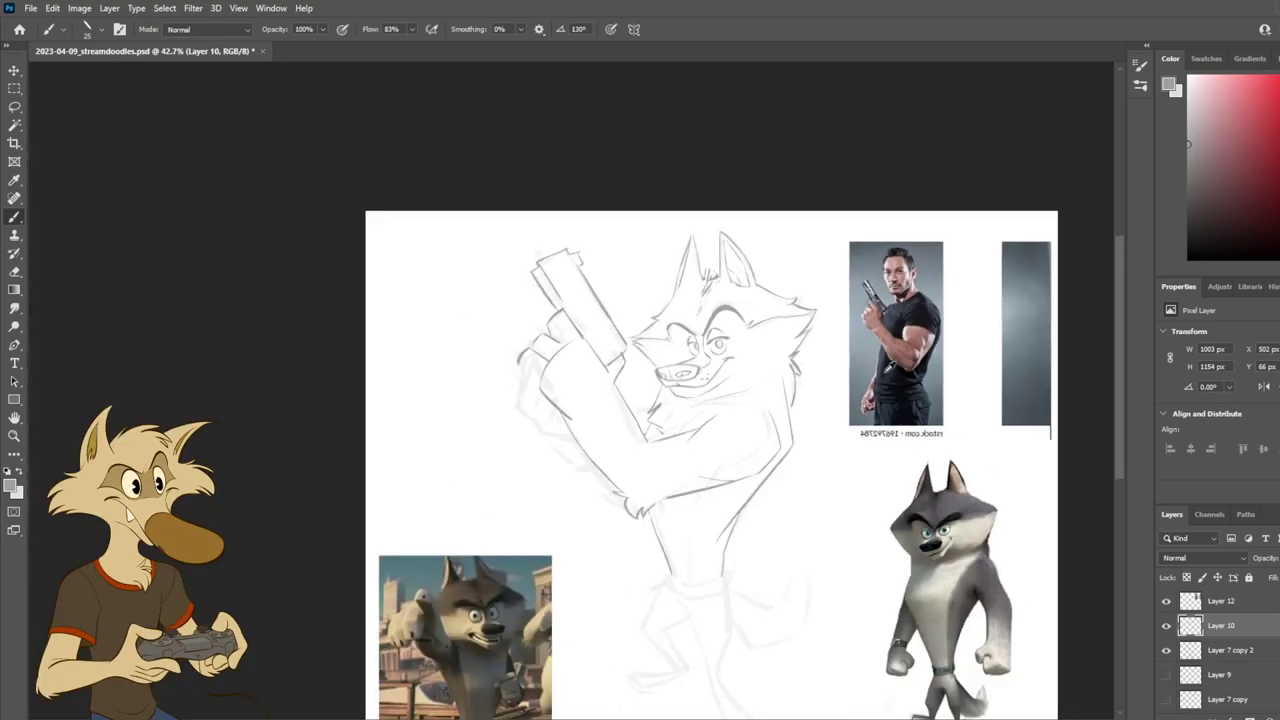
scroll(819, 336, "up", 4)
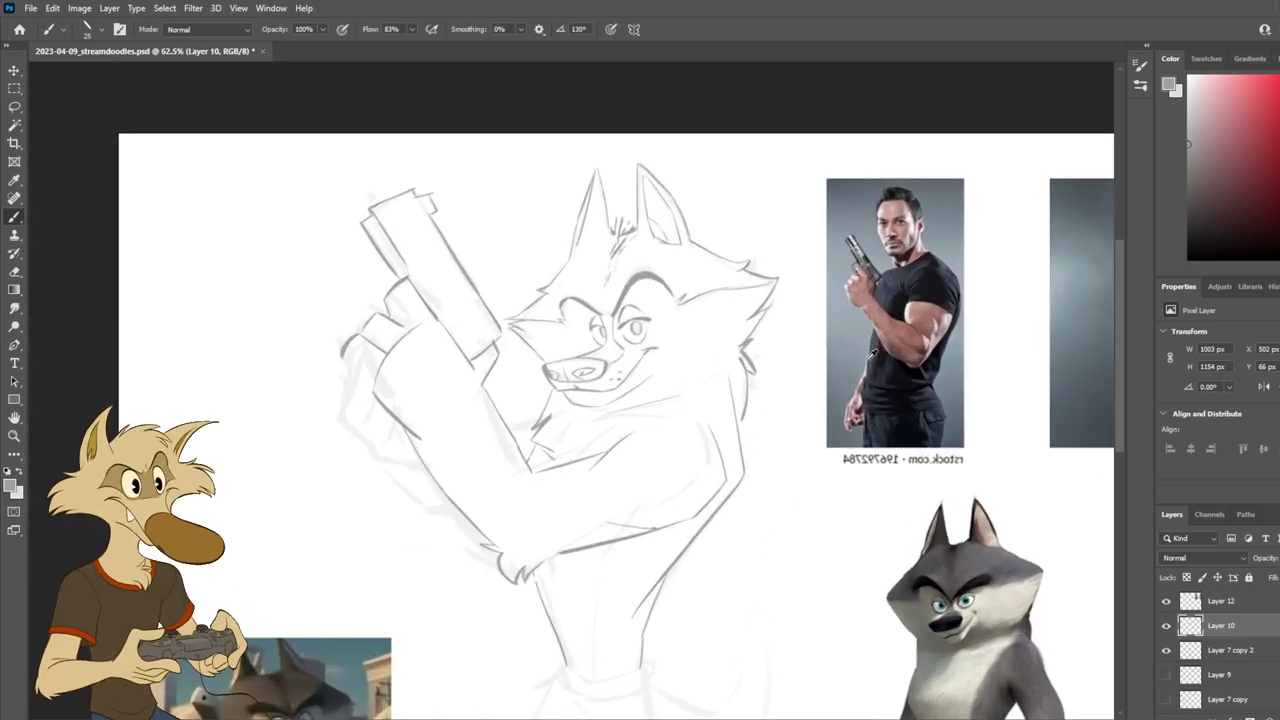
key("ctrl+shift+h")
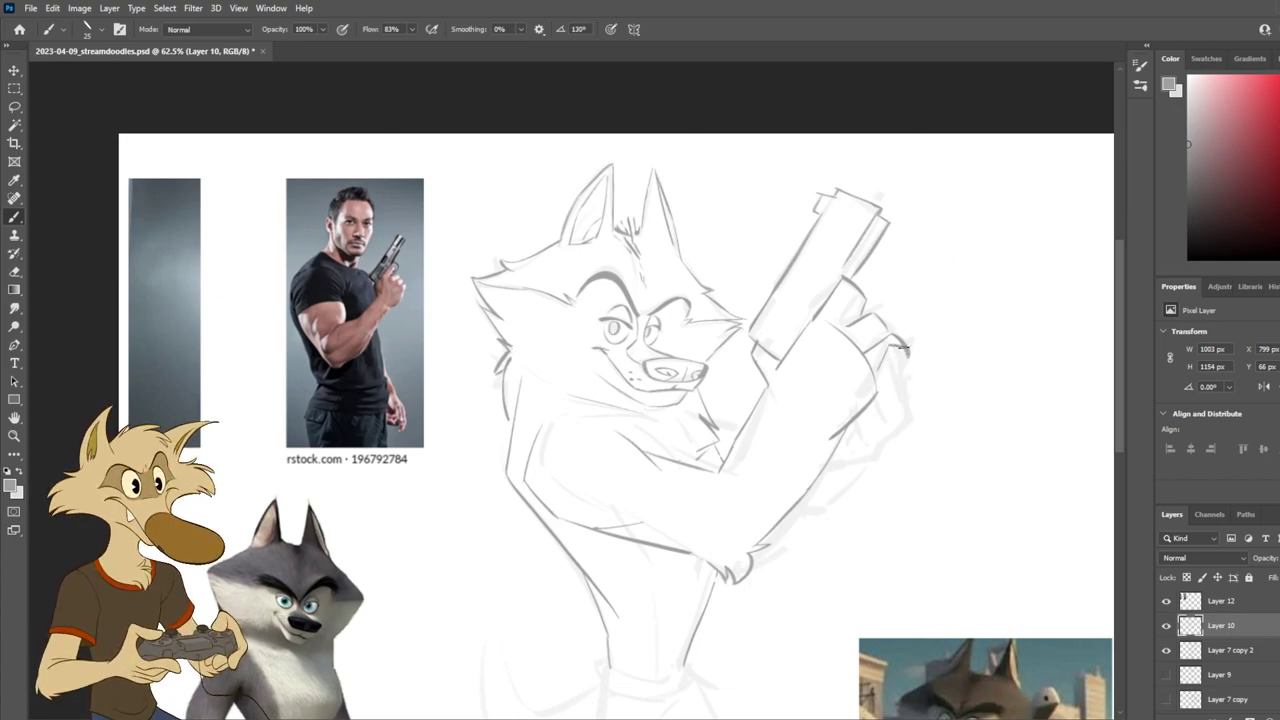
Step: Ink the outer contour of the curled fingers from the knuckle down the far side of the hand
left_click_drag(896, 342, 910, 416)
key("ctrl+z")
key("ctrl+z")
key("ctrl+z")
mouse_move(894, 344)
left_mouse_down()
mouse_move(914, 400)
mouse_move(883, 445)
left_mouse_up()
key("ctrl+z")
mouse_move(893, 346)
left_mouse_down()
mouse_move(853, 390)
mouse_move(902, 348)
mouse_move(906, 421)
mouse_move(913, 371)
mouse_move(915, 410)
left_mouse_up()
key("ctrl+z")
key("ctrl+z")
key("ctrl+z")
key("ctrl+z")
key("ctrl+z")
key("ctrl+z")
key("ctrl+z")
key("ctrl+z")
Step: Ink the lower finger lines between the palm contour and the outer edge of the curled fingers
mouse_move(882, 364)
left_mouse_down()
mouse_move(906, 430)
mouse_move(890, 445)
mouse_move(897, 428)
mouse_move(866, 407)
mouse_move(860, 420)
mouse_move(883, 361)
left_mouse_up()
key("ctrl+z")
key("ctrl+z")
key("ctrl+z")
key("e")
key("b")
key("ctrl+z")
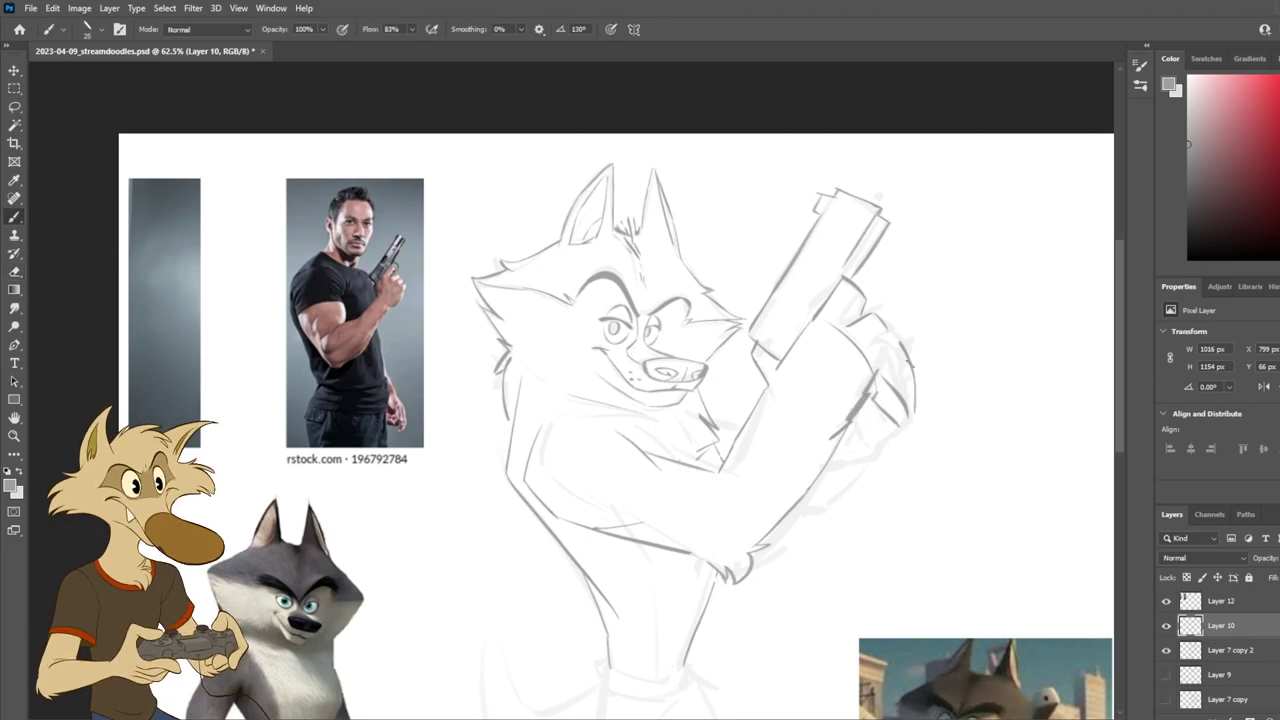
Step: Flip the canvas horizontally to check the gripping hand and the pose, and flip it back
key("ctrl+shift+h")
scroll(776, 378, "down", 5)
key("ctrl+shift+h")
scroll(762, 368, "up", 3)
scroll(766, 363, "up", 2)
key("e")
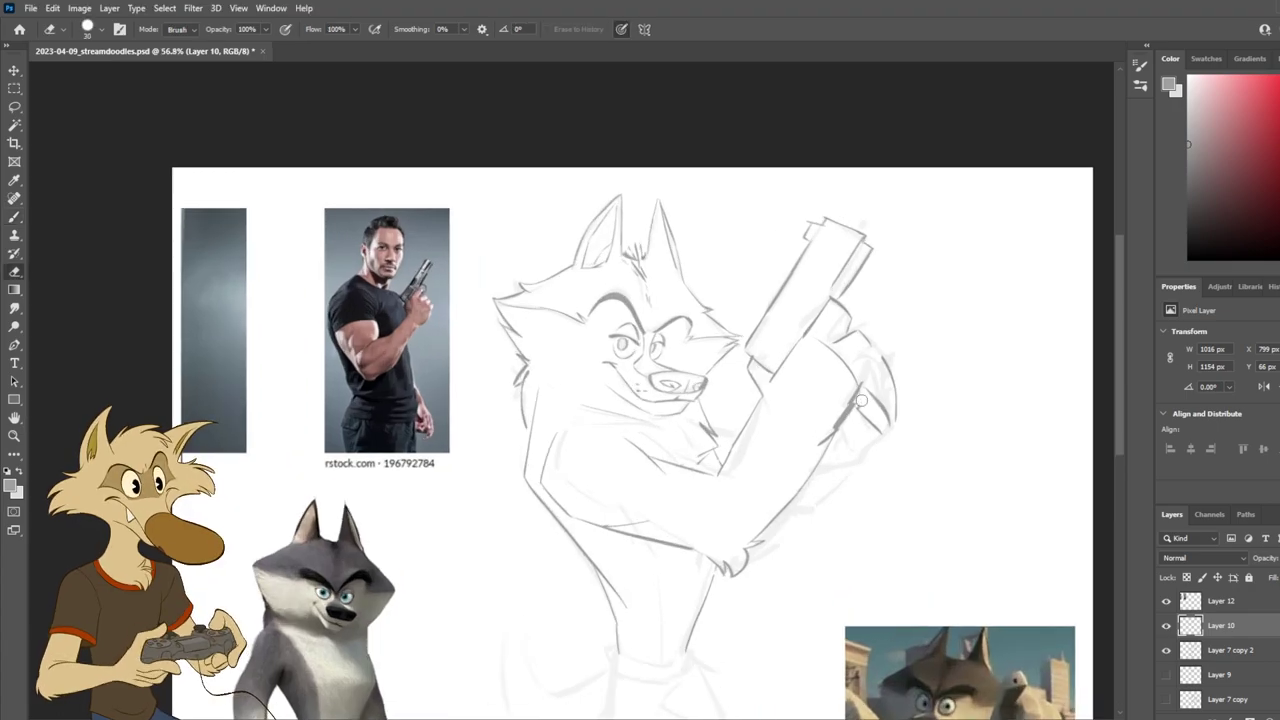
Step: Sketch the curled lower fingers of the hand gripping the pistol with the Brush tool, checking the drawing in mirrored view
key("b")
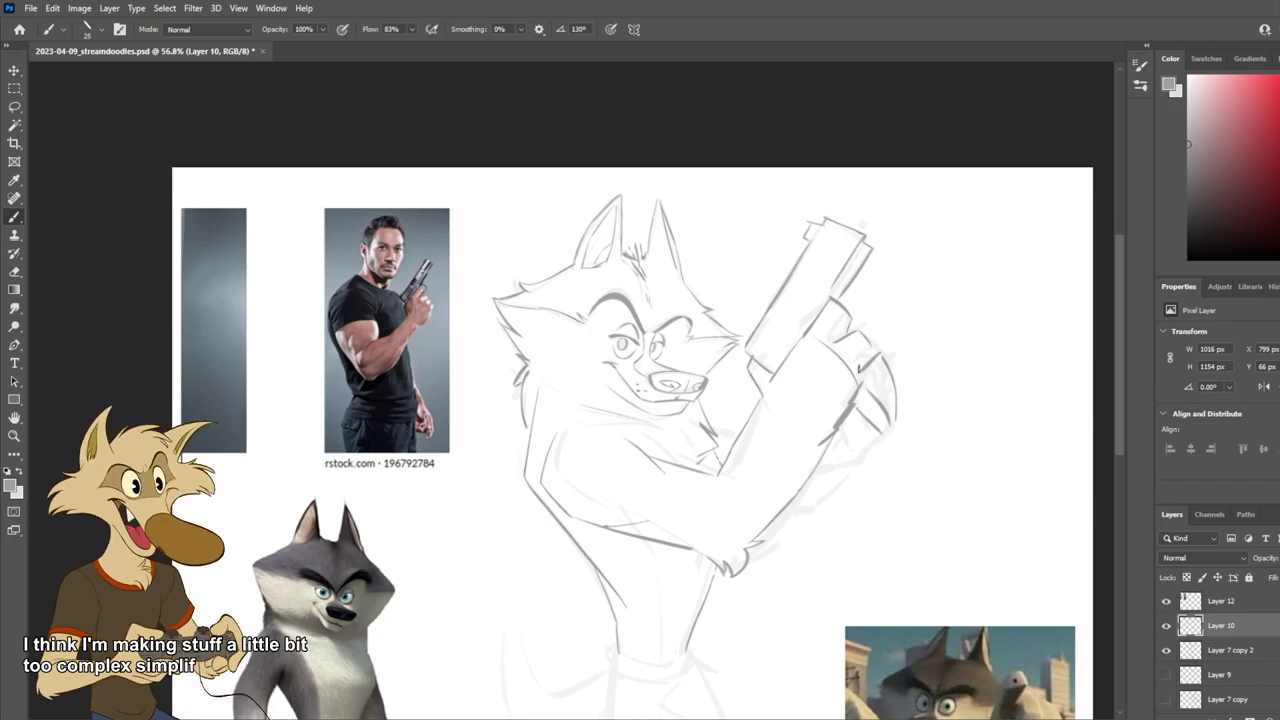
key("ctrl+shift+h")
key("ctrl+shift+h")
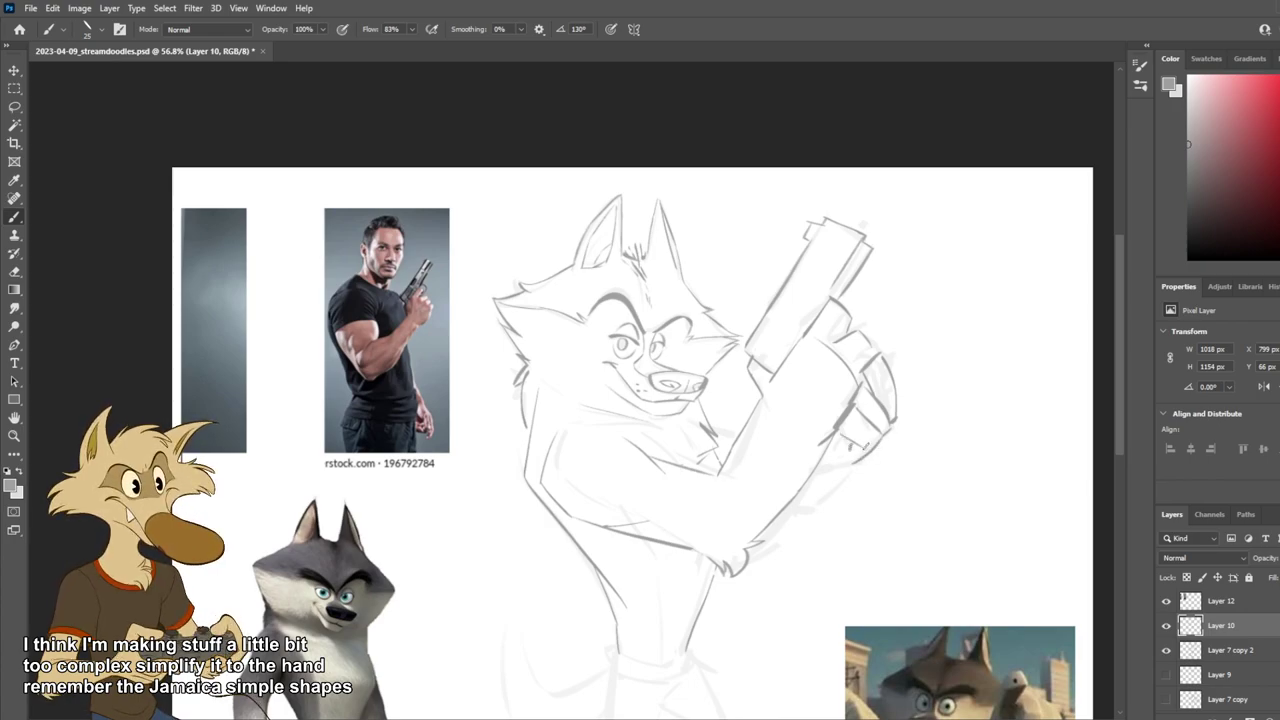
key("ctrl+z")
mouse_move(826, 459)
left_mouse_down()
mouse_move(856, 464)
mouse_move(813, 509)
left_mouse_up()
key("ctrl+z")
key("ctrl+z")
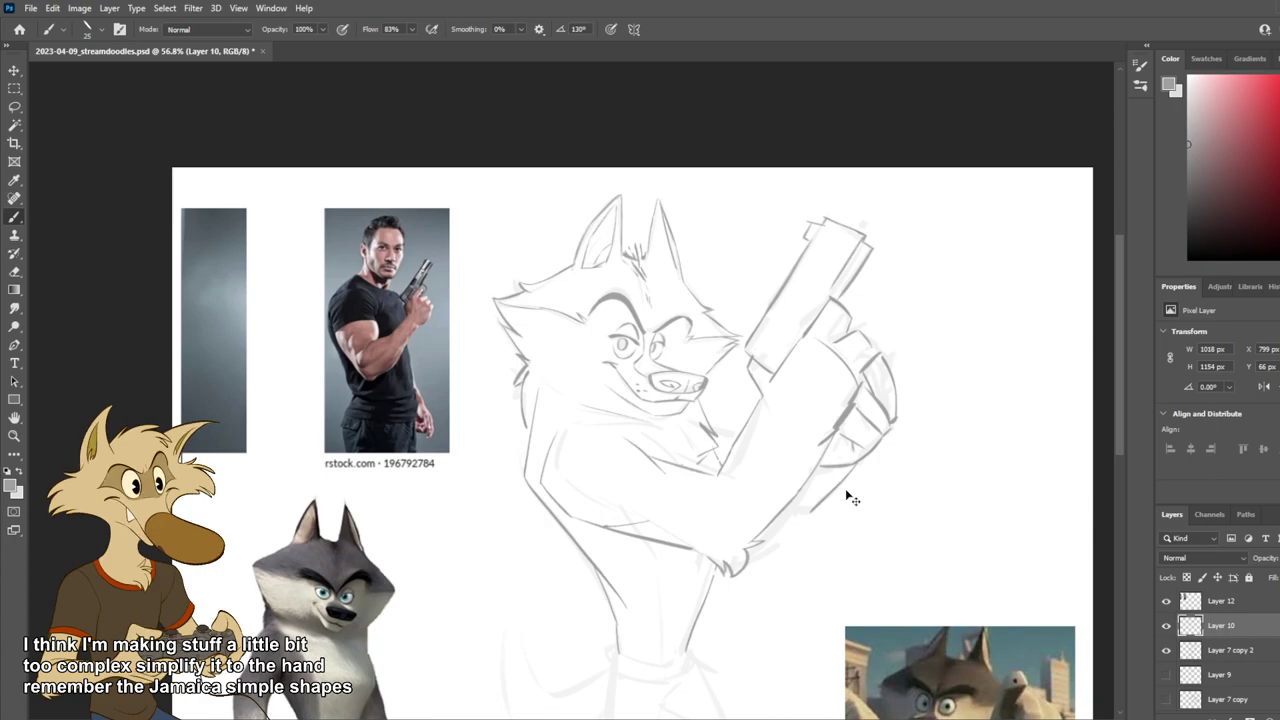
key("ctrl+shift+h")
key("ctrl+shift+h")
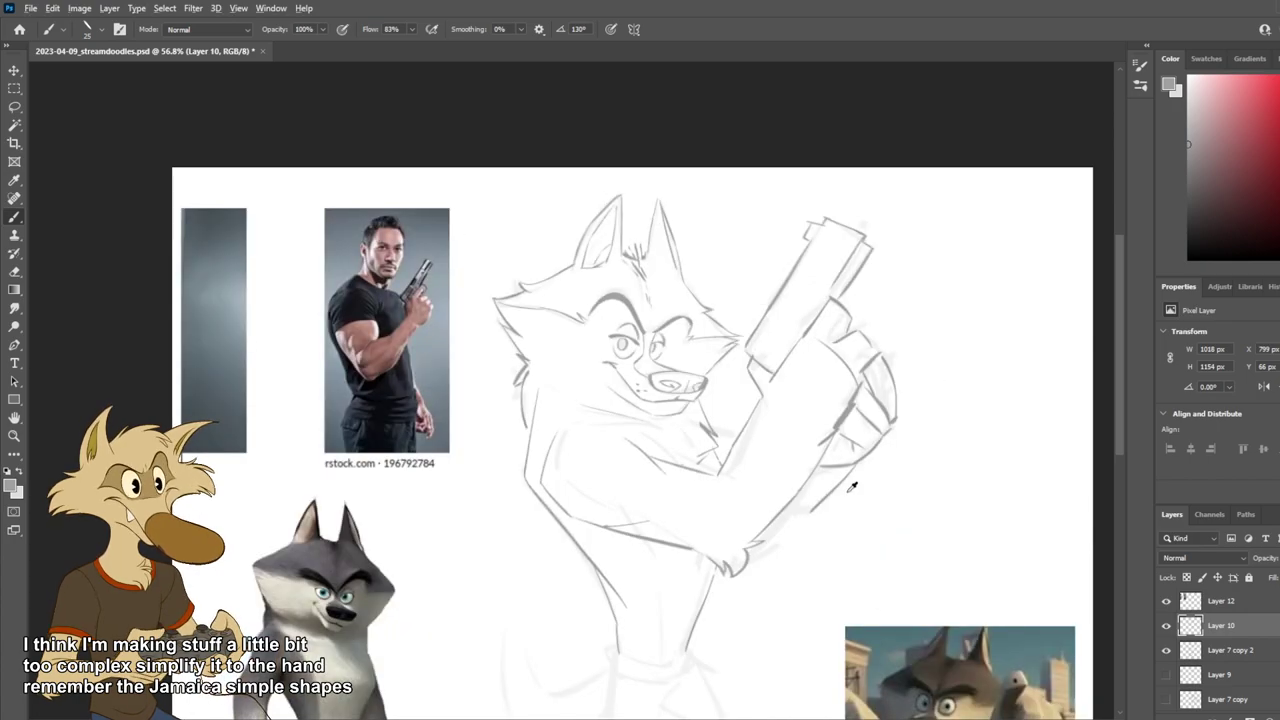
Step: Sketch the lower edge of the gripping hand and a small fur tuft where it meets the wrist
scroll(849, 492, "down", 4)
scroll(914, 488, "up", 4)
left_click_drag(902, 481, 890, 476)
scroll(866, 511, "up", 4)
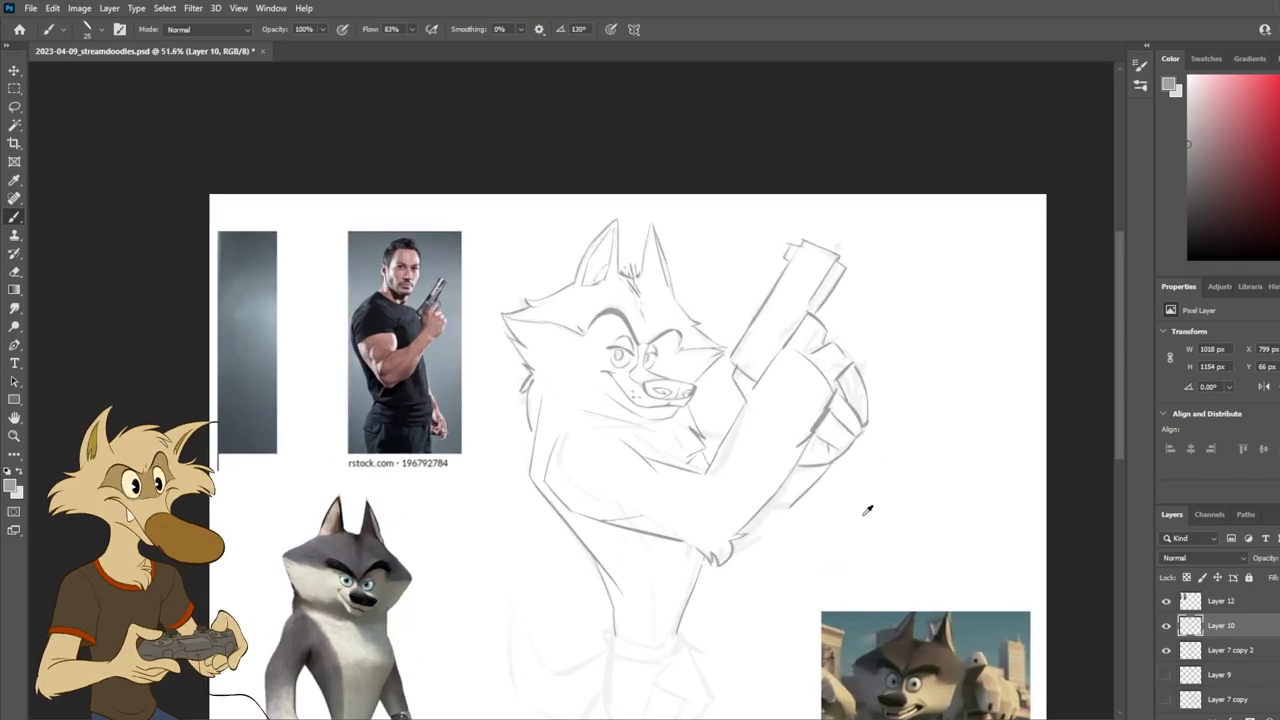
key("e")
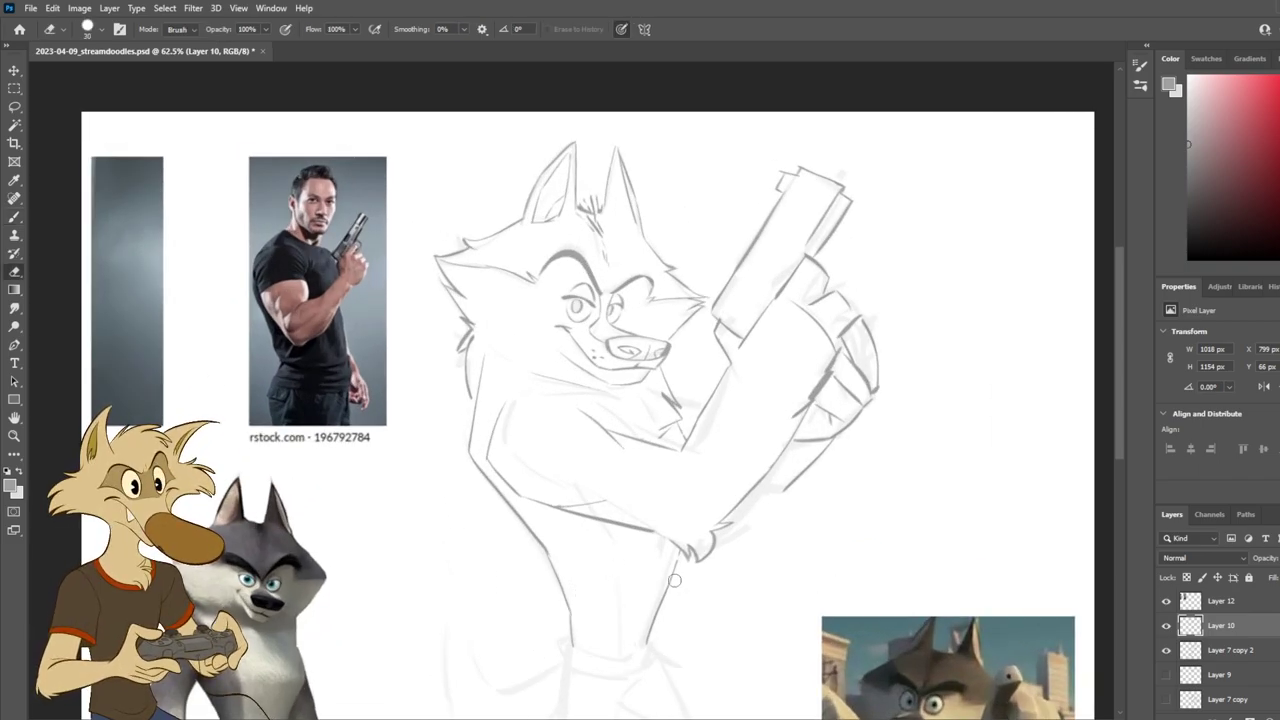
scroll(634, 630, "down", 4)
scroll(639, 645, "up", 2)
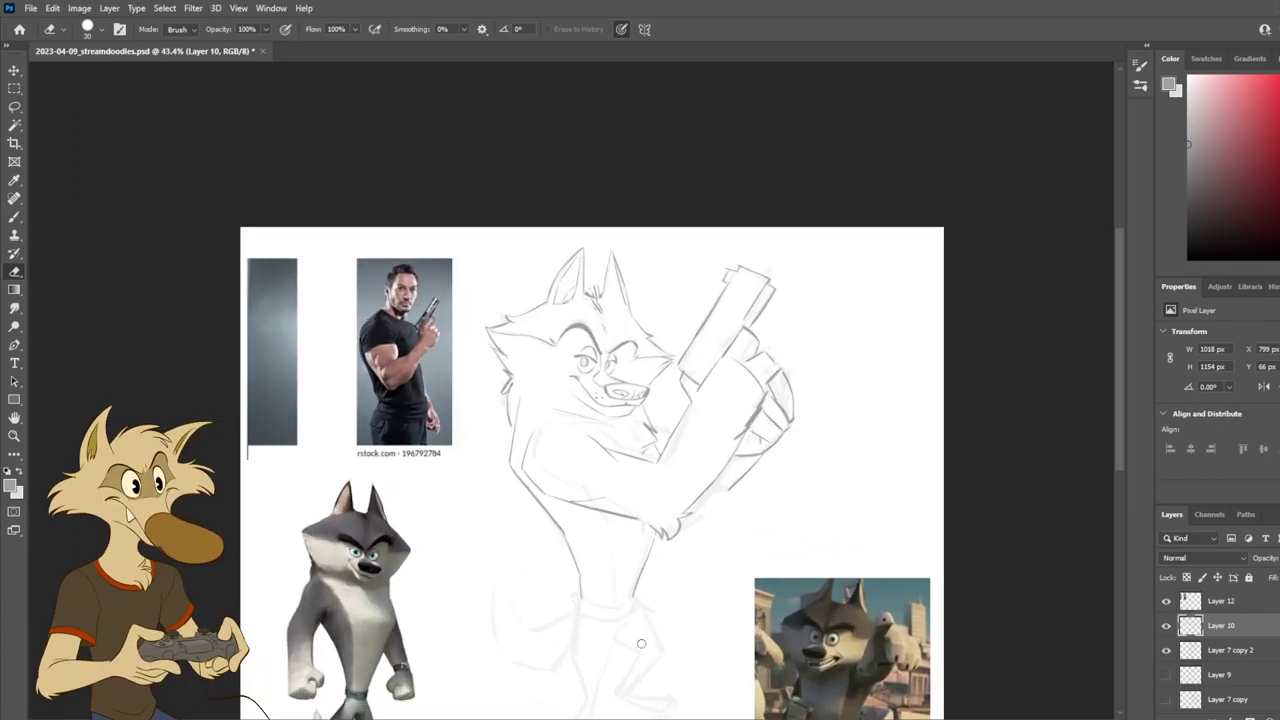
scroll(641, 642, "up", 1)
scroll(663, 593, "up", 1)
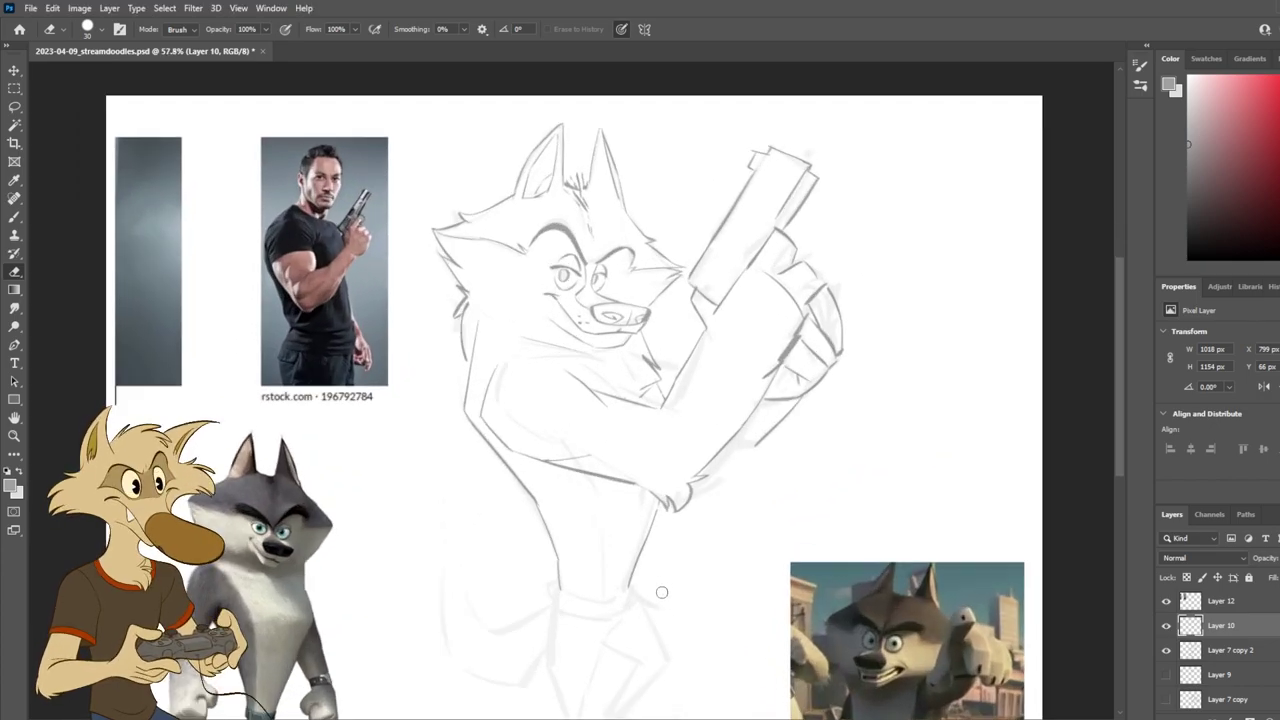
left_click(1170, 630)
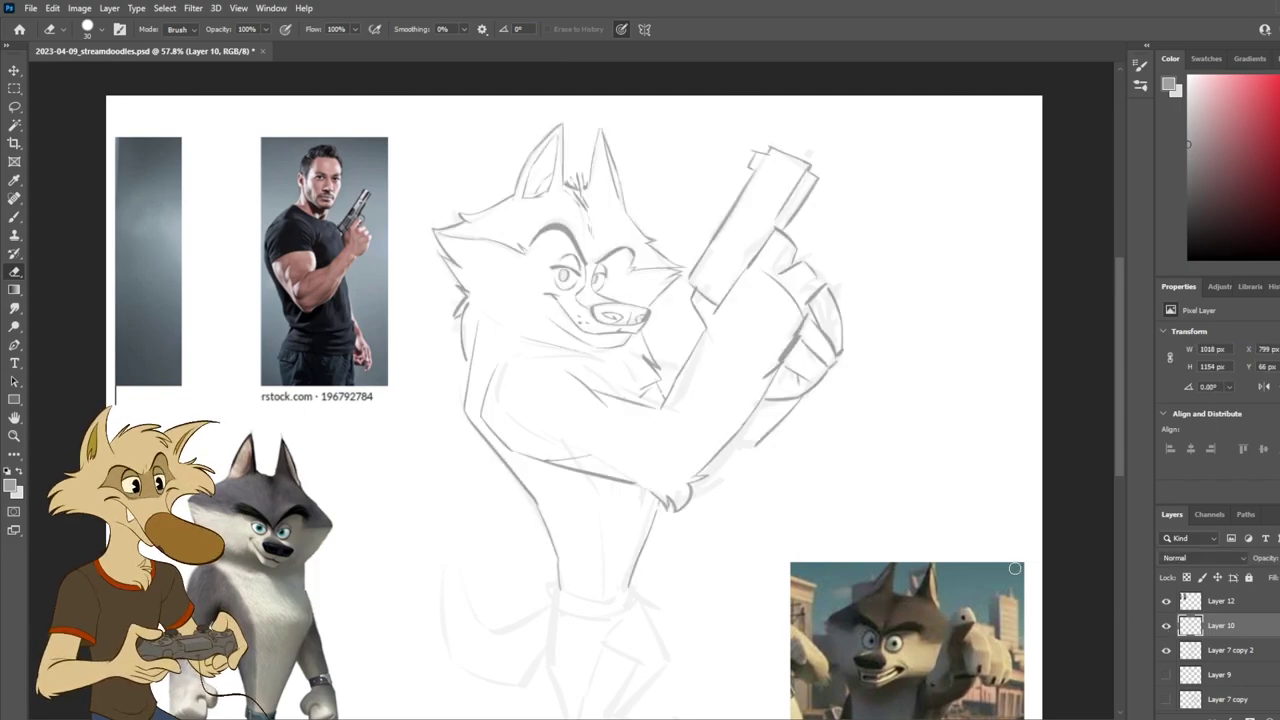
scroll(717, 419, "down", 2)
scroll(733, 420, "up", 3)
key("b")
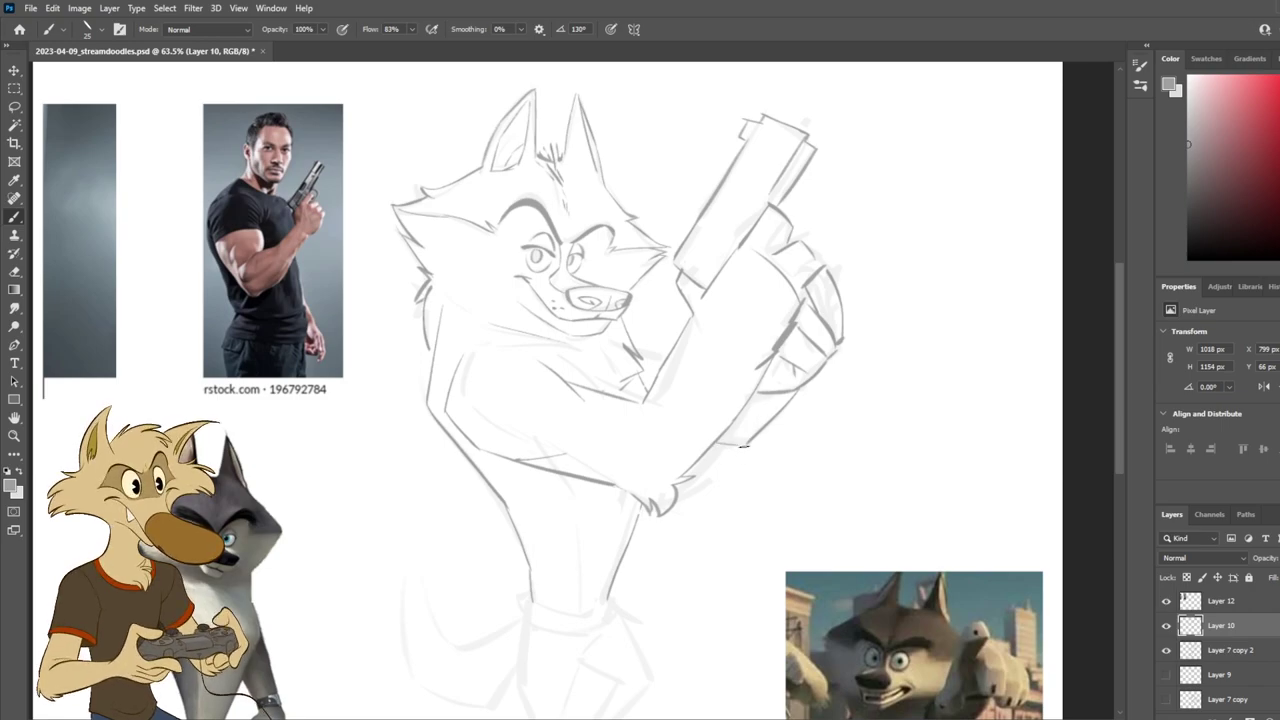
mouse_move(735, 452)
left_mouse_down()
mouse_move(764, 446)
mouse_move(756, 438)
left_mouse_up()
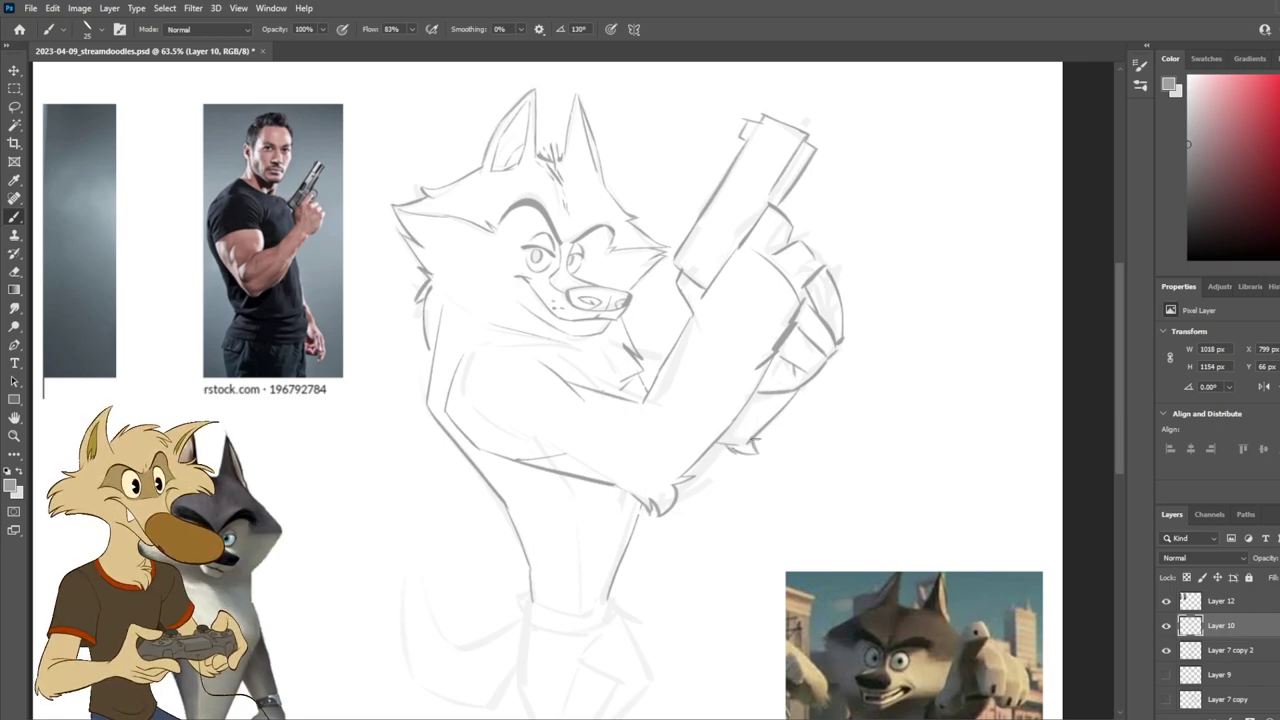
Step: Sketch a short line from the chest fur to the raised forearm, undoing unwanted strokes
mouse_move(634, 338)
left_mouse_down()
mouse_move(662, 362)
mouse_move(645, 340)
mouse_move(655, 360)
mouse_move(680, 351)
left_mouse_up()
key("ctrl+z")
key("ctrl+z")
key("ctrl+z")
key("ctrl+z")
key("ctrl+z")
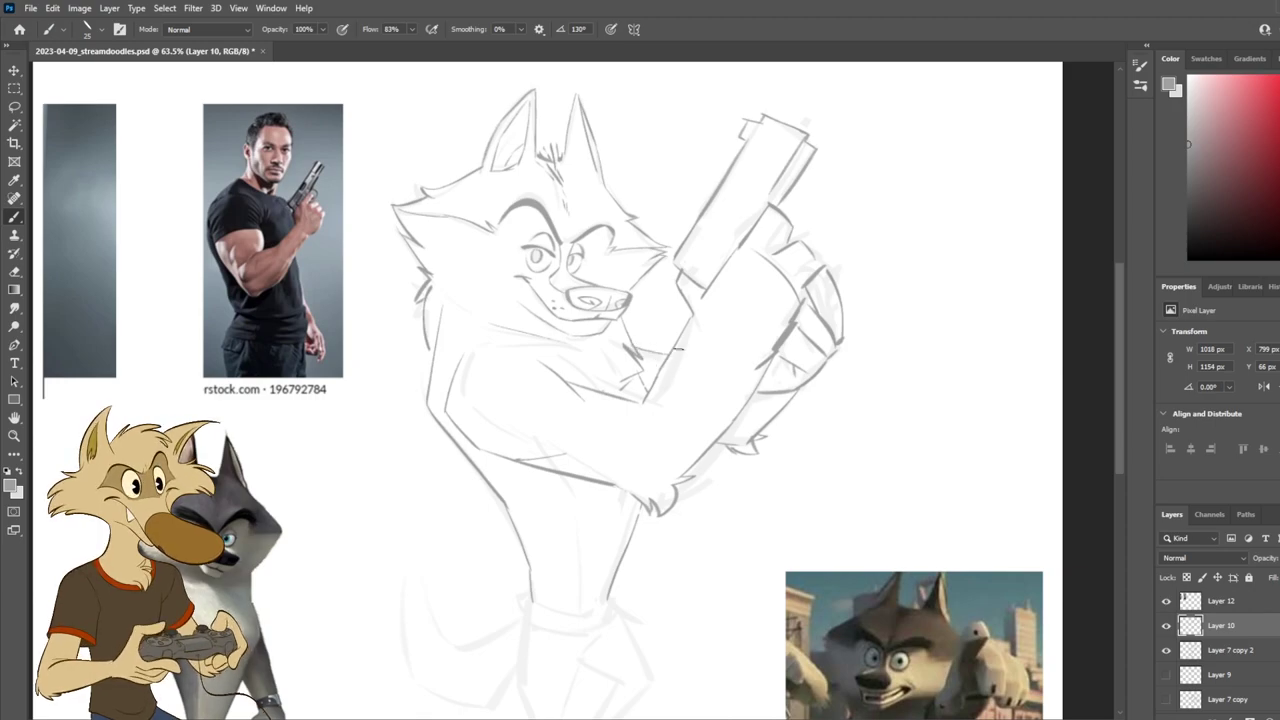
Step: Examine the wolf's pose and proportions against the reference images at several zoom levels and in mirrored view
scroll(725, 345, "down", 4)
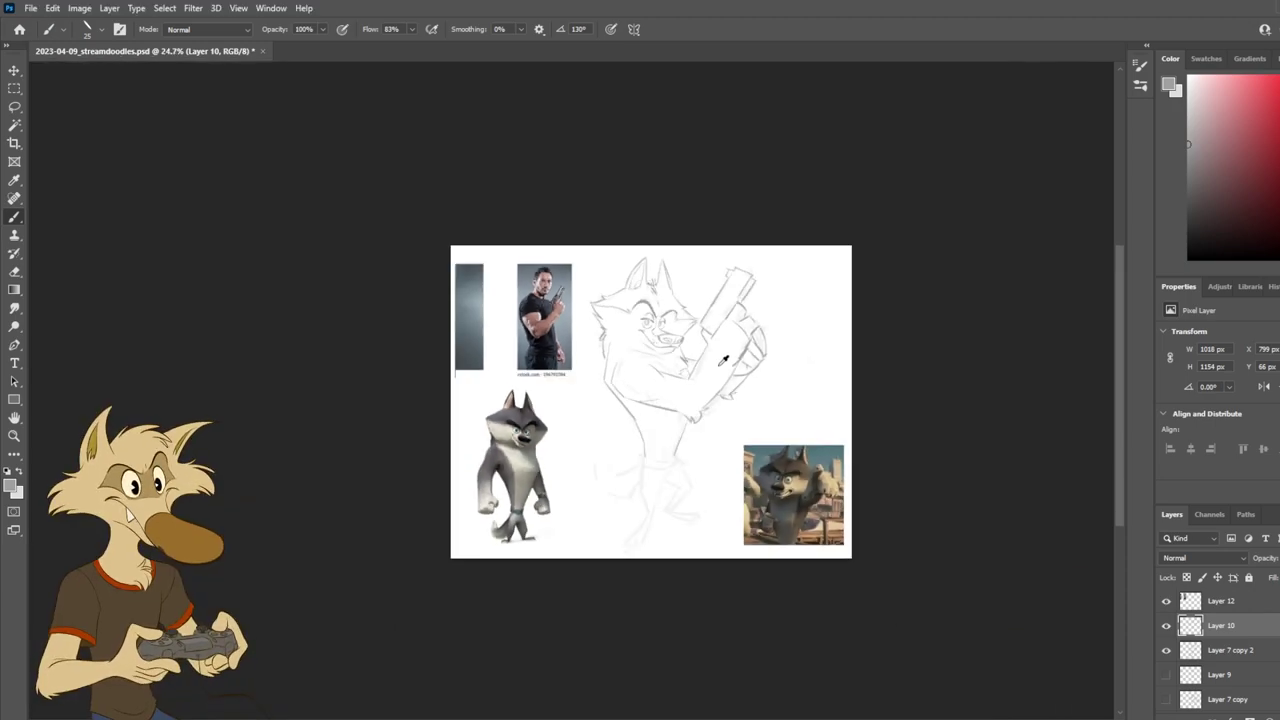
scroll(724, 360, "up", 3)
key("ctrl+shift+h")
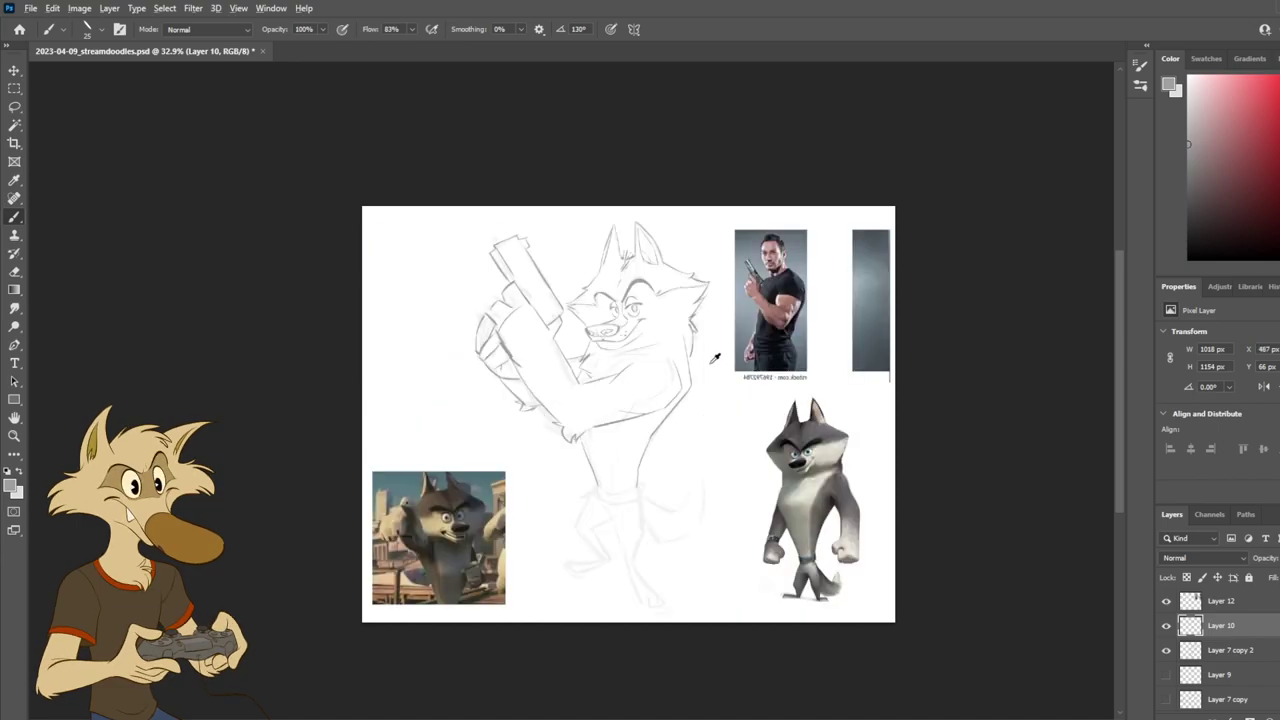
scroll(651, 358, "up", 1)
scroll(650, 358, "up", 2)
key("ctrl+shift+h")
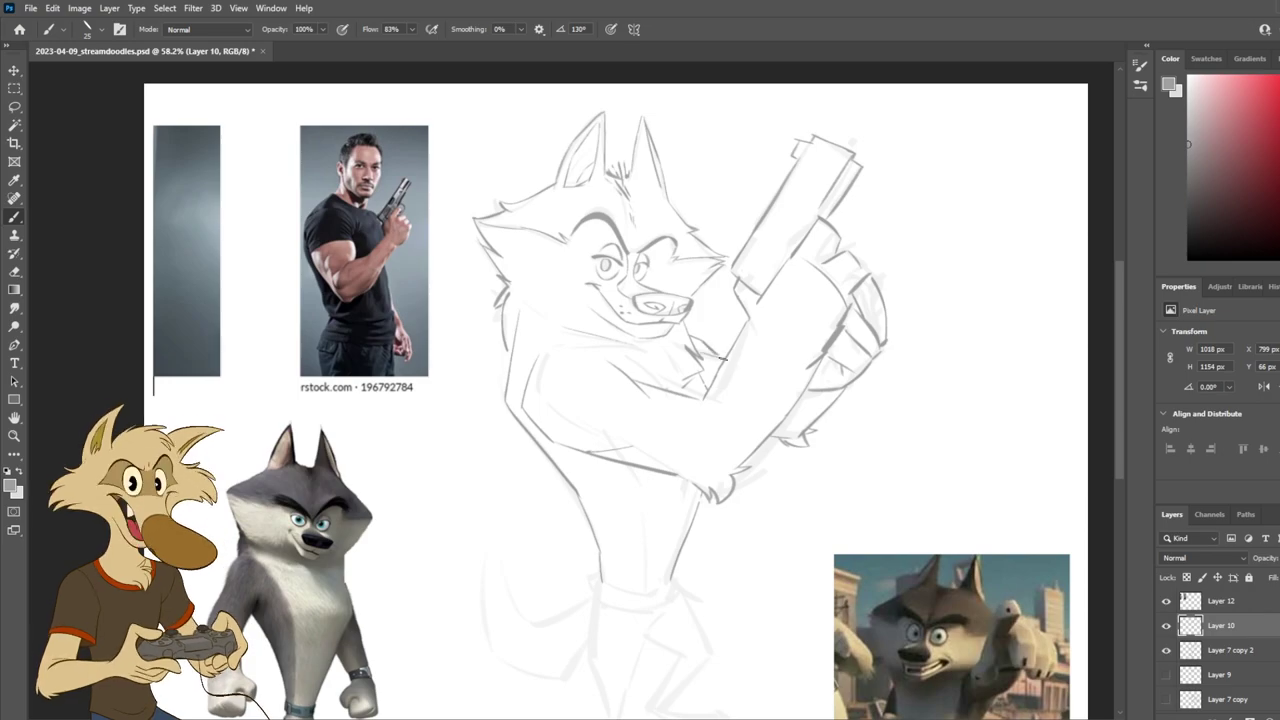
scroll(768, 374, "down", 2)
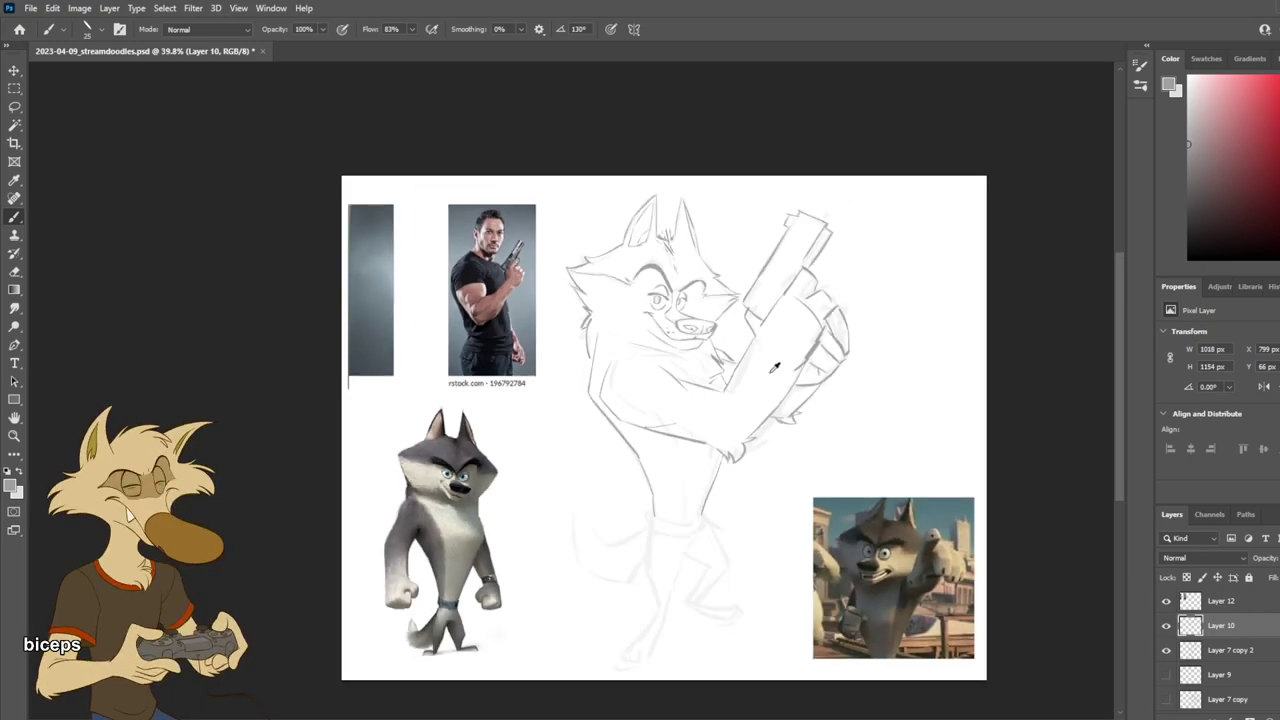
scroll(772, 376, "up", 4)
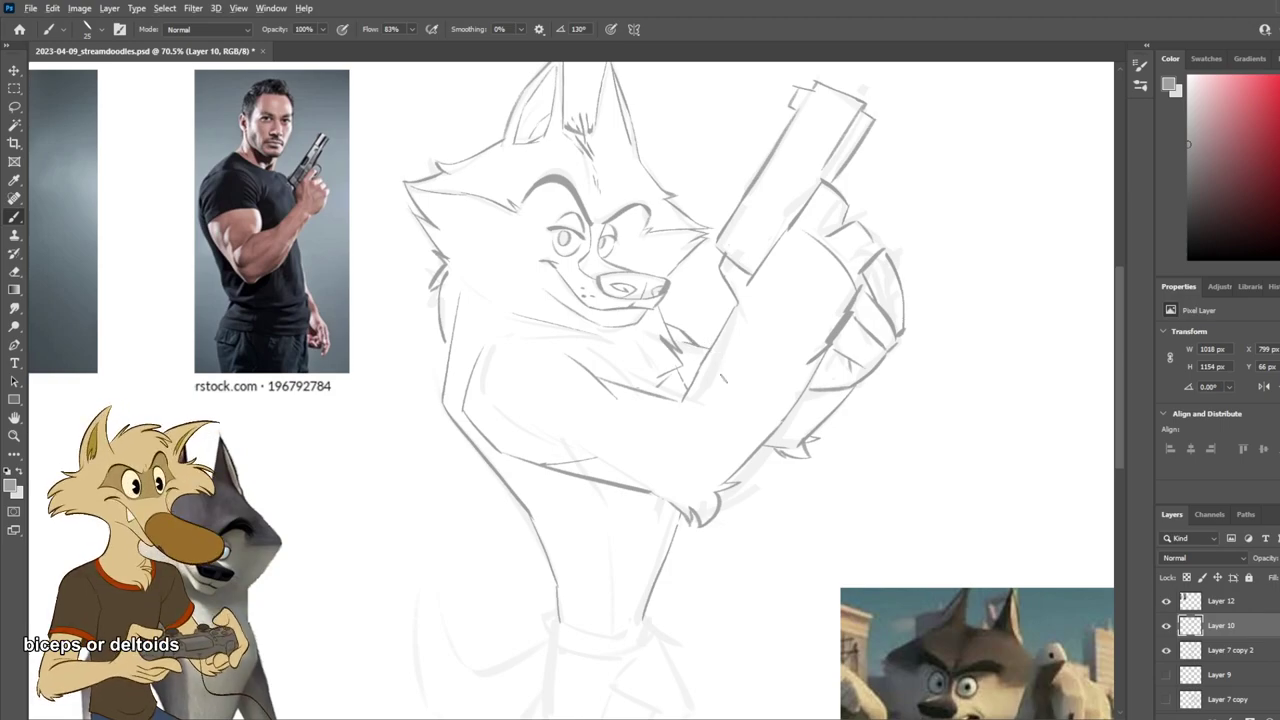
scroll(726, 379, "down", 3)
scroll(730, 382, "up", 2)
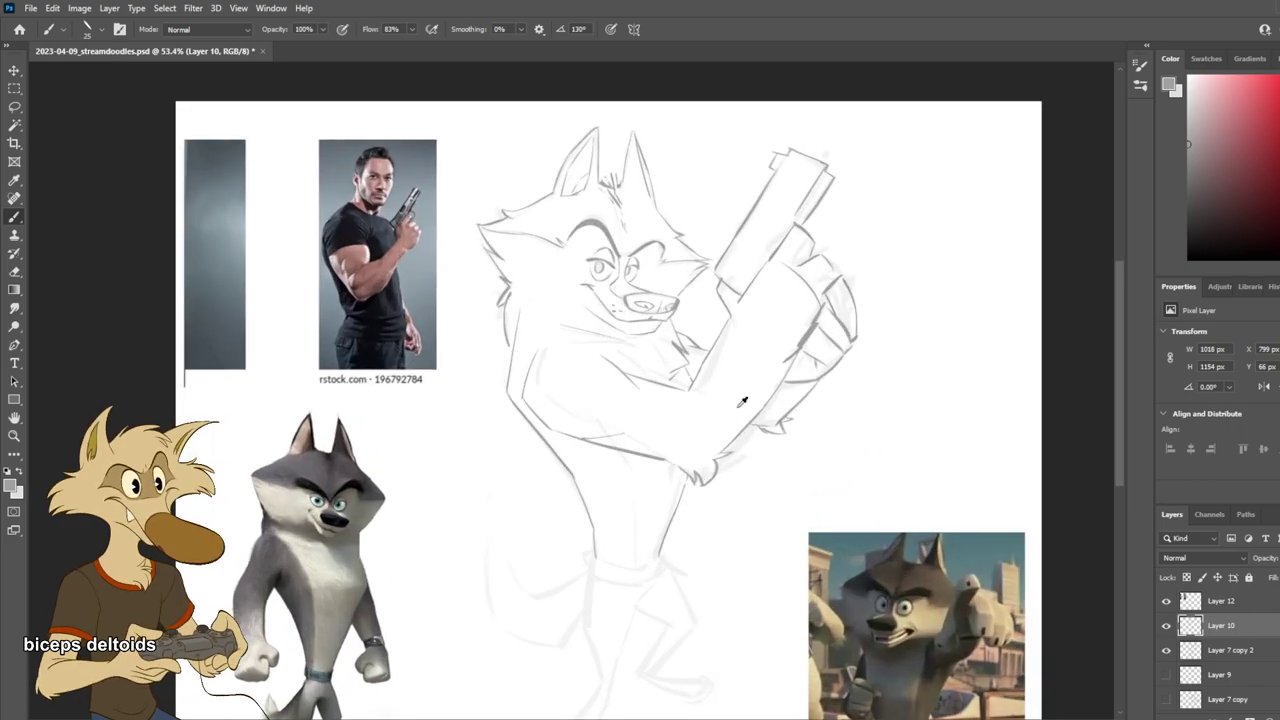
scroll(738, 408, "up", 2)
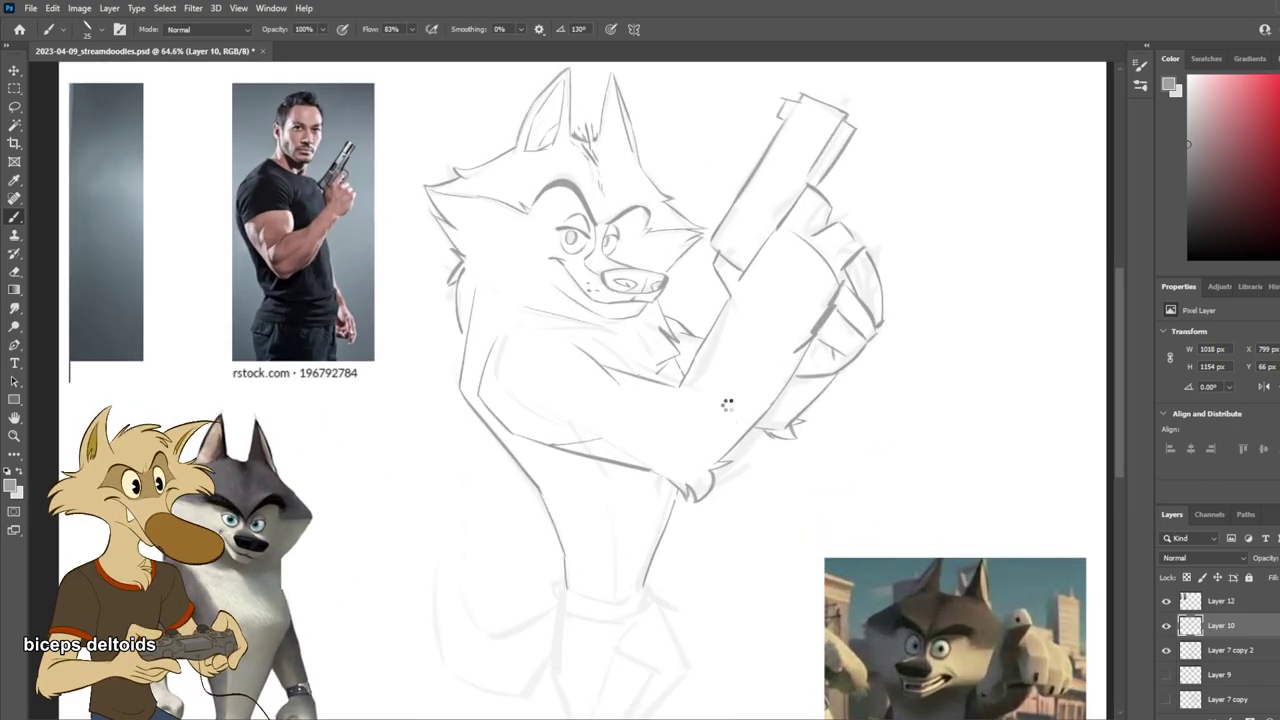
Step: Save the document, duplicate Layer 10 and hide the original layer
key("ctrl+shift+h")
key("h")
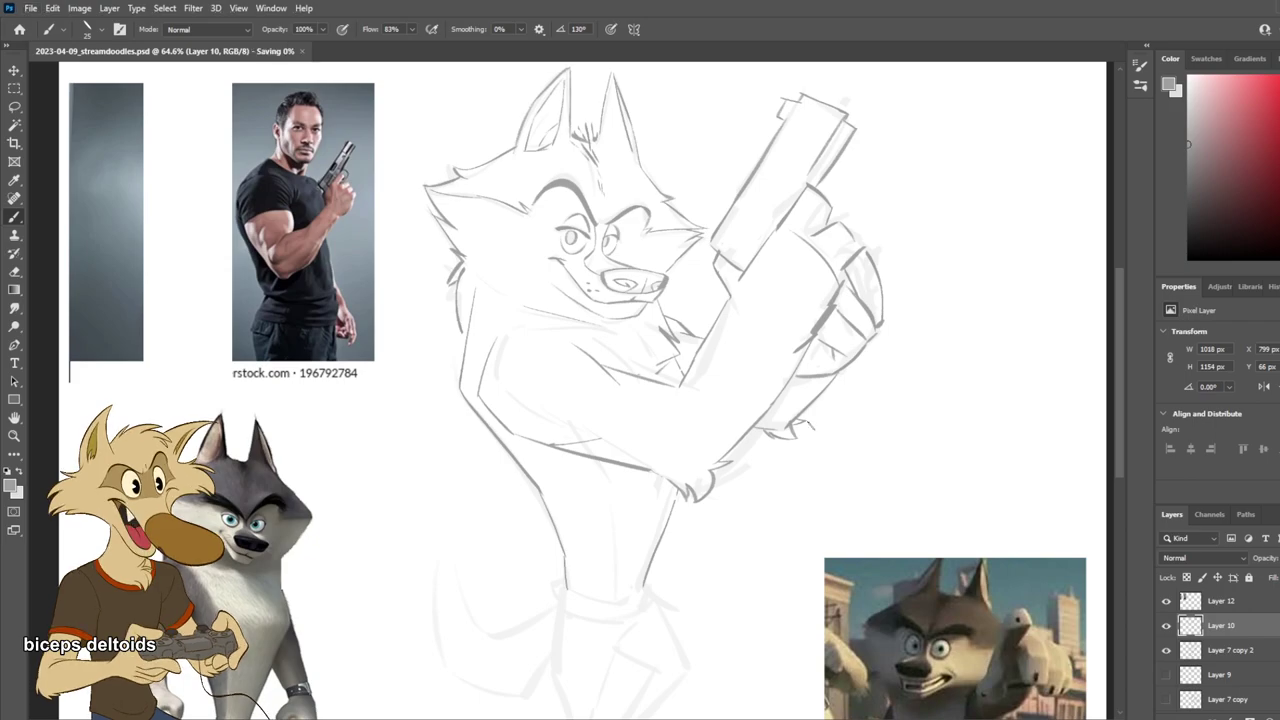
key("ctrl+j")
left_click(1166, 650)
scroll(756, 402, "down", 1)
scroll(731, 399, "up", 1)
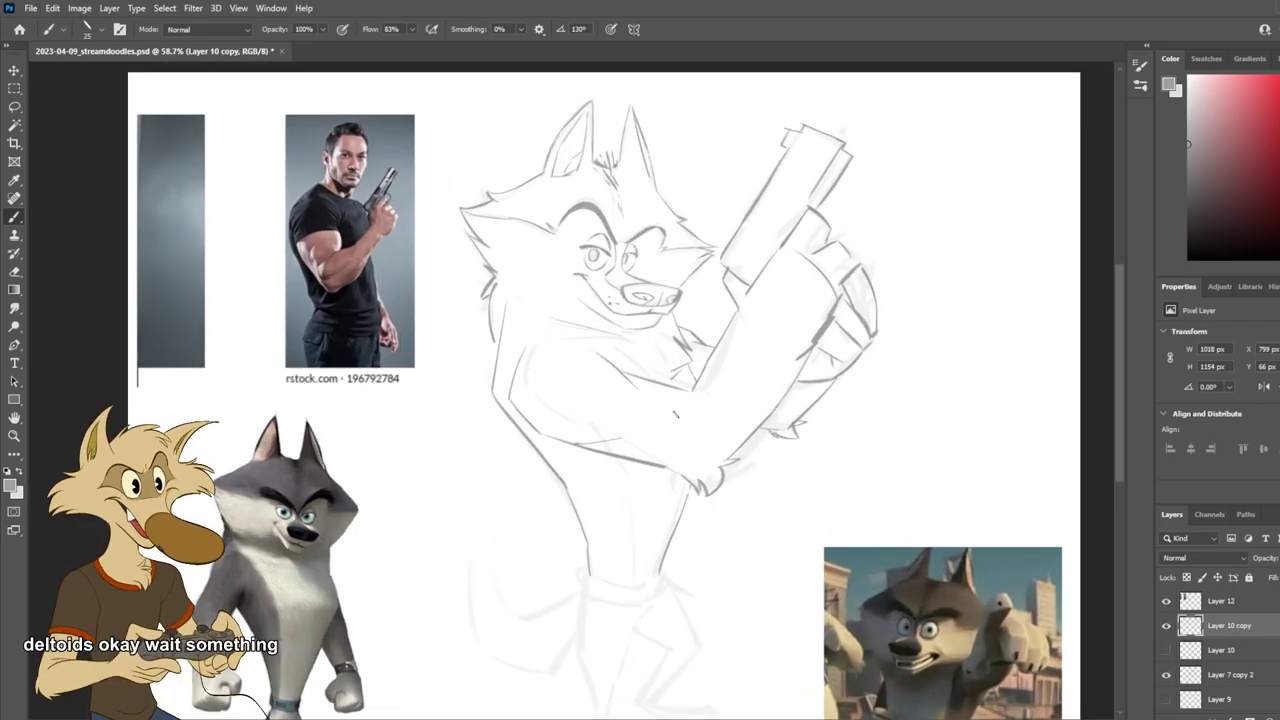
Step: Erase the chest fur tufts beside the raised forearm and try a bolder replacement tuft
key("e")
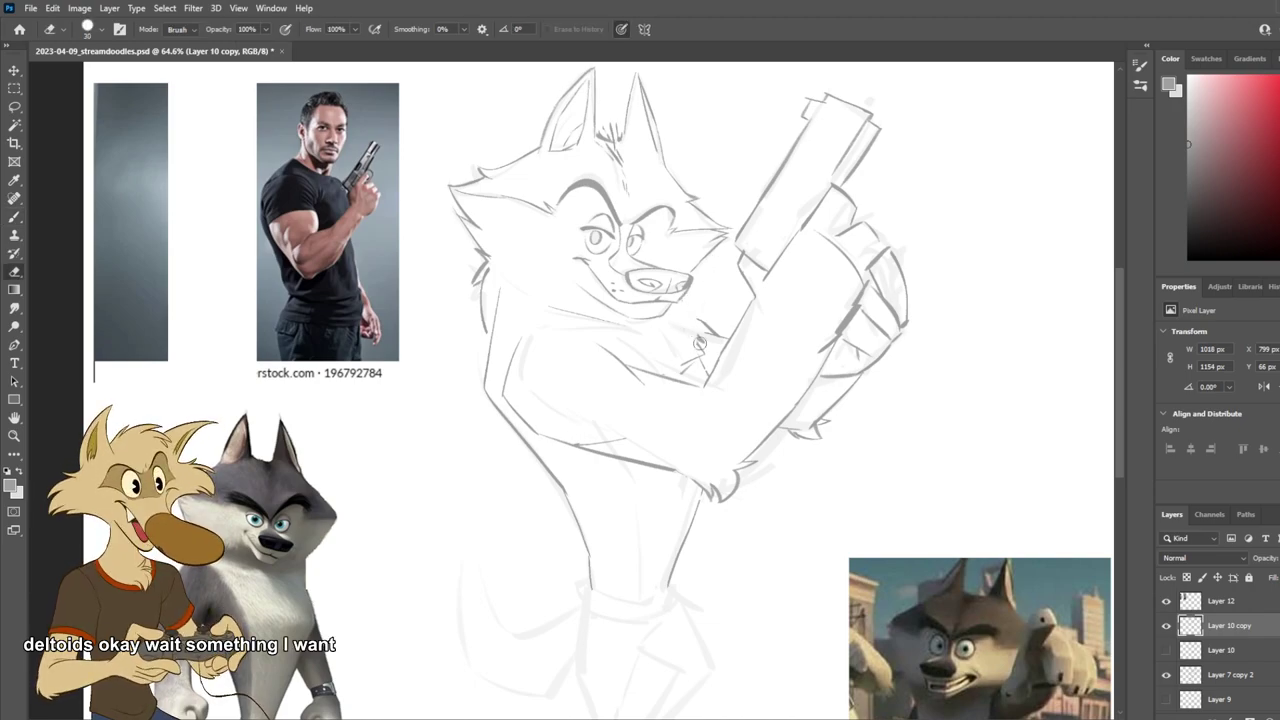
key("b")
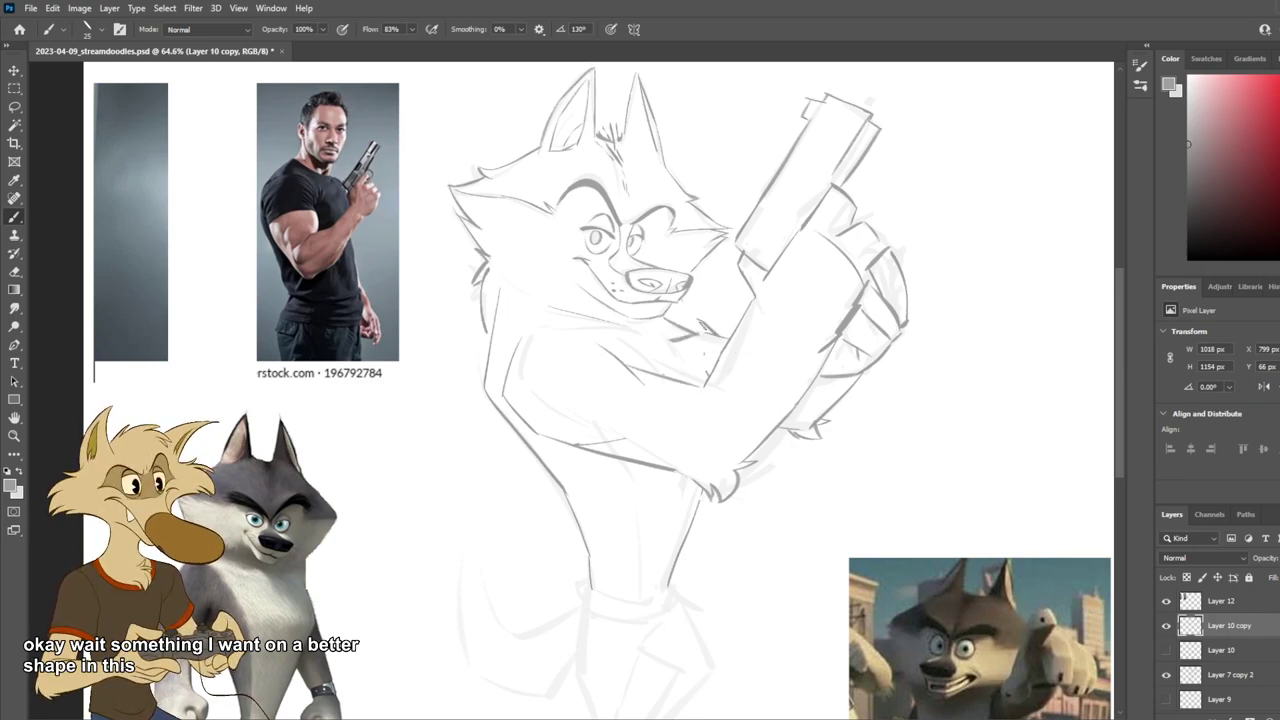
left_click_drag(684, 352, 704, 357)
key("ctrl+shift+h")
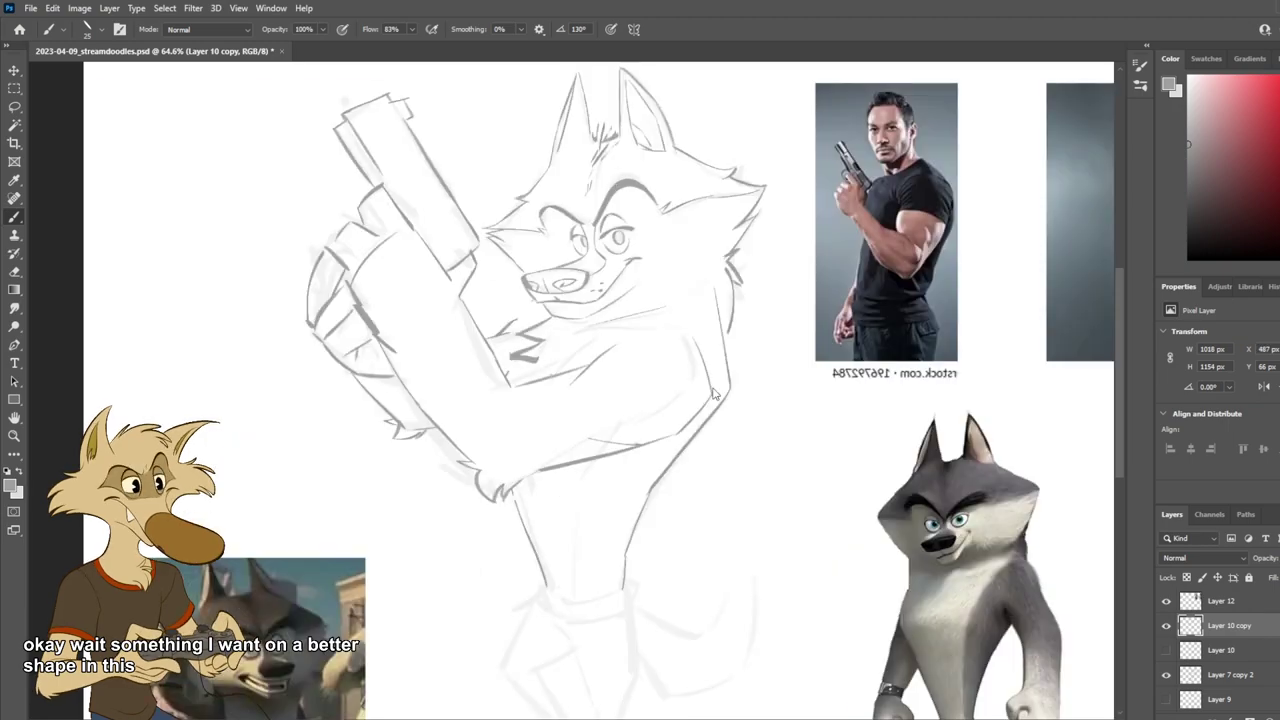
key("ctrl+shift+h")
key("ctrl+z")
key("e")
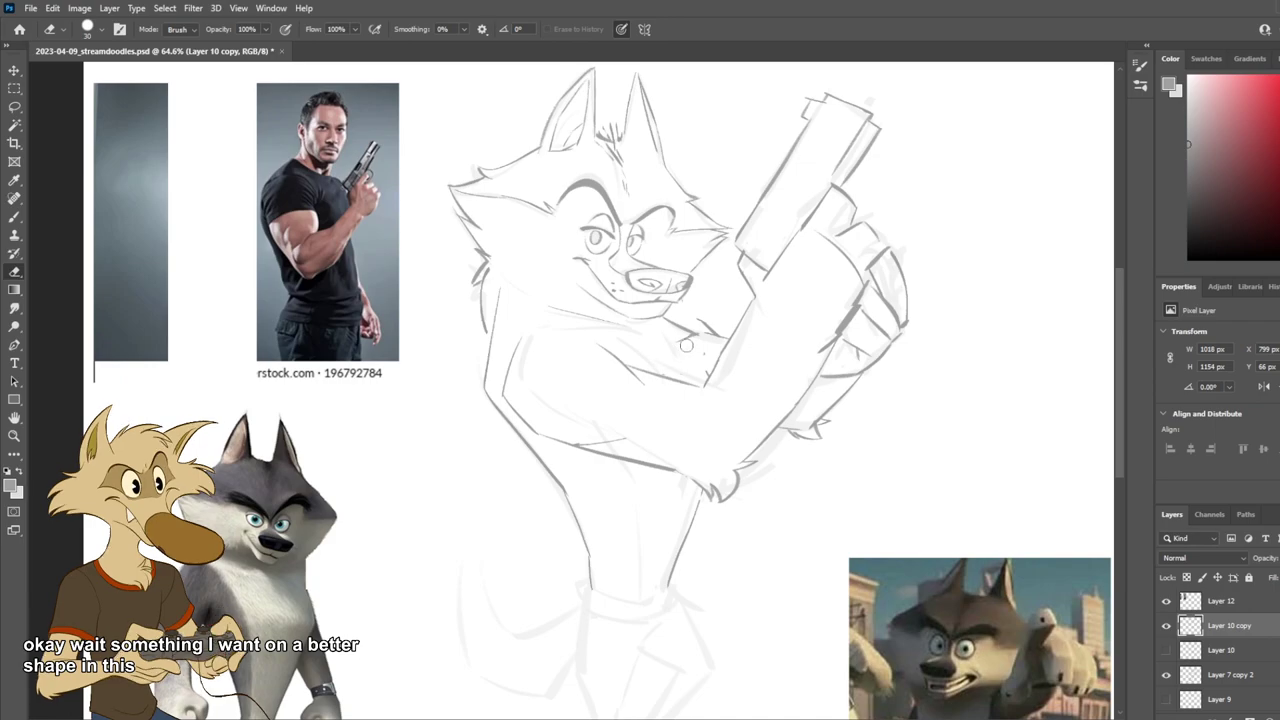
Step: Redraw the pointed chest fur tufts beside the raised forearm and compare the drawing by toggling Layer 10 copy's visibility
key("b")
mouse_move(678, 350)
left_mouse_down()
mouse_move(689, 380)
mouse_move(707, 372)
left_mouse_up()
key("ctrl+z")
key("ctrl+shift+h")
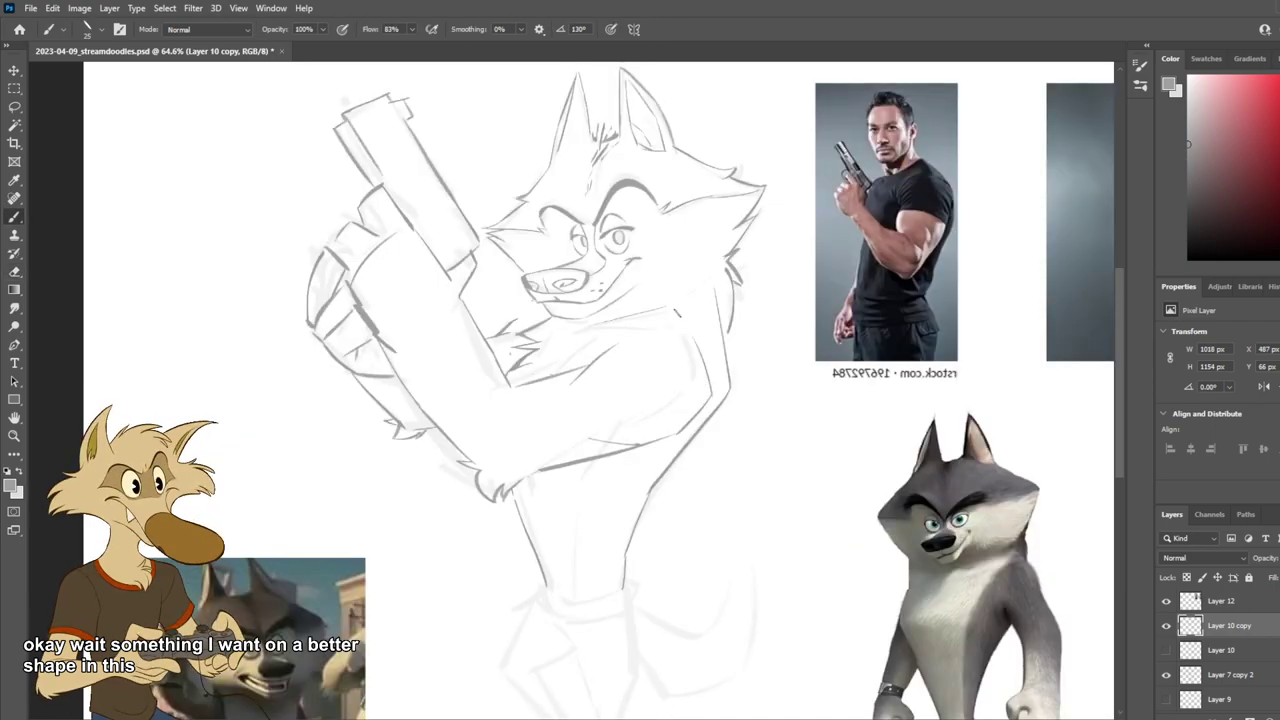
scroll(686, 316, "down", 7)
key("ctrl+shift+h")
scroll(688, 317, "up", 4)
left_click(1166, 626)
left_click(1166, 626)
left_click(1166, 626)
left_click(1166, 628)
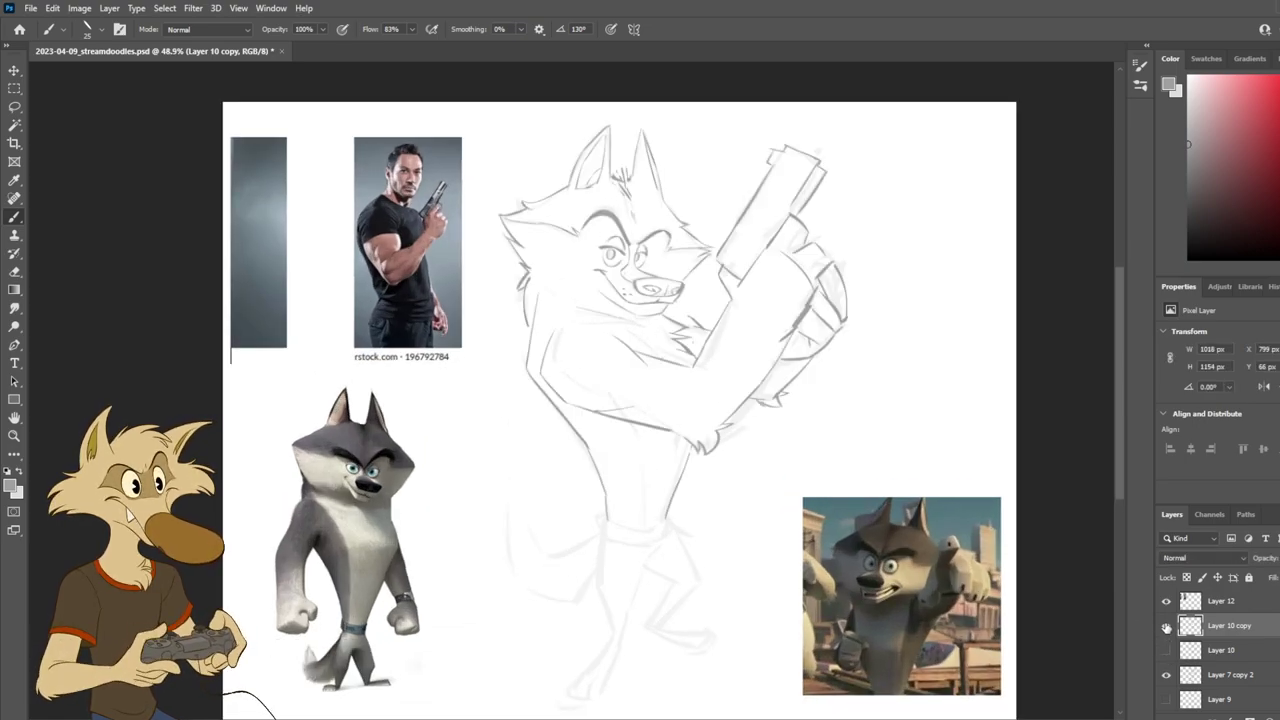
Step: Draw the upper chest fur line from the new tufts back toward the near upper arm
scroll(558, 346, "up", 2)
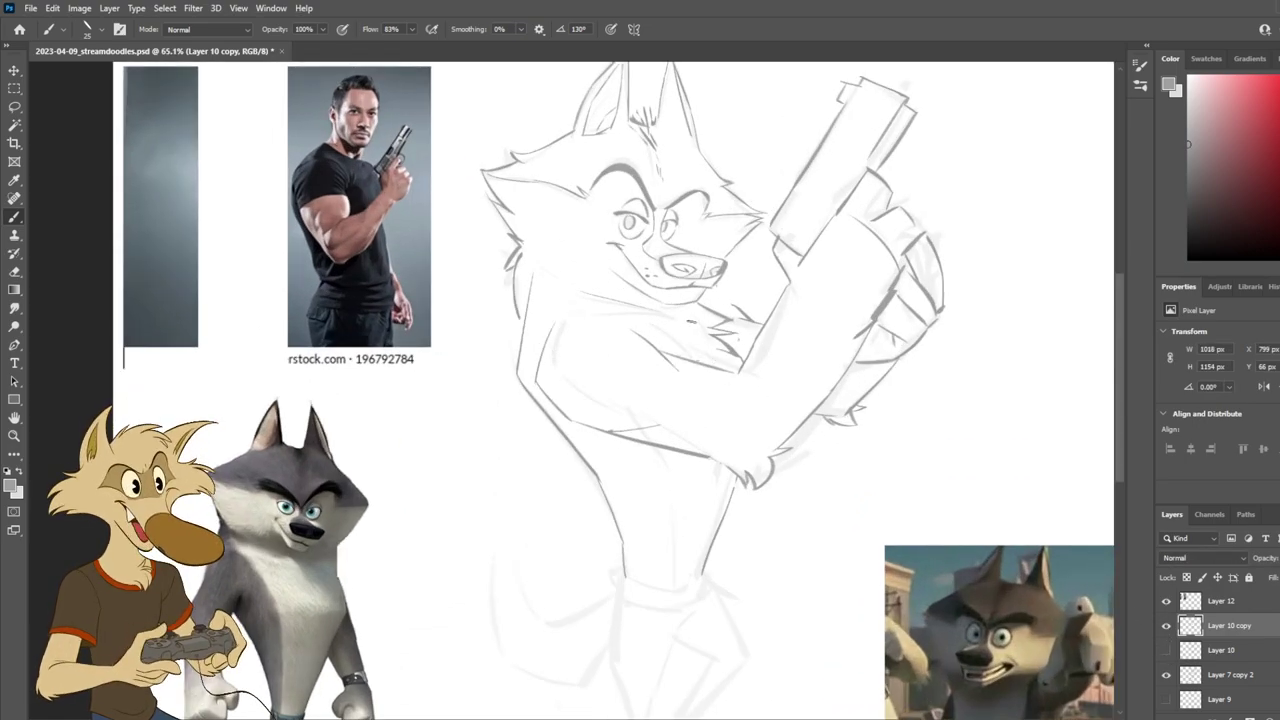
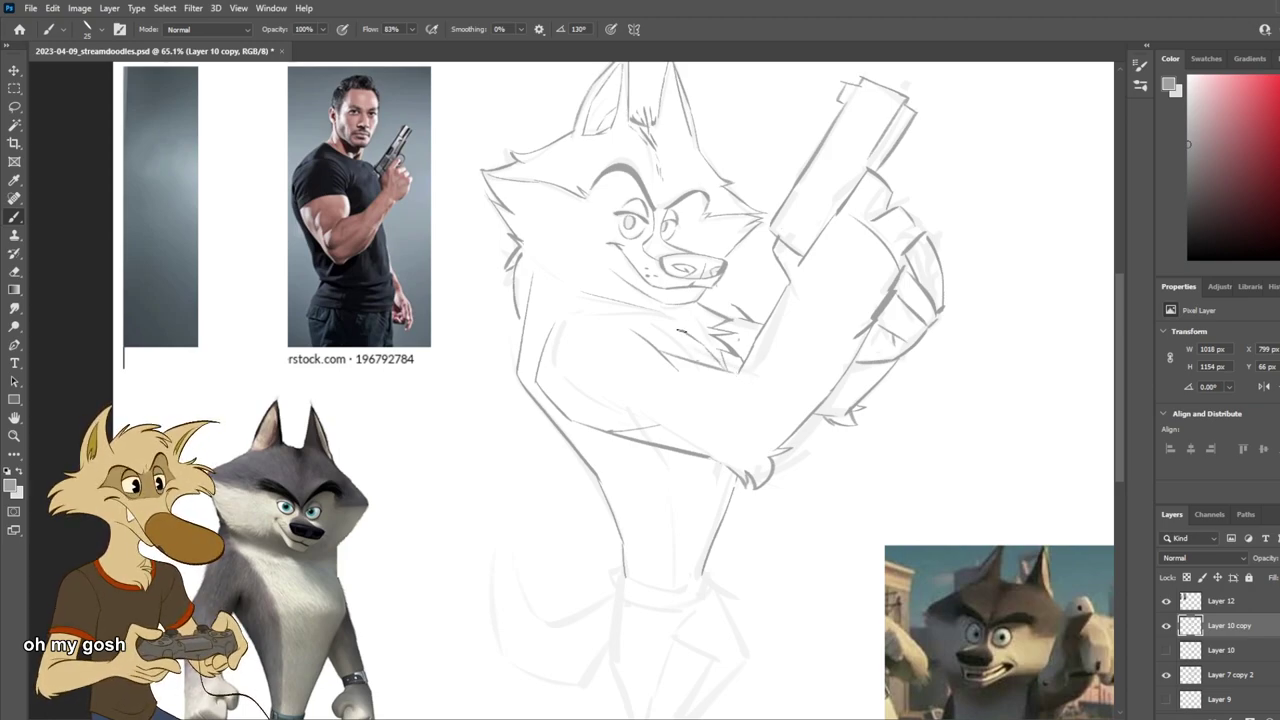
left_click_drag(681, 329, 630, 322)
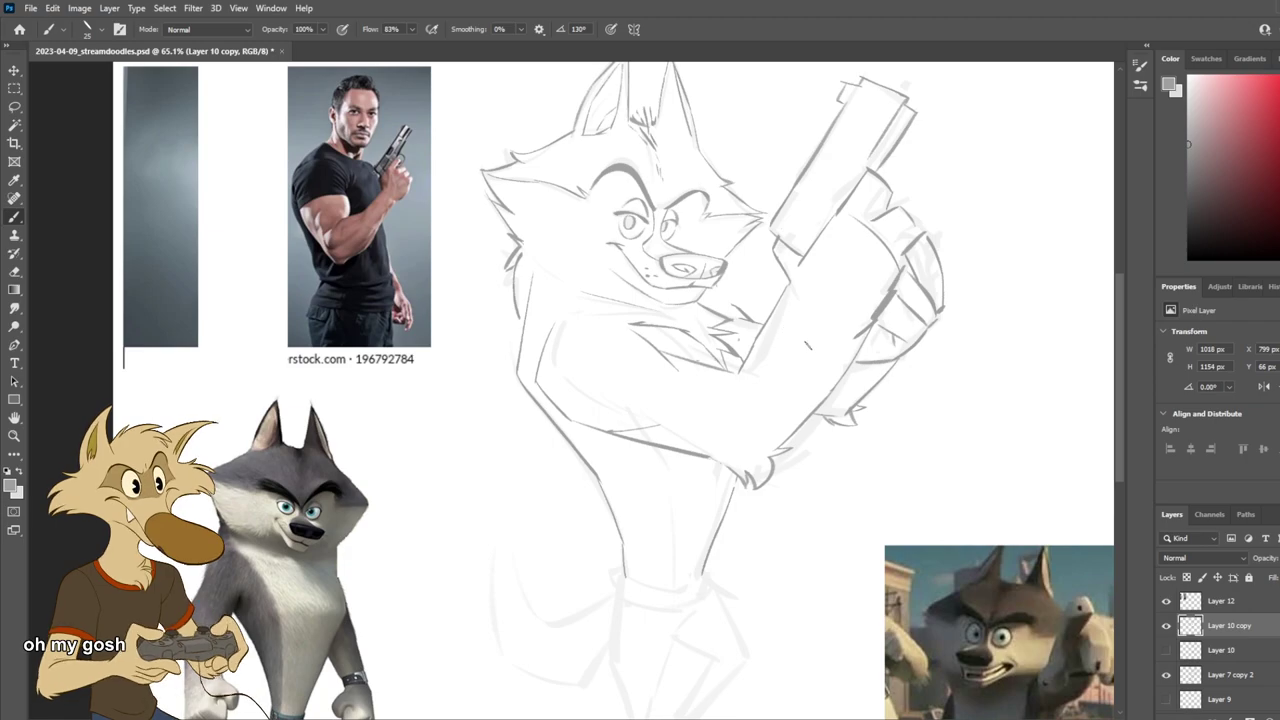
scroll(809, 334, "down", 6)
scroll(809, 334, "up", 6)
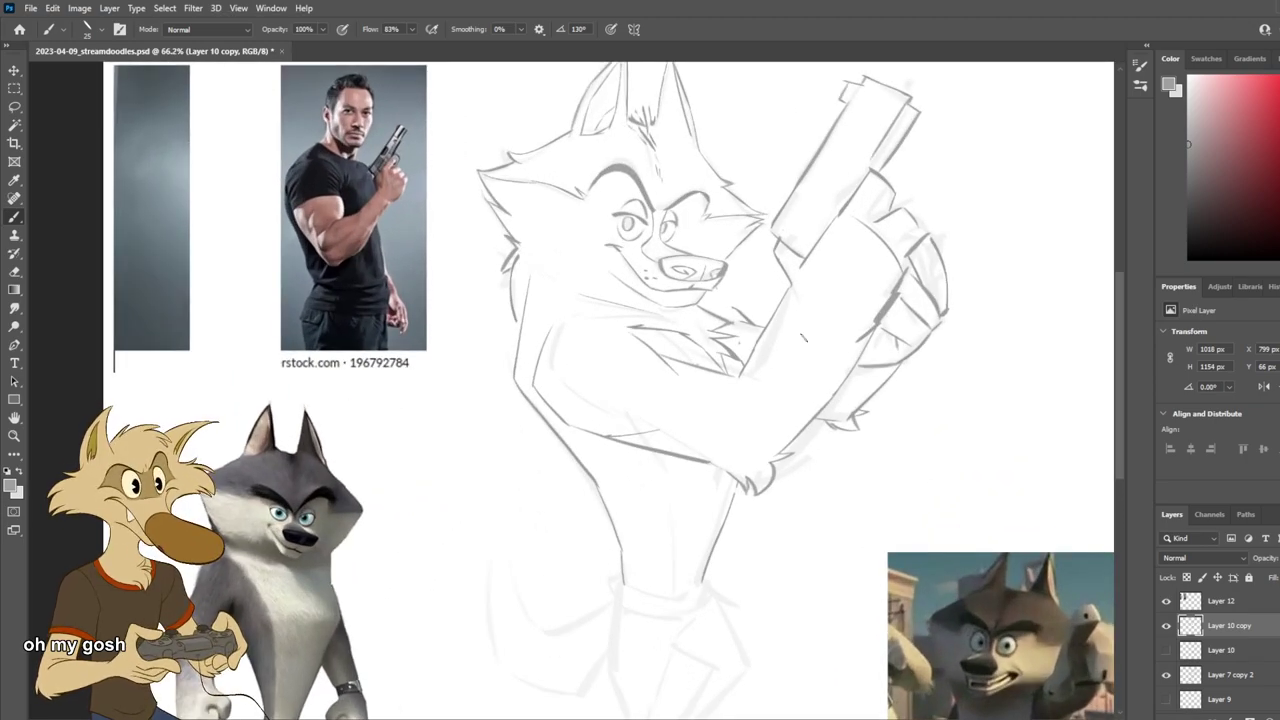
Step: Sketch a neckline across the upper chest toward the near shoulder, checking it in mirrored view
scroll(802, 338, "up", 1)
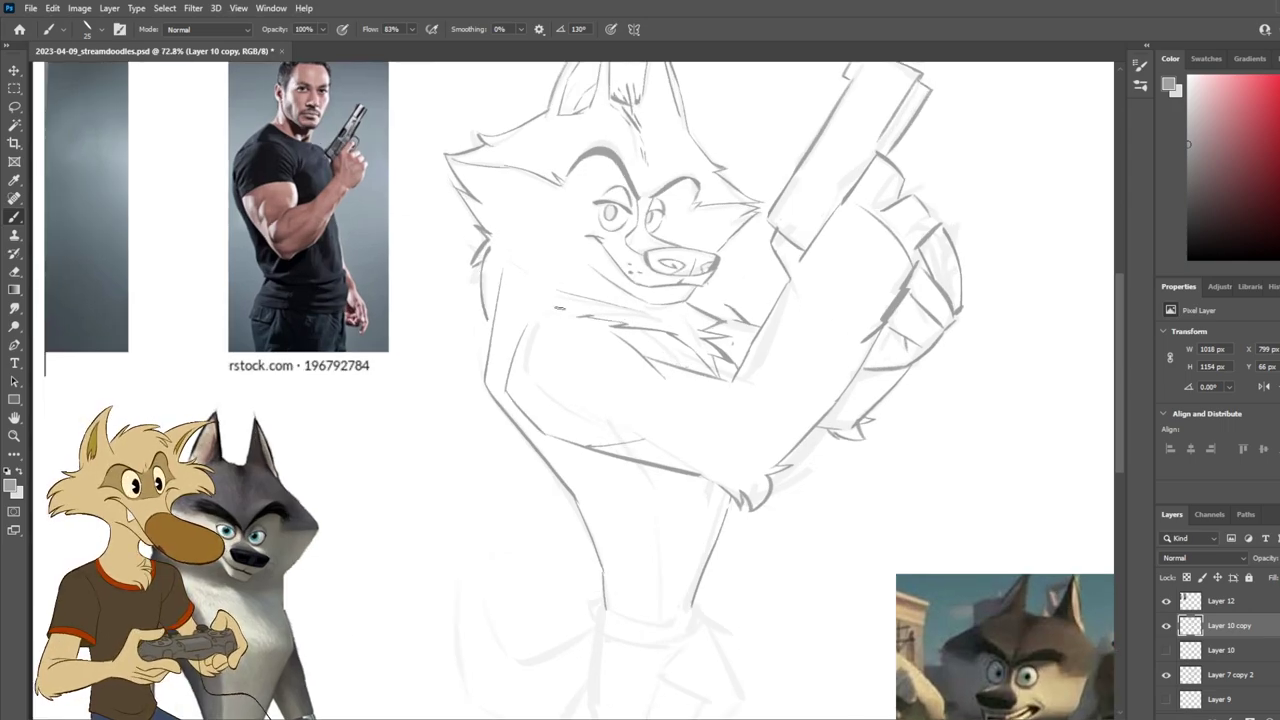
mouse_move(516, 268)
left_mouse_down()
mouse_move(598, 310)
mouse_move(514, 291)
left_mouse_up()
key("ctrl+z")
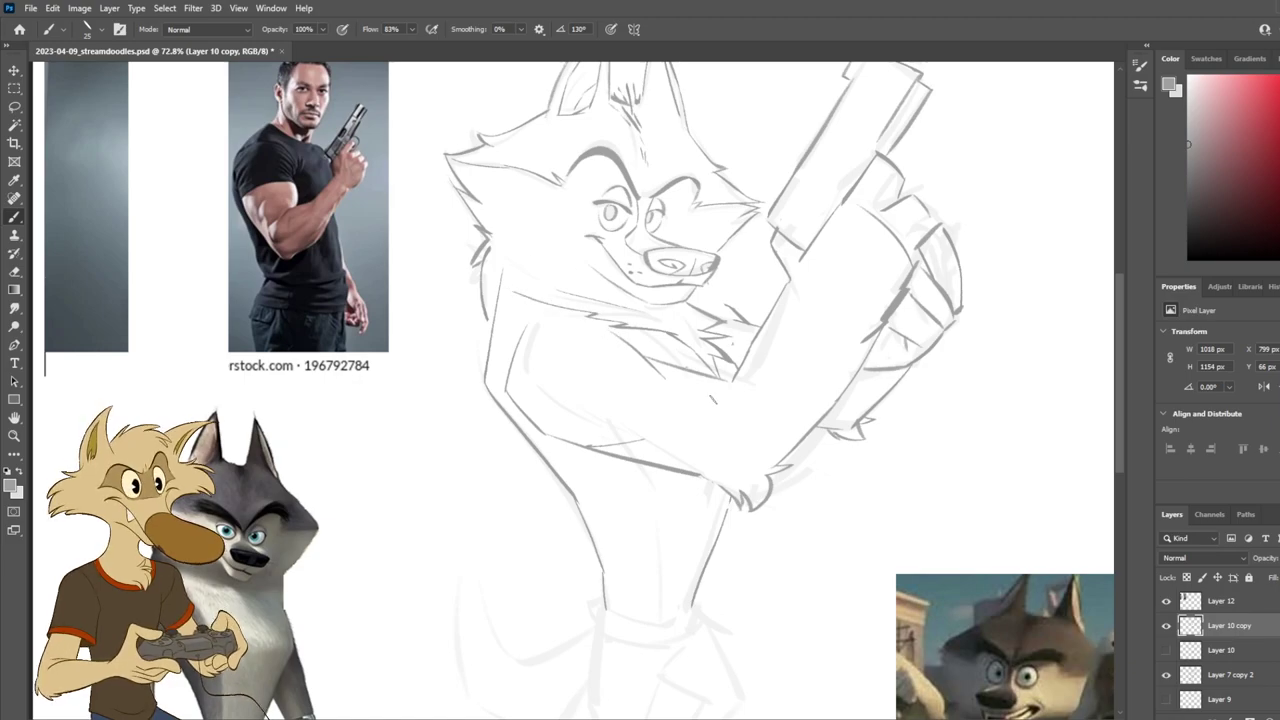
key("ctrl+shift+h")
scroll(709, 404, "down", 6)
key("ctrl+shift+h")
scroll(709, 409, "up", 4)
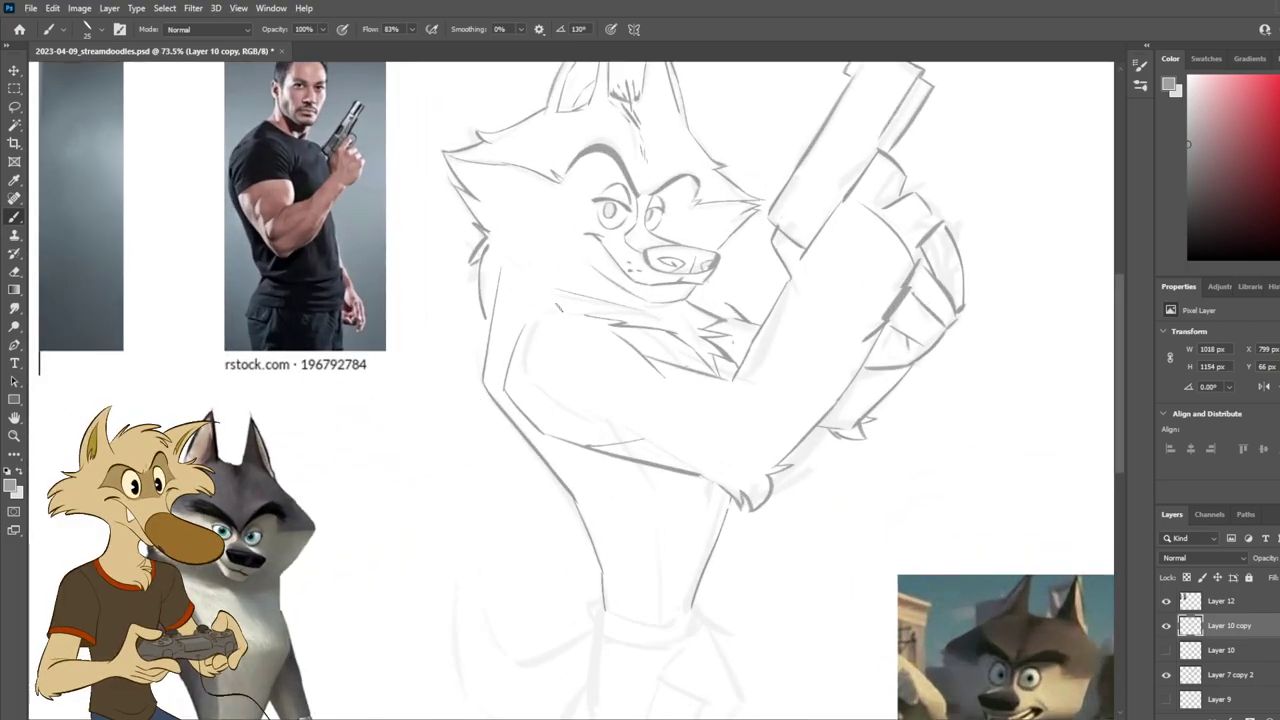
Step: Rework the short neckline strokes near the near shoulder and erase the line where the neck meets the upper arm
mouse_move(598, 310)
left_mouse_down()
mouse_move(514, 290)
mouse_move(515, 320)
mouse_move(577, 300)
left_mouse_up()
key("ctrl+z")
key("ctrl+z")
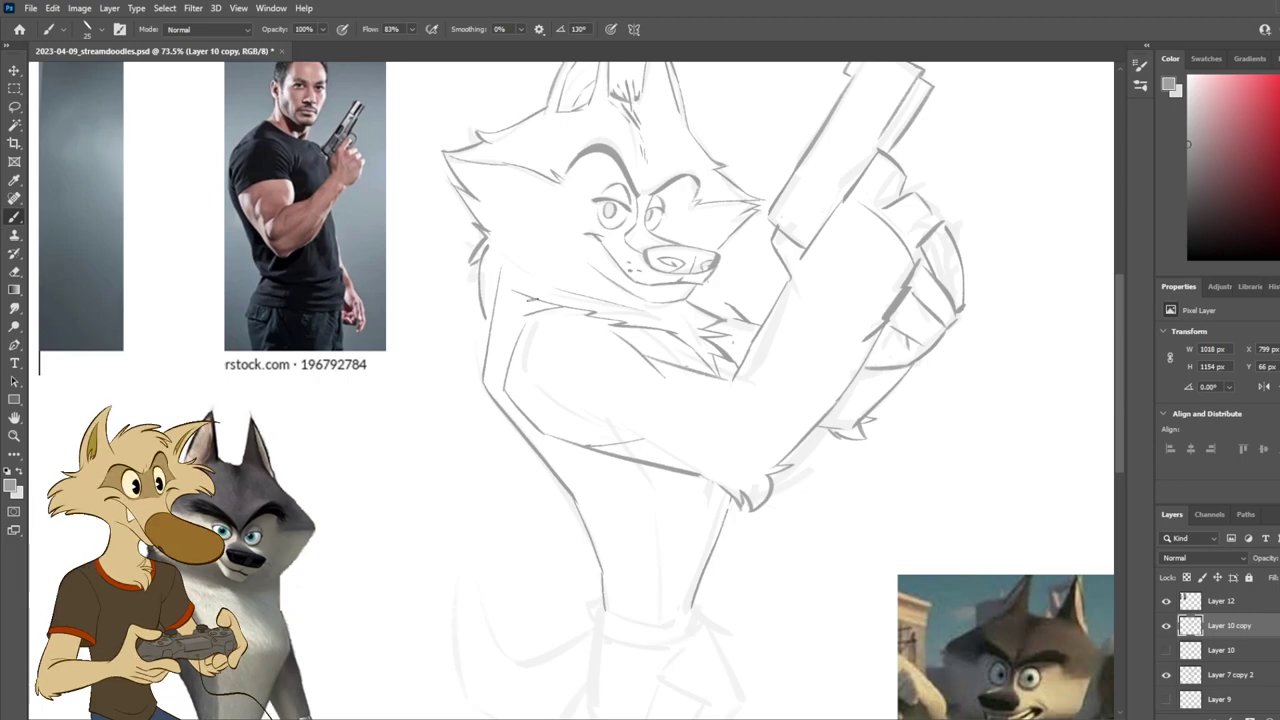
key("e")
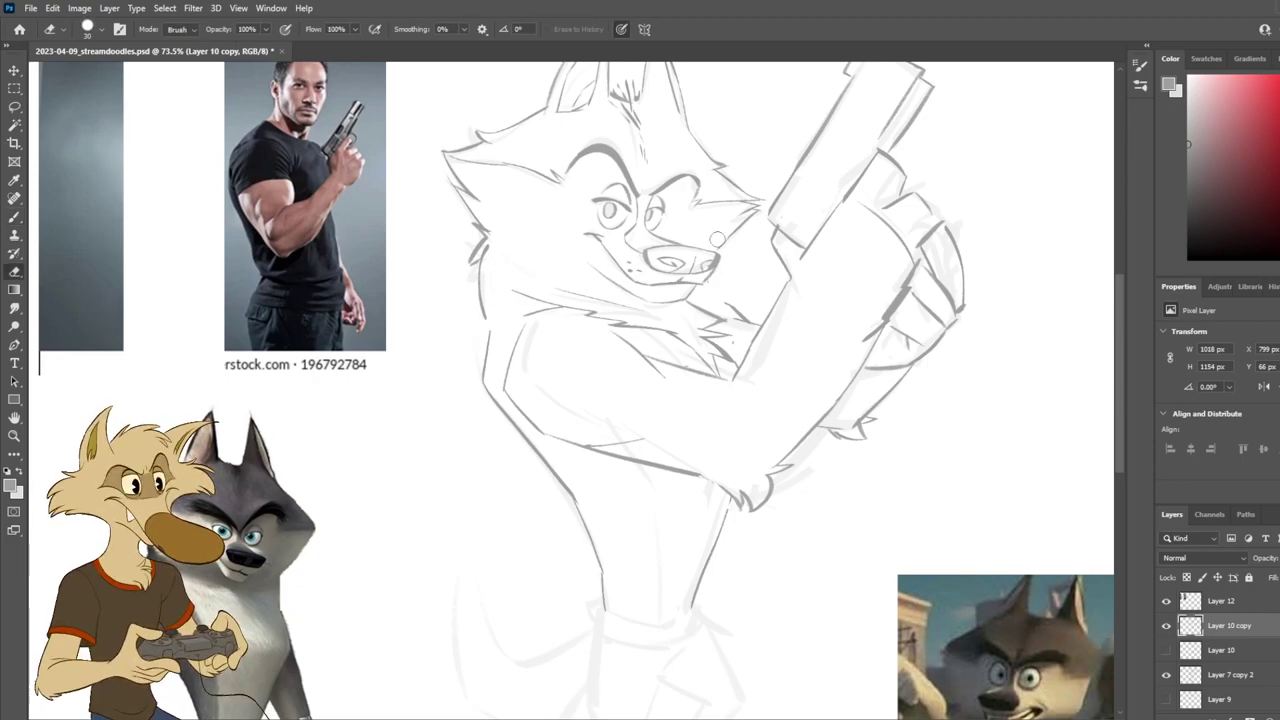
left_click_drag(485, 251, 489, 340)
key("b")
scroll(516, 286, "down", 5)
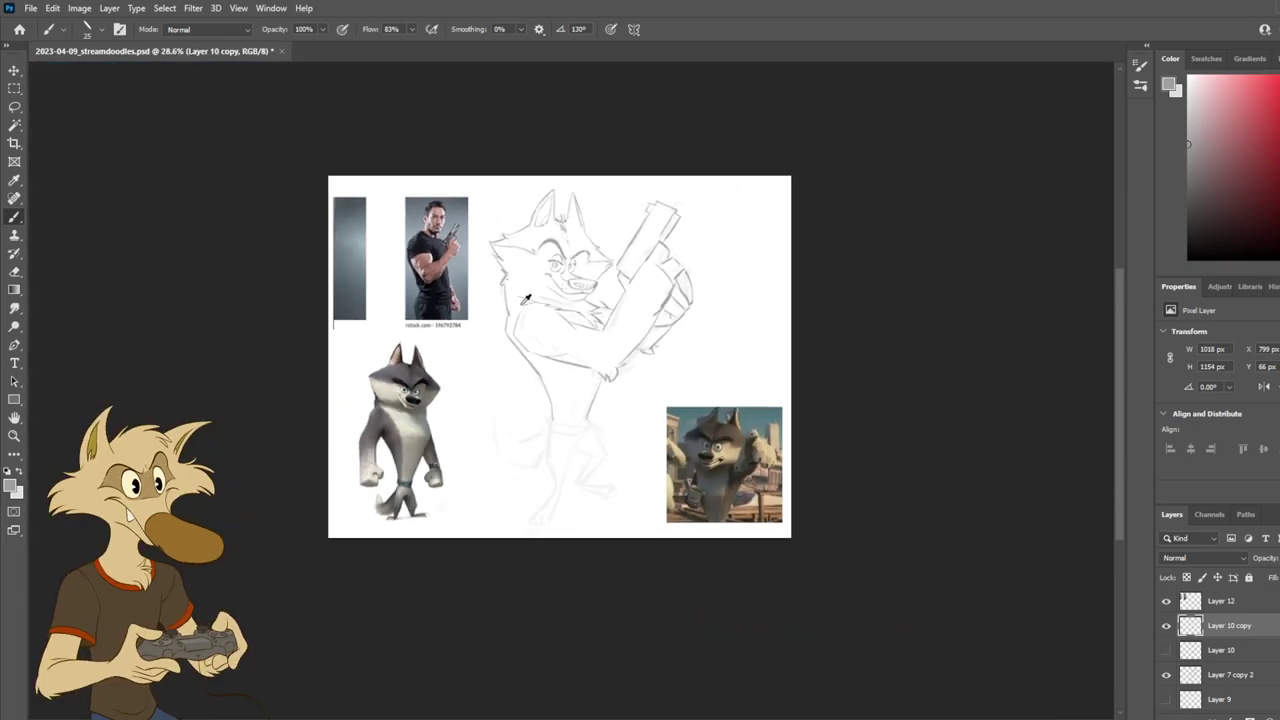
Step: Erase the old back outline between the near upper arm and the waist
scroll(546, 294, "up", 4)
scroll(549, 289, "up", 1)
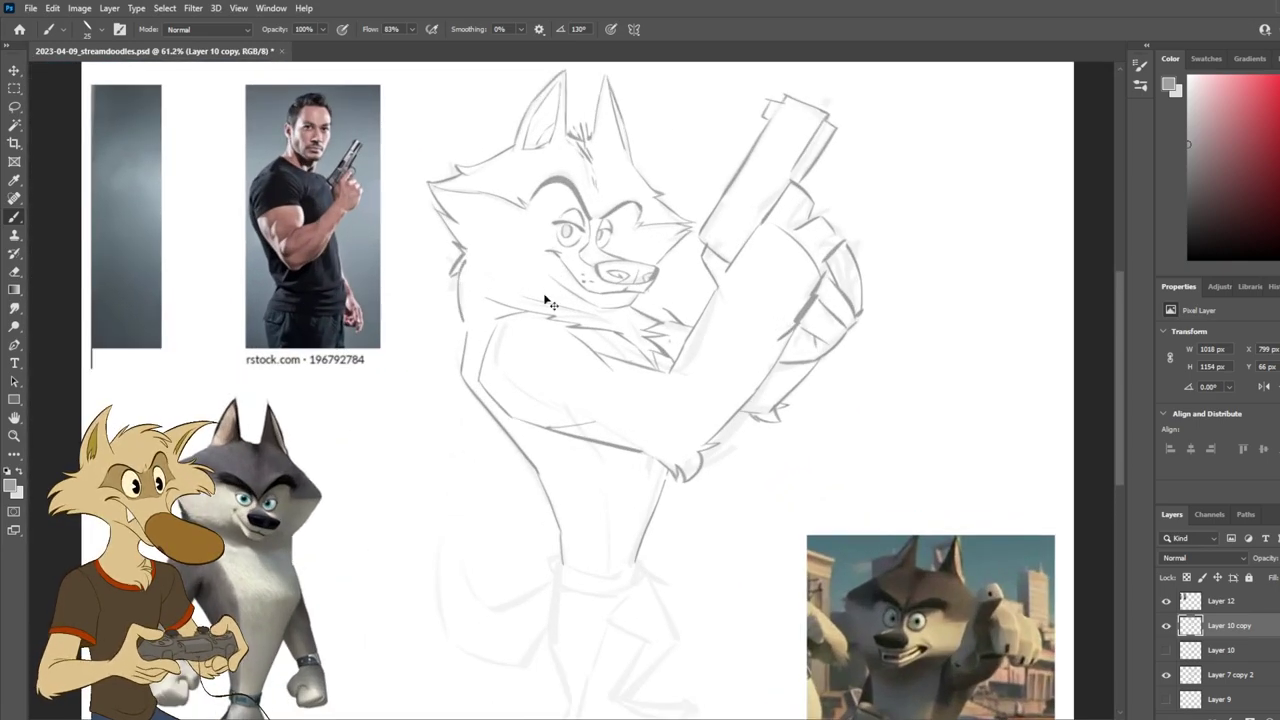
scroll(548, 296, "up", 1)
key("e")
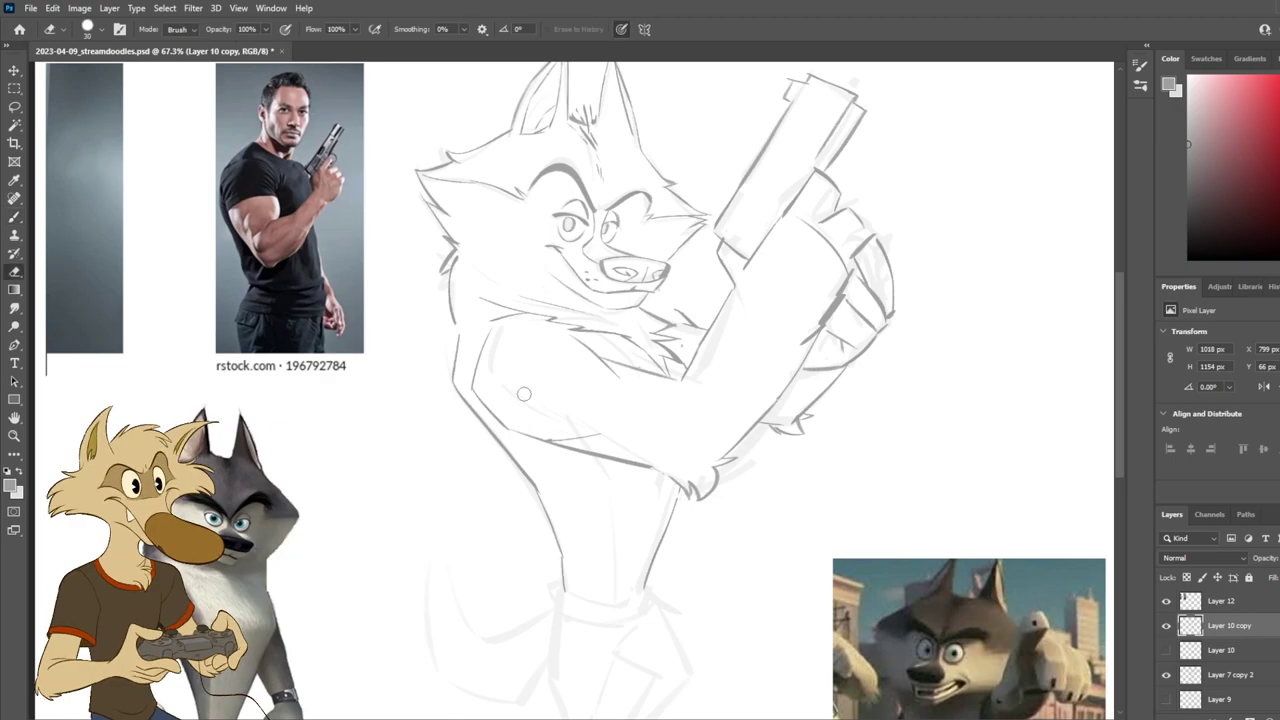
scroll(523, 405, "down", 1)
key("b")
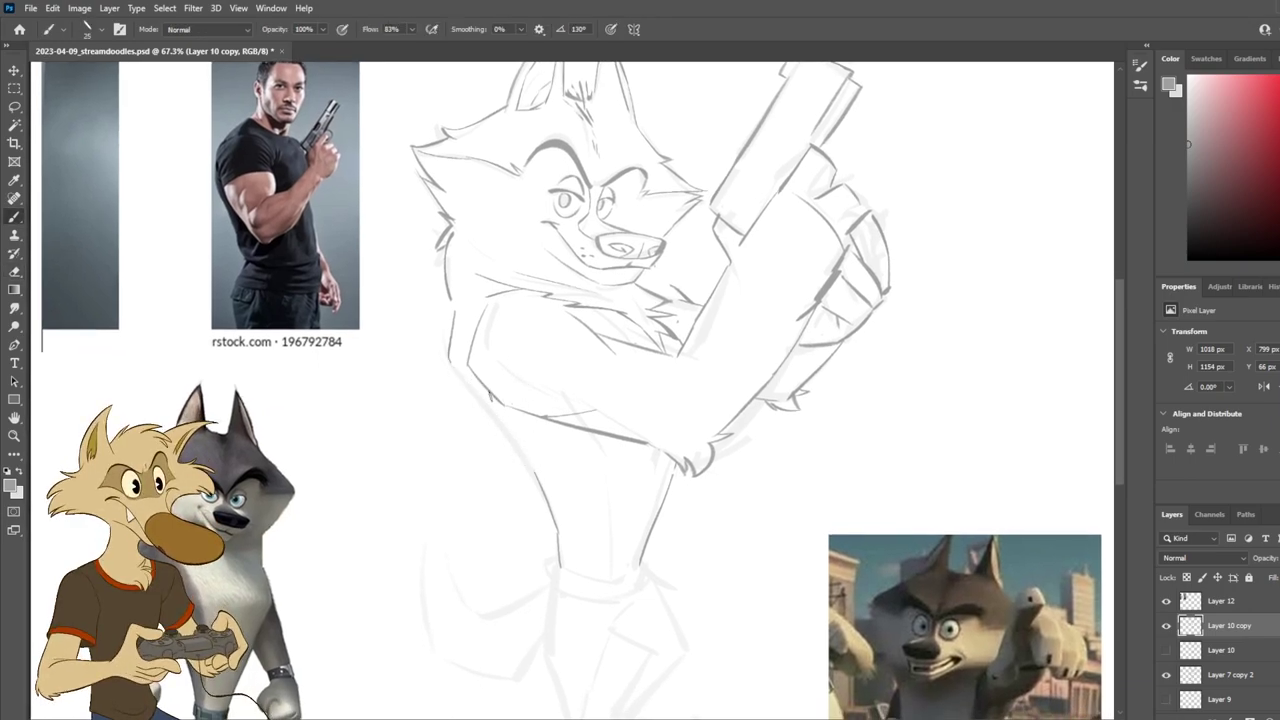
Step: Try several curved strokes for the wolf's back, running from below the near shoulder to the waist
left_click_drag(450, 352, 580, 483)
key("ctrl+z")
left_click_drag(456, 370, 574, 487)
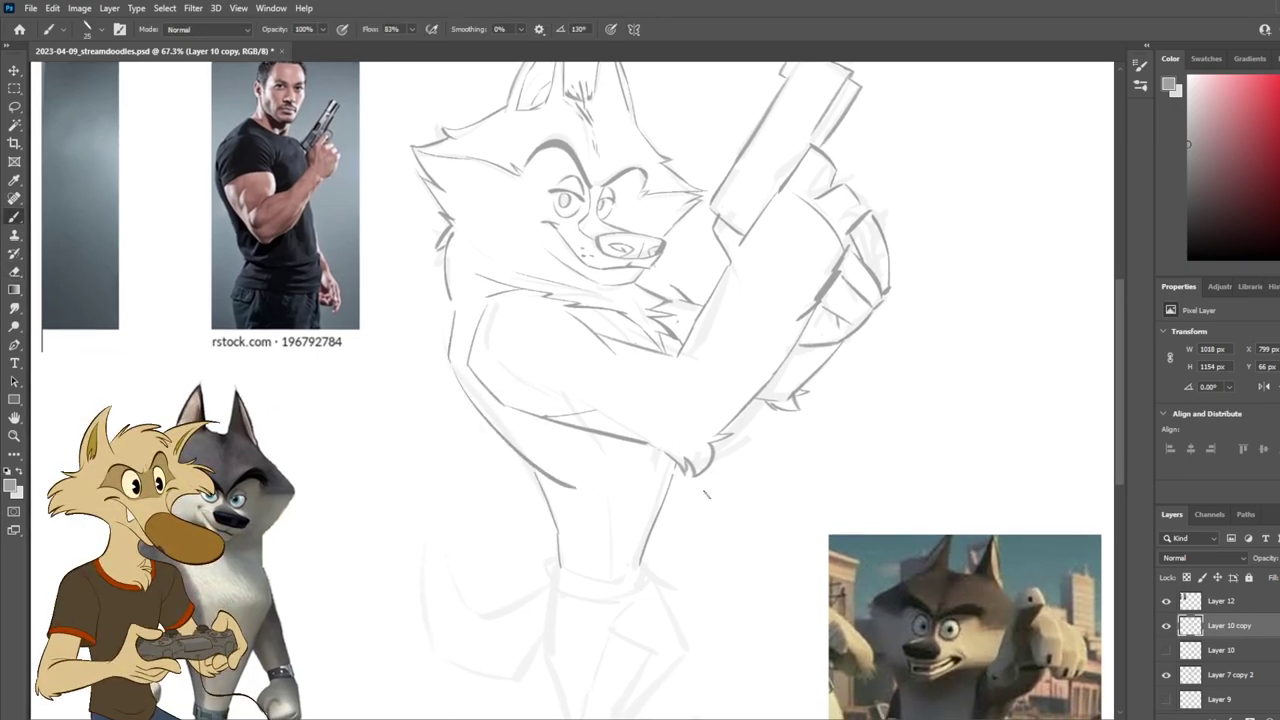
key("ctrl+z")
key("ctrl+z")
key("ctrl+shift+z")
key("ctrl+shift+z")
left_click_drag(583, 375, 577, 355)
key("ctrl+z")
left_click_drag(458, 376, 562, 532)
left_click_drag(621, 490, 618, 476)
key("w")
key("e")
key("b")
Step: Redraw the back outline as one sweeping curve from the near upper arm down to the narrow waist
left_click_drag(448, 336, 549, 538)
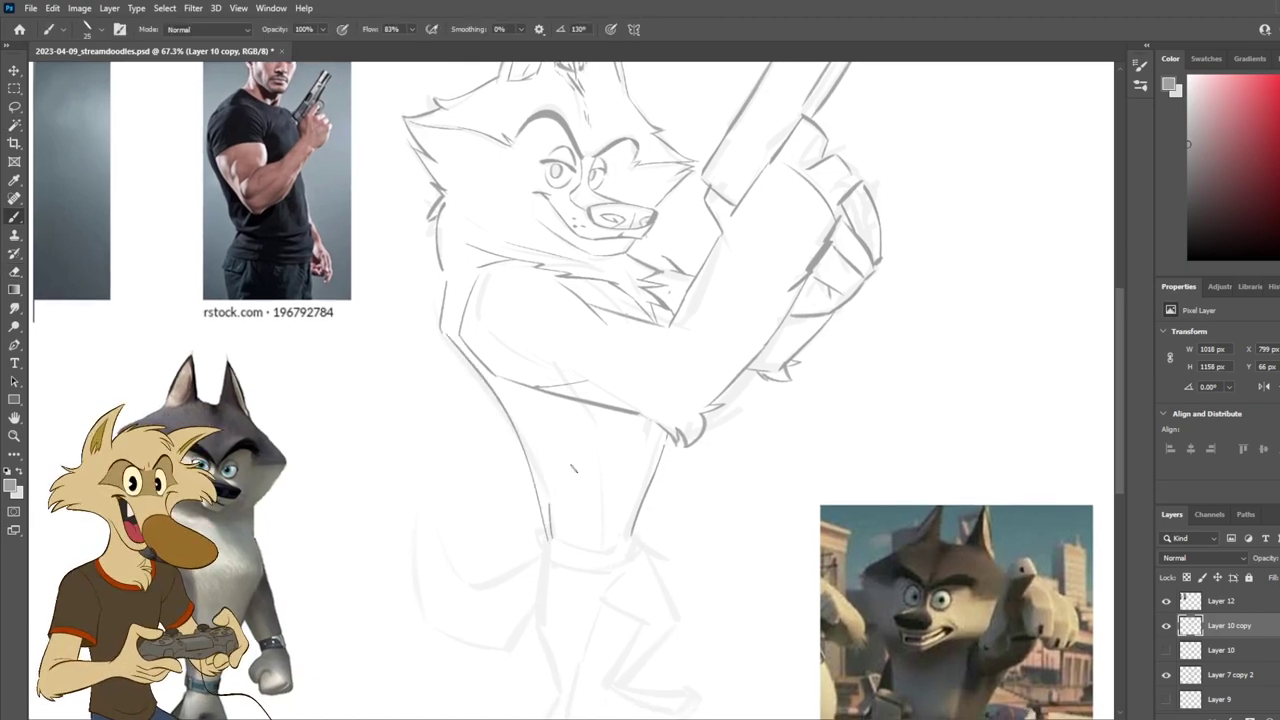
key("ctrl+z")
mouse_move(446, 336)
left_mouse_down()
mouse_move(505, 415)
mouse_move(553, 536)
left_mouse_up()
key("ctrl+z")
left_click_drag(446, 338, 548, 540)
key("ctrl+z")
mouse_move(446, 336)
left_mouse_down()
mouse_move(552, 532)
mouse_move(484, 386)
left_mouse_up()
key("ctrl+z")
key("ctrl+shift+z")
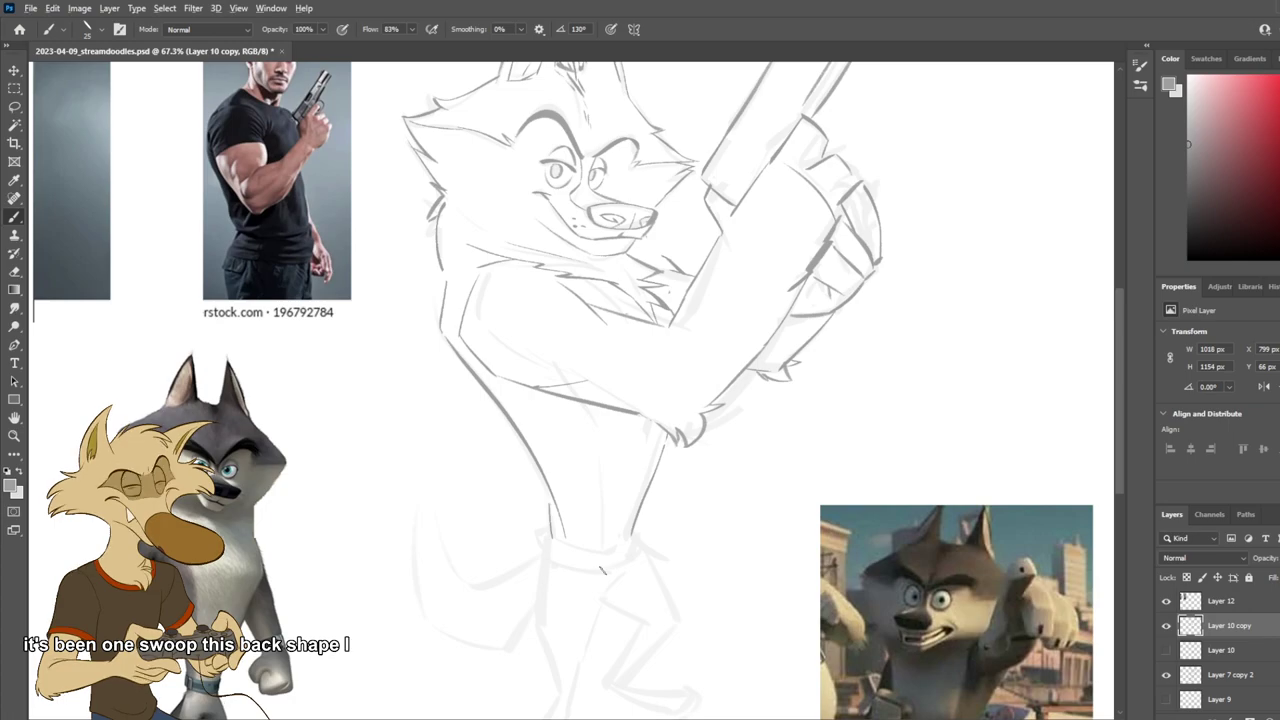
Step: Compare the new back curve by toggling Layer 10 copy's visibility and erase the leftover stroke beside the waist
scroll(600, 568, "down", 3)
scroll(600, 568, "up", 2)
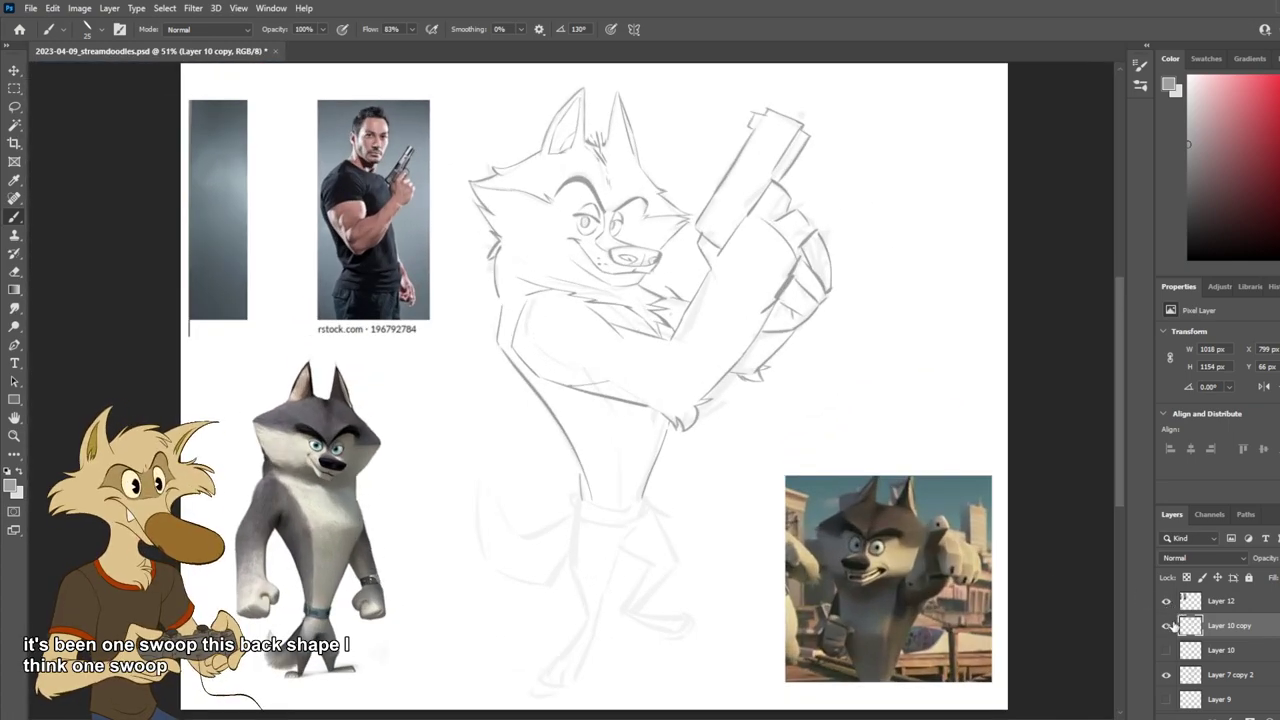
left_click(1166, 625)
left_click(1166, 625)
scroll(608, 503, "up", 1)
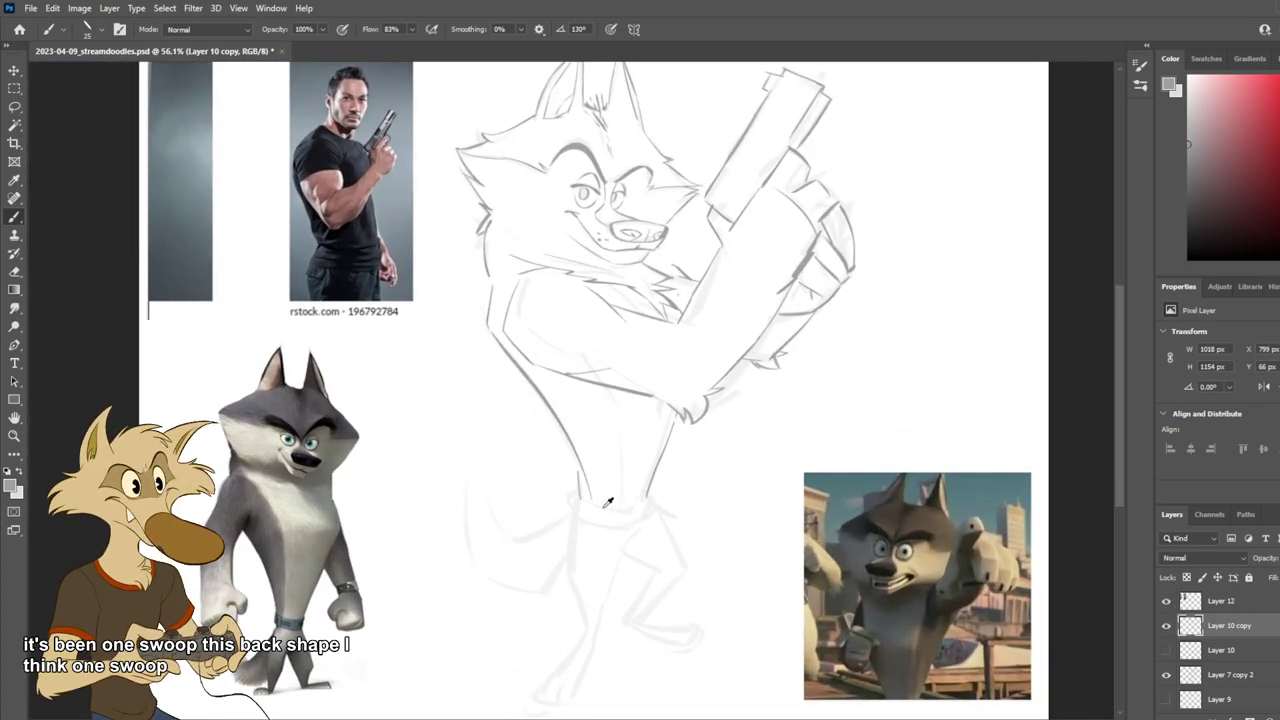
key("e")
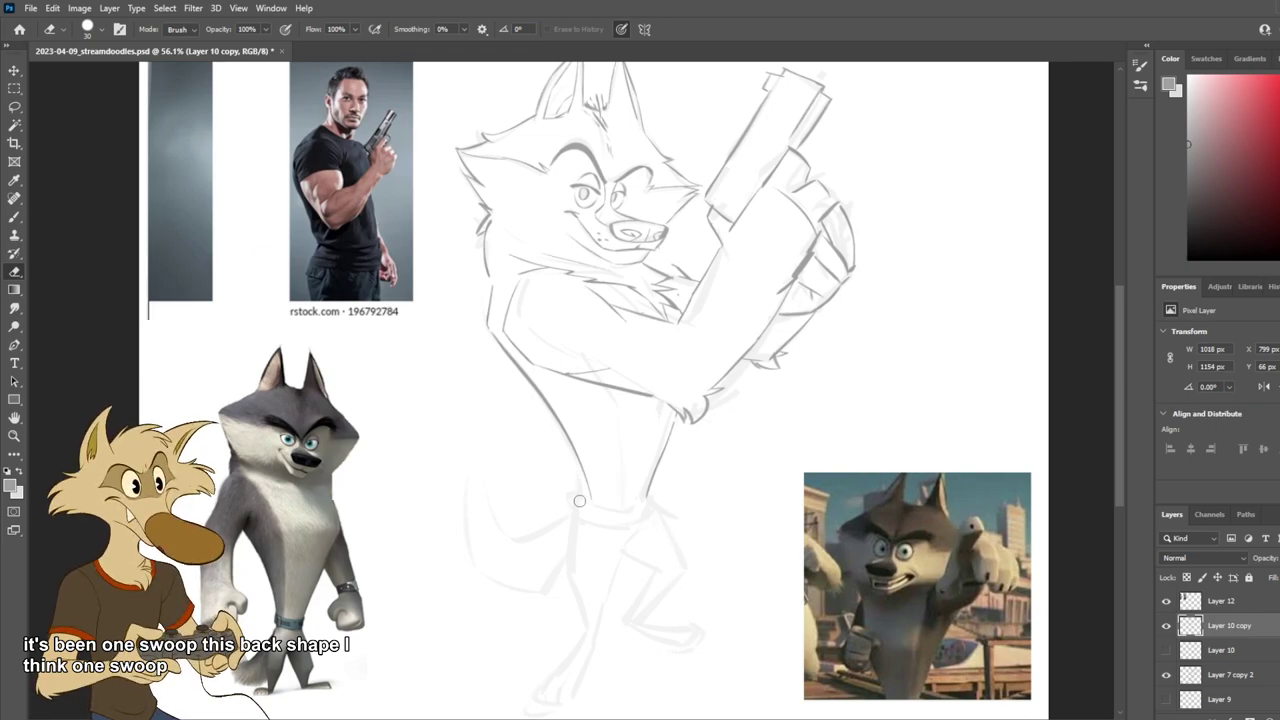
key("b")
Step: Draw the belt's side edge and curved lower edge around the narrow waist, retrying the strokes
key("ctrl+z")
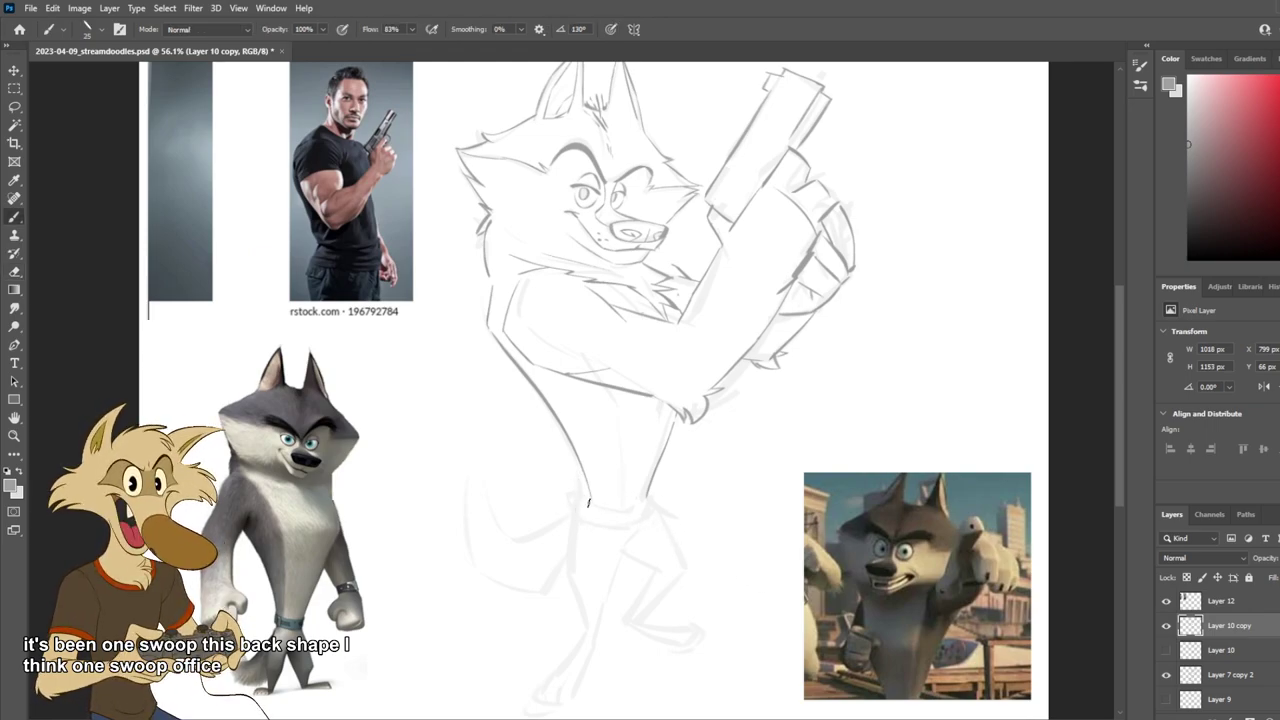
key("ctrl+z")
mouse_move(586, 498)
left_mouse_down()
mouse_move(602, 510)
mouse_move(580, 526)
mouse_move(652, 517)
mouse_move(640, 525)
left_mouse_up()
key("ctrl+z")
key("ctrl+z")
key("ctrl+z")
key("ctrl+z")
key("ctrl+z")
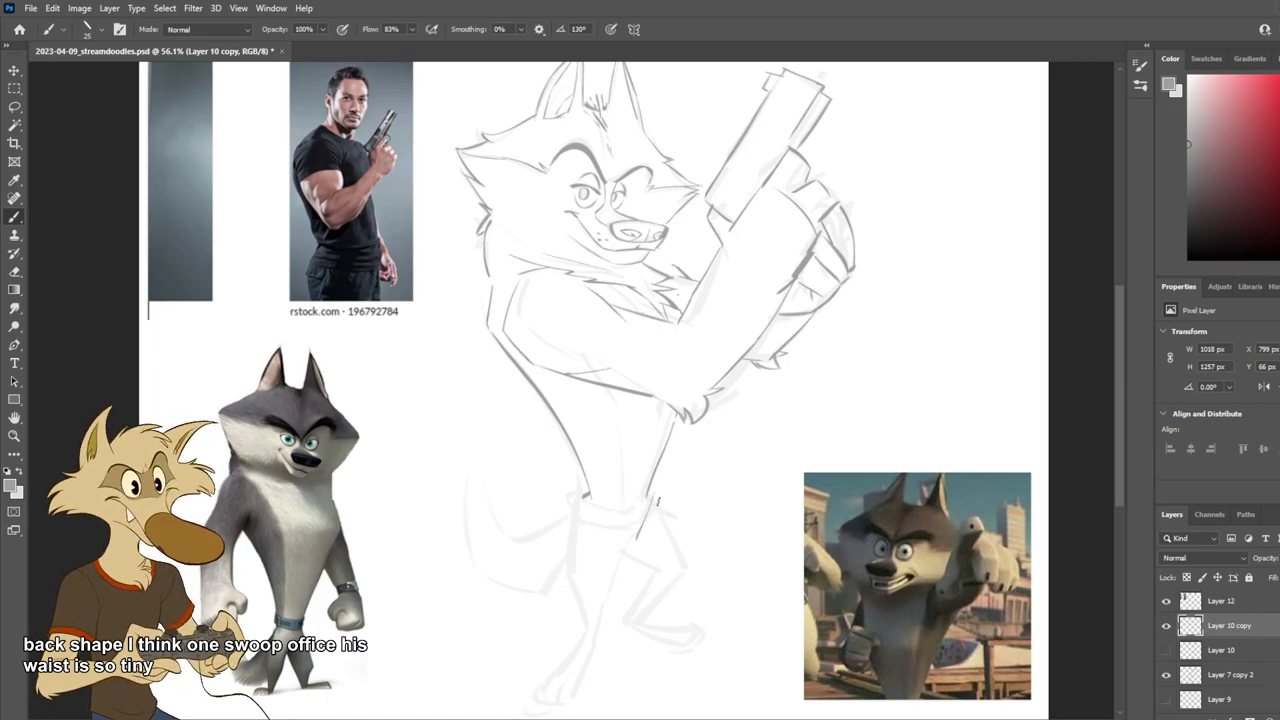
mouse_move(589, 490)
left_mouse_down()
mouse_move(594, 537)
mouse_move(627, 543)
mouse_move(649, 513)
left_mouse_up()
key("ctrl+z")
key("ctrl+z")
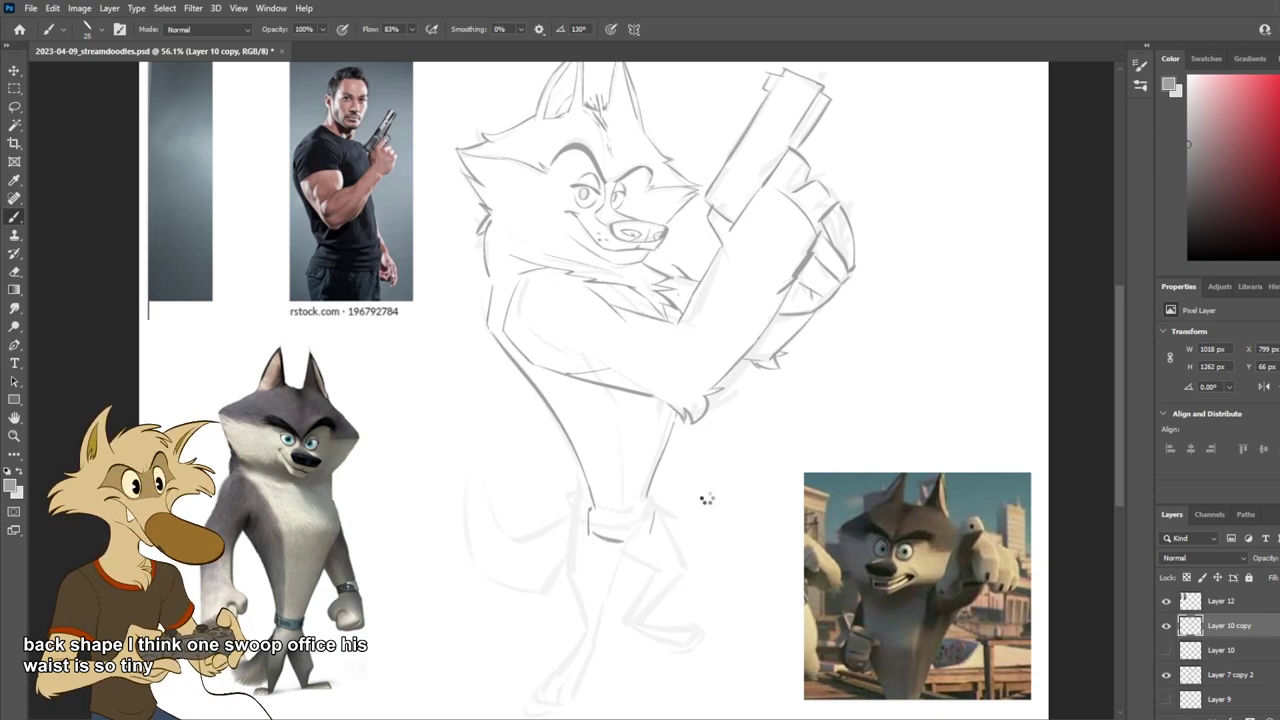
Step: Check the waist in mirrored view and draw the belt's upper edge and buckle lines
key("ctrl+shift+h")
scroll(714, 483, "down", 5)
key("ctrl+shift+h")
scroll(714, 484, "up", 5)
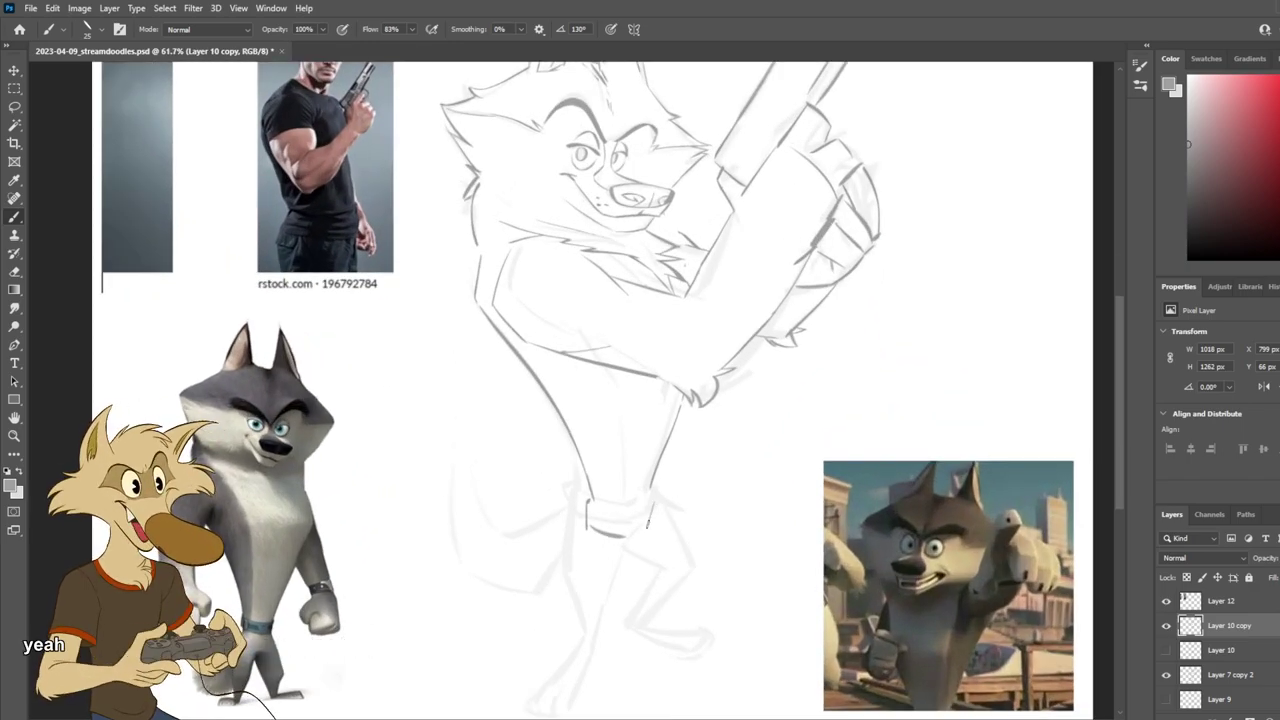
left_click_drag(596, 503, 650, 501)
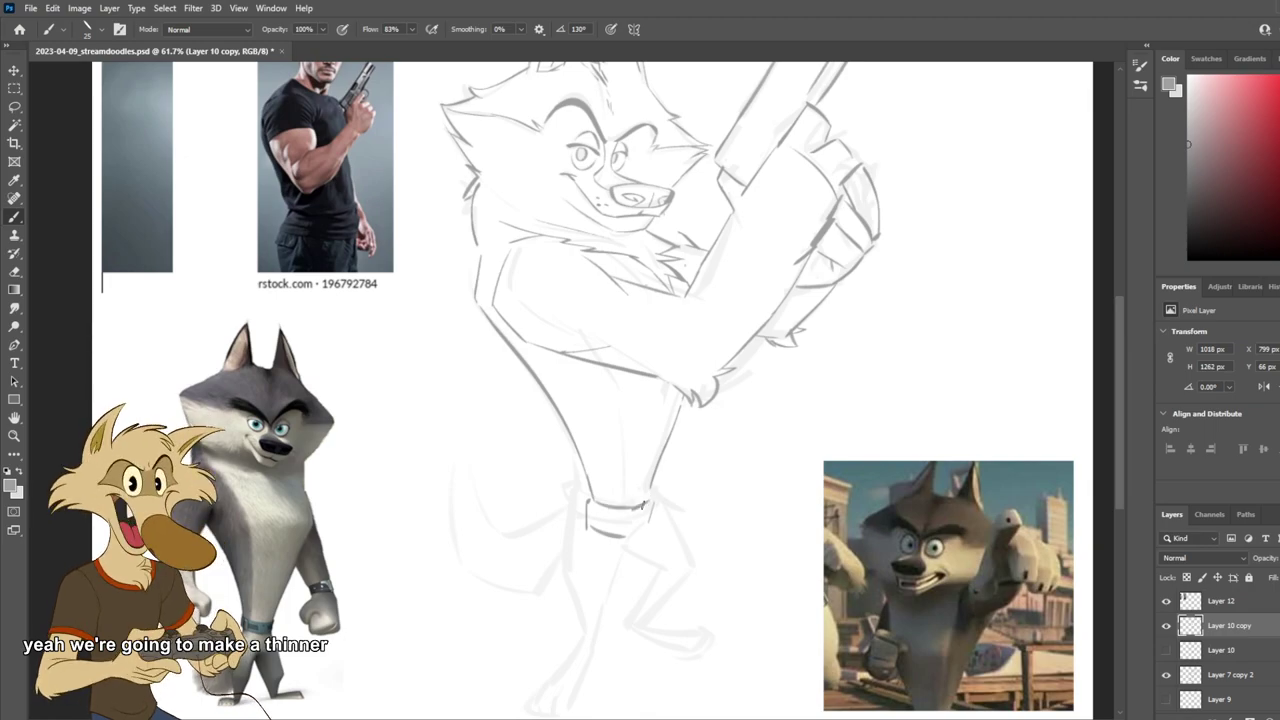
key("ctrl+z")
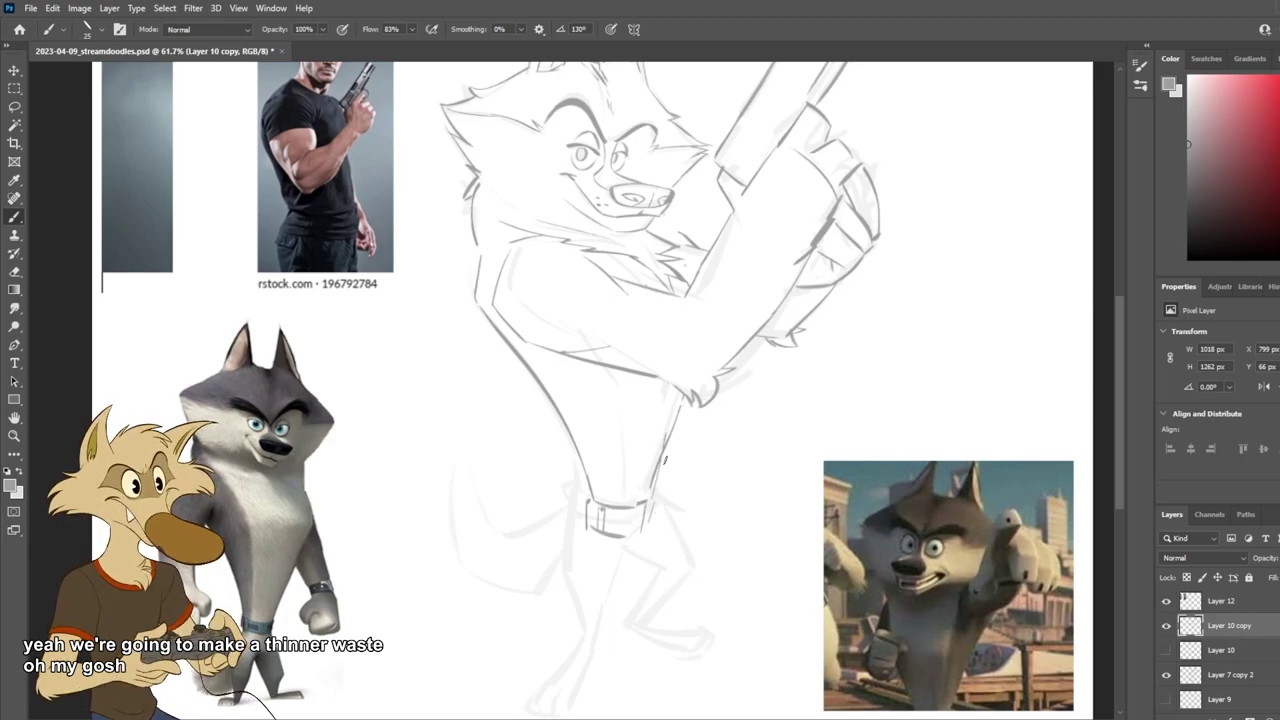
Step: Draw a light centre line down the torso from below the forearm to the belt
left_click_drag(607, 390, 610, 508)
key("ctrl+z")
left_click_drag(580, 365, 606, 488)
key("ctrl+z")
left_click_drag(607, 371, 613, 468)
key("ctrl+z")
left_click_drag(617, 422, 621, 490)
scroll(656, 457, "down", 5)
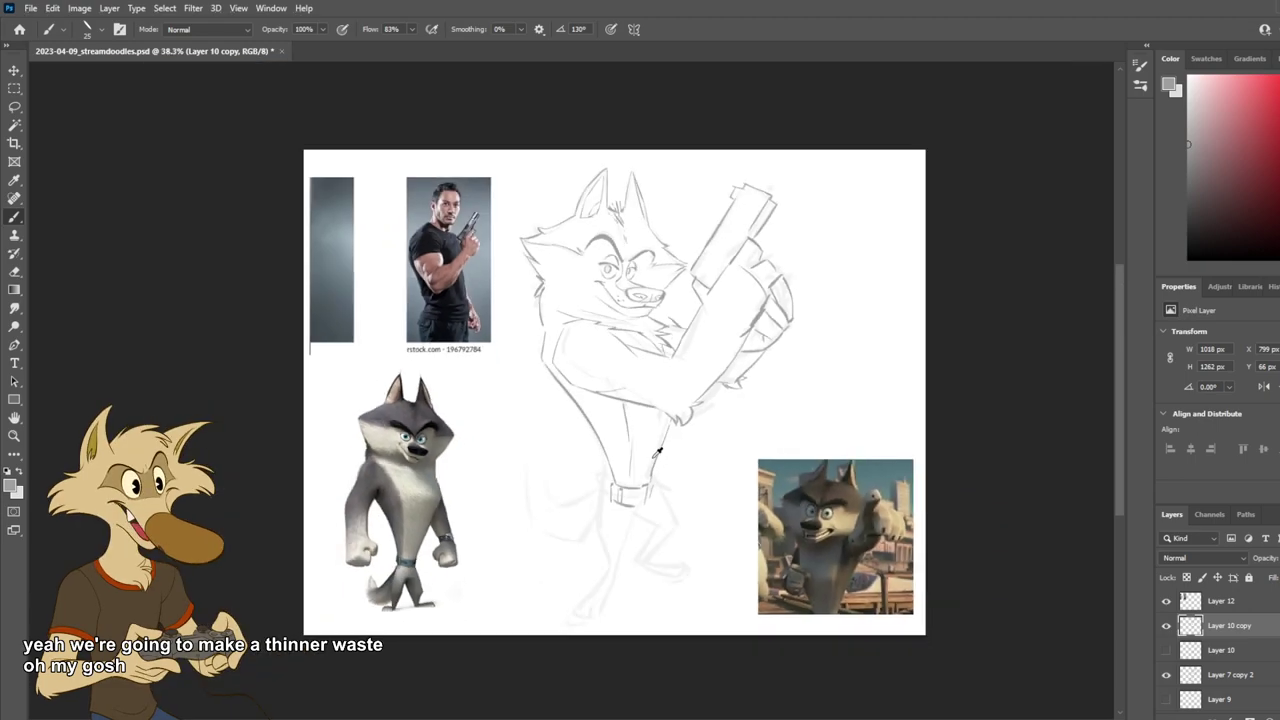
Step: Examine the whole figure's proportions in mirrored and normal view
scroll(697, 446, "up", 4)
scroll(698, 446, "down", 1)
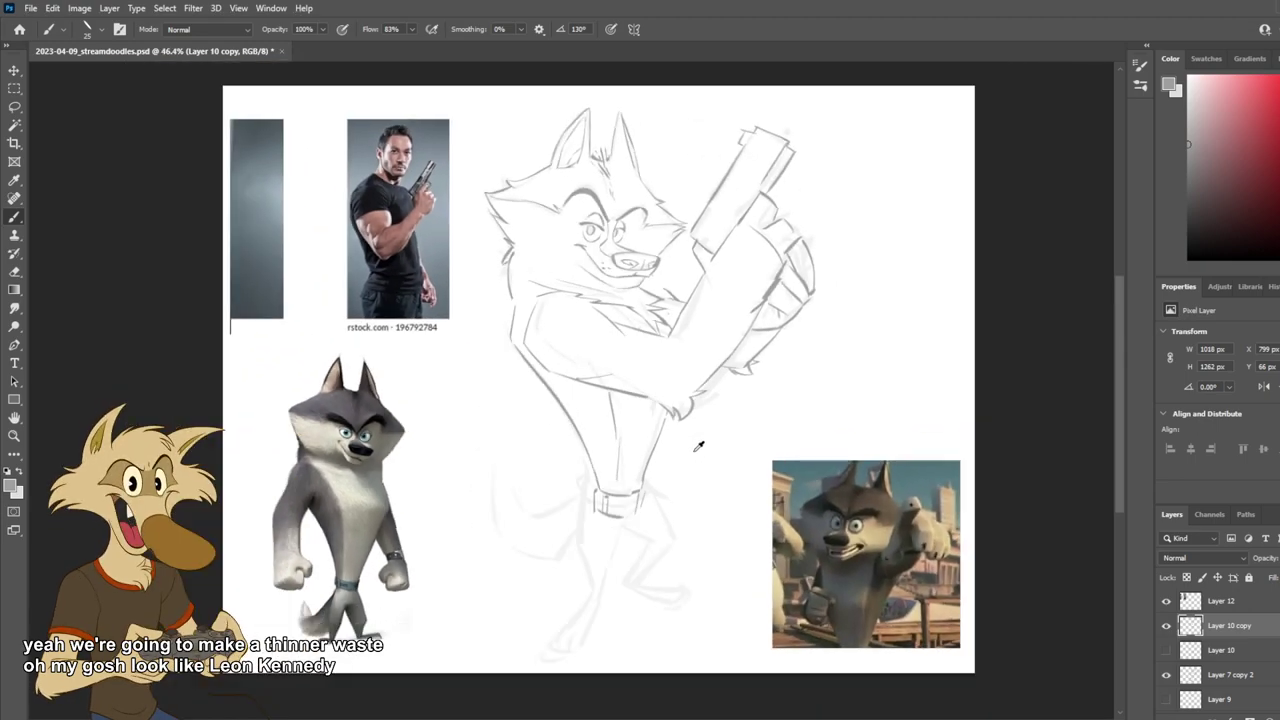
scroll(698, 446, "up", 1)
key("h")
scroll(697, 456, "down", 1)
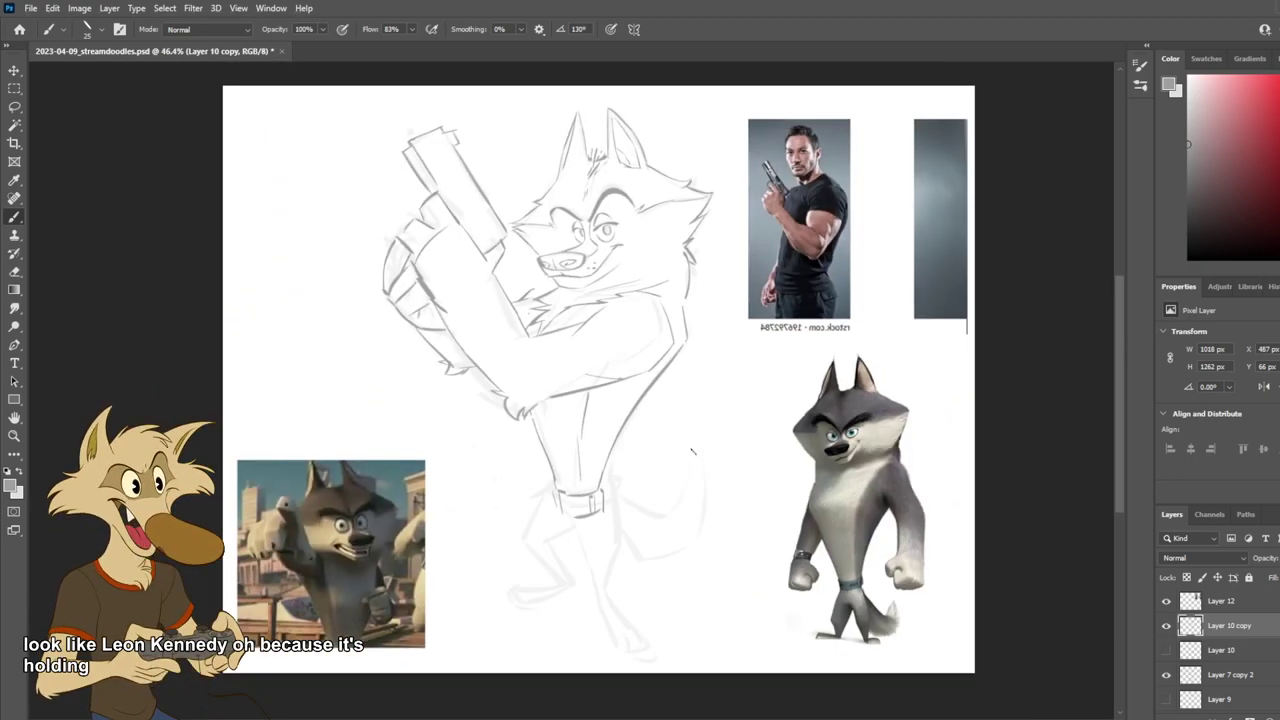
key("h")
scroll(669, 511, "up", 1)
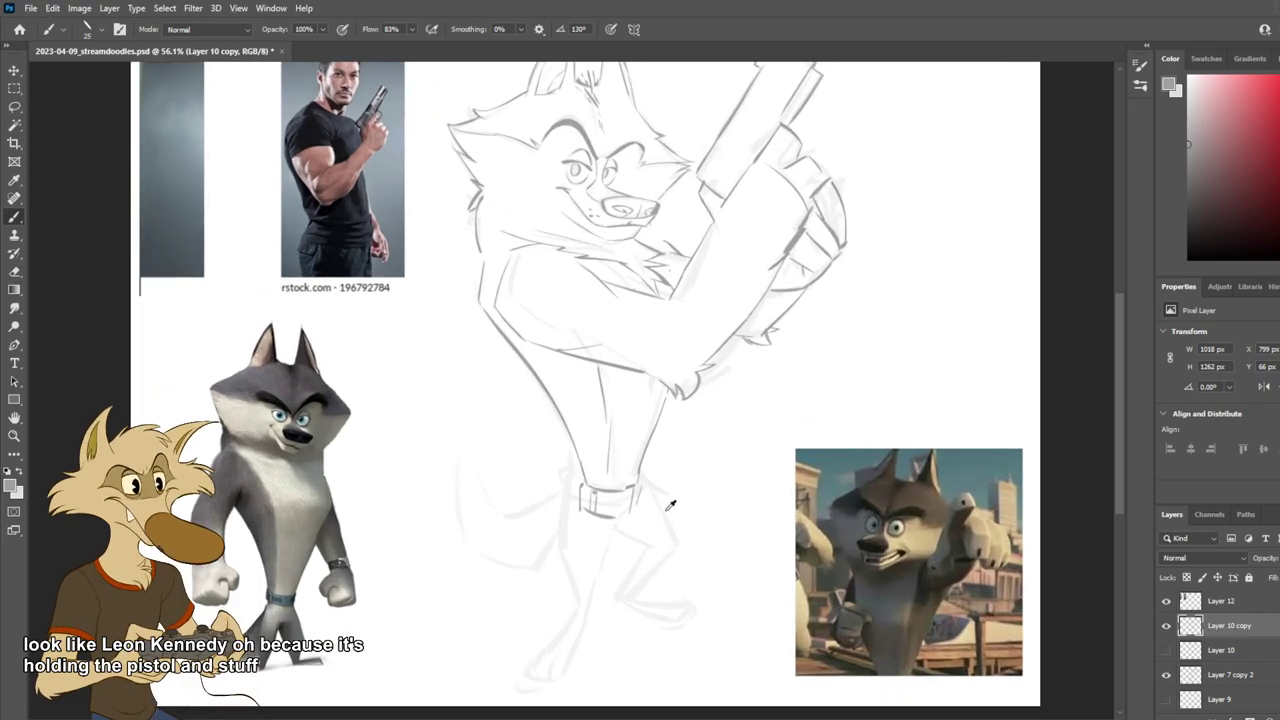
scroll(702, 477, "down", 1)
scroll(663, 500, "up", 1)
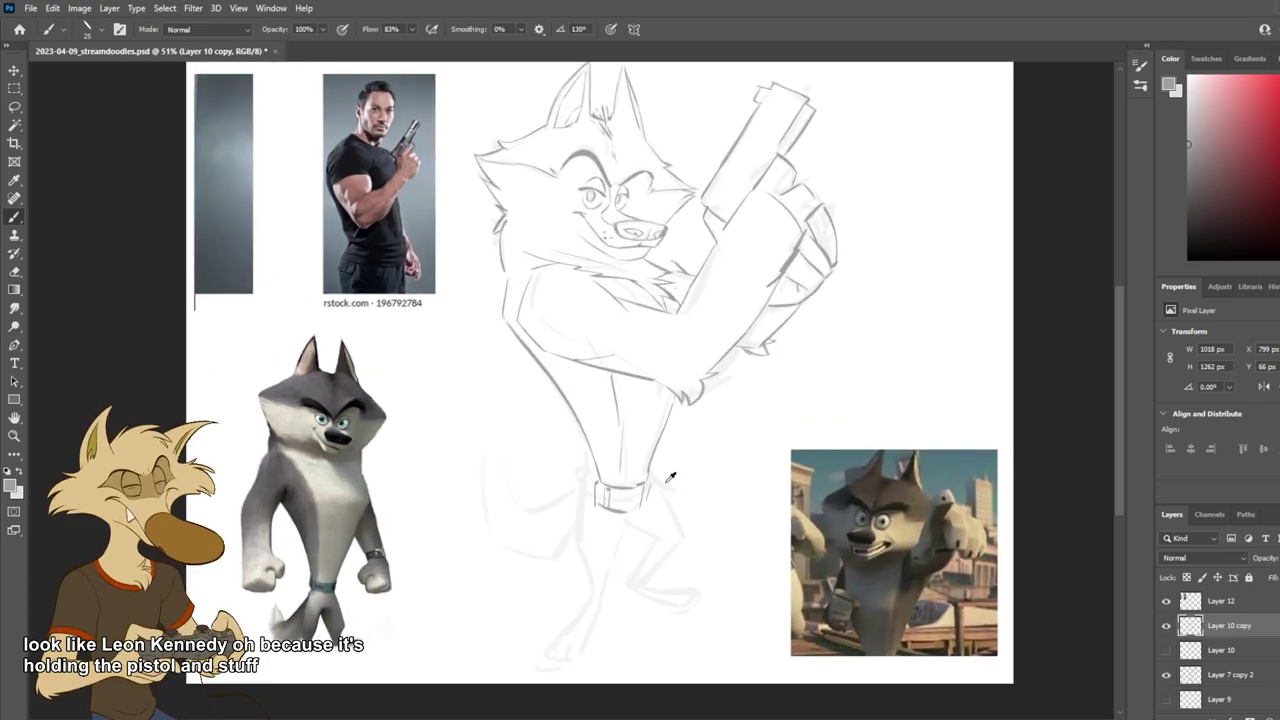
Step: Try outlining the legs with strokes running down from below the belt
scroll(661, 507, "up", 1)
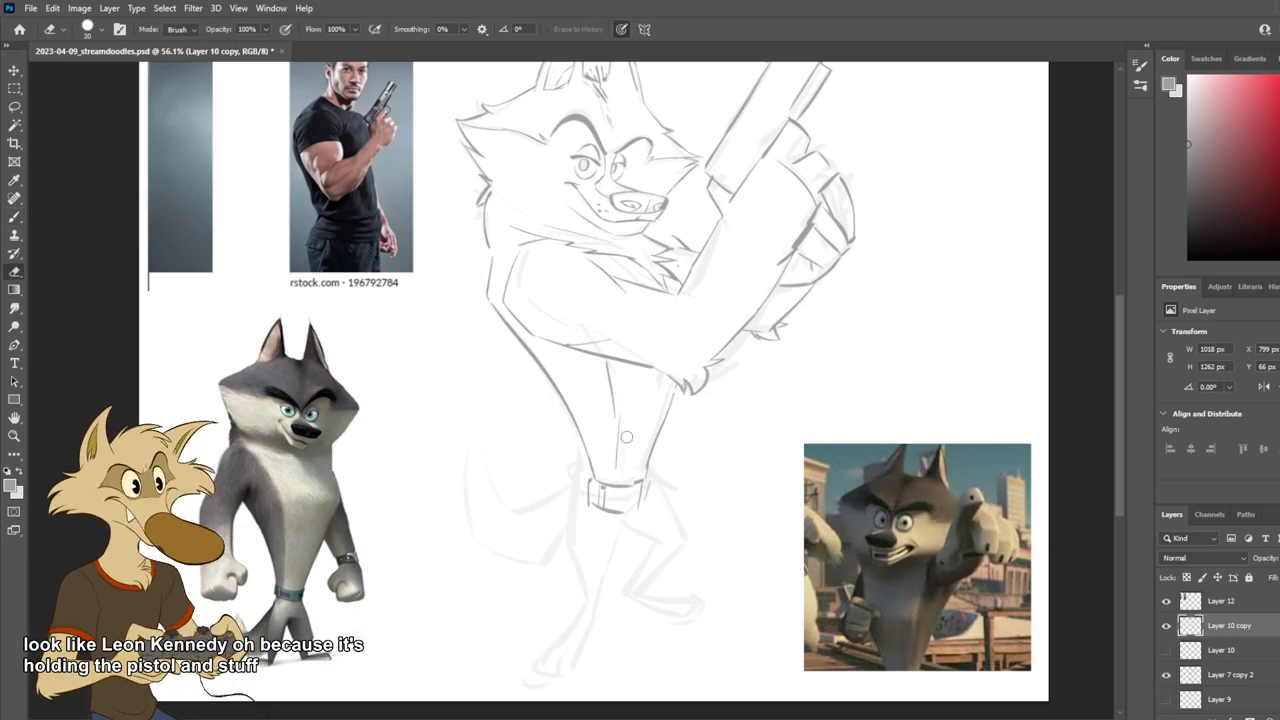
left_click_drag(588, 546, 640, 605)
mouse_move(642, 532)
left_mouse_down()
mouse_move(660, 615)
mouse_move(634, 656)
left_mouse_up()
key("ctrl+z")
key("ctrl+z")
key("ctrl+z")
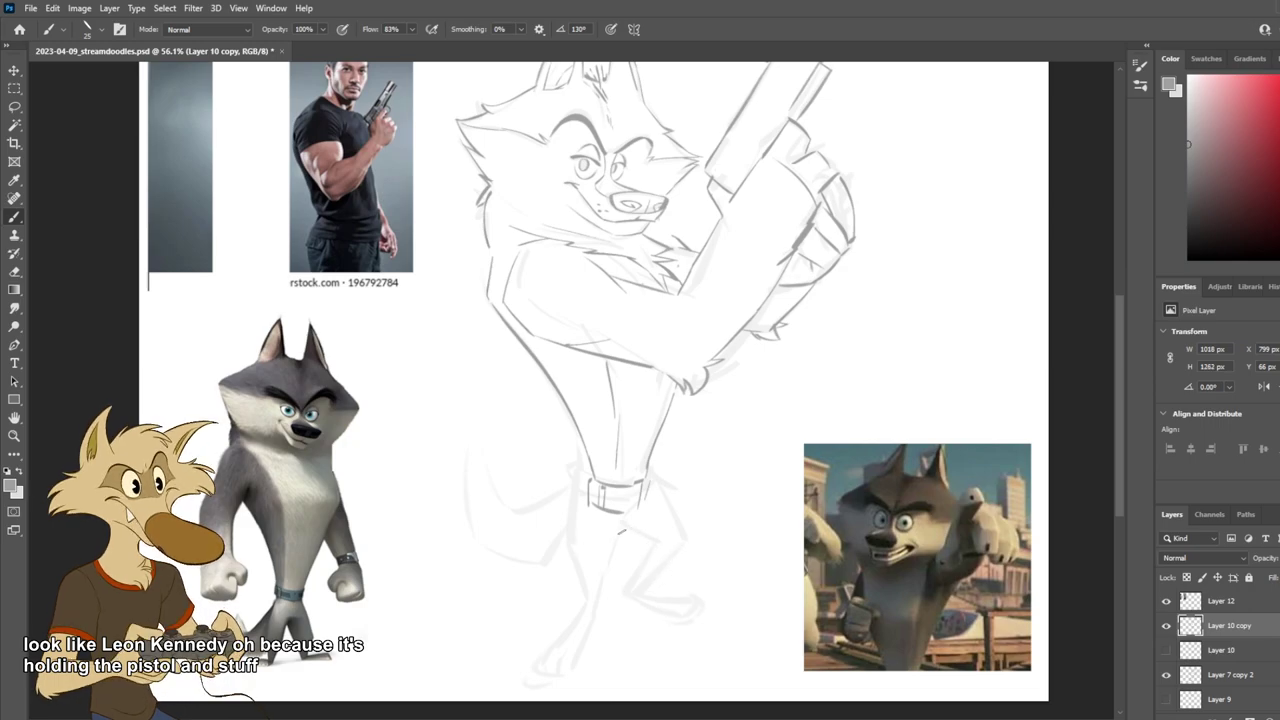
Step: Draw a tapering leg outline from both sides of the belt down toward the lower leg
mouse_move(590, 508)
left_mouse_down()
mouse_move(583, 554)
mouse_move(644, 600)
left_mouse_up()
key("ctrl+z")
key("ctrl+z")
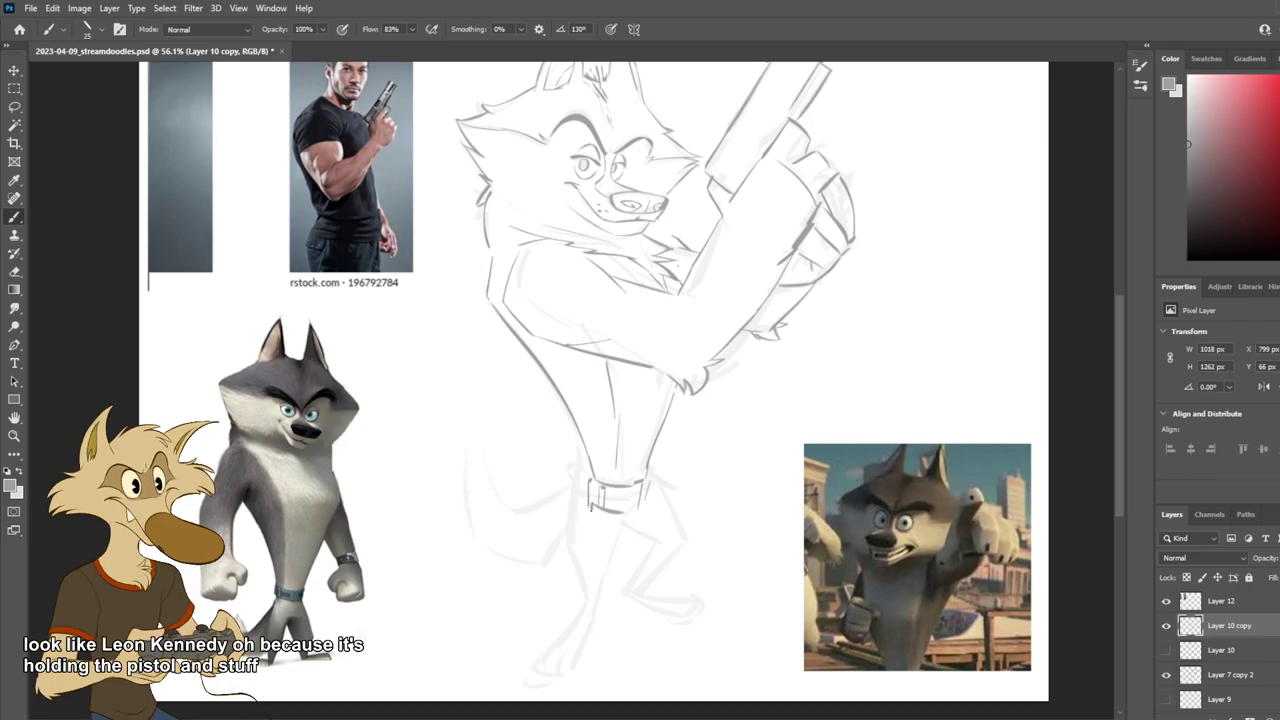
mouse_move(588, 508)
left_mouse_down()
mouse_move(629, 610)
mouse_move(649, 588)
left_mouse_up()
key("ctrl+z")
mouse_move(637, 514)
left_mouse_down()
mouse_move(649, 588)
mouse_move(648, 544)
left_mouse_up()
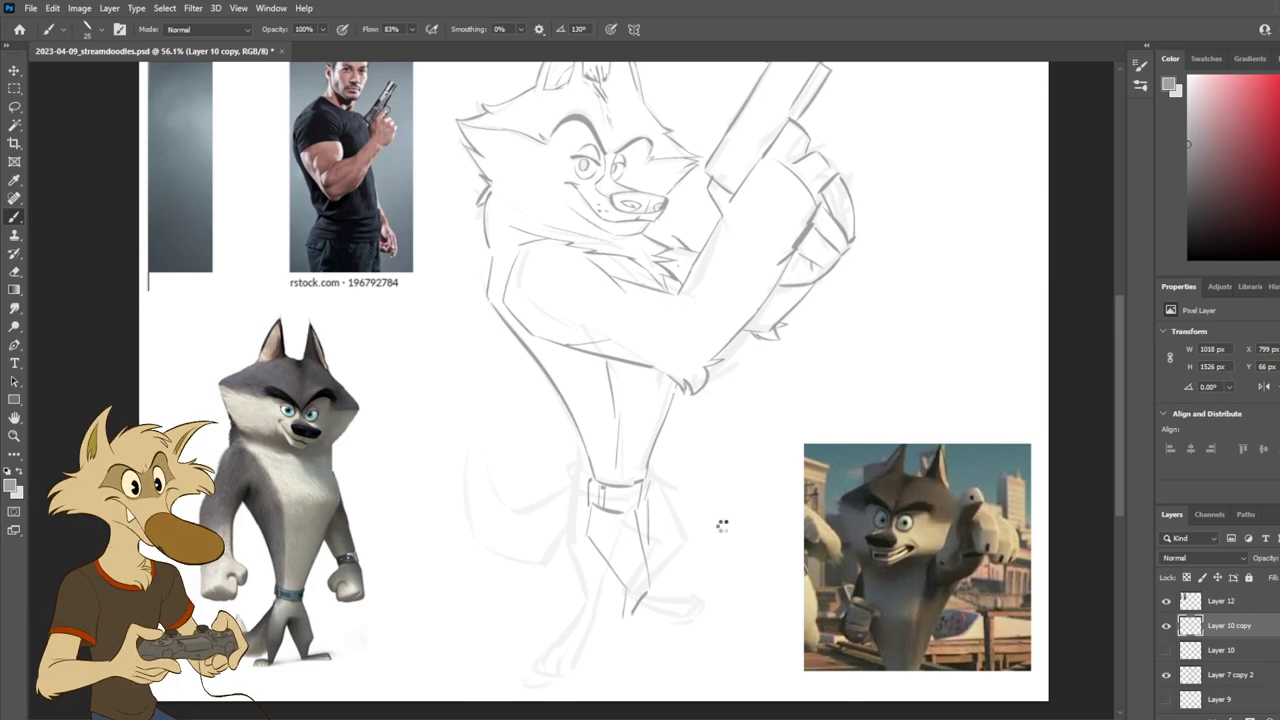
Step: Compare the new leg shape in mirrored view and against the rough underdrawing by toggling Layer 10 copy's visibility
key("ctrl+h")
scroll(722, 520, "down", 2)
key("ctrl+h")
scroll(711, 543, "up", 1)
scroll(711, 541, "up", 1)
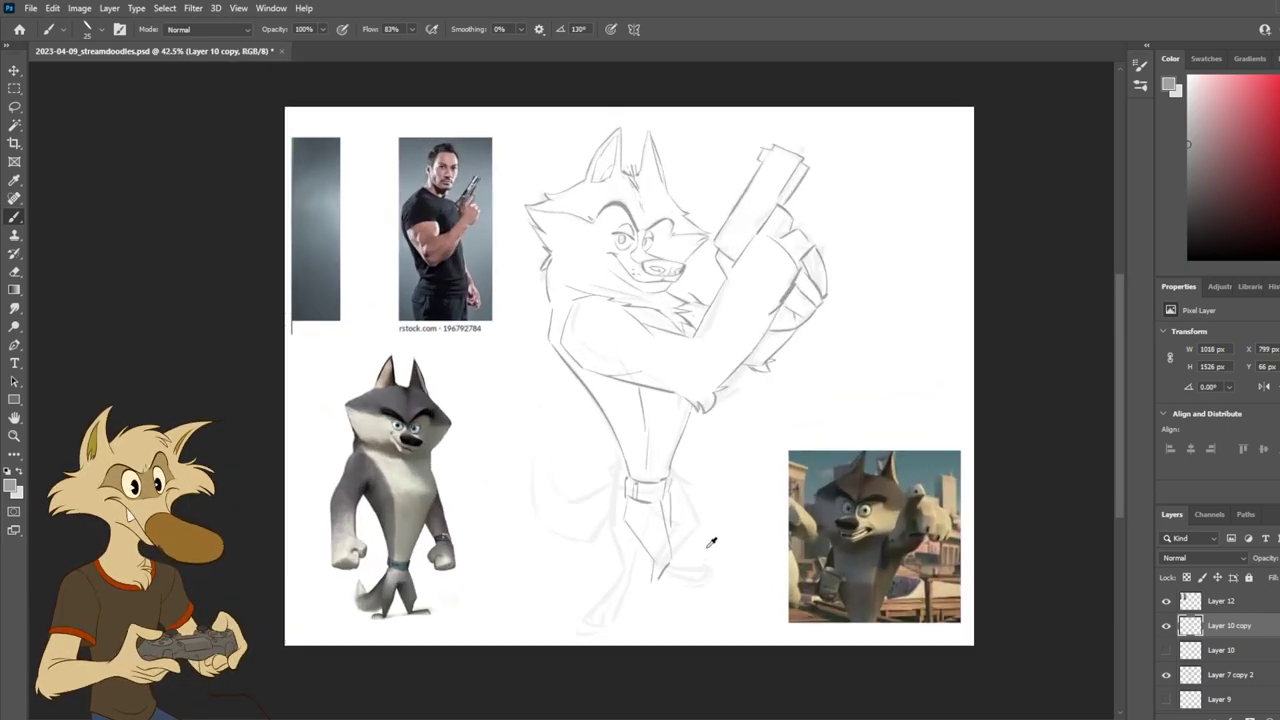
left_click(1166, 625)
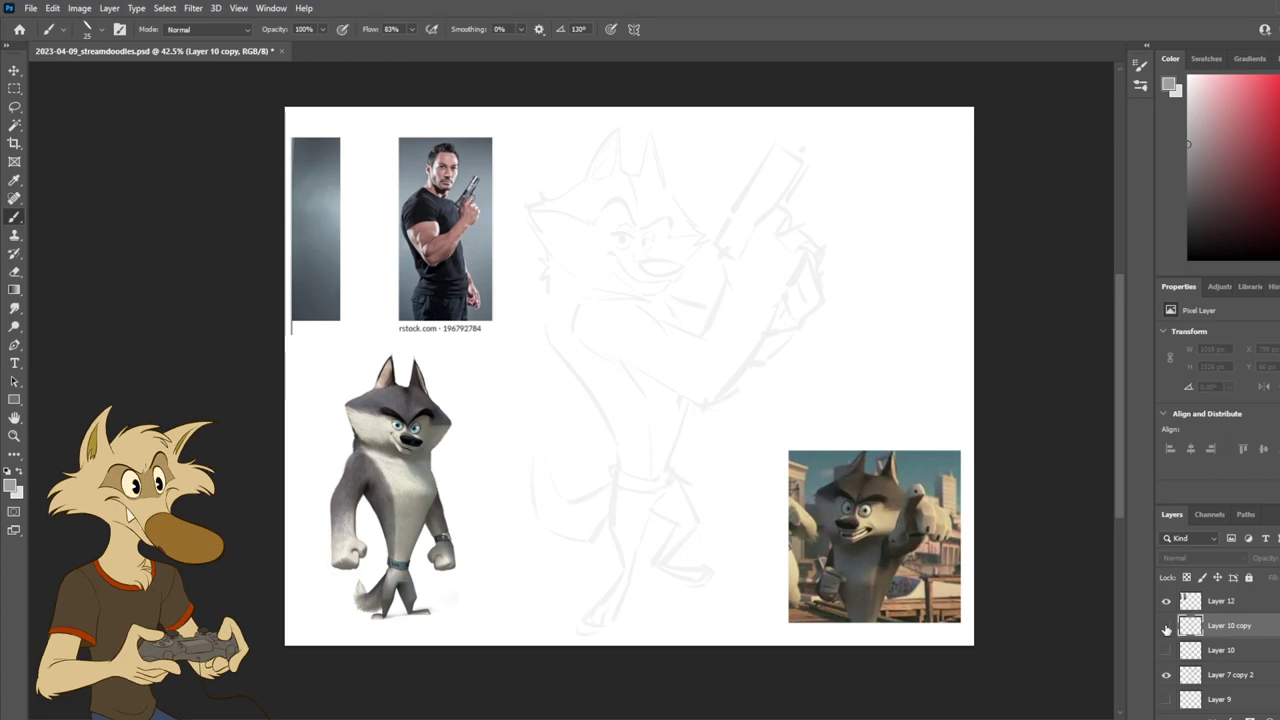
left_click(1166, 626)
scroll(676, 588, "up", 2)
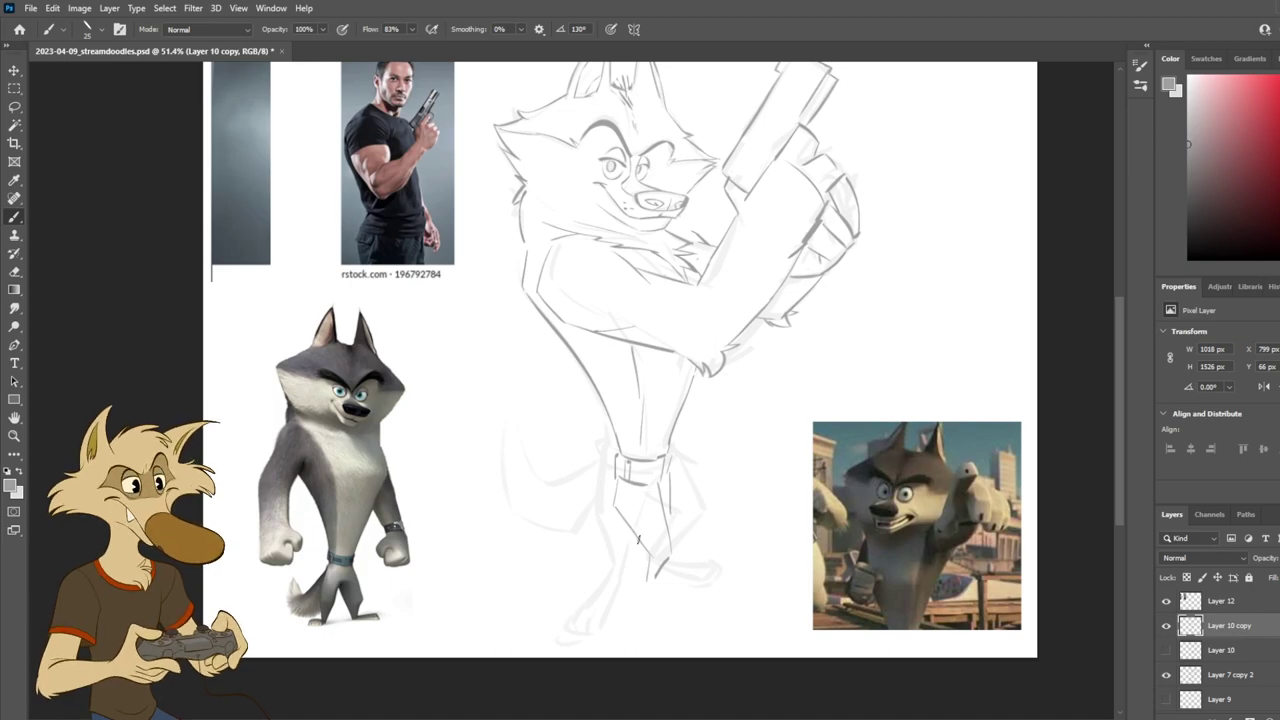
Step: Sketch the foot line and the second leg's lower edge, checking the pose in mirrored view
mouse_move(630, 531)
left_mouse_down()
mouse_move(626, 557)
mouse_move(691, 621)
left_mouse_up()
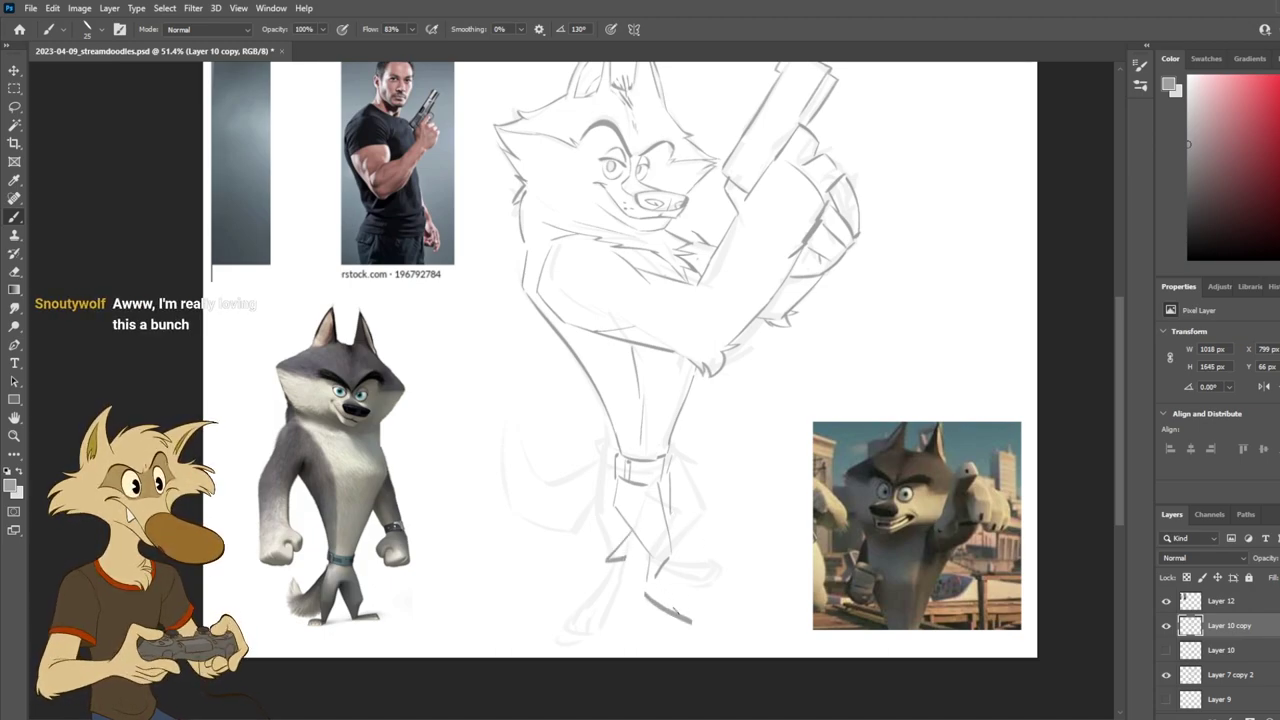
scroll(660, 598, "down", 4)
scroll(658, 603, "up", 3)
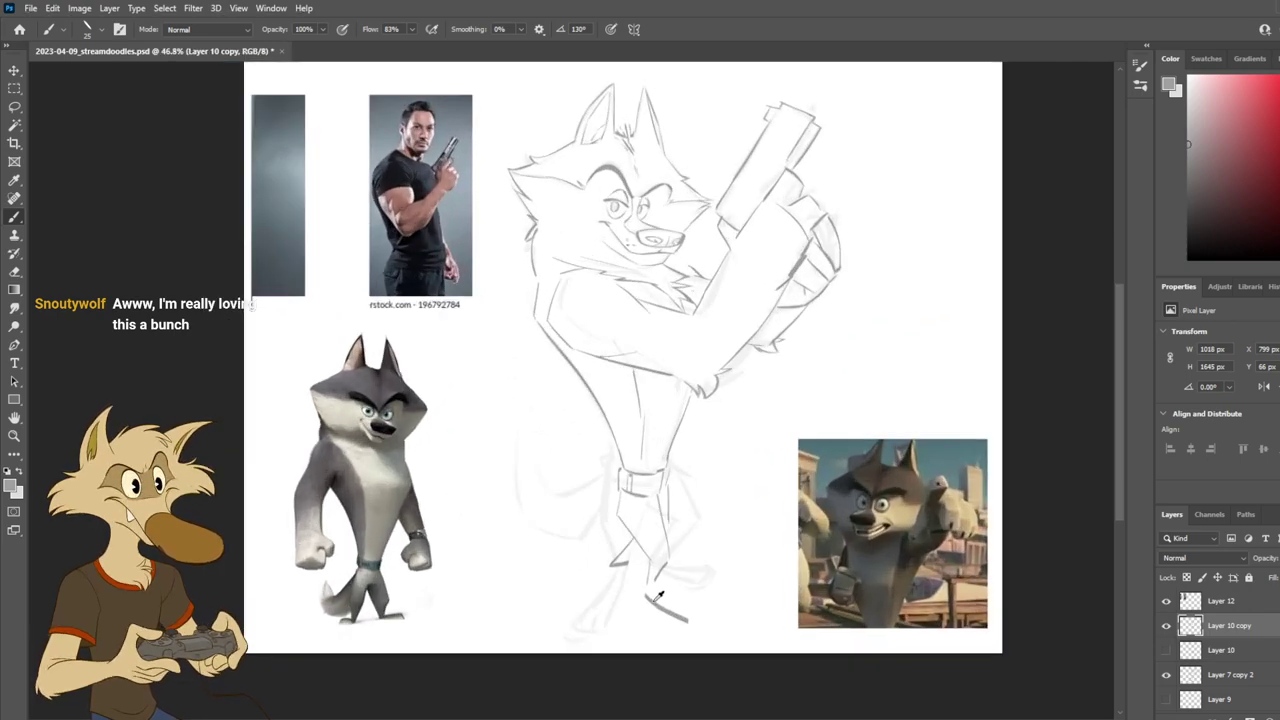
key("ctrl+shift+h")
key("ctrl+shift+h")
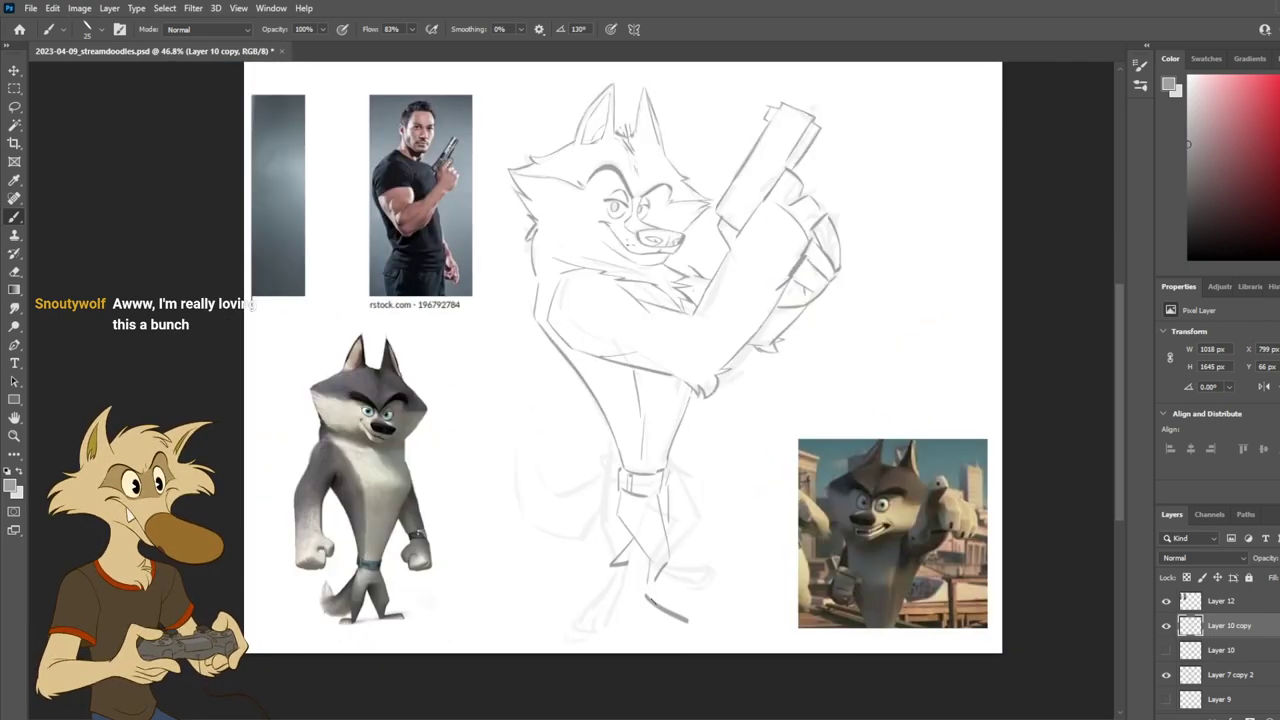
Step: Compare the line sketch with the rough underdrawing by toggling the visibility of Layer 10 copy and Layer 7 copy 2
left_click(1167, 628)
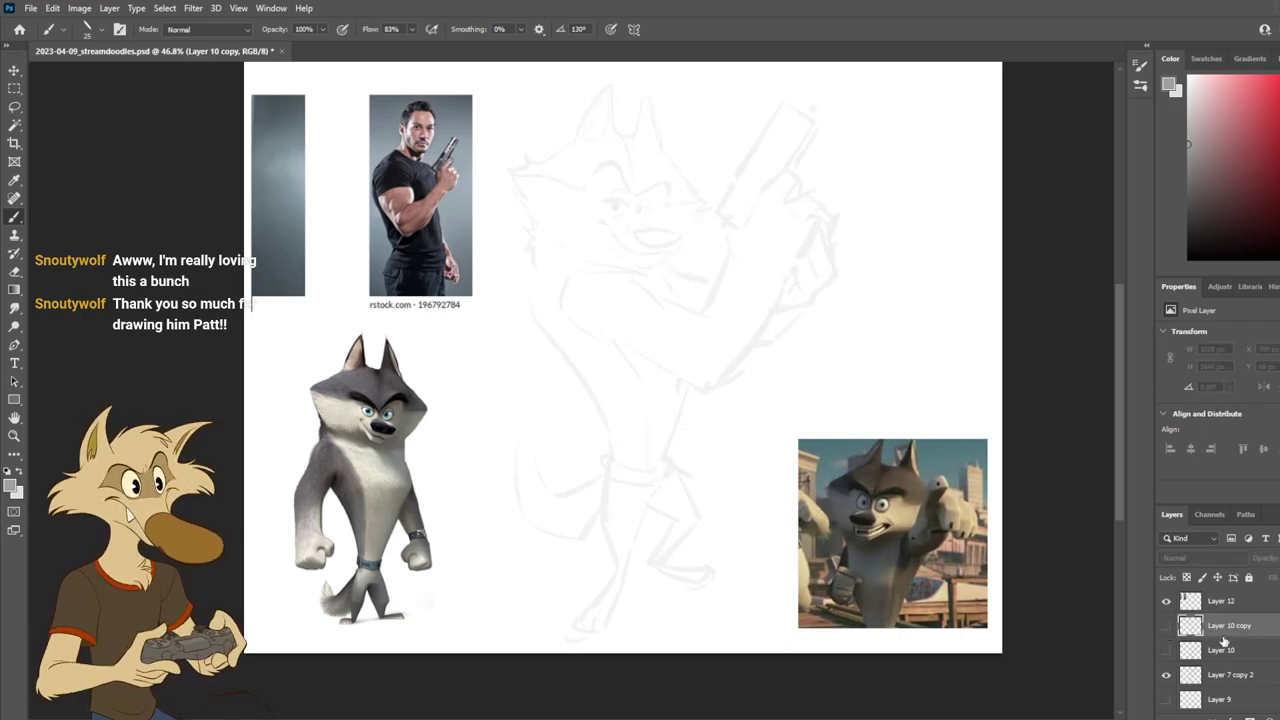
left_click(1222, 678)
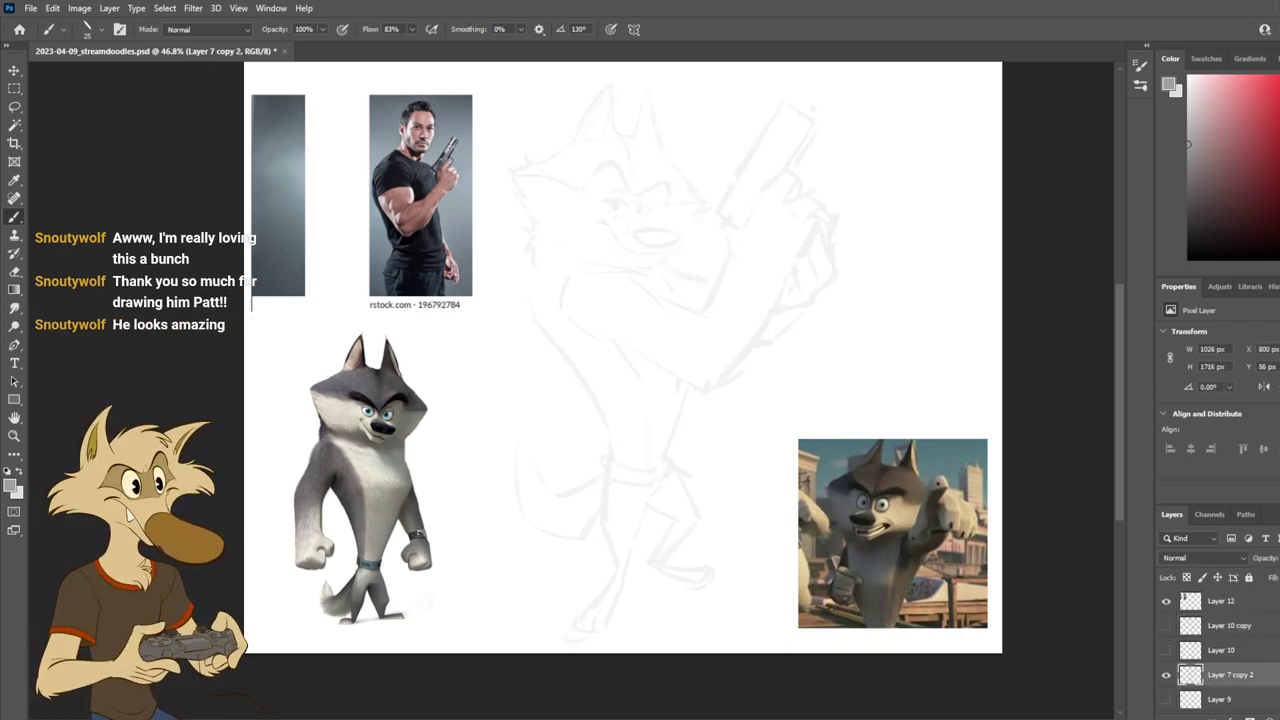
left_click(1166, 625)
left_click(1165, 674)
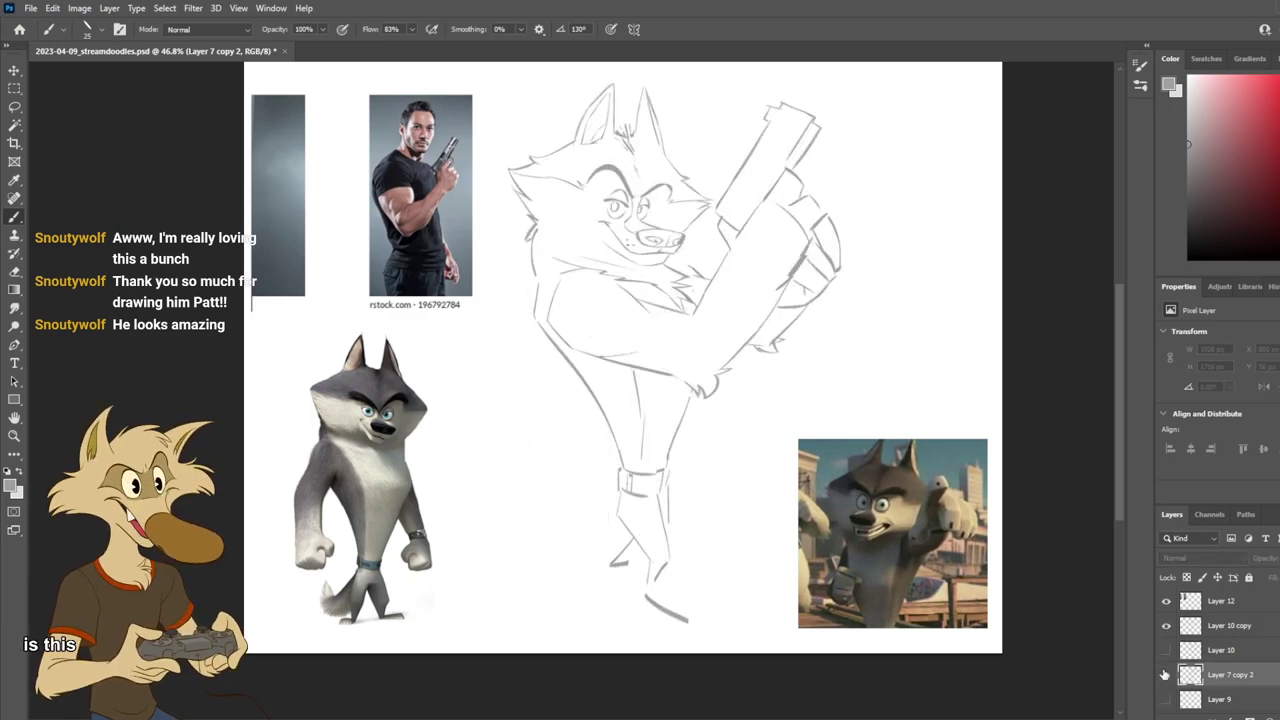
left_click(1165, 674)
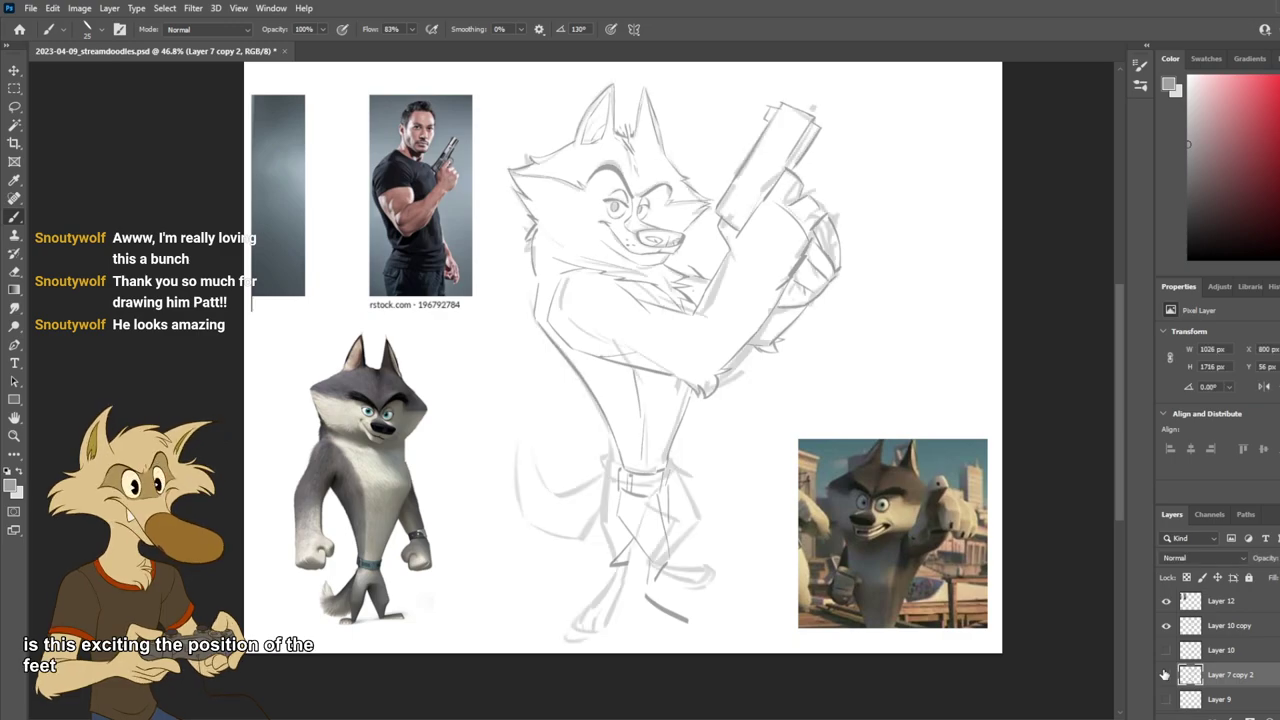
left_click(1163, 630)
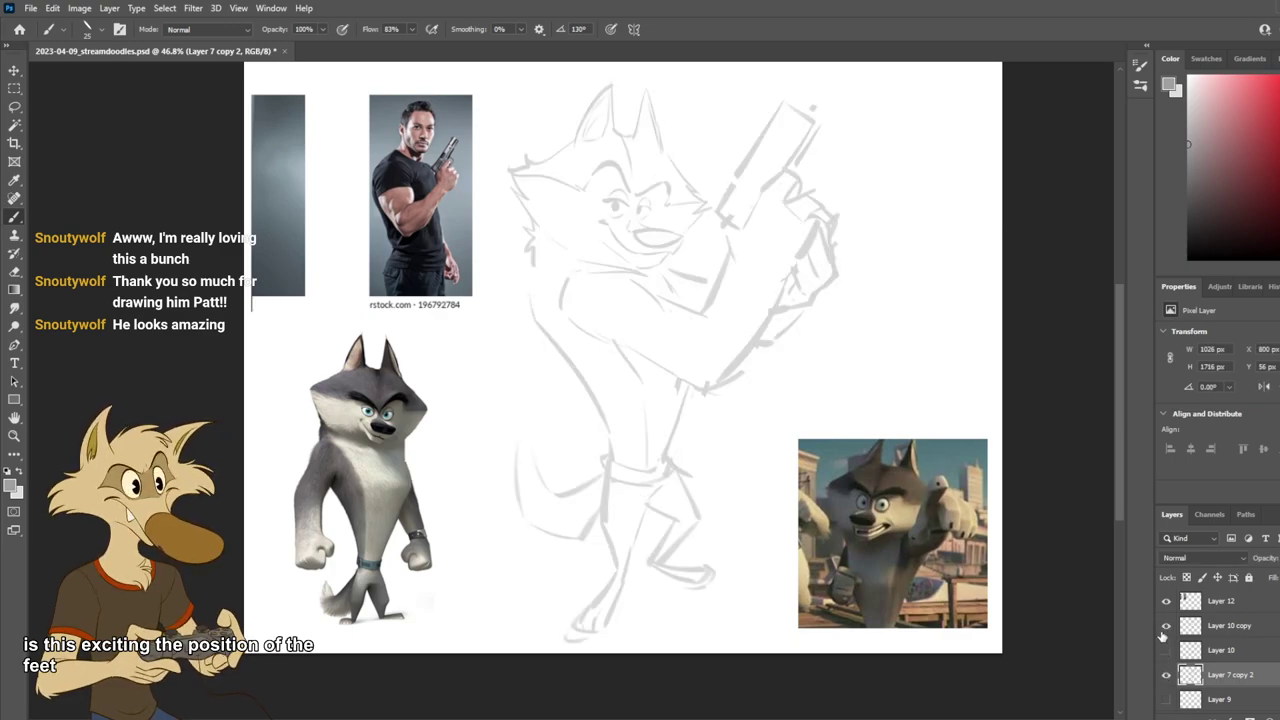
left_click(1166, 625)
left_click(1165, 674)
left_click(1225, 637)
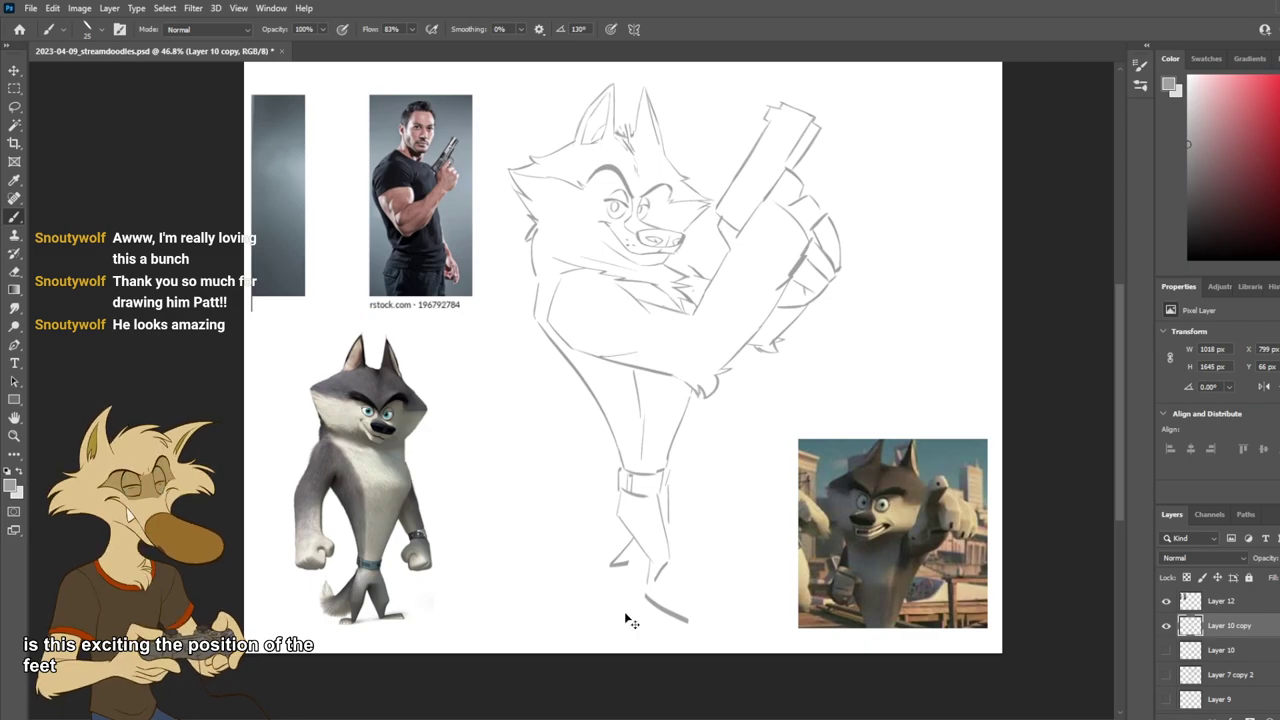
Step: Bring back the rough underdrawing and copy the whole wolf sketch from Layer 10 copy using a rectangular selection
key("ctrl+z")
key("ctrl+z")
key("ctrl+z")
key("ctrl+z")
key("ctrl+z")
key("ctrl+z")
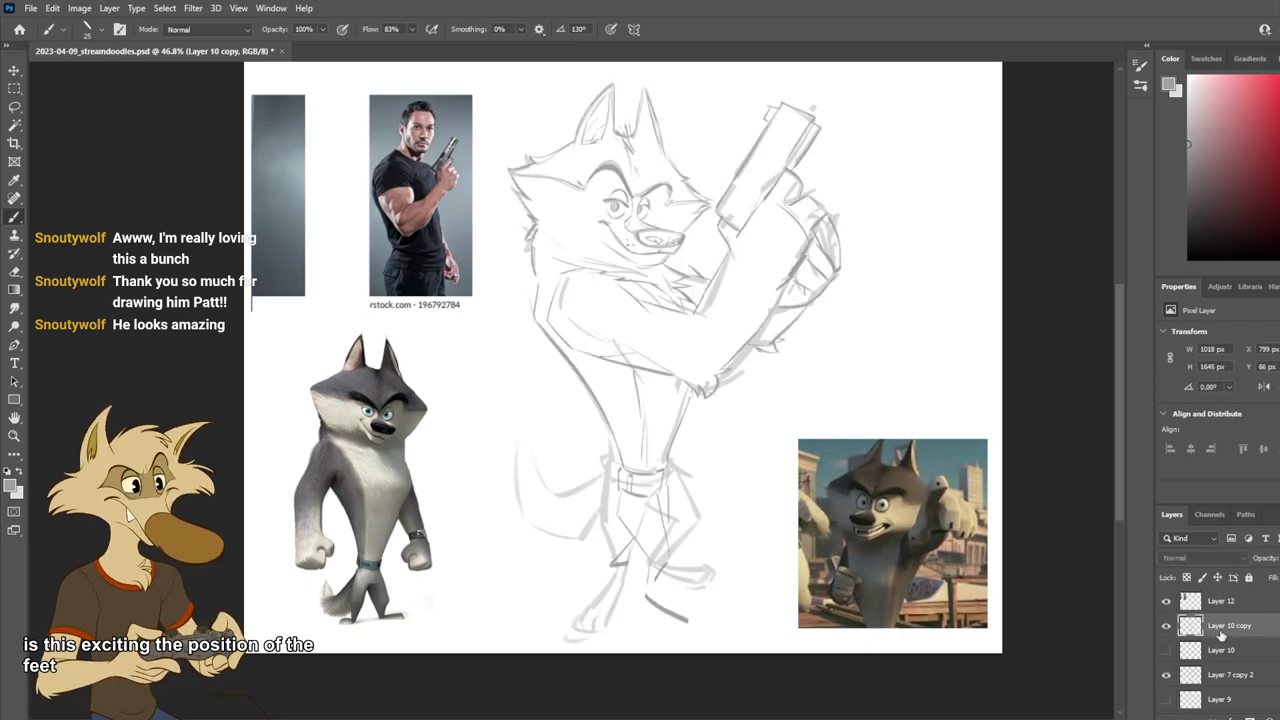
key("ctrl+shift+z")
key("ctrl+shift+z")
left_click(15, 88)
mouse_move(467, 70)
left_mouse_down()
mouse_move(823, 645)
mouse_move(857, 683)
mouse_move(857, 672)
left_mouse_up()
left_click(843, 608)
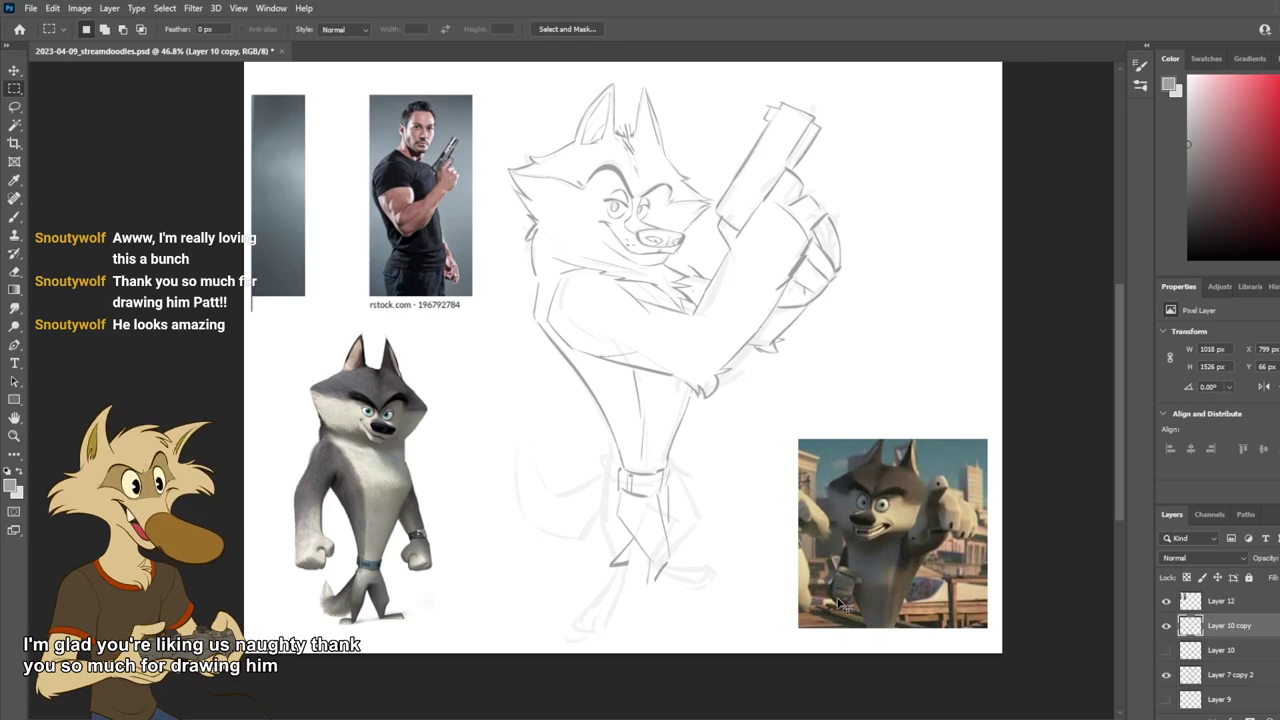
Step: Undo the leg strokes below the belt on Layer 10 copy and paste the copied sketch in place as a new layer
key("ctrl+z")
key("ctrl+z")
key("ctrl+shift+z")
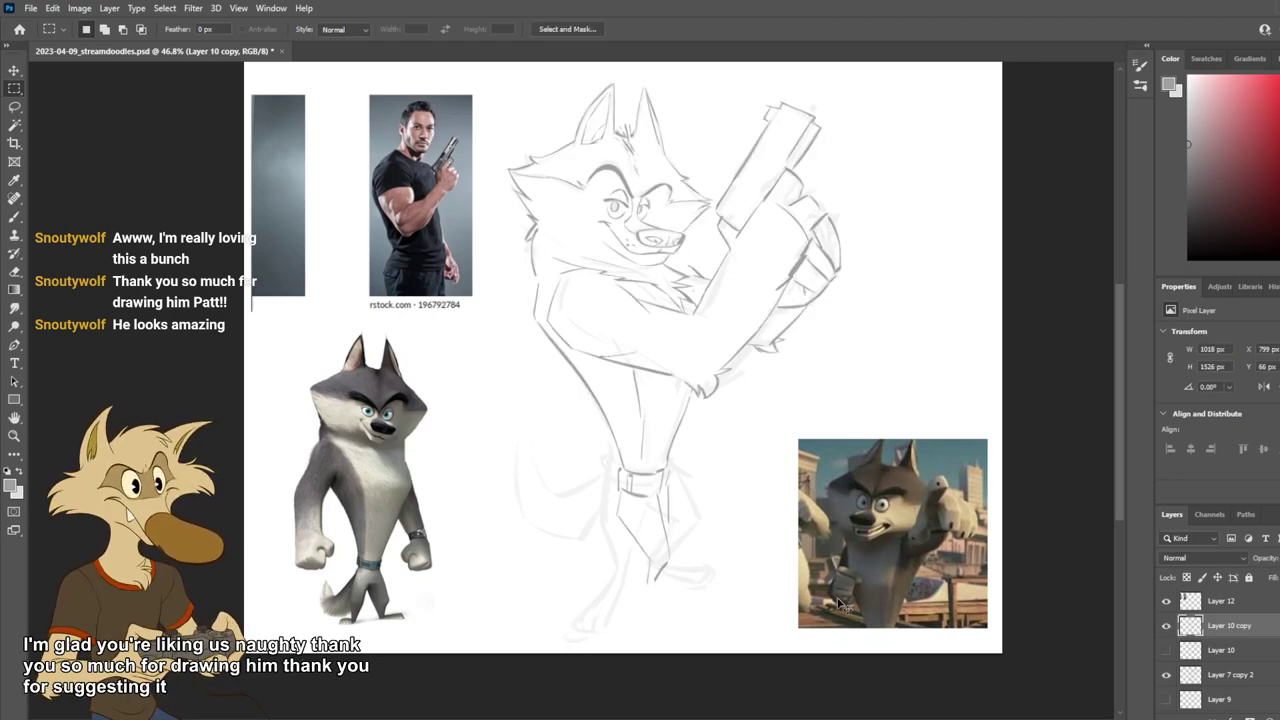
key("ctrl+z")
key("ctrl+z")
key("ctrl+z")
key("ctrl+z")
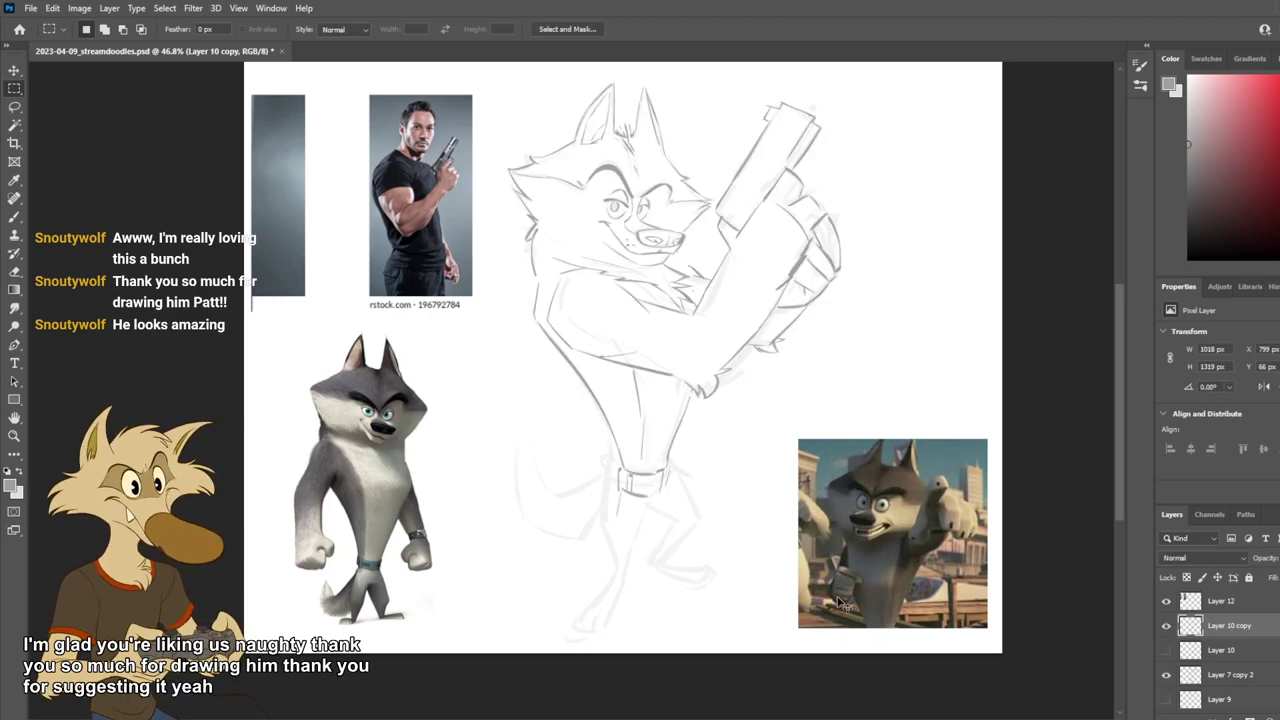
key("ctrl+shift+z")
key("ctrl+shift+v")
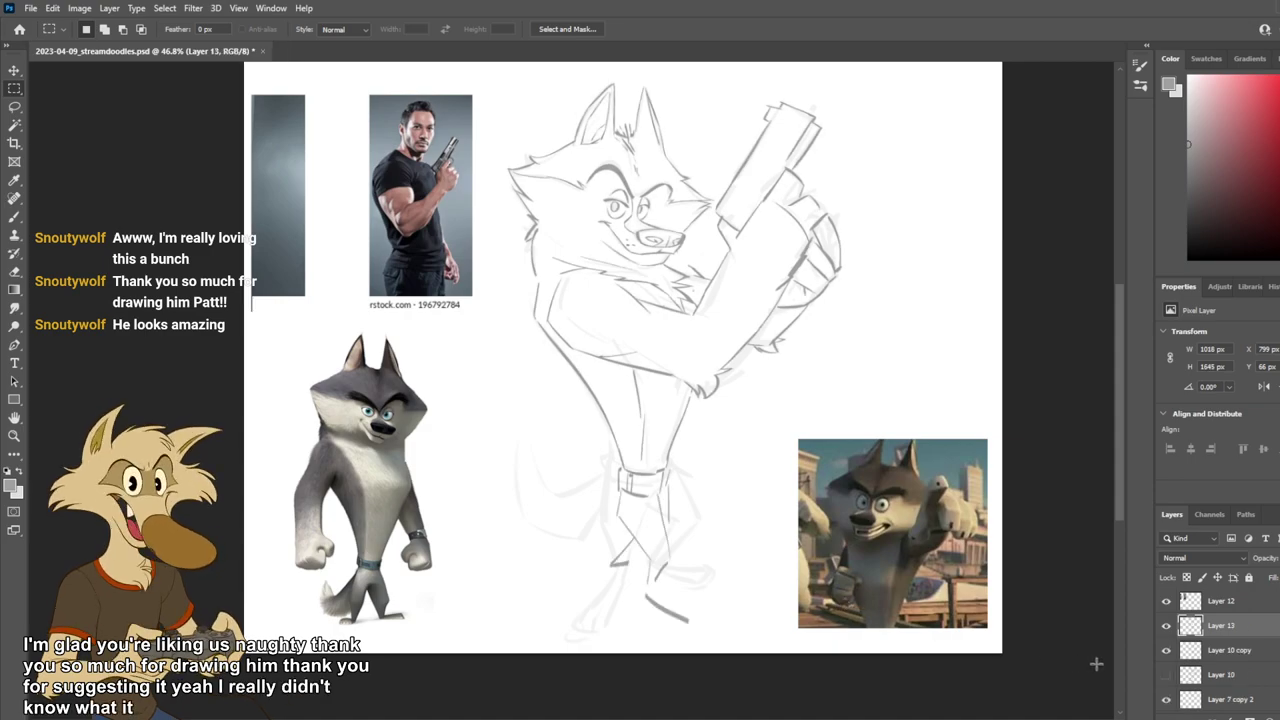
Step: Hide the pasted backup layer and move Layer 10 copy above it
left_click(1166, 625)
left_click(1224, 604)
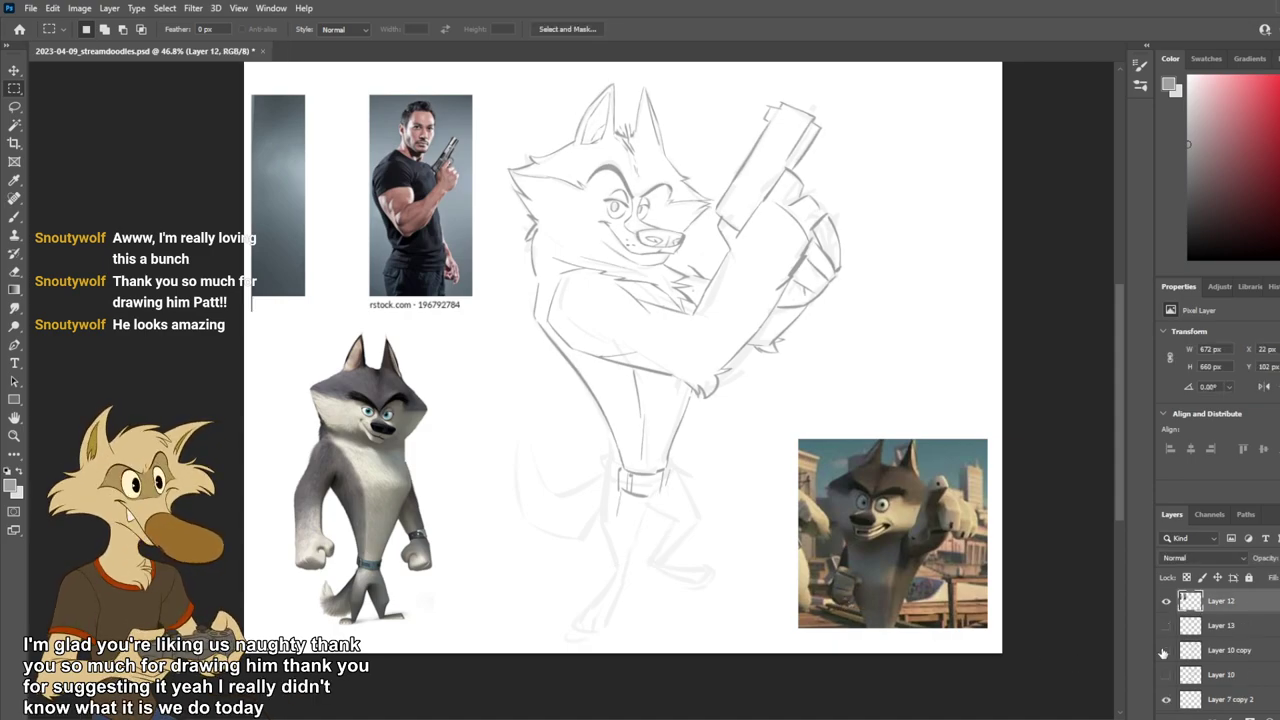
left_click_drag(1234, 652, 1232, 614)
Step: Sketch the sides of the supporting leg running down from the belt toward the ankle, following the underdrawing
scroll(561, 578, "up", 2)
key("b")
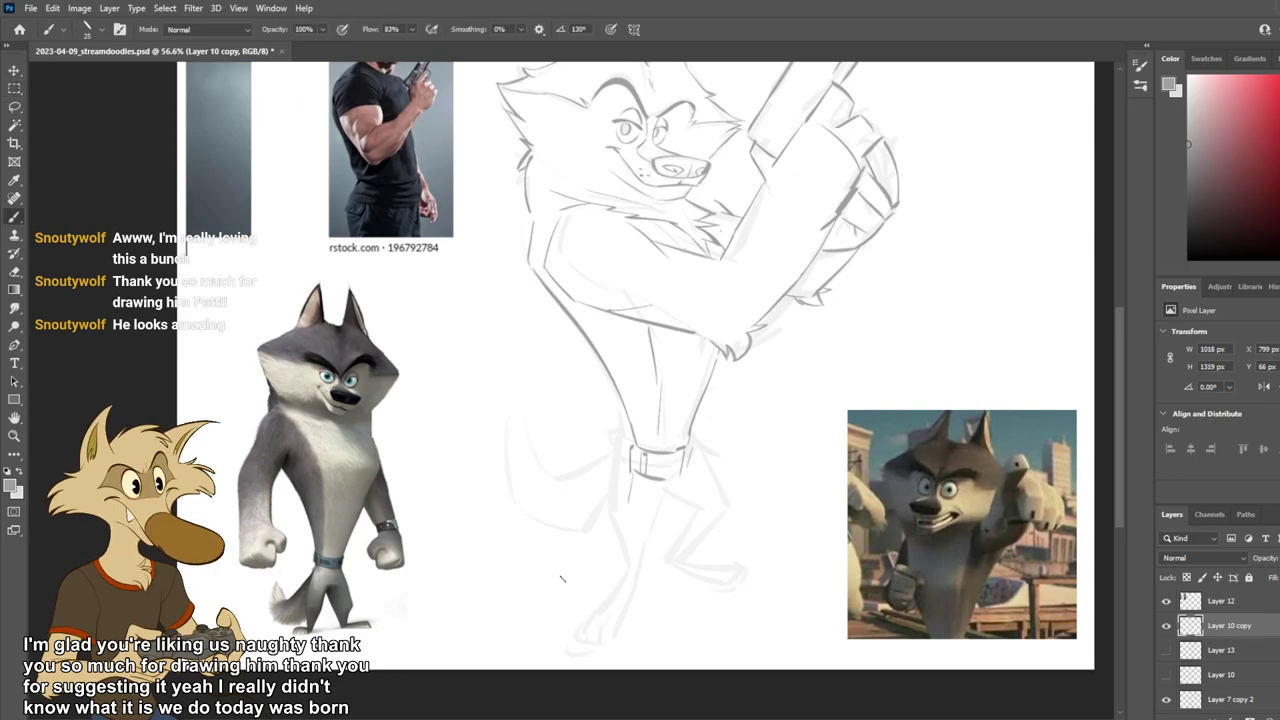
left_click_drag(668, 504, 655, 560)
key("ctrl+z")
mouse_move(629, 504)
left_mouse_down()
mouse_move(640, 575)
mouse_move(606, 620)
left_mouse_up()
key("ctrl+z")
key("ctrl+z")
key("ctrl+z")
Step: Rework the ankle strokes of the supporting leg and close its inner contour down to the foot
left_click_drag(641, 577, 595, 623)
key("ctrl+z")
left_click_drag(640, 579, 600, 619)
key("ctrl+z")
left_click_drag(656, 579, 633, 621)
key("ctrl+z")
left_click_drag(653, 576, 632, 614)
key("ctrl+z")
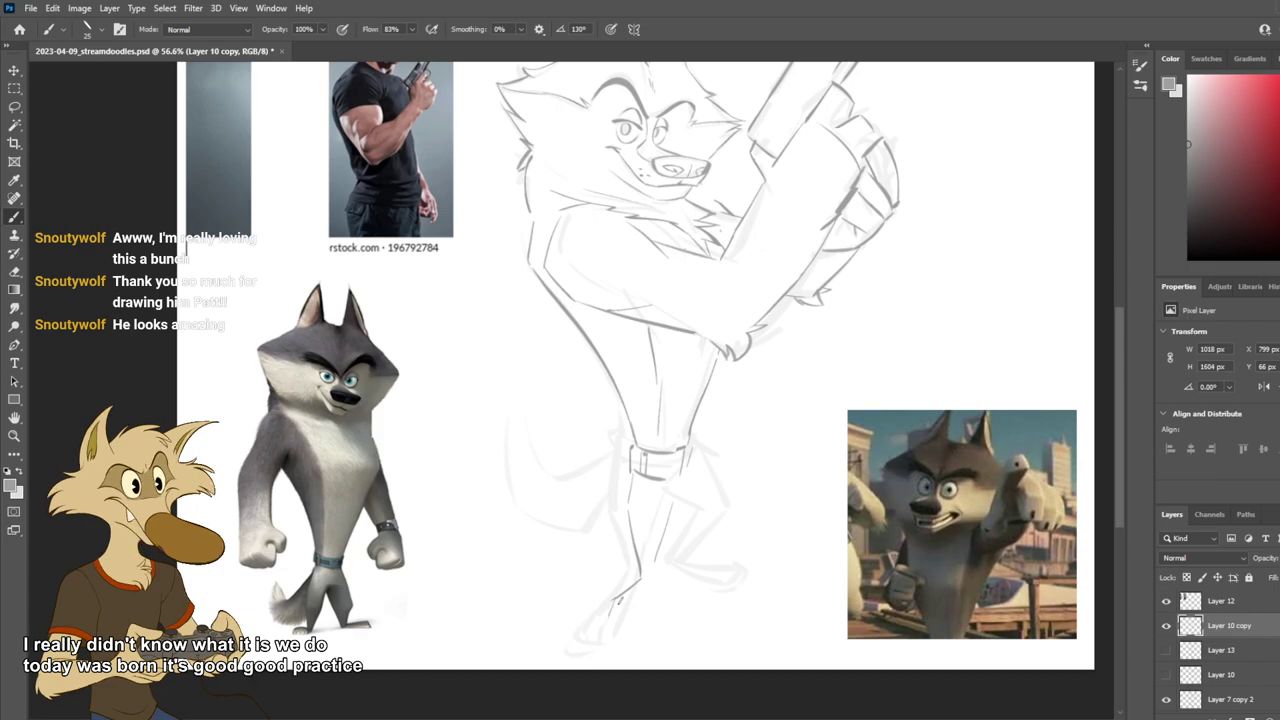
key("ctrl+z")
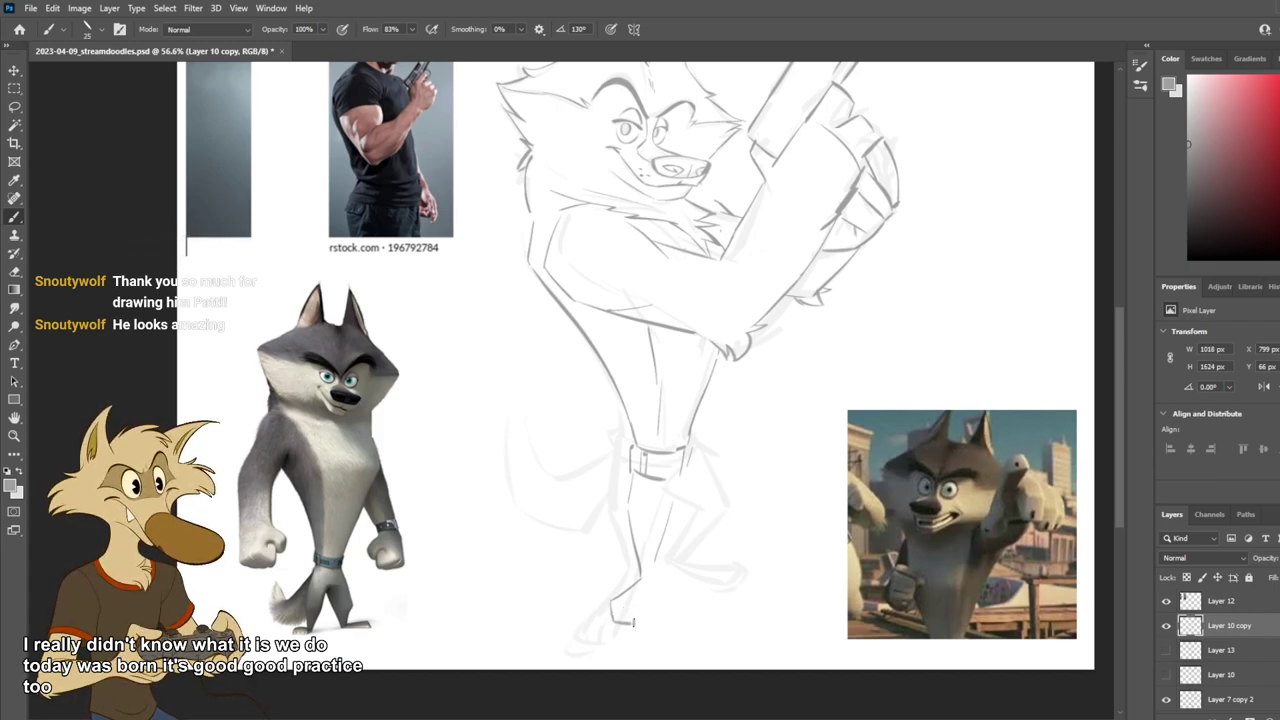
mouse_move(649, 578)
left_mouse_down()
mouse_move(656, 509)
mouse_move(649, 571)
mouse_move(655, 529)
mouse_move(662, 546)
mouse_move(648, 577)
mouse_move(659, 548)
left_mouse_up()
Step: Draw a curved bottom edge for the supporting leg's foot, checking it against the whole figure
scroll(686, 535, "down", 6)
scroll(686, 535, "up", 2)
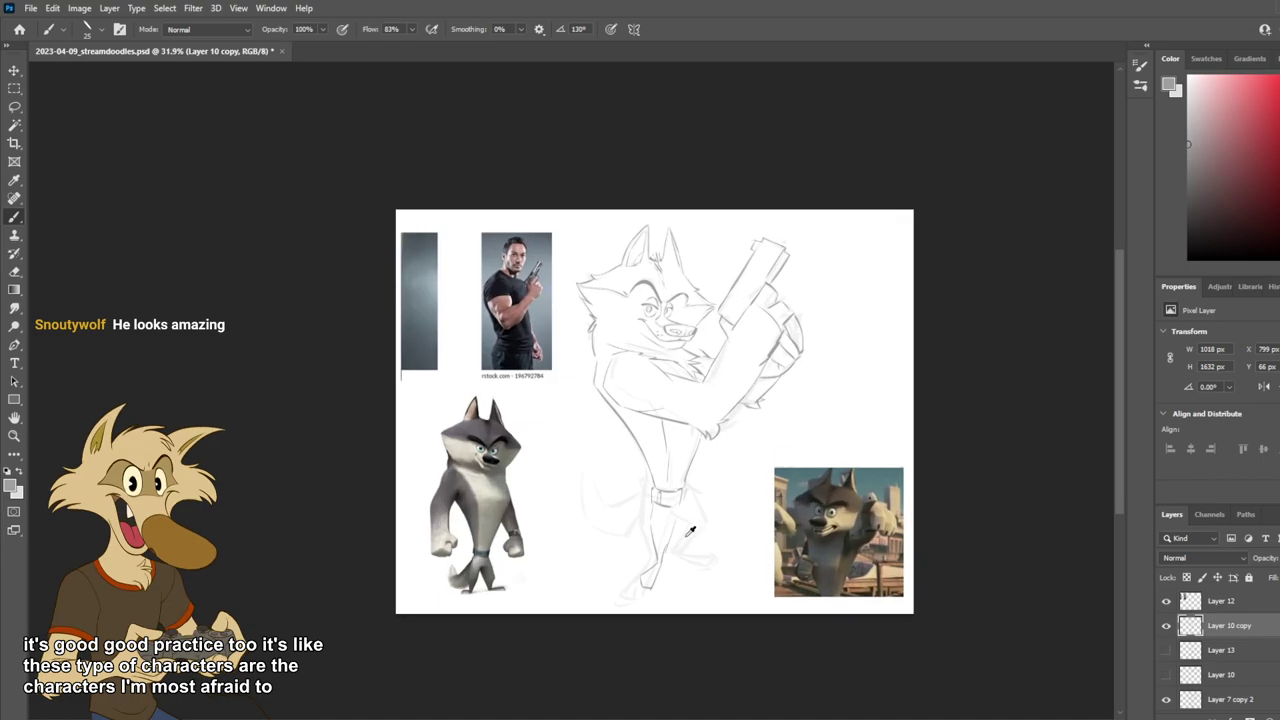
scroll(690, 530, "up", 1)
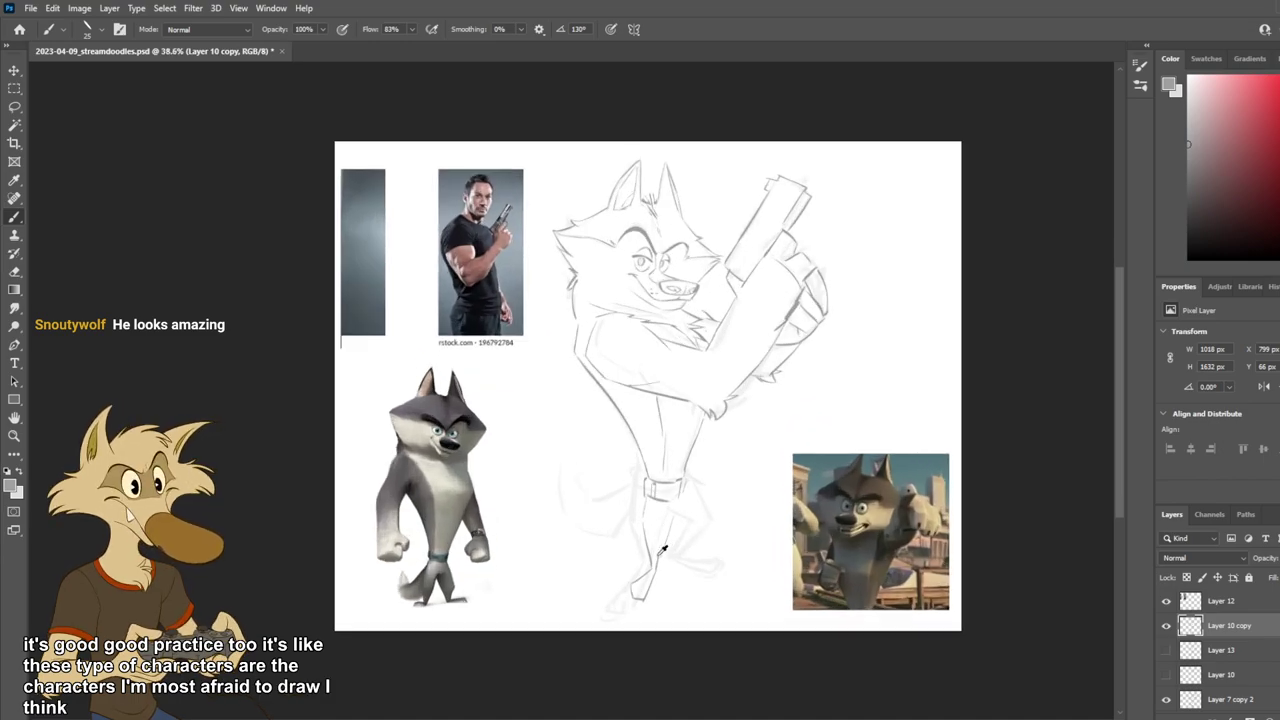
scroll(662, 548, "down", 2)
scroll(664, 547, "up", 3)
scroll(665, 545, "down", 2)
scroll(665, 545, "up", 4)
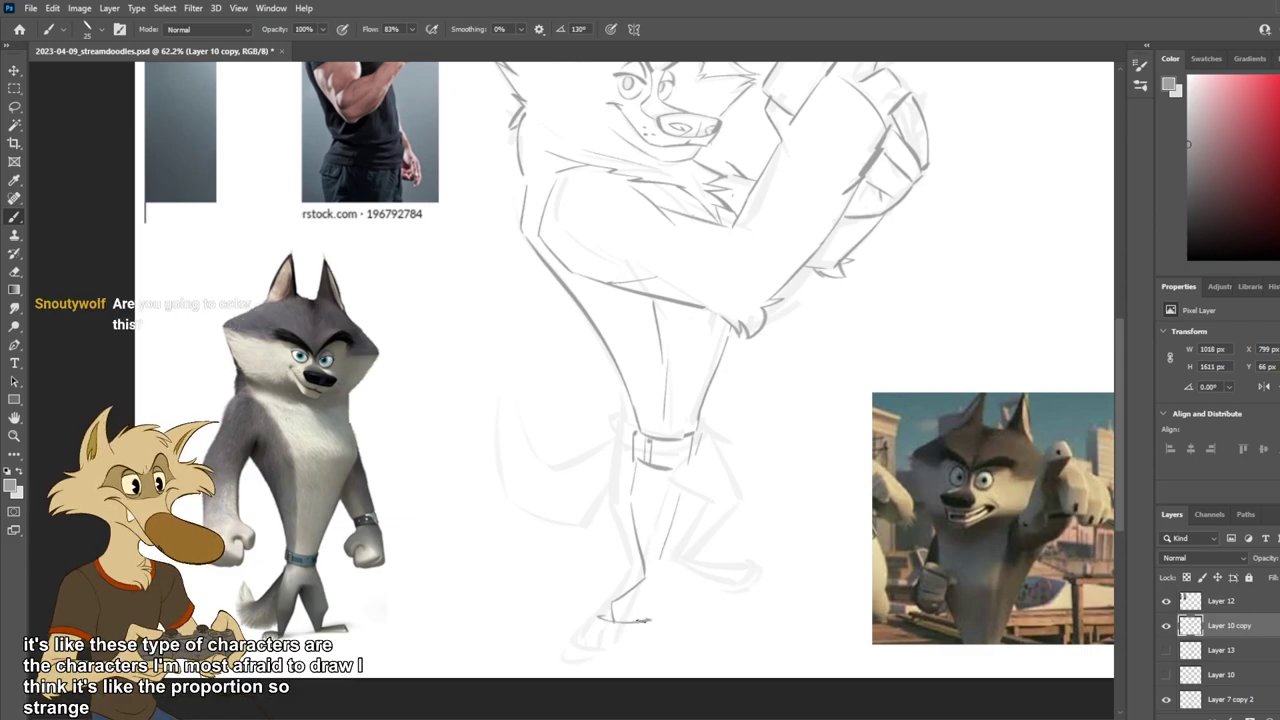
key("ctrl+z")
left_click_drag(645, 620, 606, 619)
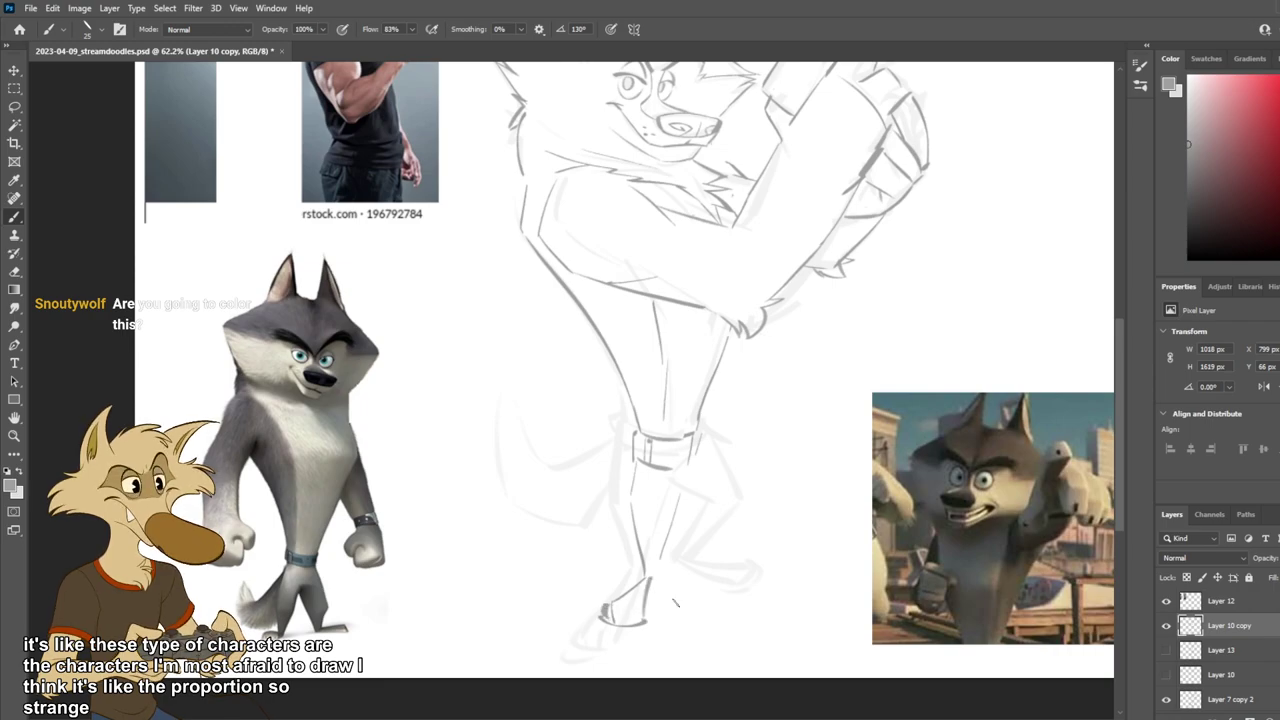
scroll(662, 592, "down", 5)
scroll(676, 609, "up", 5)
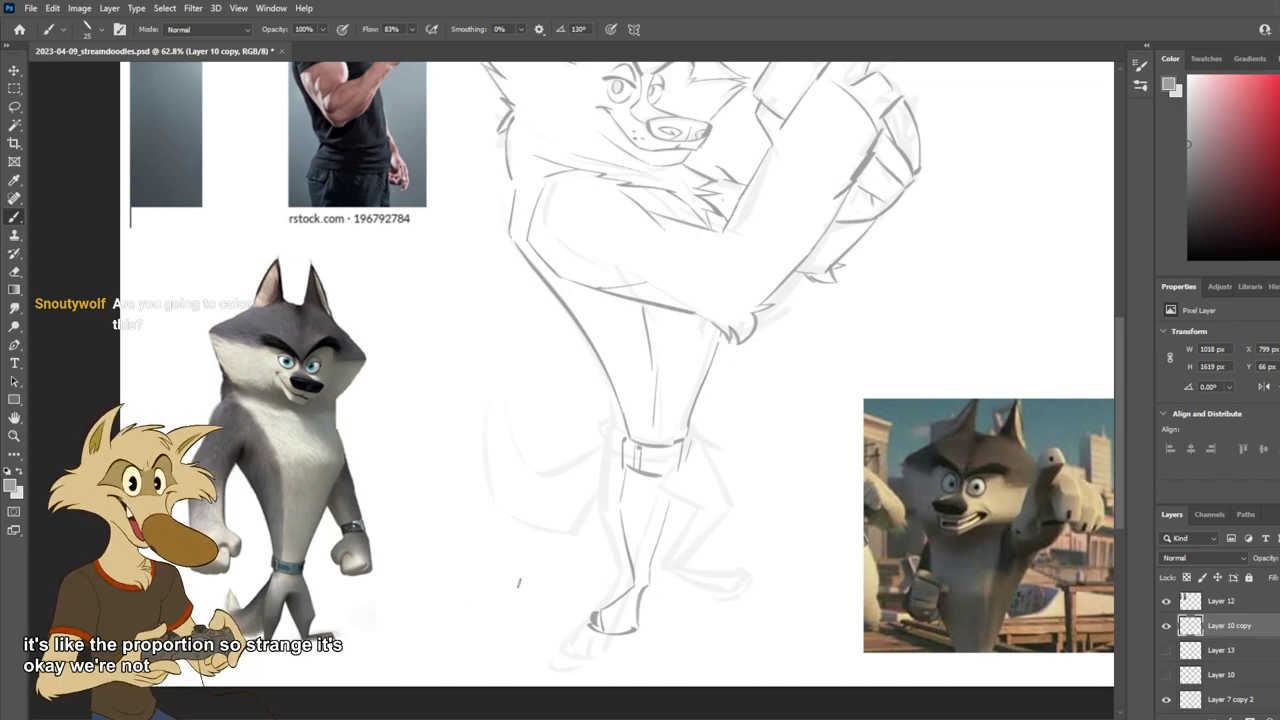
Step: Sketch the start of the second leg bending outward from the supporting leg's thigh, retrying the strokes
left_click_drag(663, 534, 673, 497)
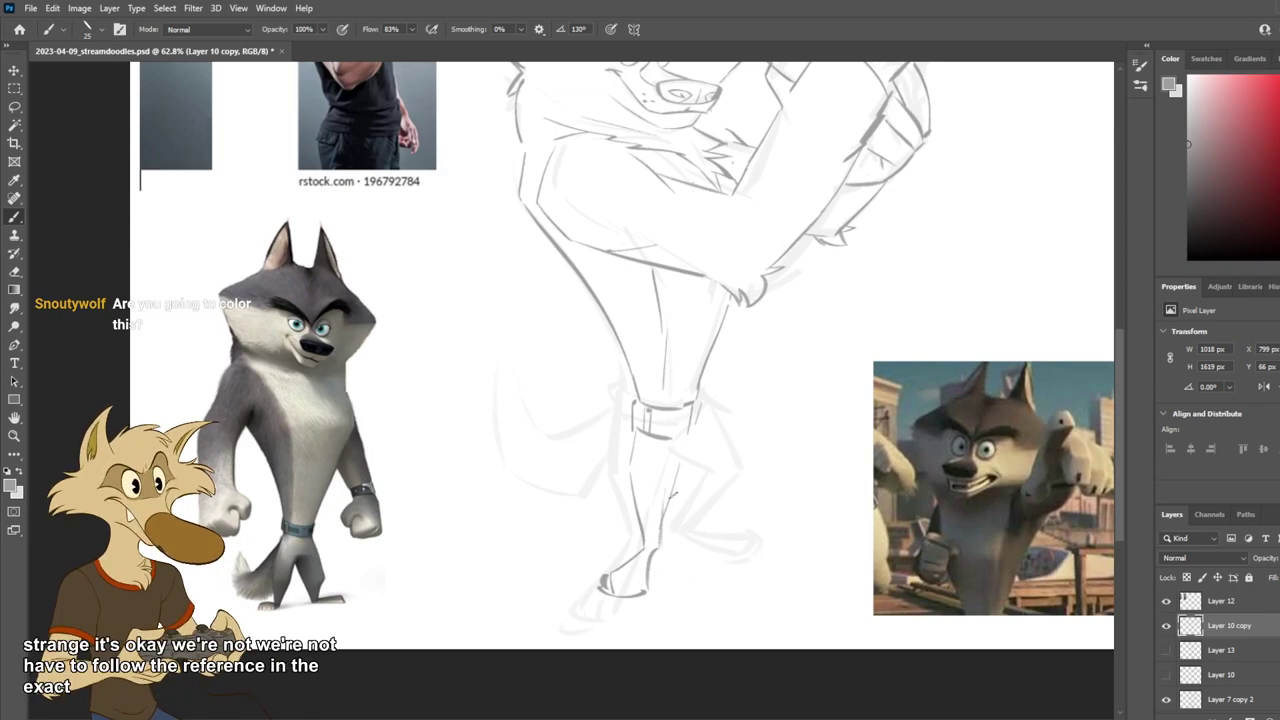
key("e")
key("b")
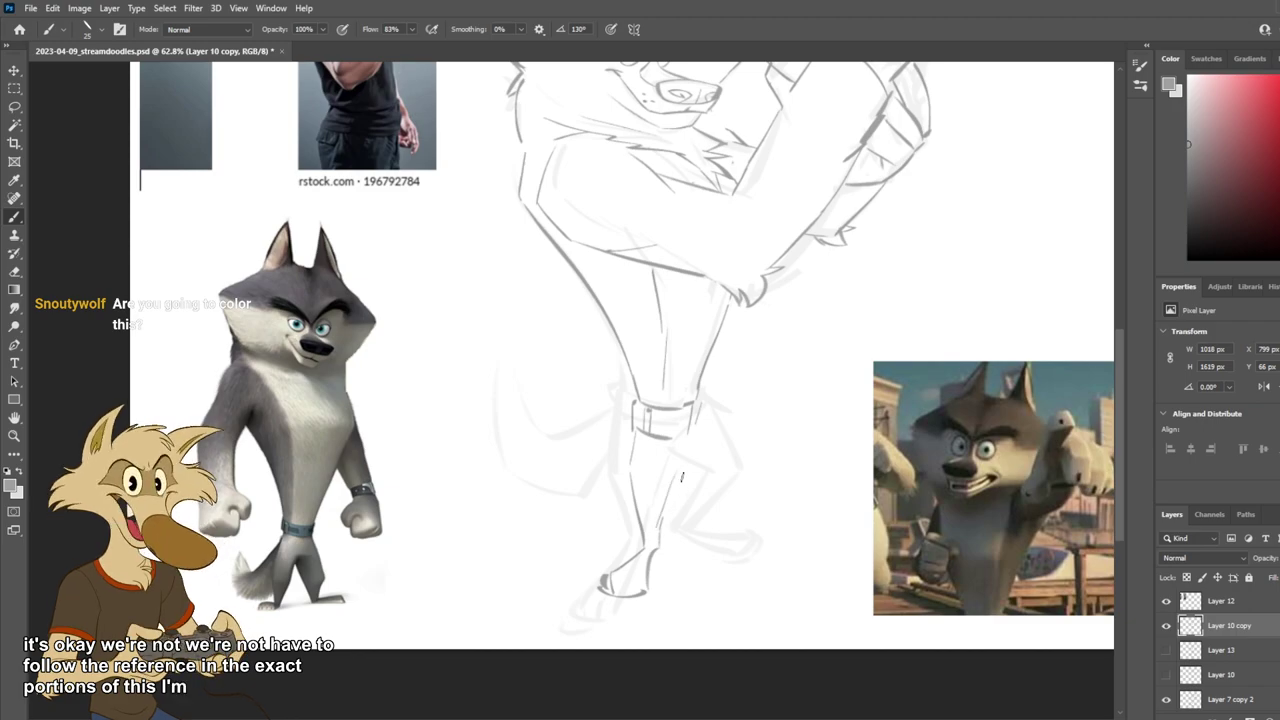
mouse_move(685, 434)
left_mouse_down()
mouse_move(682, 472)
mouse_move(713, 525)
left_mouse_up()
key("ctrl+z")
left_click_drag(697, 479, 731, 549)
key("ctrl+z")
left_click_drag(681, 478, 708, 532)
key("ctrl+z")
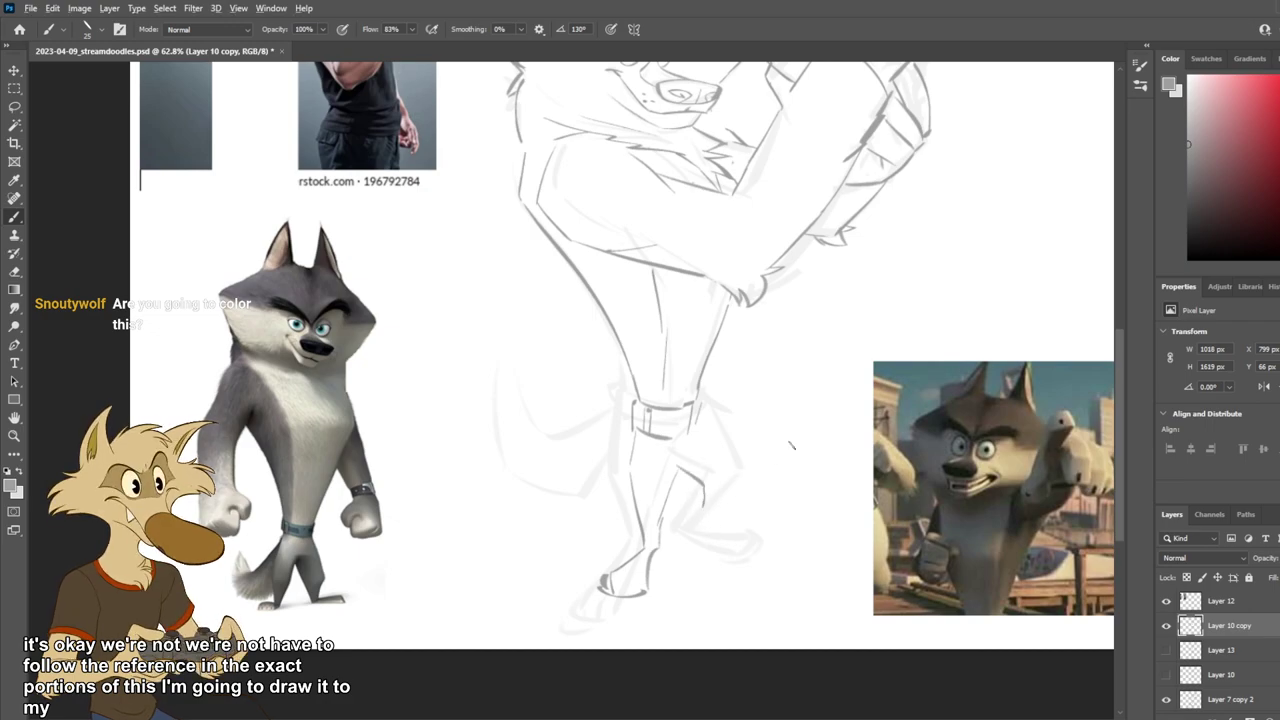
scroll(790, 445, "down", 3)
scroll(755, 437, "up", 2)
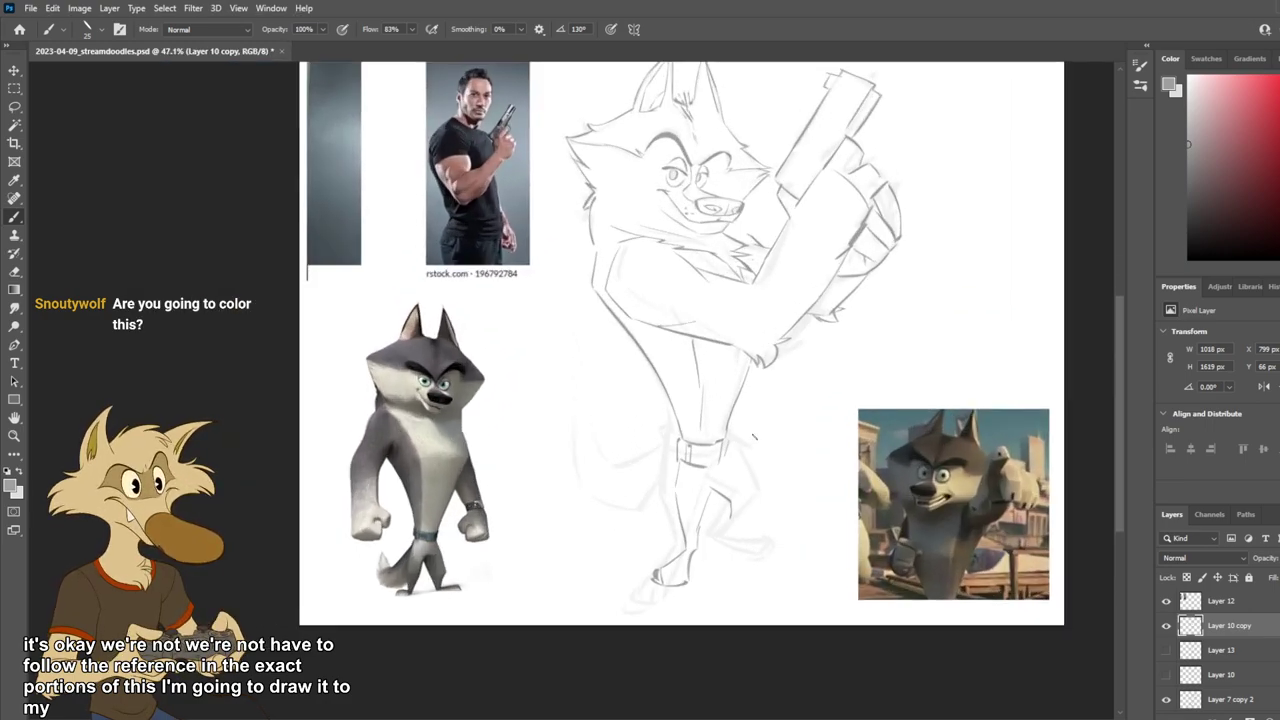
Step: Compare the new leg proportions with the rough underdrawing by repeatedly toggling Layer 10 copy's visibility
left_click(1163, 626)
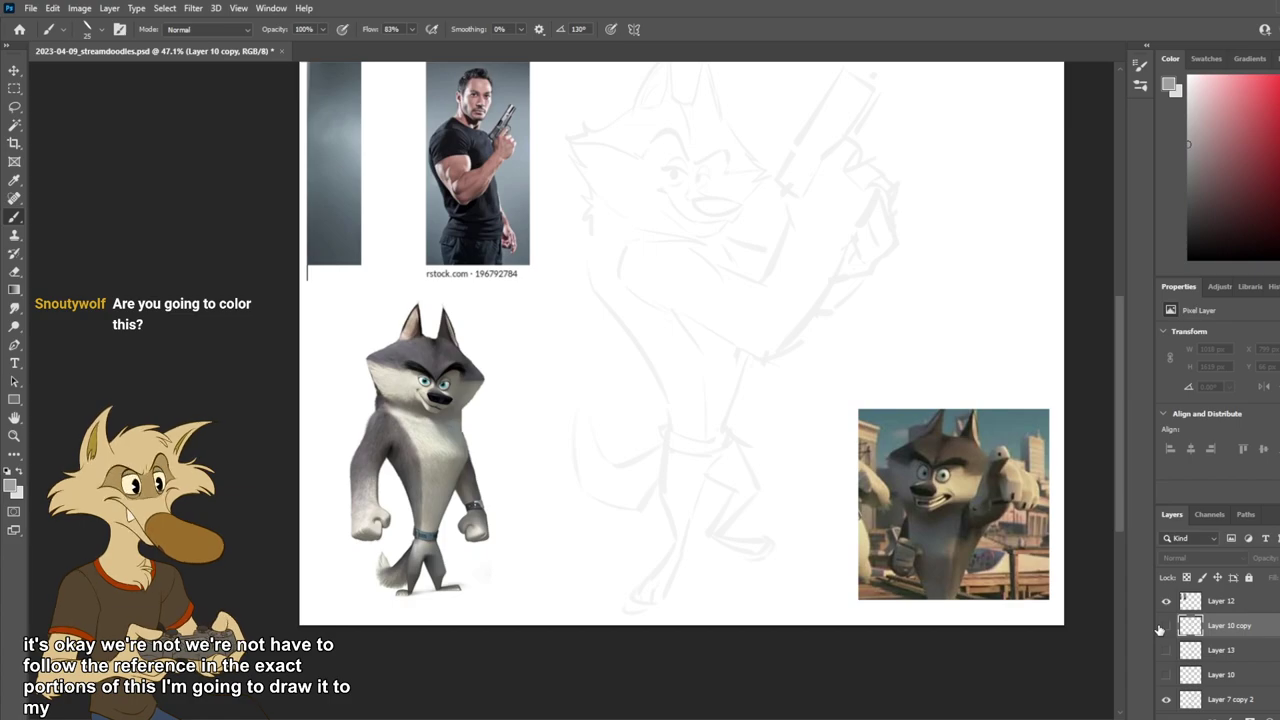
left_click(1164, 626)
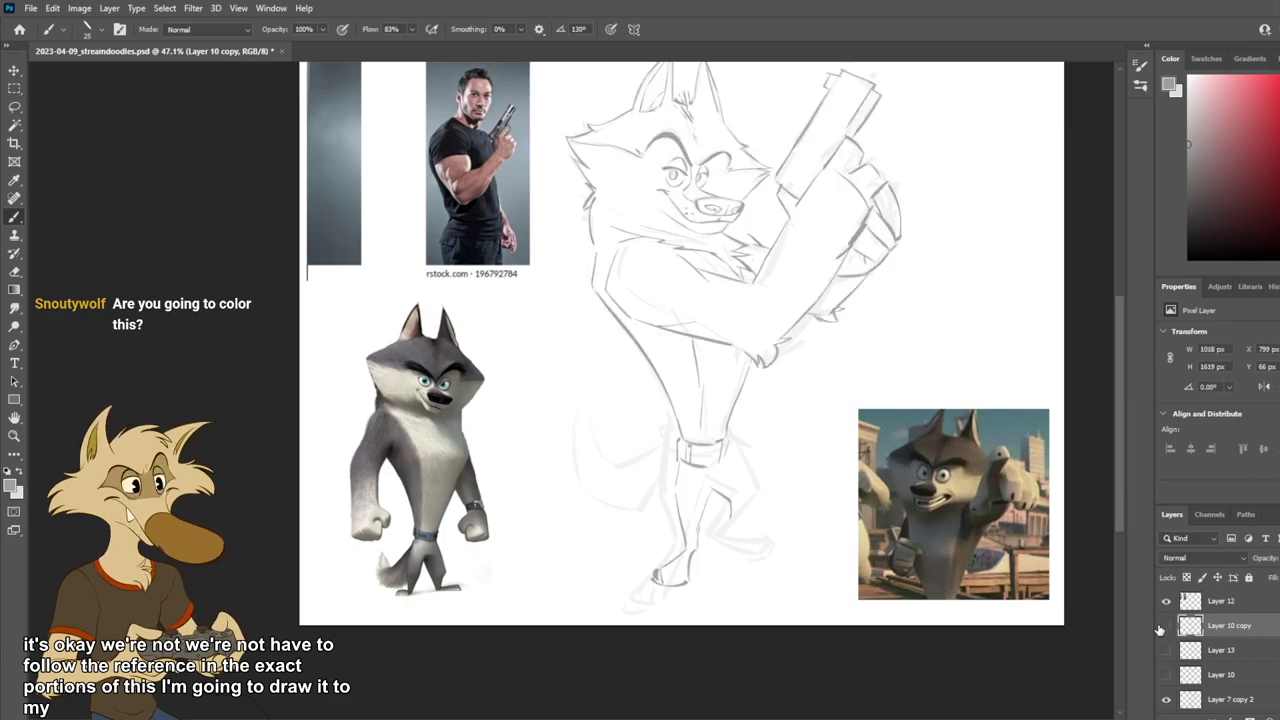
left_click(1161, 627)
scroll(651, 423, "down", 2)
scroll(651, 423, "up", 1)
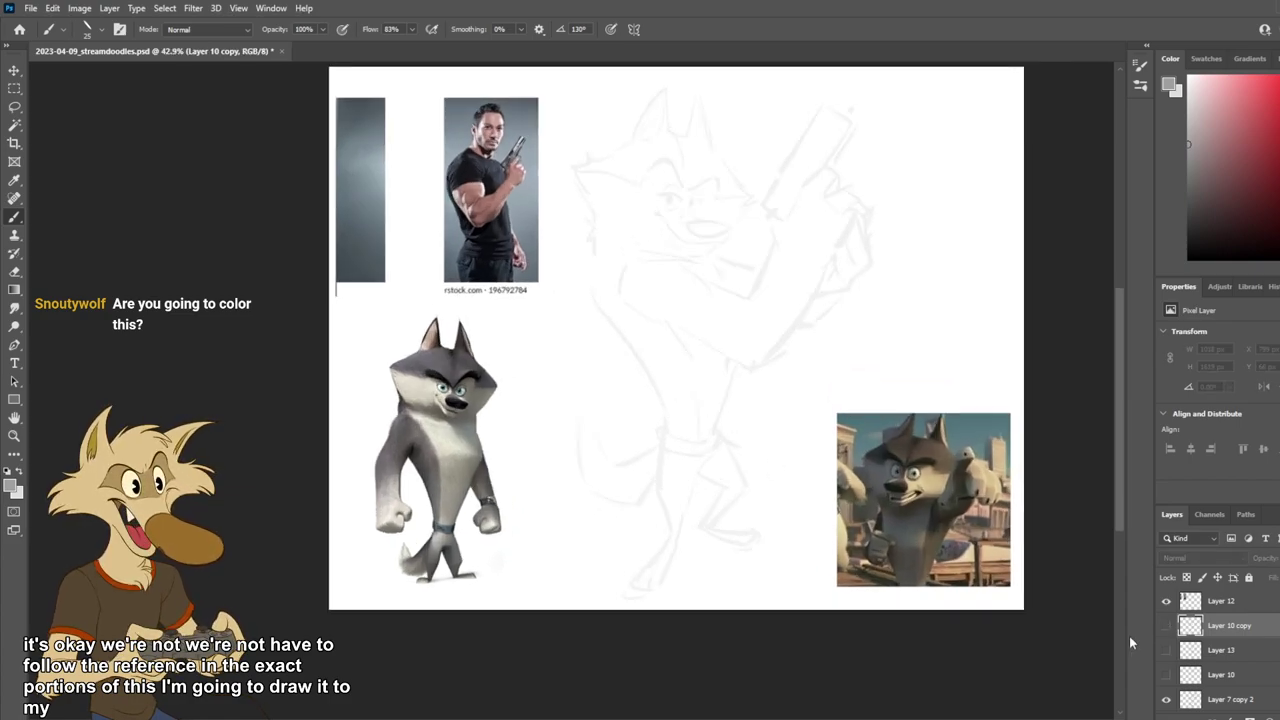
left_click(1162, 627)
left_click(1161, 628)
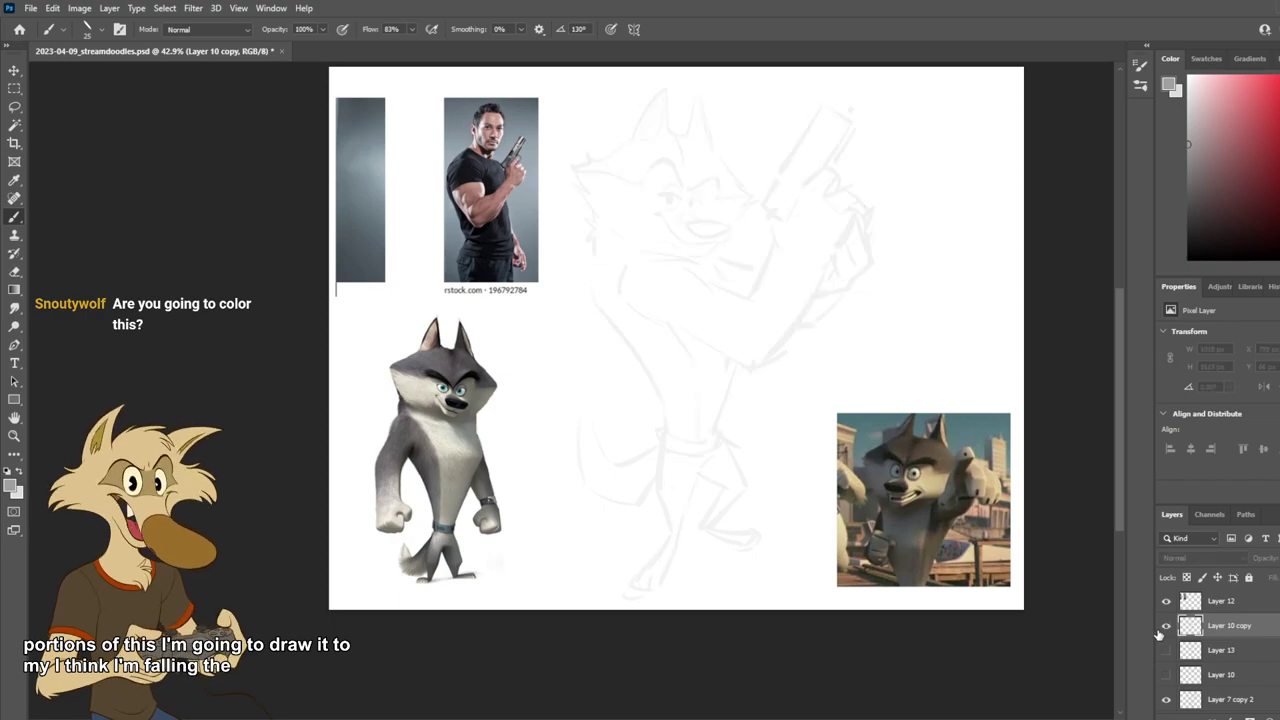
left_click(1162, 627)
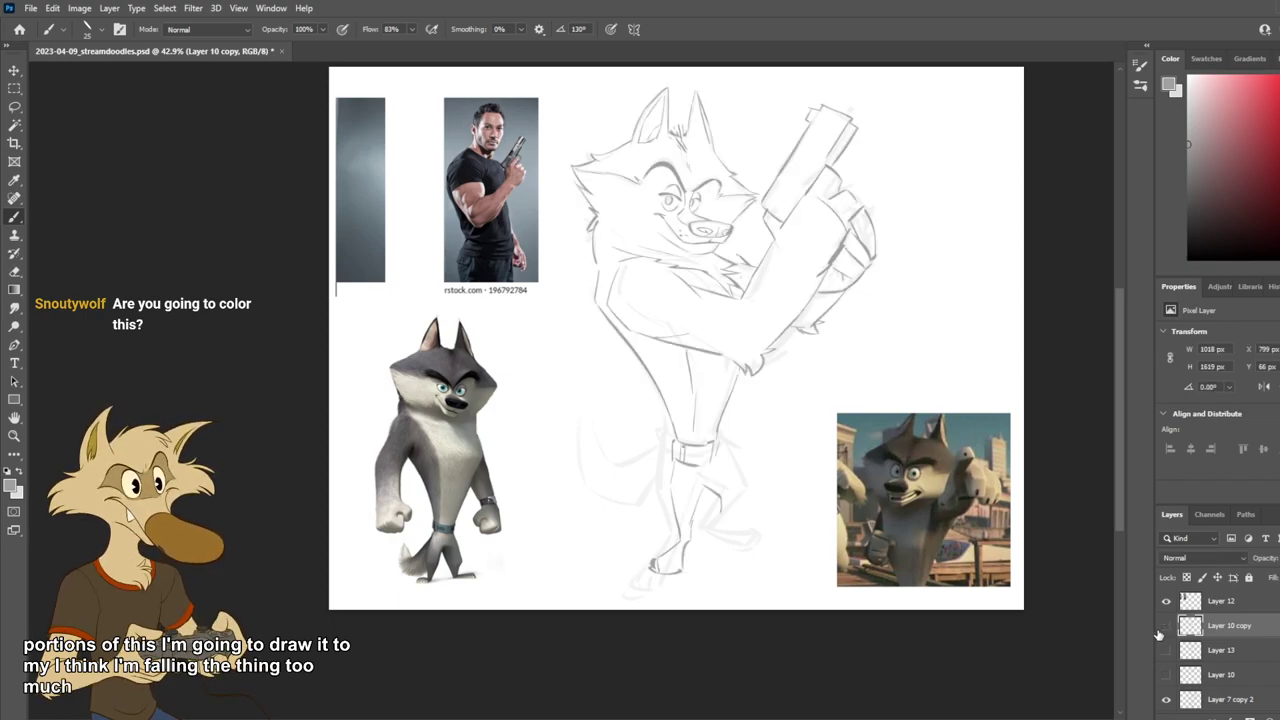
left_click(1161, 627)
left_click(1162, 627)
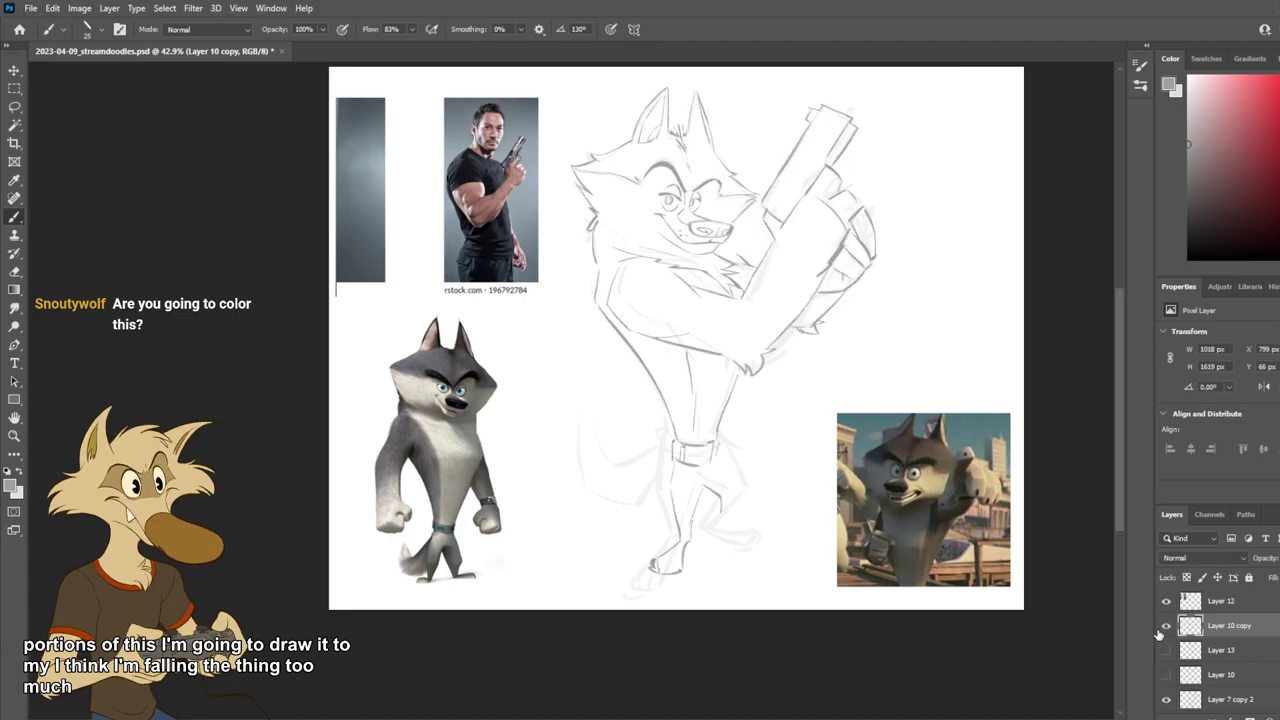
left_click(1162, 627)
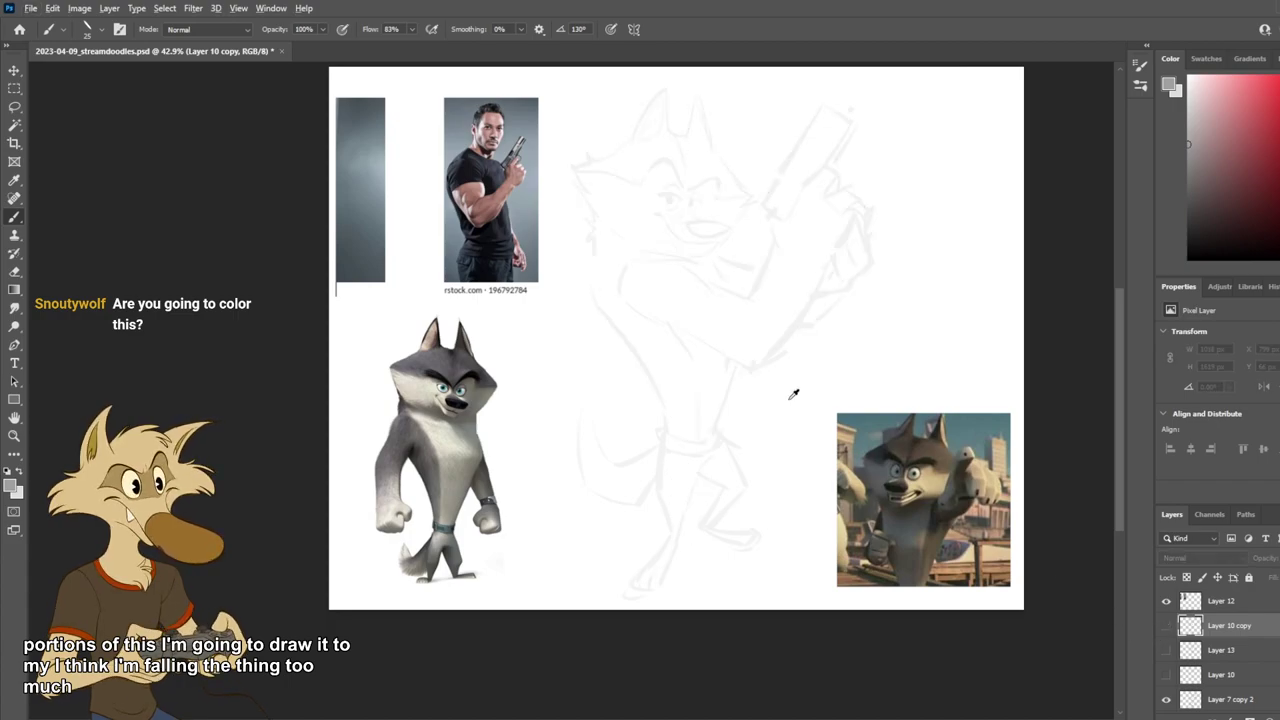
scroll(726, 377, "up", 1)
scroll(745, 395, "up", 2)
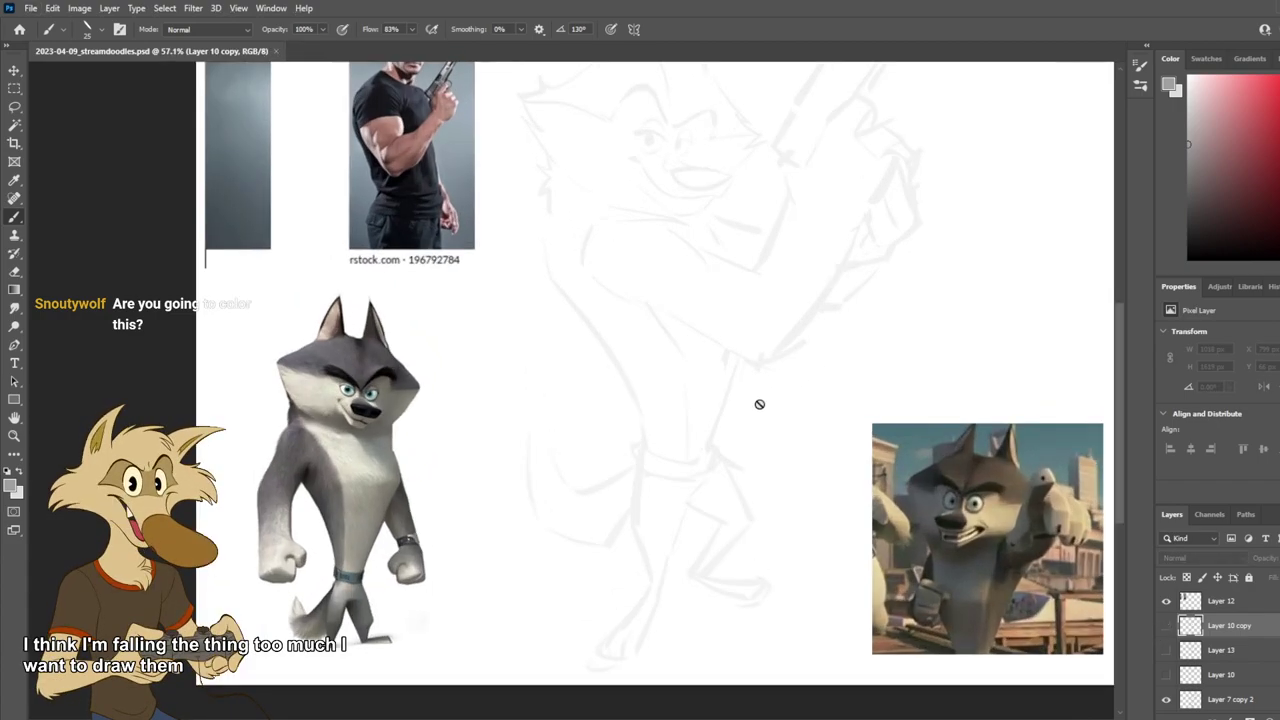
left_click(1165, 626)
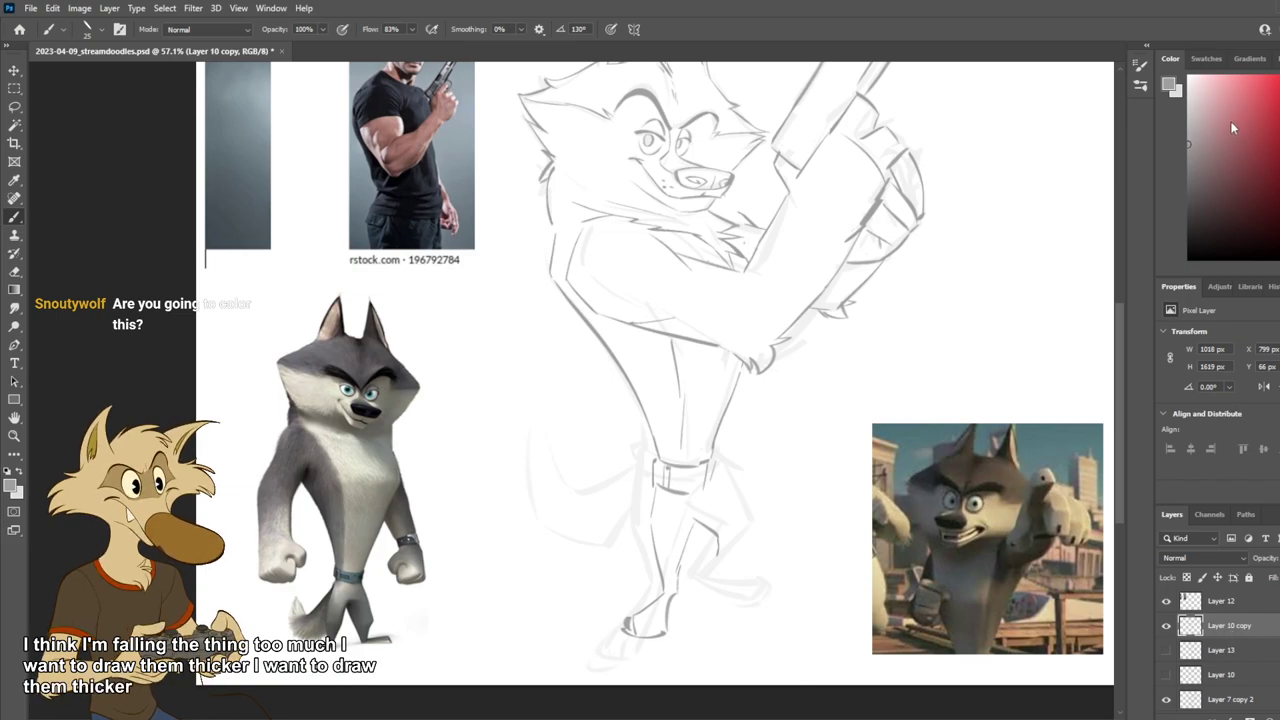
Step: Duplicate Layer 10 copy to keep the current leg version, and pick the Lasso tool
key("ctrl+j")
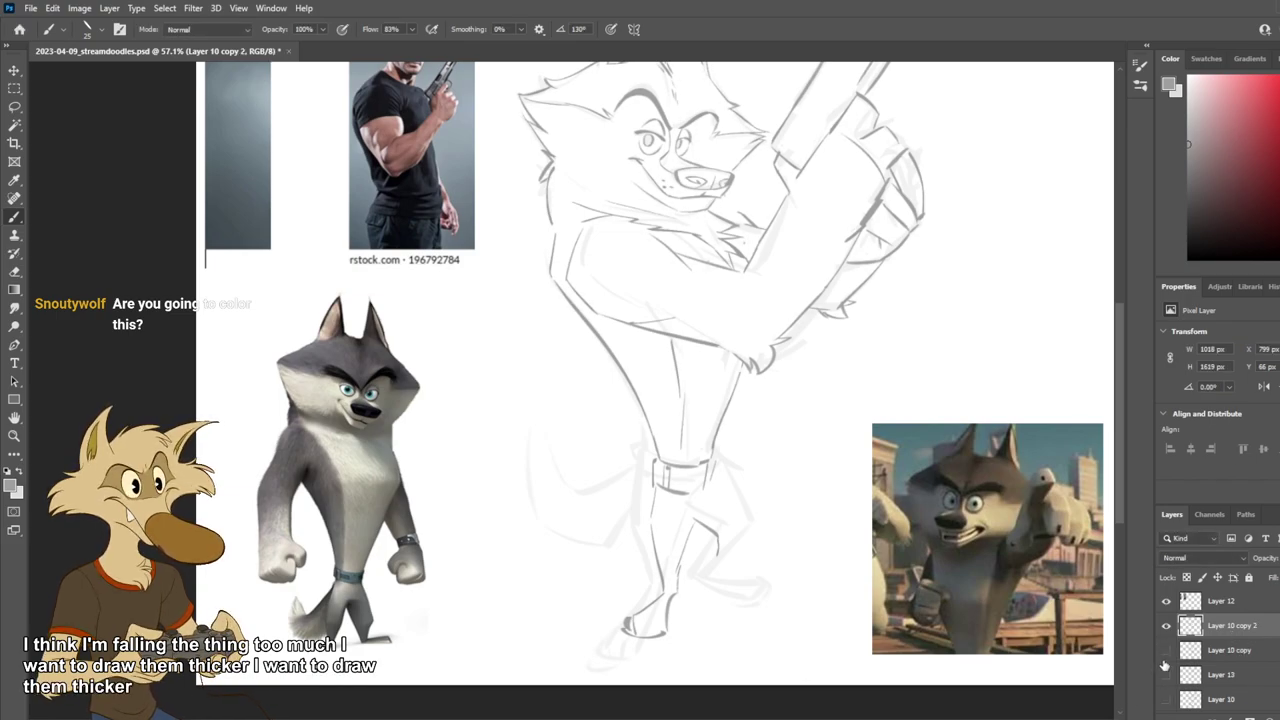
scroll(645, 513, "down", 1)
scroll(645, 513, "down", 1)
scroll(660, 541, "up", 1)
scroll(660, 541, "down", 1)
scroll(660, 541, "up", 1)
left_click(20, 105)
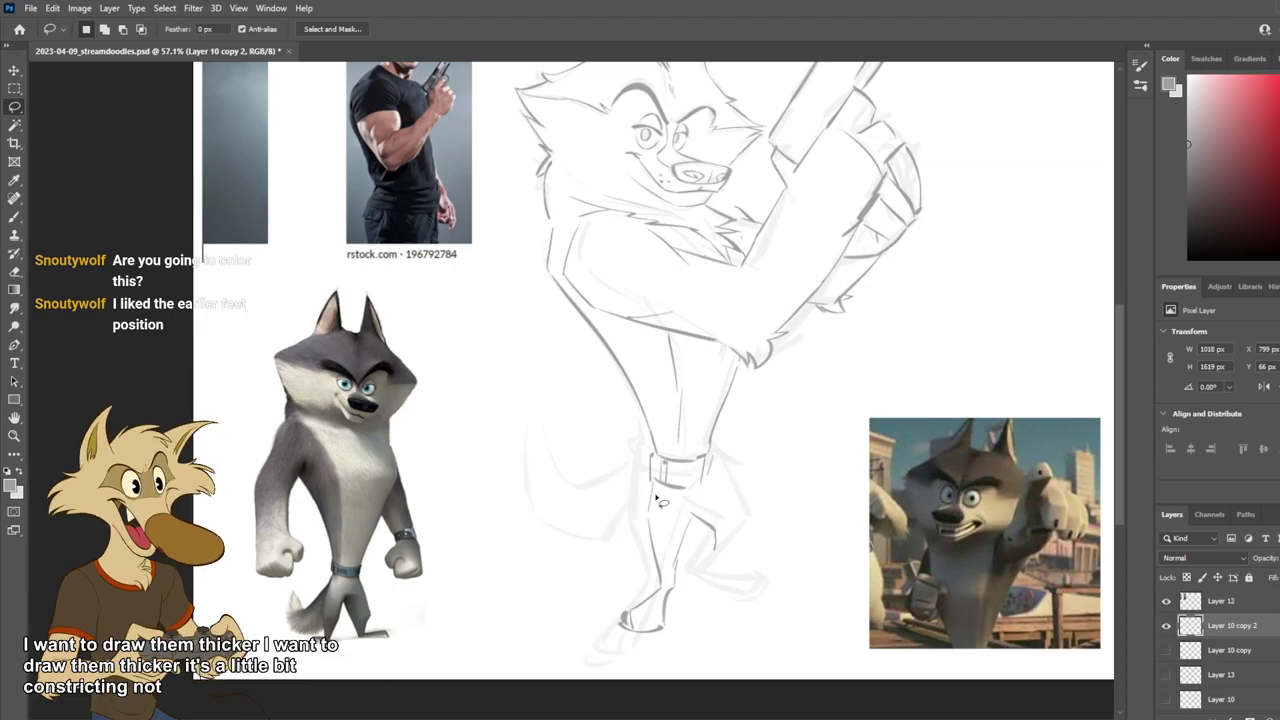
Step: Hide Layer 10 copy 2 and show the earlier crossed-leg version on Layer 13, viewing it within the whole figure
left_click(1166, 625)
left_click(1165, 651)
left_click(1165, 651)
left_click(1165, 676)
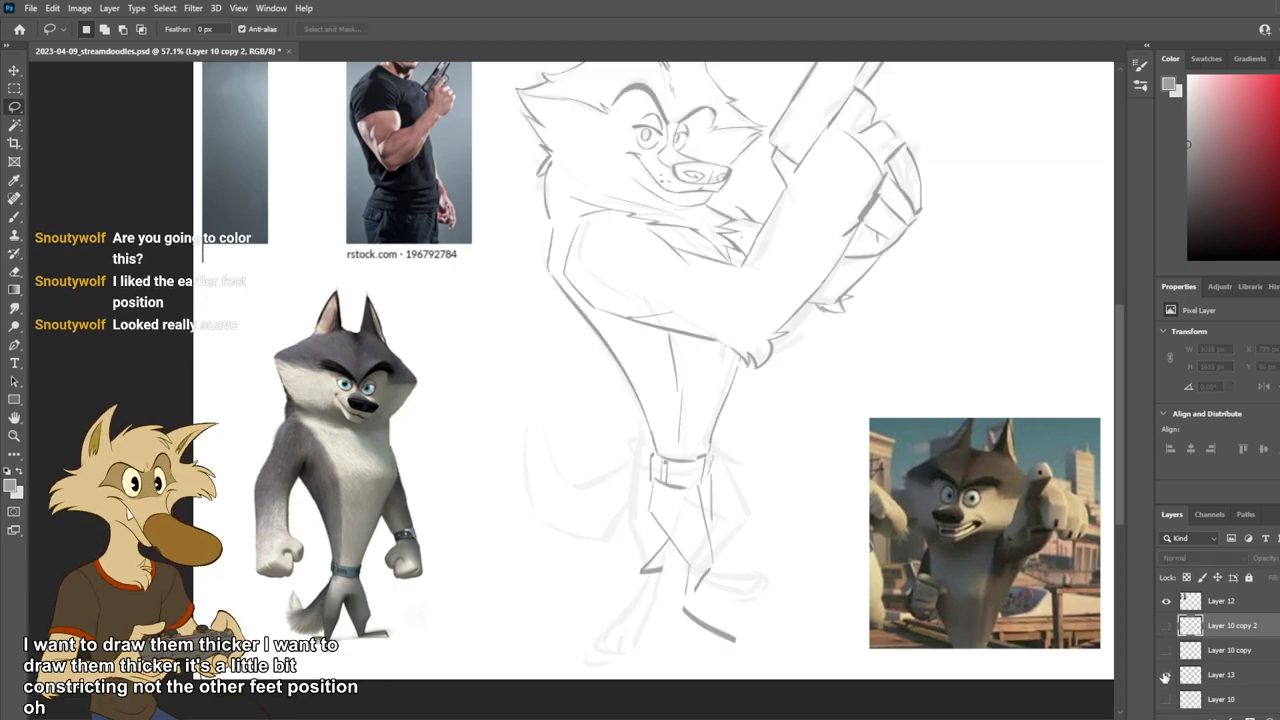
scroll(648, 516, "down", 3)
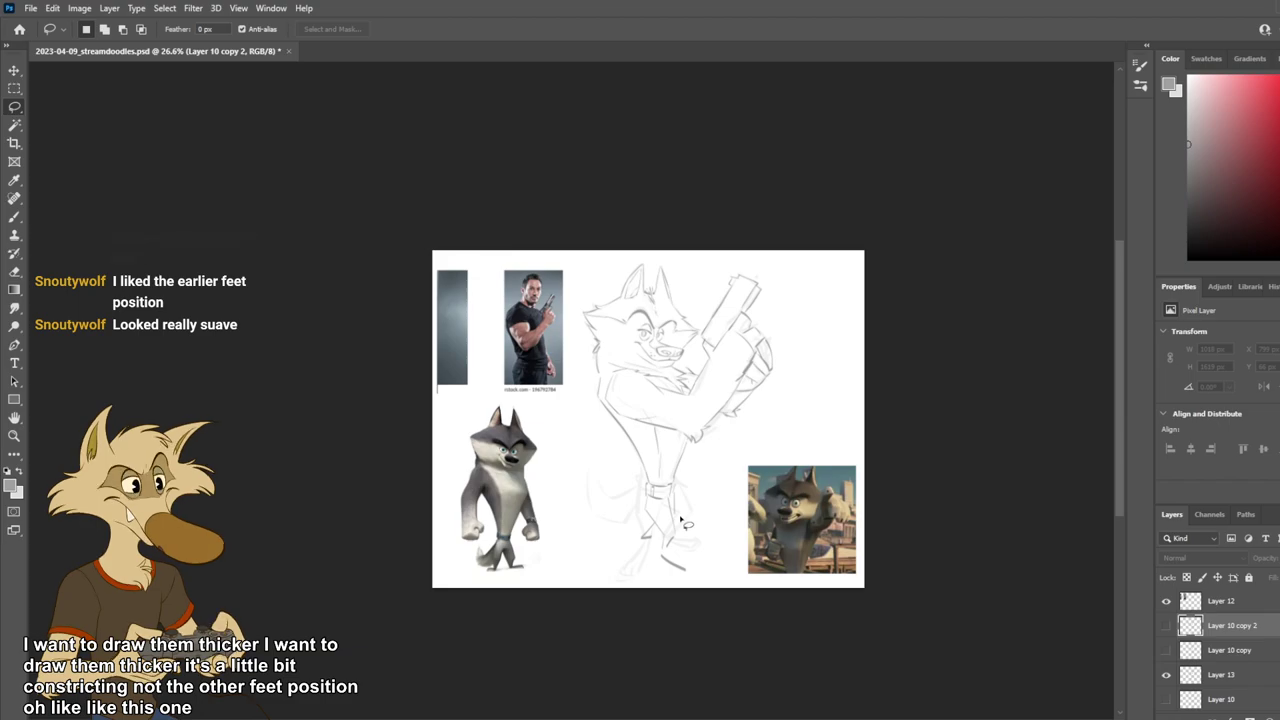
scroll(668, 524, "up", 1)
scroll(662, 520, "up", 2)
scroll(662, 520, "down", 2)
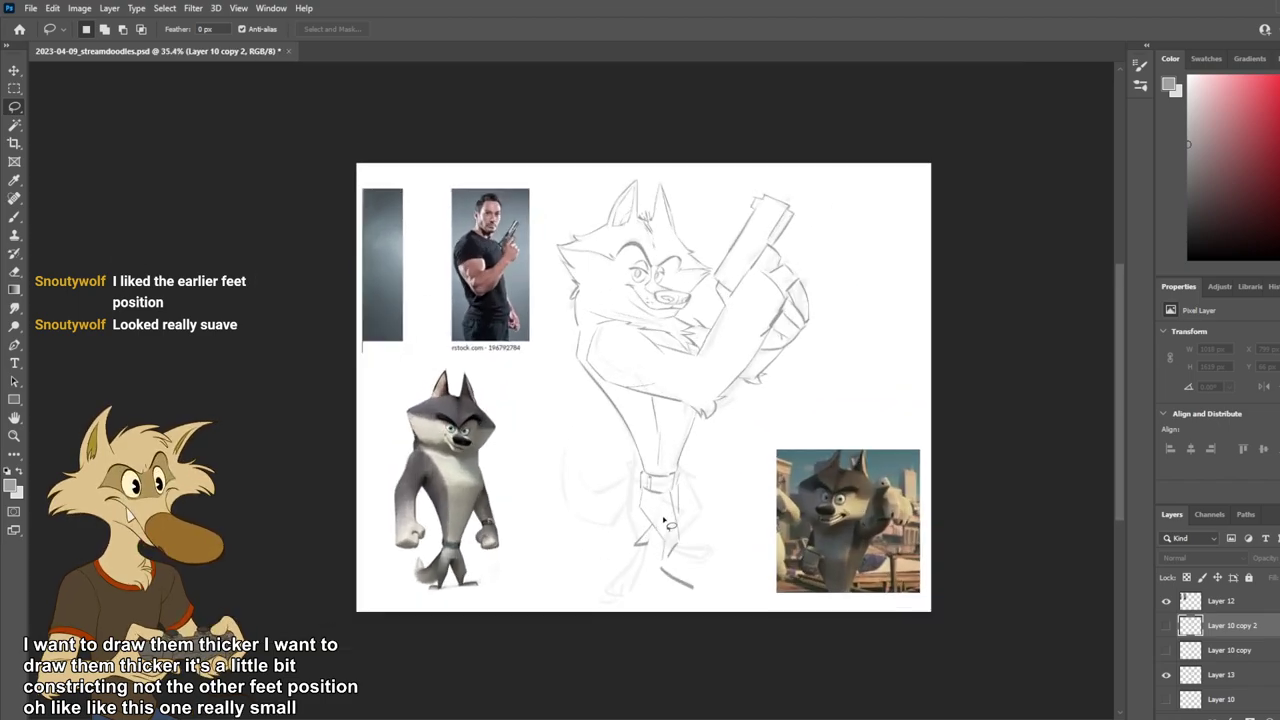
scroll(662, 520, "up", 1)
Step: Compare the alternative leg versions by toggling the visibility of Layer 13, Layer 10 copy and Layer 10
left_click(1165, 676)
left_click(1165, 651)
left_click(1165, 650)
left_click(1165, 699)
left_click(1165, 676)
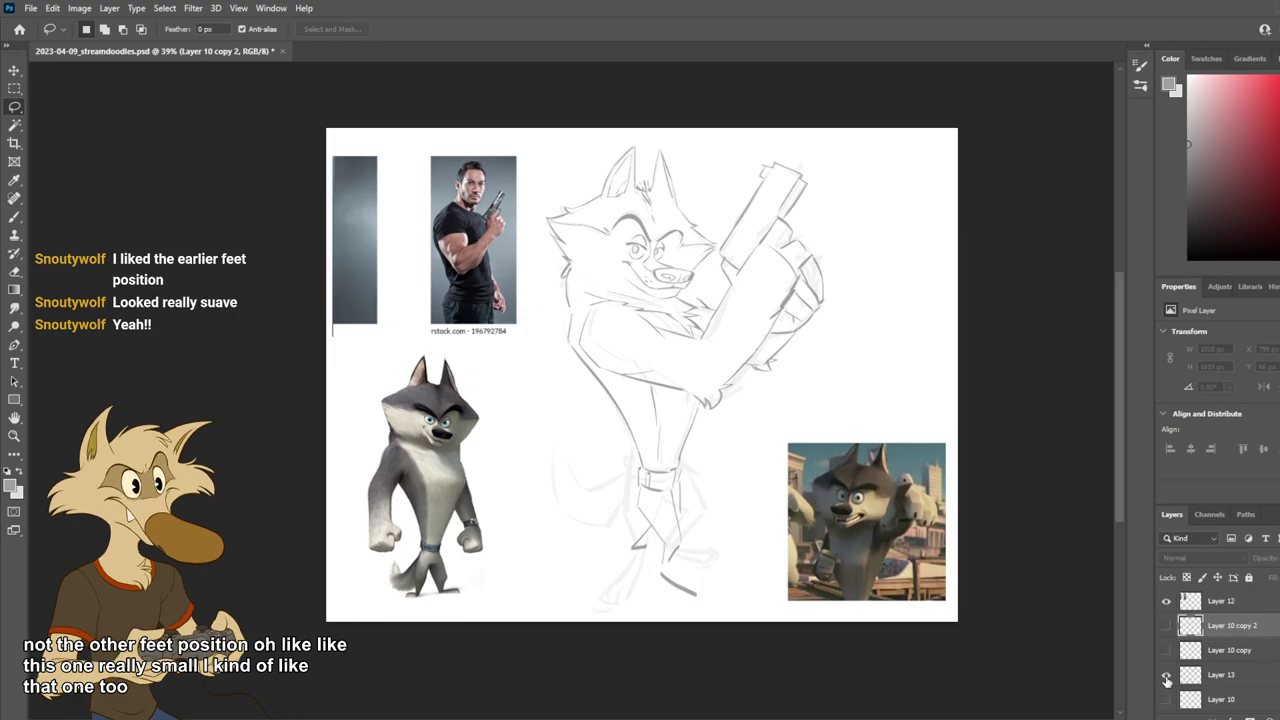
Step: Duplicate Layer 13, place the copy directly below Layer 12 and hide the original layer
left_click(1217, 678)
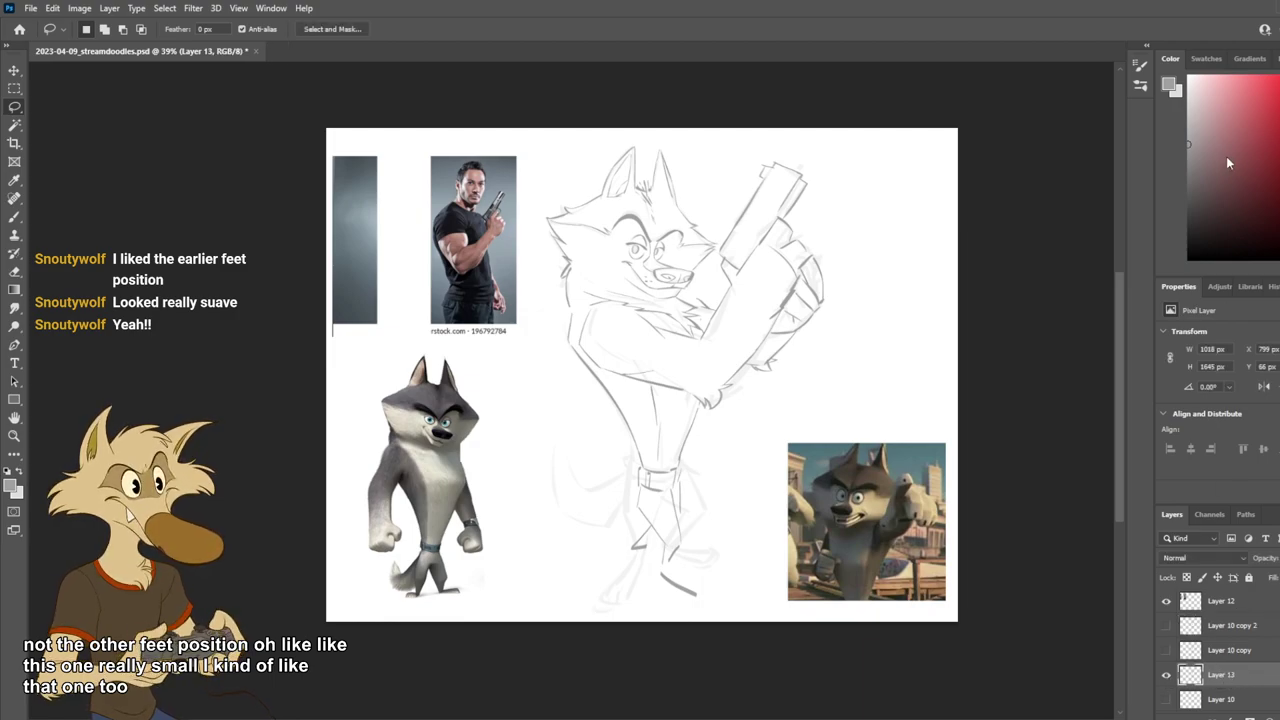
key("ctrl+j")
left_click_drag(1236, 677, 1240, 617)
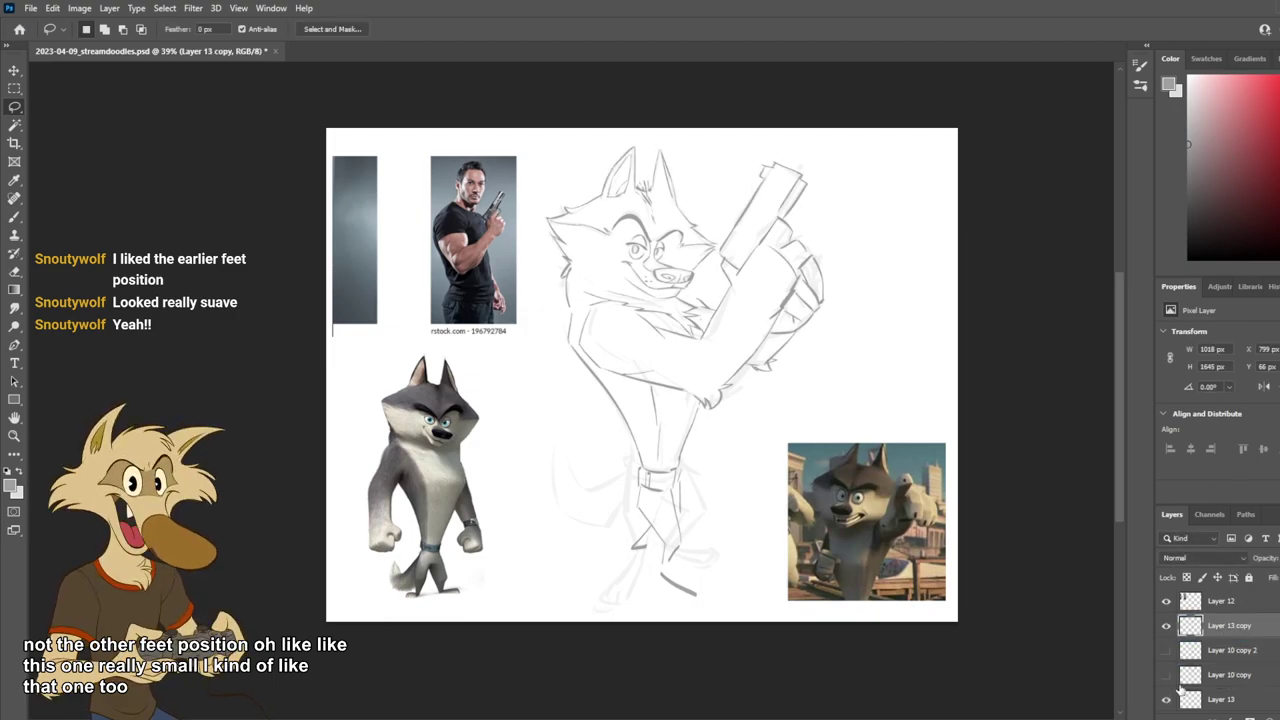
scroll(634, 557, "up", 3)
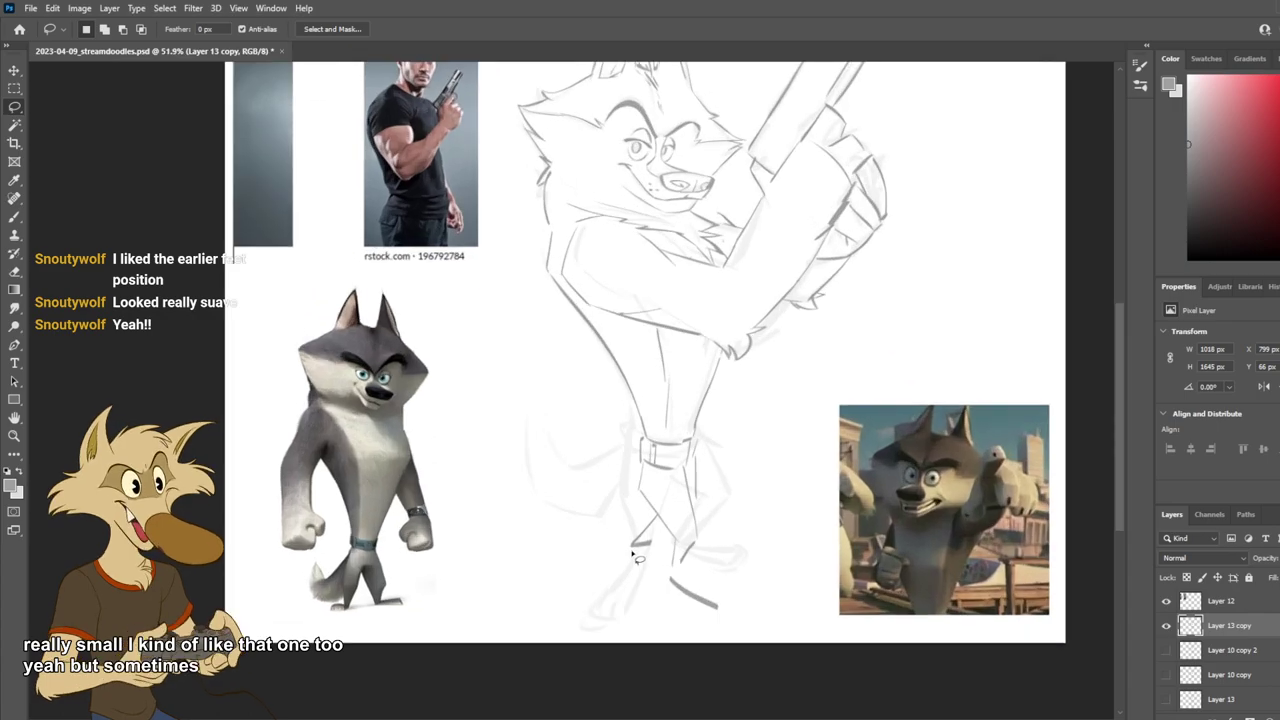
Step: Compare the crossed-leg pose with the underdrawing by toggling Layer 13 copy, and examine the whole figure's balance
left_click(1165, 627)
scroll(676, 500, "up", 1)
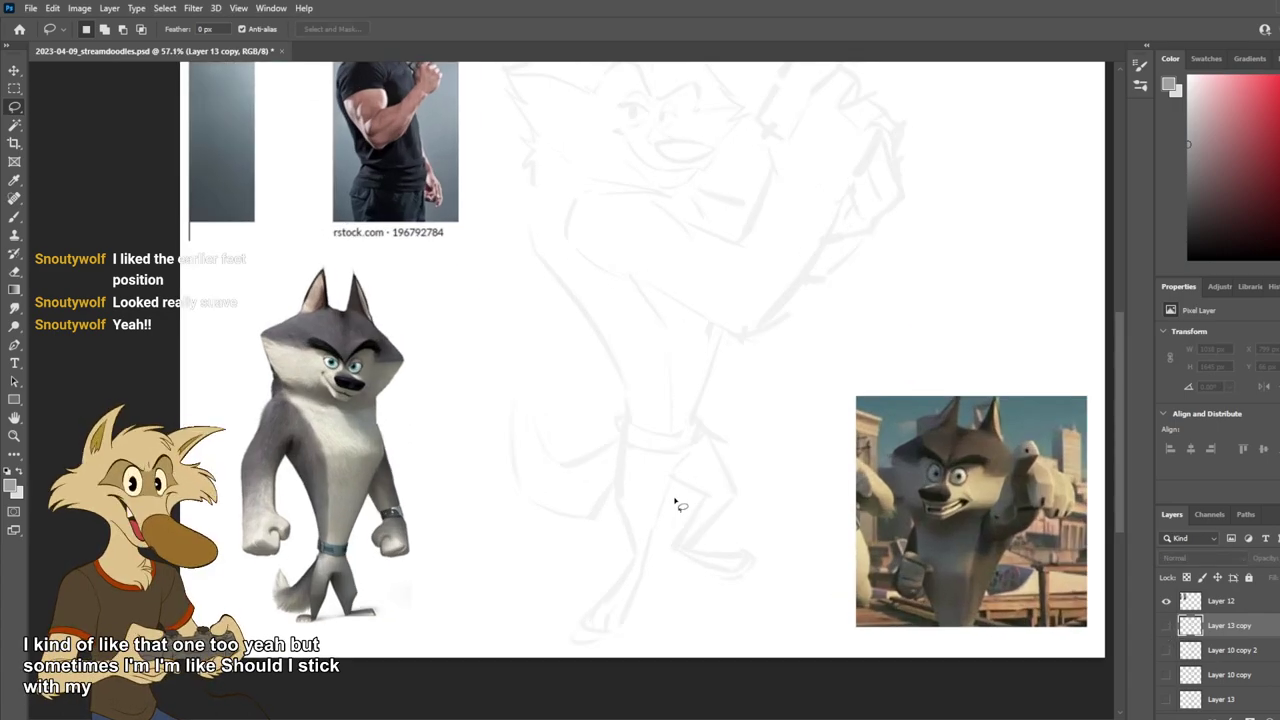
left_click(1166, 626)
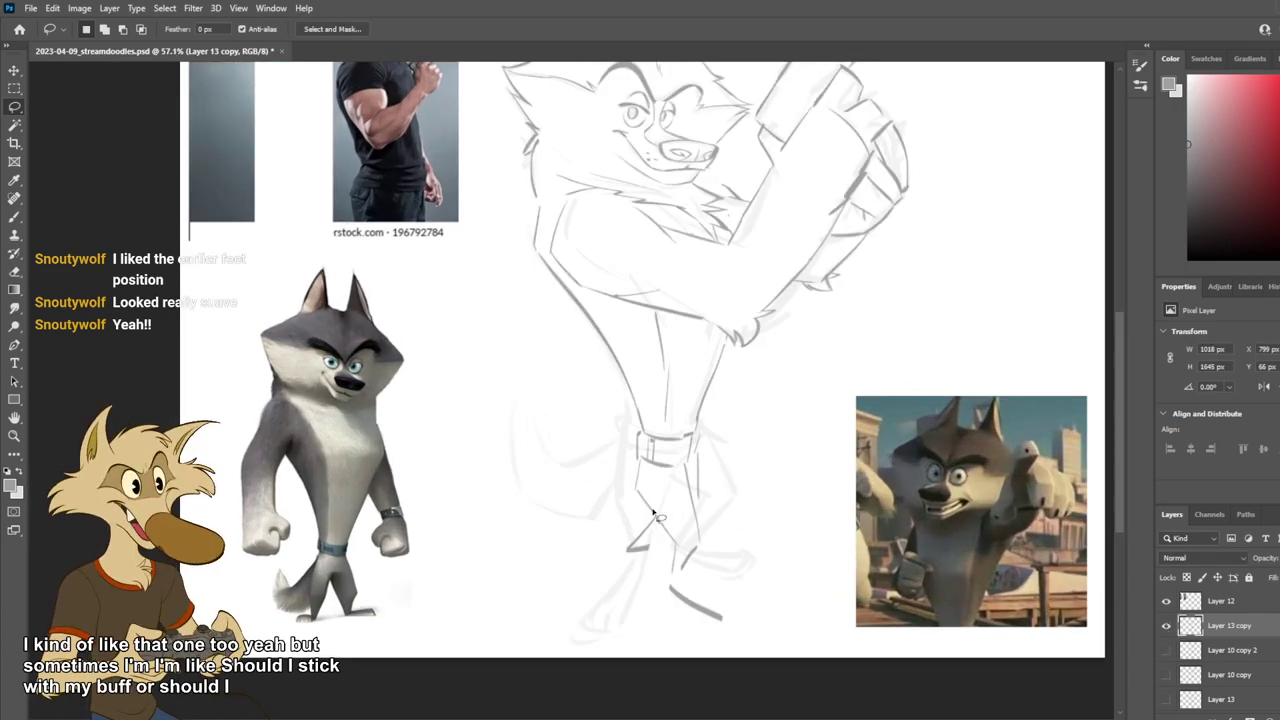
scroll(608, 500, "down", 3)
scroll(607, 500, "down", 1)
scroll(600, 482, "up", 3)
scroll(600, 485, "down", 2)
scroll(600, 485, "up", 1)
scroll(601, 480, "down", 3)
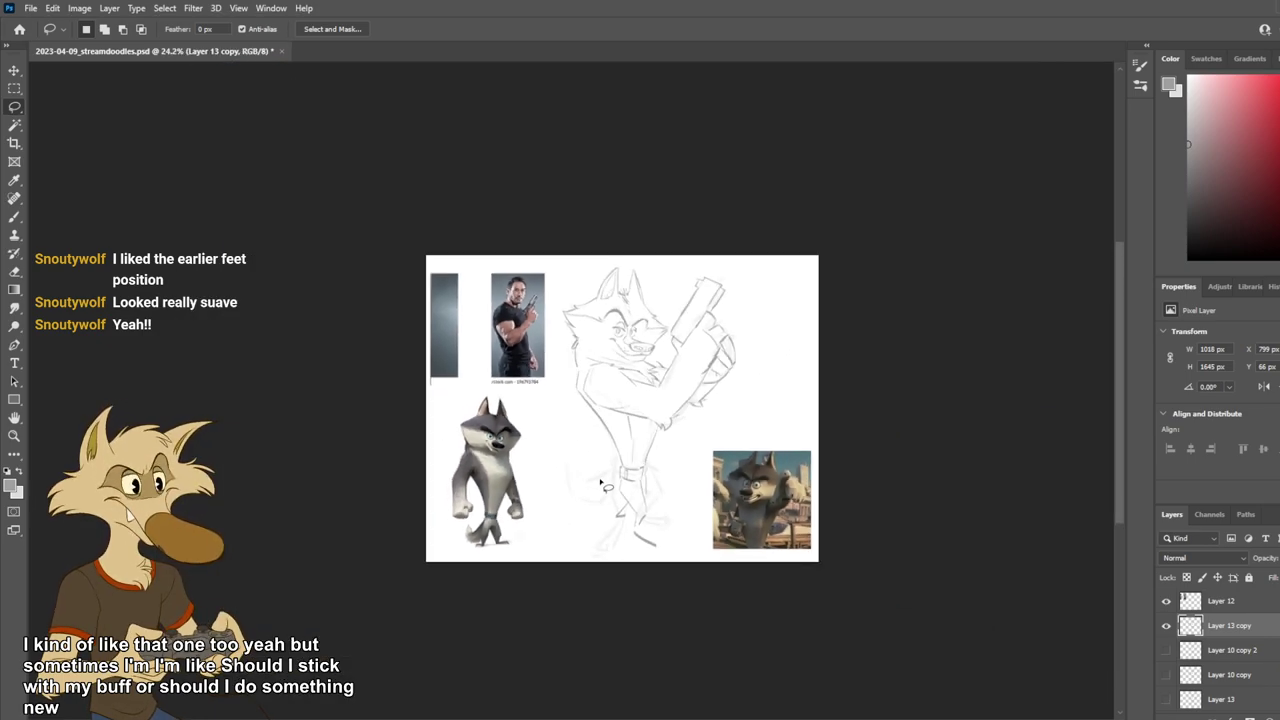
key("ctrl+shift+h")
scroll(604, 481, "up", 3)
key("ctrl+shift+h")
scroll(620, 482, "up", 2)
Step: Brush in the front leg's foot outline, retrying the strokes until sole and upper edge follow the crossed-leg pose
key("b")
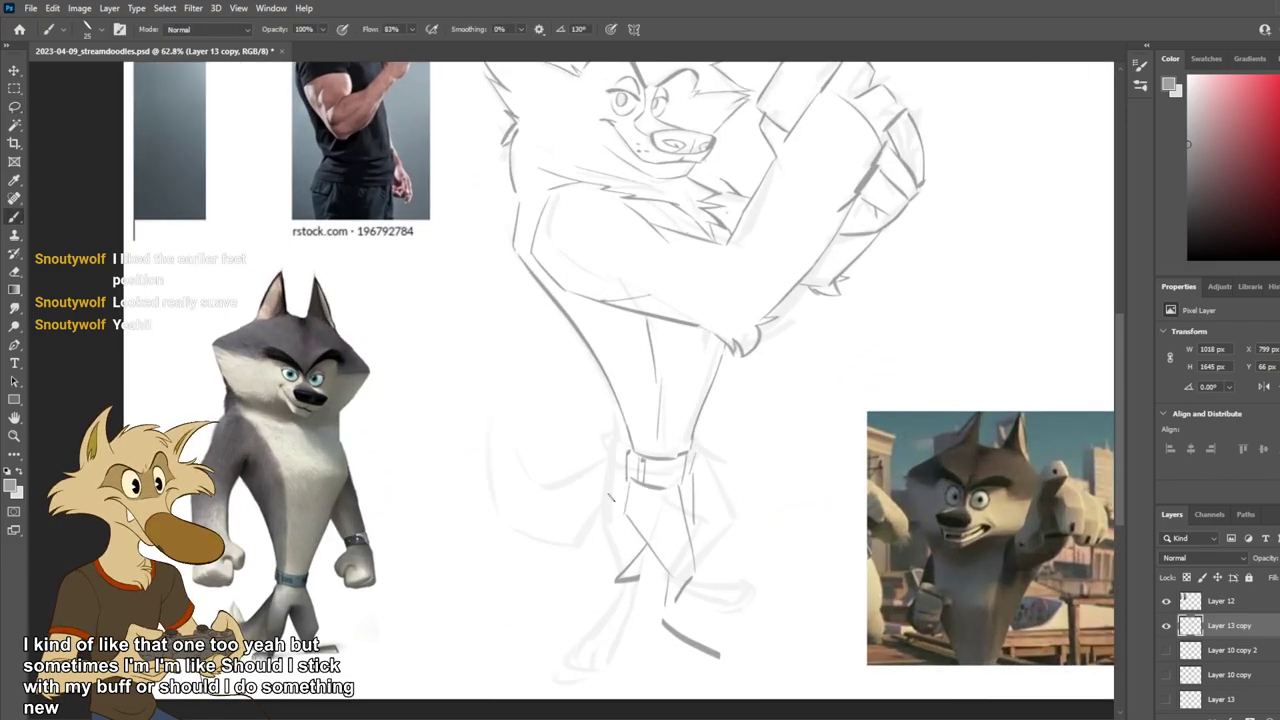
mouse_move(676, 602)
left_mouse_down()
mouse_move(719, 628)
mouse_move(676, 604)
mouse_move(746, 636)
mouse_move(685, 637)
mouse_move(656, 612)
mouse_move(727, 660)
mouse_move(695, 650)
mouse_move(704, 643)
mouse_move(667, 608)
mouse_move(730, 654)
mouse_move(745, 644)
mouse_move(701, 629)
mouse_move(741, 642)
left_mouse_up()
key("ctrl+z")
key("ctrl+z")
key("ctrl+z")
key("ctrl+z")
key("ctrl+z")
key("ctrl+z")
key("ctrl+z")
key("ctrl+z")
key("ctrl+z")
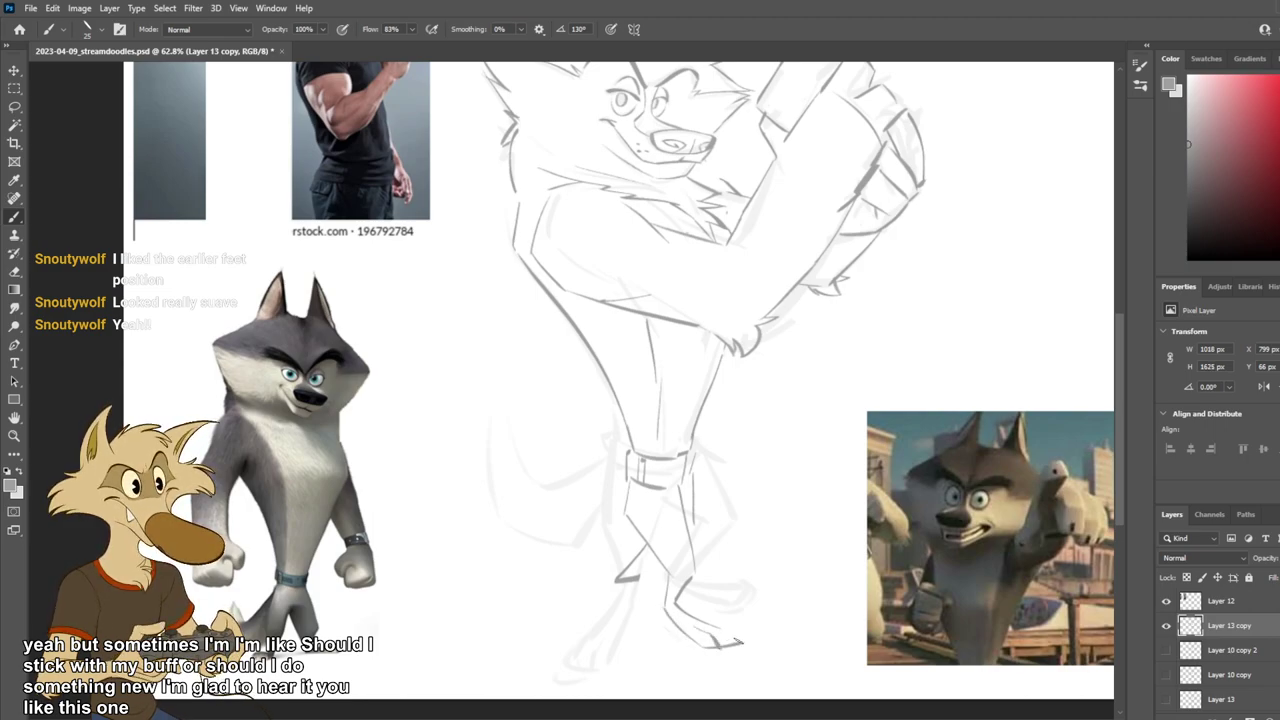
Step: Close the front foot with toe strokes and sketch the rear foot's edges behind the crossed ankle
key("ctrl+z")
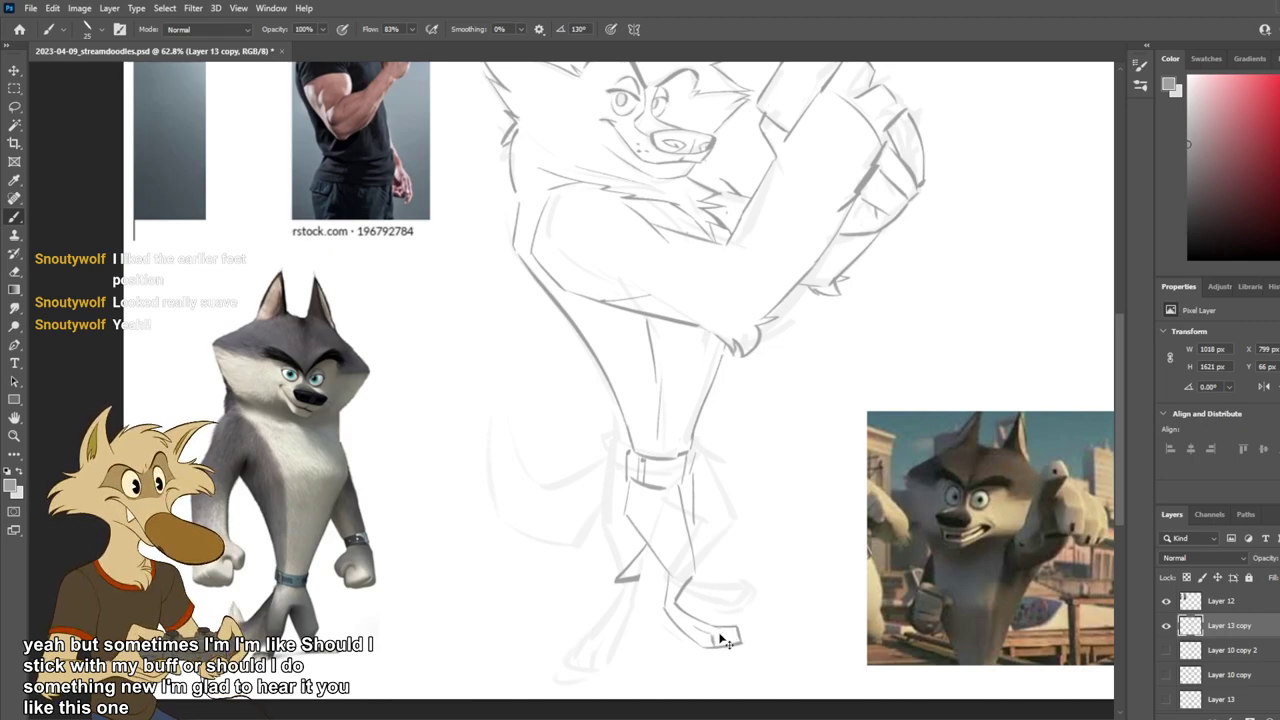
left_click_drag(717, 627, 743, 646)
key("ctrl+z")
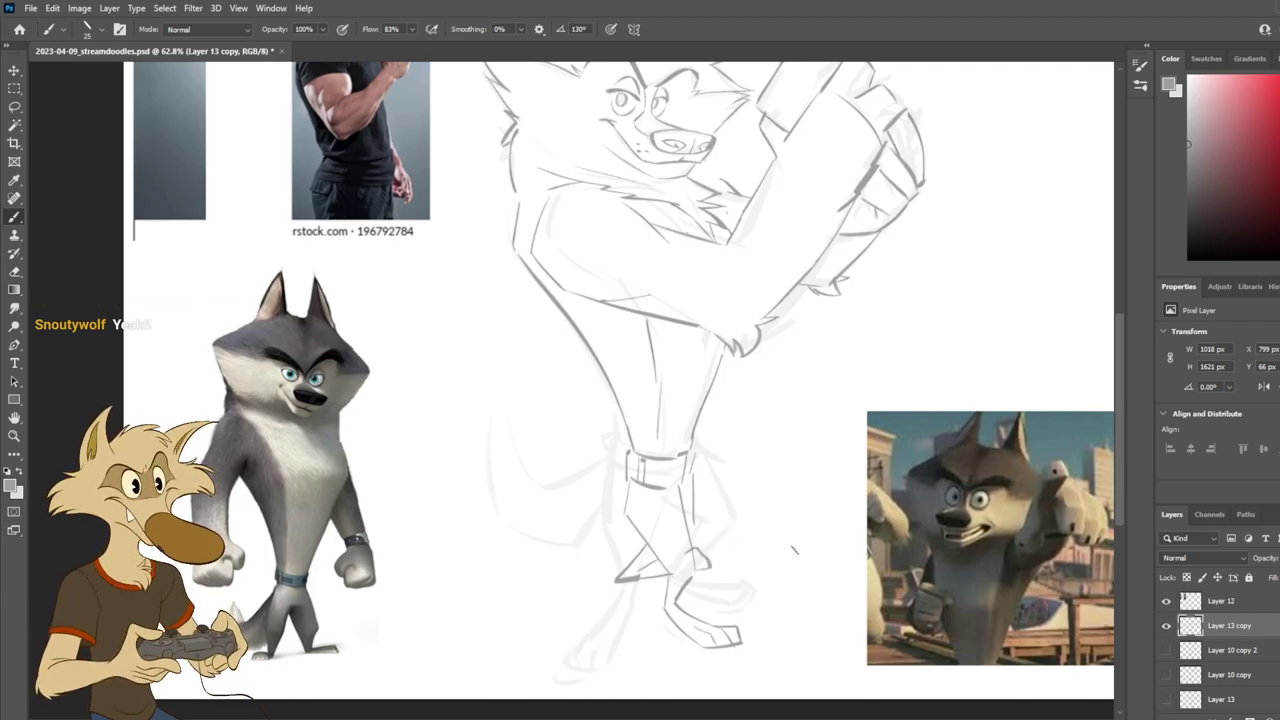
scroll(795, 568, "down", 8)
scroll(750, 565, "up", 7)
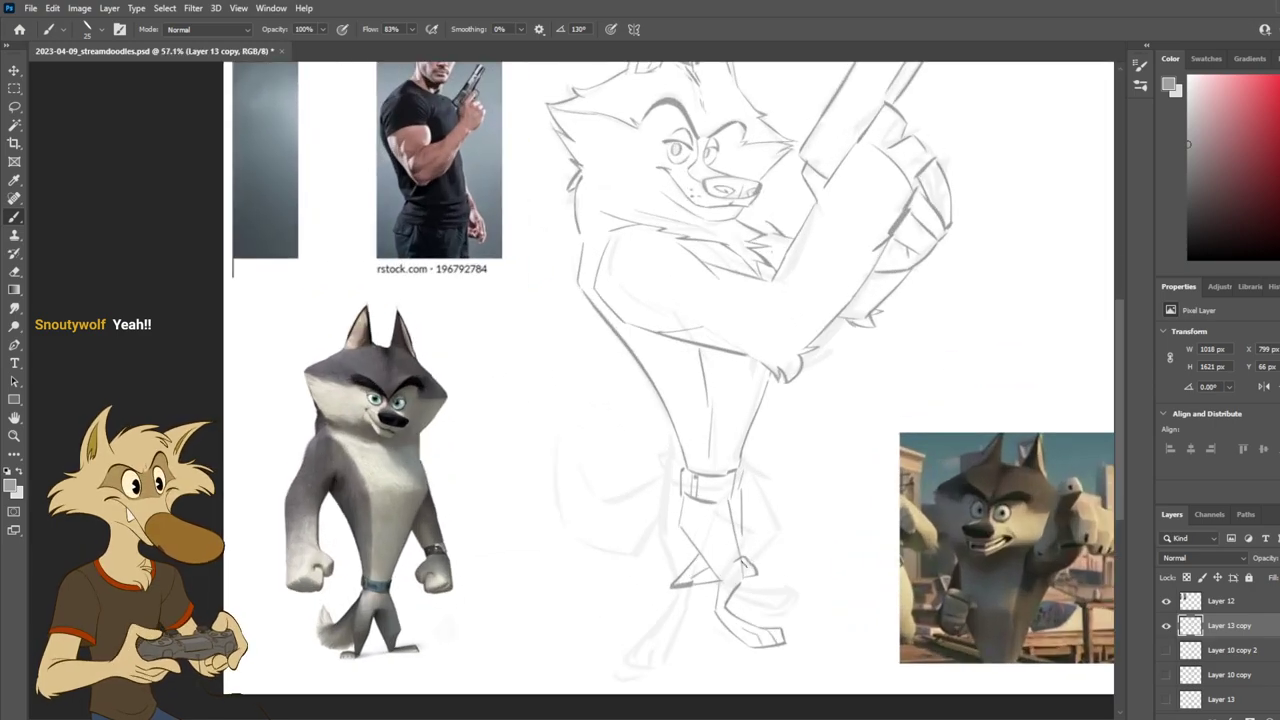
Step: Try sketching the tail sweeping out behind the hips, and check it against the whole figure
left_click_drag(682, 496, 622, 538)
key("ctrl+z")
left_click_drag(682, 500, 627, 528)
left_click_drag(570, 470, 621, 522)
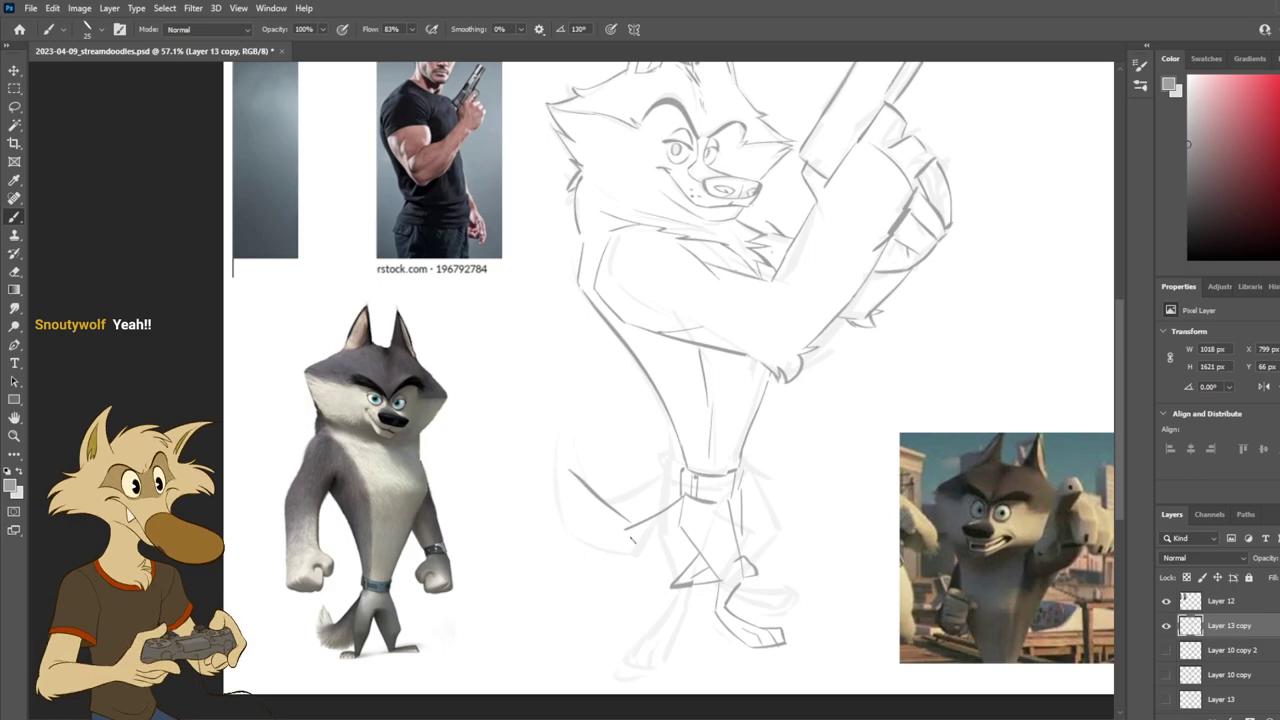
scroll(631, 540, "down", 3)
scroll(658, 549, "up", 1)
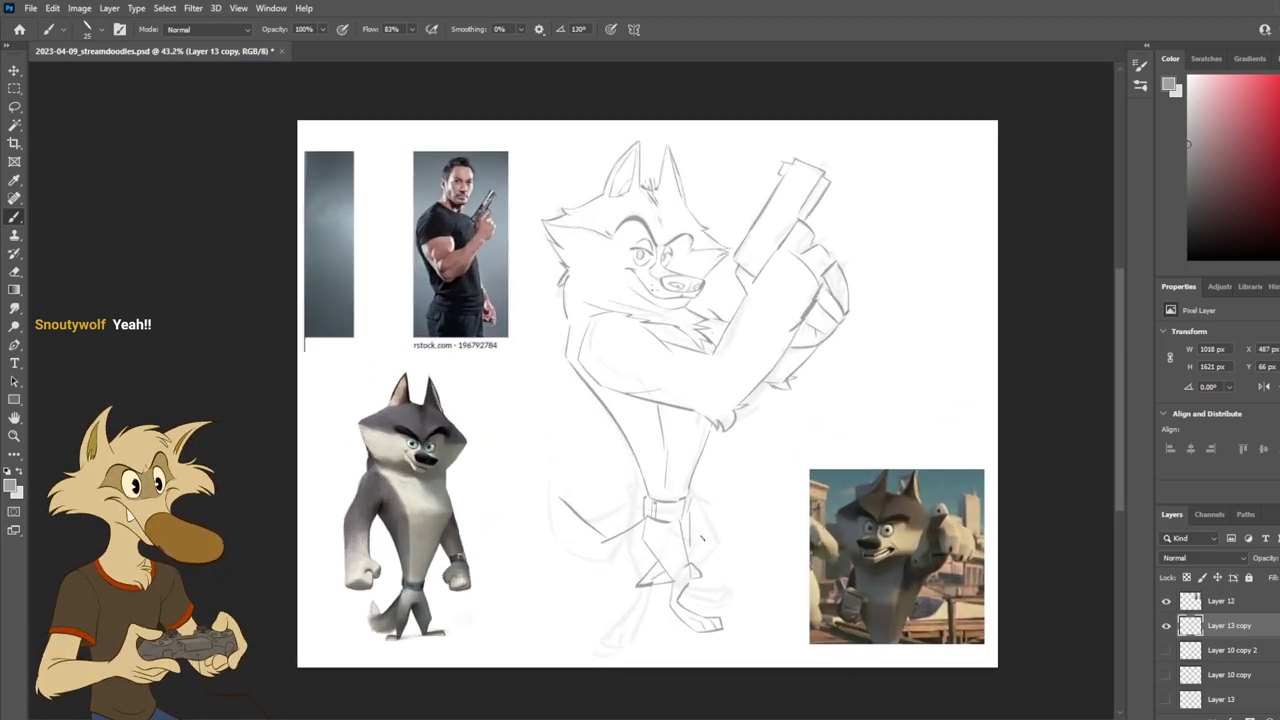
key("ctrl+shift+h")
scroll(717, 525, "up", 3)
key("h")
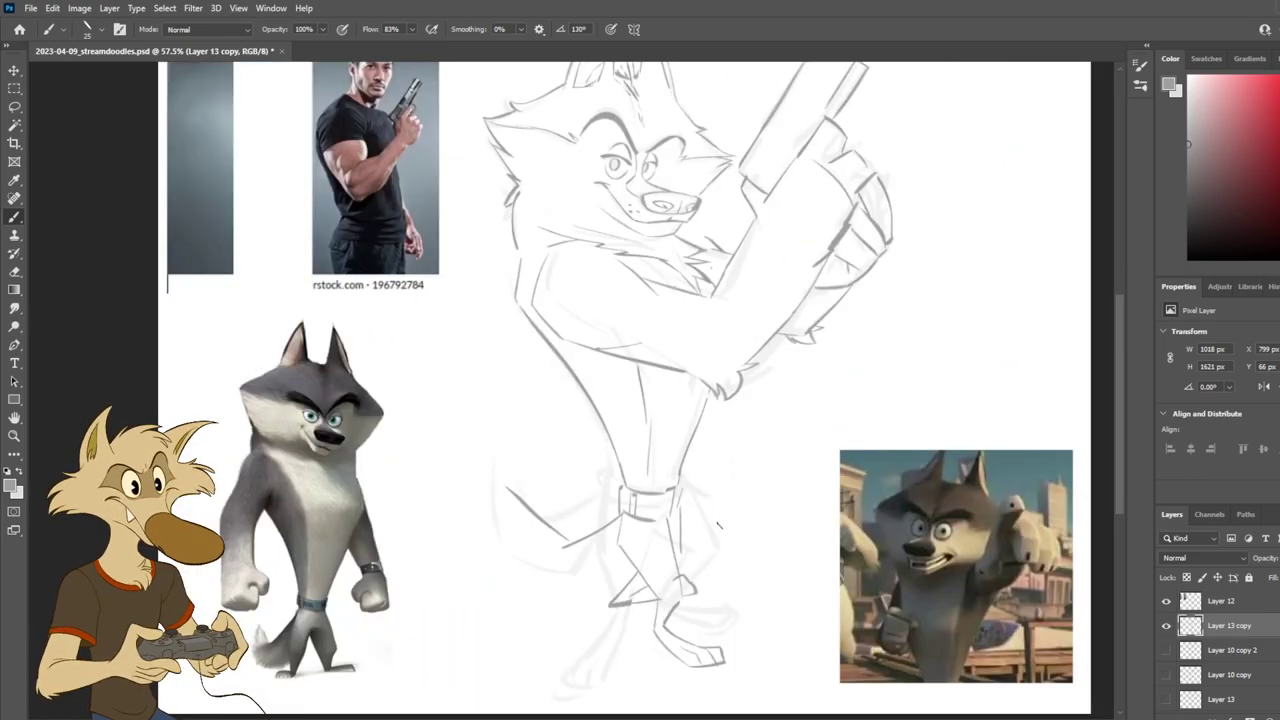
scroll(777, 571, "down", 1)
scroll(754, 580, "up", 1)
scroll(744, 594, "down", 1)
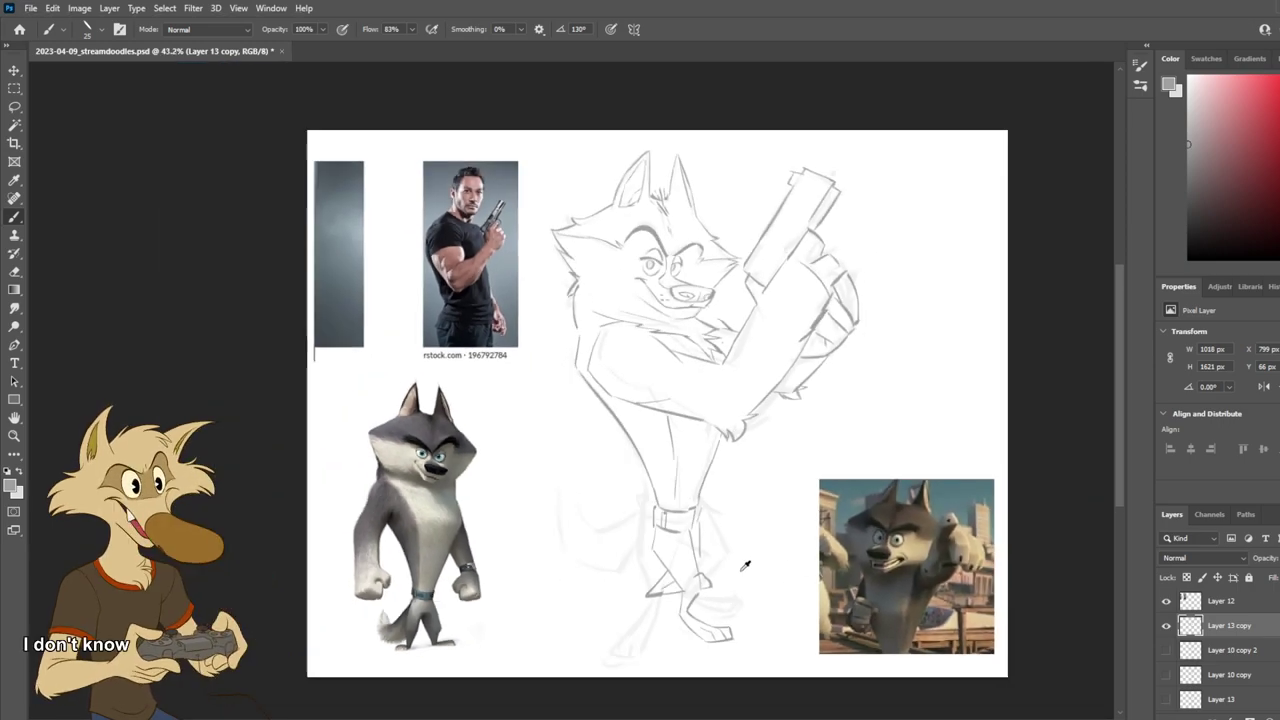
Step: Examine the crossed legs' balance by repeatedly toggling Layer 13 copy over the underdrawing at different view sizes
scroll(746, 563, "up", 1)
scroll(663, 570, "up", 1)
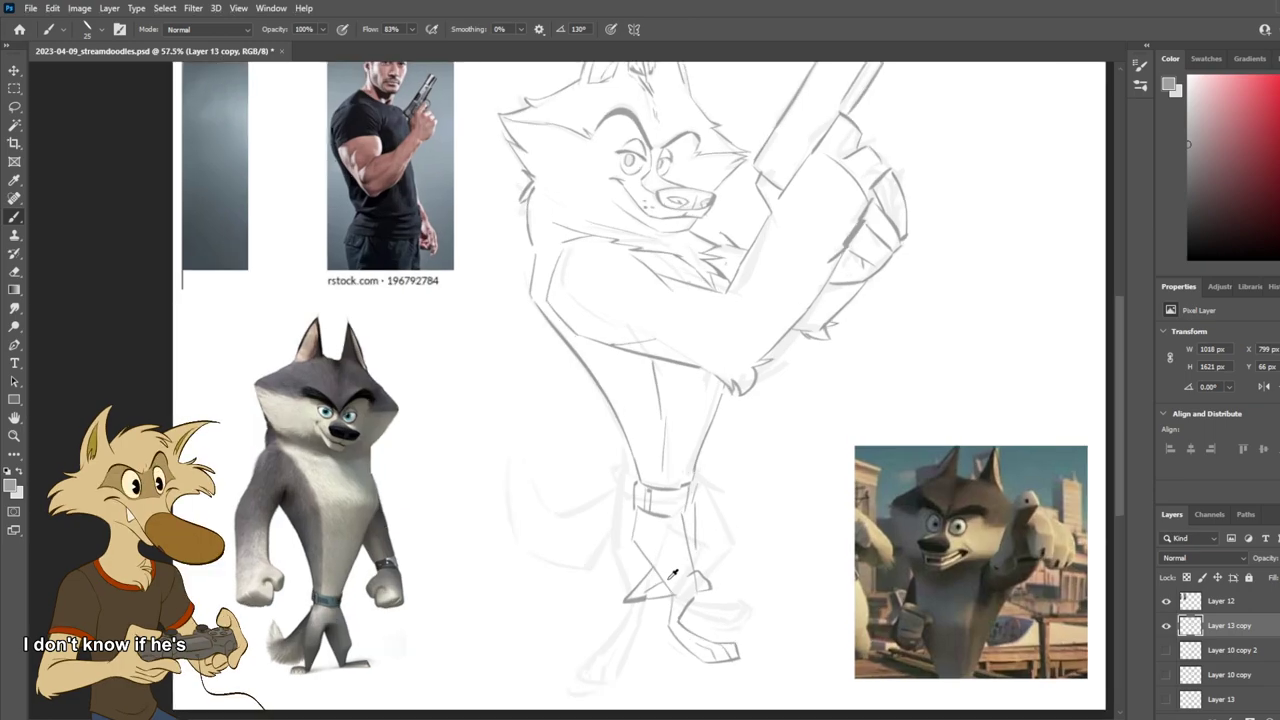
scroll(670, 577, "down", 2)
scroll(675, 580, "up", 1)
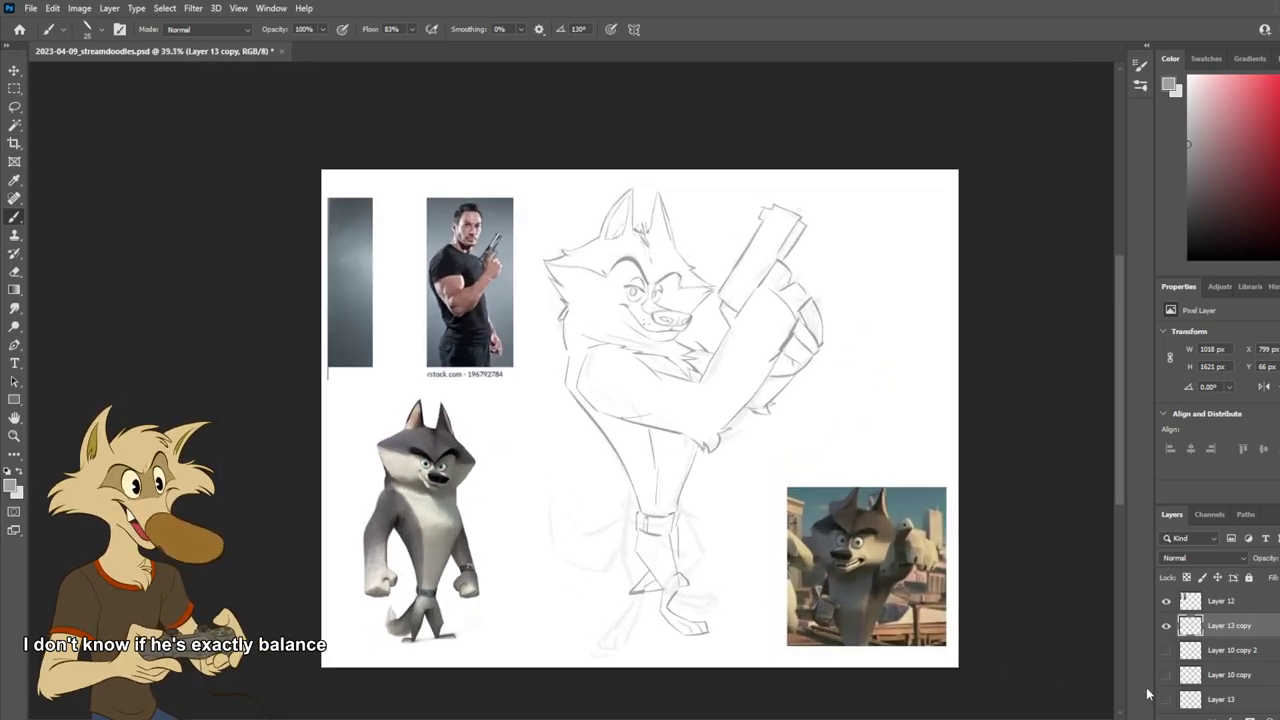
left_click(1167, 628)
left_click(1167, 628)
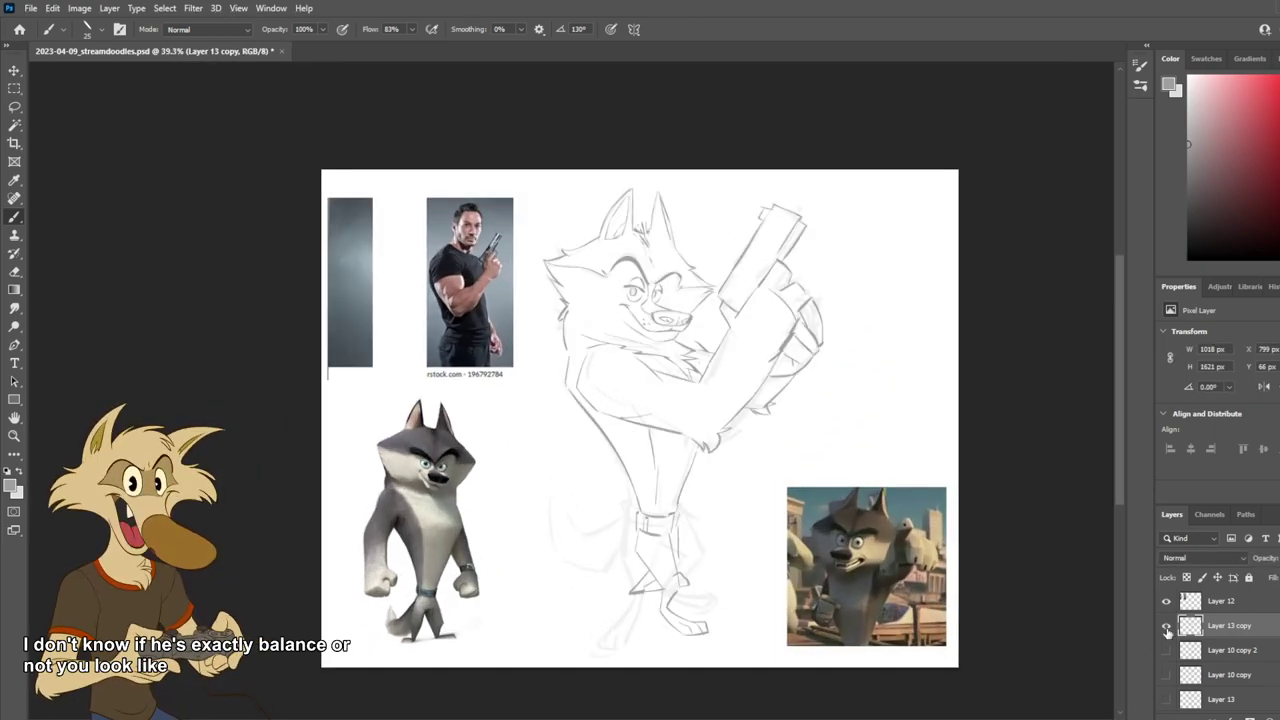
left_click(1167, 628)
left_click(1167, 628)
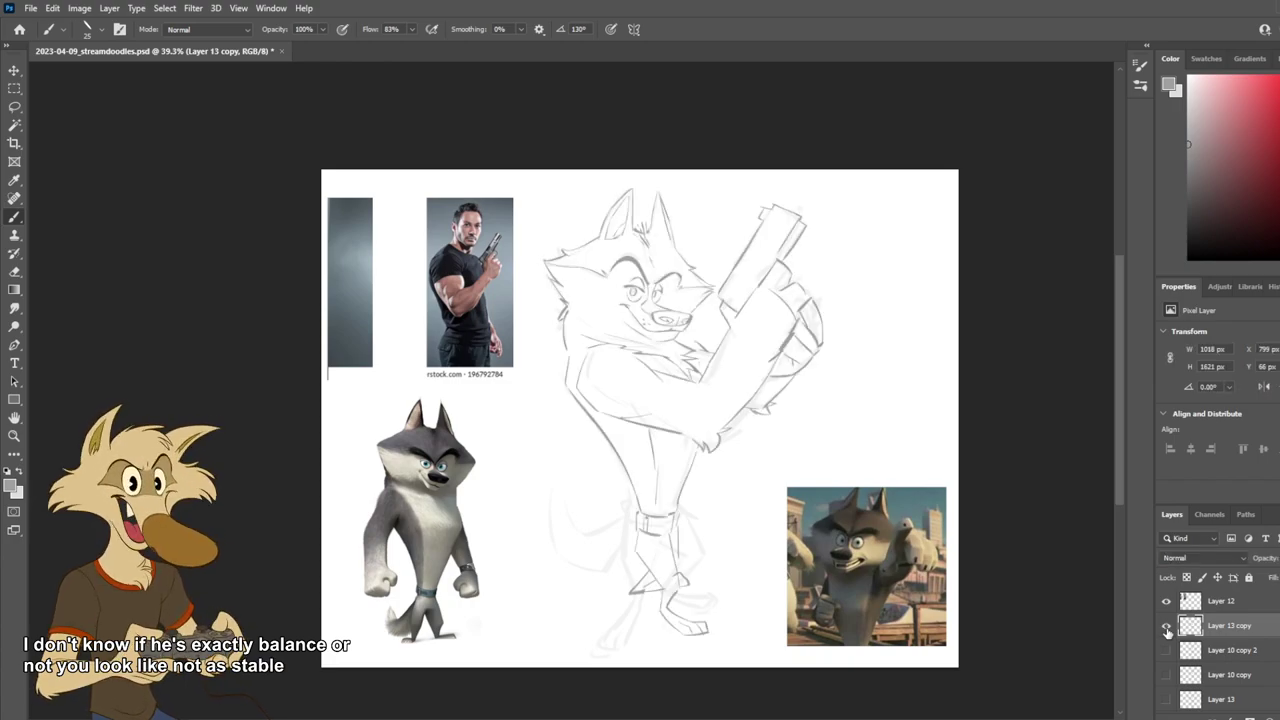
left_click(1167, 628)
left_click(1167, 628)
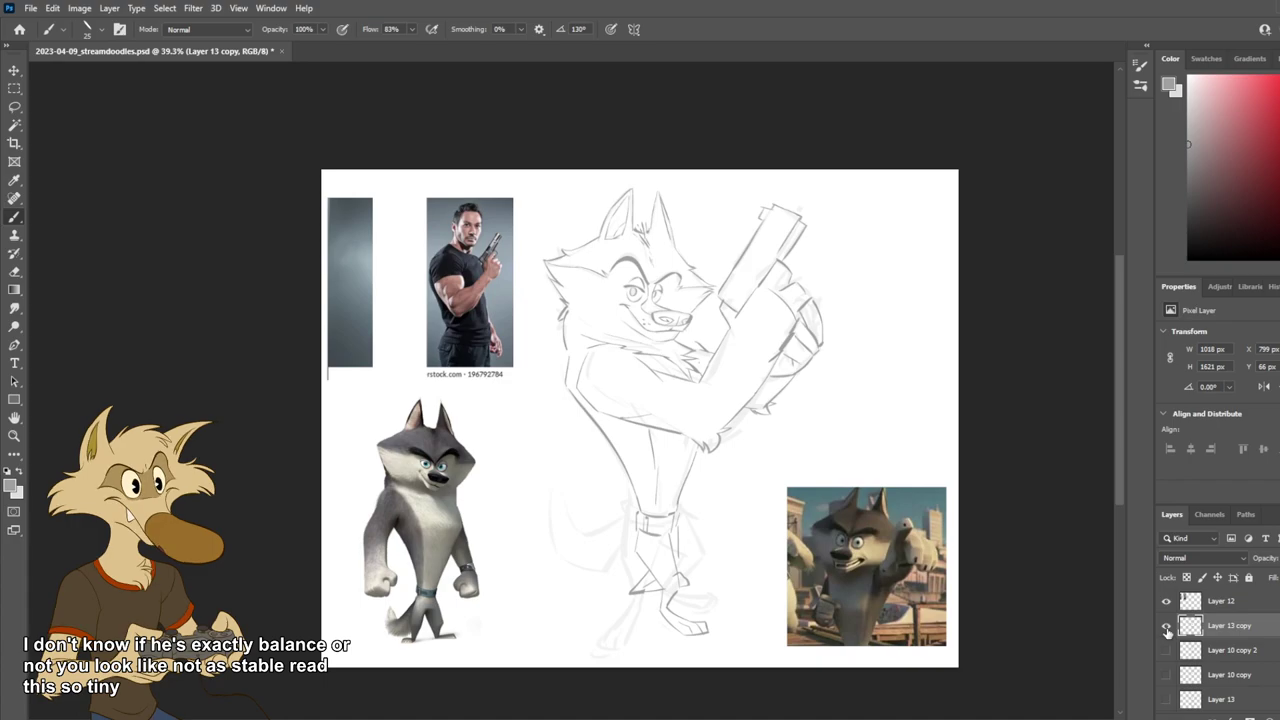
left_click(1166, 628)
left_click(1166, 628)
scroll(659, 576, "up", 2)
scroll(703, 554, "down", 3)
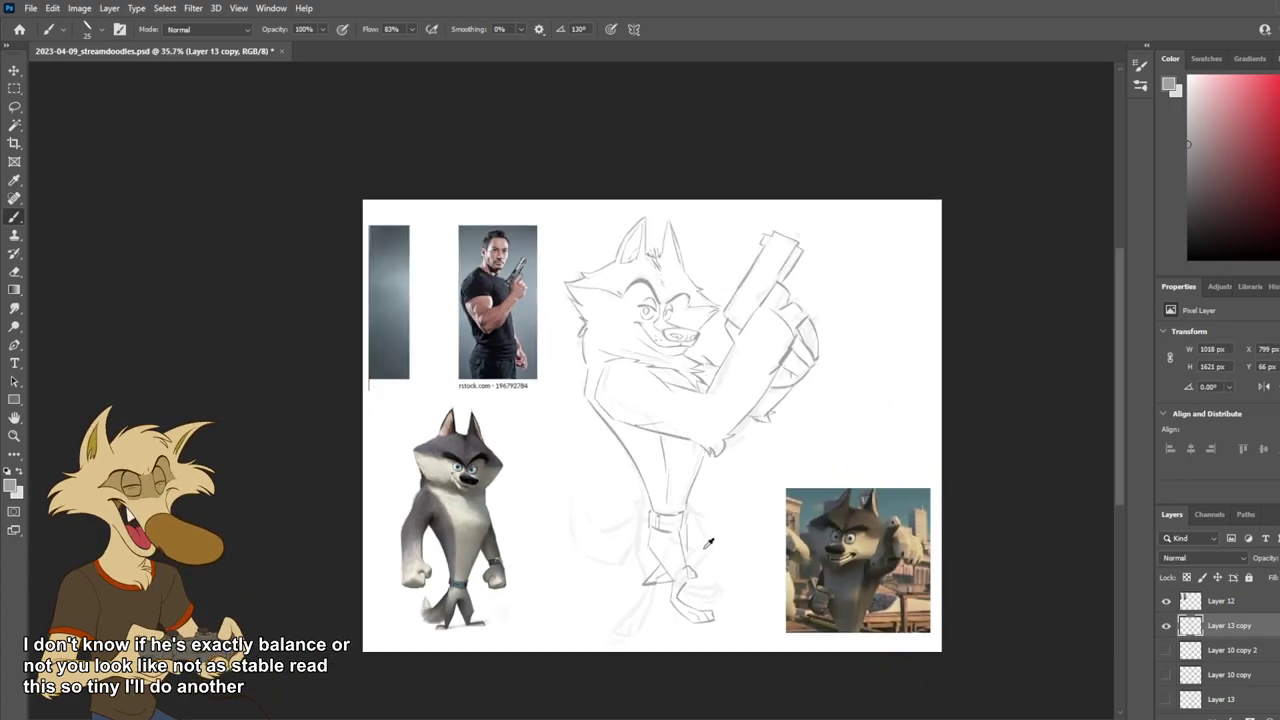
Step: Lasso the wolf's upper body above the belt, copy it onto a new layer, and hide both sketch layers
scroll(736, 555, "up", 1)
key("l")
mouse_move(466, 218)
left_mouse_down()
mouse_move(486, 414)
mouse_move(590, 508)
mouse_move(660, 510)
mouse_move(829, 420)
mouse_move(440, 158)
left_mouse_up()
left_click(1164, 621)
left_click(1164, 621)
key("ctrl+j")
left_click(1166, 625)
left_click(1166, 650)
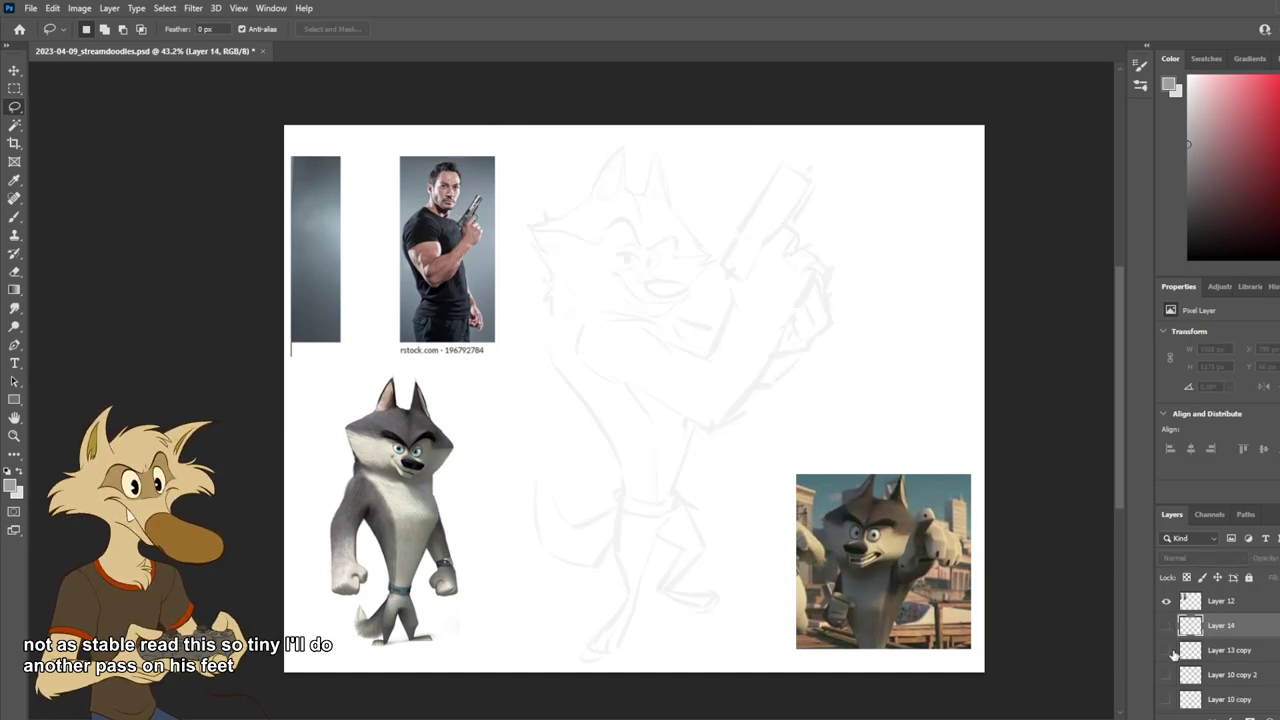
Step: Rename Layer 7 copy 2 as "ruff" and move it directly above Layer 13 copy
scroll(1175, 688, "down", 1)
left_click(1166, 697)
left_click(1166, 697)
scroll(1168, 690, "down", 1)
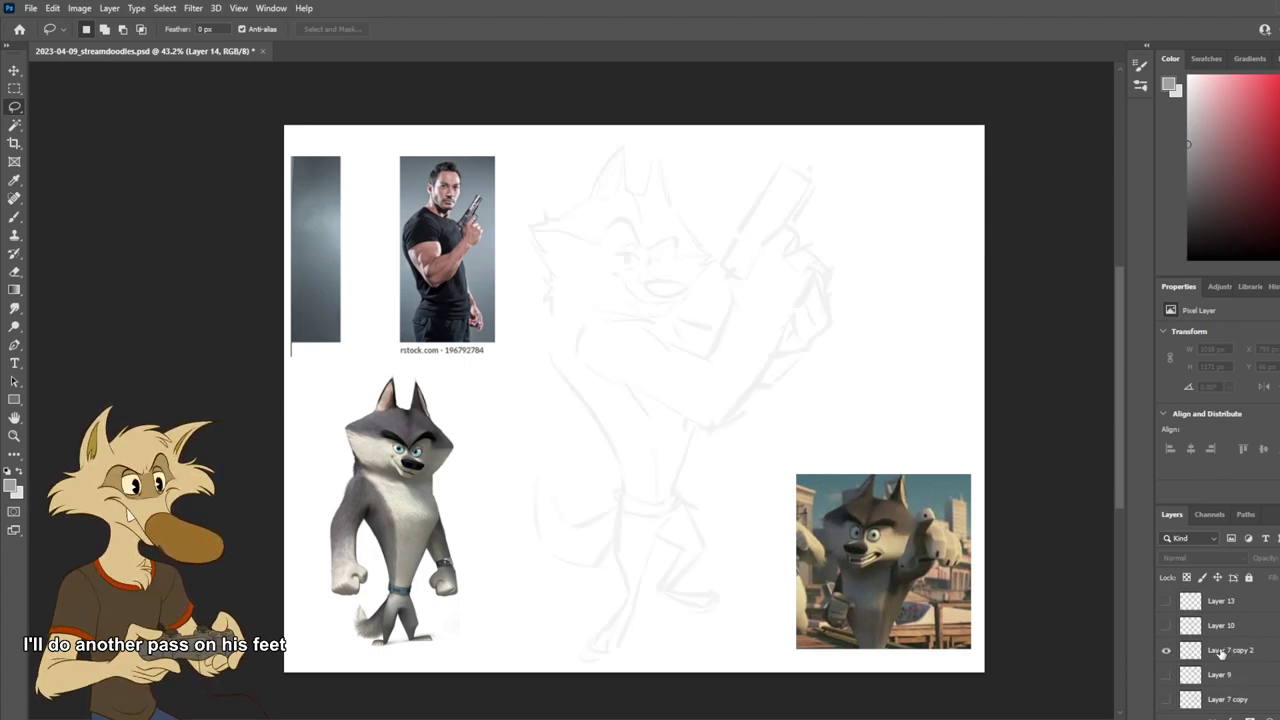
double_click(1220, 651)
type("ruff")
key("Return")
mouse_move(1215, 651)
left_mouse_down()
mouse_move(1252, 580)
mouse_move(1246, 650)
mouse_move(1254, 581)
mouse_move(1234, 680)
left_mouse_up()
Step: Show and select the upper-body Layer 14, and hide the ruff layer
left_click(1166, 651)
left_click(1226, 656)
left_click(1166, 675)
Step: Show Layer 13 copy beneath the upper body and lower its opacity to 20%
left_click(1166, 700)
left_click(1166, 701)
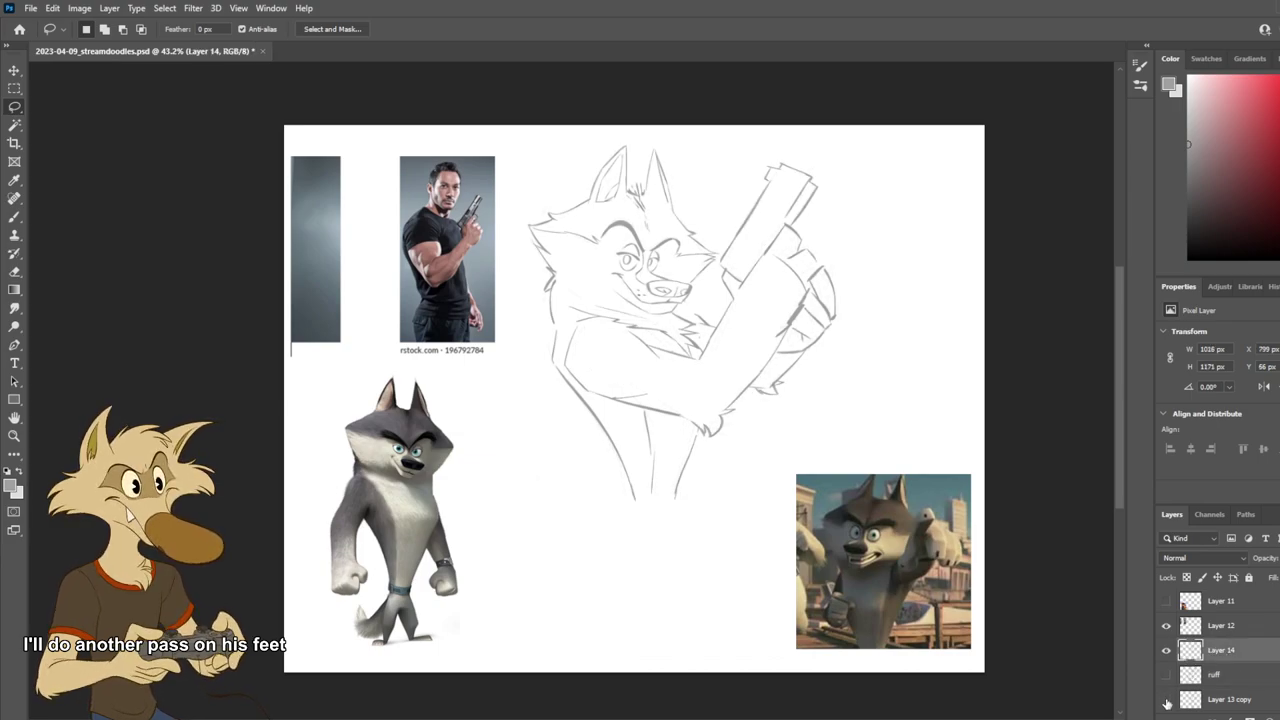
left_click(1166, 701)
left_click(1226, 700)
key("2")
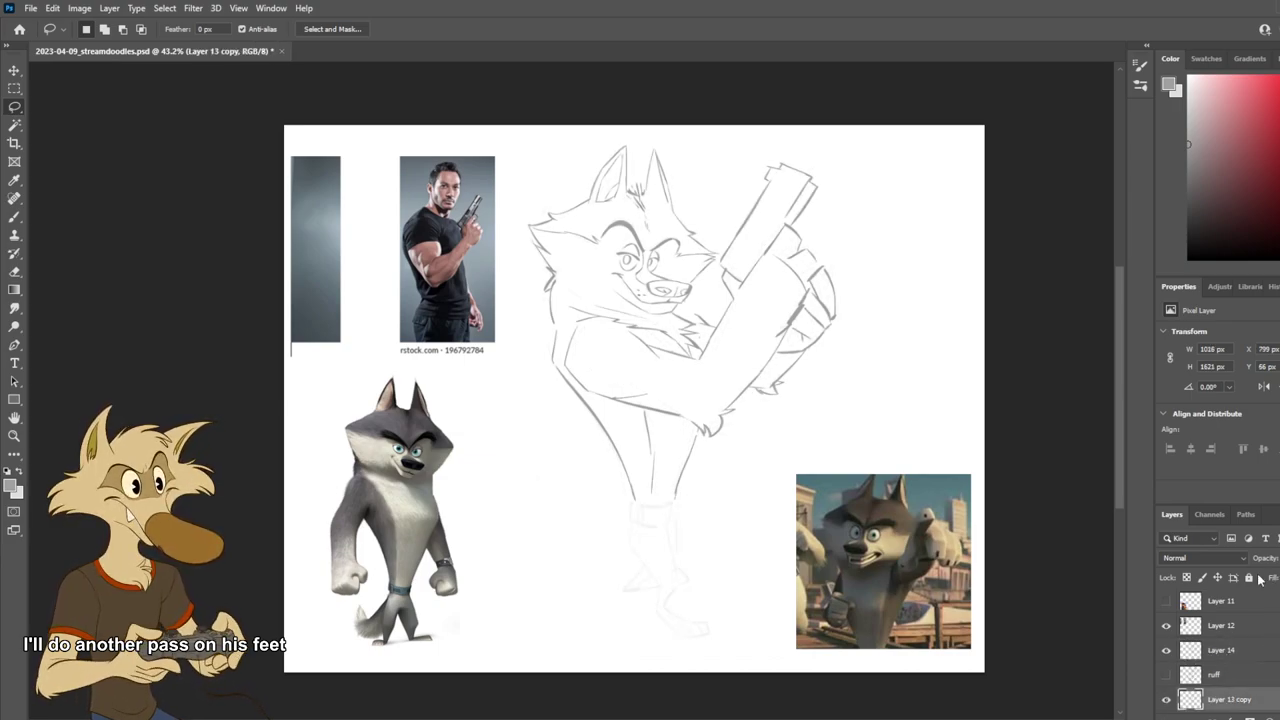
Step: On Layer 14, draw the leg's outer contour from the waist through the knee bend to the heel, retrying strokes
left_click(1215, 637)
left_click(1166, 651)
left_click(1166, 651)
left_click(1215, 650)
scroll(605, 615, "up", 3)
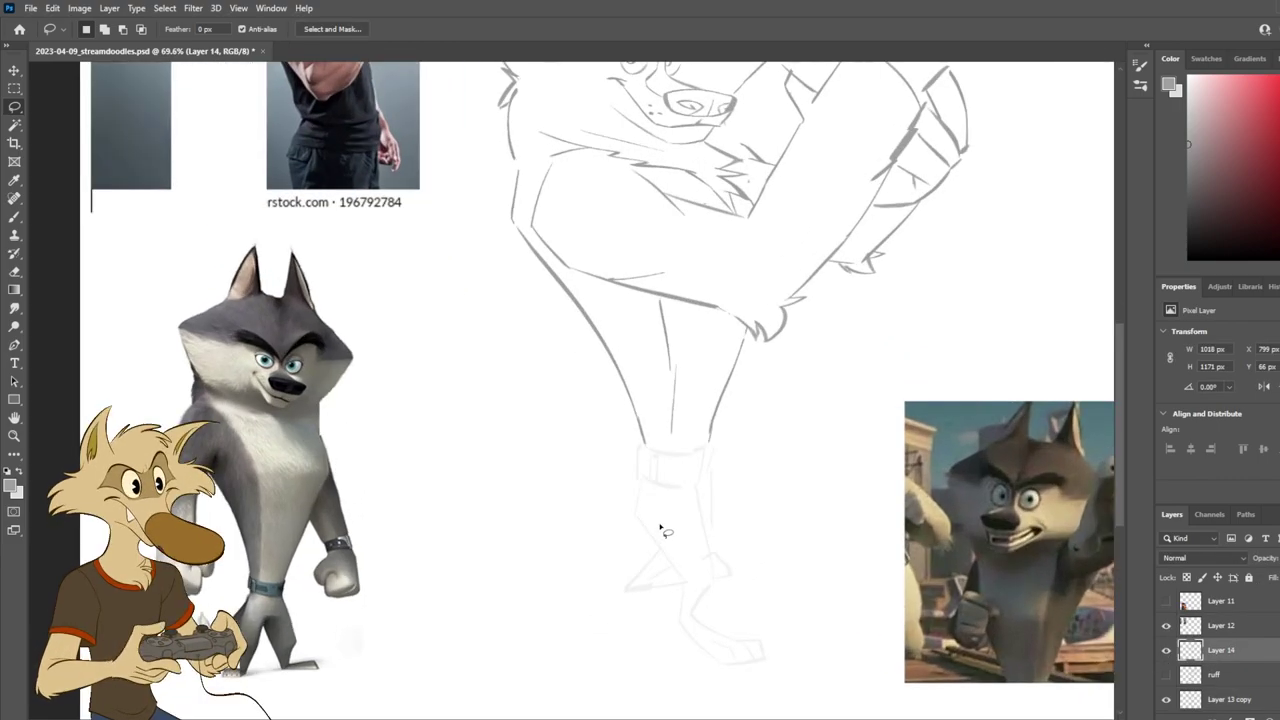
key("b")
mouse_move(639, 444)
left_mouse_down()
mouse_move(628, 510)
mouse_move(644, 574)
left_mouse_up()
key("ctrl+z")
key("ctrl+z")
key("ctrl+z")
mouse_move(629, 509)
left_mouse_down()
mouse_move(672, 592)
mouse_move(632, 513)
mouse_move(669, 583)
mouse_move(651, 622)
left_mouse_up()
key("ctrl+z")
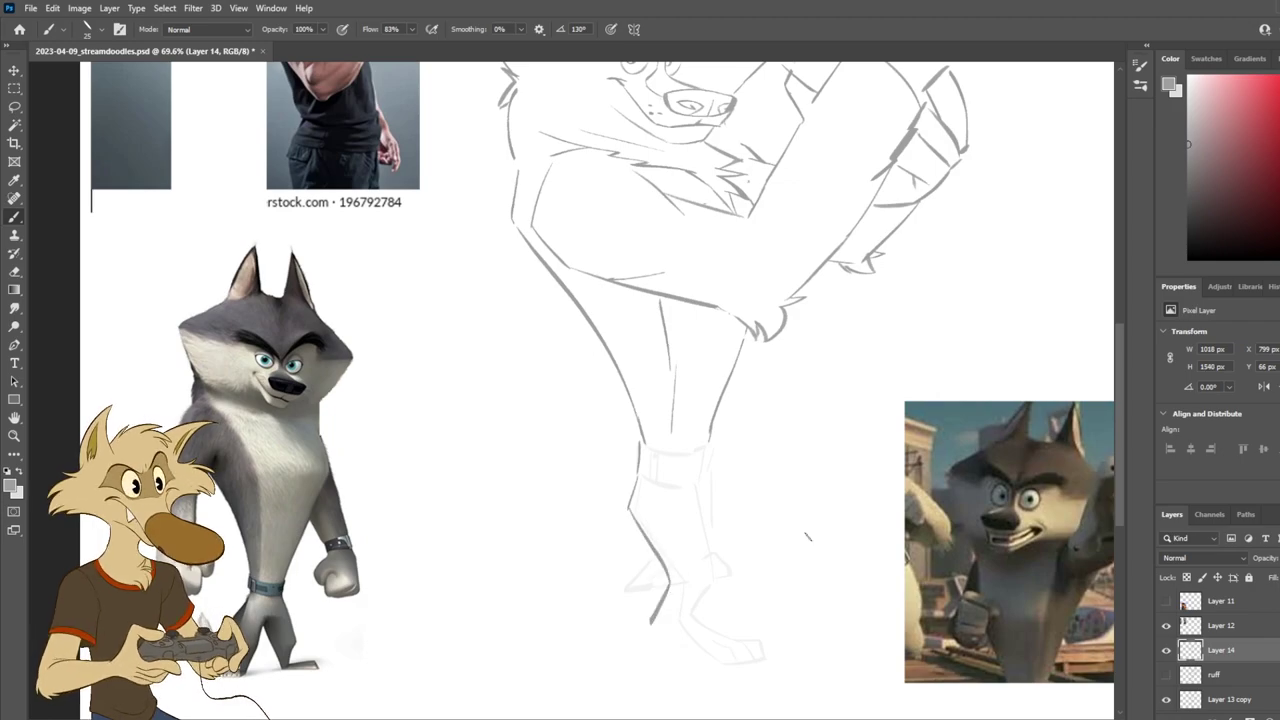
Step: Draw the leg's opposite contour from the belt down to the heel and add the first edge of the foot
scroll(731, 522, "down", 3)
scroll(731, 522, "up", 3)
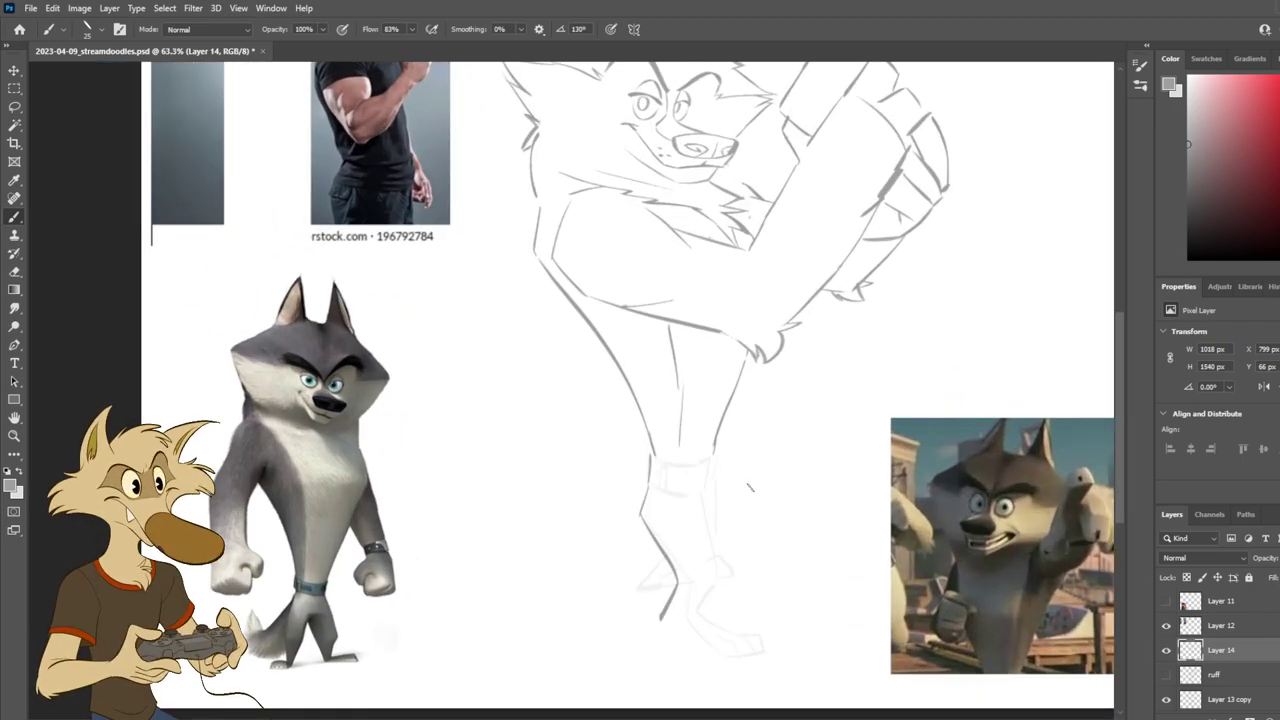
left_click_drag(703, 497, 730, 570)
key("ctrl+z")
mouse_move(703, 473)
left_mouse_down()
mouse_move(715, 564)
mouse_move(664, 622)
mouse_move(704, 647)
left_mouse_up()
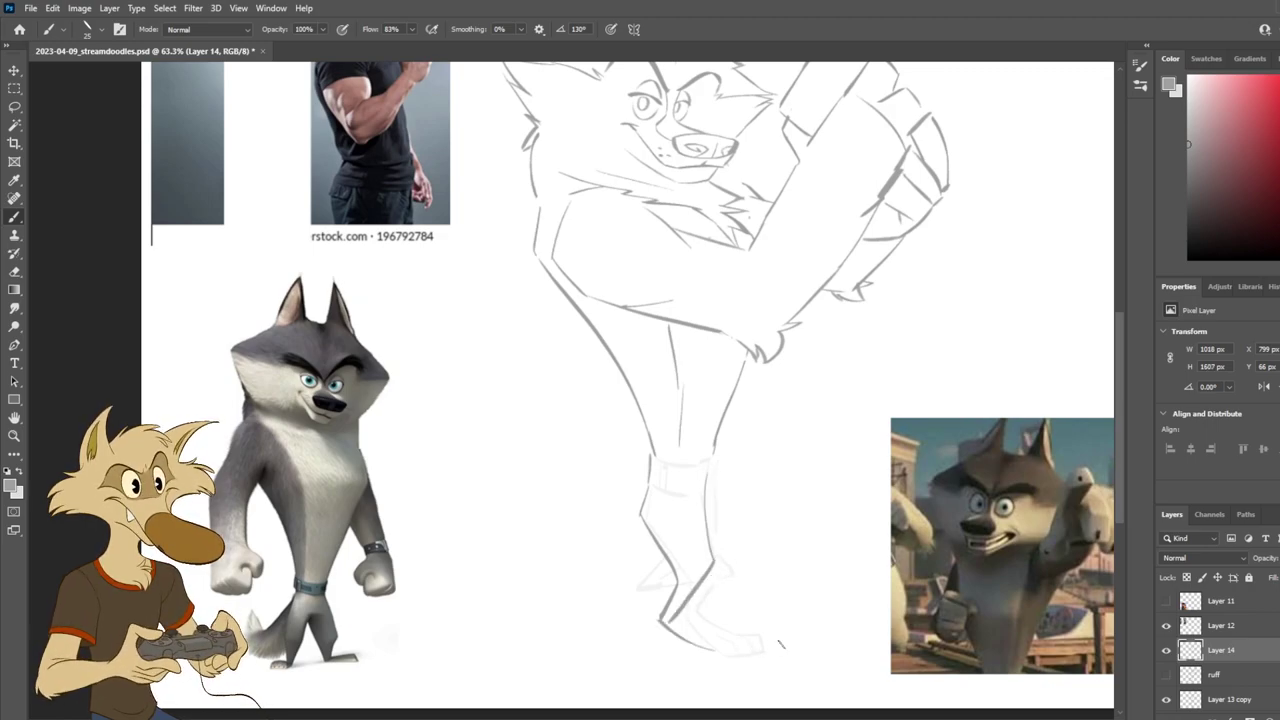
Step: Compare the new leg with the faded crossed-leg version by hiding and reshowing Layer 14
scroll(775, 640, "down", 5)
scroll(775, 640, "up", 4)
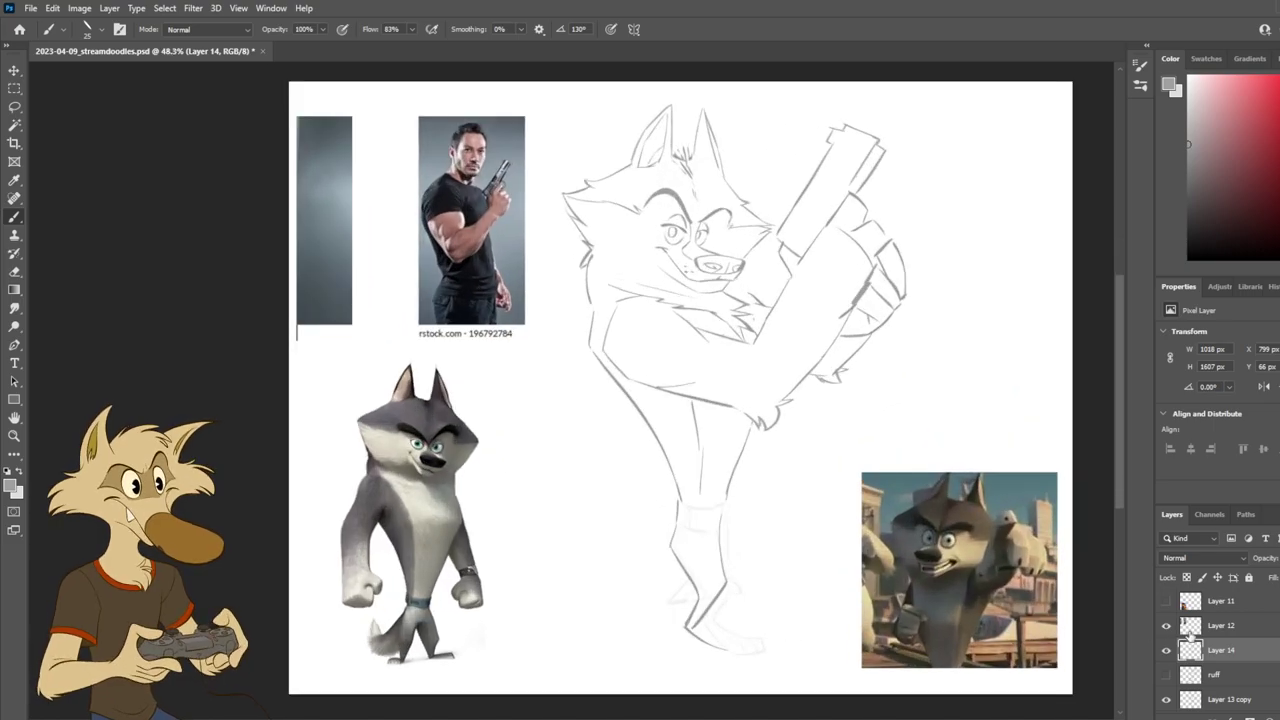
left_click(1166, 651)
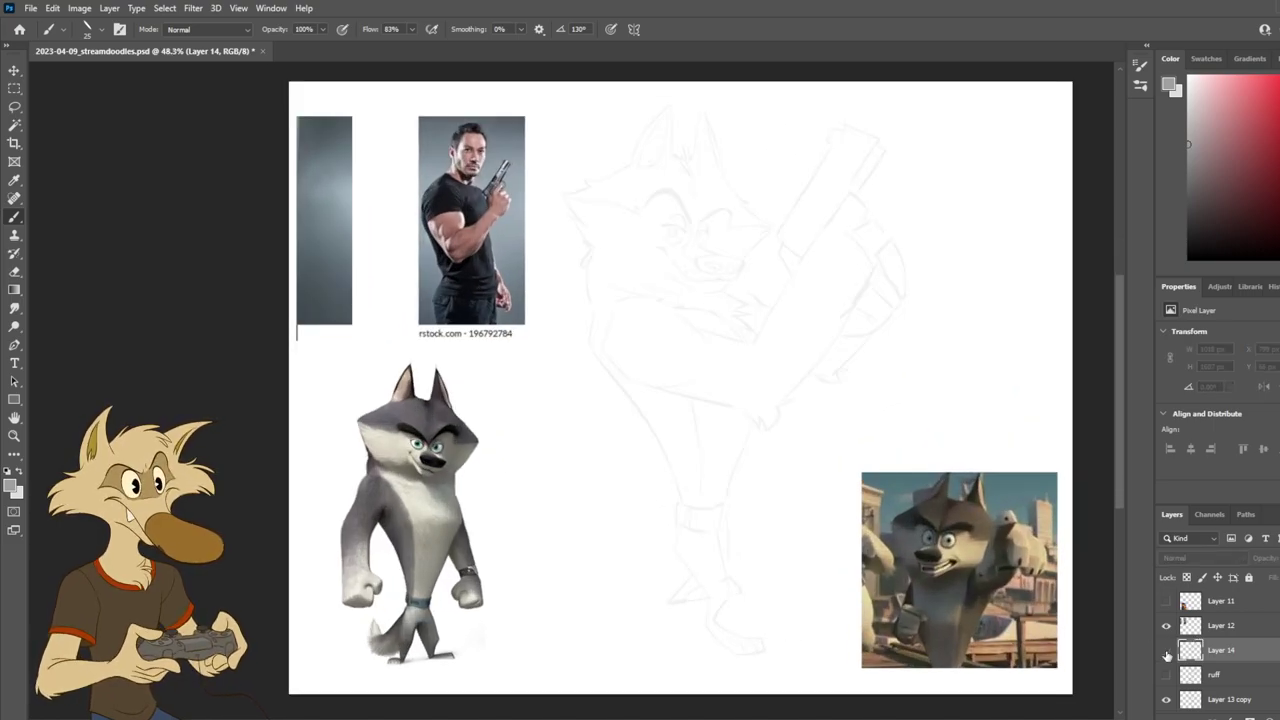
left_click(1166, 651)
scroll(655, 642, "up", 2)
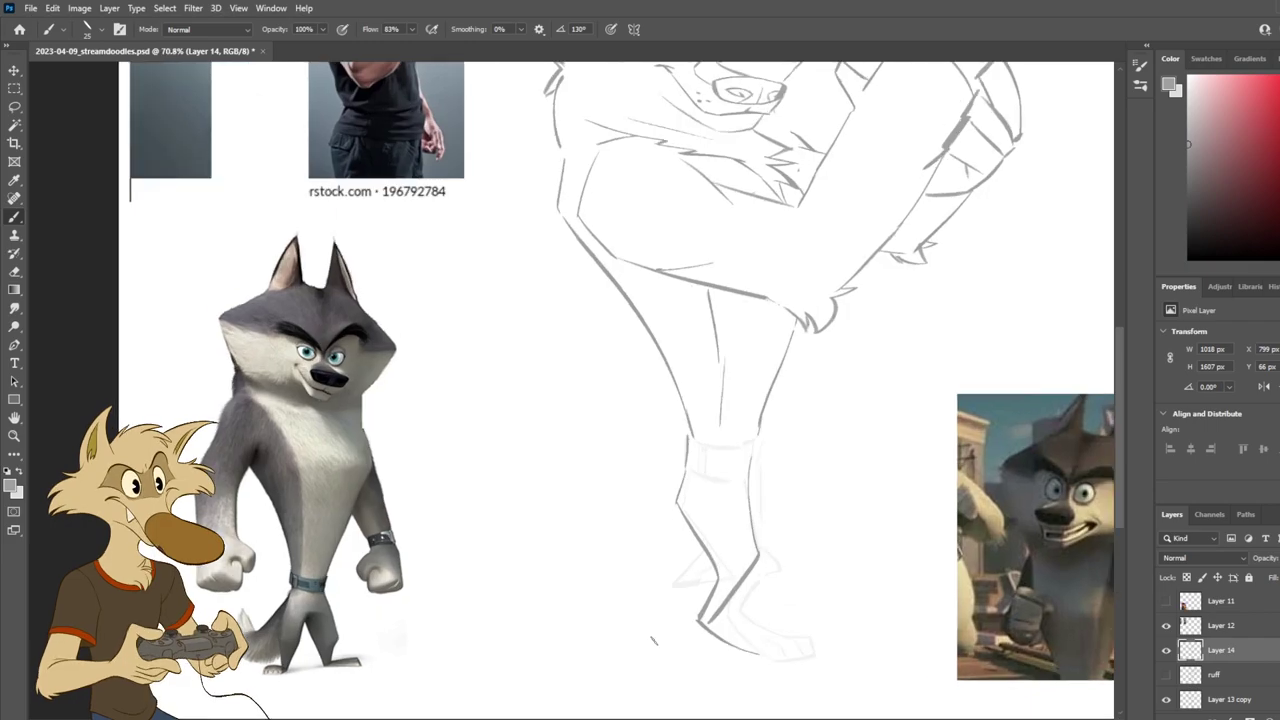
Step: Undo the first foot lines and redraw the heel, sole and upper edge of the foot, retrying strokes
key("ctrl+z")
key("ctrl+z")
key("ctrl+z")
key("ctrl+z")
left_click_drag(762, 554, 718, 612)
key("ctrl+z")
key("ctrl+z")
mouse_move(760, 564)
left_mouse_down()
mouse_move(716, 611)
mouse_move(764, 648)
left_mouse_up()
key("ctrl+z")
key("ctrl+z")
key("ctrl+z")
left_click_drag(700, 618, 780, 644)
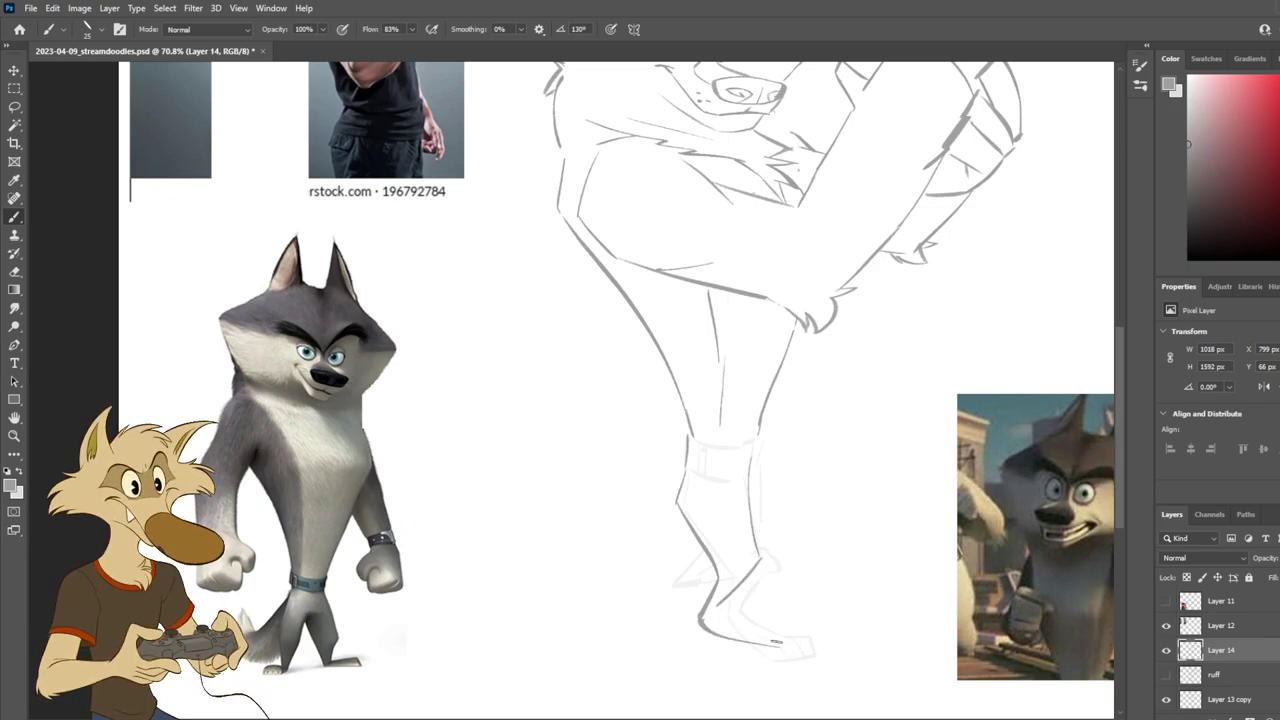
key("ctrl+z")
mouse_move(700, 618)
left_mouse_down()
mouse_move(786, 663)
mouse_move(765, 643)
mouse_move(779, 634)
mouse_move(752, 628)
mouse_move(809, 631)
left_mouse_up()
key("ctrl+z")
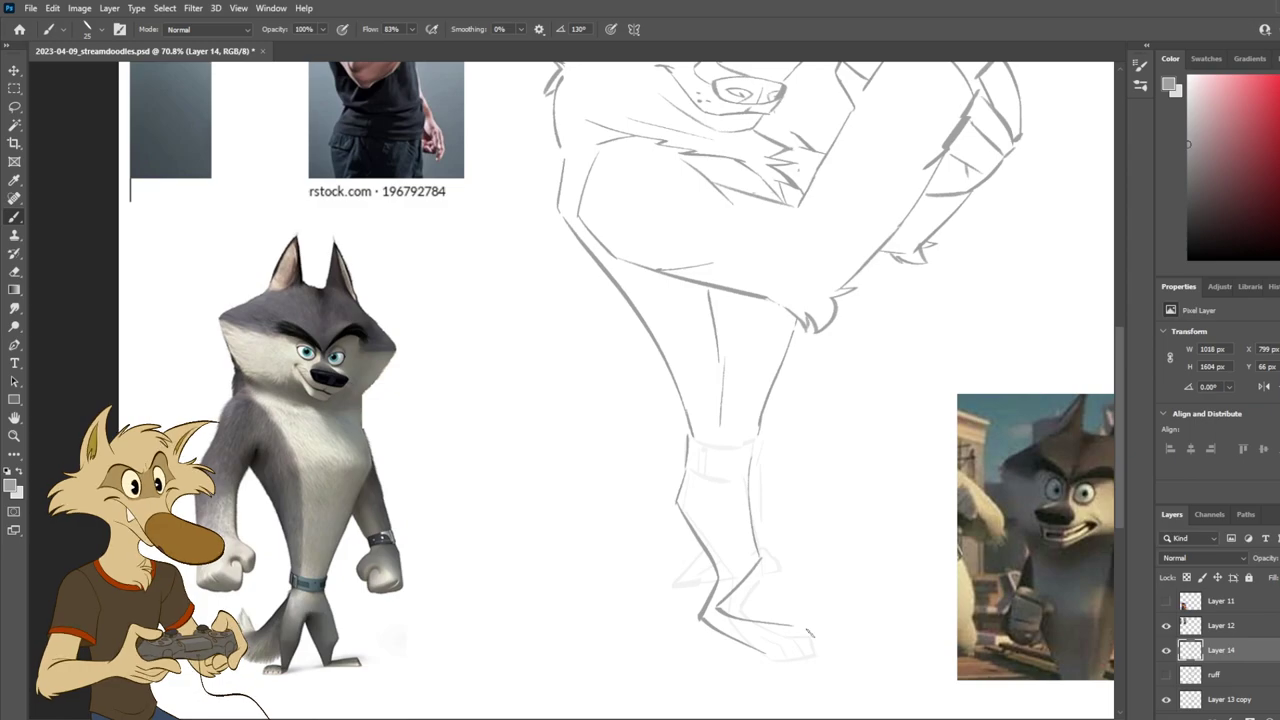
Step: Close the tip of the foot and draw the belt's upper and lower edges across the waist
scroll(771, 634, "down", 4)
scroll(811, 622, "up", 3)
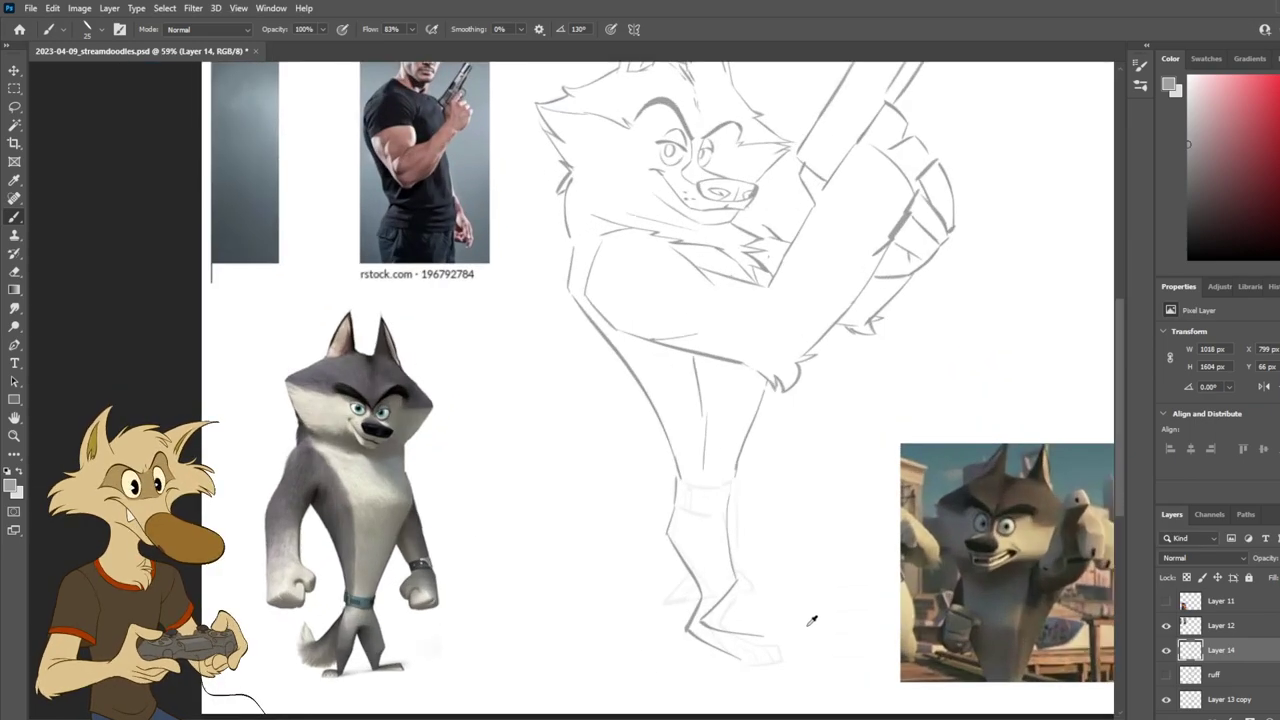
scroll(800, 623, "up", 1)
left_click_drag(762, 636, 777, 660)
mouse_move(660, 445)
left_mouse_down()
mouse_move(742, 441)
mouse_move(659, 441)
mouse_move(718, 447)
mouse_move(655, 461)
mouse_move(713, 467)
mouse_move(670, 469)
mouse_move(720, 468)
left_mouse_up()
key("ctrl+z")
key("ctrl+z")
key("ctrl+z")
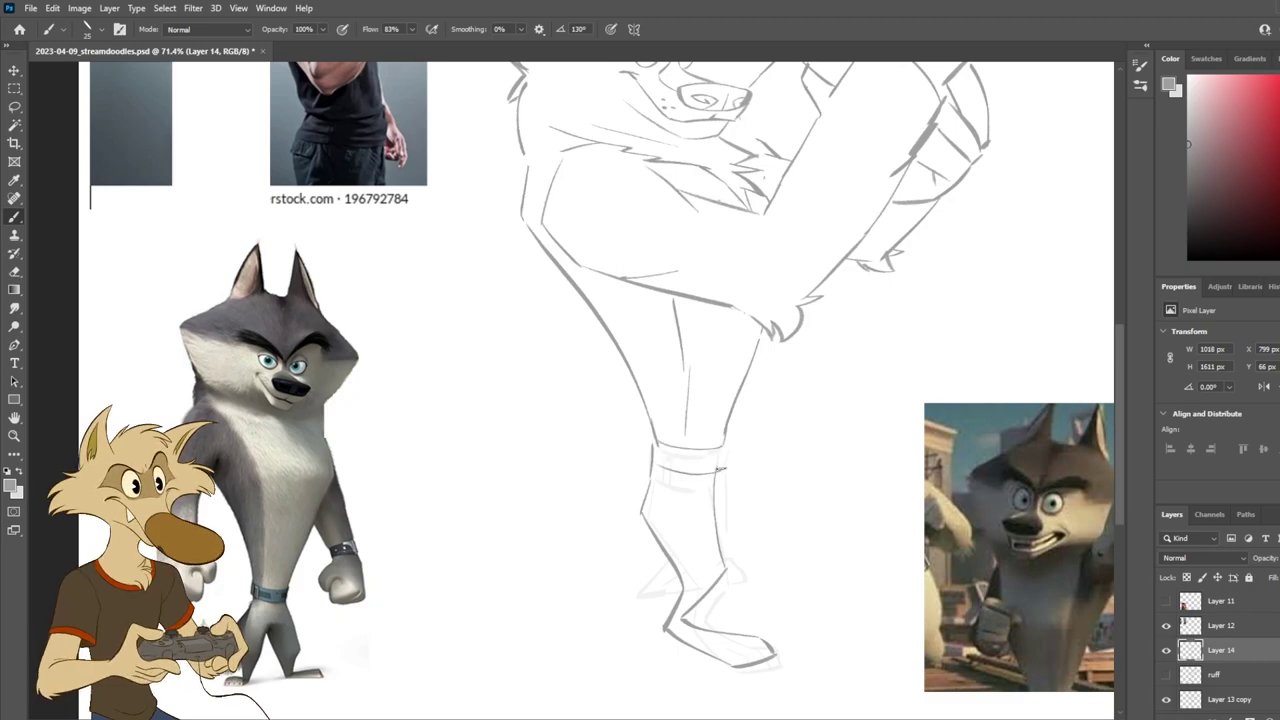
Step: Check the leg against the faded sketch by toggling Layer 14, and add loop and buckle details to the belt
scroll(692, 515, "down", 8)
scroll(697, 502, "up", 5)
left_click(1165, 651)
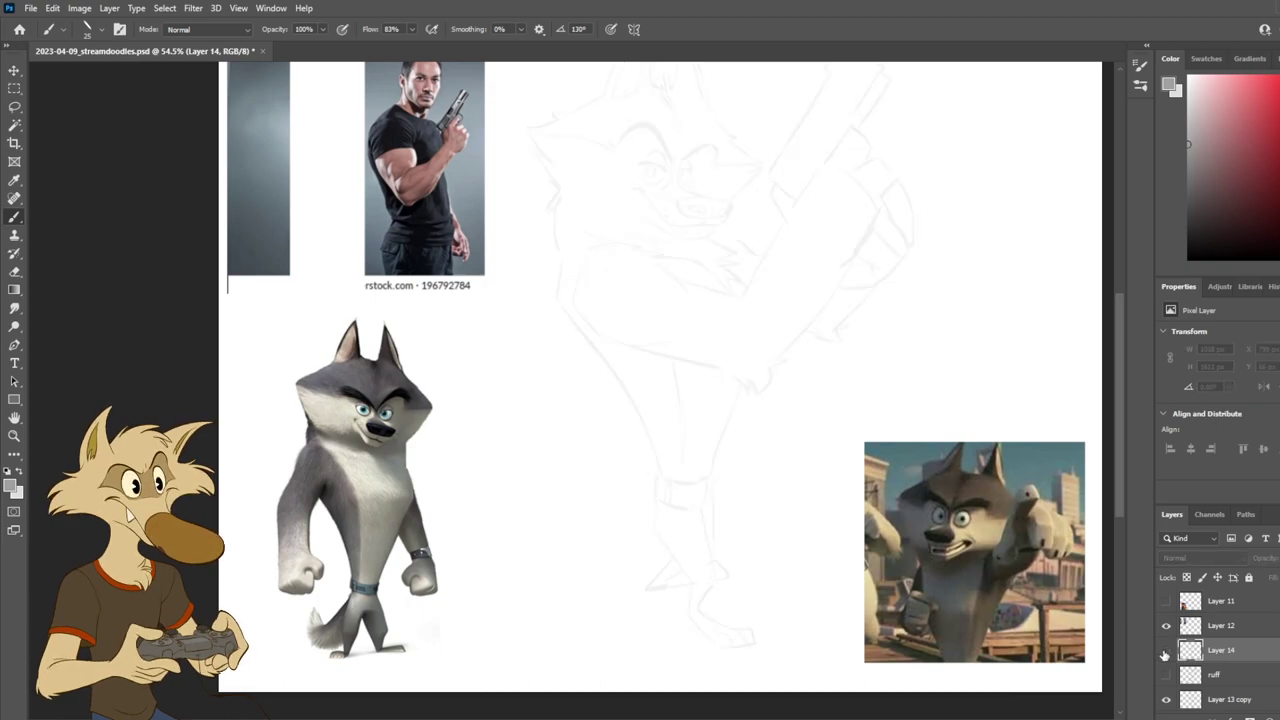
left_click(1165, 651)
scroll(690, 535, "up", 1)
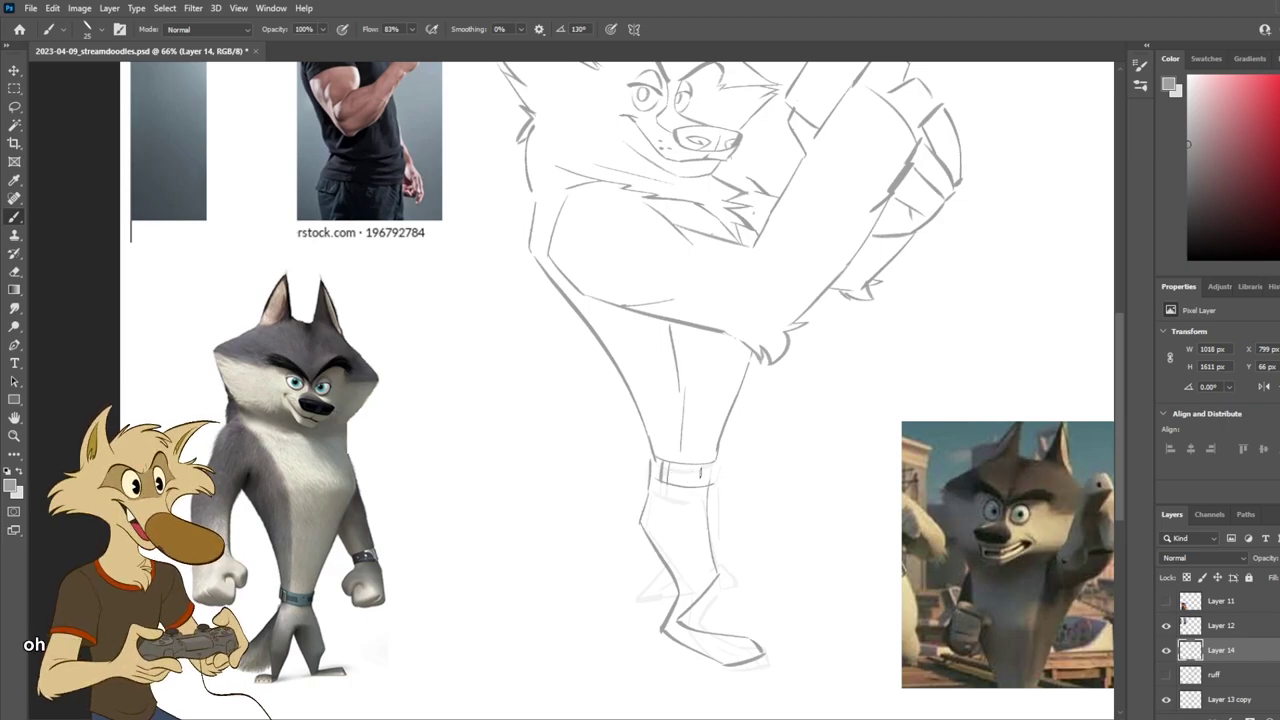
left_click_drag(668, 466, 691, 478)
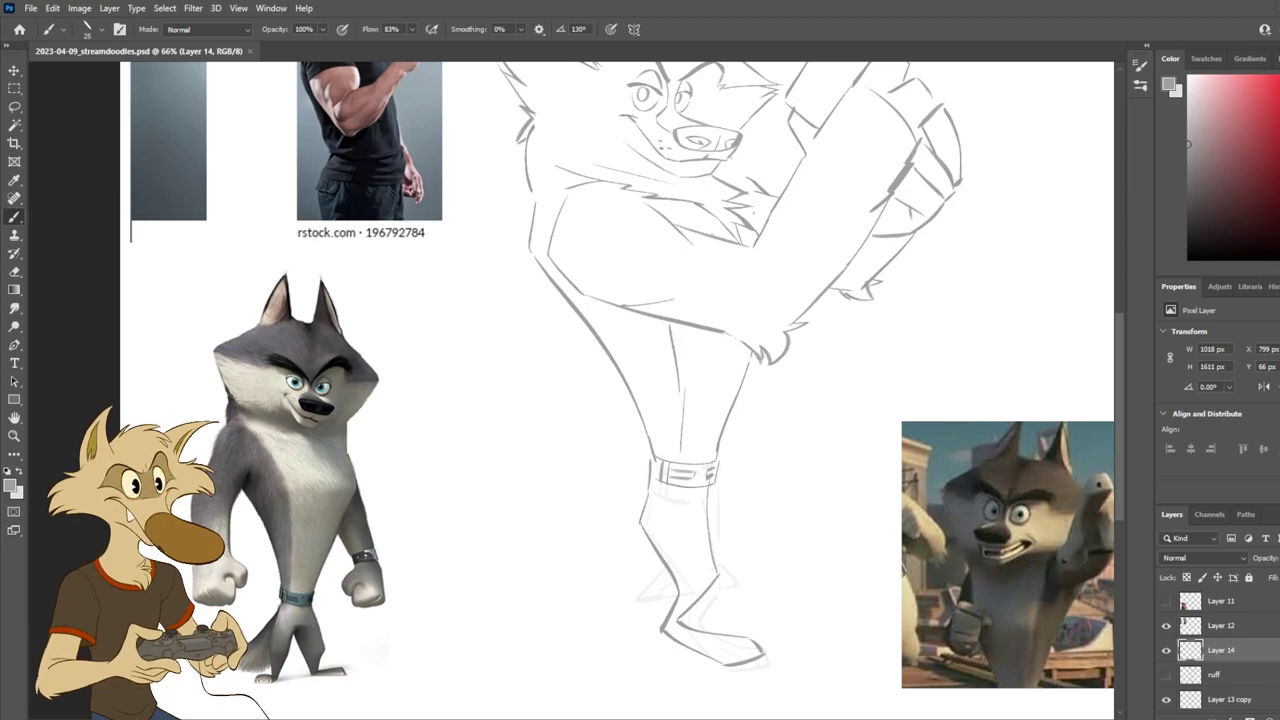
Step: Toggle Layer 14 and the ruff layer to compare the redrawn leg with the faded crossed-leg pose
scroll(671, 366, "down", 2)
scroll(640, 434, "up", 2)
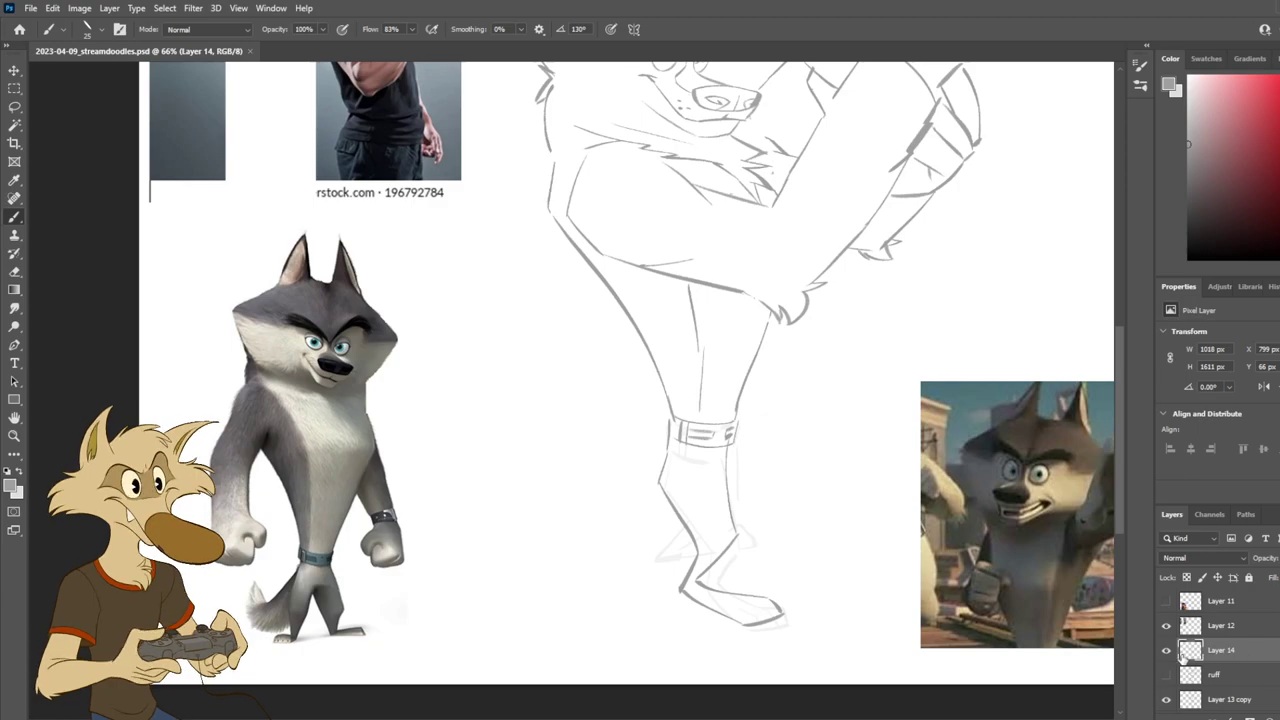
left_click(1166, 650)
scroll(700, 551, "down", 2)
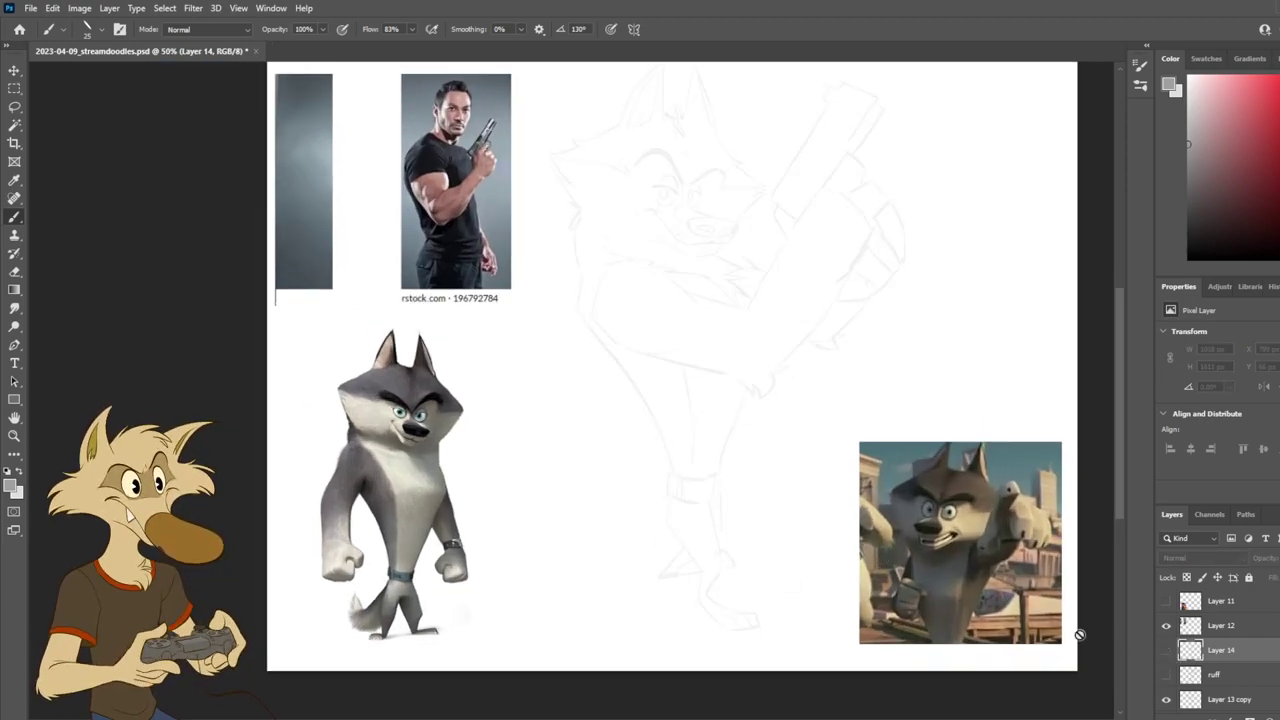
left_click(1166, 650)
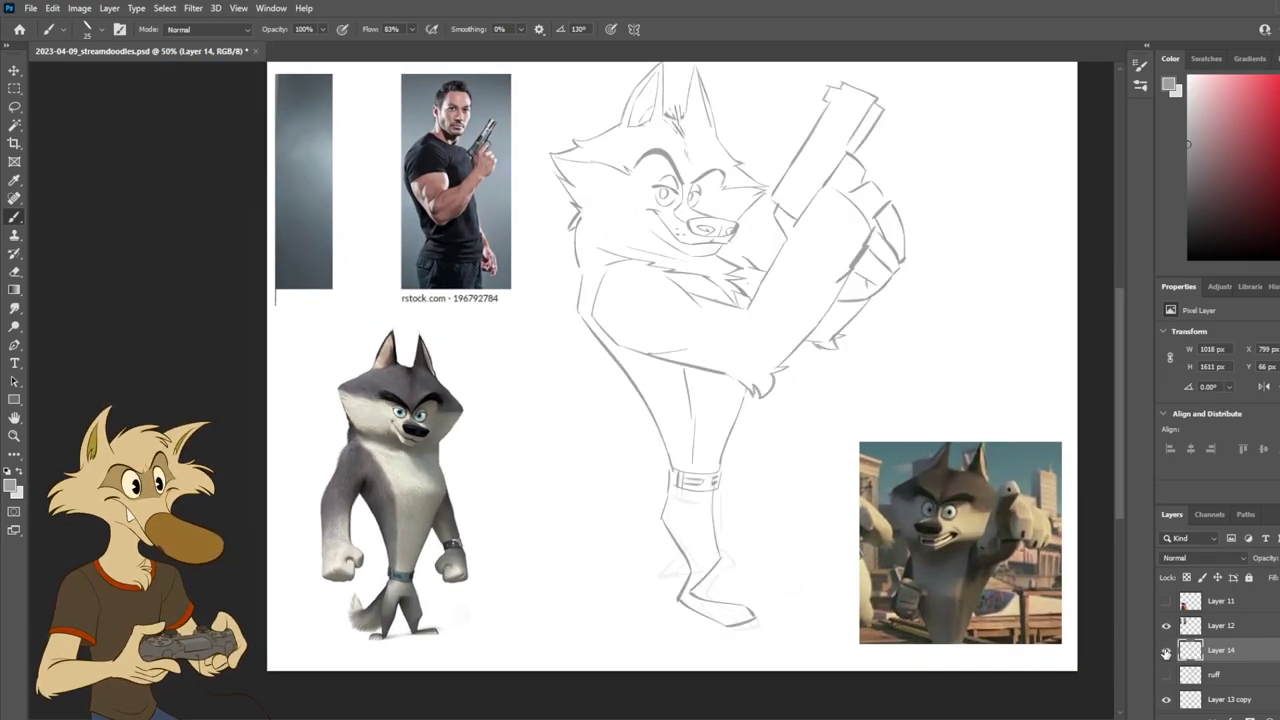
left_click(1166, 650)
left_click(1166, 650)
left_click(1166, 650)
left_click(1166, 675)
left_click(1166, 675)
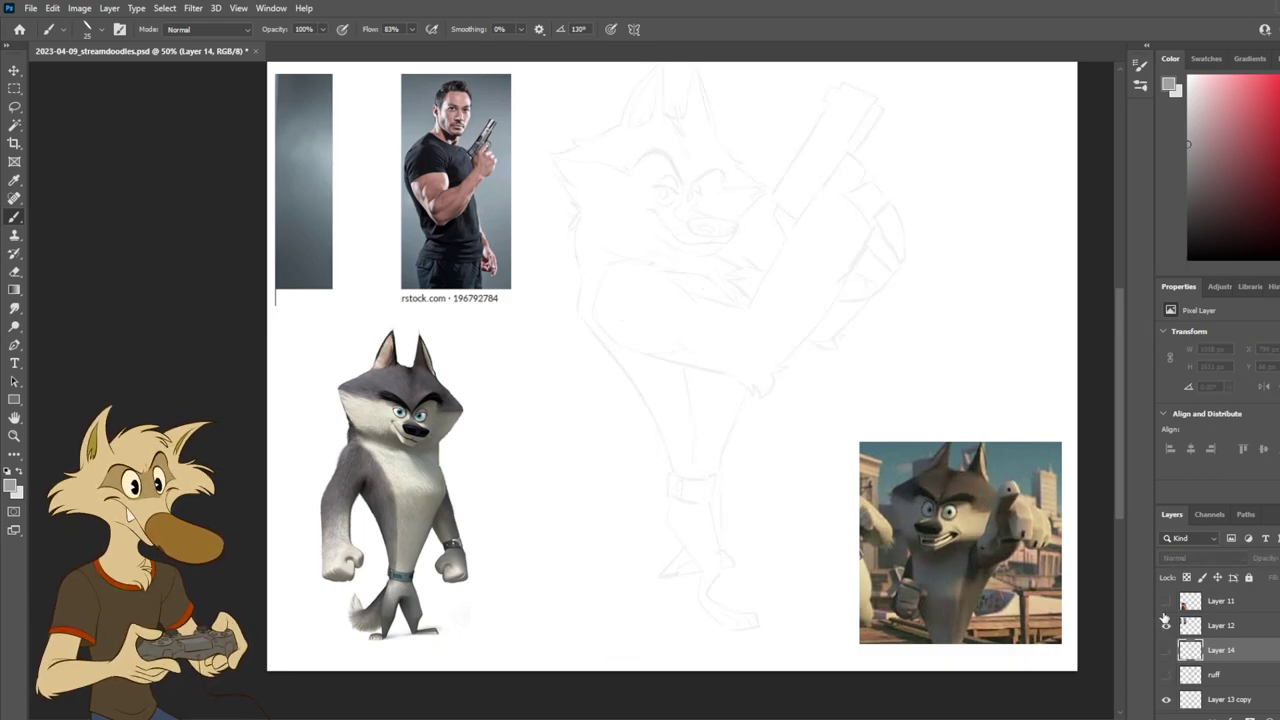
scroll(1168, 662, "down", 1)
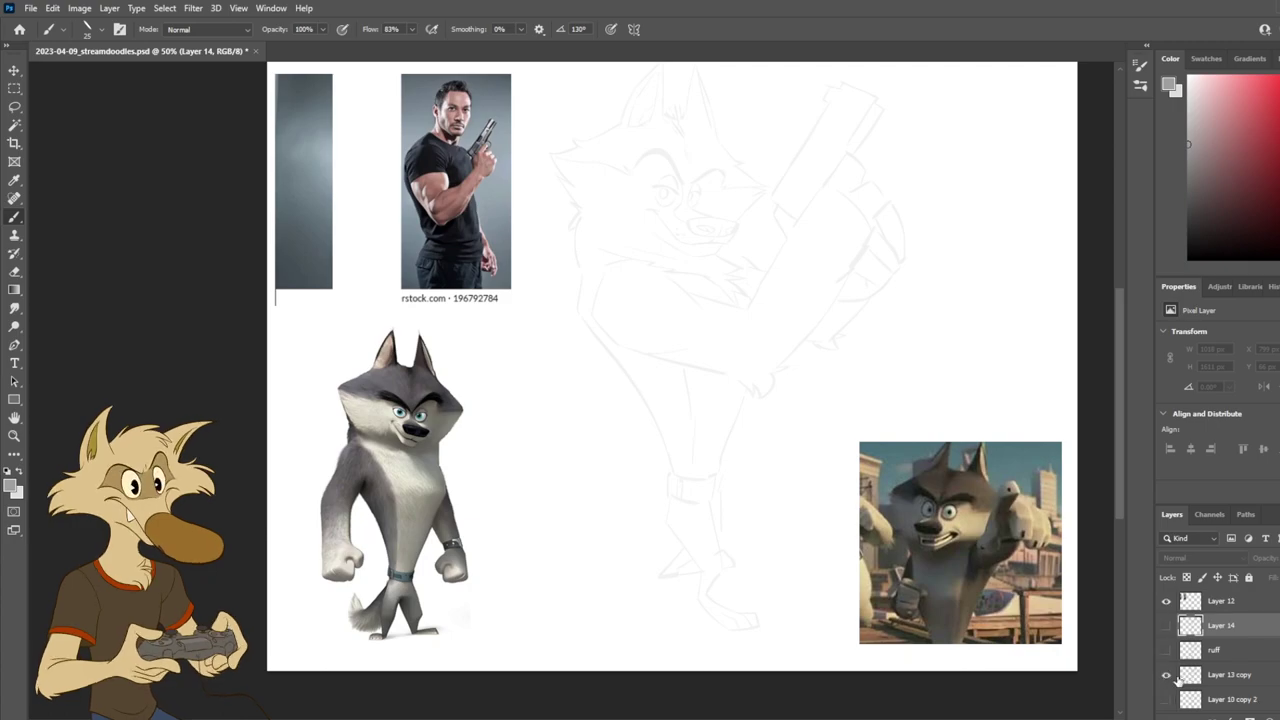
Step: Compare the ruff sketch's legs with Layer 14 and Layer 13 copy by switching the layers' visibility
left_click(1228, 675)
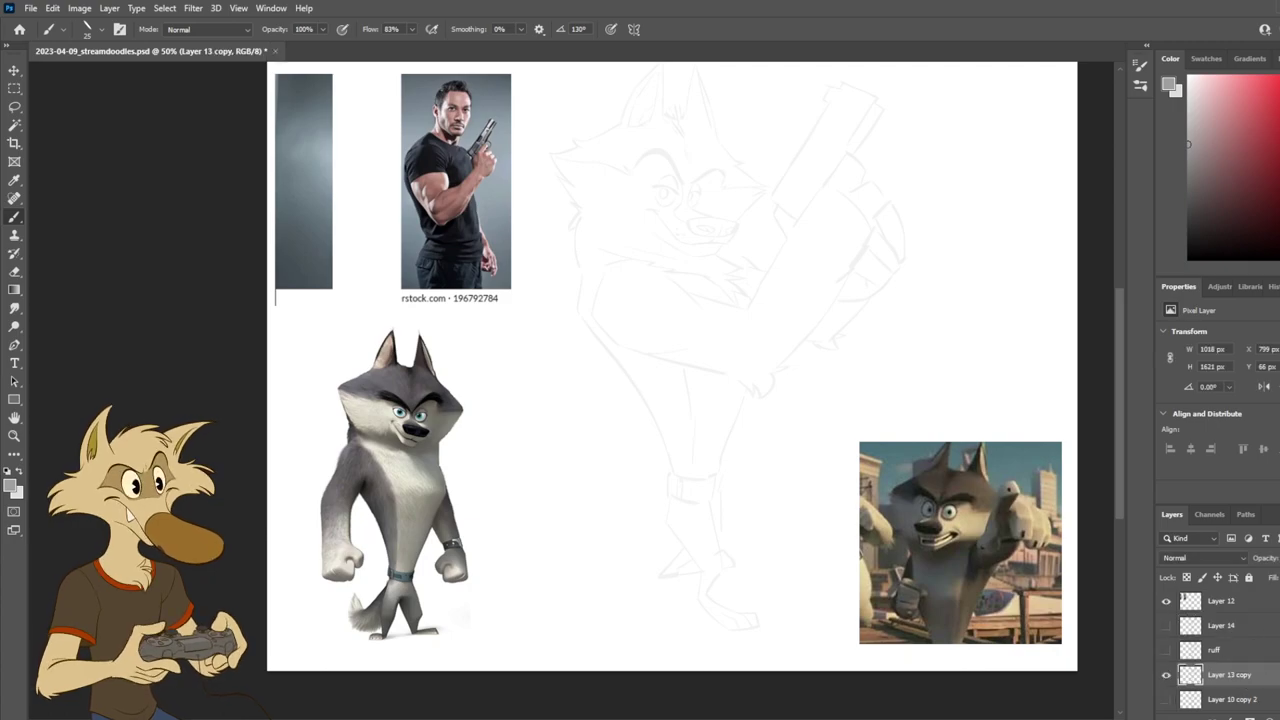
left_click(1163, 651)
left_click(1164, 675)
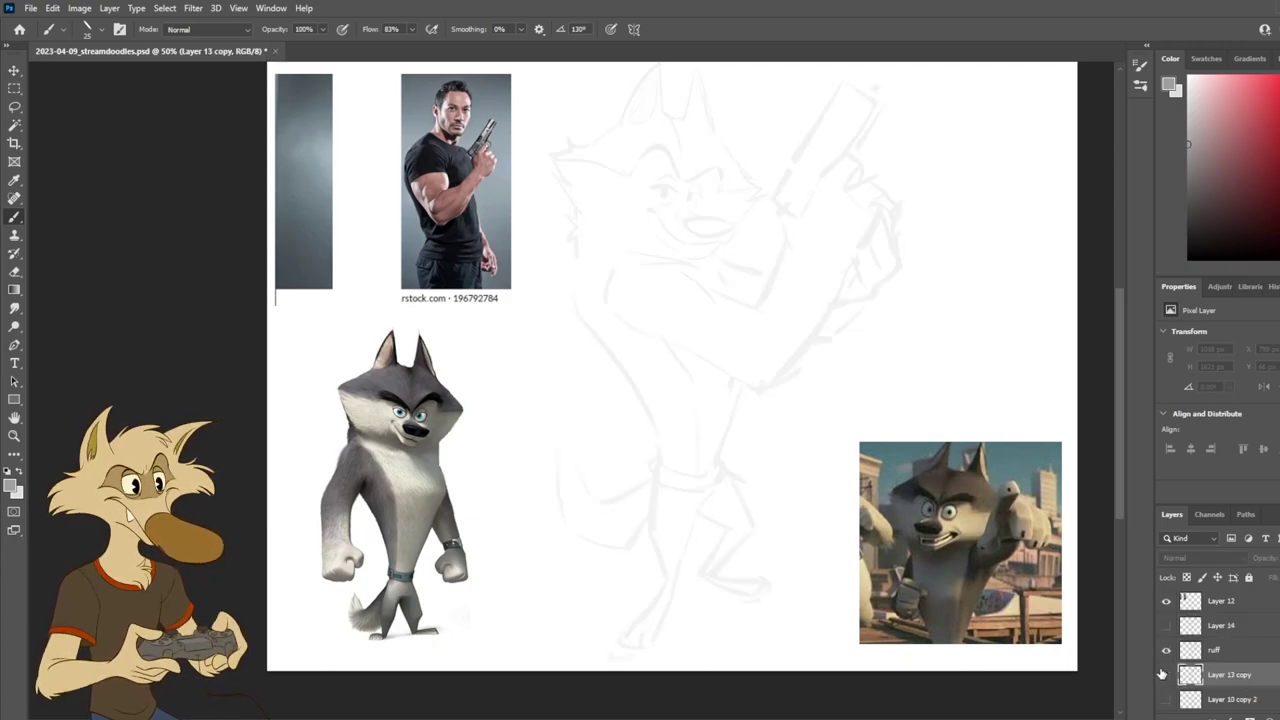
left_click(1165, 626)
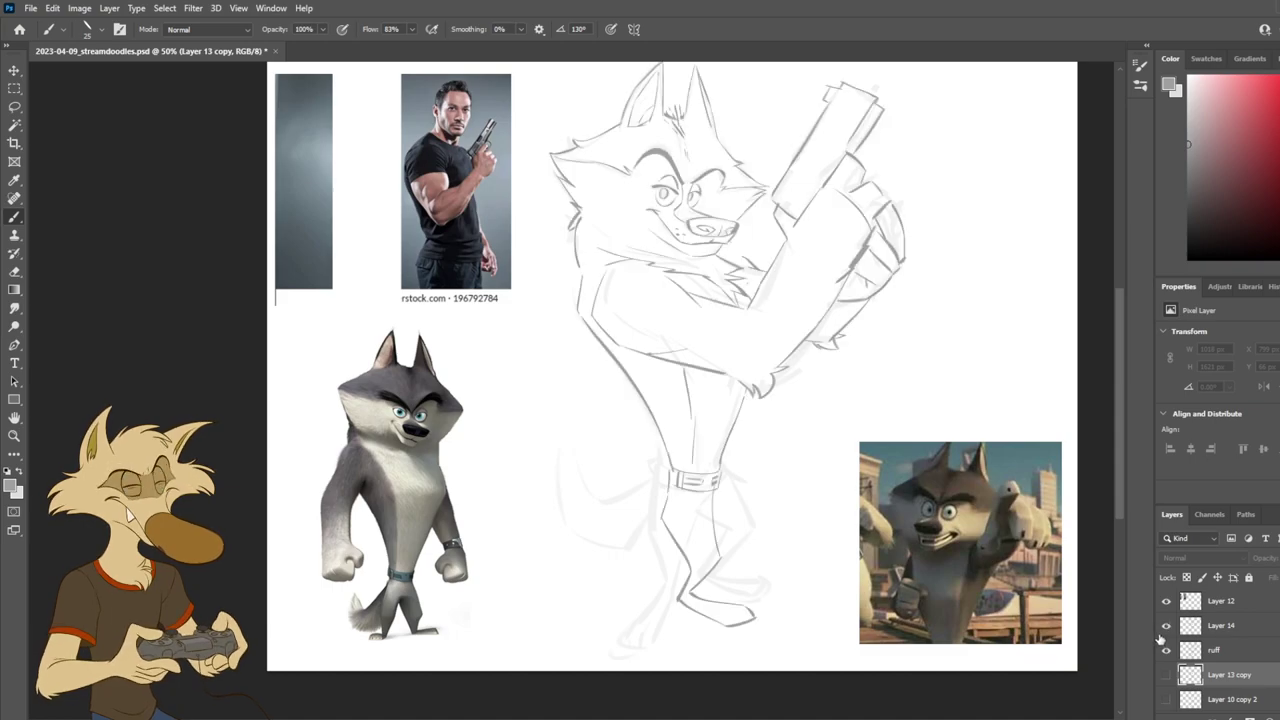
left_click(1165, 675)
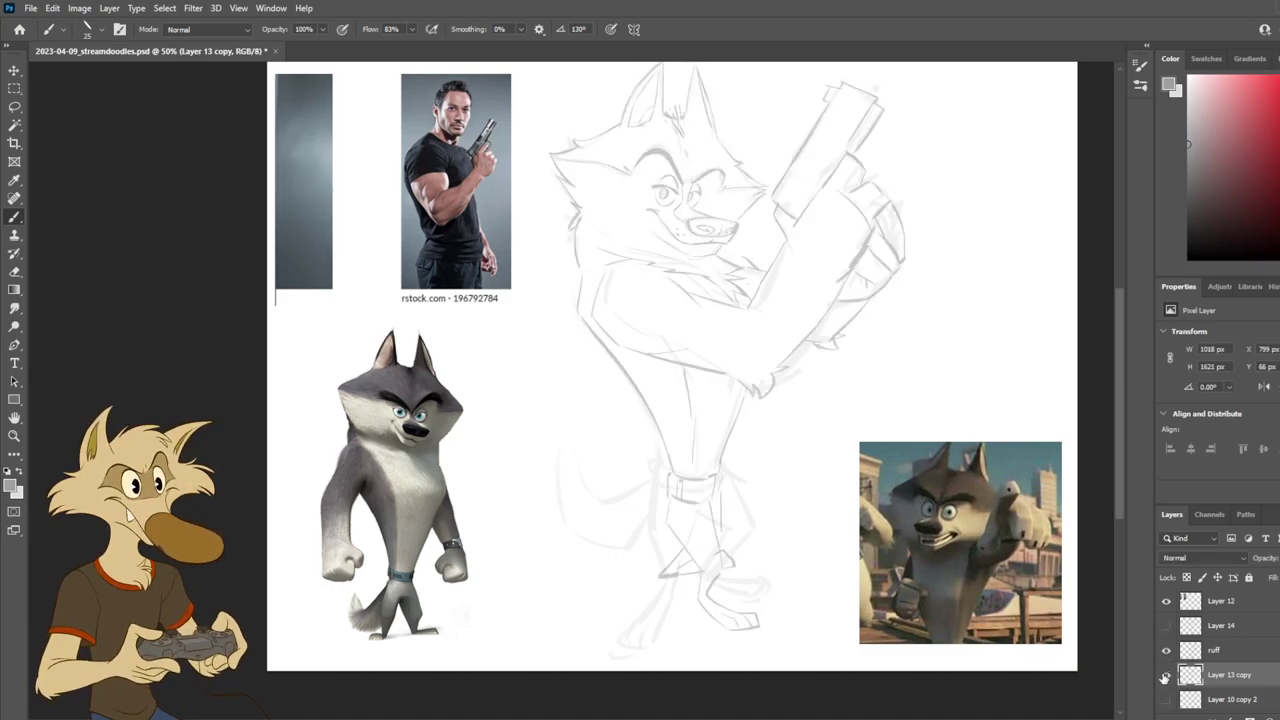
left_click(1165, 675)
left_click(1166, 625)
left_click(1166, 675)
left_click(1166, 650)
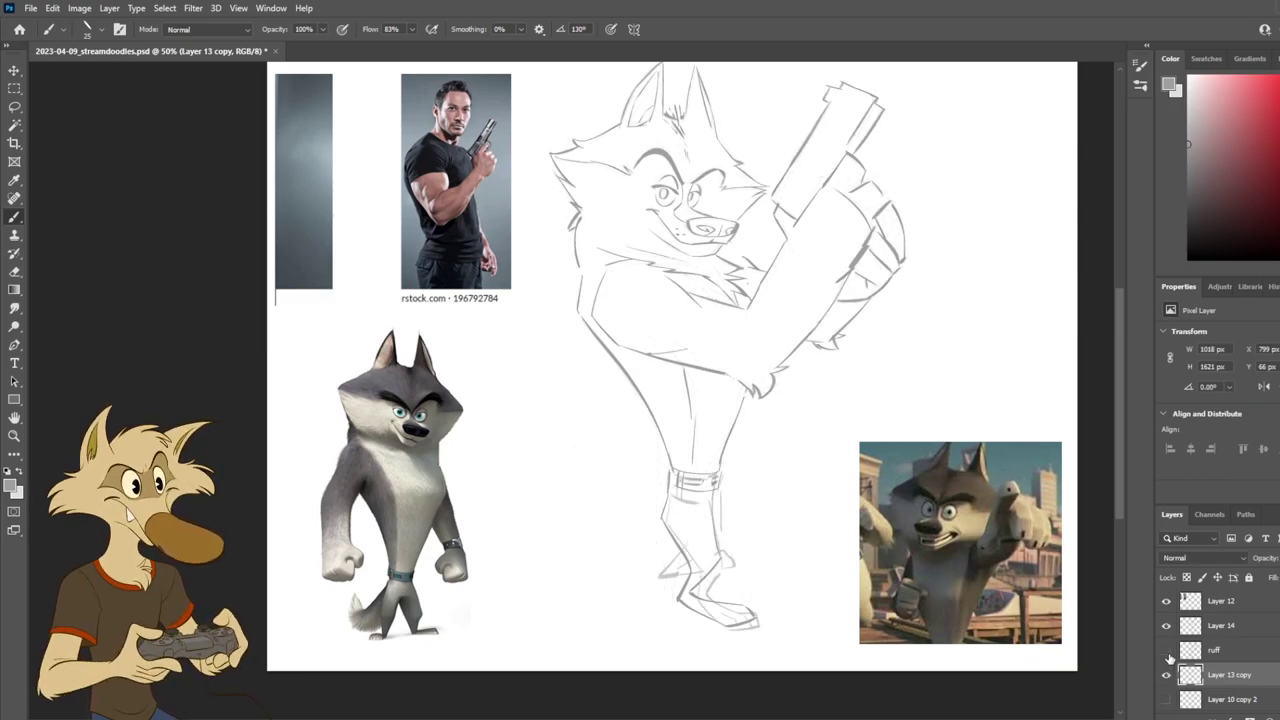
Step: Flip through Layer 14, ruff and Layer 13 copy again to compare leg poses, leaving only ruff hidden among them
left_click(1188, 626)
left_click(1166, 625)
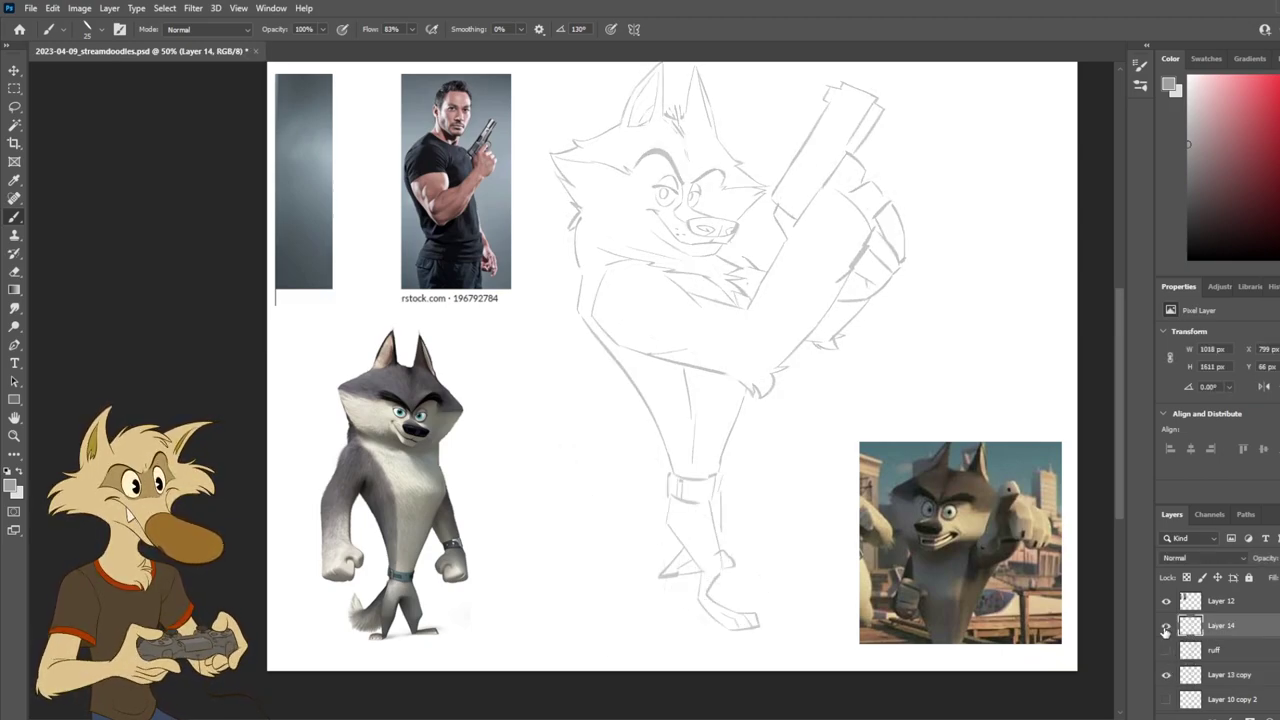
left_click(1166, 625)
left_click(1166, 650)
left_click(1165, 676)
left_click(1166, 650)
left_click(1166, 625)
left_click(1166, 625)
left_click(1166, 675)
left_click(1190, 675)
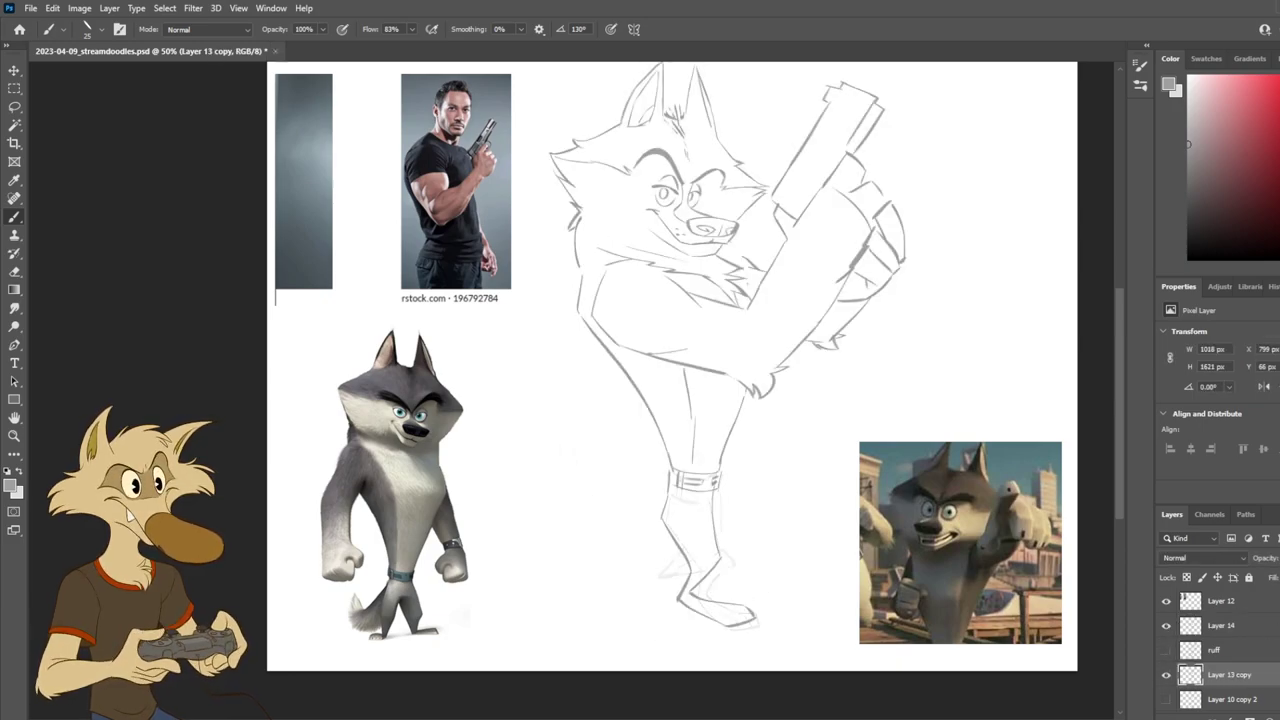
Step: Duplicate Layer 14, hide the original, and erase the foot and the lower leg's rear contour on the copy
left_click(1236, 628)
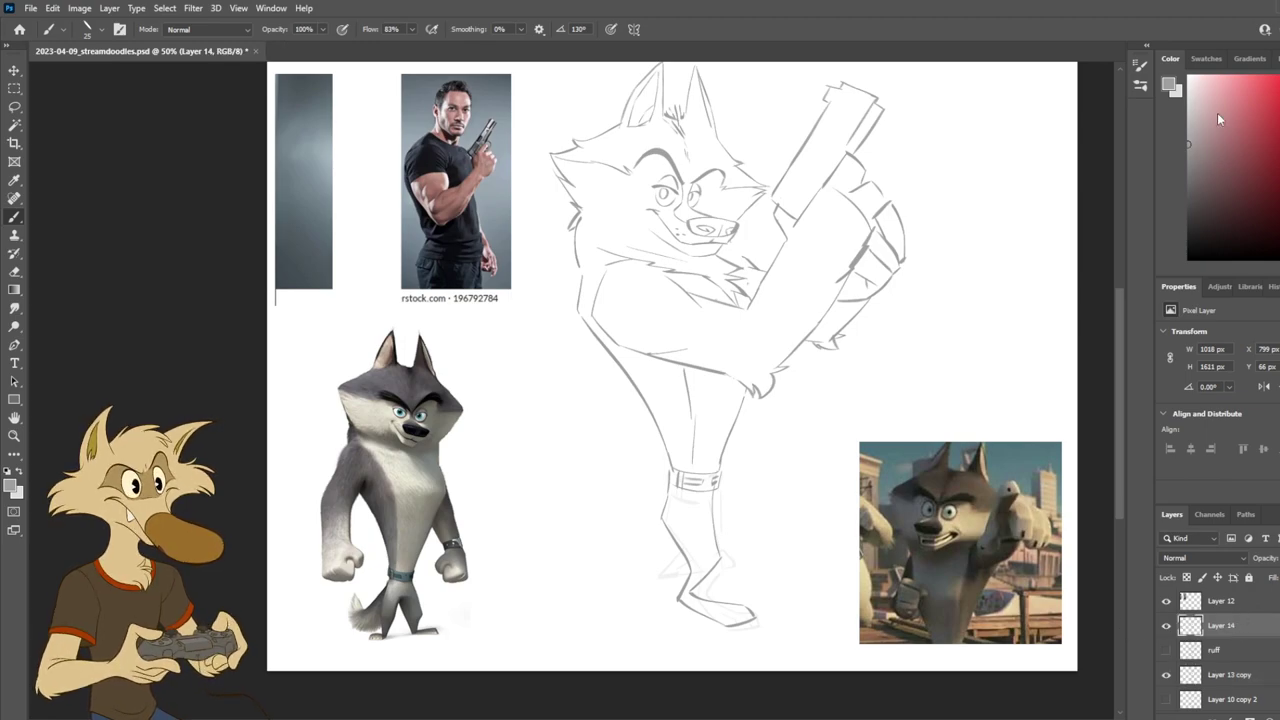
key("ctrl+j")
scroll(650, 619, "up", 1)
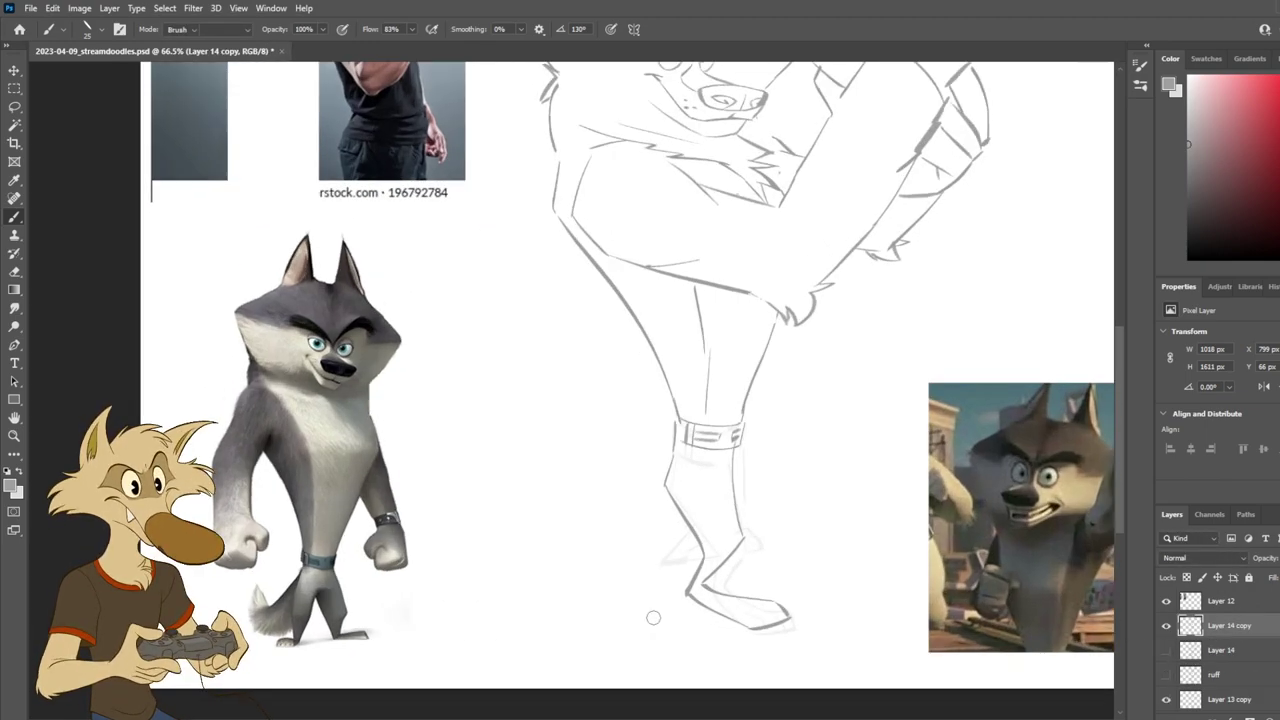
key("e")
mouse_move(695, 605)
left_mouse_down()
mouse_move(767, 607)
mouse_move(798, 632)
mouse_move(729, 614)
mouse_move(681, 510)
left_mouse_up()
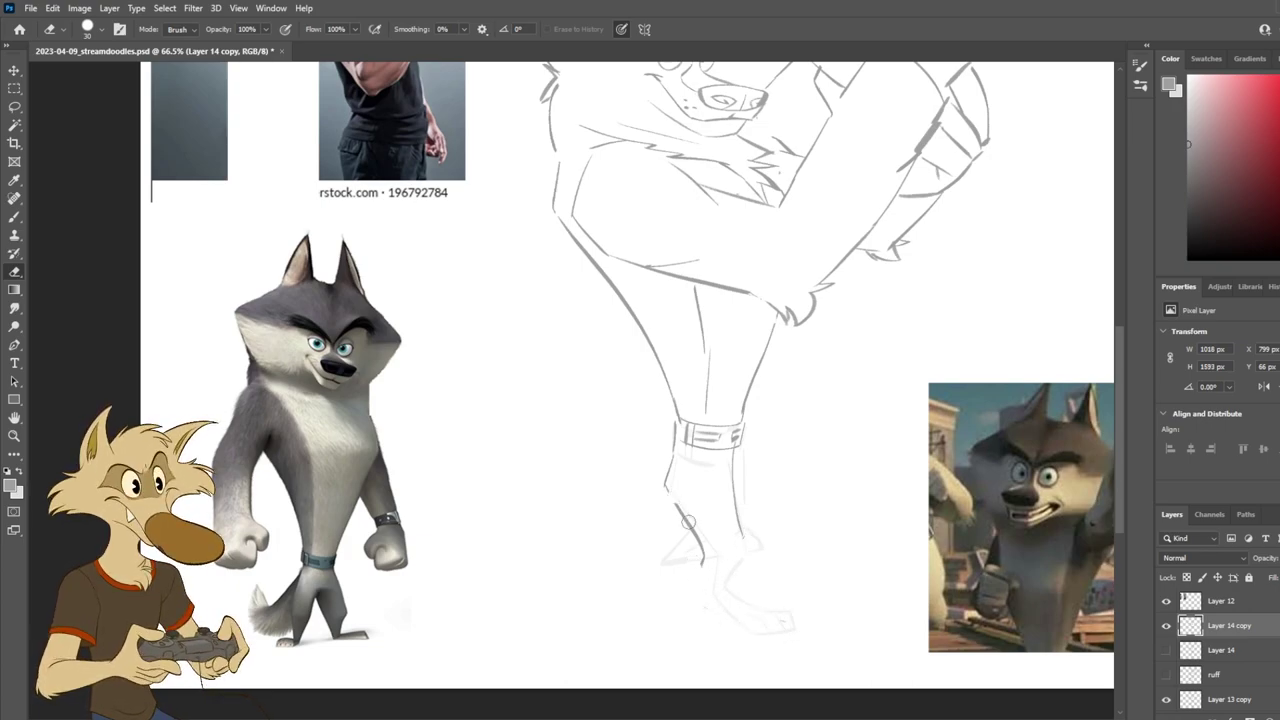
Step: Redraw the leg's rear contour from below the belt through the knee bend toward the heel, retrying strokes
key("b")
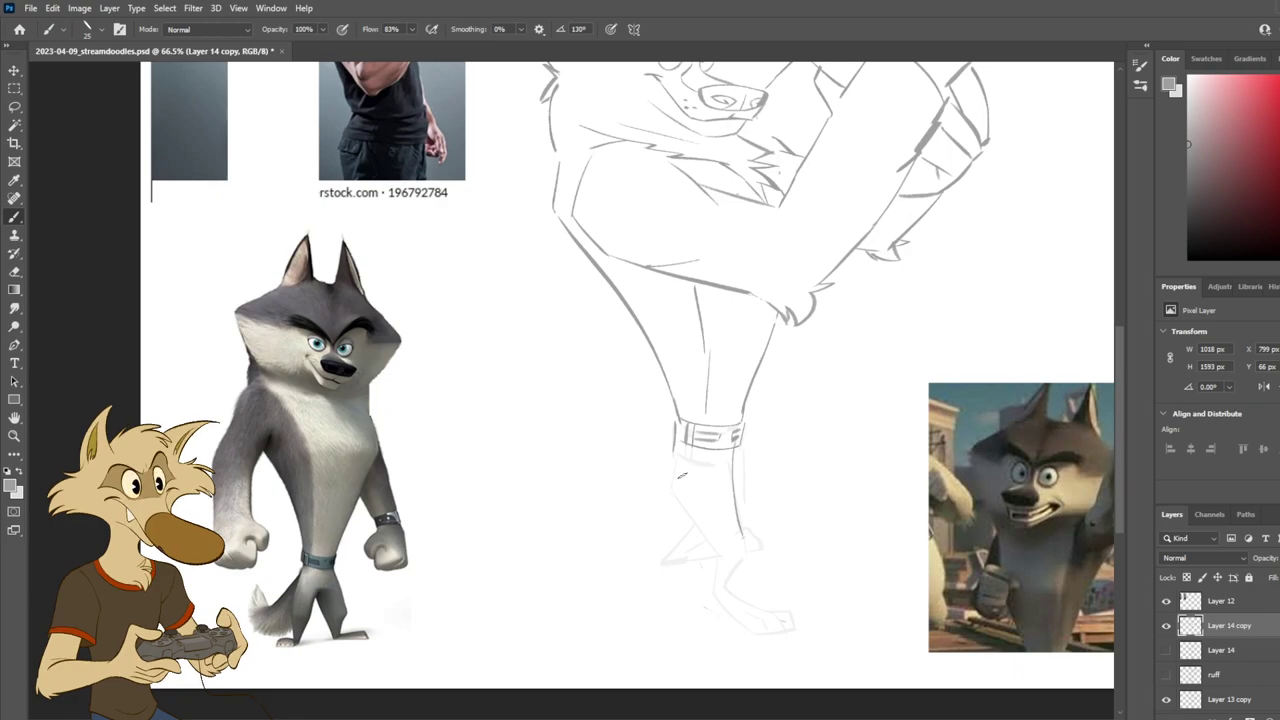
mouse_move(671, 494)
left_mouse_down()
mouse_move(726, 572)
mouse_move(721, 557)
left_mouse_up()
key("ctrl+z")
key("ctrl+z")
left_click_drag(672, 492, 727, 564)
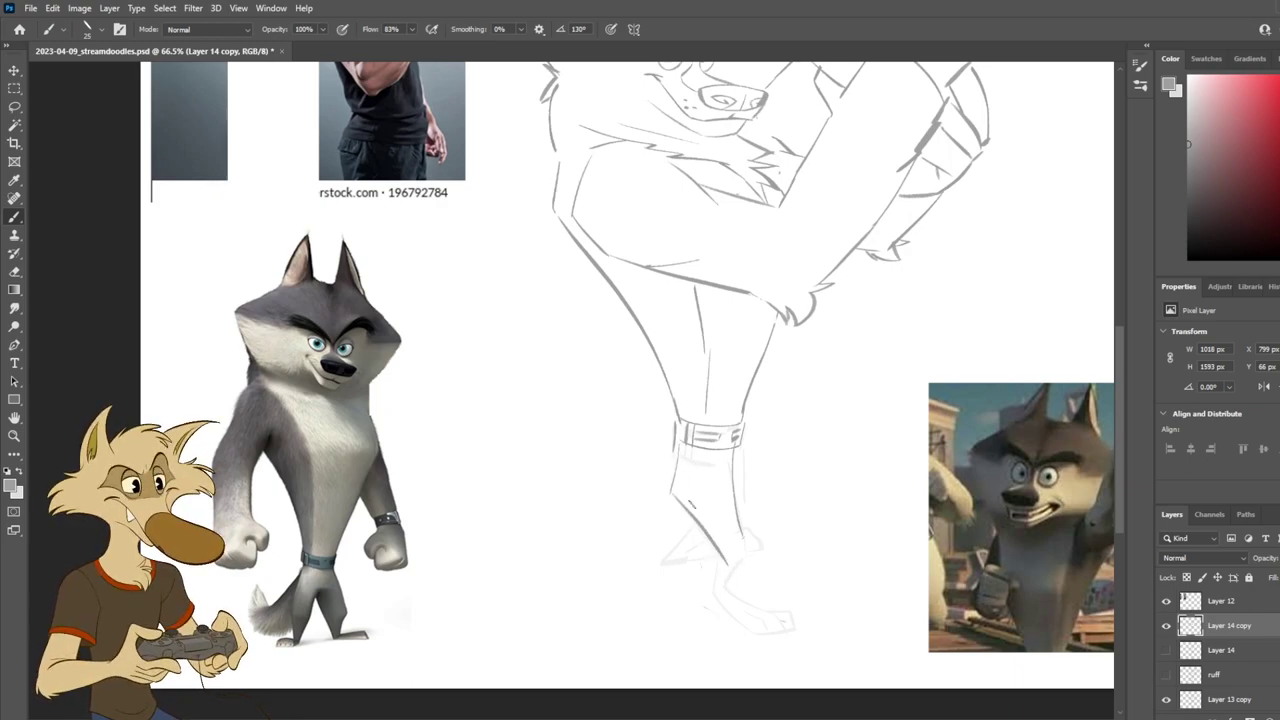
key("ctrl+z")
left_click_drag(669, 488, 716, 554)
key("ctrl+z")
key("ctrl+z")
mouse_move(672, 494)
left_mouse_down()
mouse_move(724, 565)
mouse_move(714, 597)
left_mouse_up()
key("ctrl+z")
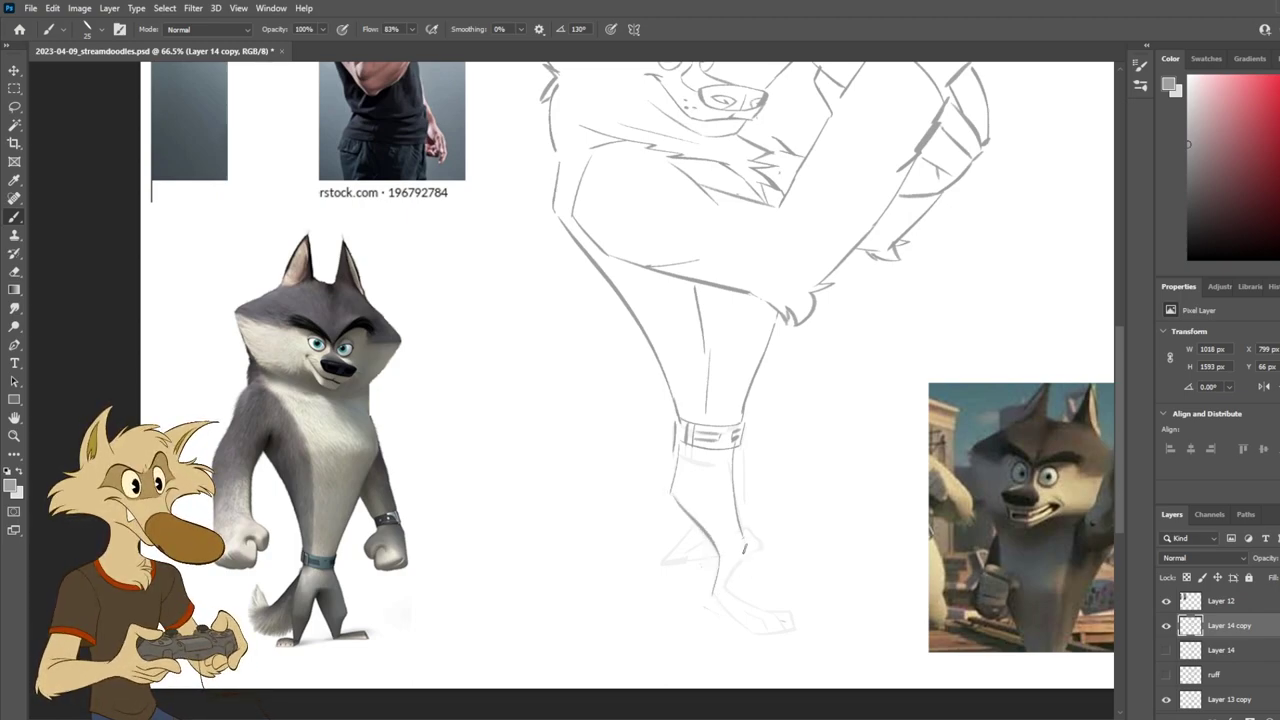
Step: Draw the heel and underside of the foot along the faded guide and check the leg's proportions against the whole figure
left_click_drag(718, 592, 815, 632)
scroll(737, 591, "down", 9)
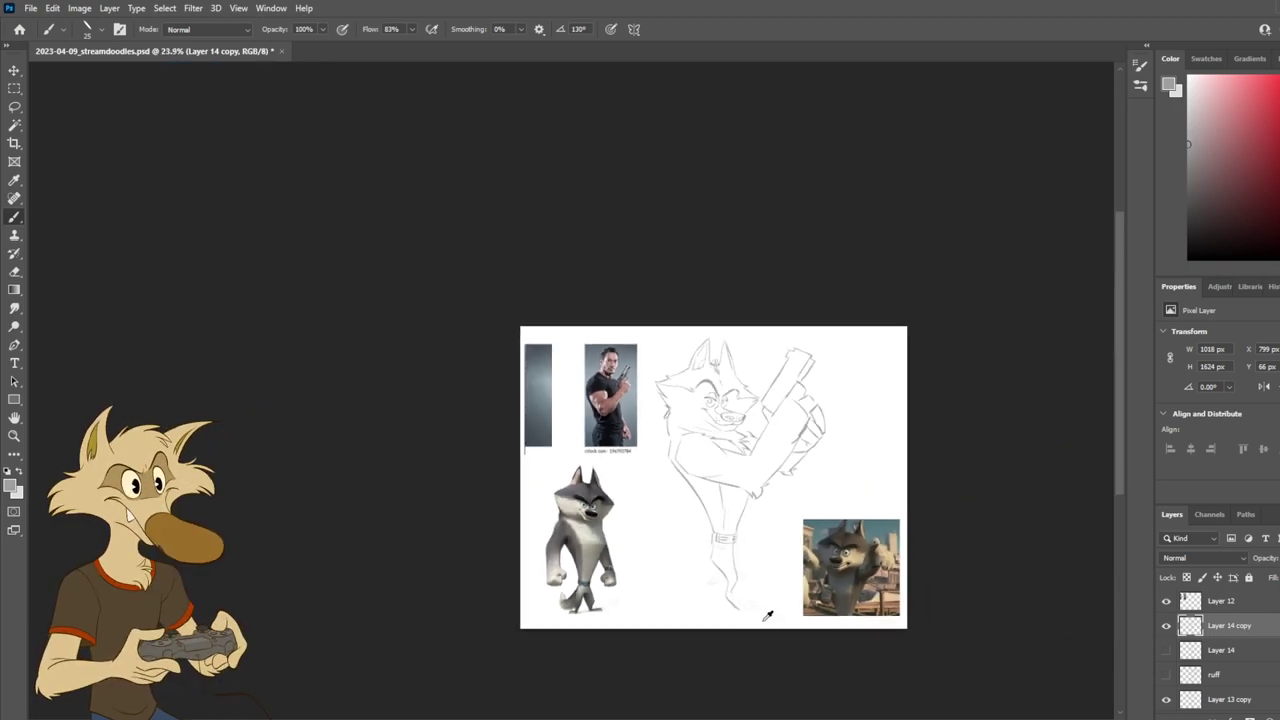
scroll(752, 605, "up", 8)
scroll(721, 576, "down", 4)
scroll(725, 568, "up", 3)
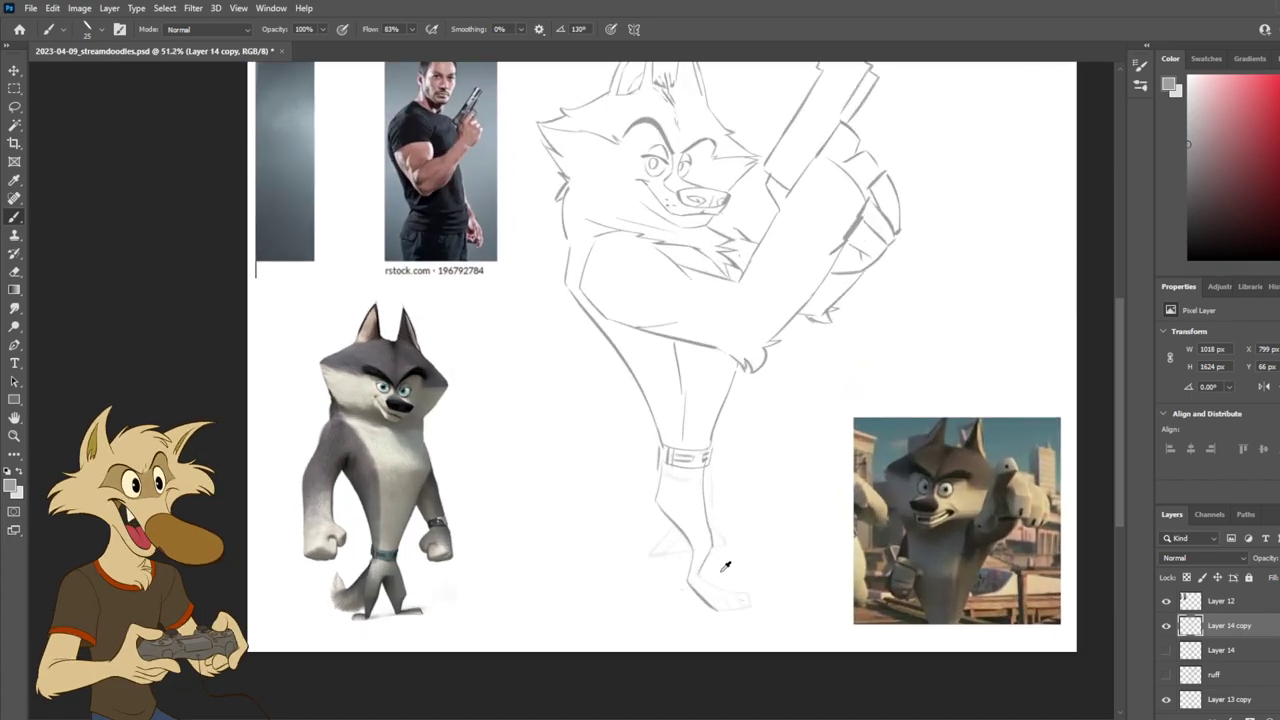
scroll(722, 571, "up", 4)
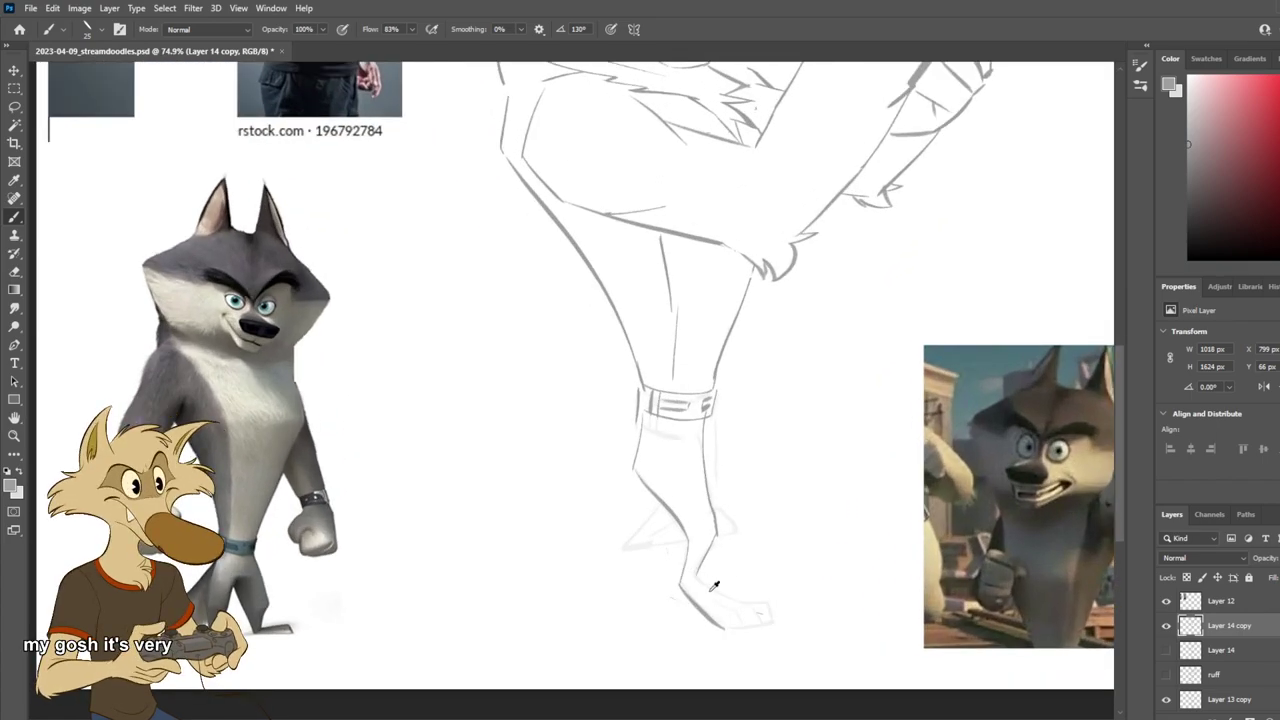
scroll(709, 590, "down", 3)
scroll(714, 570, "up", 1)
scroll(737, 575, "down", 7)
scroll(749, 560, "up", 11)
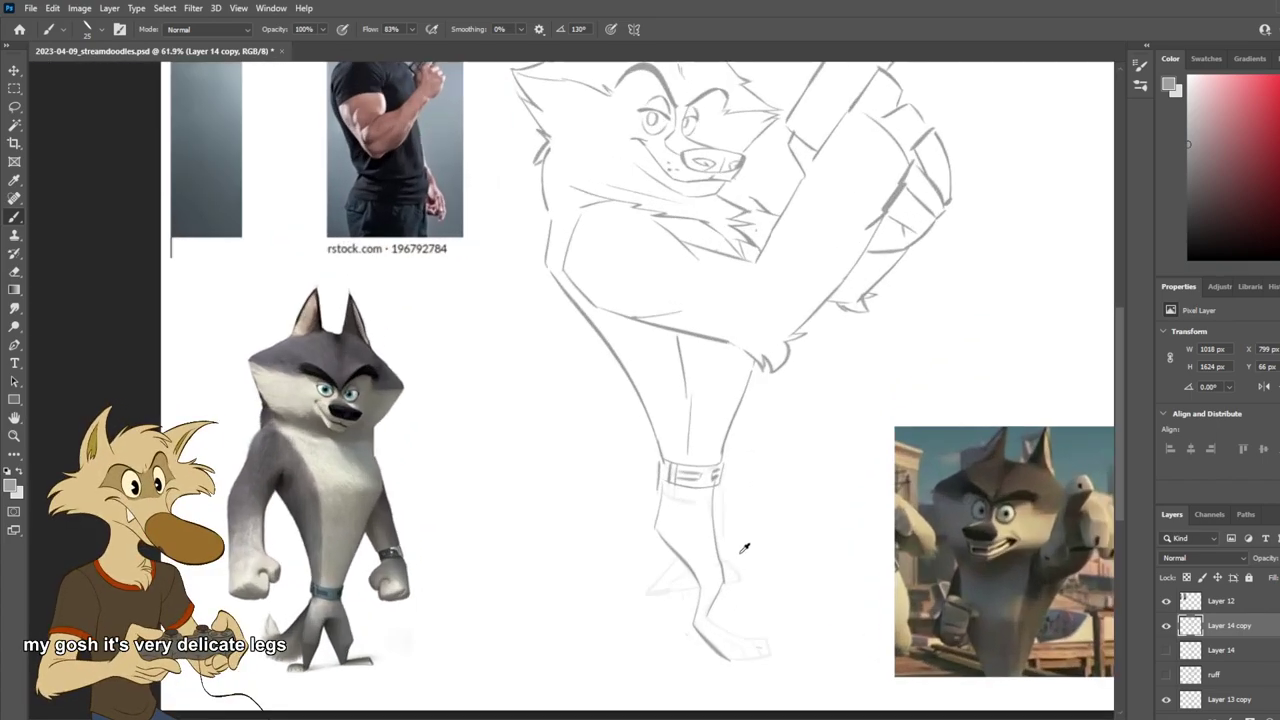
Step: Draw the upper edge of the foot and the rounded toe end, retrying strokes
key("e")
key("b")
left_click_drag(704, 619, 790, 654)
key("ctrl+z")
key("ctrl+z")
left_click_drag(709, 625, 783, 651)
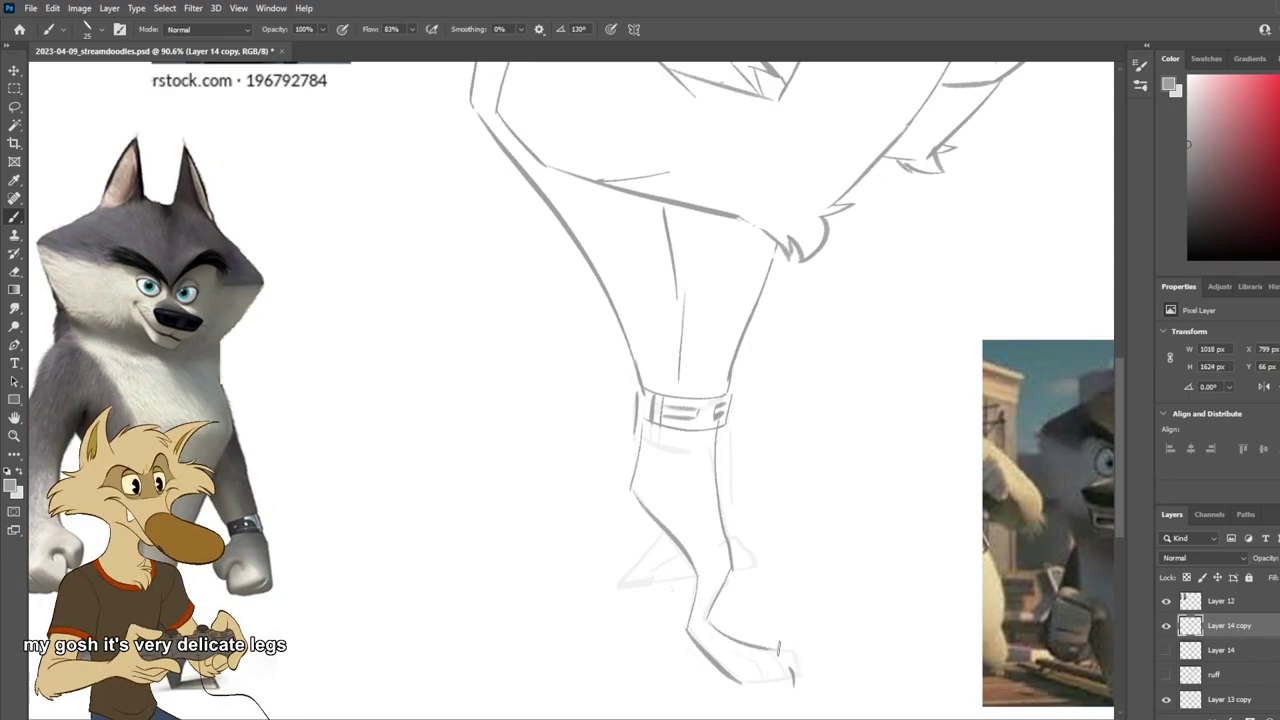
key("ctrl+z")
left_click_drag(781, 653, 796, 682)
key("ctrl+z")
key("ctrl+z")
key("ctrl+z")
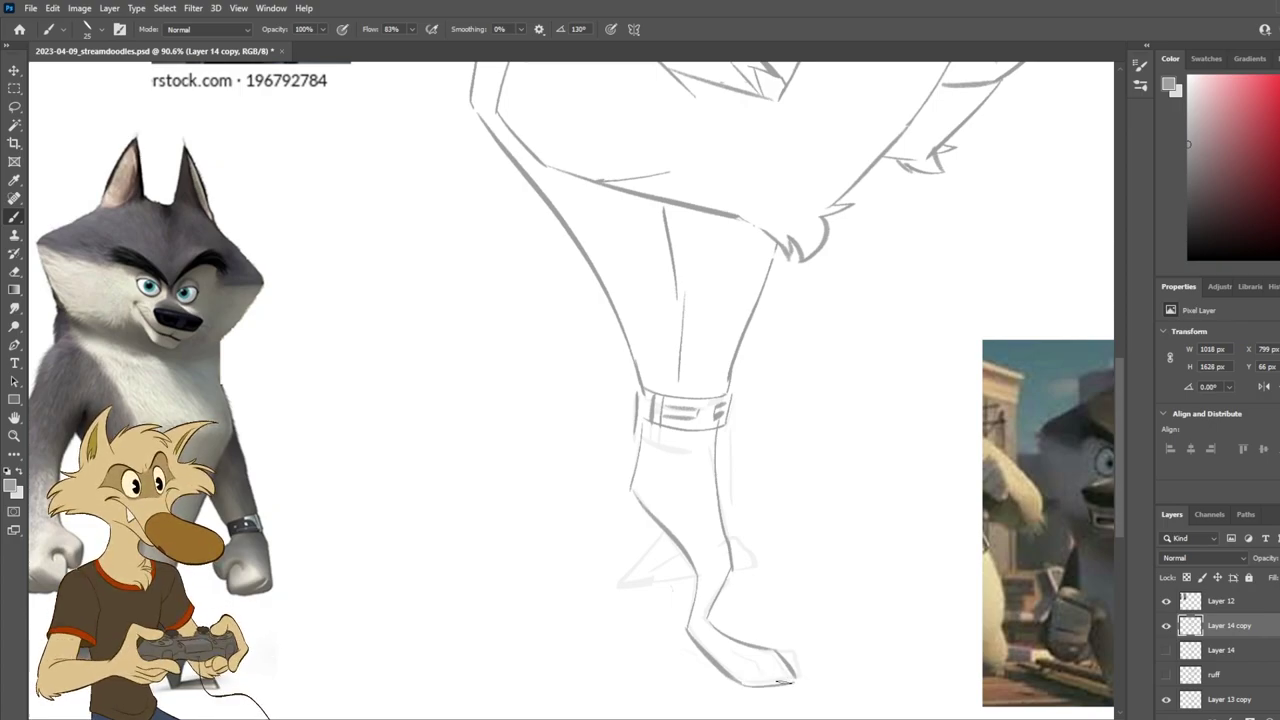
Step: Draw the lines separating the toes at the front of the foot, undoing unwanted strokes
mouse_move(728, 651)
left_mouse_down()
mouse_move(766, 666)
mouse_move(765, 685)
mouse_move(762, 669)
mouse_move(782, 661)
mouse_move(795, 682)
left_mouse_up()
key("ctrl+z")
key("ctrl+z")
key("ctrl+z")
key("ctrl+z")
key("ctrl+z")
key("ctrl+z")
key("ctrl+z")
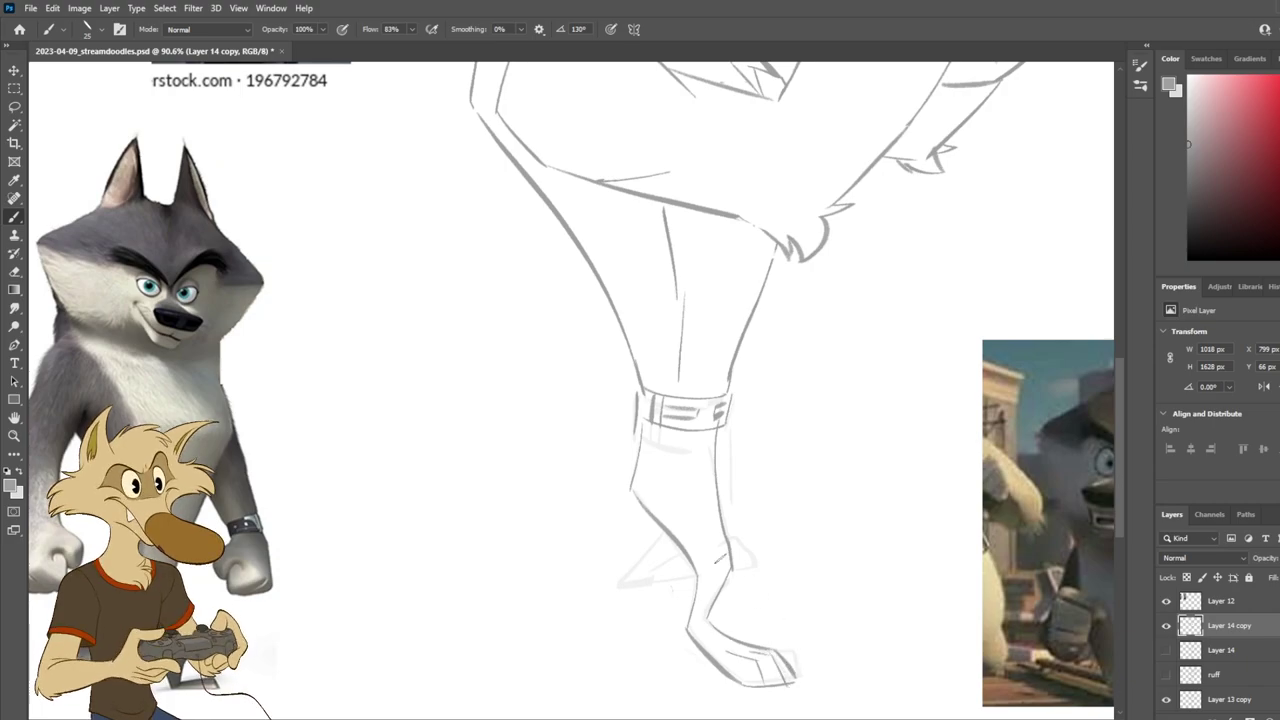
Step: Try to draw the second foot behind the front leg over its faded triangular guide, retrying strokes
left_click_drag(668, 530, 620, 584)
key("ctrl+z")
left_click_drag(666, 532, 617, 594)
key("ctrl+z")
mouse_move(664, 531)
left_mouse_down()
mouse_move(624, 585)
mouse_move(654, 555)
mouse_move(662, 569)
mouse_move(647, 584)
mouse_move(698, 577)
left_mouse_up()
key("ctrl+z")
key("ctrl+z")
mouse_move(623, 588)
left_mouse_down()
mouse_move(681, 546)
mouse_move(689, 559)
mouse_move(667, 559)
mouse_move(716, 548)
mouse_move(752, 563)
mouse_move(666, 568)
mouse_move(685, 546)
mouse_move(694, 554)
mouse_move(662, 566)
mouse_move(744, 556)
mouse_move(737, 540)
mouse_move(759, 564)
mouse_move(722, 580)
left_mouse_up()
key("ctrl+z")
key("ctrl+z")
key("ctrl+z")
key("ctrl+z")
key("ctrl+z")
key("ctrl+z")
key("ctrl+z")
key("ctrl+z")
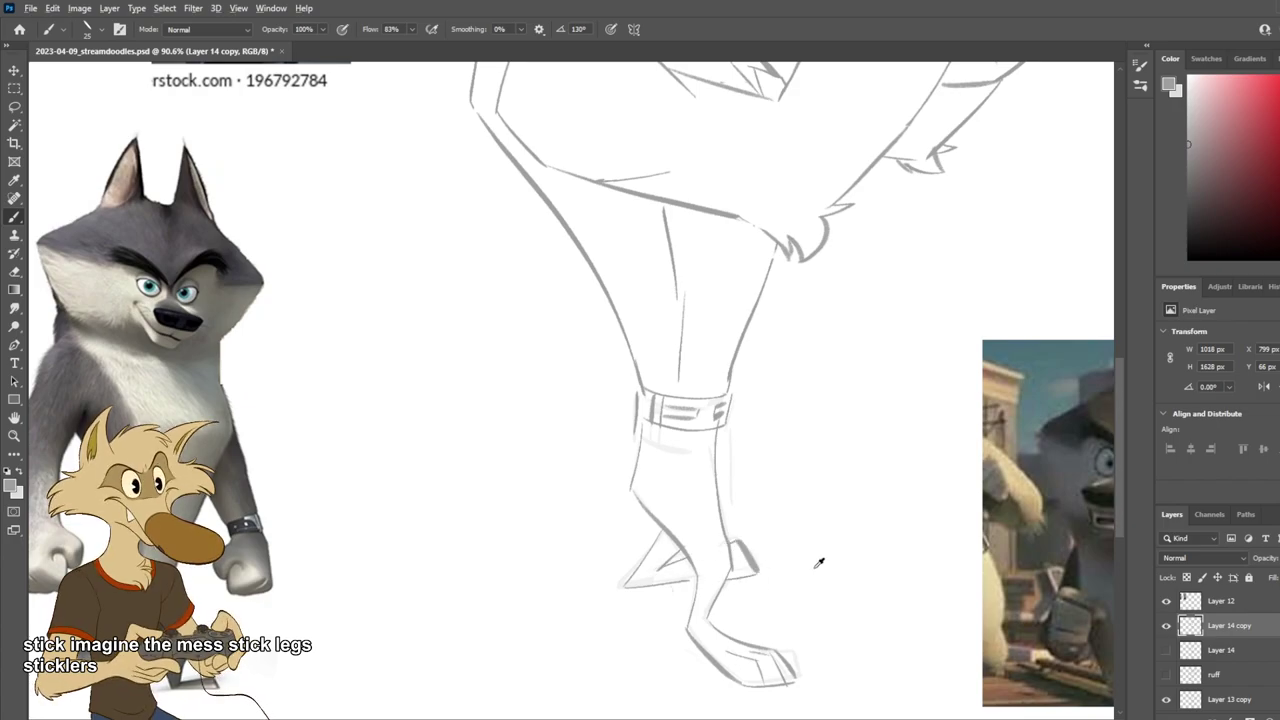
Step: Compare the whole figure with Layer 14 copy hidden and shown to judge the redrawn sketch
scroll(819, 563, "down", 5)
scroll(840, 596, "up", 3)
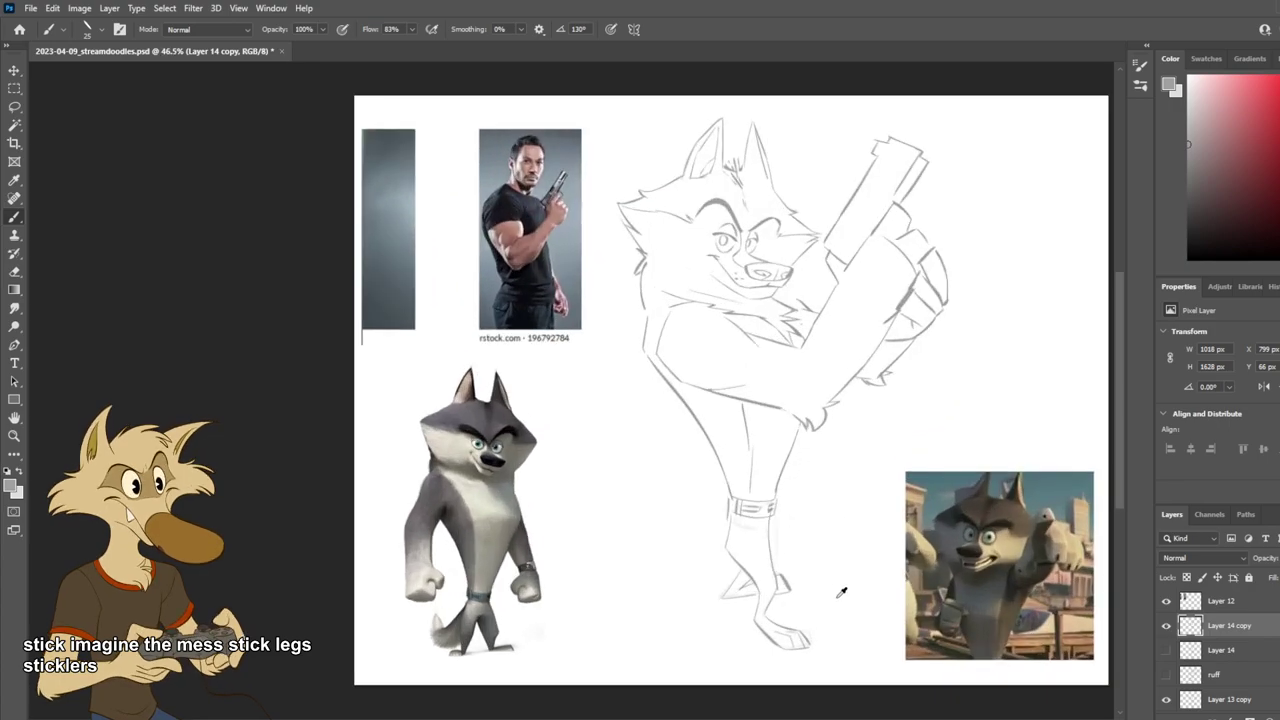
left_click(1166, 625)
left_click(1166, 625)
left_click(1166, 625)
left_click(1166, 625)
scroll(810, 550, "up", 1)
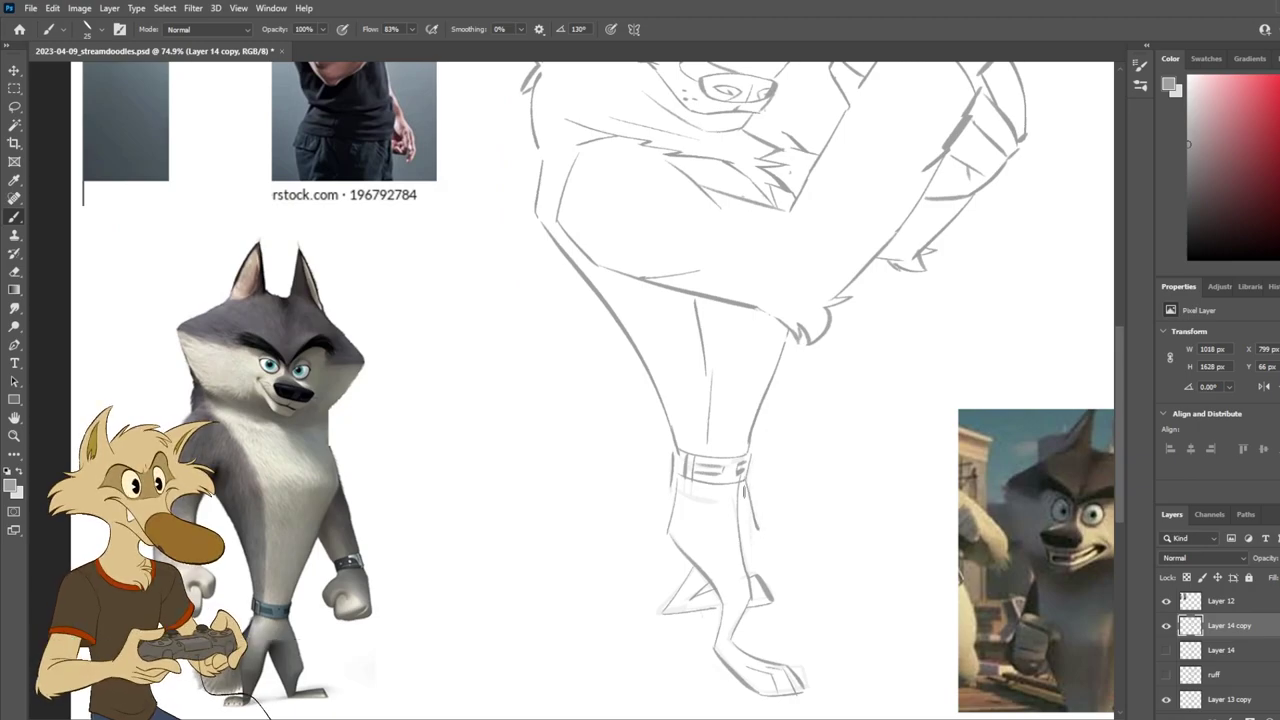
Step: Try to draw the far leg's outer contour from the belt down to the second foot, retrying strokes
left_click_drag(760, 540, 727, 572)
key("ctrl+z")
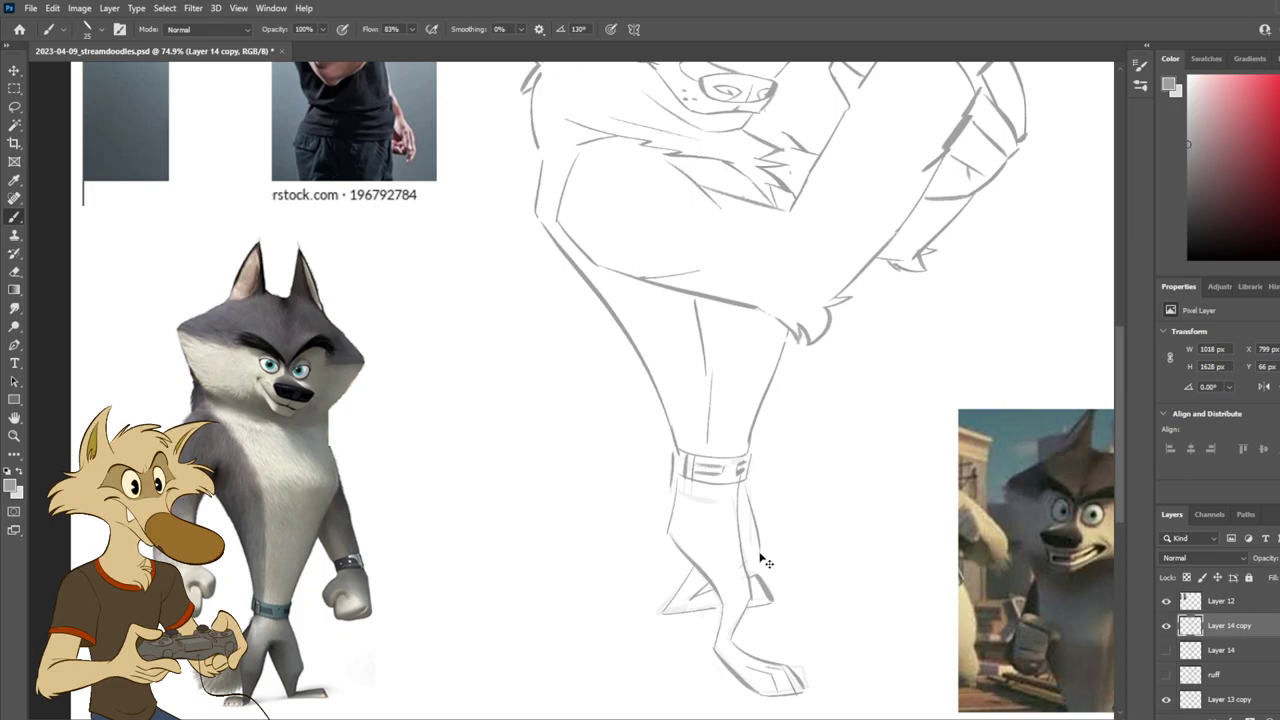
mouse_move(758, 548)
left_mouse_down()
mouse_move(740, 472)
mouse_move(756, 546)
left_mouse_up()
key("ctrl+z")
key("ctrl+z")
key("ctrl+z")
left_click_drag(746, 480, 756, 546)
key("ctrl+z")
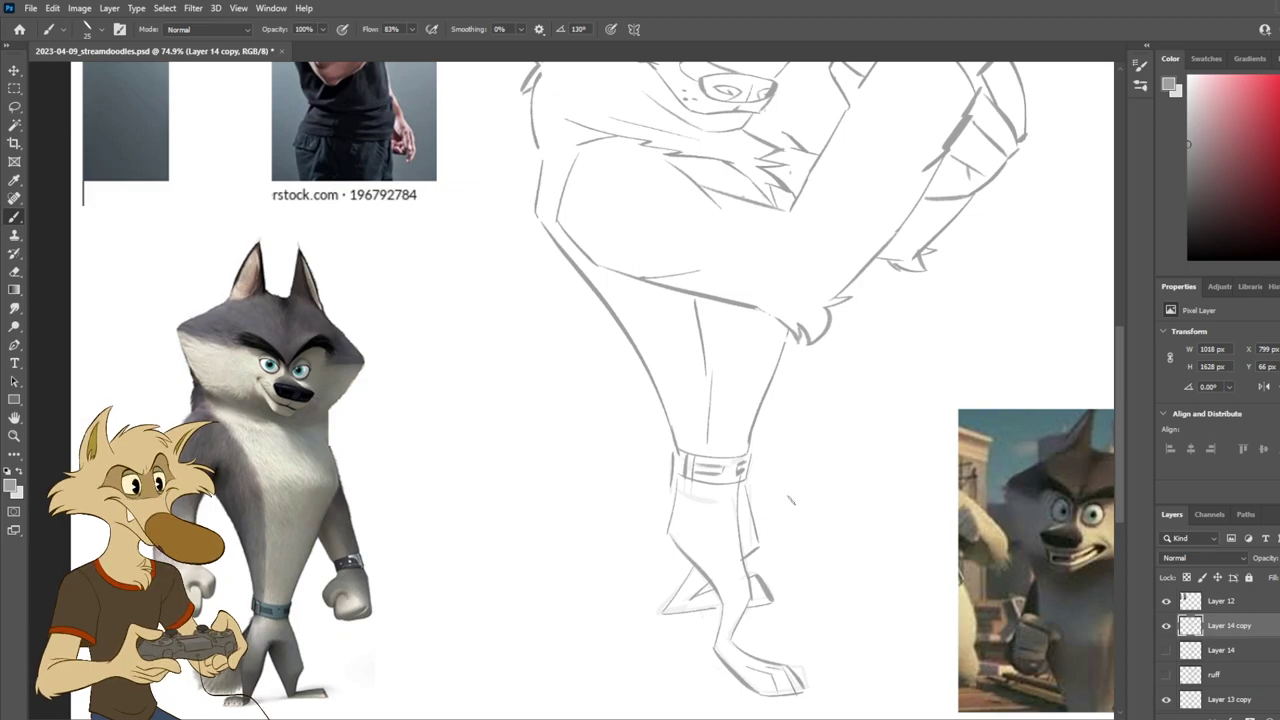
Step: Check the far leg against the whole figure and undo its contour together with the second foot's strokes
scroll(790, 500, "down", 5)
scroll(807, 545, "up", 2)
scroll(807, 545, "up", 1)
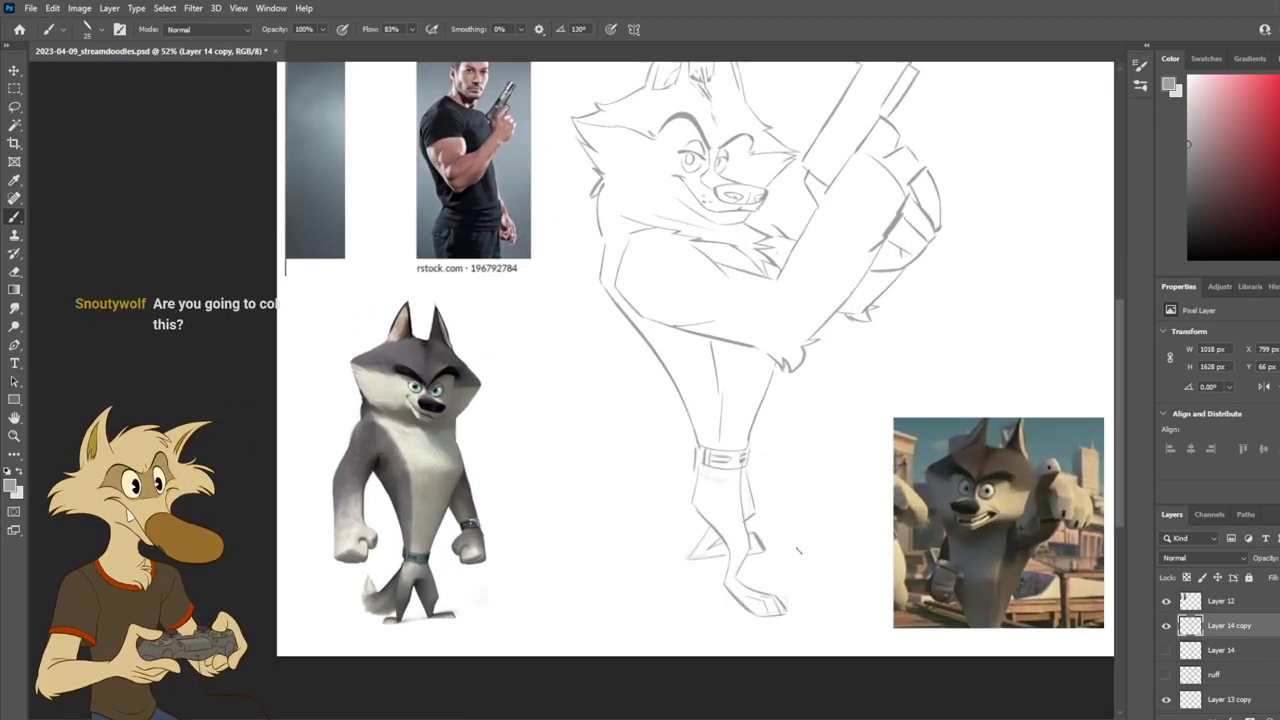
key("ctrl+z")
key("ctrl+z")
key("ctrl+z")
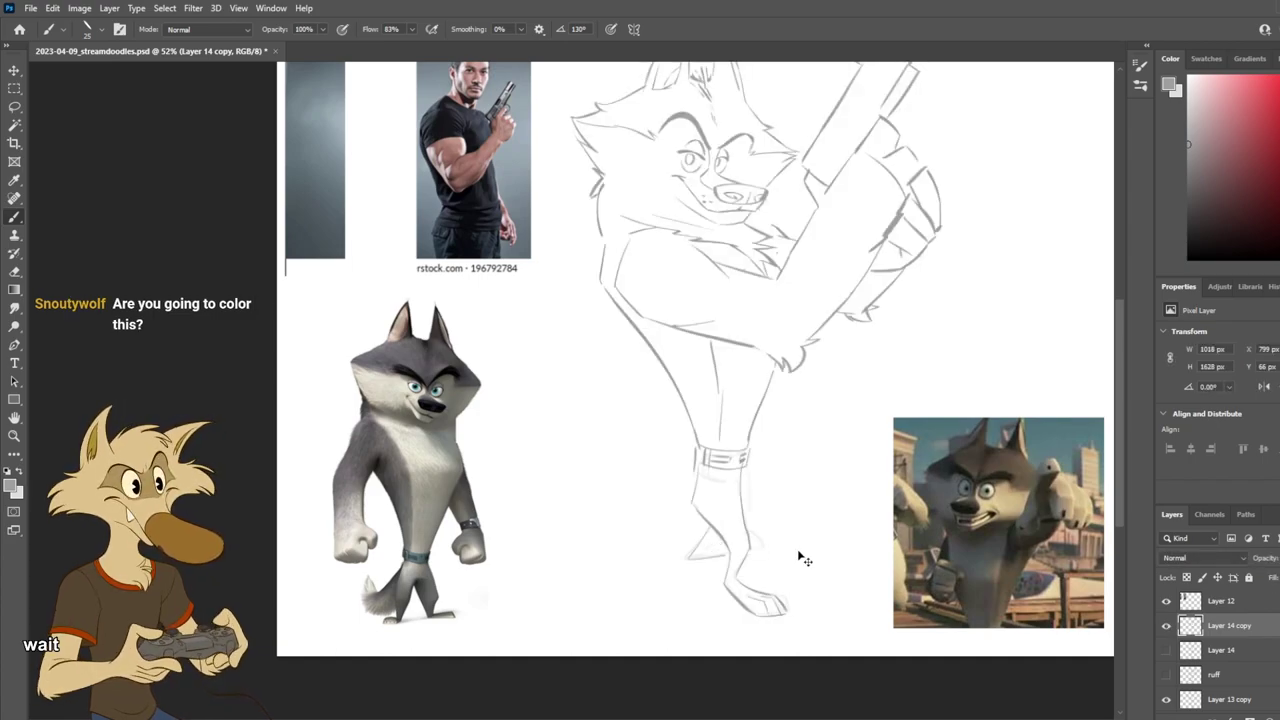
Step: Draw the rear part of the second foot as a narrow triangle behind the front leg's ankle, retrying strokes
scroll(794, 545, "down", 2)
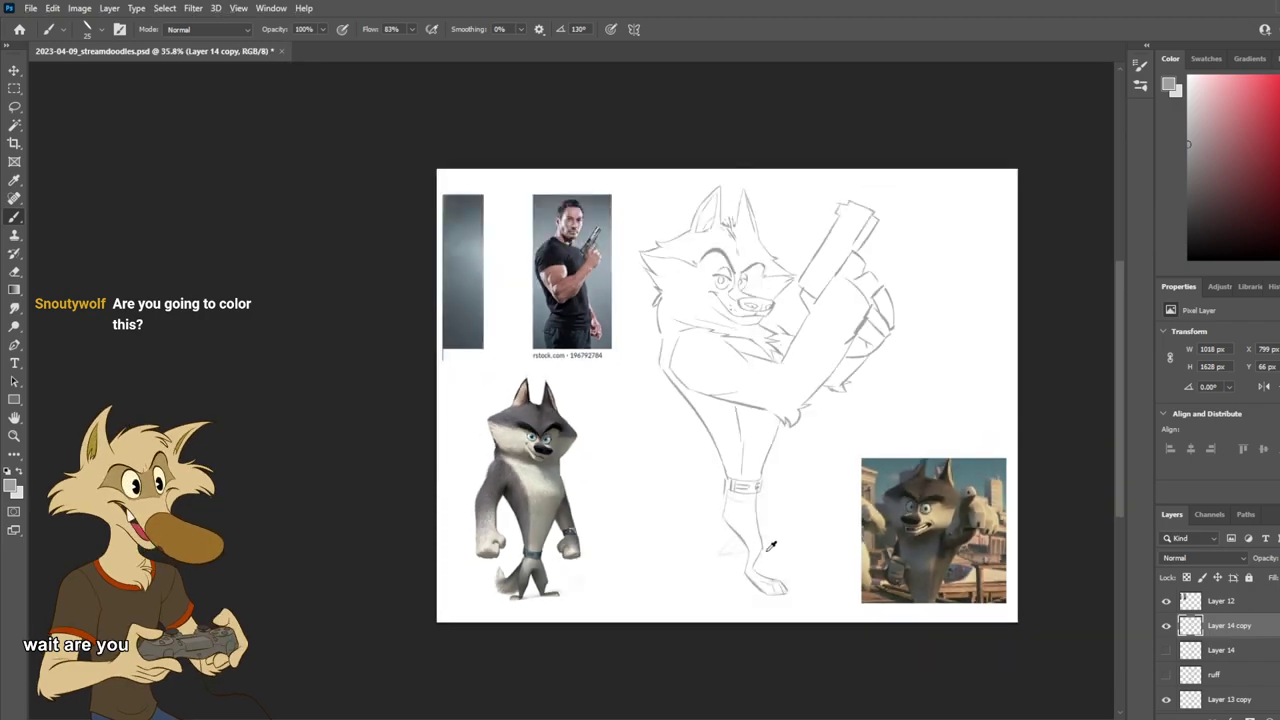
scroll(768, 545, "up", 3)
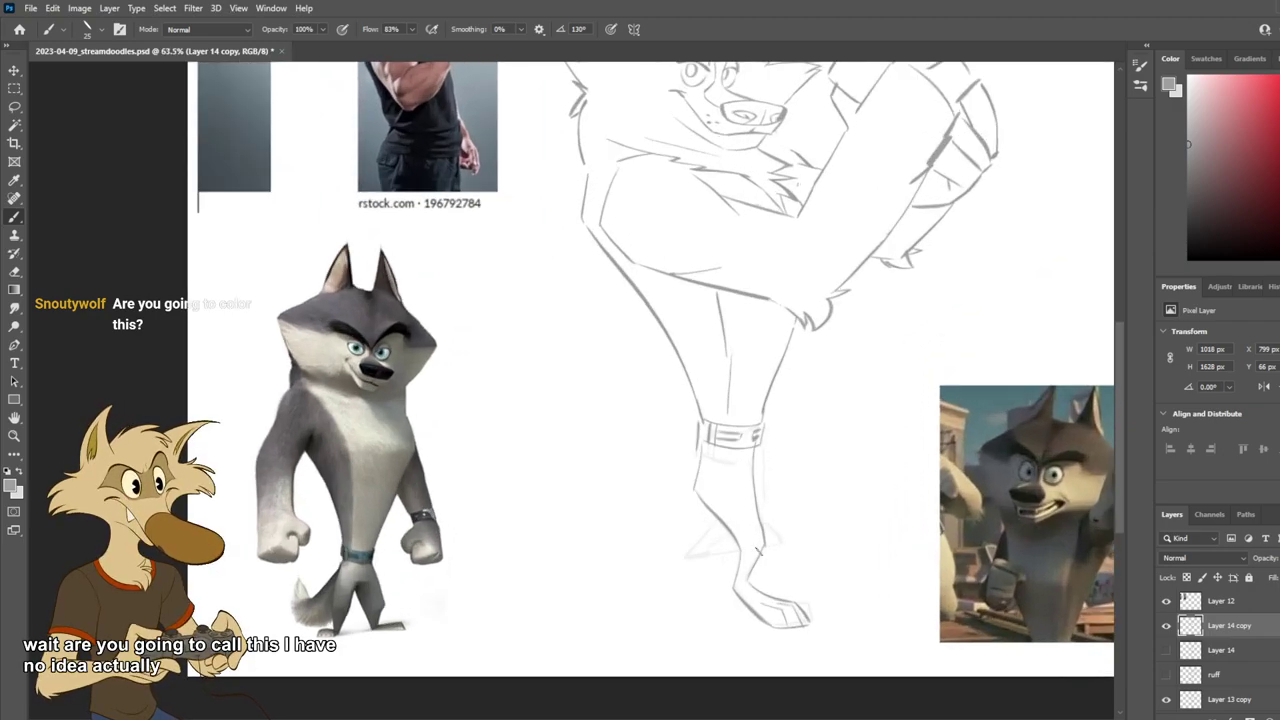
mouse_move(720, 522)
left_mouse_down()
mouse_move(697, 568)
mouse_move(748, 562)
mouse_move(724, 559)
left_mouse_up()
key("ctrl+z")
key("ctrl+z")
key("ctrl+z")
key("ctrl+z")
key("ctrl+z")
key("ctrl+z")
key("ctrl+z")
key("ctrl+z")
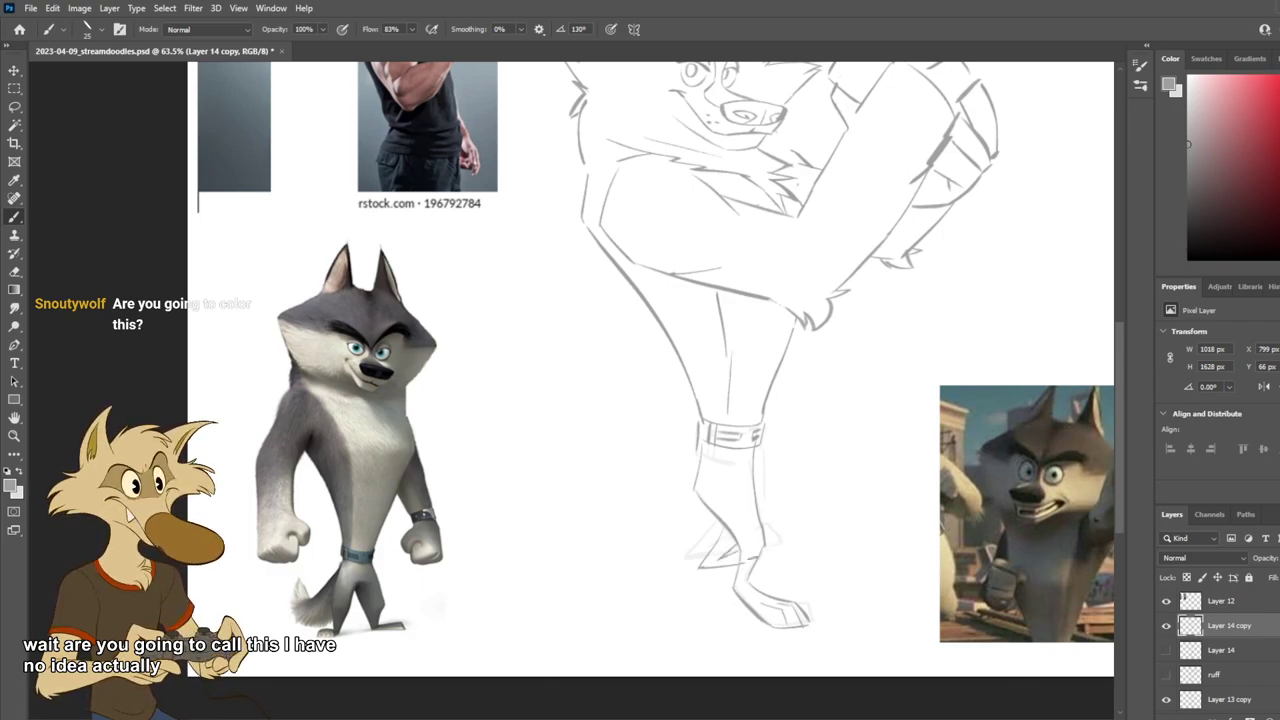
Step: Erase stray lines around the front ankle and draw the pointed part of the second foot on its other side
key("e")
left_click_drag(750, 557, 745, 570)
key("b")
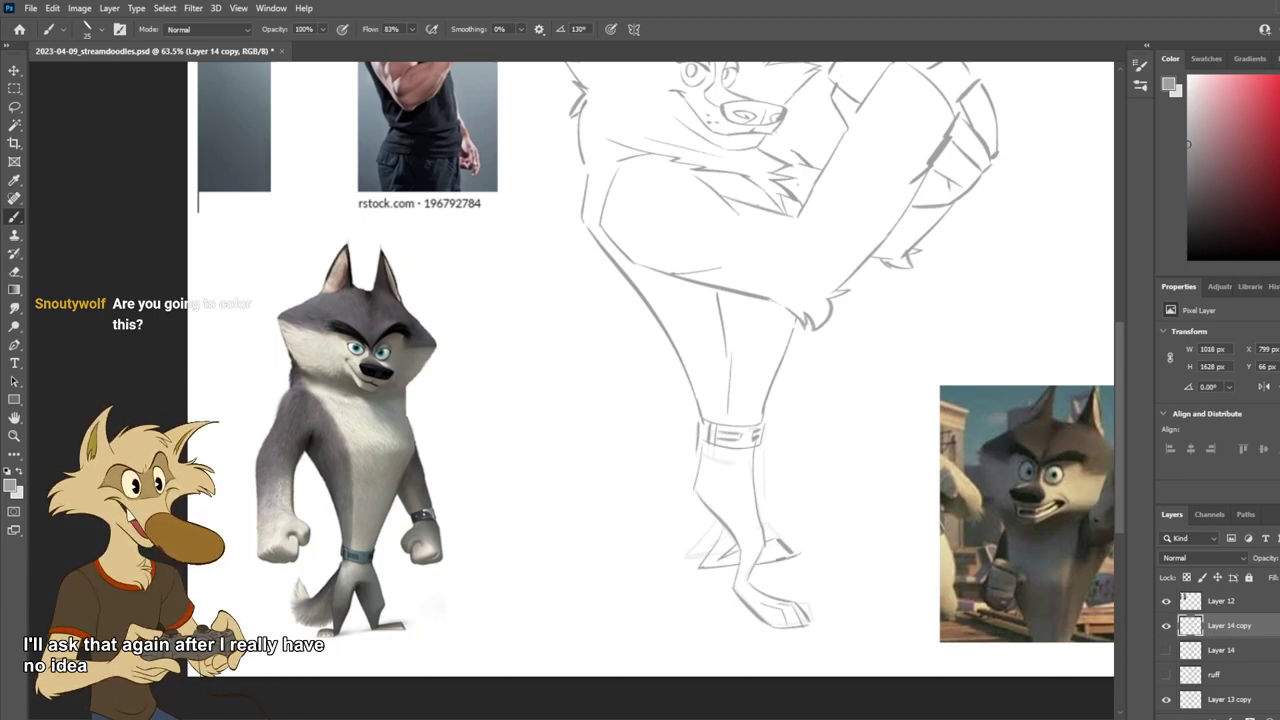
key("e")
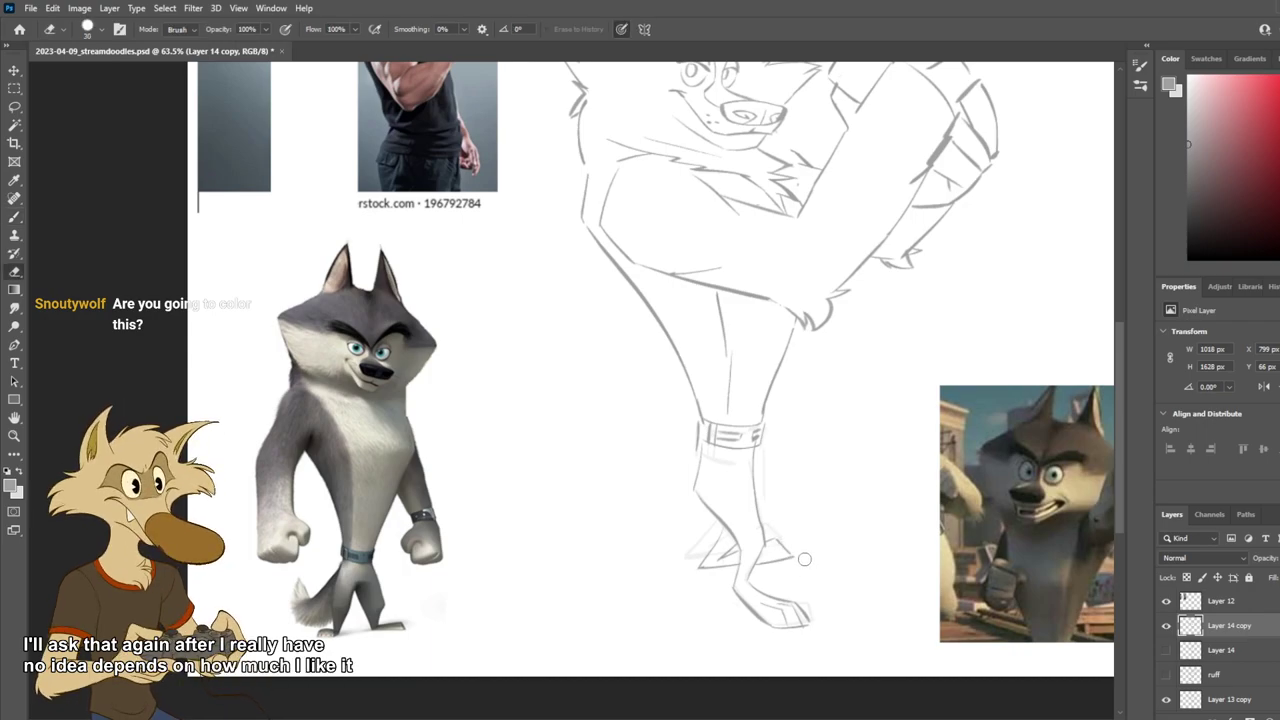
key("b")
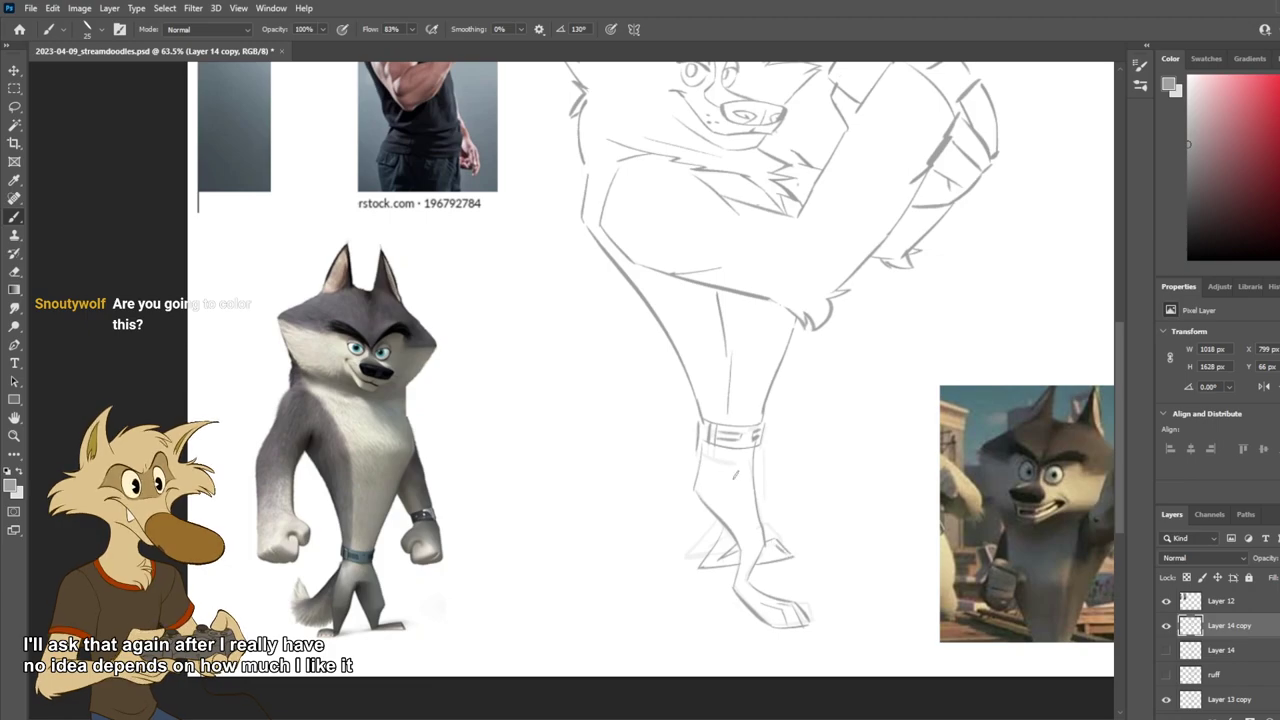
Step: Clean up the rear end of the belt, alternately erasing and redrawing its short lines
key("e")
key("b")
key("e")
key("b")
key("e")
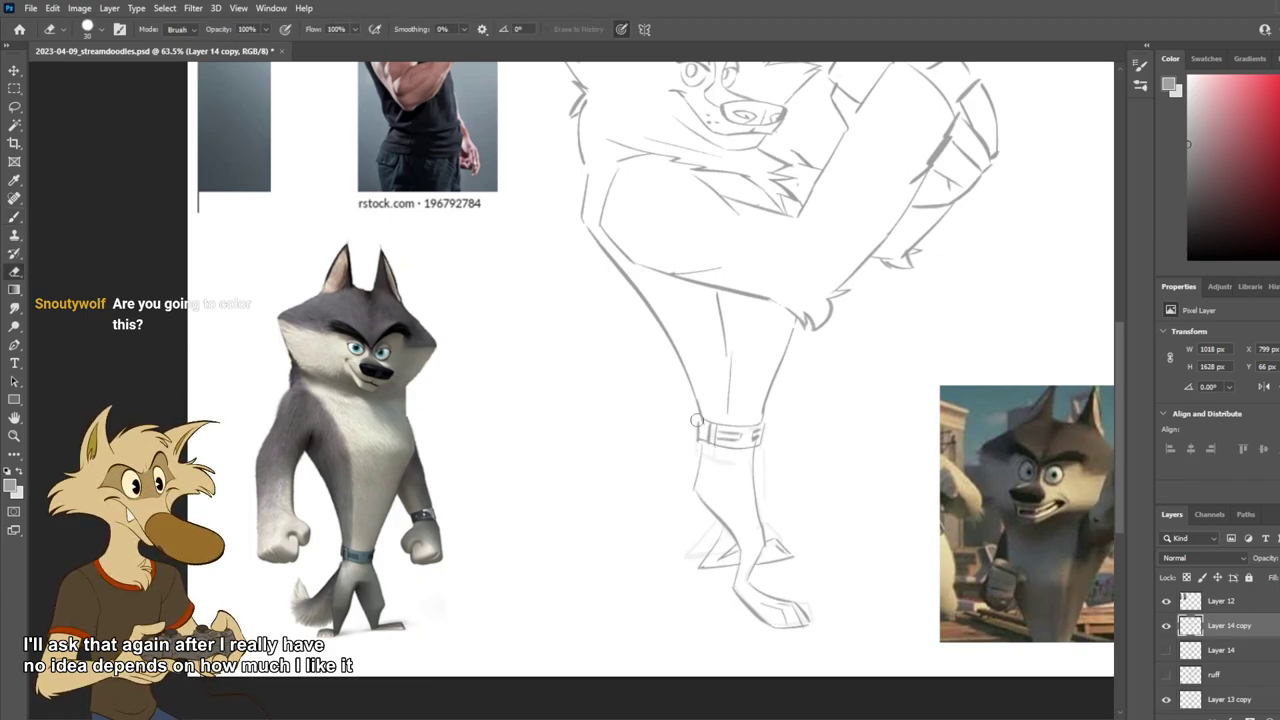
key("b")
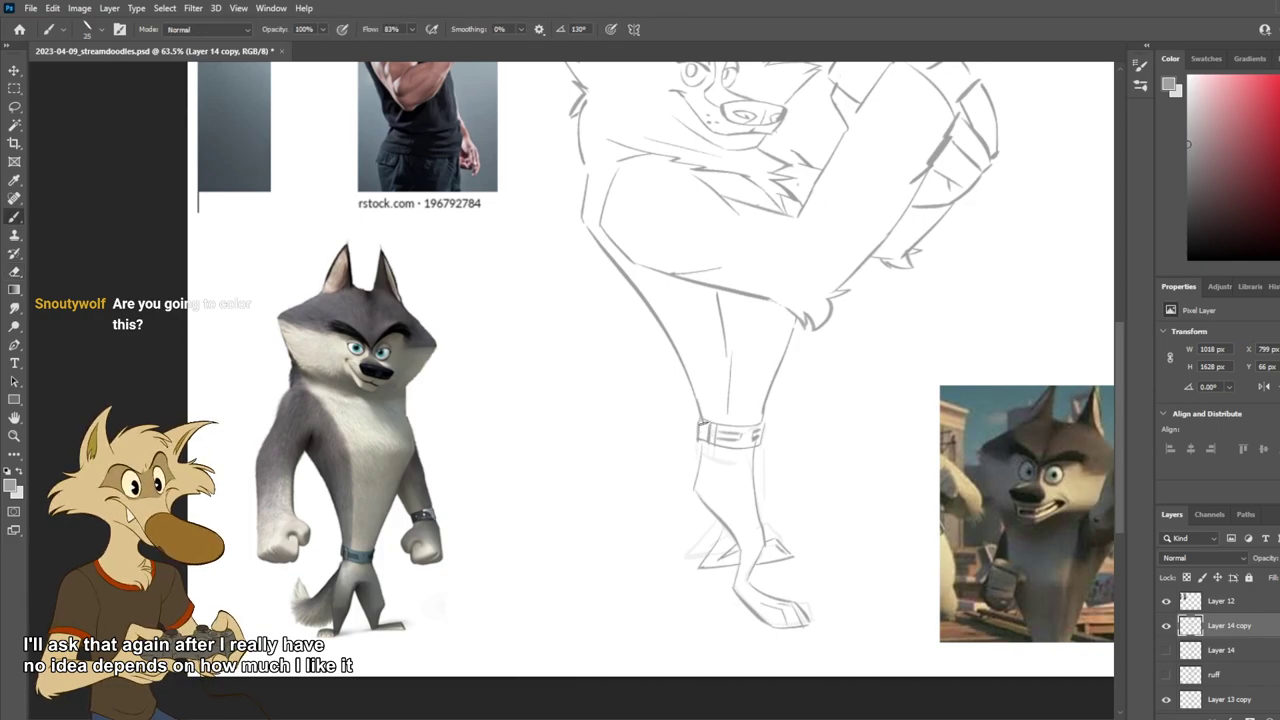
key("e")
key("b")
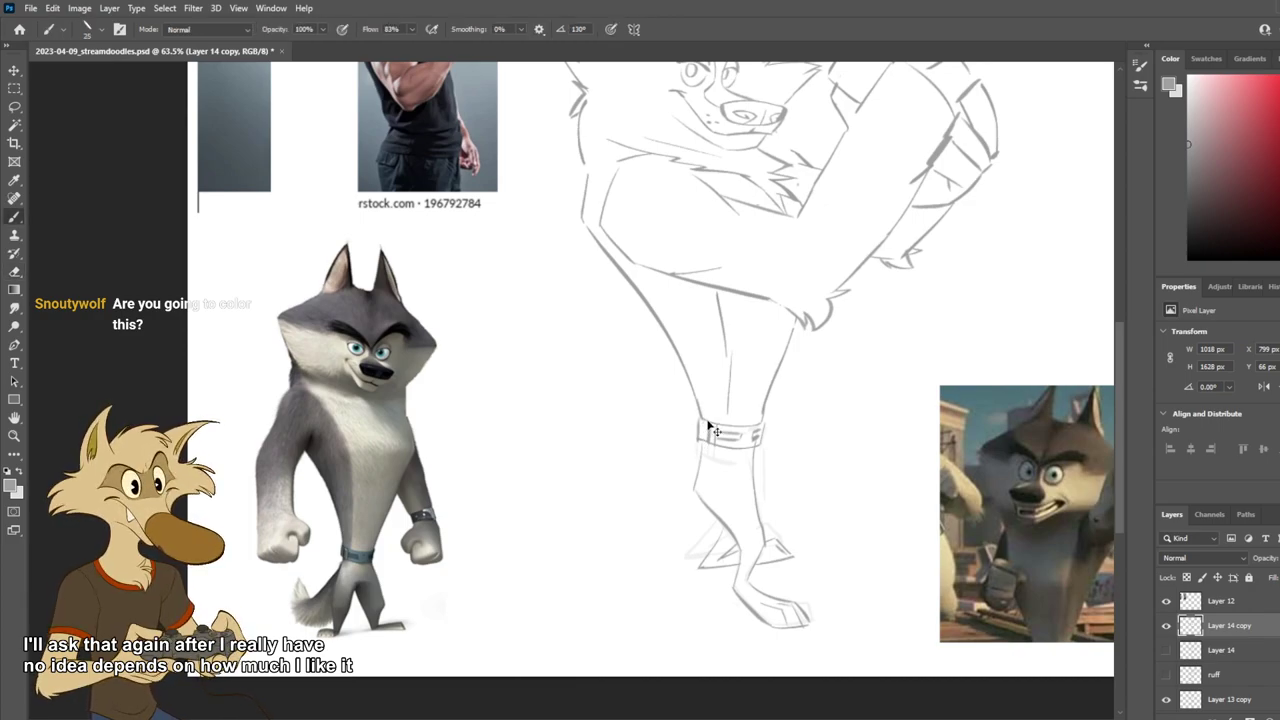
Step: Sketch the tail's upper contour from below the belt and its upward-curving end, then check the figure flipped horizontally
left_click_drag(700, 447, 610, 510)
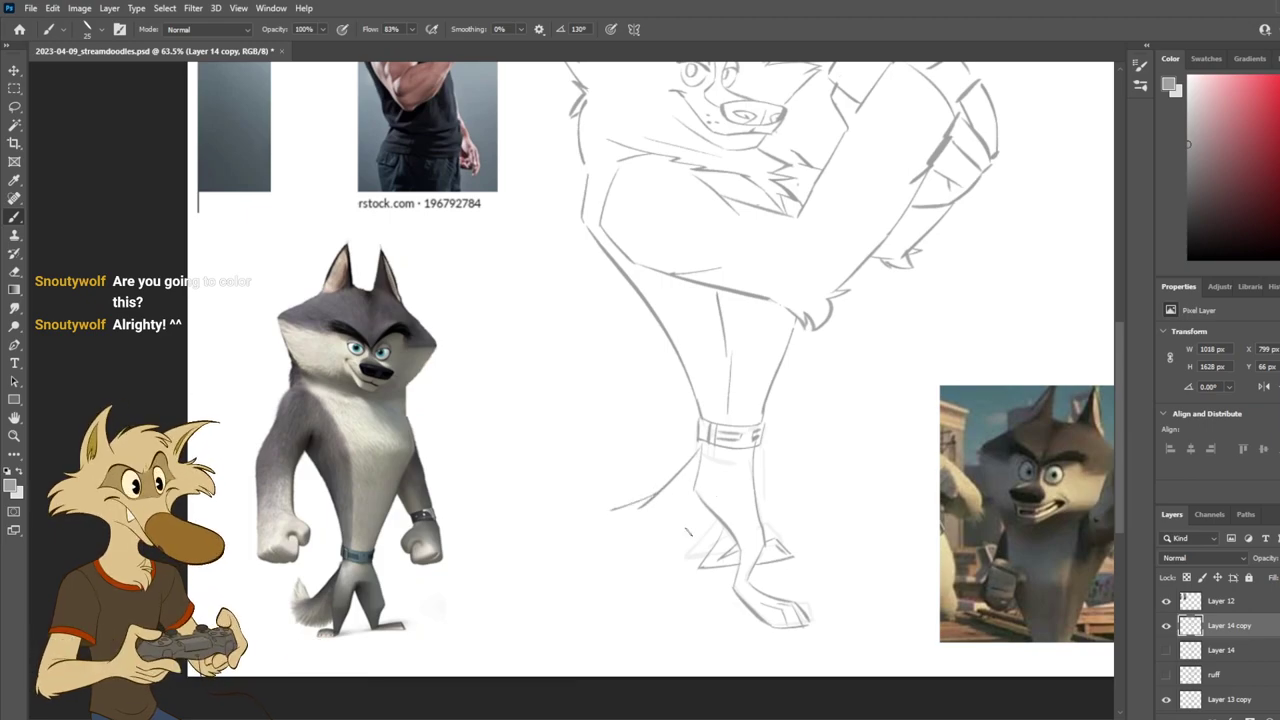
scroll(685, 541, "down", 3)
scroll(687, 571, "up", 3)
key("ctrl+z")
key("ctrl+z")
left_click_drag(703, 479, 666, 519)
left_click_drag(645, 485, 666, 519)
key("ctrl+z")
key("ctrl+z")
left_click_drag(708, 473, 657, 518)
mouse_move(657, 518)
left_mouse_down()
mouse_move(642, 466)
mouse_move(616, 484)
left_mouse_up()
key("ctrl+z")
mouse_move(700, 478)
left_mouse_down()
mouse_move(645, 514)
mouse_move(602, 443)
left_mouse_up()
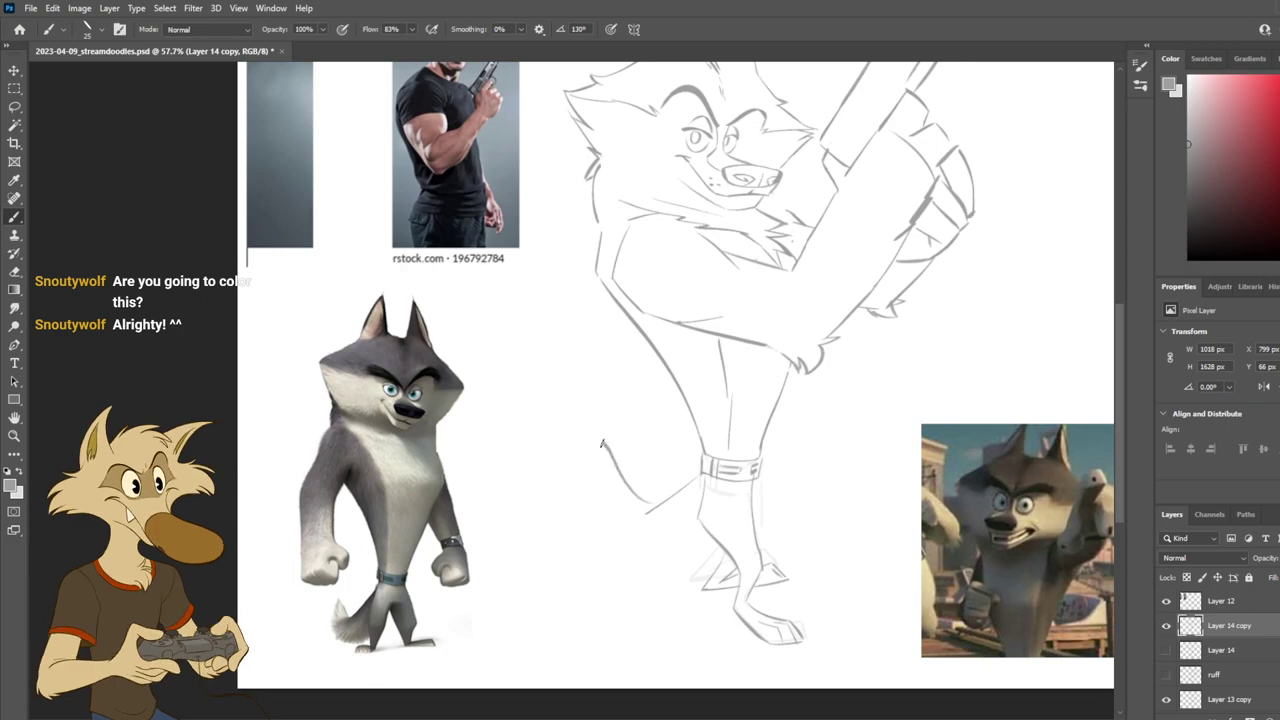
key("ctrl+shift+h")
scroll(655, 543, "down", 8)
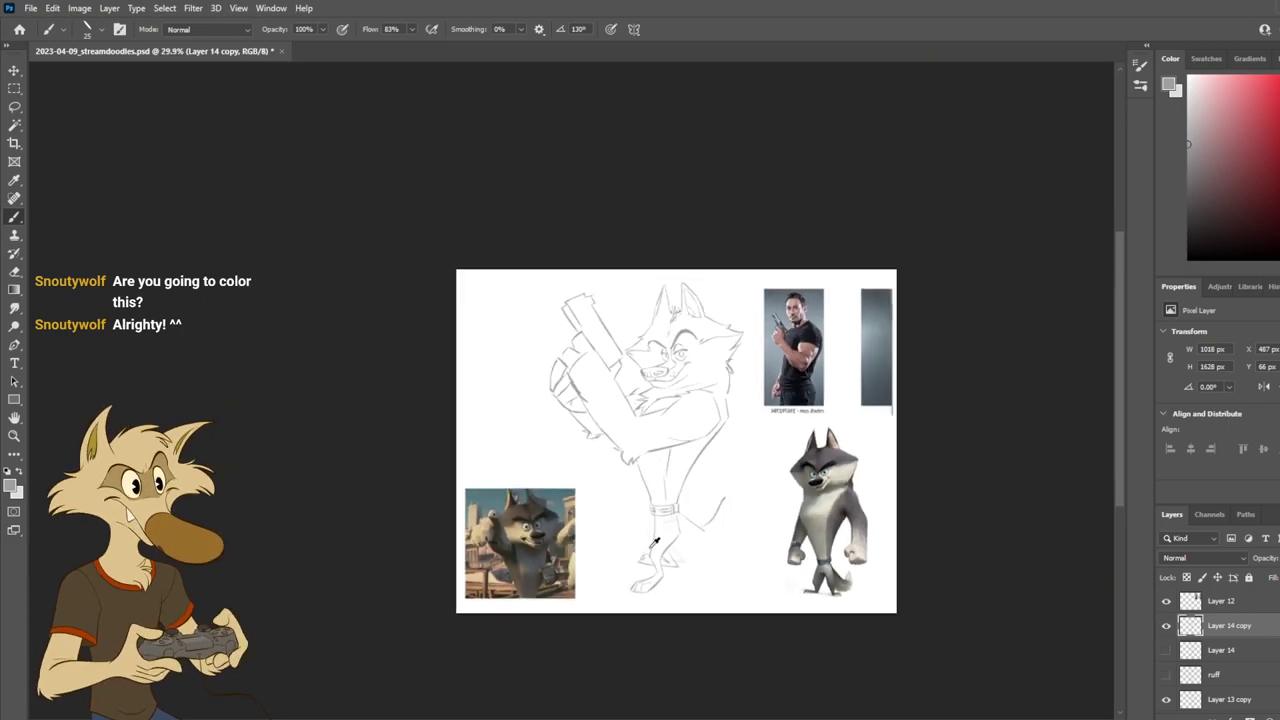
key("ctrl+shift+h")
scroll(603, 540, "up", 4)
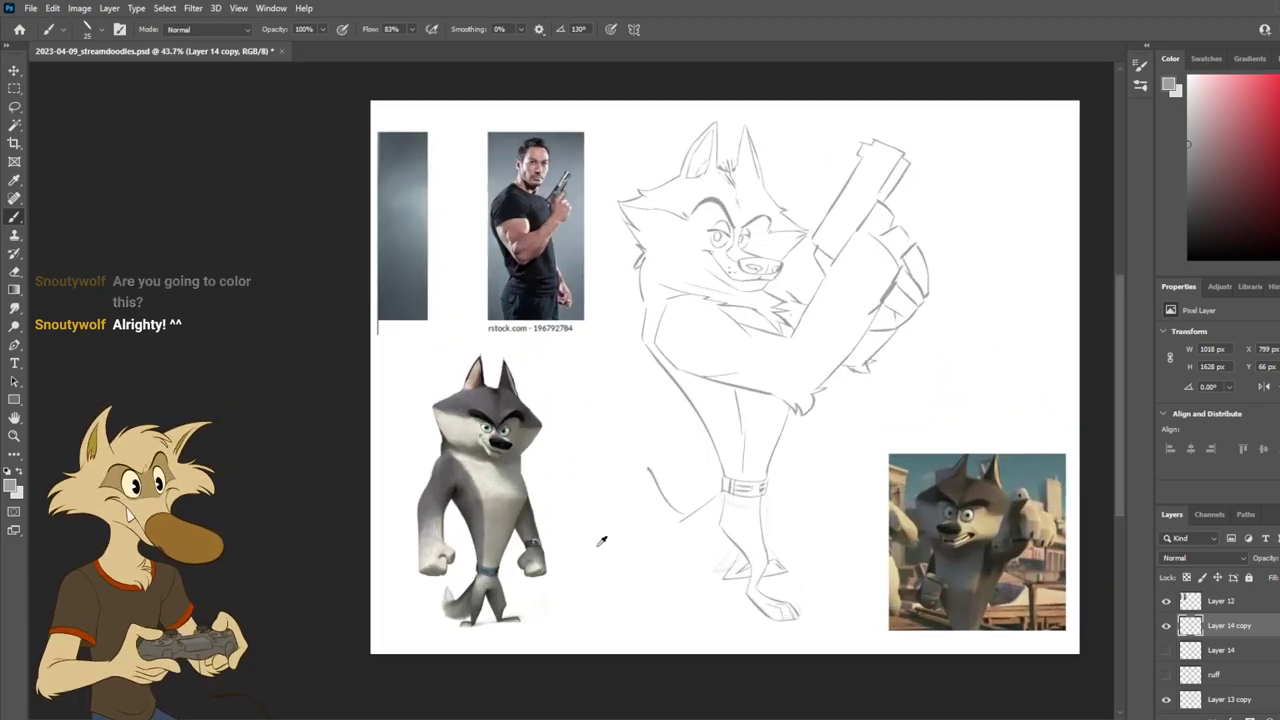
Step: Draw the tail's lower contour from the hip down to a pointed fur tip, undoing unwanted strokes
mouse_move(647, 463)
left_mouse_down()
mouse_move(617, 475)
mouse_move(654, 524)
left_mouse_up()
key("ctrl+z")
mouse_move(619, 483)
left_mouse_down()
mouse_move(648, 514)
mouse_move(644, 474)
mouse_move(632, 478)
mouse_move(676, 531)
mouse_move(673, 508)
mouse_move(616, 476)
mouse_move(666, 526)
mouse_move(661, 559)
left_mouse_up()
key("ctrl+z")
key("ctrl+z")
key("ctrl+z")
left_click_drag(638, 500, 668, 555)
key("ctrl+z")
mouse_move(636, 499)
left_mouse_down()
mouse_move(653, 544)
mouse_move(678, 537)
mouse_move(641, 516)
mouse_move(670, 562)
left_mouse_up()
key("ctrl+z")
key("ctrl+z")
key("ctrl+z")
left_click_drag(637, 499, 650, 537)
key("ctrl+z")
key("ctrl+z")
key("ctrl+z")
mouse_move(729, 523)
left_mouse_down()
mouse_move(709, 552)
mouse_move(719, 540)
mouse_move(668, 553)
left_mouse_up()
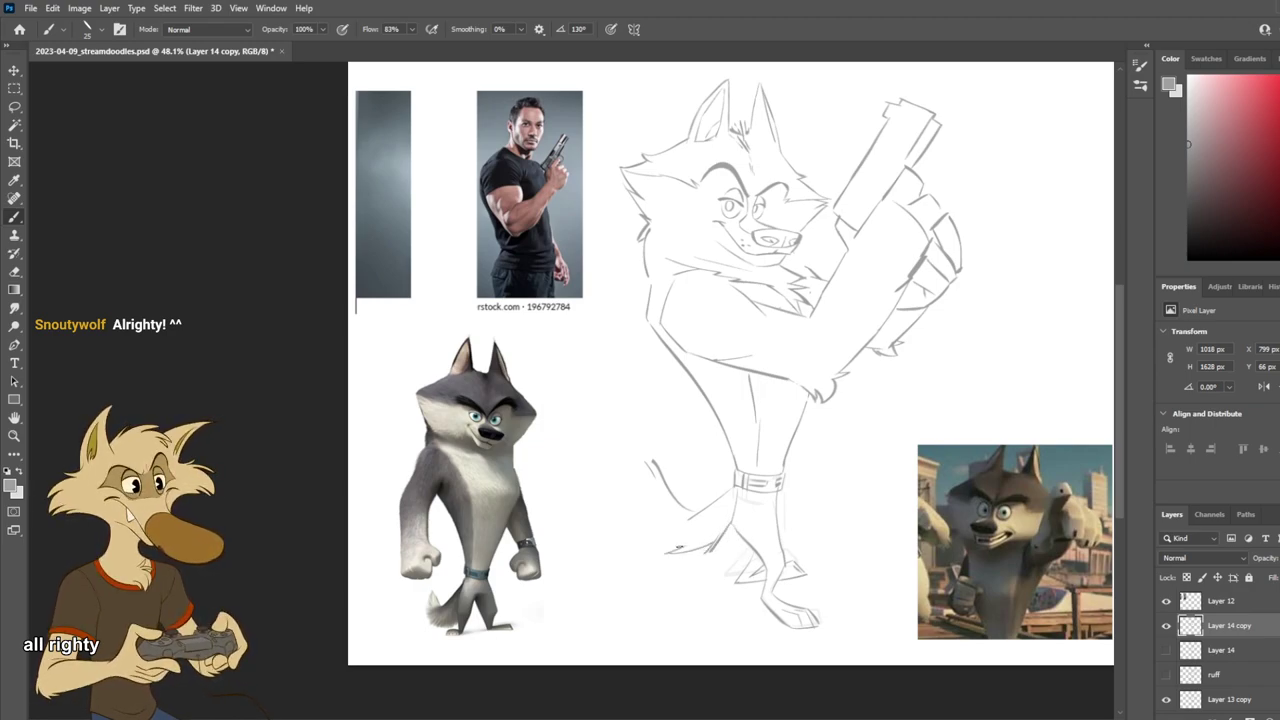
Step: Add curved fur tufts around the tail's end and check the figure flipped horizontally
mouse_move(695, 544)
left_mouse_down()
mouse_move(607, 463)
mouse_move(628, 467)
left_mouse_up()
key("ctrl+z")
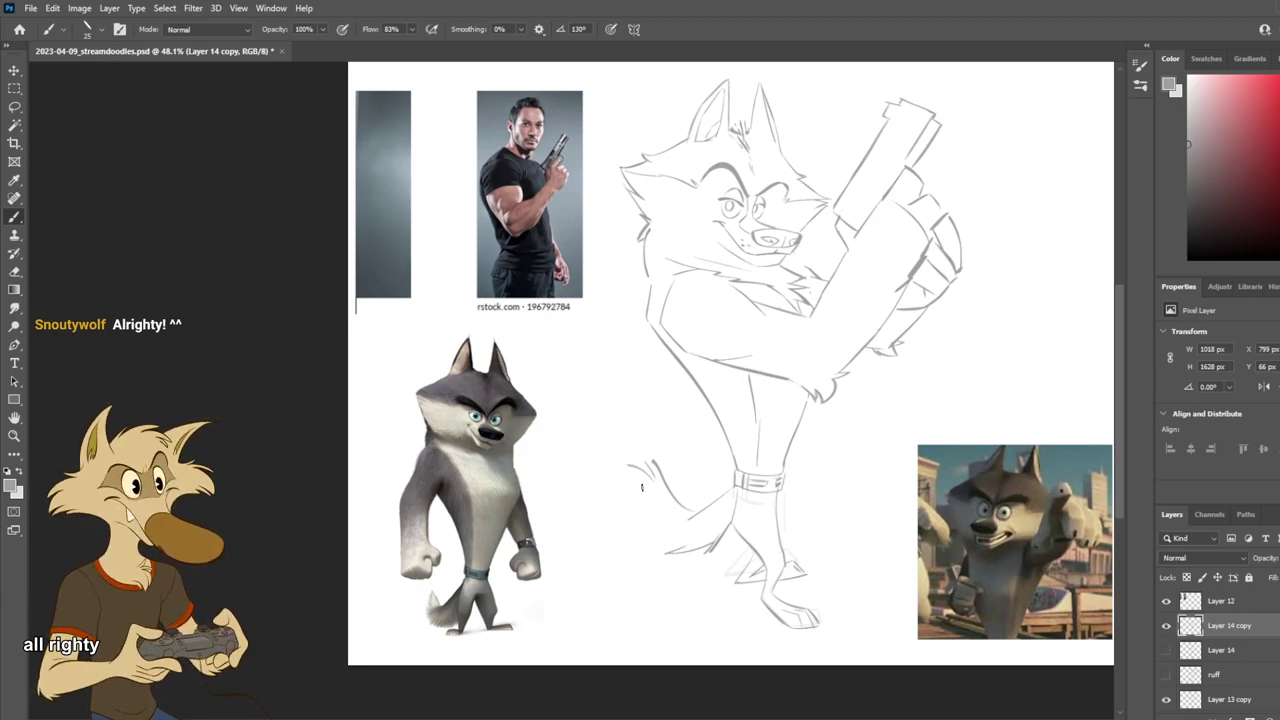
mouse_move(662, 510)
left_mouse_down()
mouse_move(616, 534)
mouse_move(640, 548)
left_mouse_up()
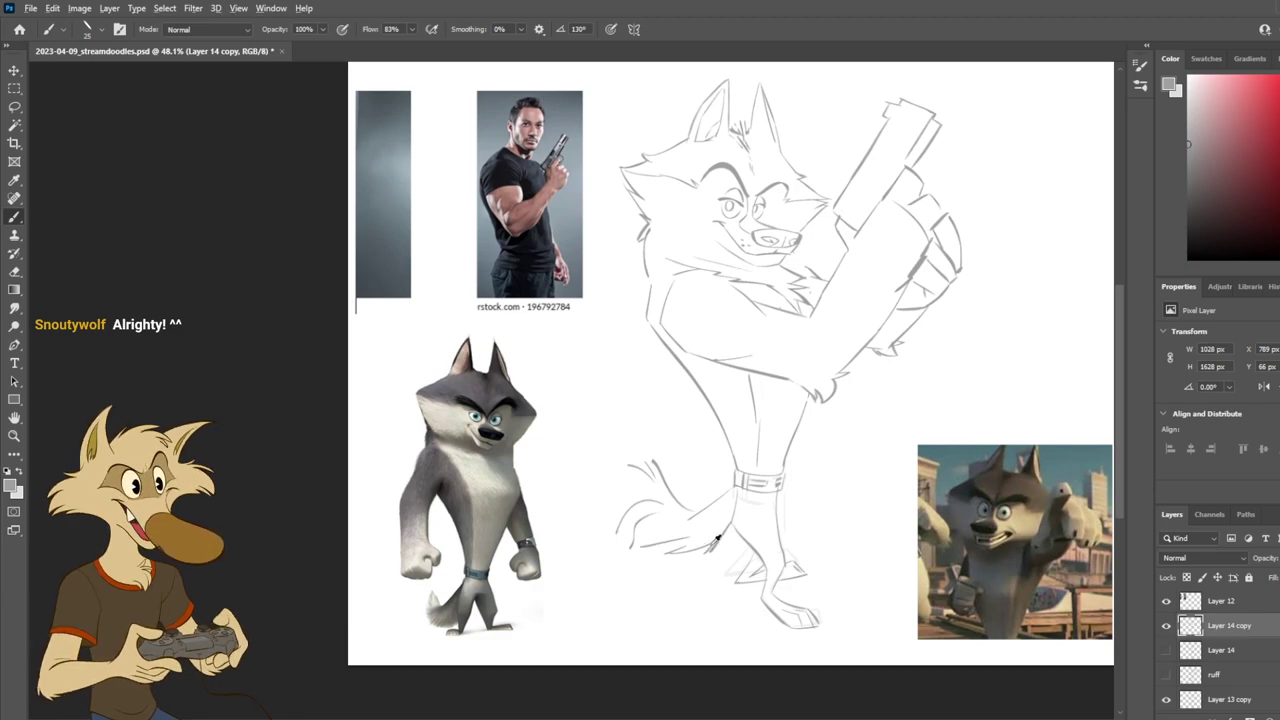
scroll(712, 545, "down", 3)
scroll(730, 520, "up", 2)
key("ctrl+shift+h")
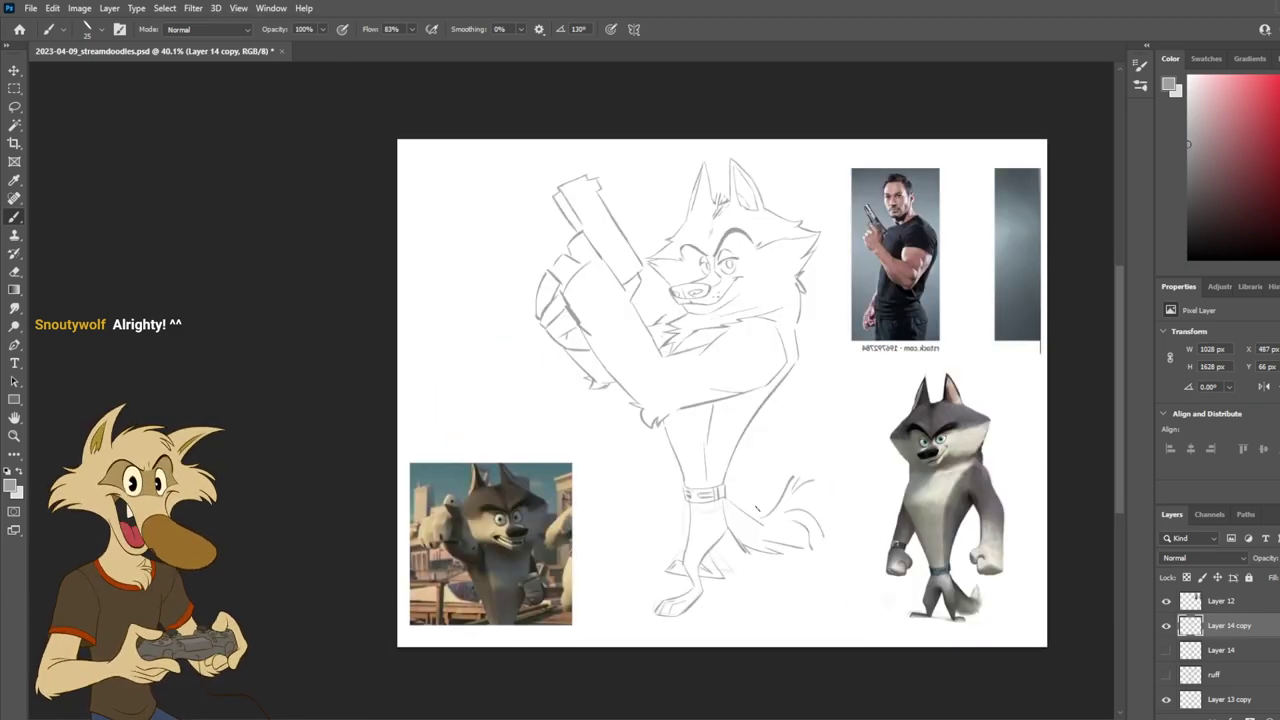
scroll(760, 506, "up", 2)
key("h")
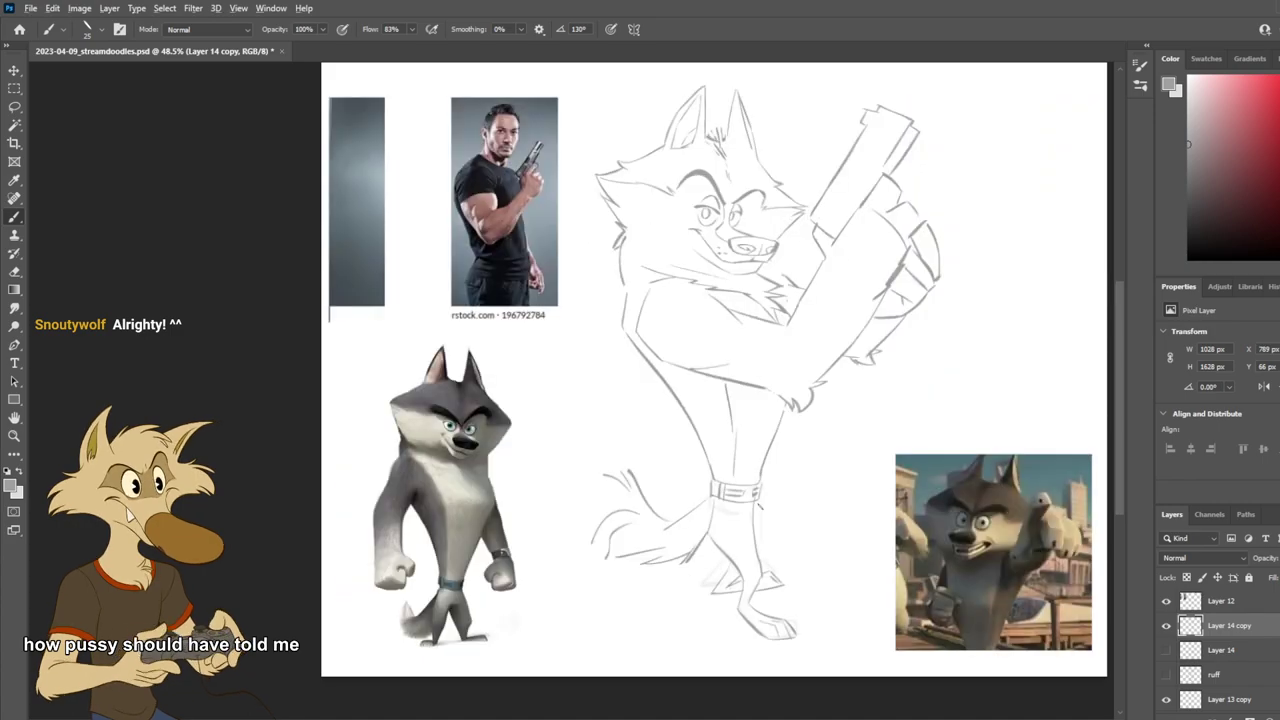
Step: Try longer fur strokes above the tail's curved end, undoing unwanted ones
scroll(762, 503, "up", 1)
mouse_move(580, 532)
left_mouse_down()
mouse_move(612, 492)
mouse_move(620, 502)
left_mouse_up()
key("ctrl+z")
left_click_drag(572, 435, 584, 497)
key("ctrl+z")
left_click_drag(588, 440, 560, 508)
key("ctrl+z")
left_click_drag(604, 436, 583, 502)
key("ctrl+z")
Step: Try a taller pointed upper tuft on the tail with erasing and redrawing, and undo the tuft changes
key("e")
mouse_move(600, 442)
left_mouse_down()
mouse_move(616, 480)
mouse_move(596, 494)
left_mouse_up()
key("b")
key("ctrl+z")
mouse_move(605, 440)
left_mouse_down()
mouse_move(593, 503)
mouse_move(627, 493)
left_mouse_up()
key("ctrl+z")
left_click_drag(589, 449, 622, 492)
key("ctrl+z")
key("ctrl+z")
mouse_move(600, 446)
left_mouse_down()
mouse_move(619, 505)
mouse_move(600, 448)
mouse_move(598, 498)
mouse_move(567, 517)
left_mouse_up()
key("ctrl+z")
key("ctrl+z")
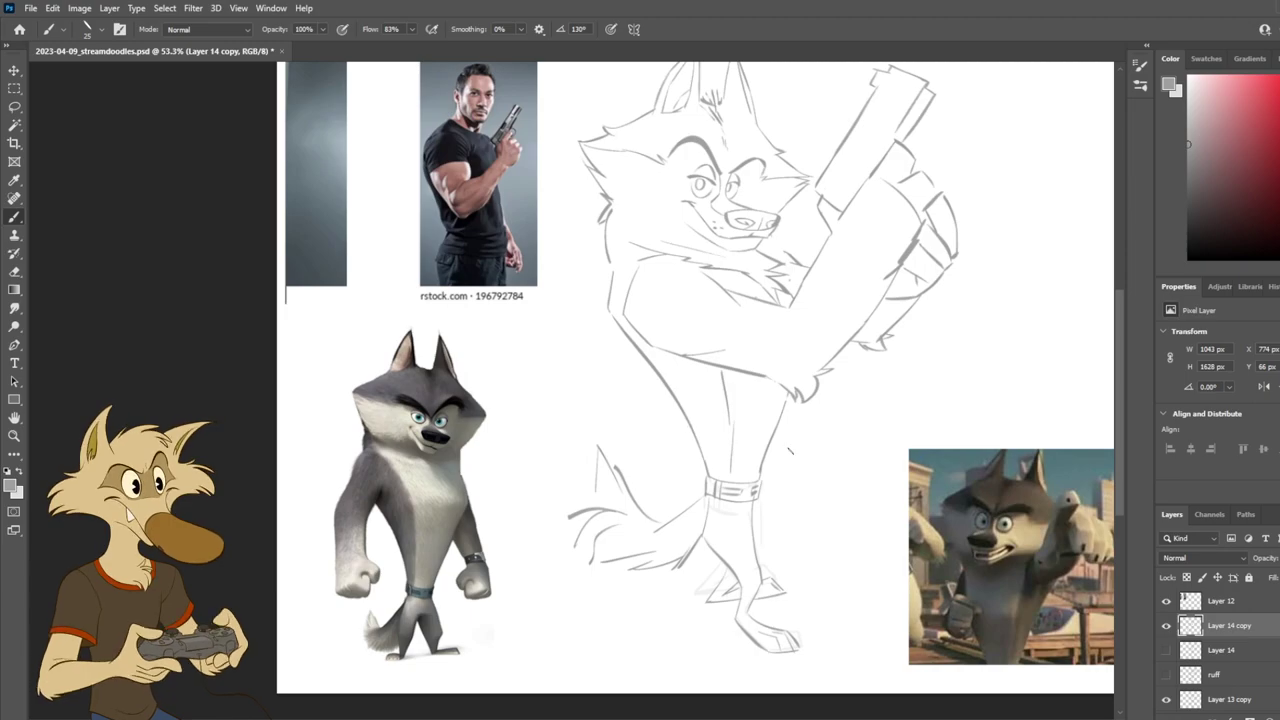
key("ctrl+z")
key("ctrl+z")
key("ctrl+z")
Step: Draw a short pointed upper tuft and a small middle tuft at the tail's end
left_click_drag(586, 464, 612, 479)
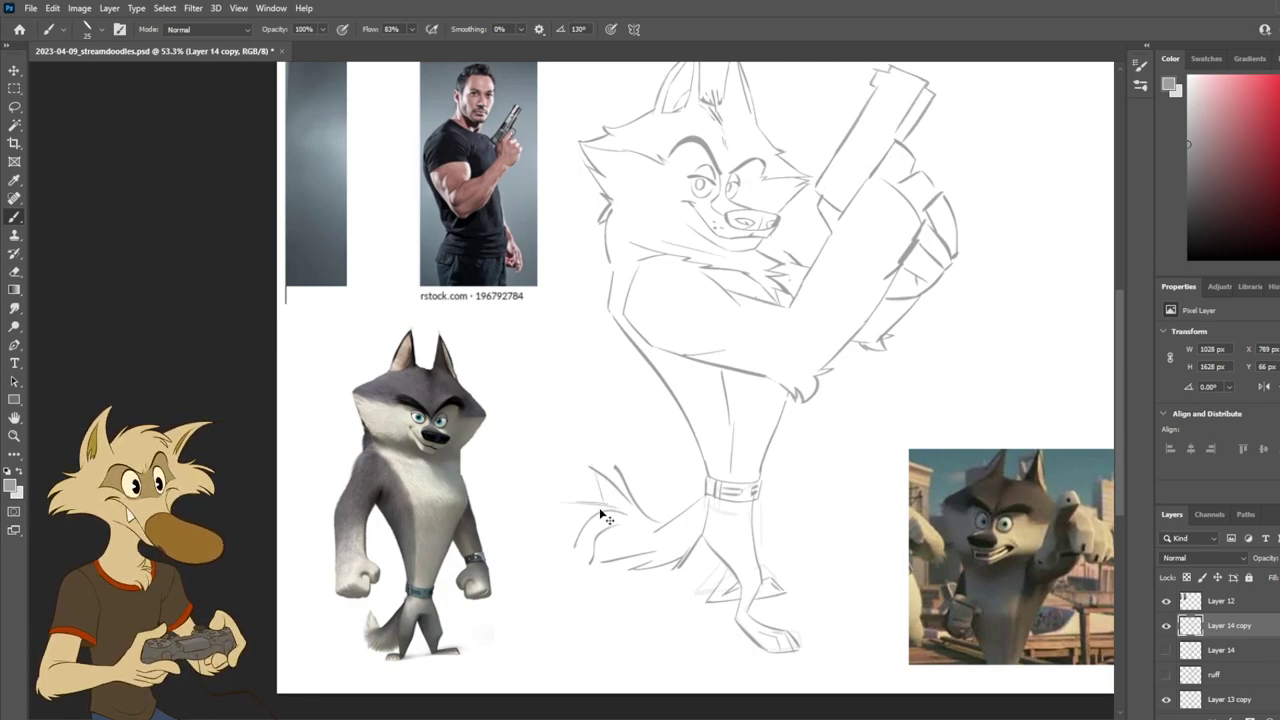
left_click_drag(594, 512, 574, 531)
key("ctrl+z")
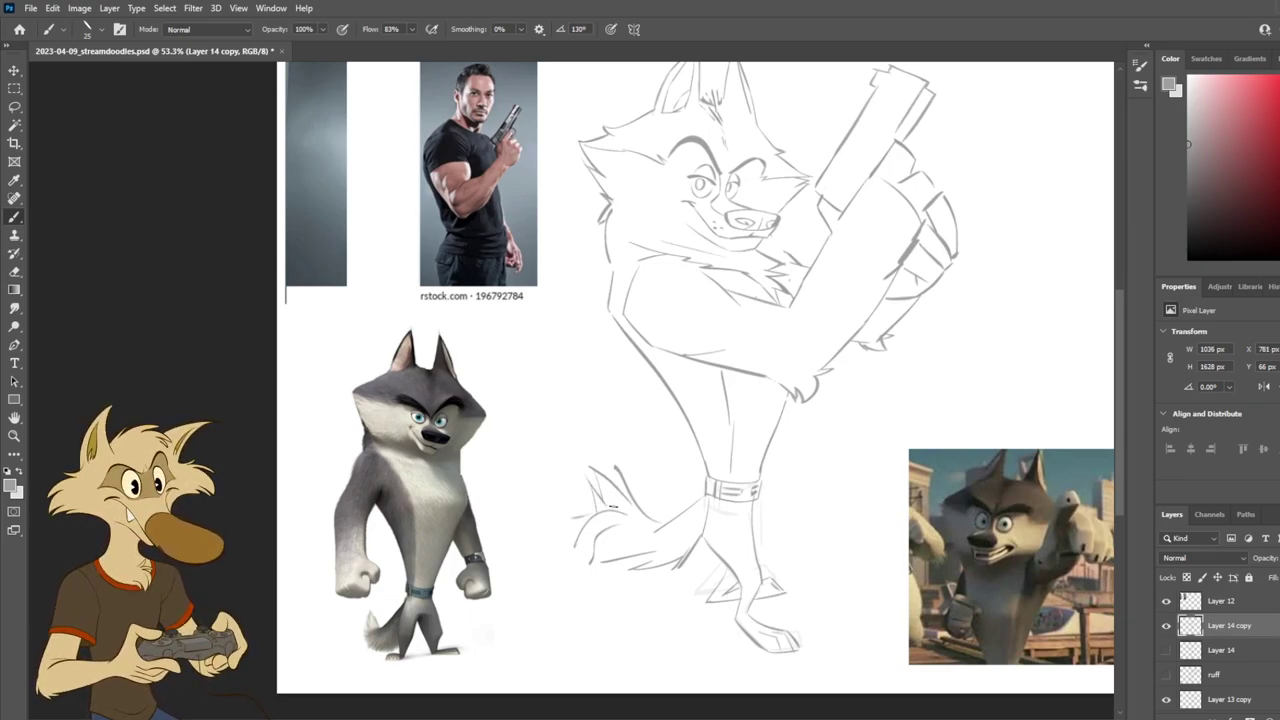
left_click_drag(598, 514, 575, 518)
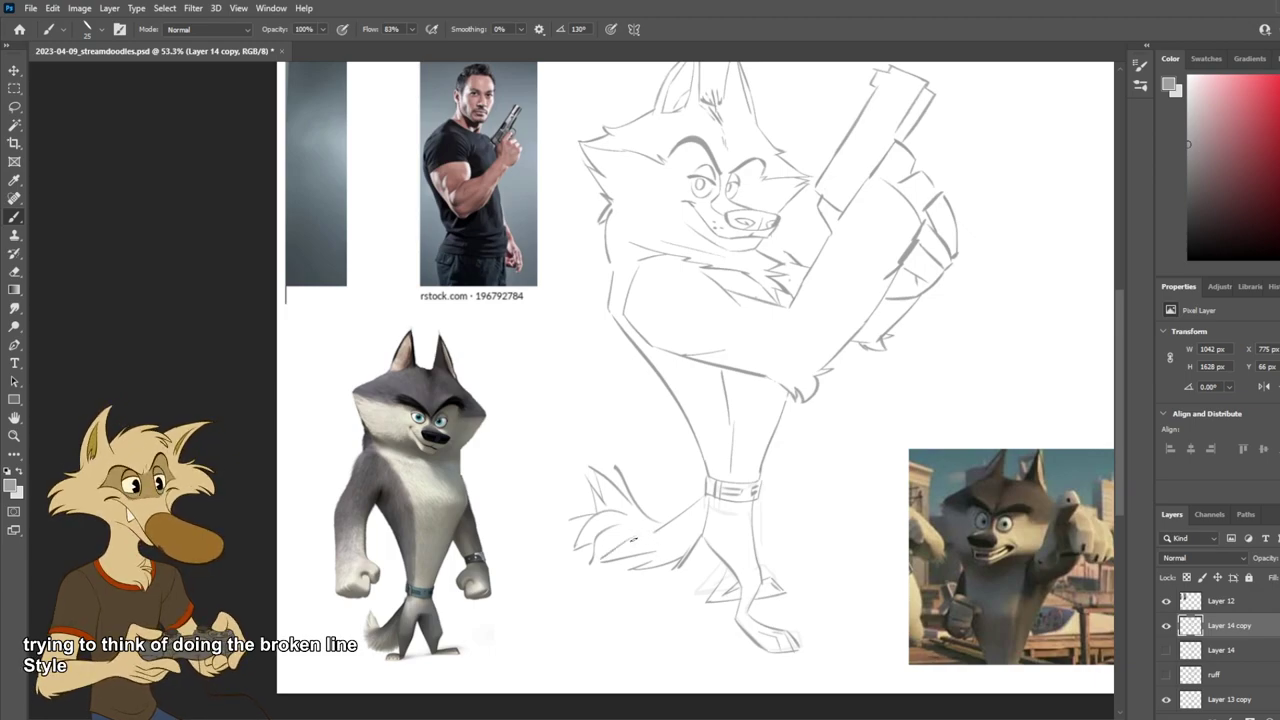
Step: Erase the rounded lower tuft at the tail's end and redraw it as a straighter, pointed tuft
key("e")
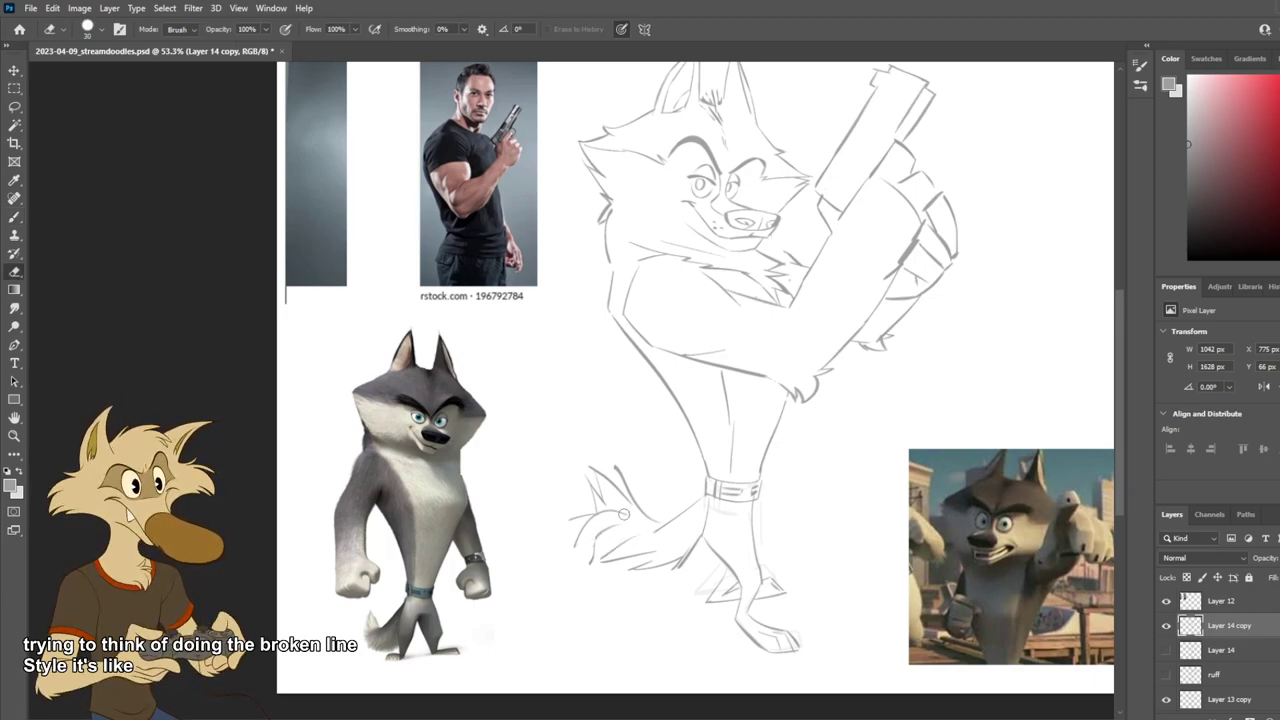
mouse_move(575, 542)
left_mouse_down()
mouse_move(583, 549)
mouse_move(610, 514)
mouse_move(594, 519)
mouse_move(600, 540)
left_mouse_up()
key("b")
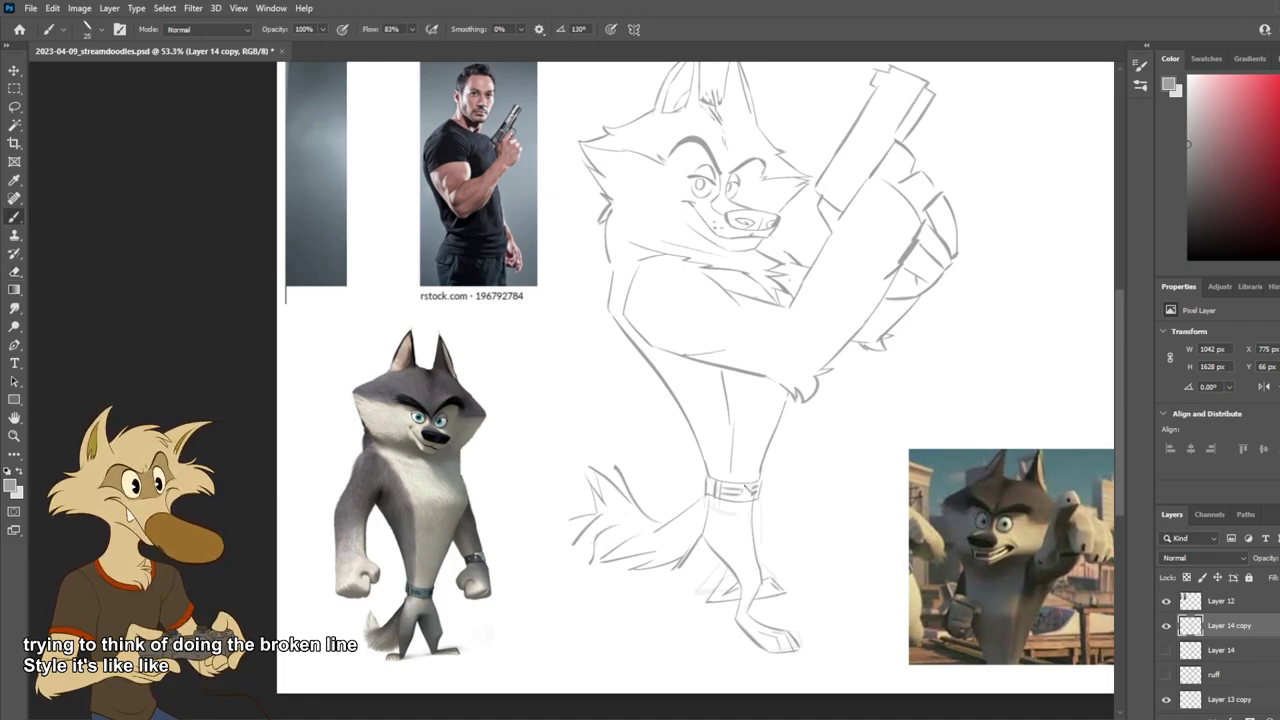
key("ctrl+z")
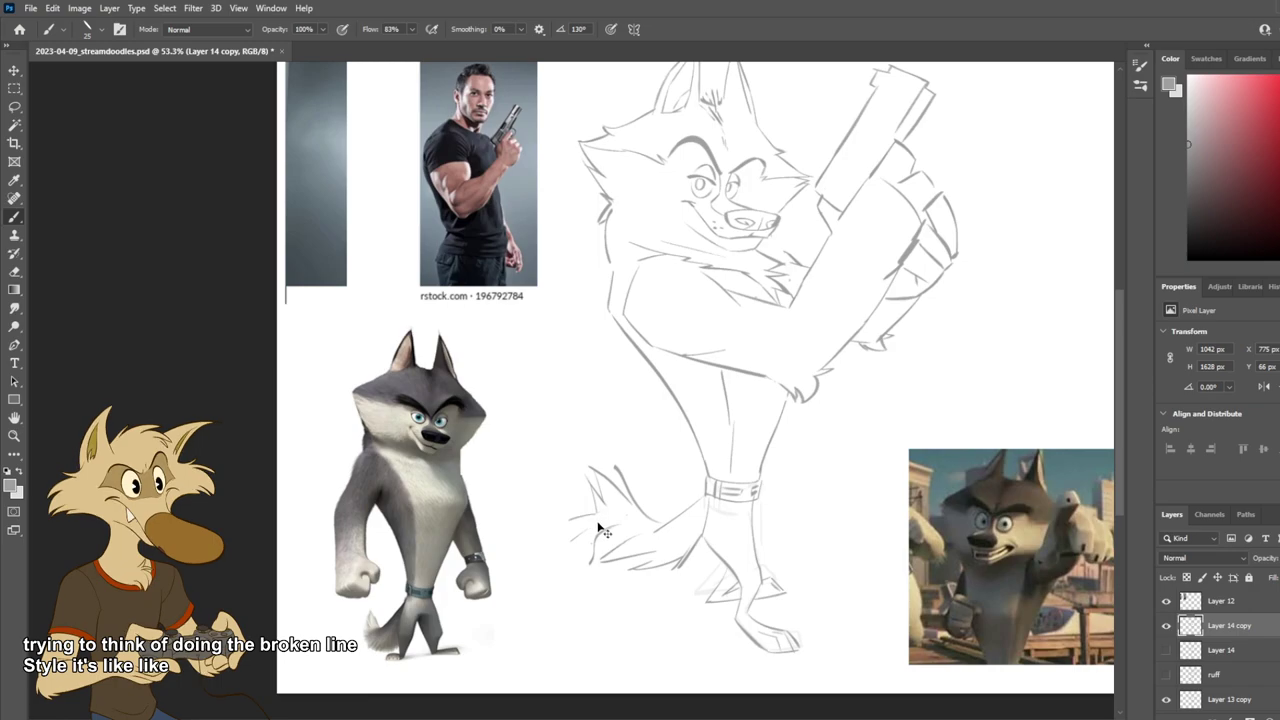
left_click_drag(574, 518, 602, 554)
key("ctrl+z")
left_click_drag(622, 511, 577, 556)
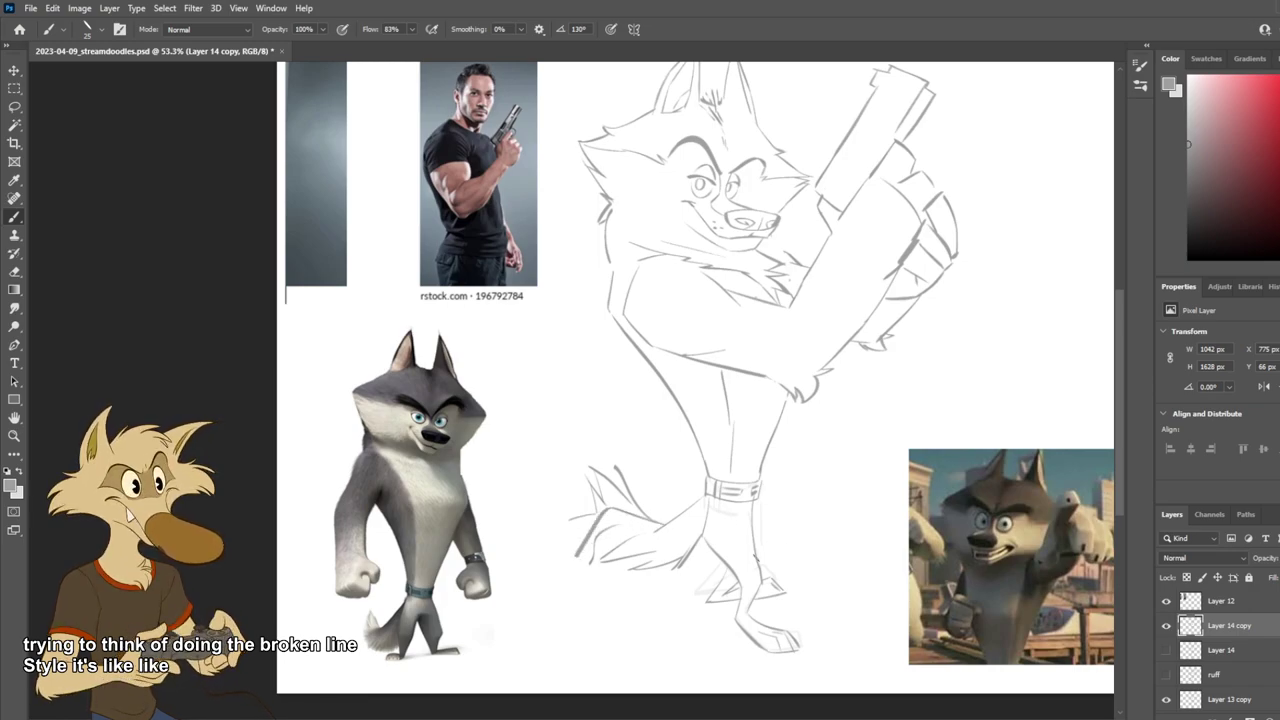
Step: Check the tail against the whole figure and thin the lower tuft's heavy line by erasing, undoing unwanted strokes
scroll(737, 606, "down", 4)
scroll(735, 600, "up", 6)
key("ctrl+z")
key("ctrl+z")
key("ctrl+z")
key("ctrl+z")
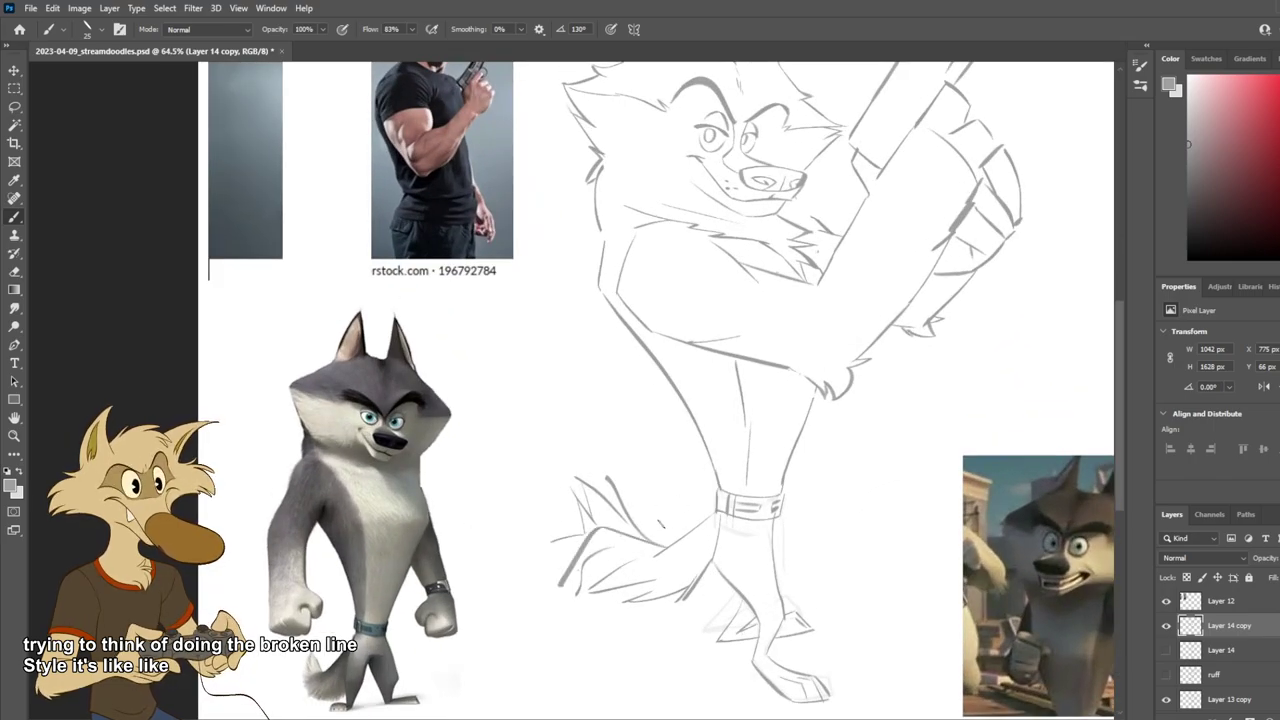
key("e")
mouse_move(612, 544)
left_mouse_down()
mouse_move(574, 596)
mouse_move(556, 588)
left_mouse_up()
key("b")
key("ctrl+z")
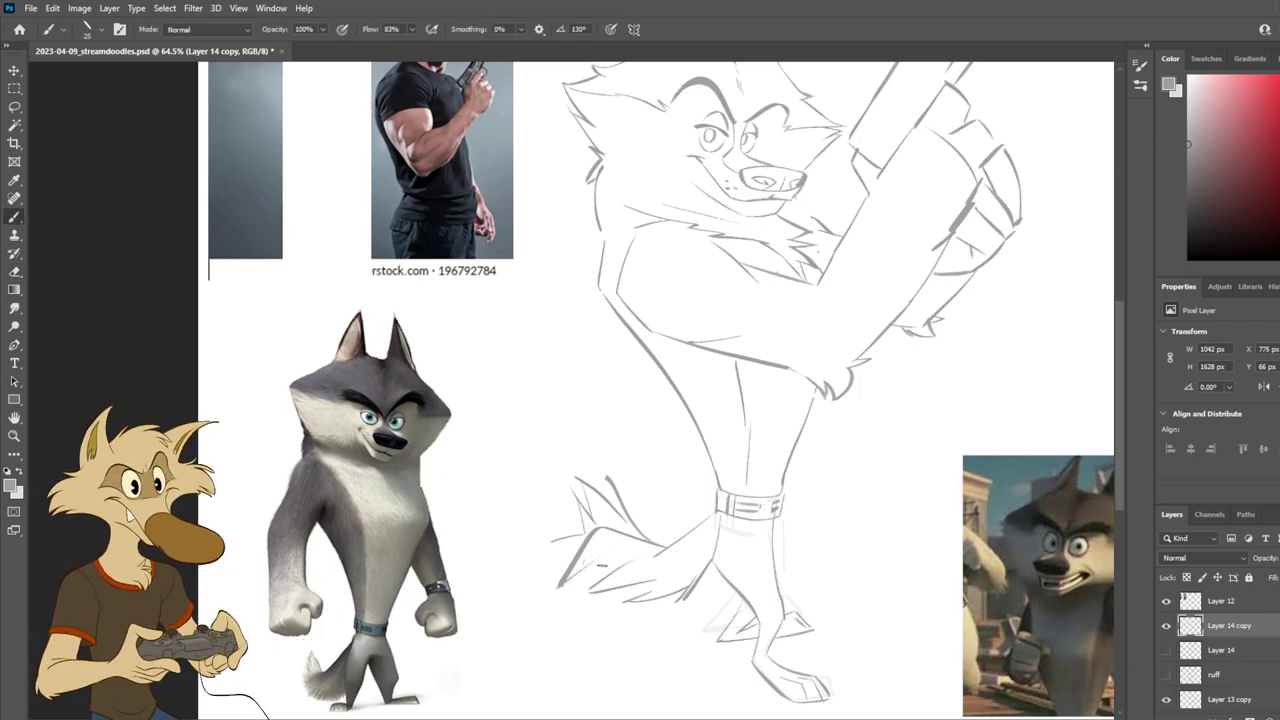
Step: Try longer, straighter pointed strands on the middle and lower tufts at the tail's end, undoing unwanted strokes
key("e")
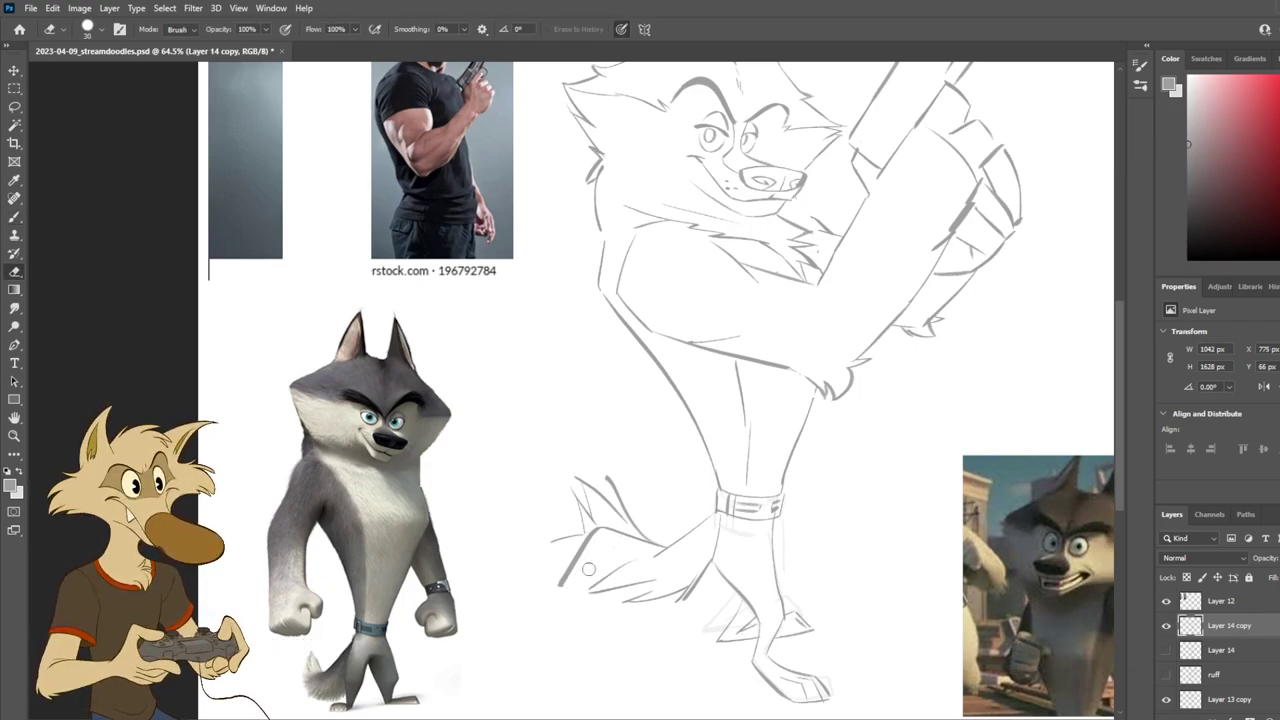
key("b")
left_click_drag(618, 541, 568, 604)
key("ctrl+z")
key("ctrl+z")
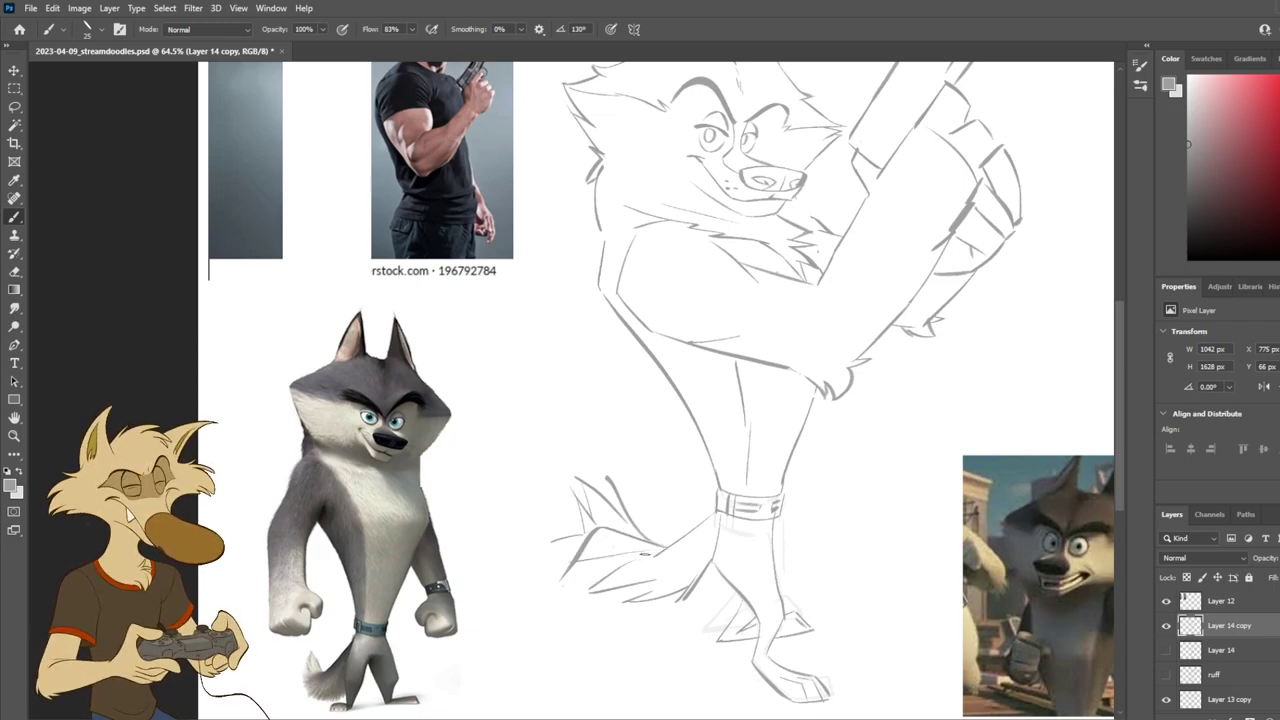
left_click_drag(655, 550, 578, 597)
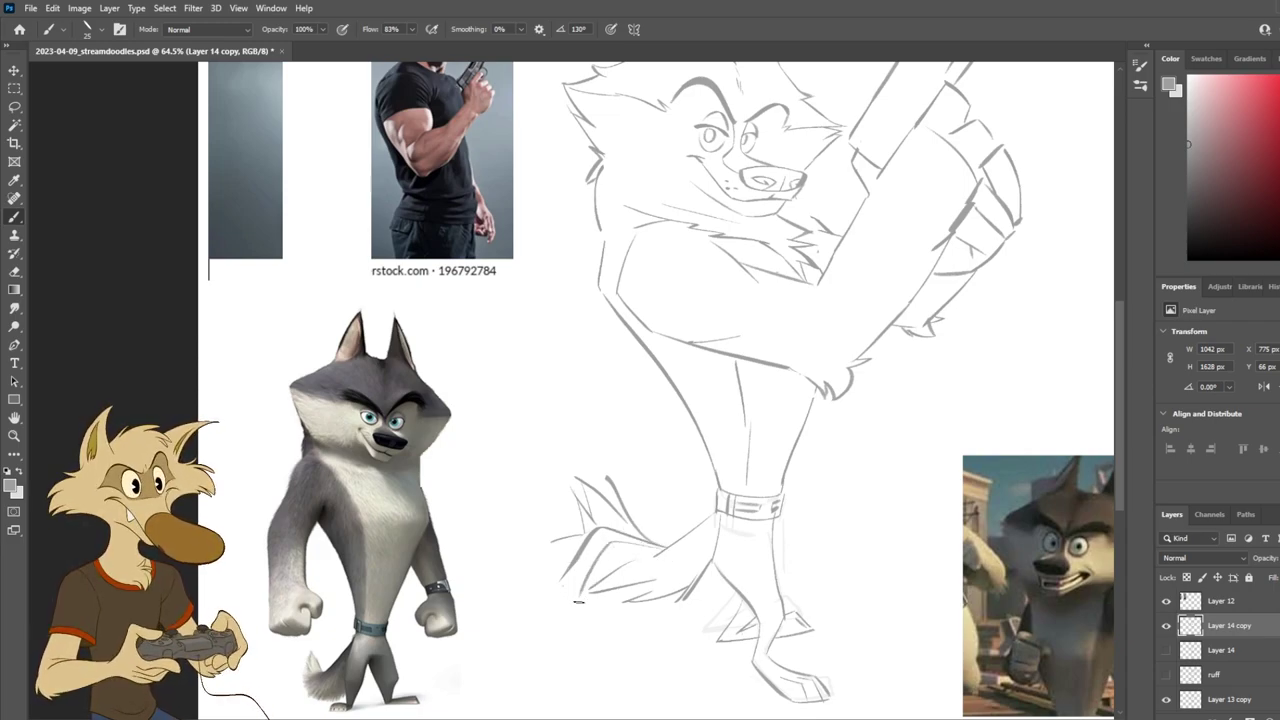
key("ctrl+z")
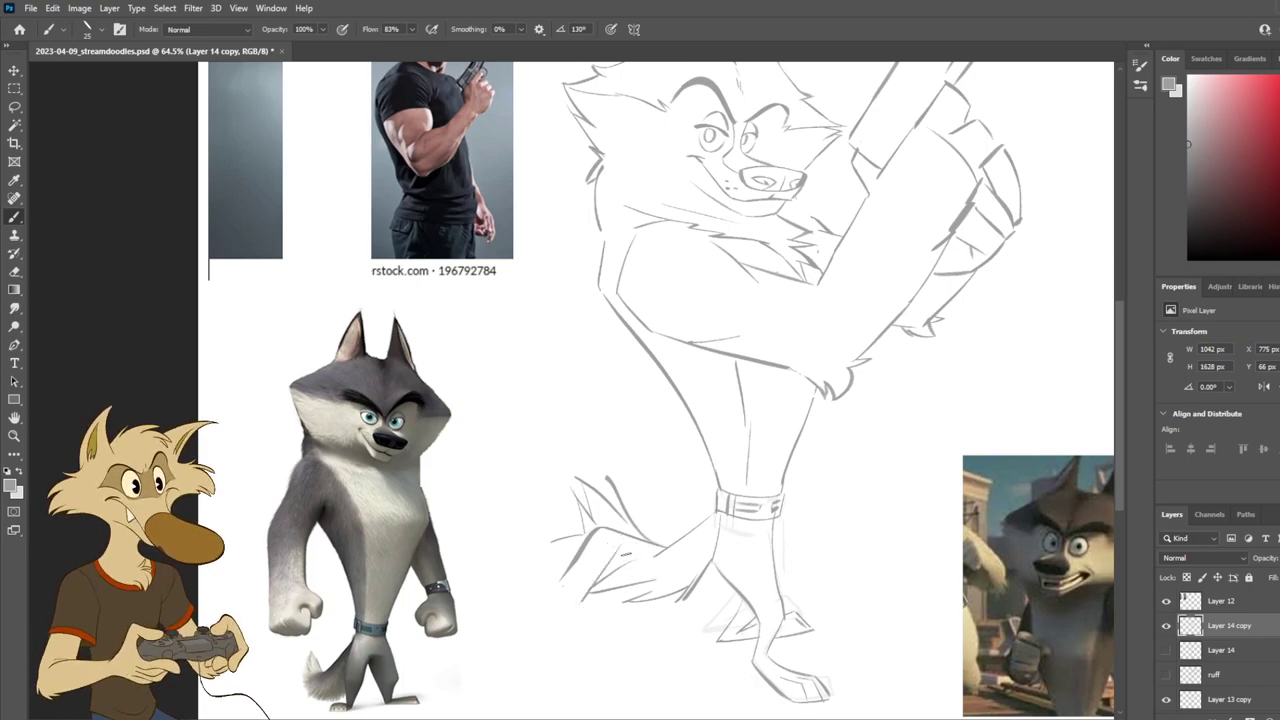
key("ctrl+z")
mouse_move(606, 558)
left_mouse_down()
mouse_move(582, 592)
mouse_move(545, 590)
left_mouse_up()
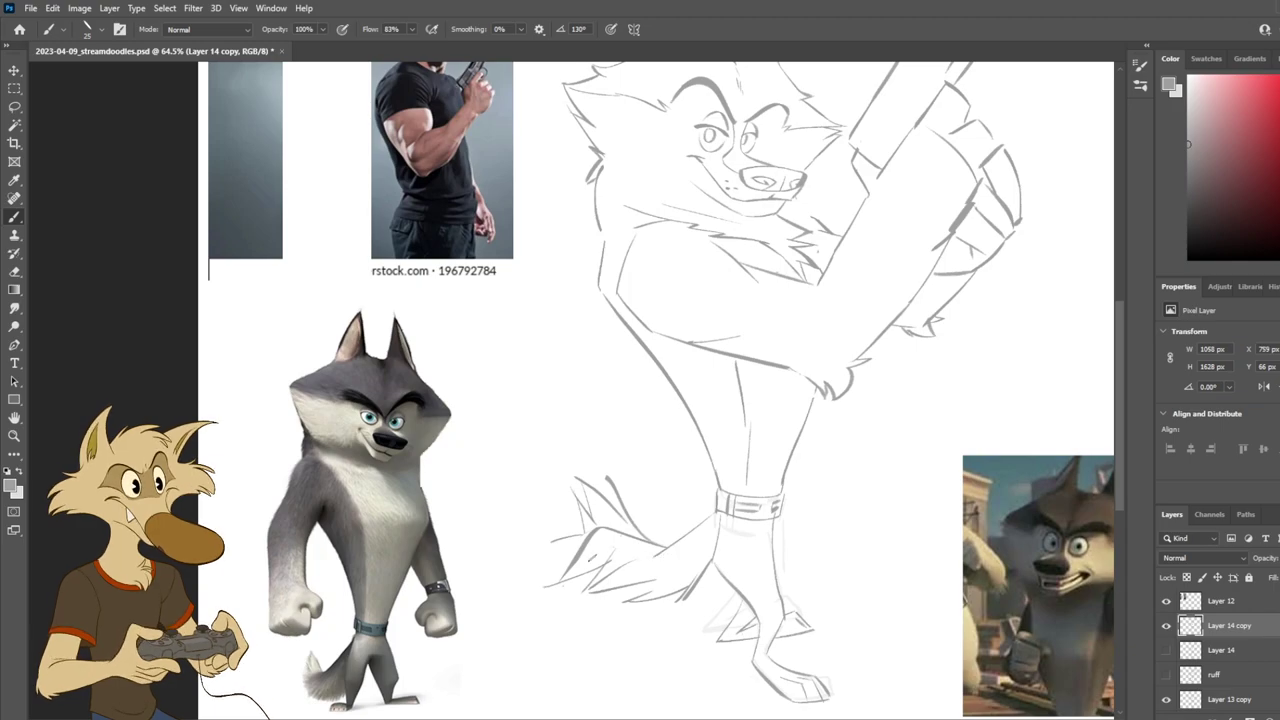
Step: Check the tail against the whole figure and undo the recent changes to its middle and lower tufts
scroll(728, 606, "down", 8)
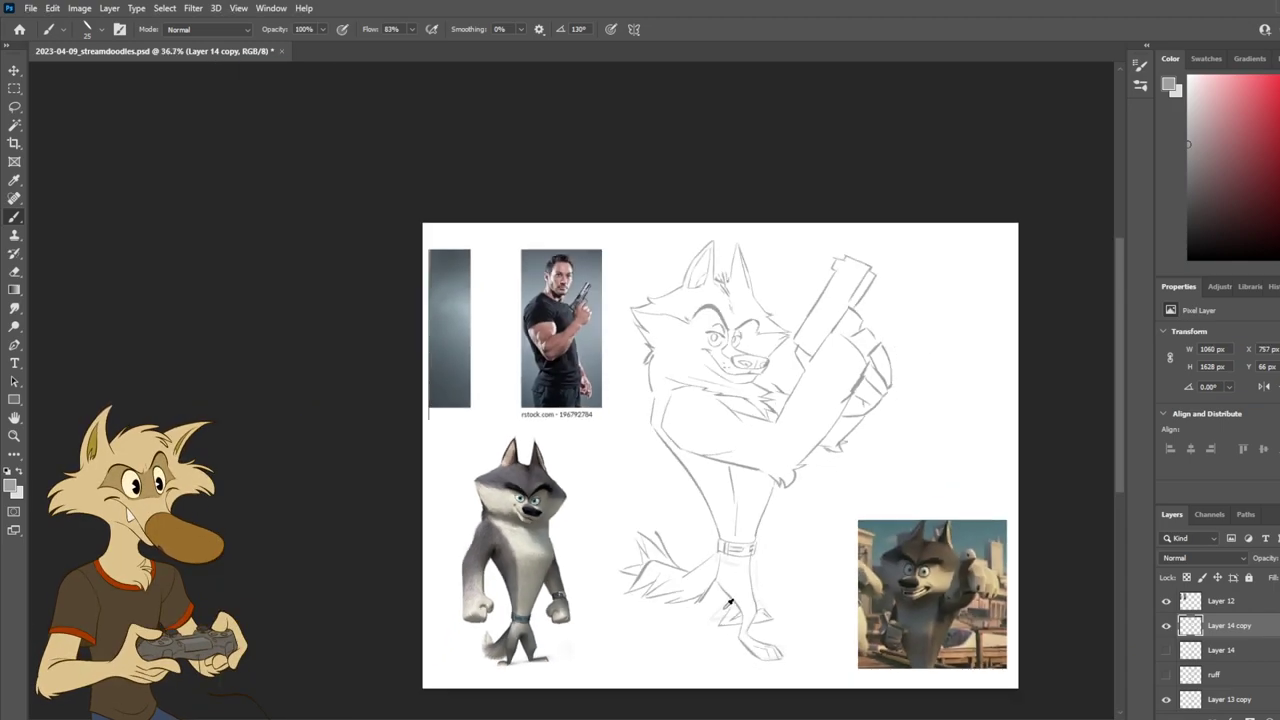
scroll(728, 606, "up", 8)
key("ctrl+z")
key("ctrl+z")
key("ctrl+z")
key("ctrl+z")
key("ctrl+z")
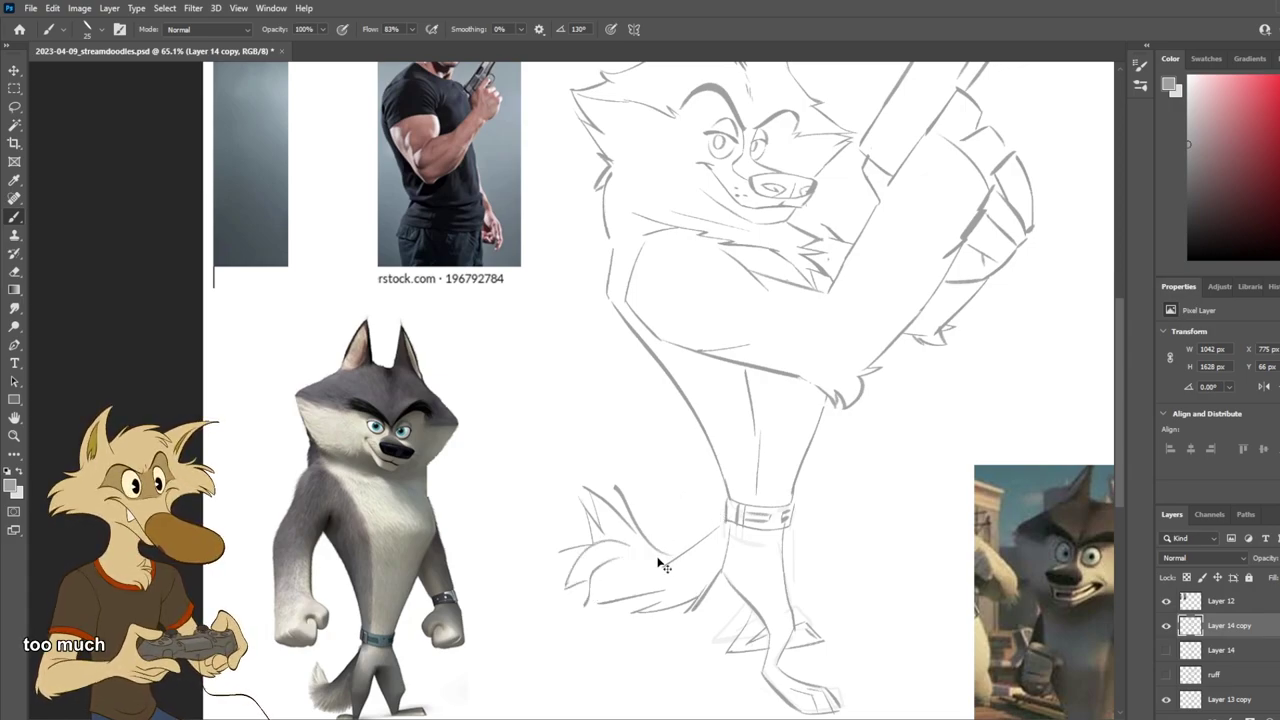
key("ctrl+z")
key("ctrl+z")
key("ctrl+z")
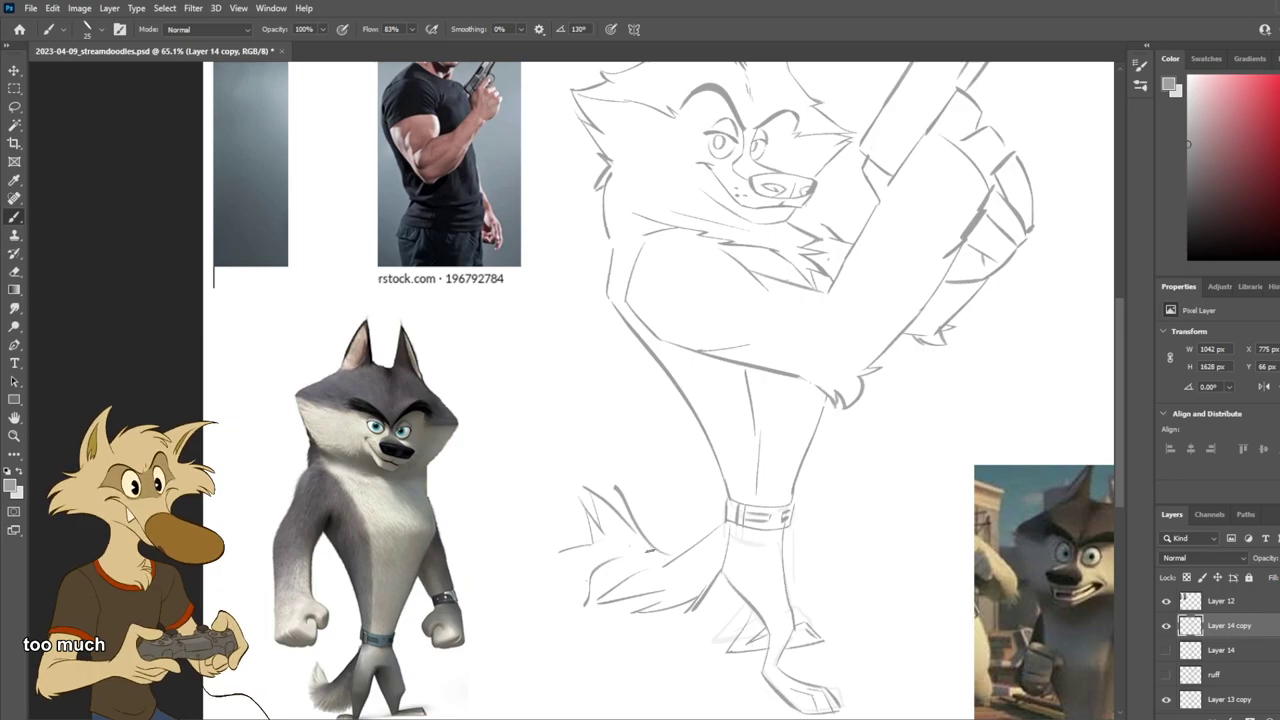
Step: Extend the tail's middle tuft into a long point and reshape the lower tuft's outline by erasing and redrawing
left_click_drag(633, 547, 545, 565)
key("ctrl+z")
key("ctrl+z")
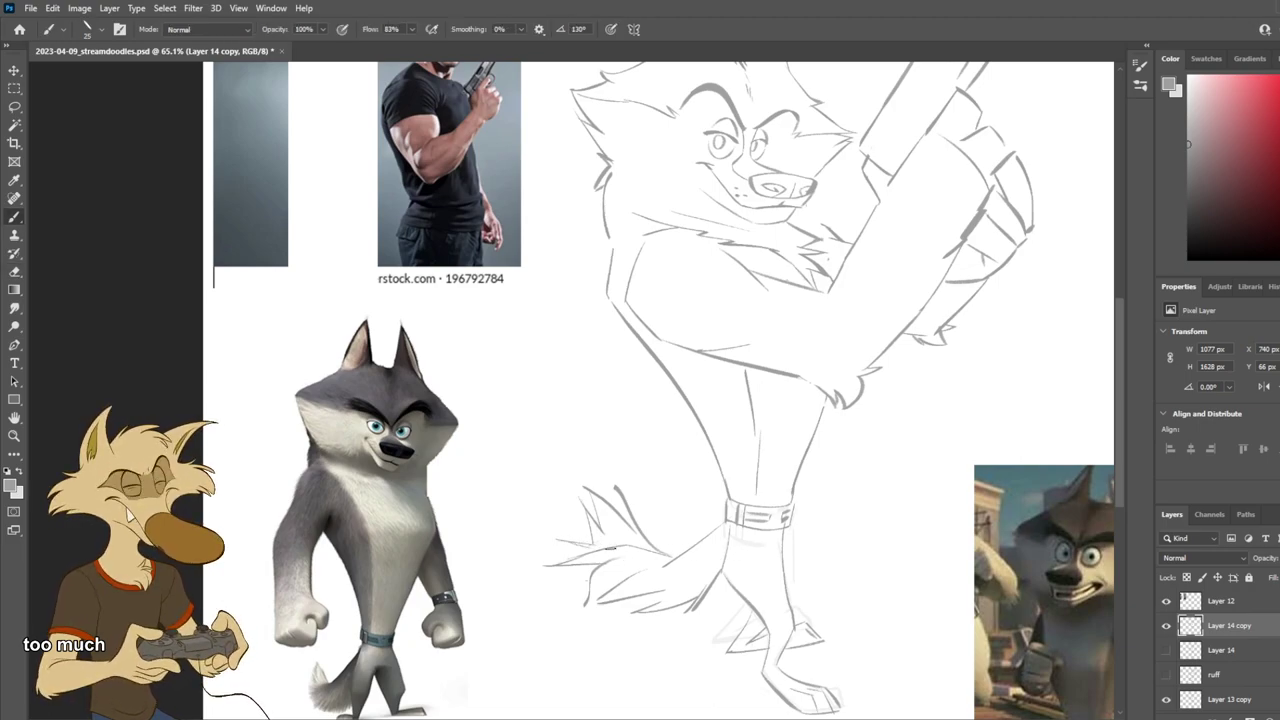
key("e")
key("b")
left_click_drag(630, 573, 580, 611)
key("ctrl+z")
key("ctrl+z")
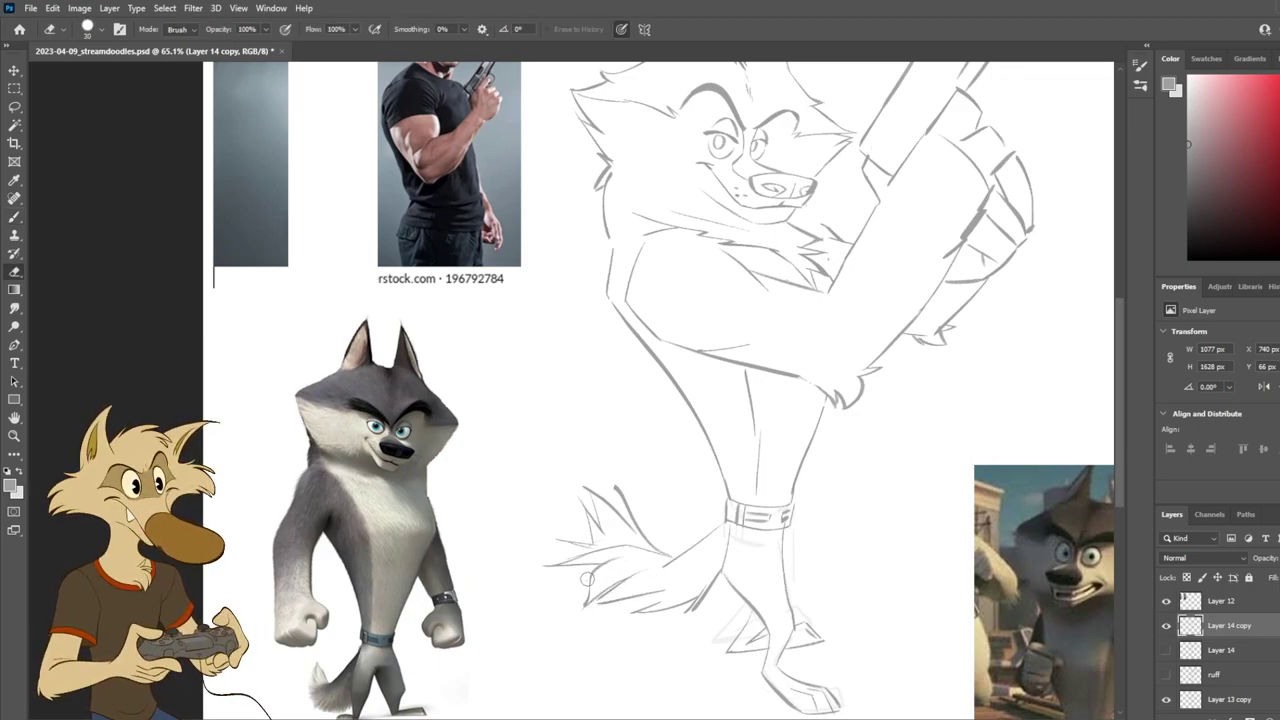
Step: Check the tail against the whole figure and touch up its underside near the rear leg
scroll(650, 580, "down", 4)
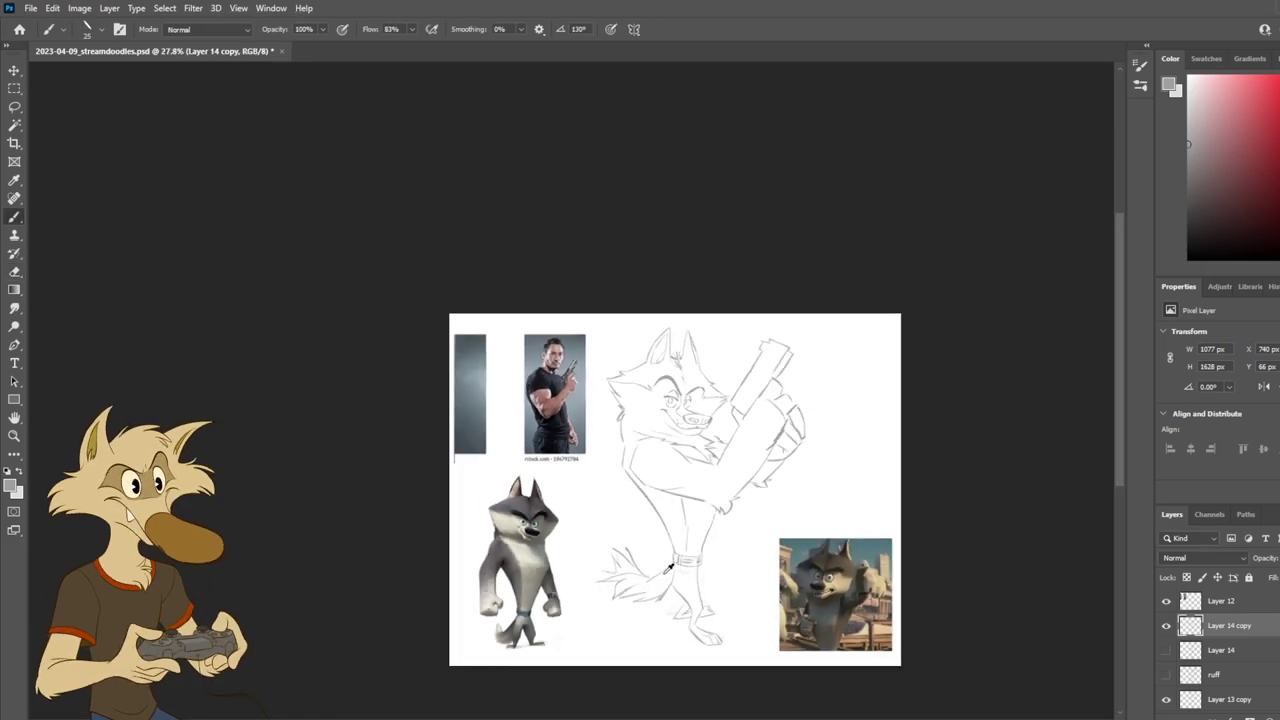
scroll(650, 580, "up", 5)
scroll(650, 594, "down", 3)
scroll(650, 594, "up", 2)
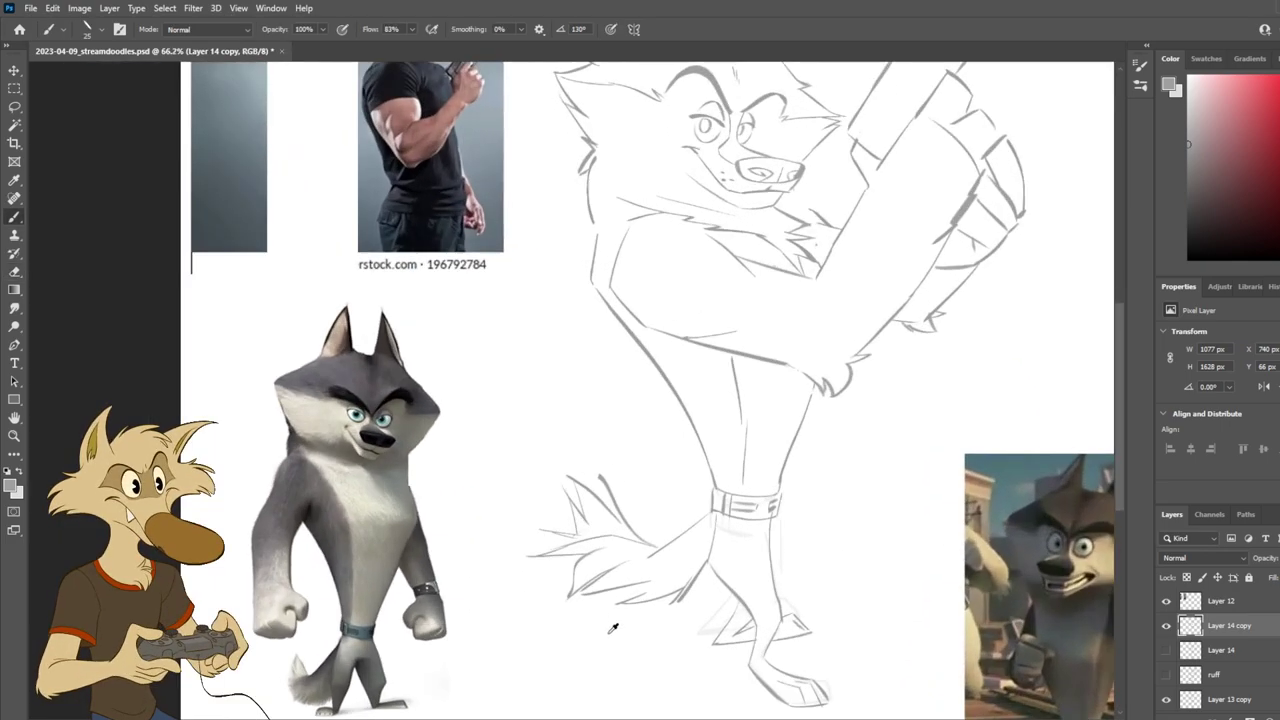
key("e")
key("b")
key("e")
key("b")
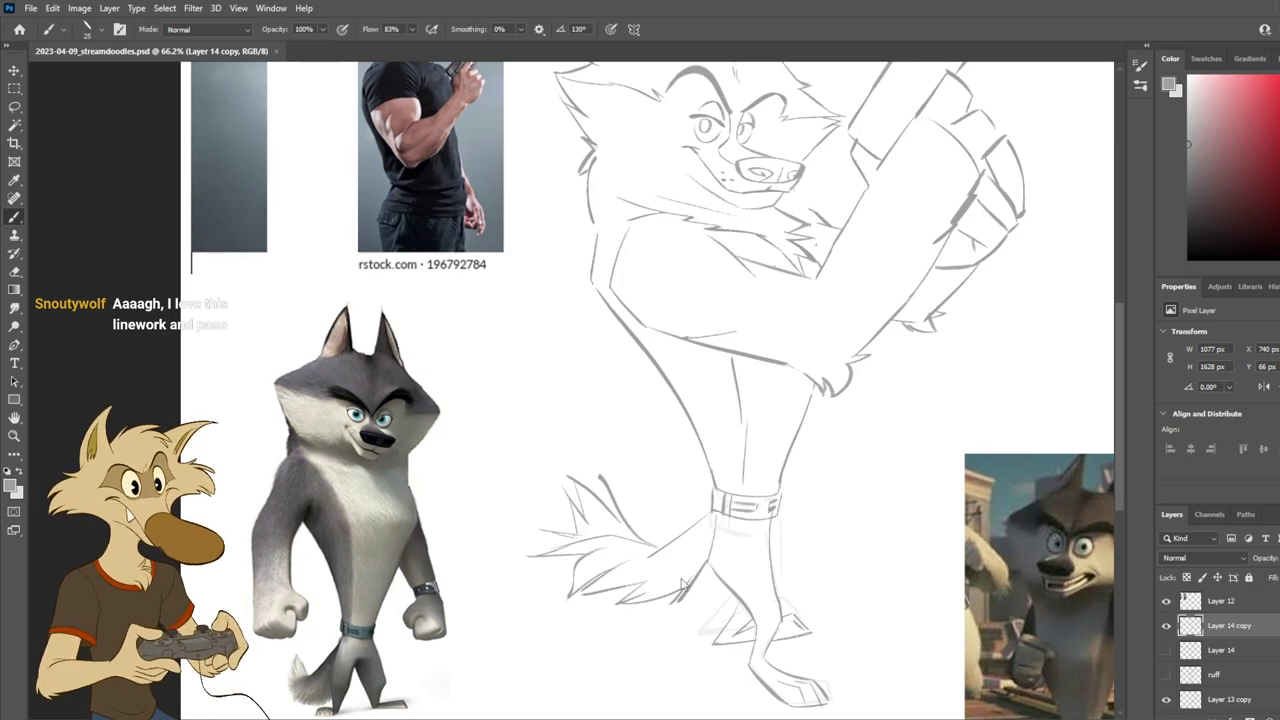
Step: Erase the back outline behind the upper arm and redraw it as a lighter curve from the neck to the torso
scroll(684, 576, "down", 3)
scroll(684, 571, "up", 2)
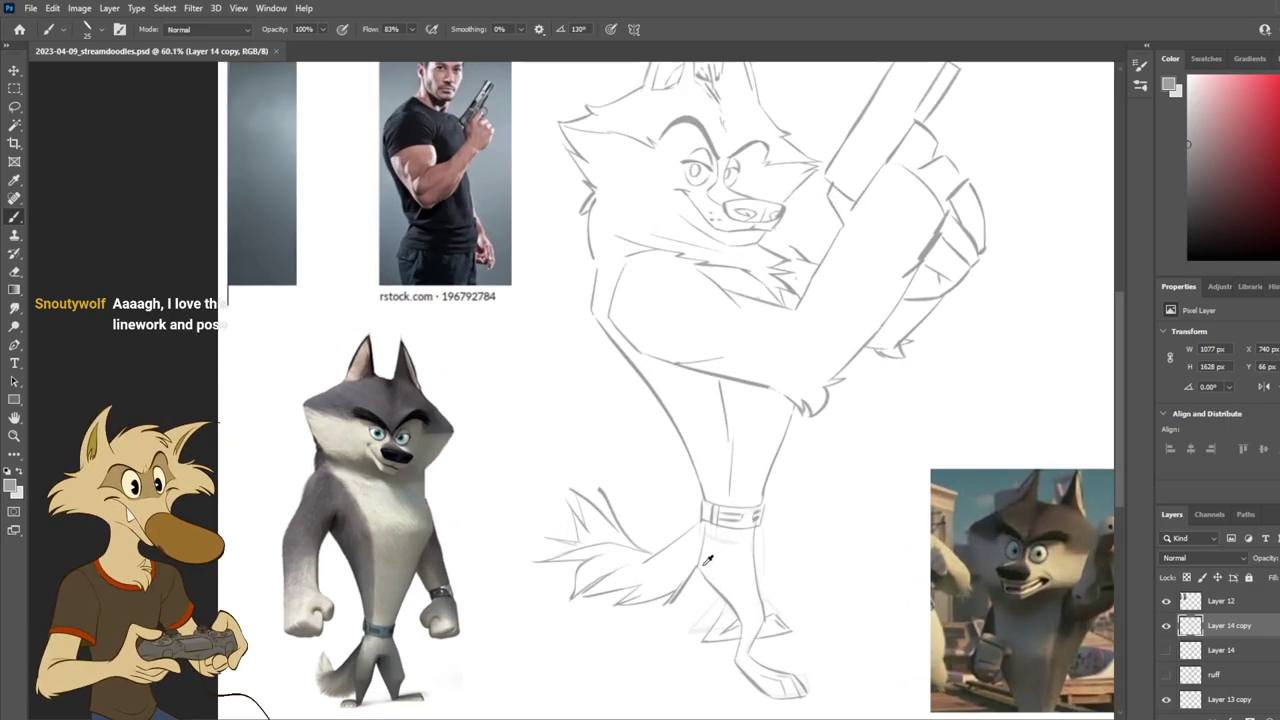
scroll(793, 403, "down", 3)
scroll(793, 403, "up", 4)
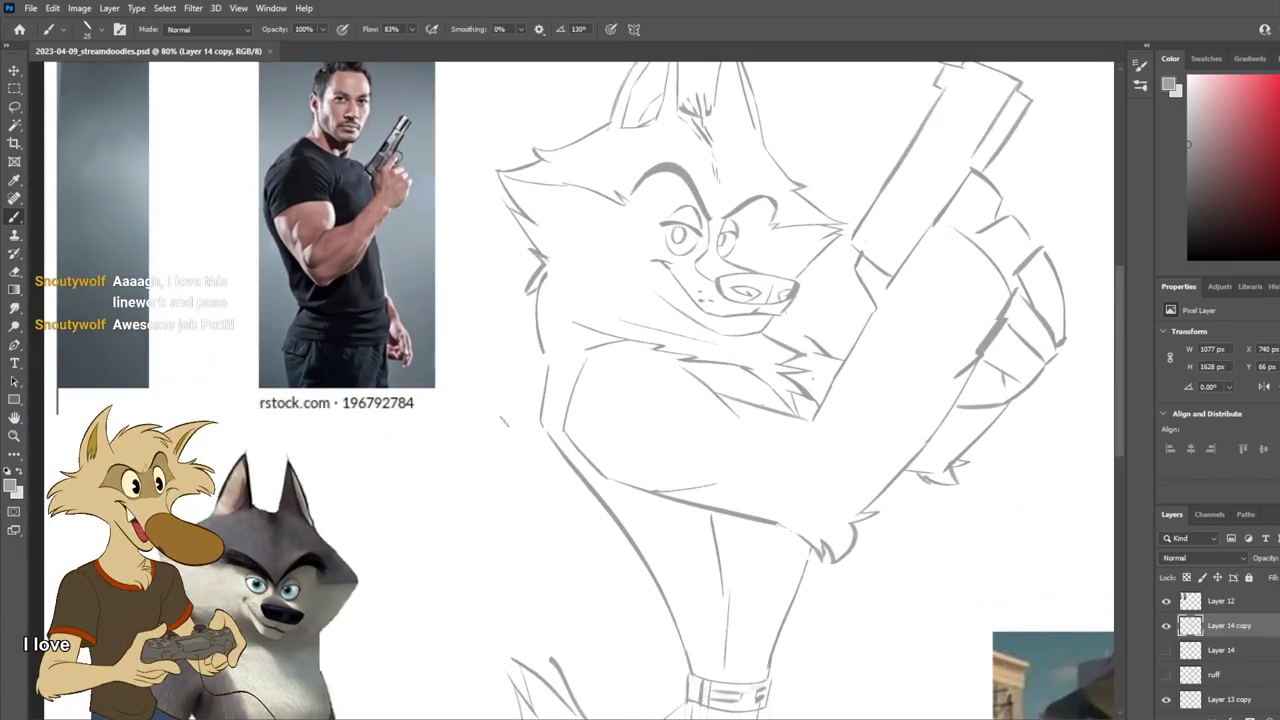
key("e")
mouse_move(552, 400)
left_mouse_down()
mouse_move(583, 322)
mouse_move(557, 382)
left_mouse_up()
key("b")
key("e")
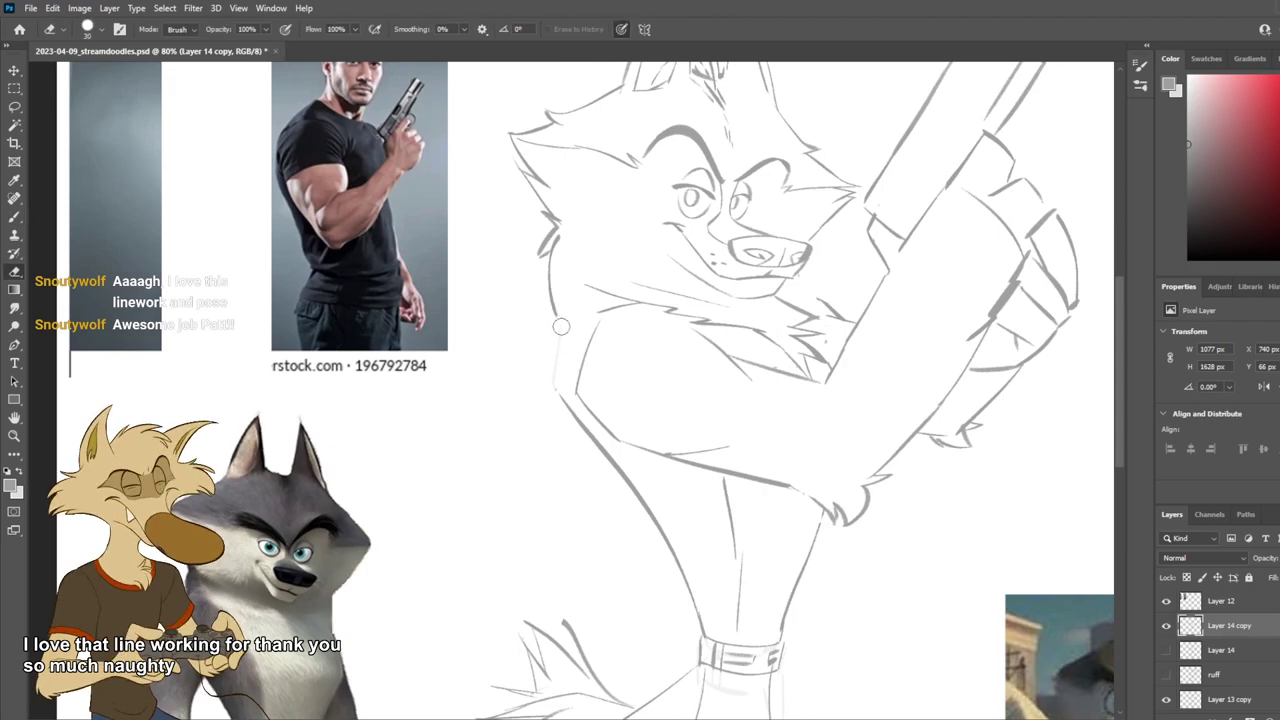
key("b")
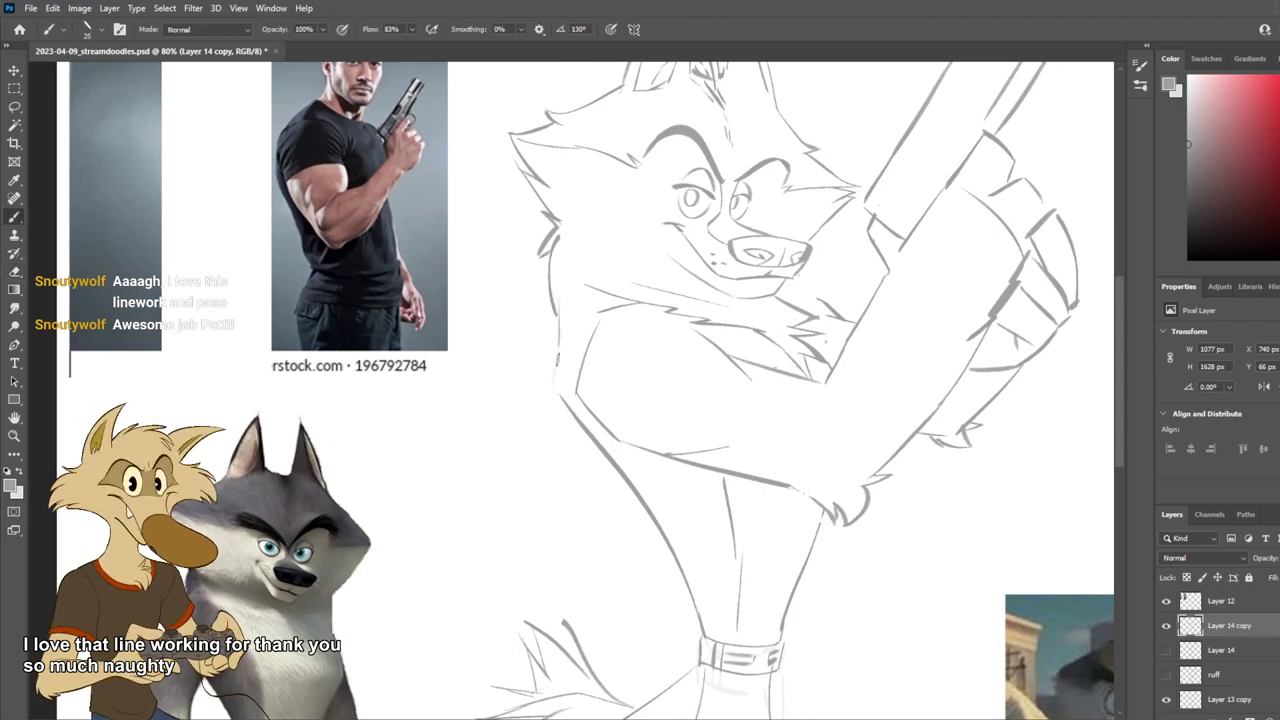
mouse_move(560, 310)
left_mouse_down()
mouse_move(555, 382)
mouse_move(568, 408)
left_mouse_up()
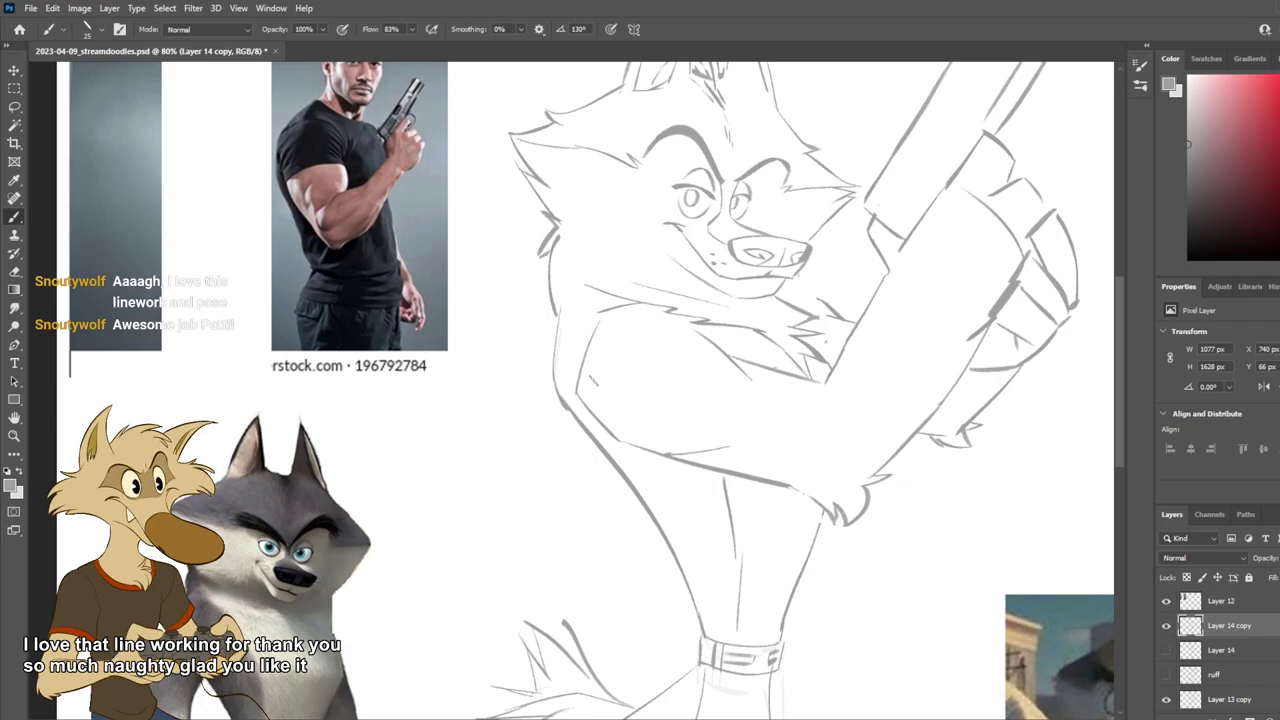
Step: Review the figure and move Layer 8 with the wolf reference image below Layer 2 in the layer stack
scroll(593, 380, "down", 8)
scroll(580, 383, "up", 7)
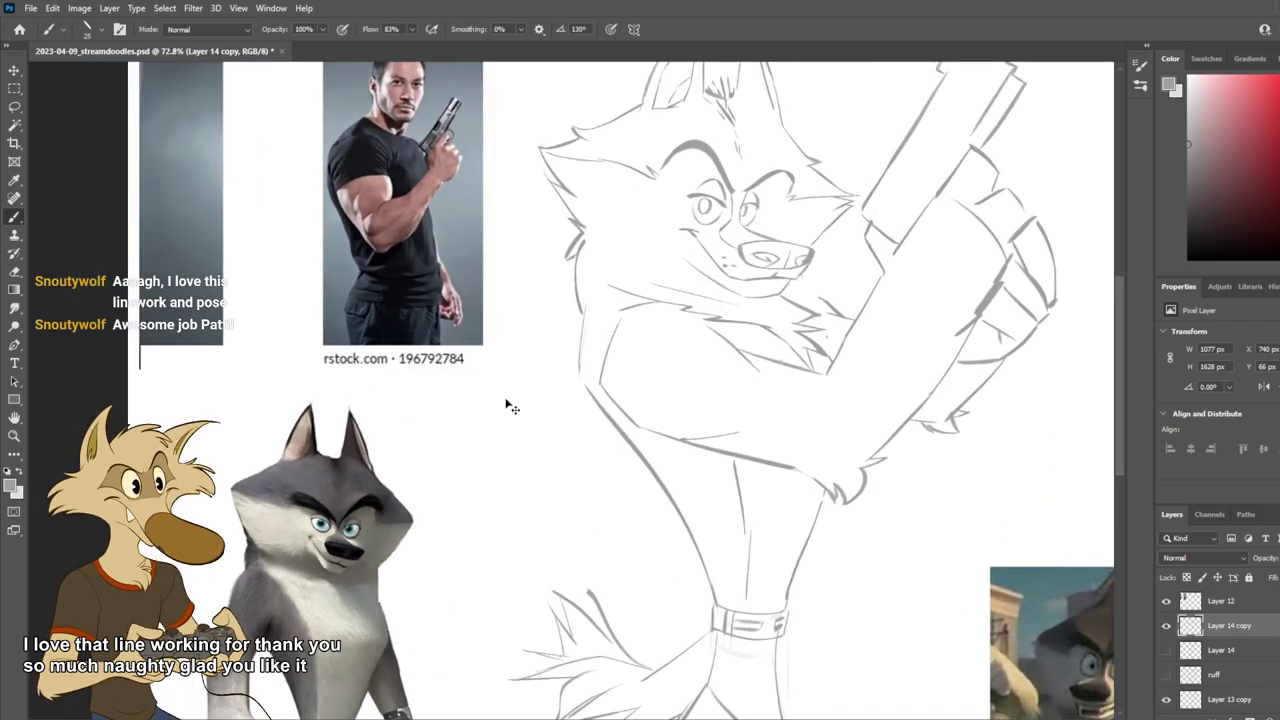
left_click_drag(641, 327, 643, 301)
scroll(656, 291, "down", 8)
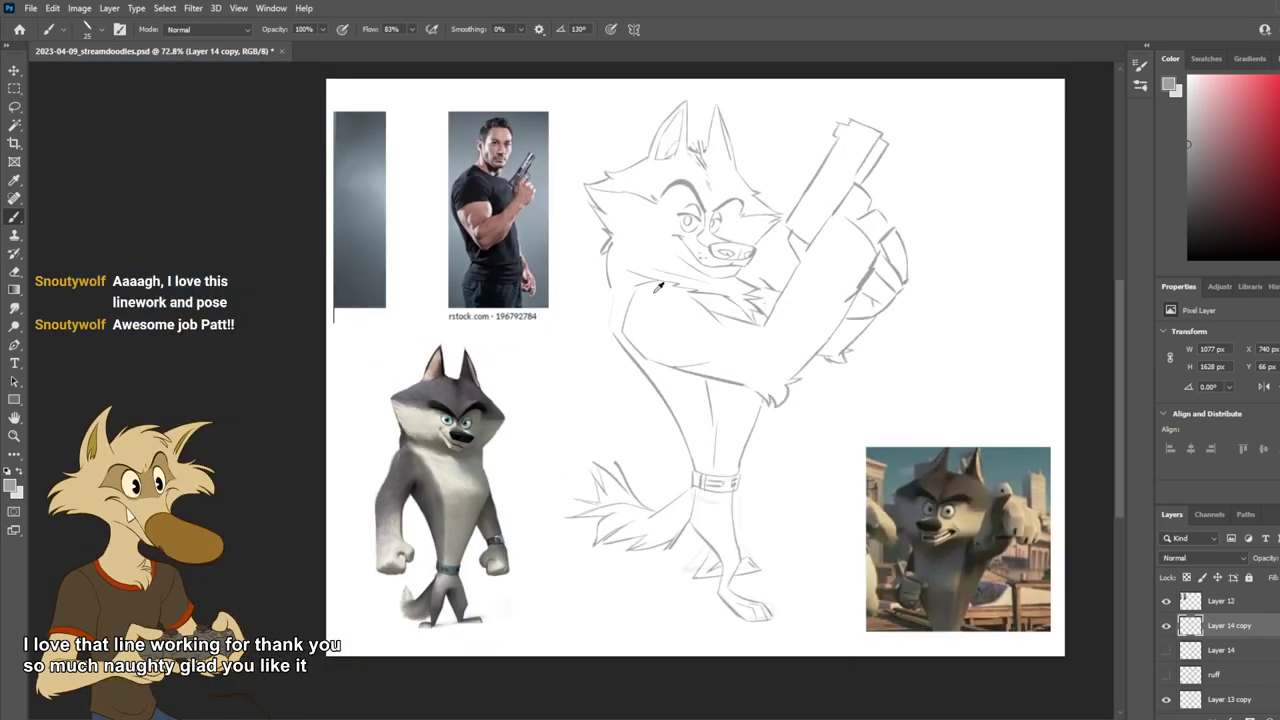
scroll(758, 377, "up", 3)
key("v")
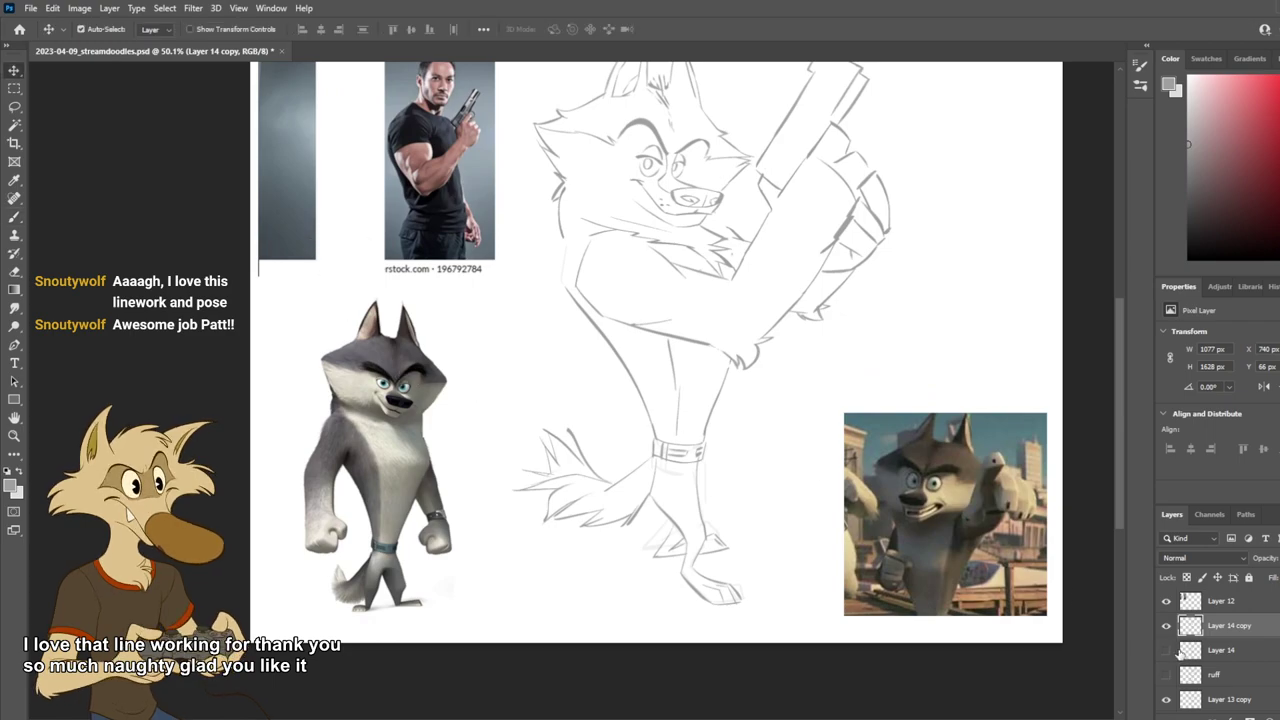
scroll(1186, 652, "down", 3)
scroll(1186, 652, "down", 4)
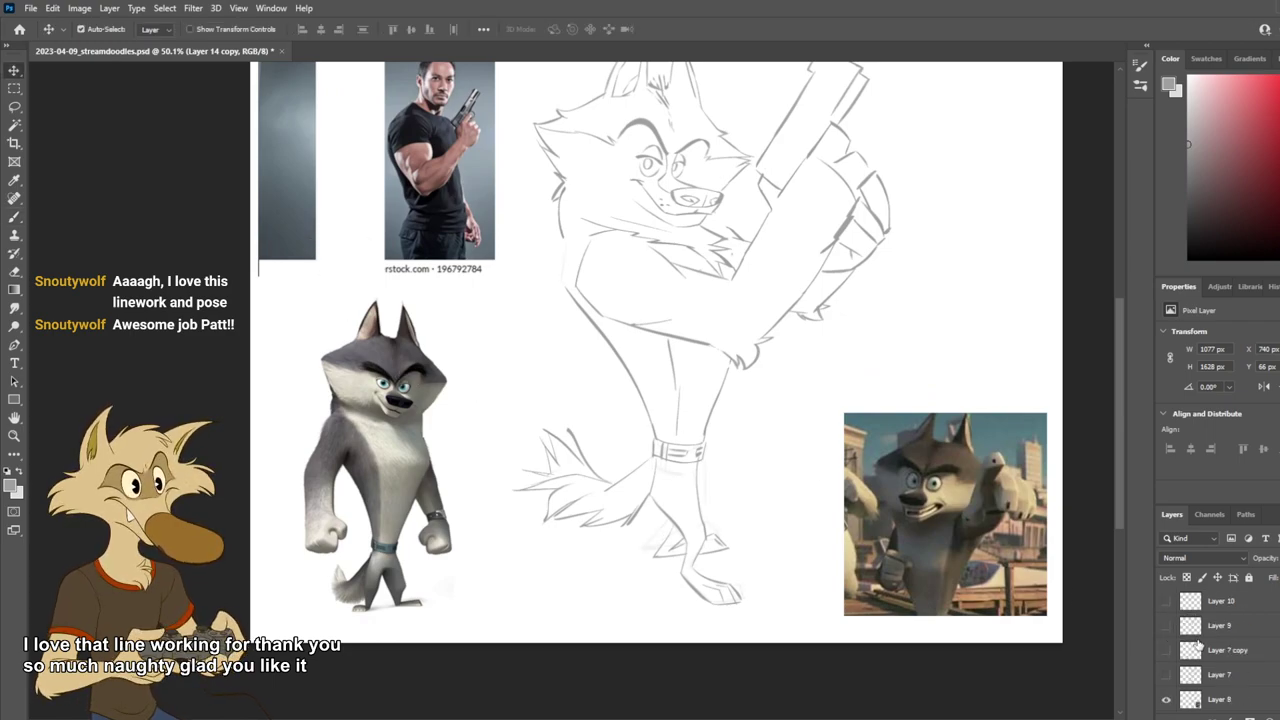
scroll(1232, 680, "down", 1)
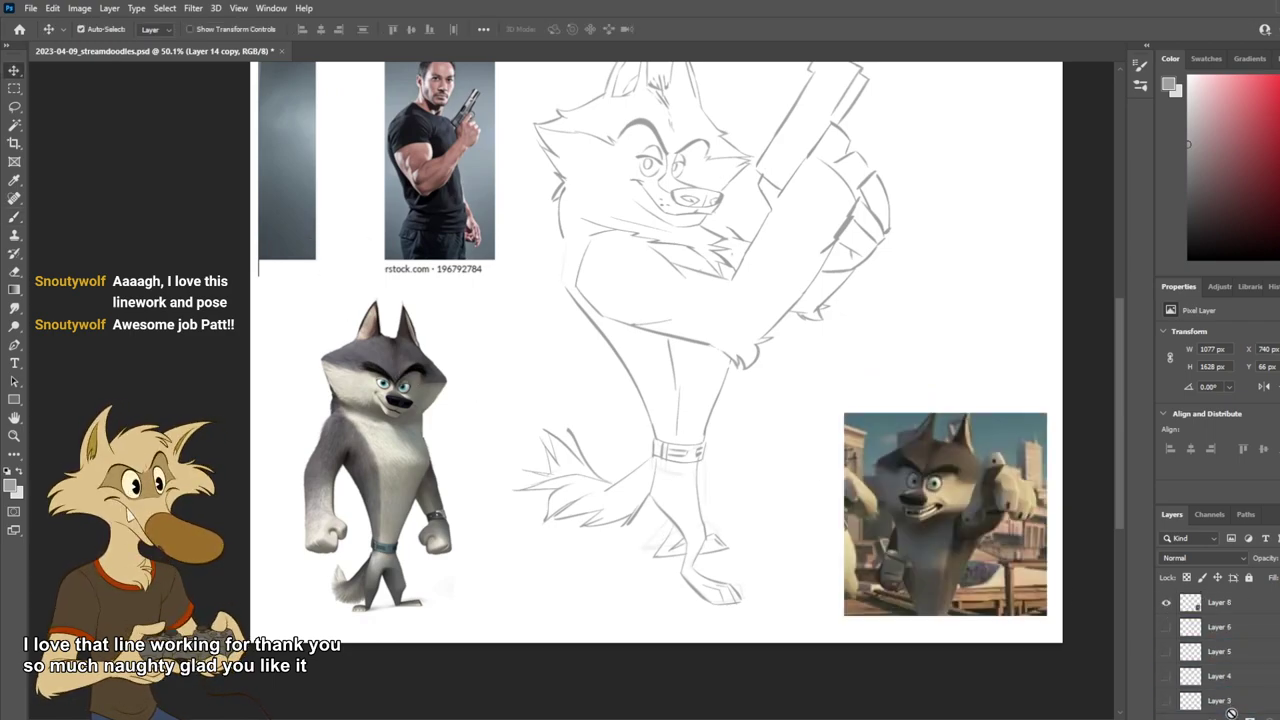
left_click_drag(1231, 712, 1233, 674)
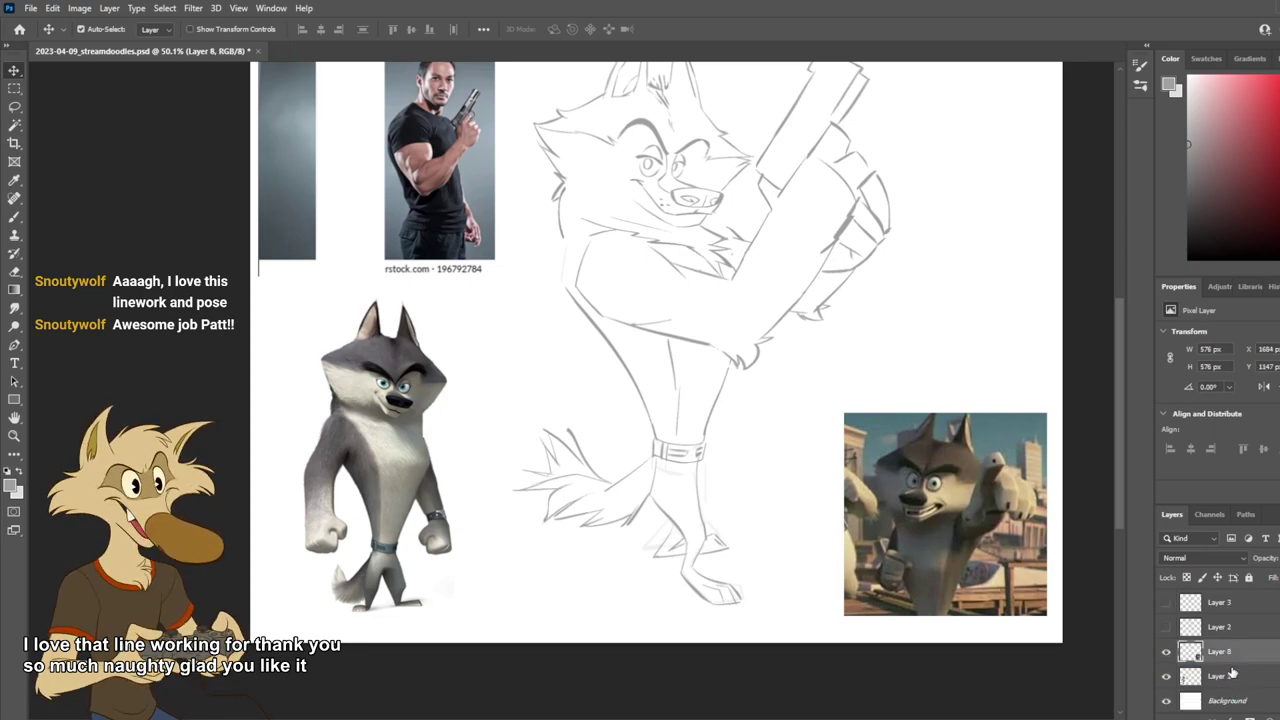
scroll(1232, 672, "up", 6)
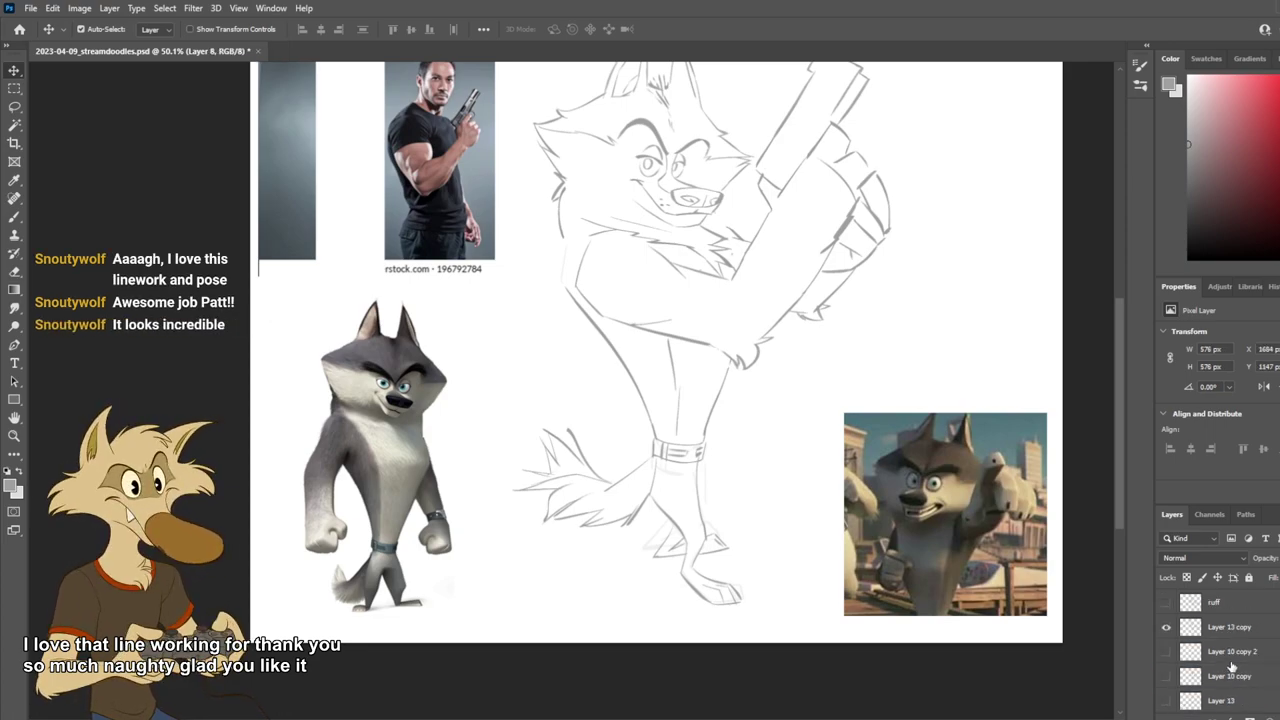
Step: Show and hide the brown wolf reference on Layer 11 to compare it with the sketch
left_click(1166, 601)
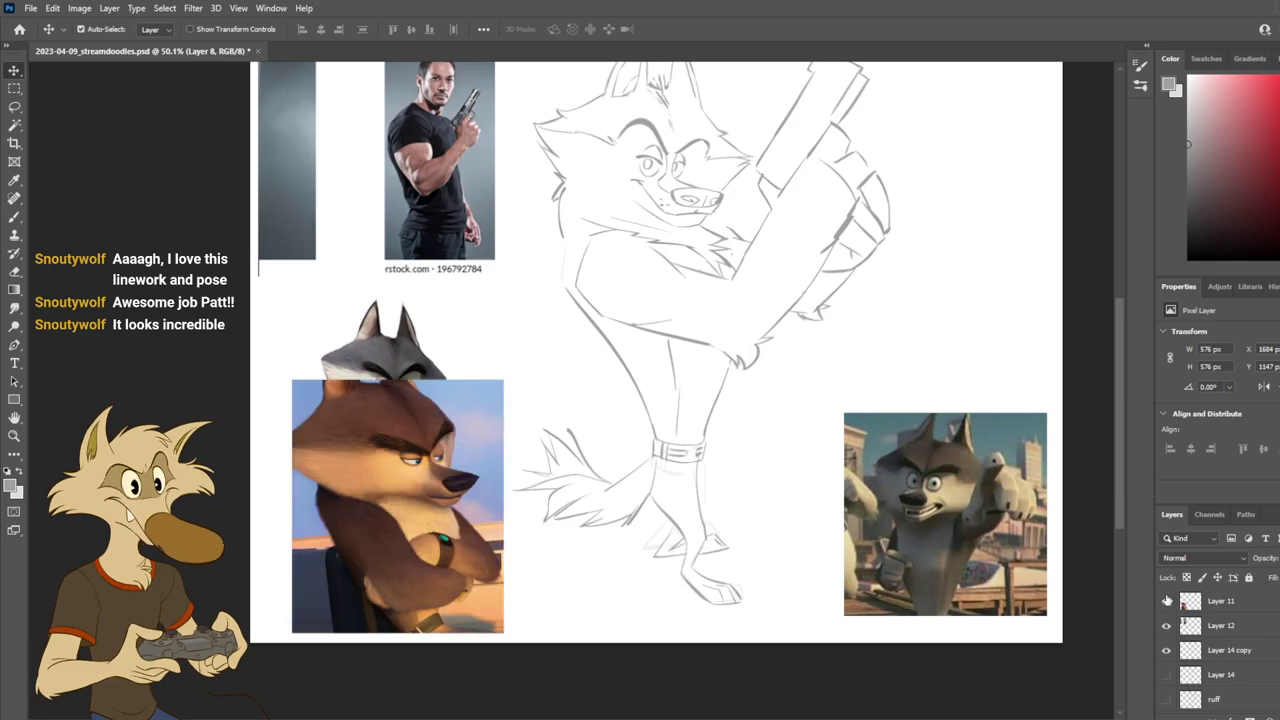
left_click(1166, 601)
left_click(1166, 601)
left_click(1166, 601)
Step: On Layer 14 copy, extend the cheek line down toward the jaw and redraw the fur tuft behind the neck
scroll(714, 338, "down", 2)
scroll(650, 300, "up", 3)
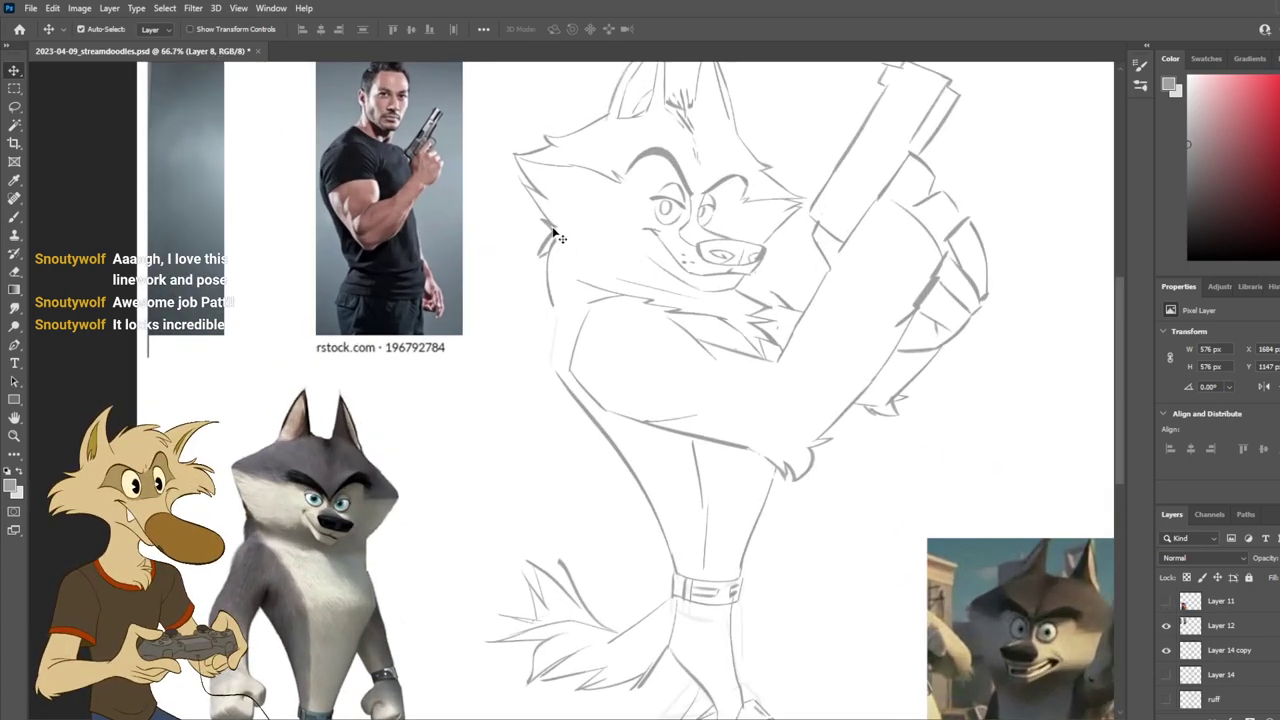
left_click(550, 232)
key("e")
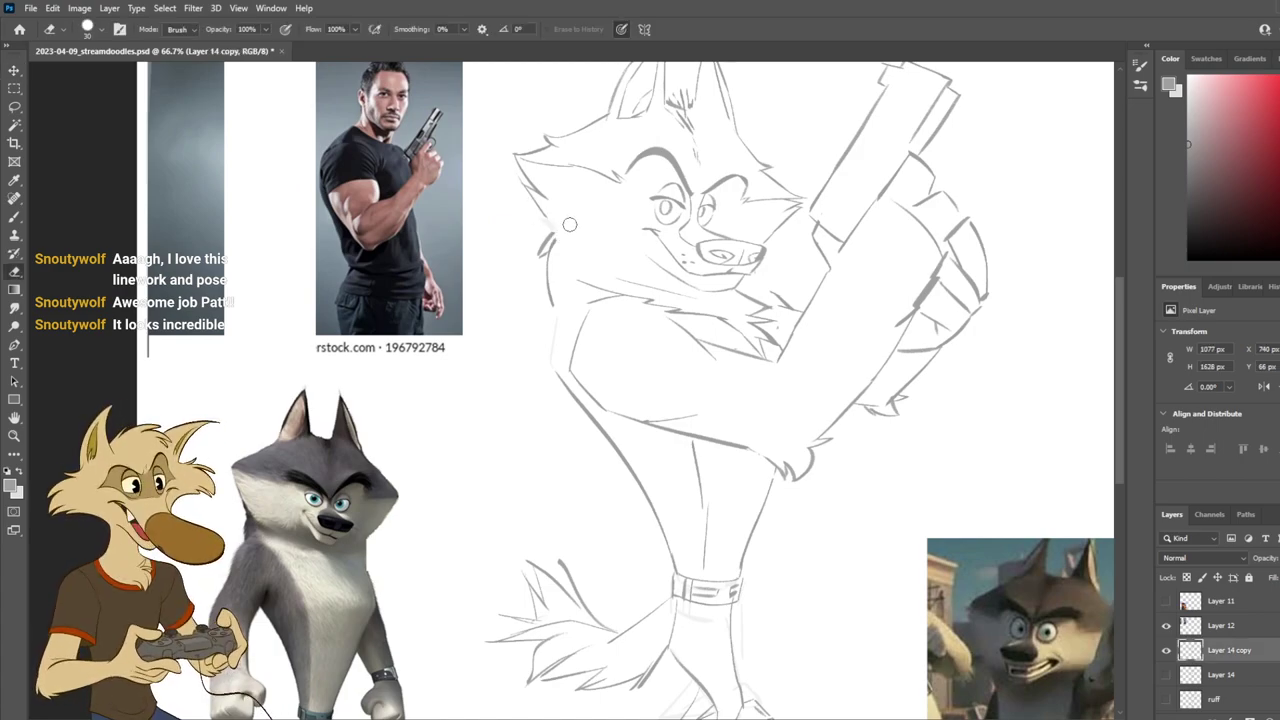
key("b")
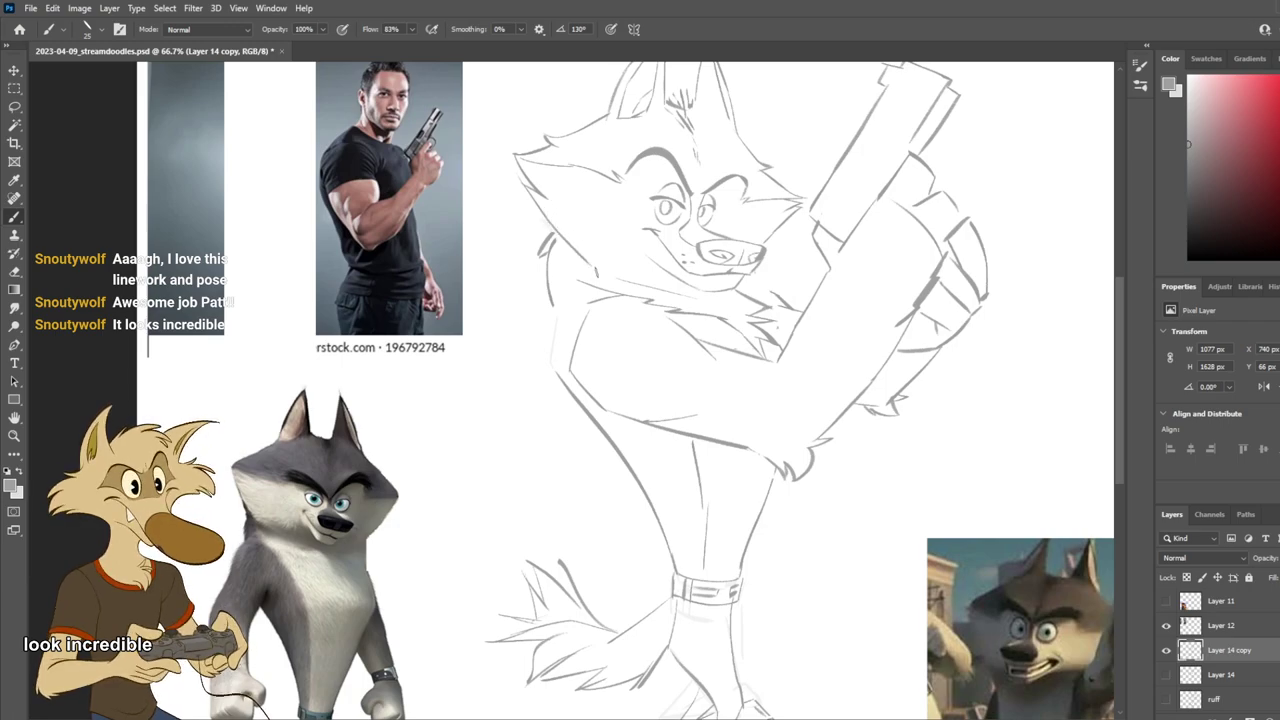
key("e")
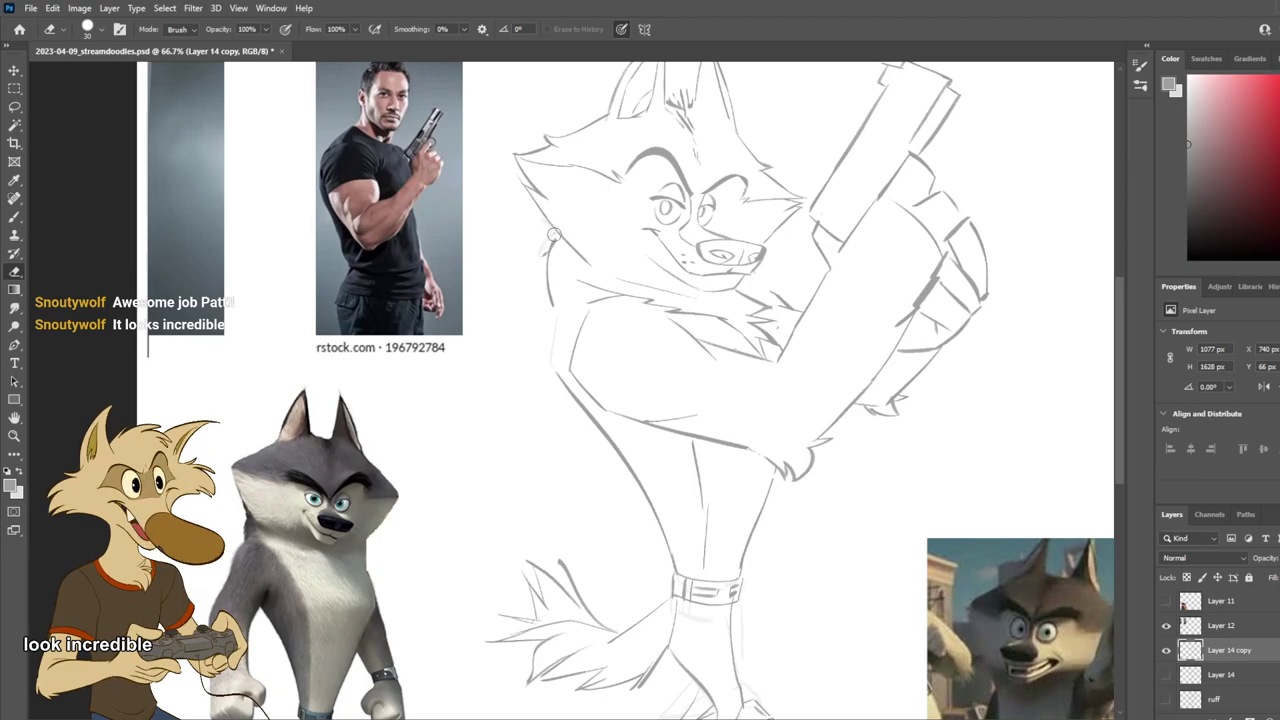
key("b")
left_click_drag(555, 234, 535, 258)
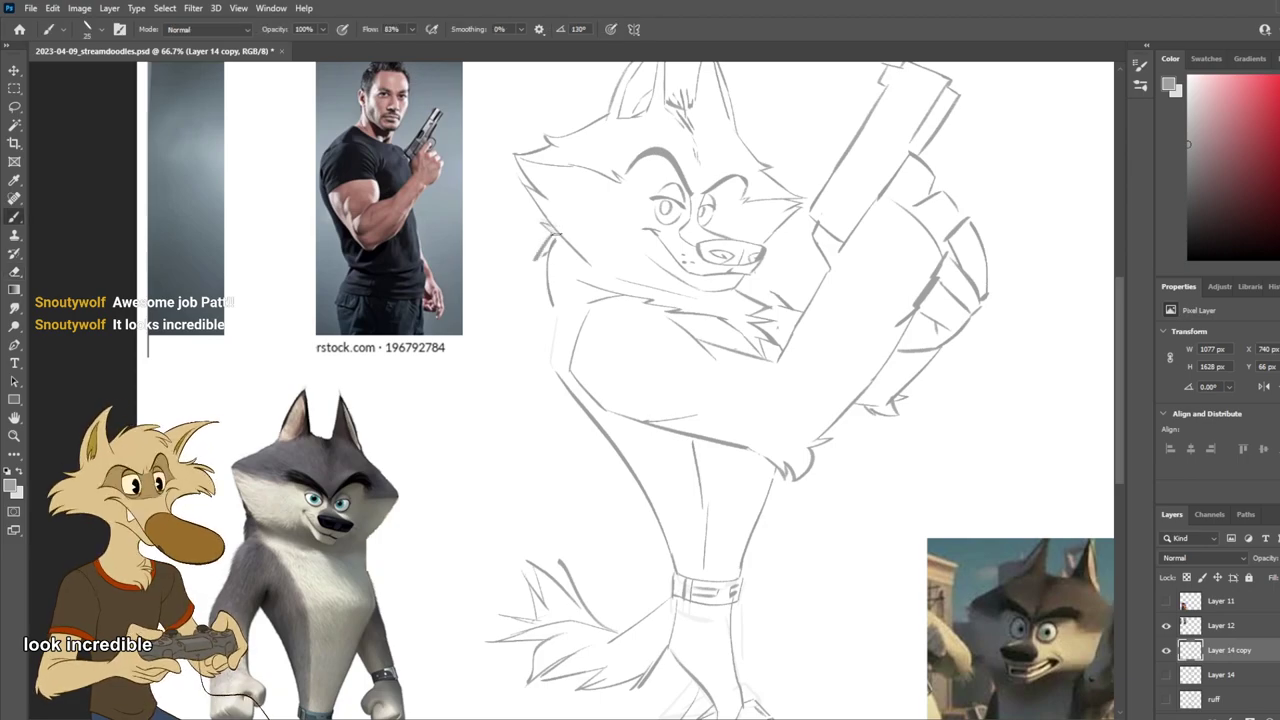
Step: Flip the canvas horizontally to check the whole figure mirrored, and flip it back
key("ctrl+shift+h")
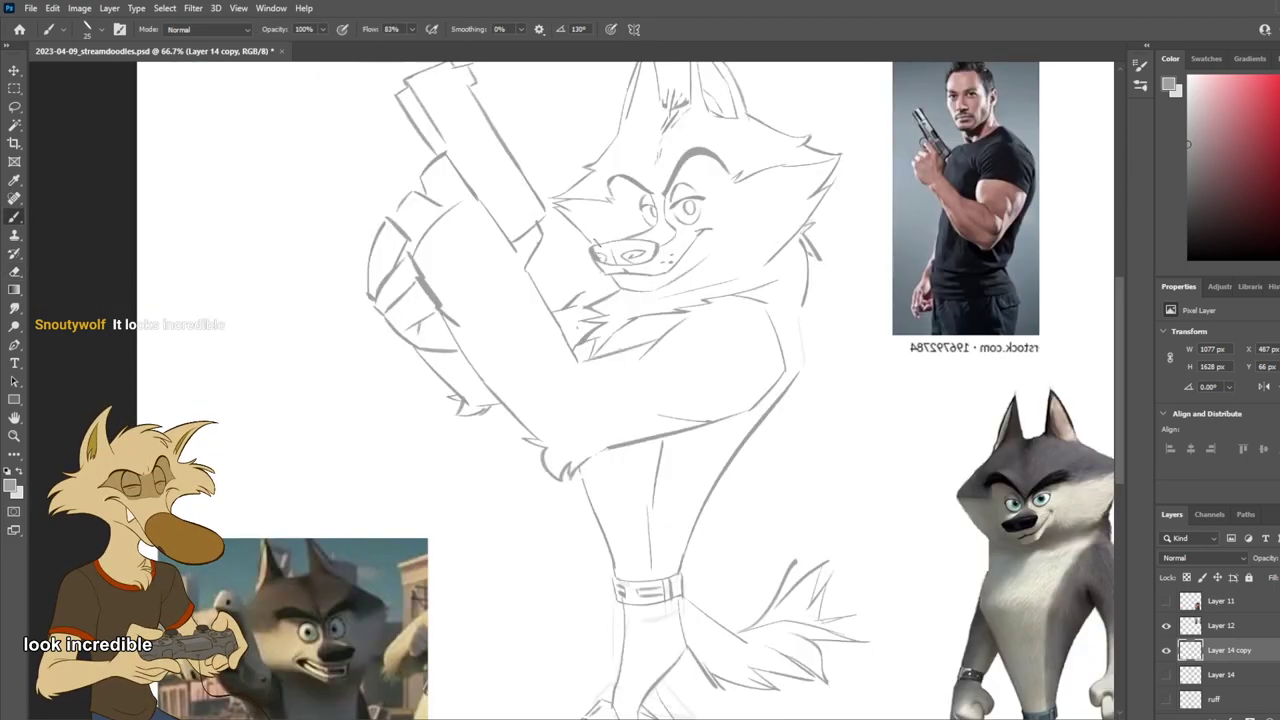
scroll(792, 268, "down", 3)
key("ctrl+shift+h")
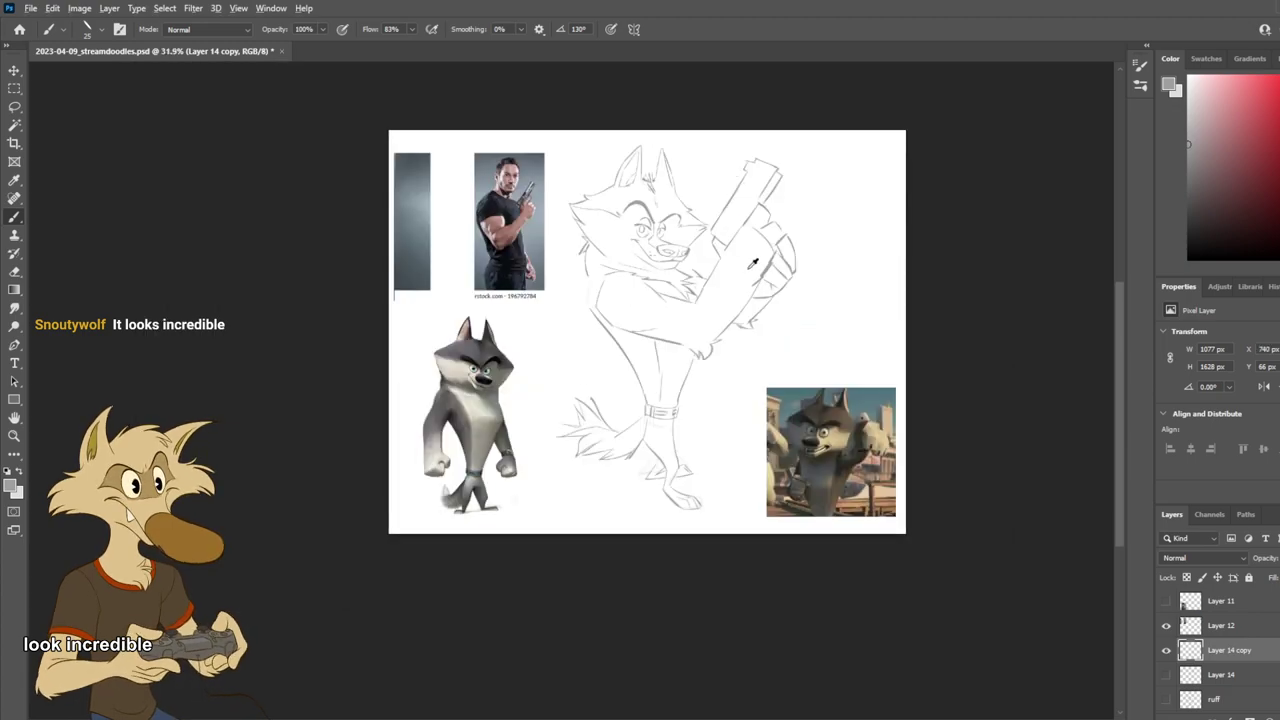
Step: Replace the fur tuft behind the neck with a heavier curved line running from the cheek to the shoulder
scroll(792, 268, "up", 3)
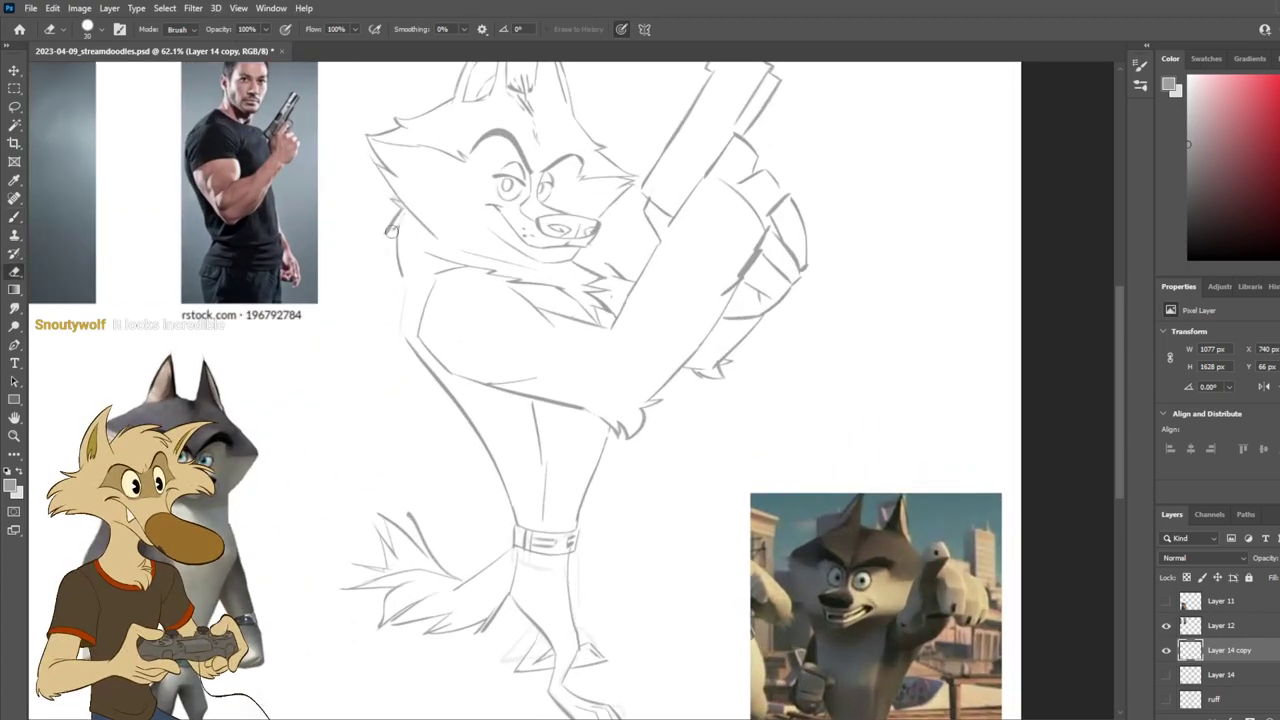
left_click_drag(391, 220, 410, 315)
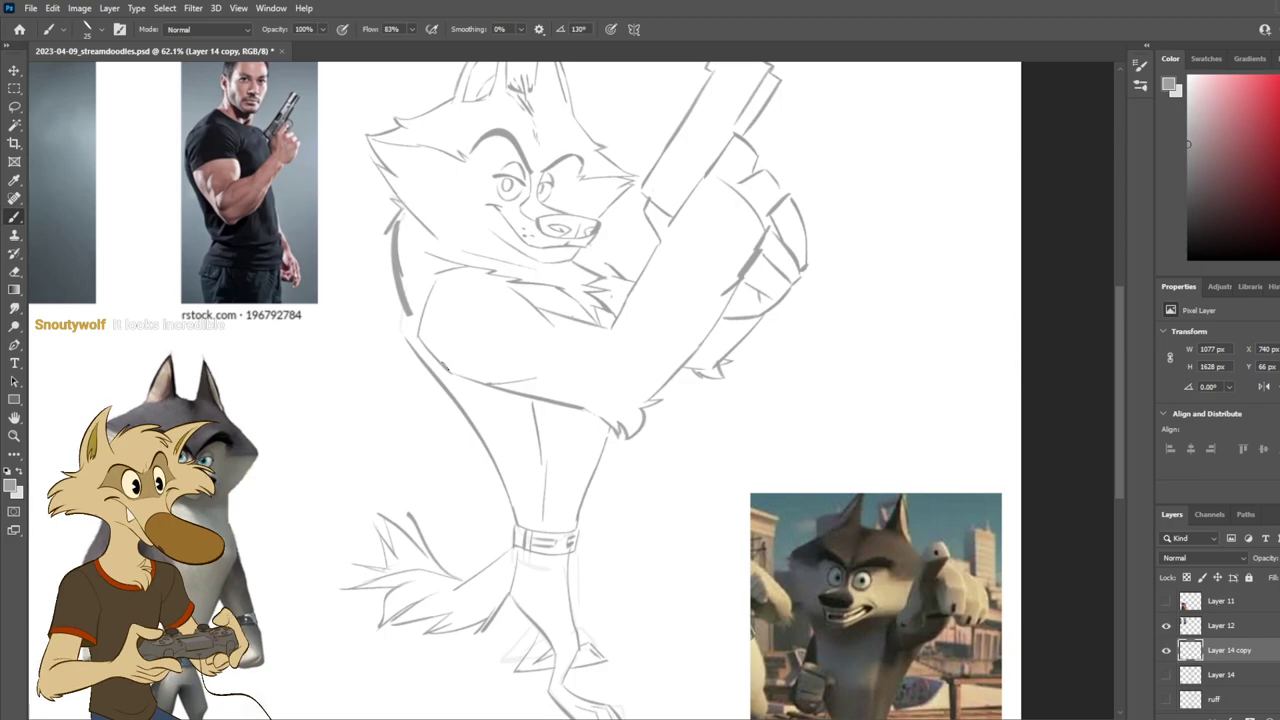
Step: Erase the heavy line behind the neck and redraw it as a thinner curve running down to the upper back
scroll(450, 363, "down", 3)
scroll(450, 363, "up", 2)
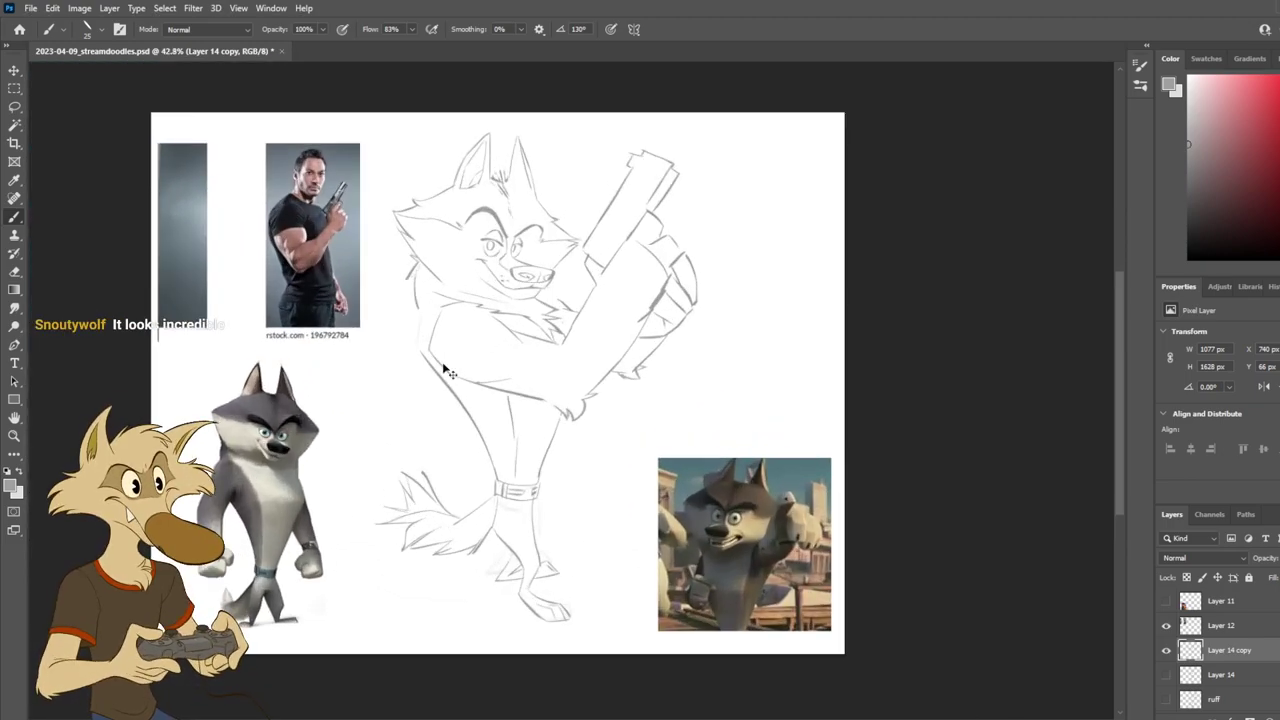
scroll(445, 370, "up", 2)
key("e")
left_click_drag(410, 254, 425, 337)
left_click_drag(413, 241, 429, 344)
key("ctrl+z")
left_click_drag(411, 243, 423, 317)
key("b")
left_click_drag(408, 238, 416, 327)
key("ctrl+z")
left_click_drag(404, 273, 415, 325)
key("ctrl+z")
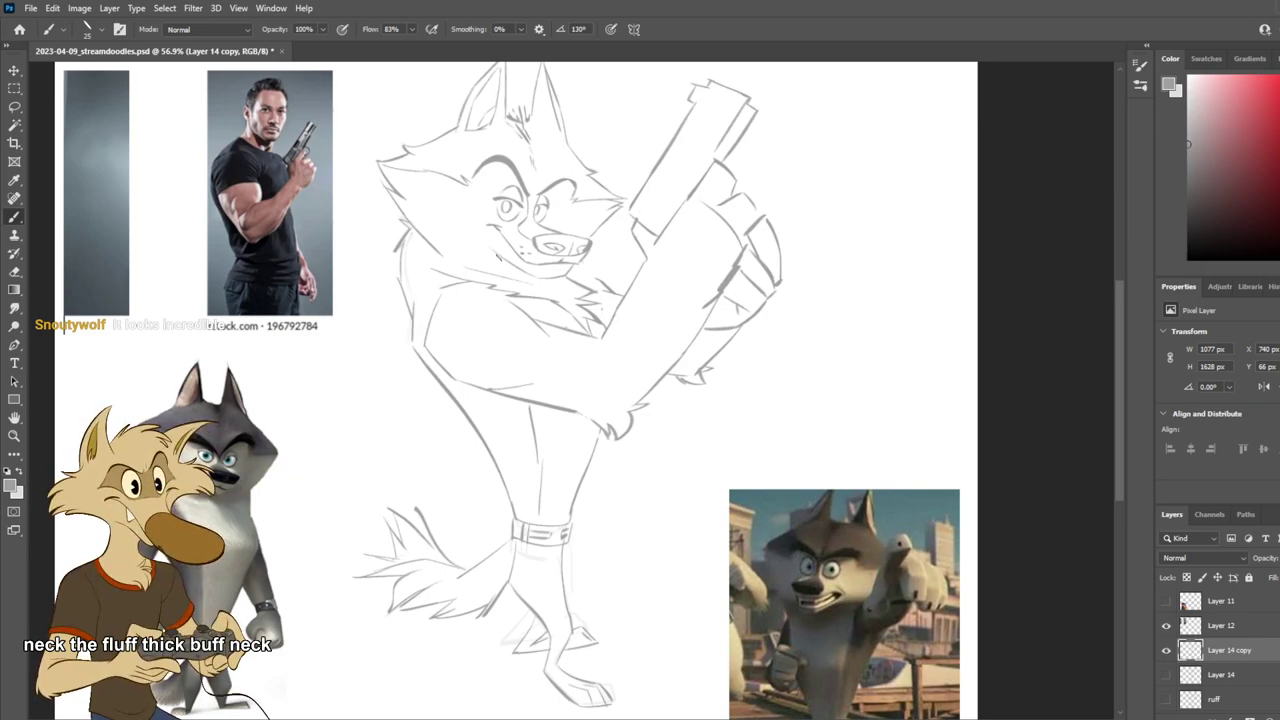
Step: Save the document and check the whole figure at different magnifications
scroll(503, 254, "down", 5)
scroll(498, 280, "up", 3)
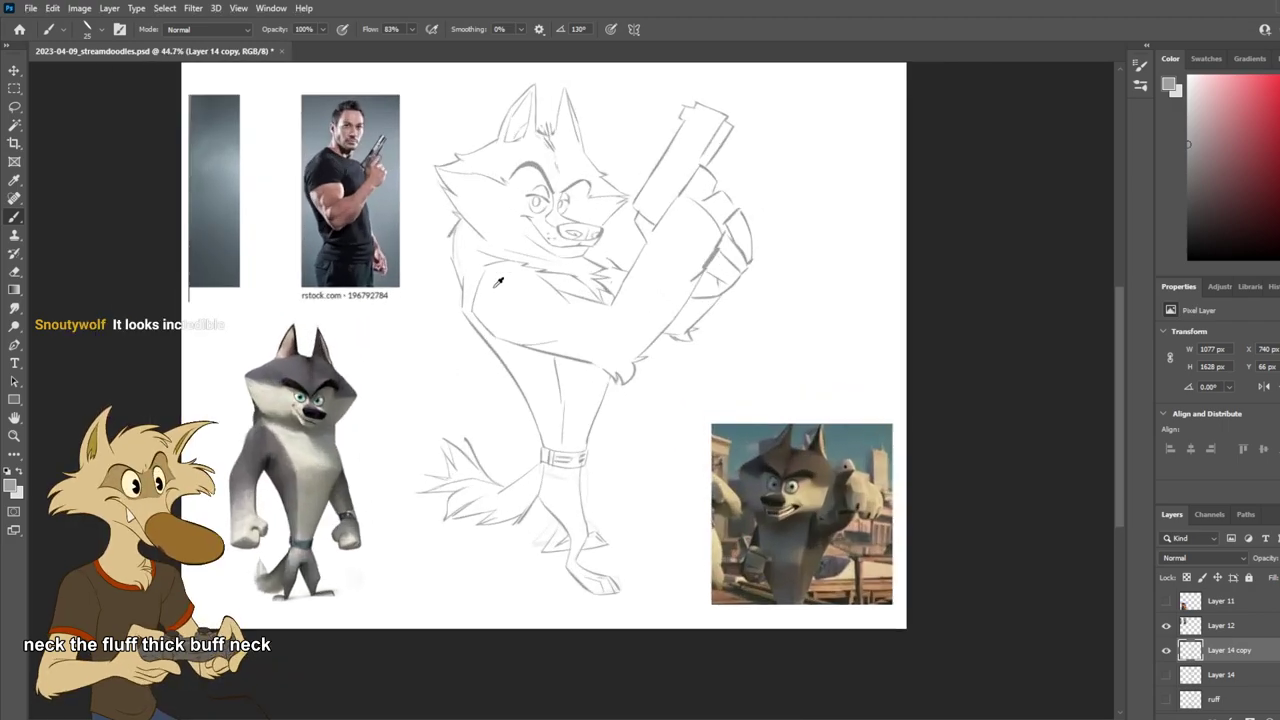
key("ctrl+s")
scroll(493, 288, "up", 2)
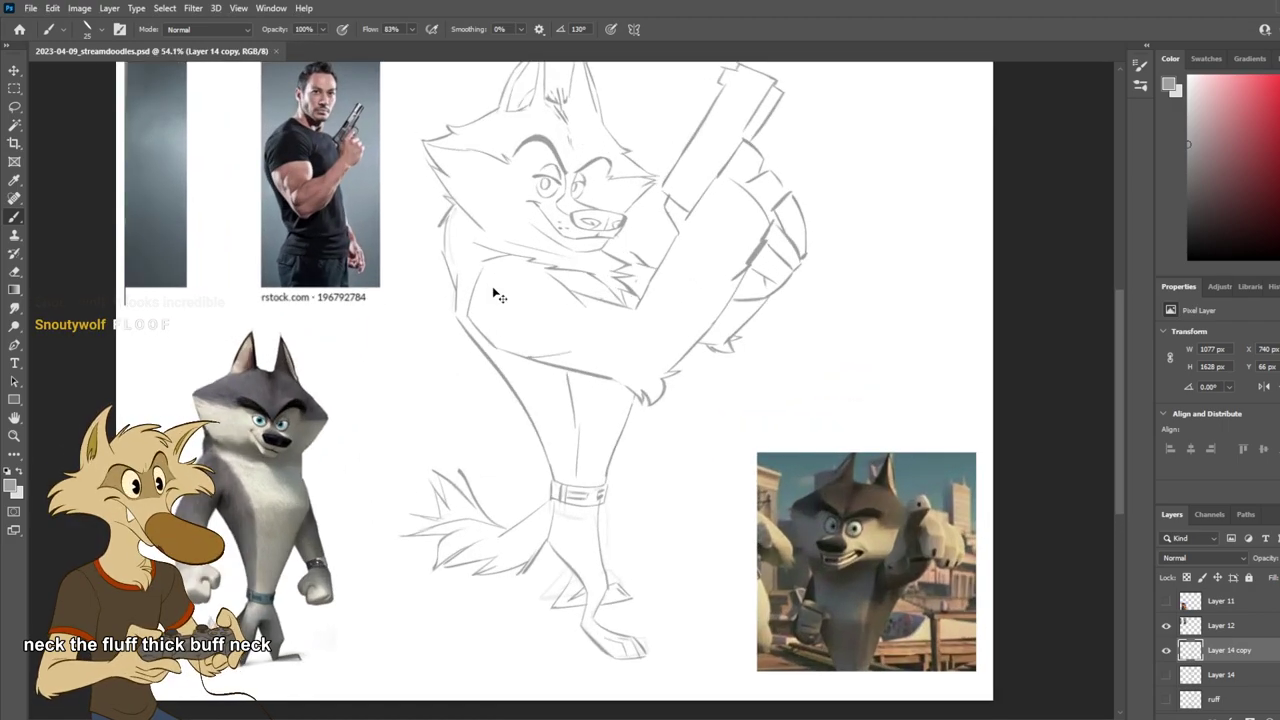
key("F2")
key("h")
scroll(500, 280, "down", 1)
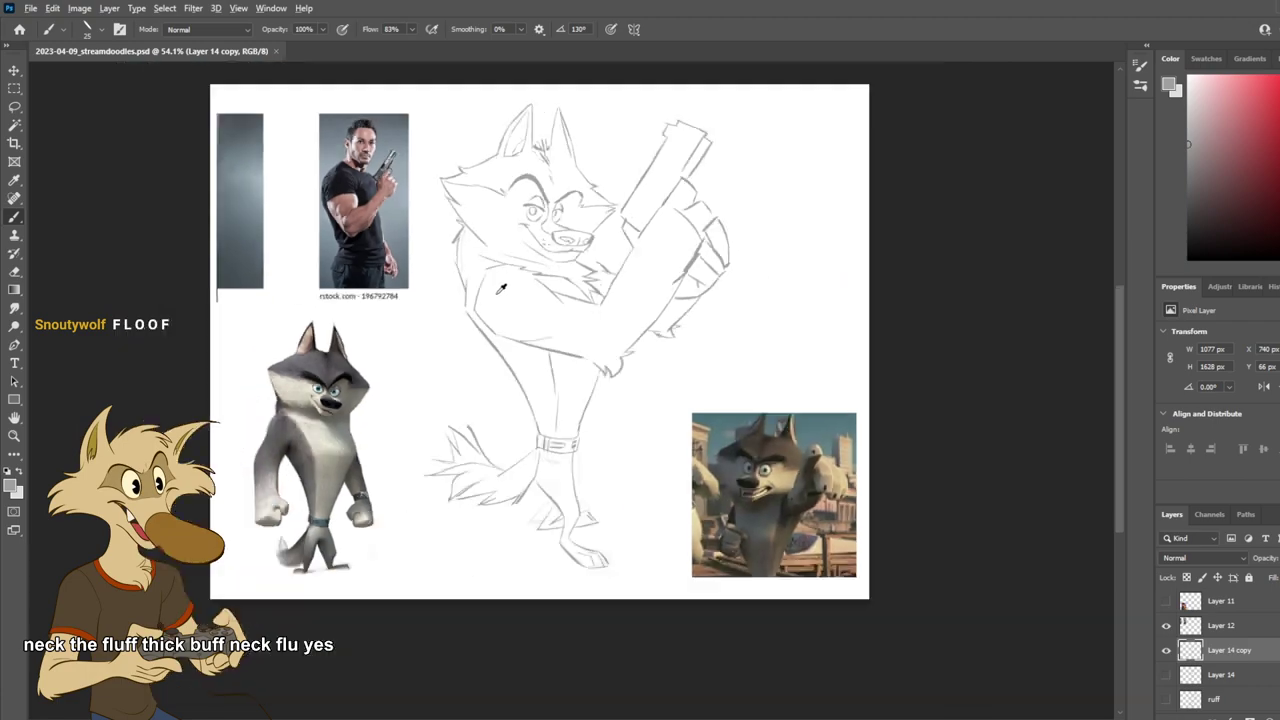
scroll(504, 274, "up", 1)
scroll(423, 266, "down", 1)
scroll(420, 268, "up", 1)
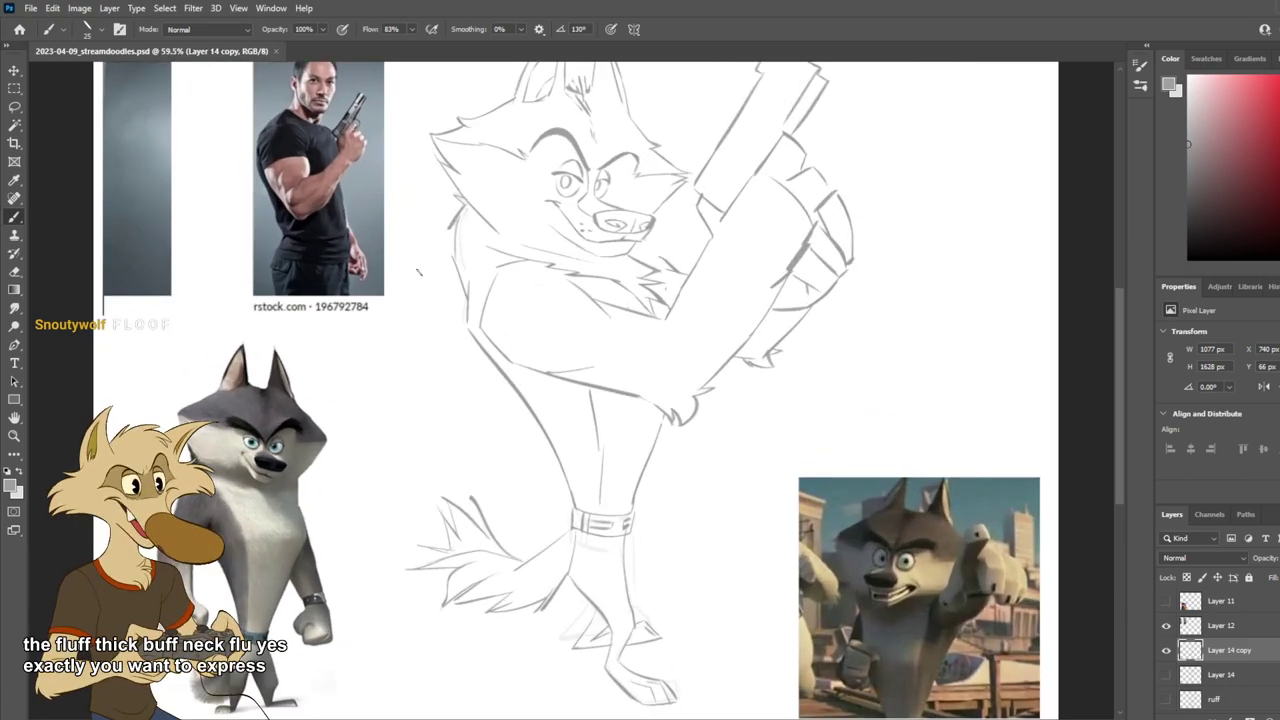
Step: Erase and redraw the chest fur tuft below the muzzle where it meets the raised forearm
key("e")
left_click_drag(660, 254, 685, 281)
key("b")
key("ctrl+z")
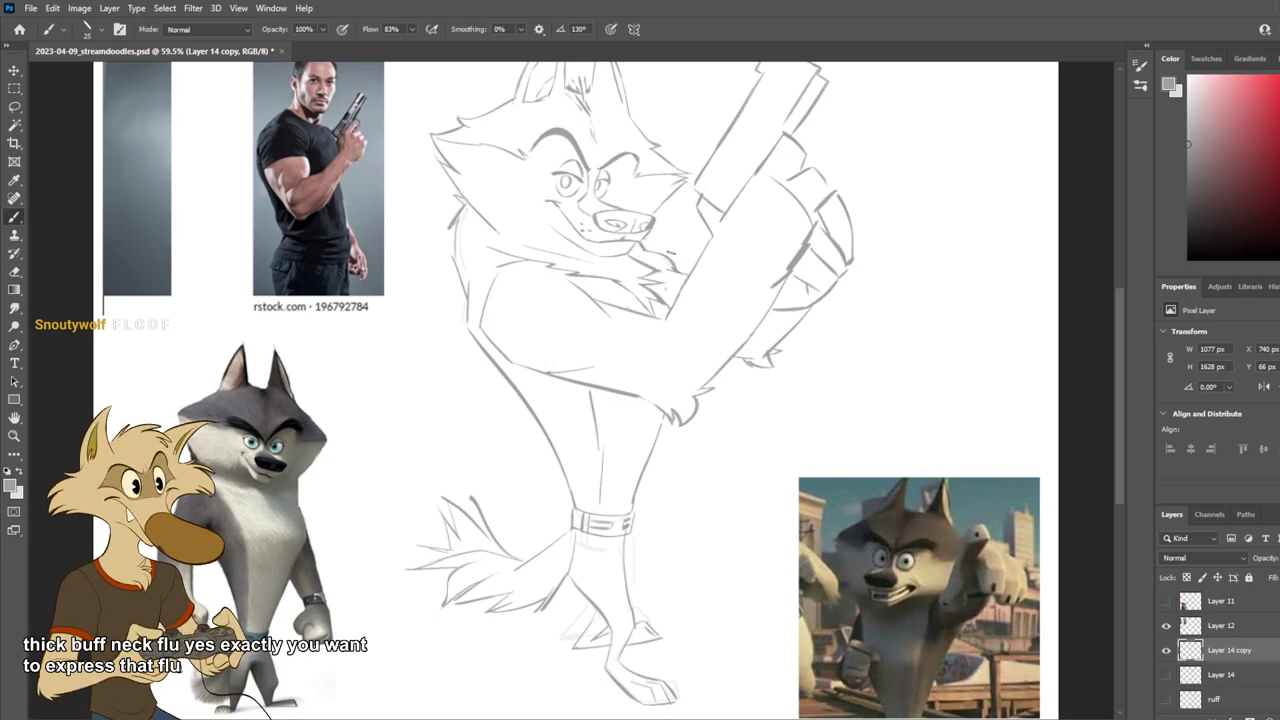
key("ctrl+z")
key("ctrl+z")
key("ctrl+z")
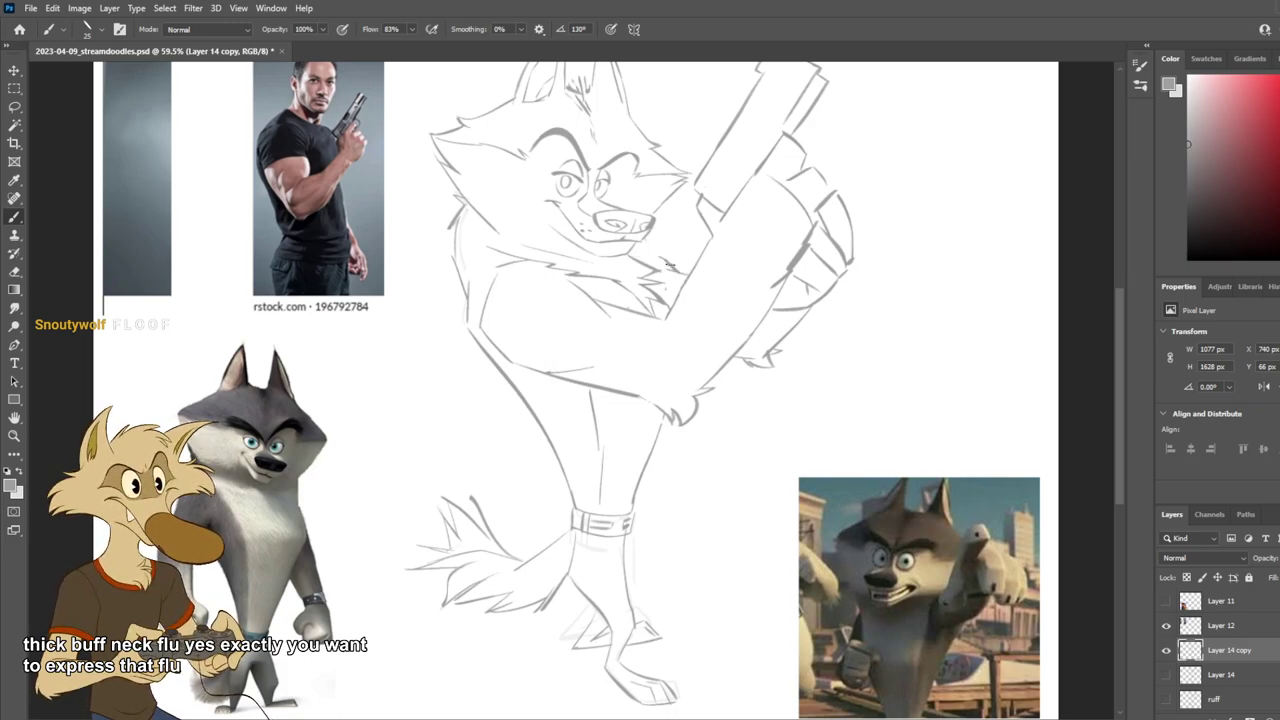
key("ctrl+shift+z")
key("ctrl+shift+z")
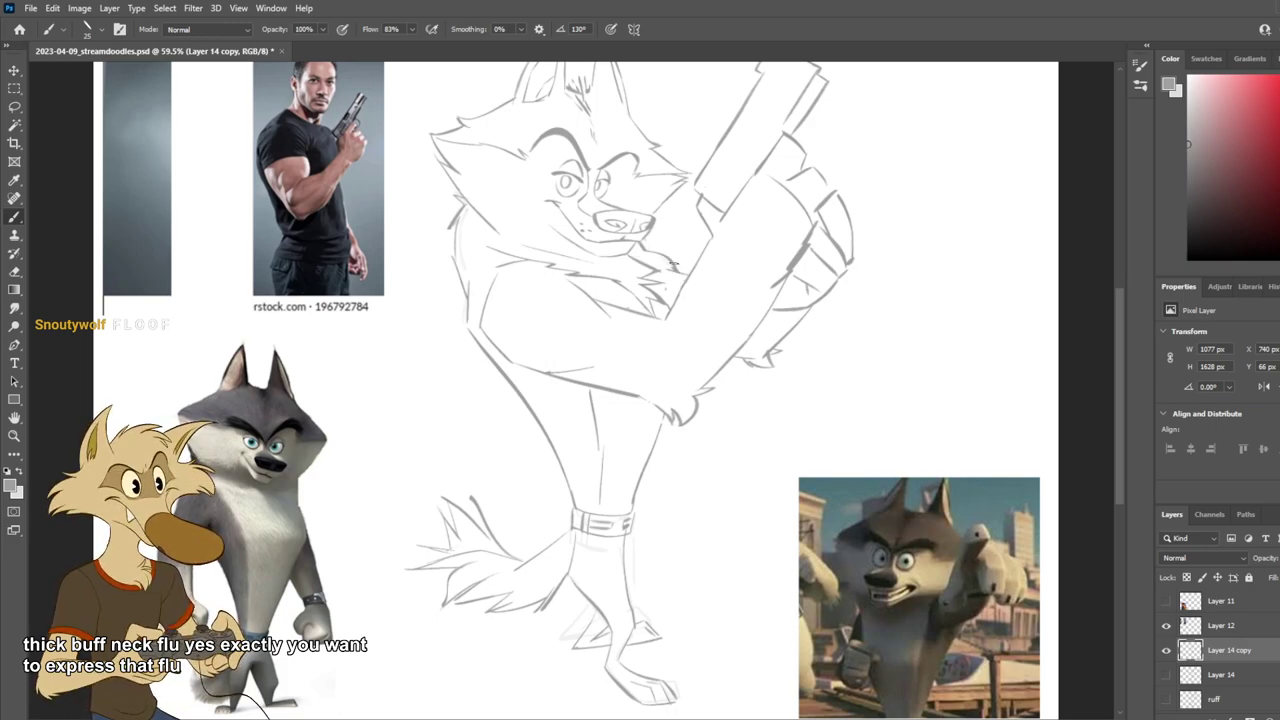
key("ctrl+z")
left_click_drag(636, 250, 683, 273)
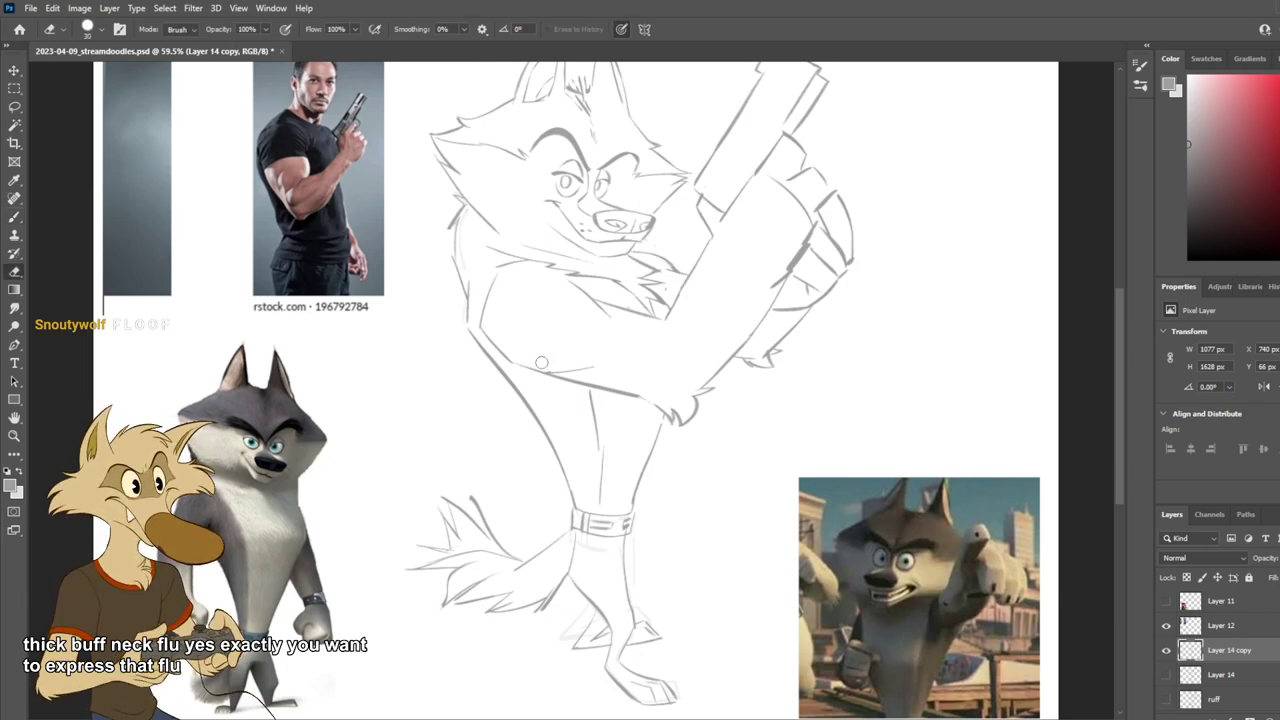
Step: Try a heavier curved line along the underside of the upper arm, and undo it
mouse_move(482, 327)
left_mouse_down()
mouse_move(530, 370)
mouse_move(598, 358)
left_mouse_up()
key("e")
key("b")
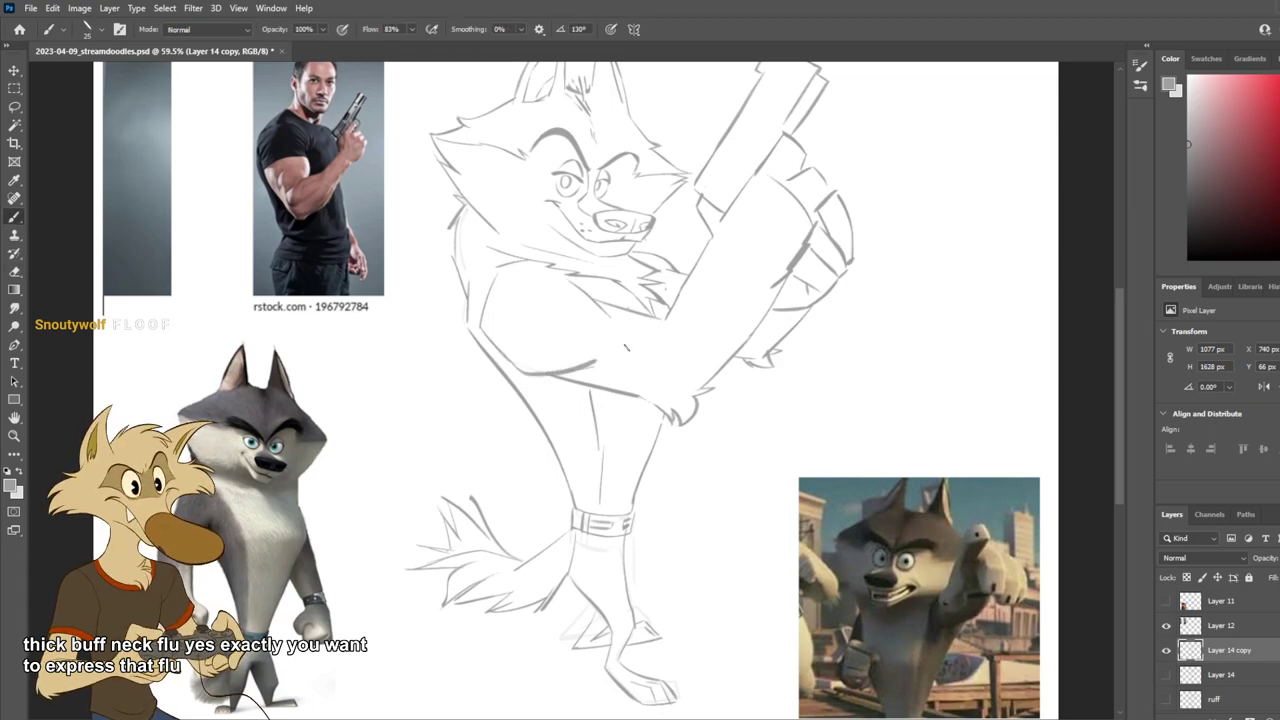
scroll(665, 348, "down", 6)
scroll(665, 348, "up", 3)
key("ctrl+z")
scroll(668, 354, "up", 3)
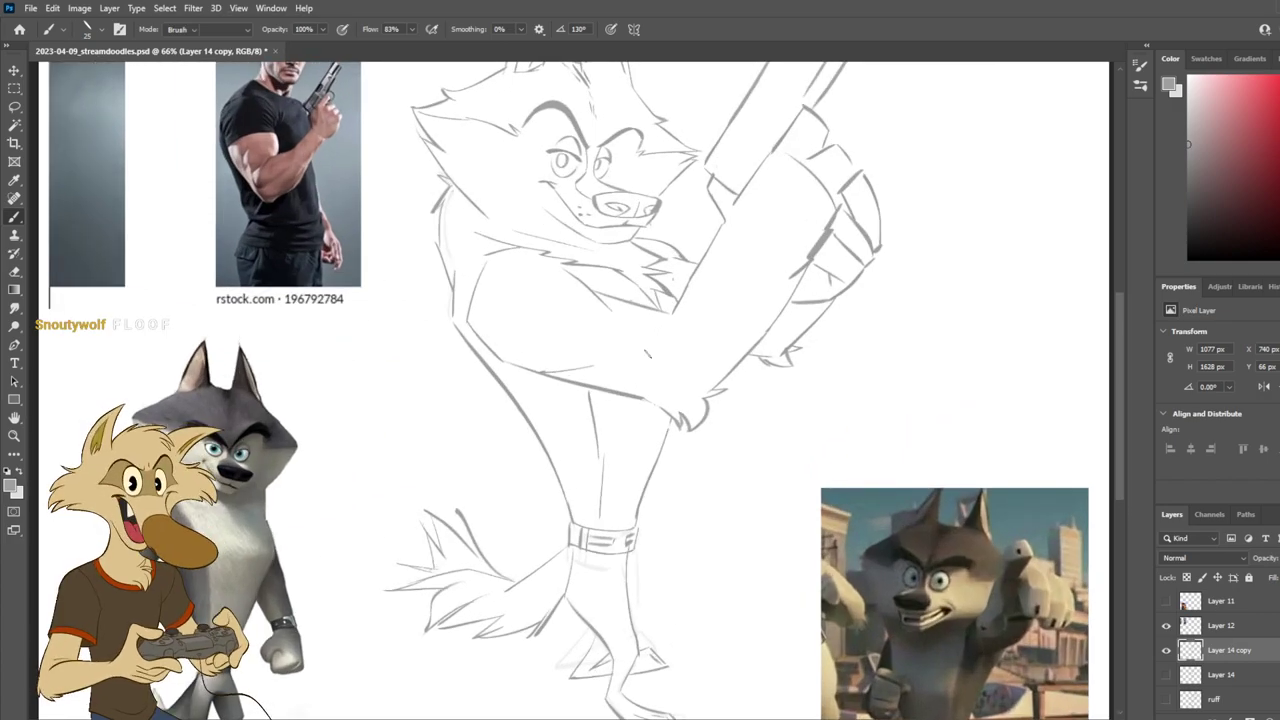
Step: Lighten the lower contour of the upper arm with the Eraser and strengthen the line where it meets the torso
key("e")
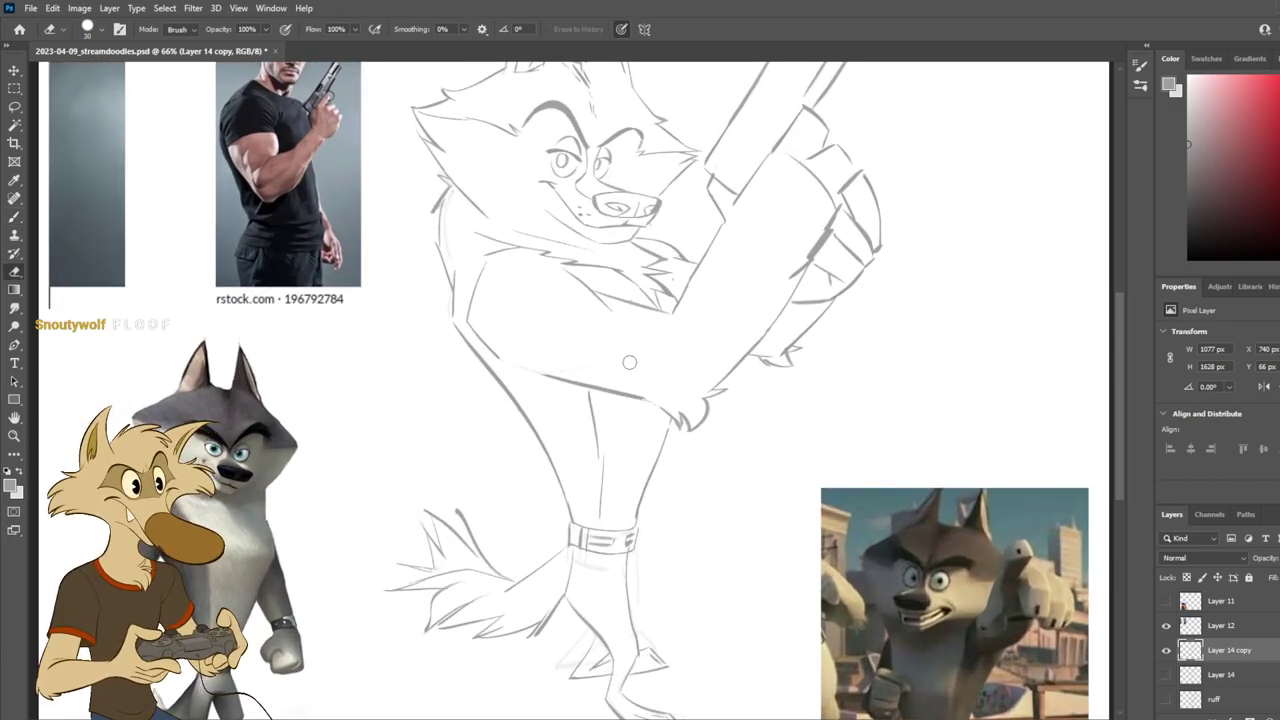
key("b")
left_click_drag(536, 349, 614, 396)
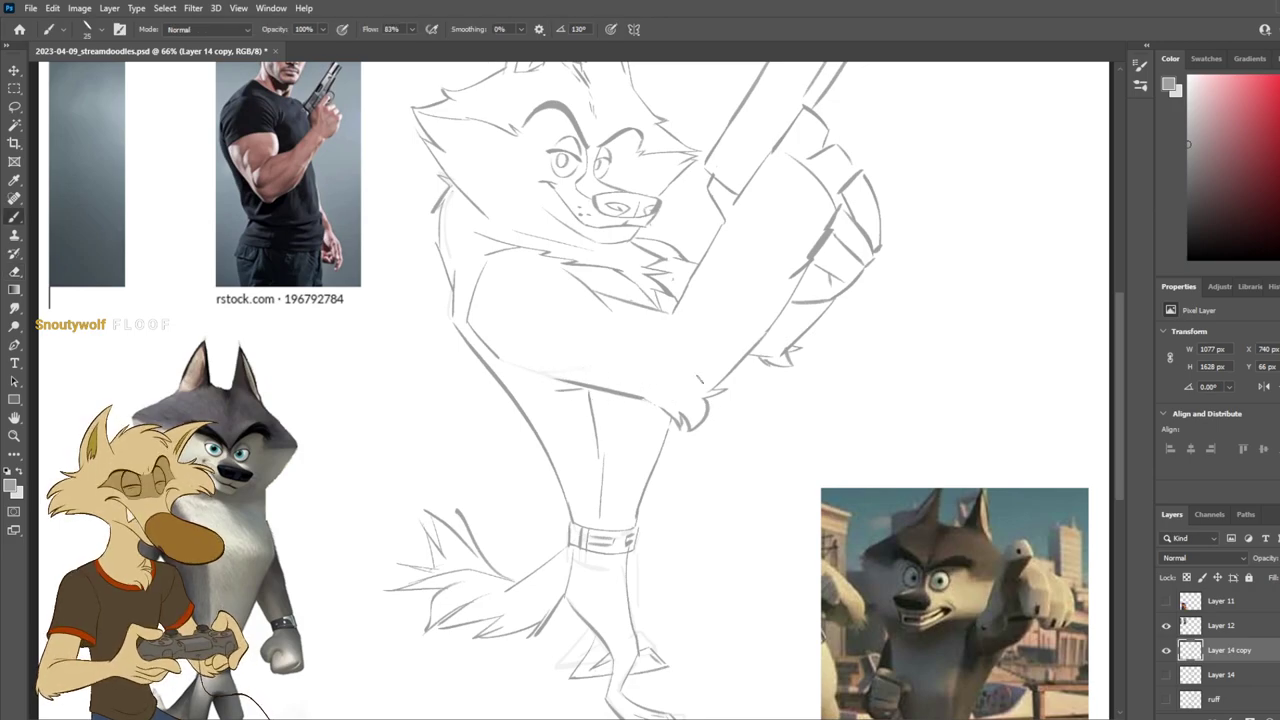
scroll(701, 378, "down", 3)
scroll(671, 372, "up", 3)
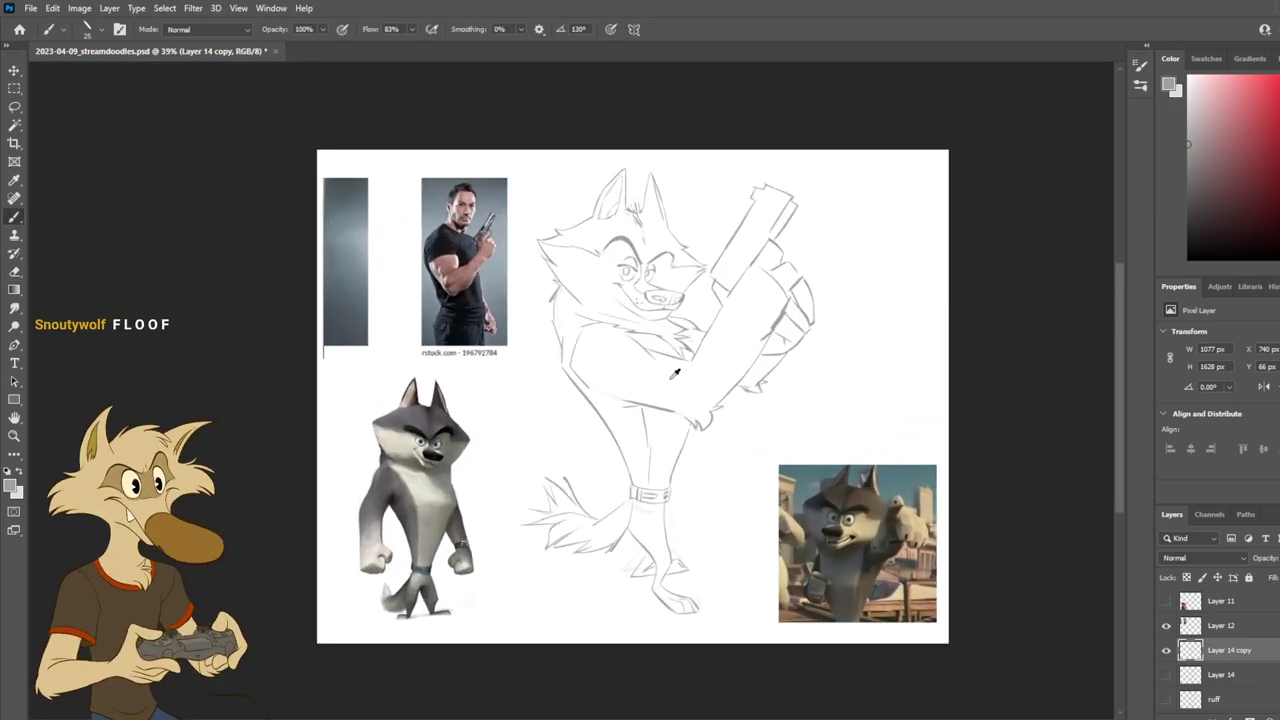
scroll(668, 373, "up", 3)
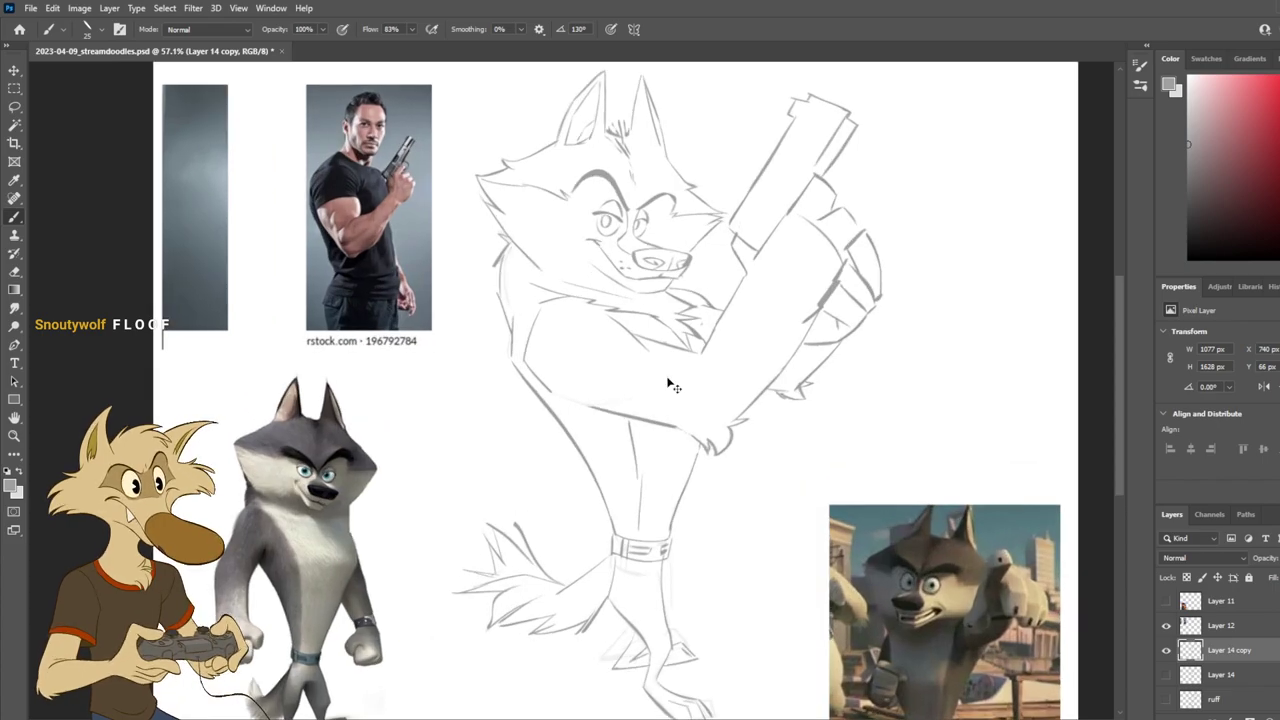
scroll(672, 385, "down", 2)
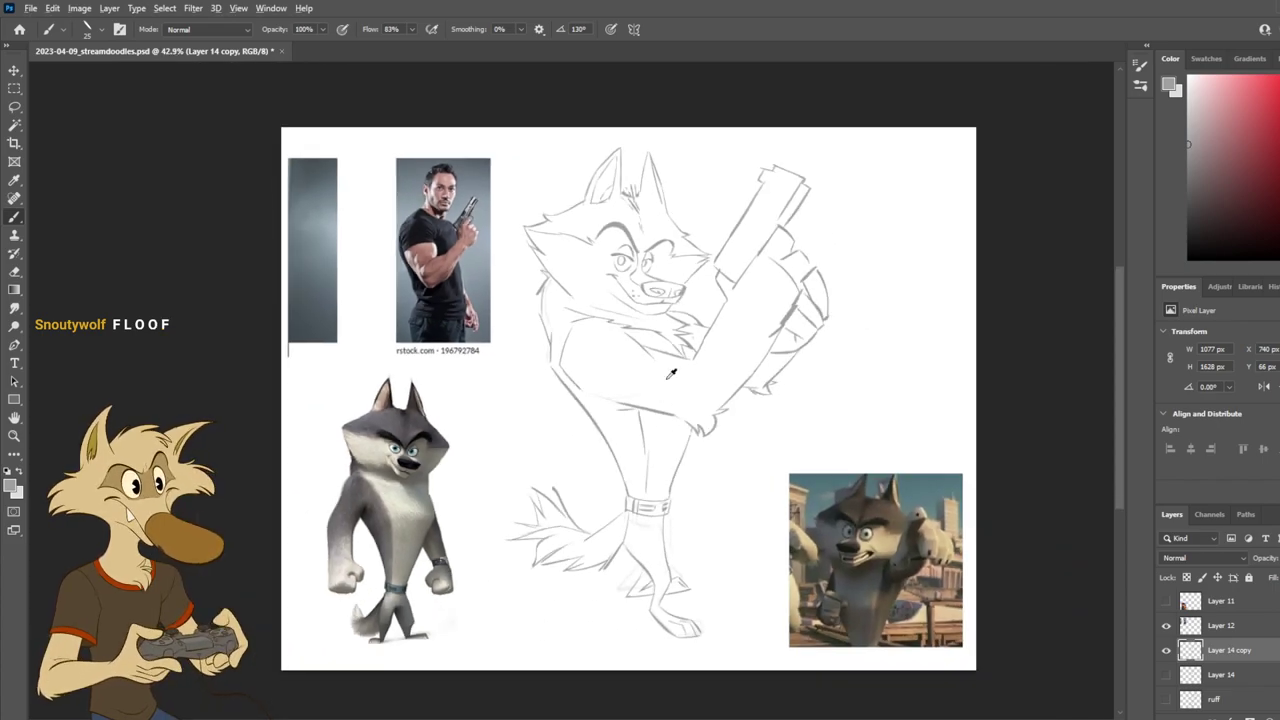
scroll(671, 373, "up", 2)
scroll(665, 379, "up", 2)
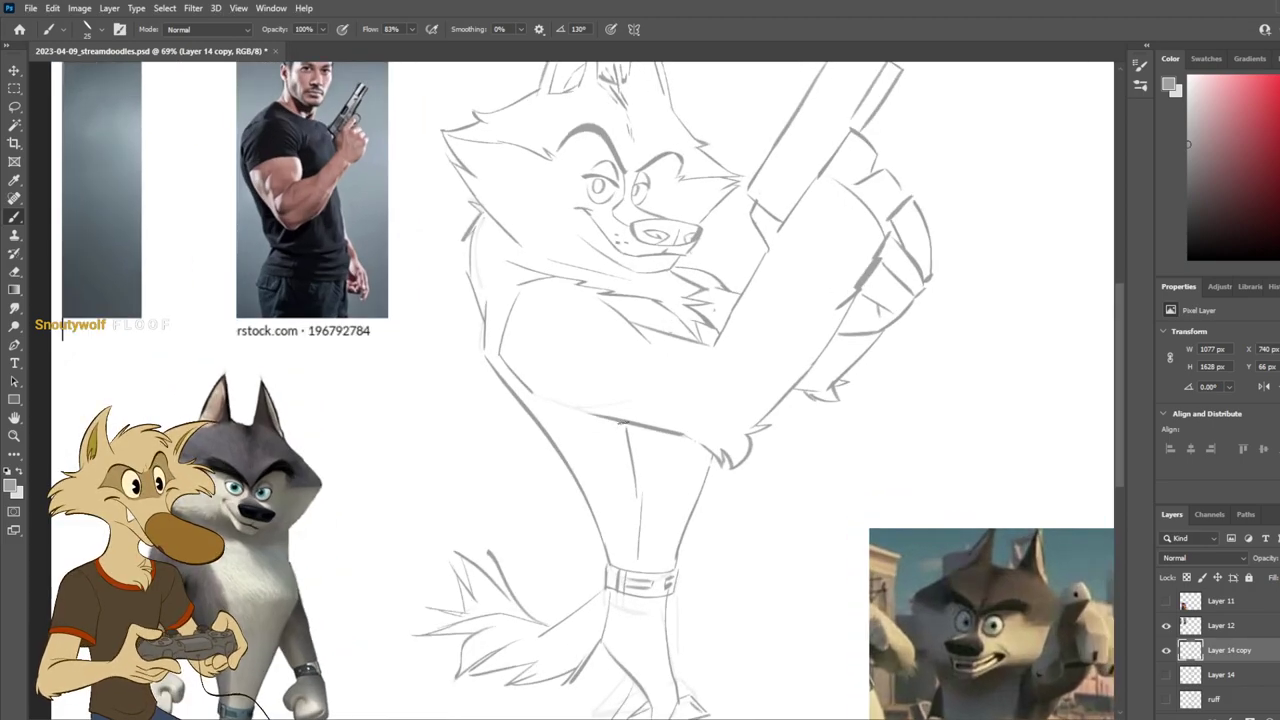
Step: Clean up the stroke under the forearm and erase the upper part of the torso's centre line
left_click_drag(584, 406, 711, 440)
key("ctrl+z")
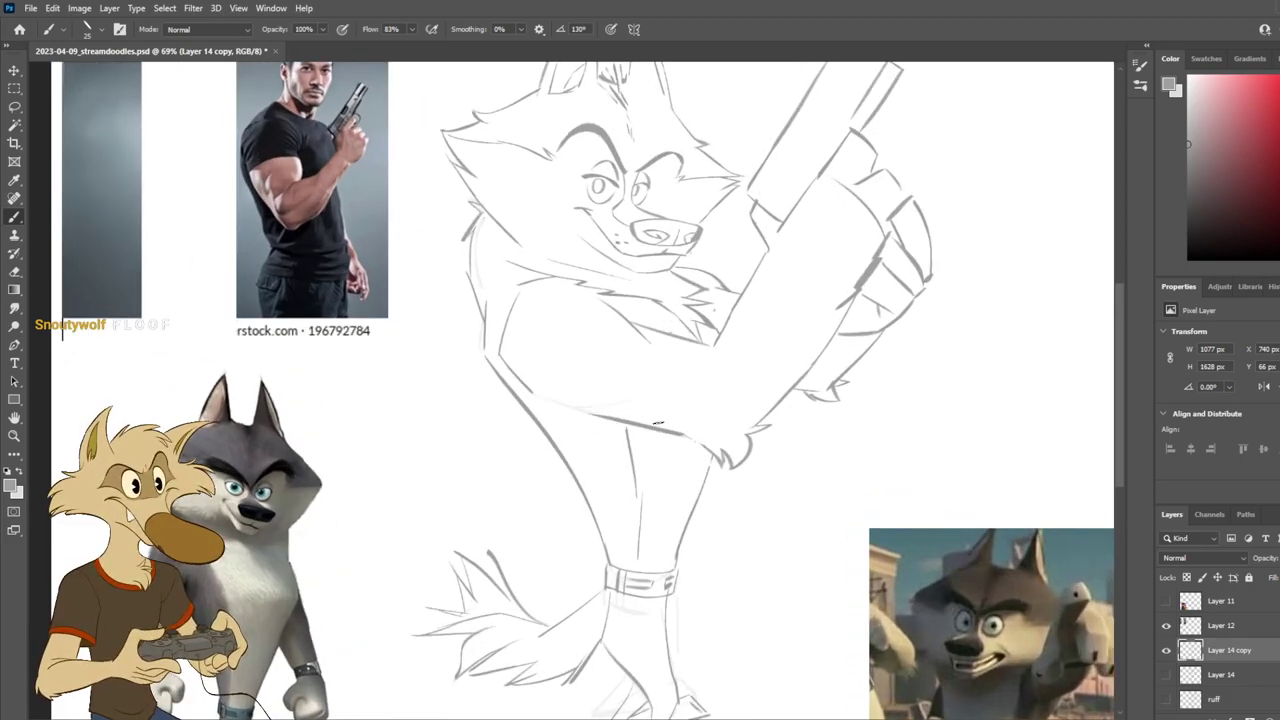
key("e")
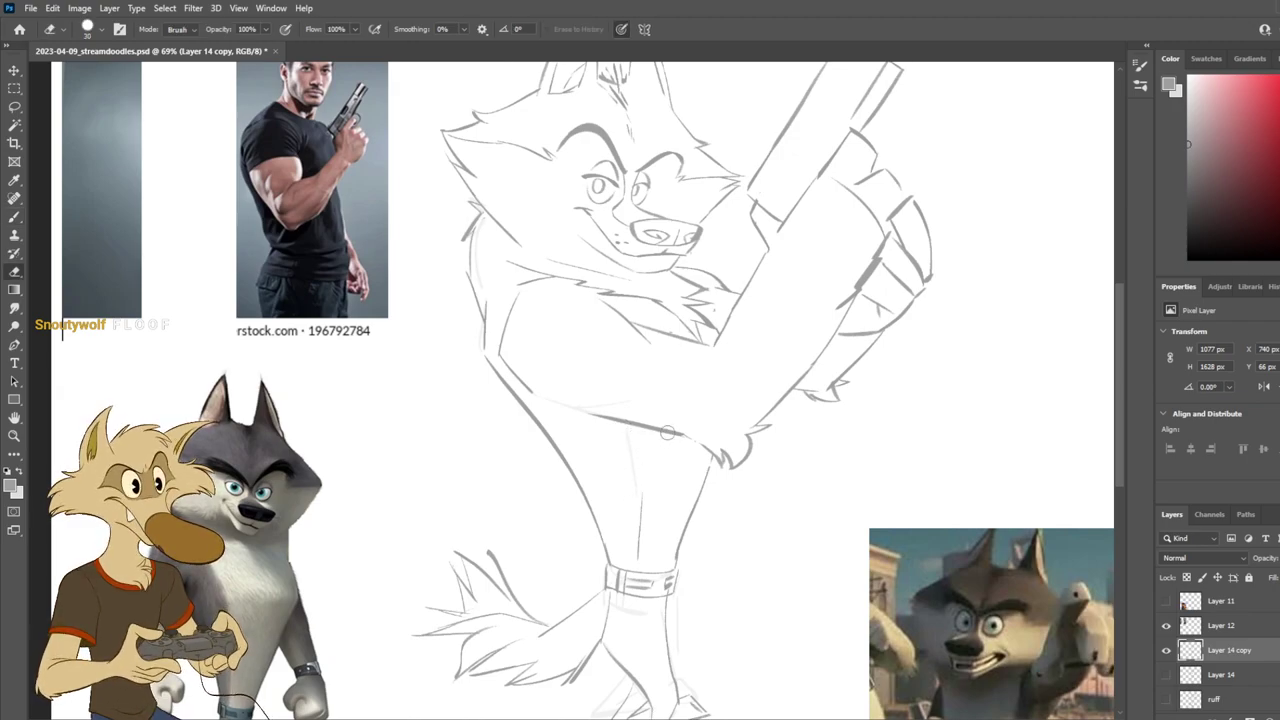
Step: Move Layer 13 copy directly beneath Layer 14 copy, make it visible, and make Layer 14 copy active again
left_click(1165, 650)
left_click(1165, 650)
scroll(748, 435, "down", 3)
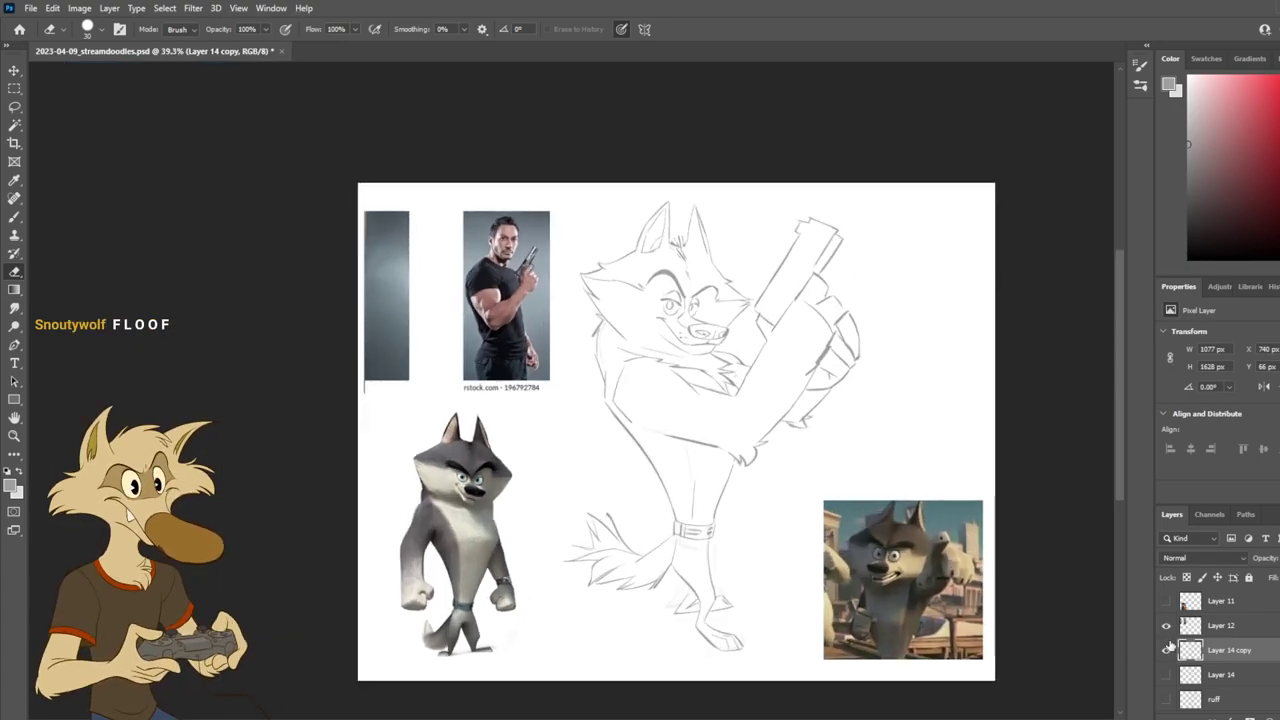
scroll(1170, 633, "down", 3)
left_click(1168, 650)
scroll(1234, 654, "up", 2)
left_click_drag(1229, 698, 1232, 649)
left_click(1165, 652)
left_click(1166, 651)
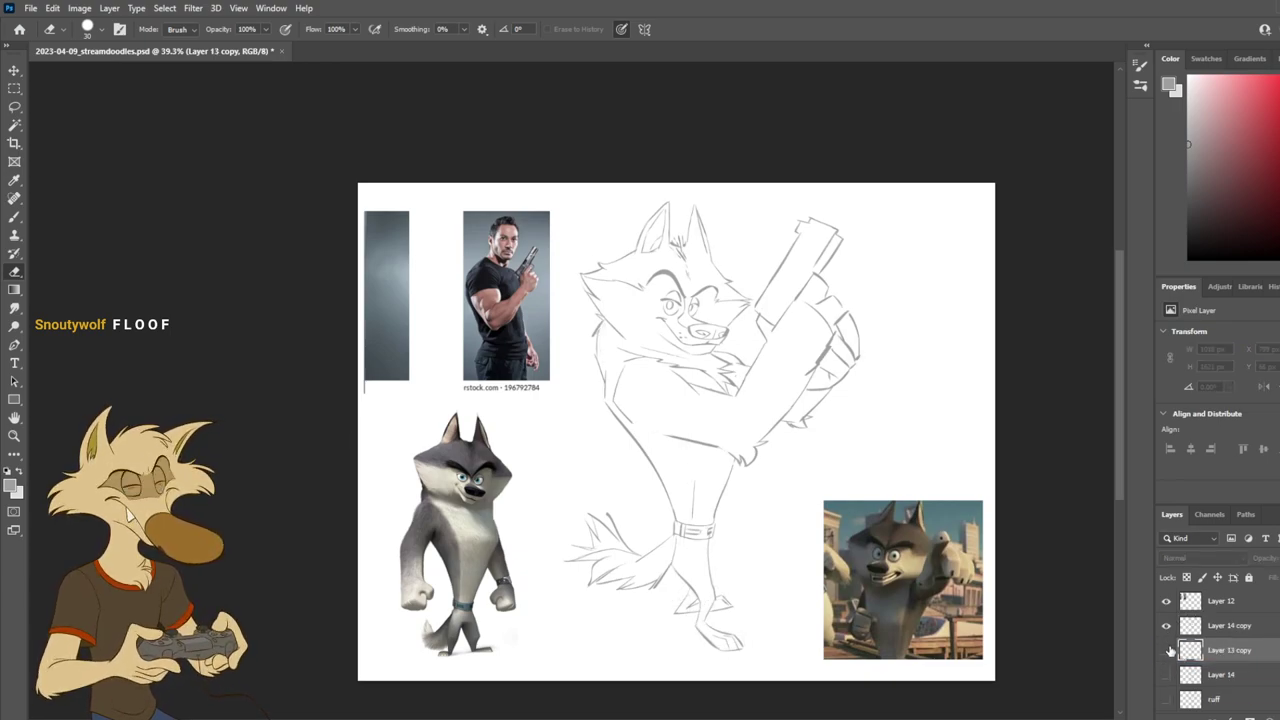
left_click(1208, 627)
scroll(572, 478, "up", 2)
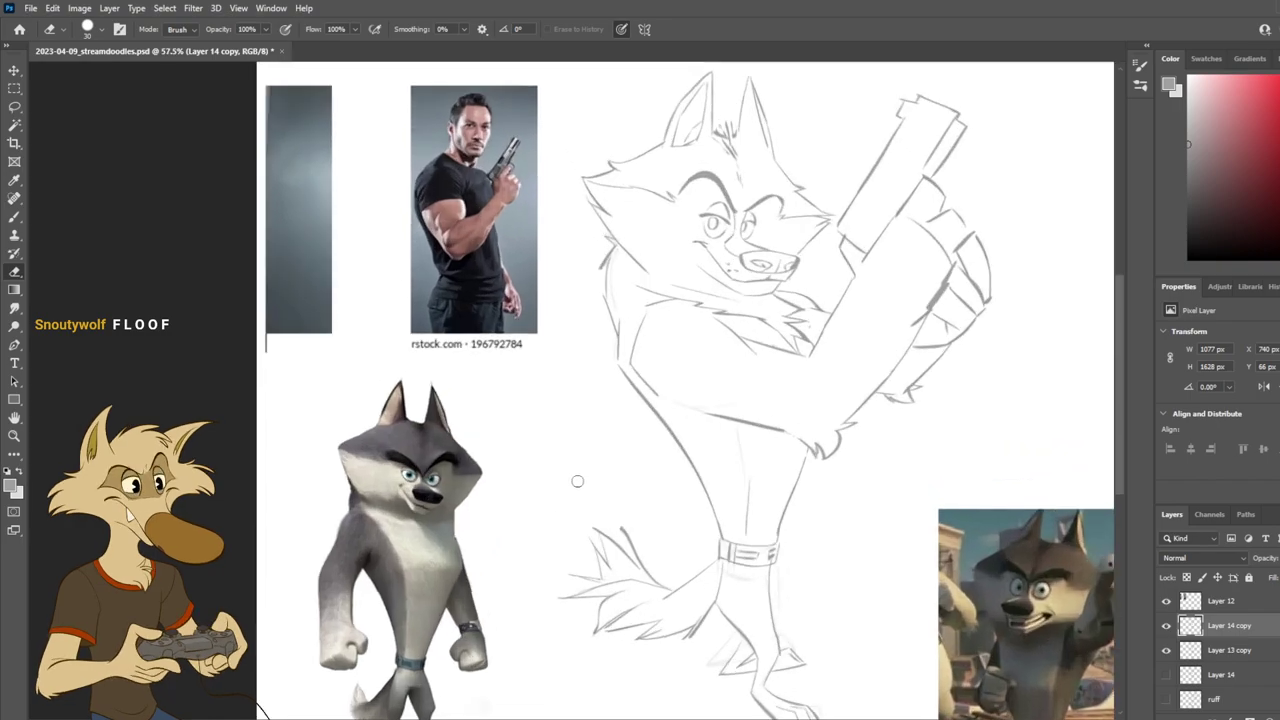
Step: Redraw the upper part of the torso's centre line on Layer 14 copy and save the document
key("b")
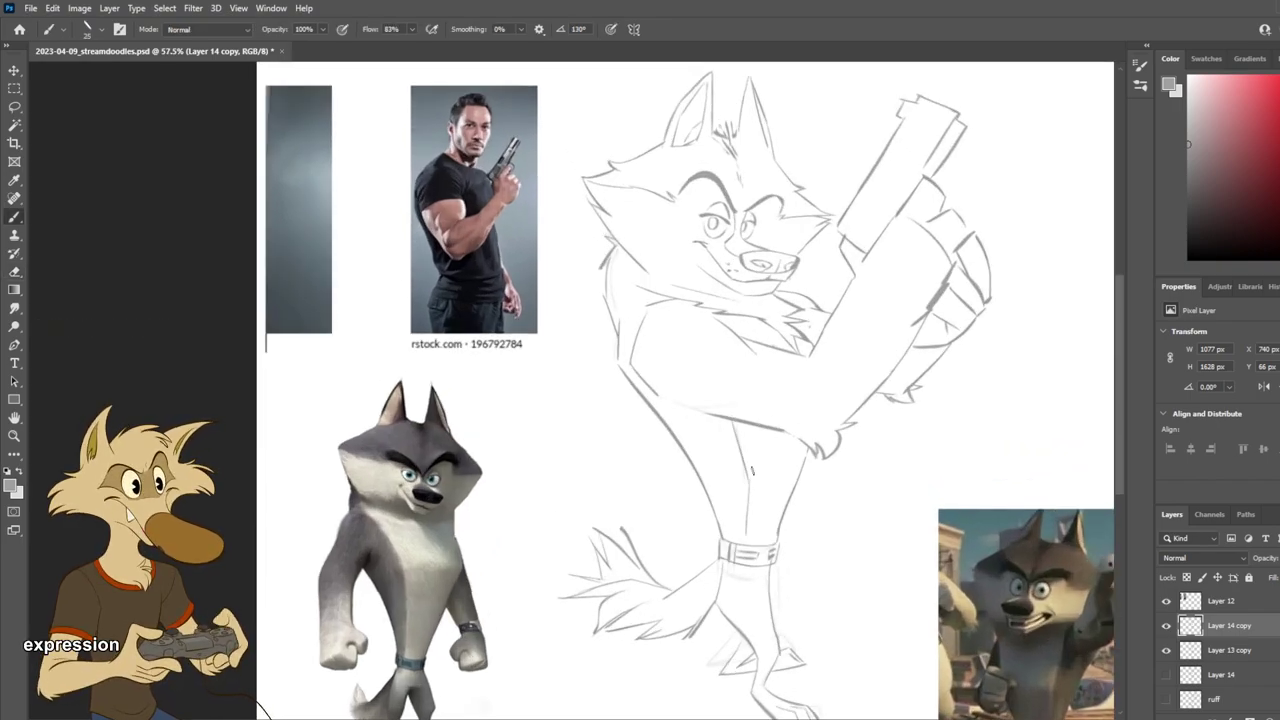
key("ctrl+shift+h")
scroll(811, 463, "down", 3)
key("h")
scroll(815, 458, "up", 3)
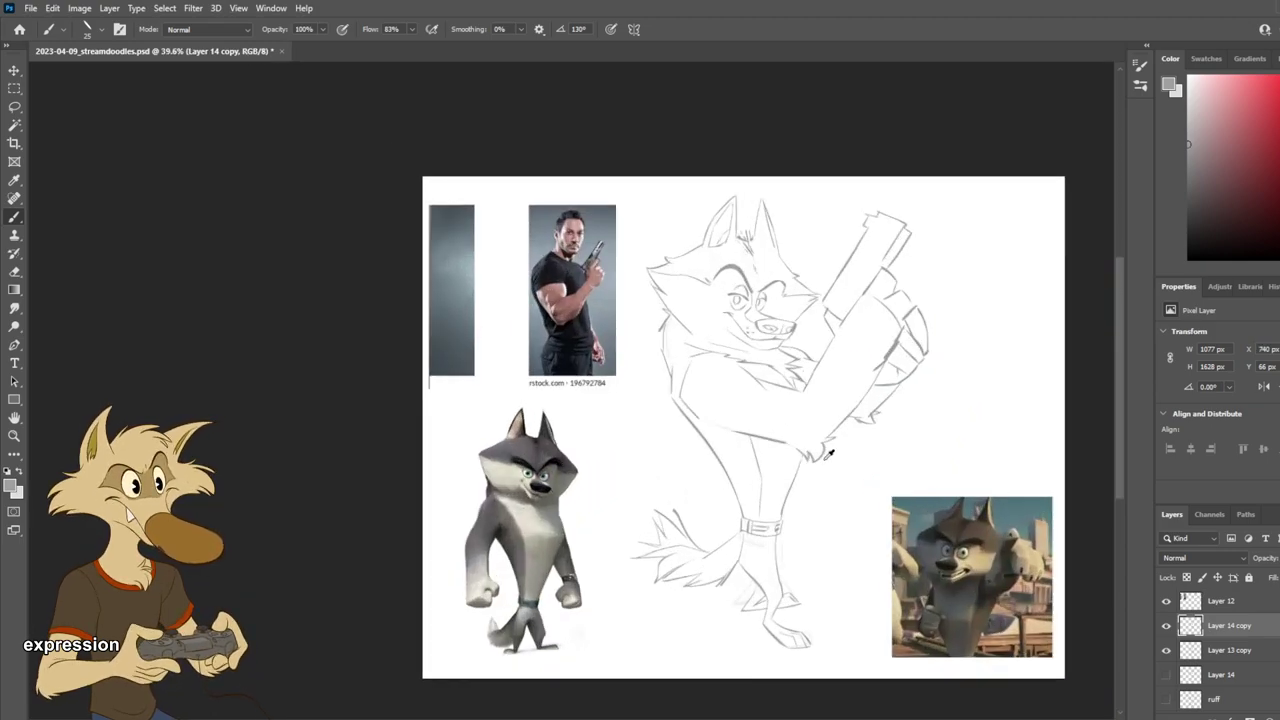
scroll(825, 465, "down", 2)
scroll(835, 490, "up", 1)
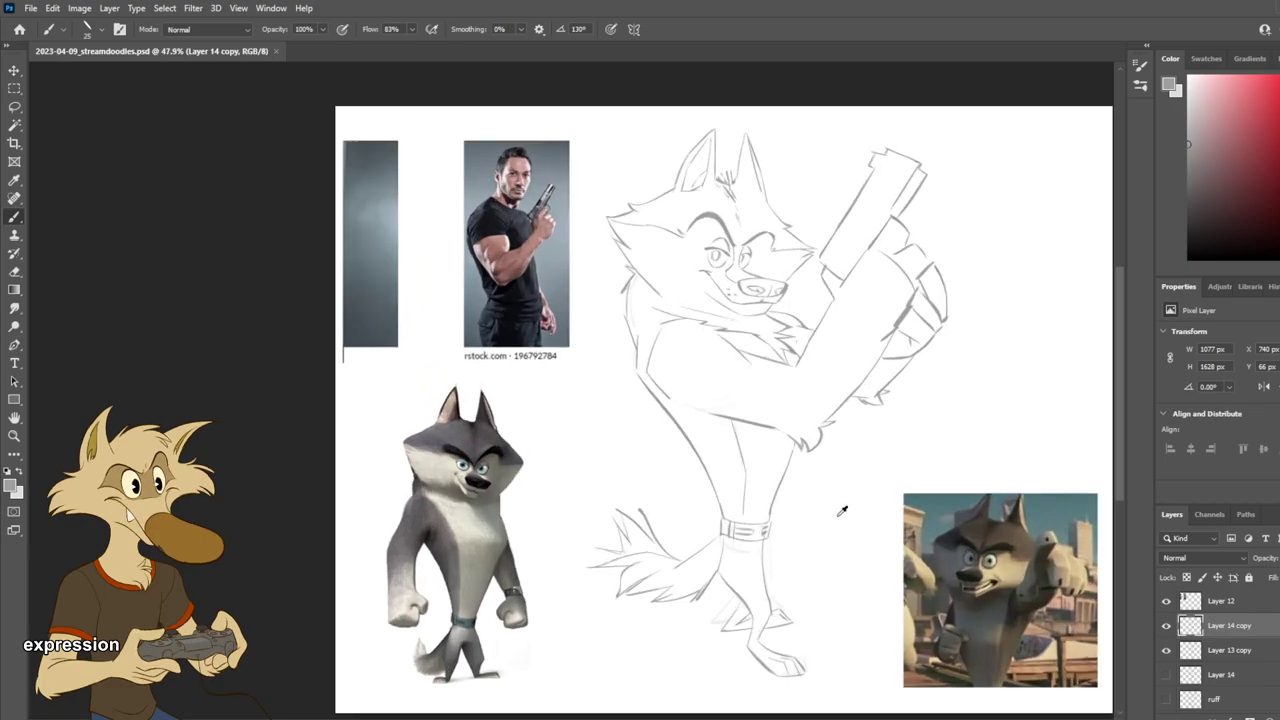
Step: Hide and show Layer 14 copy to compare the sketch with the faint rough on Layer 13 copy
scroll(816, 520, "down", 1)
scroll(831, 514, "up", 2)
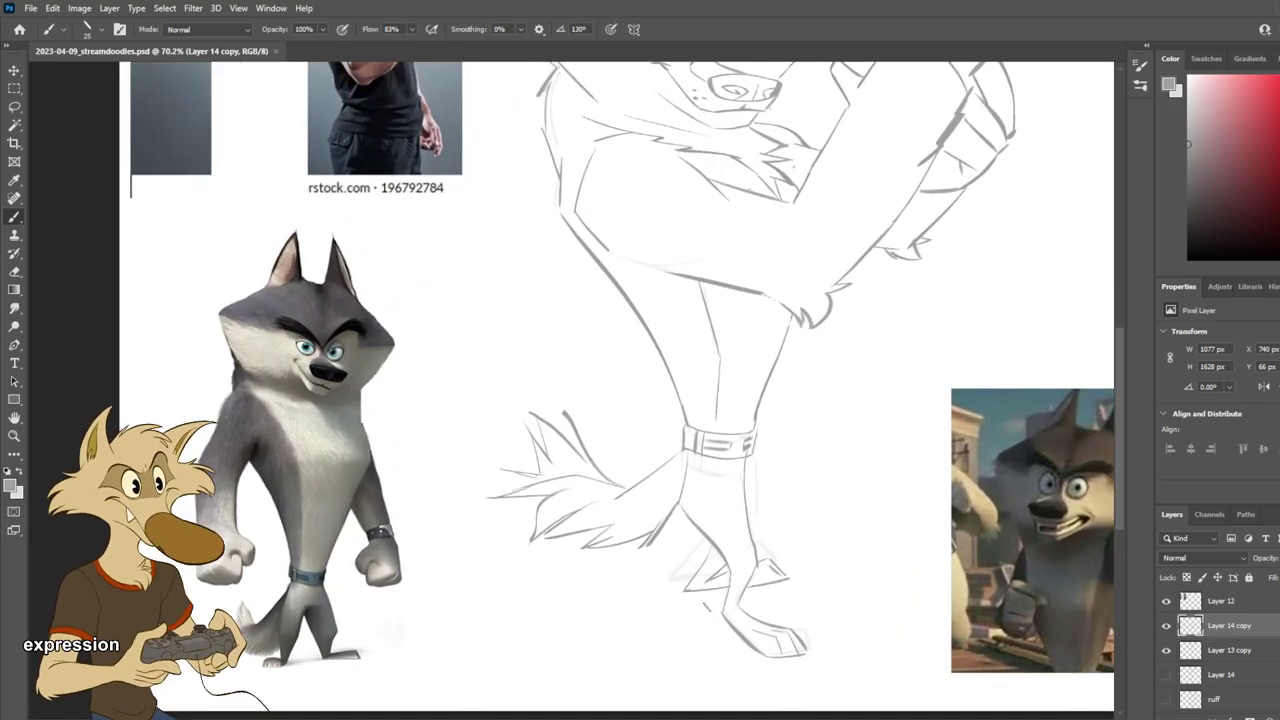
scroll(846, 606, "down", 1)
left_click(1166, 625)
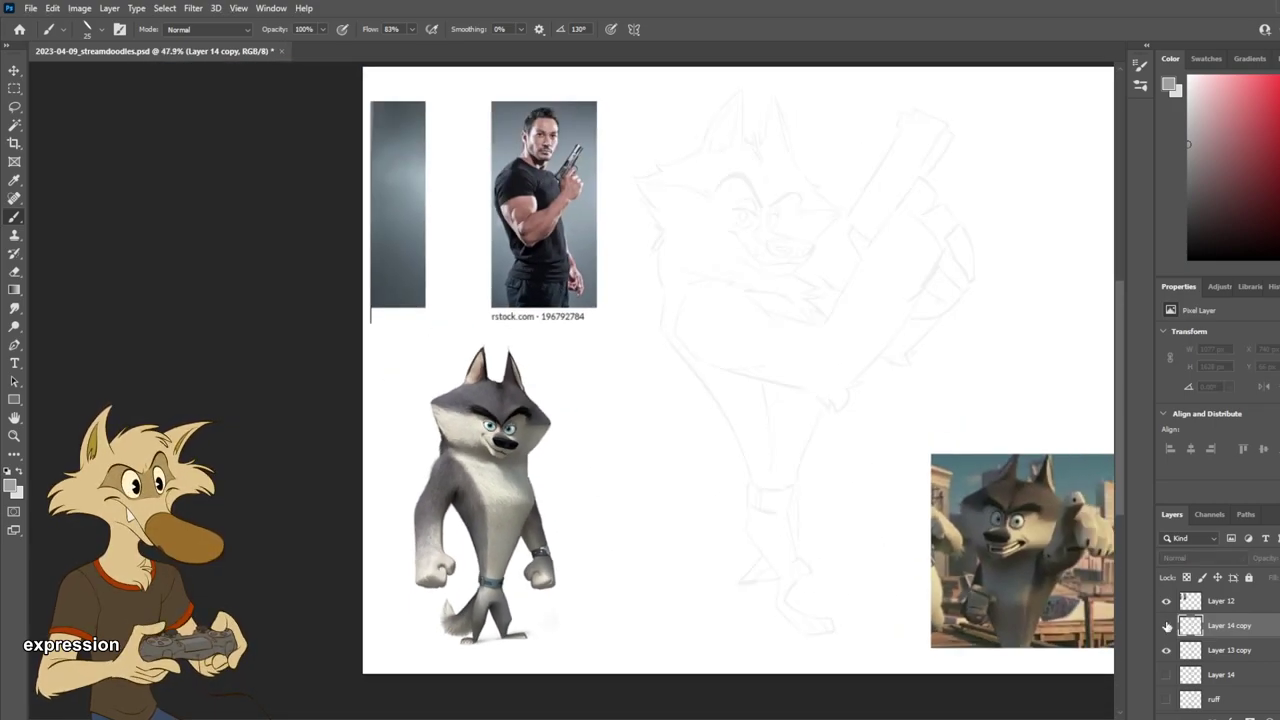
left_click(1166, 625)
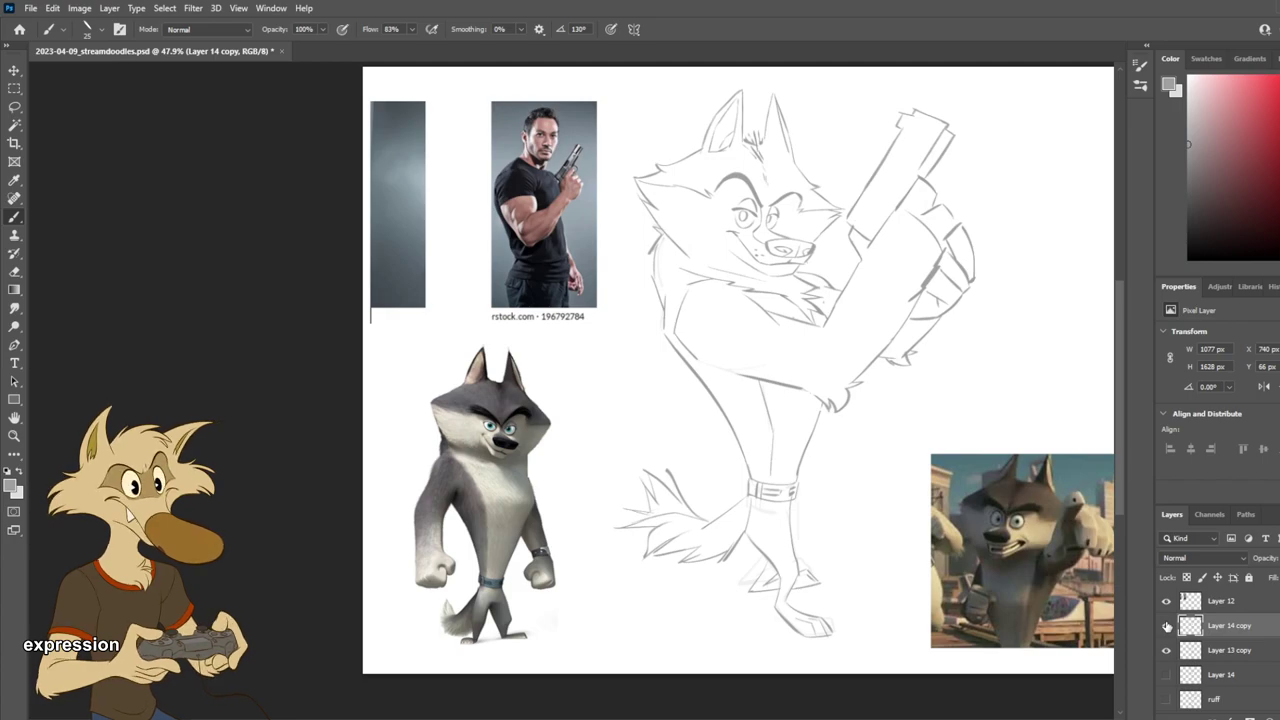
Step: Draw the far leg and foot with a heavier outline angled back behind the front leg
scroll(800, 592, "up", 2)
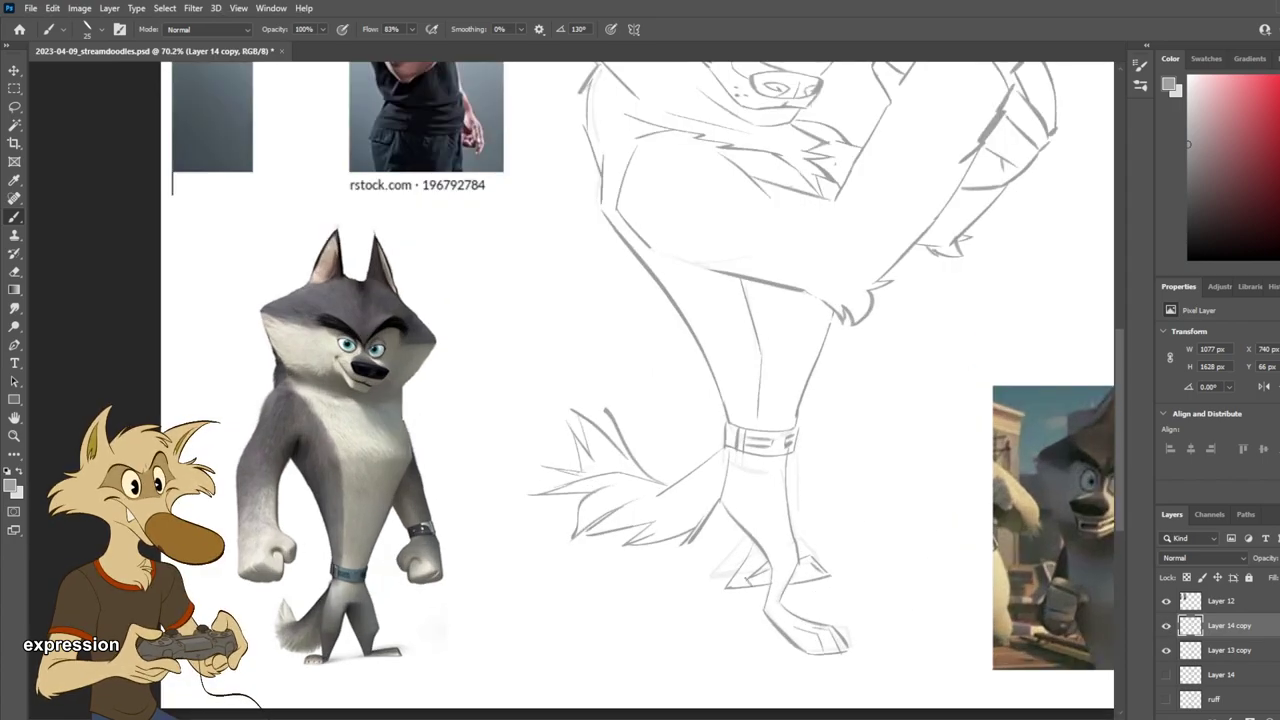
mouse_move(748, 536)
left_mouse_down()
mouse_move(687, 588)
mouse_move(765, 578)
left_mouse_up()
scroll(830, 568, "down", 4)
scroll(830, 570, "up", 3)
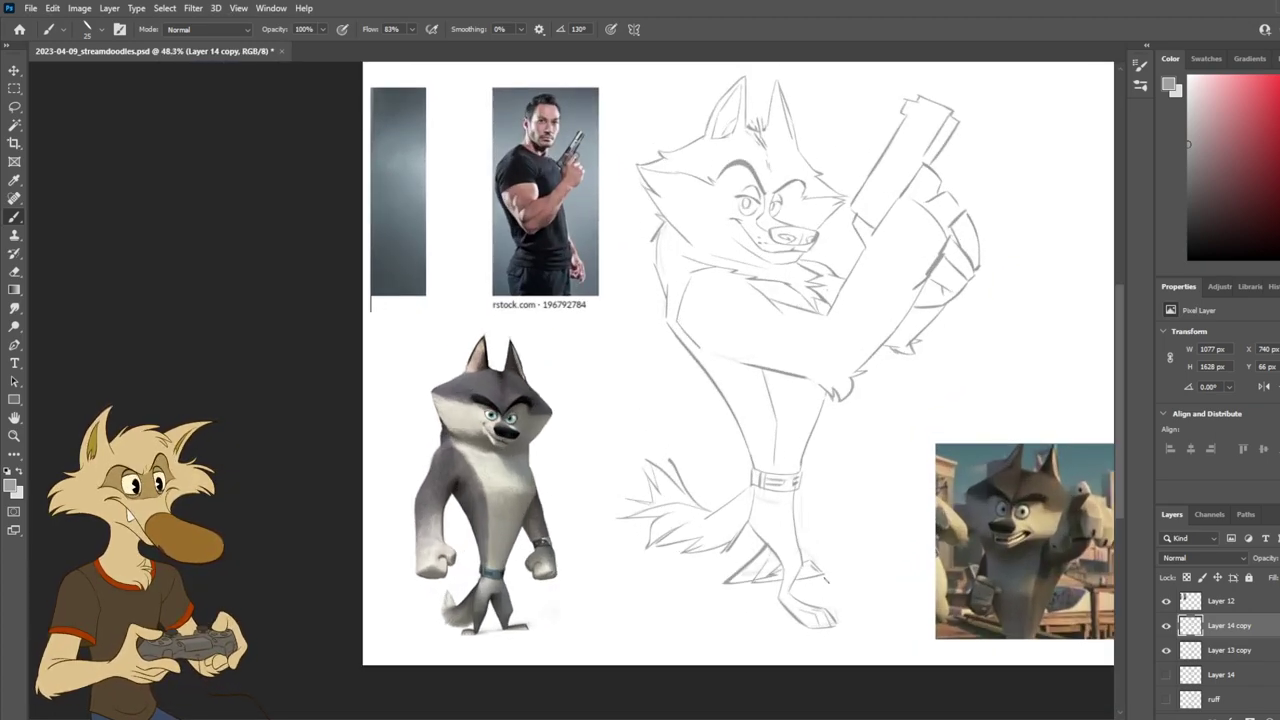
Step: Toggle Layer 14 copy's visibility to compare, then erase and redraw the inner lines of the wolf's far leg and foot
scroll(806, 566, "up", 2)
key("e")
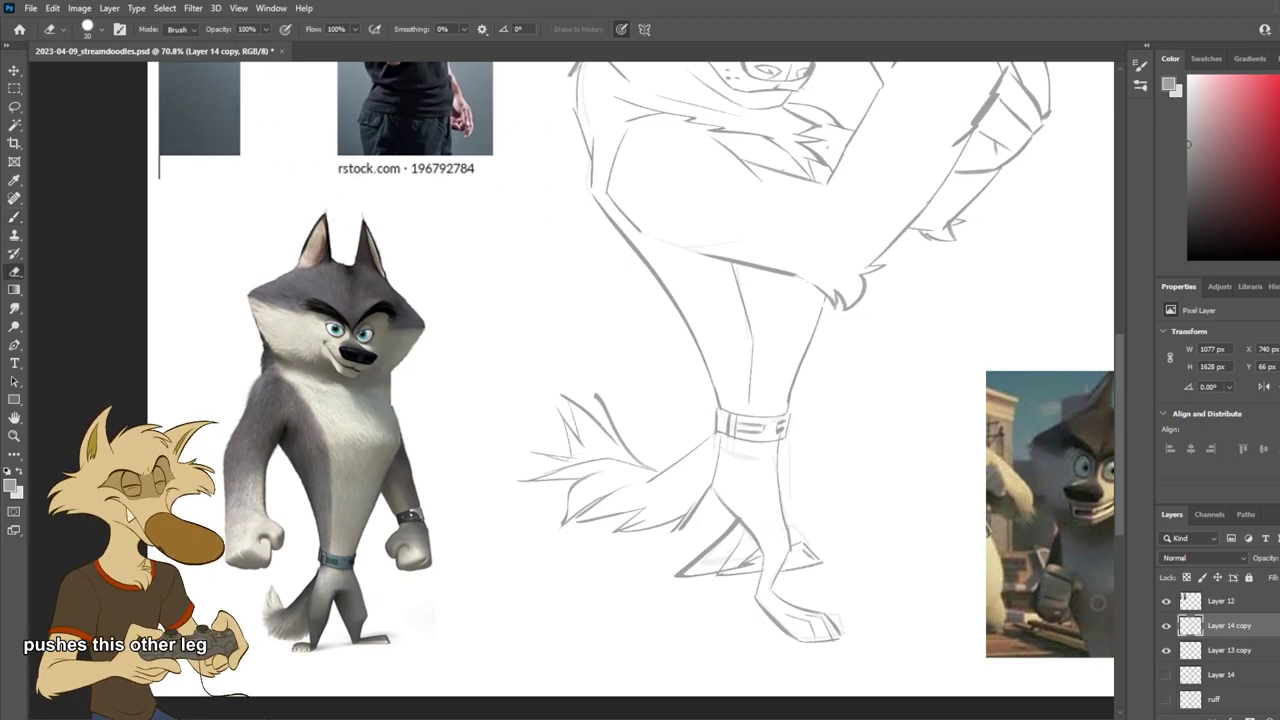
left_click(1167, 627)
left_click(1167, 627)
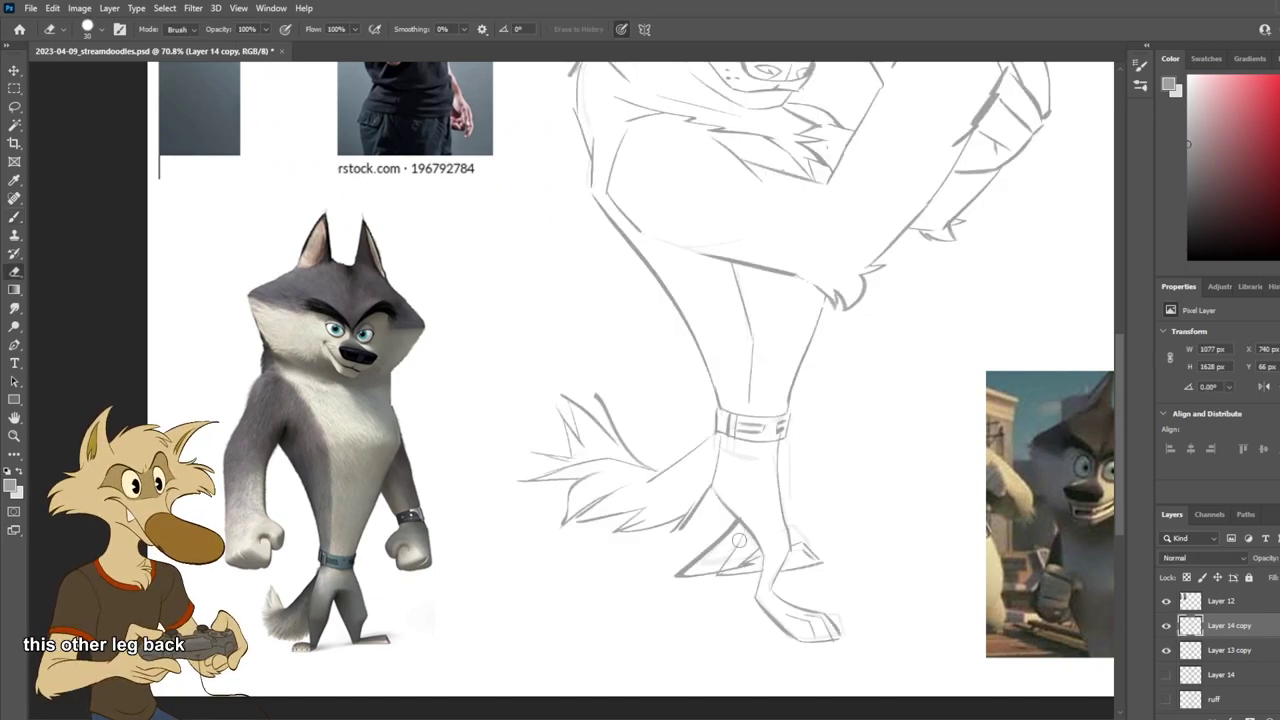
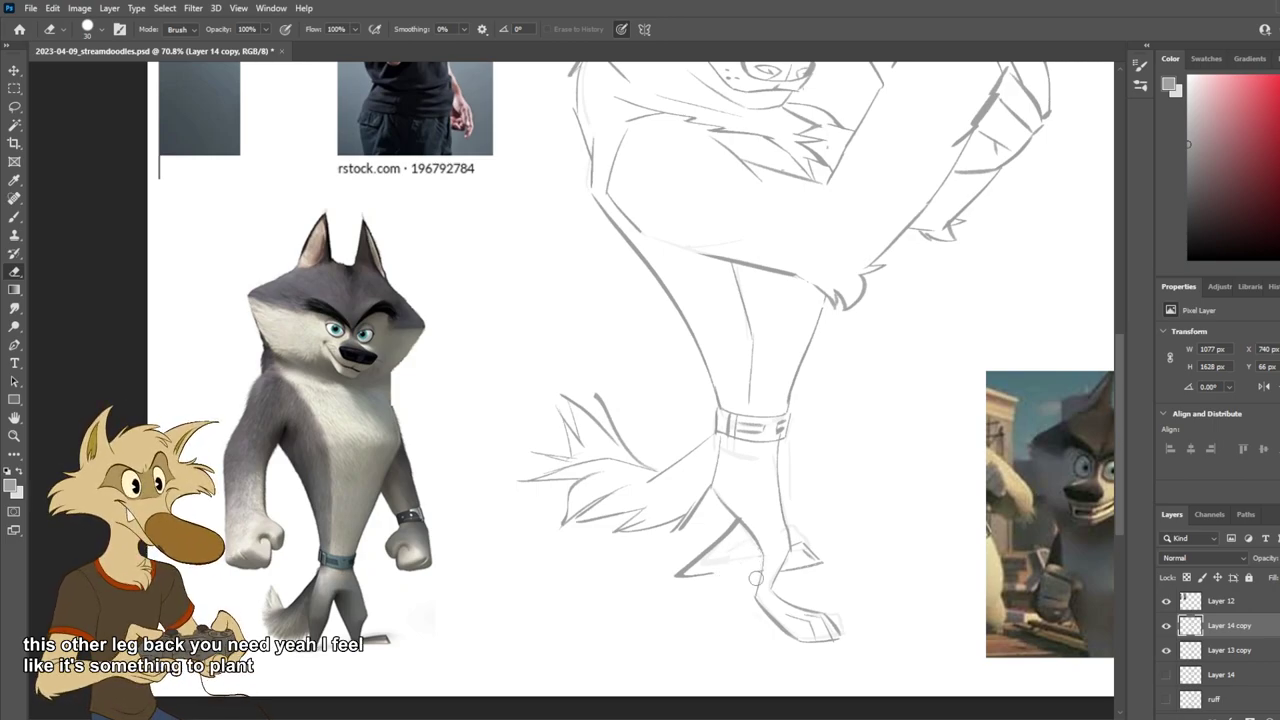
key("b")
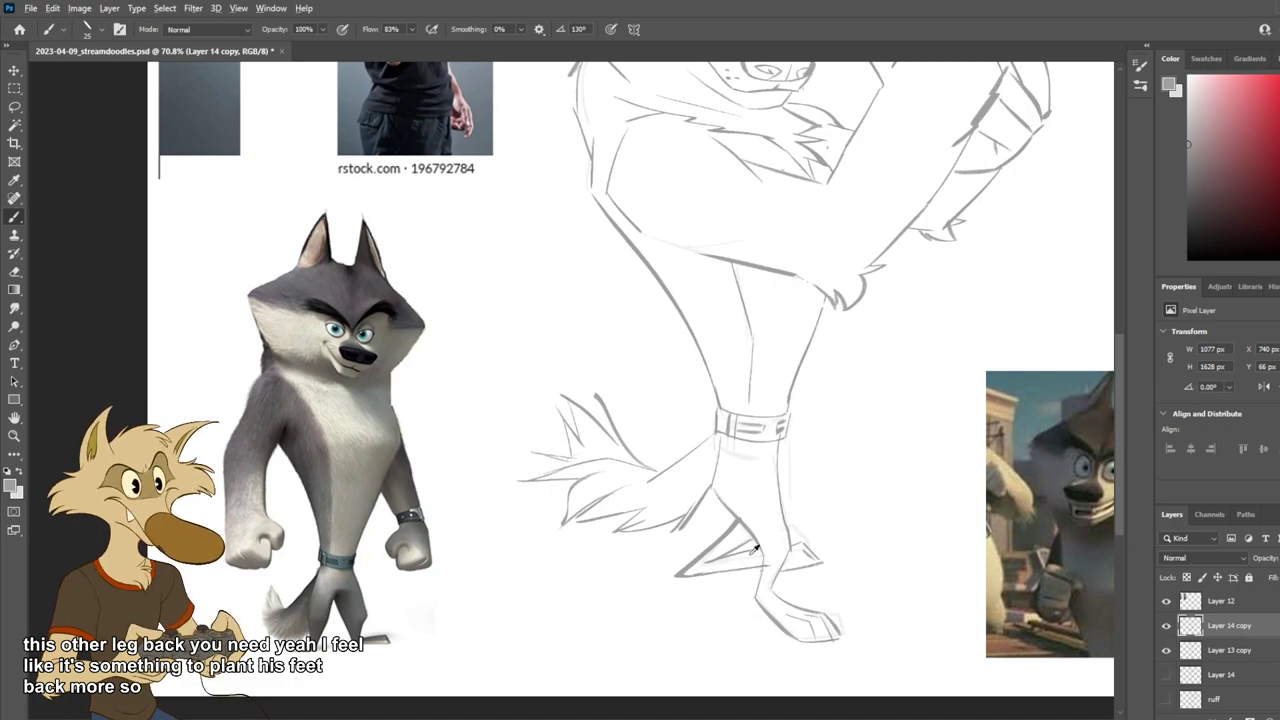
scroll(744, 572, "down", 4)
scroll(766, 586, "up", 2)
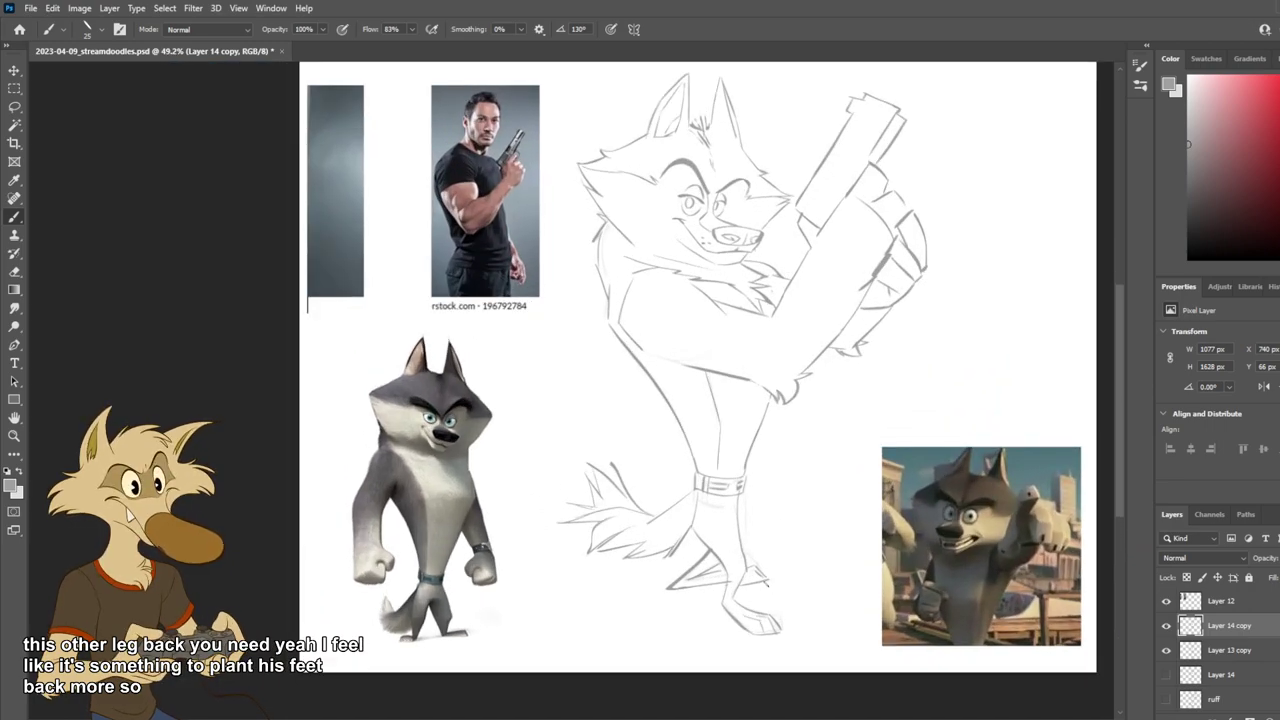
Step: Check the sketch in mirrored view, then thin the far leg's heavy back outline by erasing and redrawing it
key("ctrl+shift+h")
scroll(766, 583, "down", 1)
key("h")
scroll(768, 588, "up", 2)
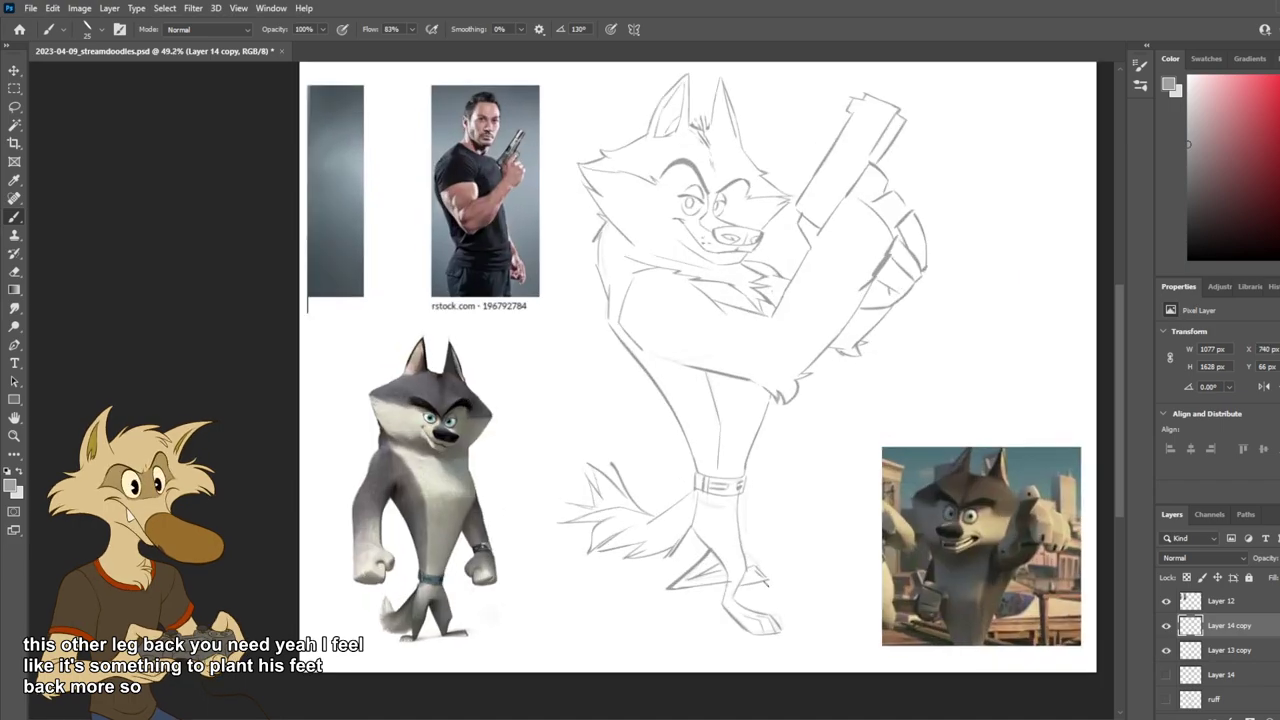
key("e")
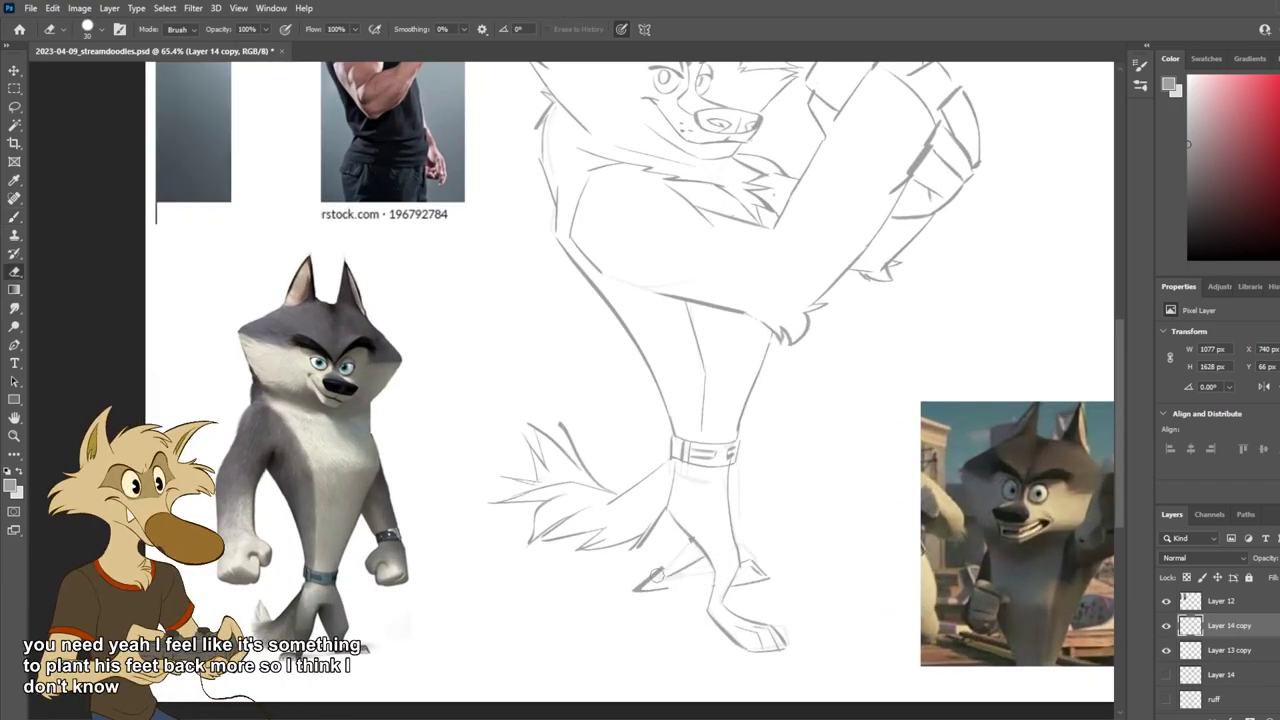
key("b")
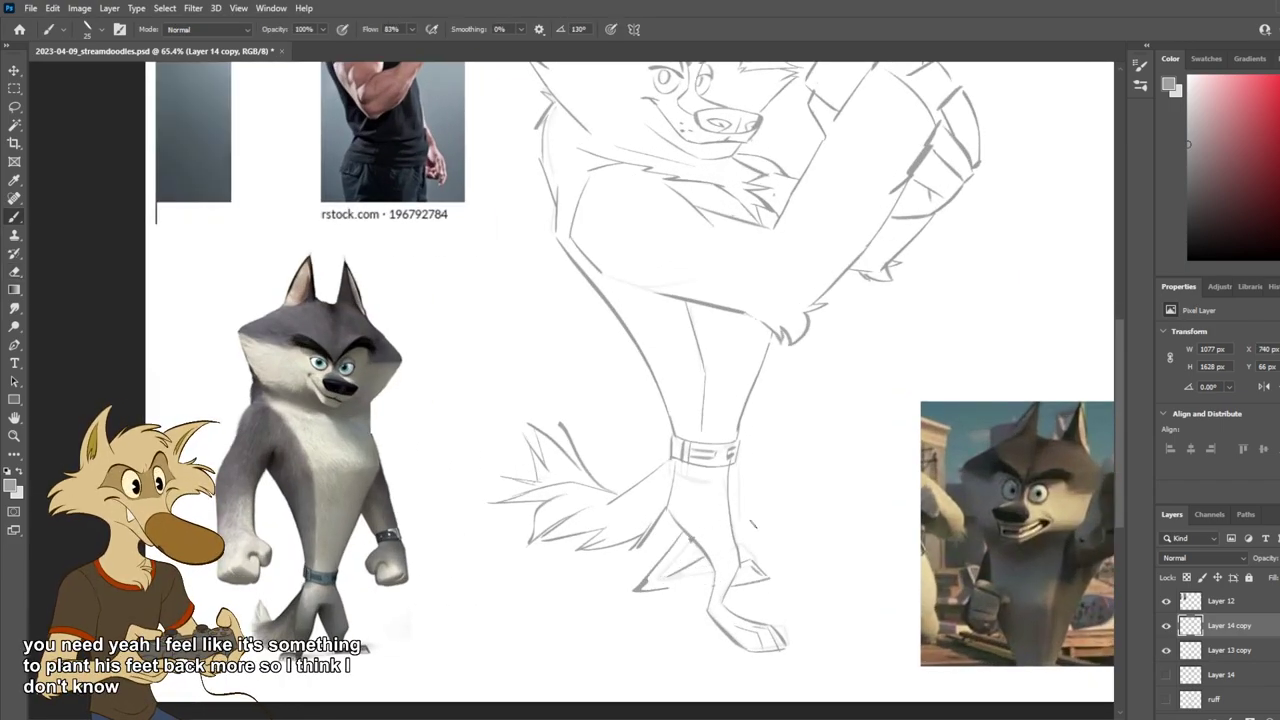
scroll(752, 555, "down", 3)
scroll(755, 557, "up", 2)
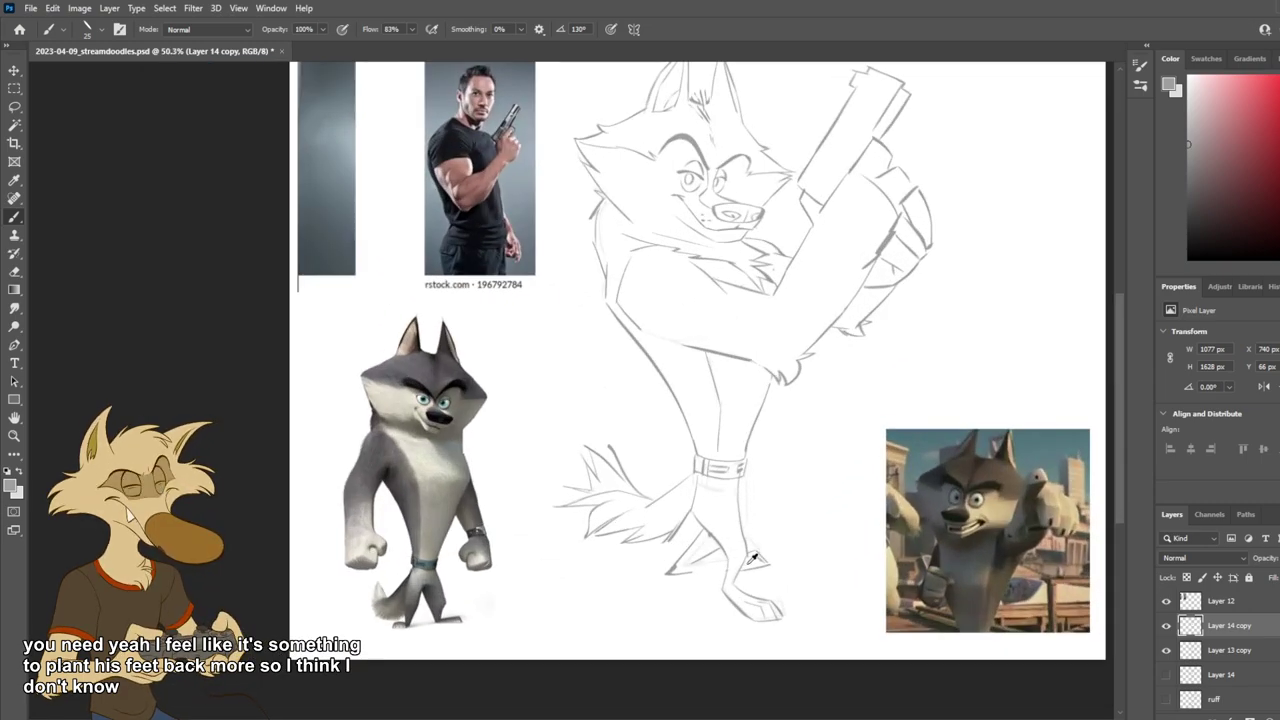
Step: Compare the leg pose with the earlier version by swapping visibility between Layer 14 copy and Layer 14
scroll(755, 557, "down", 2)
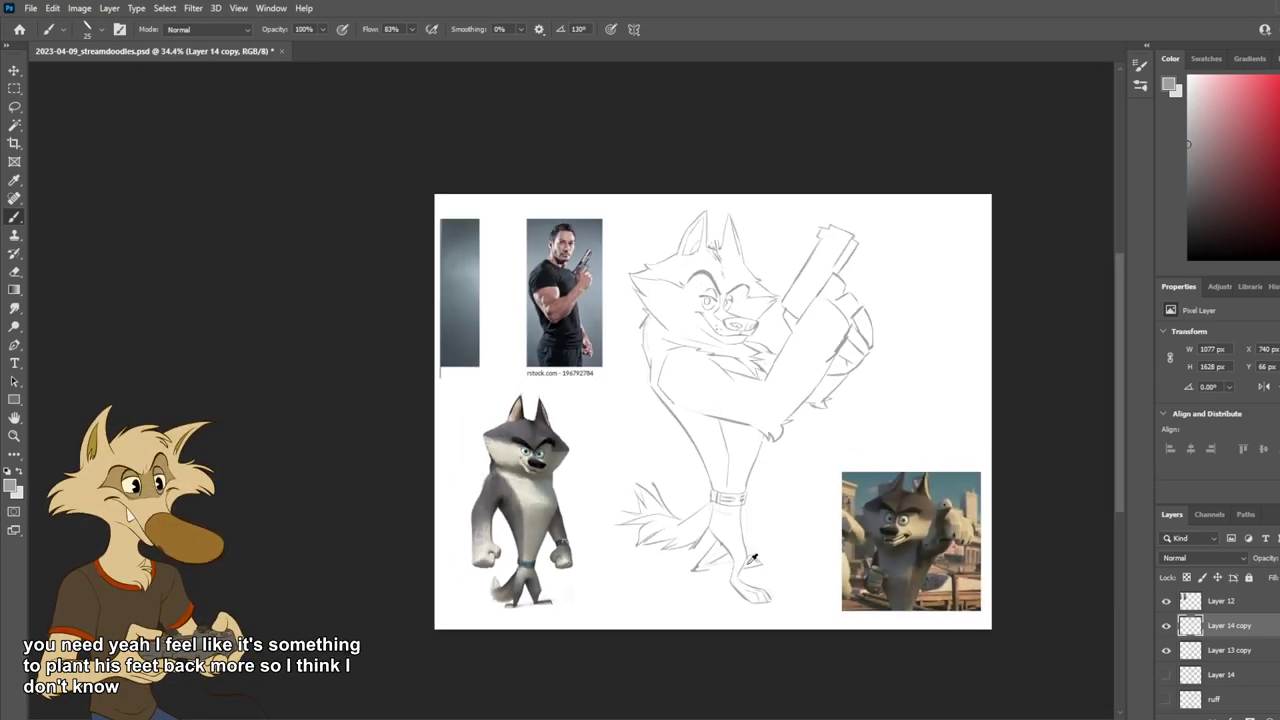
scroll(754, 557, "up", 1)
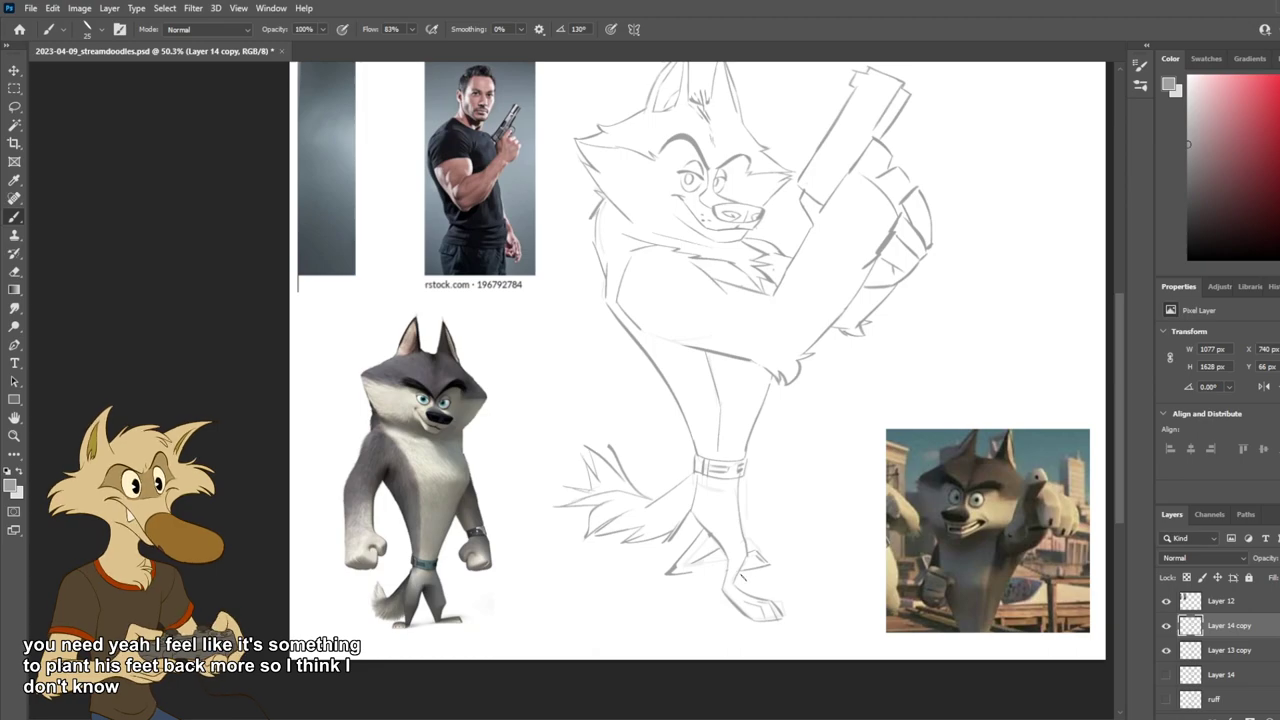
scroll(755, 560, "down", 1)
left_click(1166, 625)
left_click(1166, 675)
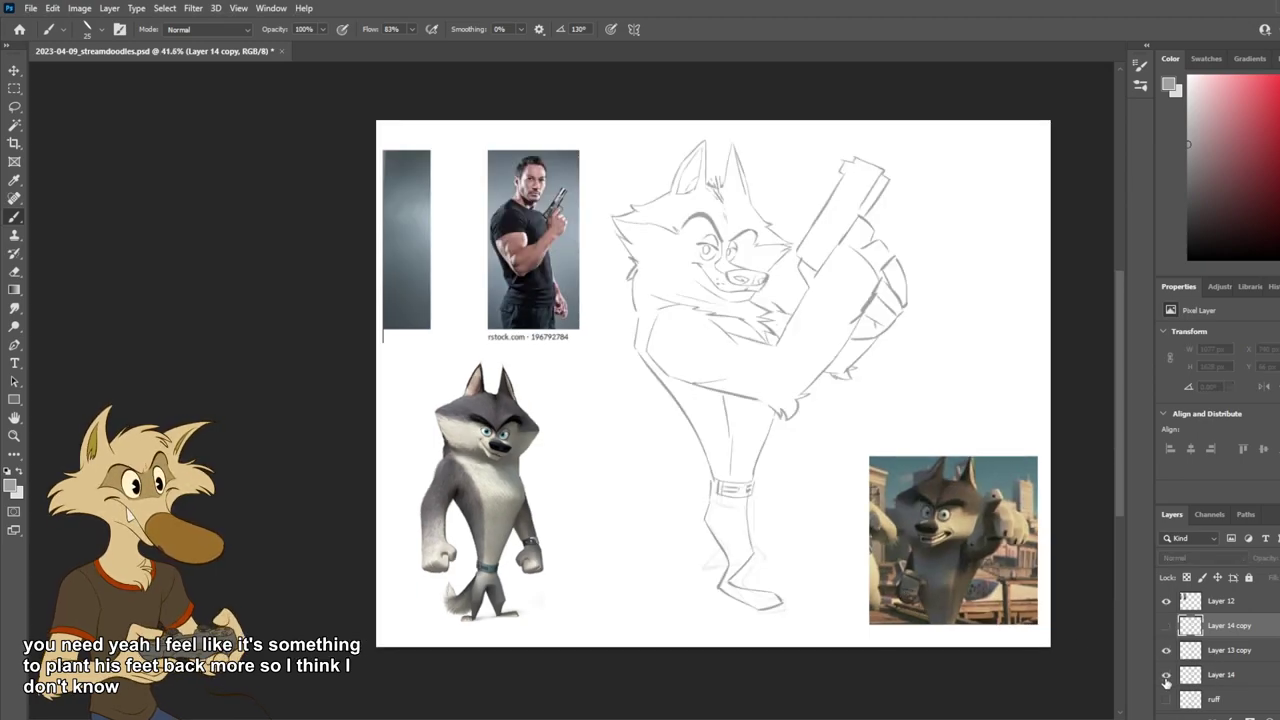
left_click(1166, 680)
left_click(1166, 625)
scroll(656, 592, "up", 1)
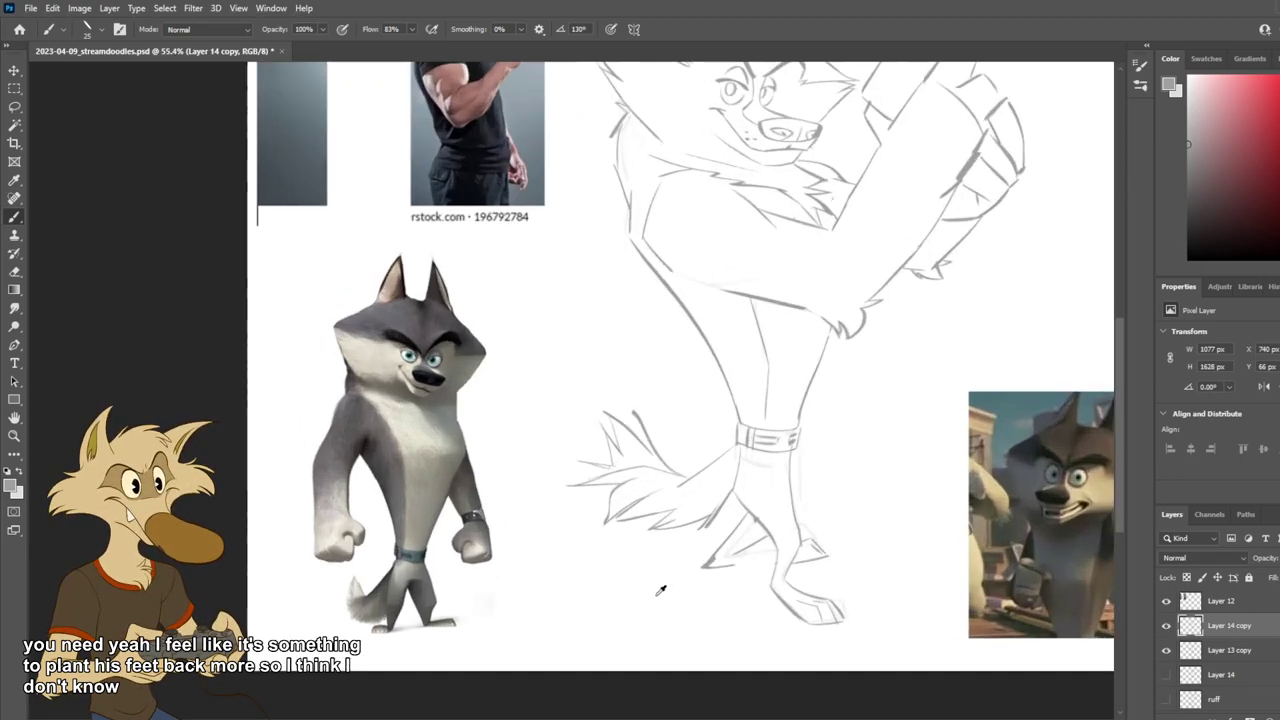
Step: Erase the far foot's toes in front of the near leg and draw the sole line up to the near ankle
key("e")
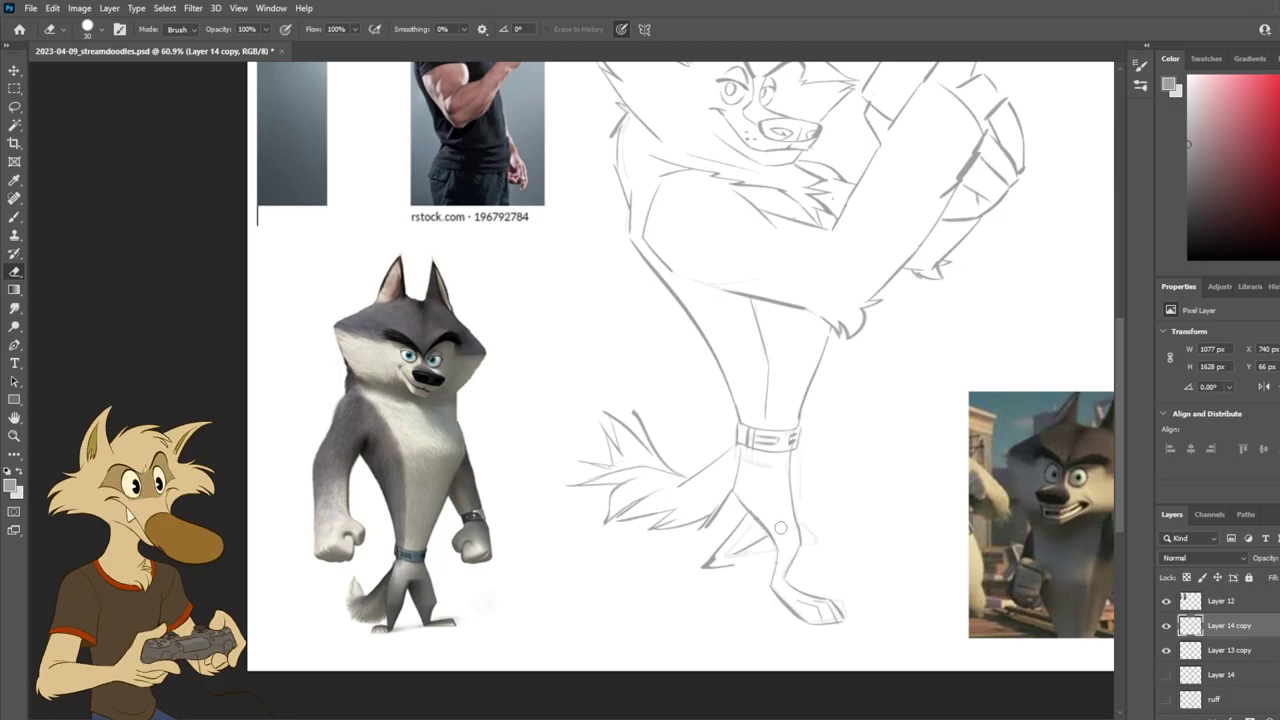
key("b")
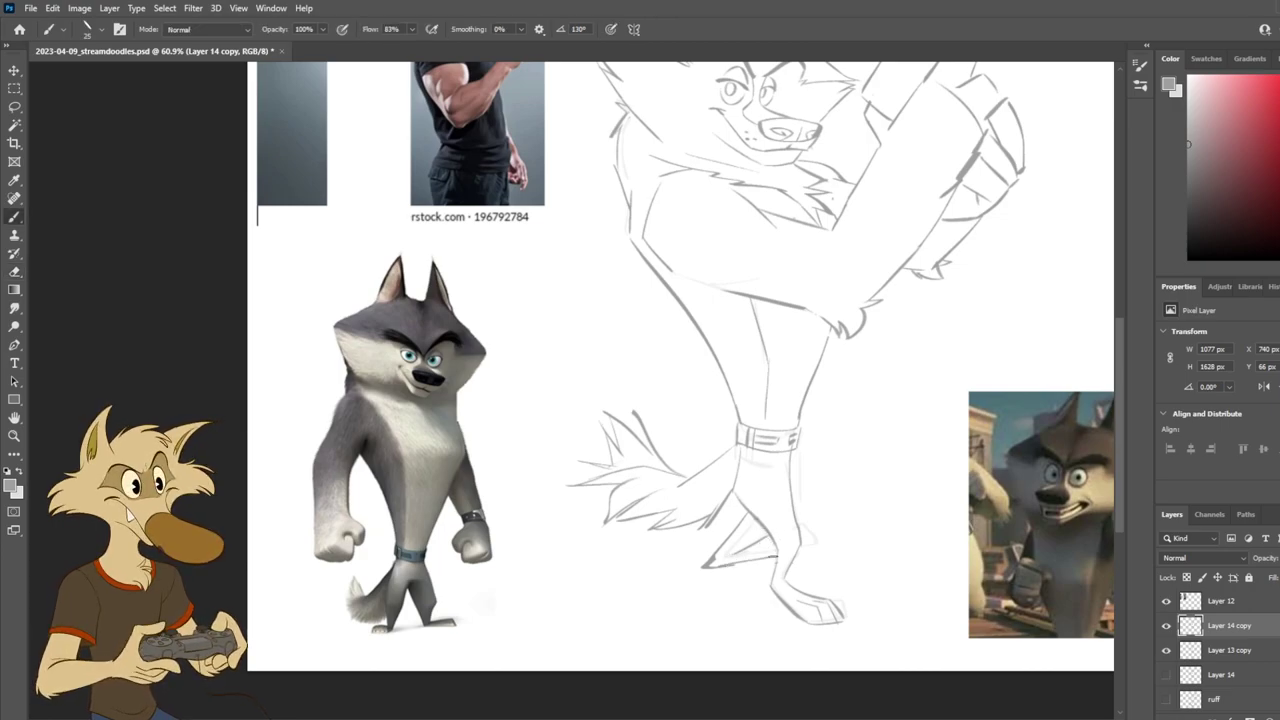
mouse_move(730, 563)
left_mouse_down()
mouse_move(788, 560)
mouse_move(777, 553)
left_mouse_up()
Step: Undo the latest far-foot strokes and rework the short inner lines between the far leg and the near ankle
key("ctrl+z")
key("ctrl+z")
key("ctrl+z")
key("ctrl+z")
key("ctrl+z")
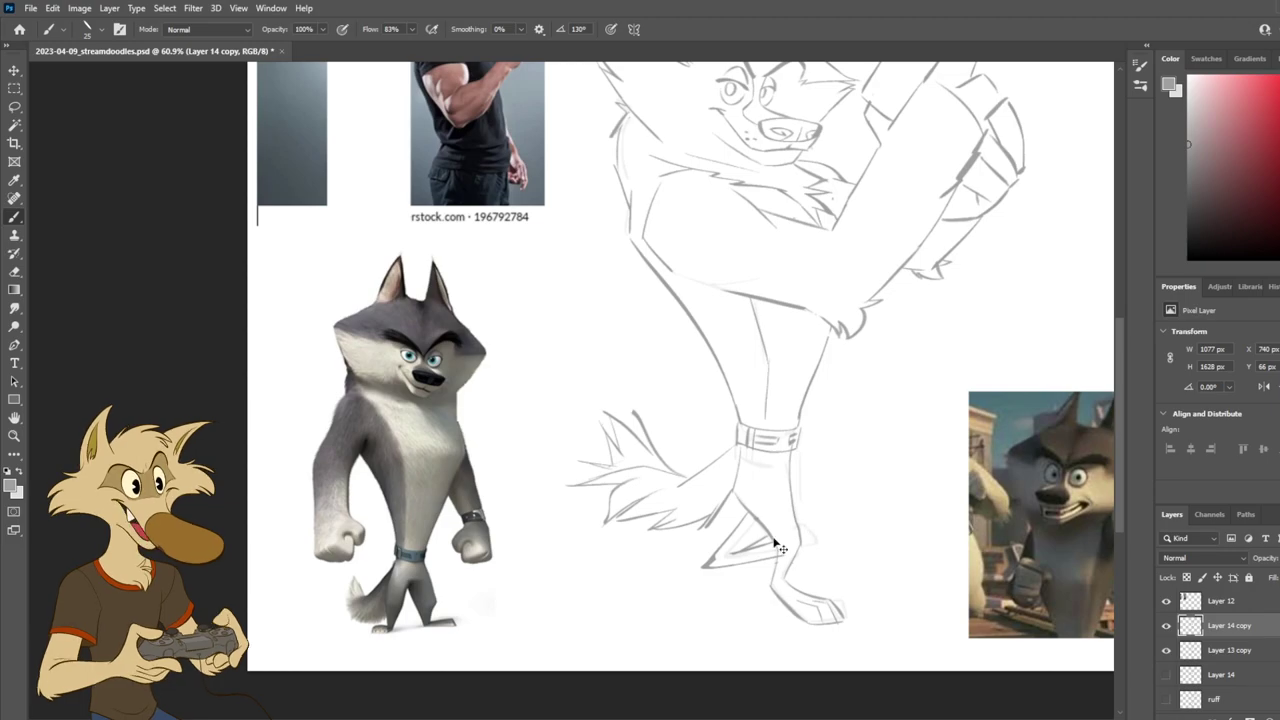
key("ctrl+z")
key("e")
left_click_drag(732, 555, 752, 547)
key("b")
key("ctrl+z")
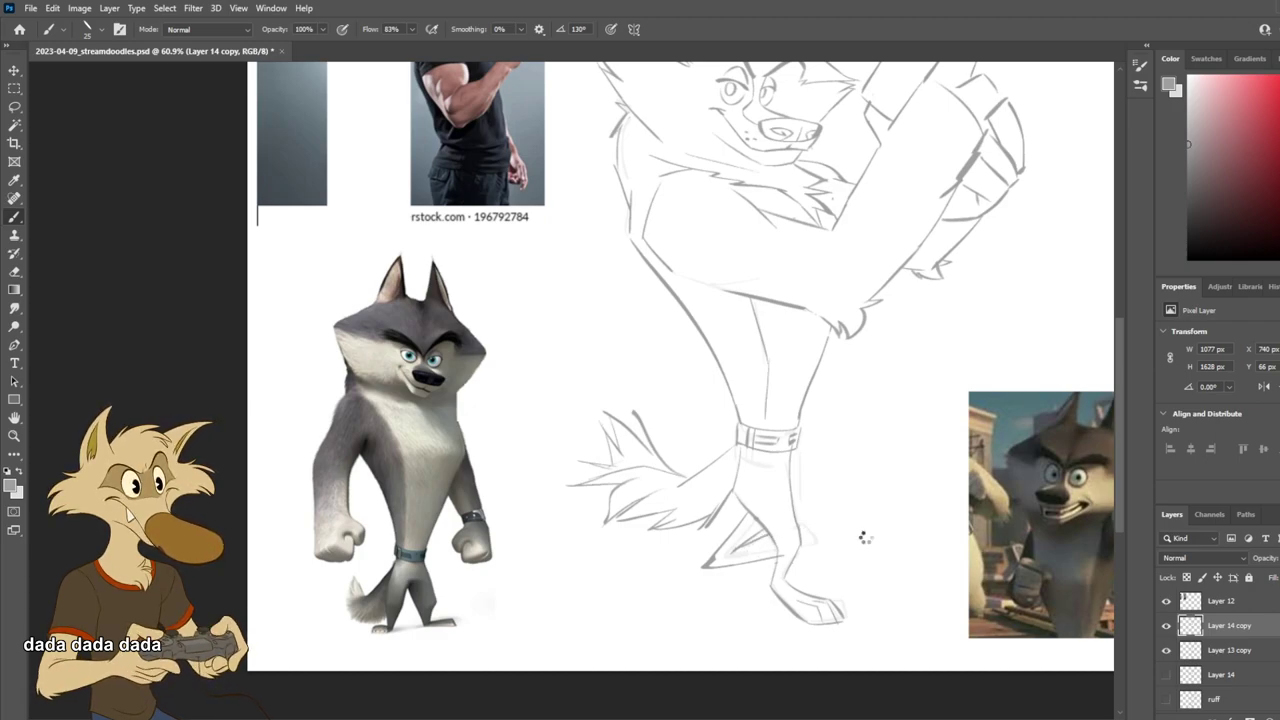
Step: Check the pose in mirrored view and clean up the far leg's inner line where it meets the near ankle
key("ctrl+shift+h")
scroll(865, 545, "down", 5)
key("ctrl+shift+h")
scroll(865, 547, "up", 5)
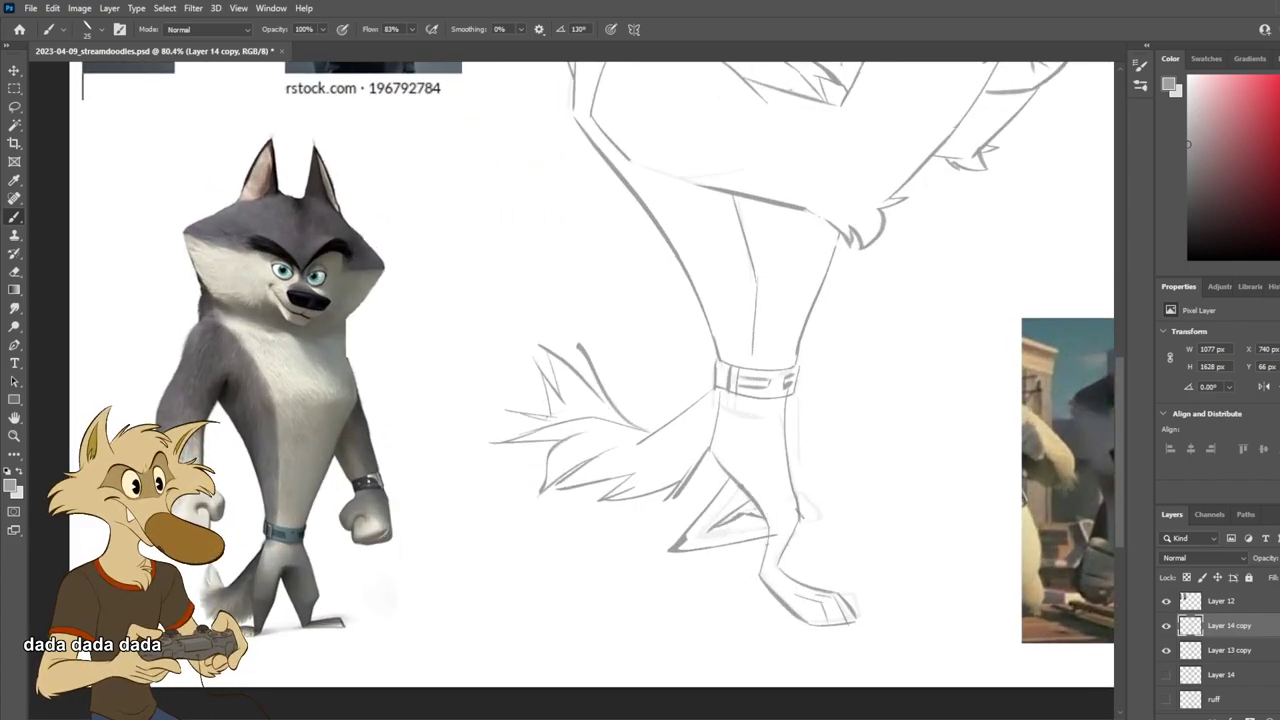
scroll(796, 517, "down", 5)
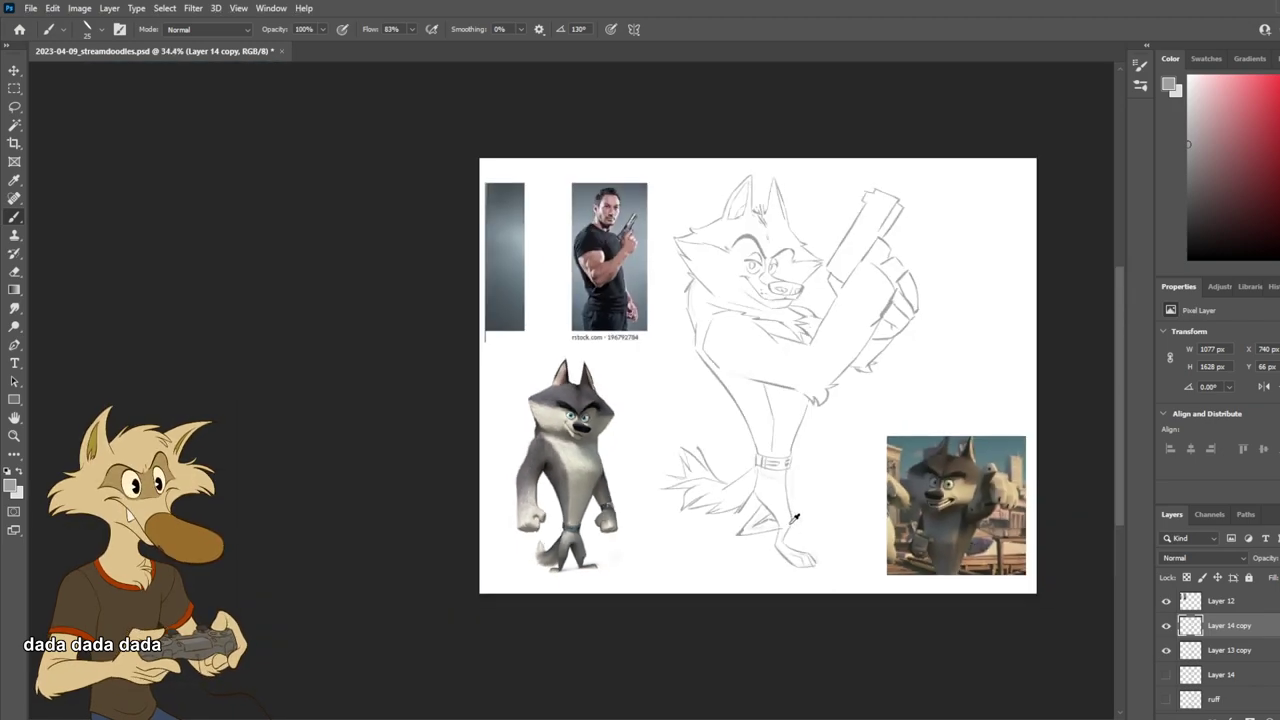
scroll(796, 517, "up", 4)
key("ctrl+z")
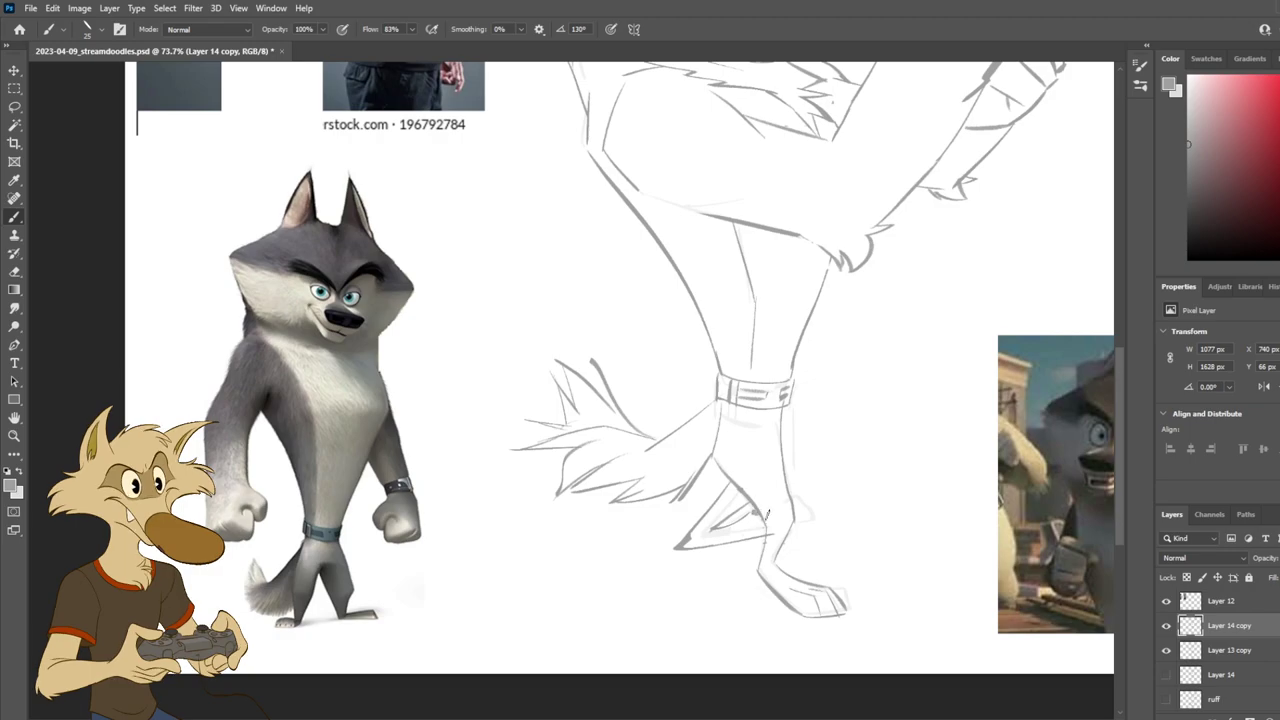
key("ctrl+z")
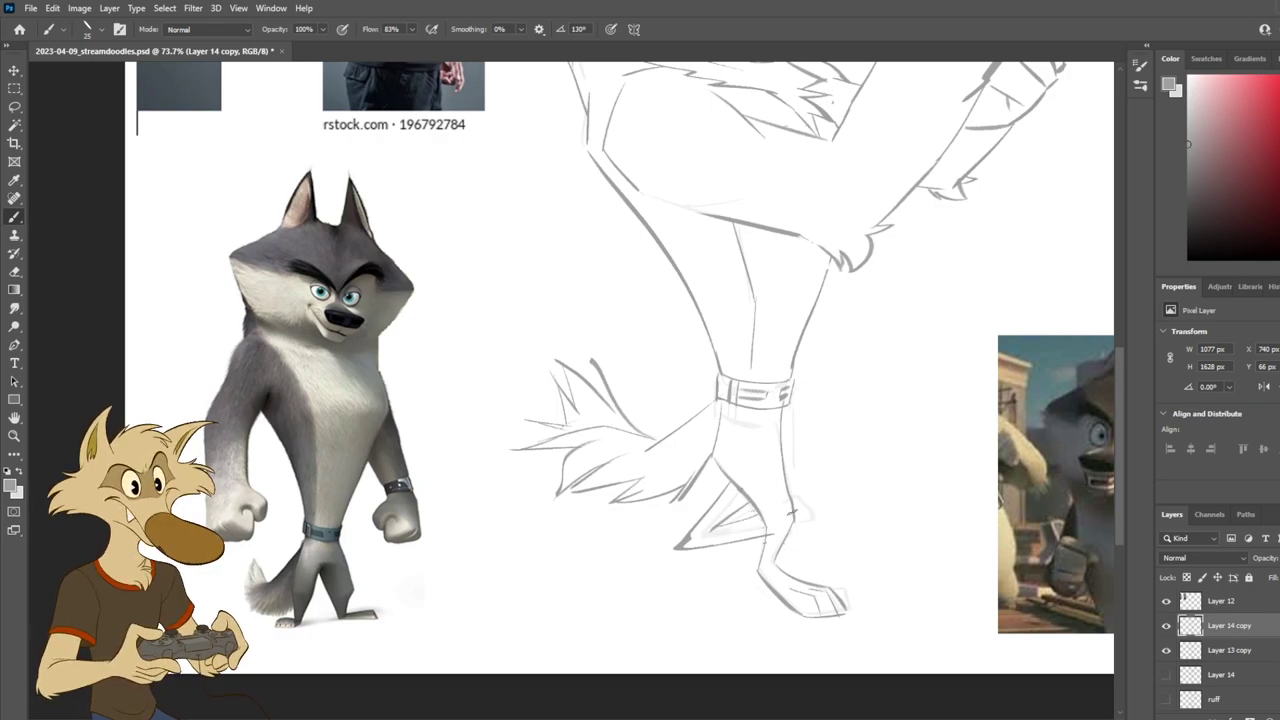
key("e")
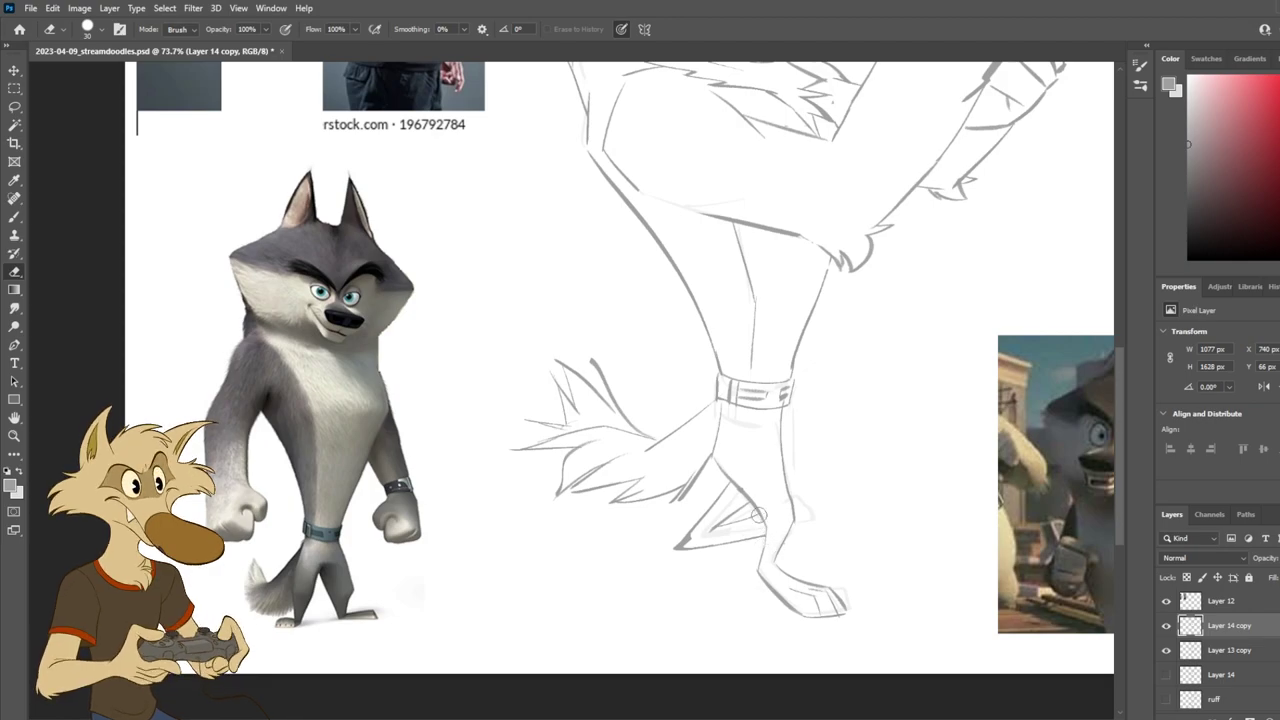
key("b")
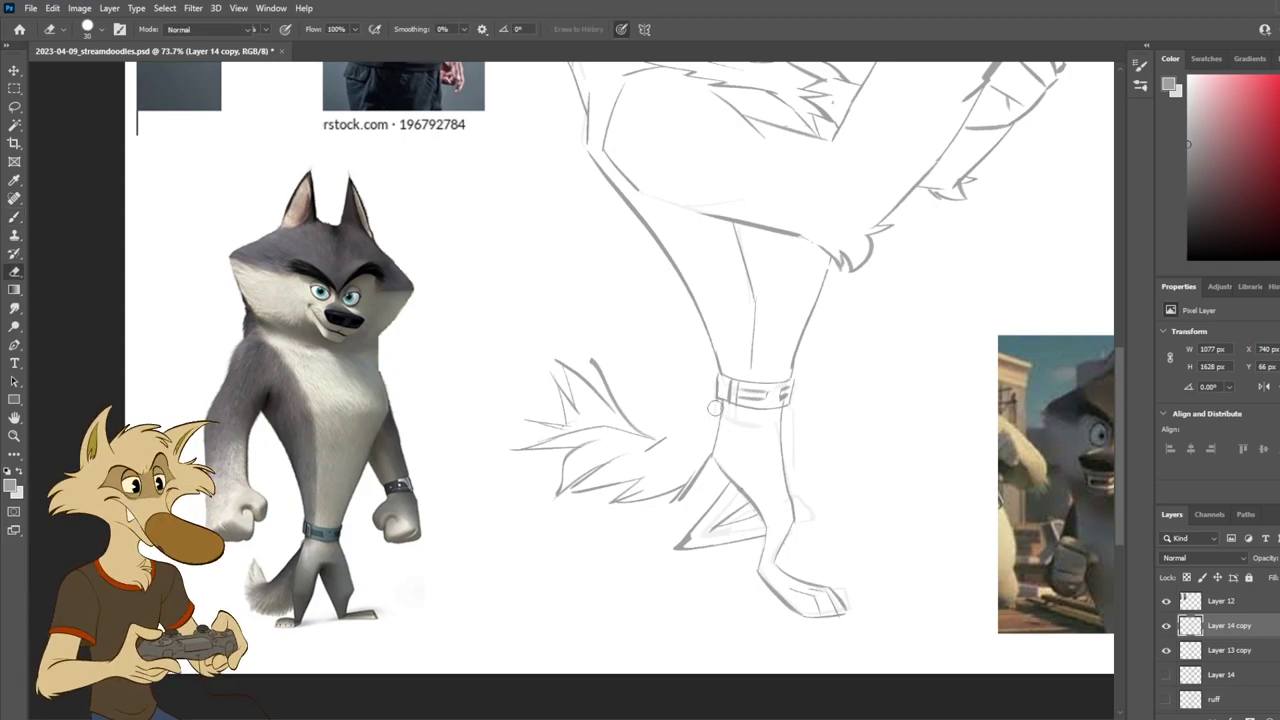
Step: Erase the straight top line of the tail near the belt and redraw it as a smooth curve
key("e")
mouse_move(664, 439)
left_mouse_down()
mouse_move(646, 455)
mouse_move(720, 407)
left_mouse_up()
key("b")
key("ctrl+z")
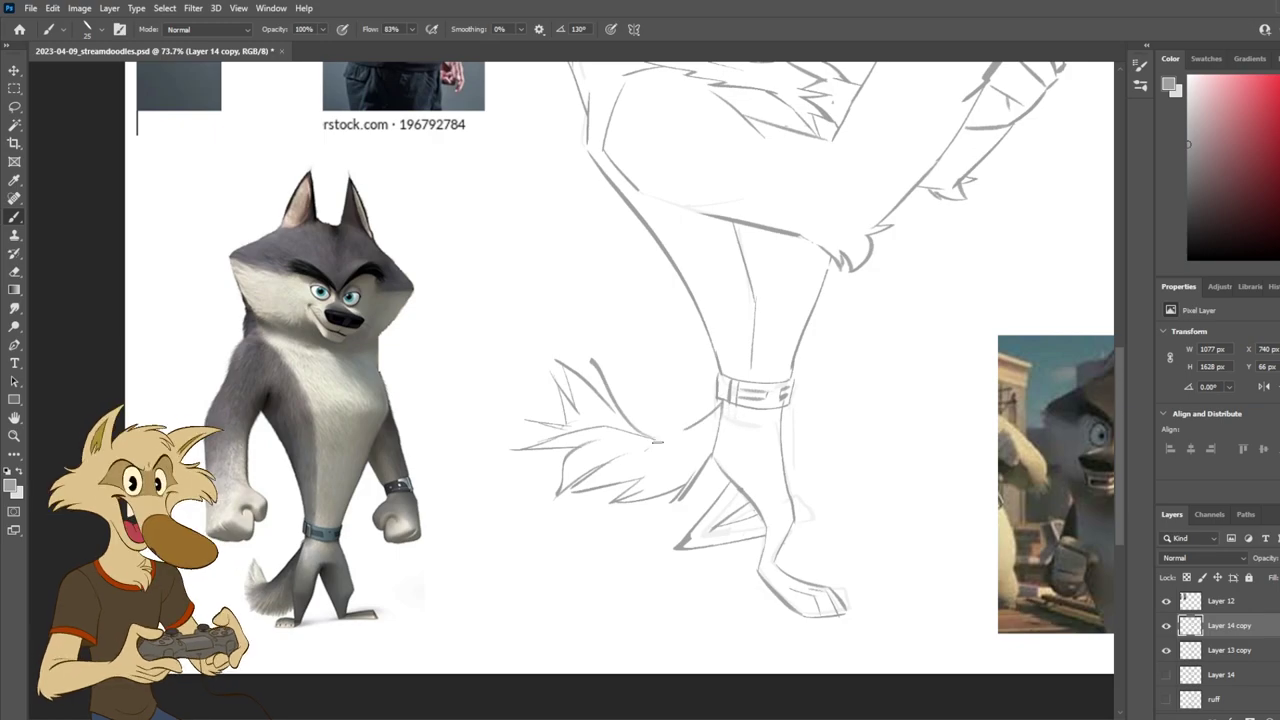
key("ctrl+z")
left_click_drag(642, 450, 704, 419)
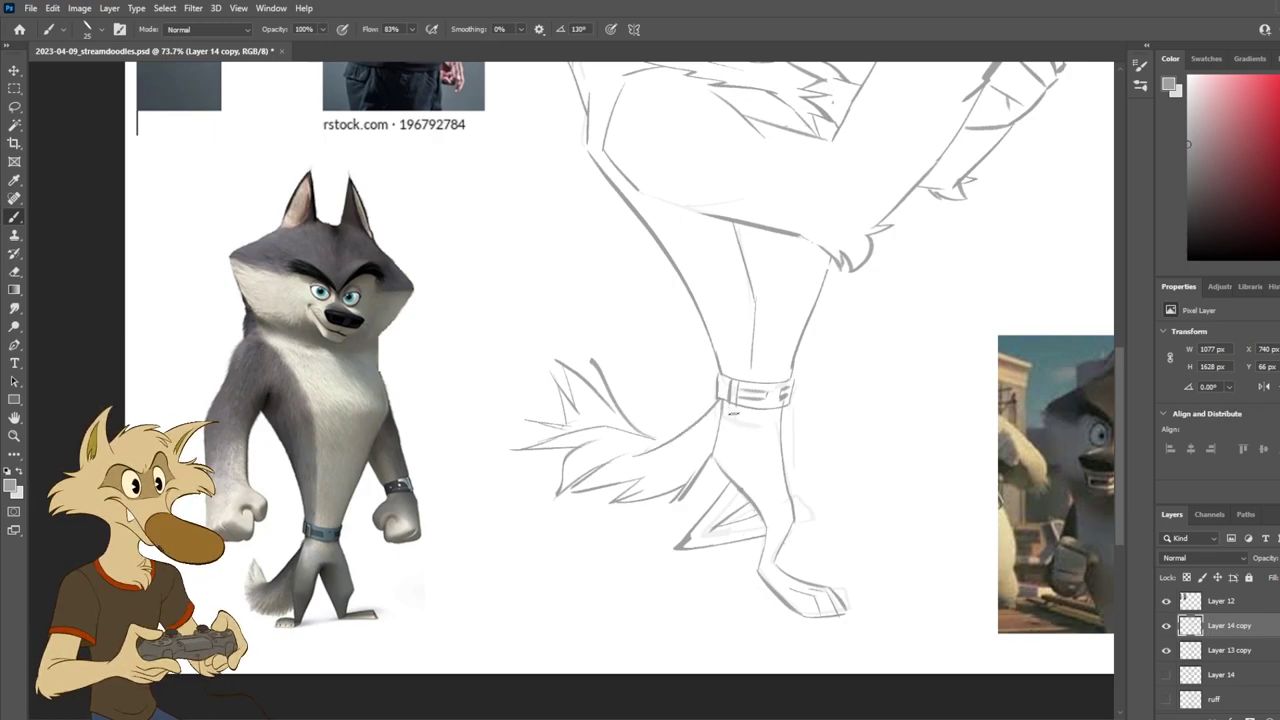
Step: Undo the small stroke below the belt and check the whole sketch in mirrored view
scroll(709, 485, "down", 8)
scroll(794, 418, "up", 6)
key("ctrl+z")
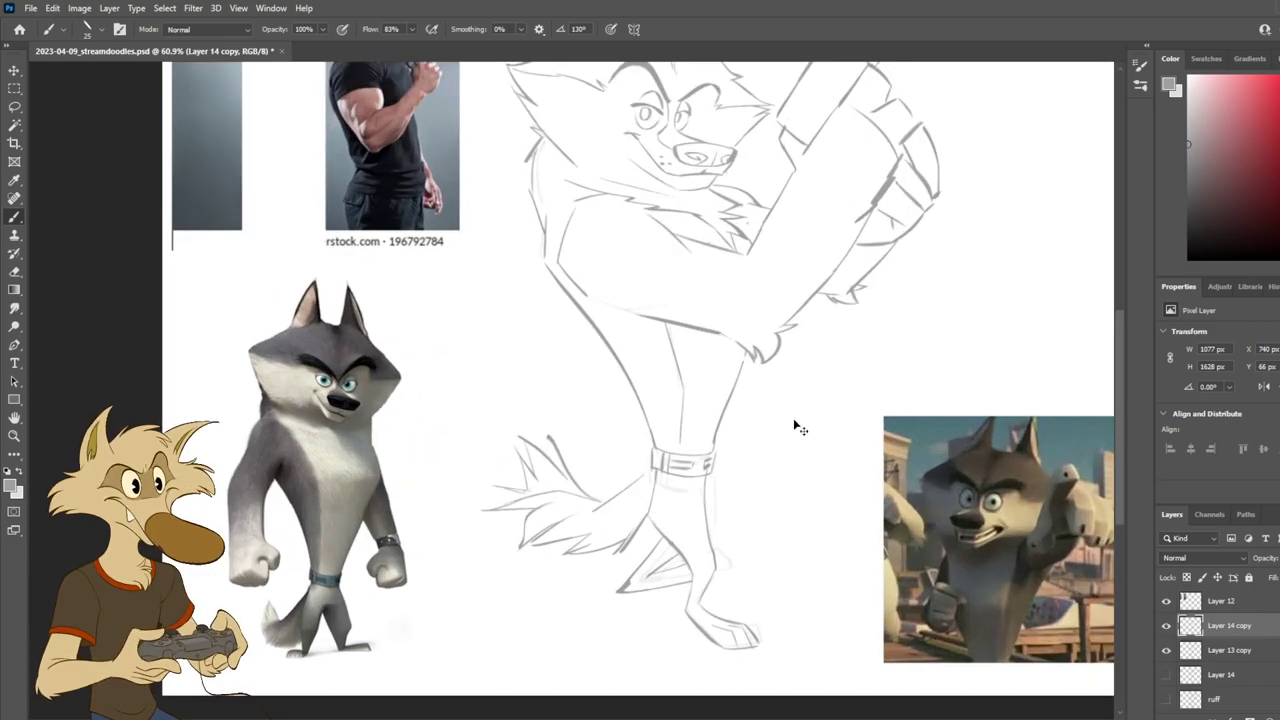
scroll(795, 418, "down", 6)
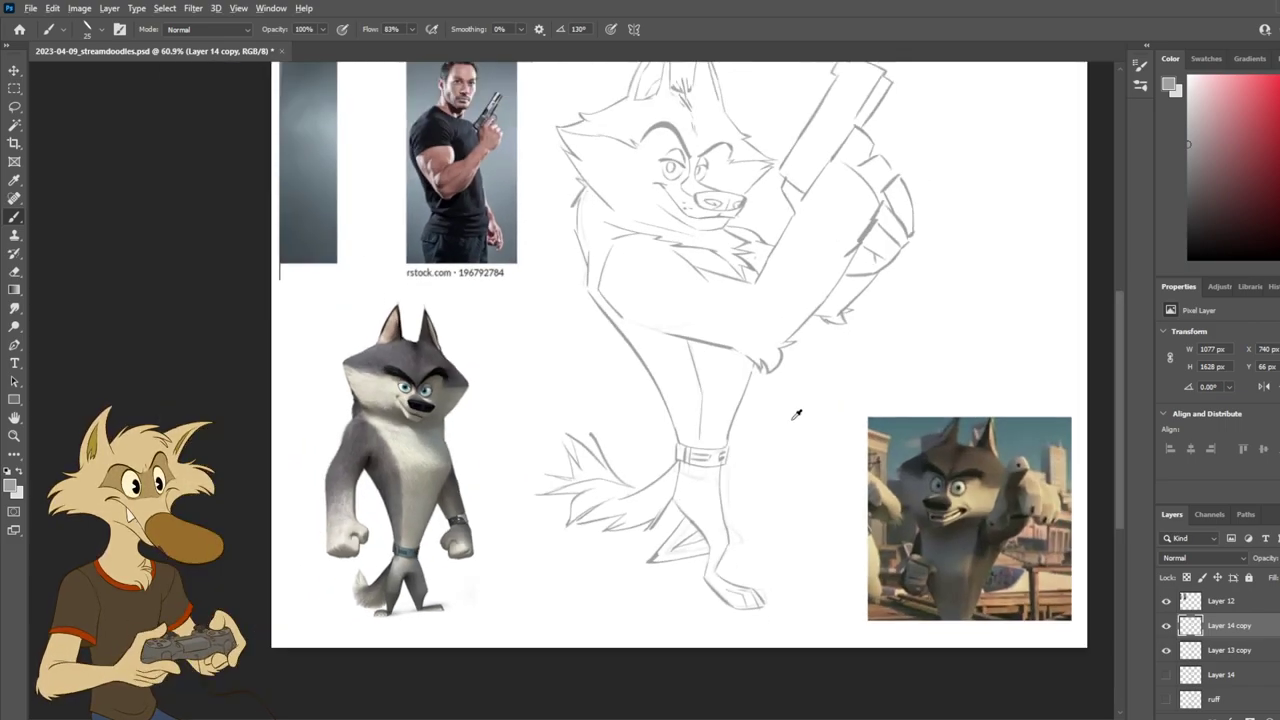
scroll(795, 418, "up", 3)
key("ctrl+shift+h")
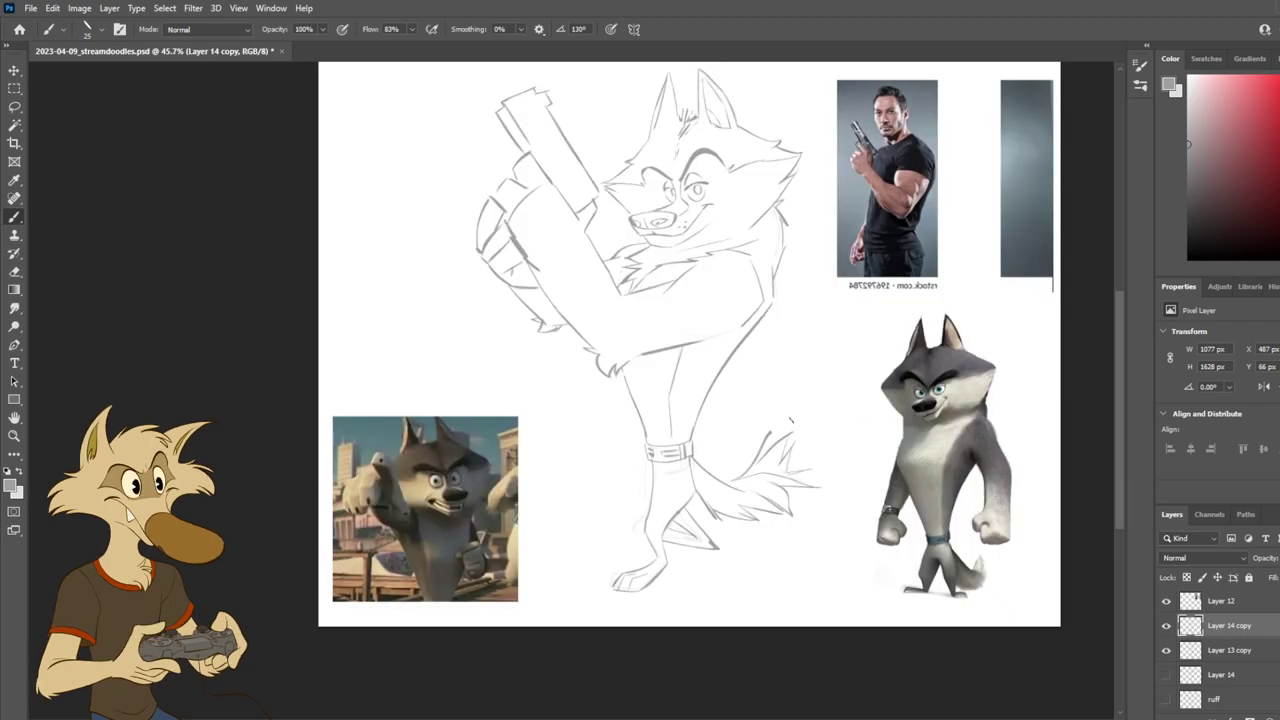
key("h")
Step: Erase the heavy line on the tail's upper tuft and redraw it flowing into the tail's top curve
scroll(740, 470, "up", 3)
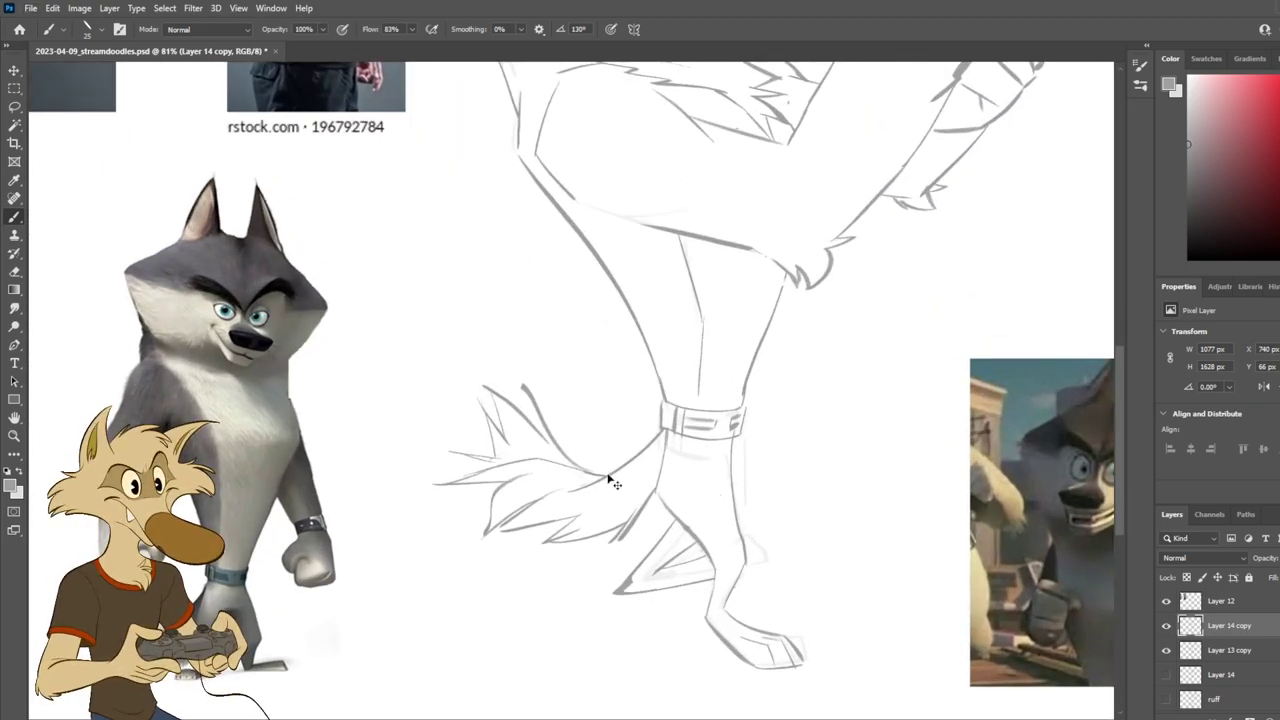
key("e")
mouse_move(523, 388)
left_mouse_down()
mouse_move(574, 458)
mouse_move(538, 396)
mouse_move(563, 440)
left_mouse_up()
key("b")
key("ctrl+z")
Step: Check the reworked tail and legs in mirrored view, restore the normal view and save the document
key("h")
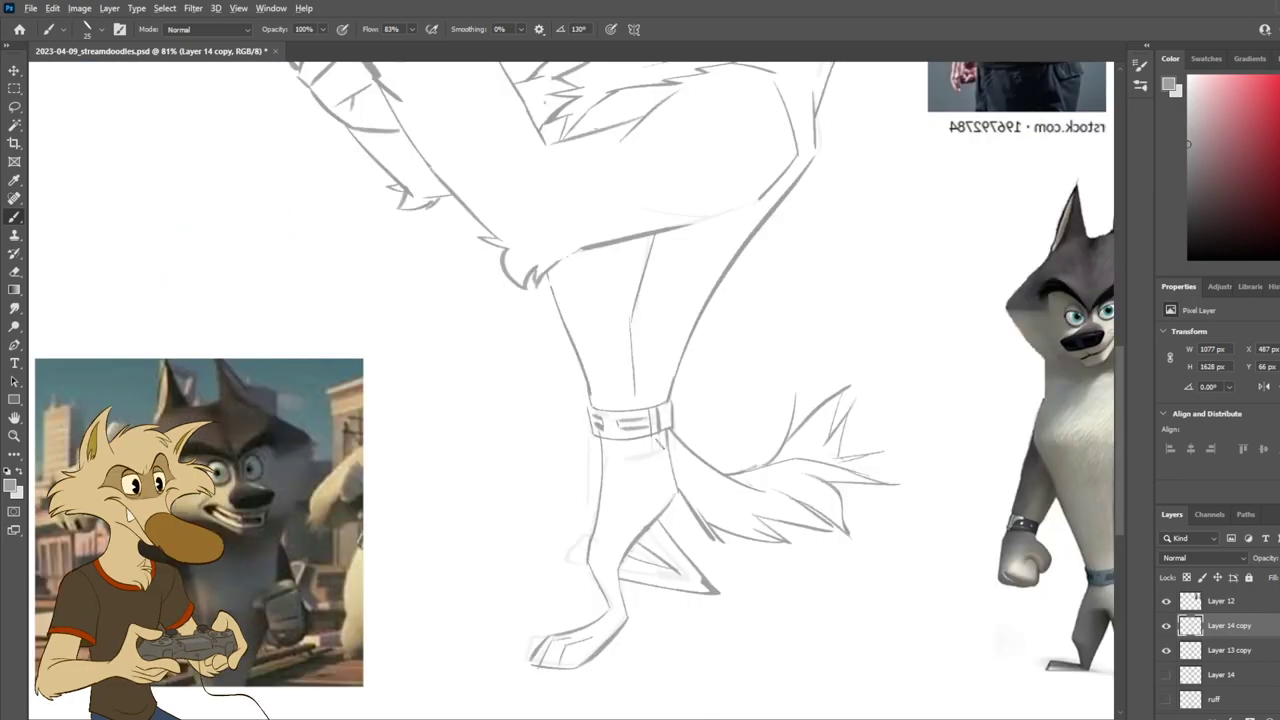
scroll(666, 455, "down", 5)
key("ctrl+shift+h")
scroll(708, 435, "up", 4)
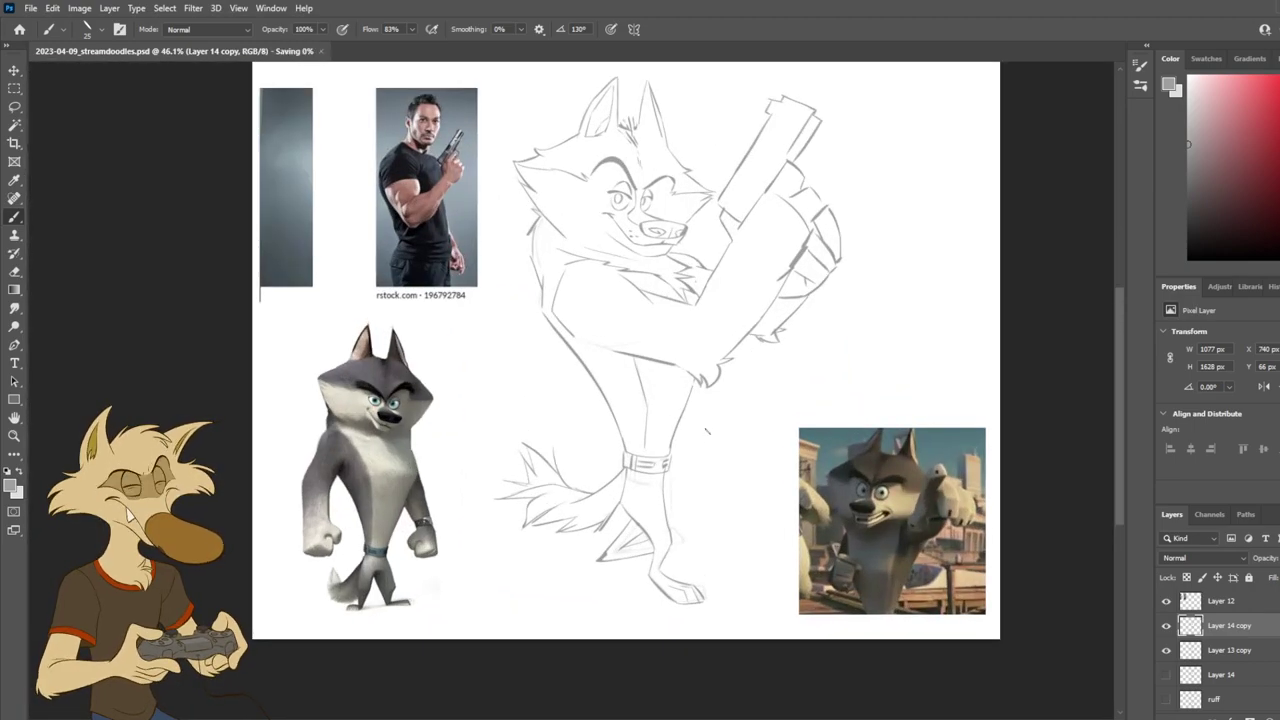
scroll(600, 497, "up", 1)
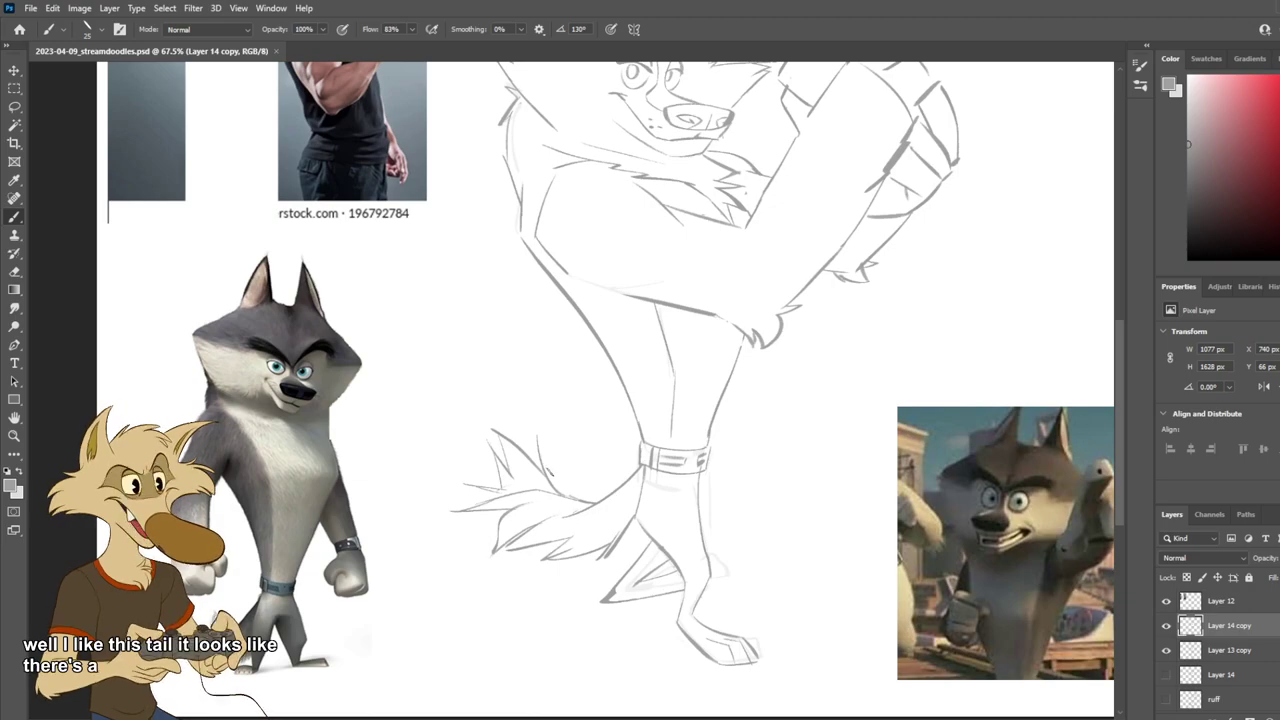
Step: Hide the faint rough on Layer 13 copy so that the refined sketch on Layer 14 copy stands alone
scroll(590, 475, "down", 3)
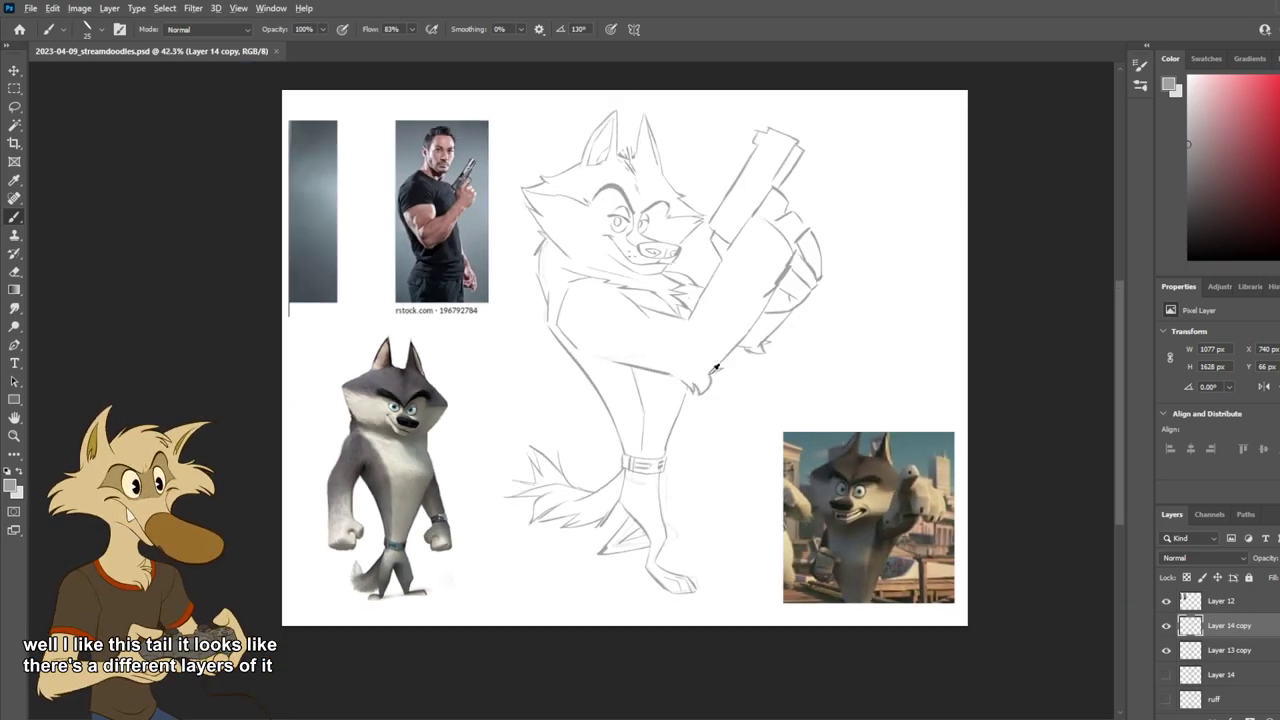
scroll(716, 372, "up", 2)
left_click(1166, 652)
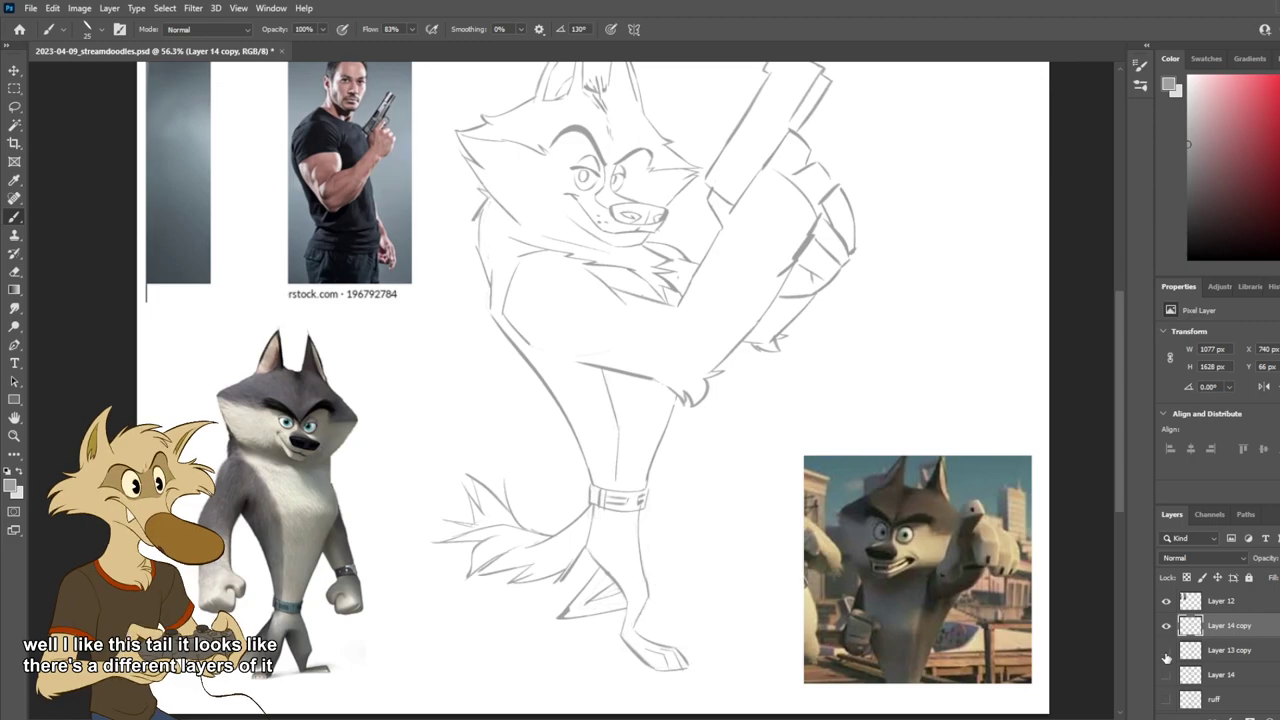
scroll(651, 508, "down", 2)
scroll(614, 543, "up", 3)
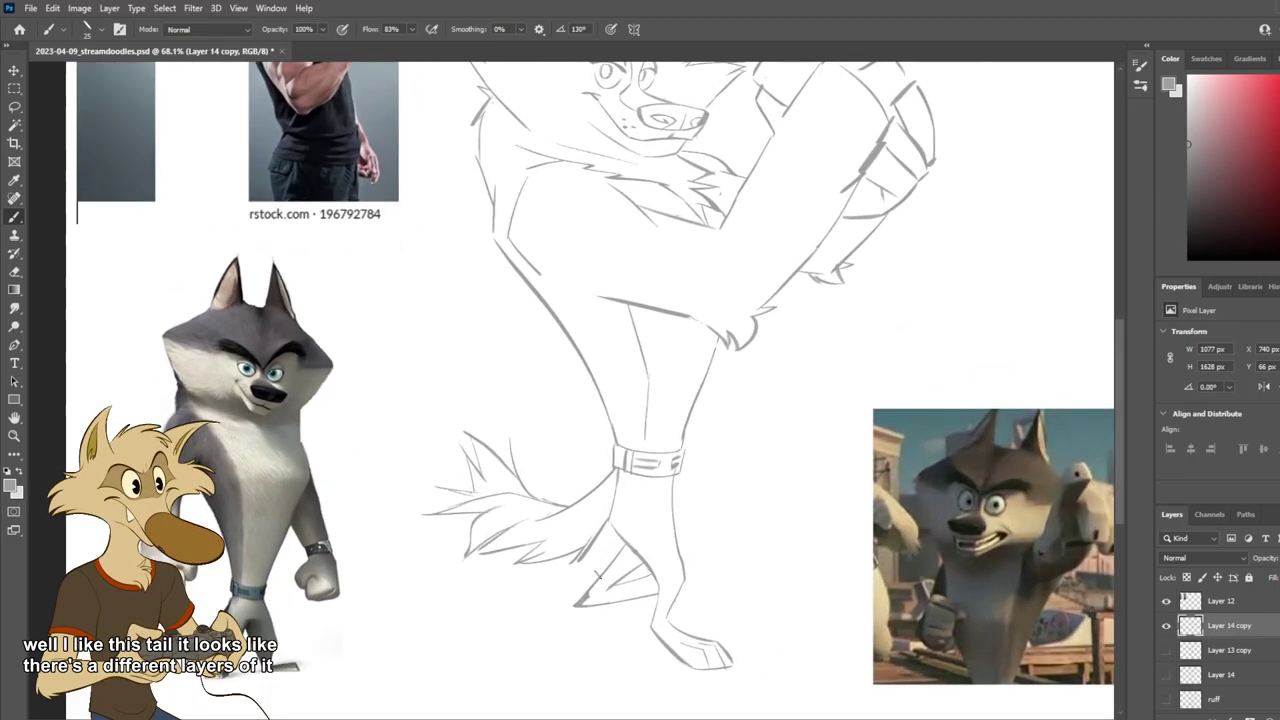
Step: Save the document, duplicate Layer 14 copy and hide the original to continue on the duplicate
key("e")
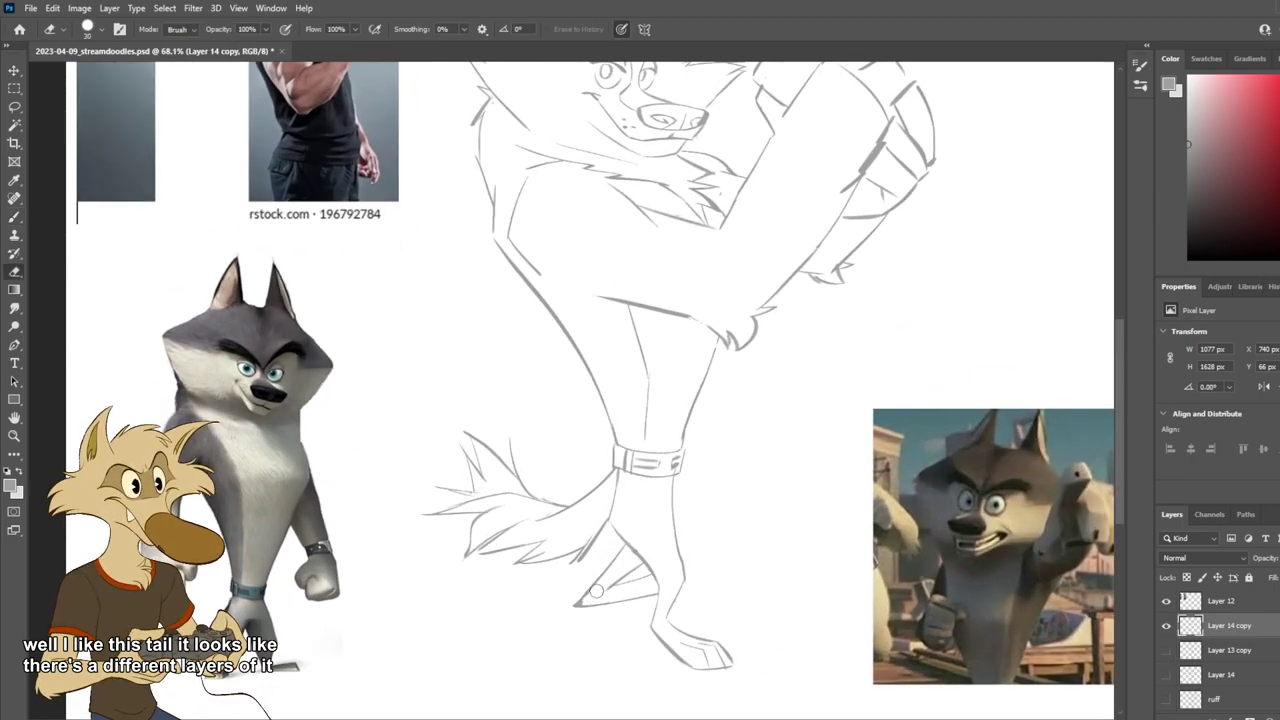
key("ctrl+s")
scroll(624, 585, "down", 3)
scroll(666, 414, "up", 2)
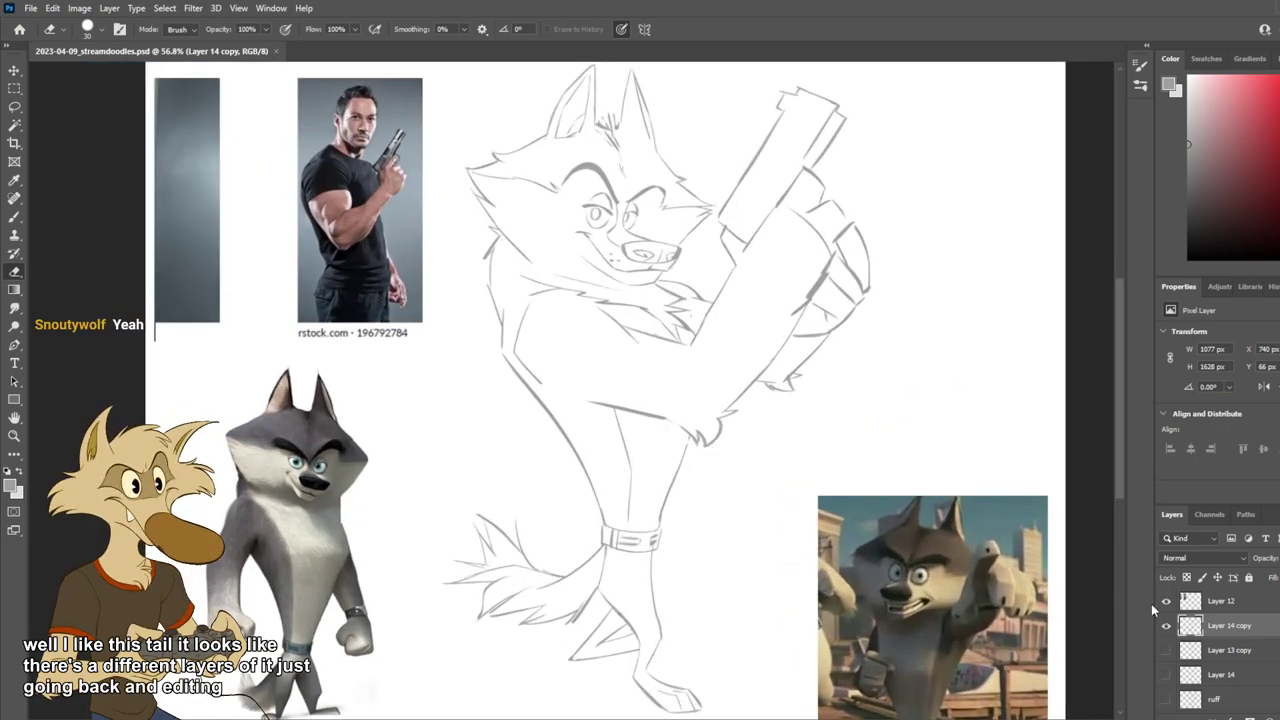
key("ctrl+j")
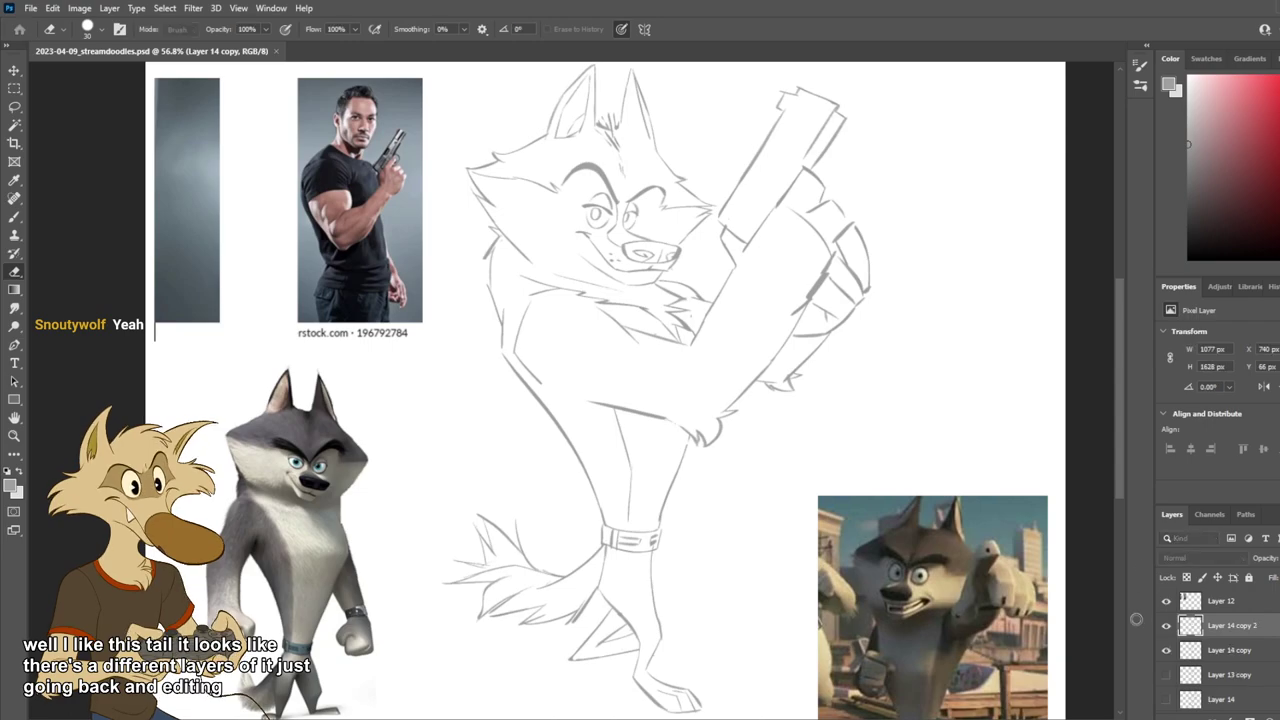
scroll(615, 450, "down", 2)
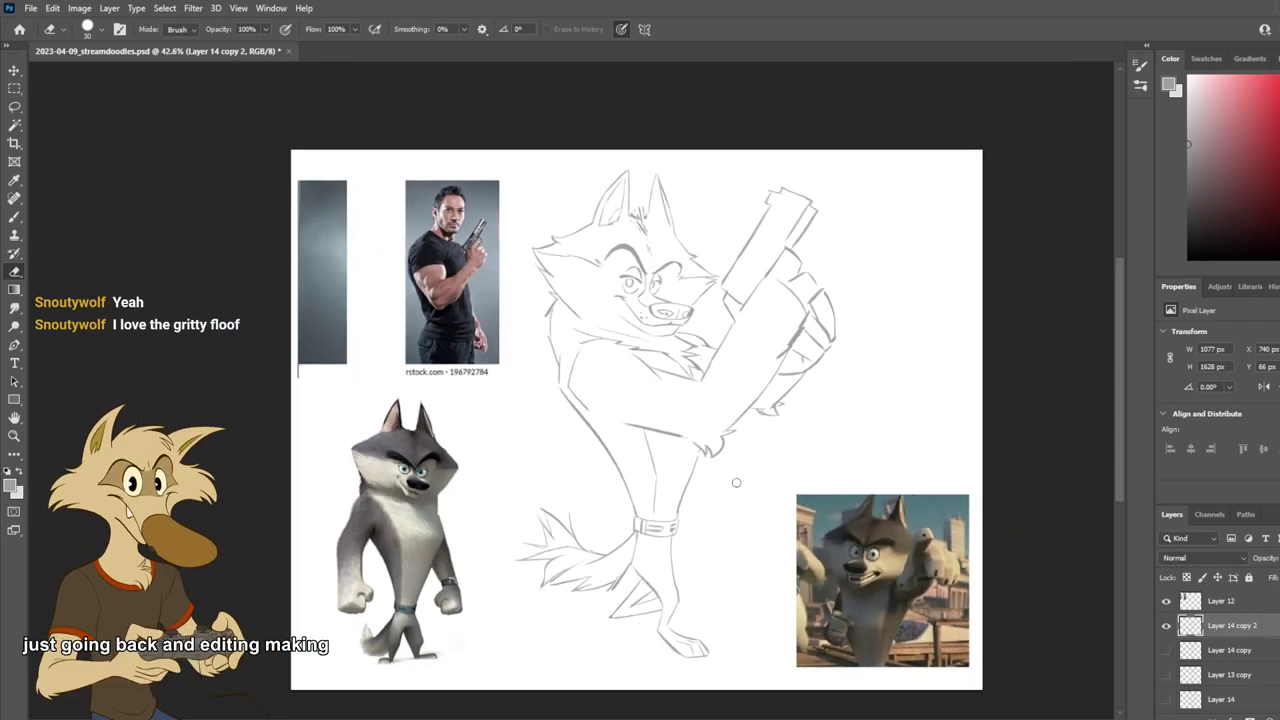
scroll(615, 456, "up", 2)
scroll(615, 456, "down", 2)
scroll(615, 450, "up", 3)
scroll(615, 432, "down", 1)
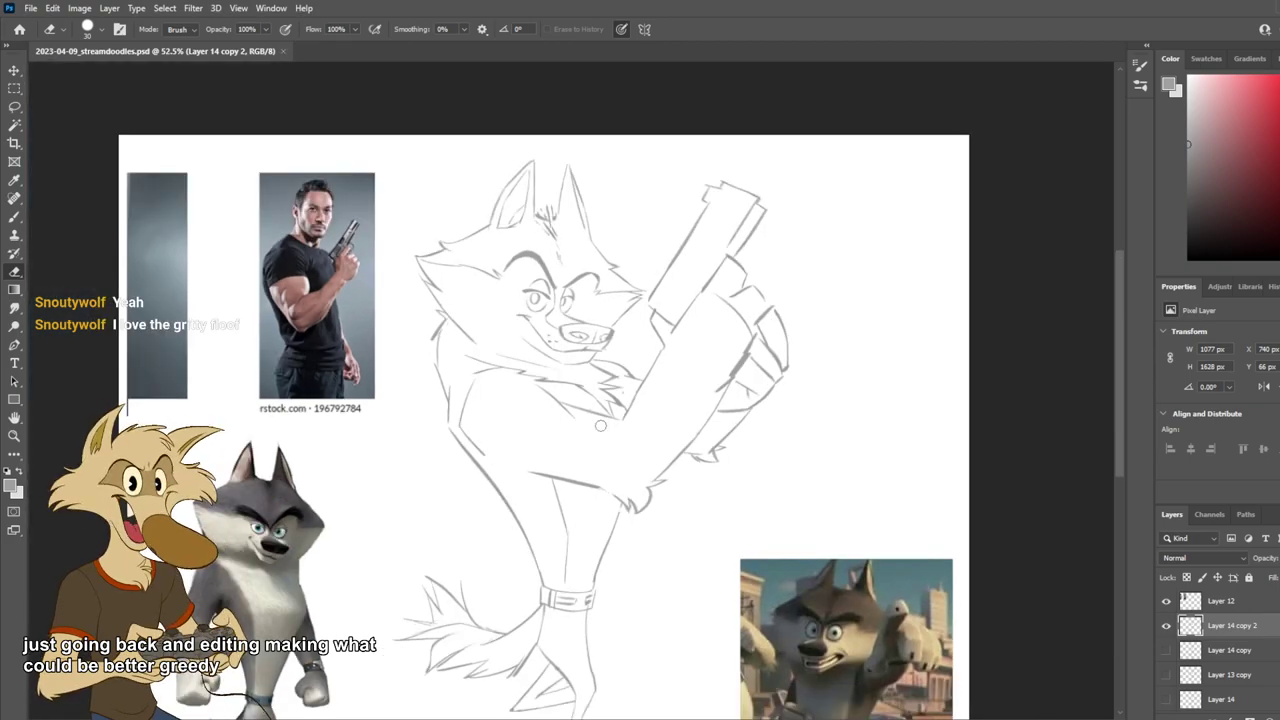
Step: Try short abdominal muscle strokes across the wolf's torso below the forearm
scroll(570, 428, "up", 2)
key("b")
left_click_drag(432, 455, 566, 541)
key("ctrl+z")
key("ctrl+z")
key("ctrl+z")
left_click_drag(492, 502, 548, 527)
key("ctrl+z")
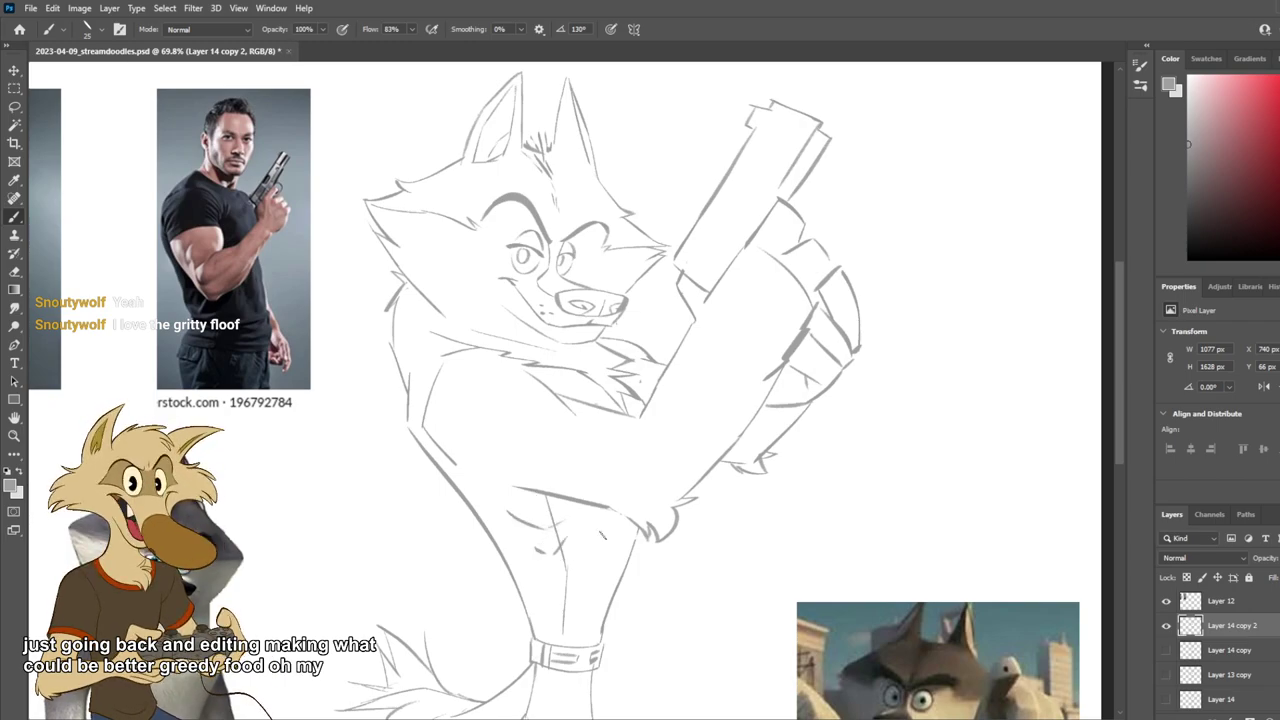
scroll(624, 540, "down", 6)
scroll(639, 594, "down", 3)
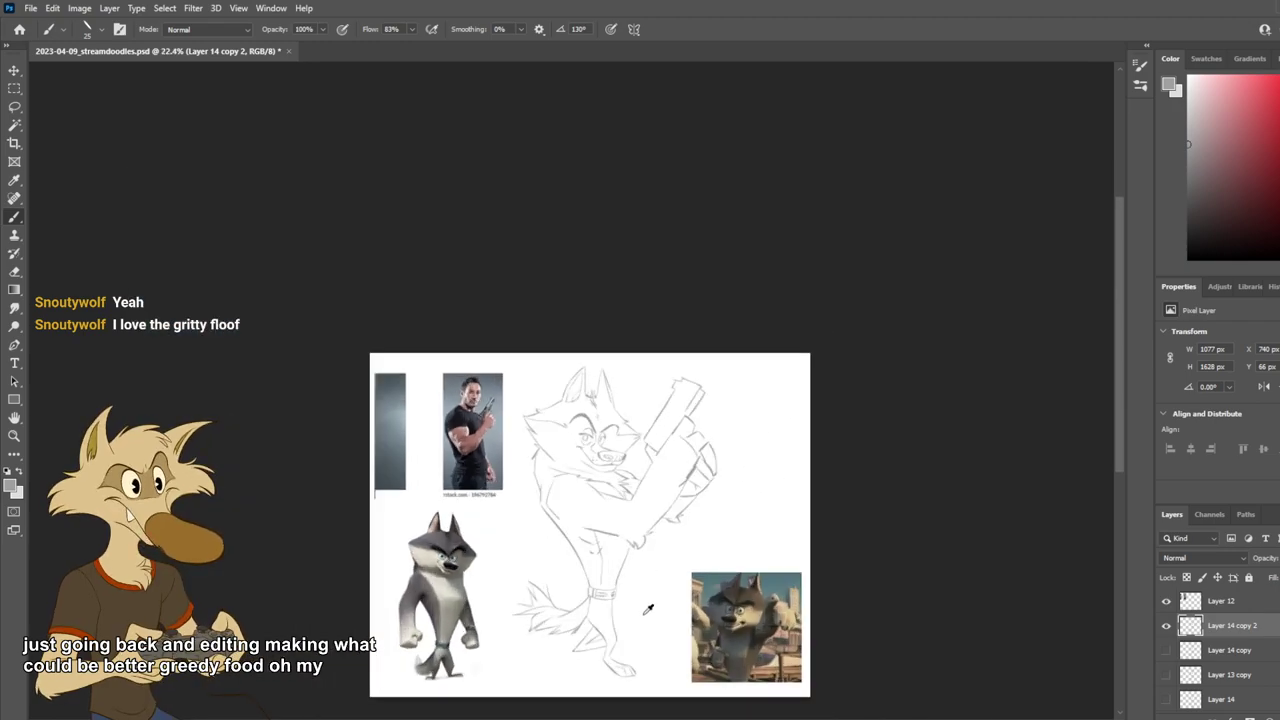
scroll(646, 609, "up", 3)
scroll(644, 608, "up", 3)
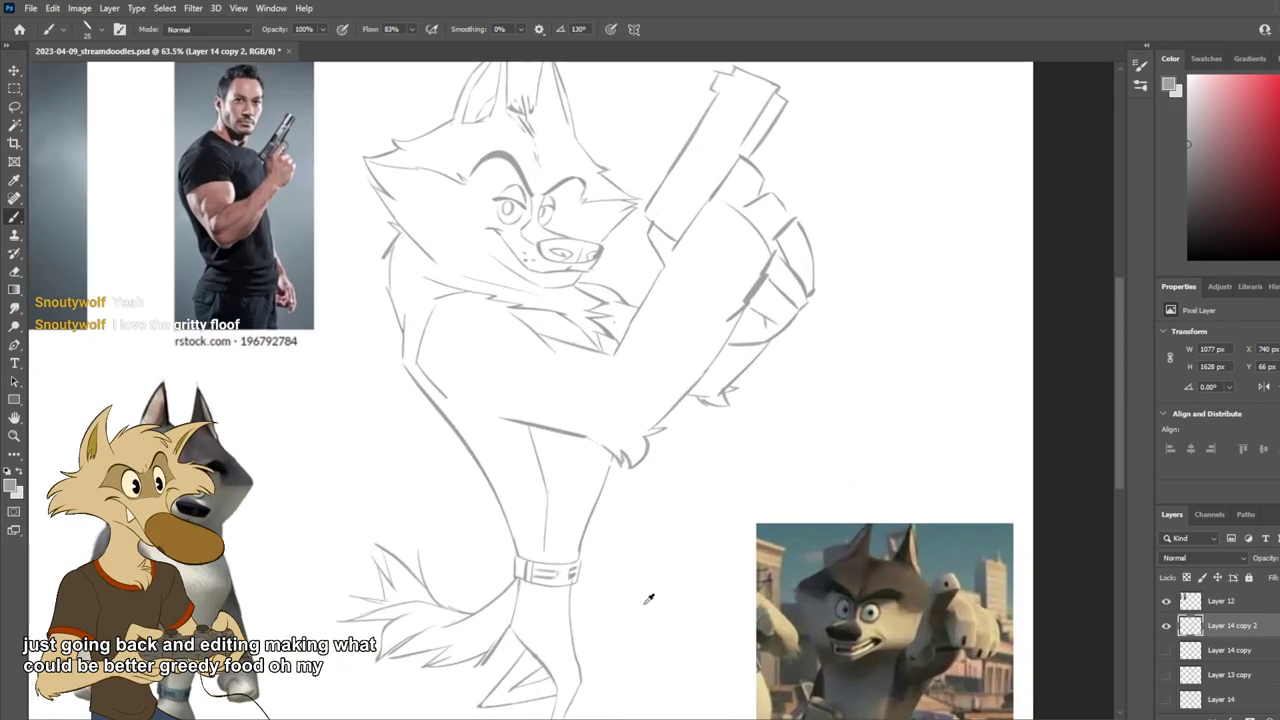
key("ctrl+z")
Step: Try a short muscle line under the elbow and a jagged fur tuft on the waist above the belt
left_click_drag(548, 450, 574, 433)
key("ctrl+z")
key("ctrl+z")
left_click_drag(560, 449, 591, 437)
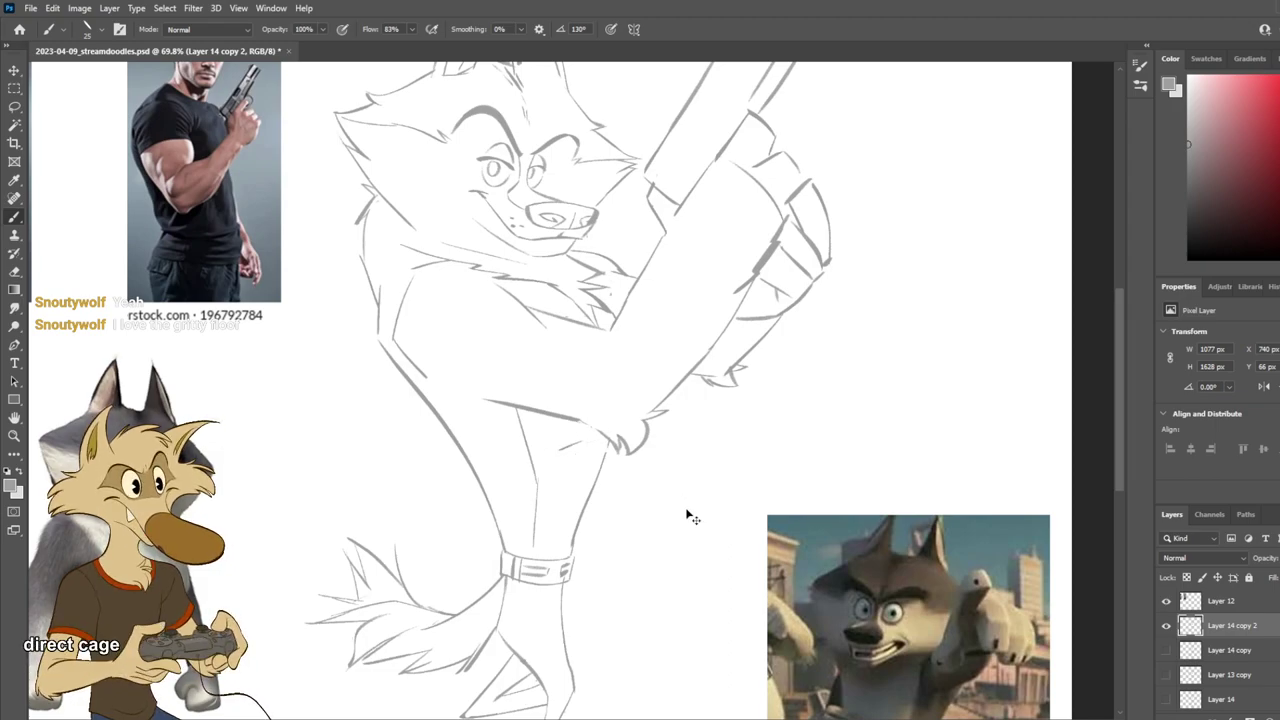
scroll(674, 490, "down", 5)
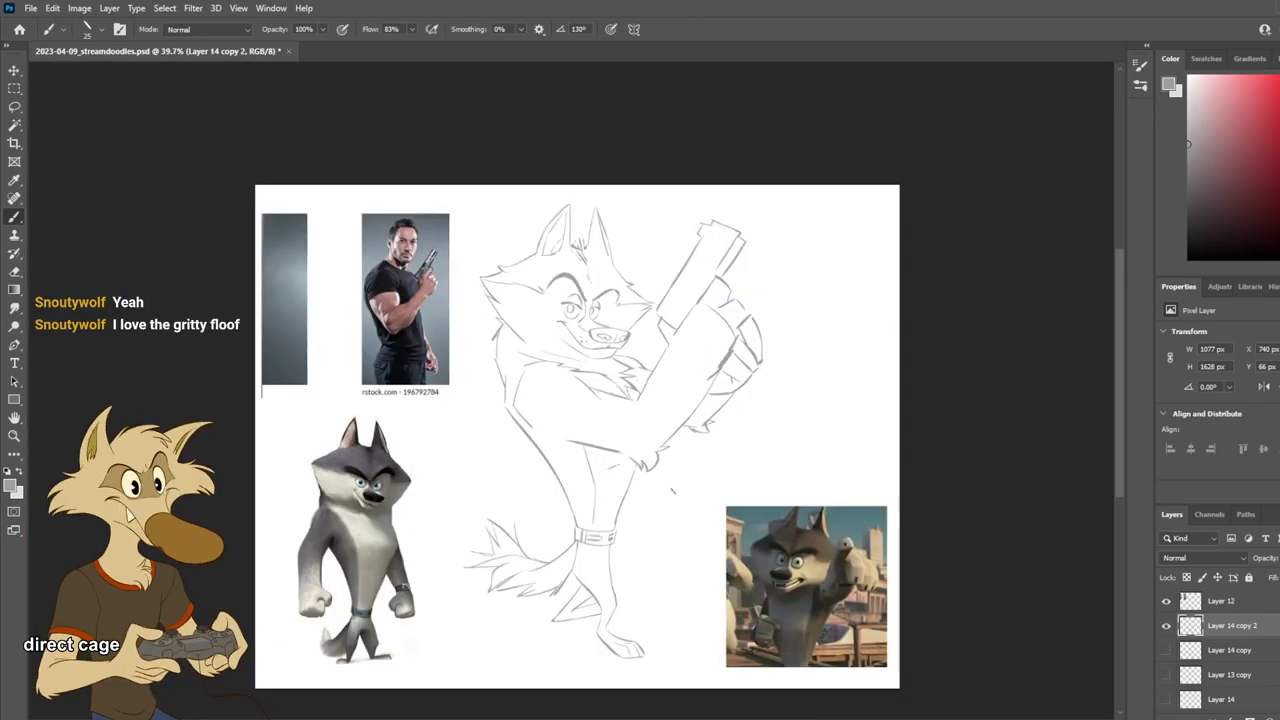
scroll(674, 490, "up", 5)
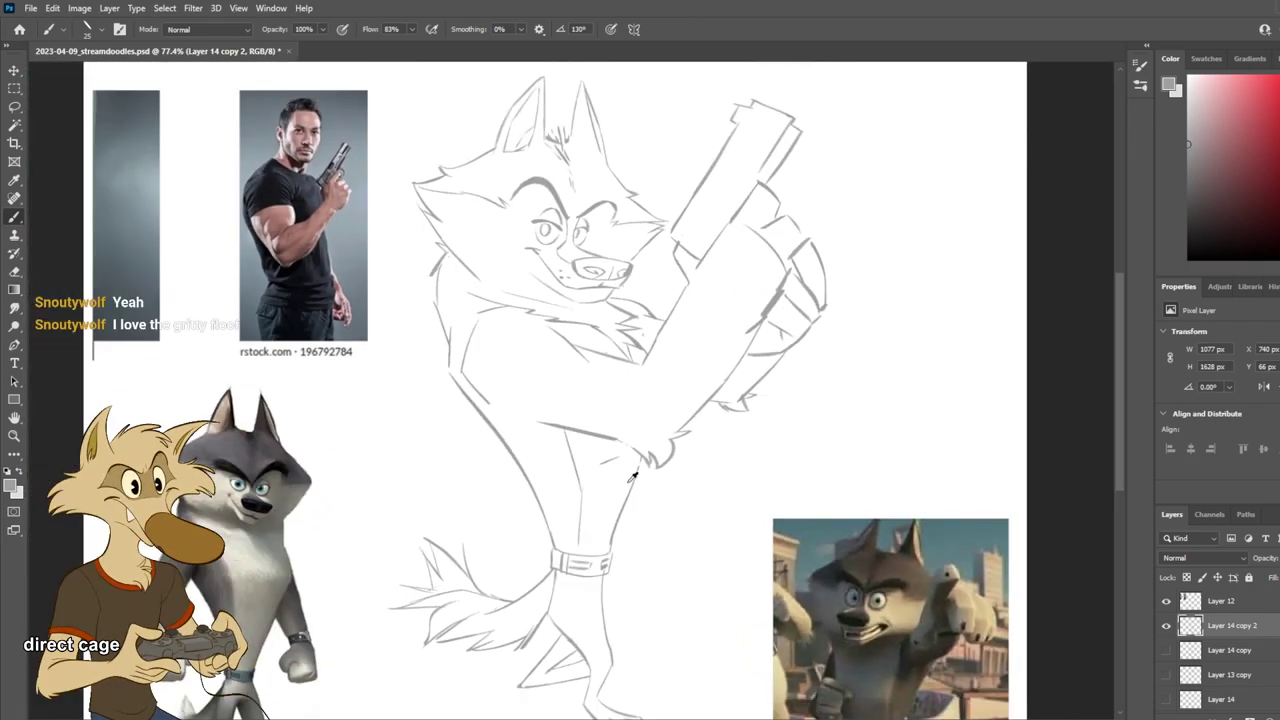
scroll(634, 575, "up", 2)
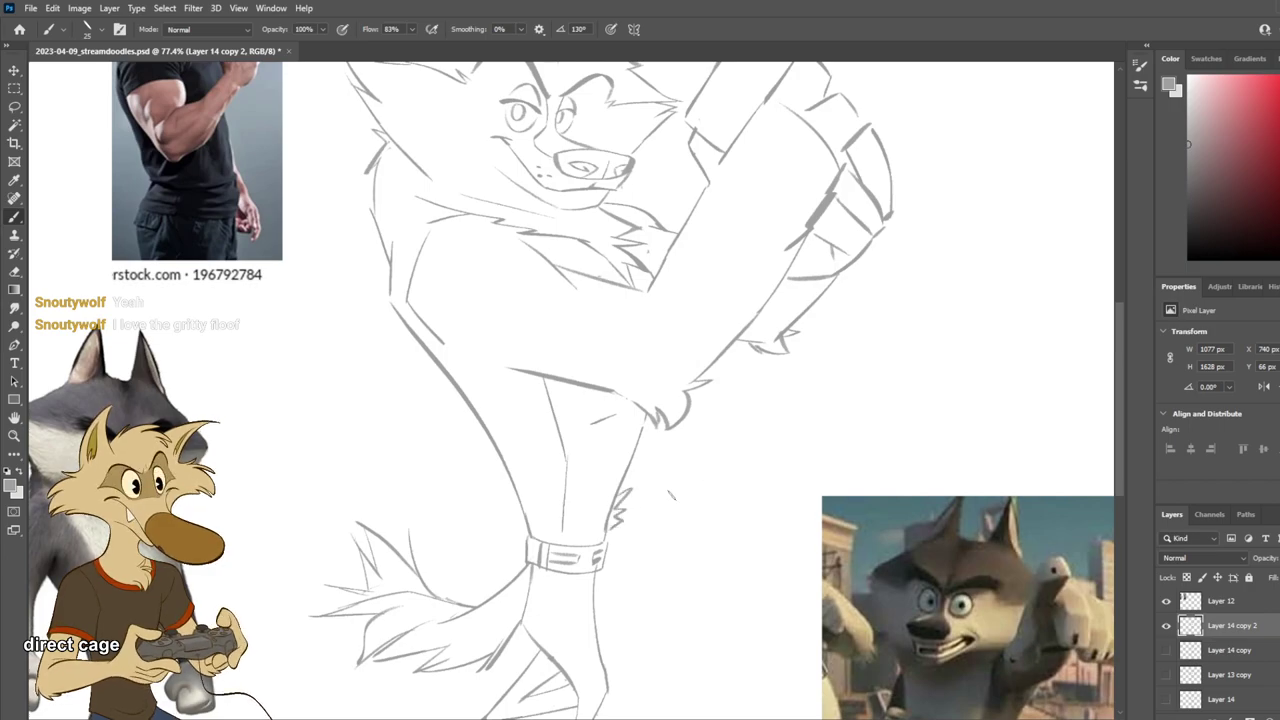
scroll(610, 480, "down", 5)
scroll(605, 458, "up", 1)
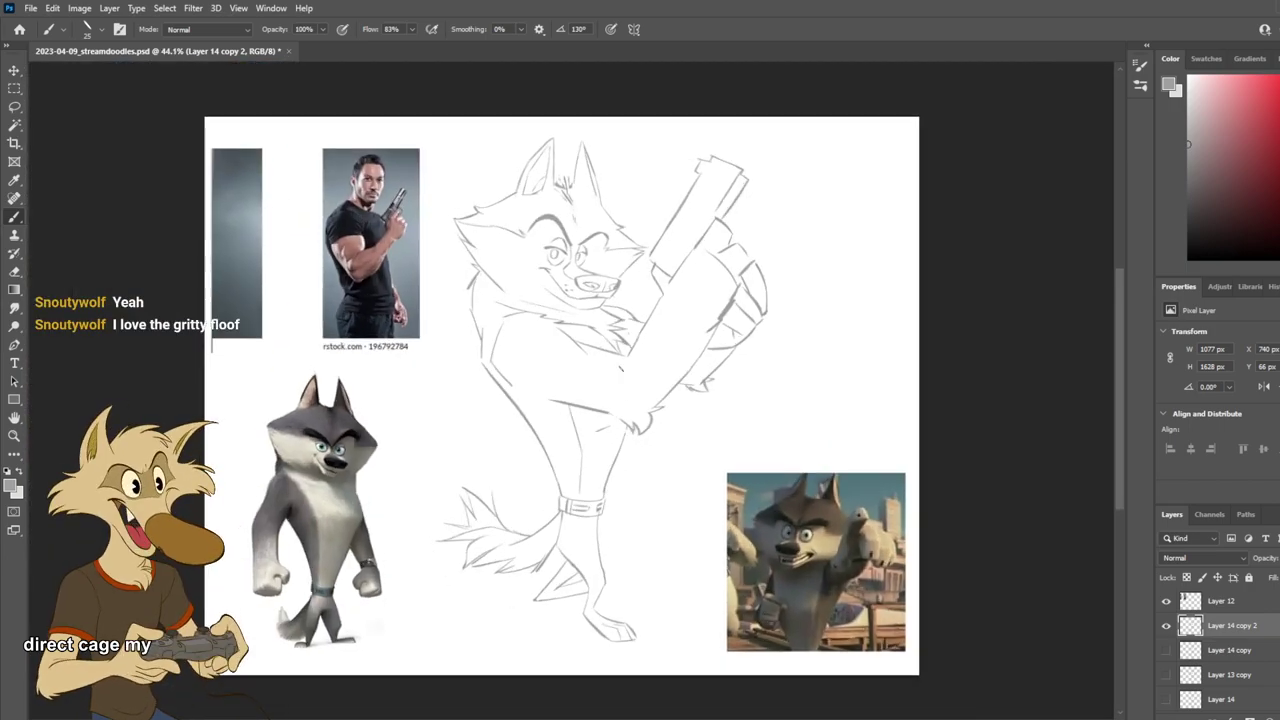
scroll(615, 330, "up", 2)
scroll(615, 328, "up", 1)
scroll(615, 328, "down", 3)
scroll(620, 328, "up", 3)
Step: Erase the fur spikes at the elbow end of the forearm's underside line
key("e")
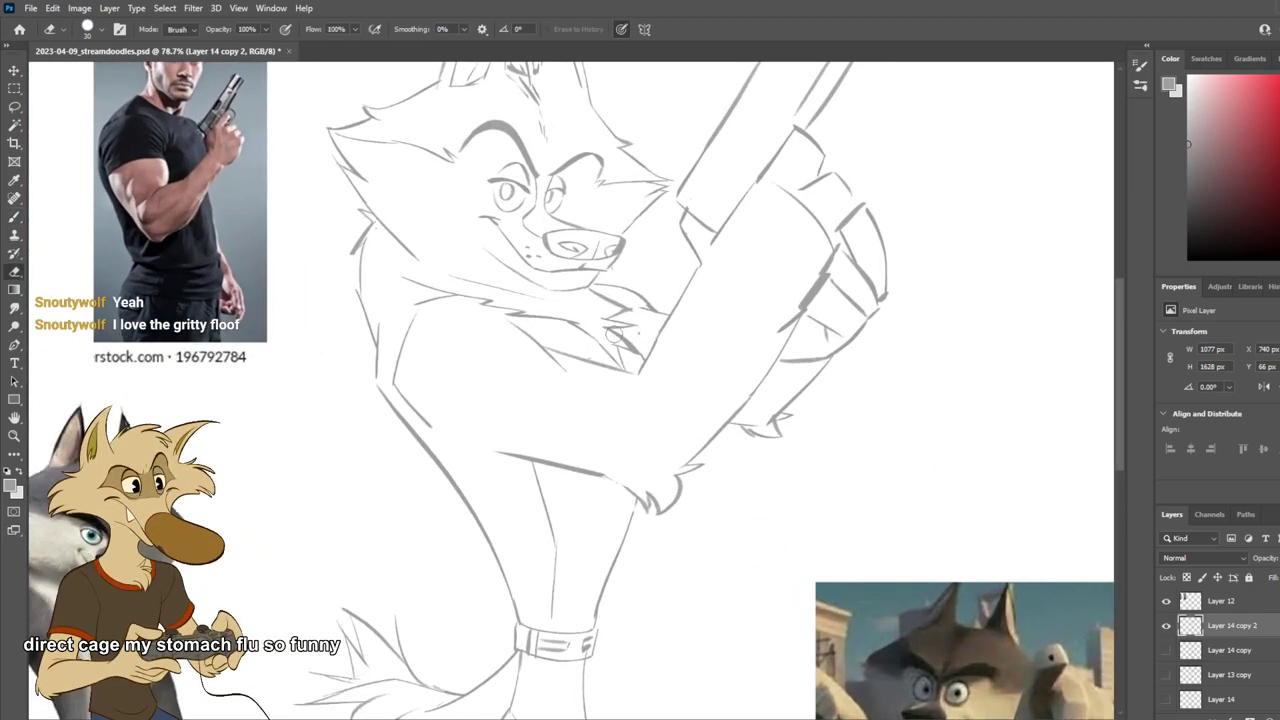
scroll(709, 323, "down", 3)
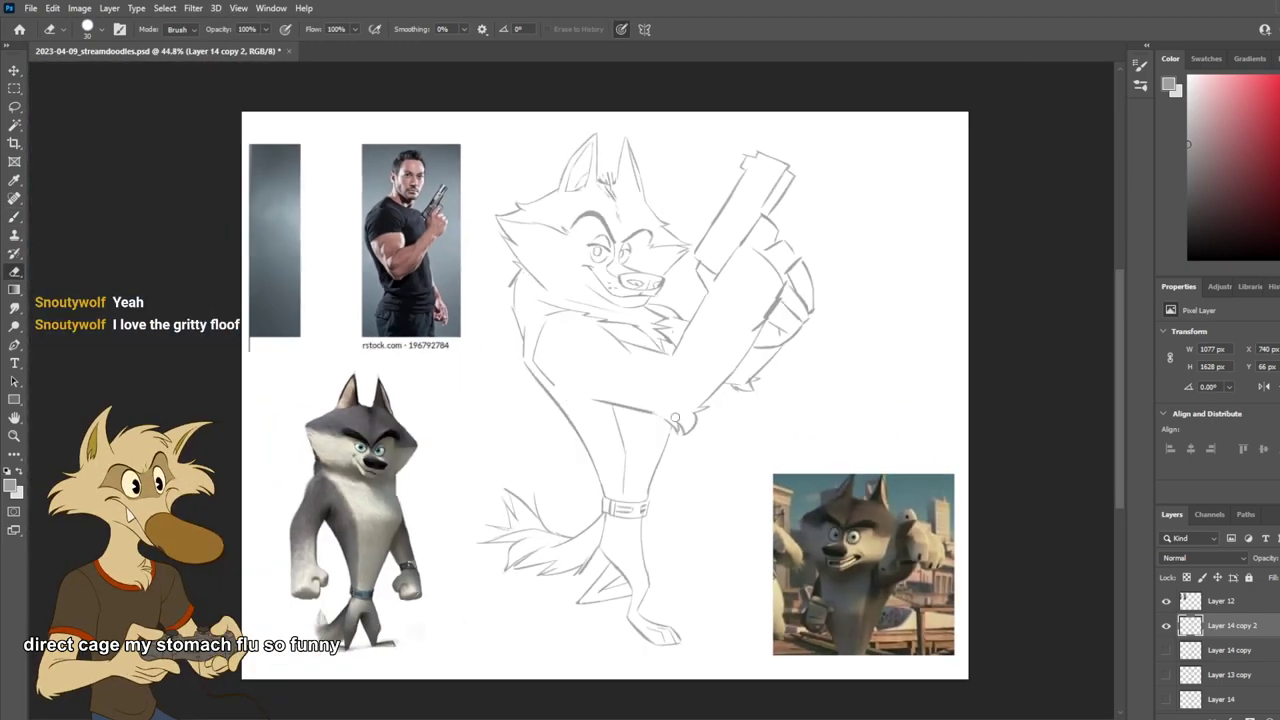
scroll(640, 447, "up", 2)
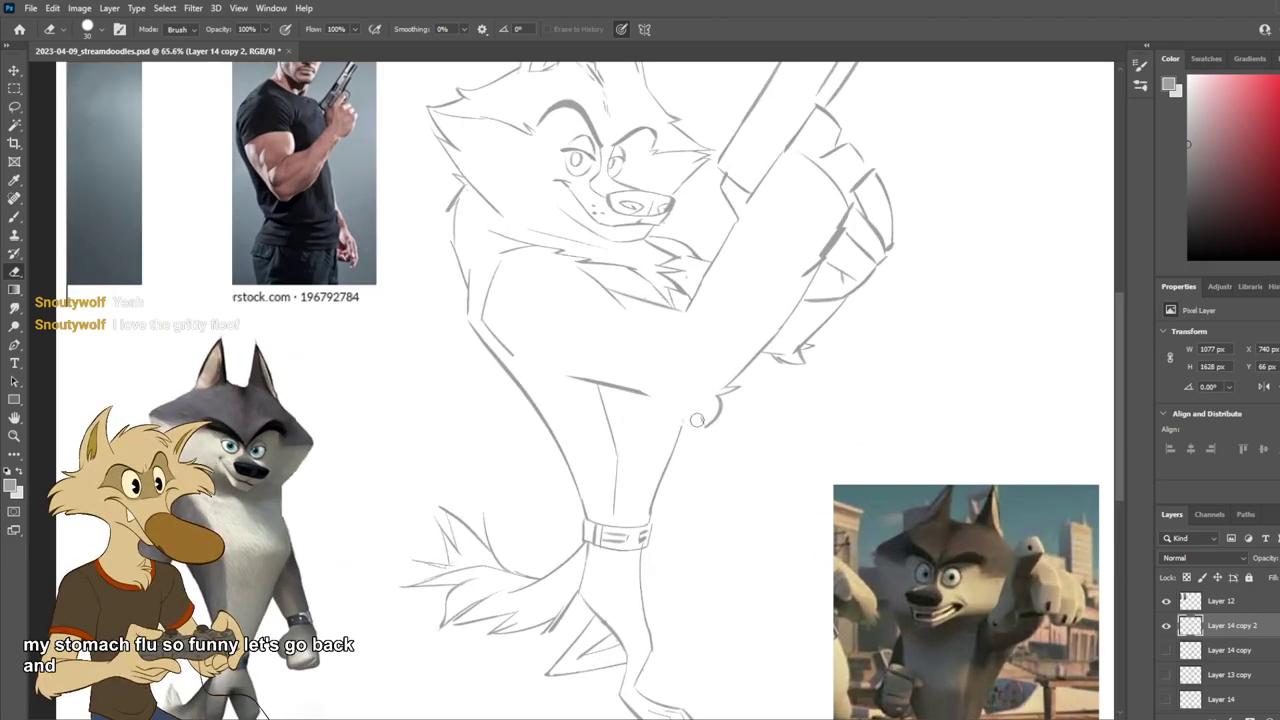
Step: Try several curved and jagged strokes to close the gap in the elbow outline
key("b")
left_click_drag(640, 392, 709, 430)
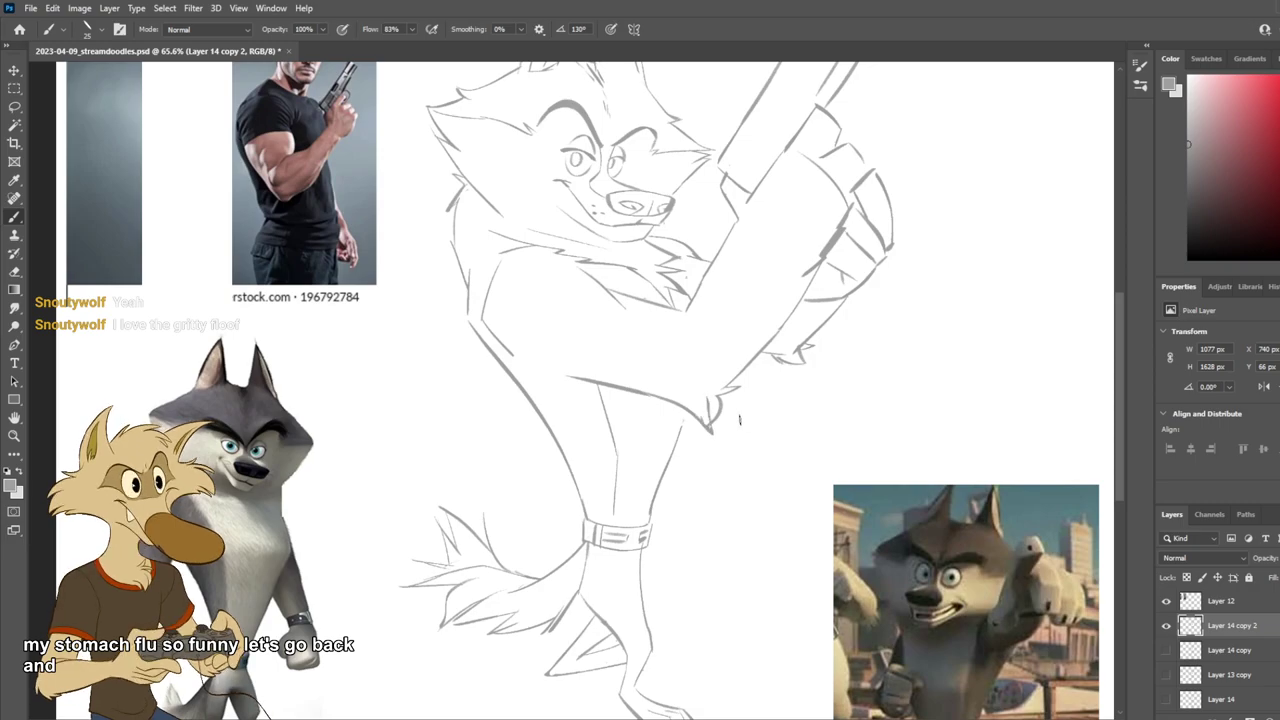
key("ctrl+z")
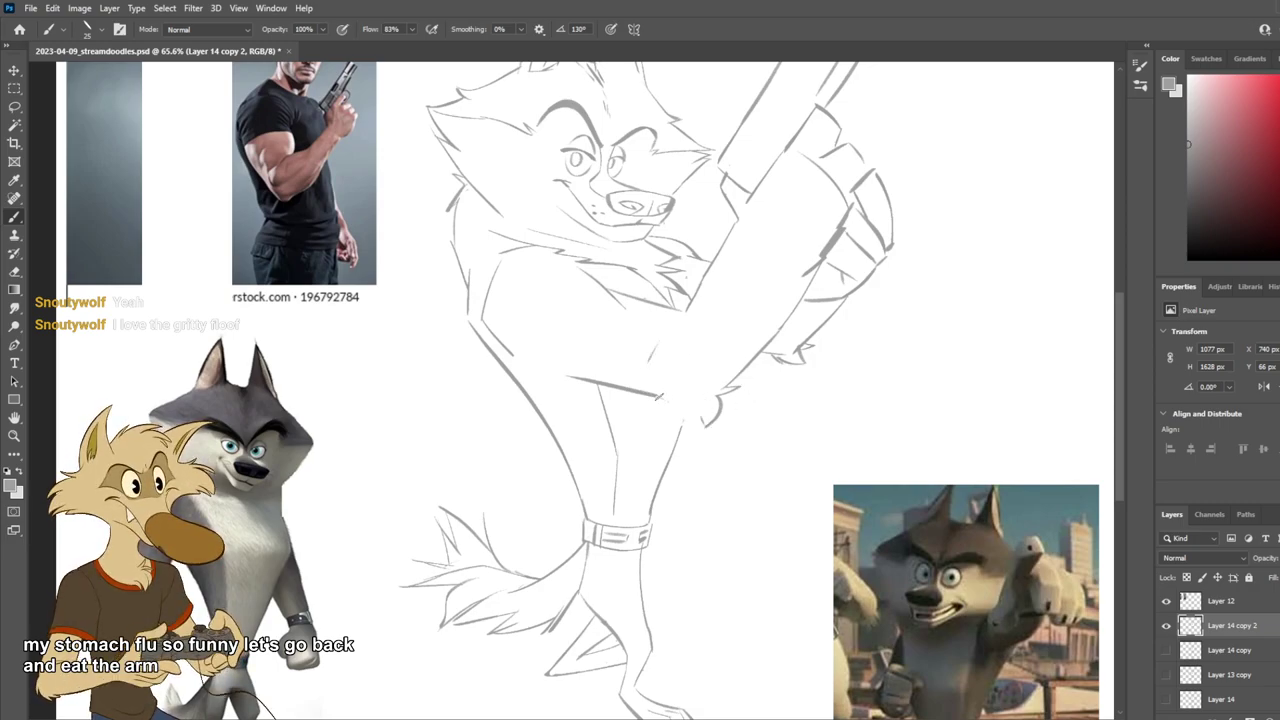
key("ctrl+z")
left_click_drag(649, 386, 686, 422)
key("ctrl+z")
key("ctrl+z")
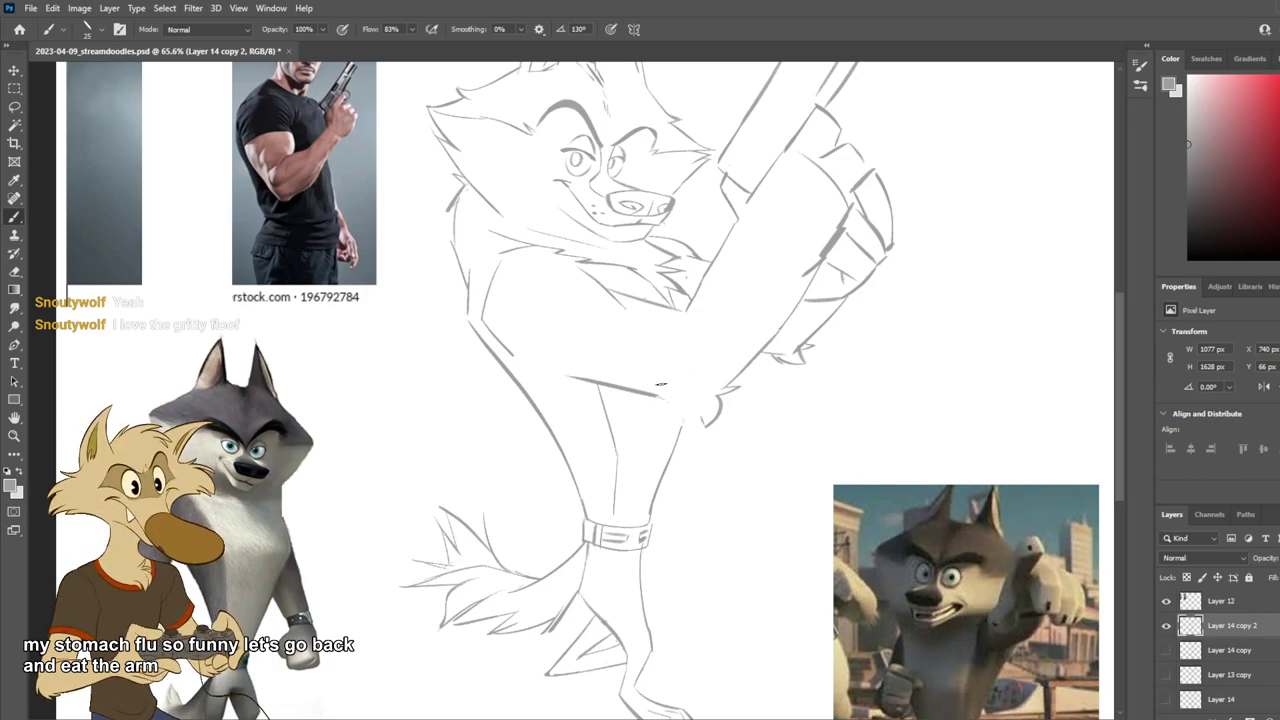
mouse_move(660, 383)
left_mouse_down()
mouse_move(642, 413)
mouse_move(700, 402)
left_mouse_up()
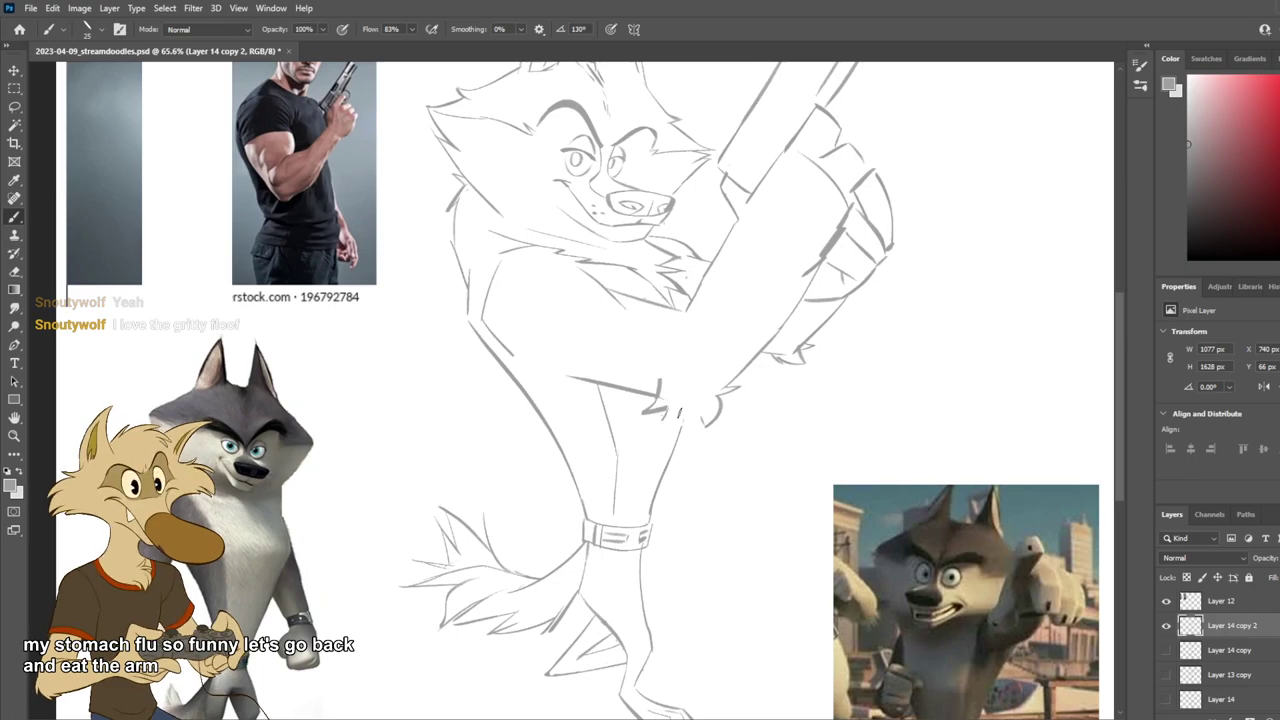
key("ctrl+z")
key("ctrl+z")
key("ctrl+z")
mouse_move(661, 386)
left_mouse_down()
mouse_move(650, 422)
mouse_move(707, 397)
mouse_move(698, 420)
mouse_move(716, 408)
left_mouse_up()
key("ctrl+z")
key("ctrl+z")
key("ctrl+z")
key("ctrl+z")
key("ctrl+z")
key("ctrl+z")
Step: Redraw the elbow as a jagged fur tuft and erase its old rounded end
left_click_drag(672, 403, 665, 424)
key("e")
mouse_move(728, 392)
left_mouse_down()
mouse_move(708, 404)
mouse_move(714, 424)
mouse_move(668, 422)
mouse_move(709, 402)
mouse_move(715, 416)
left_mouse_up()
key("b")
key("ctrl+z")
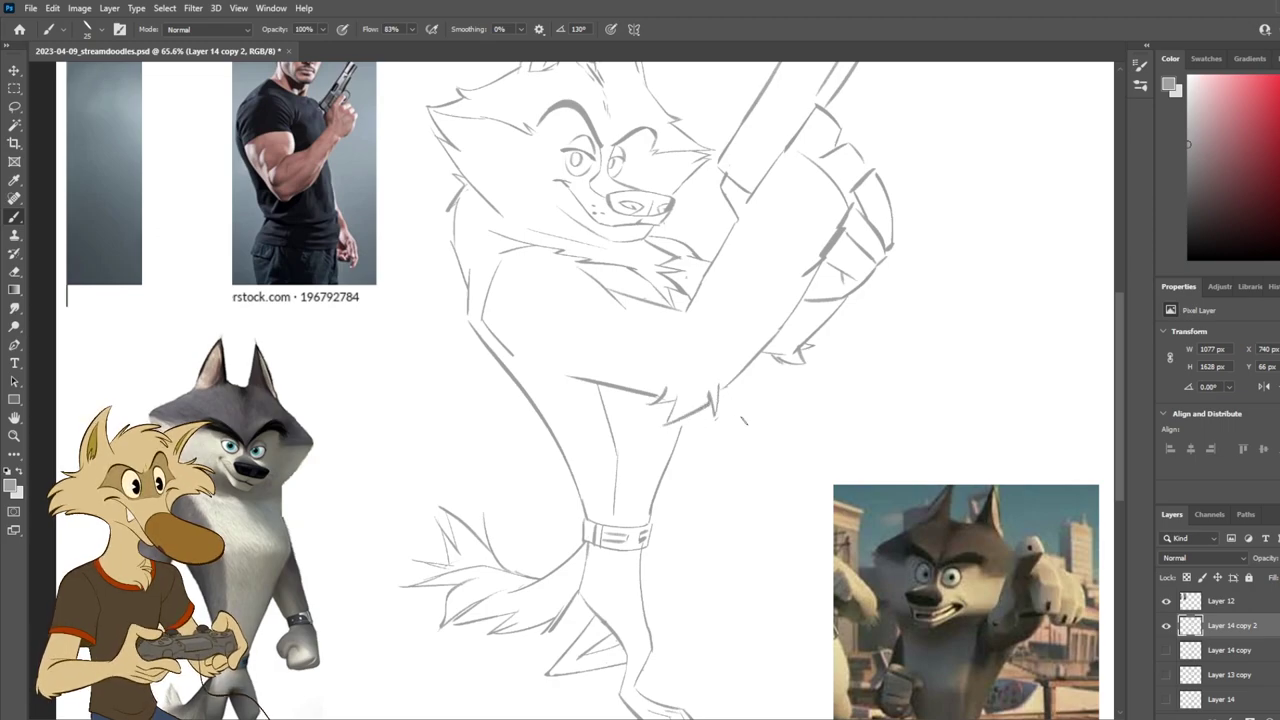
Step: Compare the new elbow fur with the earlier version on Layer 14 copy by switching layer visibility
scroll(747, 414, "down", 3)
scroll(772, 415, "up", 2)
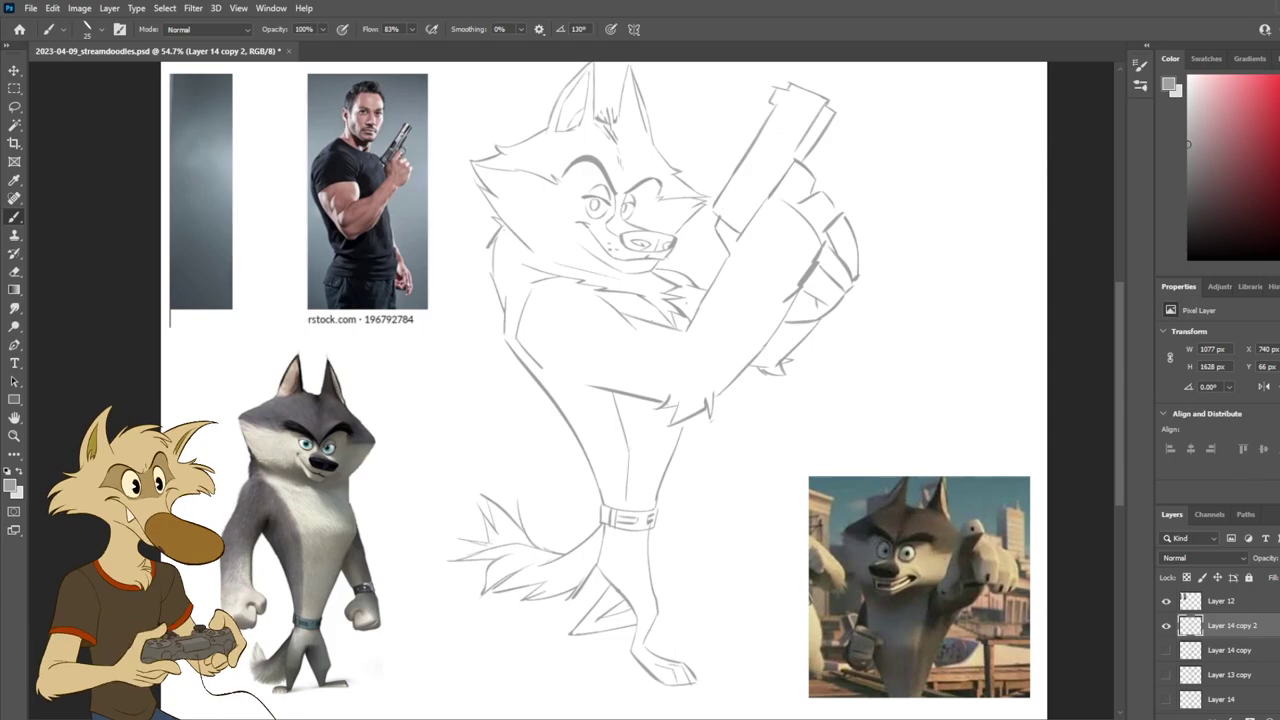
left_click(1166, 625)
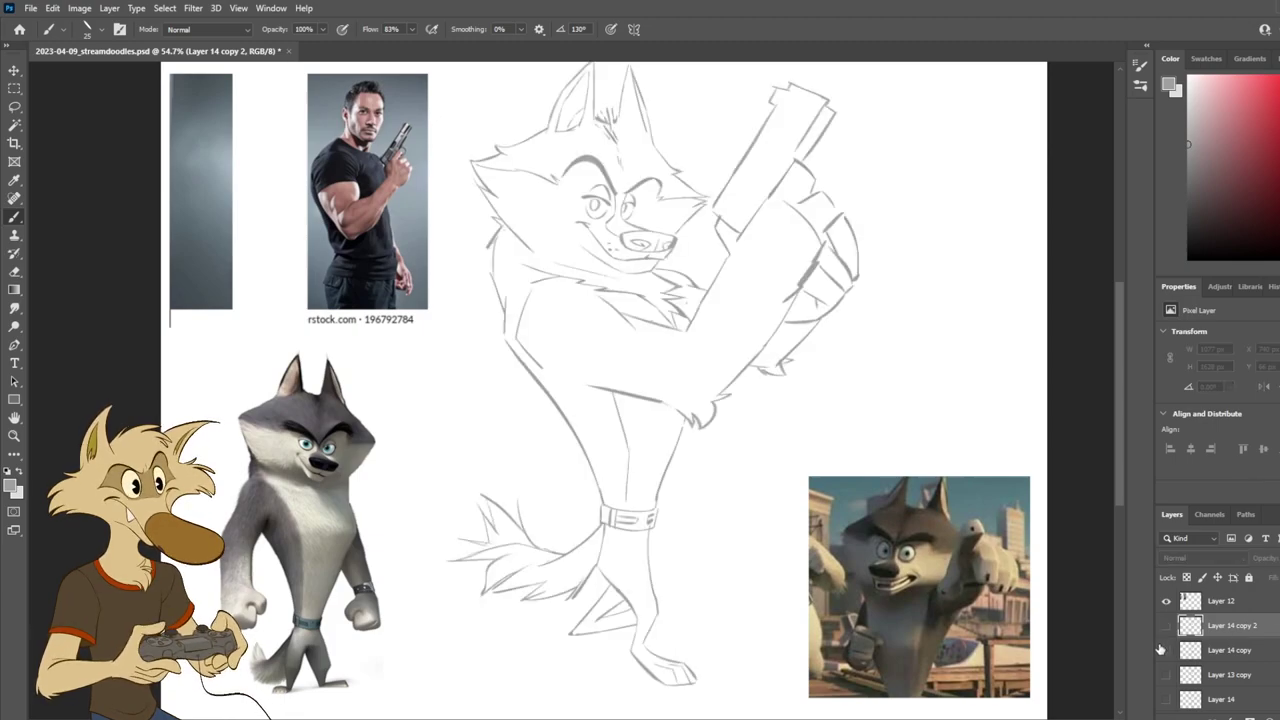
left_click(1166, 625)
scroll(765, 435, "down", 4)
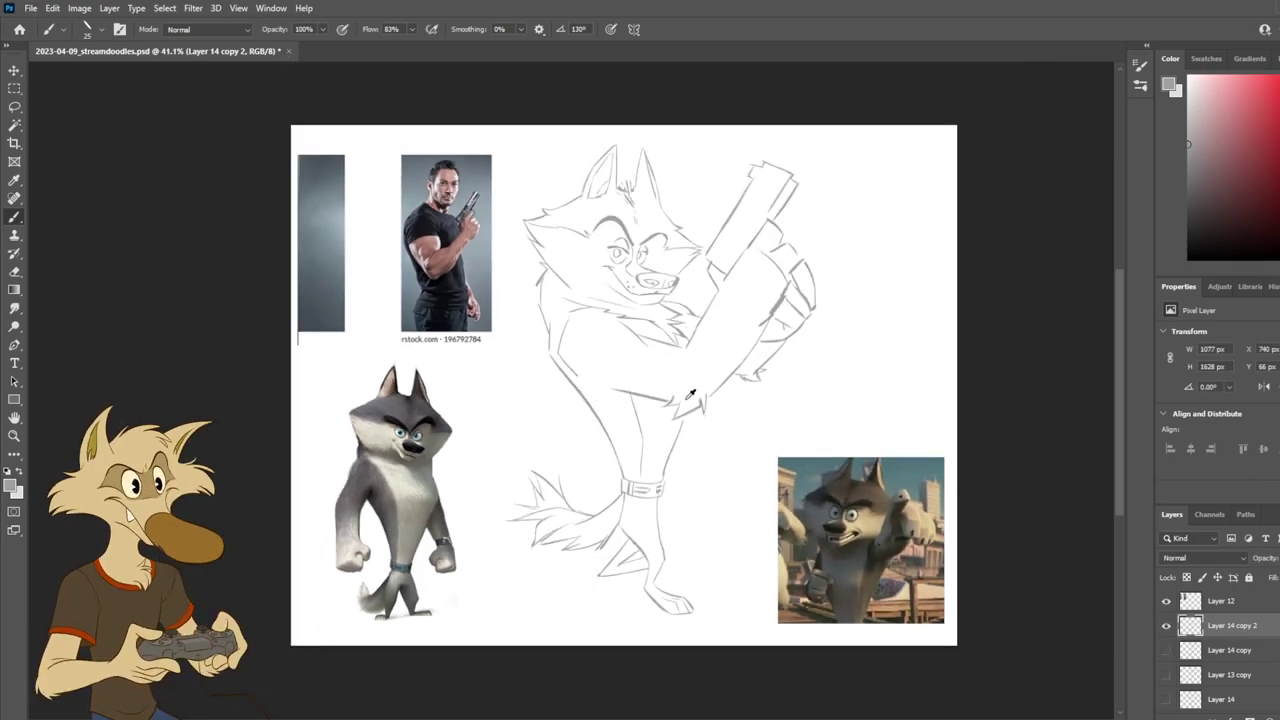
scroll(690, 393, "up", 5)
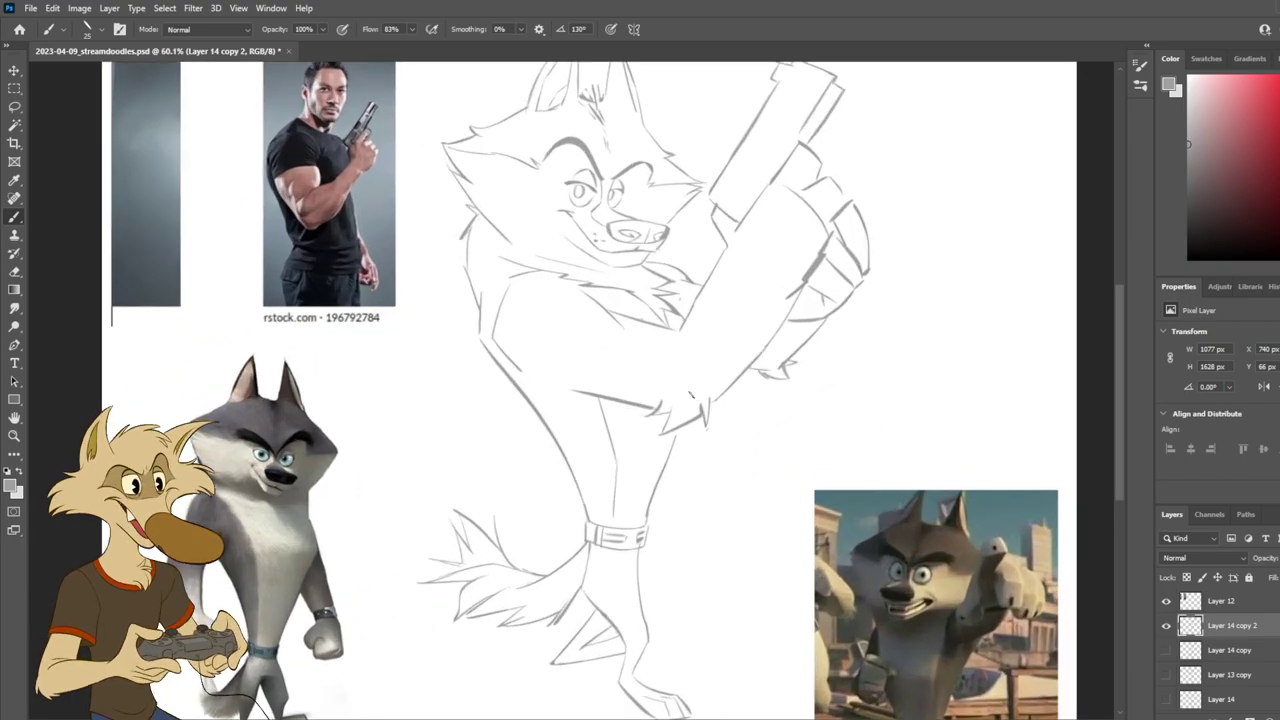
Step: Touch up the elbow's fur spikes and replace the heavy line under the forearm with a thinner, flatter one
key("e")
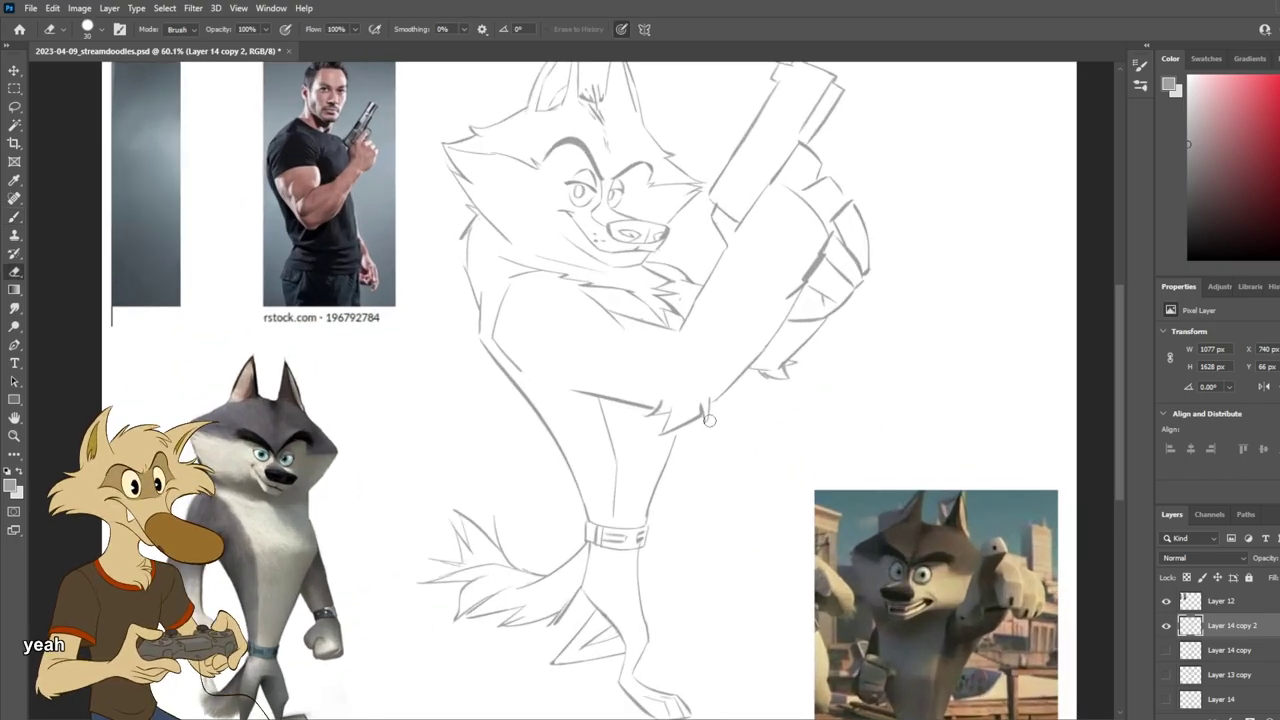
key("b")
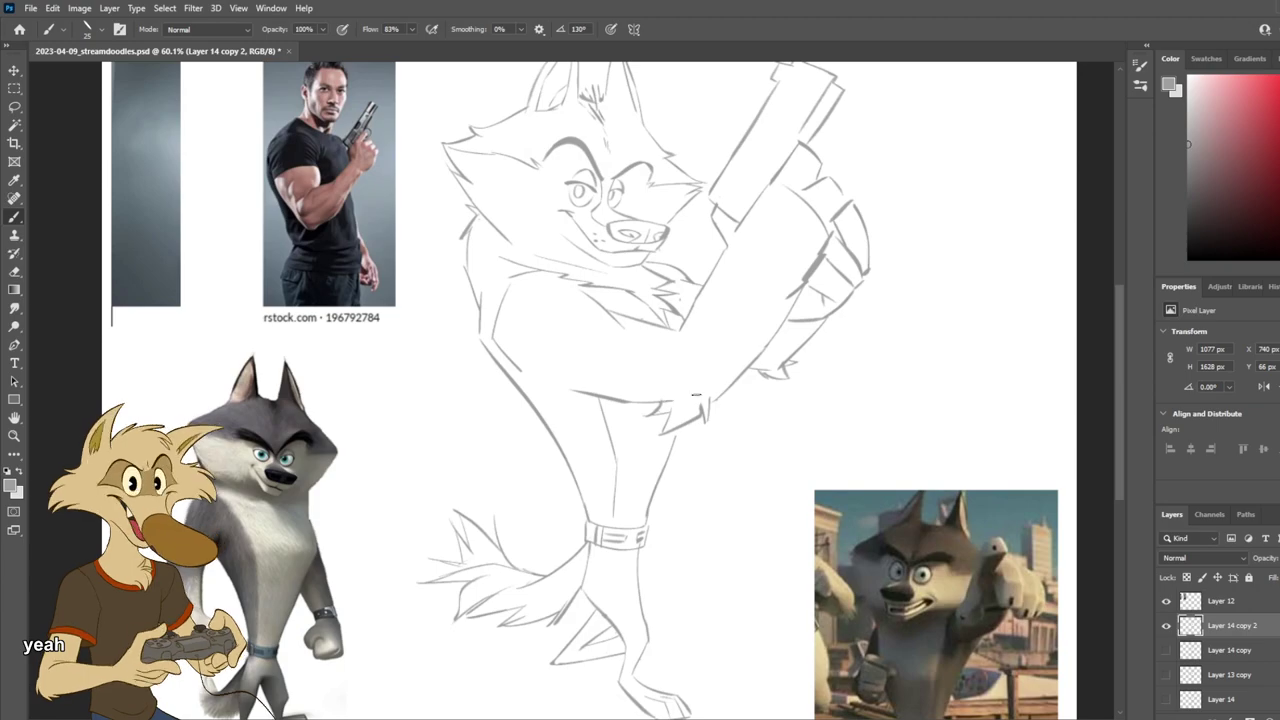
scroll(695, 403, "down", 3)
scroll(703, 405, "up", 3)
key("ctrl+z")
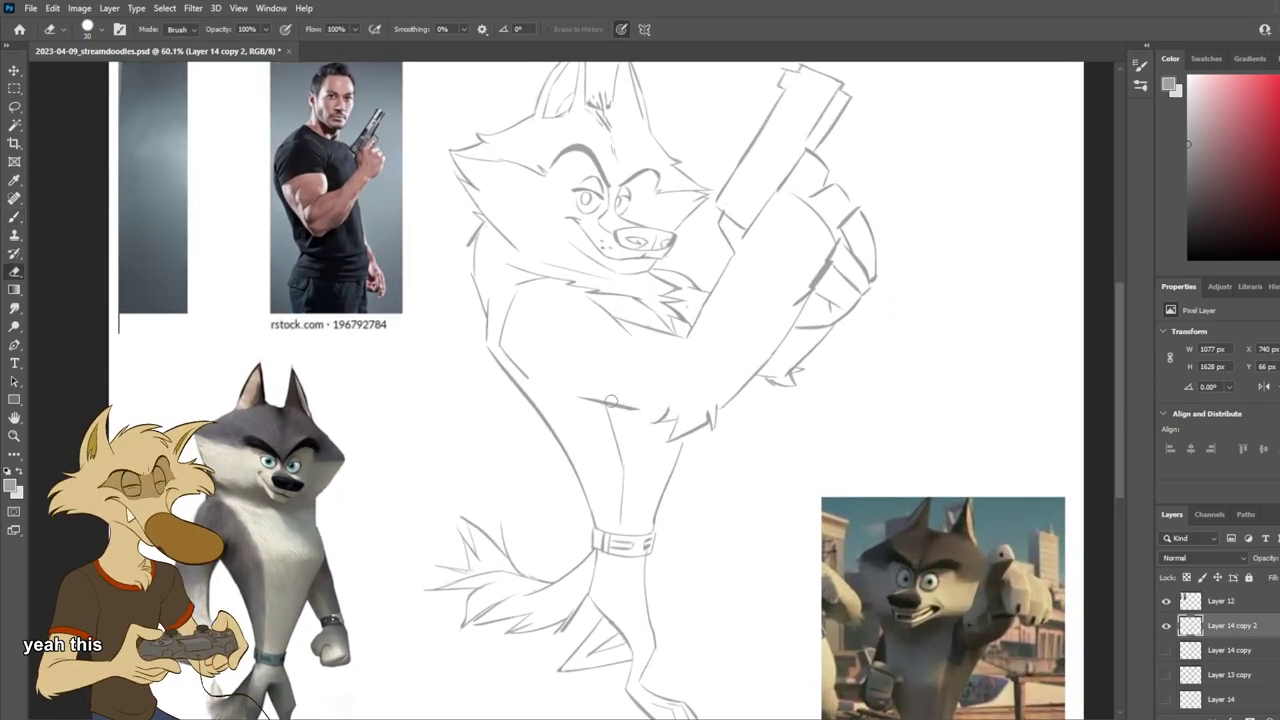
left_click_drag(582, 401, 676, 410)
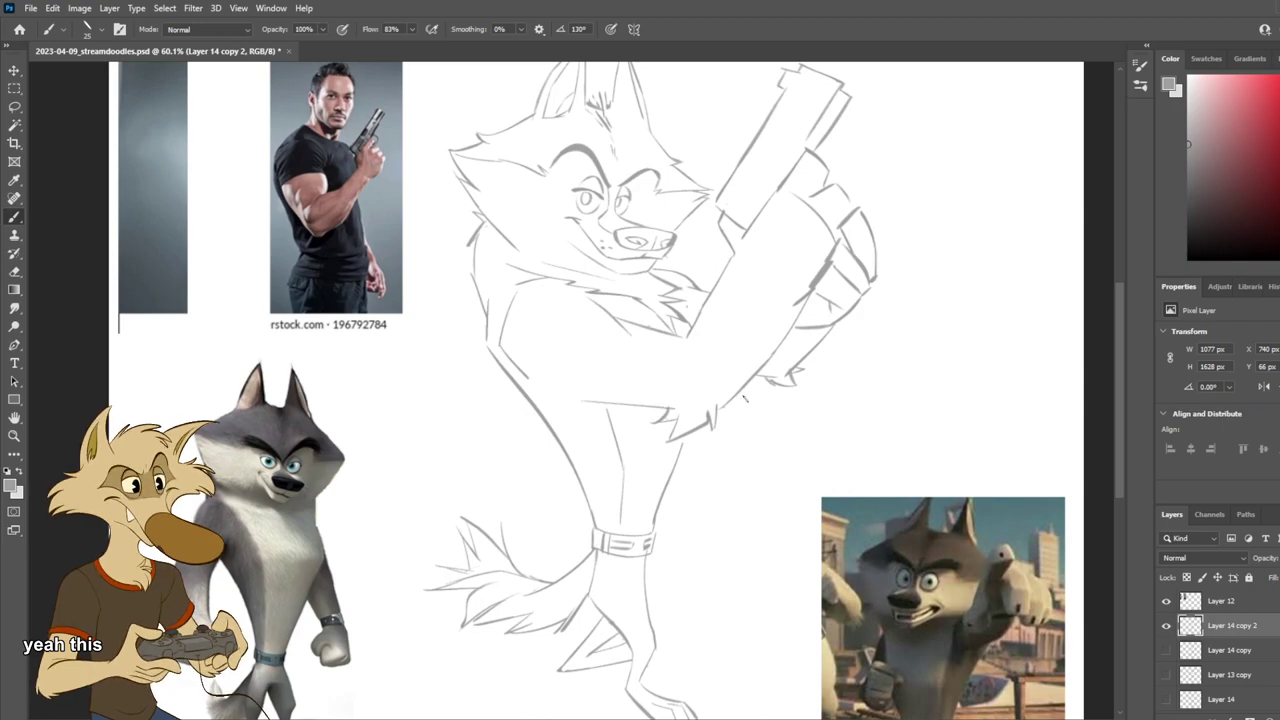
key("h")
left_click_drag(753, 410, 724, 444)
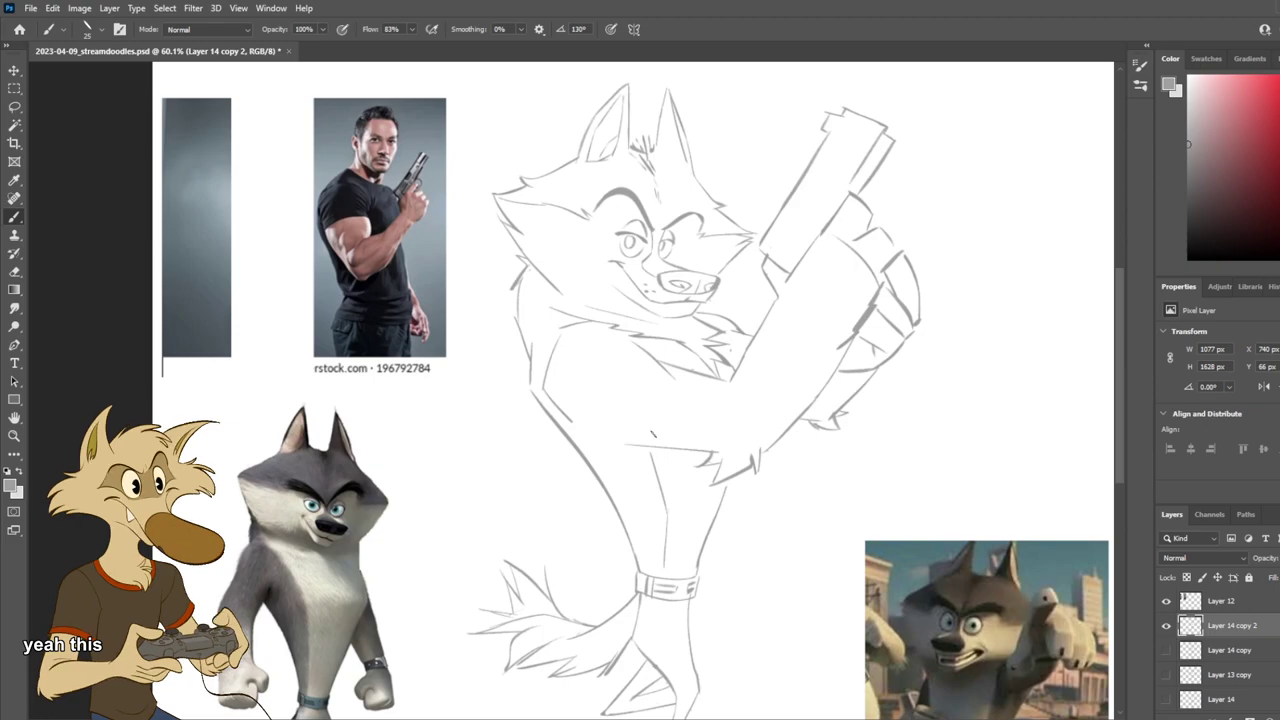
Step: Erase the arm's underside line again and redraw it as a gentle curve running into the elbow fur
scroll(653, 432, "down", 5)
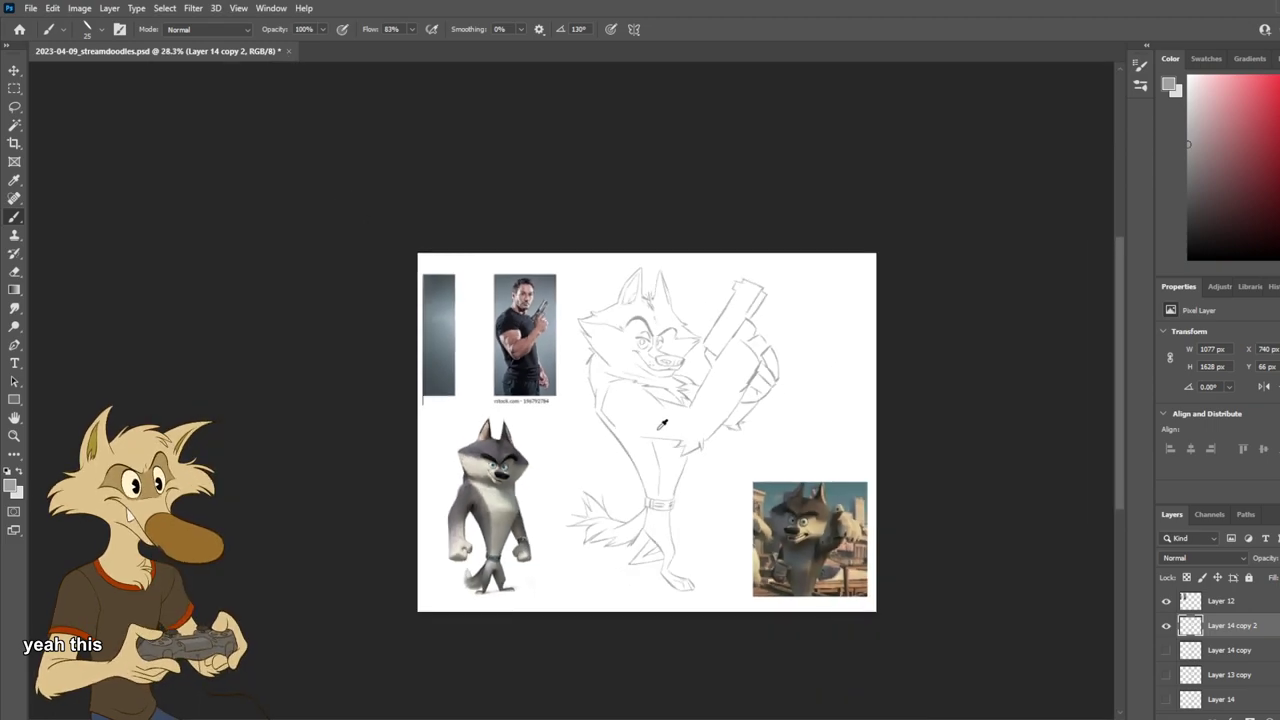
scroll(655, 431, "up", 4)
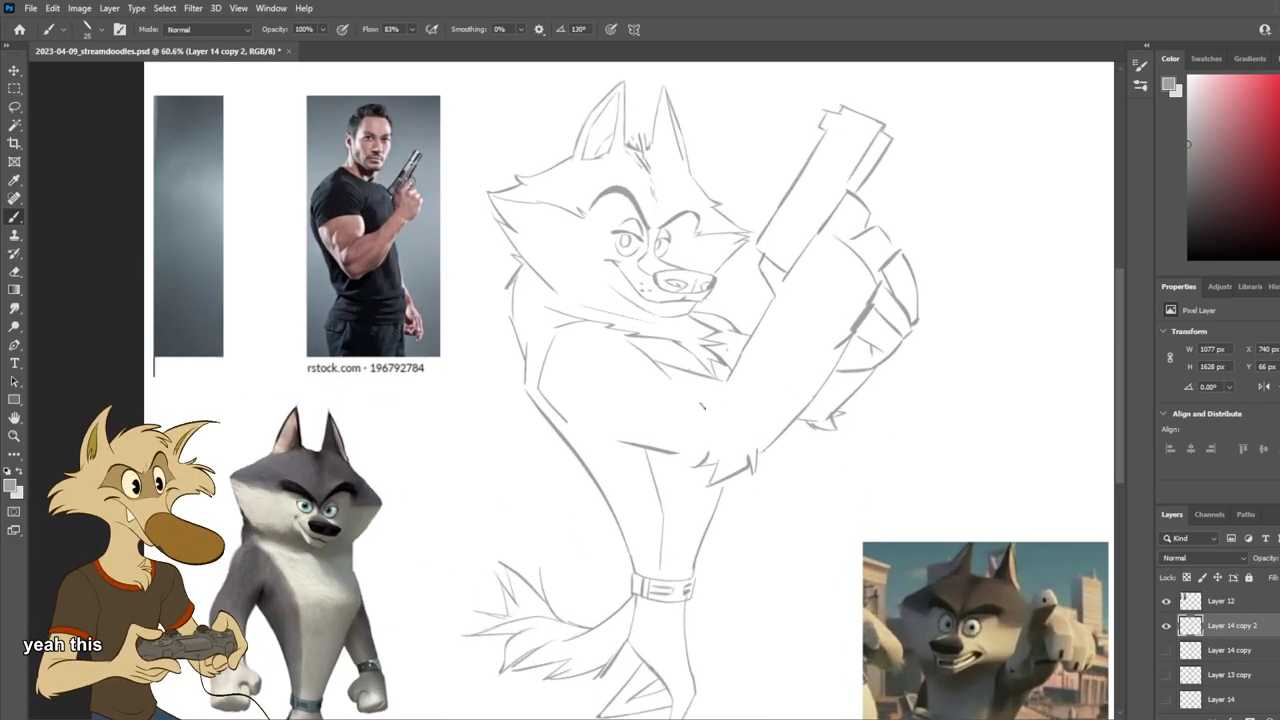
key("e")
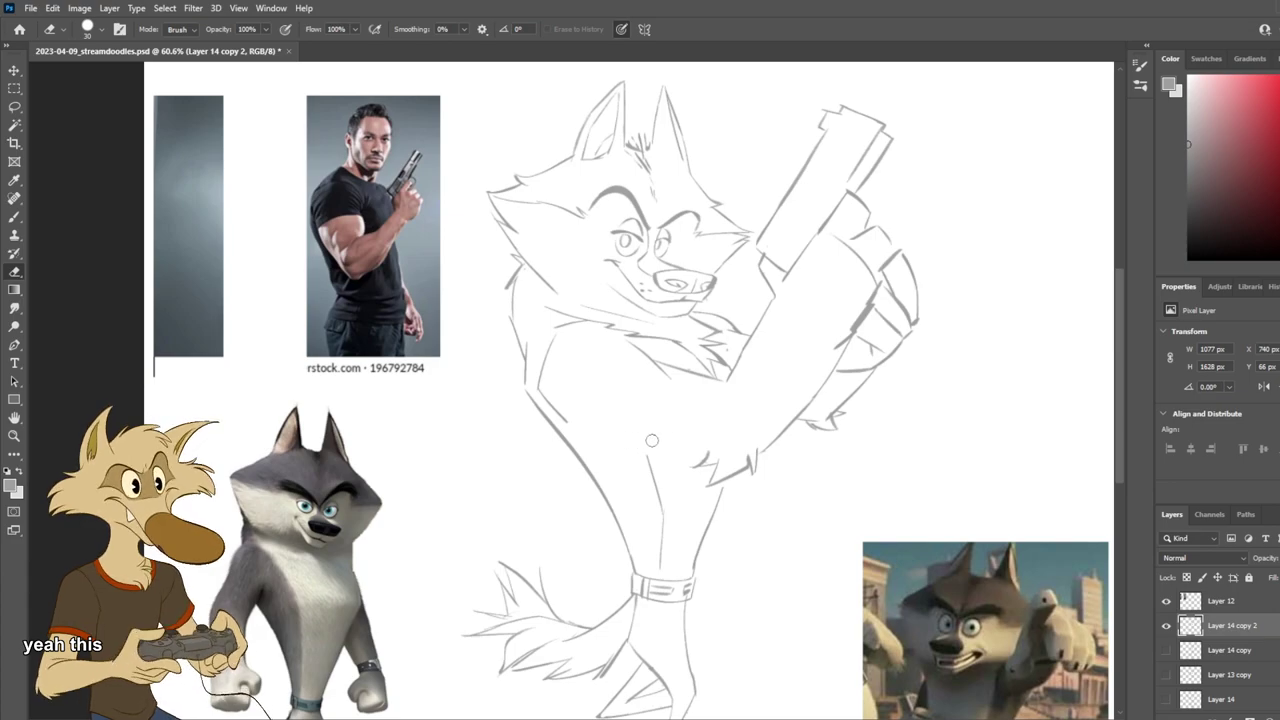
key("b")
left_click_drag(610, 439, 703, 448)
key("ctrl+z")
left_click_drag(613, 441, 714, 454)
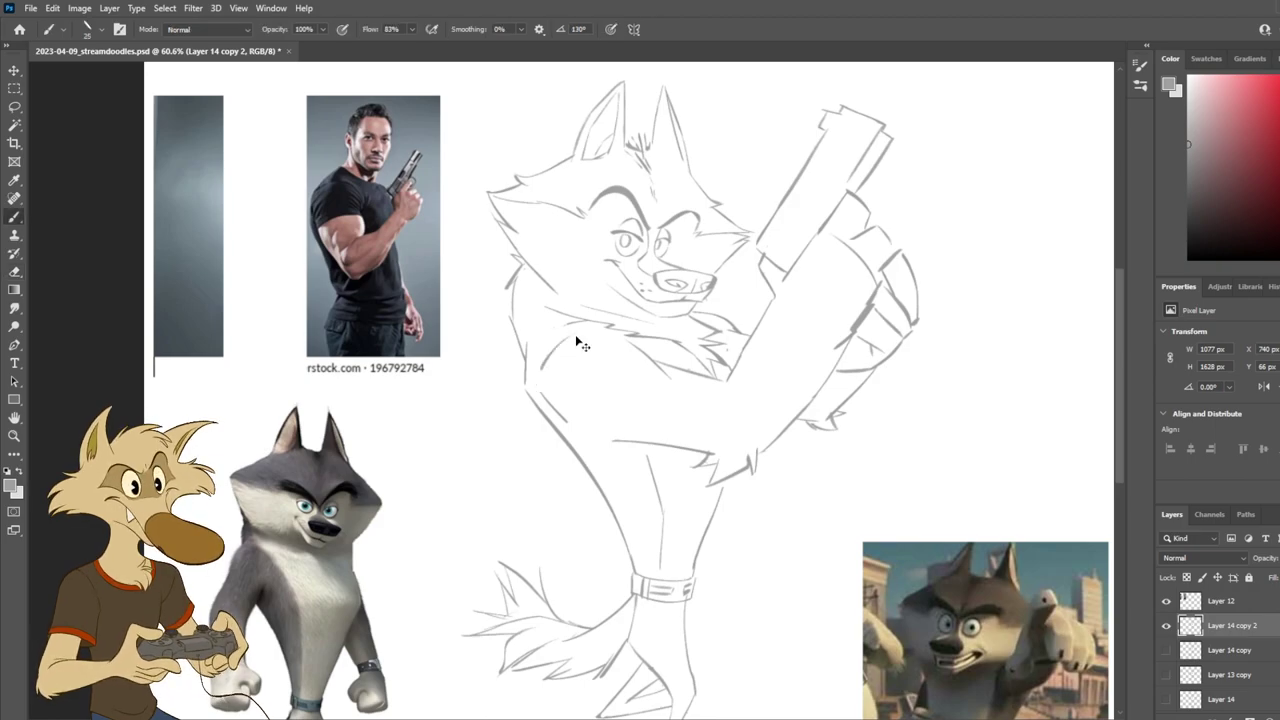
Step: Redraw the shoulder's upper contour as a thin curve running from the top of the arm toward the chest fur
left_click_drag(580, 326, 652, 354)
key("ctrl+z")
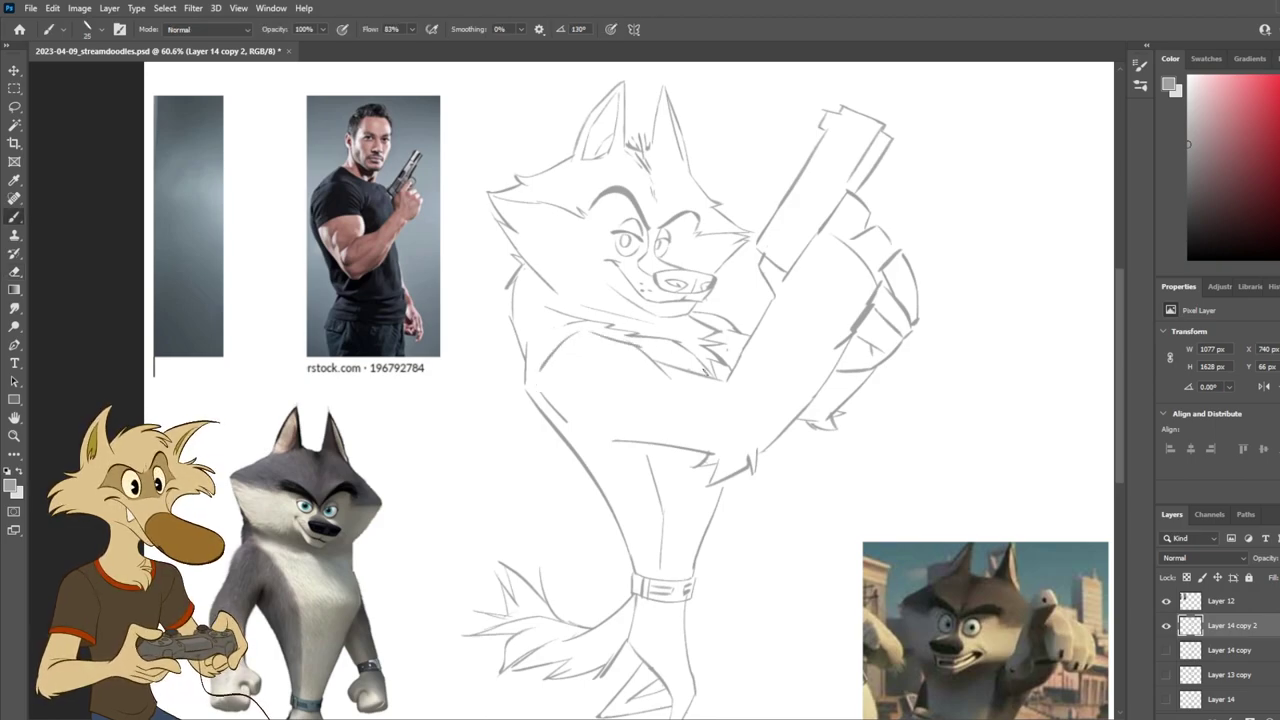
scroll(708, 366, "down", 3)
scroll(700, 360, "up", 2)
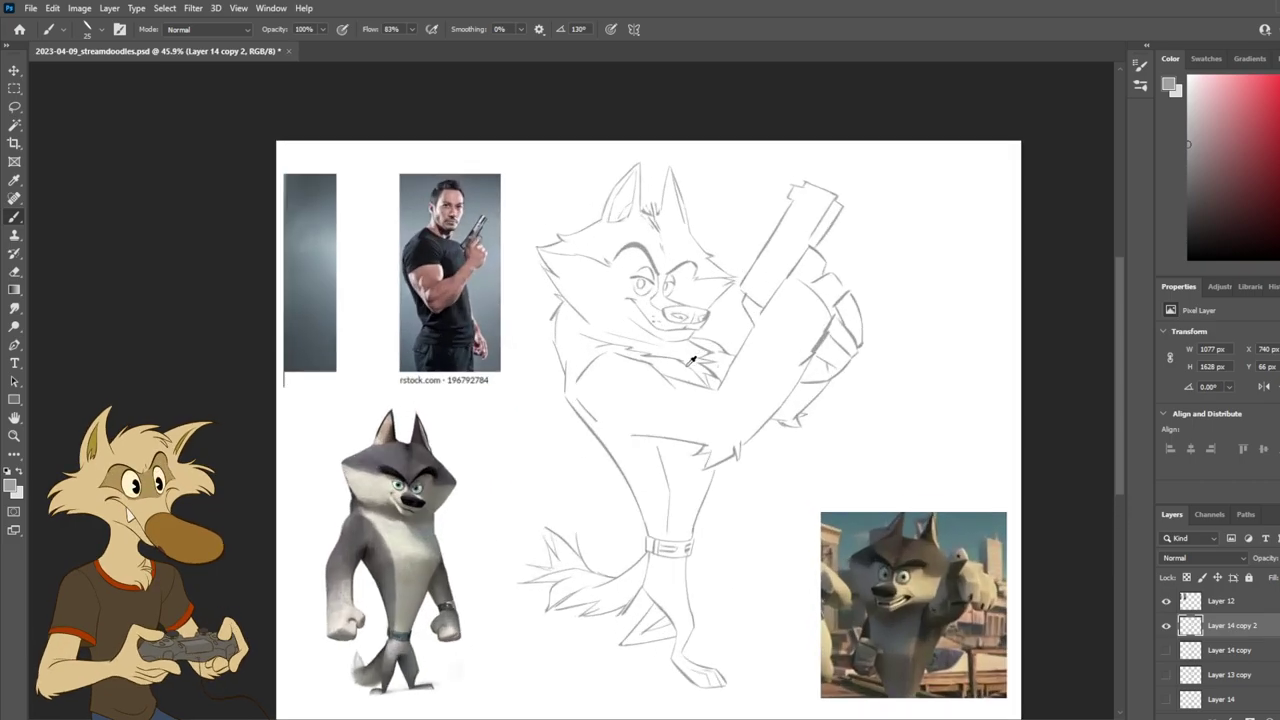
scroll(686, 362, "up", 2)
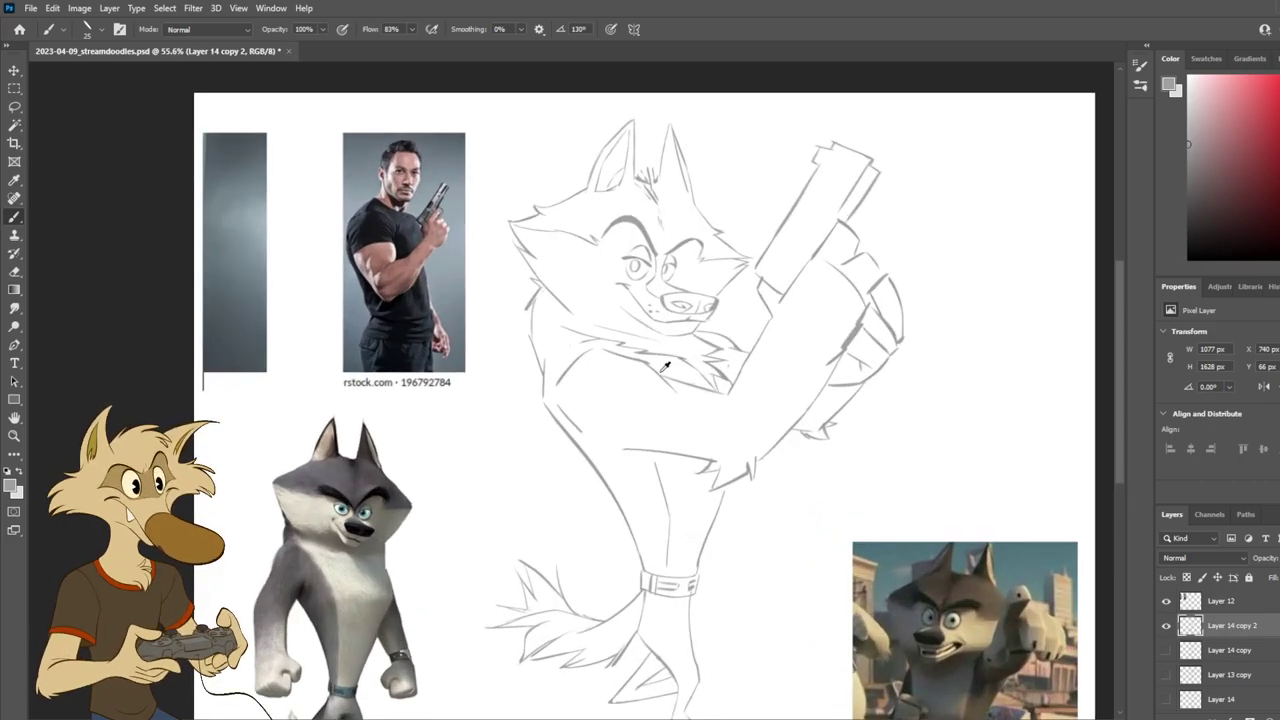
key("ctrl+shift+h")
scroll(655, 372, "down", 3)
scroll(657, 374, "up", 4)
scroll(658, 374, "up", 1)
key("h")
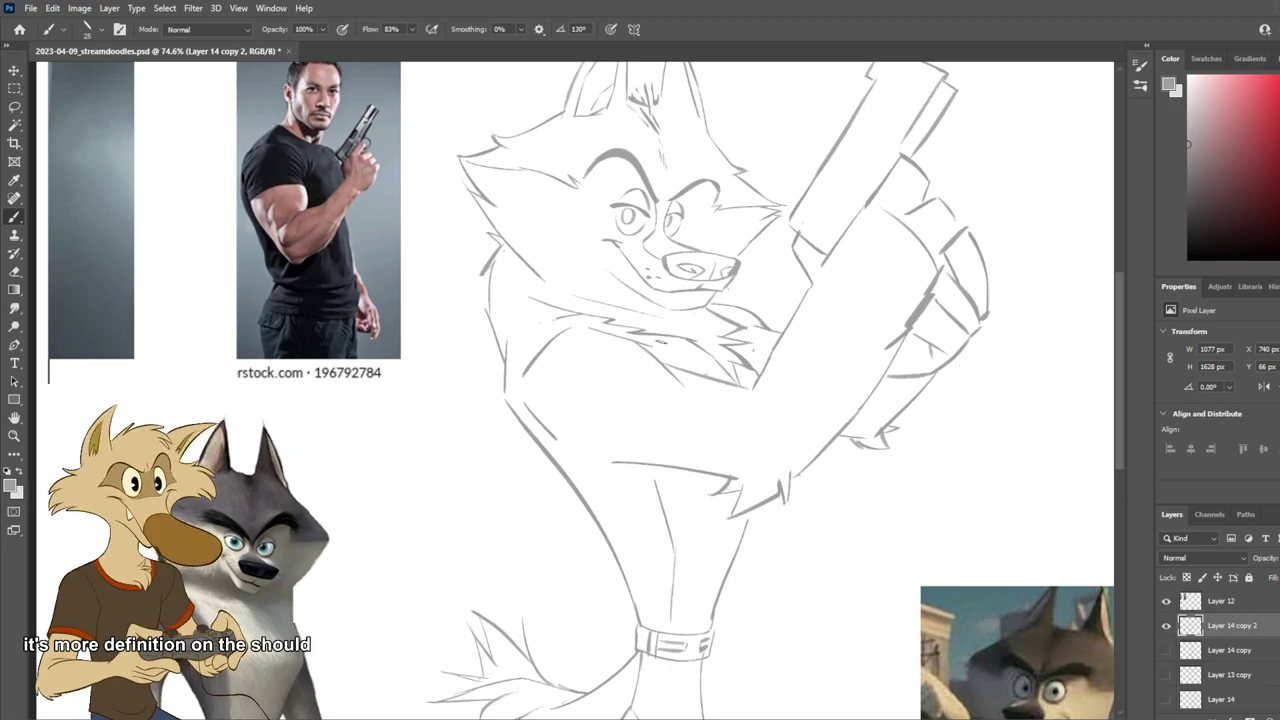
key("ctrl+z")
left_click_drag(588, 329, 690, 356)
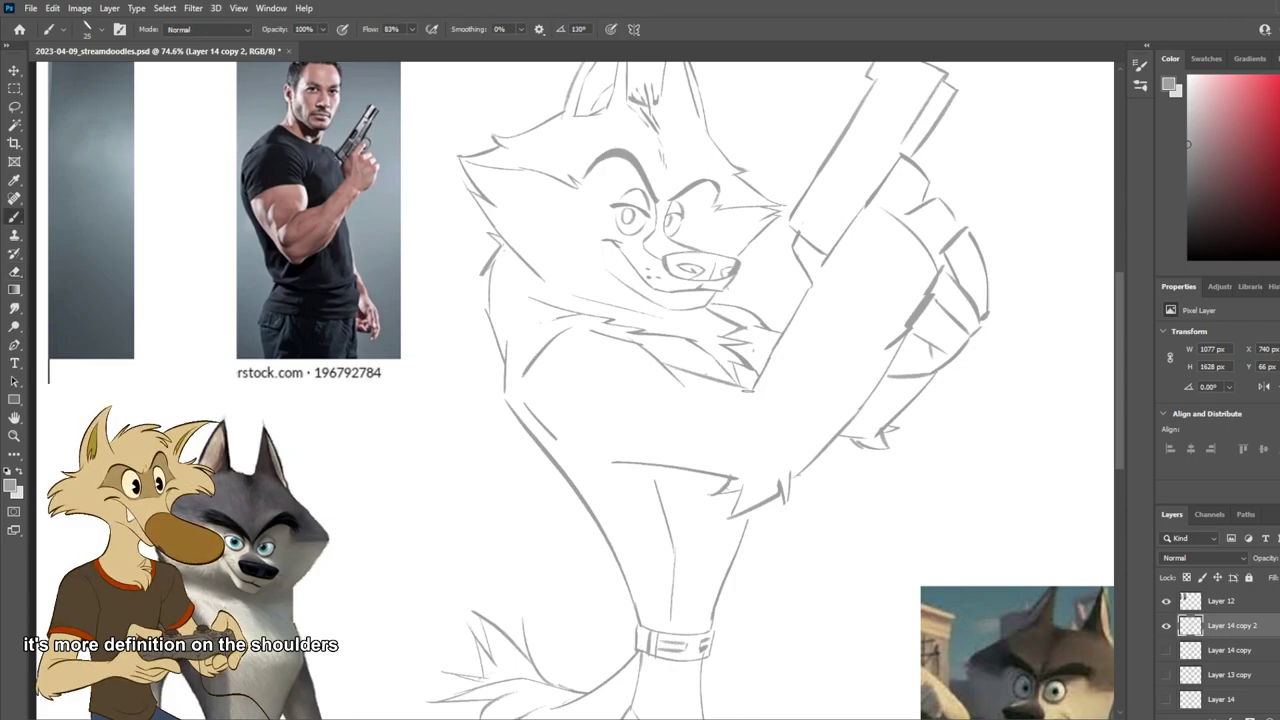
key("ctrl+z")
Step: Add short angled crease strokes at the inner bend of the elbow to define the upper arm and forearm muscles
left_click_drag(720, 410, 750, 437)
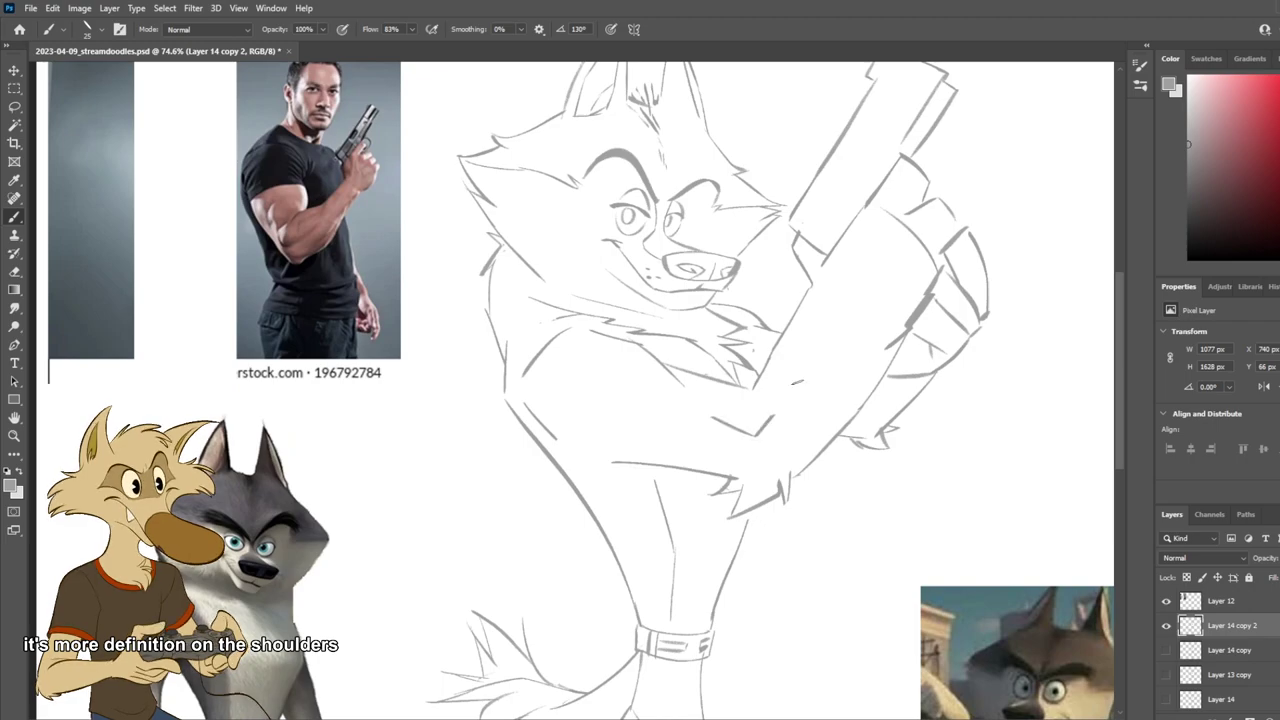
scroll(800, 418, "down", 2)
scroll(802, 418, "down", 3)
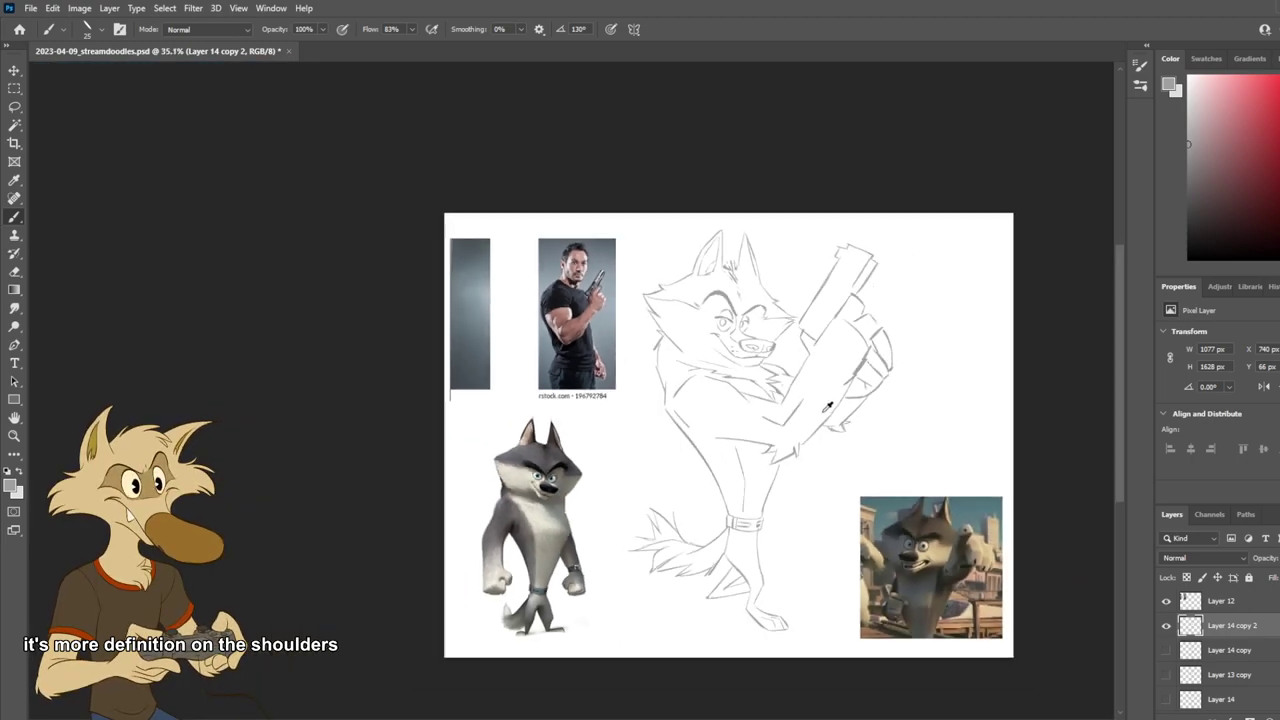
scroll(828, 405, "up", 3)
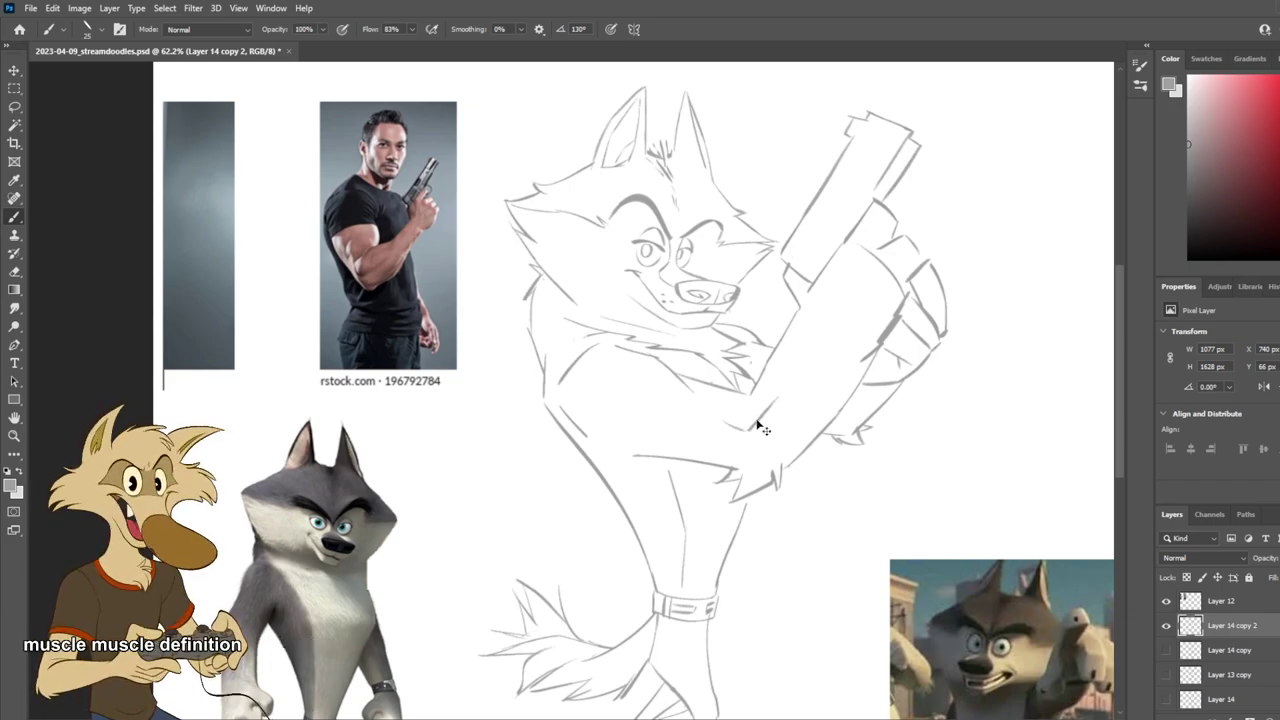
scroll(820, 386, "down", 5)
scroll(820, 386, "up", 4)
scroll(762, 232, "up", 2)
Step: Erase part of the head outline below the ear nearest the pistol and rework the short forehead strokes between the brows
key("e")
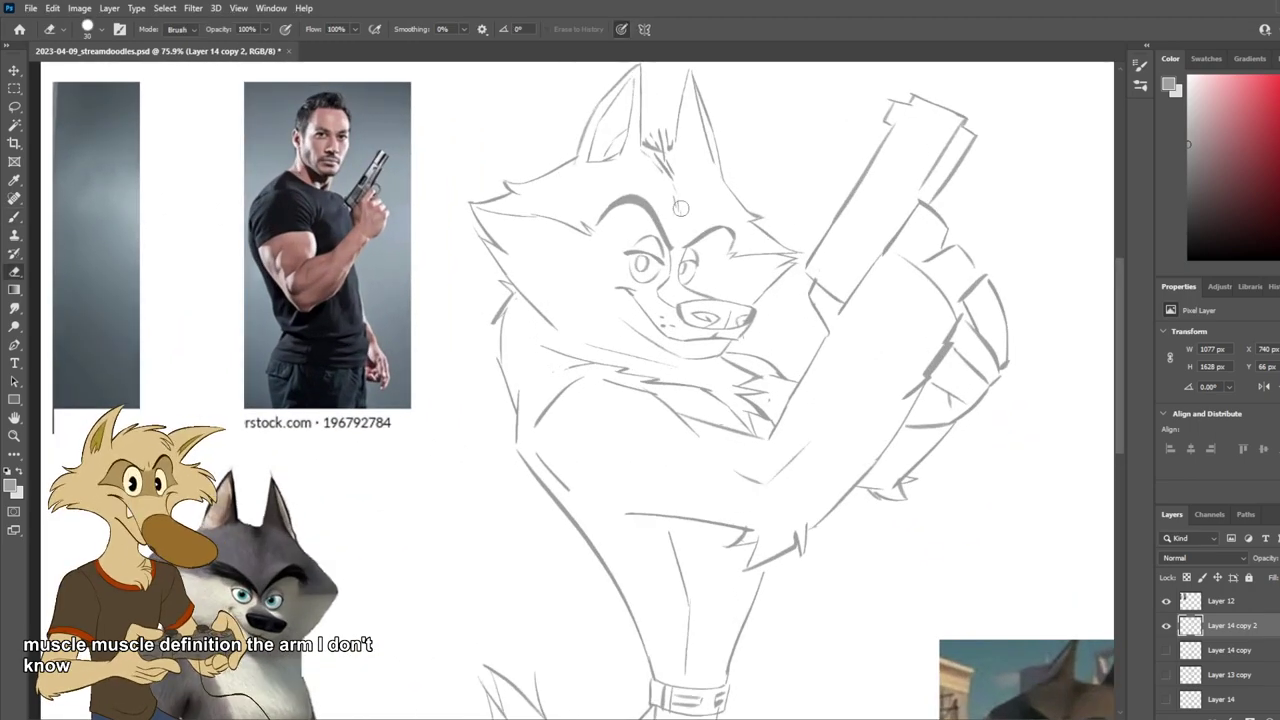
scroll(745, 217, "down", 4)
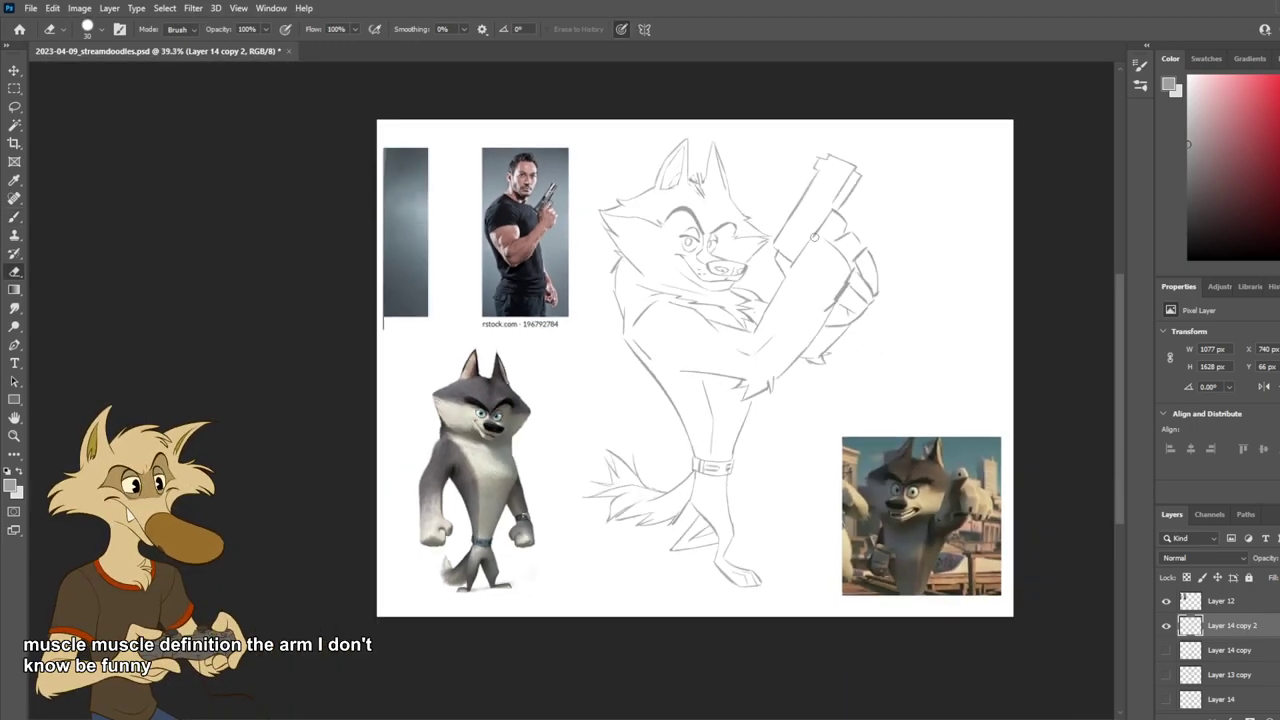
scroll(815, 237, "up", 2)
scroll(815, 237, "up", 2)
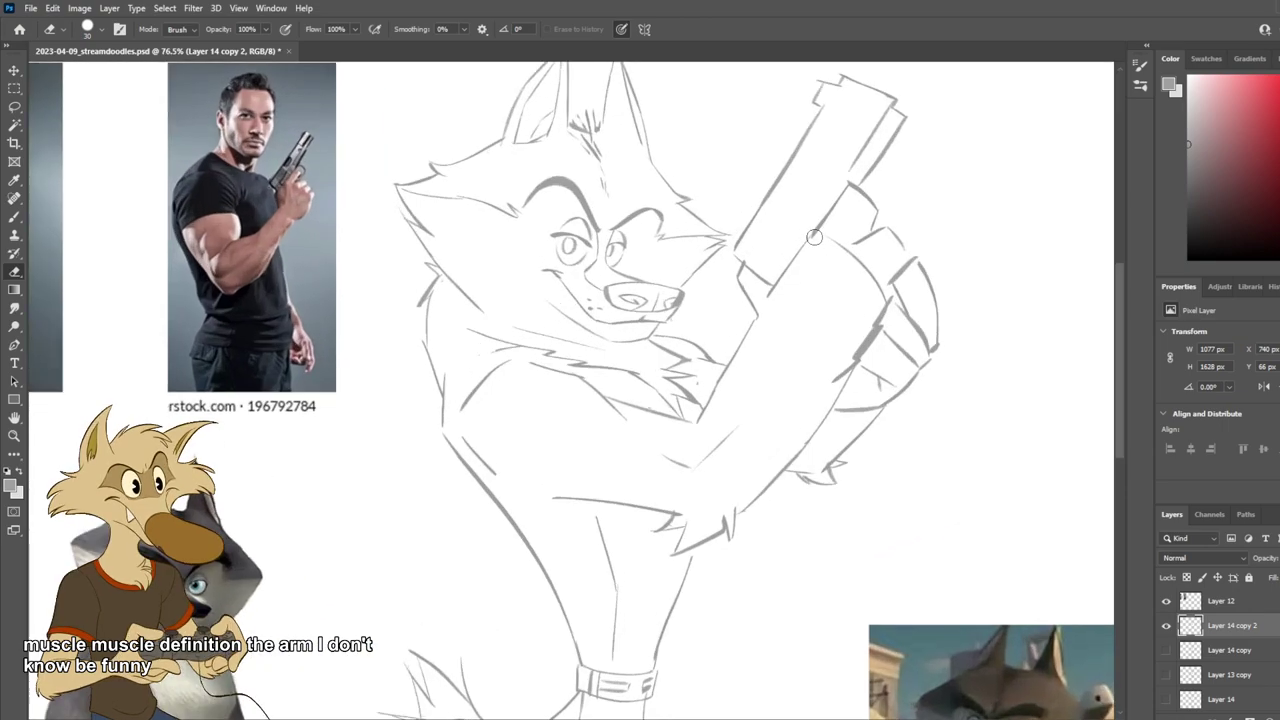
key("b")
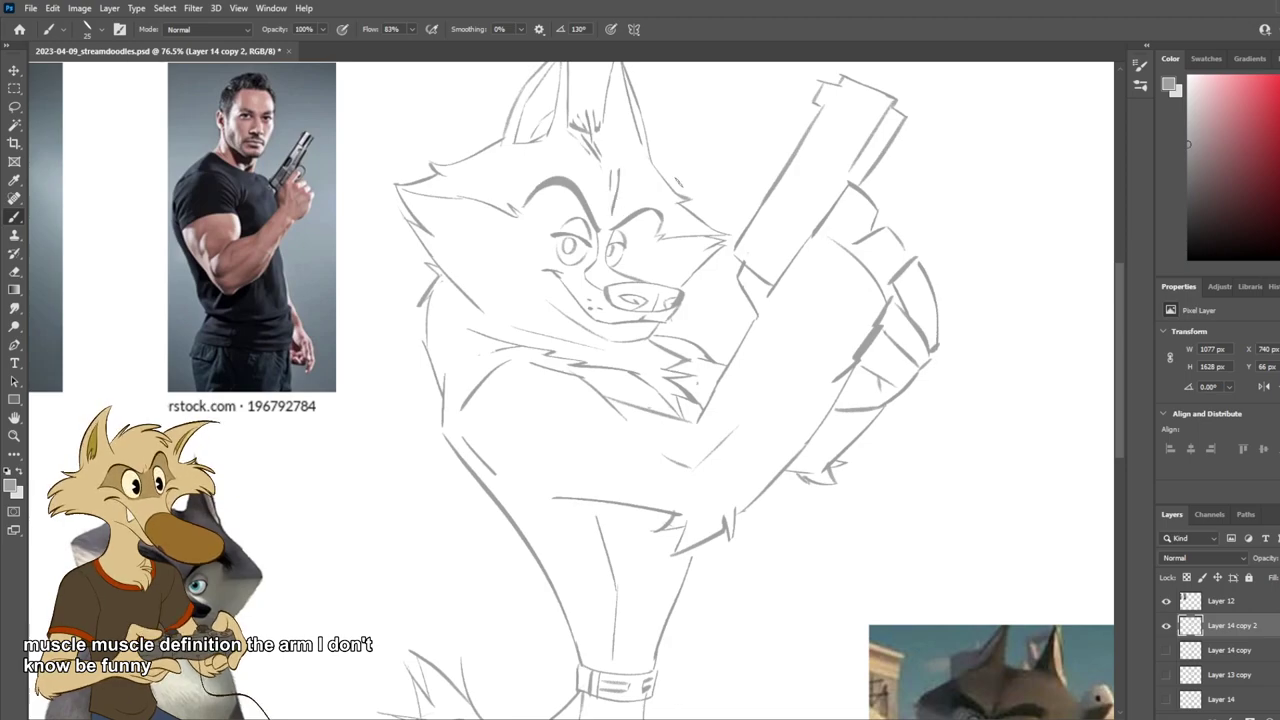
Step: Sketch a short fur stroke on the wolf's forehead between the ears and the brows
scroll(735, 190, "down", 3)
scroll(735, 188, "up", 2)
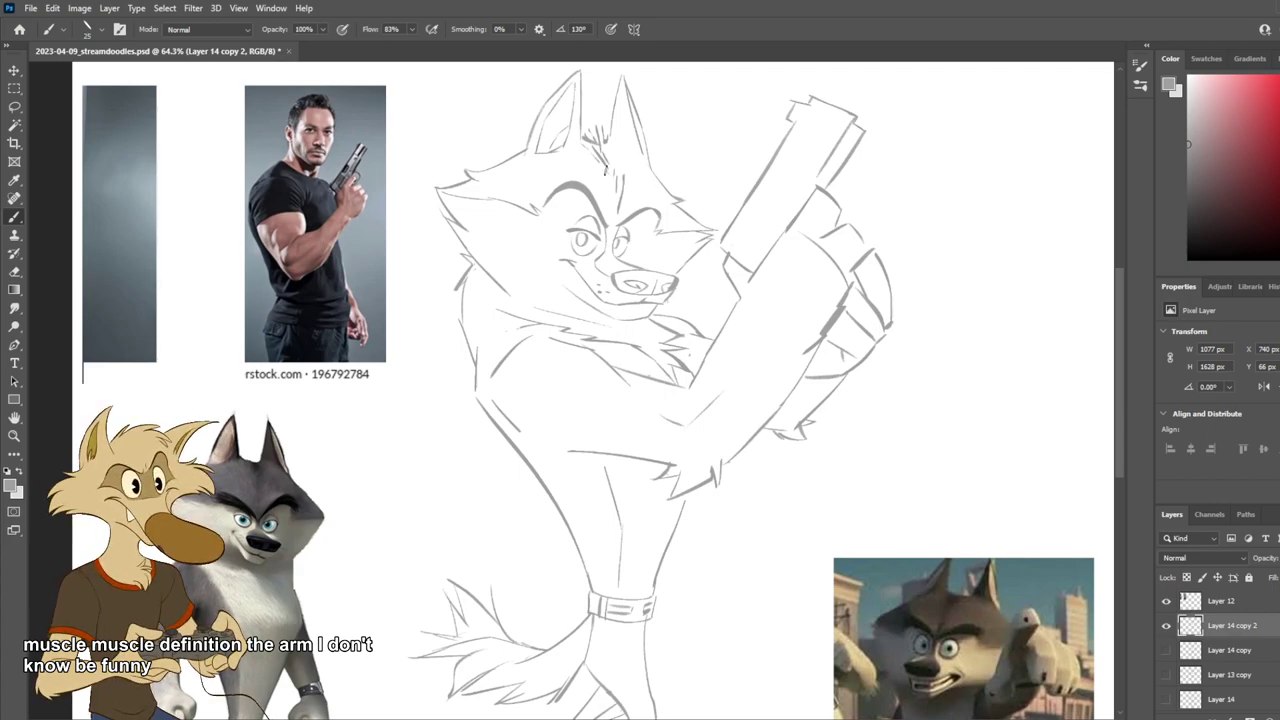
left_click_drag(614, 180, 617, 194)
key("e")
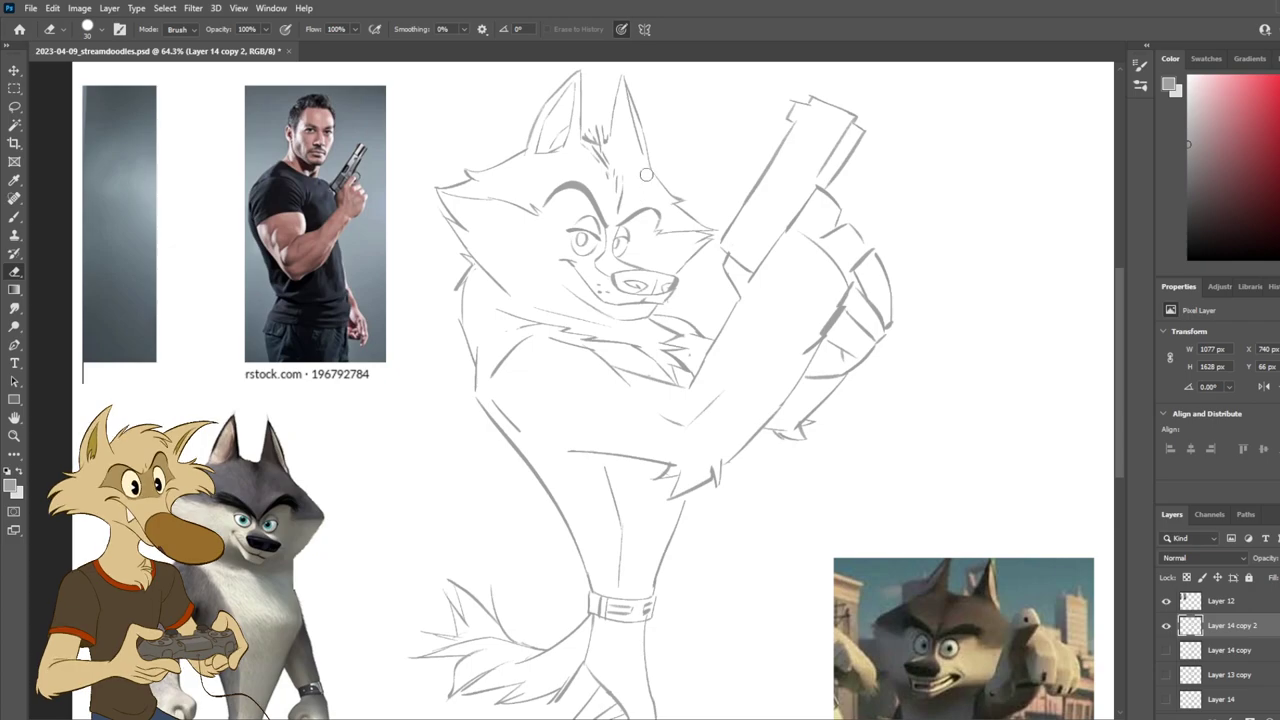
Step: Examine the sketch's overall balance from a distance and with the canvas mirrored horizontally
scroll(753, 163, "down", 7)
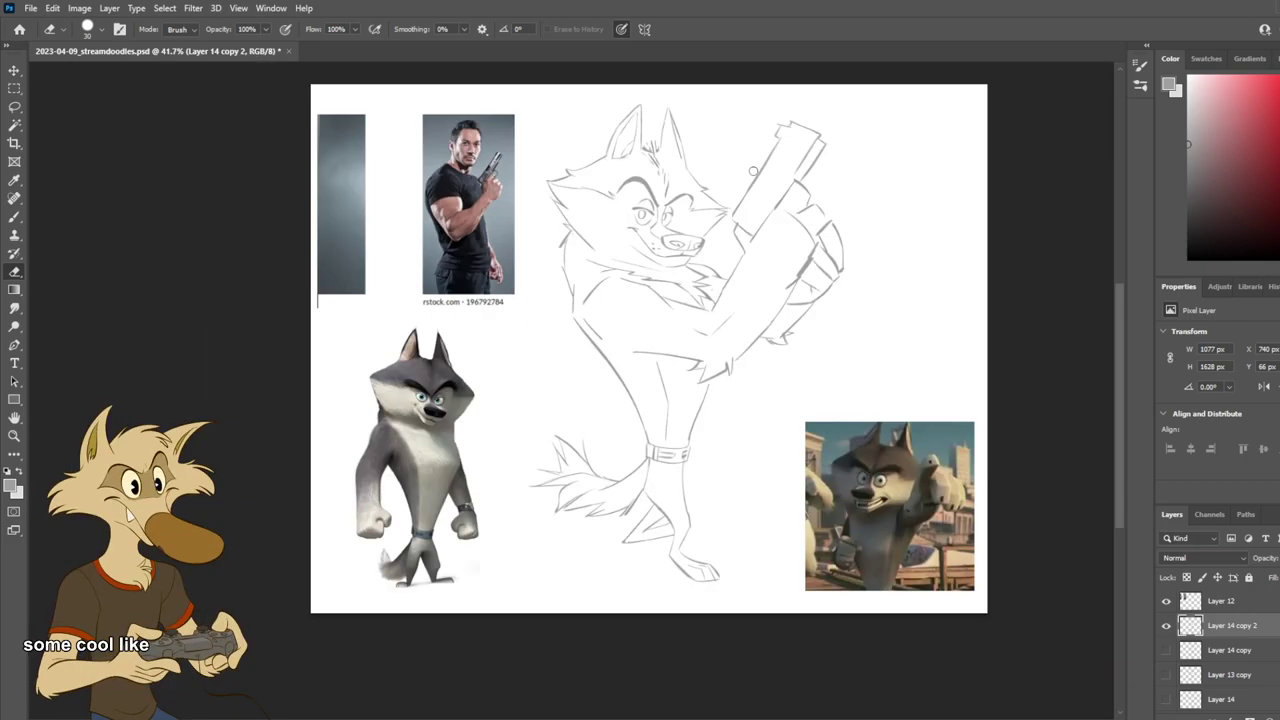
scroll(754, 183, "up", 5)
key("ctrl+shift+h")
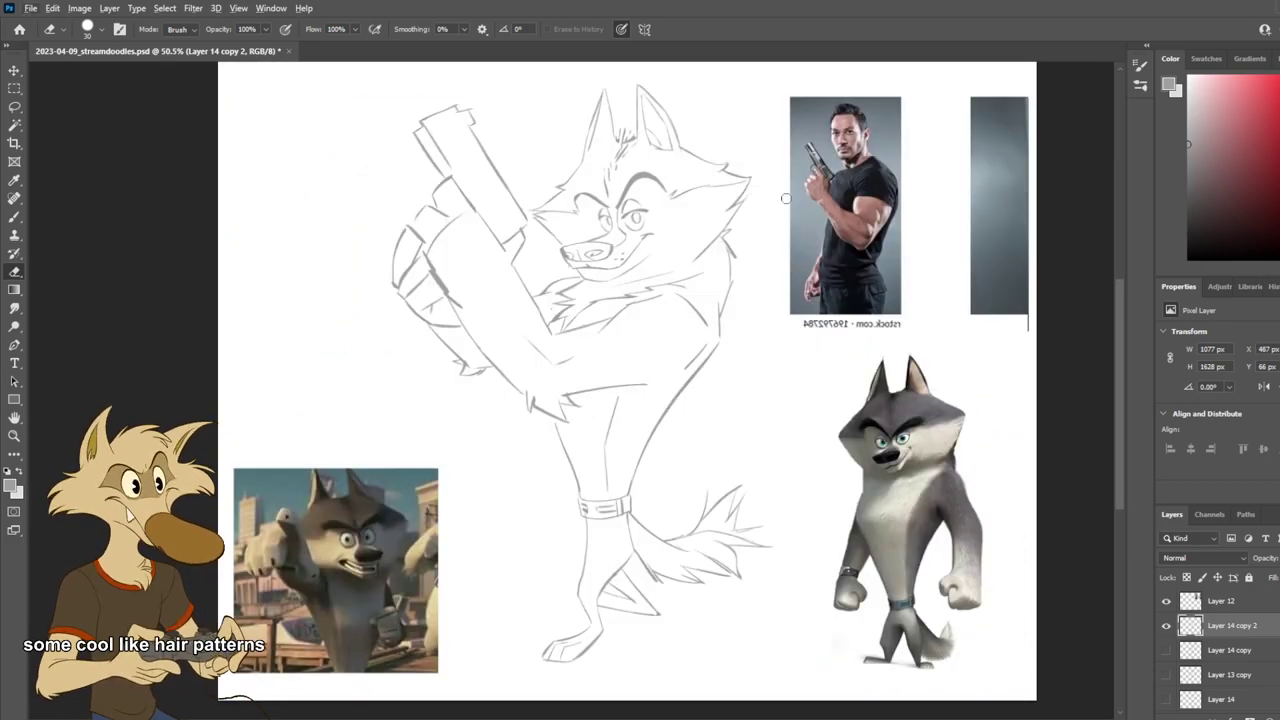
key("ctrl+shift+h")
scroll(715, 188, "up", 3)
Step: Try short fur marks with the Brush along the side of the wolf's head, between the ear and the cheek tuft
key("b")
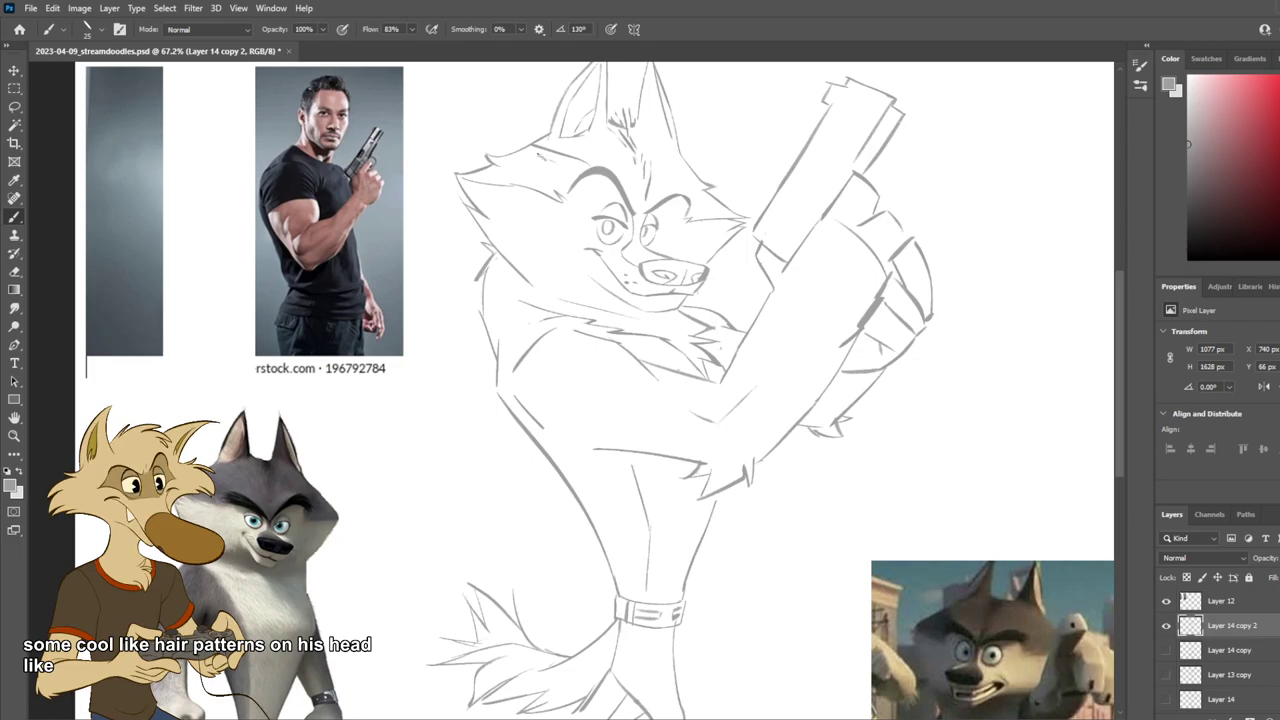
left_click_drag(556, 184, 484, 171)
key("ctrl+z")
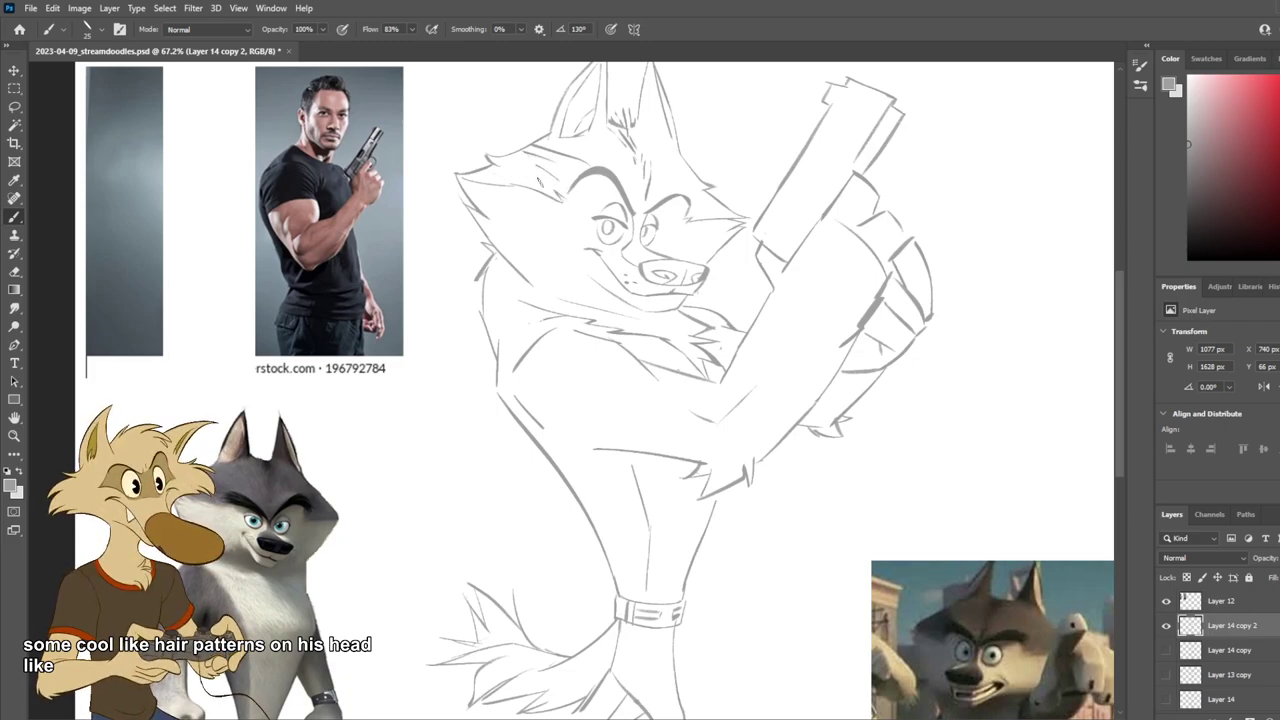
scroll(600, 200, "down", 6)
scroll(658, 225, "up", 4)
key("ctrl+shift+h")
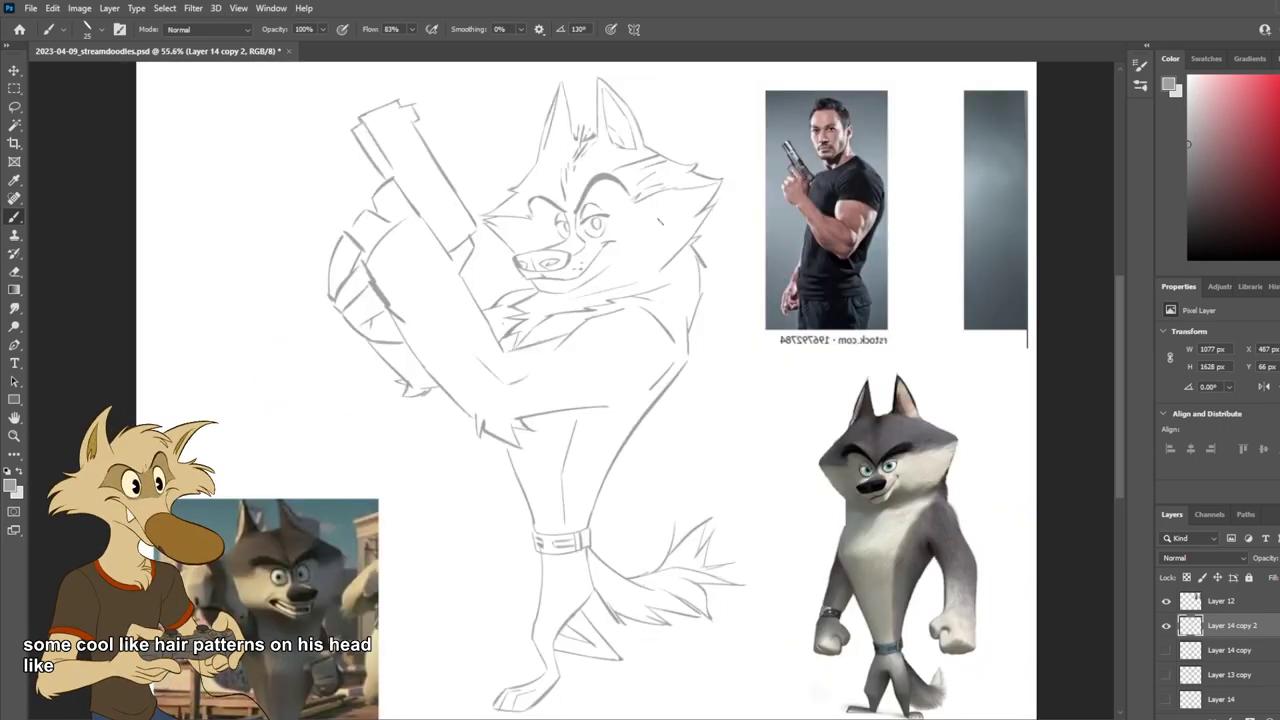
key("ctrl+z")
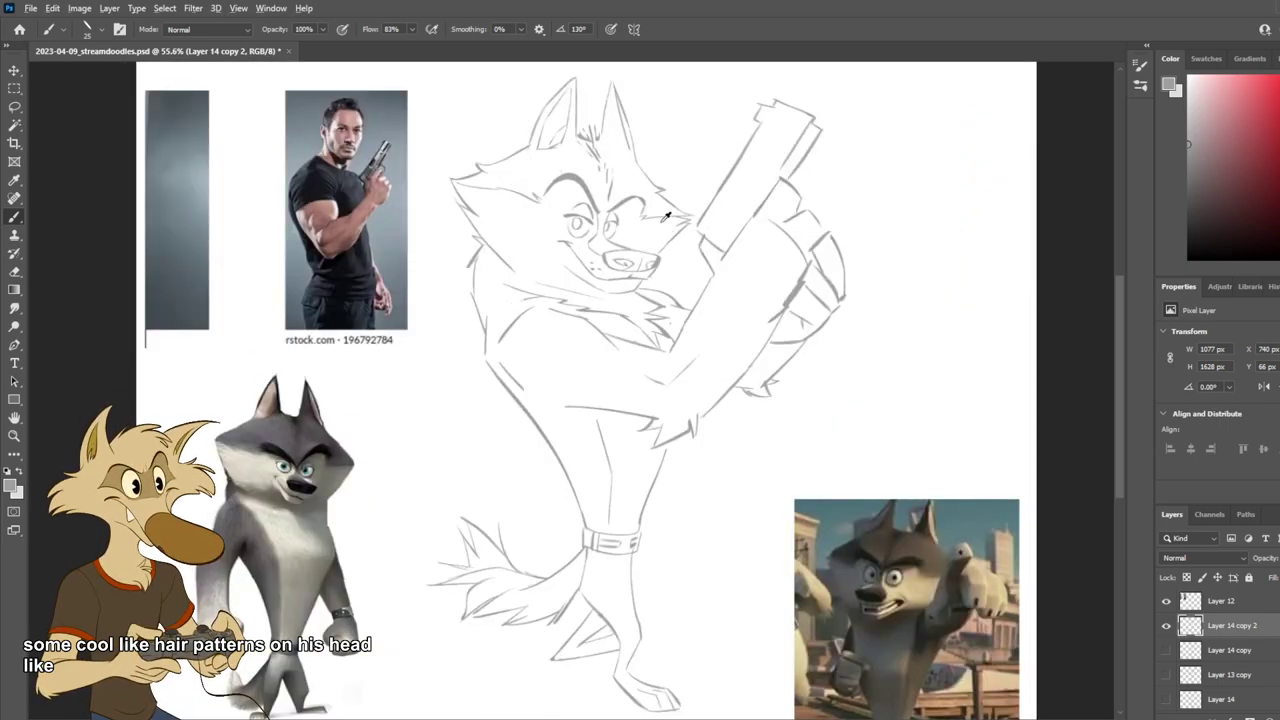
Step: Sketch small fur marks on the wolf's temple below the ear and beside the thick brow, undoing unwanted strokes
scroll(660, 228, "down", 2)
scroll(668, 216, "up", 3)
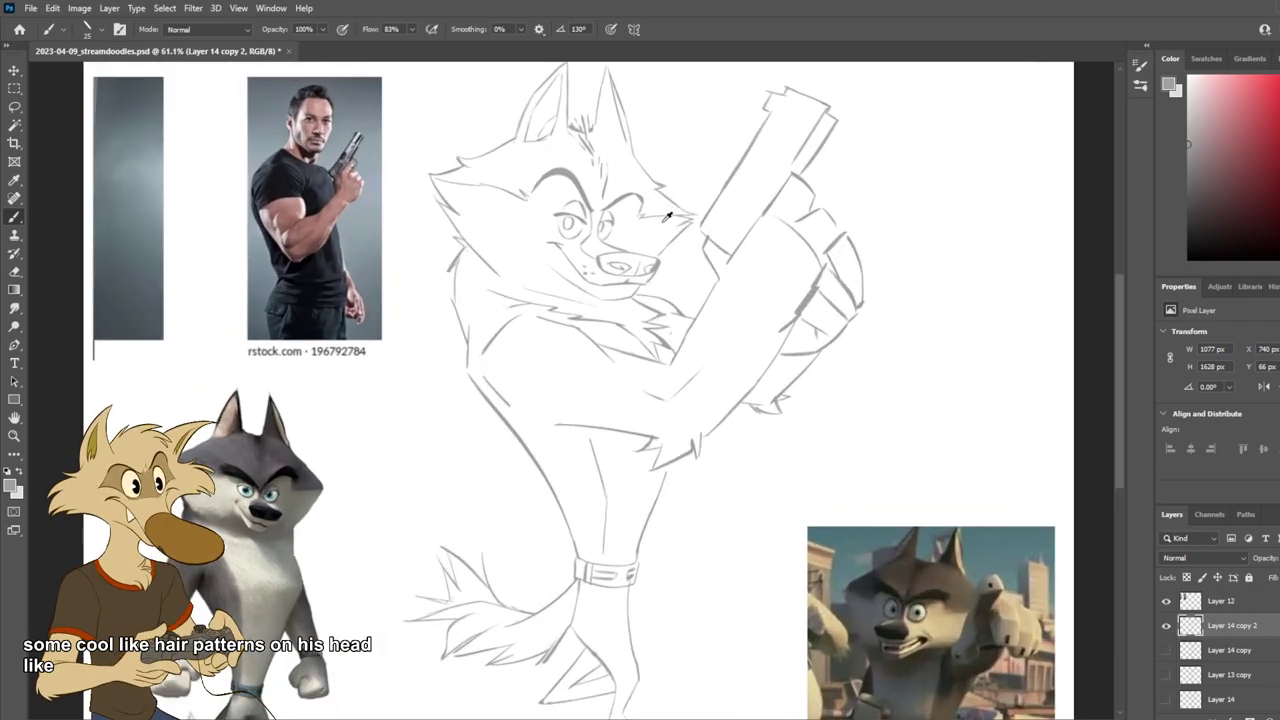
scroll(666, 216, "up", 1)
left_click_drag(518, 140, 531, 157)
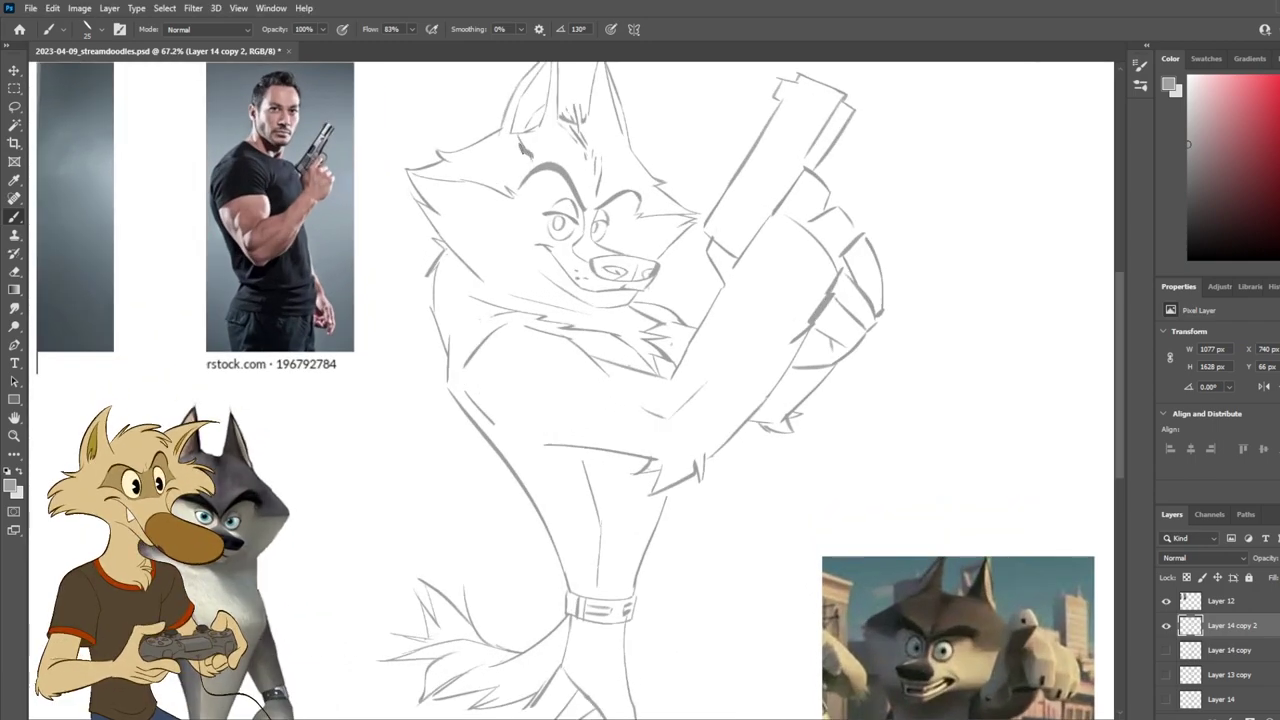
key("ctrl+z")
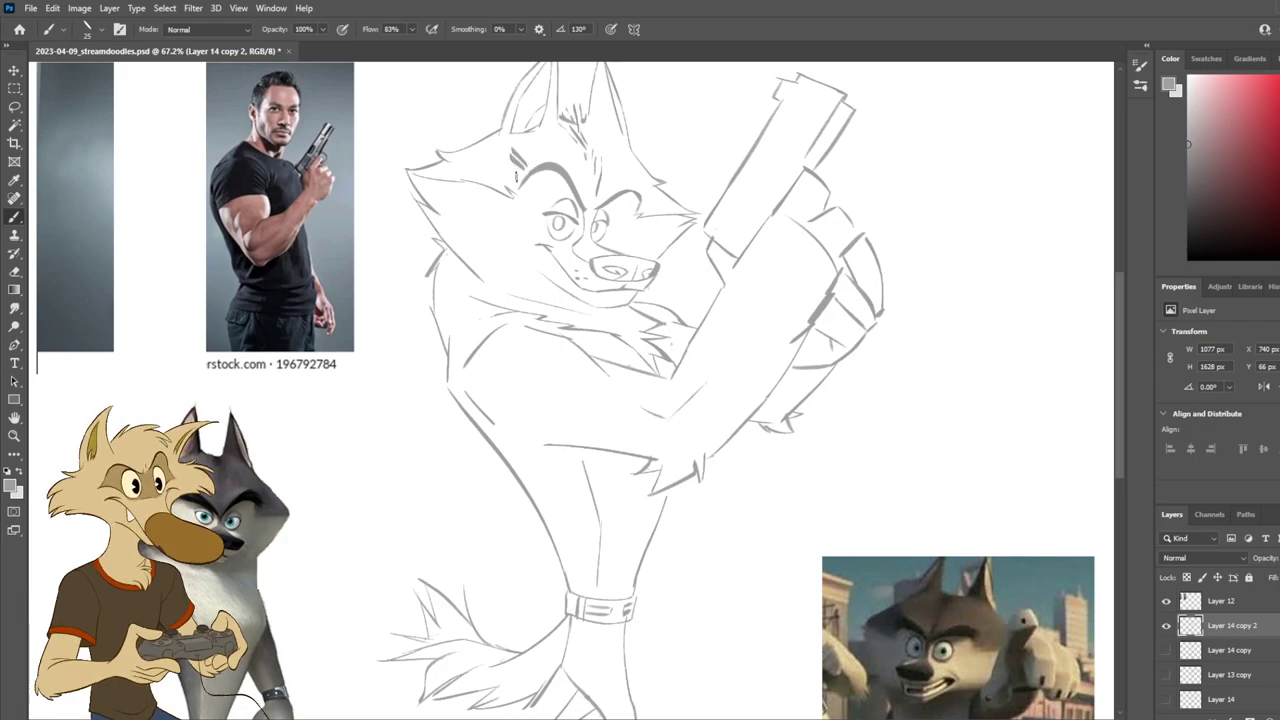
key("ctrl+z")
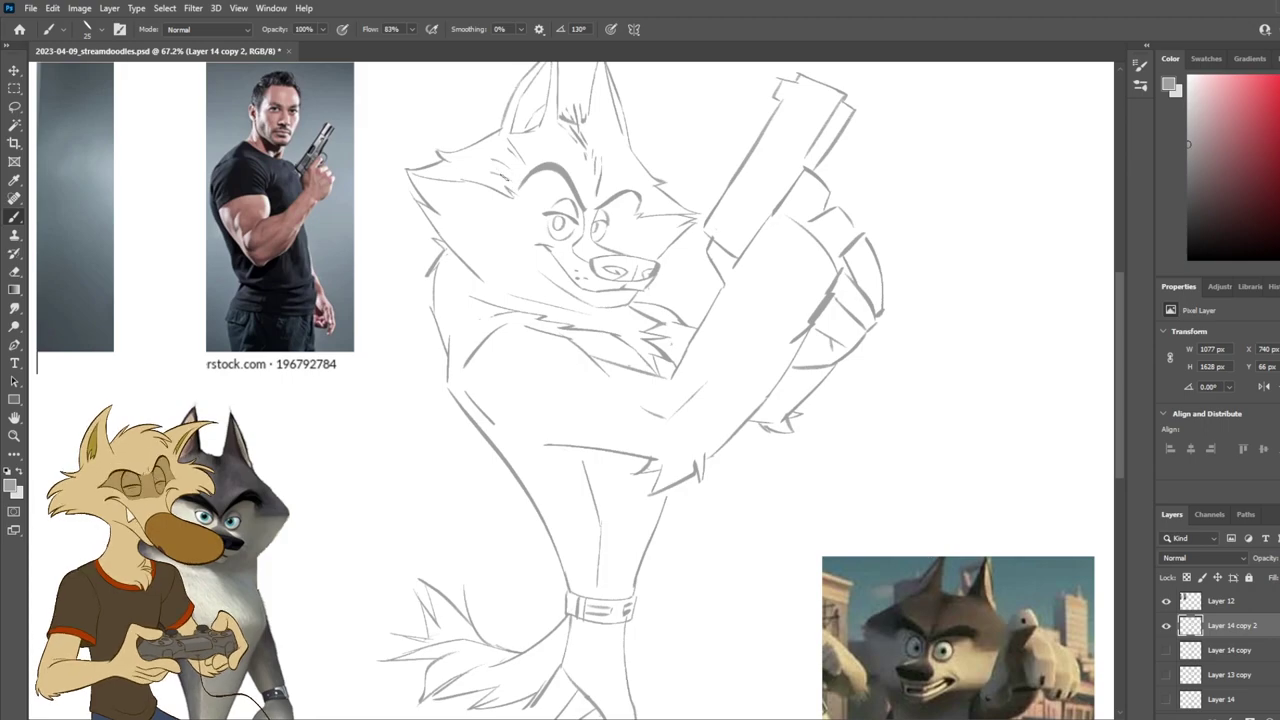
left_click_drag(450, 137, 486, 152)
key("ctrl+z")
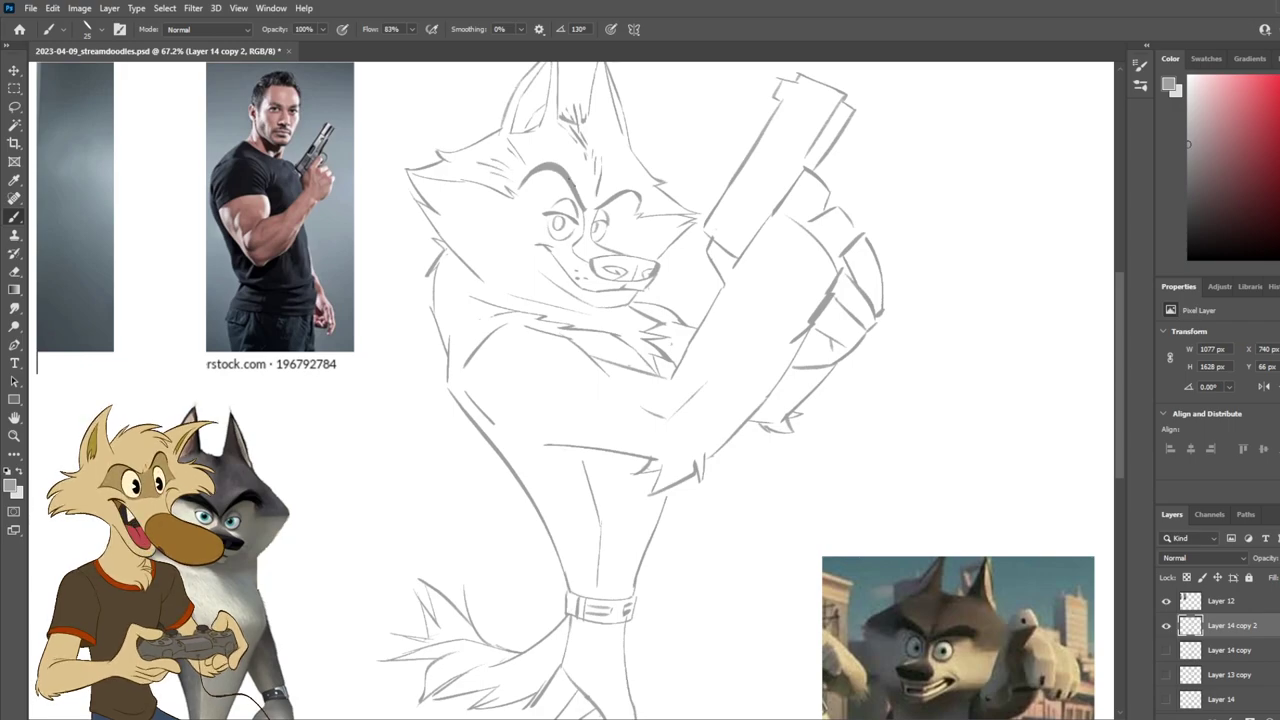
Step: Examine the head's fur marks and the whole figure at different sizes and with the canvas mirrored
scroll(580, 181, "down", 3)
scroll(618, 197, "up", 2)
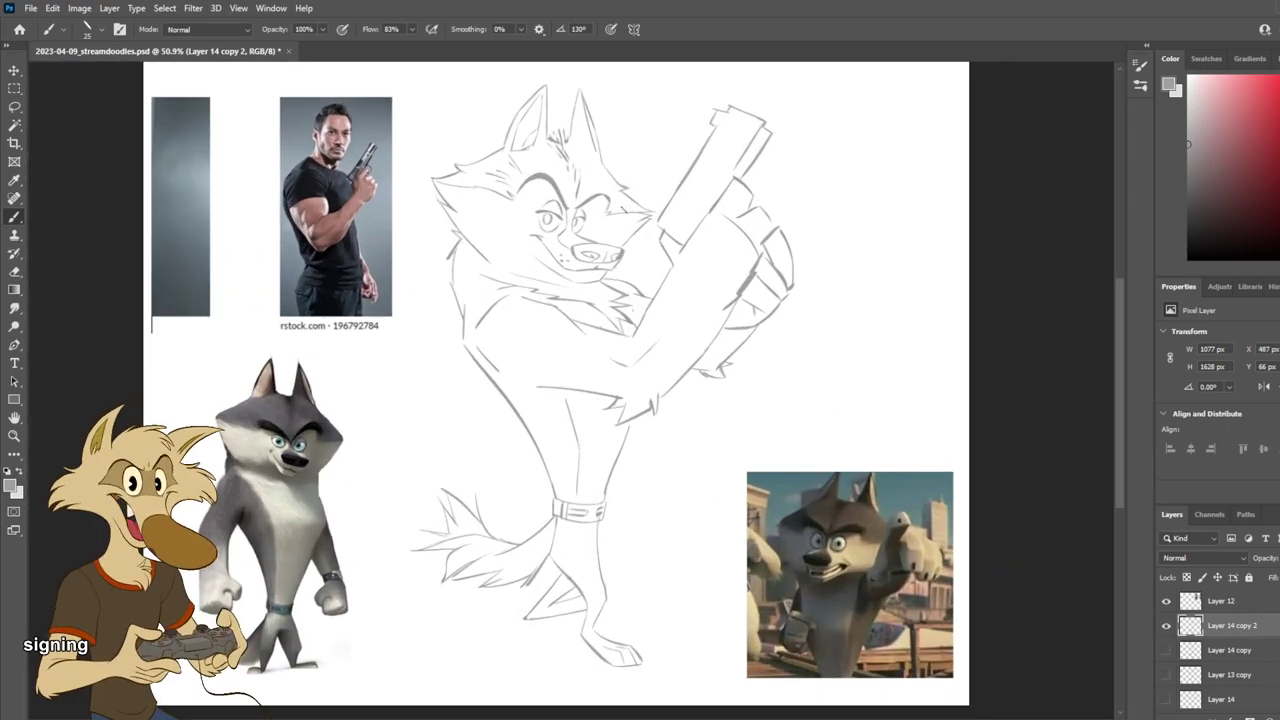
key("ctrl+shift+h")
scroll(620, 206, "down", 4)
scroll(614, 203, "up", 2)
key("ctrl+shift+h")
scroll(606, 197, "up", 2)
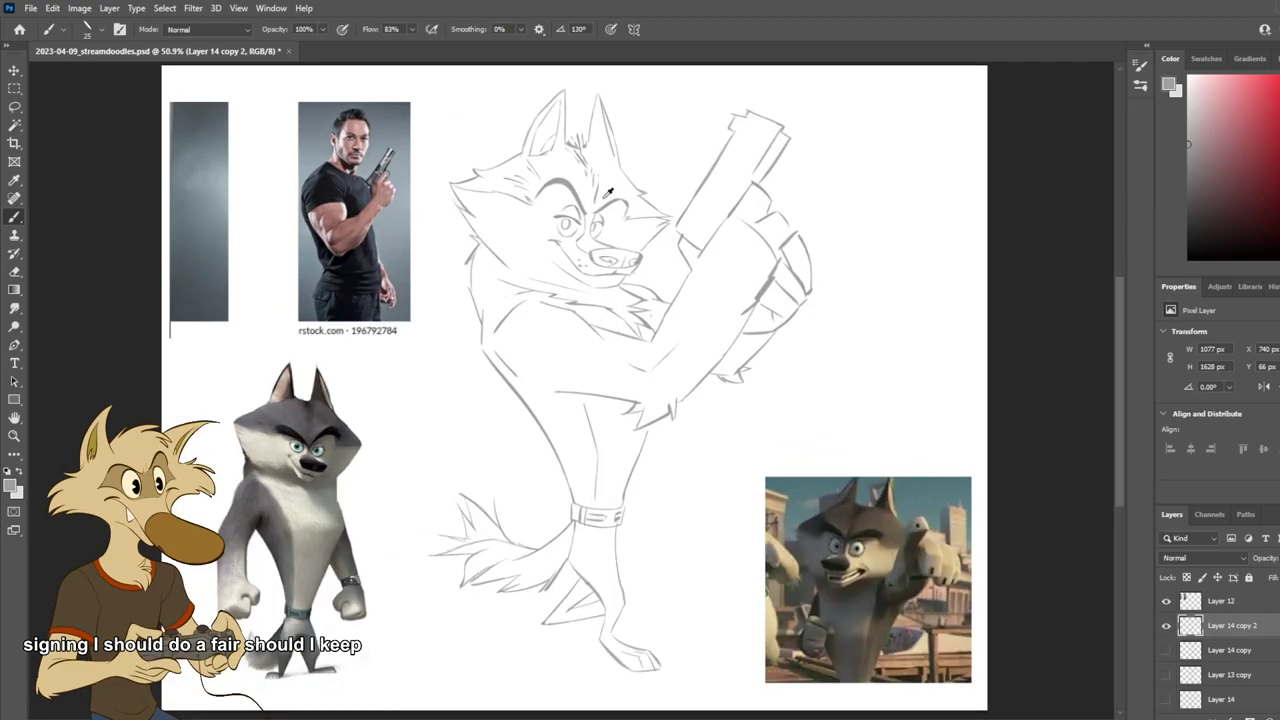
scroll(607, 191, "up", 1)
scroll(597, 199, "down", 3)
scroll(505, 202, "up", 2)
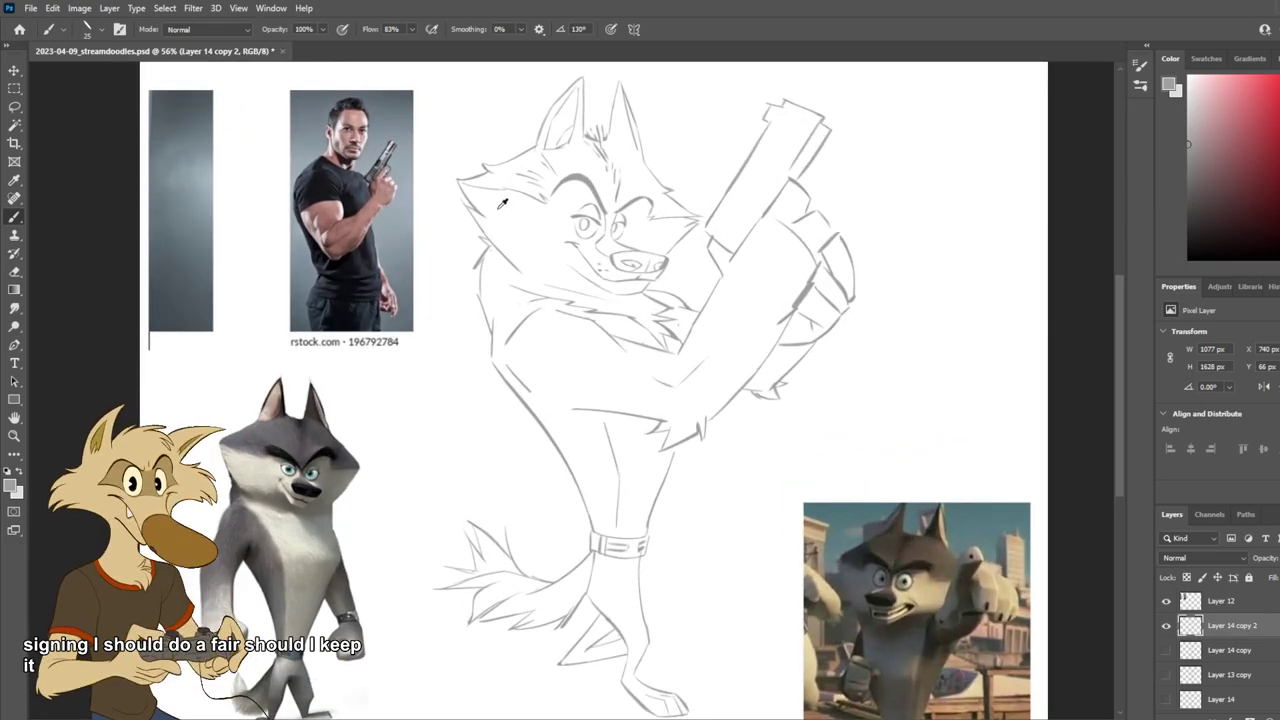
scroll(543, 176, "up", 1)
scroll(549, 176, "up", 1)
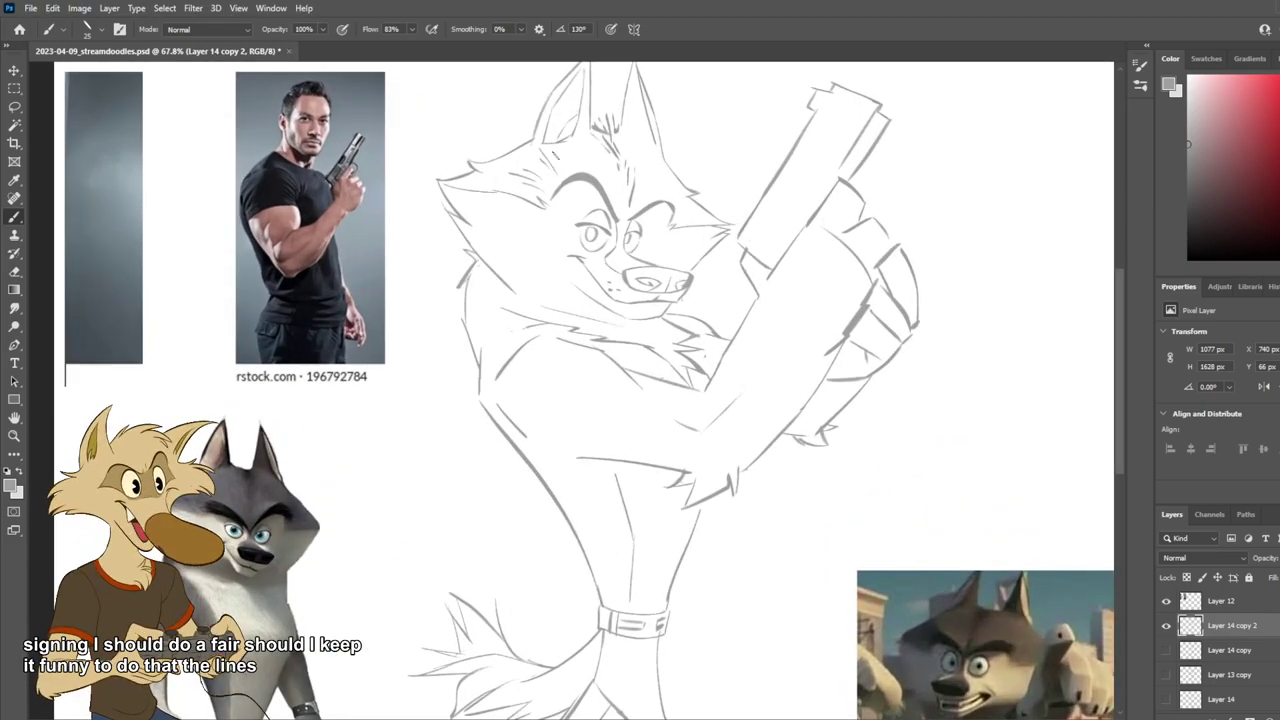
scroll(546, 175, "down", 3)
scroll(664, 216, "up", 2)
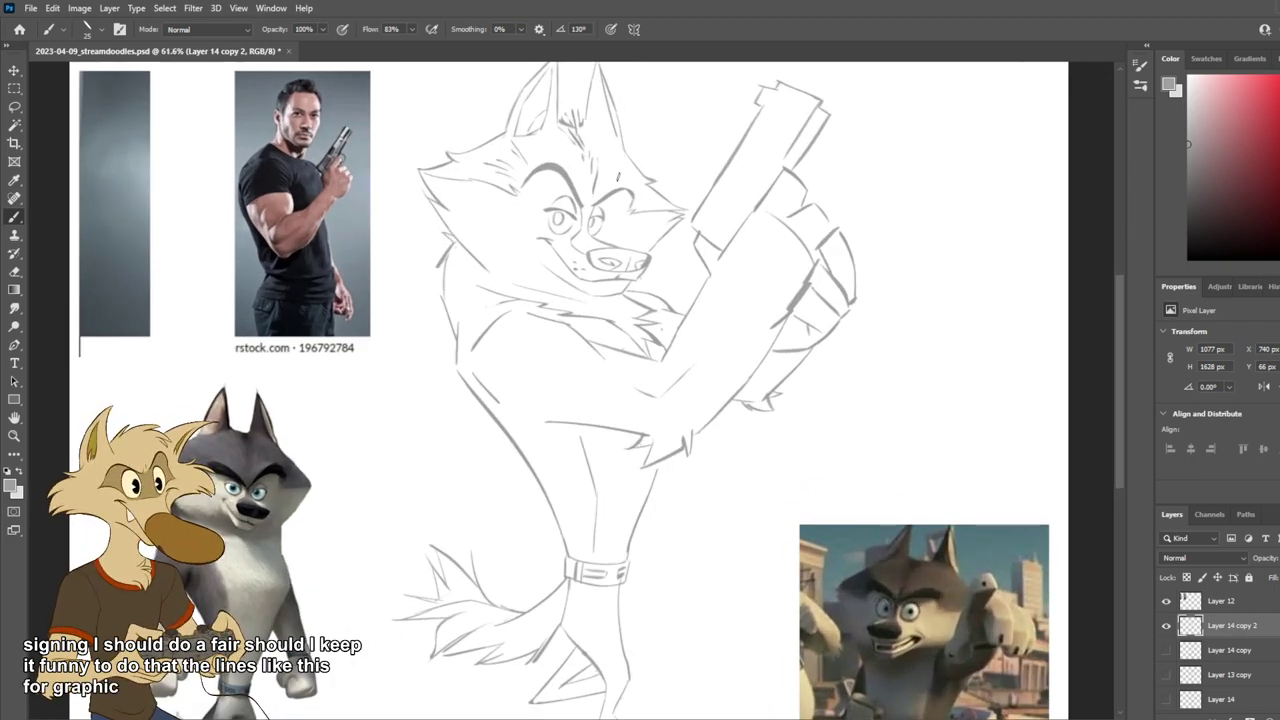
scroll(645, 150, "down", 1)
scroll(660, 192, "up", 1)
scroll(665, 200, "up", 1)
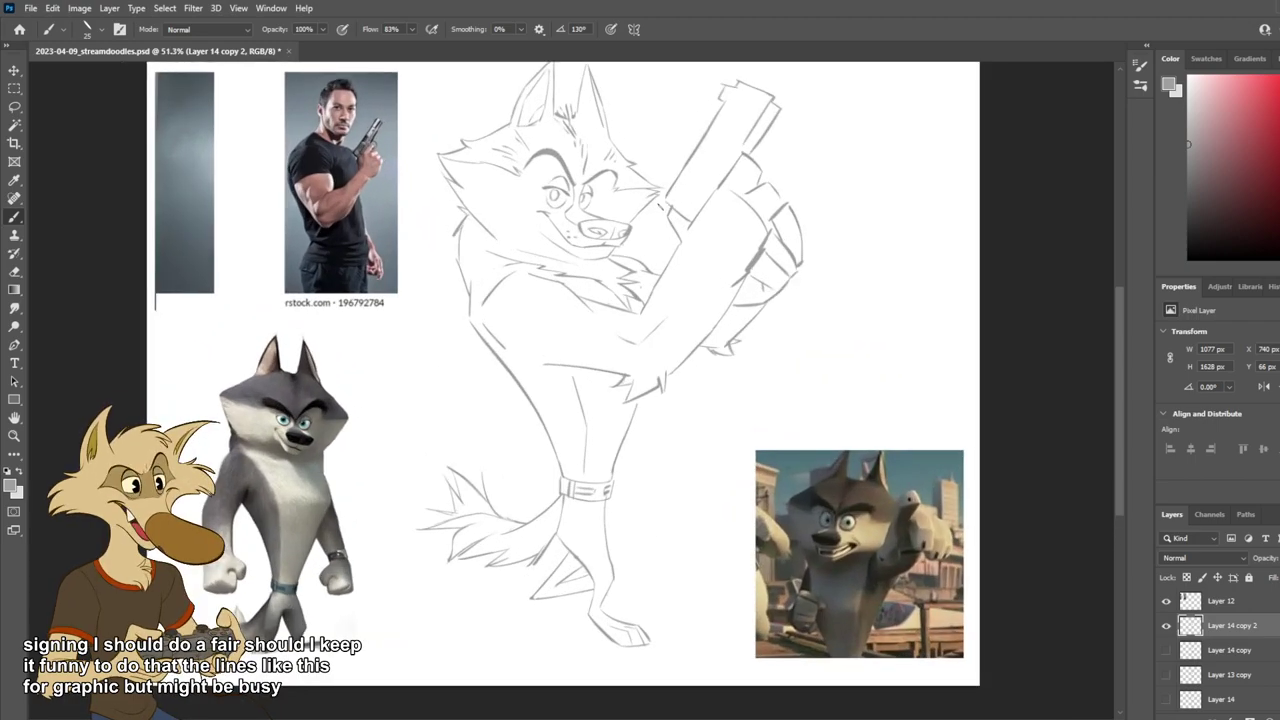
scroll(667, 214, "down", 2)
scroll(666, 205, "up", 3)
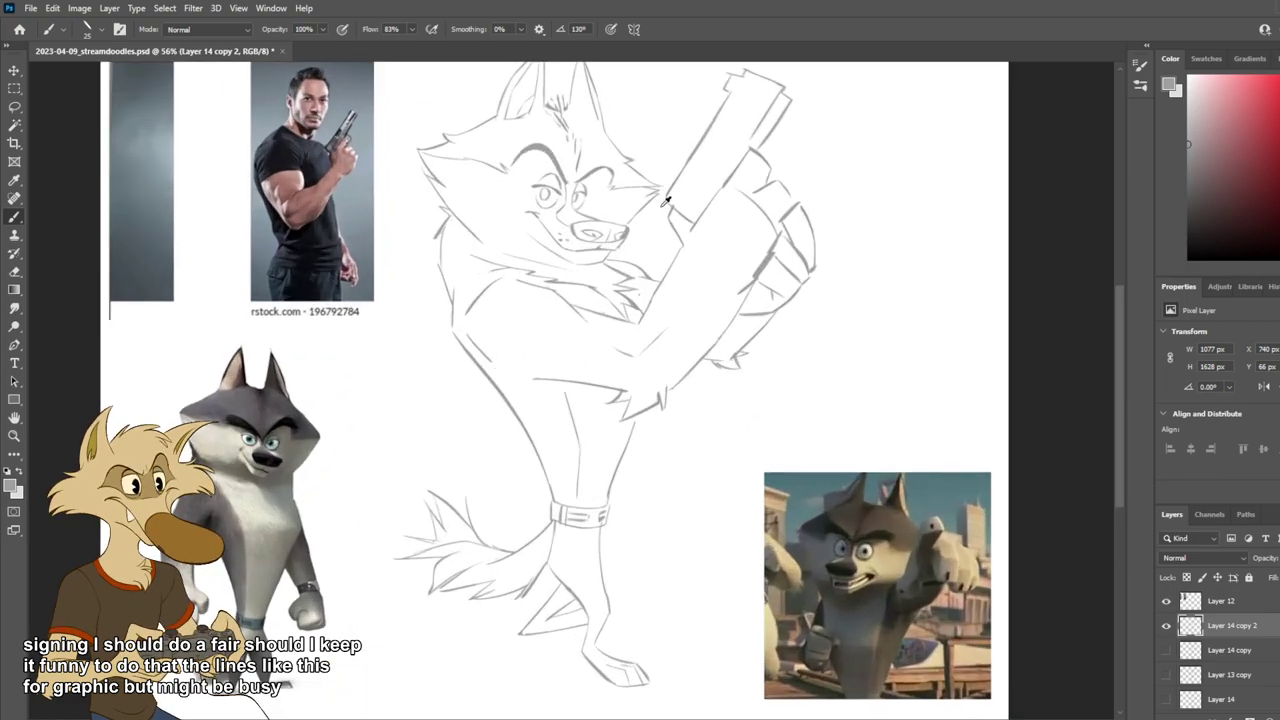
scroll(665, 201, "down", 3)
scroll(665, 201, "up", 4)
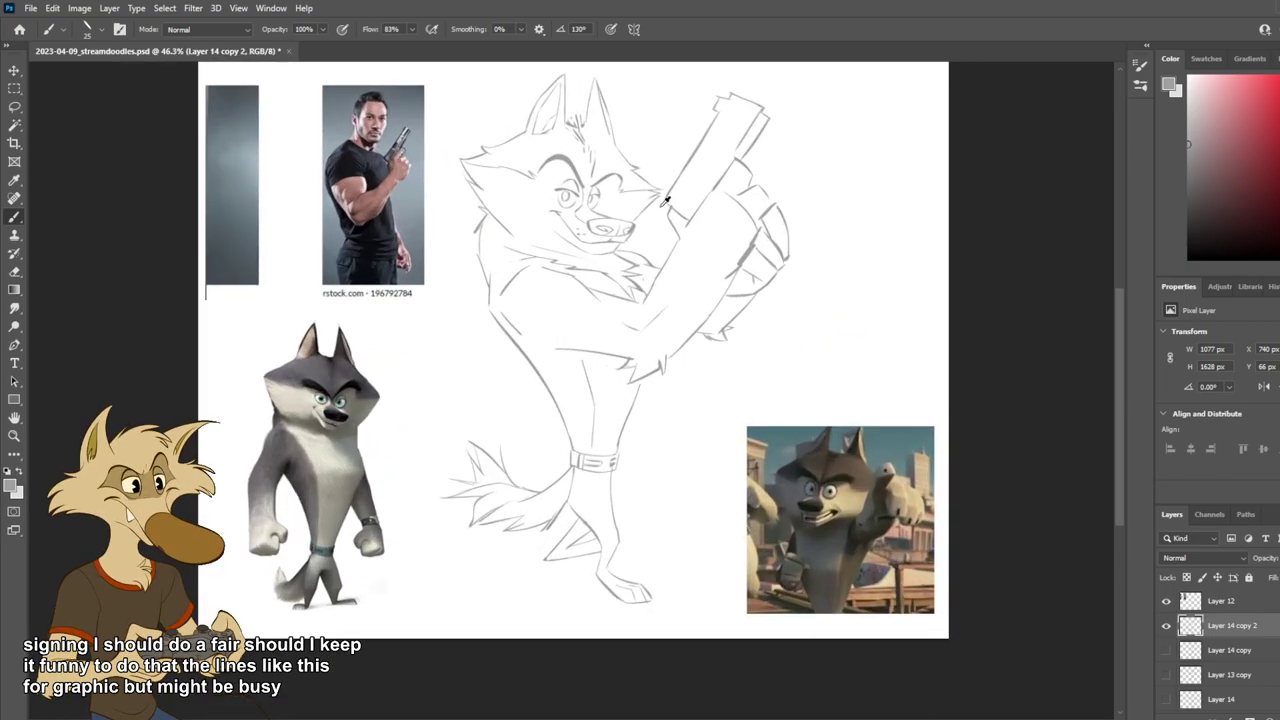
scroll(665, 201, "down", 1)
scroll(665, 201, "up", 1)
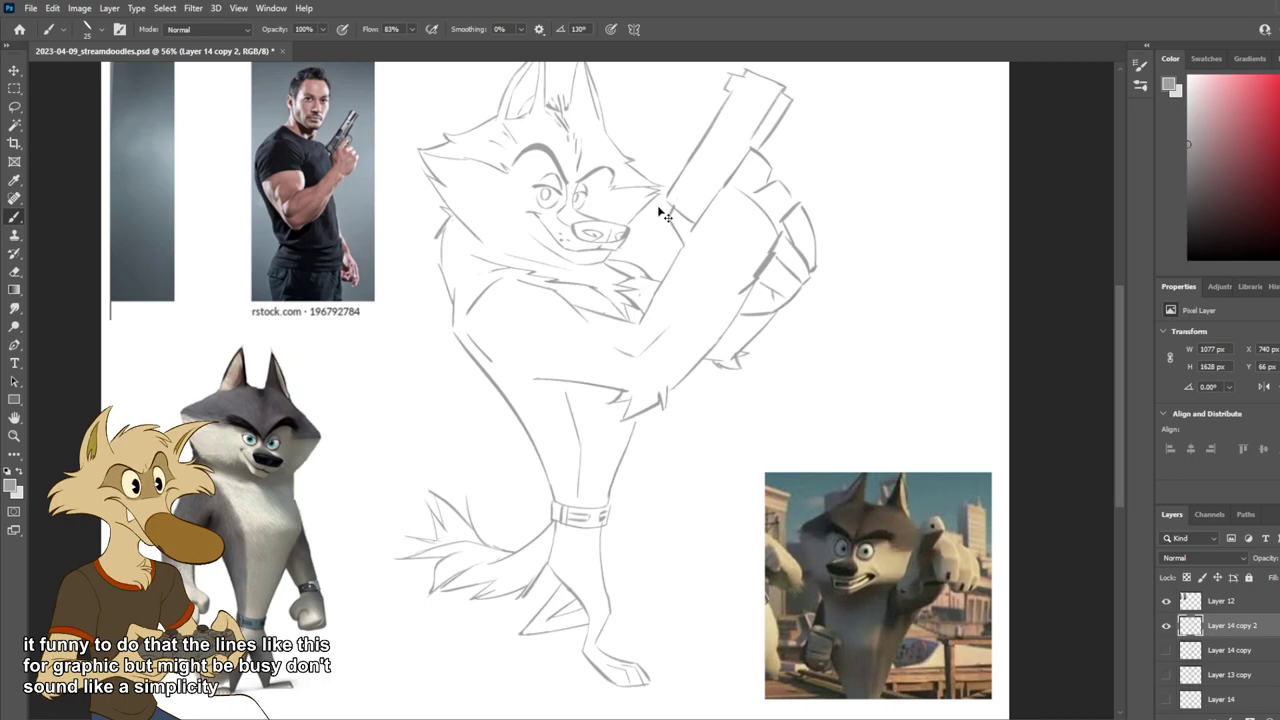
scroll(665, 215, "down", 4)
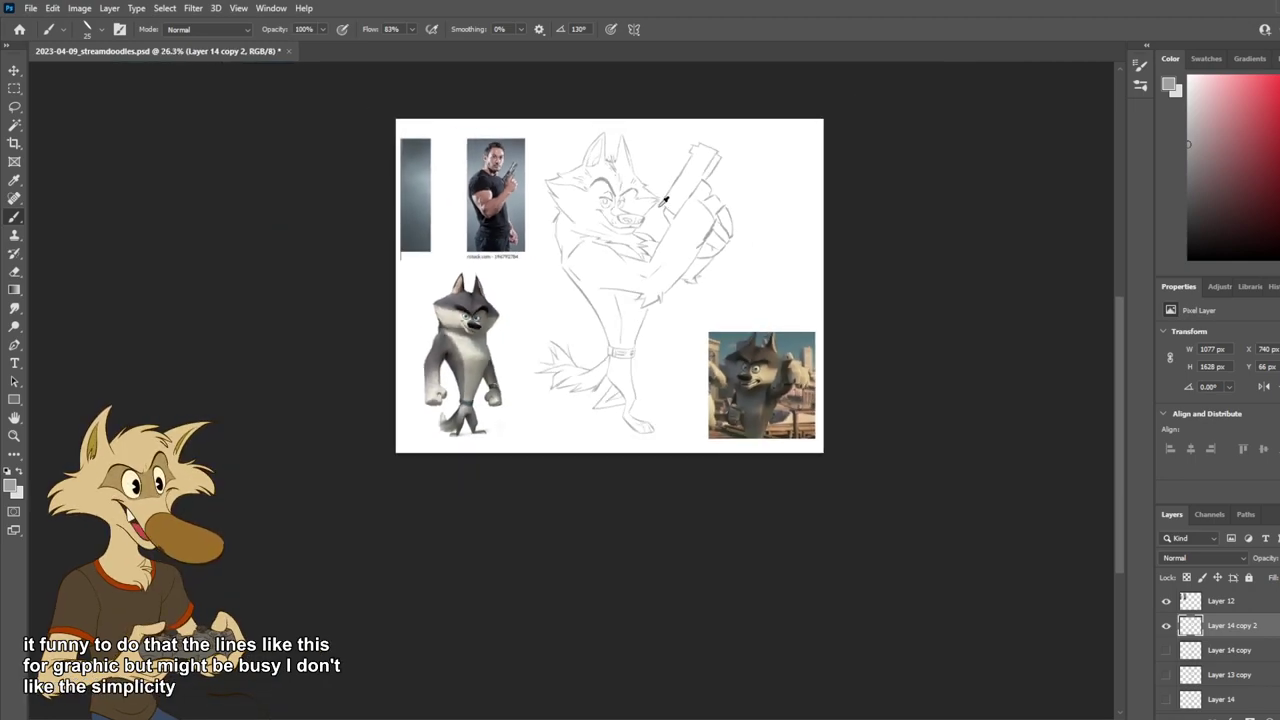
scroll(665, 201, "up", 10)
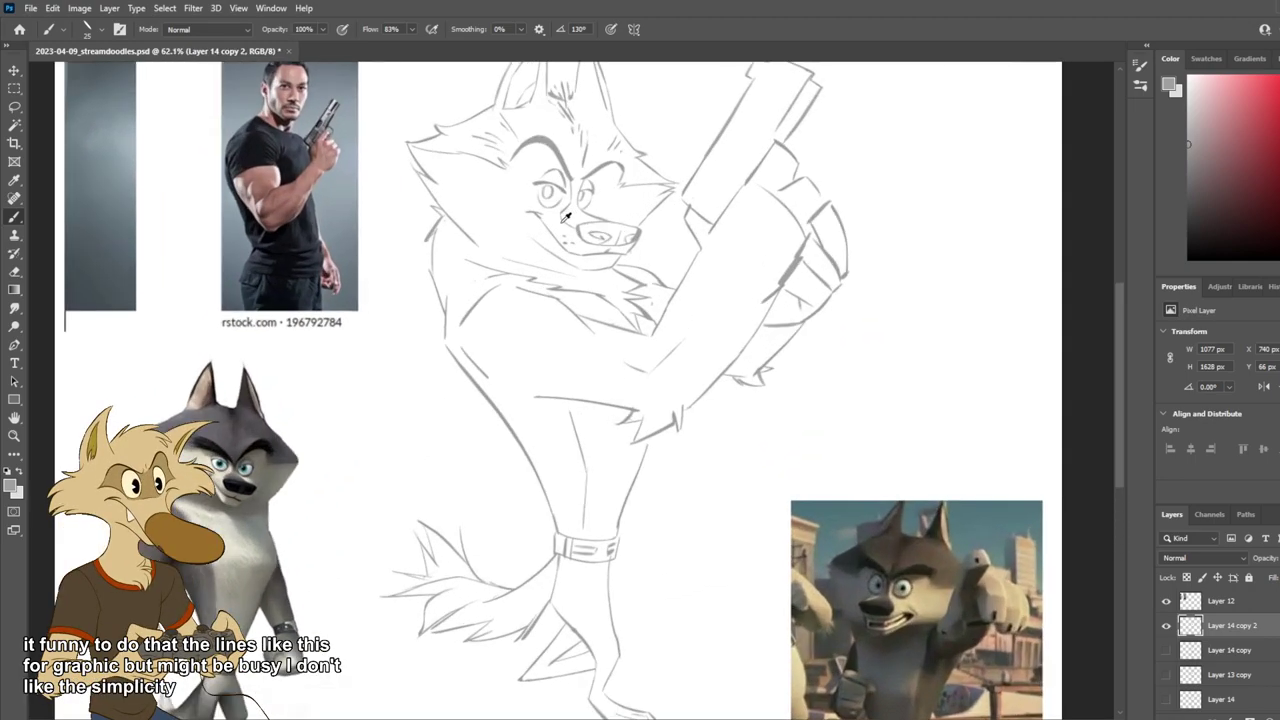
Step: Compare the sketched wolf's face and figure with a close view of the reference wolf's head
key("e")
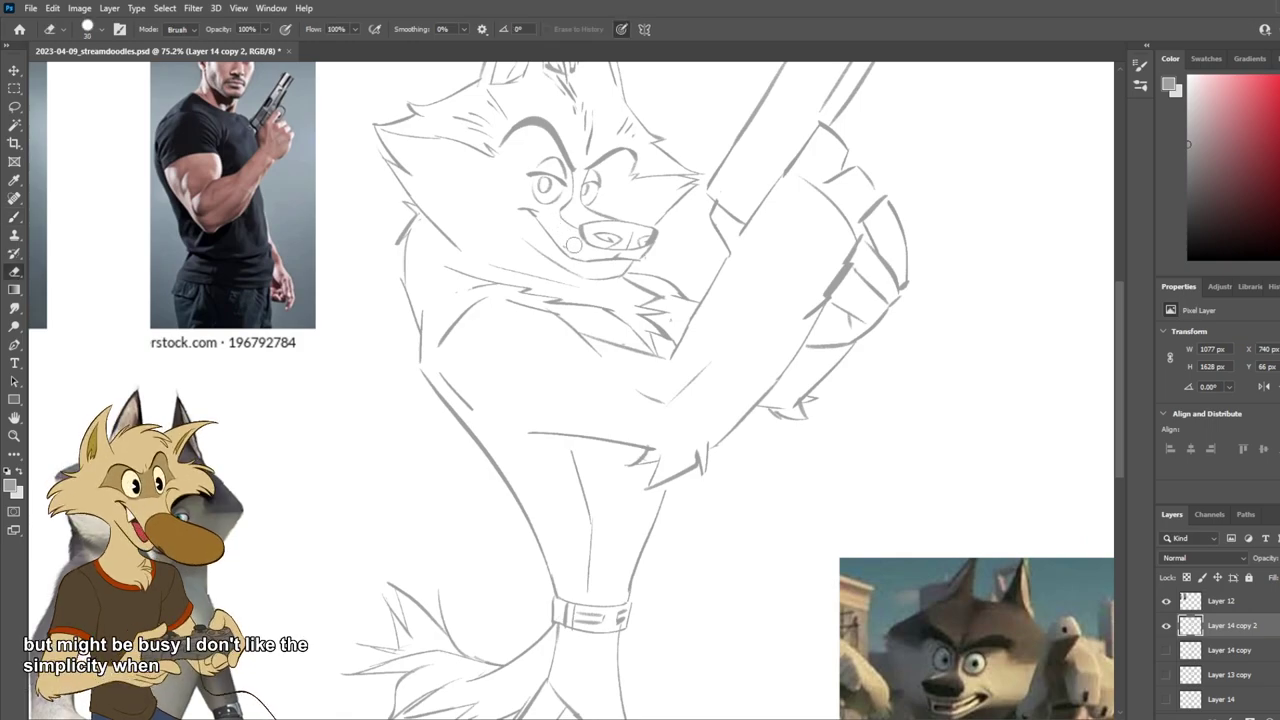
scroll(648, 213, "down", 2)
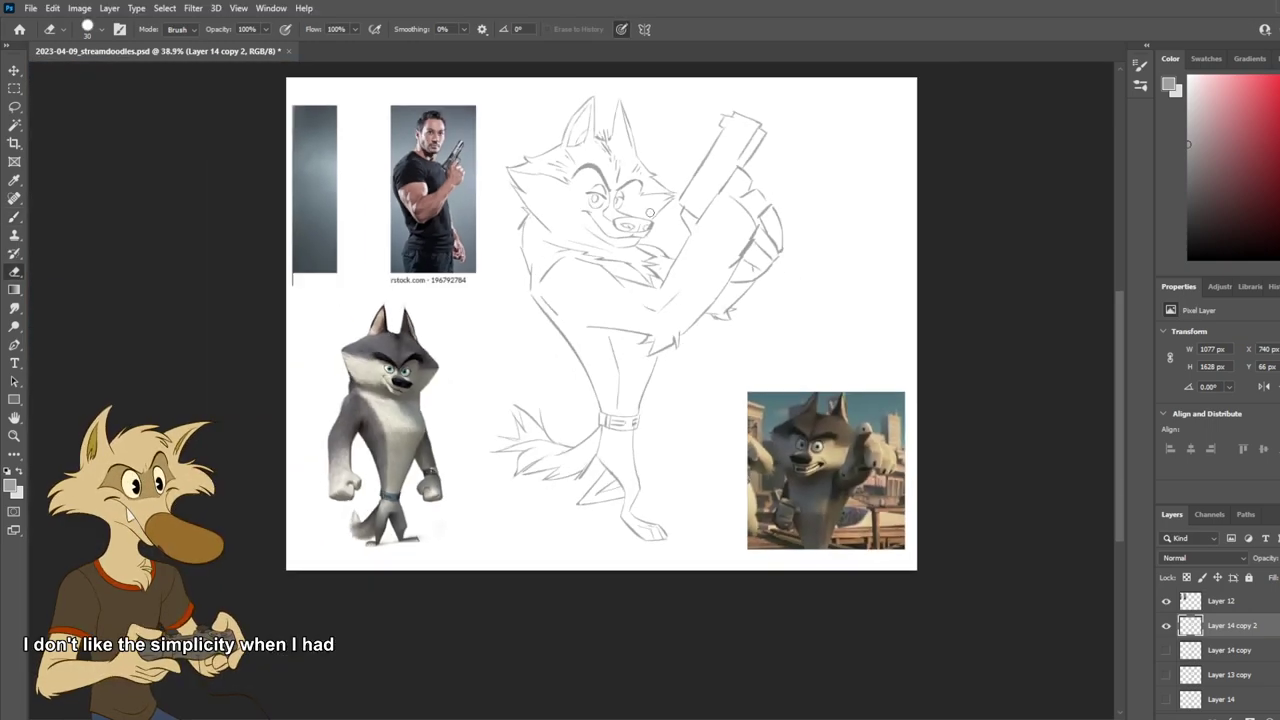
scroll(649, 212, "up", 3)
scroll(640, 212, "up", 2)
scroll(638, 212, "down", 3)
scroll(638, 212, "up", 3)
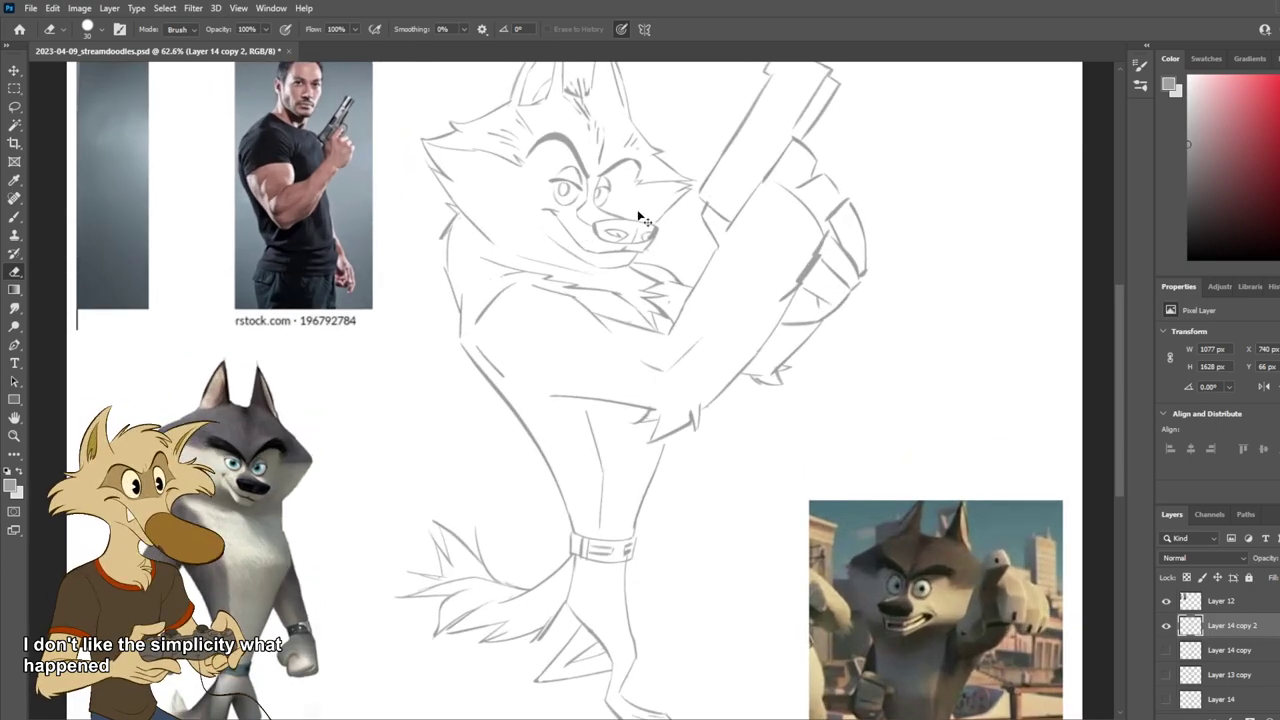
scroll(451, 289, "up", 1)
scroll(329, 360, "up", 1)
scroll(284, 490, "up", 3)
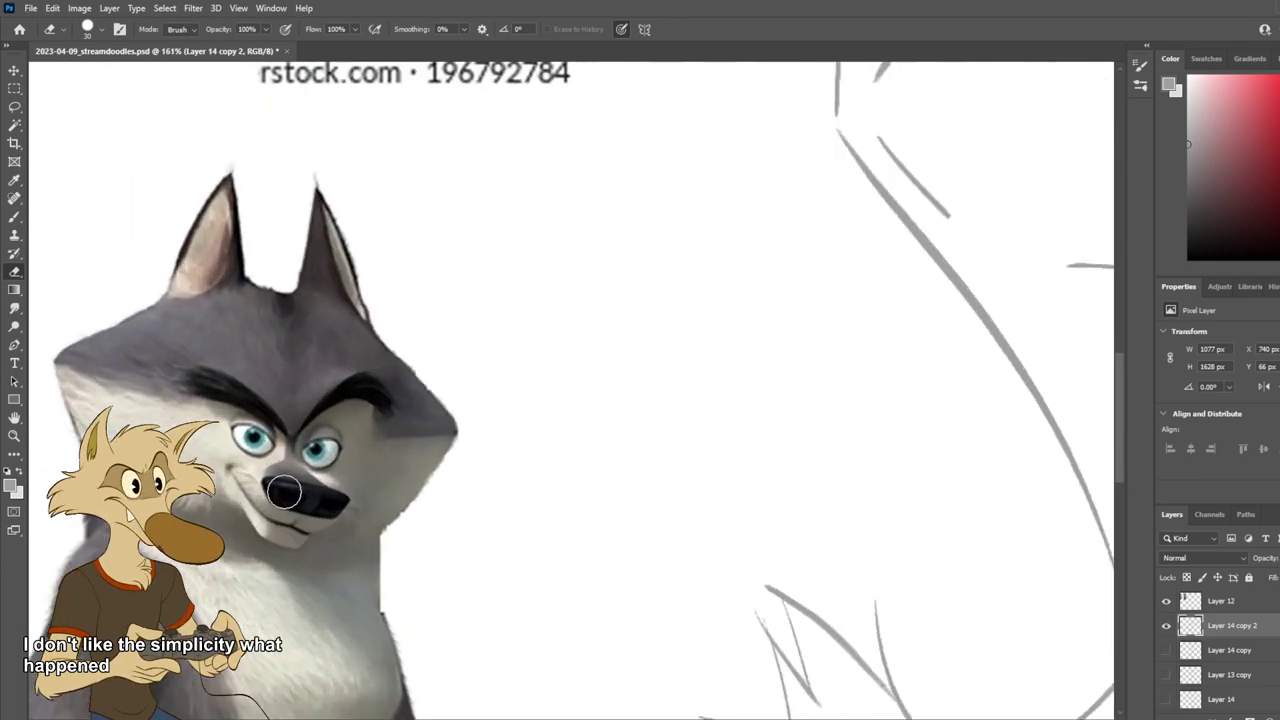
scroll(284, 490, "down", 7)
scroll(703, 305, "up", 1)
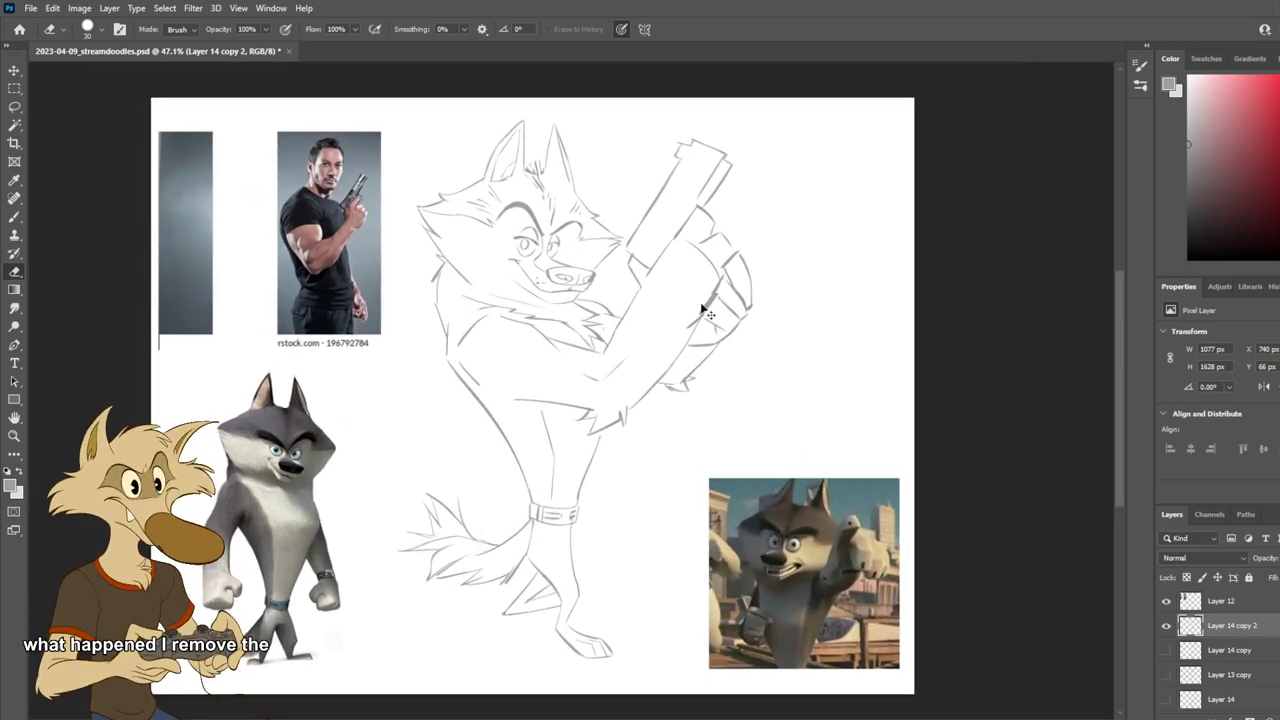
Step: Compare the two sketch versions by alternating the visibility of Layer 14 copy and Layer 14 copy 2
scroll(703, 305, "up", 1)
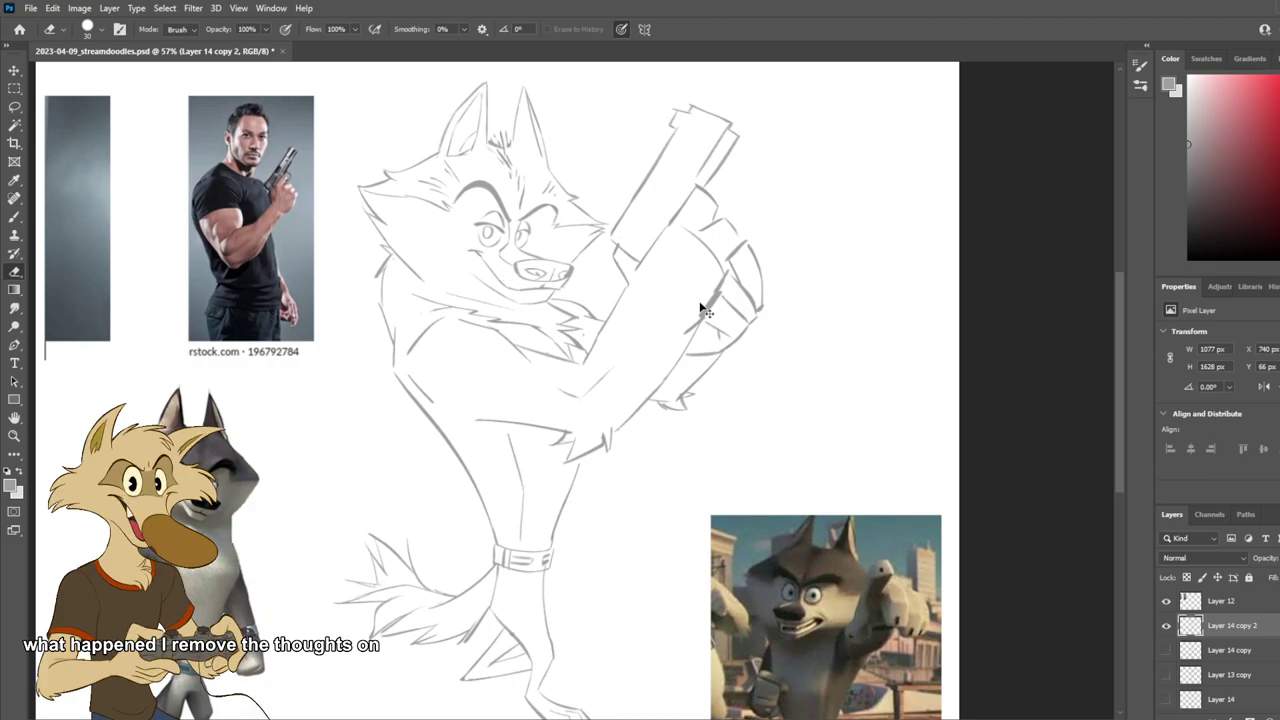
scroll(650, 305, "down", 2)
scroll(650, 305, "up", 1)
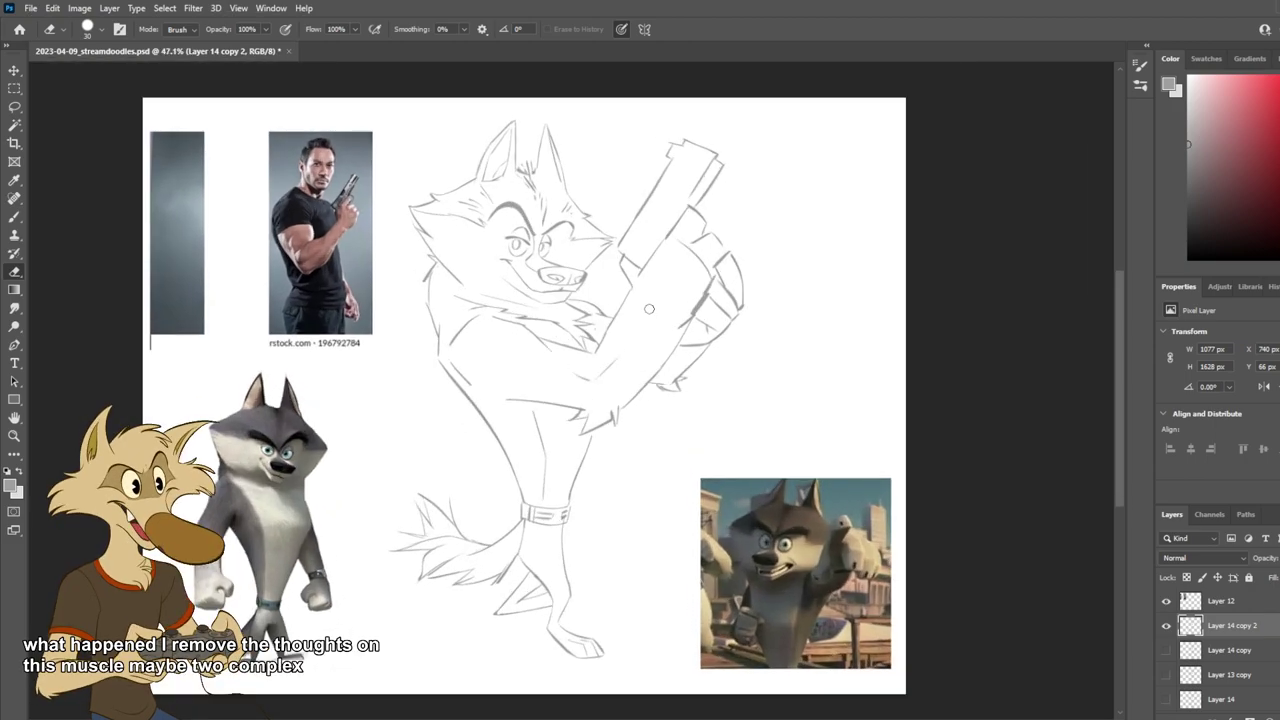
scroll(649, 308, "down", 1)
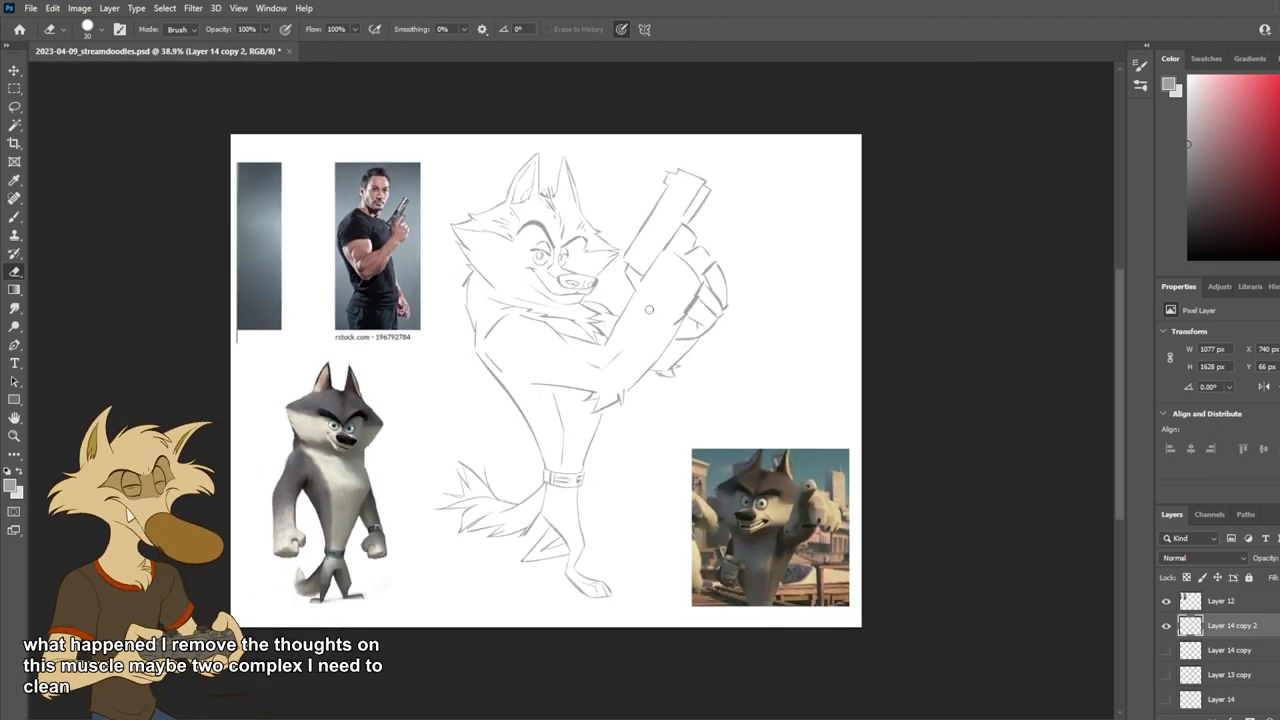
scroll(649, 309, "up", 1)
left_click(1166, 650)
left_click(1209, 650)
left_click(1166, 625)
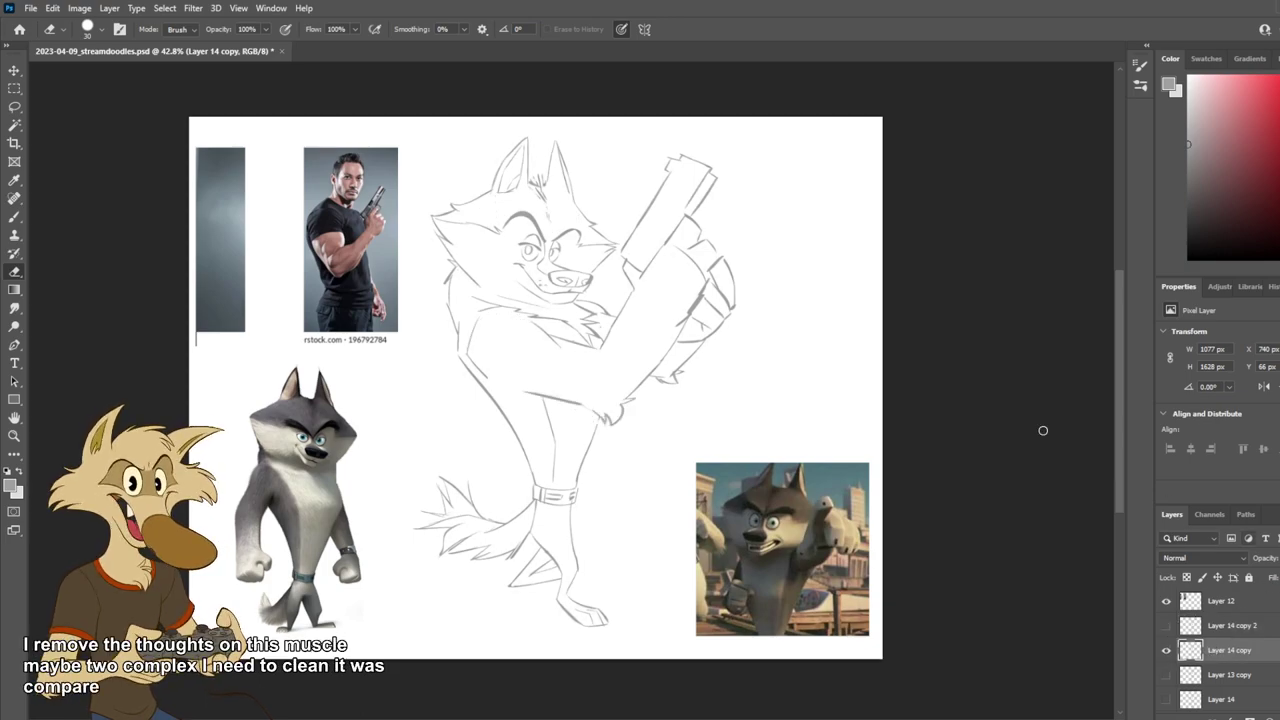
scroll(621, 352, "down", 1)
scroll(601, 352, "up", 2)
left_click(1166, 625)
left_click(1166, 650)
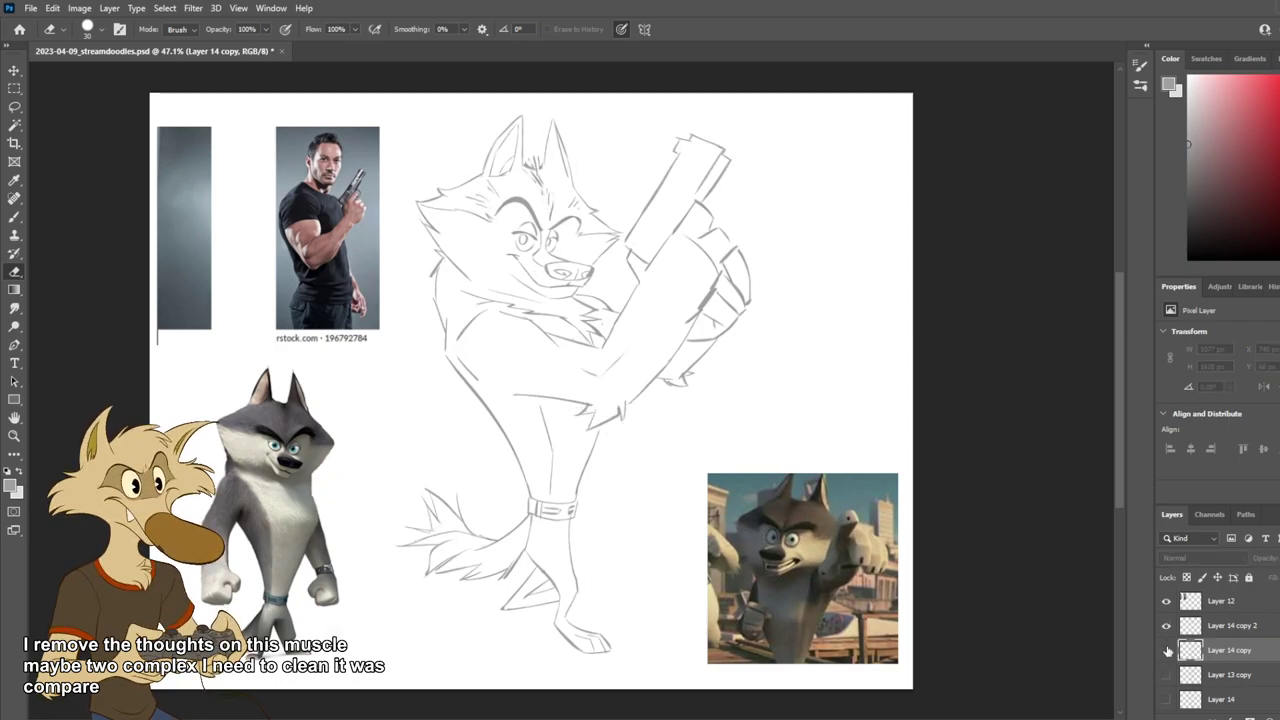
left_click(1166, 650)
left_click(1166, 625)
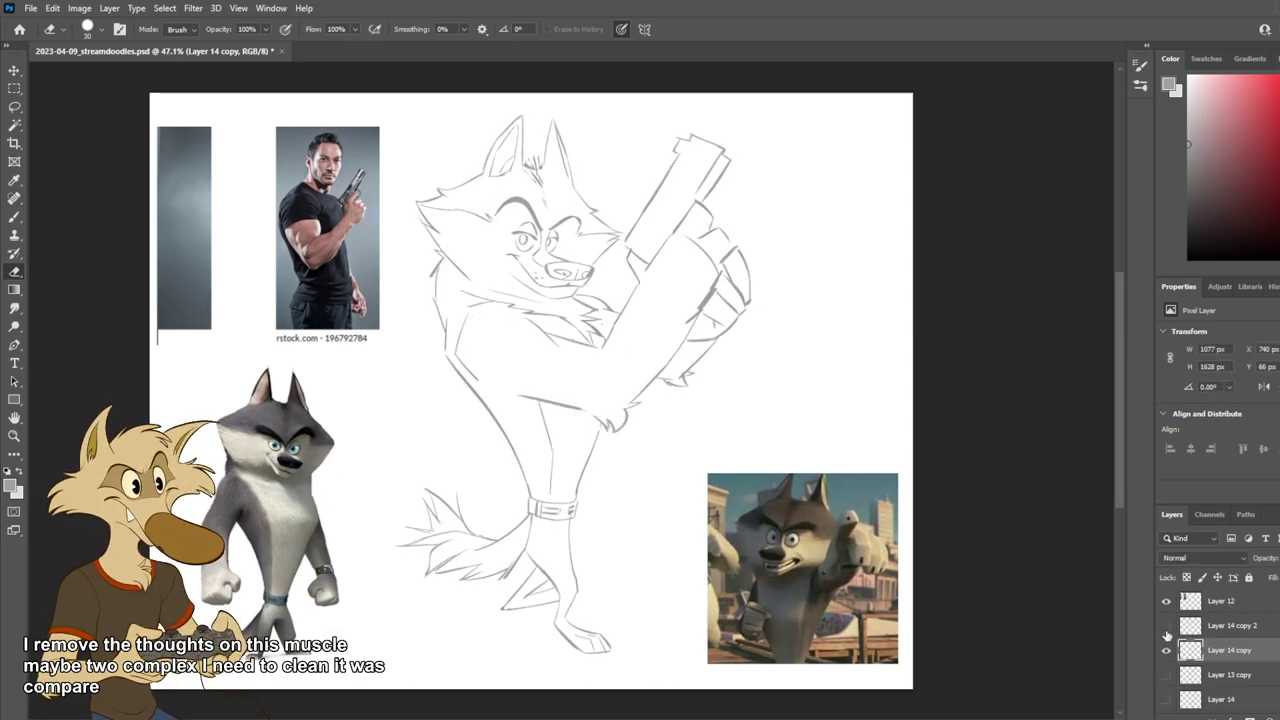
Step: Show Layer 14 copy 2, hide Layer 14 copy, and make Layer 14 copy 2 the active layer
left_click(1166, 625)
left_click(1166, 650)
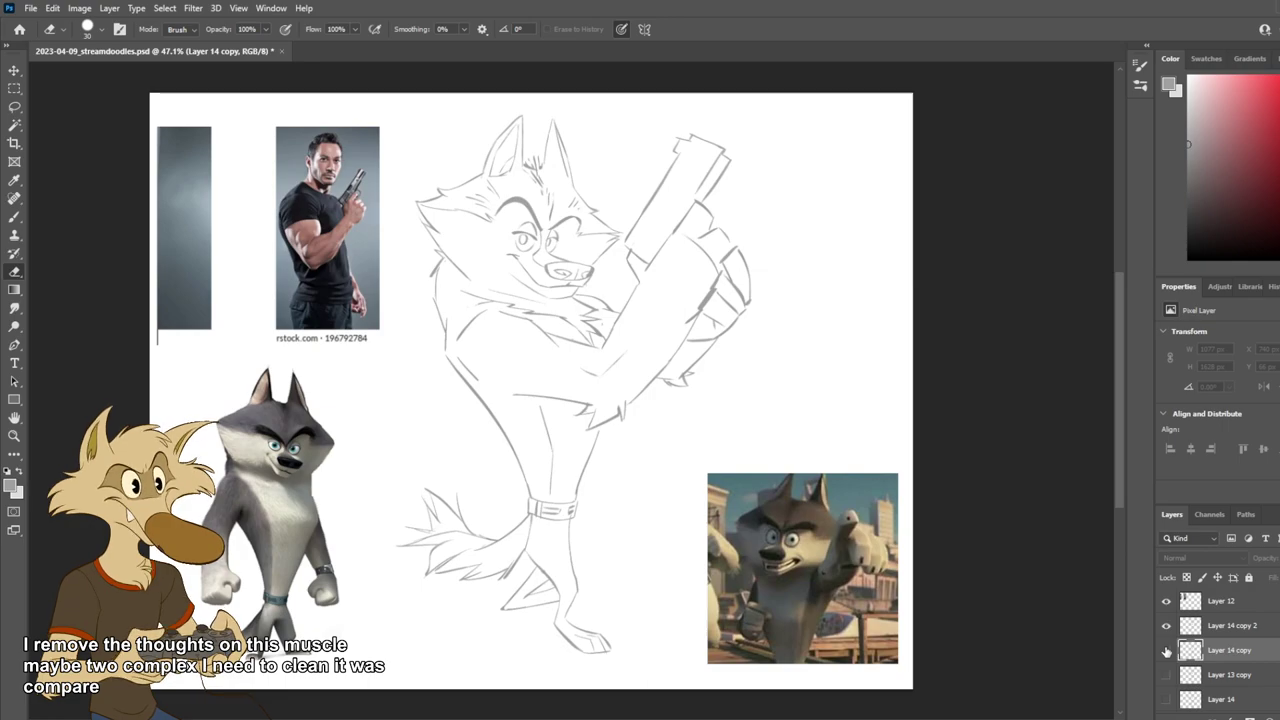
left_click(1237, 628)
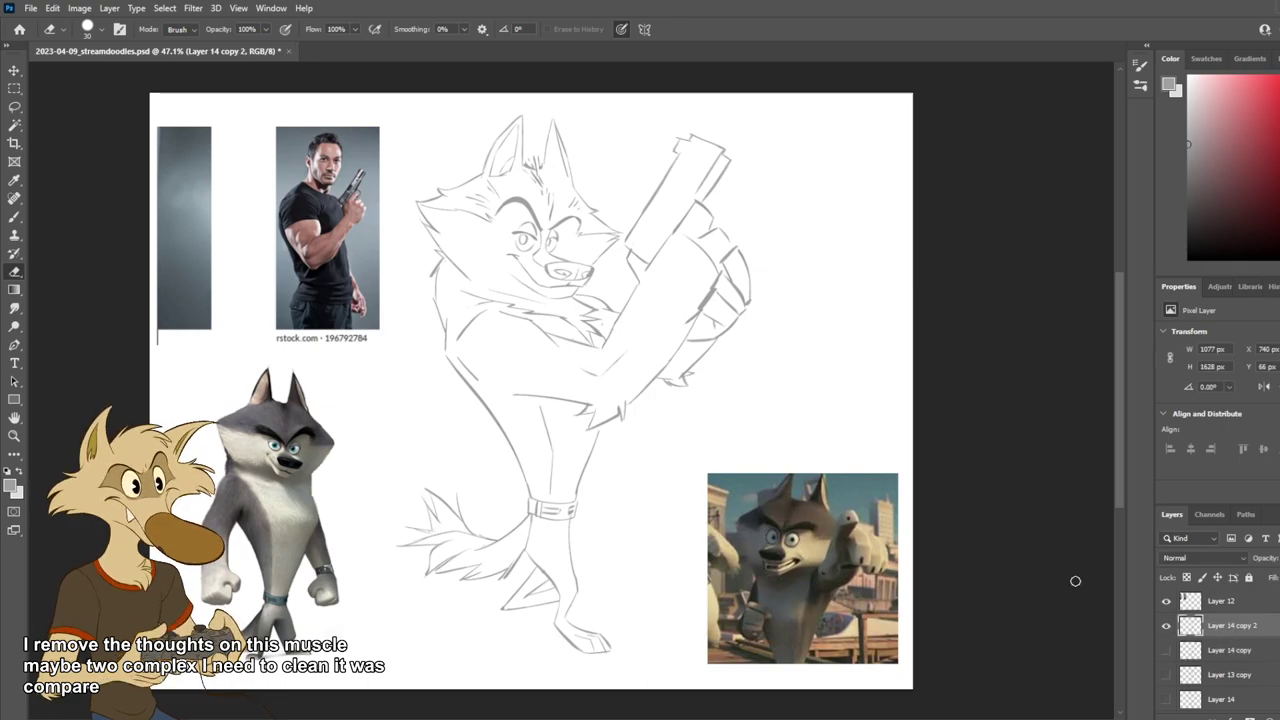
Step: Sketch the first slanted detail line on the lower part of the pistol's slide with the brush, undoing unwanted strokes
scroll(575, 343, "down", 1)
scroll(578, 340, "up", 2)
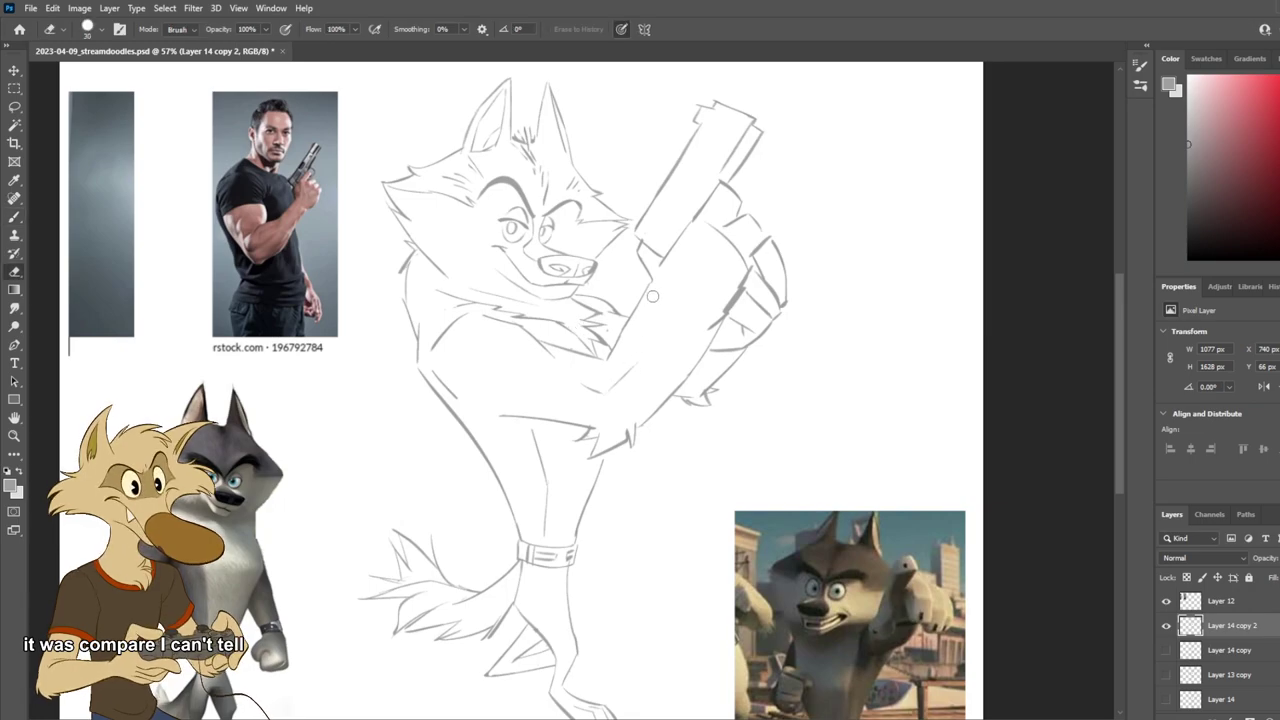
scroll(656, 287, "up", 1)
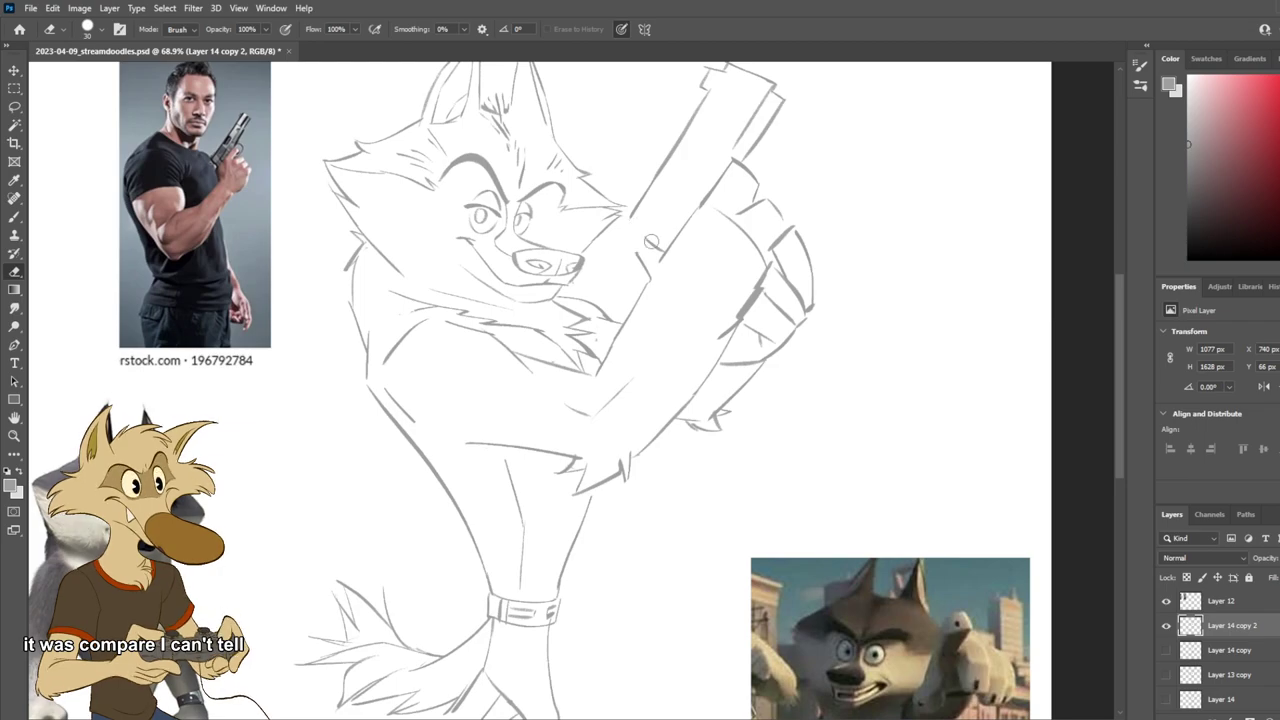
key("b")
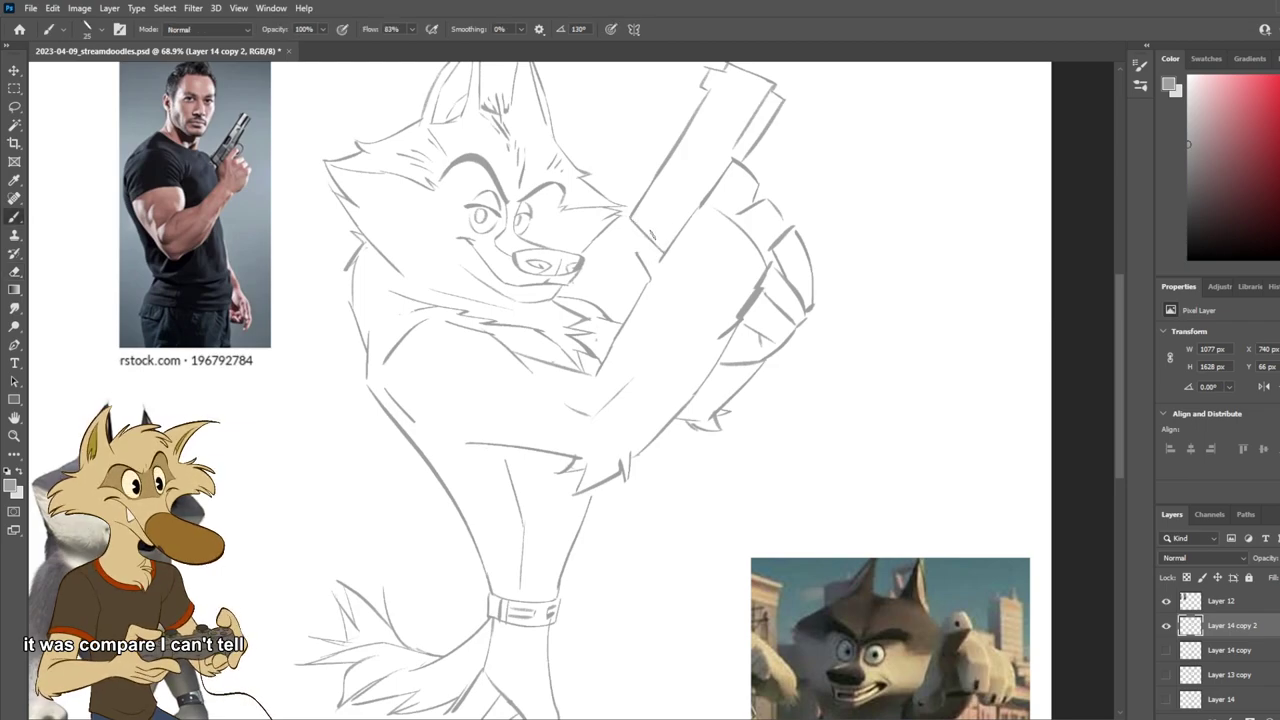
left_click_drag(706, 199, 734, 221)
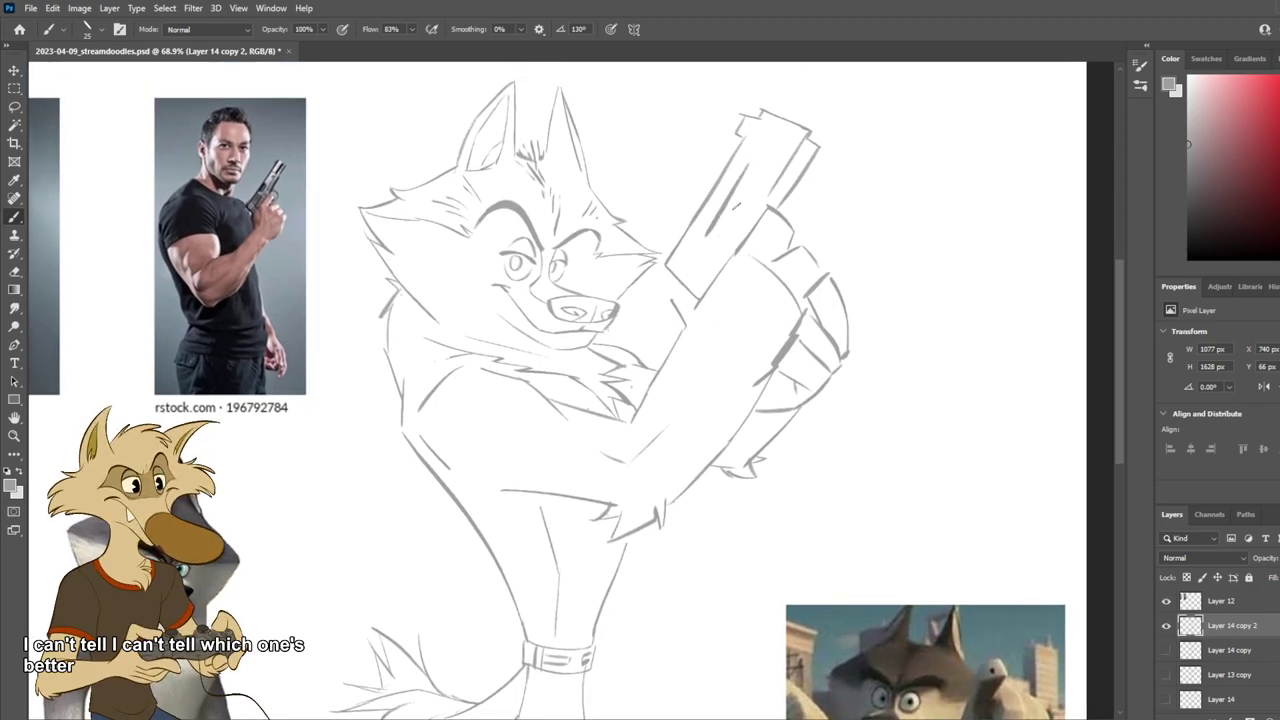
mouse_move(750, 170)
left_mouse_down()
mouse_move(710, 232)
mouse_move(712, 256)
left_mouse_up()
key("ctrl+z")
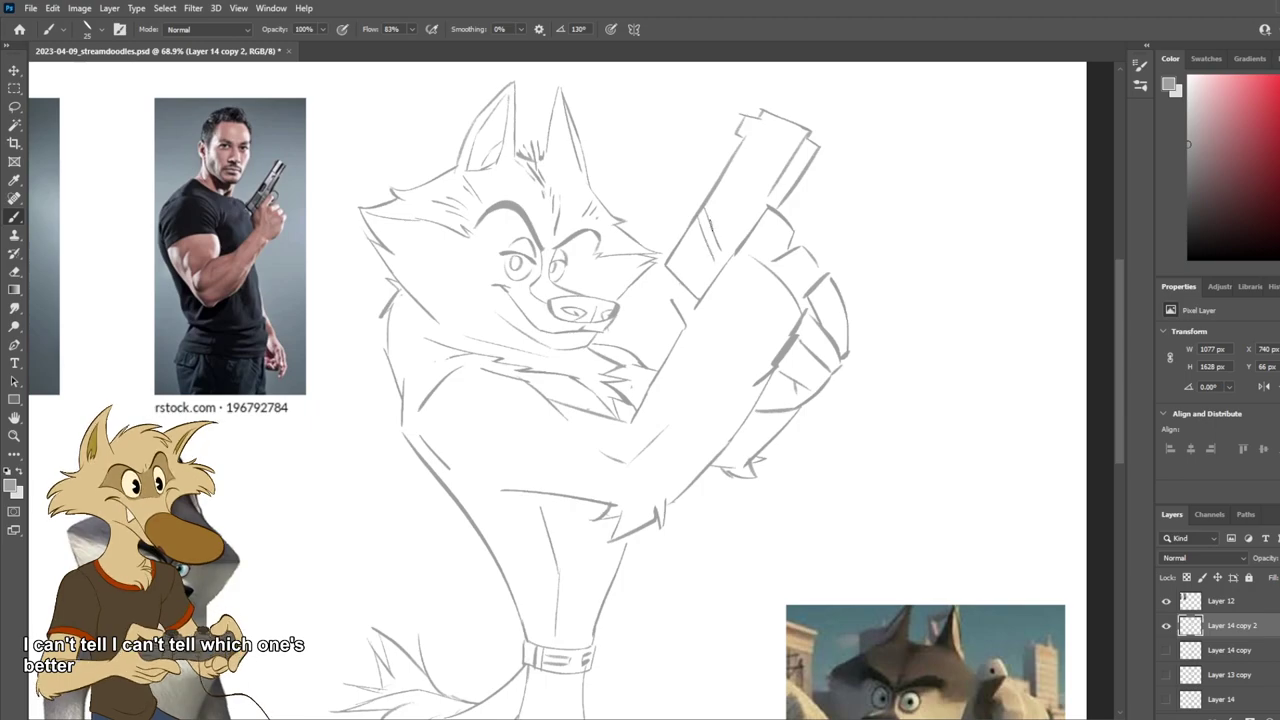
left_click_drag(749, 194, 705, 267)
key("ctrl+z")
Step: Add a second slanted line and a narrow inner edge line on the slide beside the hand, undoing unwanted strokes
left_click_drag(733, 224, 696, 285)
mouse_move(733, 226)
left_mouse_down()
mouse_move(716, 182)
mouse_move(702, 290)
left_mouse_up()
key("ctrl+z")
key("ctrl+z")
key("ctrl+z")
left_click_drag(760, 202, 702, 272)
key("ctrl+z")
mouse_move(738, 223)
left_mouse_down()
mouse_move(702, 275)
mouse_move(732, 290)
left_mouse_up()
key("ctrl+z")
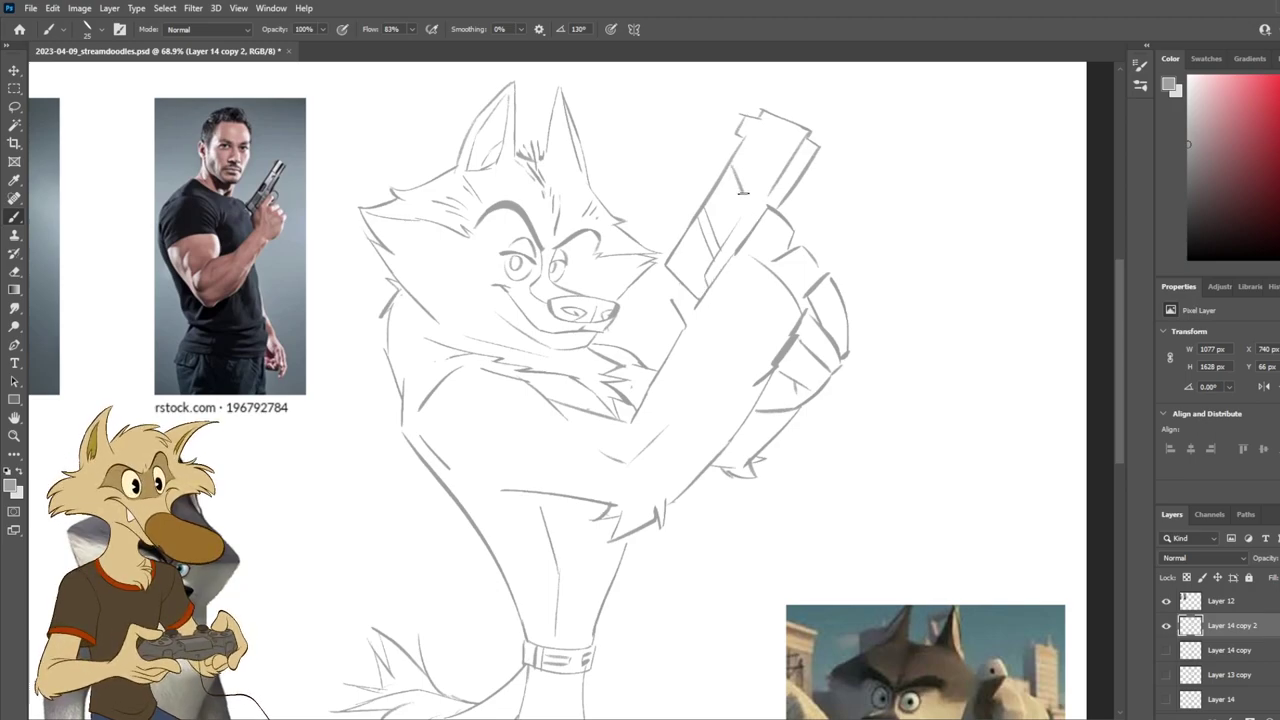
Step: Outline a small angular recess along the pistol slide's edge facing the wolf's head
mouse_move(721, 184)
left_mouse_down()
mouse_move(747, 196)
mouse_move(750, 165)
mouse_move(736, 152)
left_mouse_up()
key("ctrl+z")
scroll(760, 170, "down", 5)
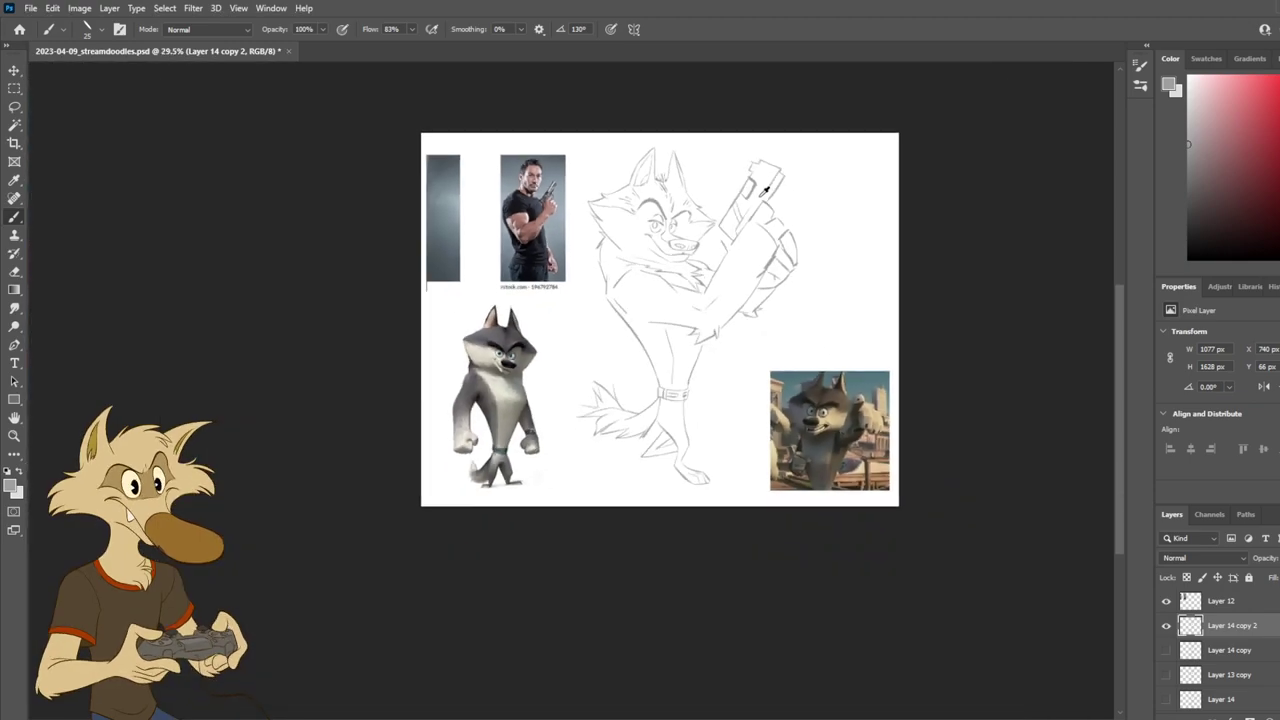
scroll(771, 185, "up", 5)
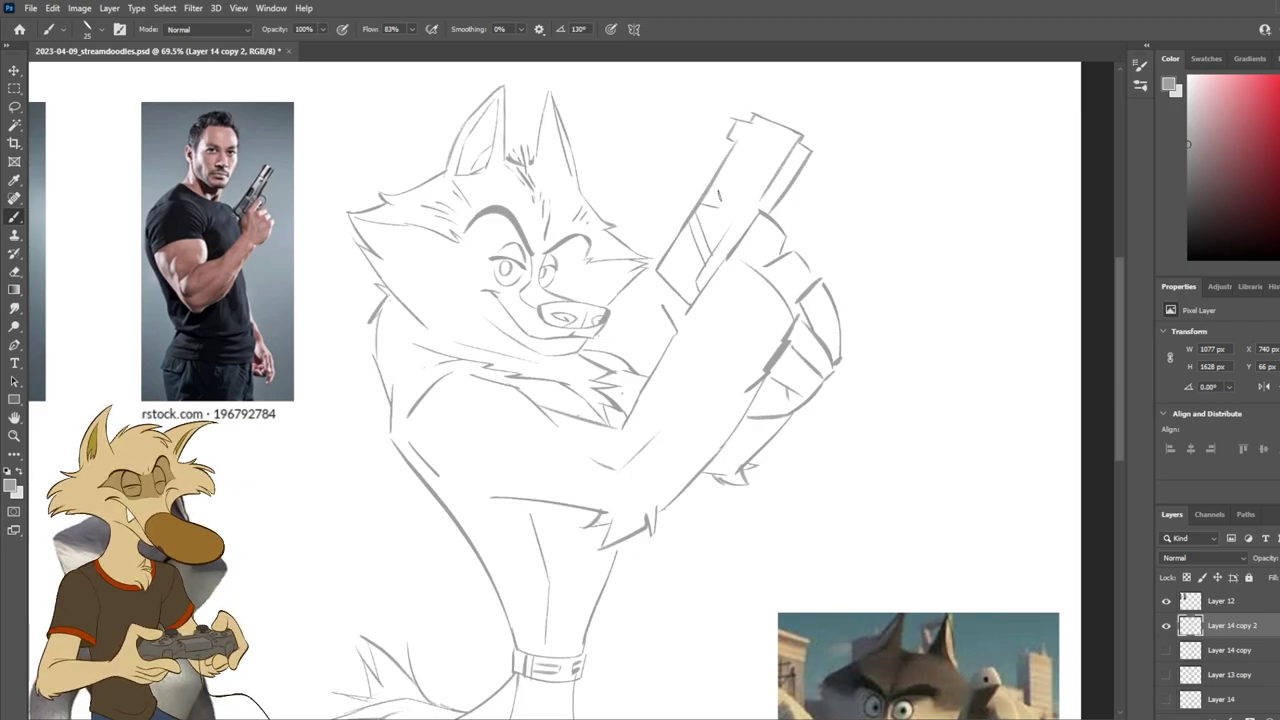
left_click_drag(741, 157, 740, 172)
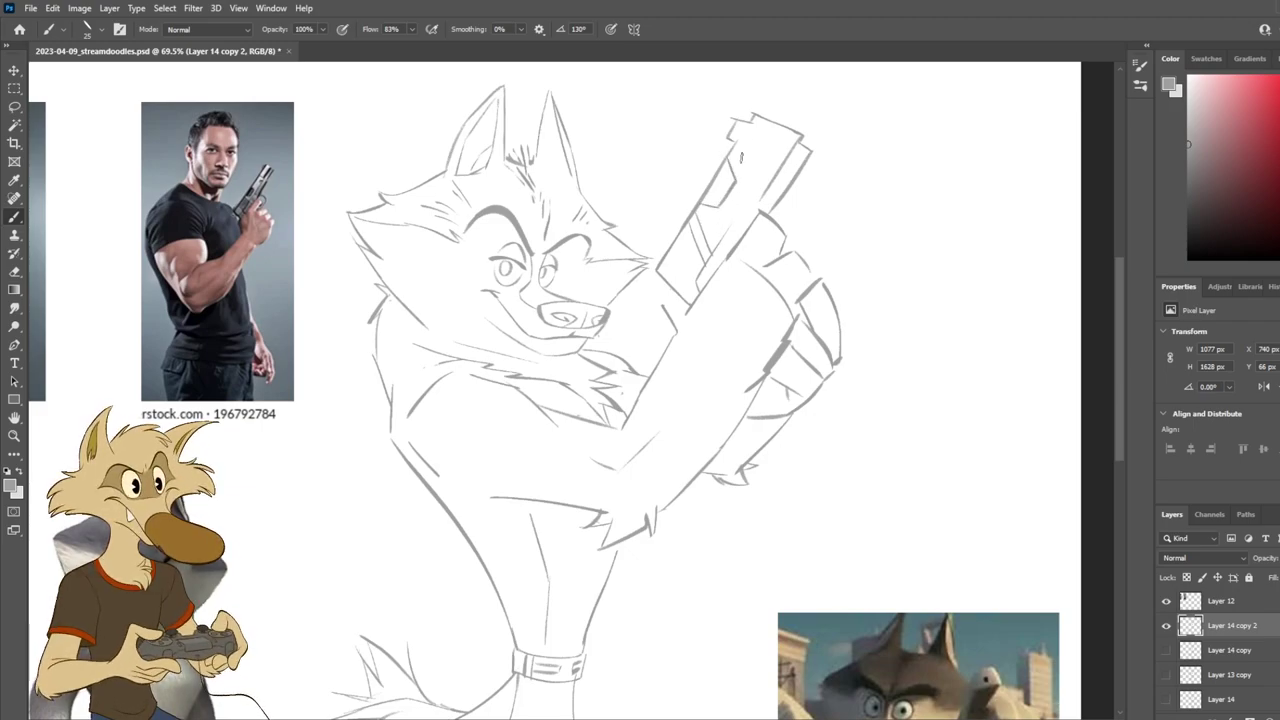
Step: Erase the corner of the pistol's muzzle nearest the head and try a slanted line below it
key("e")
mouse_move(741, 120)
left_mouse_down()
mouse_move(722, 146)
mouse_move(746, 133)
mouse_move(766, 187)
left_mouse_up()
key("b")
key("ctrl+z")
key("ctrl+z")
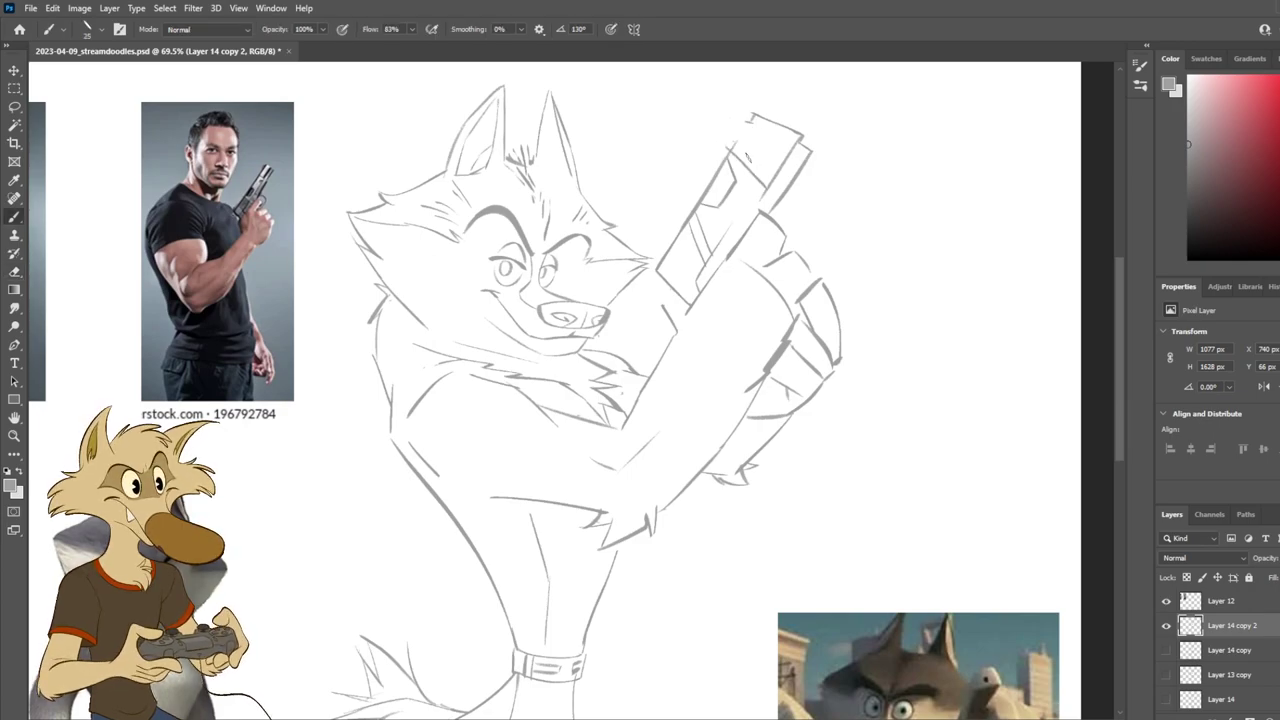
Step: Erase the slanted line and the angular muzzle outline at the pistol's tip, undoing a stray stroke
key("ctrl+shift+h")
scroll(732, 130, "down", 8)
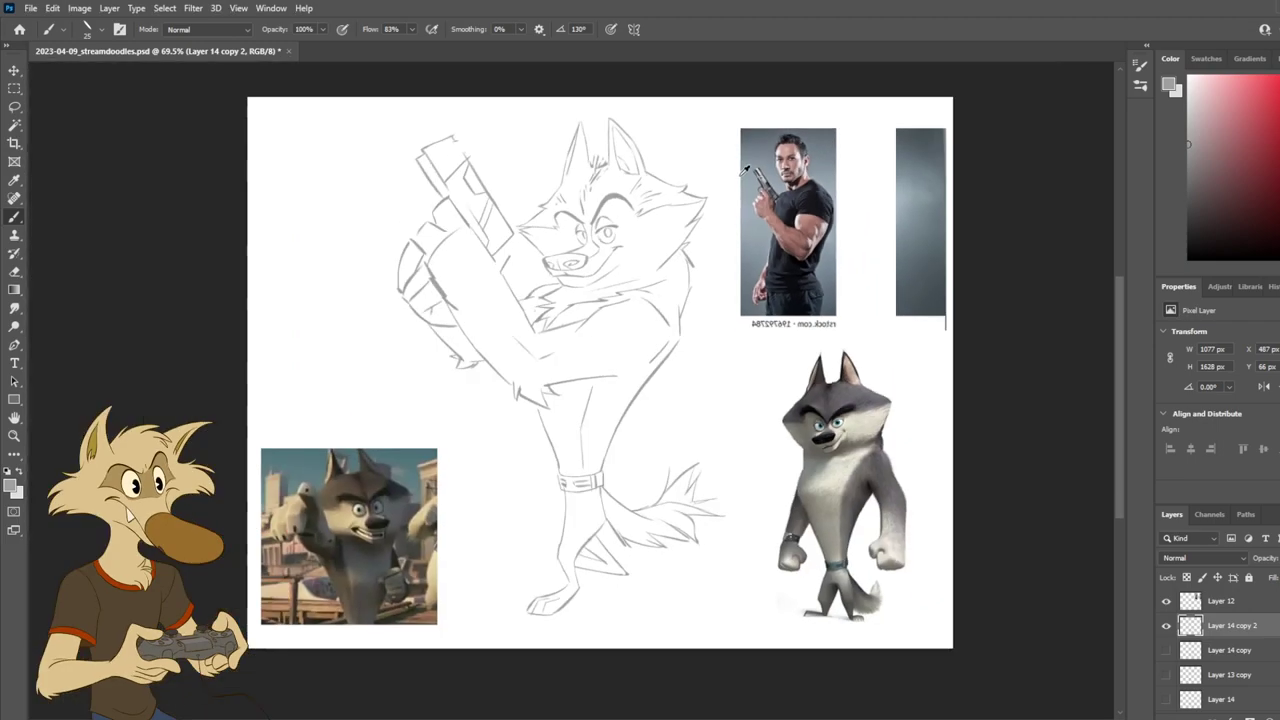
key("ctrl+shift+h")
scroll(730, 140, "up", 2)
scroll(728, 139, "up", 3)
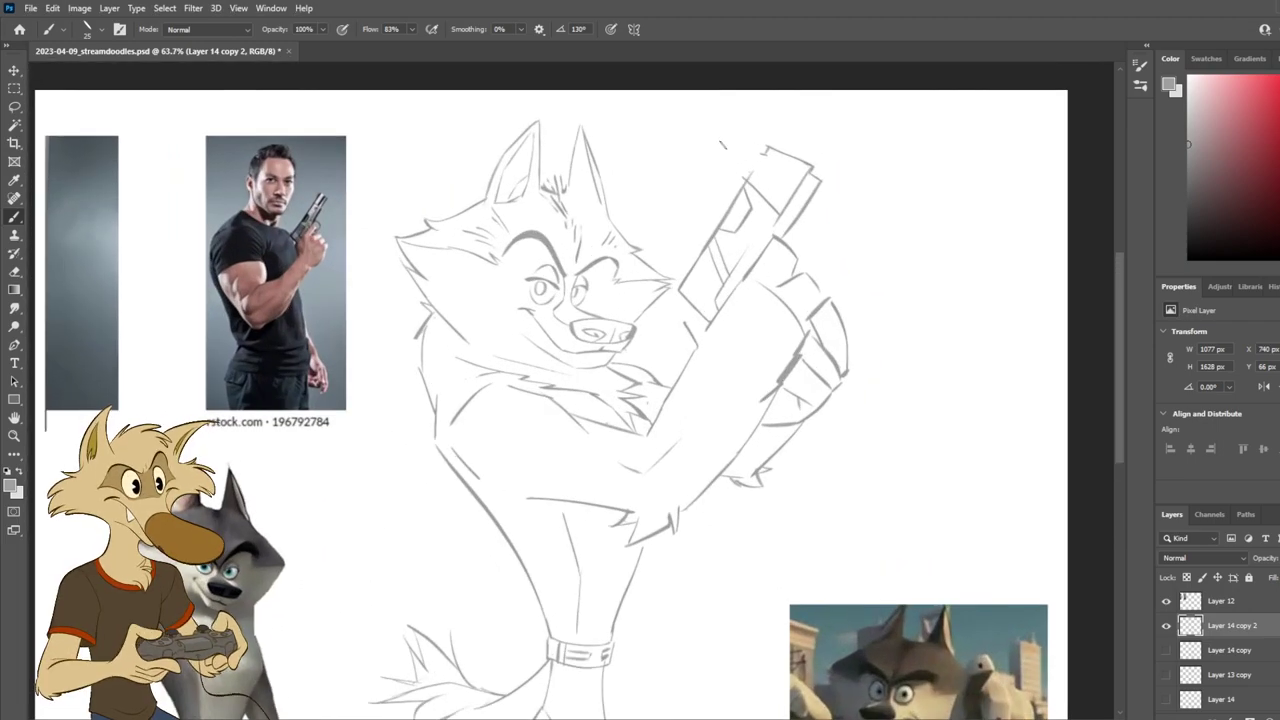
key("e")
key("b")
key("ctrl+z")
left_click_drag(803, 164, 764, 216)
key("ctrl+z")
key("e")
mouse_move(801, 153)
left_mouse_down()
mouse_move(771, 144)
mouse_move(804, 160)
mouse_move(763, 160)
left_mouse_up()
Step: Redraw the pistol's muzzle as a rounded cap with a short side line, undoing unwanted strokes
key("b")
key("e")
key("b")
key("ctrl+z")
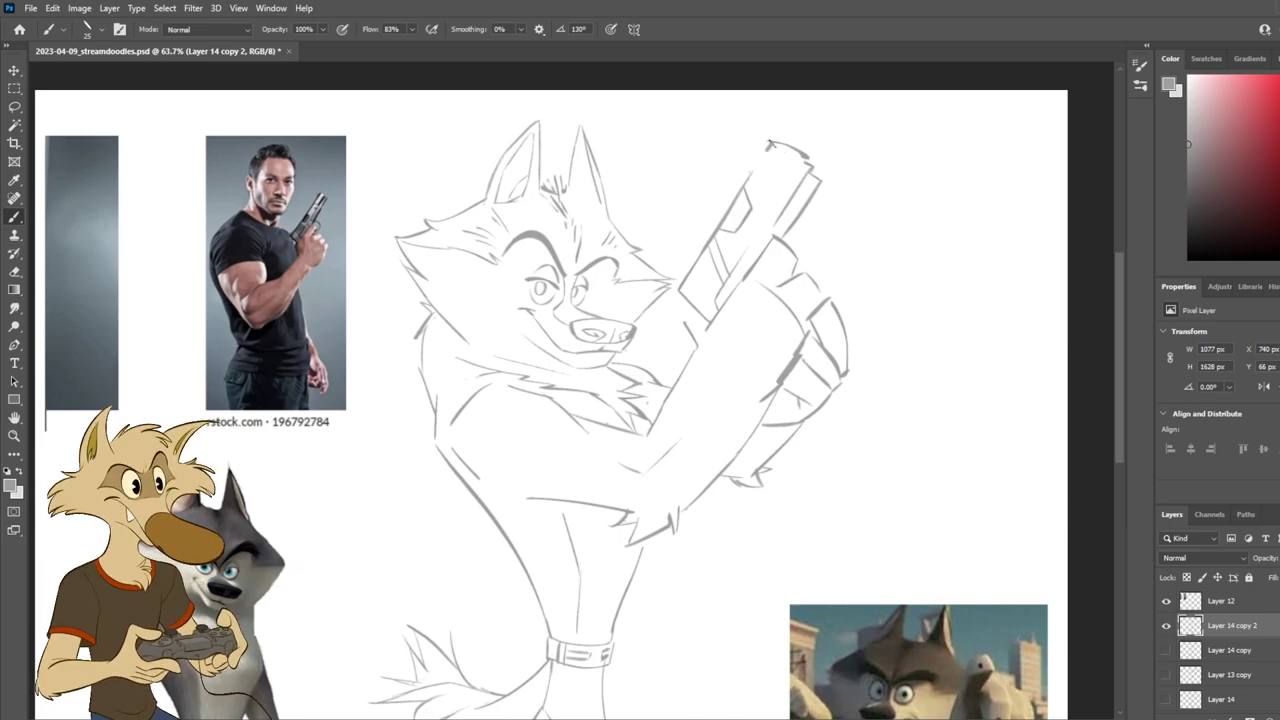
left_click_drag(759, 143, 750, 160)
key("ctrl+z")
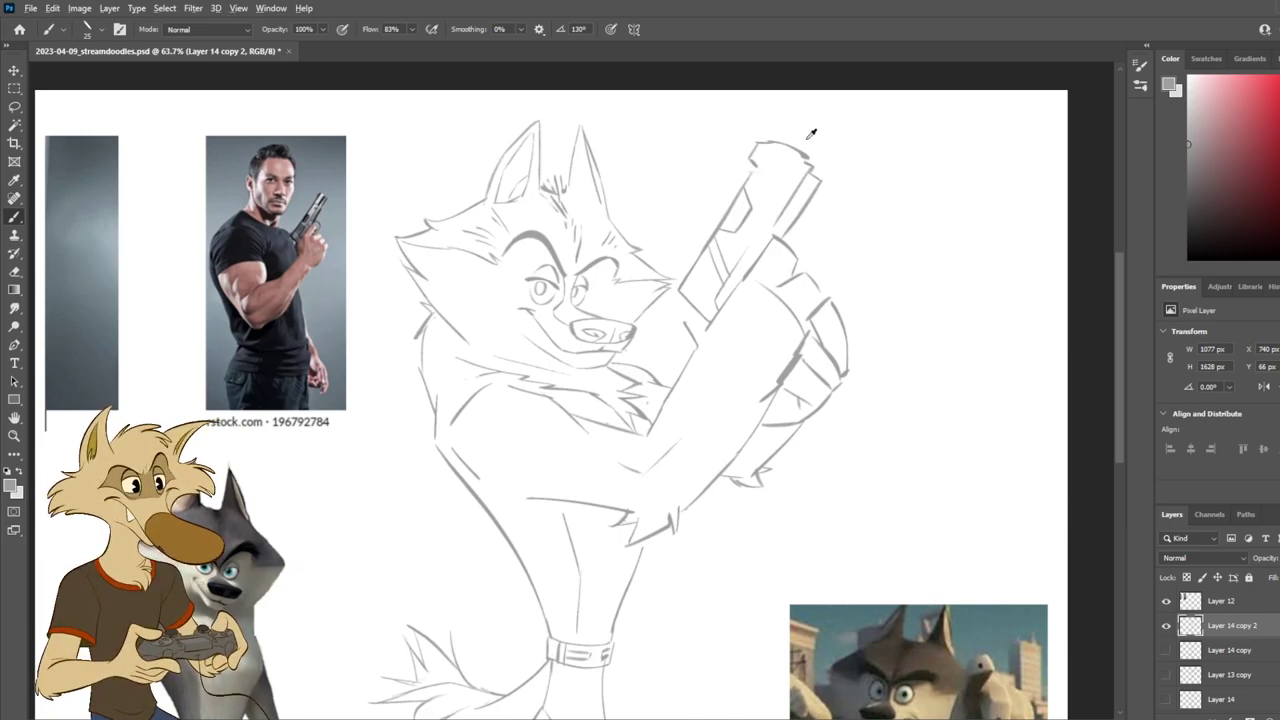
Step: Refine the rounded muzzle cap and clean up the corner where it meets the slide's far edge
scroll(808, 142, "down", 4)
scroll(815, 167, "up", 3)
scroll(815, 167, "up", 1)
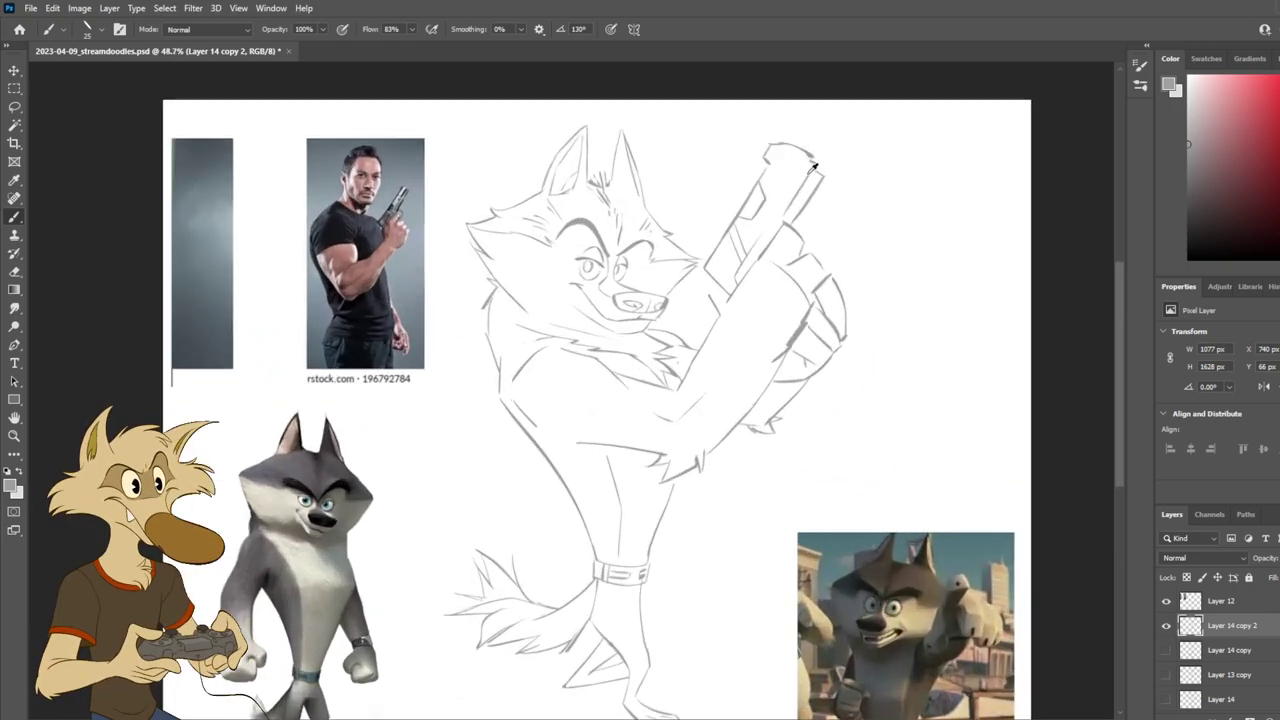
scroll(813, 168, "up", 1)
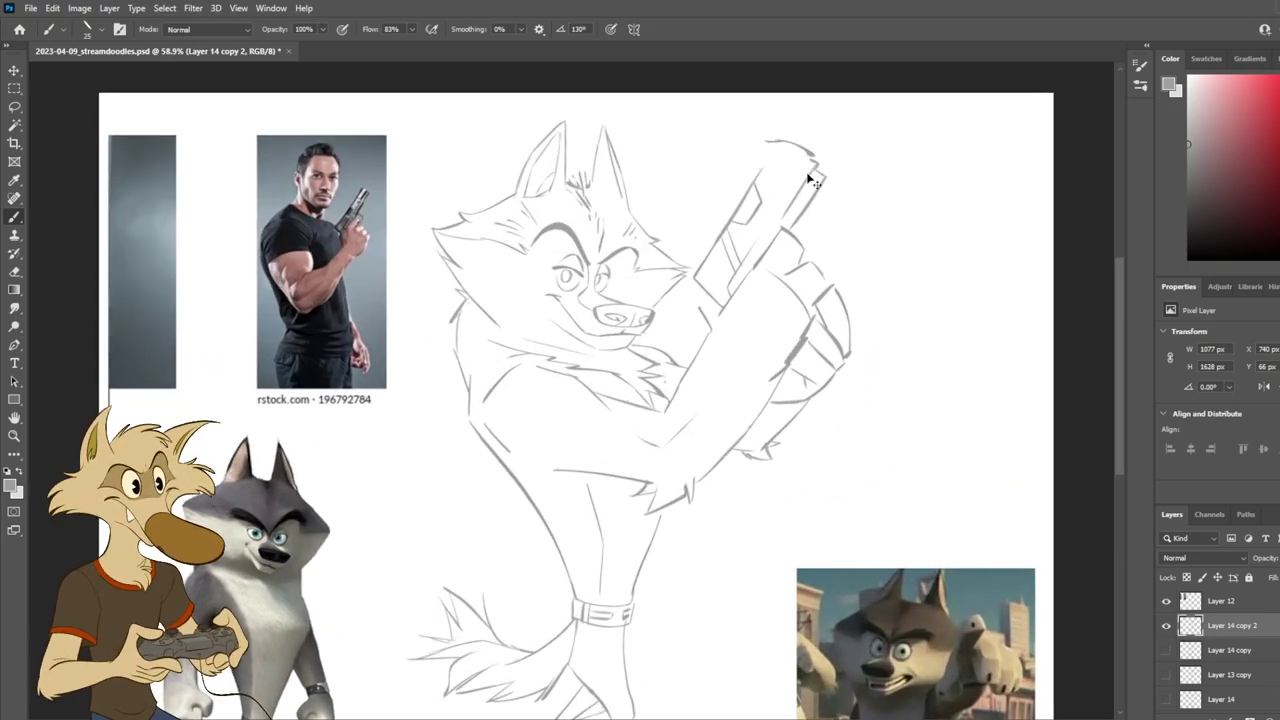
key("ctrl+z")
key("ctrl+z")
scroll(813, 168, "up", 1)
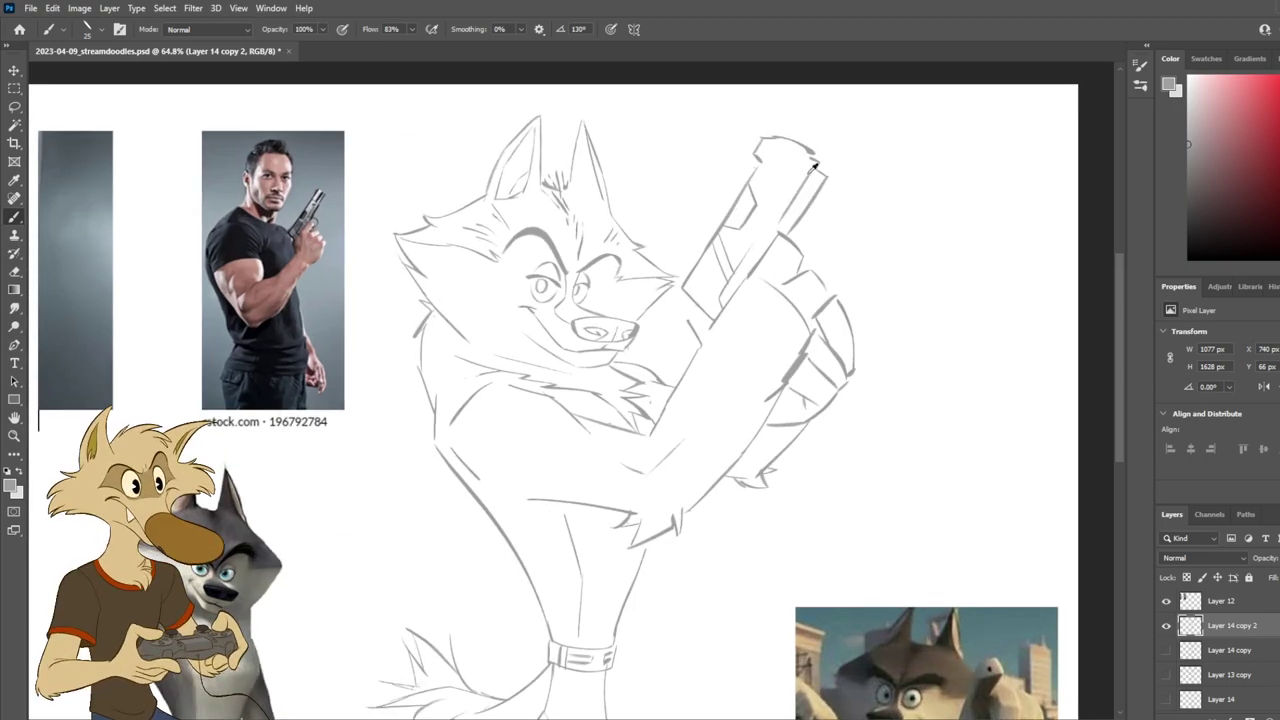
key("e")
left_click_drag(822, 165, 826, 173)
key("b")
key("e")
key("b")
key("ctrl+z")
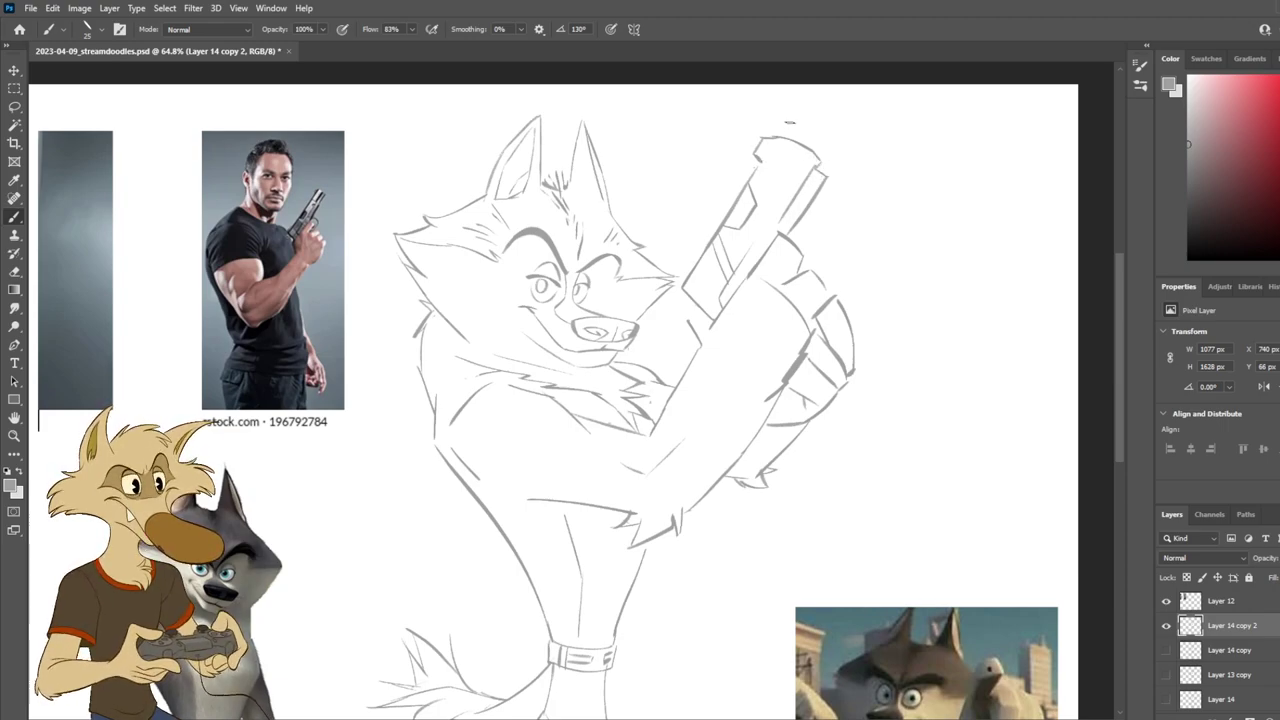
Step: Select the rounded muzzle cap with the Lasso tool and move it outward from the slide to lengthen the pistol
key("e")
left_click(14, 106)
mouse_move(772, 118)
left_mouse_down()
mouse_move(745, 150)
mouse_move(806, 177)
mouse_move(826, 173)
mouse_move(828, 120)
mouse_move(823, 151)
mouse_move(852, 113)
left_mouse_up()
key("ctrl+t")
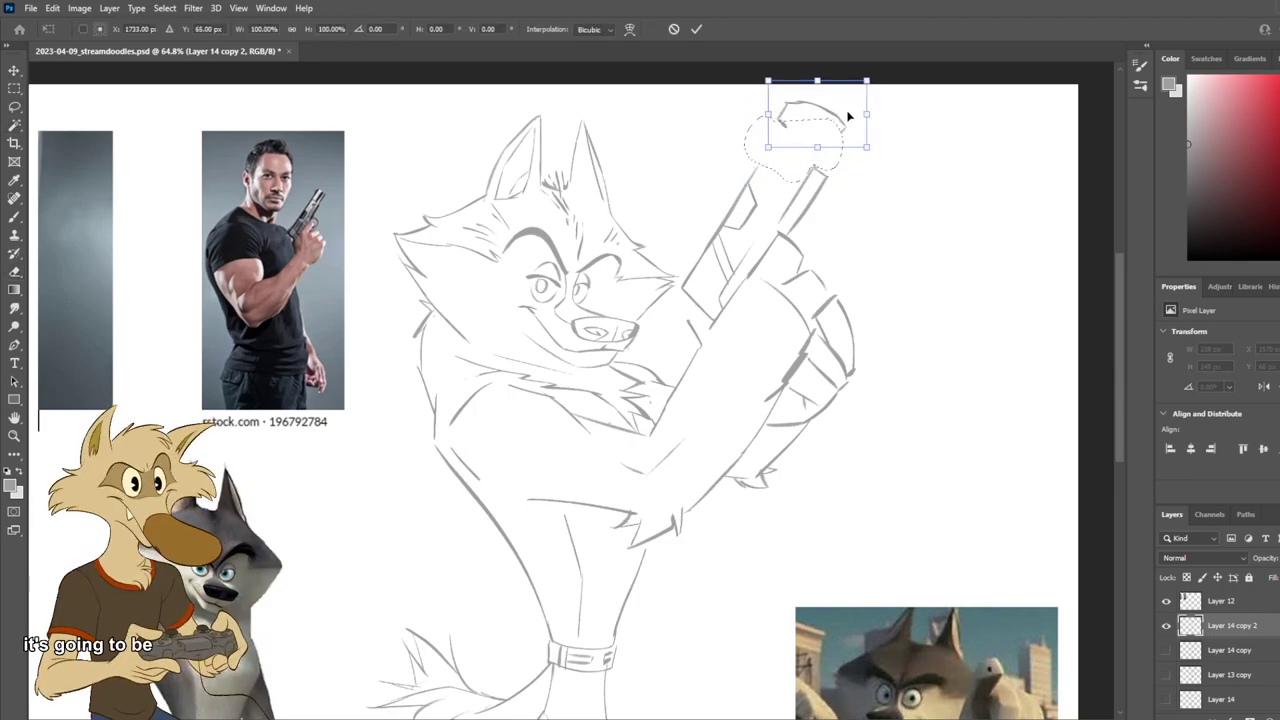
key("Return")
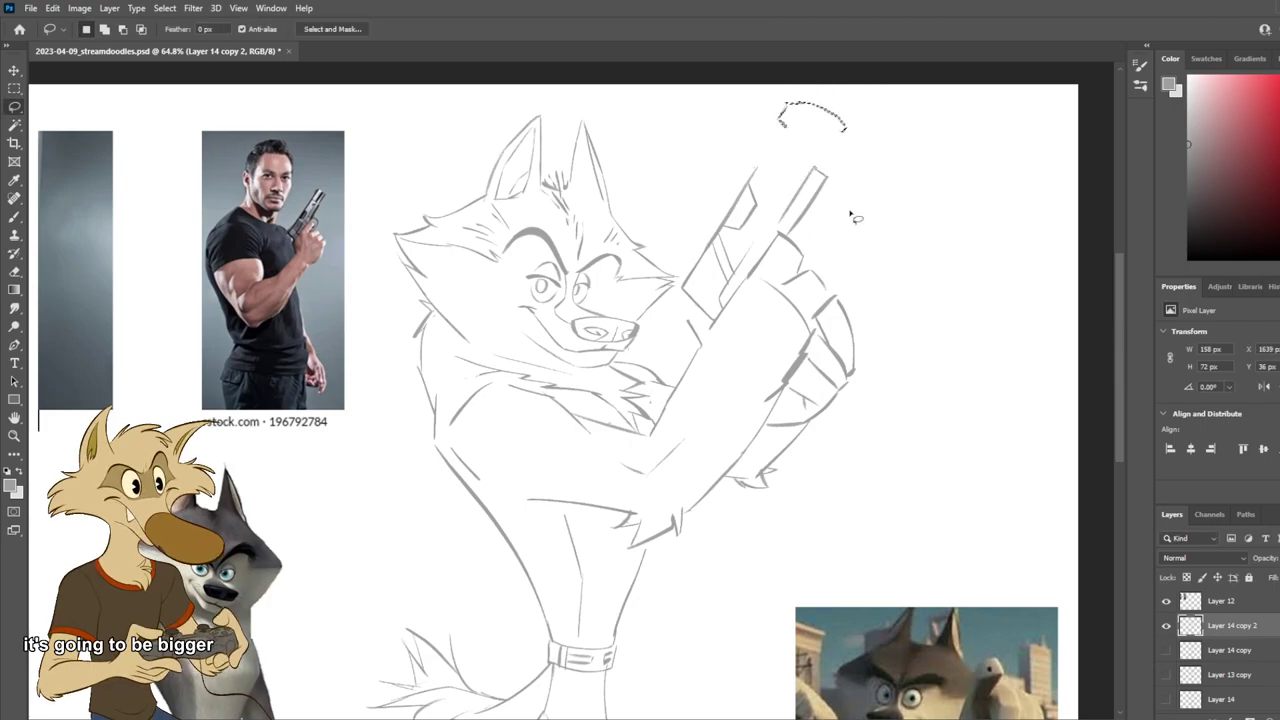
scroll(849, 210, "down", 3)
scroll(875, 240, "up", 2)
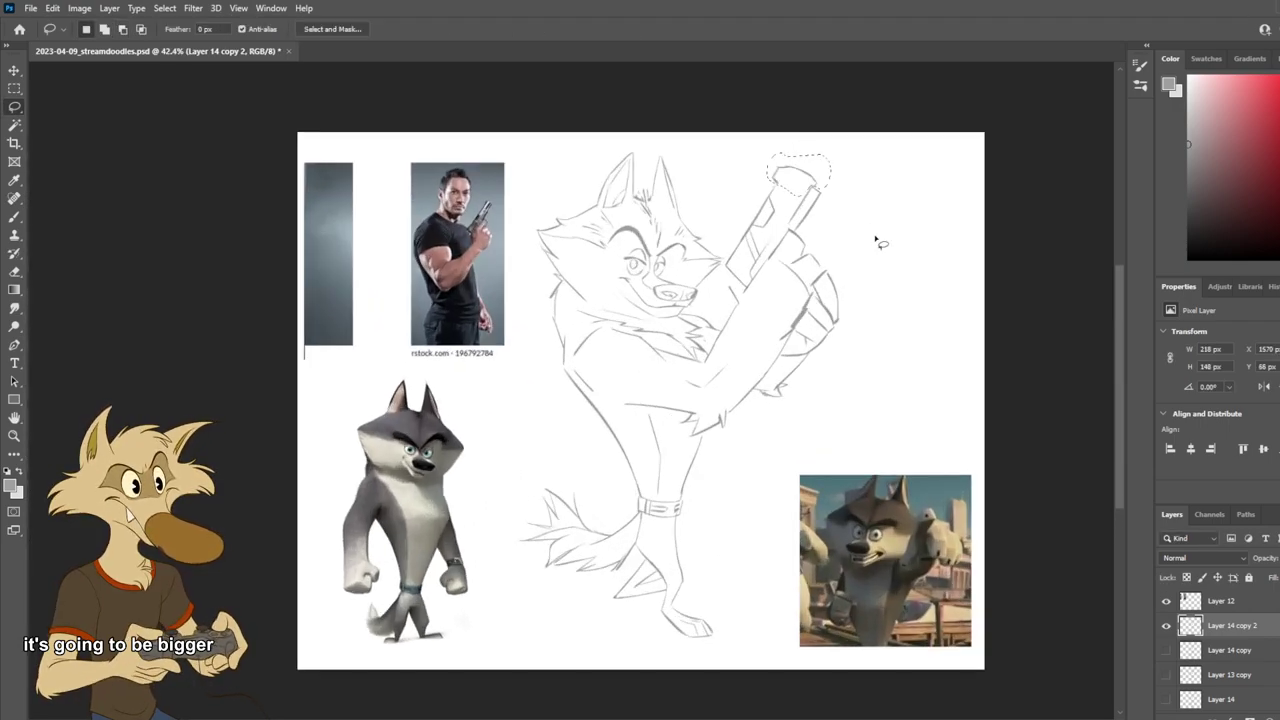
scroll(875, 240, "up", 1)
scroll(875, 240, "up", 1)
scroll(870, 220, "down", 1)
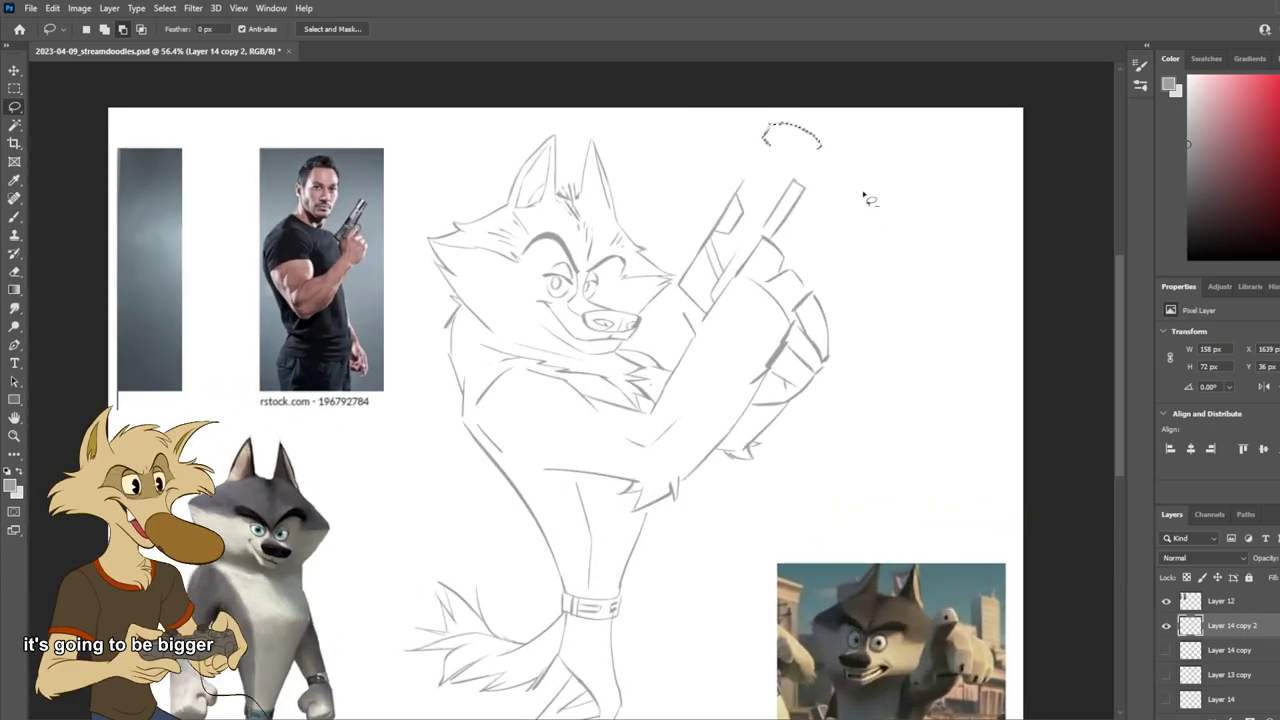
Step: Erase the old end of the slide and draw both long edges out to the moved muzzle cap
left_click(14, 88)
key("e")
left_click_drag(795, 181, 806, 186)
key("b")
left_click_drag(768, 144, 732, 200)
key("ctrl+z")
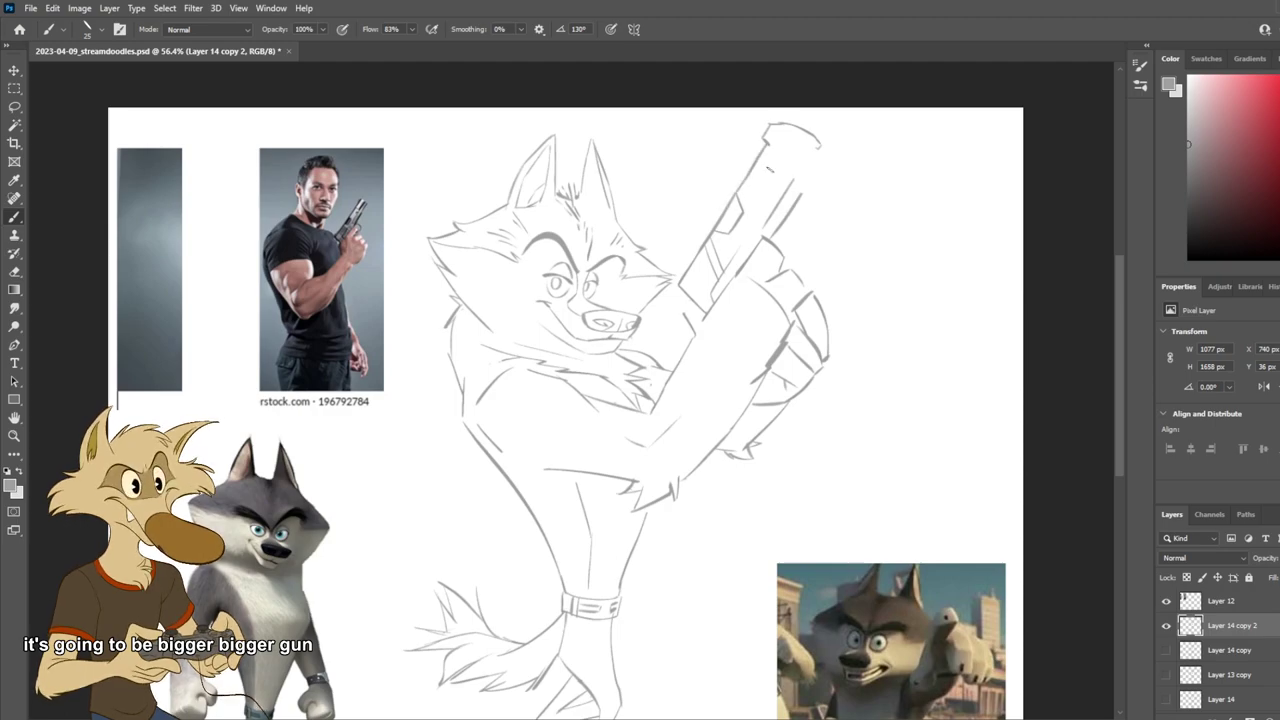
key("ctrl+z")
mouse_move(816, 159)
left_mouse_down()
mouse_move(775, 212)
mouse_move(830, 158)
mouse_move(792, 212)
left_mouse_up()
key("ctrl+z")
Step: Examine the lengthened pistol against the whole figure at different sizes and with the canvas mirrored
scroll(858, 170, "down", 3)
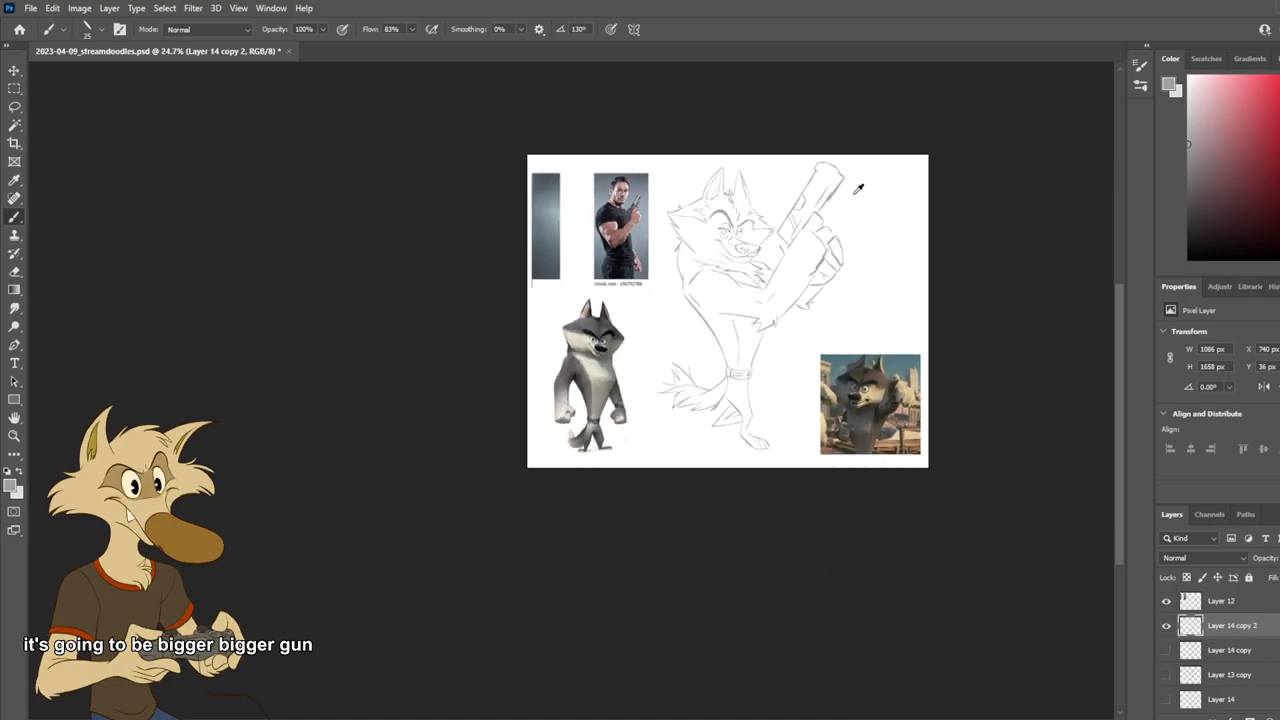
scroll(852, 182, "up", 2)
scroll(853, 181, "up", 3)
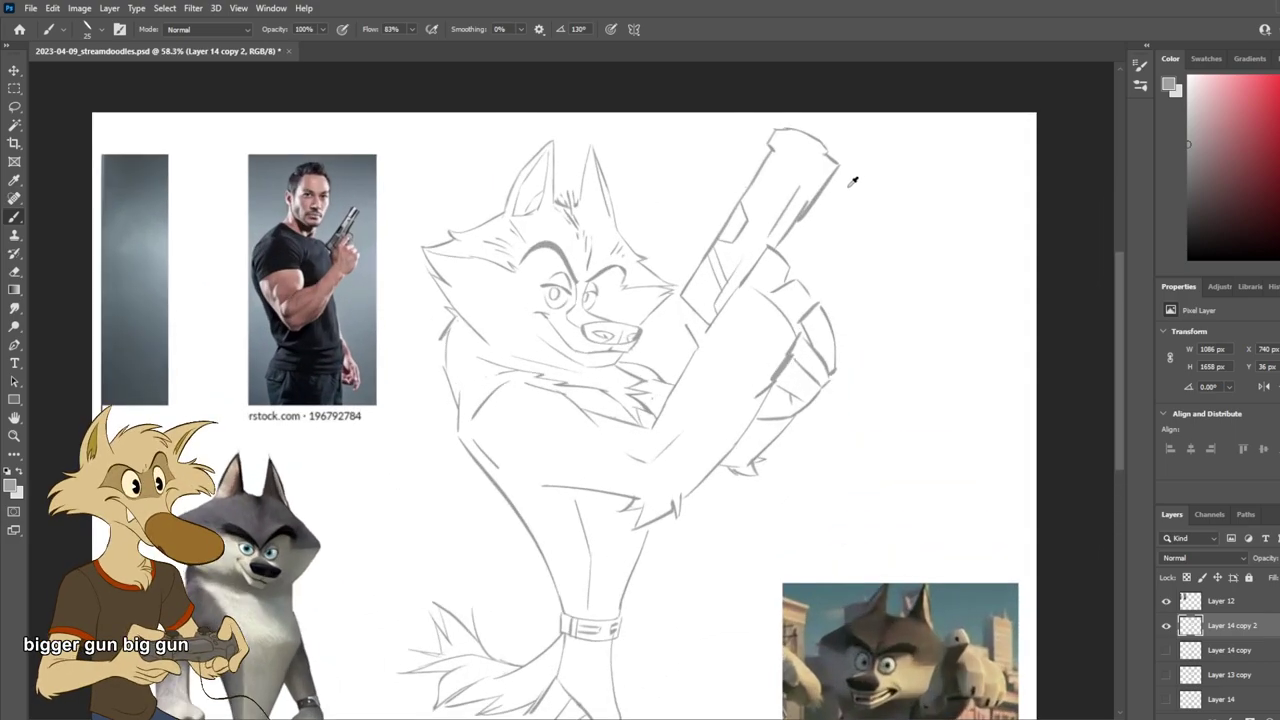
scroll(852, 182, "down", 6)
scroll(851, 183, "up", 2)
key("ctrl+shift+h")
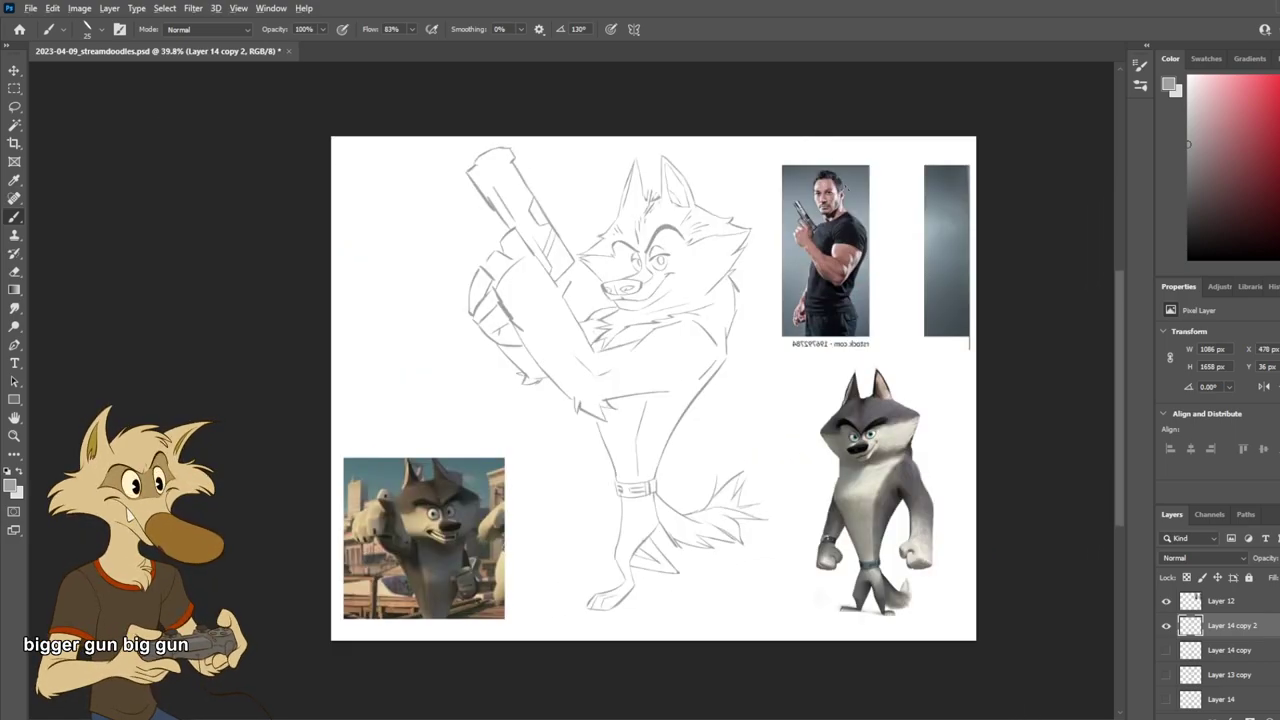
scroll(848, 188, "down", 1)
key("ctrl+shift+h")
scroll(852, 182, "up", 2)
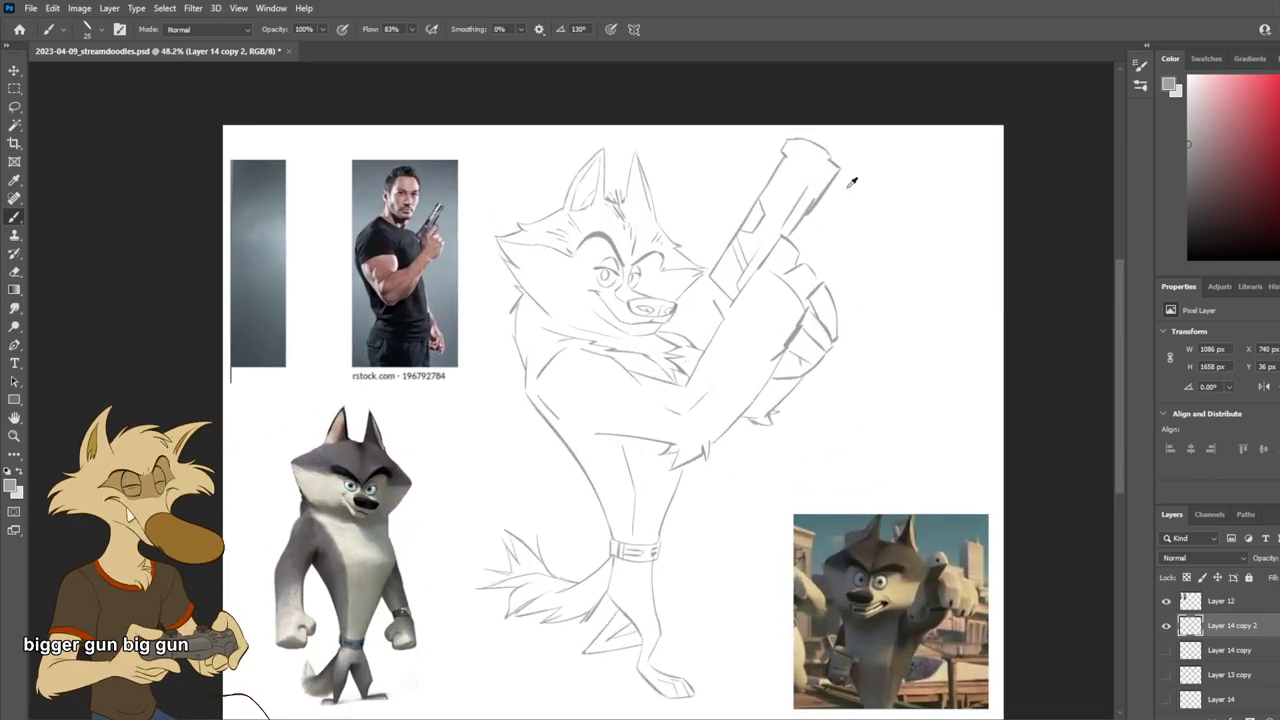
Step: Compare the pistol before and after its edges were extended by undoing and restoring the strokes, including in mirrored view
scroll(852, 182, "up", 1)
key("ctrl+z")
key("ctrl+z")
key("ctrl+z")
key("ctrl+z")
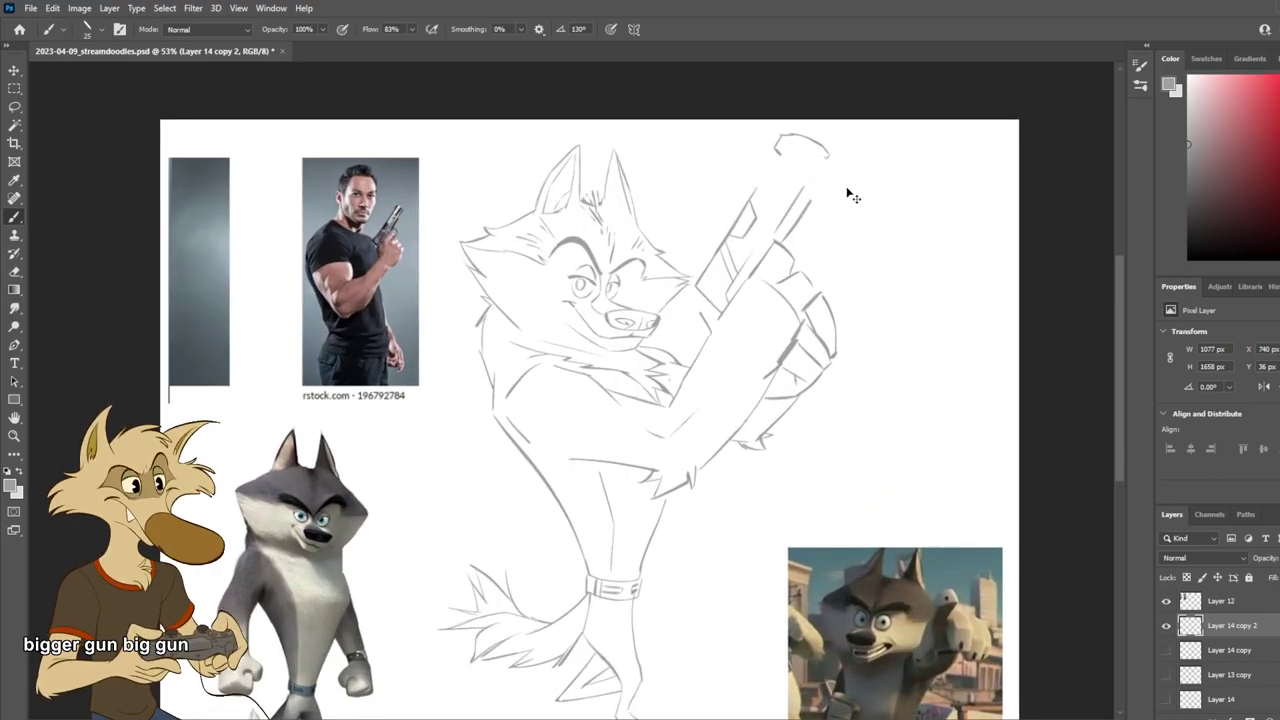
scroll(848, 184, "down", 3)
scroll(850, 183, "up", 4)
key("ctrl+shift+z")
key("ctrl+shift+z")
key("ctrl+shift+z")
key("ctrl+shift+z")
key("ctrl+shift+z")
key("ctrl+shift+h")
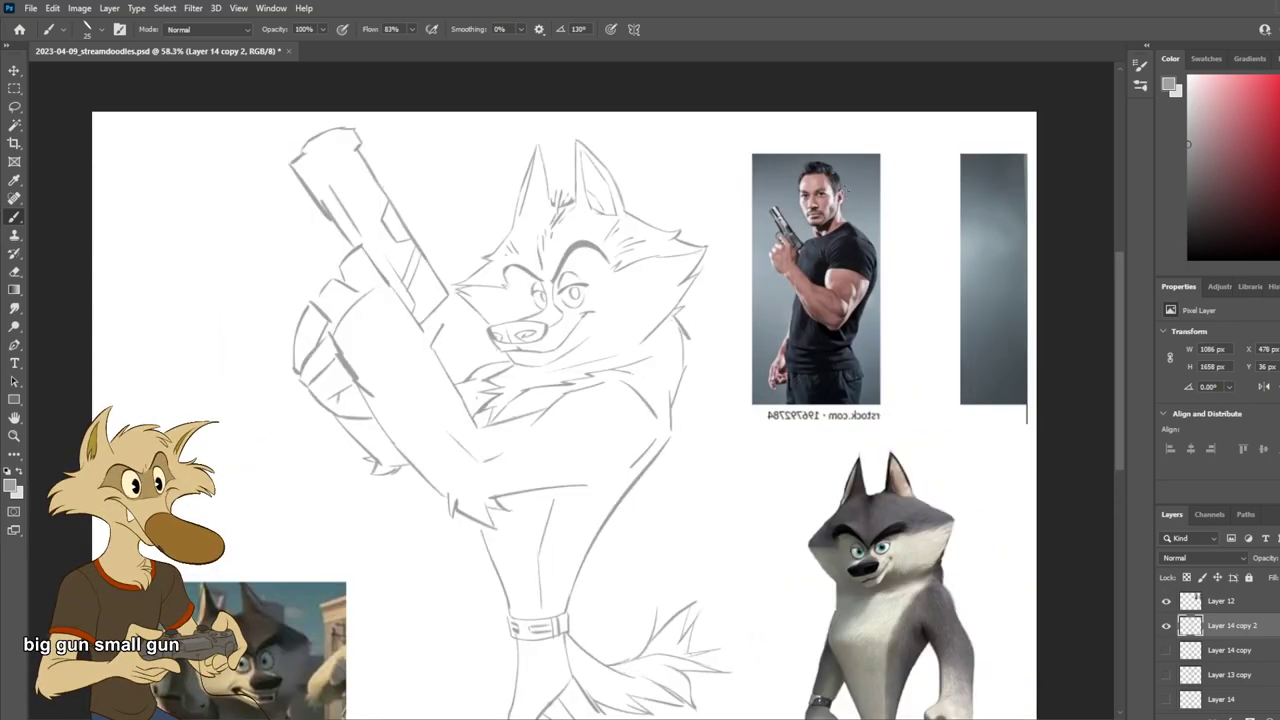
scroll(848, 185, "down", 3)
key("h")
scroll(850, 184, "up", 4)
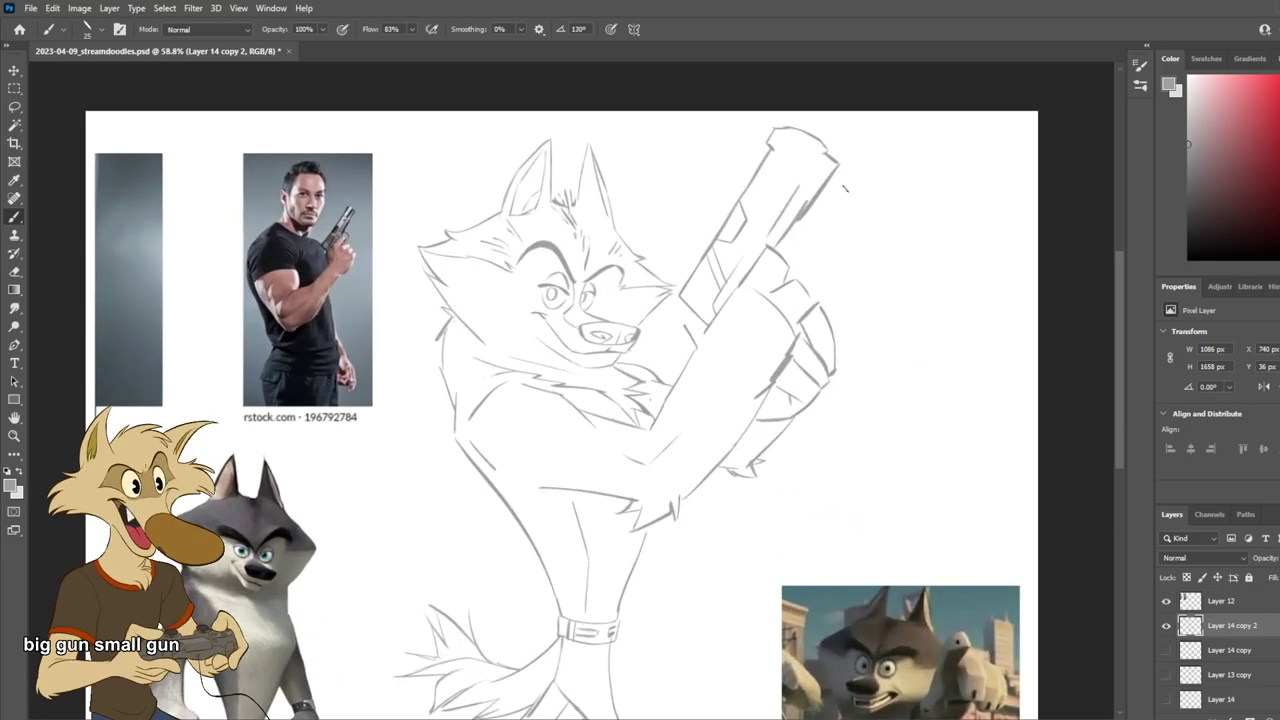
Step: Redraw the slide's far edge below the muzzle cap and add a line across the slide near its tip
key("ctrl+z")
left_click_drag(838, 166, 800, 218)
key("ctrl+z")
key("ctrl+z")
left_click_drag(838, 162, 803, 209)
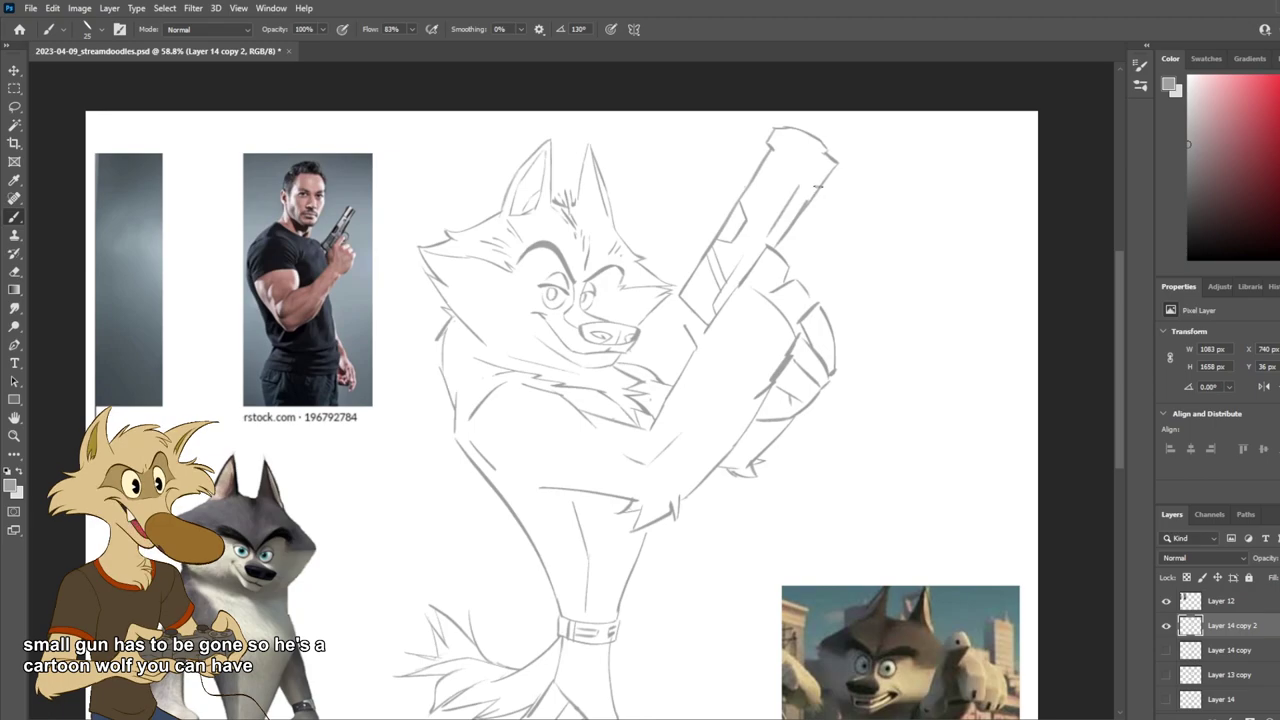
key("h")
scroll(812, 200, "down", 5)
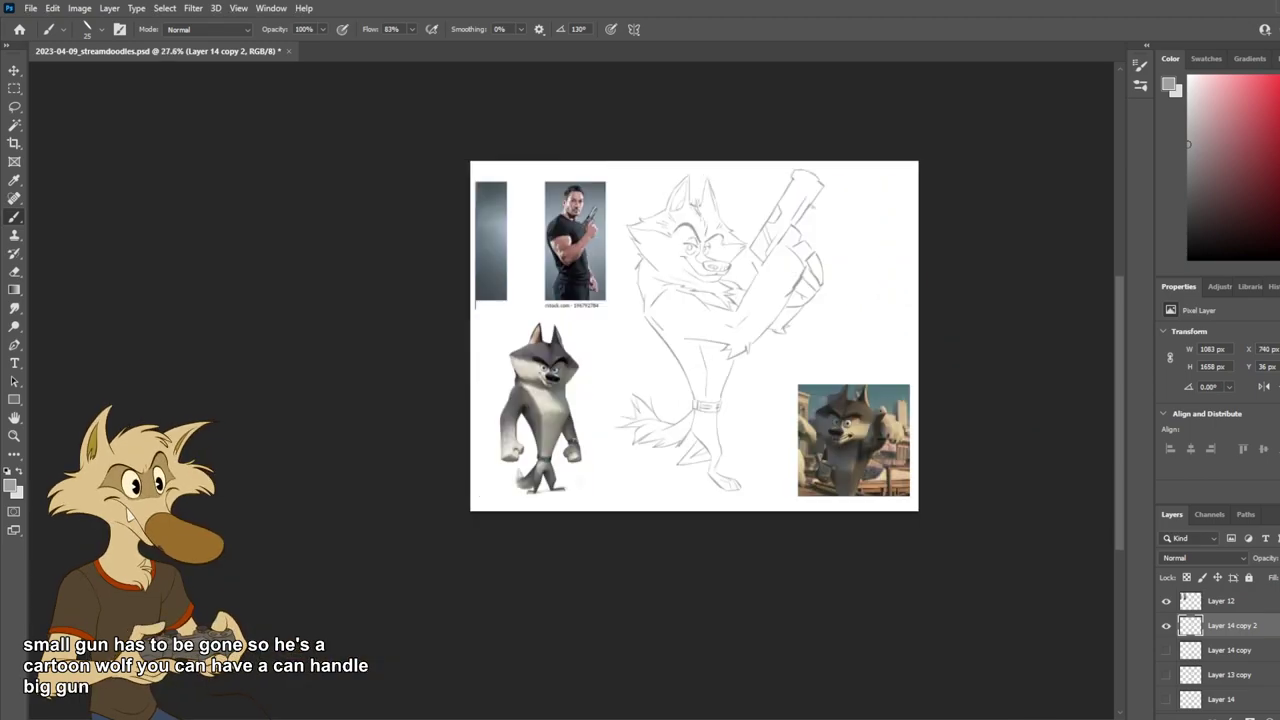
key("h")
scroll(808, 206, "up", 4)
scroll(812, 204, "up", 1)
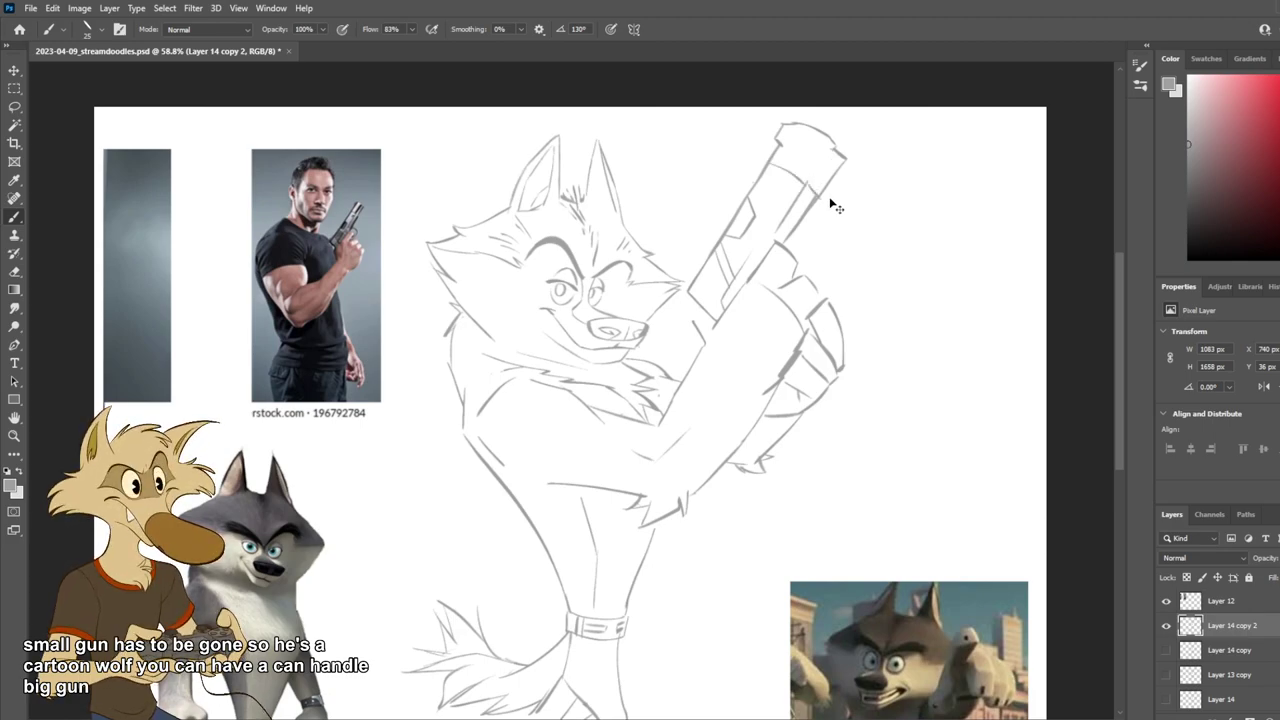
Step: Strengthen the muzzle cap's far corner and the slide line running down from it, undoing the strokes that miss
key("e")
key("b")
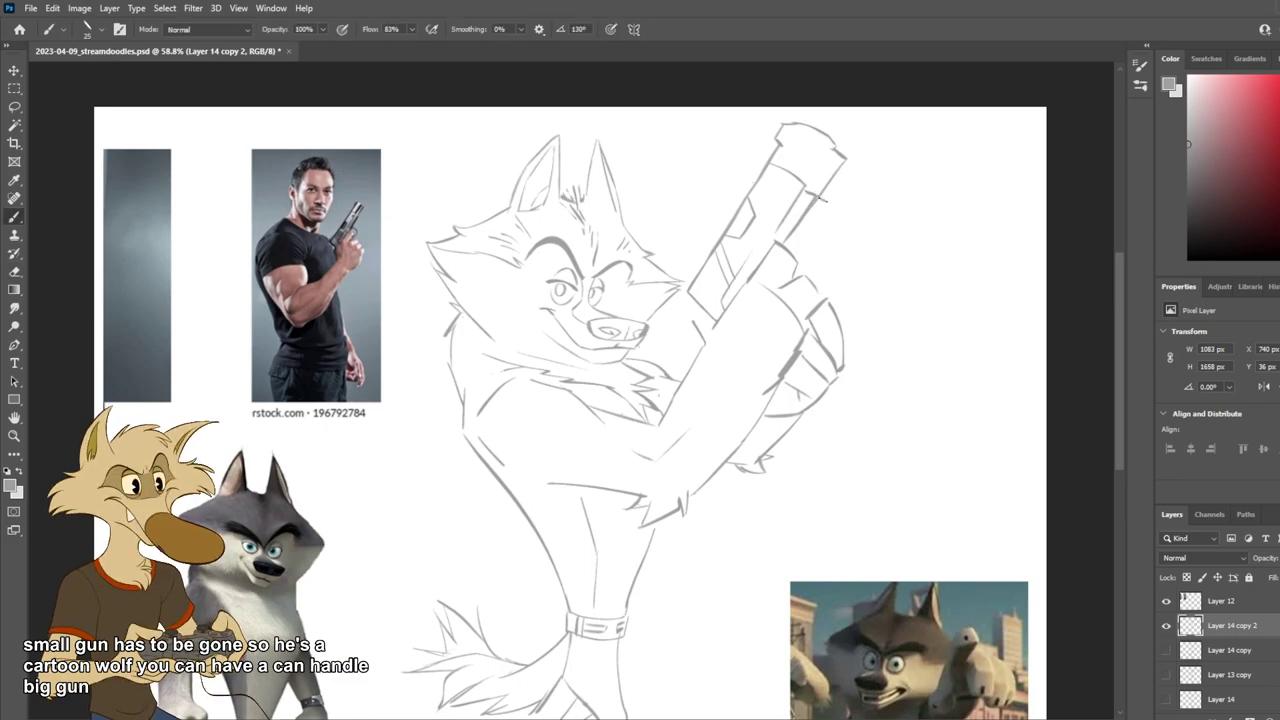
key("ctrl+z")
left_click_drag(831, 152, 797, 203)
key("ctrl+z")
left_click_drag(830, 150, 807, 188)
key("ctrl+z")
key("ctrl+z")
key("ctrl+z")
key("ctrl+z")
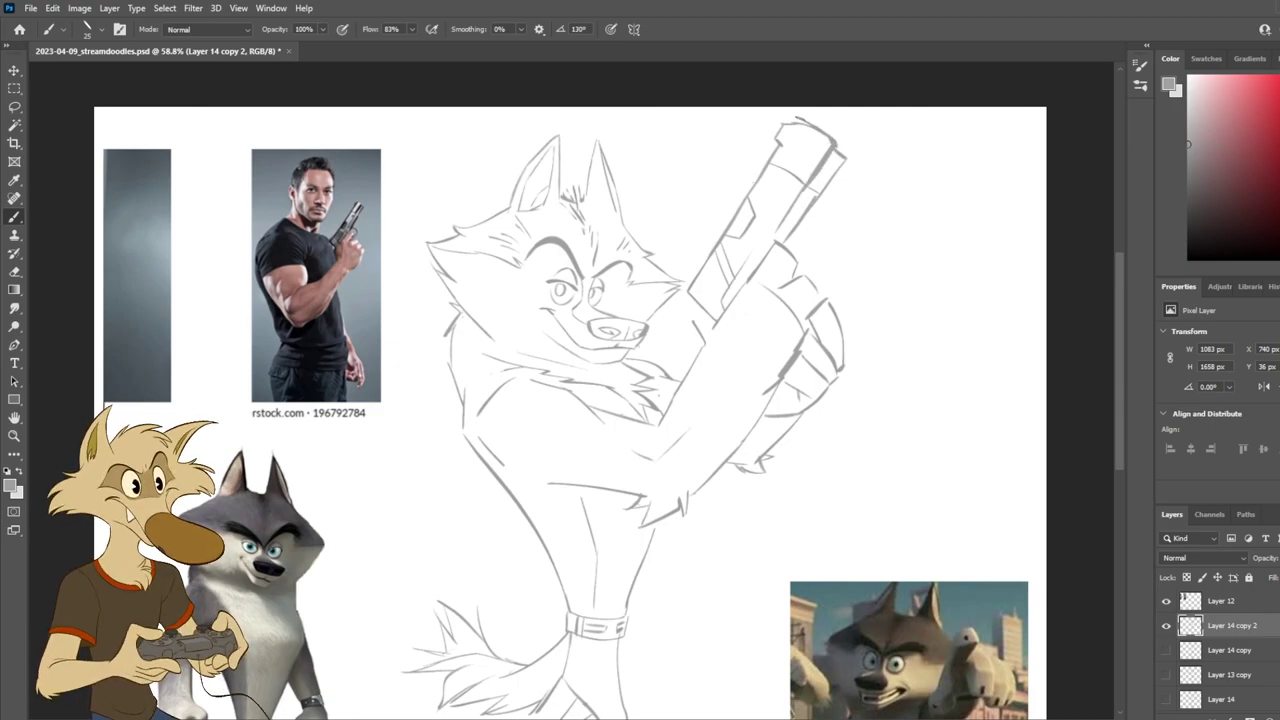
Step: Thicken the muzzle cap's outline on the side facing the wolf and redraw the small notch beneath it
left_click_drag(770, 146, 795, 119)
scroll(830, 128, "down", 3)
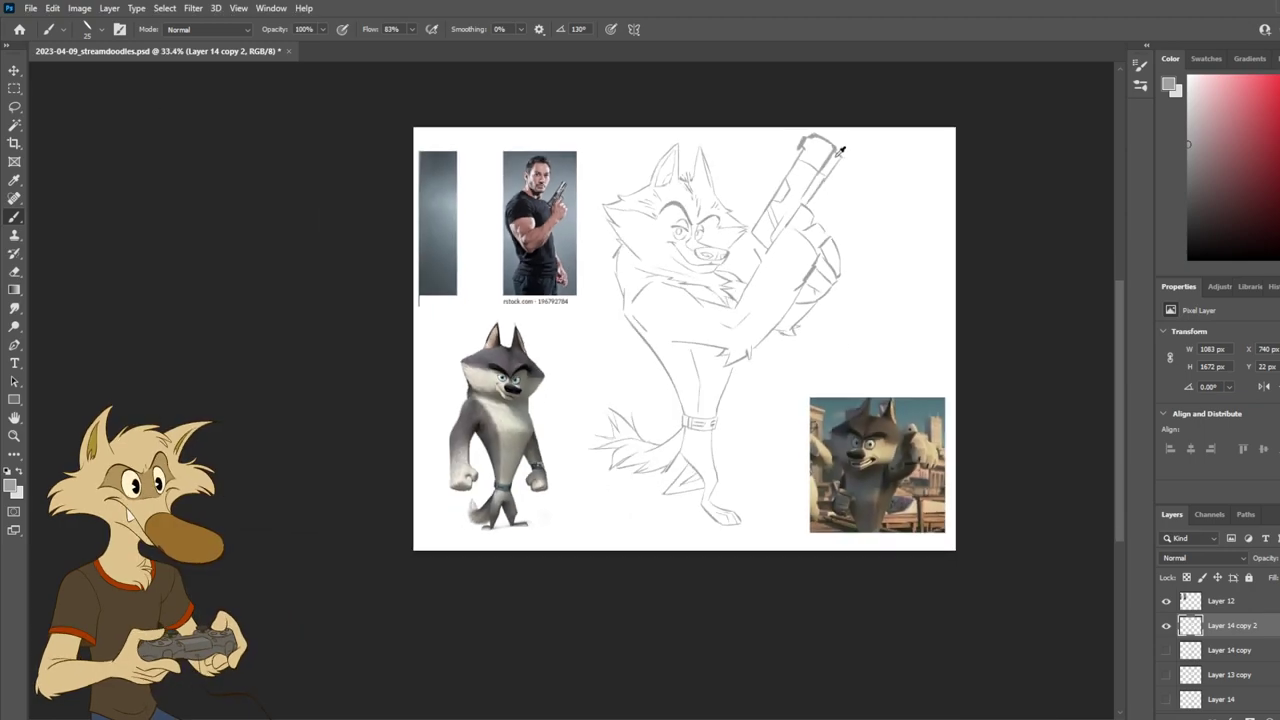
scroll(841, 150, "up", 3)
scroll(846, 146, "down", 4)
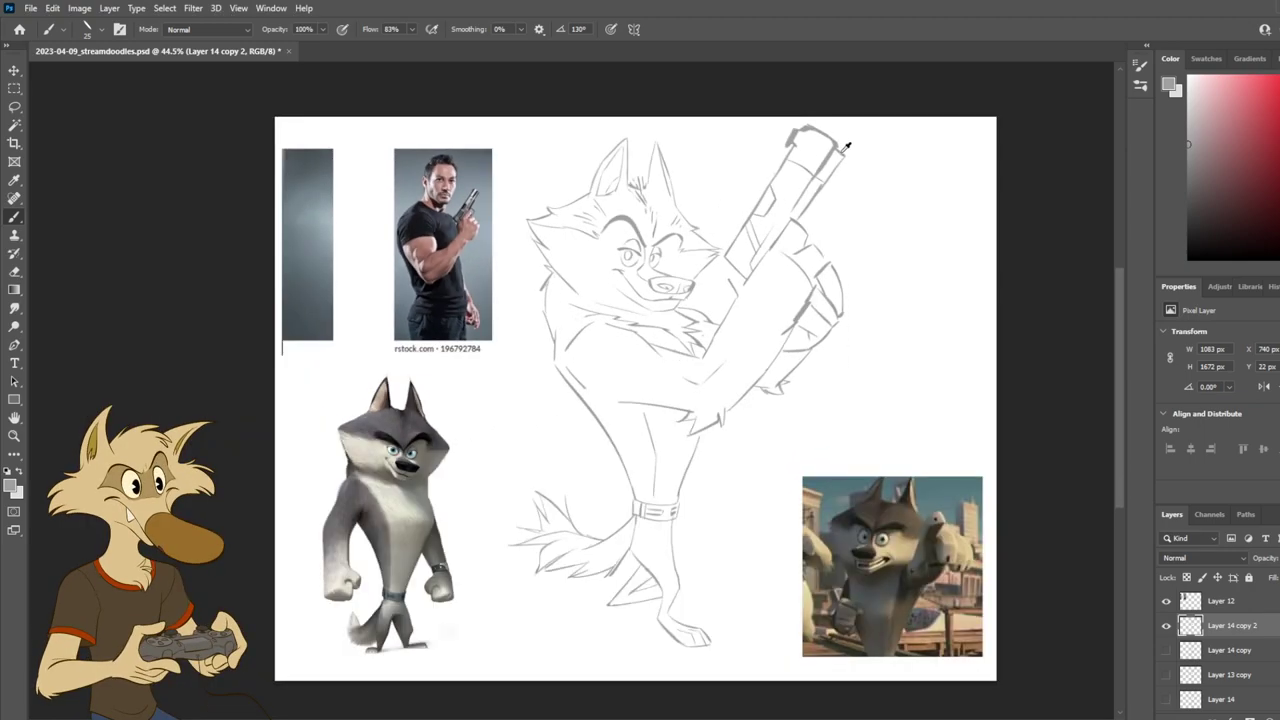
scroll(846, 146, "up", 4)
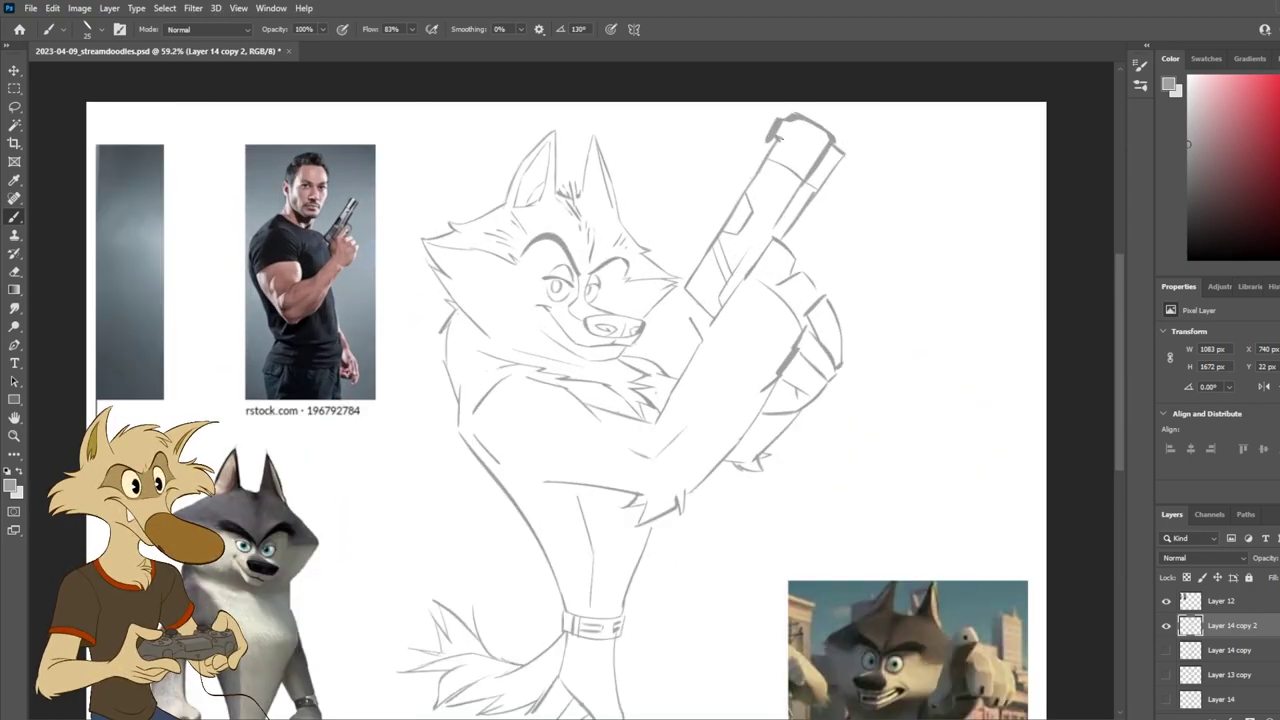
key("e")
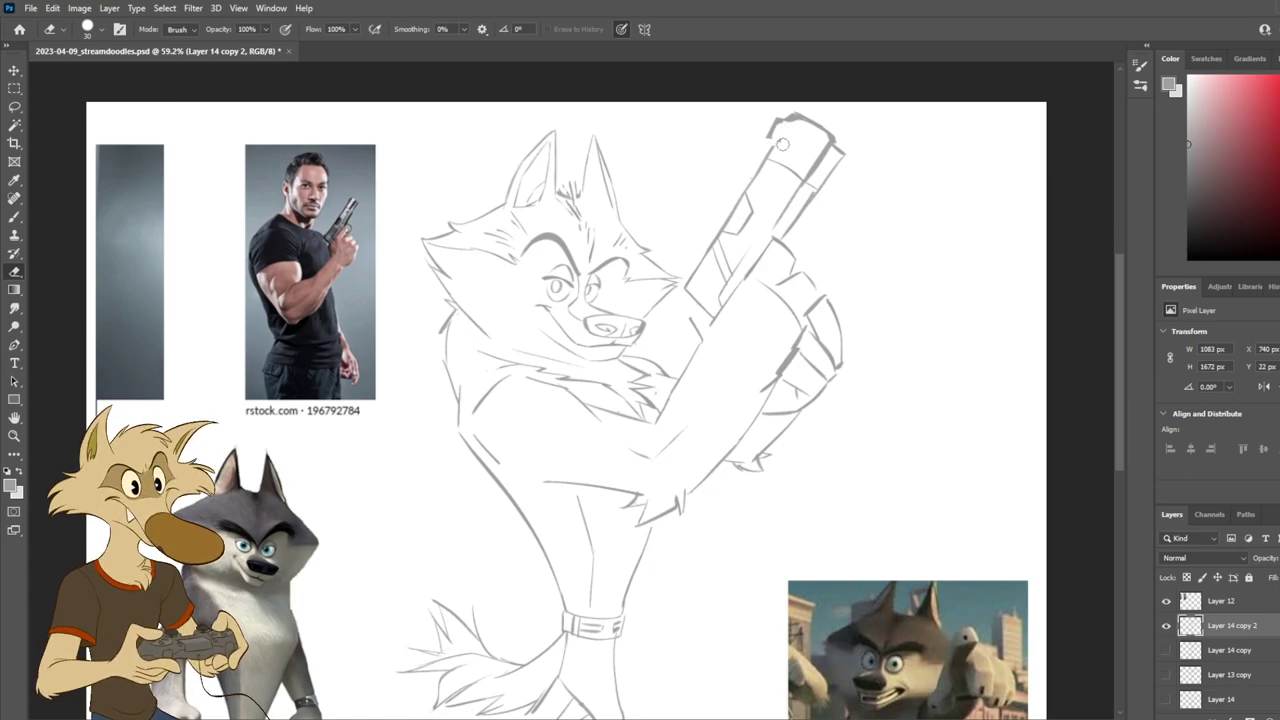
key("b")
left_click_drag(779, 139, 771, 158)
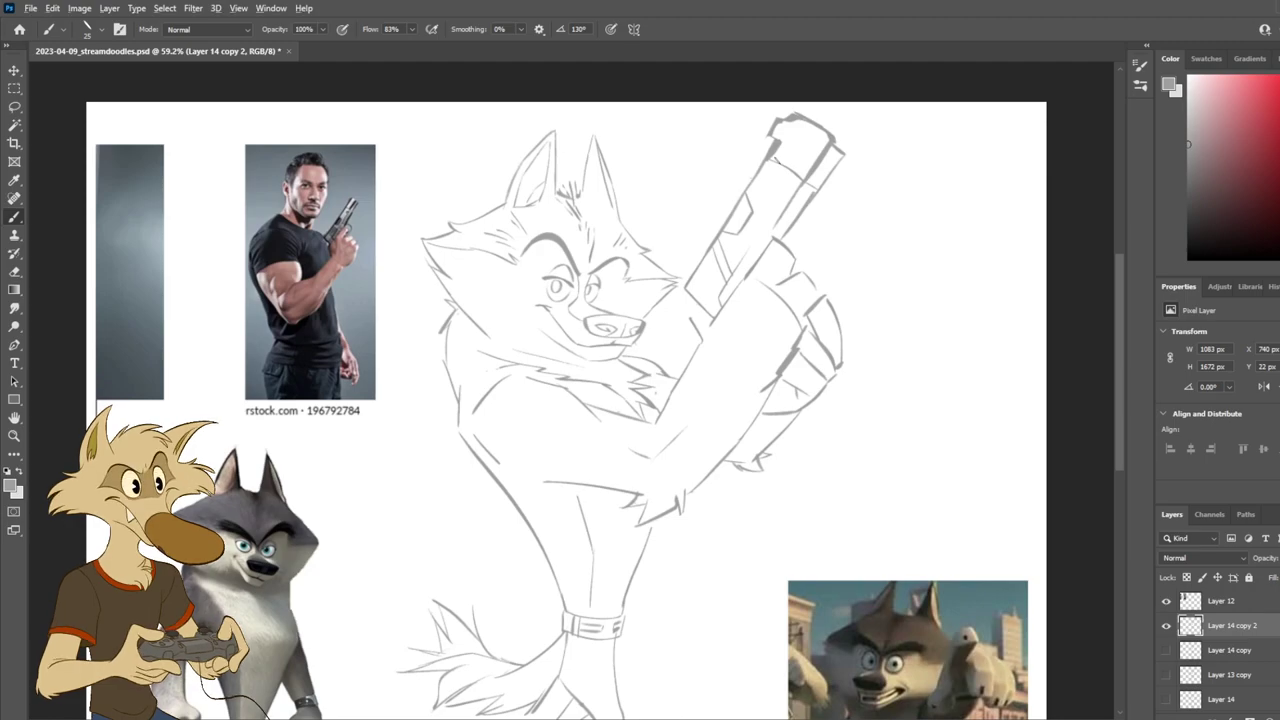
Step: Check the pistol in mirrored view, thin the muzzle cap's heavy outline and redraw the slide edge below it
scroll(783, 430, "down", 7)
scroll(787, 320, "up", 6)
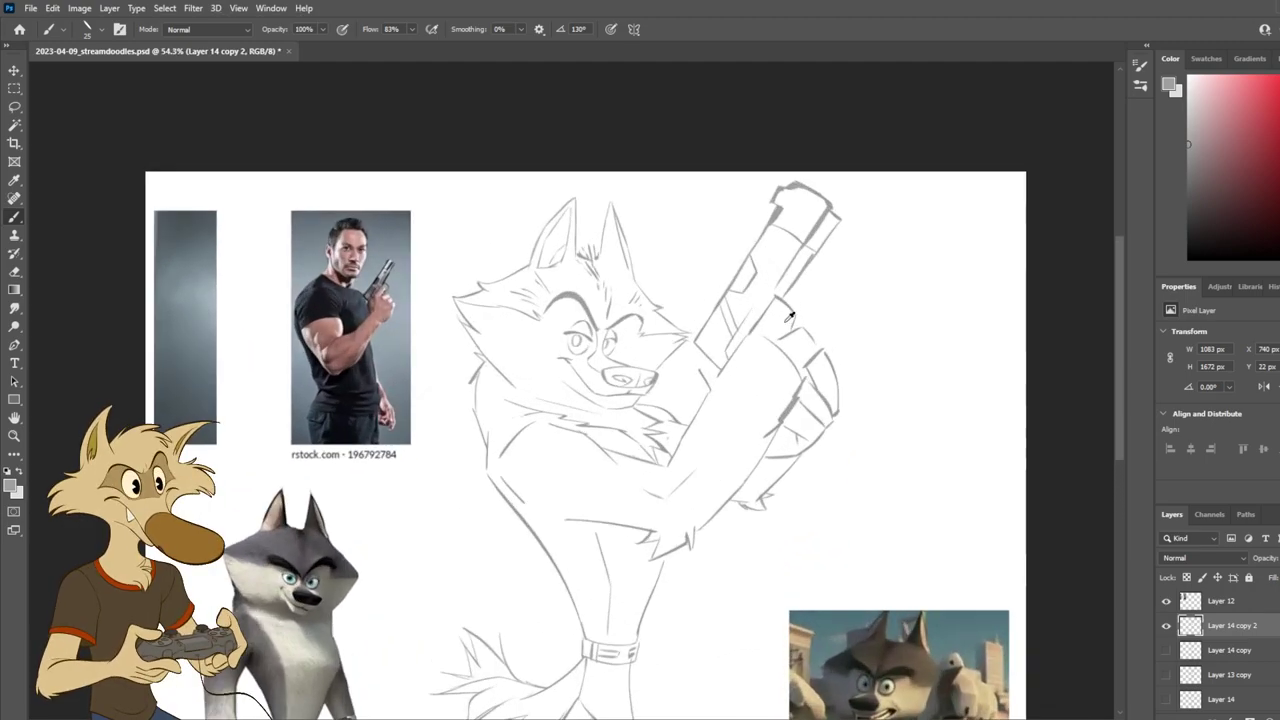
key("h")
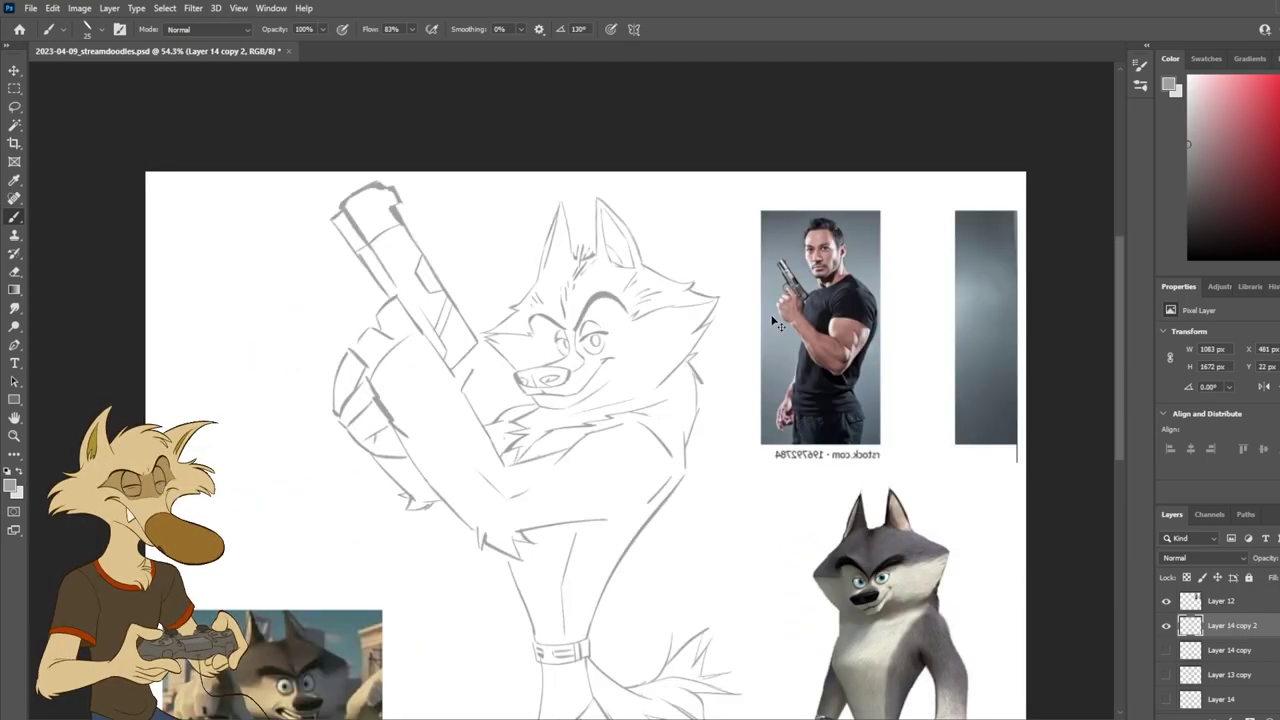
key("h")
scroll(781, 302, "up", 1)
scroll(781, 300, "up", 2)
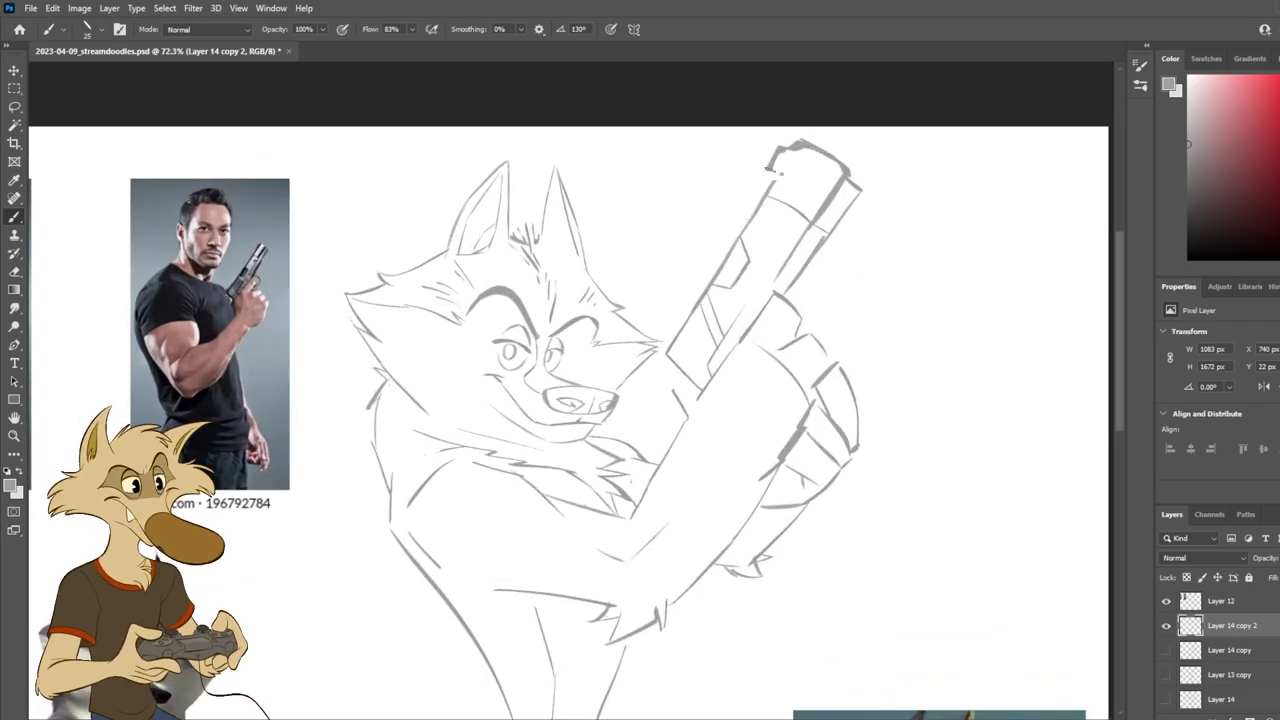
key("e")
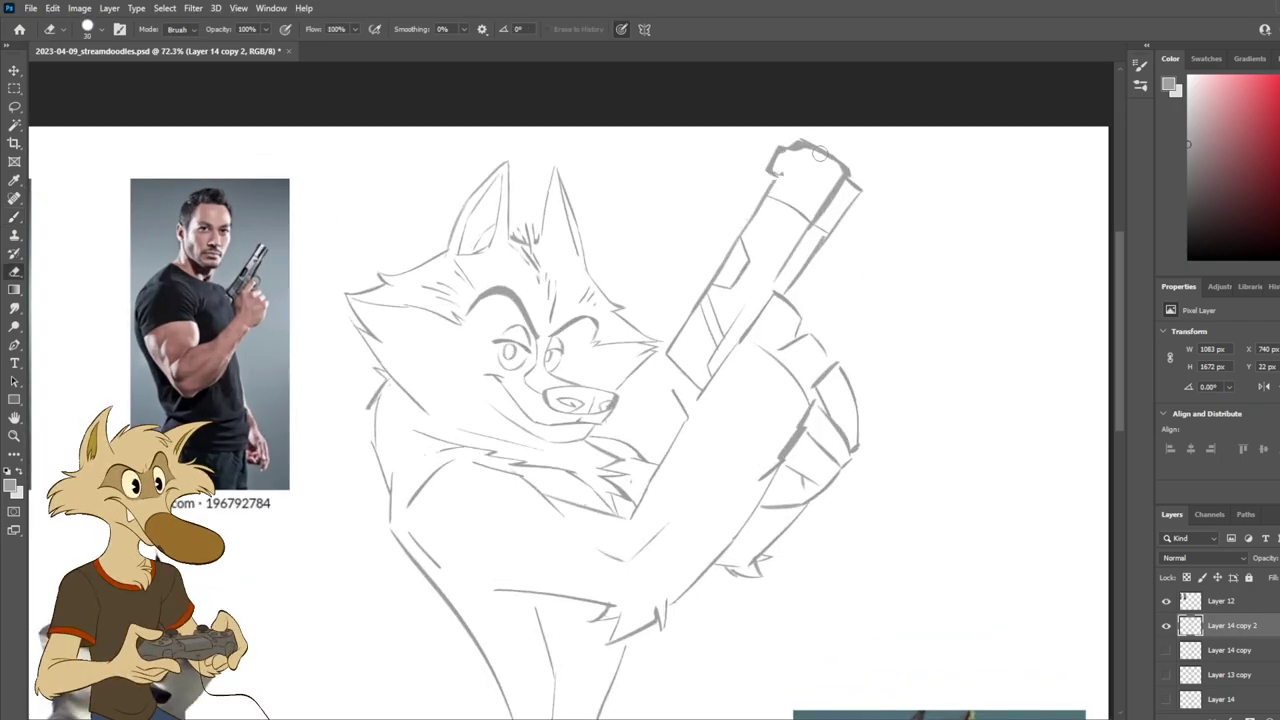
mouse_move(803, 144)
left_mouse_down()
mouse_move(845, 171)
mouse_move(866, 162)
mouse_move(793, 257)
left_mouse_up()
key("b")
left_click_drag(842, 181, 790, 258)
key("ctrl+z")
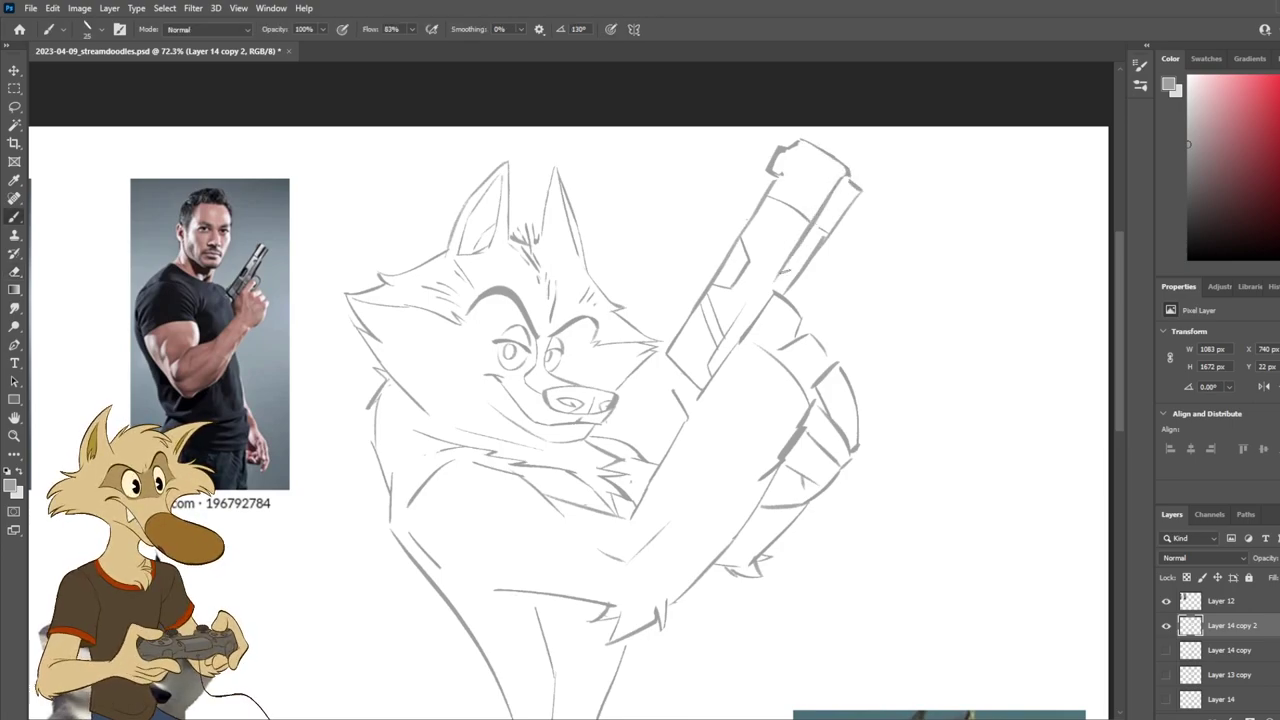
Step: Clean up the muzzle cap's outer corners and redraw its tip with sharper angles
key("e")
mouse_move(854, 182)
left_mouse_down()
mouse_move(847, 172)
mouse_move(860, 188)
left_mouse_up()
key("b")
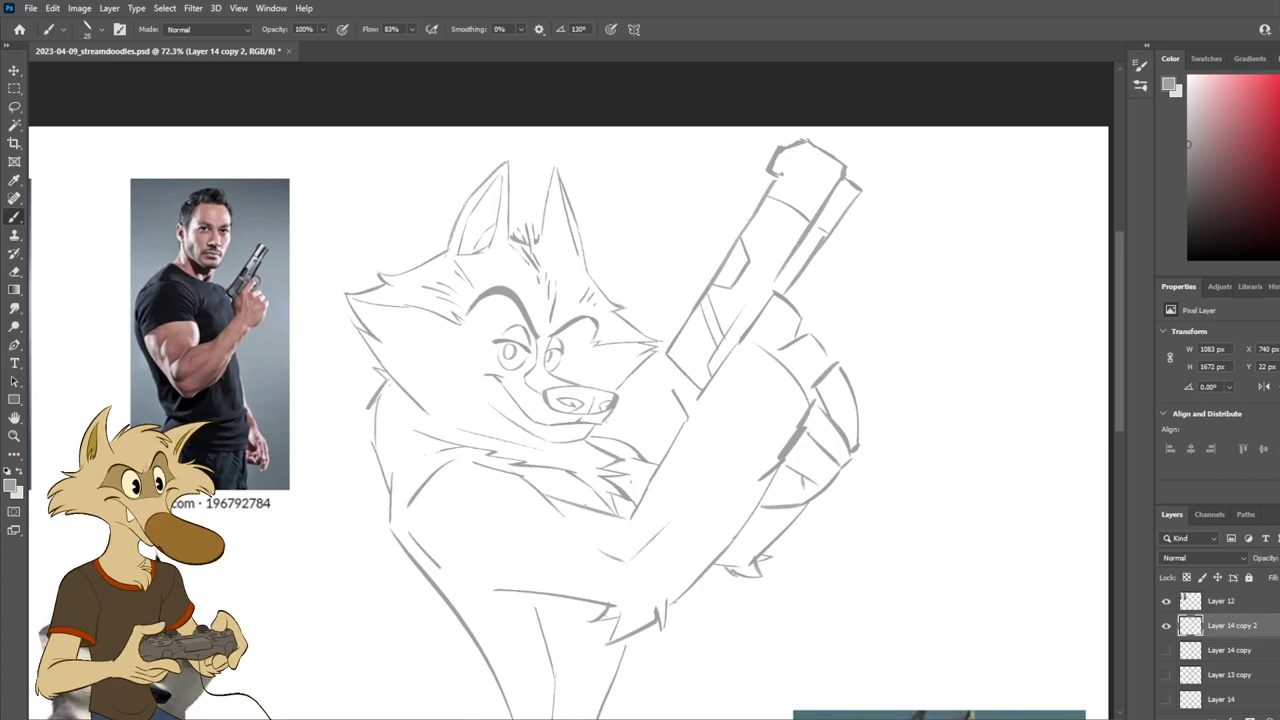
key("e")
key("b")
mouse_move(811, 134)
left_mouse_down()
mouse_move(796, 147)
mouse_move(810, 142)
left_mouse_up()
key("ctrl+z")
key("ctrl+z")
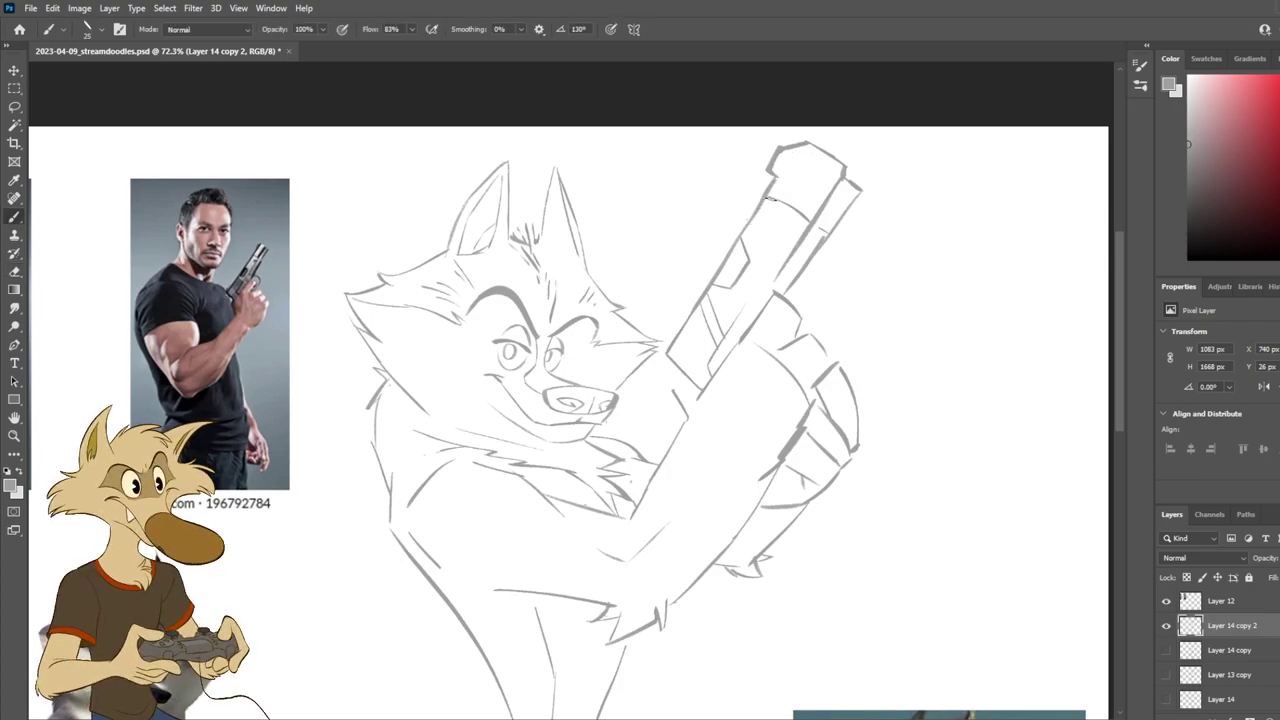
Step: Draw a plane line from the muzzle's peak down the slide, retrying the stroke until it follows the barrel
left_click_drag(807, 145, 769, 205)
key("ctrl+z")
left_click_drag(807, 144, 737, 250)
key("ctrl+z")
left_click_drag(806, 146, 746, 246)
key("ctrl+z")
left_click_drag(798, 148, 732, 262)
key("ctrl+z")
key("ctrl+z")
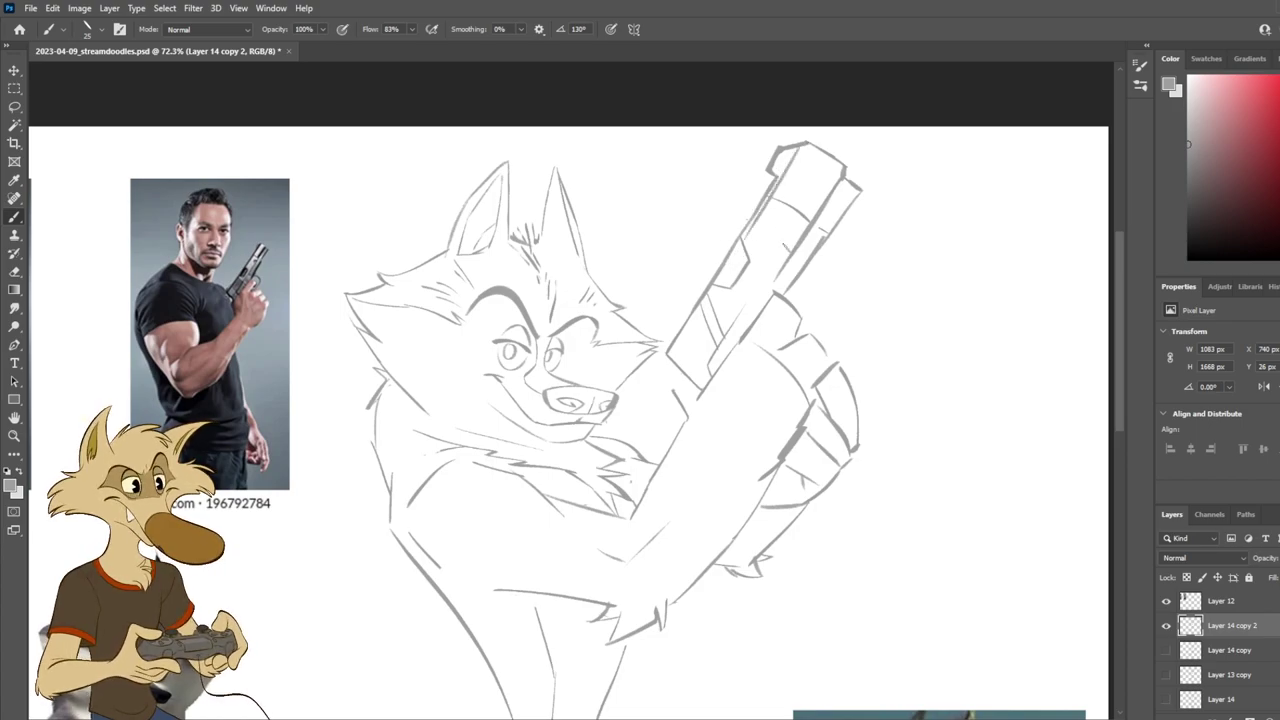
Step: Extend the long plane line down the slide toward the hand, parallel to the pistol's edges
scroll(795, 256, "down", 5, "alt")
scroll(800, 258, "up", 3, "alt")
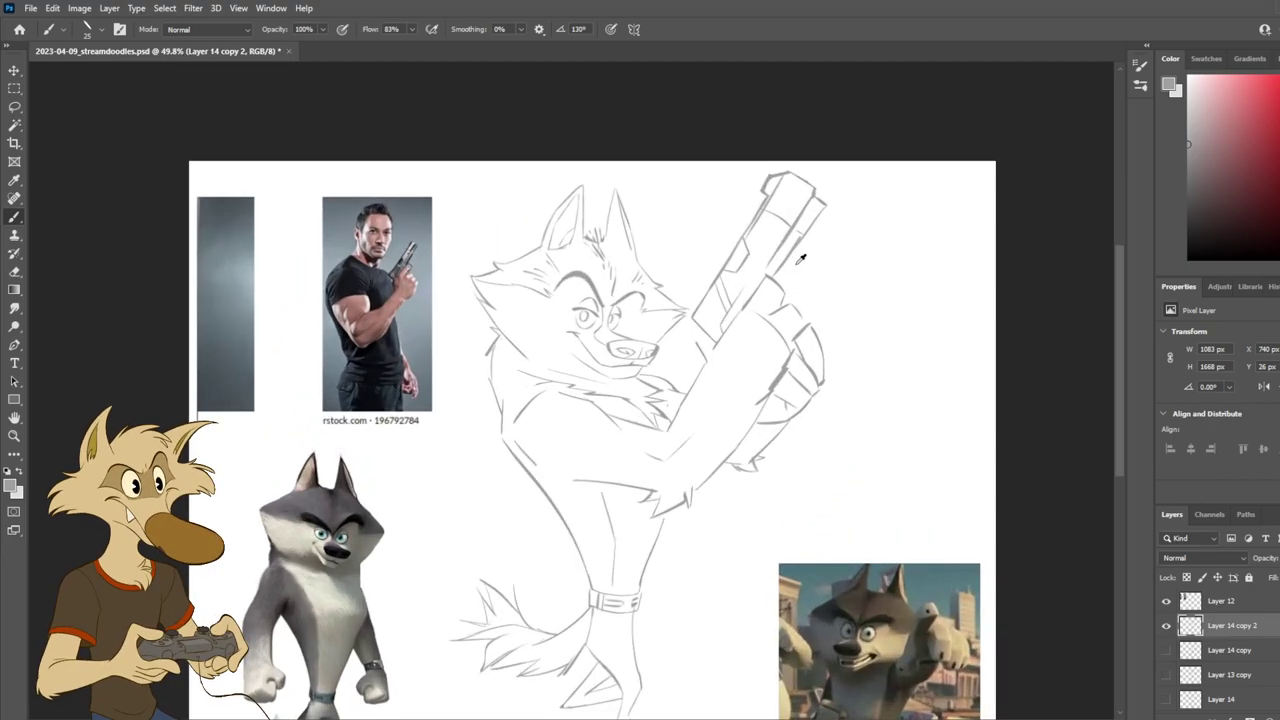
scroll(800, 258, "up", 2, "alt")
left_click_drag(830, 160, 734, 318)
key("ctrl+z")
key("ctrl+z")
left_click_drag(816, 178, 740, 300)
key("ctrl+z")
mouse_move(834, 156)
left_mouse_down()
mouse_move(748, 290)
mouse_move(769, 255)
left_mouse_up()
key("ctrl+z")
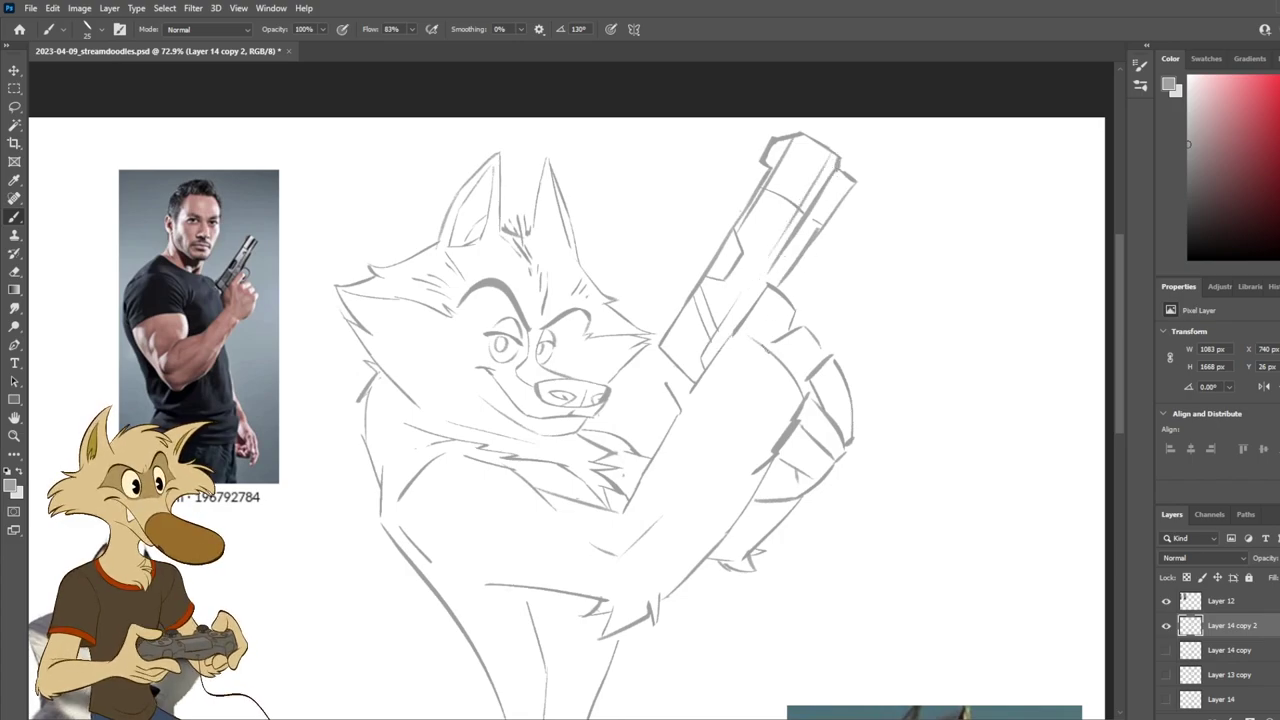
Step: Try an angular trigger guard in front of the index finger, under the slide
key("ctrl+shift+h")
key("ctrl+shift+h")
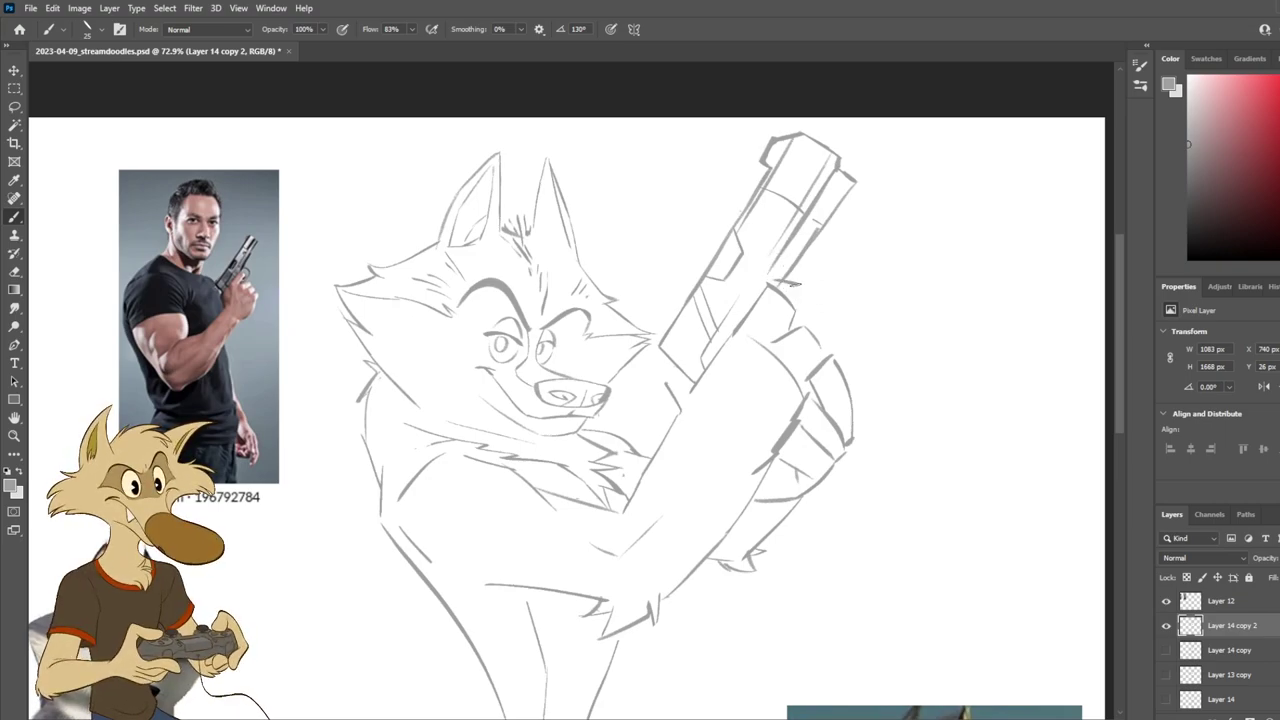
left_click_drag(792, 283, 808, 283)
mouse_move(794, 286)
left_mouse_down()
mouse_move(808, 287)
mouse_move(788, 326)
left_mouse_up()
key("ctrl+z")
key("ctrl+z")
left_click_drag(808, 284, 808, 320)
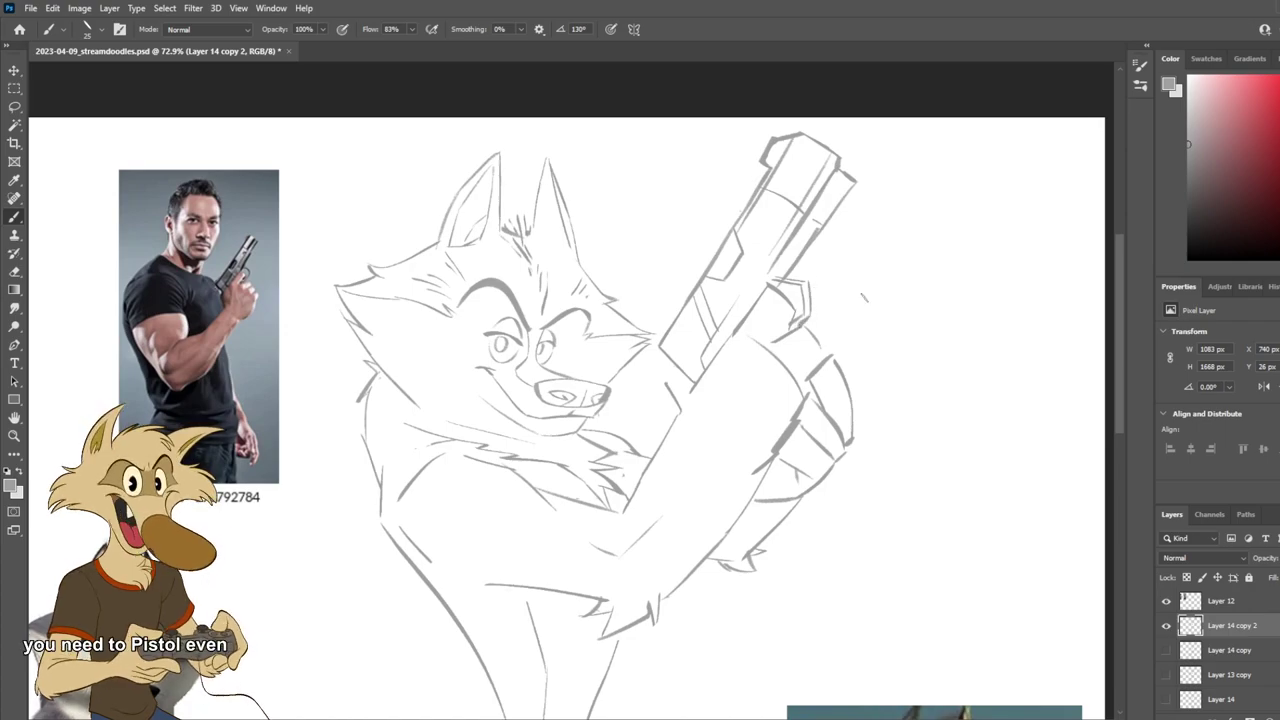
Step: Remove the angular trigger guard and draw a rounded one curving around the index finger
scroll(865, 297, "down", 4)
scroll(870, 300, "up", 2)
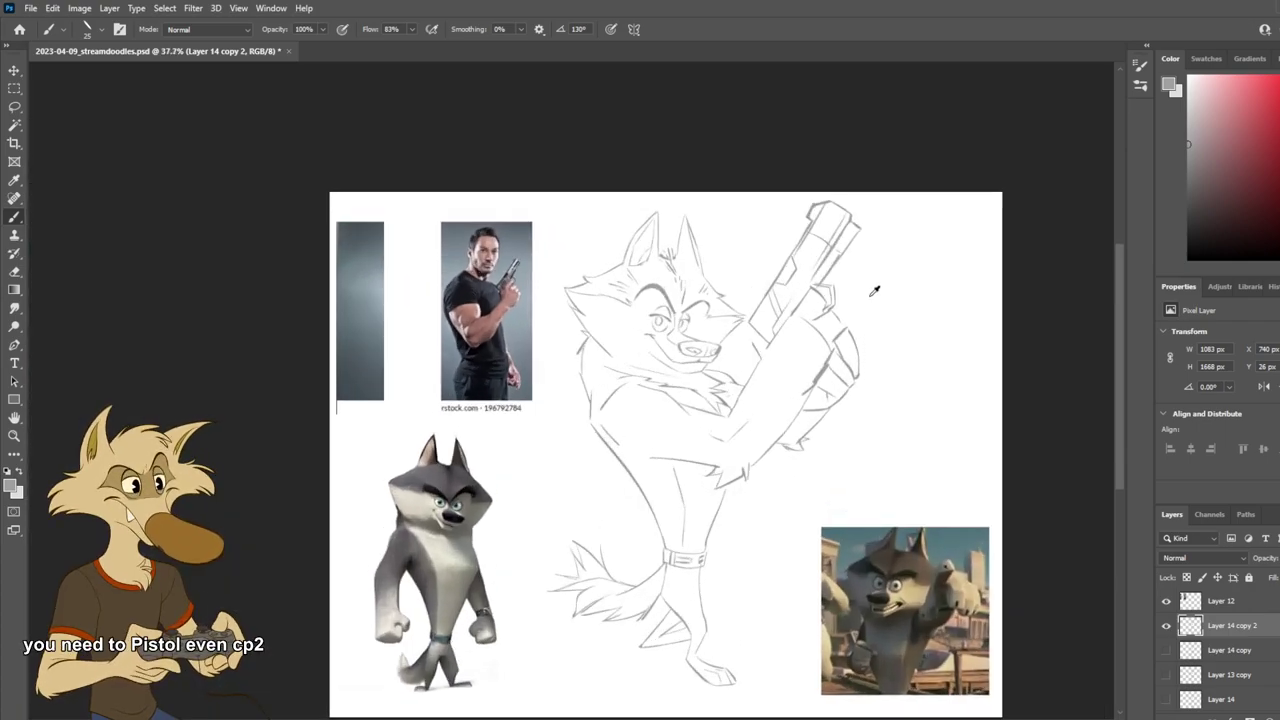
key("ctrl+shift+h")
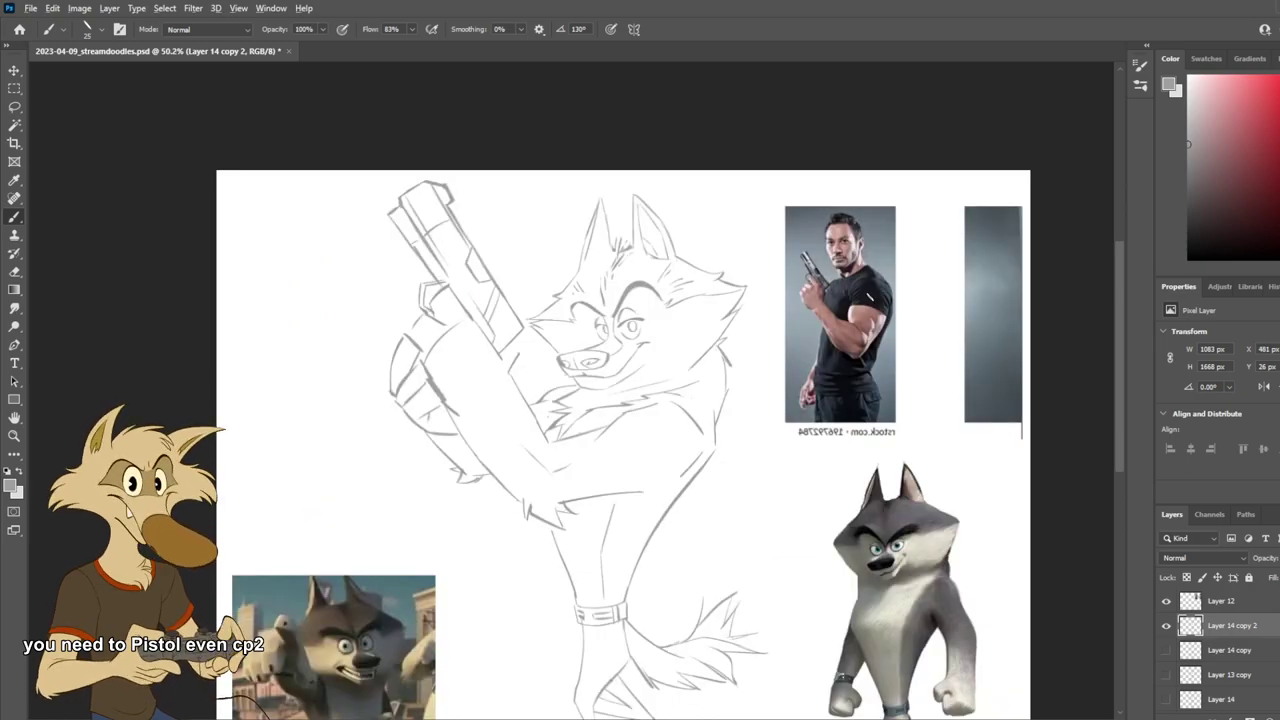
scroll(870, 297, "up", 3)
key("ctrl+shift+h")
scroll(872, 296, "down", 3)
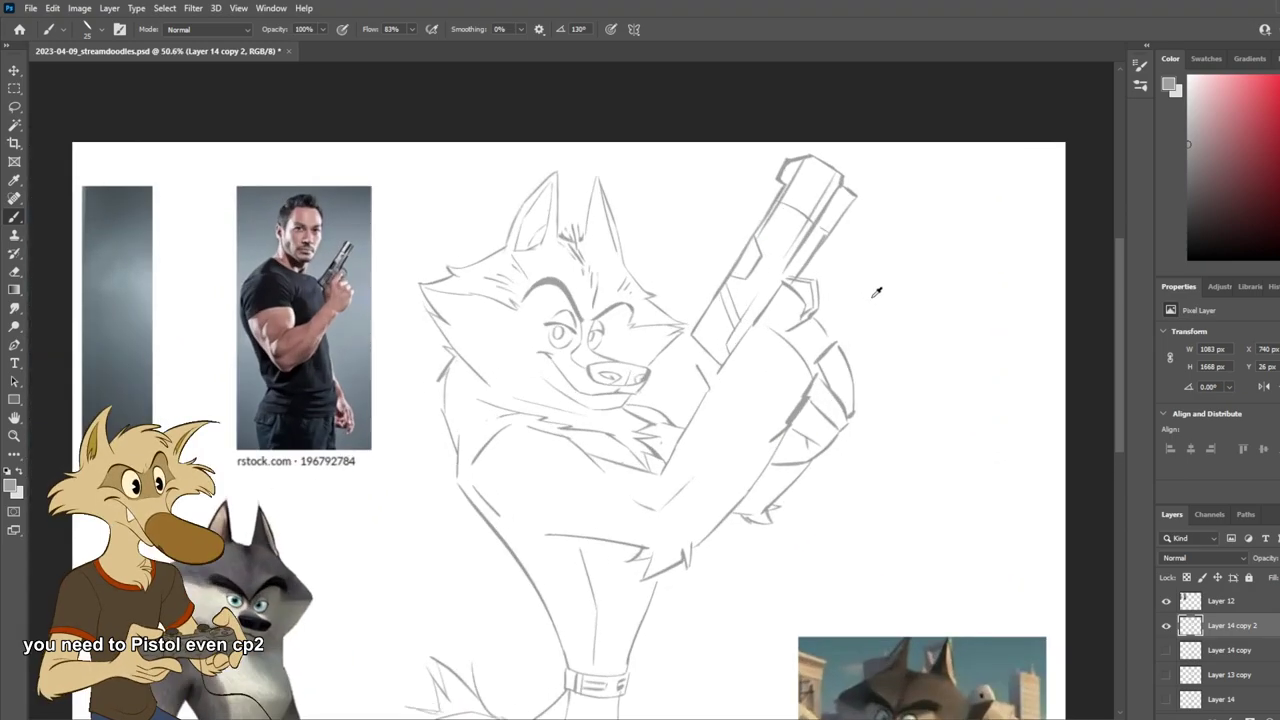
scroll(876, 291, "up", 1)
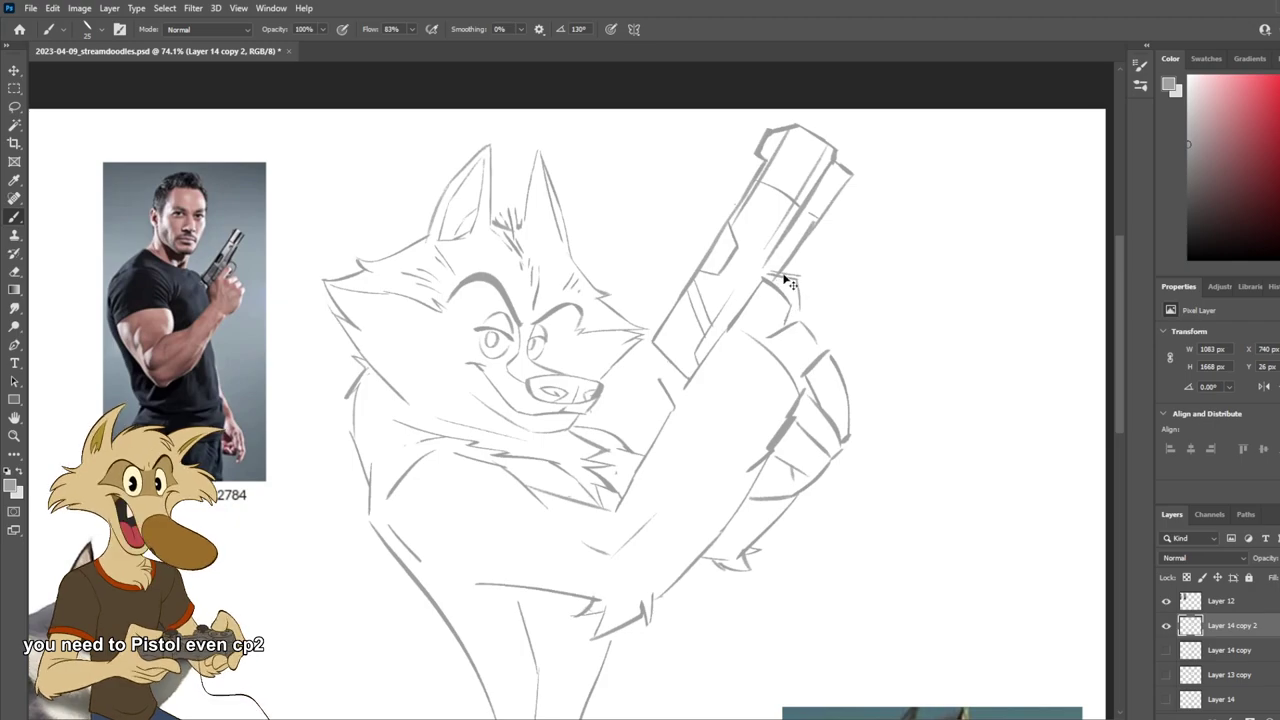
key("ctrl+z")
left_click_drag(797, 286, 797, 320)
key("ctrl+z")
left_click_drag(772, 271, 795, 322)
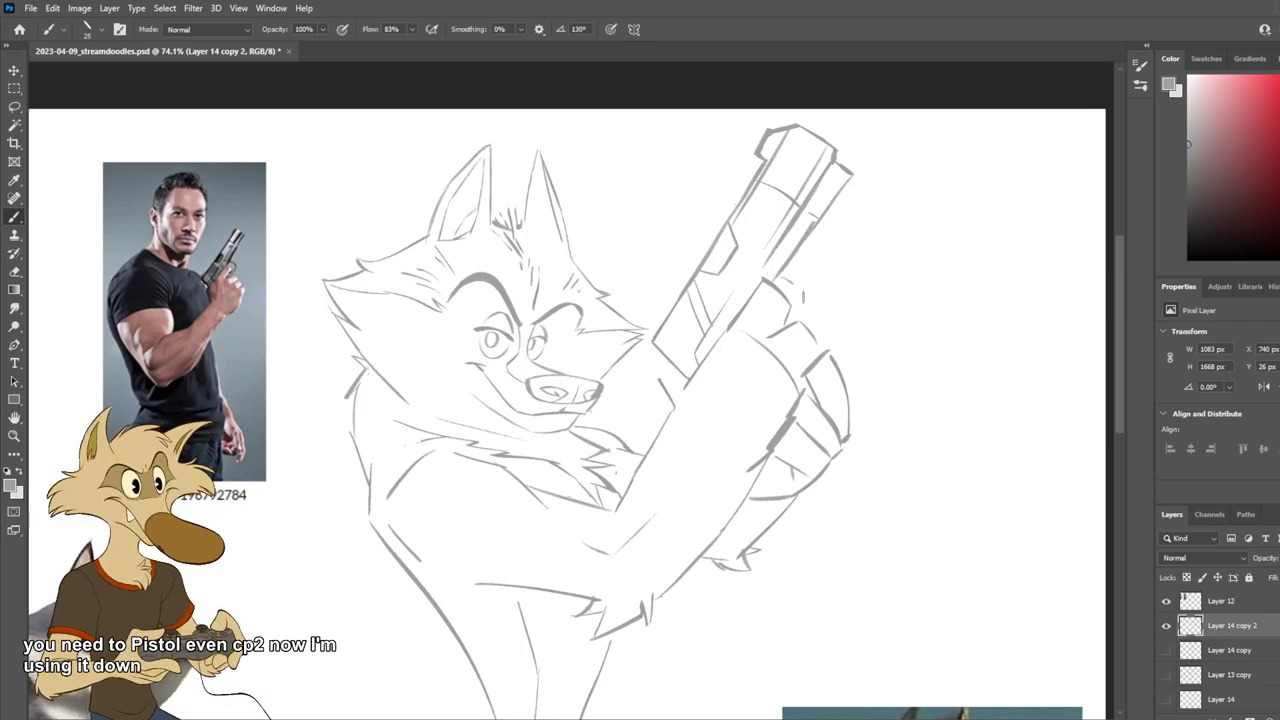
key("ctrl+z")
left_click_drag(776, 272, 800, 310)
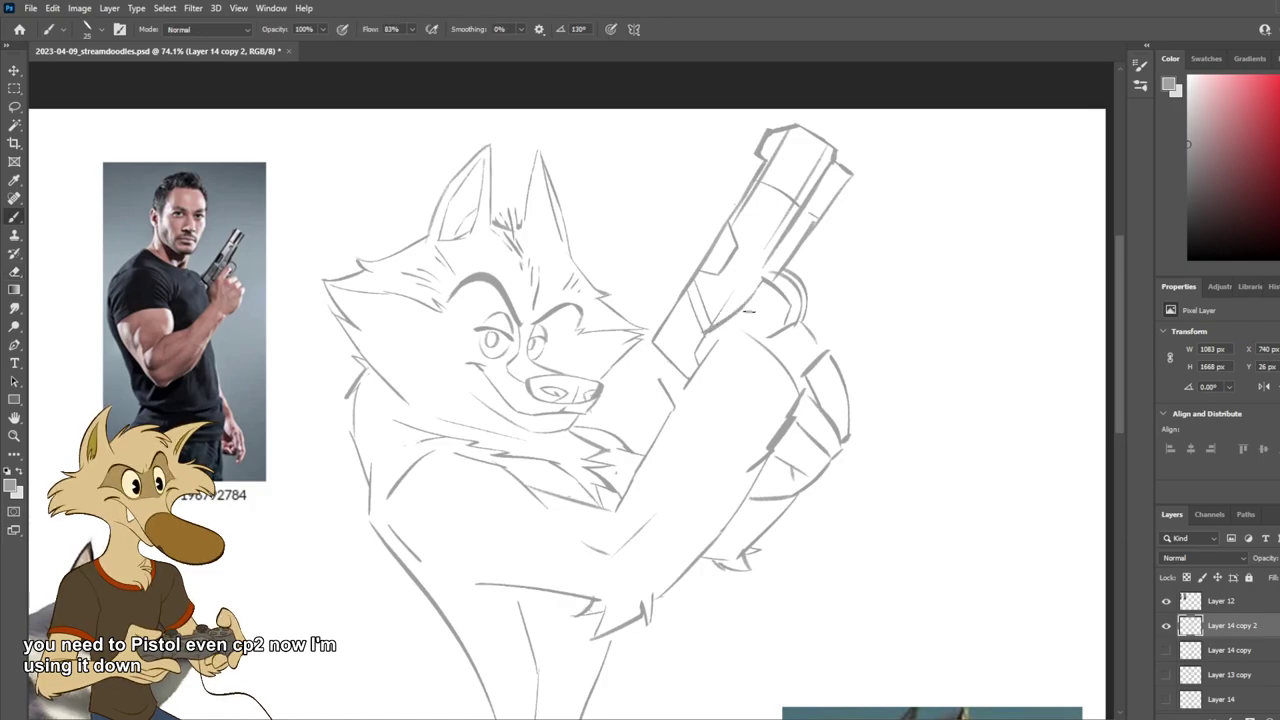
Step: Save the document
scroll(735, 377, "down", 10)
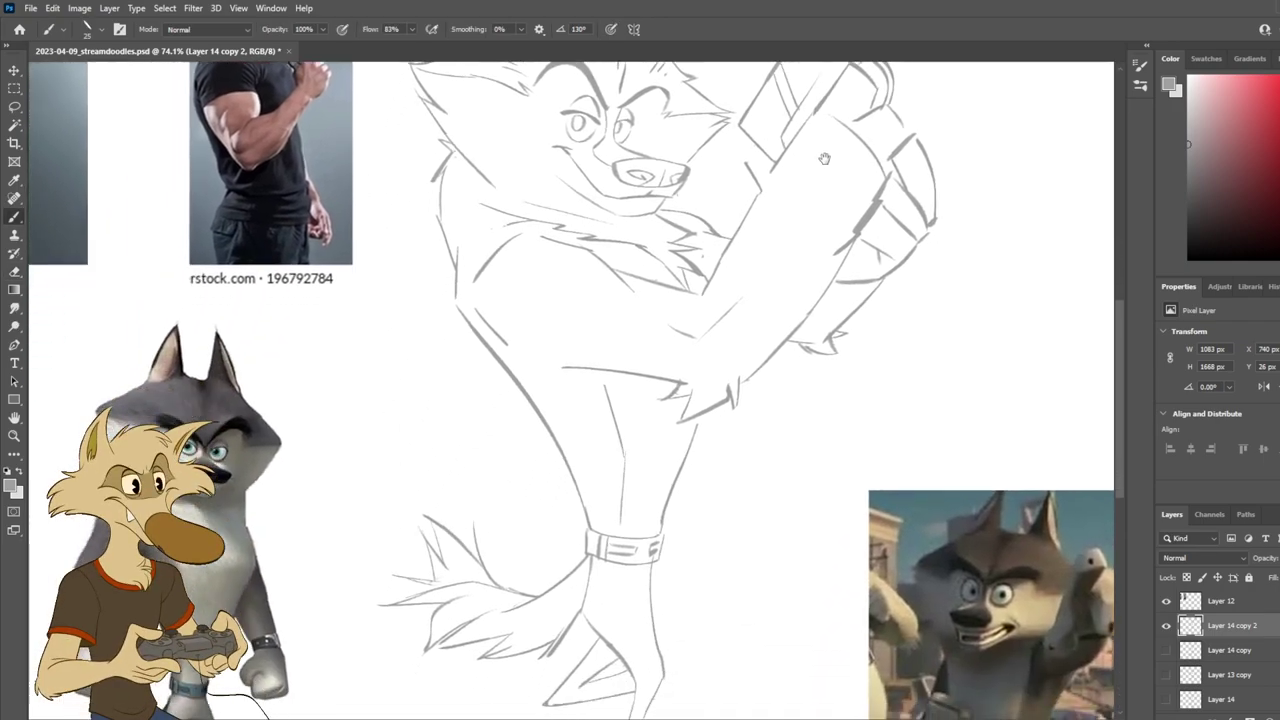
key("ctrl+s")
scroll(612, 296, "down", 4)
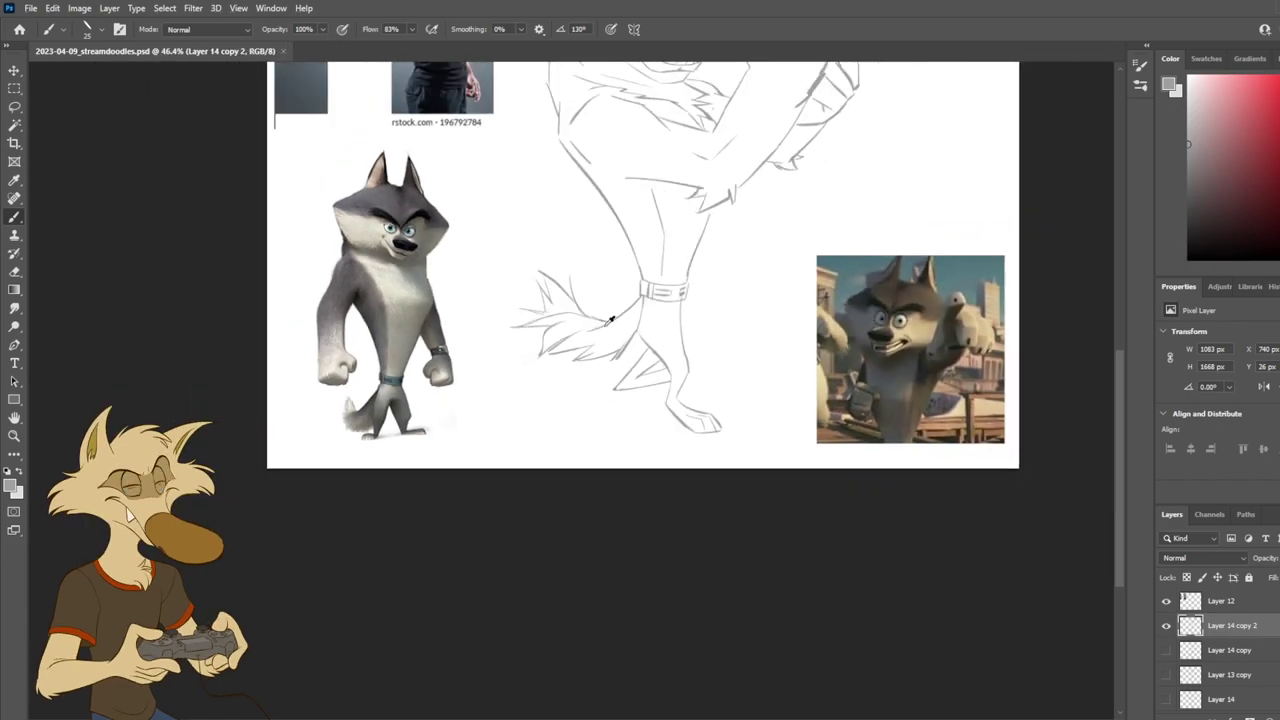
scroll(708, 280, "up", 2)
scroll(708, 280, "down", 3)
scroll(735, 232, "up", 3)
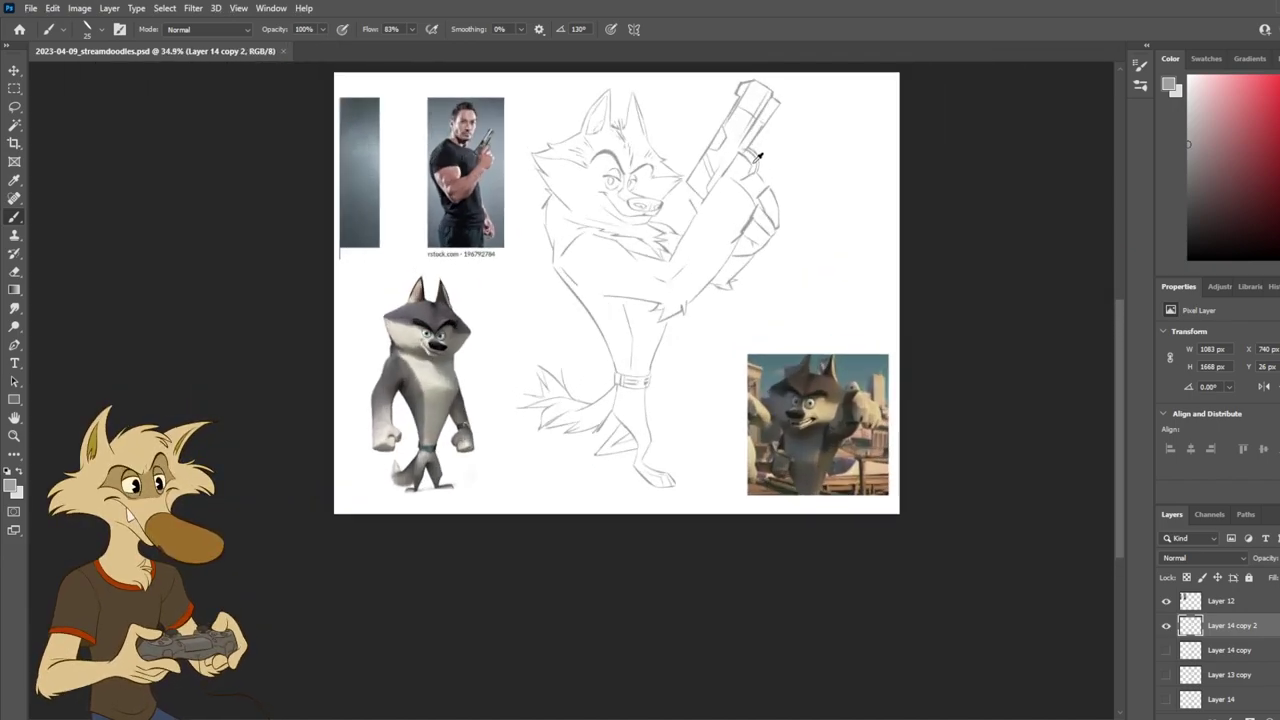
Step: Erase stray lines where the trigger guard meets the hand and redraw the finger and knuckle edges below it
key("e")
left_click_drag(743, 177, 760, 172)
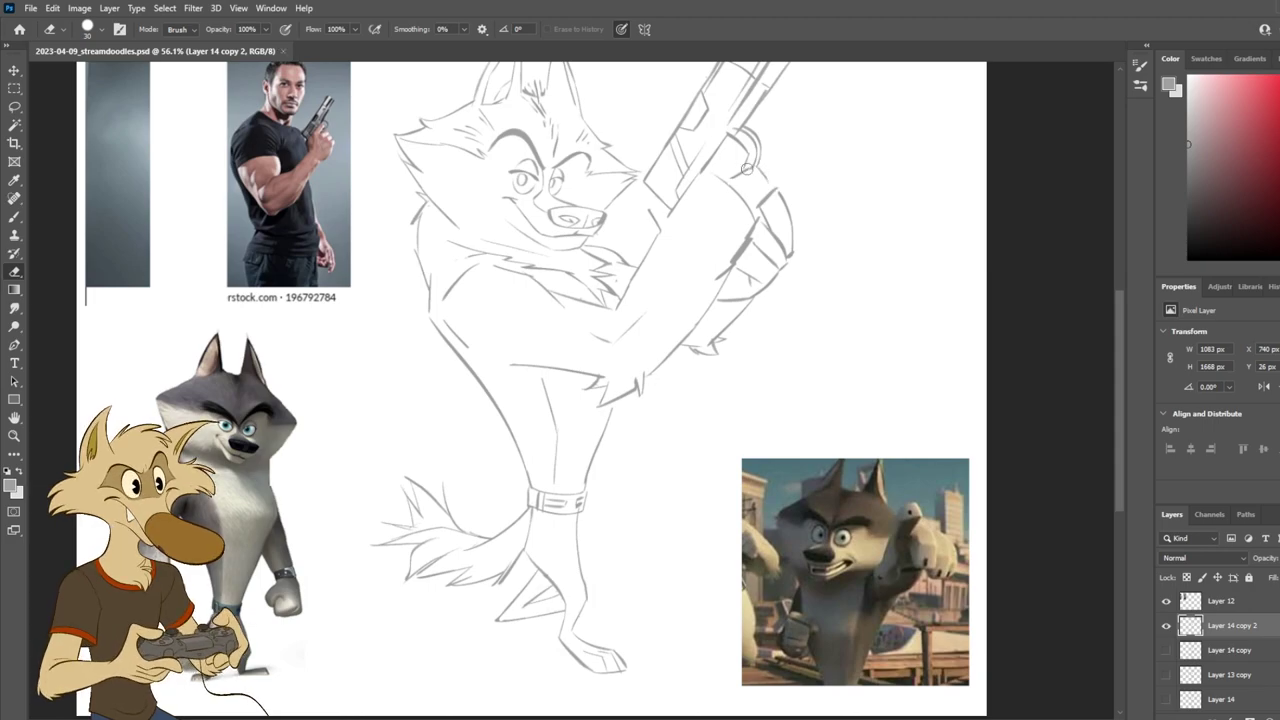
key("b")
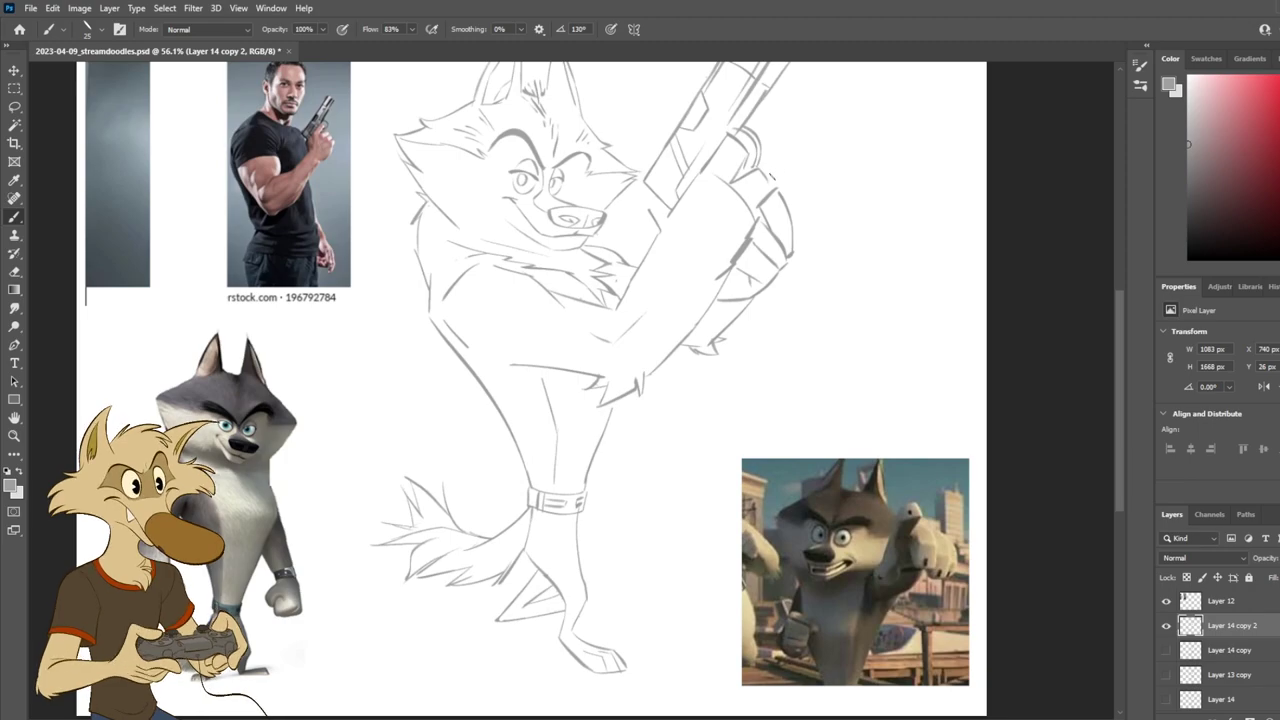
key("e")
key("b")
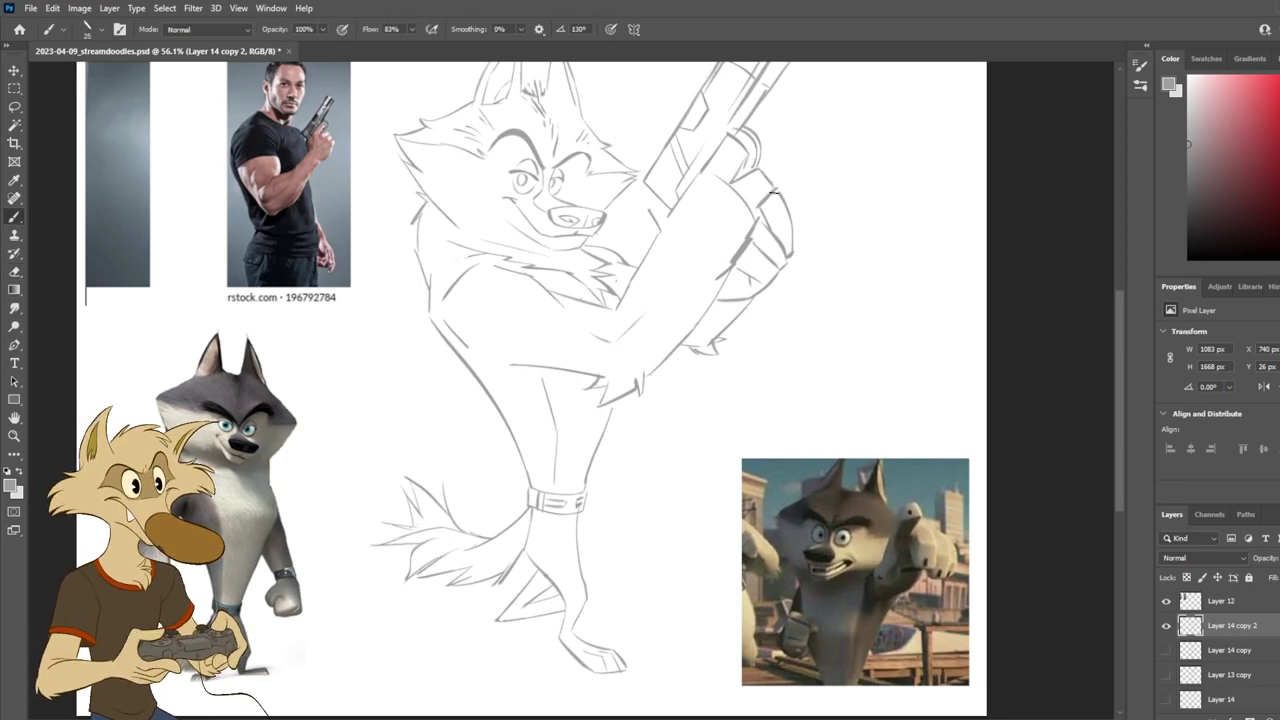
key("e")
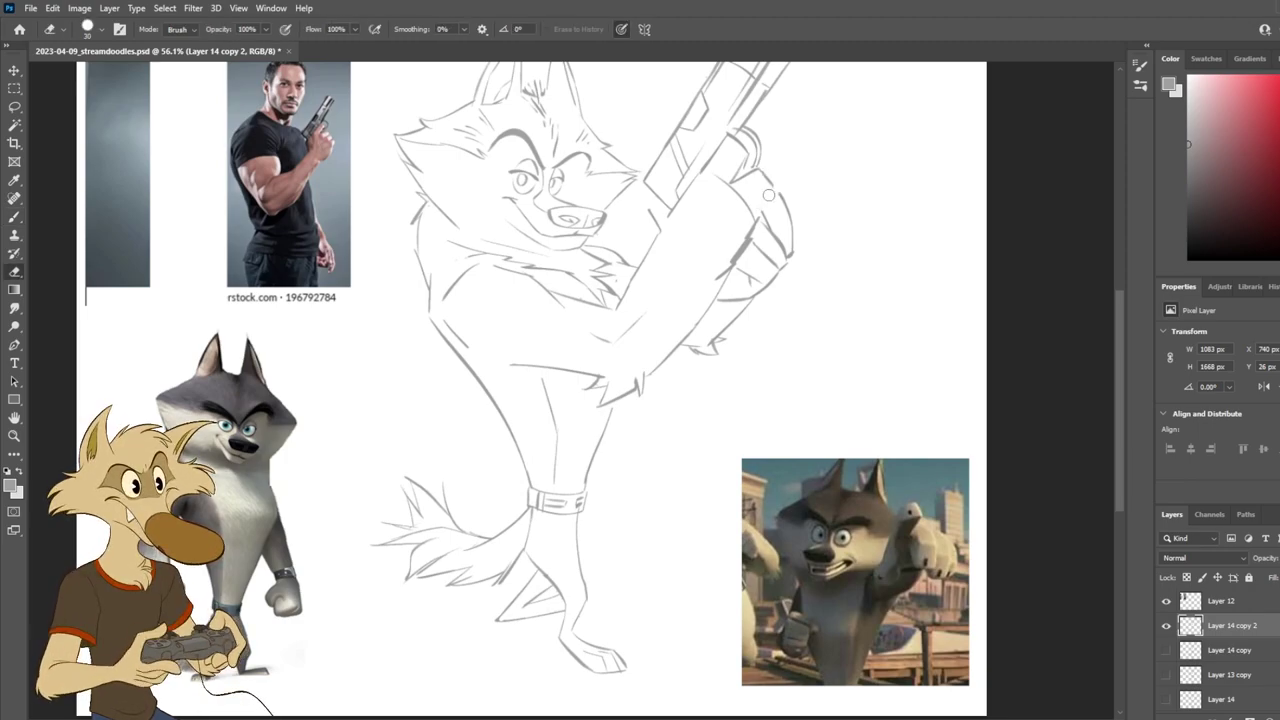
key("b")
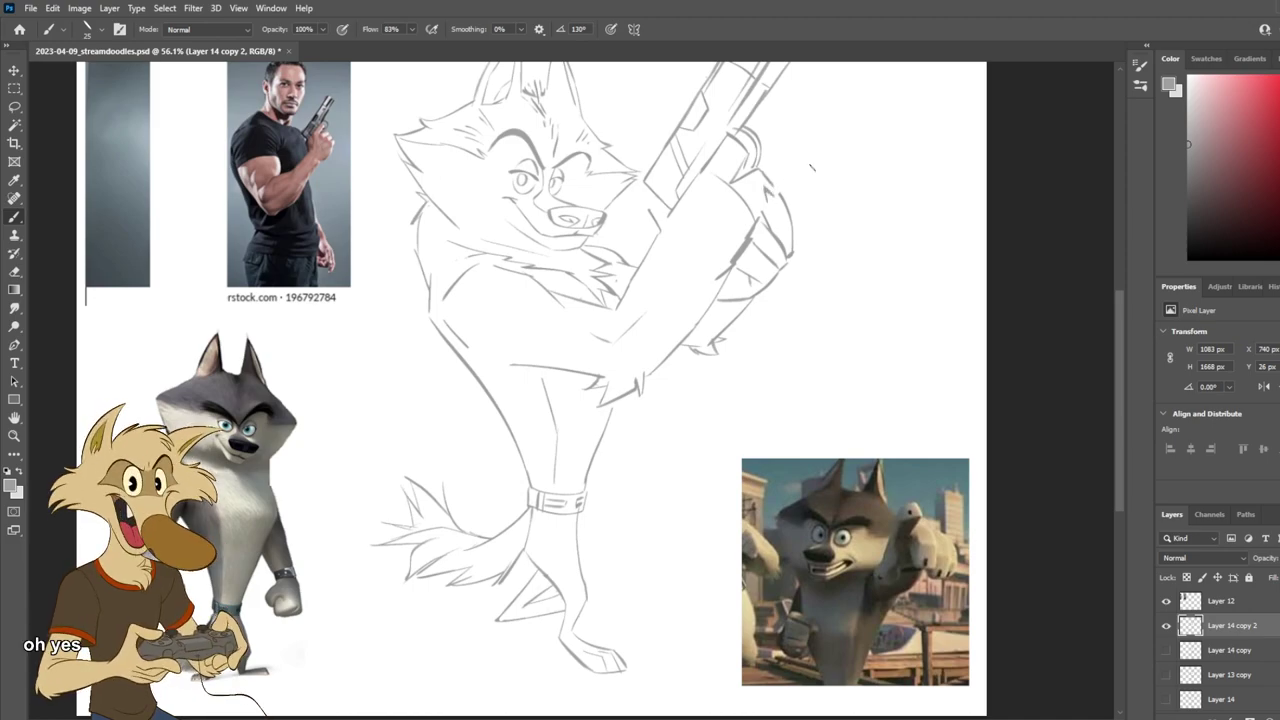
scroll(810, 172, "down", 3)
scroll(820, 177, "up", 3)
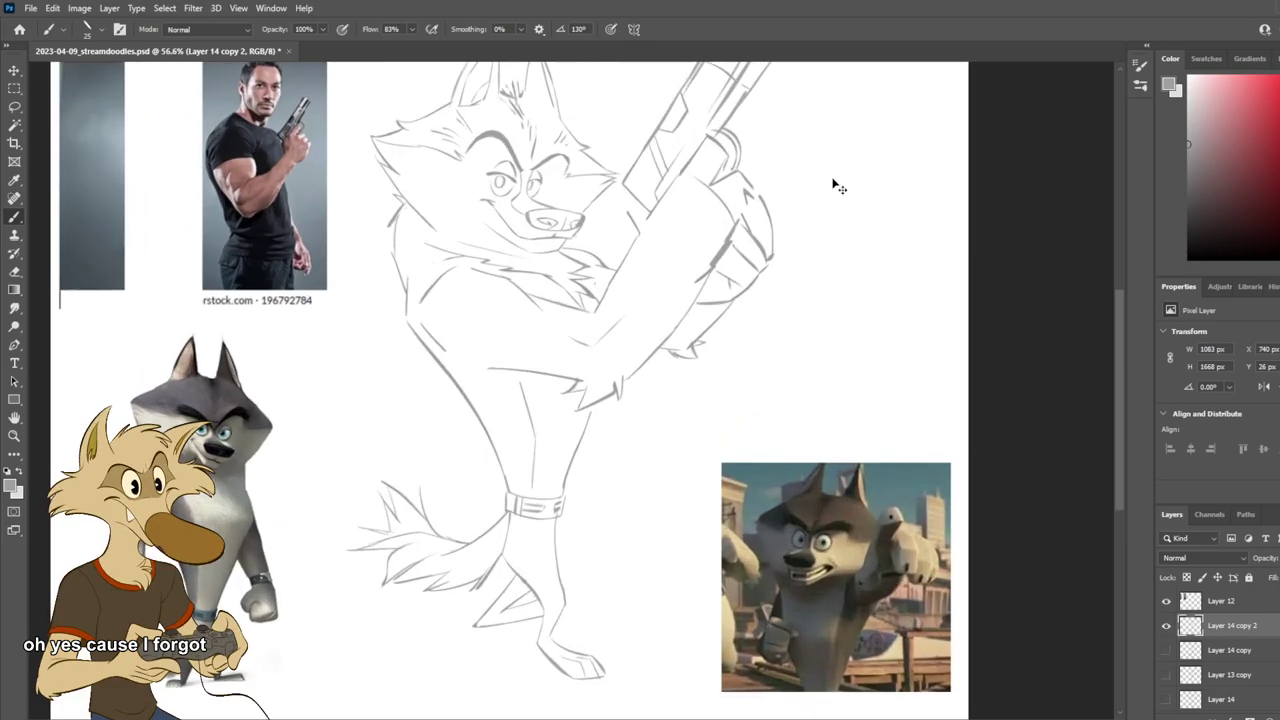
scroll(833, 178, "down", 3)
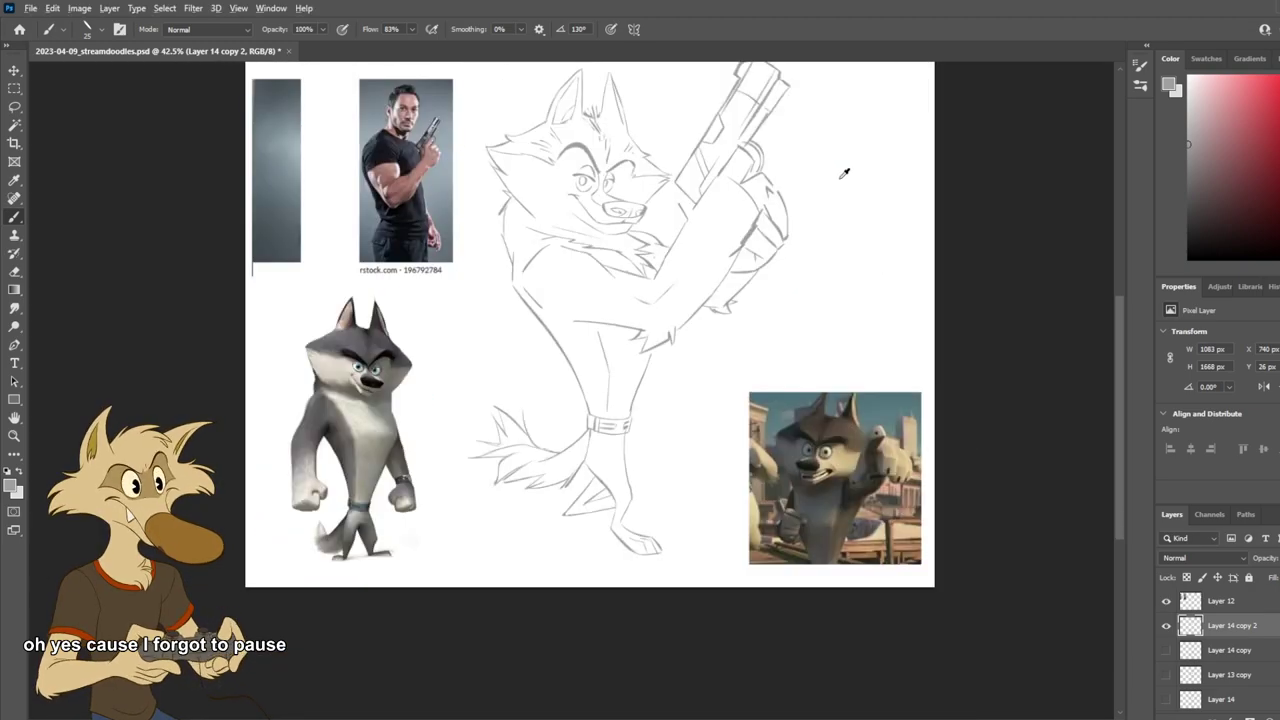
Step: Draw a tiny claw on the uppermost curled finger of the gripping hand and erase stray lines beside the next finger
scroll(853, 158, "up", 4)
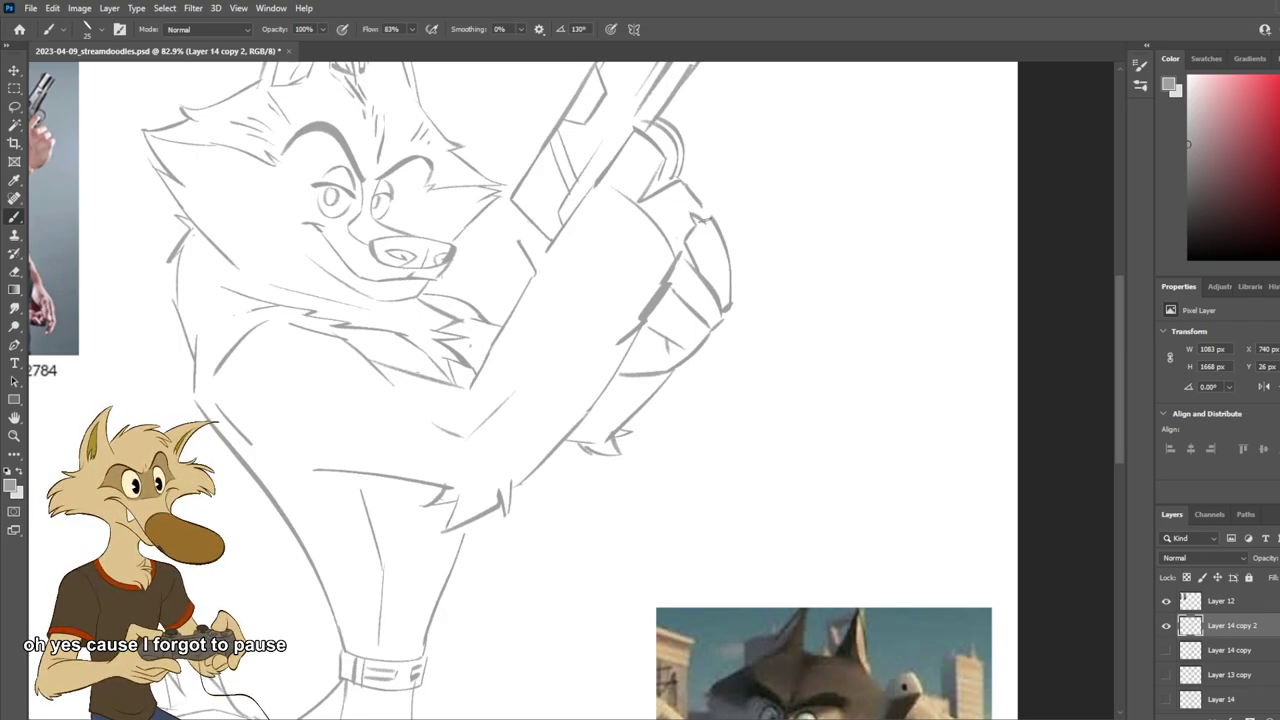
scroll(749, 157, "down", 3)
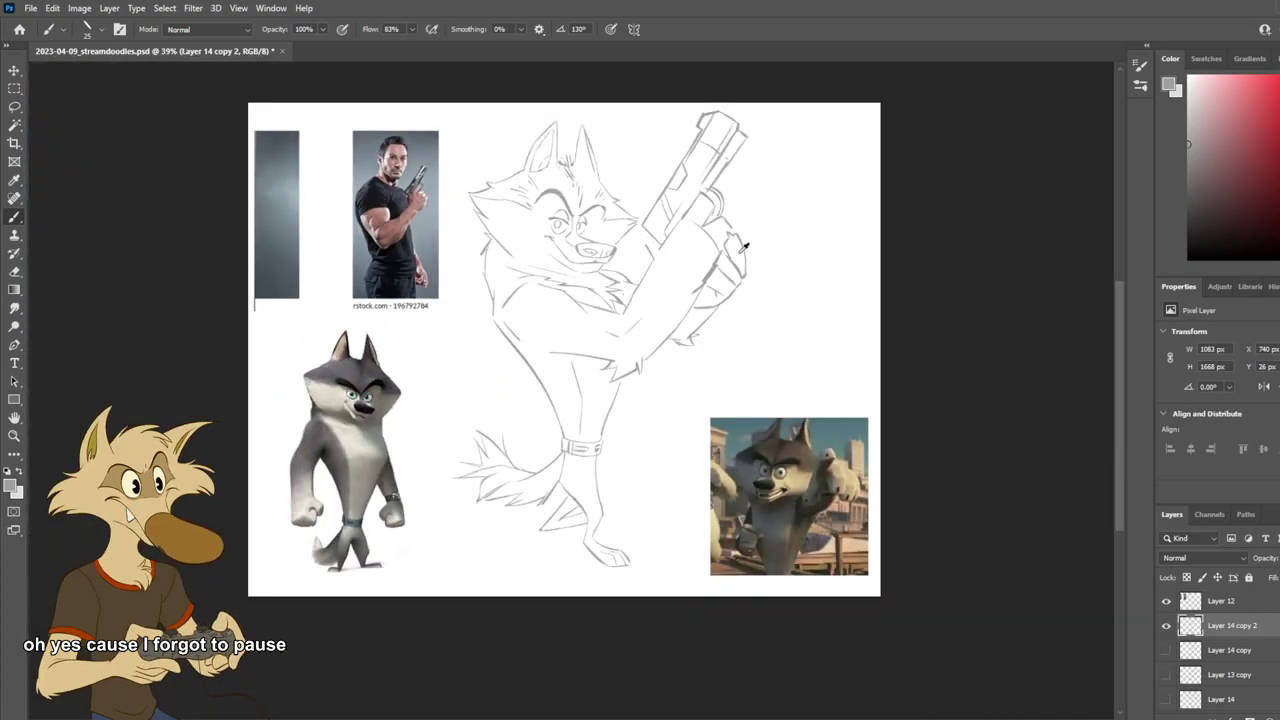
scroll(745, 244, "up", 2)
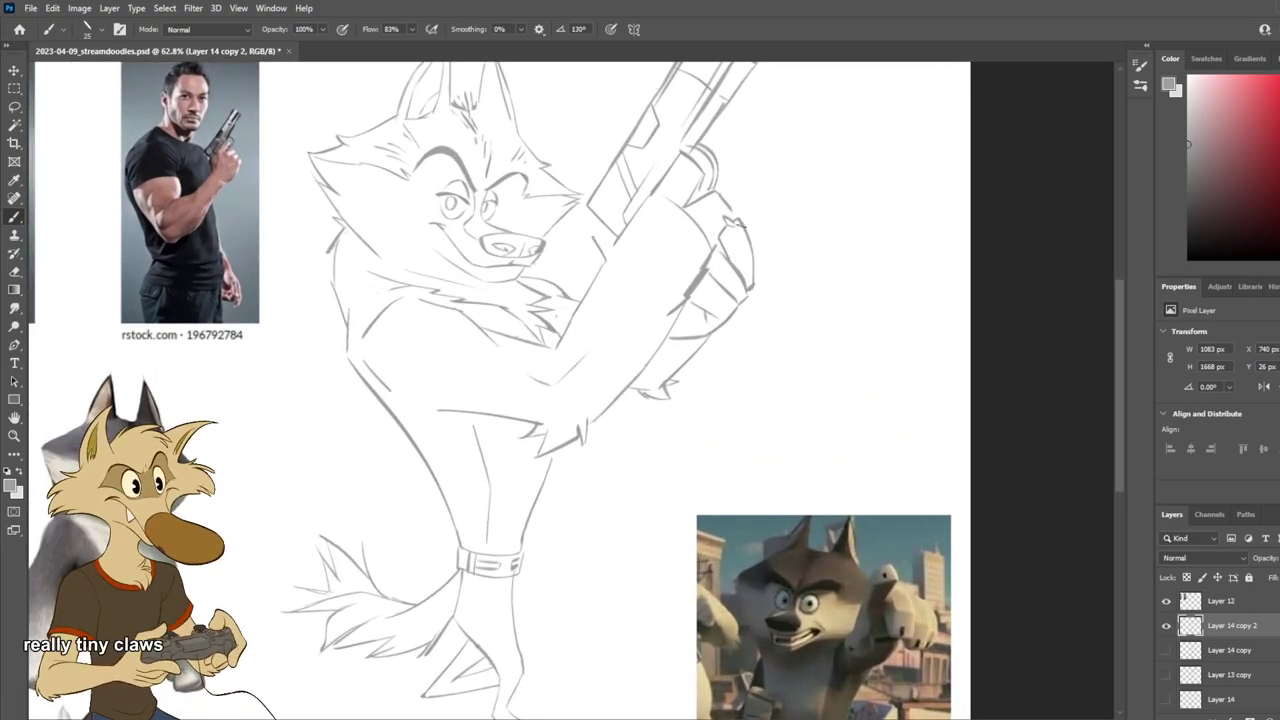
key("e")
left_click_drag(714, 258, 702, 270)
key("b")
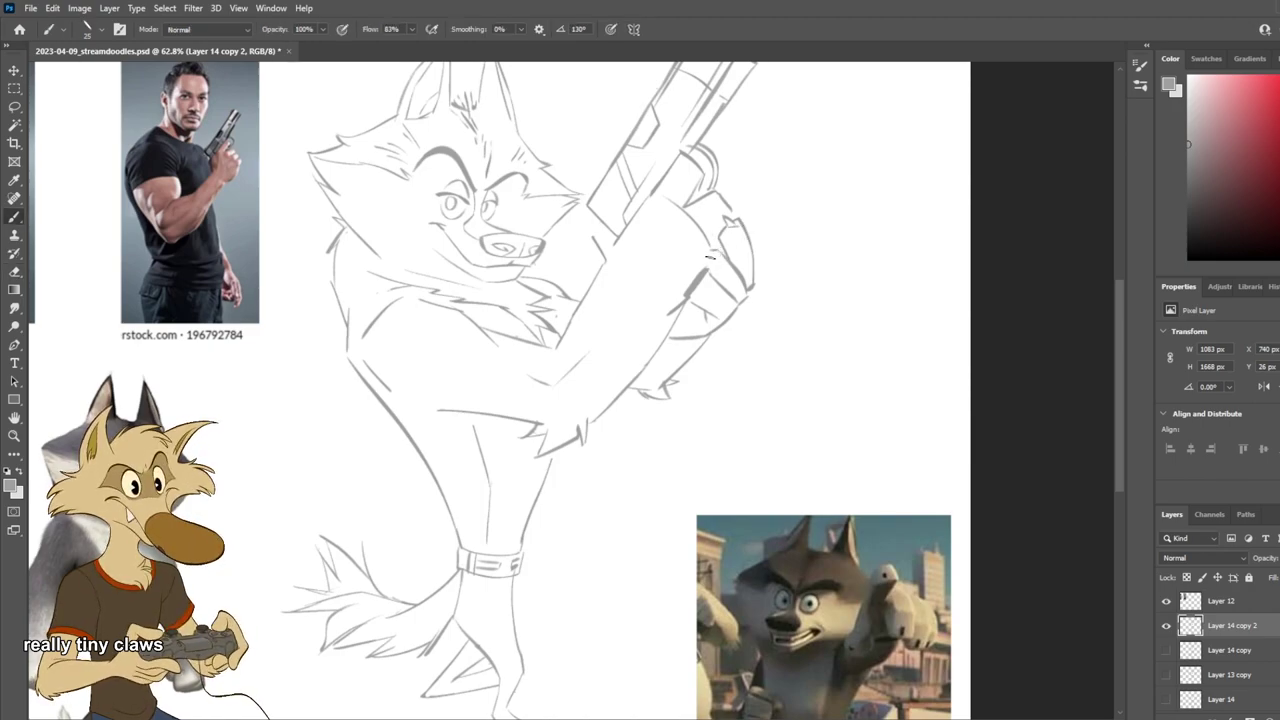
Step: Clean up the tip of the middle curled finger and draw a tiny pointed claw on it
scroll(779, 258, "down", 5)
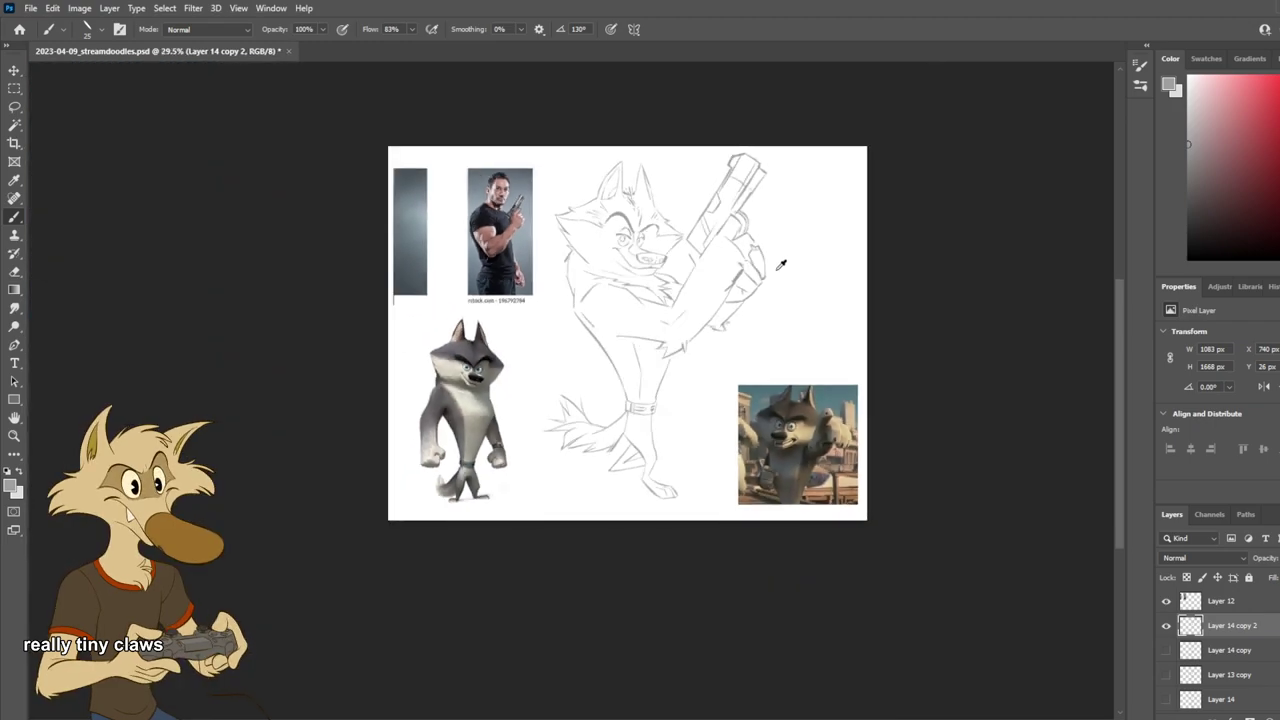
scroll(765, 266, "up", 5)
scroll(755, 268, "up", 2)
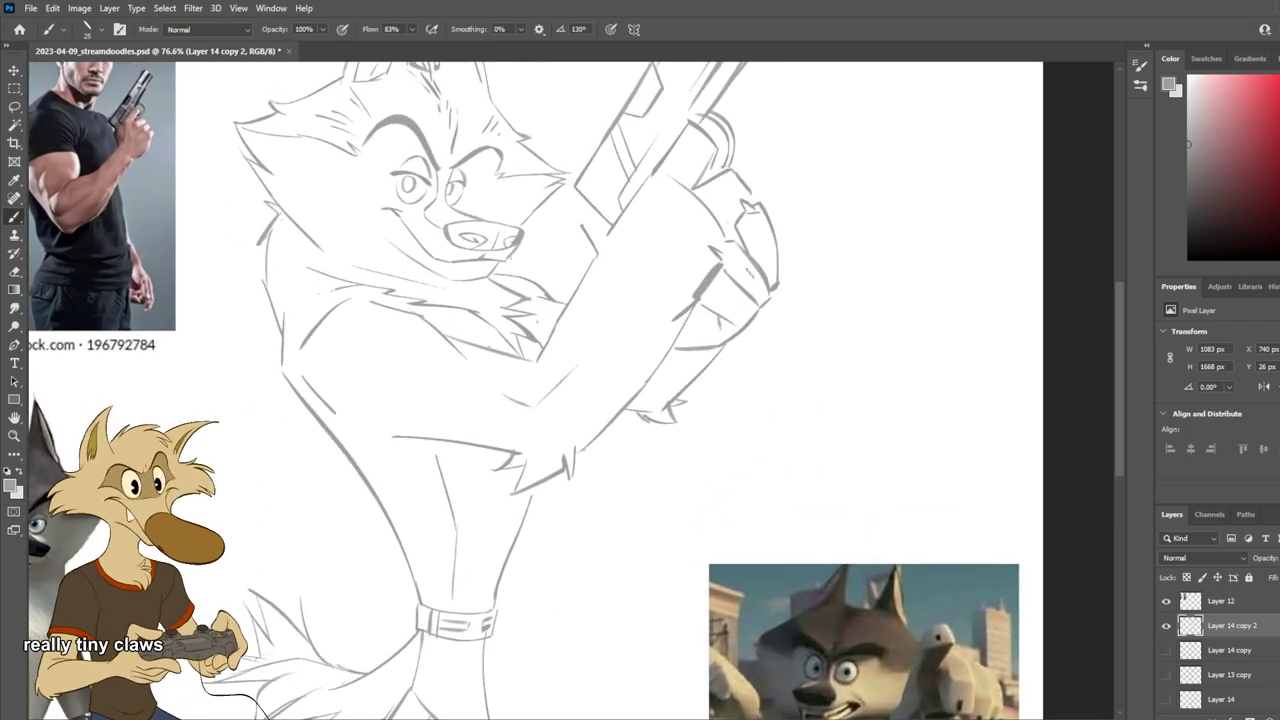
key("e")
key("b")
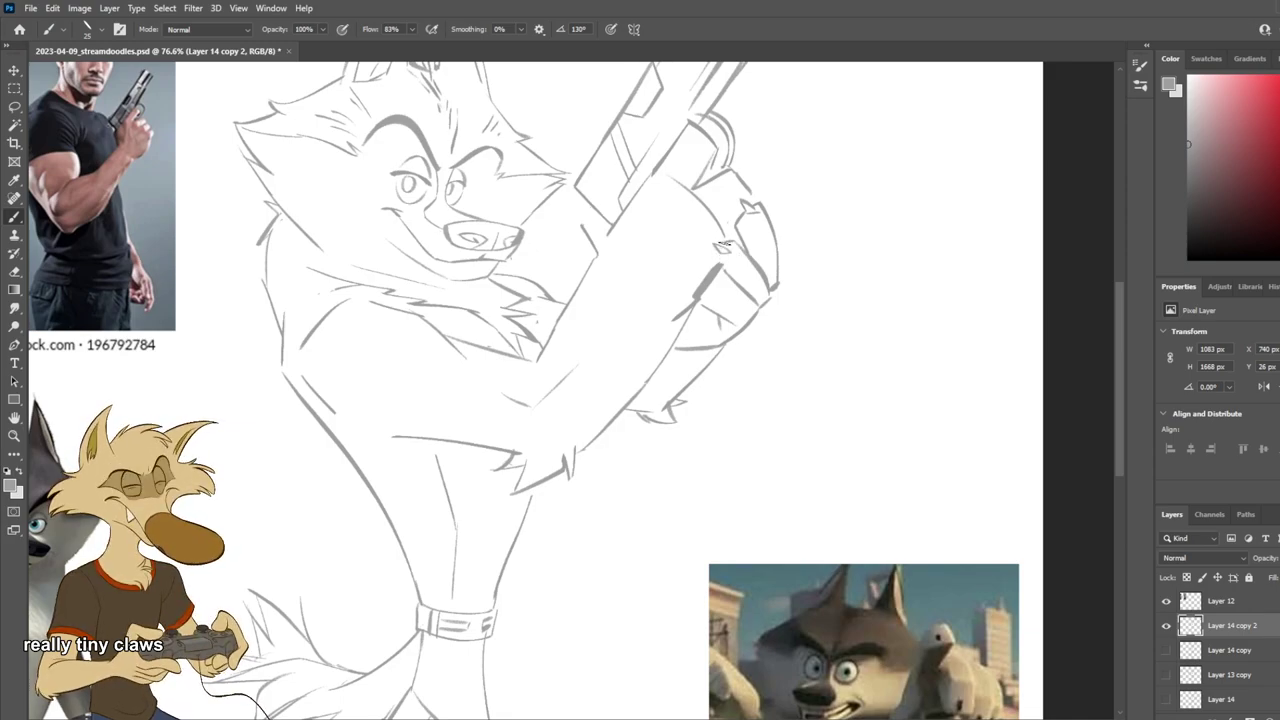
Step: Erase the heavy dark line beside the lower fingertips, add another tiny claw, and redraw the finger edges around it
key("e")
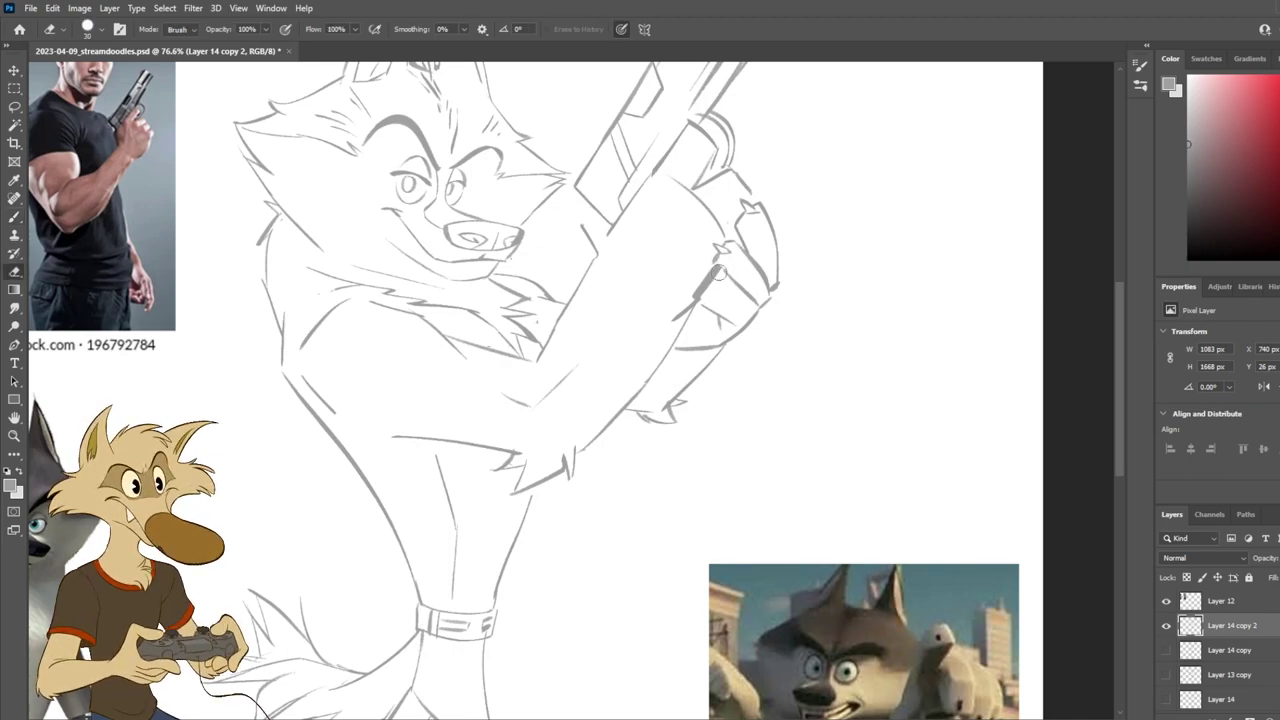
key("b")
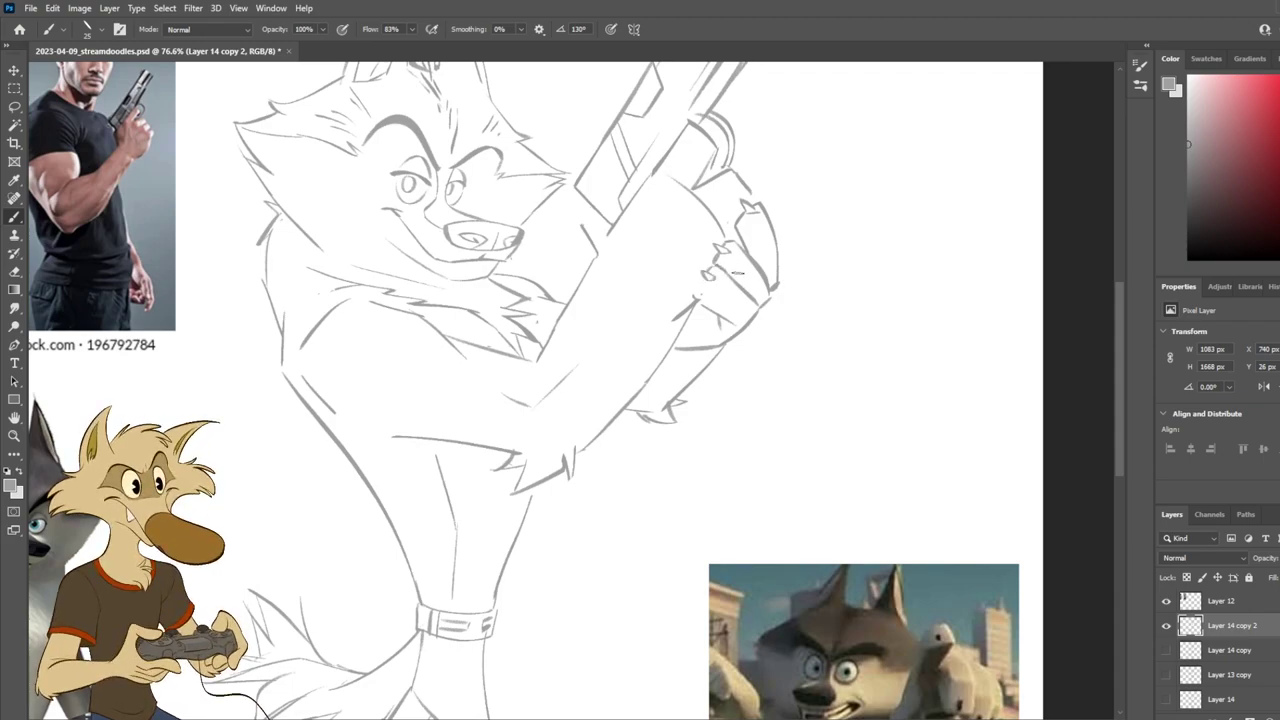
key("e")
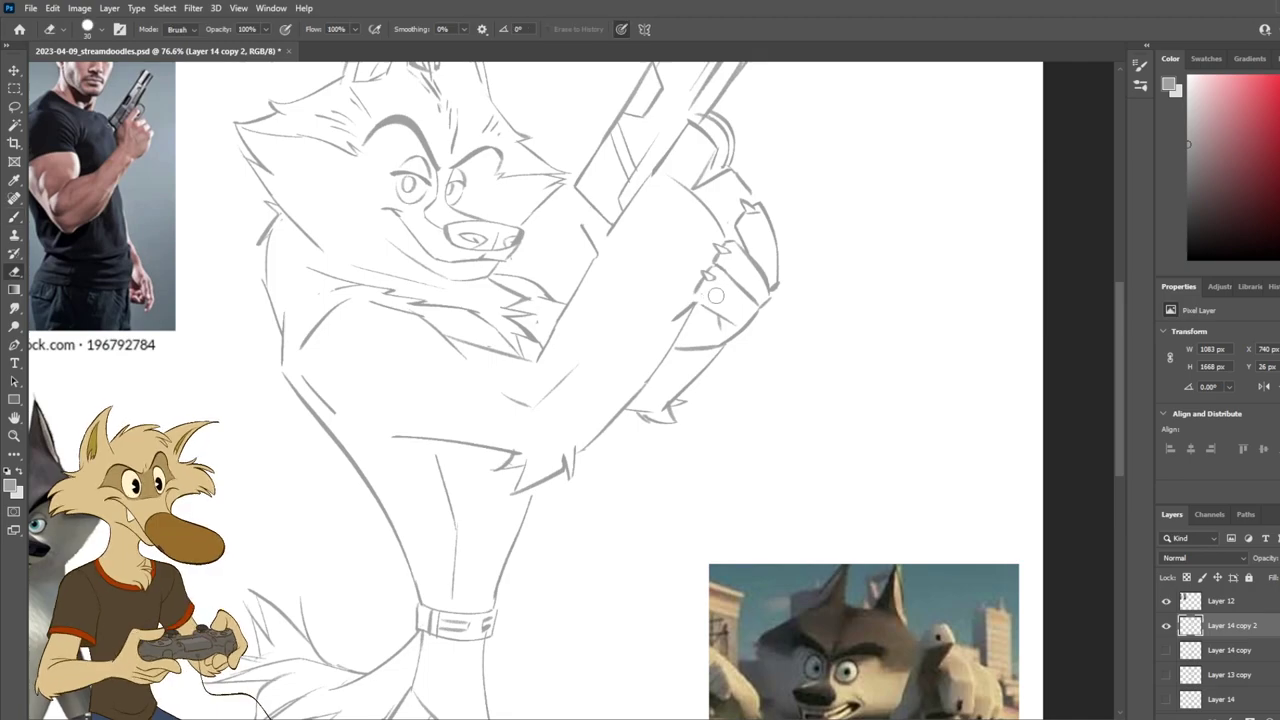
key("b")
left_click_drag(700, 292, 722, 316)
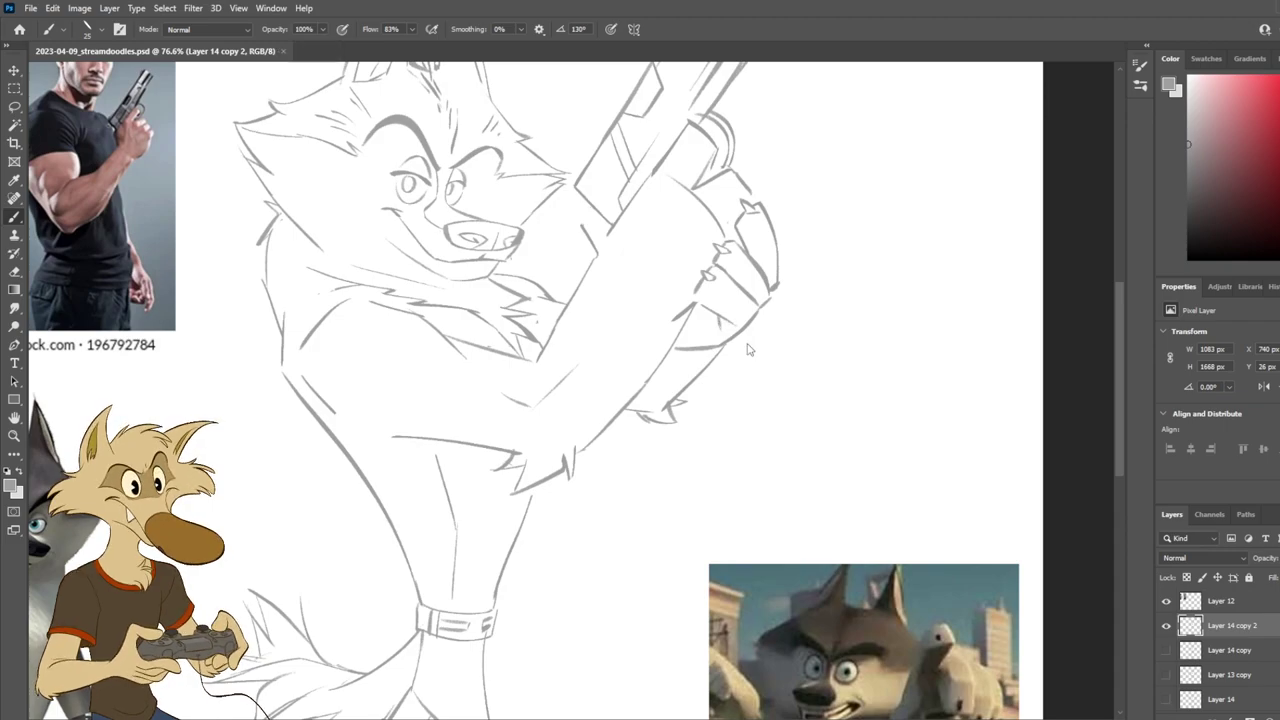
Step: Erase part of the line between the pistol slide and trigger guard and rework the trigger and index finger edges there
scroll(748, 349, "down", 4)
scroll(752, 340, "up", 3)
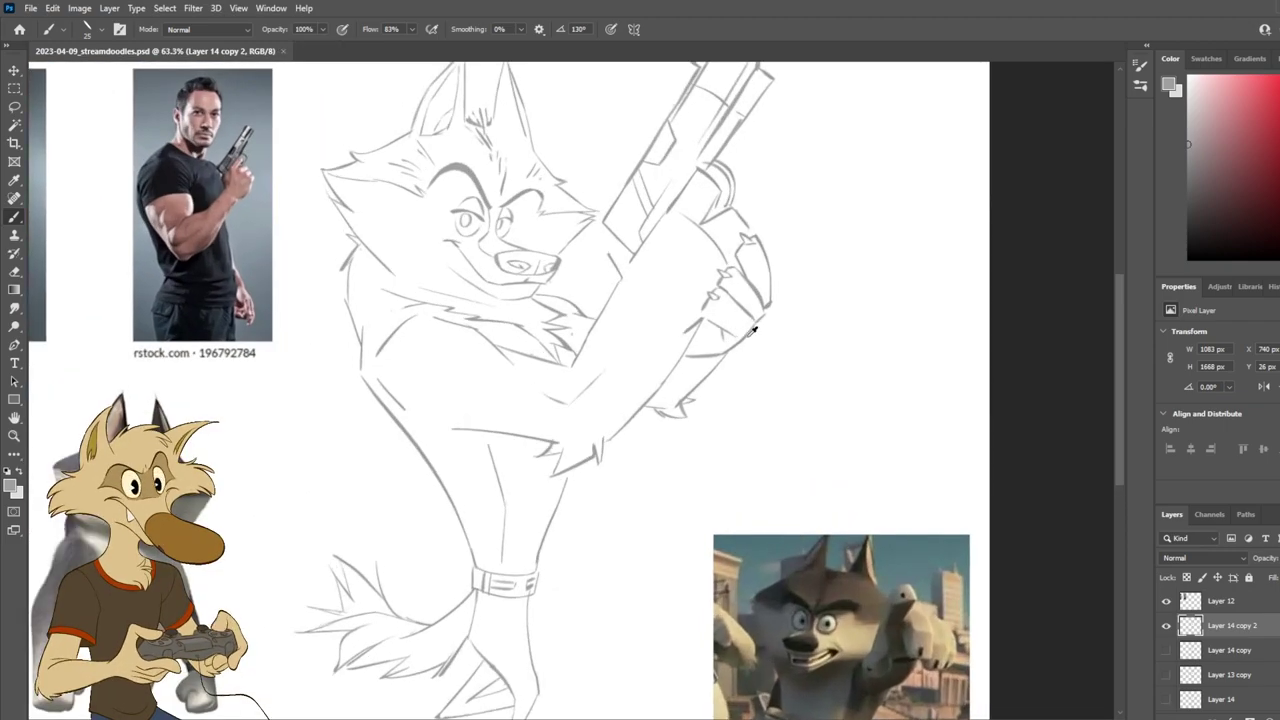
scroll(755, 330, "down", 1)
scroll(757, 330, "down", 2)
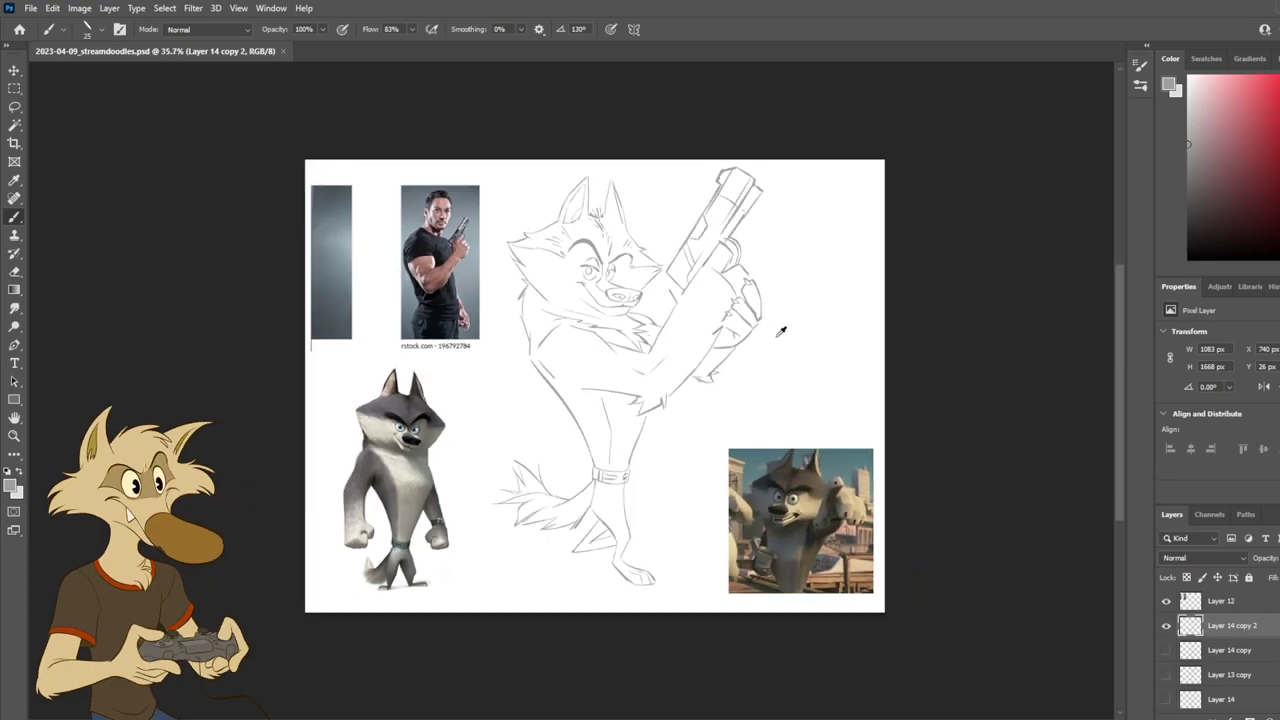
scroll(754, 337, "up", 3)
scroll(717, 342, "down", 2)
scroll(715, 344, "up", 1)
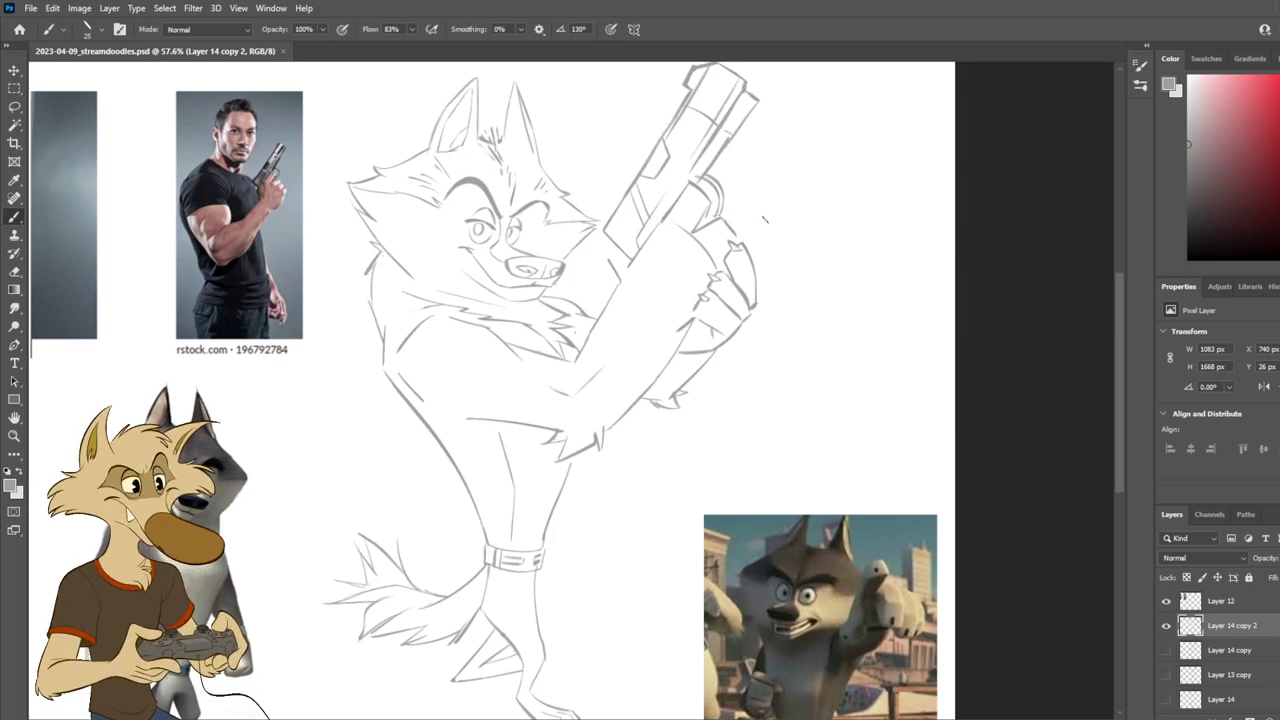
key("e")
mouse_move(705, 194)
left_mouse_down()
mouse_move(695, 226)
mouse_move(703, 205)
left_mouse_up()
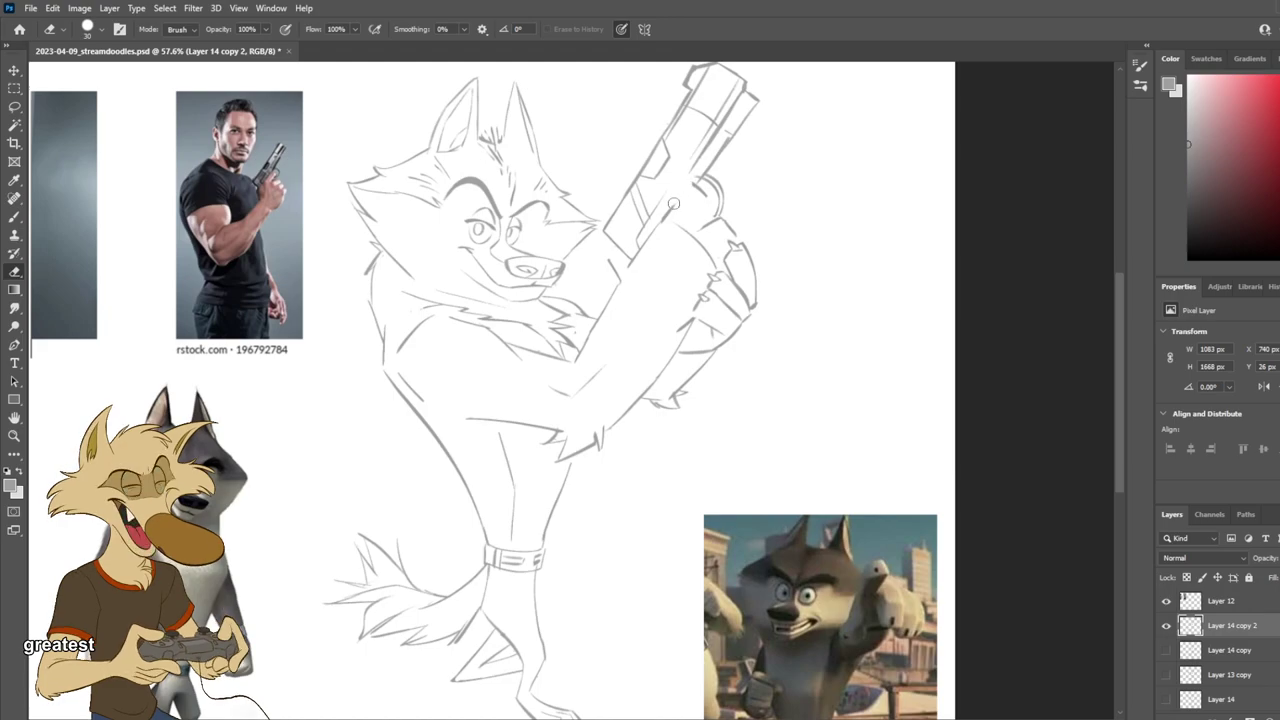
key("b")
left_click_drag(706, 202, 689, 233)
key("ctrl+z")
key("ctrl+z")
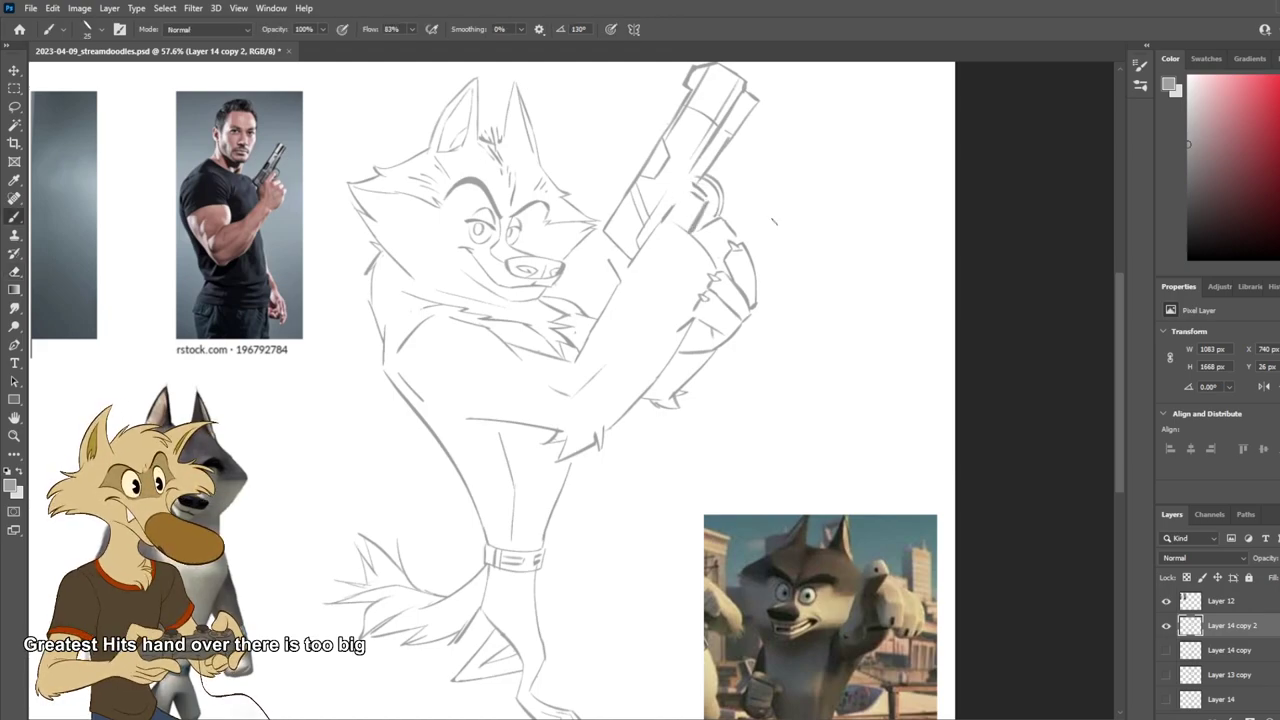
Step: Redraw the finger and knuckle outline below the trigger guard with firmer, more angular lines
scroll(772, 187, "down", 8)
scroll(748, 208, "up", 7)
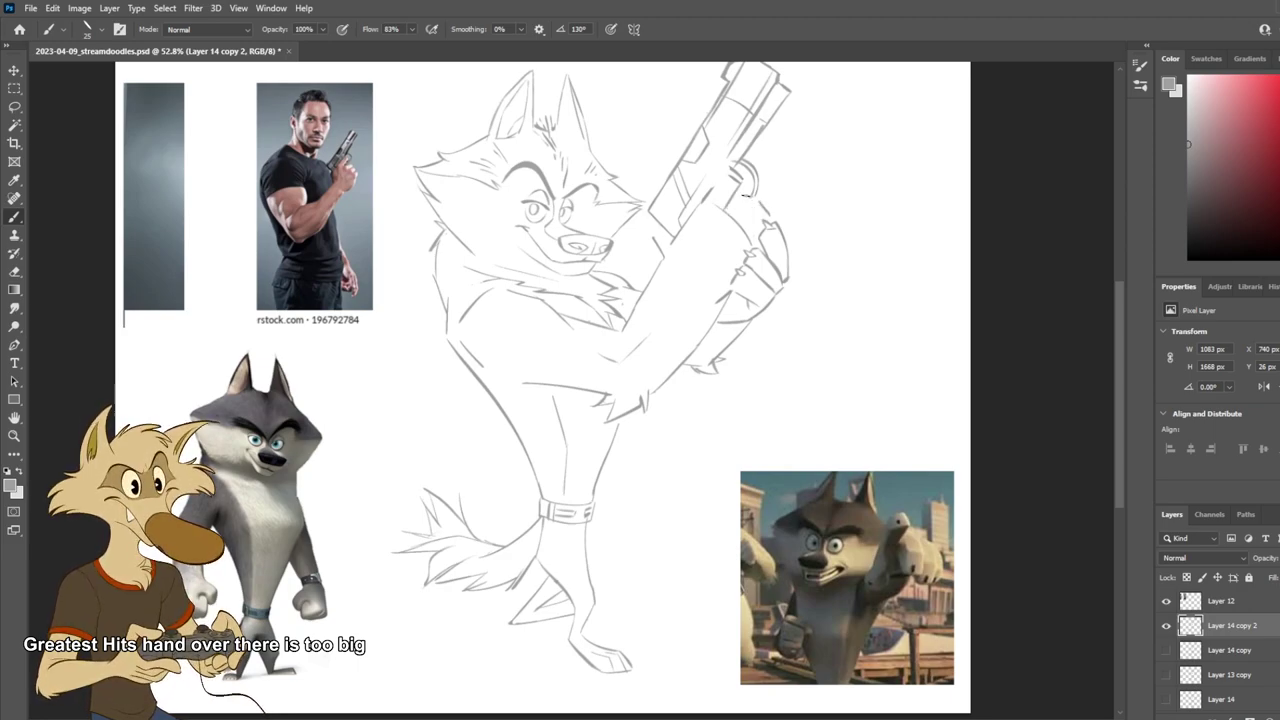
key("e")
key("b")
left_click_drag(762, 206, 776, 236)
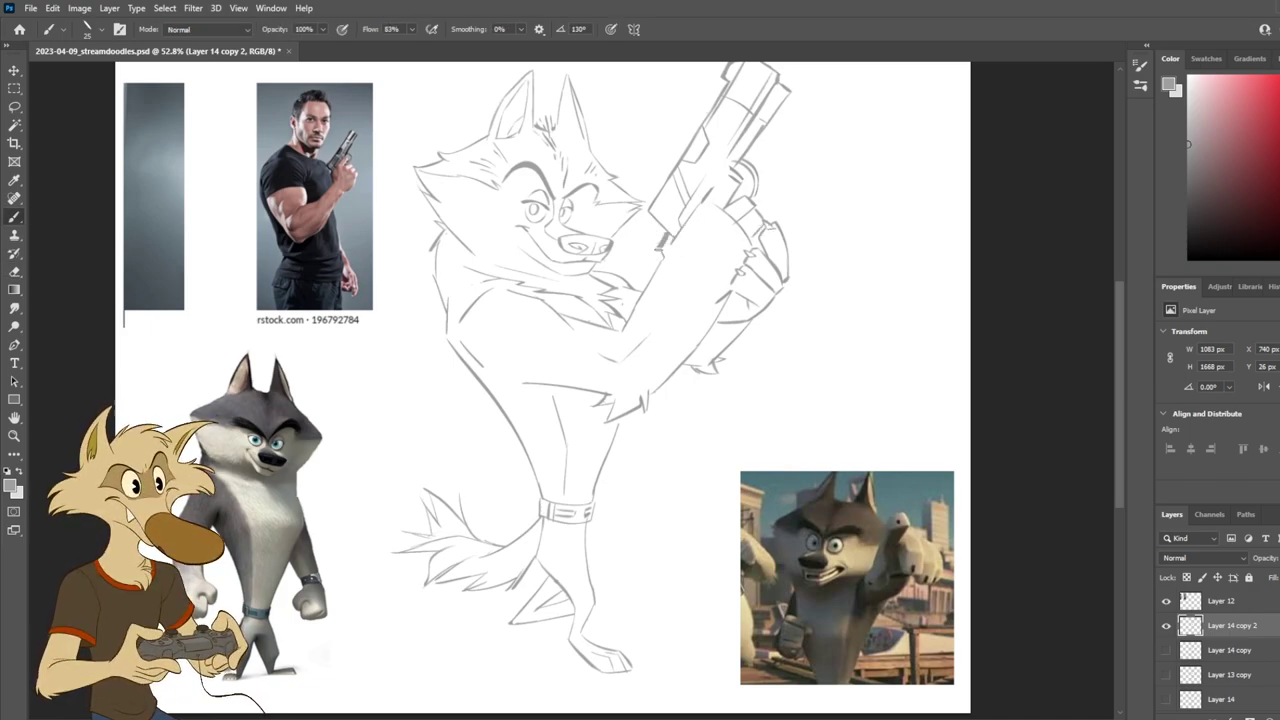
Step: Compare the current sketch with the earlier version on Layer 14 copy by swapping the two layers' visibility and restoring it
scroll(704, 226, "down", 3)
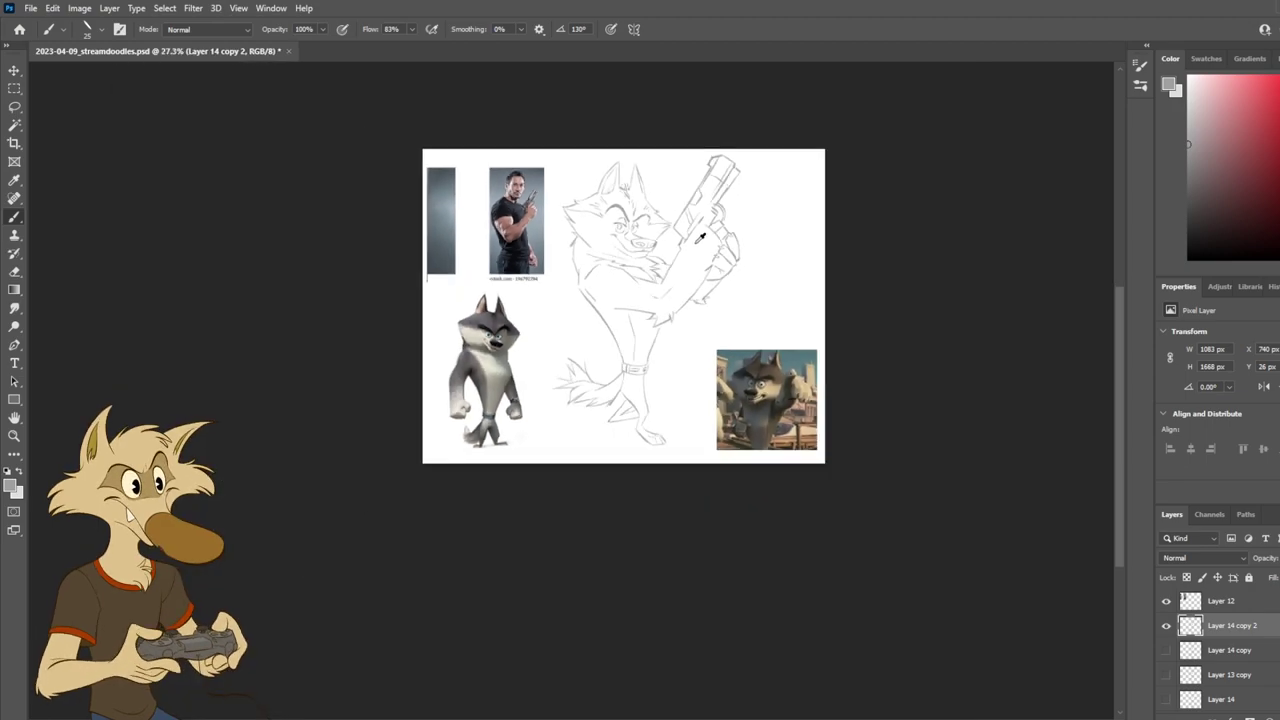
scroll(692, 207, "up", 5)
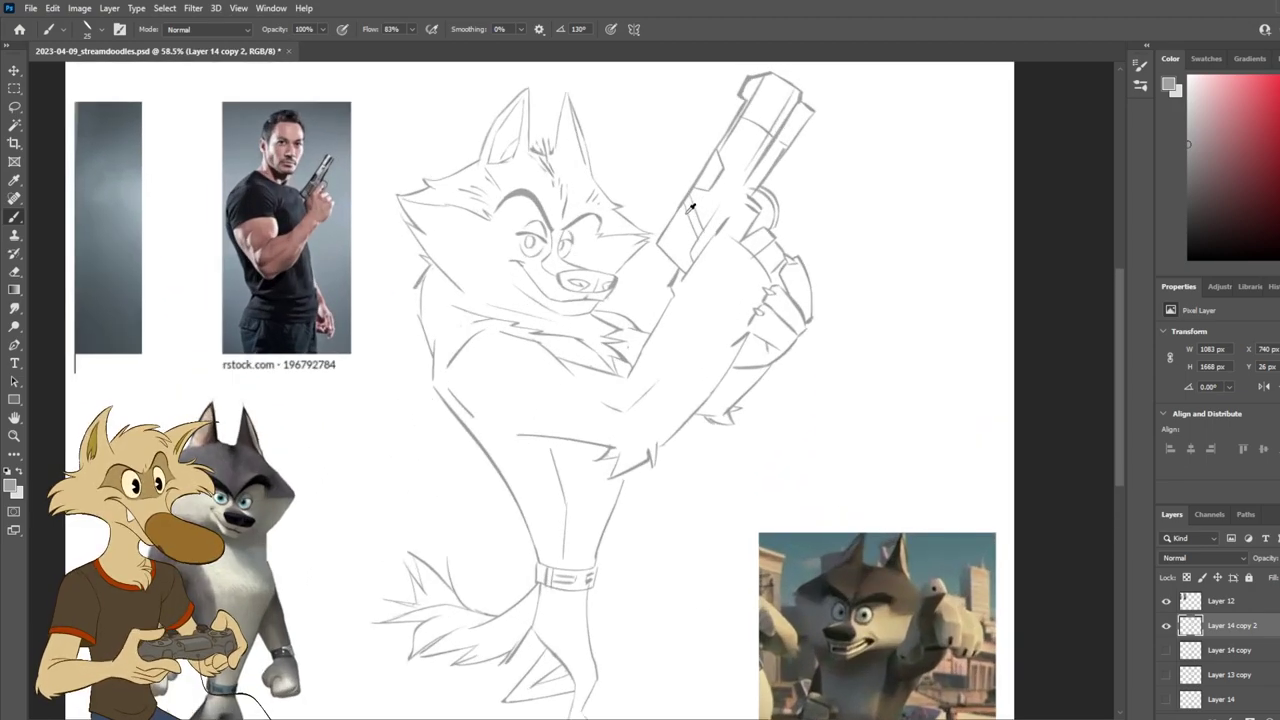
left_click(1166, 625)
left_click(1166, 650)
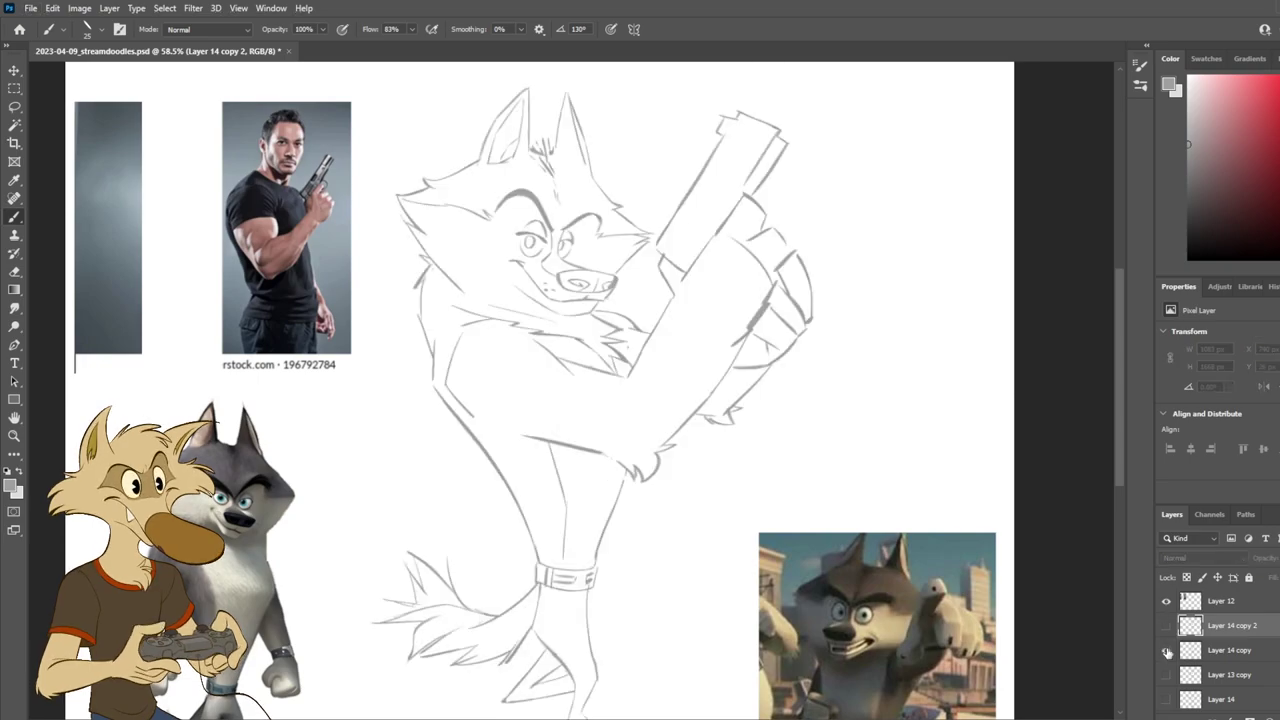
left_click(1166, 650)
left_click(1166, 625)
Step: Redraw the forearm's inner edge as a heavier line from the rear of the pistol down to the chest fur
scroll(660, 340, "down", 3)
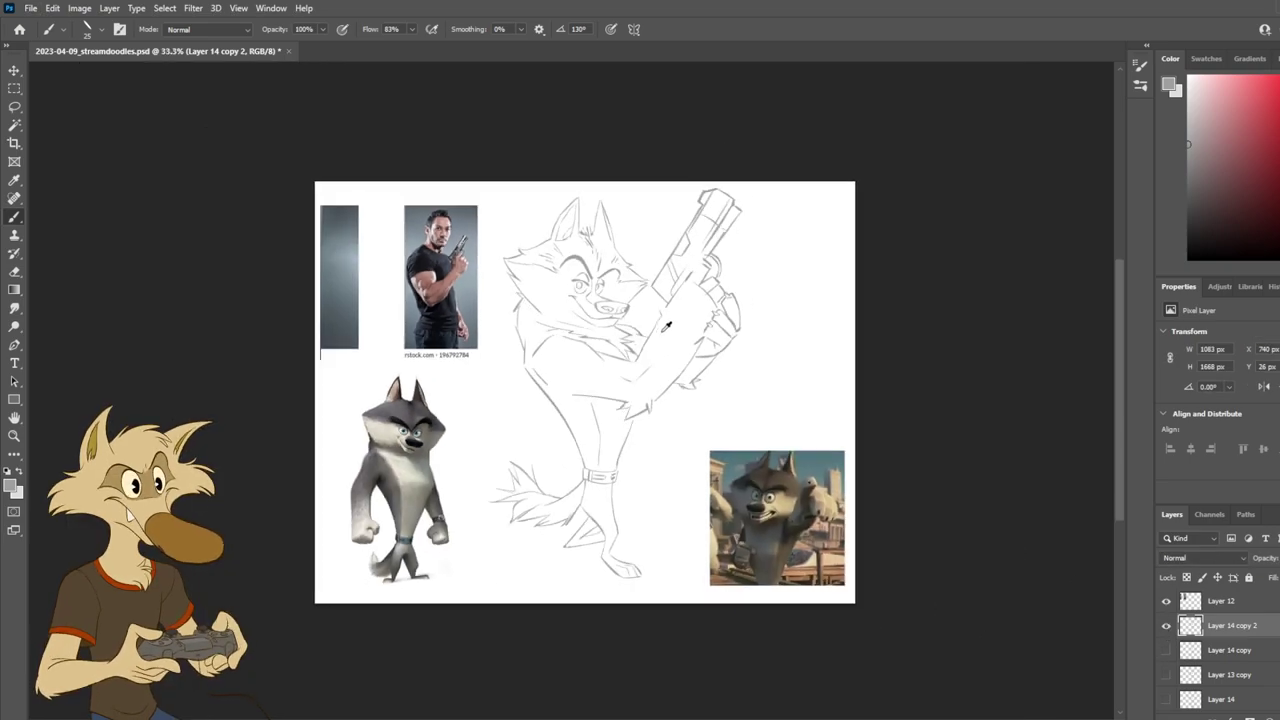
scroll(669, 325, "up", 4)
scroll(665, 328, "up", 1)
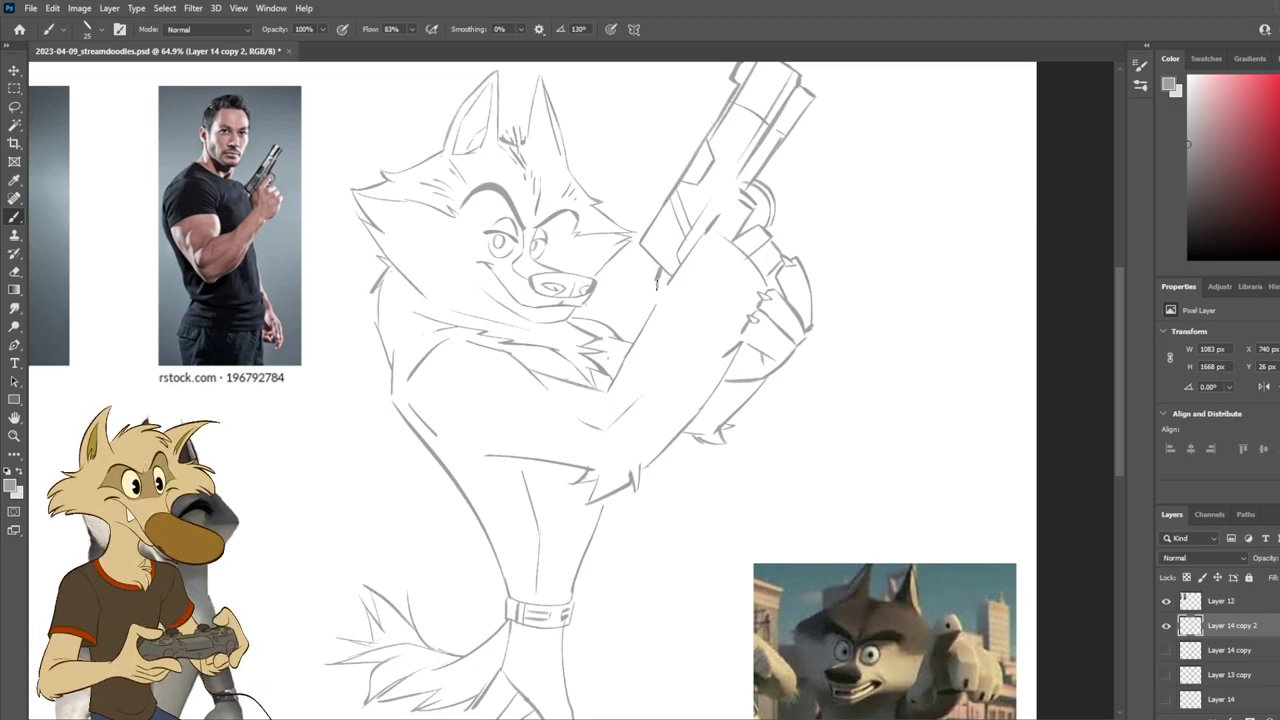
left_click_drag(655, 323, 604, 404)
key("e")
key("b")
key("ctrl+z")
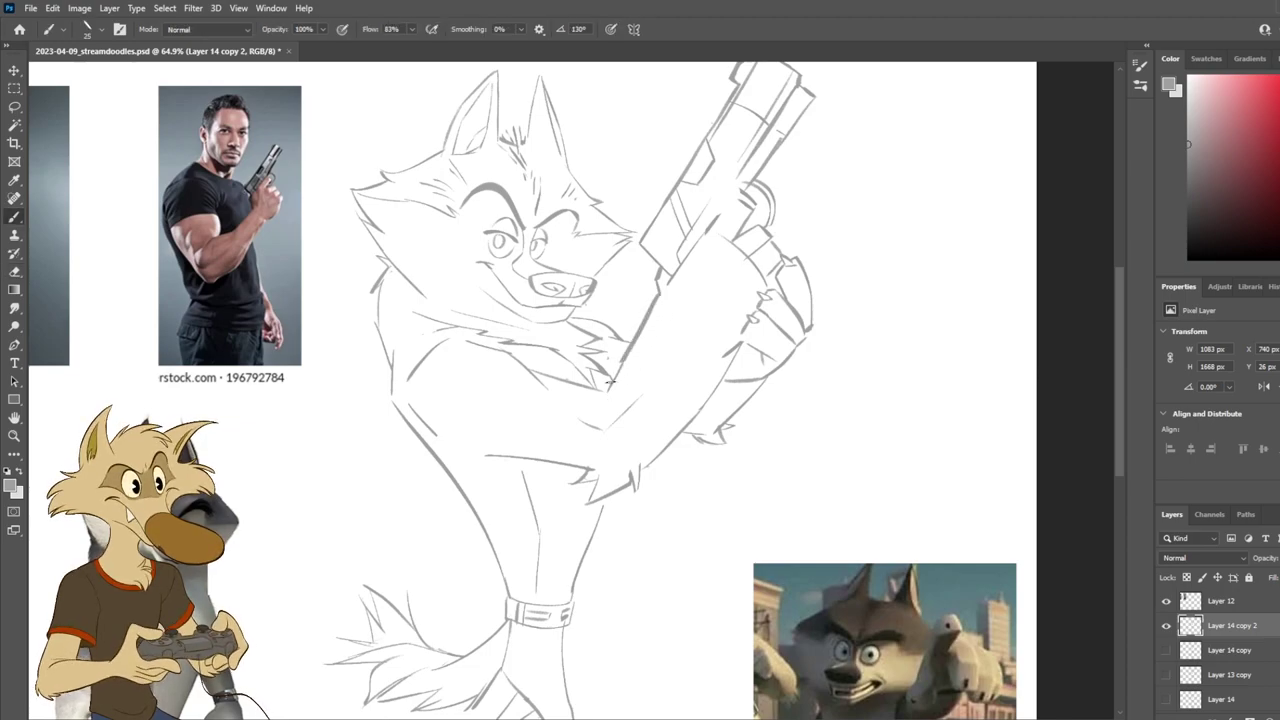
Step: Check the whole figure's balance by flipping the canvas view horizontally and back
scroll(692, 320, "down", 5)
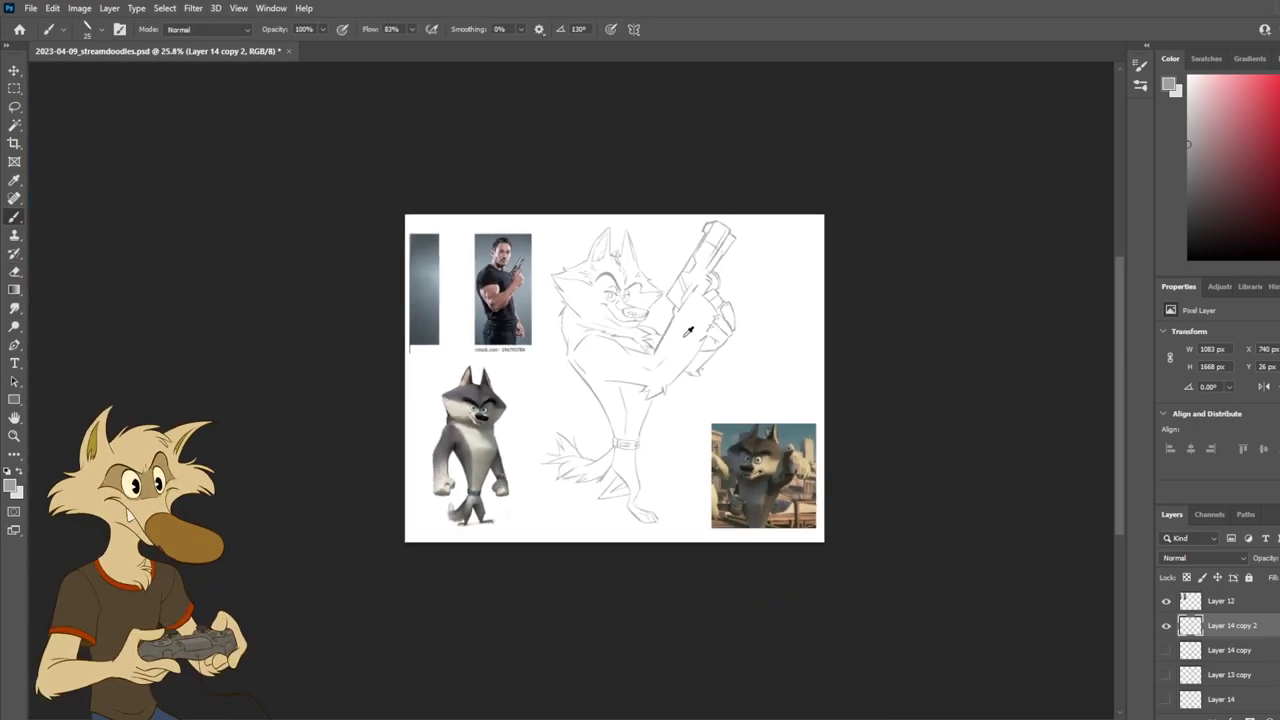
scroll(689, 331, "up", 4)
scroll(687, 331, "down", 2)
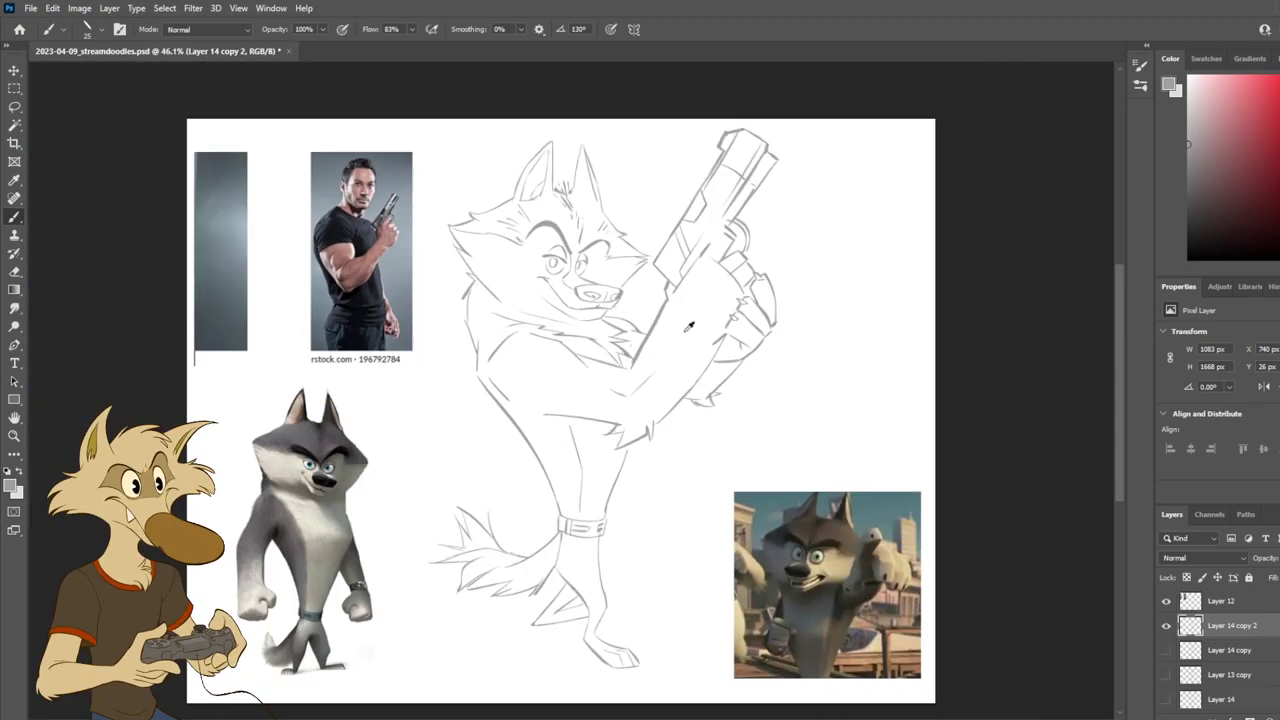
key("ctrl+shift+h")
scroll(689, 326, "down", 1)
key("ctrl+shift+h")
Step: Rework the lower end of the inner forearm line, trying alternative strokes and cleaning up where it meets the chest fur
scroll(689, 326, "up", 4)
key("ctrl+z")
key("e")
mouse_move(612, 363)
left_mouse_down()
mouse_move(595, 393)
mouse_move(631, 340)
left_mouse_up()
key("b")
left_click_drag(643, 290, 575, 418)
key("ctrl+z")
key("ctrl+z")
key("ctrl+z")
key("ctrl+z")
mouse_move(650, 278)
left_mouse_down()
mouse_move(576, 418)
mouse_move(582, 406)
left_mouse_up()
key("ctrl+z")
key("e")
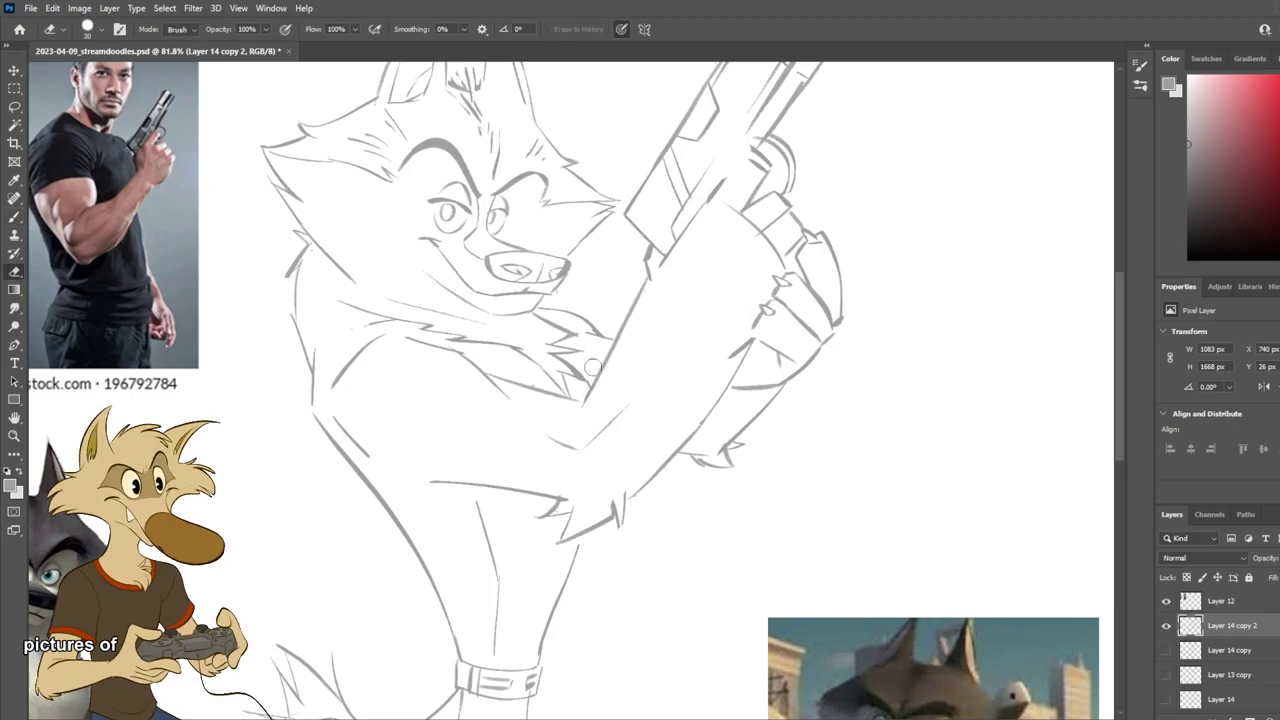
Step: Save the document and duplicate the Layer 14 copy 2 sketch layer
key("ctrl+s")
scroll(631, 371, "down", 5)
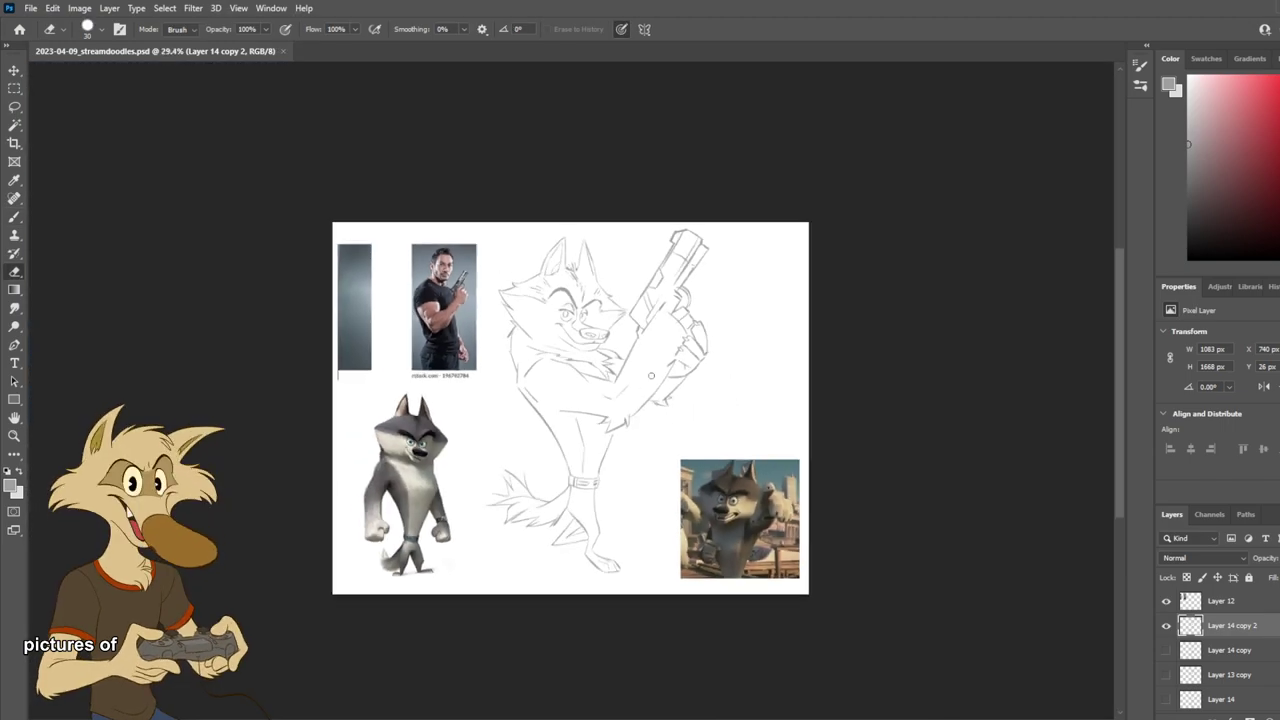
scroll(654, 377, "up", 2)
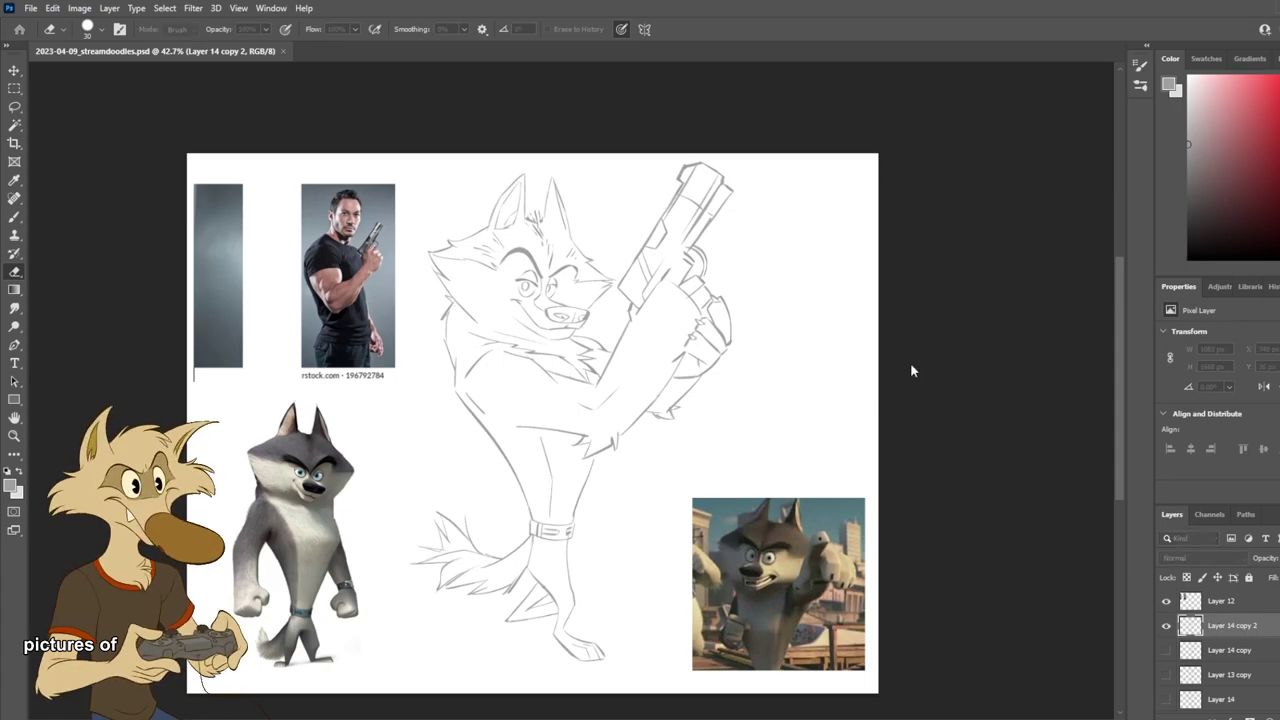
key("ctrl+j")
scroll(595, 461, "down", 3)
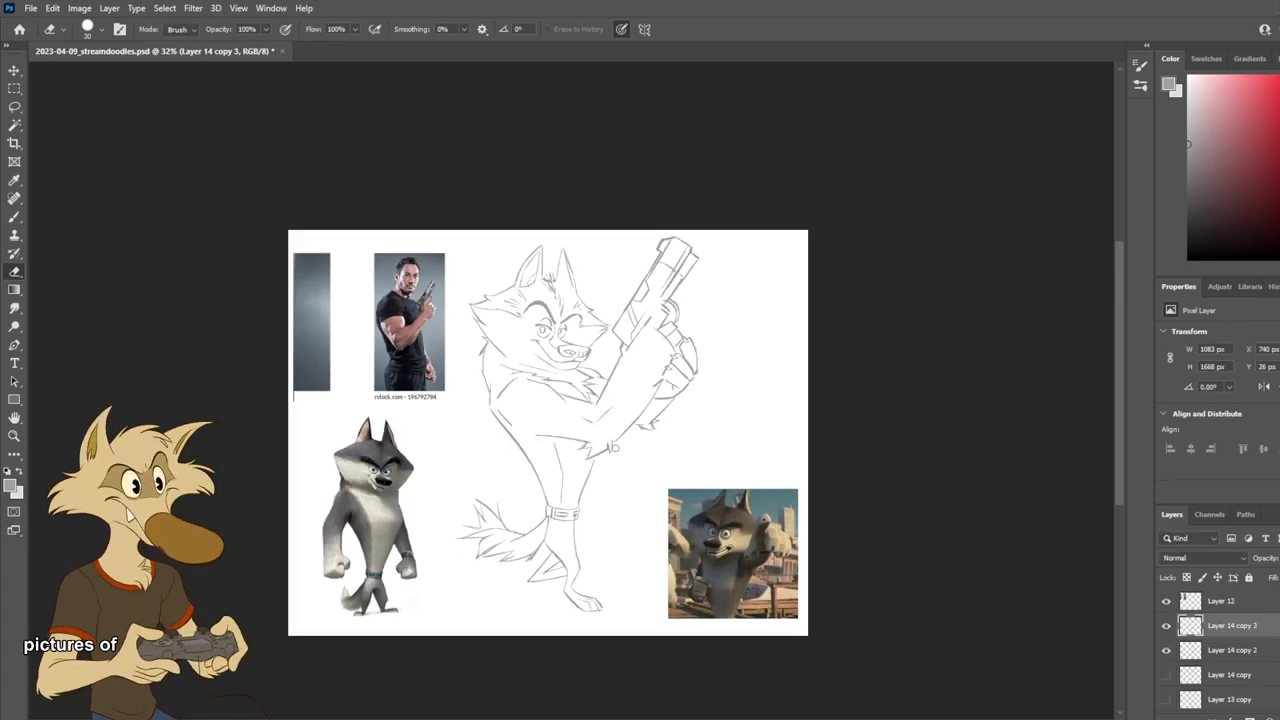
Step: Hide Layer 14 copy 2, erase the forearm's outer edge on the duplicate, and redraw it from the hand to the elbow tuft
scroll(620, 426, "up", 5)
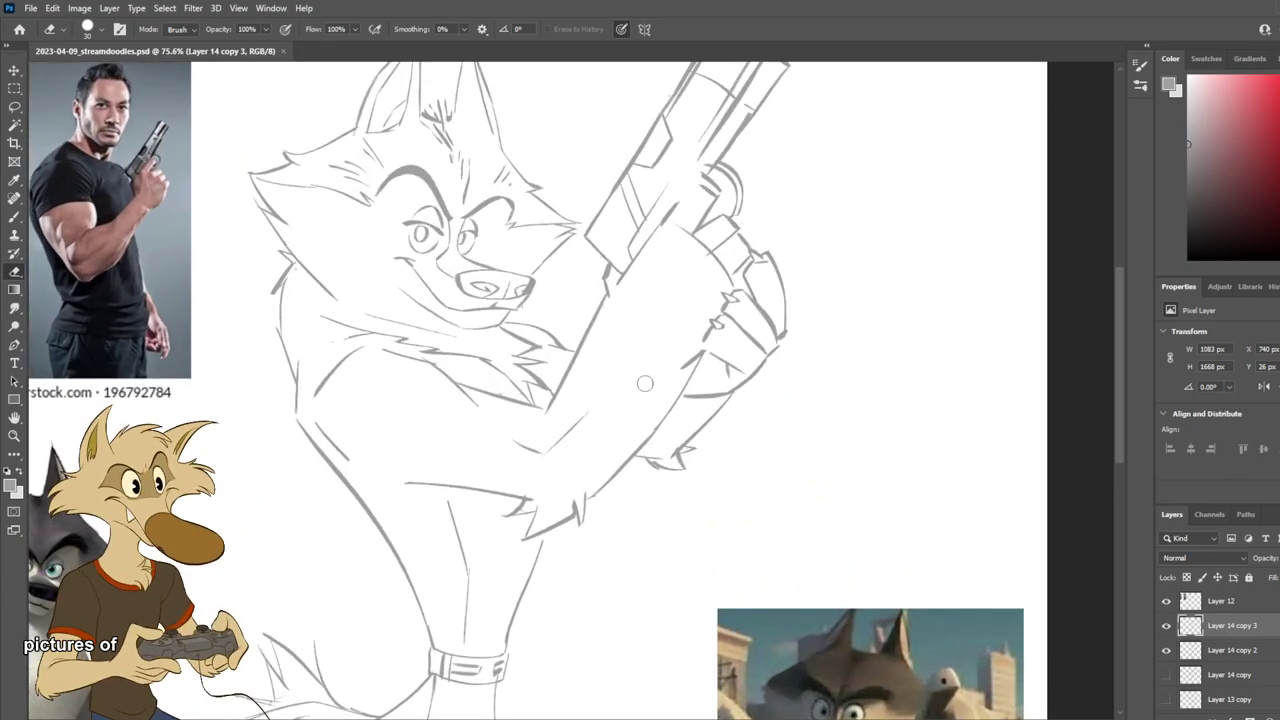
key("b")
scroll(648, 383, "down", 2)
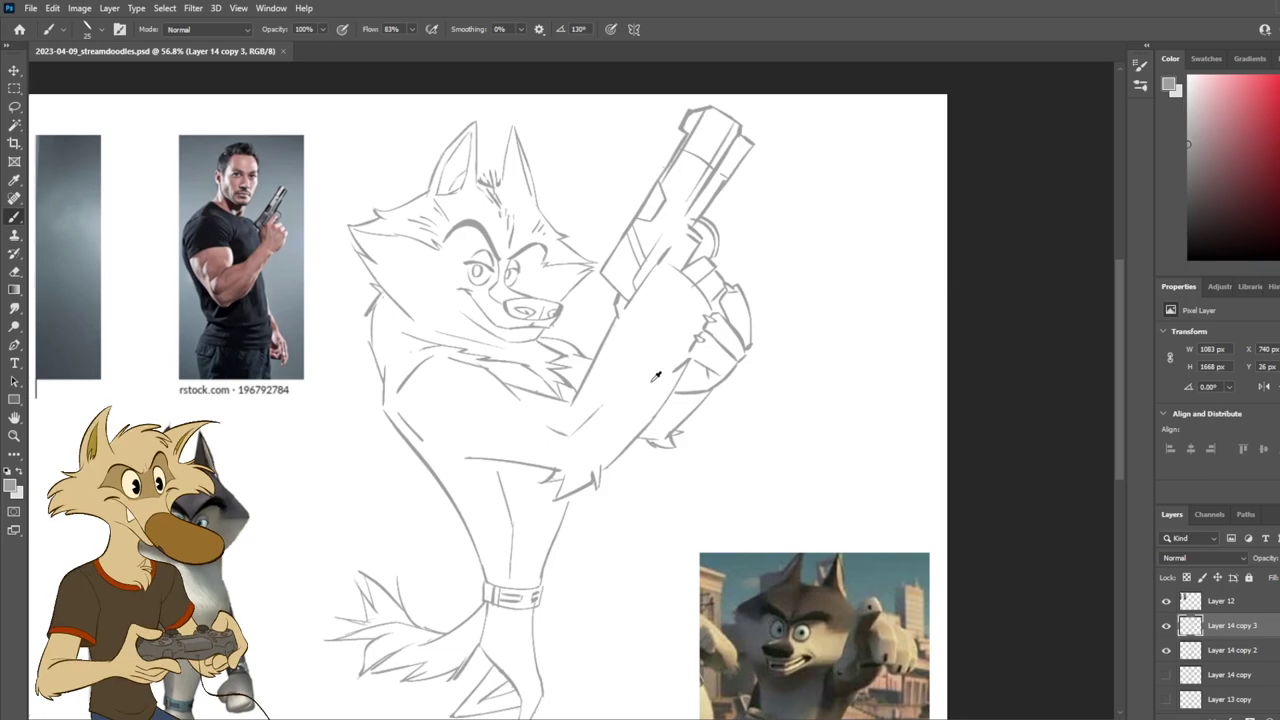
scroll(664, 376, "up", 2)
scroll(676, 368, "down", 3)
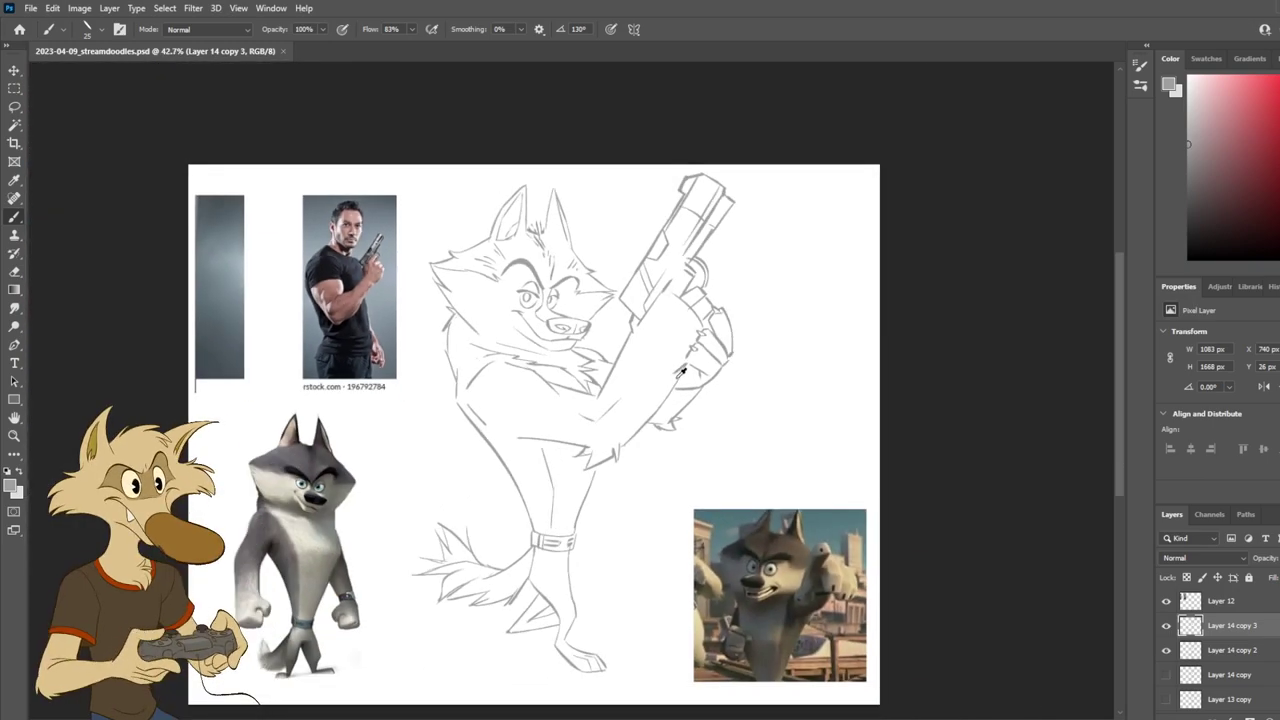
scroll(666, 404, "up", 3)
key("e")
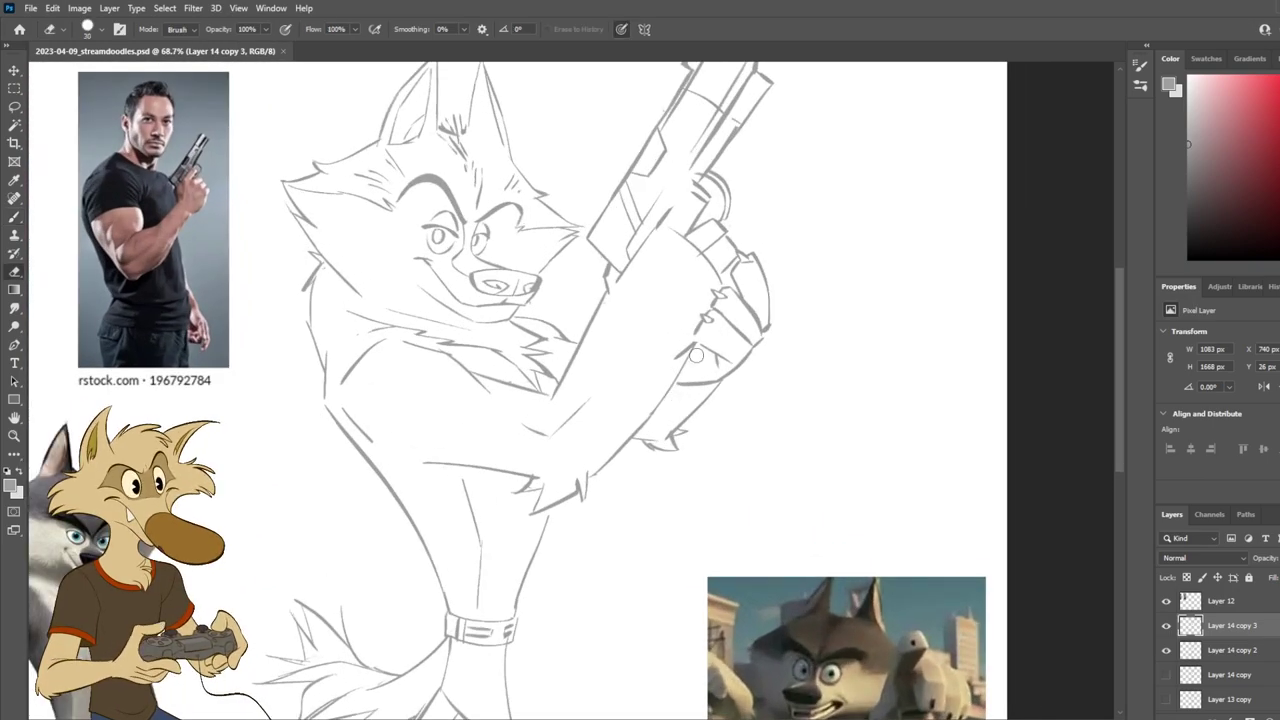
mouse_move(672, 356)
left_mouse_down()
mouse_move(692, 350)
mouse_move(584, 497)
left_mouse_up()
left_click(1166, 650)
key("b")
key("ctrl+z")
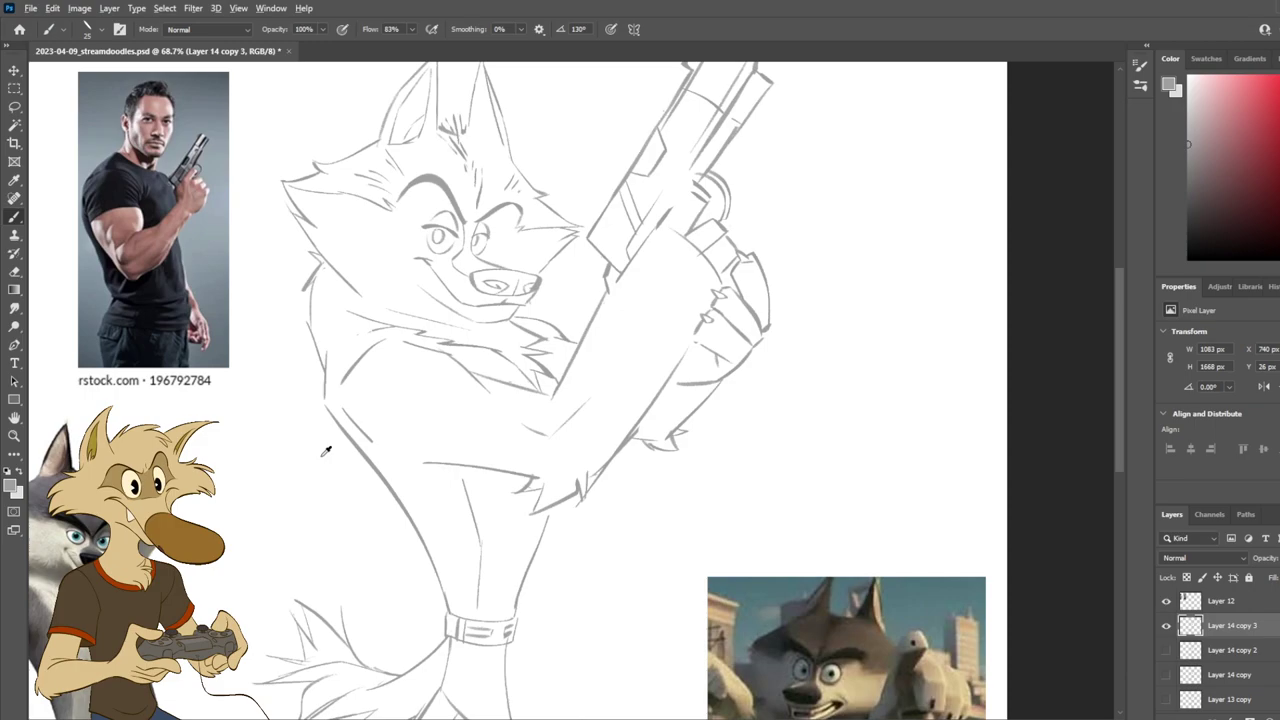
Step: Erase the forearm's outer line where it meets the elbow tuft and try a new connecting stroke
scroll(326, 452, "down", 5)
scroll(446, 443, "up", 2)
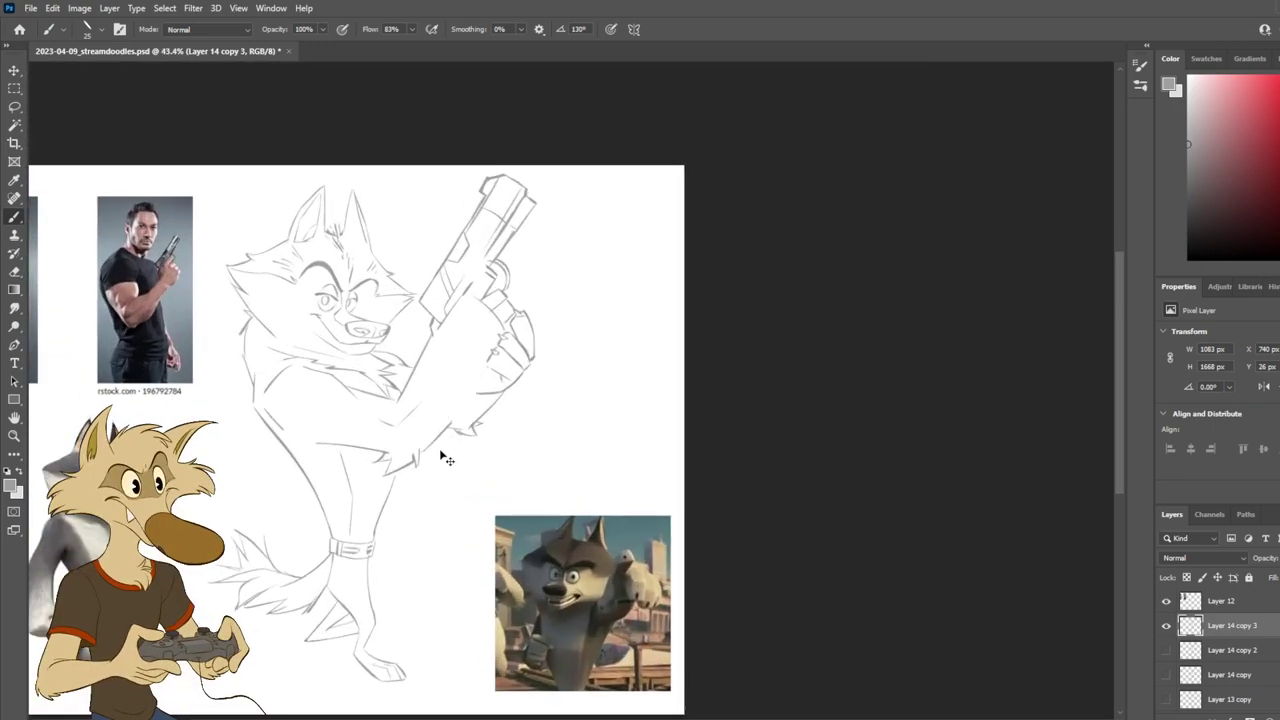
scroll(447, 459, "up", 2)
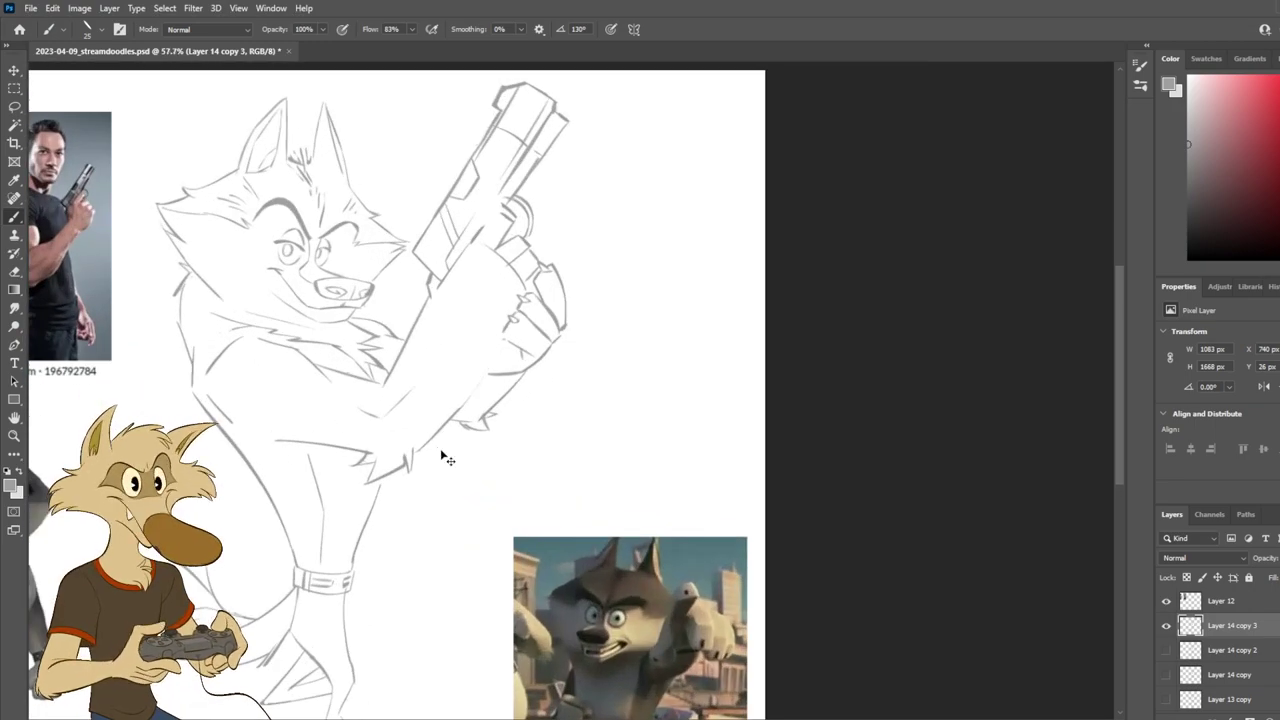
key("e")
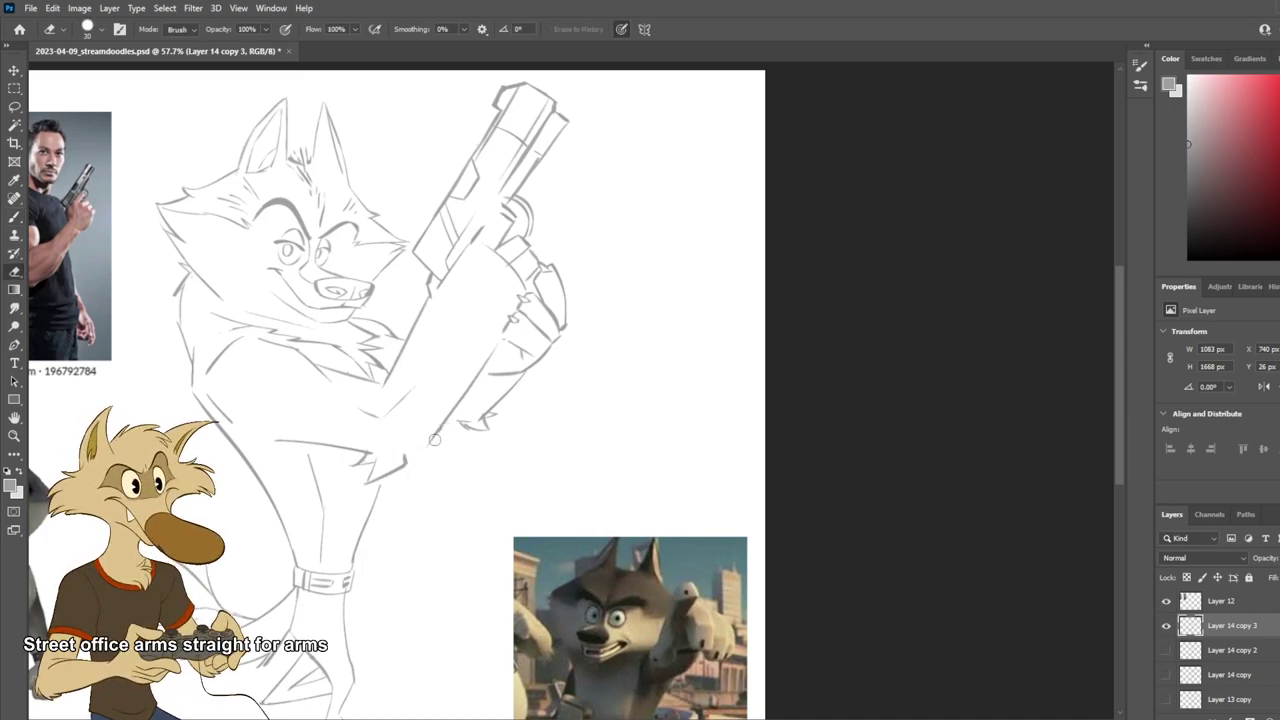
key("b")
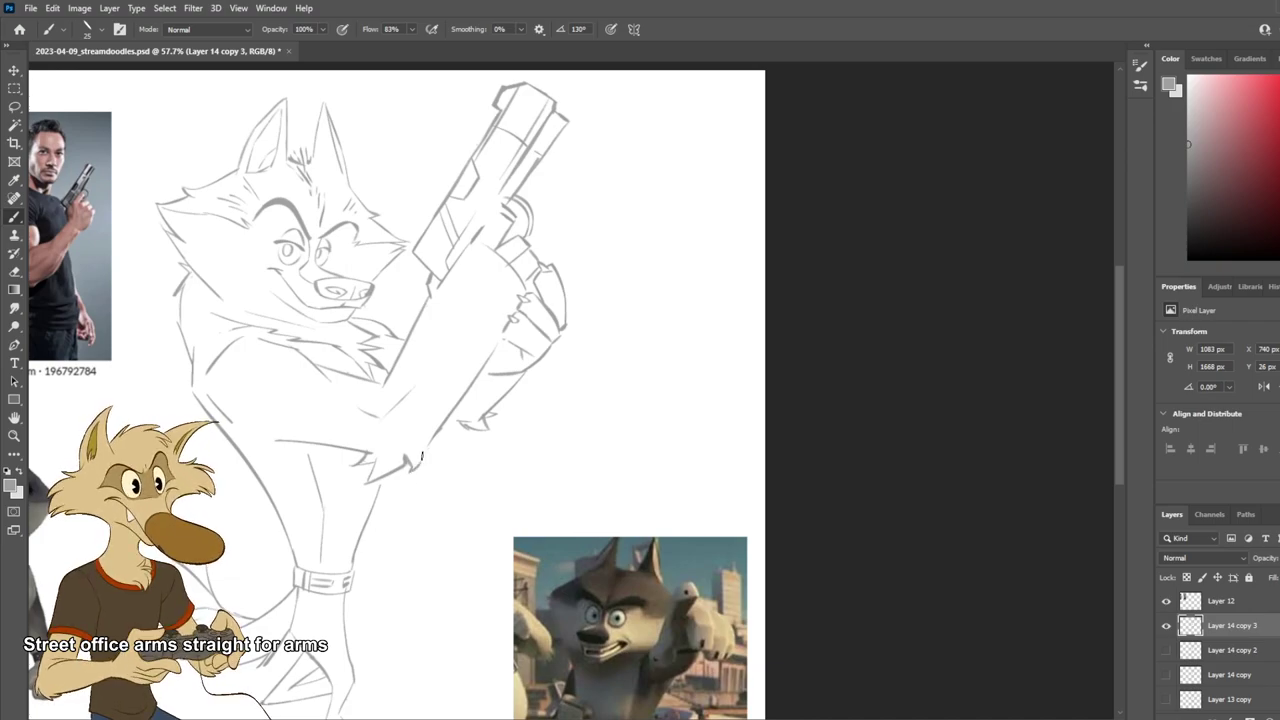
key("ctrl+z")
left_click_drag(420, 450, 449, 416)
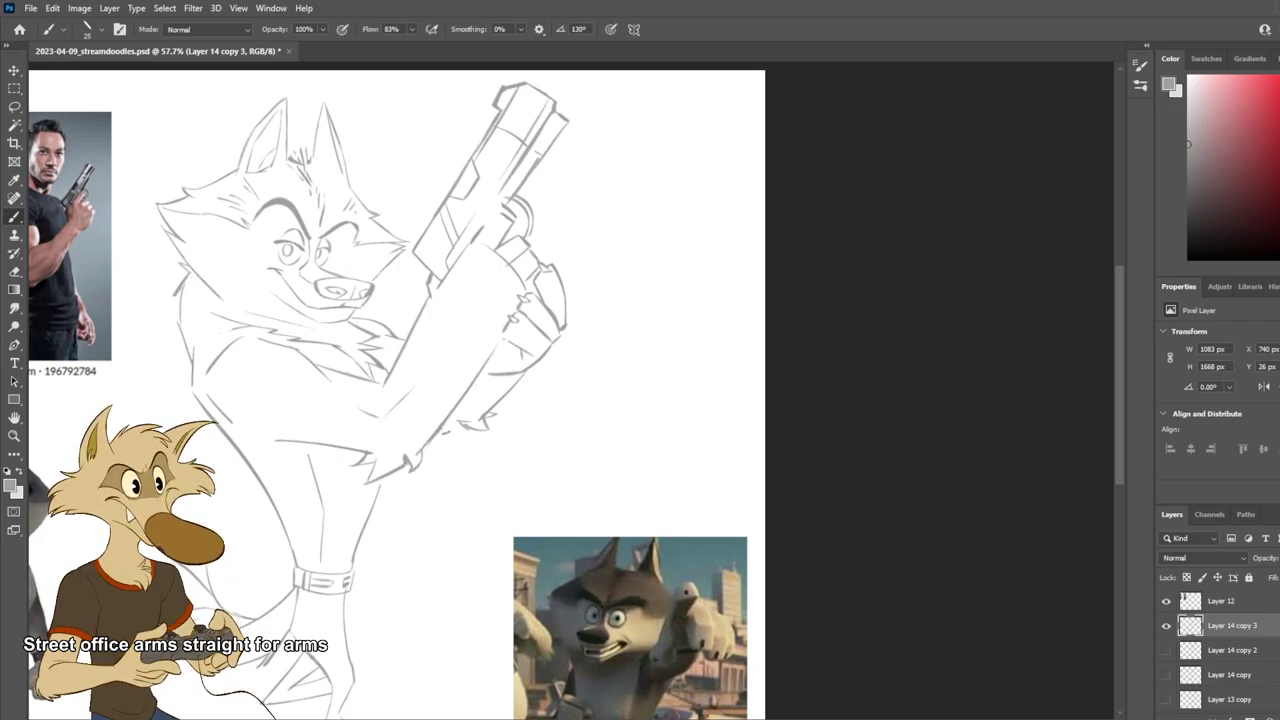
Step: Redraw the elbow tuft's outer spike joined to the forearm's outer line, and save the document
key("e")
scroll(442, 413, "down", 3)
scroll(442, 413, "down", 1)
scroll(446, 422, "up", 3)
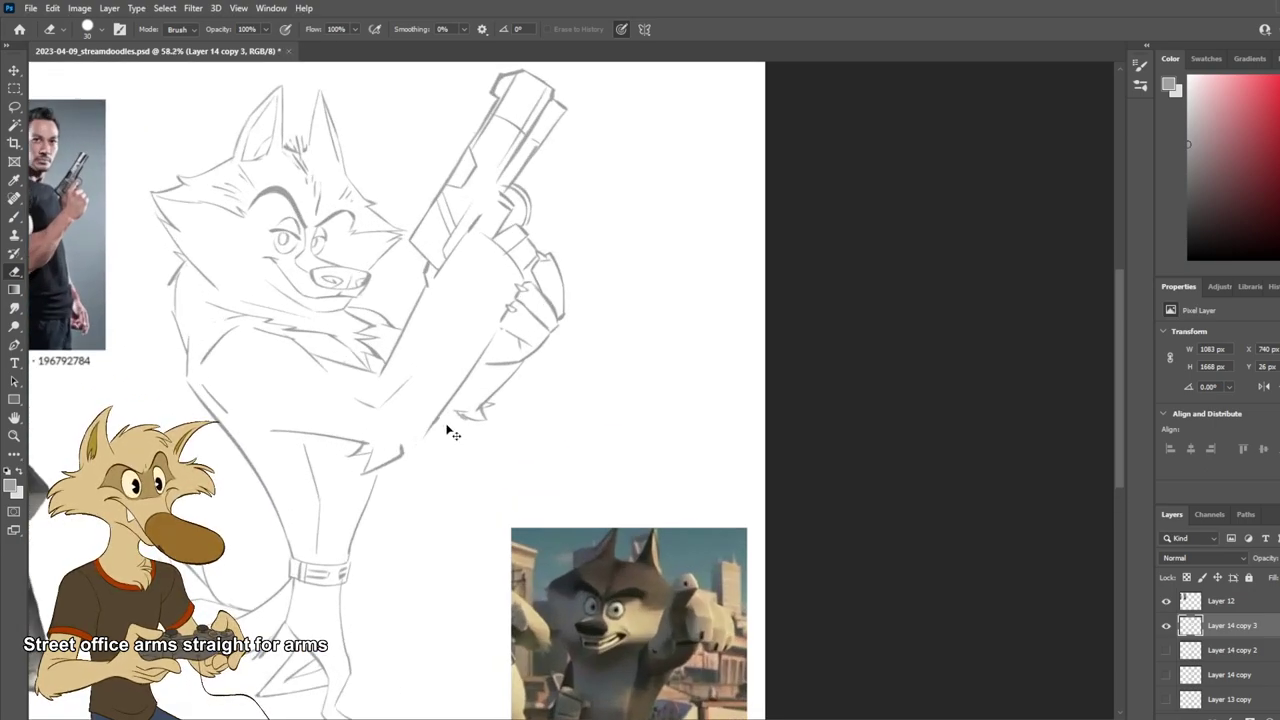
scroll(449, 432, "up", 1)
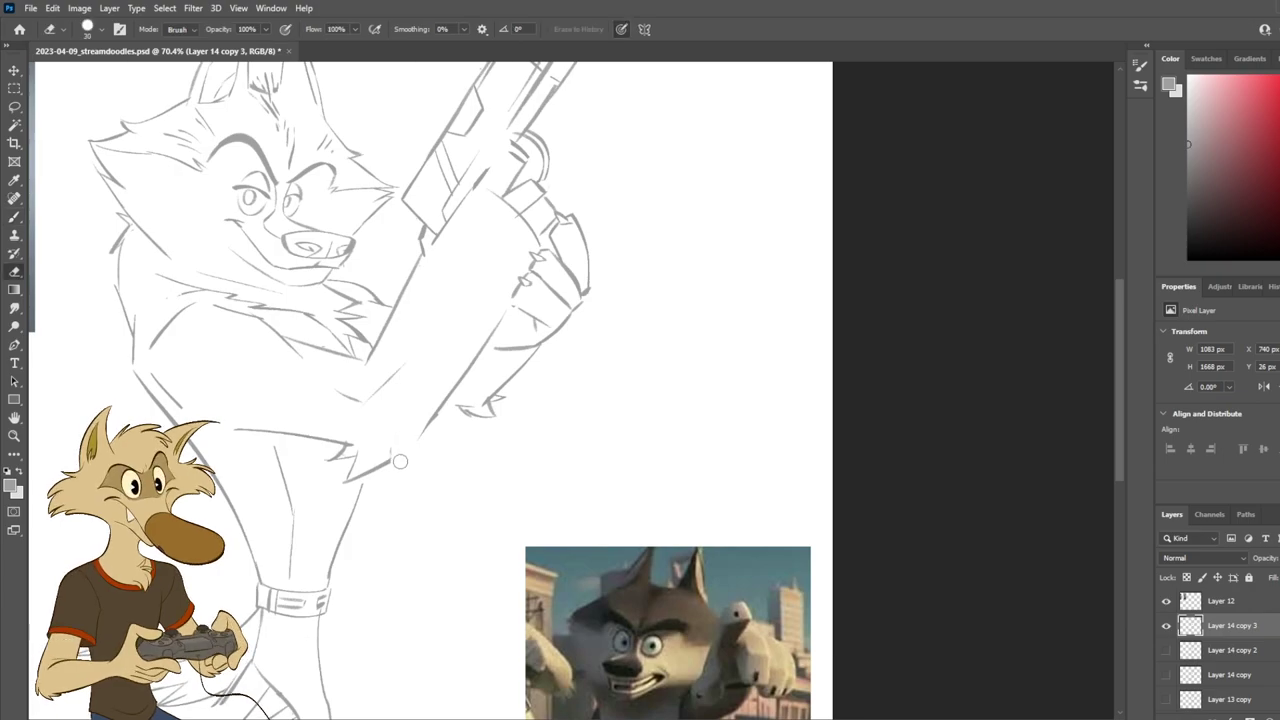
key("b")
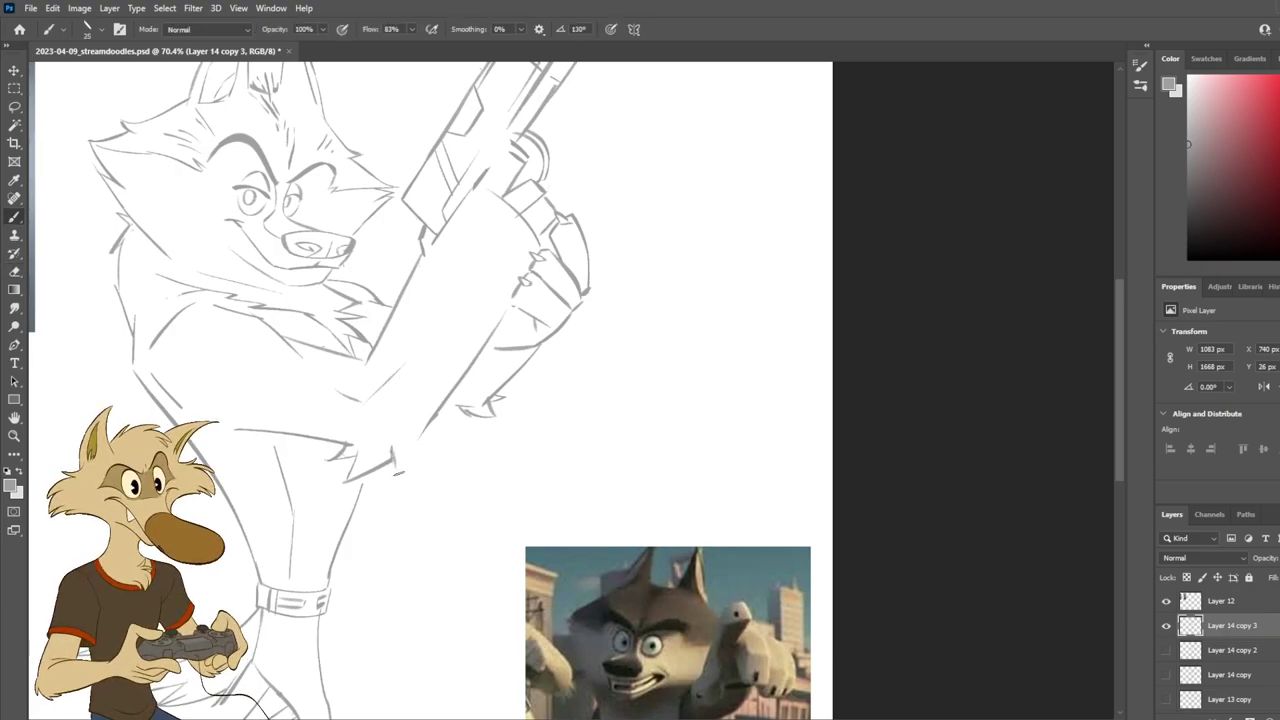
key("ctrl+z")
left_click_drag(401, 458, 435, 410)
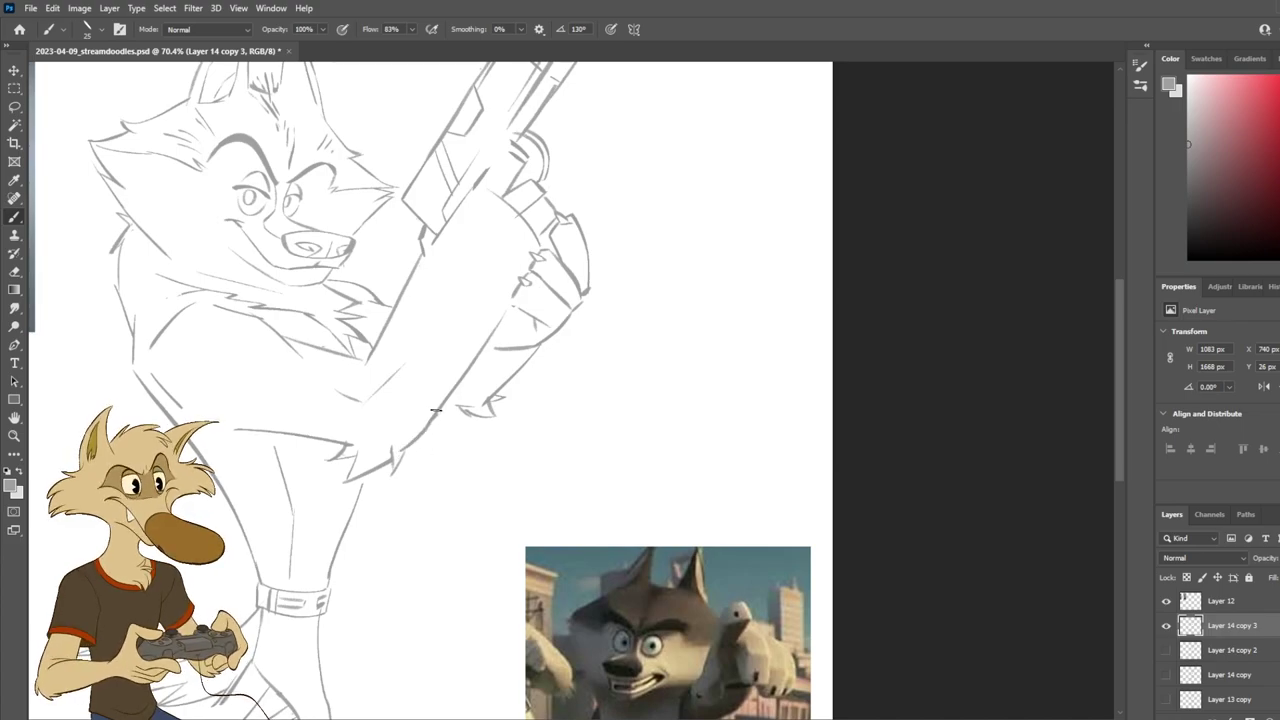
key("e")
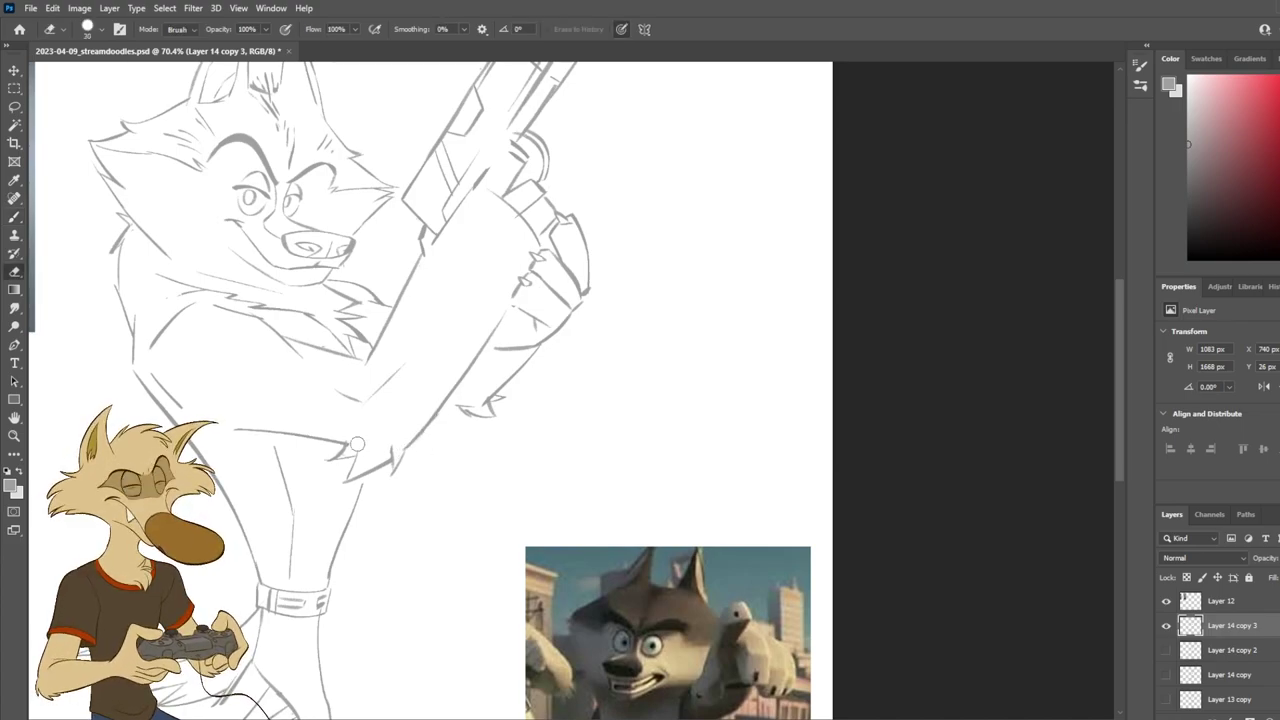
key("b")
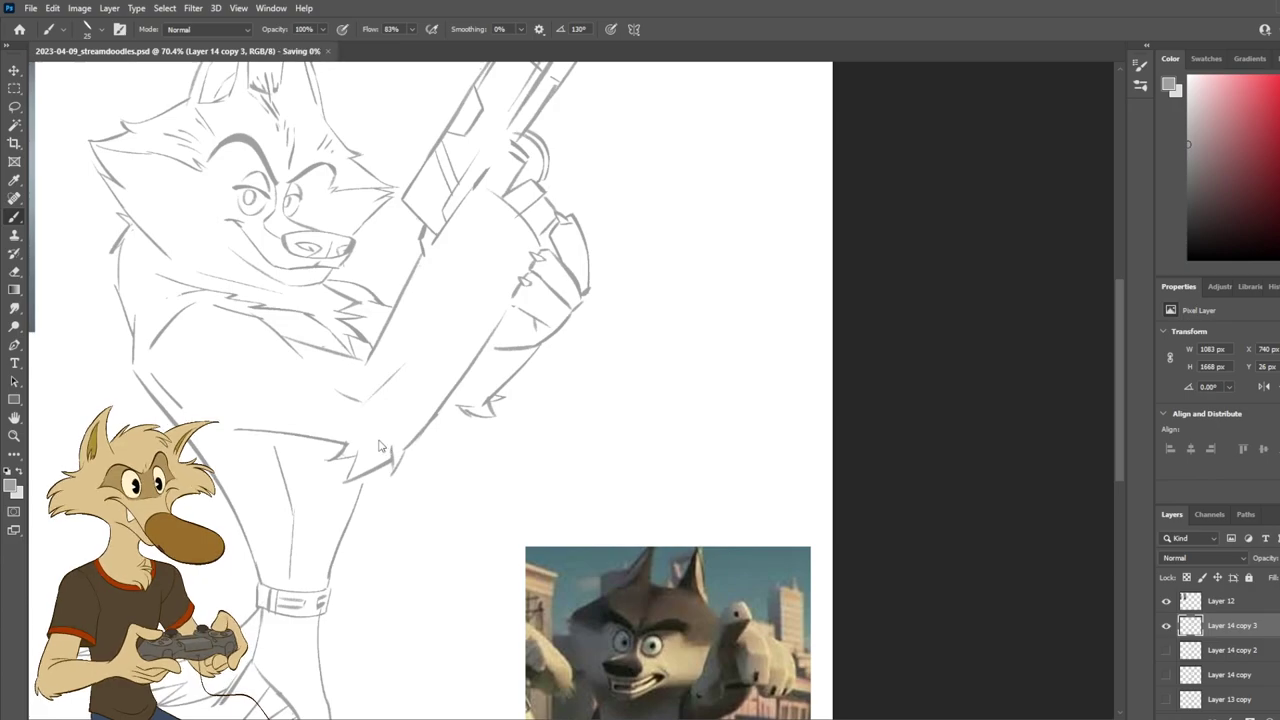
Step: Compare the reworked arm on Layer 14 copy 3 with the version on Layer 14 copy 2
scroll(381, 441, "down", 3)
left_click(1166, 625)
left_click(1166, 651)
left_click(1166, 651)
left_click(1166, 625)
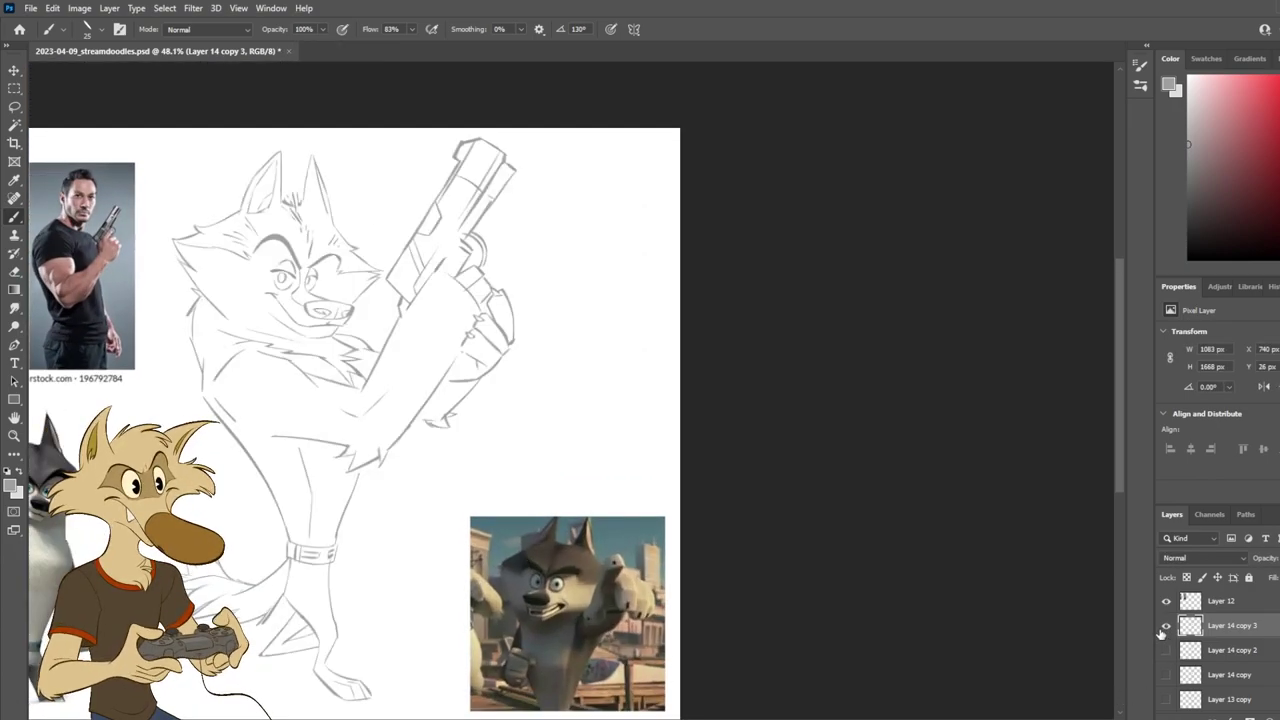
scroll(637, 477, "down", 4)
scroll(451, 461, "up", 2)
scroll(434, 470, "up", 2)
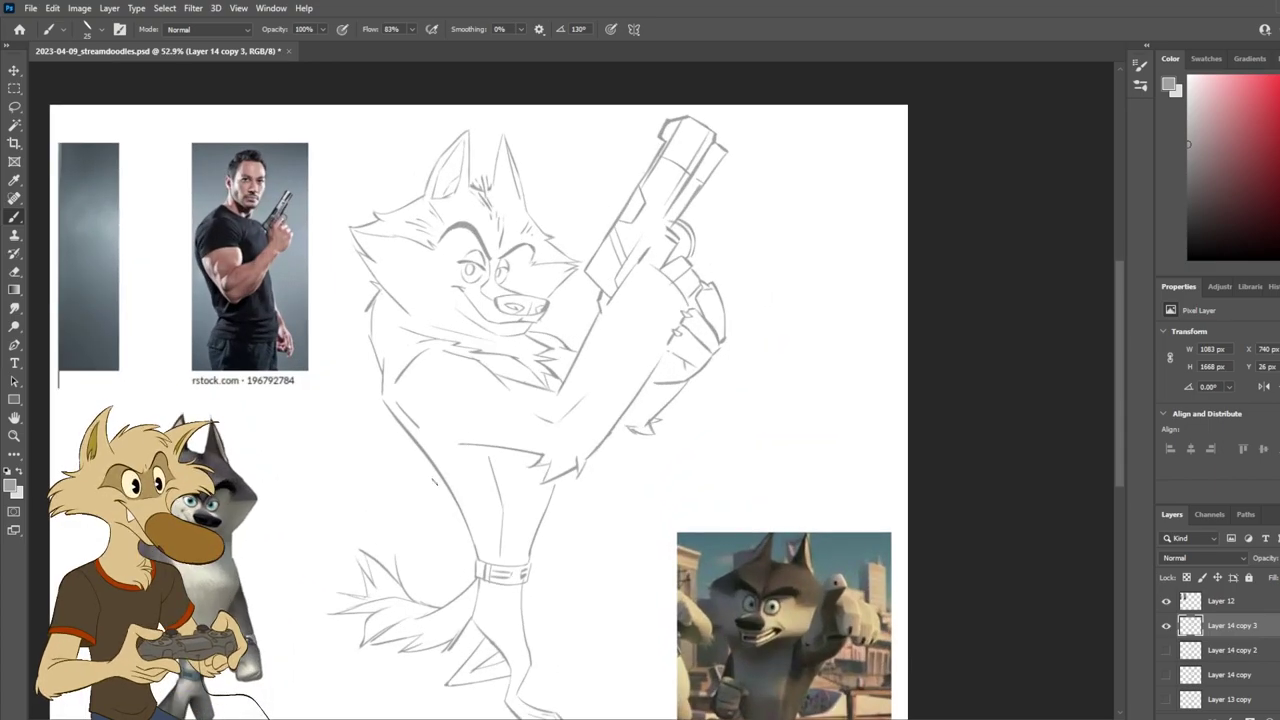
Step: Rework the forearm's outer edge as a straighter line from the gripping hand to the elbow tuft
scroll(433, 481, "up", 1)
left_click_drag(710, 303, 650, 421)
key("ctrl+z")
key("ctrl+z")
key("e")
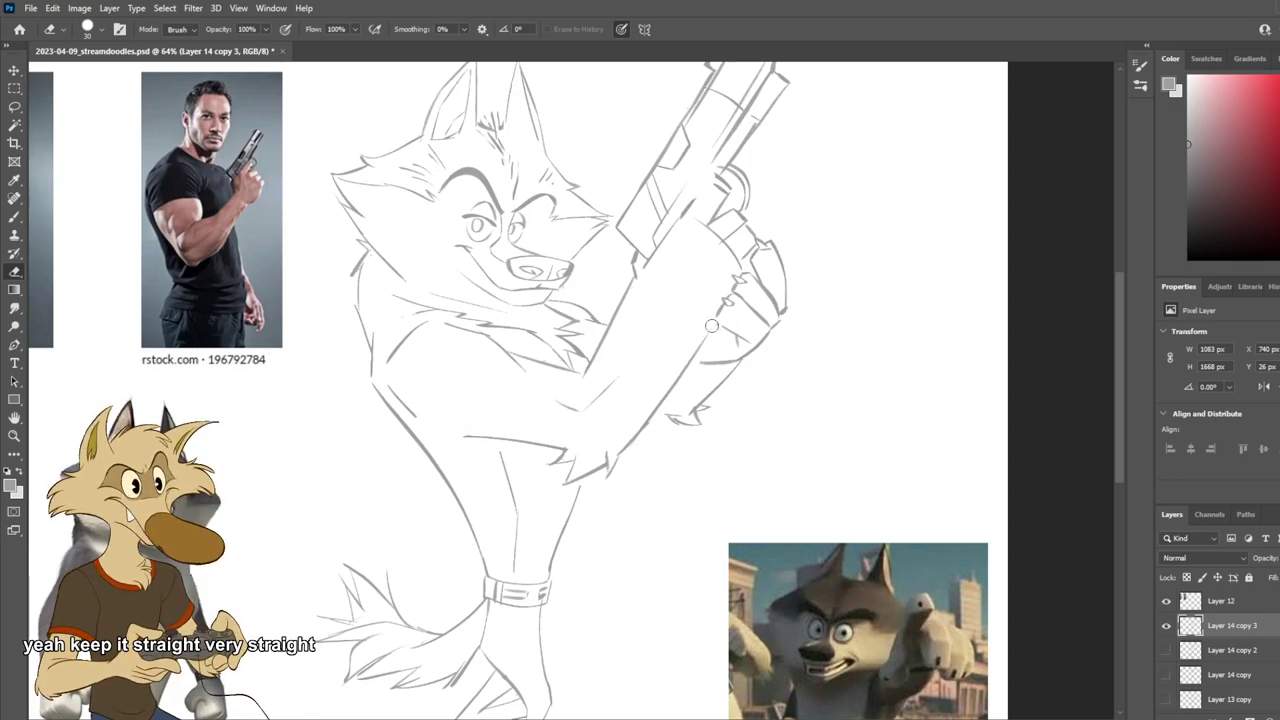
key("b")
left_click_drag(703, 311, 619, 463)
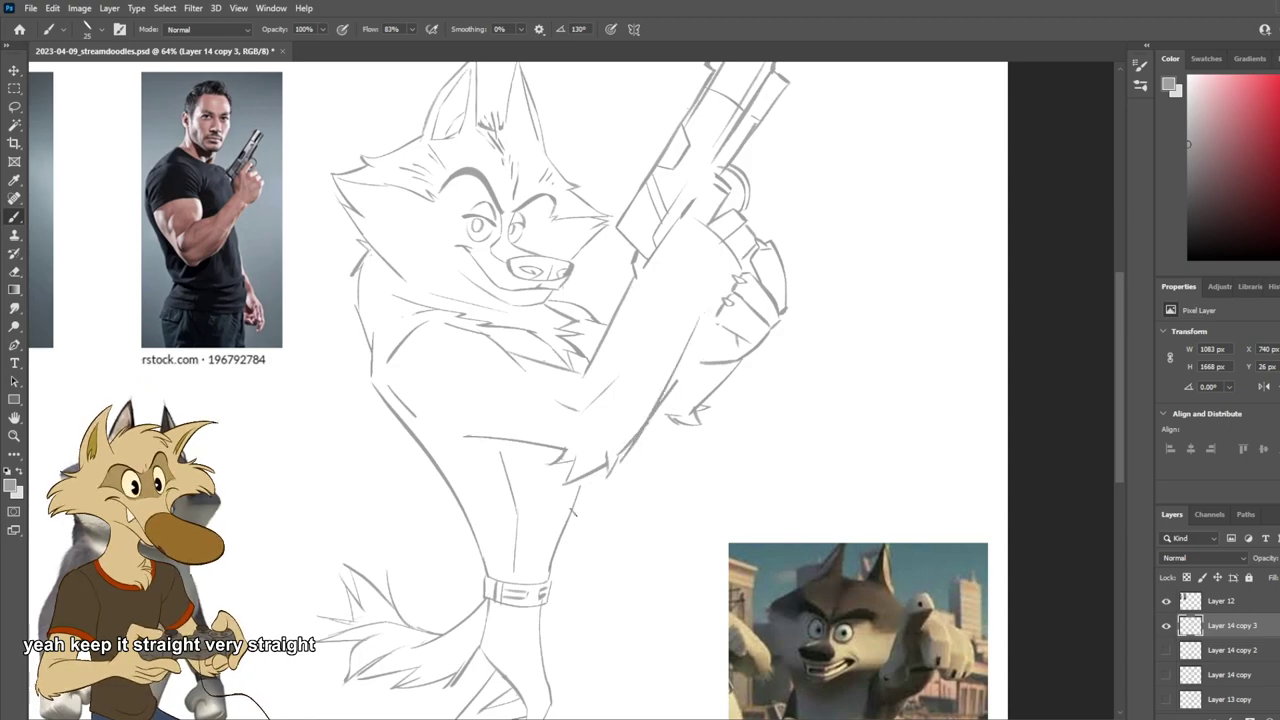
Step: Erase the upper part of the inner forearm line and try straight and curved wrist strokes below the pistol
scroll(579, 456, "down", 5)
scroll(600, 445, "up", 5)
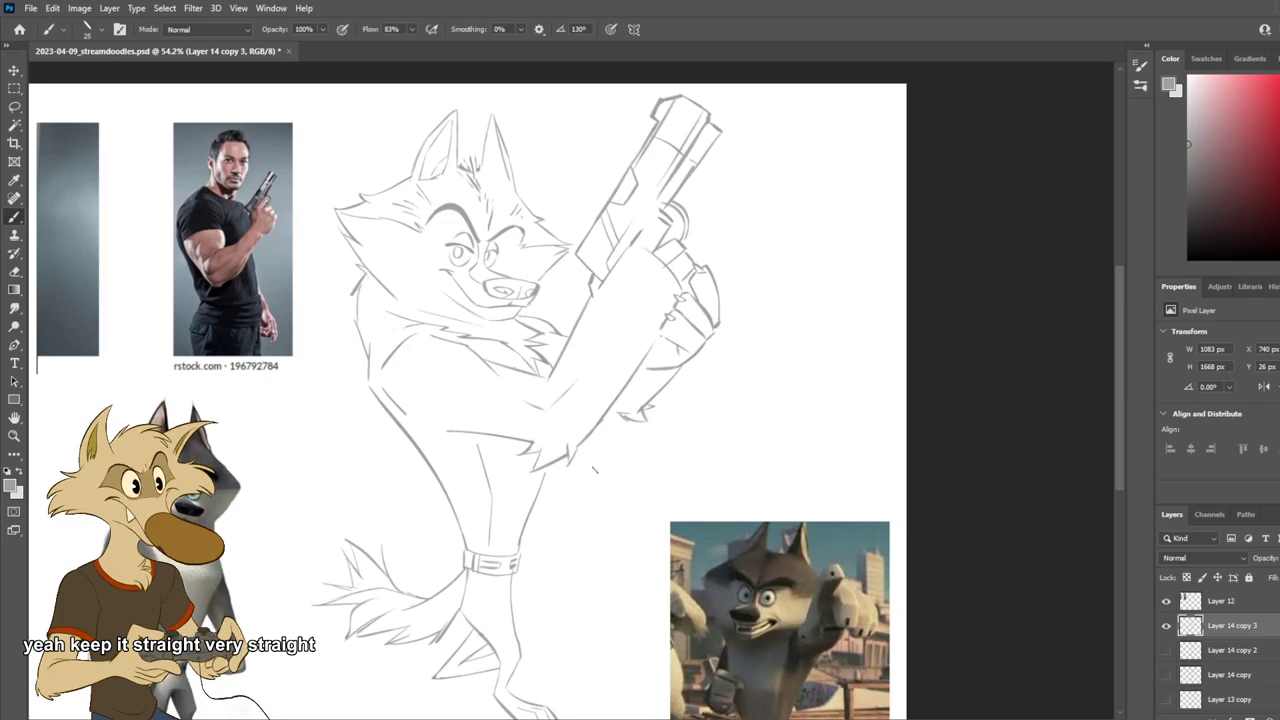
scroll(597, 468, "down", 2)
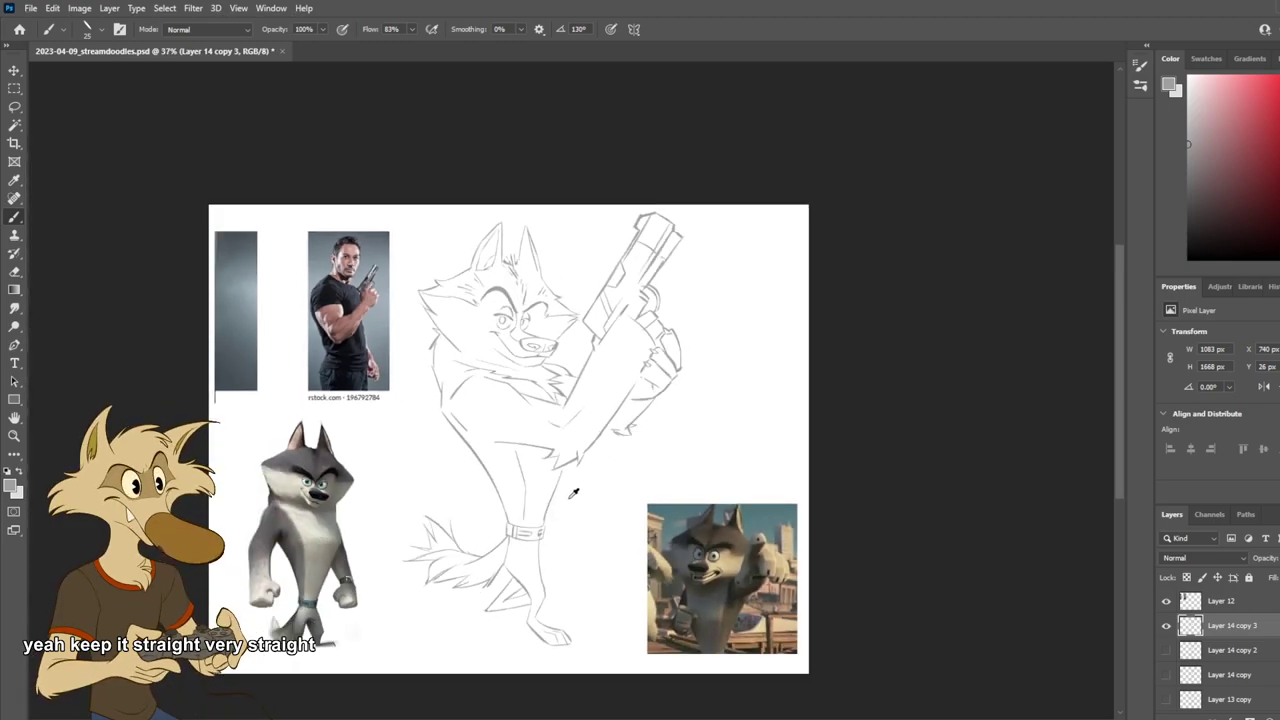
scroll(573, 493, "up", 3)
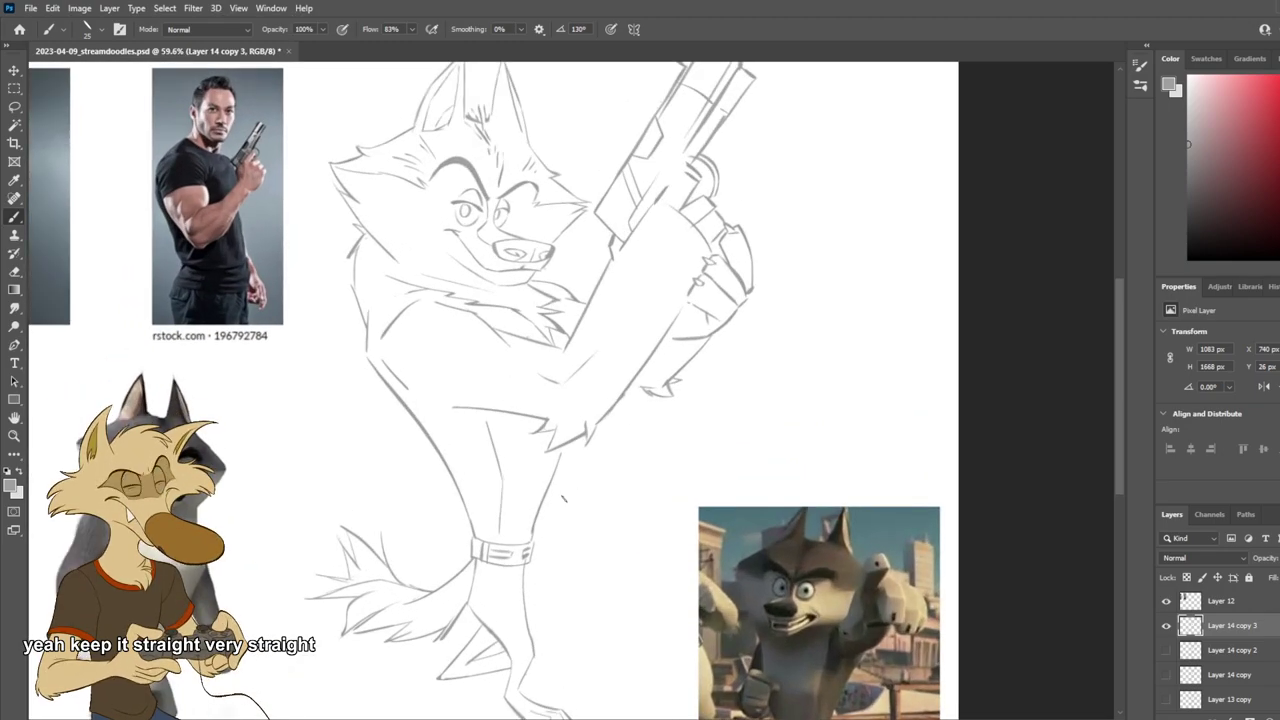
key("e")
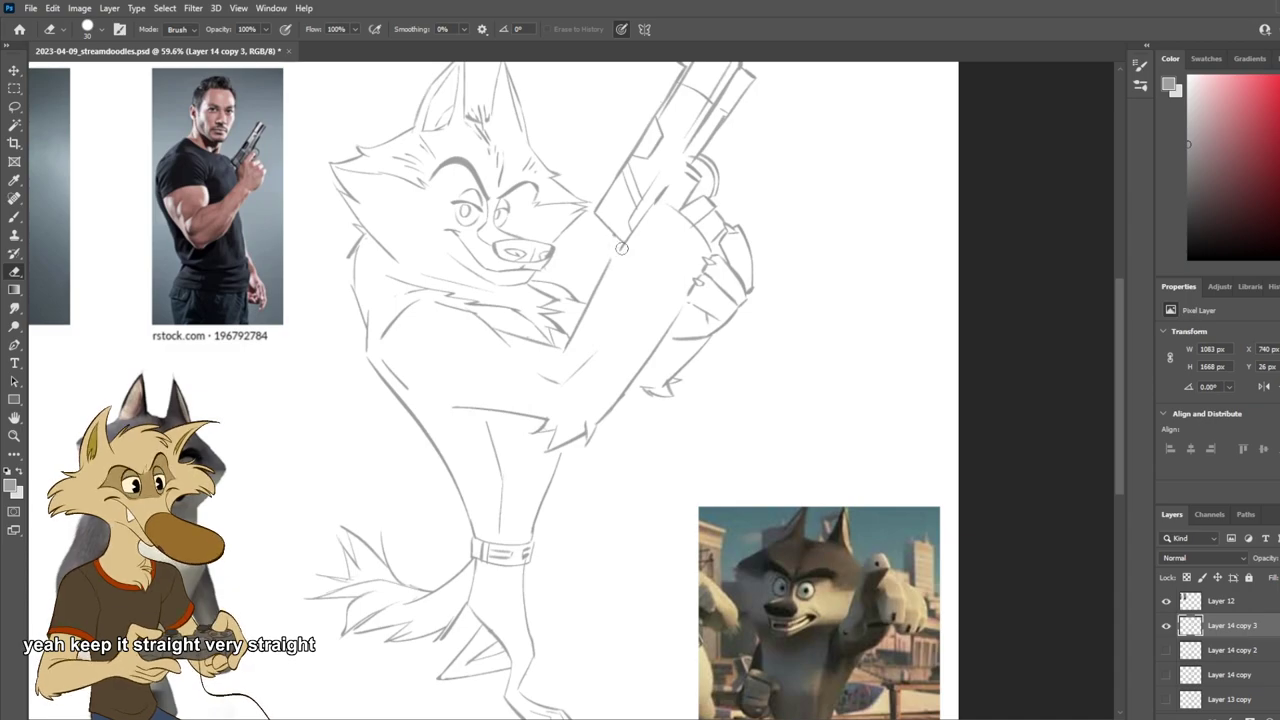
key("b")
key("ctrl+z")
key("ctrl+z")
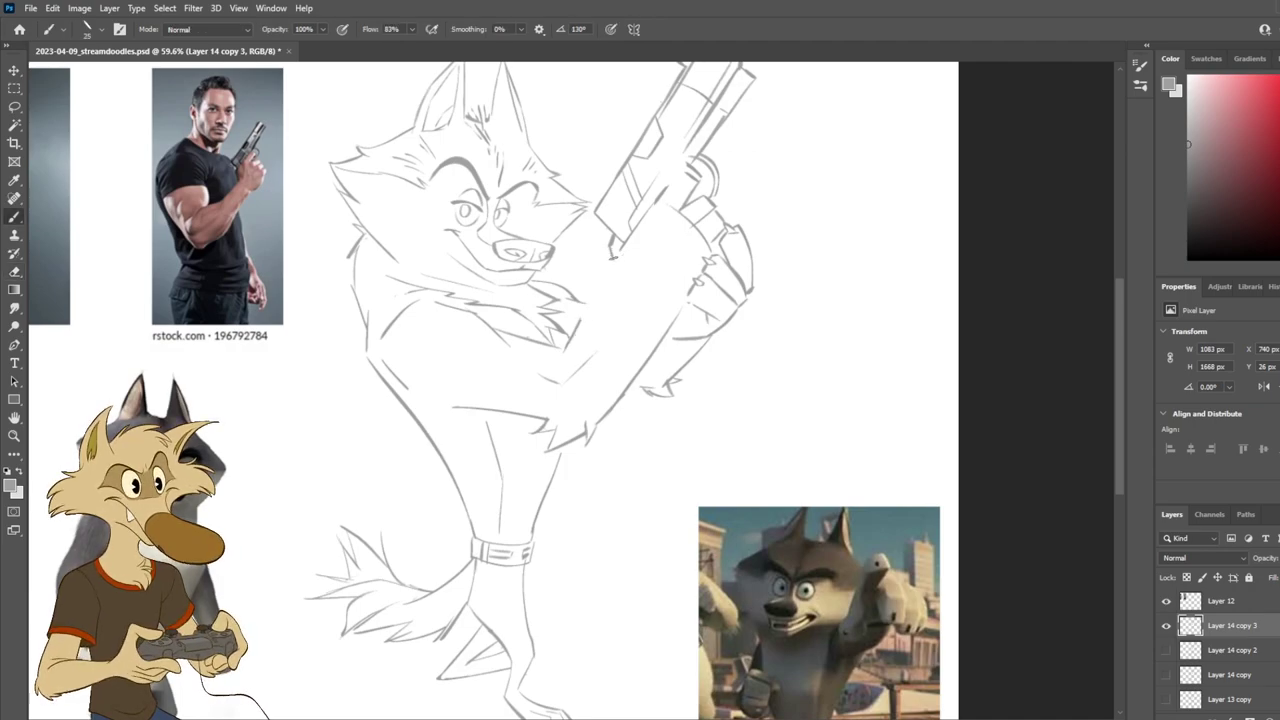
left_click_drag(613, 254, 582, 318)
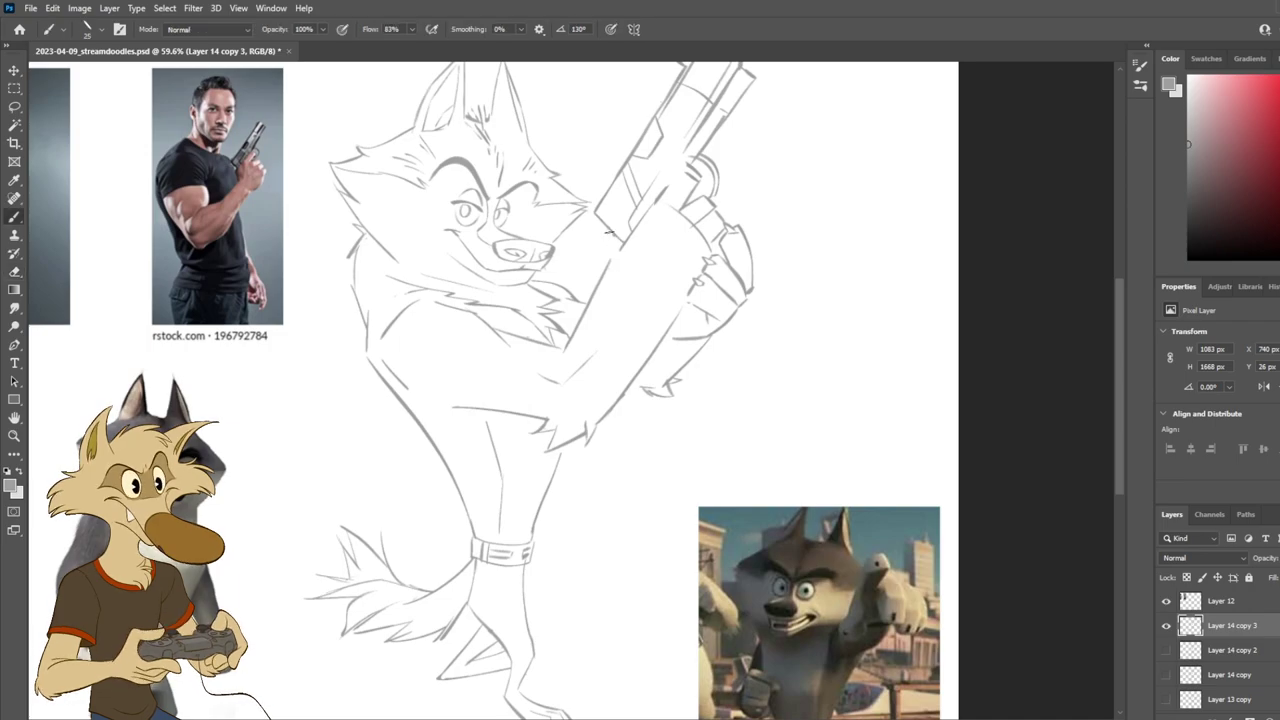
left_click_drag(605, 226, 601, 312)
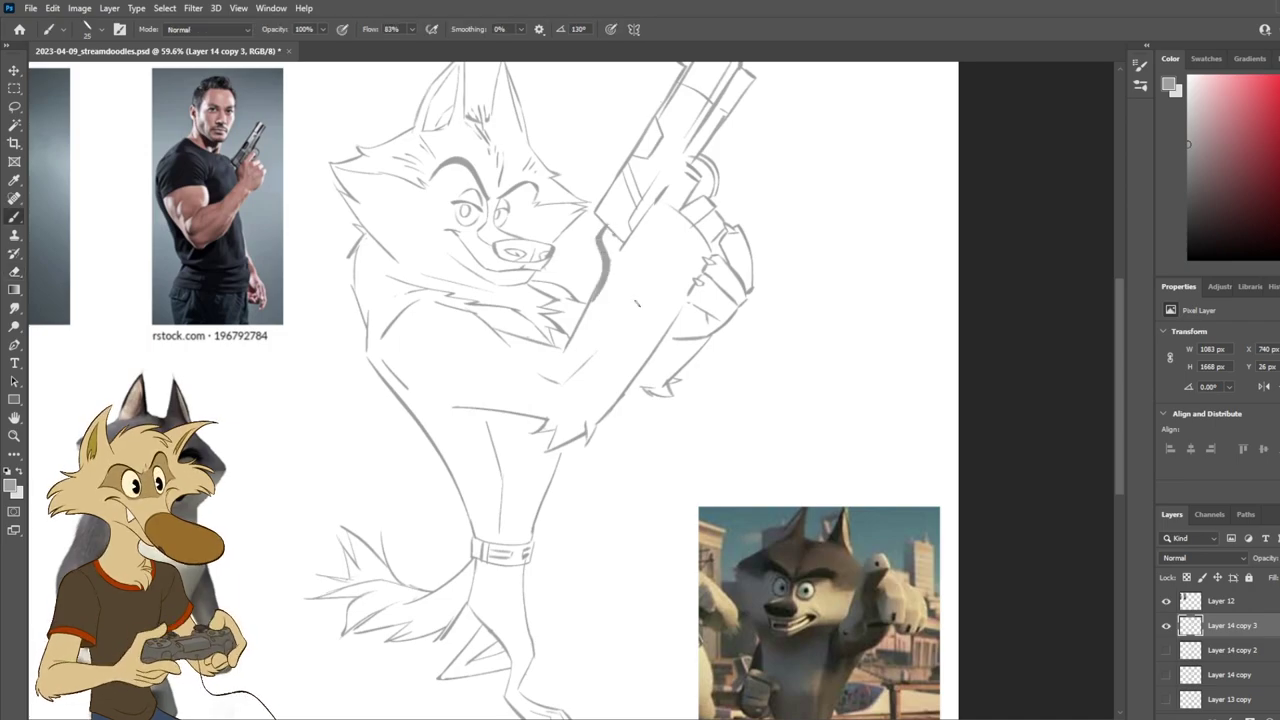
scroll(621, 308, "down", 8)
scroll(616, 301, "up", 9)
key("ctrl+z")
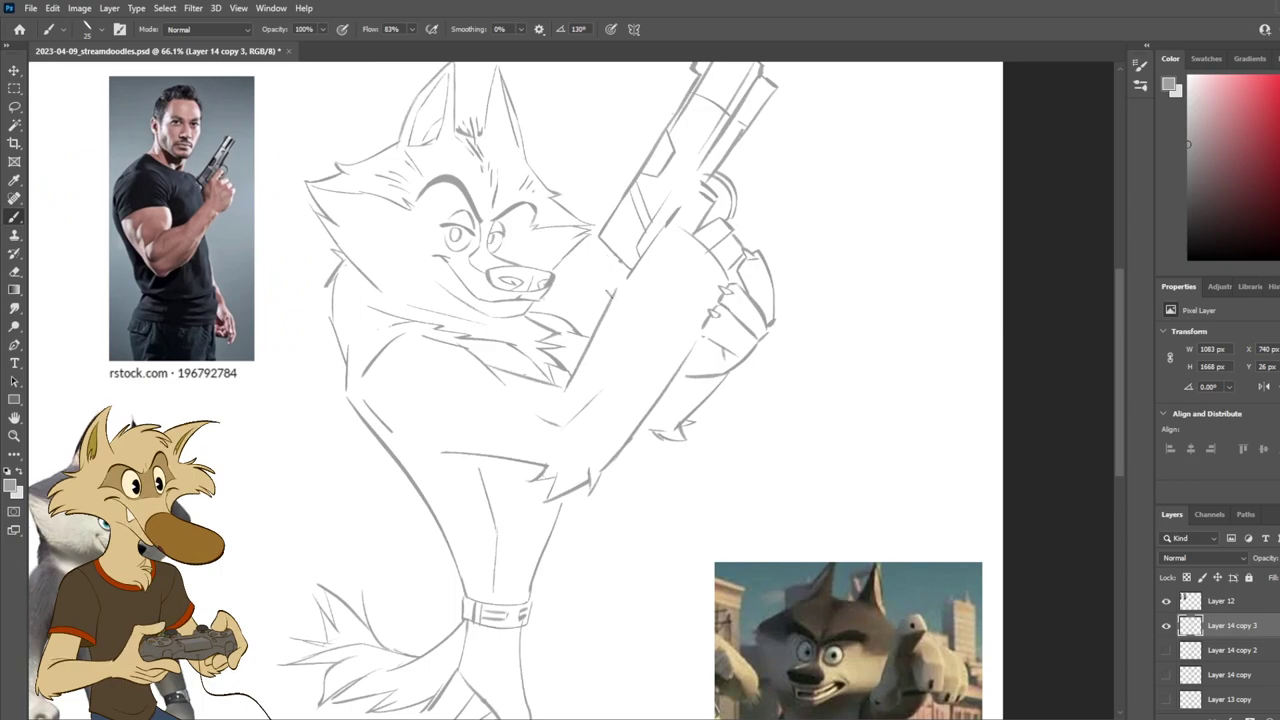
Step: Redraw the short wrist segment that links the inner forearm line to the pistol's lower rear corner
left_click_drag(628, 266, 597, 327)
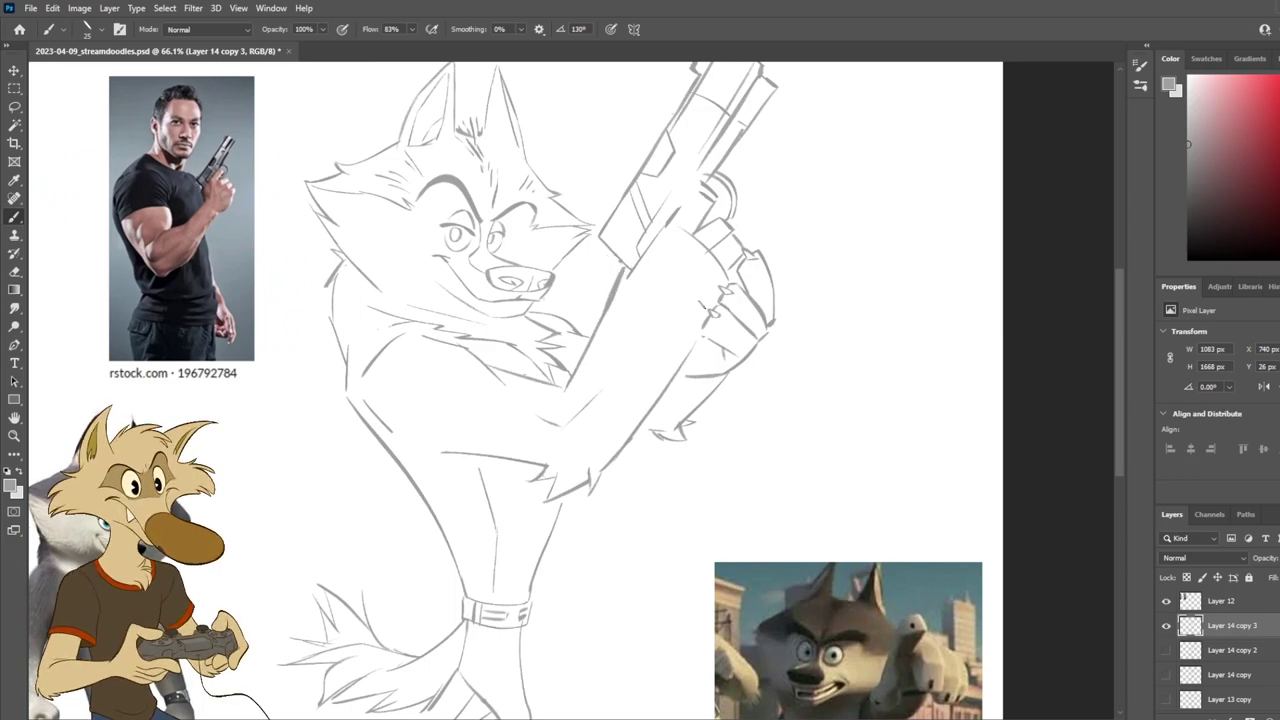
key("ctrl+z")
key("ctrl+z")
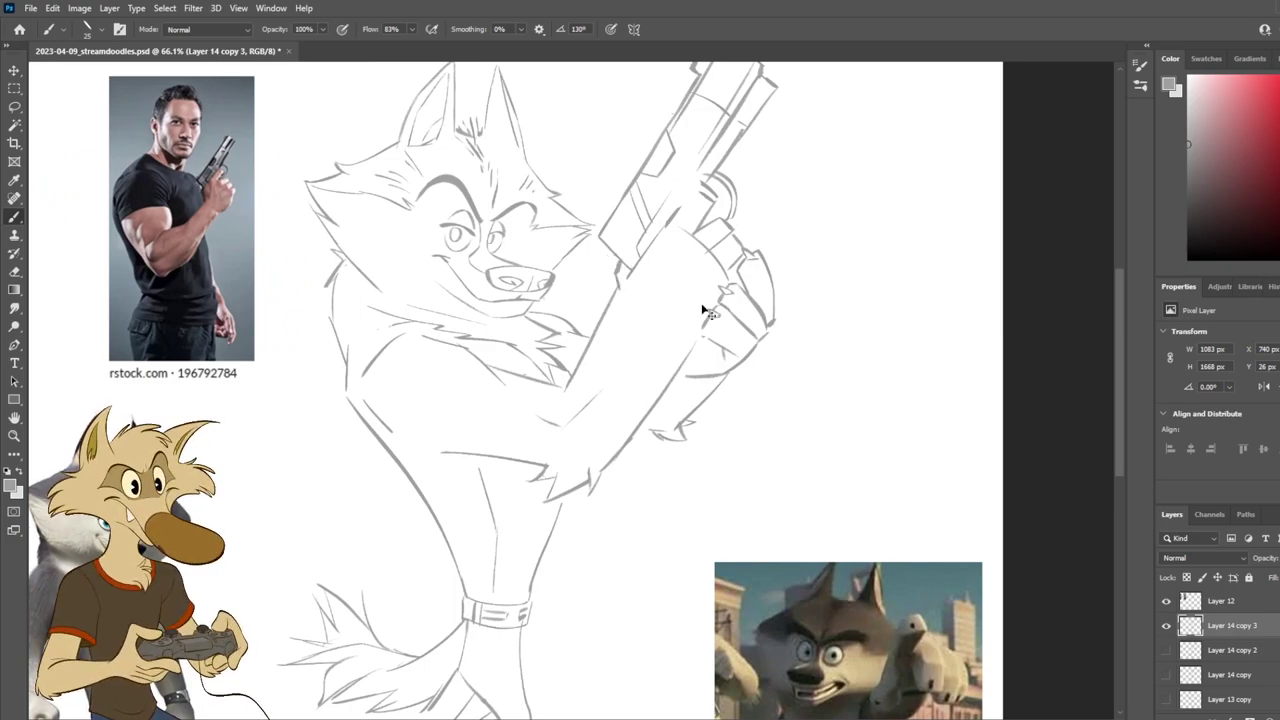
left_click_drag(622, 264, 610, 312)
key("ctrl+z")
left_click_drag(622, 264, 610, 307)
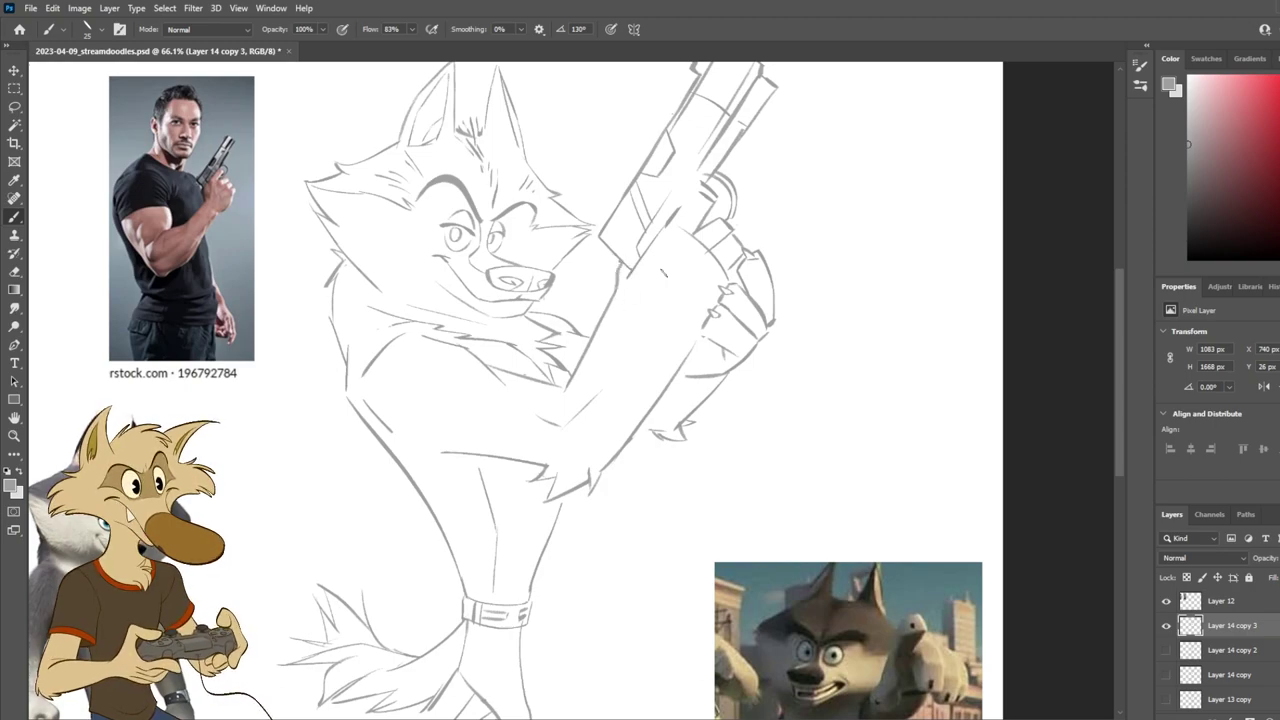
Step: Check the reshaped forearm within the whole figure by flipping the canvas view horizontally and back
key("ctrl+shift+h")
scroll(663, 296, "down", 5)
key("ctrl+shift+h")
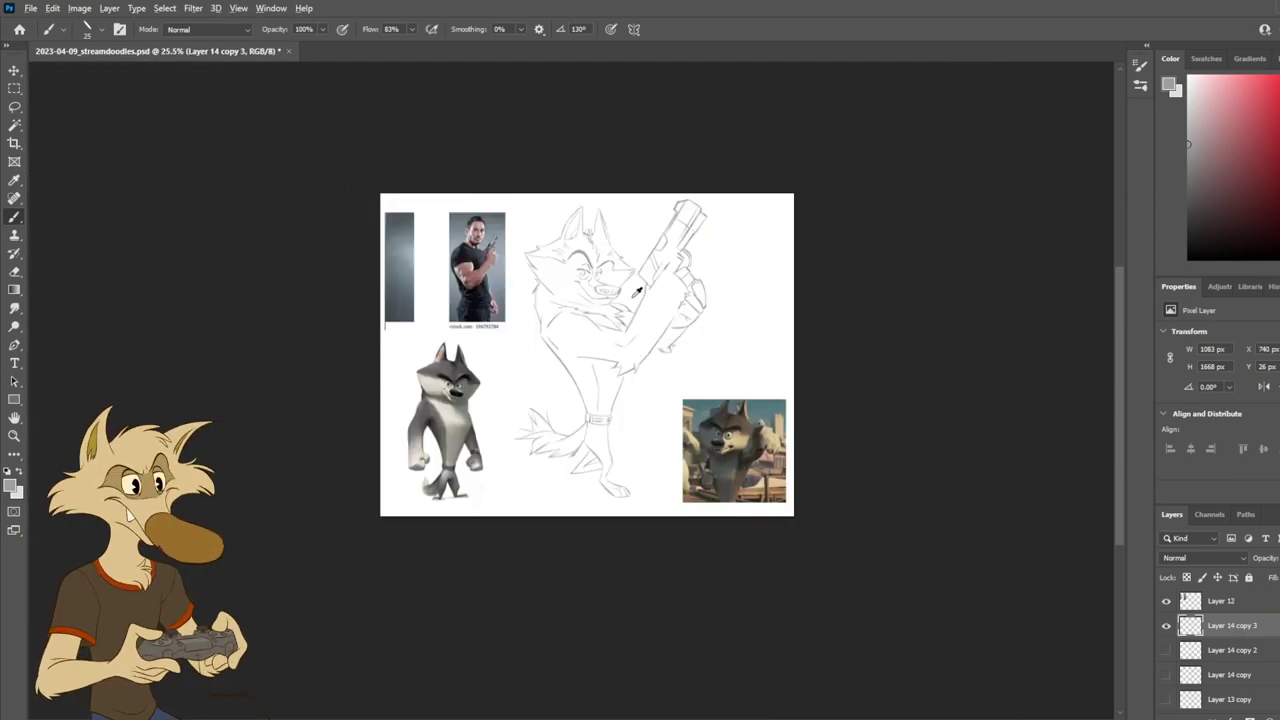
Step: Clean up the line work around the wrist beside the pistol and save the document
scroll(640, 296, "up", 5)
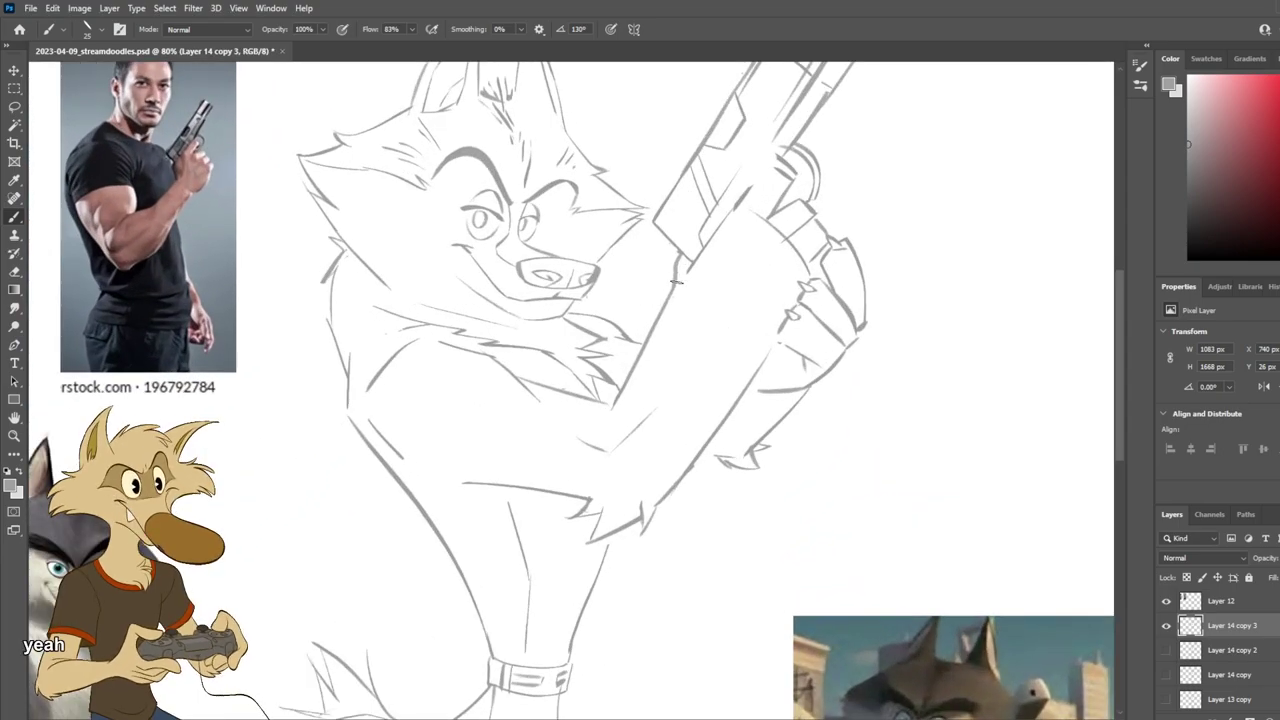
key("e")
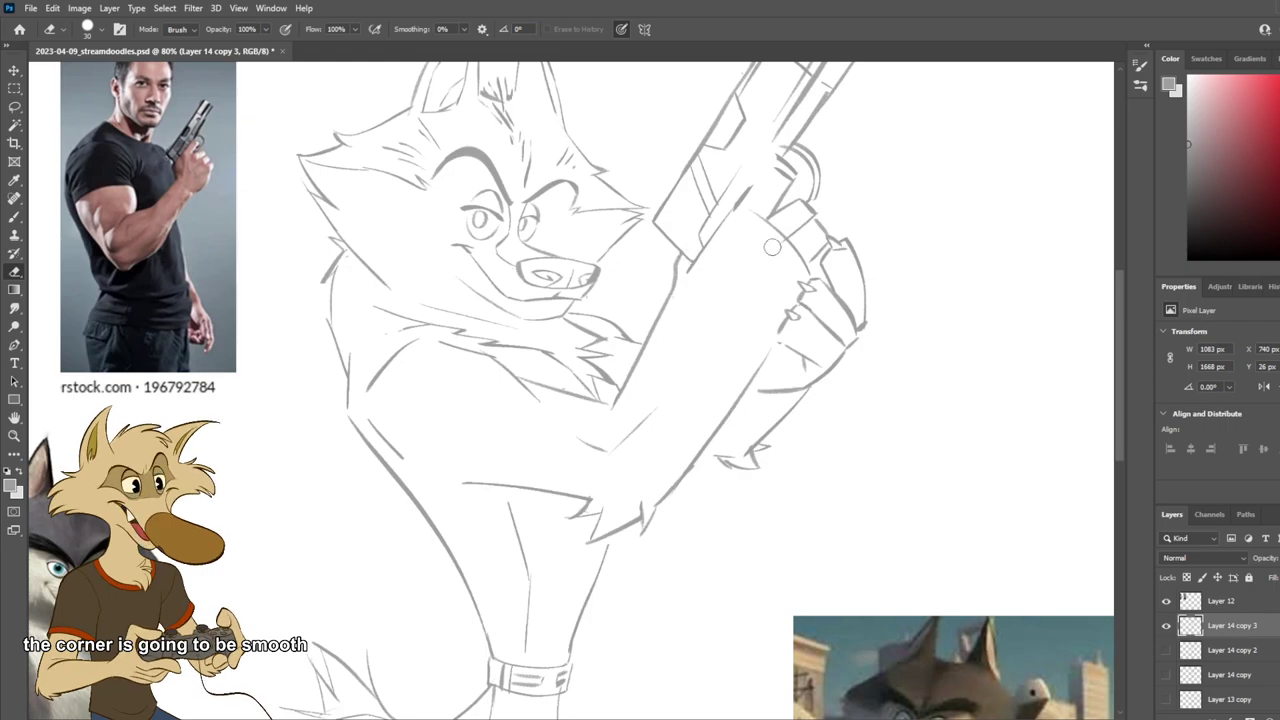
key("b")
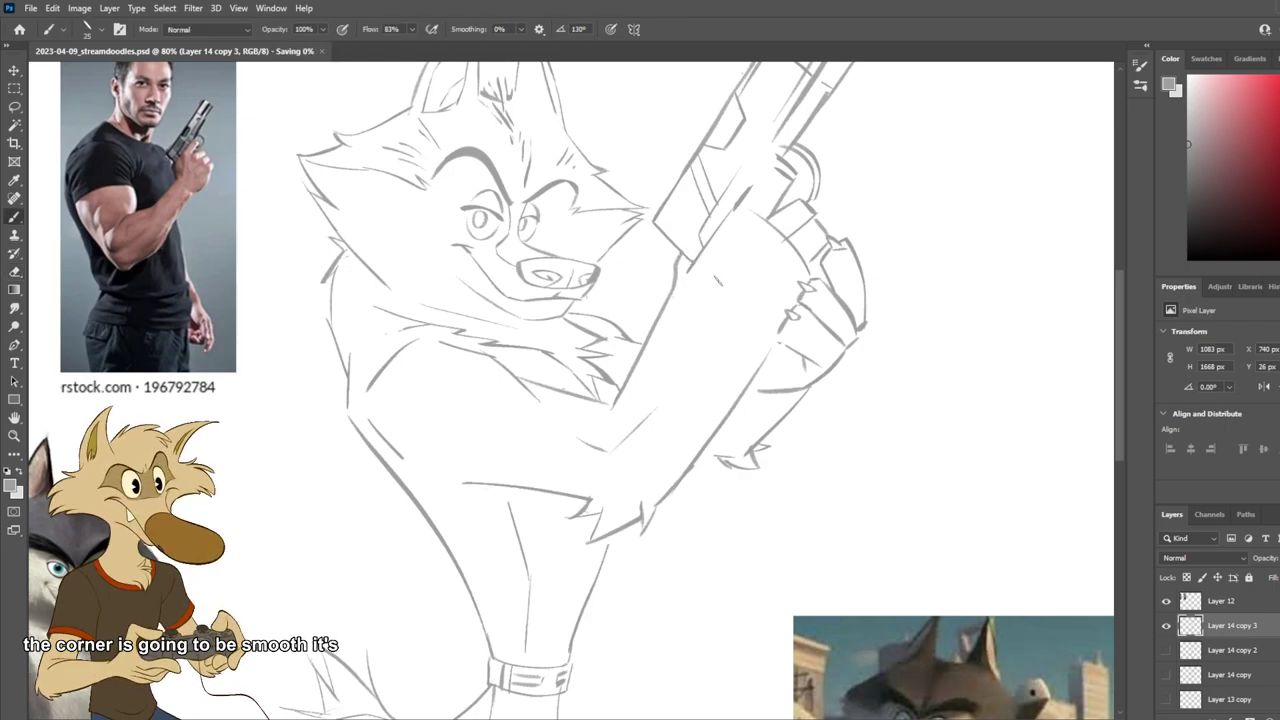
Step: Check the straightened forearm and gripping hand against the proportions of the whole wolf figure
scroll(717, 282, "down", 3)
scroll(737, 286, "up", 2)
scroll(741, 292, "up", 1)
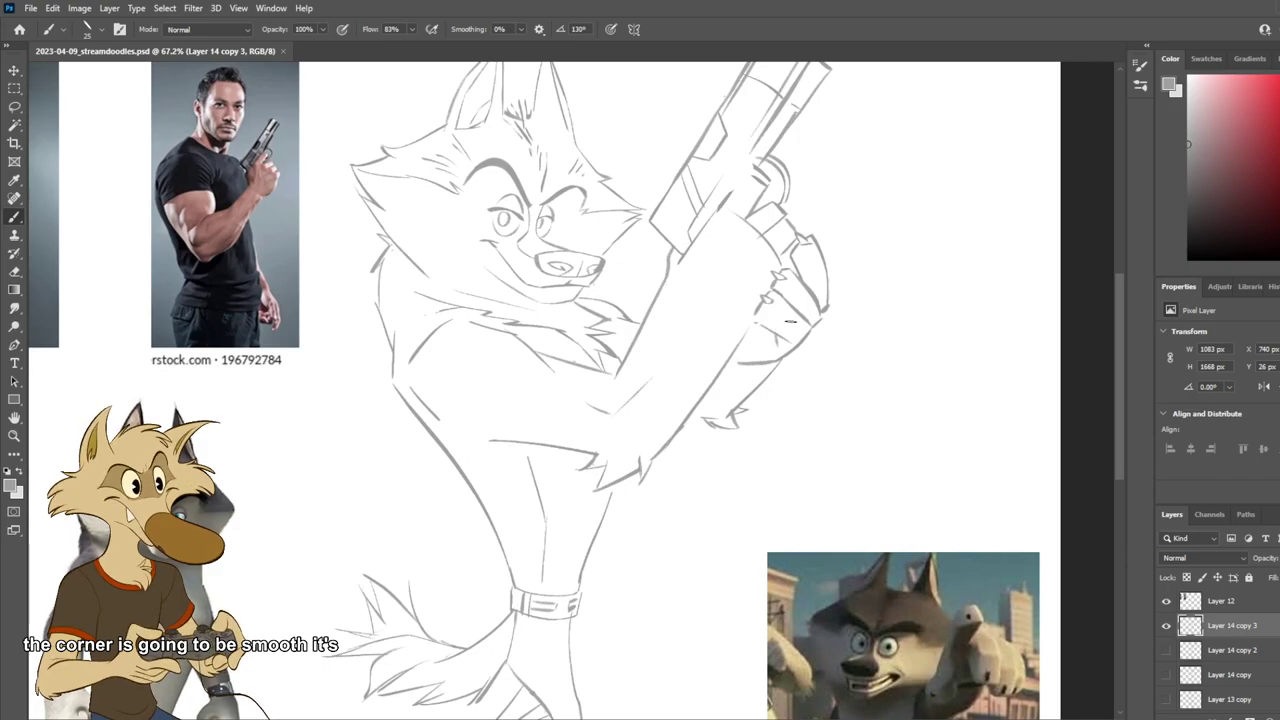
scroll(814, 348, "down", 3)
scroll(812, 350, "up", 3)
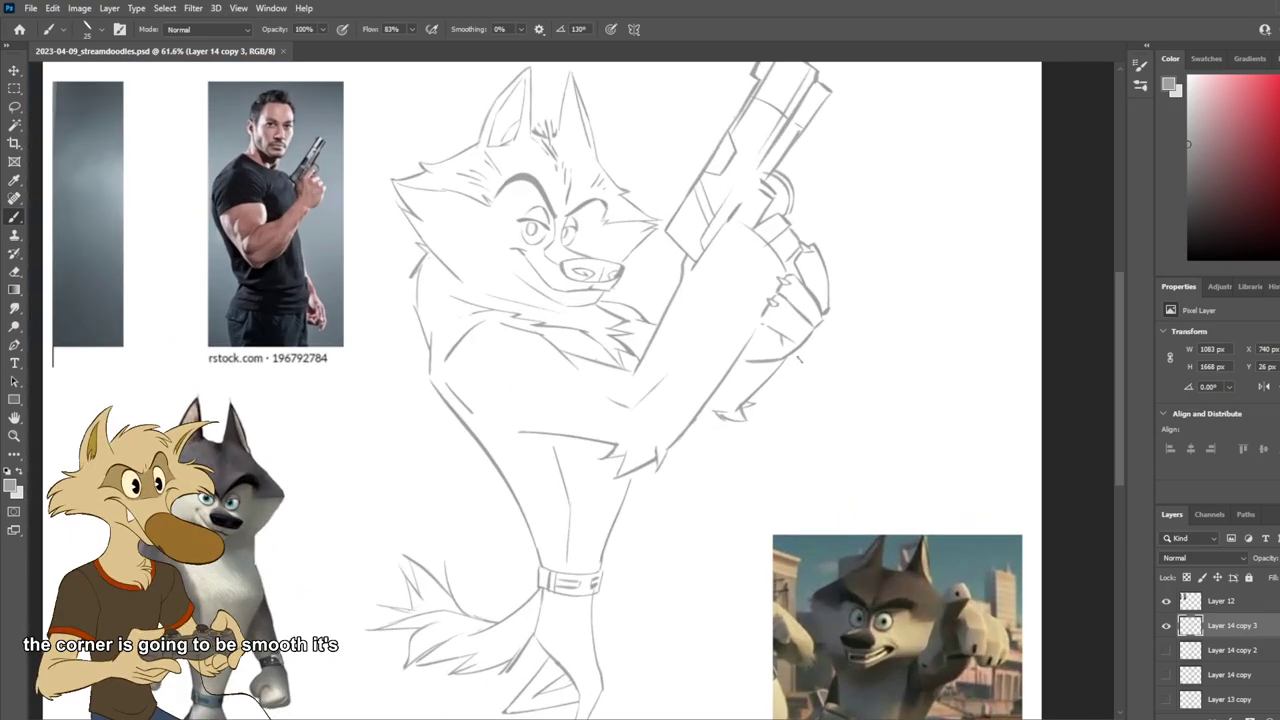
scroll(783, 345, "up", 1)
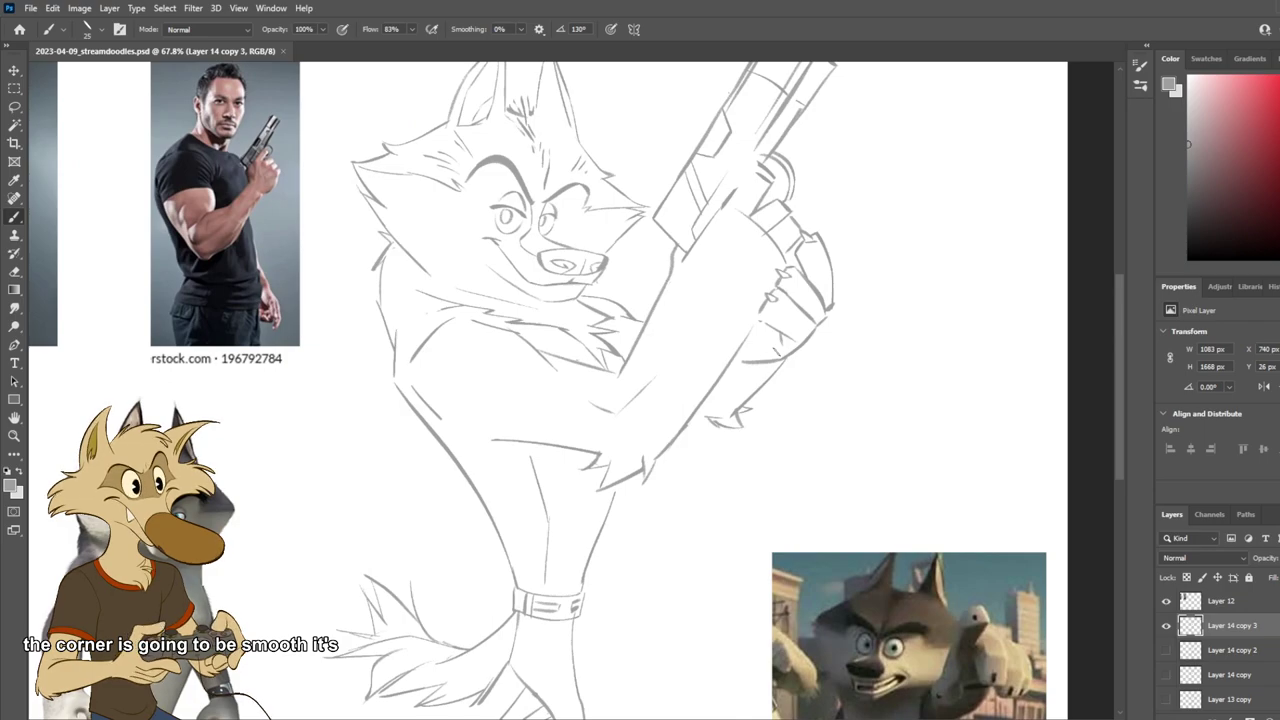
scroll(782, 350, "down", 1)
scroll(784, 355, "up", 2)
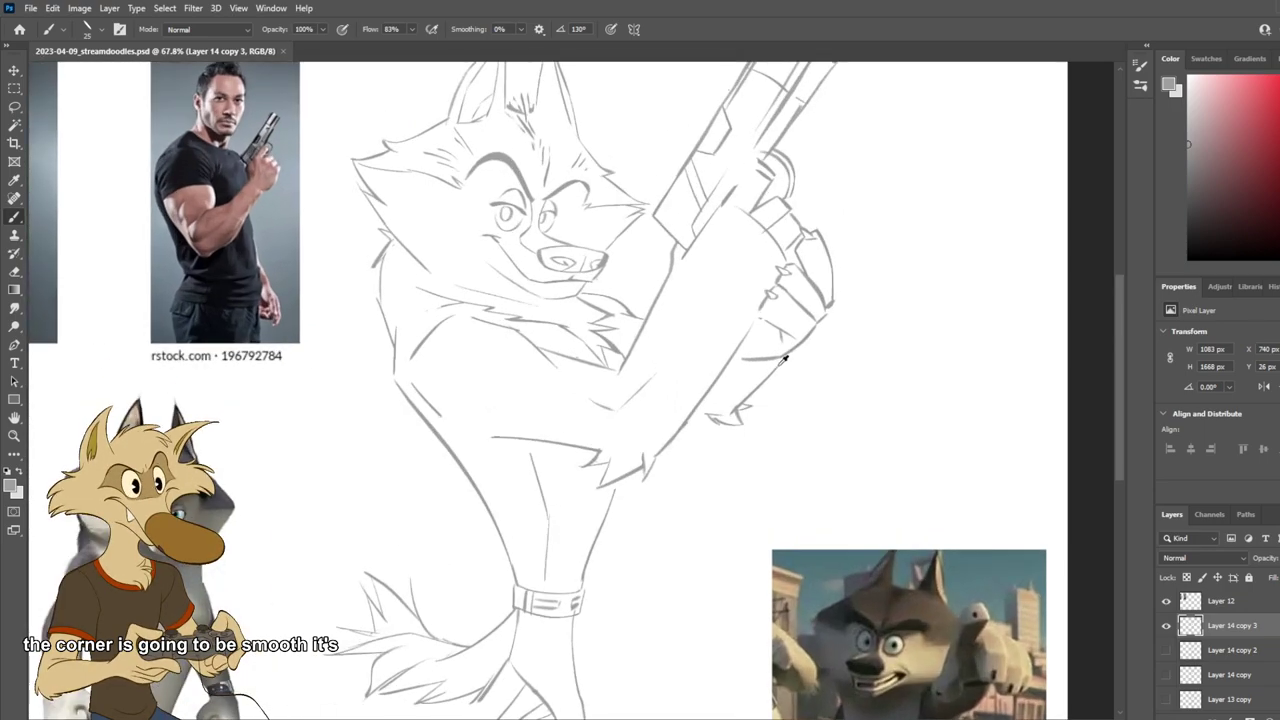
Step: Join the far elbow's fur to the near forearm edge, tidy the strokes beneath the gripping fingers, and save the document
key("e")
key("b")
left_click_drag(704, 420, 719, 420)
key("ctrl+z")
key("ctrl+z")
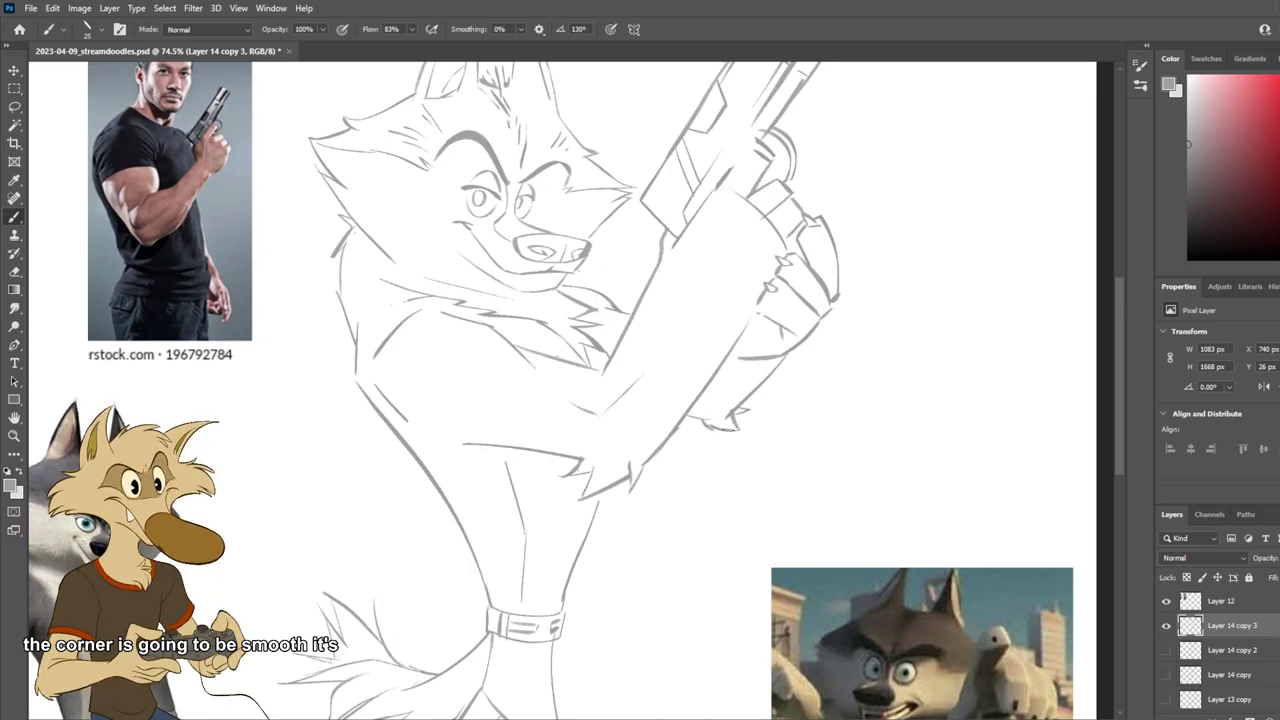
key("e")
key("b")
left_click_drag(766, 312, 785, 330)
key("ctrl+z")
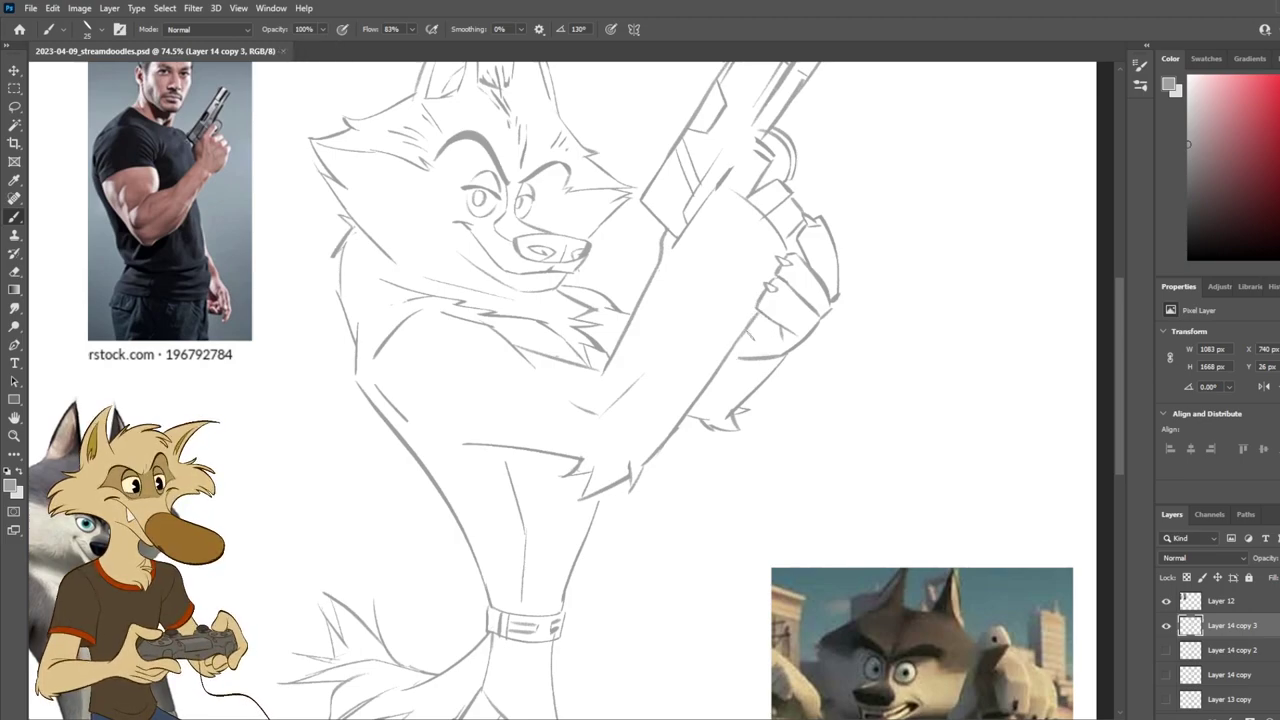
Step: Erase and clean up the lower-lid line beneath the wolf's near eye
scroll(752, 342, "down", 3)
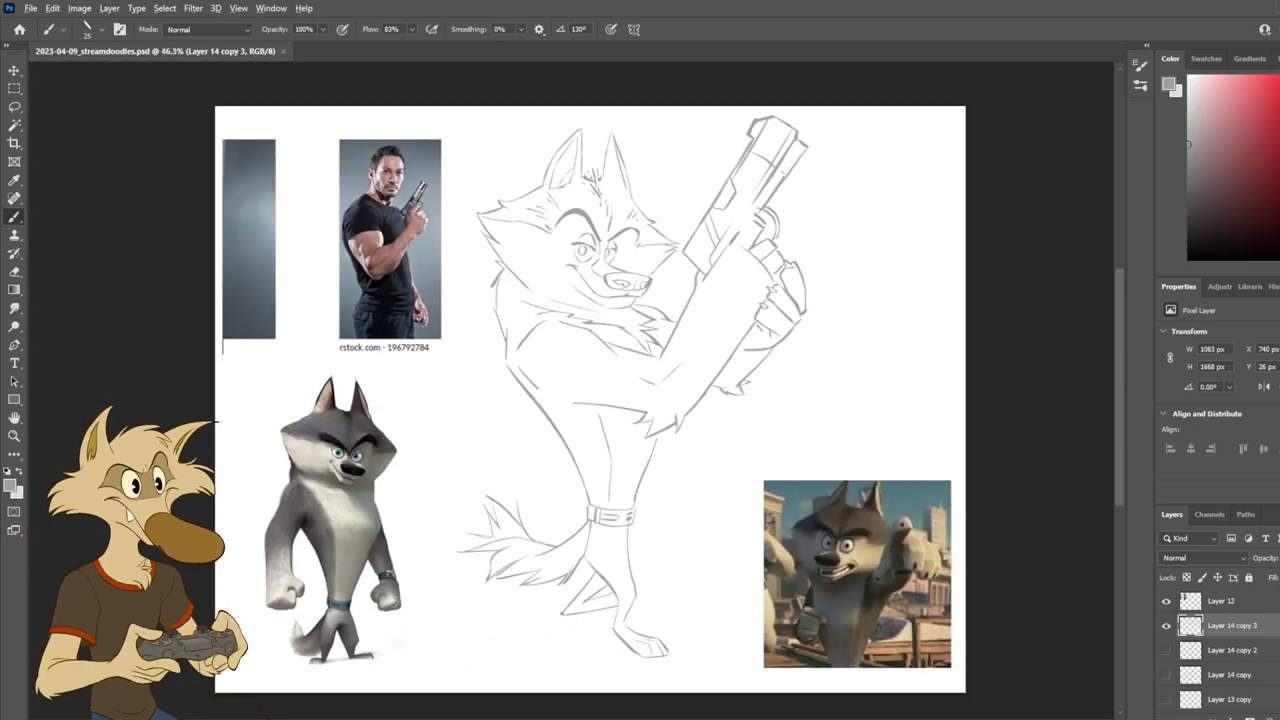
scroll(767, 321, "down", 1)
scroll(767, 321, "up", 3)
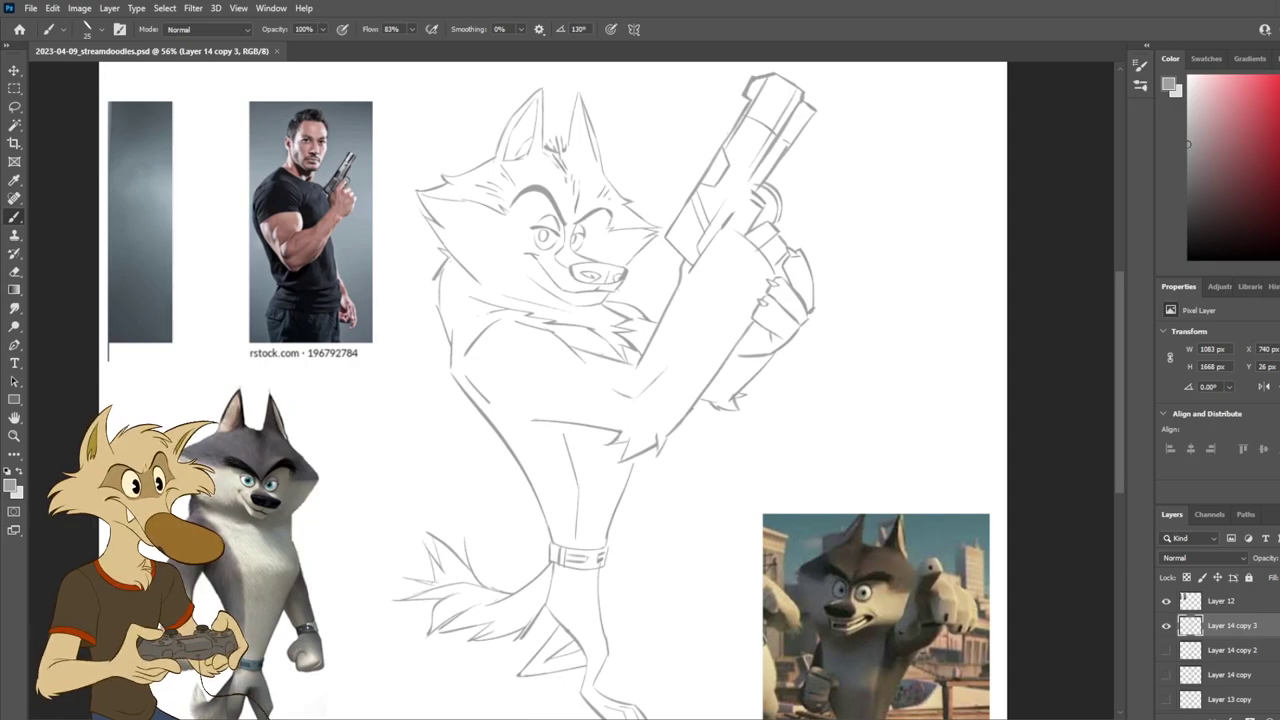
scroll(375, 216, "up", 2)
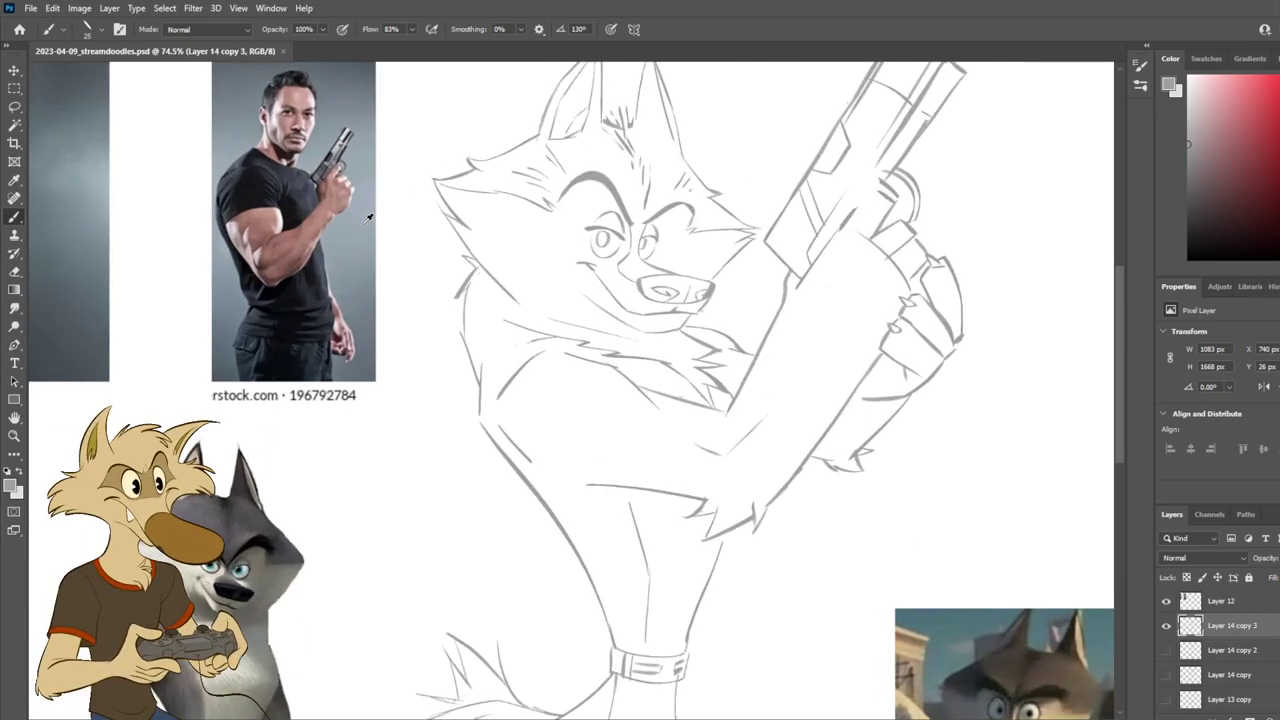
scroll(367, 219, "up", 1)
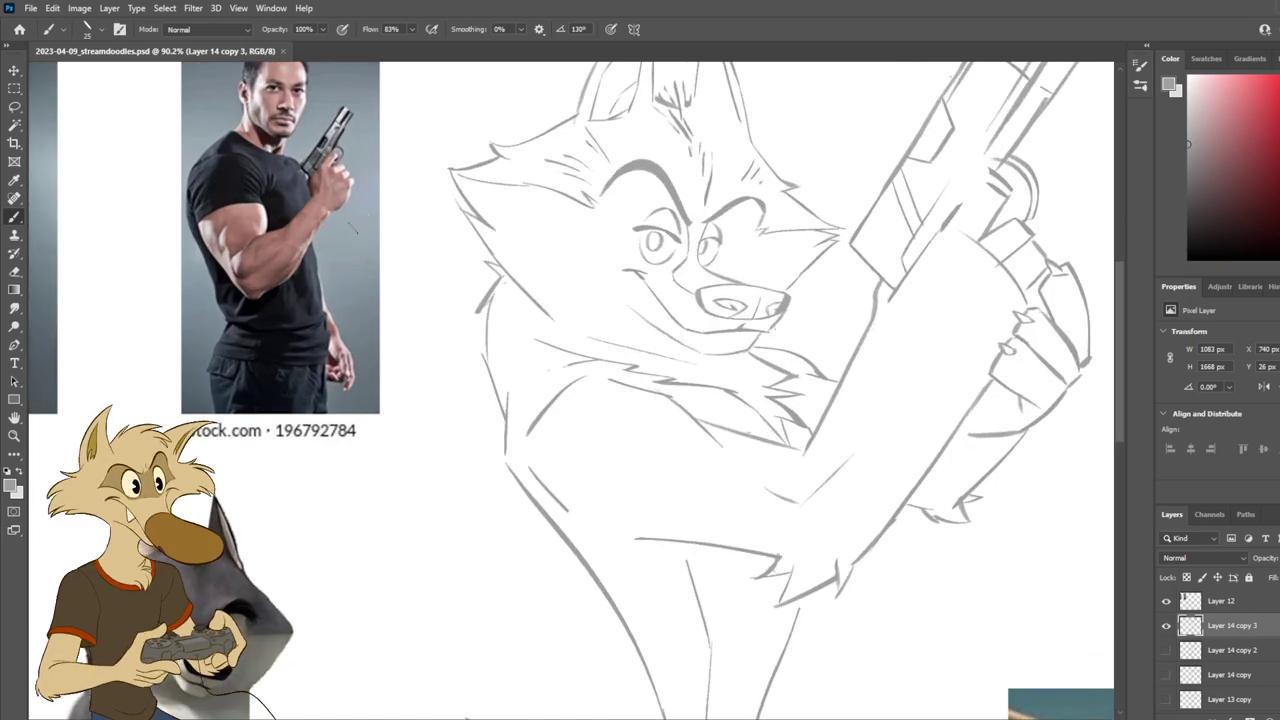
key("e")
left_click_drag(648, 257, 669, 280)
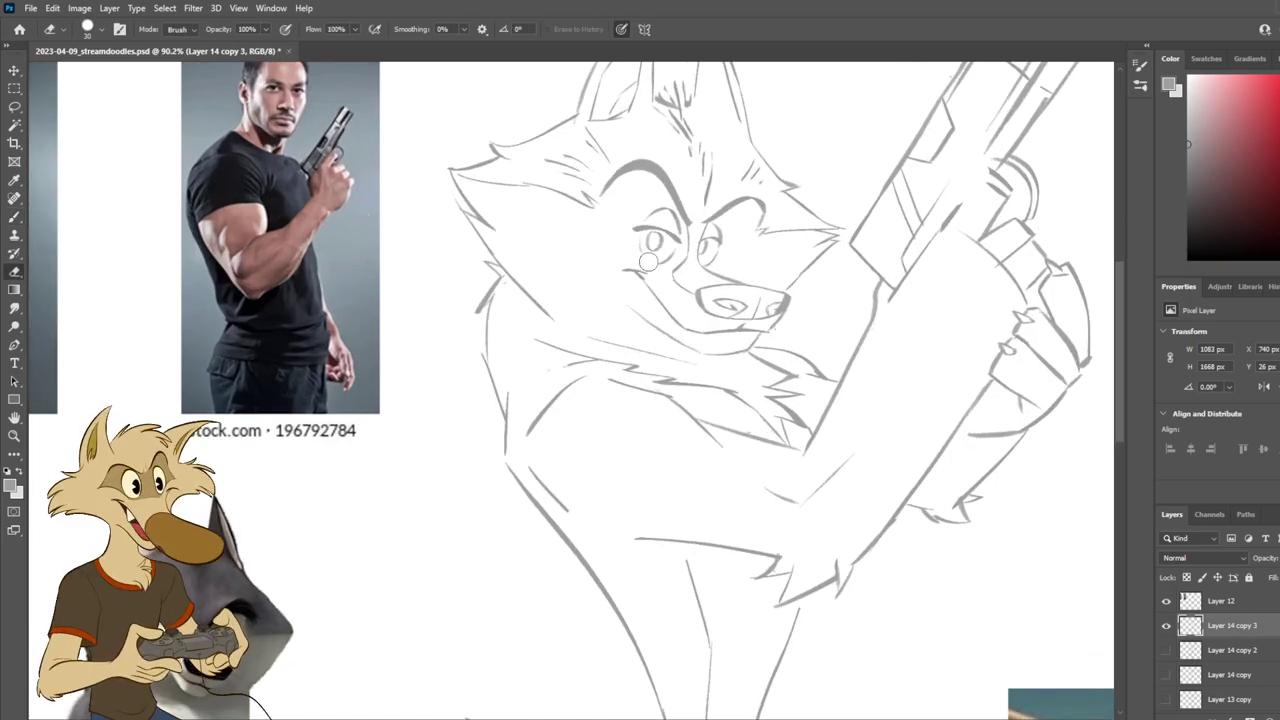
key("b")
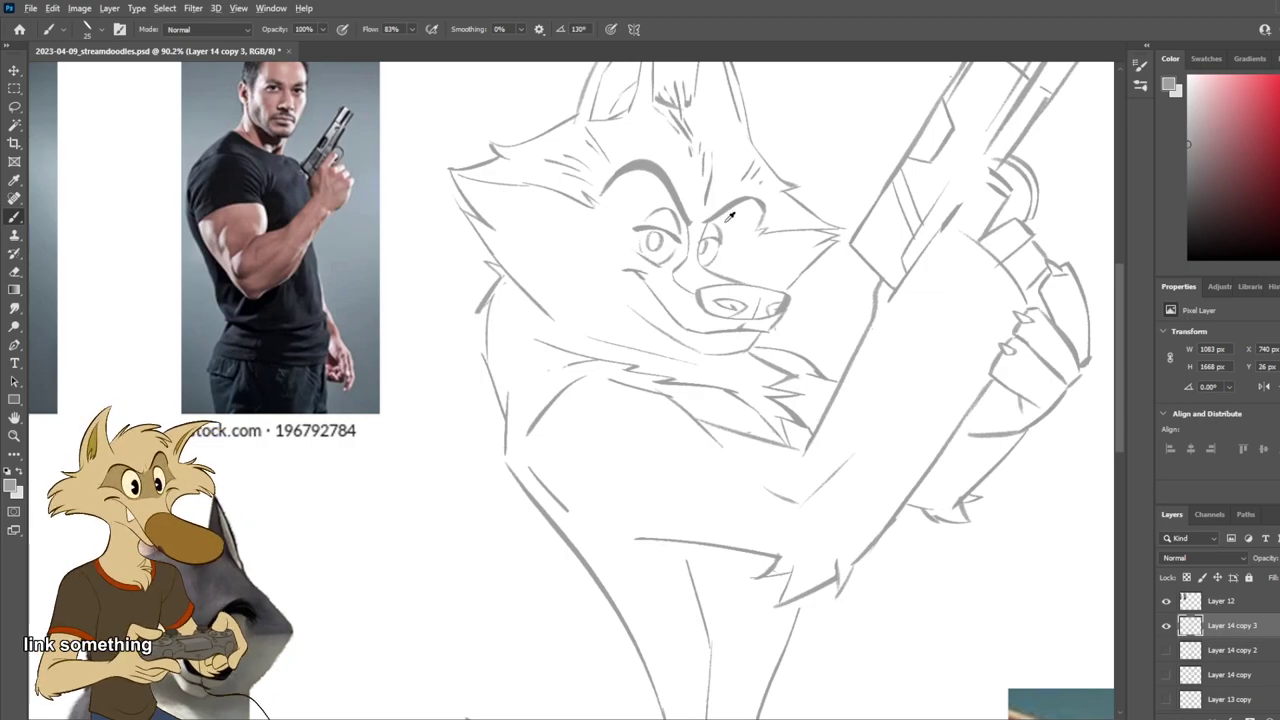
Step: Rework the cheek strokes around the wolf's eyes so the cheeks push up against the lower lids
scroll(730, 220, "down", 4)
scroll(735, 225, "down", 1)
scroll(740, 227, "up", 3)
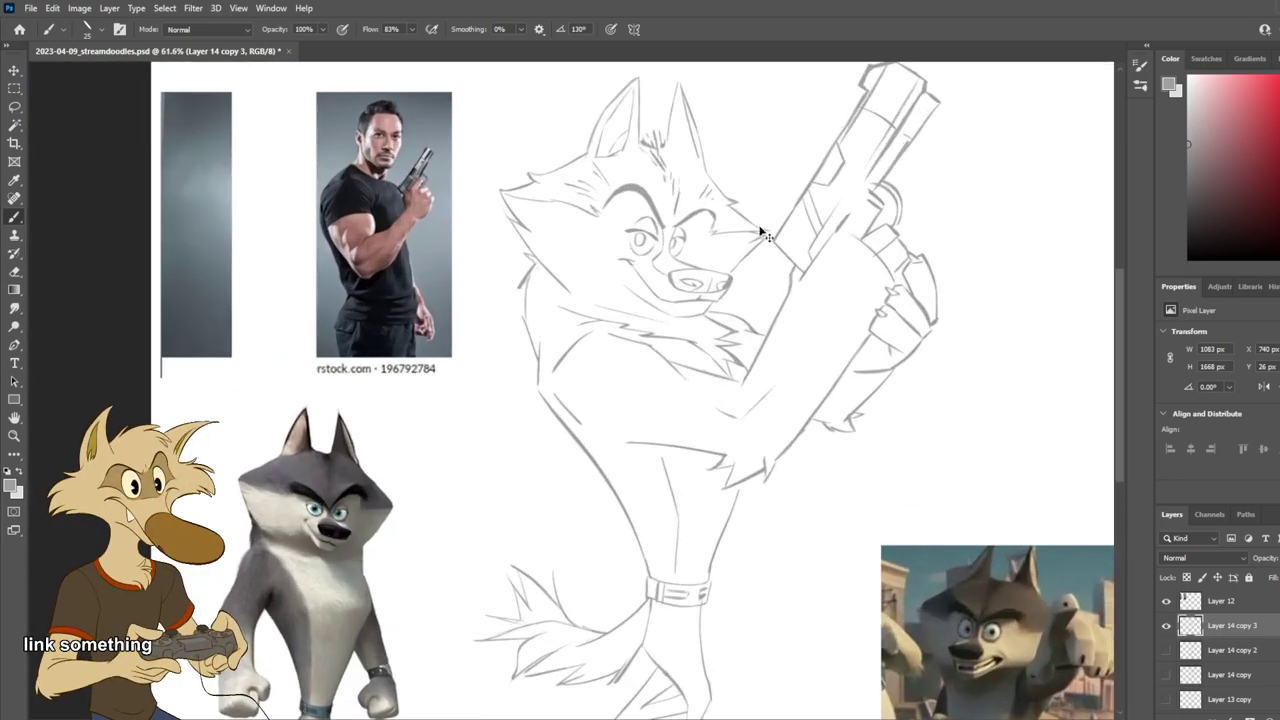
scroll(765, 230, "down", 3)
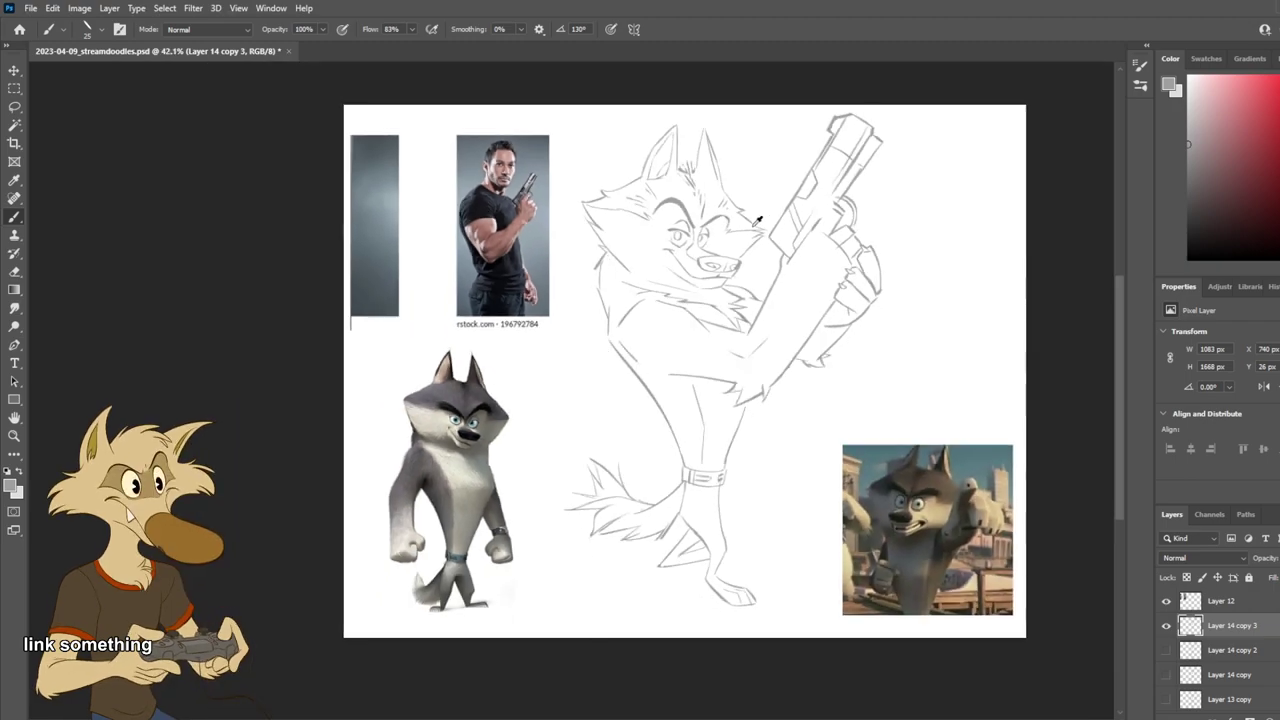
scroll(760, 228, "up", 5)
scroll(540, 250, "up", 1)
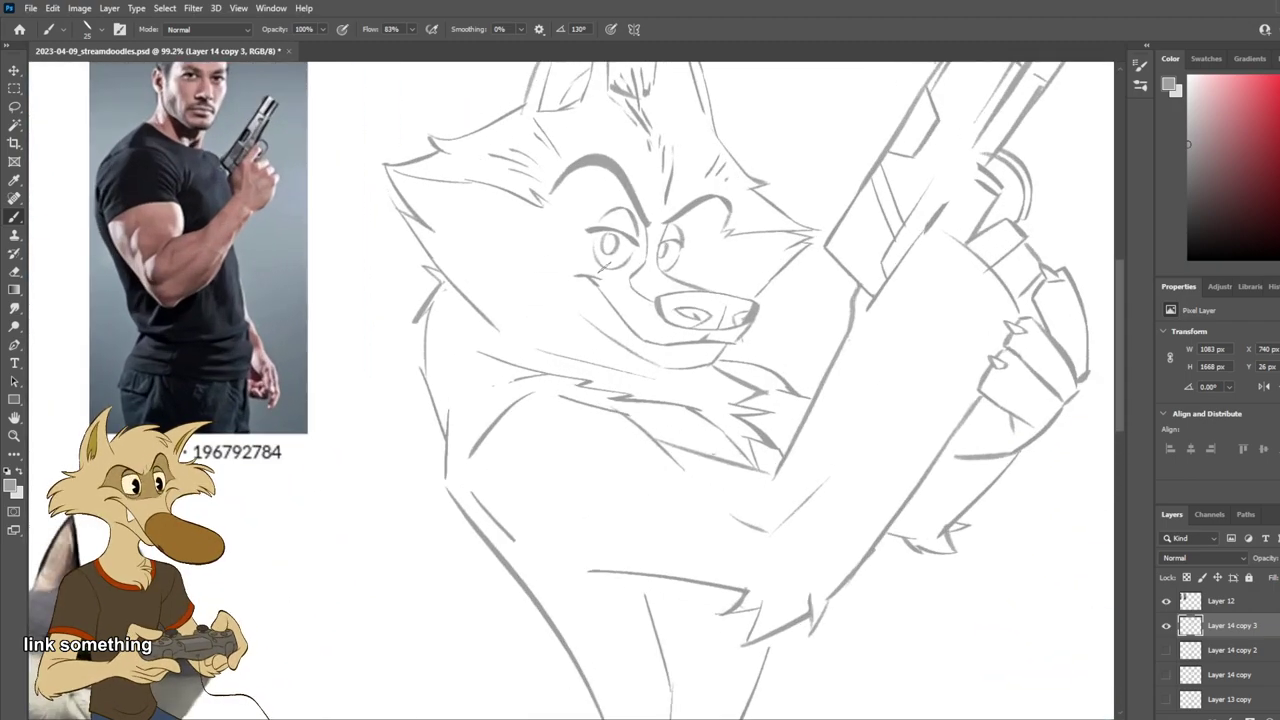
key("e")
left_click_drag(585, 262, 620, 270)
key("b")
key("ctrl+z")
key("ctrl+z")
key("ctrl+z")
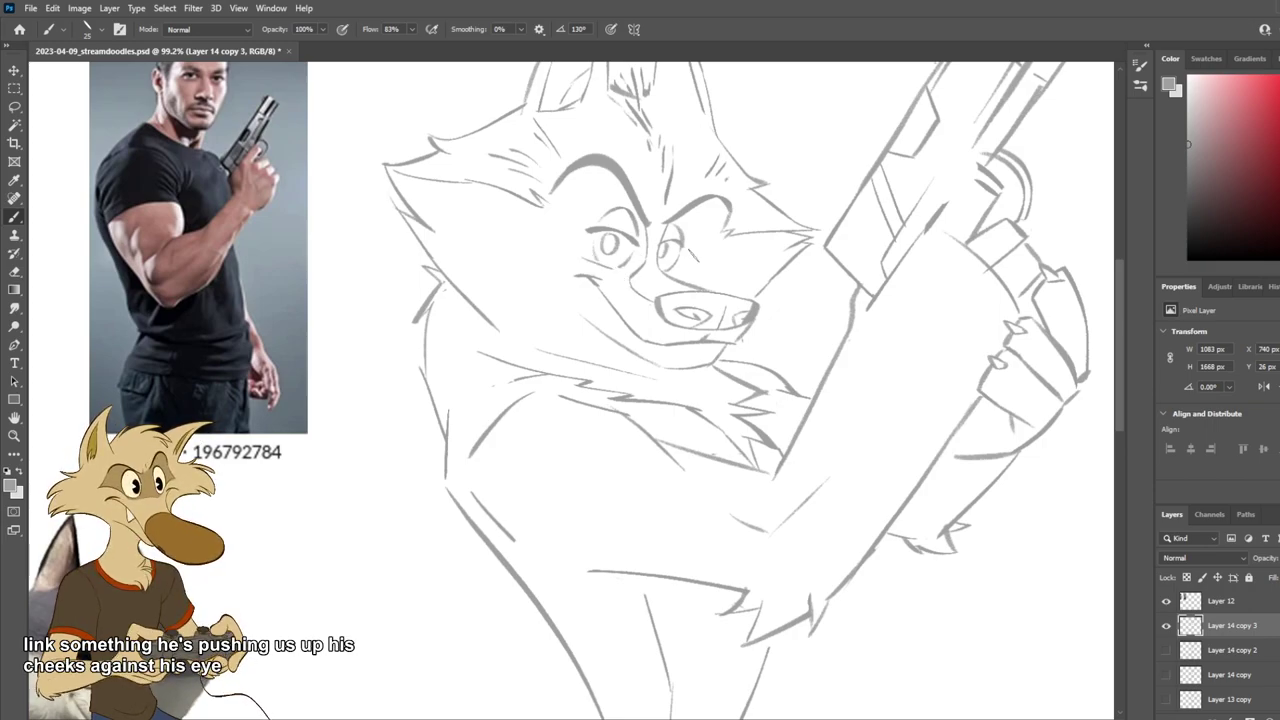
Step: Erase the smile's end below the near eye and redraw it with a short curved crease at the mouth corner
scroll(700, 284, "down", 5)
scroll(670, 276, "up", 3)
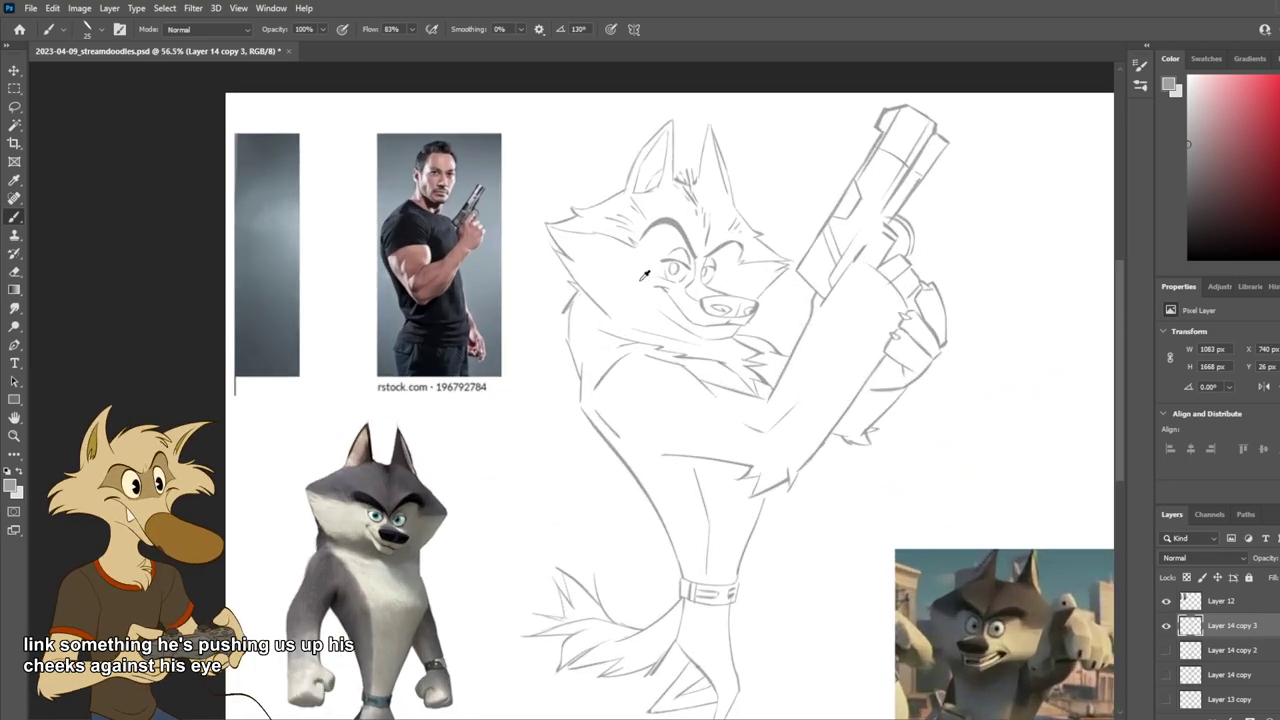
scroll(645, 275, "up", 2)
key("e")
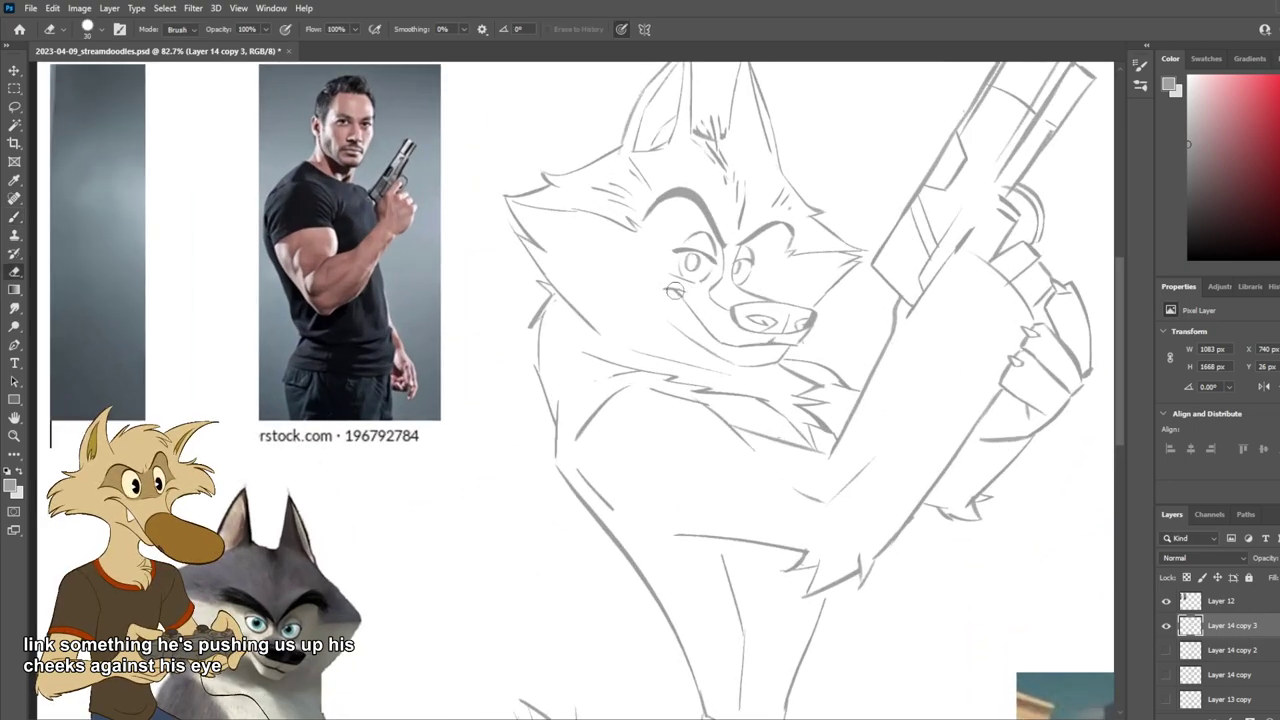
key("b")
key("ctrl+z")
left_click_drag(672, 292, 704, 312)
key("ctrl+z")
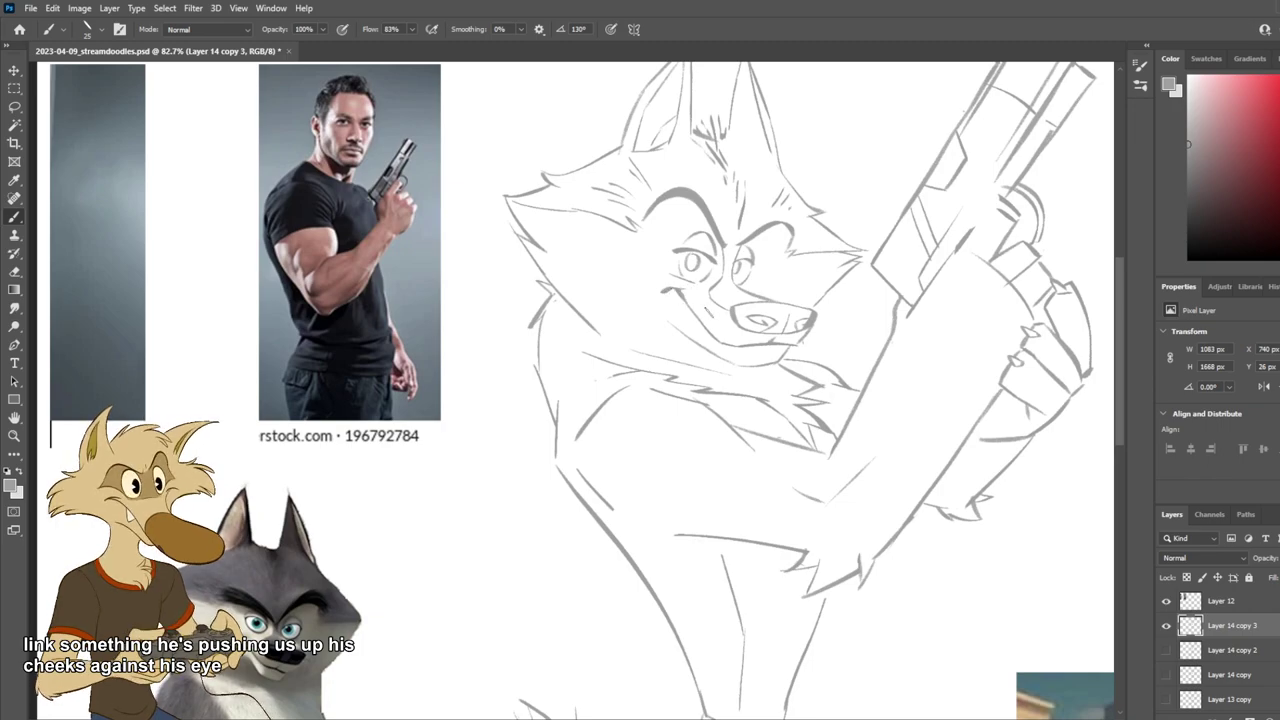
Step: Try a filled dark pupil in the wolf's near eye and judge it against the whole figure
scroll(730, 314, "down", 6)
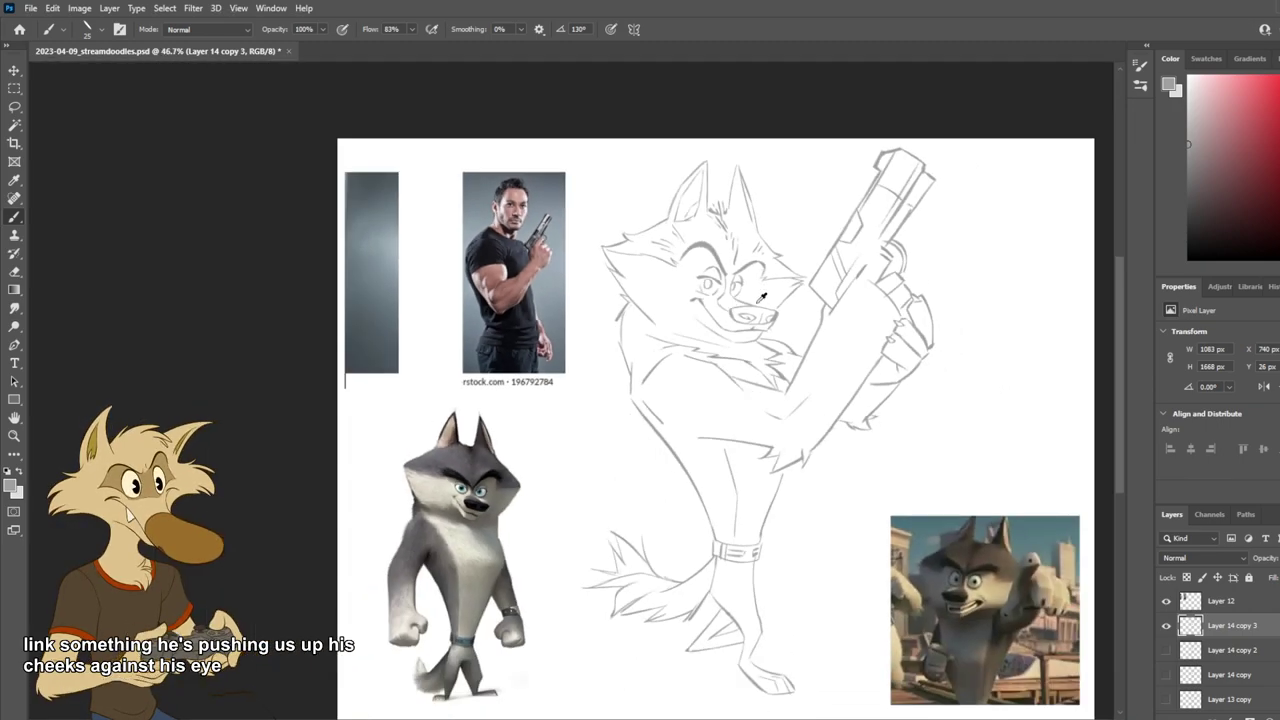
scroll(772, 298, "up", 4)
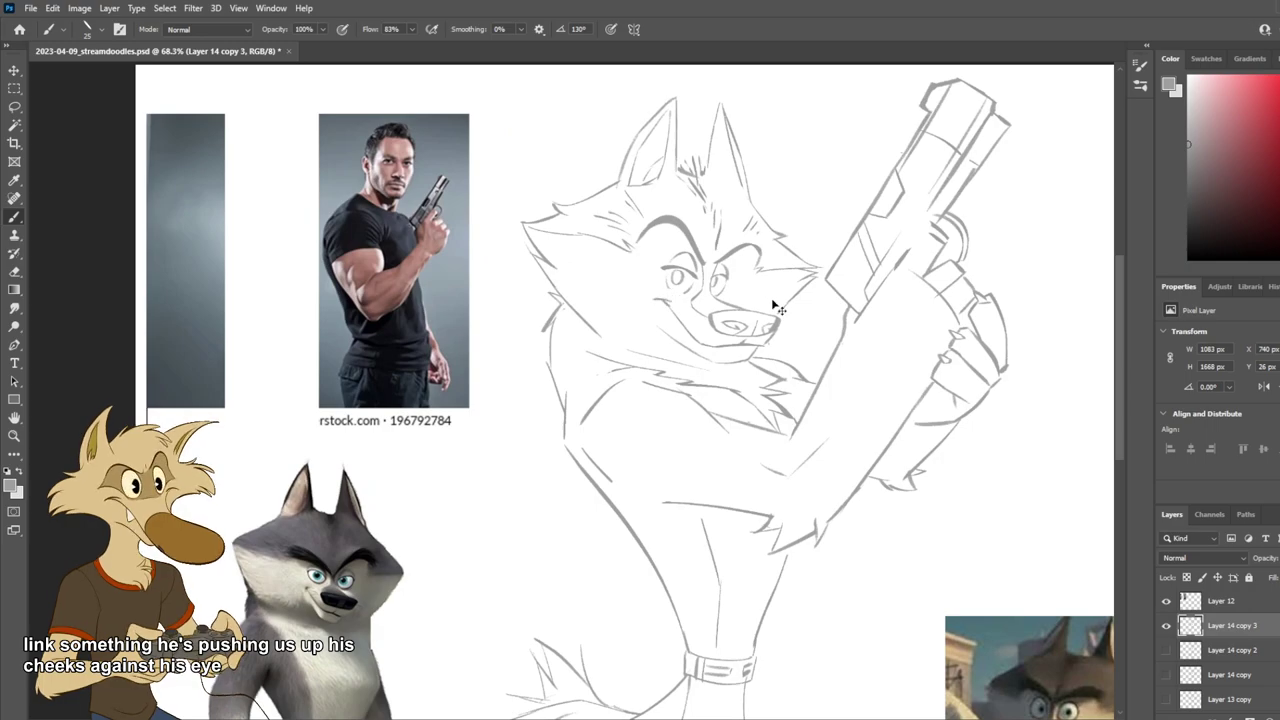
scroll(776, 308, "down", 3)
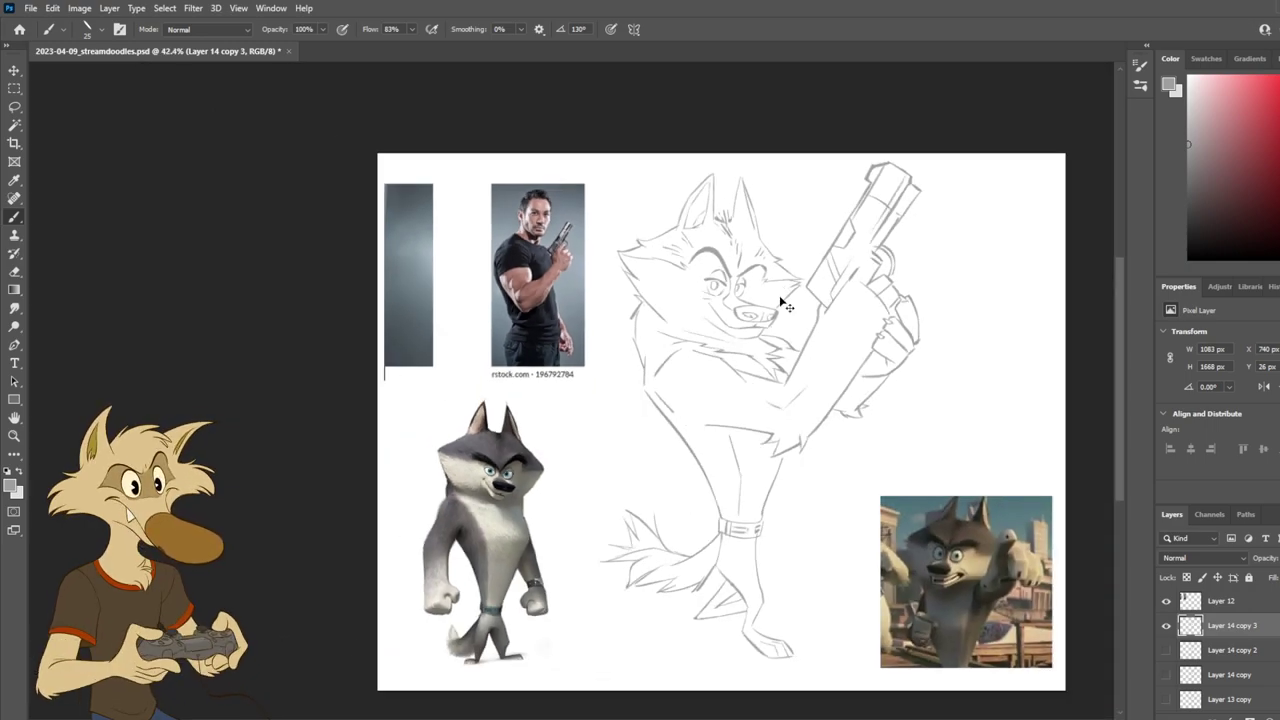
scroll(779, 296, "up", 5)
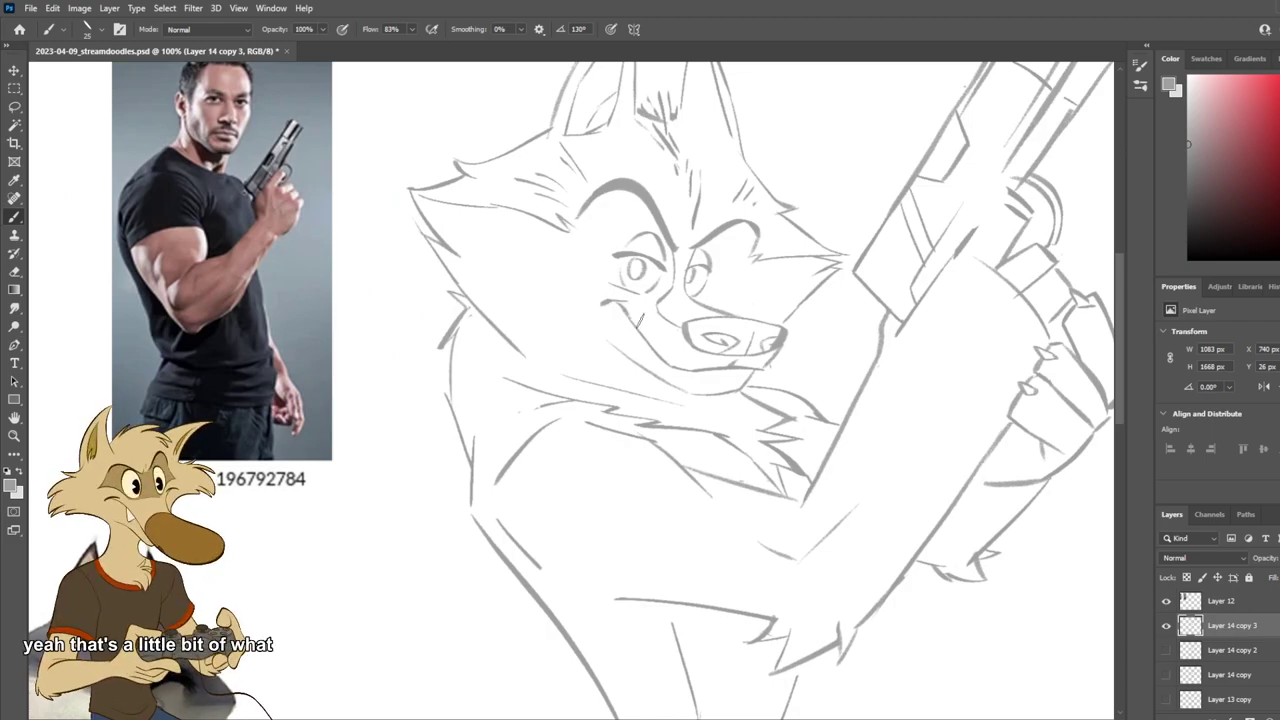
key("e")
key("b")
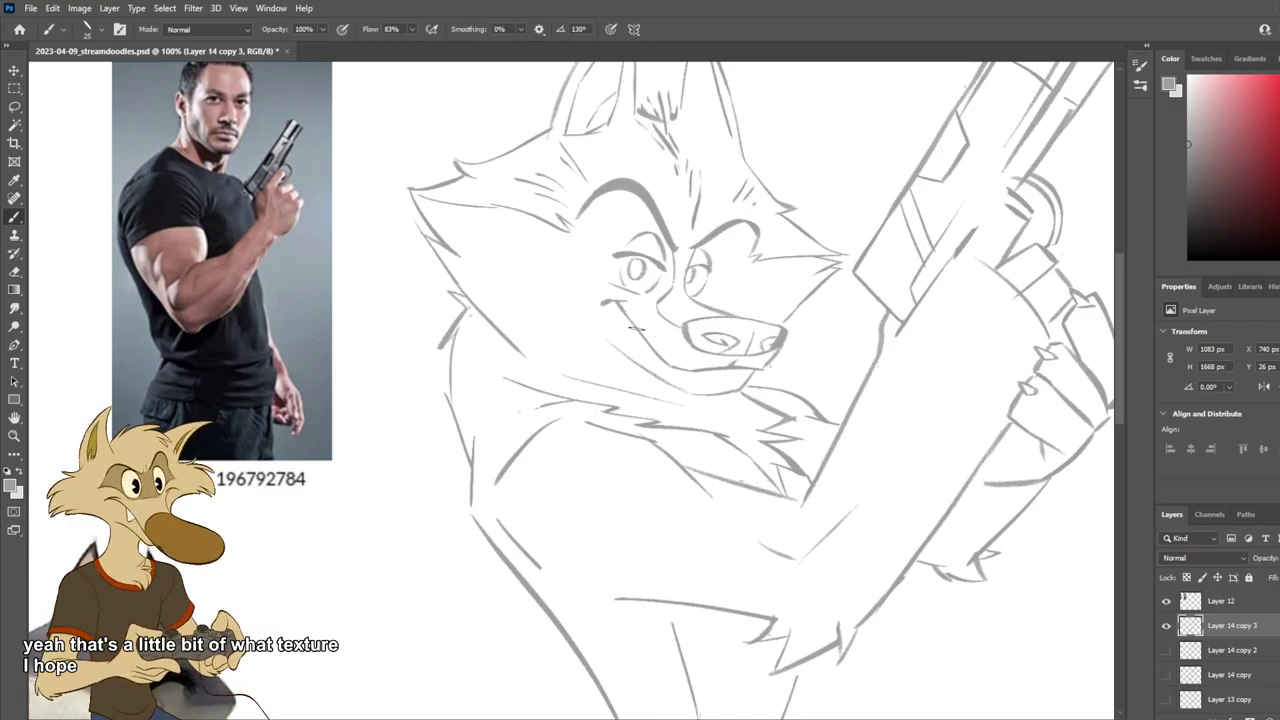
scroll(720, 306, "up", 2)
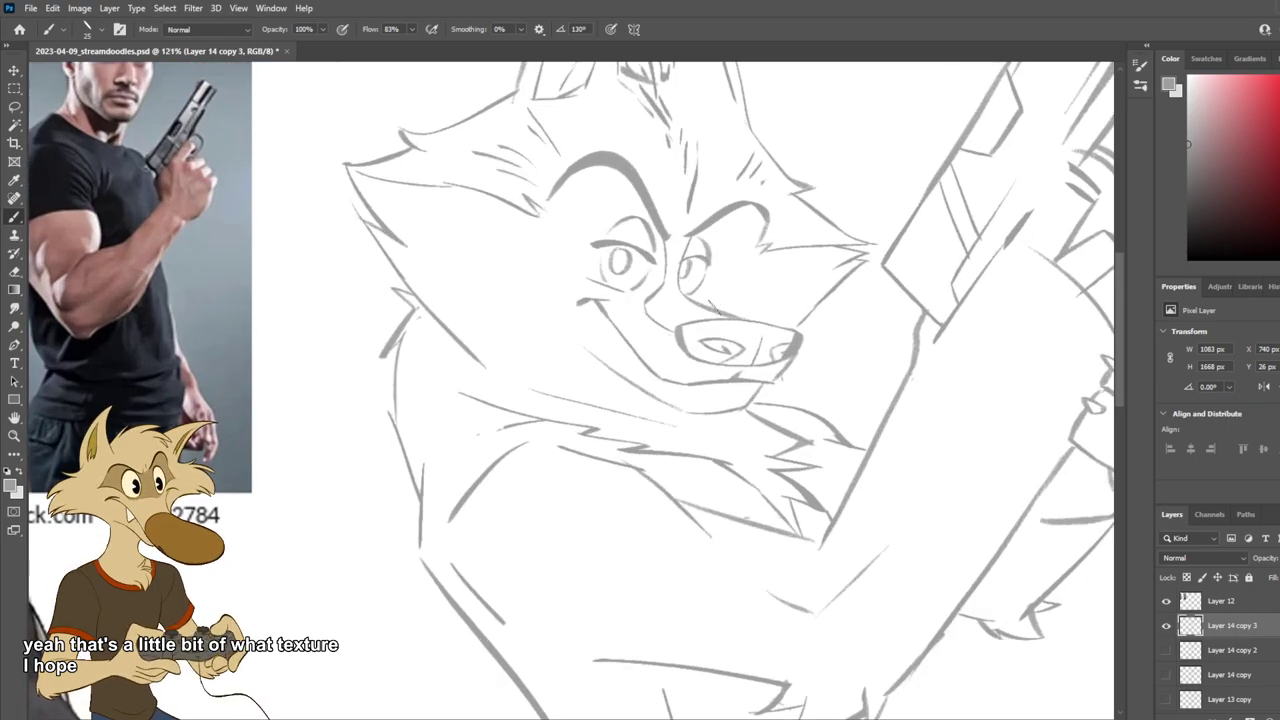
left_click_drag(620, 262, 620, 261)
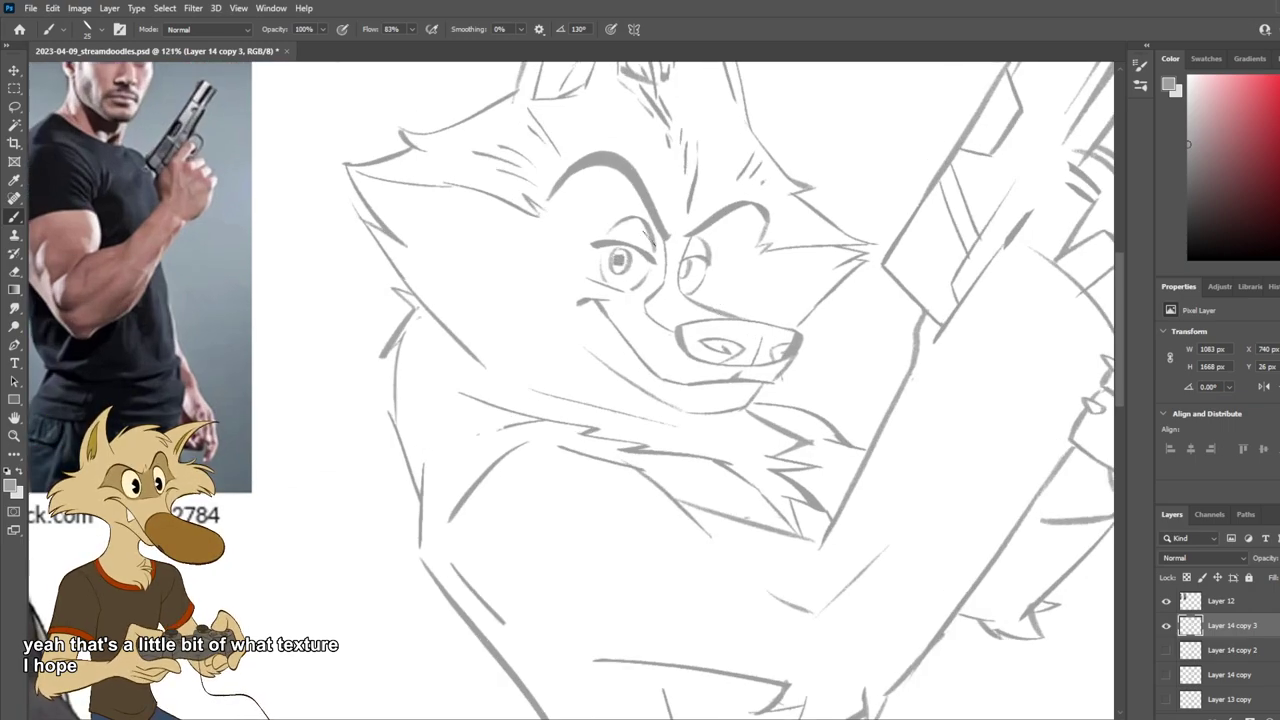
scroll(658, 240, "down", 12)
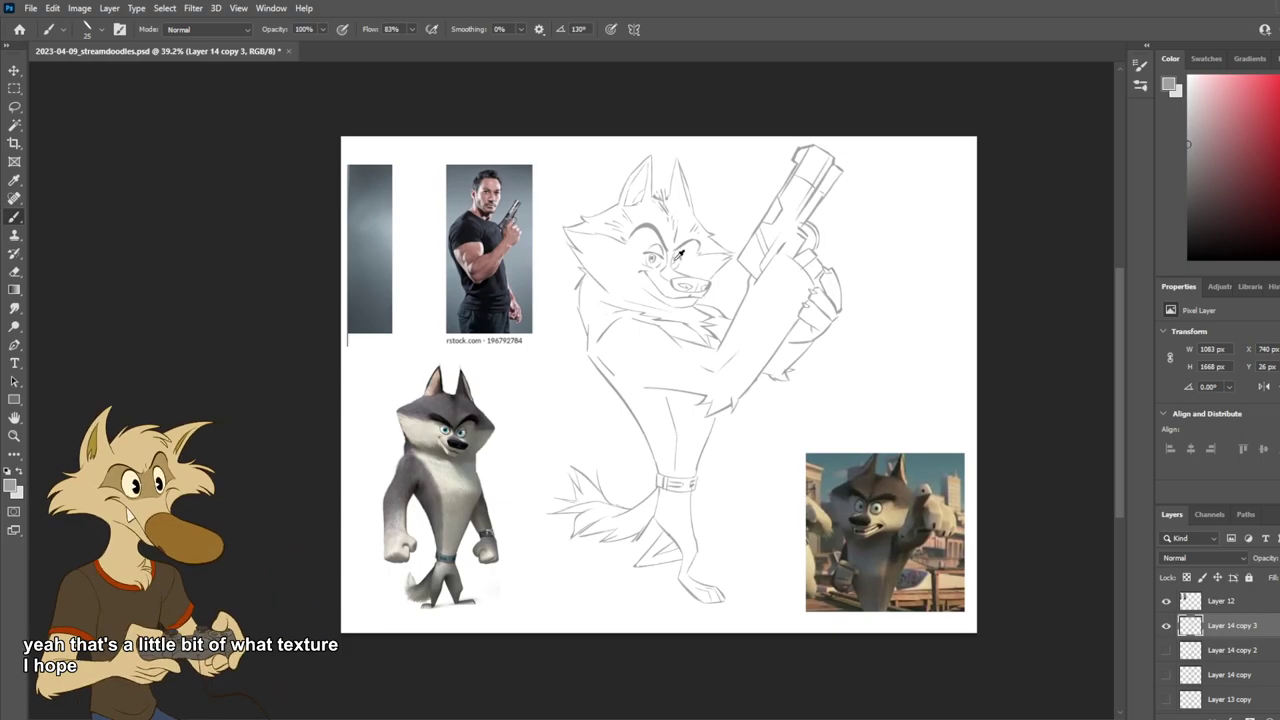
scroll(680, 256, "up", 10)
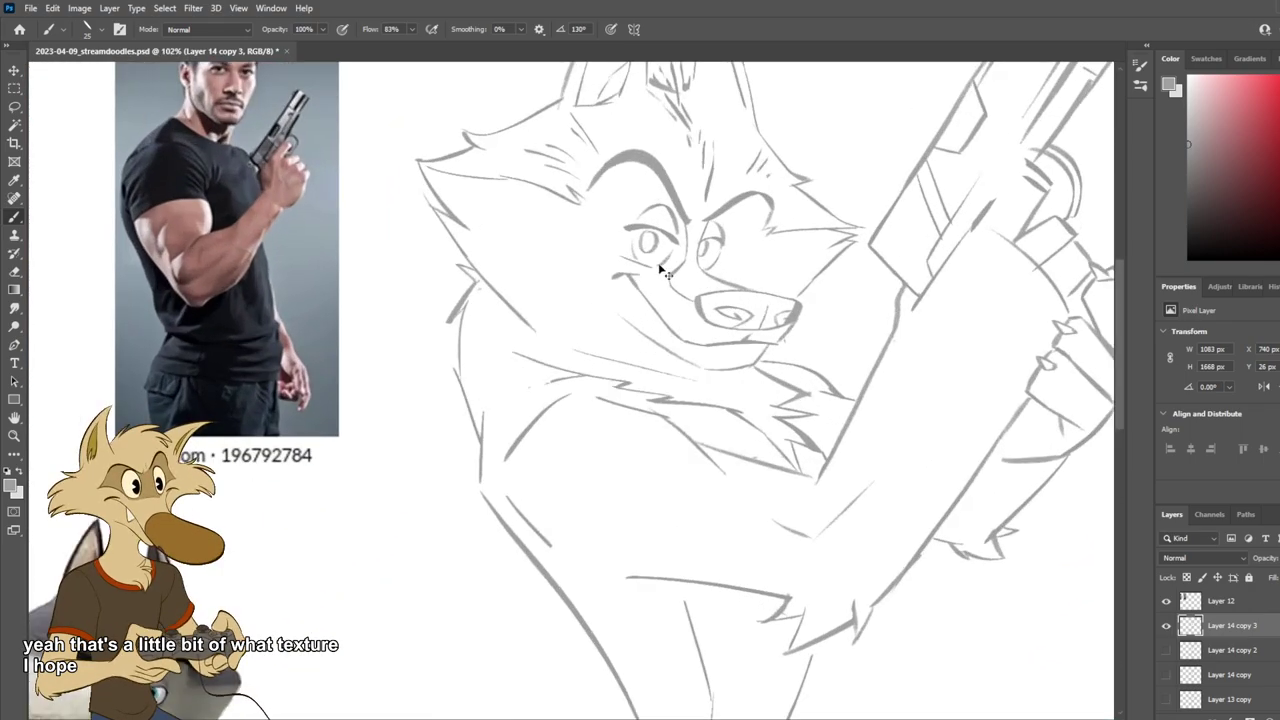
scroll(660, 270, "down", 1)
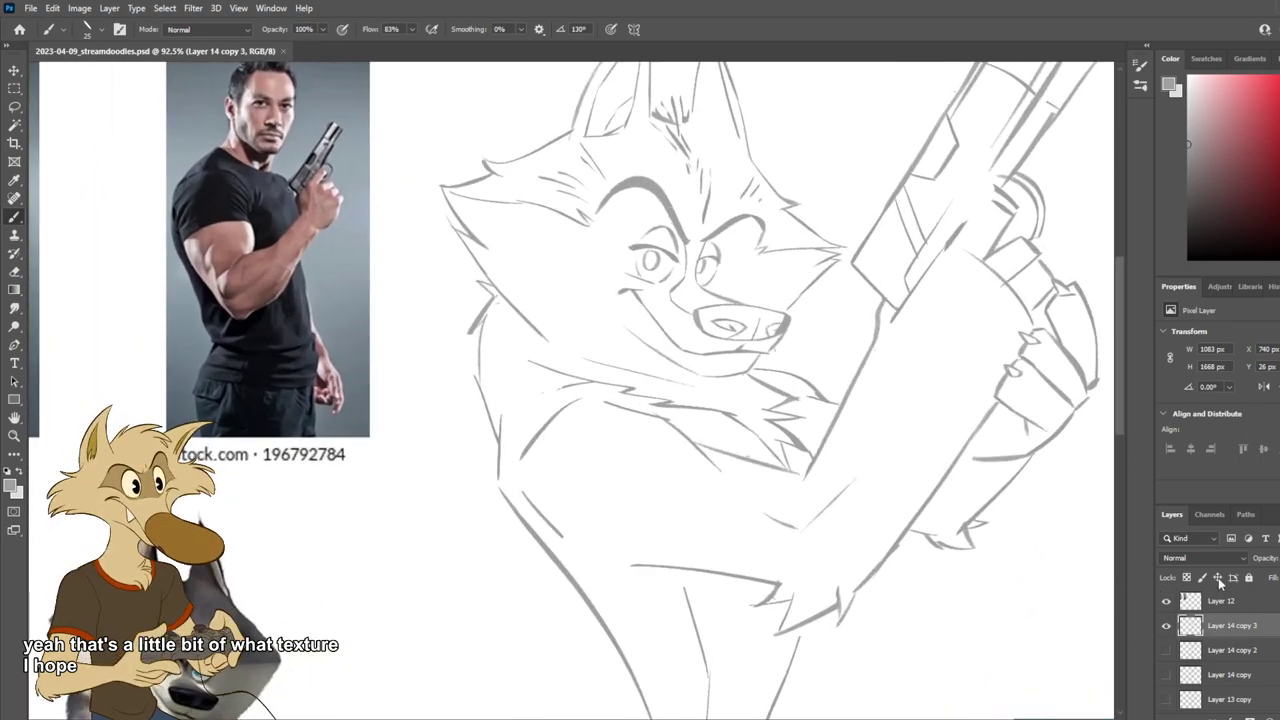
Step: Duplicate the sketch layer with the original hidden, and rework the near eye on the copy with a small dark pupil
key("ctrl+j")
left_click(1166, 650)
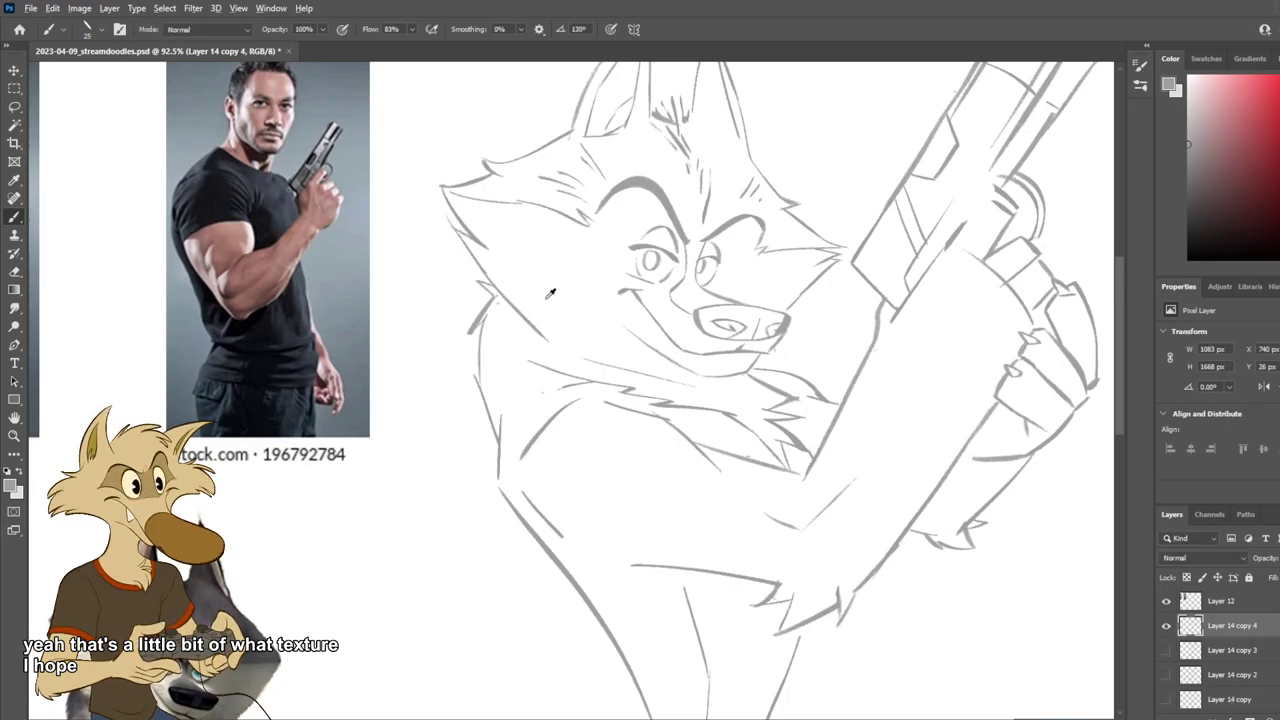
scroll(553, 300, "up", 2)
key("e")
left_click_drag(673, 255, 673, 256)
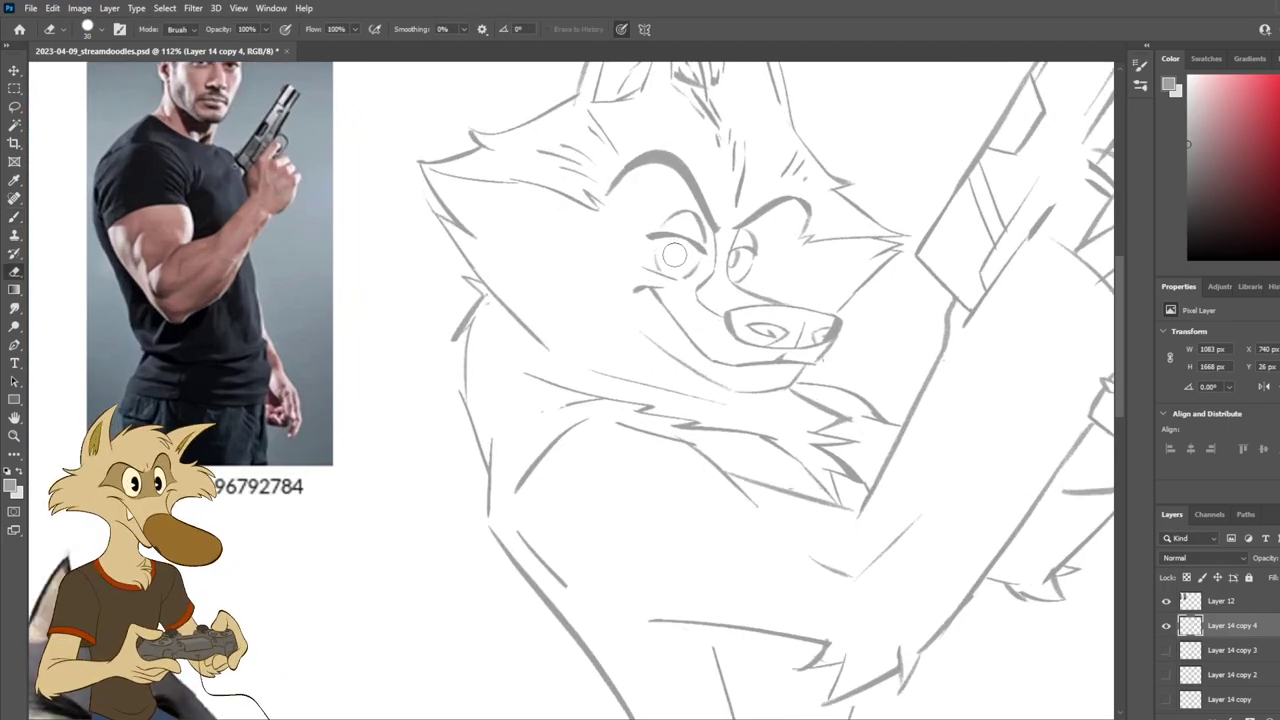
key("b")
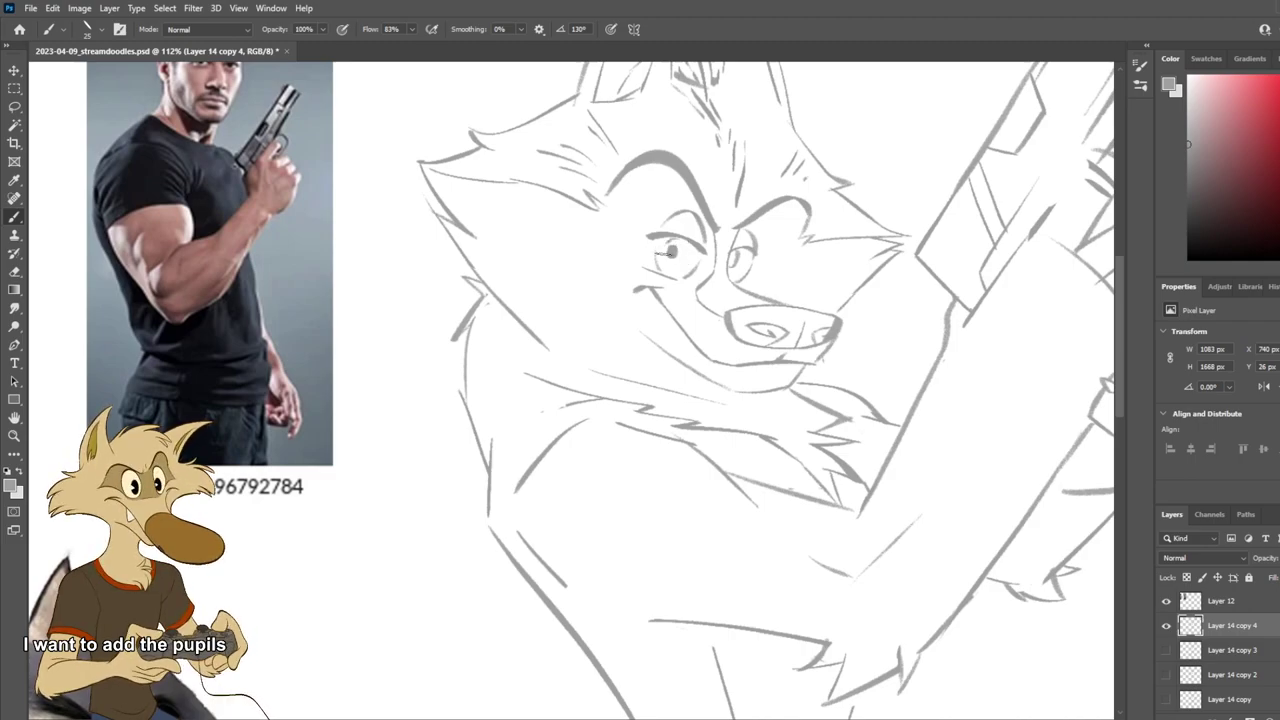
mouse_move(662, 248)
left_mouse_down()
mouse_move(682, 256)
mouse_move(664, 262)
left_mouse_up()
key("ctrl+z")
Step: Check how the reworked eyes read within the whole figure beside the reference images
scroll(740, 255, "down", 6)
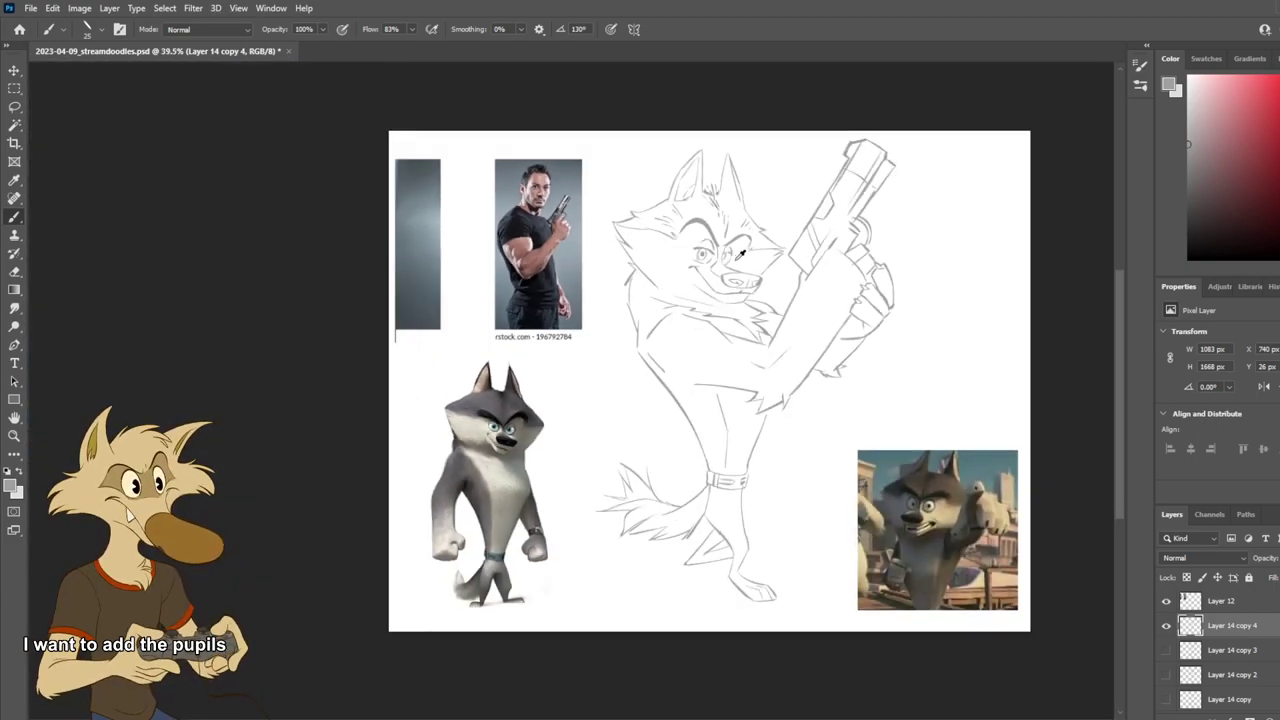
scroll(740, 255, "up", 3)
scroll(740, 255, "down", 2)
scroll(740, 255, "up", 3)
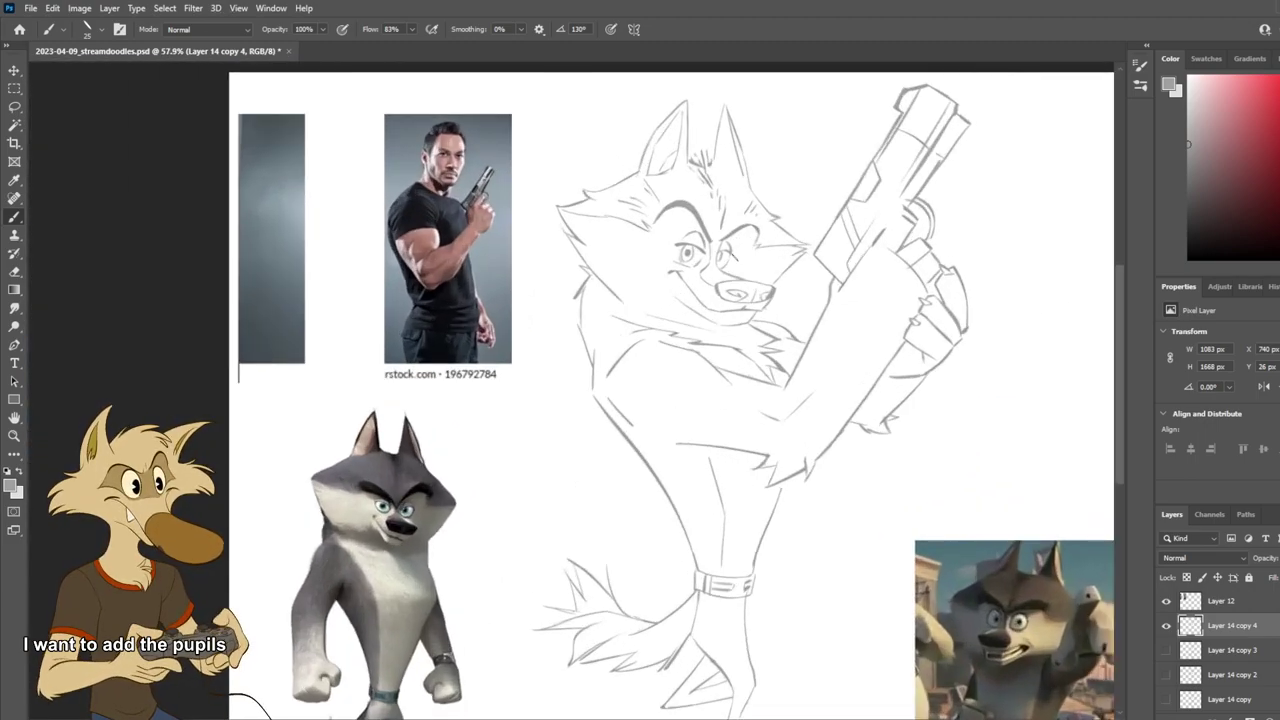
scroll(740, 252, "down", 2)
scroll(740, 252, "up", 2)
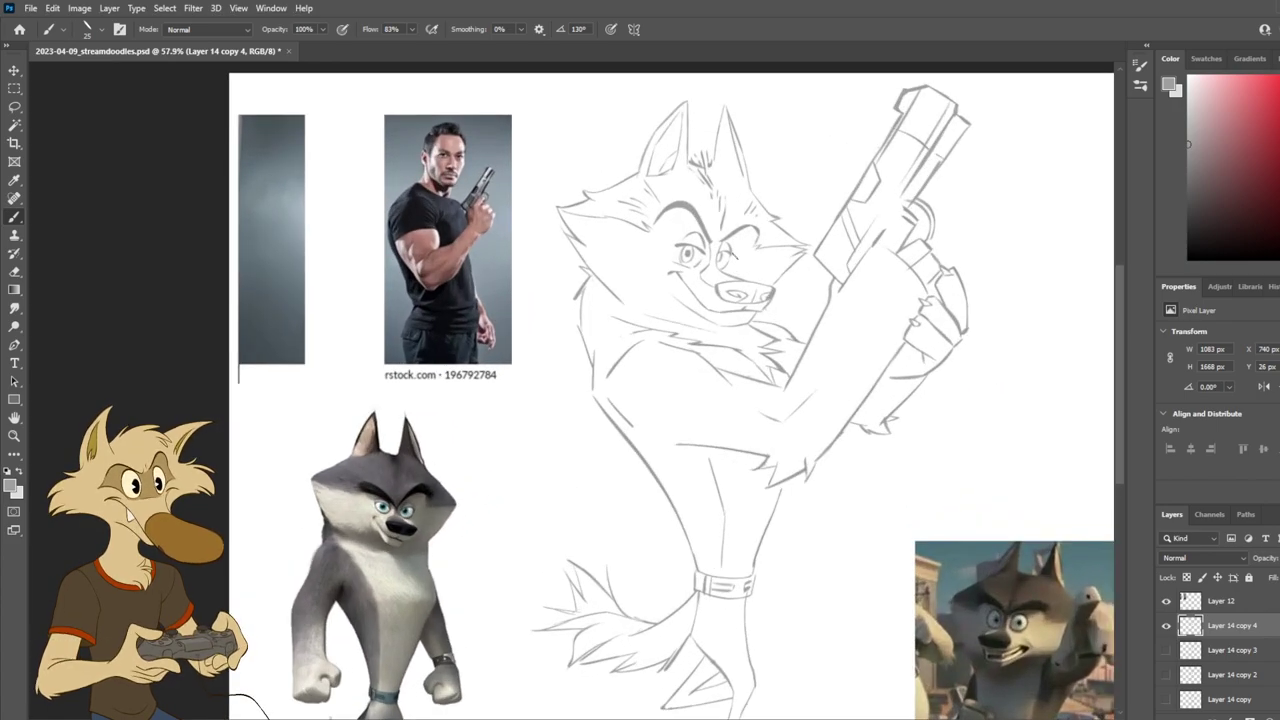
Step: Check the wolf's face and whole figure in mirrored and normal orientation against the reference images
key("ctrl+shift+h")
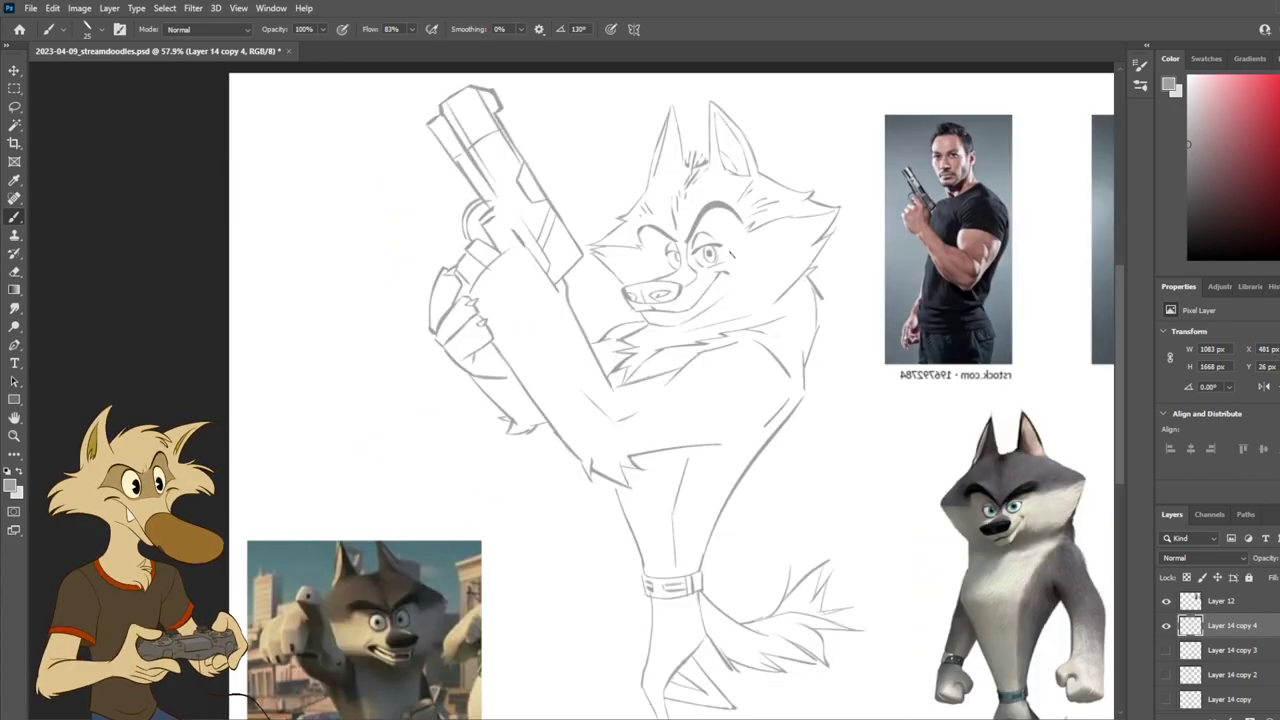
scroll(731, 256, "down", 2)
key("ctrl+shift+h")
scroll(731, 256, "up", 3)
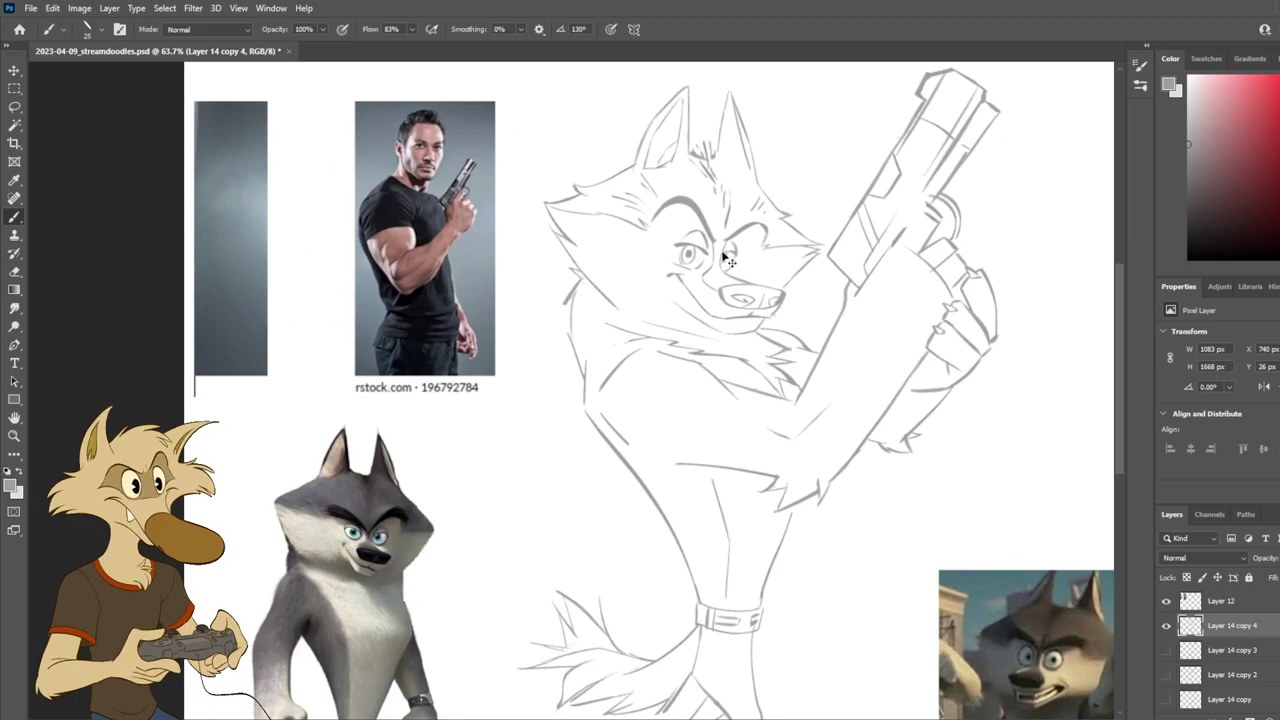
scroll(730, 245, "down", 3)
scroll(730, 245, "up", 2)
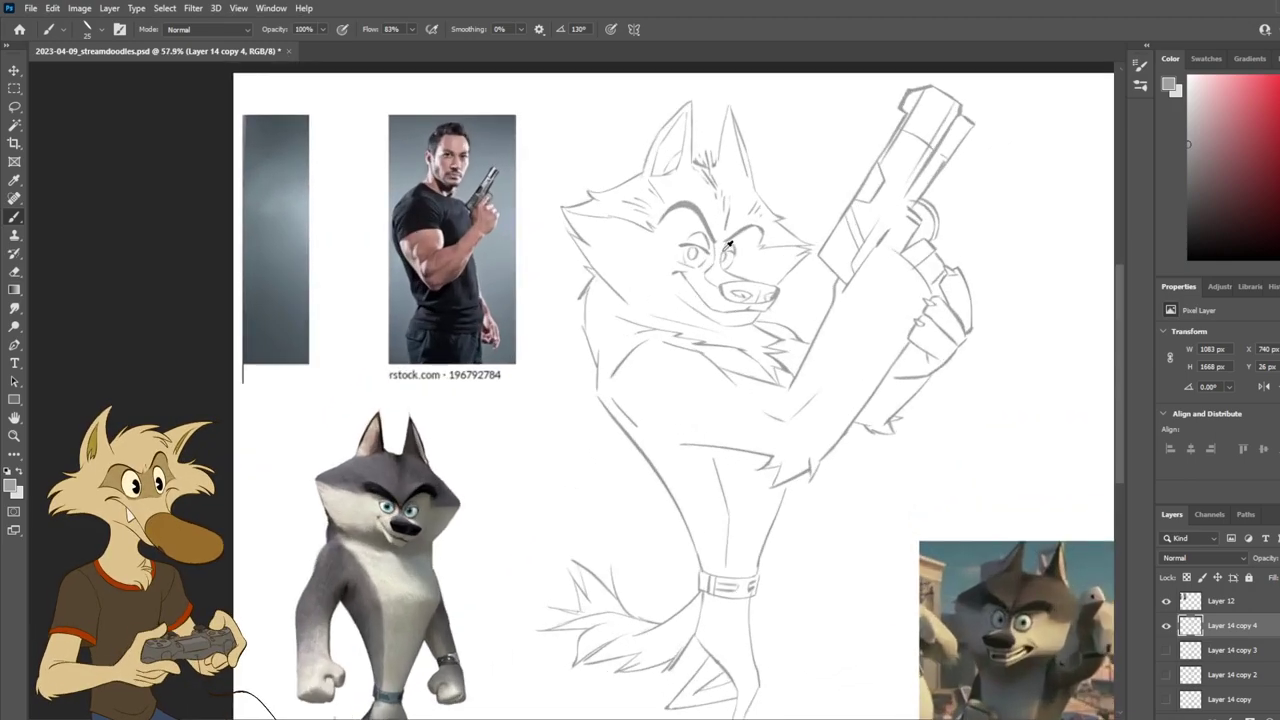
key("ctrl+shift+h")
key("ctrl+shift+h")
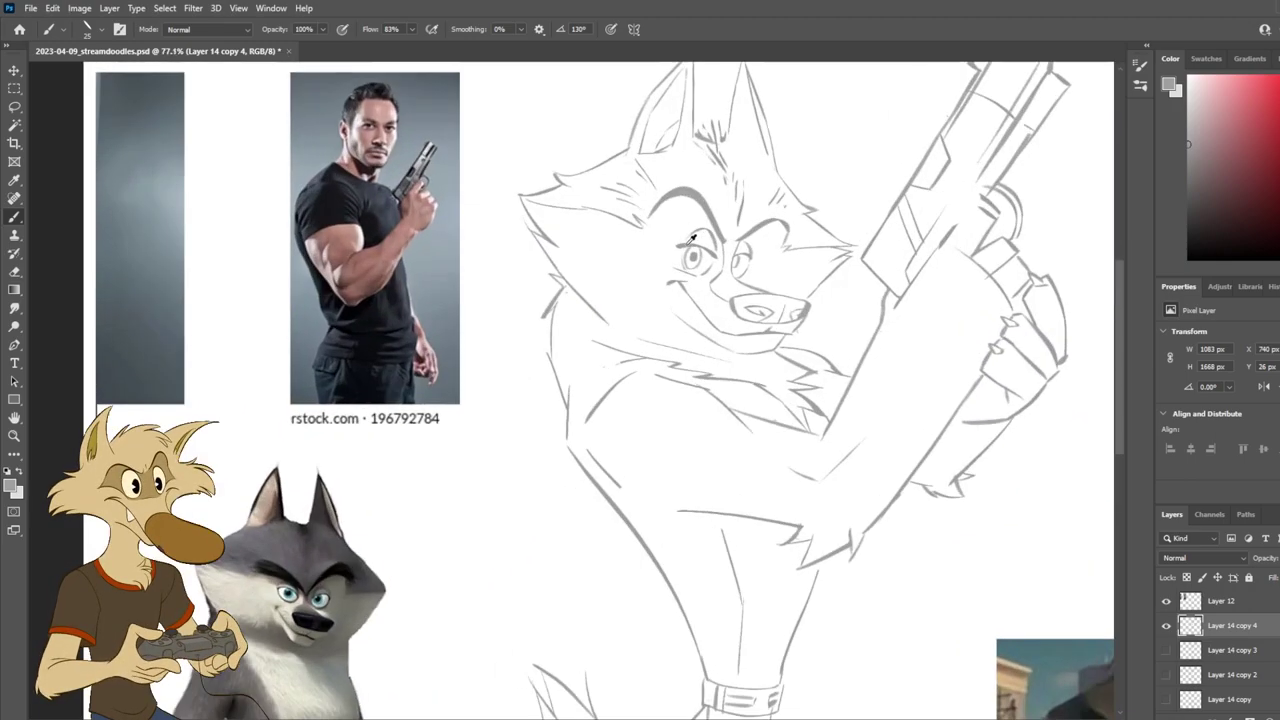
scroll(729, 261, "up", 5)
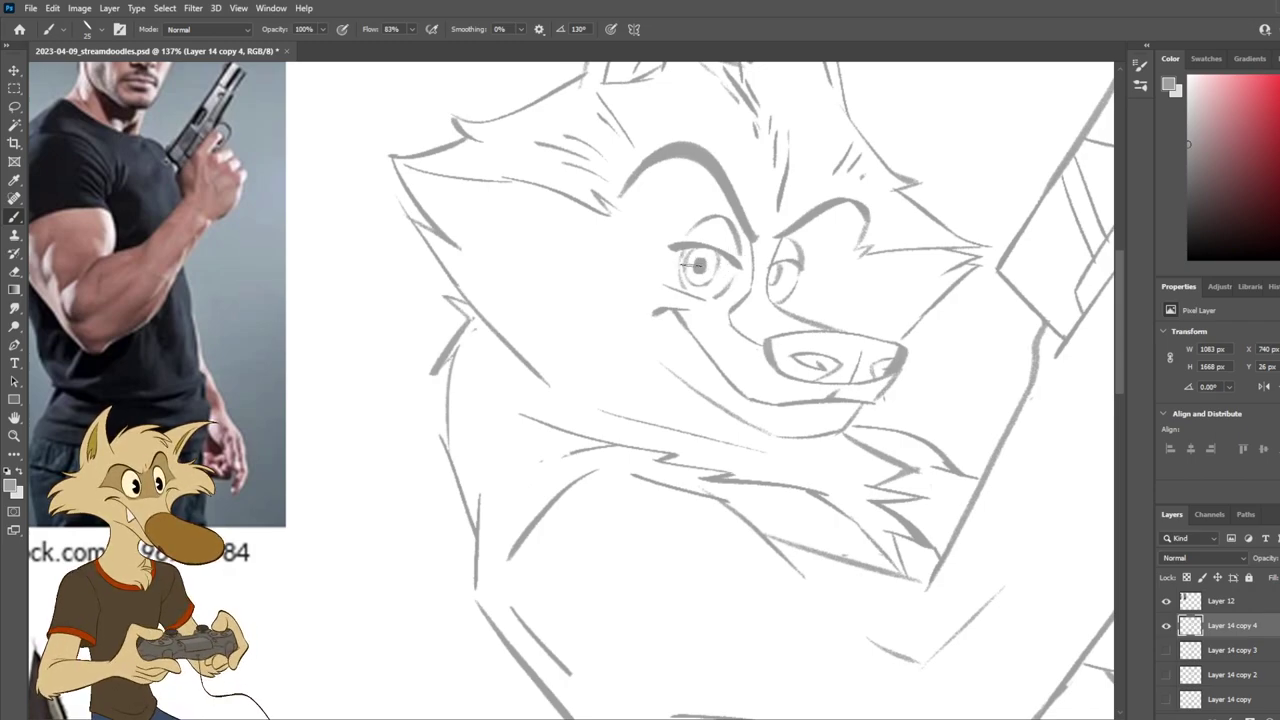
scroll(770, 228, "down", 5)
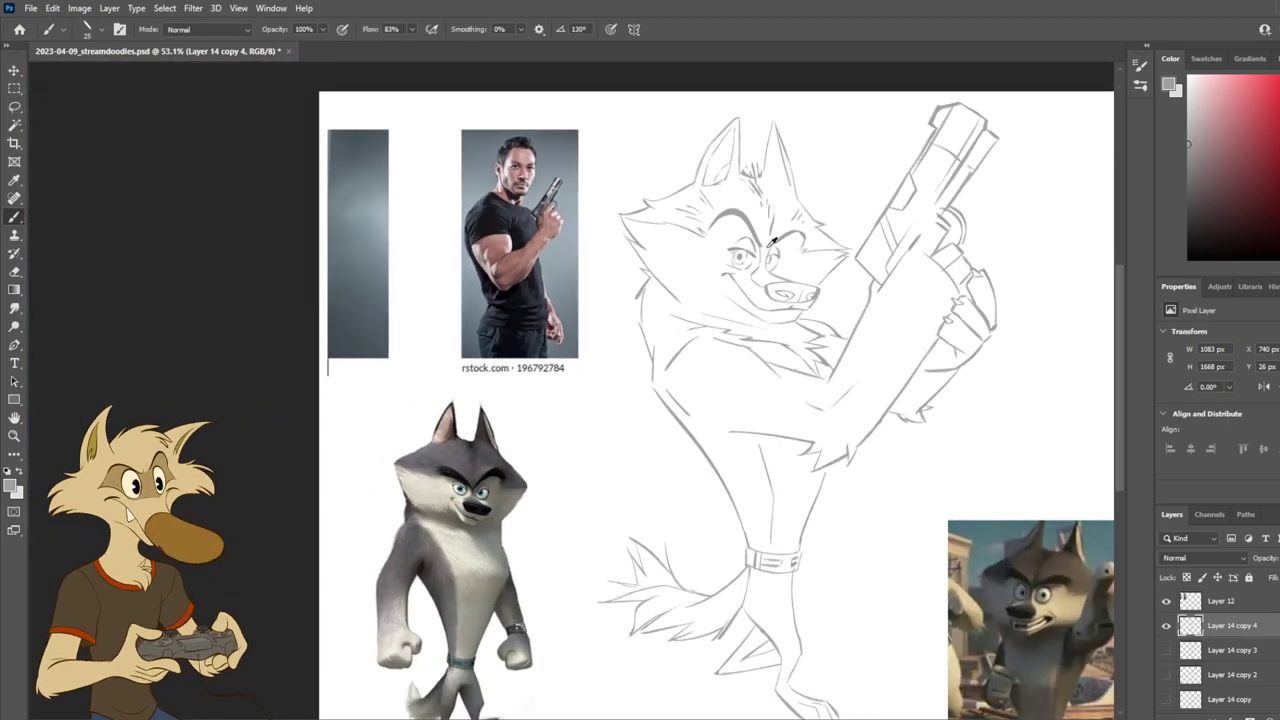
Step: Erase inside the wolf's far eye and draw a small dark pupil near the iris's inner edge
scroll(772, 241, "up", 3)
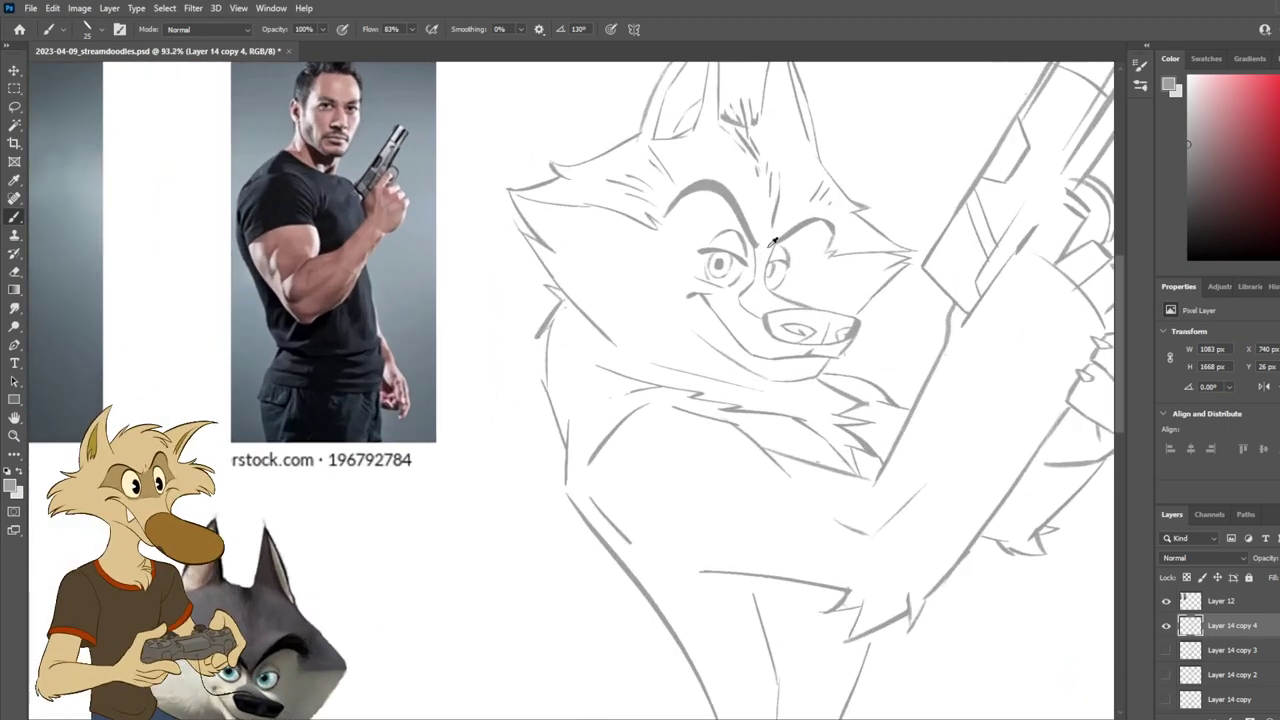
scroll(772, 241, "down", 3)
scroll(772, 241, "up", 5)
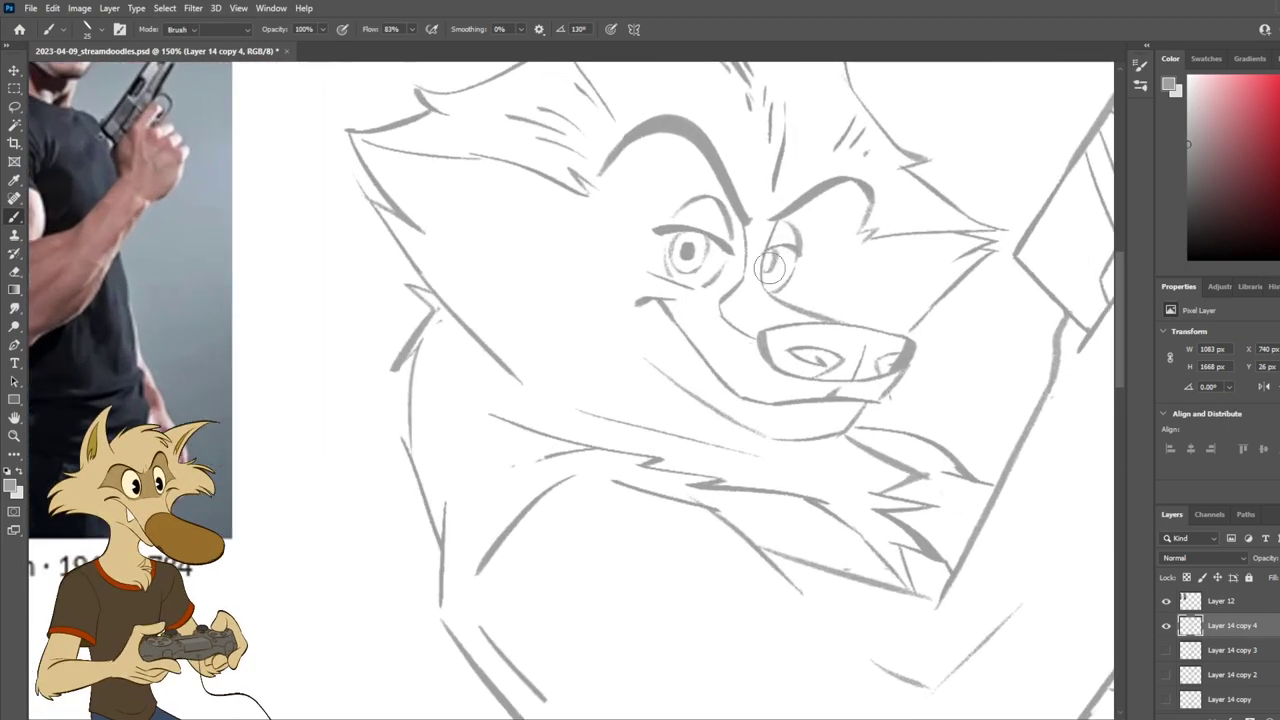
key("e")
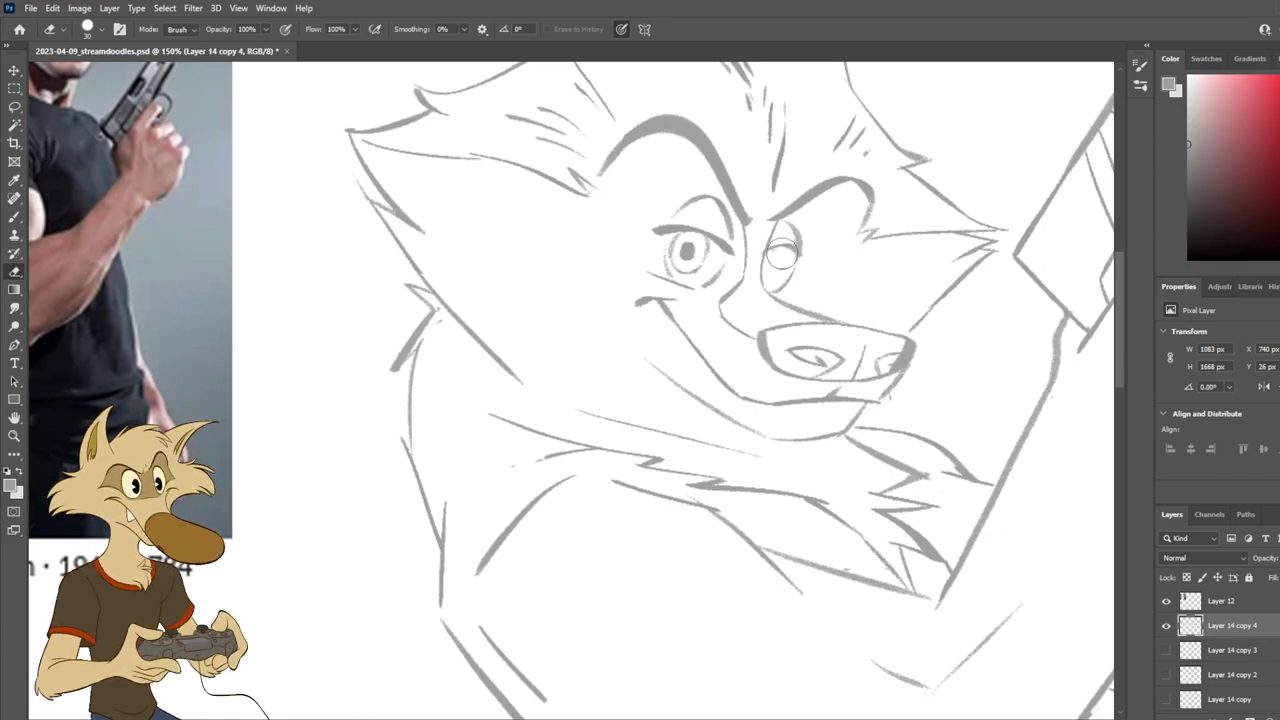
key("b")
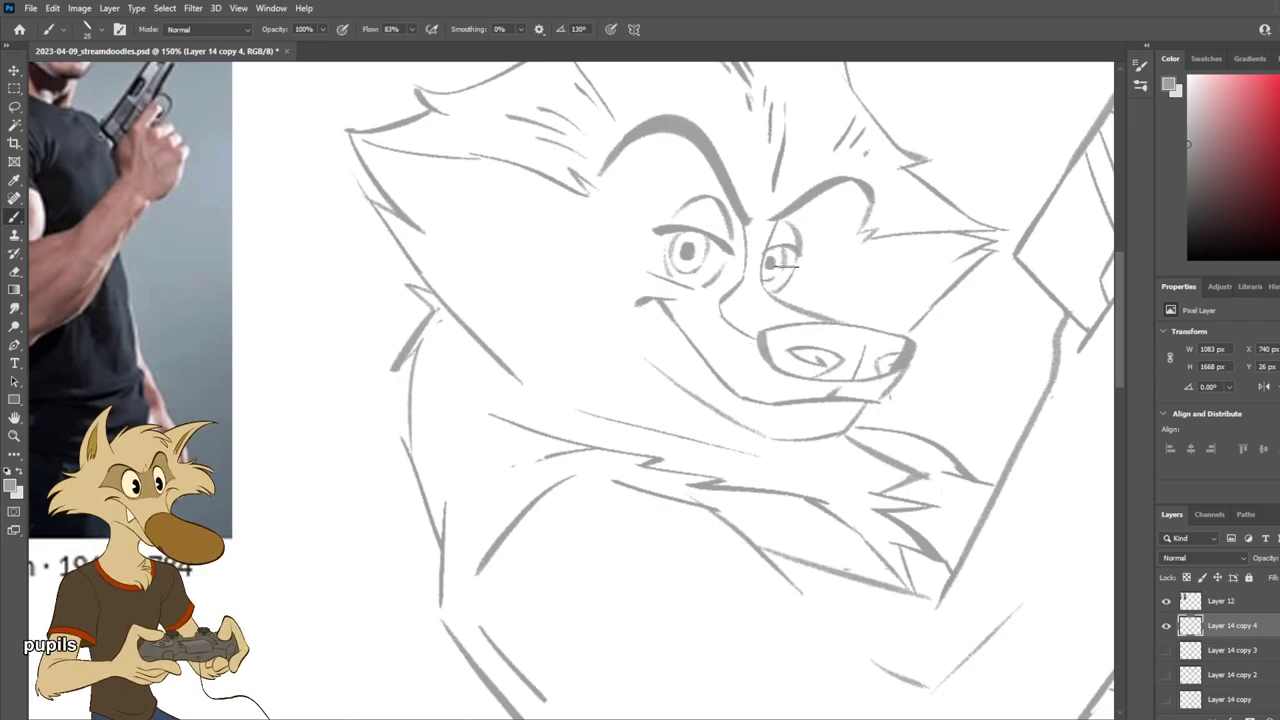
Step: Compare the eyes with and without pupils by alternating the visibility of Layer 14 copy 4 and Layer 14 copy 3, leaving copy 4 shown
scroll(818, 238, "down", 5)
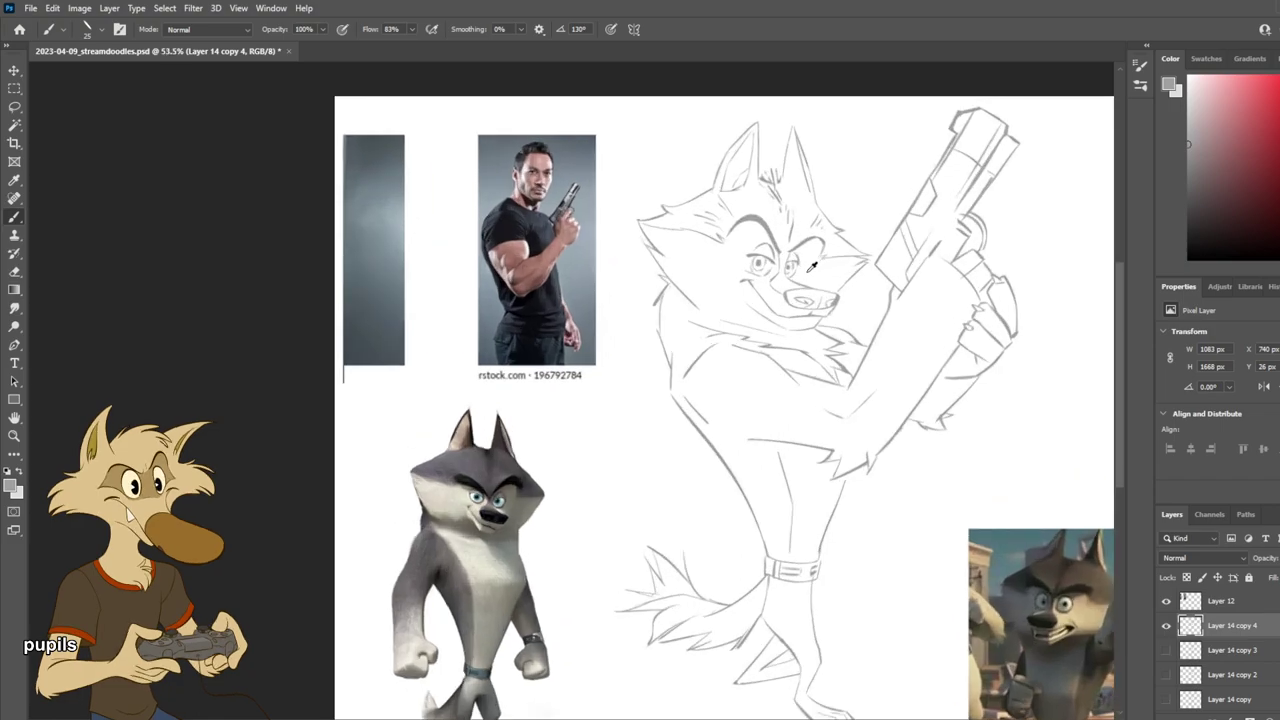
scroll(812, 265, "up", 1)
left_click(1165, 625)
left_click(1165, 650)
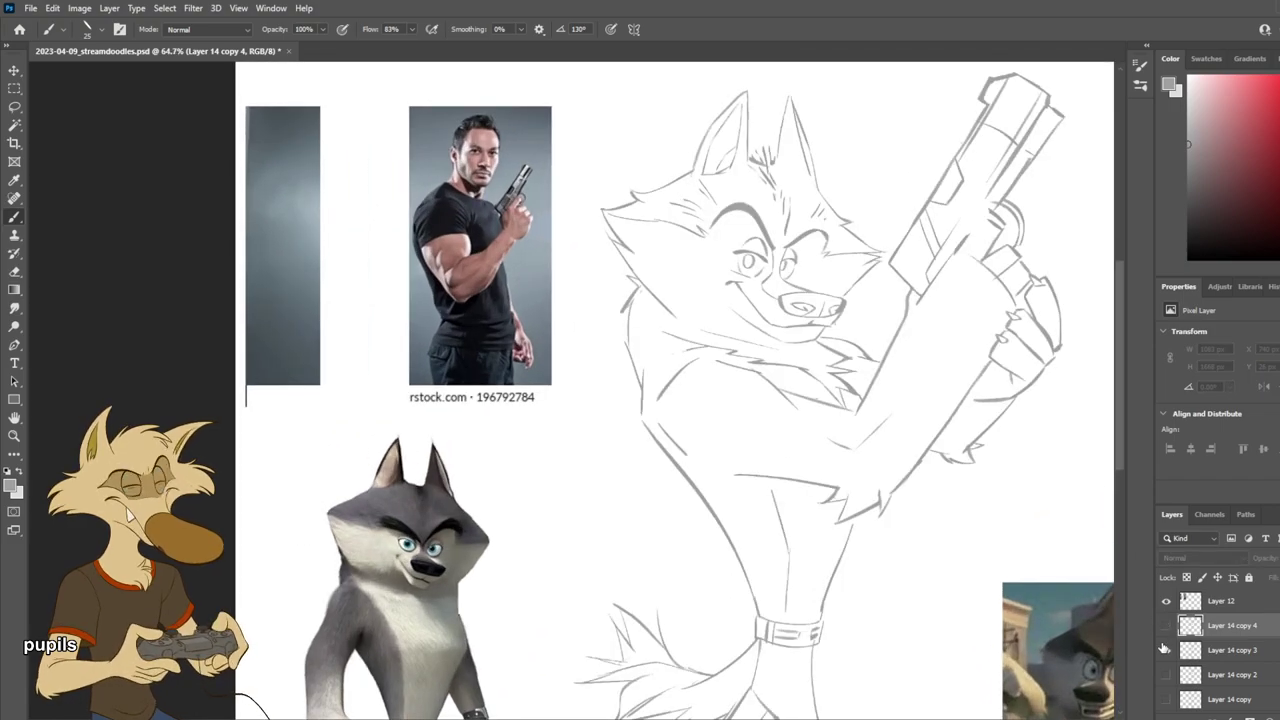
left_click(1165, 649)
left_click(1166, 625)
left_click(1166, 625)
left_click(1165, 649)
left_click(1165, 649)
left_click(1166, 626)
left_click(1166, 628)
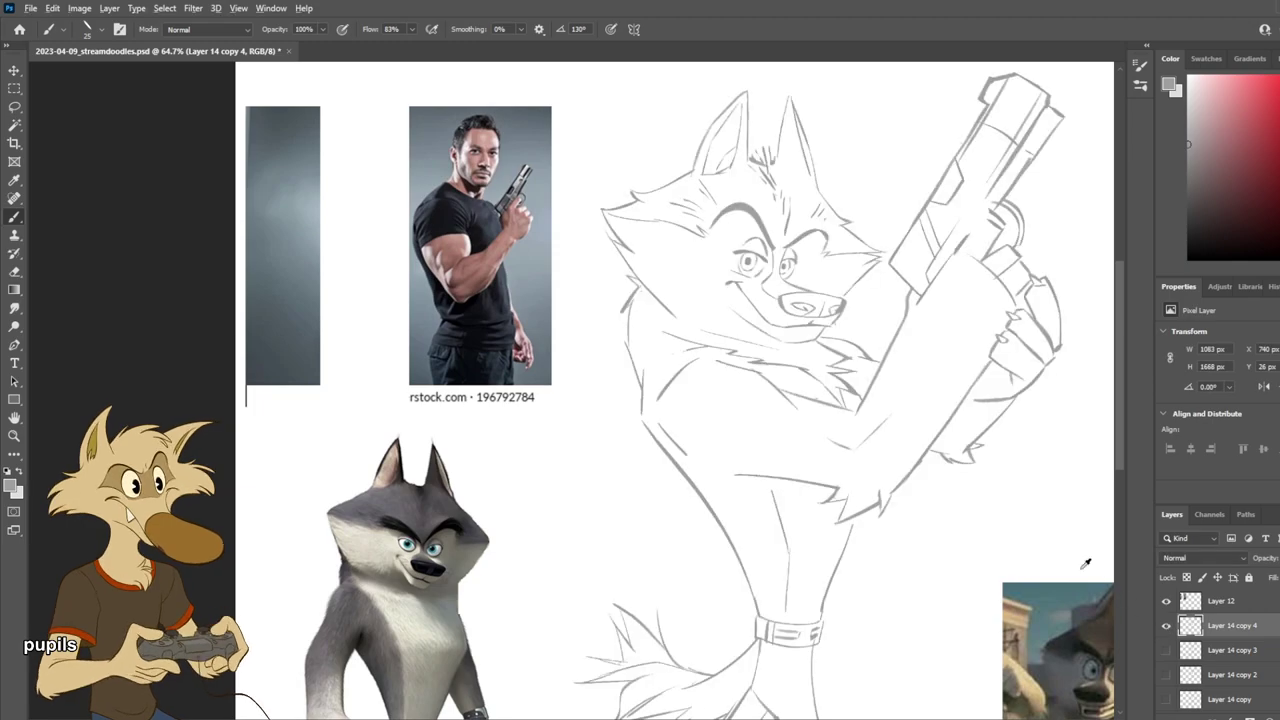
scroll(755, 345, "down", 3)
scroll(751, 350, "up", 3)
scroll(751, 350, "up", 1)
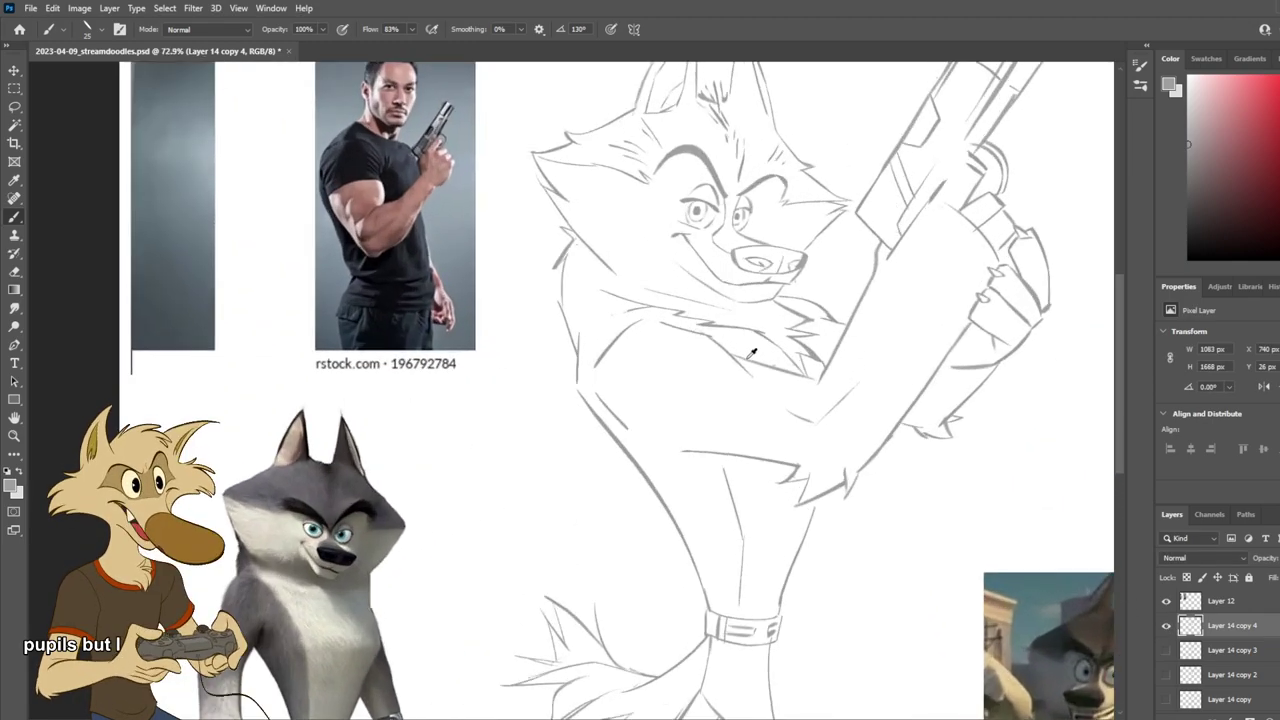
scroll(751, 350, "down", 3)
scroll(818, 330, "up", 2)
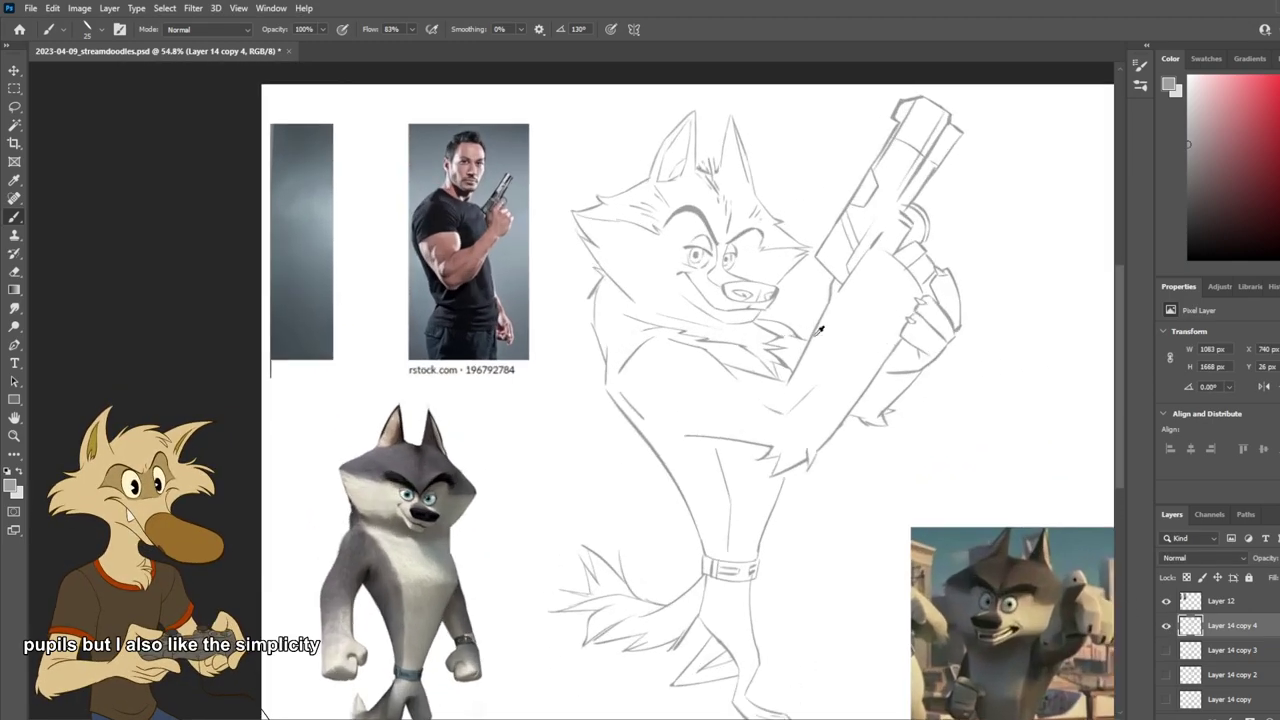
left_click(1166, 626)
left_click(1166, 650)
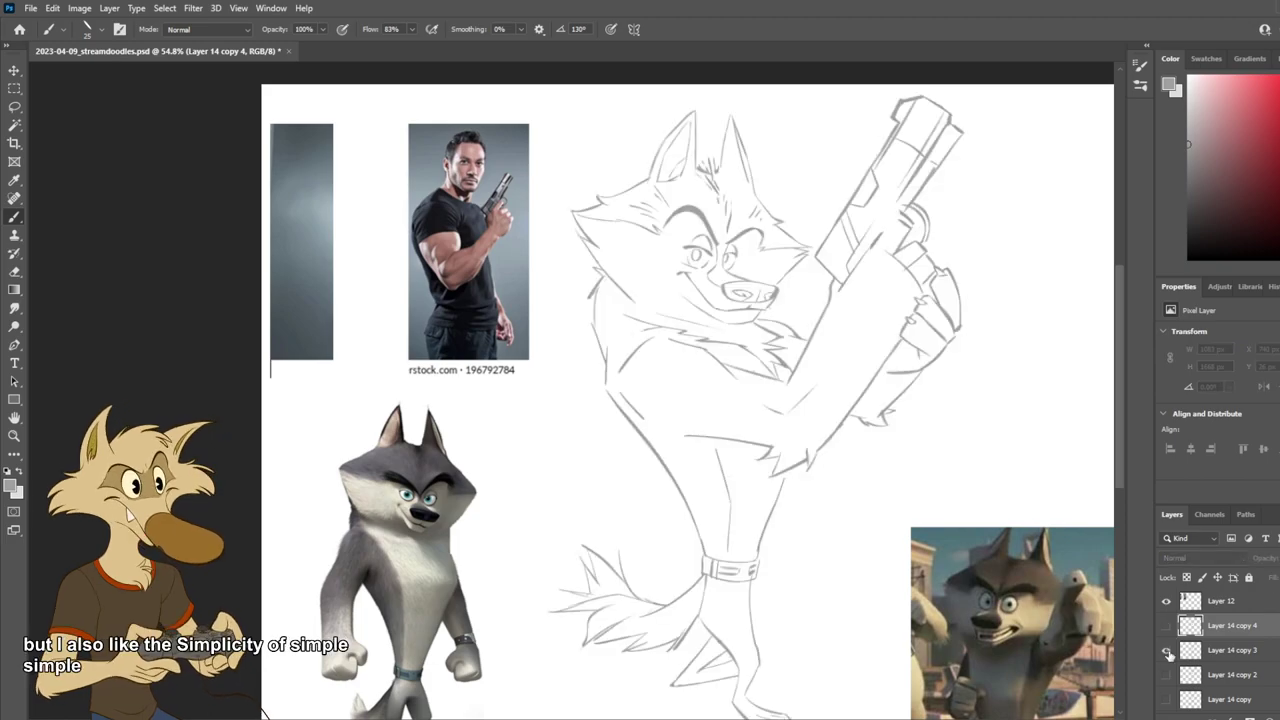
left_click(1166, 650)
left_click(1166, 650)
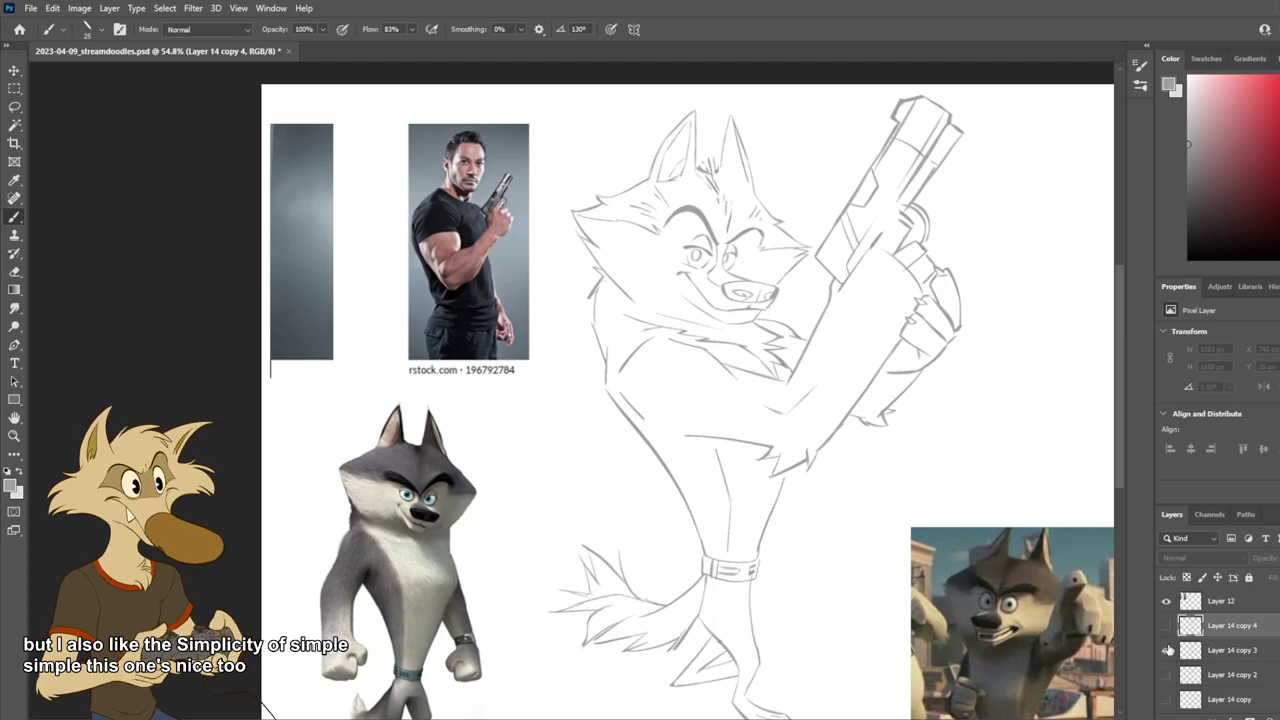
left_click(1166, 650)
left_click(1166, 626)
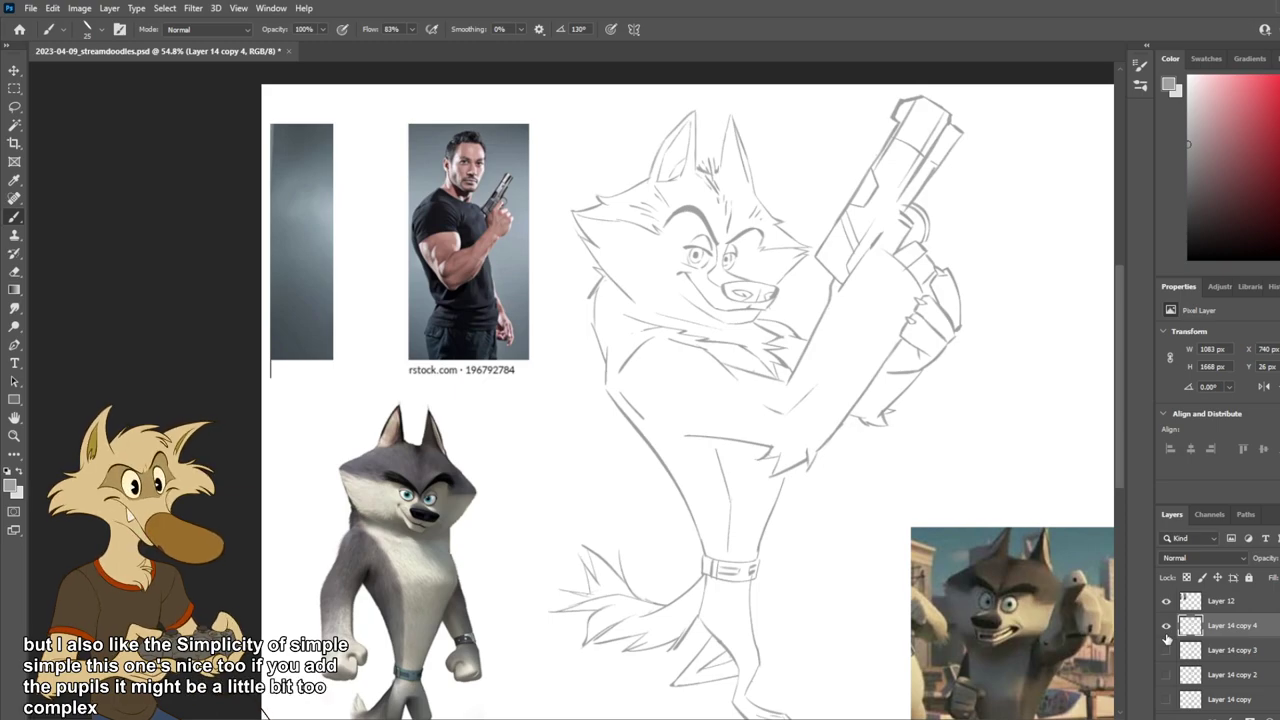
left_click(1166, 650)
left_click(1166, 650)
left_click(1166, 625)
Step: Examine the face up close while repeatedly hiding and showing the active sketch layer
scroll(690, 228, "up", 7)
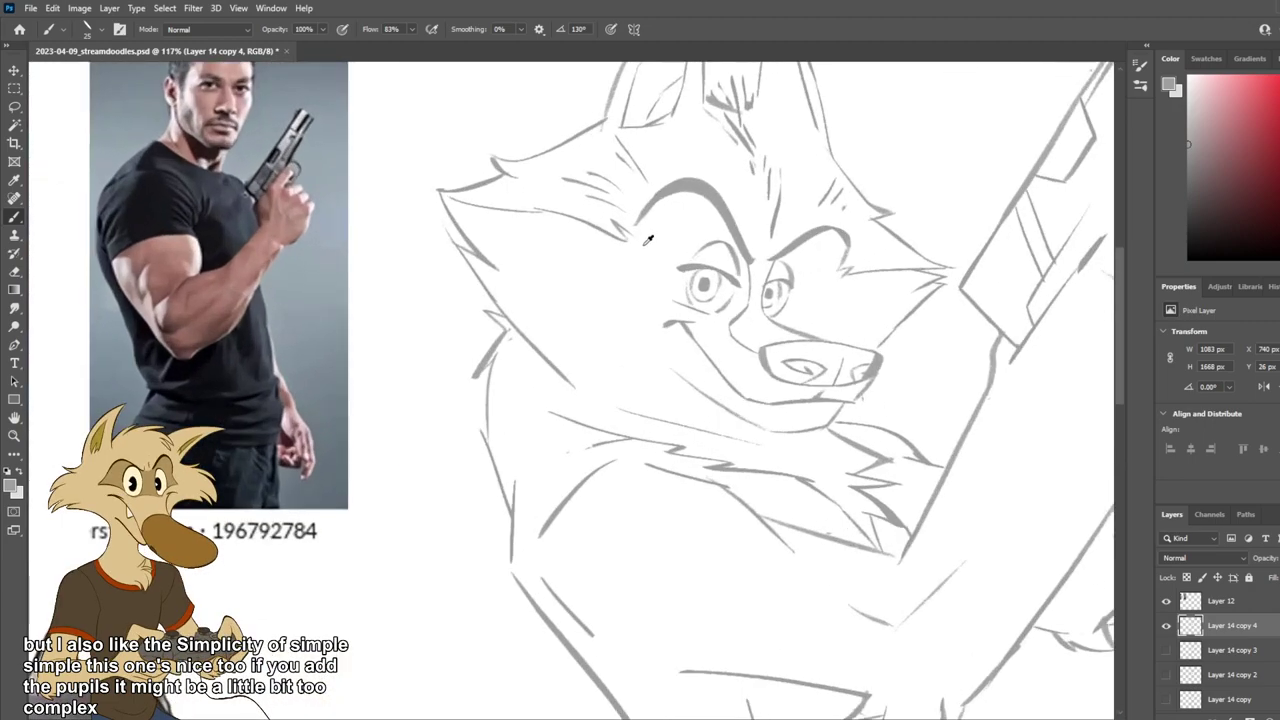
key("ctrl+comma")
key("ctrl+comma")
key("ctrl+comma")
key("ctrl+comma")
key("ctrl+comma")
key("ctrl+comma")
key("ctrl+comma")
key("ctrl+comma")
key("ctrl+comma")
key("ctrl+comma")
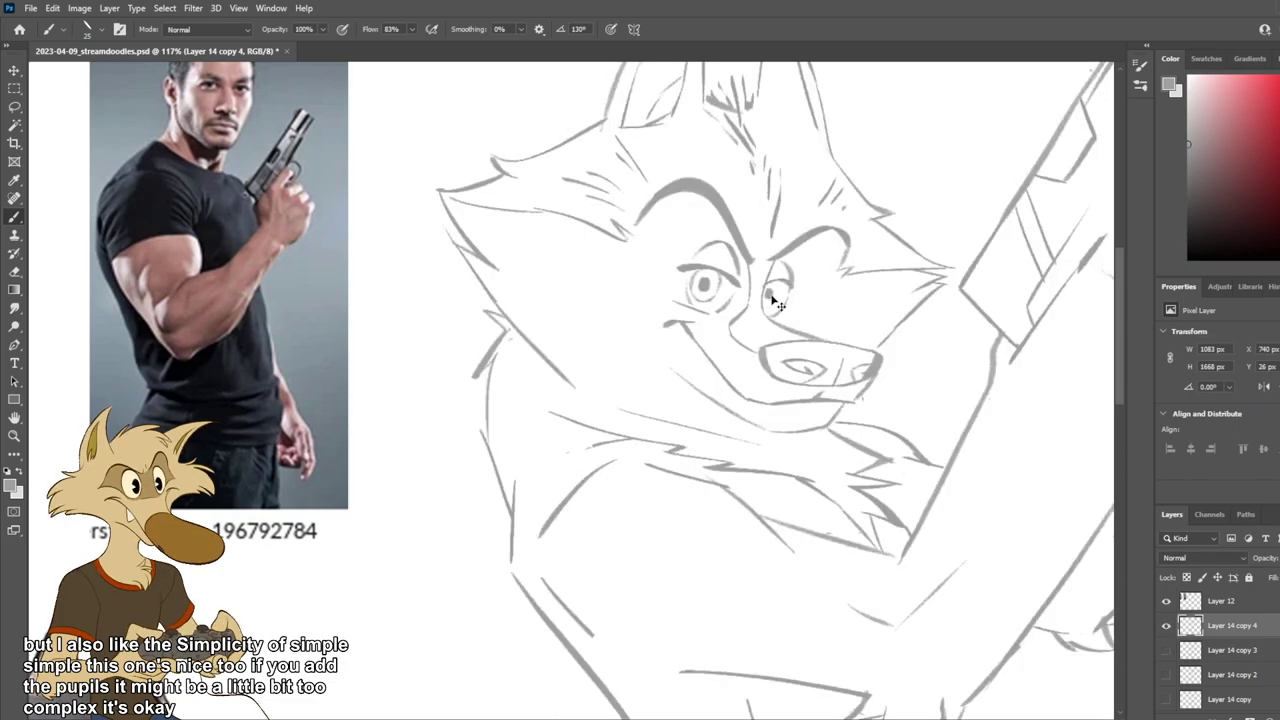
Step: Refine the far eye's iris and redraw its small dark pupil against the edge nearest the muzzle
mouse_move(785, 282)
left_mouse_down()
mouse_move(765, 280)
mouse_move(786, 278)
left_mouse_up()
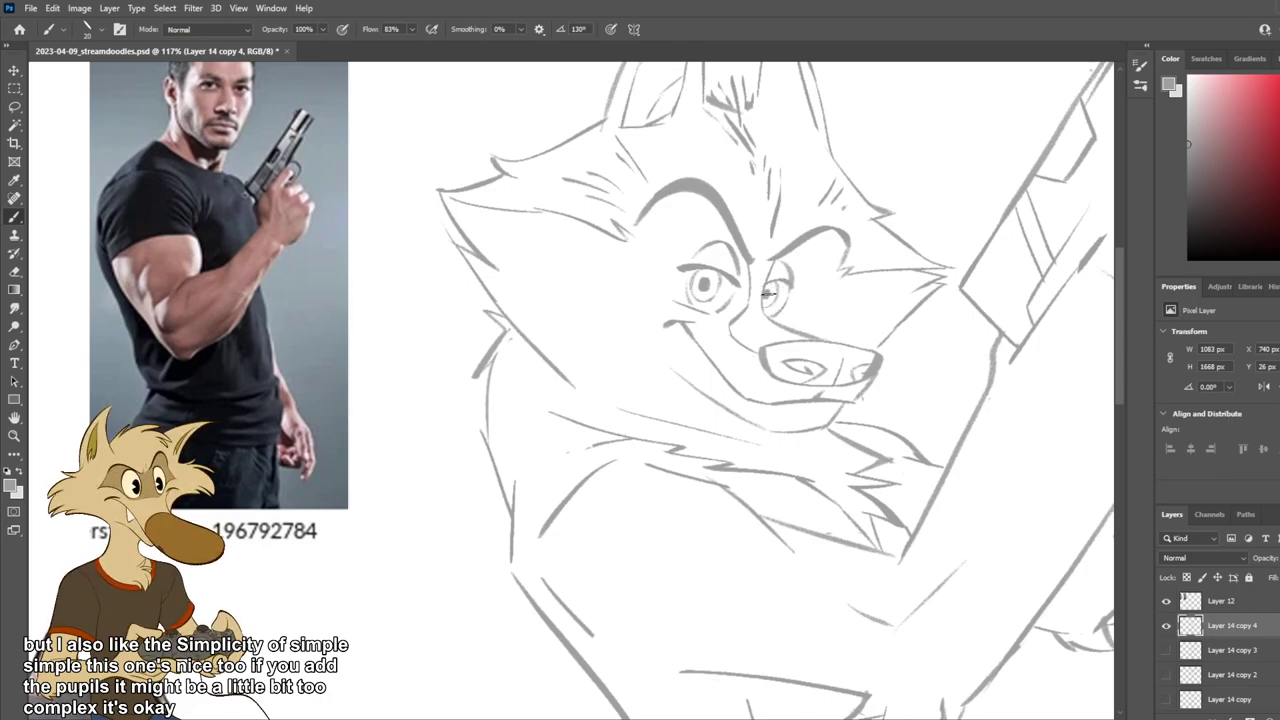
key("ctrl+z")
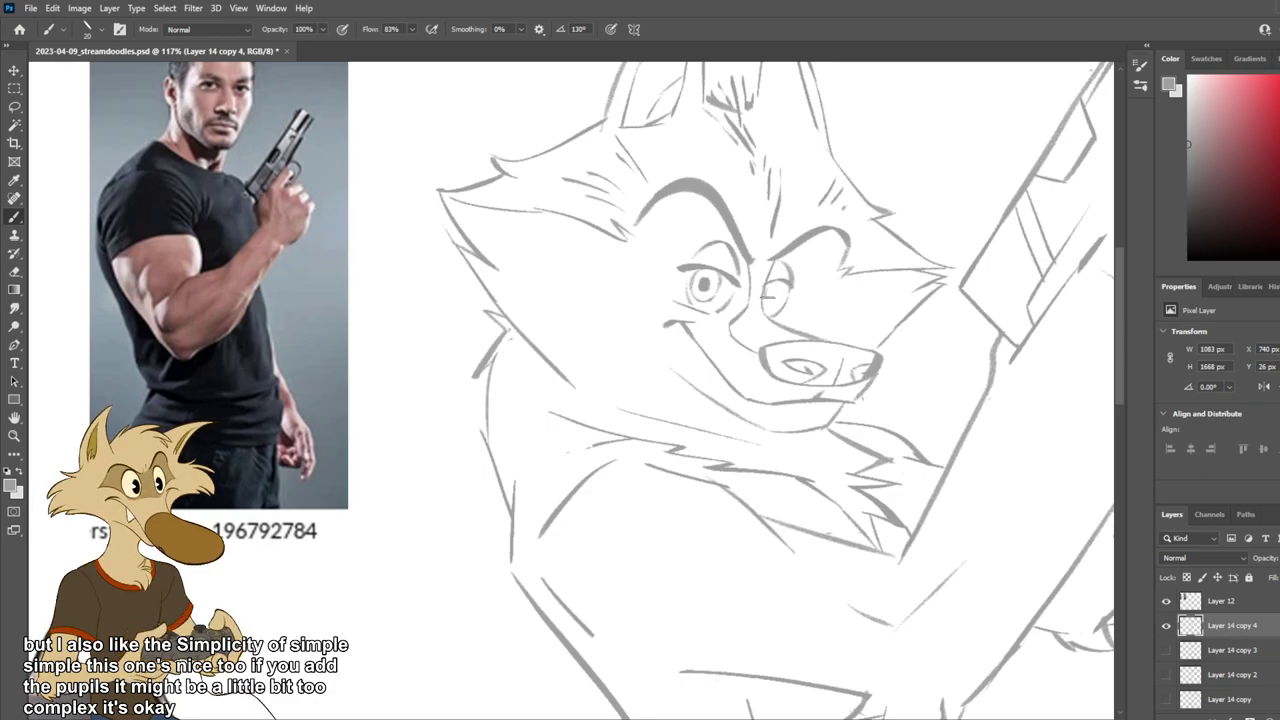
left_click_drag(768, 294, 765, 291)
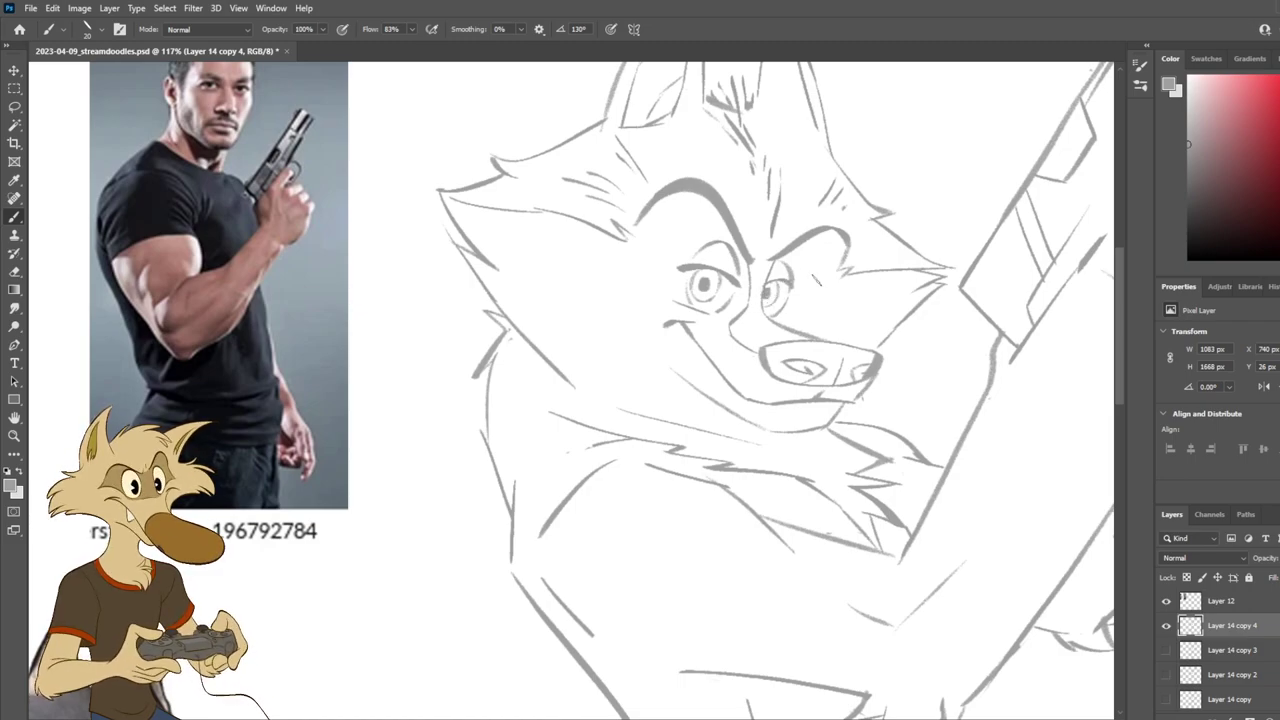
Step: Try a heavier stroke along the wolf's far eyebrow and judge it against the whole figure
scroll(817, 282, "down", 5)
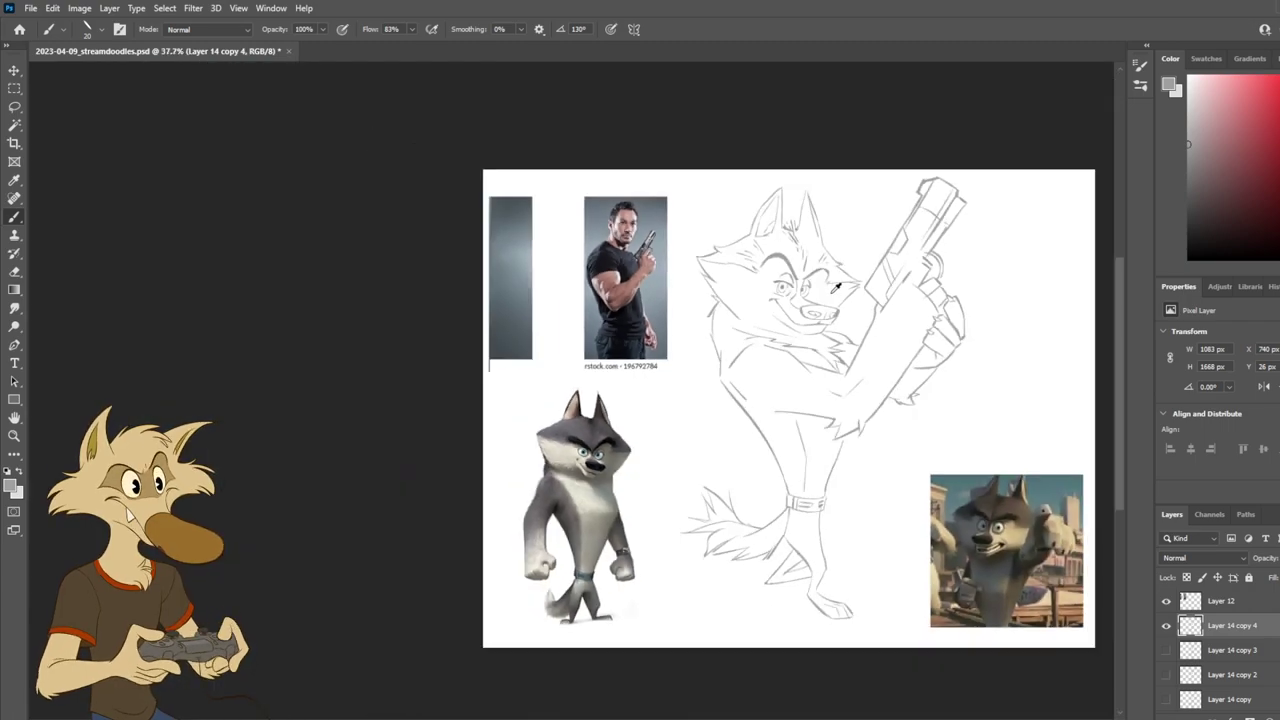
scroll(868, 297, "up", 3)
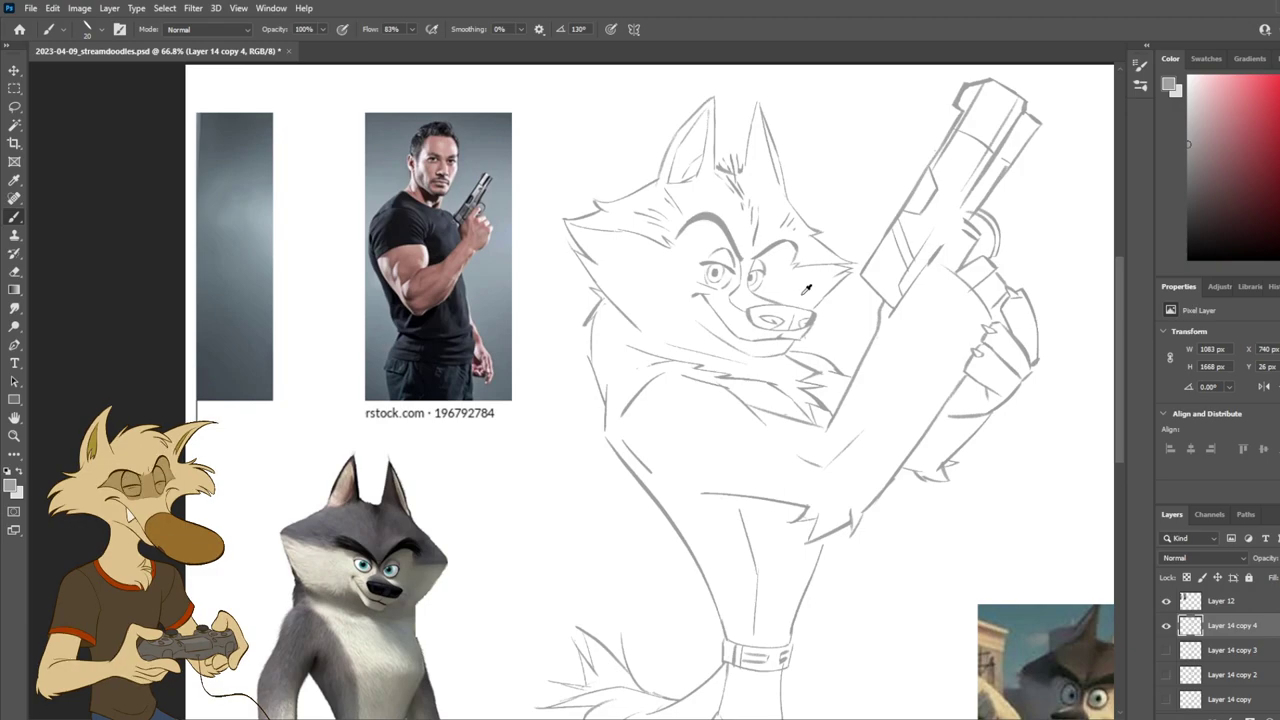
scroll(807, 289, "up", 2)
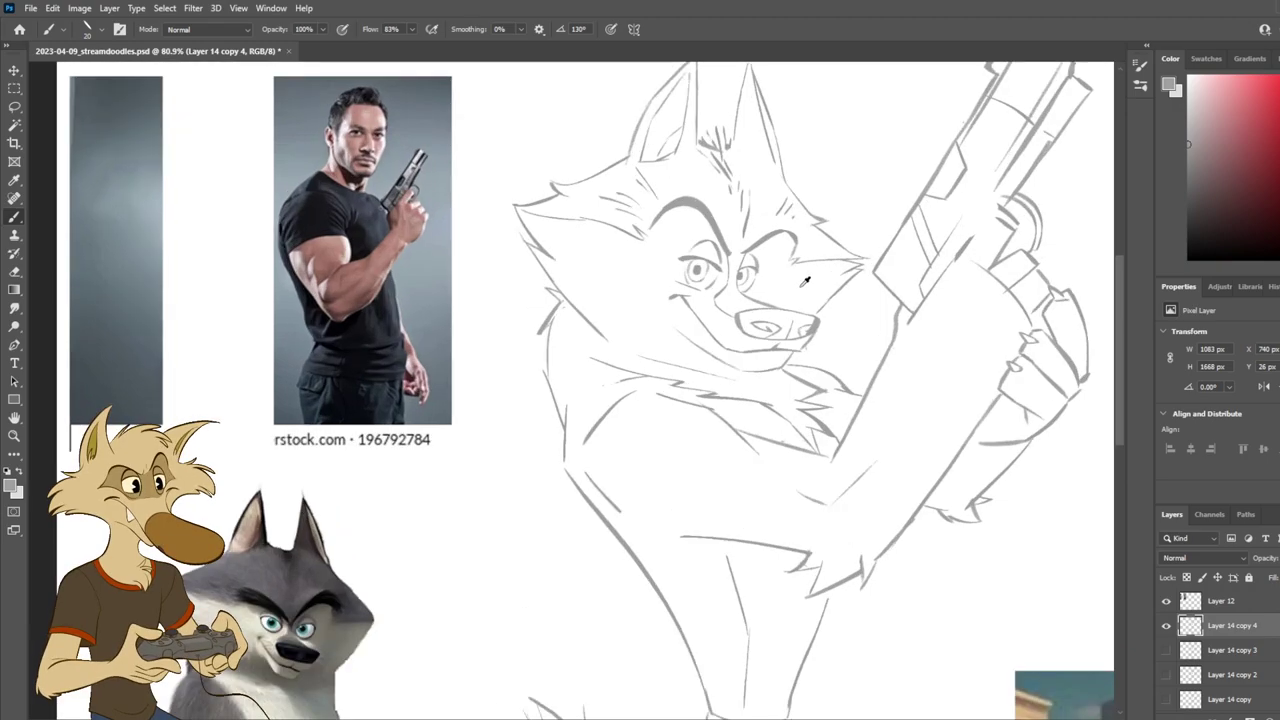
mouse_move(806, 236)
left_mouse_down()
mouse_move(792, 222)
mouse_move(752, 230)
left_mouse_up()
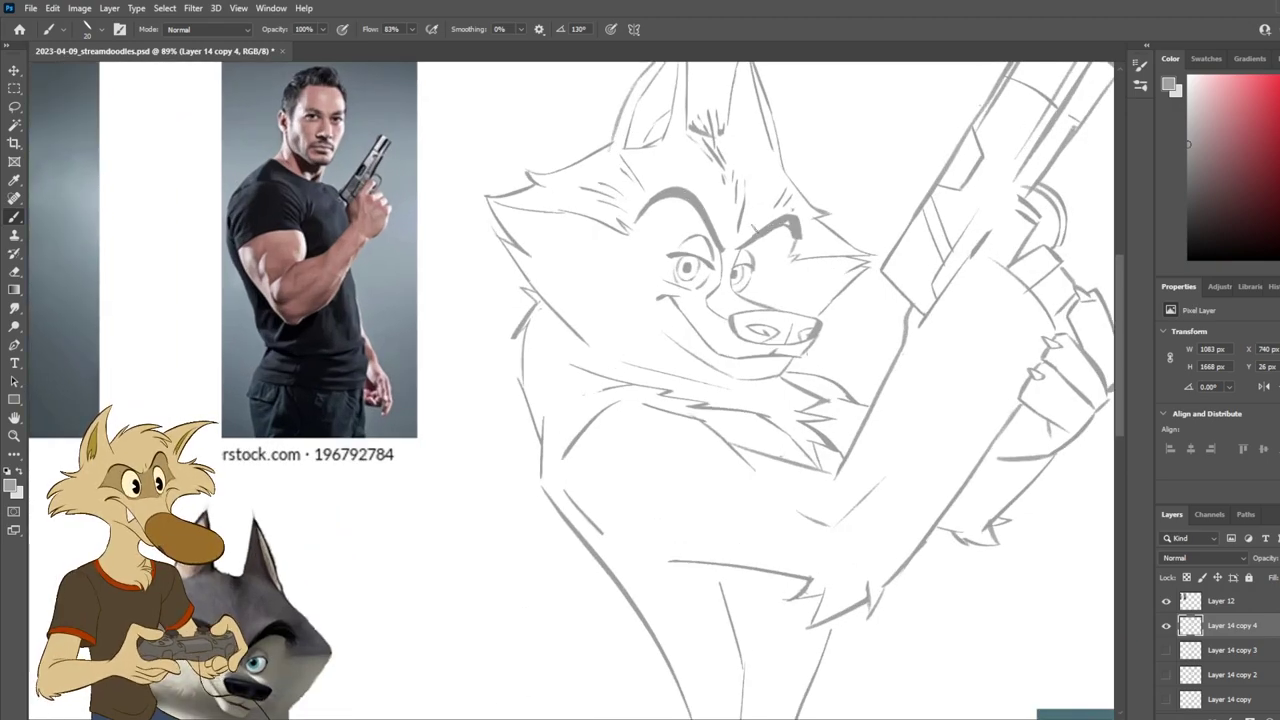
scroll(767, 235, "down", 7)
scroll(778, 251, "up", 3)
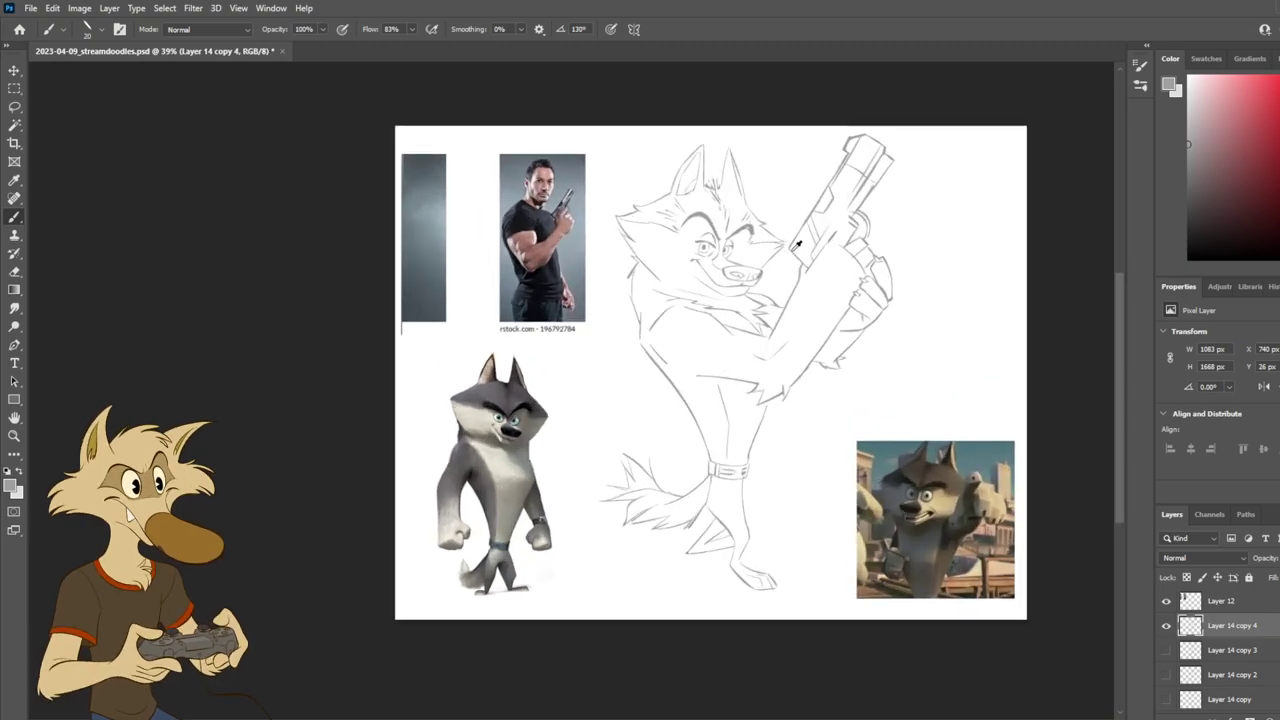
scroll(768, 246, "up", 2)
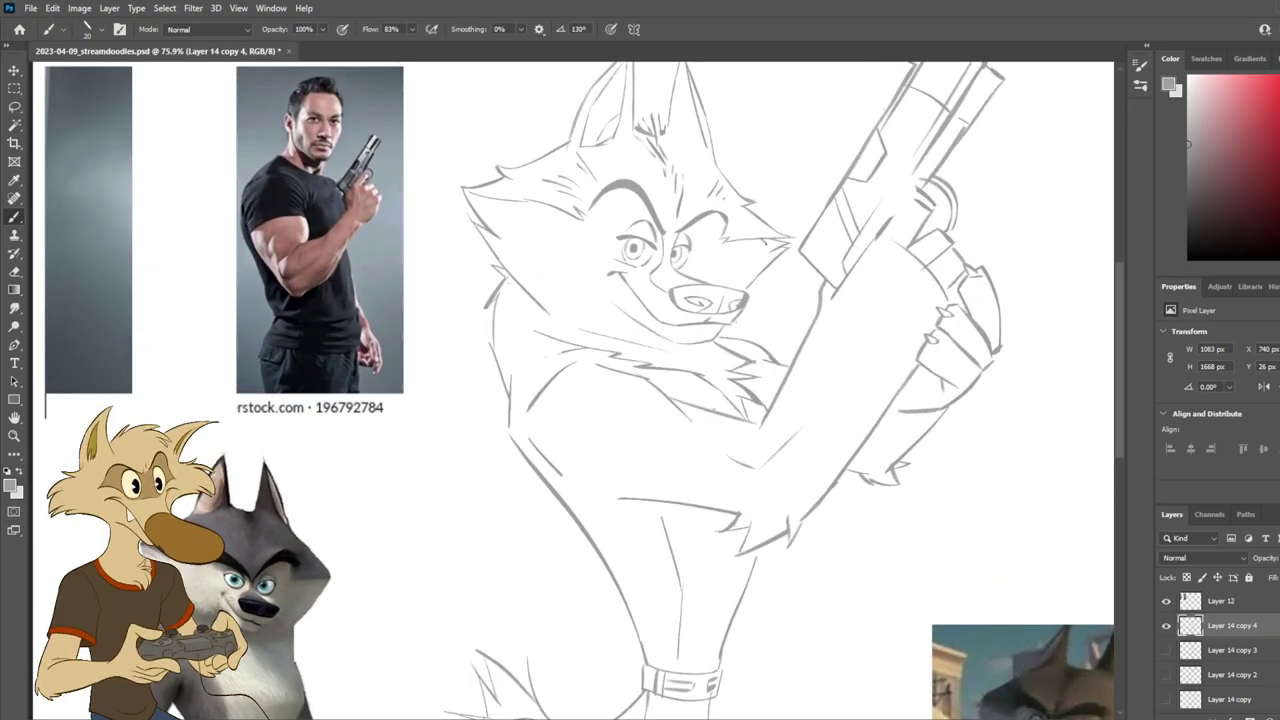
Step: Thicken the far eyebrow with a tapering stroke from its outer bend down to the bridge of the muzzle
mouse_move(727, 216)
left_mouse_down()
mouse_move(704, 210)
mouse_move(676, 232)
left_mouse_up()
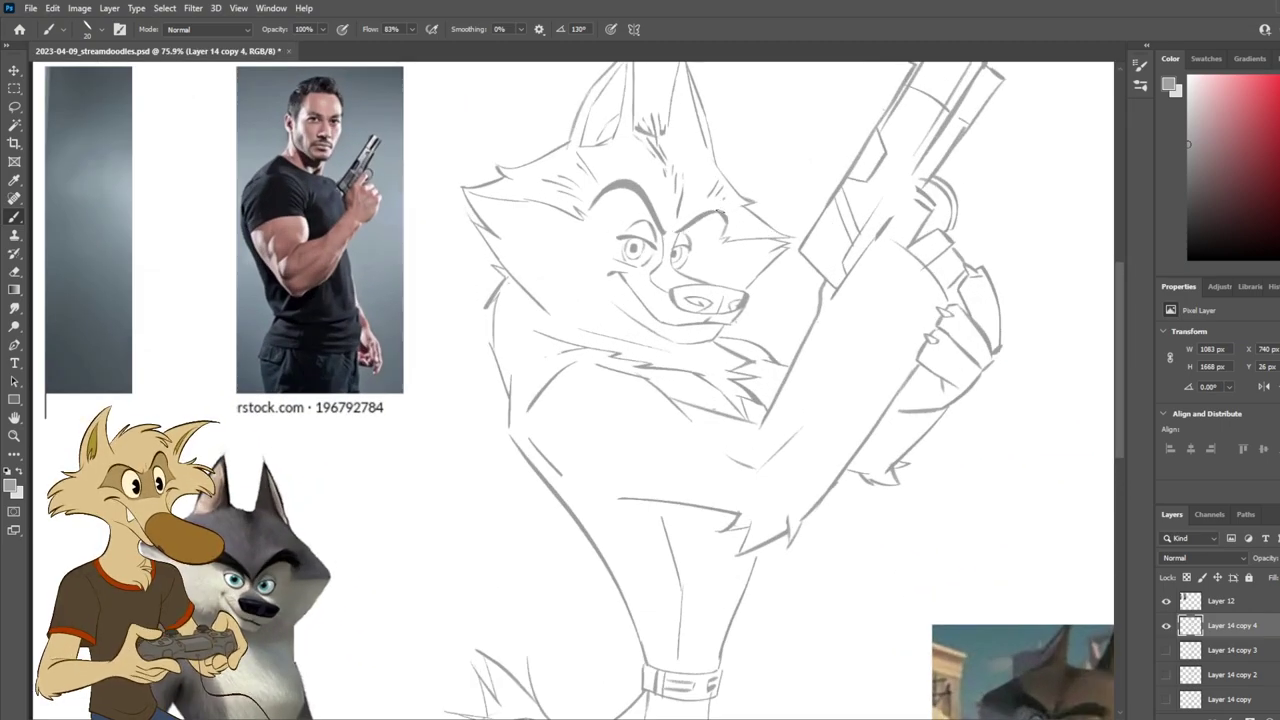
mouse_move(718, 205)
left_mouse_down()
mouse_move(692, 220)
mouse_move(739, 228)
left_mouse_up()
key("ctrl+z")
key("ctrl+z")
left_click_drag(722, 208, 676, 227)
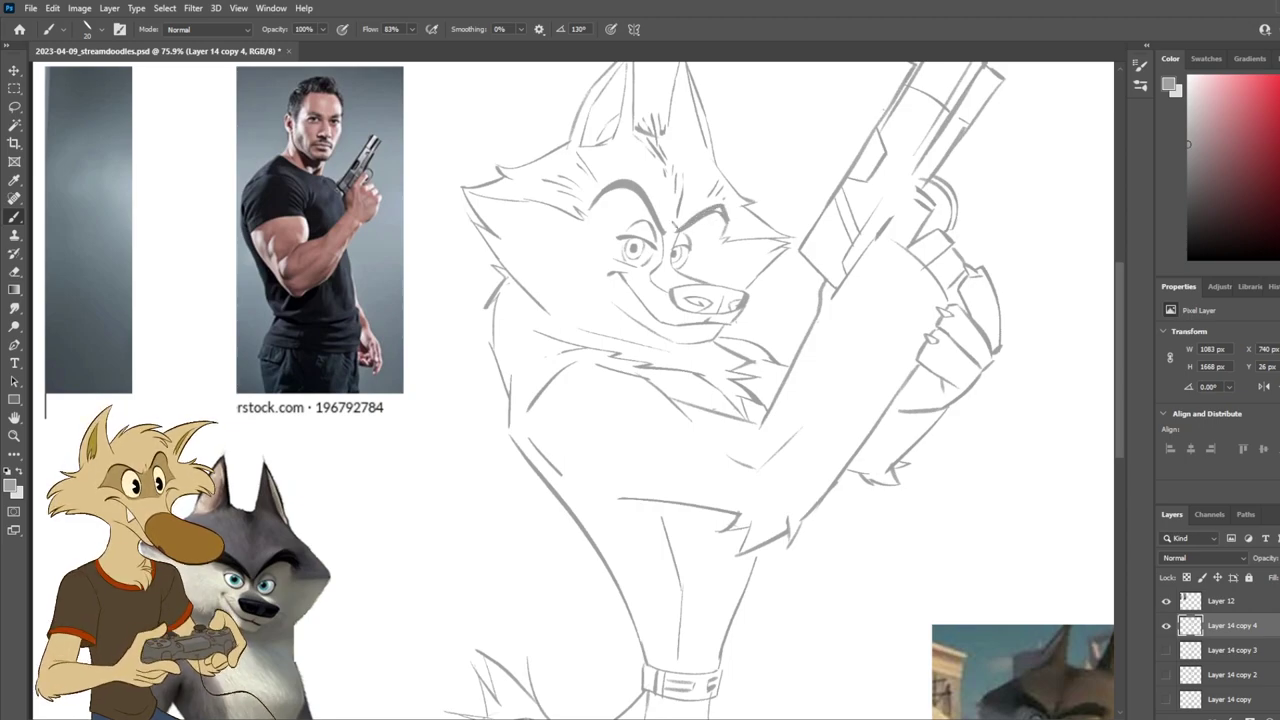
Step: Check the whole figure in mirrored and normal orientation, and save the document
key("ctrl+shift+h")
scroll(680, 225, "down", 6)
key("ctrl+shift+h")
scroll(680, 225, "down", 4)
scroll(683, 228, "up", 2)
scroll(686, 222, "up", 3)
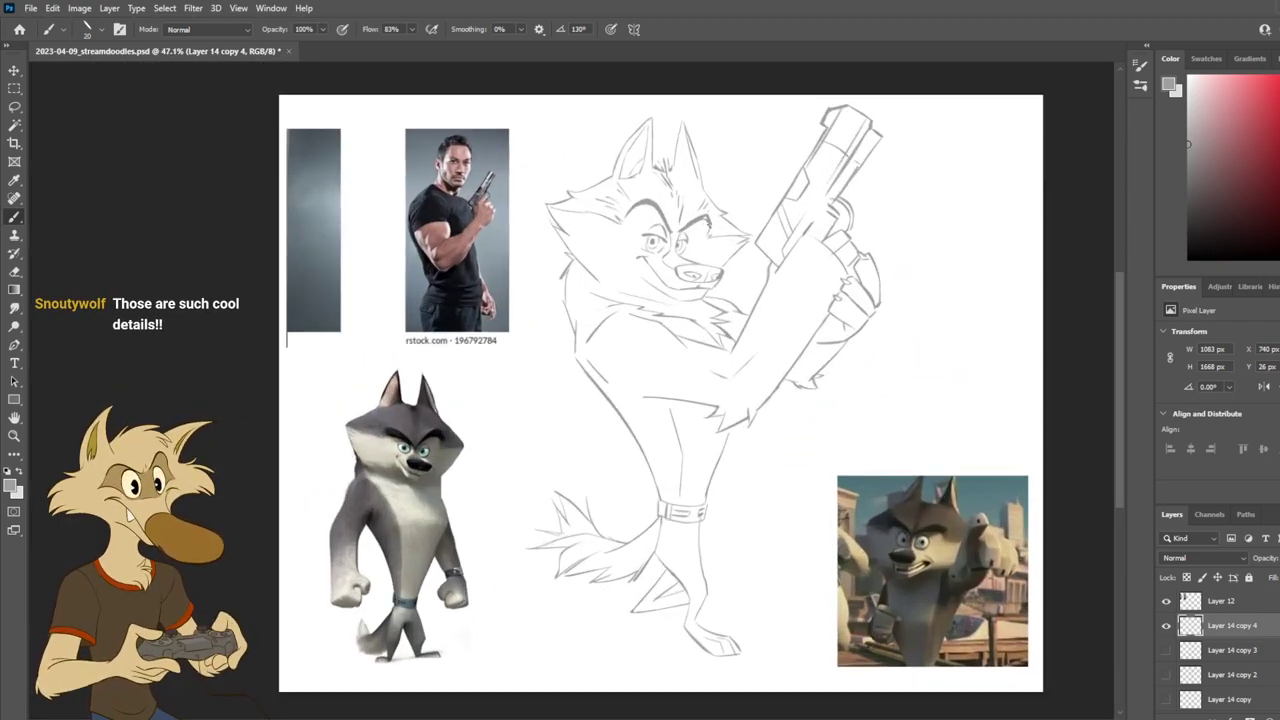
scroll(719, 214, "up", 1)
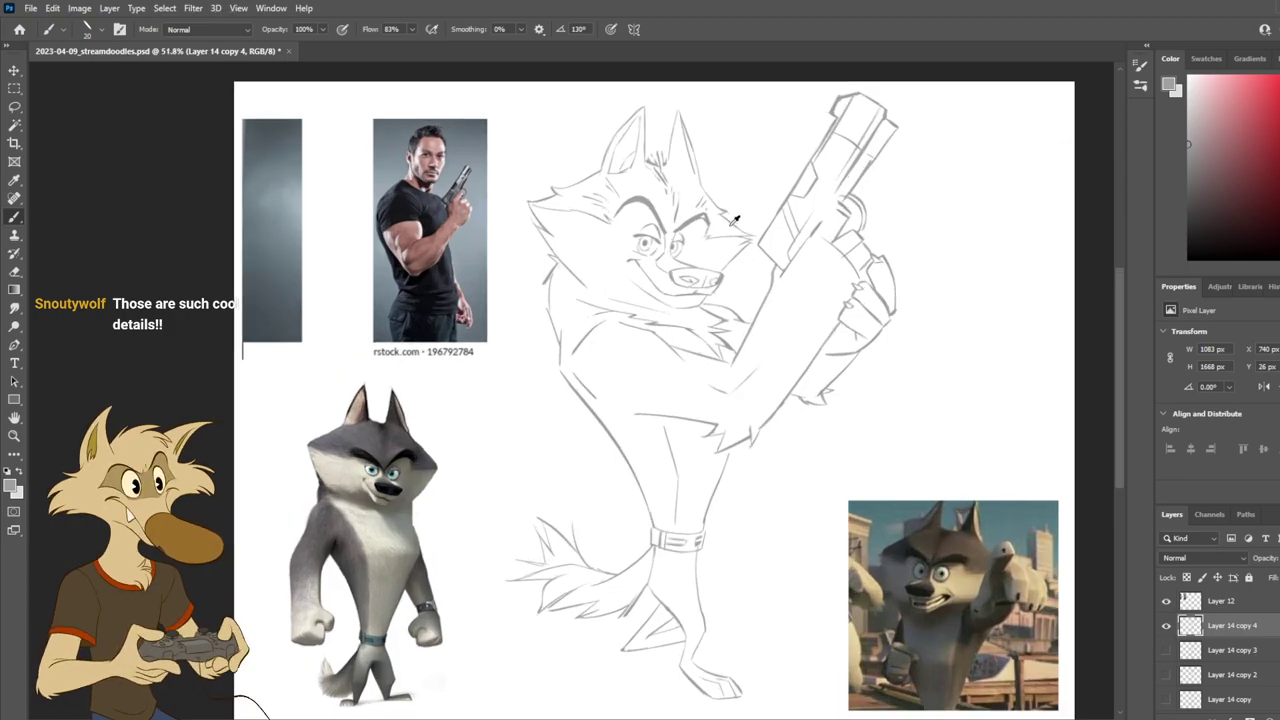
key("ctrl+s")
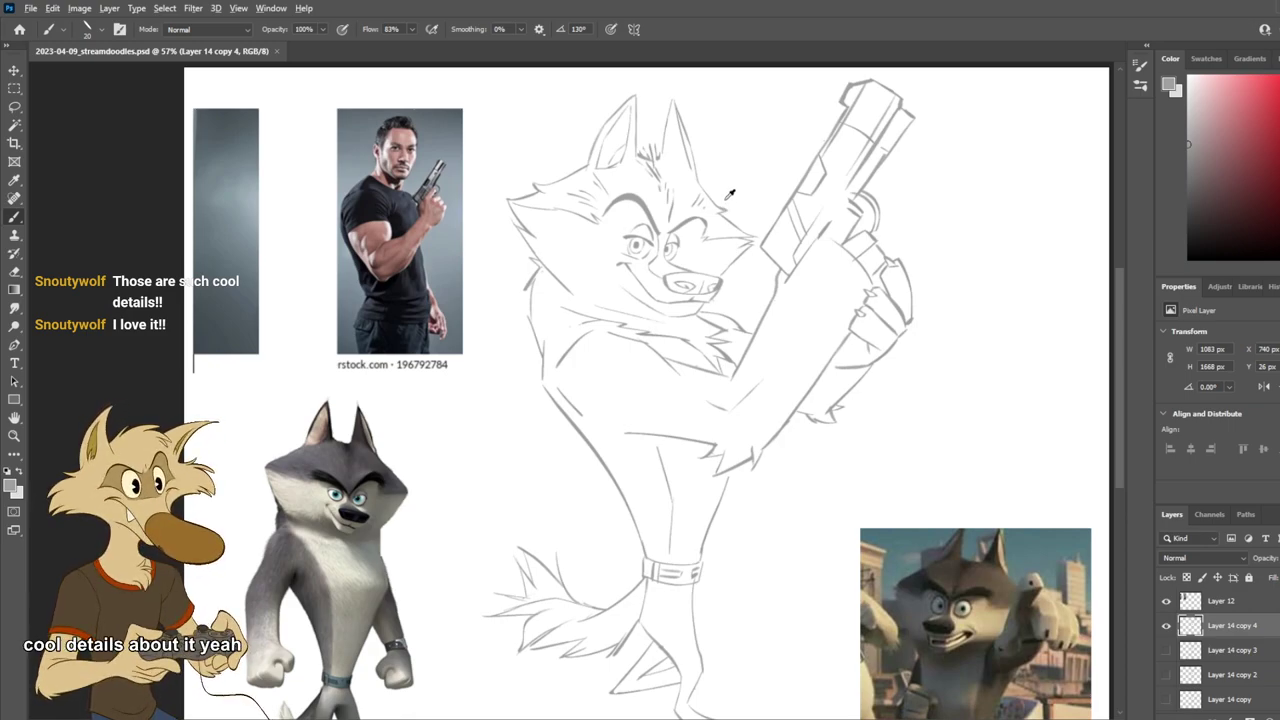
scroll(712, 180, "up", 3)
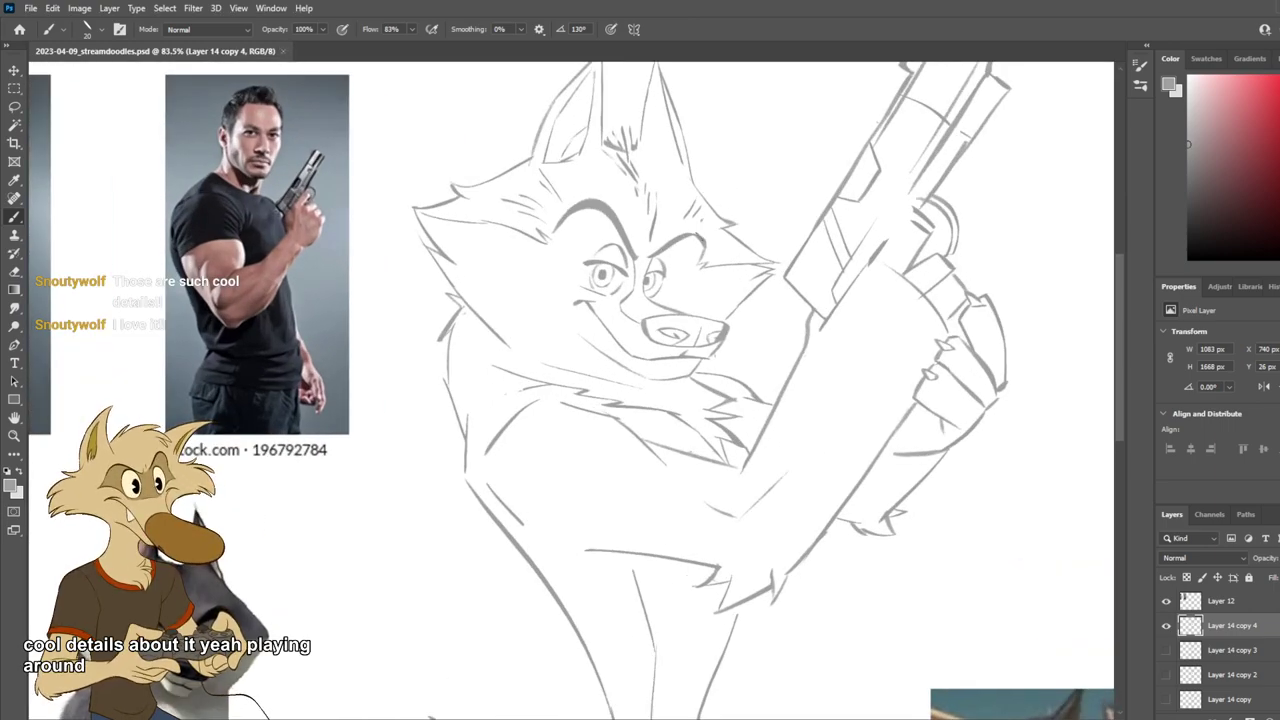
Step: Try a heavier, straighter stroke for the wolf's far eyebrow and judge it against the whole figure
key("e")
key("b")
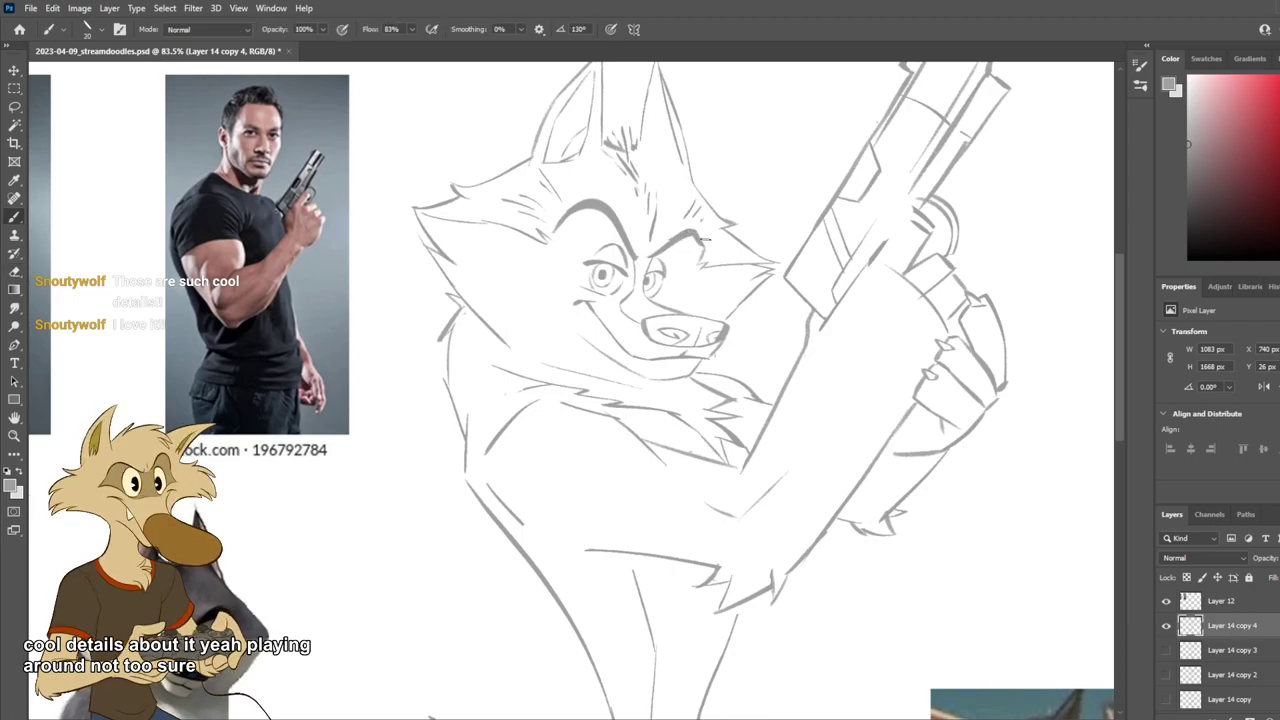
mouse_move(637, 303)
left_mouse_down()
mouse_move(520, 303)
mouse_move(625, 303)
left_mouse_up()
key("ctrl+z")
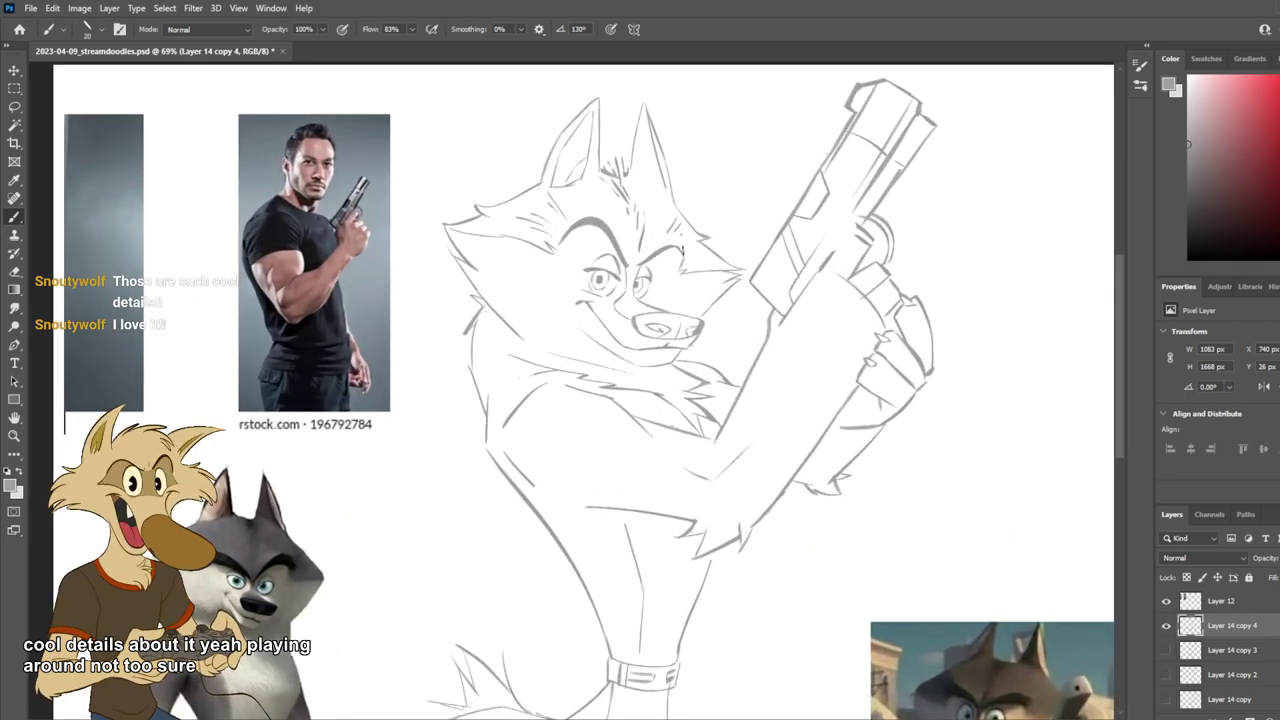
left_click_drag(649, 255, 676, 238)
key("ctrl+z")
key("ctrl+z")
key("ctrl+z")
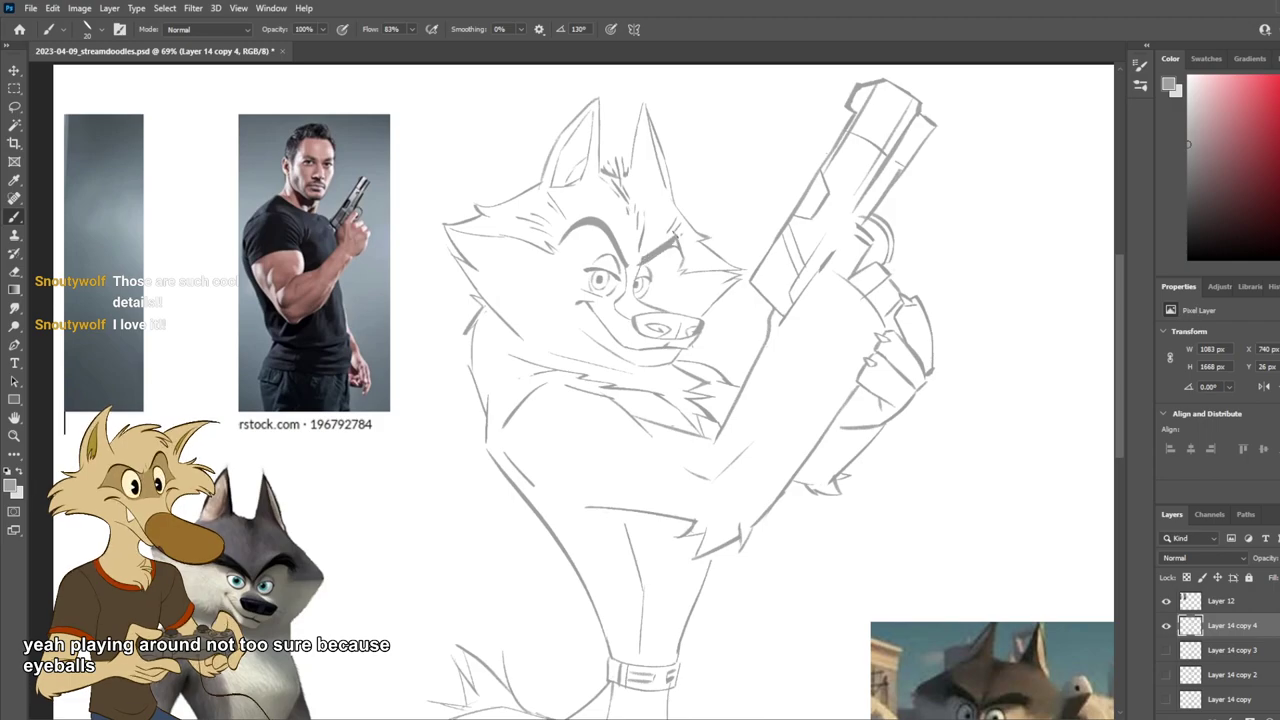
scroll(676, 240, "down", 4)
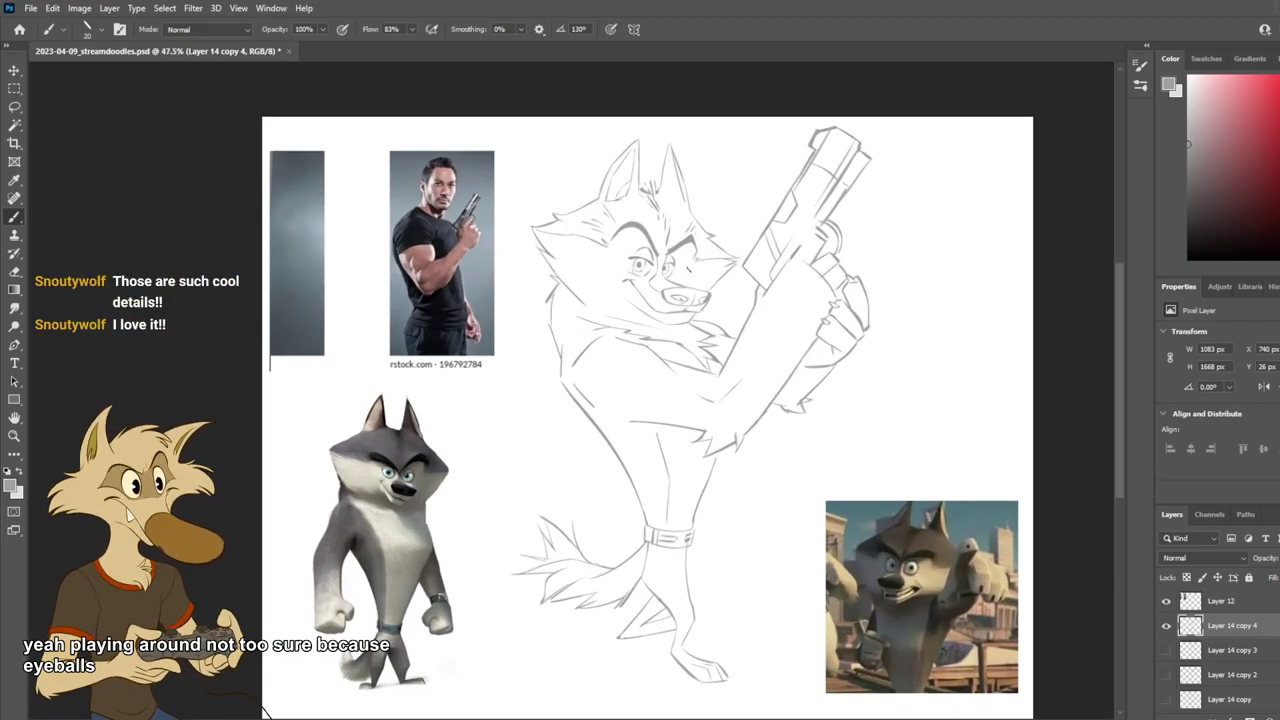
scroll(689, 267, "down", 2)
scroll(692, 261, "up", 3)
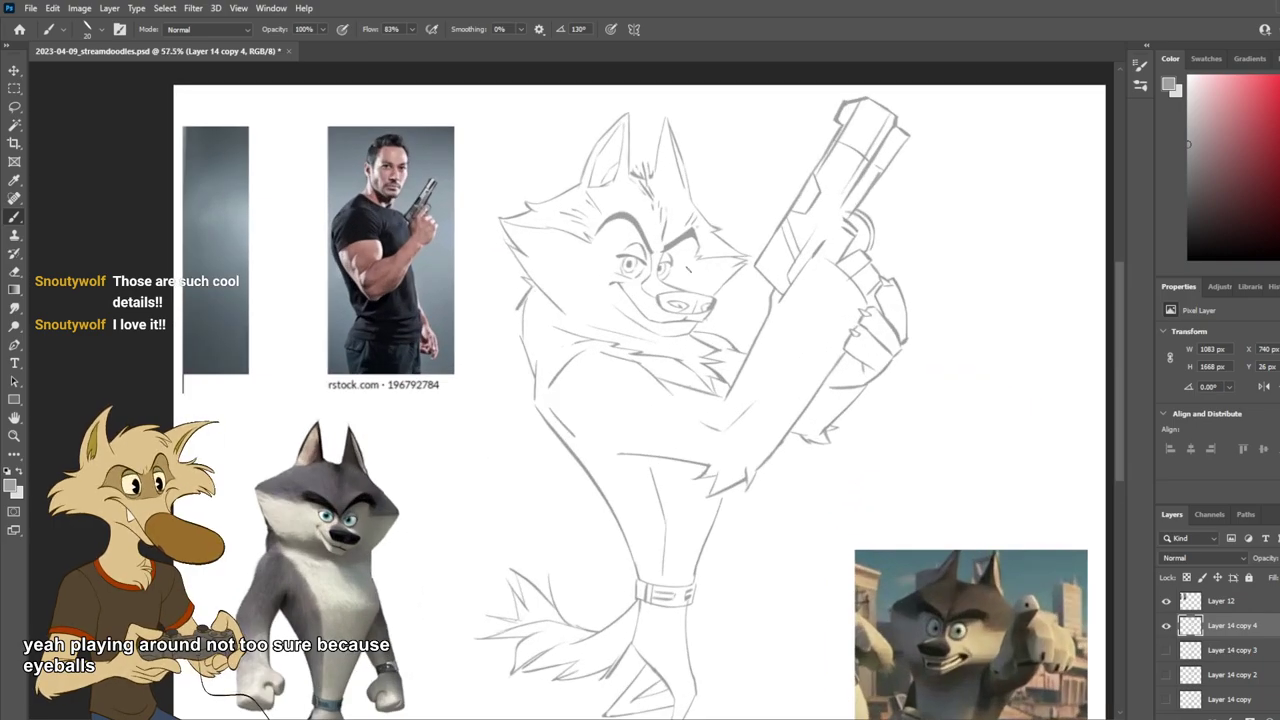
Step: Compare the sketch on Layer 14 copy 4 with the version on Layer 14 copy 3 and review the whole figure
left_click(1166, 625)
left_click(1165, 649)
left_click(1165, 649)
left_click(1165, 626)
scroll(842, 436, "down", 5)
scroll(831, 434, "up", 2)
key("ctrl+z")
key("ctrl+shift+z")
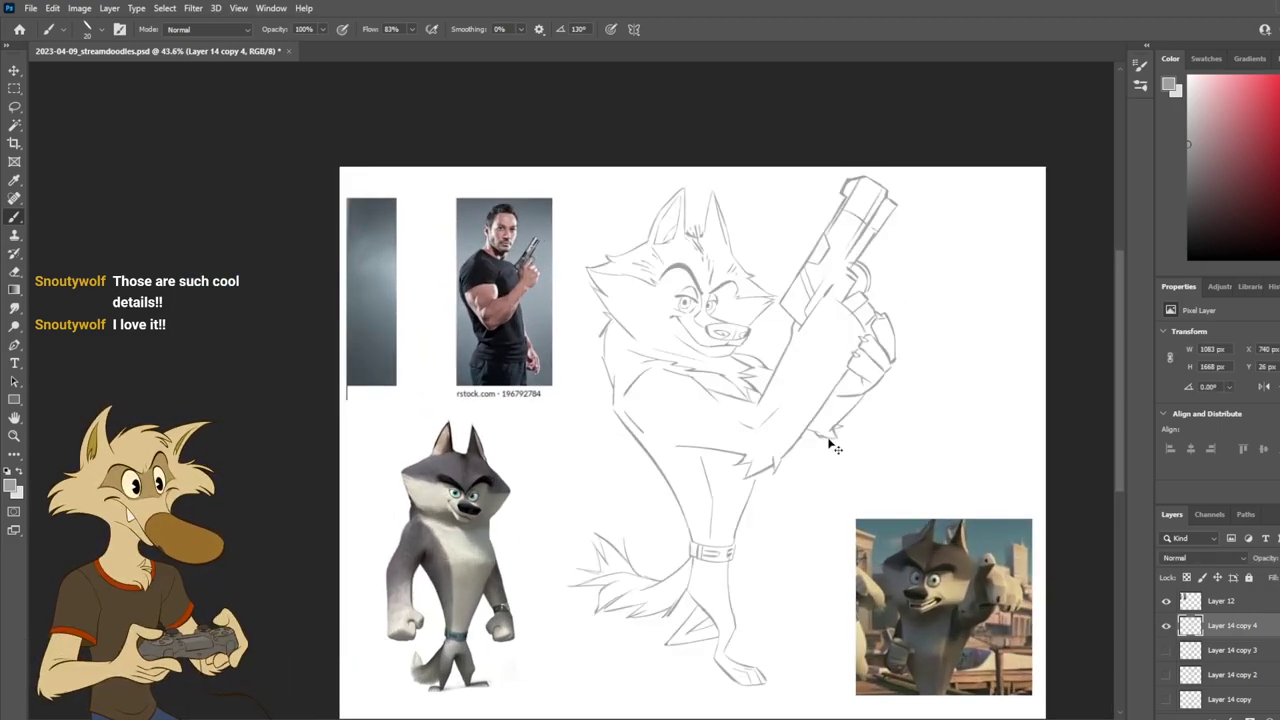
scroll(831, 435, "down", 4)
scroll(831, 435, "up", 5)
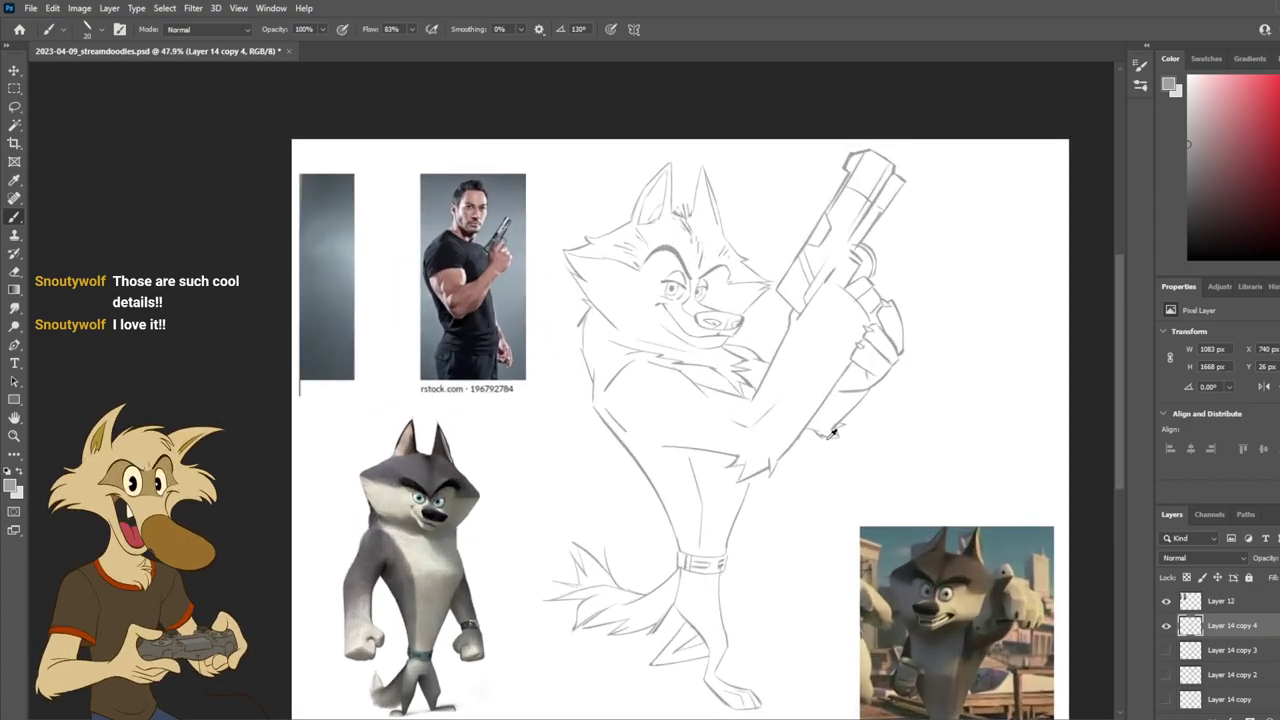
scroll(831, 432, "up", 1)
scroll(820, 437, "up", 1)
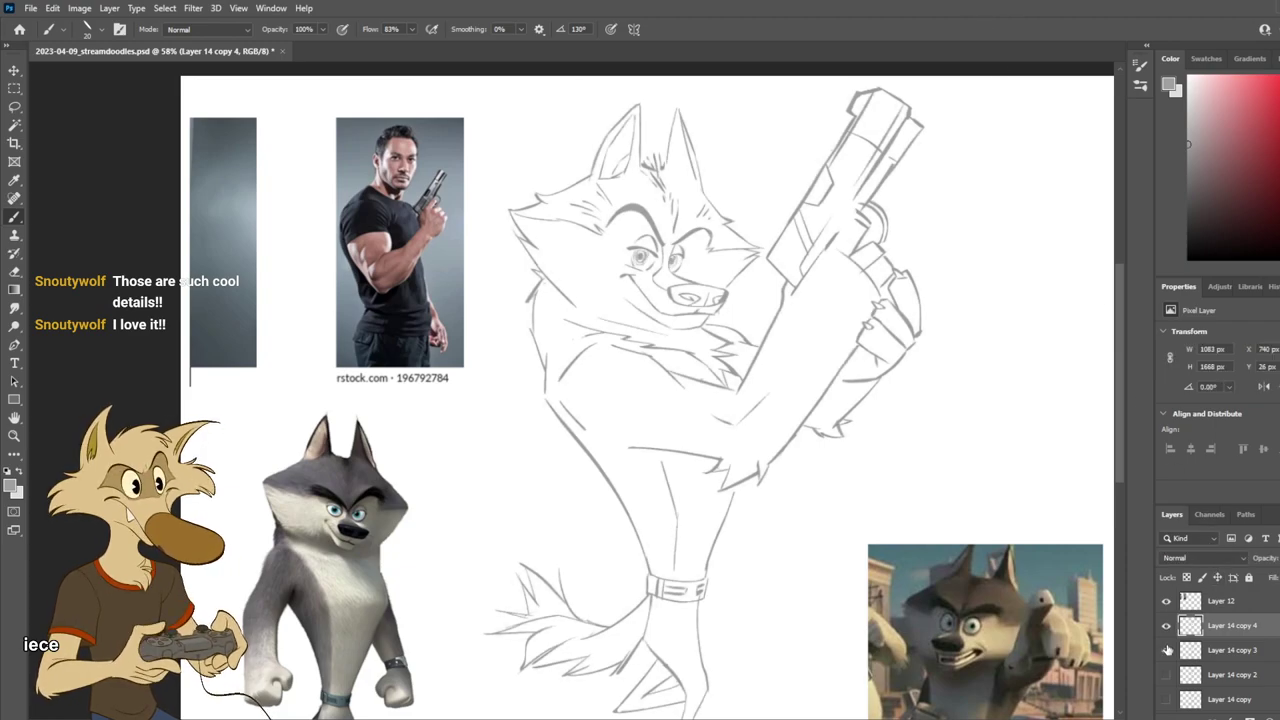
scroll(685, 405, "down", 2)
scroll(688, 414, "up", 1)
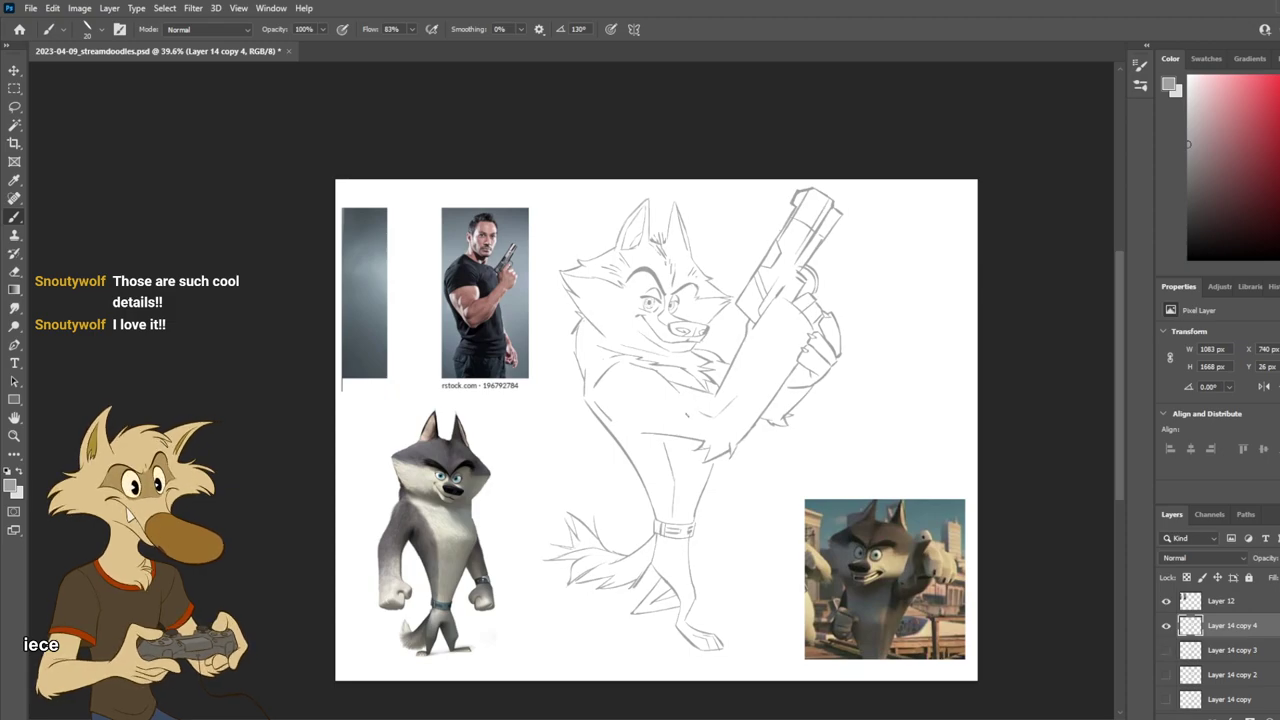
scroll(690, 412, "up", 1)
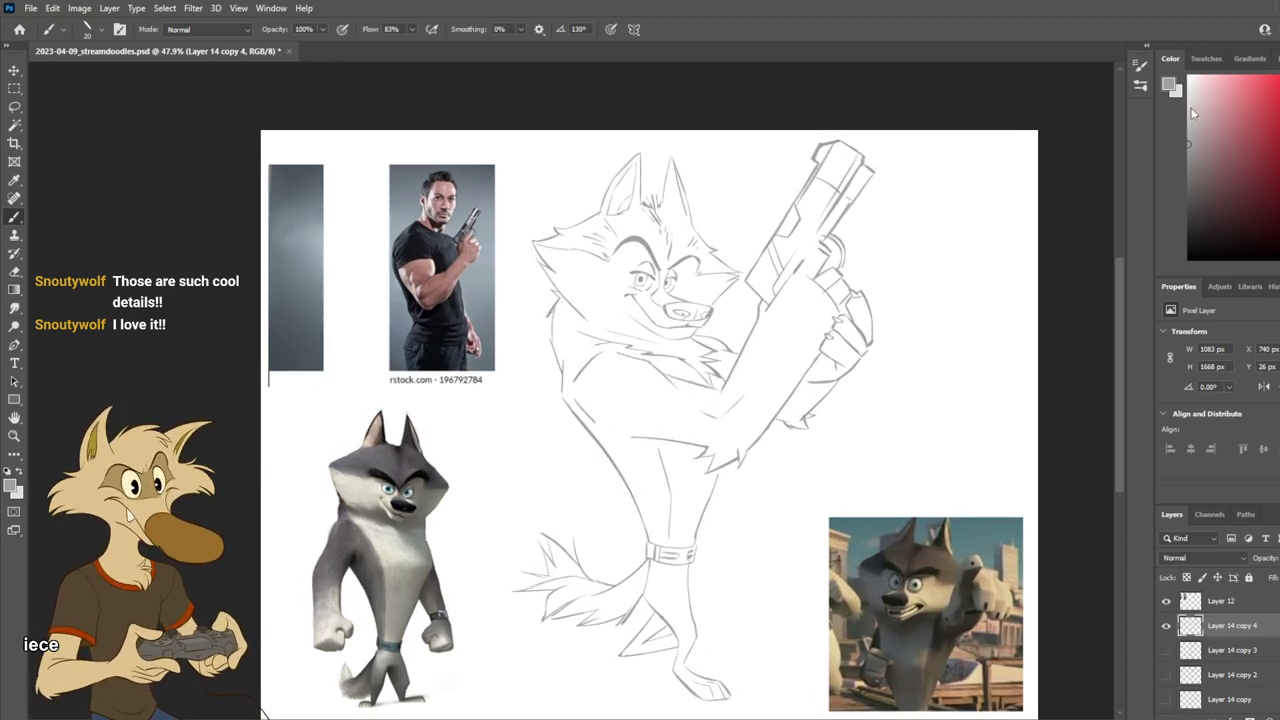
Step: Duplicate the current sketch layer as a new working copy, hide the original and mirror the canvas view
key("ctrl+j")
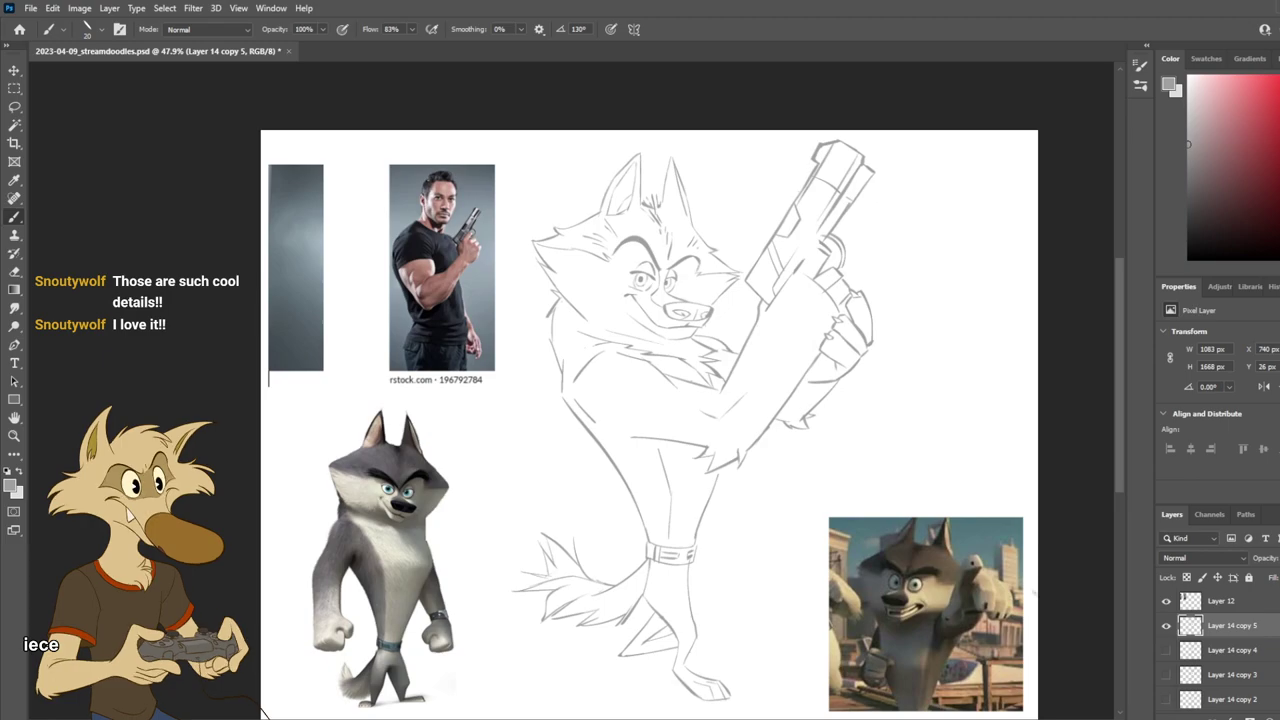
key("ctrl+shift+h")
scroll(624, 402, "down", 1)
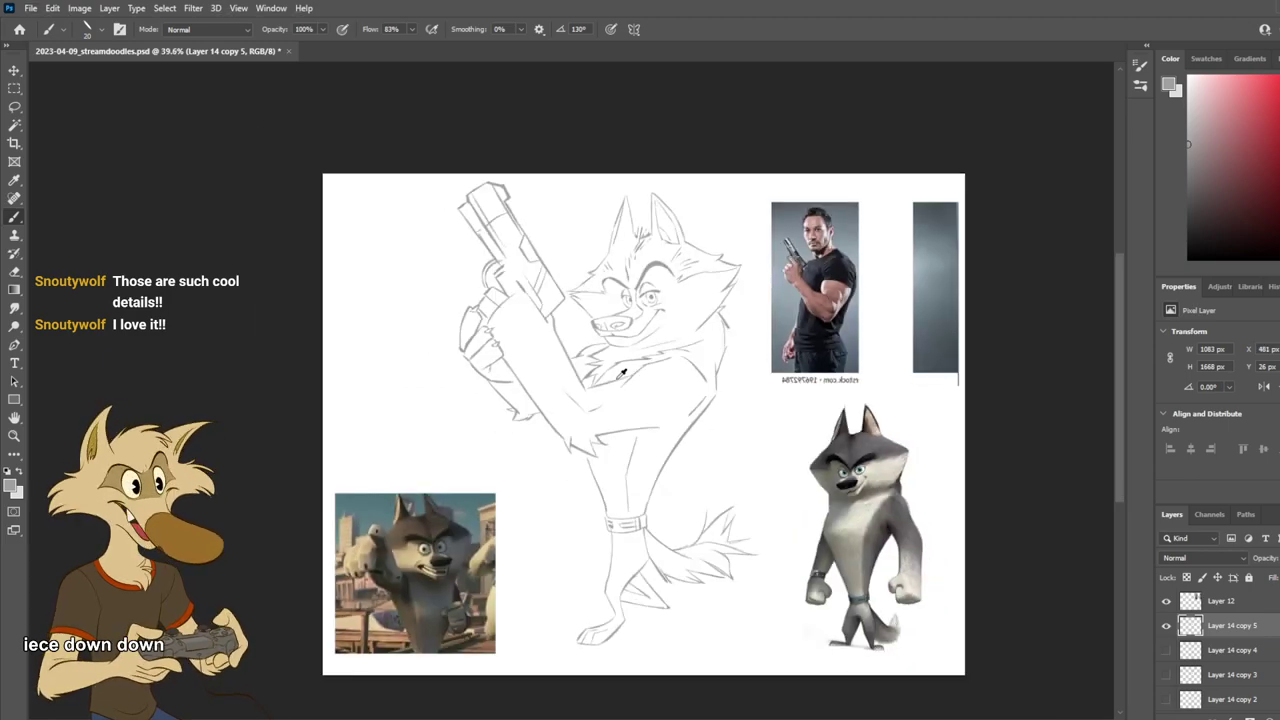
scroll(650, 360, "up", 3)
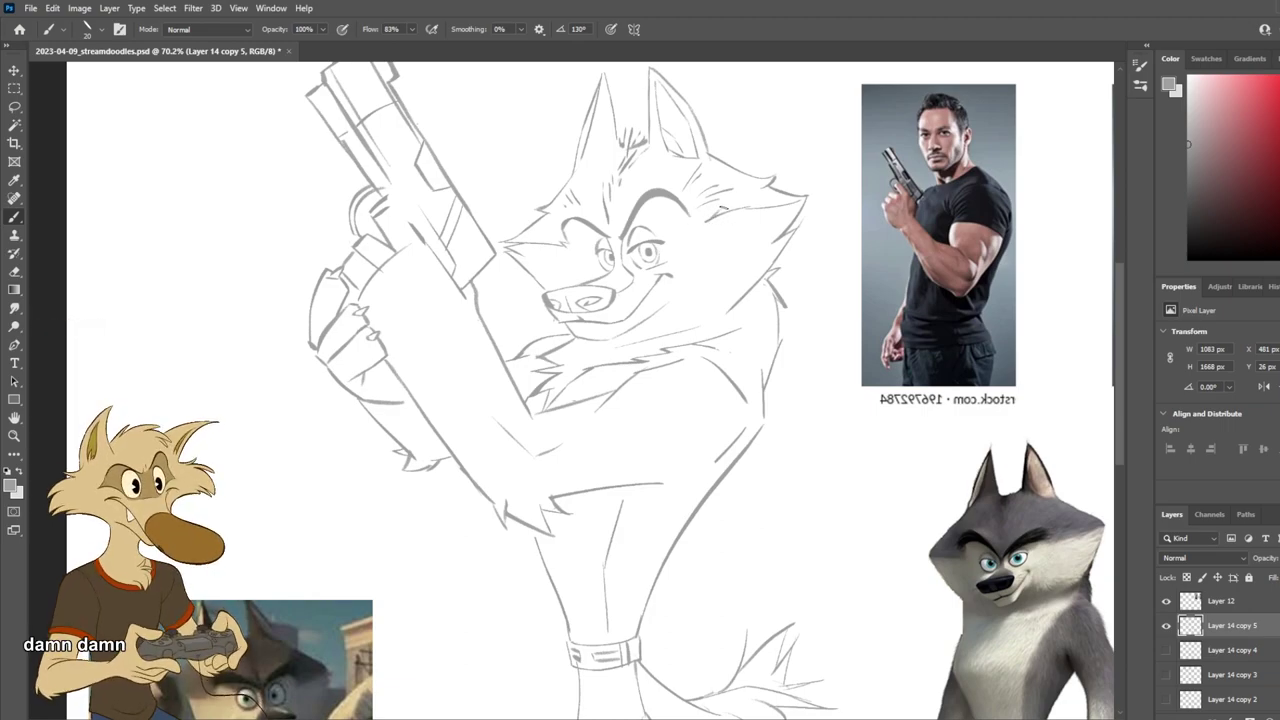
Step: Try reworking the lower edge of the wolf's far cheek into a jagged fur tuft in the mirrored view
mouse_move(720, 206)
left_mouse_down()
mouse_move(704, 215)
mouse_move(726, 214)
left_mouse_up()
key("e")
key("b")
key("e")
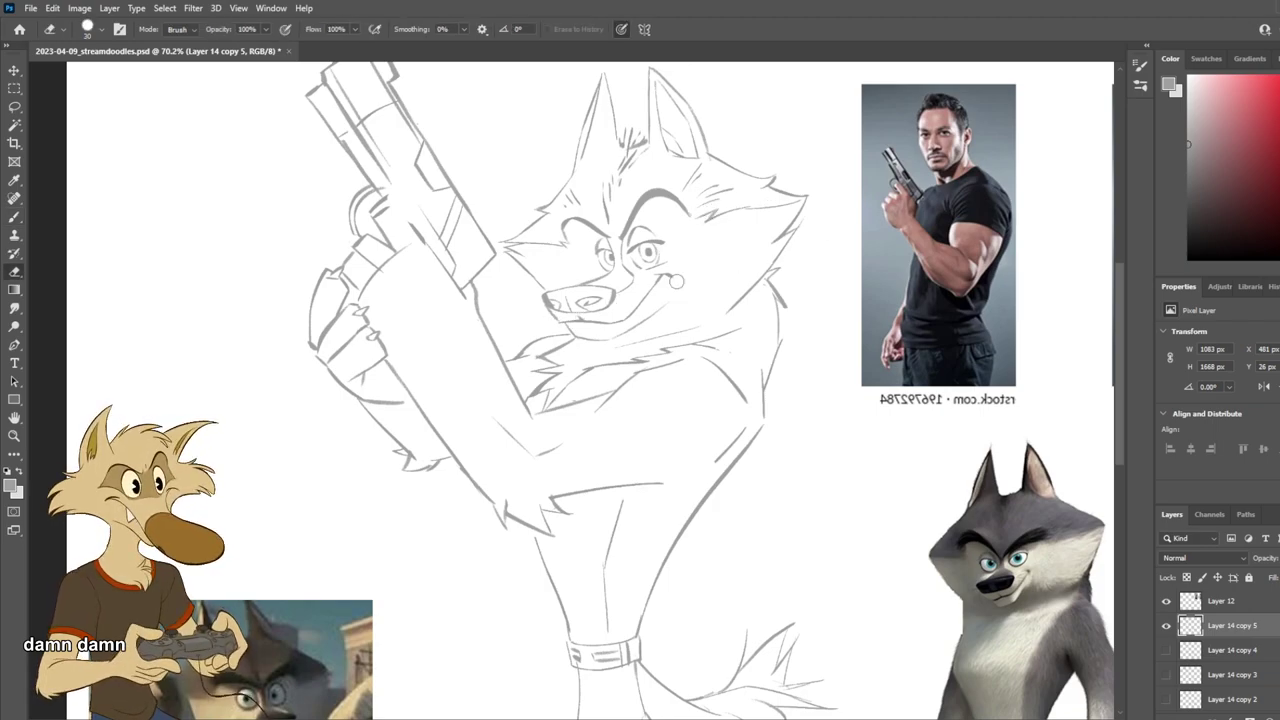
key("b")
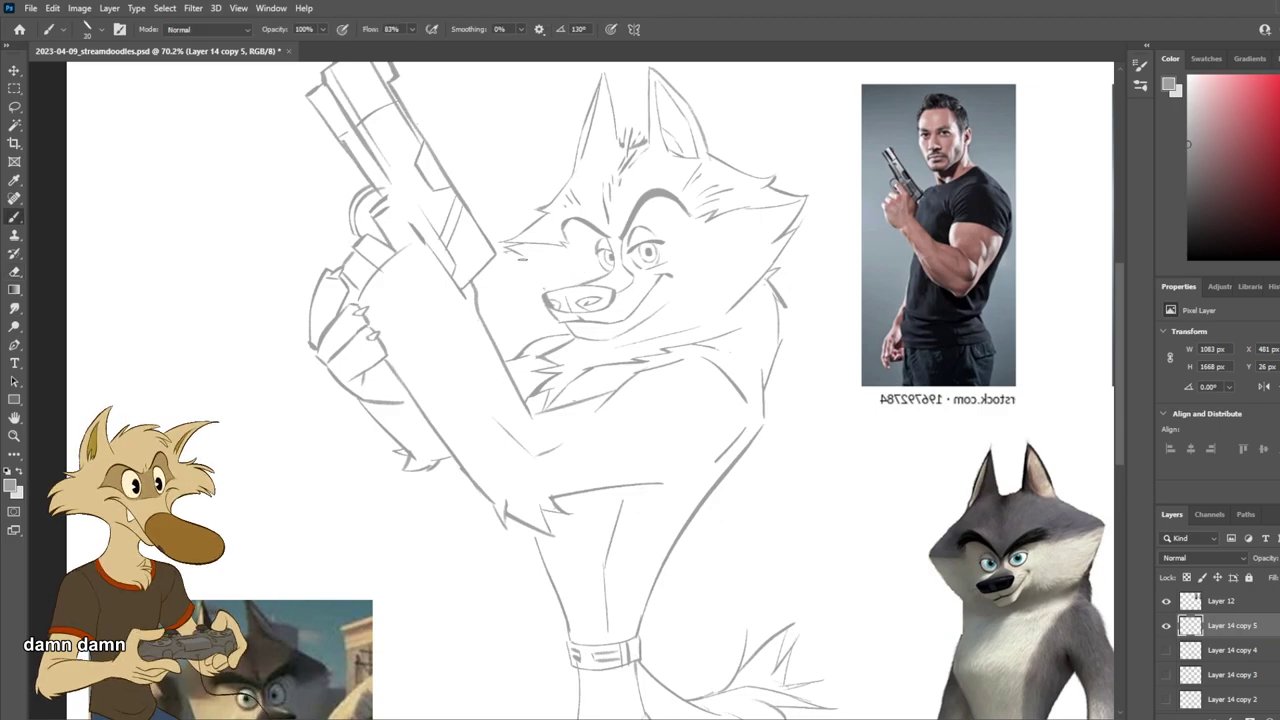
key("e")
left_click_drag(506, 253, 545, 282)
key("b")
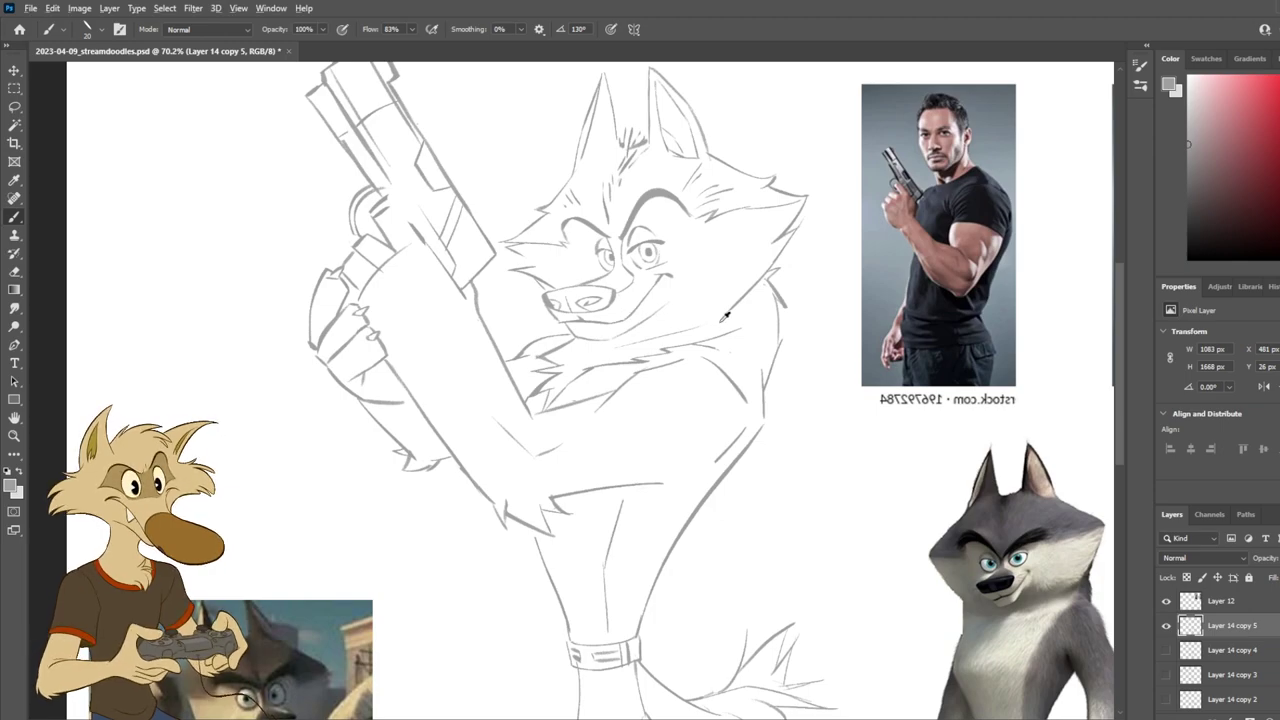
scroll(720, 325, "down", 4)
scroll(717, 333, "up", 2)
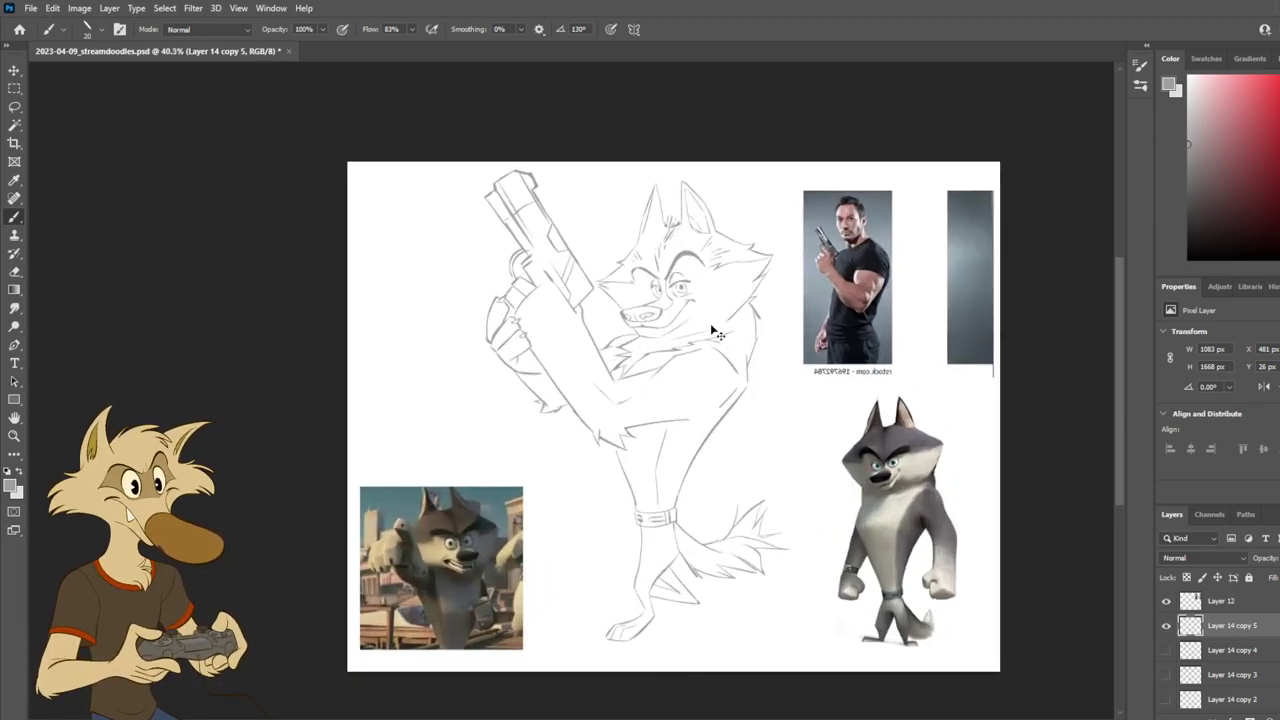
Step: Undo the far cheek attempts and redraw the cheek's lower fur line from its pointed tip down to the muzzle
scroll(718, 333, "up", 3)
key("ctrl+z")
mouse_move(508, 271)
left_mouse_down()
mouse_move(530, 271)
mouse_move(546, 295)
left_mouse_up()
key("ctrl+z")
key("ctrl+z")
key("ctrl+z")
key("ctrl+z")
left_click_drag(503, 252, 545, 298)
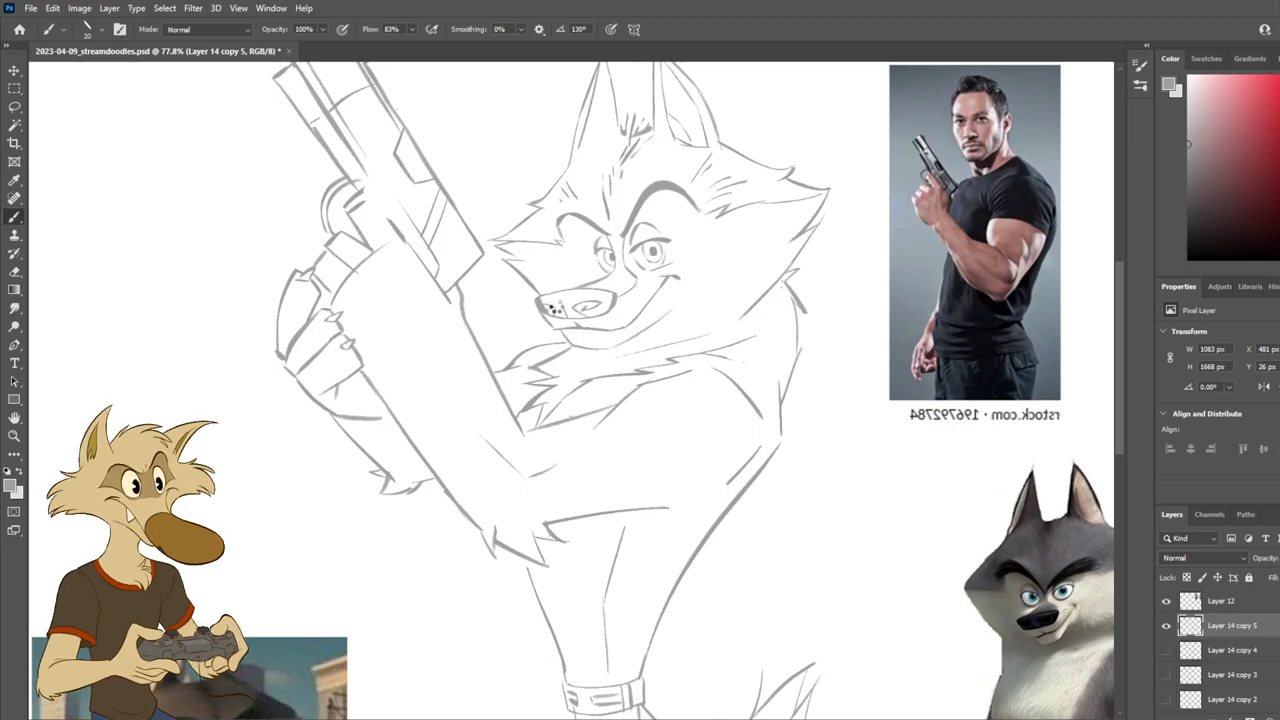
Step: Restore the canvas to normal orientation and touch up the jagged fur edge of the far cheek beside the muzzle
key("ctrl+shift+h")
scroll(557, 309, "down", 10)
scroll(562, 305, "up", 3)
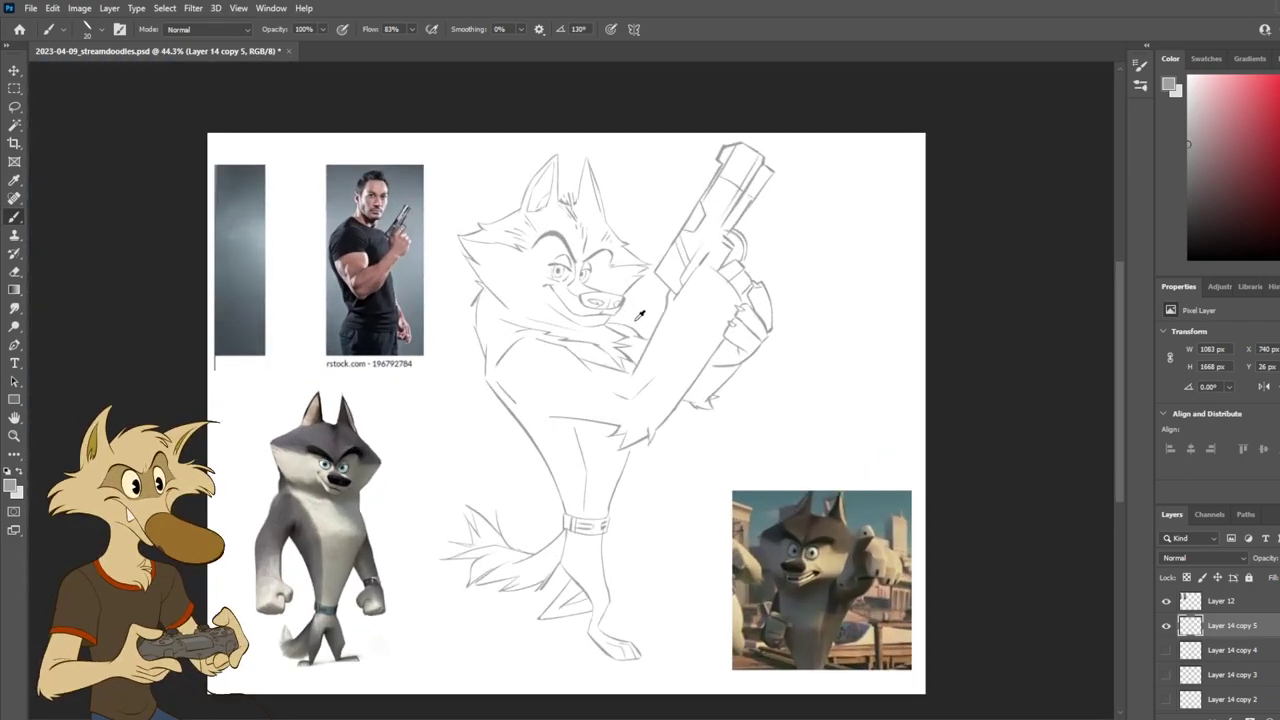
scroll(613, 322, "up", 1)
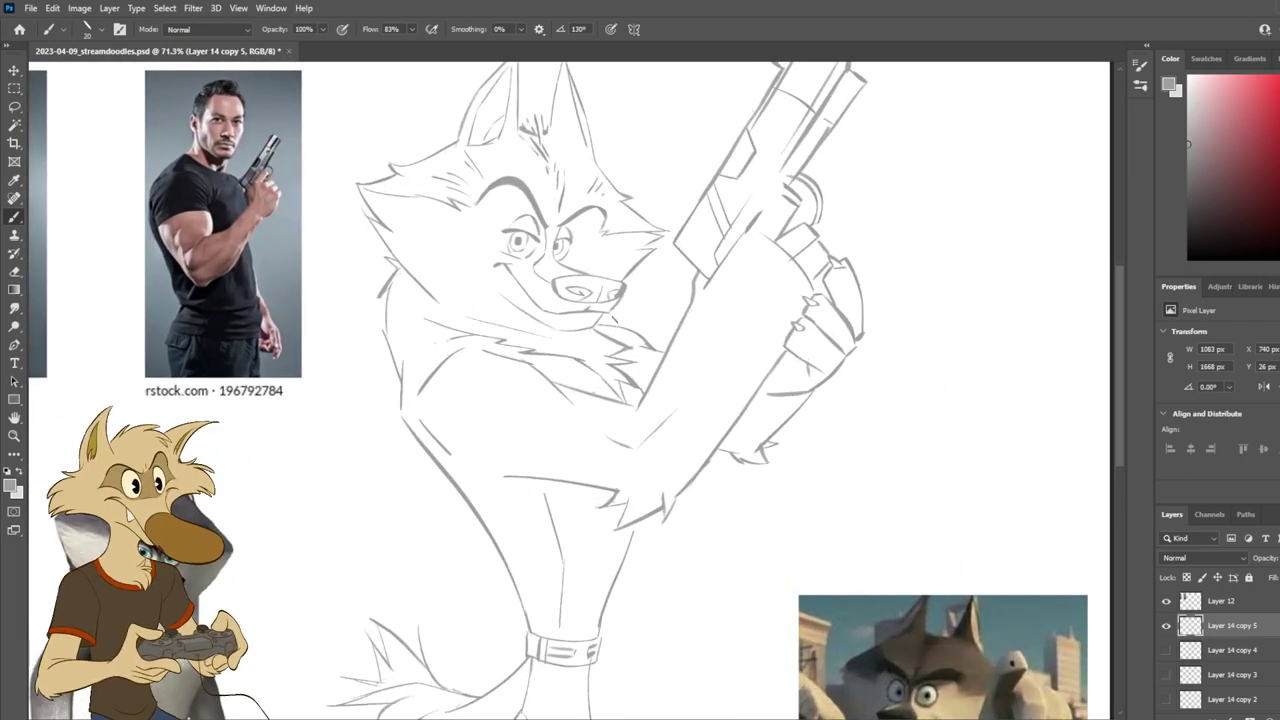
key("e")
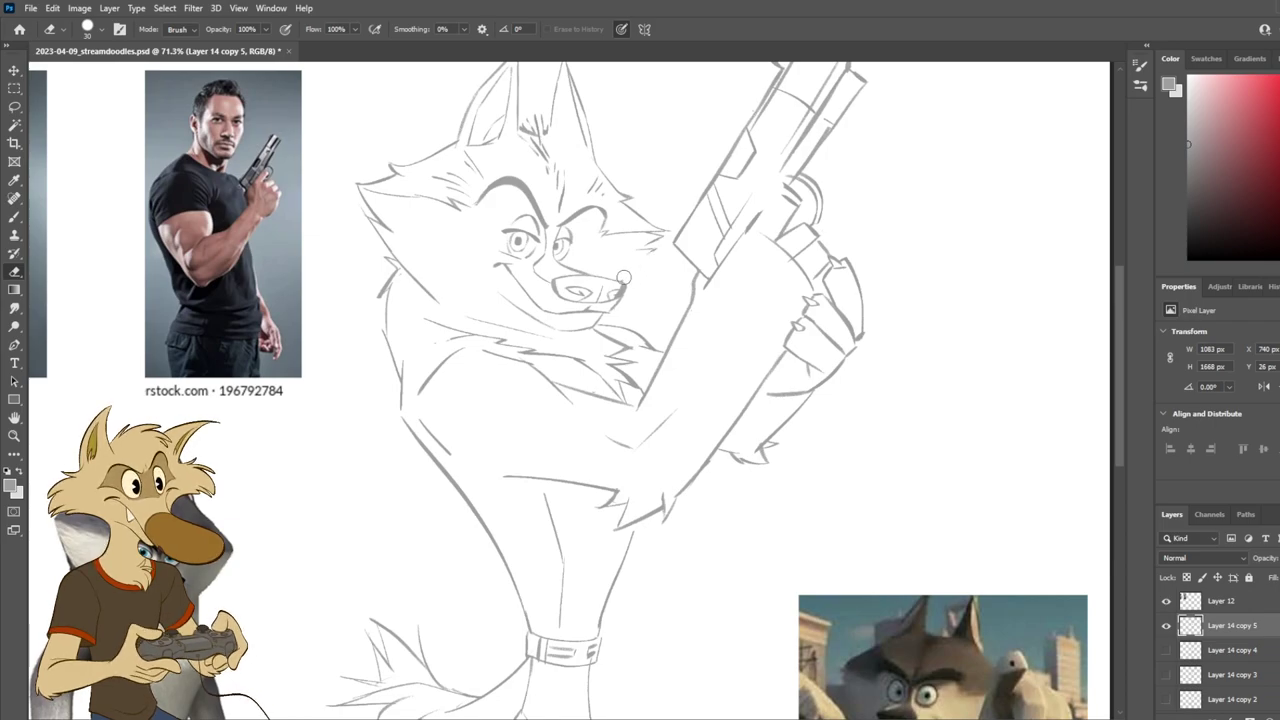
key("b")
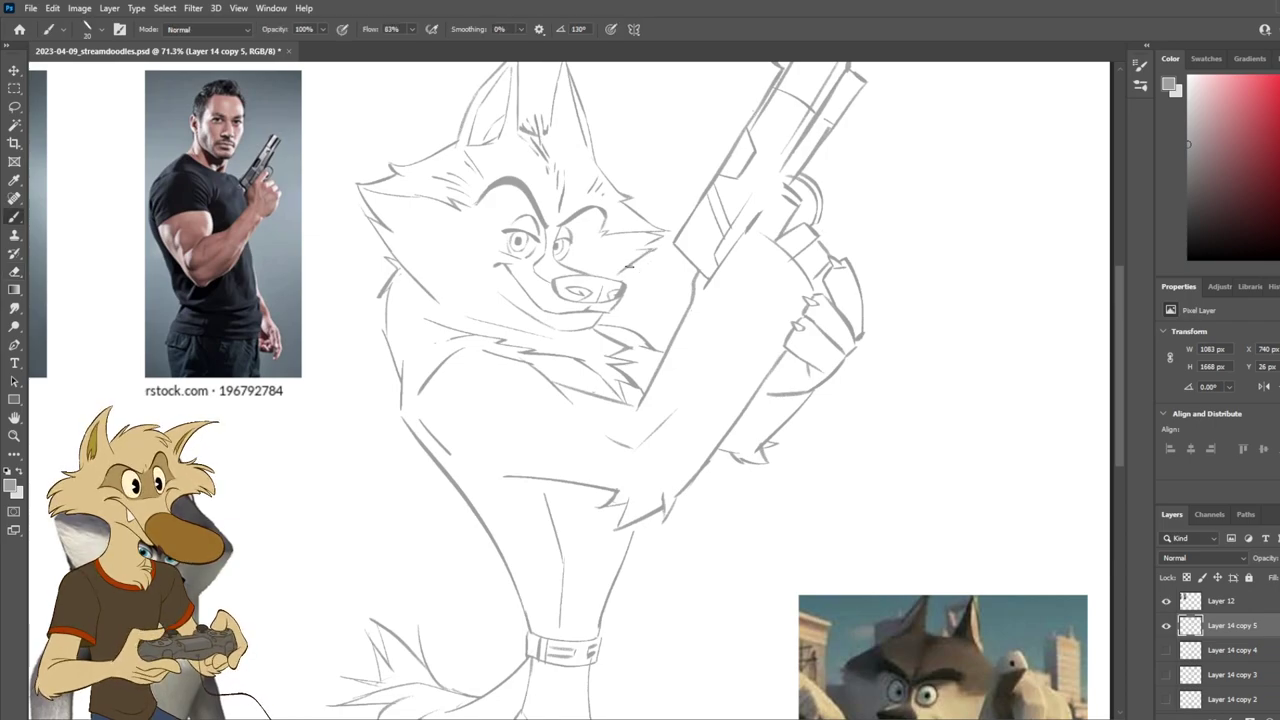
scroll(655, 254, "down", 5)
scroll(655, 254, "up", 4)
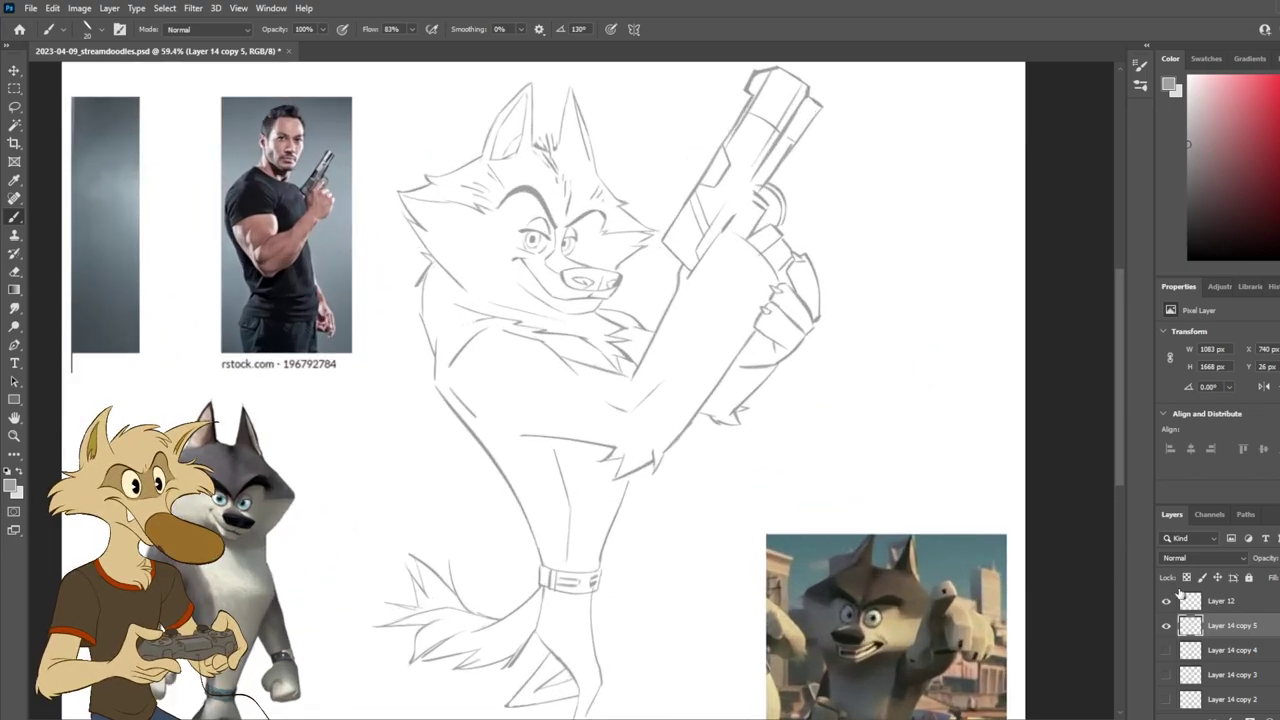
Step: Compare the reworked cheek on Layer 14 copy 5 with Layer 14 copy 4 by alternating their visibility
left_click(1166, 625)
left_click(1166, 650)
left_click(1166, 650)
left_click(1166, 625)
left_click(1166, 625)
left_click(1166, 625)
left_click(1166, 625)
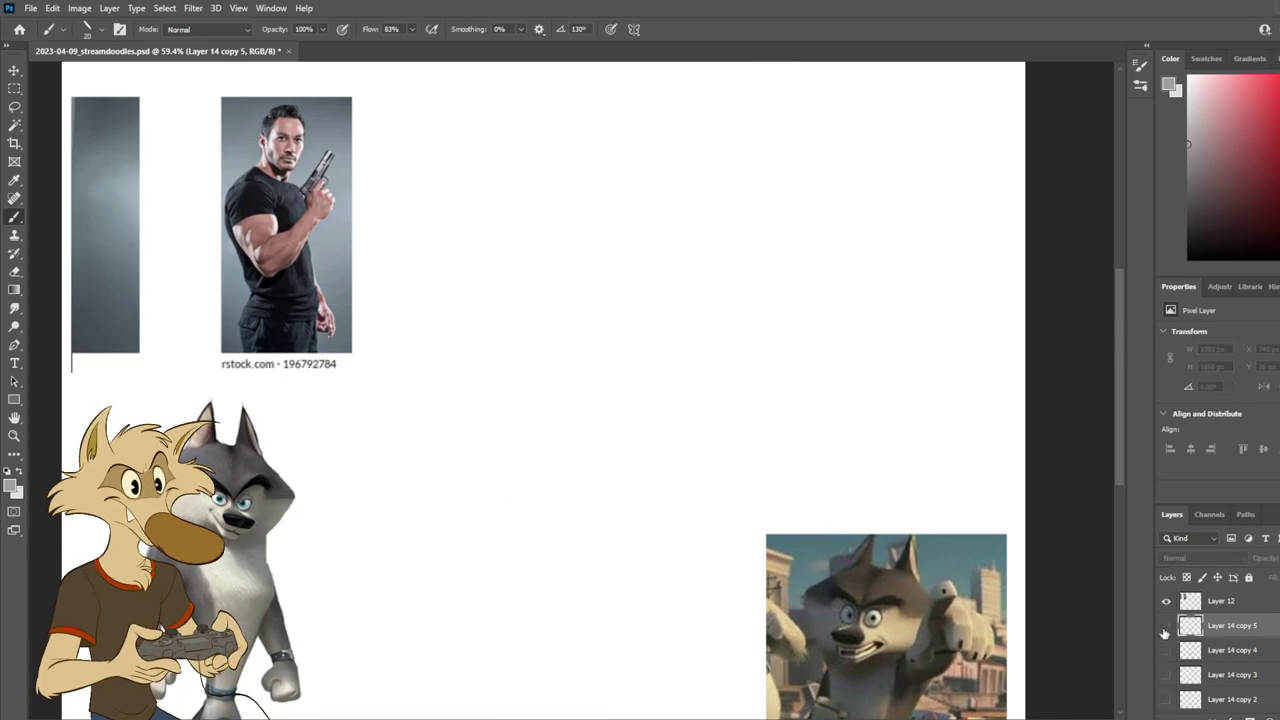
left_click(1166, 625)
left_click(1164, 628)
left_click(1164, 628)
left_click(1164, 628)
left_click(1164, 628)
scroll(685, 384, "down", 3)
scroll(630, 365, "up", 4)
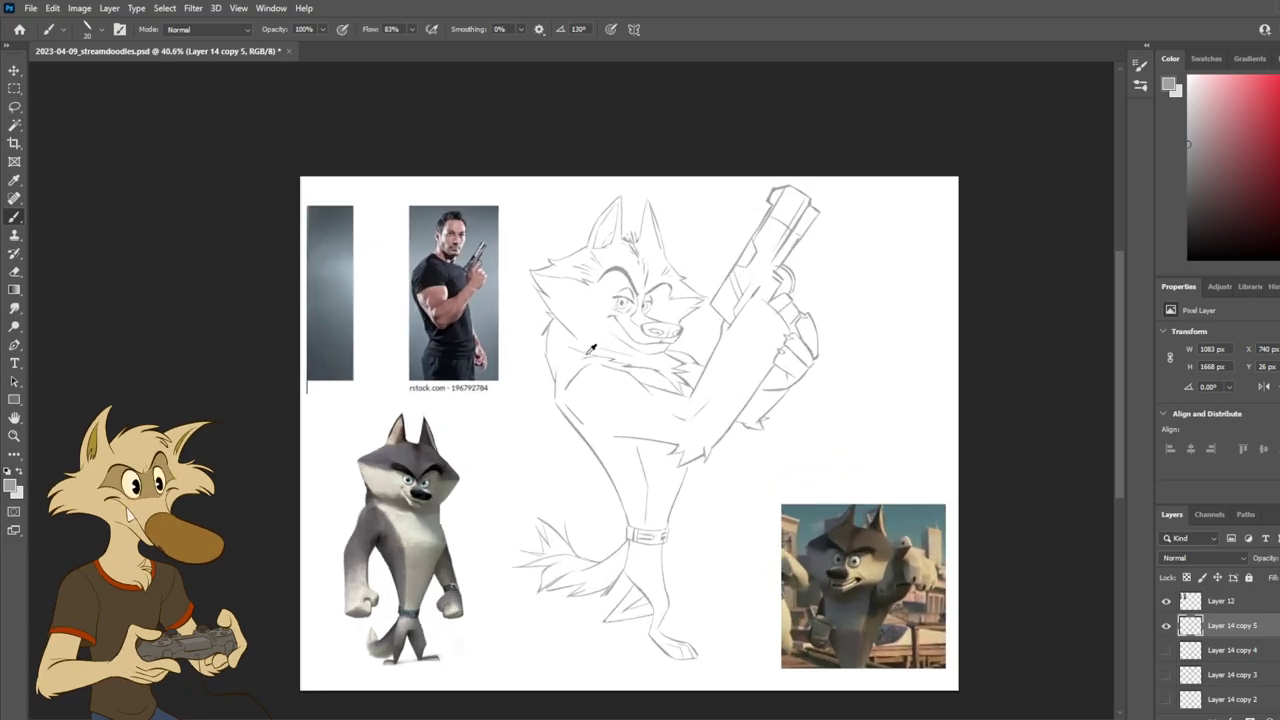
Step: Erase the near cheek's lower edge and redraw it as a firmer line running from the fur tips towards the neck
key("e")
left_click_drag(554, 301, 608, 334)
key("b")
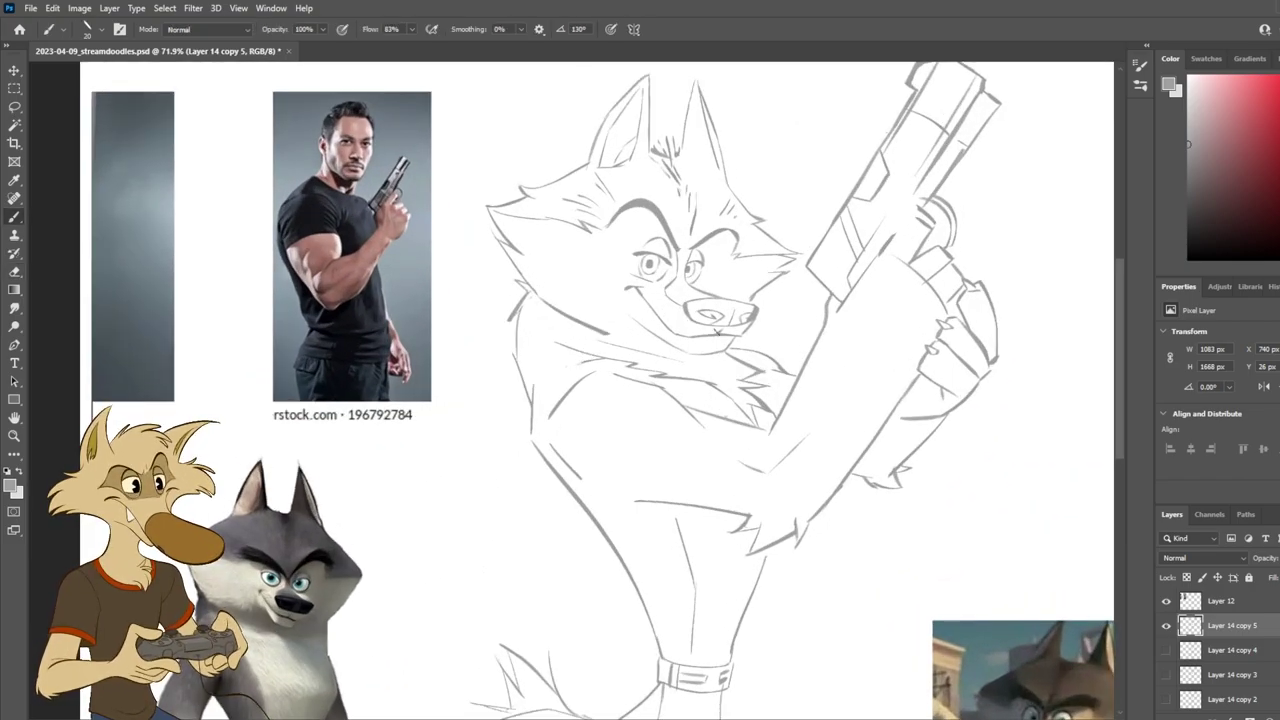
scroll(783, 352, "down", 3)
scroll(826, 370, "up", 3)
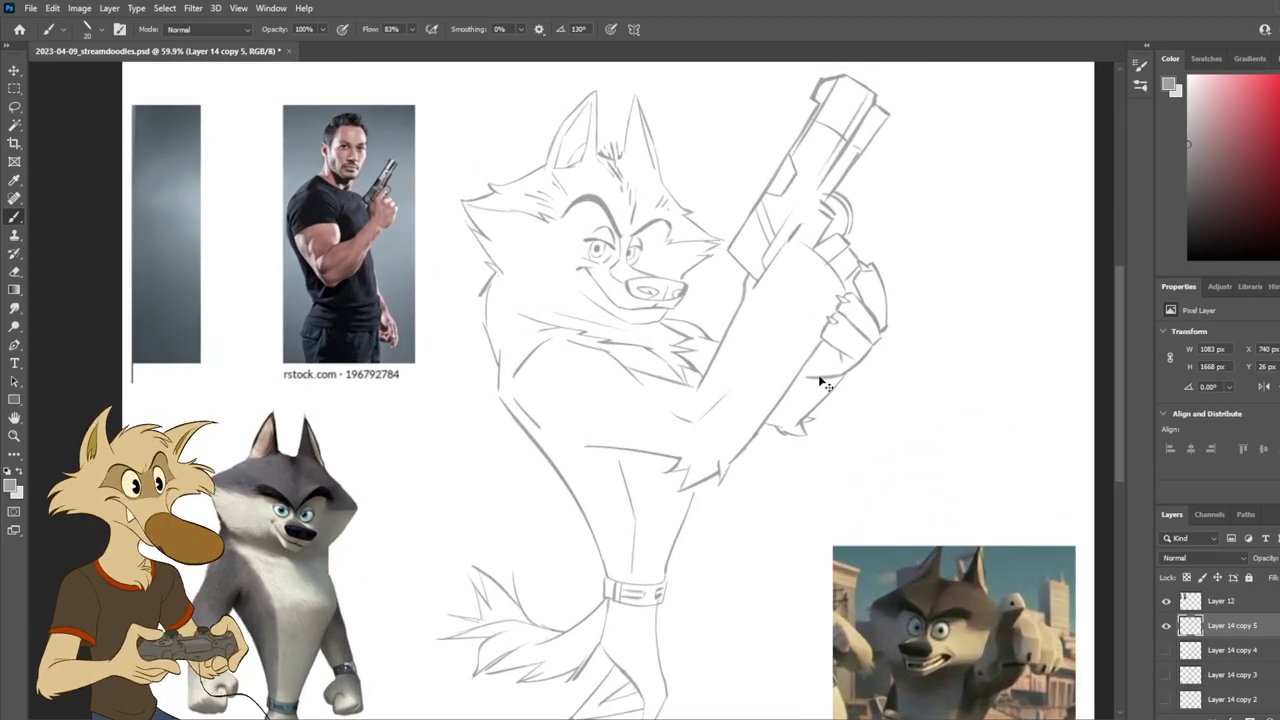
Step: Examine the near cheek line against the whole figure in both mirrored and normal orientation
scroll(815, 362, "down", 1)
scroll(810, 357, "down", 2)
scroll(810, 357, "up", 4)
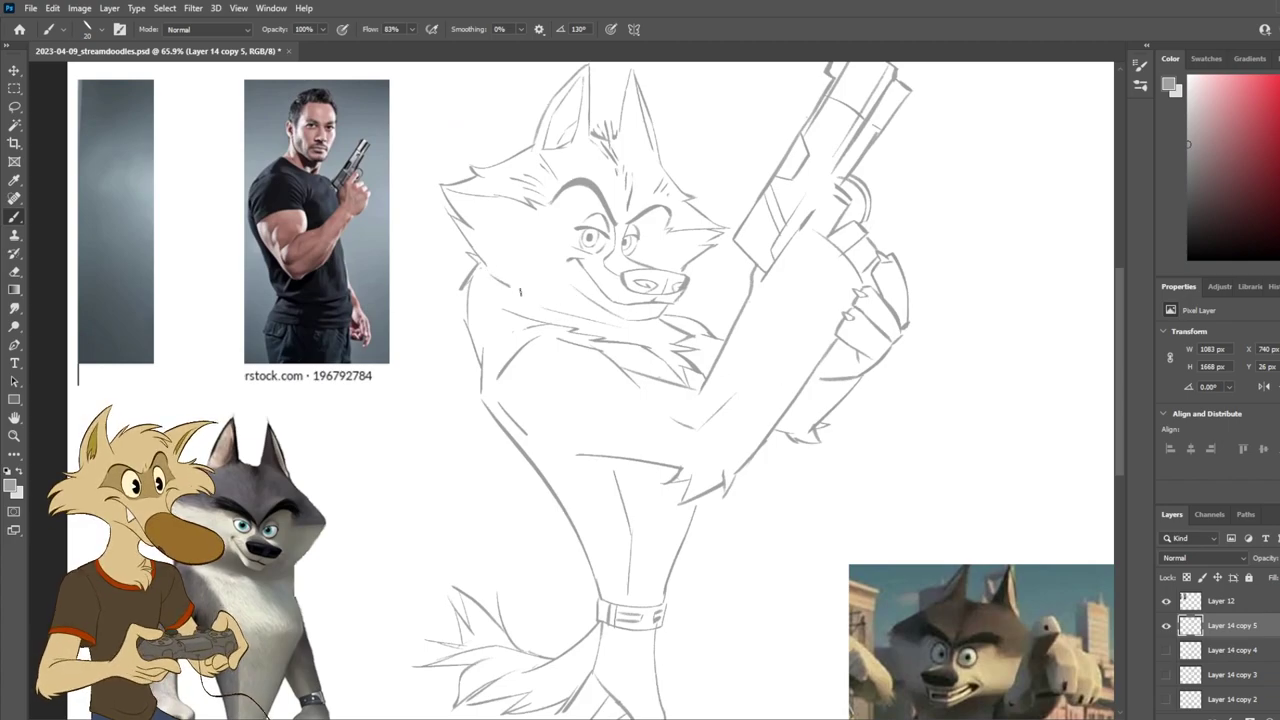
scroll(648, 324, "down", 4)
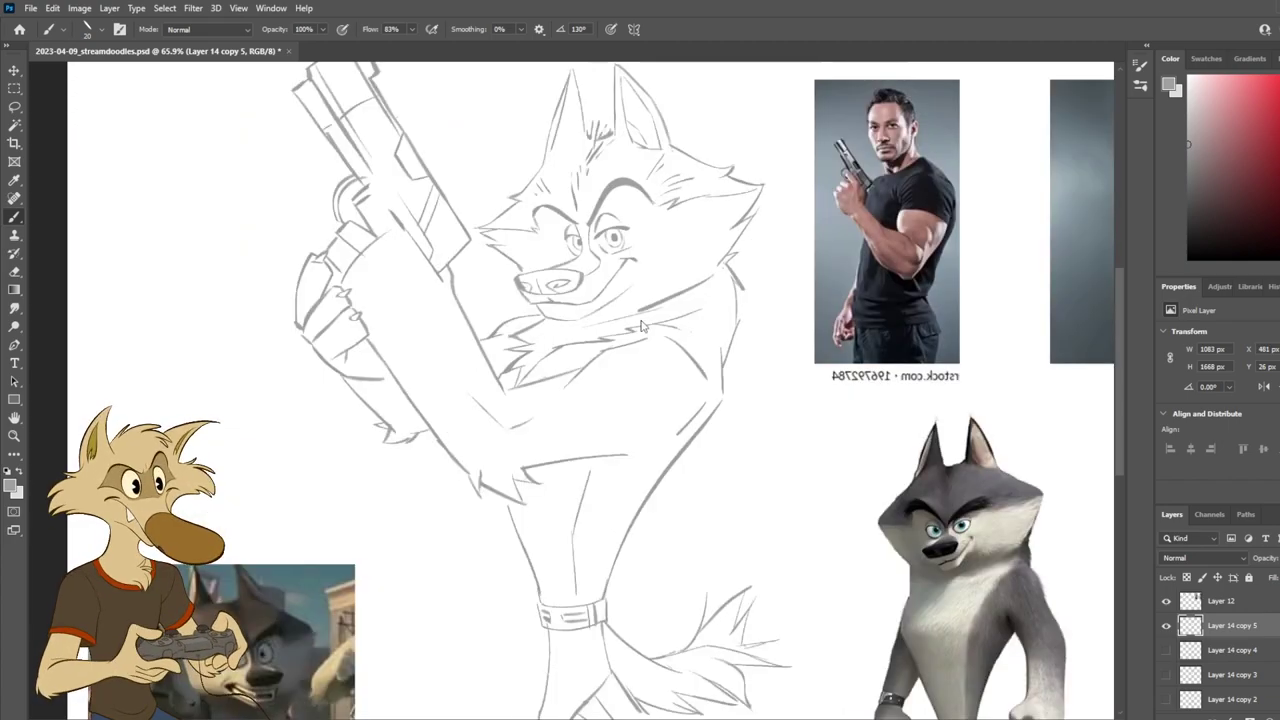
scroll(652, 330, "up", 4)
key("ctrl+shift+h")
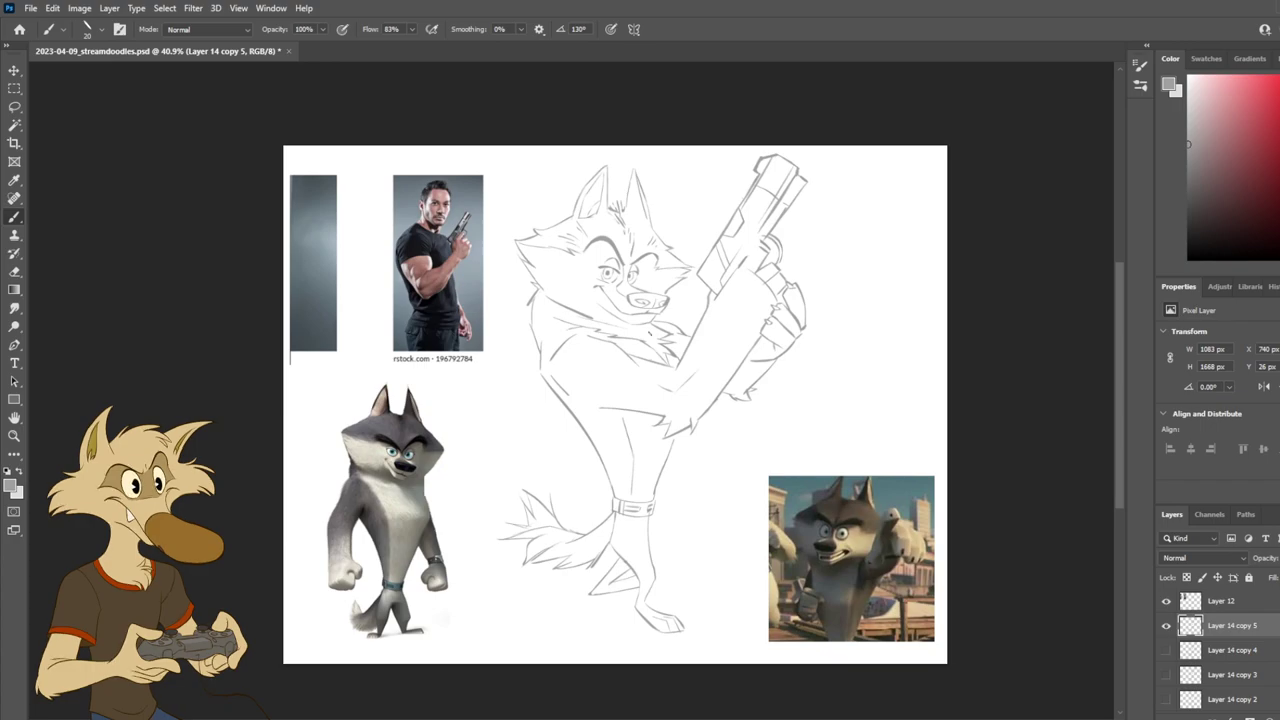
scroll(608, 300, "up", 1)
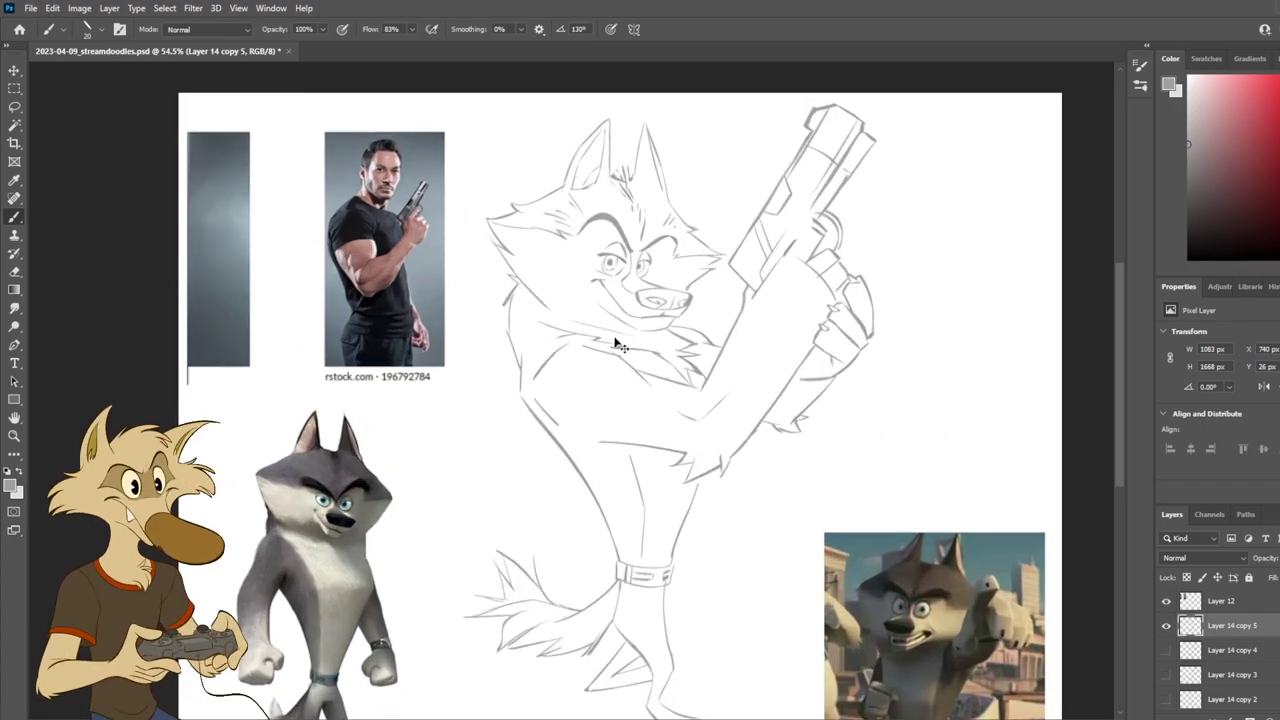
scroll(612, 336, "down", 2)
scroll(598, 344, "up", 1)
scroll(598, 344, "up", 1)
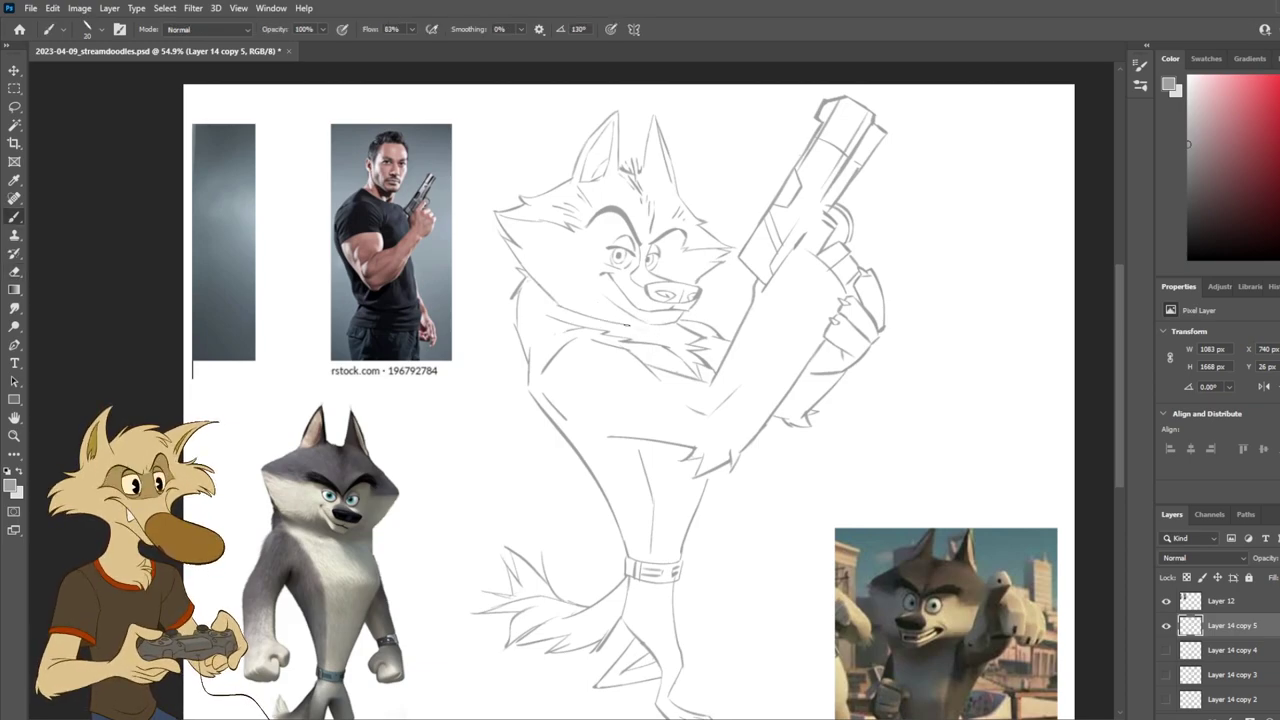
Step: Rework the near cheek's lower line with a longer stroke sweeping from the side fur down under the jaw
key("e")
key("b")
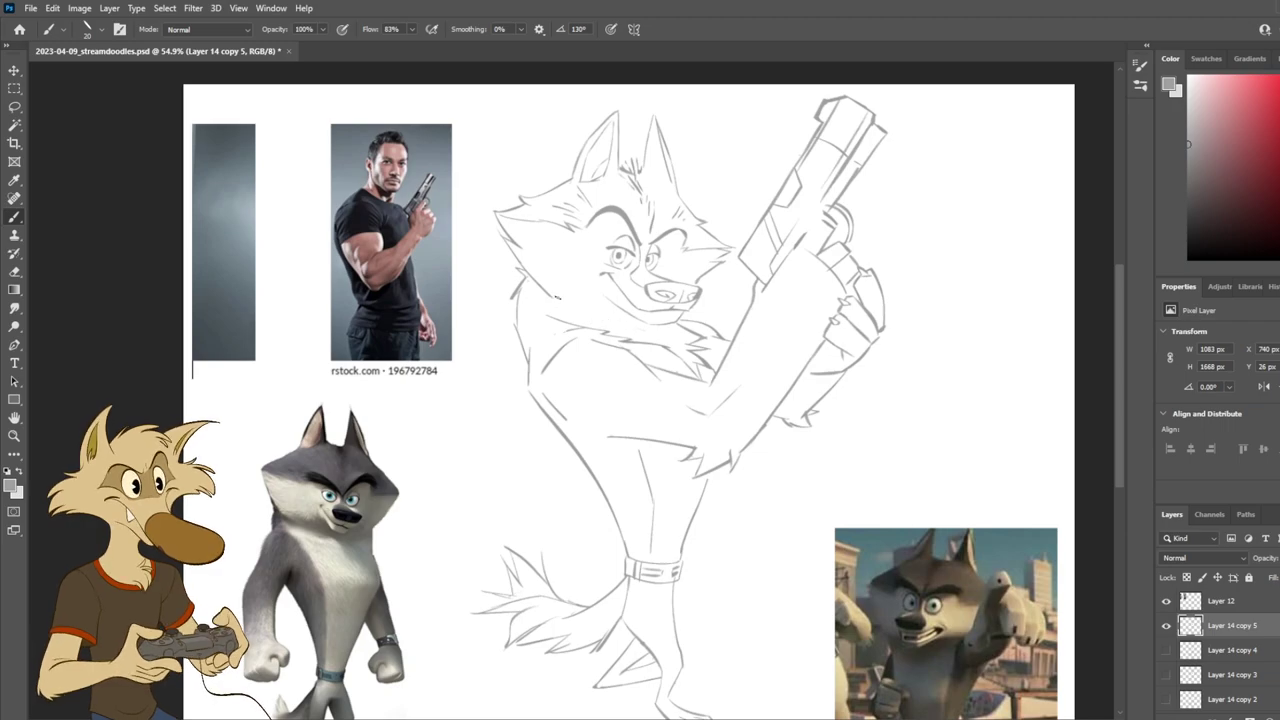
key("ctrl+z")
left_click_drag(548, 298, 620, 321)
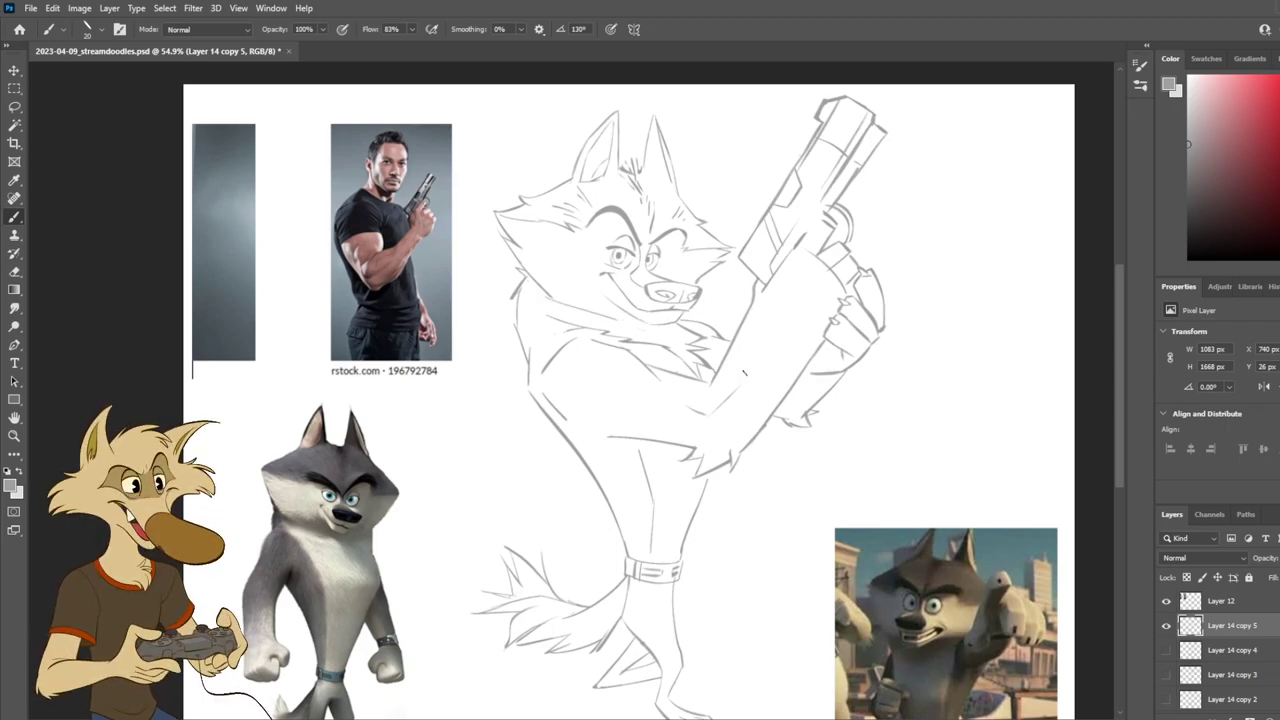
scroll(716, 363, "down", 6)
scroll(671, 362, "up", 5)
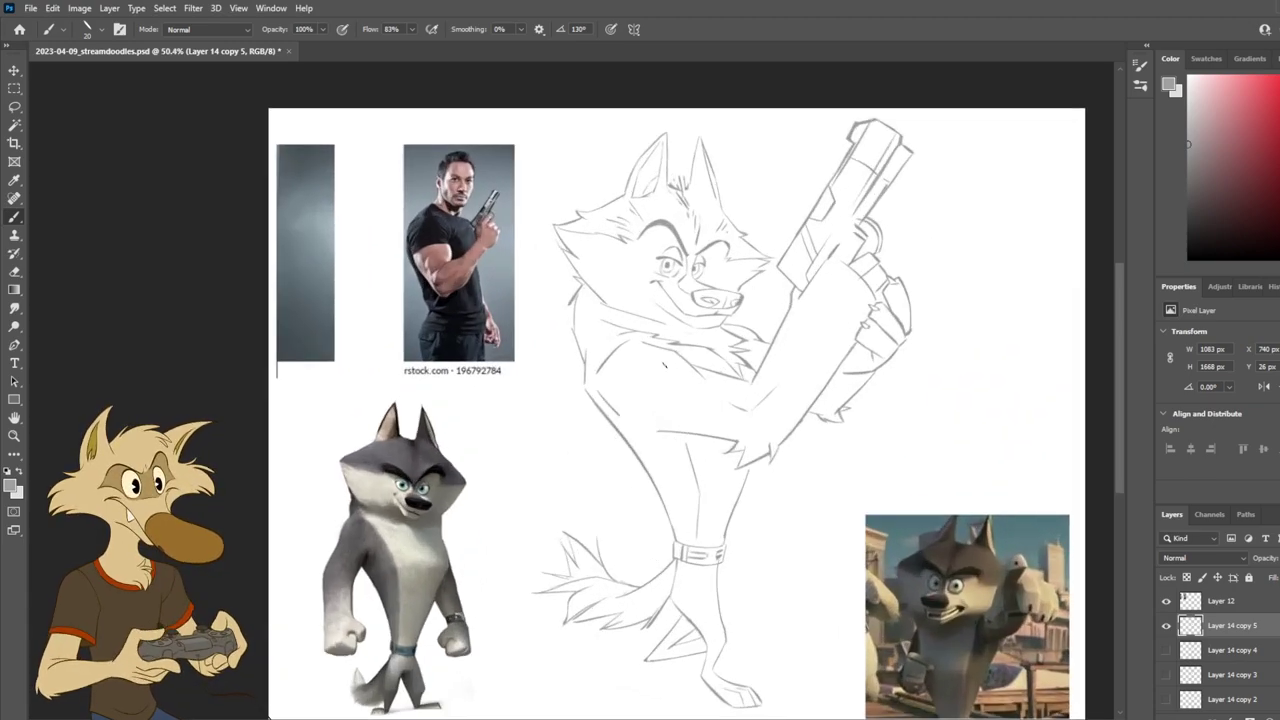
scroll(663, 365, "up", 2)
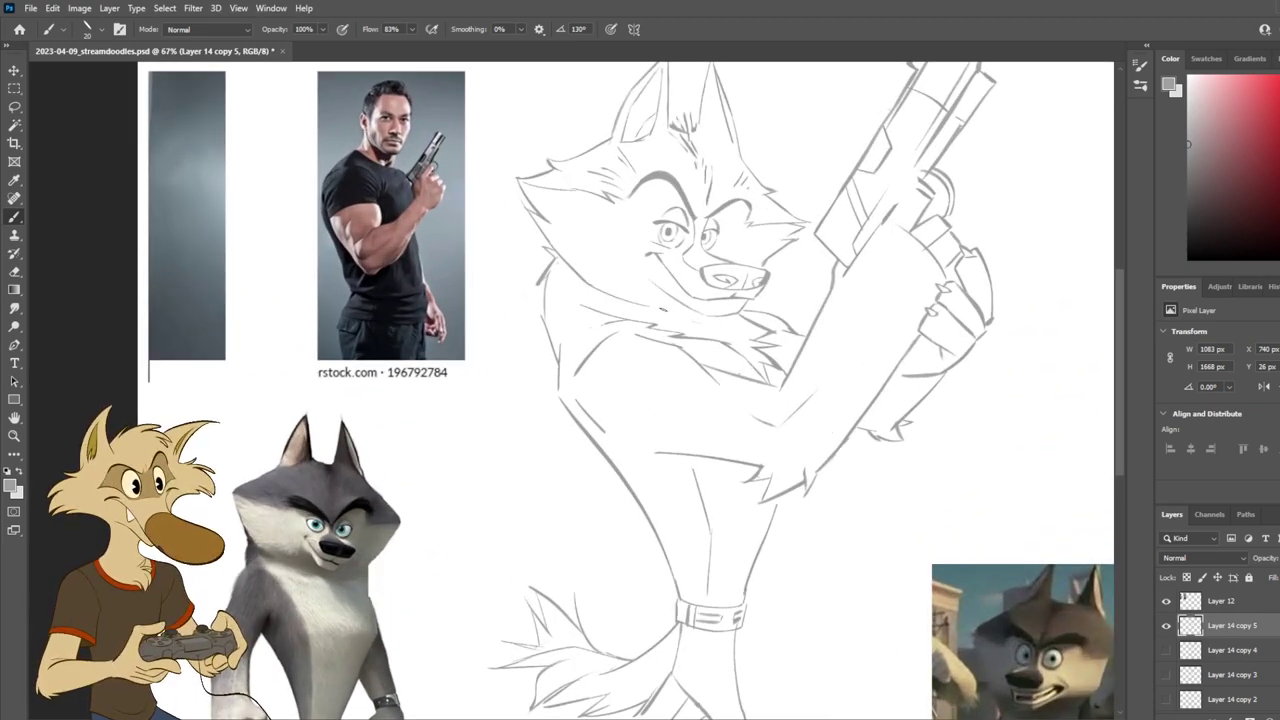
left_click_drag(640, 307, 705, 323)
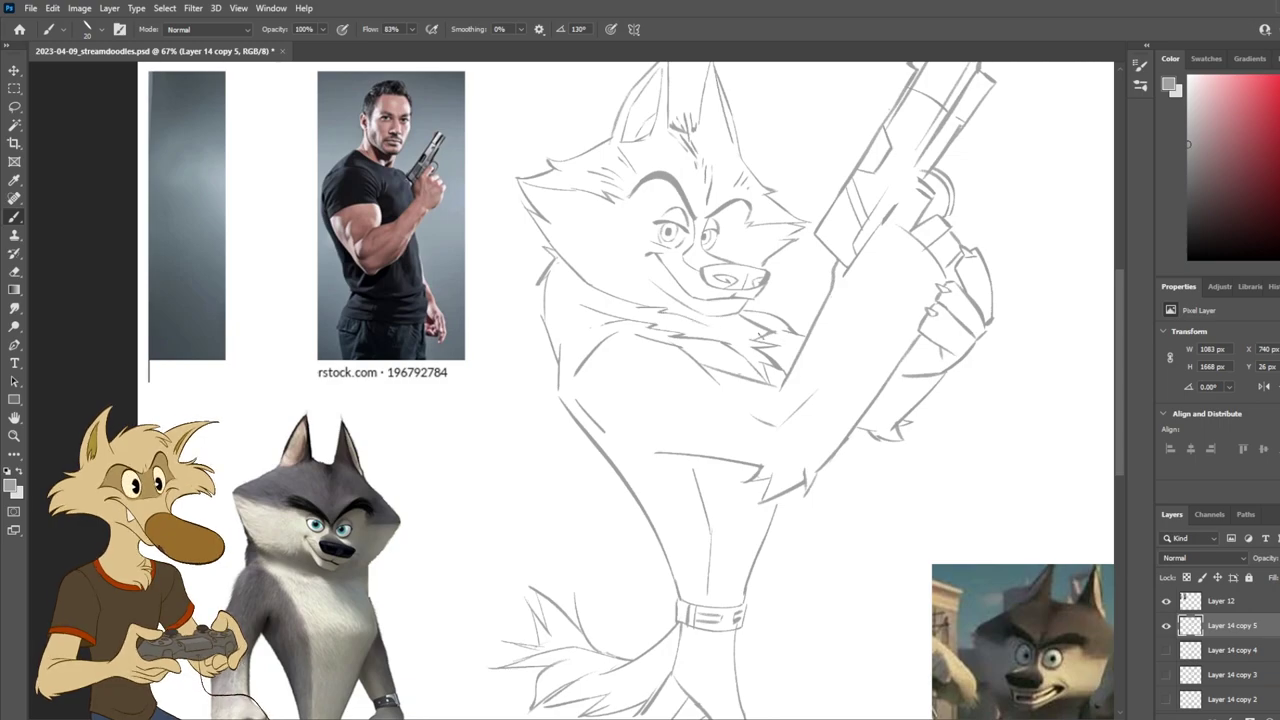
key("ctrl+z")
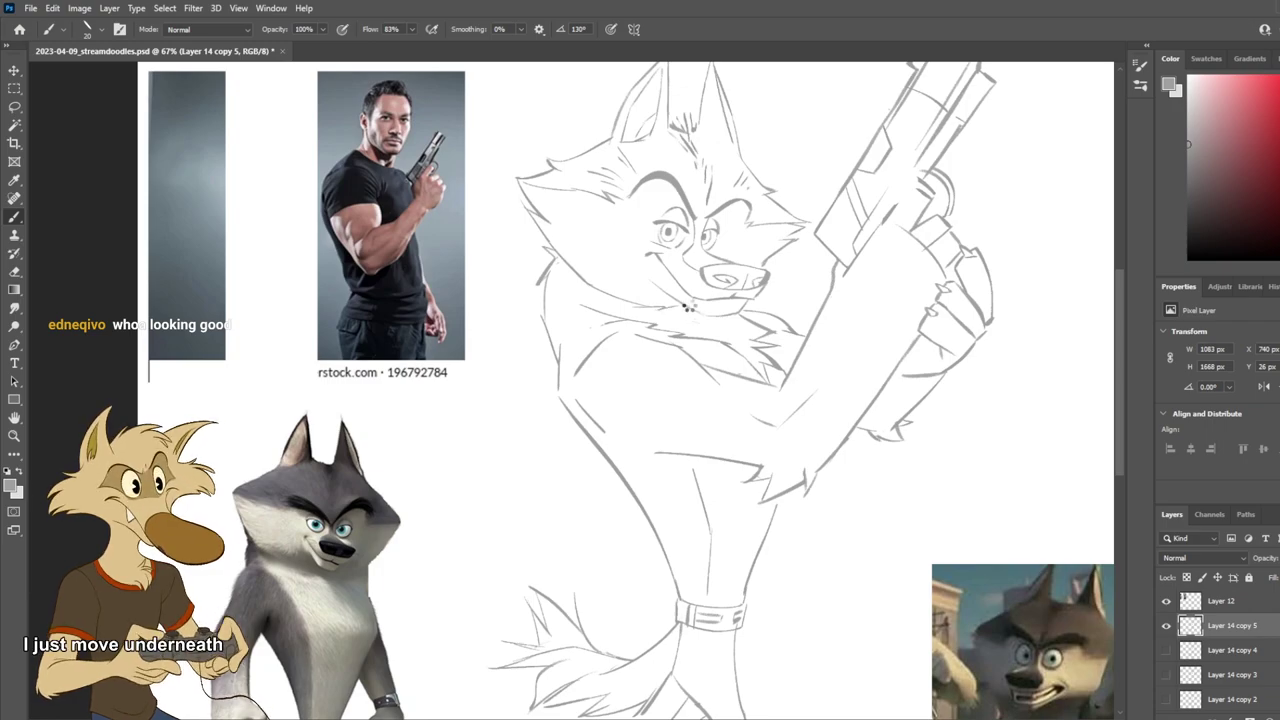
Step: Check the reworked near cheek in mirrored orientation against the whole figure and save the document
key("ctrl+shift+h")
scroll(694, 307, "down", 4)
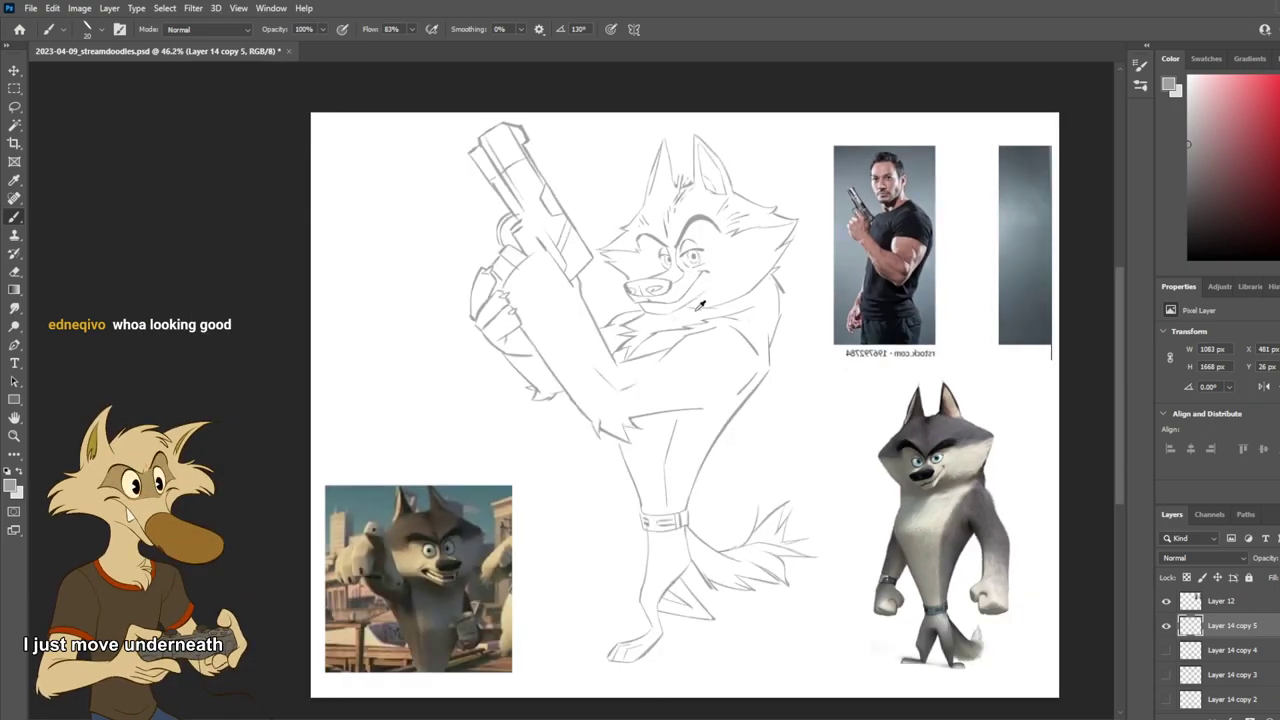
scroll(711, 322, "up", 3)
key("ctrl+s")
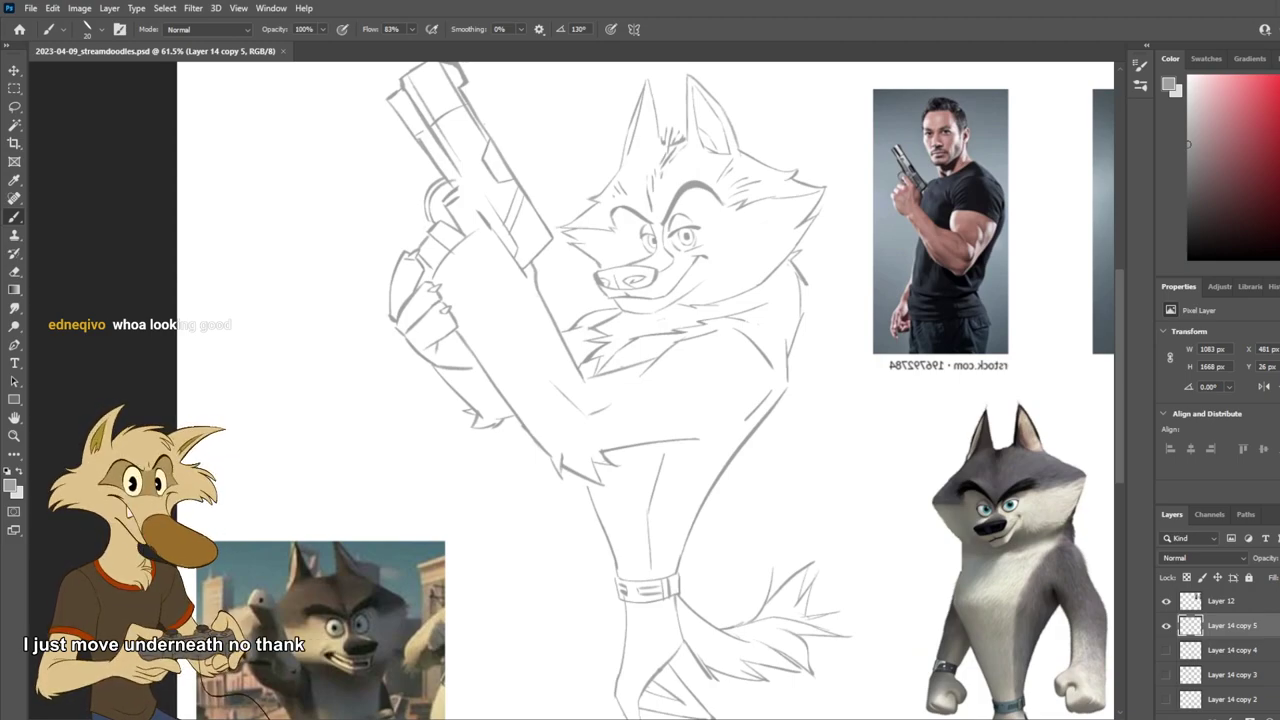
Step: Examine the head and fur against the whole figure in mirrored and normal orientation, both close up and at full-page size
scroll(720, 260, "down", 3)
scroll(738, 266, "up", 4)
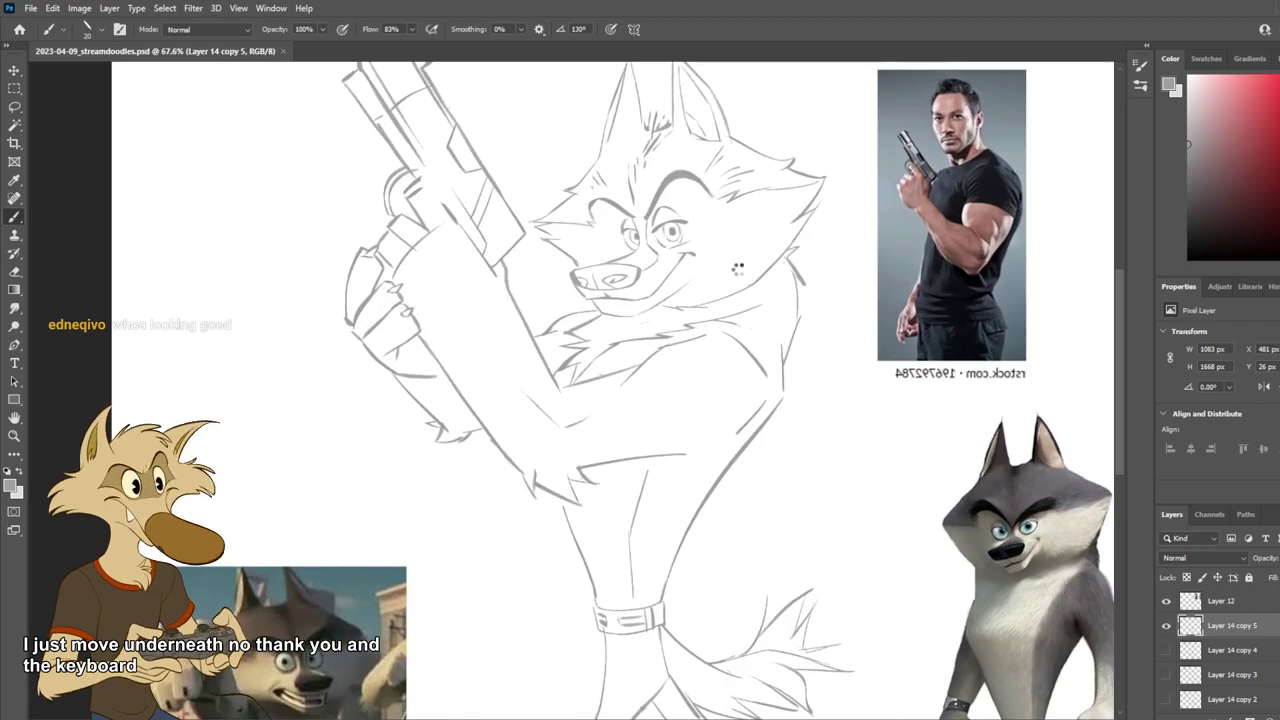
key("ctrl+shift+h")
scroll(576, 273, "down", 3)
scroll(640, 290, "up", 3)
key("h")
key("h")
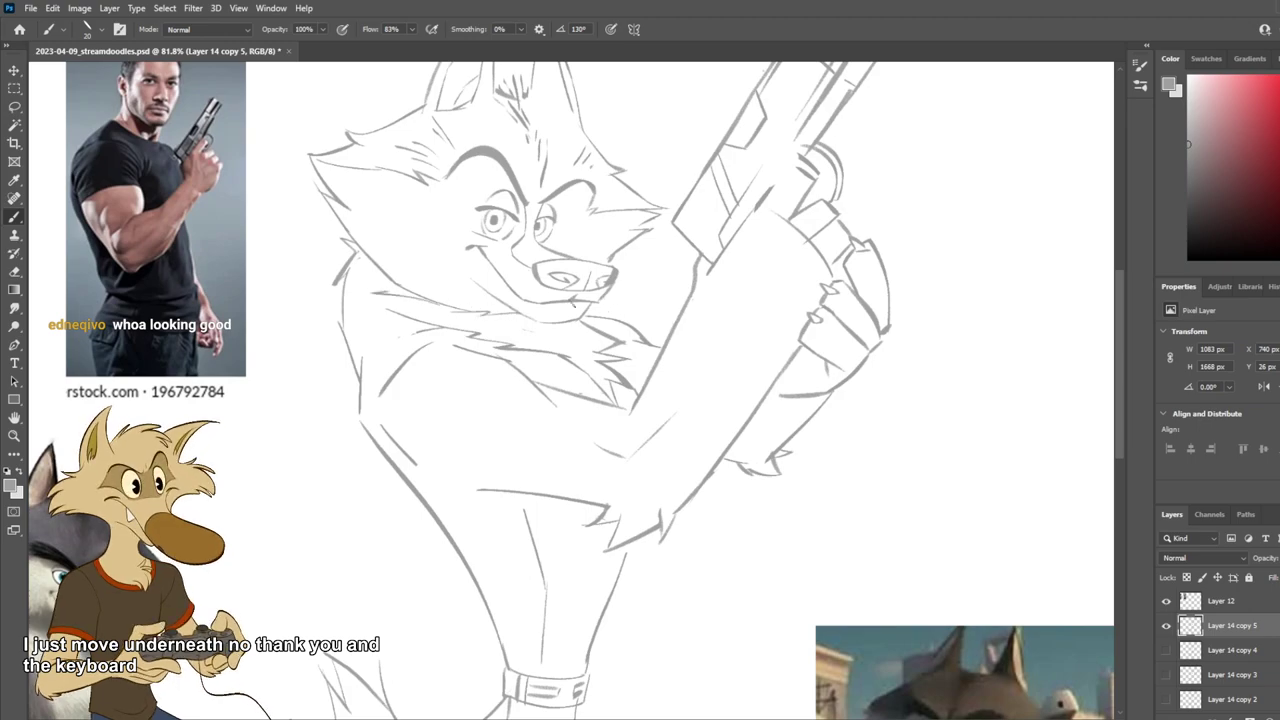
scroll(600, 312, "down", 5)
scroll(525, 322, "up", 4)
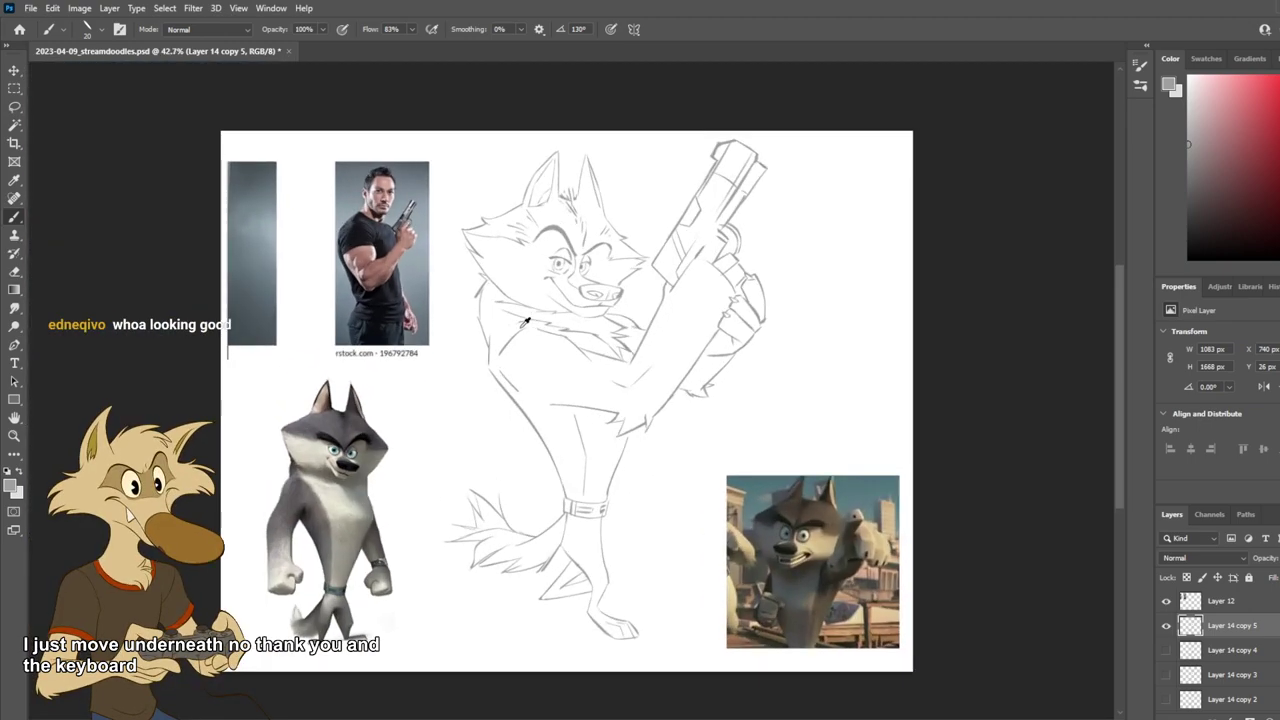
scroll(524, 320, "down", 2)
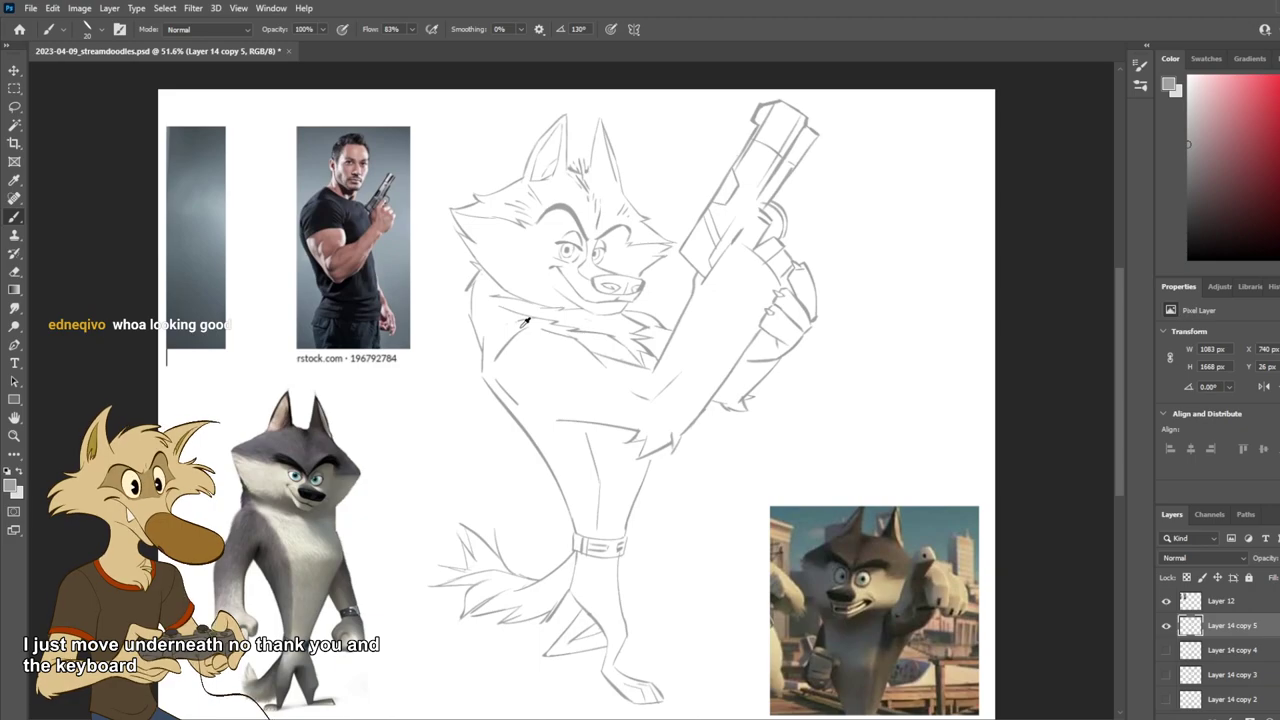
scroll(461, 333, "up", 1)
scroll(465, 342, "down", 3)
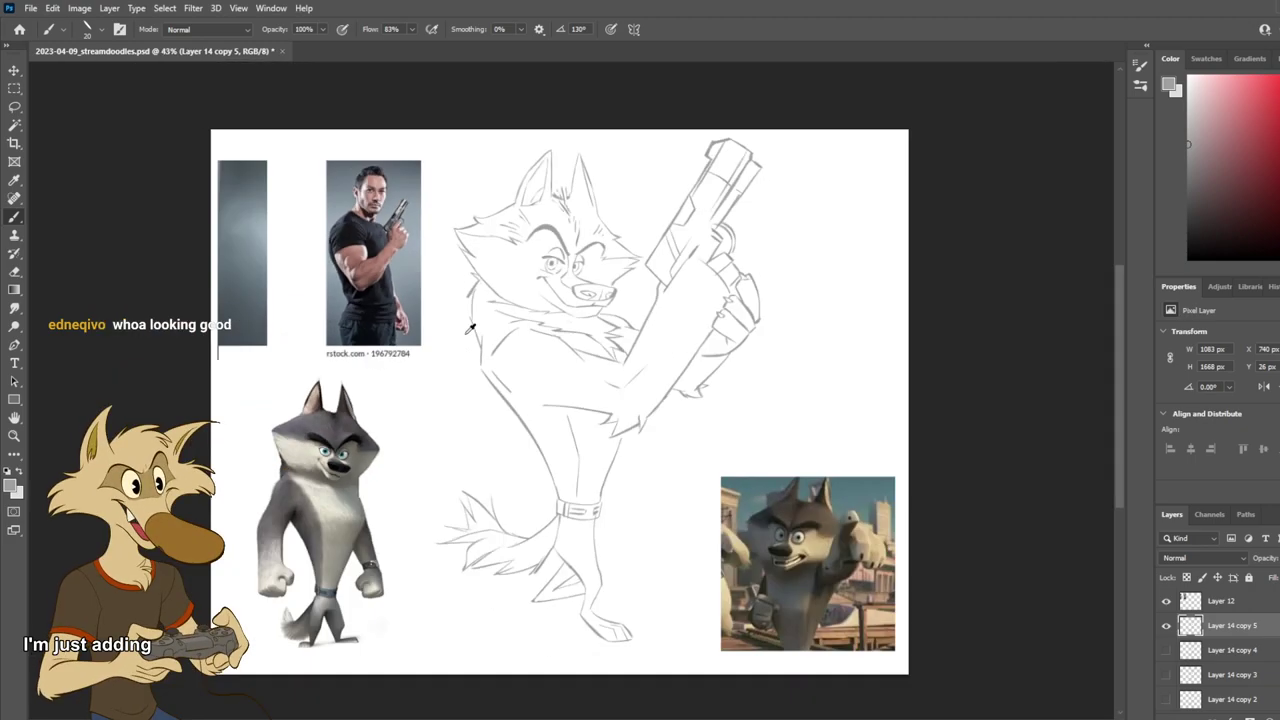
scroll(466, 323, "up", 2)
scroll(467, 324, "up", 2)
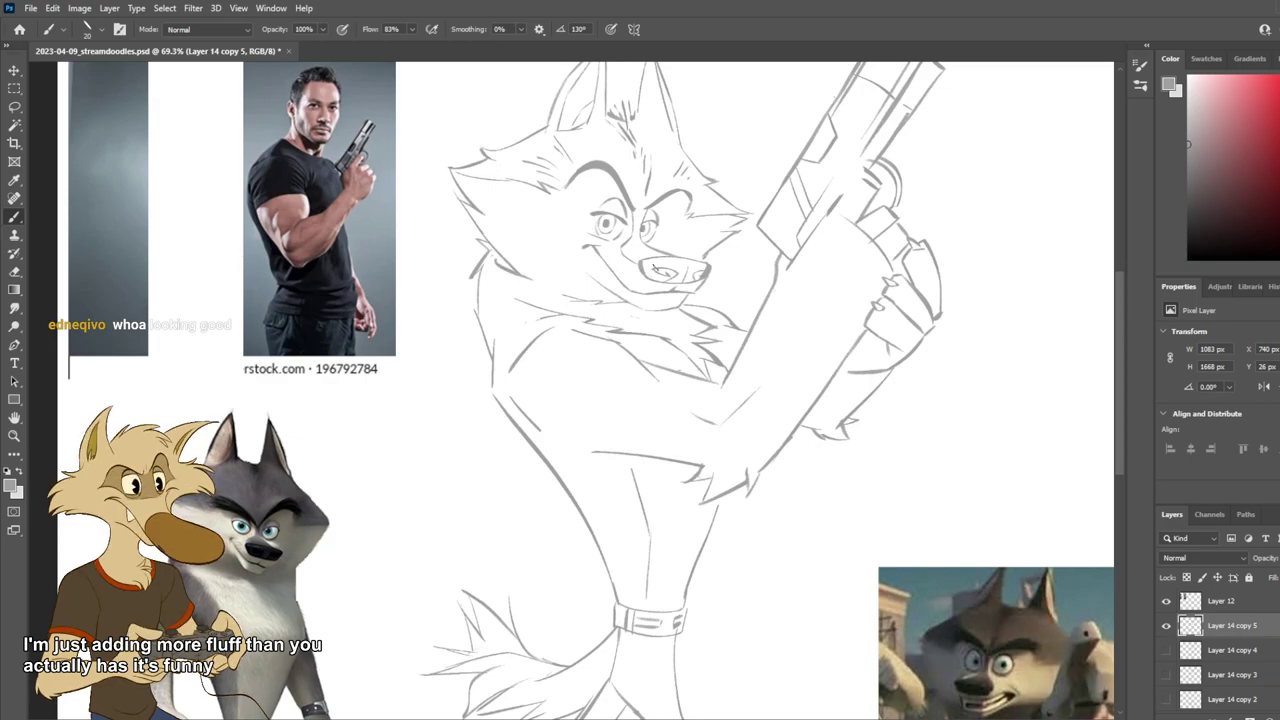
scroll(640, 310, "down", 5)
scroll(636, 308, "up", 6)
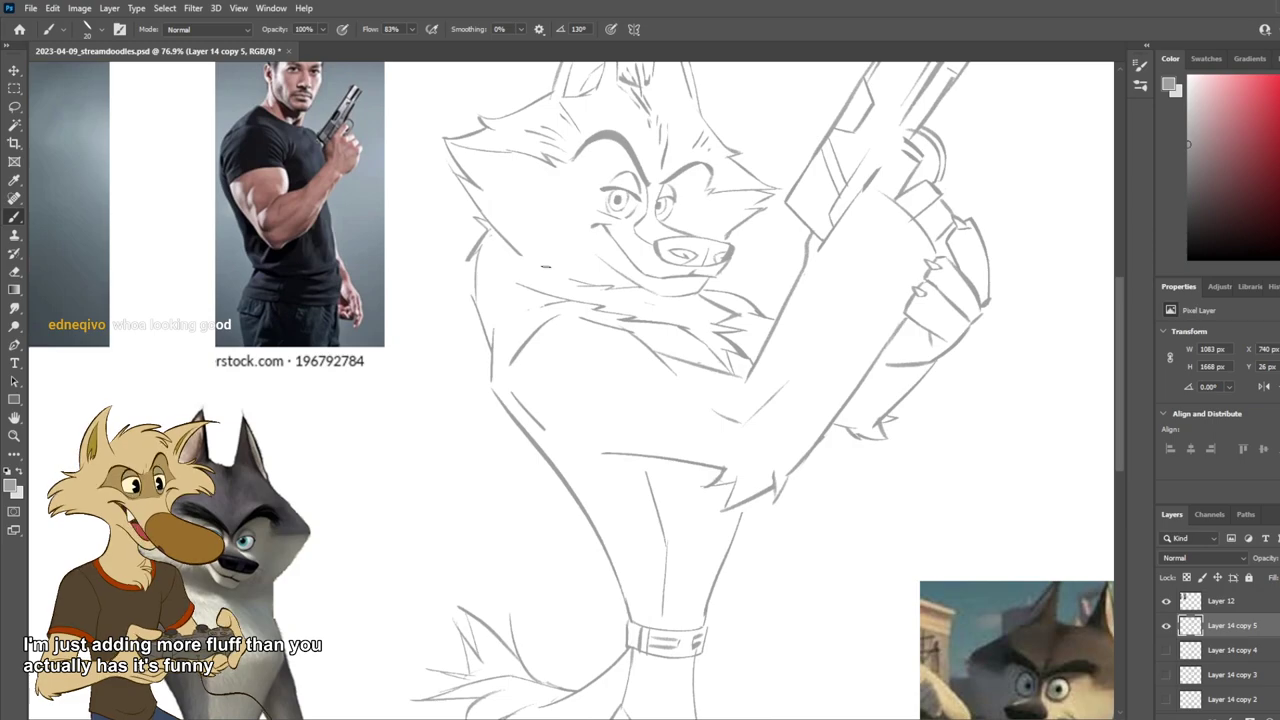
Step: Try a short fur stroke on the near cheek's lower edge, undo it and compare the mirrored view
mouse_move(548, 270)
left_mouse_down()
mouse_move(583, 264)
mouse_move(562, 254)
mouse_move(588, 263)
left_mouse_up()
key("ctrl+z")
key("ctrl+shift+h")
scroll(602, 256, "down", 4)
key("ctrl+shift+h")
scroll(632, 262, "up", 3)
scroll(634, 256, "up", 1)
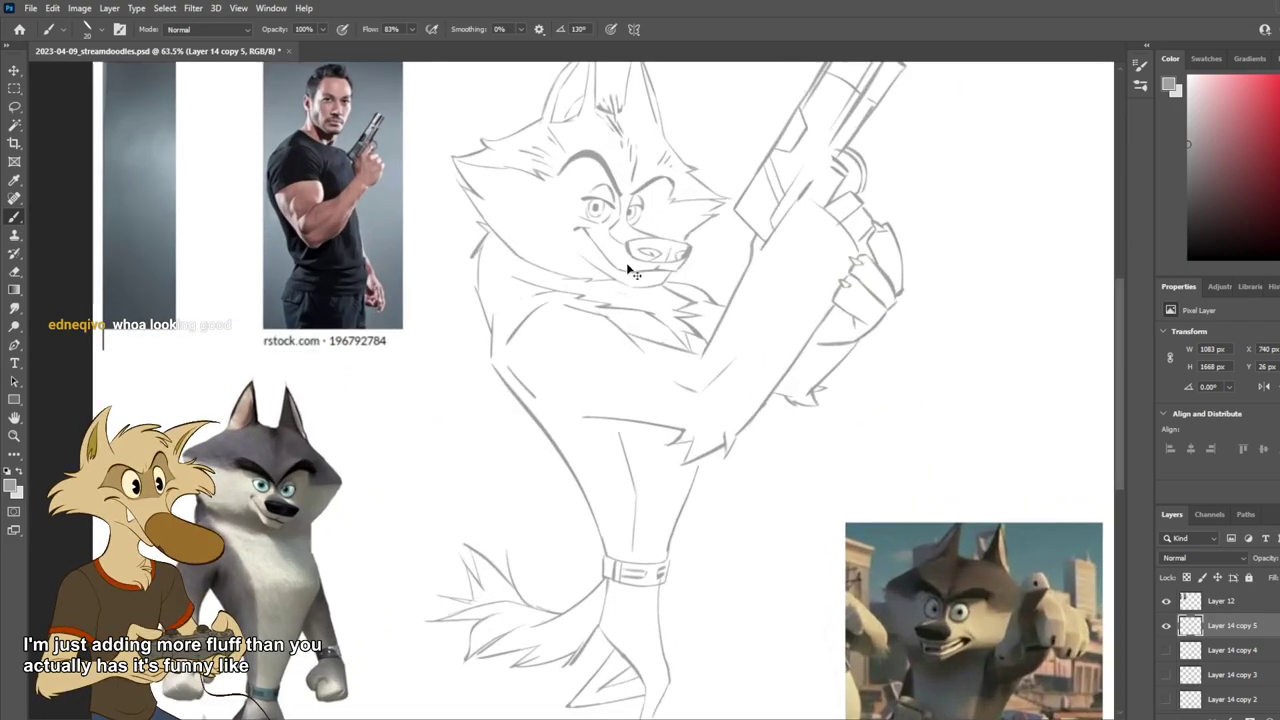
Step: Add small pointed fur tufts along the near cheek's lower edge and check them in mirrored and normal orientation
key("h")
scroll(630, 270, "down", 3)
key("h")
scroll(625, 263, "up", 2)
scroll(627, 262, "up", 1)
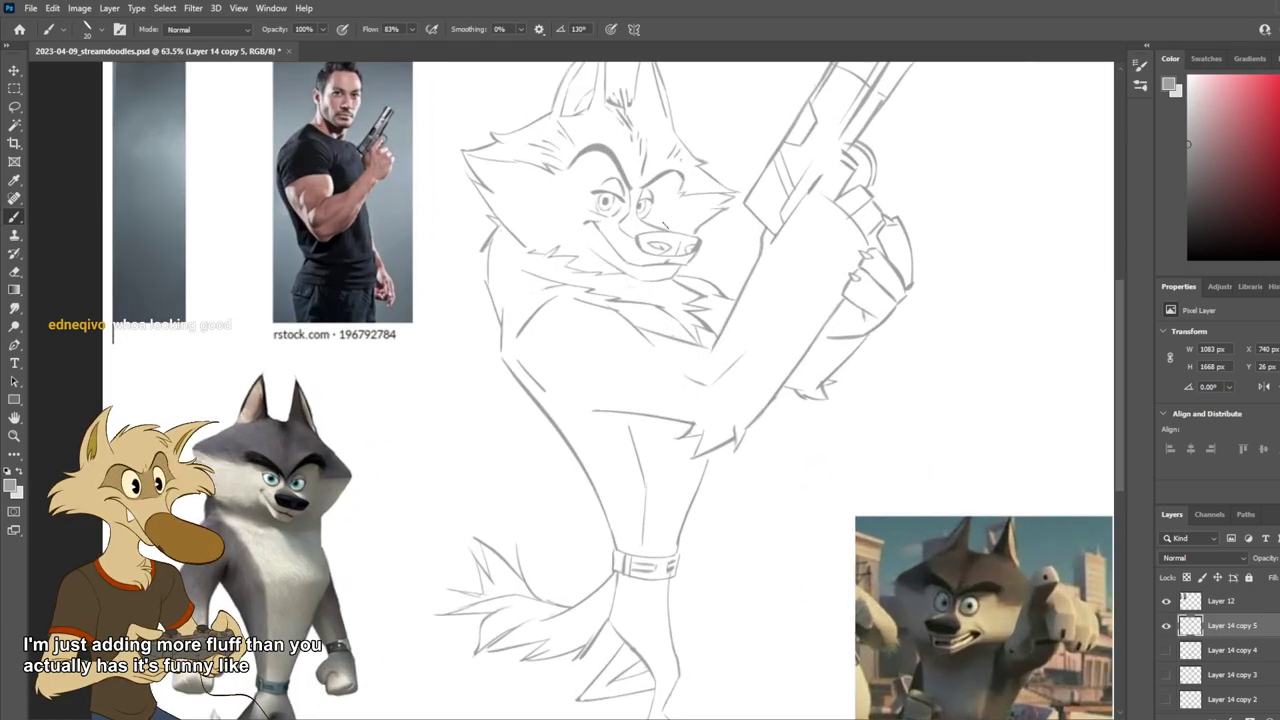
key("h")
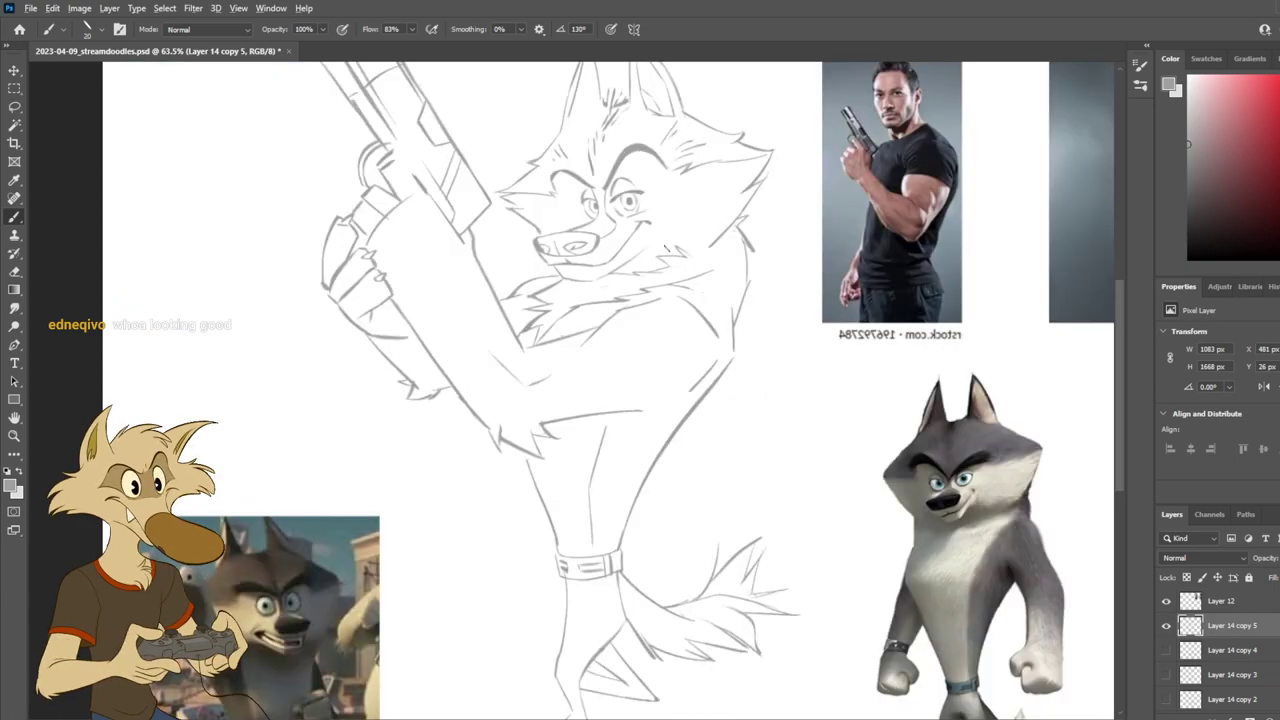
scroll(670, 252, "down", 4)
key("h")
scroll(688, 255, "up", 4)
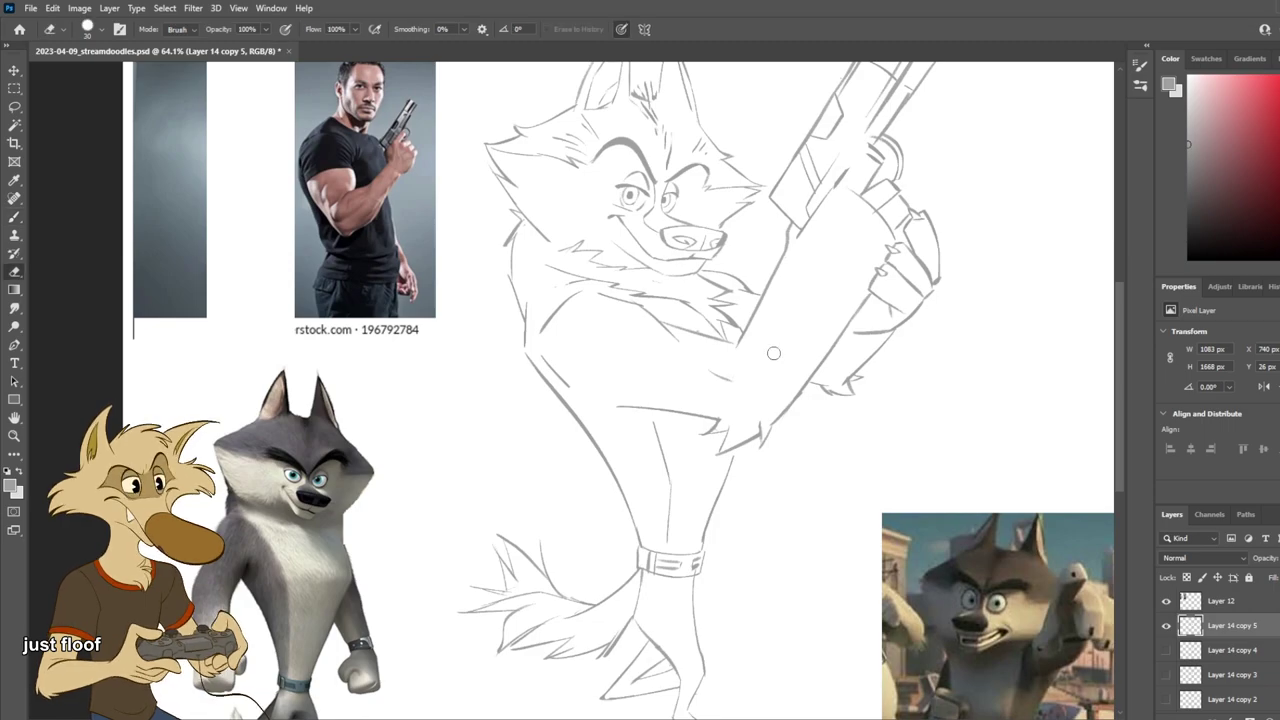
Step: Redraw the inner elbow crease of the gun arm as a single short curved line
left_click_drag(742, 378, 772, 362)
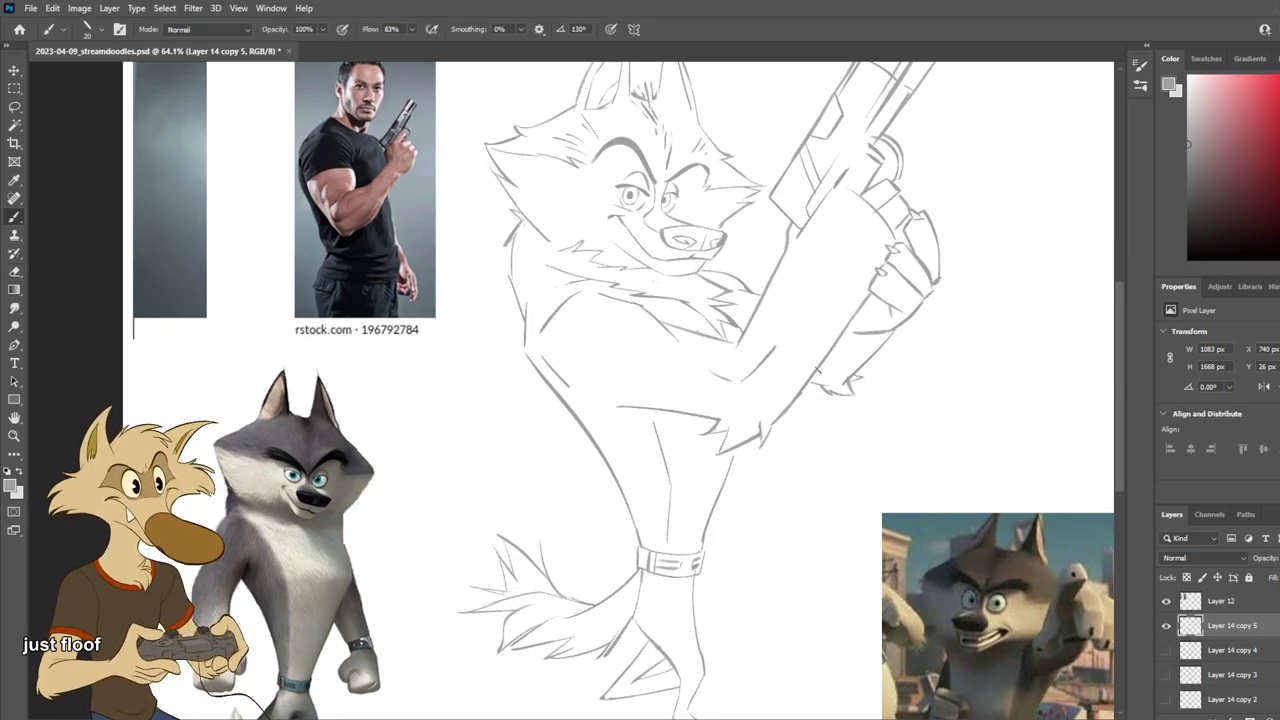
key("ctrl+z")
left_click_drag(744, 380, 780, 350)
key("ctrl+z")
key("ctrl+z")
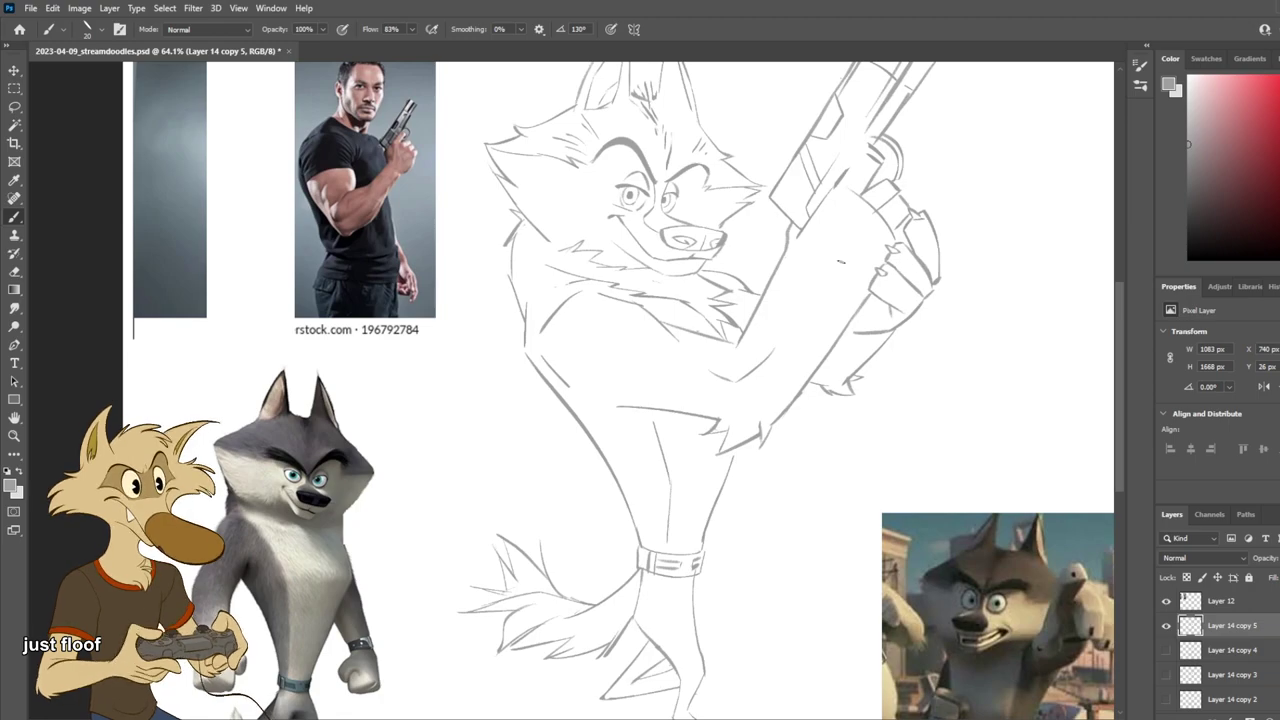
Step: Redraw the upper edge of the index finger where it meets the pistol's trigger guard
key("e")
scroll(861, 204, "down", 2)
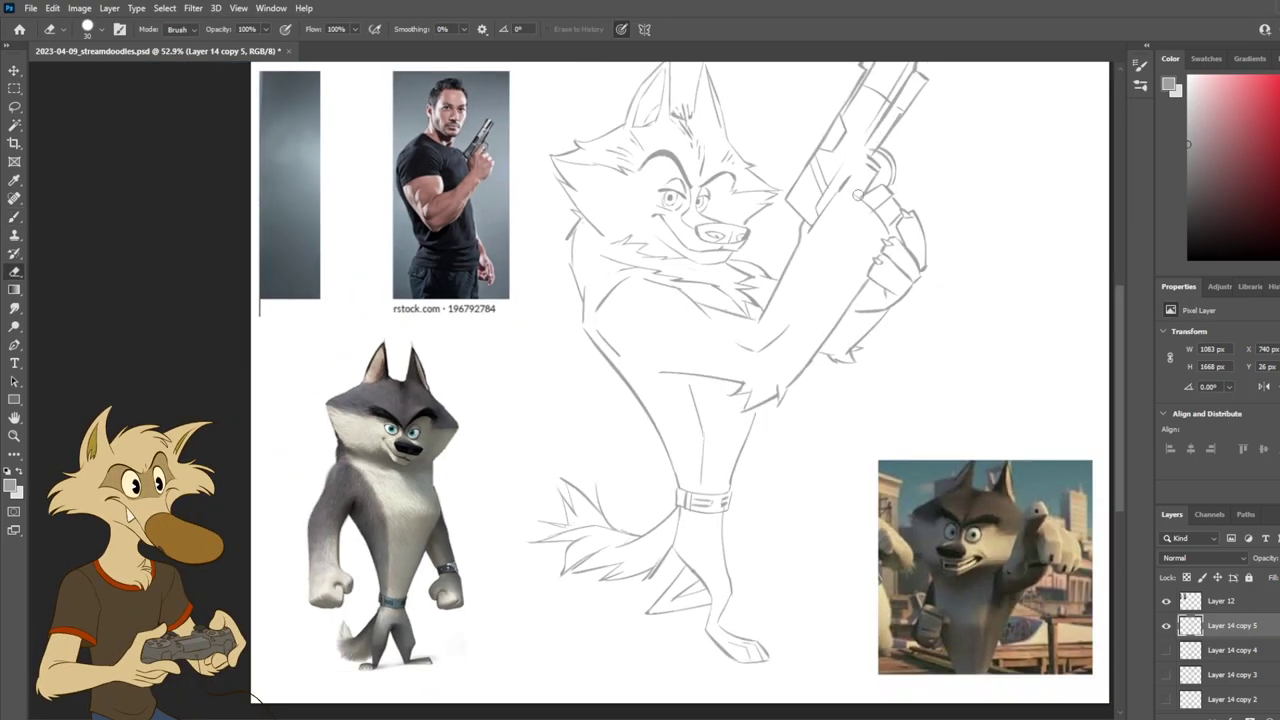
scroll(846, 161, "up", 5)
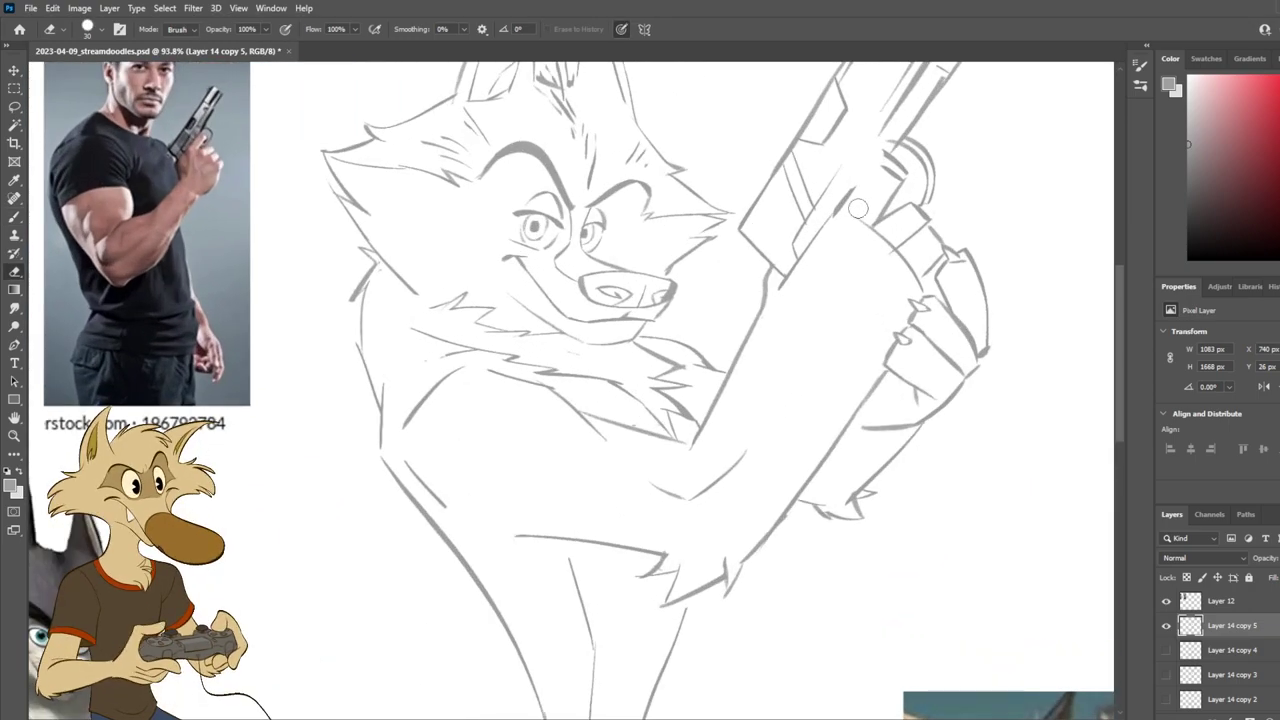
key("b")
left_click_drag(873, 168, 882, 184)
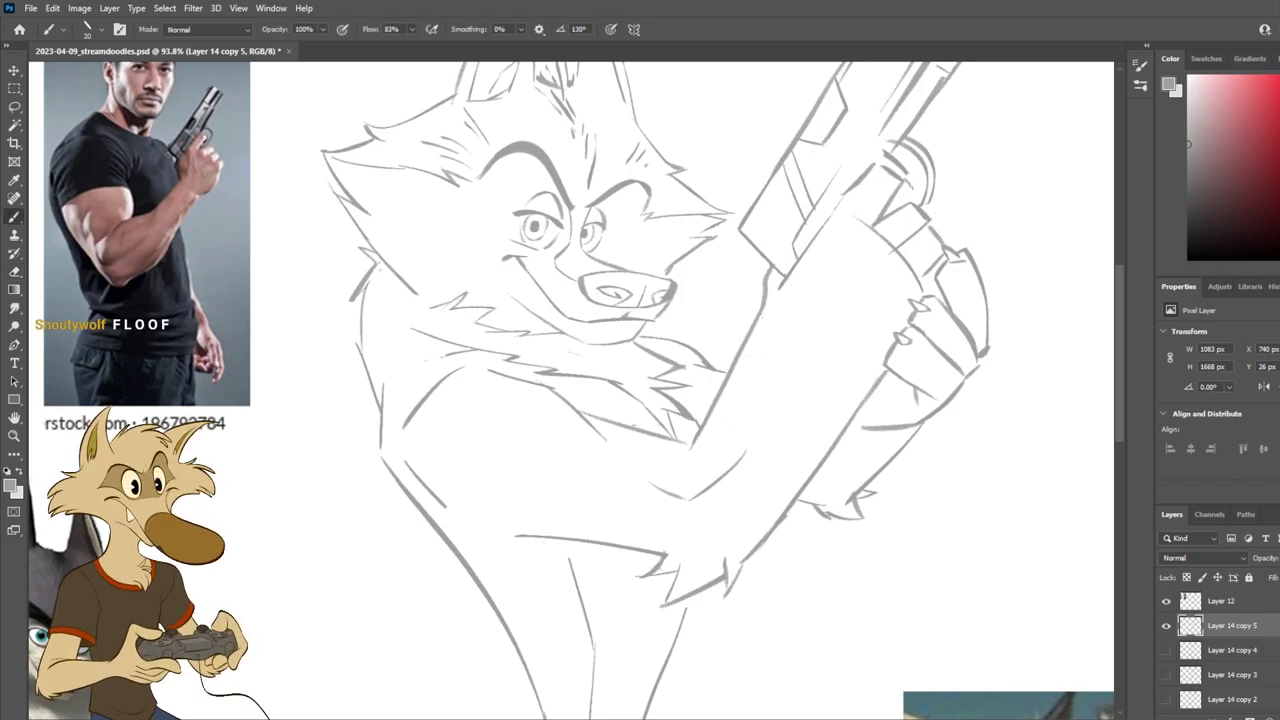
scroll(905, 198, "down", 4)
scroll(916, 200, "up", 4)
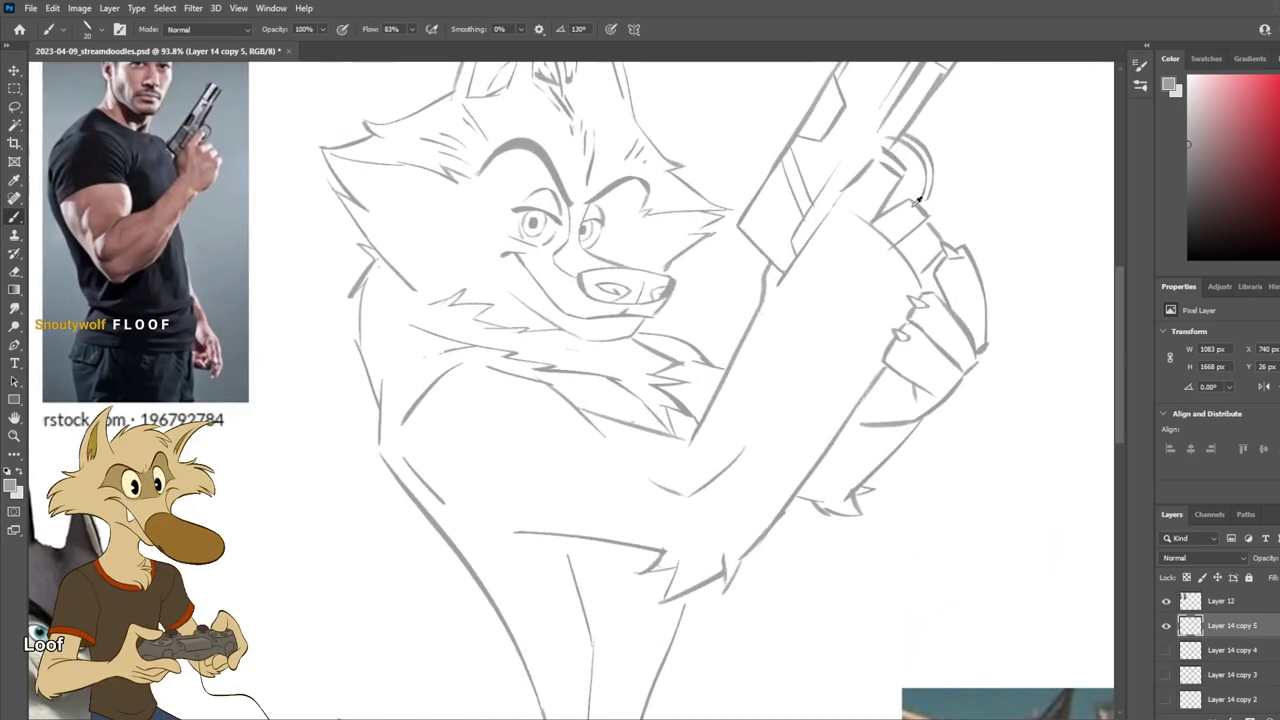
Step: Erase and redraw the gripping fingers below the trigger guard, opening up the knuckle outline between the index finger and the other hand
key("e")
key("b")
mouse_move(882, 216)
left_mouse_down()
mouse_move(922, 202)
mouse_move(856, 217)
mouse_move(920, 264)
mouse_move(915, 282)
mouse_move(906, 252)
mouse_move(928, 228)
mouse_move(948, 235)
left_mouse_up()
key("e")
key("b")
key("ctrl+z")
key("ctrl+z")
key("e")
key("b")
key("e")
key("b")
key("e")
key("b")
key("ctrl+z")
key("e")
key("b")
key("e")
key("b")
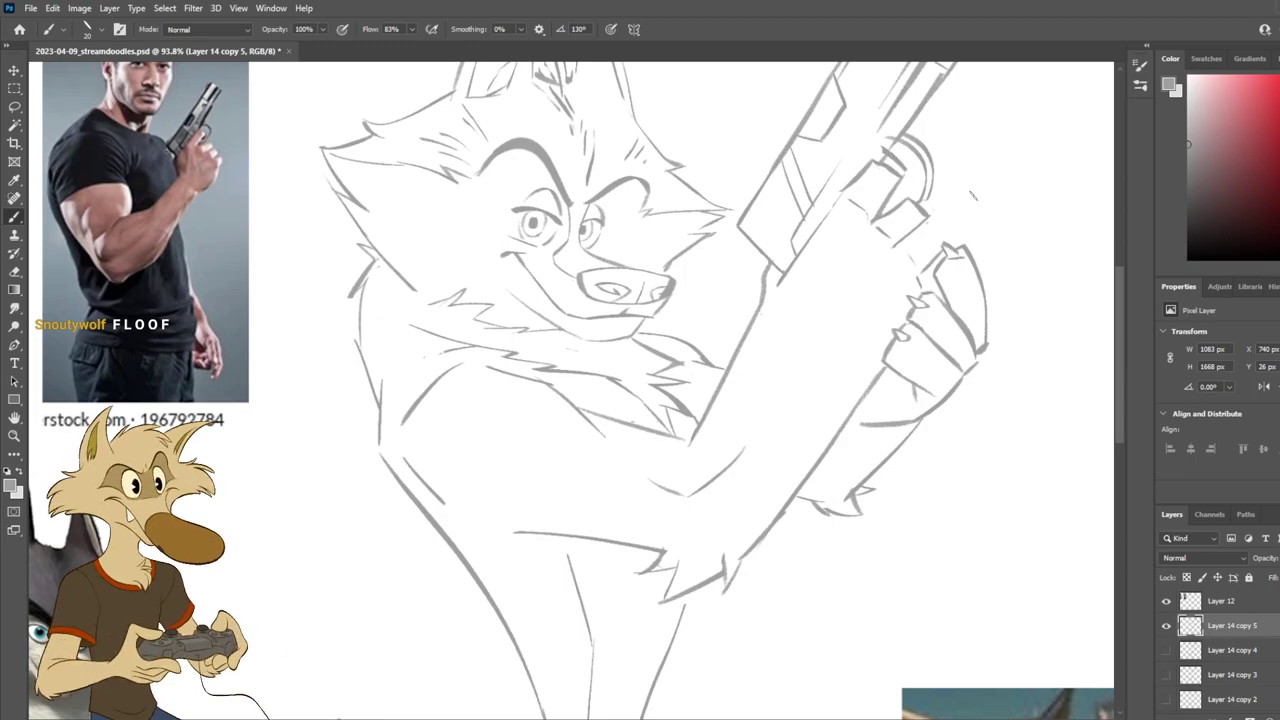
Step: Clean up the overlap between the squared index fingertip and the trigger guard
scroll(969, 210, "down", 5)
scroll(969, 212, "up", 6)
key("e")
left_click_drag(882, 160, 892, 166)
key("b")
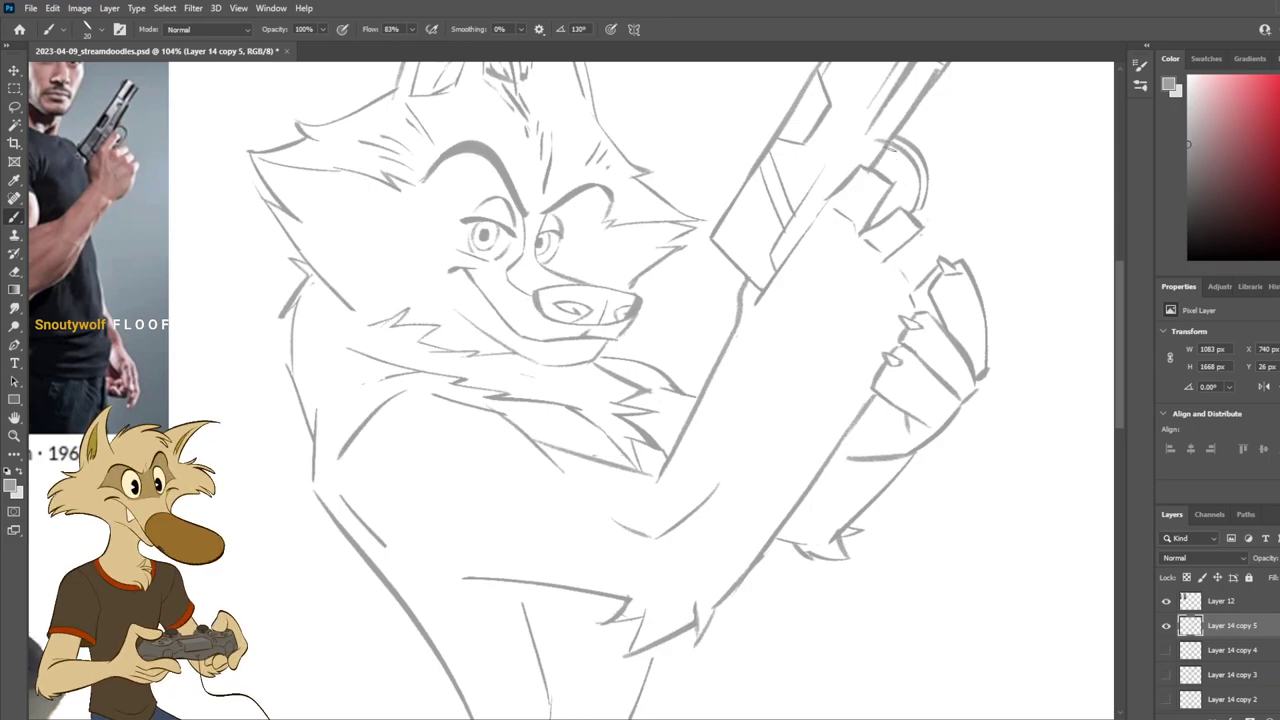
key("ctrl+0")
scroll(918, 190, "up", 4)
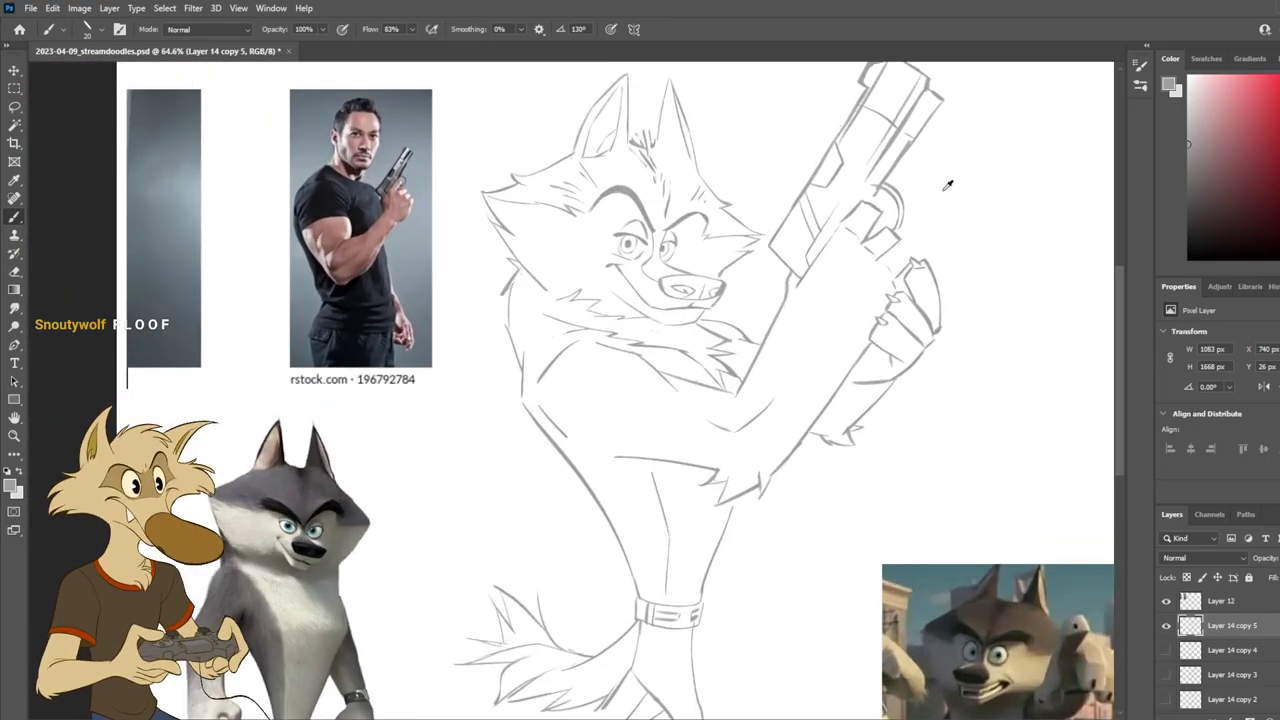
Step: Erase the trigger guard and redraw it as a smaller curved loop around the index finger
key("e")
left_click_drag(873, 185, 890, 240)
key("b")
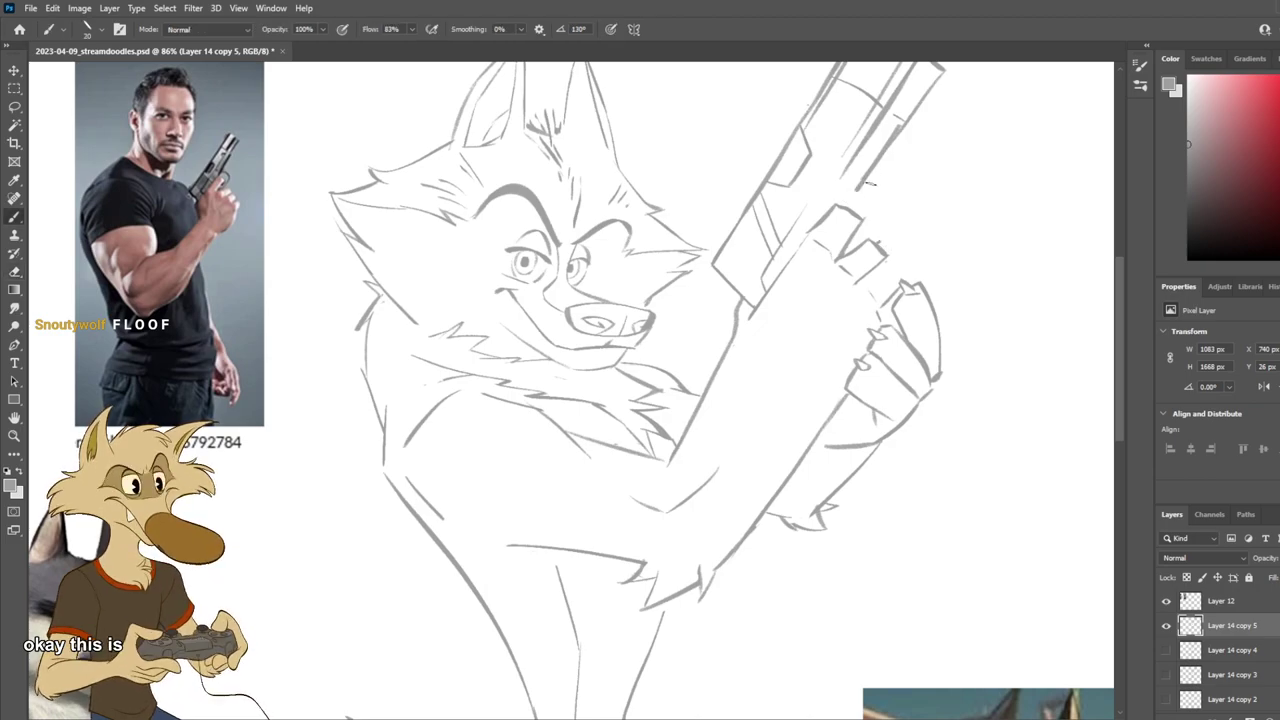
left_click_drag(854, 192, 870, 243)
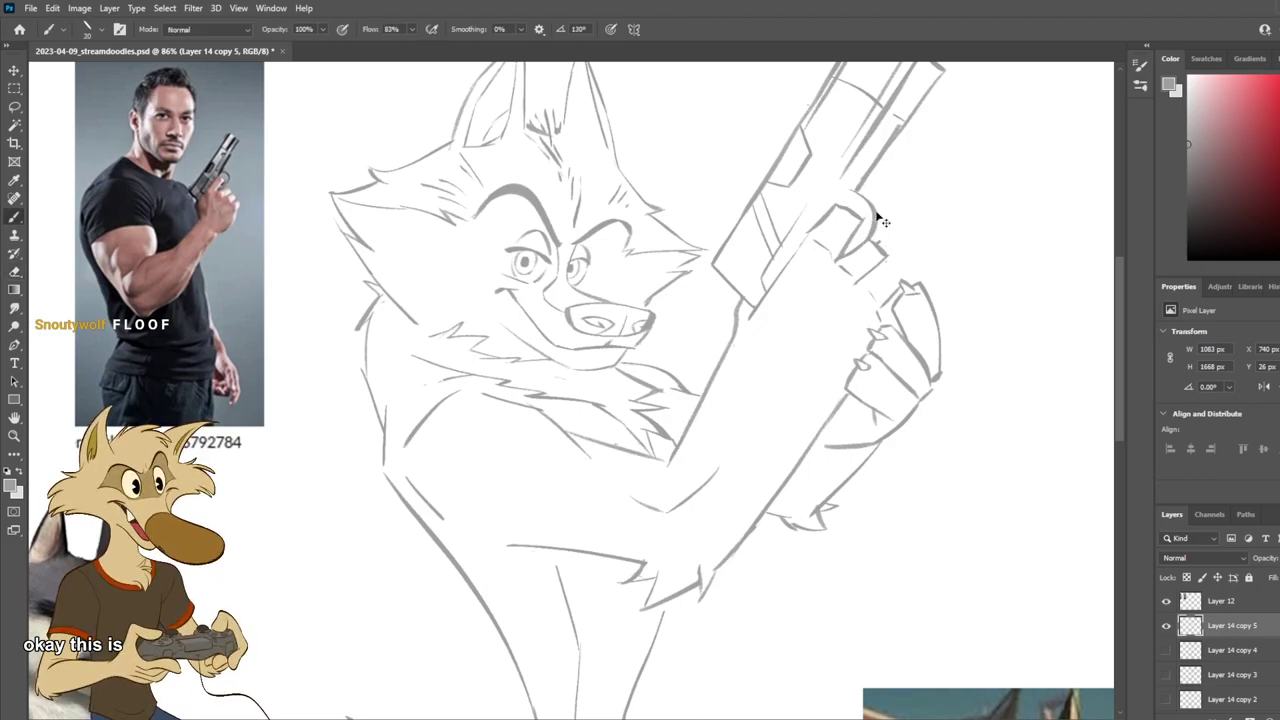
key("ctrl+z")
mouse_move(852, 192)
left_mouse_down()
mouse_move(880, 240)
mouse_move(866, 240)
left_mouse_up()
key("ctrl+z")
key("ctrl+z")
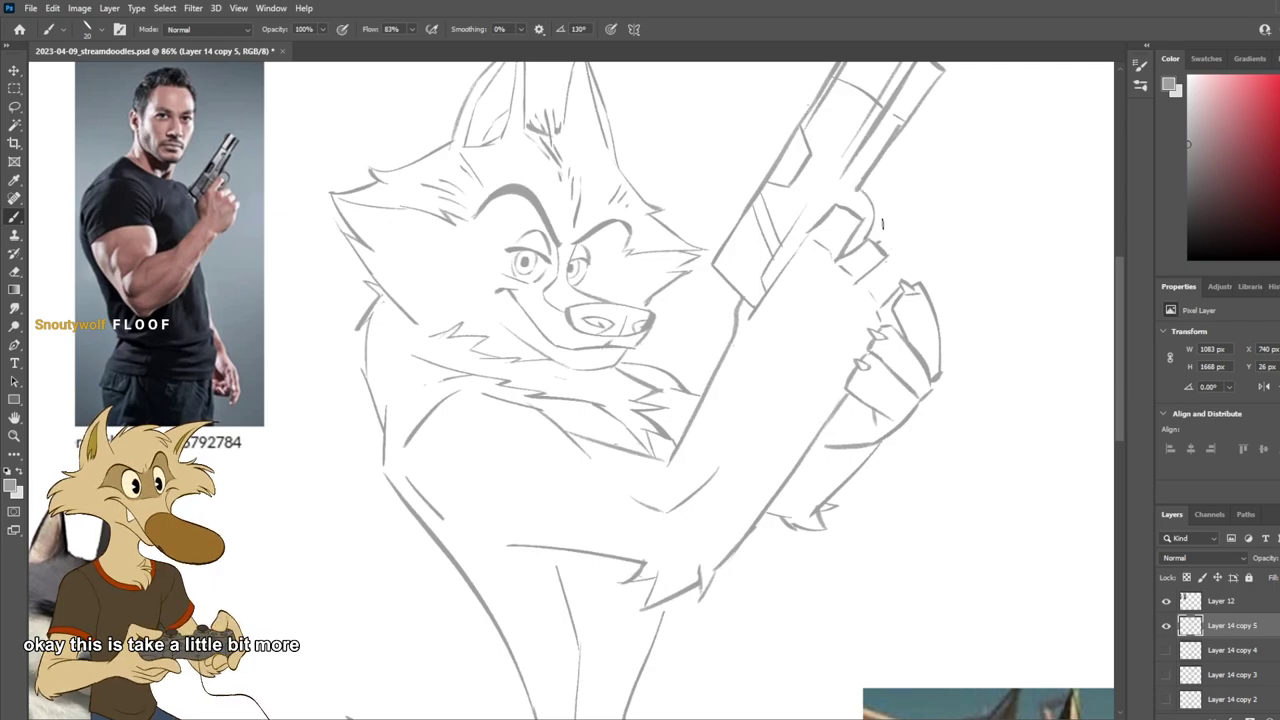
scroll(874, 266, "down", 3)
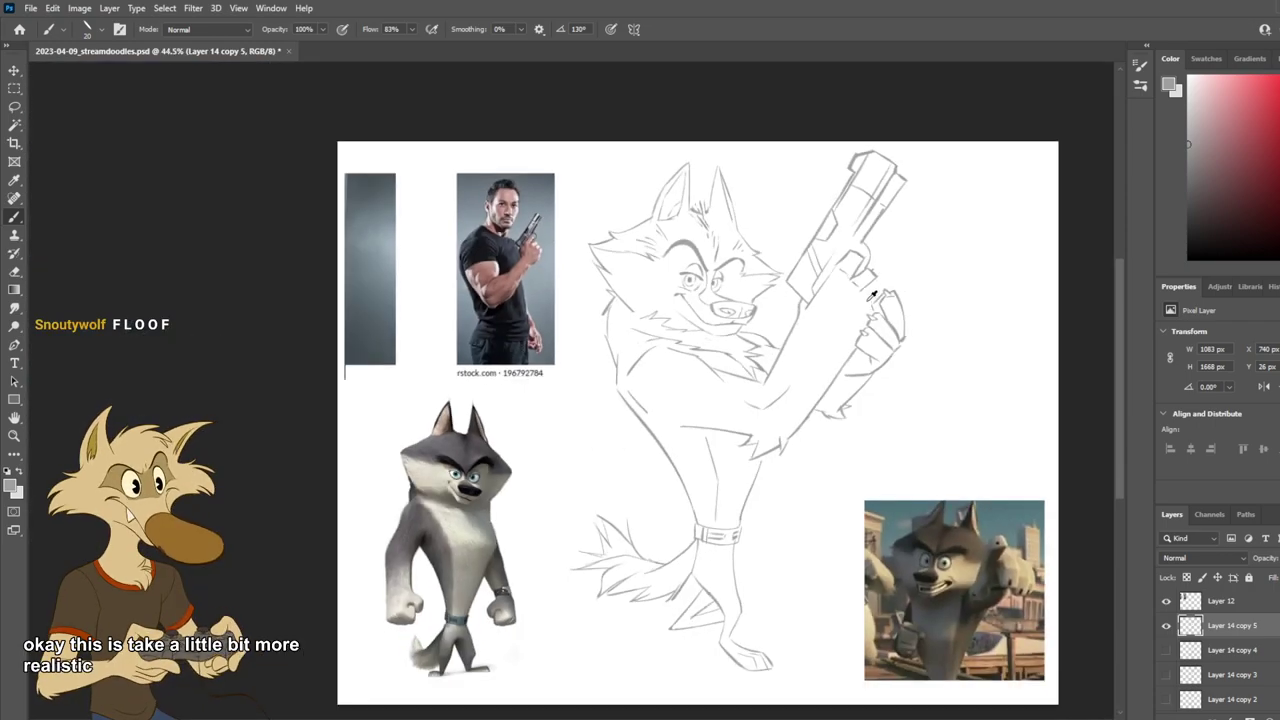
scroll(880, 260, "up", 2)
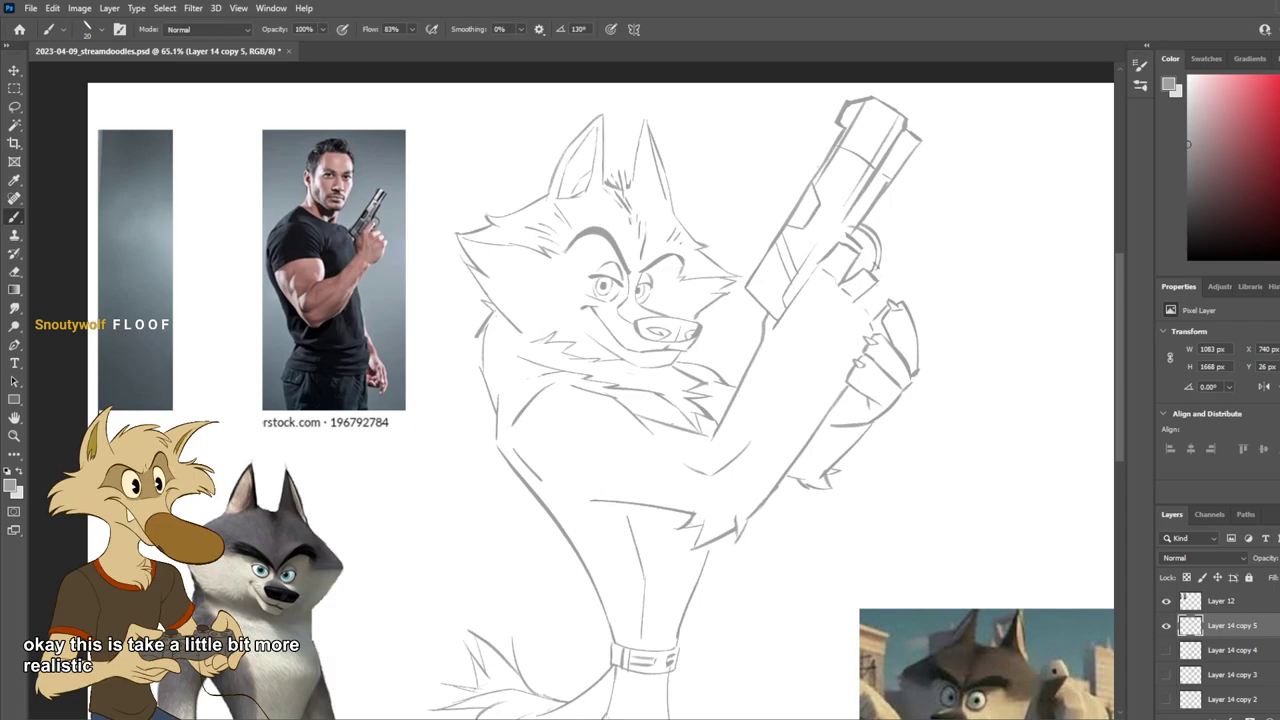
scroll(882, 262, "up", 1)
scroll(882, 270, "up", 2)
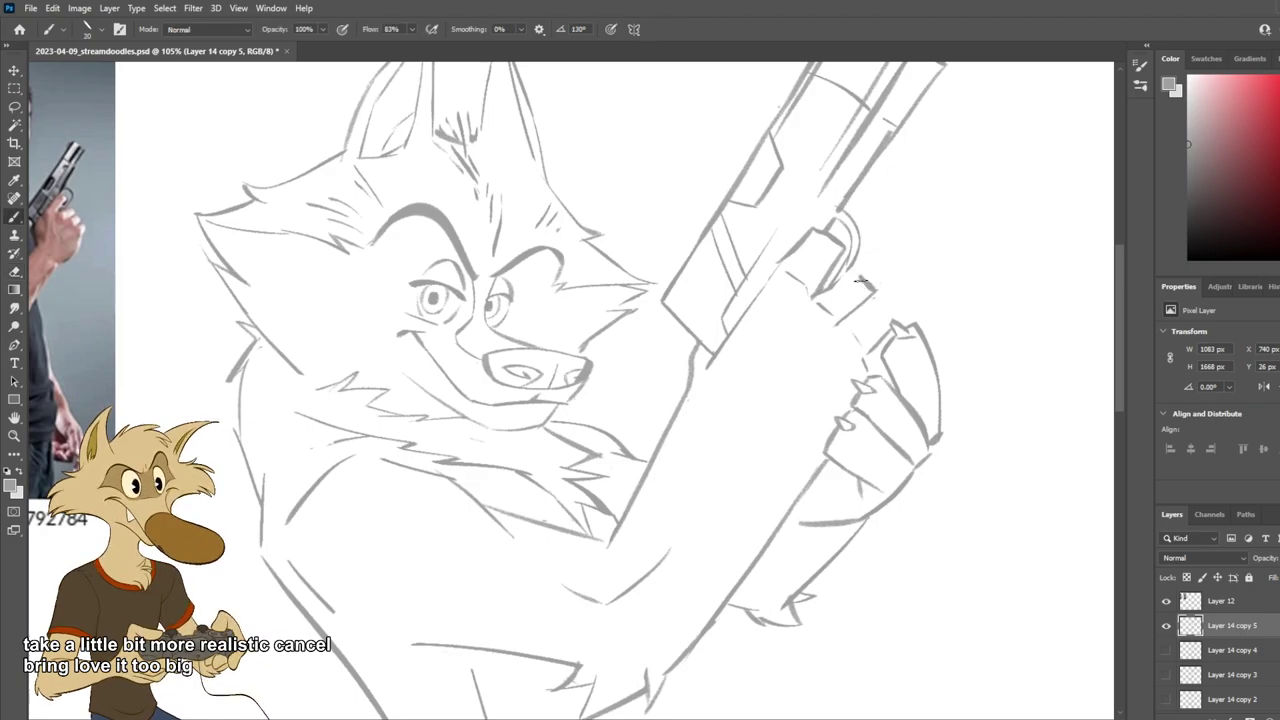
Step: Erase the squared fingertip edge below the trigger guard and redraw the short line joining the guard's lower end to the index finger
key("e")
left_click_drag(878, 276, 860, 298)
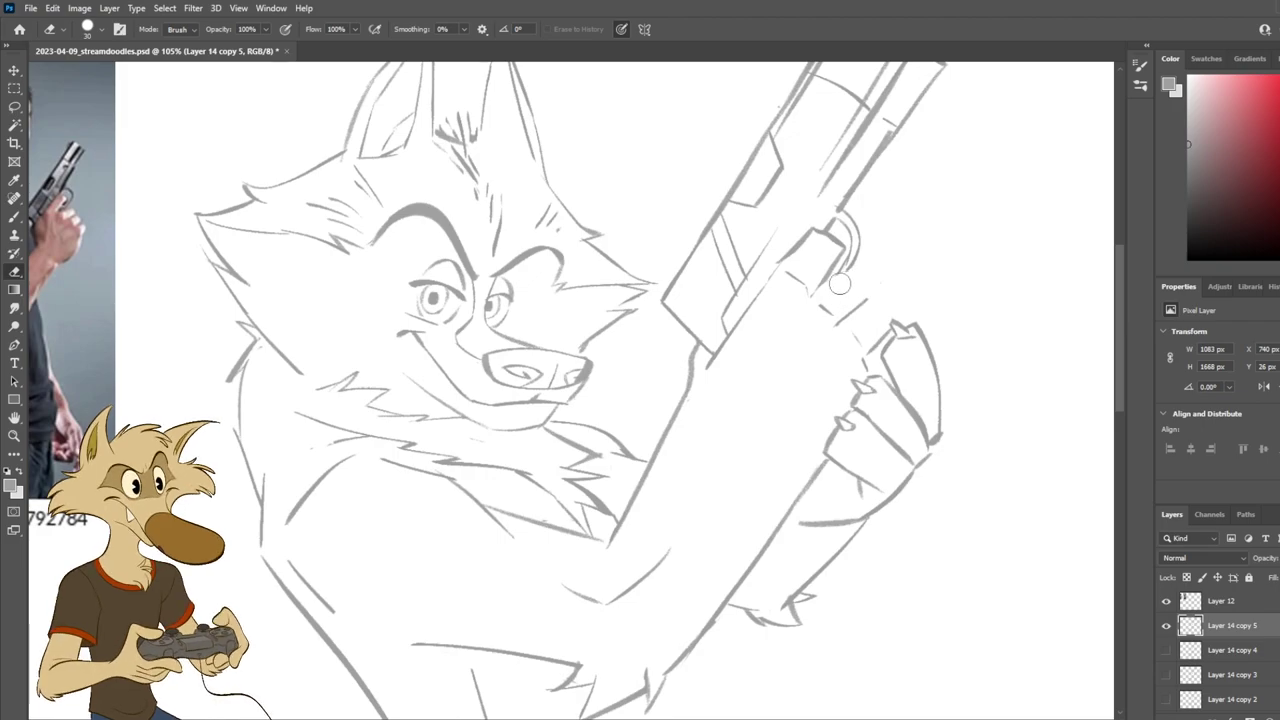
key("b")
left_click_drag(814, 294, 860, 279)
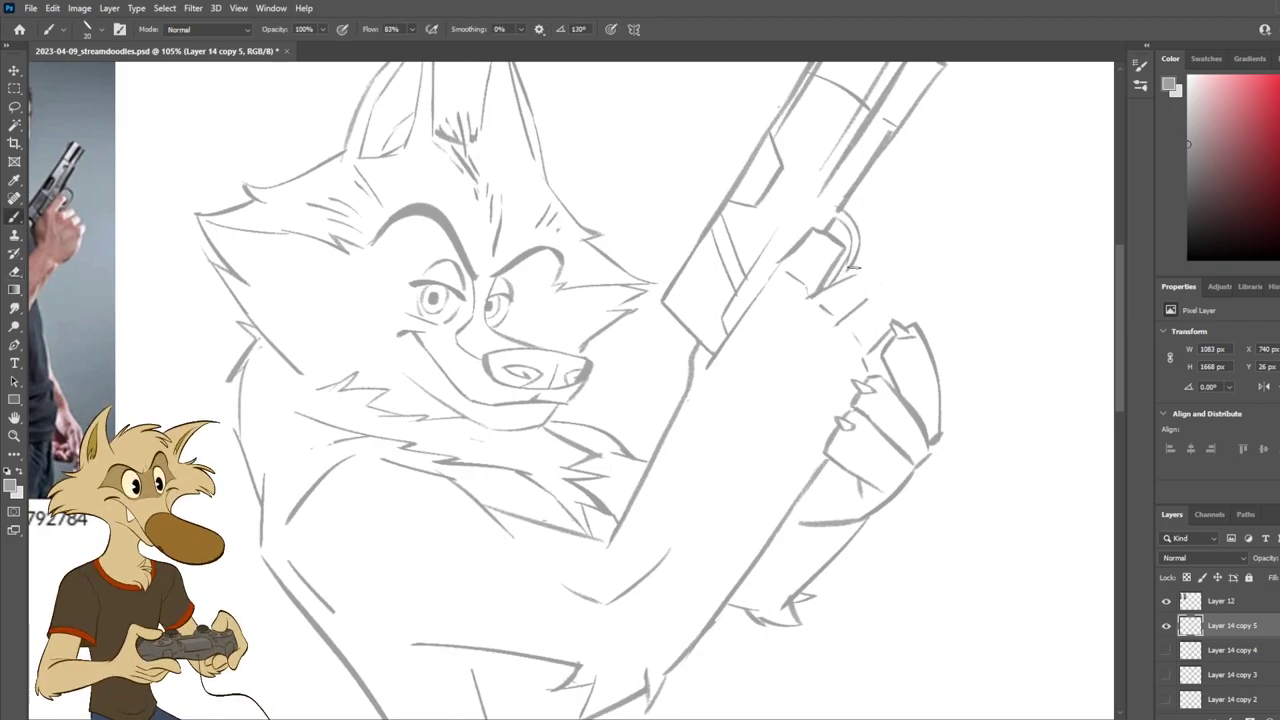
key("e")
key("b")
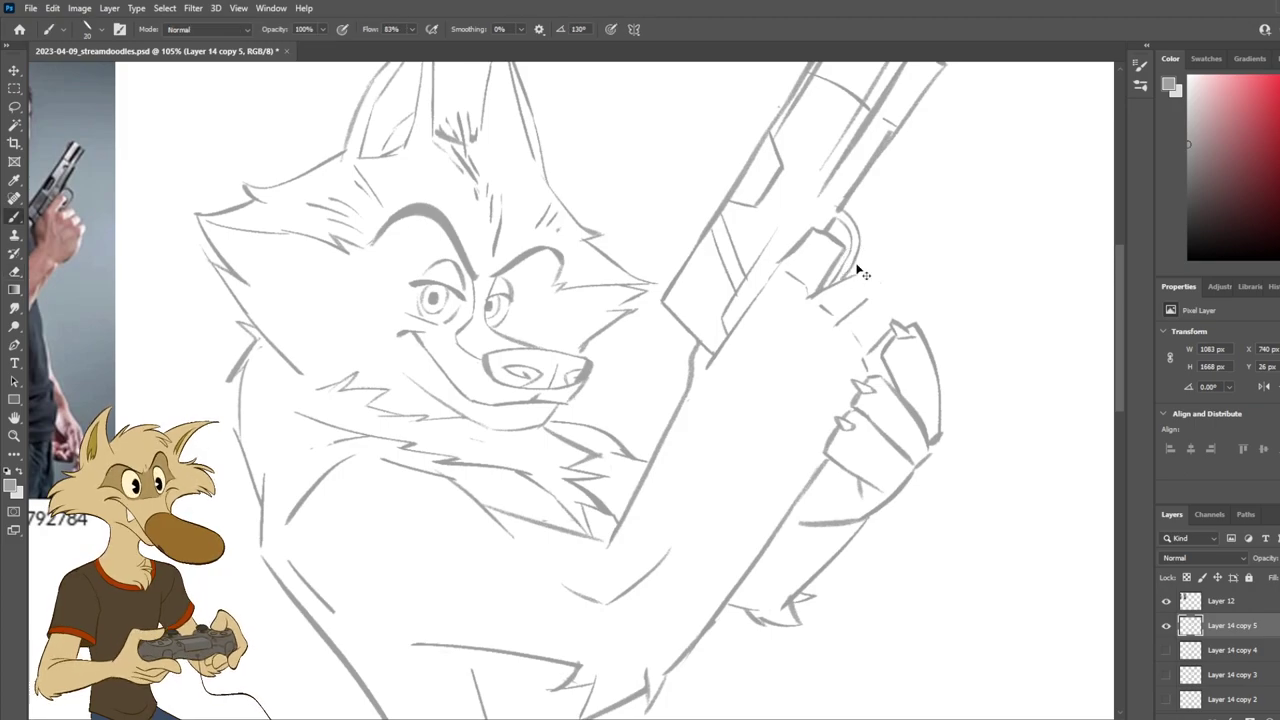
Step: Try a short, curved knuckle stroke beside the lower end of the trigger guard
scroll(900, 290, "down", 6)
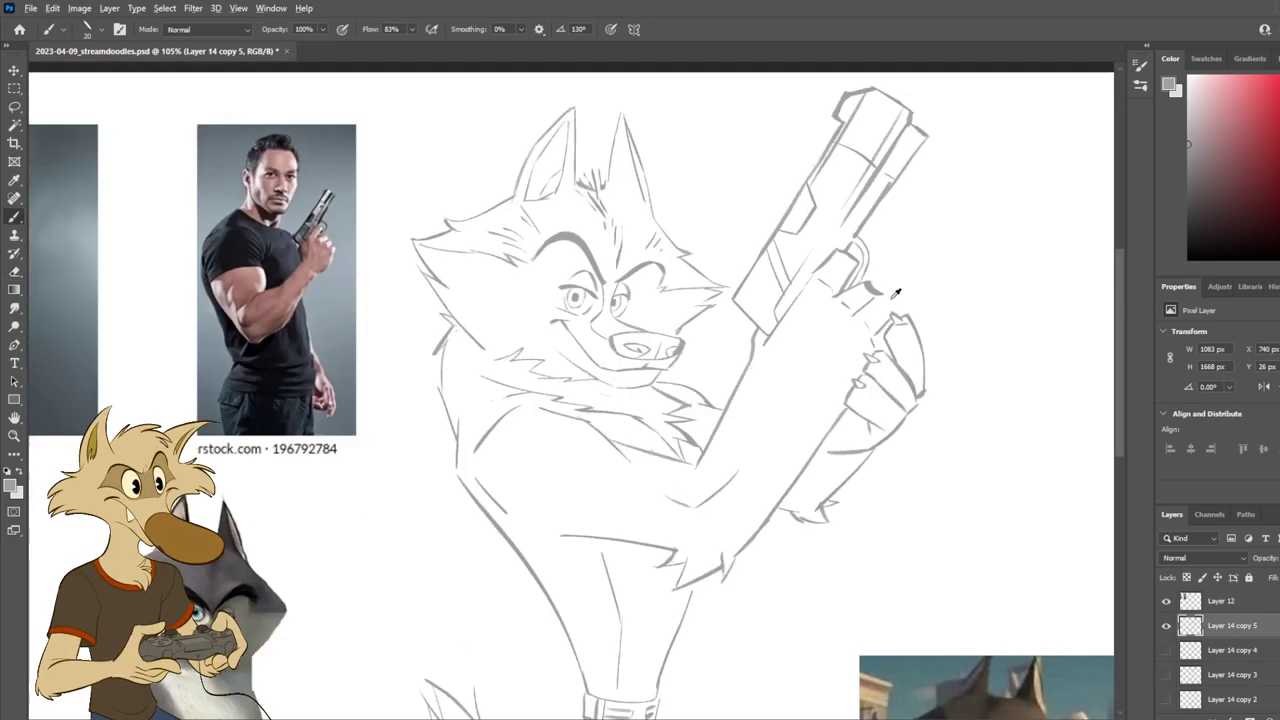
scroll(900, 279, "up", 3)
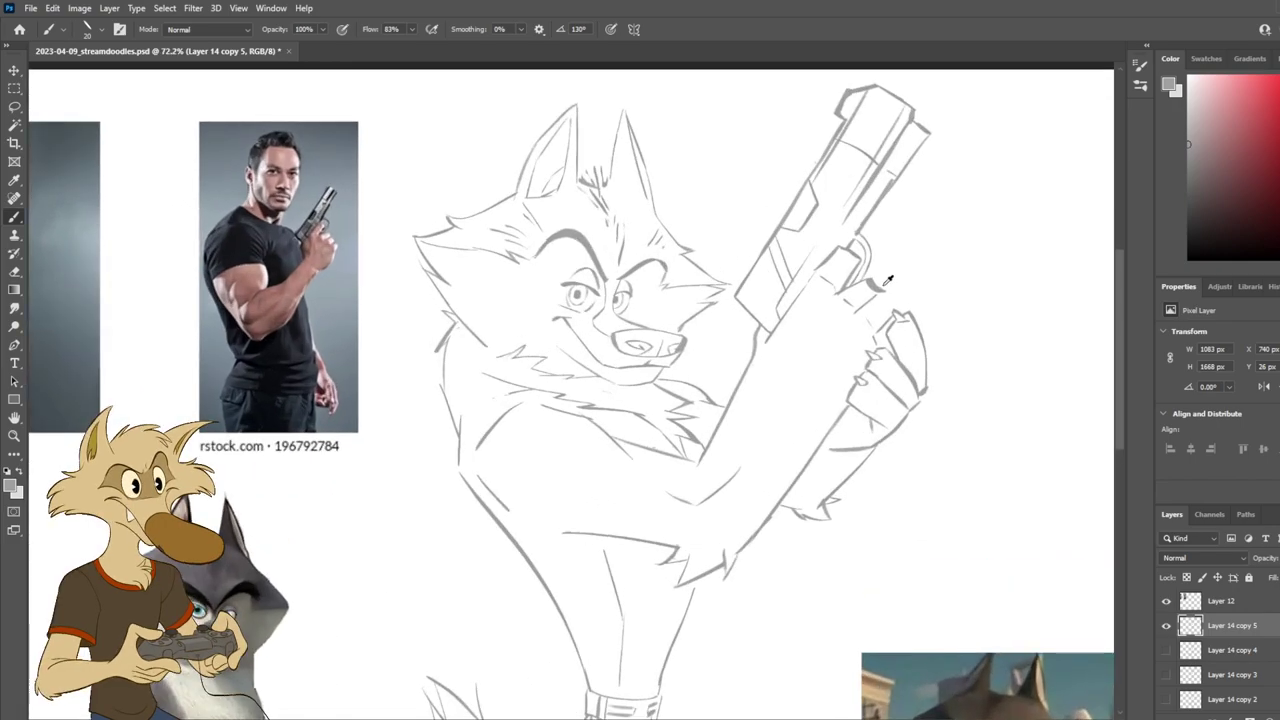
scroll(885, 285, "up", 1)
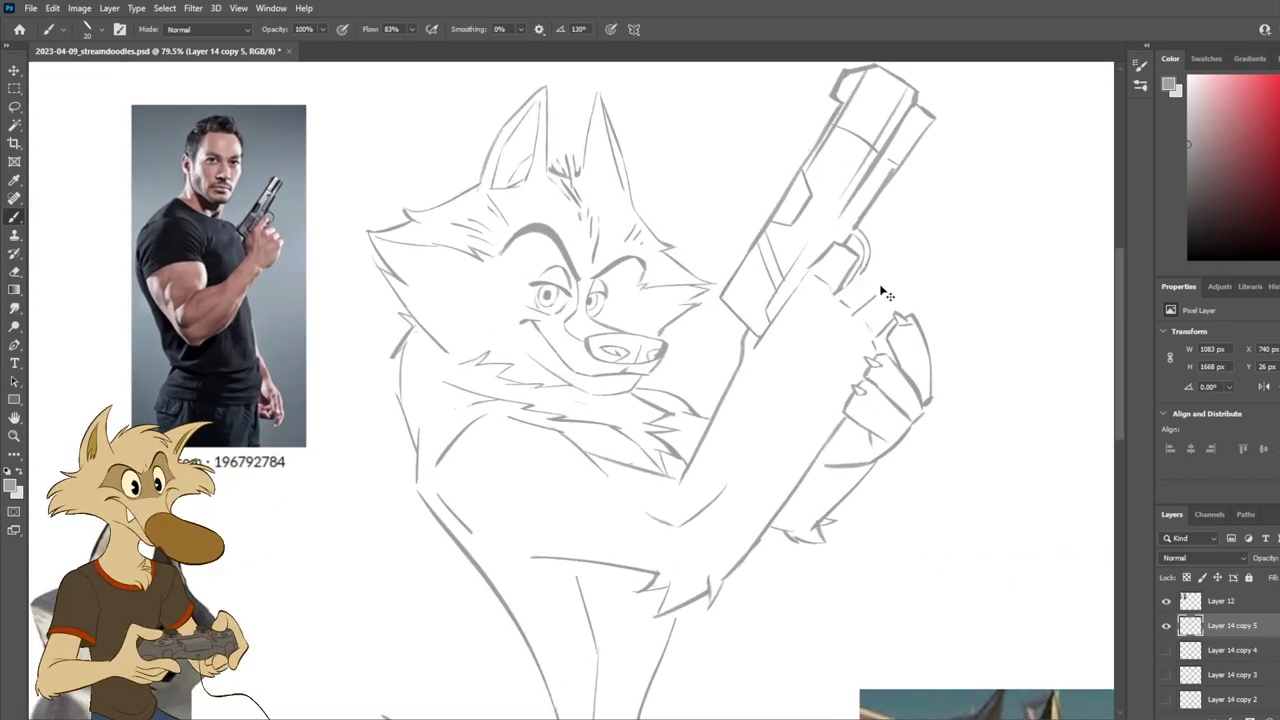
scroll(886, 292, "down", 3)
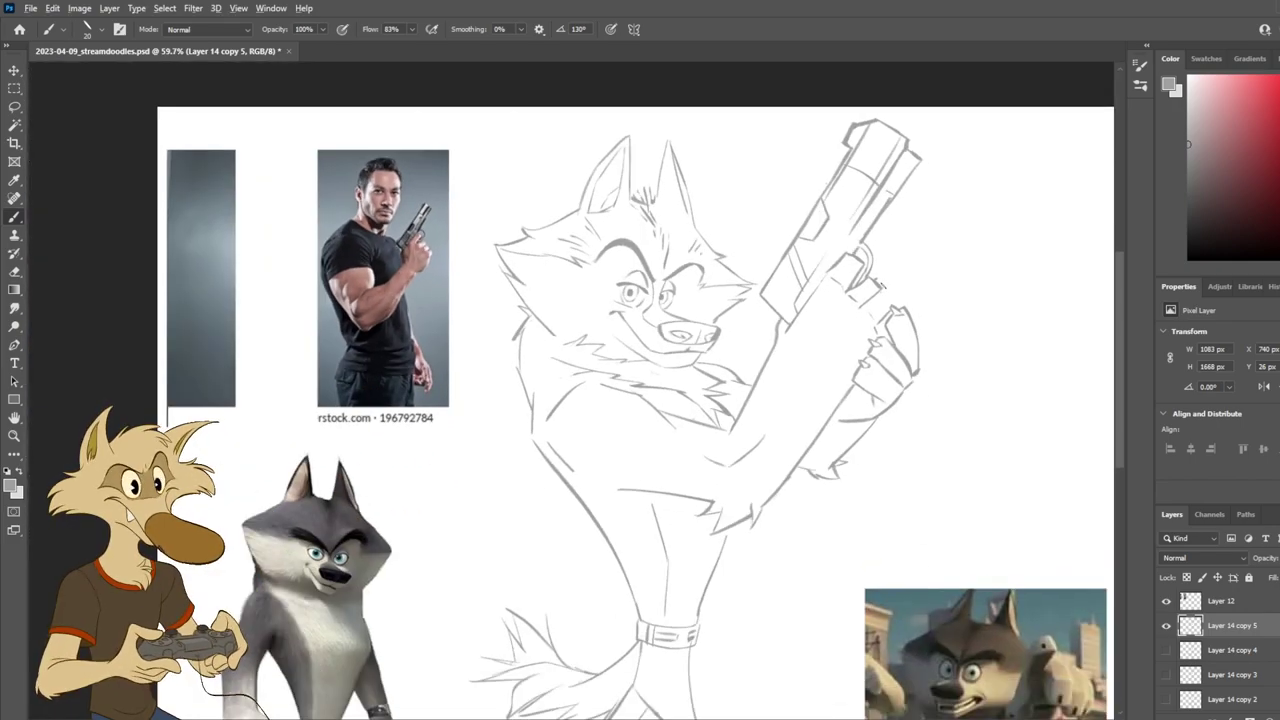
scroll(884, 291, "up", 2)
scroll(888, 293, "up", 2)
key("ctrl+z")
left_click_drag(857, 280, 884, 289)
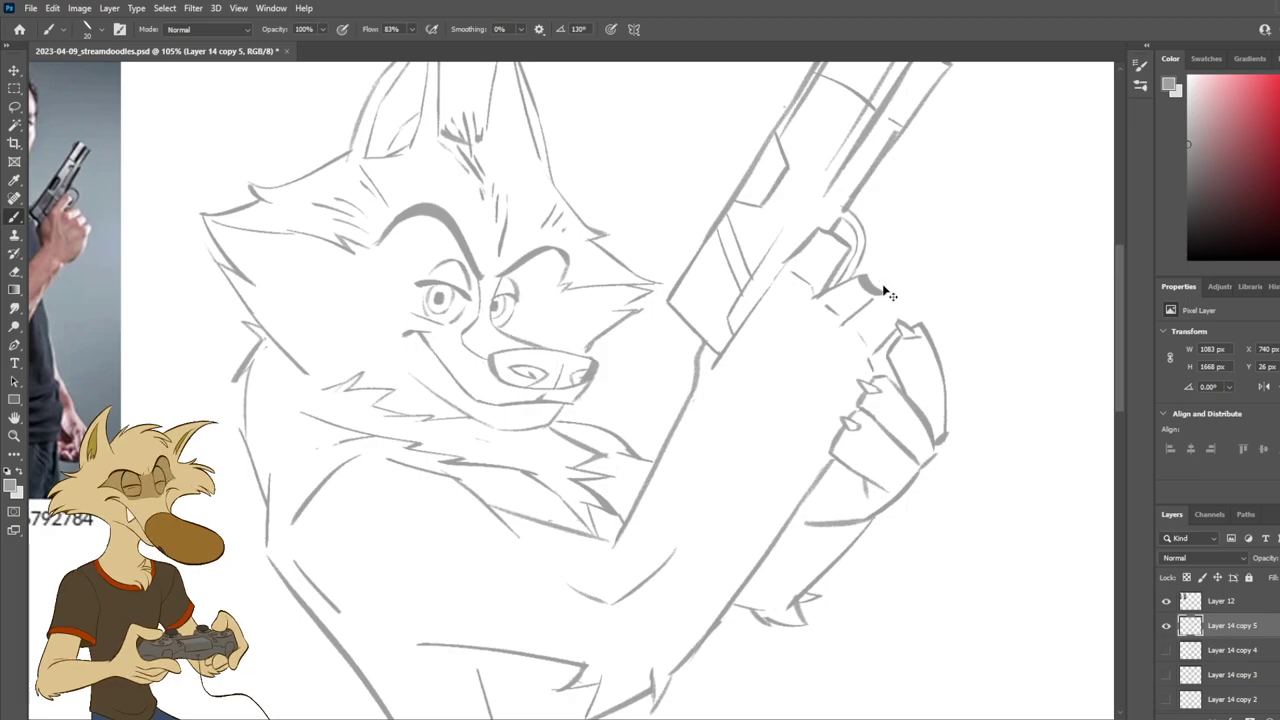
scroll(884, 294, "up", 1)
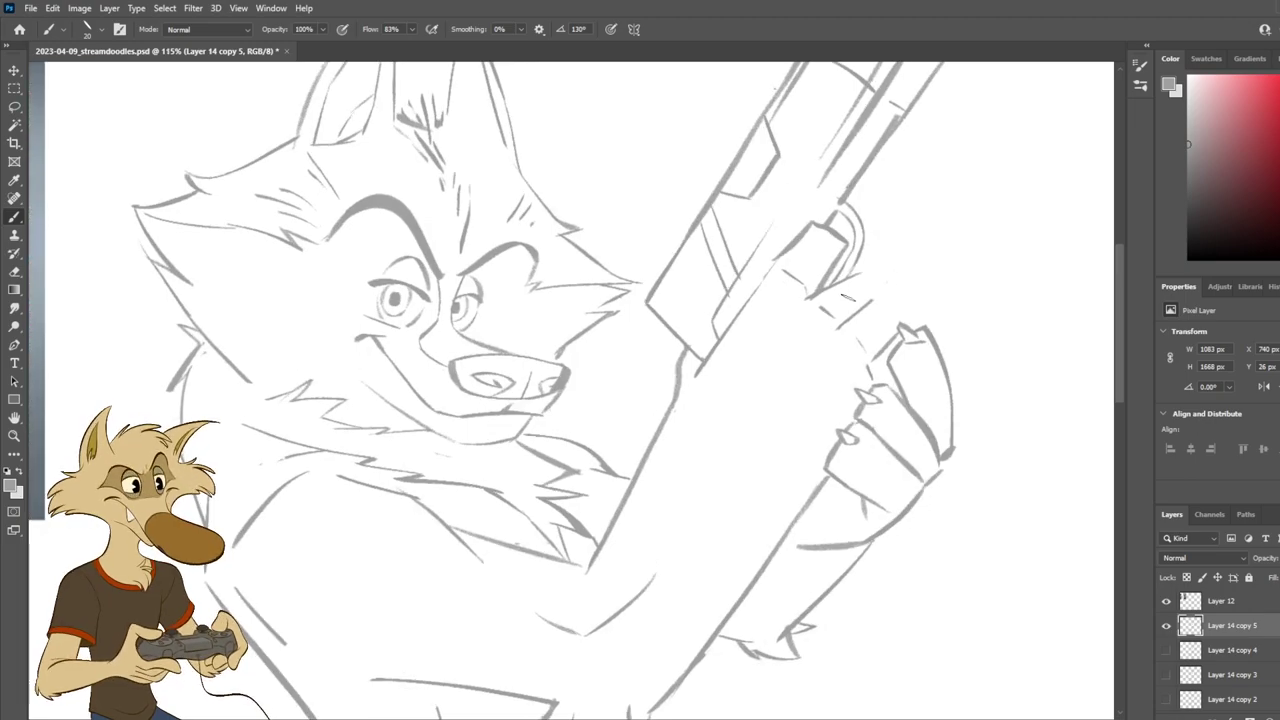
Step: Draw an angular knuckle outline for the gripping fingers from below the trigger guard to the other hand's upper fingertip
key("e")
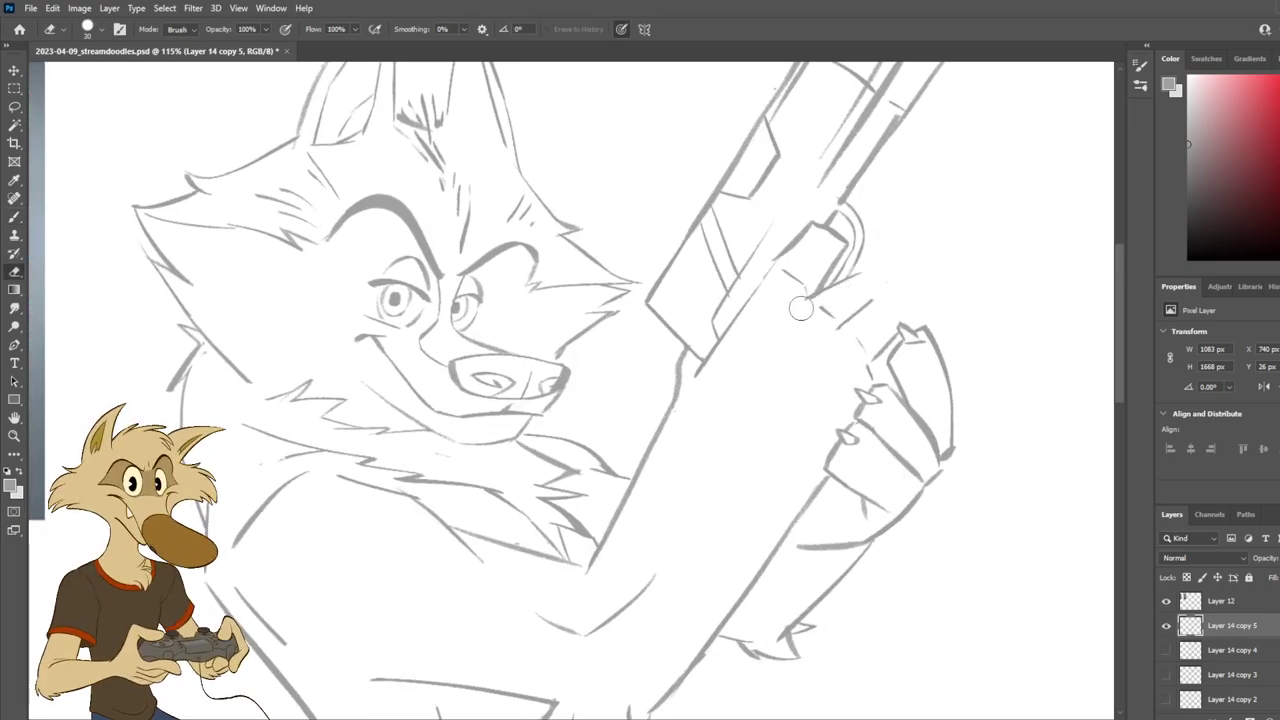
key("b")
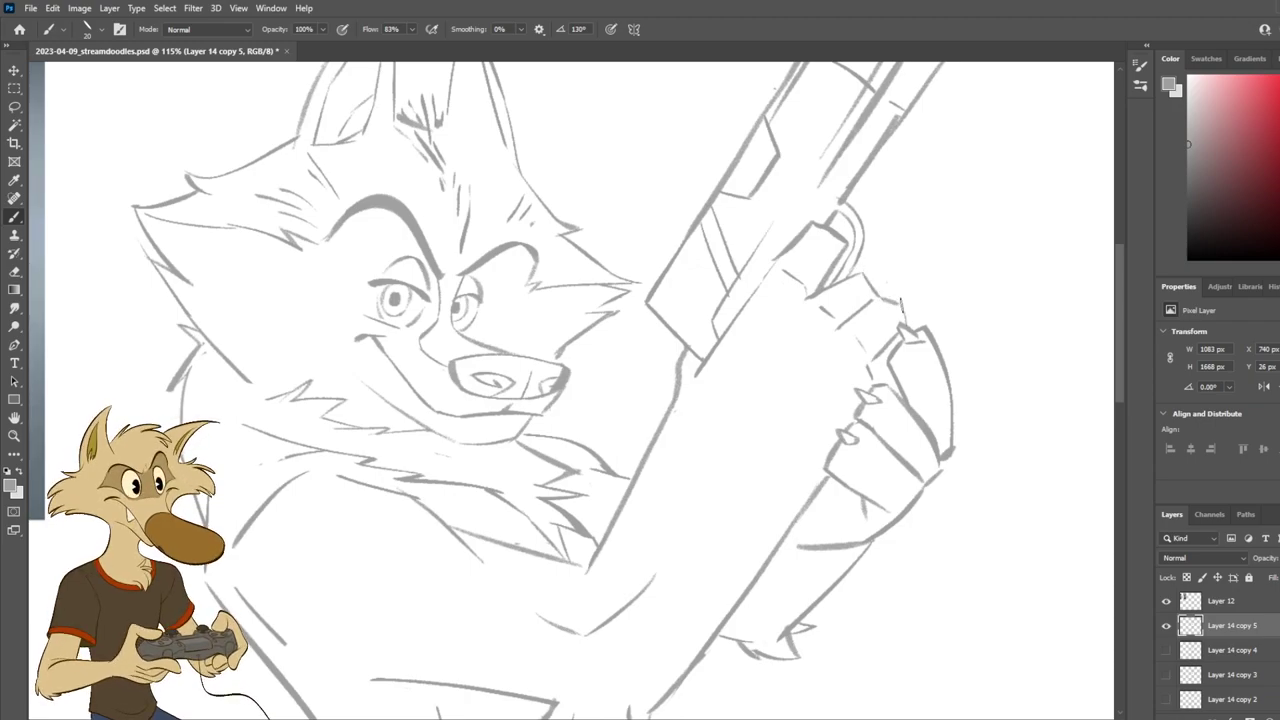
left_click_drag(866, 270, 870, 288)
scroll(910, 320, "down", 5)
scroll(928, 325, "down", 2)
scroll(910, 330, "up", 6)
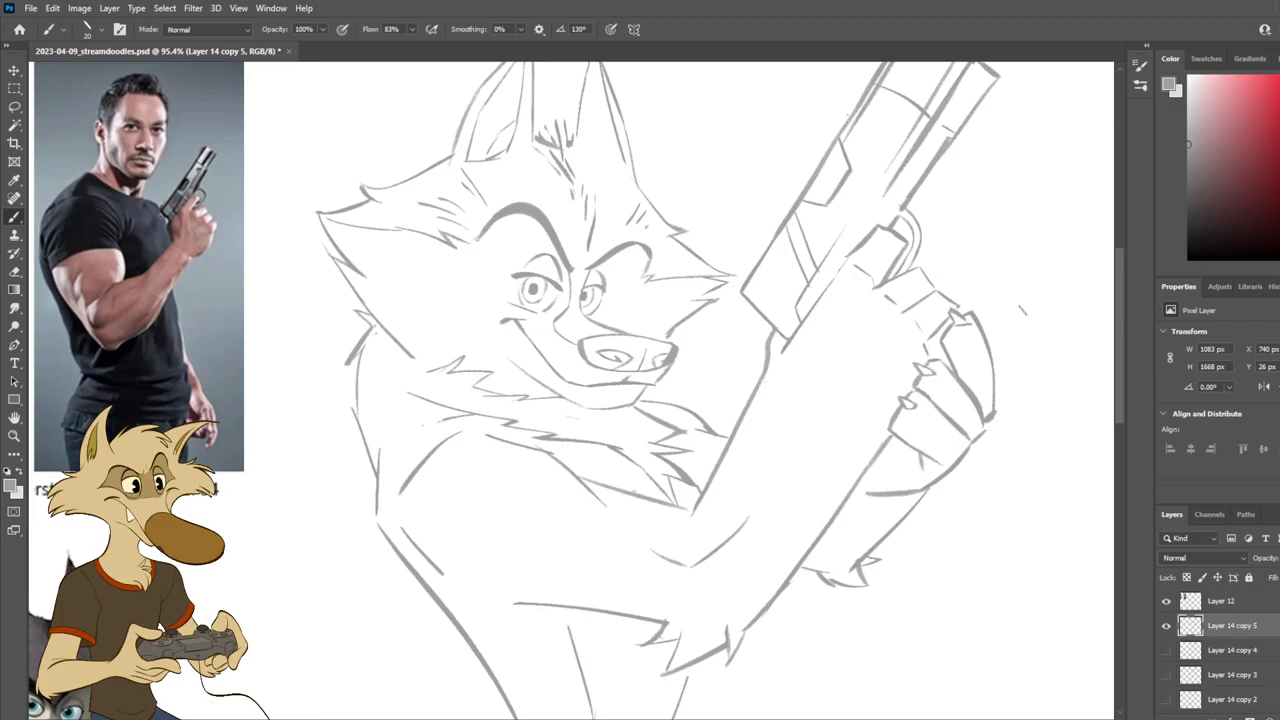
scroll(1022, 308, "down", 3)
scroll(1005, 325, "up", 4)
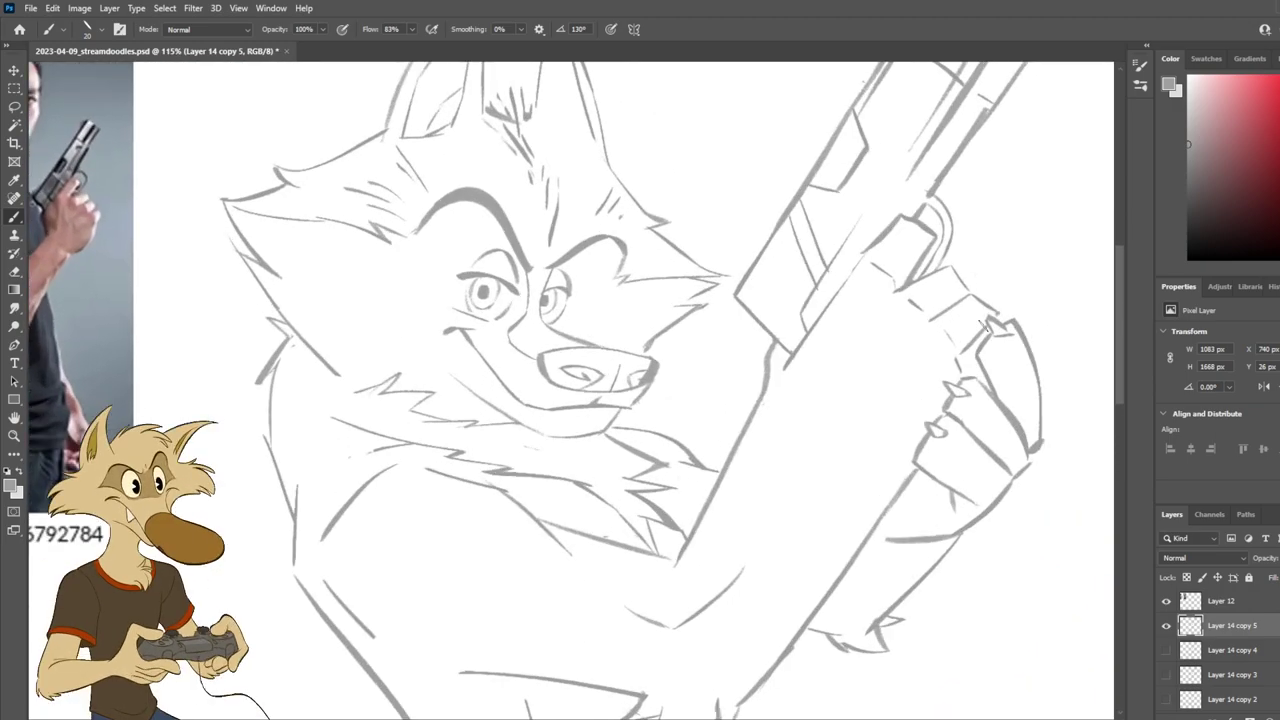
Step: Erase the heavy upper edge of the index finger beside the trigger guard and redraw it as a thinner line
key("e")
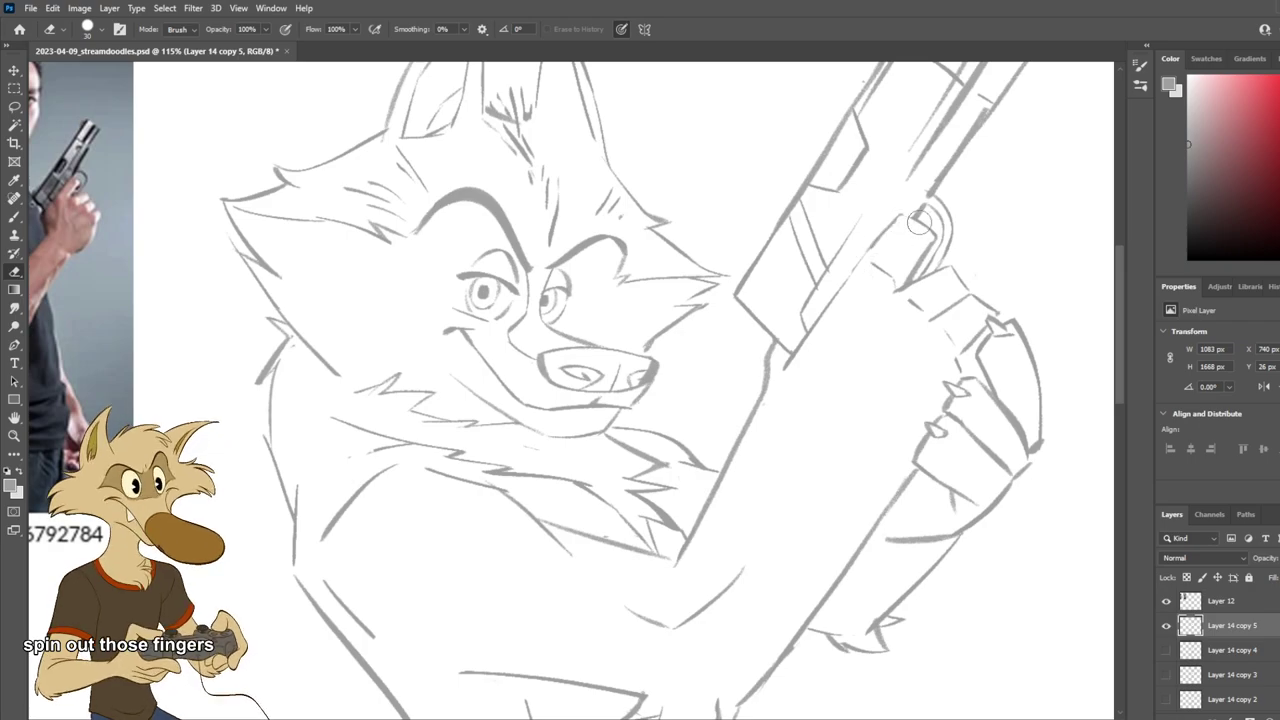
mouse_move(896, 223)
left_mouse_down()
mouse_move(858, 257)
mouse_move(912, 220)
left_mouse_up()
key("b")
left_click_drag(860, 268, 918, 218)
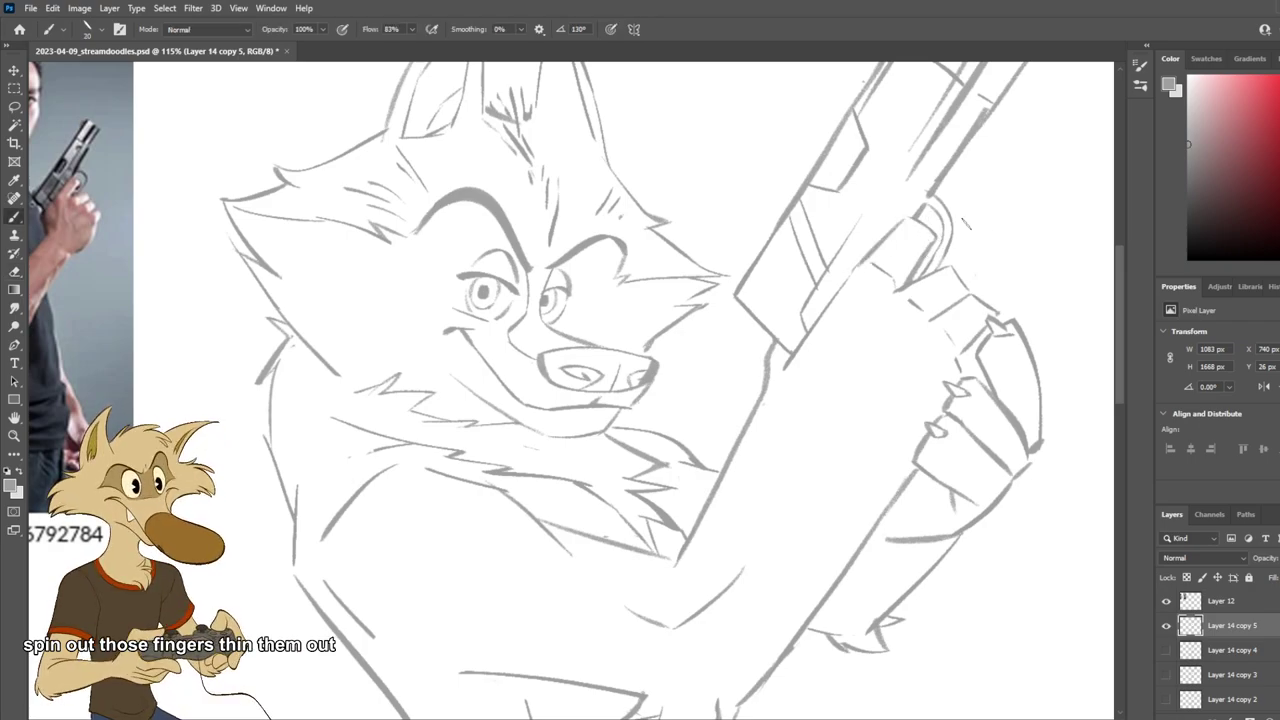
scroll(966, 222, "down", 5)
scroll(976, 276, "up", 3)
scroll(976, 277, "up", 1)
scroll(971, 277, "down", 3)
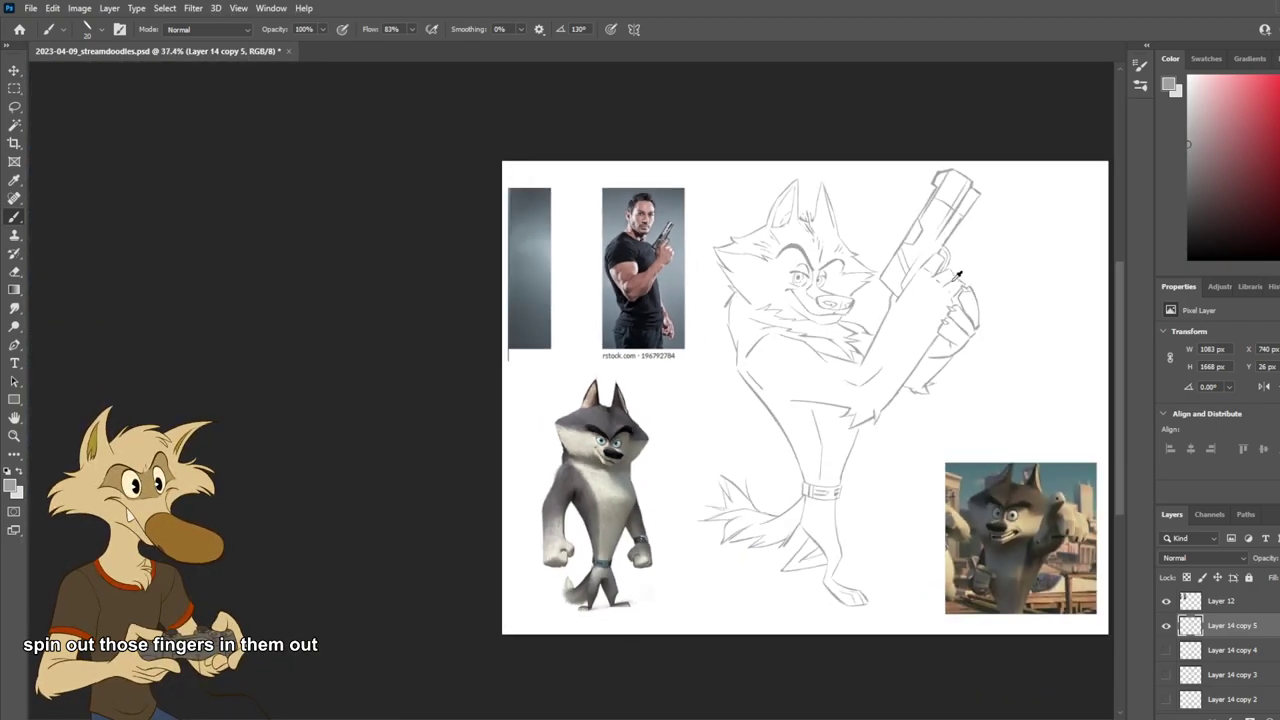
scroll(970, 287, "up", 4)
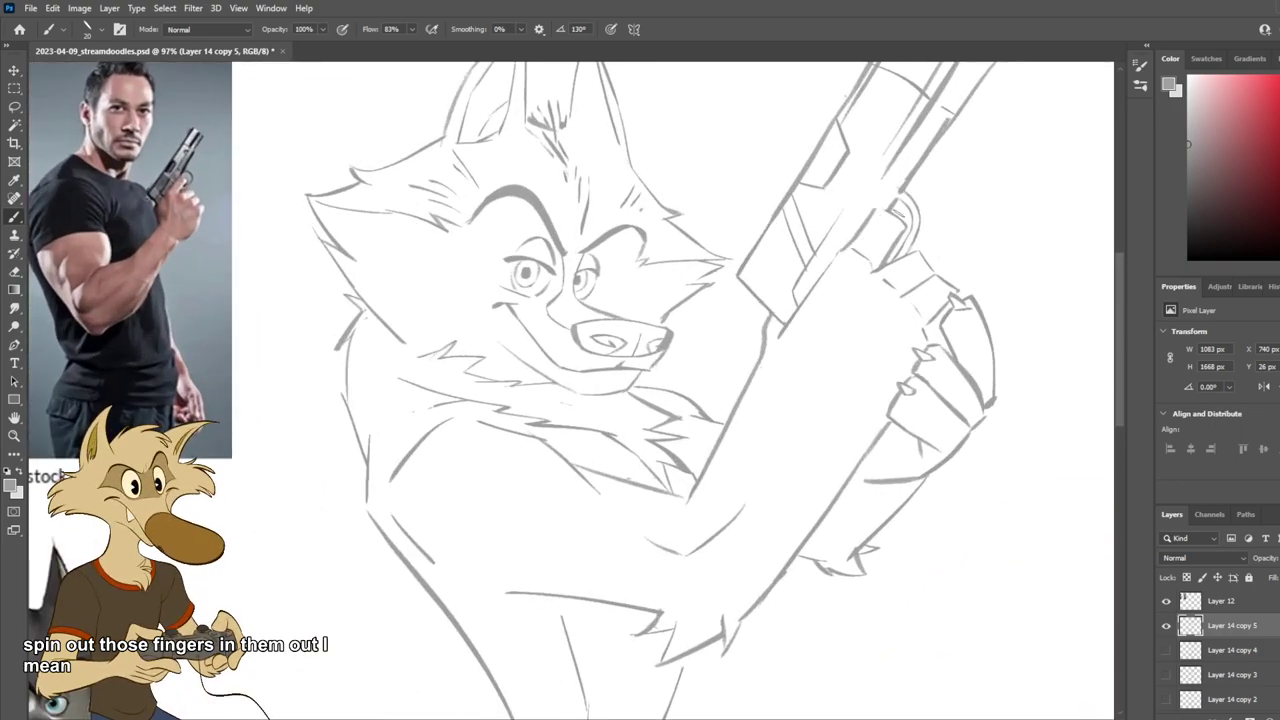
Step: Tidy the knuckle line where it meets the other hand's fingertip and compare the grip with the reference images
key("e")
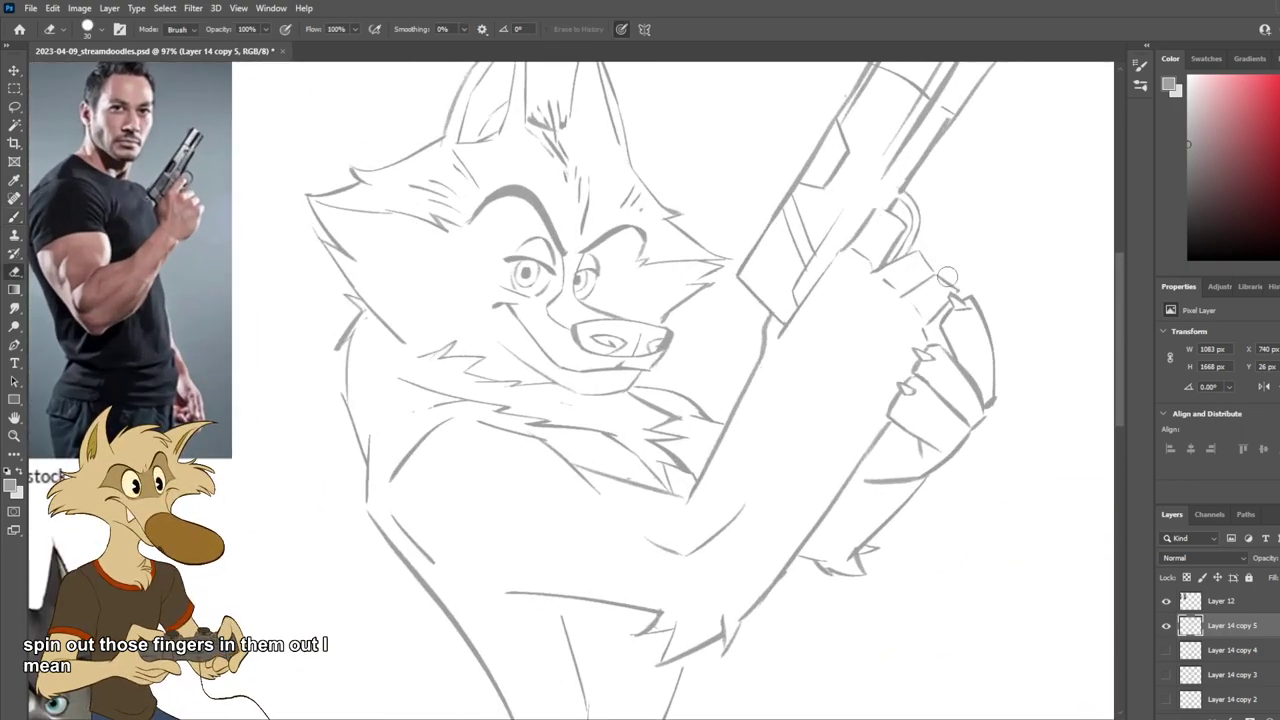
key("b")
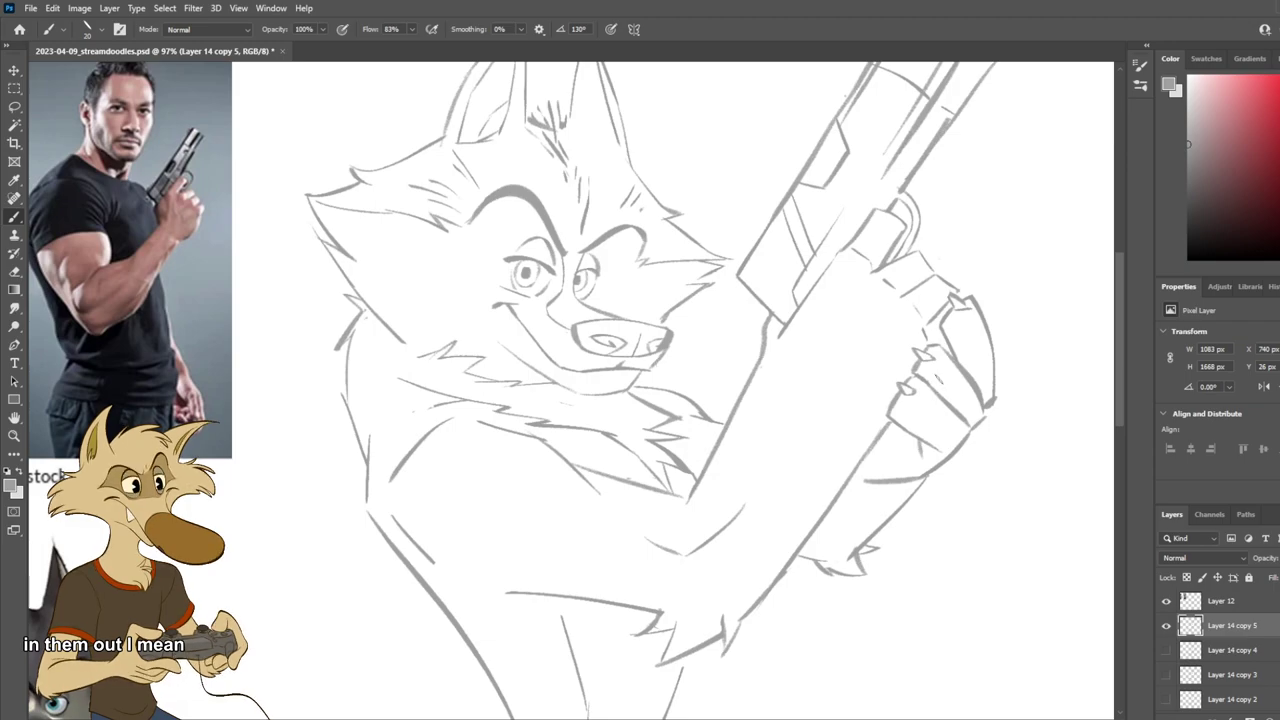
scroll(857, 280, "down", 6)
scroll(628, 543, "up", 2)
scroll(900, 580, "down", 2)
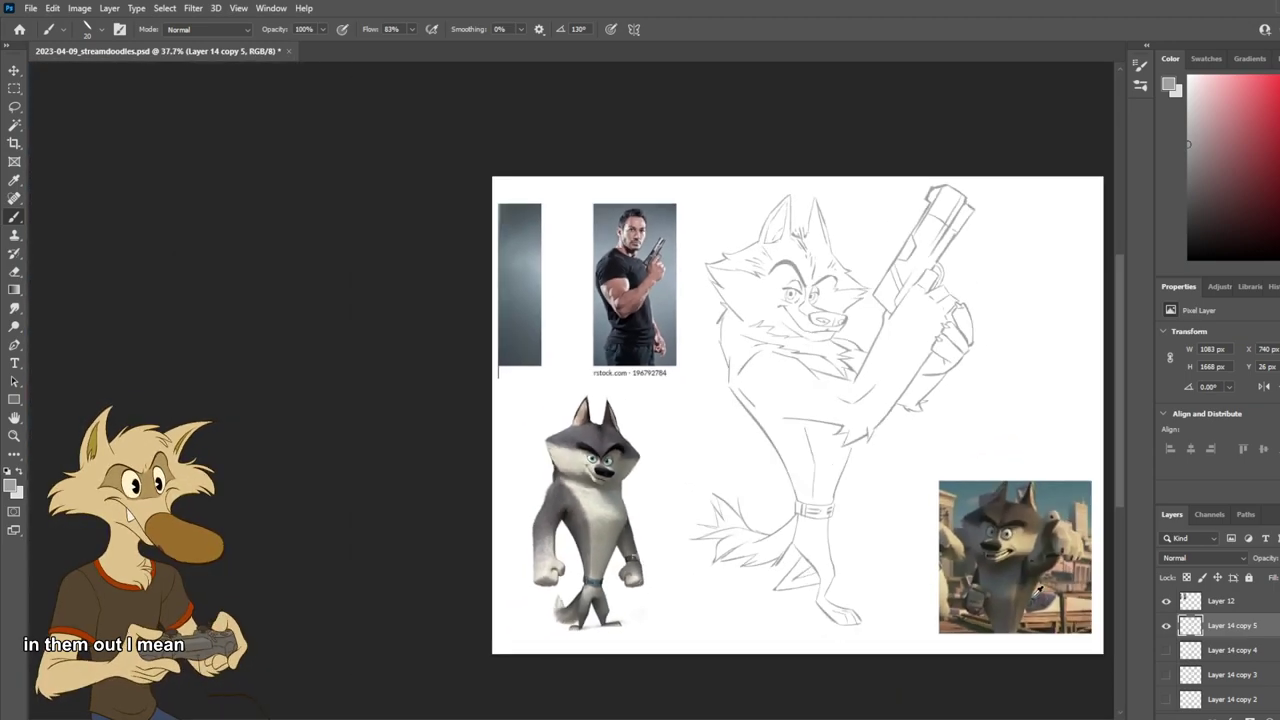
scroll(1055, 589, "up", 5)
scroll(786, 571, "down", 3)
scroll(737, 551, "up", 5)
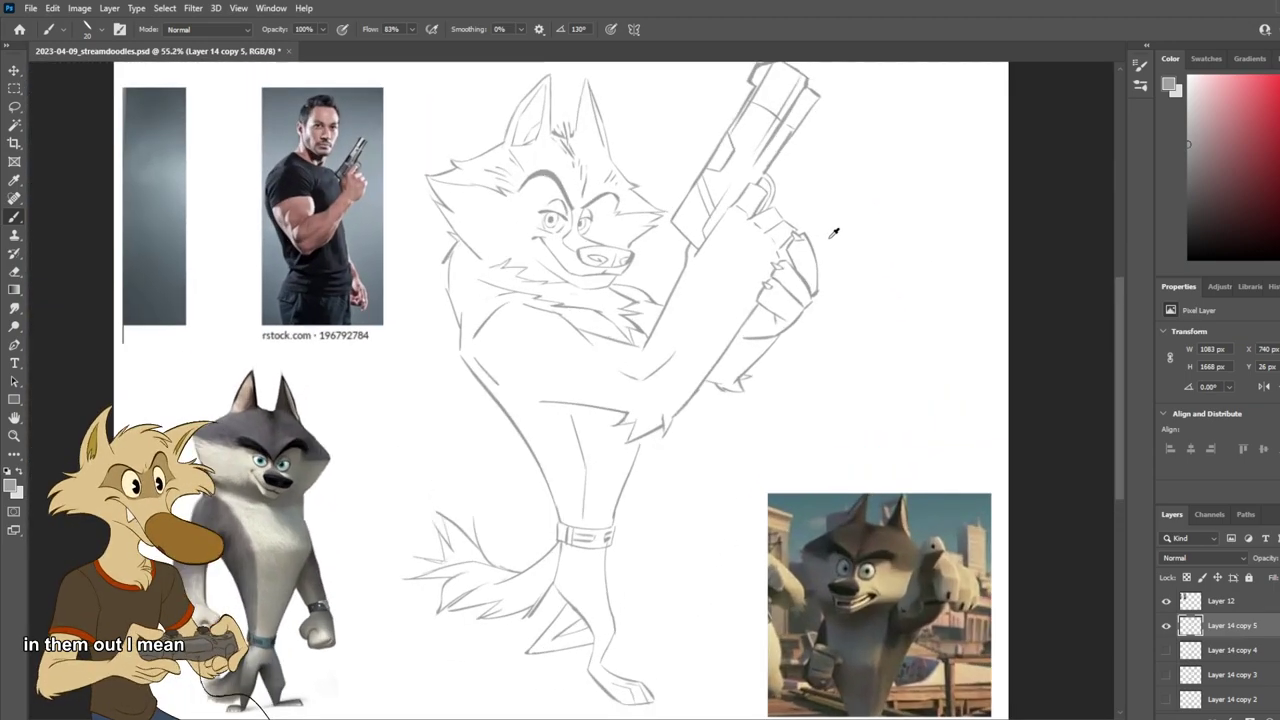
Step: Try erasing and reshaping the fingers and outer edge of the supporting hand behind the forearm
key("e")
mouse_move(786, 286)
left_mouse_down()
mouse_move(751, 281)
mouse_move(794, 321)
left_mouse_up()
mouse_move(754, 285)
left_mouse_down()
mouse_move(795, 330)
mouse_move(745, 271)
mouse_move(799, 319)
mouse_move(810, 361)
left_mouse_up()
key("ctrl+z")
key("ctrl+z")
mouse_move(795, 314)
left_mouse_down()
mouse_move(811, 363)
mouse_move(725, 436)
mouse_move(764, 415)
left_mouse_up()
key("ctrl+z")
key("ctrl+z")
key("ctrl+z")
key("ctrl+z")
key("e")
key("b")
key("e")
key("b")
key("ctrl+z")
key("ctrl+z")
Step: Erase the lower palm line of the supporting hand and redraw it as a rounded curve running out from the forearm
key("e")
left_click_drag(666, 441, 716, 439)
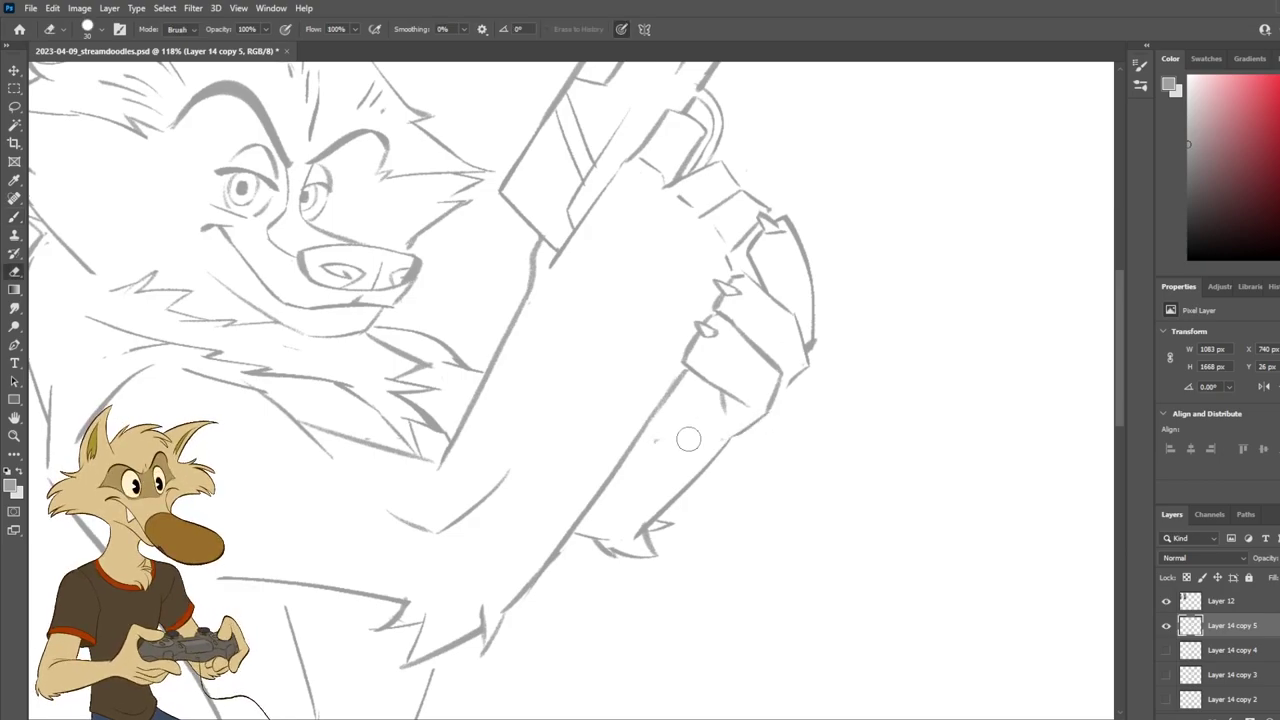
key("b")
mouse_move(631, 440)
left_mouse_down()
mouse_move(769, 425)
mouse_move(768, 409)
left_mouse_up()
key("ctrl+z")
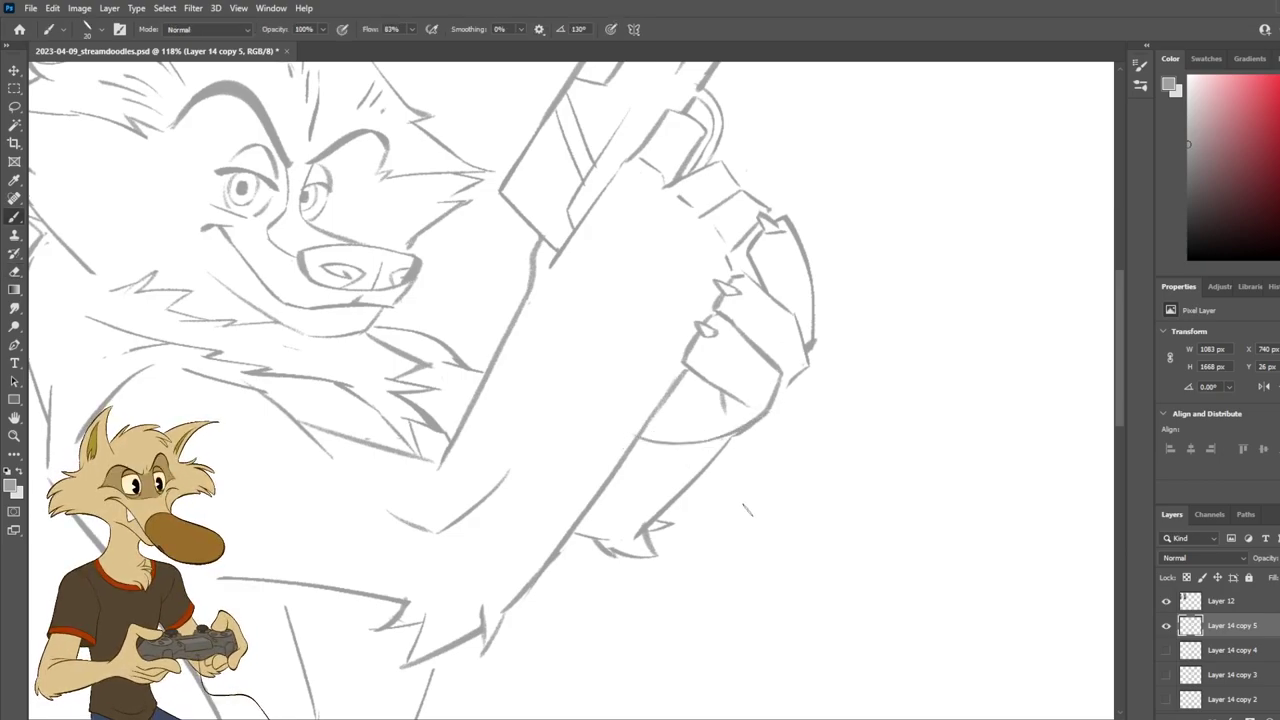
Step: Test strokes across the supporting wrist and keep only a short fold line beneath the palm curve
scroll(751, 504, "down", 5)
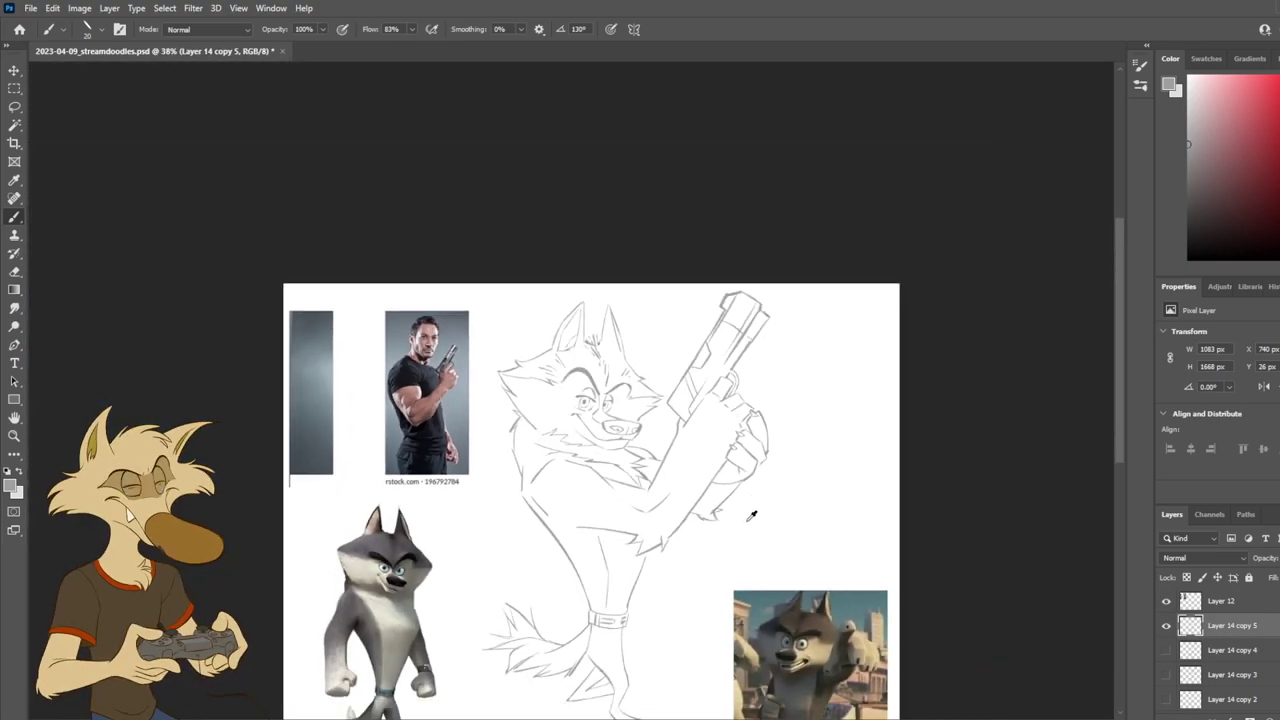
scroll(752, 515, "up", 4)
key("ctrl+z")
mouse_move(667, 425)
left_mouse_down()
mouse_move(778, 410)
mouse_move(671, 420)
mouse_move(759, 412)
left_mouse_up()
key("ctrl+z")
mouse_move(669, 430)
left_mouse_down()
mouse_move(726, 438)
mouse_move(698, 449)
mouse_move(714, 451)
left_mouse_up()
key("ctrl+z")
key("ctrl+z")
key("ctrl+z")
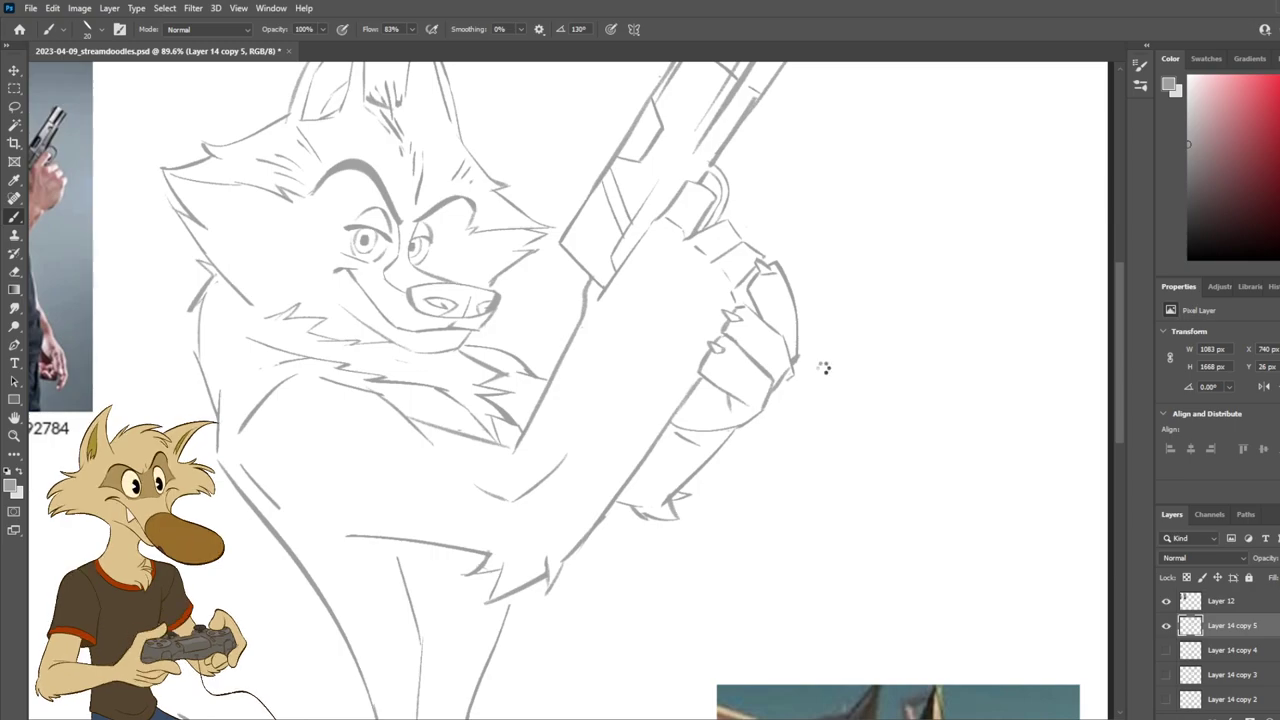
Step: Trim the line overlap at the outer corner of the supporting hand and check the silhouette of the whole figure
key("ctrl+shift+h")
scroll(823, 368, "down", 5)
key("ctrl+shift+h")
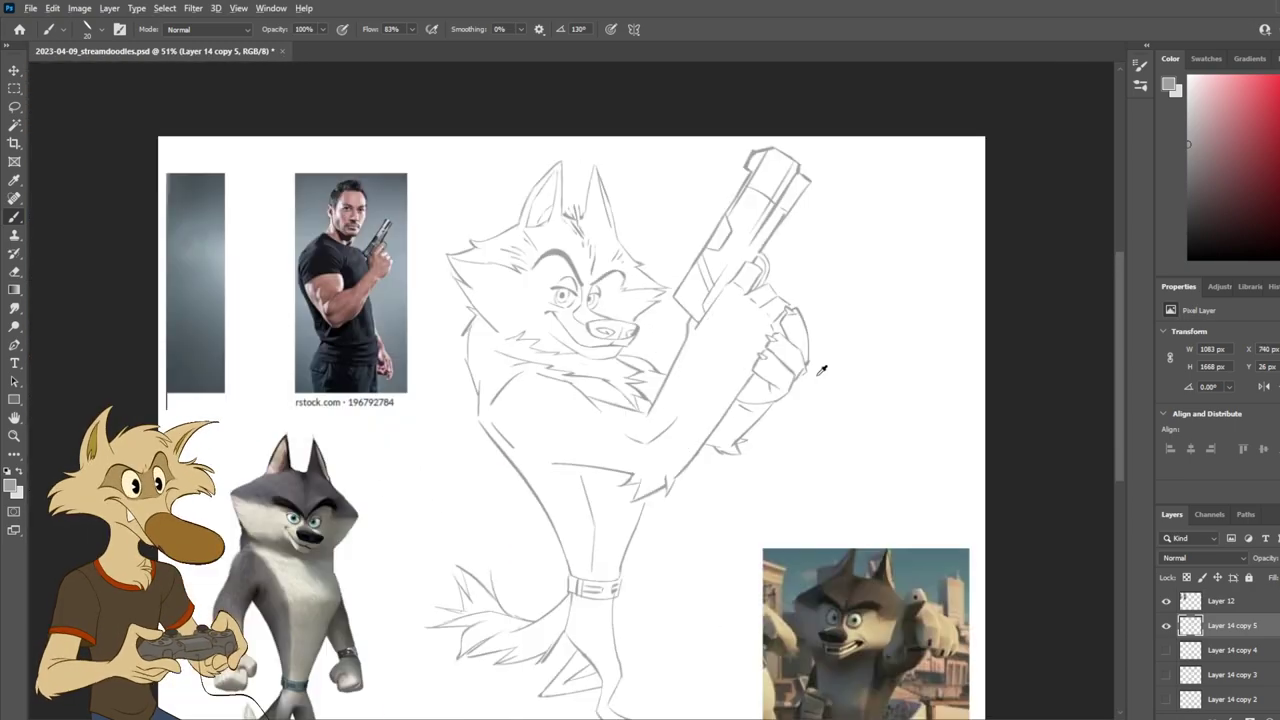
scroll(820, 366, "up", 4)
key("e")
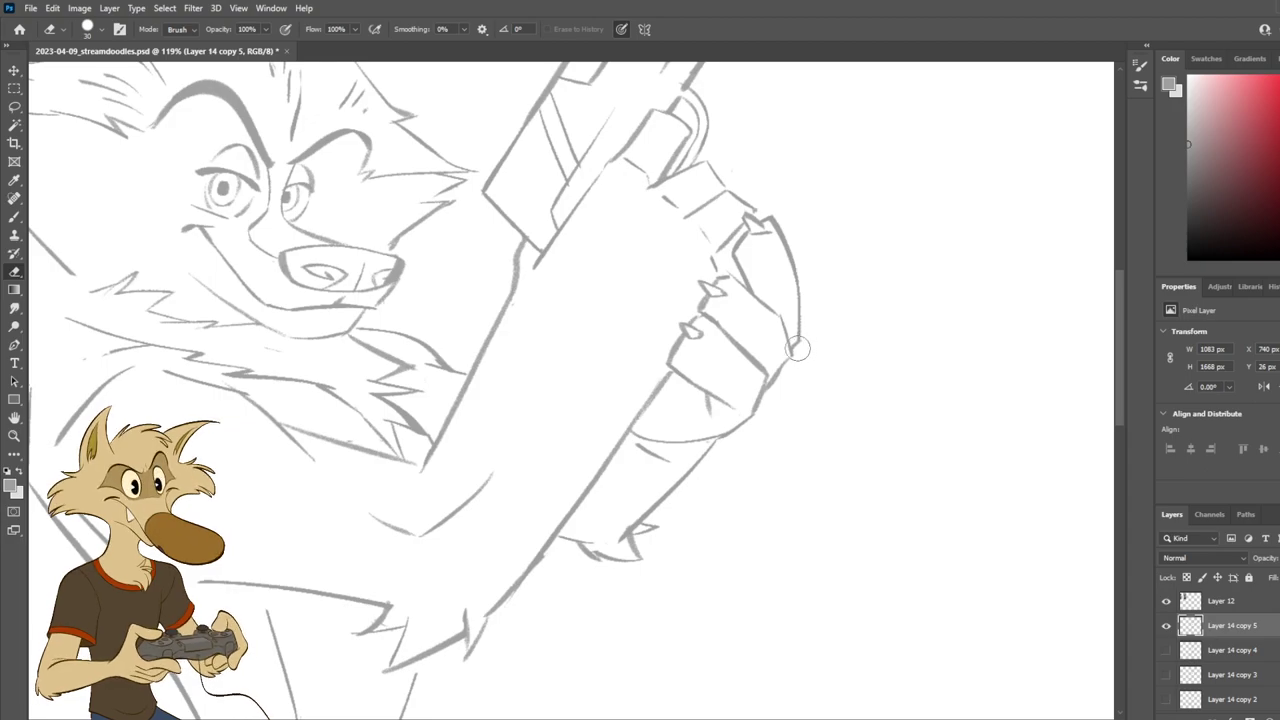
key("b")
scroll(818, 345, "down", 5)
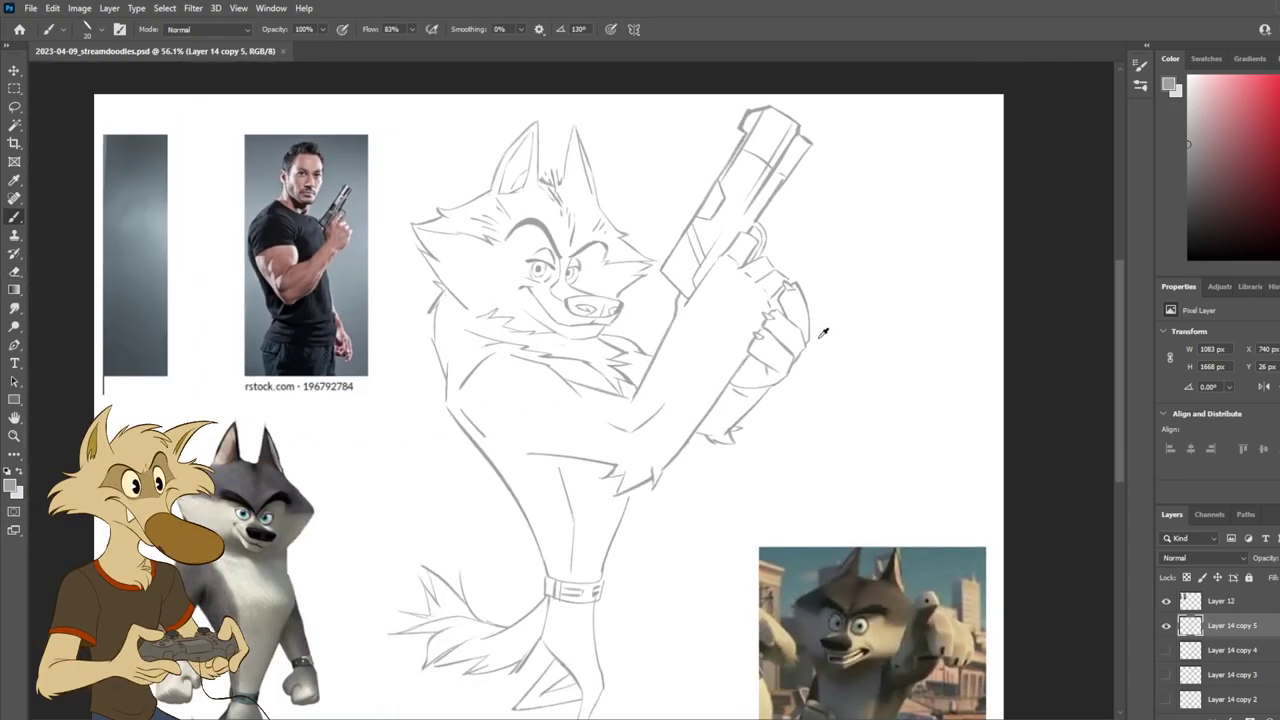
scroll(828, 320, "up", 1)
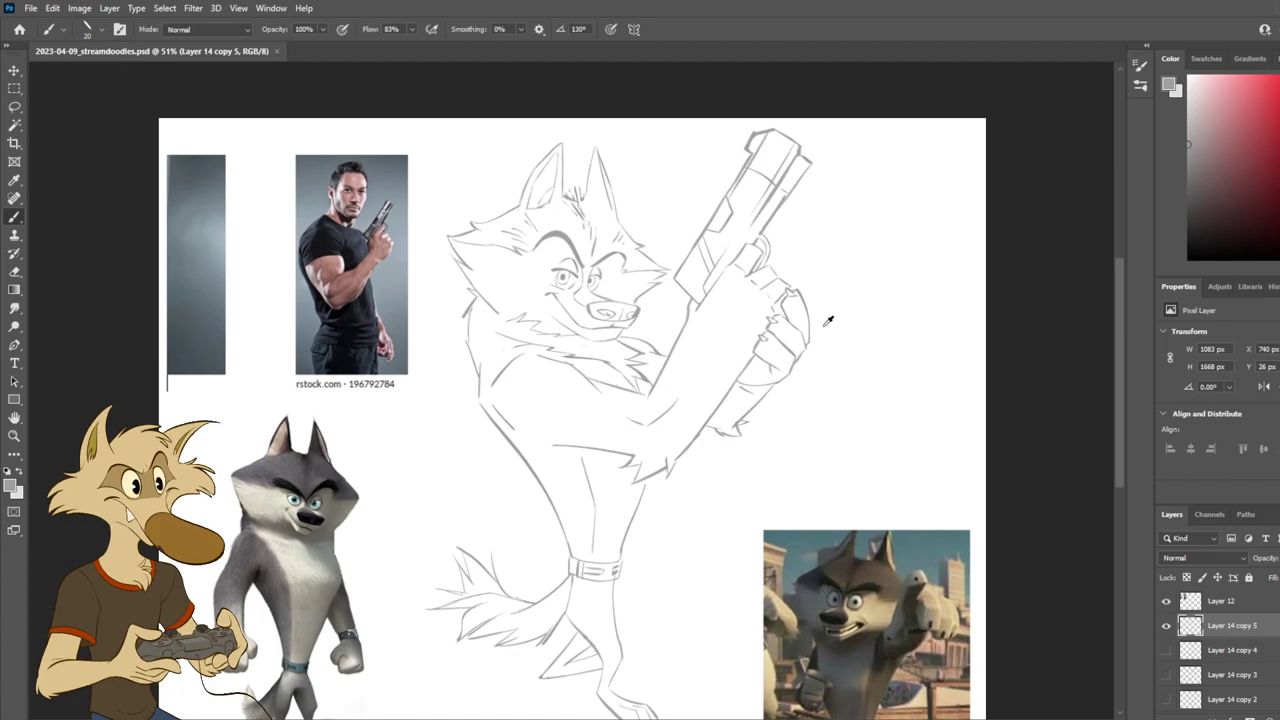
scroll(826, 316, "up", 1)
scroll(827, 313, "down", 2)
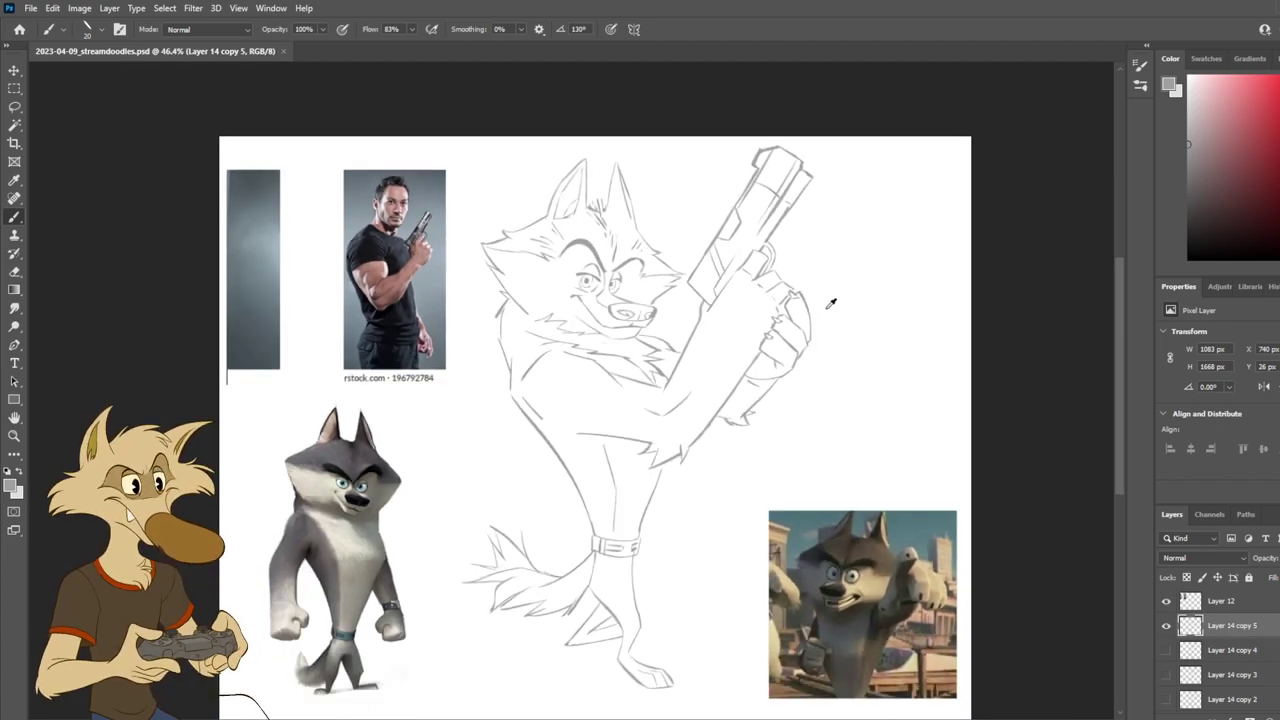
Step: Clean up the pistol's muzzle end and add a small sight mark at the upper corner of the slide
scroll(791, 126, "up", 4)
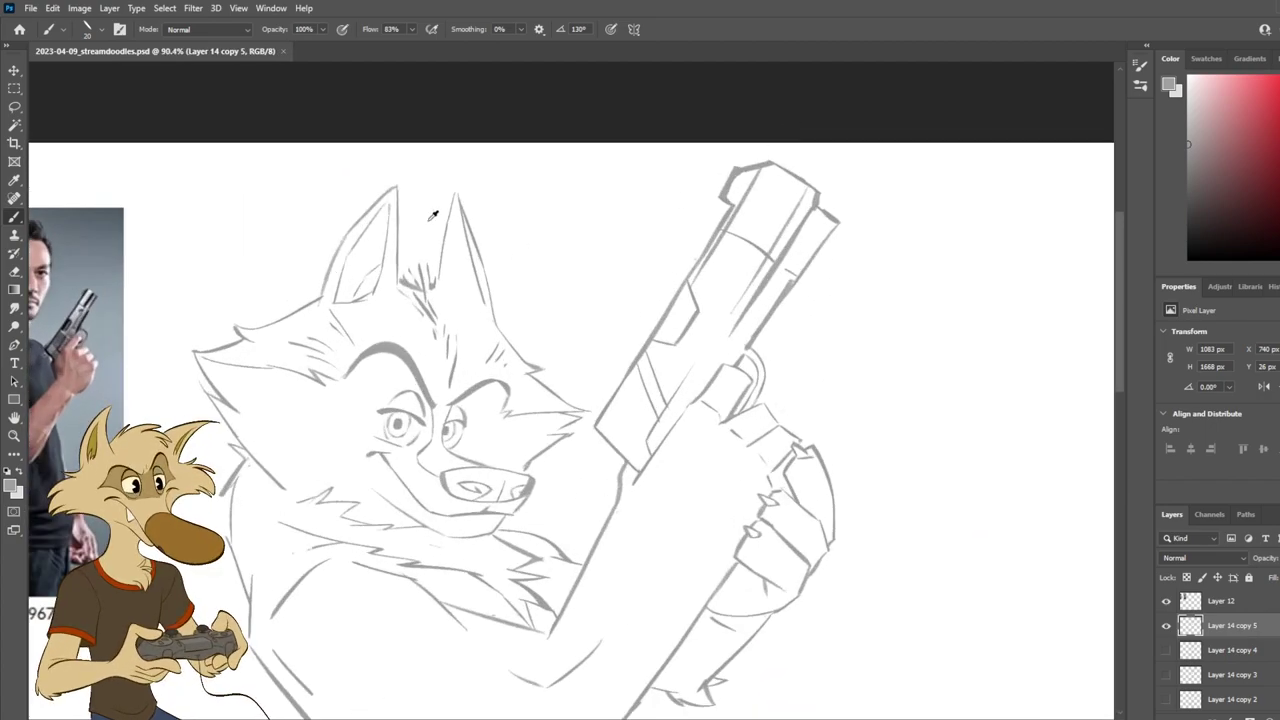
scroll(575, 197, "up", 1)
key("e")
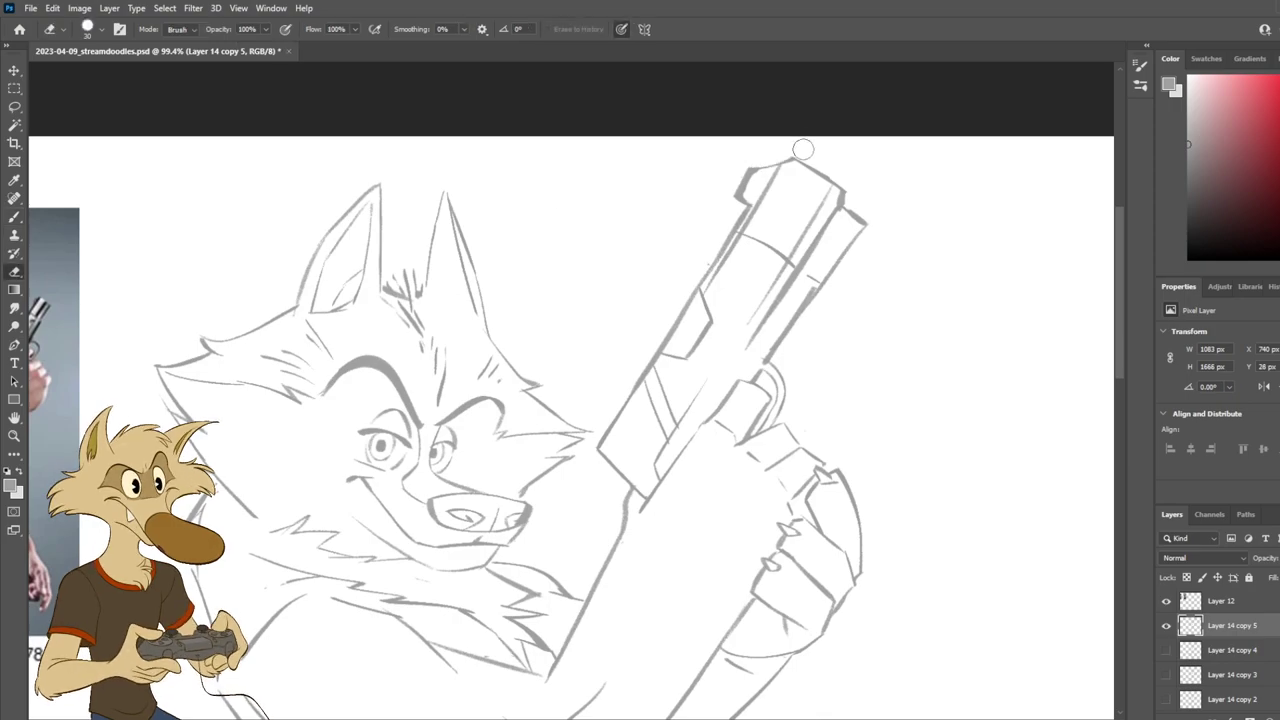
key("b")
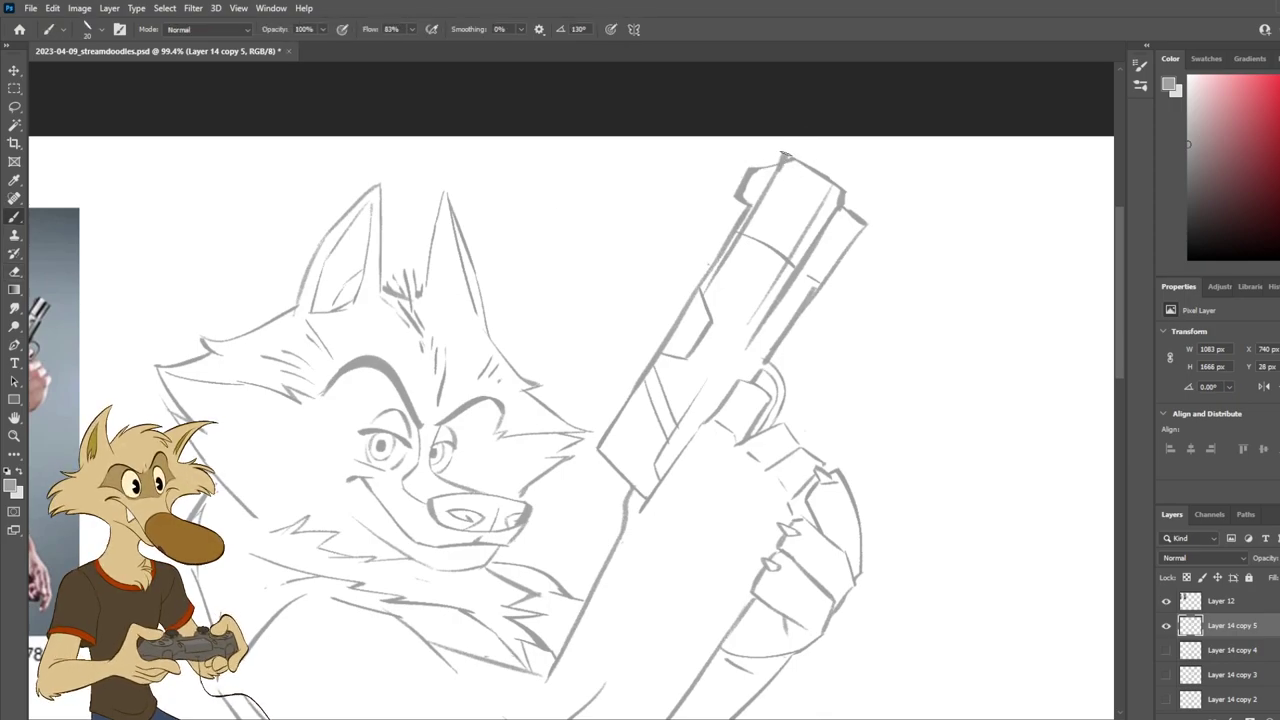
scroll(865, 169, "down", 4)
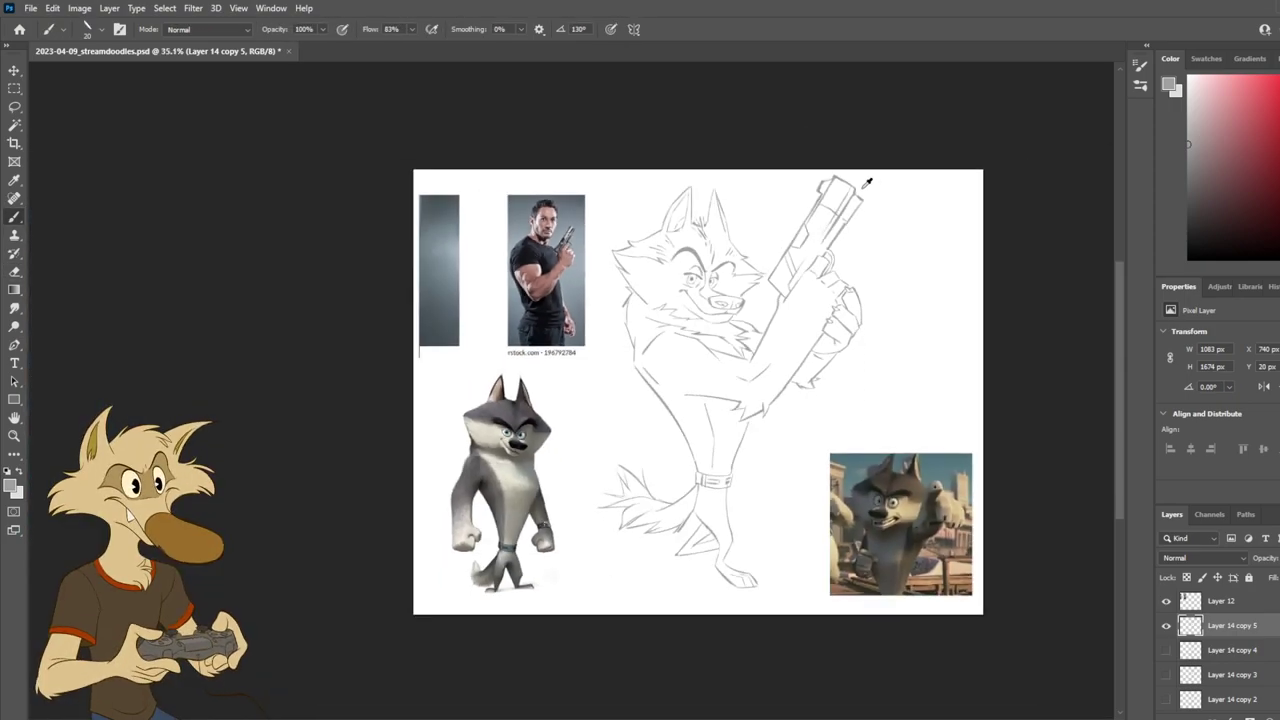
scroll(862, 188, "up", 4)
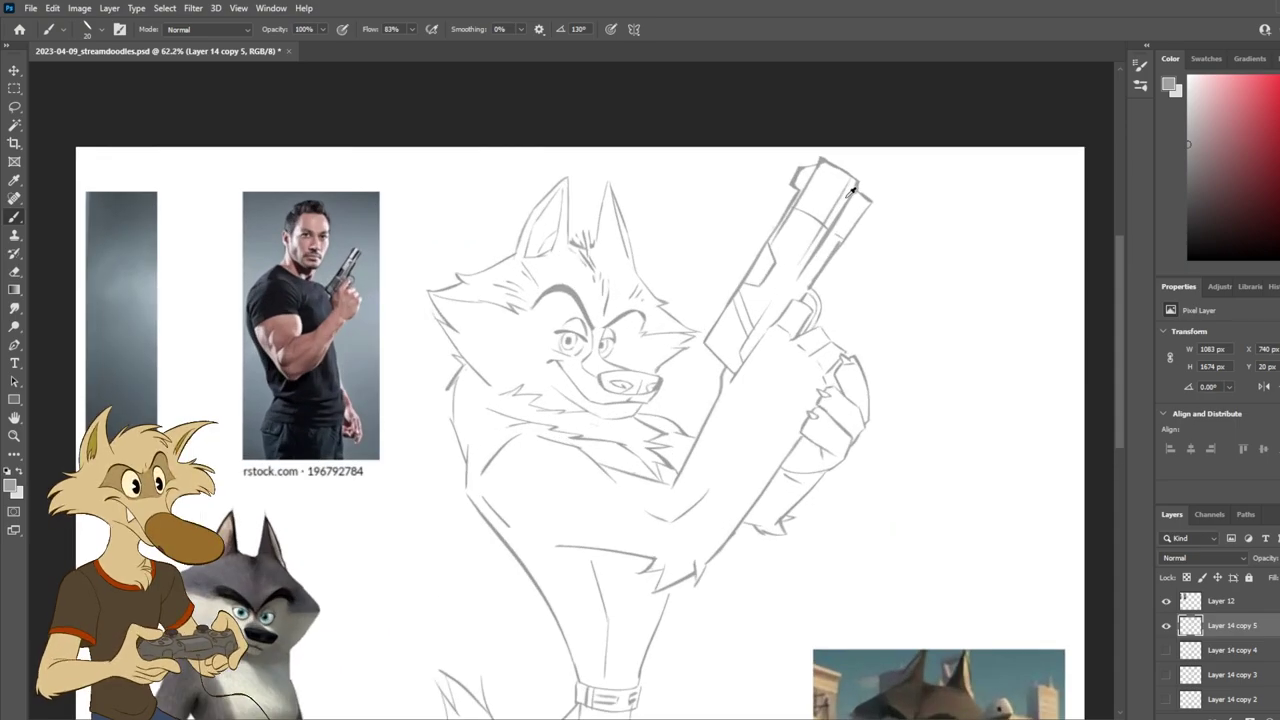
Step: Redo the short stroke at the muzzle's upper corner so the slide's outline closes there
scroll(863, 158, "up", 1)
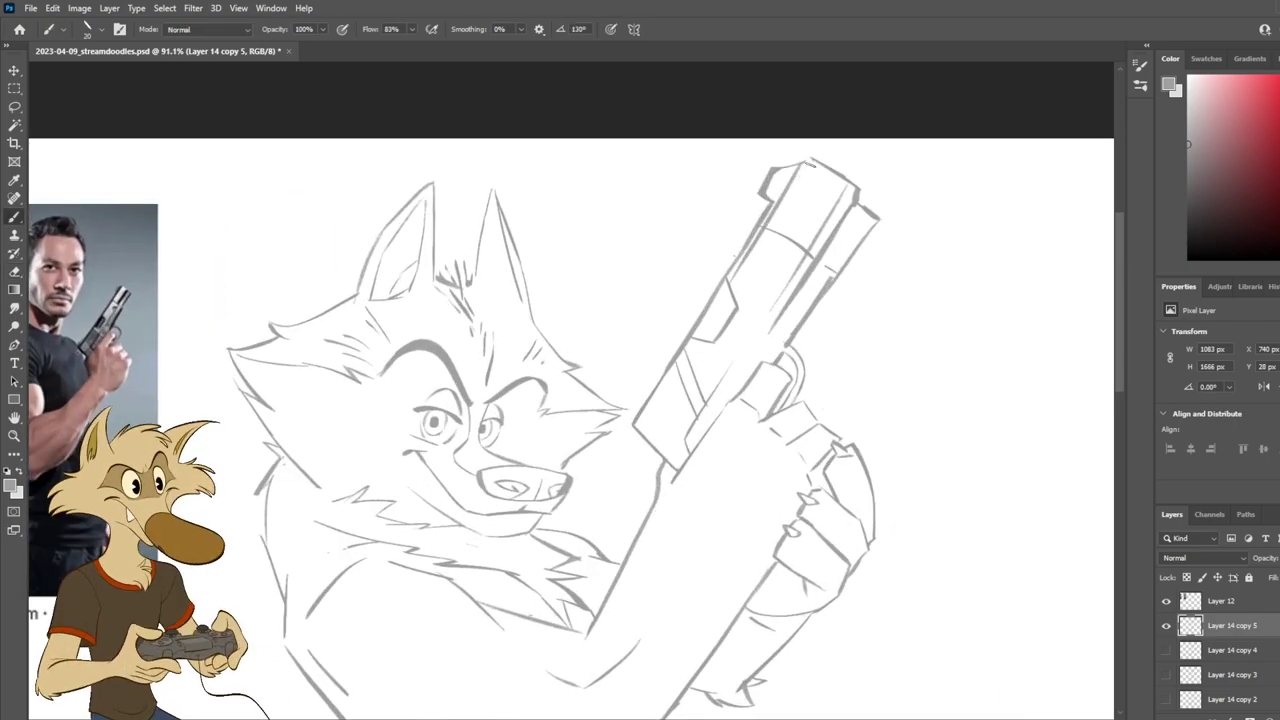
key("ctrl+z")
mouse_move(814, 161)
left_mouse_down()
mouse_move(781, 200)
mouse_move(816, 160)
left_mouse_up()
key("ctrl+z")
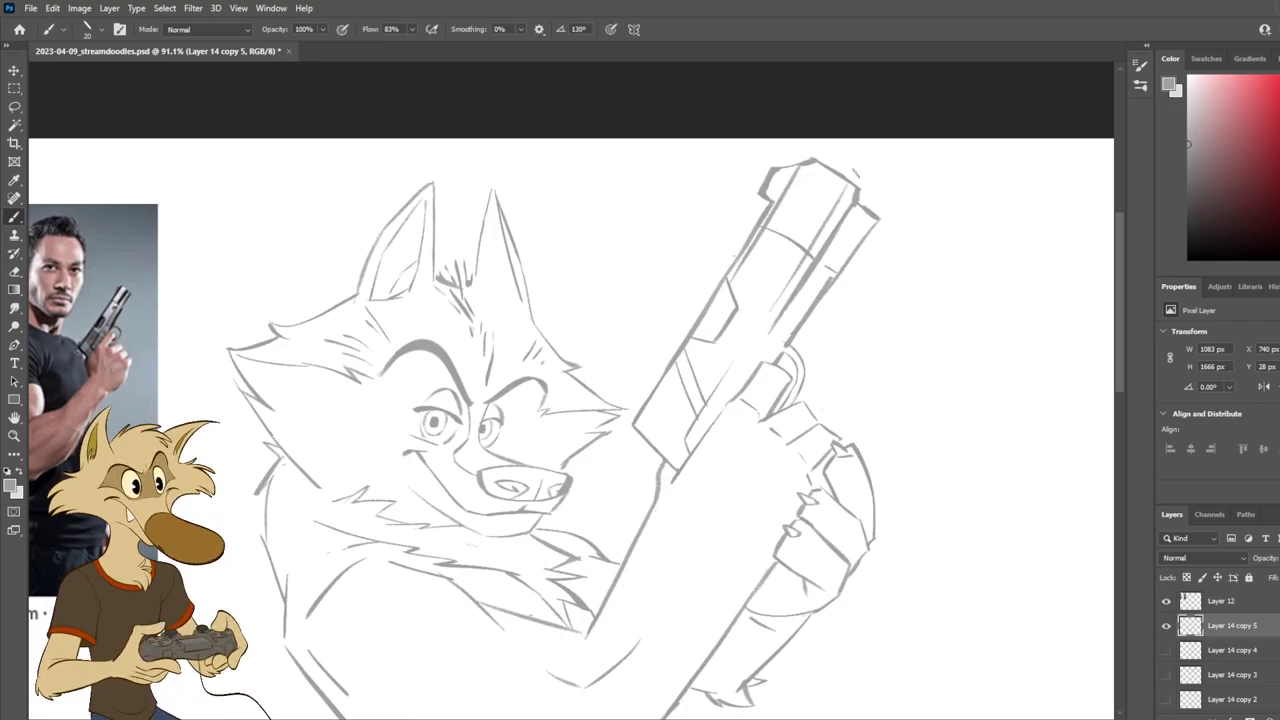
Step: Erase the frame's front end beneath the muzzle and redraw its lower edge closer to the slide, ending in a small step
key("e")
mouse_move(865, 185)
left_mouse_down()
mouse_move(858, 215)
mouse_move(879, 220)
left_mouse_up()
key("b")
key("ctrl+z")
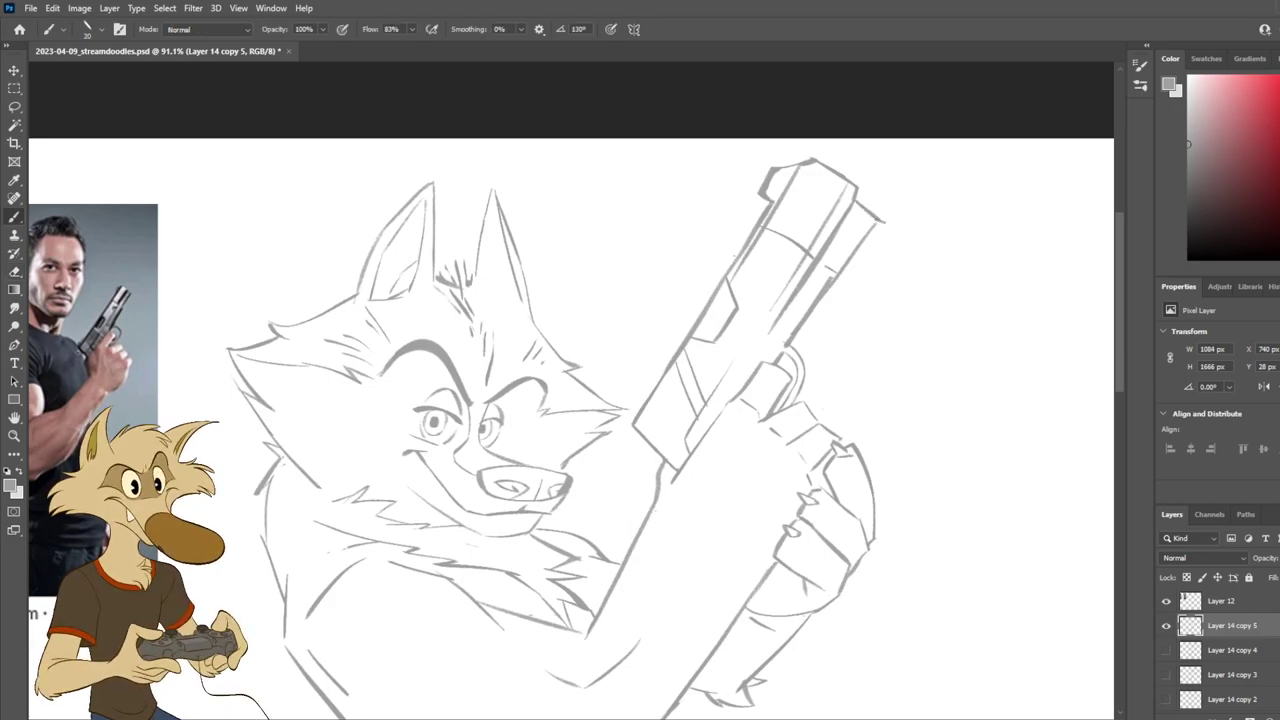
key("ctrl+z")
mouse_move(855, 200)
left_mouse_down()
mouse_move(868, 210)
mouse_move(822, 294)
left_mouse_up()
key("e")
key("b")
left_click_drag(846, 241, 829, 272)
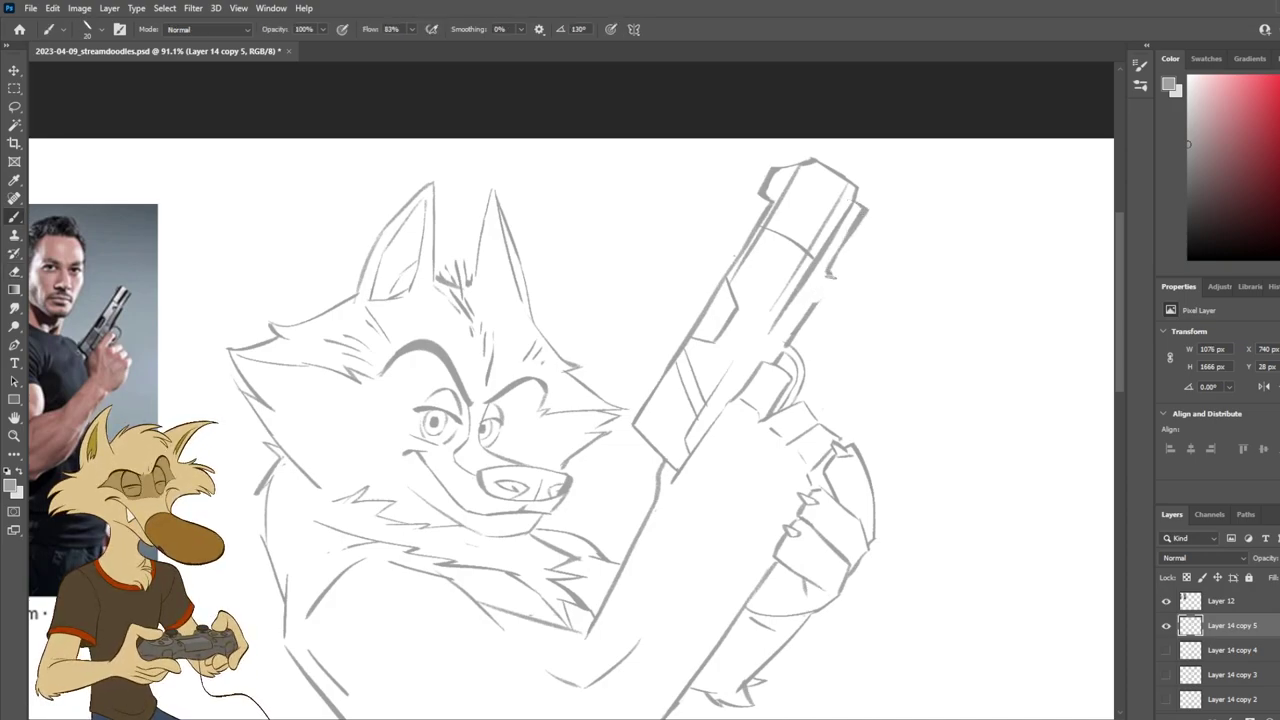
key("e")
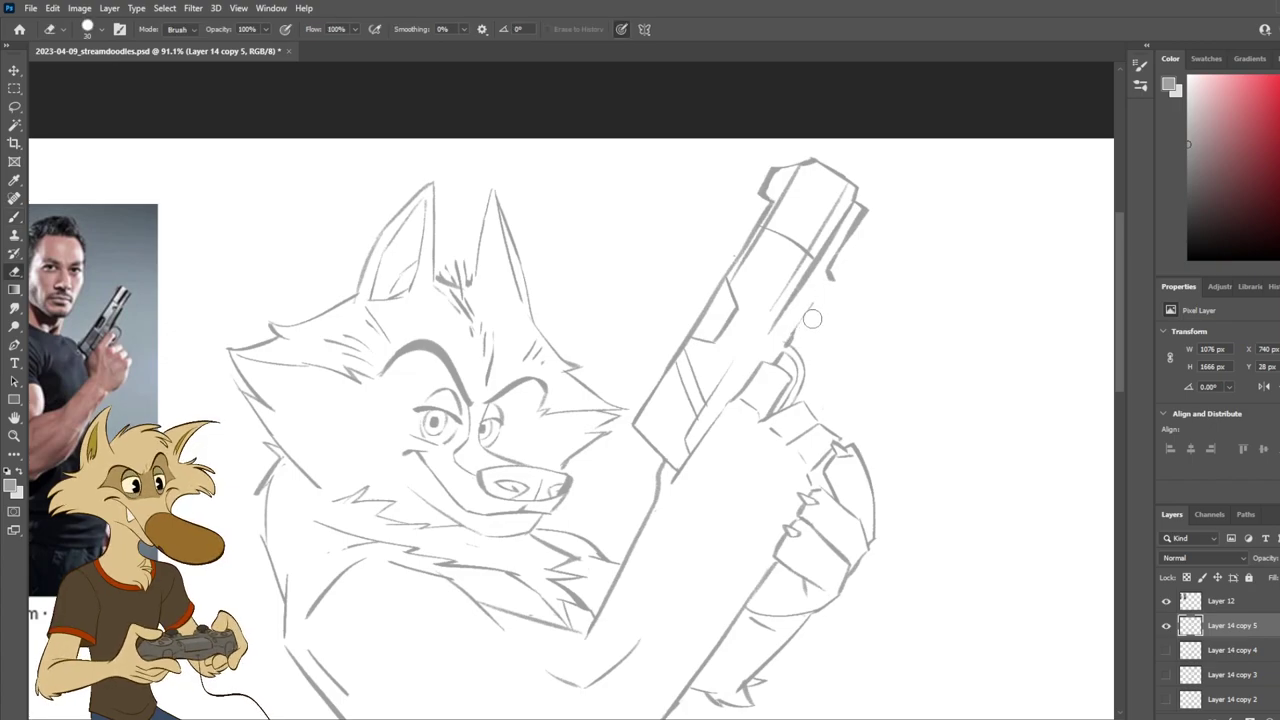
key("b")
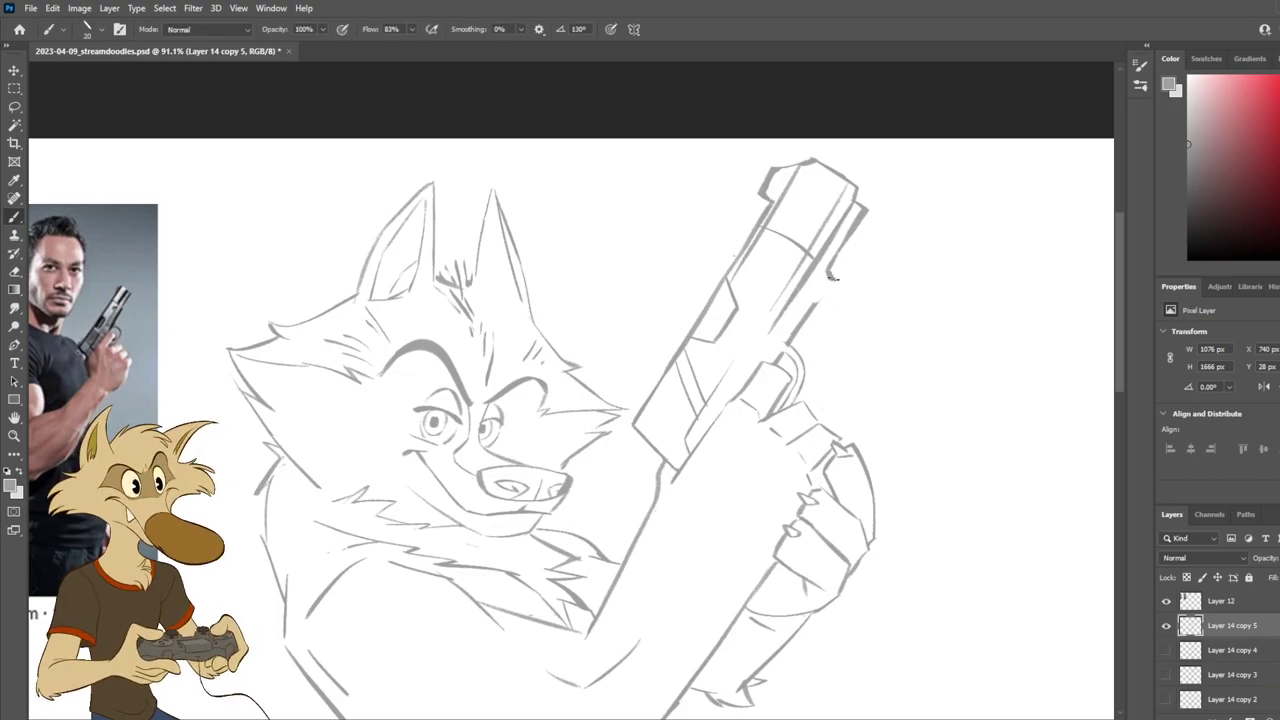
Step: Check the pistol against the whole figure and thicken the frame's lower edge between its front corner and the small step
scroll(805, 343, "down", 5)
scroll(806, 335, "up", 3)
scroll(806, 335, "up", 4)
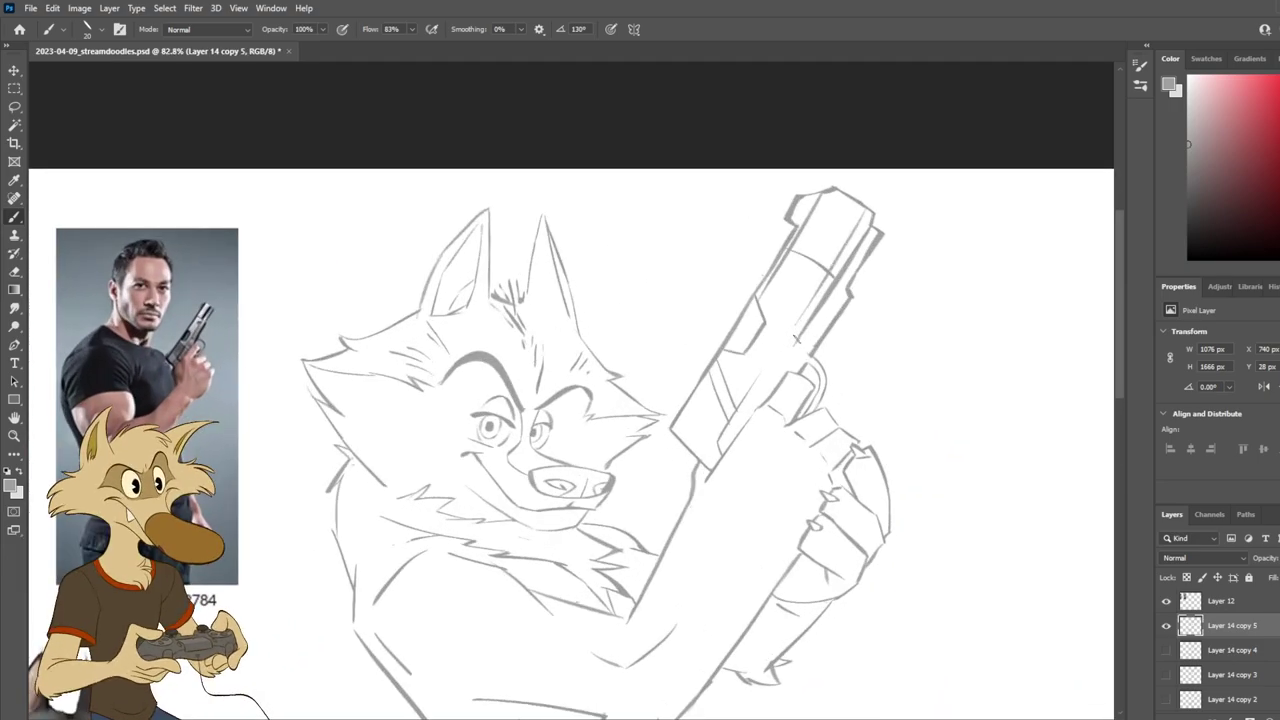
key("e")
key("b")
left_click_drag(886, 235, 846, 298)
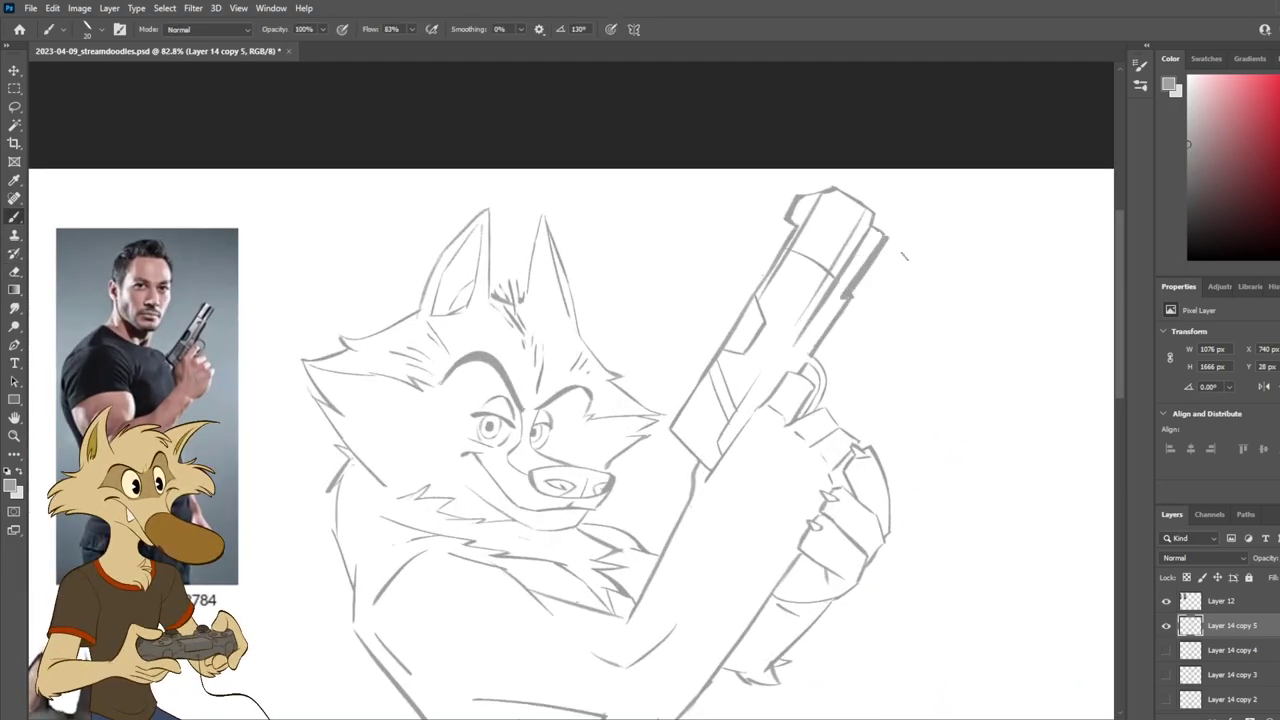
Step: Check the figure mirrored, restore its orientation and thin the heavy line along the frame's lower front edge
key("ctrl+shift+h")
scroll(925, 290, "down", 5)
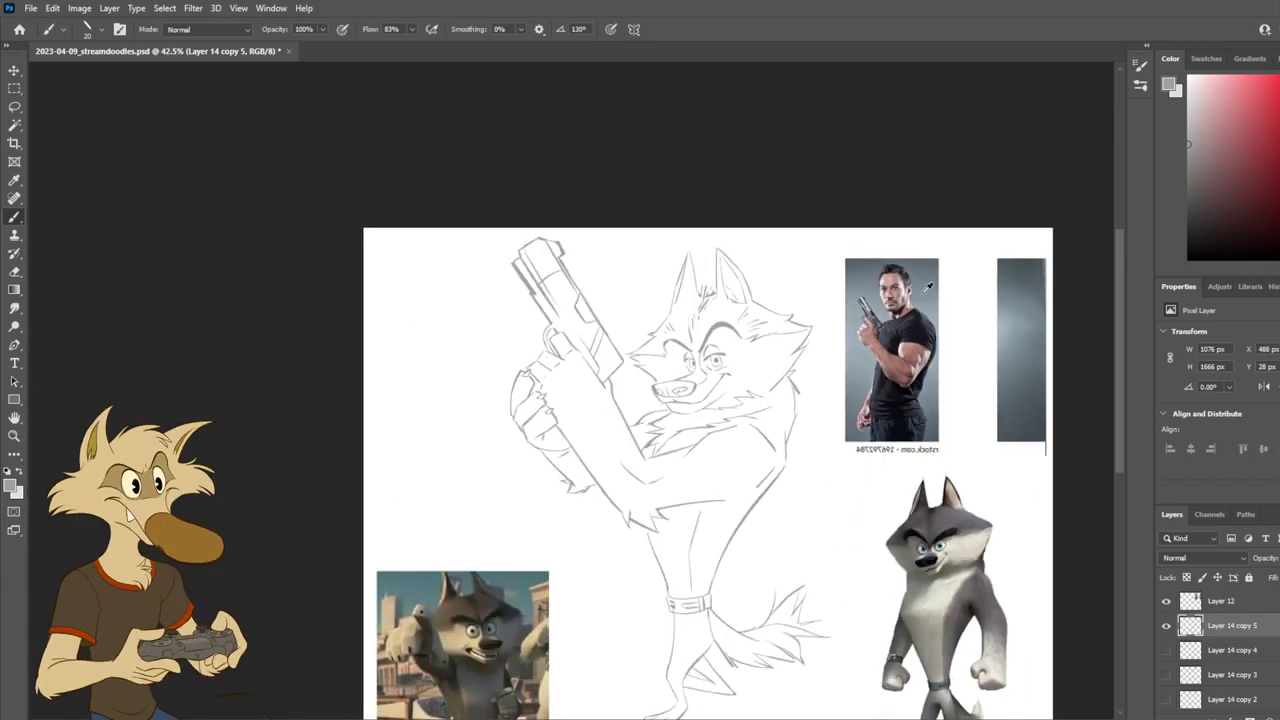
key("h")
scroll(892, 299, "up", 6)
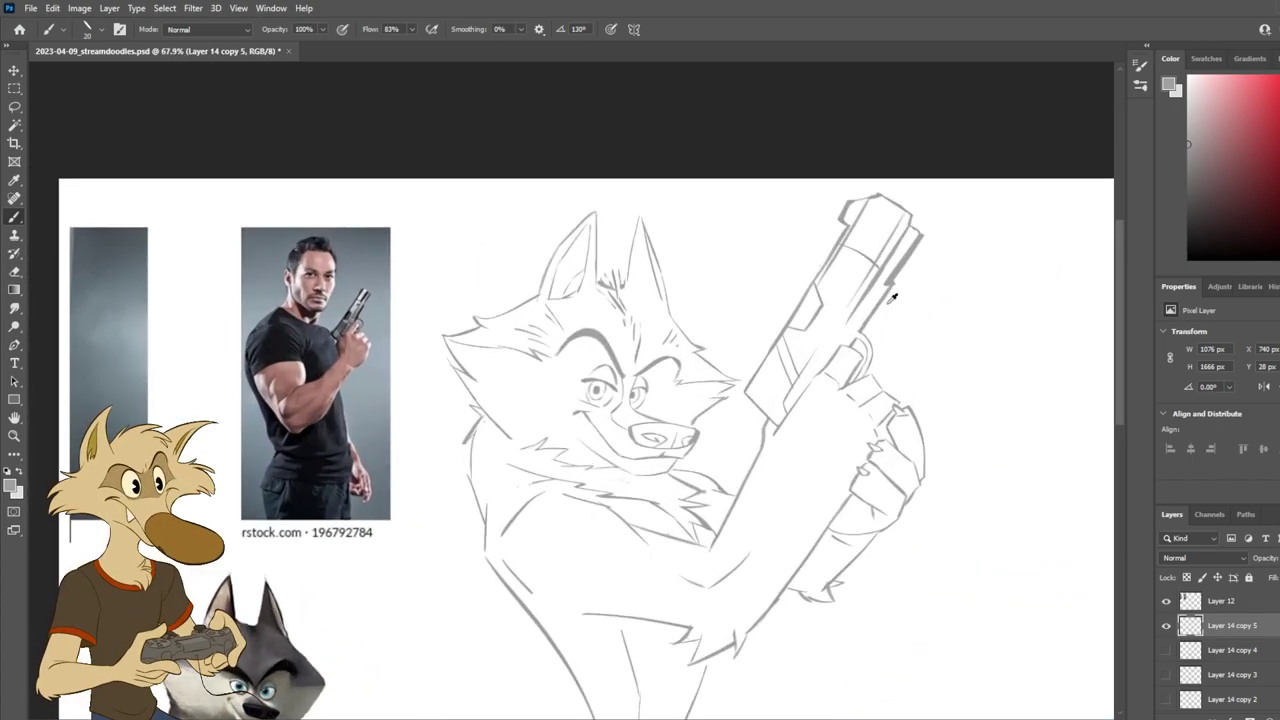
key("e")
left_click_drag(928, 214, 884, 284)
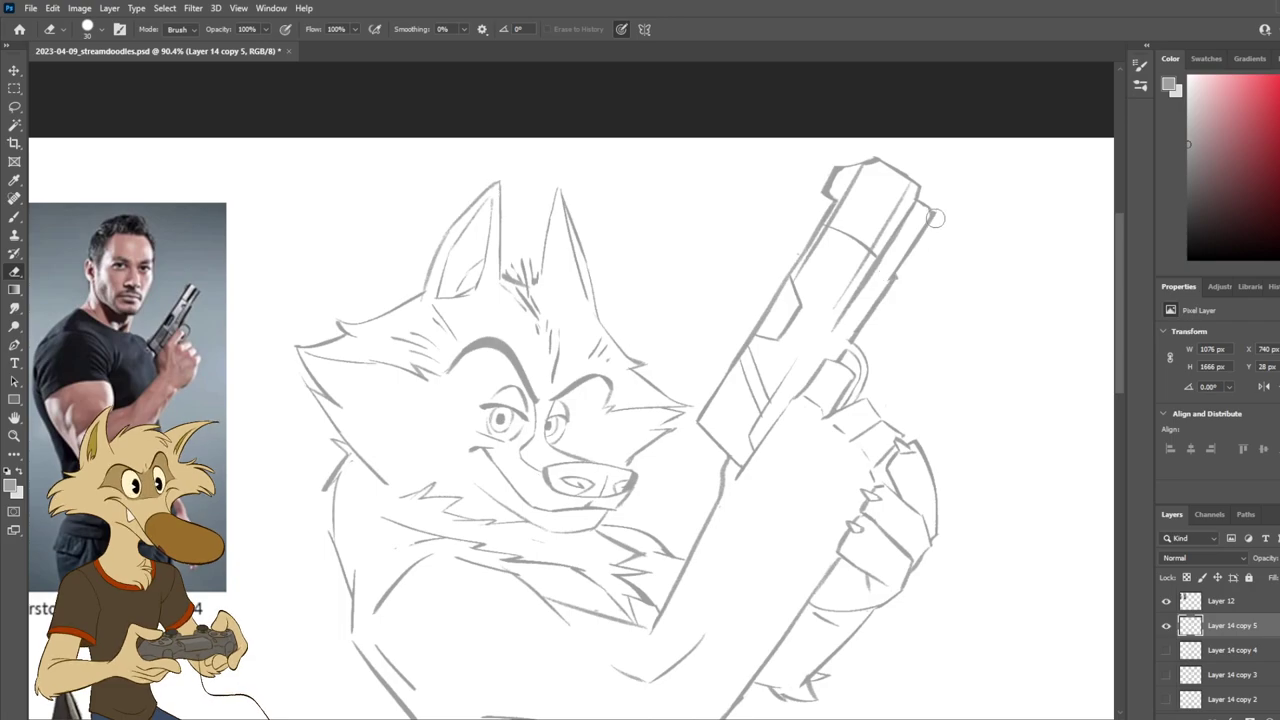
Step: Redraw the outer edge of the ejection port on the side of the pistol's slide
scroll(955, 254, "down", 4)
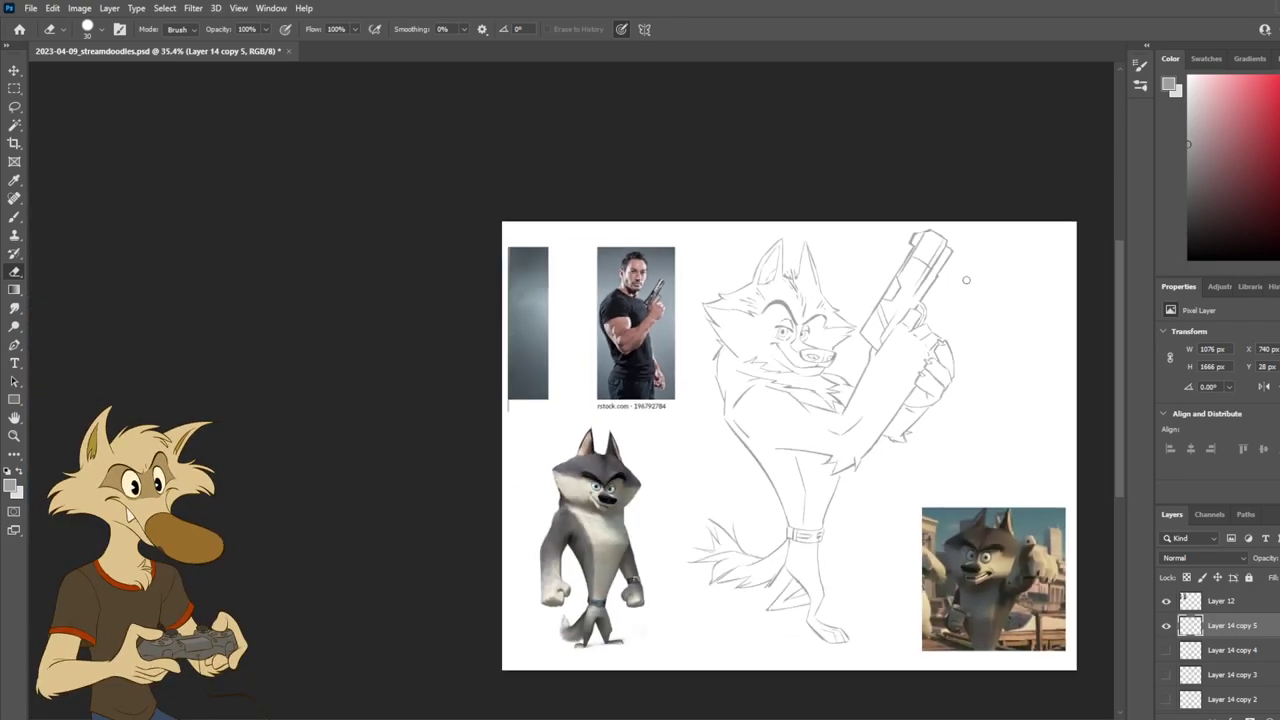
scroll(966, 280, "up", 4)
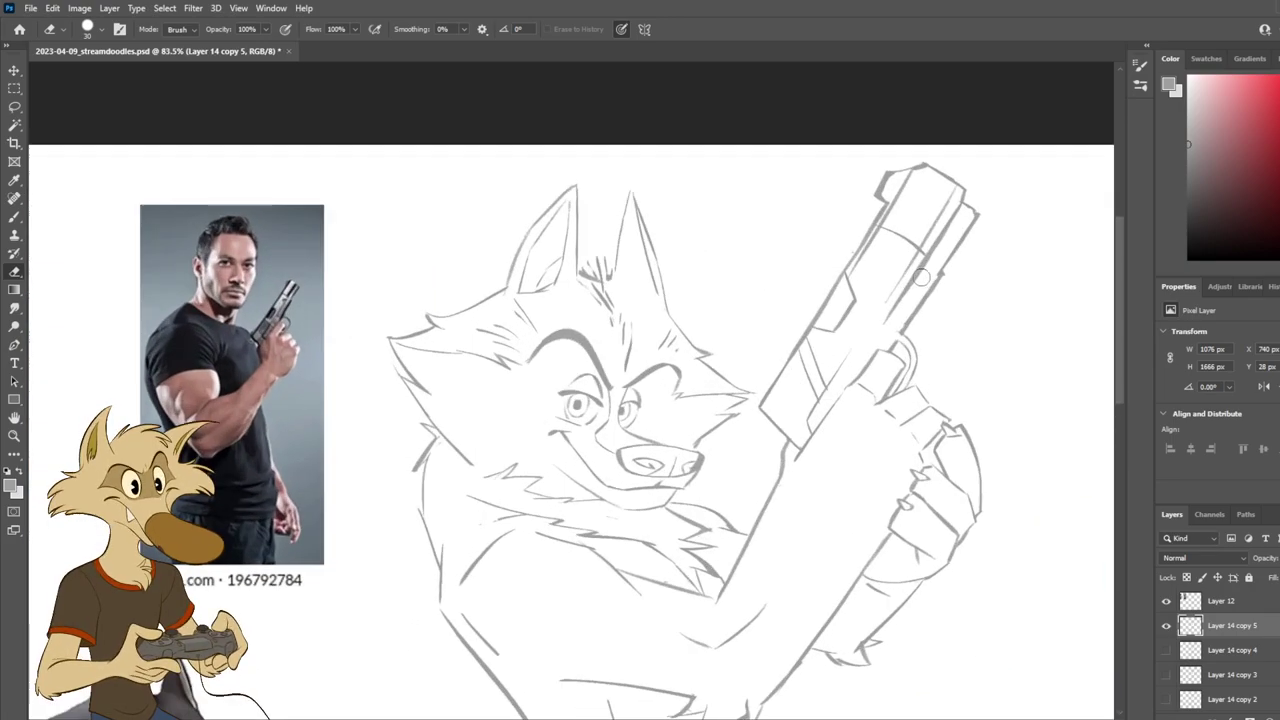
key("b")
key("e")
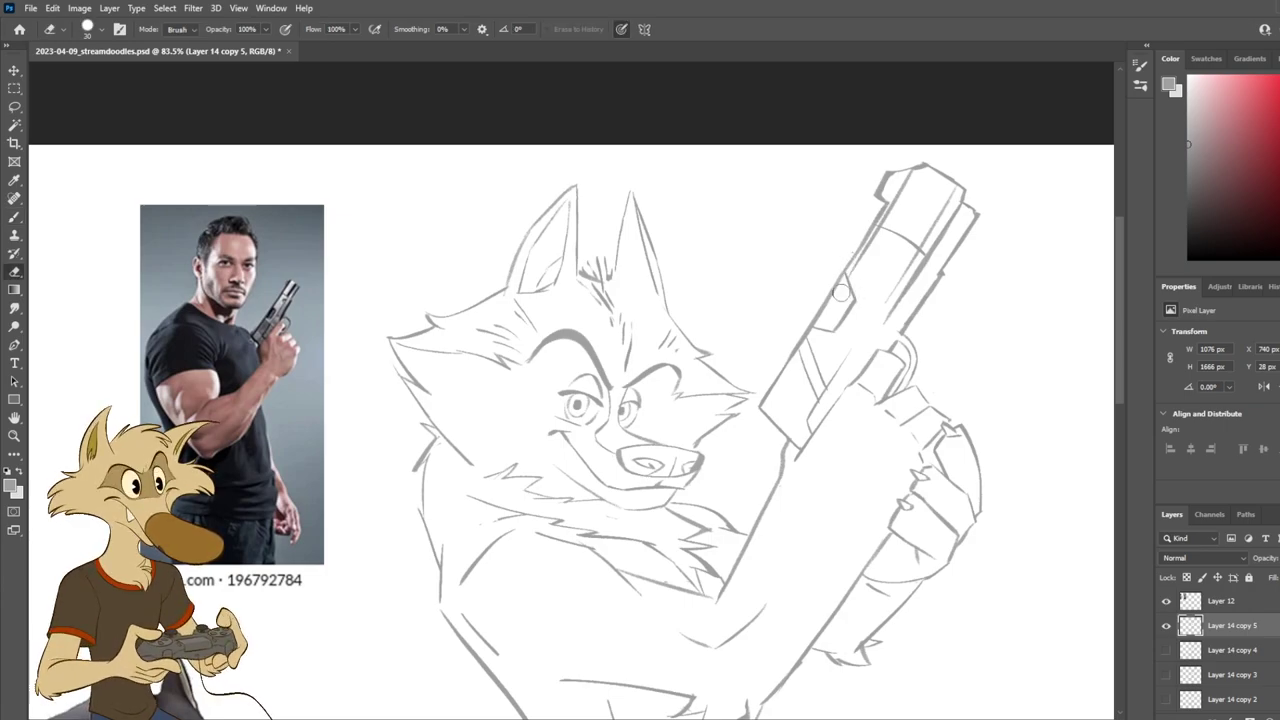
key("b")
left_click_drag(814, 325, 845, 278)
key("ctrl+z")
left_click_drag(816, 325, 847, 276)
scroll(897, 289, "down", 9)
scroll(900, 290, "up", 10)
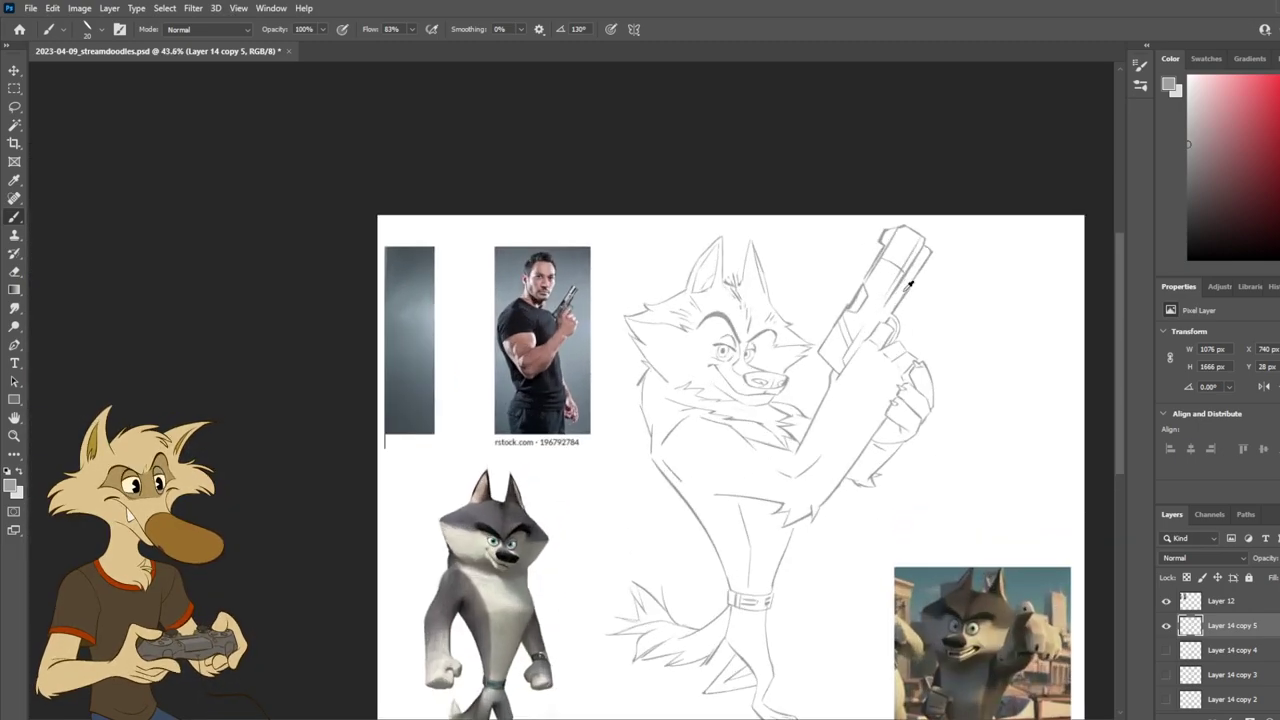
Step: Undo the last port stroke and rework the ejection port into a narrower, cleanly closed outline
key("ctrl+z")
left_click_drag(818, 278, 782, 320)
key("ctrl+z")
key("e")
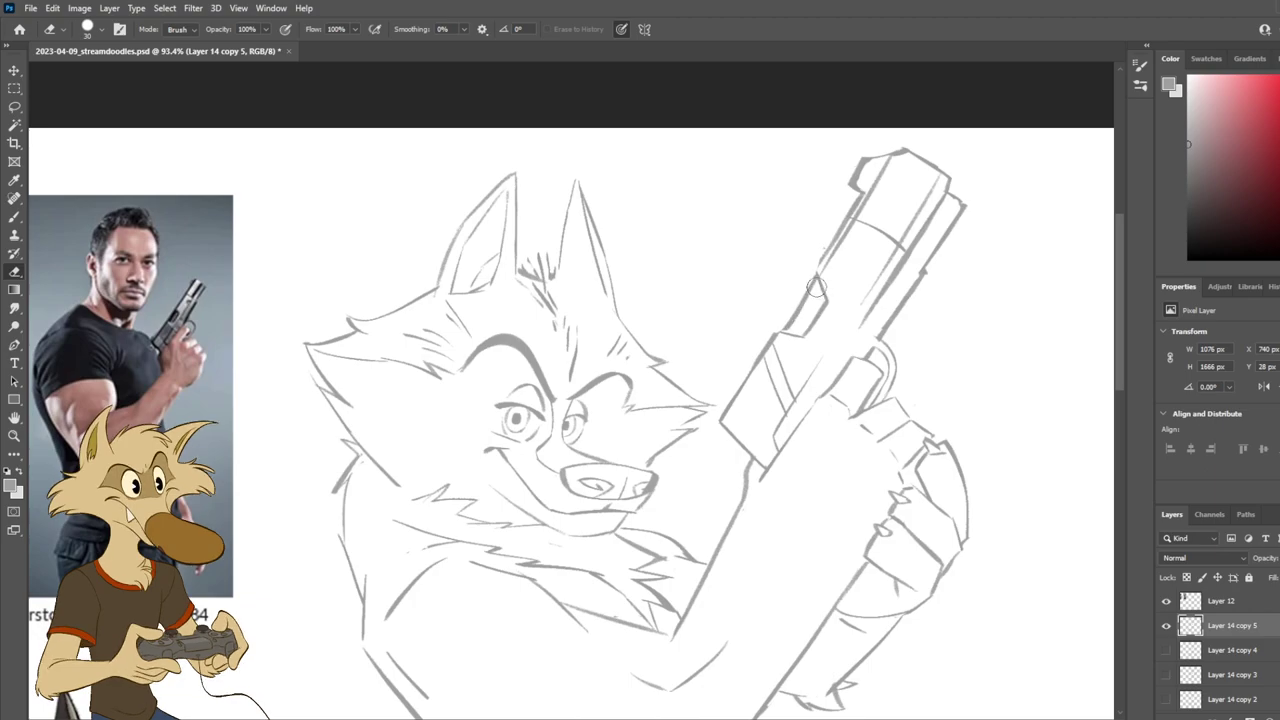
key("b")
key("e")
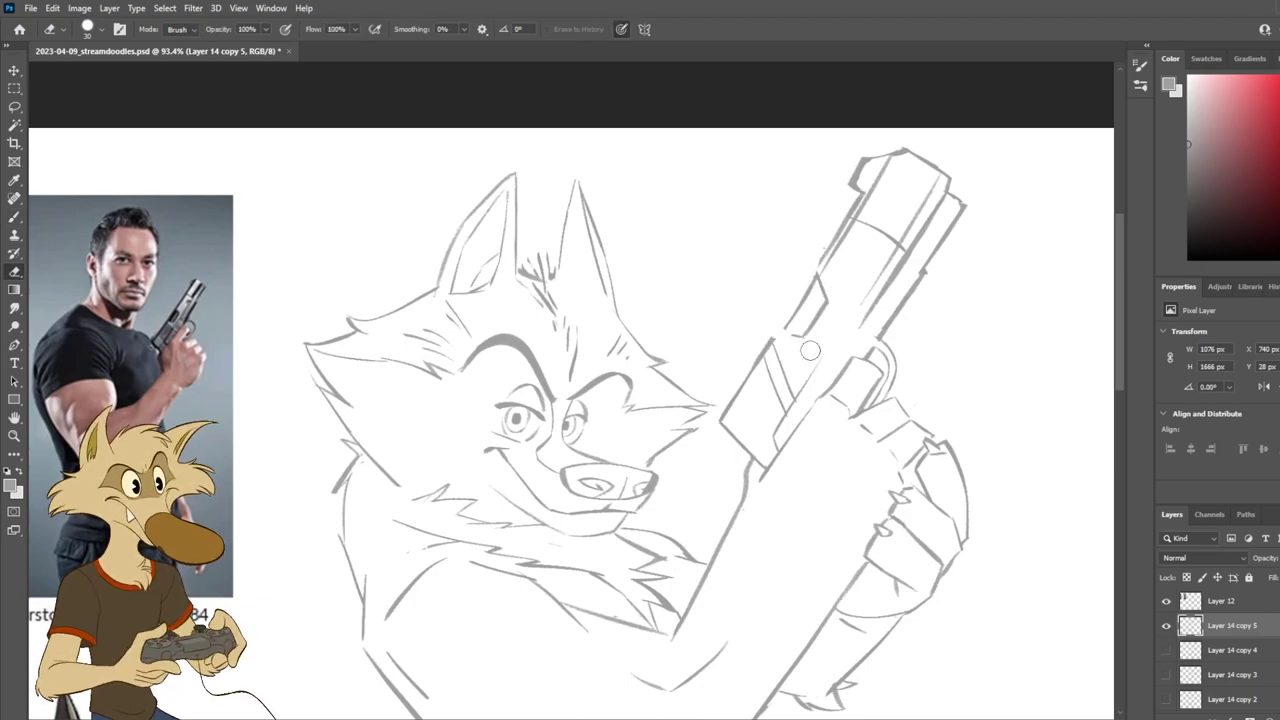
key("b")
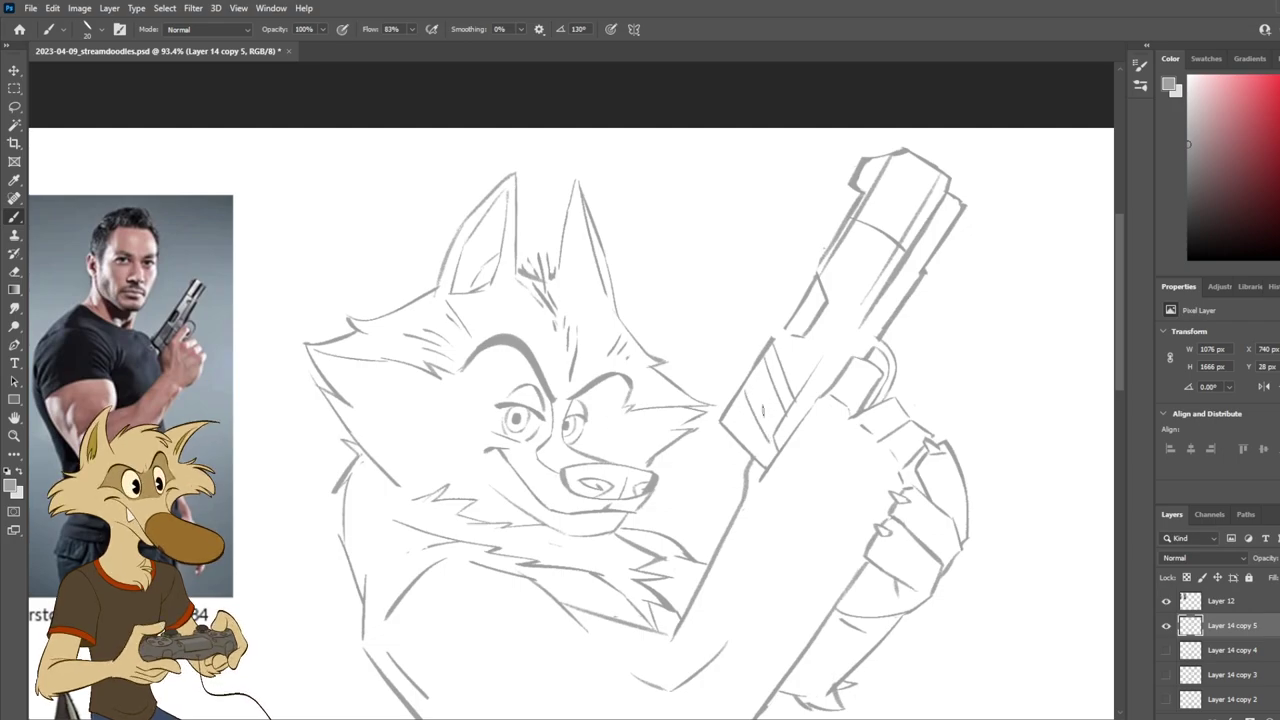
Step: Rework the rear edge of the pistol's slide with a steeper slanted line above the wrist
key("e")
key("b")
key("ctrl+z")
left_click_drag(722, 419, 743, 460)
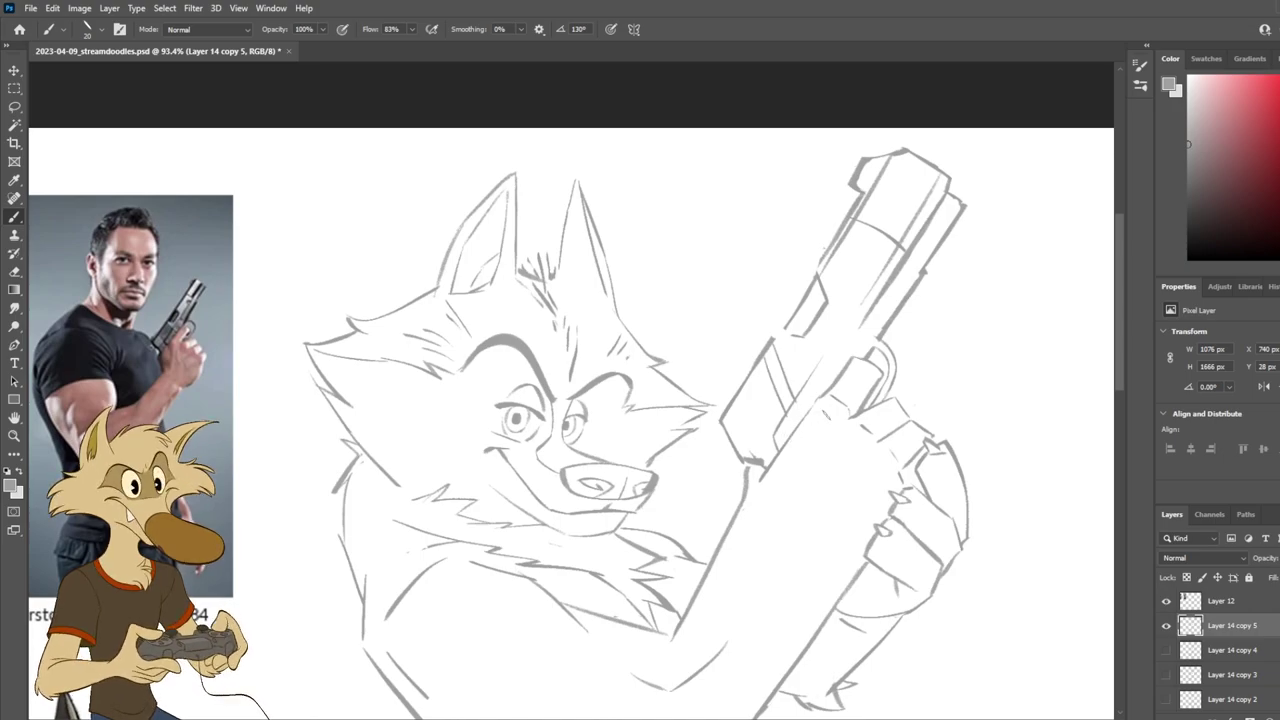
key("ctrl+z")
key("e")
left_click(722, 422)
key("b")
mouse_move(722, 416)
left_mouse_down()
mouse_move(743, 465)
mouse_move(767, 470)
mouse_move(768, 455)
left_mouse_up()
key("ctrl+z")
key("ctrl+z")
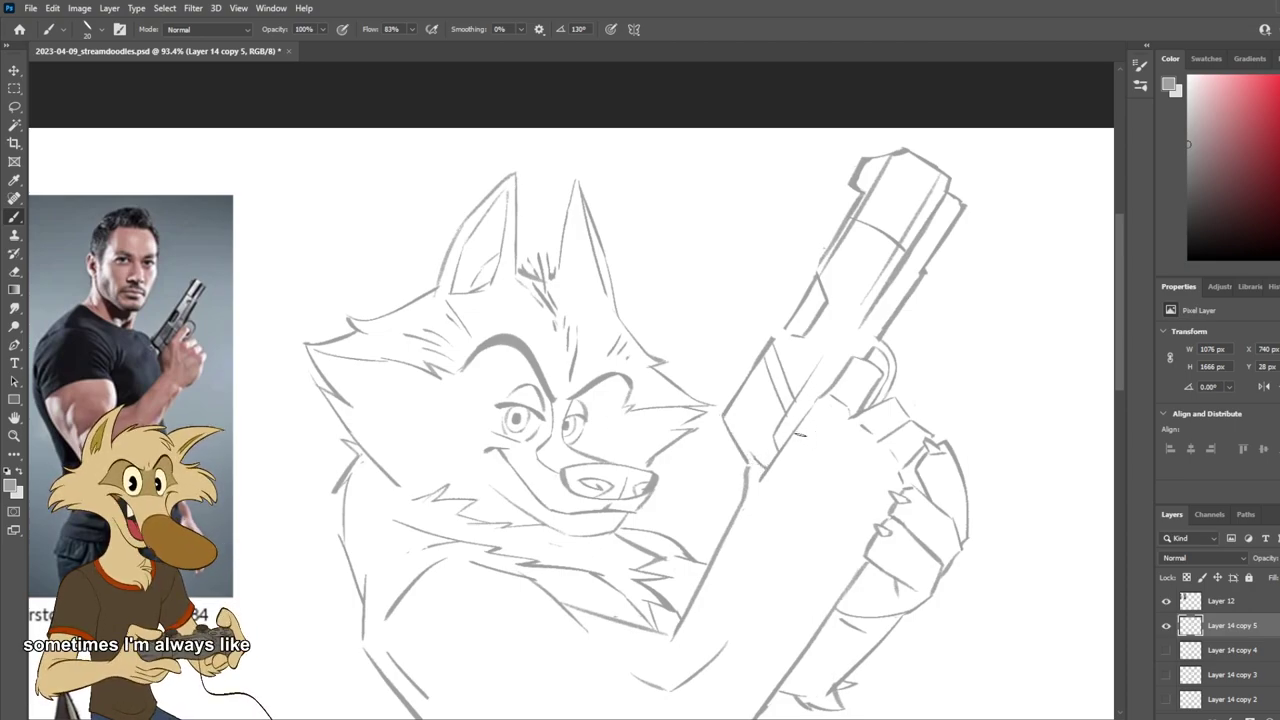
Step: Clean up the lower rear corner of the slide and close its outline above the wrist
key("e")
key("b")
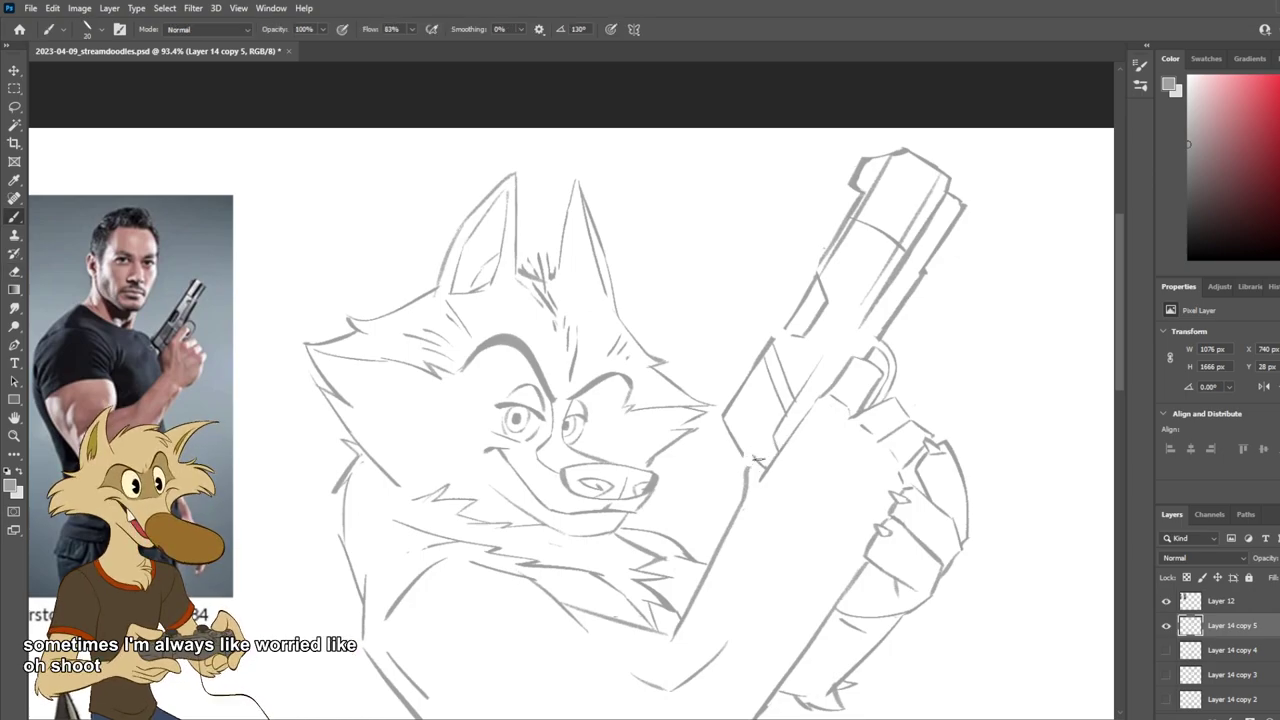
key("e")
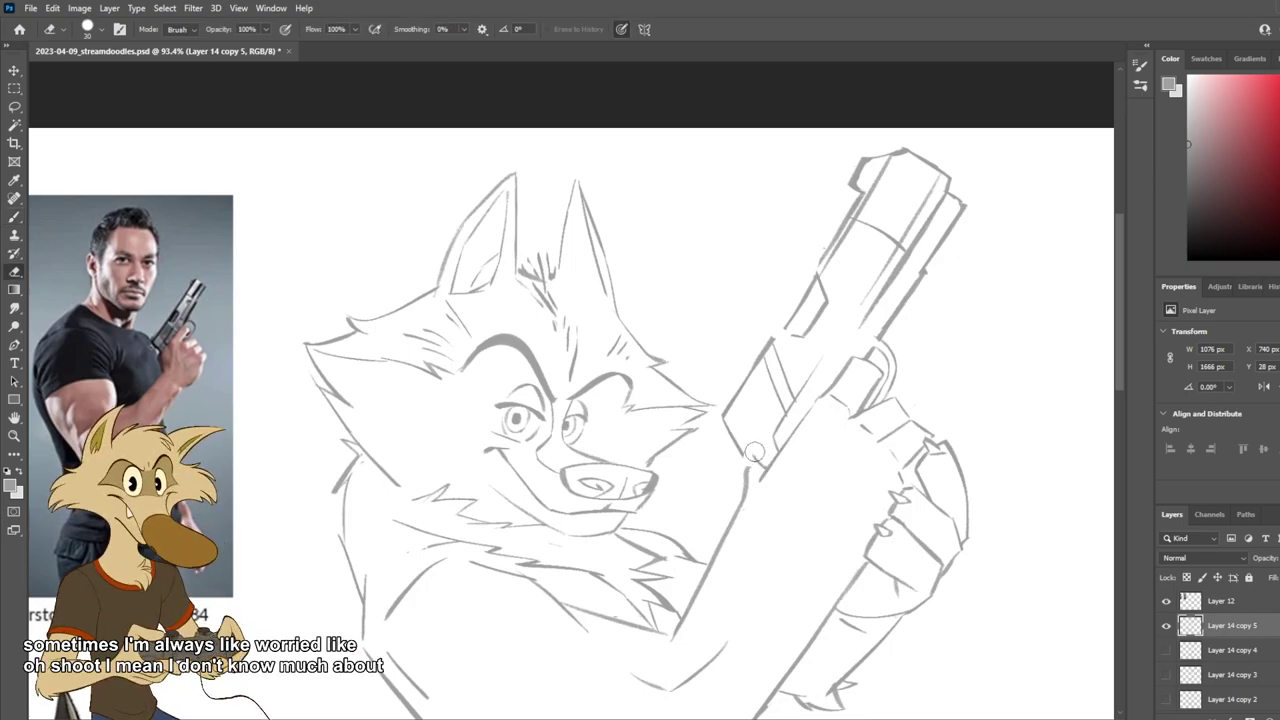
key("b")
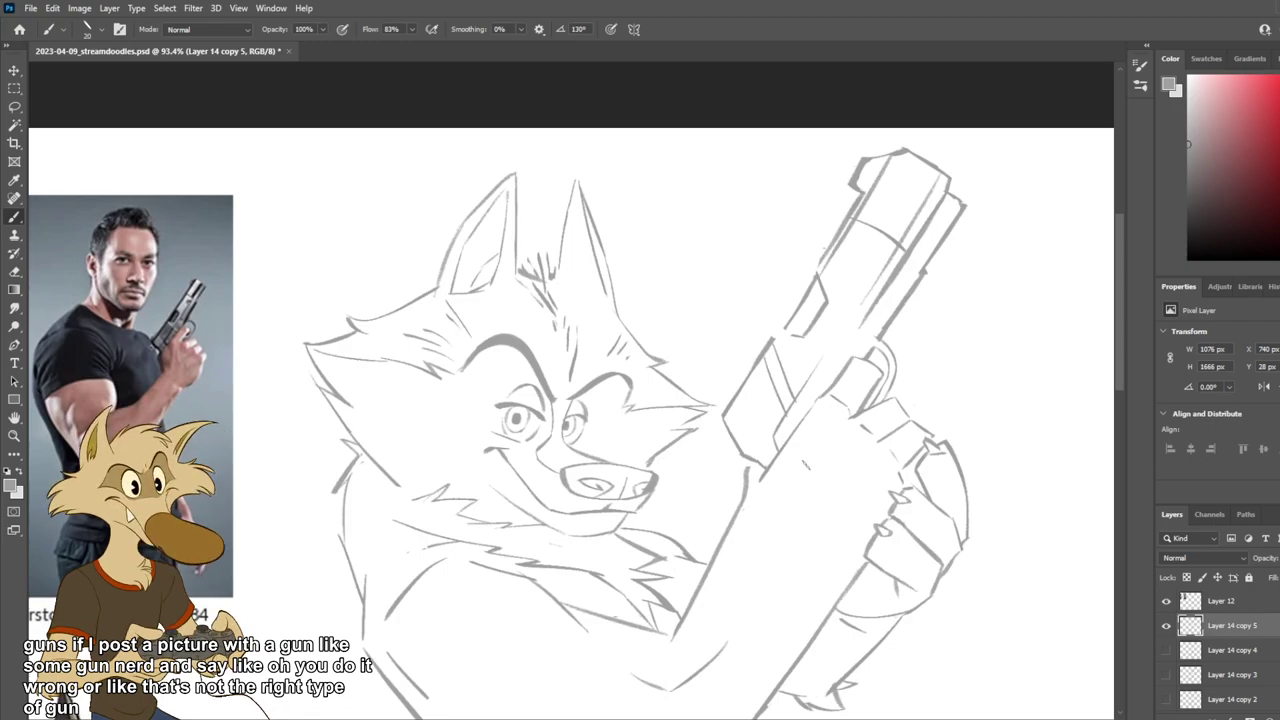
Step: Flip the canvas horizontally to check the drawing in mirror view
scroll(805, 463, "down", 4)
scroll(818, 474, "up", 2)
key("ctrl+shift+h")
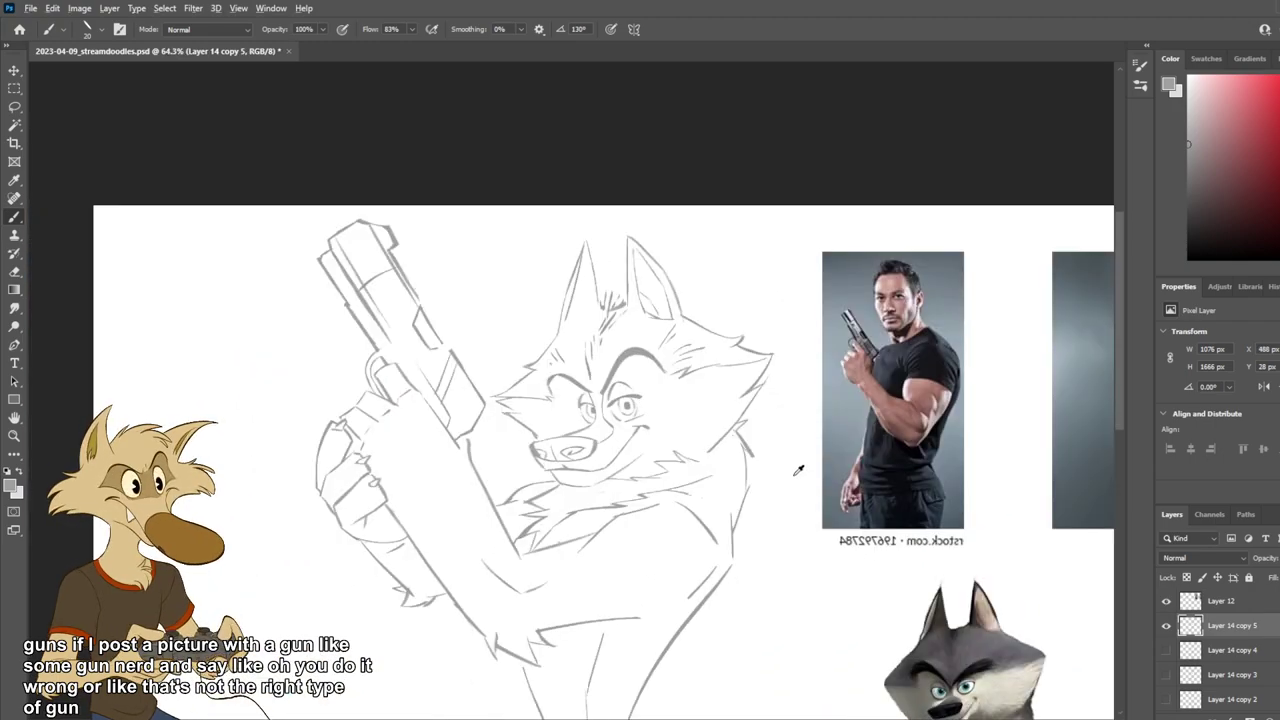
scroll(798, 470, "up", 3)
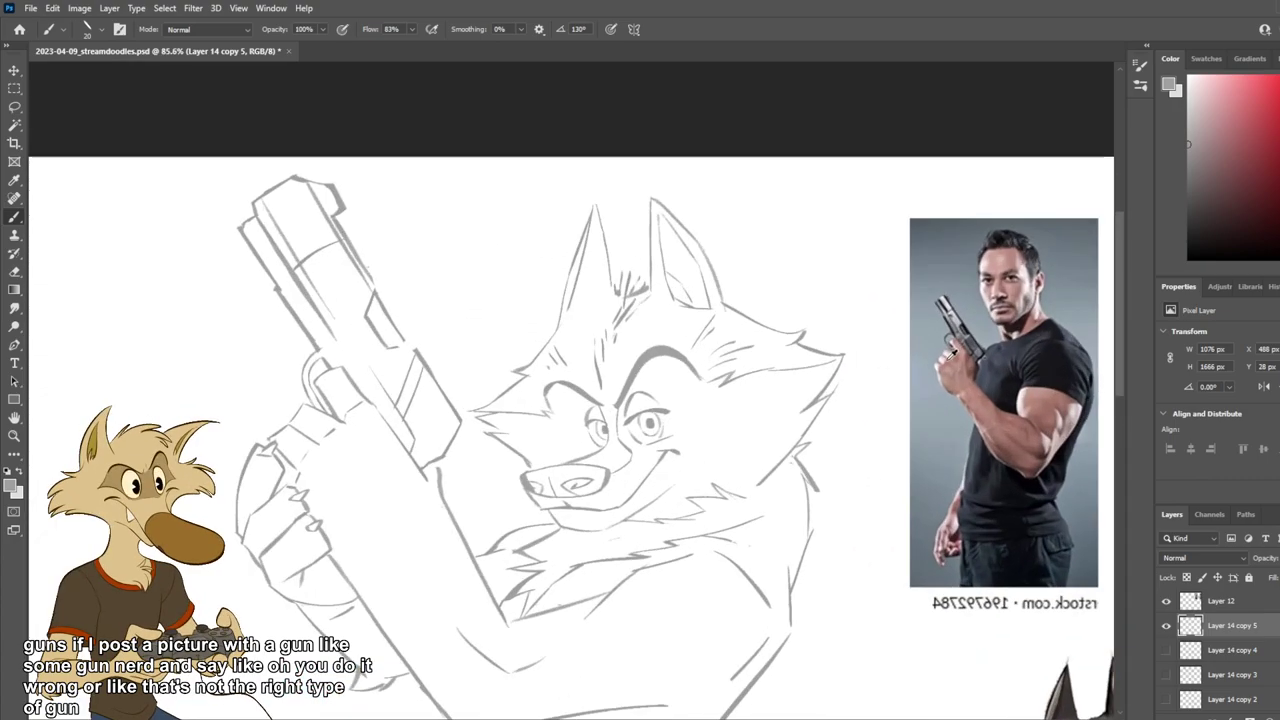
scroll(839, 382, "up", 2)
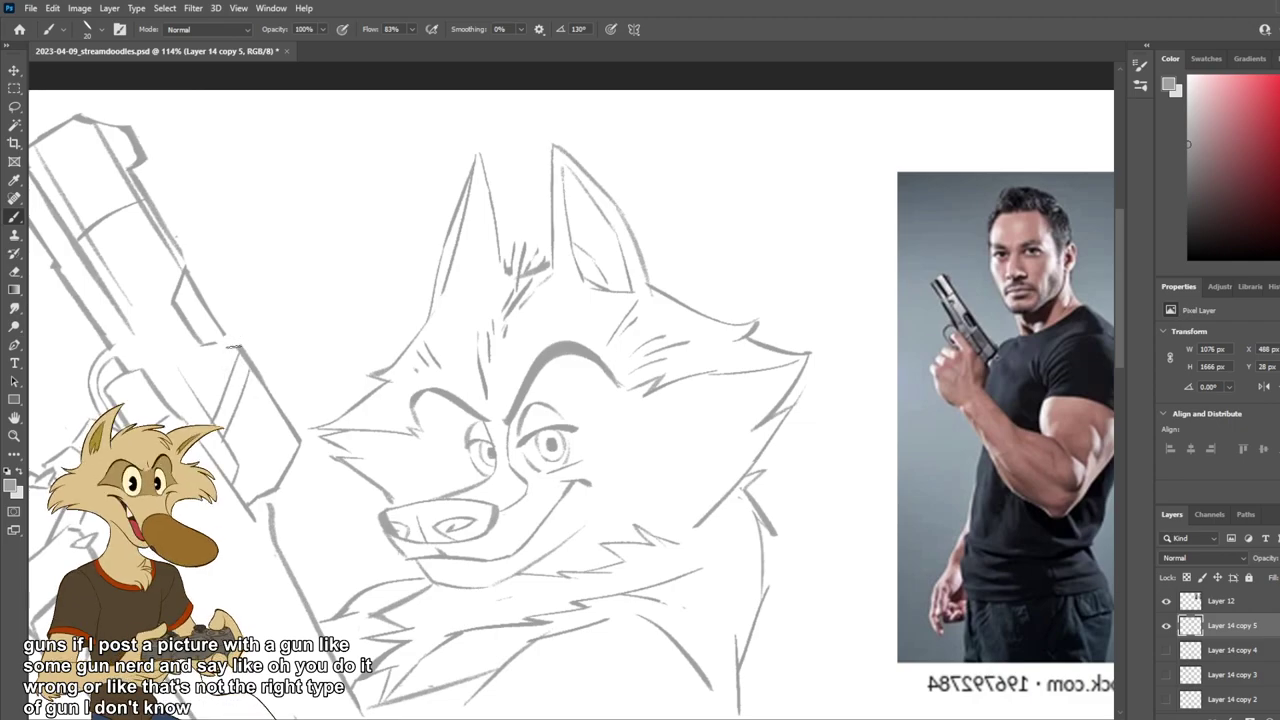
Step: Draw slanted parallel serration lines across the rear section of the pistol's slide
left_click_drag(238, 348, 215, 387)
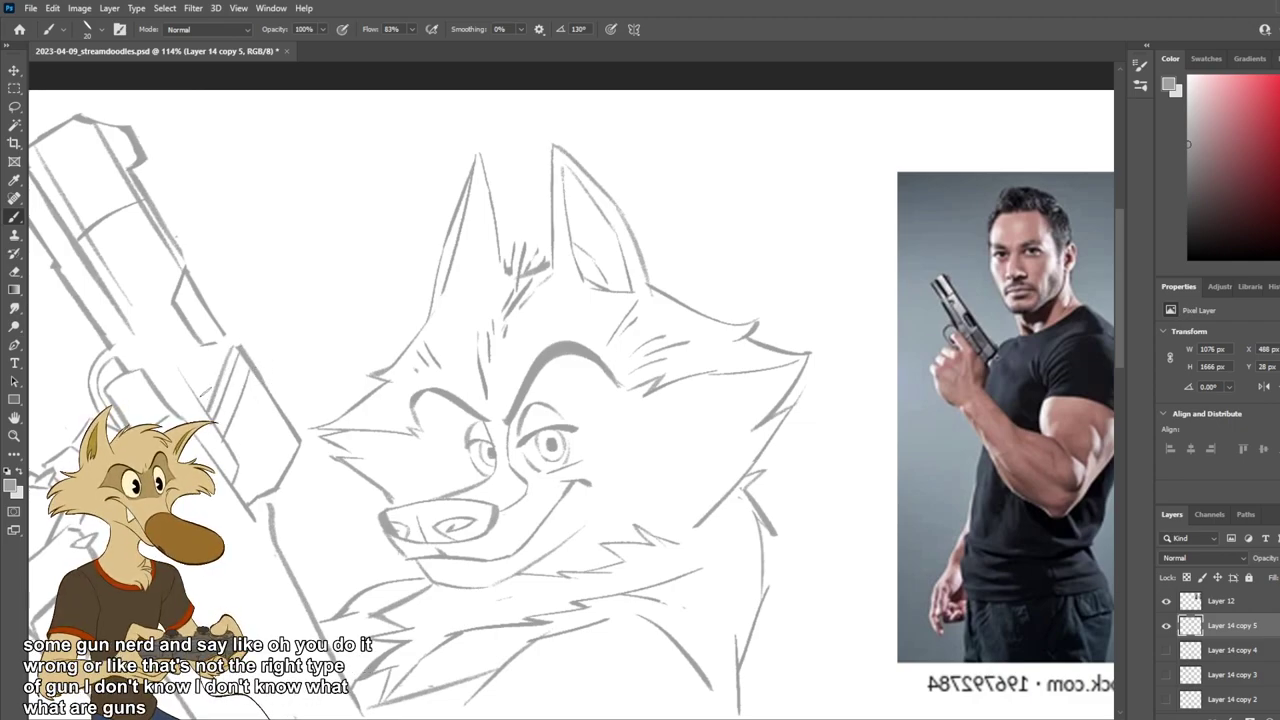
left_click_drag(236, 344, 208, 382)
left_click_drag(262, 339, 278, 337)
key("e")
key("b")
left_click_drag(260, 404, 232, 470)
left_click_drag(262, 413, 275, 409)
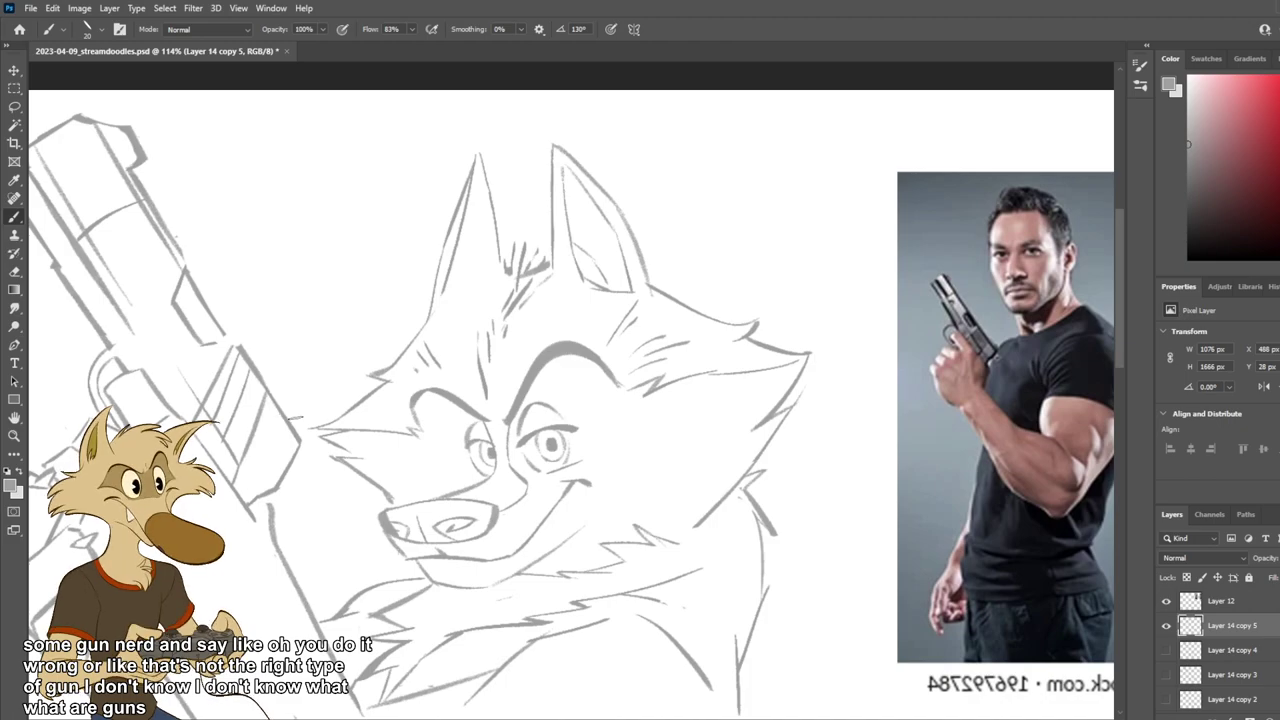
Step: Reinforce and trim the slide's rear edge, and add a short stroke between its lower corner and the wrist
left_click_drag(280, 486, 308, 428)
scroll(340, 431, "down", 8)
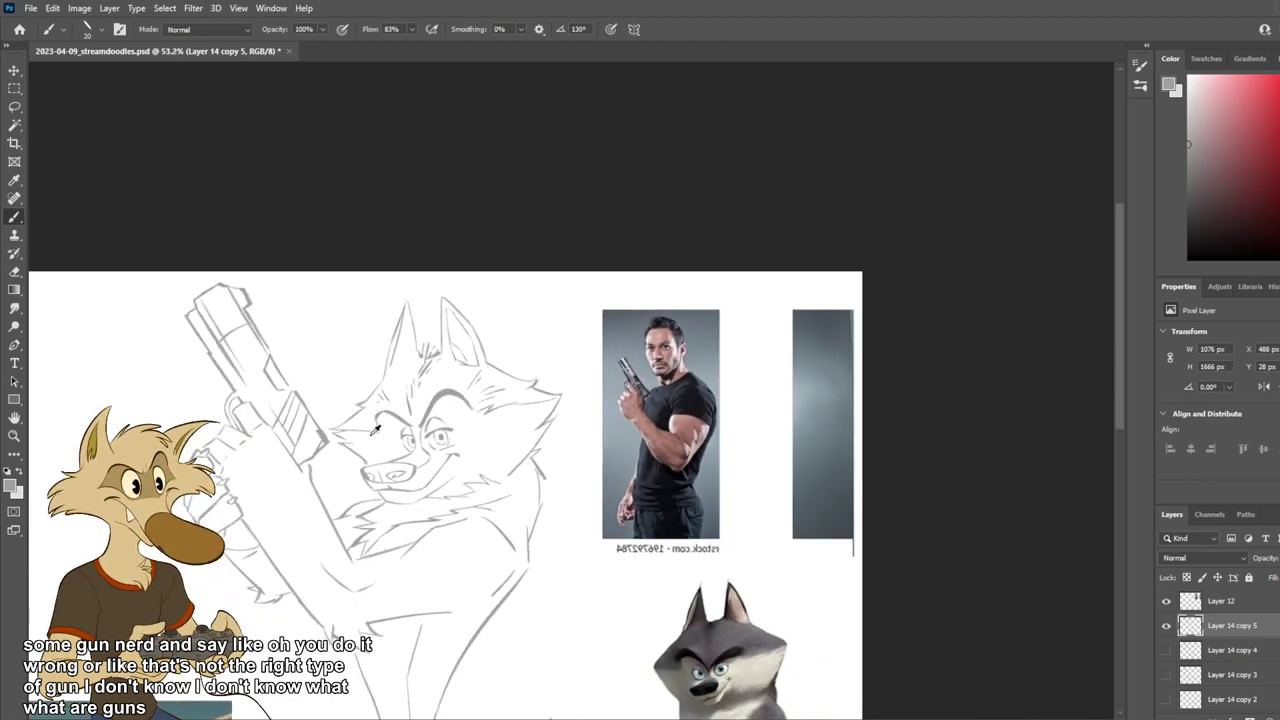
scroll(296, 478, "up", 3)
key("e")
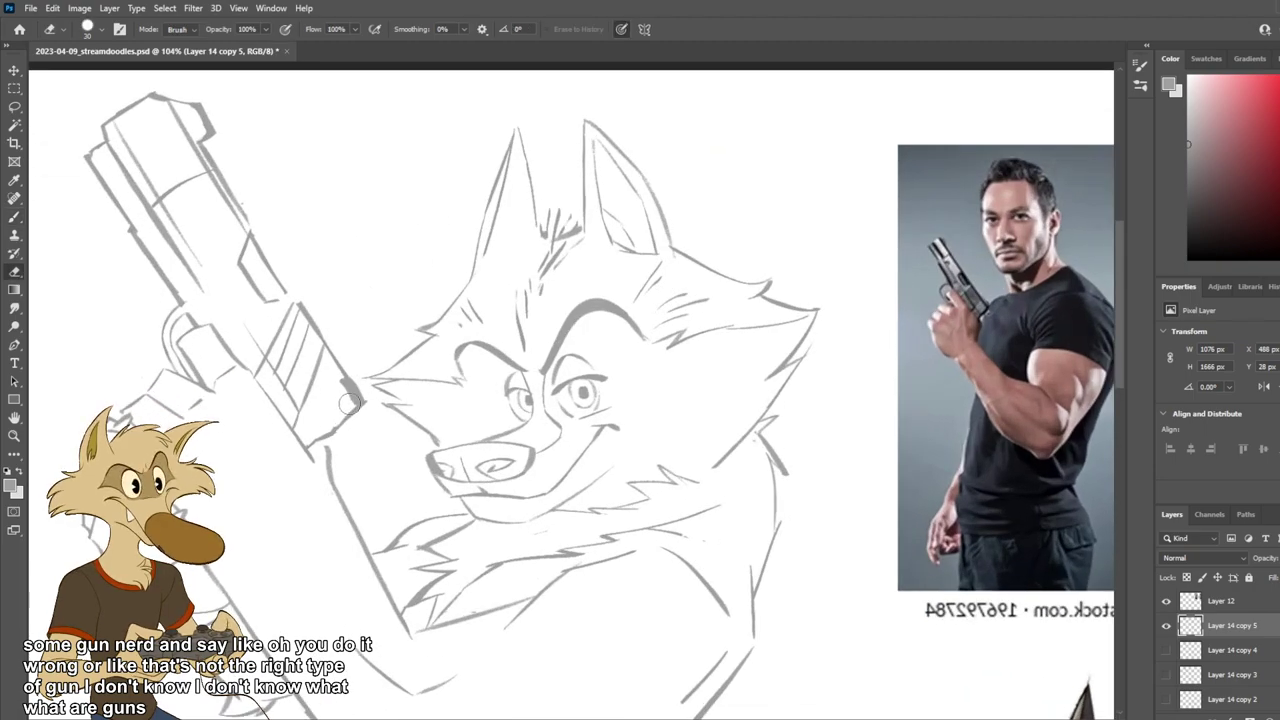
left_click_drag(349, 393, 325, 428)
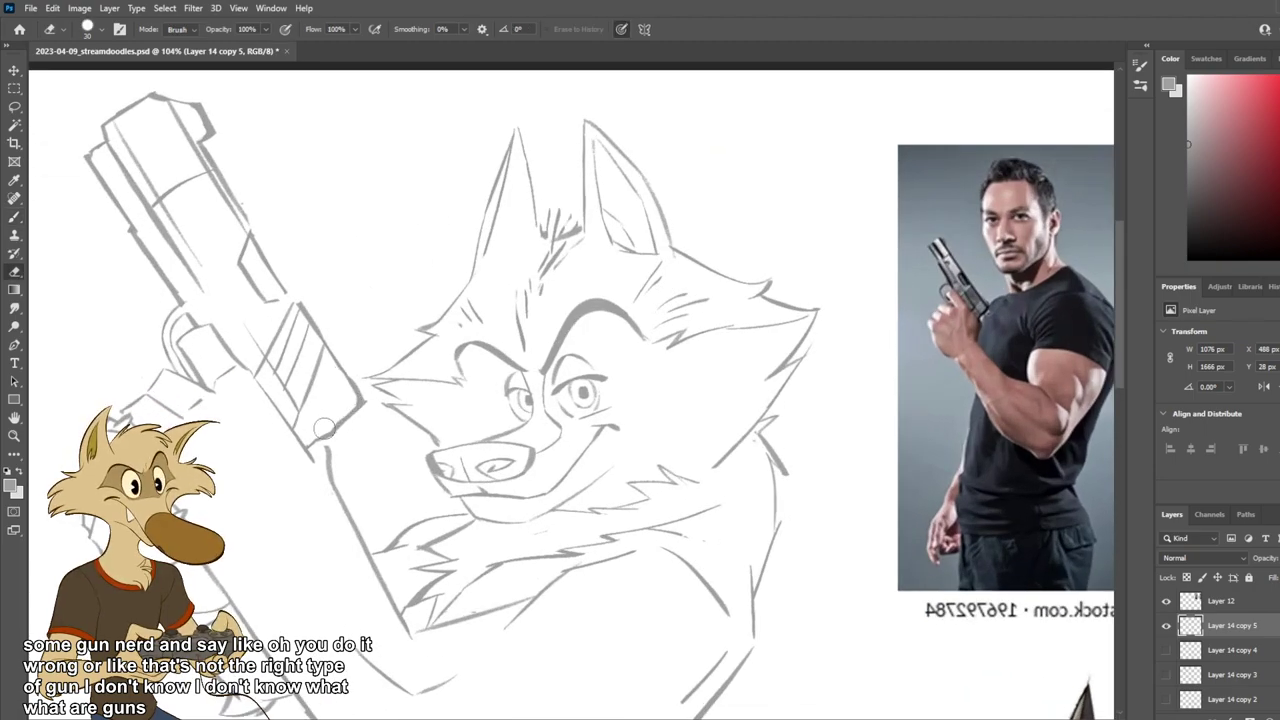
scroll(384, 404, "down", 3)
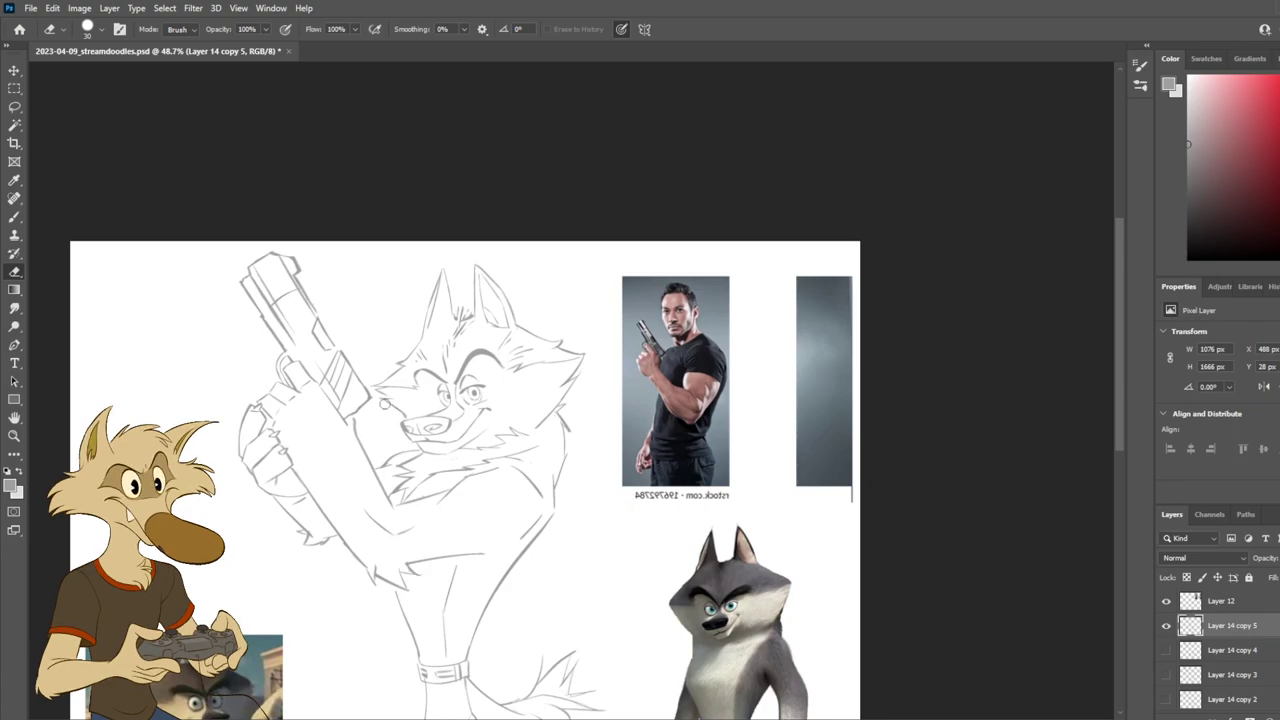
scroll(383, 403, "up", 4)
key("b")
left_click_drag(325, 433, 338, 448)
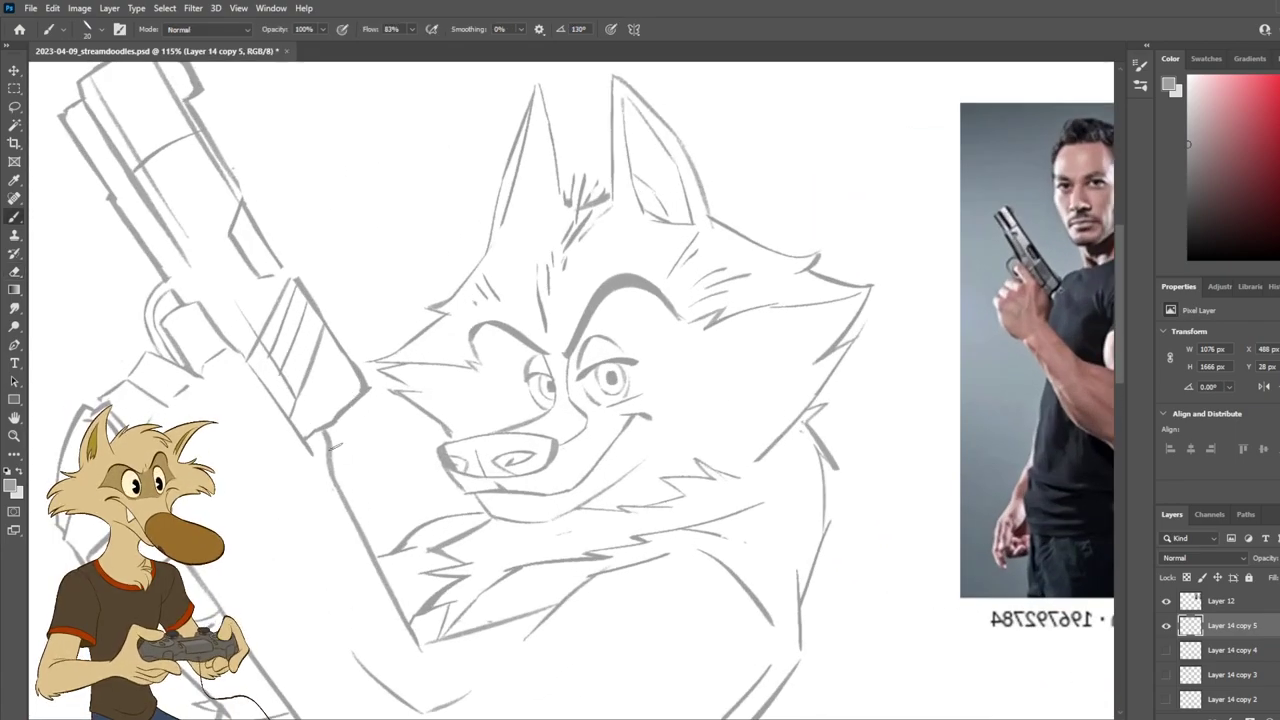
Step: Flip the canvas horizontally back to its original orientation
key("ctrl+shift+h")
scroll(439, 419, "down", 4)
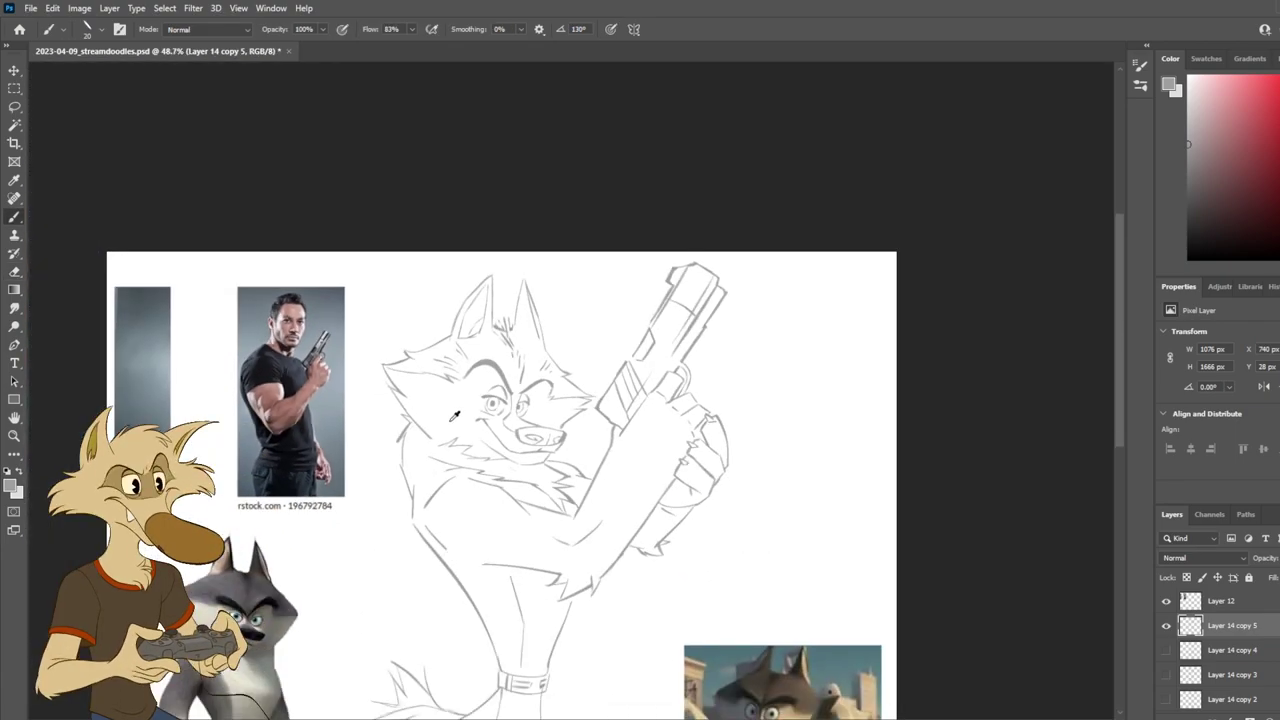
scroll(668, 438, "down", 1)
scroll(662, 508, "up", 4)
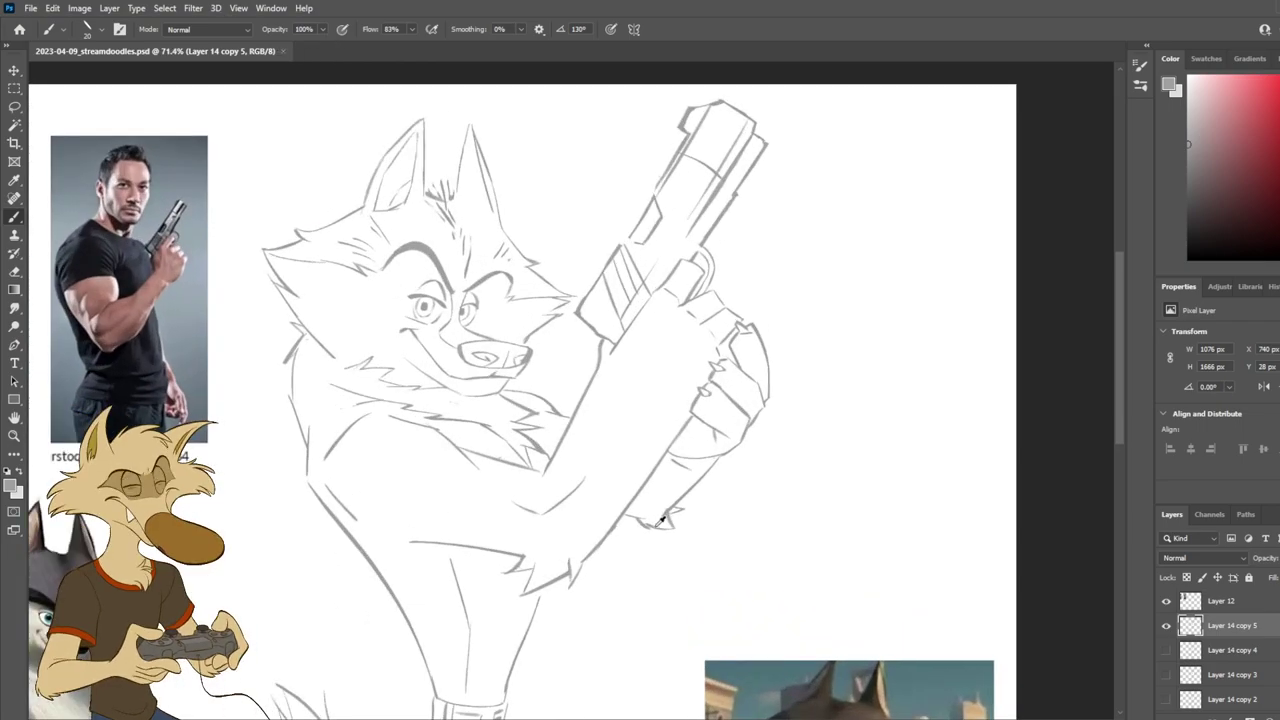
Step: Erase excess line at the rear corner of the pistol's slide and save the document
key("e")
left_click_drag(554, 236, 557, 265)
key("b")
key("b")
key("ctrl+s")
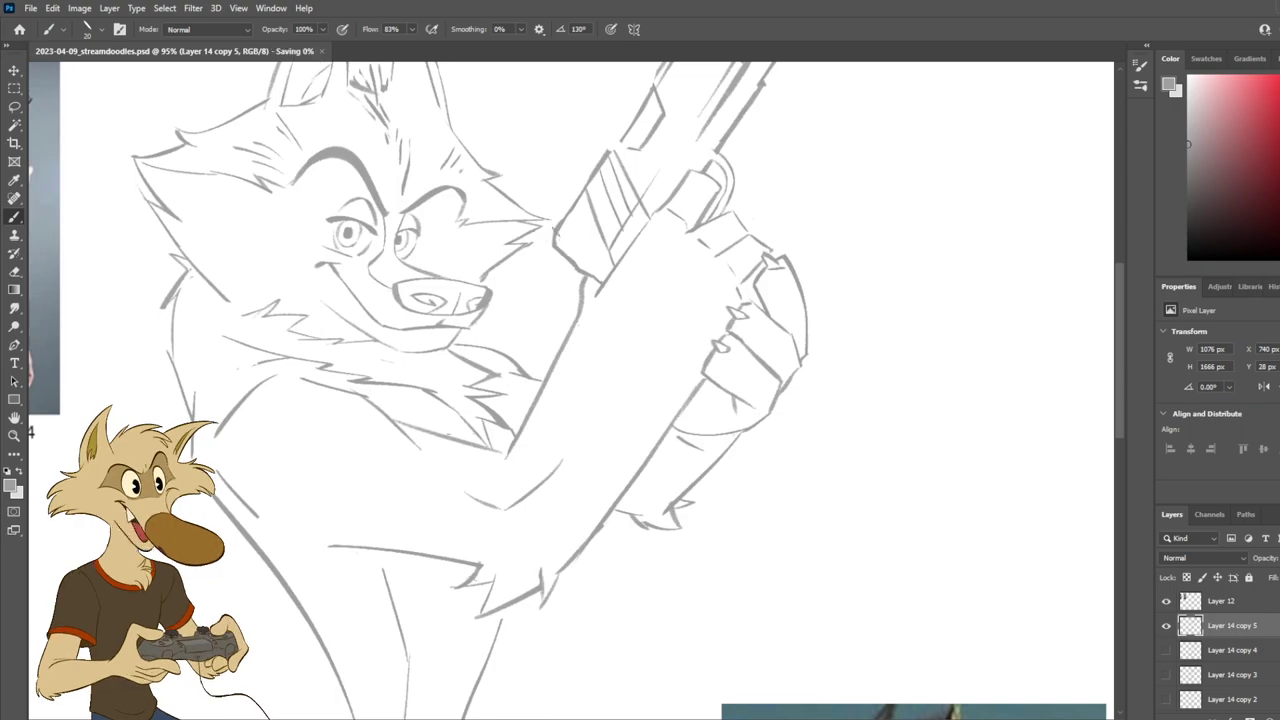
Step: Touch up the sketch lines beneath the wolf's chin with the eraser and brush
scroll(556, 246, "down", 6)
scroll(474, 275, "up", 4)
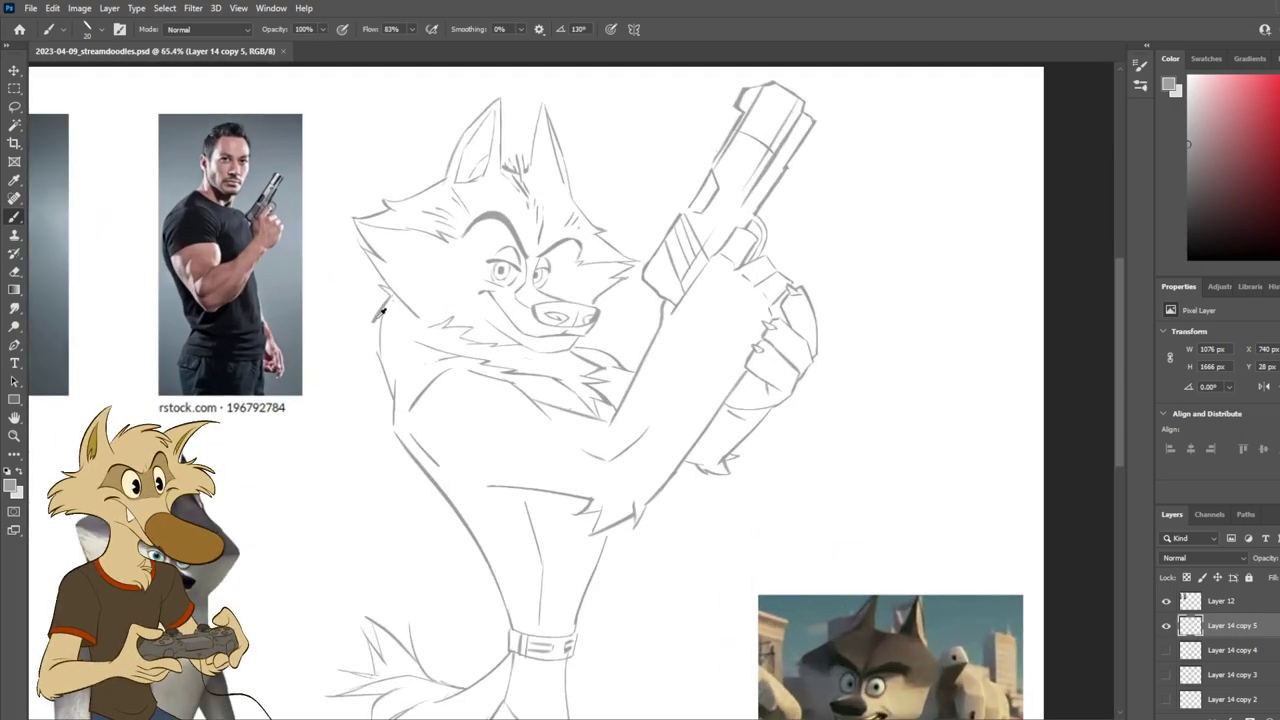
scroll(381, 312, "up", 1)
scroll(380, 315, "up", 2)
key("e")
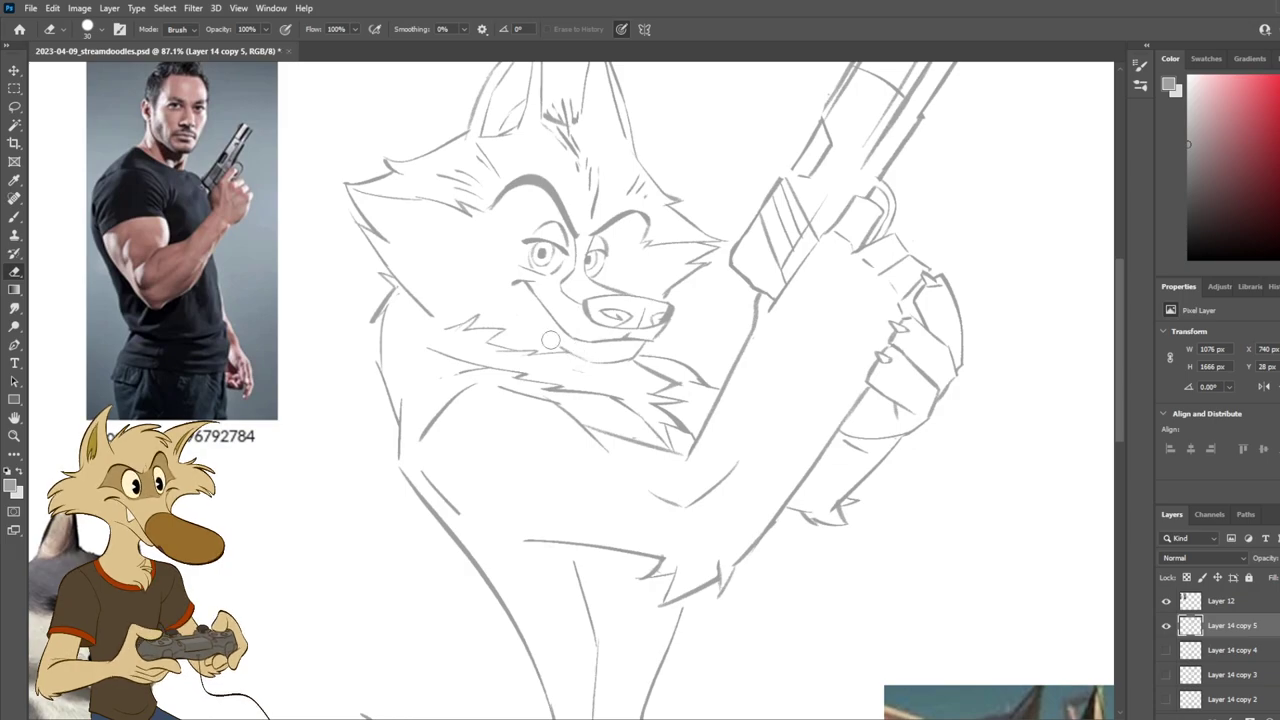
key("b")
left_click_drag(604, 355, 612, 358)
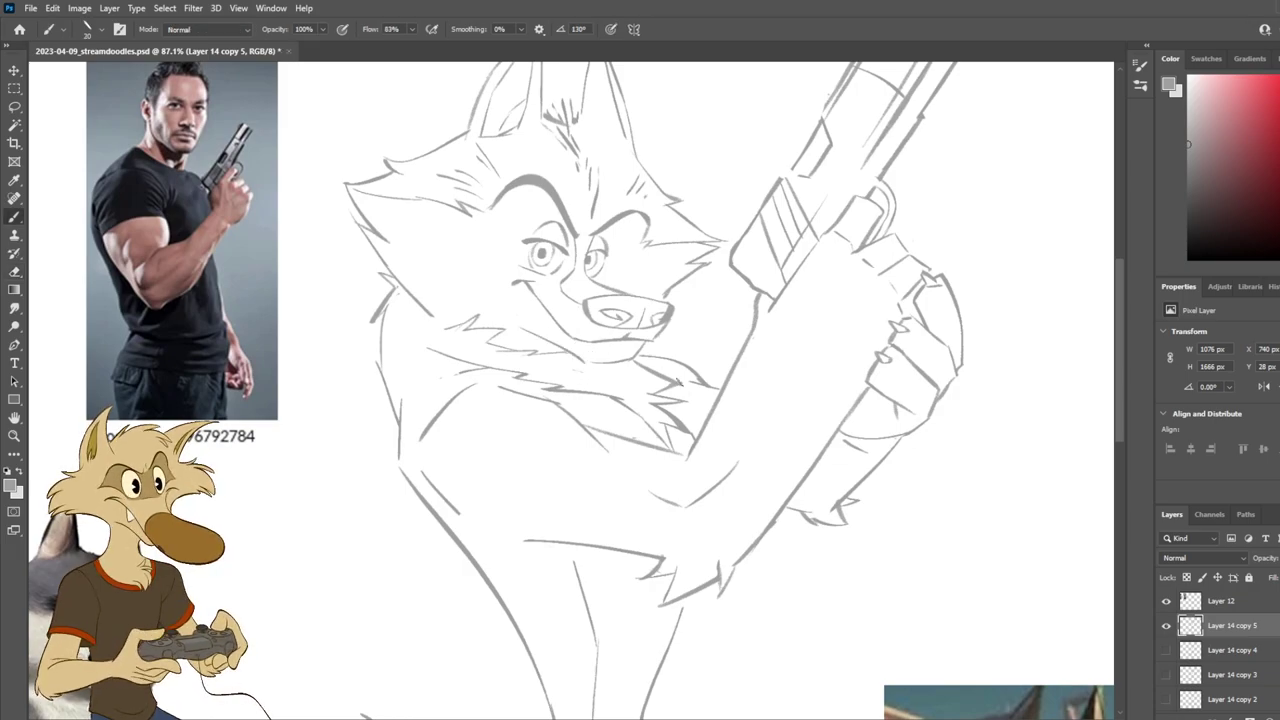
Step: Examine the wolf's full pose, chest fur and raised arm against the reference images
scroll(659, 371, "down", 3)
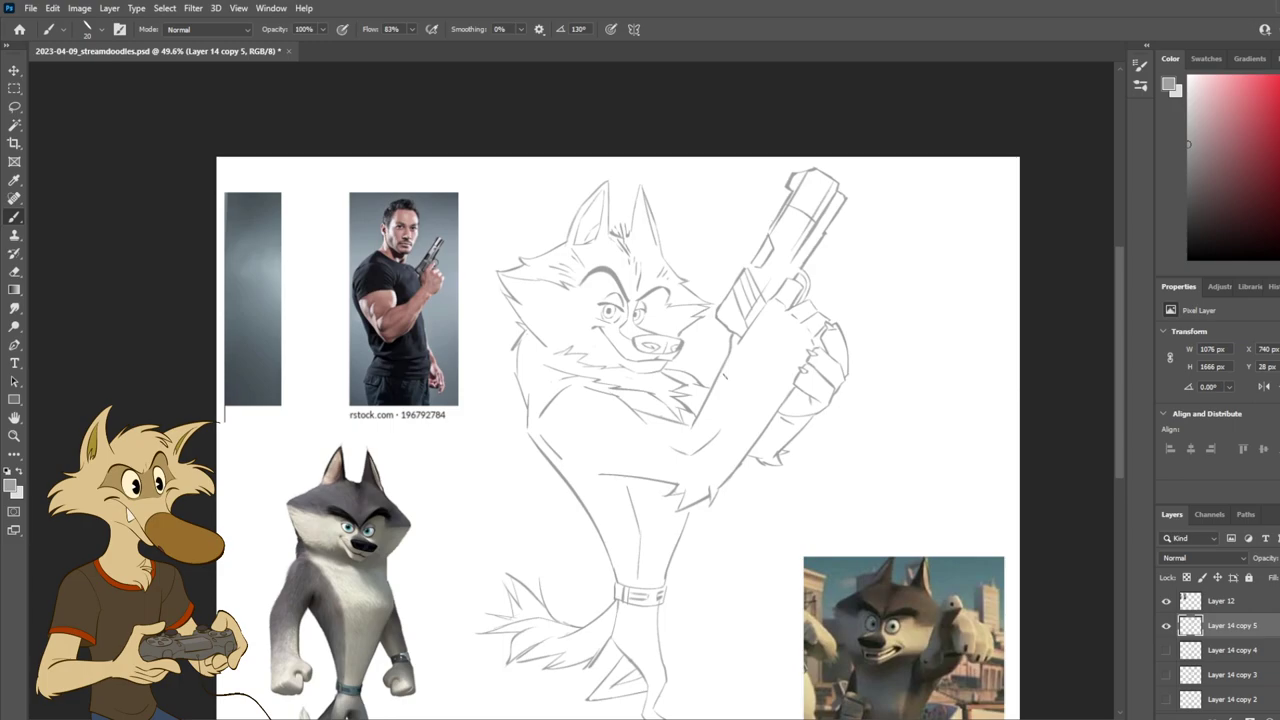
scroll(704, 383, "up", 2)
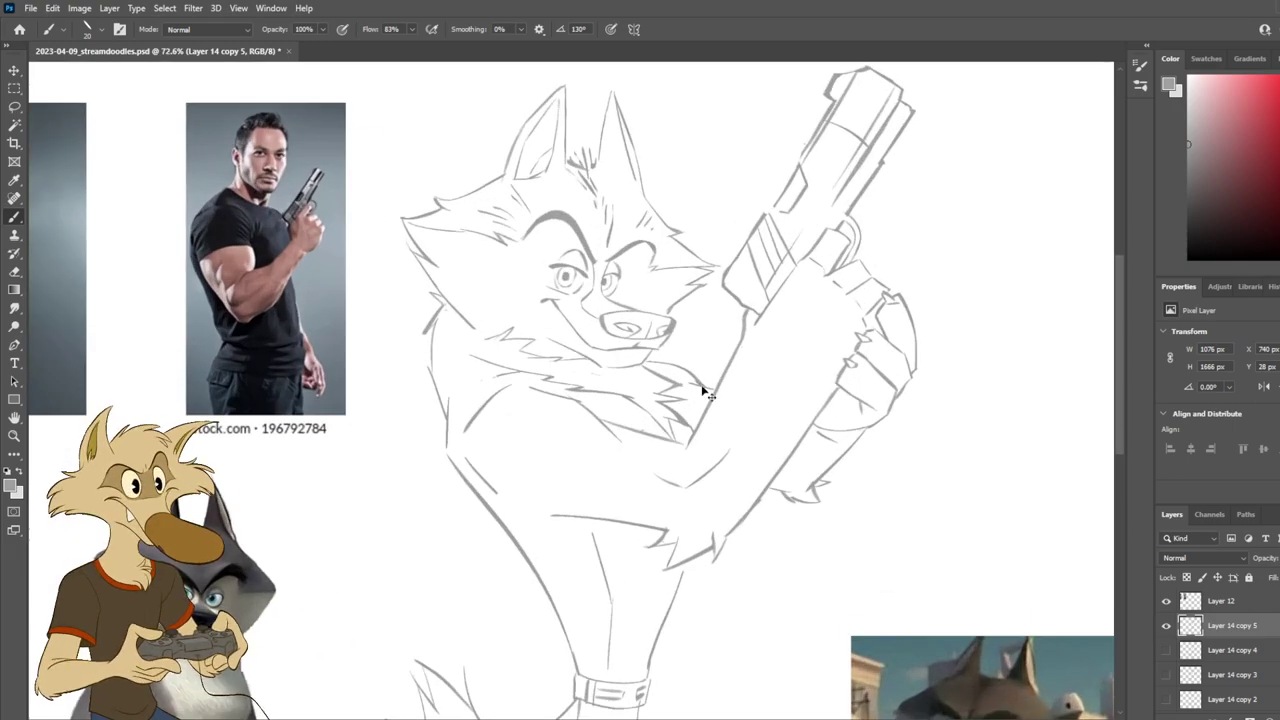
scroll(704, 392, "down", 3)
scroll(680, 394, "up", 3)
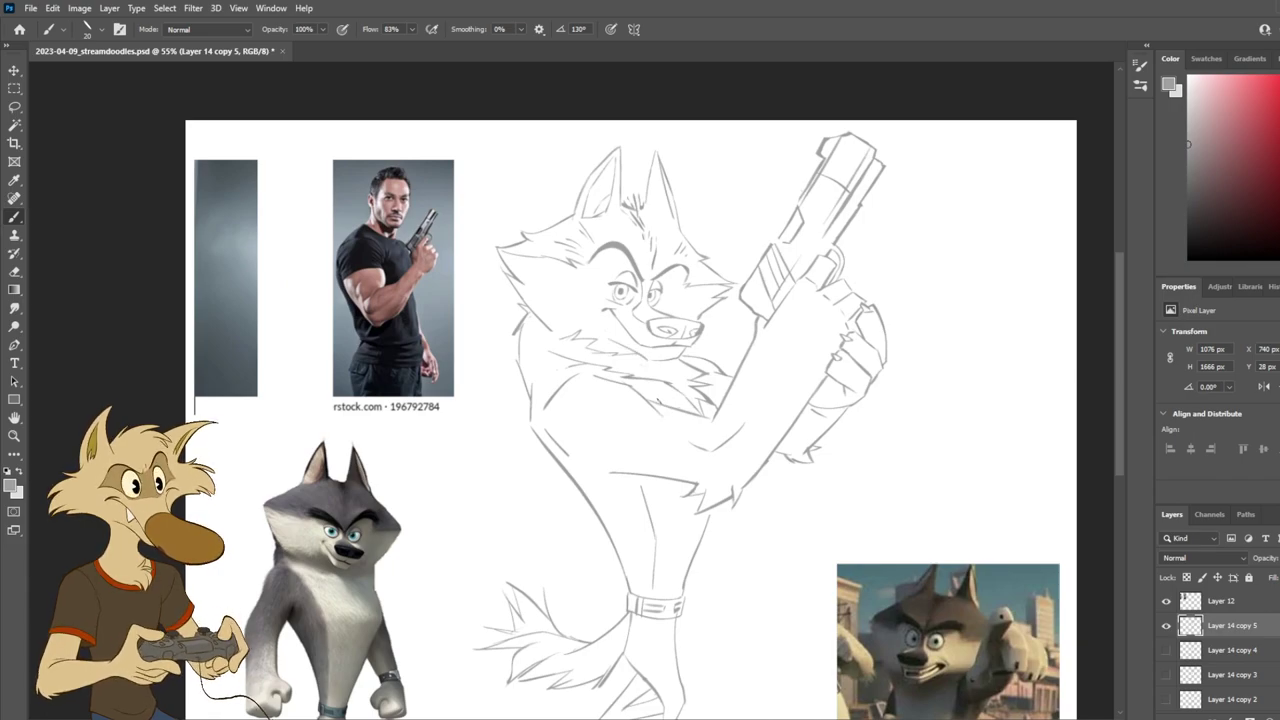
scroll(661, 399, "up", 4)
scroll(661, 399, "down", 2)
scroll(661, 399, "up", 2)
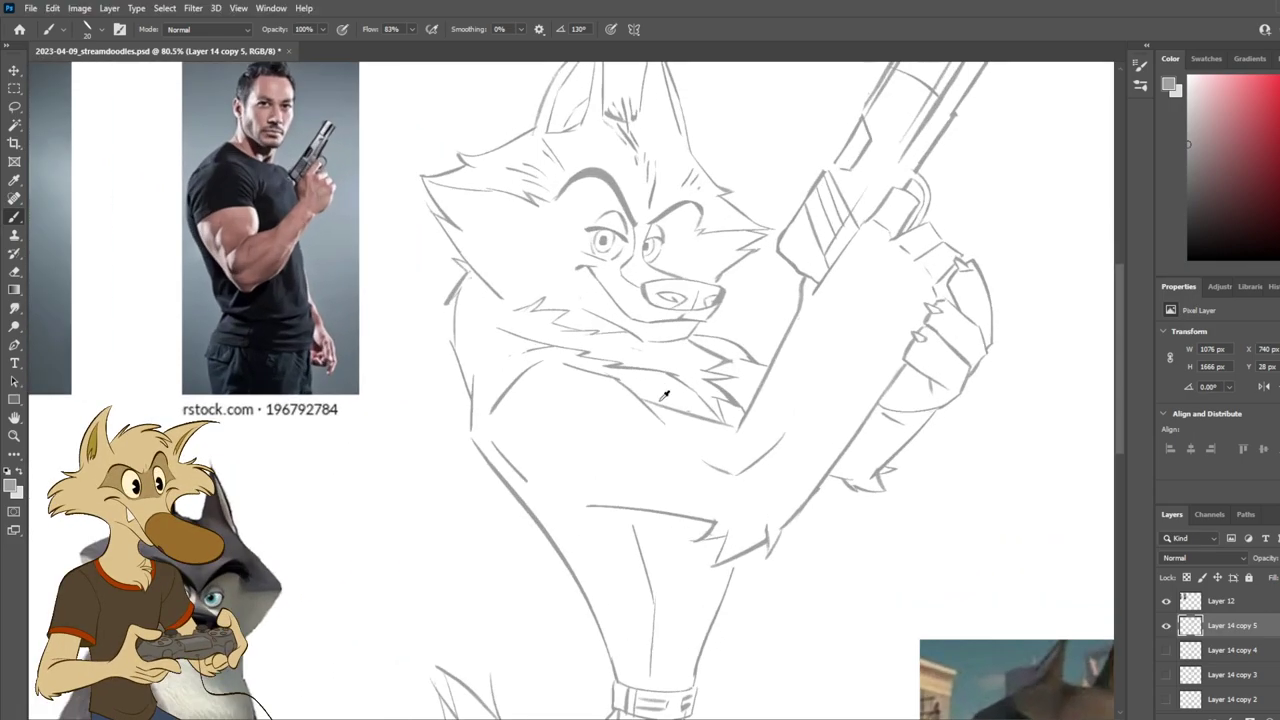
scroll(664, 395, "up", 2)
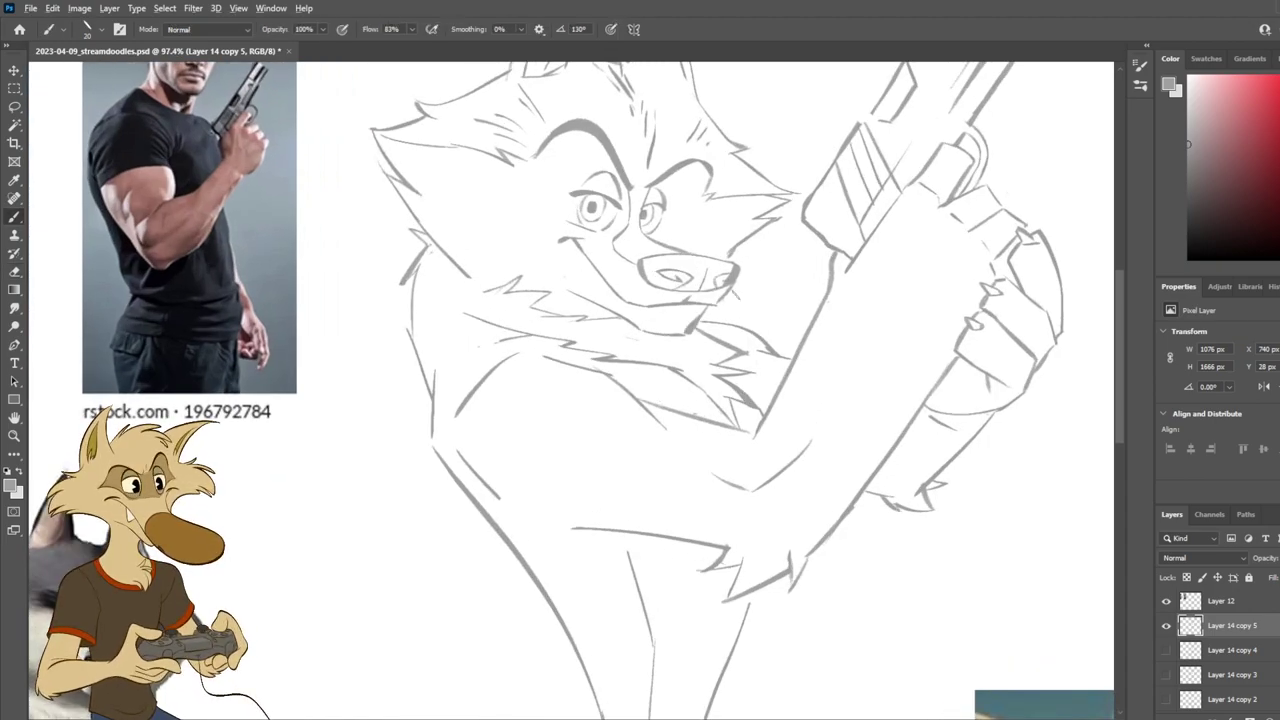
scroll(749, 295, "down", 11)
scroll(749, 298, "up", 4)
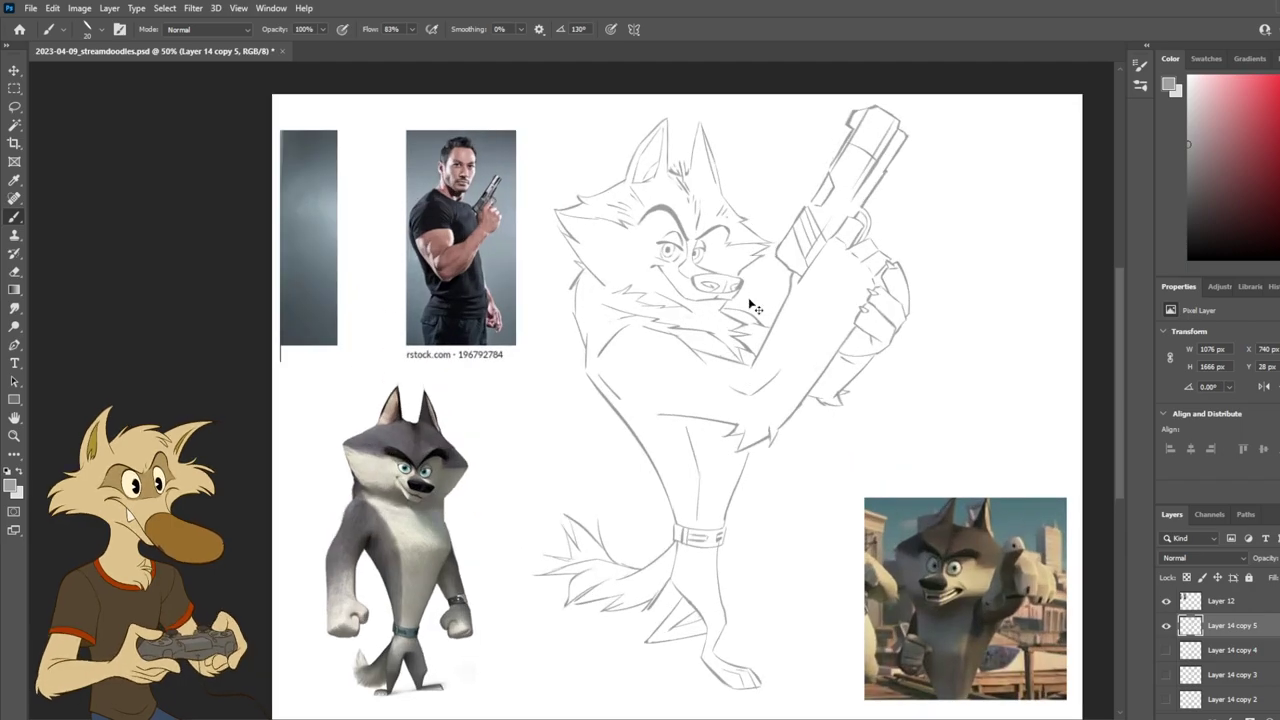
scroll(726, 295, "up", 3)
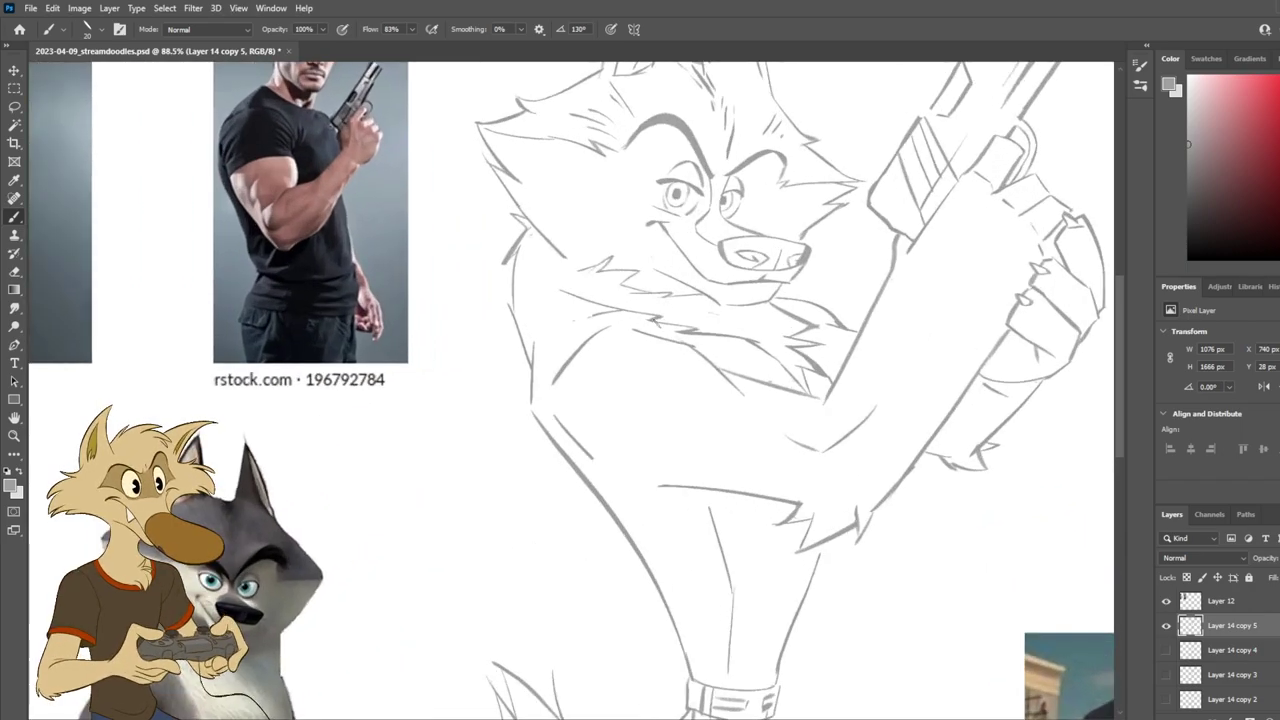
Step: Try a short stroke on the wolf's upper arm and undo the recent strokes
key("b")
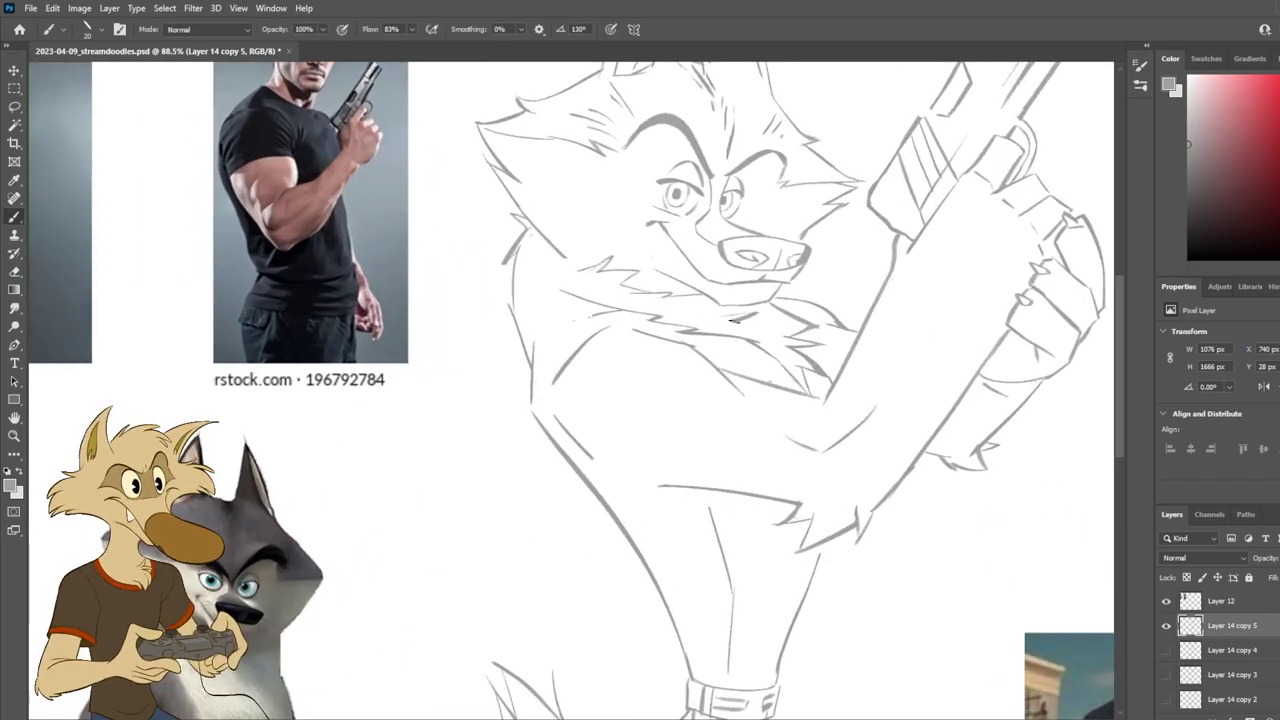
scroll(838, 357, "down", 3)
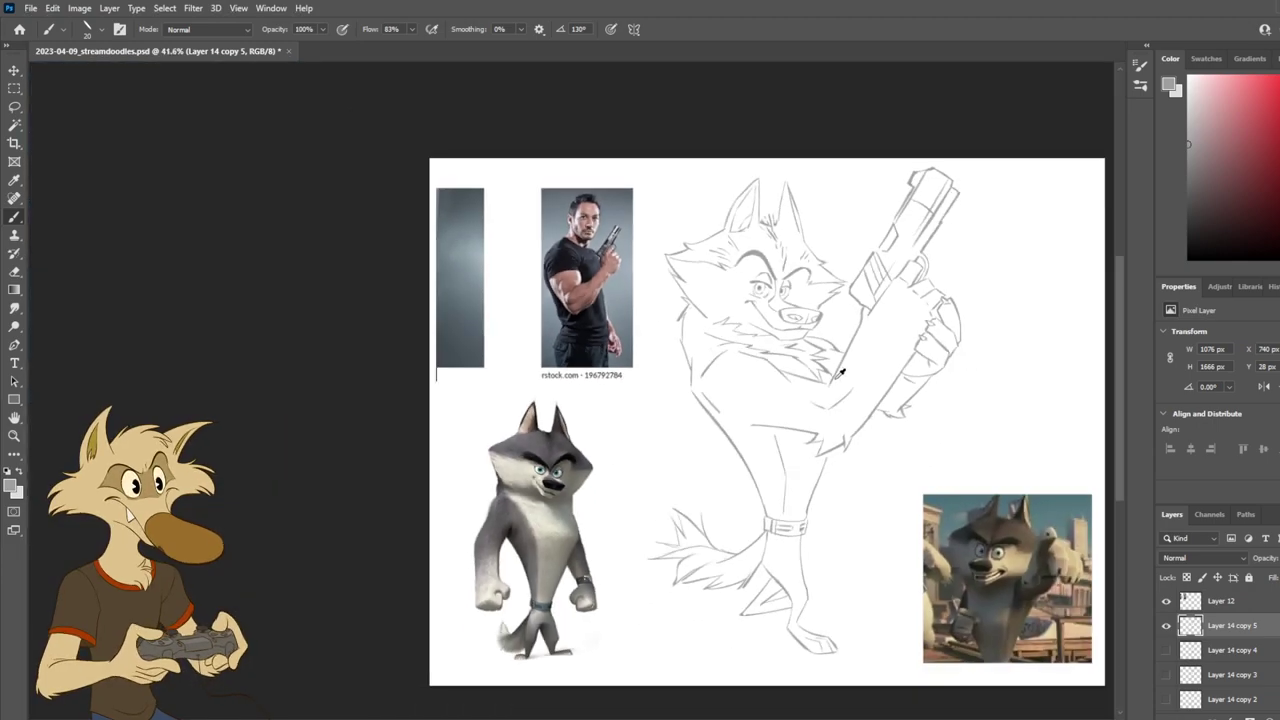
scroll(845, 365, "up", 1)
scroll(845, 370, "up", 1)
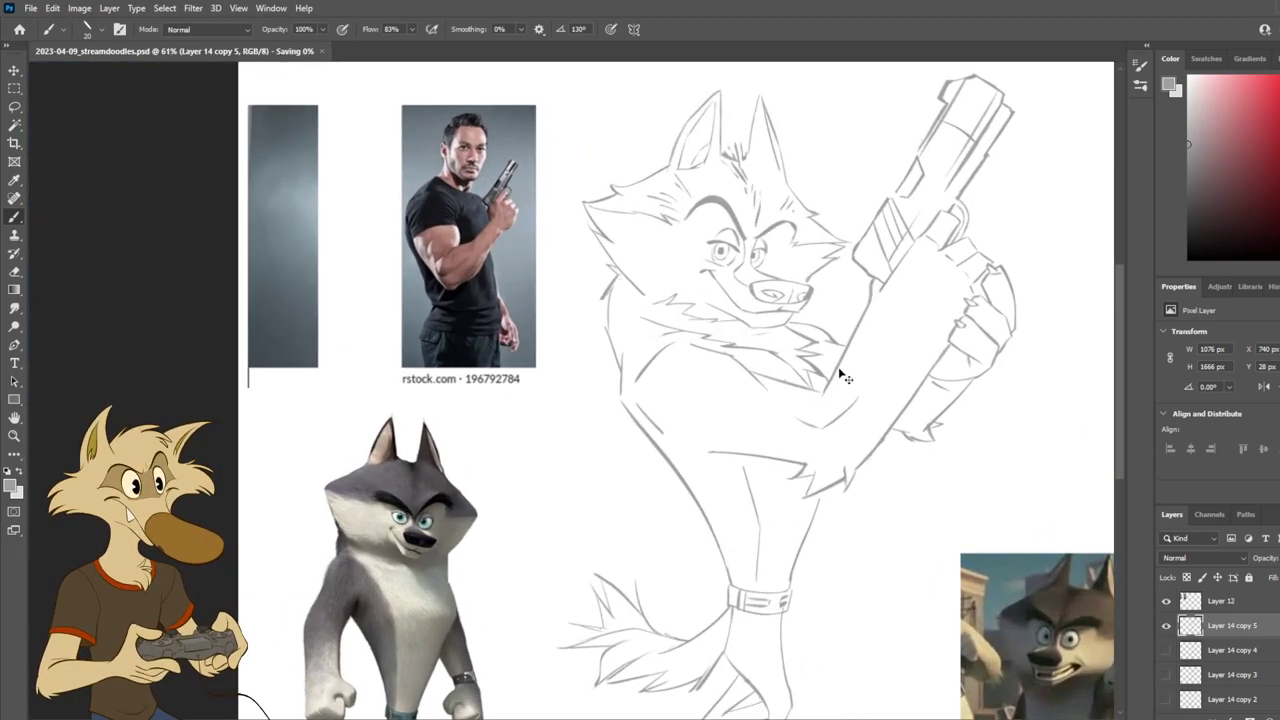
scroll(831, 480, "up", 1)
mouse_move(722, 398)
left_mouse_down()
mouse_move(690, 403)
mouse_move(732, 424)
mouse_move(688, 403)
mouse_move(736, 417)
left_mouse_up()
key("ctrl+z")
key("ctrl+z")
key("ctrl+z")
key("ctrl+z")
key("ctrl+z")
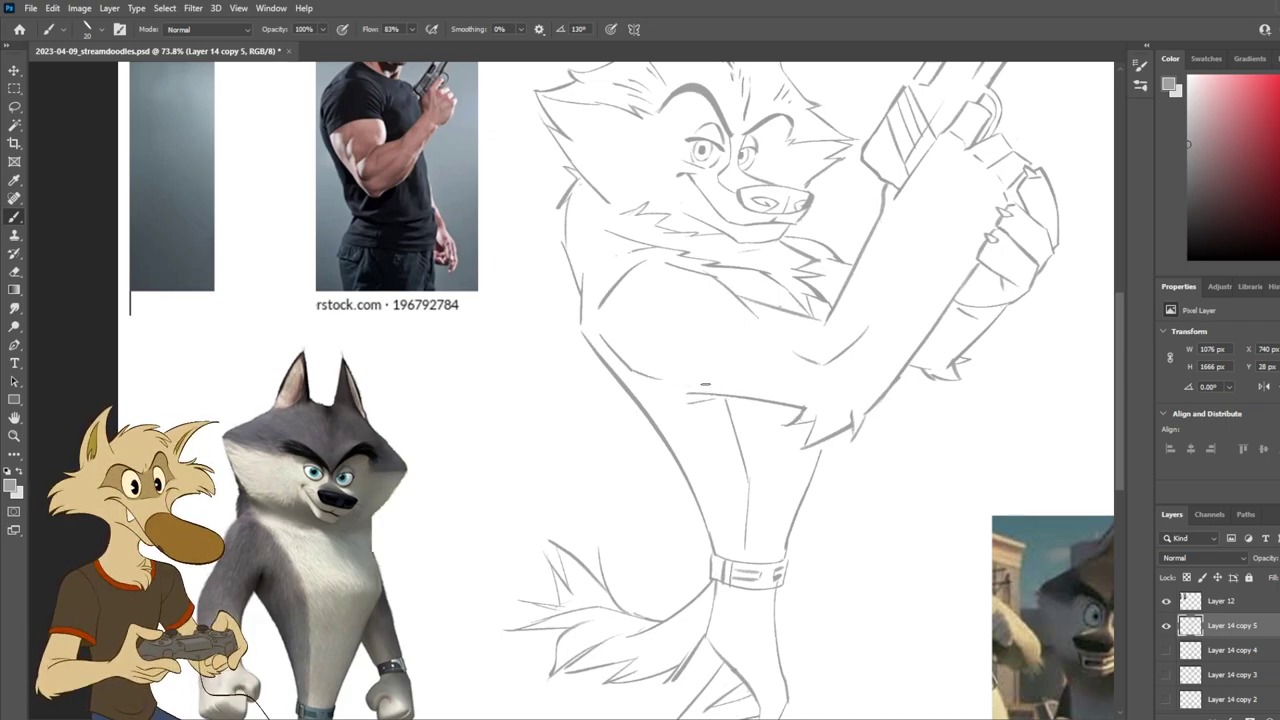
Step: Check the wolf's torso, belt and tail against the reference images and save the document
scroll(825, 445, "down", 5)
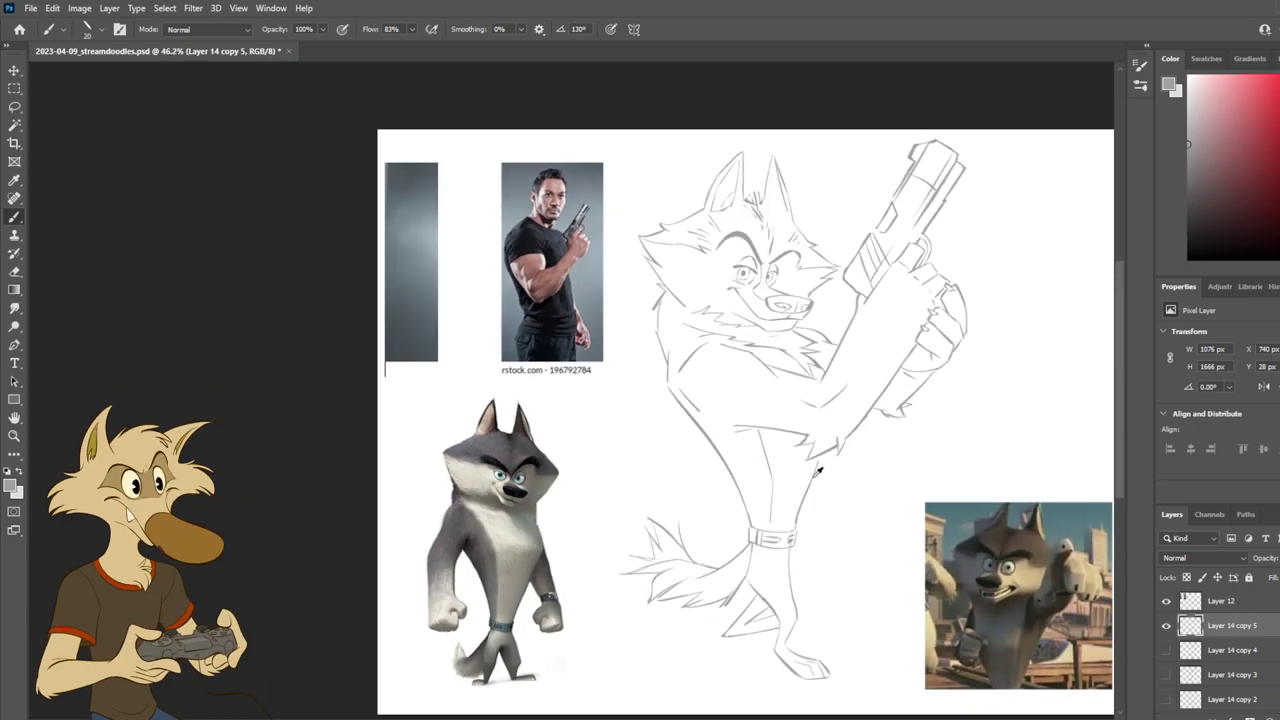
scroll(825, 445, "up", 3)
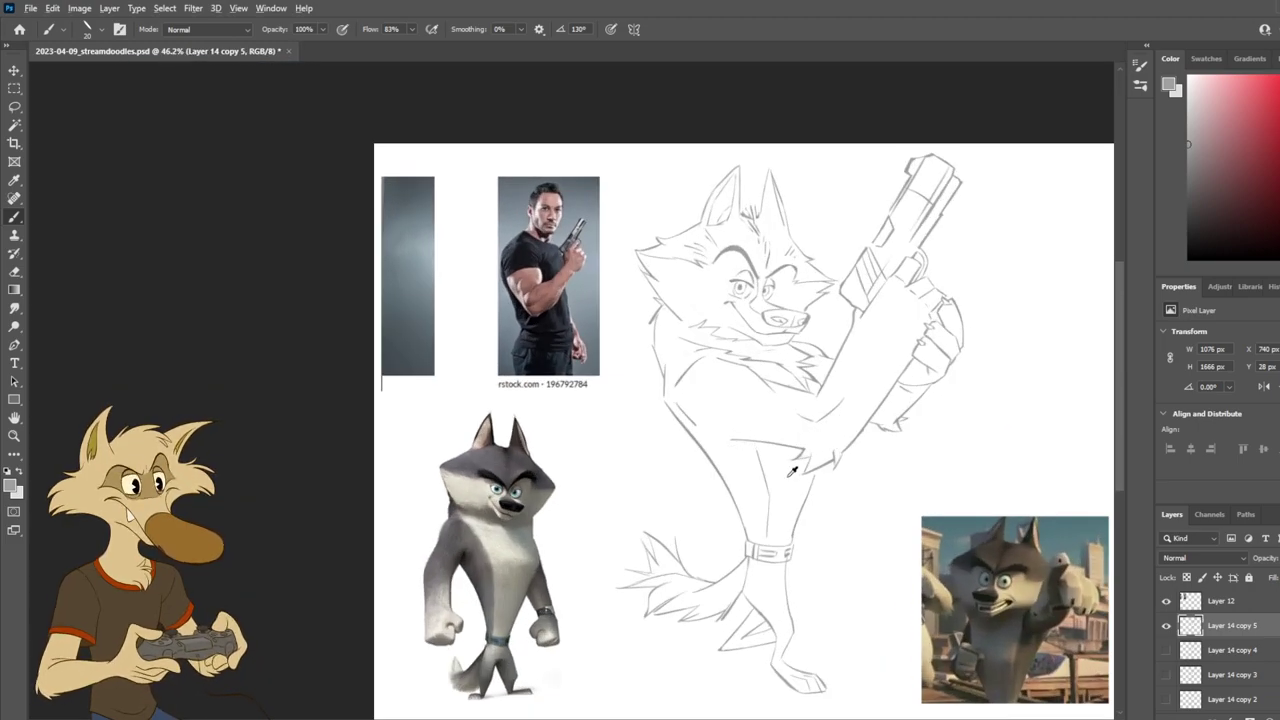
scroll(793, 470, "up", 2)
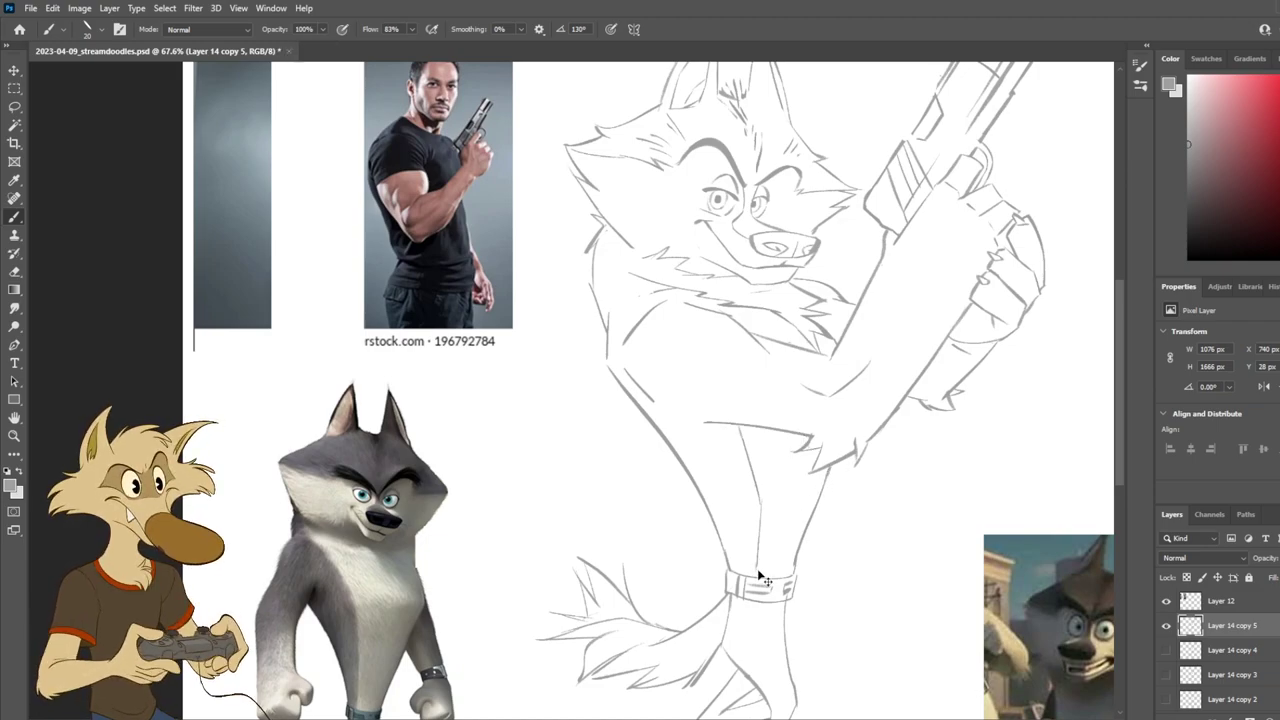
scroll(824, 557, "down", 2)
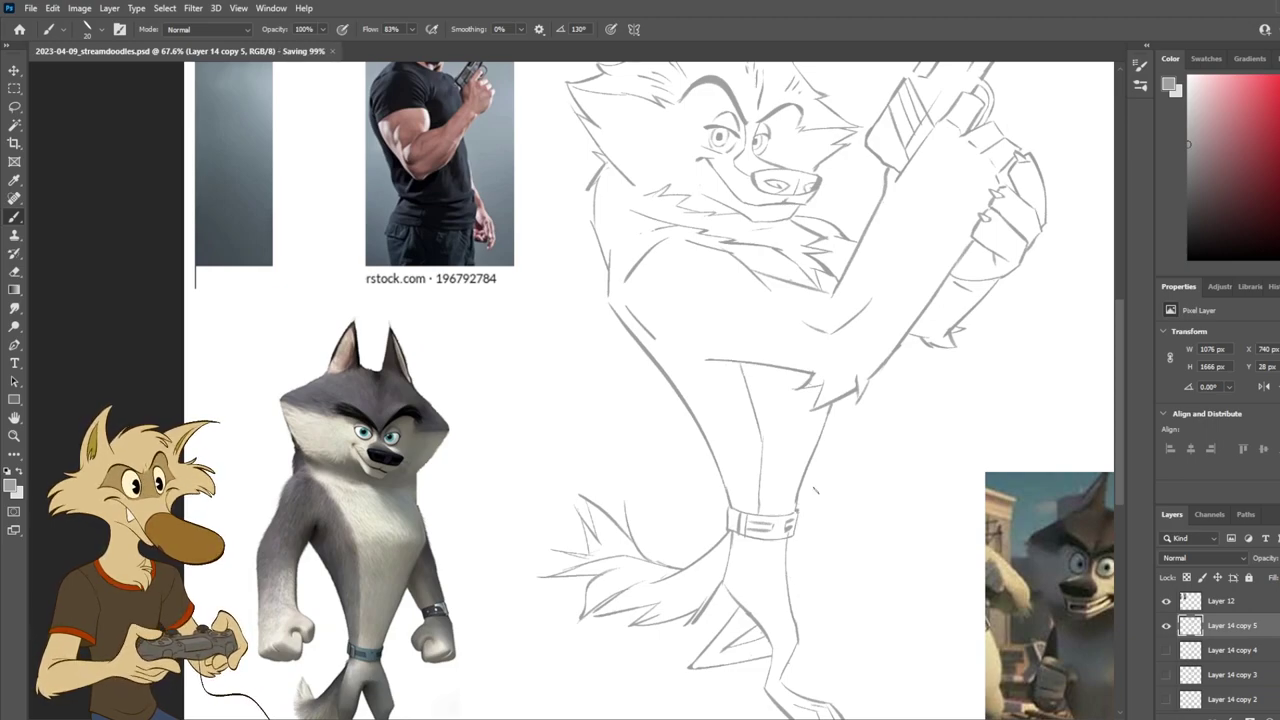
scroll(780, 520, "down", 3)
scroll(641, 434, "up", 3)
scroll(641, 434, "up", 1)
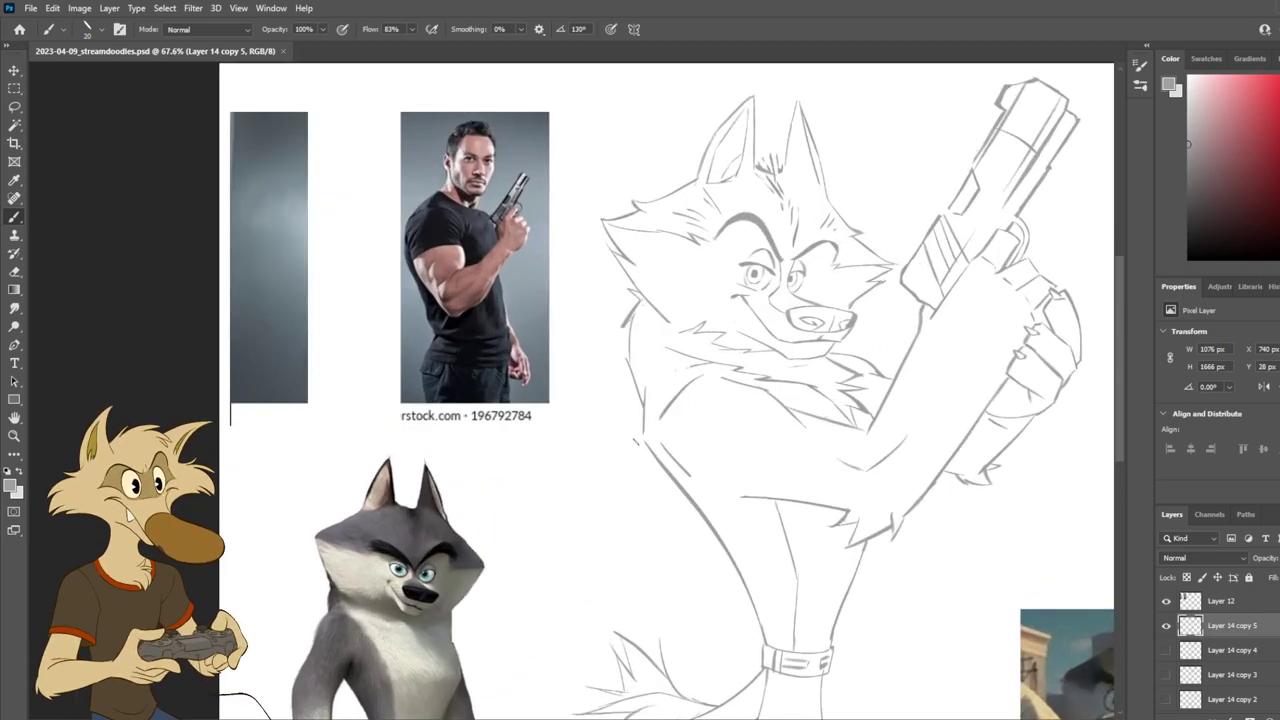
Step: Sketch short fur strokes where the wolf's back meets the shoulder, undoing and redrawing them as needed
left_click_drag(650, 390, 692, 360)
key("ctrl+z")
left_click_drag(651, 397, 673, 370)
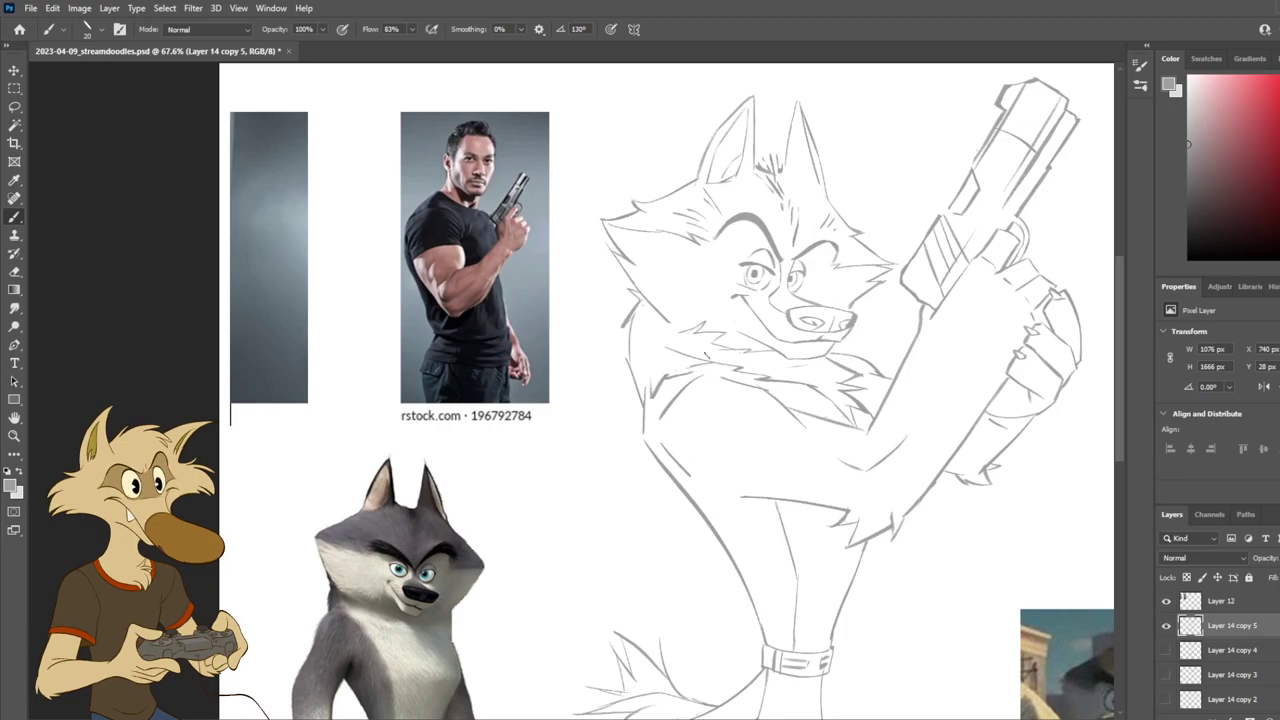
scroll(702, 412, "down", 3)
scroll(737, 357, "up", 3)
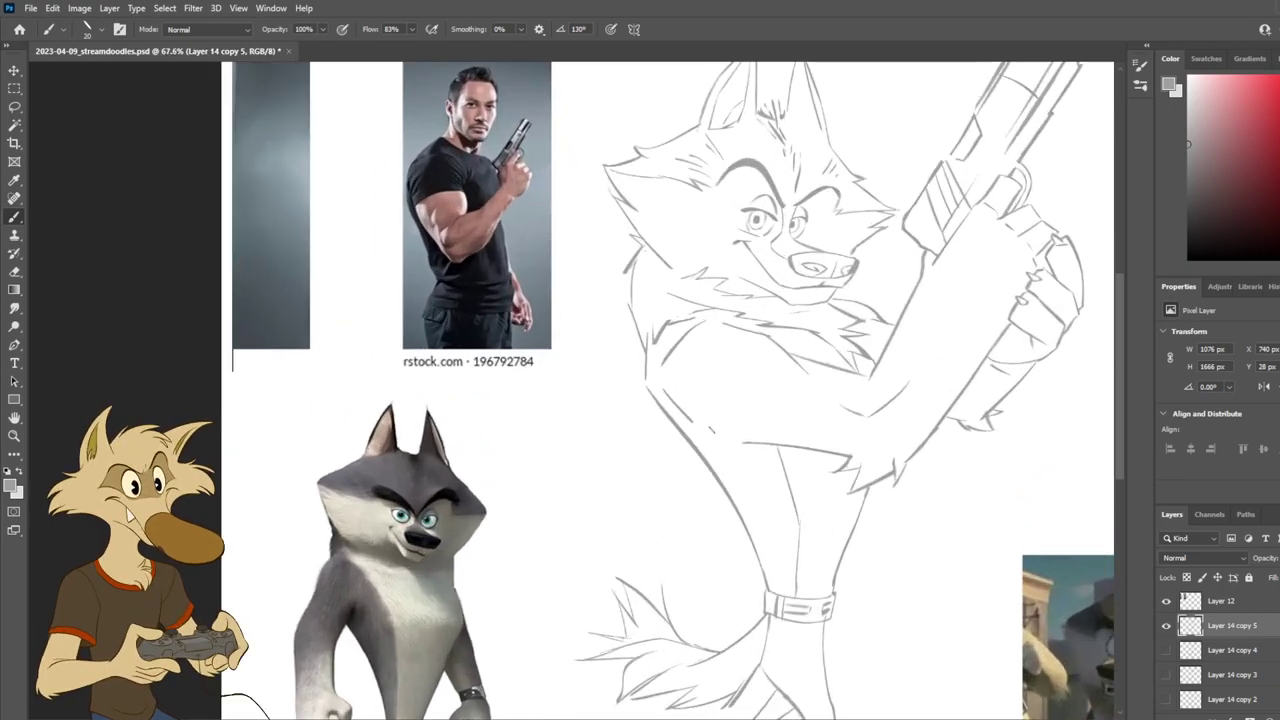
scroll(711, 432, "up", 2)
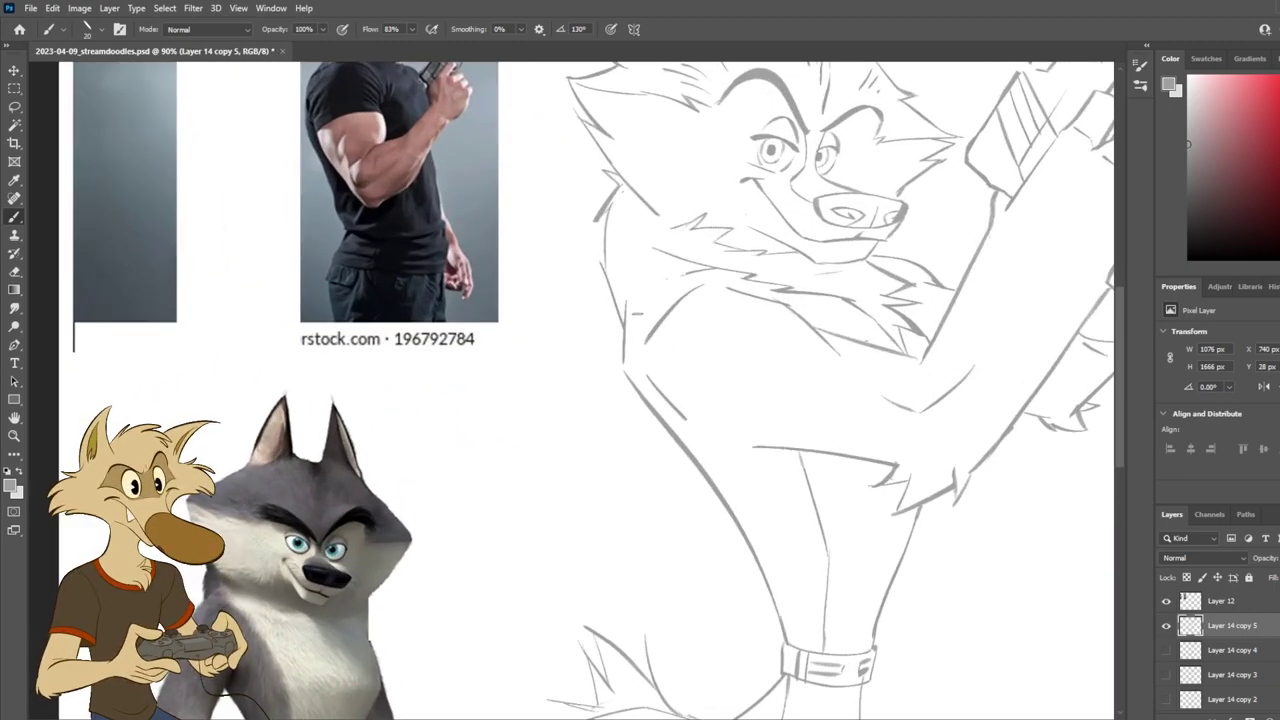
key("e")
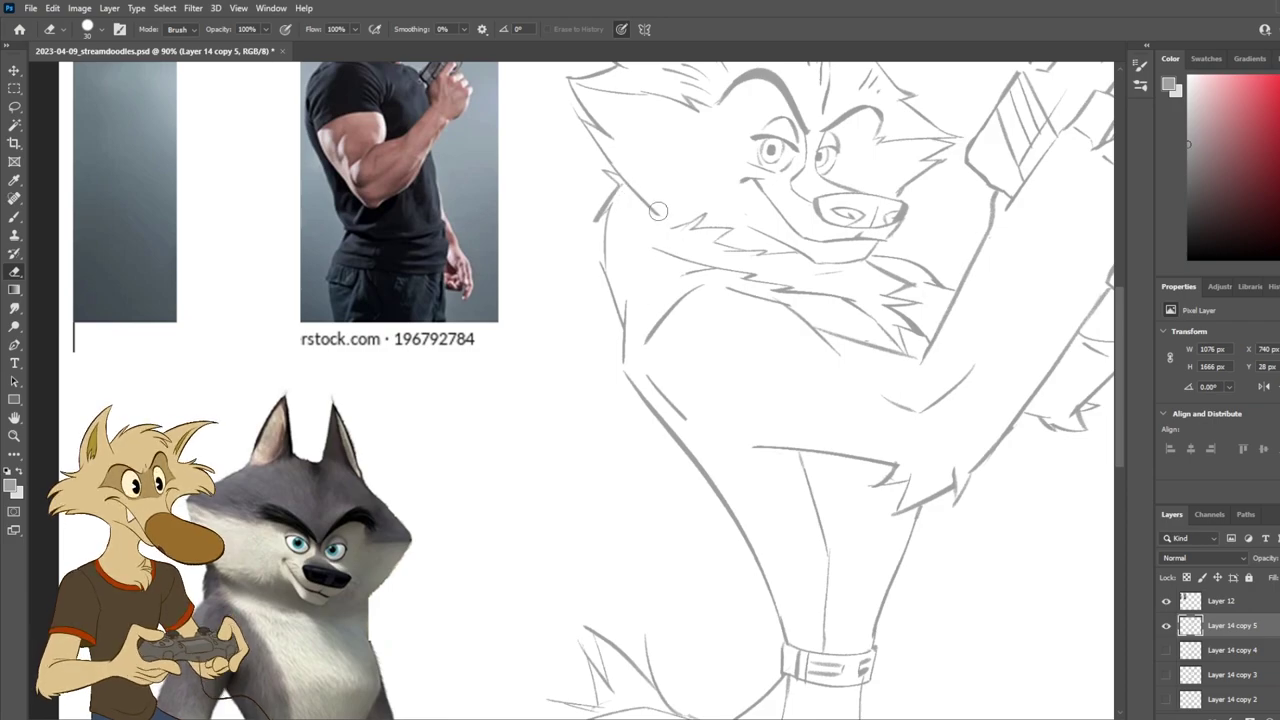
key("b")
mouse_move(628, 316)
left_mouse_down()
mouse_move(660, 290)
mouse_move(644, 298)
left_mouse_up()
key("ctrl+z")
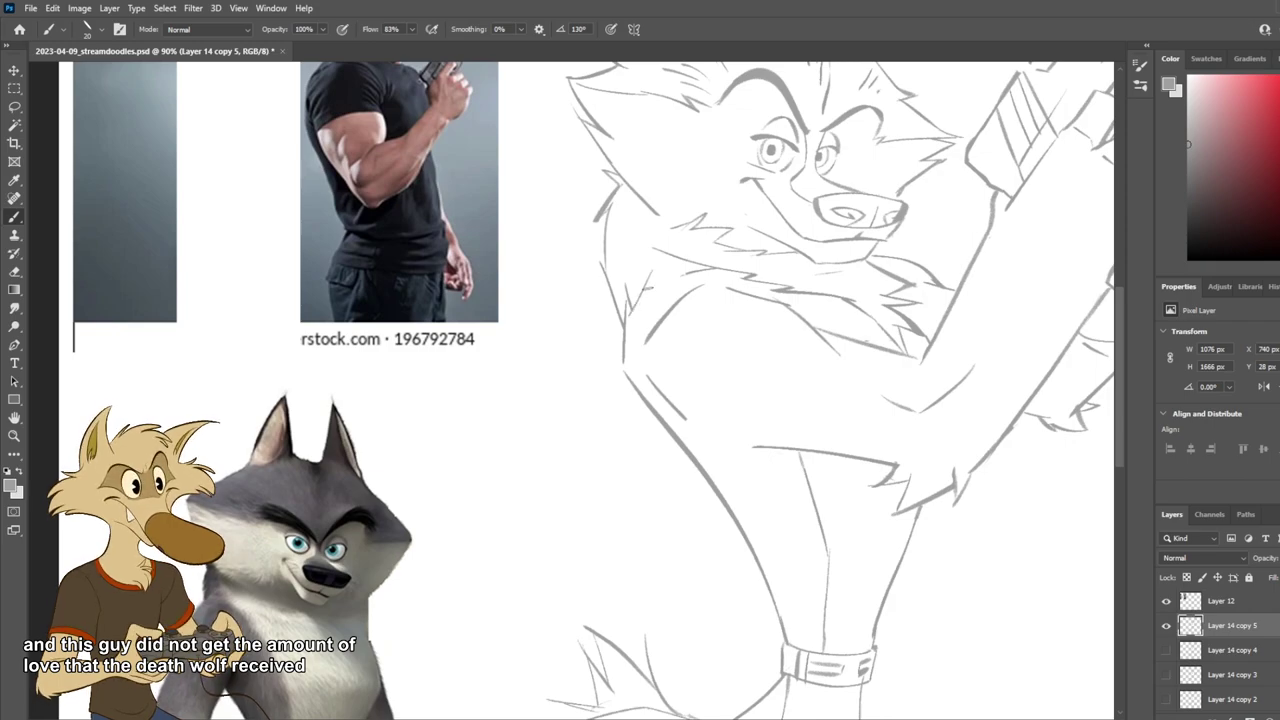
Step: Check the wolf's pose with the canvas flipped horizontally, restore the original orientation and view the whole page
scroll(688, 271, "down", 6)
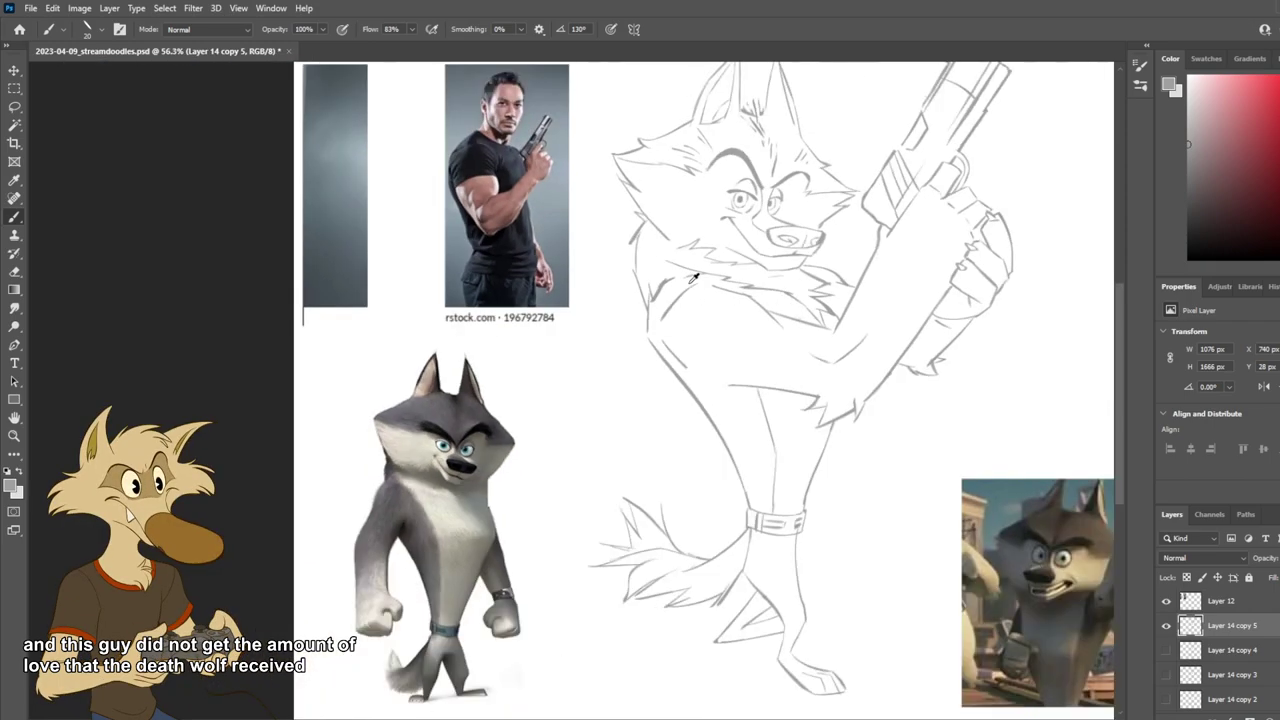
scroll(722, 265, "up", 3)
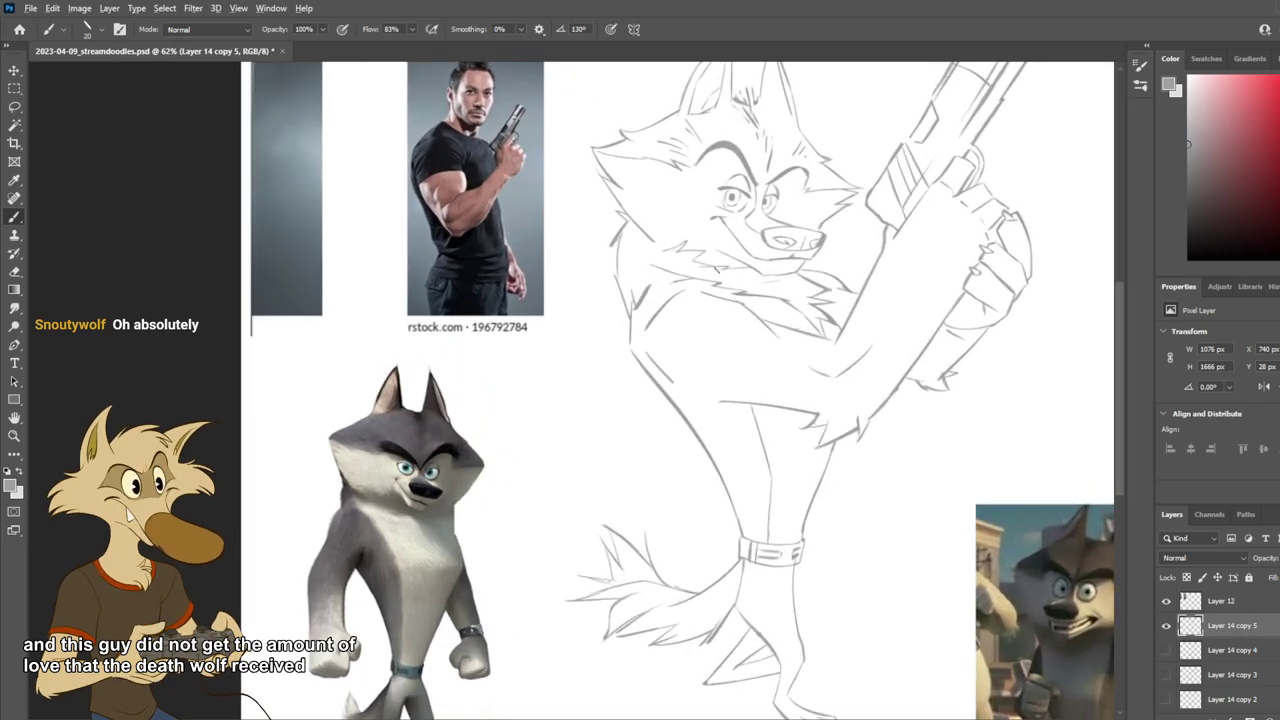
scroll(707, 256, "up", 1)
key("F2")
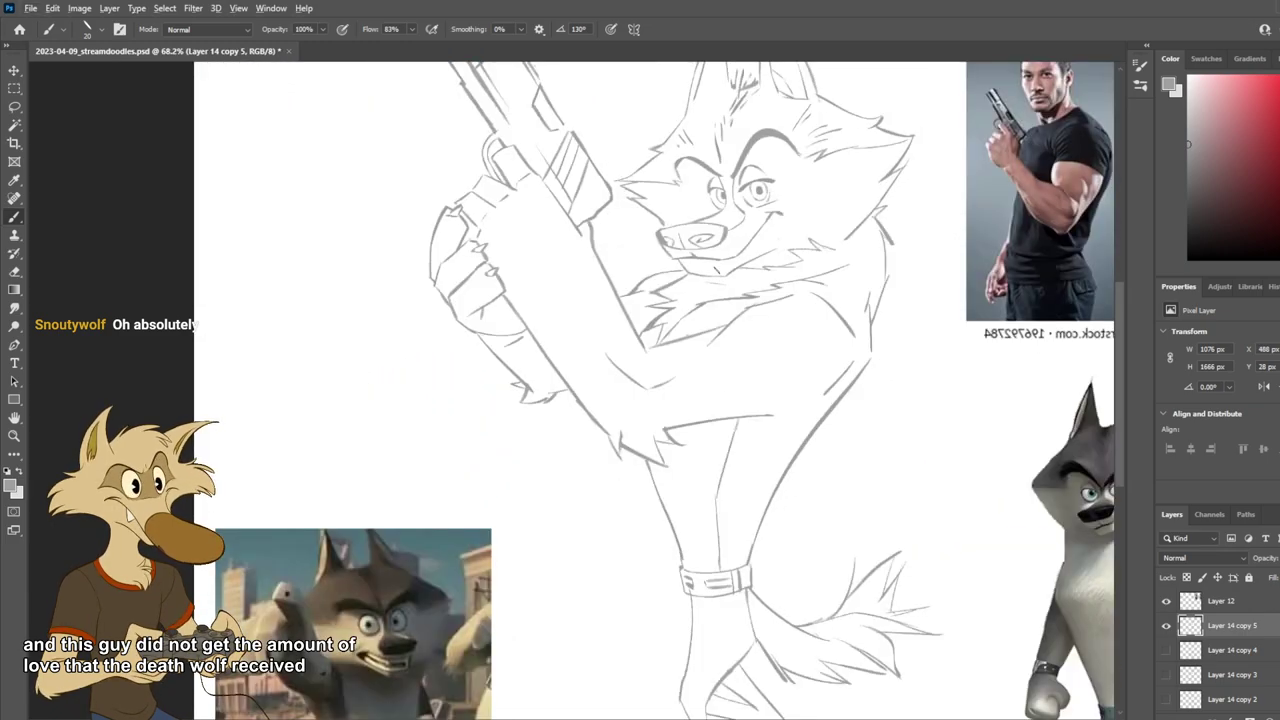
scroll(720, 266, "down", 6)
key("ctrl+shift+h")
scroll(722, 262, "up", 4)
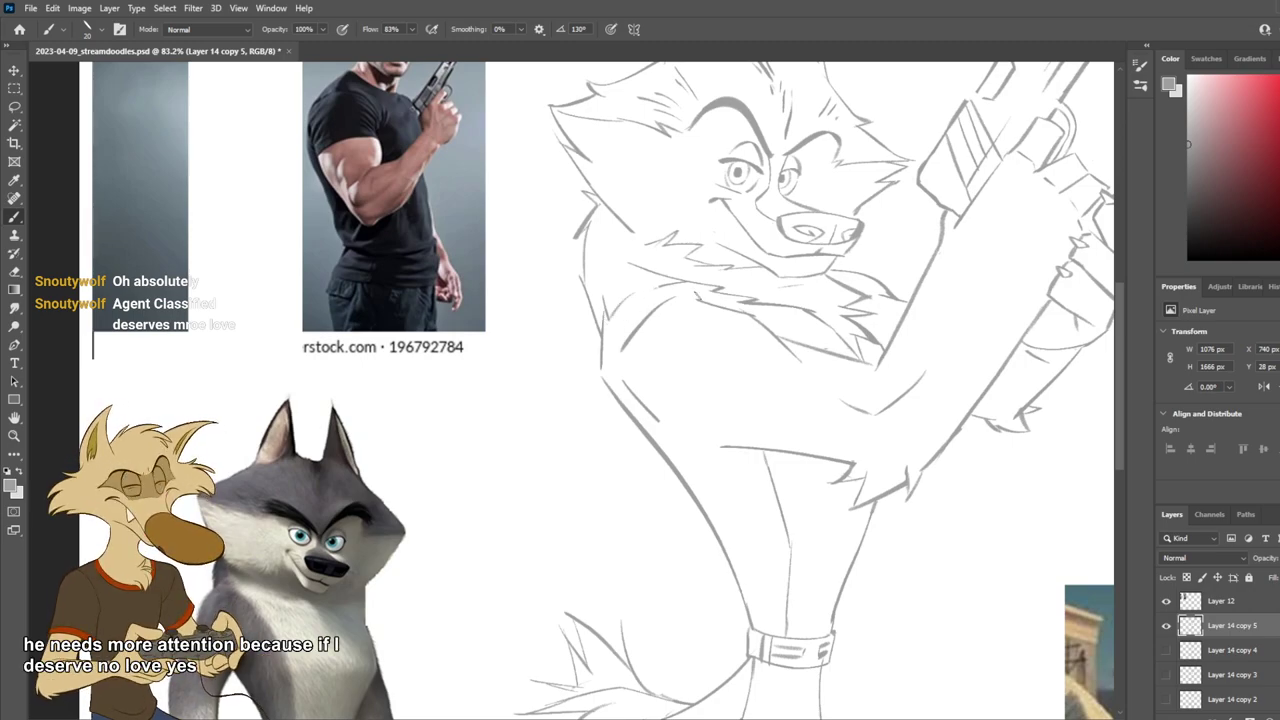
key("ctrl+0")
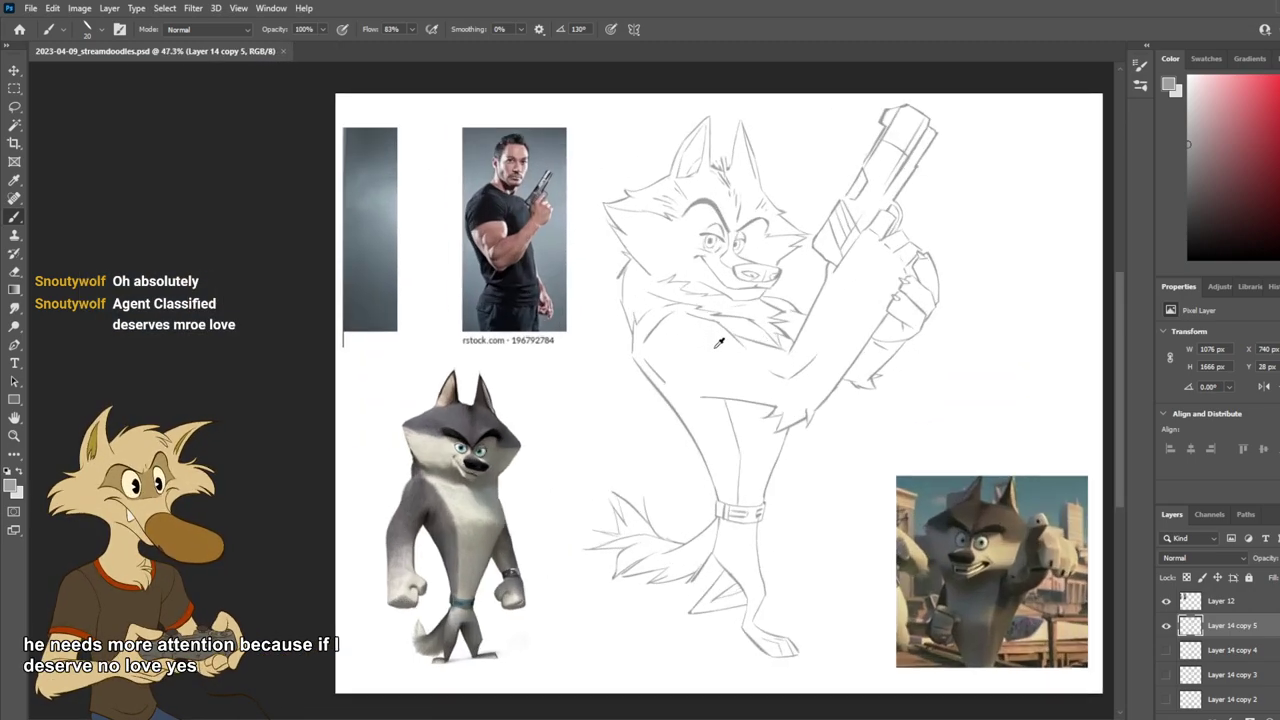
scroll(705, 347, "down", 1)
scroll(790, 350, "up", 1)
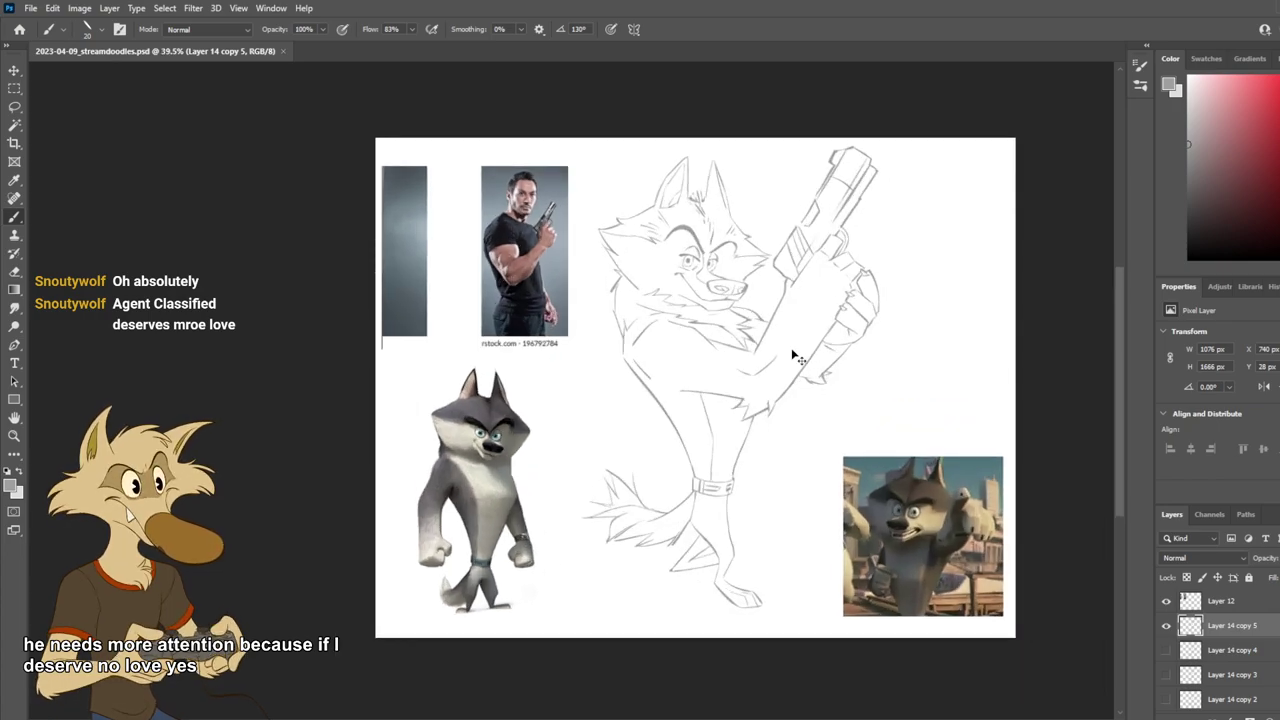
Step: Rework the toe end of the standing foot into a blunt, squared tip with the eraser and brush
scroll(757, 506, "up", 3)
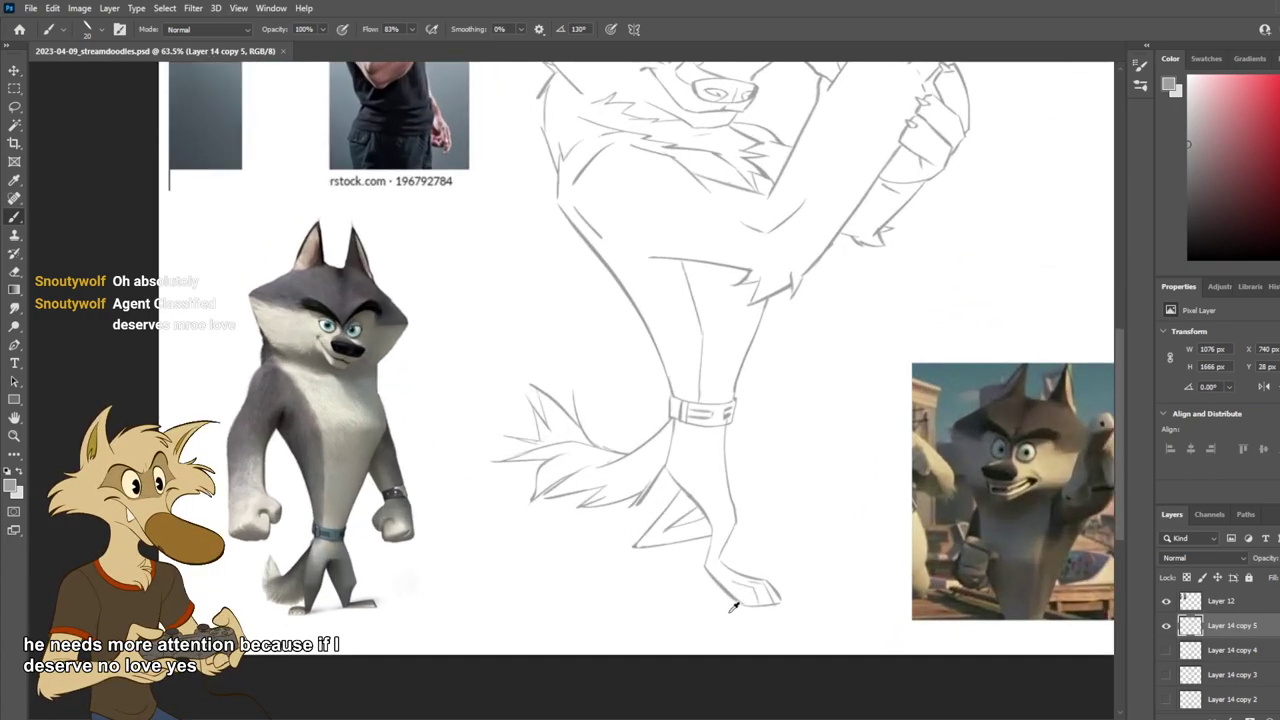
key("e")
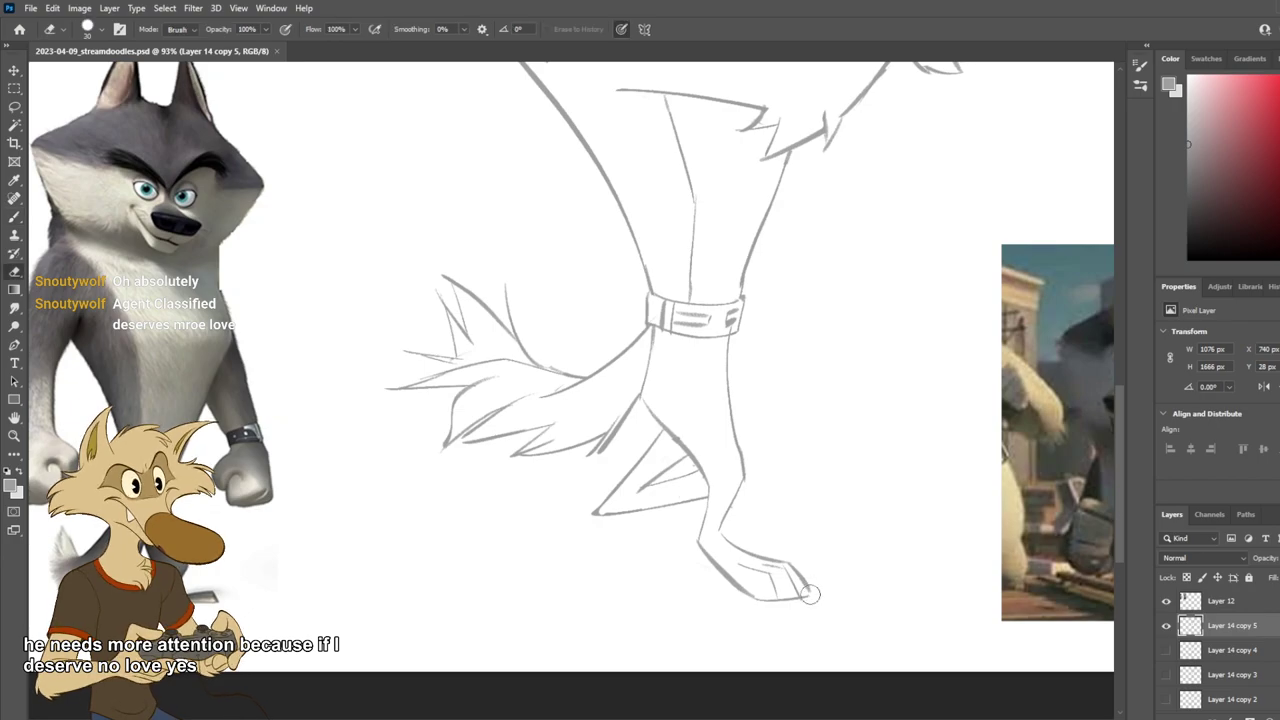
key("ctrl+s")
mouse_move(797, 567)
left_mouse_down()
mouse_move(810, 597)
mouse_move(811, 568)
left_mouse_up()
key("b")
key("ctrl+z")
key("ctrl+0")
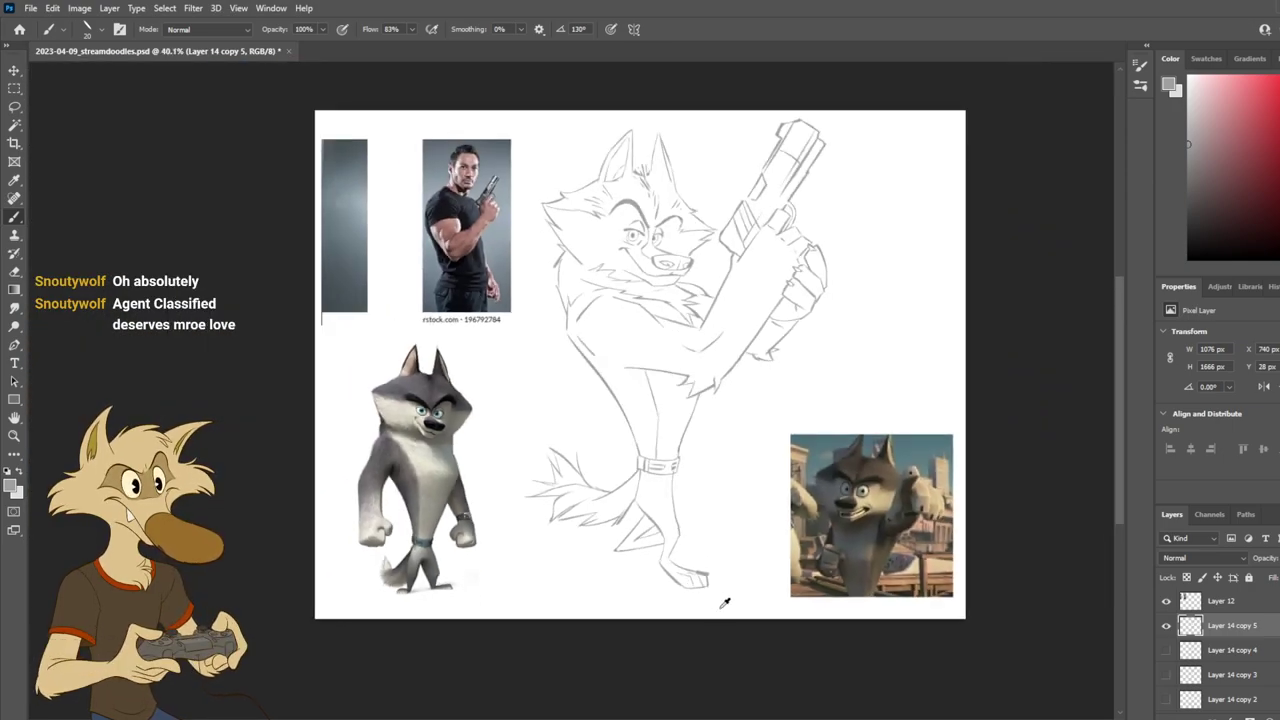
Step: Refine the toe divisions and erase stray lines around the squared tip of the standing foot
scroll(718, 602, "up", 5)
key("e")
key("b")
mouse_move(648, 492)
left_mouse_down()
mouse_move(681, 493)
mouse_move(654, 504)
left_mouse_up()
key("e")
key("b")
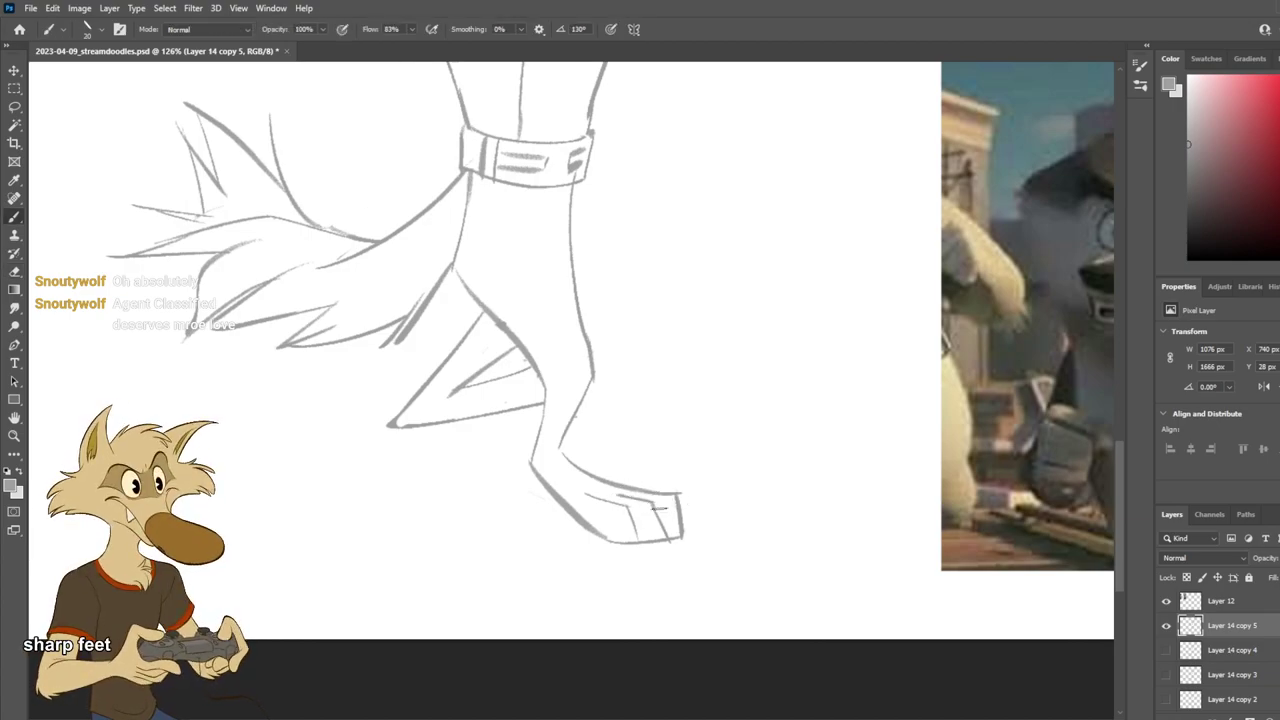
key("e")
left_click_drag(663, 549, 689, 543)
key("b")
Step: Clean up the standing leg's front line above the foot and its rear contour with the eraser and brush
key("e")
mouse_move(558, 450)
left_mouse_down()
mouse_move(586, 380)
mouse_move(562, 450)
left_mouse_up()
key("b")
key("ctrl+z")
left_click_drag(594, 378, 560, 462)
key("ctrl+z")
key("ctrl+z")
key("ctrl+shift+z")
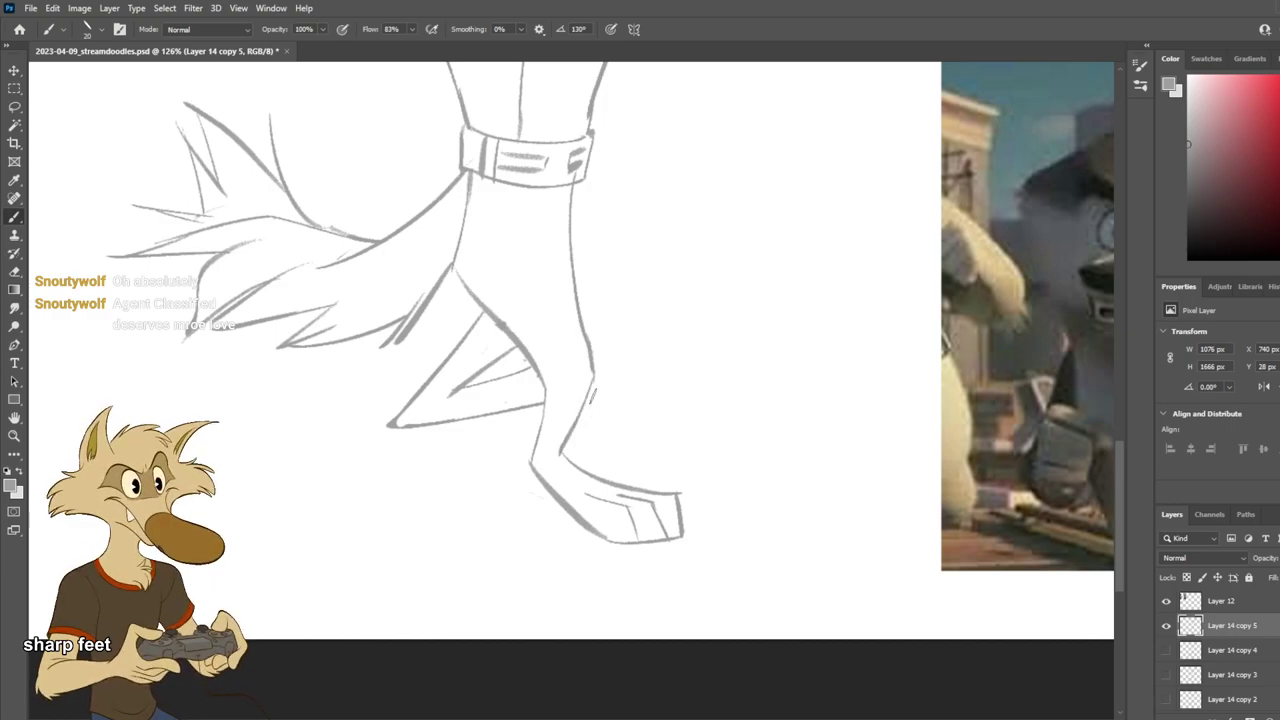
key("e")
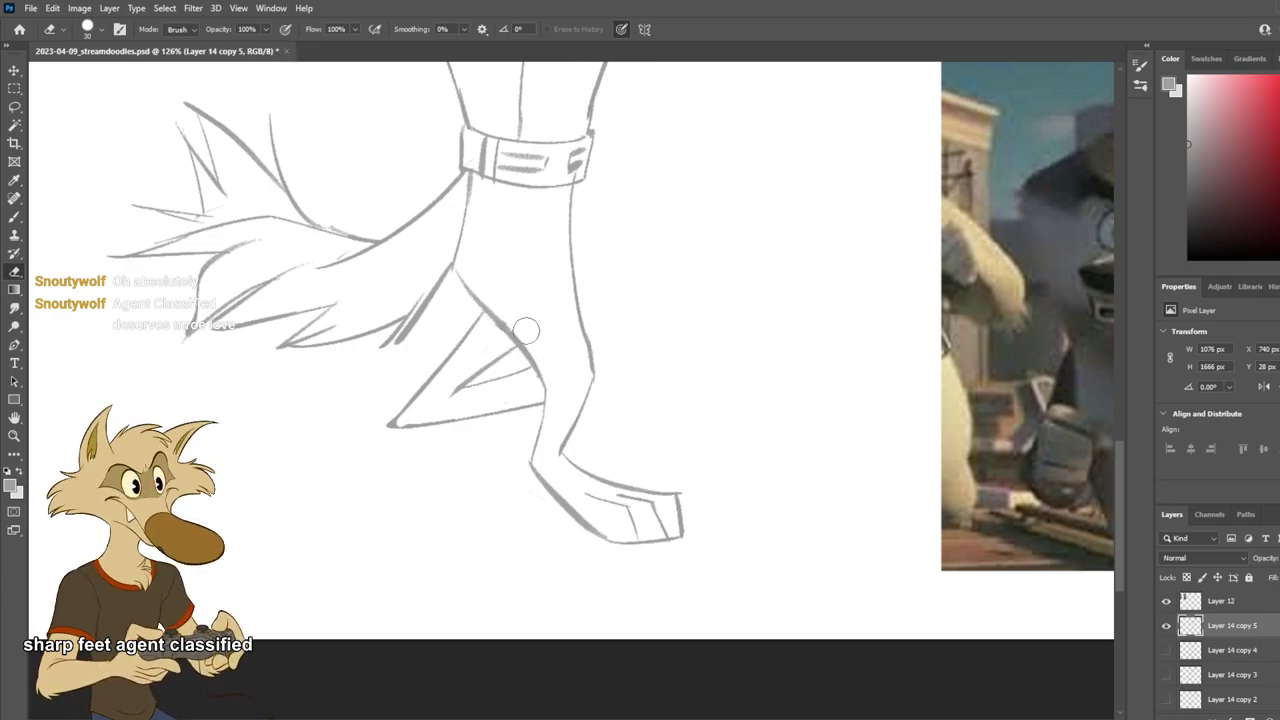
key("b")
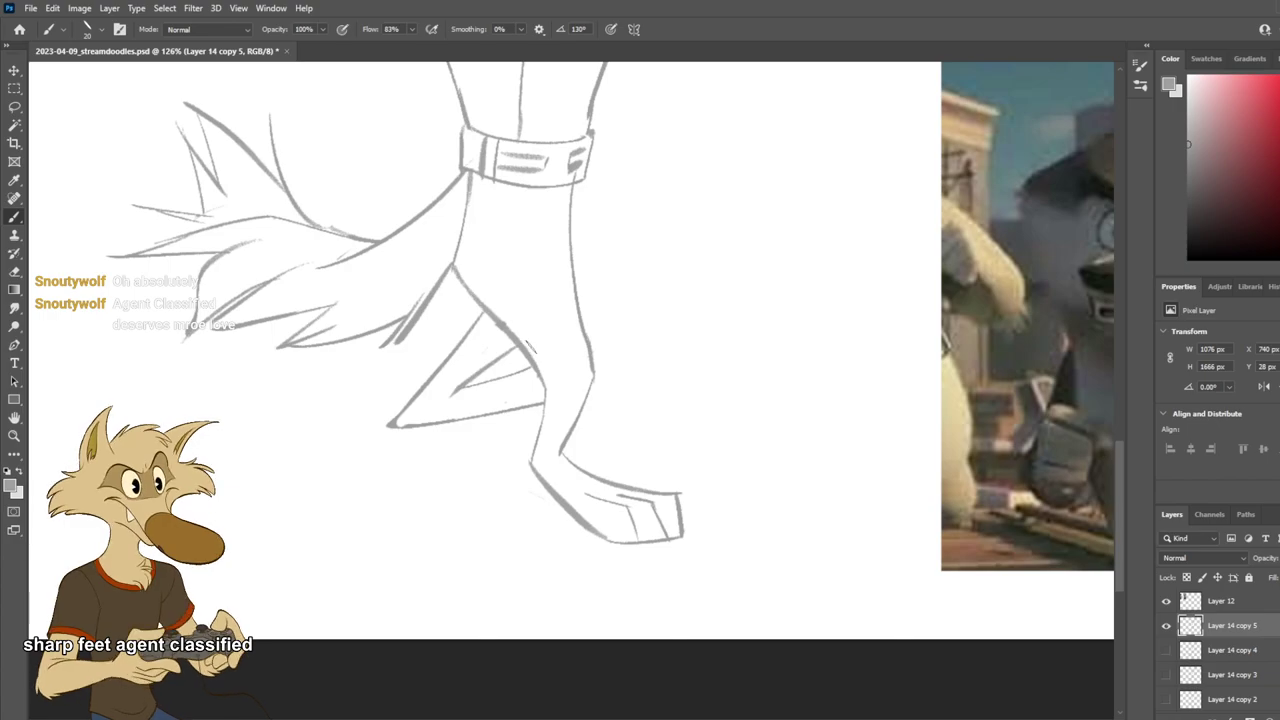
Step: Erase the heavy line between the tail and thigh and redraw the tail's lower fur edge there
key("e")
left_click_drag(445, 295, 447, 257)
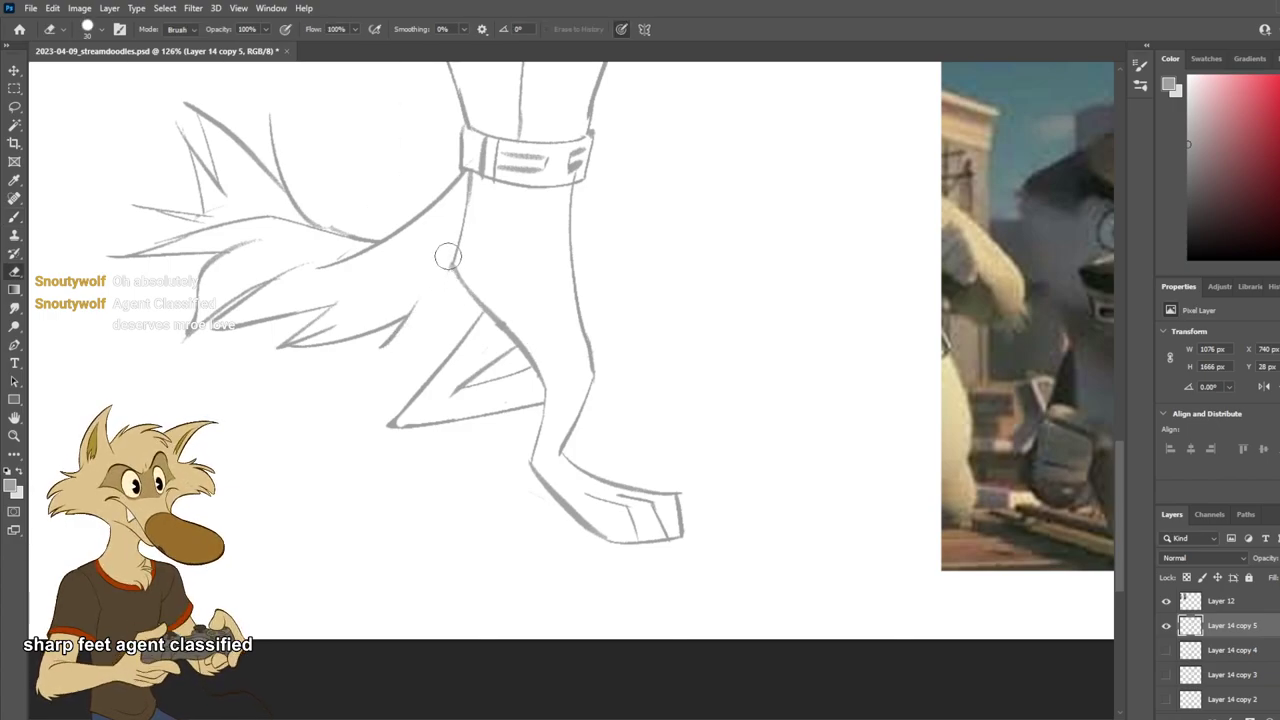
key("b")
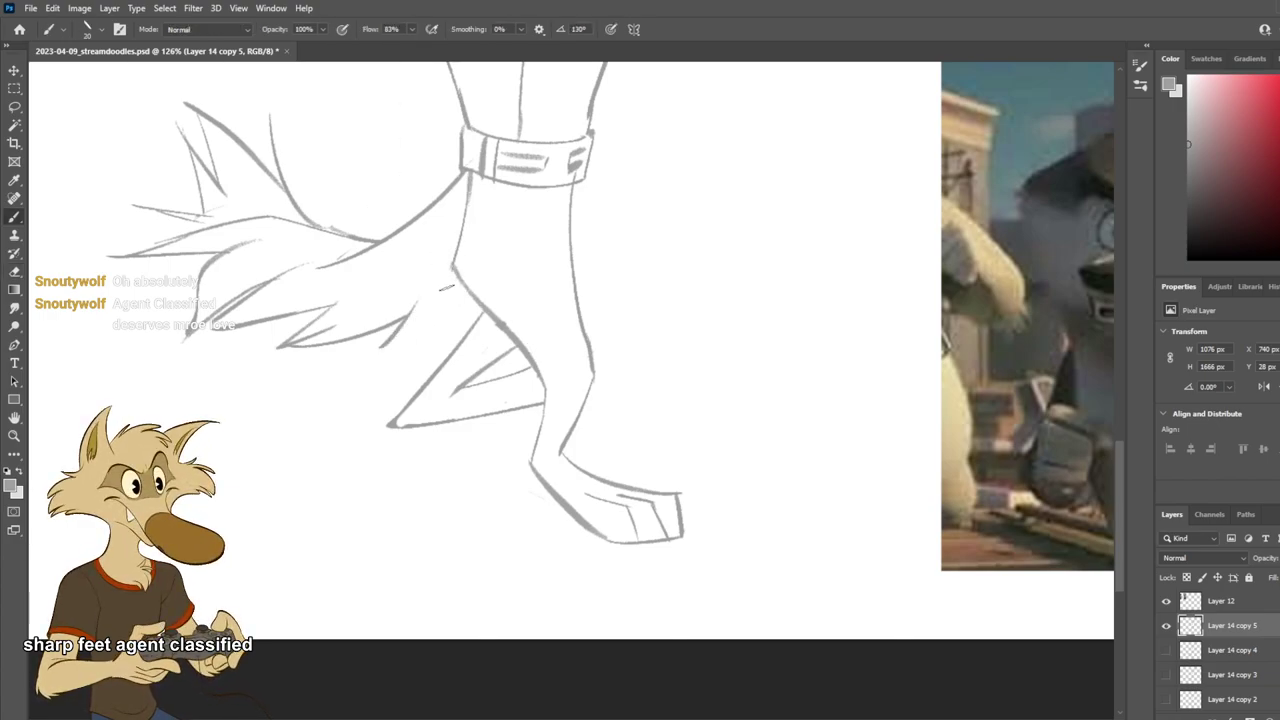
left_click_drag(447, 302, 372, 350)
scroll(505, 367, "down", 5)
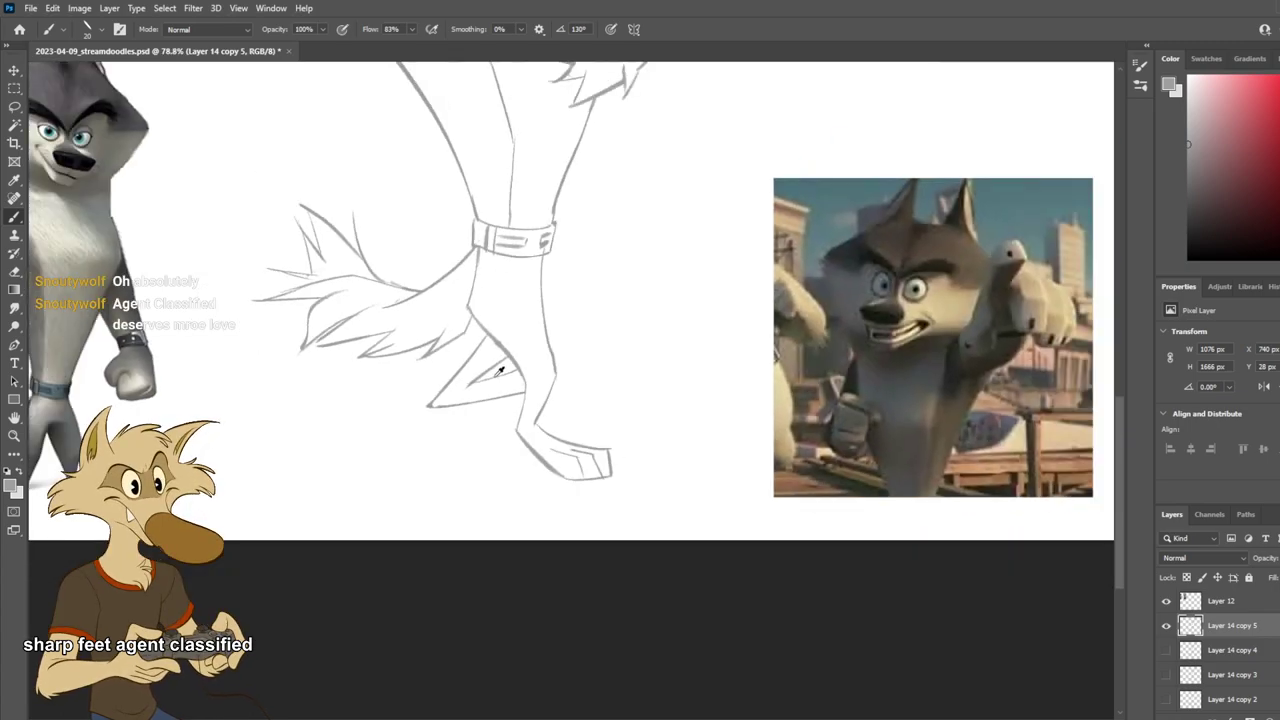
Step: Try a short stroke near the wolf's raised forearm and undo it
scroll(516, 245, "up", 1)
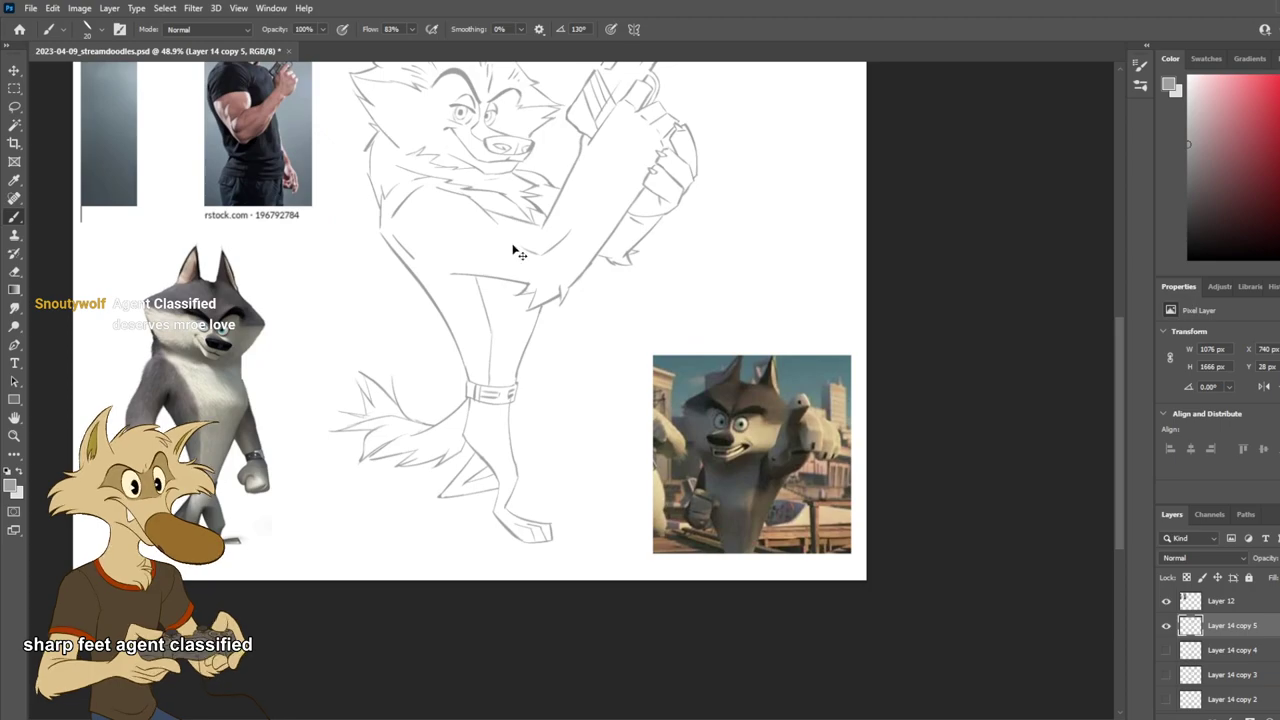
scroll(514, 251, "down", 2)
scroll(510, 265, "up", 1)
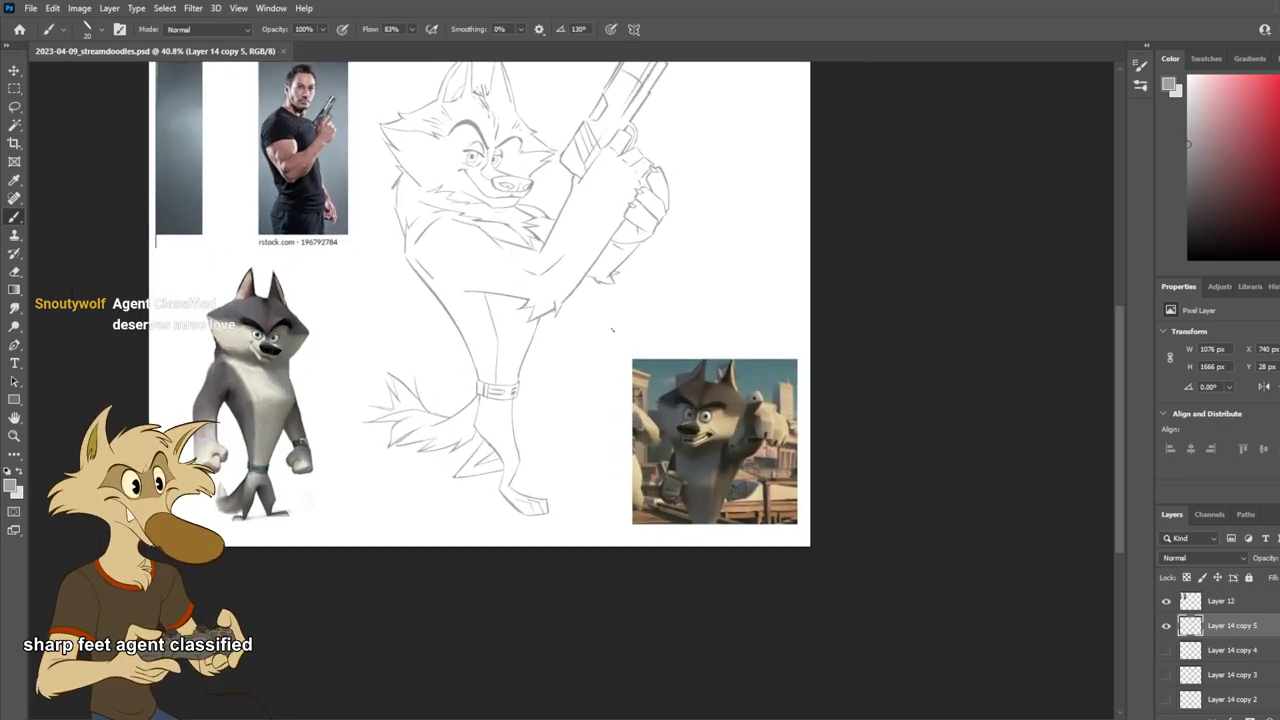
scroll(610, 327, "down", 1)
scroll(563, 198, "up", 2)
mouse_move(616, 263)
left_mouse_down()
mouse_move(650, 278)
mouse_move(632, 281)
left_mouse_up()
key("ctrl+z")
key("ctrl+z")
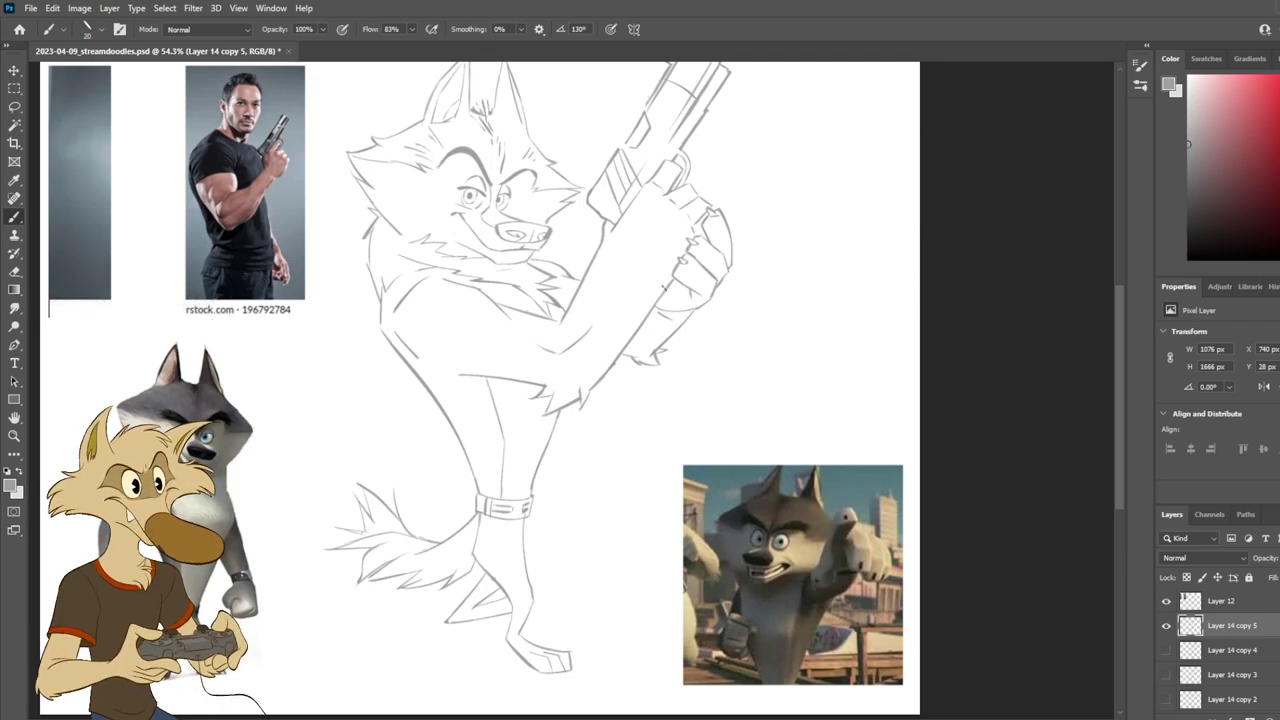
Step: Refine the inner-ear line of the ear on the side nearer the reference photos with the eraser and brush
scroll(668, 292, "down", 2)
scroll(492, 191, "up", 3)
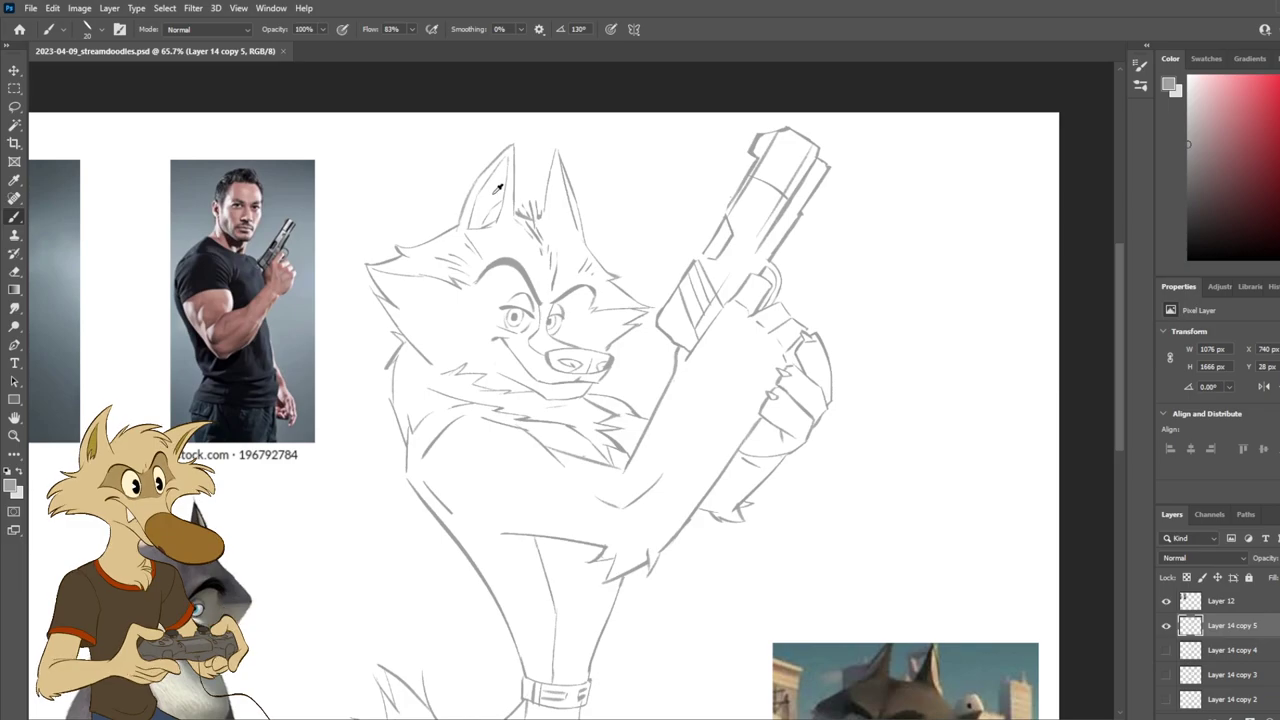
scroll(497, 188, "up", 3)
key("e")
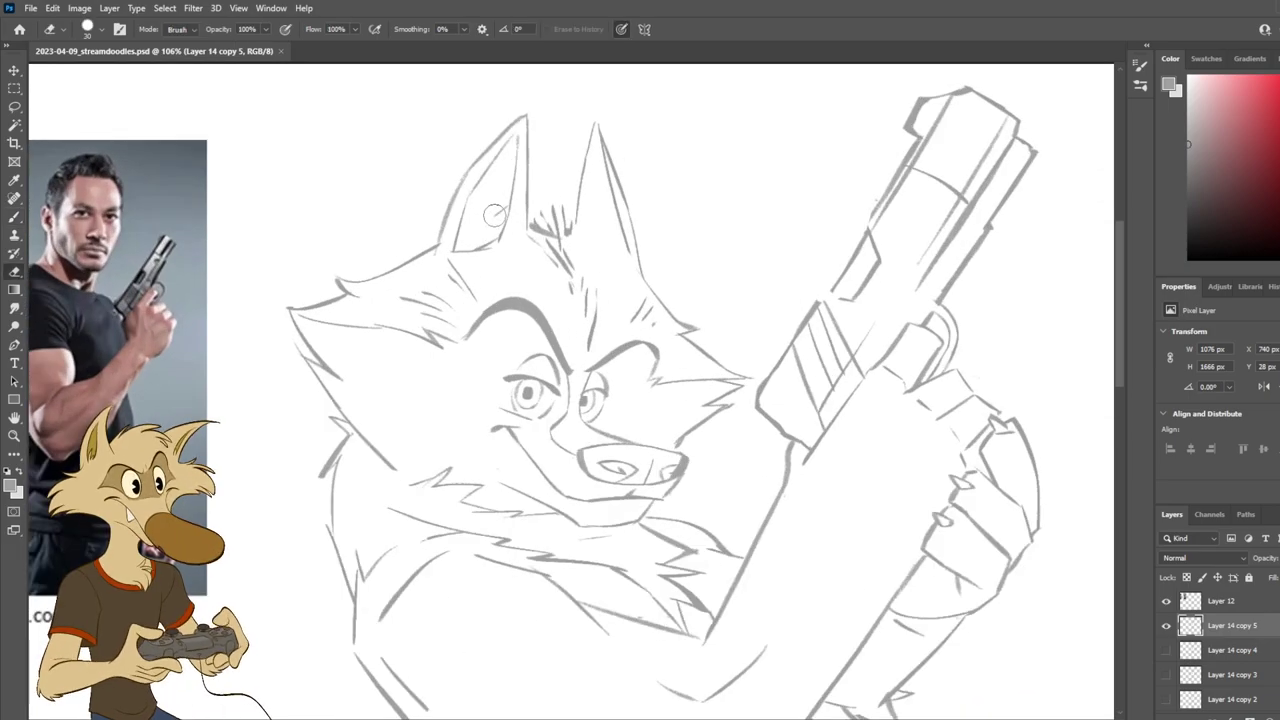
key("b")
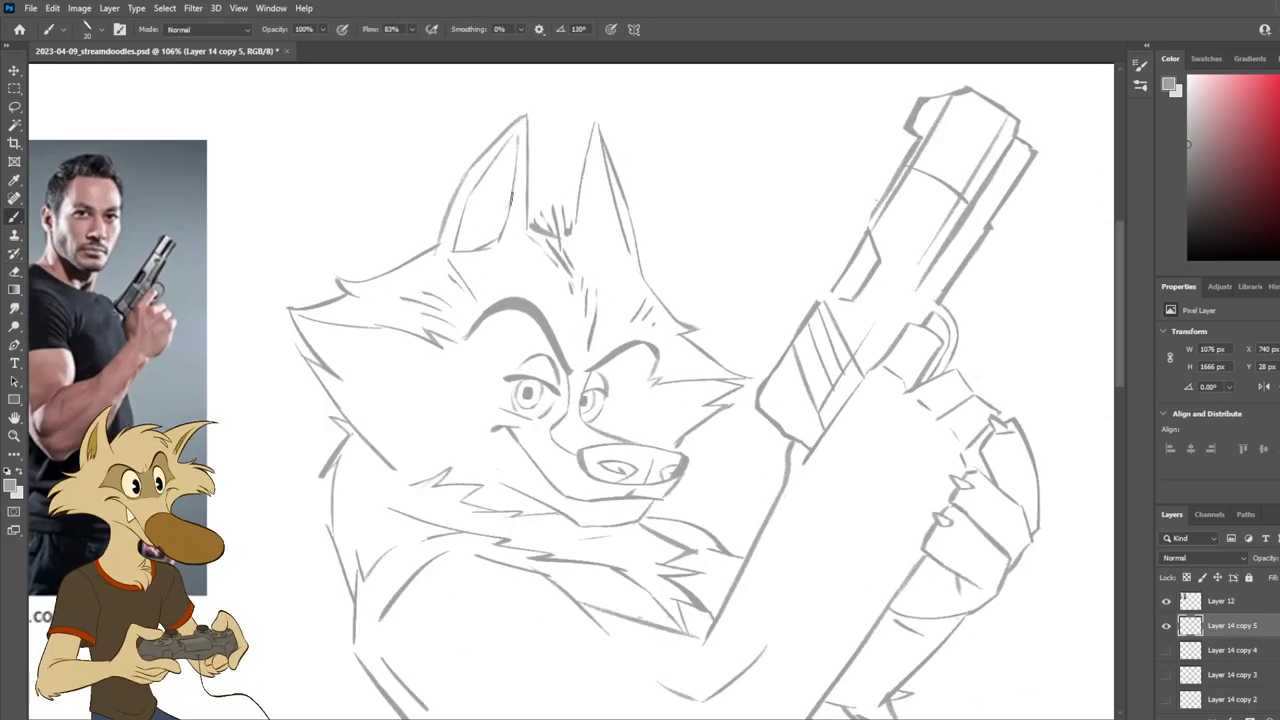
Step: Erase the tuft of fur sticking up between the wolf's ears
scroll(586, 180, "down", 4)
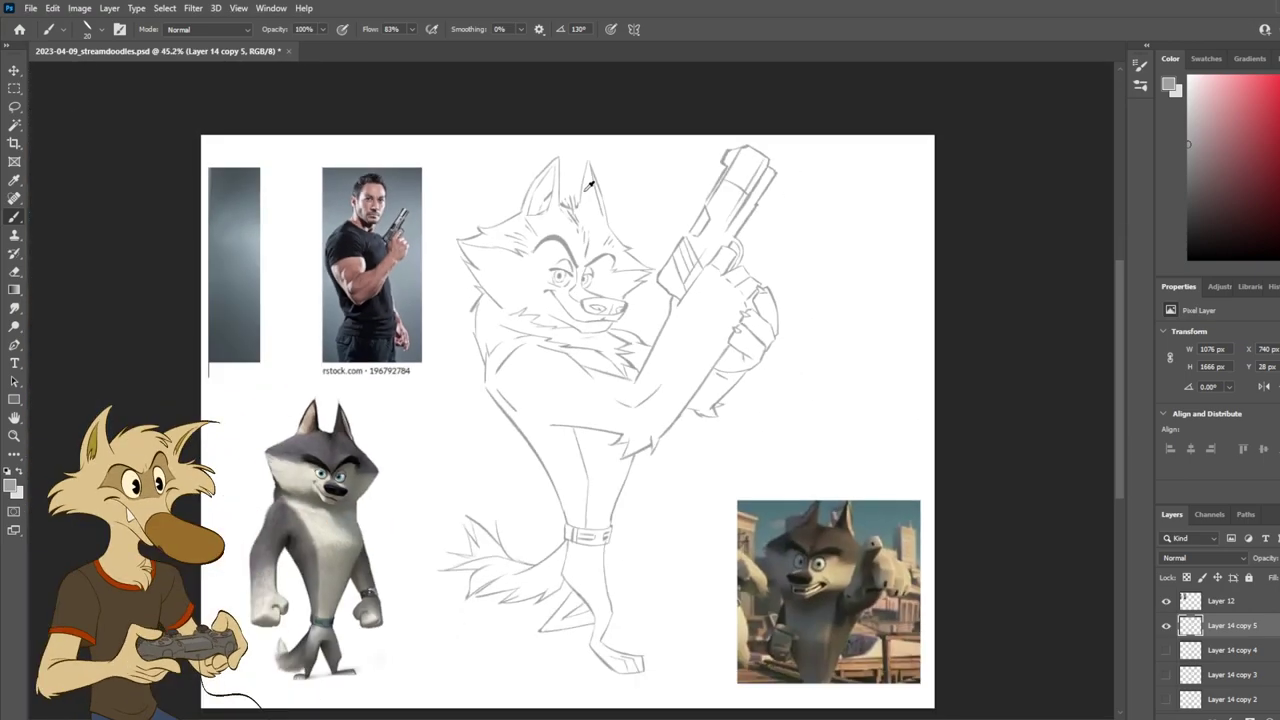
scroll(591, 183, "up", 3)
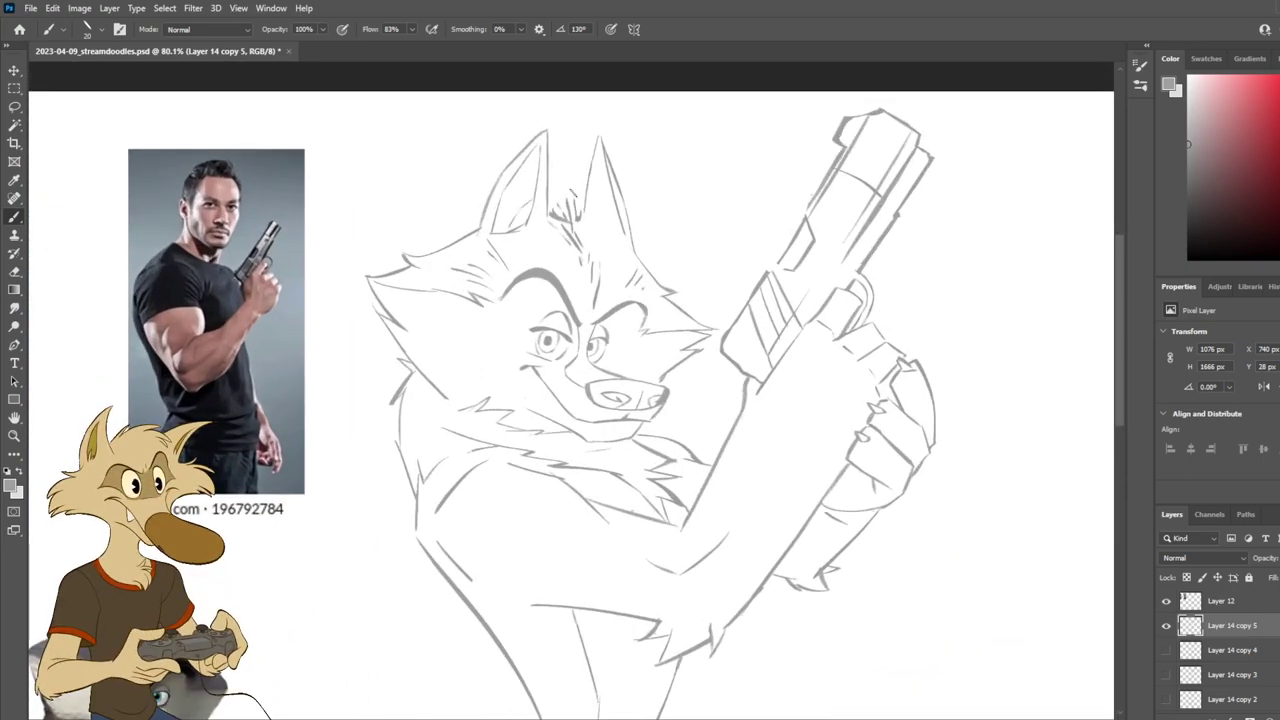
scroll(578, 200, "down", 3)
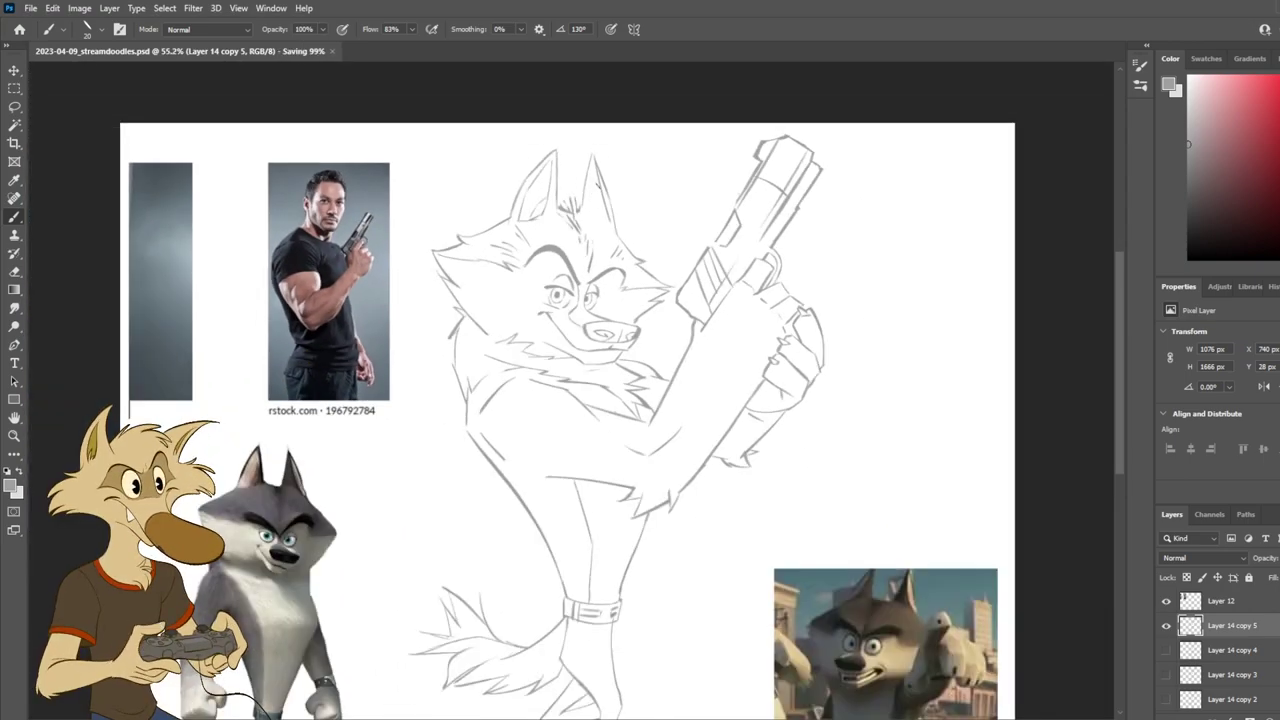
scroll(603, 178, "up", 3)
key("e")
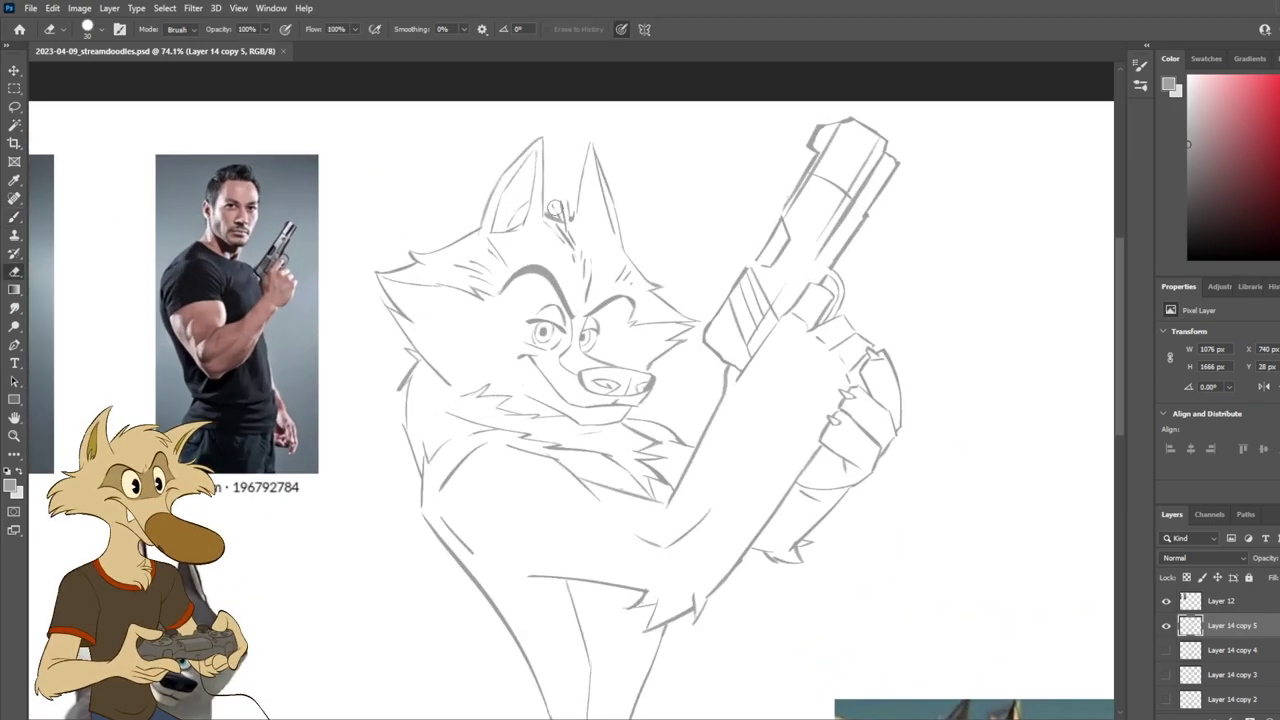
mouse_move(563, 216)
left_mouse_down()
mouse_move(560, 191)
mouse_move(569, 210)
left_mouse_up()
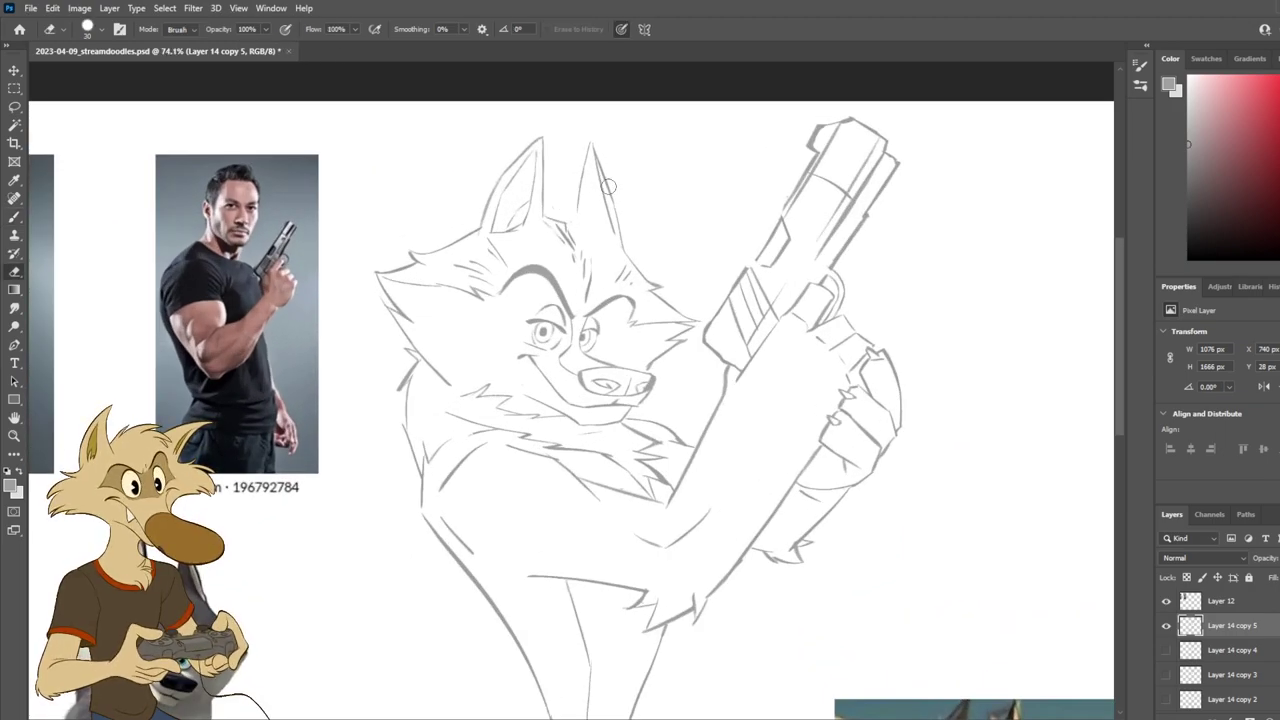
Step: Draw the top contour of the head between the two ears
scroll(590, 232, "down", 3)
scroll(593, 233, "down", 2)
scroll(635, 290, "up", 3)
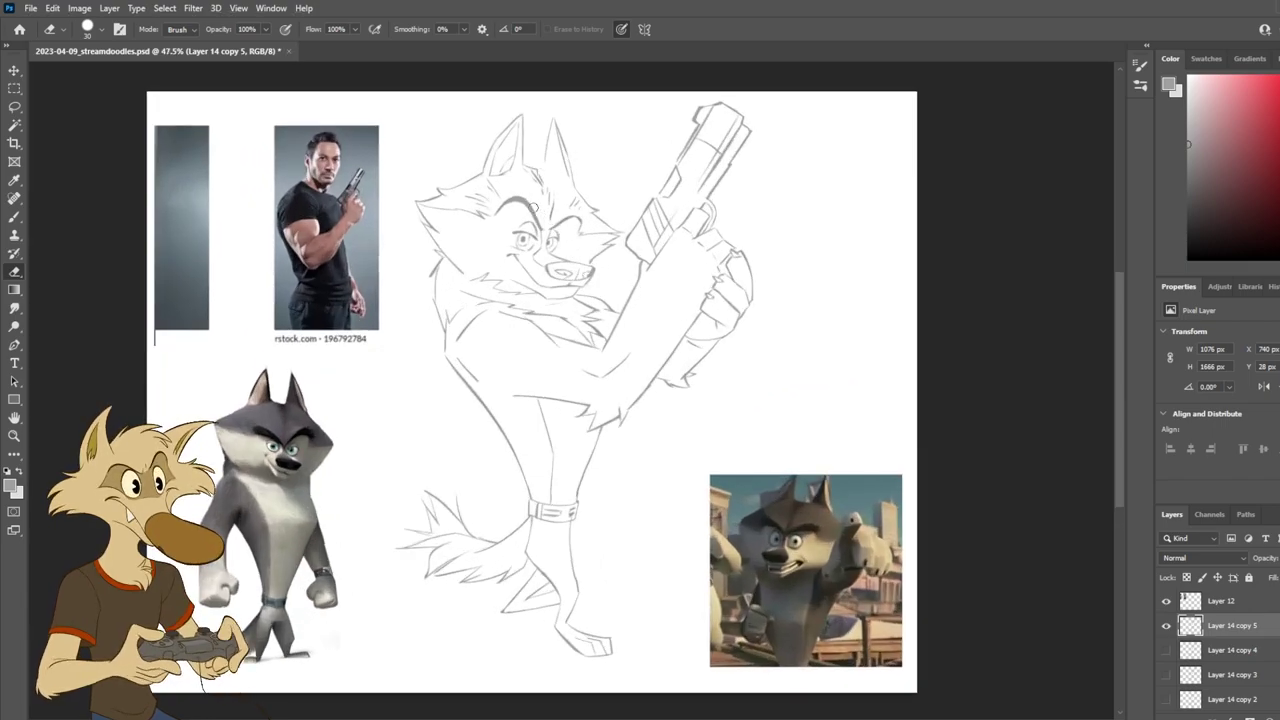
scroll(536, 208, "up", 2)
scroll(515, 204, "up", 3)
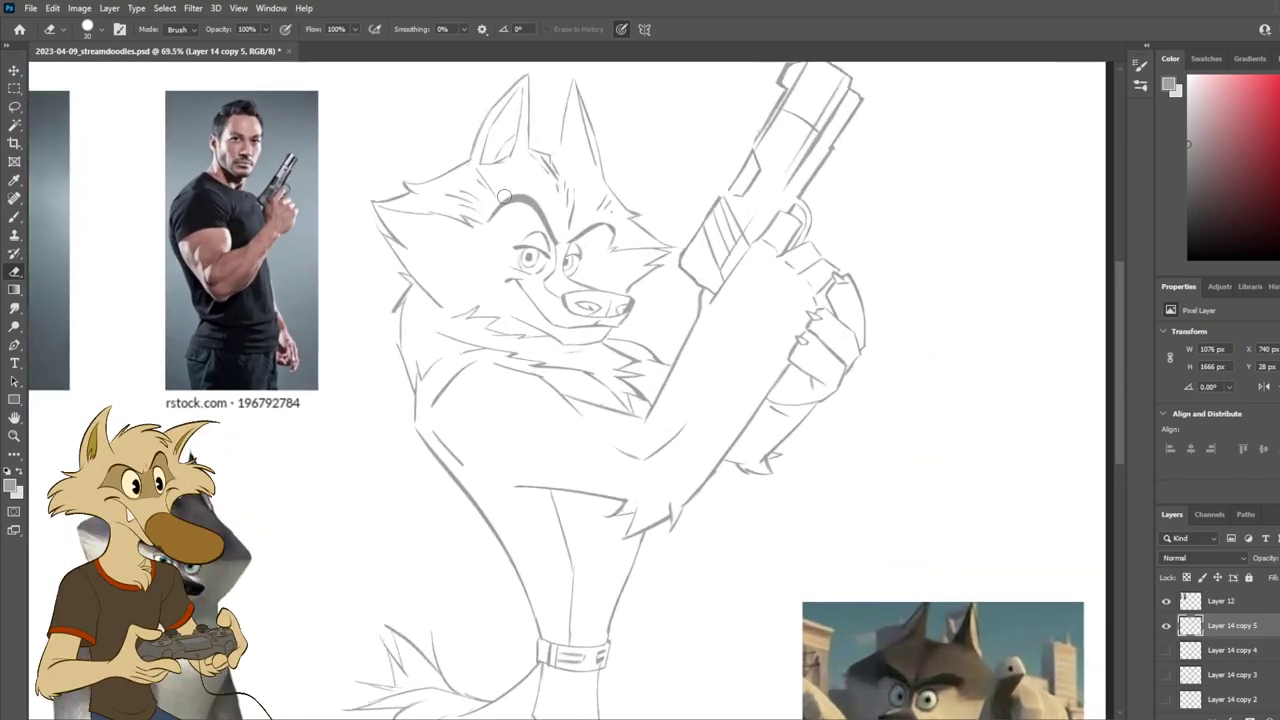
key("b")
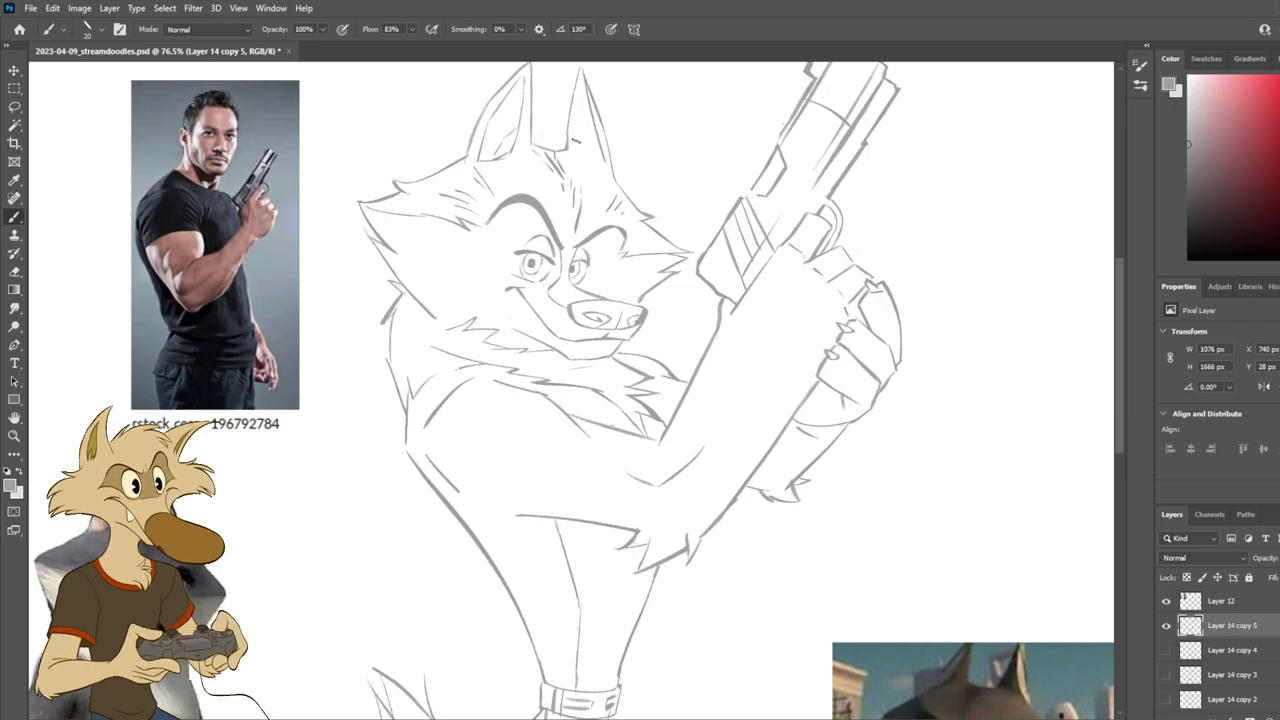
key("e")
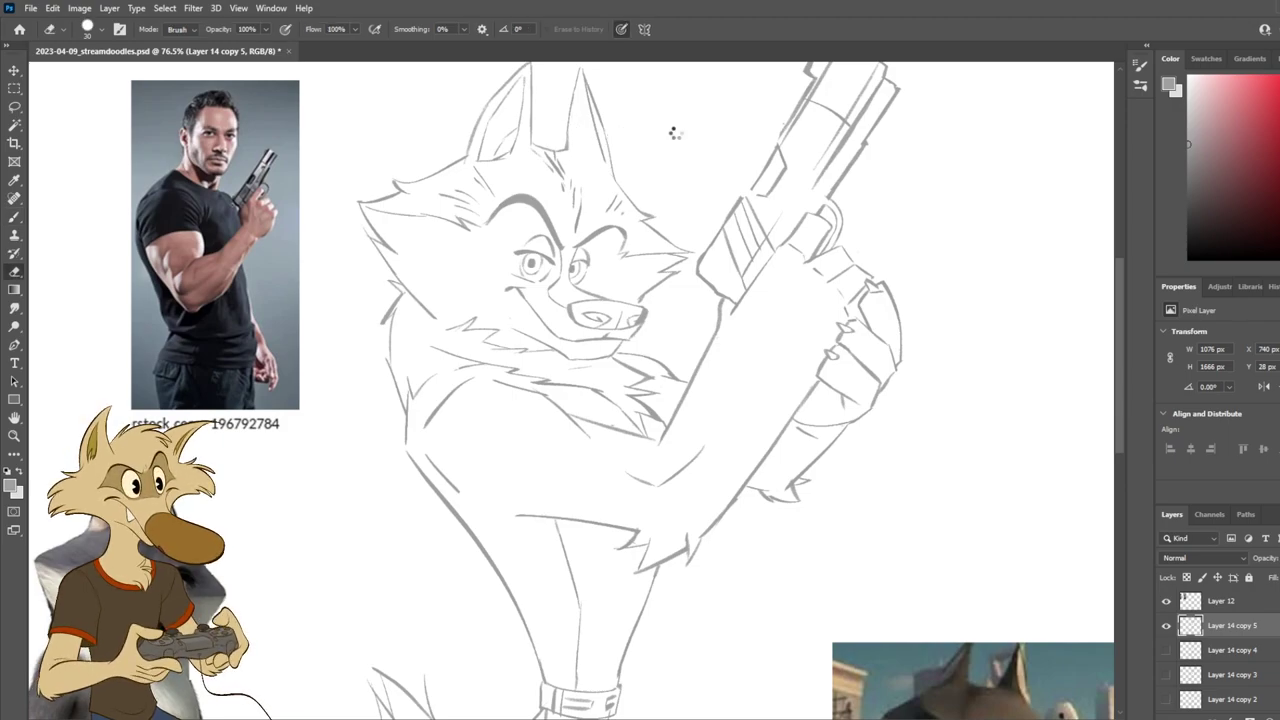
Step: Check the whole drawing in a horizontally flipped view, restore its orientation and save the file
key("ctrl+shift+h")
scroll(678, 157, "down", 8)
scroll(617, 165, "up", 3)
key("ctrl+shift+h")
key("ctrl+s")
Step: Try short strokes by the wolf's head fur and bent elbow and undo them
scroll(608, 155, "up", 3)
key("b")
mouse_move(652, 162)
left_mouse_down()
mouse_move(665, 184)
mouse_move(650, 176)
left_mouse_up()
key("ctrl+z")
key("ctrl+z")
key("ctrl+z")
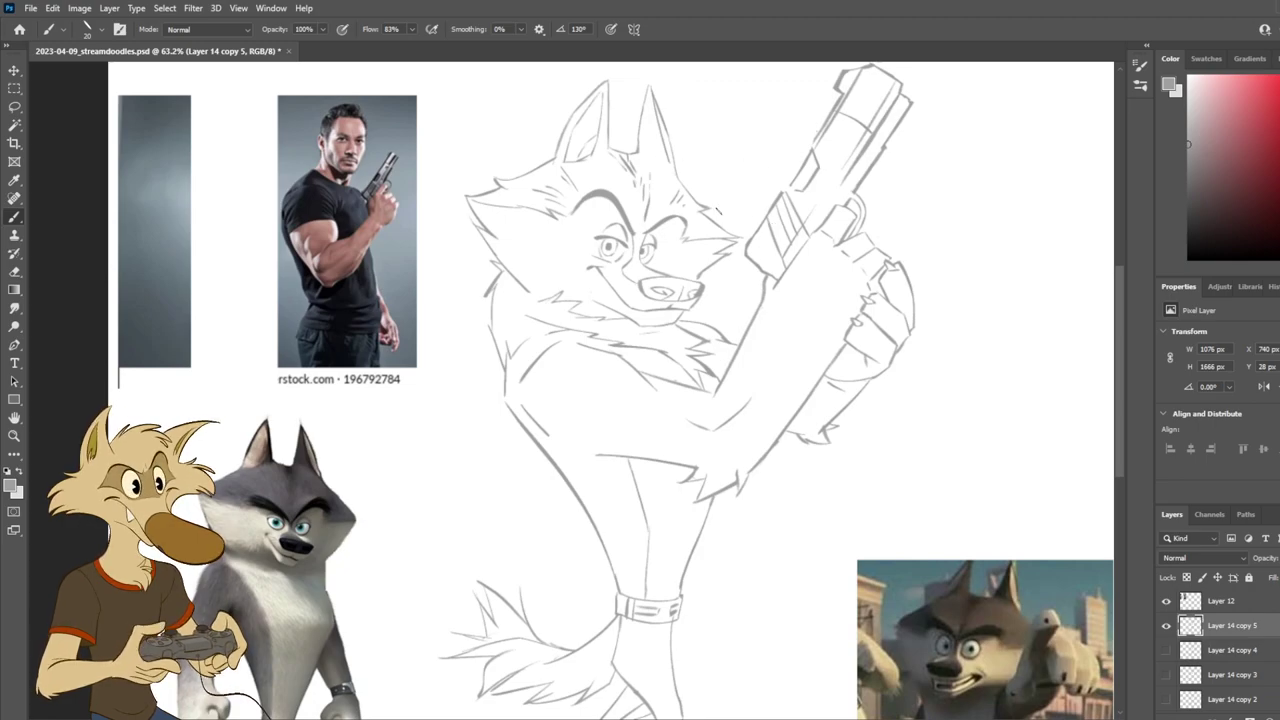
scroll(690, 195, "down", 2)
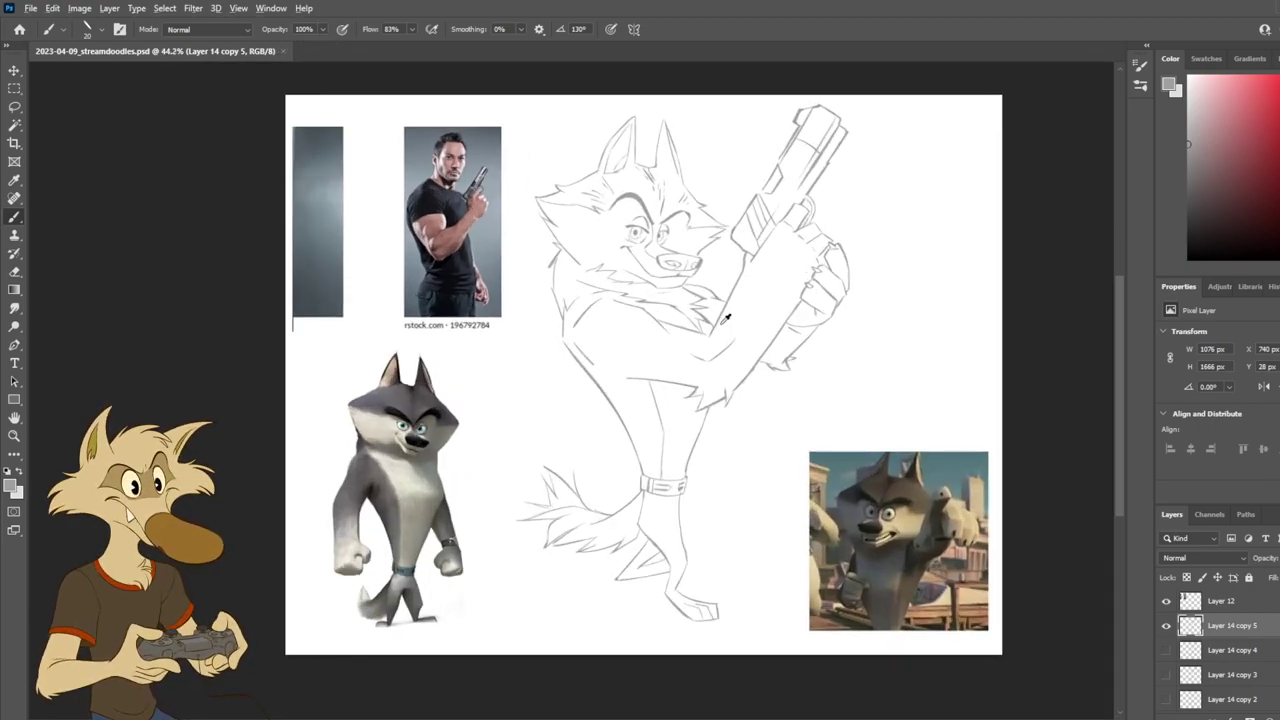
scroll(720, 320, "up", 2)
left_click_drag(708, 344, 705, 342)
key("ctrl+z")
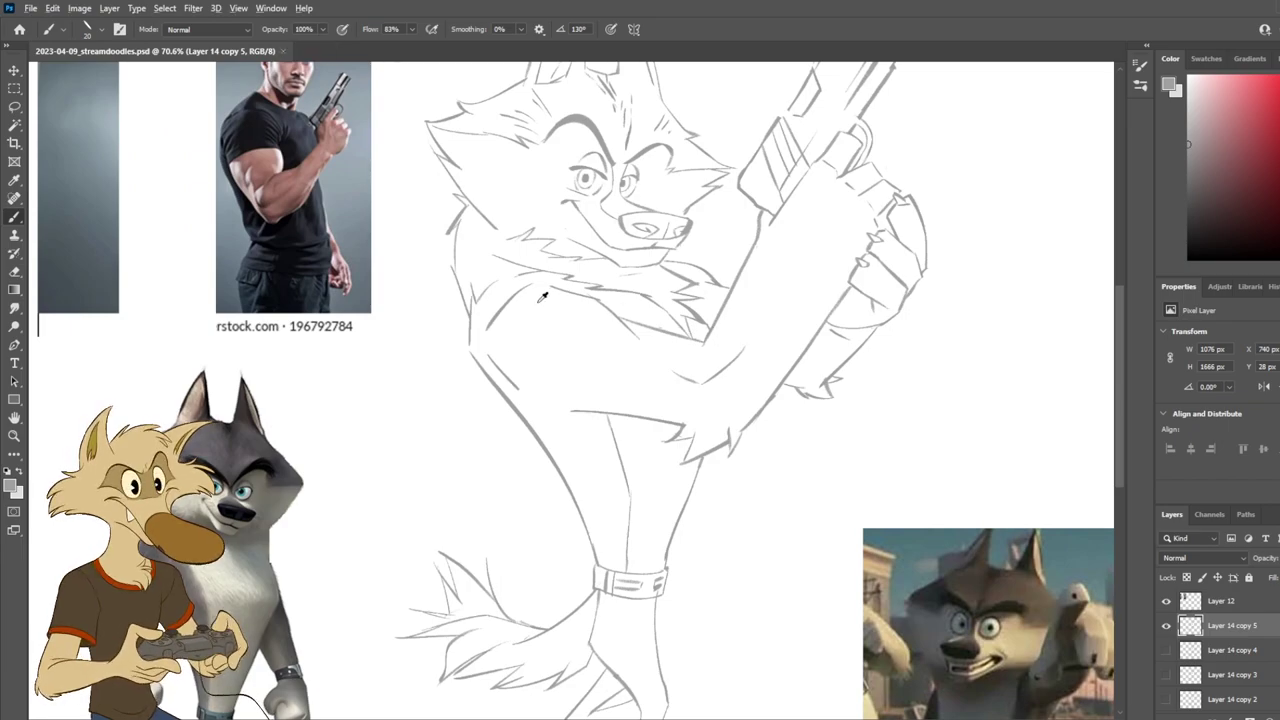
Step: Rename the Layer 14 copy 5 layer as lineart
scroll(543, 297, "down", 3)
scroll(762, 381, "up", 1)
double_click(1230, 626)
type("lineart")
key("Return")
Step: Delete the hidden sketch layers from Layer 14 copy 4 down to Layer 2 and save the document as 2023-04-09_streamdoodles_b.psd
left_click(1201, 605)
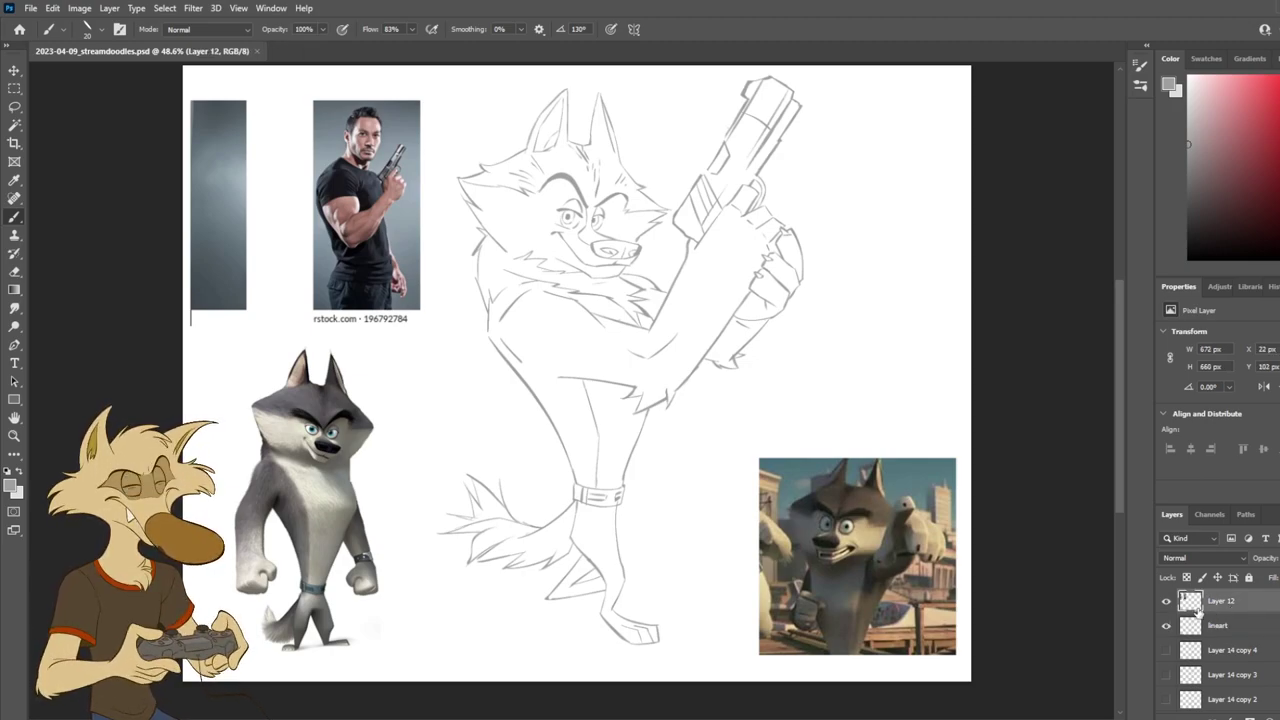
left_click(1168, 604)
left_click(1168, 604)
left_click(1232, 646)
scroll(1232, 642, "down", 3)
scroll(1234, 650, "down", 3)
left_click(1247, 634, "shift")
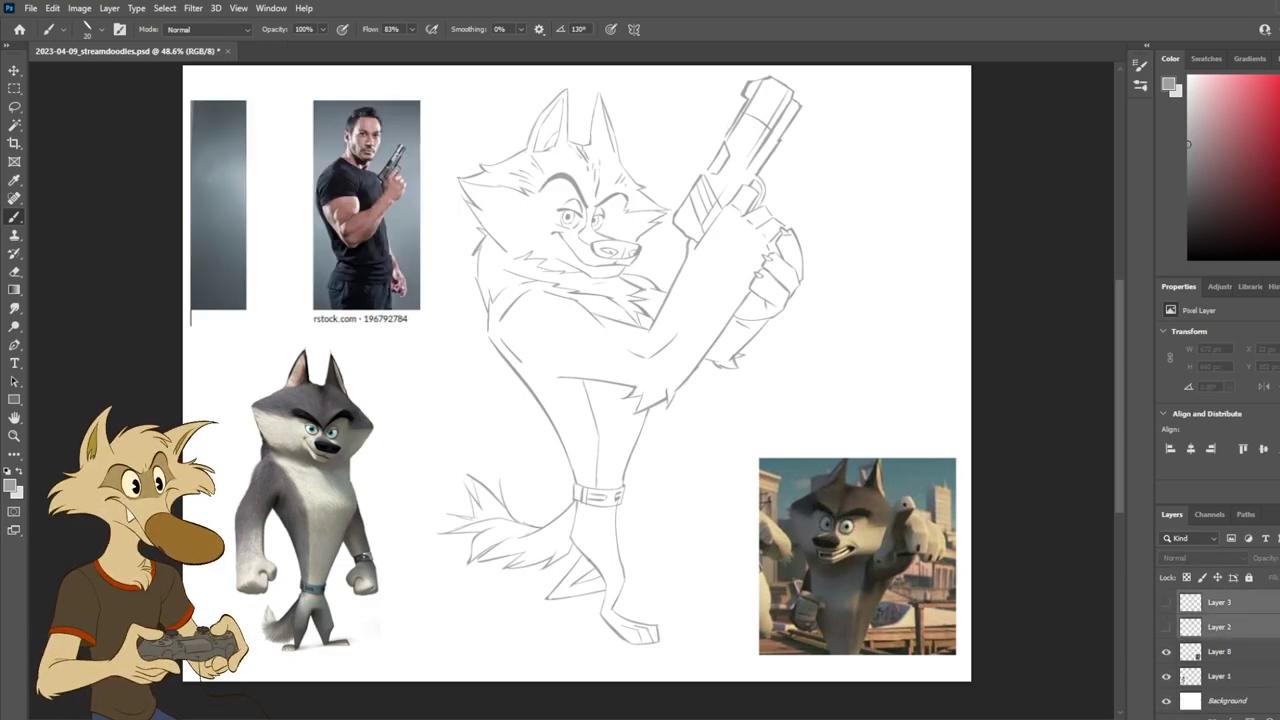
key("Delete")
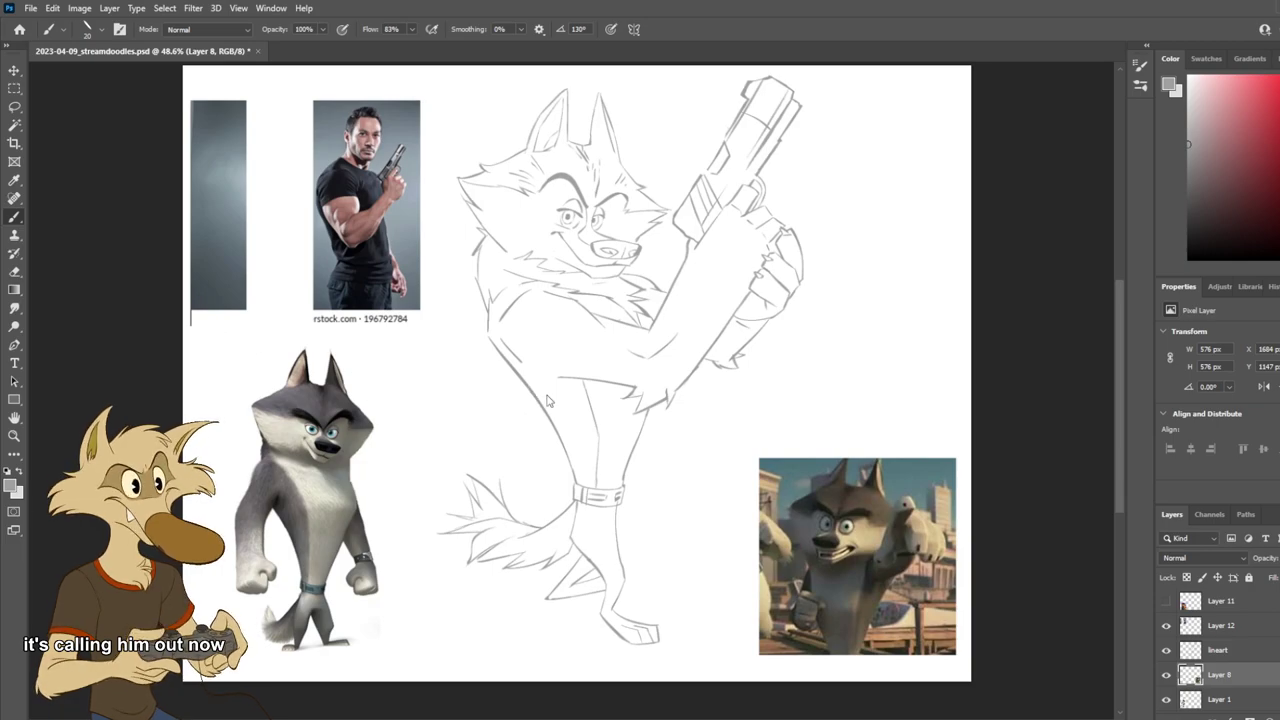
left_click(833, 216)
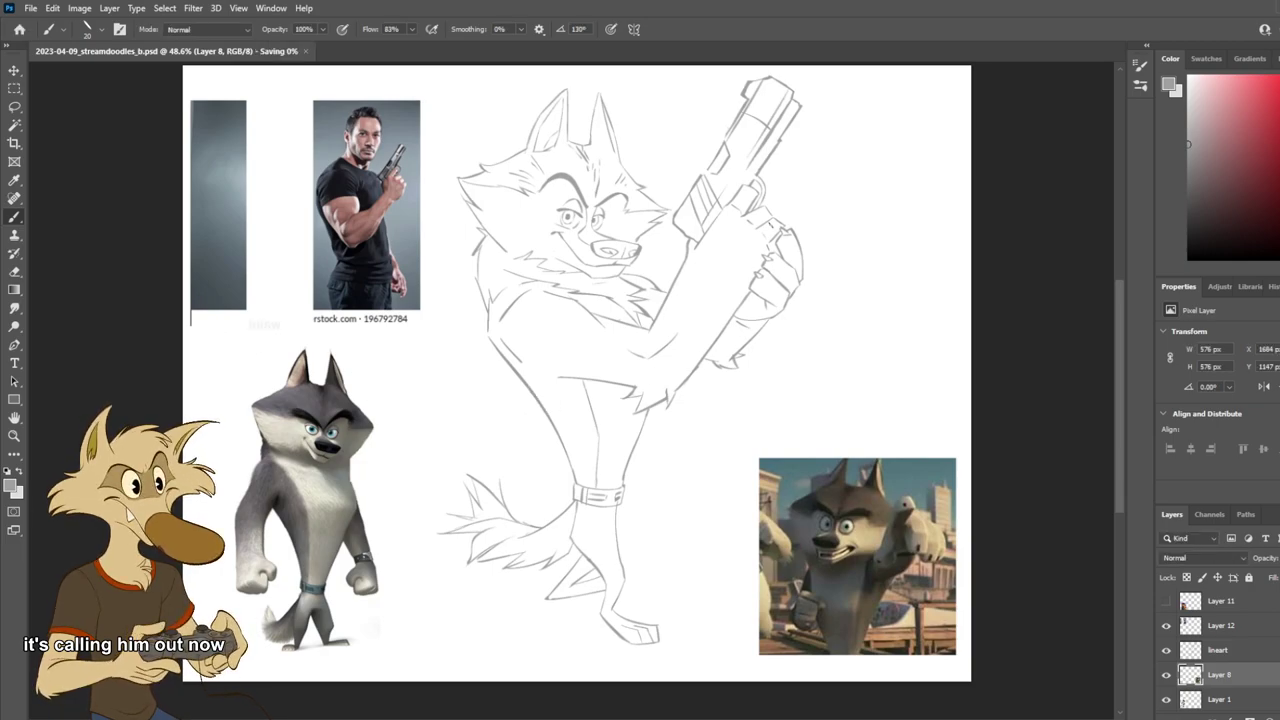
Step: Add a short connecting line to the pistol's slide just above its ridged rear section
scroll(738, 140, "up", 3)
mouse_move(683, 199)
left_mouse_down()
mouse_move(669, 211)
mouse_move(705, 163)
left_mouse_up()
key("ctrl+z")
key("ctrl+z")
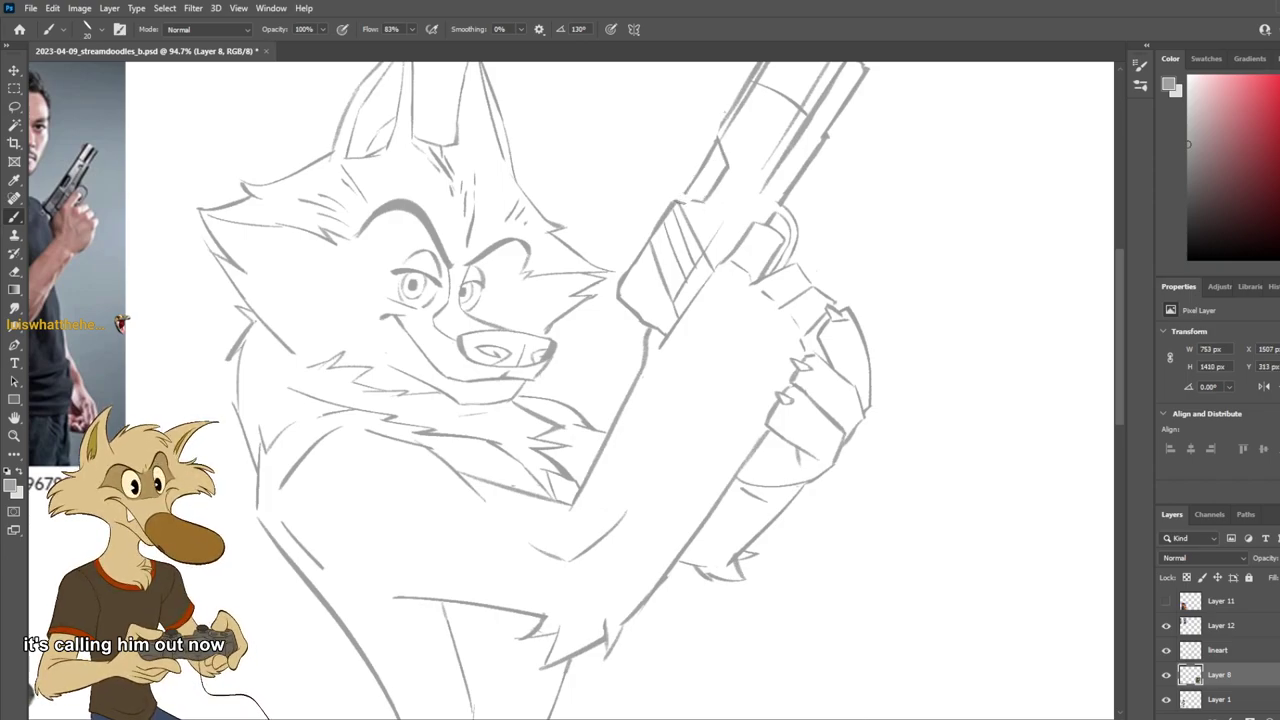
left_click_drag(676, 203, 698, 193)
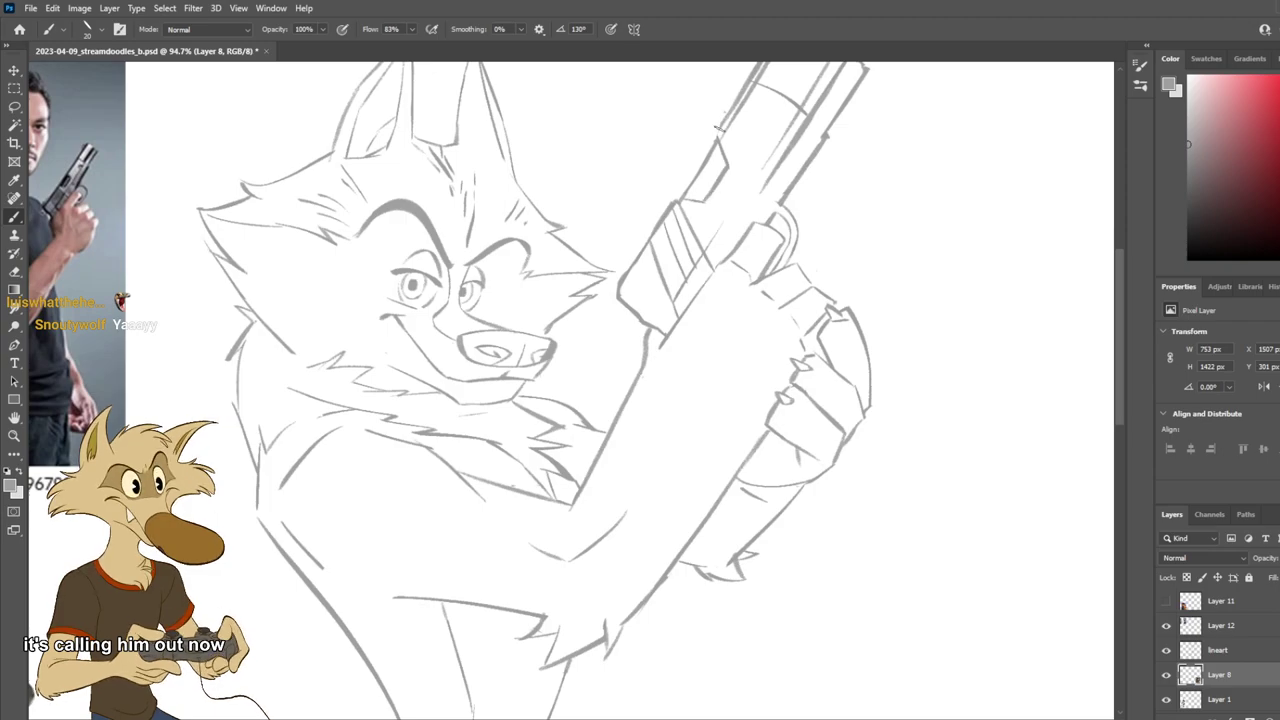
scroll(689, 190, "down", 3)
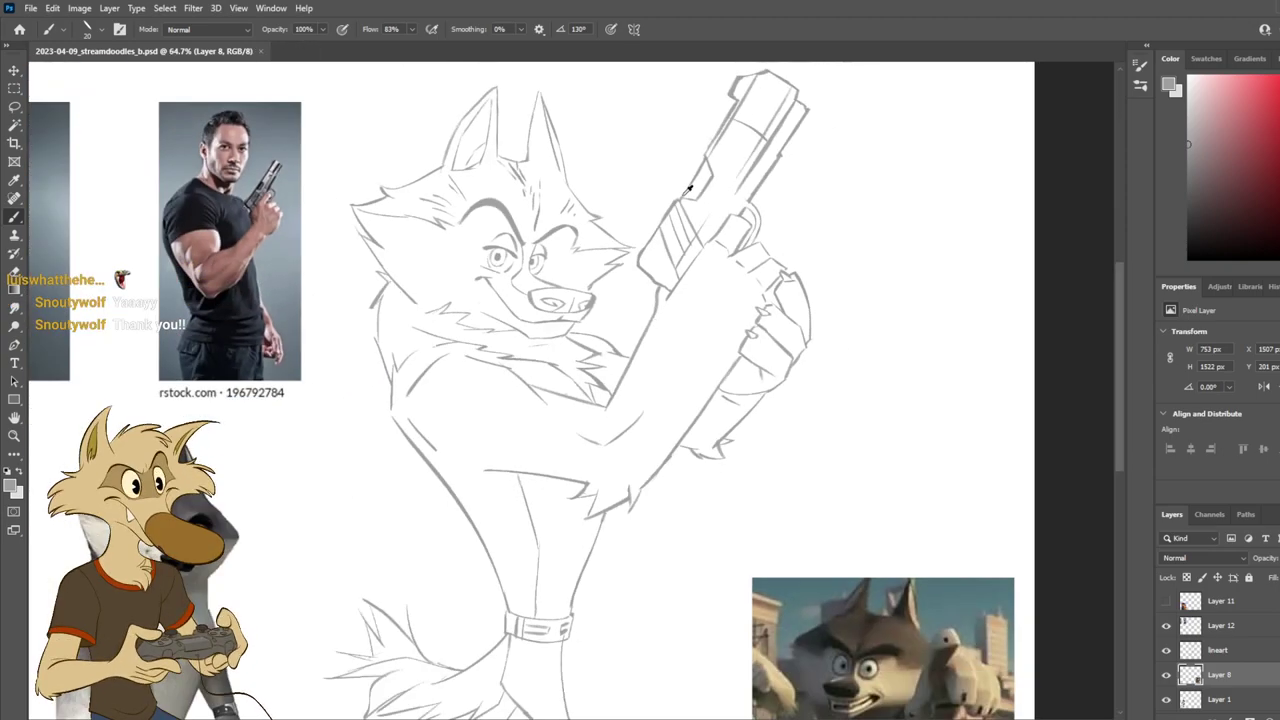
Step: Add a short line where the pistol meets the hand gripping it
scroll(704, 228, "down", 1)
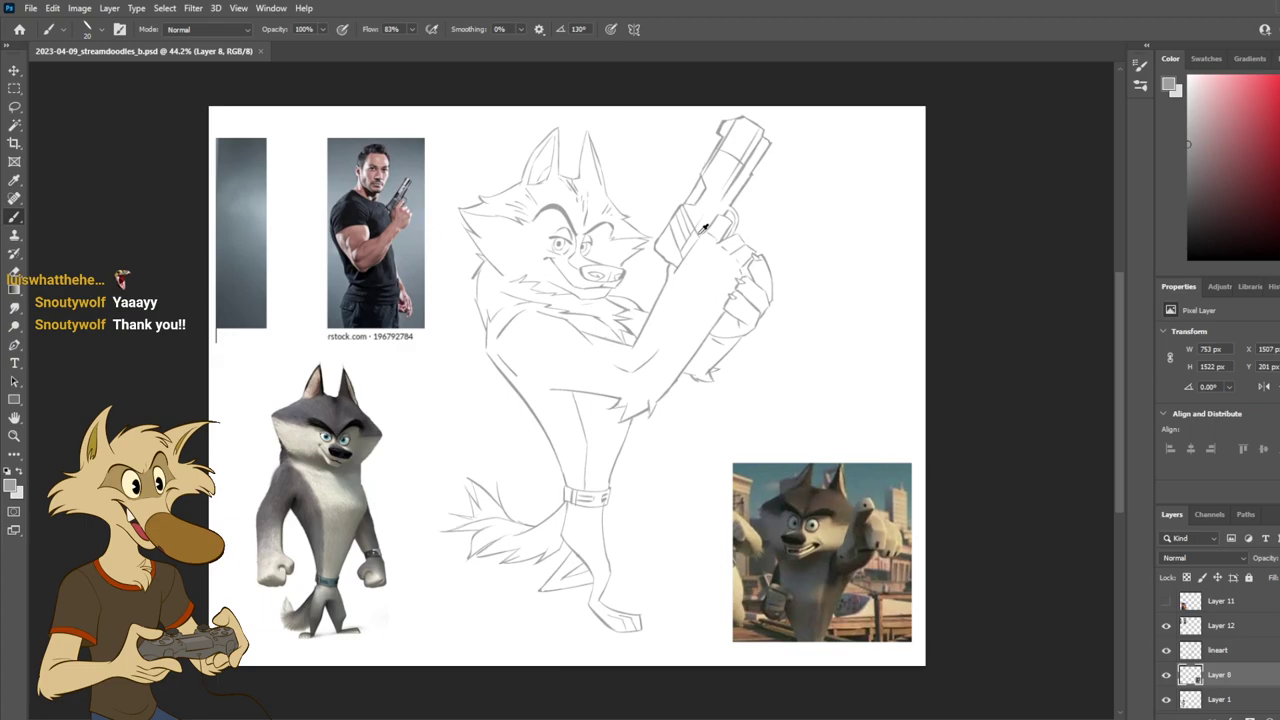
scroll(704, 228, "down", 1)
scroll(698, 222, "up", 2)
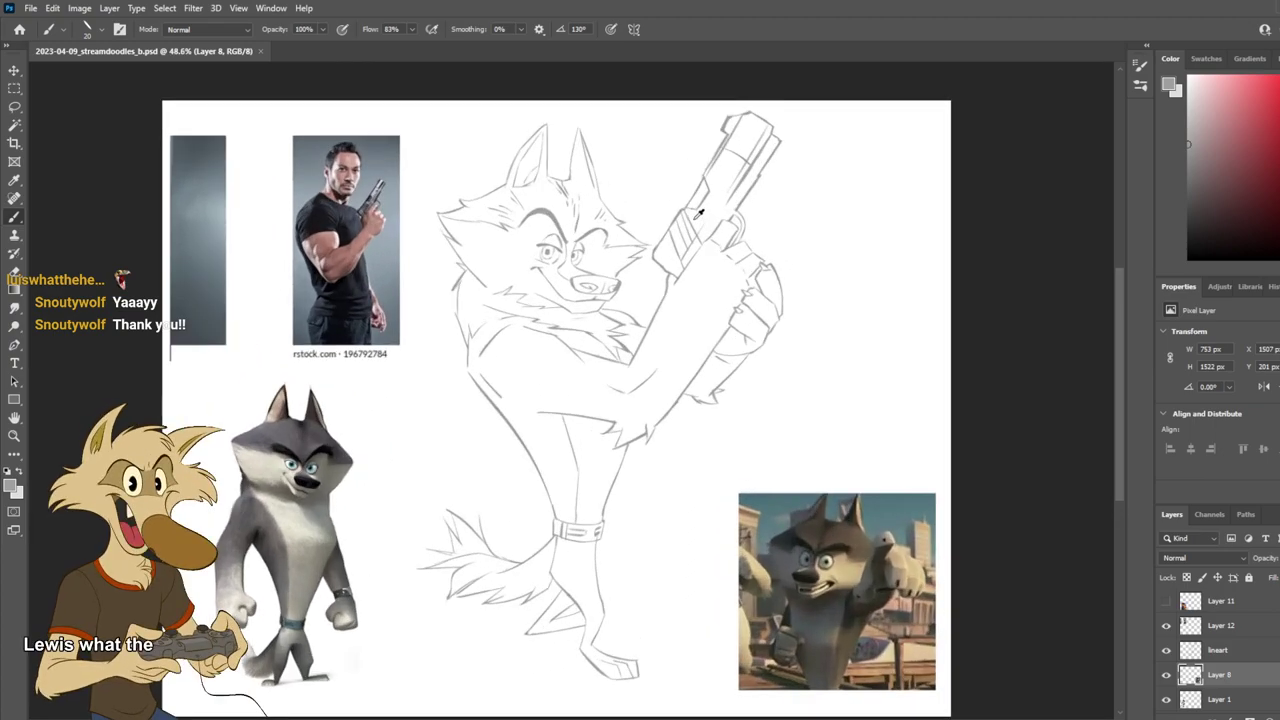
scroll(690, 215, "down", 1)
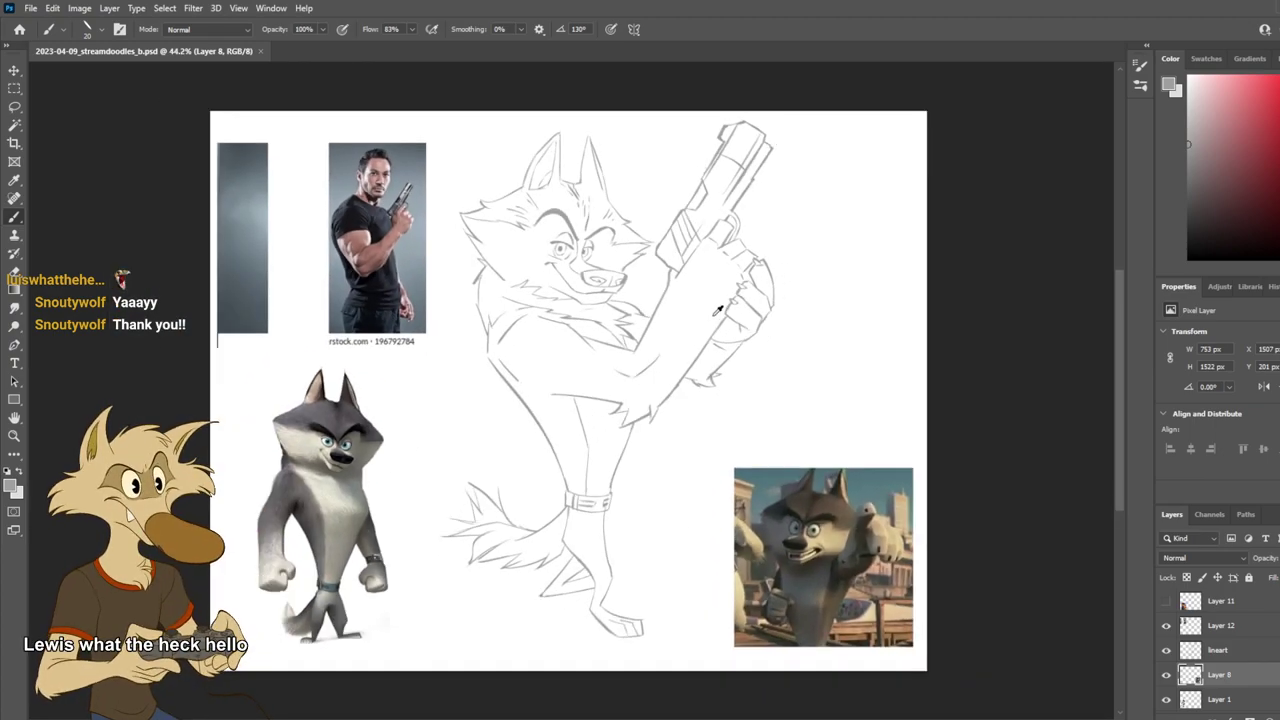
scroll(708, 322, "up", 3)
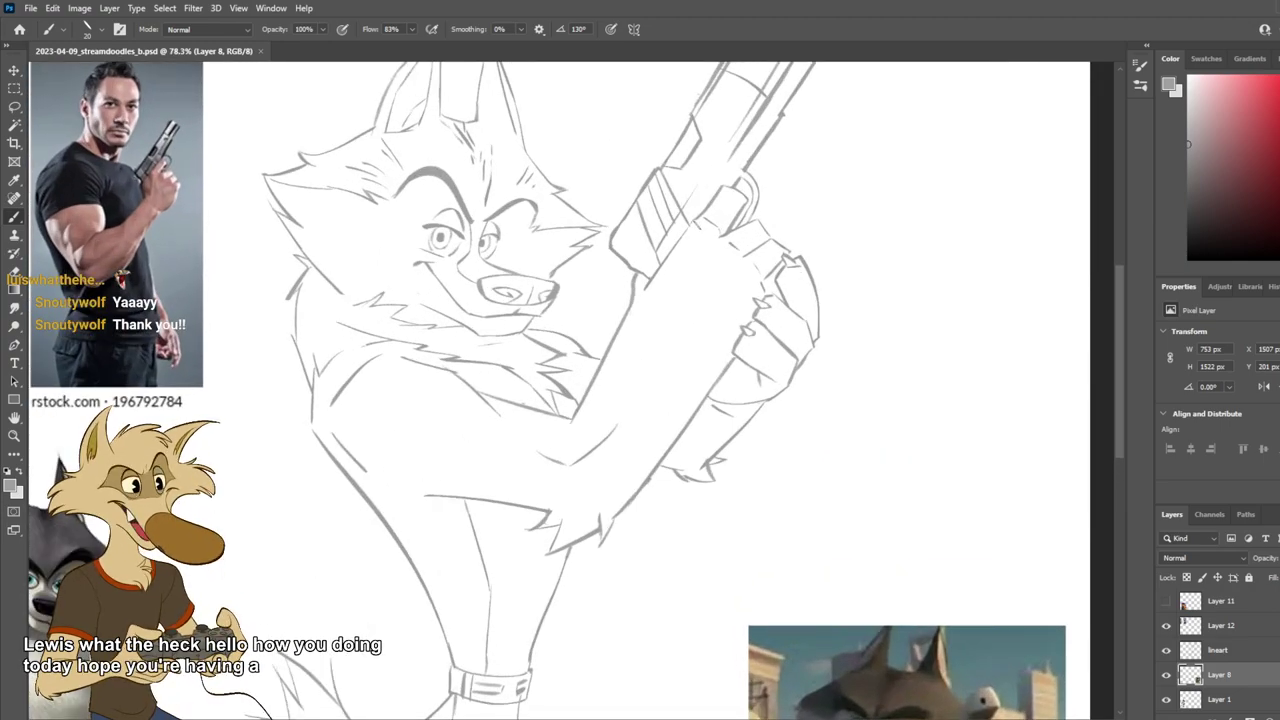
left_click_drag(698, 224, 686, 240)
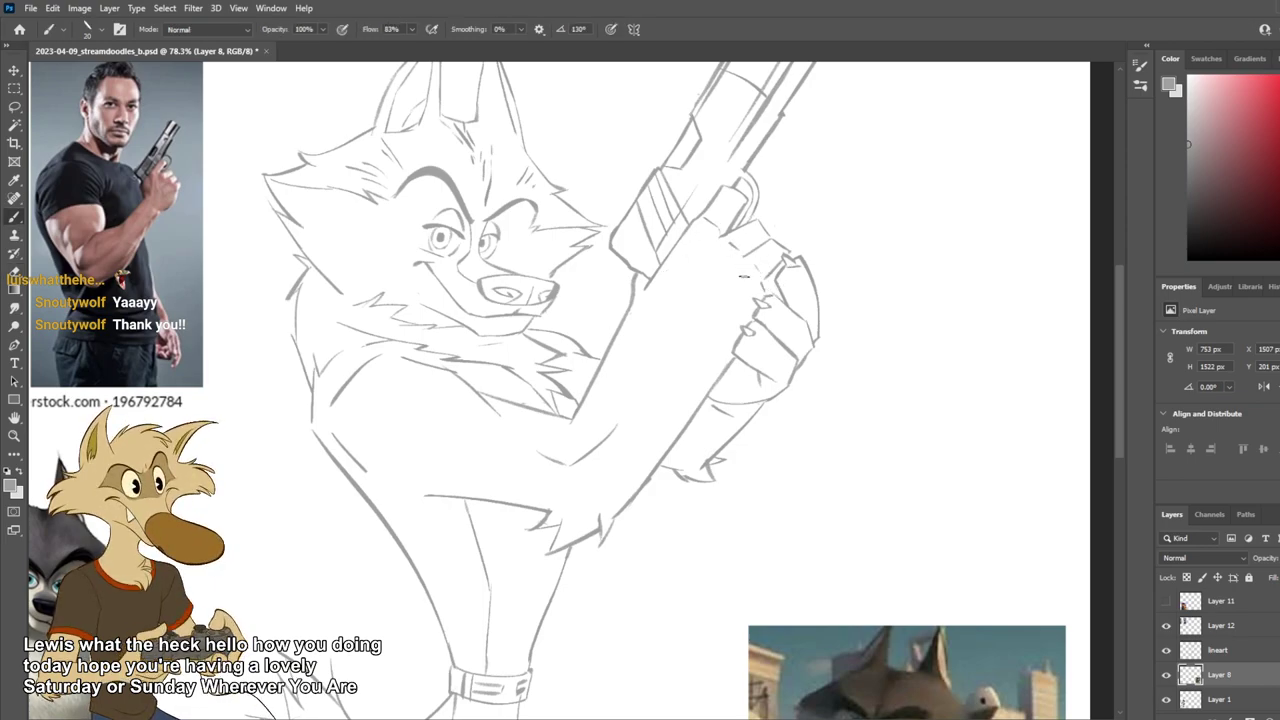
scroll(850, 475, "down", 3)
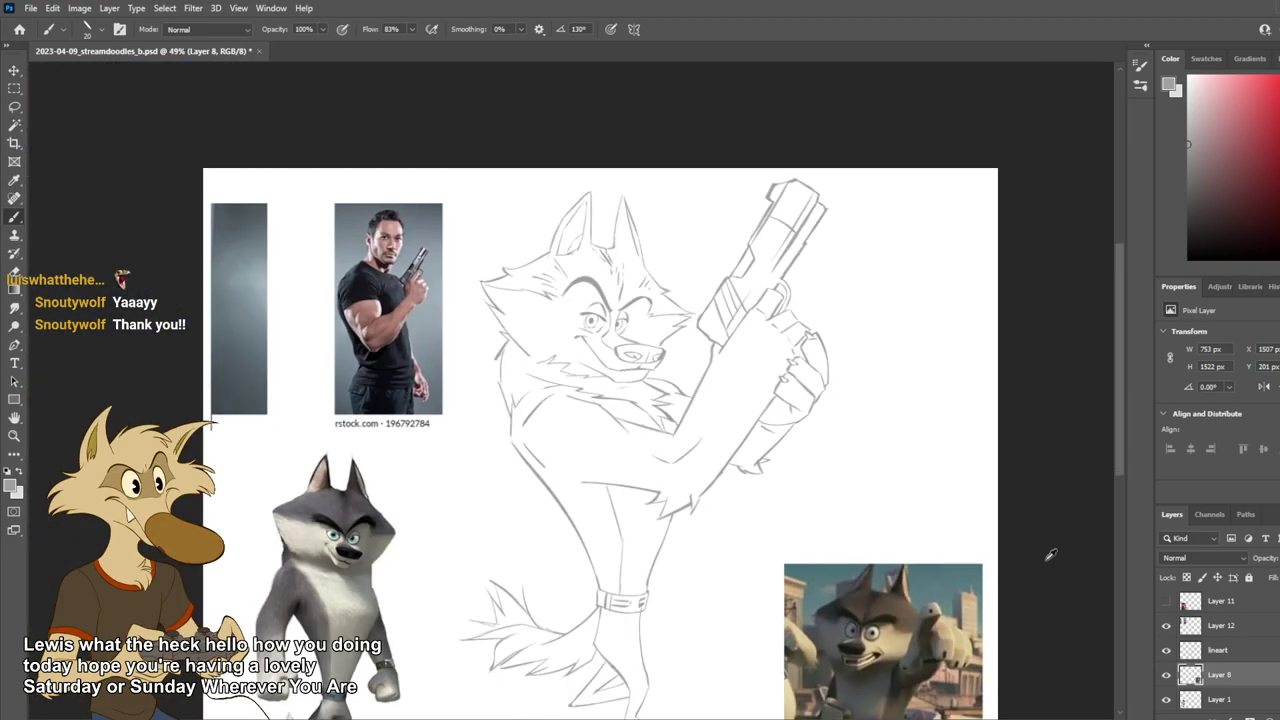
Step: Transfer the misplaced pistol strokes from Layer 8 into lineart through a merged new layer, and place Layer 8 above lineart
left_click(1167, 677)
left_click(1167, 677)
key("l")
left_click(1166, 675)
left_click(1166, 675)
left_click(1208, 648)
left_click(1228, 675)
key("ctrl+shift+alt+n")
left_click(1229, 656, "shift")
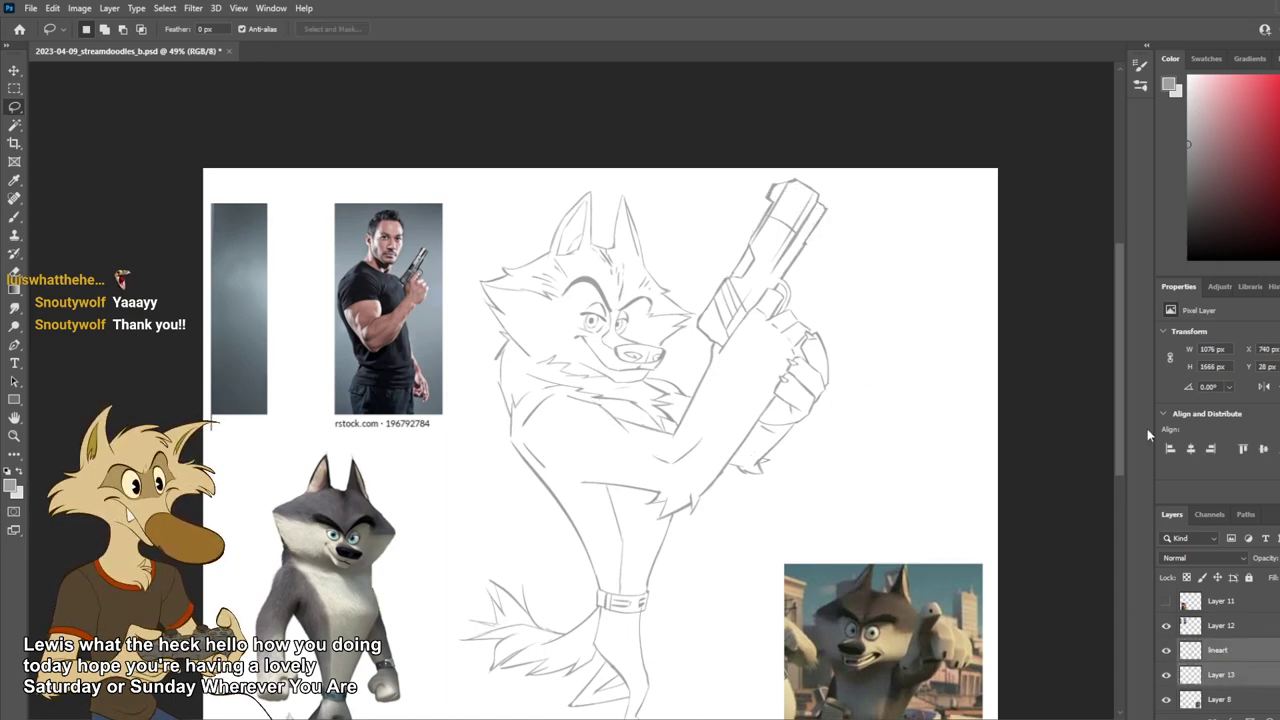
key("ctrl+e")
left_click_drag(1218, 672, 1226, 644)
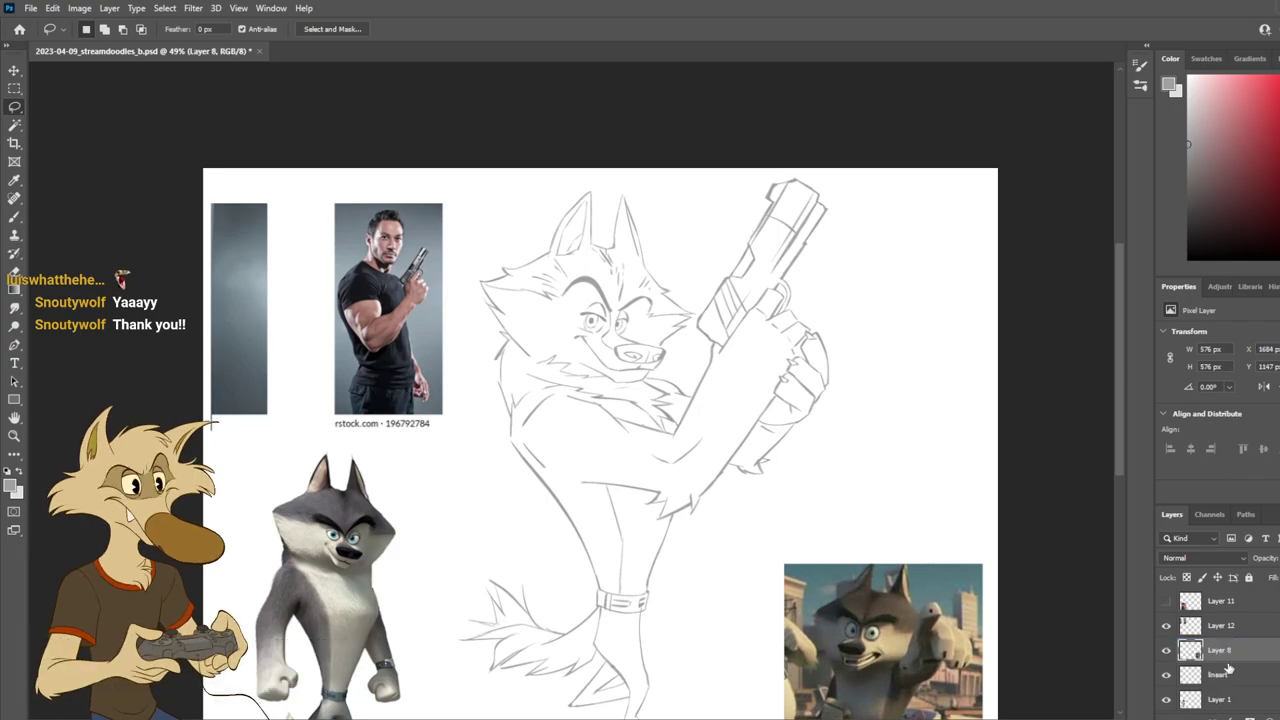
left_click(1226, 673)
Step: Touch up the chest fur lines beside the raised forearm on the lineart layer with the brush and eraser
scroll(554, 457, "up", 3)
key("b")
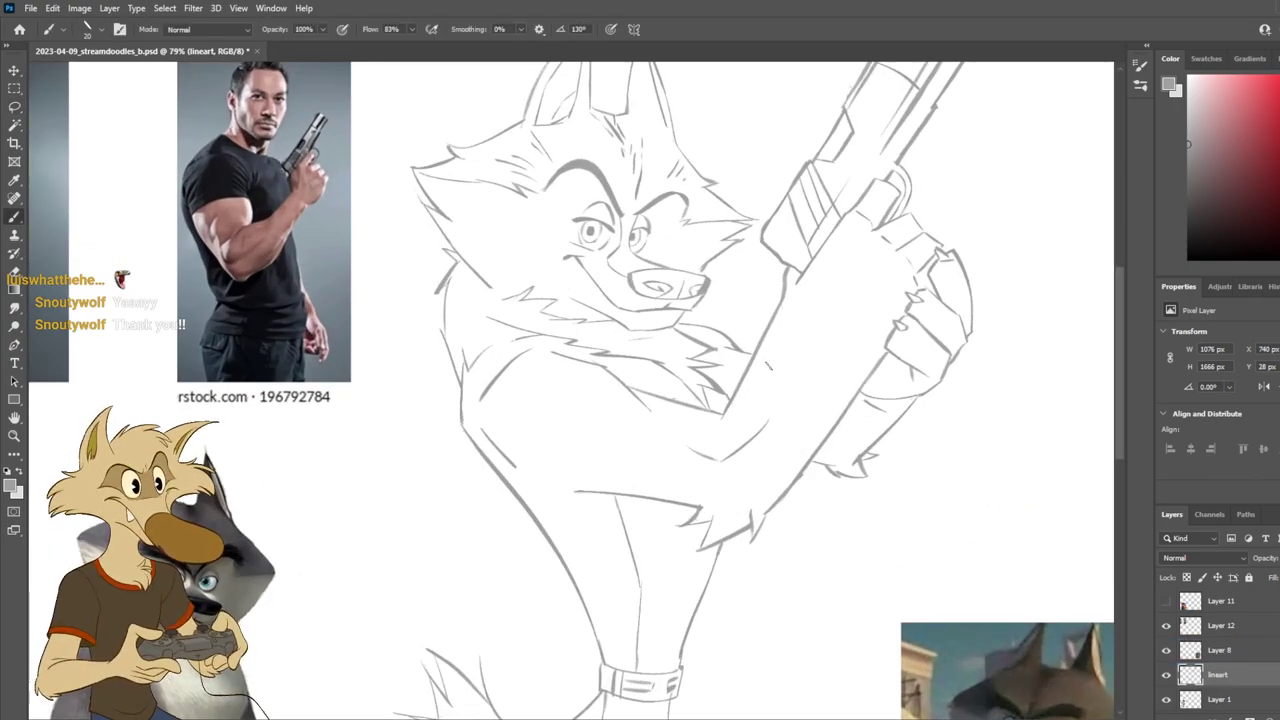
key("e")
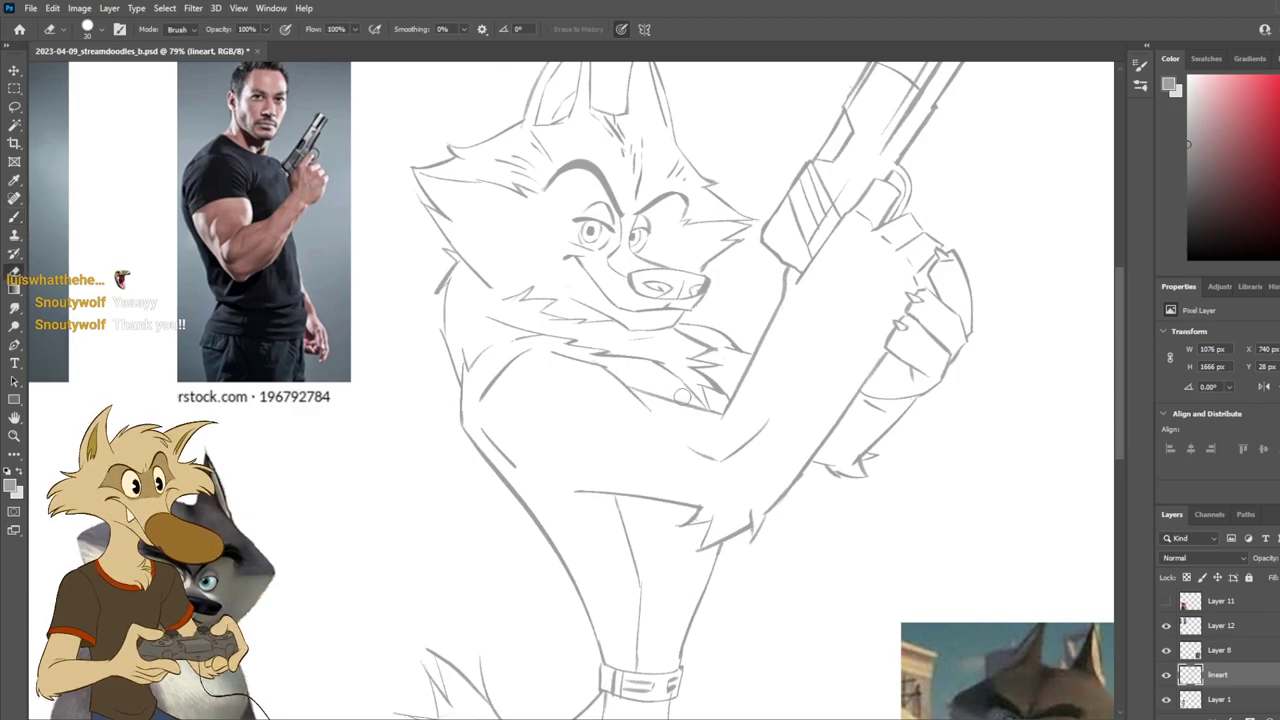
scroll(715, 413, "down", 4)
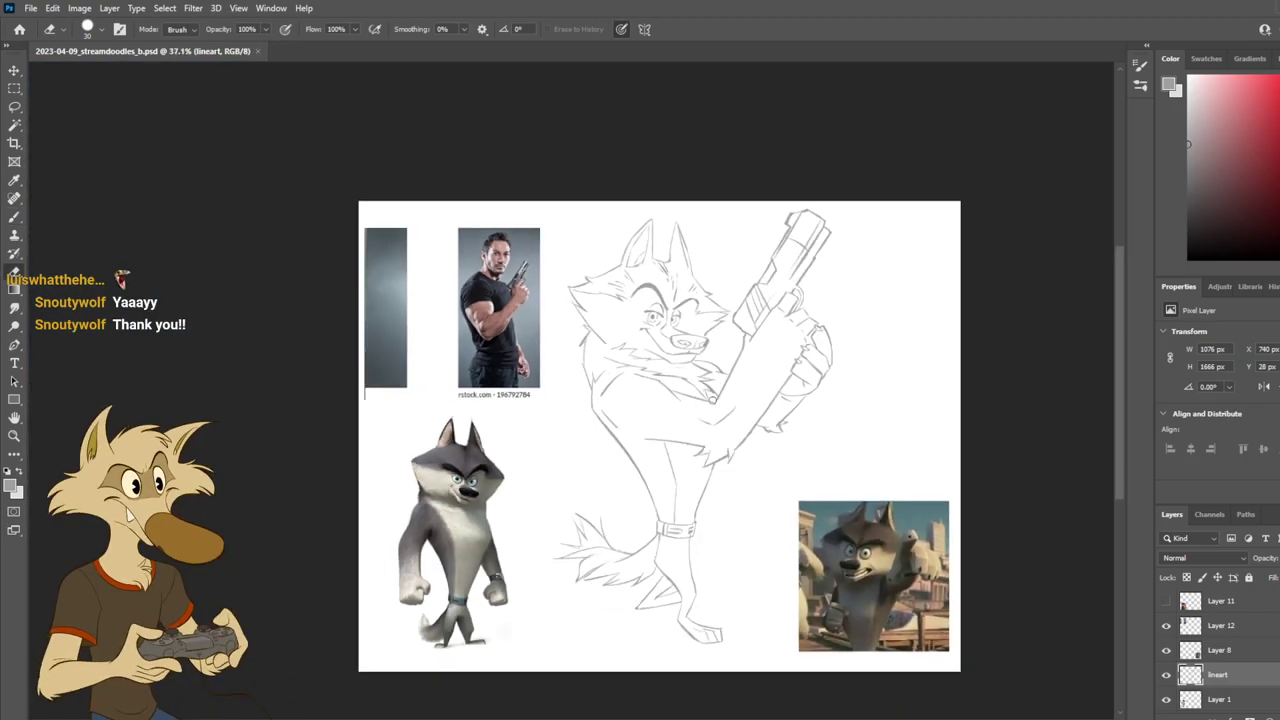
scroll(740, 420, "up", 1)
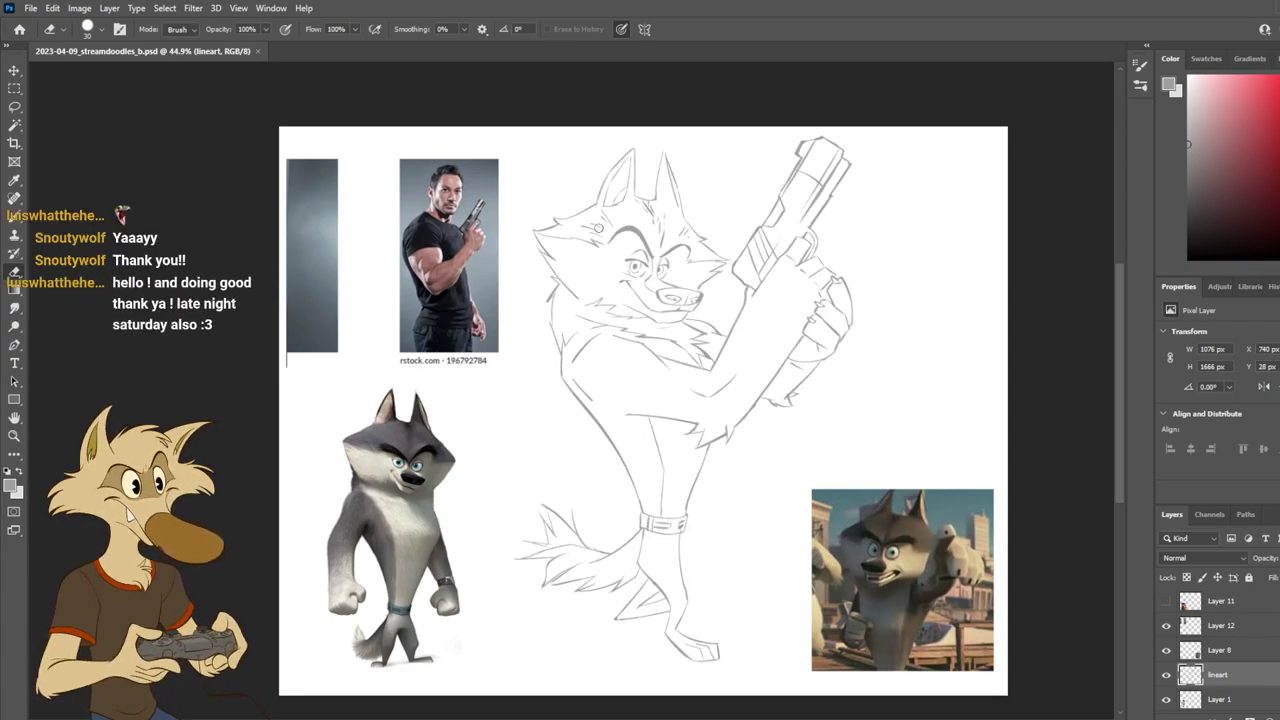
Step: Run the Matte Small Gaps action on the lineart layer to generate a flat fill beneath the whole character
key("alt+F9")
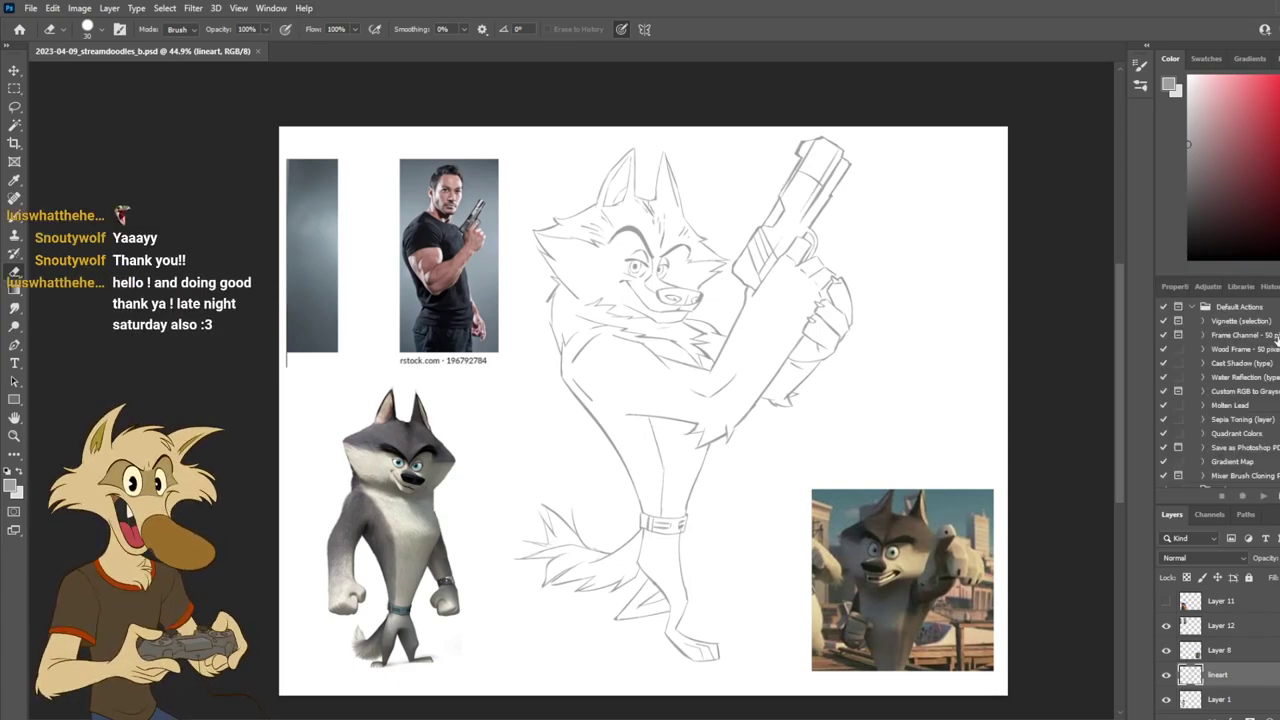
scroll(1239, 449, "down", 1)
scroll(1240, 445, "down", 5)
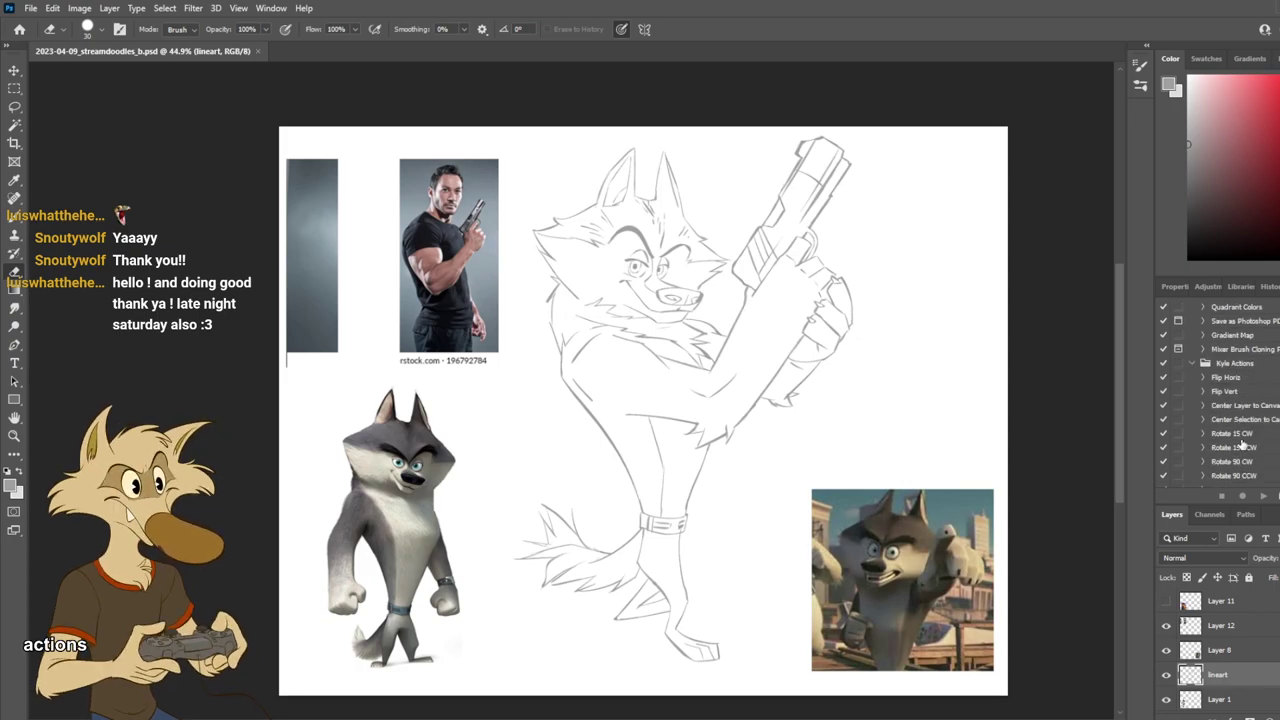
left_click(1250, 405)
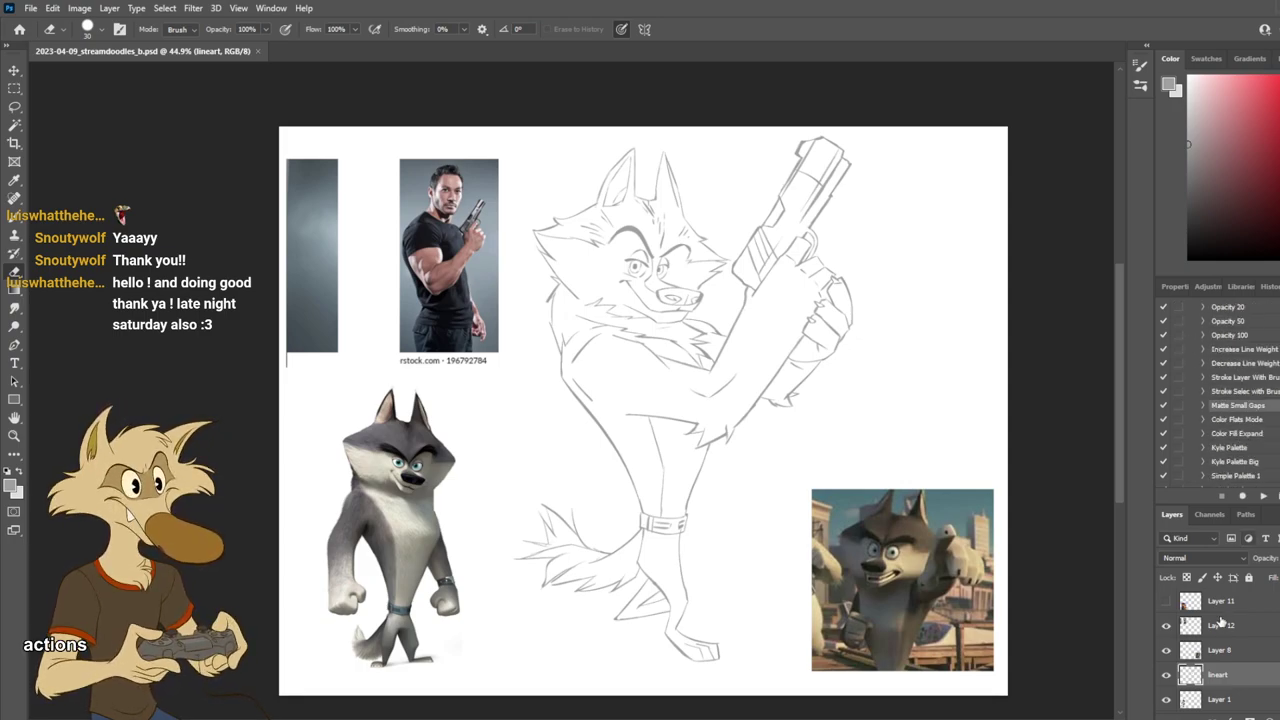
left_click(1263, 496)
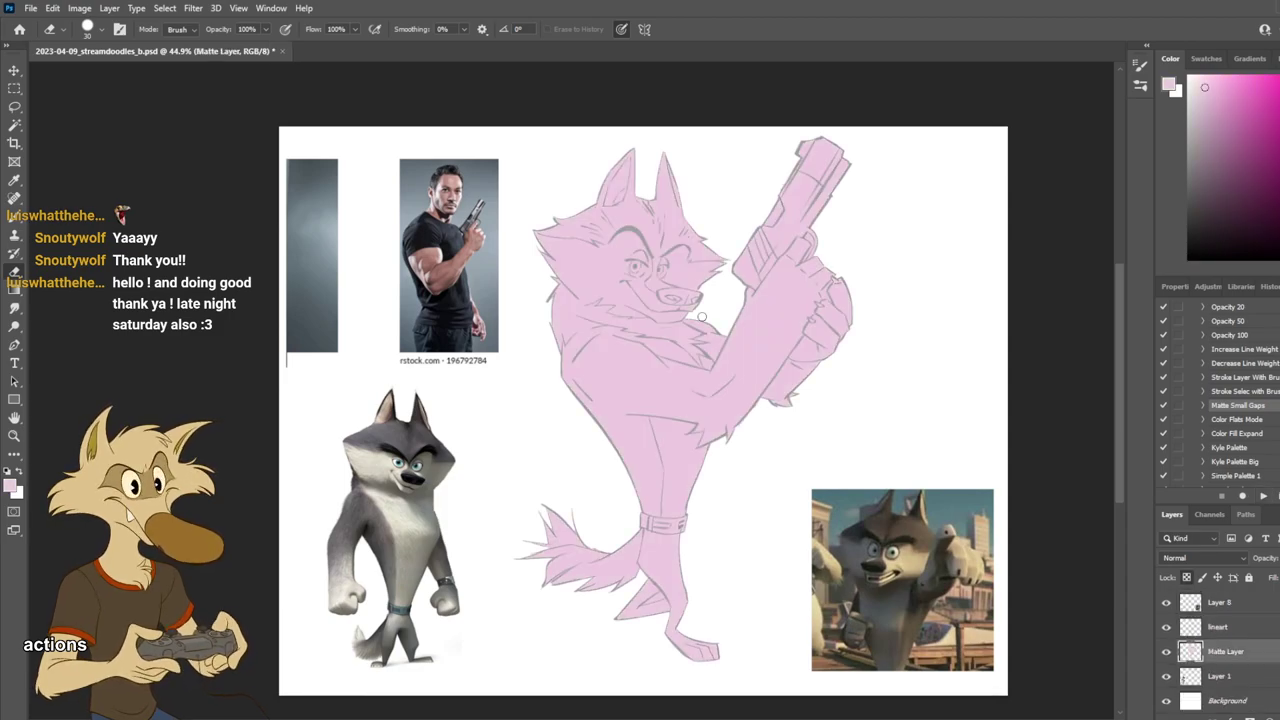
Step: Erase the thick diagonal line inside the wolf's near shoulder on the lineart layer
scroll(681, 316, "down", 2)
scroll(826, 342, "up", 2)
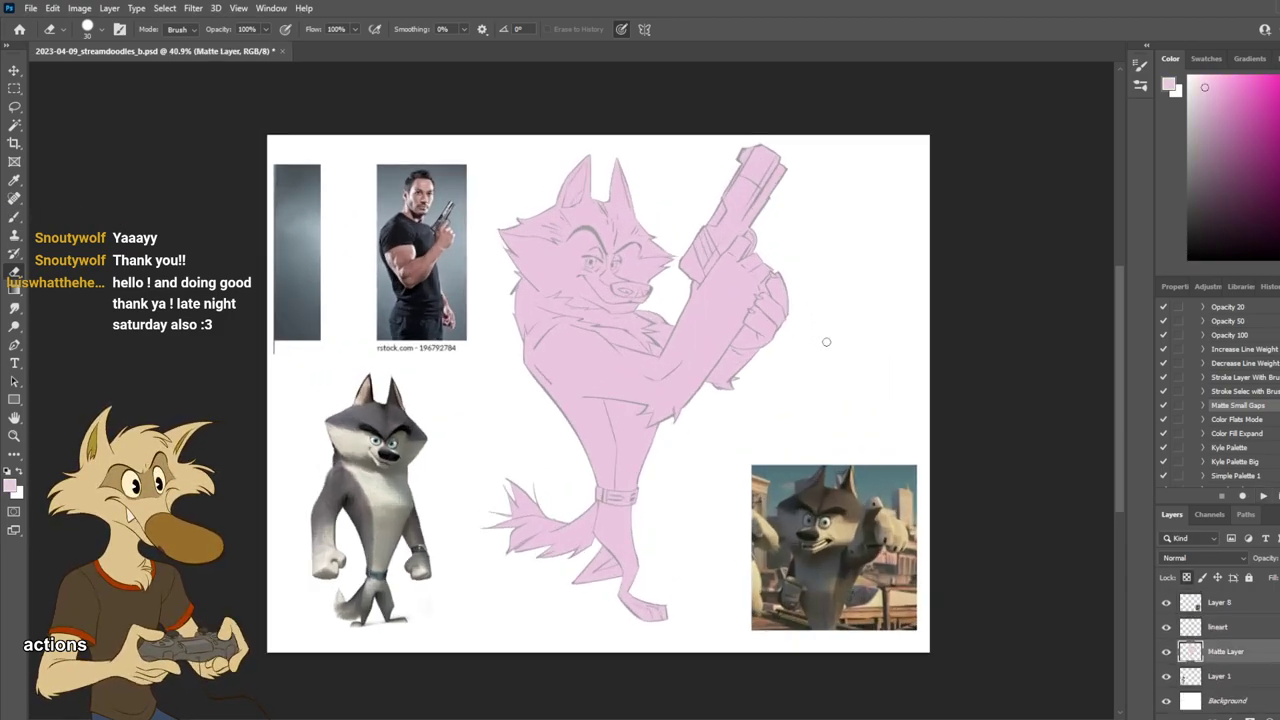
scroll(811, 343, "up", 1)
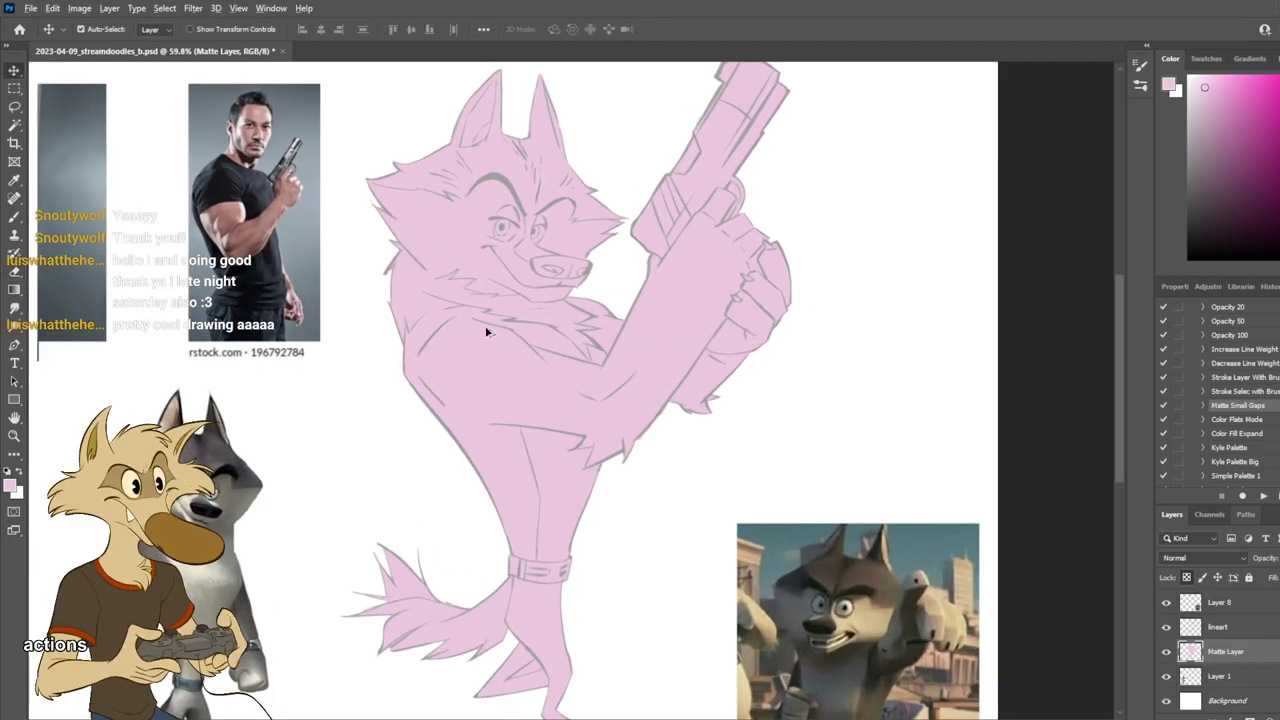
scroll(486, 331, "up", 1)
key("alt+bracketright")
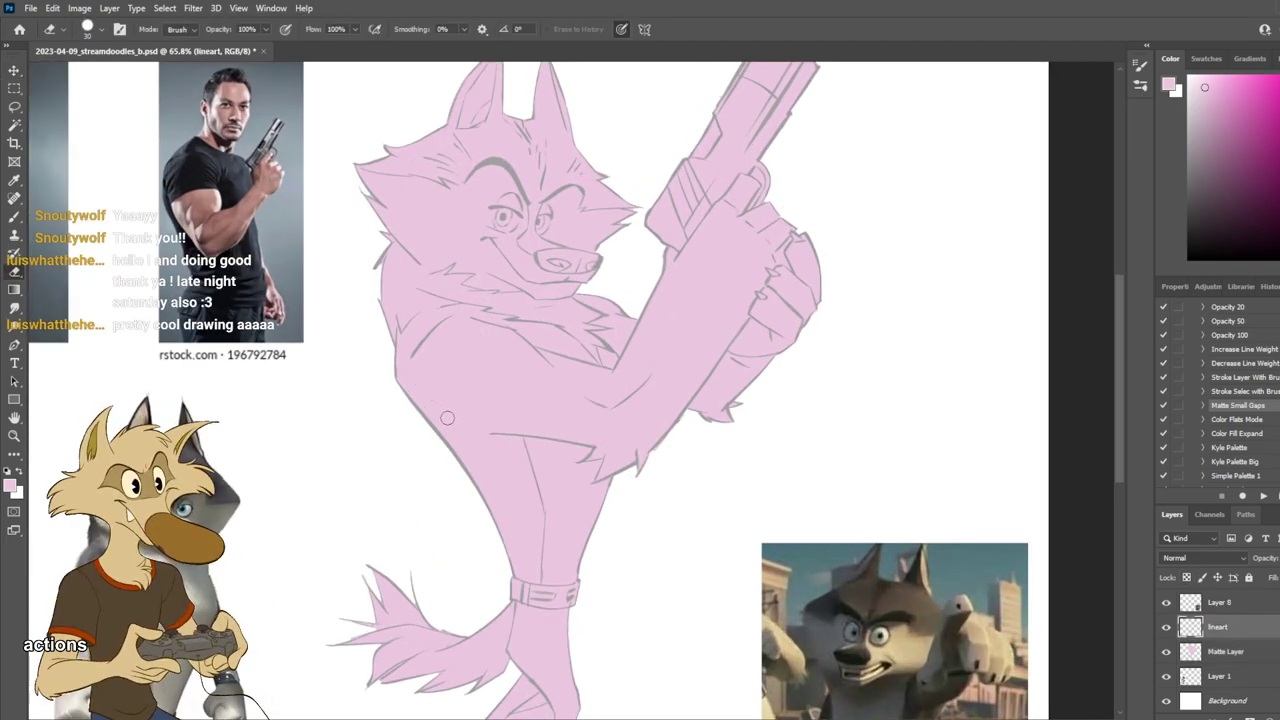
scroll(525, 424, "down", 3)
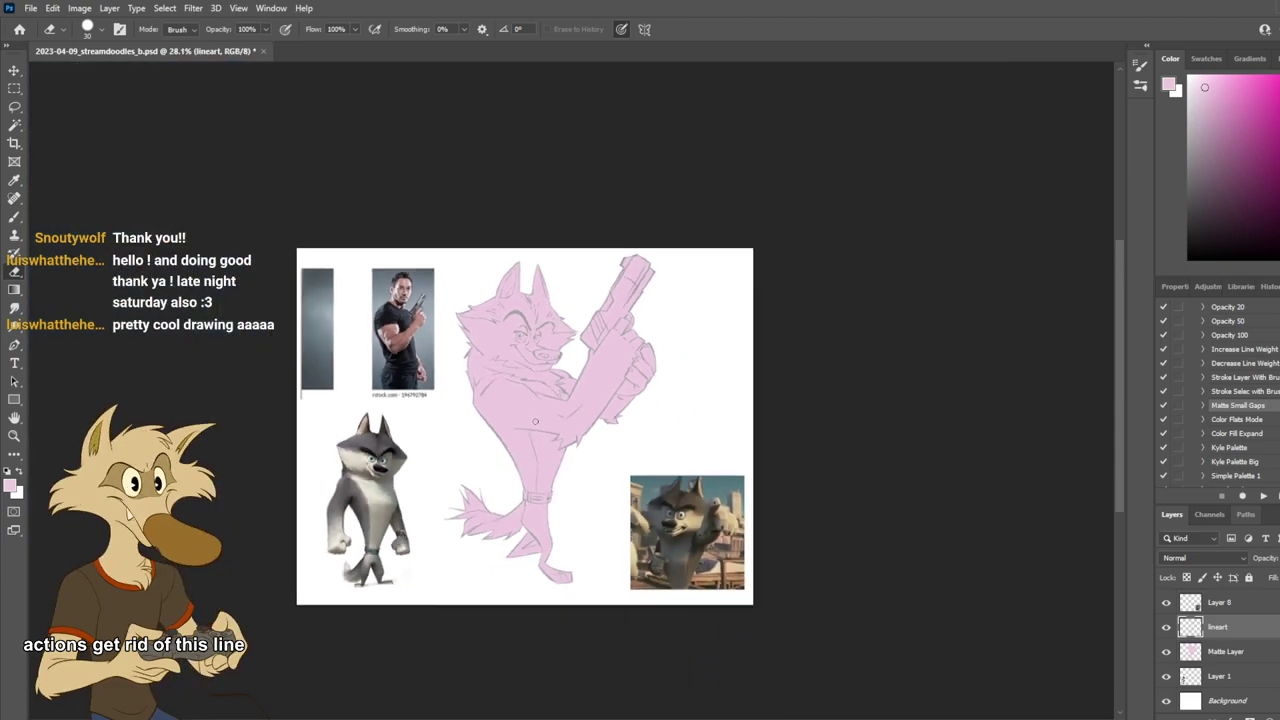
scroll(536, 428, "up", 2)
scroll(525, 418, "down", 1)
scroll(514, 409, "up", 1)
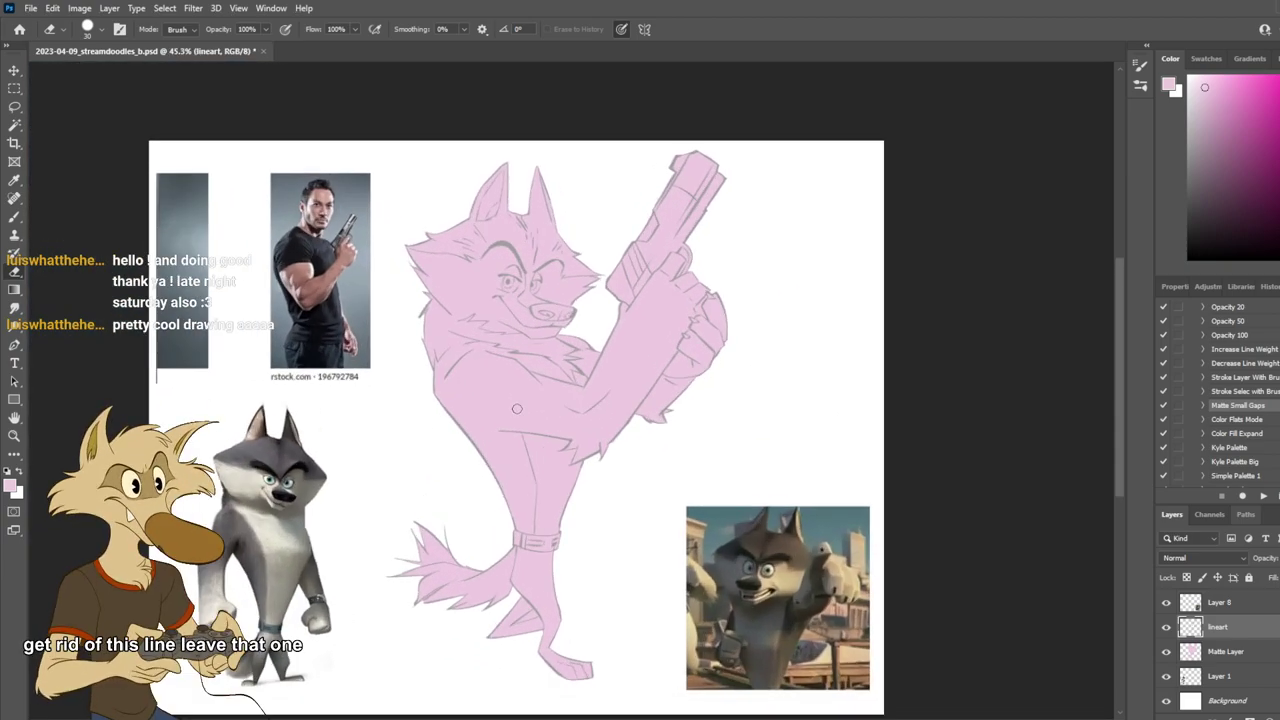
scroll(514, 409, "up", 2)
key("v")
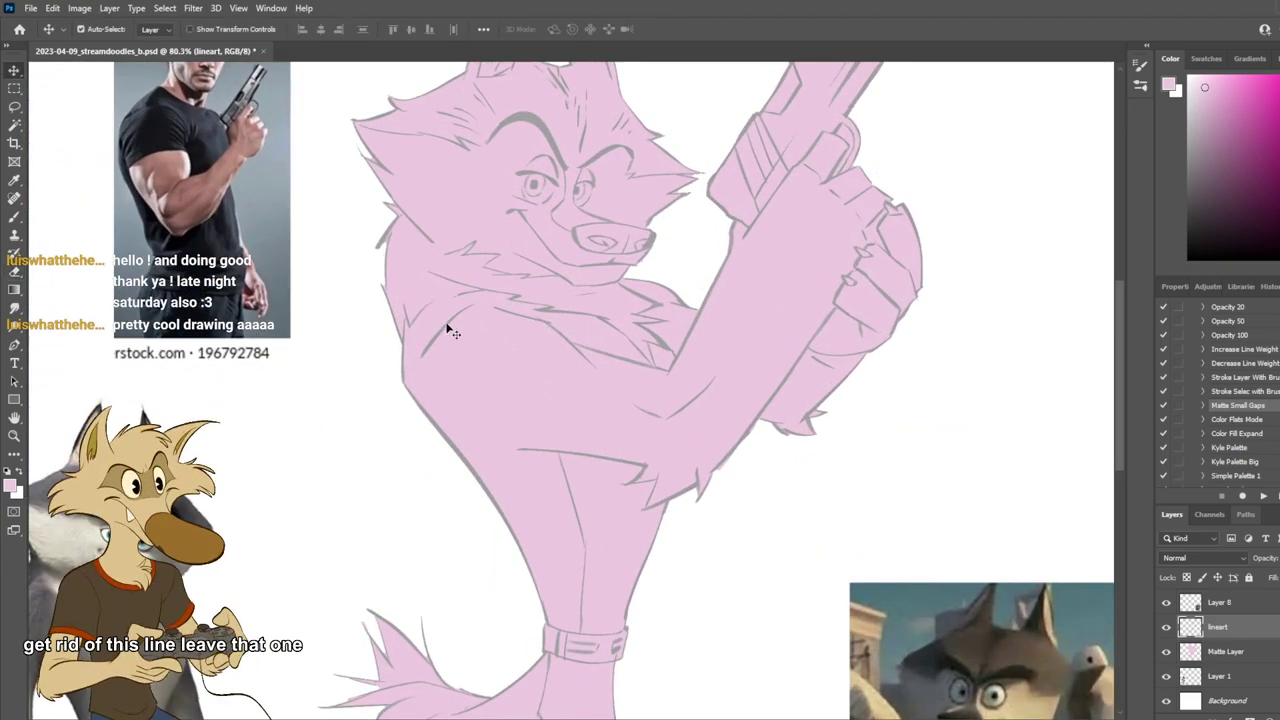
key("b")
key("e")
key("v")
key("b")
key("e")
left_click_drag(466, 312, 418, 364)
key("b")
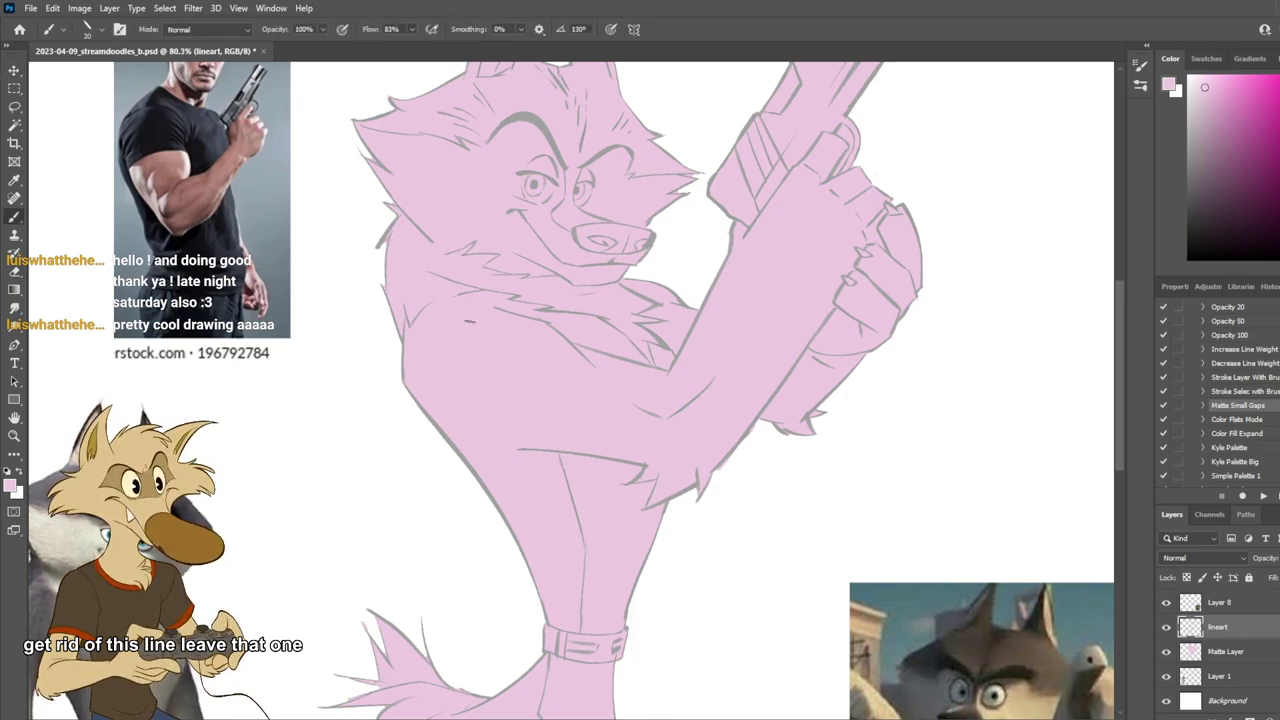
Step: Redraw the shoulder's inner contour on the lineart layer with the brush, using grey sampled from the existing lines
left_click(1215, 604)
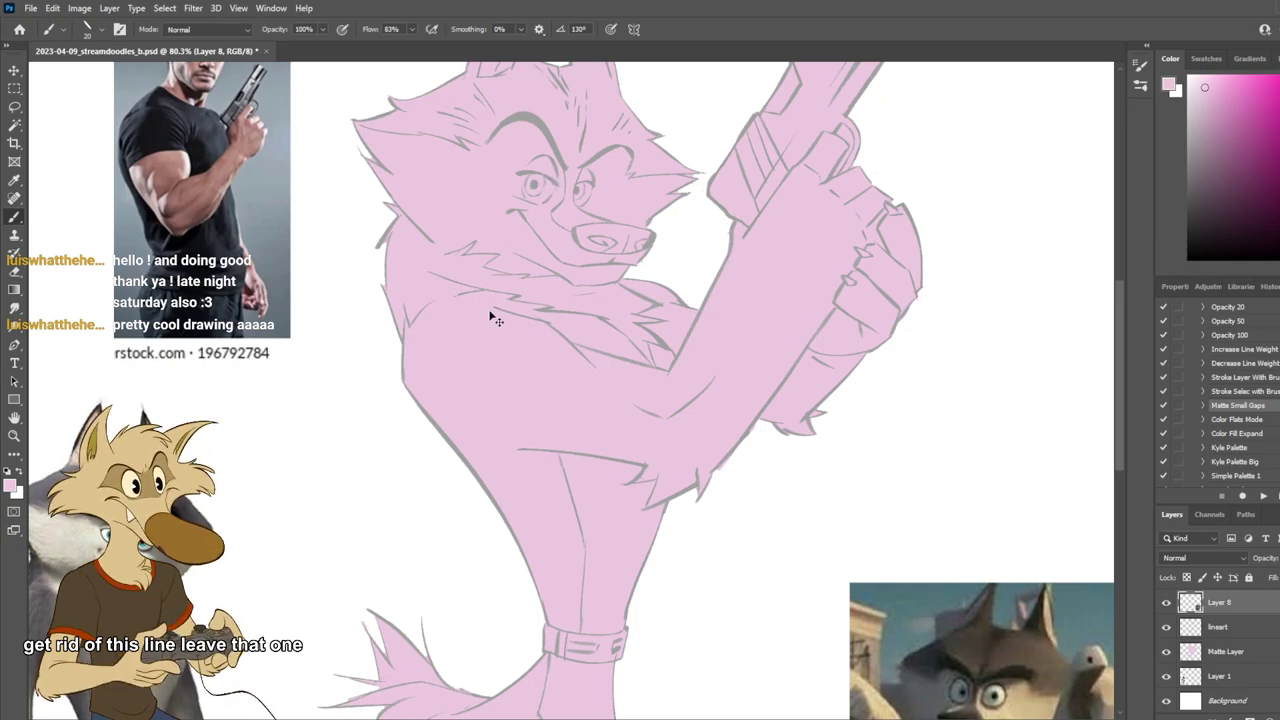
left_click(1218, 627)
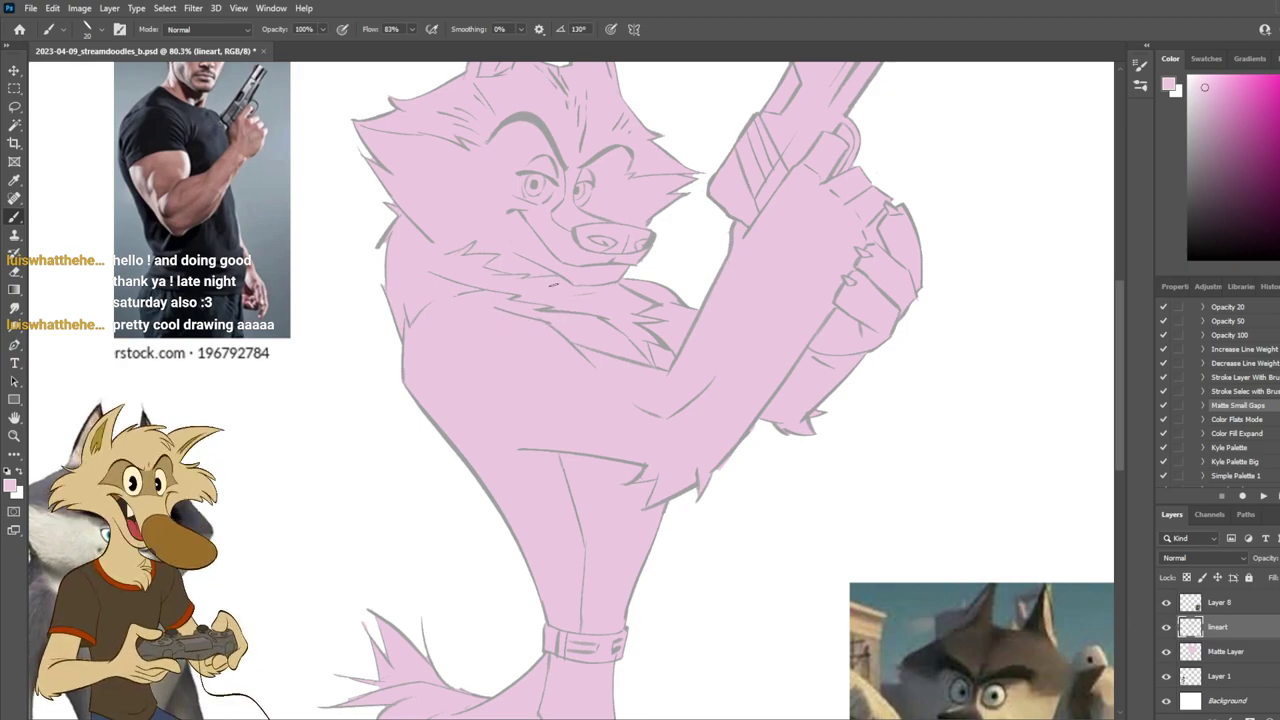
left_click(589, 231, "alt")
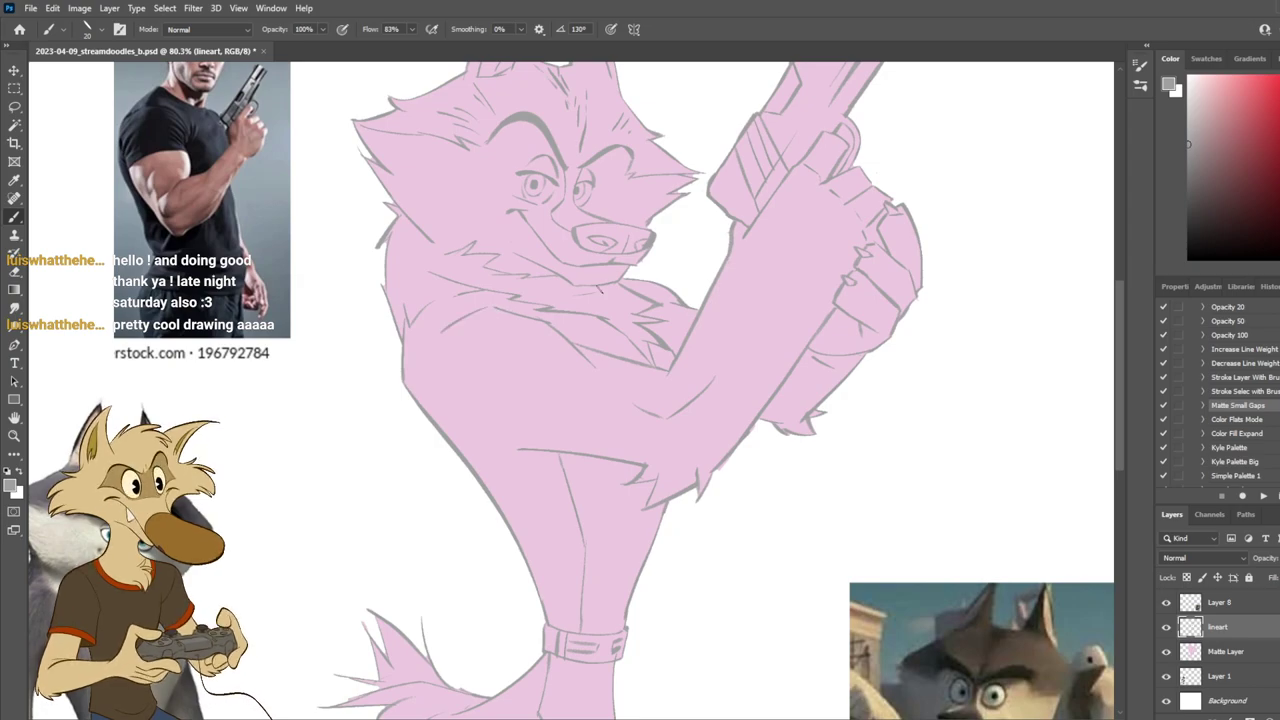
Step: Lasso the redrawn shoulder line, rotate it about 3.4° clockwise, and clear the selection
scroll(600, 286, "down", 3)
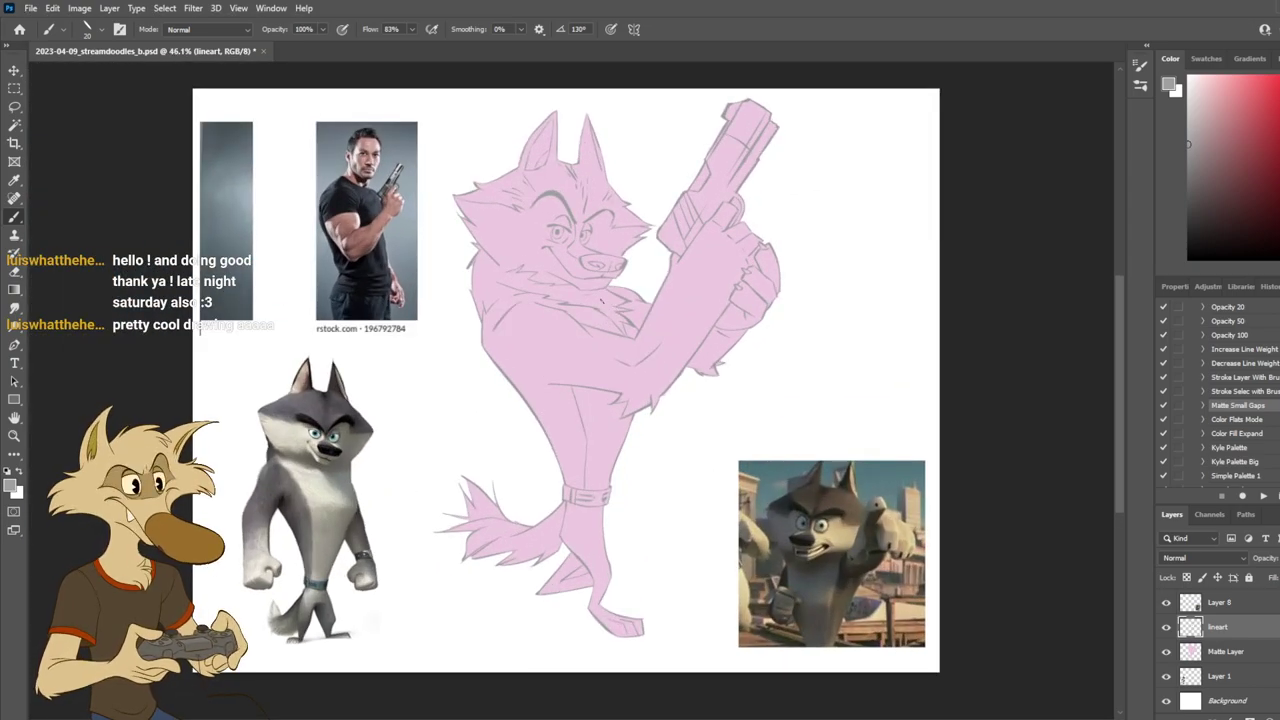
scroll(606, 303, "up", 1)
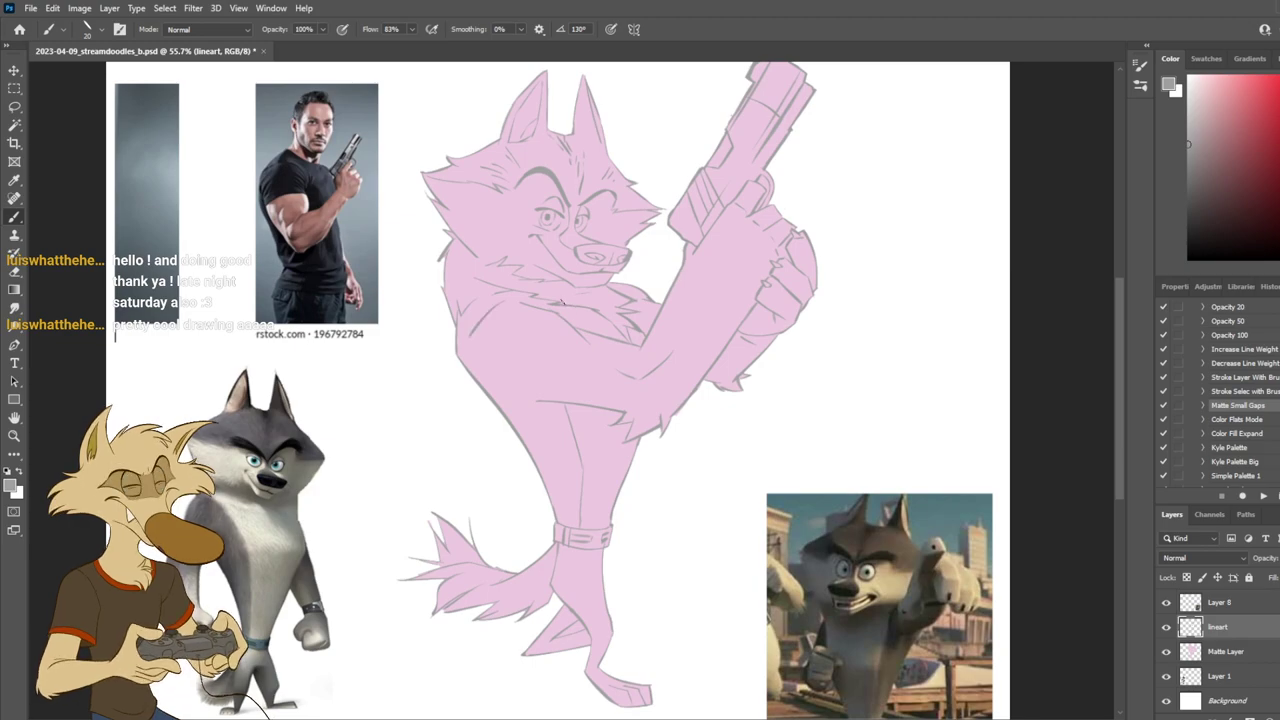
scroll(560, 300, "down", 2)
scroll(553, 298, "up", 3)
scroll(548, 298, "up", 4)
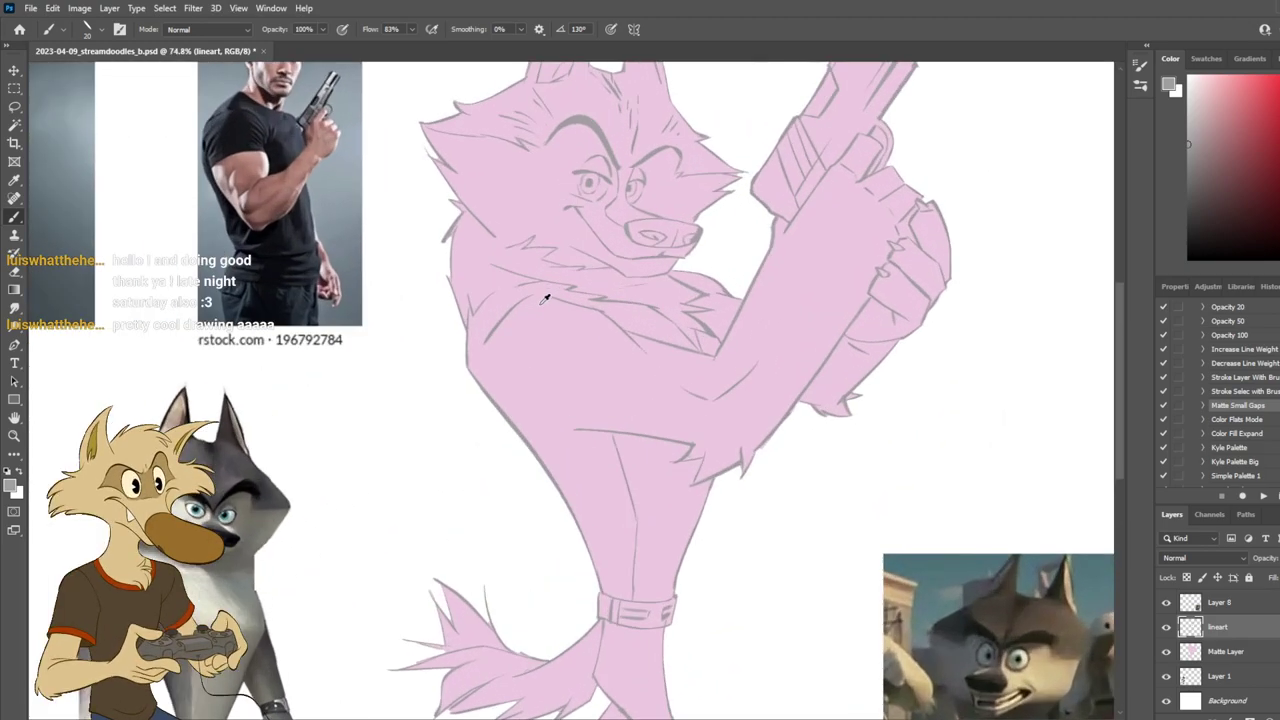
key("l")
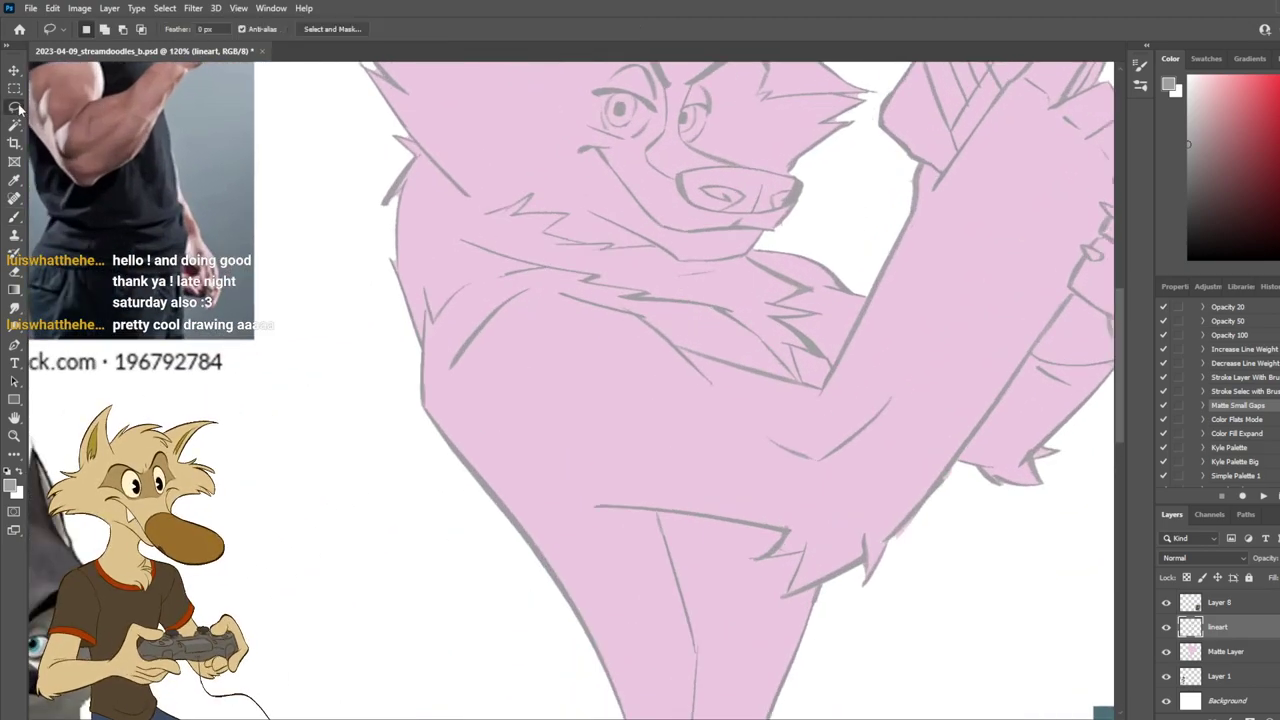
mouse_move(515, 282)
left_mouse_down()
mouse_move(443, 390)
mouse_move(518, 334)
mouse_move(530, 284)
left_mouse_up()
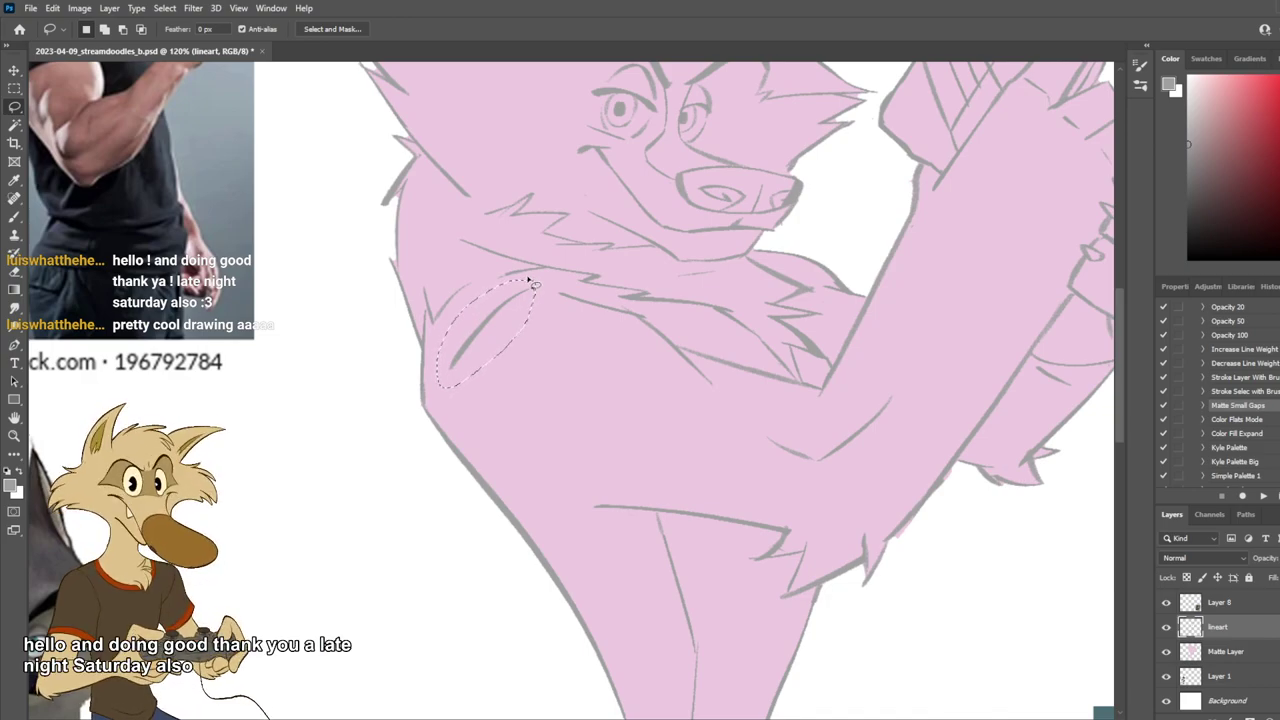
key("ctrl+t")
left_click_drag(487, 281, 503, 283)
key("ctrl+z")
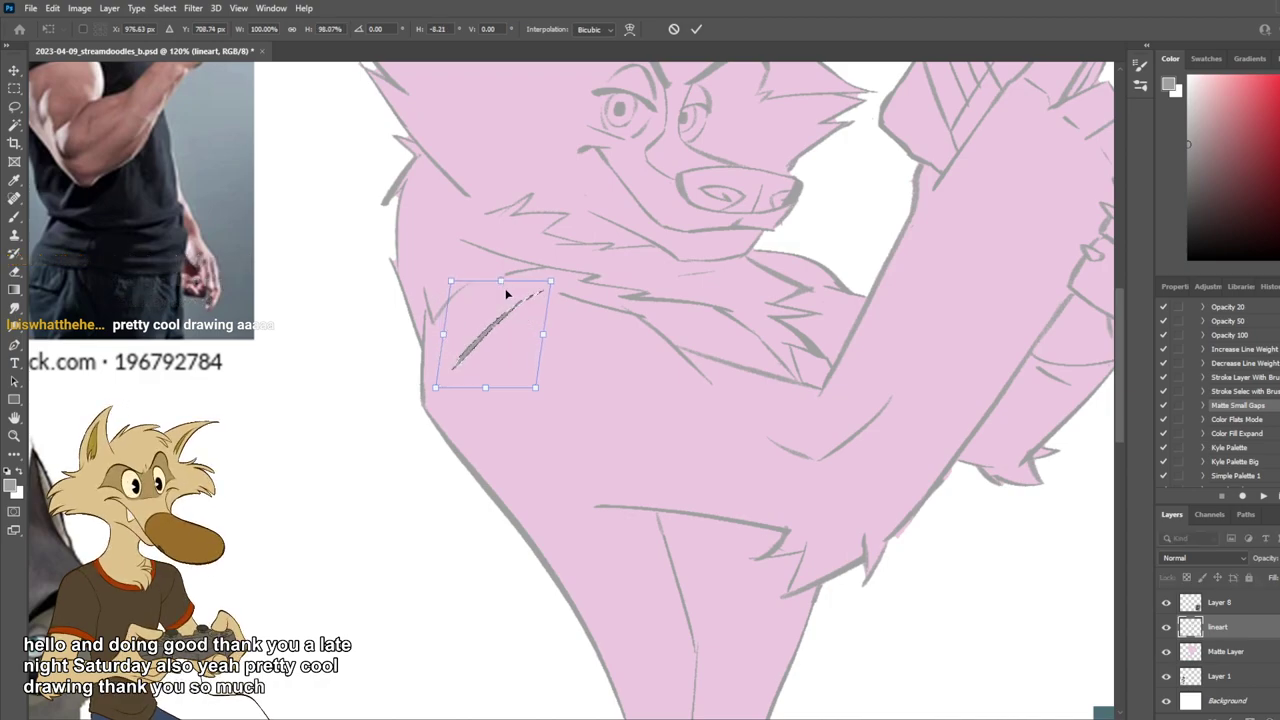
left_click_drag(514, 307, 557, 284)
scroll(557, 284, "down", 5)
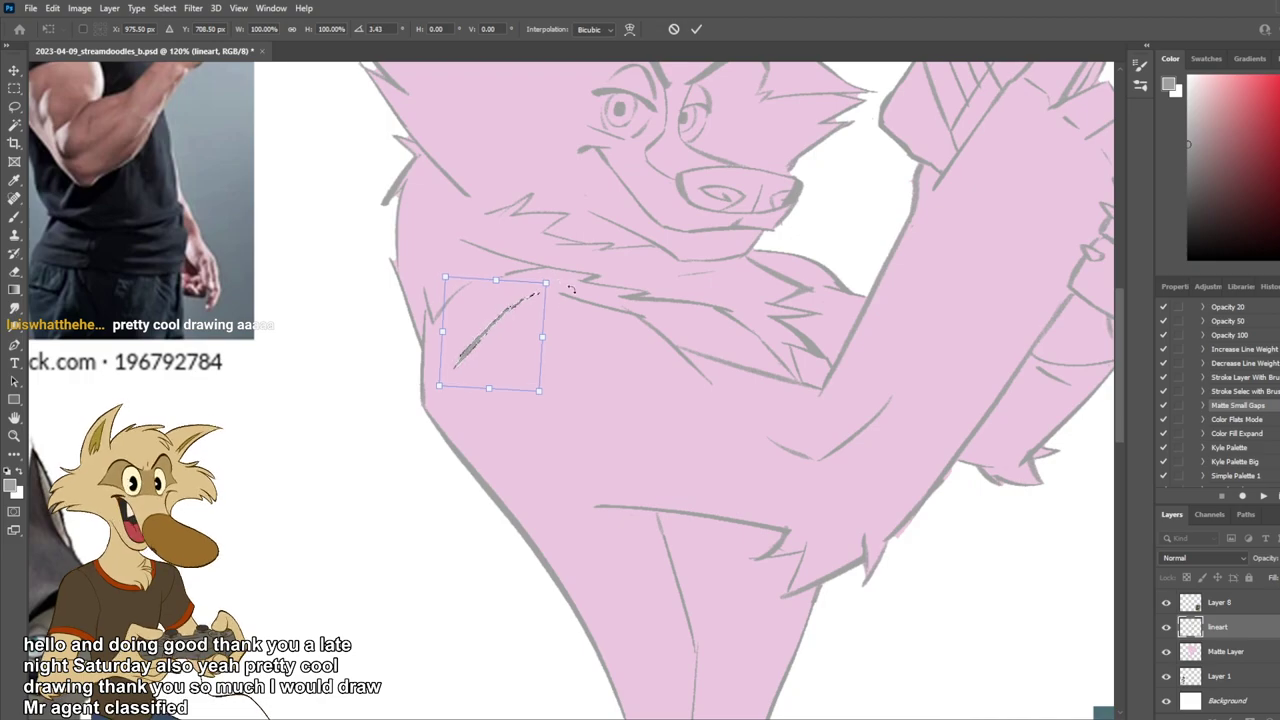
key("Return")
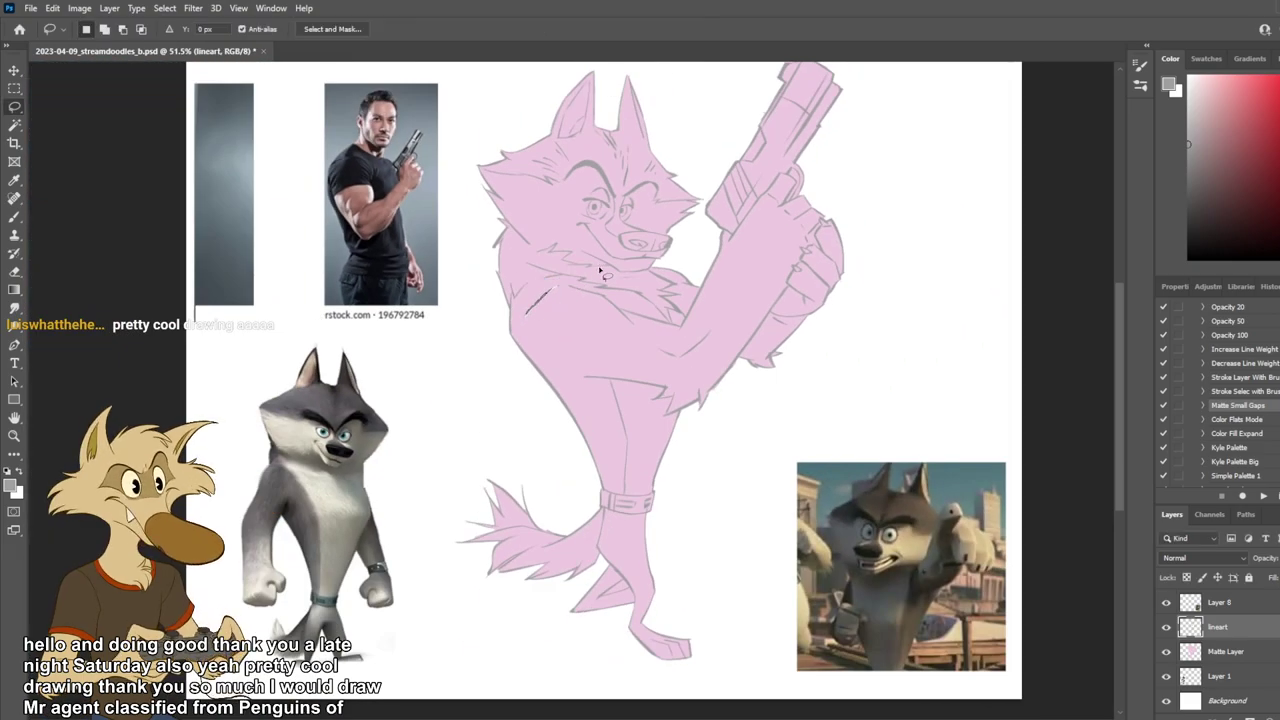
left_click(18, 90)
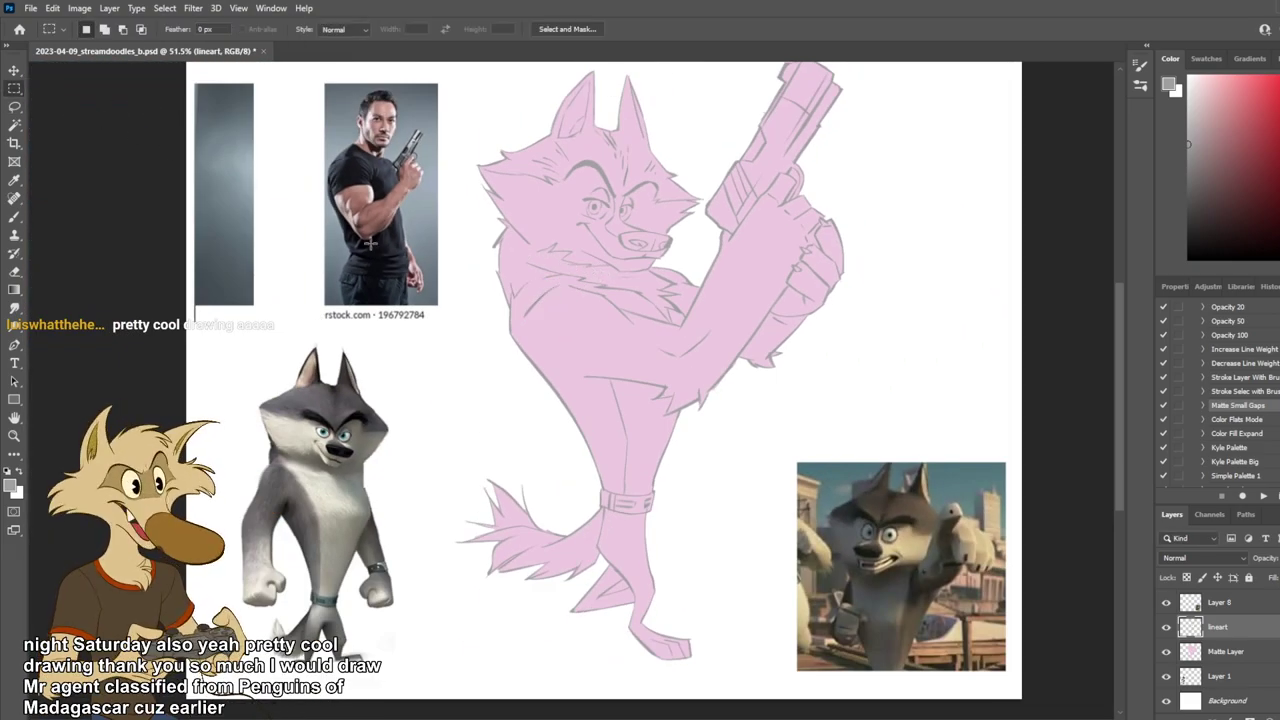
Step: Save the document with the new matte layer and the adjusted shoulder line
scroll(626, 265, "down", 1)
scroll(626, 265, "up", 3)
scroll(623, 266, "down", 2)
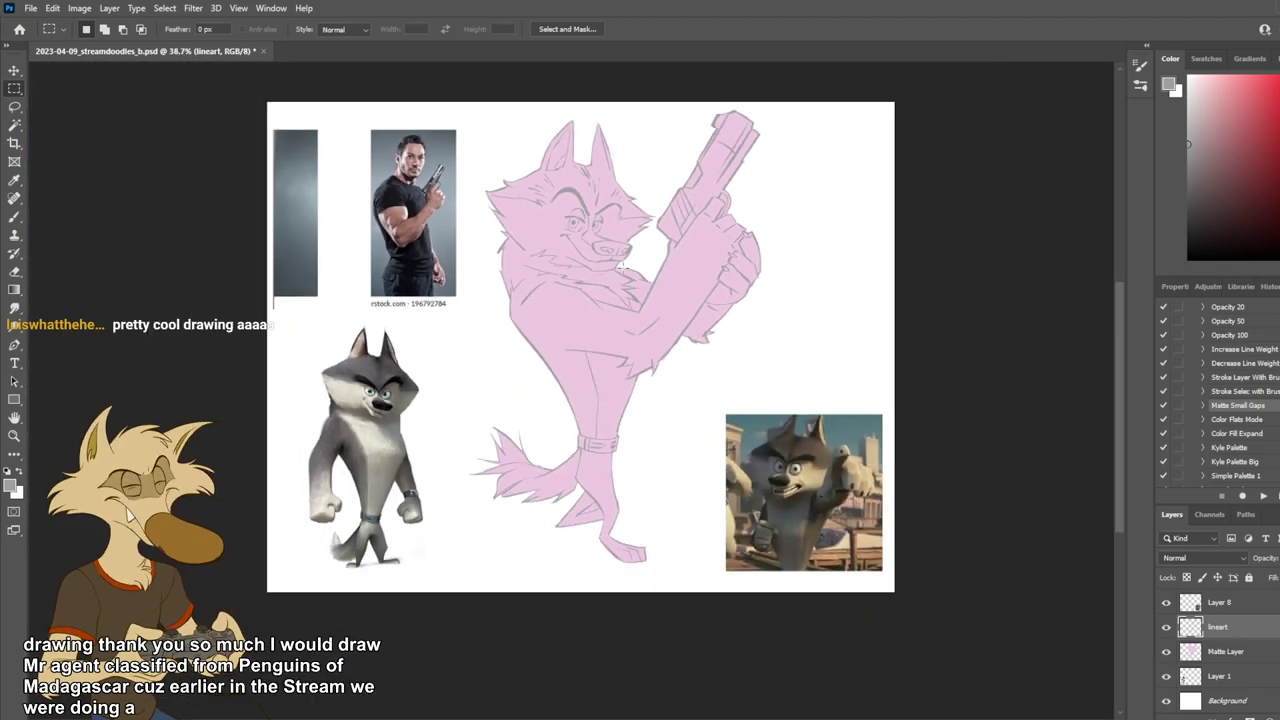
scroll(620, 272, "up", 2)
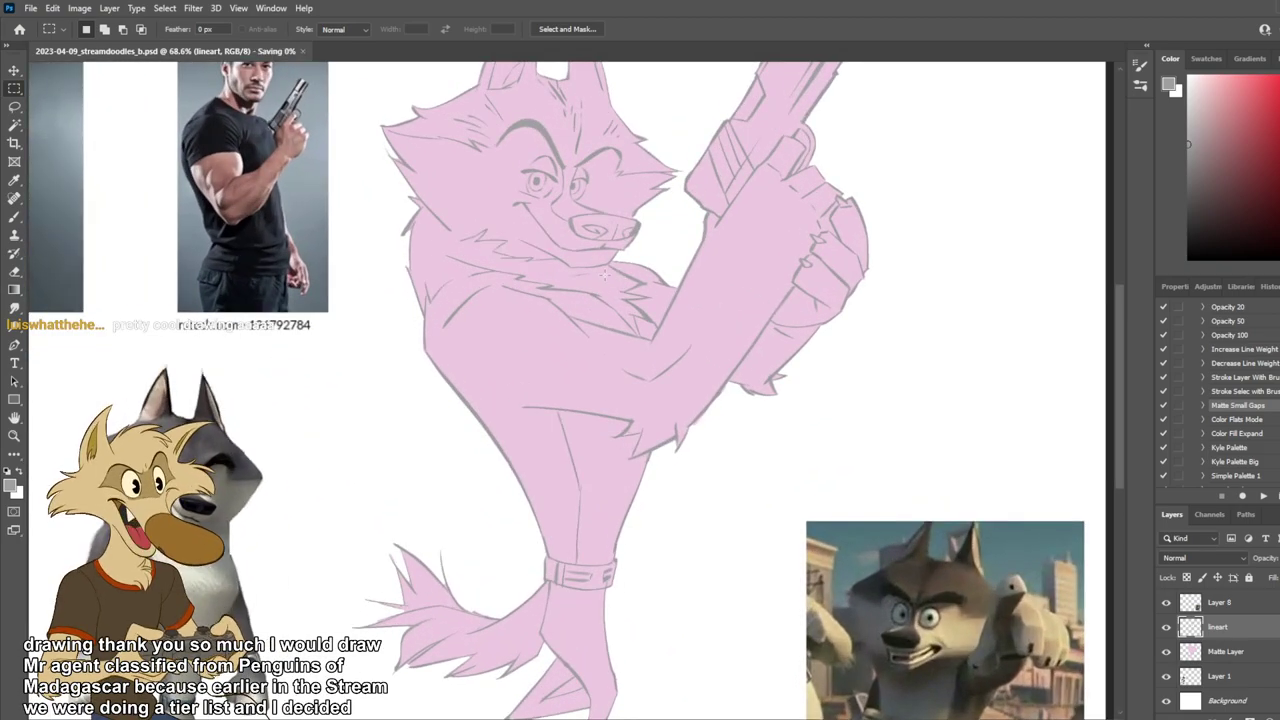
scroll(617, 277, "down", 3)
scroll(603, 276, "down", 2)
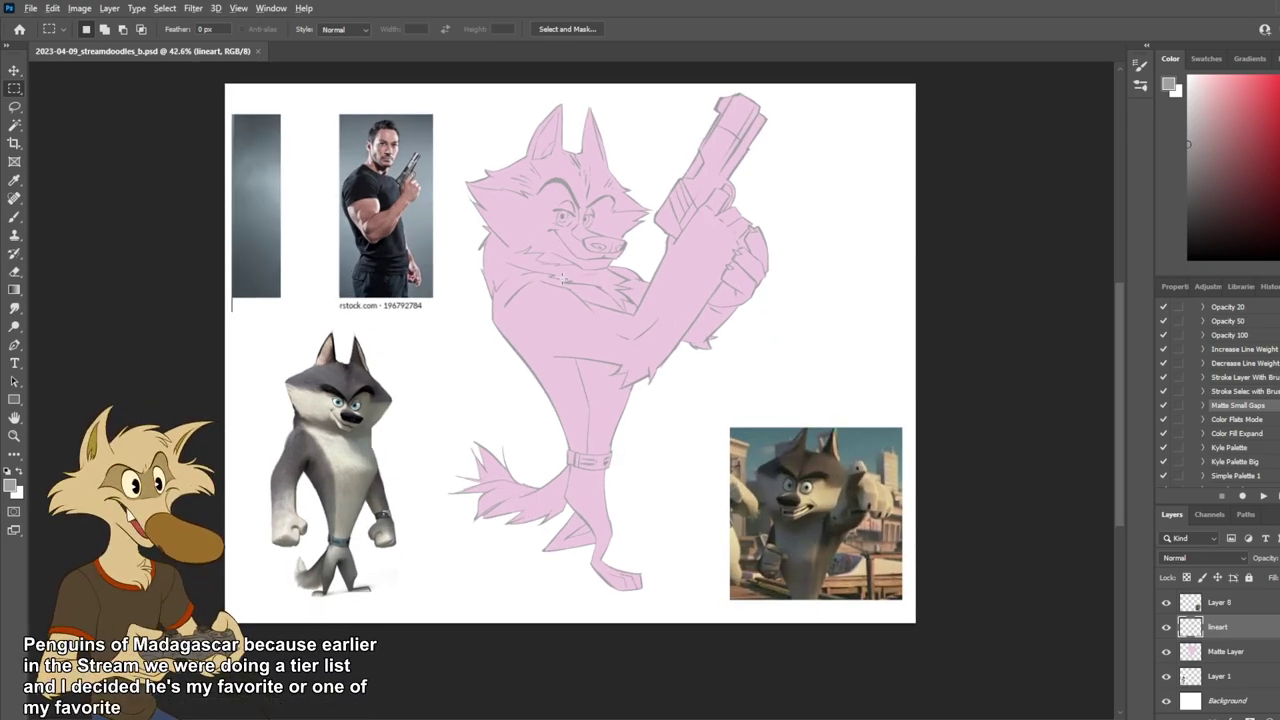
scroll(562, 279, "up", 3)
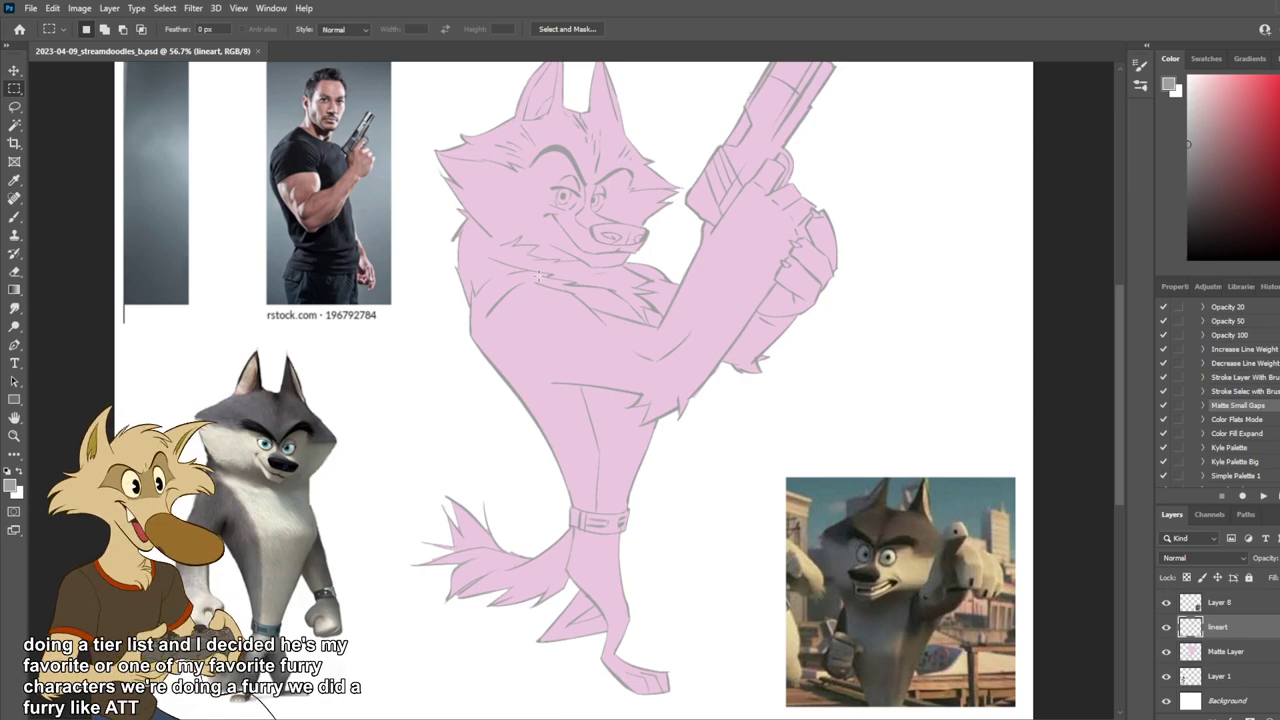
scroll(540, 272, "down", 2)
scroll(536, 274, "up", 1)
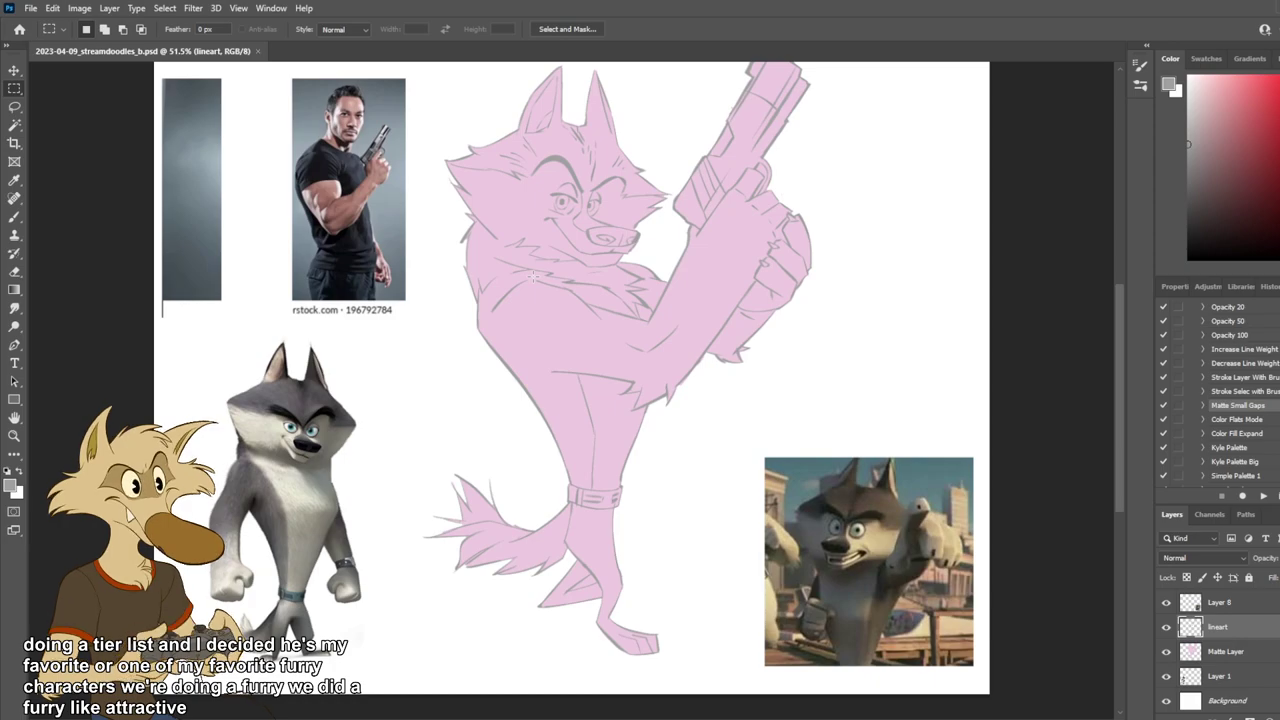
scroll(533, 277, "down", 2)
scroll(531, 246, "up", 1)
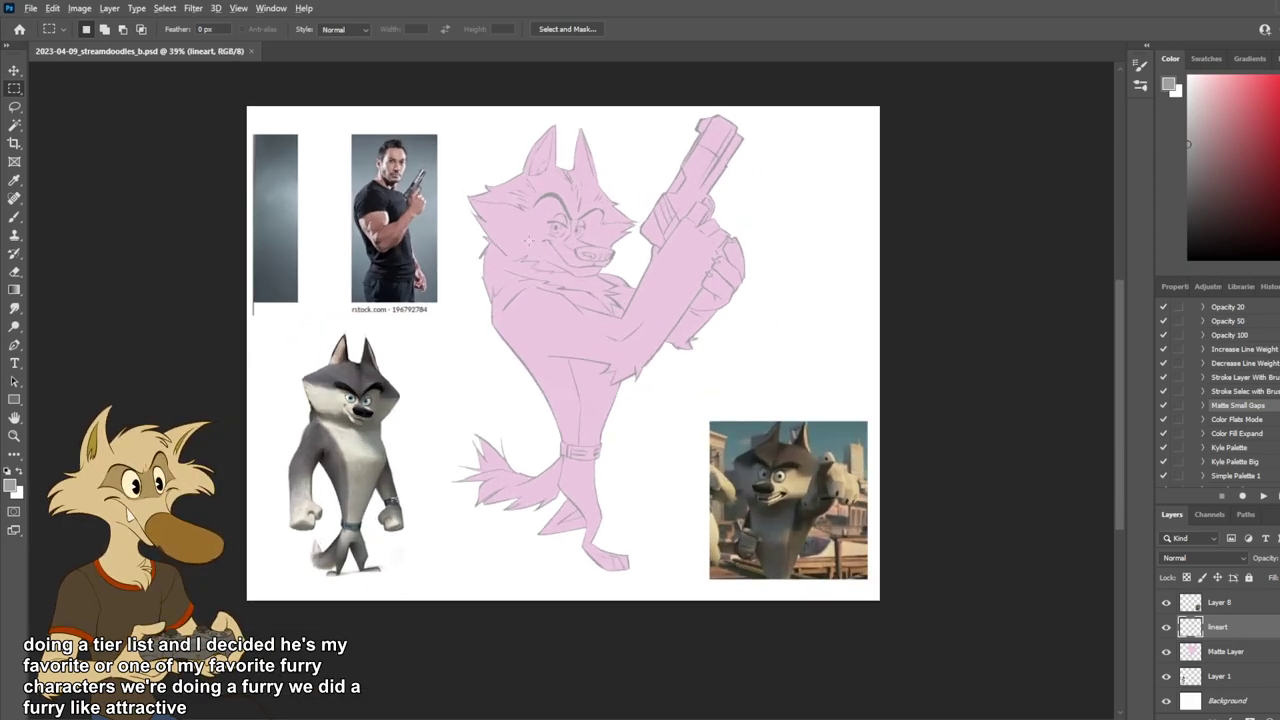
Step: Clean up the finger lines of the pistol hand and add a short stroke where the forearm meets the supporting hand
scroll(556, 250, "up", 1)
scroll(556, 250, "up", 1)
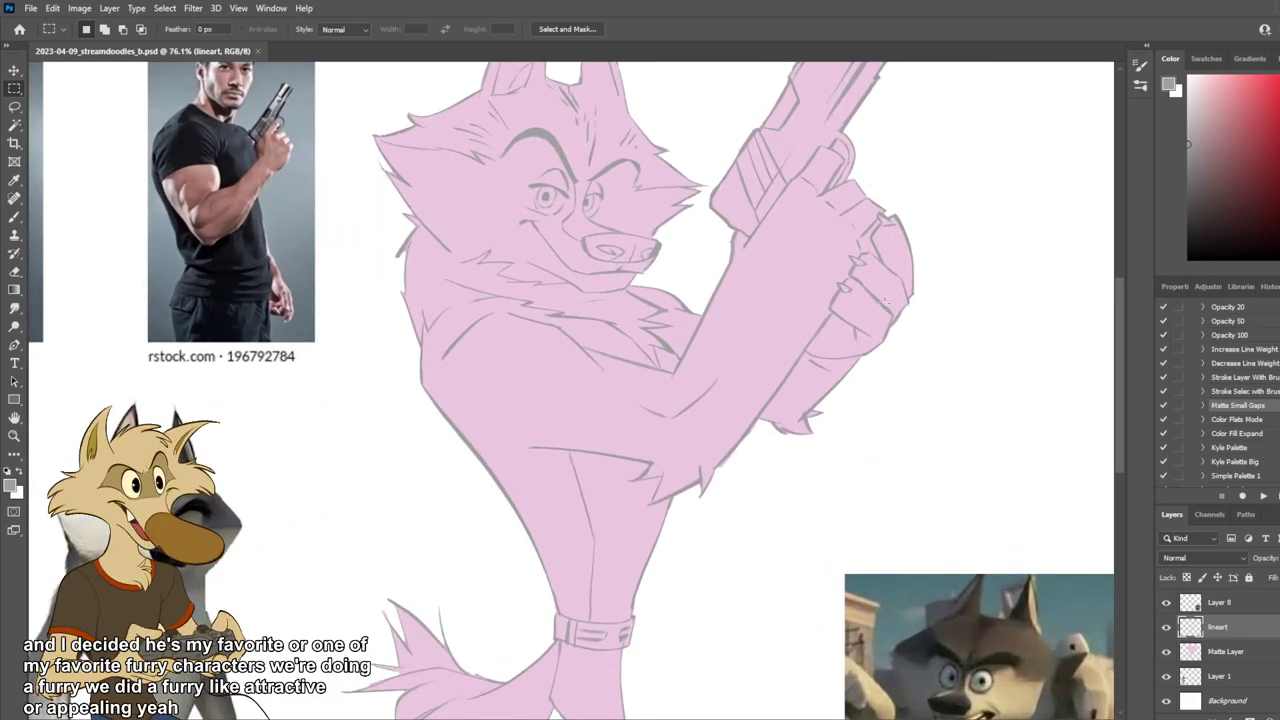
scroll(858, 258, "up", 1)
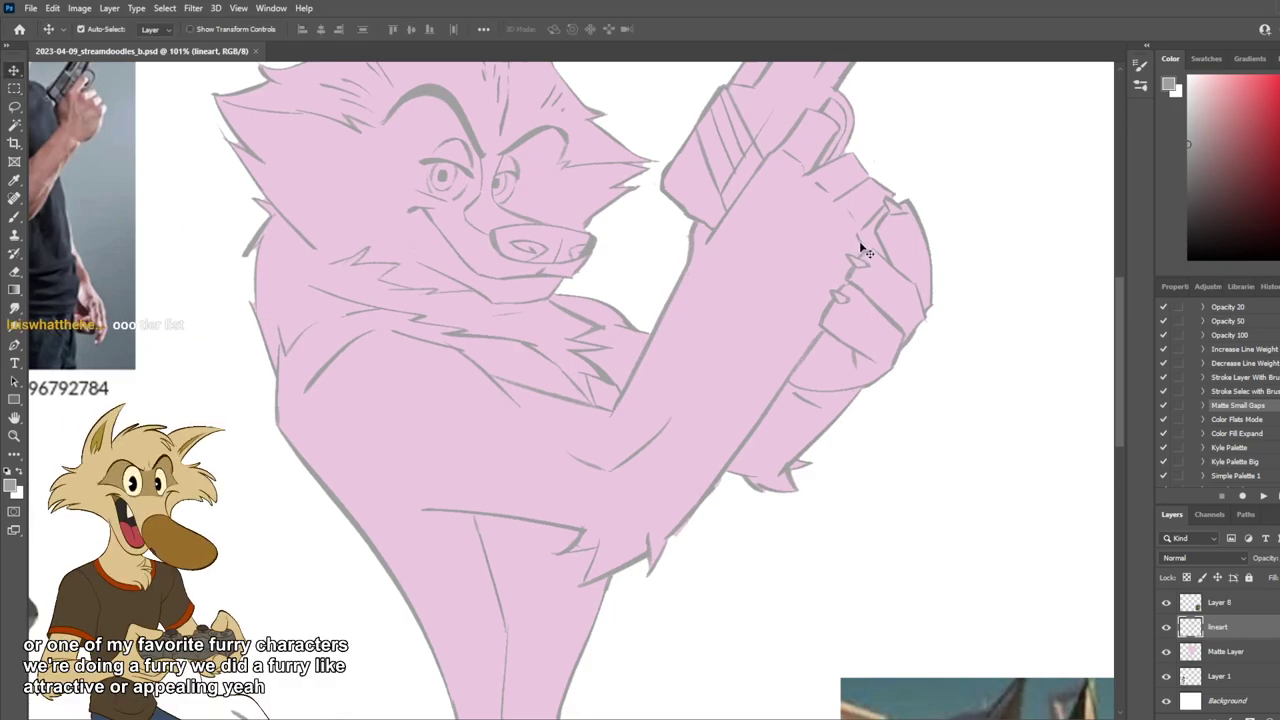
key("e")
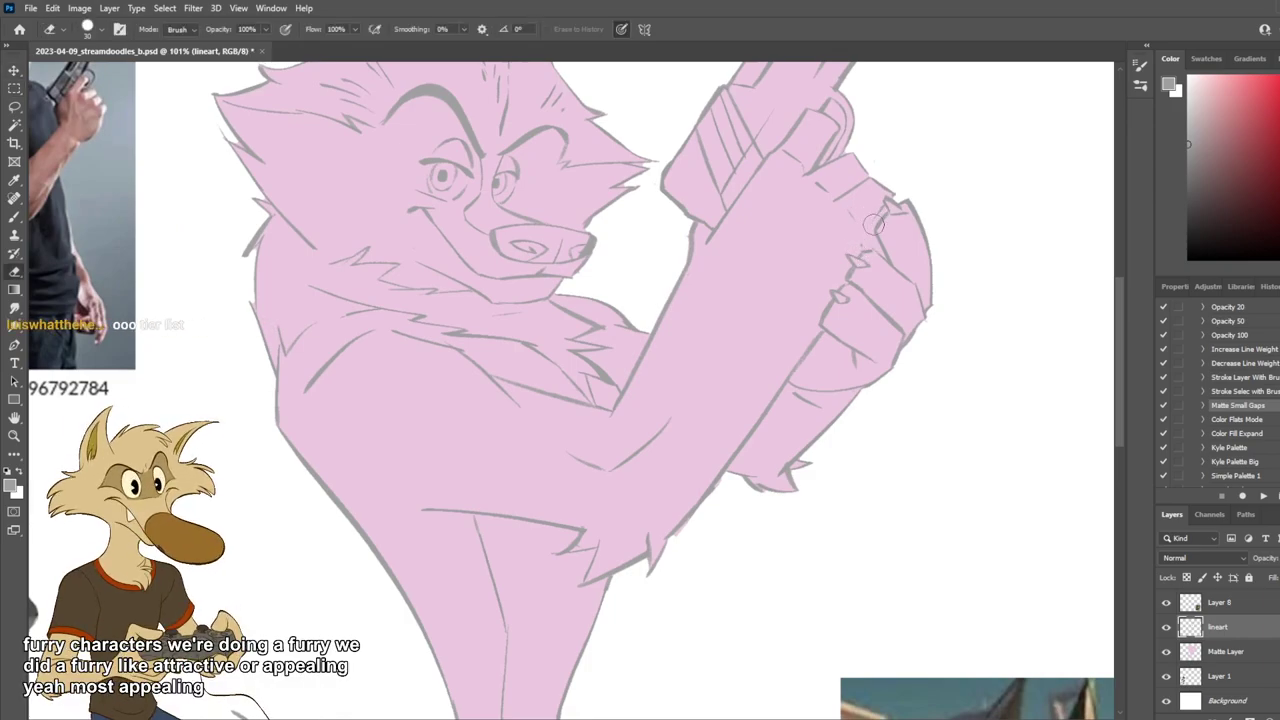
key("b")
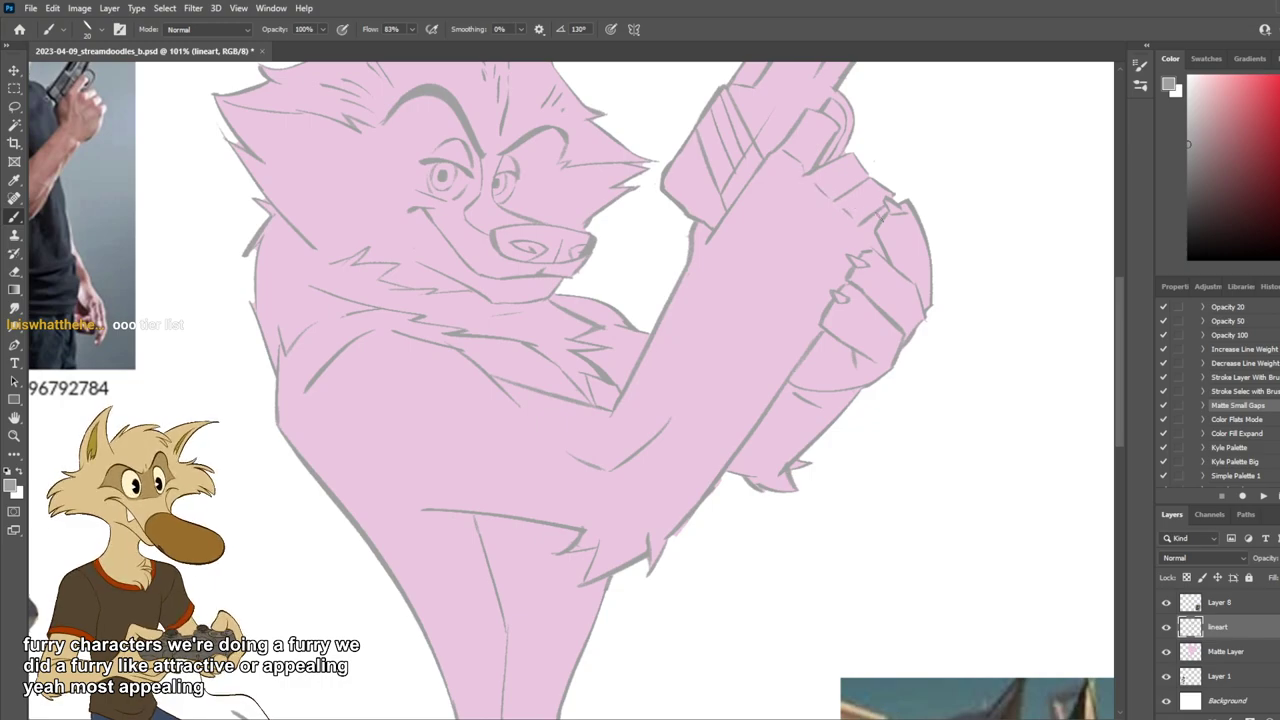
left_click_drag(822, 333, 794, 350)
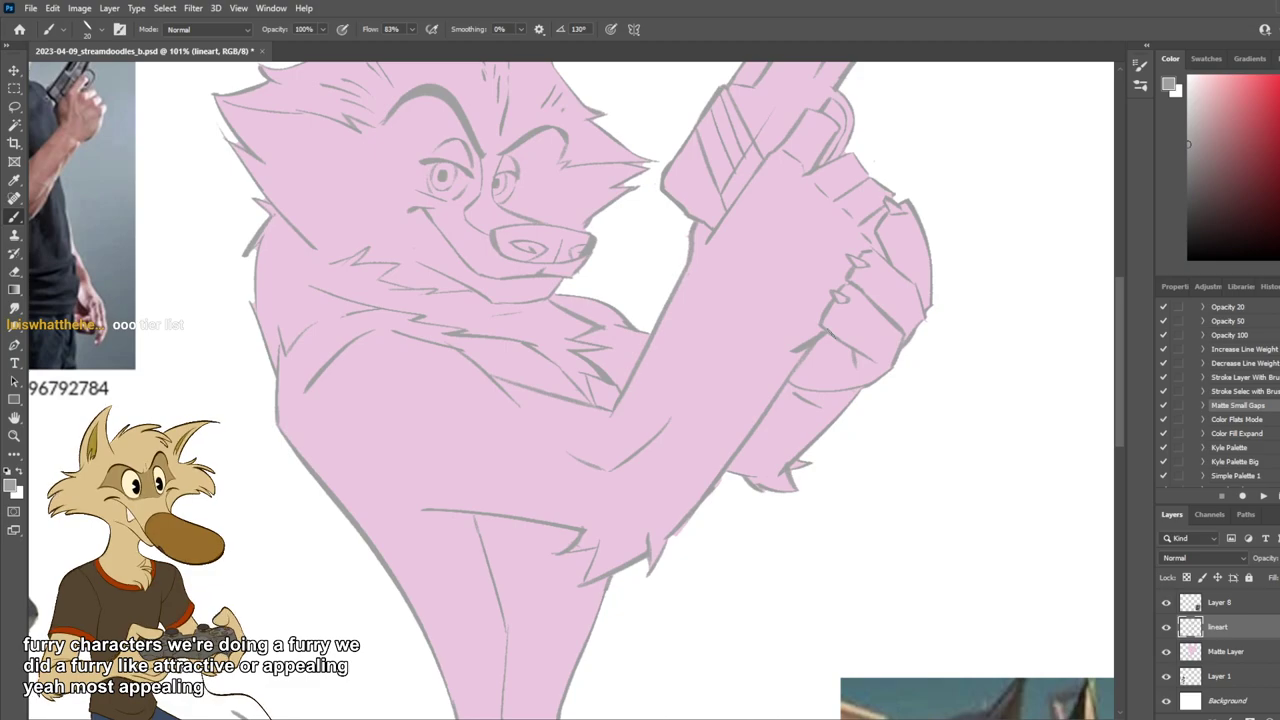
scroll(834, 300, "down", 3)
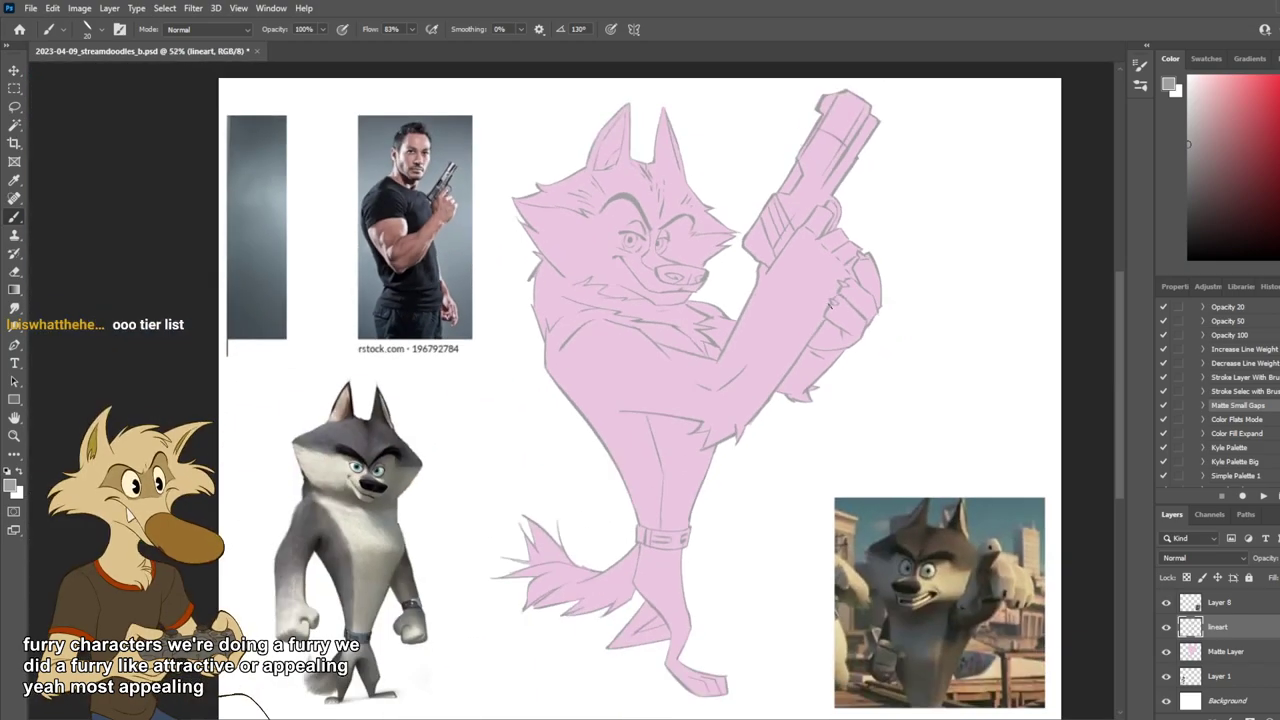
Step: Rework the wrist end of the raised forearm's lower outline with a less straight stroke on the lineart layer
scroll(830, 305, "up", 3)
key("e")
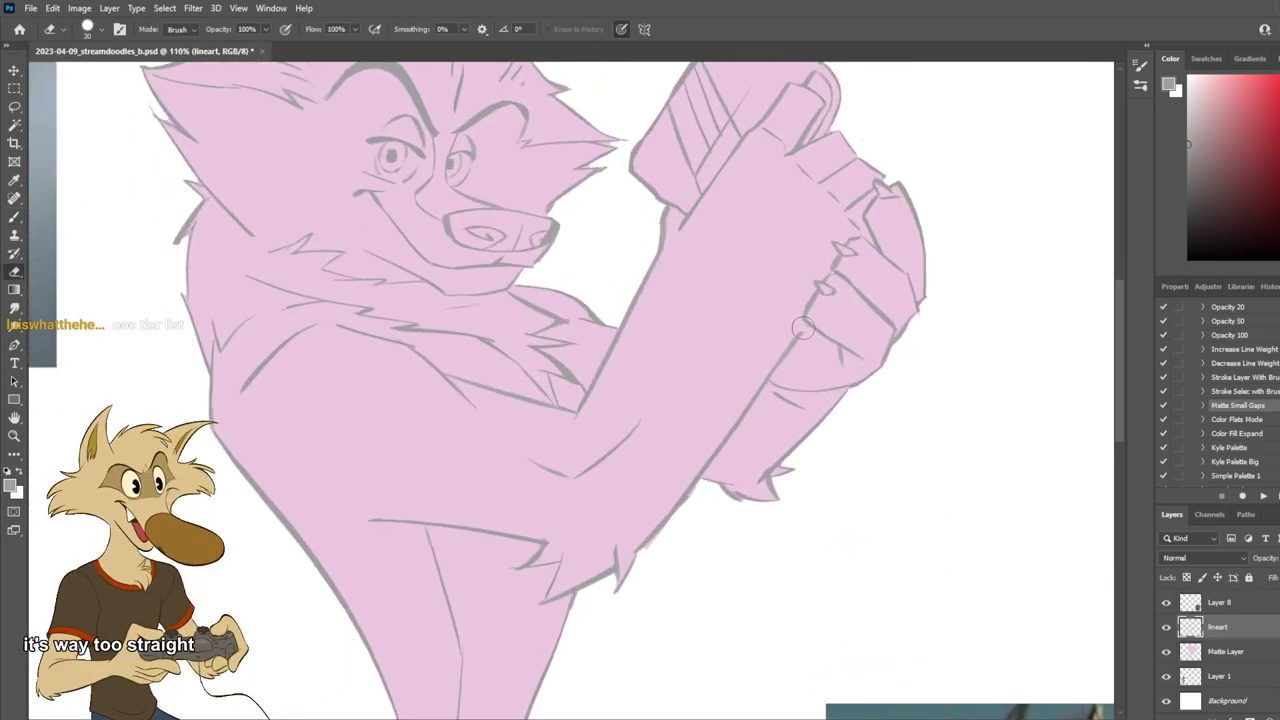
key("b")
key("ctrl+z")
left_click_drag(821, 330, 774, 371)
key("ctrl+z")
left_click_drag(824, 330, 773, 379)
key("ctrl+z")
key("ctrl+z")
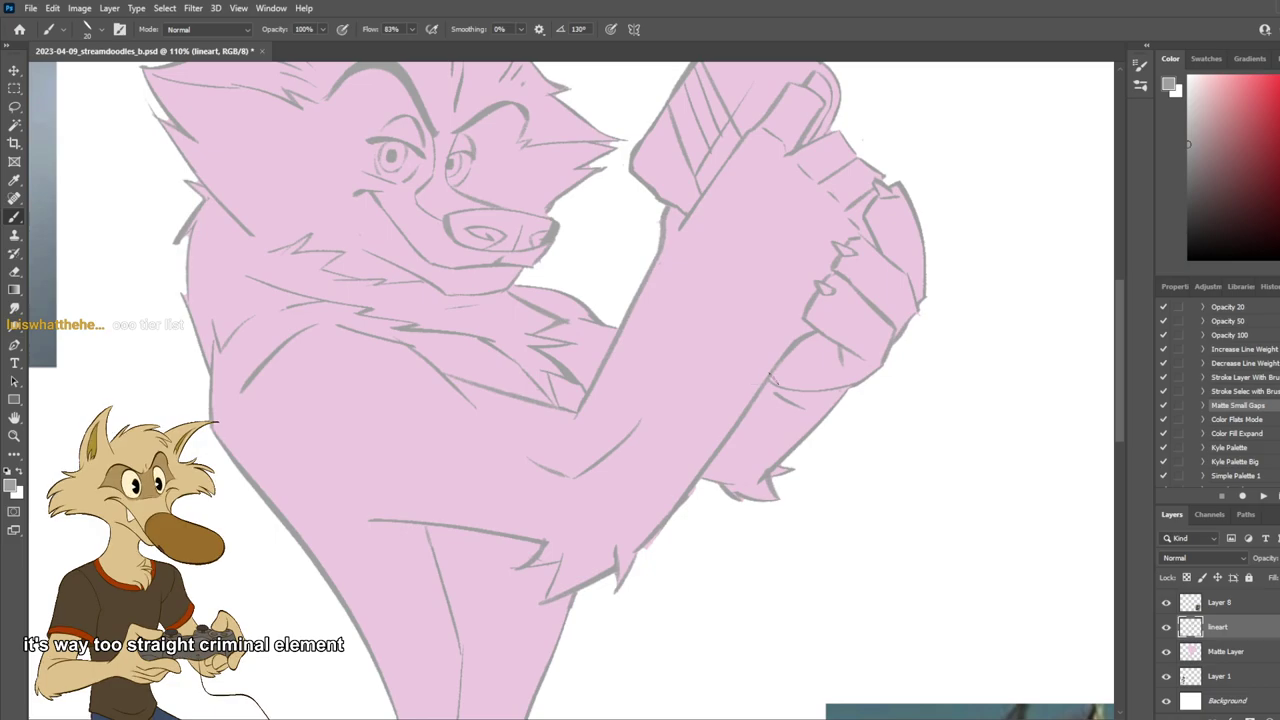
Step: Check the reworked forearm and hand lines against the whole figure and save the document
scroll(770, 377, "down", 6)
scroll(723, 371, "up", 2)
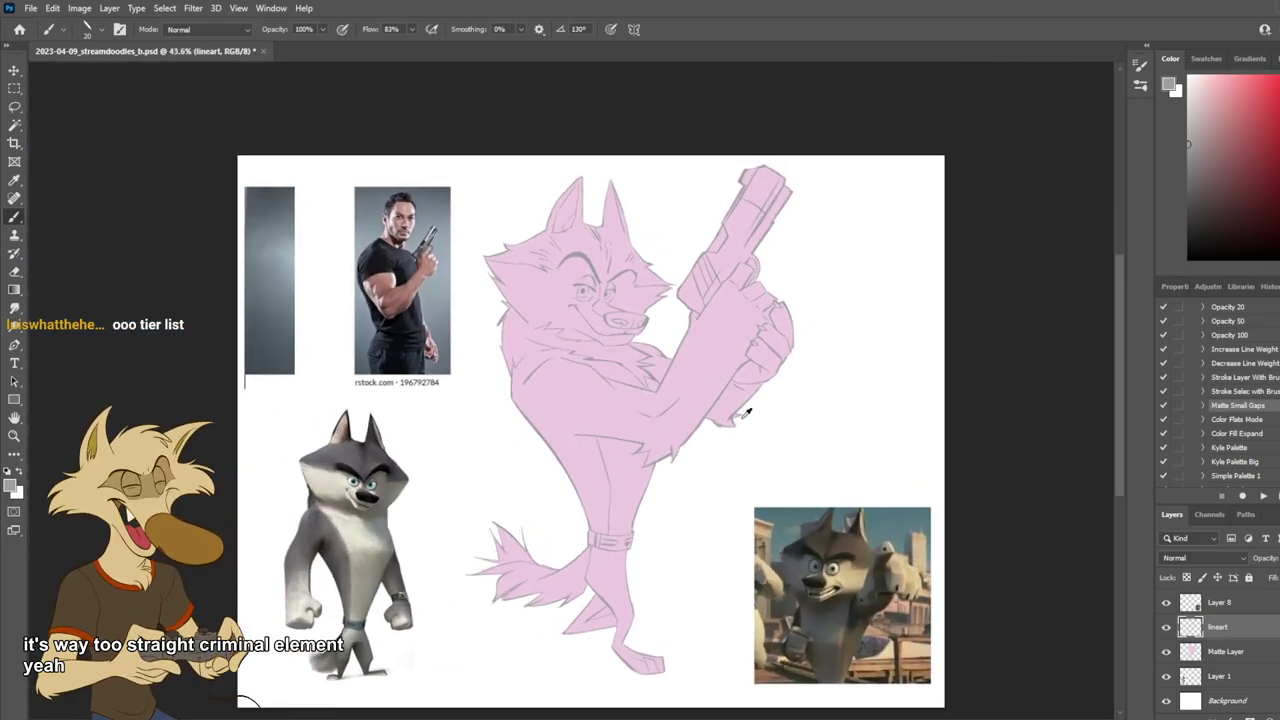
scroll(740, 418, "up", 2)
scroll(740, 418, "down", 2)
scroll(740, 418, "up", 4)
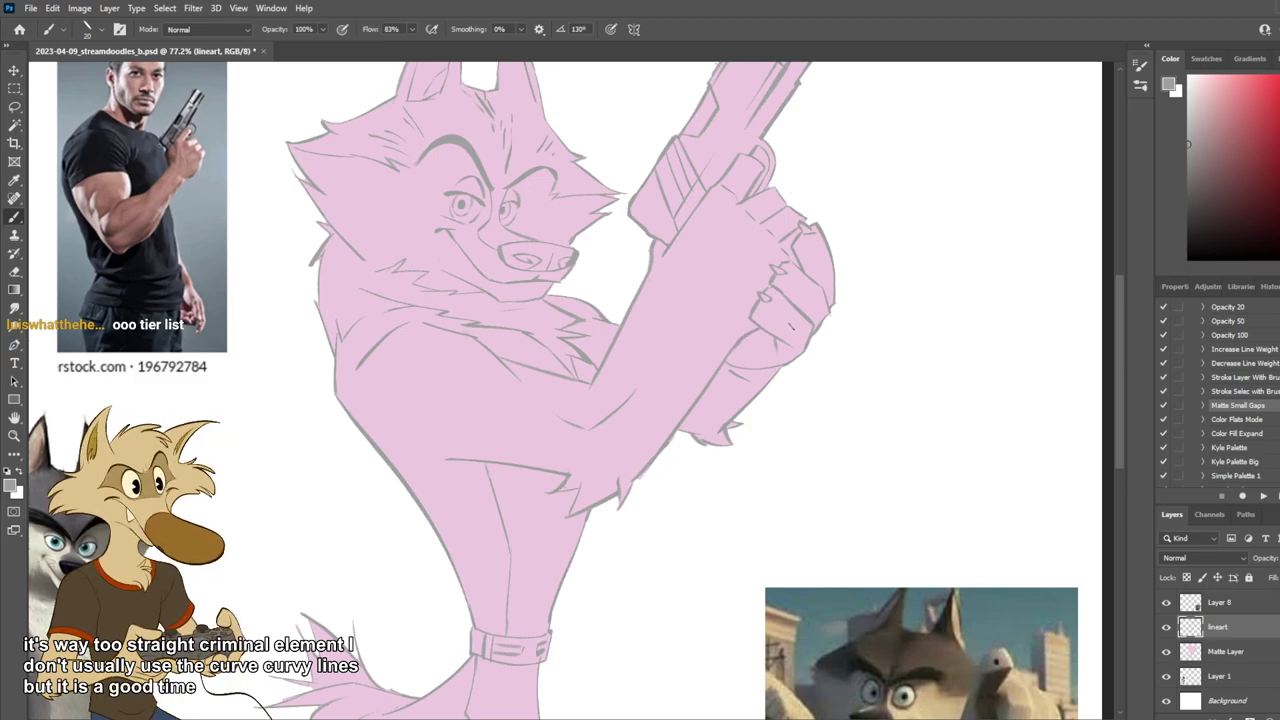
scroll(795, 335, "down", 5)
scroll(797, 338, "up", 2)
key("ctrl+s")
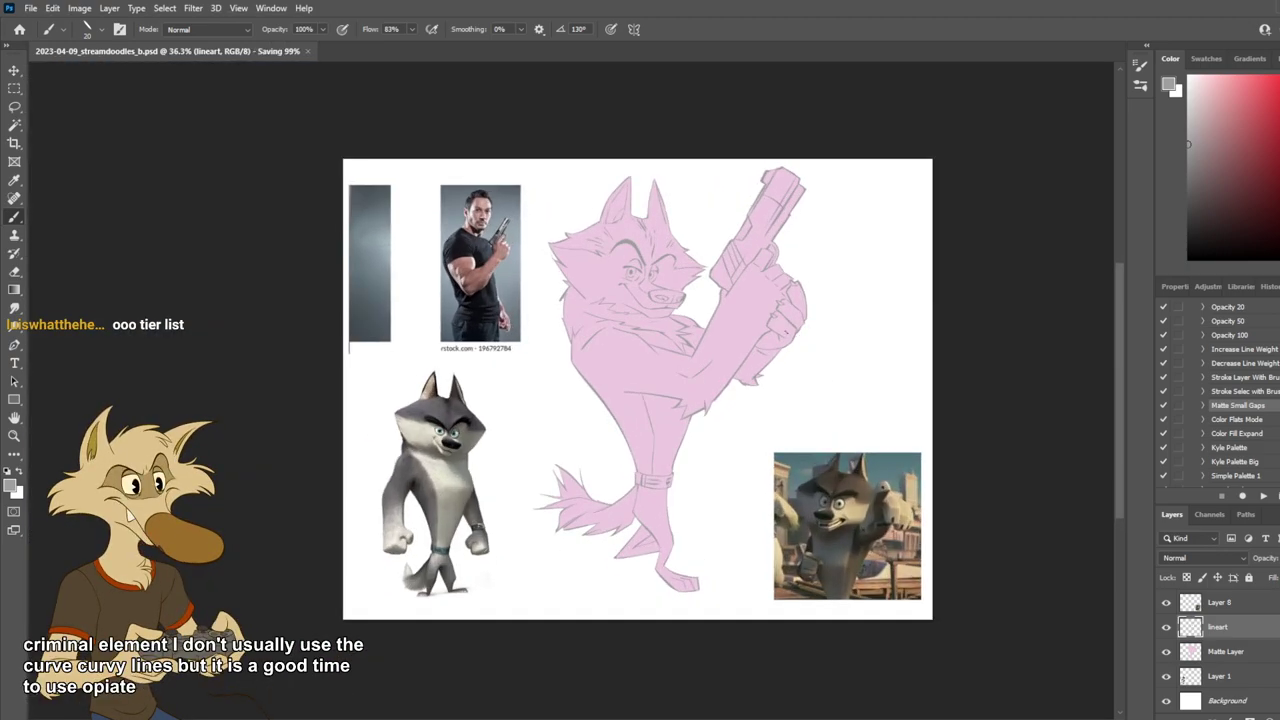
scroll(766, 334, "up", 3)
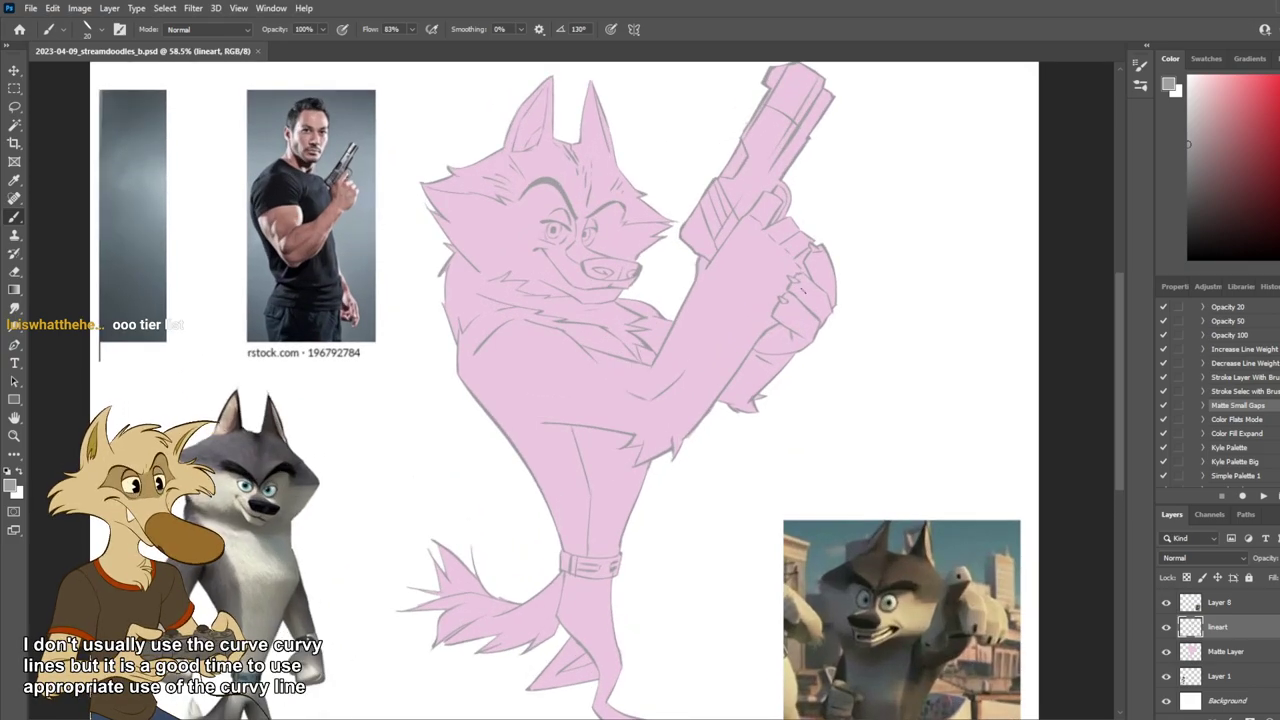
scroll(825, 356, "up", 3)
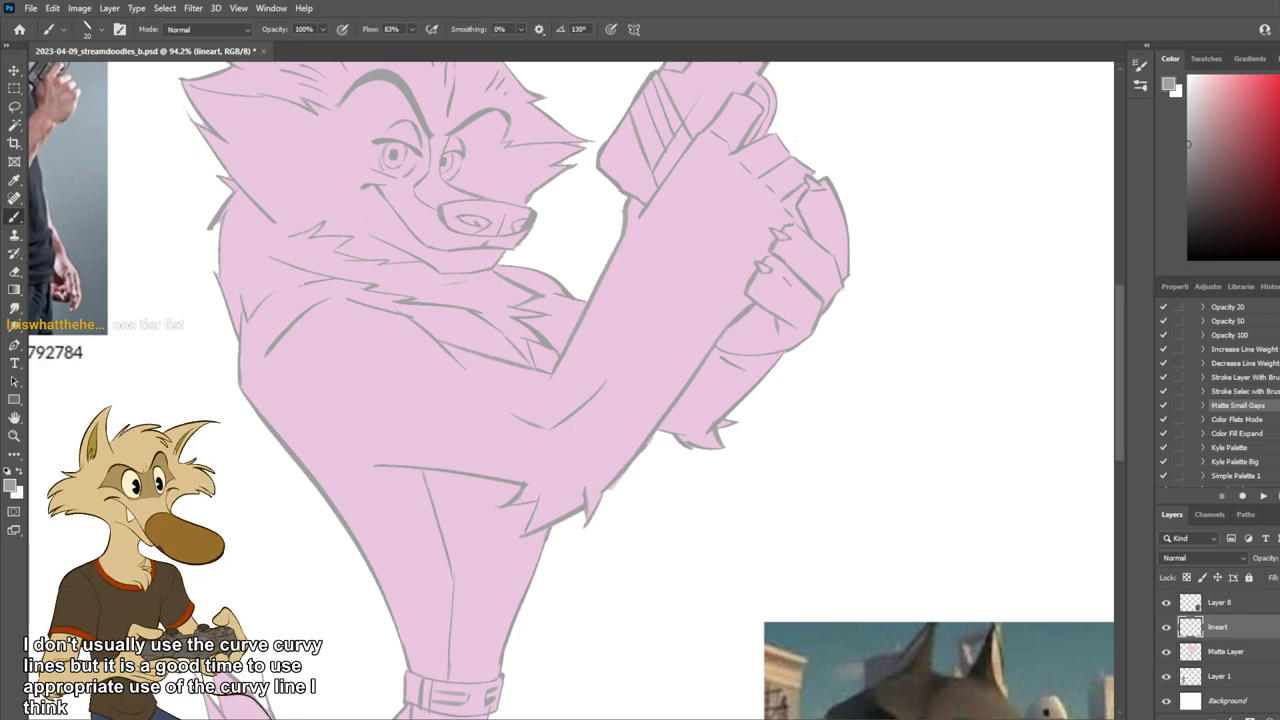
scroll(789, 290, "down", 4)
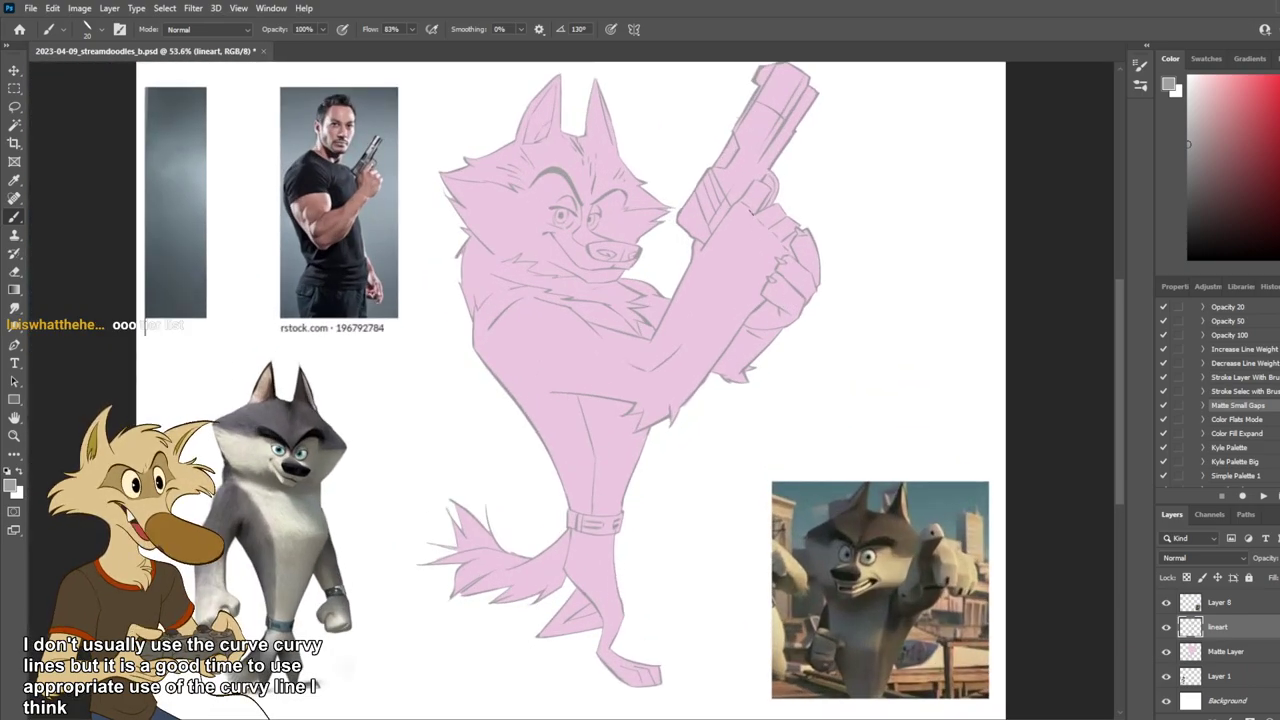
scroll(795, 264, "up", 2)
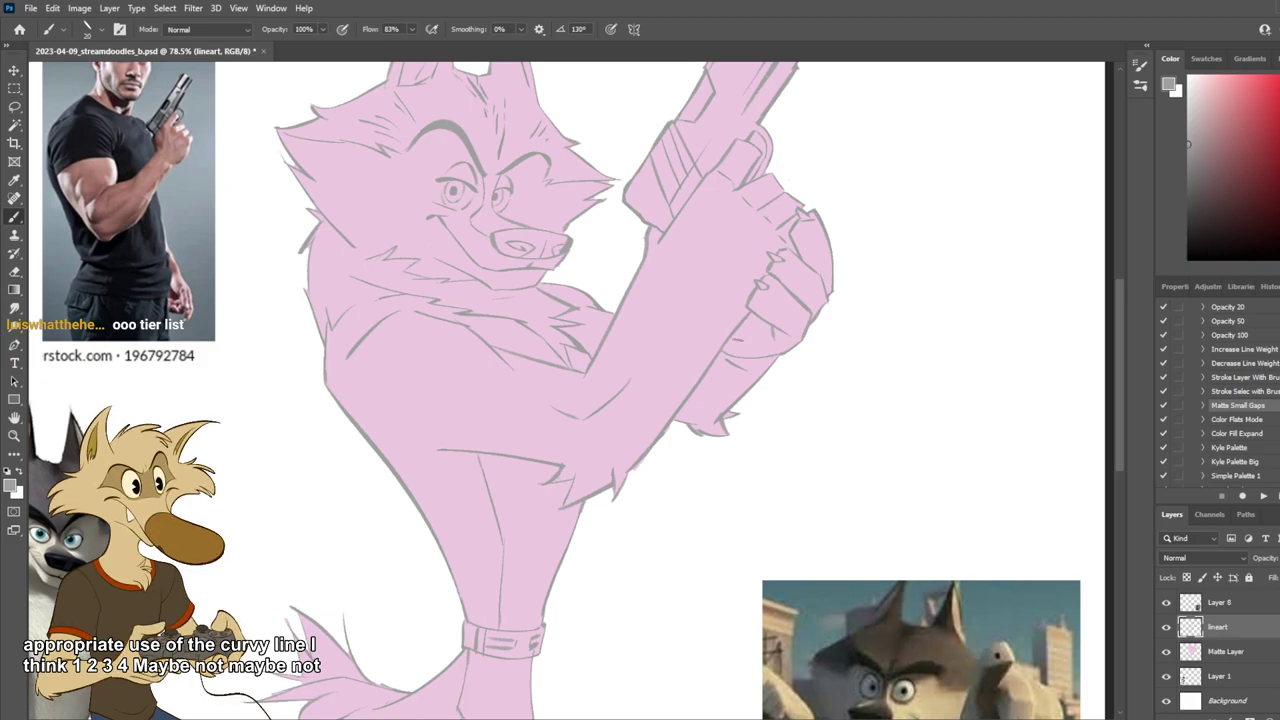
scroll(765, 332, "down", 5)
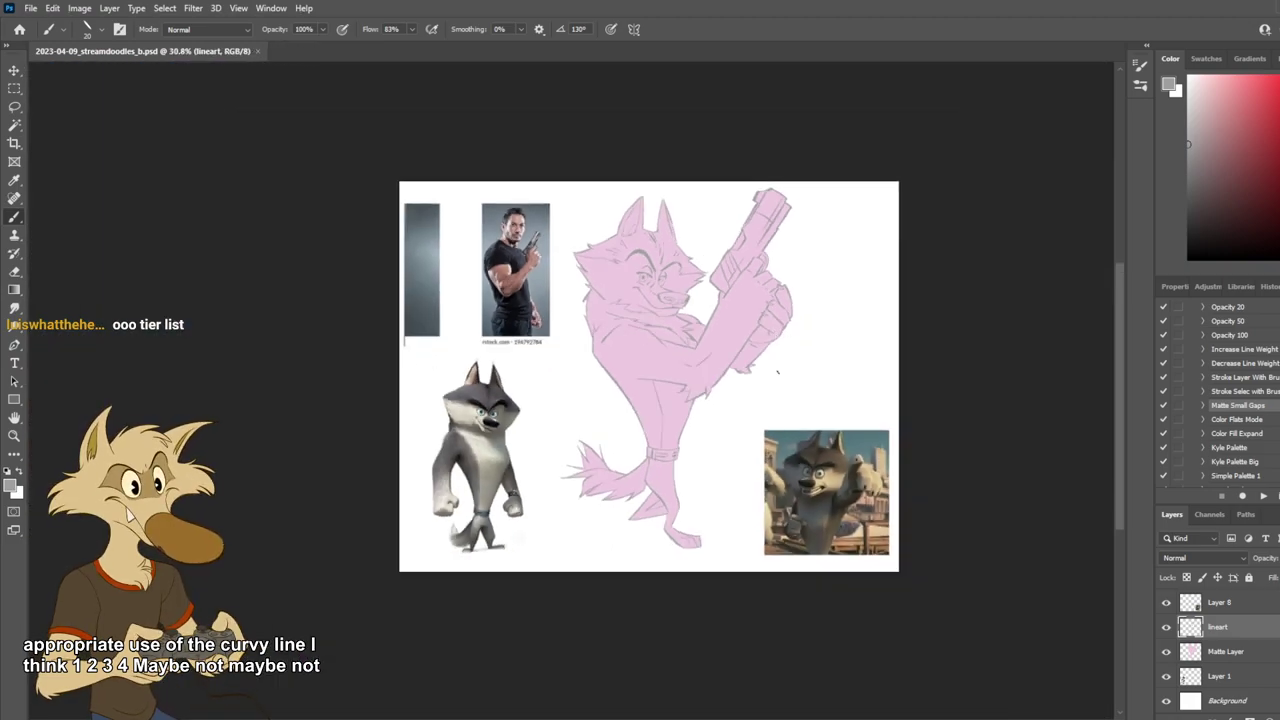
Step: Add a new empty layer directly above the Matte Layer
scroll(777, 338, "up", 2)
scroll(772, 370, "down", 1)
scroll(771, 358, "up", 1)
left_click(1237, 653)
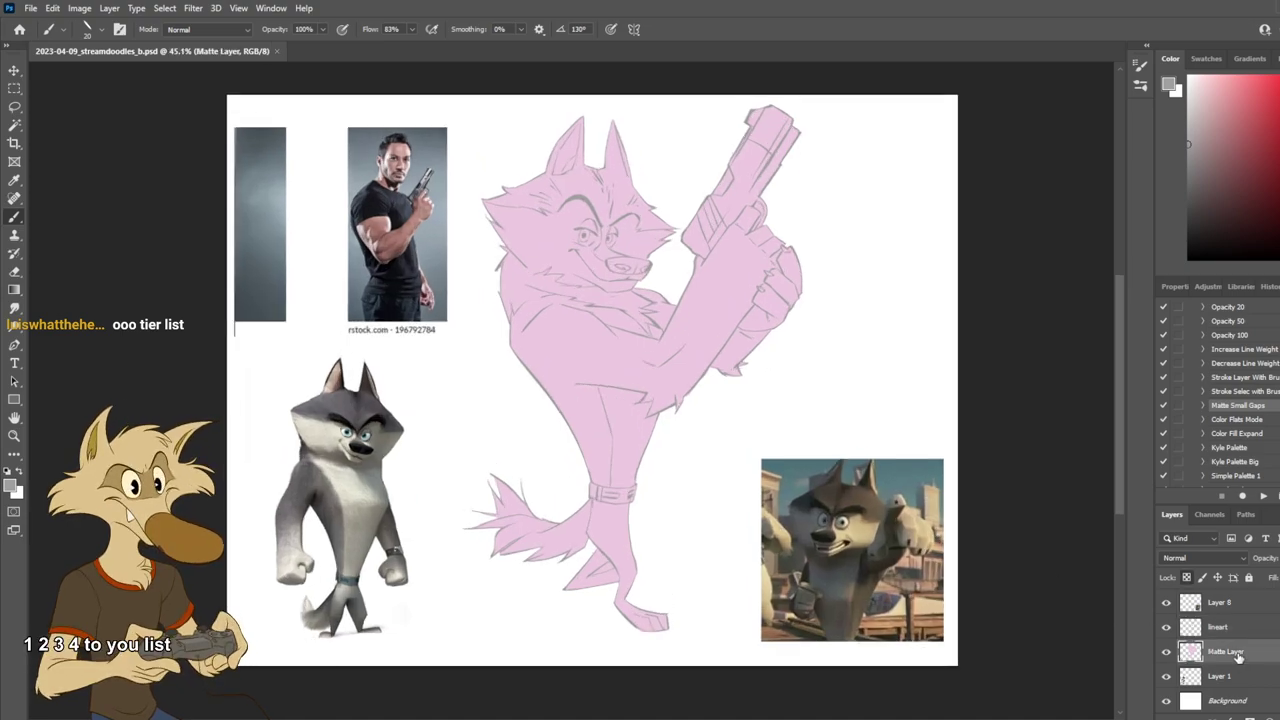
key("ctrl+shift+alt+n")
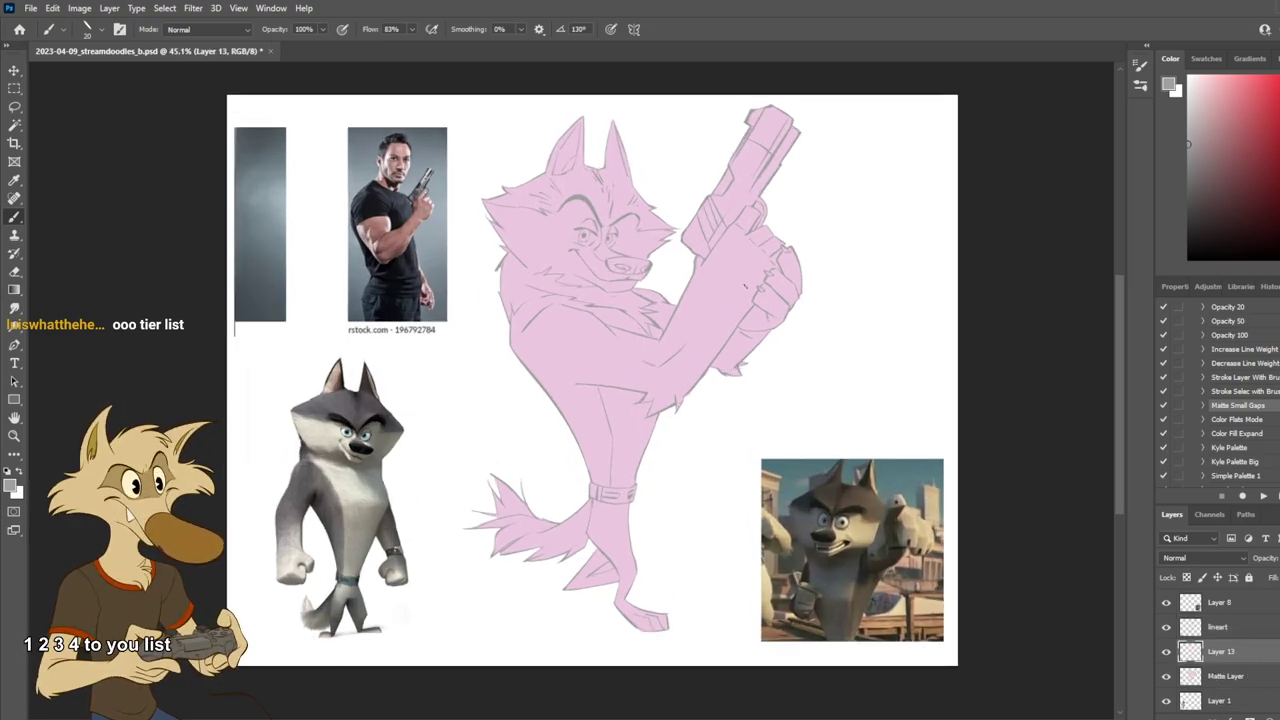
Step: Erase the matte spill around the tail tufts and the fill inside the back leg's narrow gap on the Matte Layer
scroll(600, 528, "up", 7)
left_click(1217, 675)
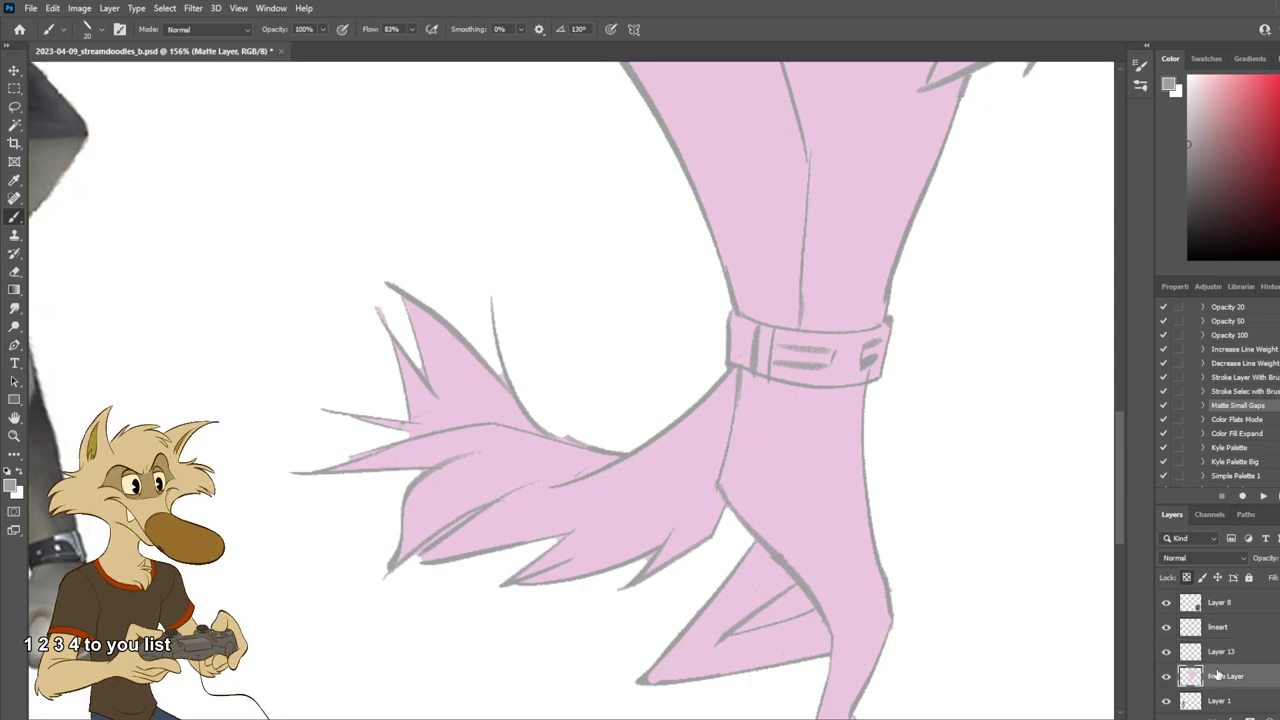
key("e")
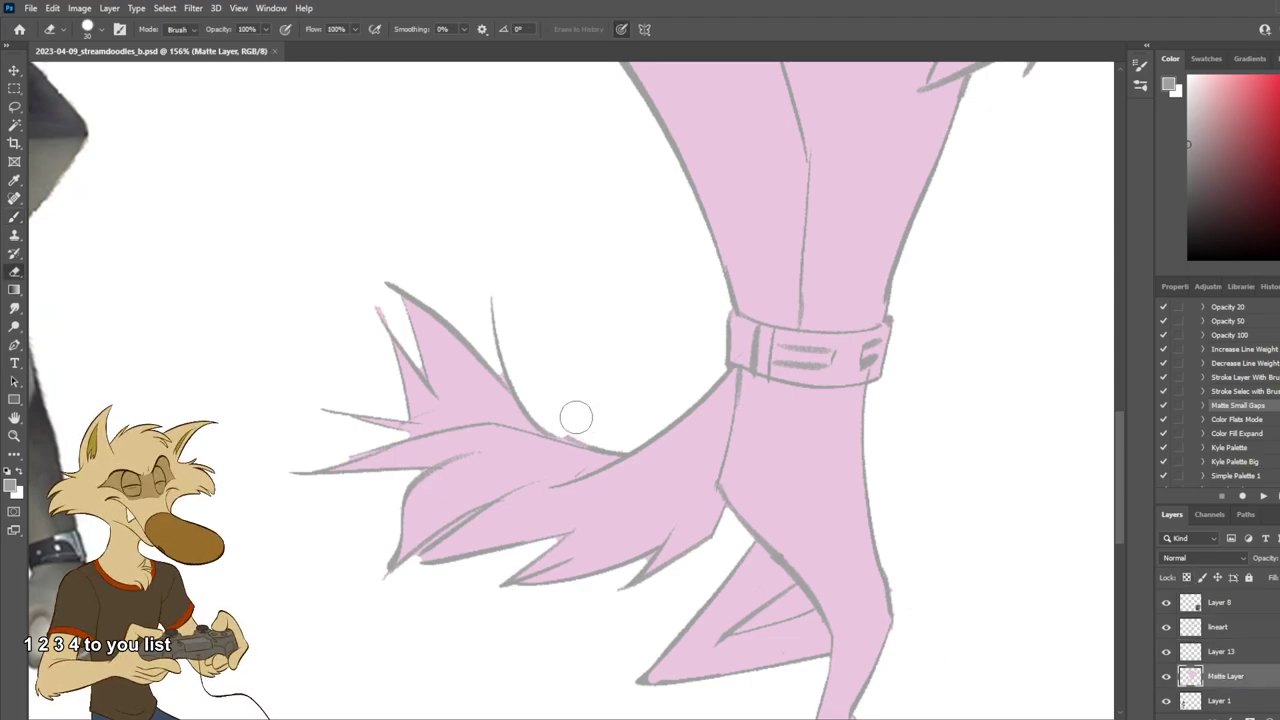
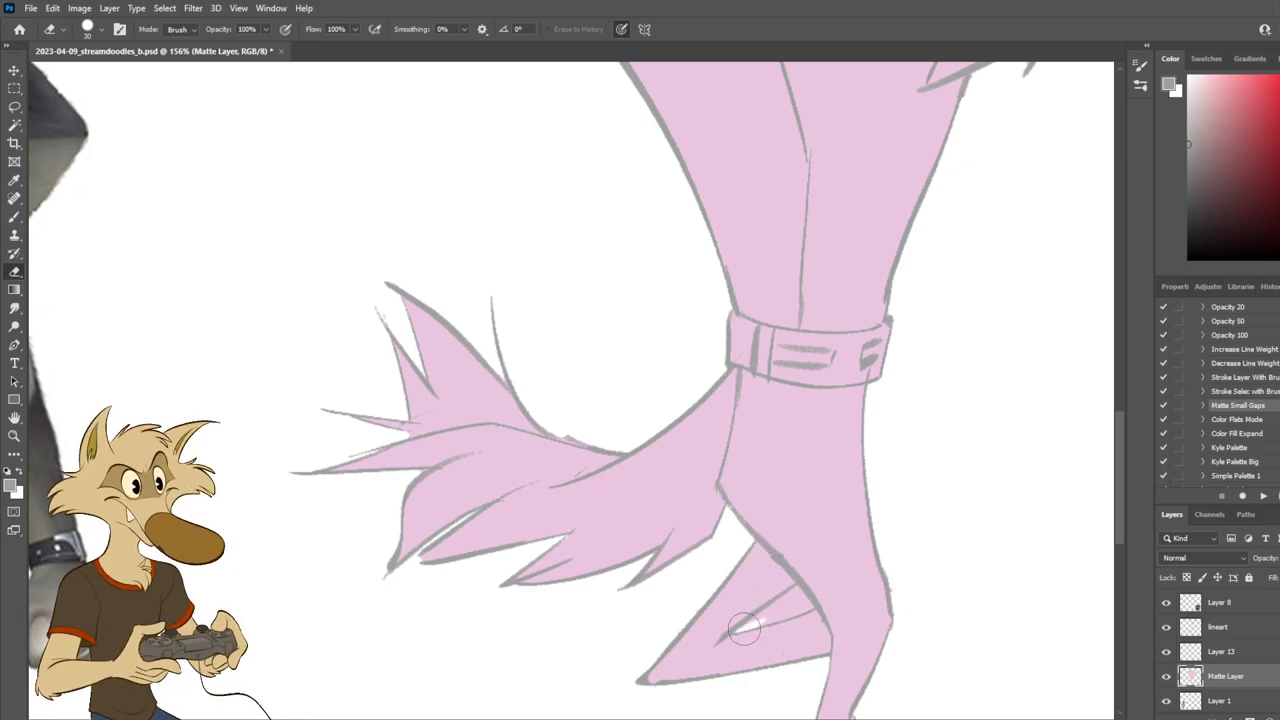
mouse_move(750, 622)
left_mouse_down()
mouse_move(810, 604)
mouse_move(783, 611)
left_mouse_up()
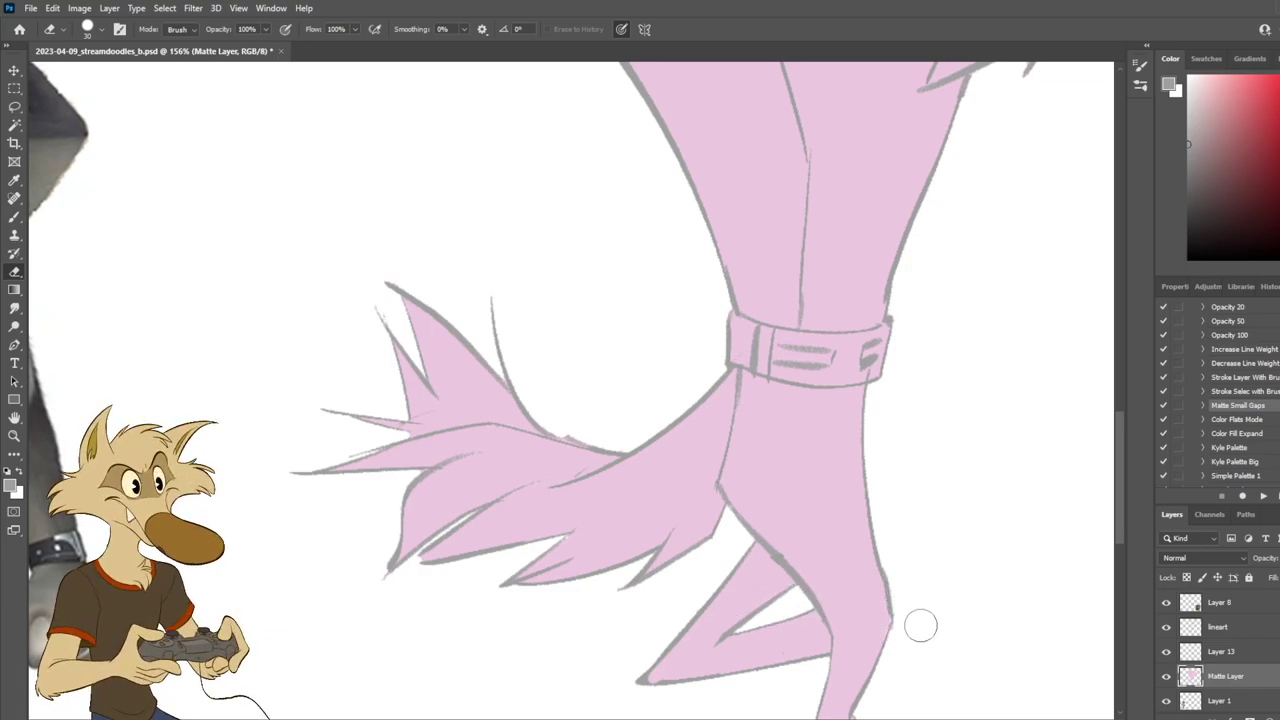
scroll(900, 620, "down", 3)
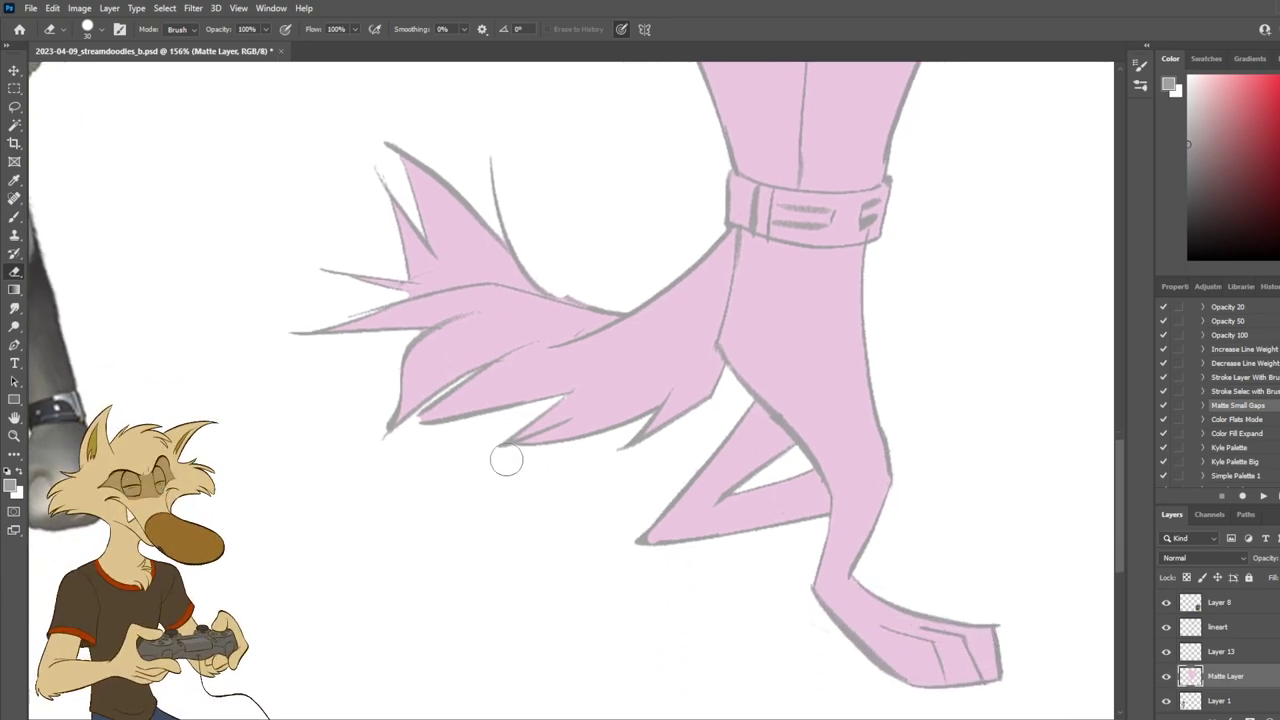
Step: Sample the matte pink with the brush for touching up the fill around the tail
scroll(506, 457, "up", 2)
key("b")
left_click(458, 397, "alt")
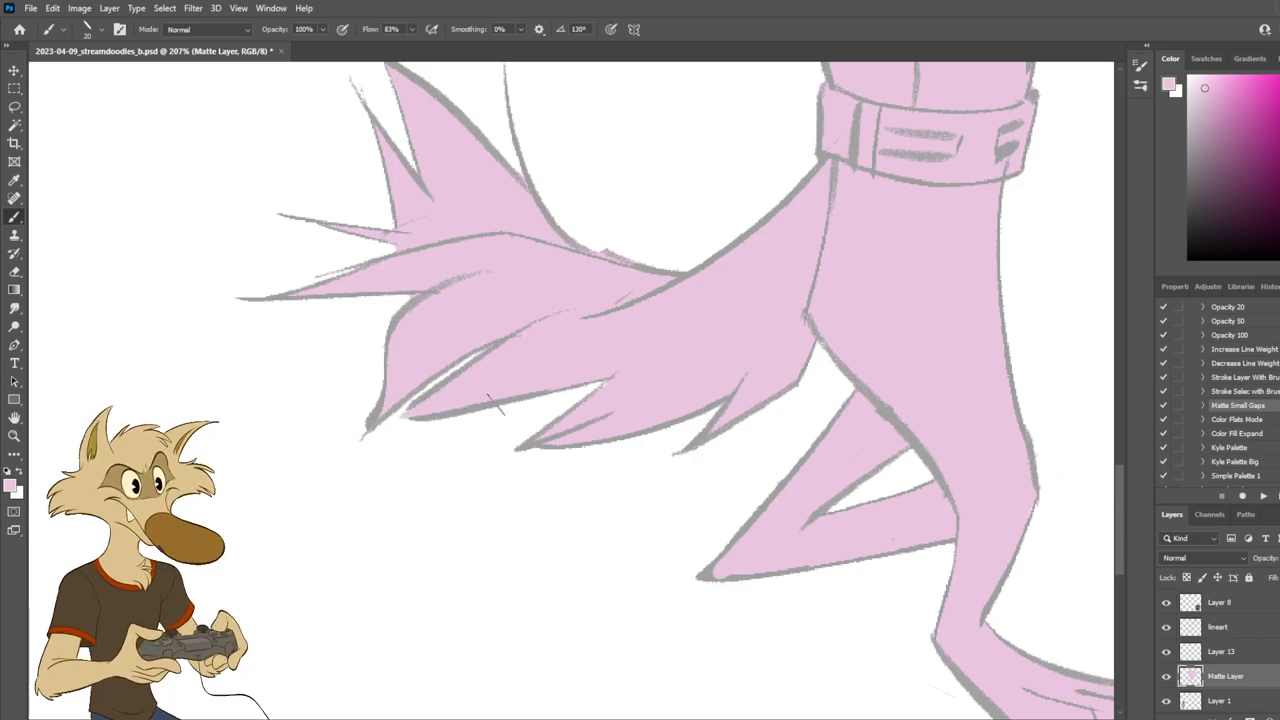
scroll(508, 399, "down", 6)
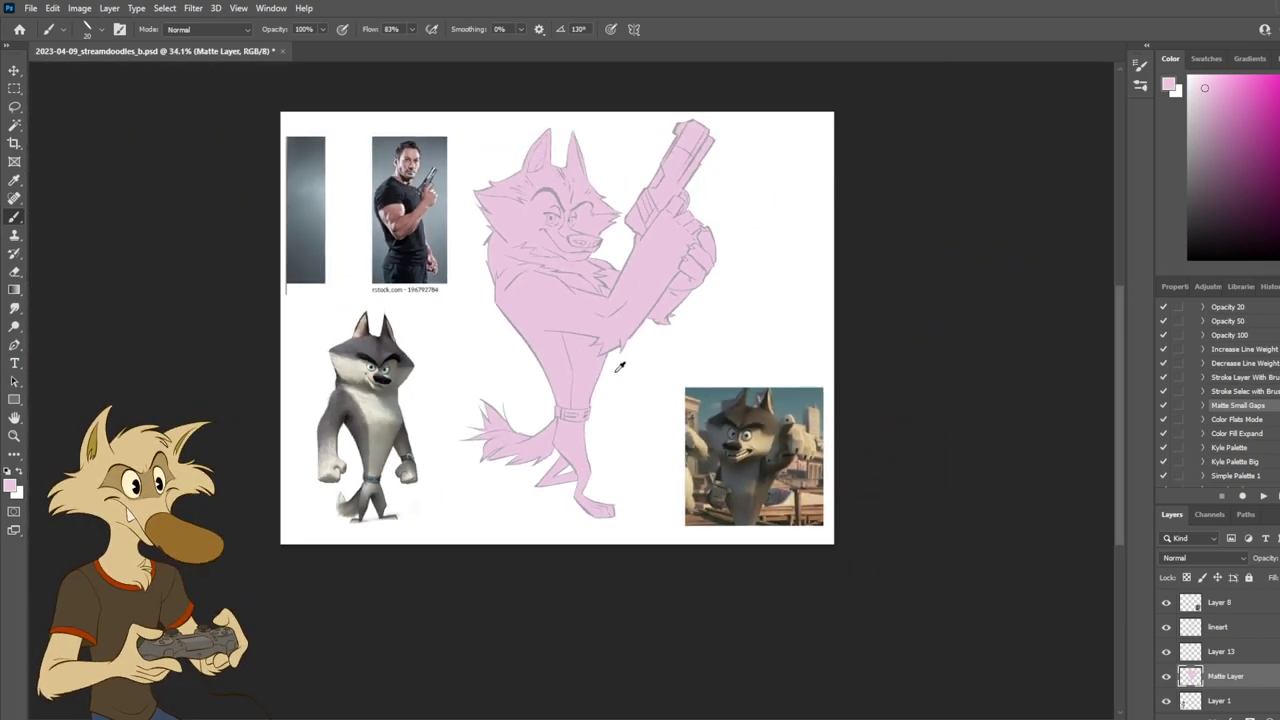
Step: Erase the matte colour spilling outside the forearm's lower outline near the elbow
scroll(622, 366, "up", 2)
scroll(622, 366, "up", 3)
key("e")
scroll(622, 366, "up", 1)
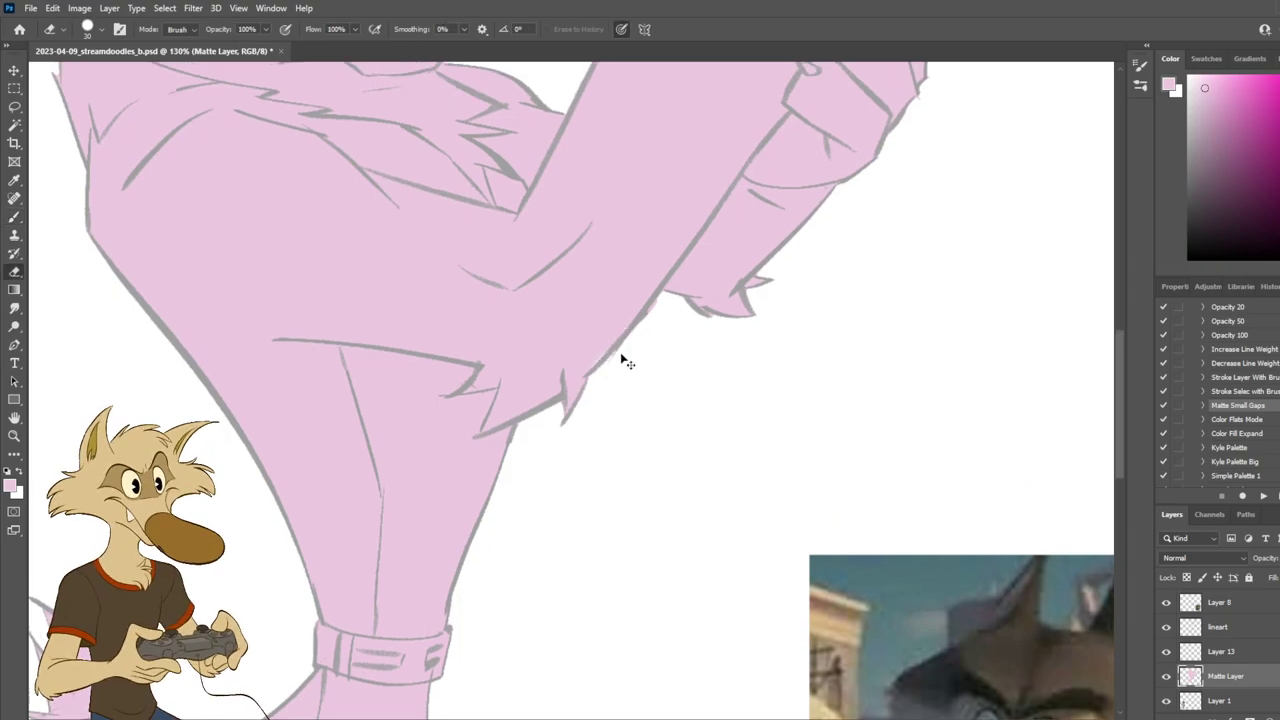
left_click_drag(656, 312, 633, 351)
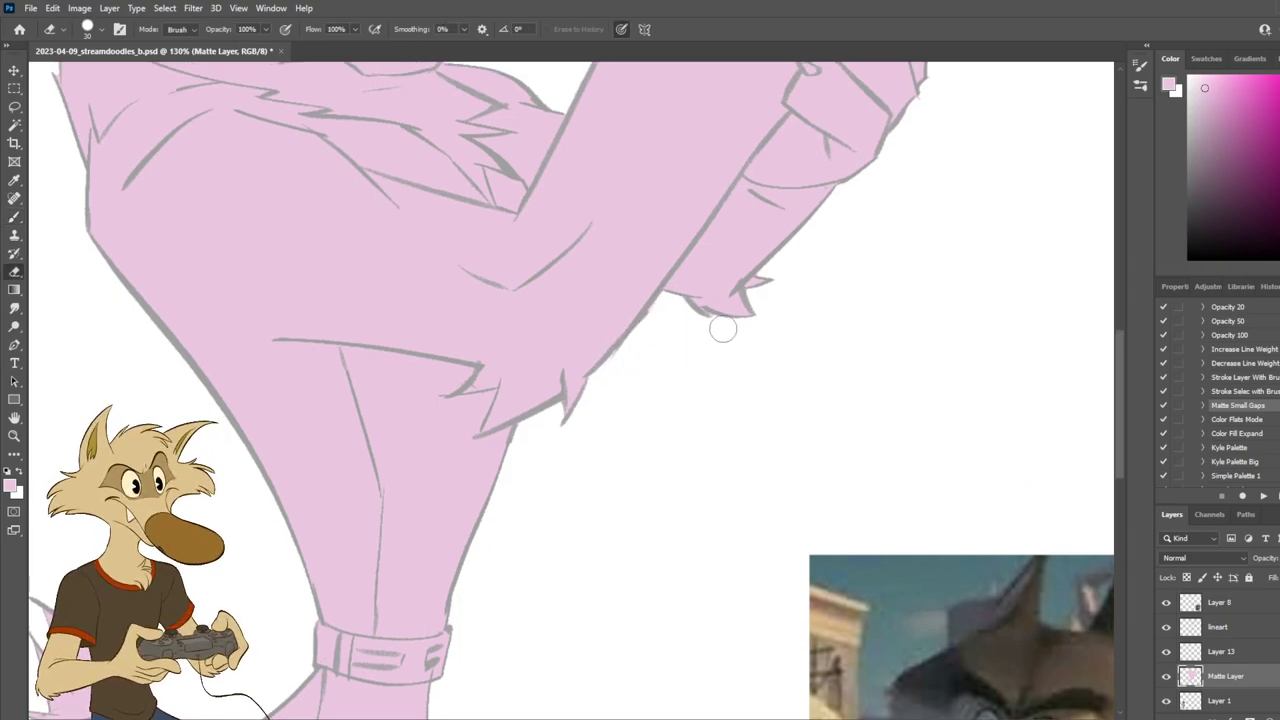
Step: On the lineart layer, clean up the outer fur spike at the elbow and rework the short edge beside it
scroll(717, 409, "down", 3)
scroll(666, 351, "up", 2)
key("v")
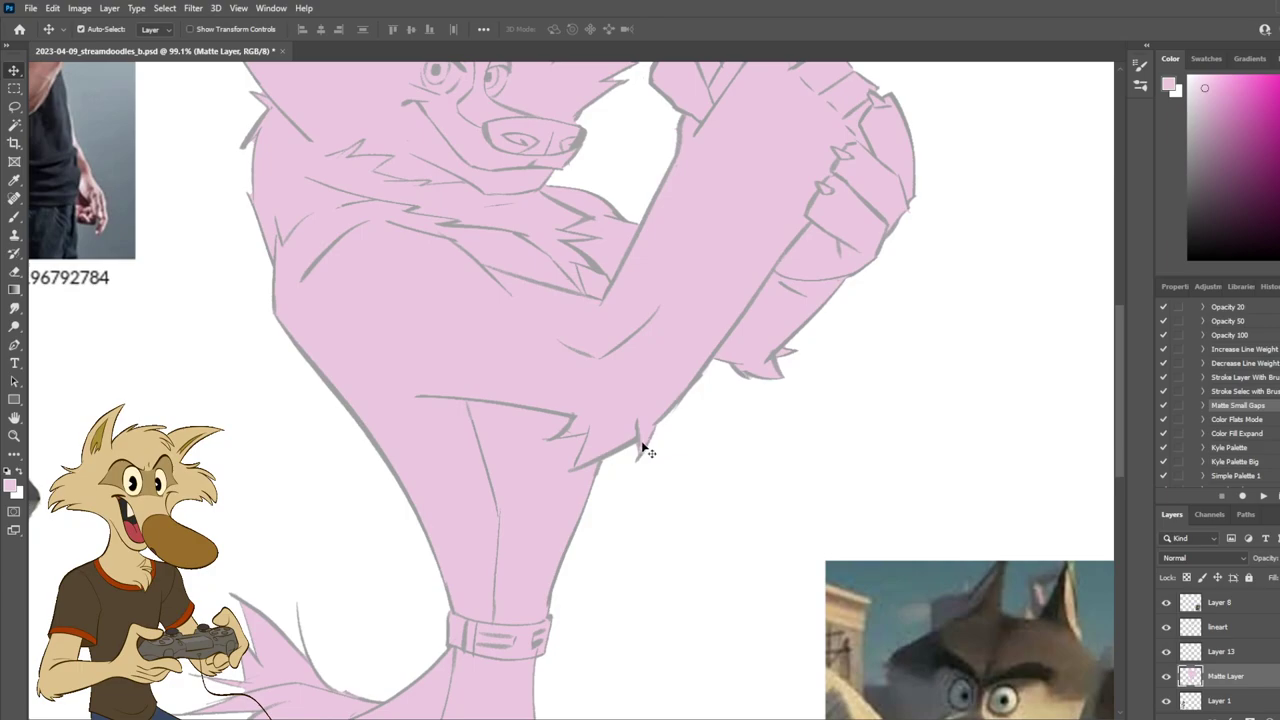
left_click(635, 447)
scroll(621, 490, "up", 2)
key("b")
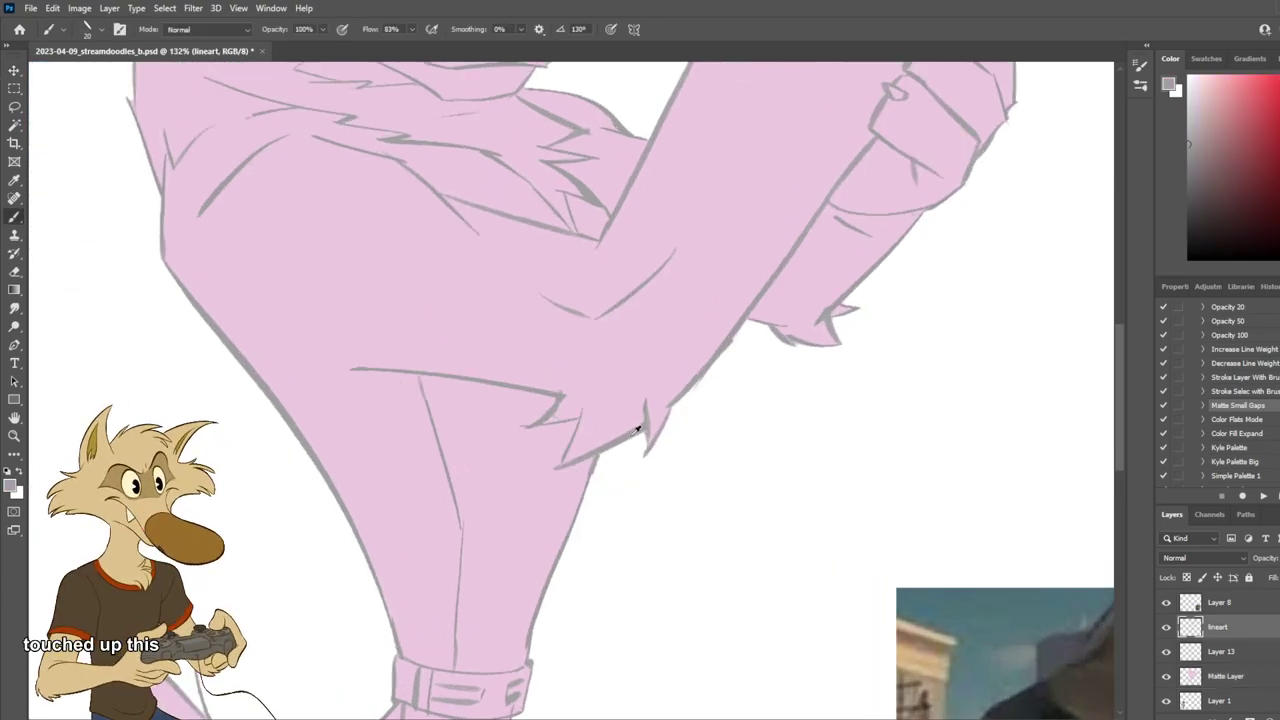
key("e")
mouse_move(654, 400)
left_mouse_down()
mouse_move(655, 430)
mouse_move(649, 398)
mouse_move(656, 425)
mouse_move(585, 457)
mouse_move(642, 428)
left_mouse_up()
key("b")
key("e")
key("b")
left_click_drag(578, 462, 648, 430)
key("ctrl+z")
Step: Try different strokes for the inner fur spike and small tuft at the elbow, undoing the rejected ones
mouse_move(578, 461)
left_mouse_down()
mouse_move(644, 424)
mouse_move(552, 465)
left_mouse_up()
key("e")
key("b")
key("ctrl+z")
mouse_move(584, 414)
left_mouse_down()
mouse_move(556, 467)
mouse_move(650, 410)
mouse_move(556, 467)
left_mouse_up()
key("ctrl+z")
key("ctrl+z")
key("ctrl+z")
key("ctrl+z")
key("ctrl+z")
key("e")
mouse_move(566, 418)
left_mouse_down()
mouse_move(523, 434)
mouse_move(569, 405)
mouse_move(584, 414)
mouse_move(525, 423)
left_mouse_up()
key("b")
key("ctrl+z")
key("ctrl+z")
key("ctrl+z")
key("ctrl+z")
scroll(668, 480, "down", 14)
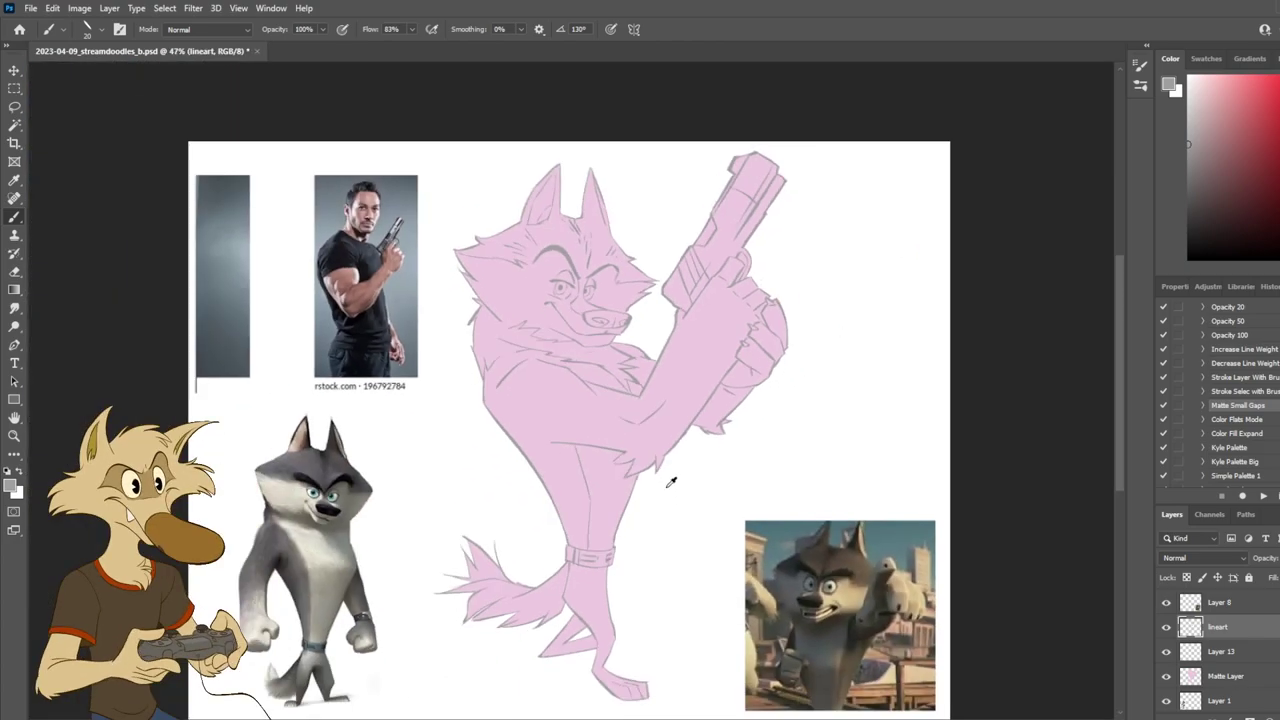
Step: Redraw the small fur tuft where the upper arm's underside line meets the elbow
scroll(649, 465, "up", 10)
scroll(650, 463, "up", 1)
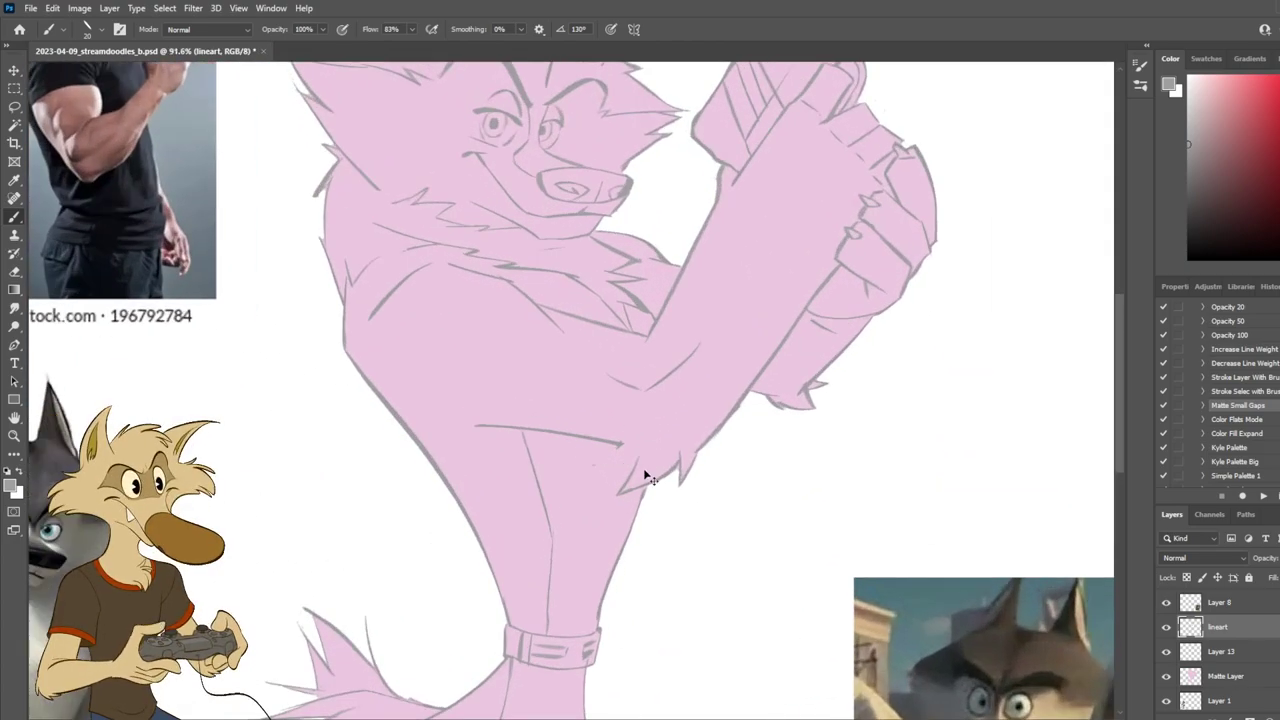
scroll(643, 468, "up", 2)
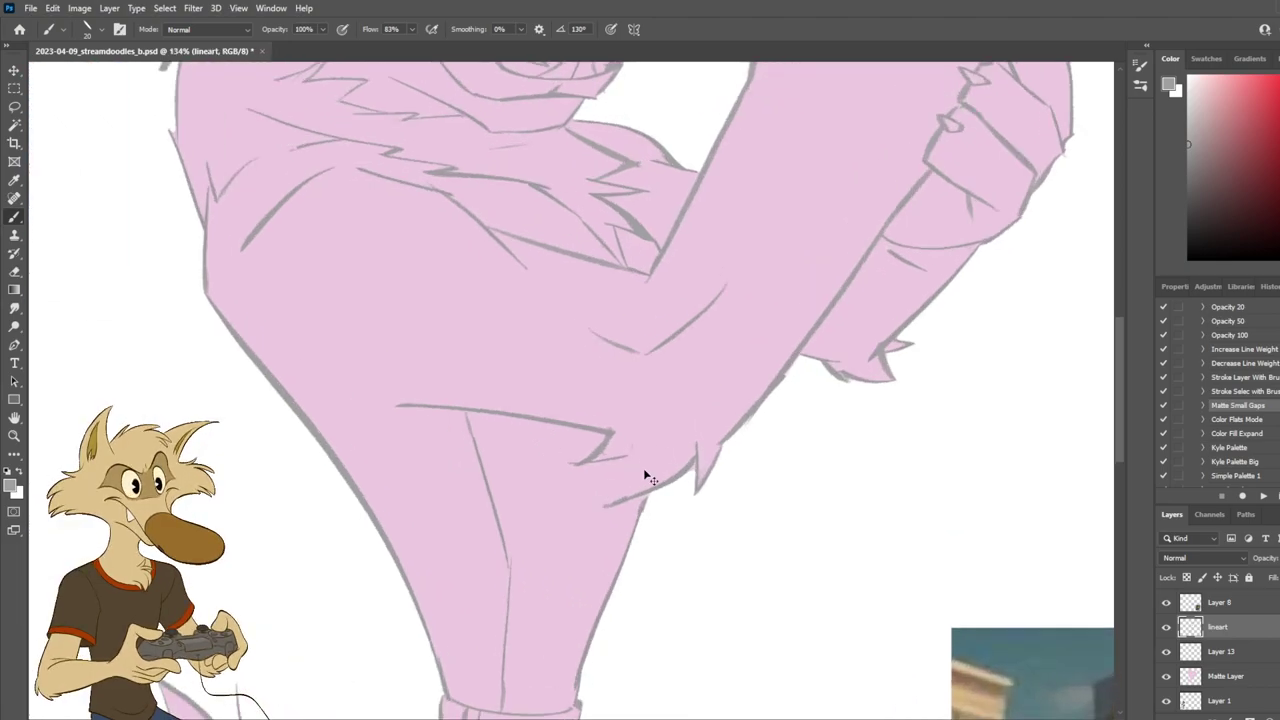
scroll(695, 475, "down", 4)
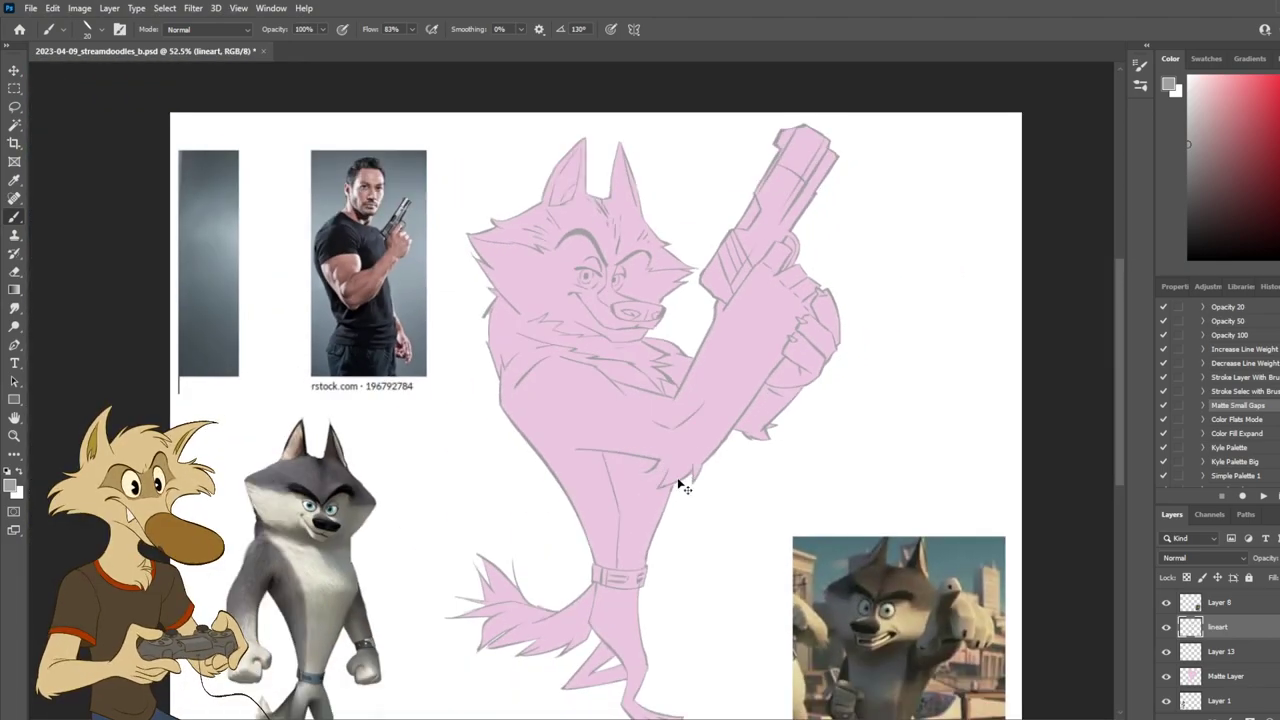
scroll(678, 489, "up", 4)
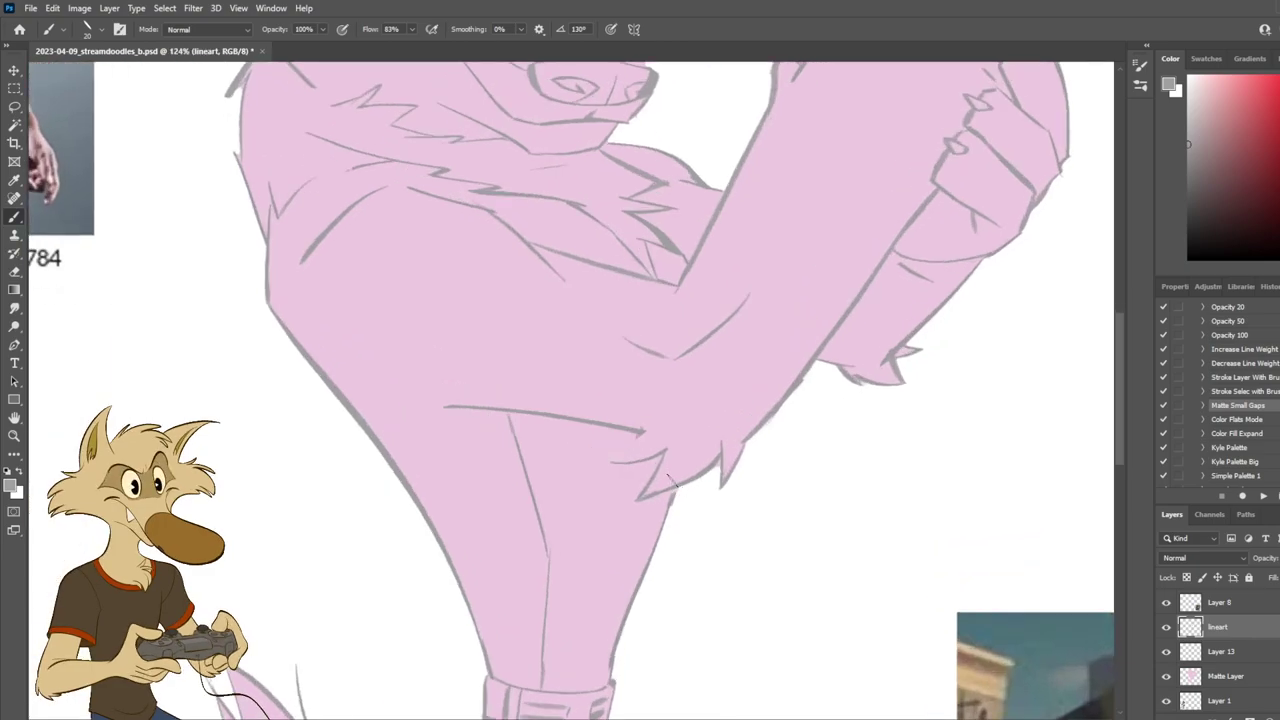
key("e")
key("b")
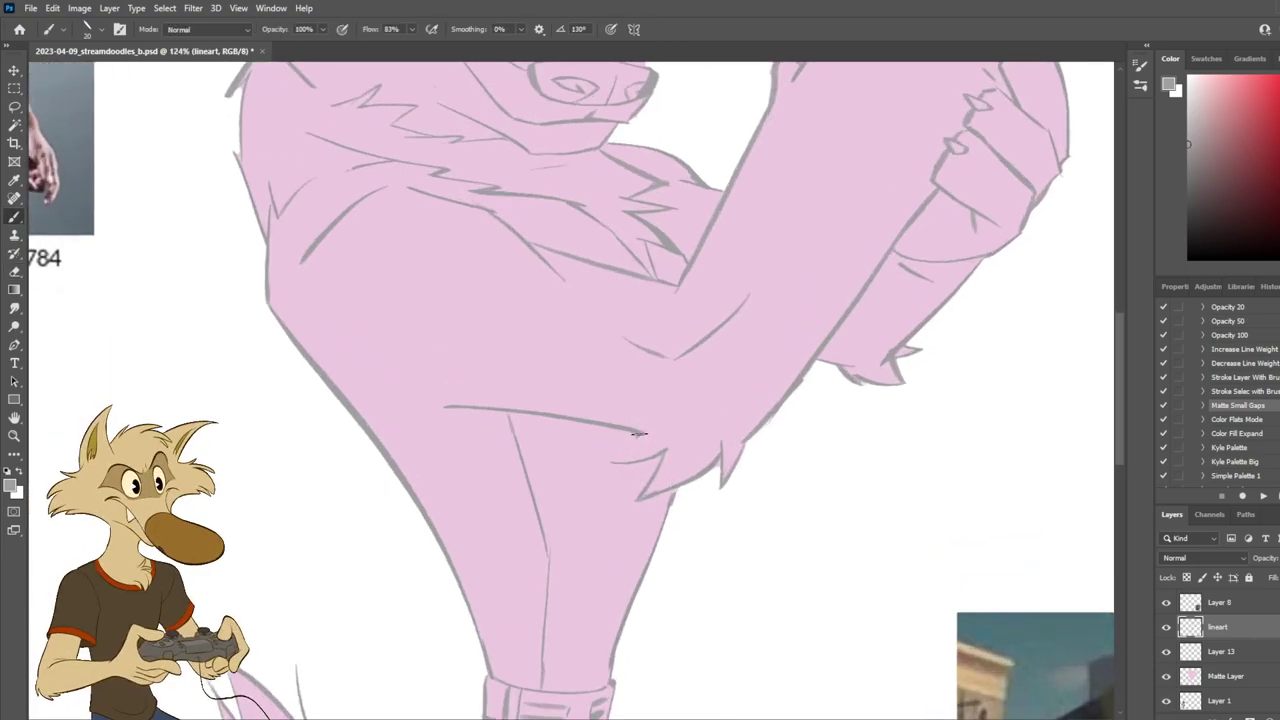
left_click_drag(641, 433, 621, 462)
key("ctrl+z")
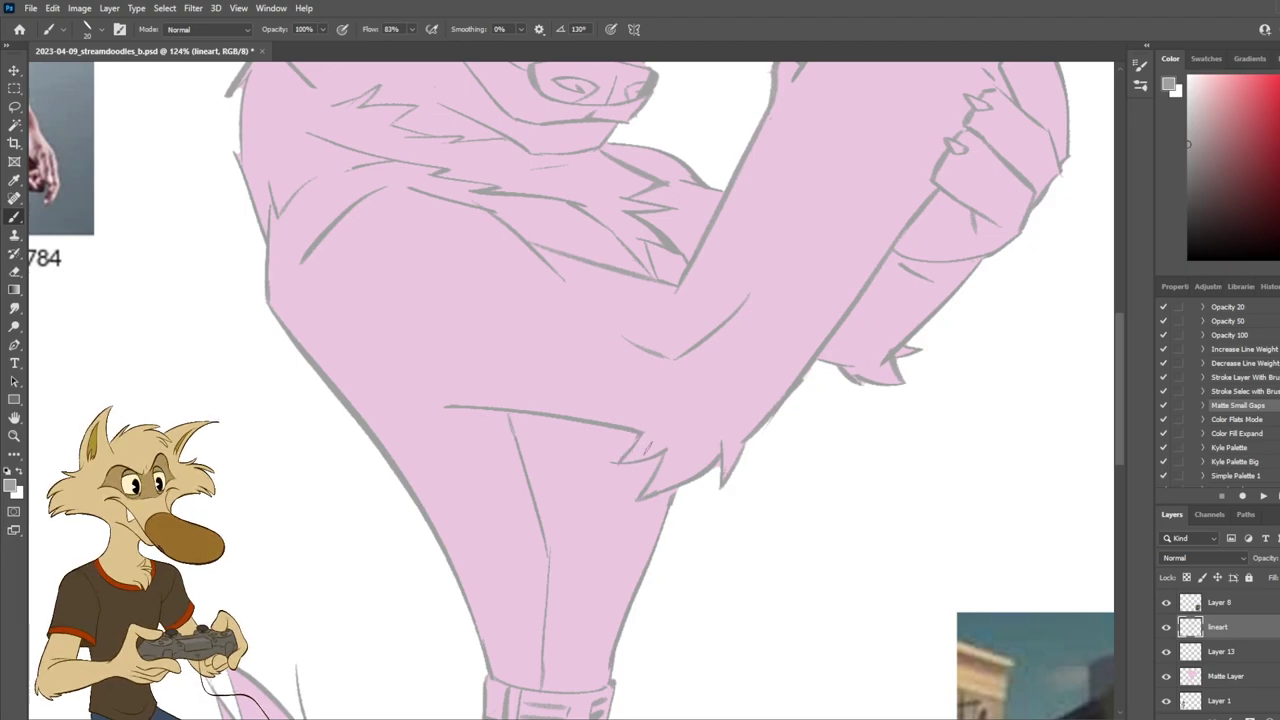
Step: Refine the small elbow tuft and try a new inner edge for the larger fur spike beneath it
scroll(735, 425, "down", 8)
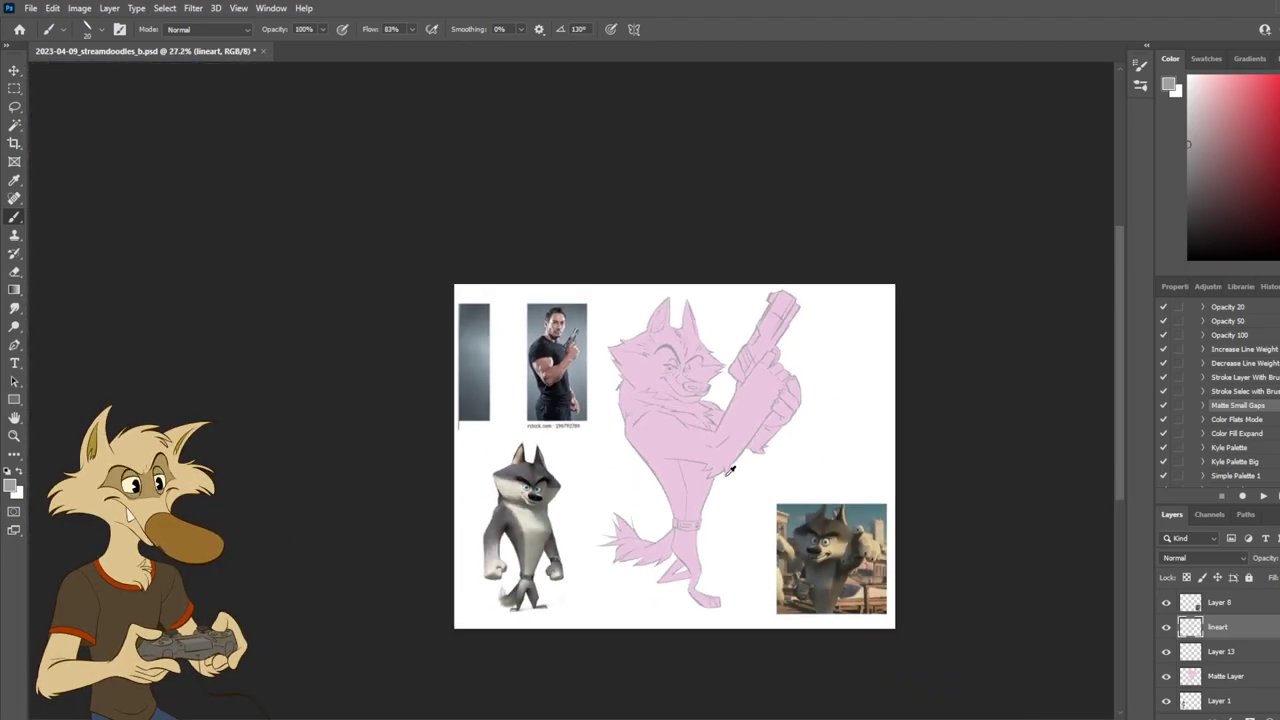
scroll(729, 471, "up", 8)
key("ctrl+z")
mouse_move(660, 418)
left_mouse_down()
mouse_move(632, 444)
mouse_move(665, 469)
left_mouse_up()
key("ctrl+z")
key("ctrl+z")
key("e")
key("b")
key("ctrl+z")
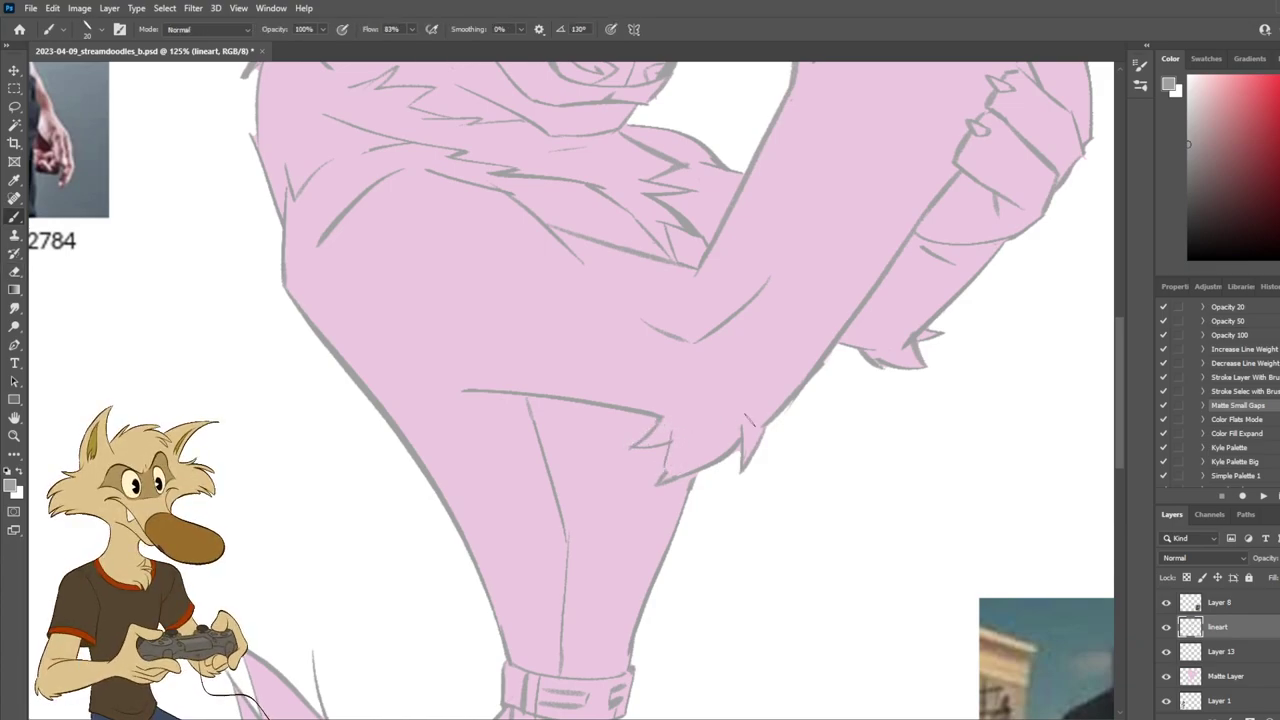
Step: Undo the larger elbow spike's inner edge and redraw it with a short stroke down to the spike's tip
scroll(694, 450, "down", 5)
scroll(717, 442, "up", 5)
key("ctrl+z")
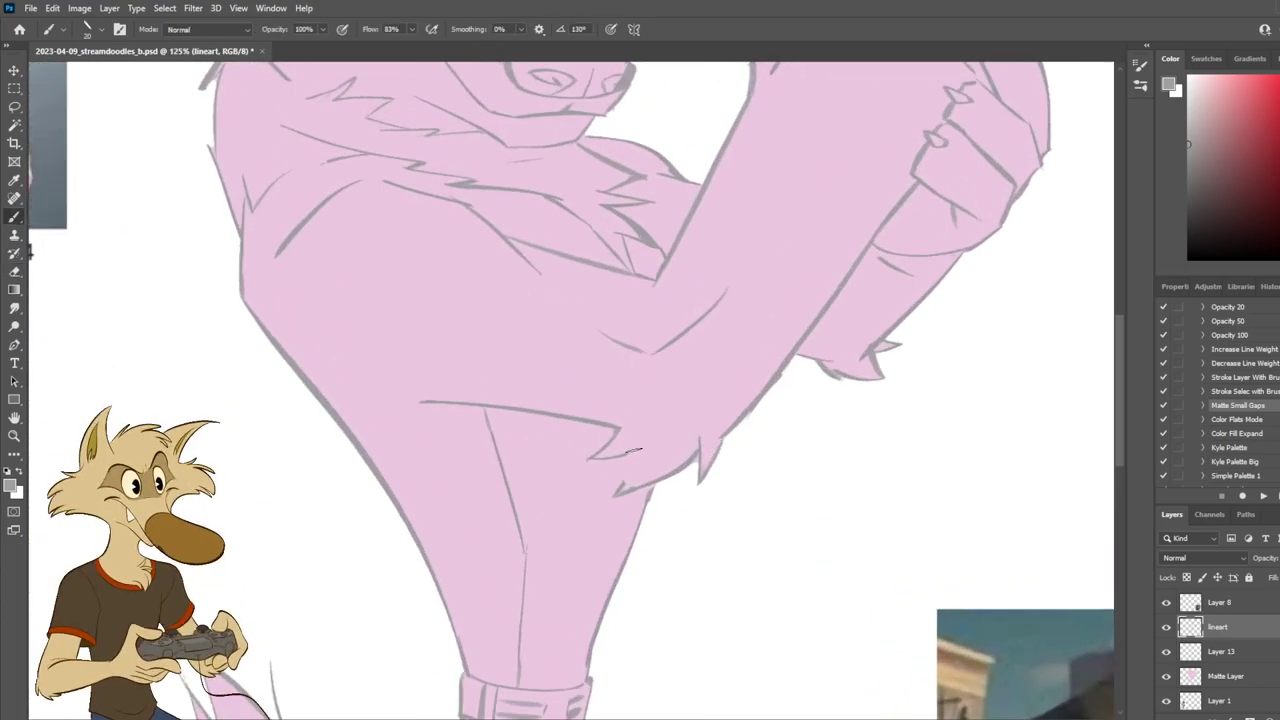
left_click_drag(640, 463, 615, 491)
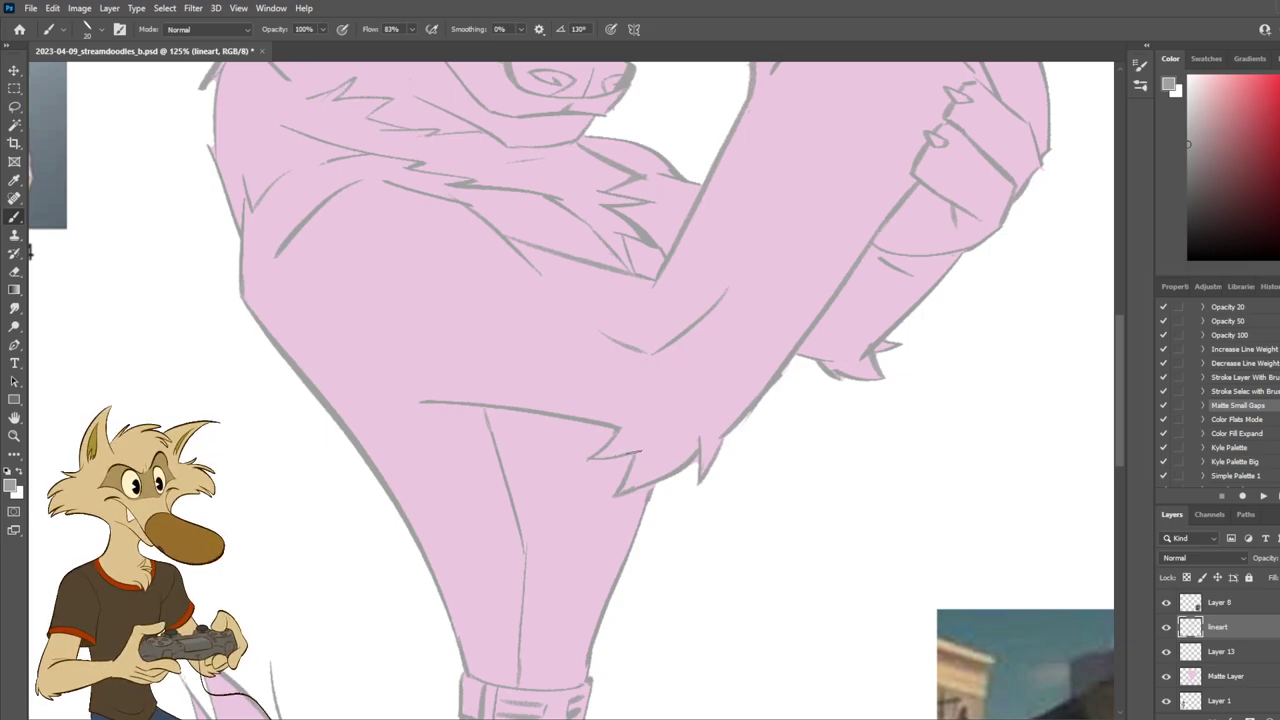
scroll(752, 470, "down", 4)
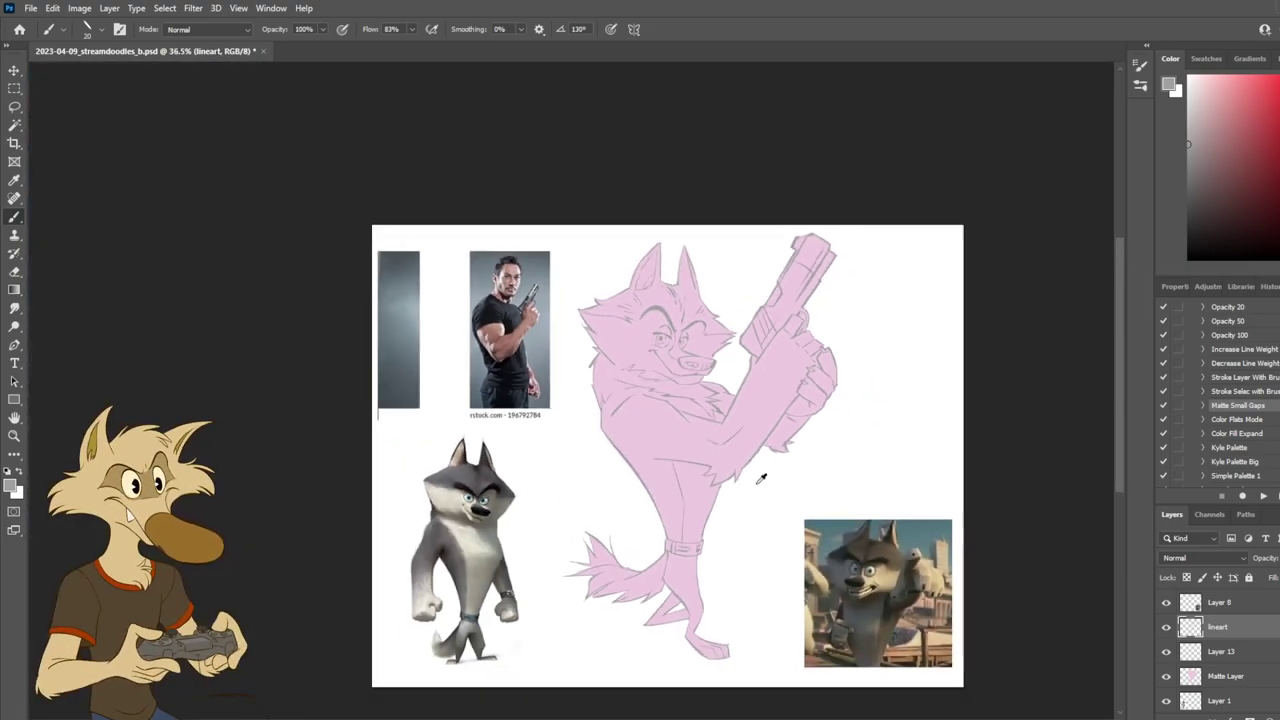
Step: Erase the stray inner line of the outer fur spike at the elbow and redraw the spike's edge
scroll(758, 478, "up", 3)
scroll(712, 476, "up", 1)
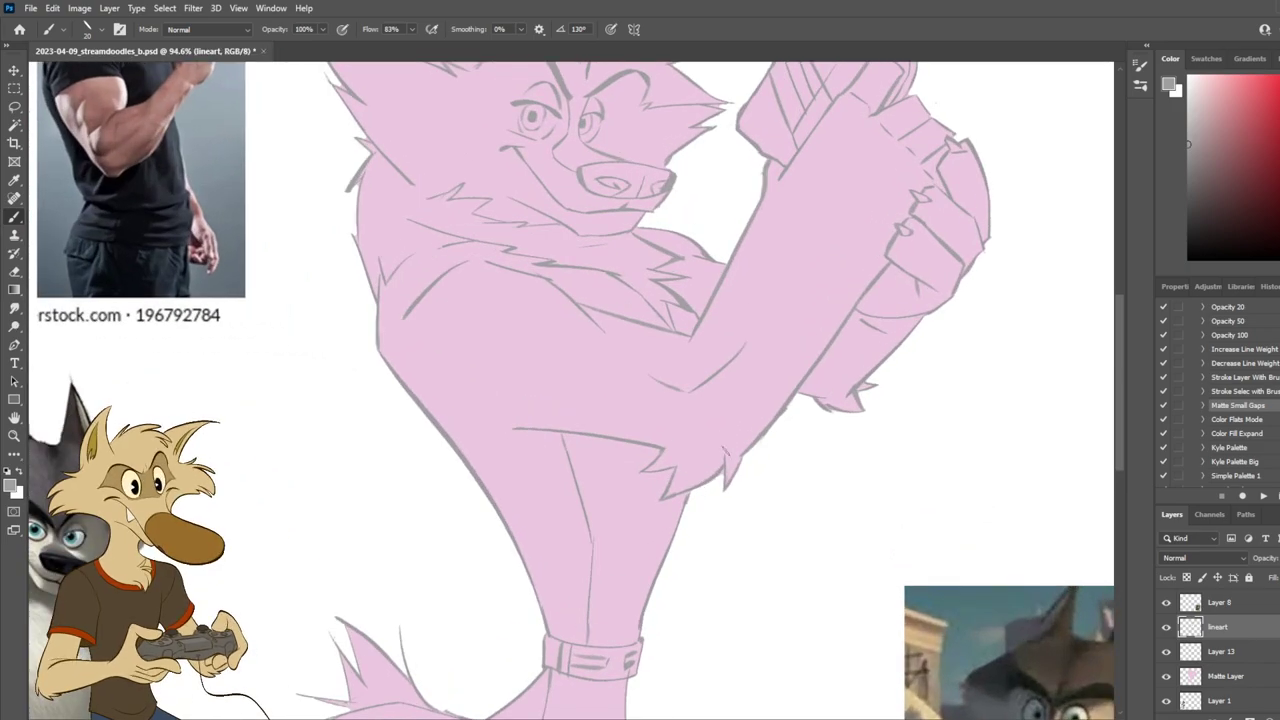
key("e")
left_click(726, 461)
key("b")
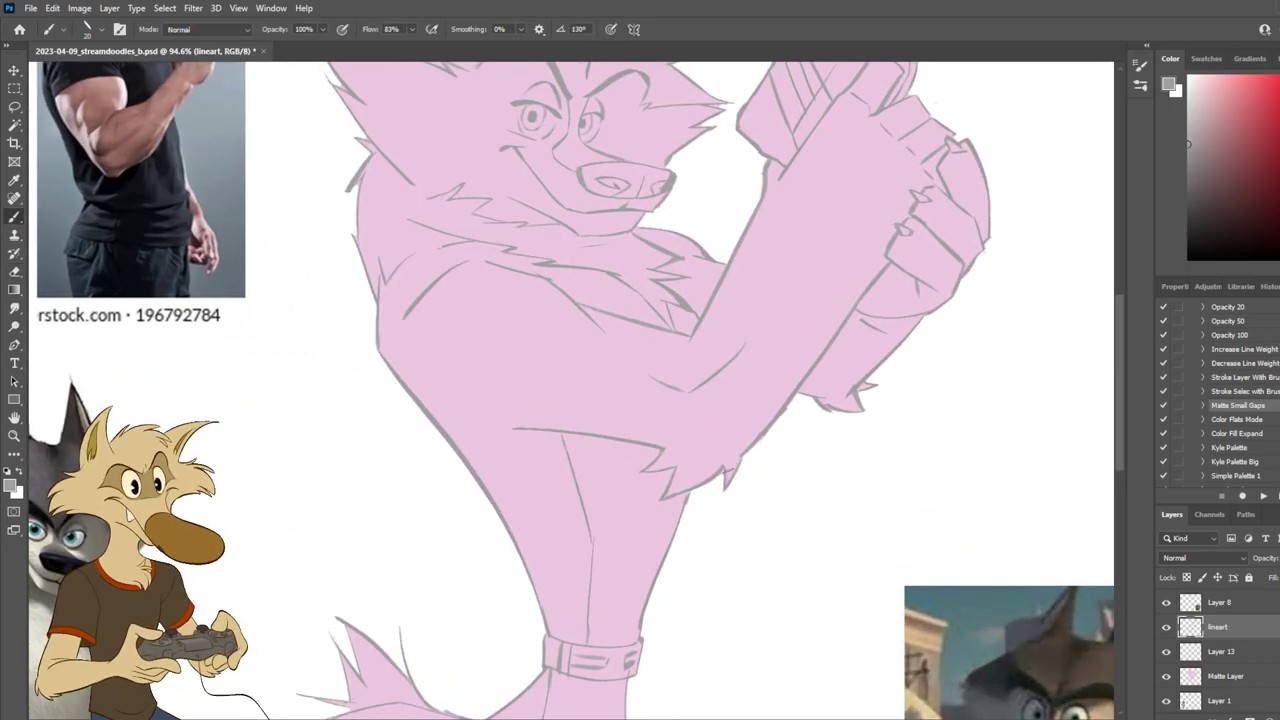
scroll(524, 505, "down", 4)
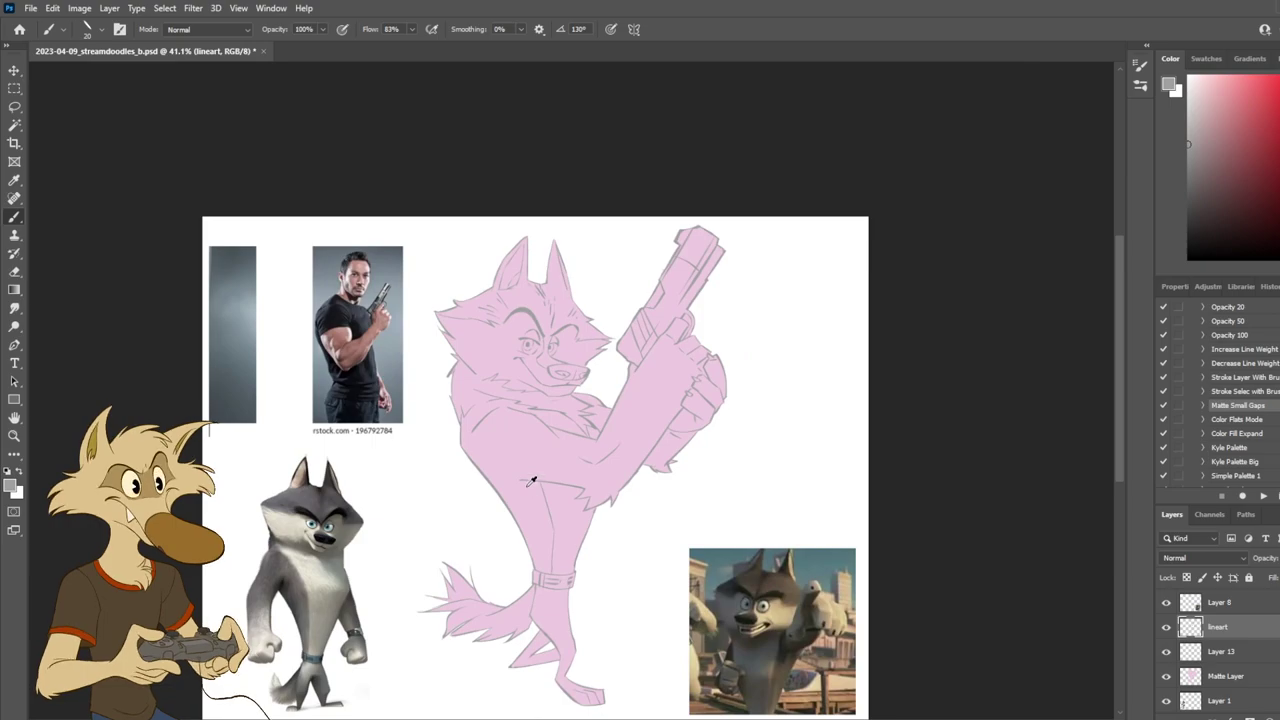
Step: Add a small V-shaped fur mark inside the arm just above the elbow spikes, undoing rejected strokes
scroll(607, 515, "up", 6)
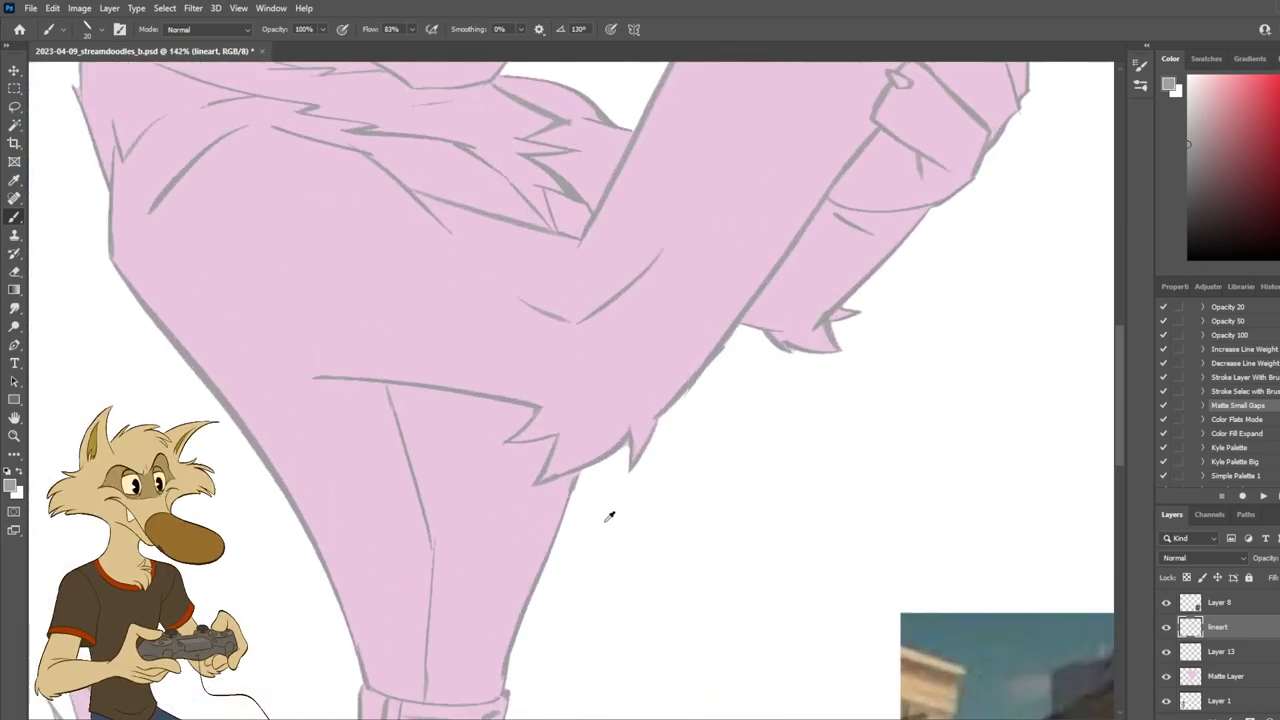
left_click_drag(608, 393, 584, 434)
key("ctrl+z")
key("ctrl+z")
mouse_move(614, 383)
left_mouse_down()
mouse_move(630, 393)
mouse_move(613, 404)
left_mouse_up()
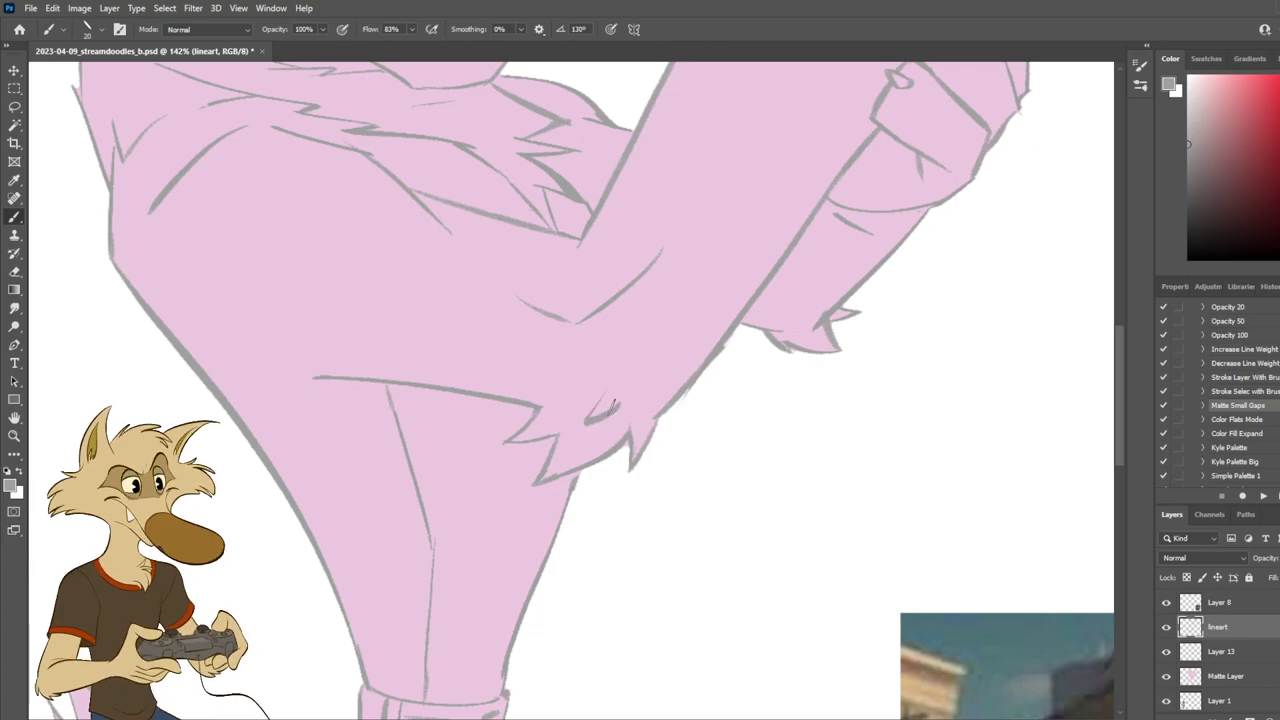
scroll(640, 410, "down", 6)
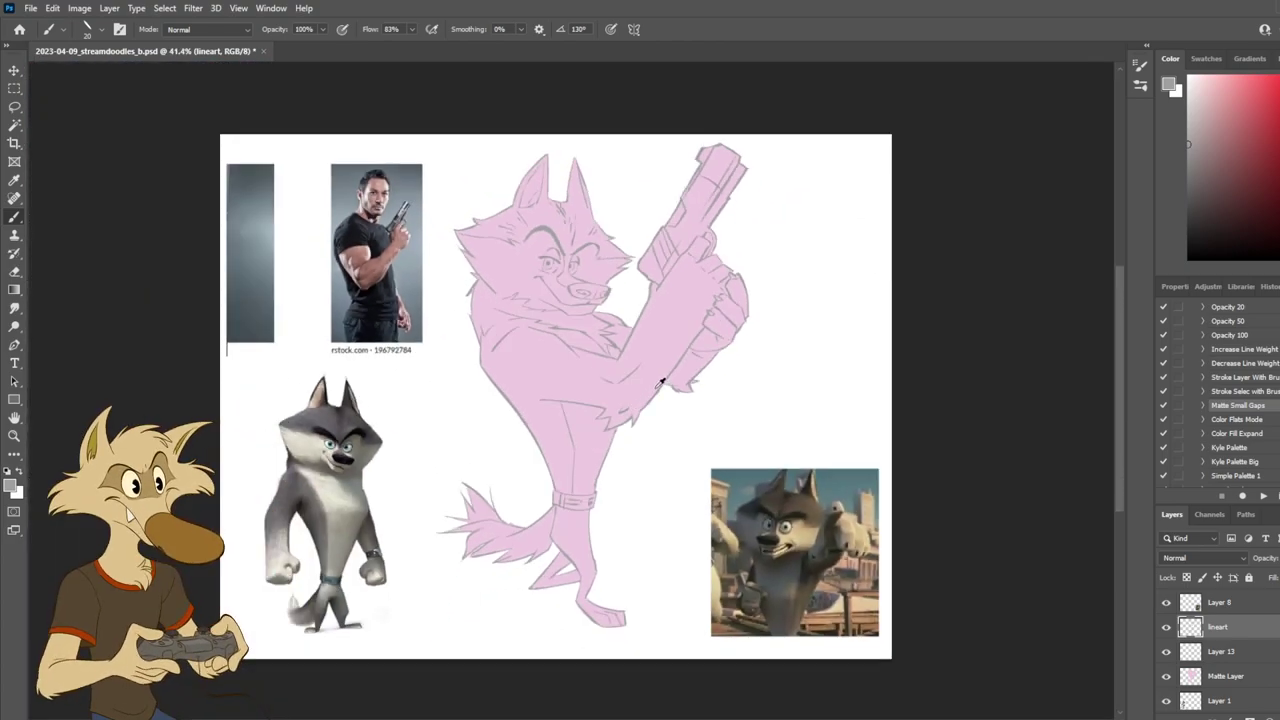
scroll(660, 383, "up", 3)
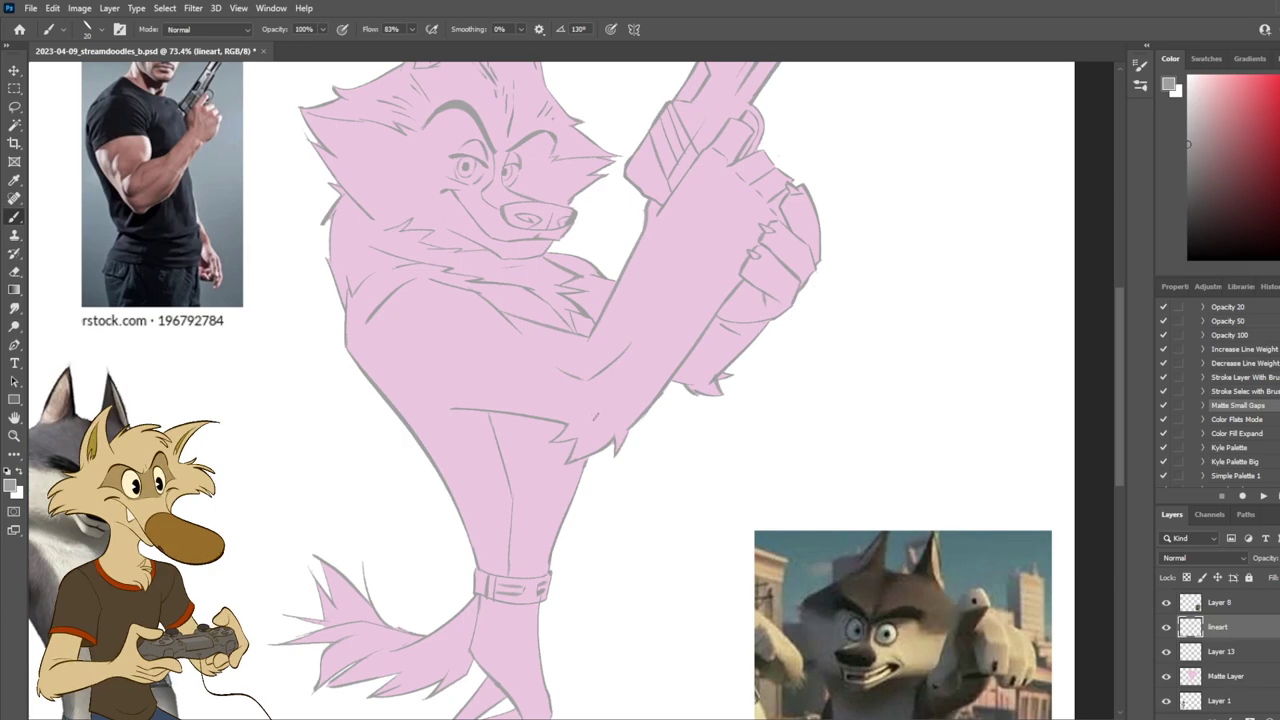
key("ctrl+z")
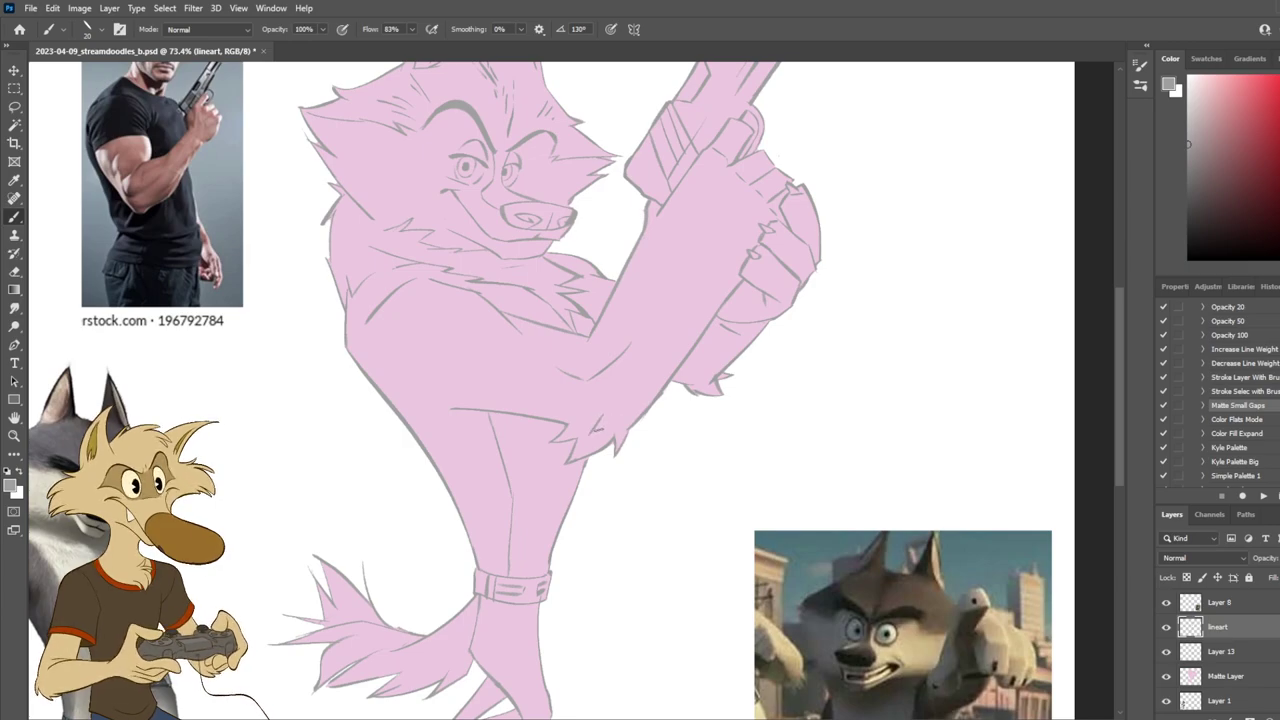
Step: Examine the elbow fur and overall silhouette in mirrored and normal orientation at different zoom levels
scroll(654, 400, "down", 2)
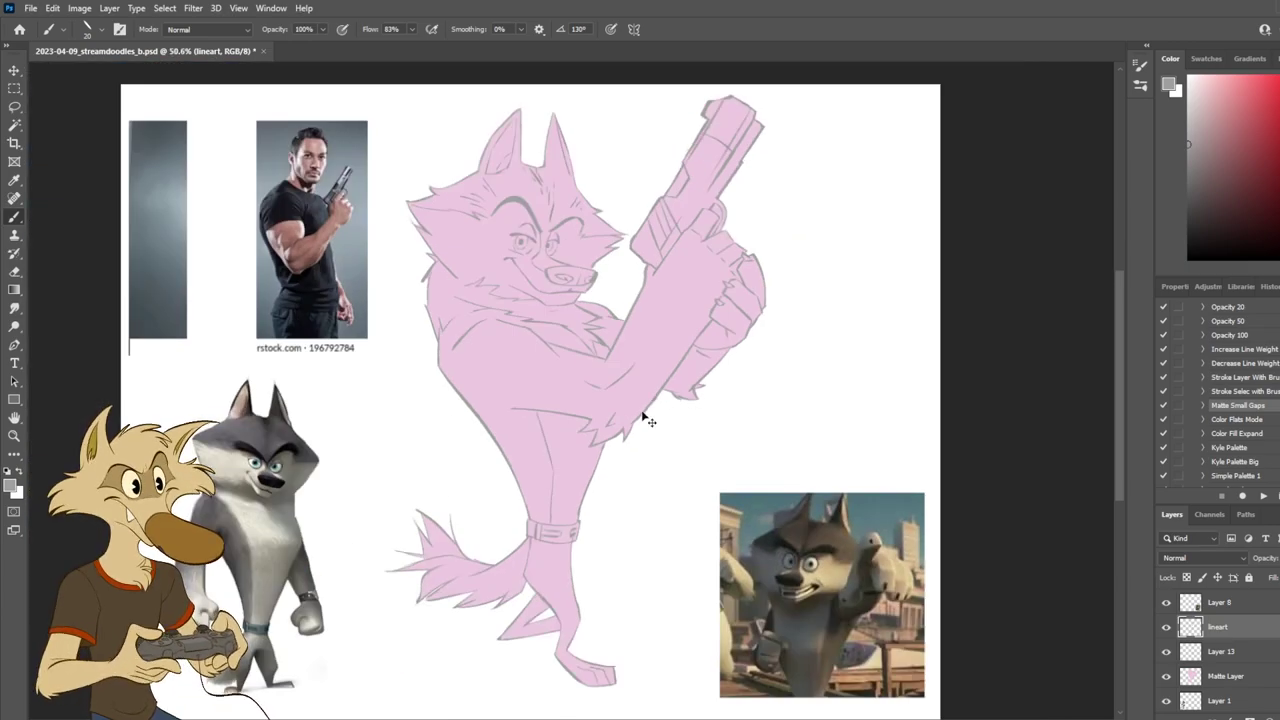
key("ctrl+shift+h")
scroll(650, 413, "down", 2)
scroll(655, 410, "up", 1)
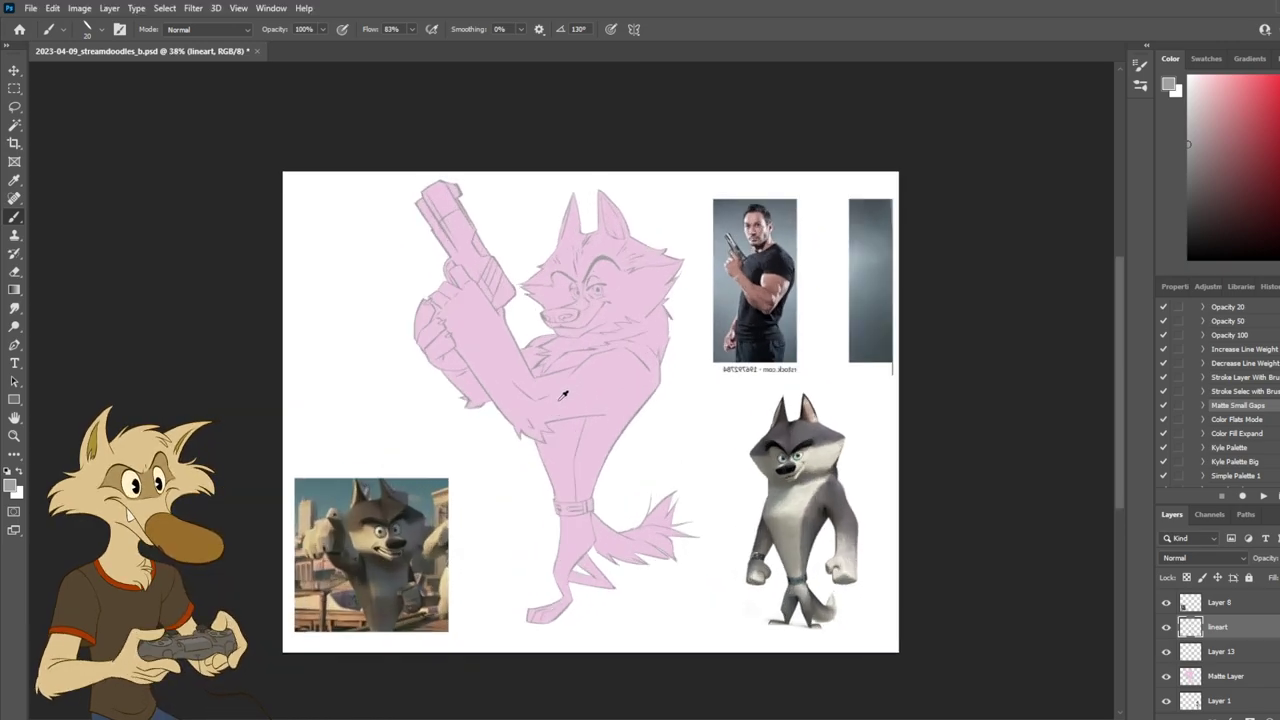
key("h")
scroll(578, 400, "up", 1)
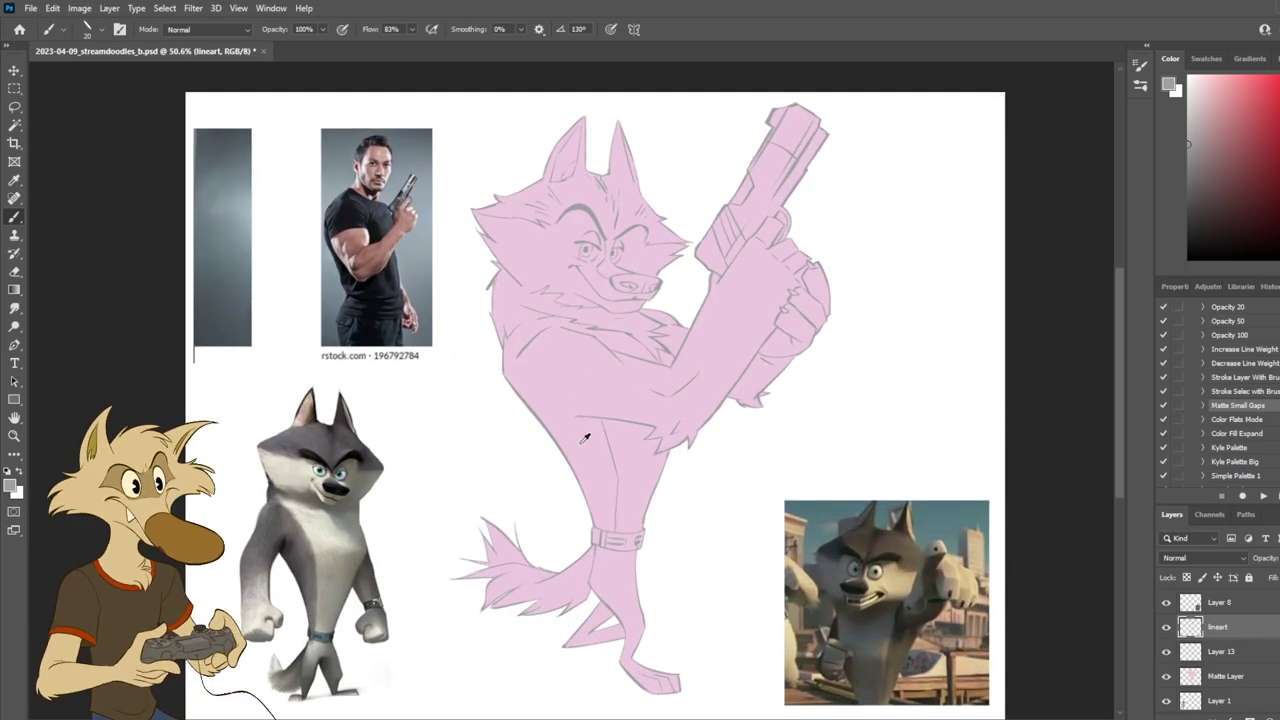
scroll(585, 438, "up", 2)
scroll(600, 449, "down", 3)
scroll(700, 429, "up", 3)
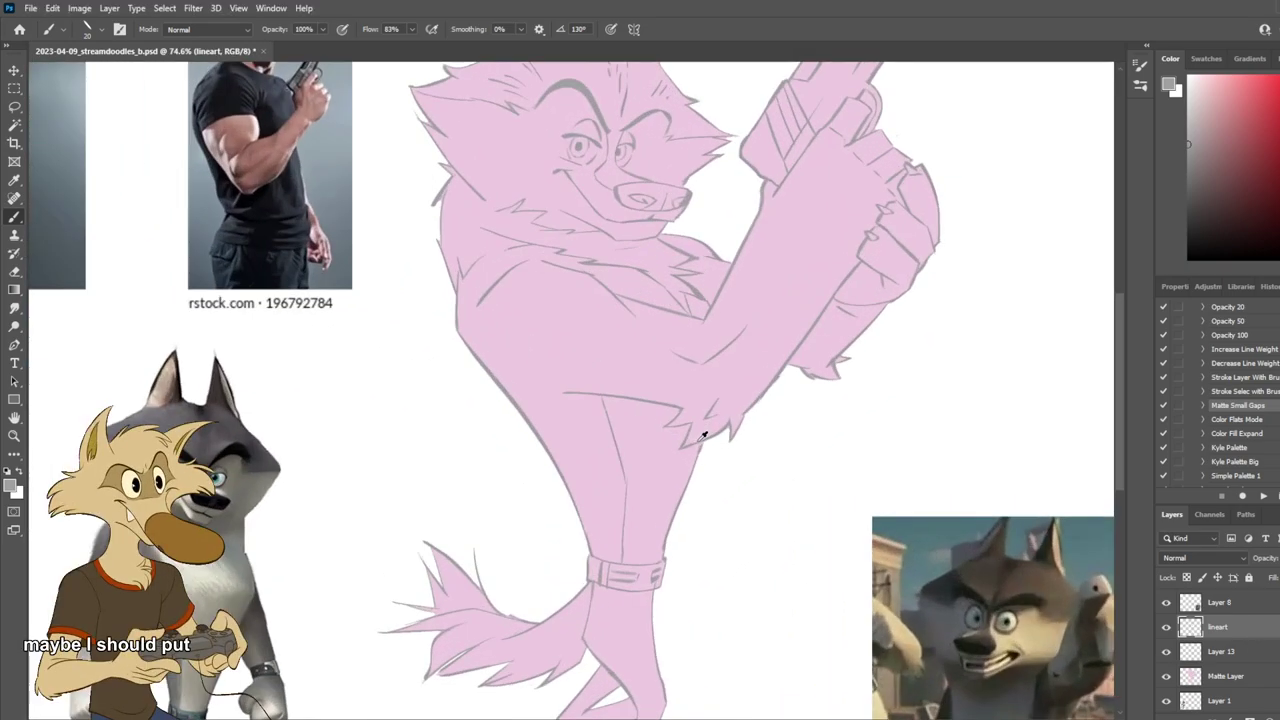
Step: Try a shorter, flatter tip on the elbow's larger inner fur spike and check it against the mirrored canvas
scroll(704, 434, "up", 1)
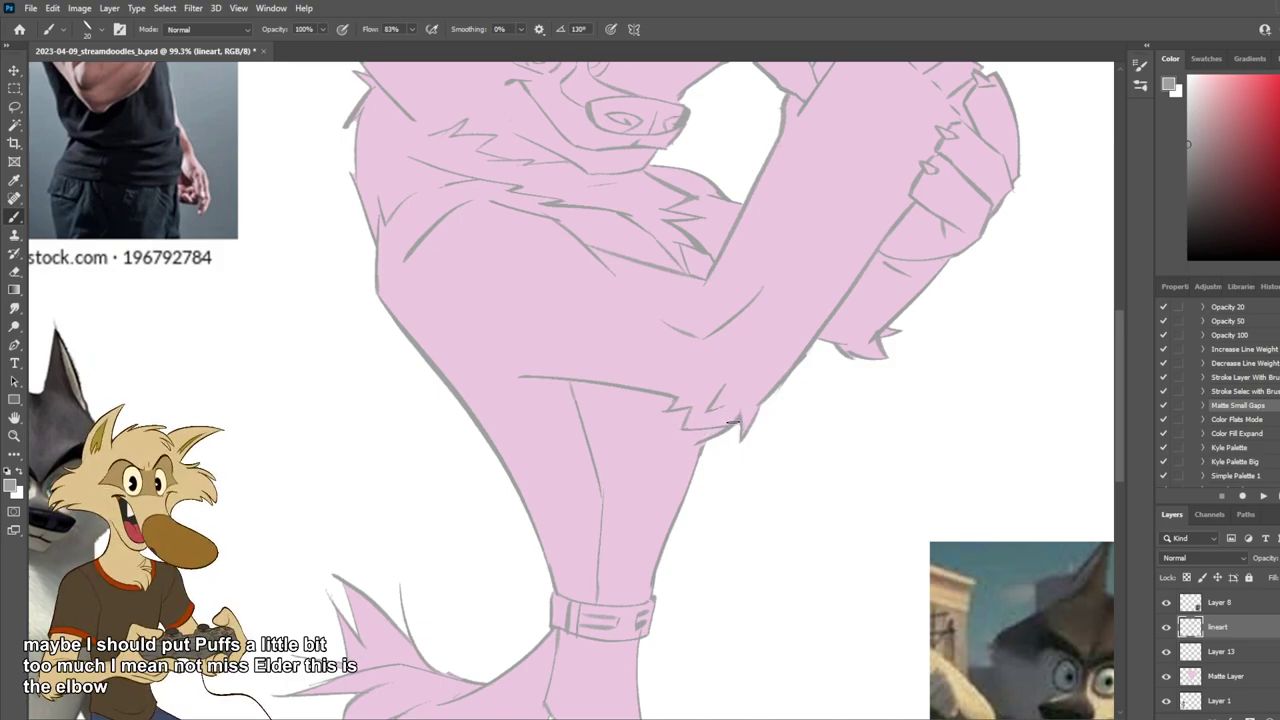
scroll(600, 486, "down", 5)
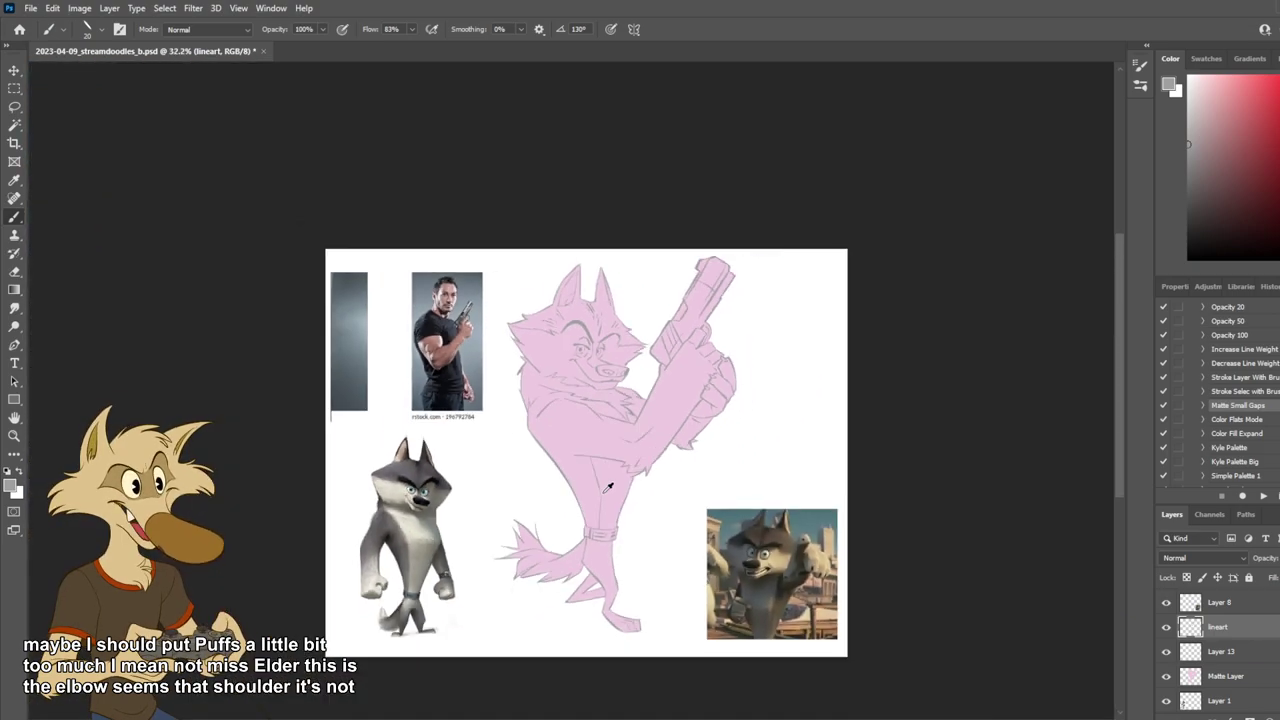
scroll(607, 486, "up", 3)
scroll(607, 486, "down", 3)
scroll(607, 486, "up", 1)
scroll(607, 486, "up", 2)
key("ctrl+h")
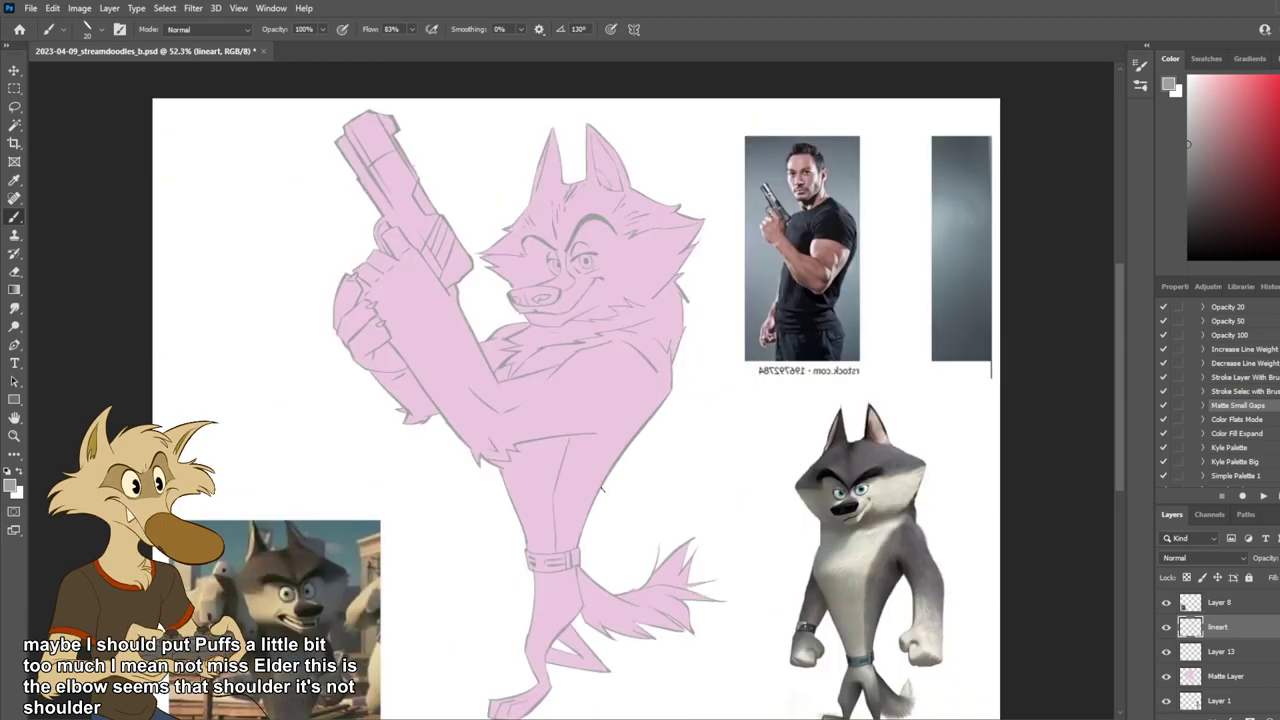
key("h")
Step: Try shortening the outer fur spike at the elbow and erase the leftover fill beneath it on the Matte Layer
scroll(601, 488, "up", 4)
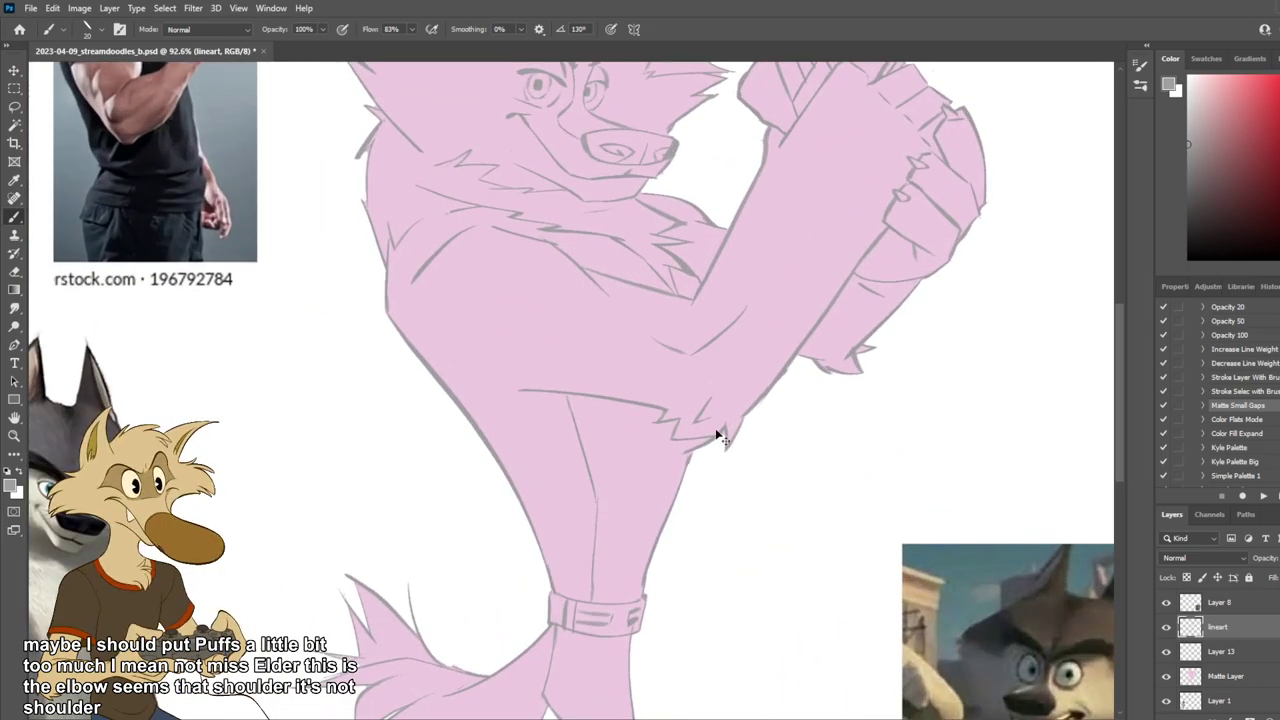
key("e")
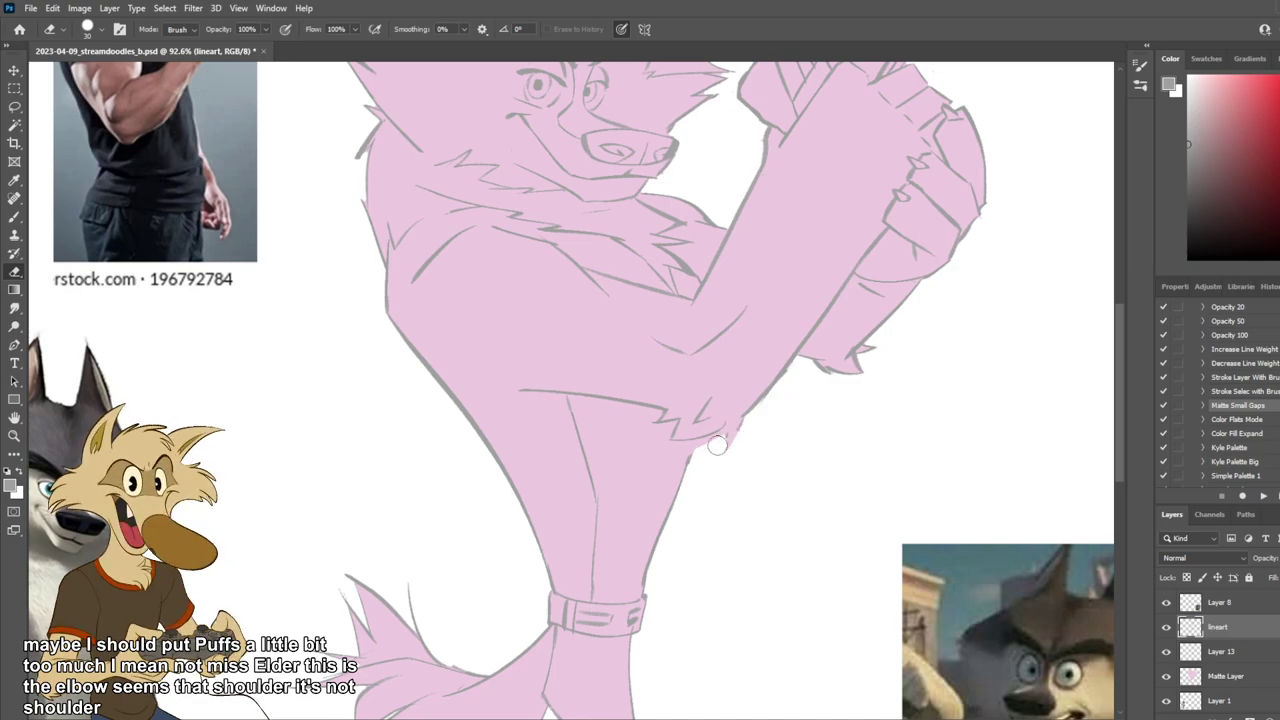
key("b")
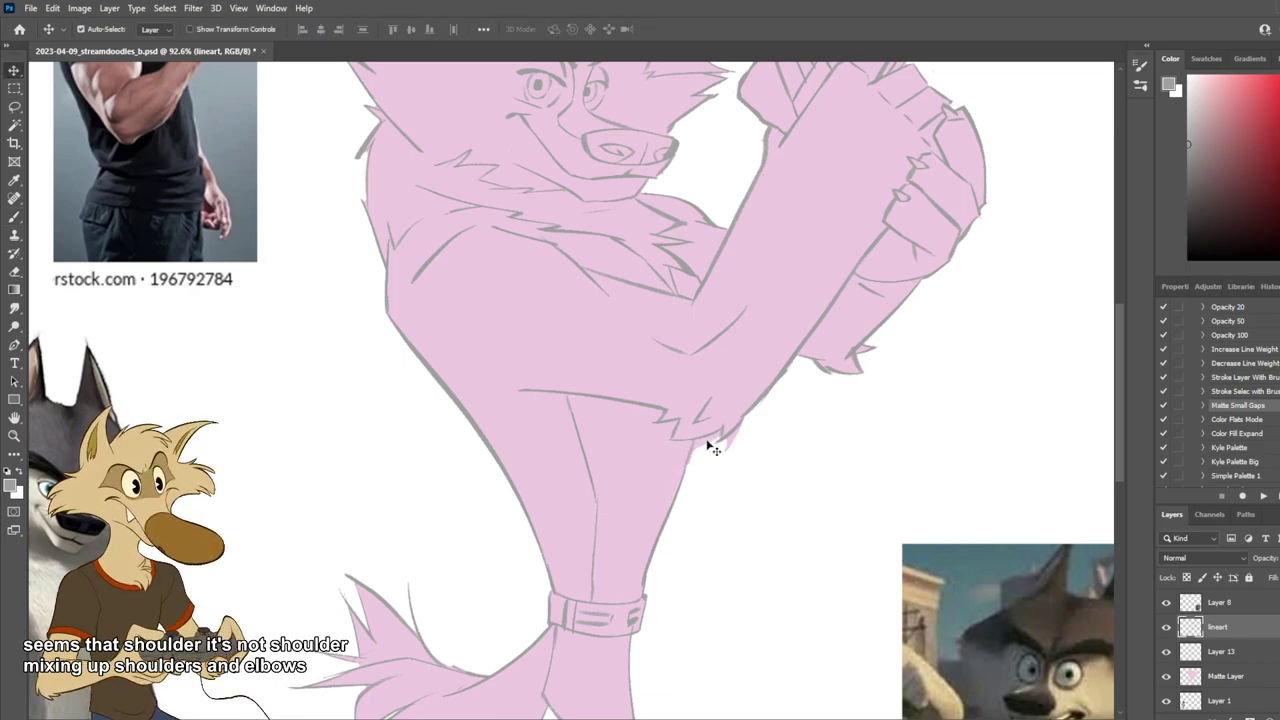
left_click(708, 446, "ctrl")
key("e")
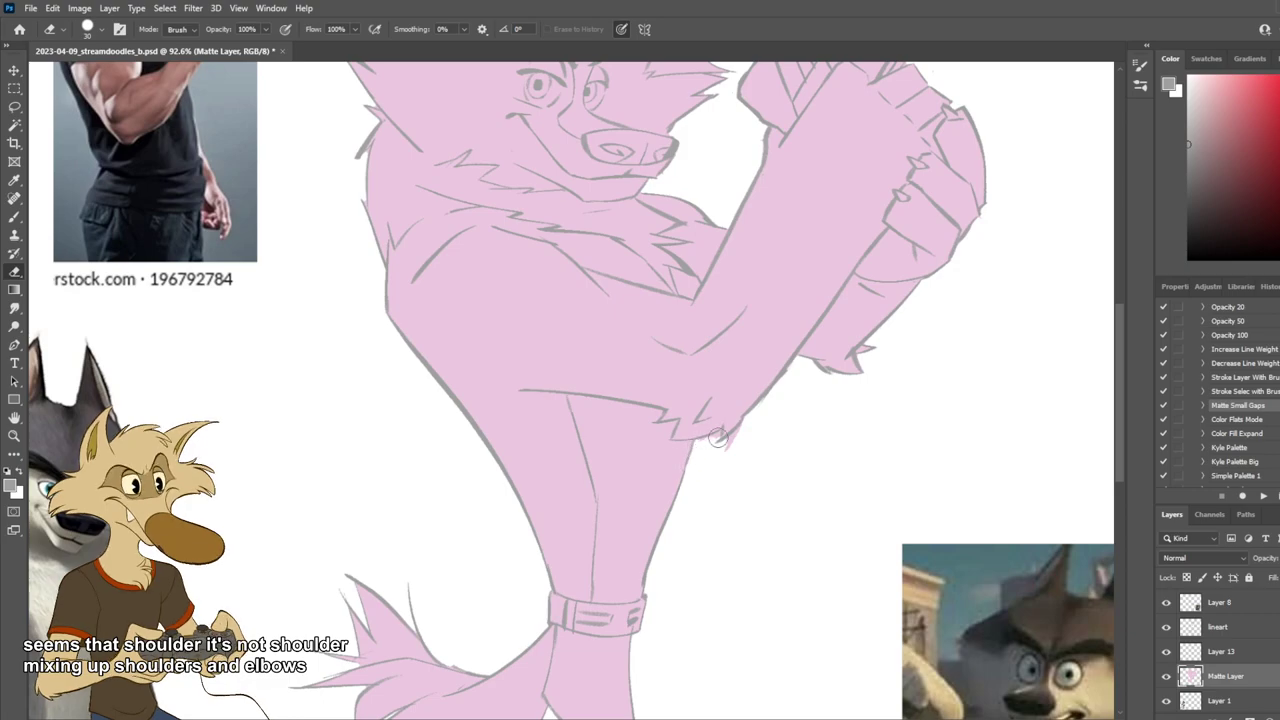
left_click_drag(728, 441, 726, 446)
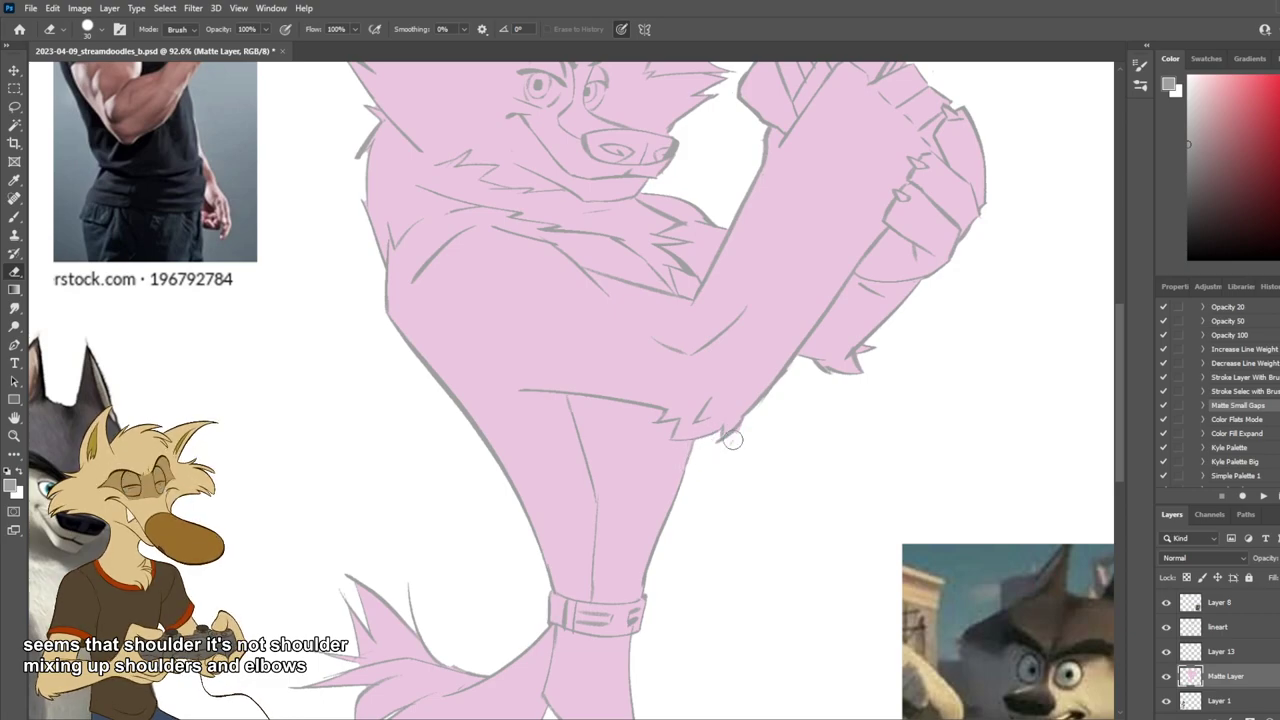
Step: Examine how the elbow fur reads against the whole wolf figure at different zoom levels
scroll(751, 489, "down", 5)
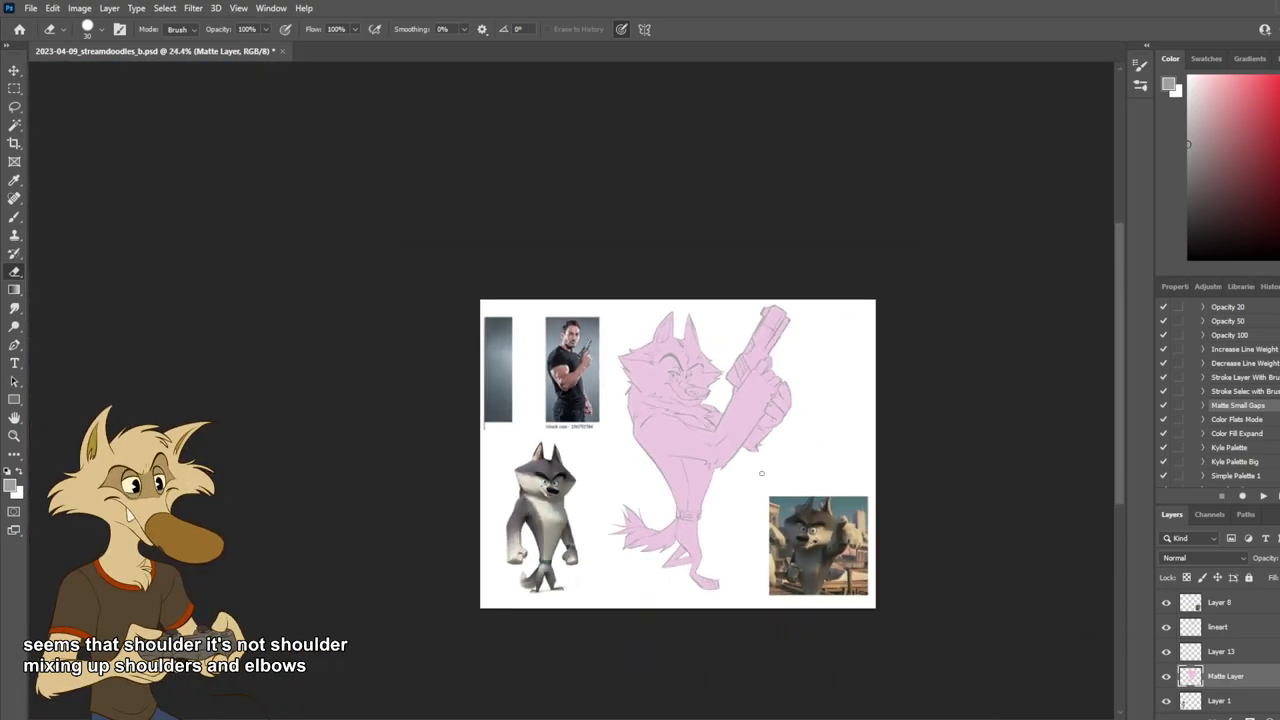
scroll(761, 473, "up", 3)
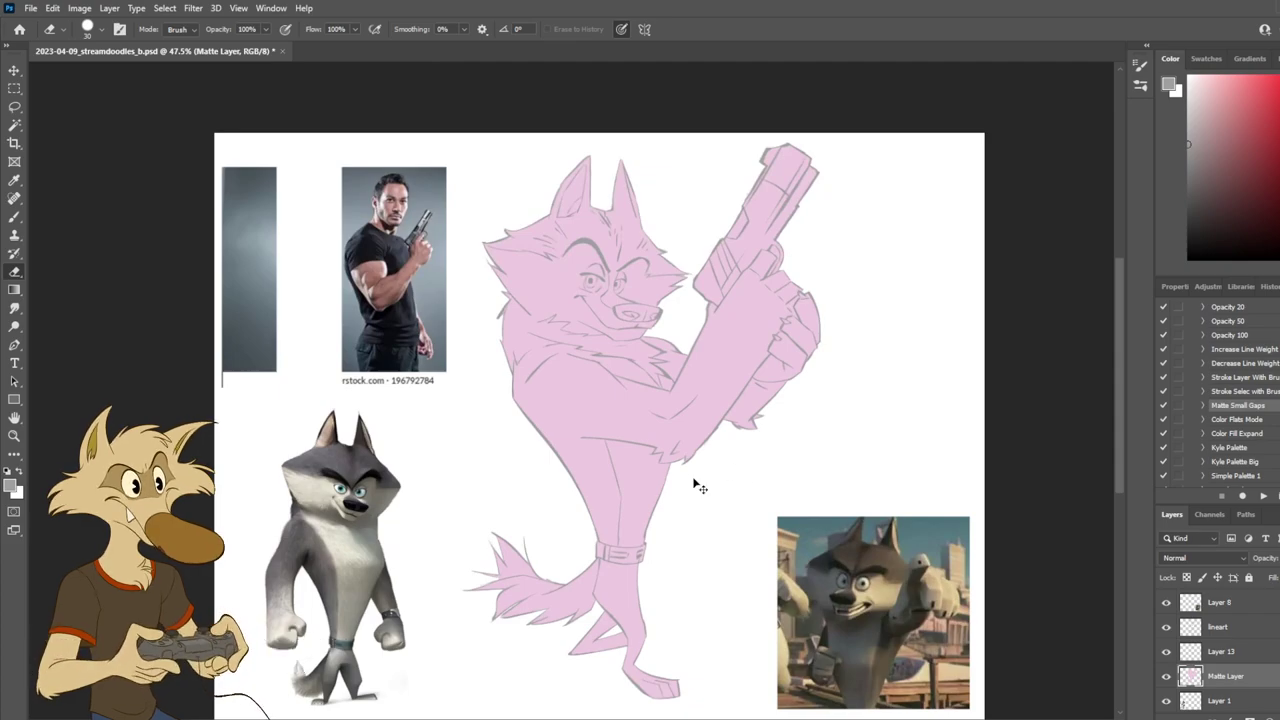
scroll(700, 490, "down", 2)
scroll(700, 492, "up", 2)
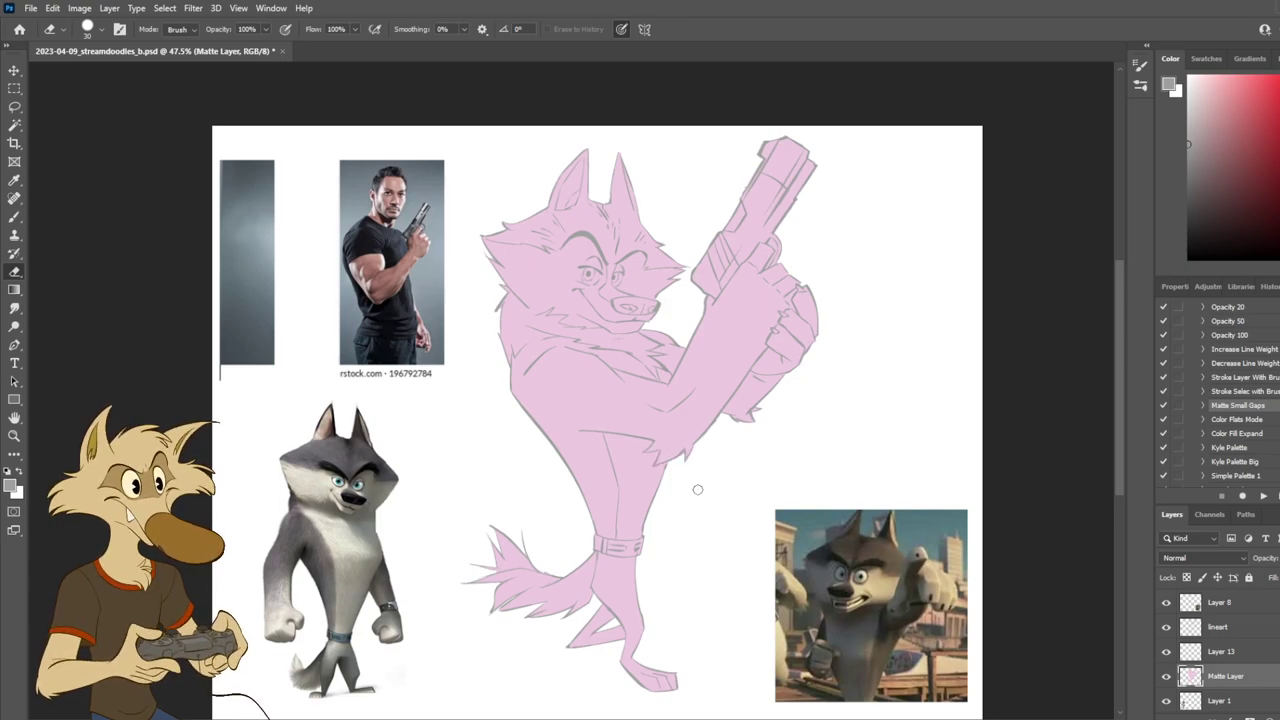
scroll(697, 489, "down", 2)
scroll(692, 498, "up", 3)
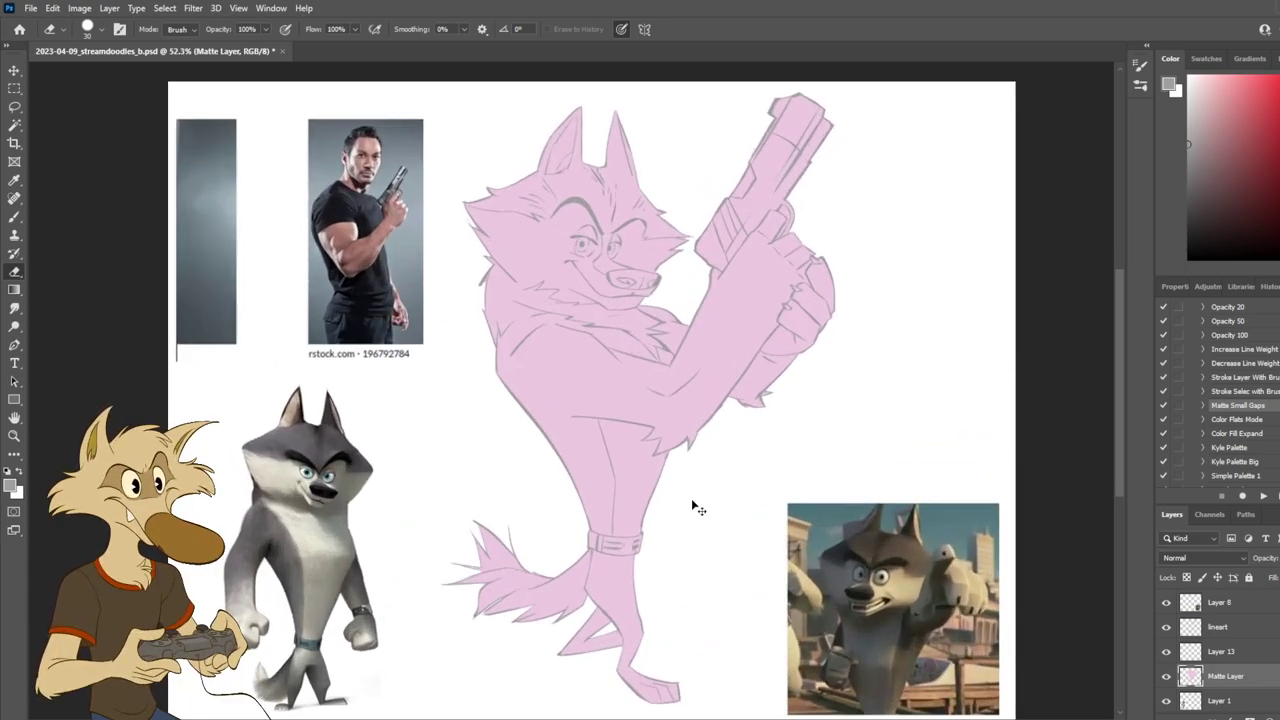
scroll(692, 500, "up", 1)
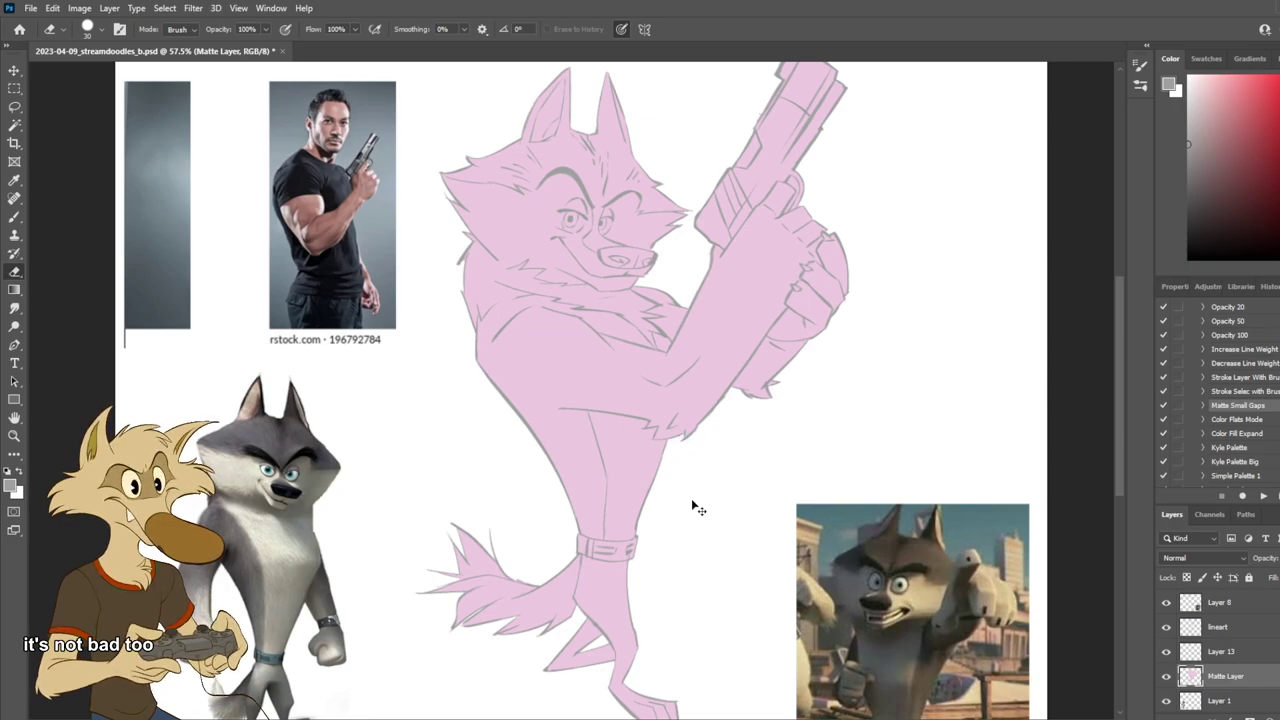
scroll(695, 505, "down", 3)
scroll(685, 500, "up", 4)
scroll(679, 496, "up", 1)
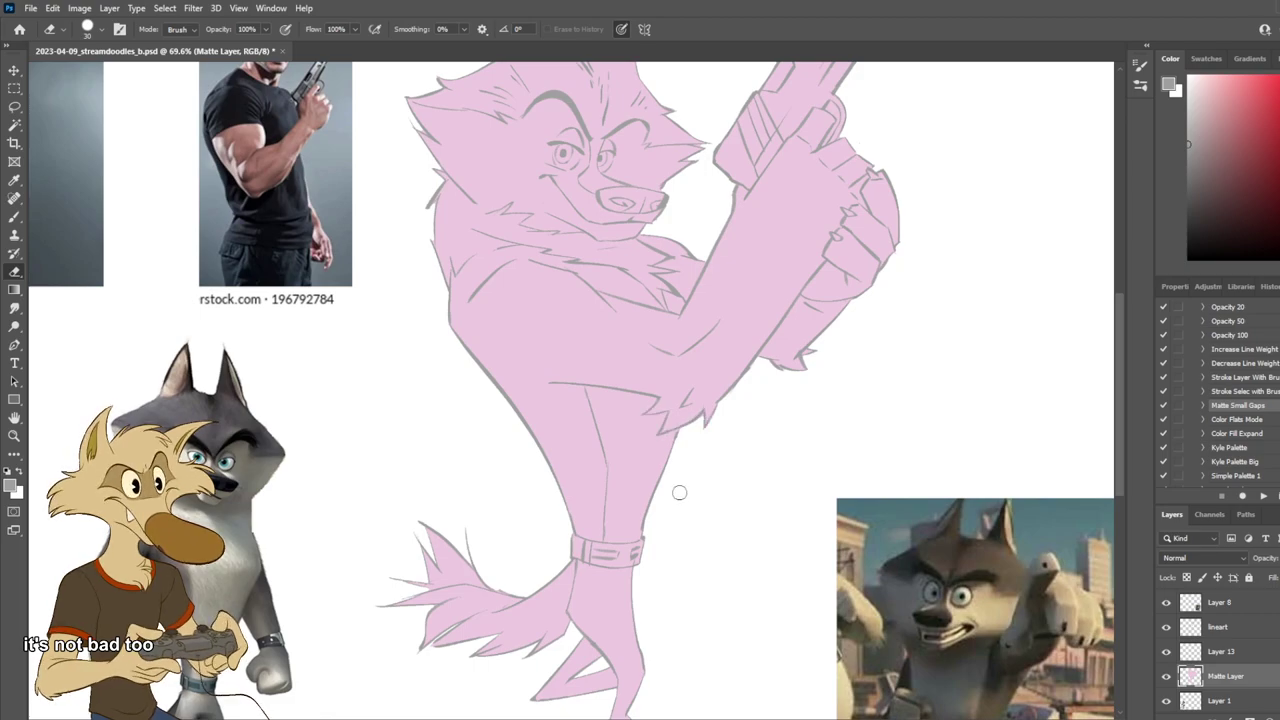
Step: Erase the outer elbow spike's tip on the lineart layer and redraw the spike shorter
scroll(679, 416, "up", 2)
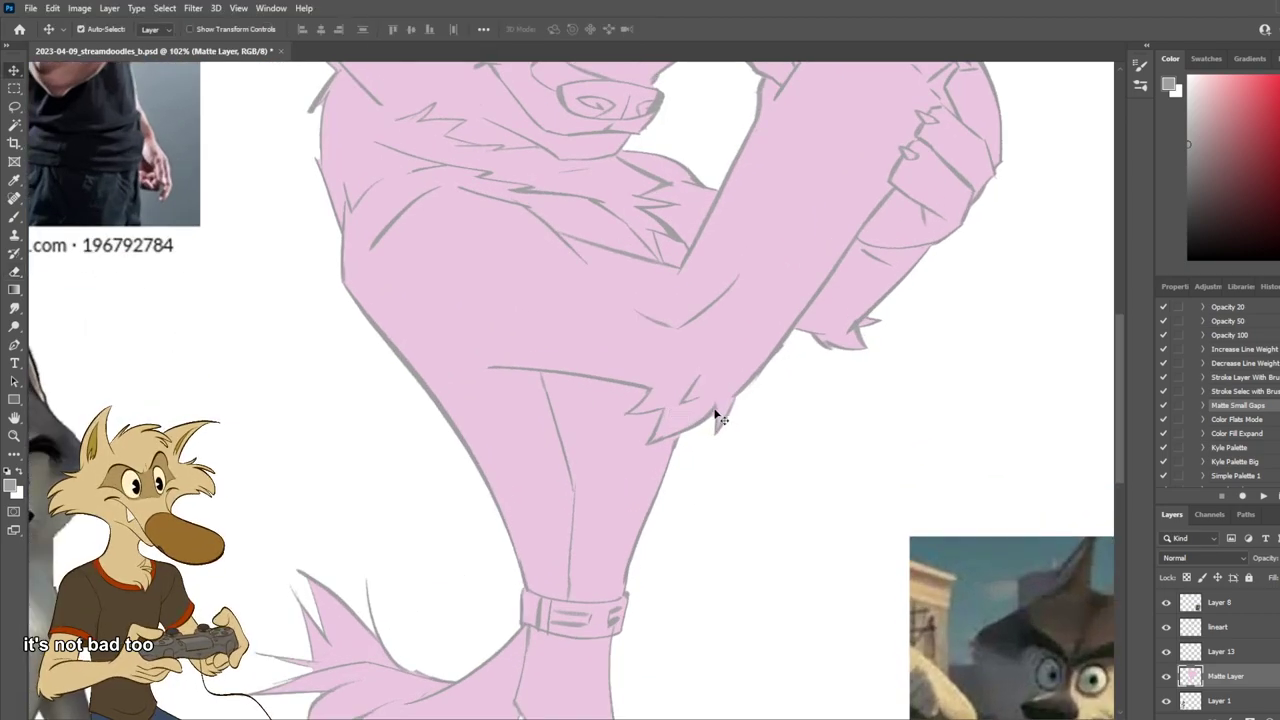
left_click(714, 418, "ctrl")
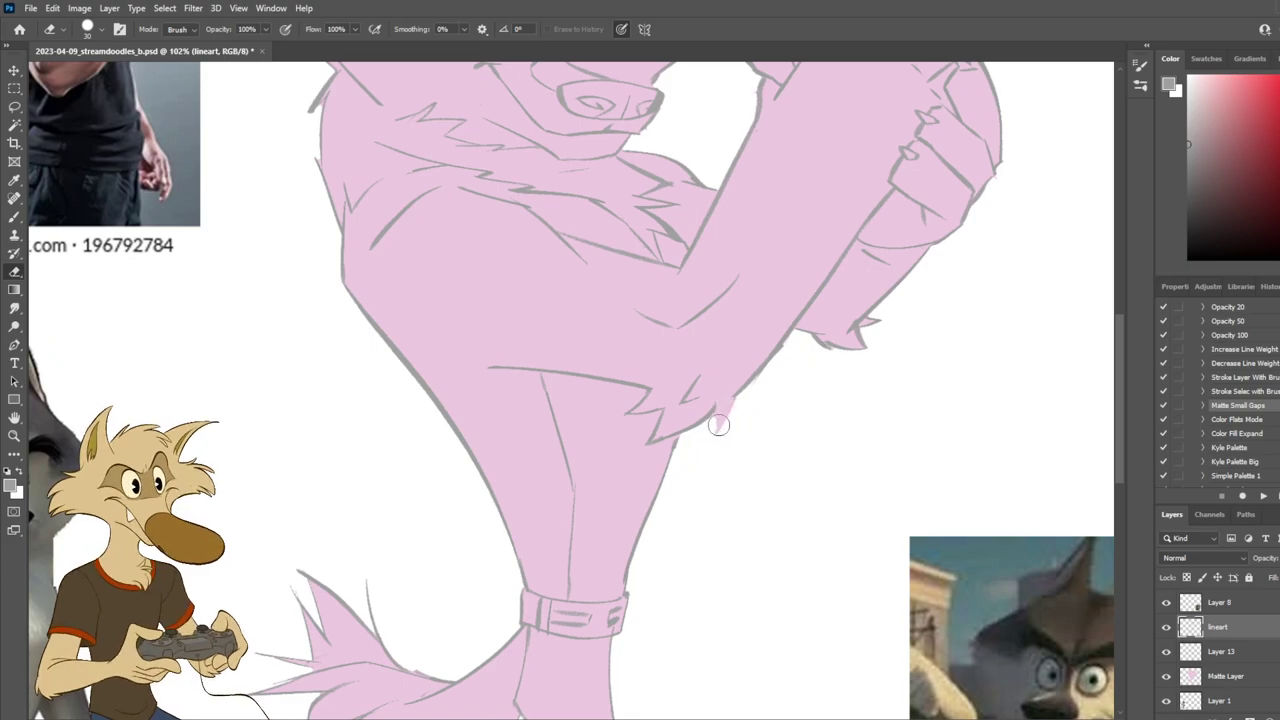
key("b")
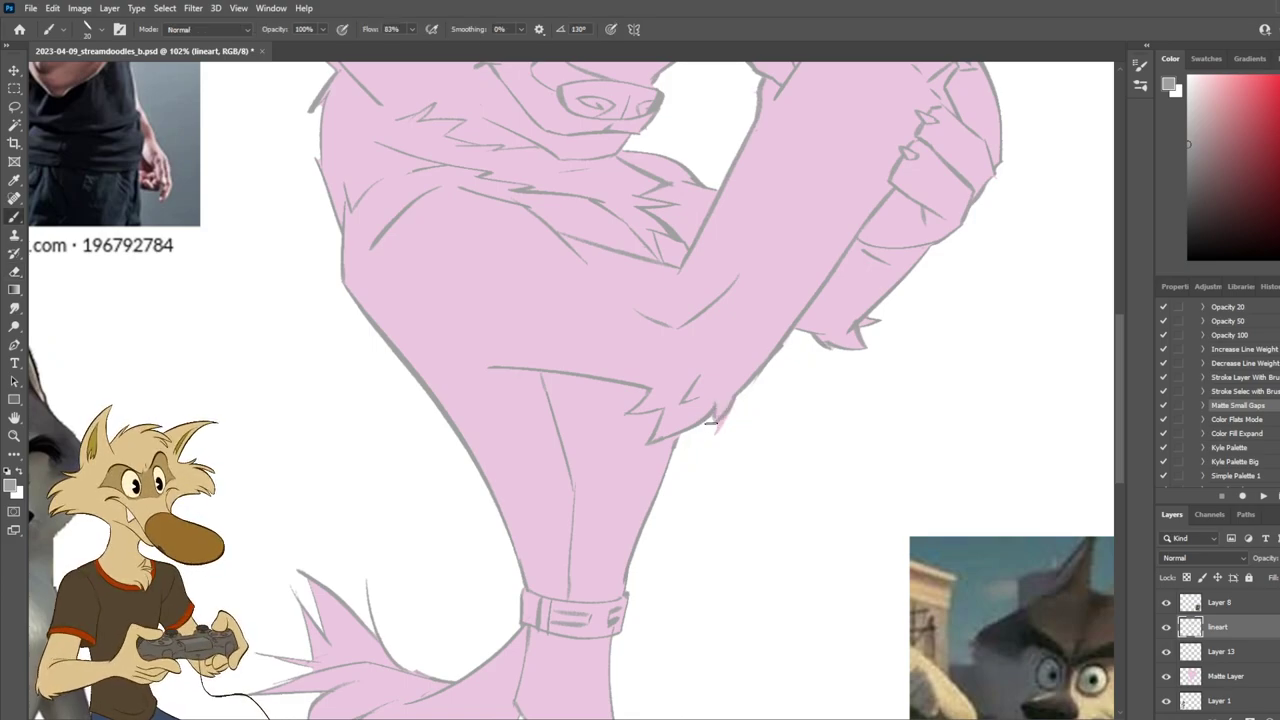
left_click_drag(734, 396, 716, 418)
Step: Erase the small tuft's protruding tip at the end of the upper arm's underside line and redraw it shorter
key("e")
mouse_move(648, 394)
left_mouse_down()
mouse_move(629, 414)
mouse_move(654, 408)
left_mouse_up()
key("b")
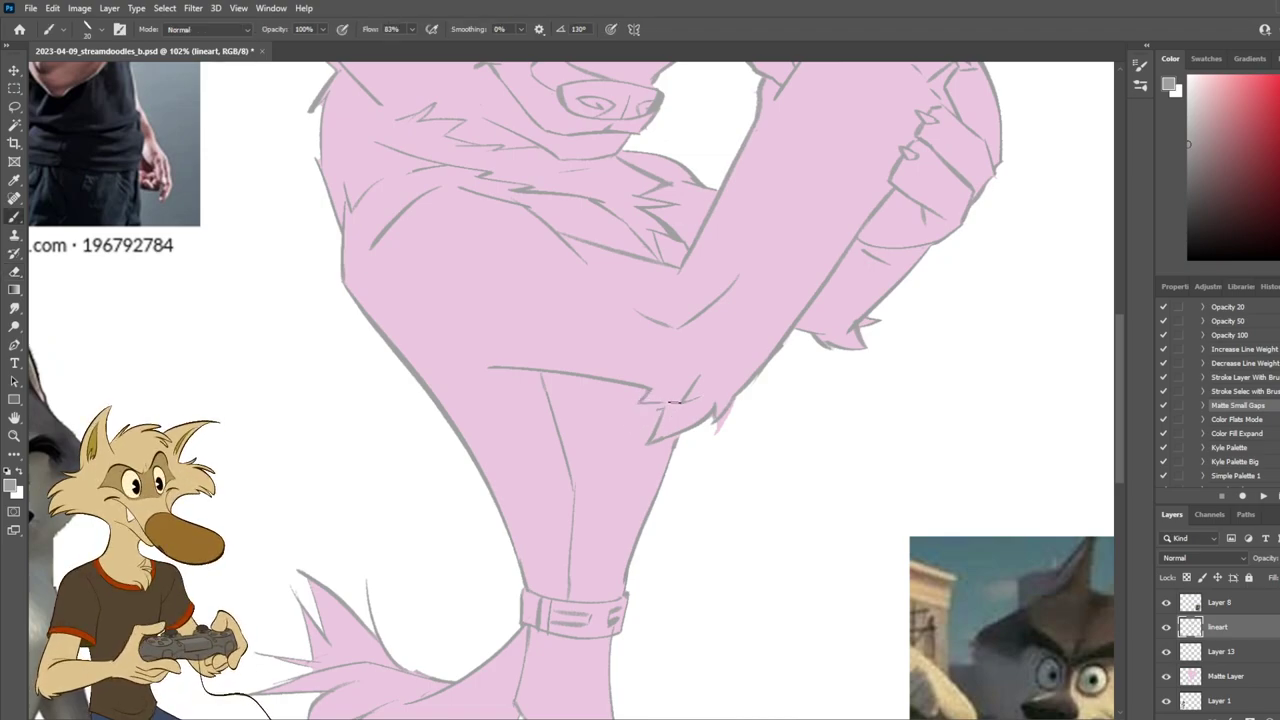
key("e")
key("b")
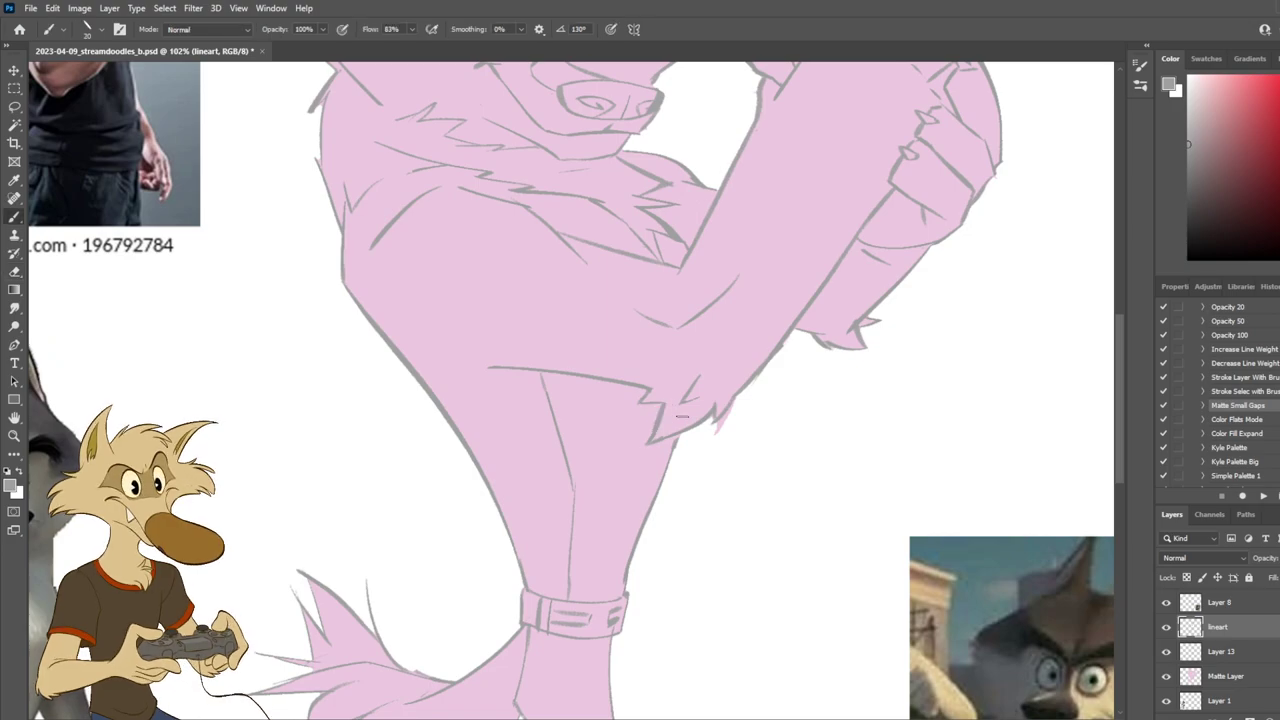
Step: Erase the lower edge of the small elbow tuft on the lineart layer and redraw it as a flatter curve meeting the torso line
key("e")
left_click_drag(718, 427, 650, 435)
key("b")
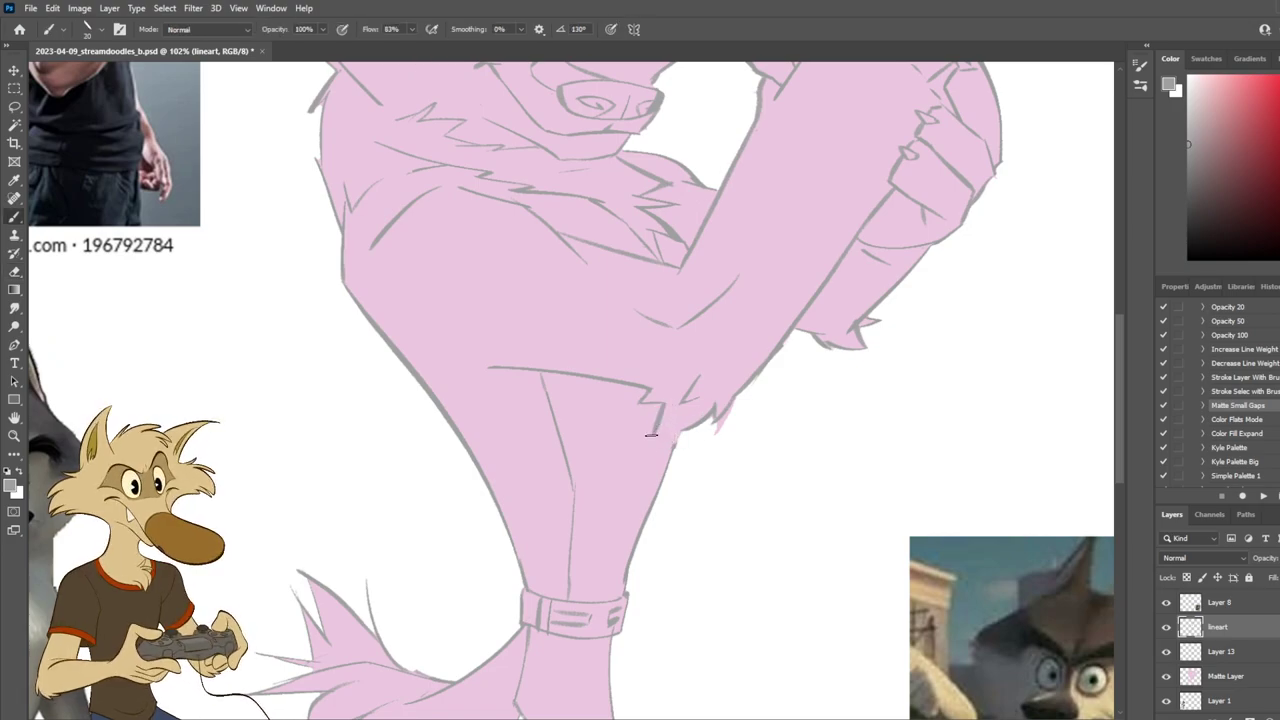
key("ctrl+z")
scroll(736, 402, "down", 3)
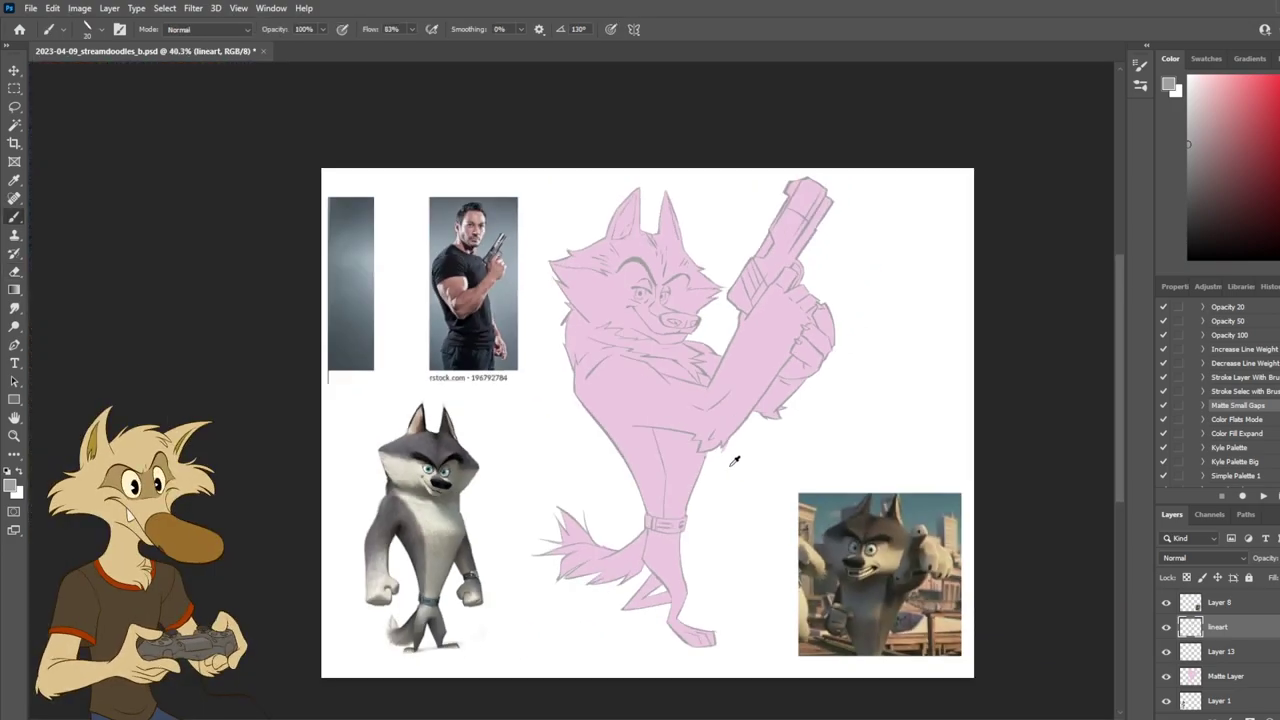
scroll(738, 456, "up", 1)
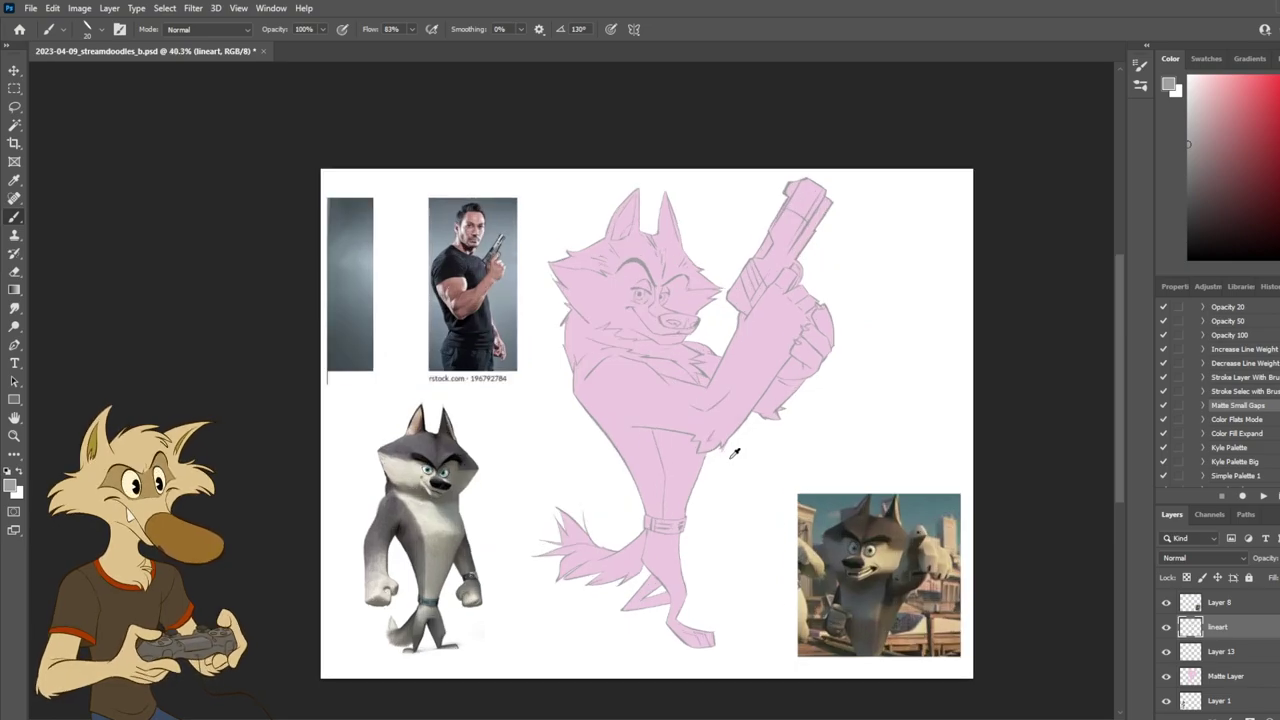
scroll(735, 453, "up", 4)
key("e")
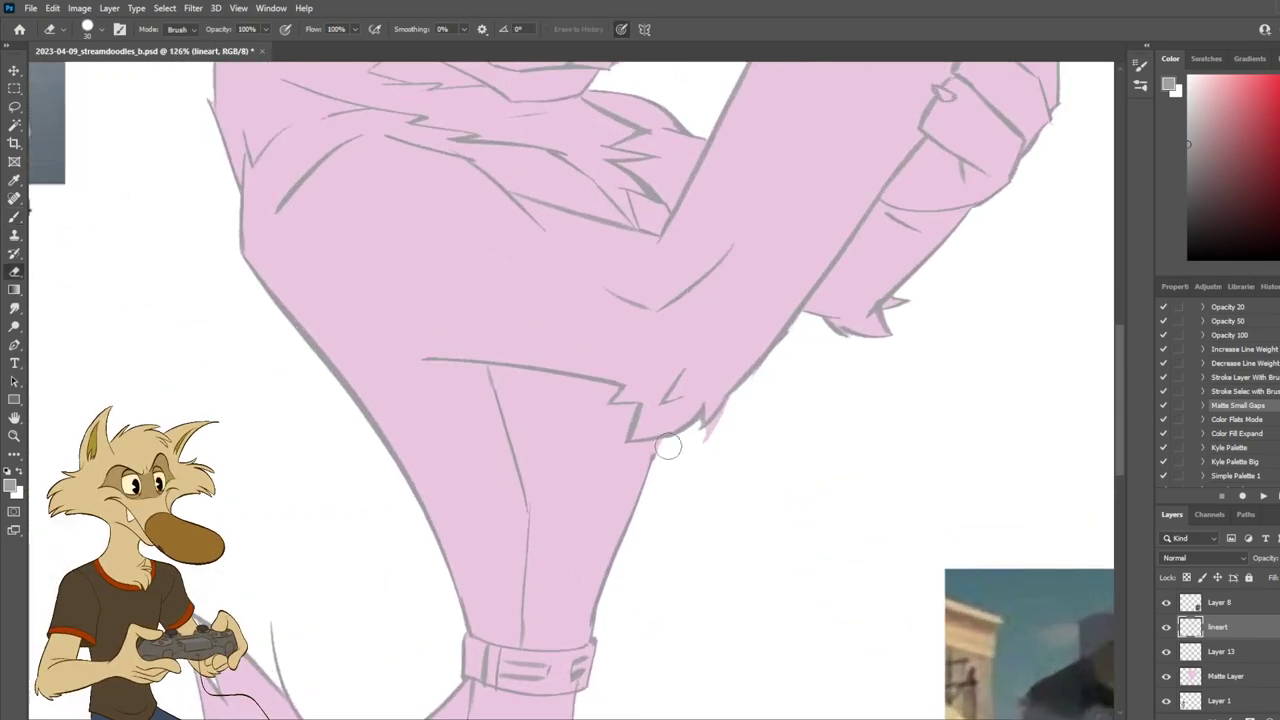
key("b")
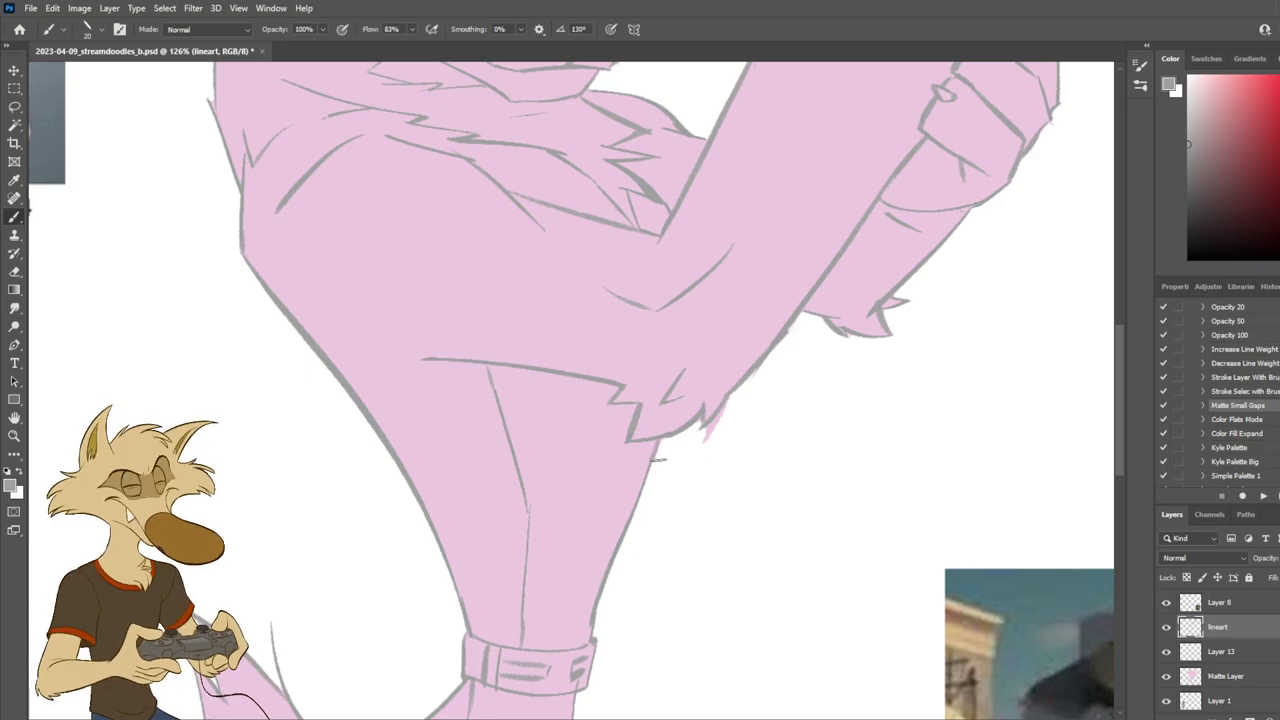
Step: Erase the leftover fill beneath the outer elbow spike on the Matte Layer and save the document
key("e")
key("alt+bracketleft")
key("alt+bracketleft")
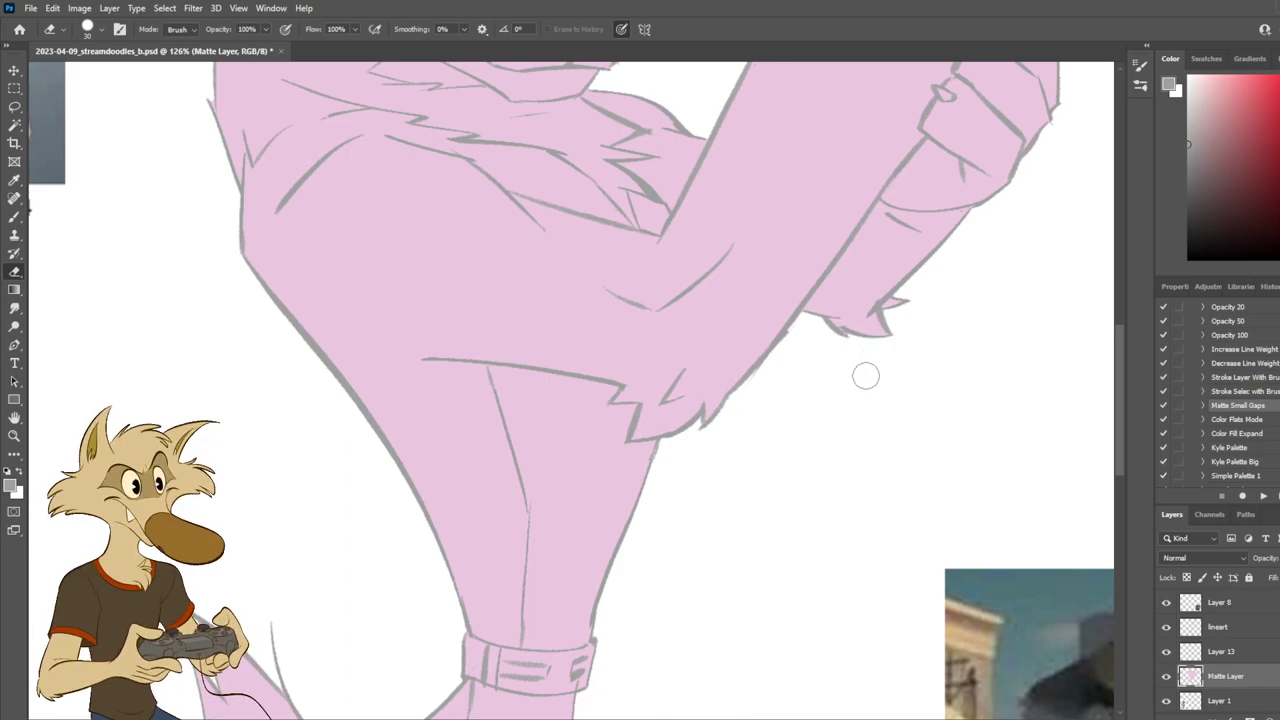
key("ctrl+s")
Step: Compare the whole wolf drawing with and without the pink fill by toggling the Matte Layer's visibility
scroll(541, 569, "down", 9)
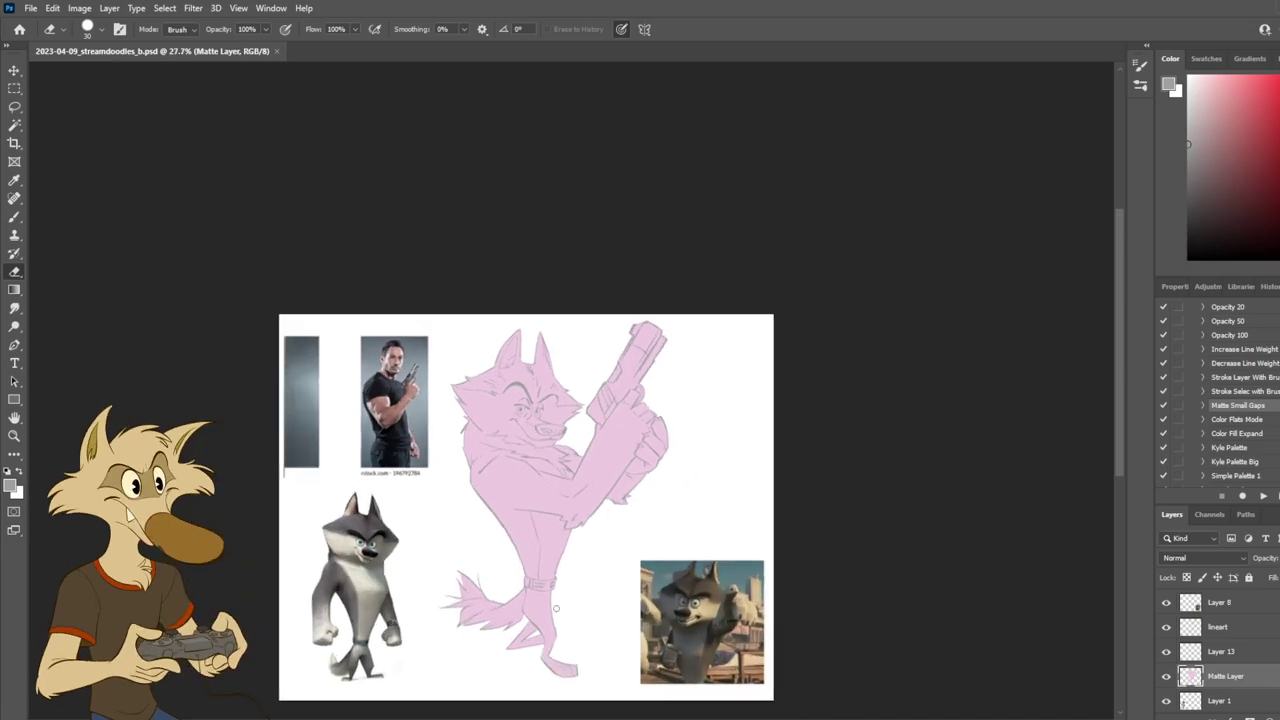
scroll(556, 605, "up", 4)
scroll(557, 595, "up", 1)
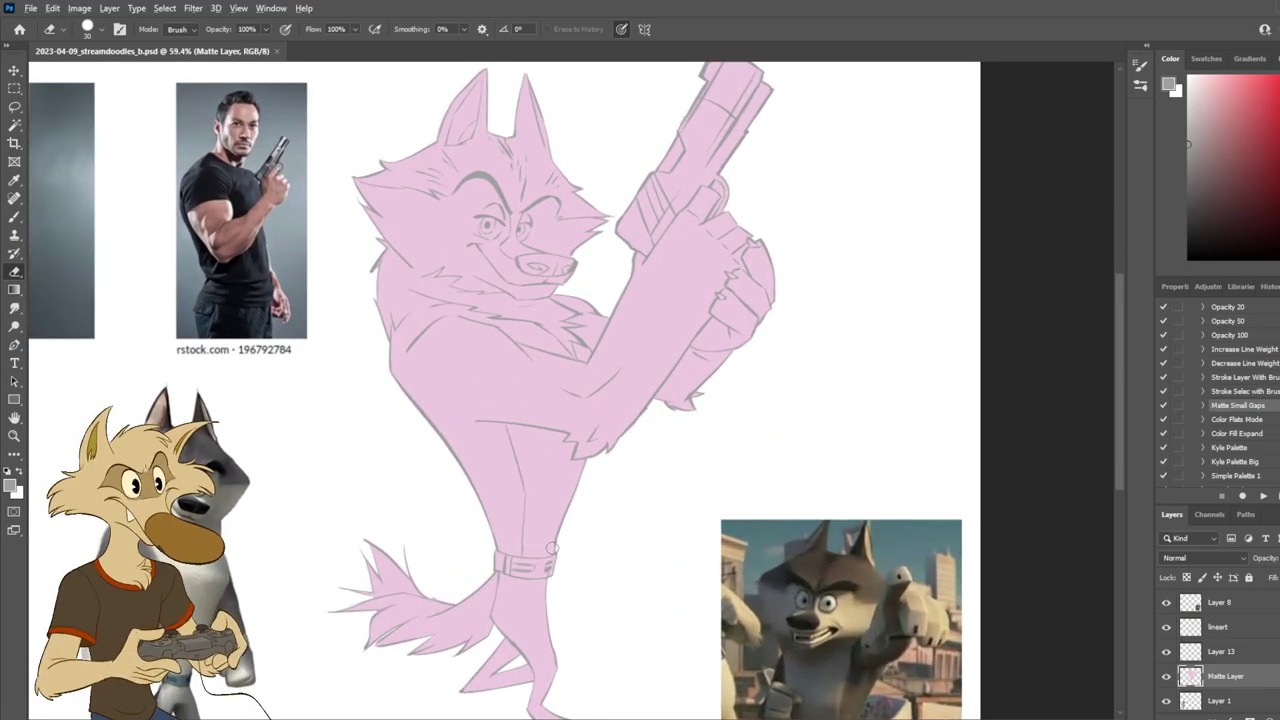
scroll(549, 543, "down", 1)
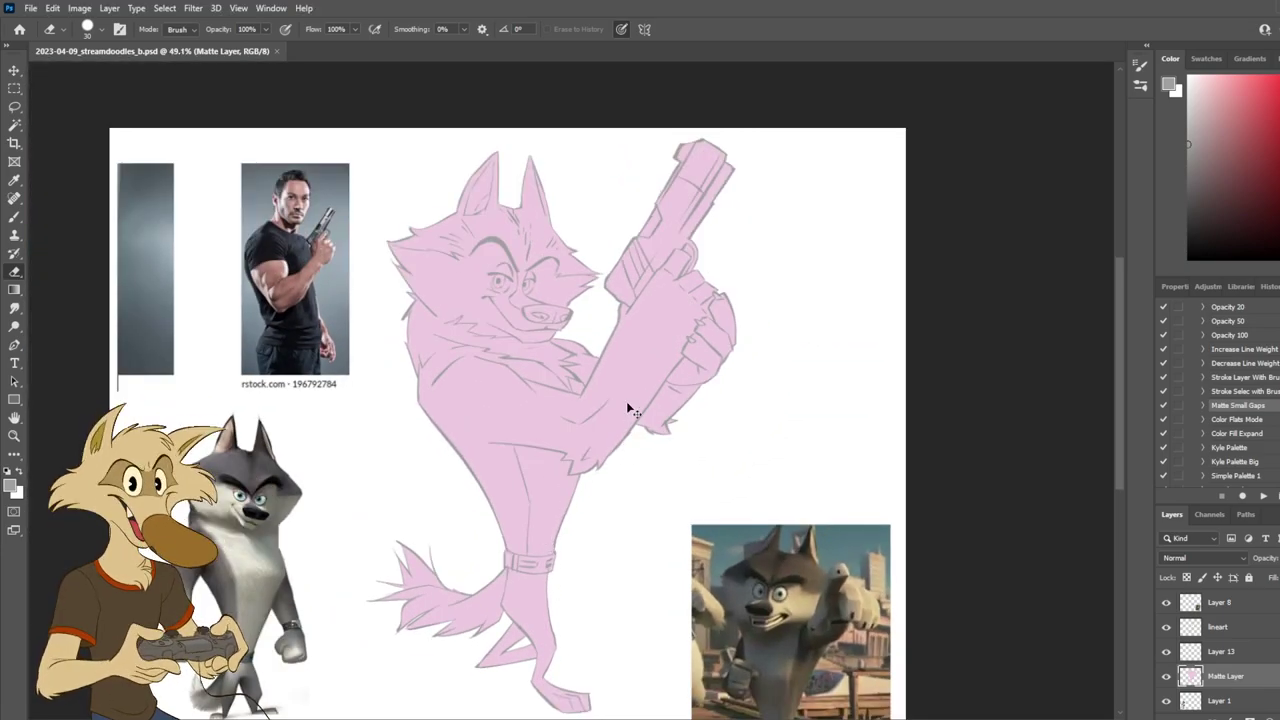
key("v")
left_click(1167, 678)
left_click(1167, 678)
left_click(1167, 678)
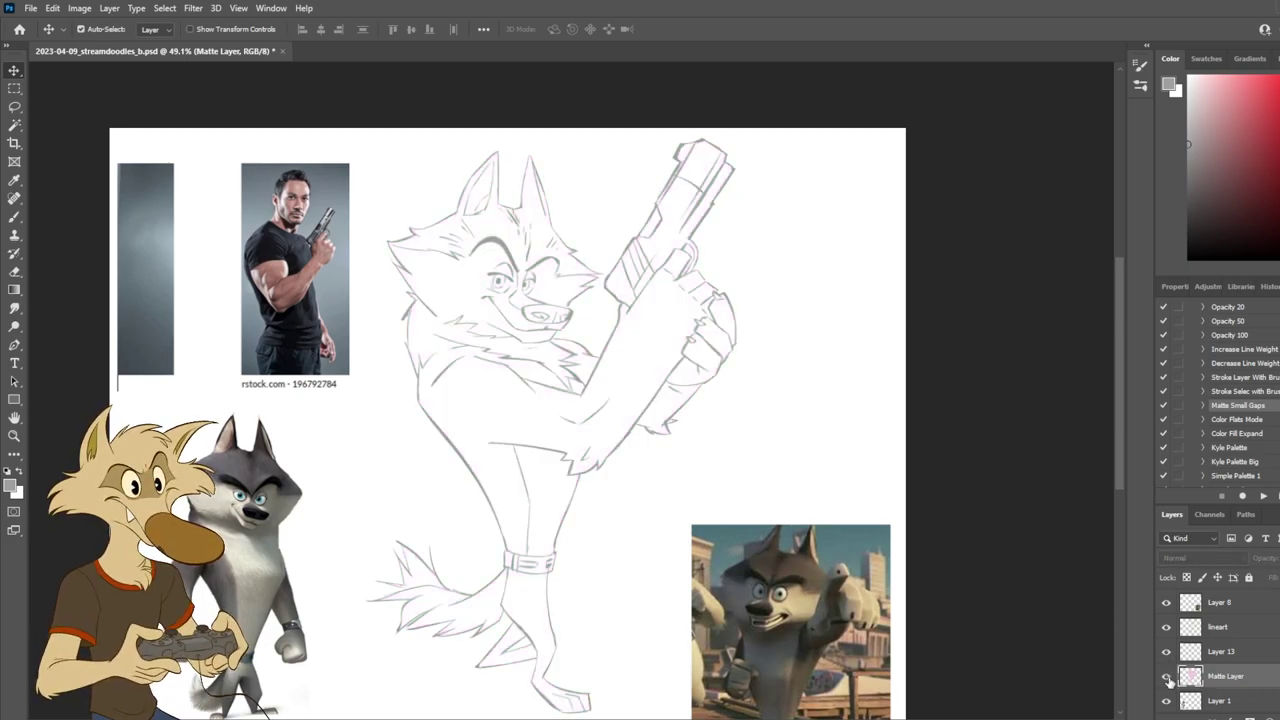
left_click(1166, 677)
Step: Check the wolf's proportions and silhouette by flipping the canvas horizontally several times at different zoom levels
key("ctrl+shift+h")
scroll(579, 414, "down", 3)
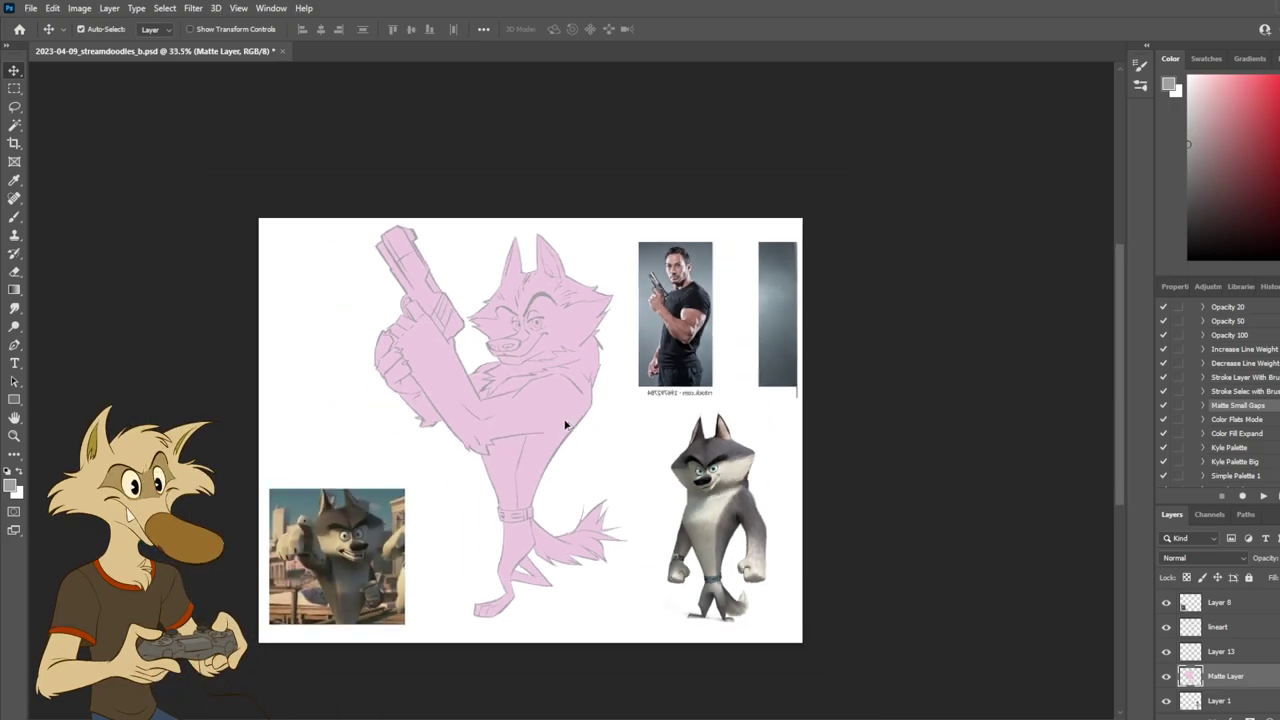
key("ctrl+shift+h")
scroll(545, 367, "up", 2)
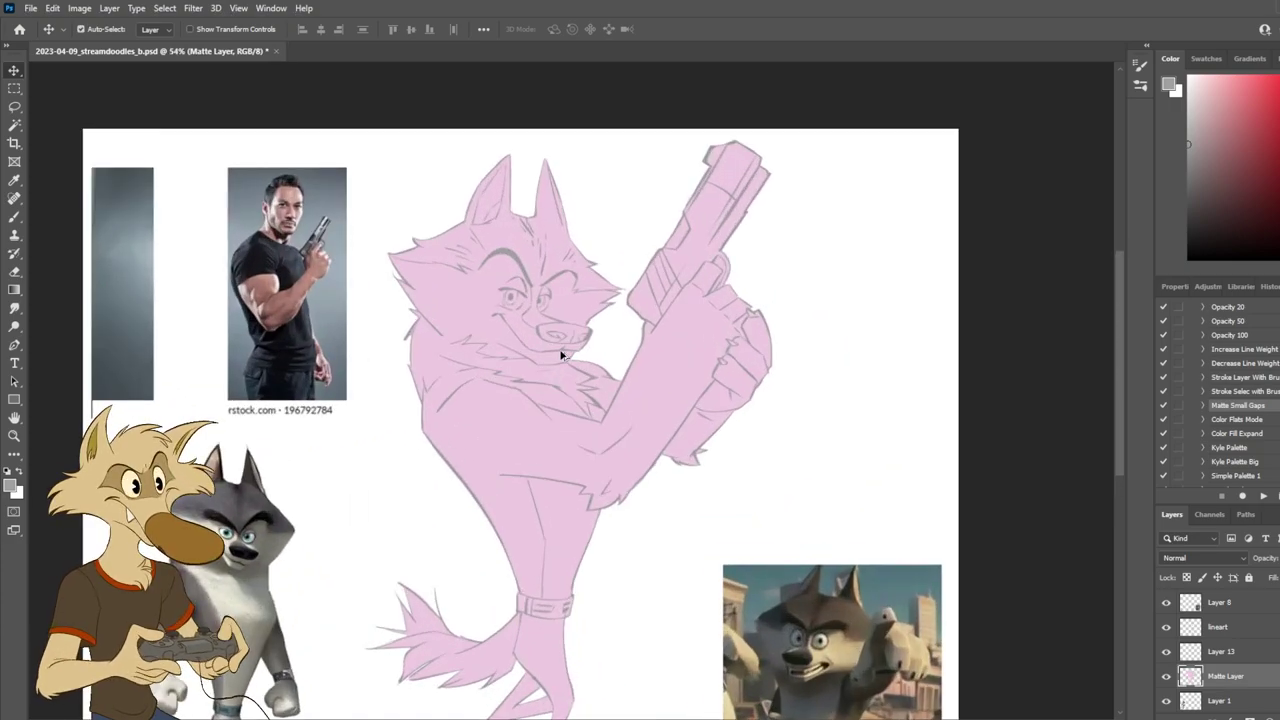
scroll(583, 343, "down", 1)
scroll(574, 322, "up", 1)
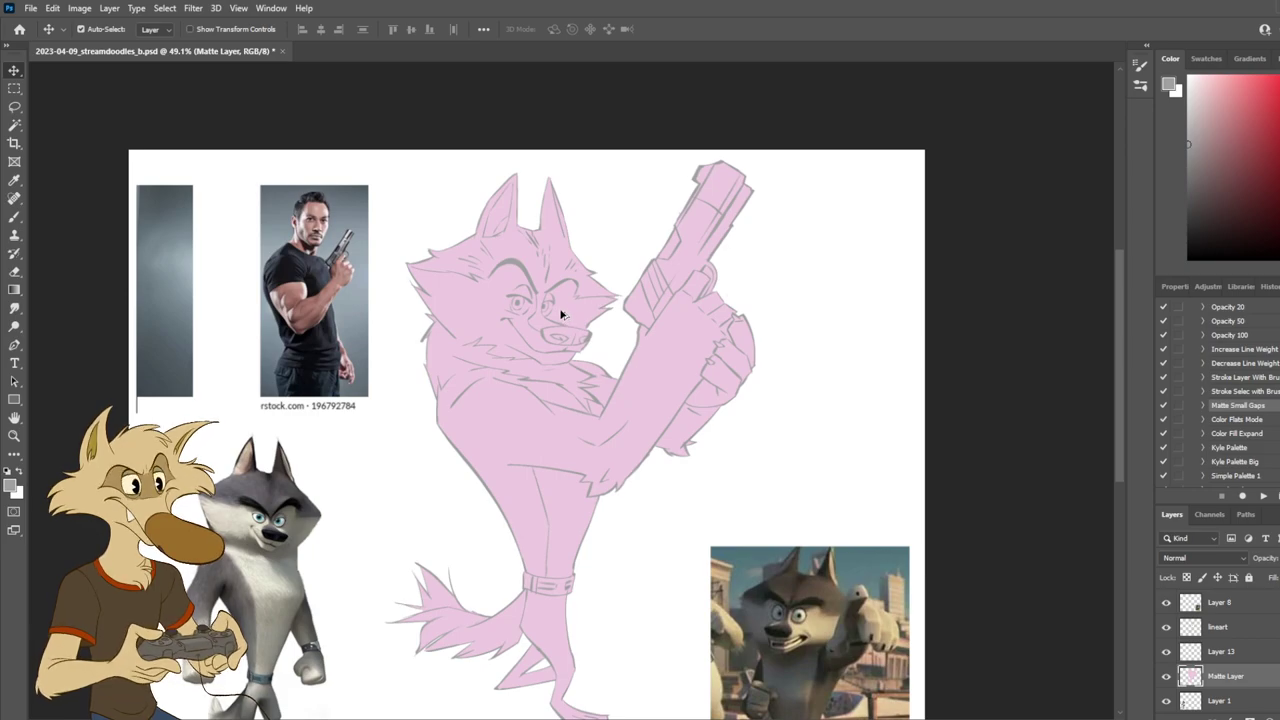
key("ctrl+shift+h")
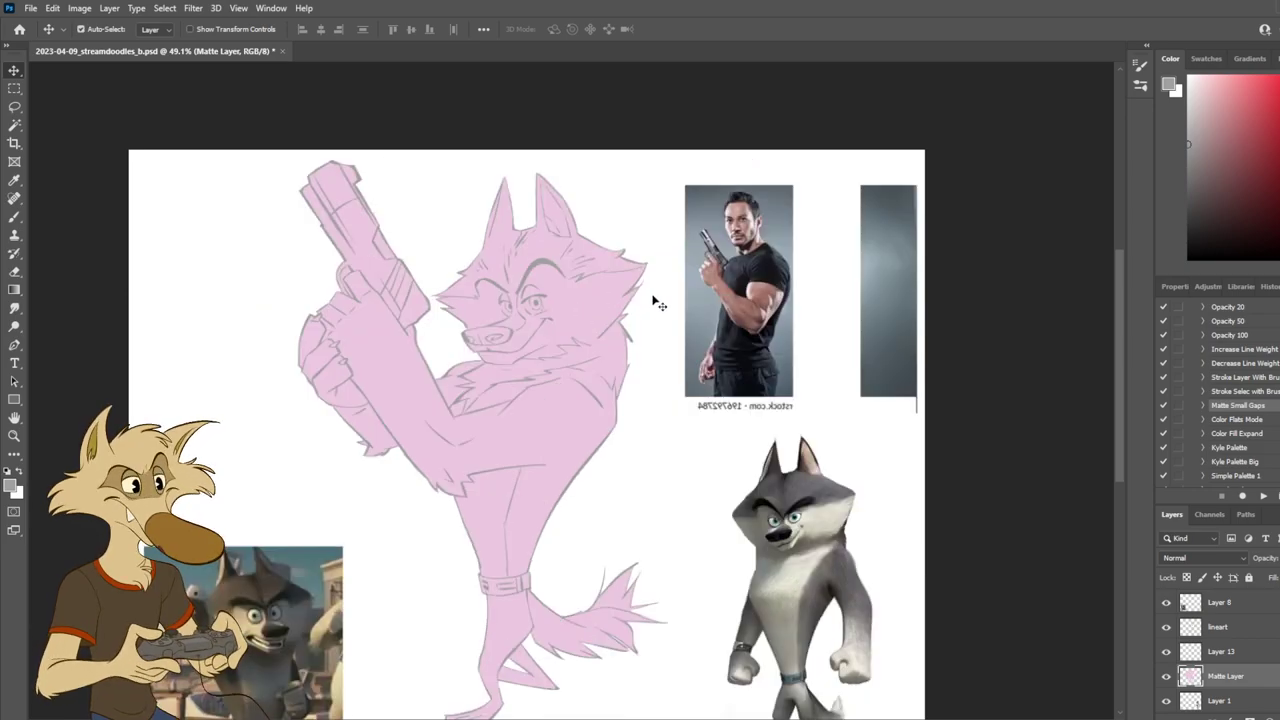
scroll(651, 297, "down", 2)
scroll(651, 297, "up", 1)
key("ctrl+shift+h")
scroll(560, 280, "up", 4)
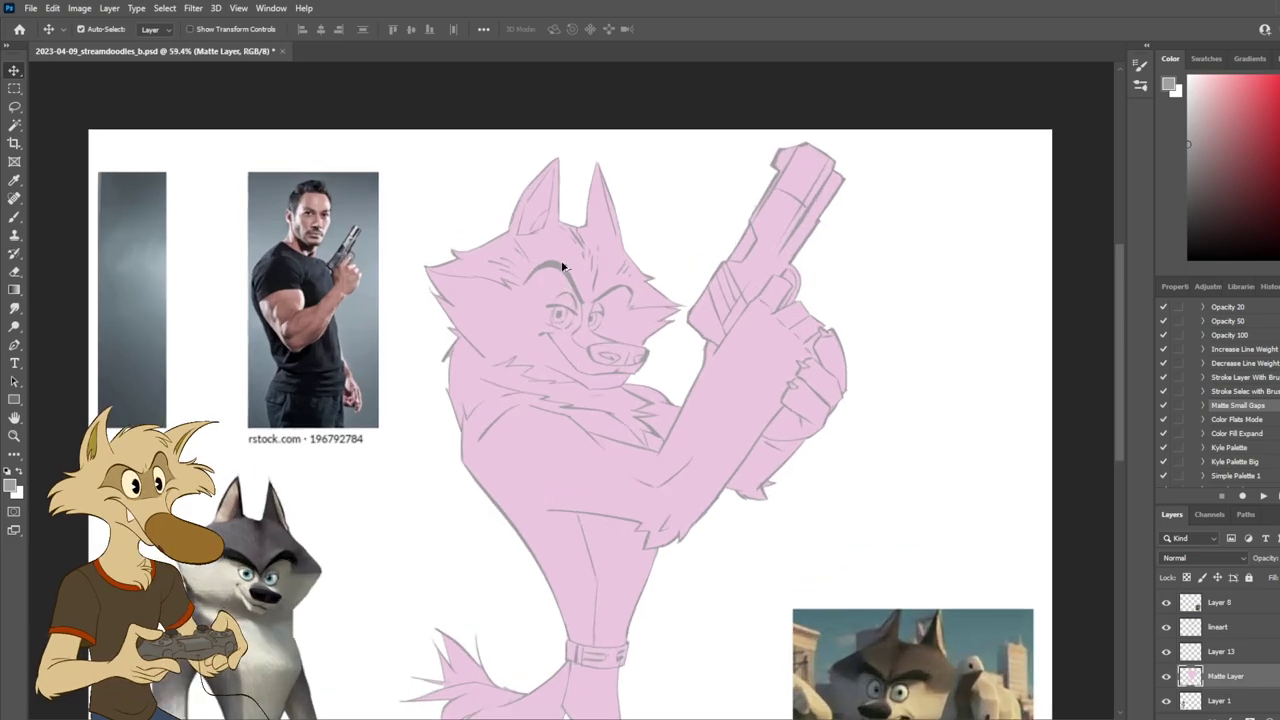
key("ctrl+shift+h")
scroll(603, 210, "down", 4)
scroll(620, 240, "down", 1)
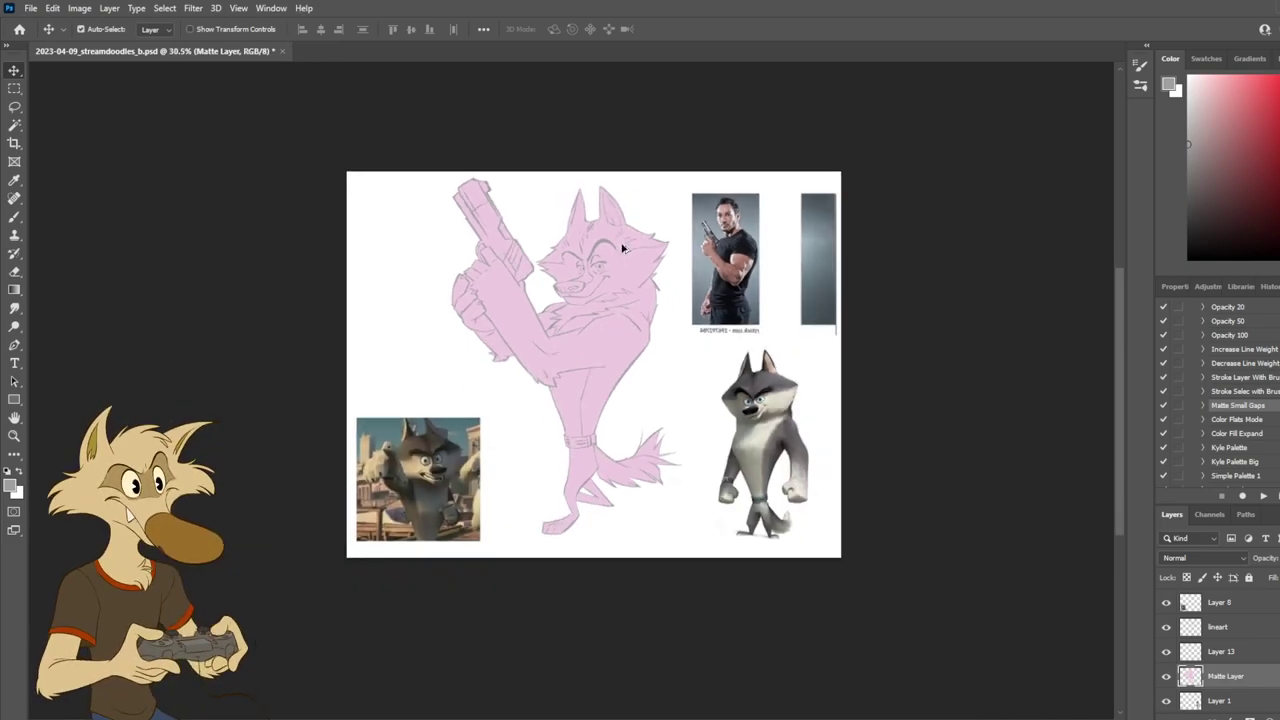
scroll(624, 257, "up", 1)
scroll(575, 185, "up", 5)
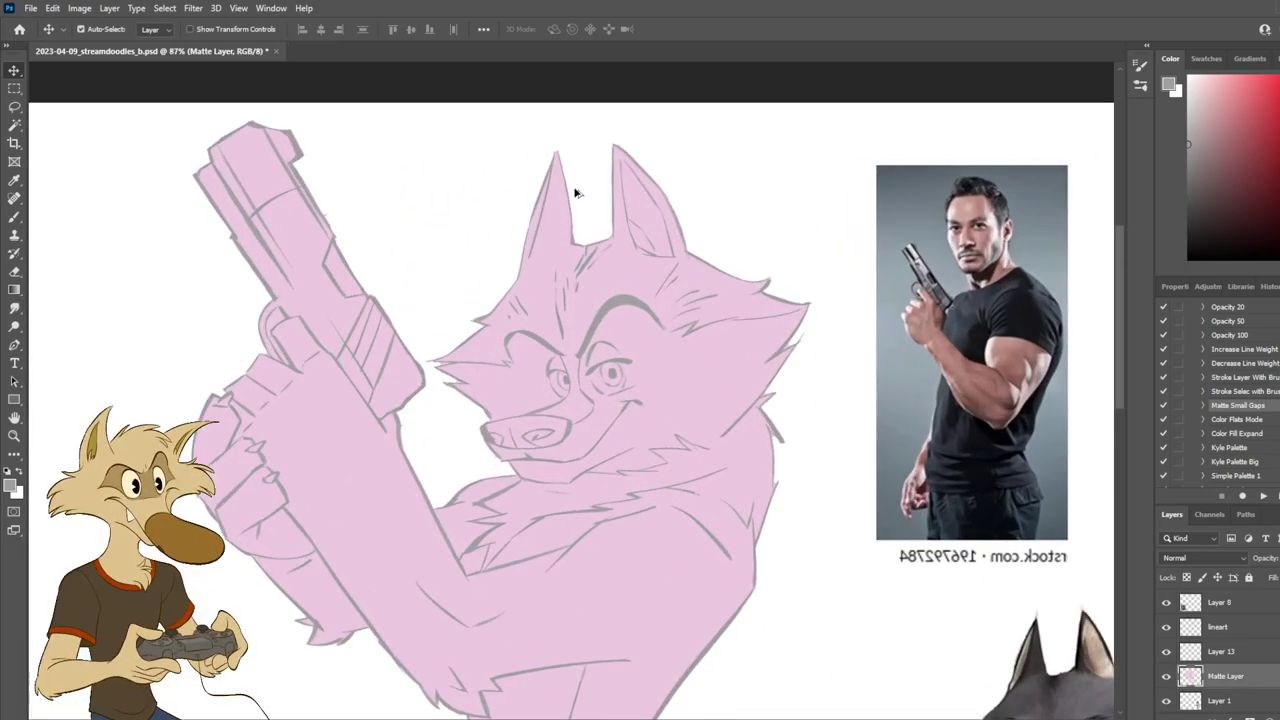
Step: Erase the inner edge of the wolf's far ear on the lineart layer and redraw it slightly further out
left_click(578, 247)
scroll(578, 247, "up", 1)
key("e")
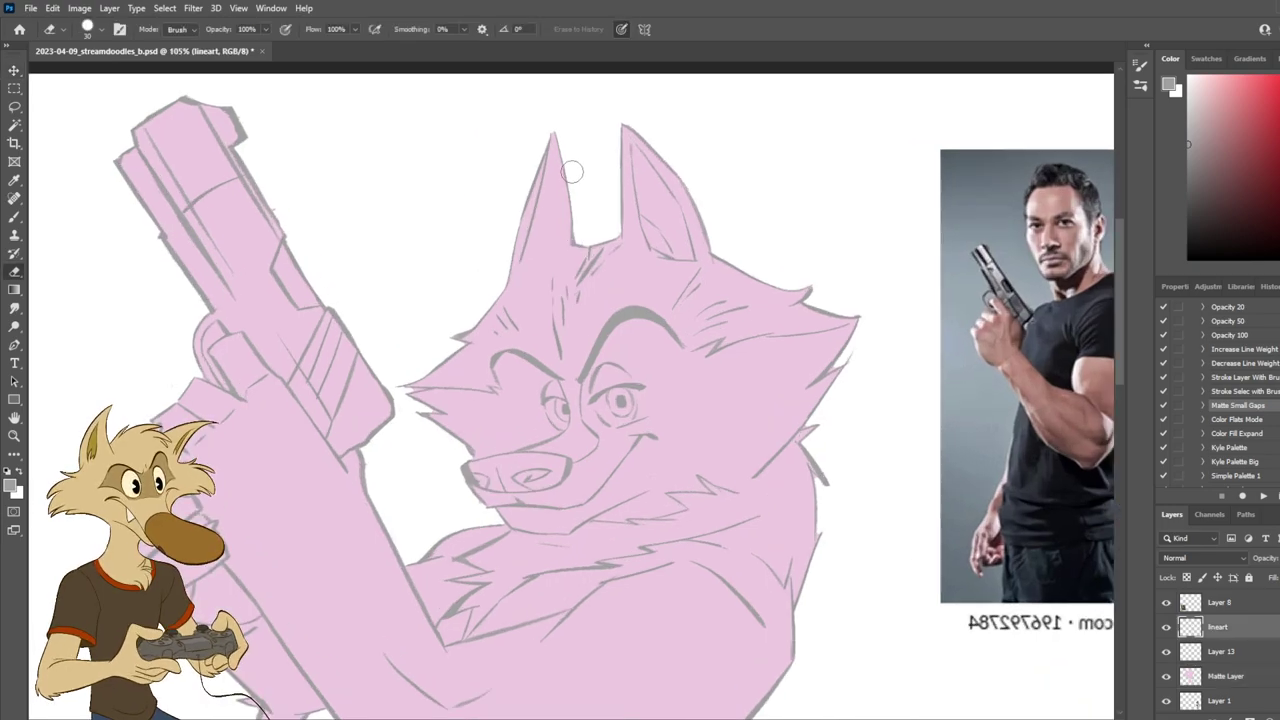
left_click_drag(571, 163, 572, 196)
key("b")
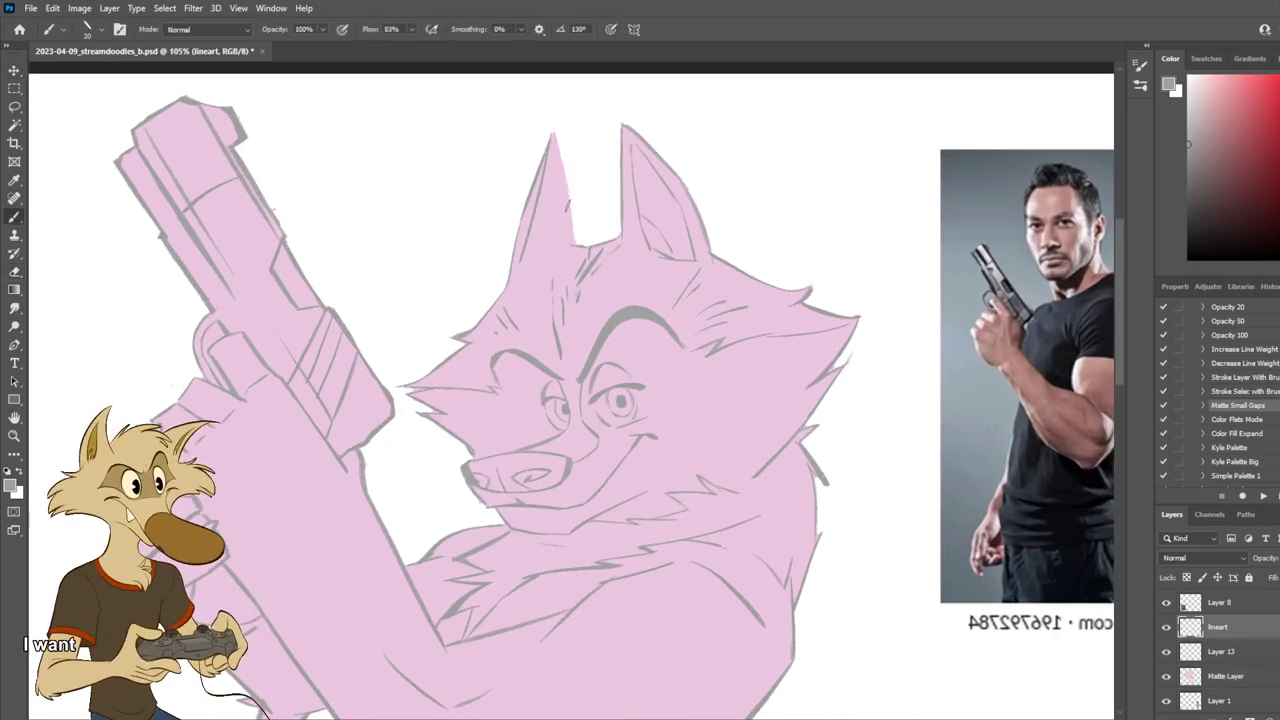
key("ctrl+z")
left_click_drag(555, 152, 577, 238)
key("ctrl+z")
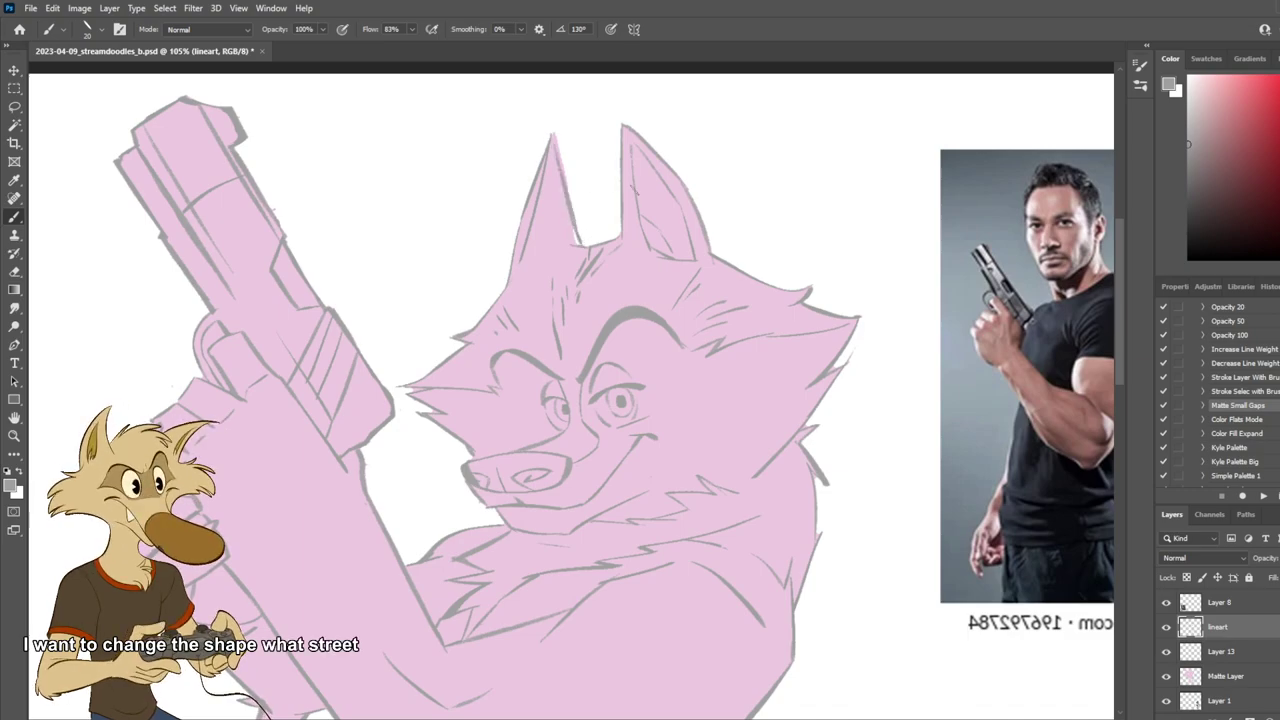
Step: Match the Matte Layer's pink fill to the far ear's redrawn inner edge, painting the gap and erasing the excess at the tip
scroll(616, 188, "down", 6)
scroll(616, 190, "up", 3)
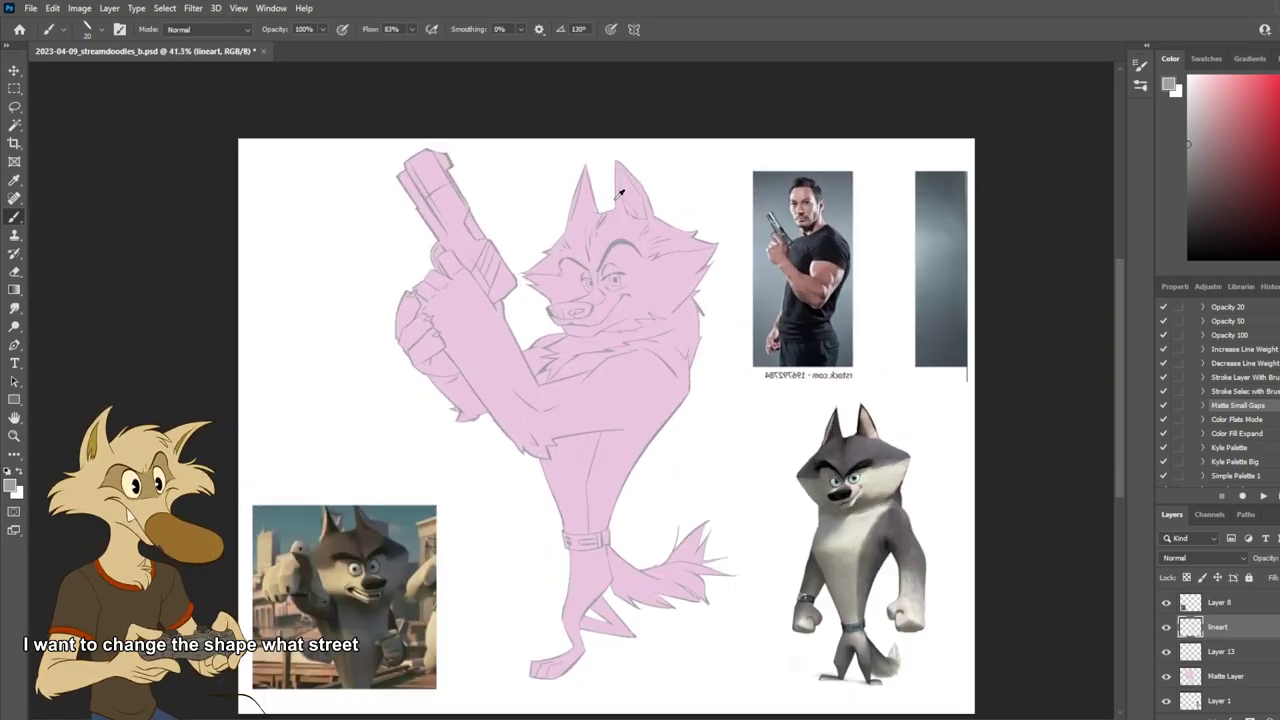
scroll(616, 191, "up", 3)
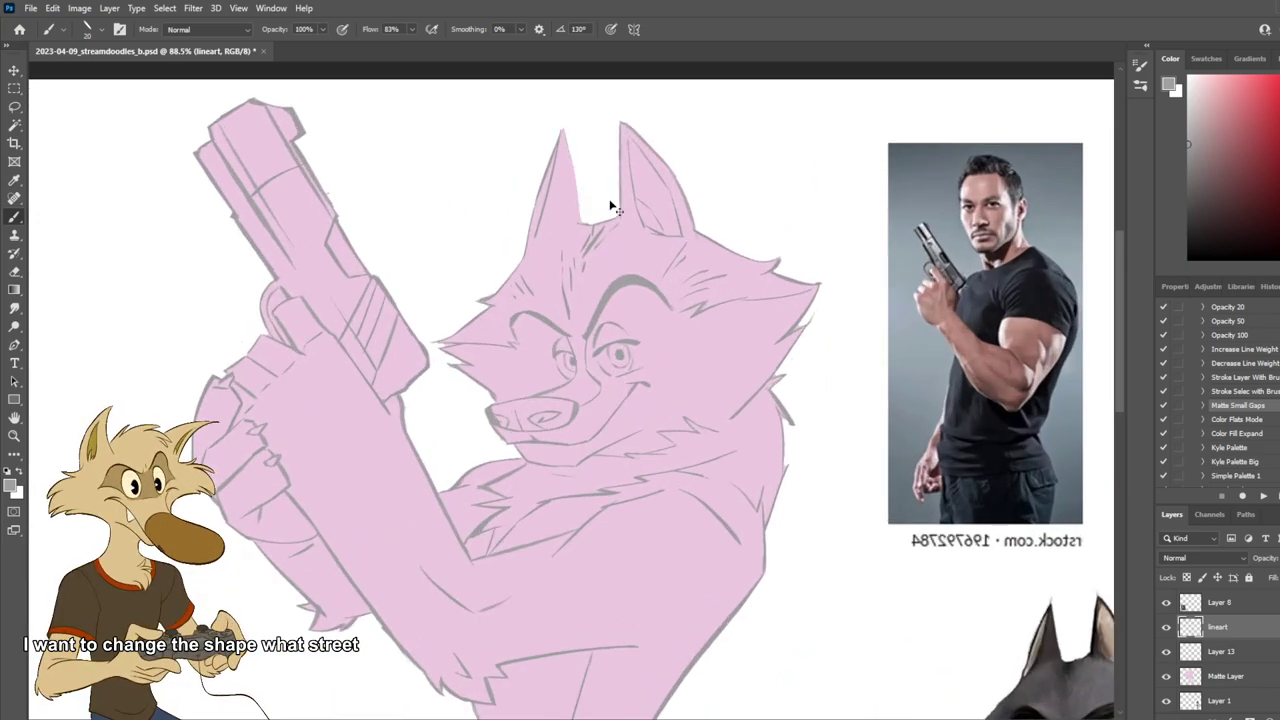
scroll(608, 200, "down", 3)
scroll(608, 200, "up", 4)
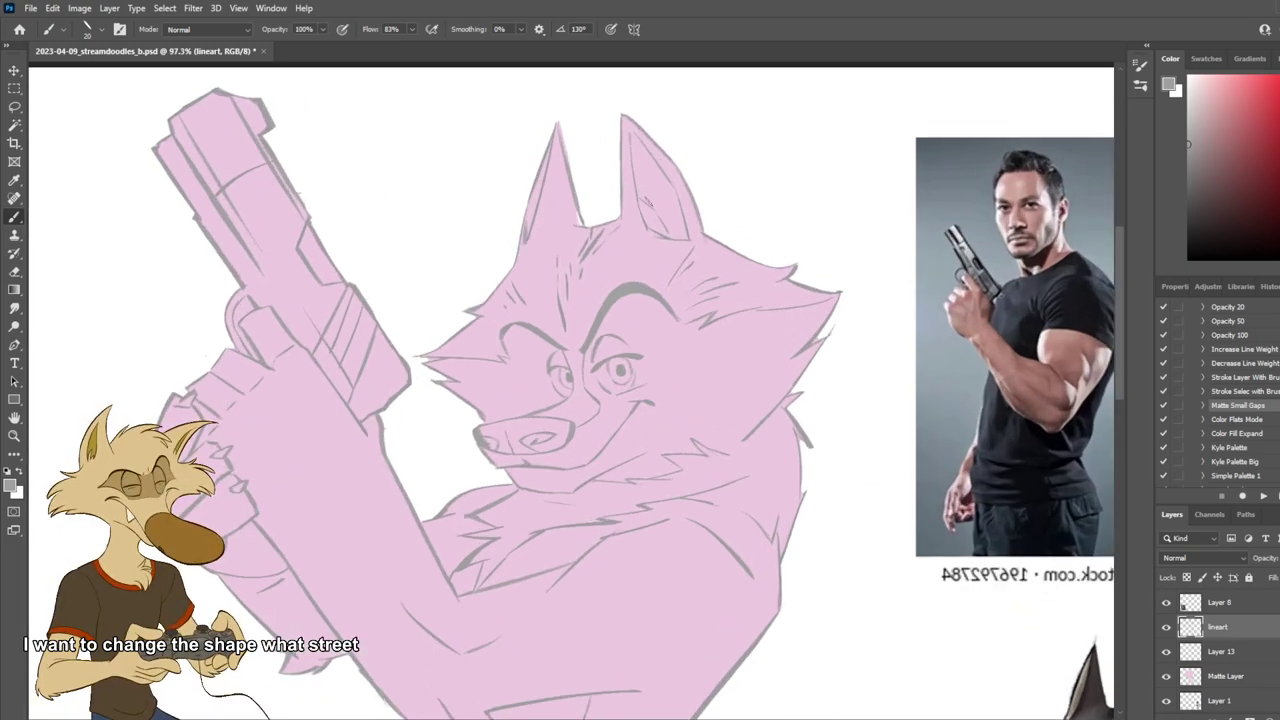
left_click(570, 232, "ctrl")
left_click(578, 217, "alt")
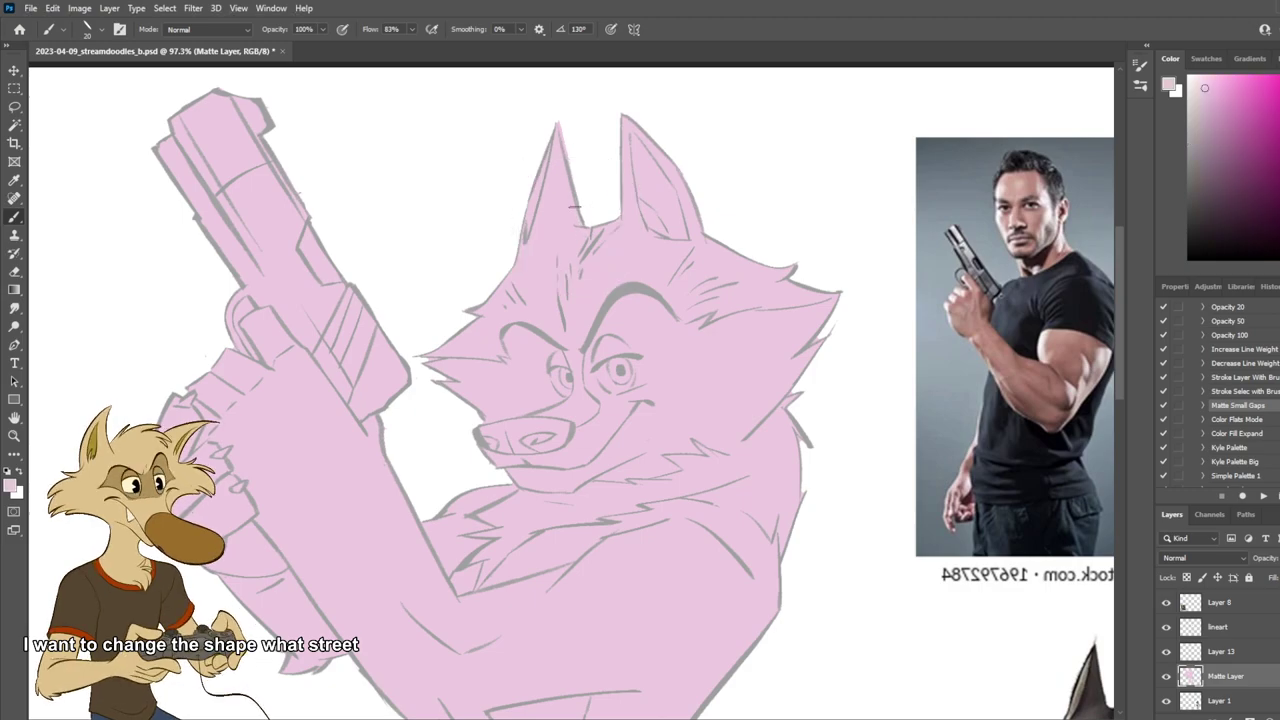
key("e")
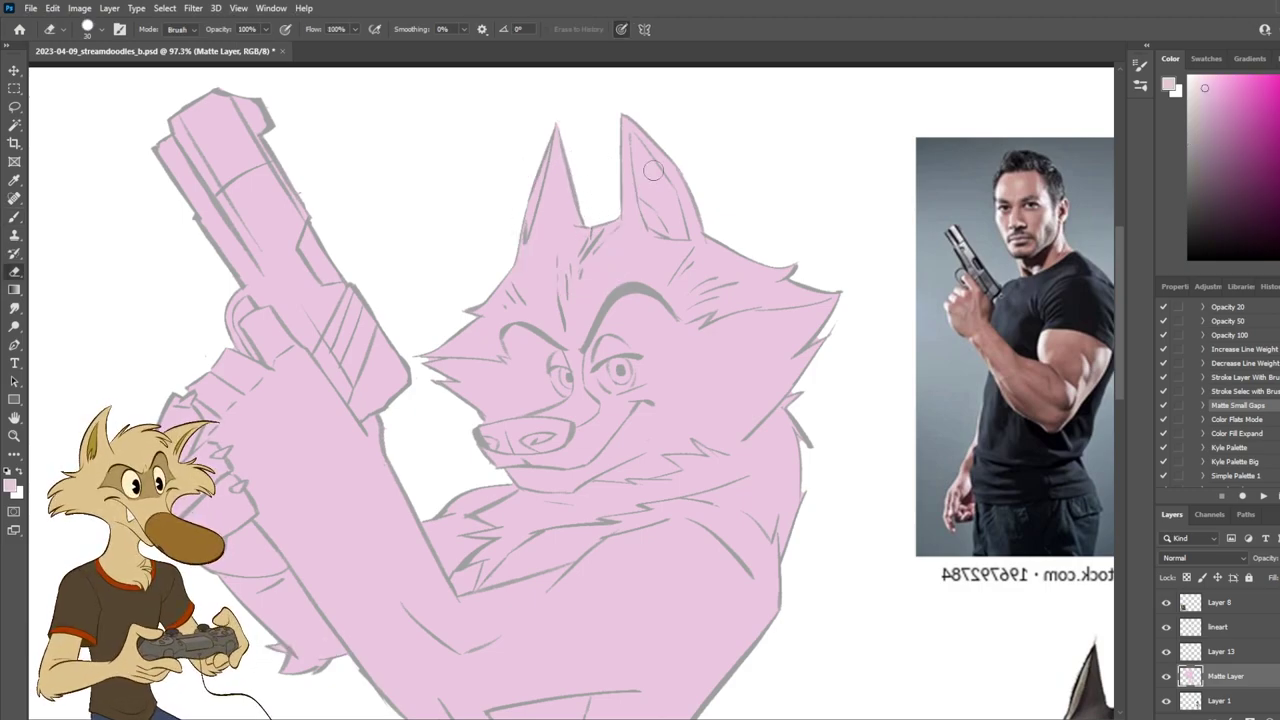
Step: Flip the canvas back to its original orientation, save the document and review the whole figure
scroll(646, 186, "down", 8)
key("ctrl+shift+h")
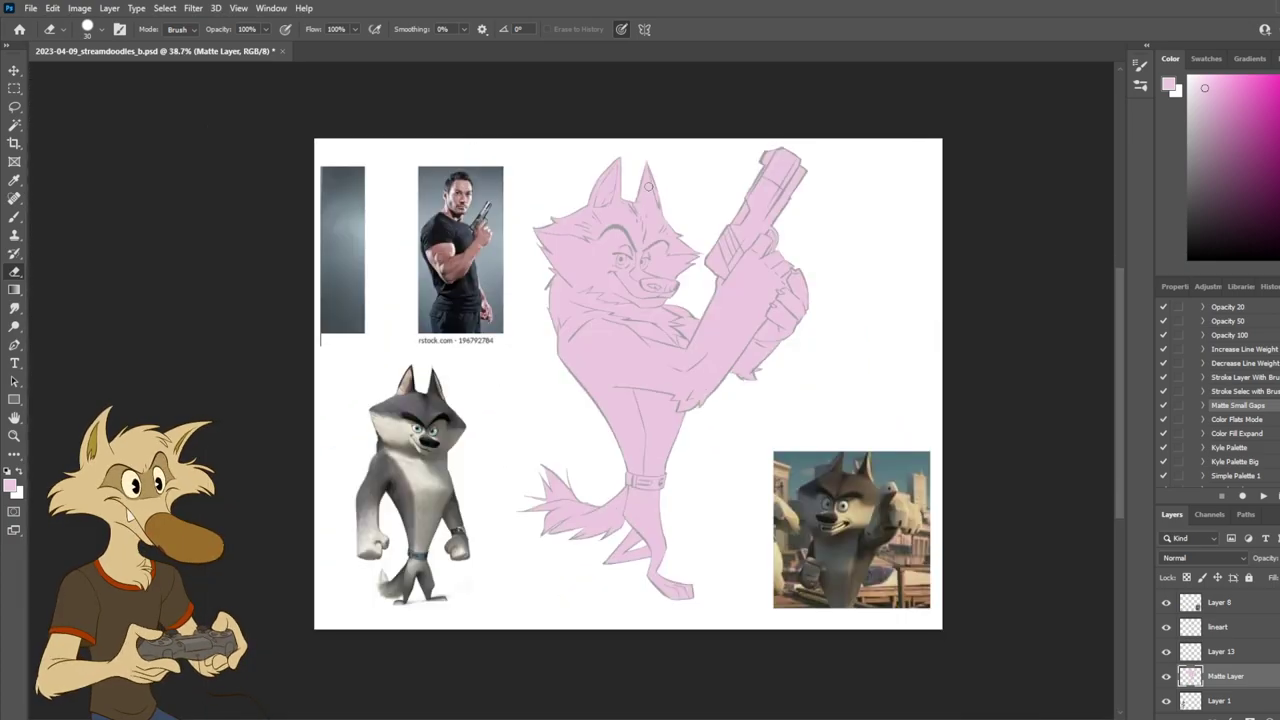
scroll(698, 224, "down", 2)
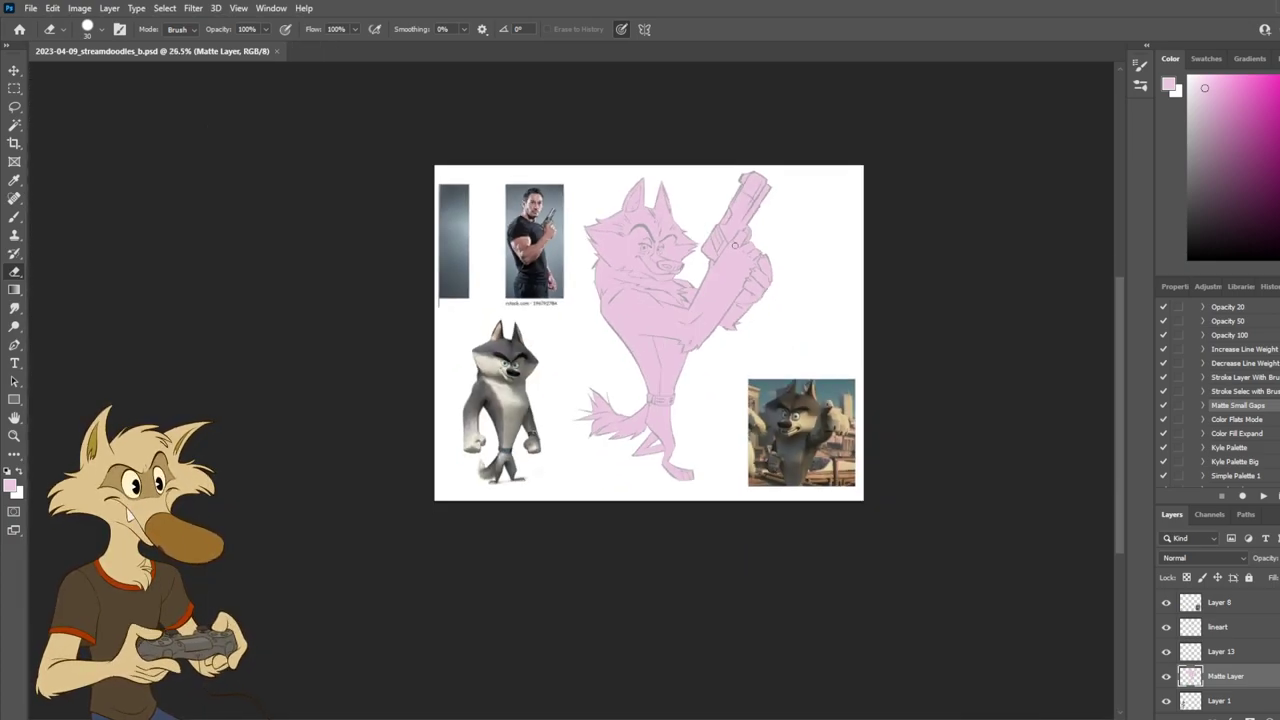
scroll(735, 243, "up", 2)
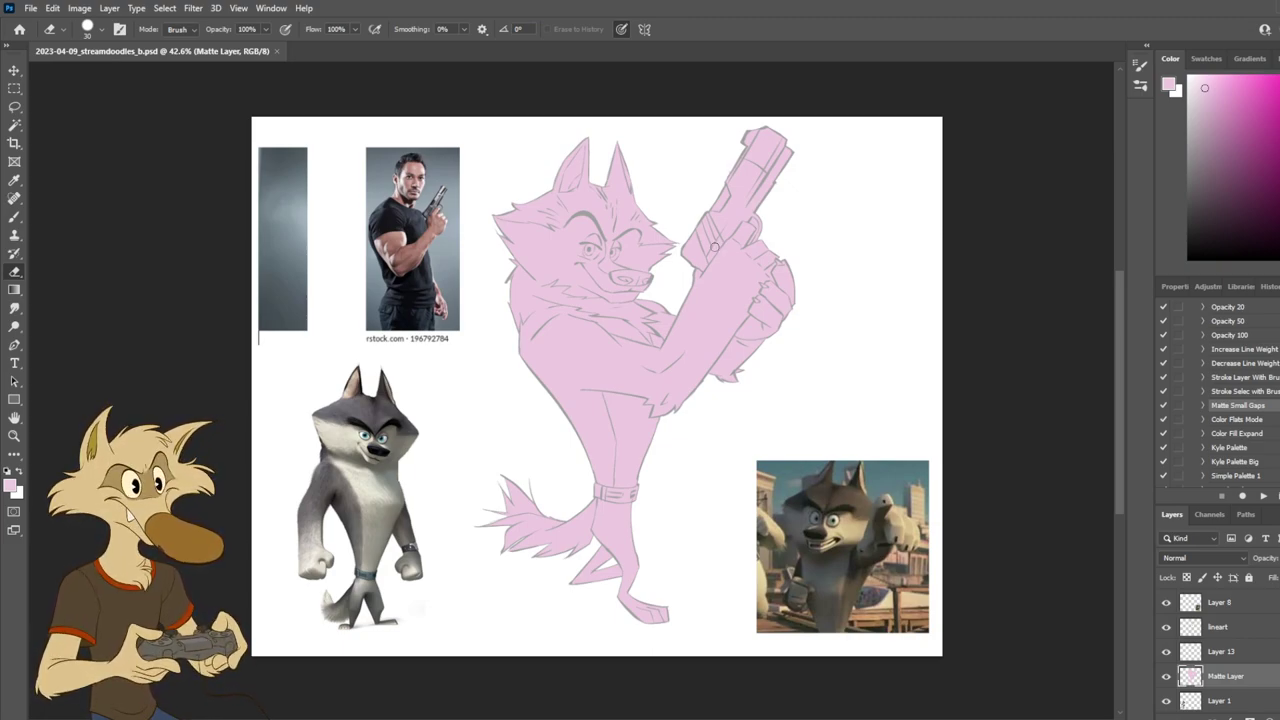
scroll(679, 247, "down", 1)
scroll(581, 184, "up", 3)
Step: Check what the lineart layer and Layer 8 contain by toggling their visibility
key("v")
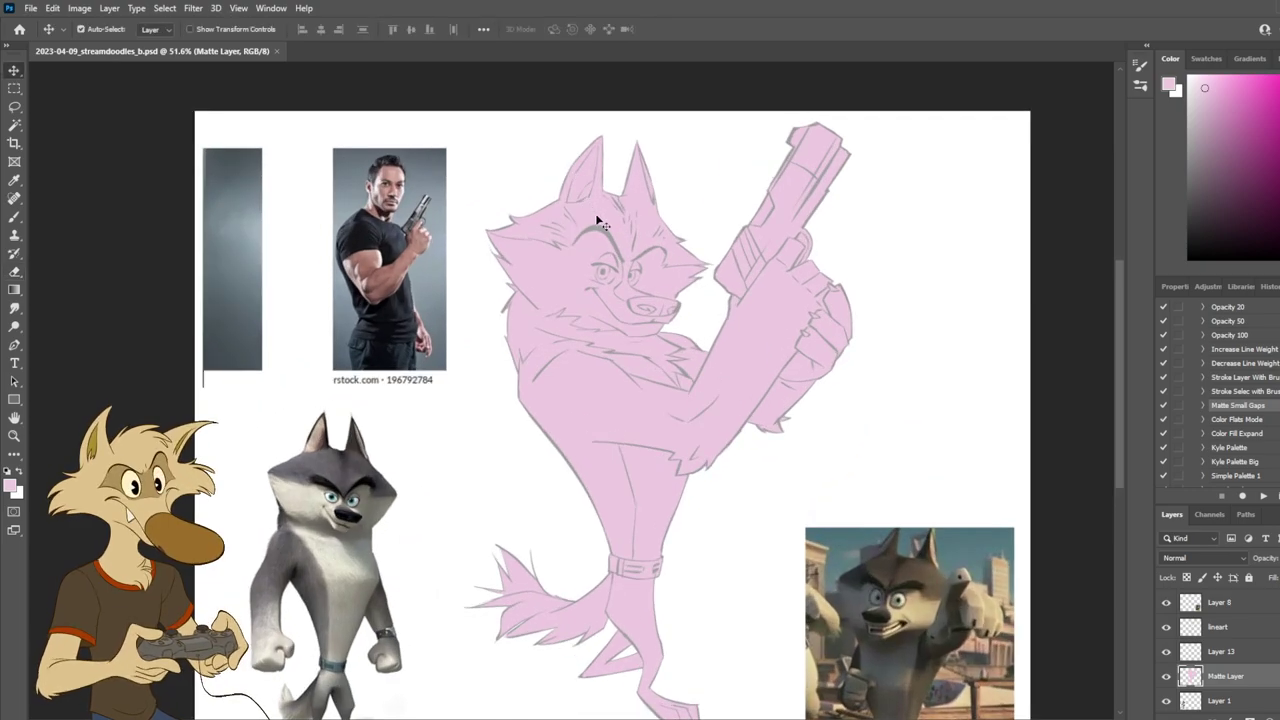
scroll(1201, 628, "down", 1)
left_click(1167, 627)
left_click(1166, 603)
left_click(1166, 603)
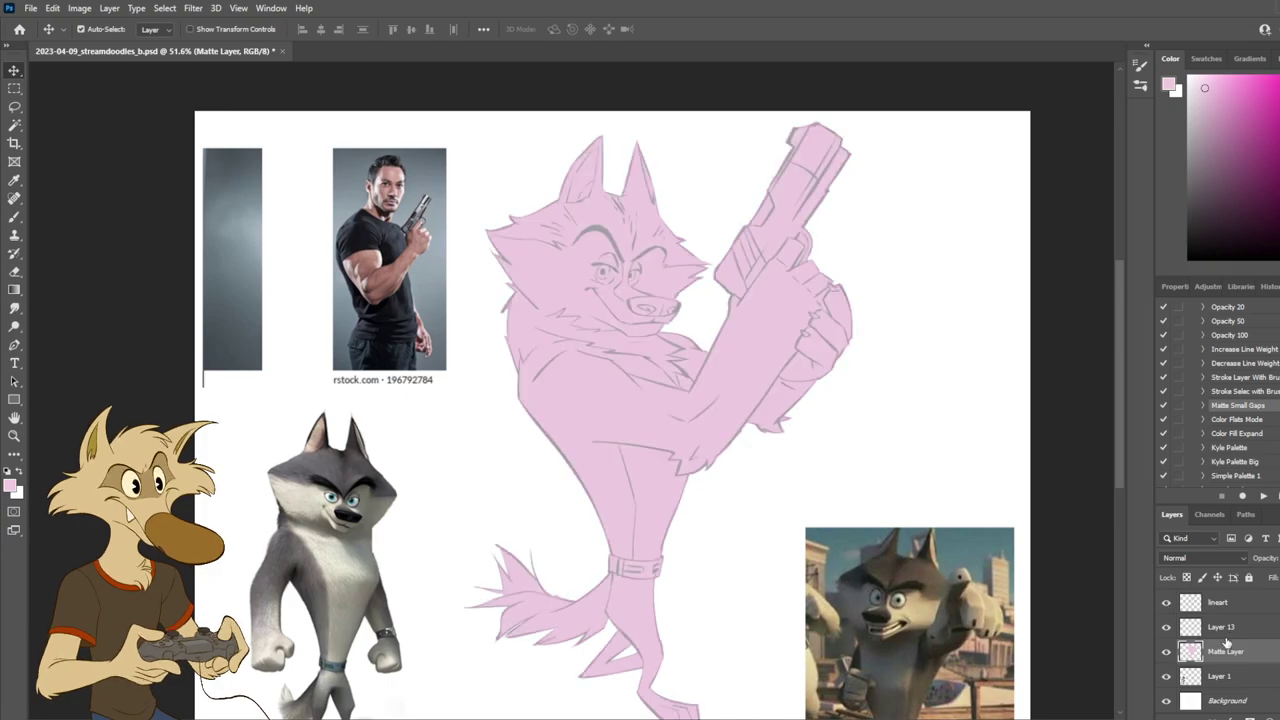
Step: Clip Layer 13 to the Matte Layer with a clipping mask
left_click(1205, 630)
key("ctrl")
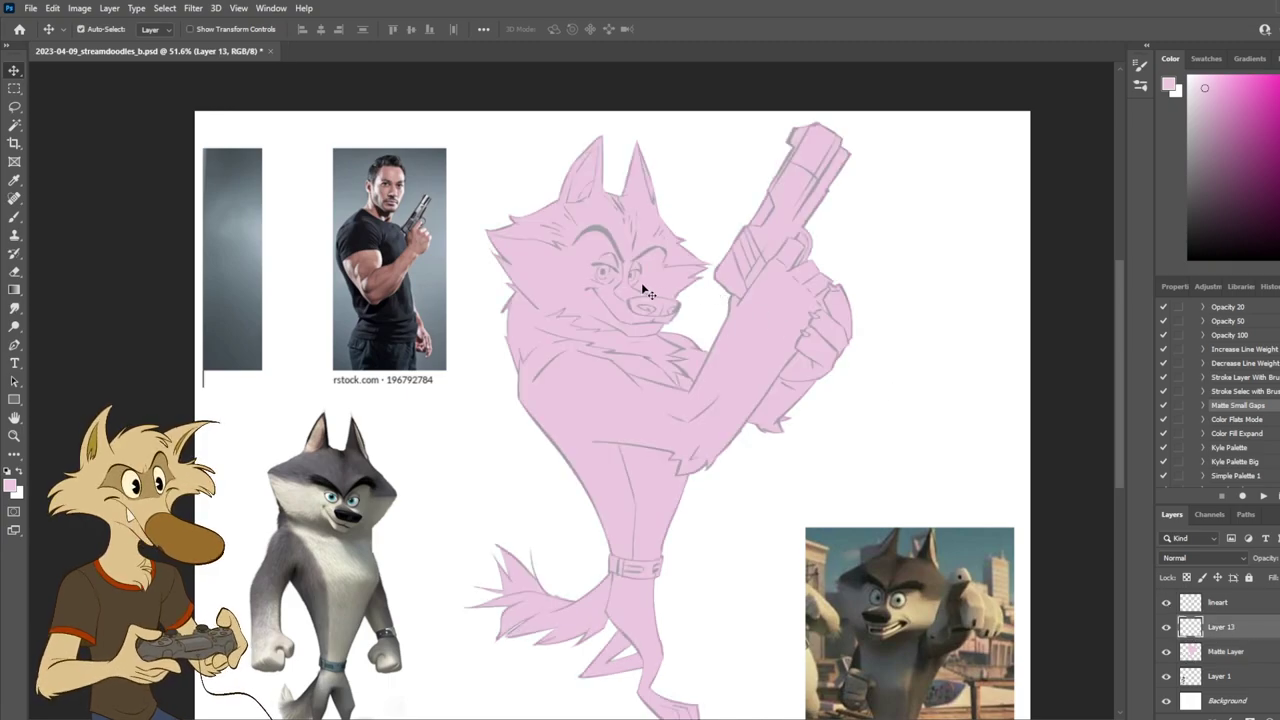
left_click_drag(1232, 630, 1230, 608)
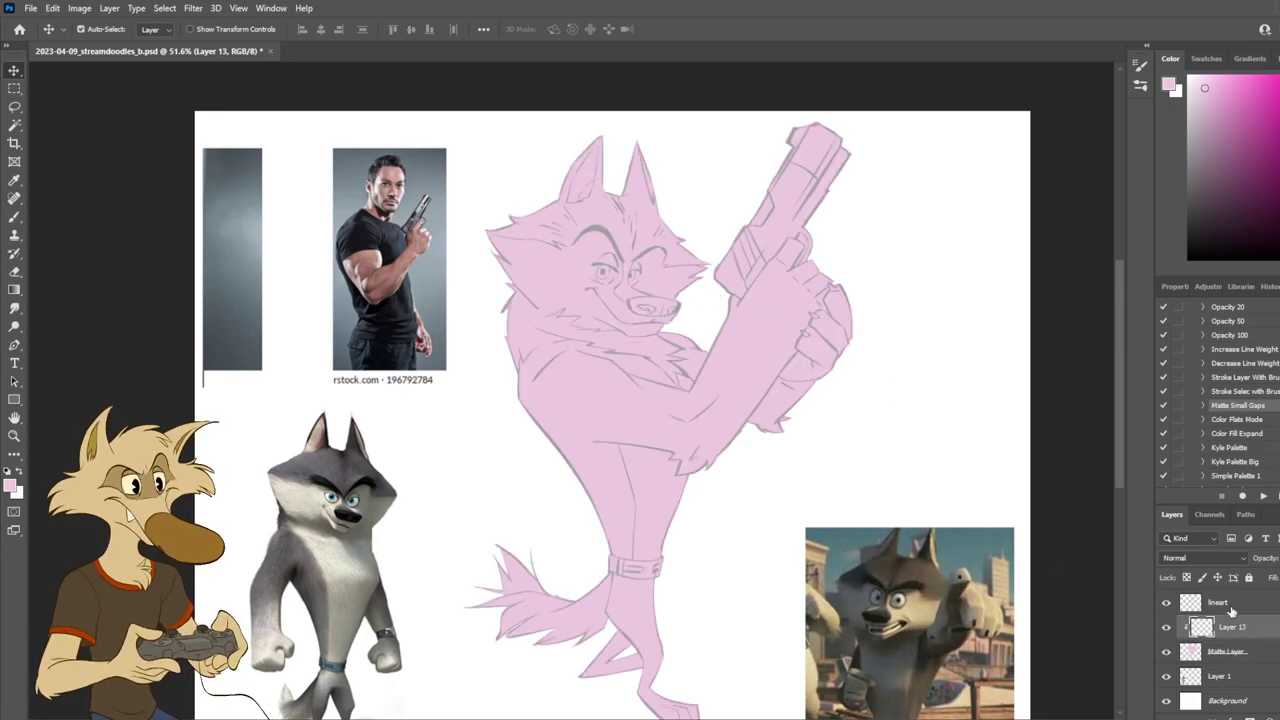
Step: Apply a Hue/Saturation adjustment to the lineart layer
left_click(1229, 607)
key("ctrl+u")
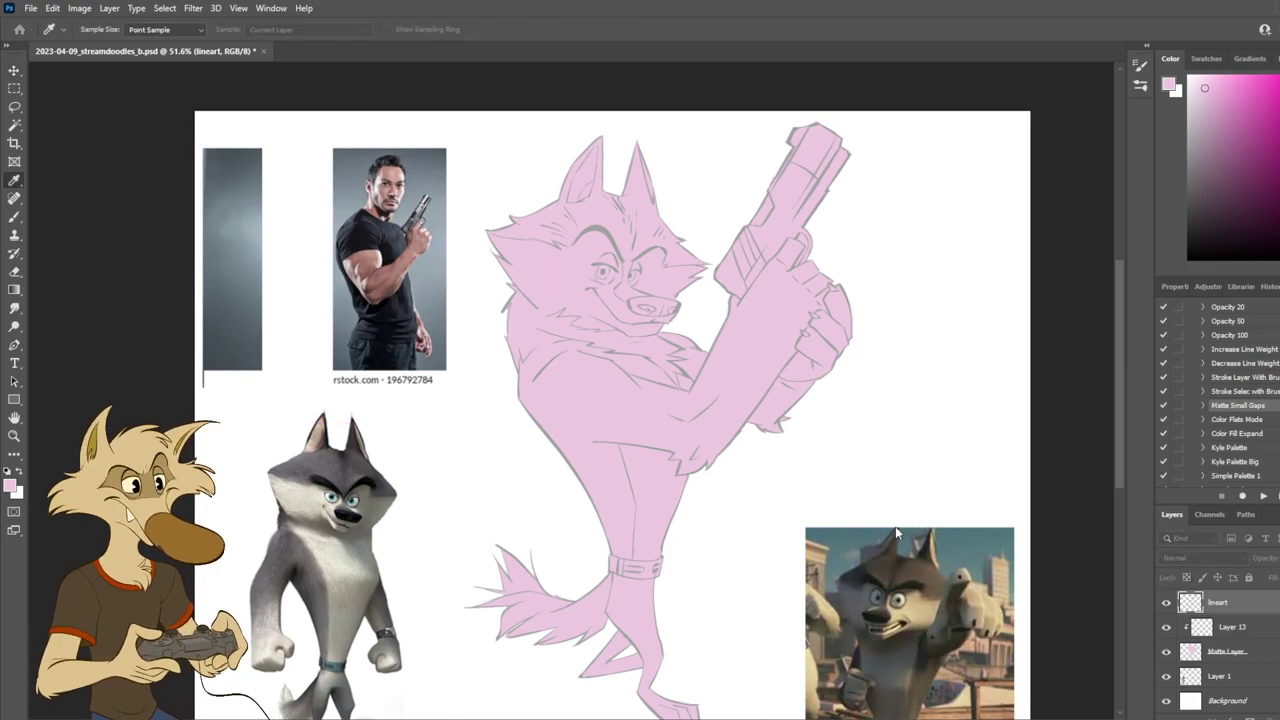
left_click(1077, 397)
Step: Rename the clipped Layer 13 above the Matte Layer as eyes
left_click(1230, 628)
left_click(1226, 650)
left_click(1232, 631)
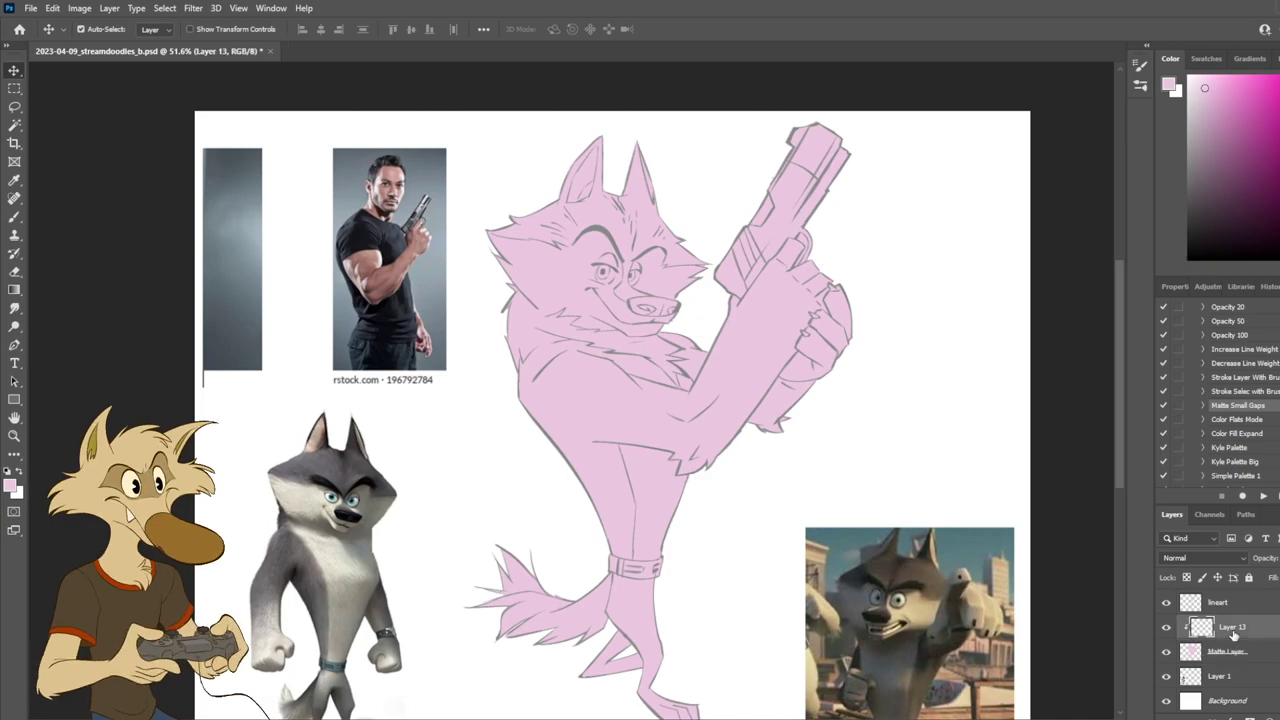
key("b")
key("b")
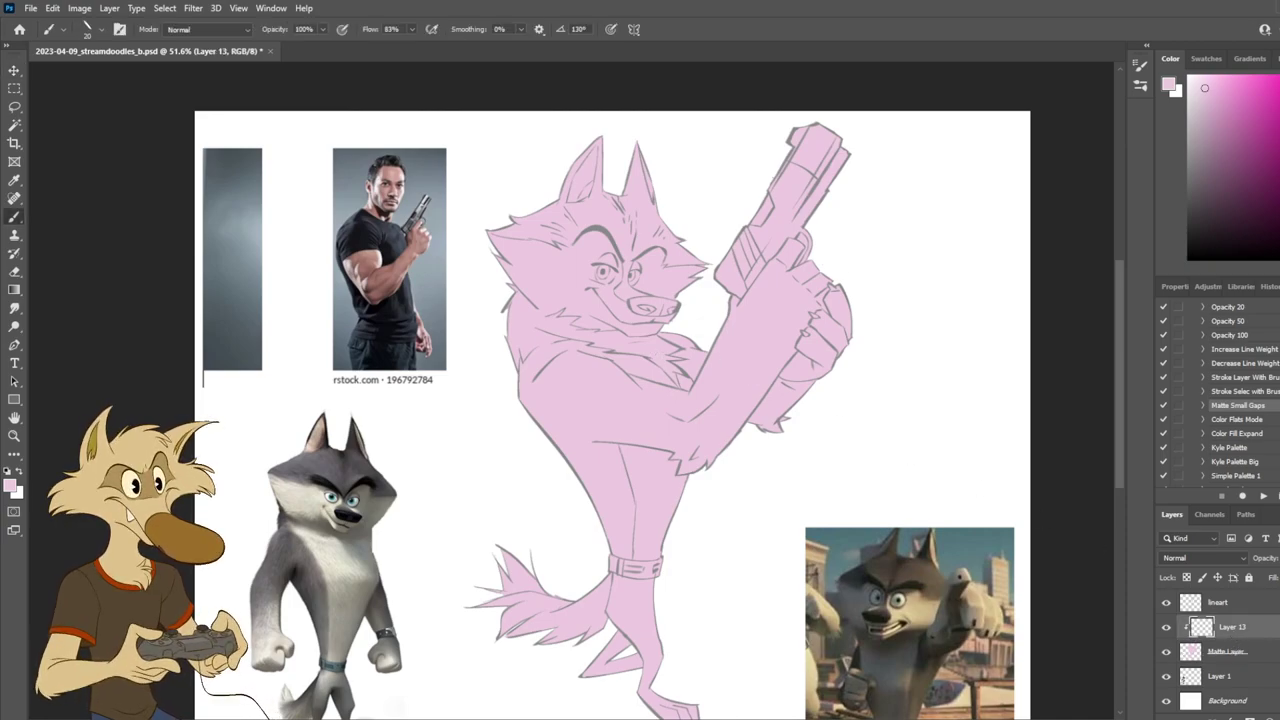
left_click(1277, 152)
double_click(1230, 627)
type("eyes")
key("Return")
Step: Paint the whites of both wolf eyes light grey on the eyes layer with a hard round brush
scroll(614, 242, "up", 4)
scroll(614, 242, "up", 2)
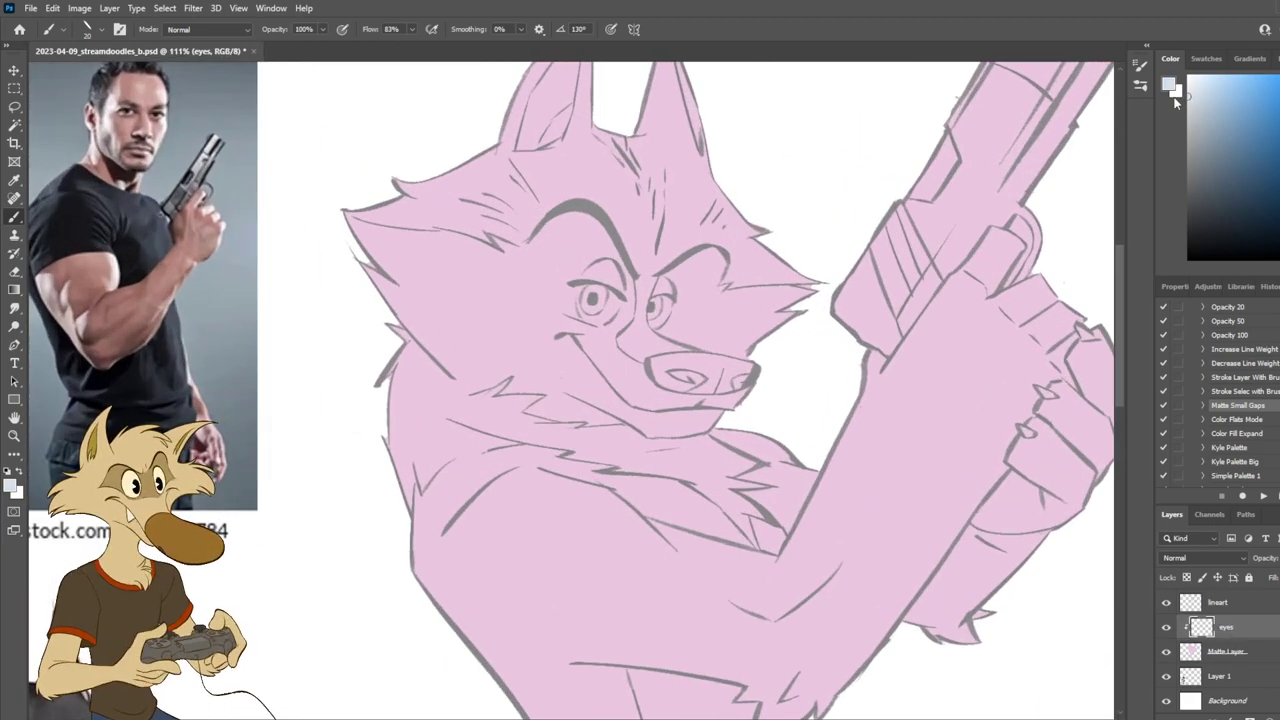
left_click(101, 30)
left_click(120, 157)
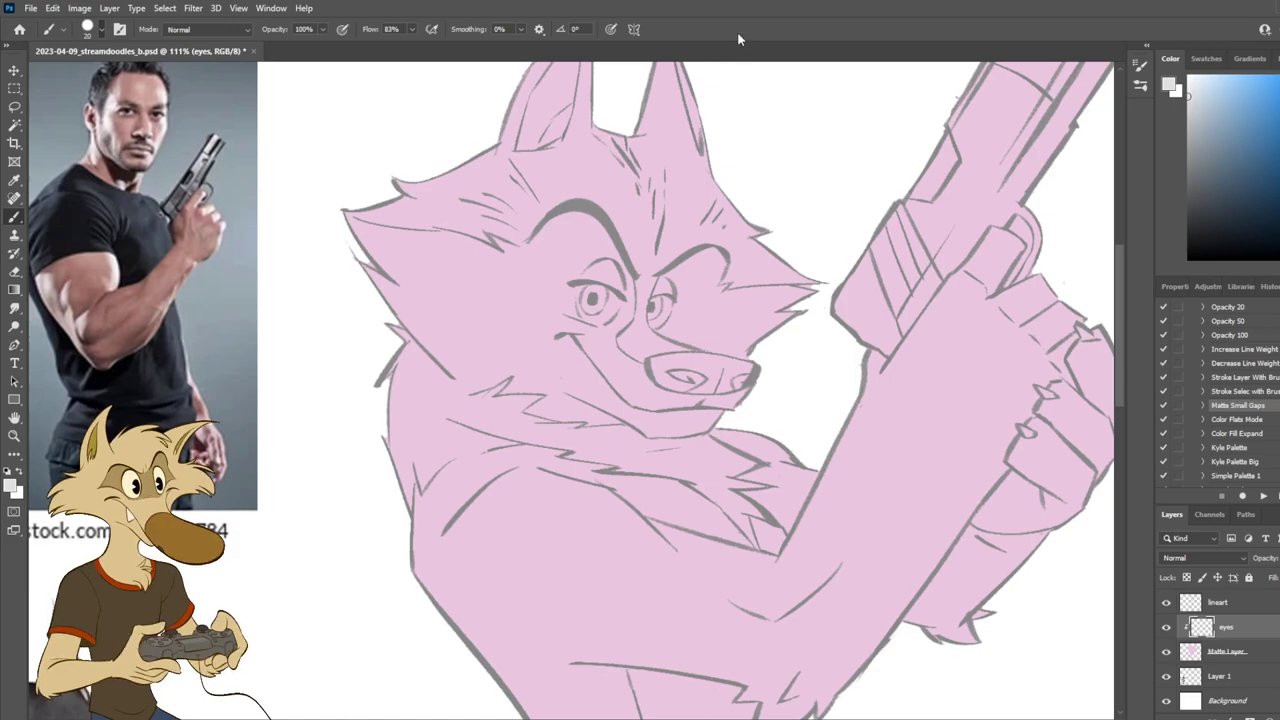
left_click(611, 31)
scroll(495, 242, "up", 1)
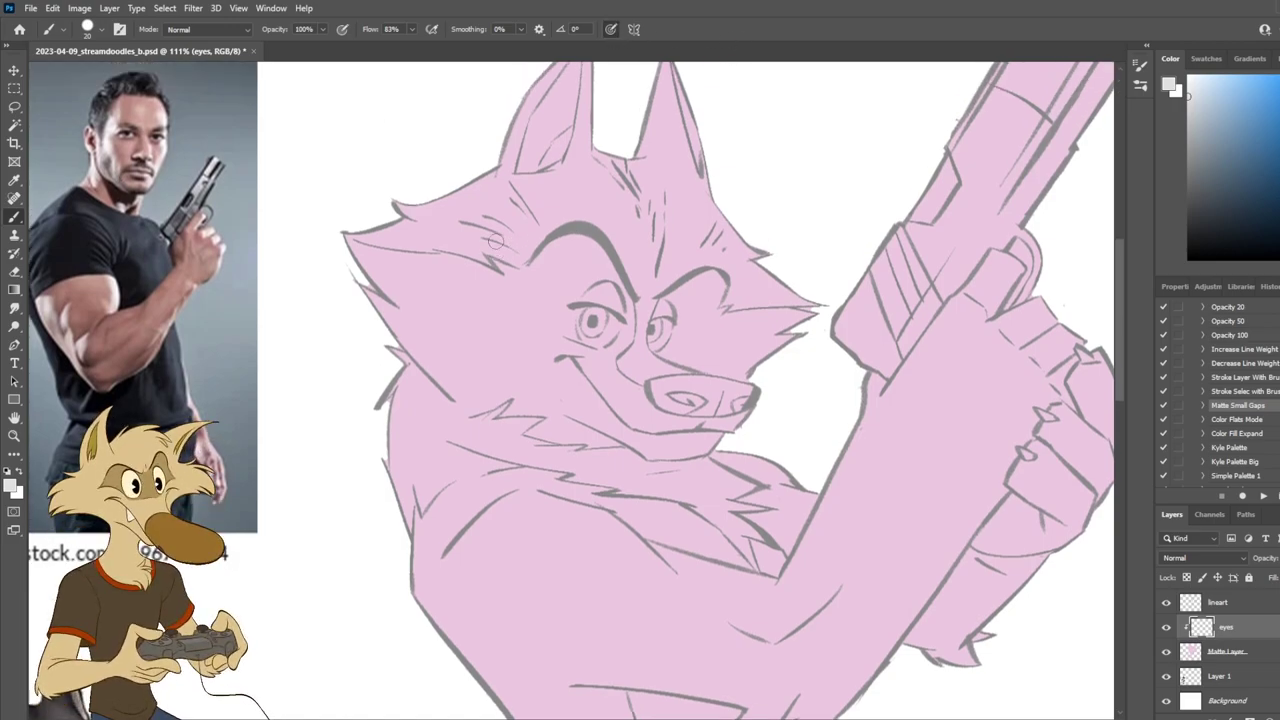
mouse_move(592, 320)
left_mouse_down()
mouse_move(597, 331)
mouse_move(592, 322)
left_mouse_up()
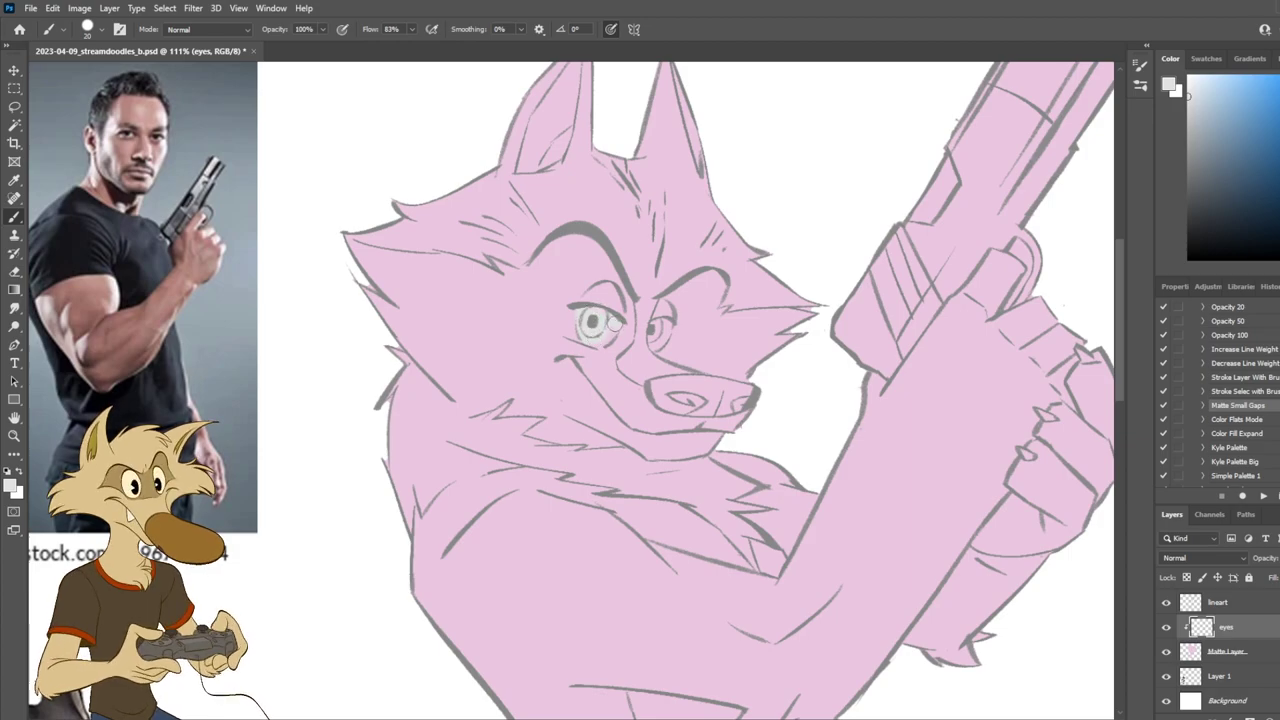
left_click_drag(651, 334, 667, 326)
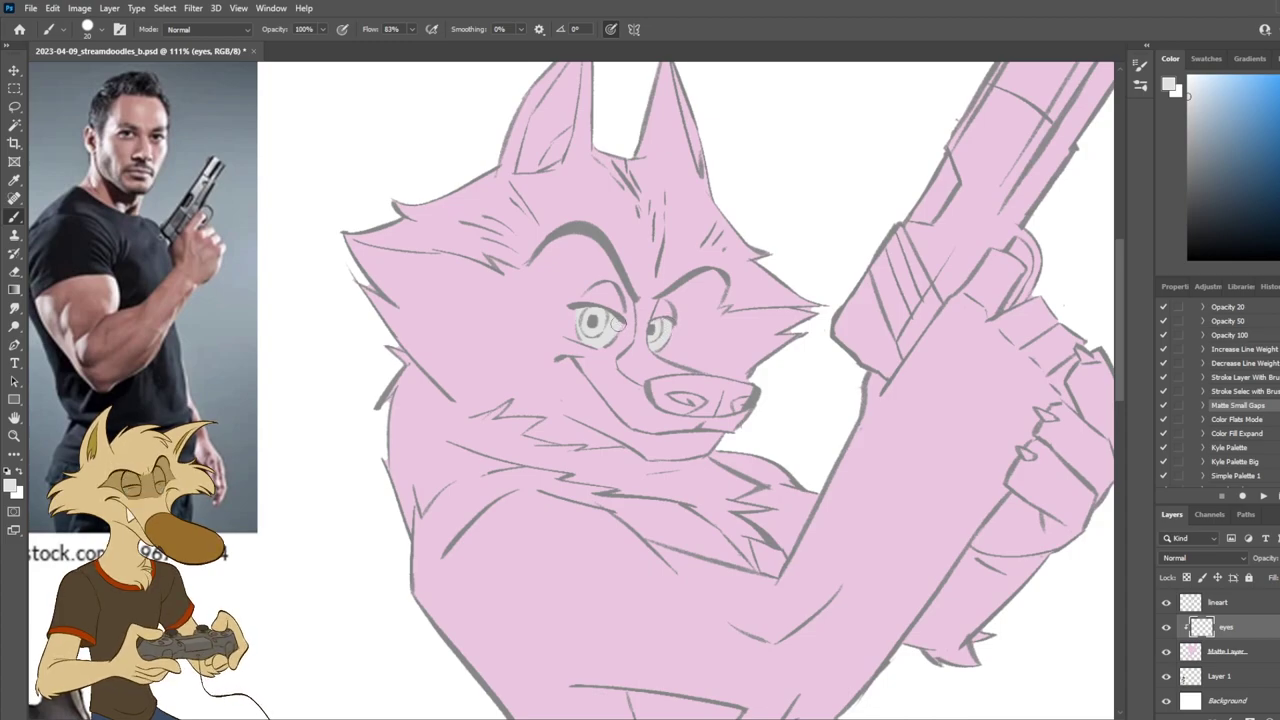
Step: Add a new layer above eyes, clip it to the Matte Layer and name it iris
scroll(646, 302, "up", 5)
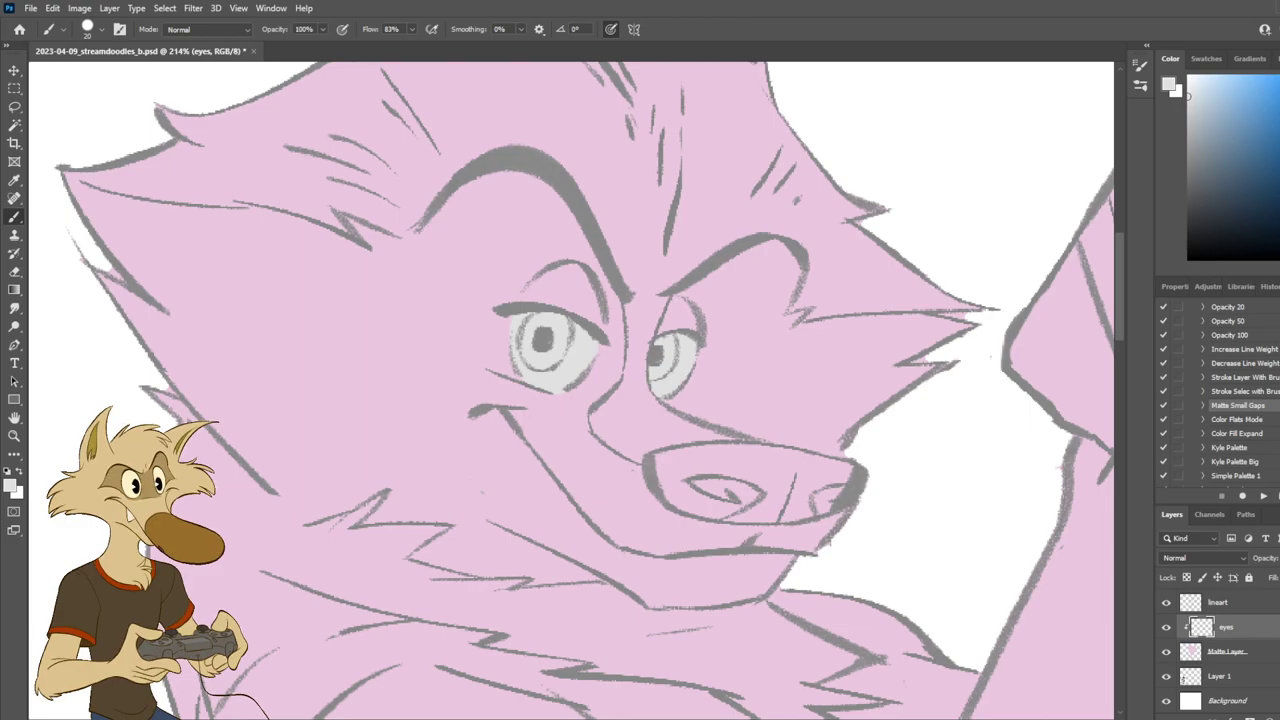
key("ctrl+shift+alt+n")
left_click(1256, 639, "alt")
double_click(1236, 626)
type("pris")
left_click(1238, 652)
left_click(1236, 627)
Step: Paint both irises bright blue on the iris layer
left_click_drag(1237, 207, 1253, 86)
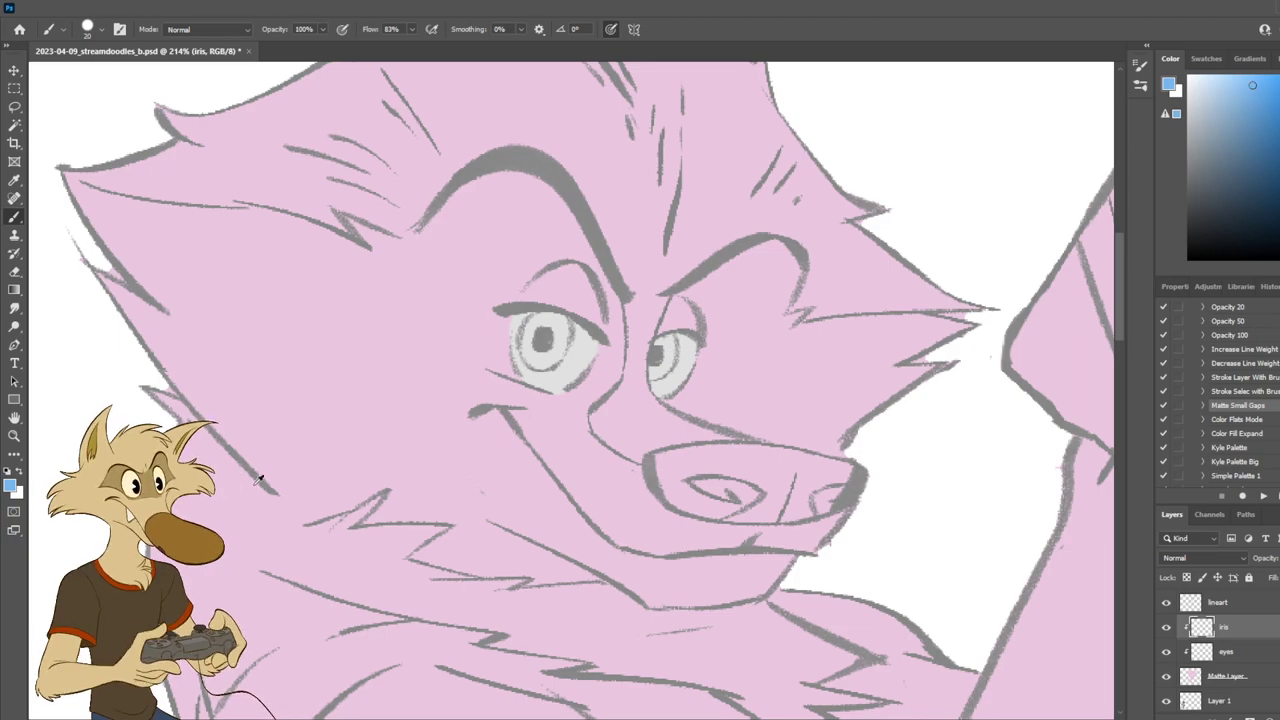
scroll(251, 487, "down", 5)
scroll(449, 486, "up", 2)
scroll(640, 352, "up", 2)
scroll(640, 352, "up", 3)
mouse_move(548, 300)
left_mouse_down()
mouse_move(556, 308)
mouse_move(530, 330)
mouse_move(555, 335)
left_mouse_up()
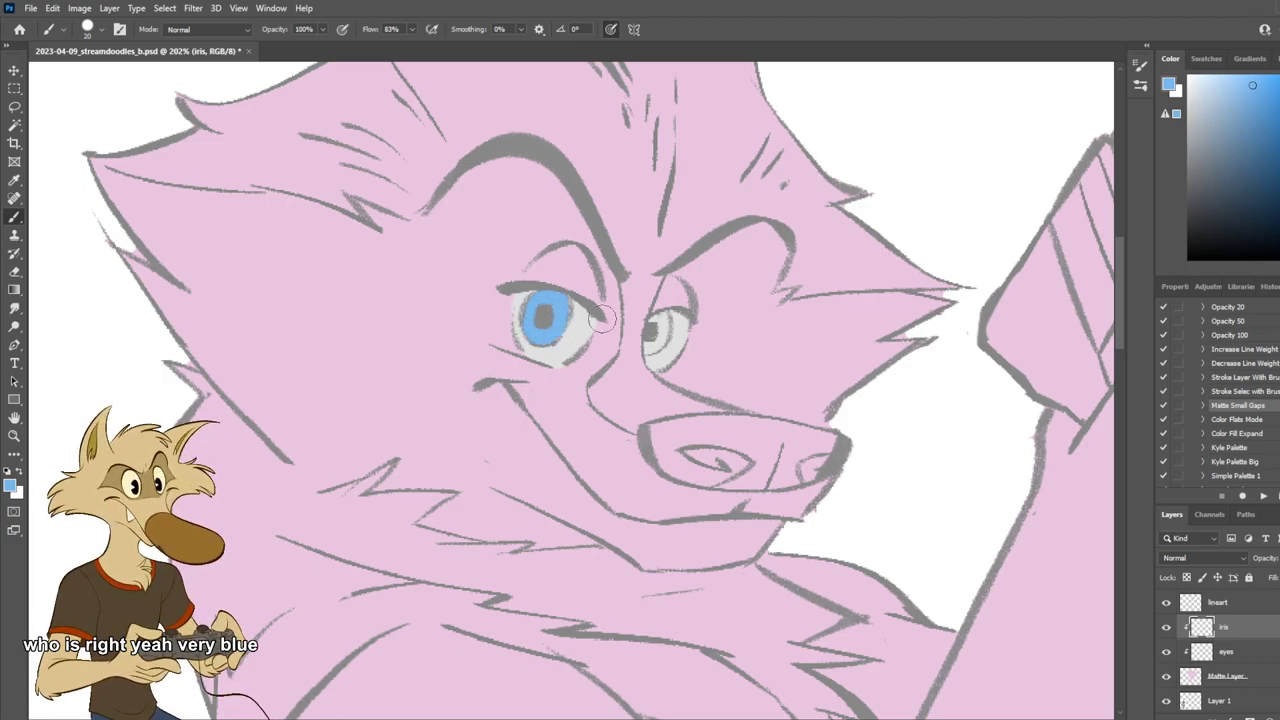
mouse_move(657, 336)
left_mouse_down()
mouse_move(645, 360)
mouse_move(665, 325)
mouse_move(655, 315)
mouse_move(668, 316)
left_mouse_up()
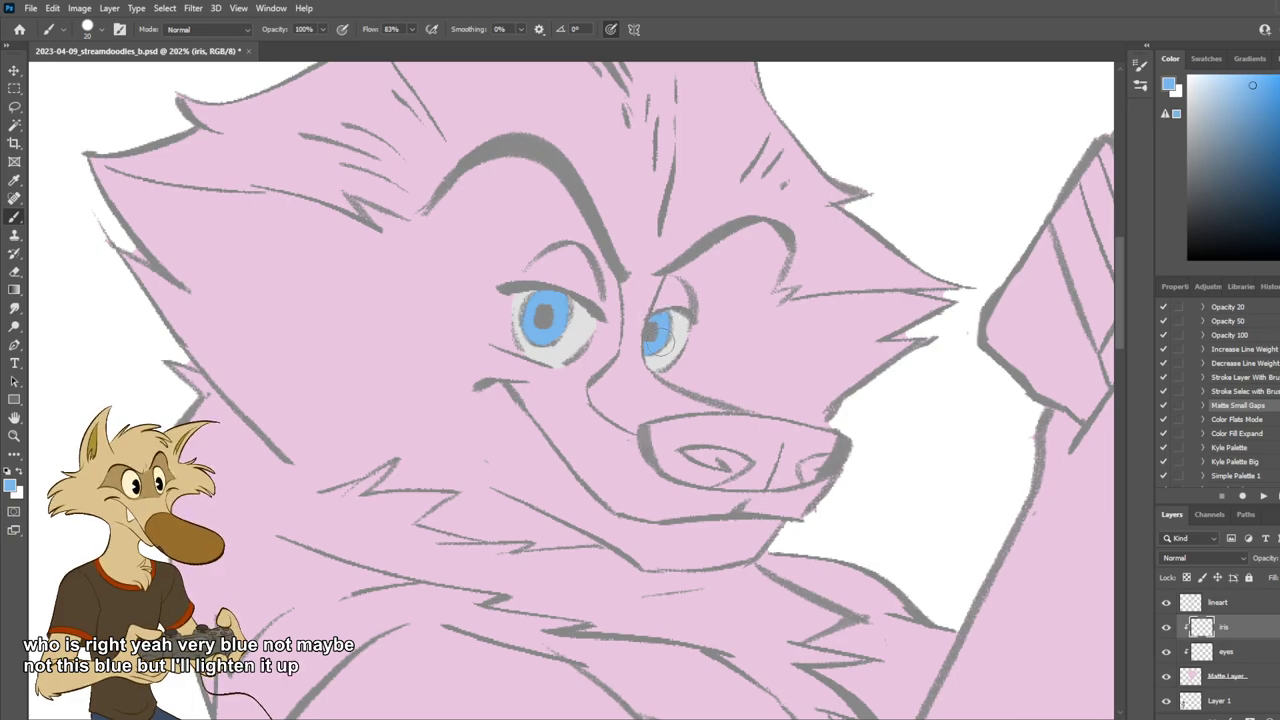
Step: Lighten the blue of the iris layer with a colour adjustment
key("i")
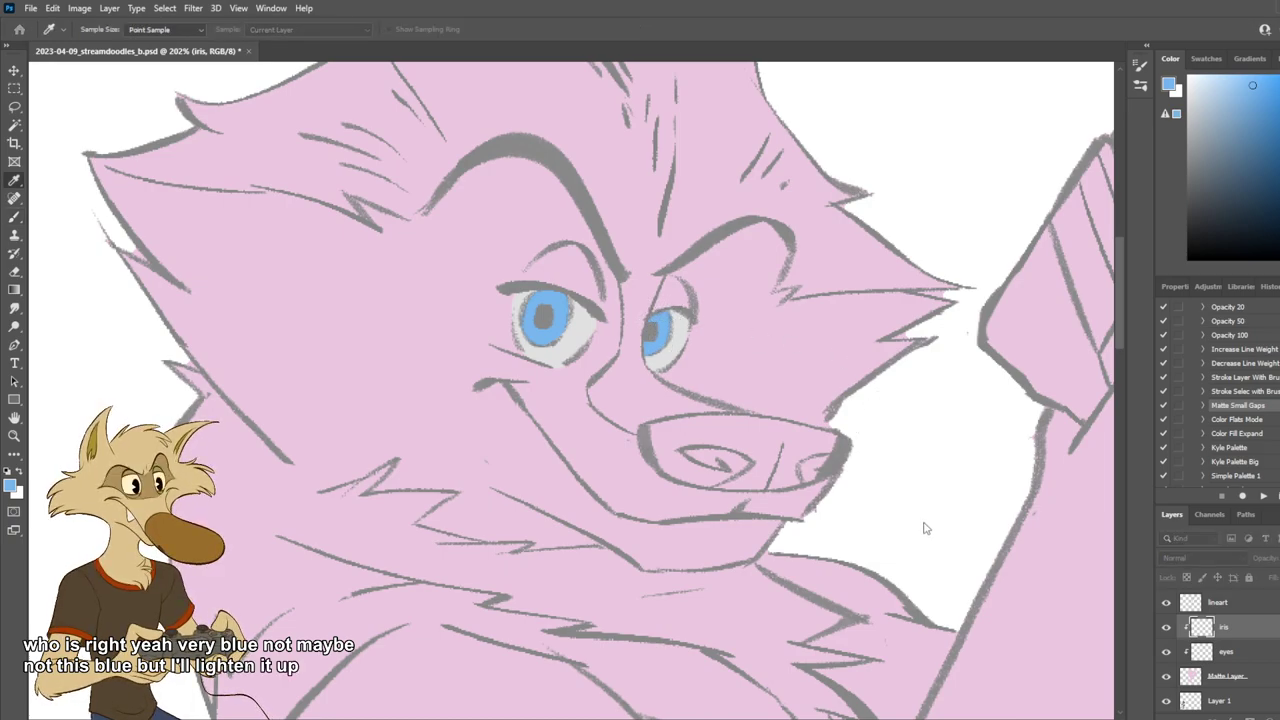
left_click(922, 534)
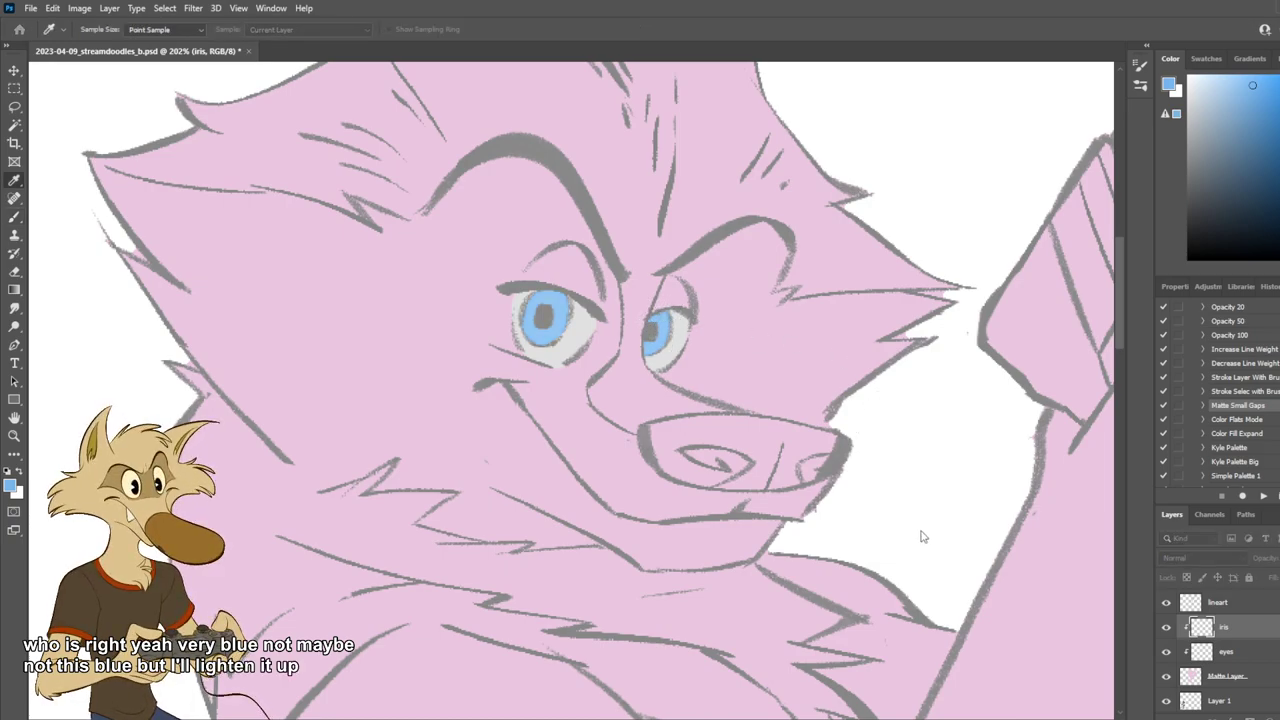
left_click(1066, 383)
Step: Add a new clipped layer directly above the Matte Layer, beneath the eyes layer
scroll(776, 358, "down", 8)
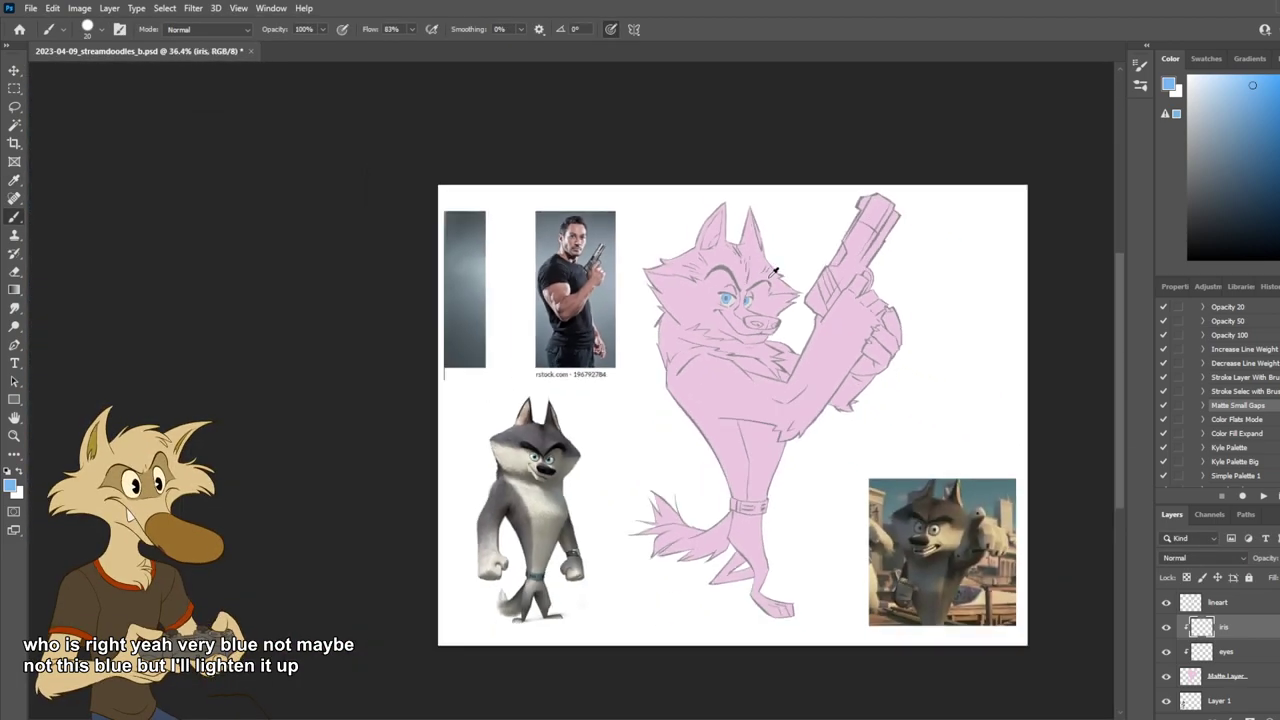
scroll(818, 368, "up", 3)
key("v")
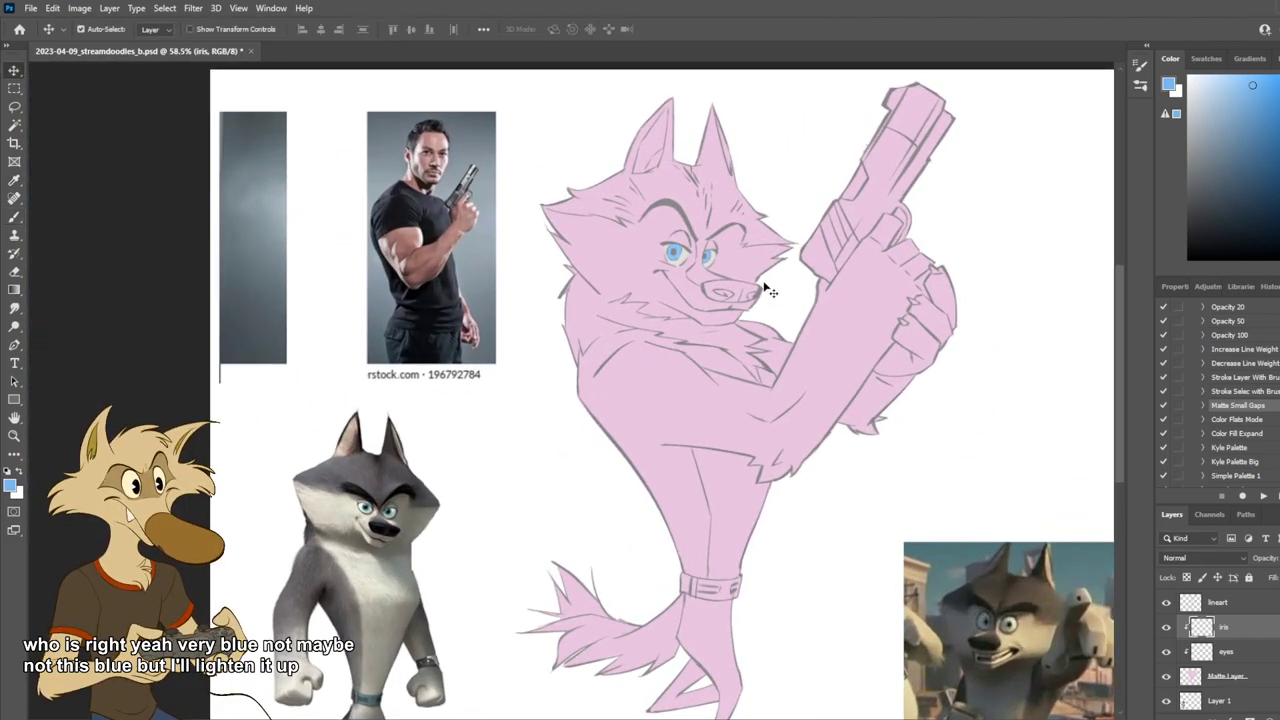
left_click(762, 278, "ctrl")
left_click(1224, 655)
left_click(1247, 676)
key("ctrl+shift+alt+n")
double_click(1234, 677)
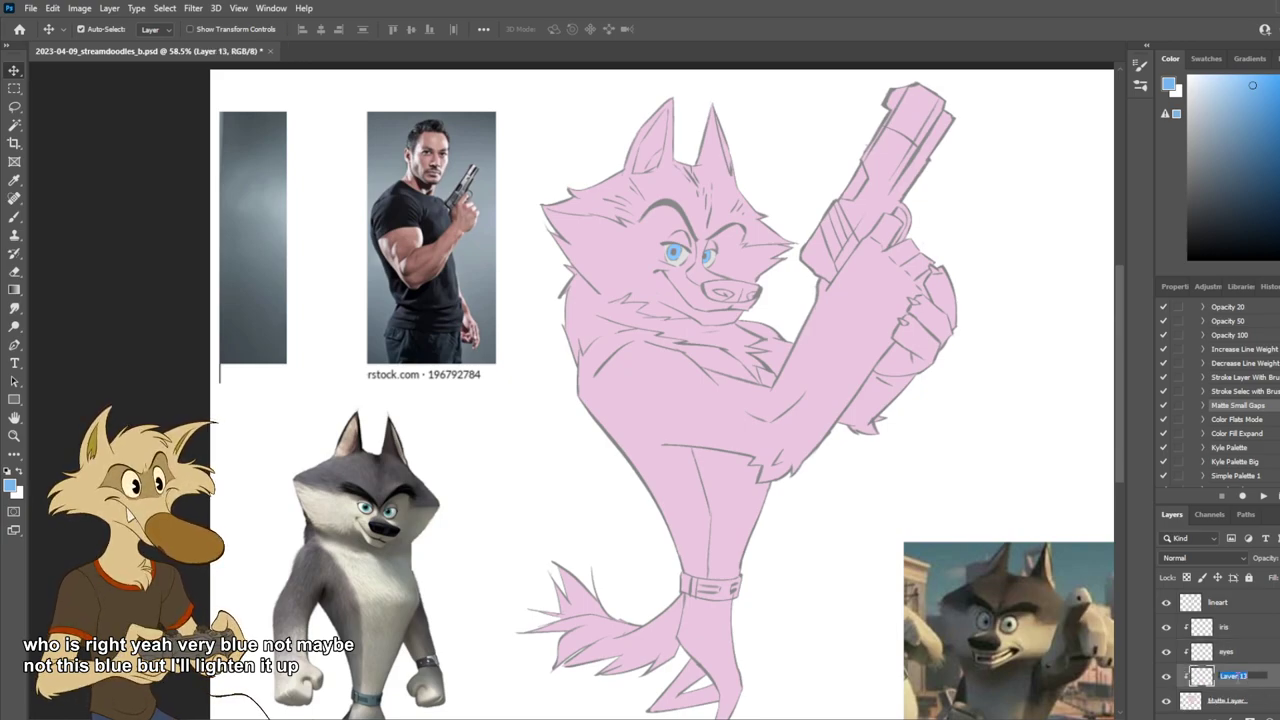
key("Return")
key("b")
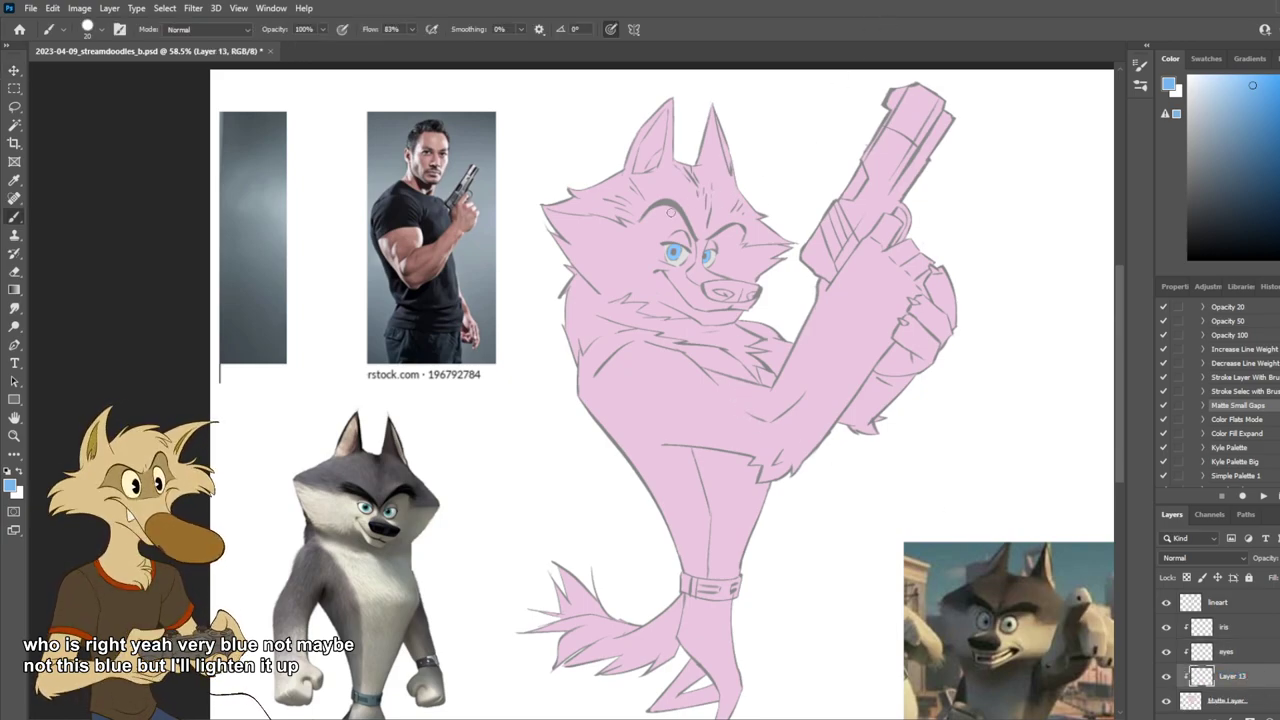
Step: Recolour the Matte Layer from pink to a darker, desaturated mauve grey as the wolf's base fur
key("v")
left_click(624, 253)
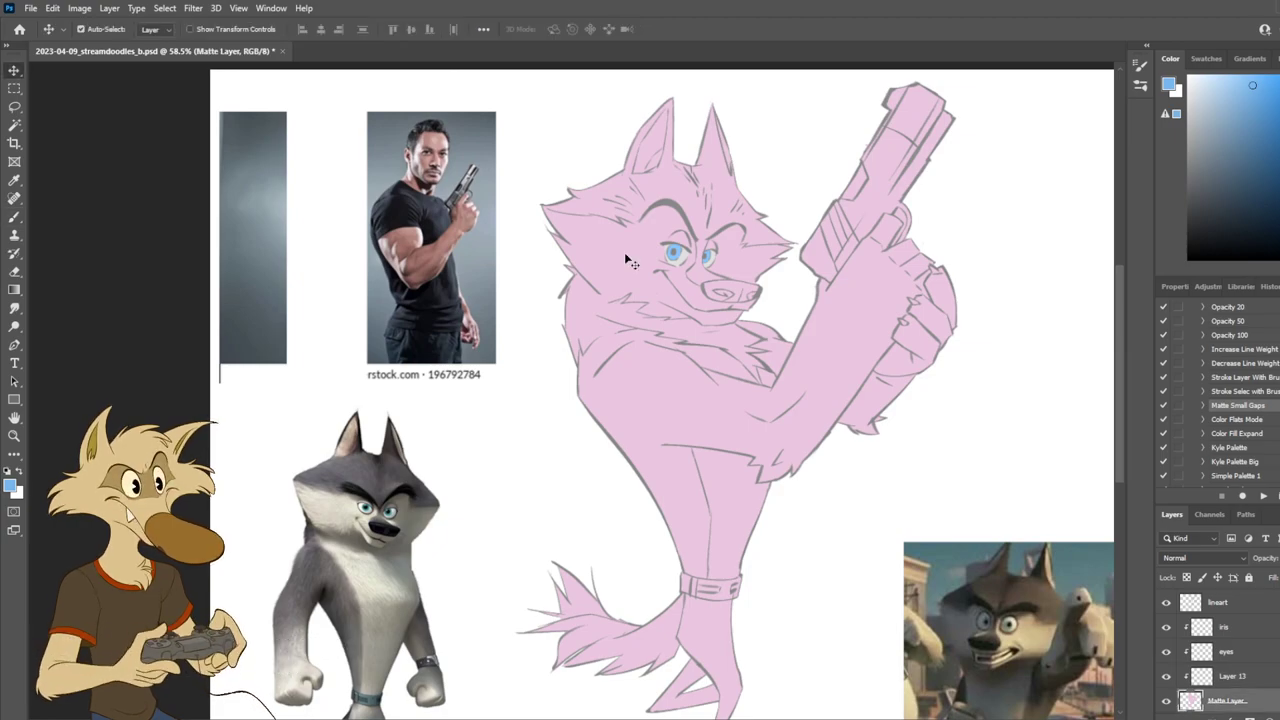
scroll(624, 252, "down", 1, "alt")
key("i")
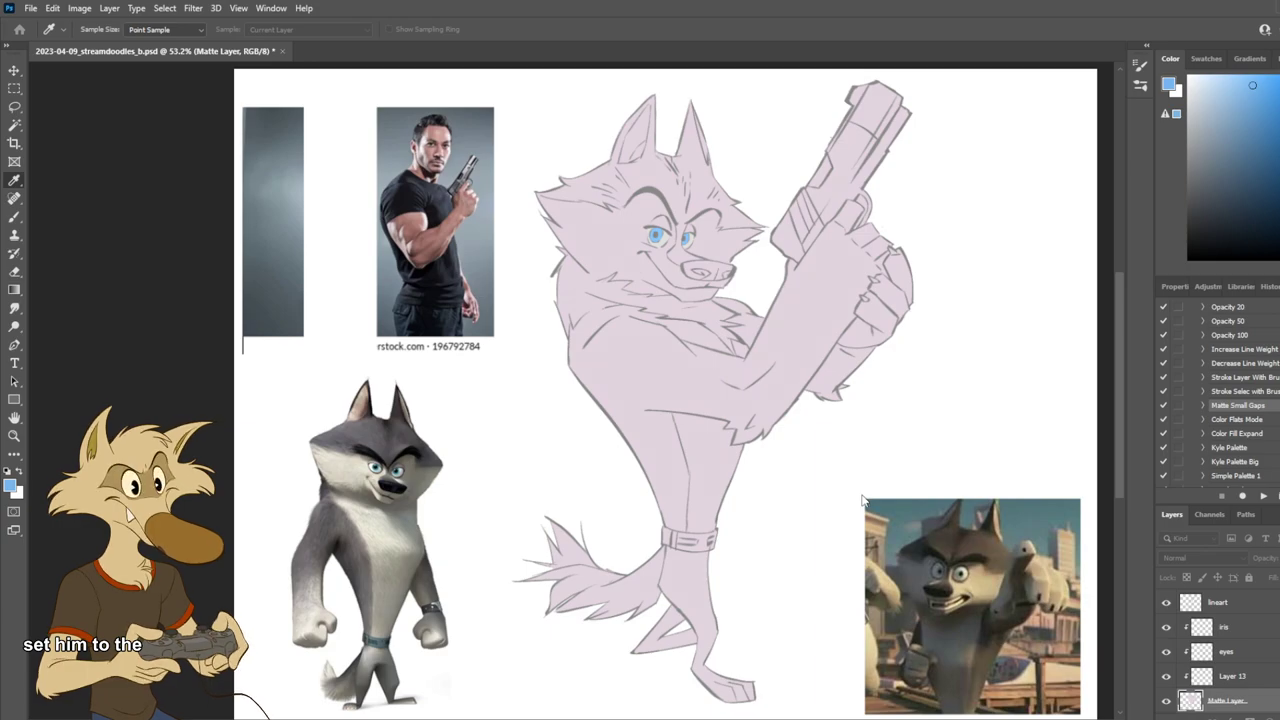
left_click(889, 533)
key("alt+BackSpace")
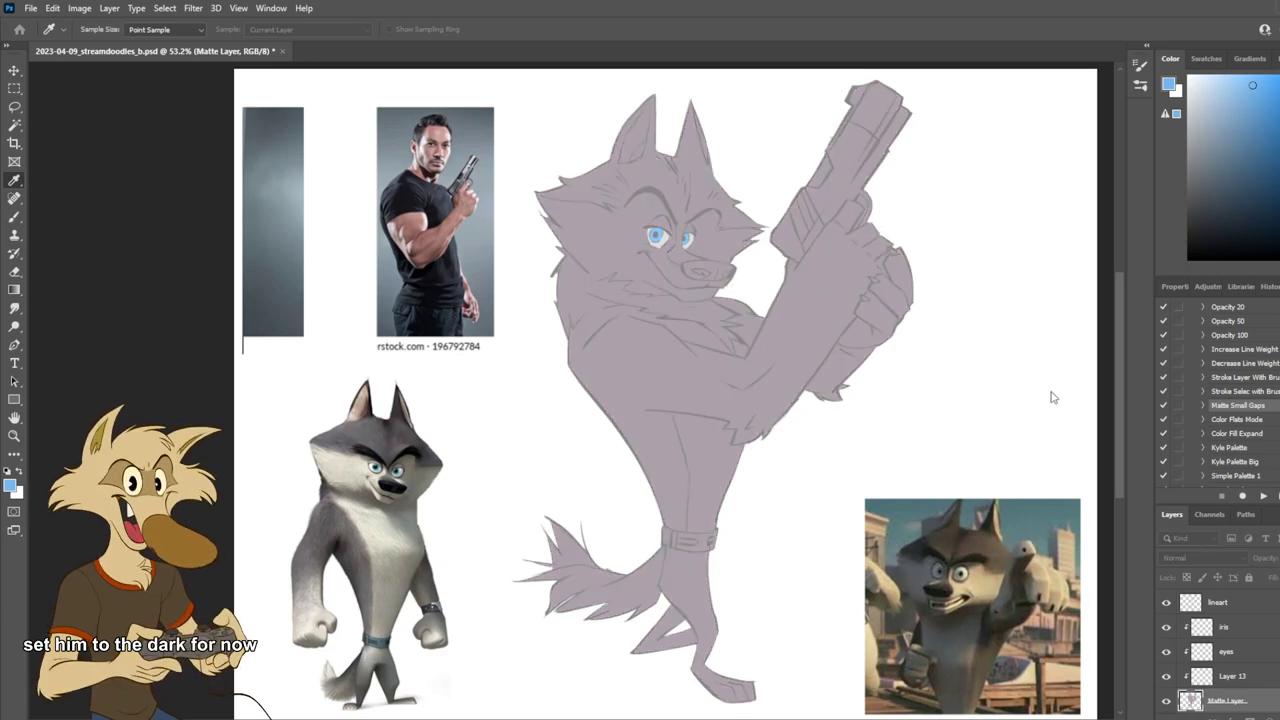
Step: Darken the lineart layer so the lines stand out against the grey fur
key("v")
left_click_drag(835, 378, 678, 245)
scroll(676, 238, "up", 2)
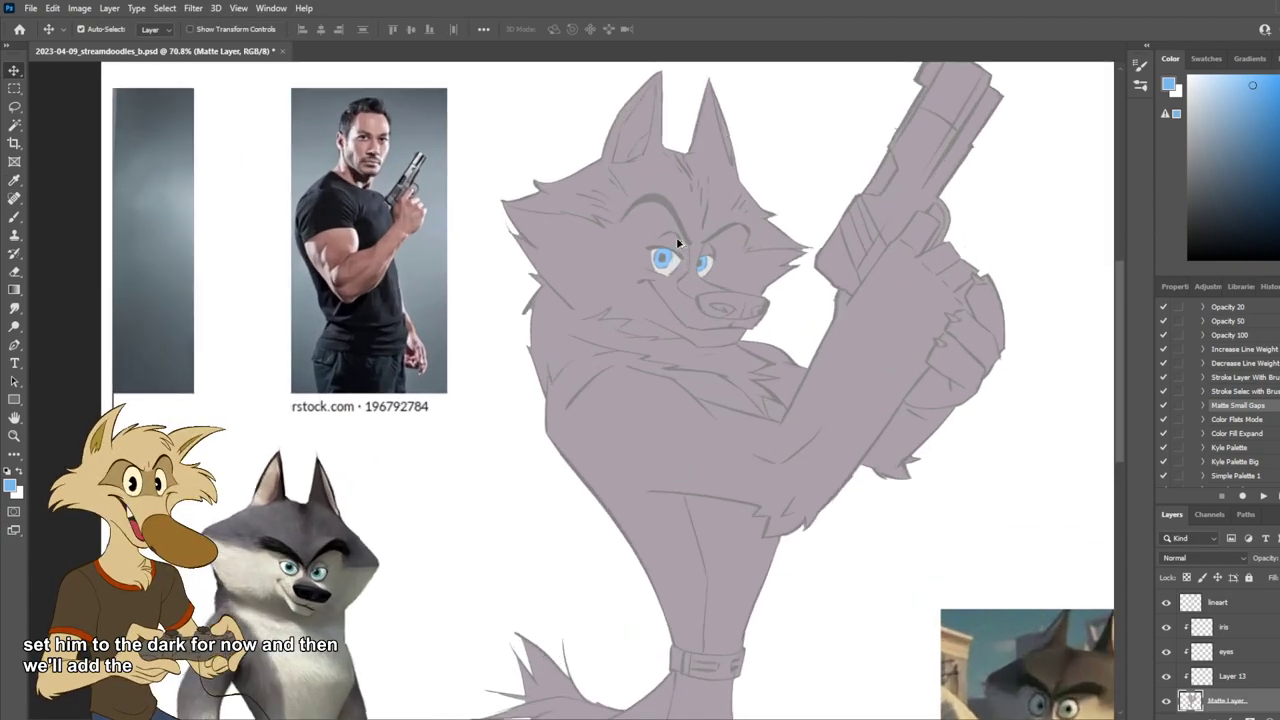
left_click(669, 215)
key("i")
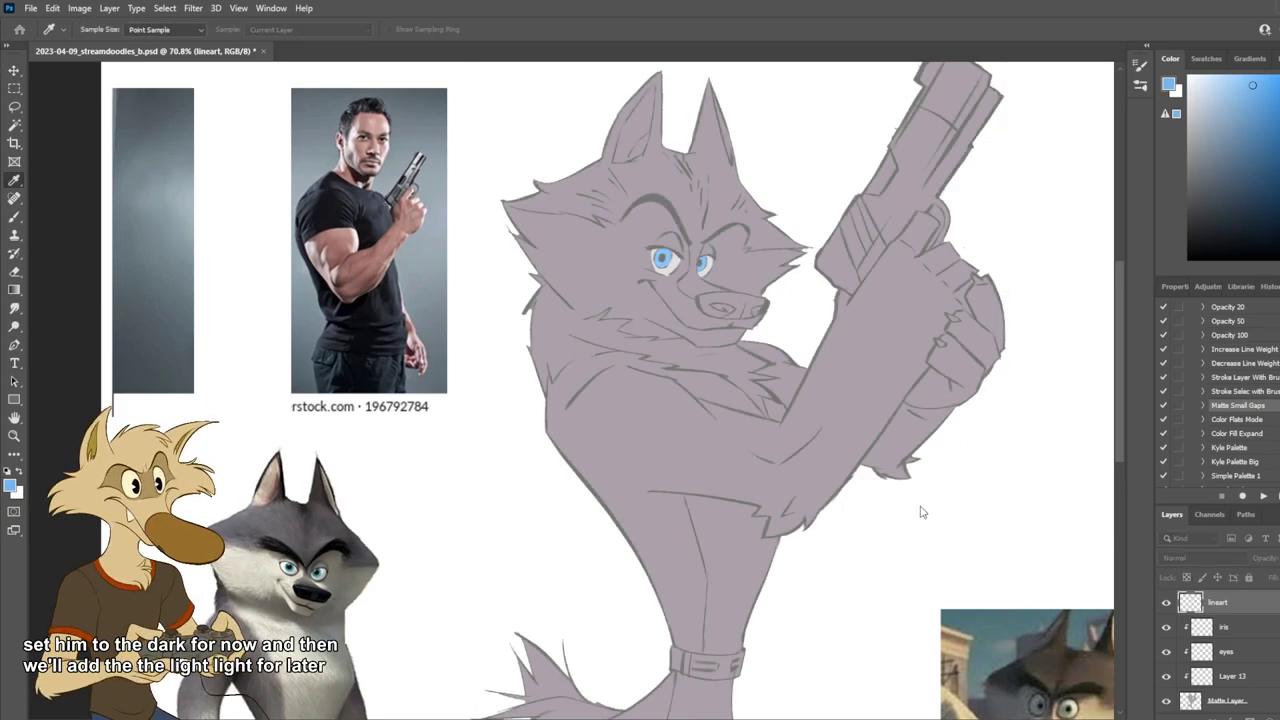
key("v")
scroll(702, 298, "down", 4)
scroll(702, 292, "up", 5)
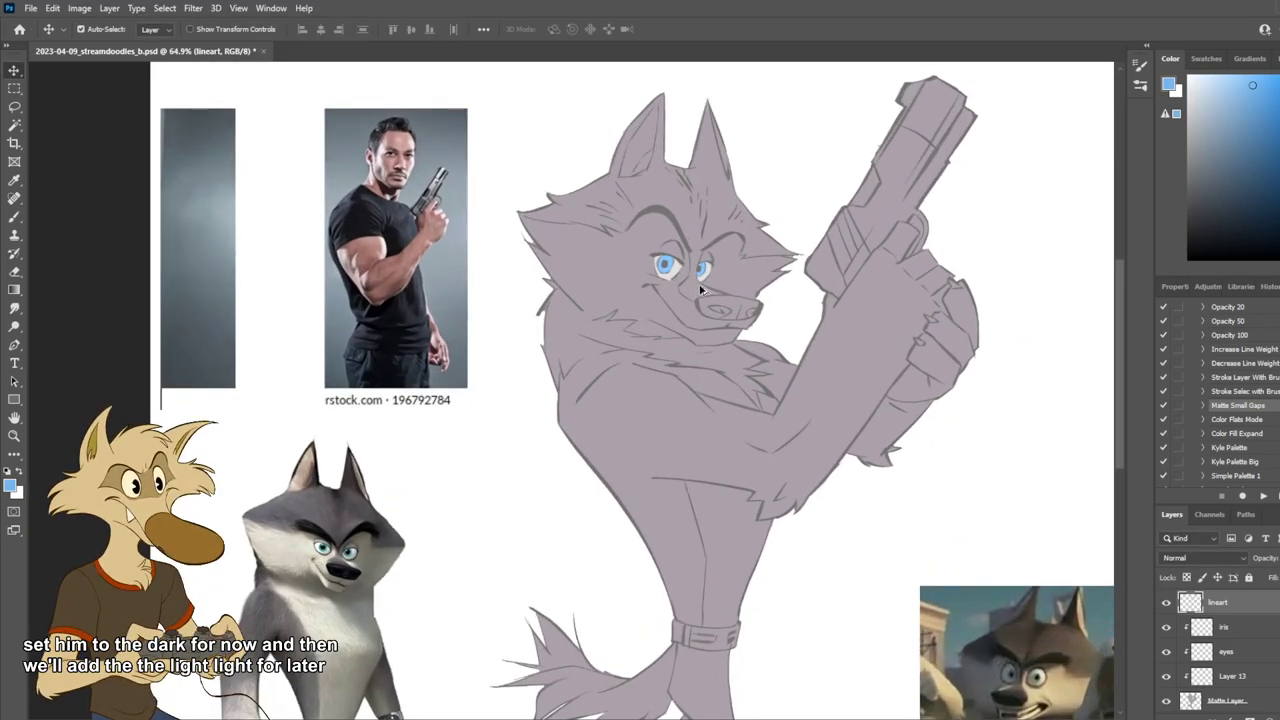
Step: Rename the clipped layer above the Matte Layer as cream fur and save the document
left_click(595, 274)
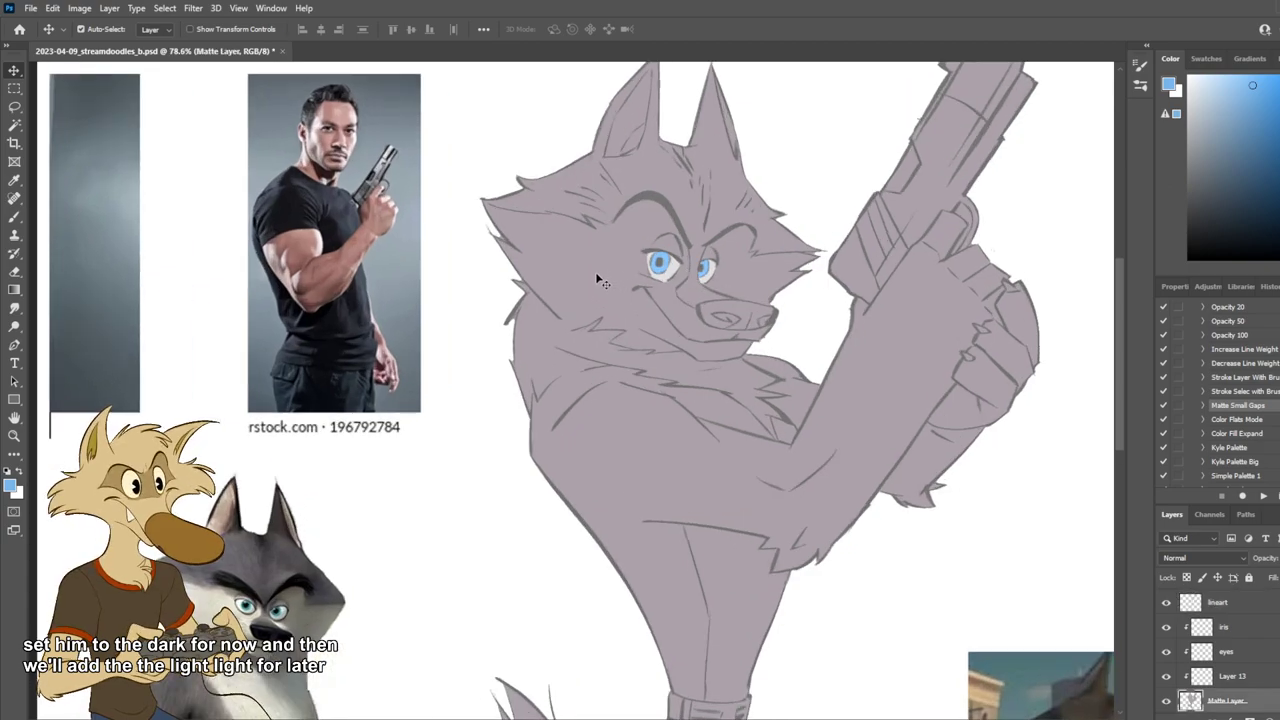
double_click(1219, 677)
type("cre")
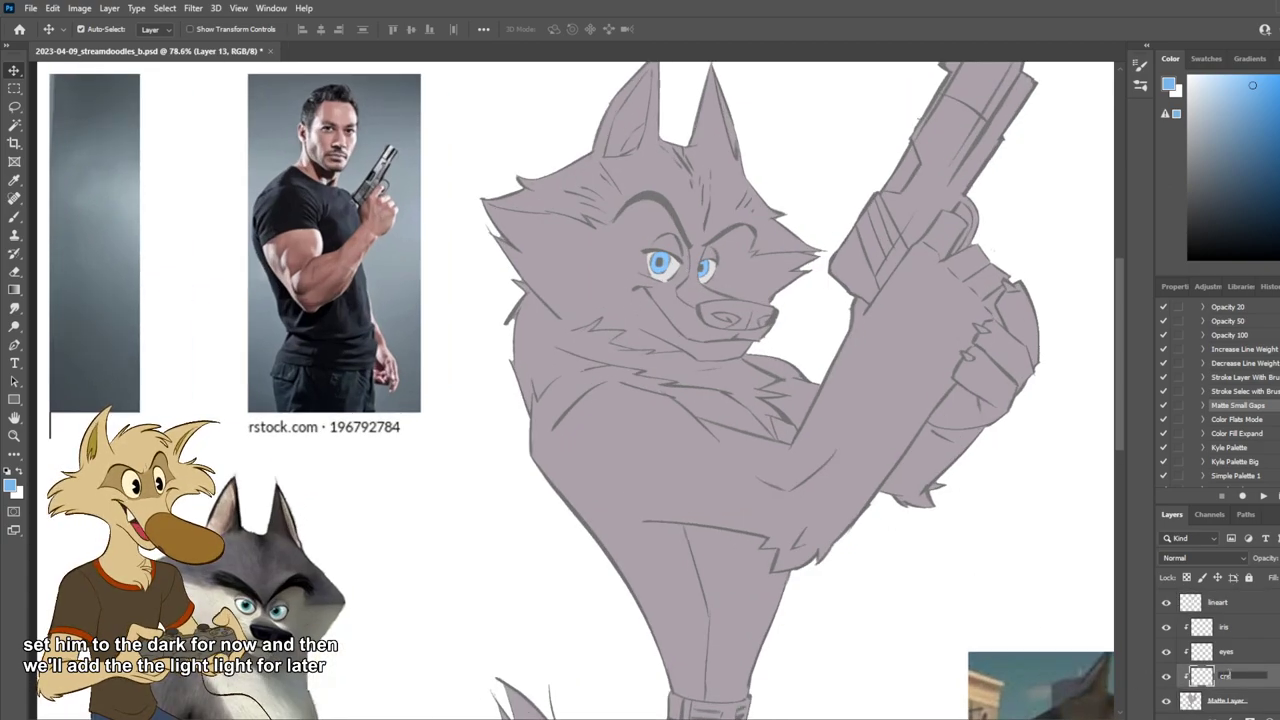
type("r")
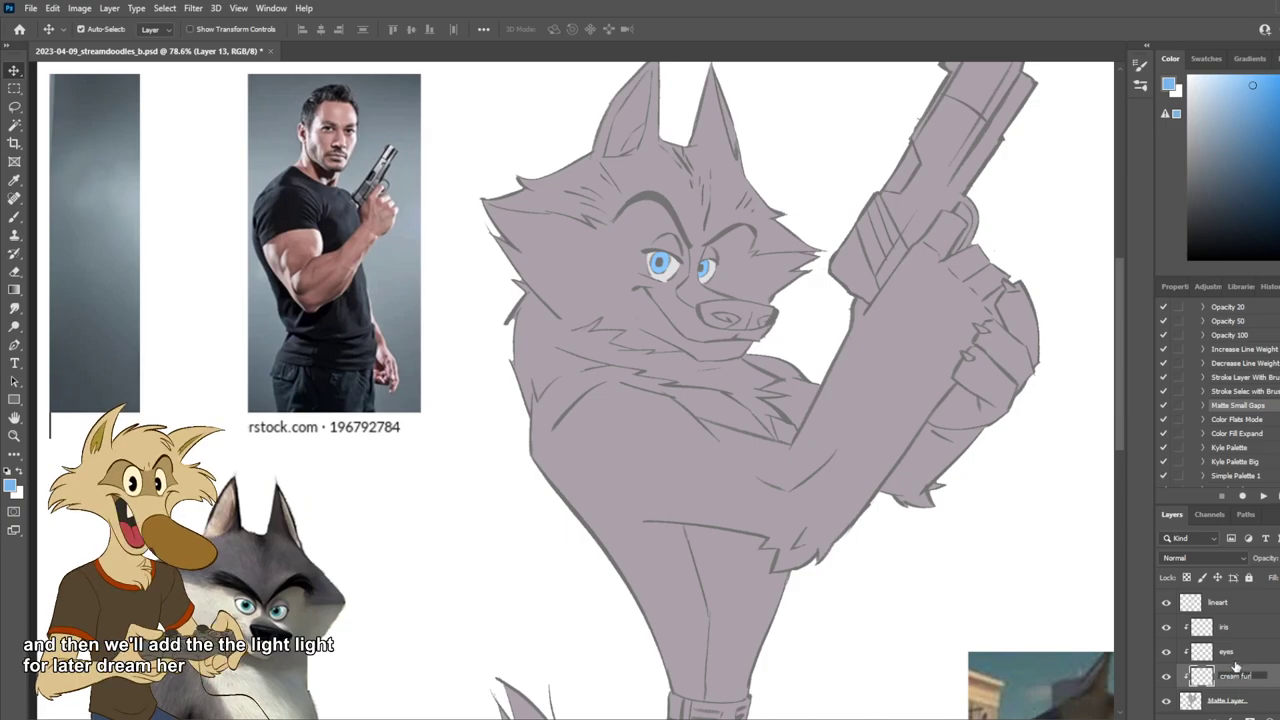
key("Return")
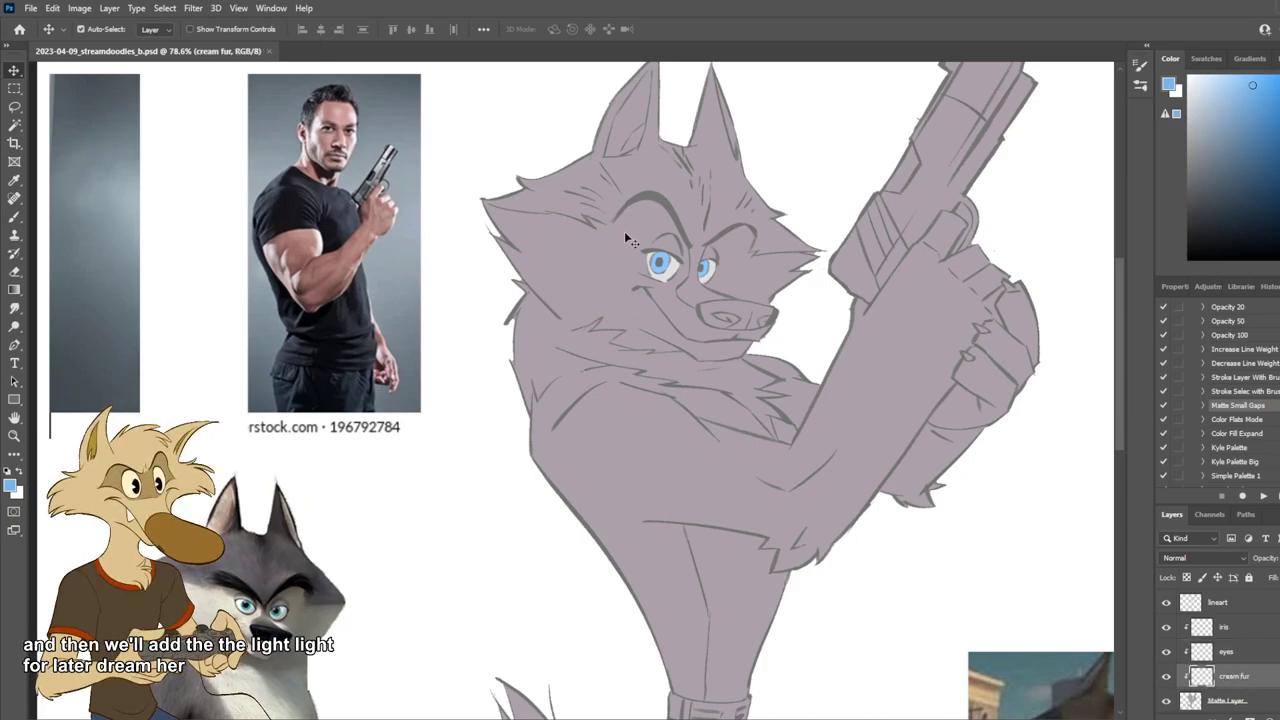
Step: Sample the grey fur, choose a much paler tint and paint the wolf's cheek tuft and under-brow area on the cream fur layer
left_click(625, 230)
key("b")
left_click(600, 260, "alt")
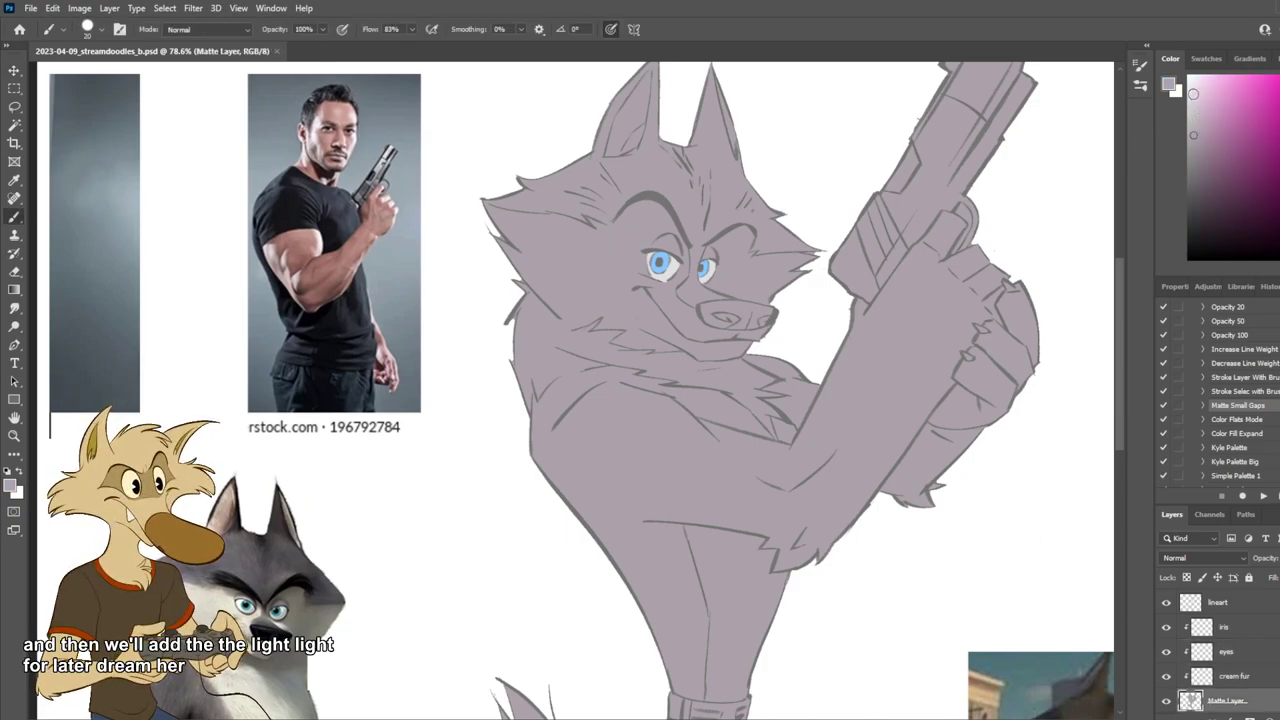
left_click(1240, 678)
scroll(628, 328, "up", 1)
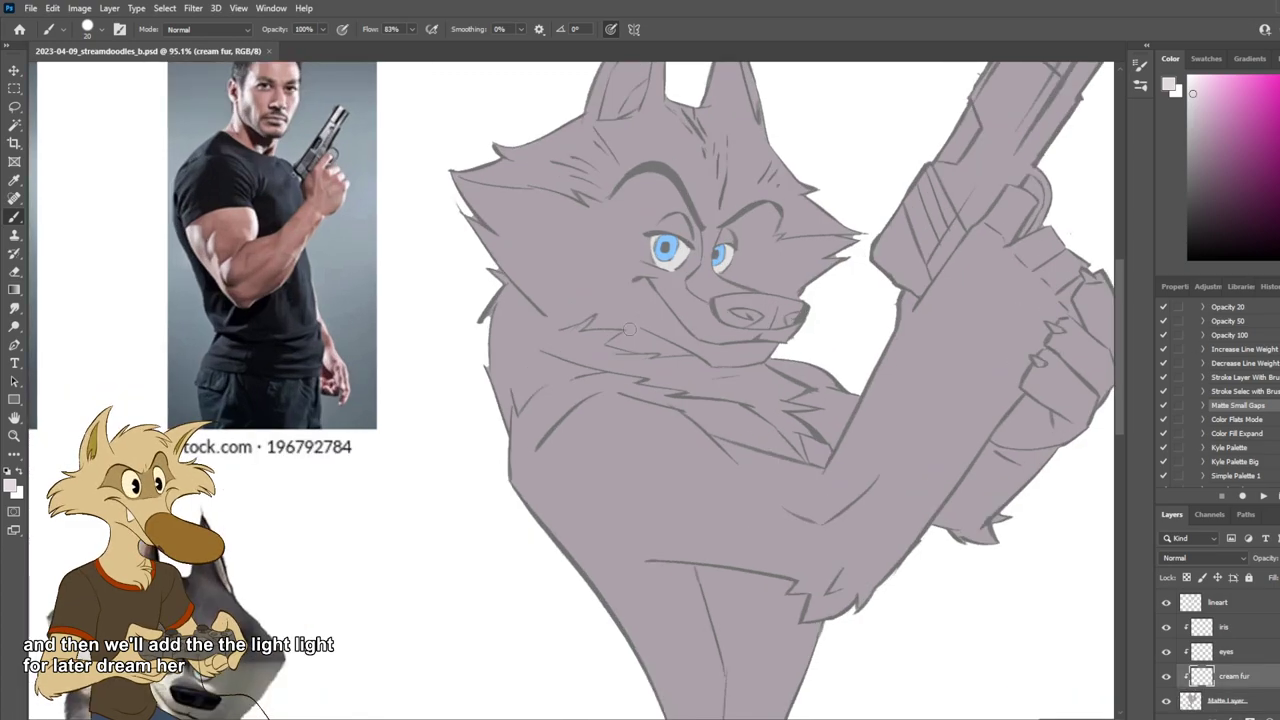
left_click_drag(458, 180, 590, 248)
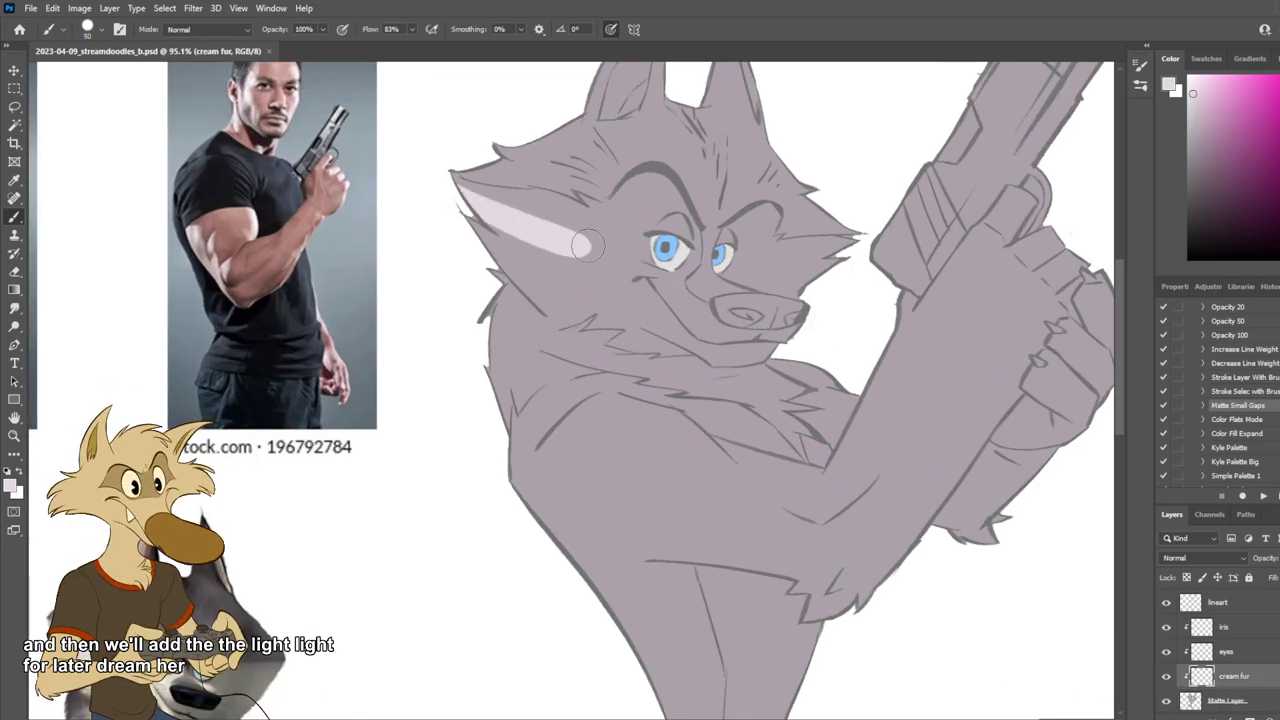
mouse_move(530, 203)
left_mouse_down()
mouse_move(484, 196)
mouse_move(587, 228)
left_mouse_up()
scroll(628, 257, "down", 4)
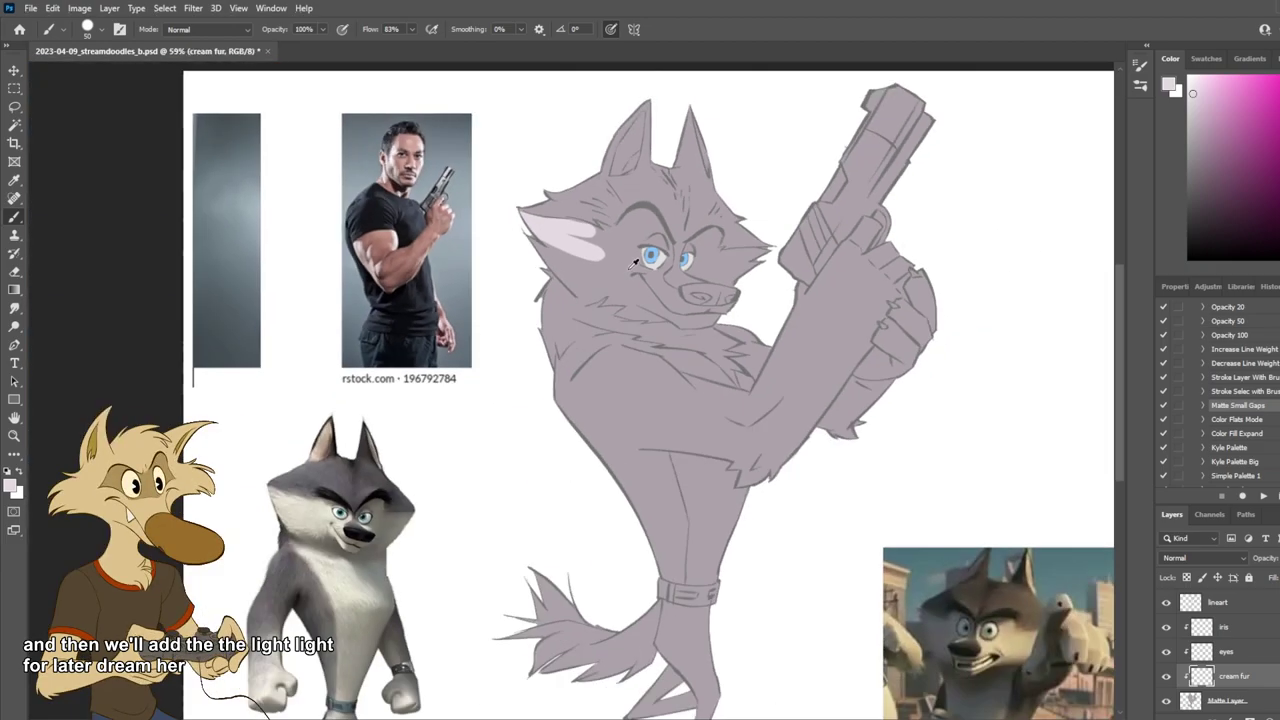
scroll(648, 174, "up", 7)
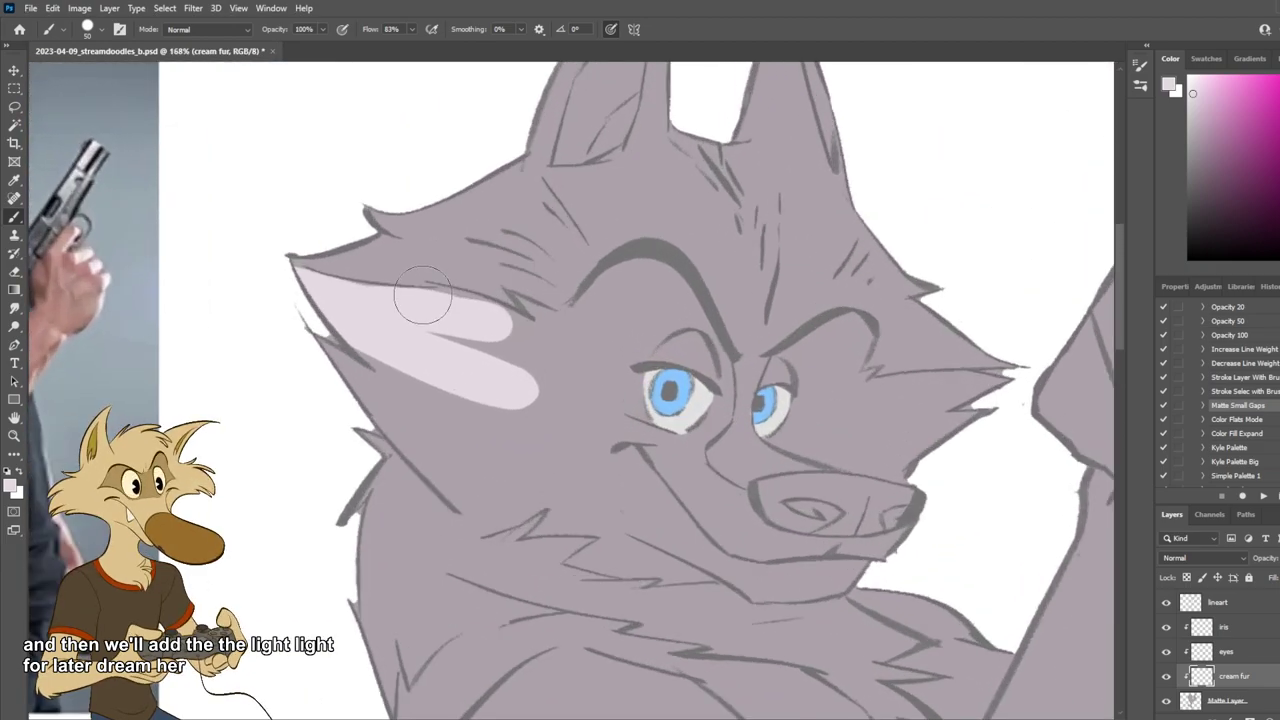
mouse_move(476, 312)
left_mouse_down()
mouse_move(423, 326)
mouse_move(545, 322)
mouse_move(557, 337)
mouse_move(510, 318)
mouse_move(561, 326)
mouse_move(645, 278)
mouse_move(575, 320)
mouse_move(675, 283)
mouse_move(685, 335)
mouse_move(397, 354)
left_mouse_up()
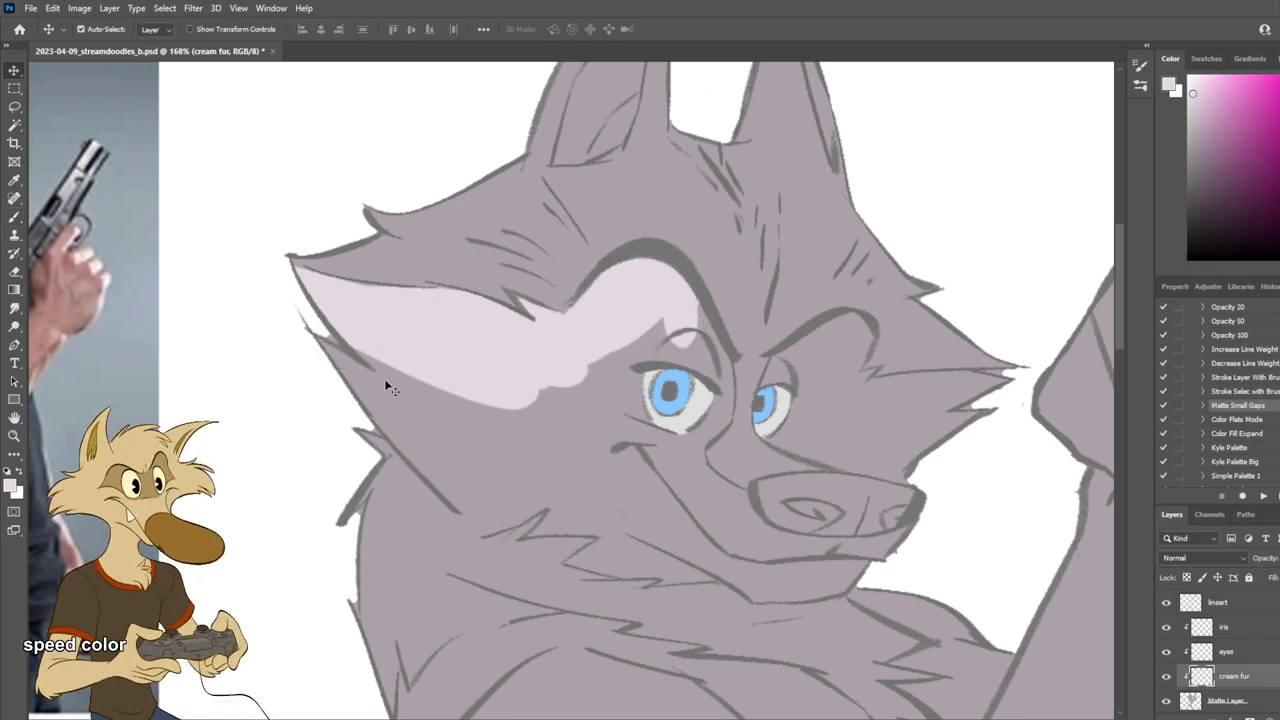
Step: Erase the stray fill inside the pistol's trigger guard on the Matte Layer
left_click(388, 384, "ctrl")
key("e")
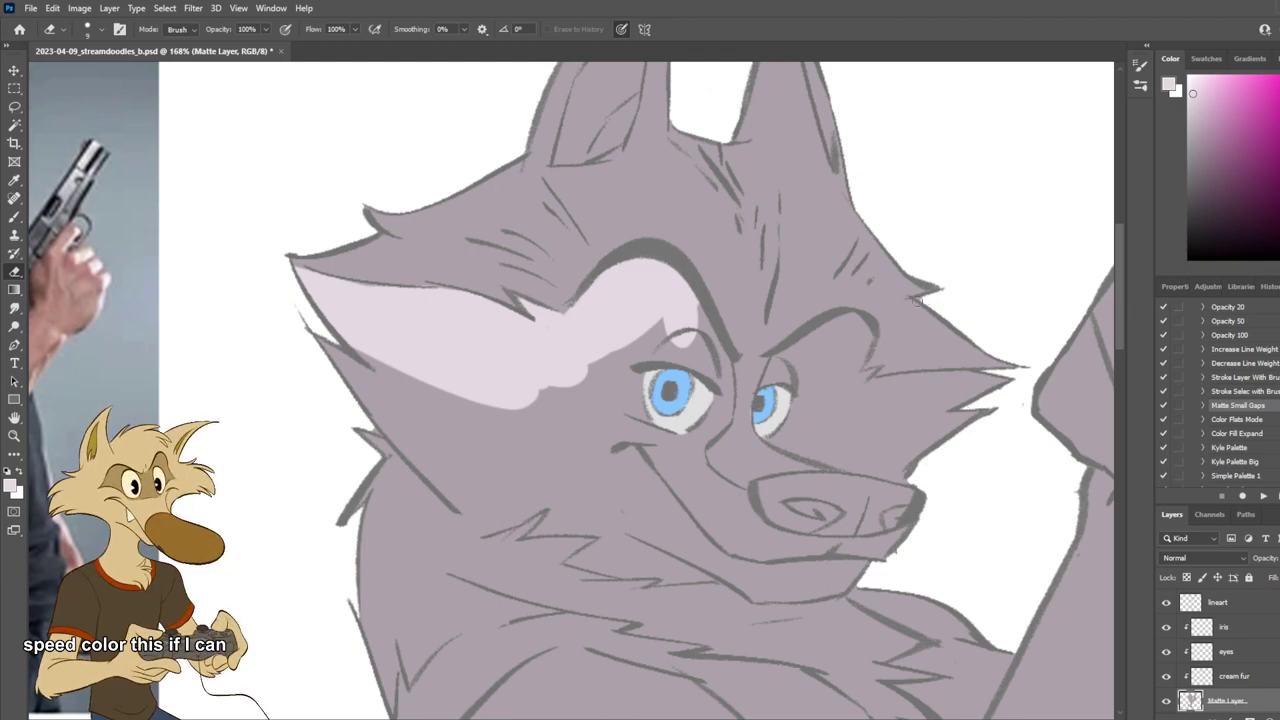
left_click_drag(909, 309, 863, 223)
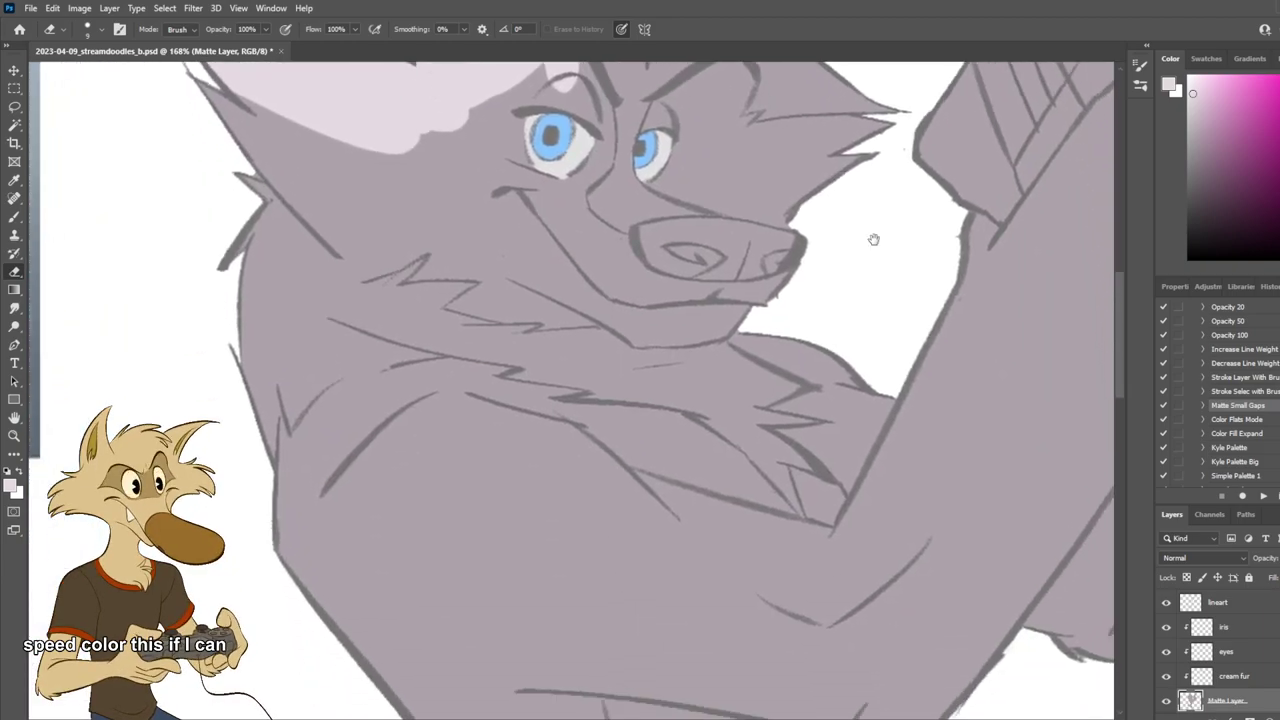
scroll(749, 386, "down", 5)
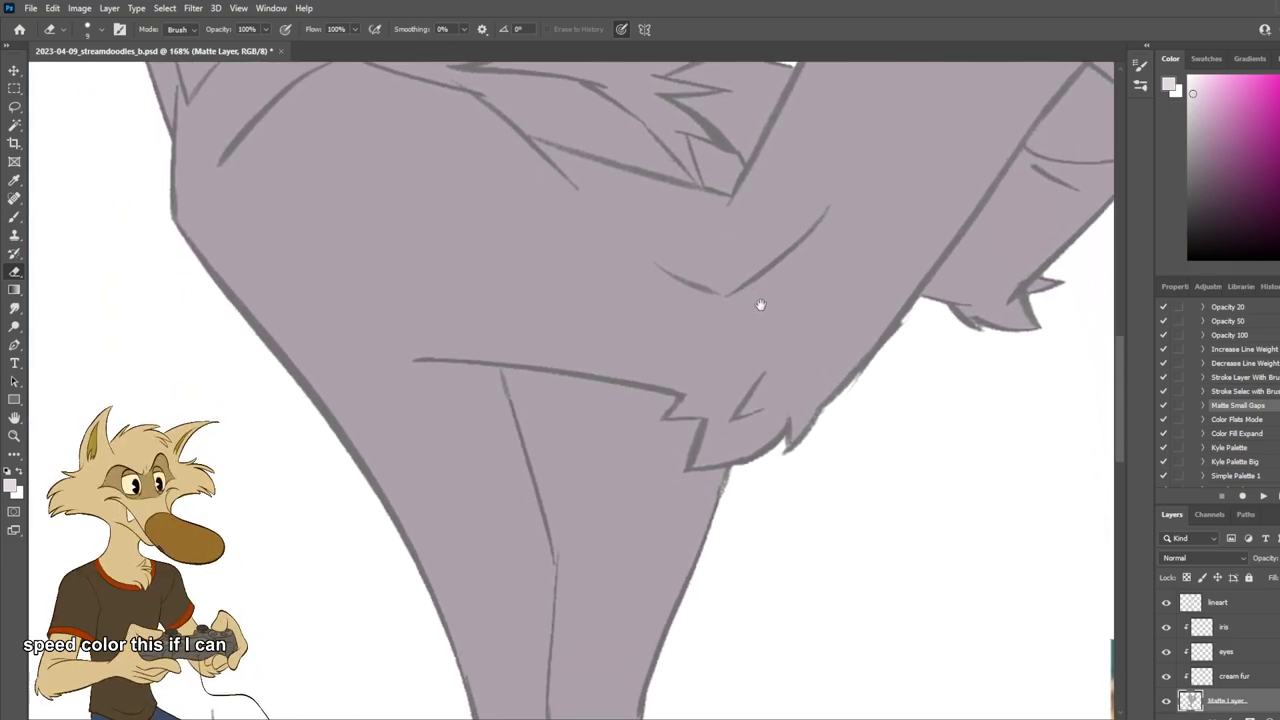
left_click_drag(819, 401, 694, 534)
left_click_drag(843, 327, 703, 543)
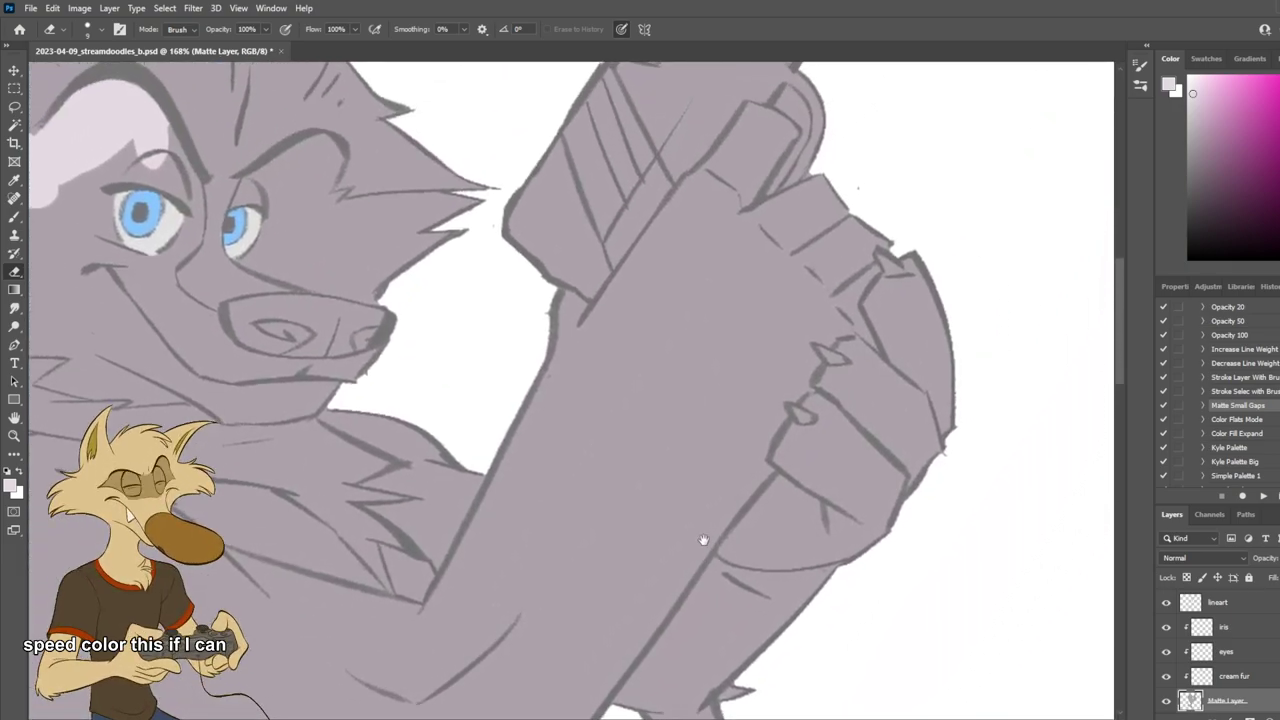
left_click_drag(728, 408, 719, 506)
scroll(777, 400, "up", 3)
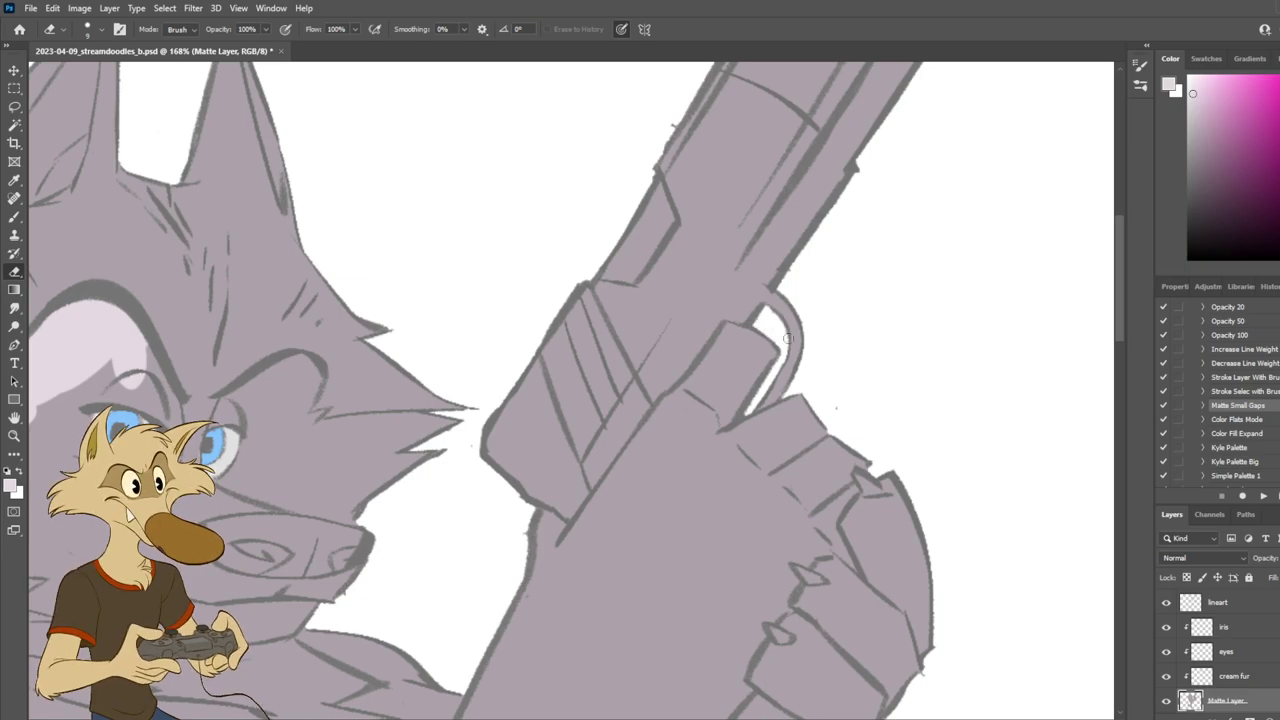
left_click_drag(889, 430, 912, 468)
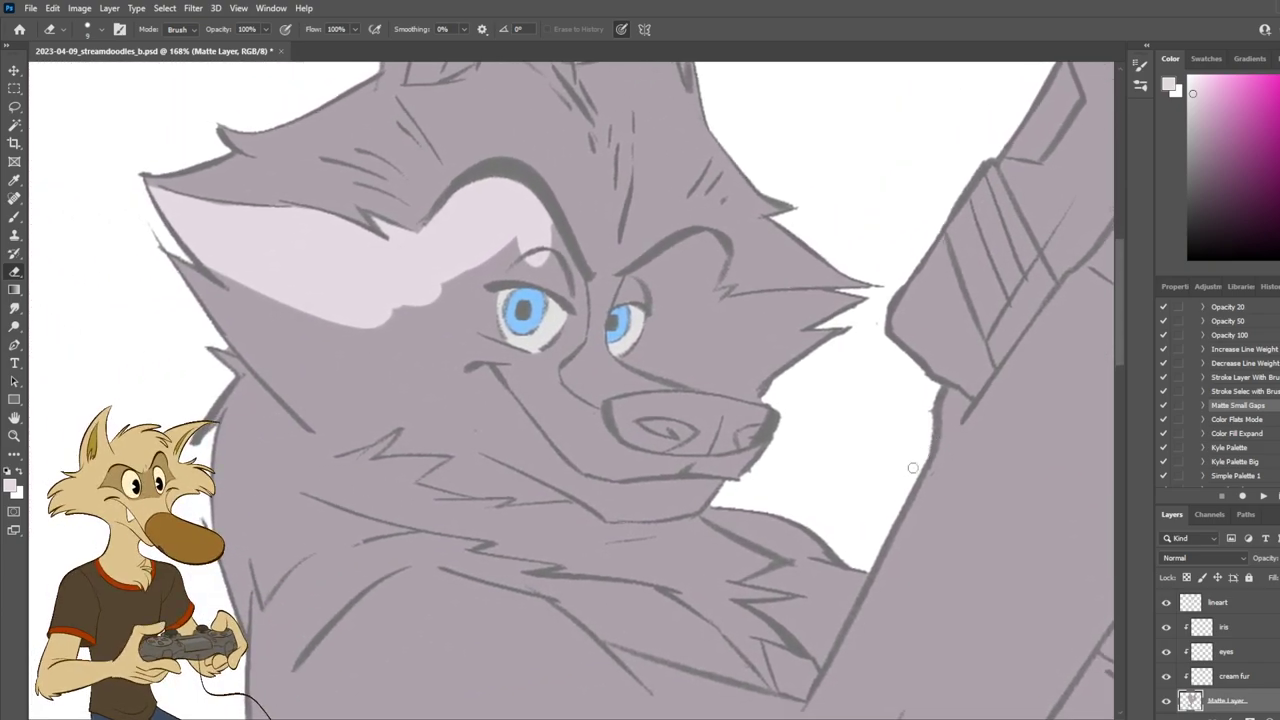
Step: Extend the pale tint on the cream fur layer over the wolf's cheek, the area around the near eye and the jaw tuft
left_click(380, 289, "ctrl")
key("b")
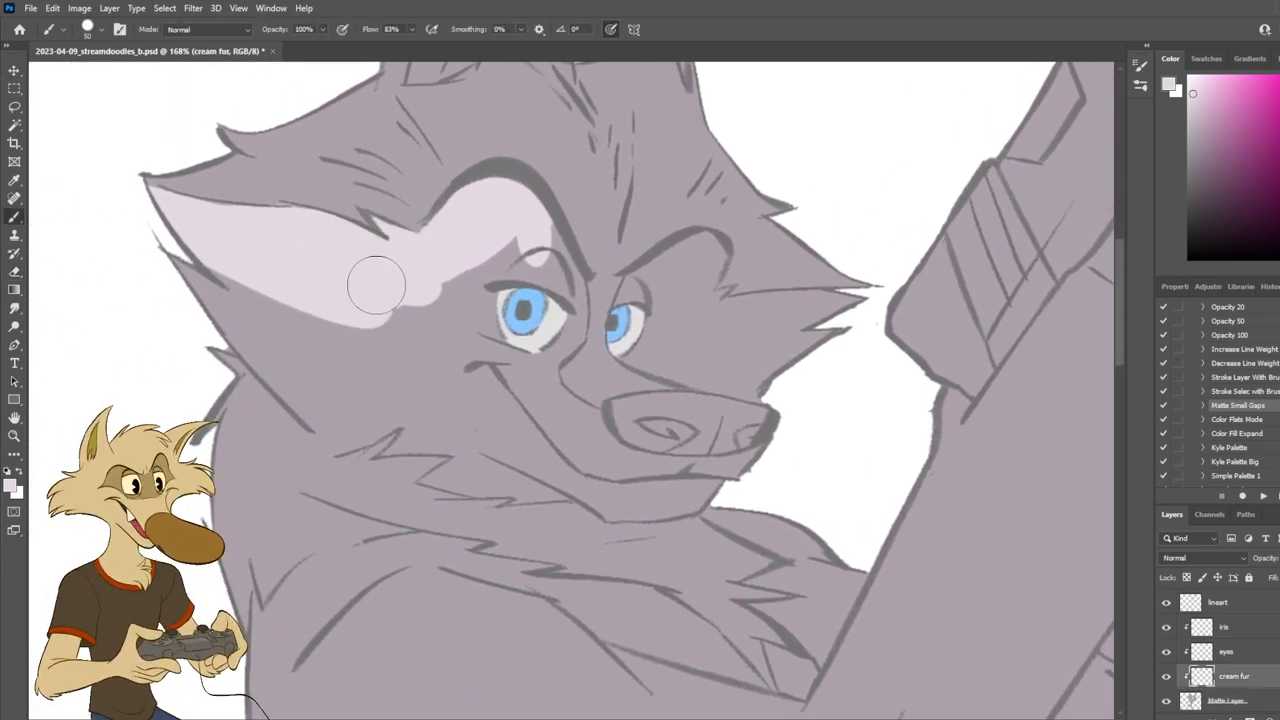
mouse_move(371, 277)
left_mouse_down()
mouse_move(238, 290)
mouse_move(189, 262)
mouse_move(283, 335)
mouse_move(218, 288)
mouse_move(308, 382)
mouse_move(251, 327)
mouse_move(287, 379)
mouse_move(286, 365)
mouse_move(355, 418)
left_mouse_up()
scroll(368, 390, "down", 8)
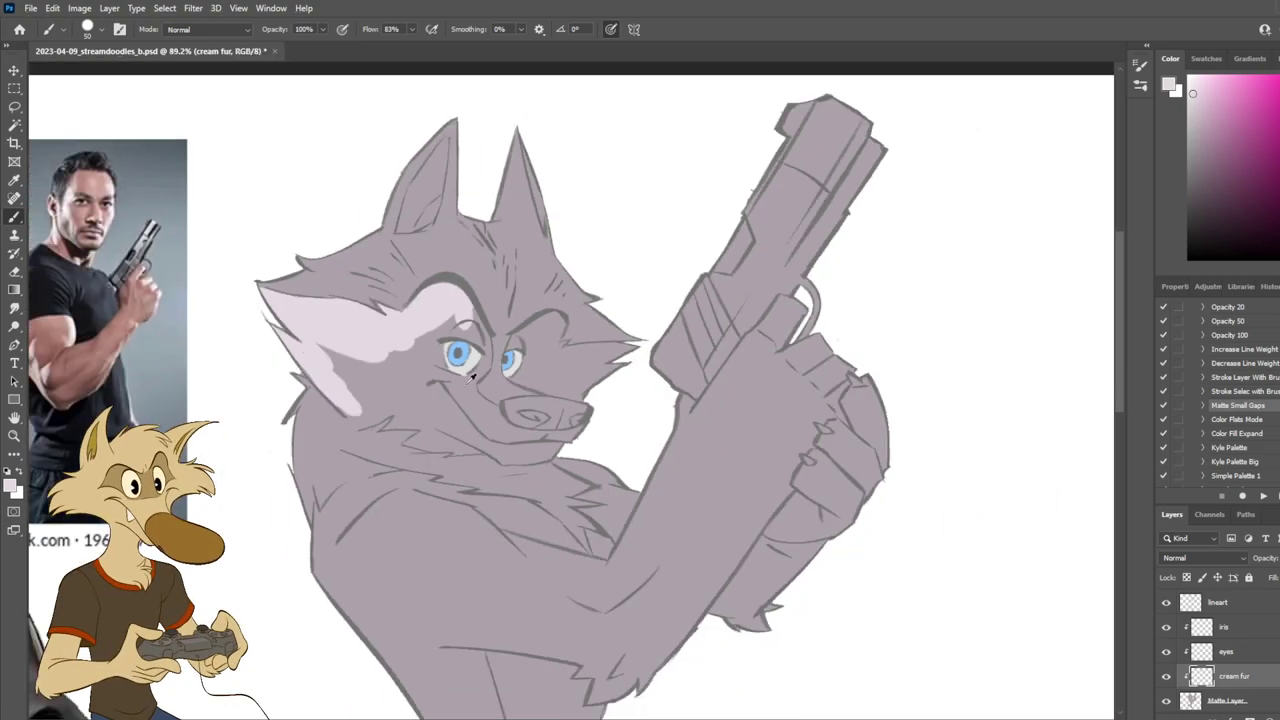
scroll(466, 450, "up", 5)
left_click_drag(368, 296, 398, 368)
mouse_move(385, 318)
left_mouse_down()
mouse_move(410, 344)
mouse_move(407, 382)
mouse_move(488, 396)
left_mouse_up()
key("ctrl+z")
mouse_move(418, 356)
left_mouse_down()
mouse_move(479, 362)
mouse_move(456, 326)
mouse_move(427, 333)
mouse_move(471, 372)
mouse_move(375, 248)
mouse_move(421, 330)
mouse_move(391, 238)
mouse_move(500, 214)
mouse_move(512, 272)
mouse_move(558, 228)
mouse_move(512, 303)
mouse_move(542, 194)
mouse_move(579, 257)
mouse_move(566, 180)
mouse_move(578, 252)
left_mouse_up()
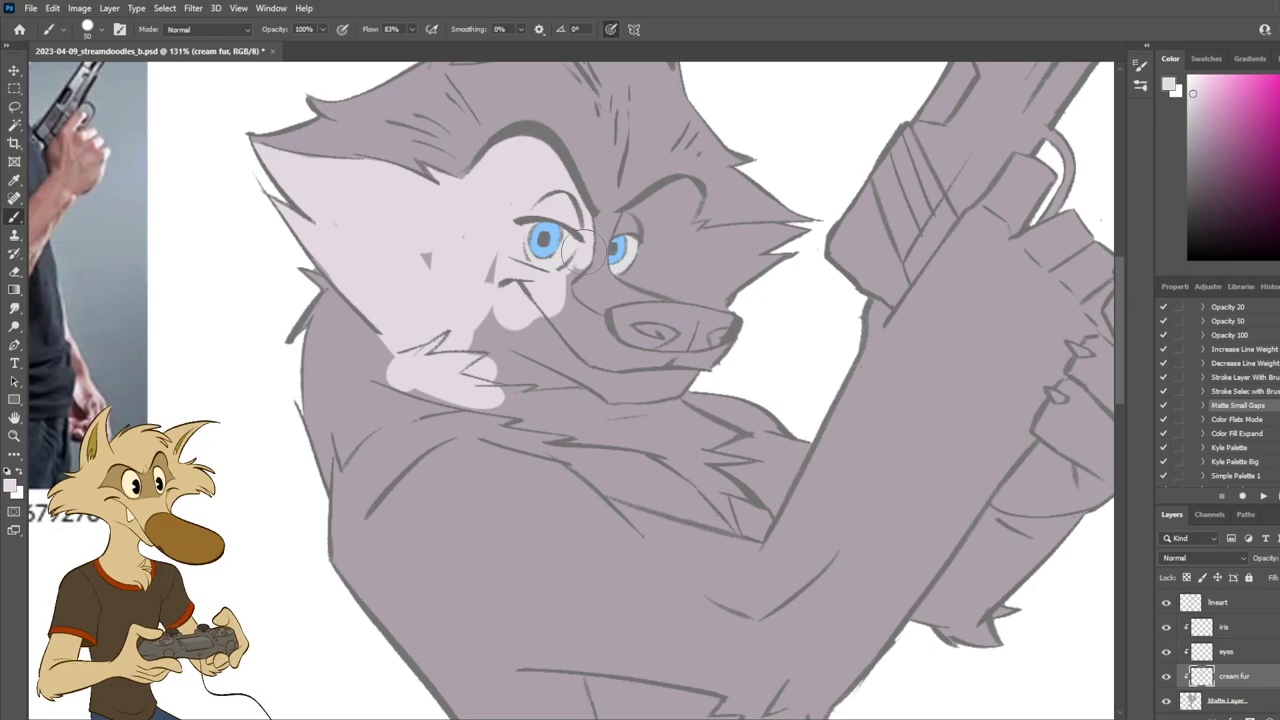
Step: Paint the wolf's lower muzzle, chin and neck ruff with the pale tint on the cream fur layer
scroll(633, 262, "up", 1)
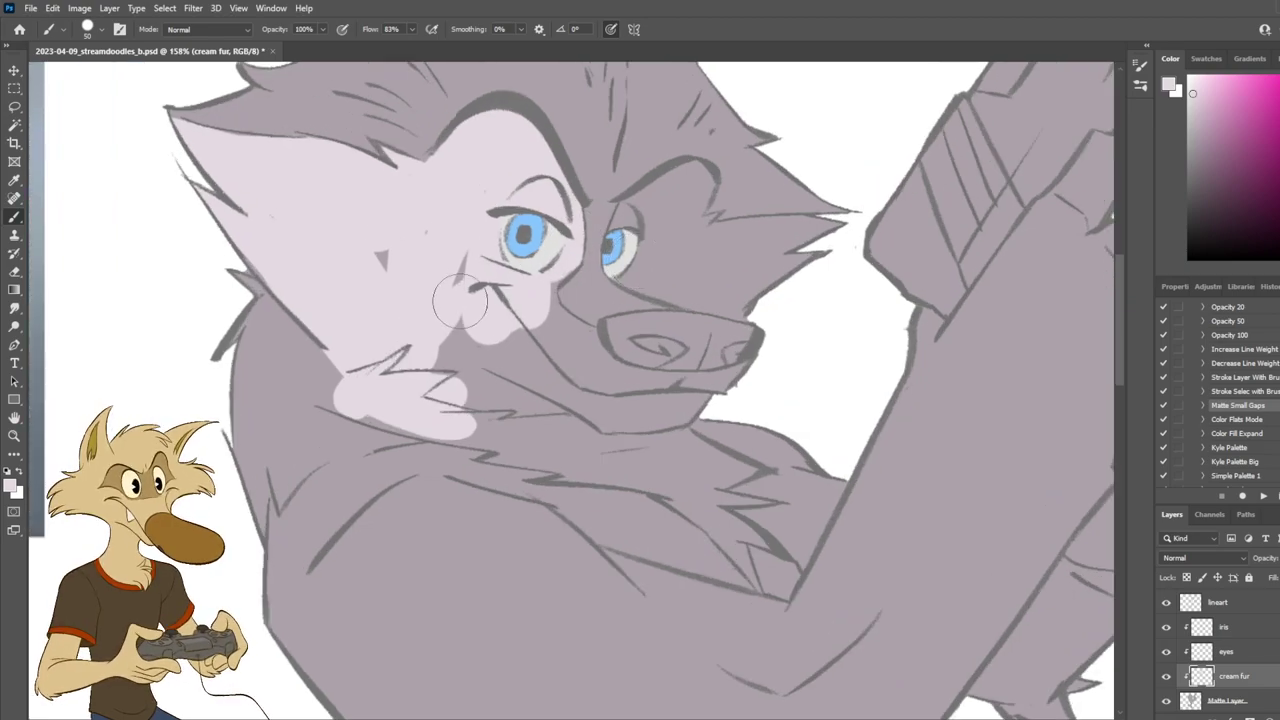
mouse_move(505, 330)
left_mouse_down()
mouse_move(530, 285)
mouse_move(555, 290)
mouse_move(570, 263)
mouse_move(548, 292)
mouse_move(570, 345)
mouse_move(585, 325)
mouse_move(575, 340)
mouse_move(608, 352)
mouse_move(588, 342)
mouse_move(605, 378)
mouse_move(432, 348)
mouse_move(471, 331)
mouse_move(495, 400)
mouse_move(390, 400)
mouse_move(560, 455)
mouse_move(465, 390)
mouse_move(600, 430)
mouse_move(630, 400)
mouse_move(660, 425)
mouse_move(637, 384)
mouse_move(715, 395)
mouse_move(760, 365)
mouse_move(640, 440)
mouse_move(478, 444)
mouse_move(640, 480)
mouse_move(690, 470)
mouse_move(685, 460)
left_mouse_up()
scroll(787, 490, "down", 5)
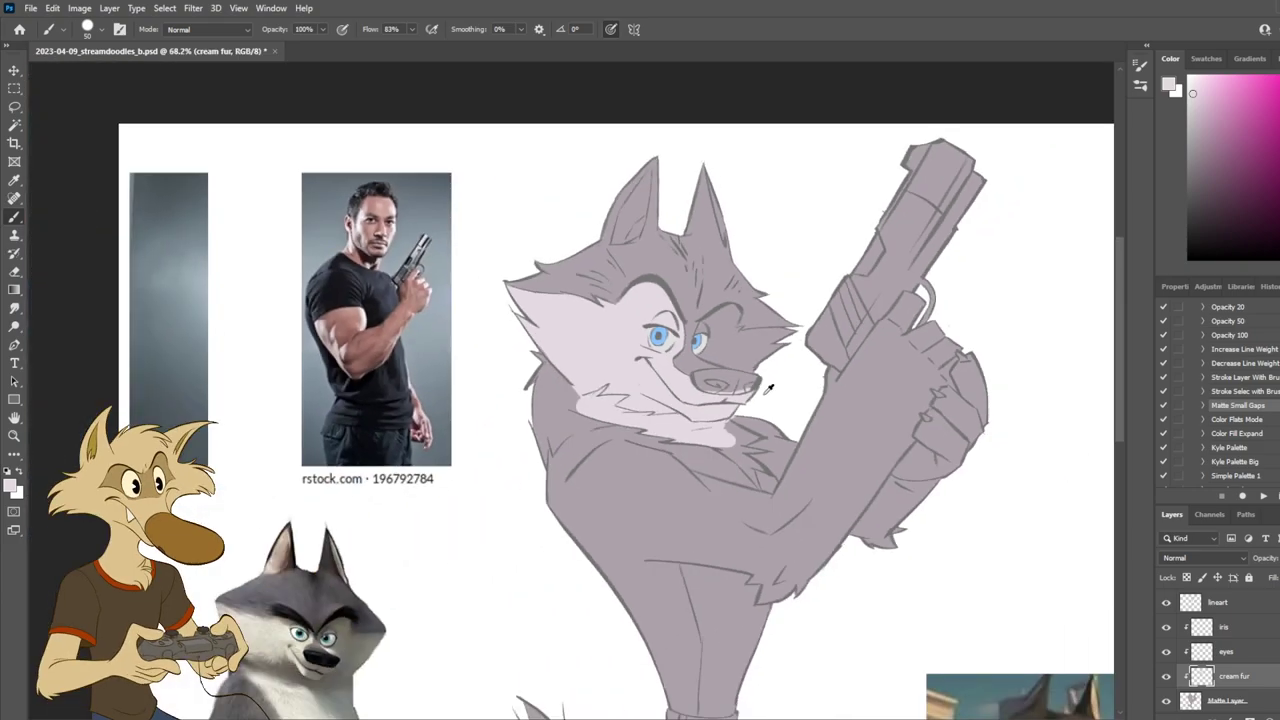
scroll(751, 458, "up", 3)
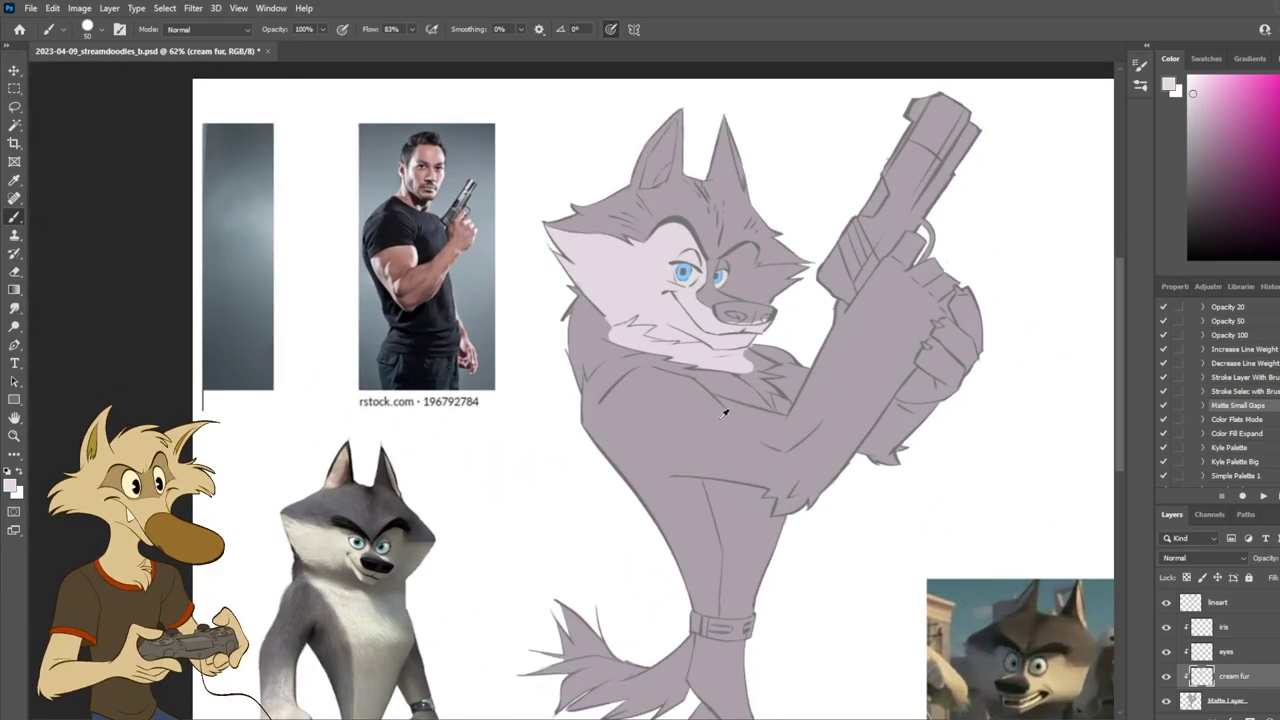
scroll(702, 399, "up", 2)
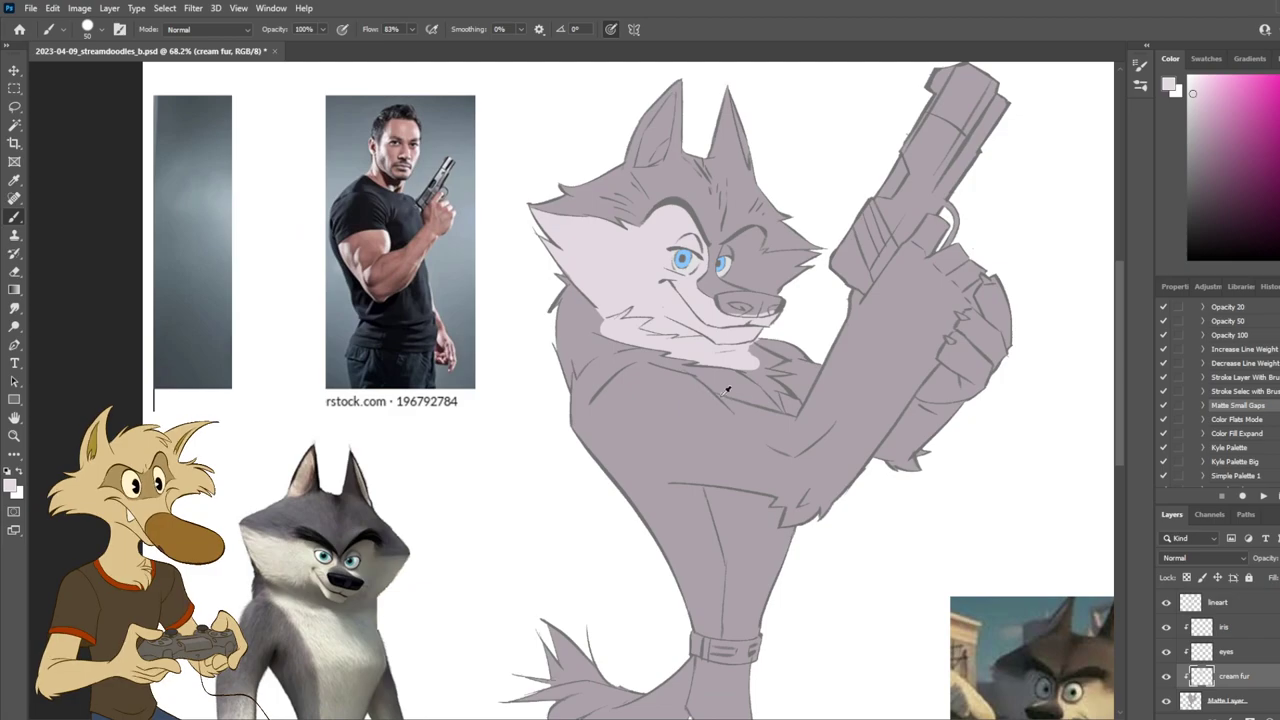
scroll(716, 391, "up", 4)
mouse_move(693, 337)
left_mouse_down()
mouse_move(733, 337)
mouse_move(761, 352)
mouse_move(725, 368)
mouse_move(755, 389)
left_mouse_up()
key("ctrl+z")
key("ctrl+z")
left_click_drag(666, 343, 742, 354)
key("ctrl+z")
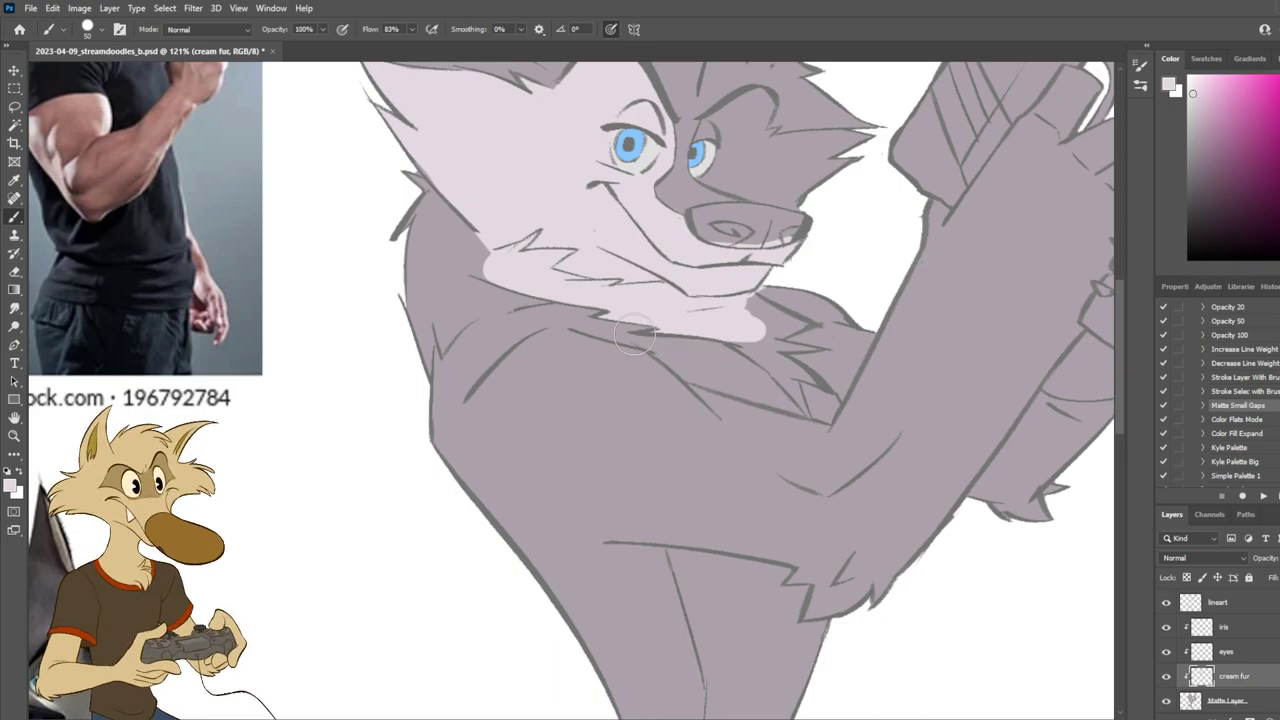
Step: Paint a jagged pale chest patch below the neck ruff on the cream fur layer
mouse_move(644, 338)
left_mouse_down()
mouse_move(740, 372)
mouse_move(705, 385)
mouse_move(665, 345)
mouse_move(750, 382)
left_mouse_up()
scroll(767, 411, "down", 6)
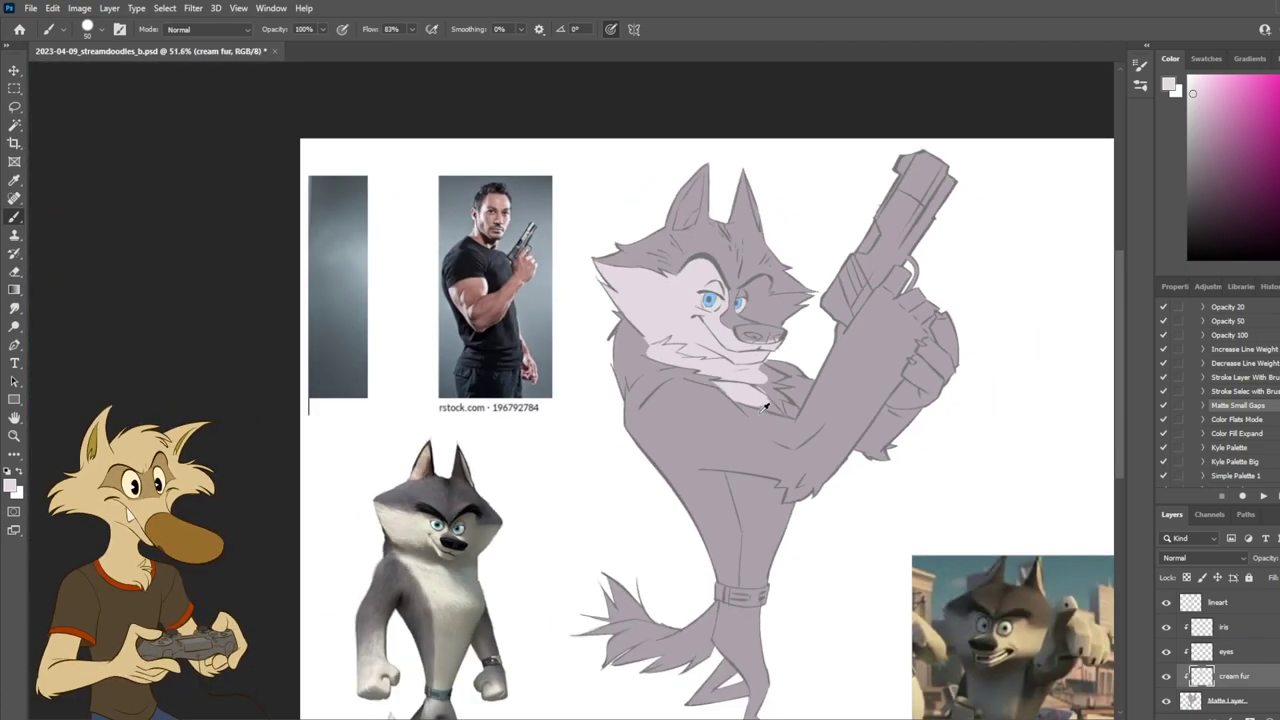
scroll(765, 405, "down", 2)
scroll(782, 543, "up", 3)
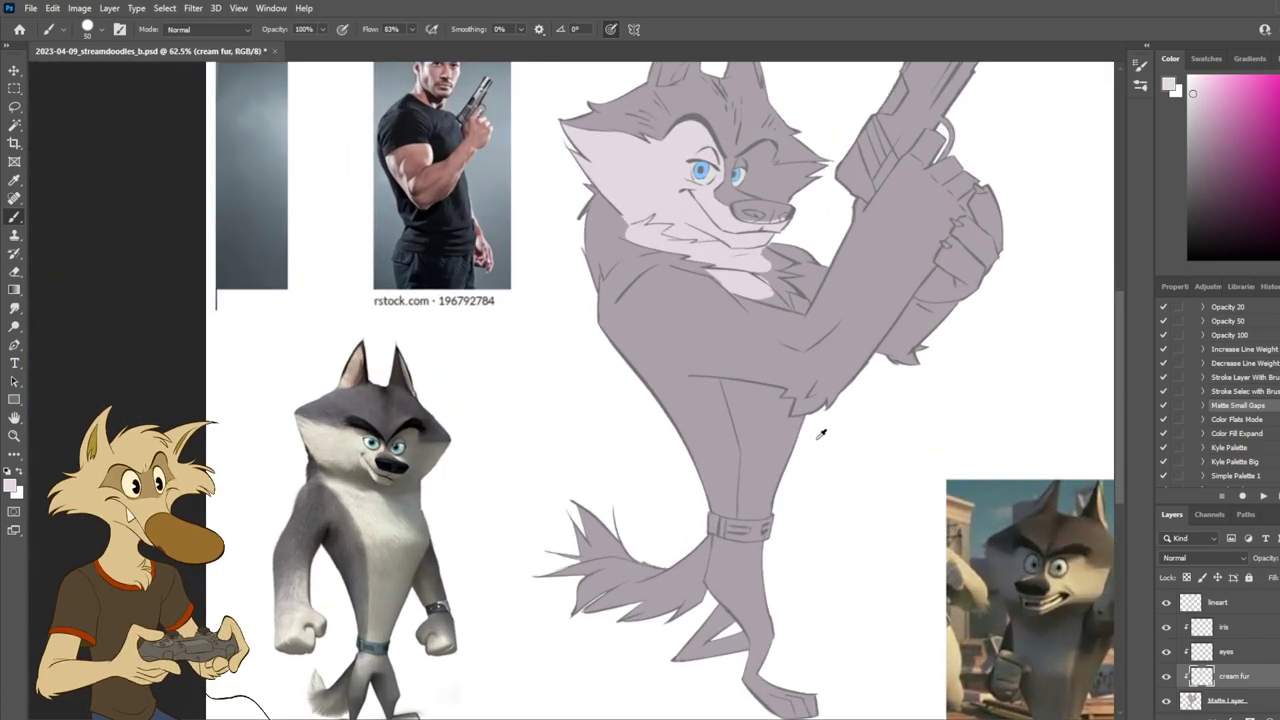
Step: Select the lineart layer and lasso the vertical torso line between the forearm and the belt
scroll(800, 373, "up", 1)
key("v")
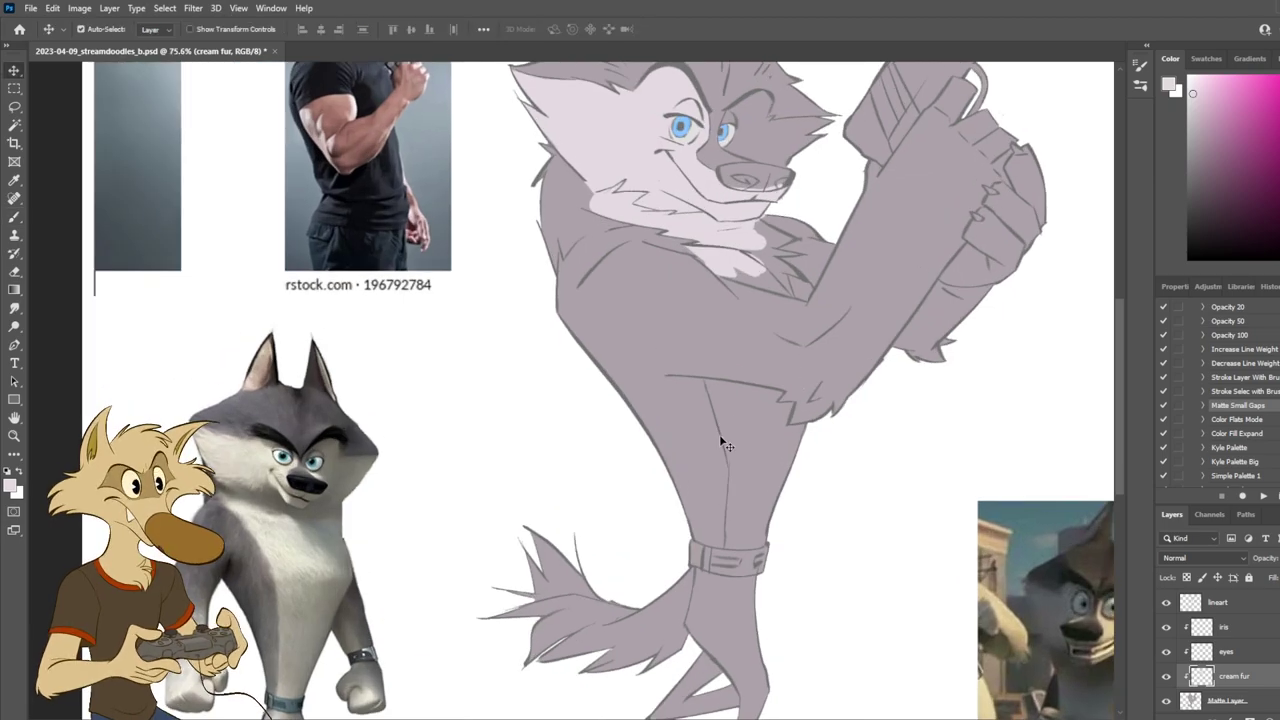
left_click(719, 434)
scroll(719, 434, "up", 3)
key("l")
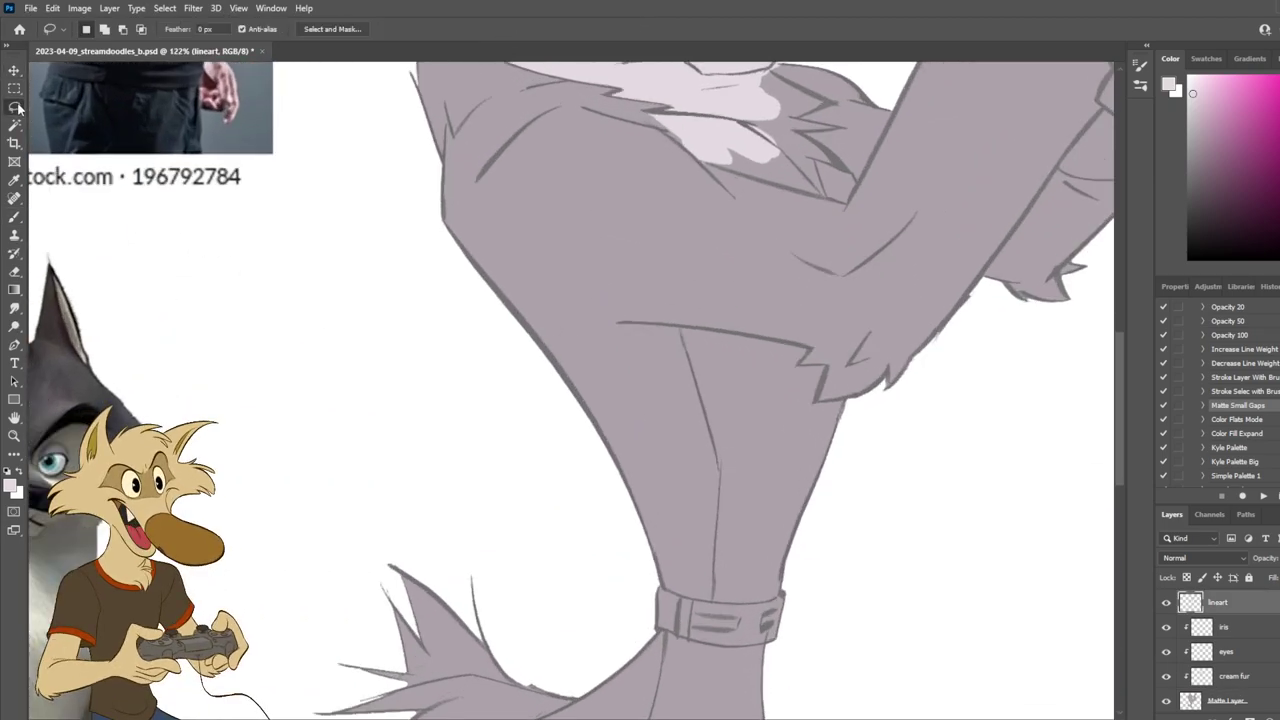
scroll(732, 454, "up", 1)
mouse_move(677, 309)
left_mouse_down()
mouse_move(646, 331)
mouse_move(664, 538)
left_mouse_up()
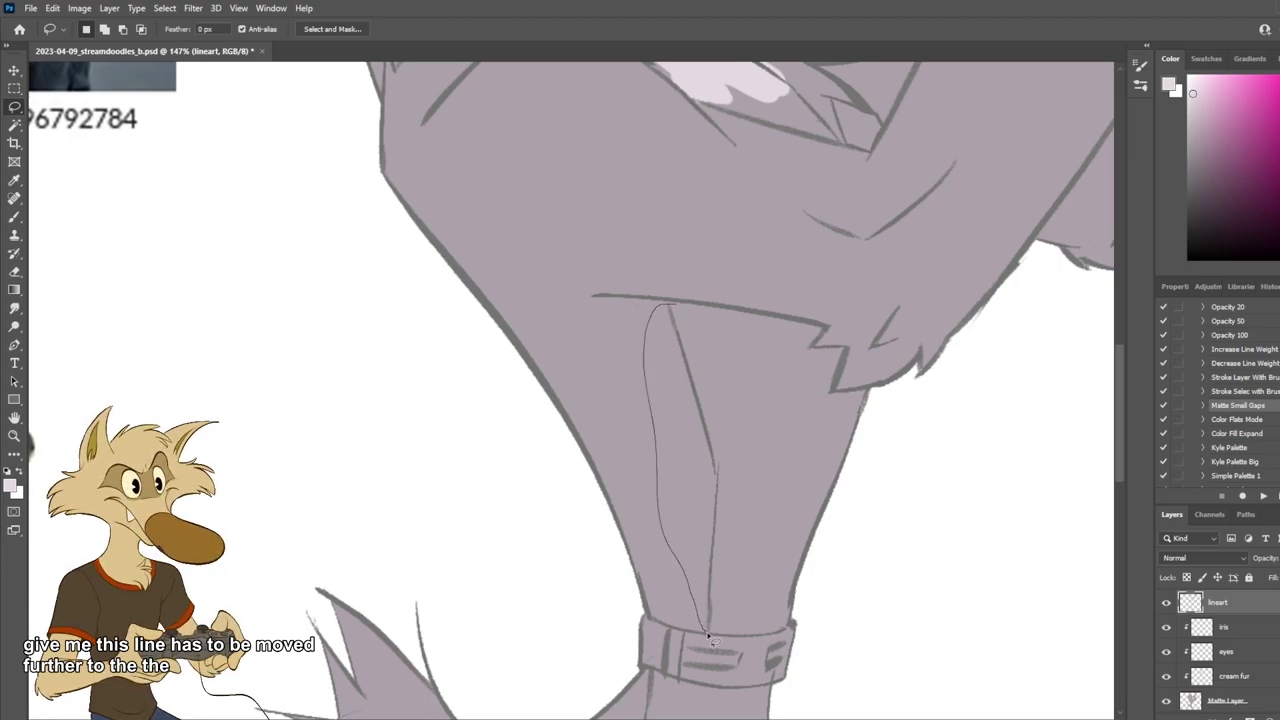
mouse_move(752, 531)
left_mouse_down()
mouse_move(735, 394)
mouse_move(712, 350)
left_mouse_up()
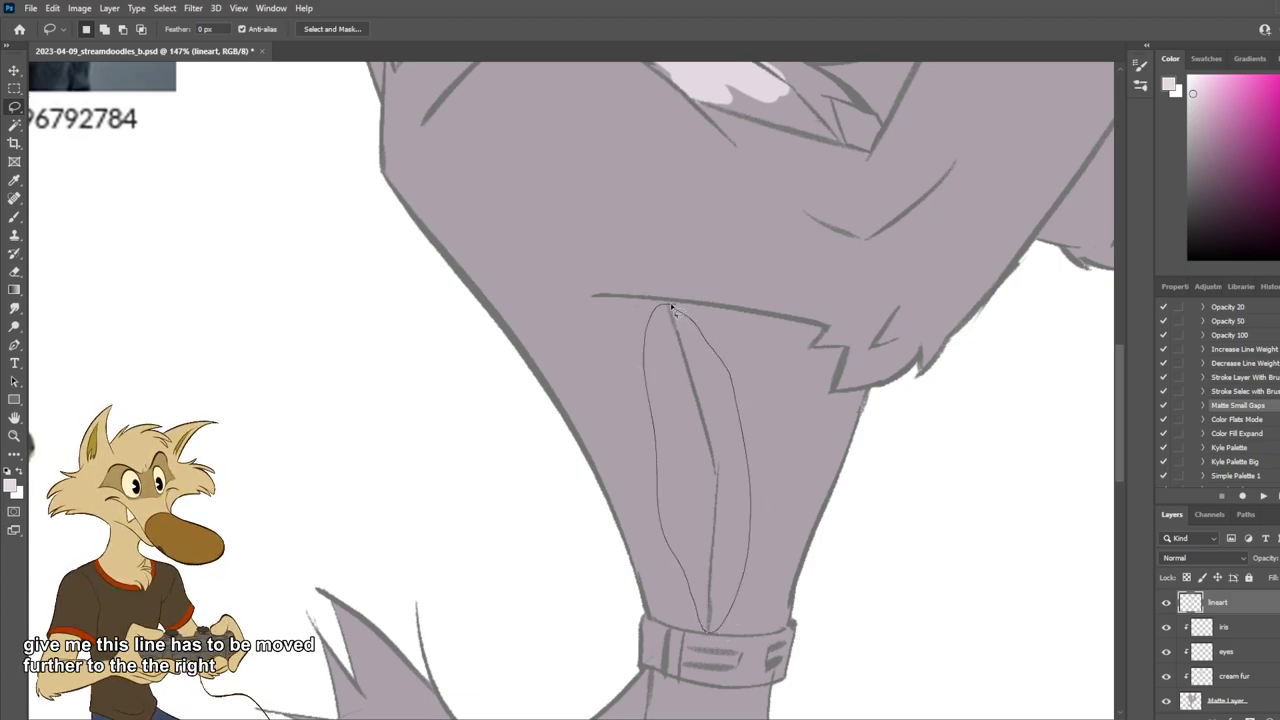
left_click_drag(668, 309, 725, 351)
Step: Move the selected torso line further right and adjust its fit between the arm and the belt with Free Transform
key("ctrl+t")
left_click_drag(721, 301, 753, 308)
key("Return")
scroll(789, 360, "down", 5)
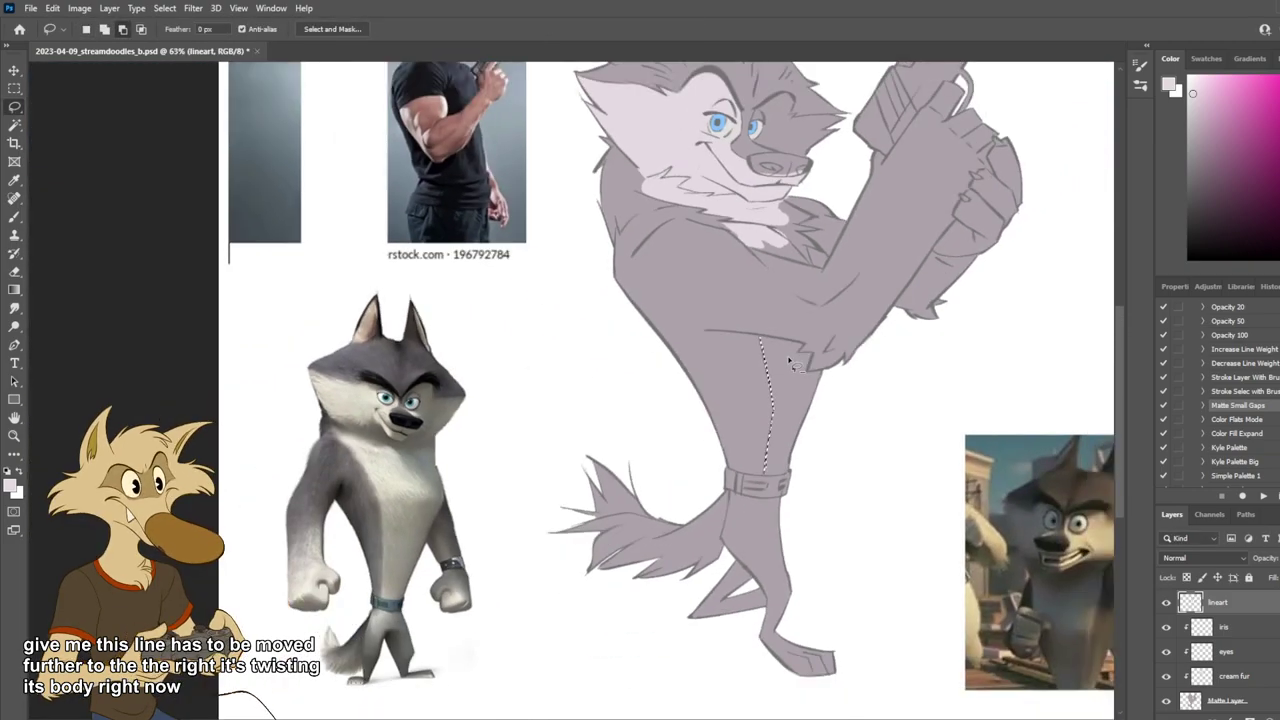
scroll(789, 362, "down", 1)
scroll(786, 420, "up", 3)
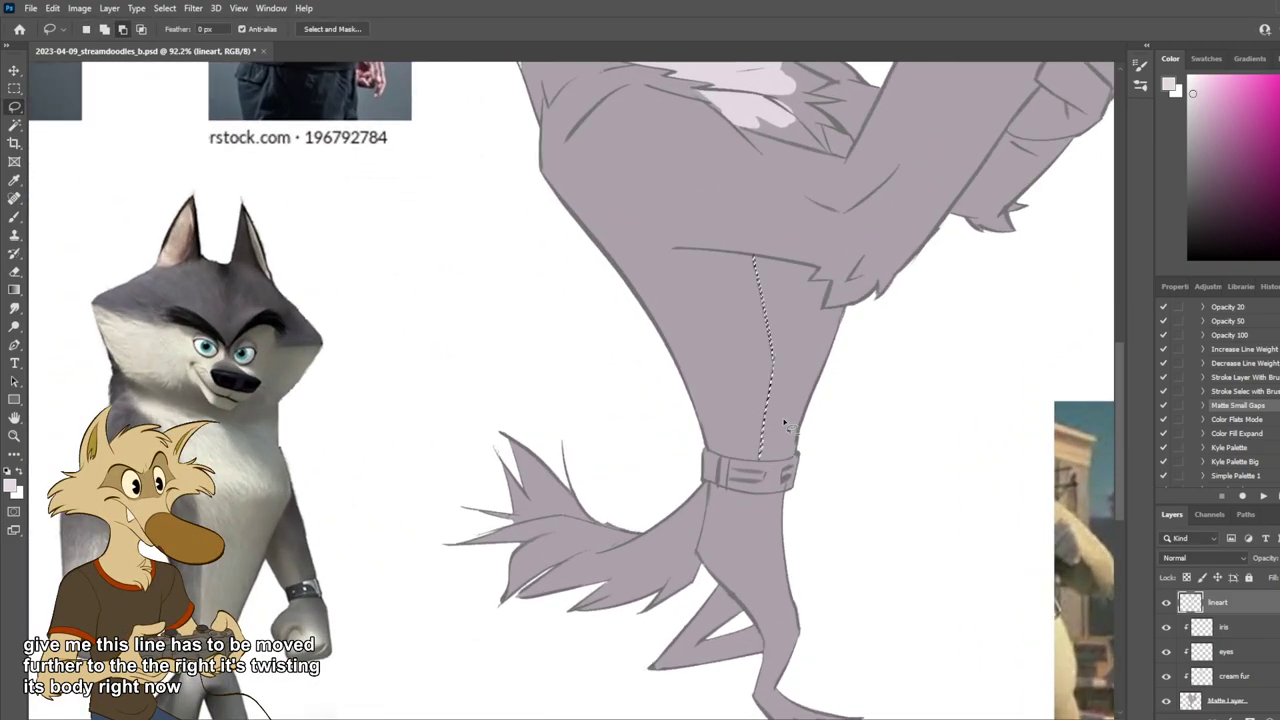
scroll(784, 424, "down", 1)
scroll(780, 440, "up", 2)
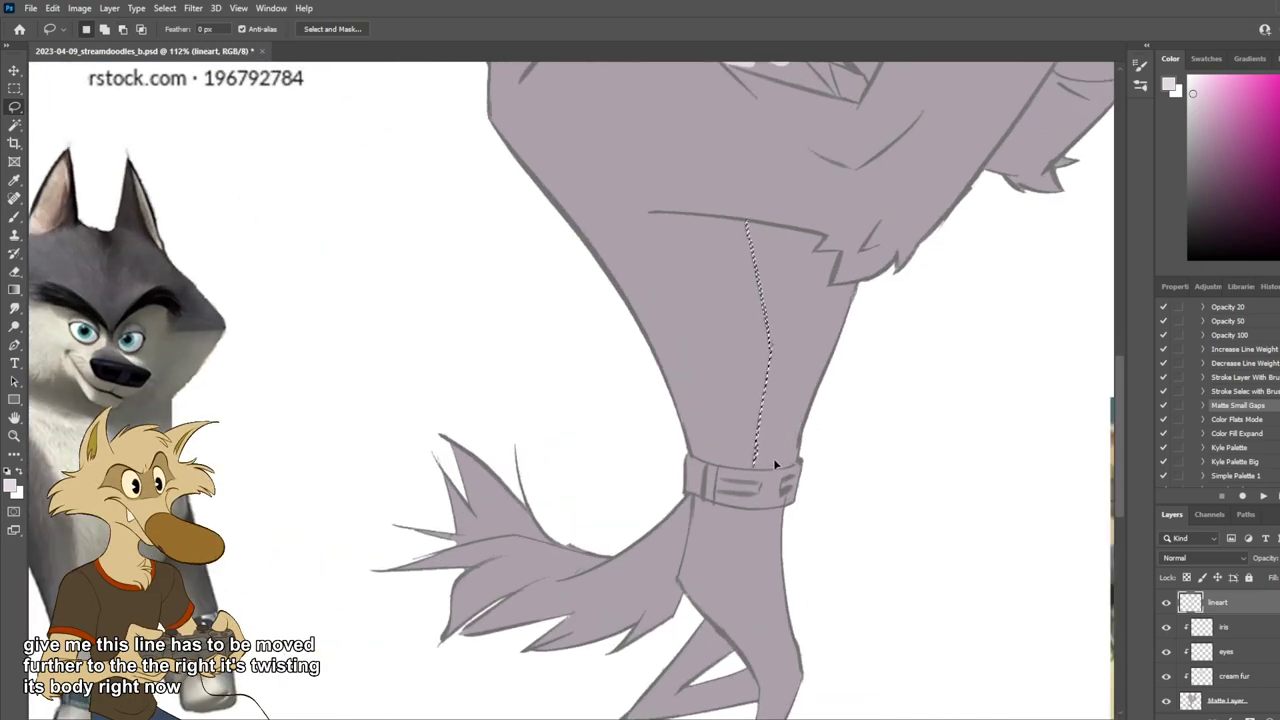
key("ctrl+t")
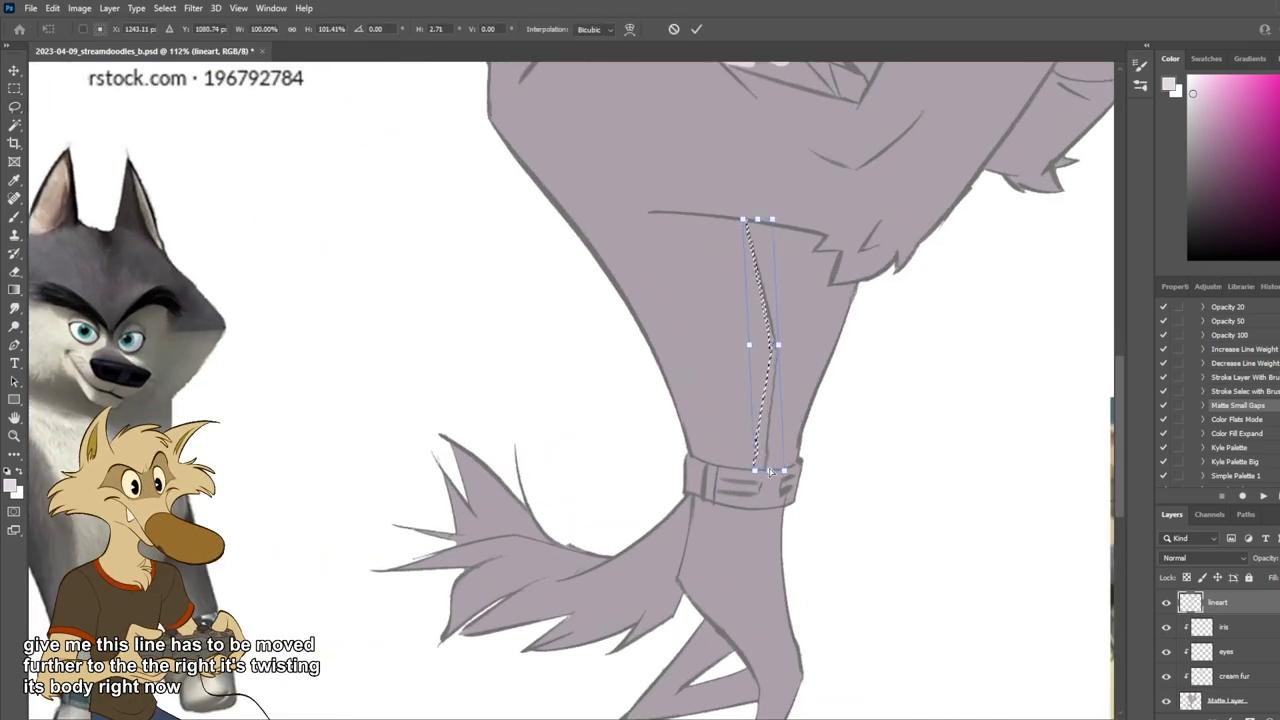
key("Return")
Step: Undo and redo the torso line's move to compare both placements on the whole figure, finishing with the move undone
scroll(838, 437, "down", 5)
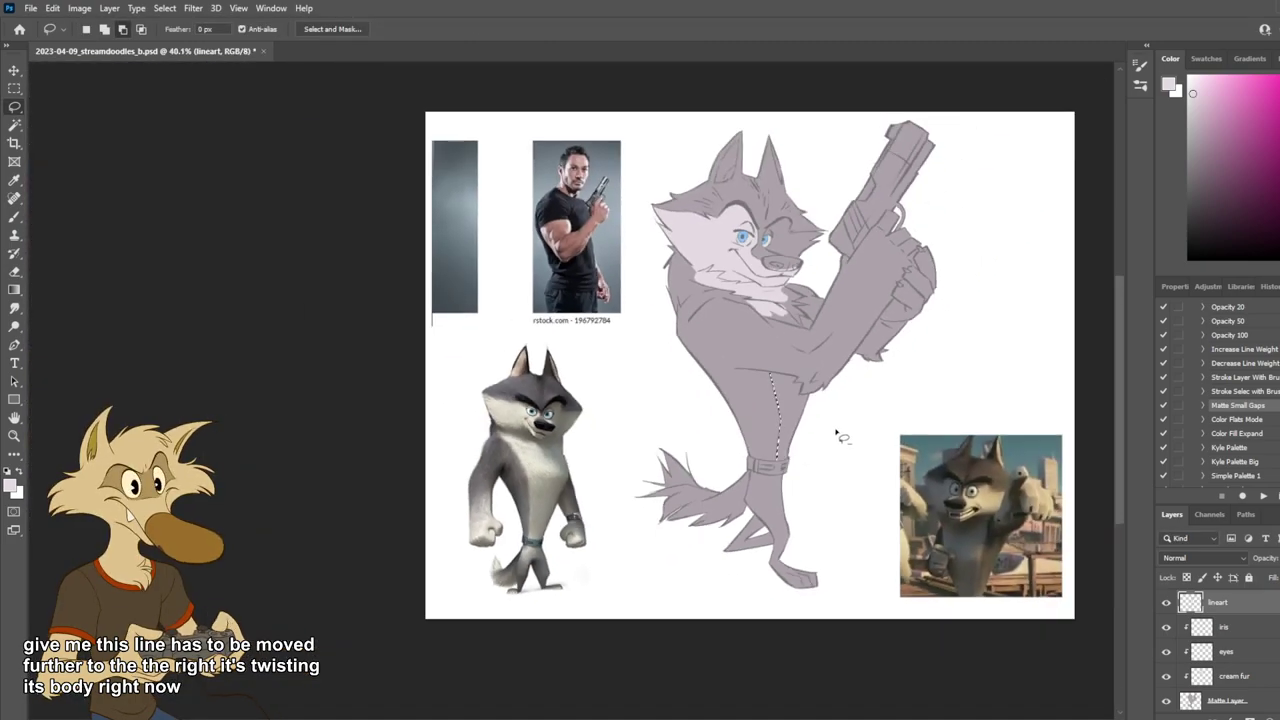
scroll(840, 426, "up", 1)
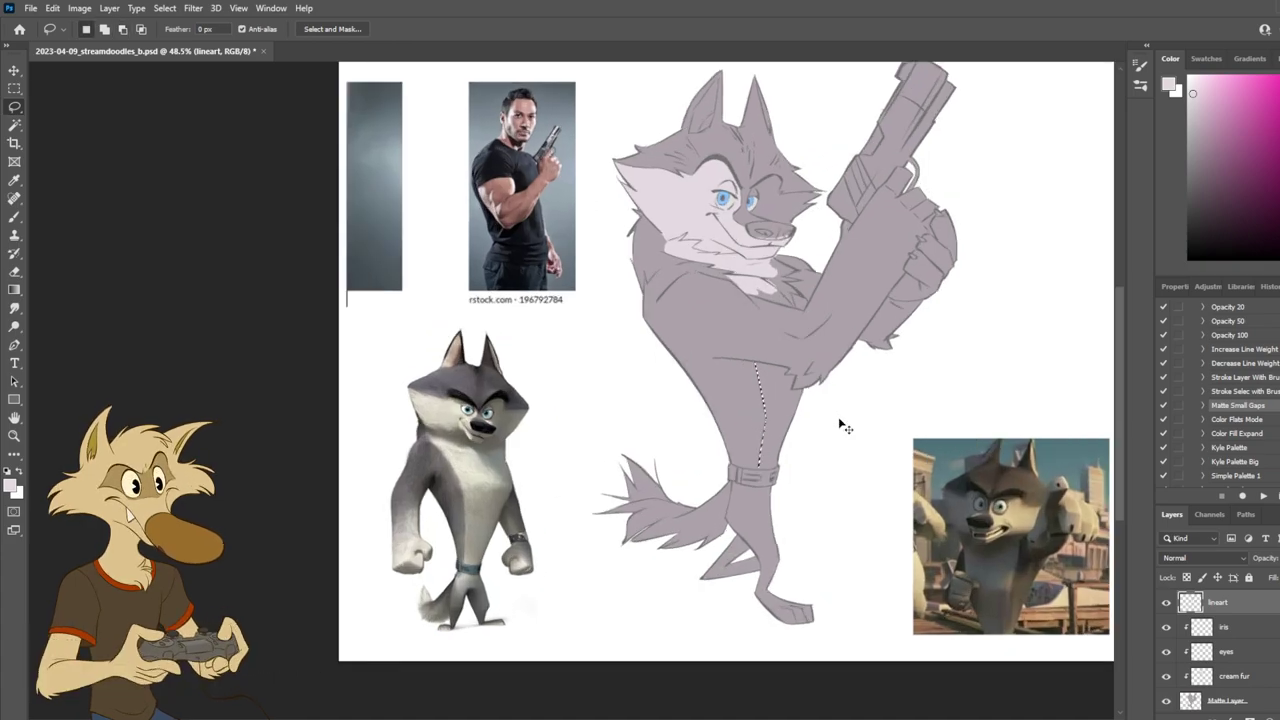
scroll(840, 422, "up", 1)
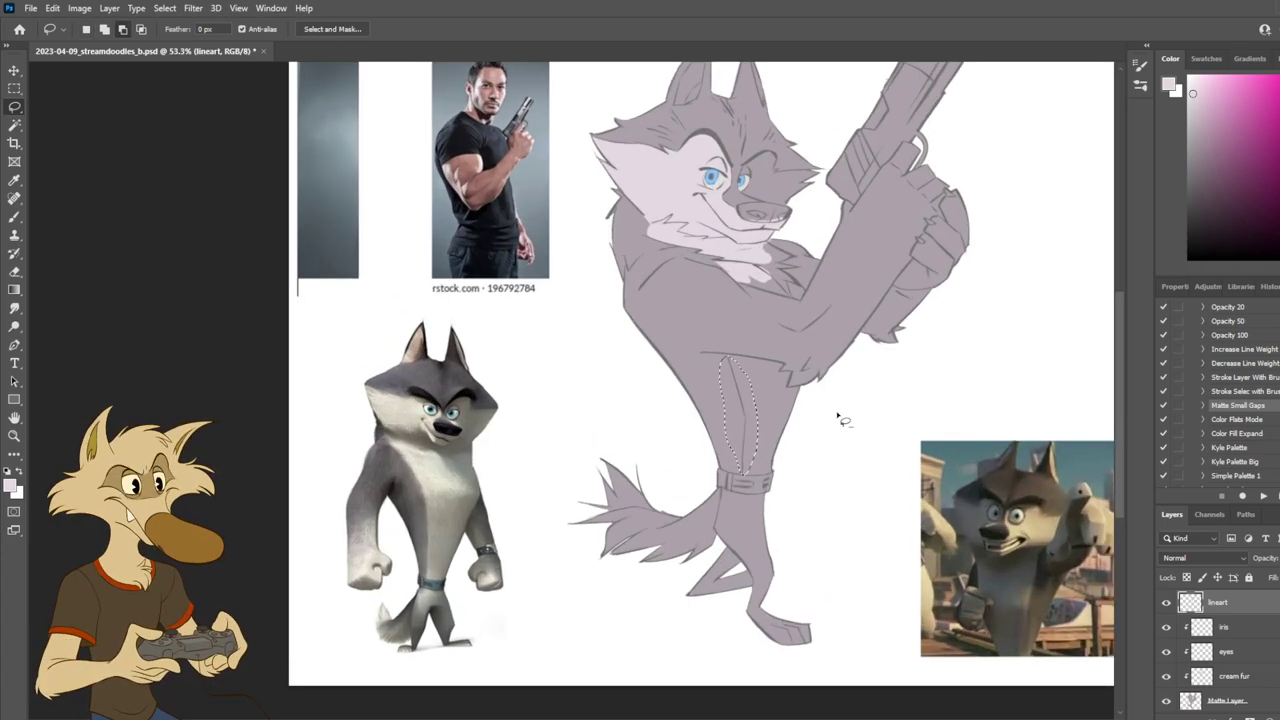
key("ctrl+shift+Right")
key("ctrl+shift+Right")
key("ctrl+shift+Right")
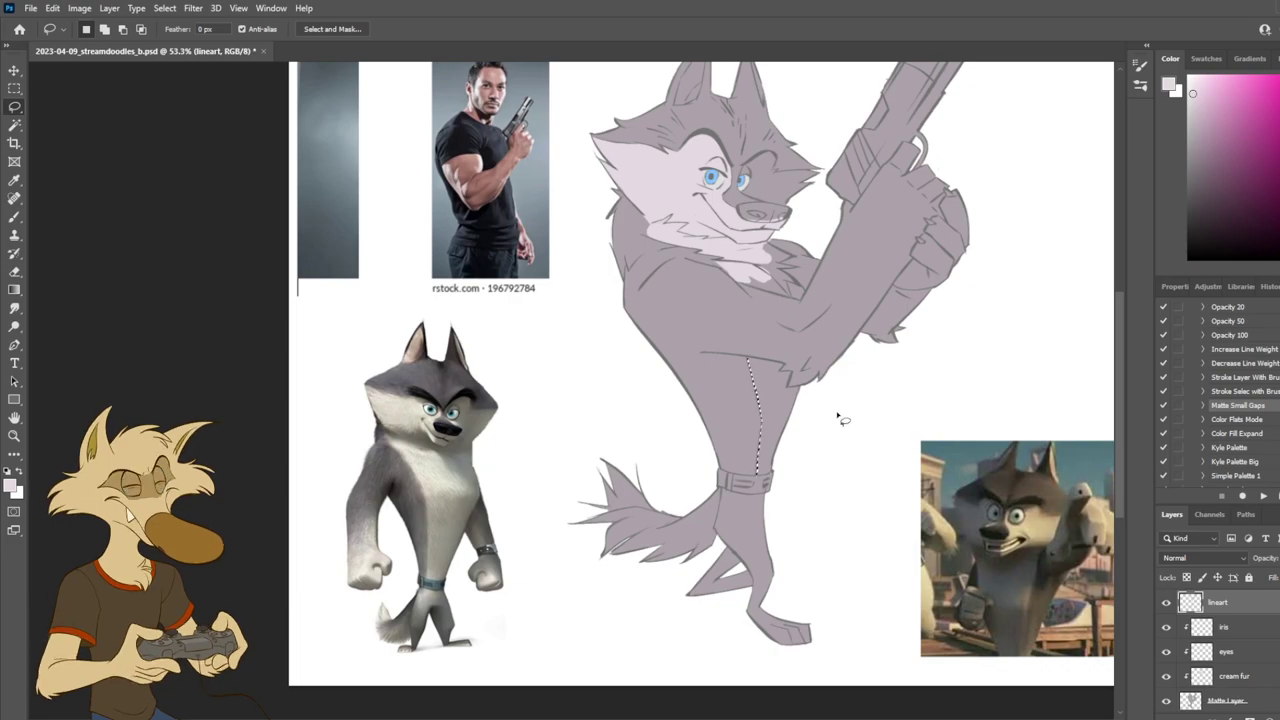
key("ctrl+z")
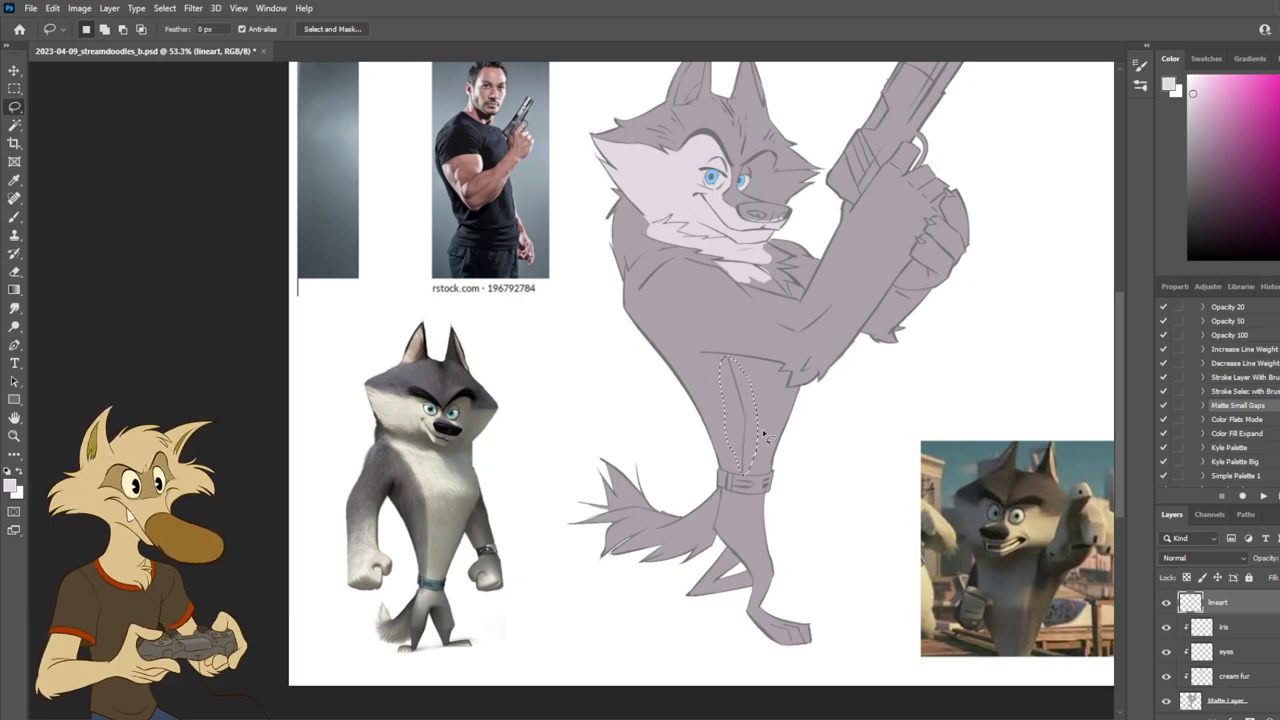
key("ctrl+z")
scroll(758, 452, "down", 3)
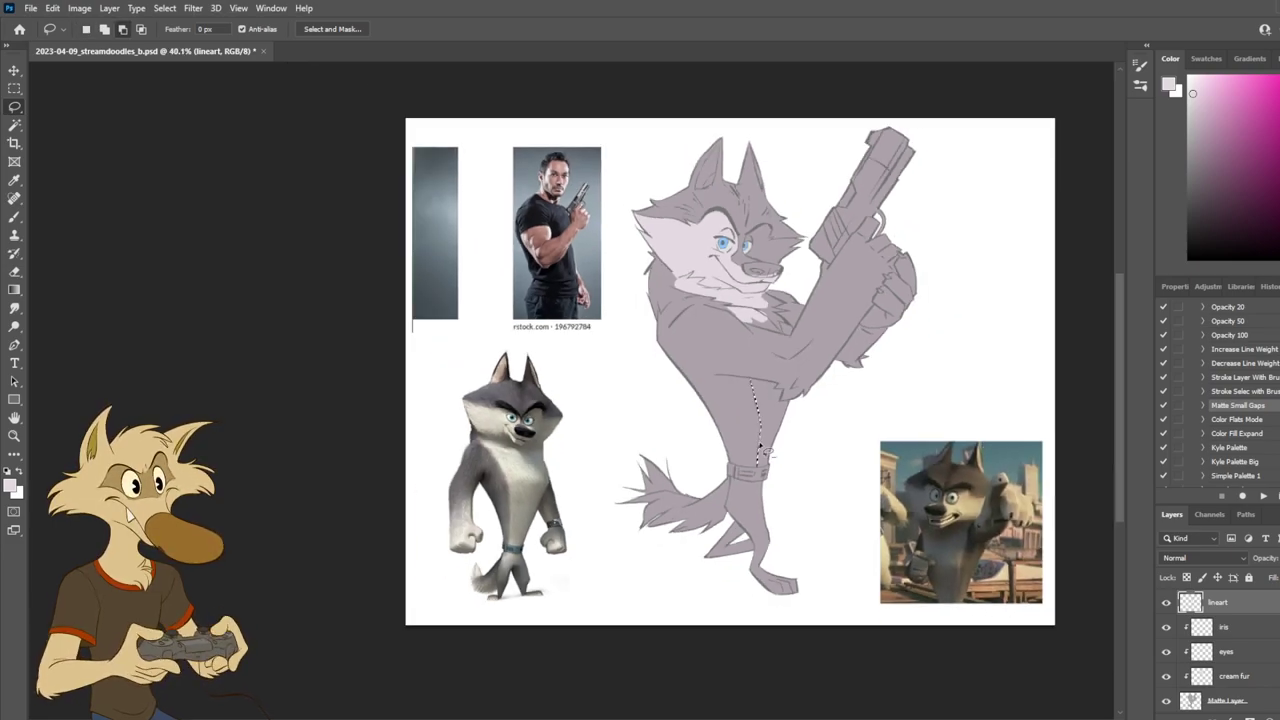
scroll(798, 421, "up", 2)
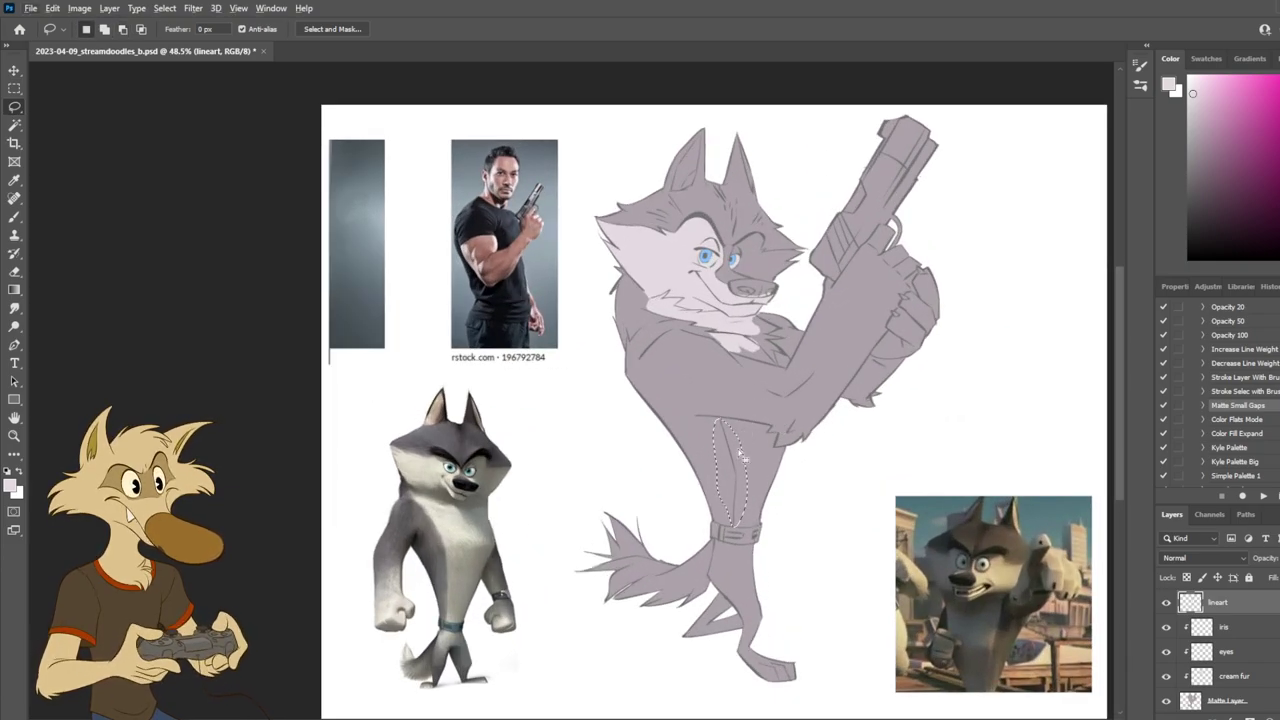
Step: Try shifting the lassoed torso line slightly to the right with Free Transform, and deselect it
left_click_drag(745, 482, 744, 541)
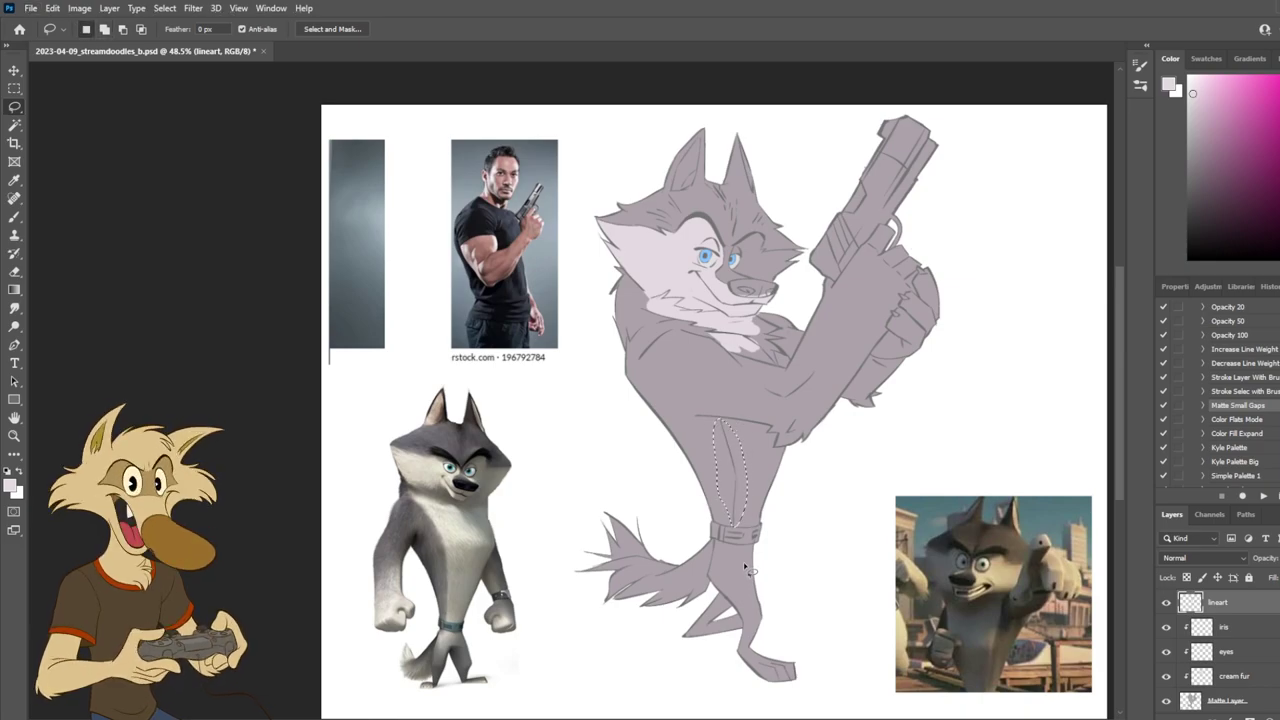
scroll(894, 471, "down", 2)
scroll(1009, 434, "up", 1)
scroll(870, 557, "up", 3)
scroll(870, 557, "up", 2)
key("ctrl+t")
left_click_drag(730, 521, 722, 514)
key("Return")
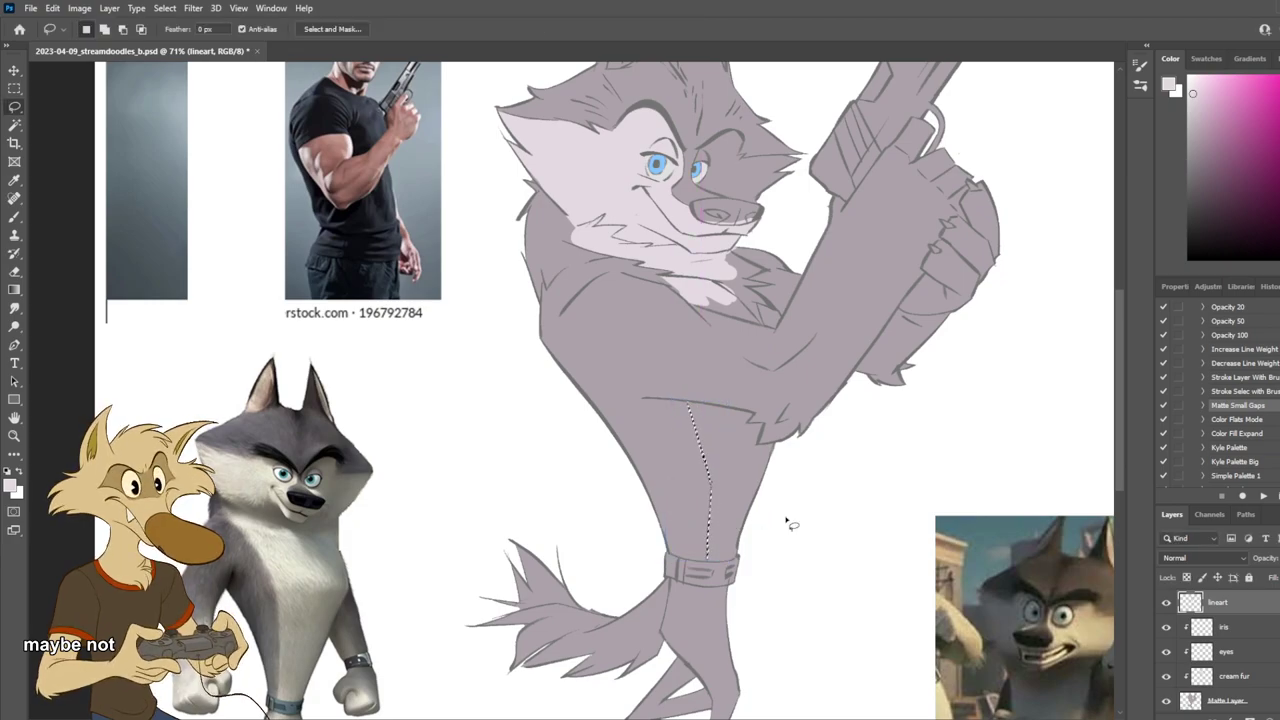
key("ctrl+d")
Step: Check the whole figure against the references and undo the torso line's latest shift
scroll(786, 522, "down", 3)
scroll(787, 526, "up", 3)
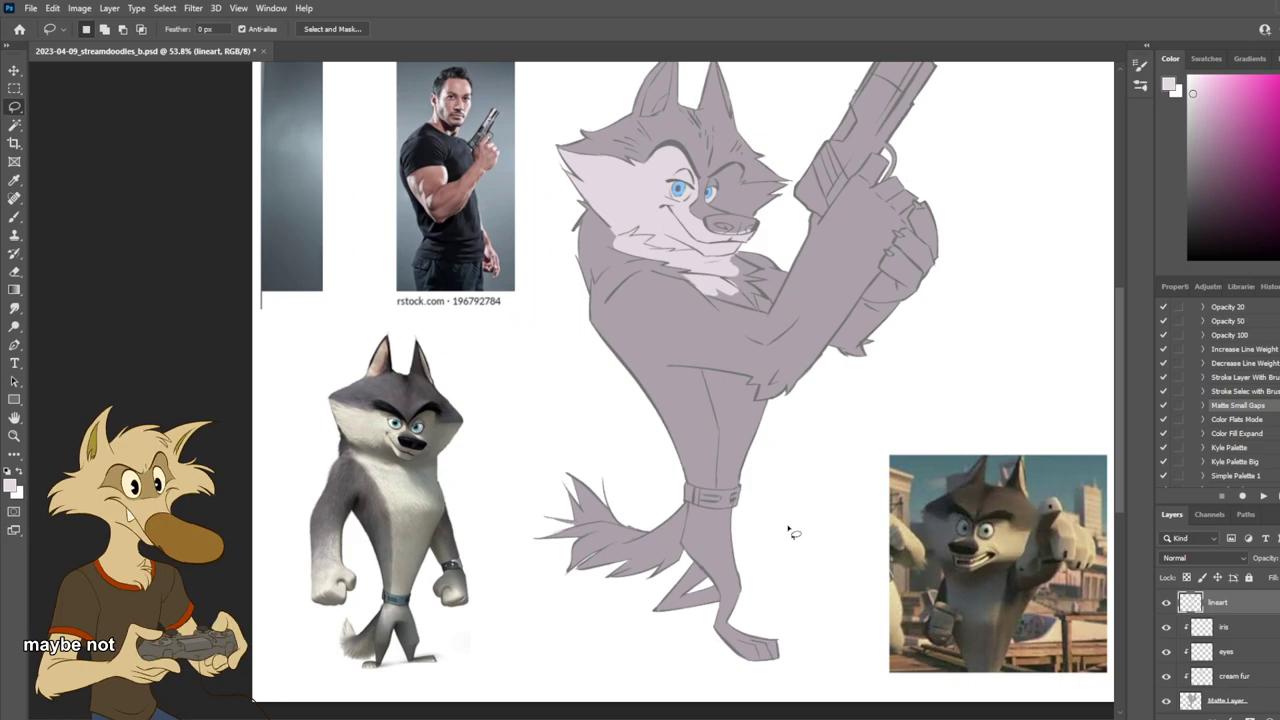
scroll(788, 530, "down", 2)
key("ctrl+shift+d")
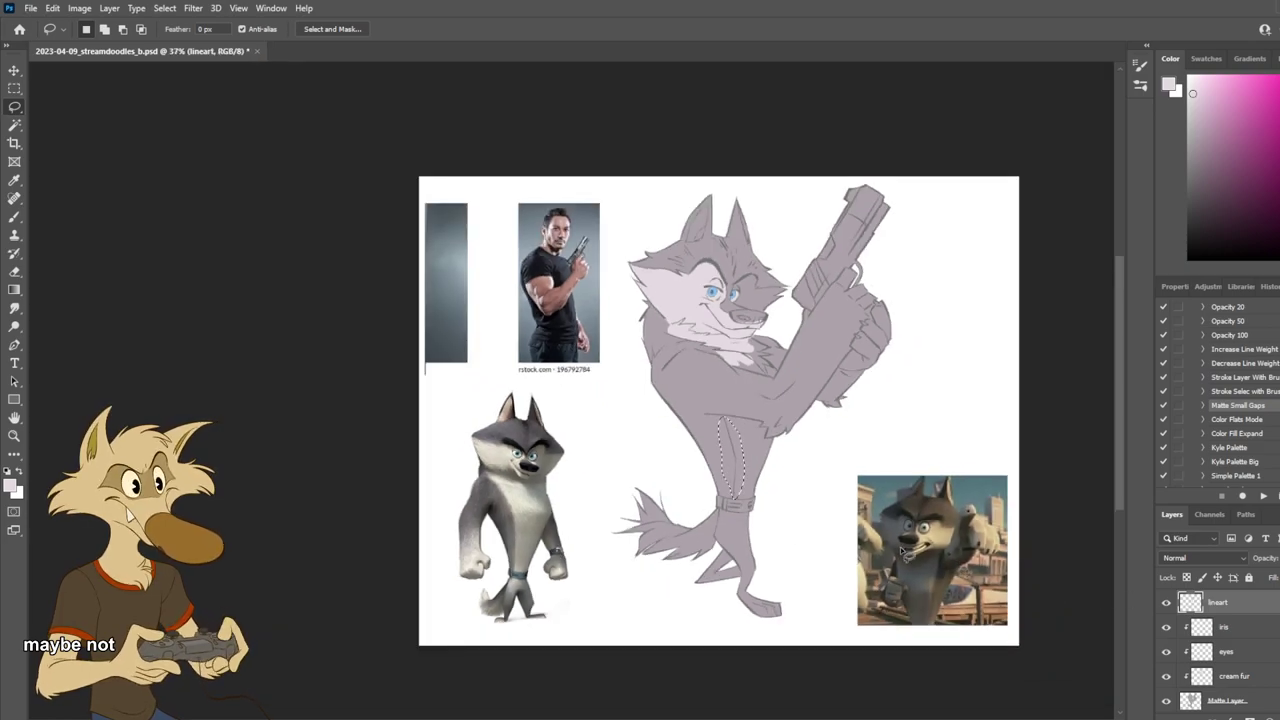
Step: Compare the torso line's placement with the references on the whole figure, in both mirrored and normal view
scroll(845, 529, "up", 1)
scroll(812, 521, "up", 2)
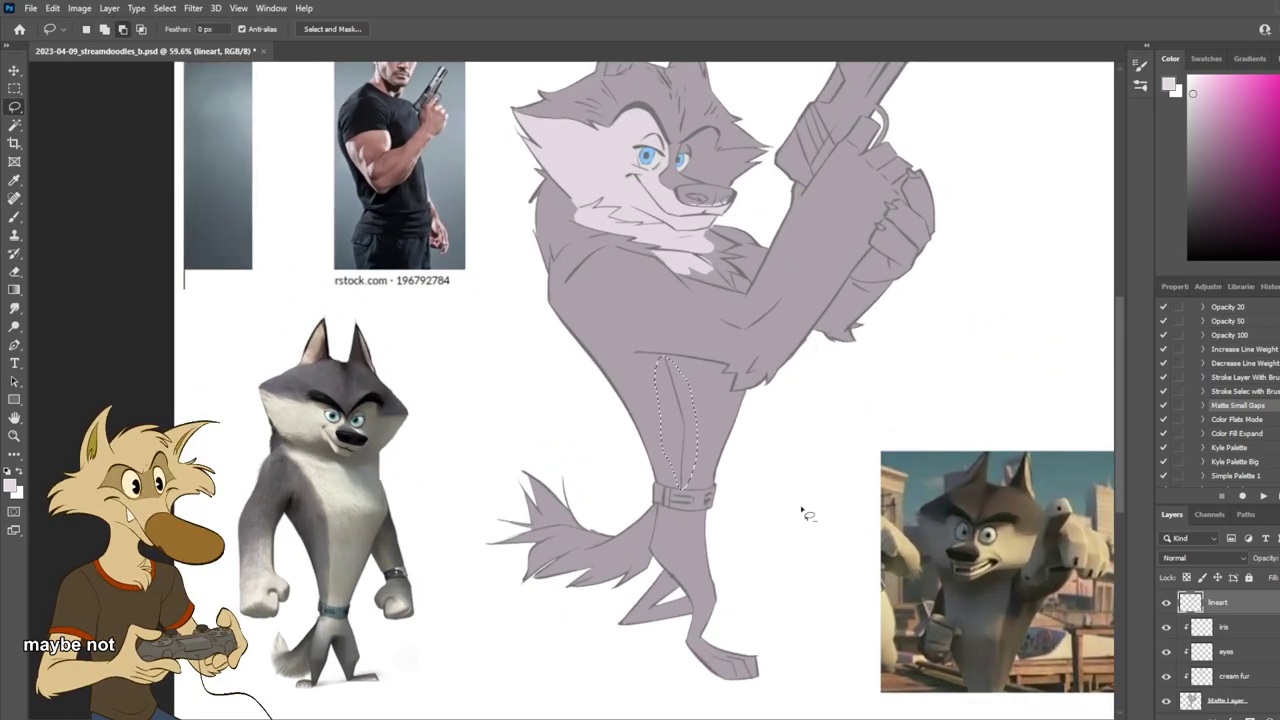
scroll(805, 507, "down", 4)
scroll(791, 493, "up", 3)
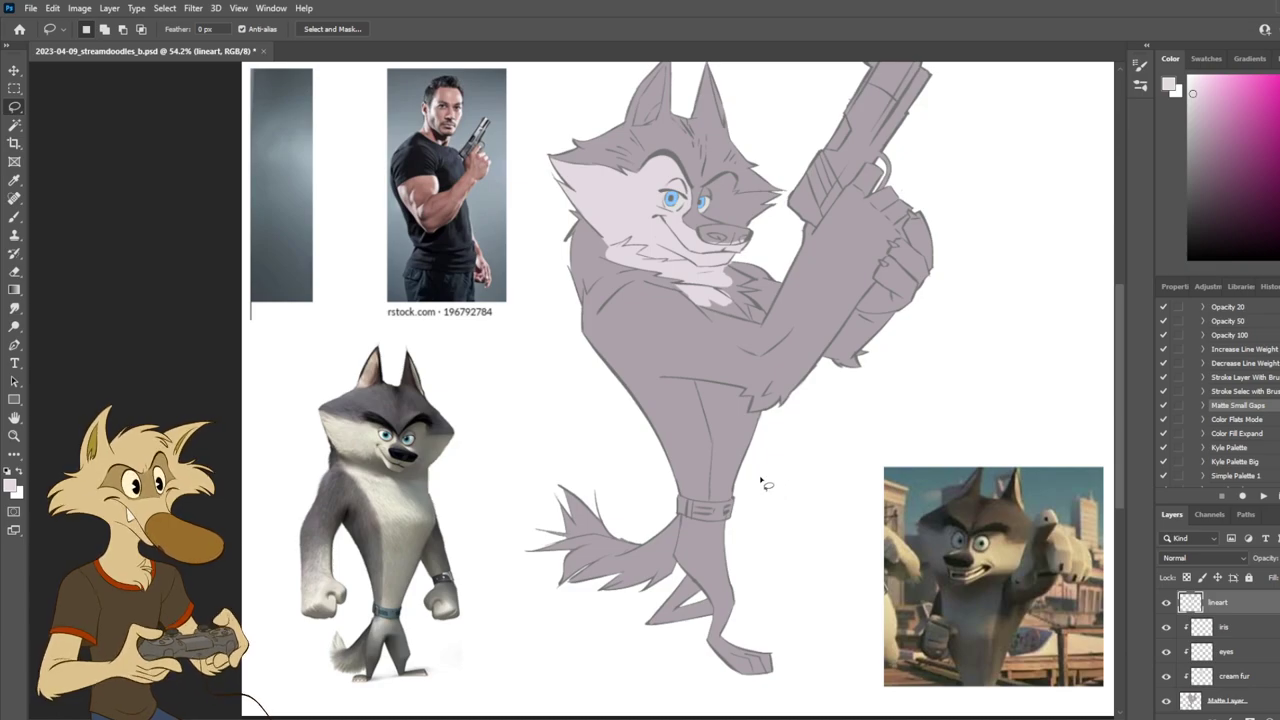
scroll(749, 426, "down", 4)
scroll(749, 426, "up", 2)
key("h")
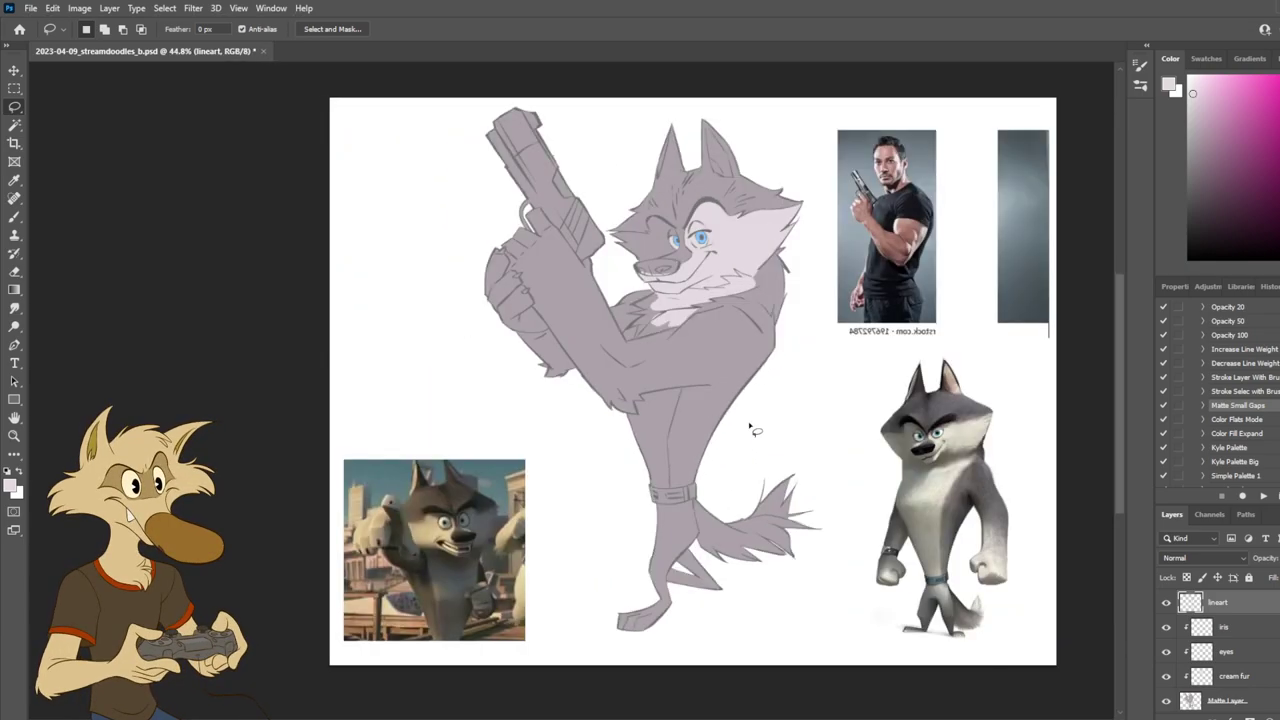
scroll(751, 427, "up", 2)
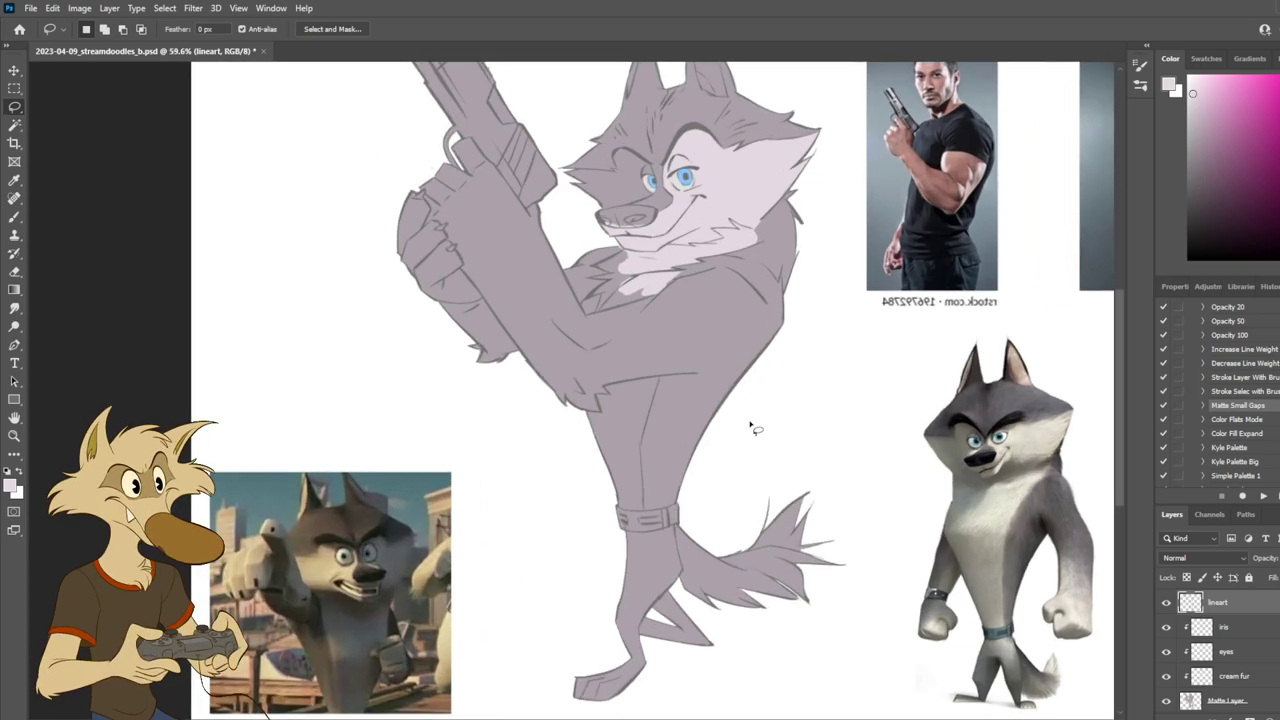
key("ctrl+shift+h")
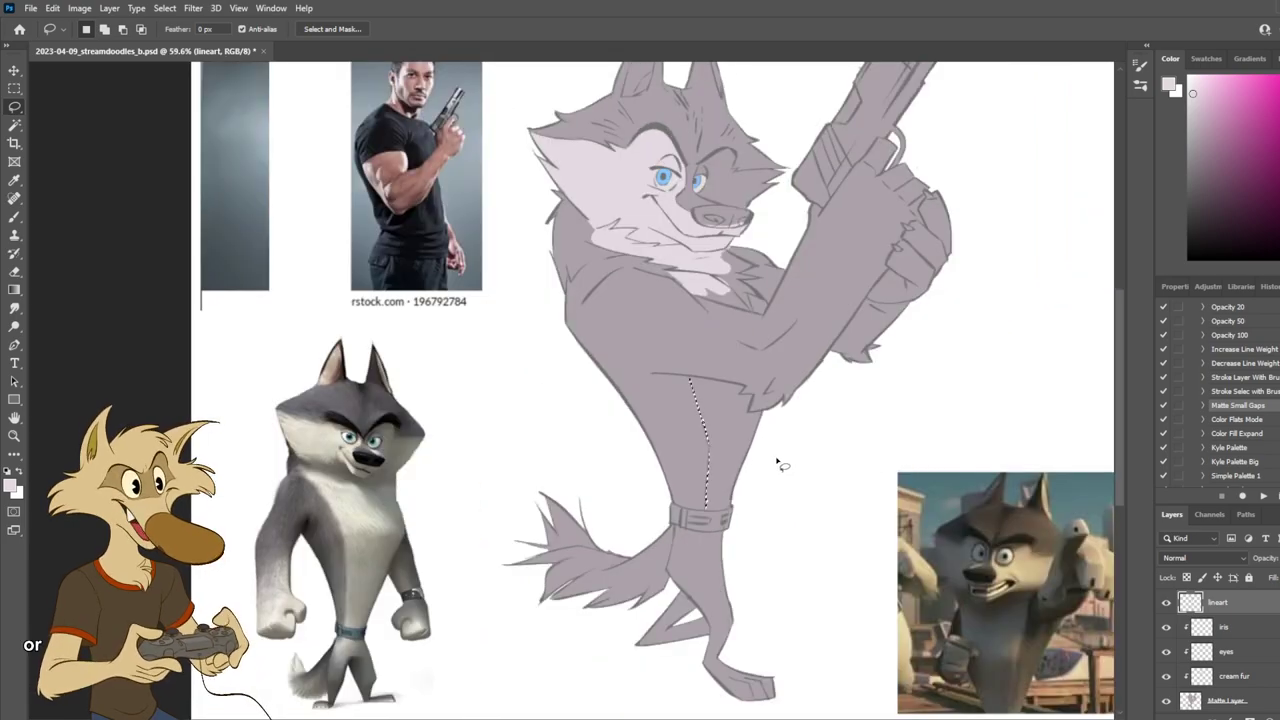
Step: Move the selected torso line slightly to the right with Free Transform and apply the change
key("ctrl+t")
left_click_drag(705, 478, 720, 477)
key("Return")
scroll(775, 471, "down", 3)
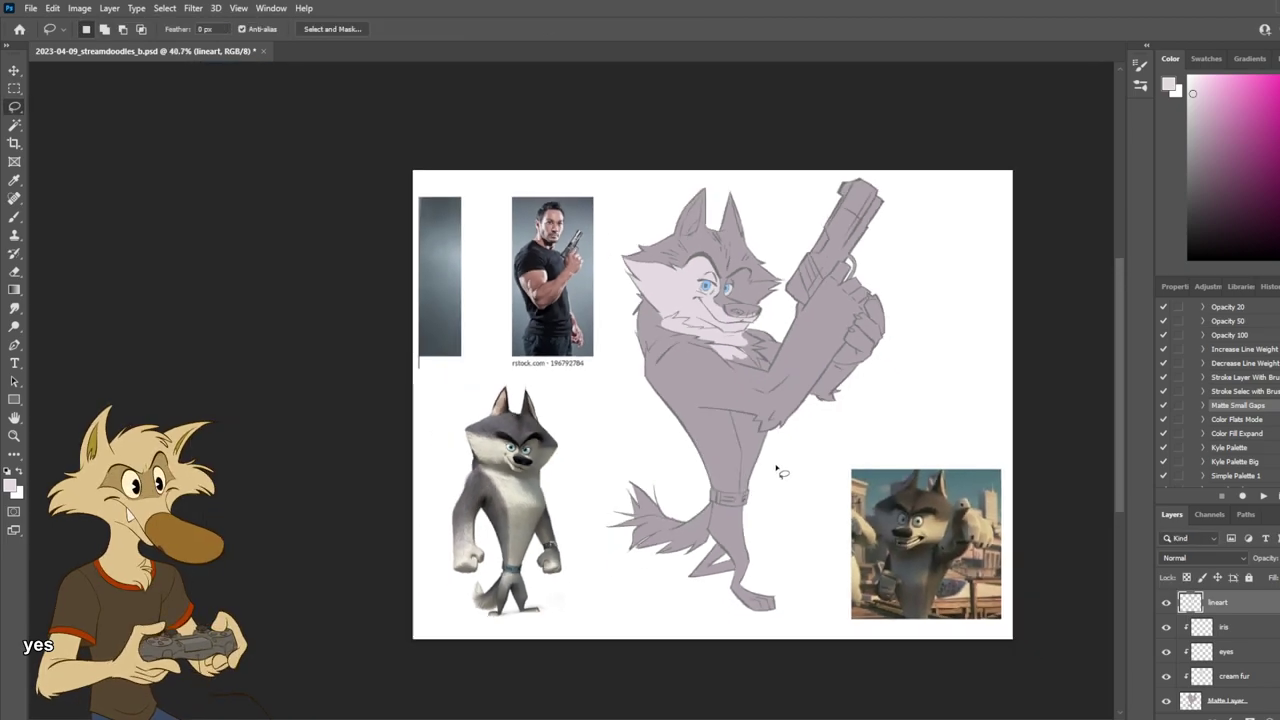
Step: Examine how slim the torso looks against the references, with the canvas mirrored and unmirrored
key("ctrl+shift+h")
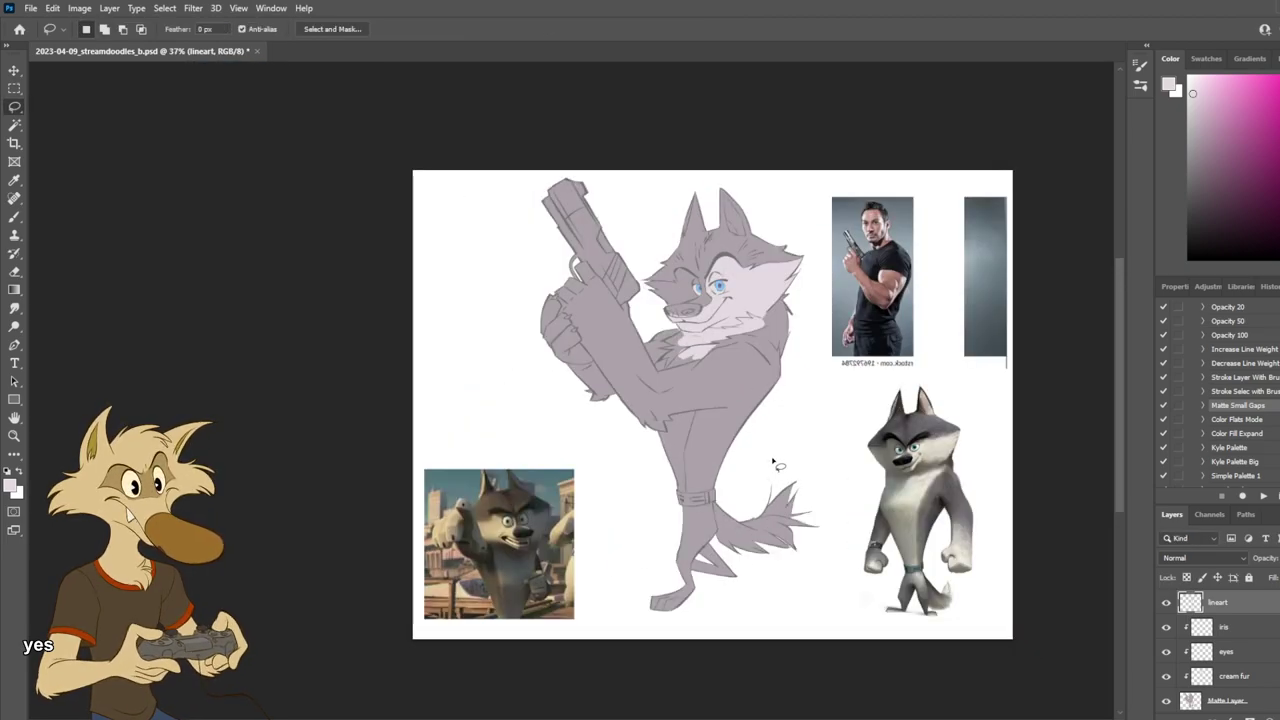
scroll(772, 459, "up", 3)
key("ctrl+shift+h")
scroll(729, 456, "down", 3)
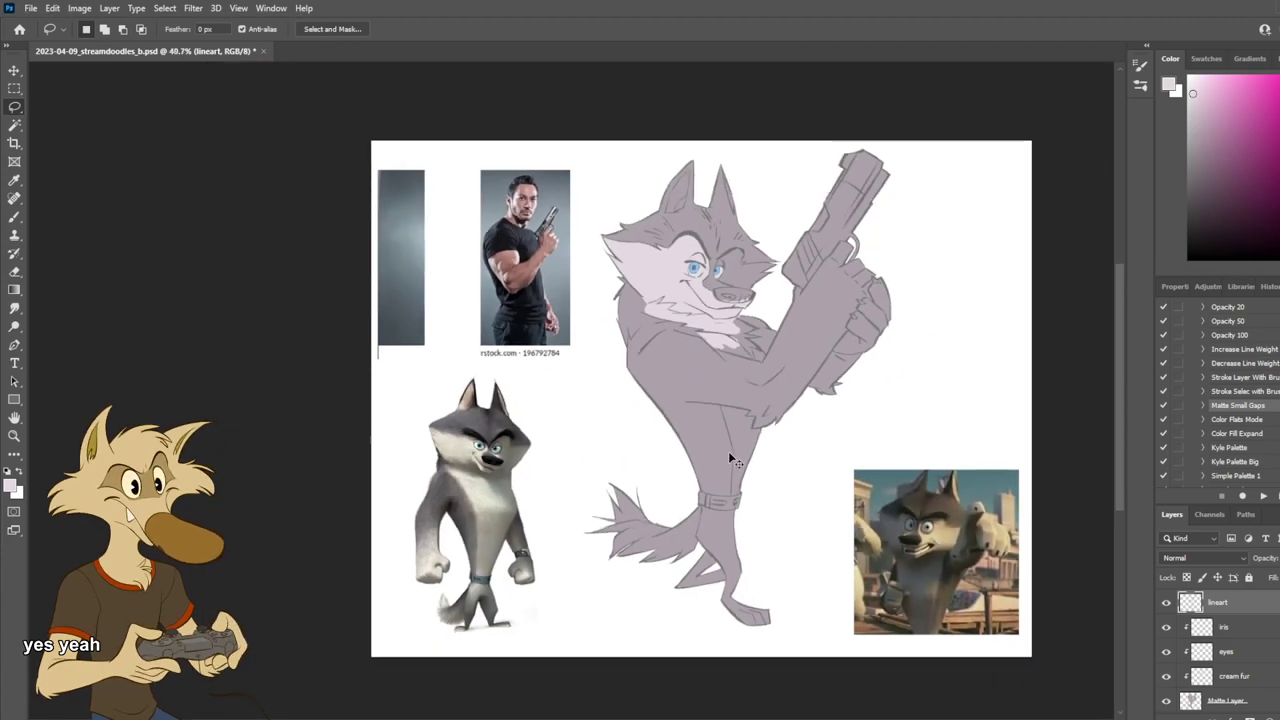
scroll(735, 455, "up", 2)
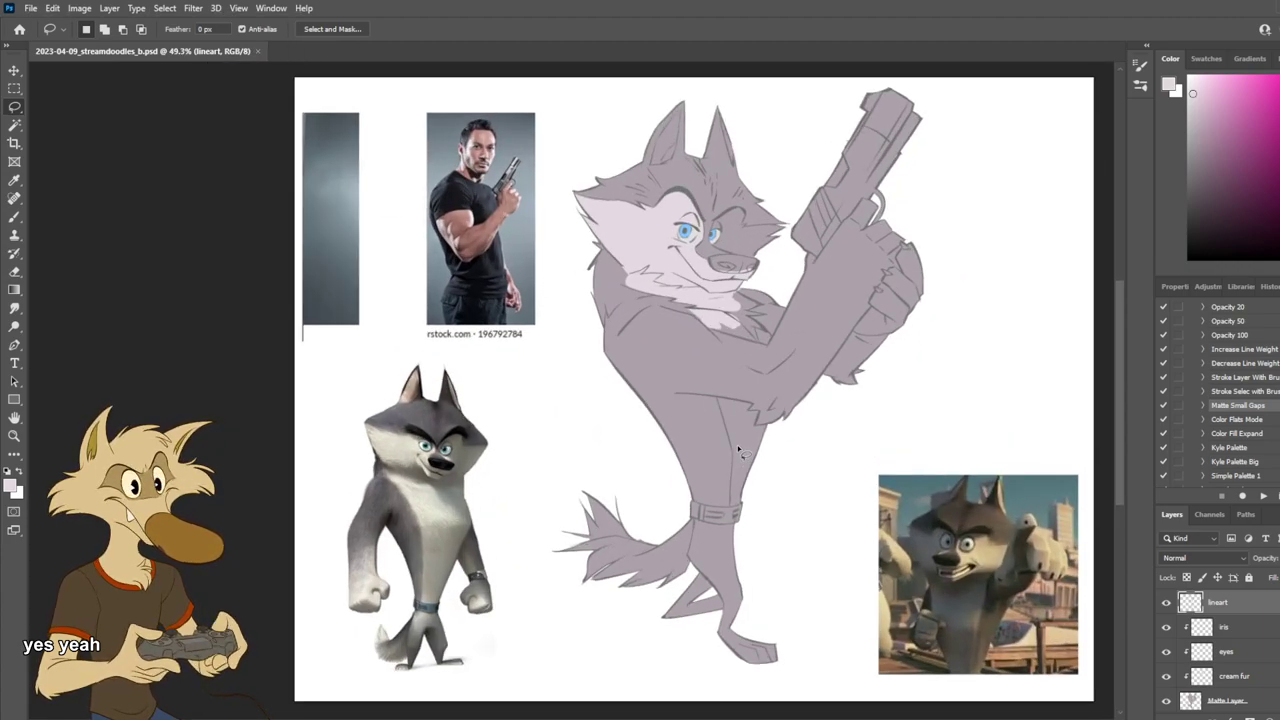
scroll(738, 451, "up", 1)
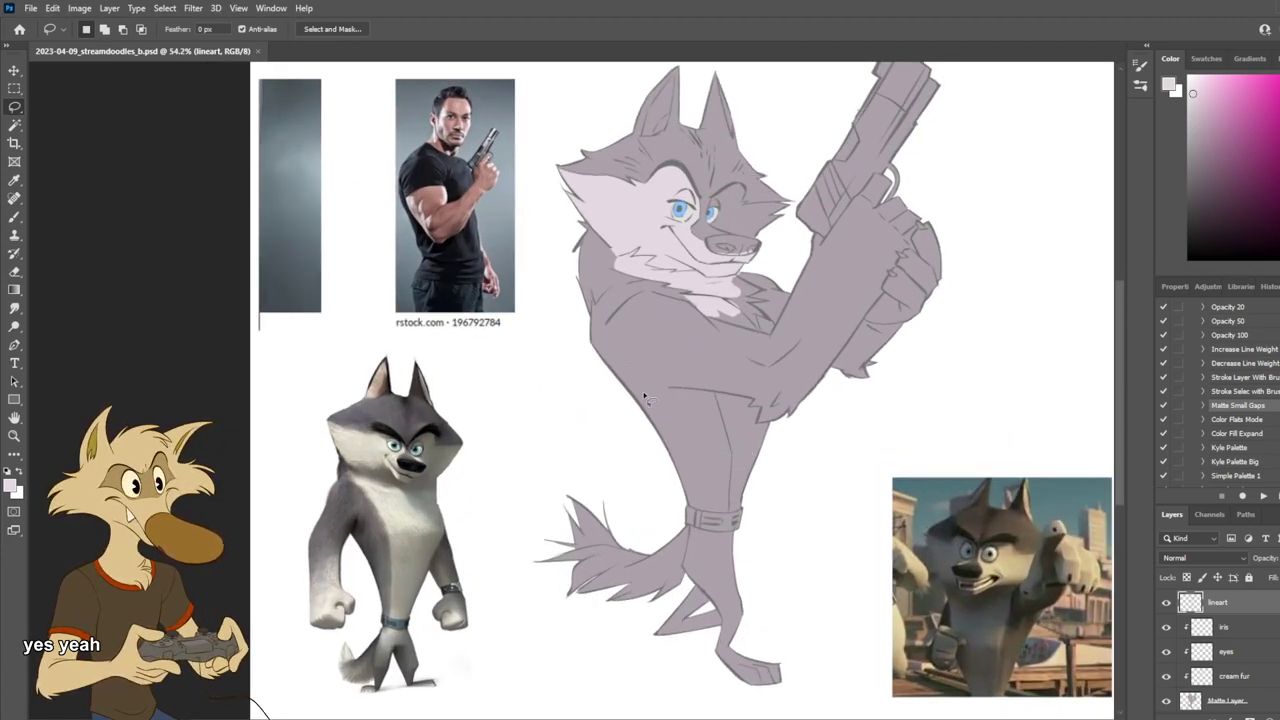
scroll(678, 437, "down", 1)
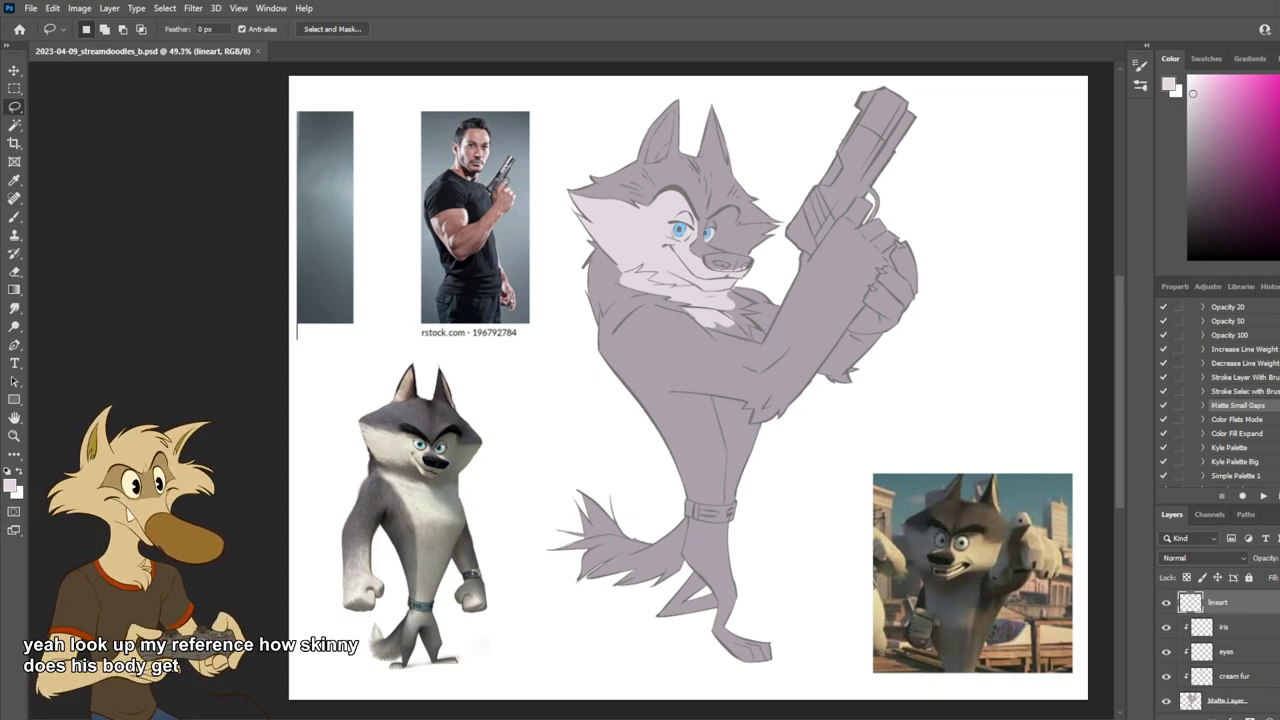
scroll(749, 355, "up", 4)
key("v")
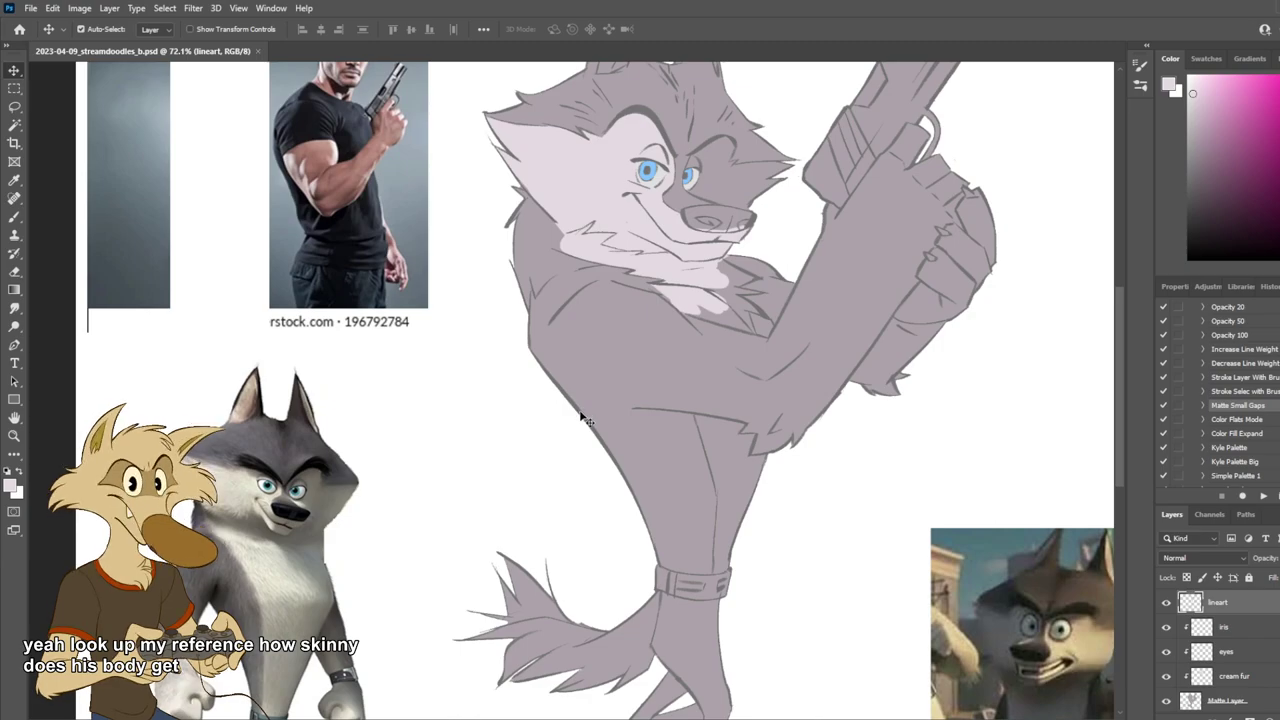
scroll(584, 418, "down", 3)
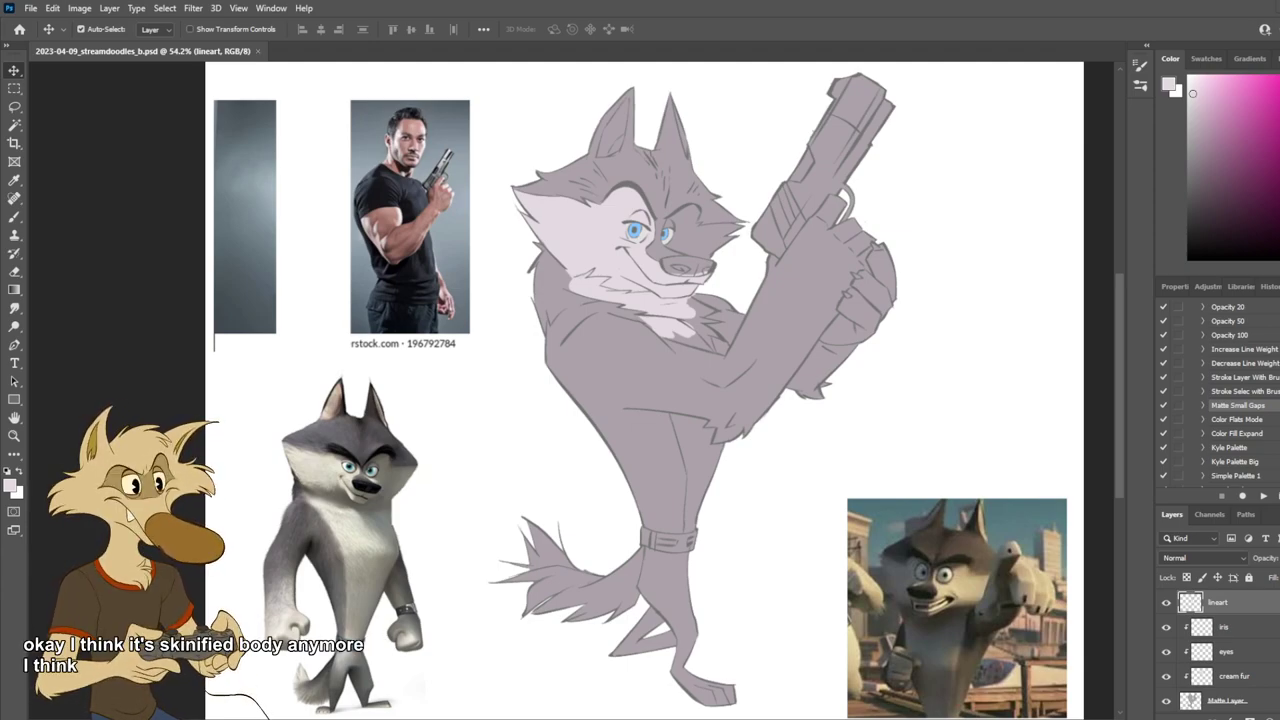
scroll(656, 350, "down", 5)
scroll(652, 418, "up", 7)
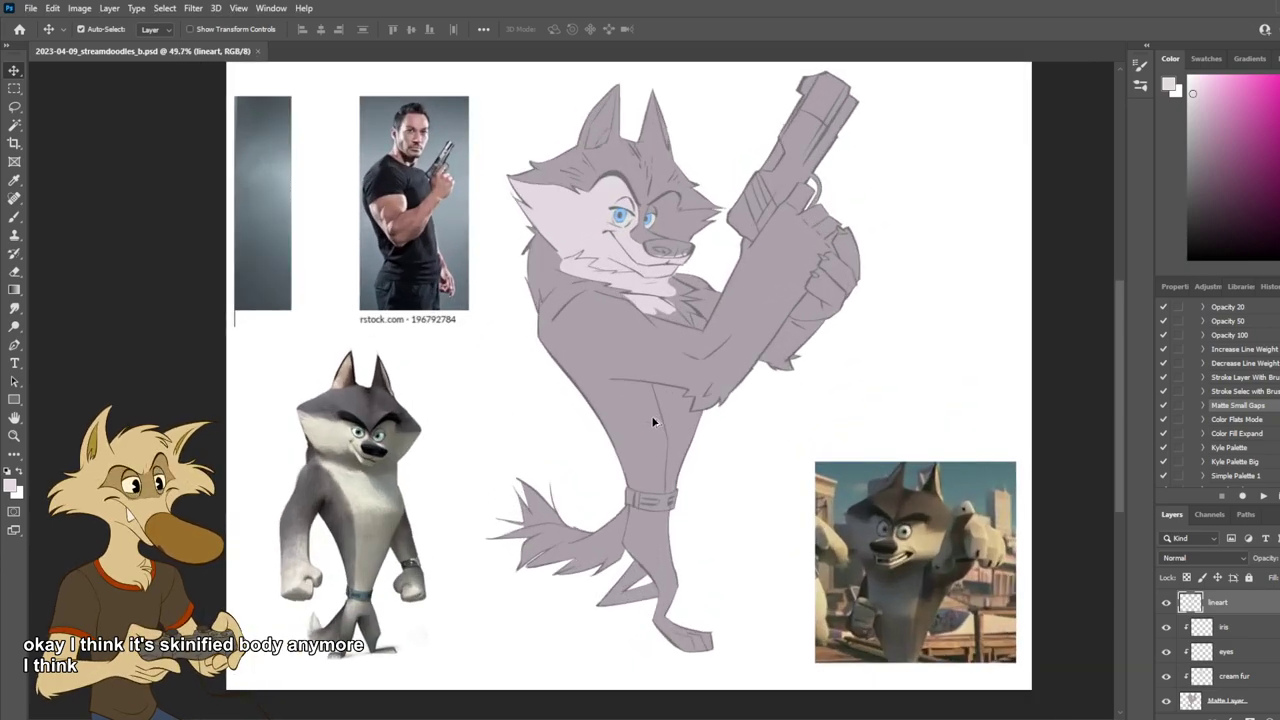
Step: Choose the flat line brush angled at 130° with the dark grey lineart colour
key("b")
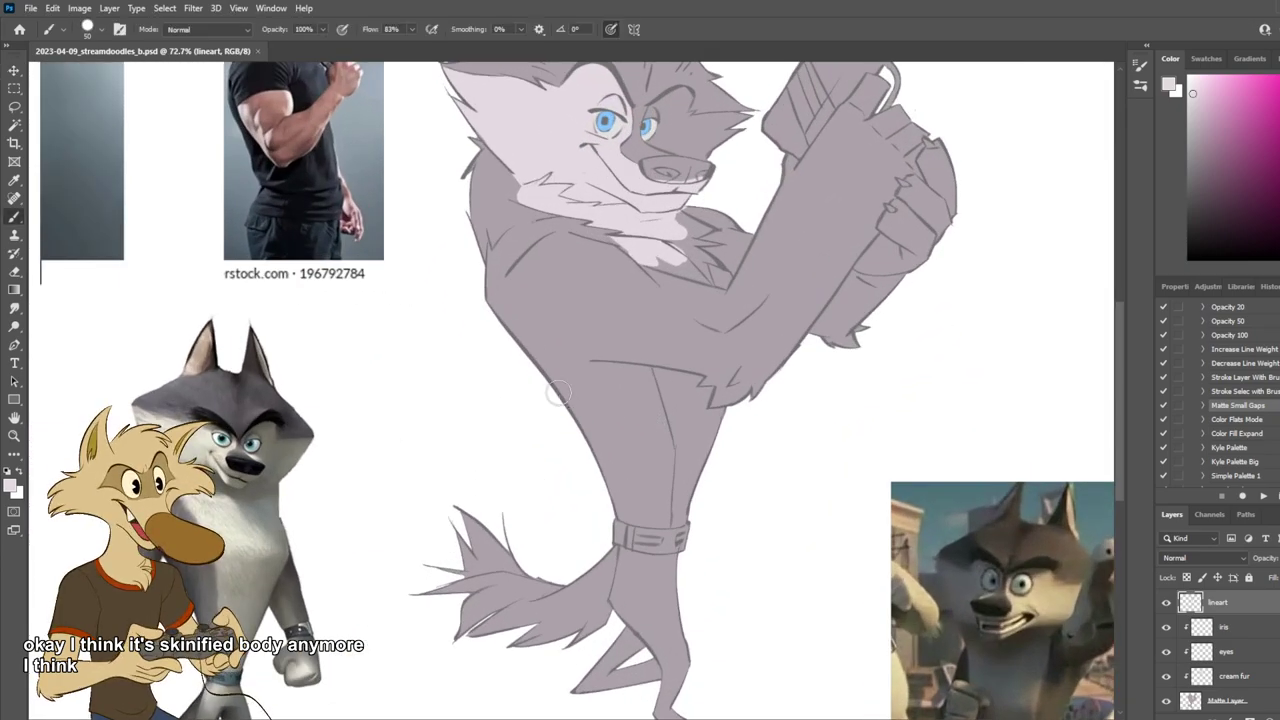
left_click(101, 31)
left_click(81, 160)
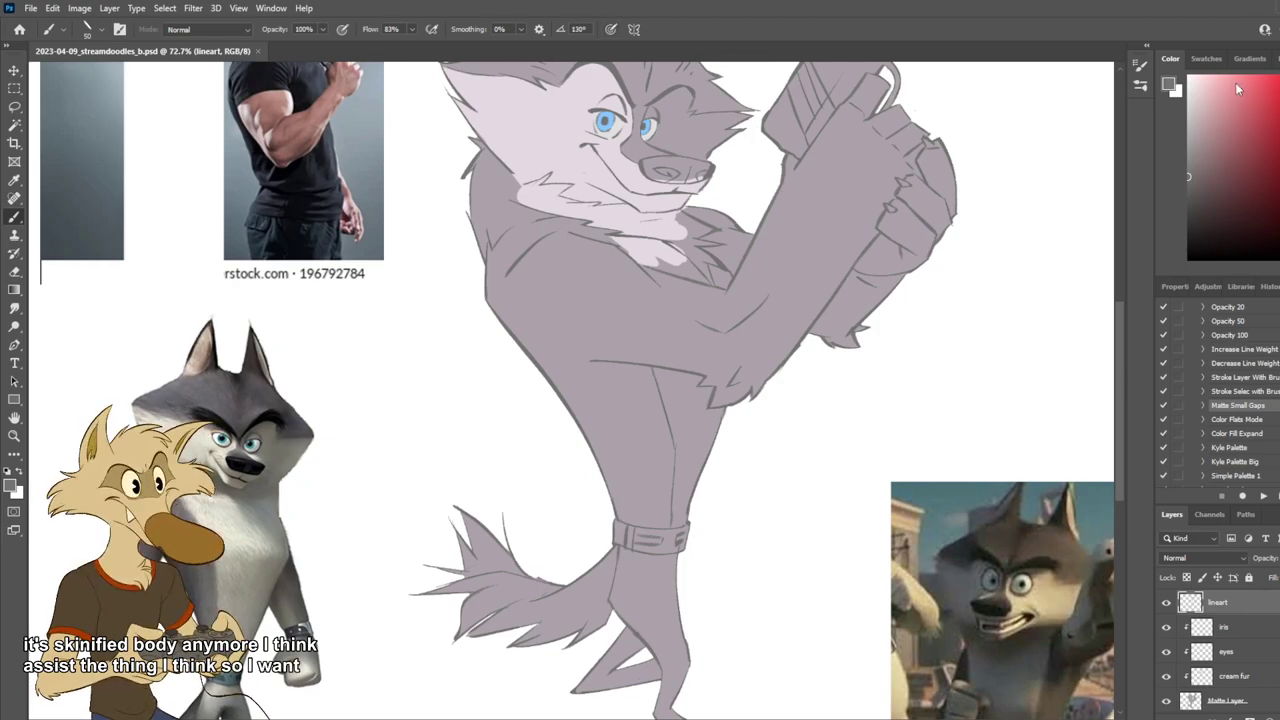
Step: Duplicate the lineart layer and place the original between Layer 1 and the Background
key("ctrl+j")
scroll(1240, 622, "down", 4)
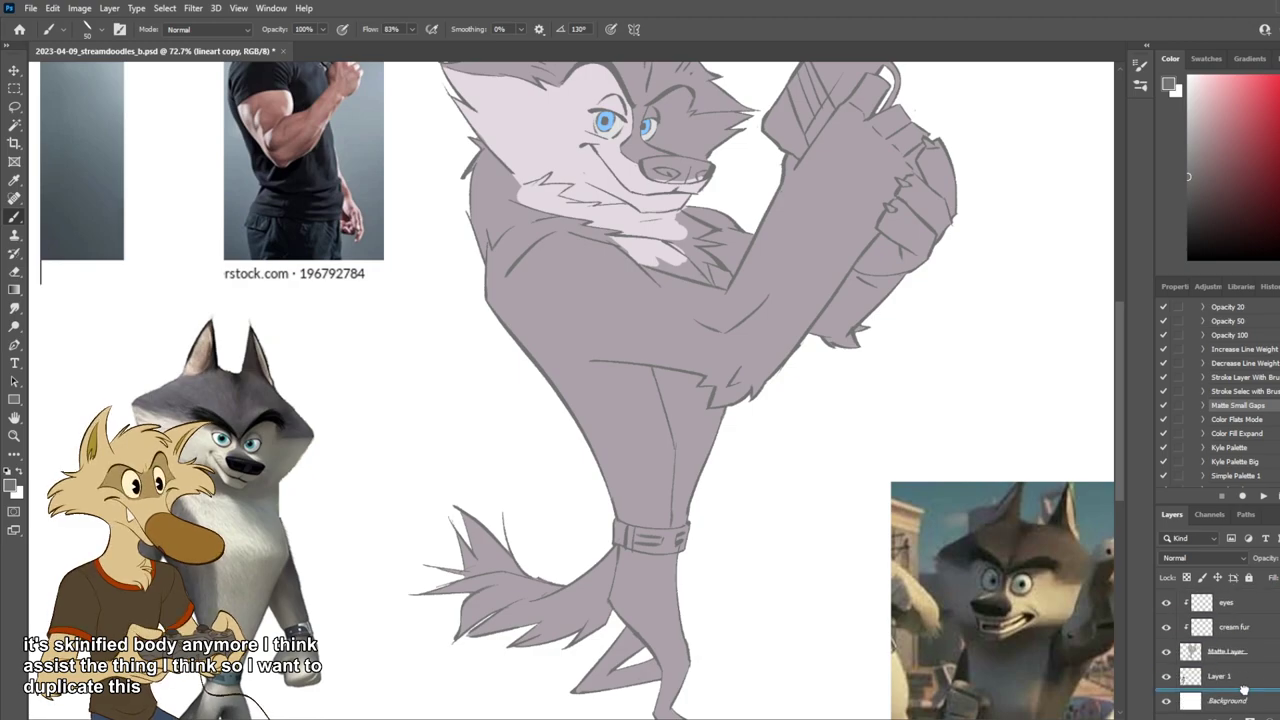
left_click(1191, 677)
scroll(1205, 665, "up", 4)
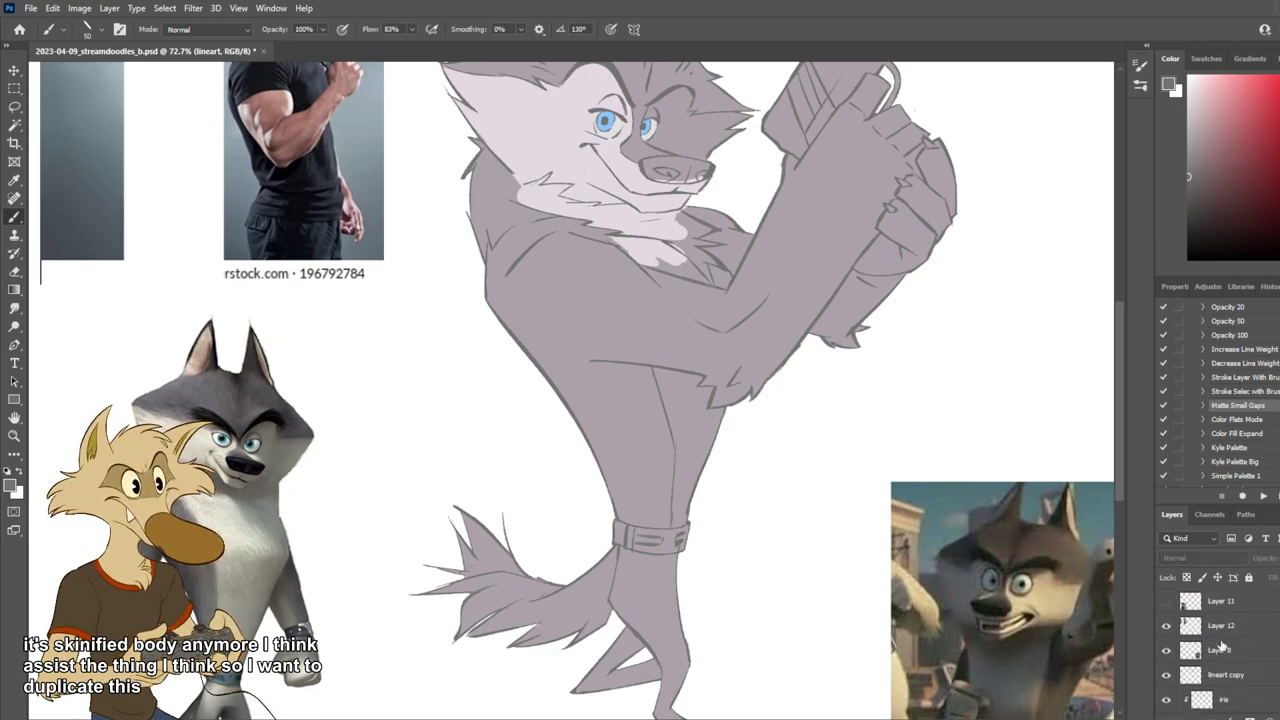
Step: Hide the original lineart layer and the Matte Layer, leaving the lineart copy showing
left_click(1219, 656)
scroll(1219, 656, "down", 4)
left_click(1166, 676)
scroll(1200, 674, "up", 3)
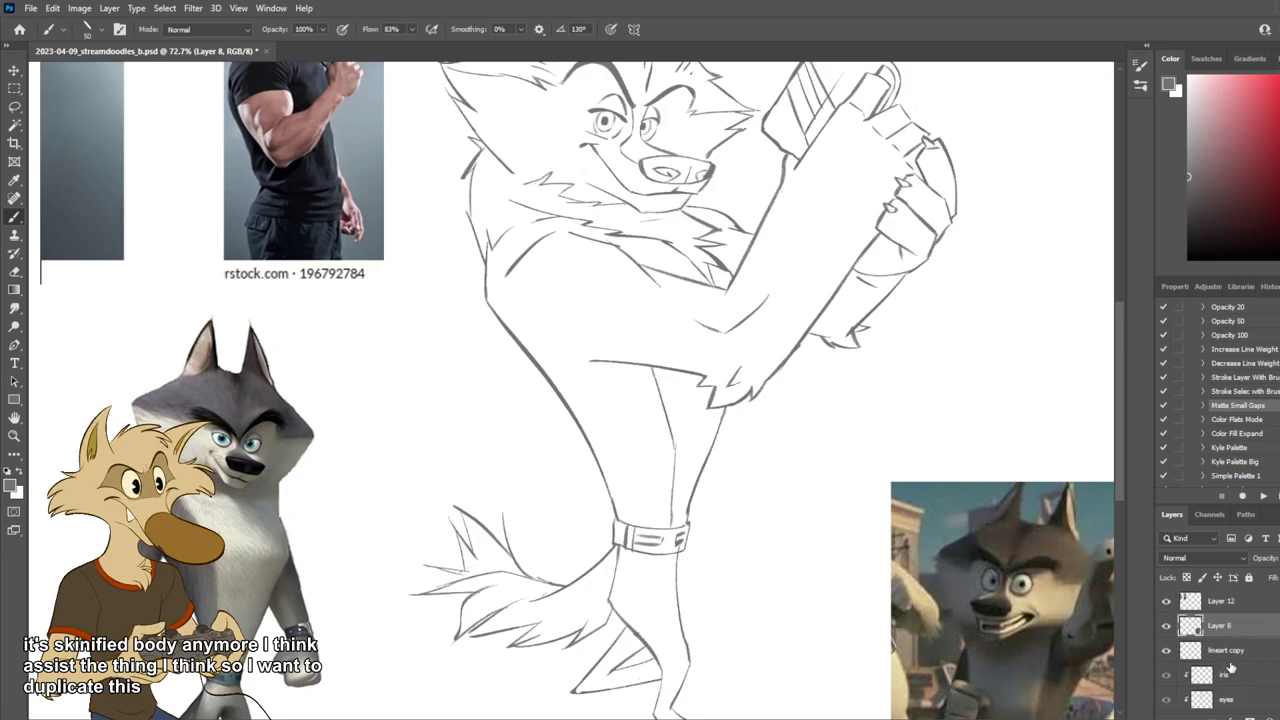
Step: Erase the back outline between shoulder and belt on the lineart copy and redraw its upper part with a size 20 brush
key("e")
key("alt+bracketleft")
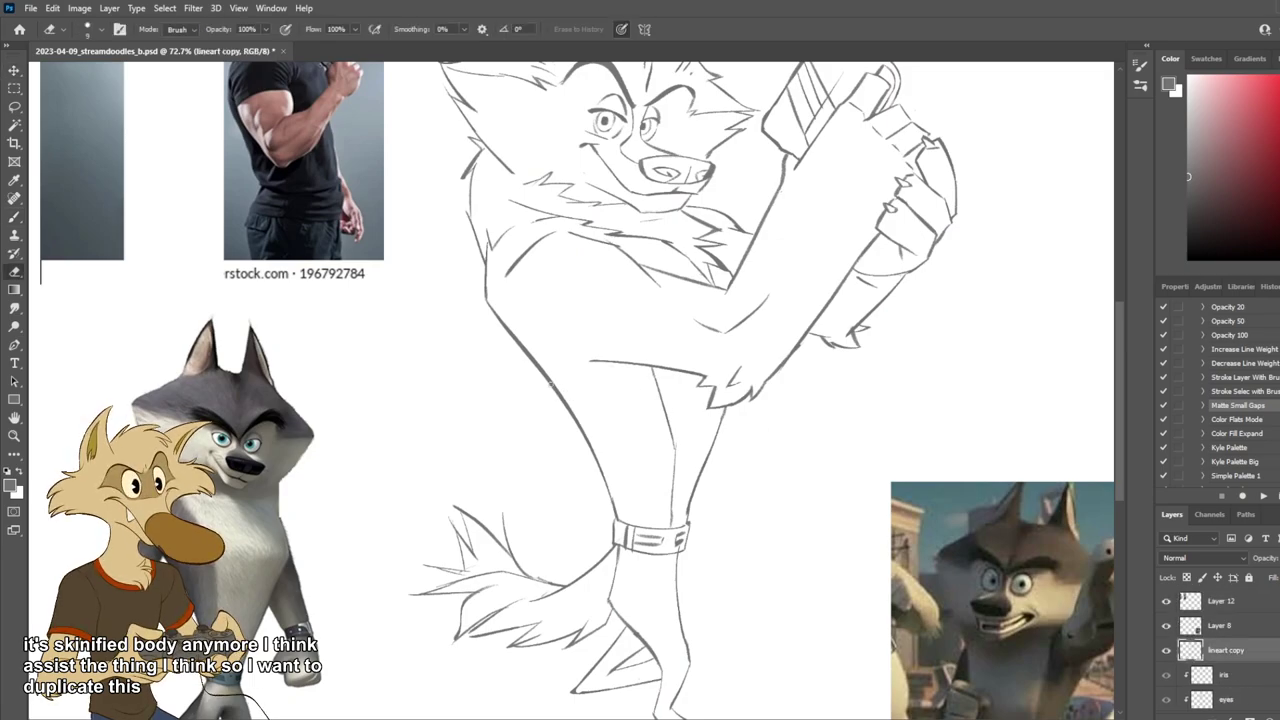
mouse_move(487, 302)
left_mouse_down()
mouse_move(586, 424)
mouse_move(612, 505)
left_mouse_up()
key("b")
left_click_drag(487, 301, 596, 421)
key("ctrl+z")
key("bracketleft")
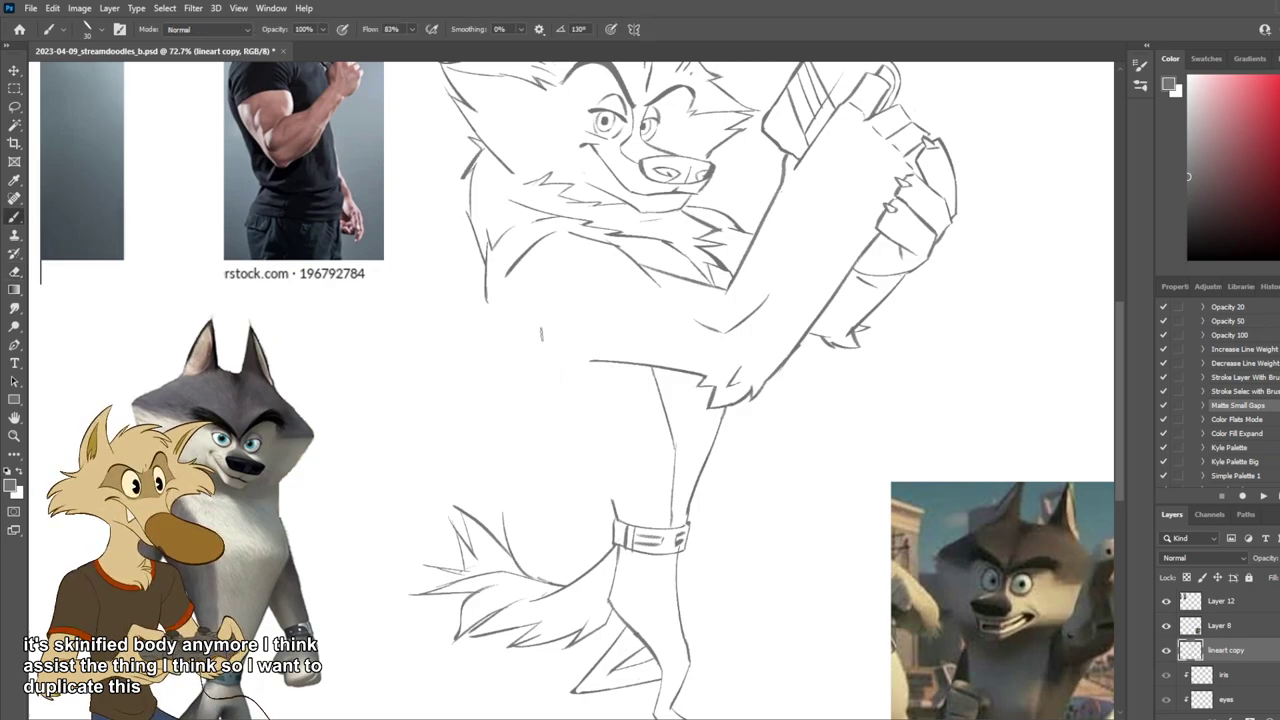
left_click_drag(485, 297, 606, 462)
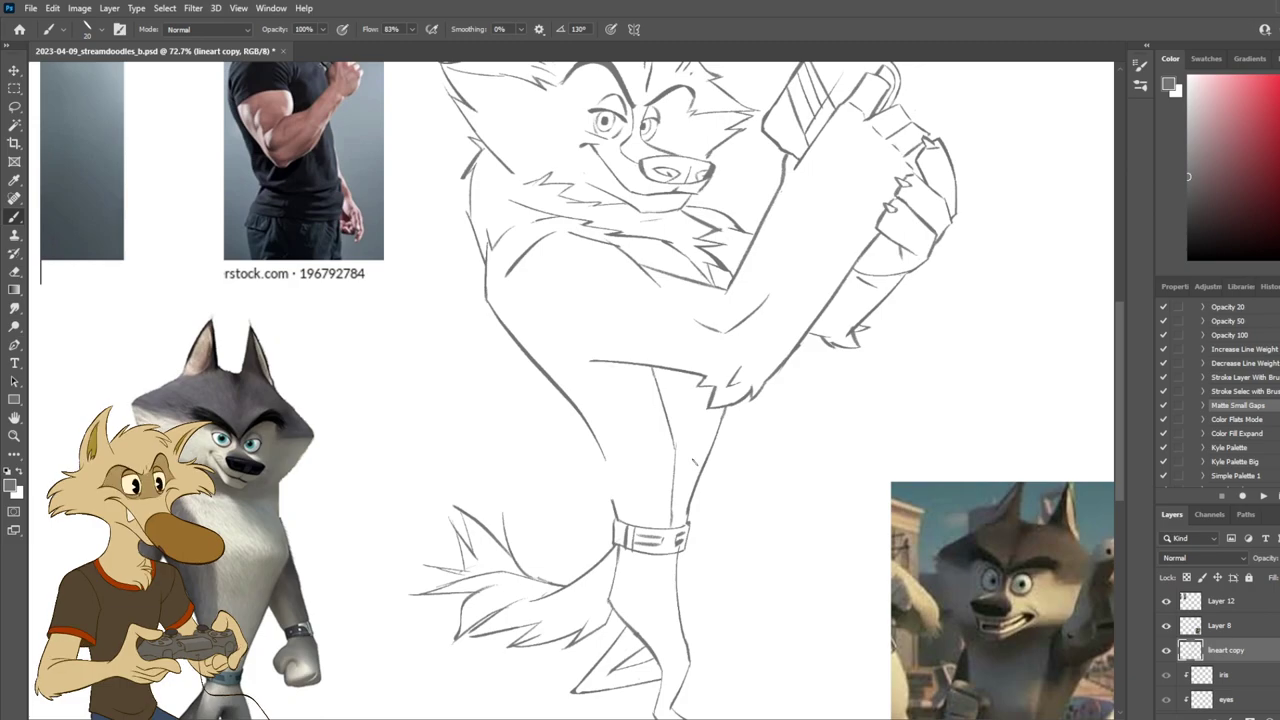
Step: Toggle the original lineart layer on and off to compare both back outlines on the whole figure, leaving it hidden
scroll(654, 440, "down", 5)
scroll(687, 447, "up", 2)
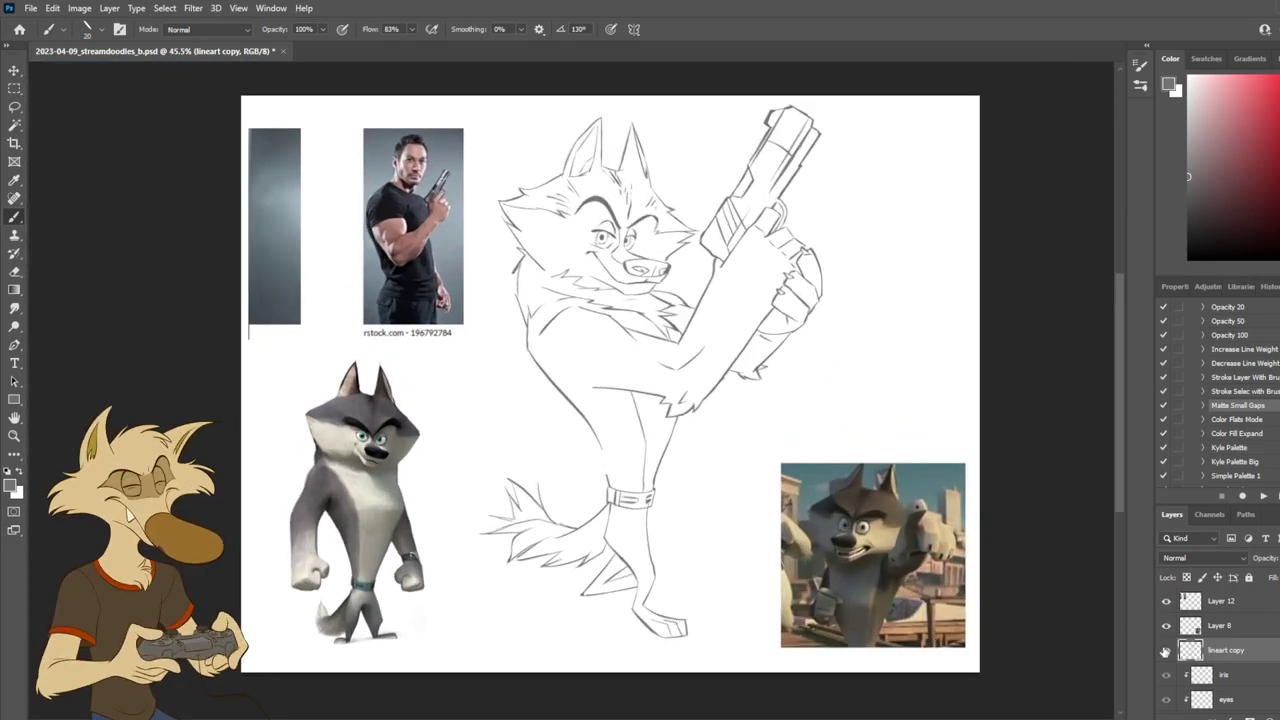
scroll(1166, 655, "down", 3)
left_click(1163, 677)
left_click(1163, 677)
left_click(1163, 677)
left_click(1163, 677)
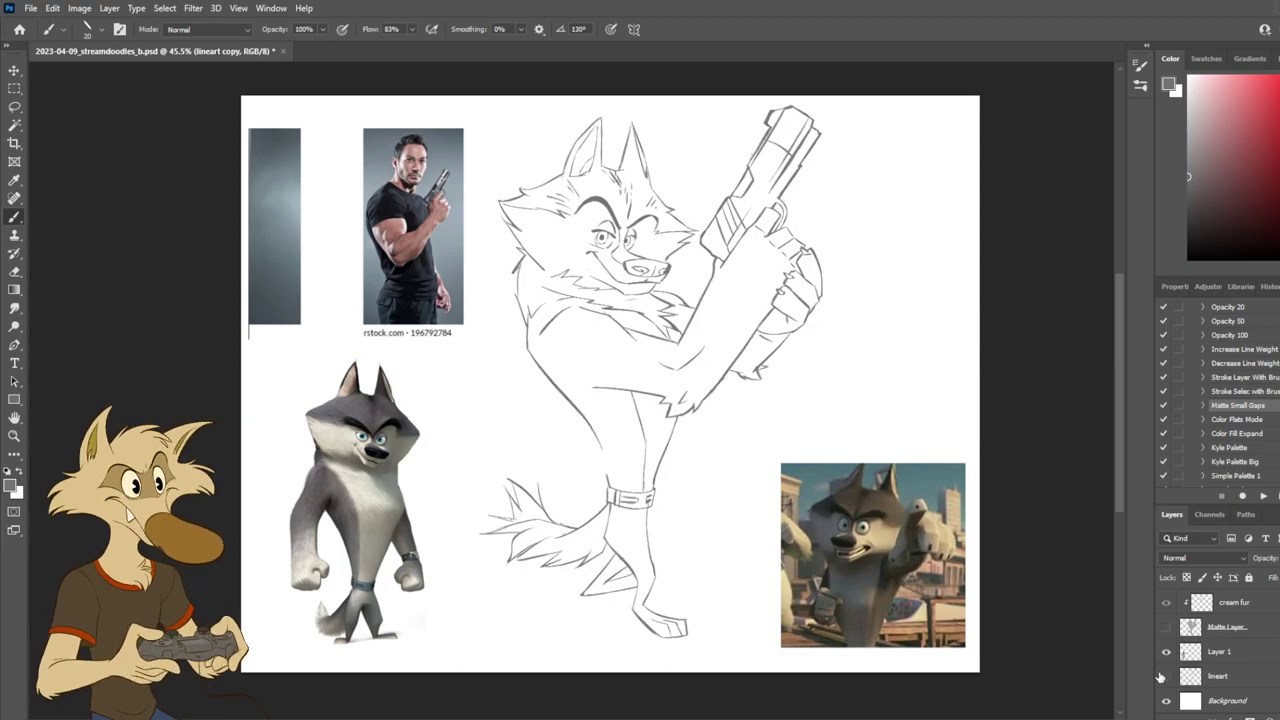
left_click(1163, 677)
left_click(1163, 677)
left_click(1163, 677)
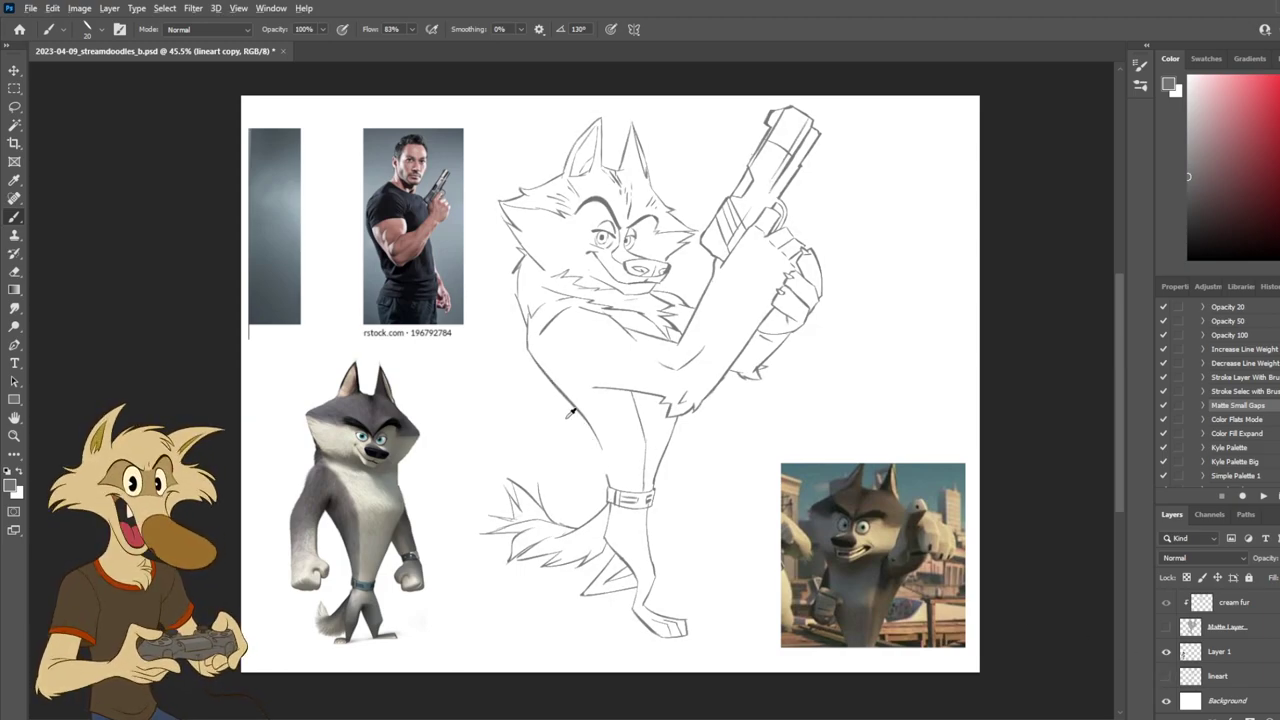
scroll(570, 414, "down", 2)
scroll(600, 408, "up", 3)
scroll(604, 401, "down", 2)
scroll(604, 401, "up", 3)
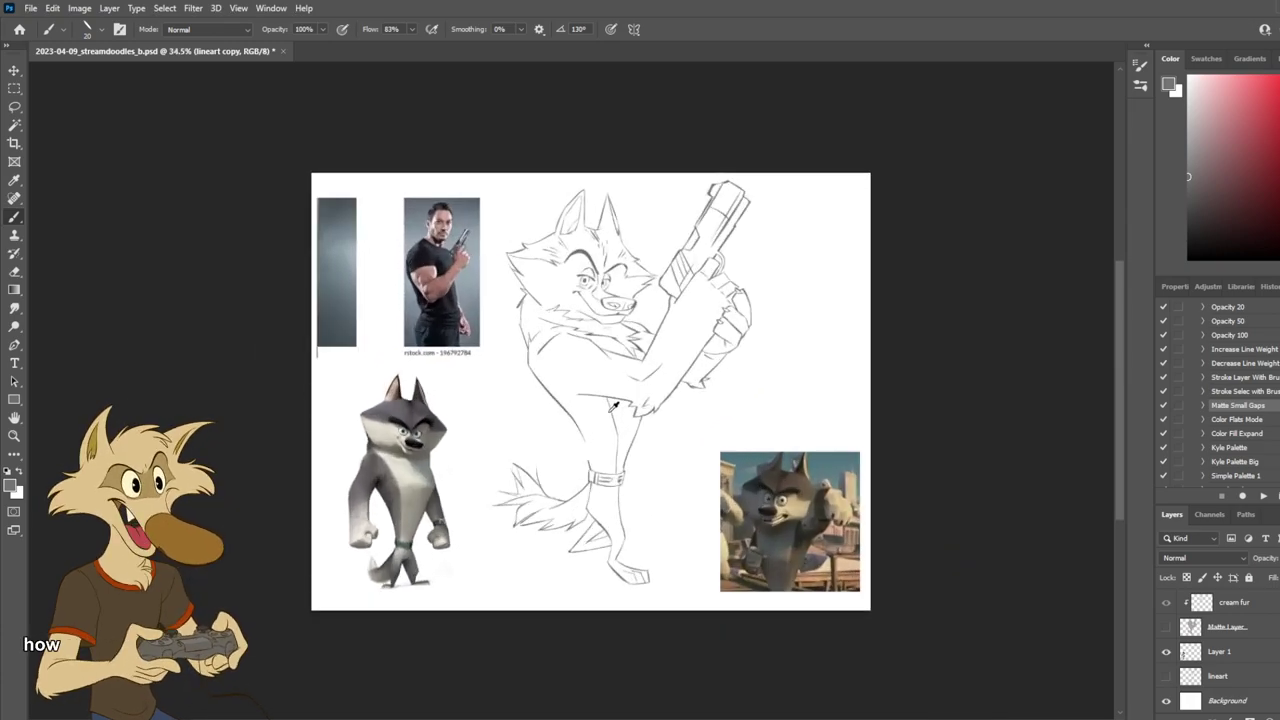
Step: Continue the redrawn back outline down to the belt, retrying the stretch just above it
scroll(1227, 657, "up", 3)
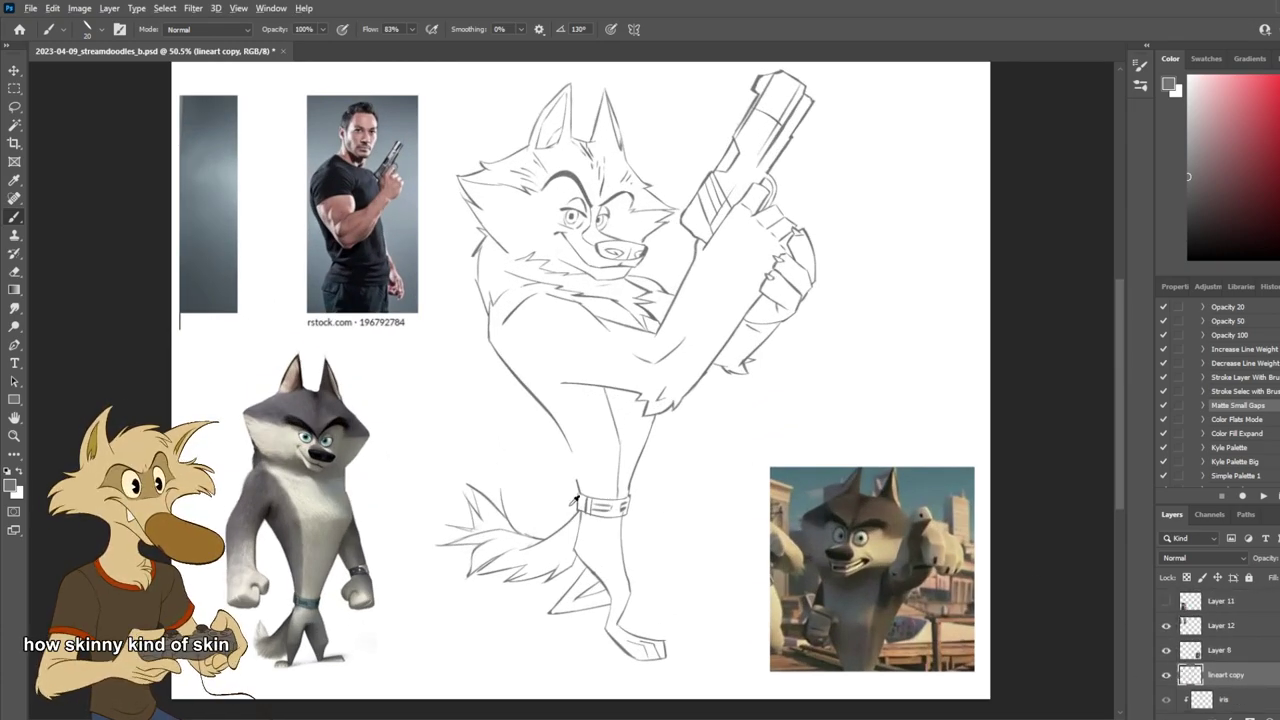
scroll(557, 502, "up", 2)
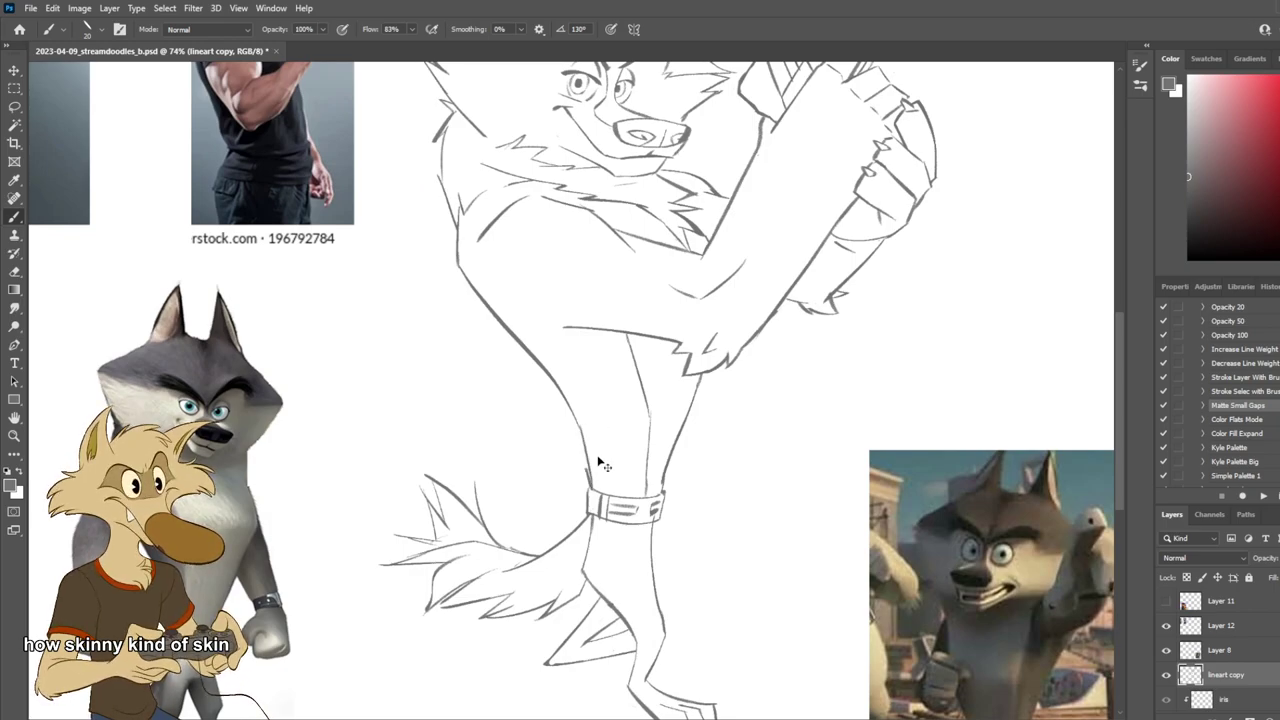
key("e")
key("b")
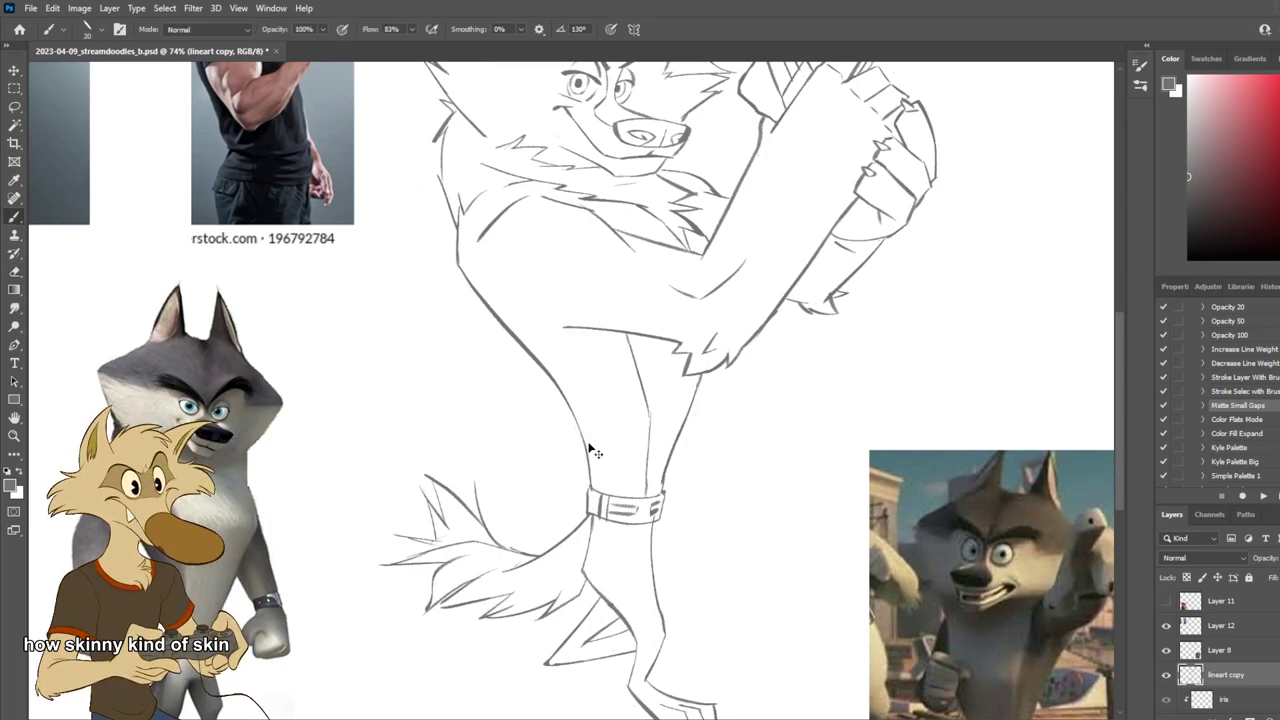
left_click_drag(581, 430, 593, 494)
left_click_drag(579, 424, 597, 490)
key("ctrl+z")
key("ctrl+z")
left_click_drag(576, 416, 594, 456)
key("ctrl+z")
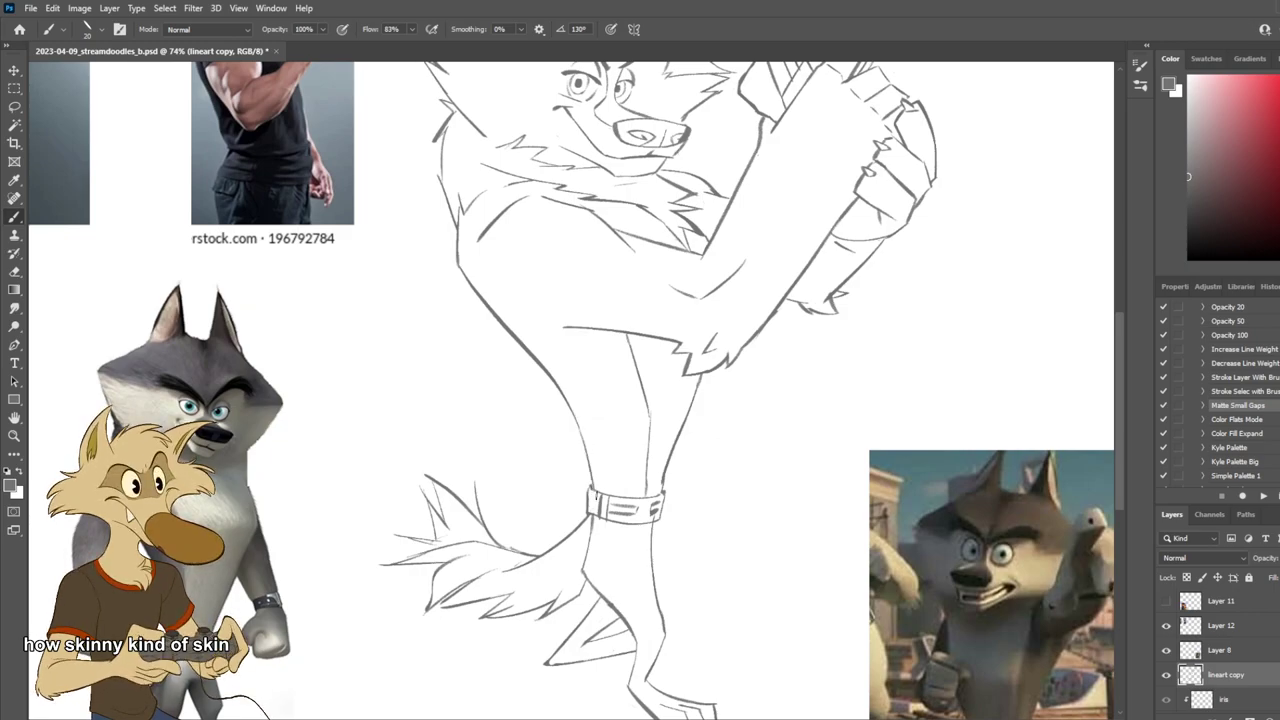
Step: Check the slimmer torso on the whole figure with the canvas mirrored, and restore the normal orientation
scroll(672, 427, "down", 5)
scroll(677, 428, "up", 2)
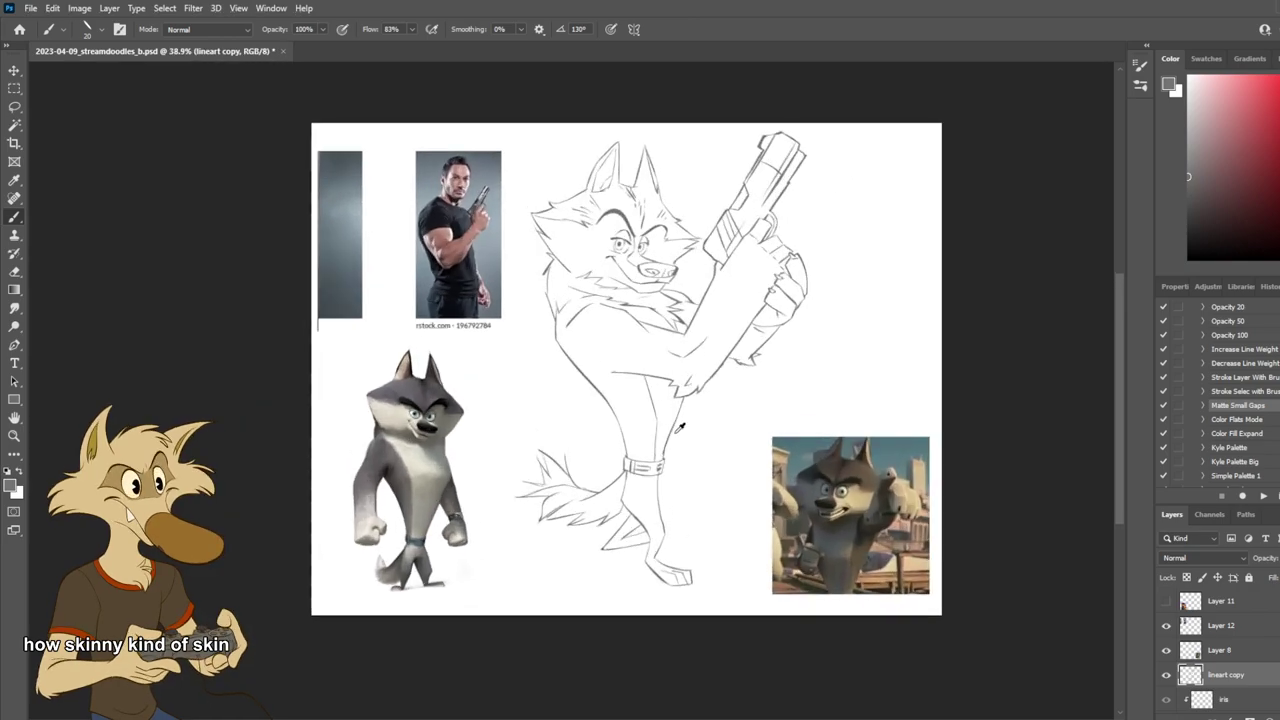
key("ctrl+shift+h")
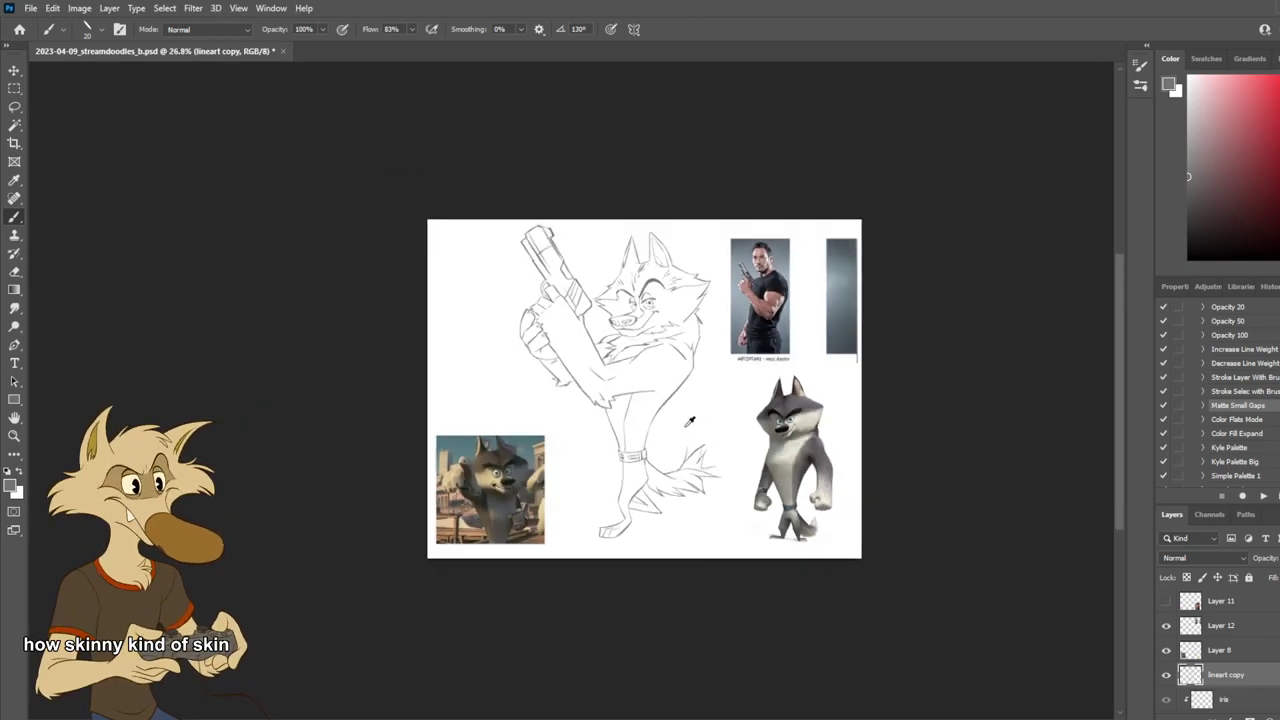
scroll(605, 452, "up", 2)
scroll(606, 453, "up", 2)
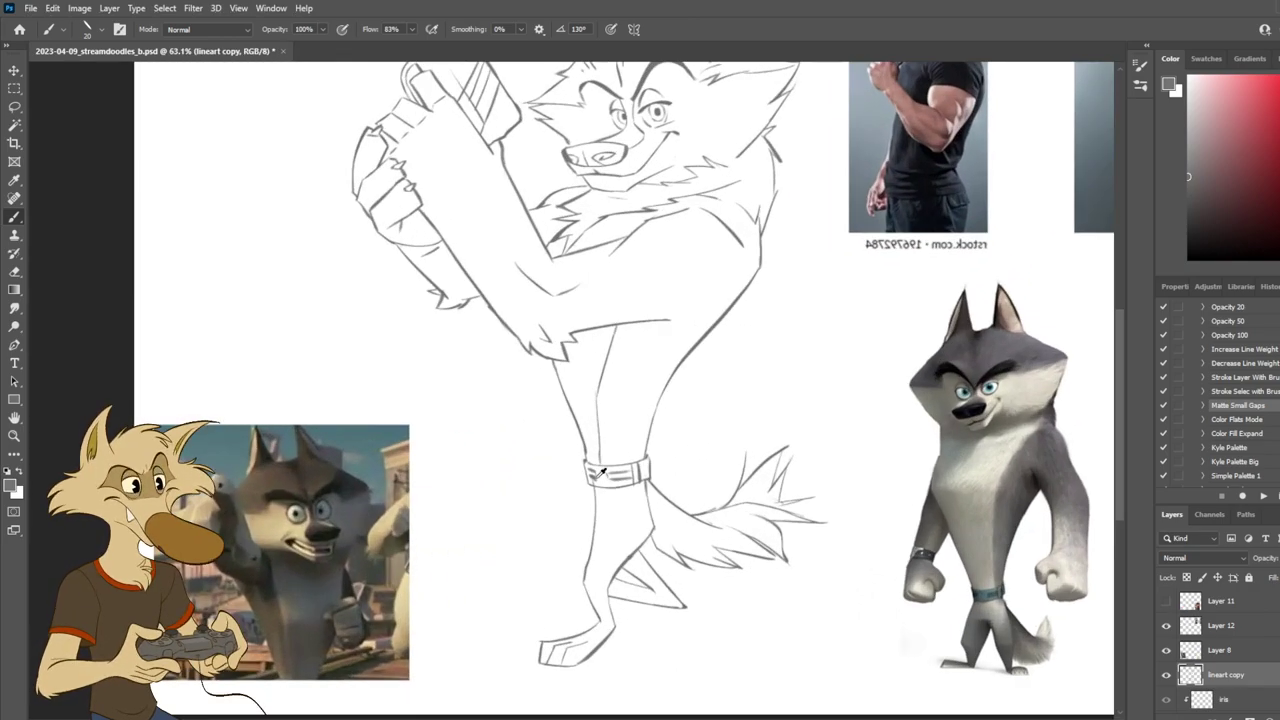
key("ctrl+shift+h")
Step: Erase the front torso outline between the elbow fur and the belt and redraw it as a straighter line
scroll(600, 465, "up", 1)
key("e")
left_click_drag(729, 405, 712, 450)
key("b")
left_click_drag(749, 350, 710, 457)
key("ctrl+z")
left_click_drag(743, 386, 712, 465)
key("ctrl+z")
left_click_drag(740, 386, 716, 470)
scroll(746, 376, "down", 3)
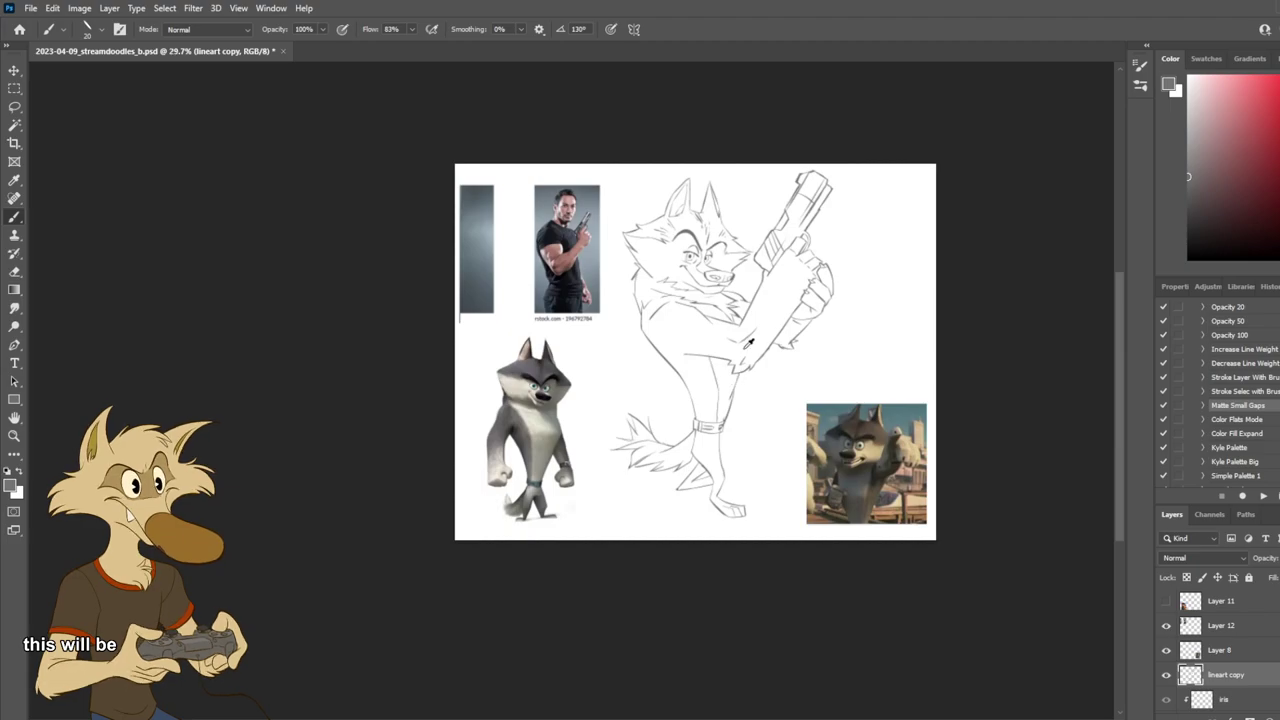
scroll(740, 388, "up", 2)
scroll(740, 388, "up", 1)
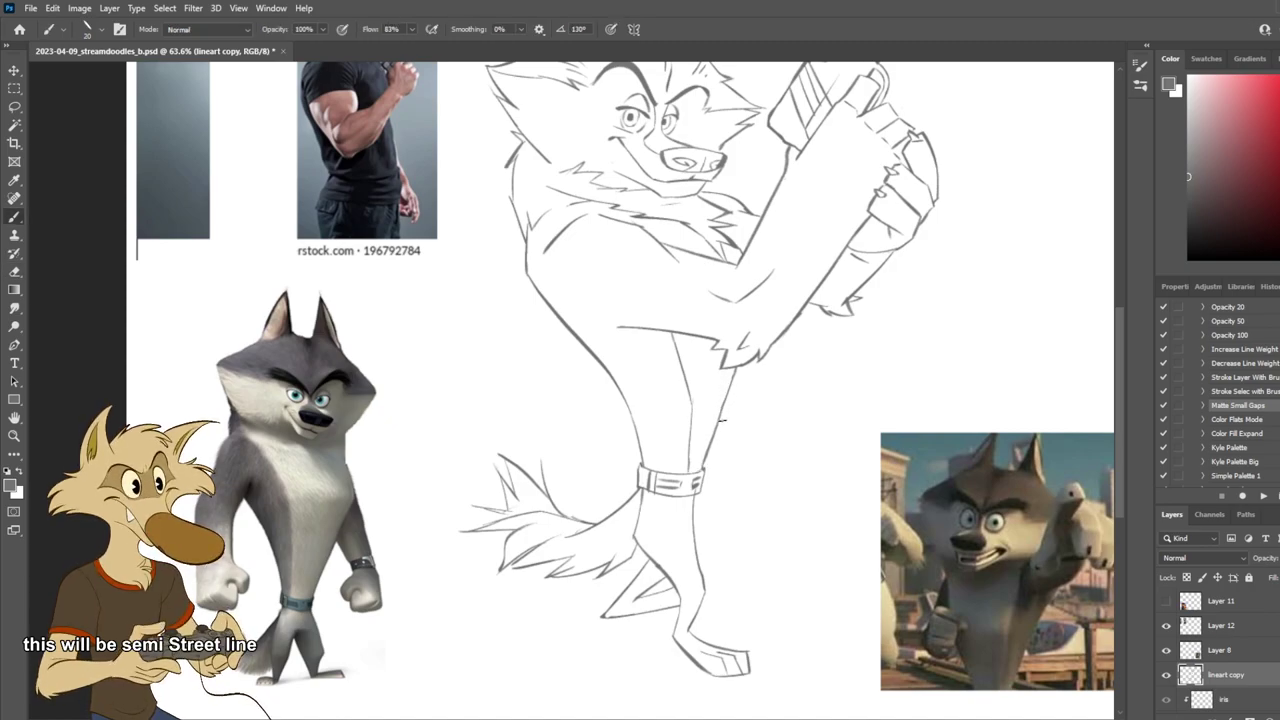
Step: Erase the front end of the belt and redraw it to meet the straightened front torso outline
scroll(720, 404, "down", 9)
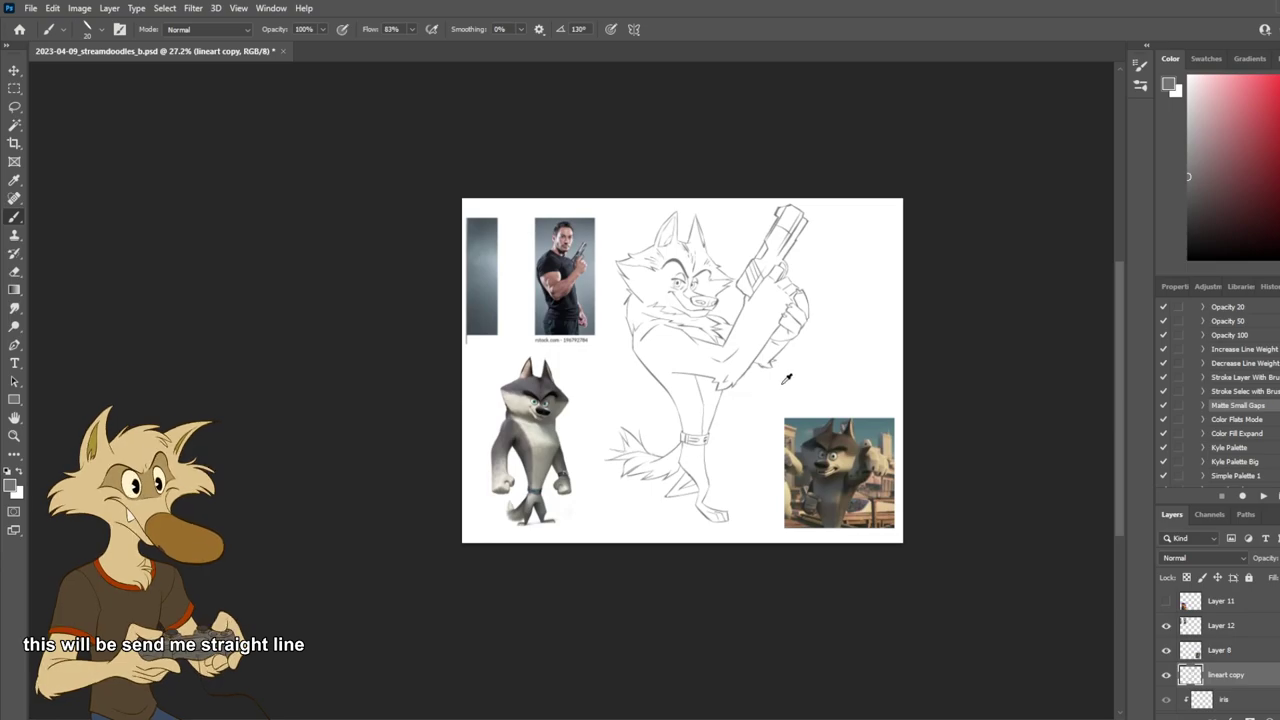
scroll(738, 399, "up", 10)
scroll(681, 438, "up", 2)
key("e")
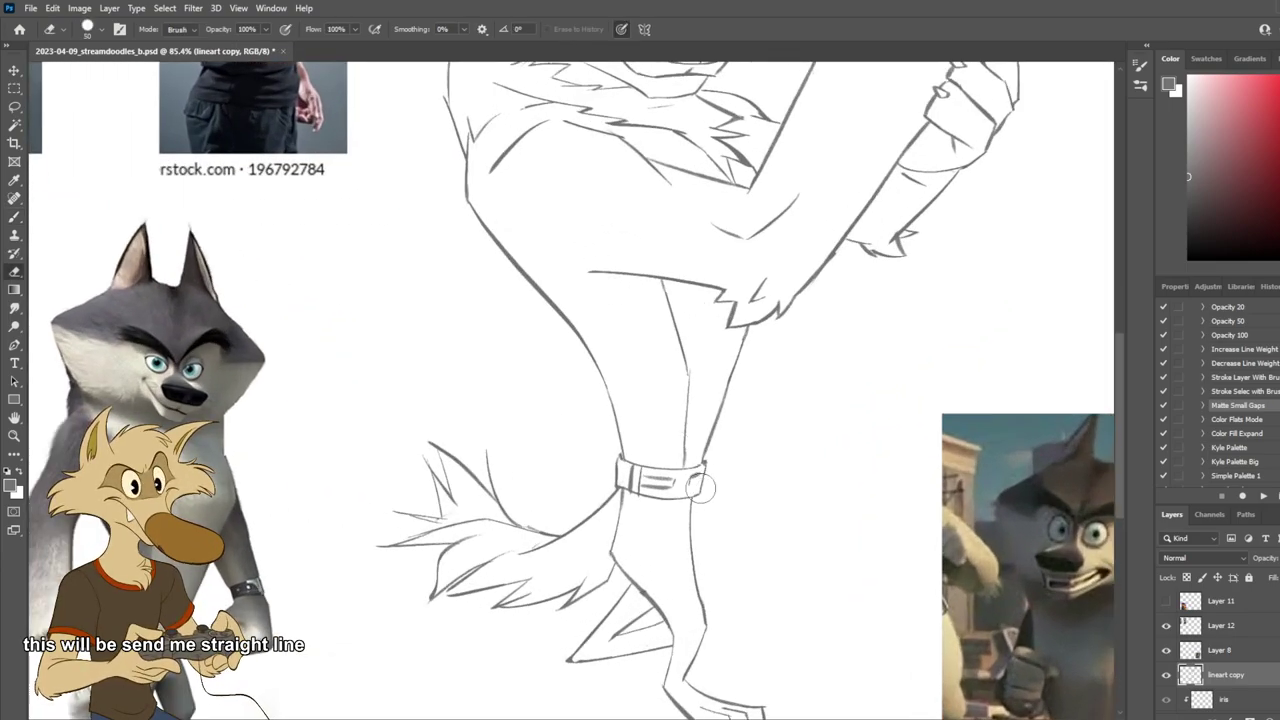
key("b")
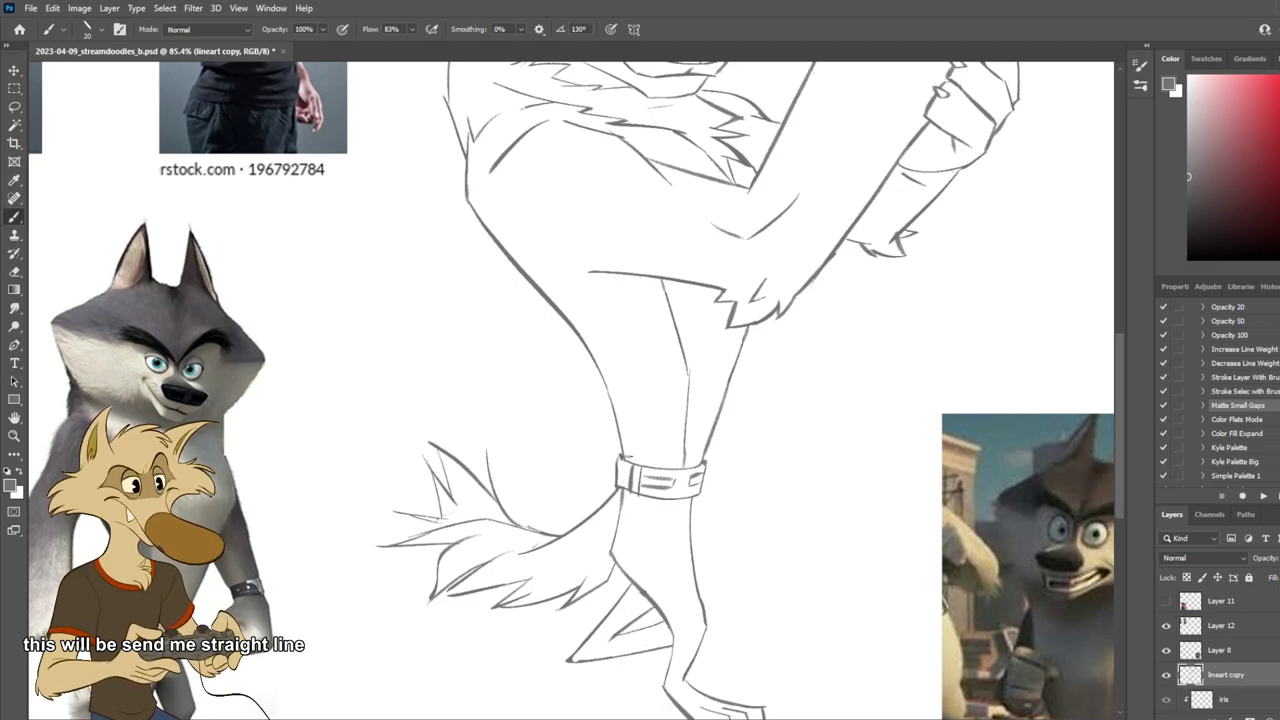
Step: Rework the belt's front edge as a slanted line and clean up its corners beside the torso outline
scroll(683, 443, "down", 5)
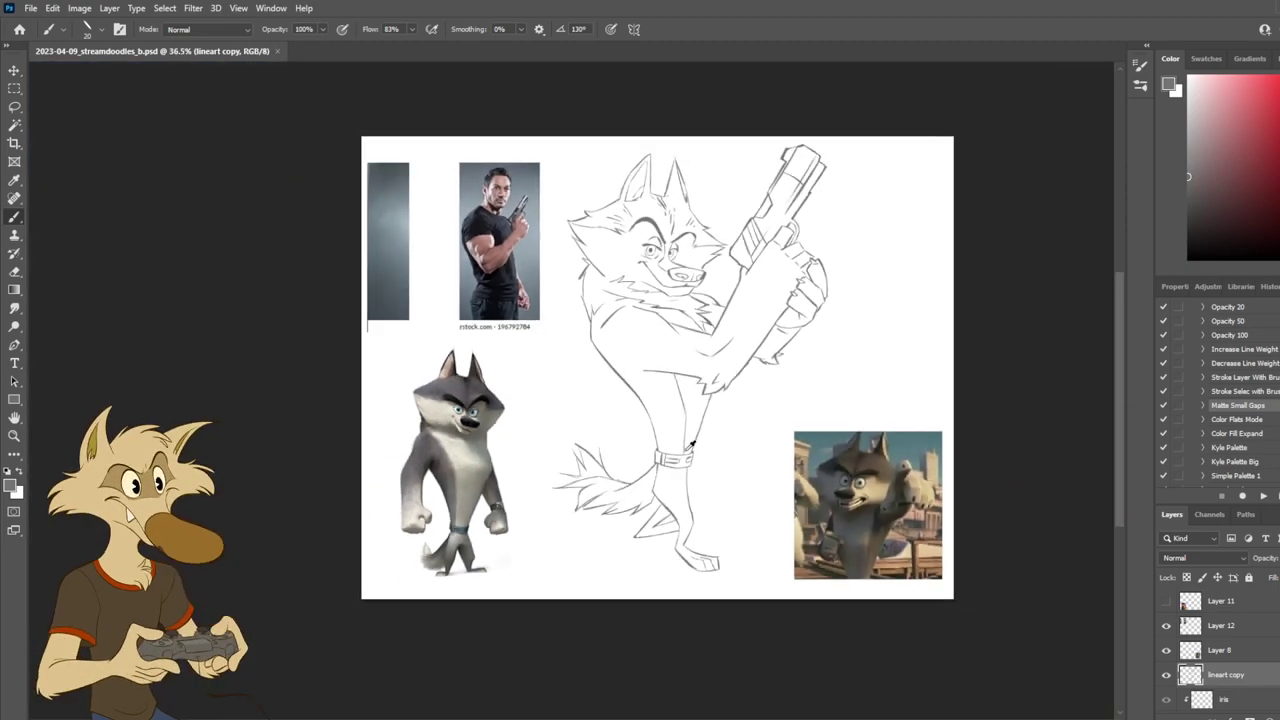
scroll(715, 442, "up", 5)
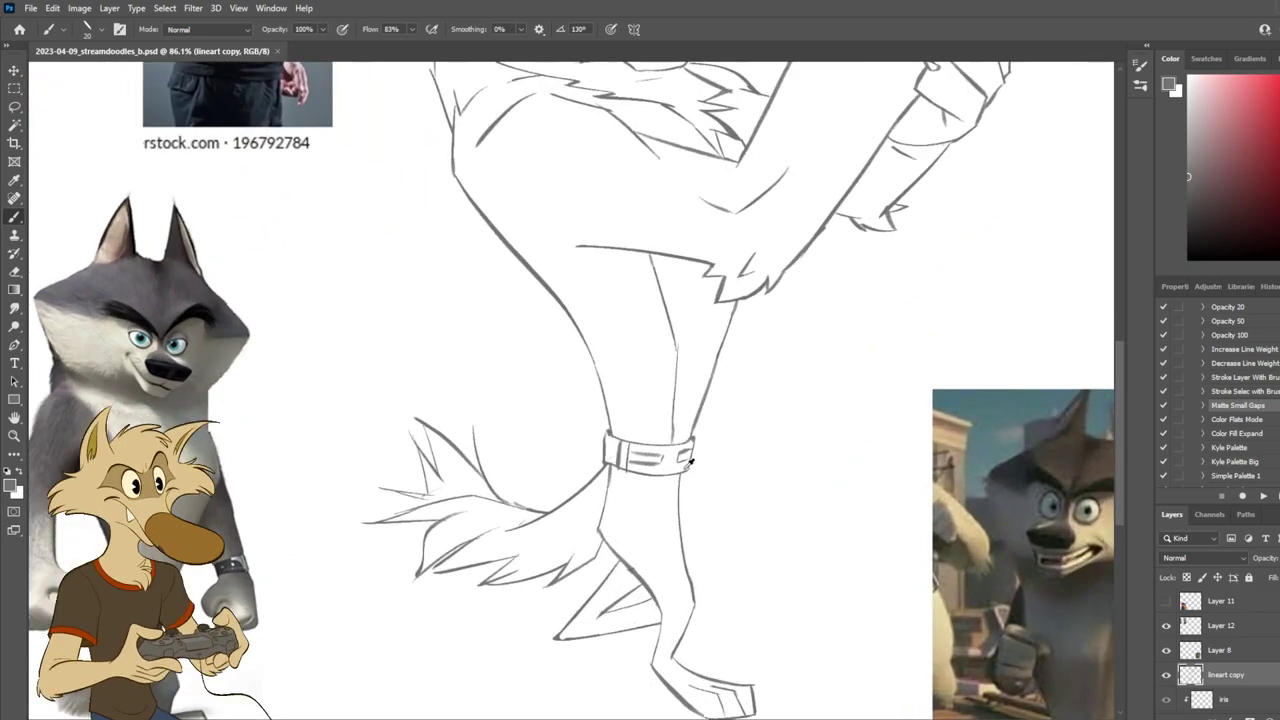
key("e")
mouse_move(709, 441)
left_mouse_down()
mouse_move(694, 474)
mouse_move(697, 460)
left_mouse_up()
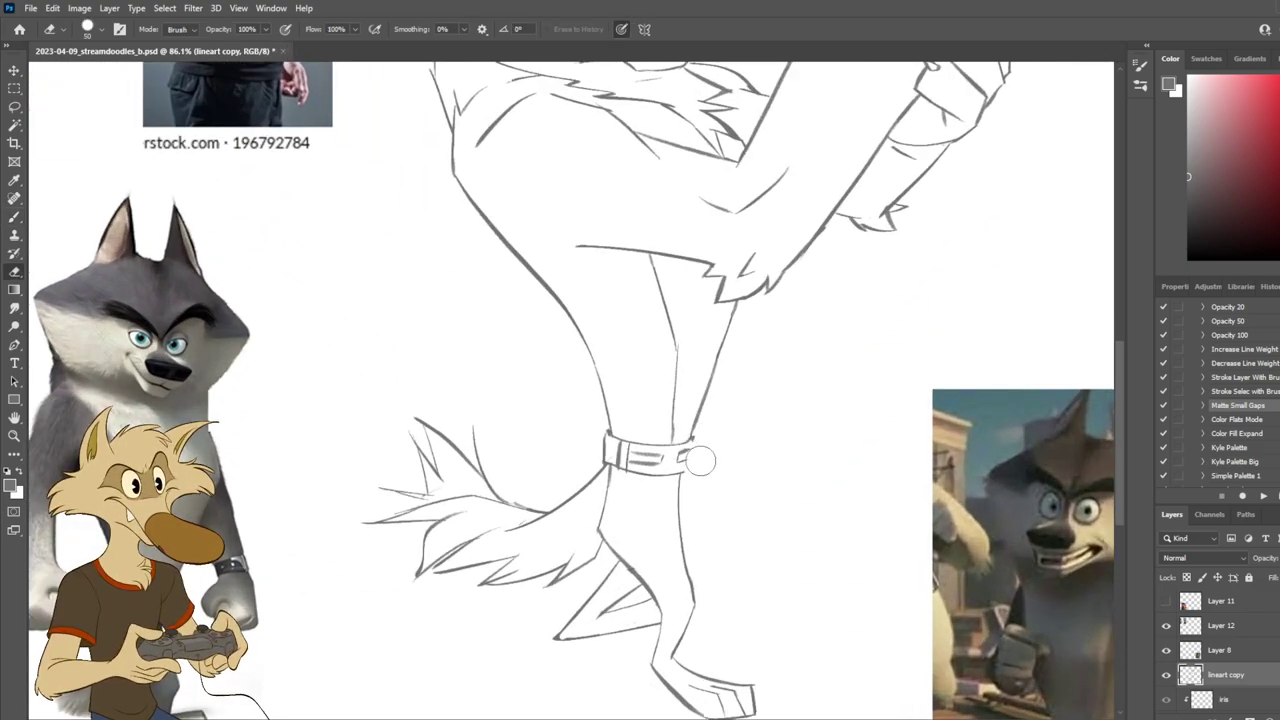
key("b")
key("e")
left_click(694, 457)
key("b")
left_click_drag(692, 448, 685, 474)
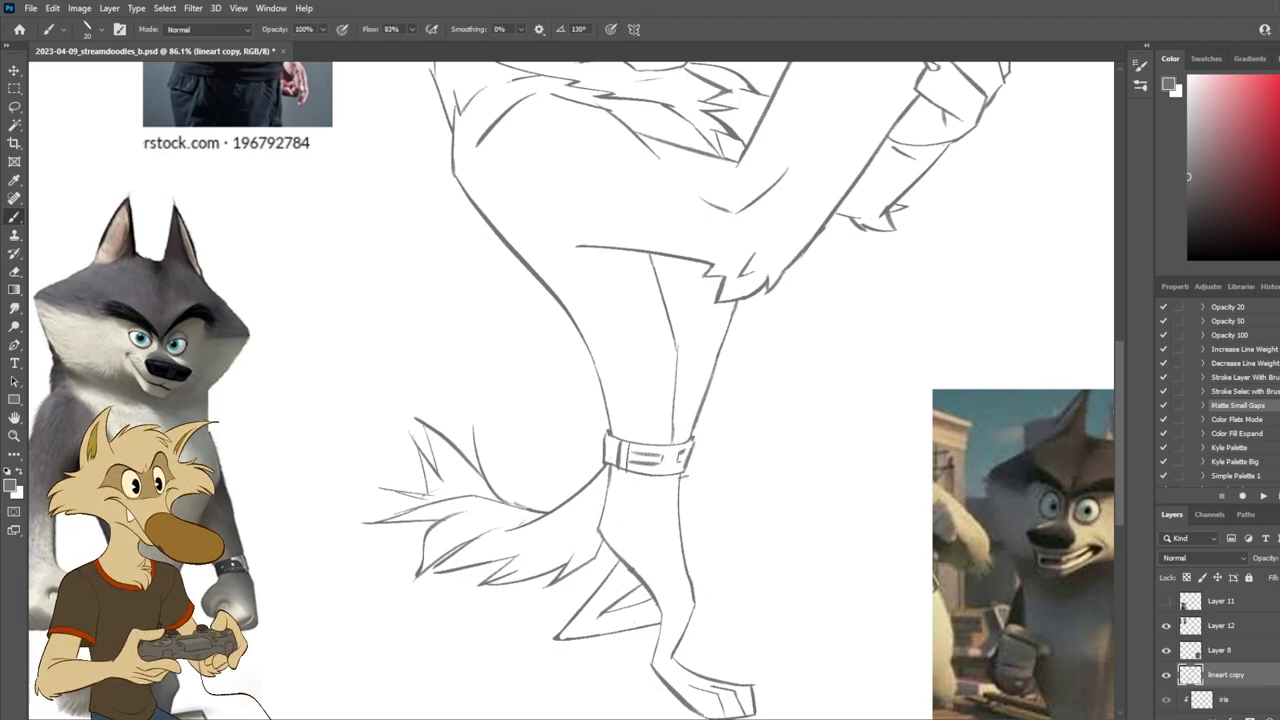
key("e")
left_click(697, 436)
key("b")
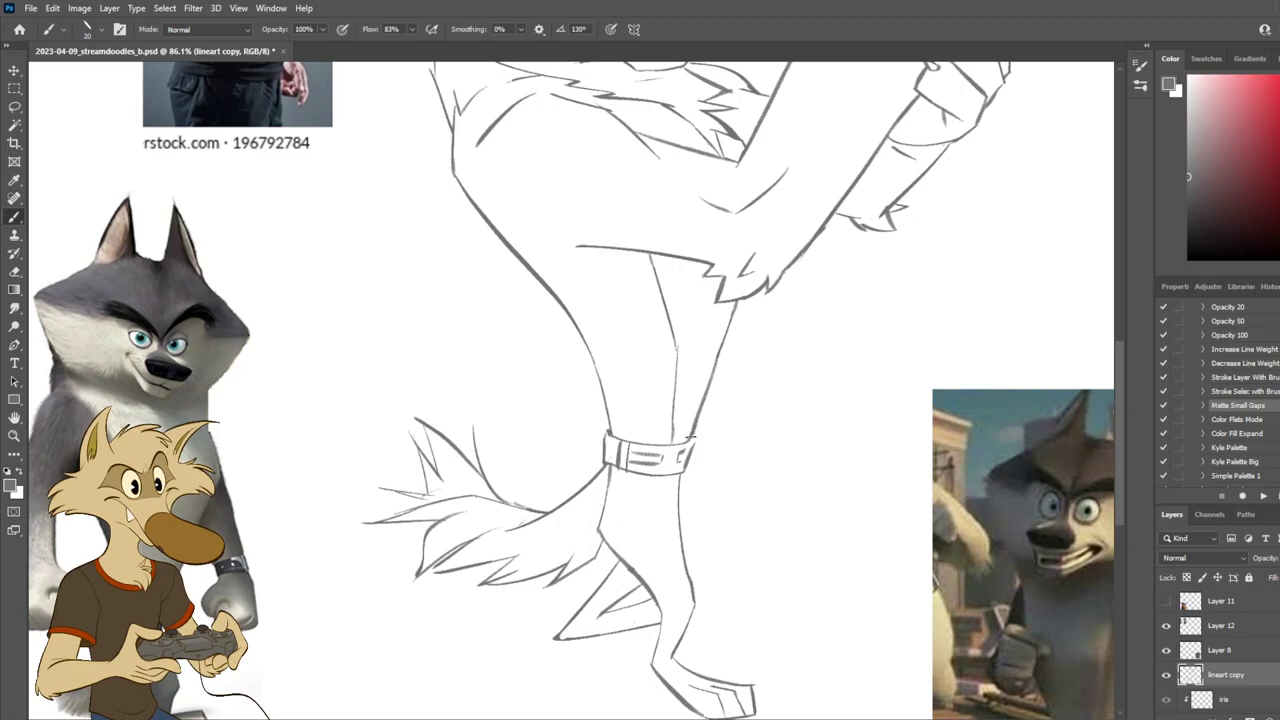
Step: Check the reworked belt and slimmer torso on the whole figure against the references
scroll(728, 482, "down", 4)
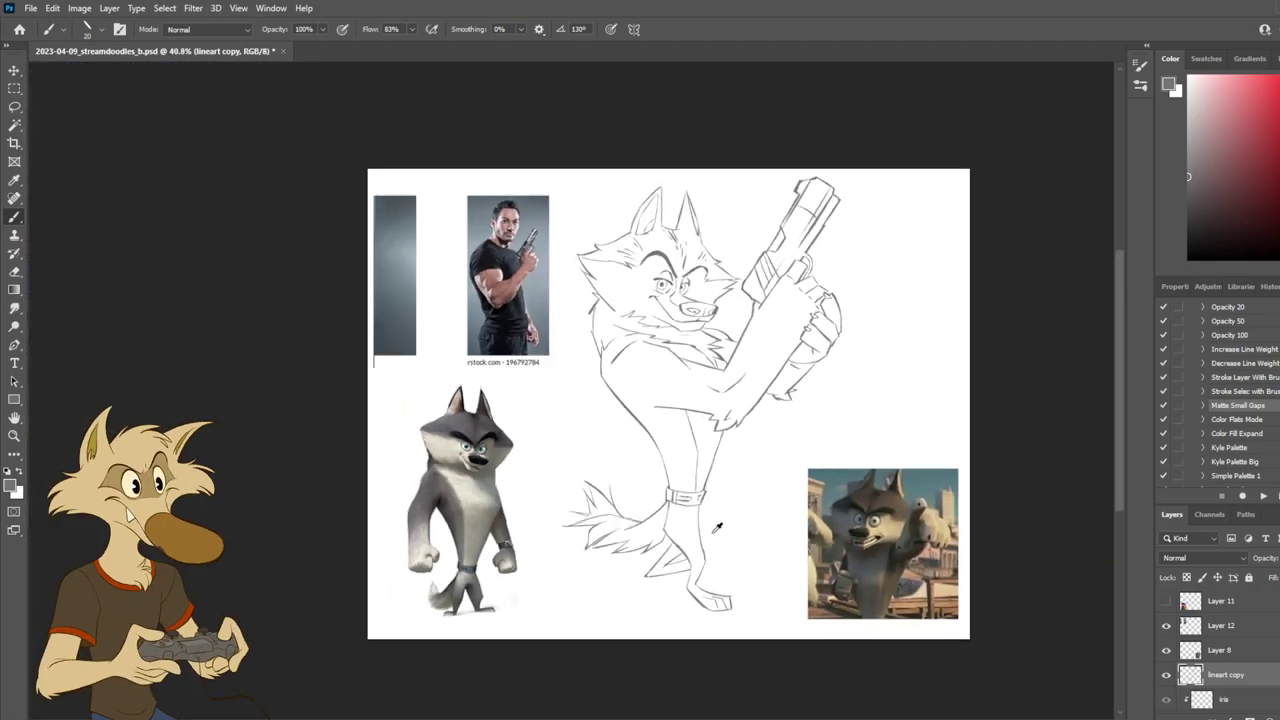
scroll(723, 526, "up", 3)
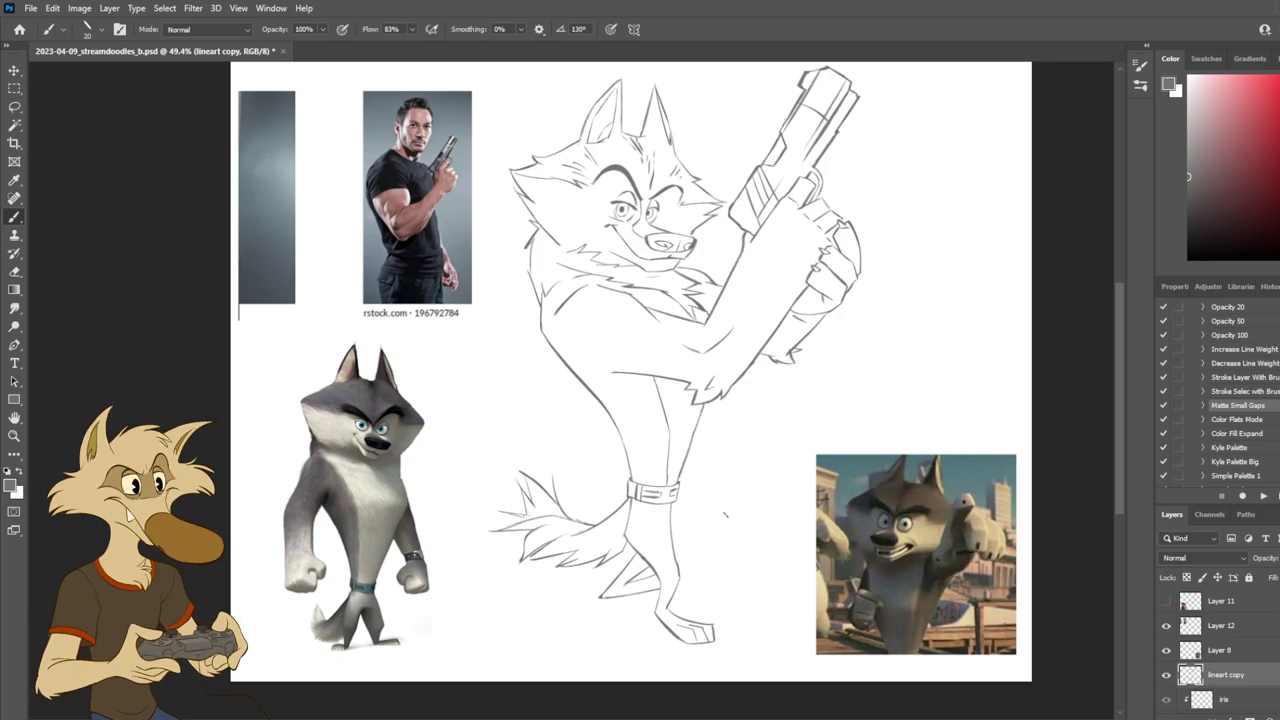
scroll(713, 511, "down", 2)
scroll(713, 511, "up", 2)
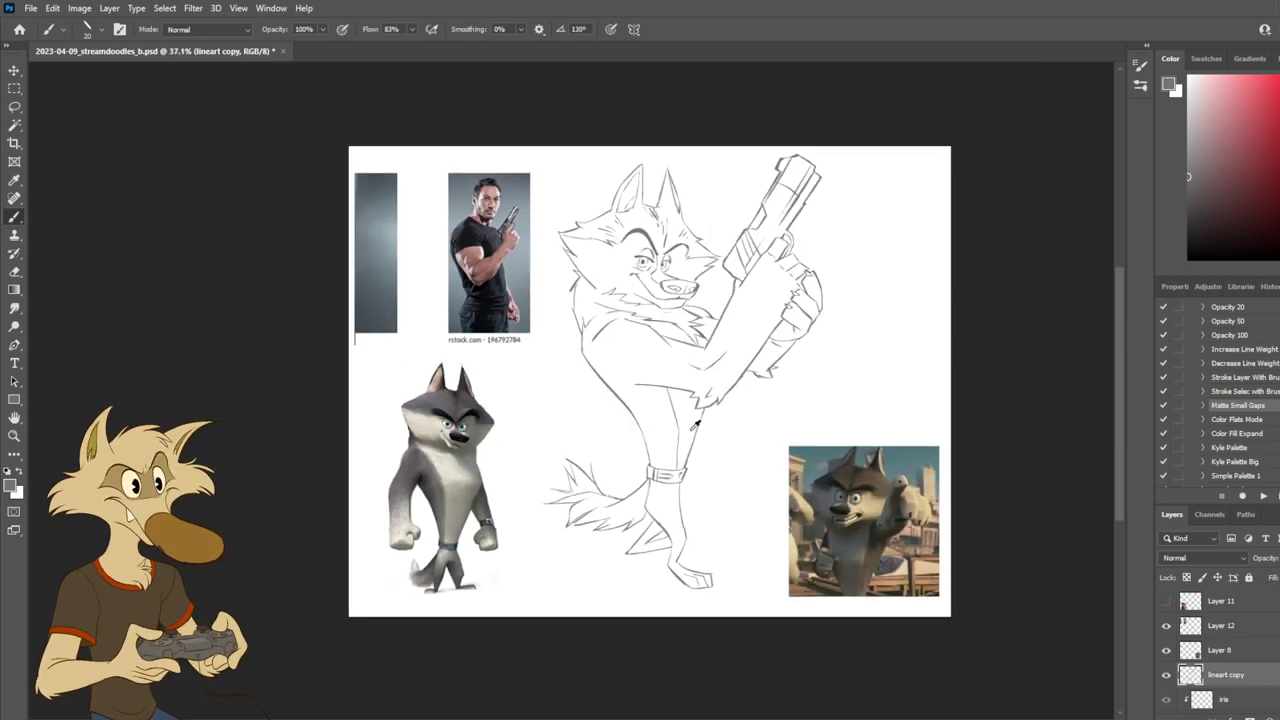
scroll(698, 428, "down", 1)
scroll(696, 472, "up", 1)
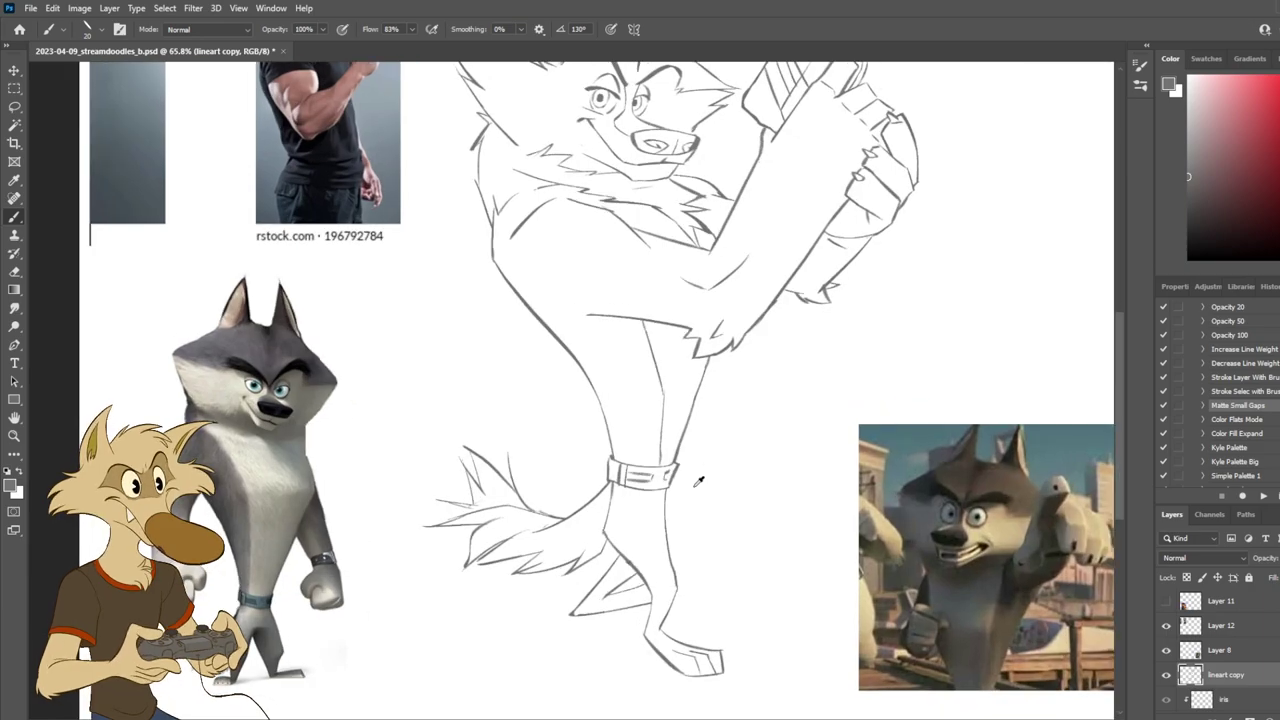
Step: Erase the back edge of the belt and redraw it, undoing the stroke that does not fit
scroll(698, 481, "up", 1)
scroll(688, 482, "up", 1)
key("e")
left_click_drag(606, 440, 605, 466)
key("b")
key("ctrl+z")
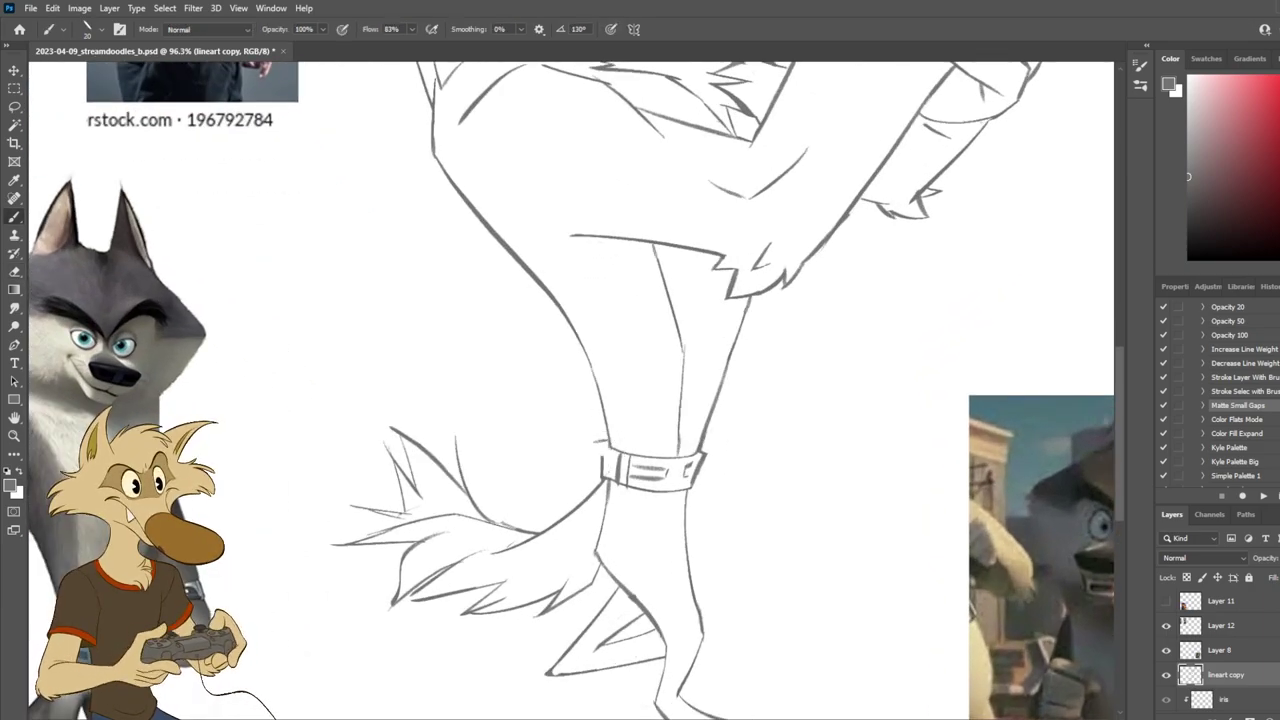
scroll(684, 491, "down", 4)
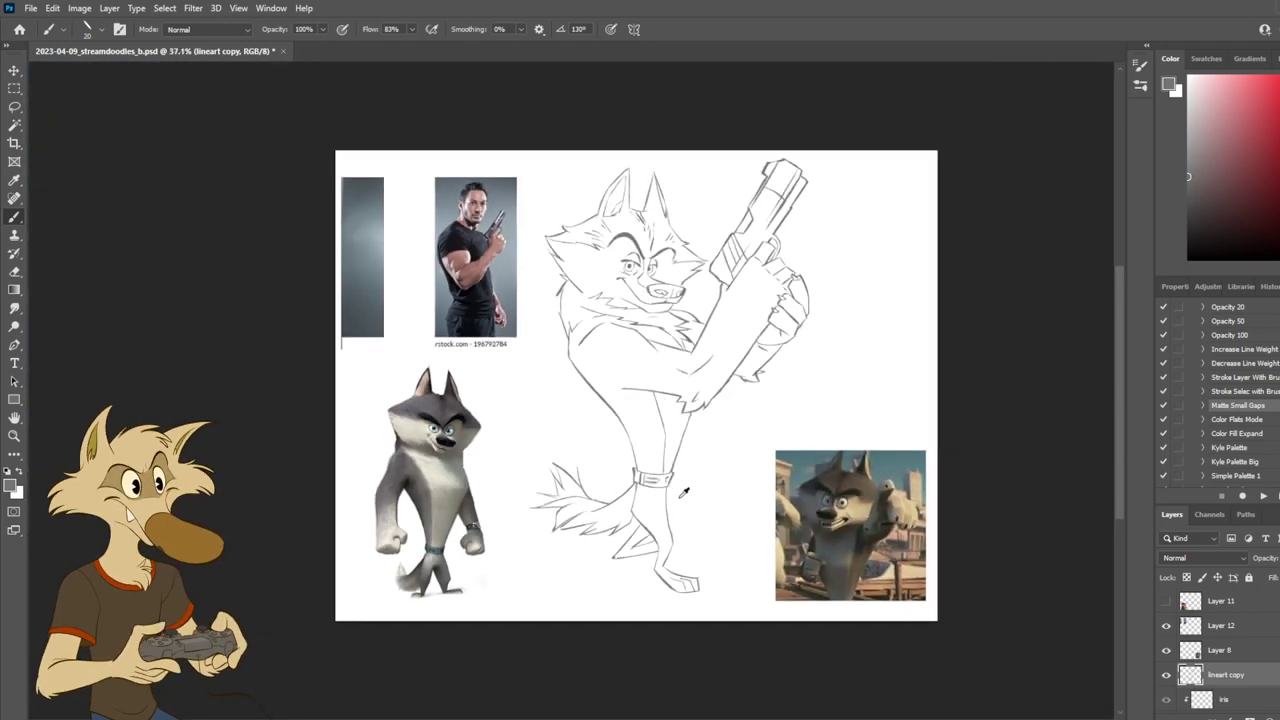
Step: Erase the upper part of the inner torso line between the forearm and the belt on the lineart copy layer
scroll(684, 491, "up", 2)
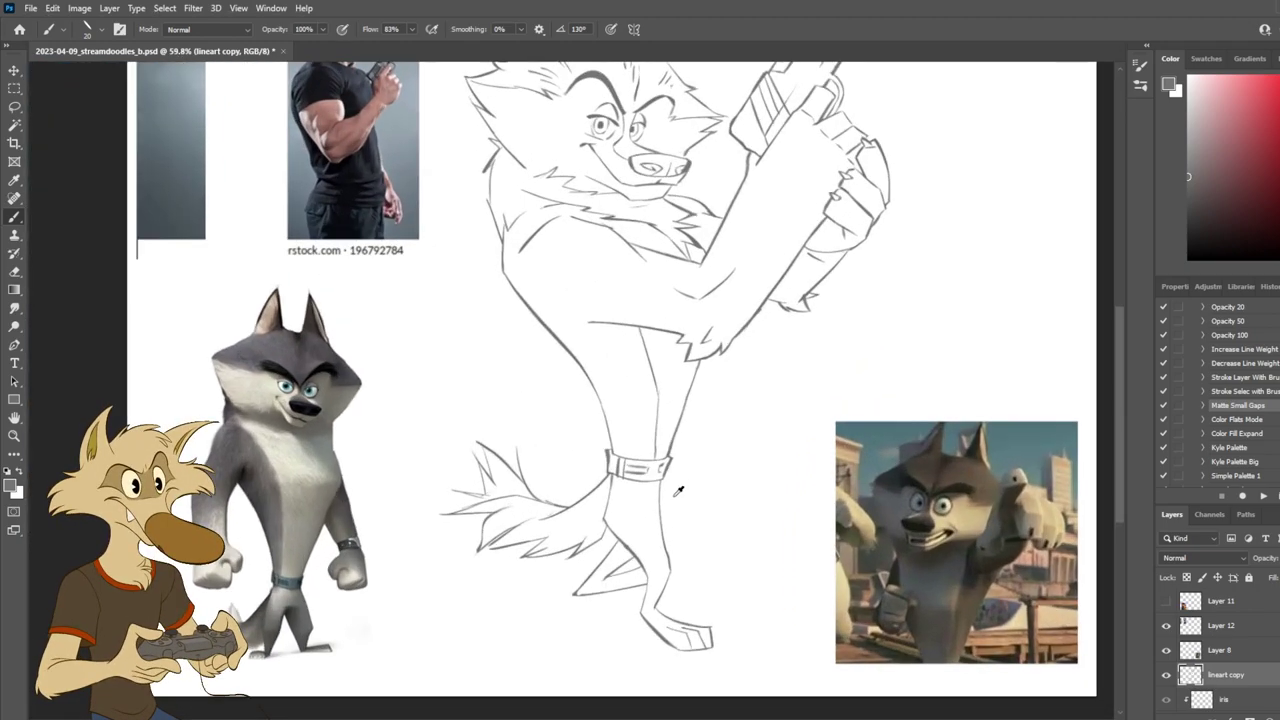
scroll(674, 491, "up", 1)
scroll(674, 491, "up", 3)
scroll(674, 491, "down", 4)
scroll(674, 491, "down", 1)
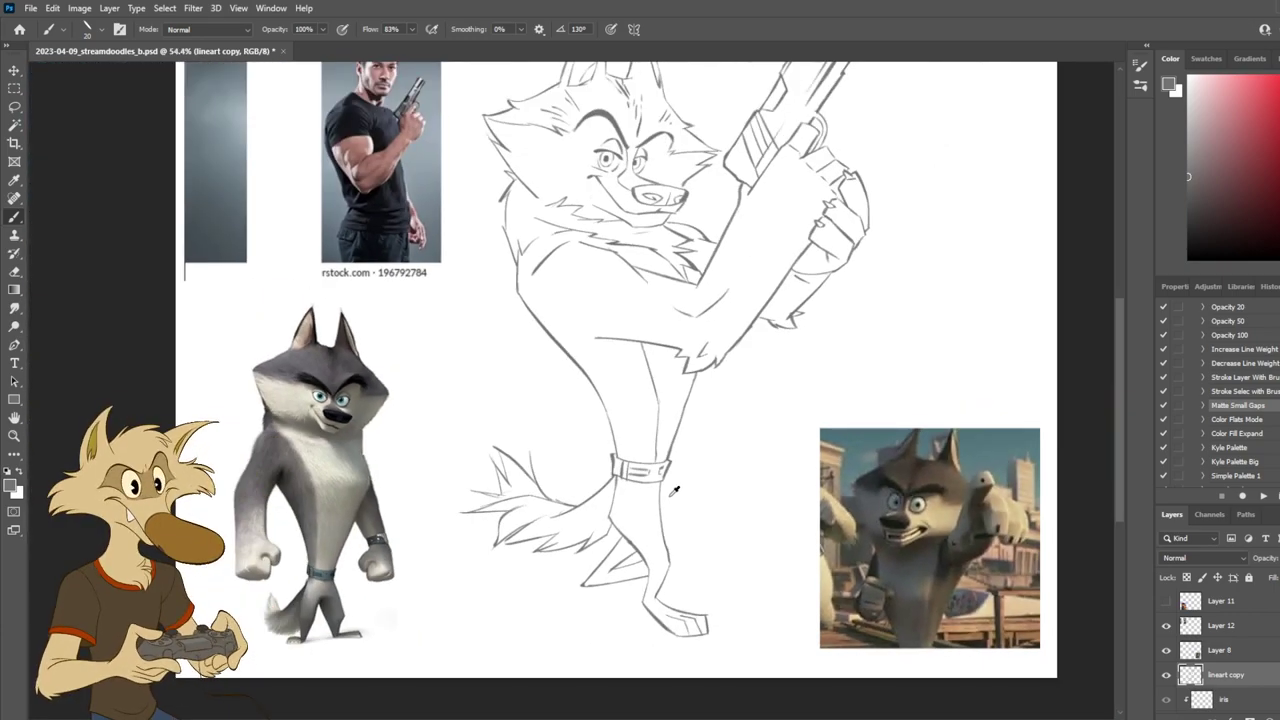
scroll(674, 491, "up", 3)
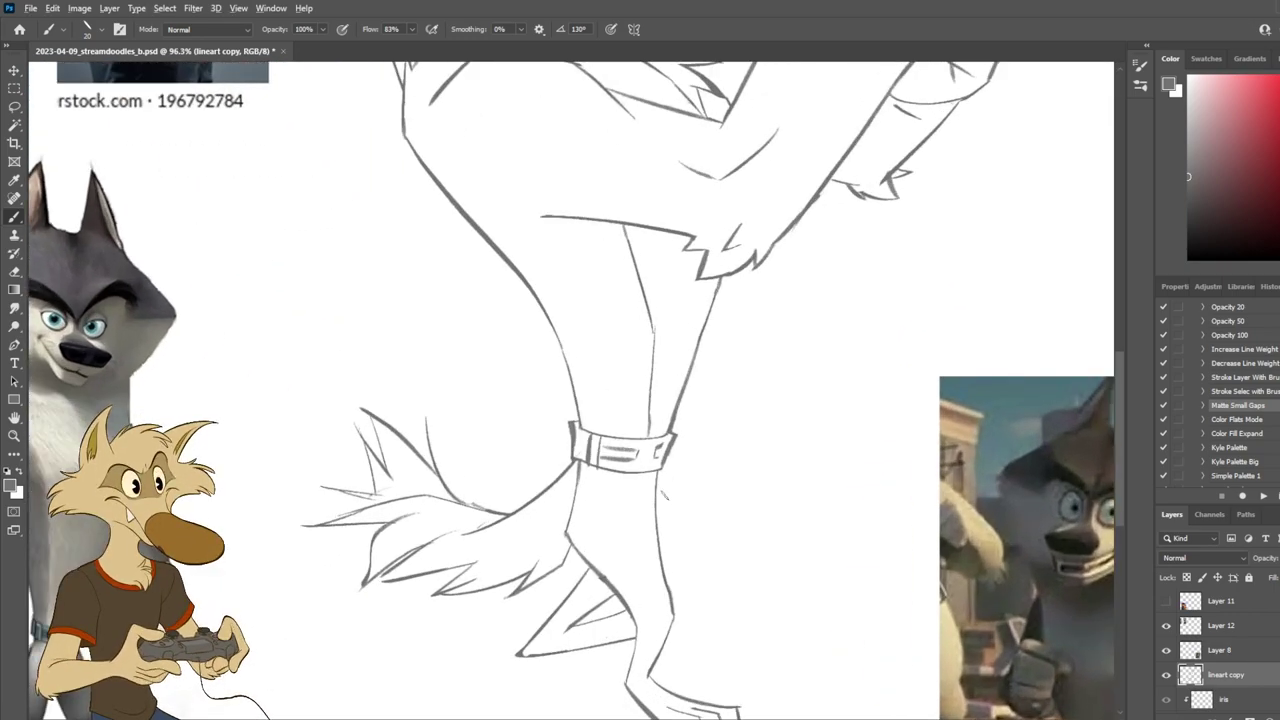
scroll(665, 493, "down", 1)
key("e")
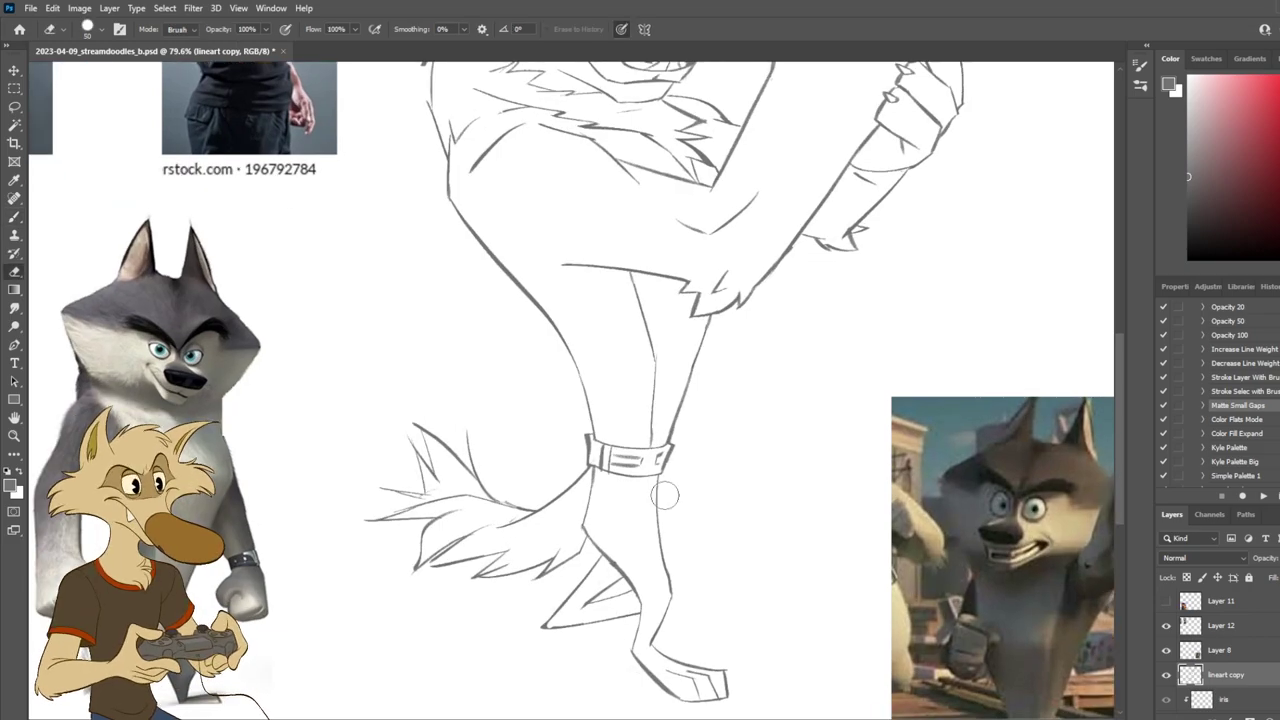
left_click_drag(633, 286, 653, 371)
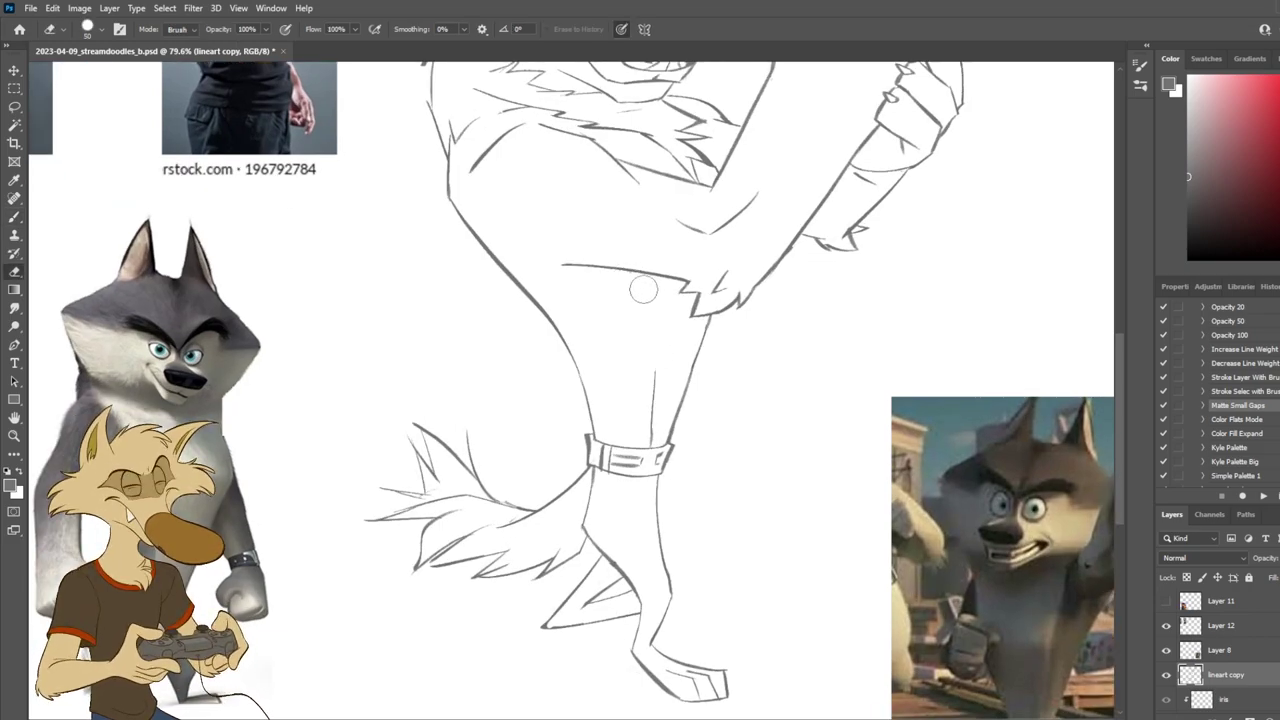
Step: Redraw the upper inner torso line with the brush, from the forearm's lower edge to the remaining line above the belt
key("b")
left_click_drag(652, 272, 656, 376)
key("ctrl+z")
key("ctrl+z")
left_click_drag(645, 275, 657, 368)
key("ctrl+z")
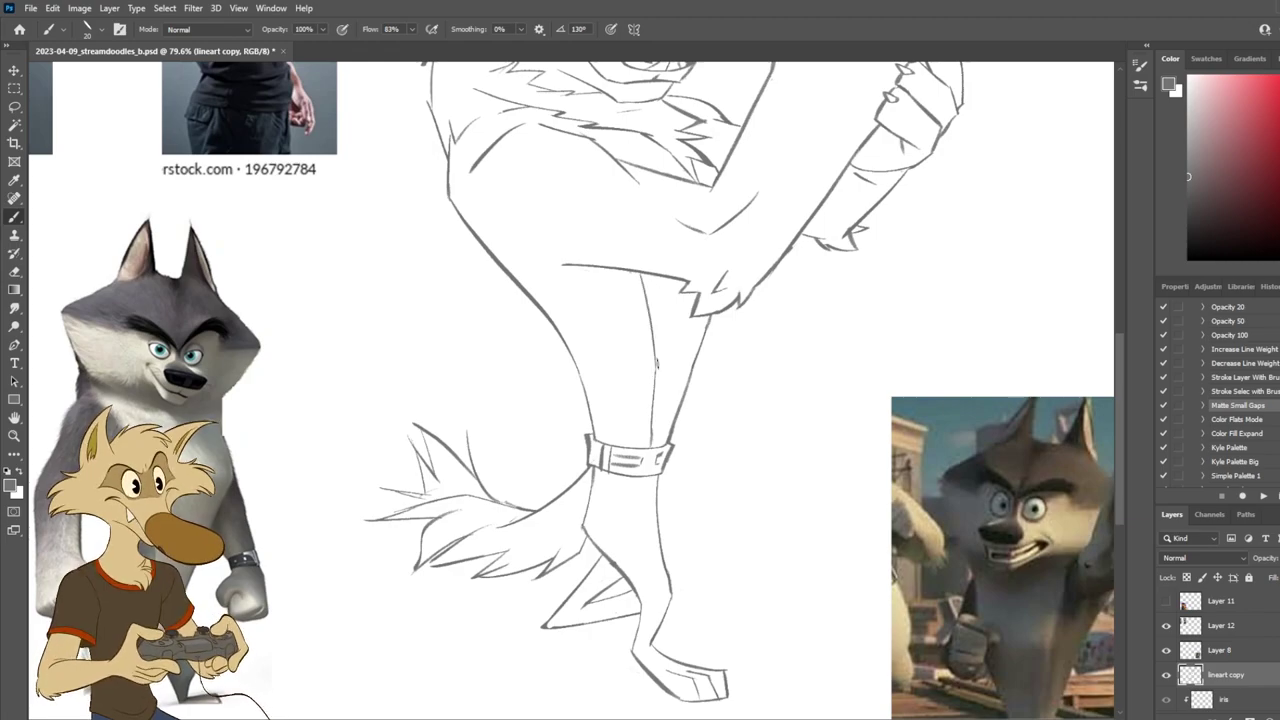
Step: Flip the whole canvas horizontally to check the wolf's proportions in mirror image, and flip it back
scroll(688, 292, "down", 10)
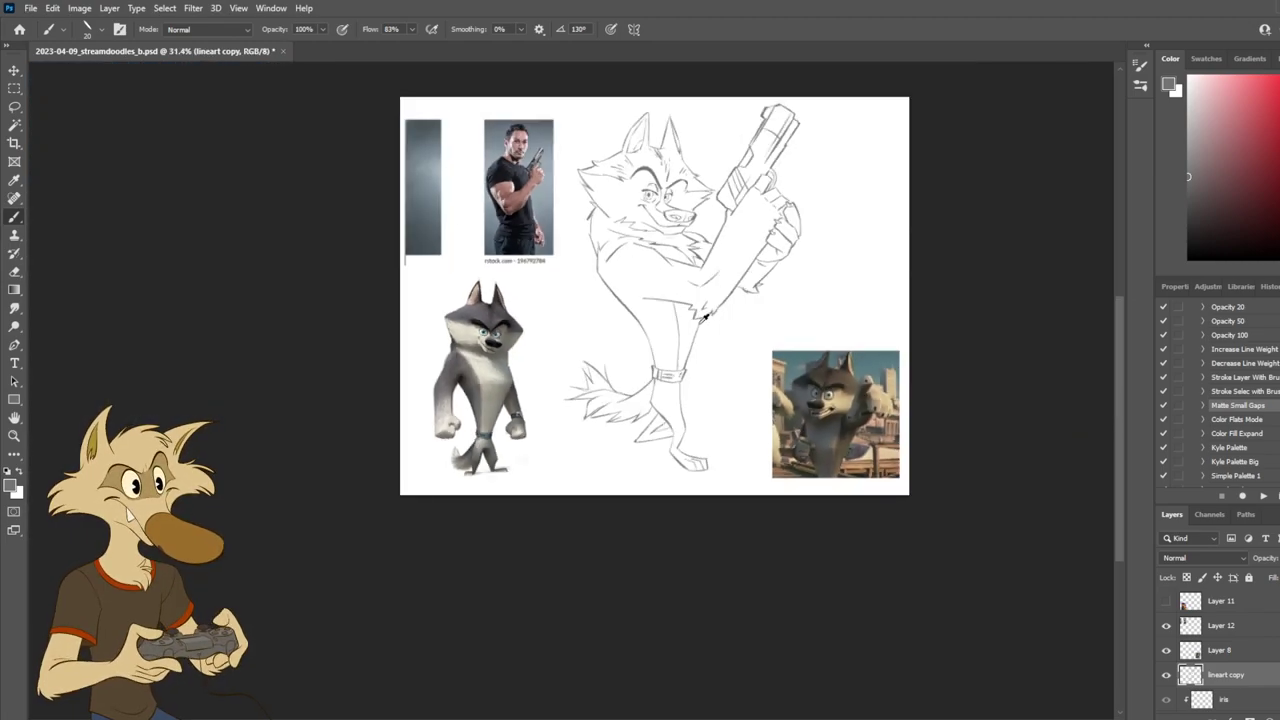
scroll(707, 292, "up", 5)
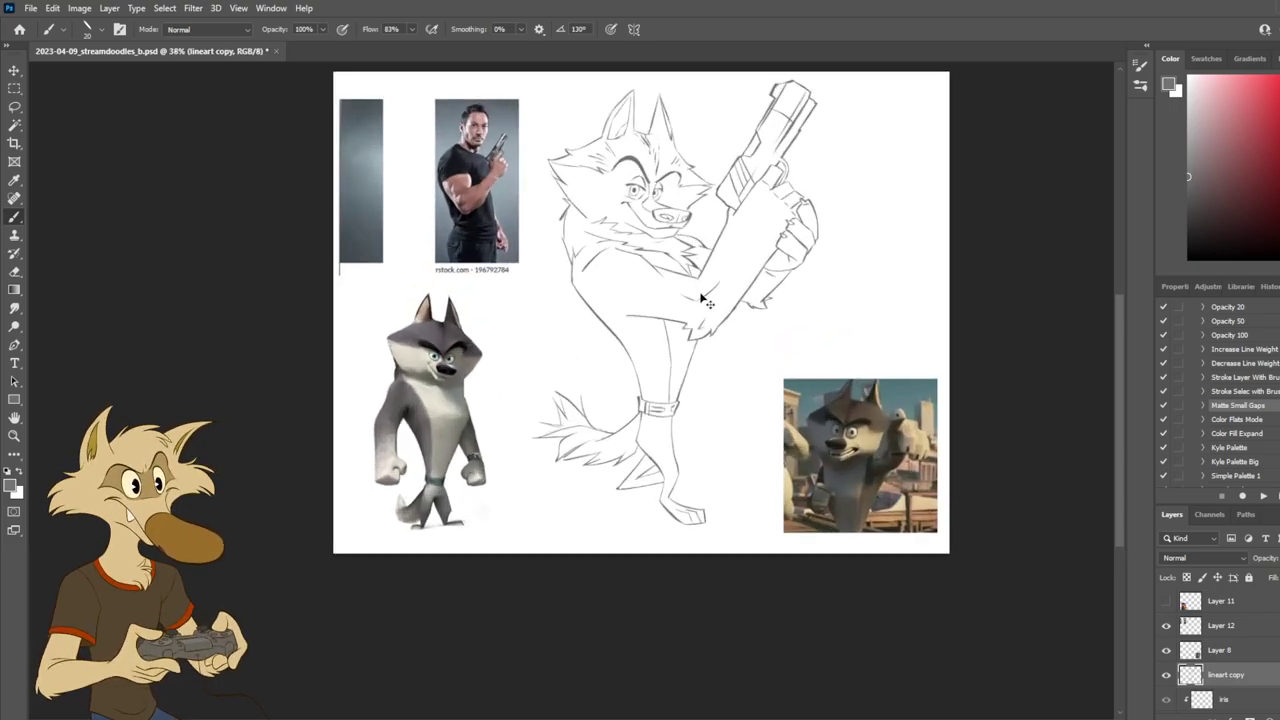
key("ctrl+shift+h")
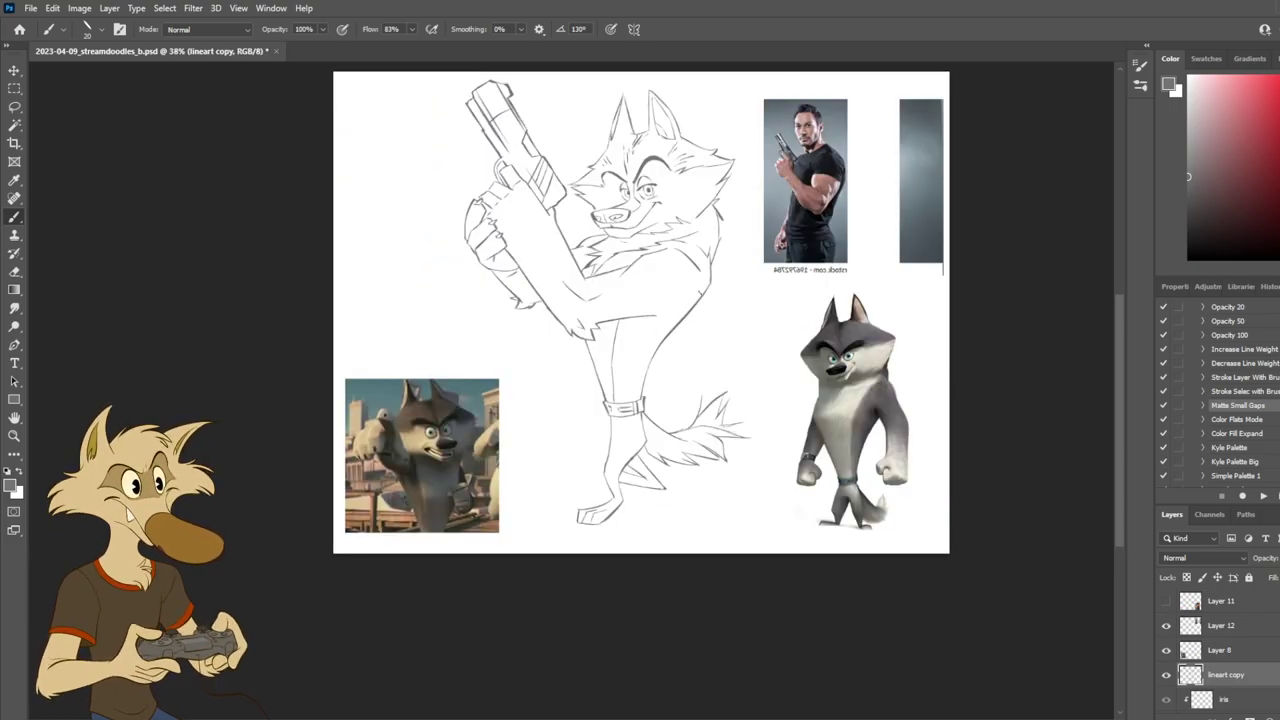
key("h")
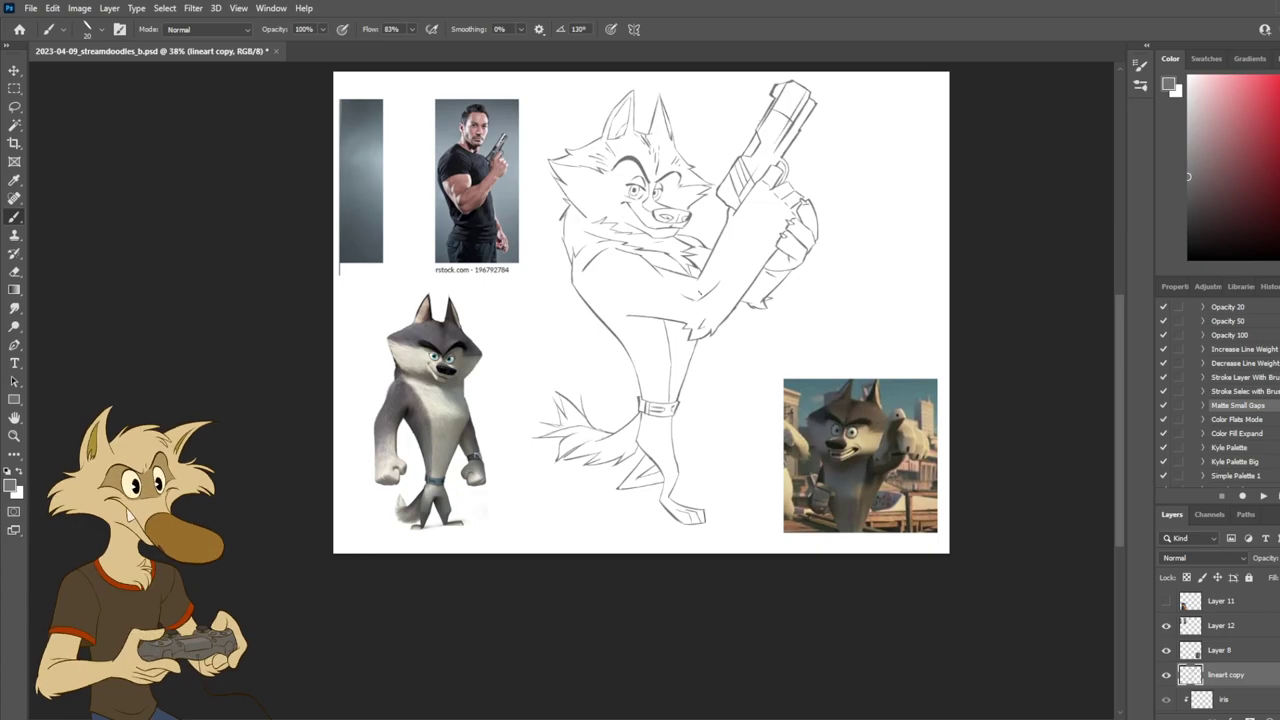
scroll(700, 290, "up", 2)
scroll(698, 280, "down", 4)
scroll(697, 256, "up", 1)
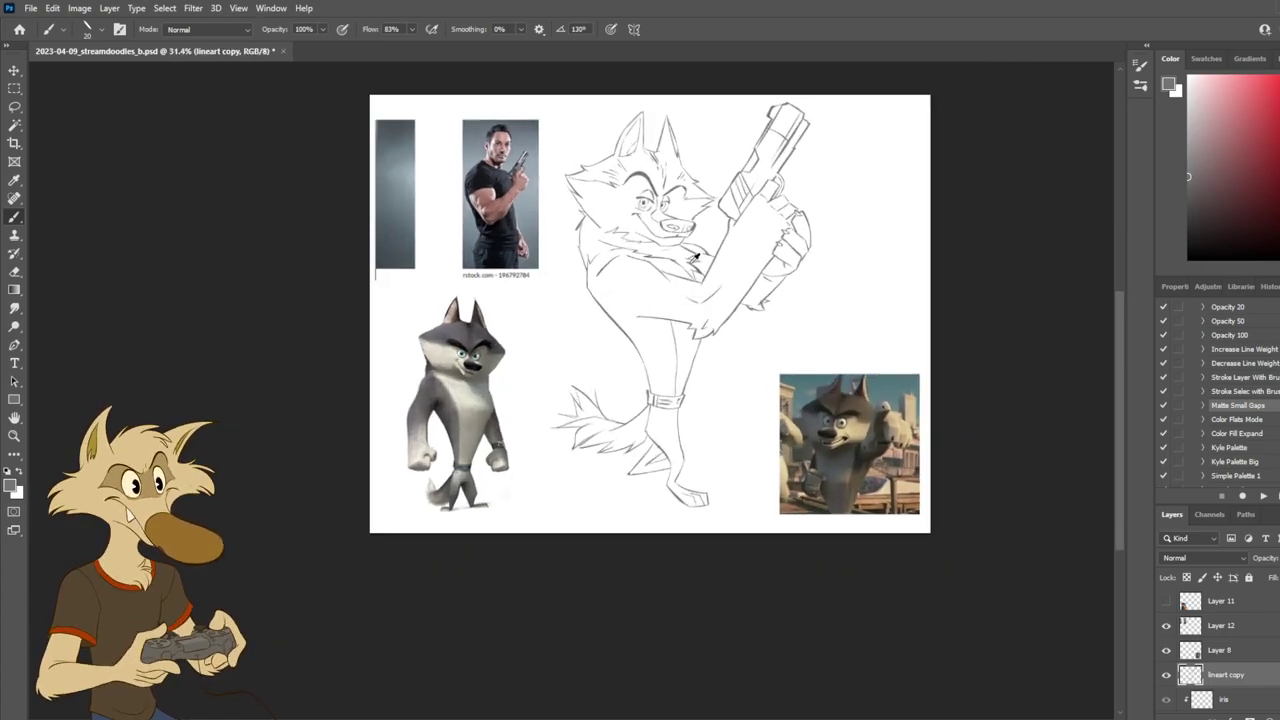
Step: Compare the original lineart layer with lineart copy by showing only one of them at a time
left_click(1166, 675)
scroll(1170, 665, "down", 3)
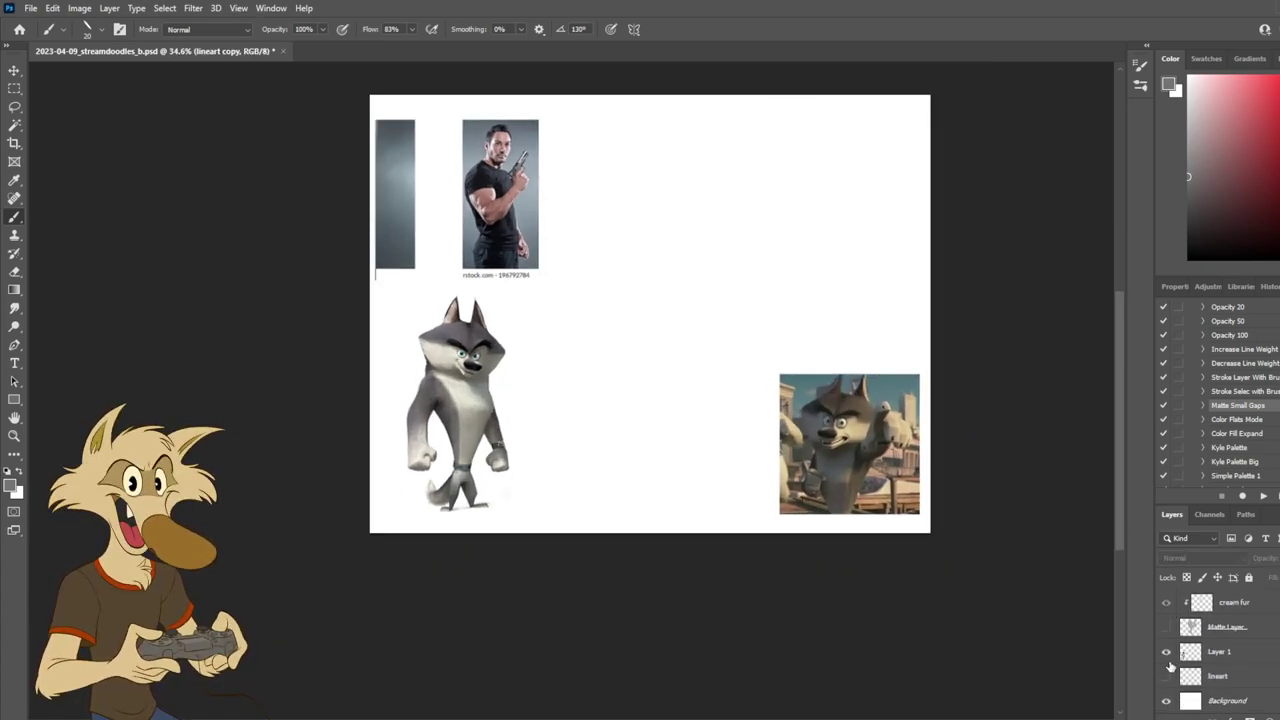
left_click(1165, 676)
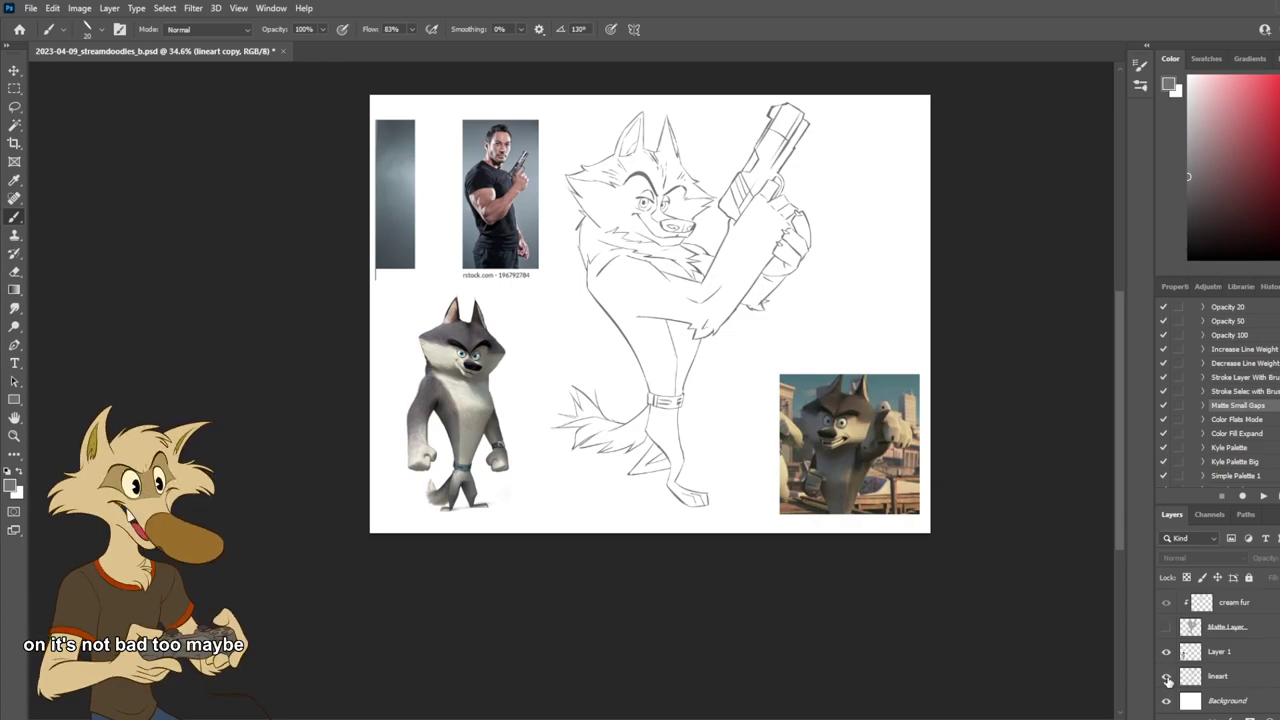
left_click(1166, 678)
scroll(1165, 660, "up", 3)
left_click(1165, 651)
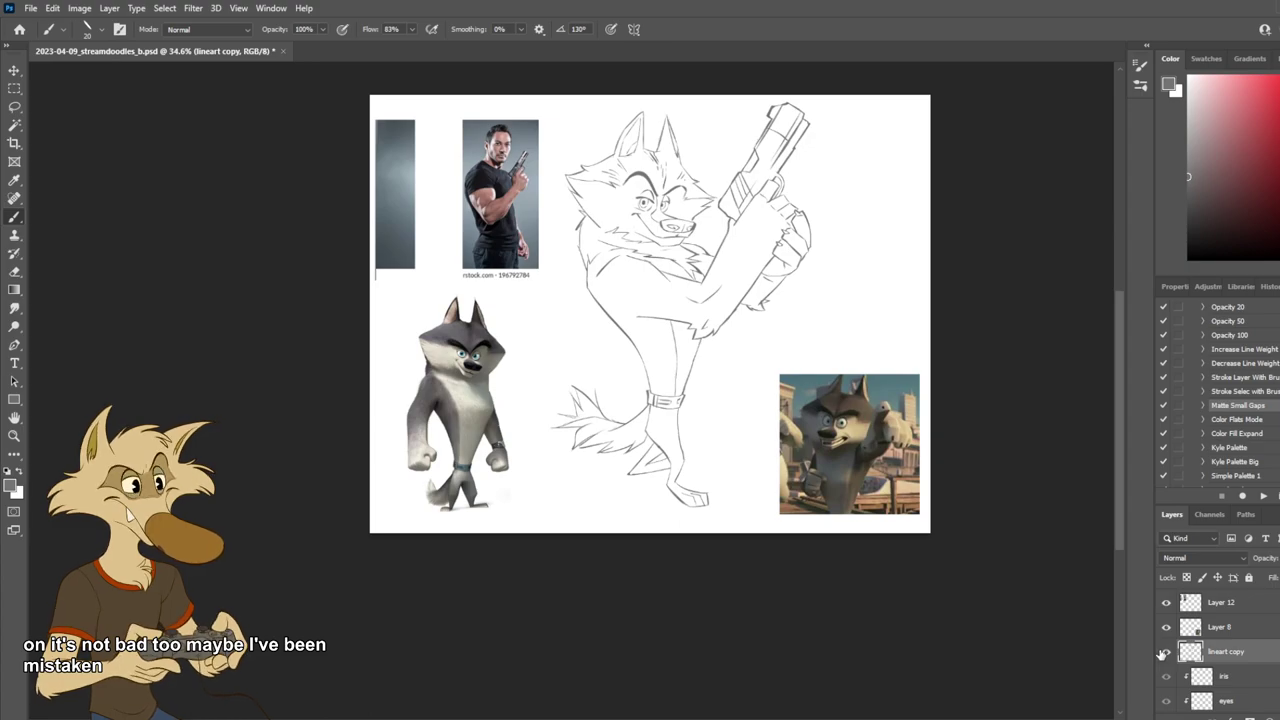
left_click(1163, 653)
scroll(1163, 660, "down", 3)
left_click(1163, 678)
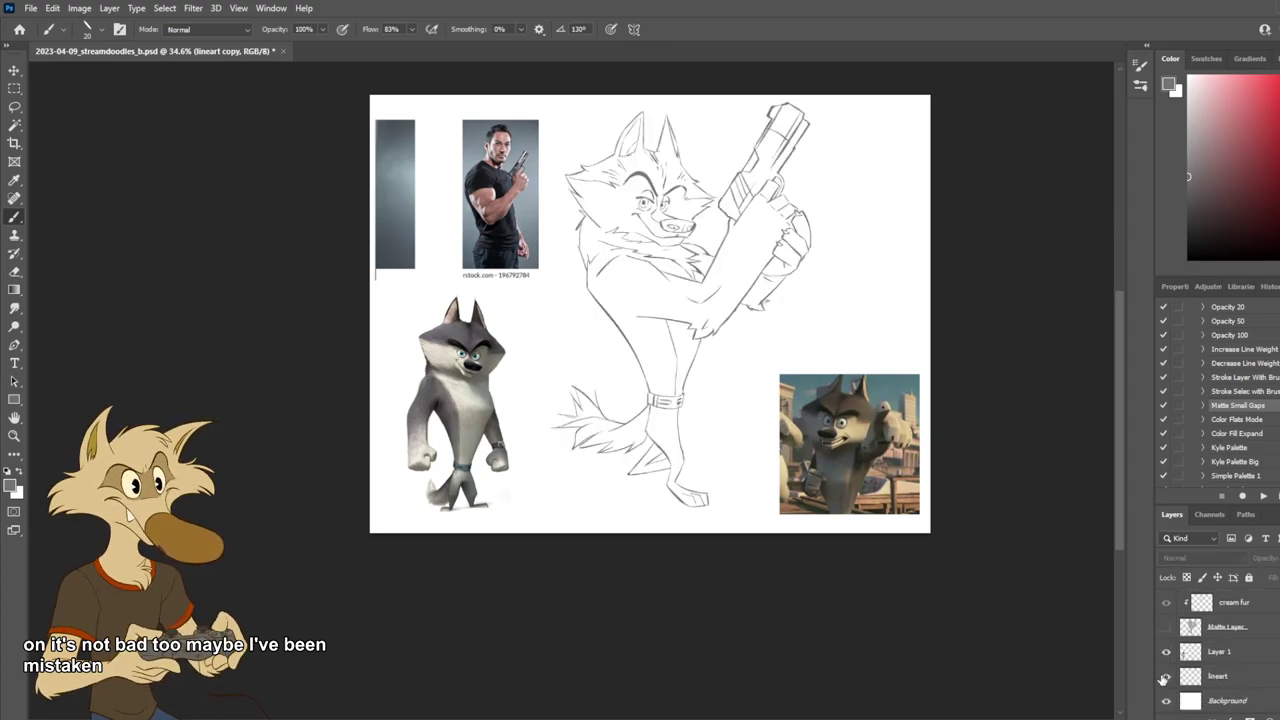
Step: Move the lineart layer directly above lineart copy, hiding lineart and leaving lineart copy shown
left_click_drag(1222, 682, 1243, 638)
left_click(1165, 675)
left_click(1165, 651)
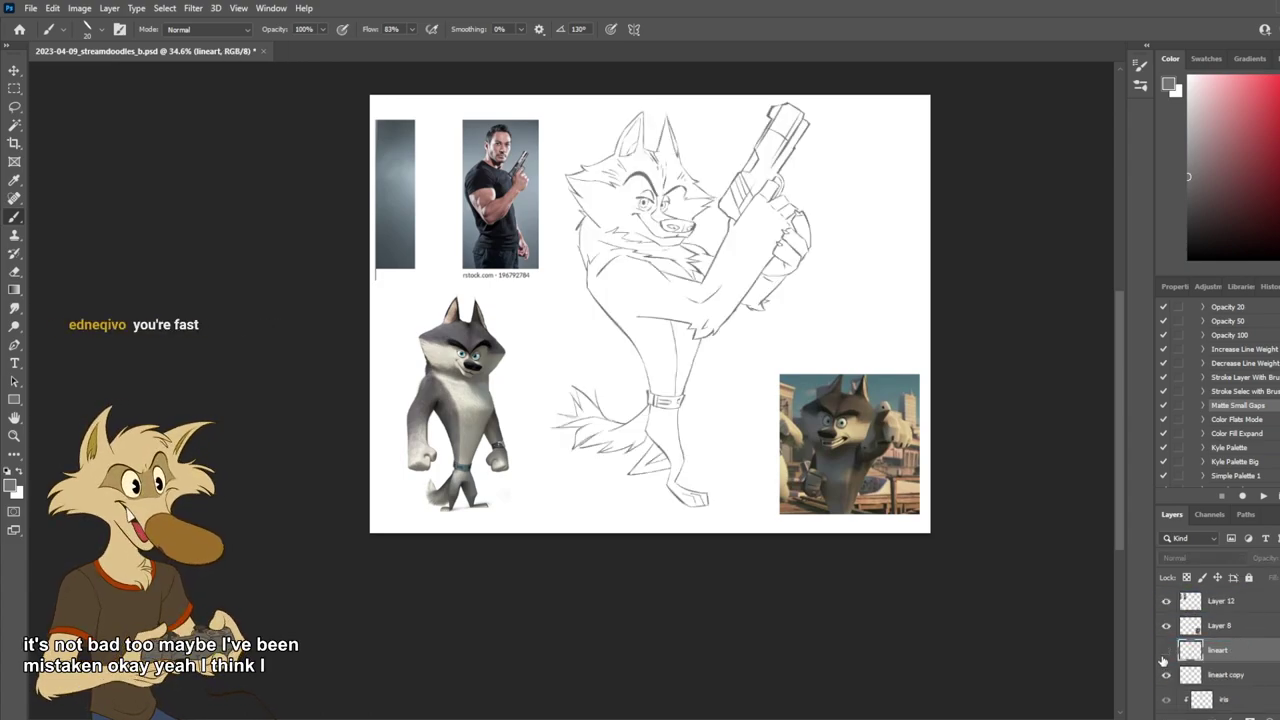
Step: Alternate the visibility of the adjacent lineart and lineart copy layers to compare the old and new versions of the figure
left_click(1164, 676)
left_click(1165, 675)
left_click(1165, 650)
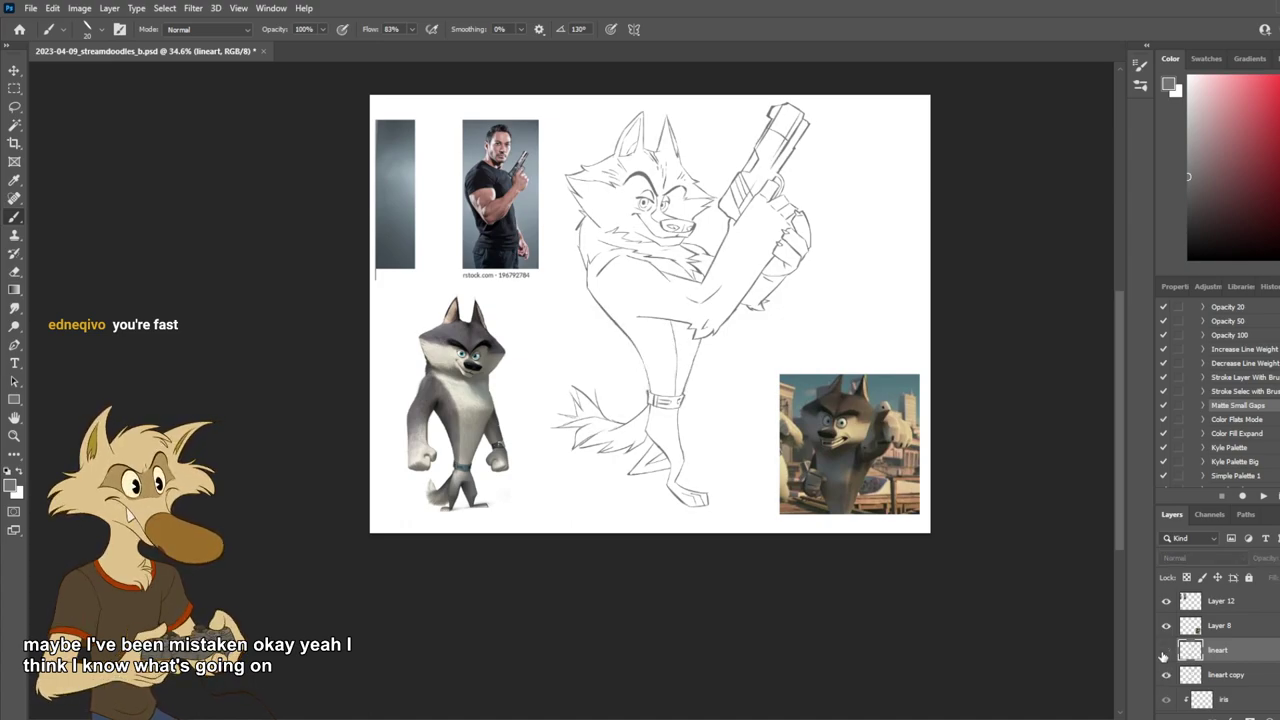
left_click(1165, 650)
left_click(1165, 675)
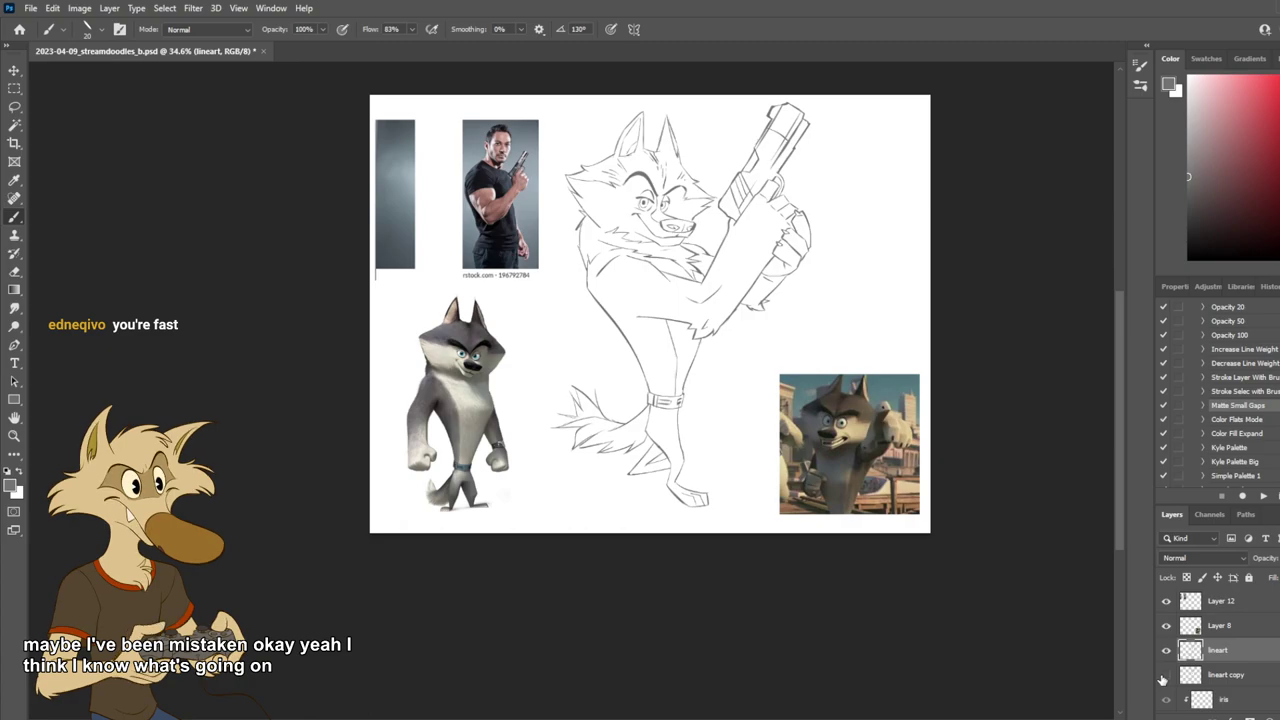
left_click(1165, 675)
left_click(1165, 650)
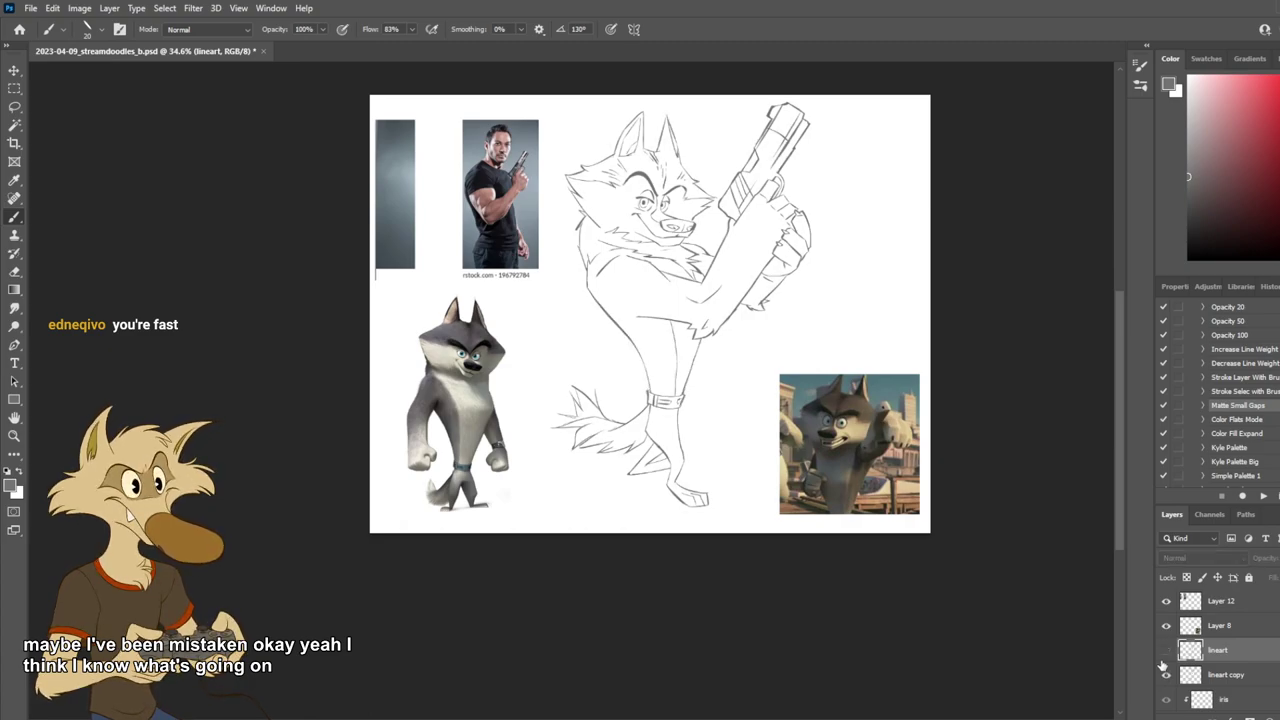
left_click(1165, 650)
left_click(1165, 675)
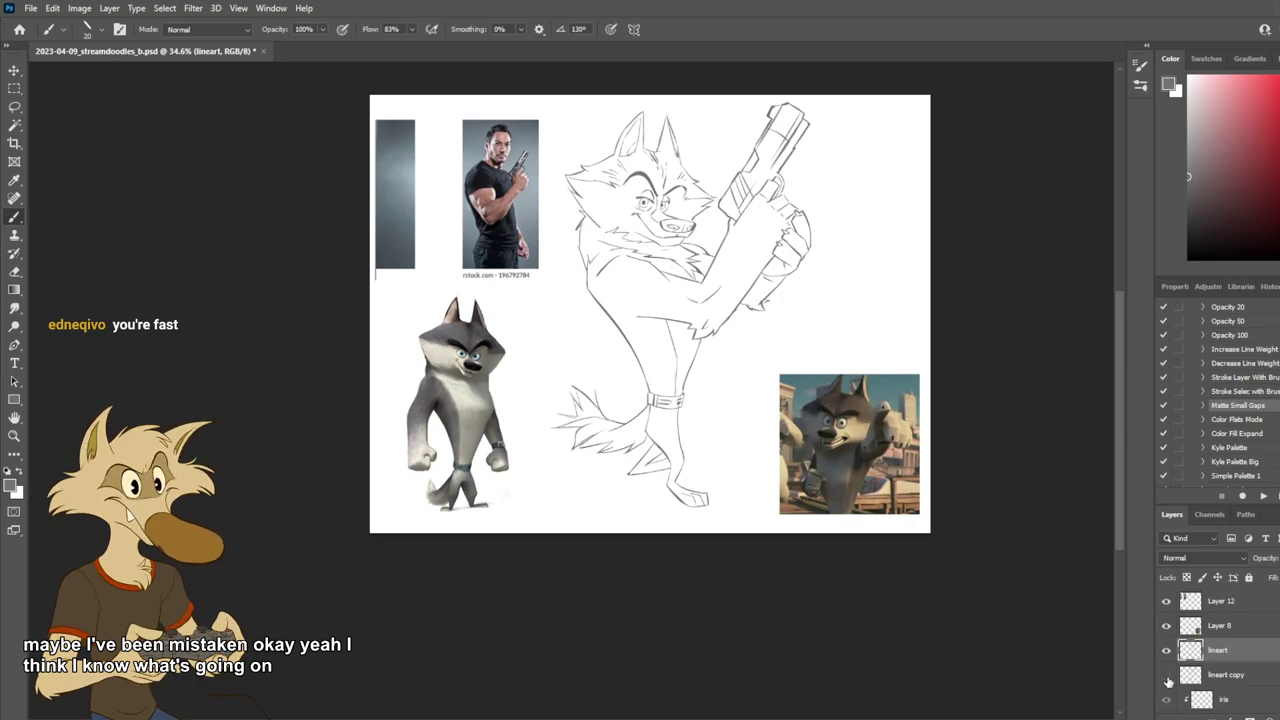
left_click(1165, 675)
left_click(1165, 650)
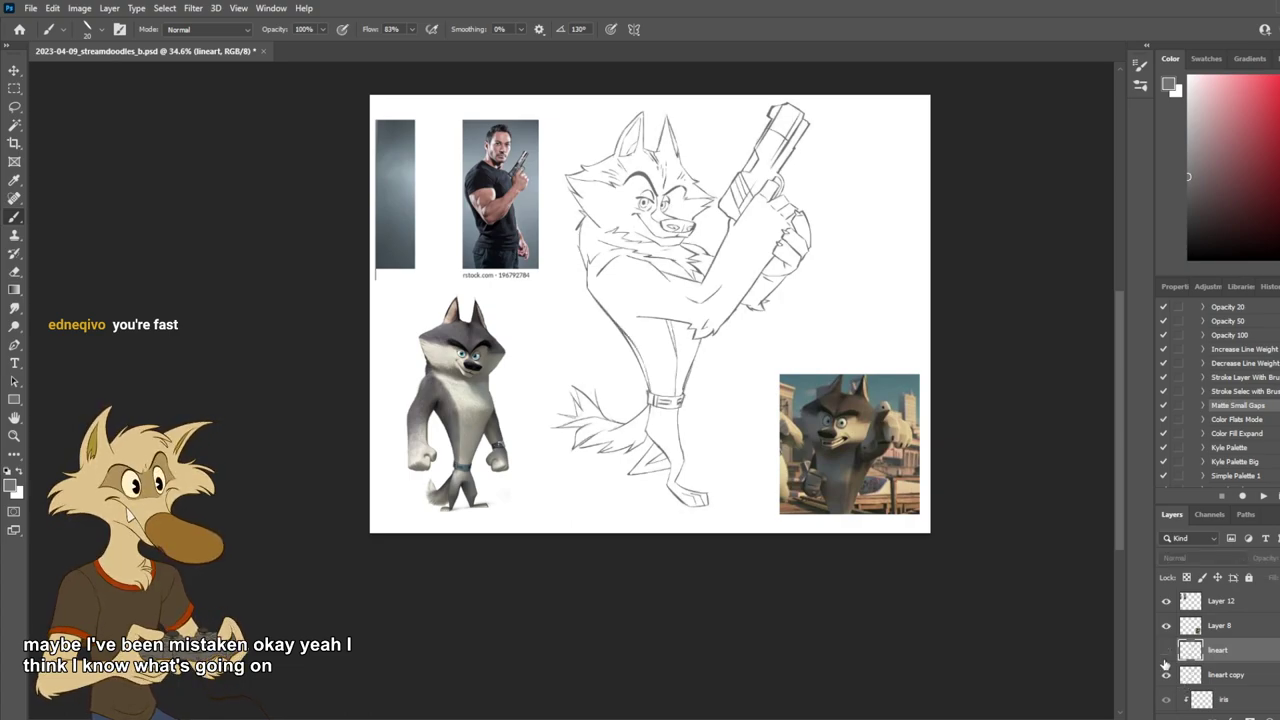
left_click(1165, 650)
left_click(1165, 675)
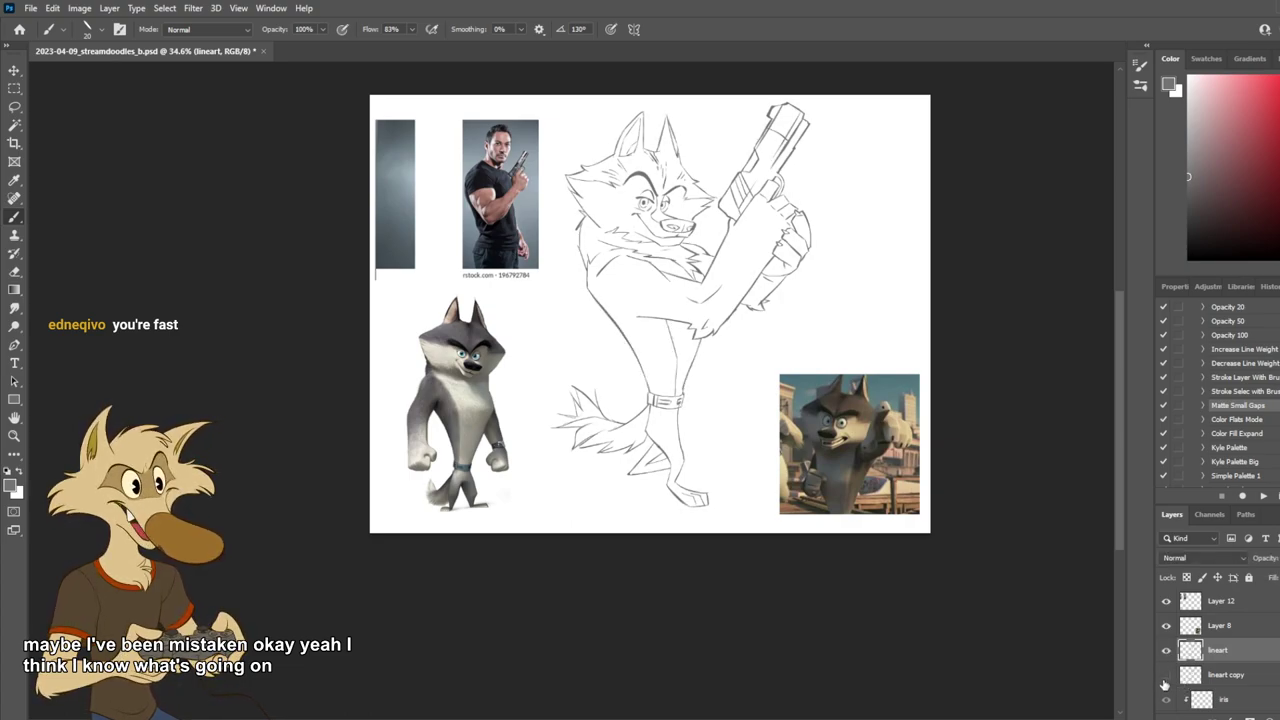
left_click(1165, 677)
left_click(1165, 675)
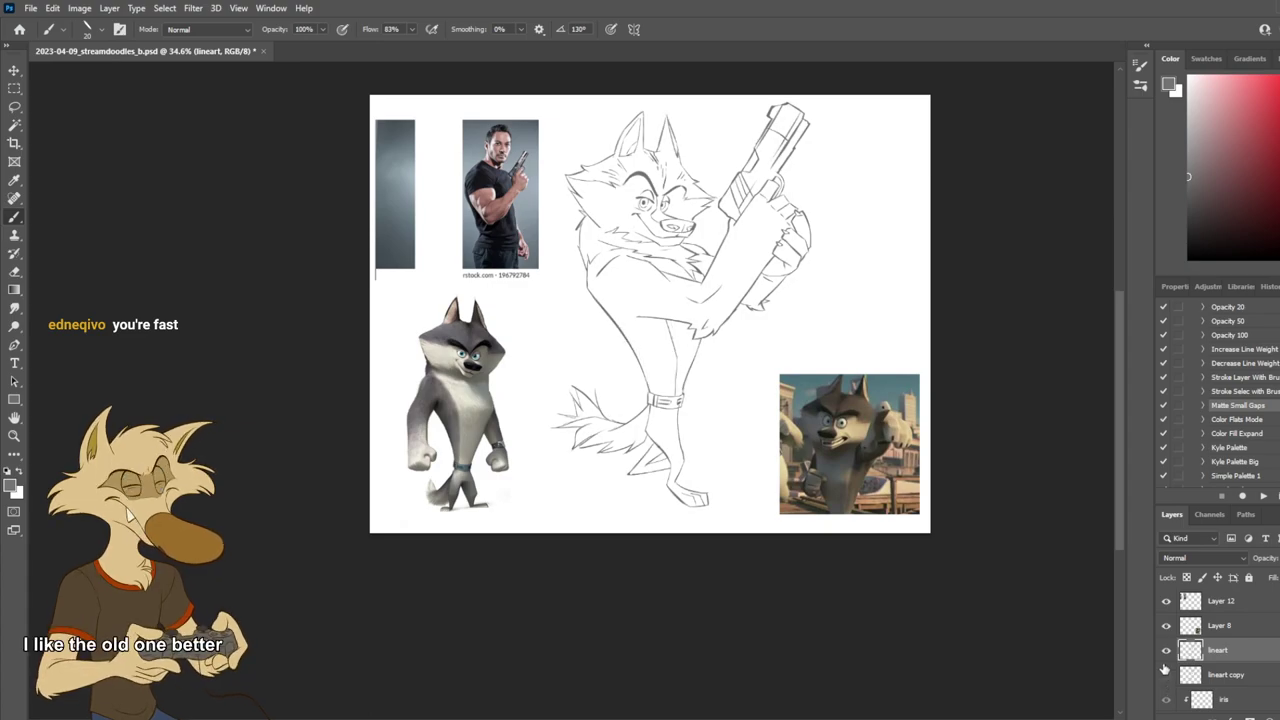
left_click(1165, 650)
left_click(1165, 675)
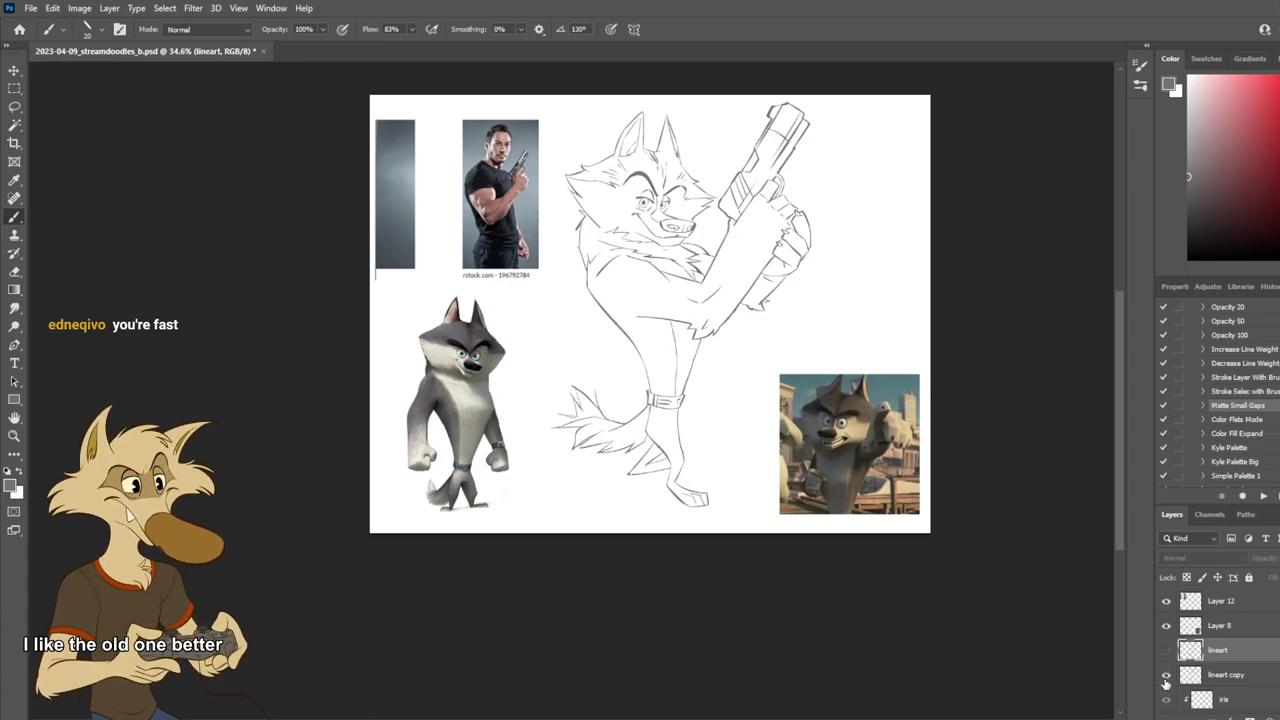
left_click(1165, 677)
left_click(1165, 650)
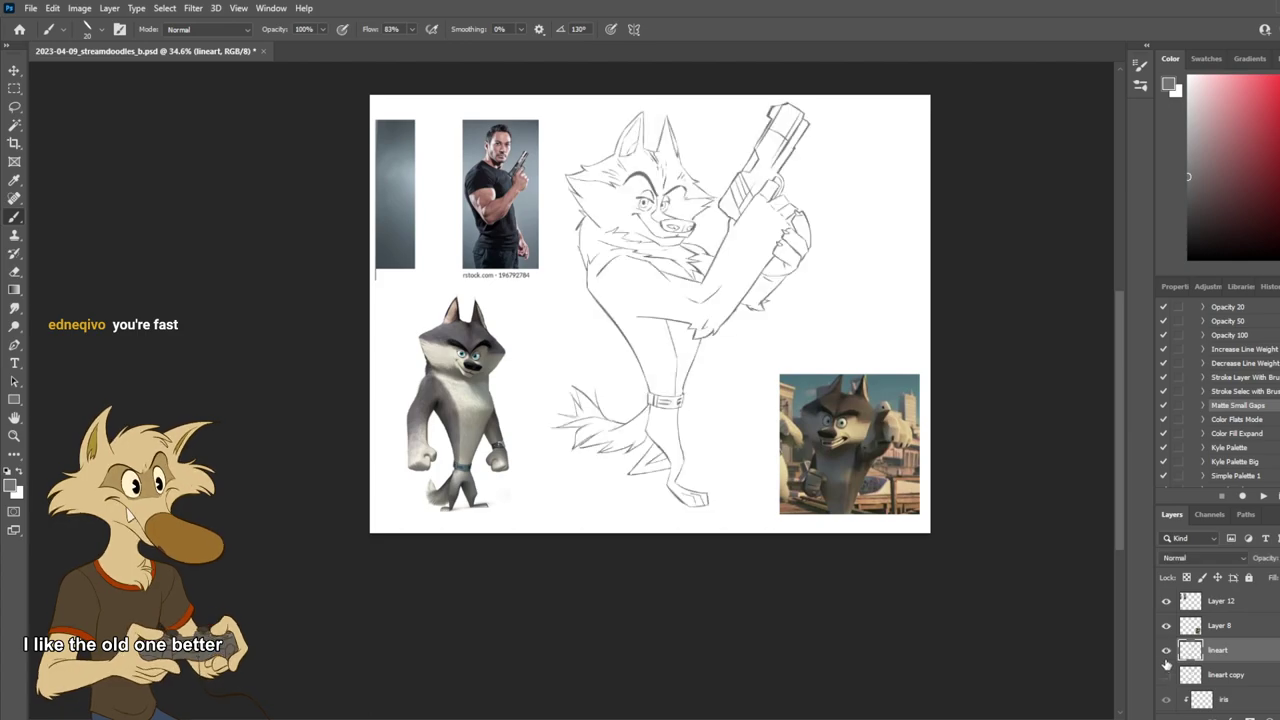
left_click(1165, 677)
left_click(1166, 652)
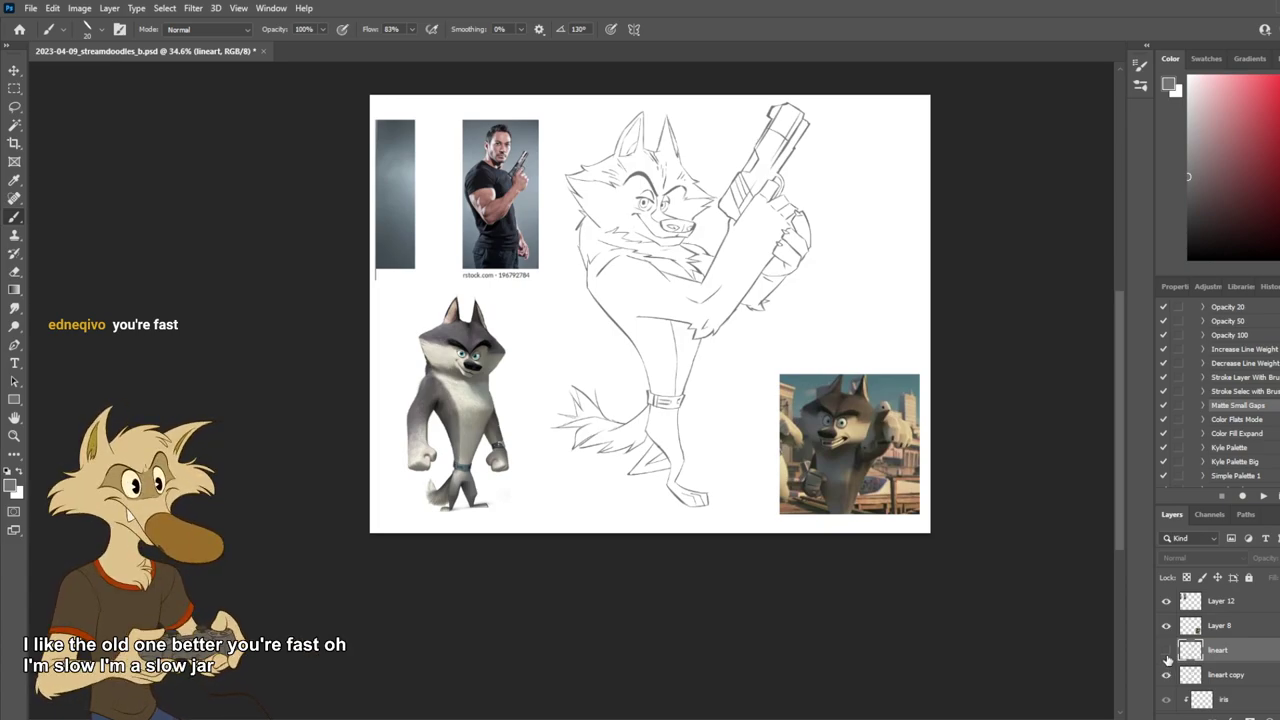
left_click(1166, 651)
left_click(1167, 676)
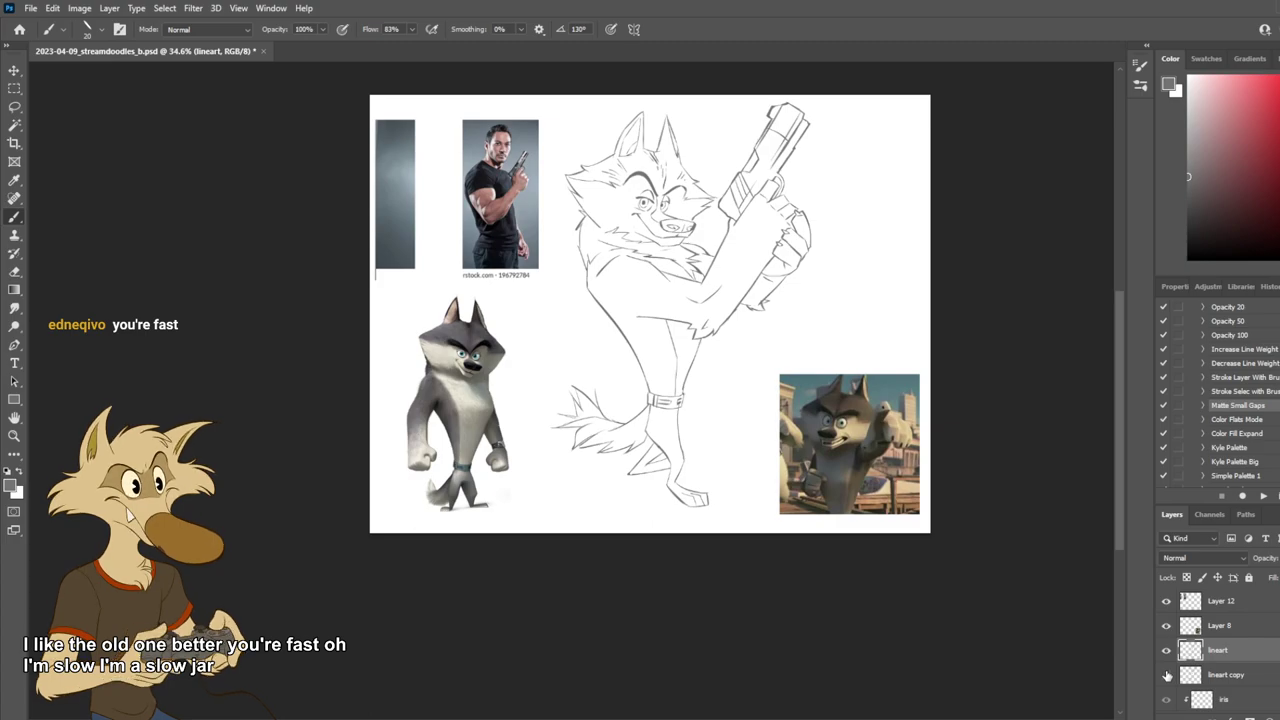
left_click(1167, 676)
left_click(1166, 651)
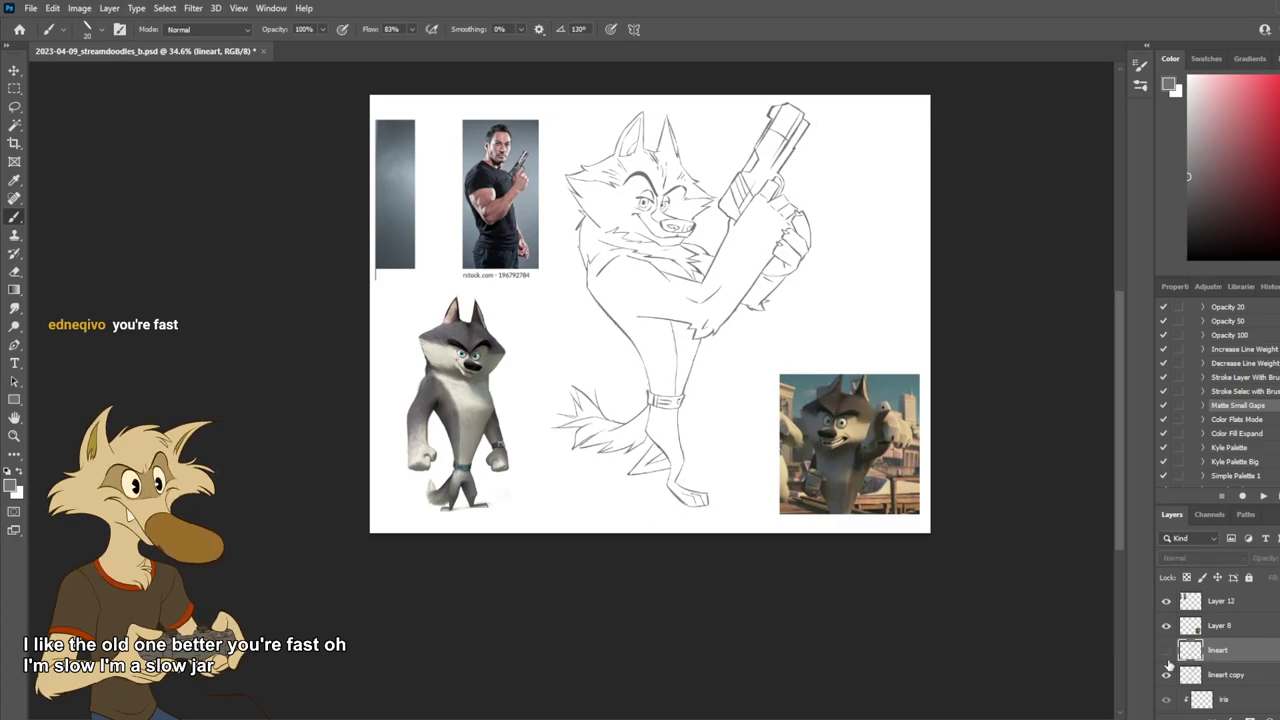
Step: Select the lineart copy layer and rework the rear contour of the leg below the belt, between the tail and the back foot
scroll(711, 434, "down", 6)
scroll(714, 428, "up", 7)
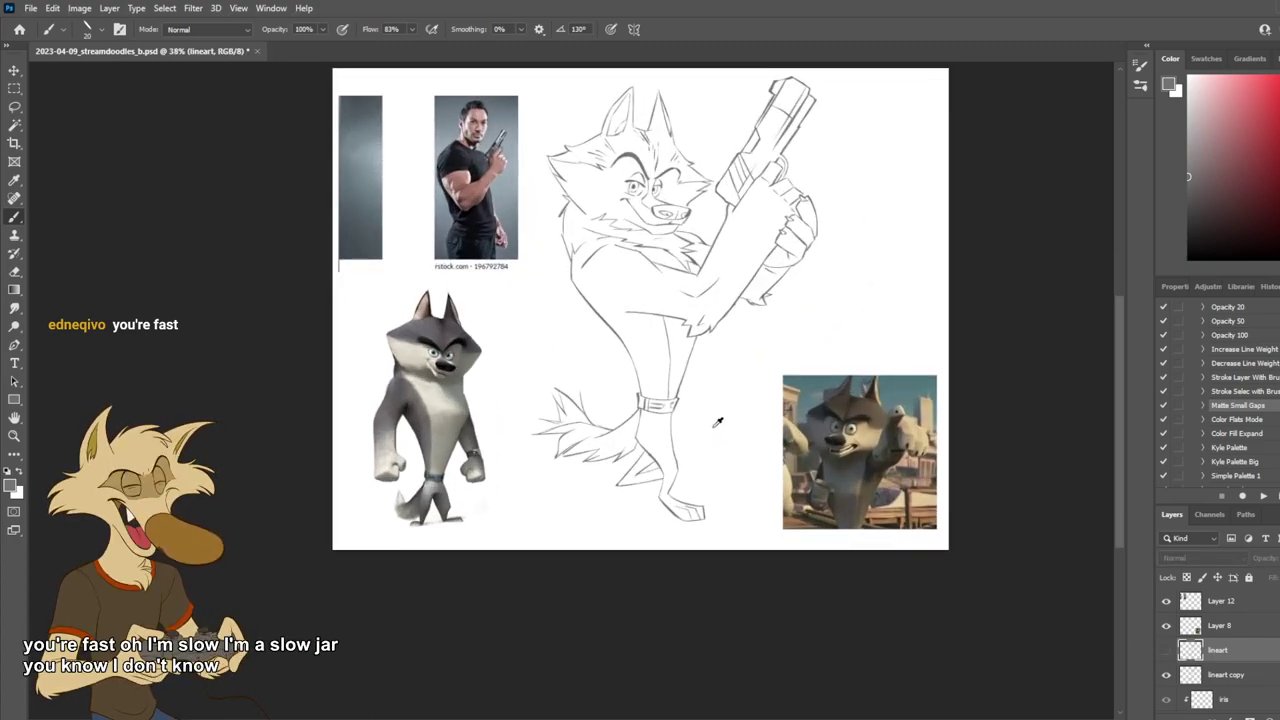
scroll(717, 422, "up", 3)
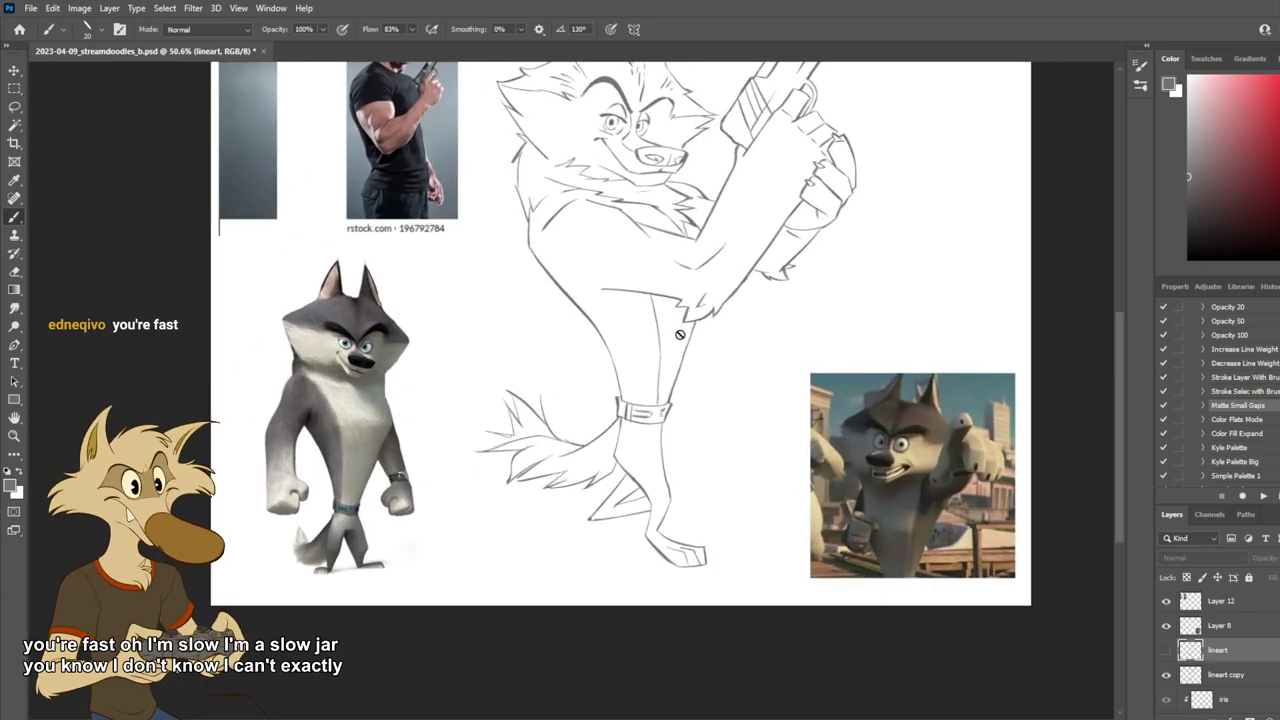
scroll(676, 446, "up", 2)
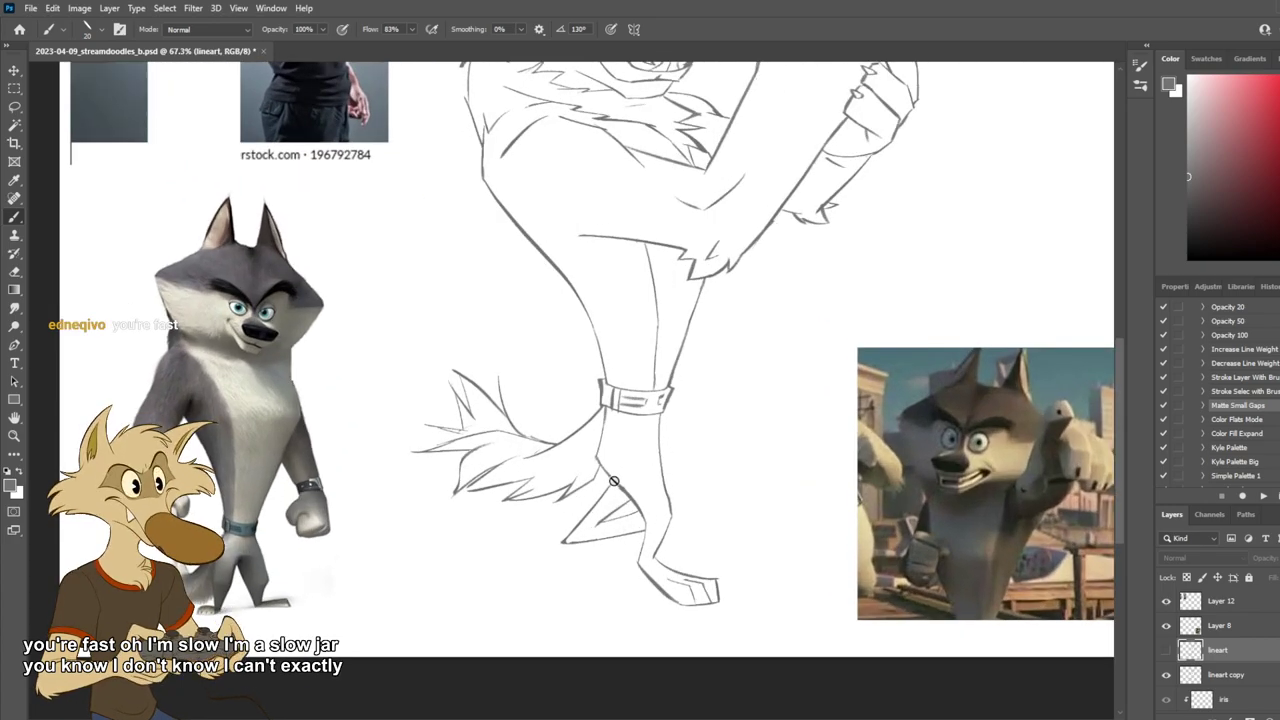
key("e")
key("alt+[")
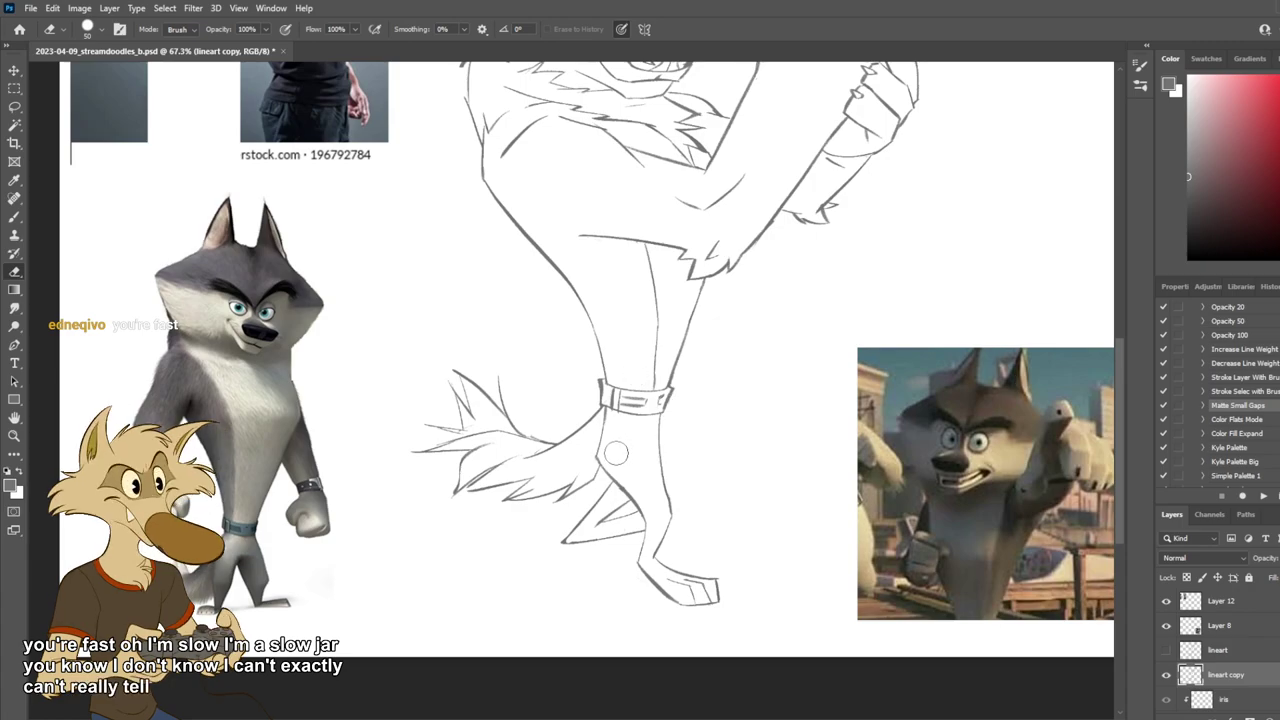
key("v")
left_click_drag(602, 447, 643, 502)
key("ctrl+z")
key("b")
left_click_drag(606, 461, 640, 508)
key("ctrl+z")
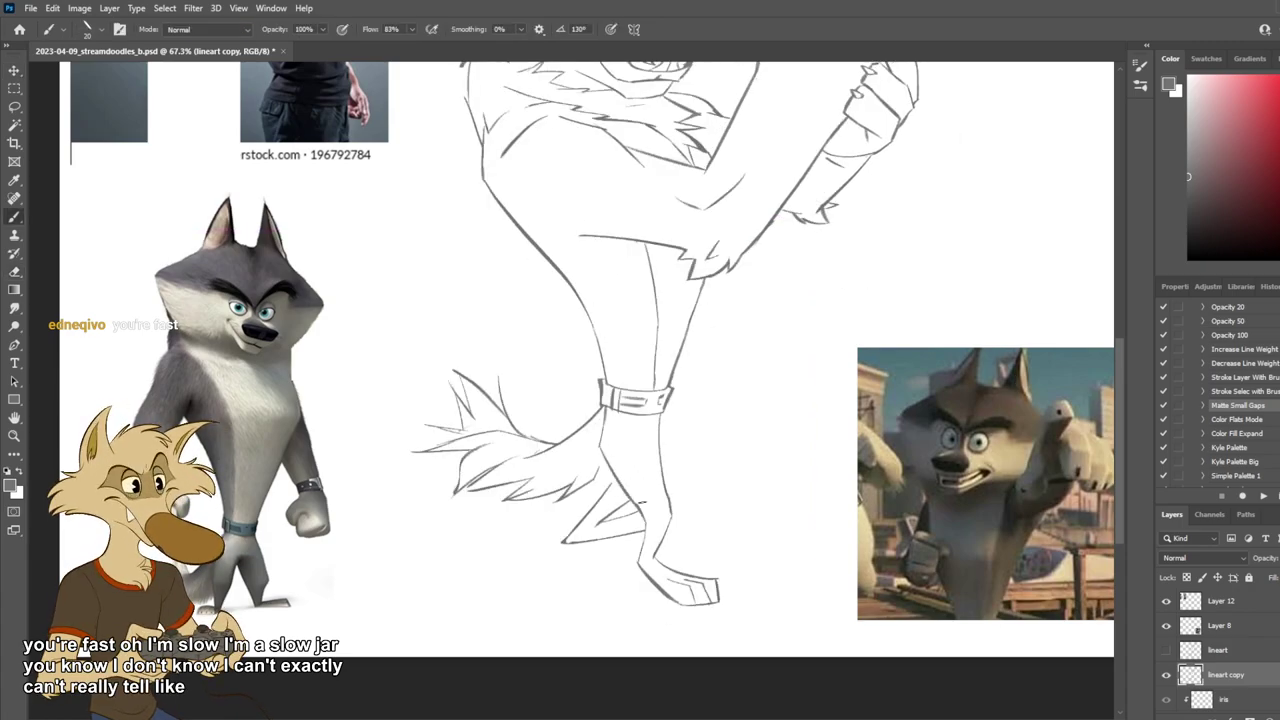
Step: Show the lineart layer and hide lineart copy to compare the original leg with the reworked one
scroll(703, 451, "down", 3)
scroll(719, 428, "up", 1)
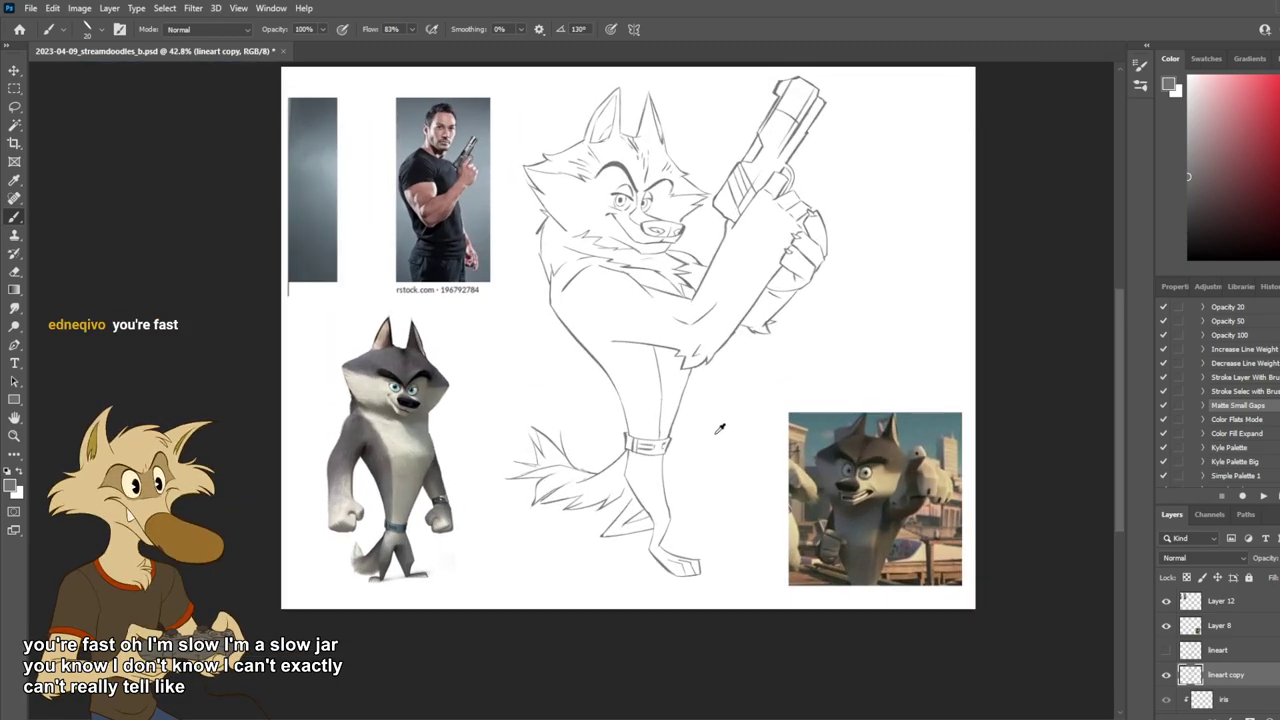
left_click(1166, 650)
left_click(1166, 675)
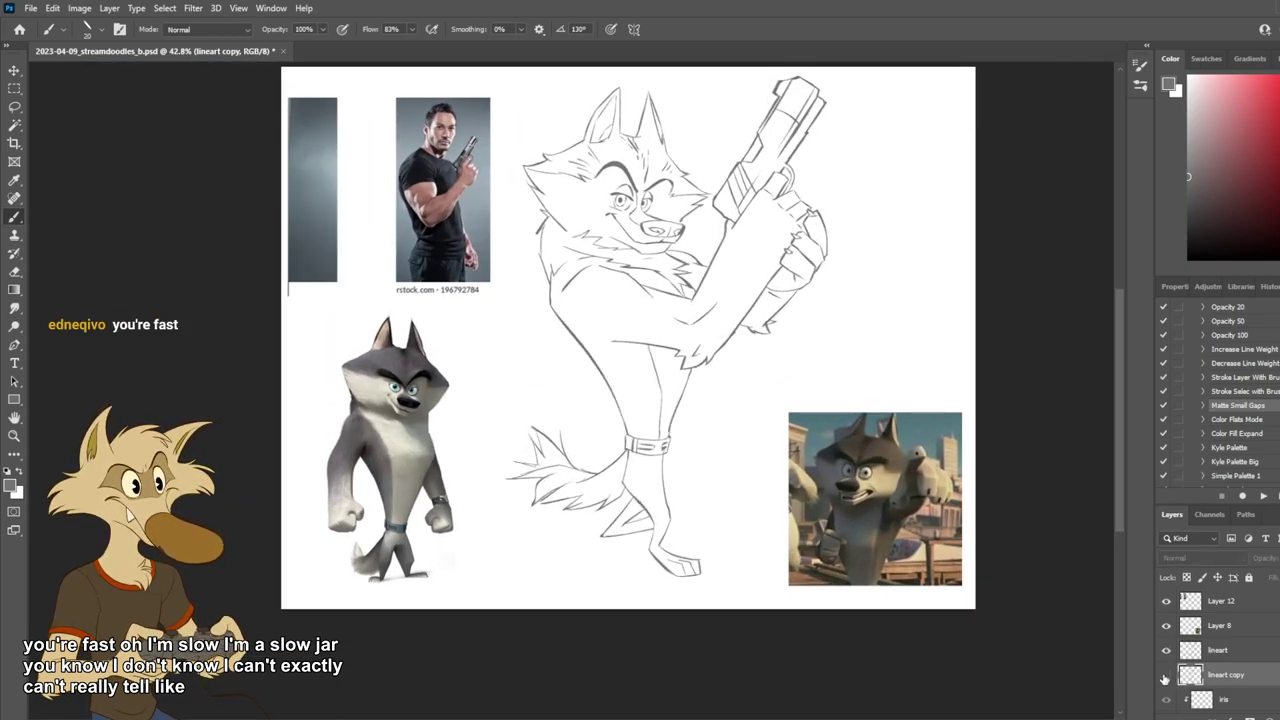
Step: Show lineart copy instead of lineart, then erase and redraw the front contour of the leg between the belt and ankle
left_click(1166, 675)
left_click(1166, 650)
scroll(688, 520, "up", 2)
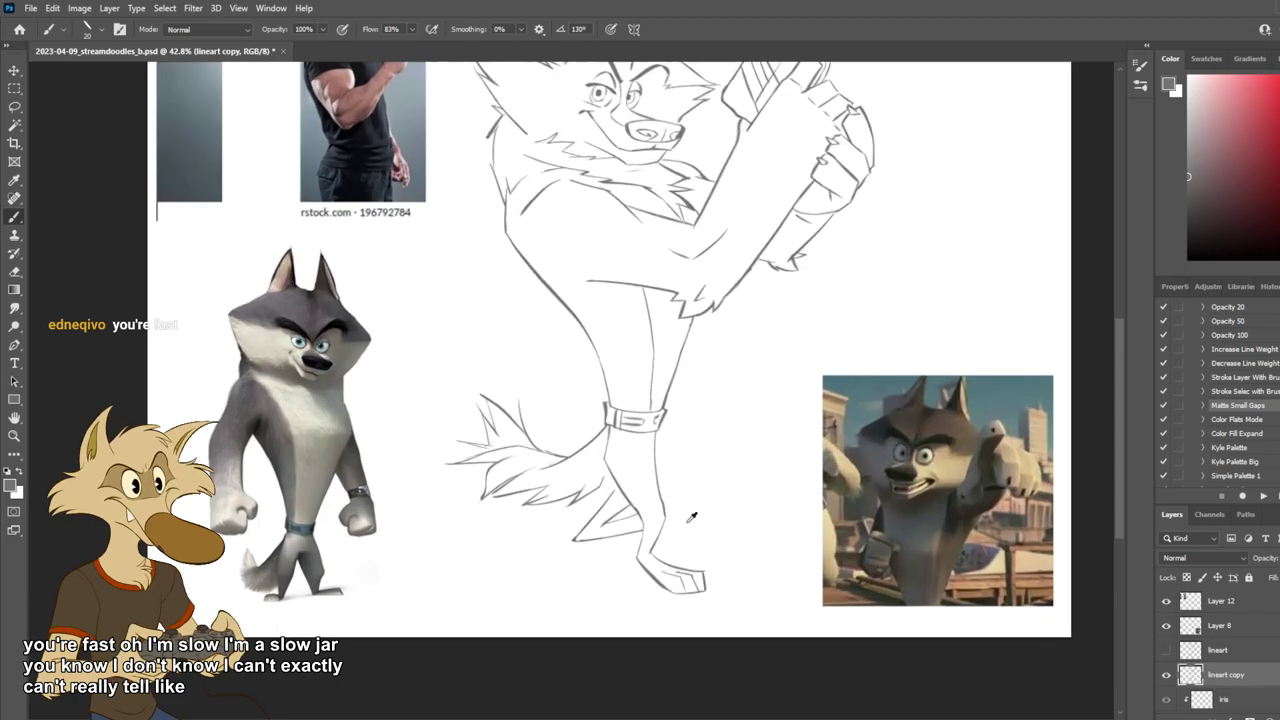
key("e")
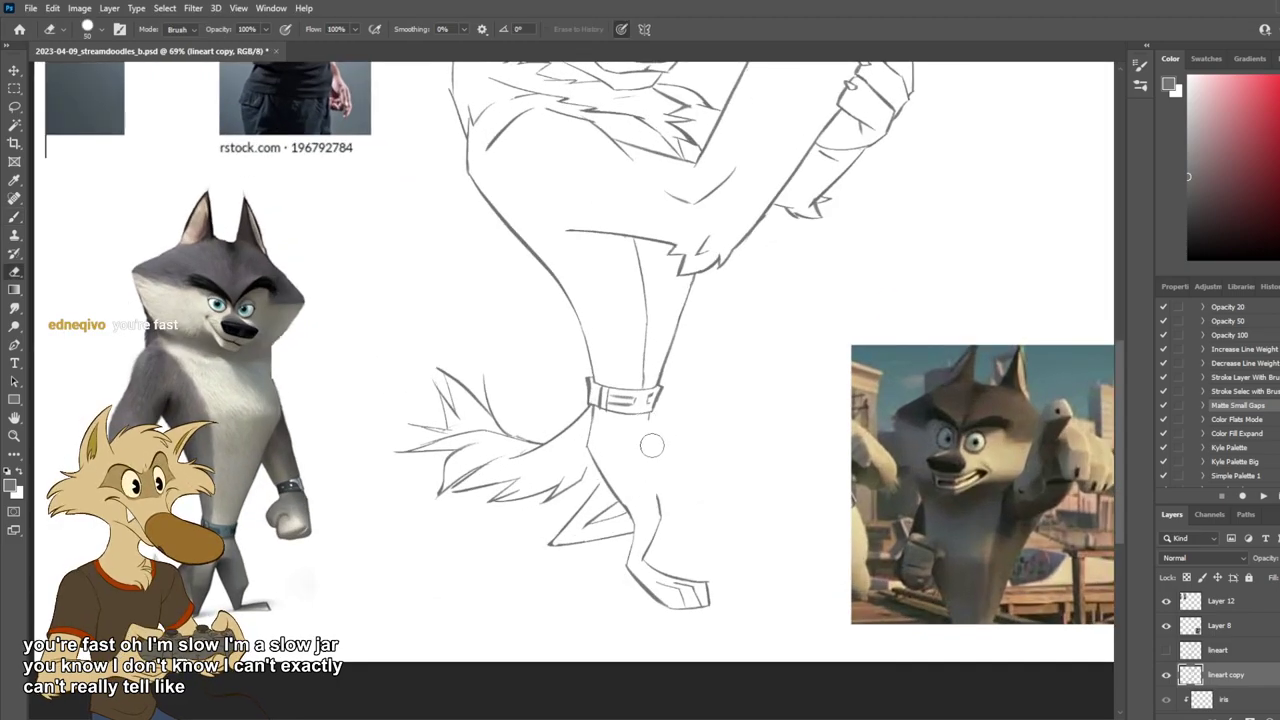
key("b")
left_click_drag(650, 411, 660, 518)
key("ctrl+z")
key("ctrl+z")
key("ctrl+z")
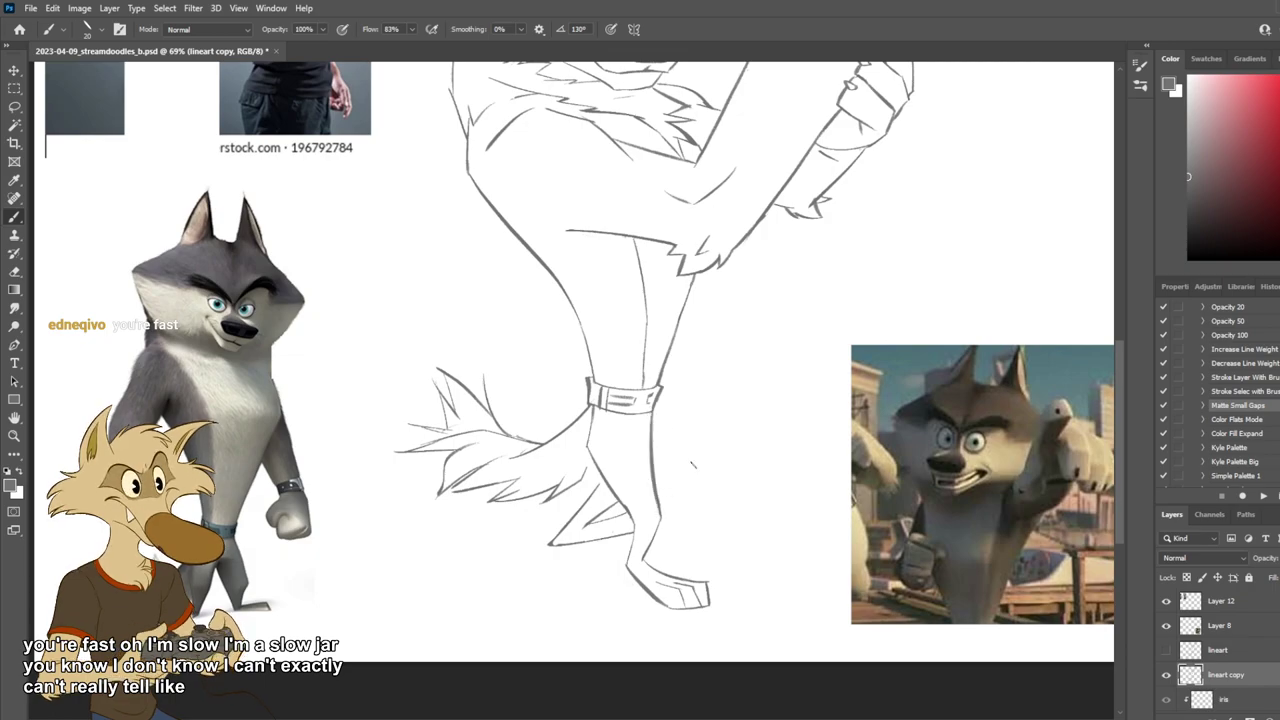
Step: Erase and redraw part of the lower leg's rear contour on lineart copy, where it passes the back foot
scroll(678, 461, "down", 10)
scroll(691, 449, "up", 7)
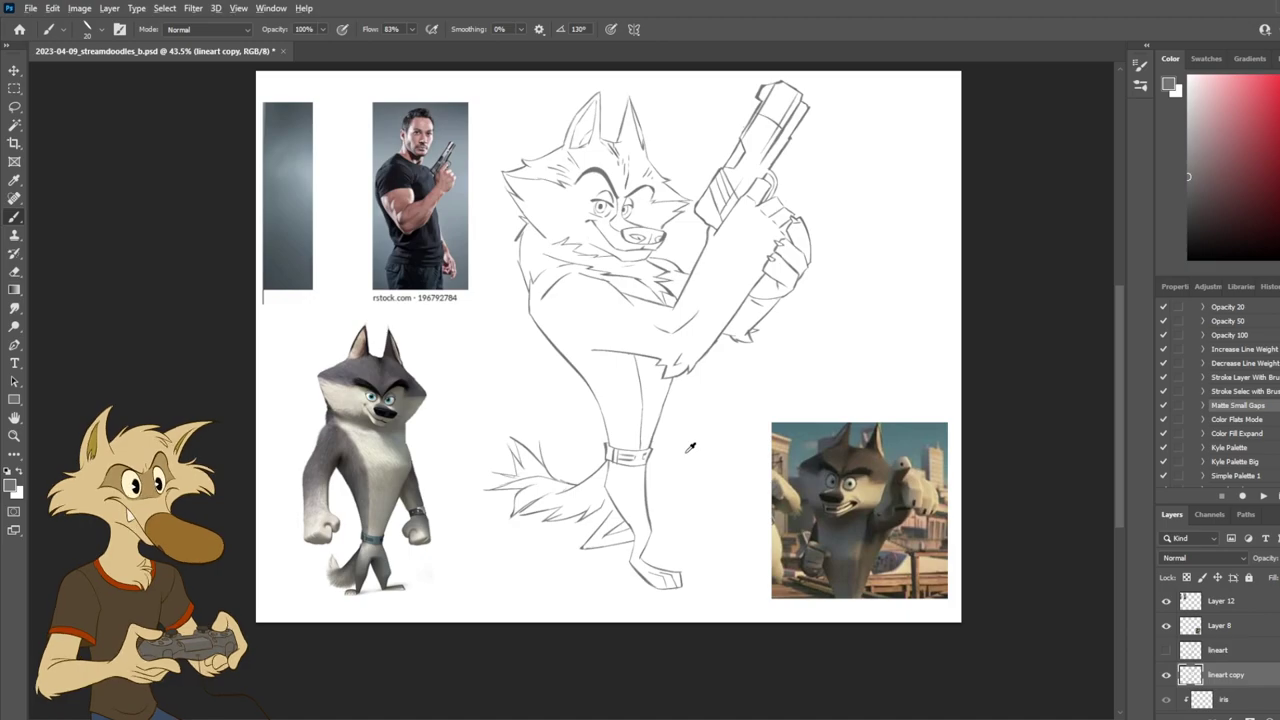
scroll(688, 449, "up", 2)
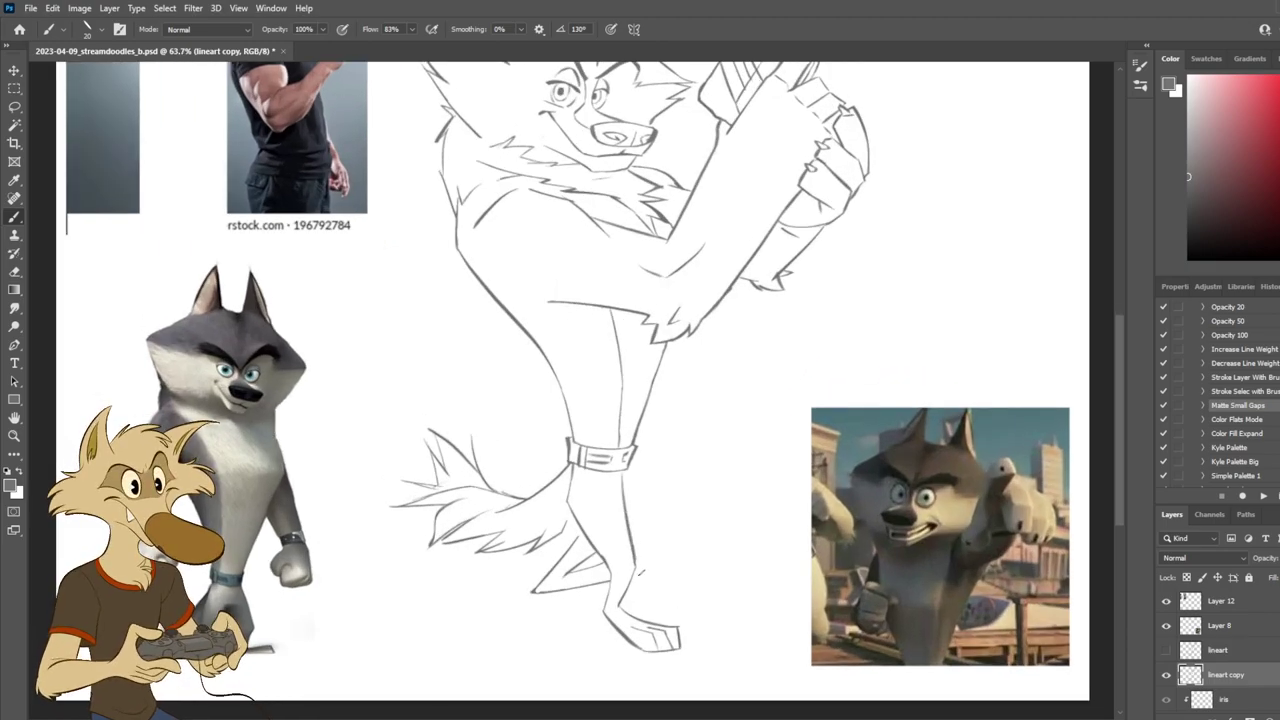
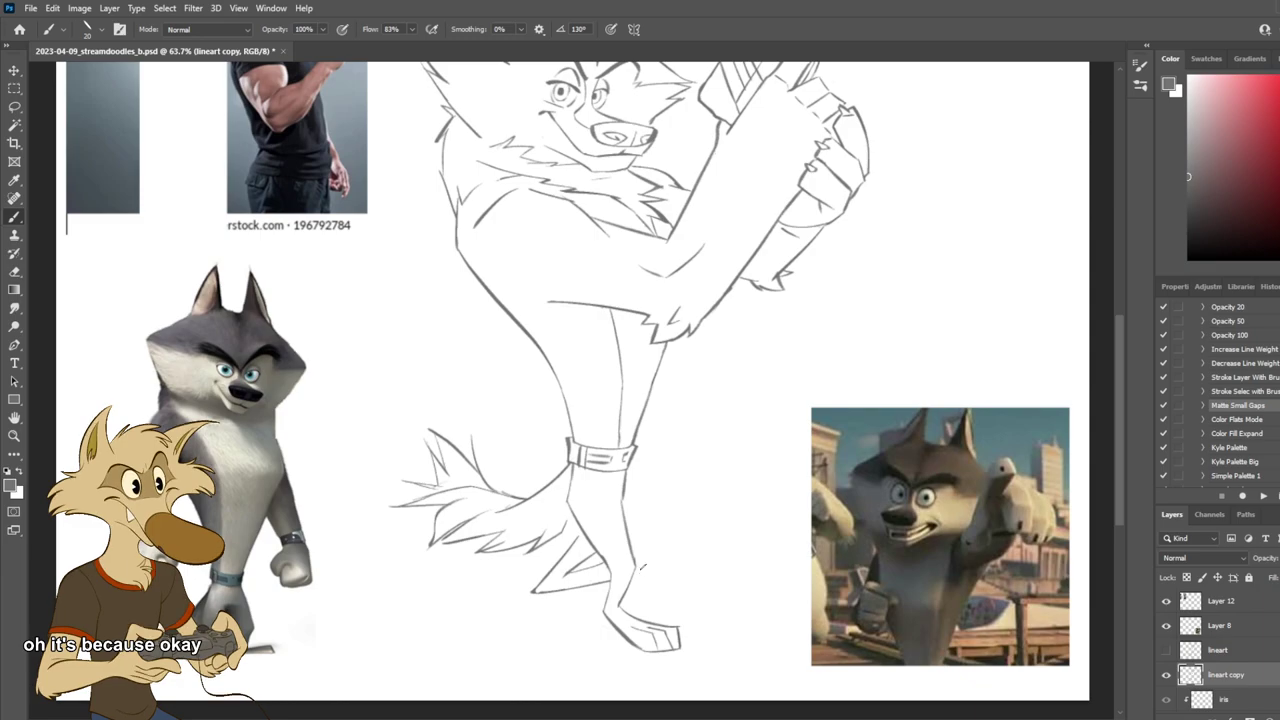
key("e")
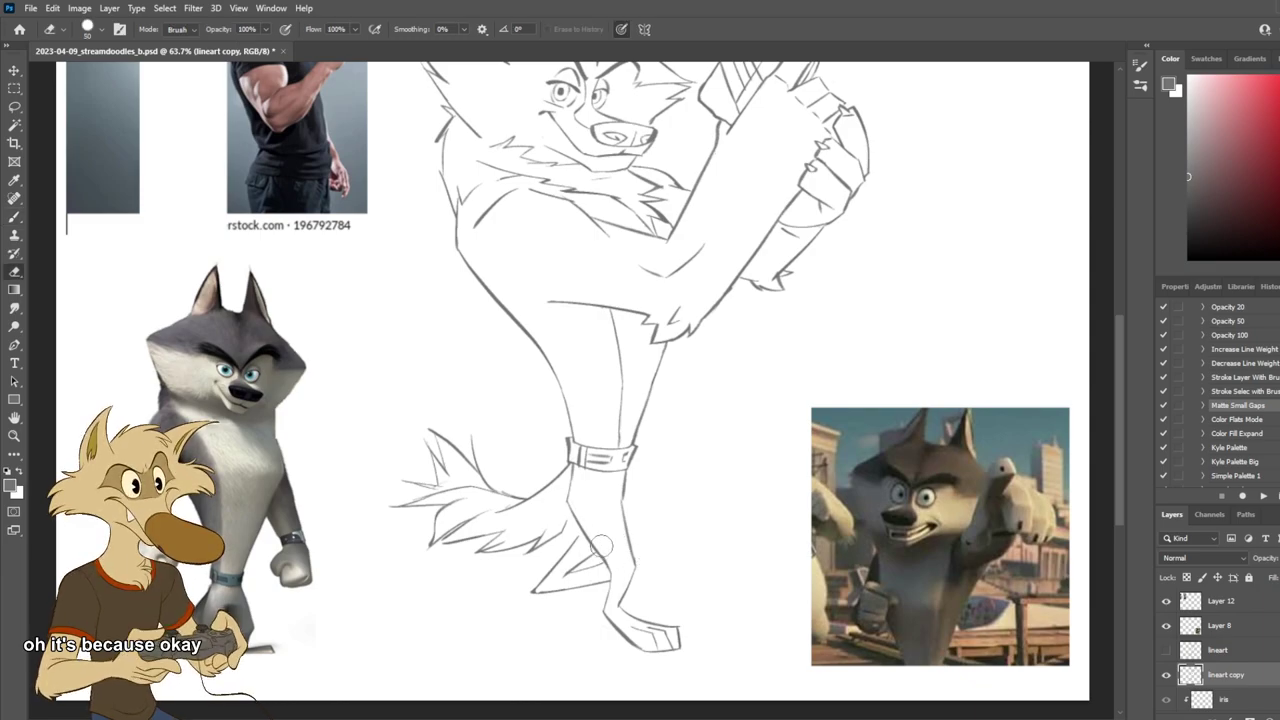
key("b")
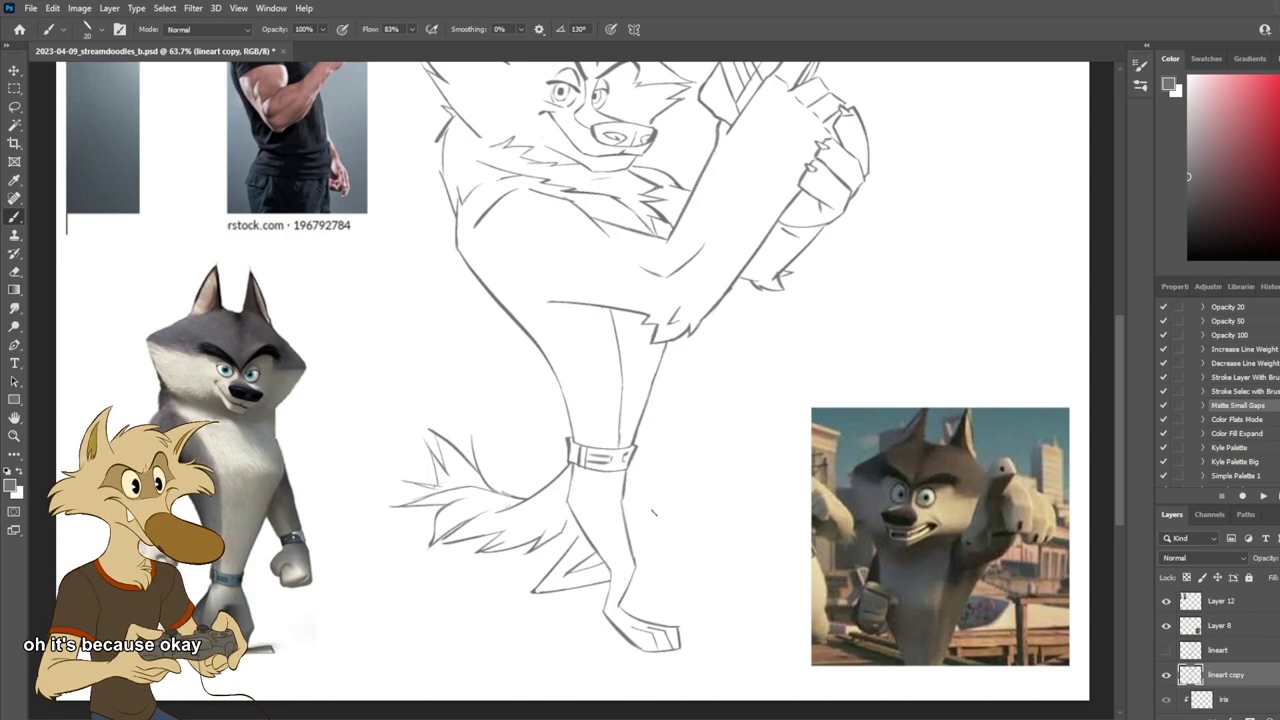
scroll(663, 519, "down", 4)
scroll(663, 535, "up", 2)
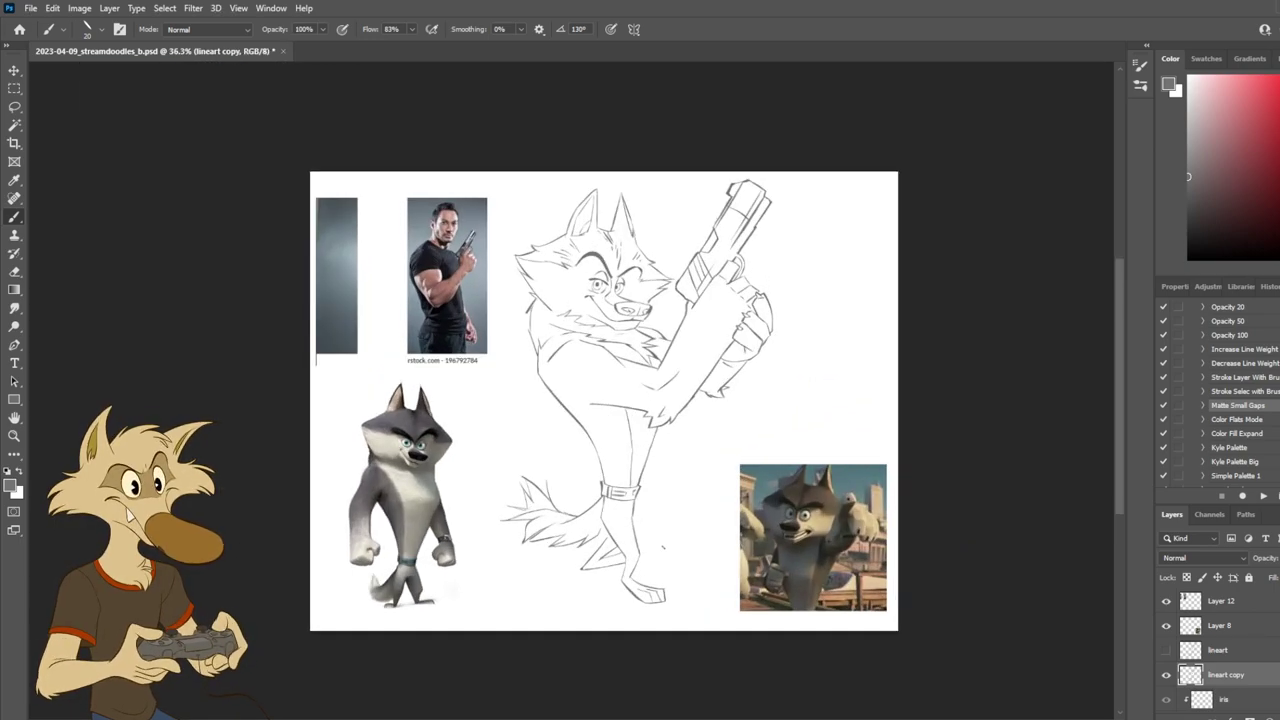
Step: Switch back and forth between the lineart and lineart copy layers to compare both legs, leaving only lineart copy shown
scroll(663, 547, "up", 2)
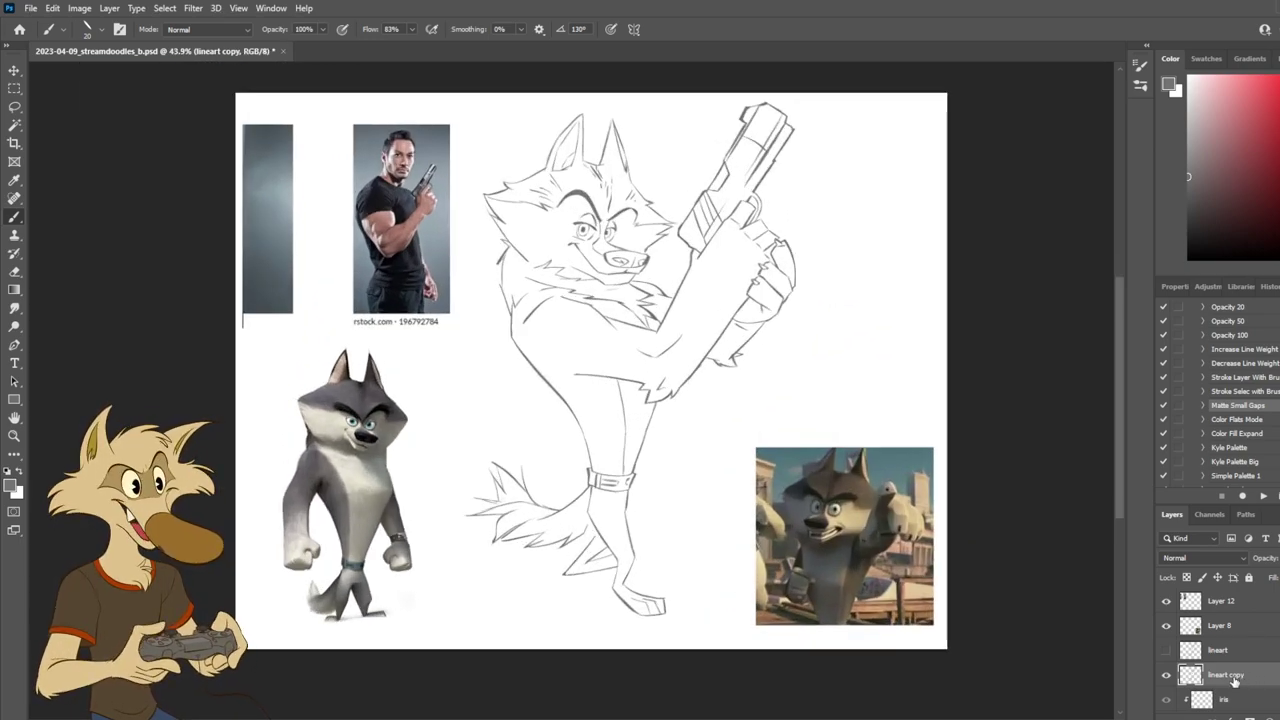
left_click(1166, 651)
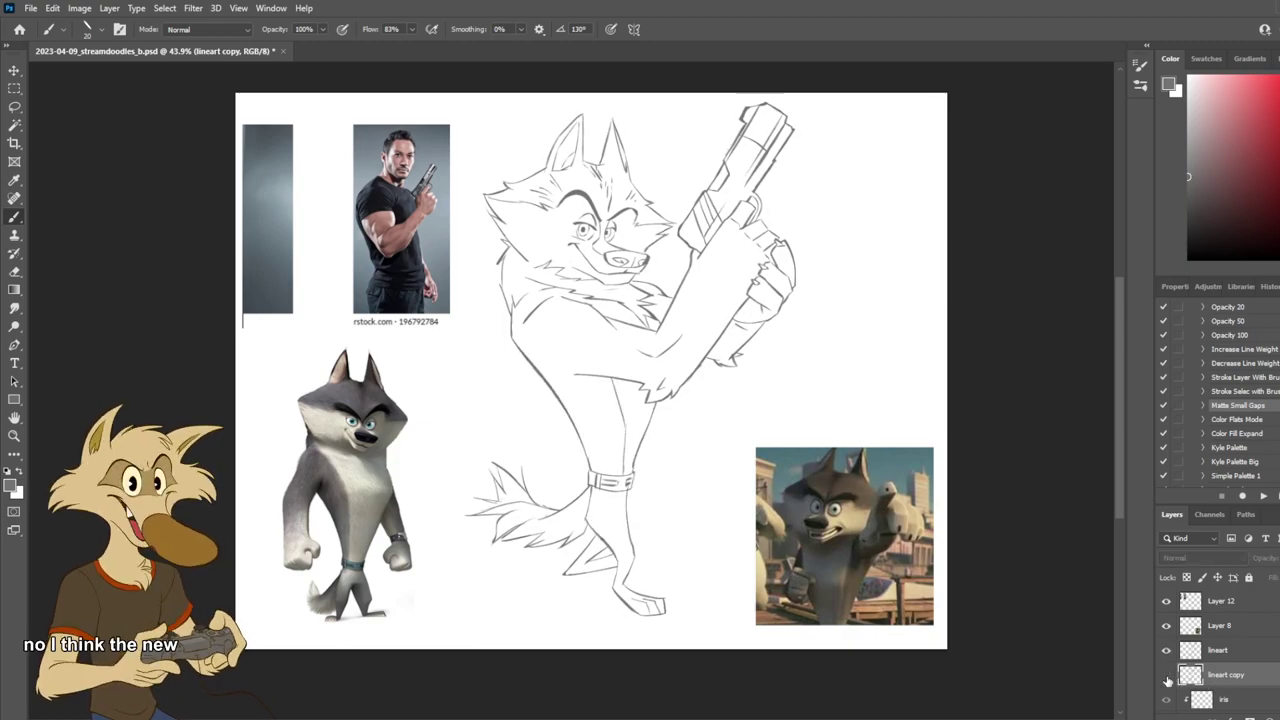
left_click(1166, 676)
left_click(1166, 651)
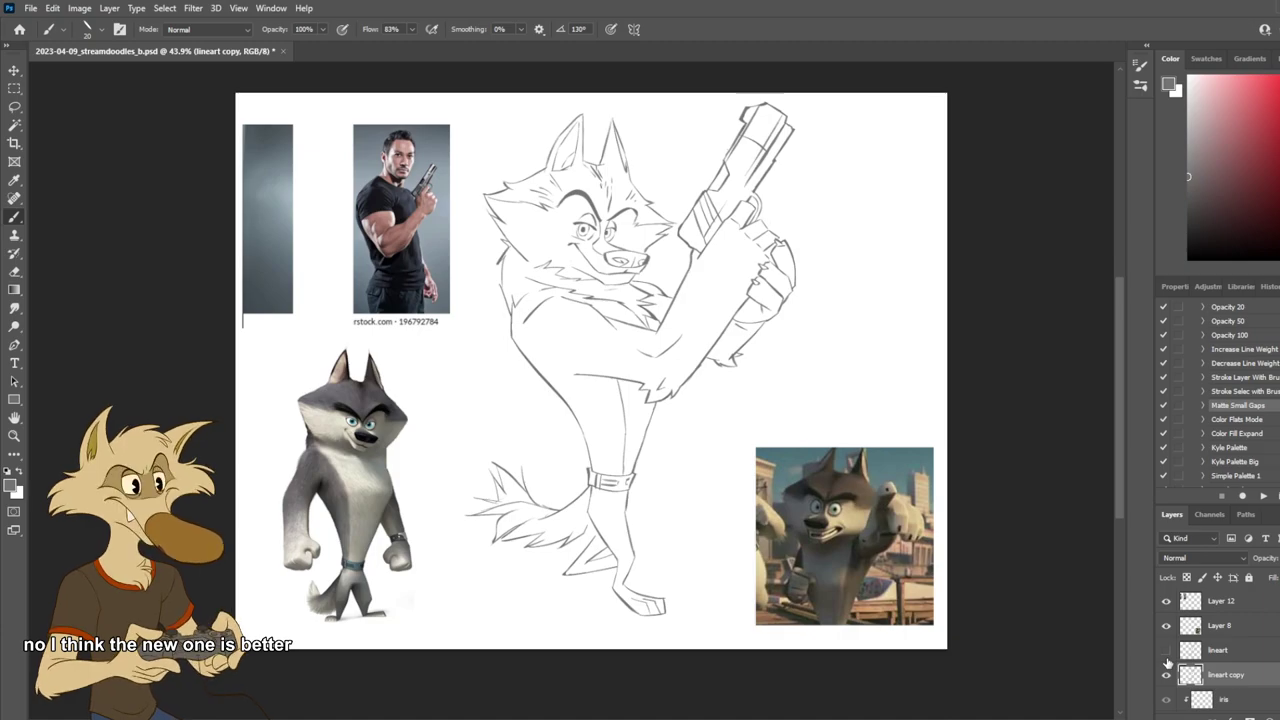
left_click(1166, 651)
left_click(1166, 676)
left_click(1166, 676)
left_click(1166, 651)
Step: Retouch the rear contour of the leg just below the tail and check it against the whole figure
scroll(557, 530, "up", 5)
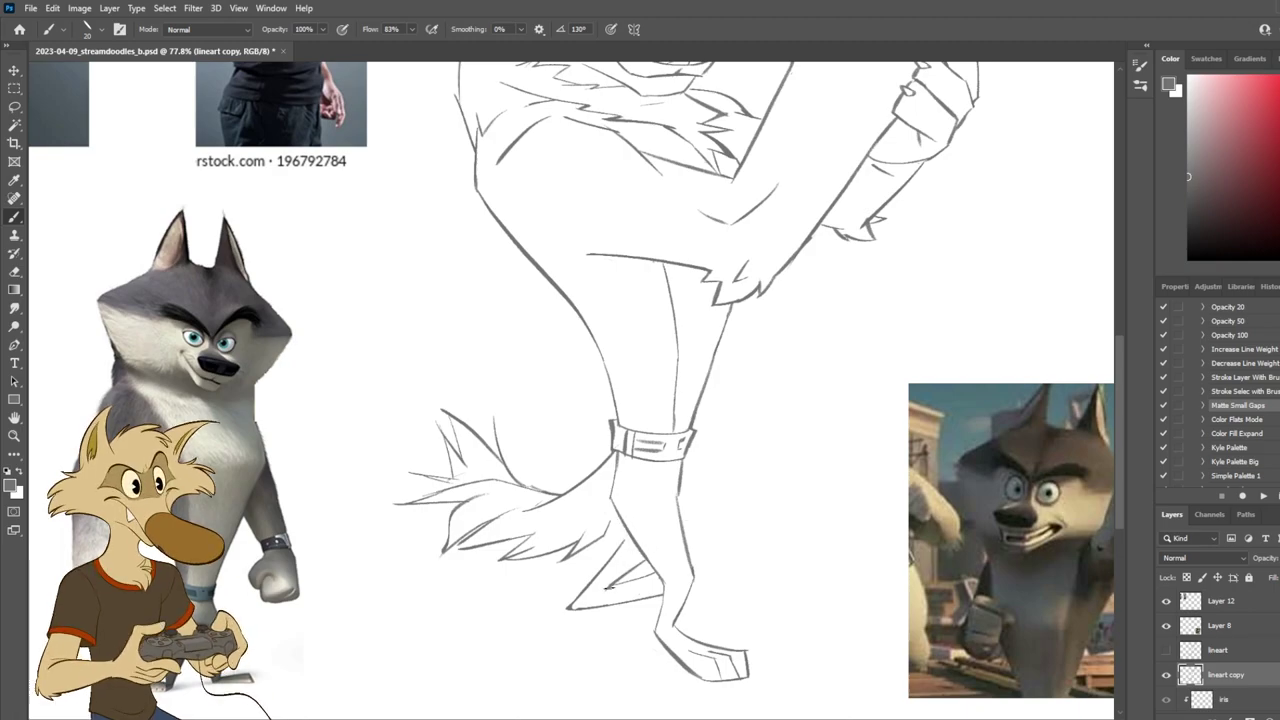
key("e")
key("b")
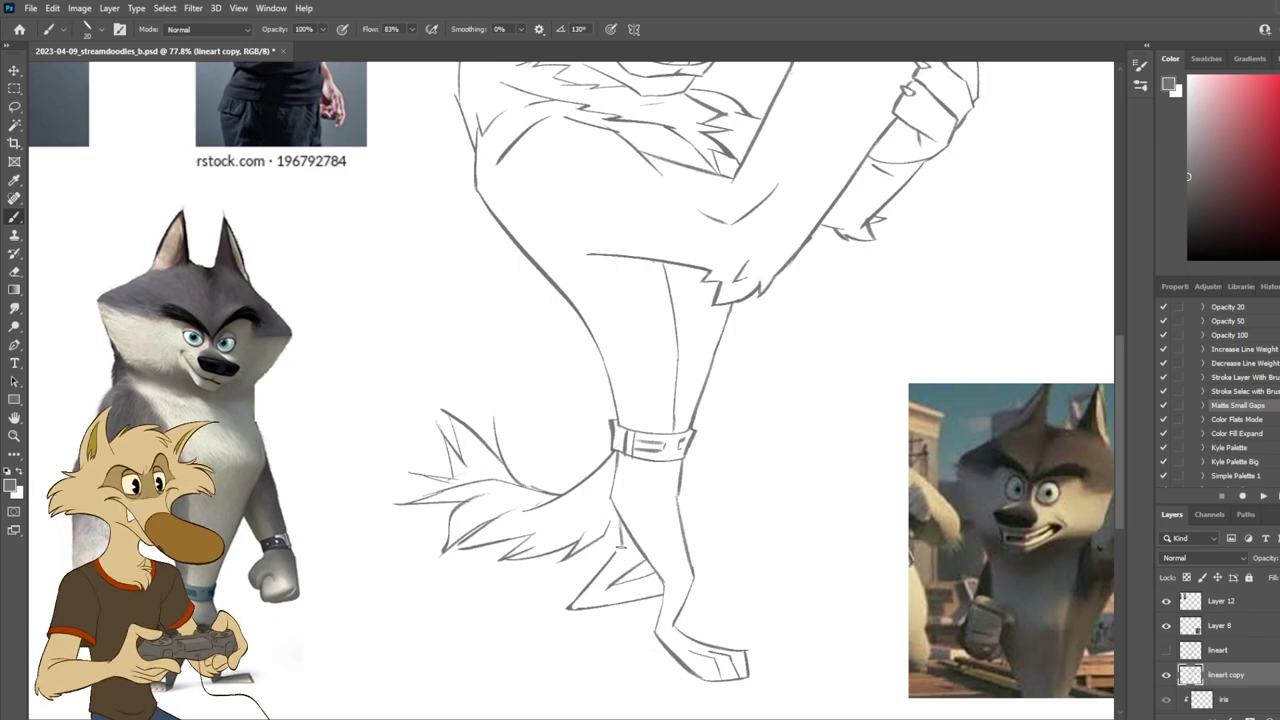
scroll(678, 528, "down", 5)
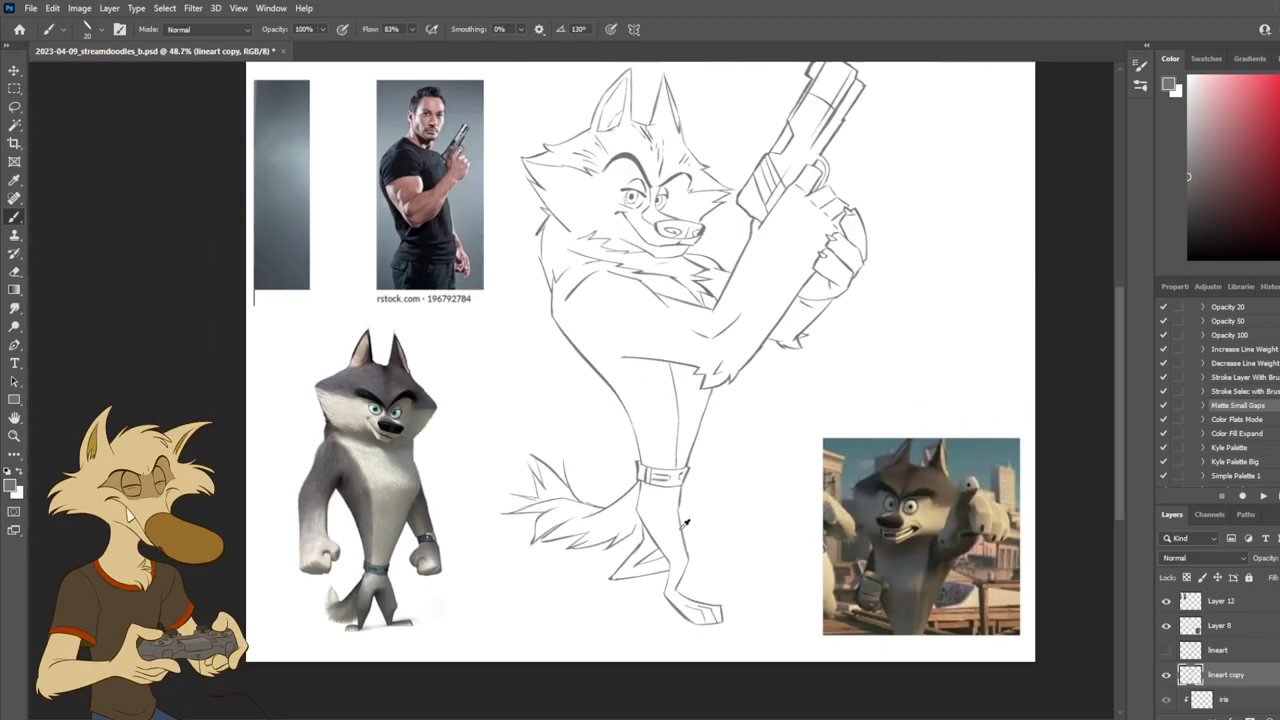
scroll(687, 522, "up", 1)
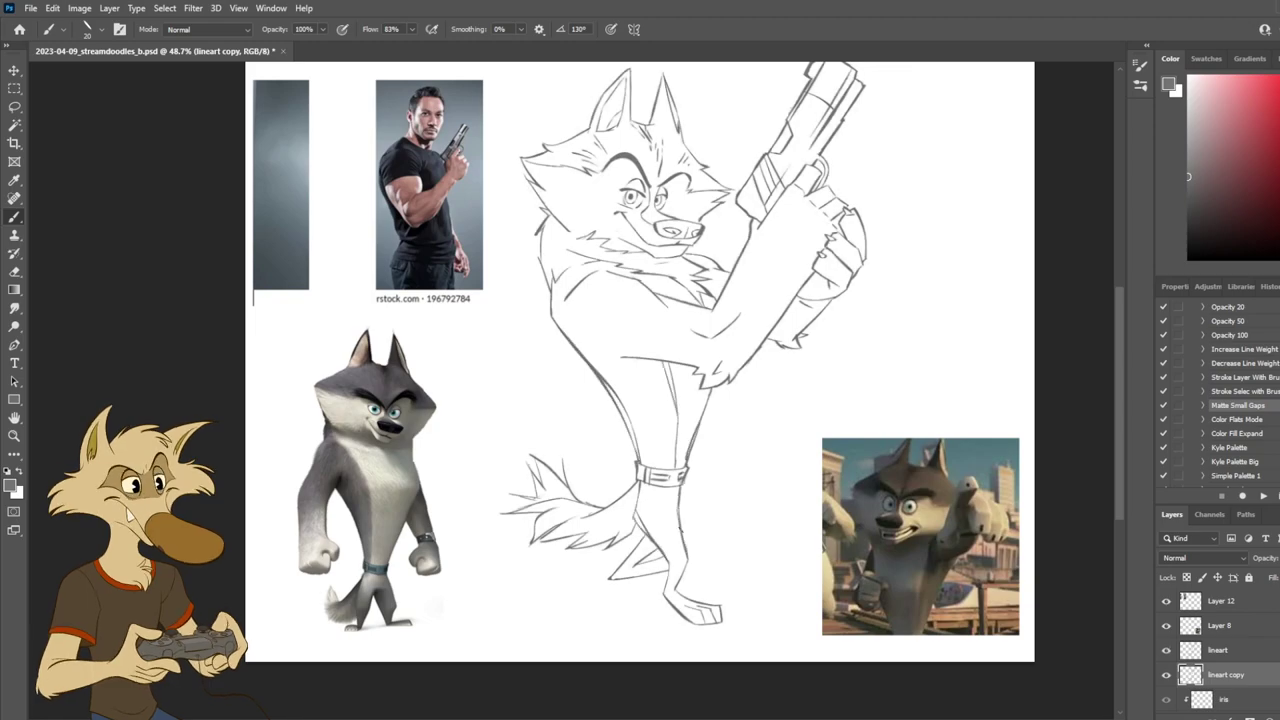
scroll(683, 535, "up", 1)
scroll(683, 536, "down", 2)
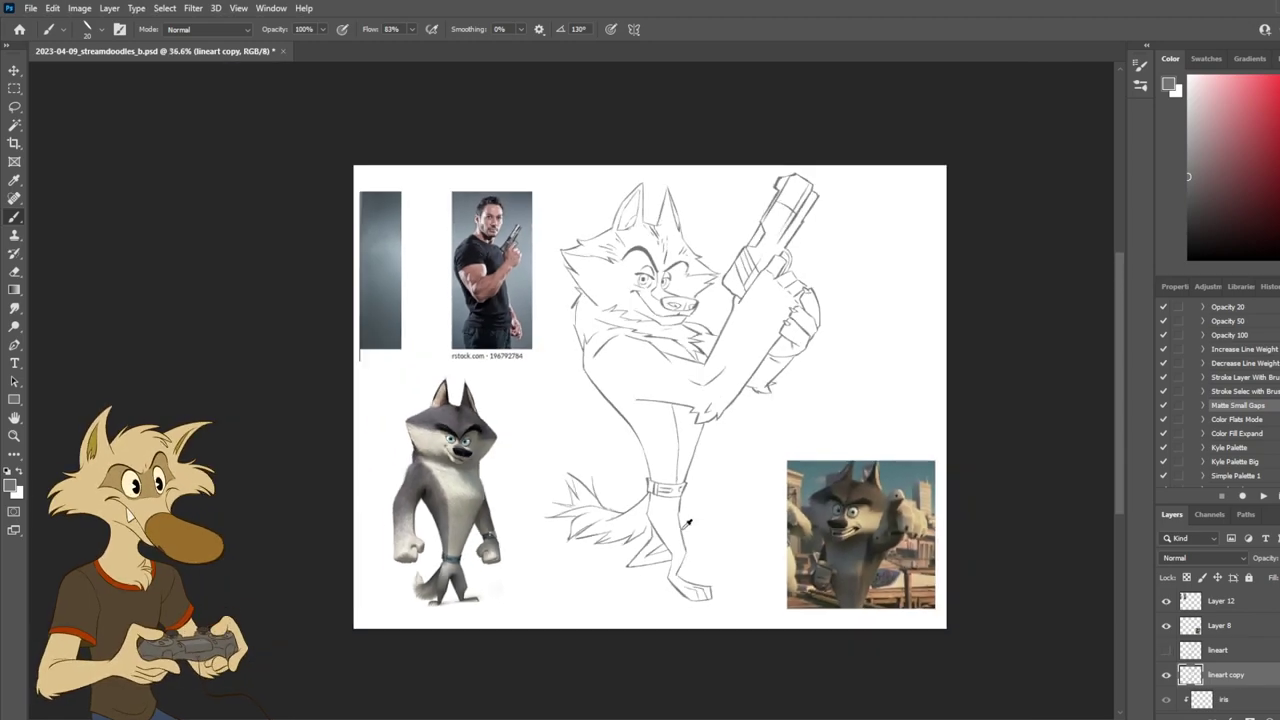
scroll(686, 524, "up", 2)
scroll(687, 522, "up", 4)
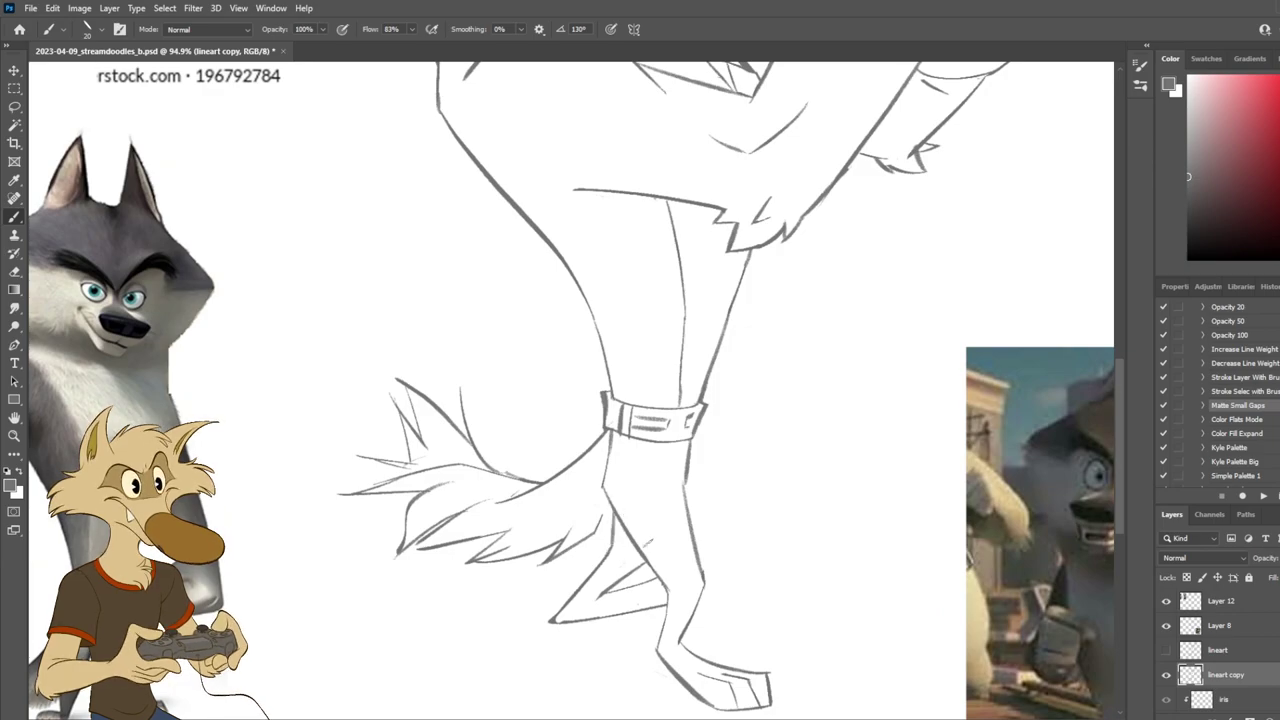
Step: Erase and redraw the short inner line of the back foot behind the standing leg
key("e")
key("b")
mouse_move(632, 572)
left_mouse_down()
mouse_move(606, 592)
mouse_move(636, 569)
left_mouse_up()
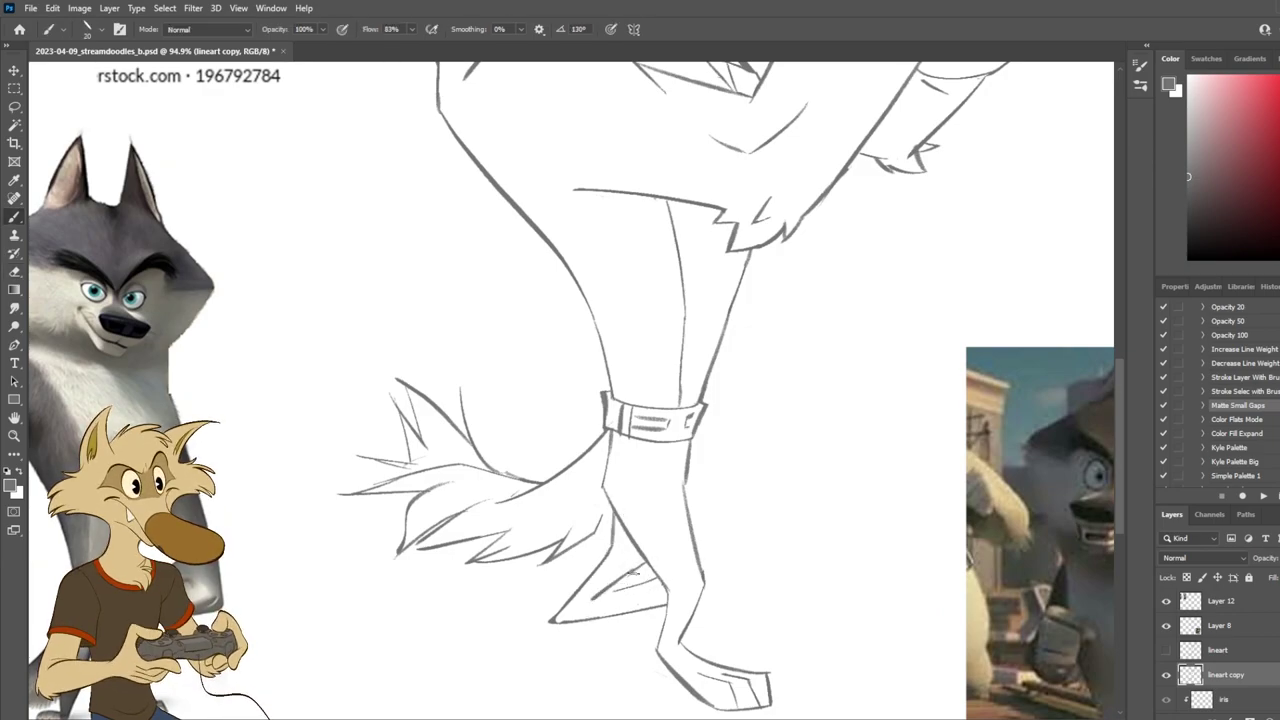
scroll(748, 552, "down", 4)
scroll(745, 563, "up", 4)
Step: Erase the back foot's inner and bottom lines and redraw them to make the foot smaller
key("e")
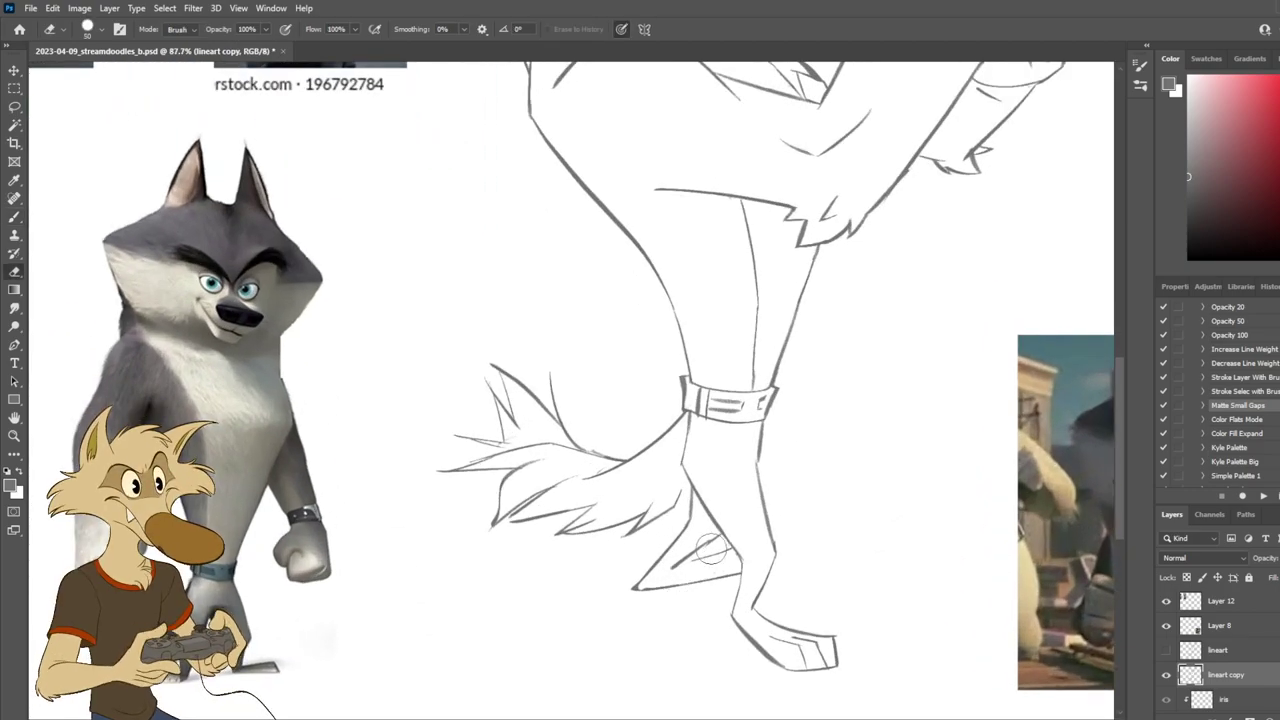
left_click_drag(653, 590, 734, 570)
key("b")
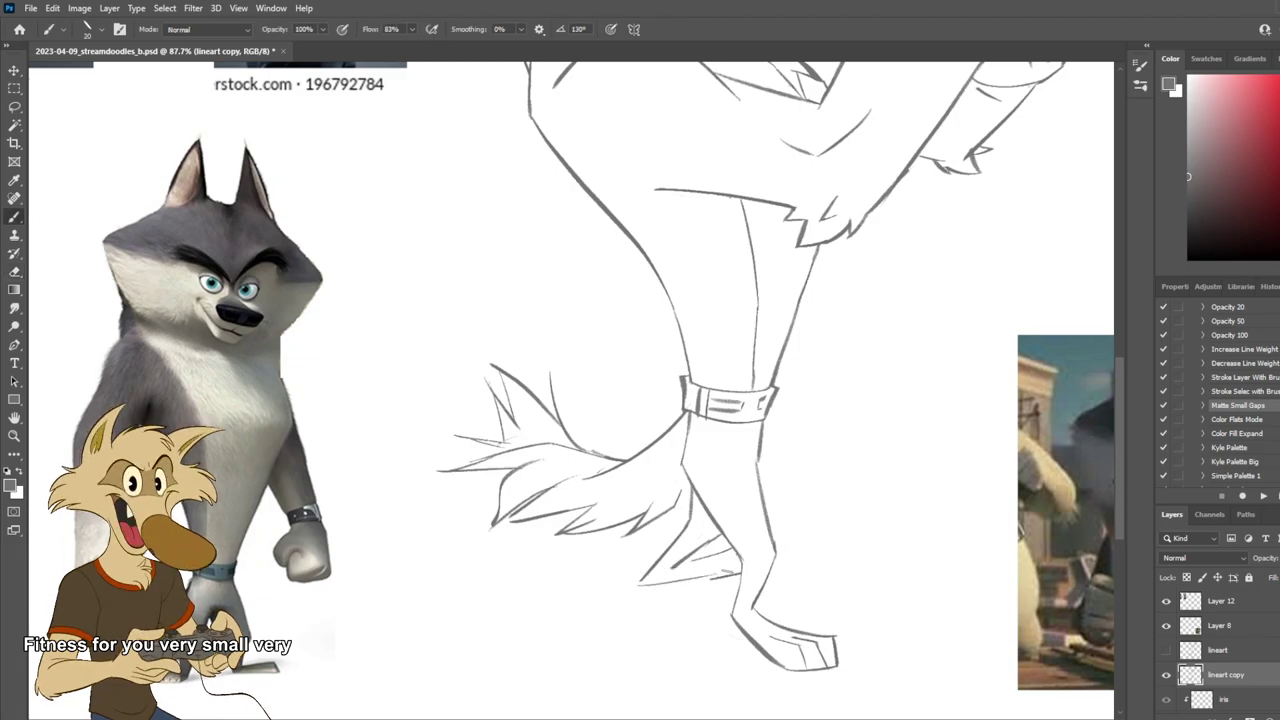
scroll(791, 553, "down", 3)
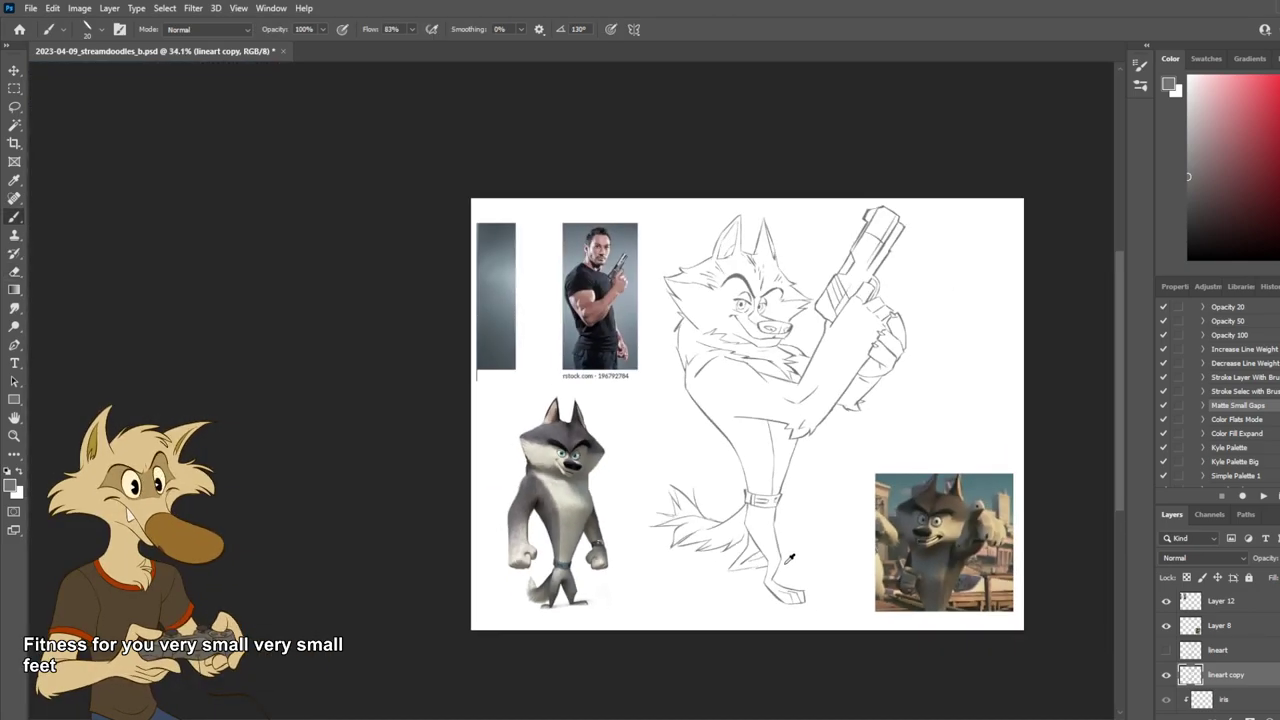
scroll(788, 545, "up", 2)
scroll(790, 566, "up", 1)
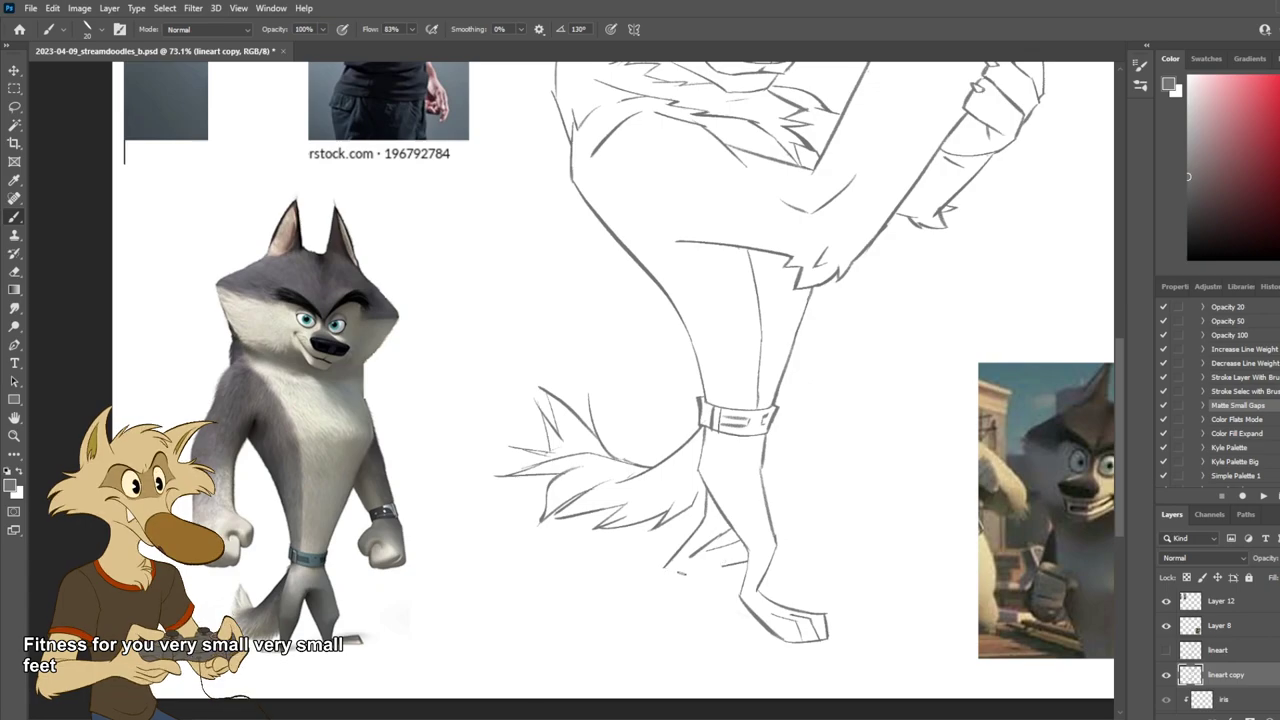
Step: Undo the last stroke and rework the bottom edge of the back foot from its toe tip to the leg
key("ctrl+z")
left_click_drag(663, 570, 738, 562)
key("ctrl+z")
key("e")
key("b")
scroll(748, 550, "down", 6)
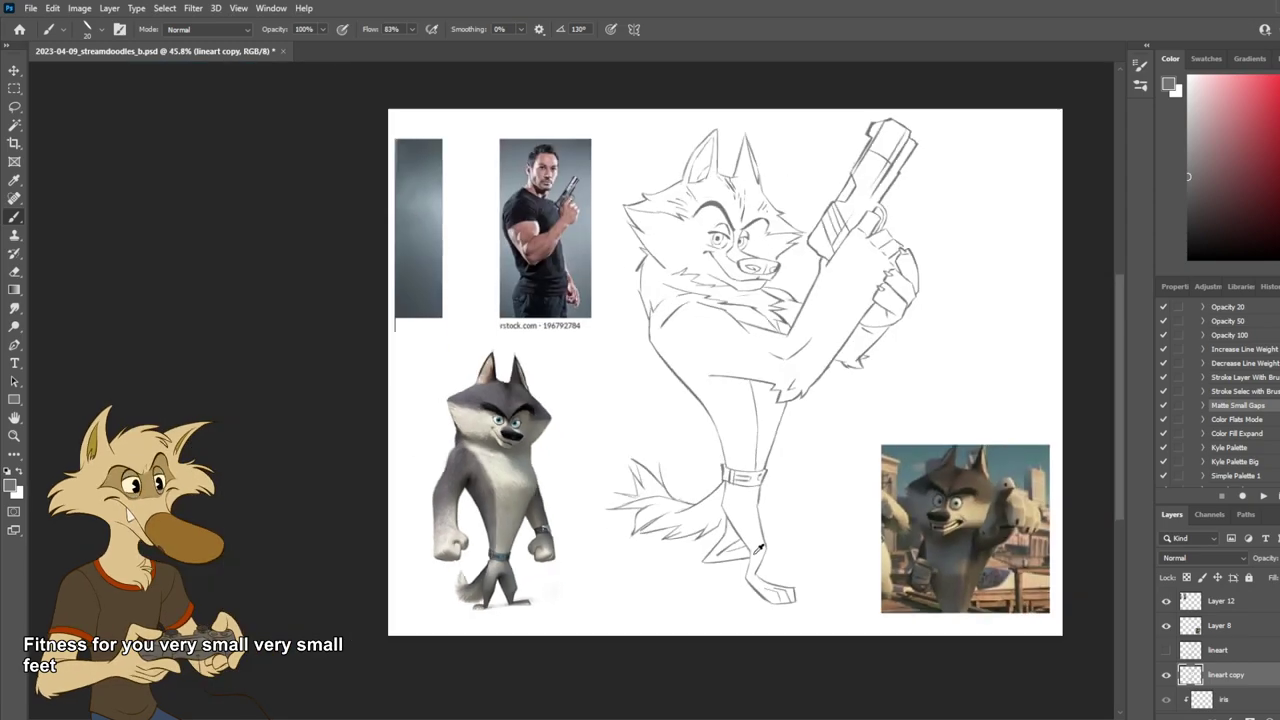
Step: Alternate repeatedly between lineart and lineart copy to compare the reworked leg and back foot, leaving lineart copy shown
scroll(748, 550, "up", 2)
left_click(1166, 675)
left_click(1165, 650)
left_click(1165, 650)
left_click(1166, 675)
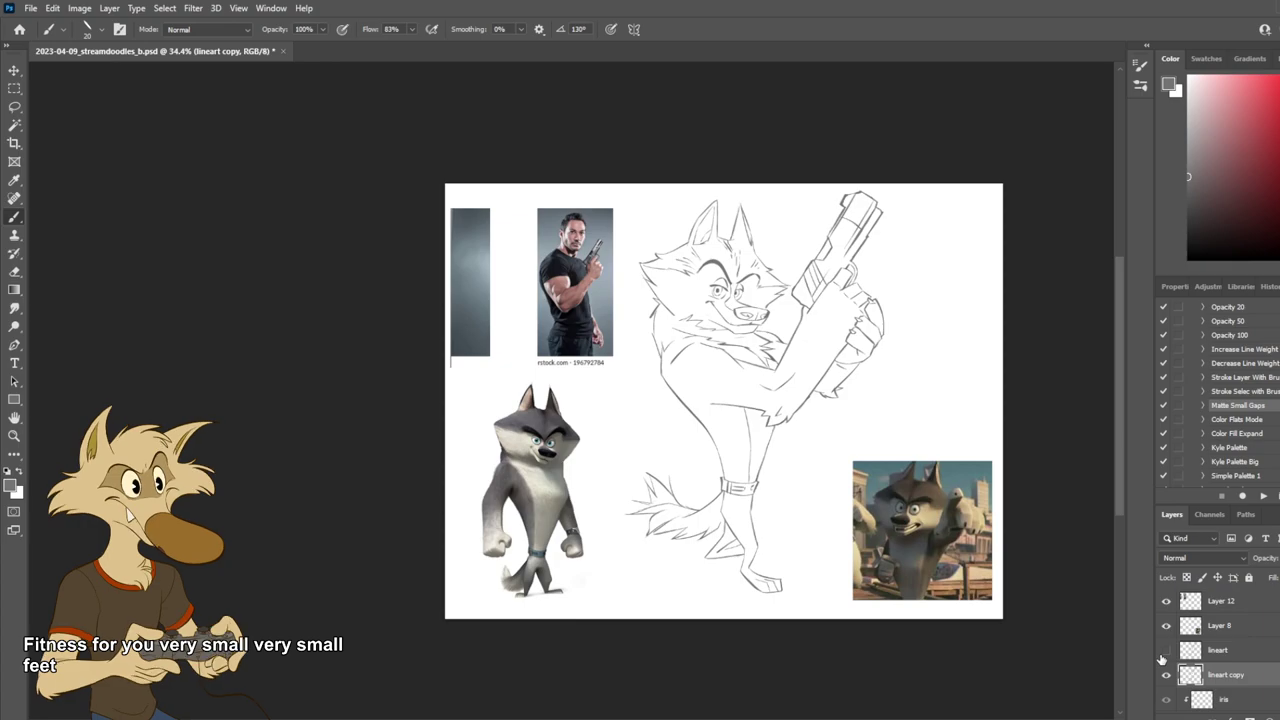
left_click(1165, 650)
left_click(1166, 675)
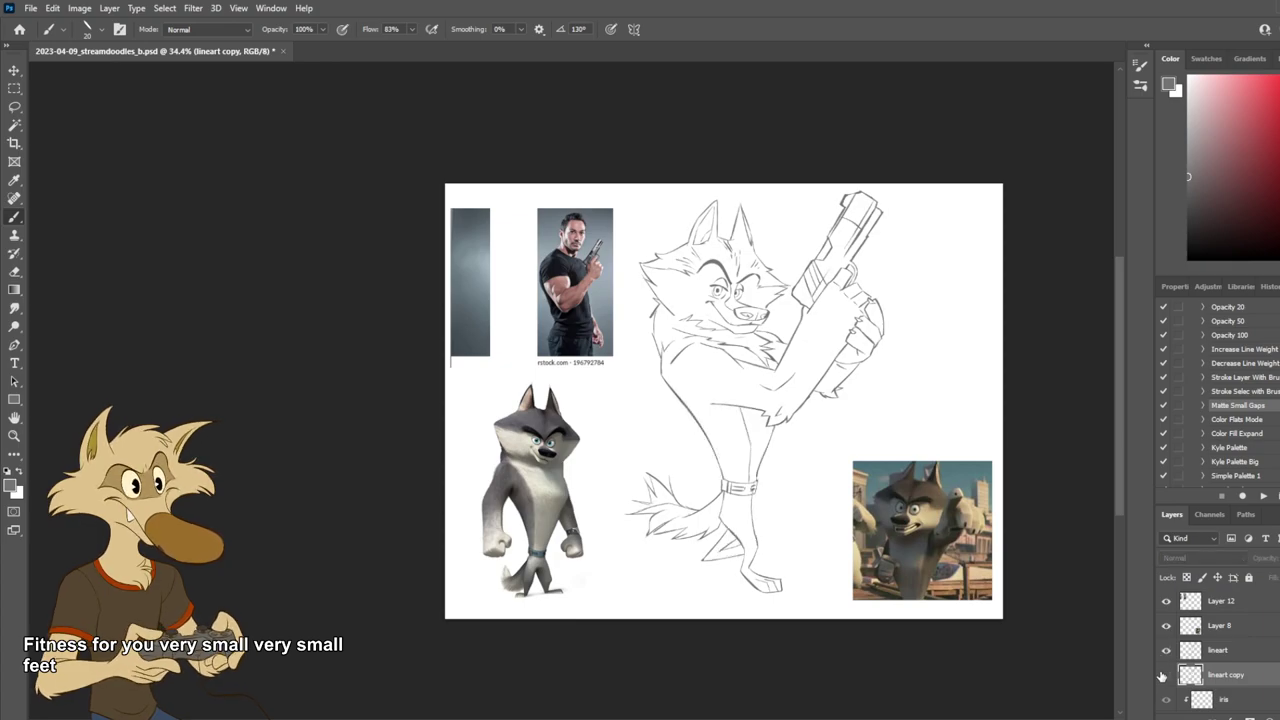
left_click(1166, 675)
left_click(1165, 650)
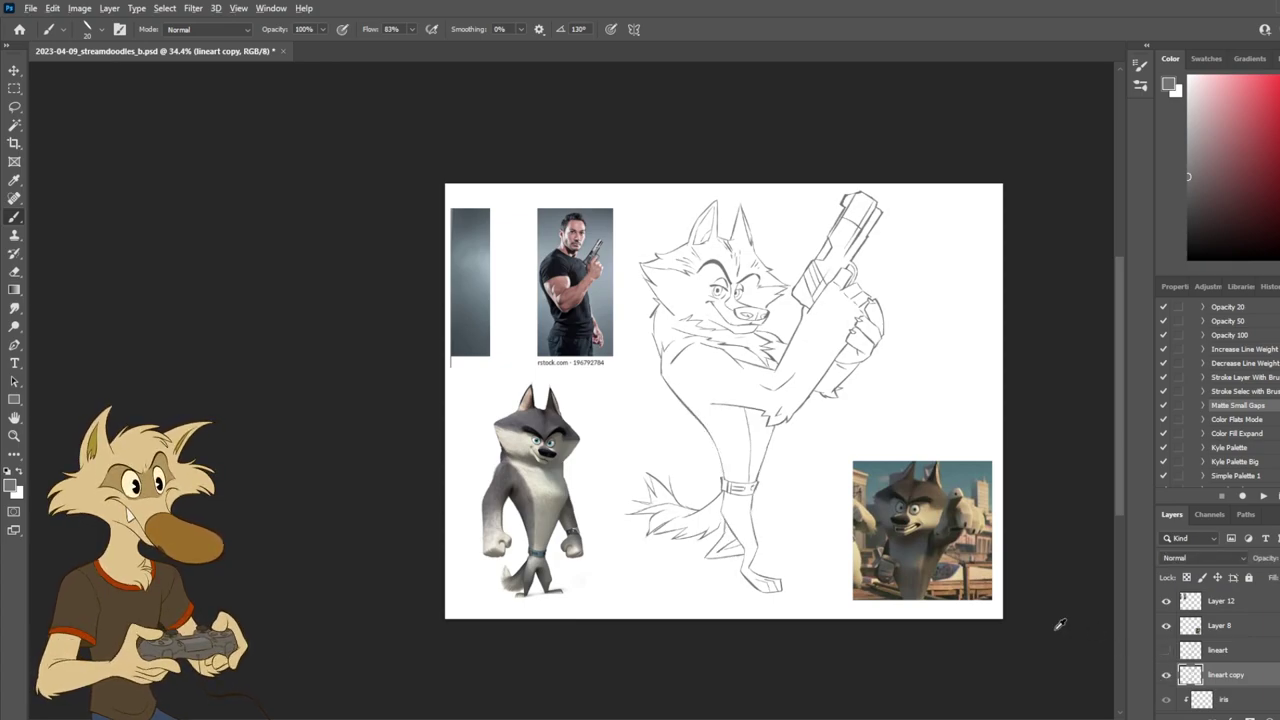
scroll(646, 449, "up", 3)
left_click(1165, 650)
left_click(1166, 675)
left_click(1166, 675)
left_click(1165, 650)
left_click(1165, 650)
left_click(1166, 675)
left_click(1166, 675)
left_click(1165, 650)
left_click(1165, 652)
left_click(1165, 652)
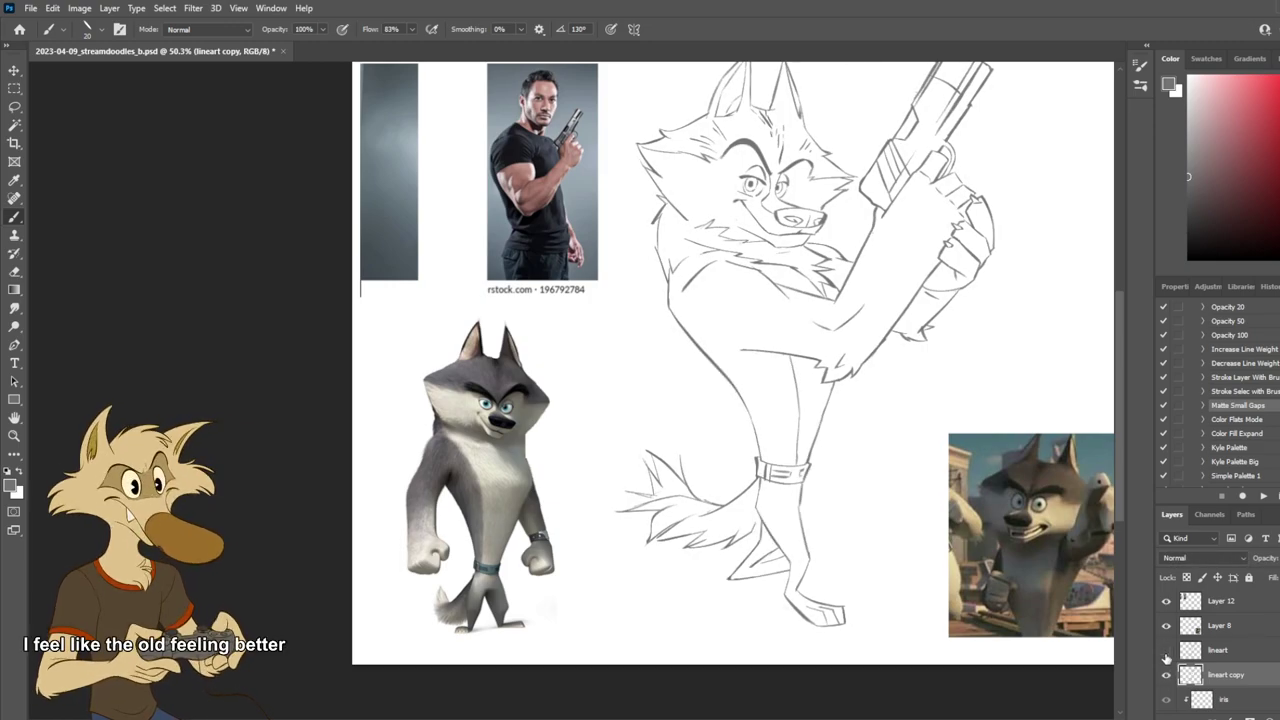
Step: Step back through recent edits and toggle lineart copy's visibility to compare the leg and back foot
scroll(585, 507, "down", 3)
scroll(700, 535, "up", 3)
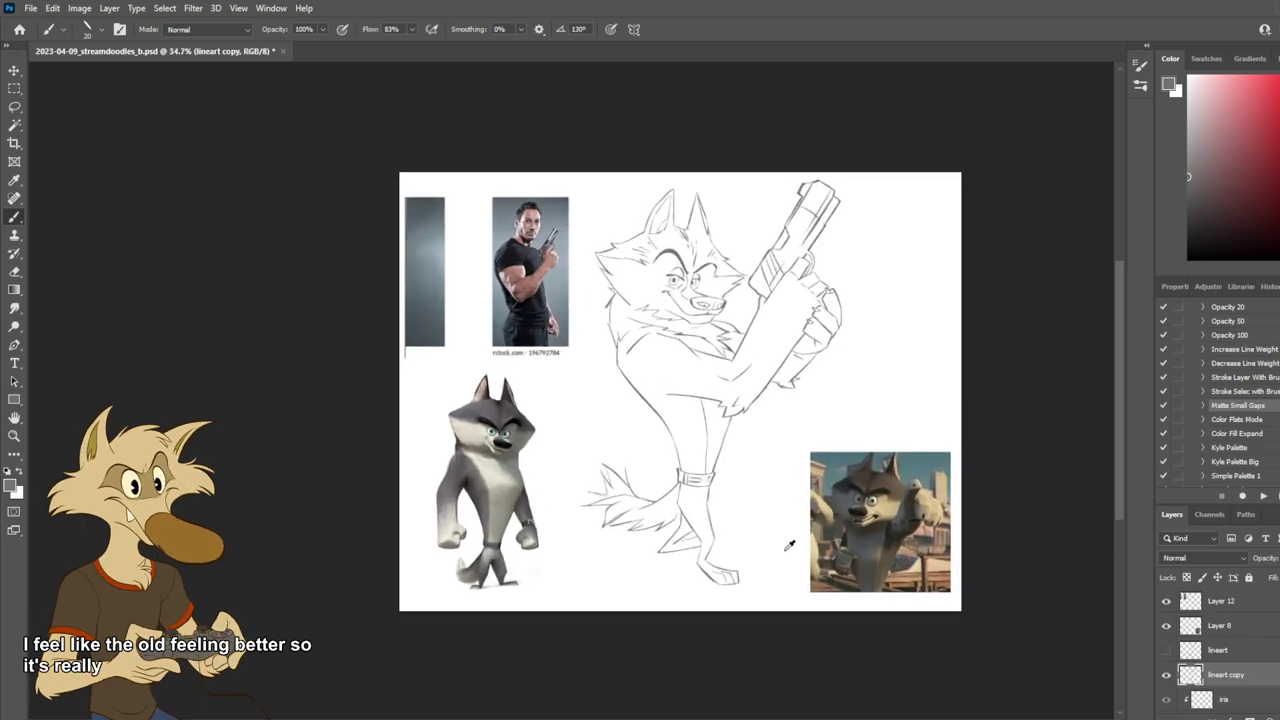
scroll(700, 535, "up", 2)
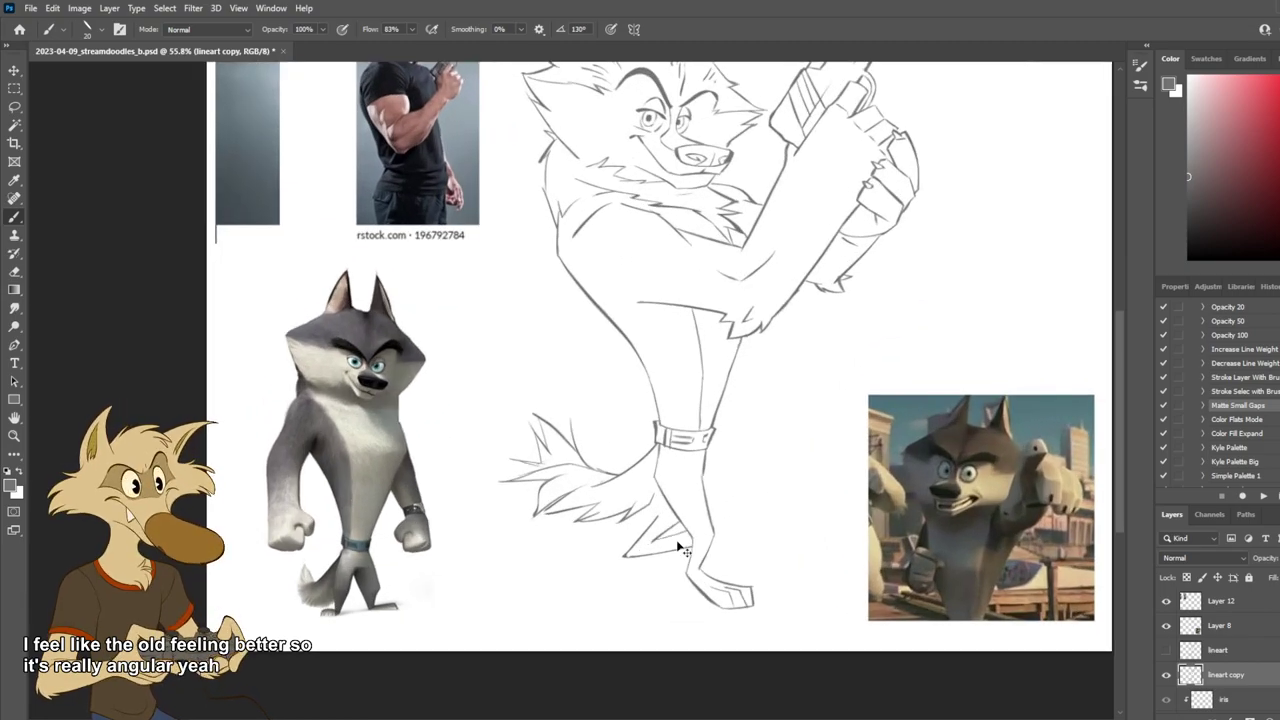
key("ctrl+z")
key("ctrl+comma")
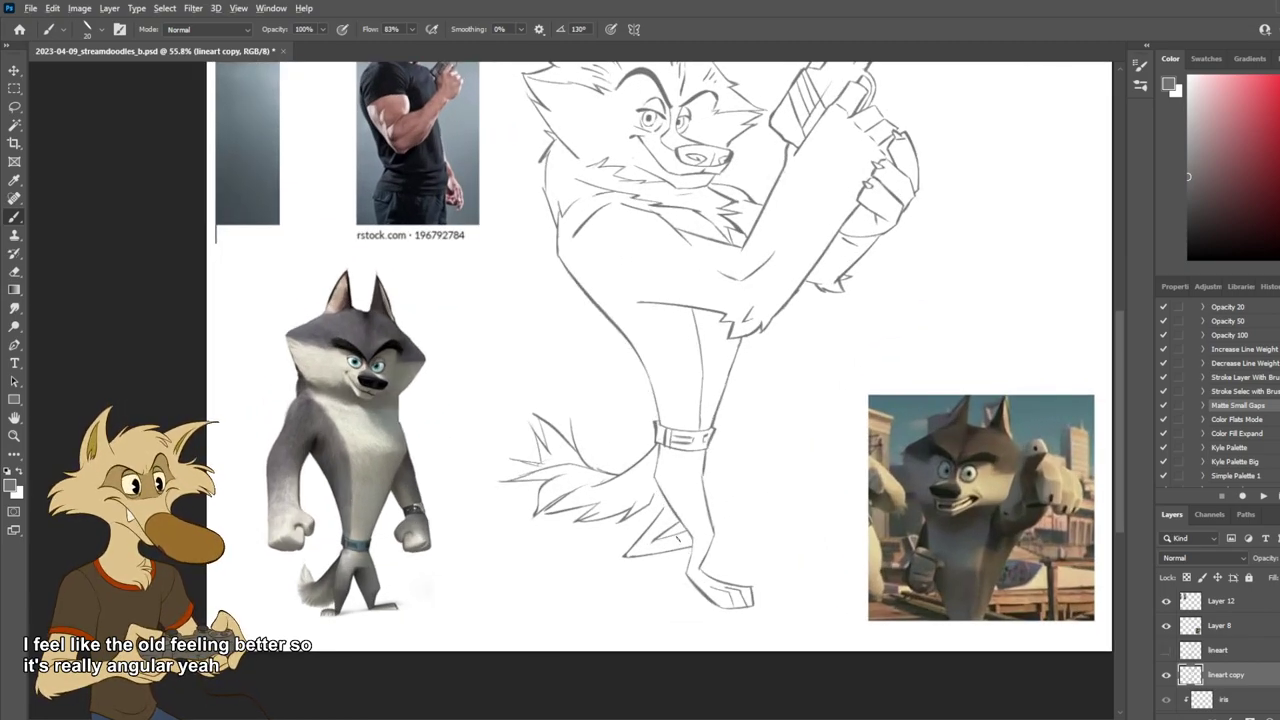
scroll(683, 549, "down", 3)
scroll(697, 543, "up", 1)
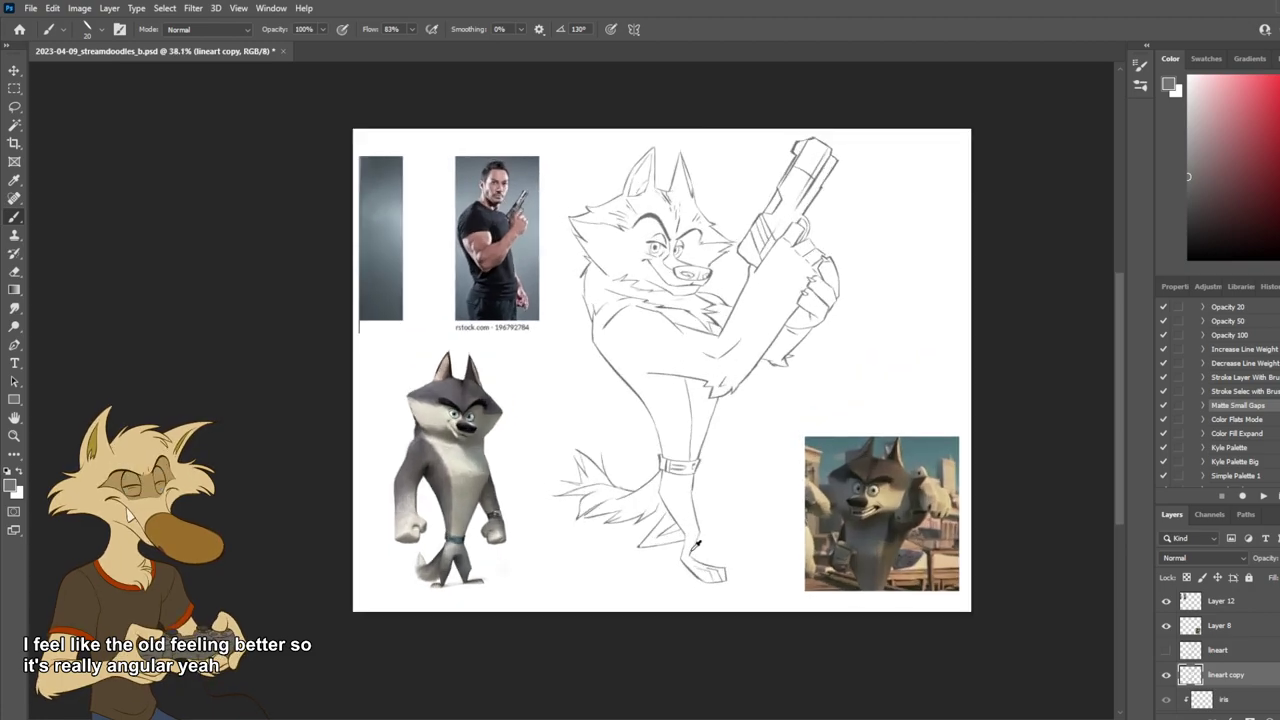
scroll(697, 543, "up", 2)
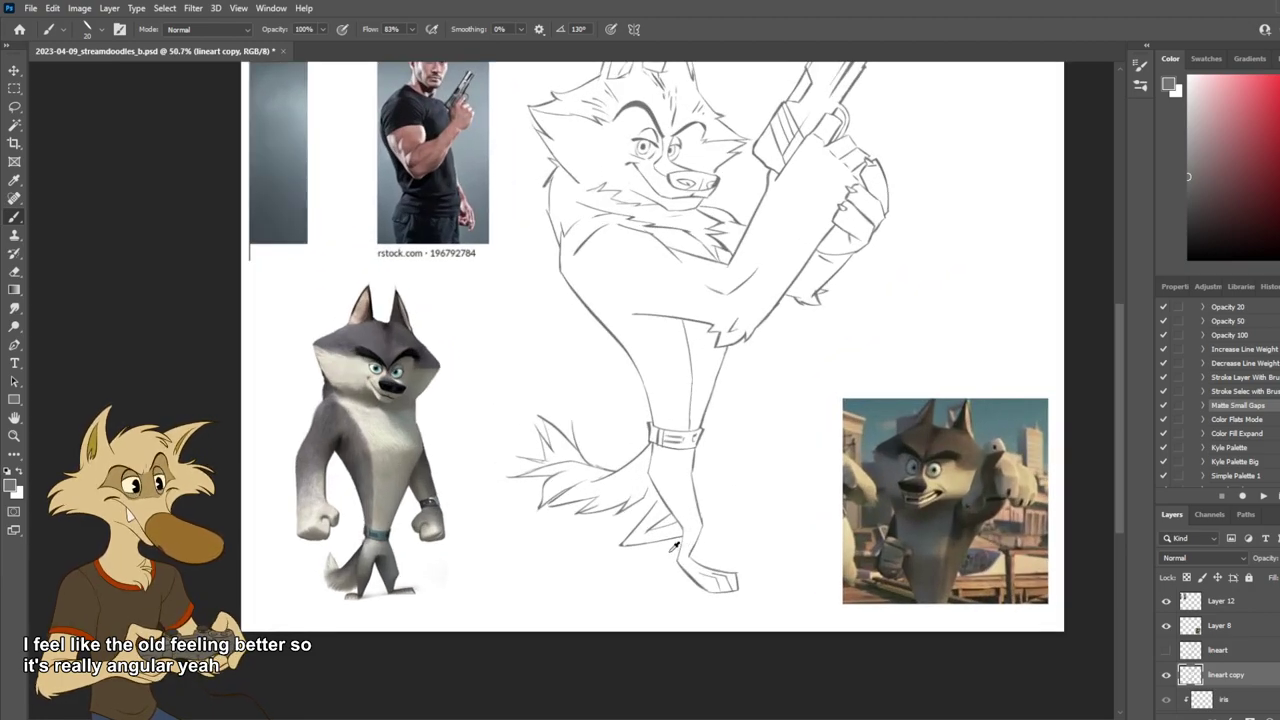
key("ctrl+comma")
key("ctrl+comma")
key("ctrl+z")
key("ctrl+z")
key("ctrl+comma")
key("ctrl+comma")
Step: Rework the upper edge of the back foot on lineart copy so it meets the leg closer to the tail
scroll(675, 562, "up", 3)
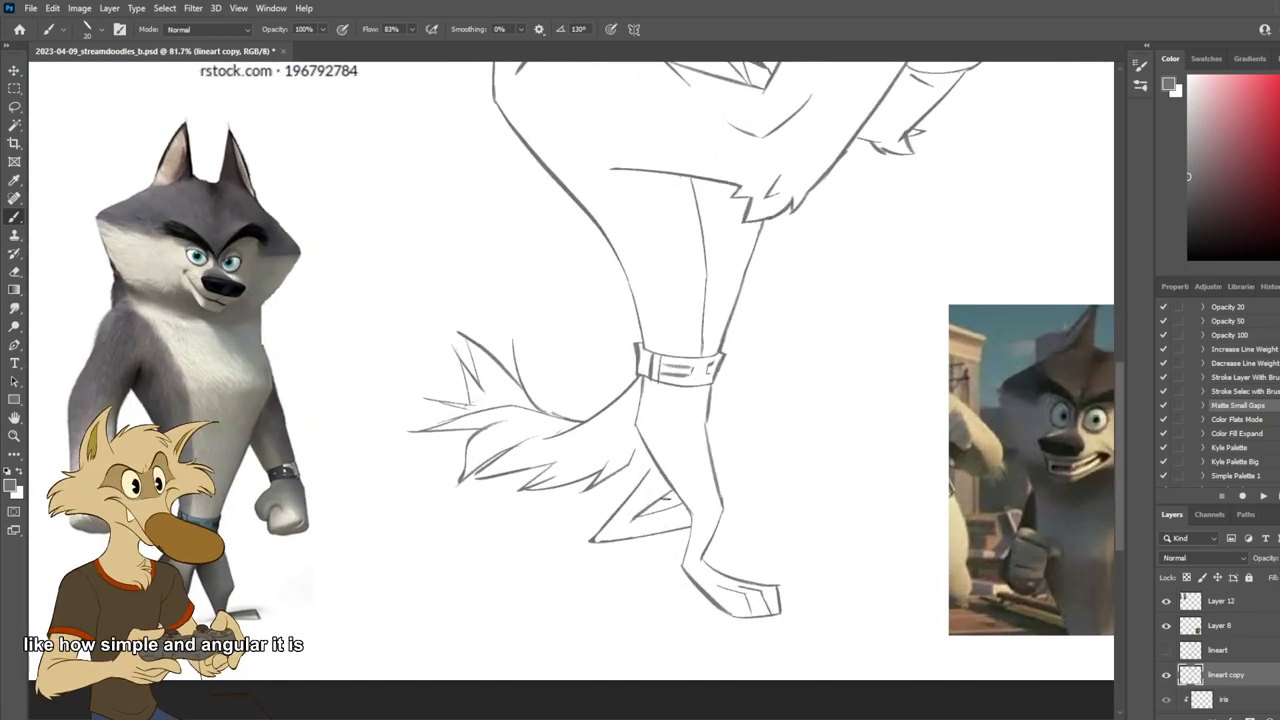
key("e")
key("b")
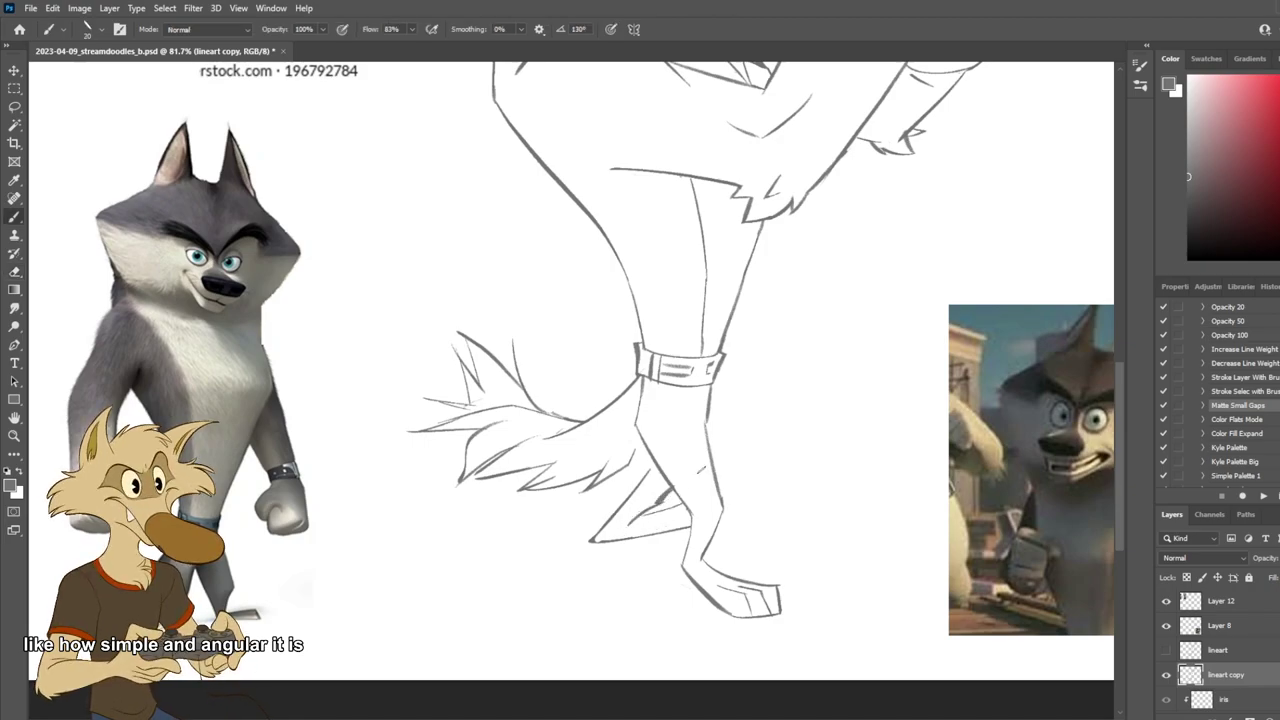
key("e")
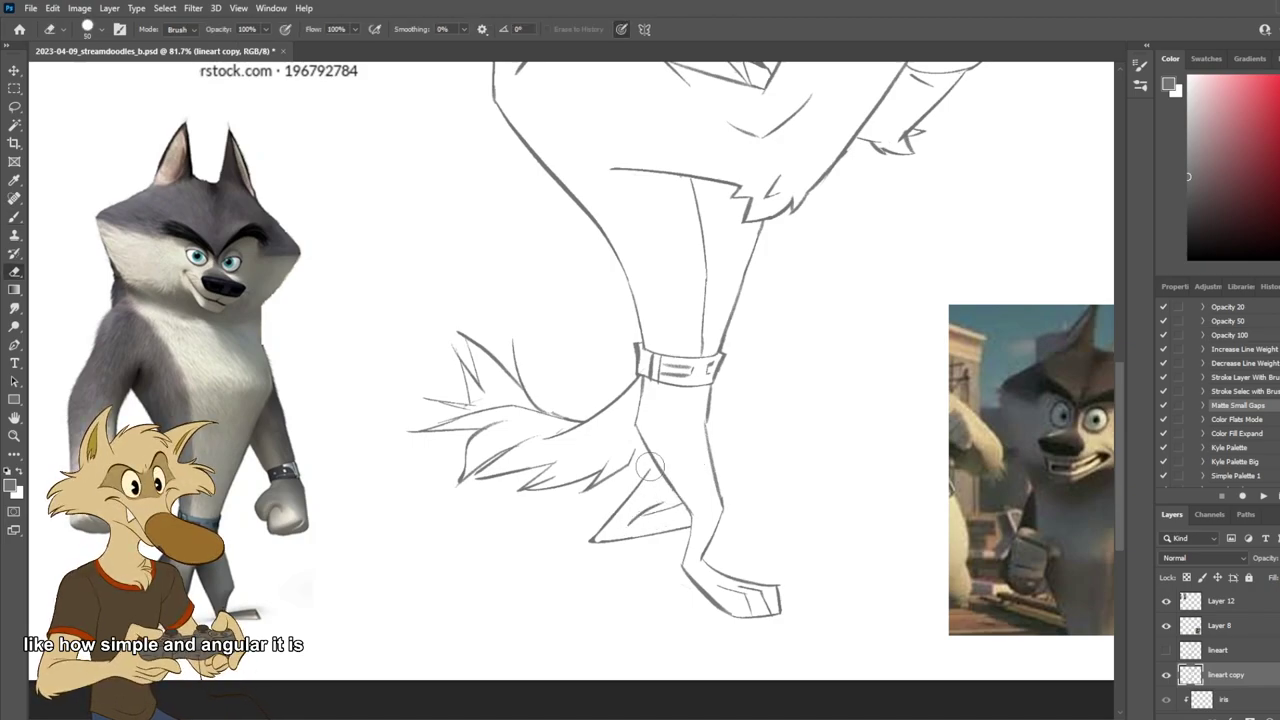
key("b")
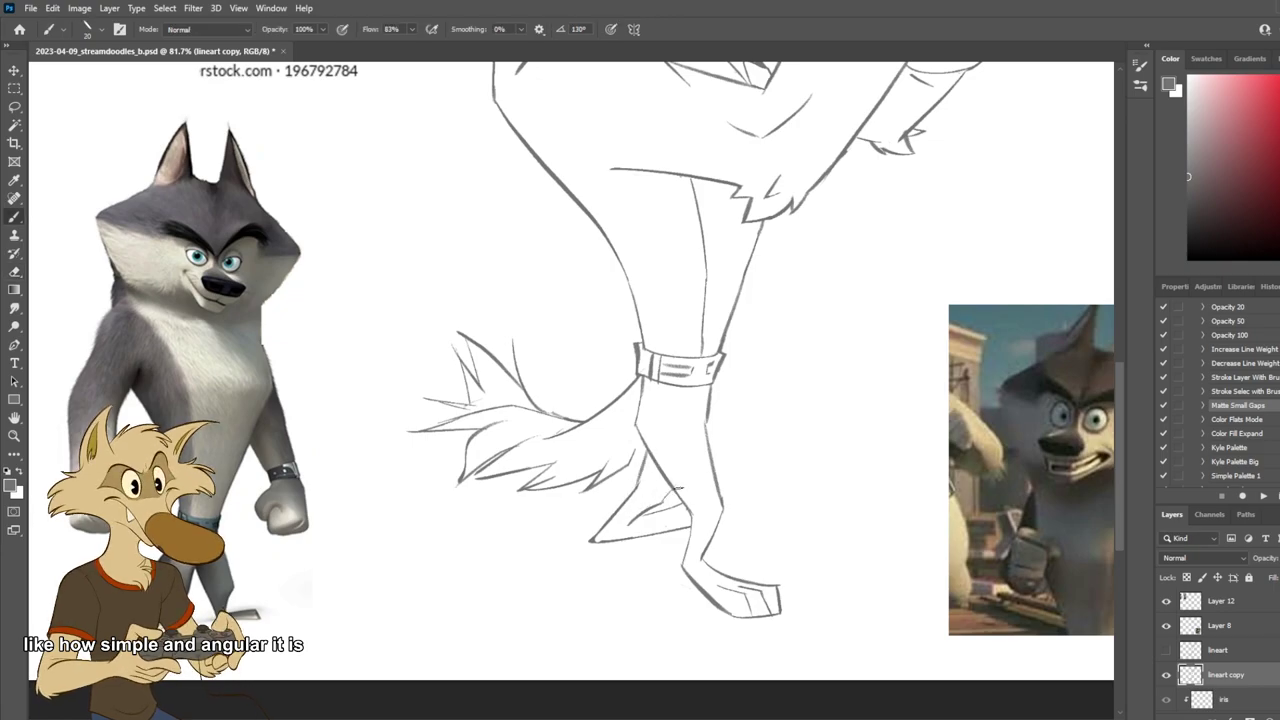
key("ctrl+z")
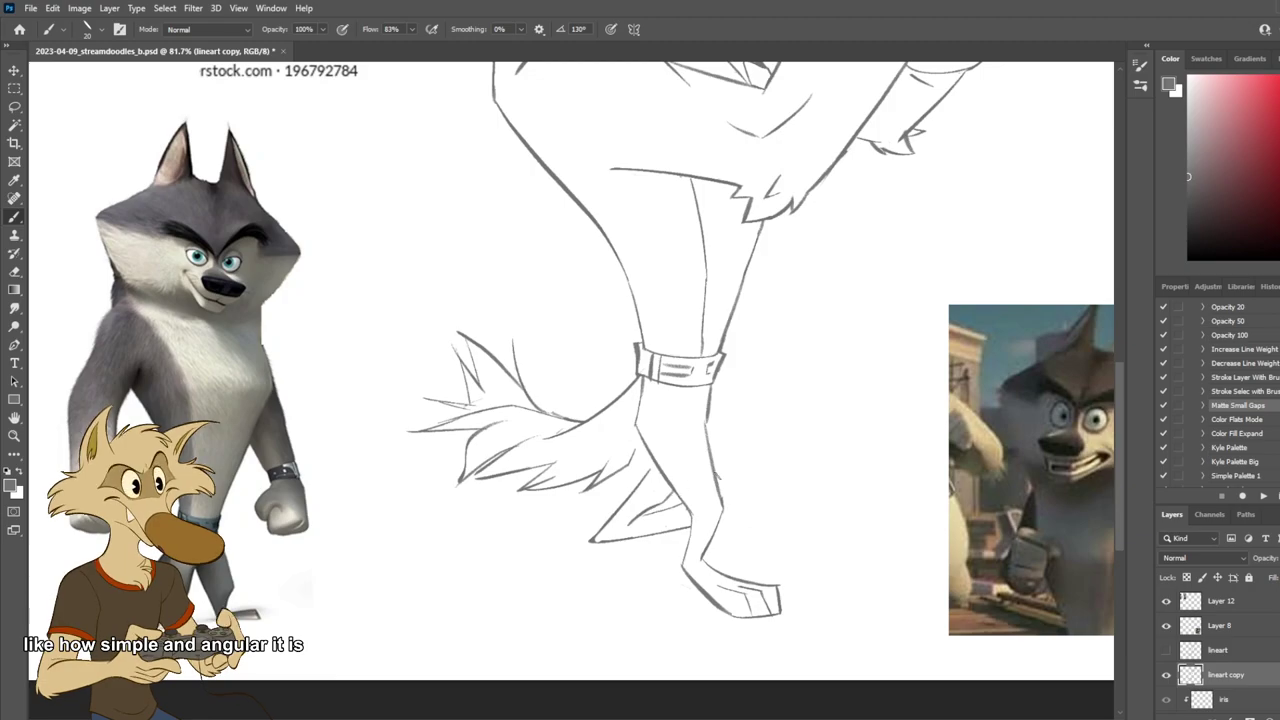
scroll(714, 468, "down", 12)
scroll(704, 502, "up", 11)
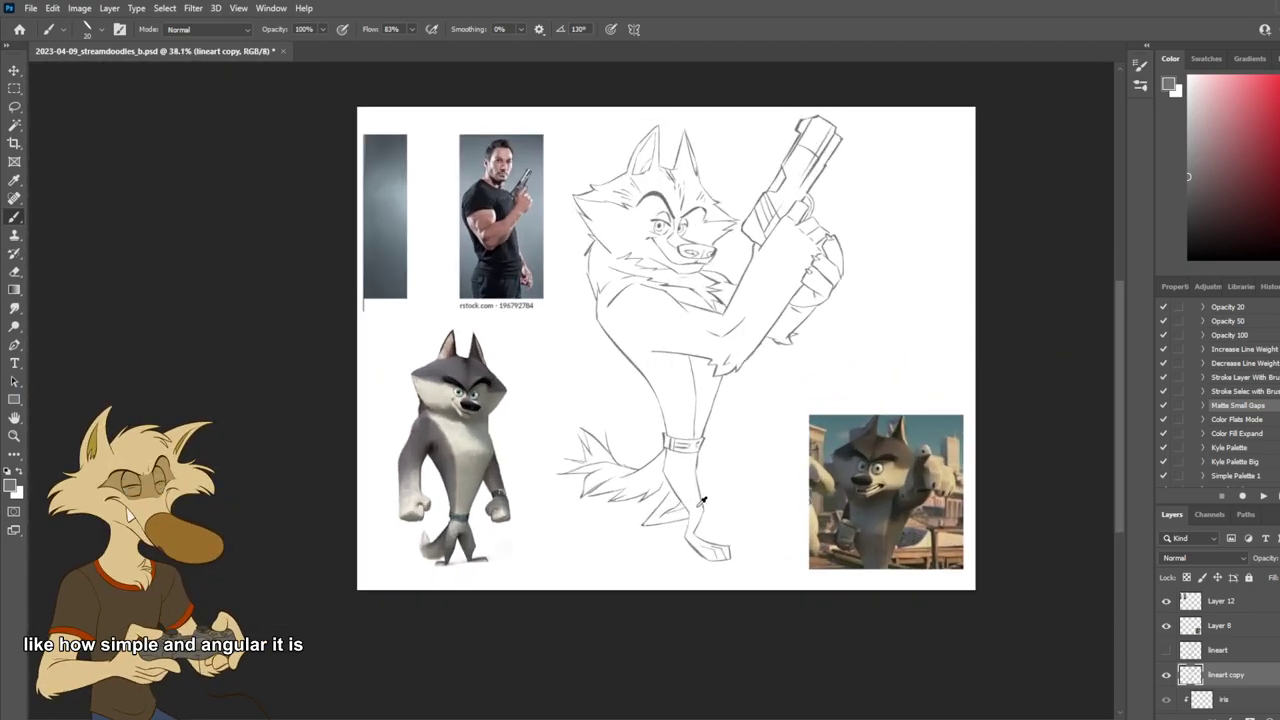
scroll(677, 500, "up", 2)
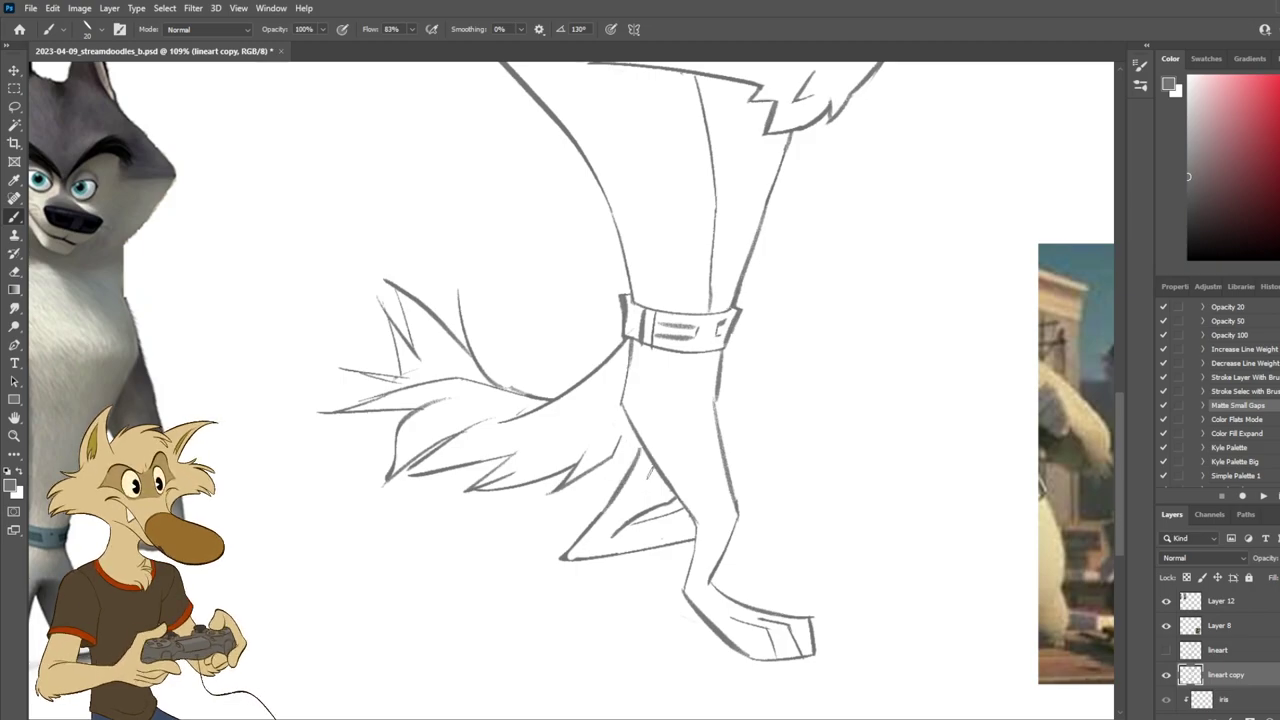
scroll(723, 466, "down", 5)
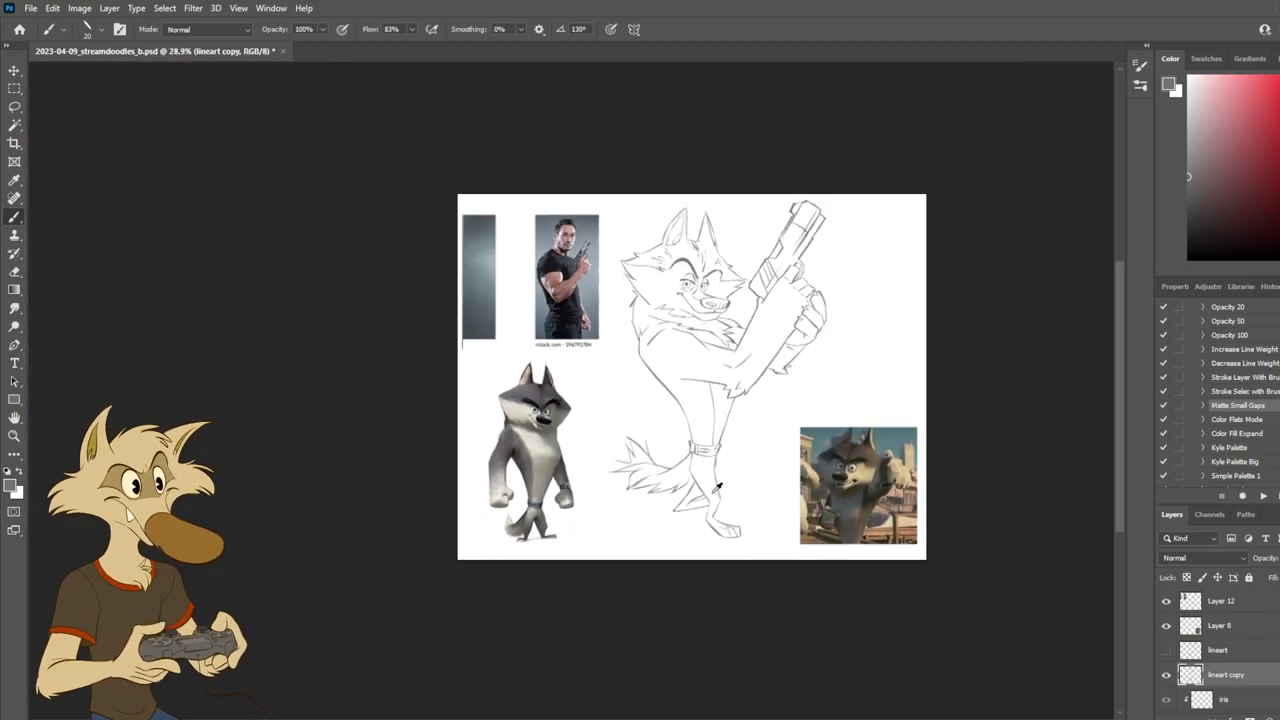
scroll(711, 487, "up", 3)
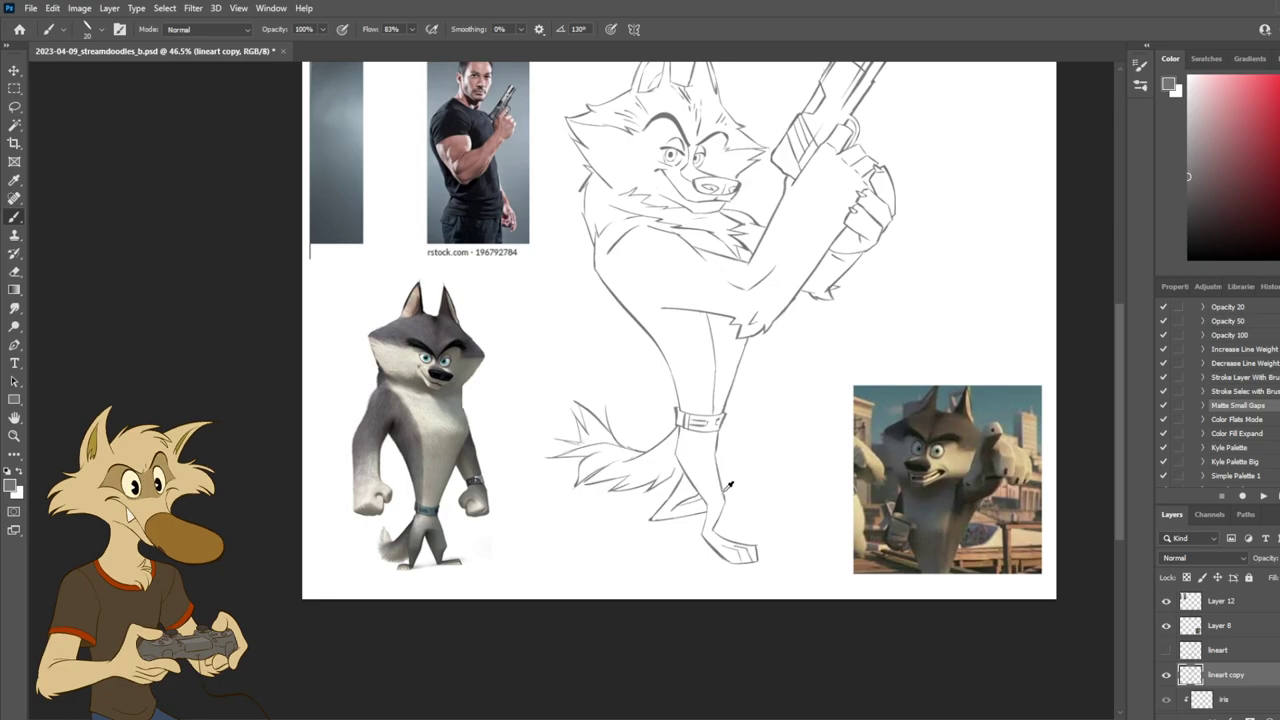
scroll(714, 486, "up", 3)
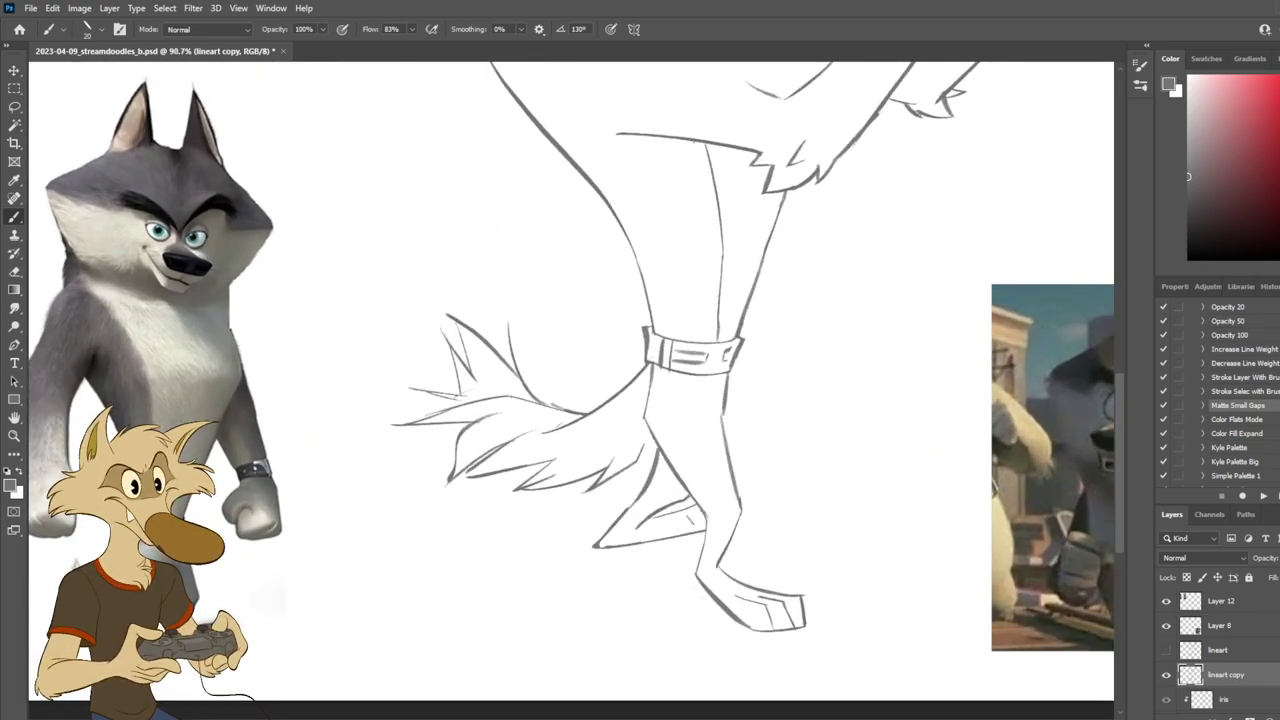
Step: Try erasing and redrawing the inner line of the back foot
key("e")
left_click_drag(652, 513, 707, 495)
key("b")
left_click_drag(630, 534, 690, 500)
key("ctrl+z")
key("ctrl+z")
left_click_drag(632, 534, 683, 504)
key("ctrl+z")
scroll(745, 518, "down", 5)
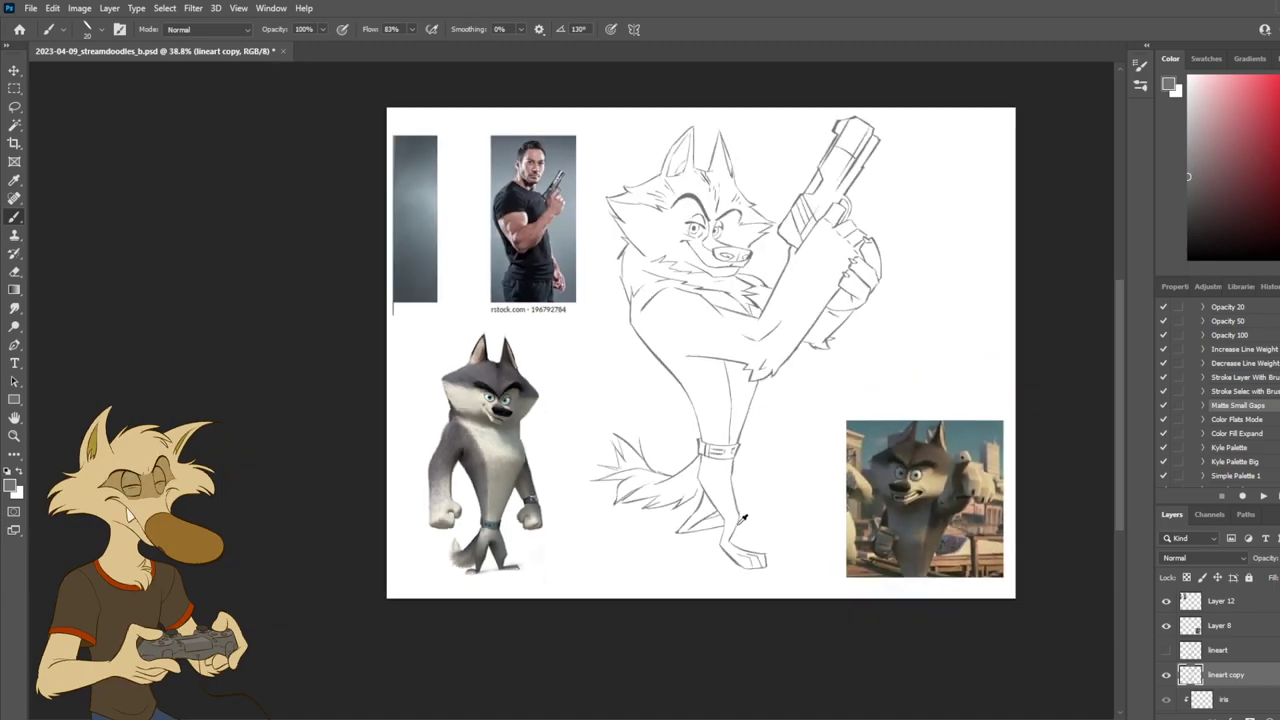
scroll(756, 519, "up", 5)
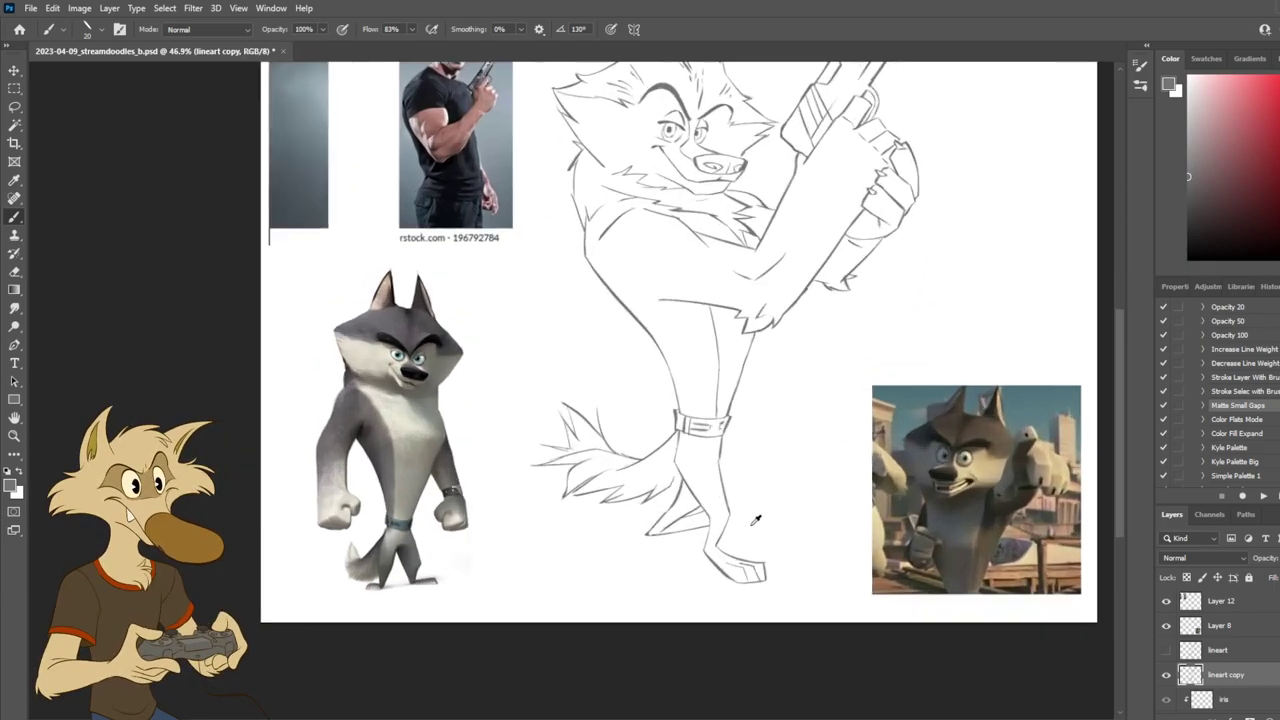
scroll(702, 523, "down", 4)
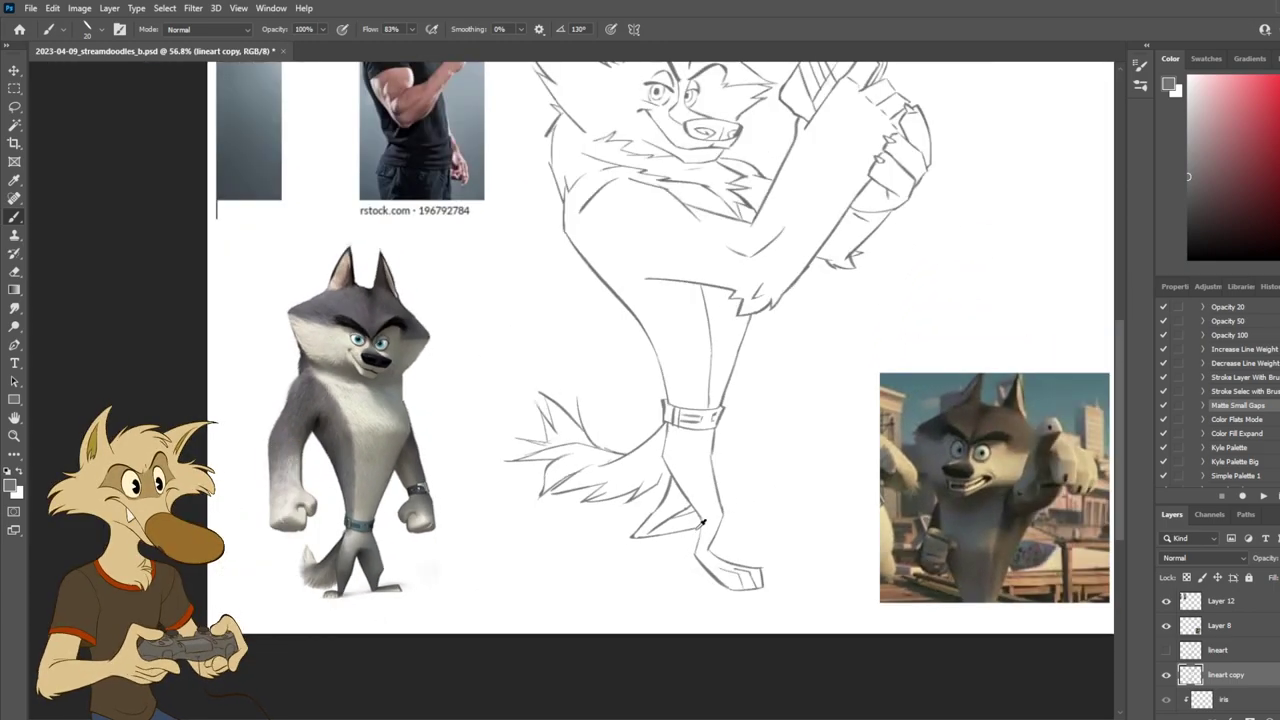
scroll(715, 519, "up", 5)
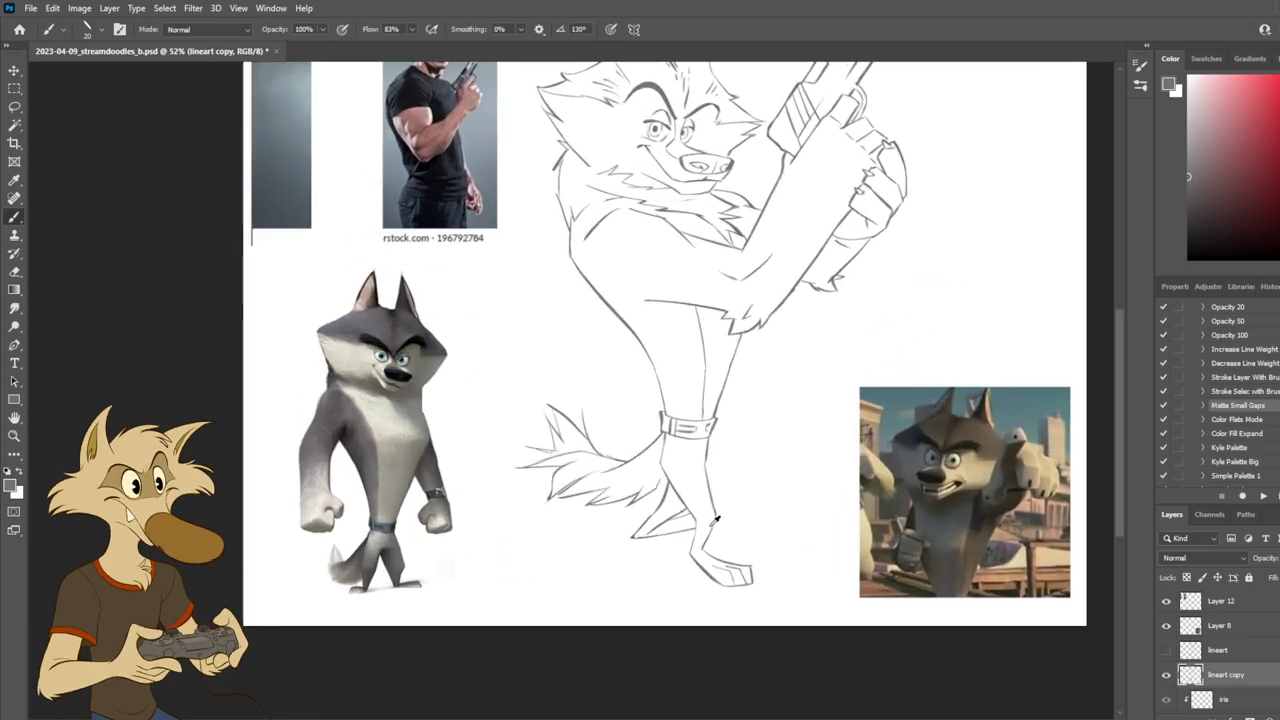
Step: Alternate the visibility of lineart and lineart copy to compare the whole figure, leaving only lineart copy shown
key("e")
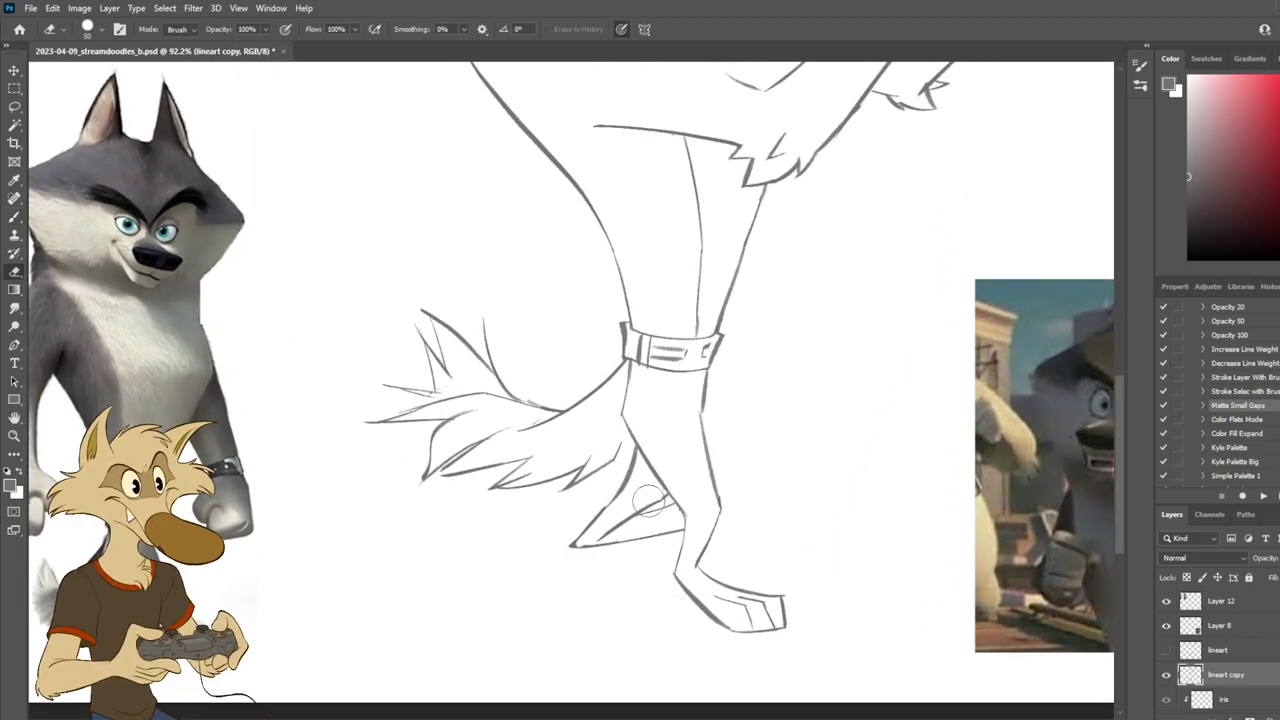
scroll(760, 455, "down", 3)
scroll(762, 452, "down", 1)
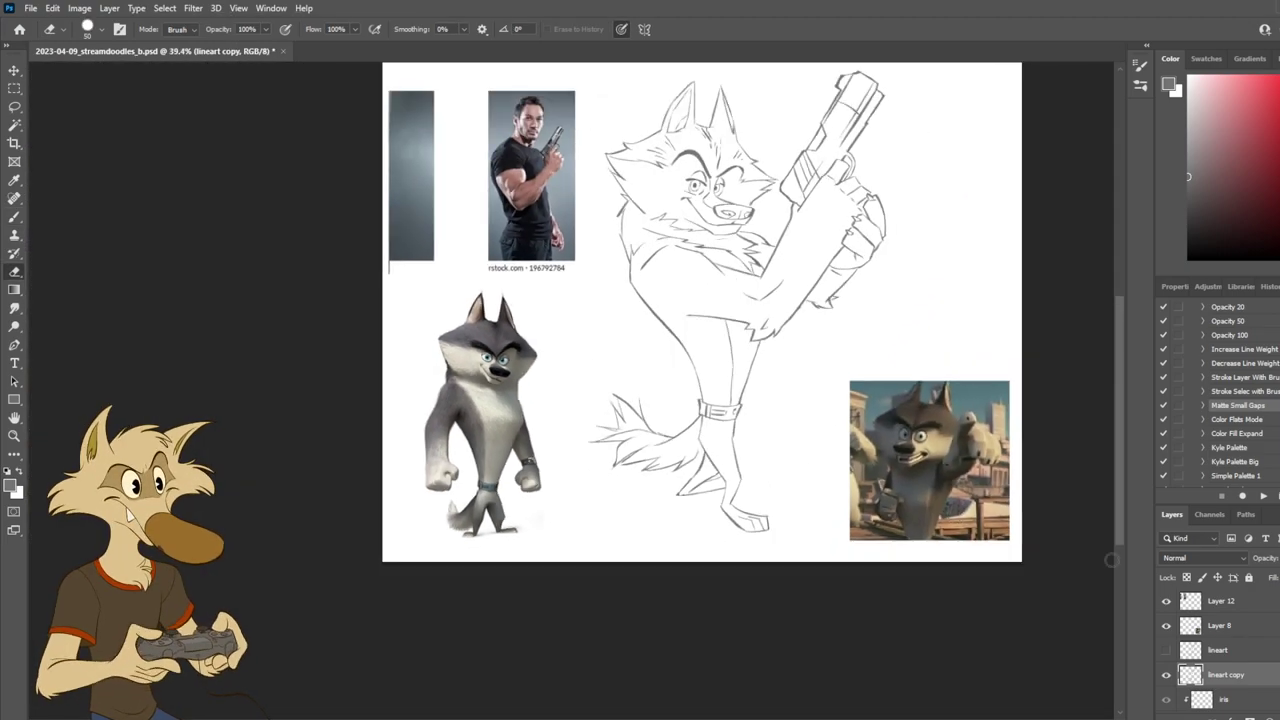
left_click(1166, 650)
left_click(1164, 675)
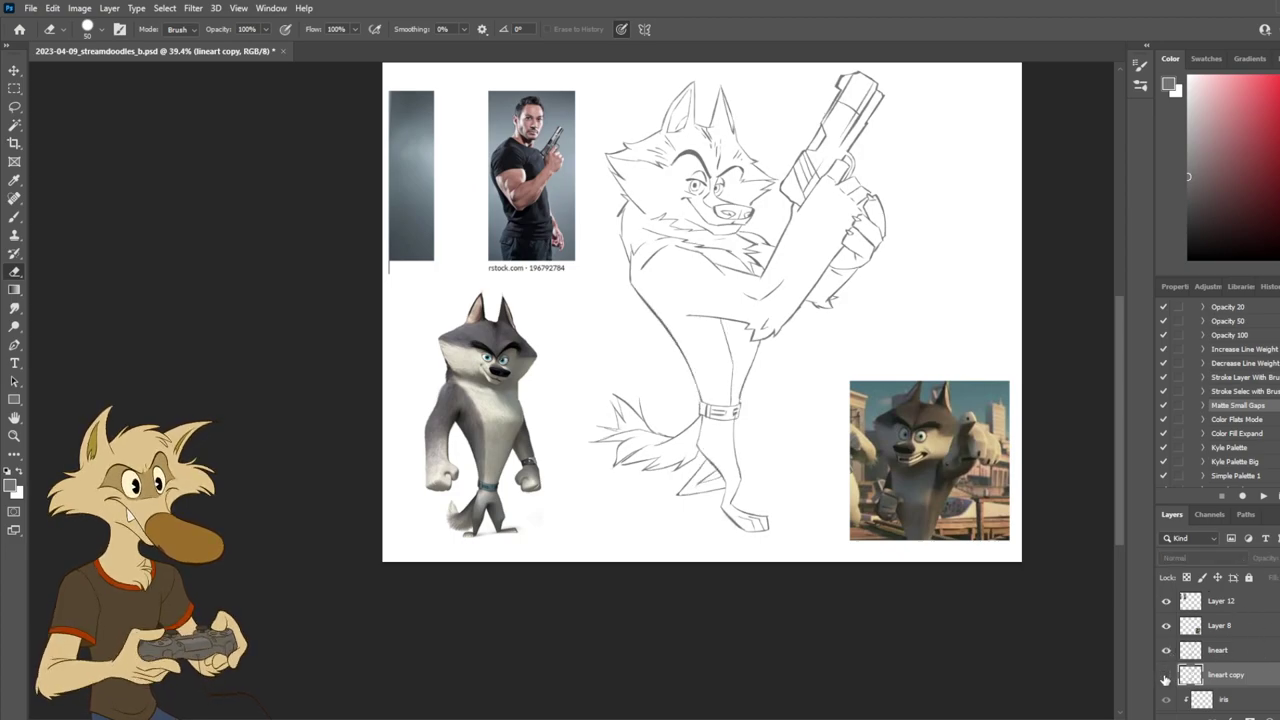
left_click(1165, 675)
left_click(1166, 652)
left_click(1166, 651)
left_click(1166, 674)
left_click(1166, 673)
left_click(1166, 651)
Step: Brush over the back foot's bottom edge from the toe tip toward the leg on lineart copy
scroll(799, 478, "down", 3)
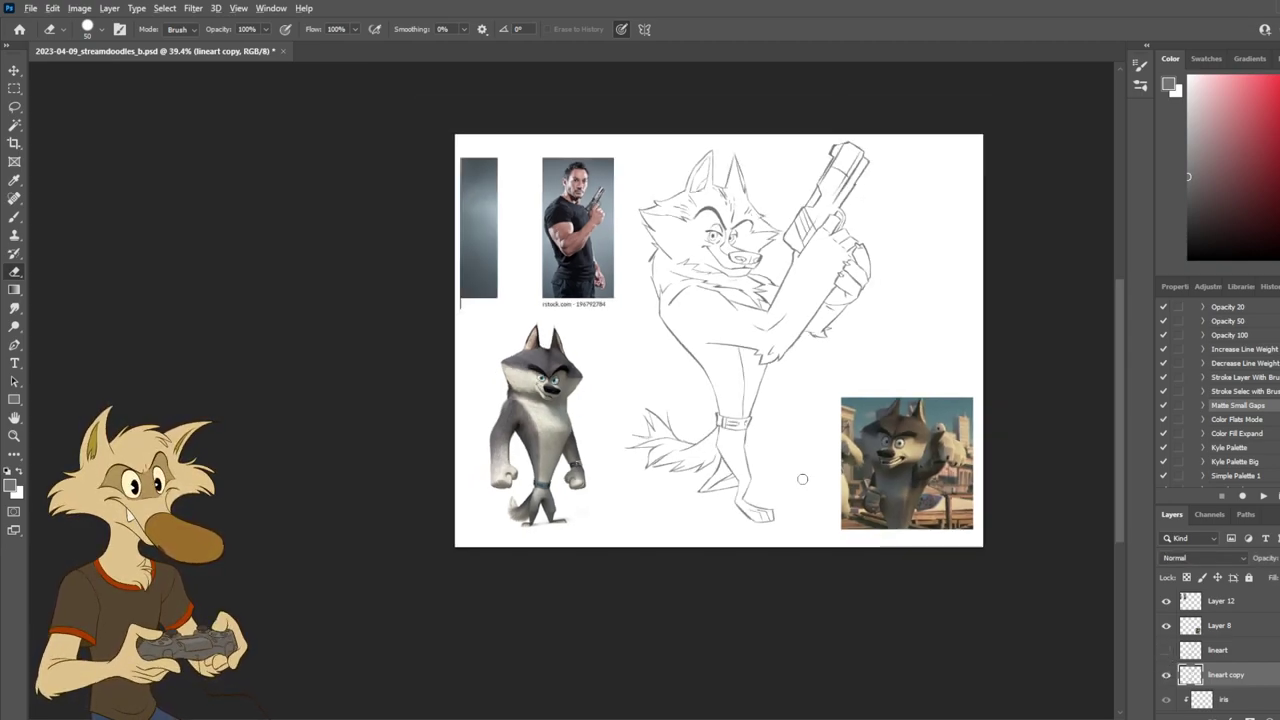
scroll(799, 473, "up", 2)
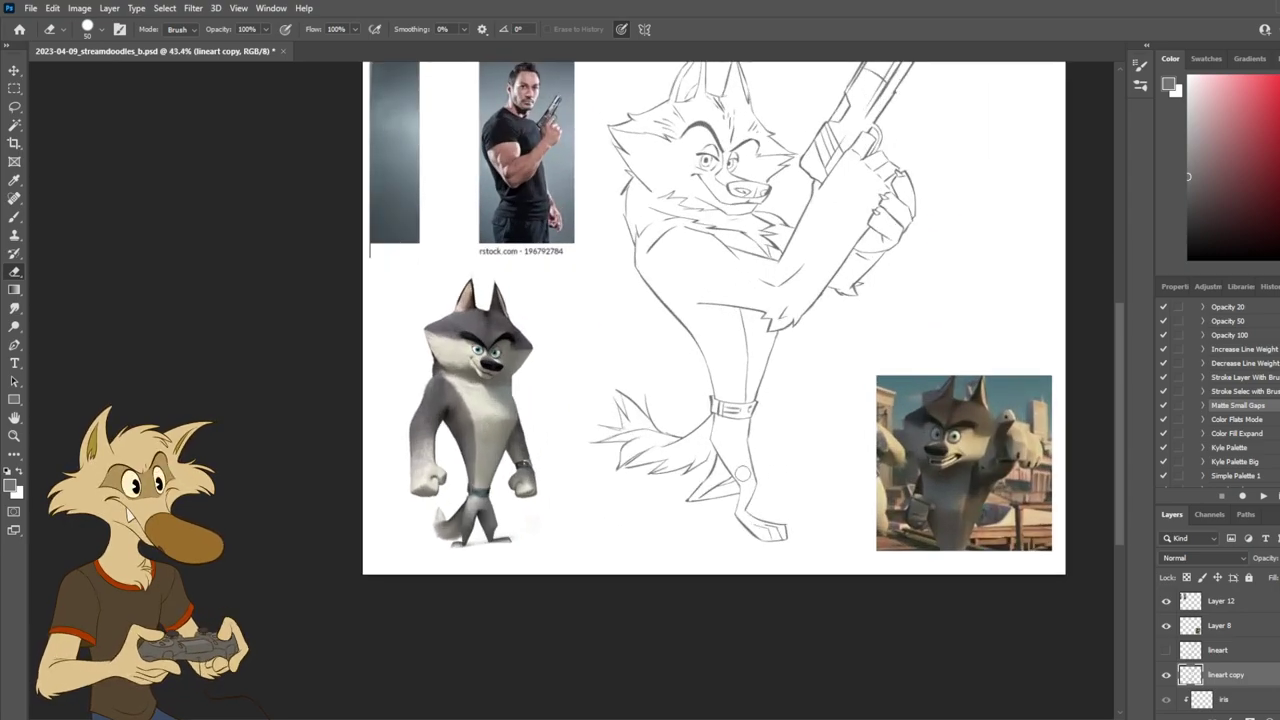
scroll(742, 473, "up", 3)
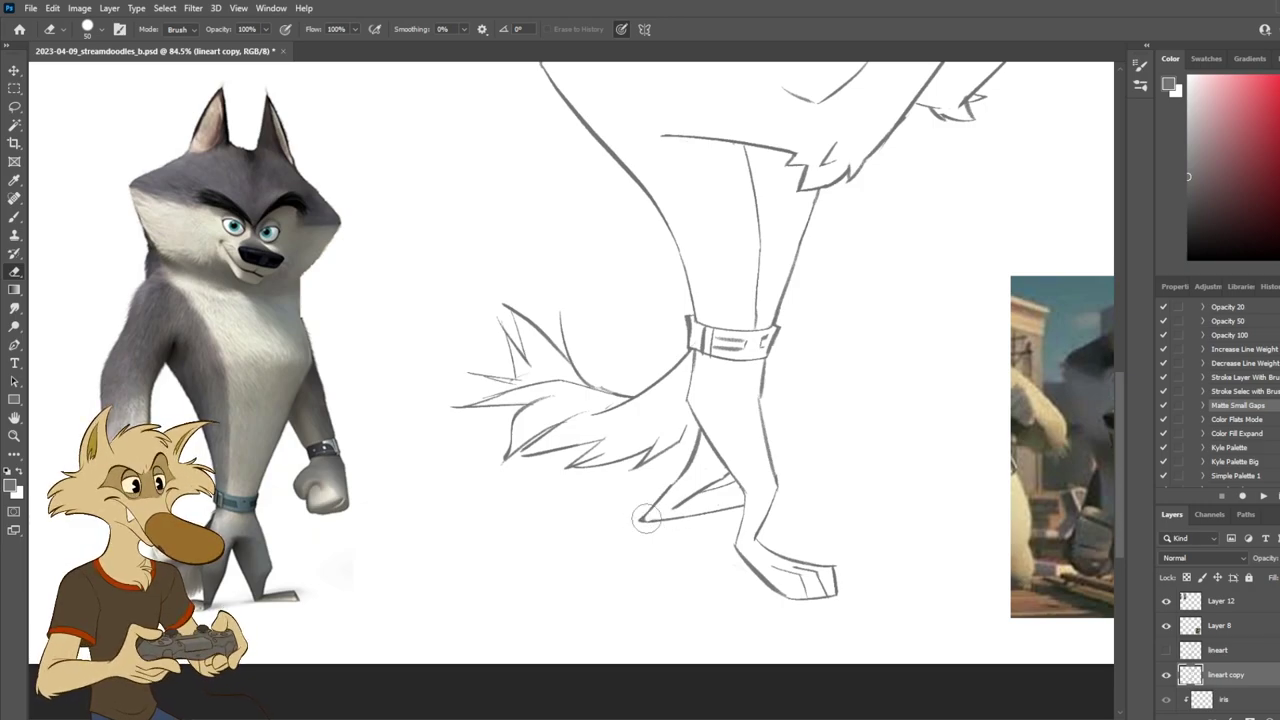
key("b")
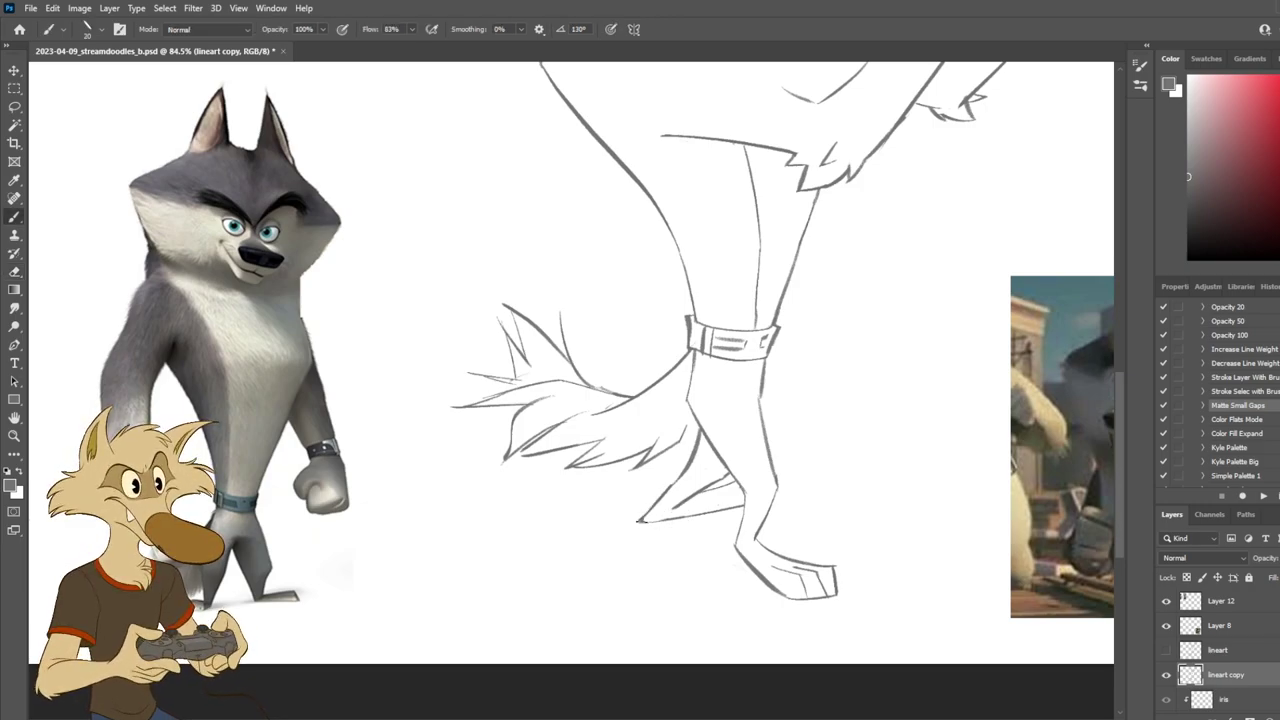
left_click_drag(650, 520, 690, 516)
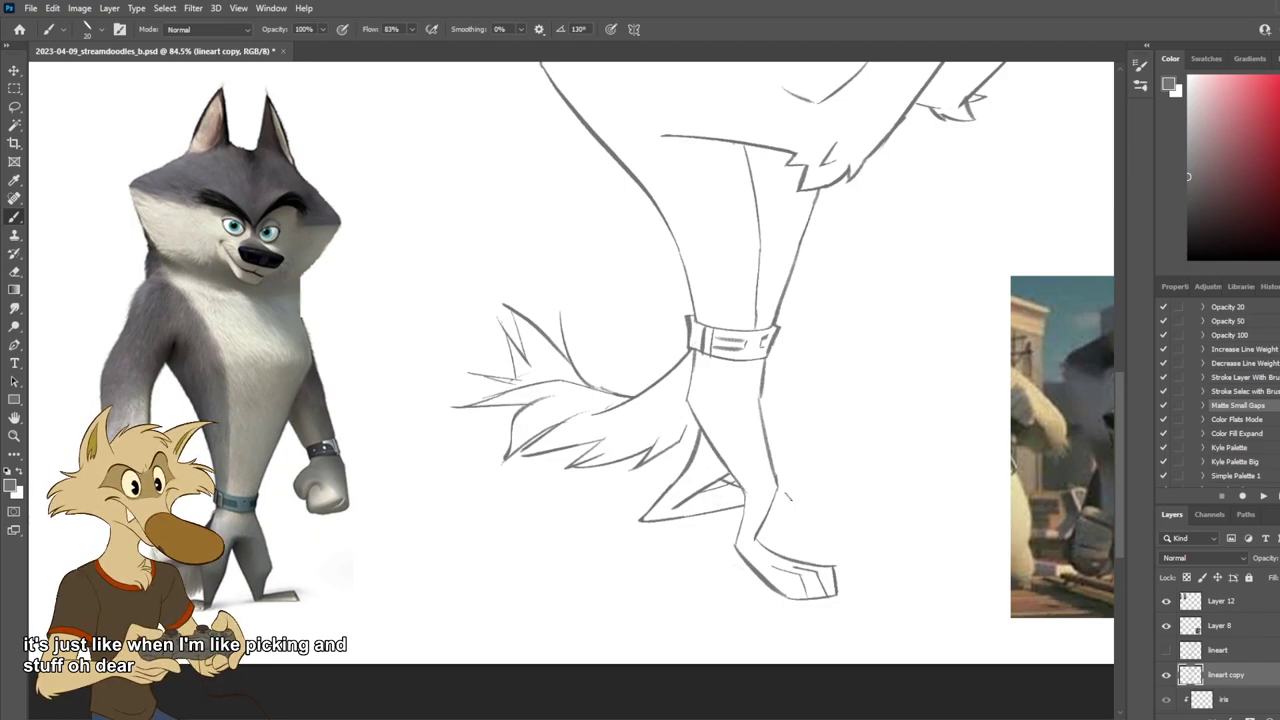
scroll(773, 494, "down", 5)
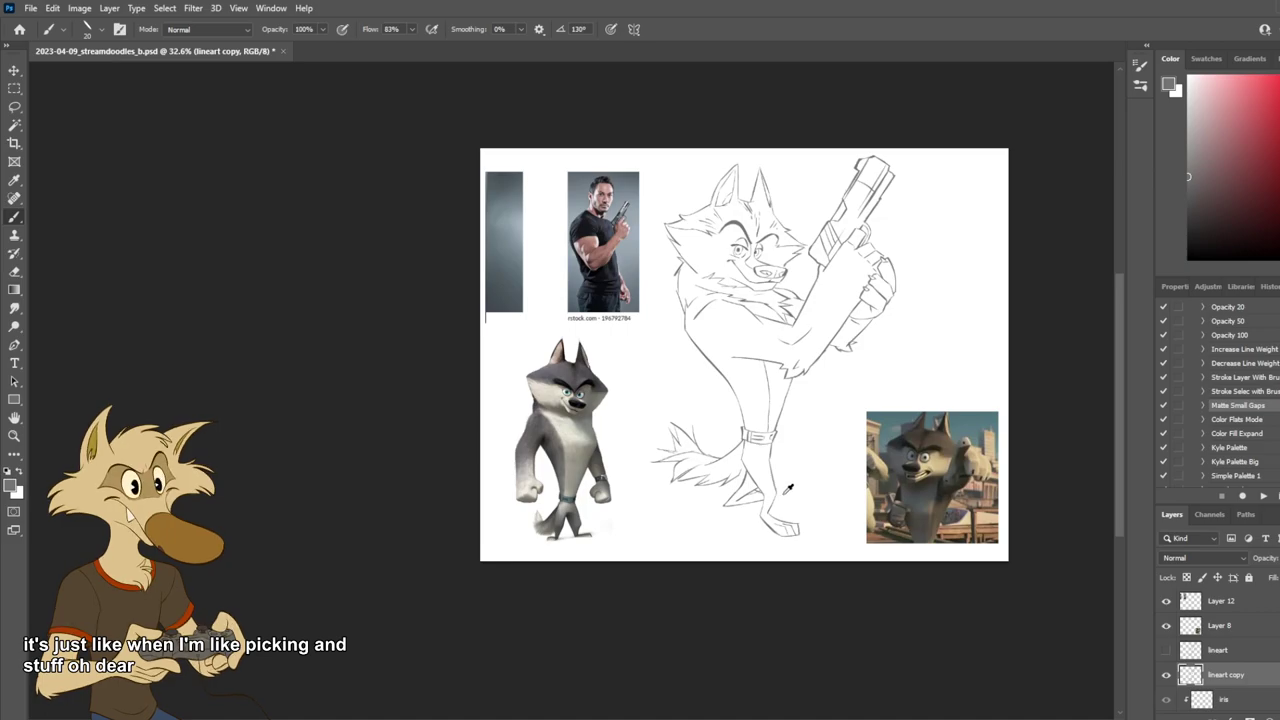
scroll(789, 488, "up", 2)
scroll(795, 493, "up", 3)
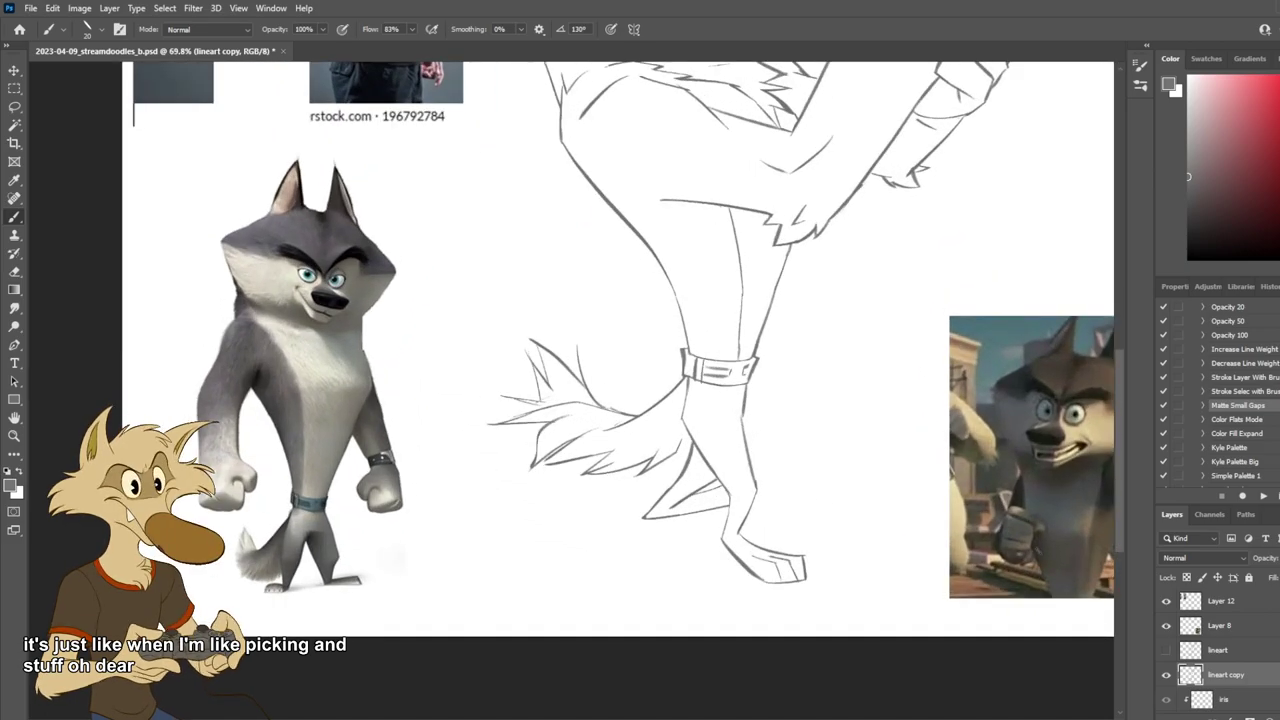
Step: Compare the leg and back foot again by switching repeatedly between lineart and lineart copy, ending on lineart copy
left_click(1166, 650)
left_click(1166, 675)
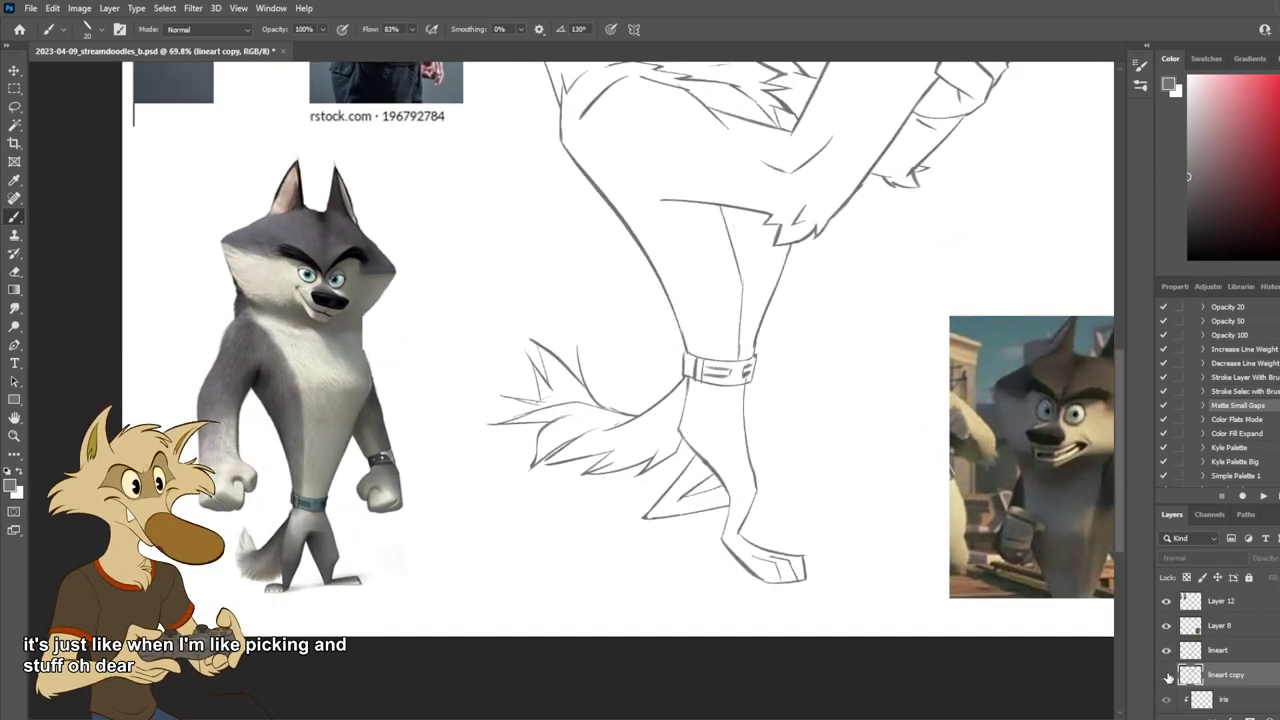
scroll(825, 527, "down", 3)
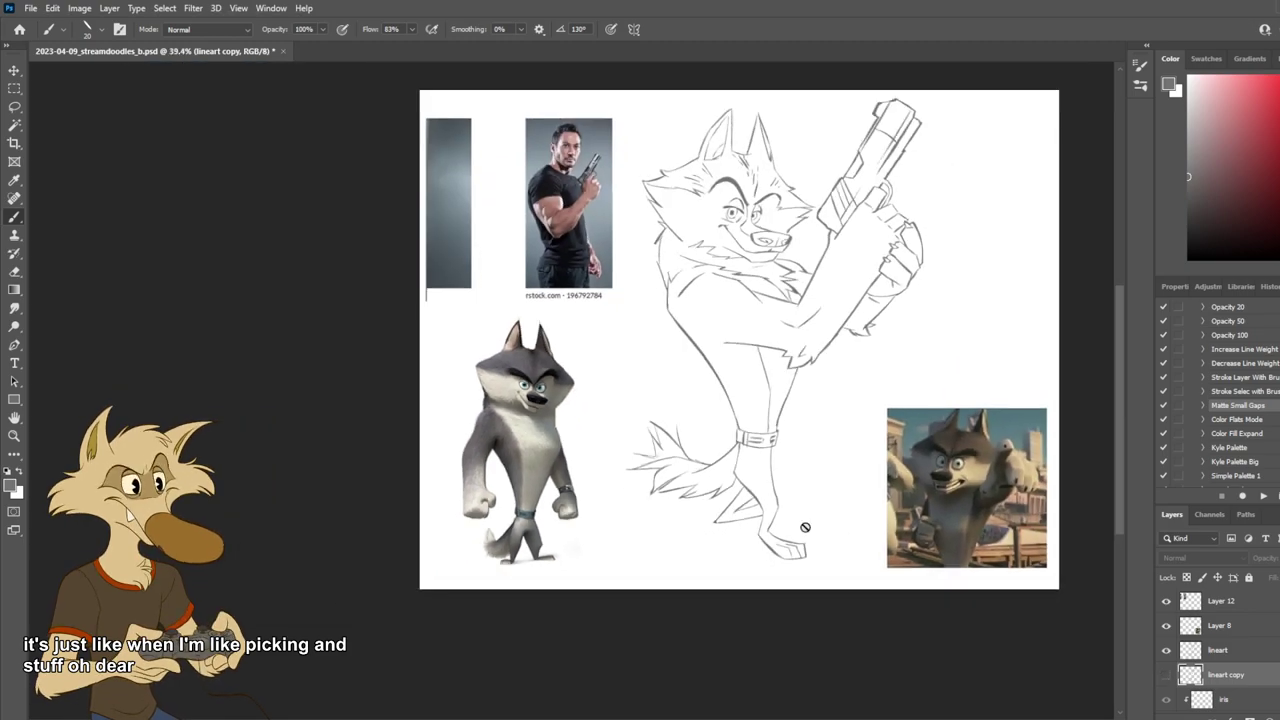
left_click(1166, 650)
left_click(1166, 675)
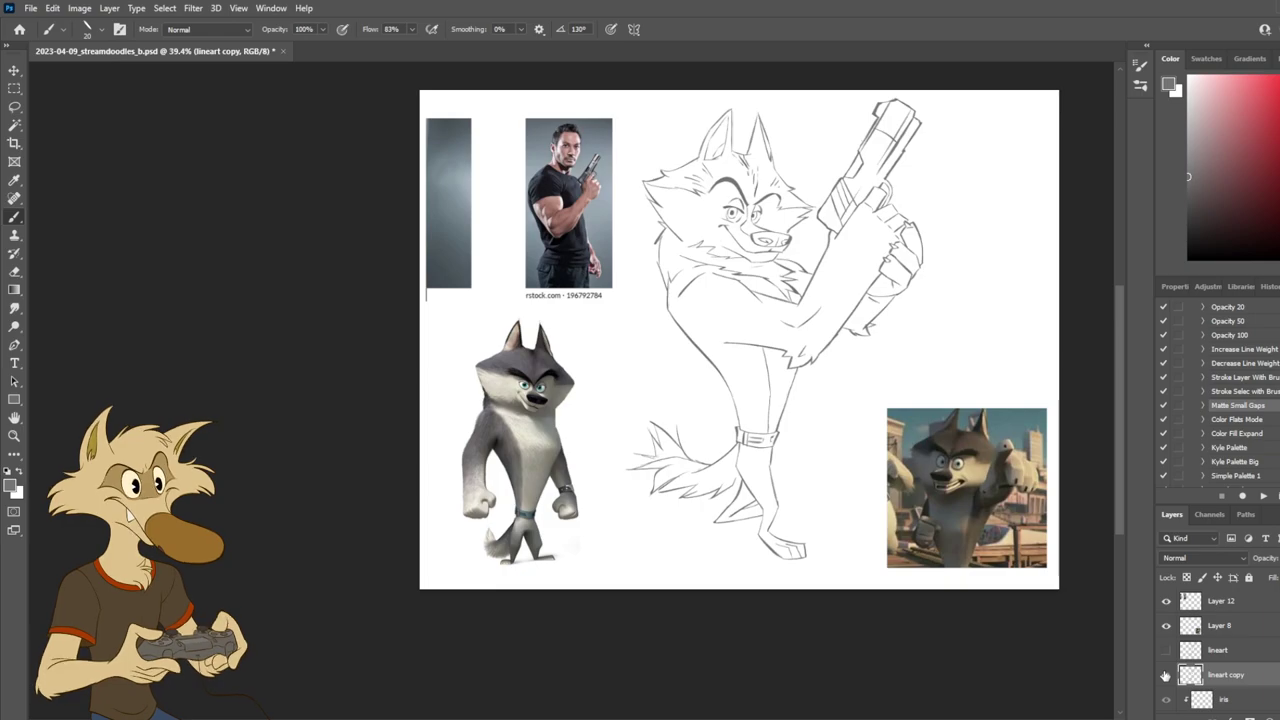
left_click(1166, 675)
left_click(1166, 650)
left_click(1166, 650)
left_click(1166, 675)
left_click(1163, 675)
left_click(1164, 651)
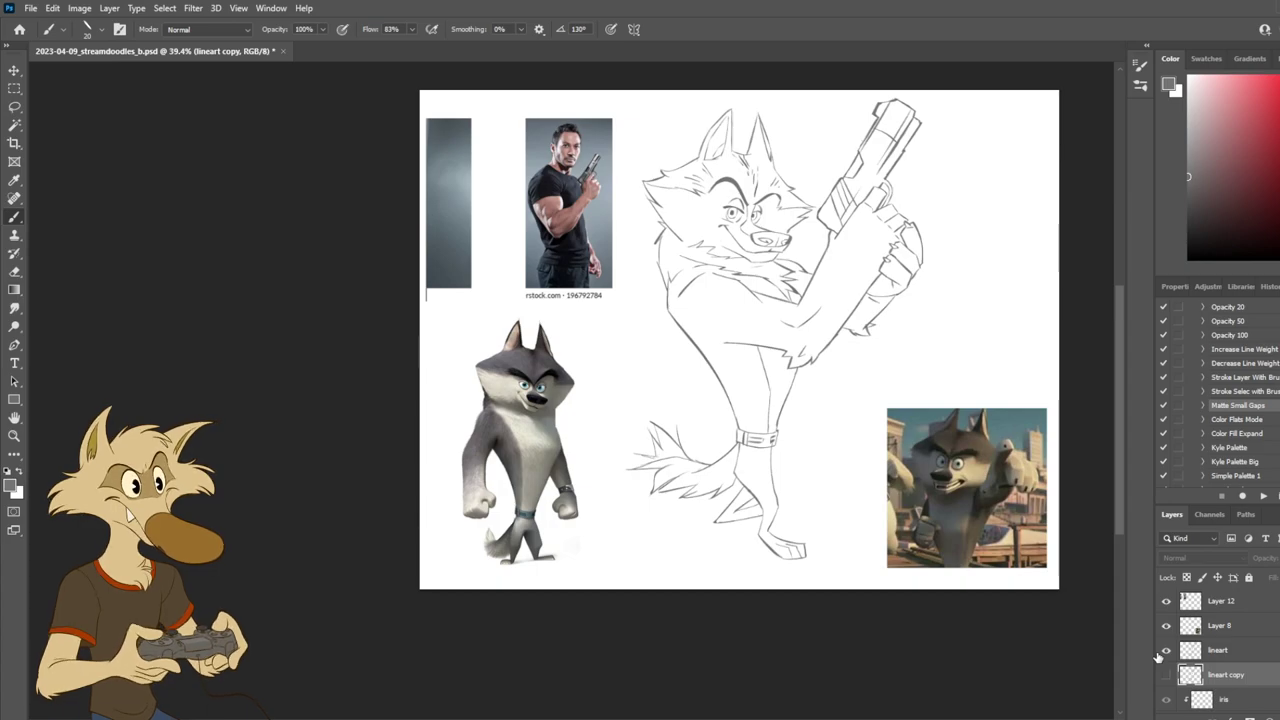
left_click(1163, 652)
left_click(1165, 675)
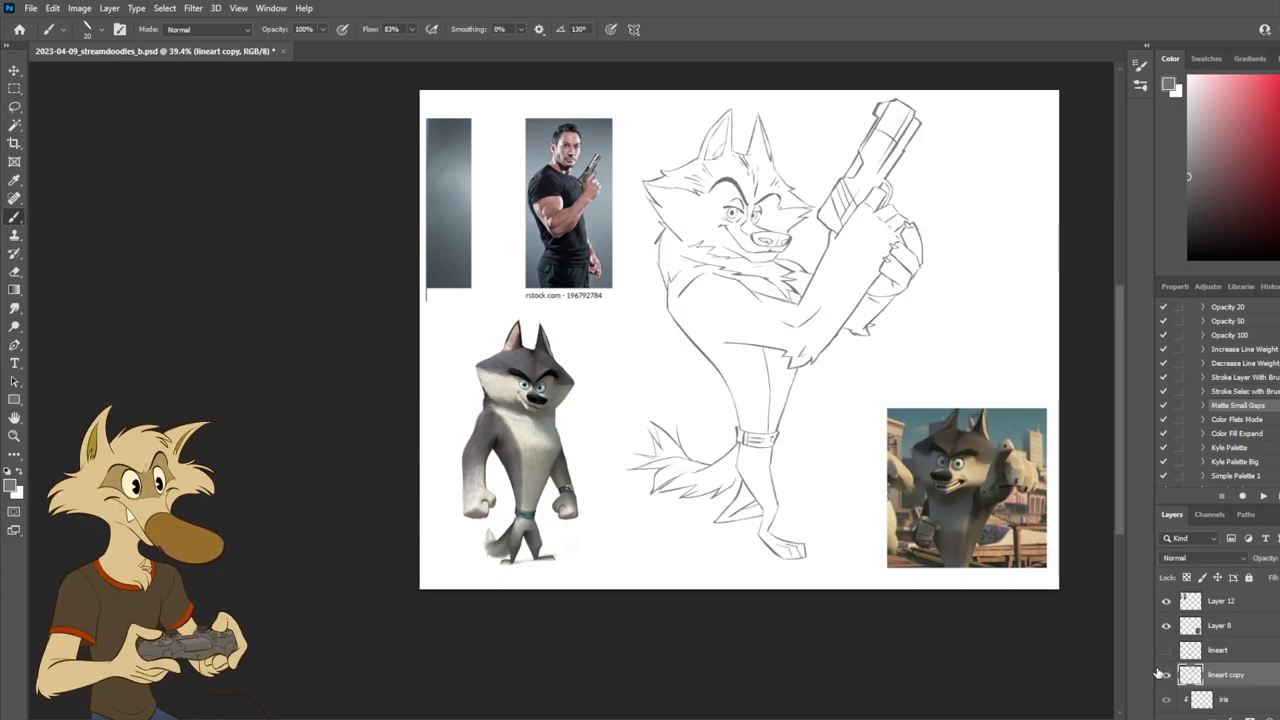
Step: Duplicate the lineart copy layer, then lasso the back foot on the duplicate and delete it
scroll(778, 503, "up", 2)
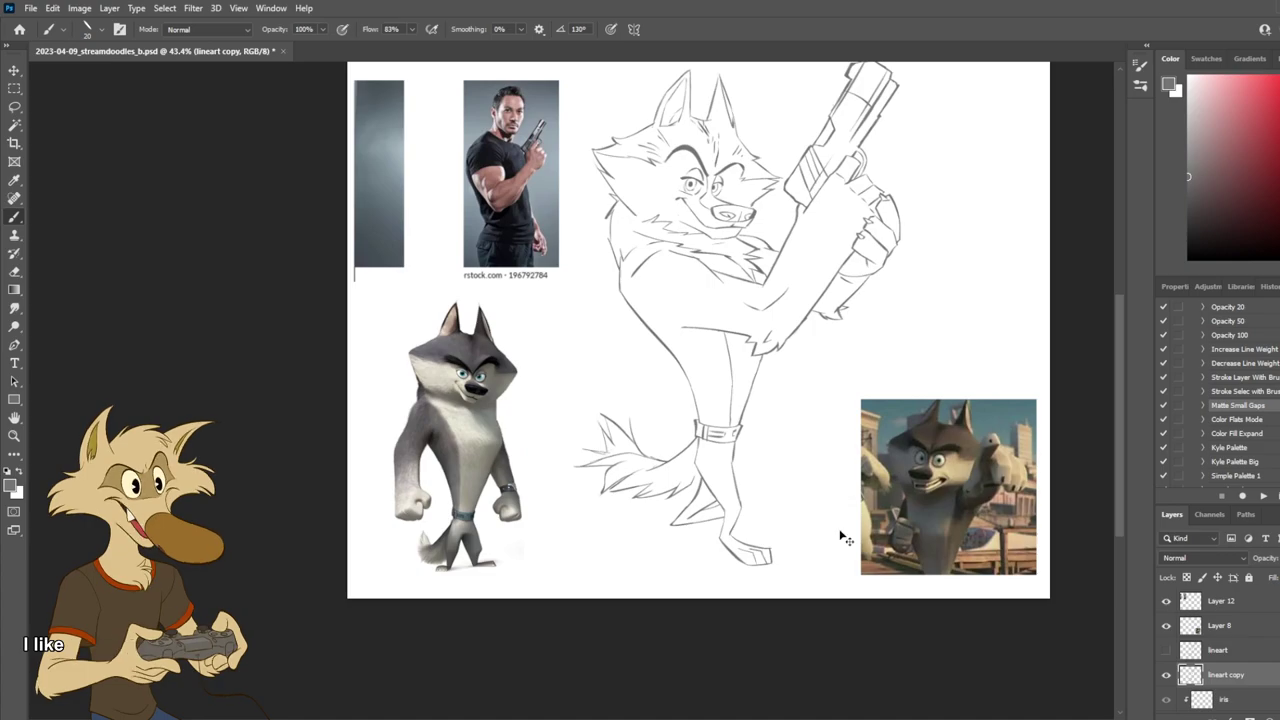
scroll(815, 551, "up", 6)
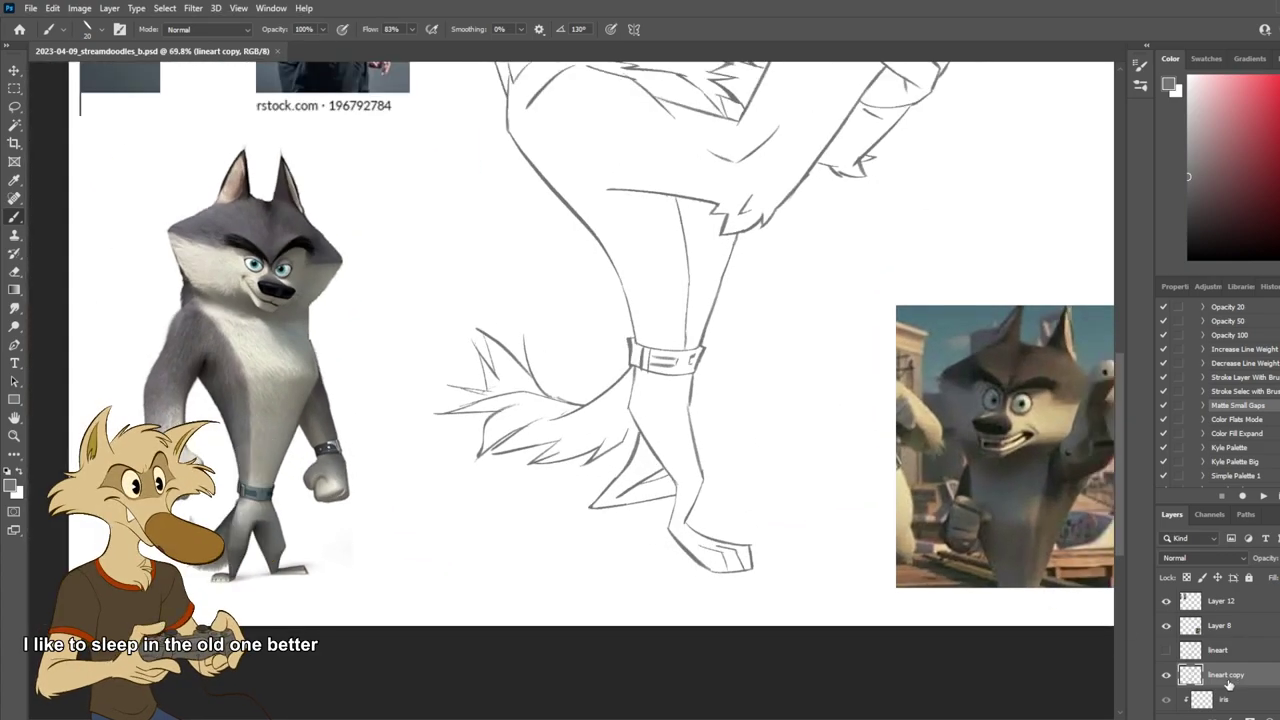
key("ctrl+j")
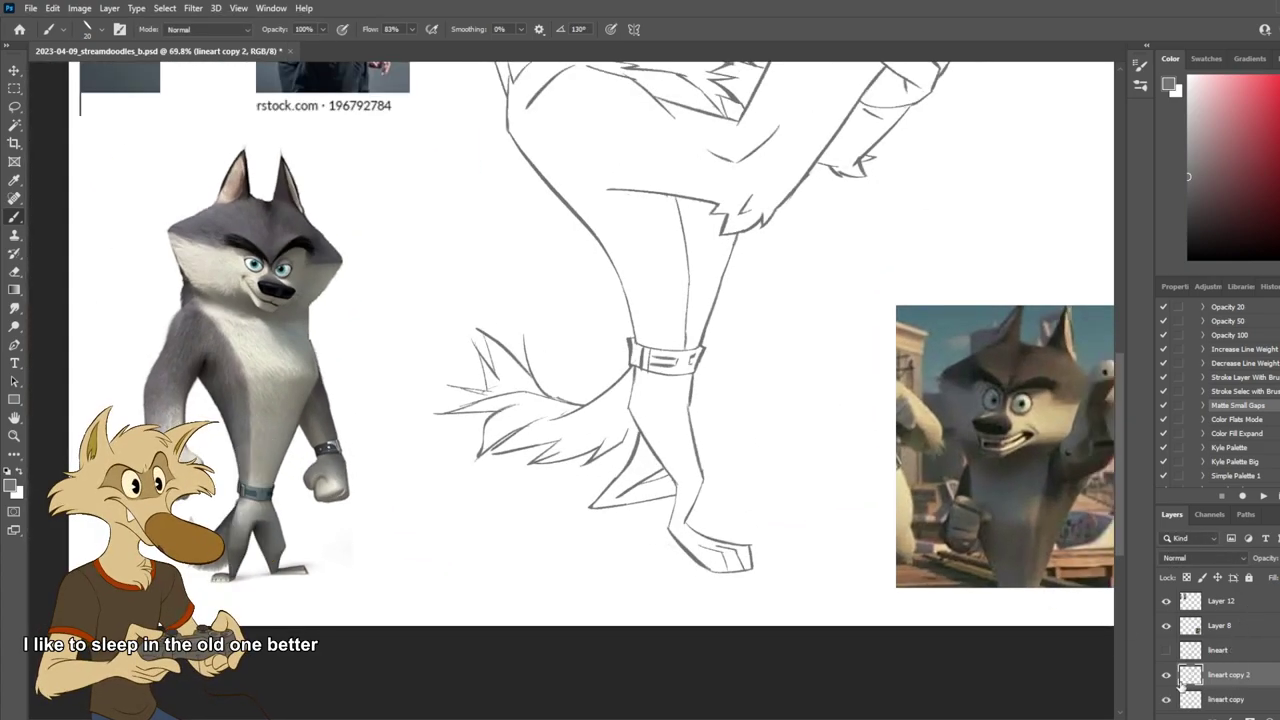
scroll(582, 503, "up", 3)
left_click(14, 116)
mouse_move(580, 495)
left_mouse_down()
mouse_move(567, 527)
mouse_move(679, 530)
mouse_move(704, 495)
mouse_move(649, 406)
mouse_move(624, 458)
mouse_move(600, 488)
left_mouse_up()
key("Delete")
Step: Copy the lassoed back foot from the original lineart layer and paste it as a new layer above lineart copy 2, with lineart hidden
left_click(1166, 650)
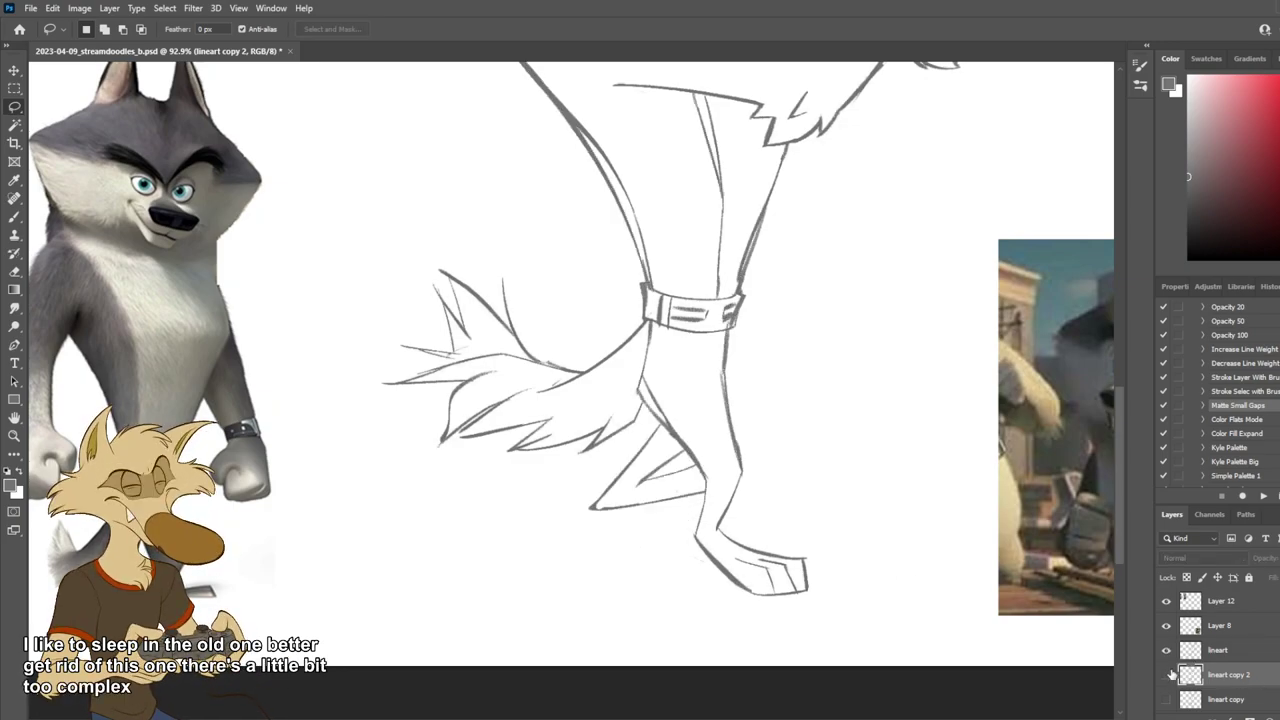
left_click(1166, 674)
left_click(1220, 650)
mouse_move(579, 476)
left_mouse_down()
mouse_move(668, 514)
mouse_move(704, 506)
mouse_move(697, 470)
mouse_move(655, 423)
mouse_move(585, 462)
left_mouse_up()
left_click(1166, 650)
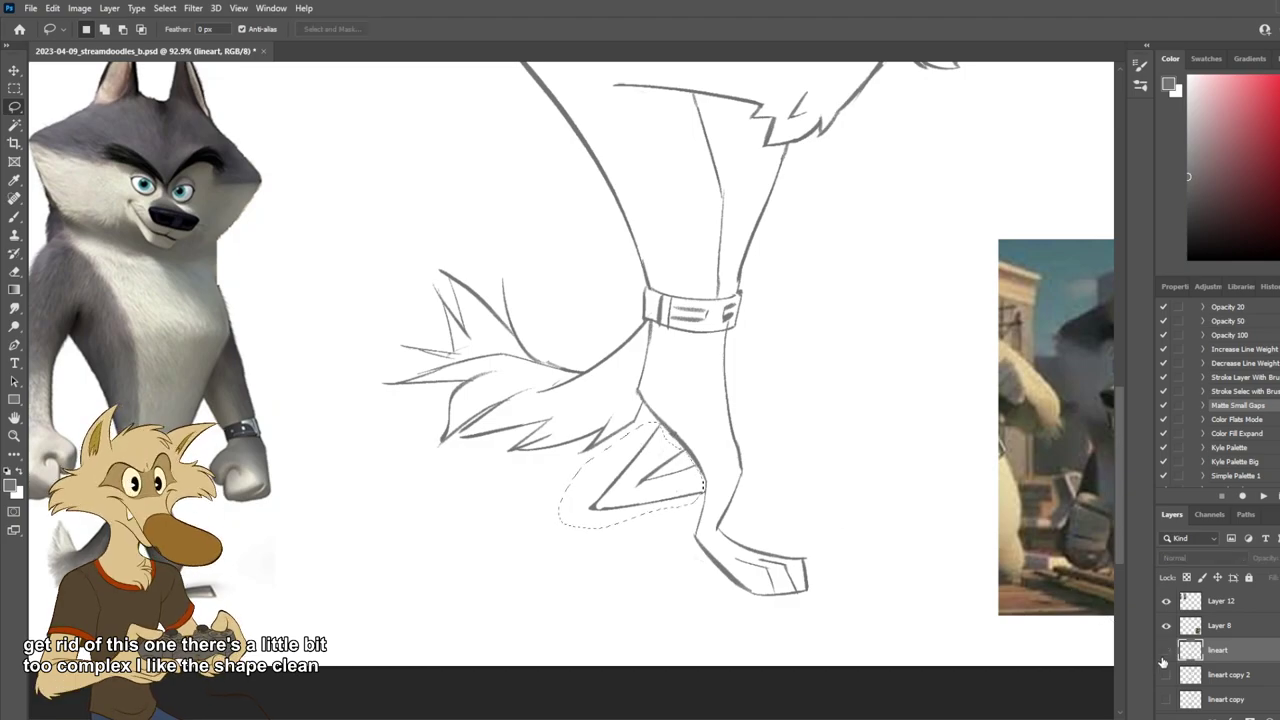
left_click(1166, 674)
left_click(1228, 674)
key("ctrl+v")
scroll(673, 553, "down", 5)
scroll(674, 556, "down", 2)
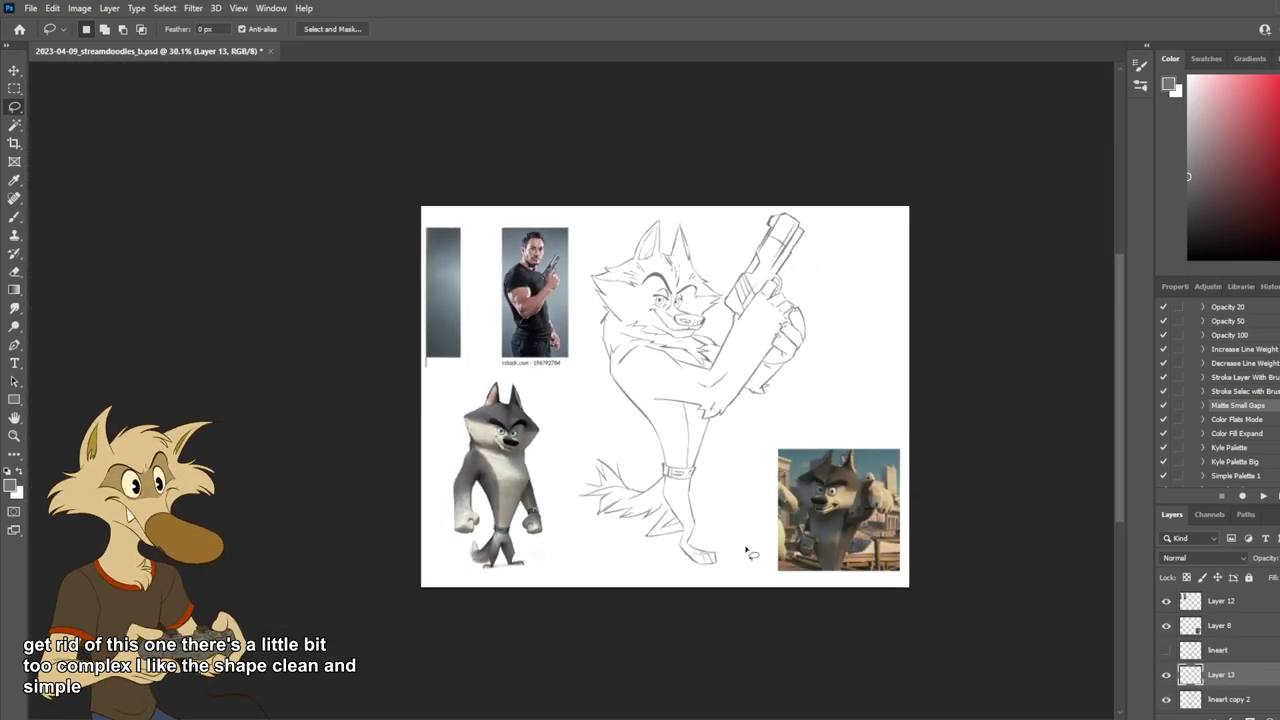
Step: Merge the pasted back foot on Layer 13 into lineart copy 2 and move the merged layer above lineart
scroll(724, 536, "up", 1)
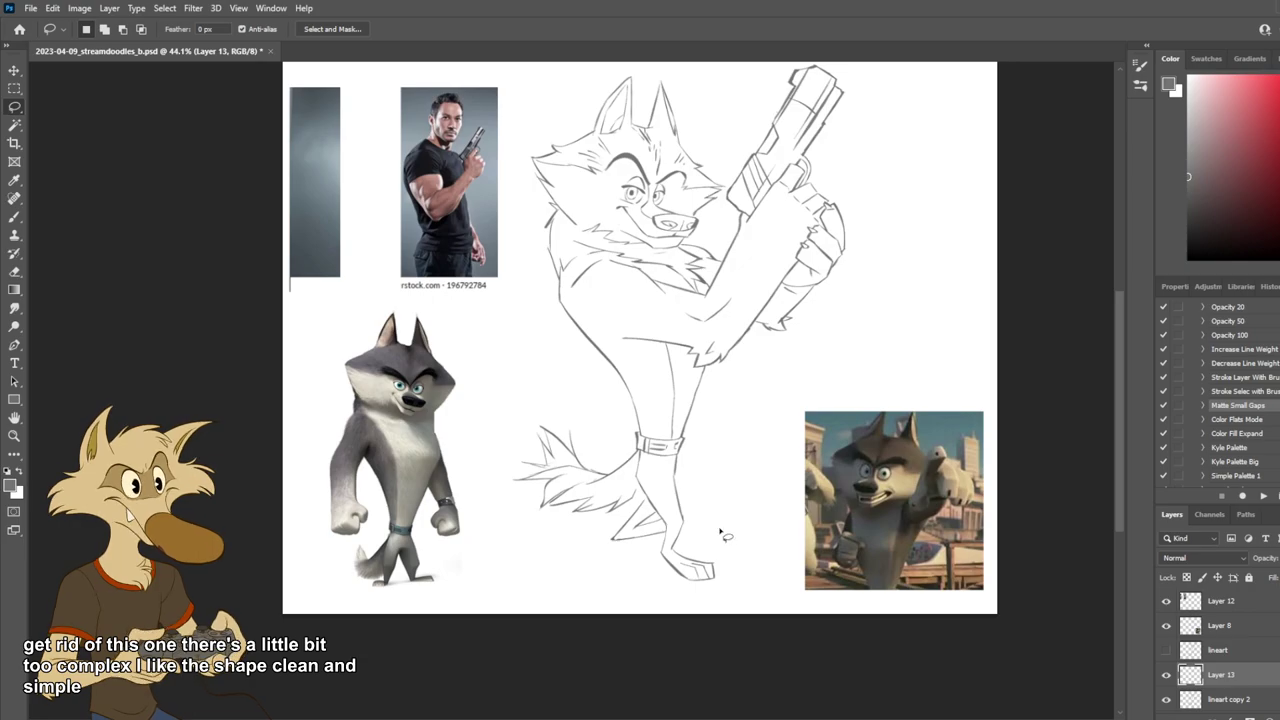
scroll(720, 532, "up", 5)
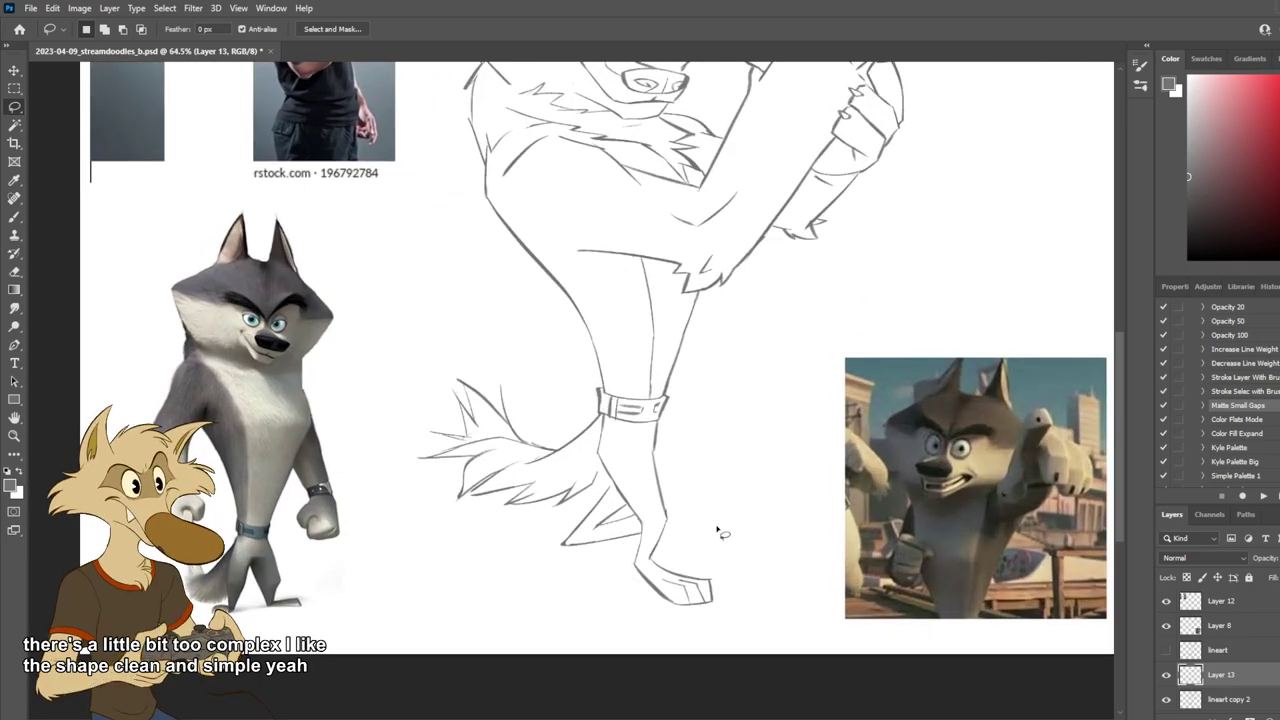
key("b")
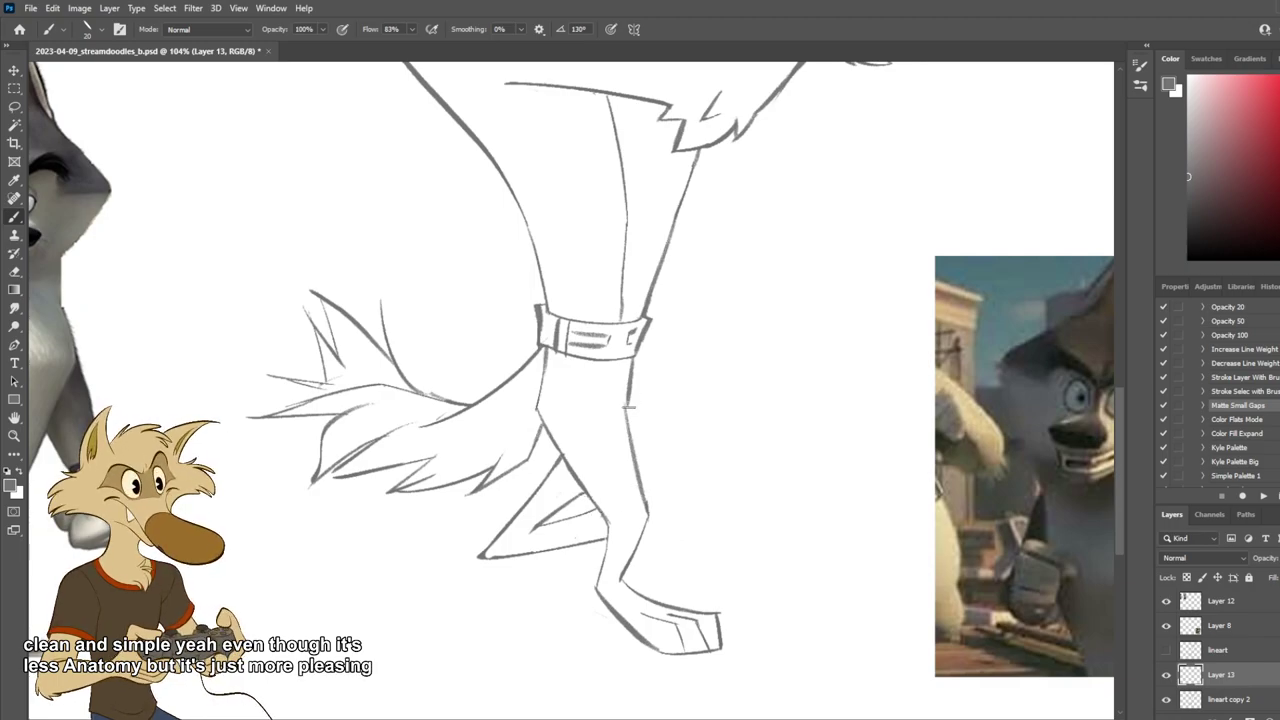
scroll(664, 400, "down", 3)
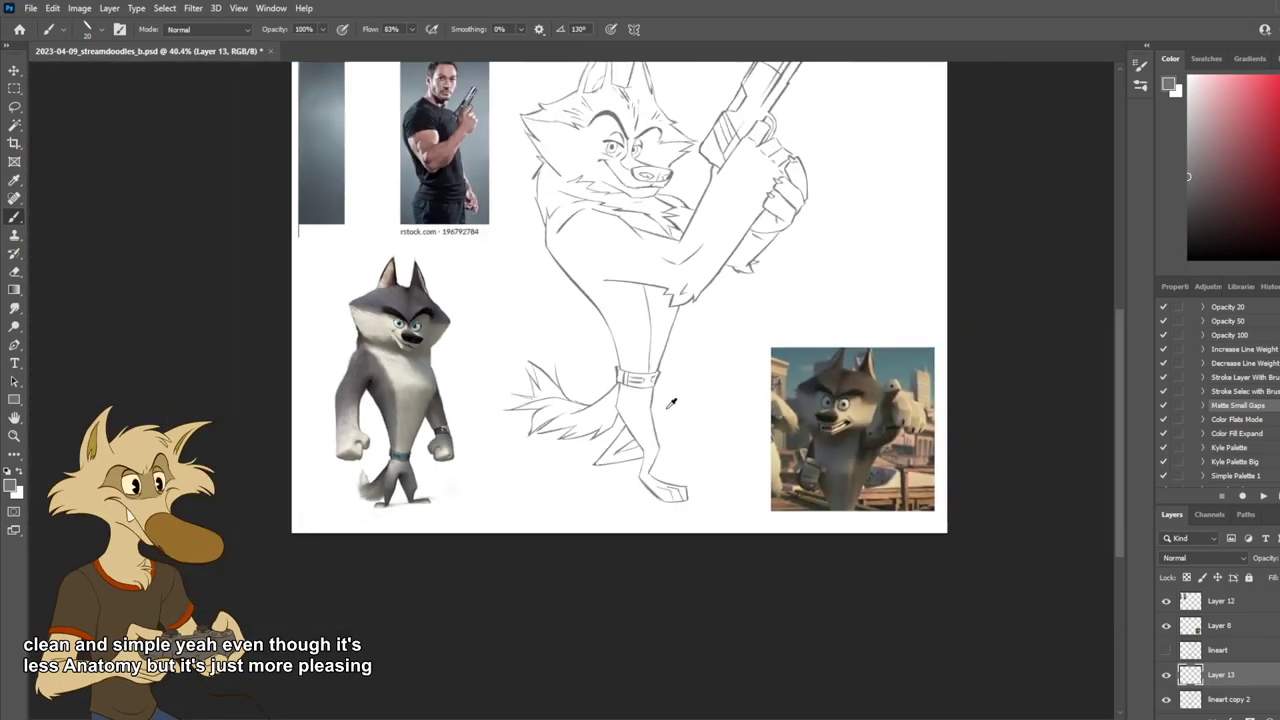
scroll(664, 400, "up", 2)
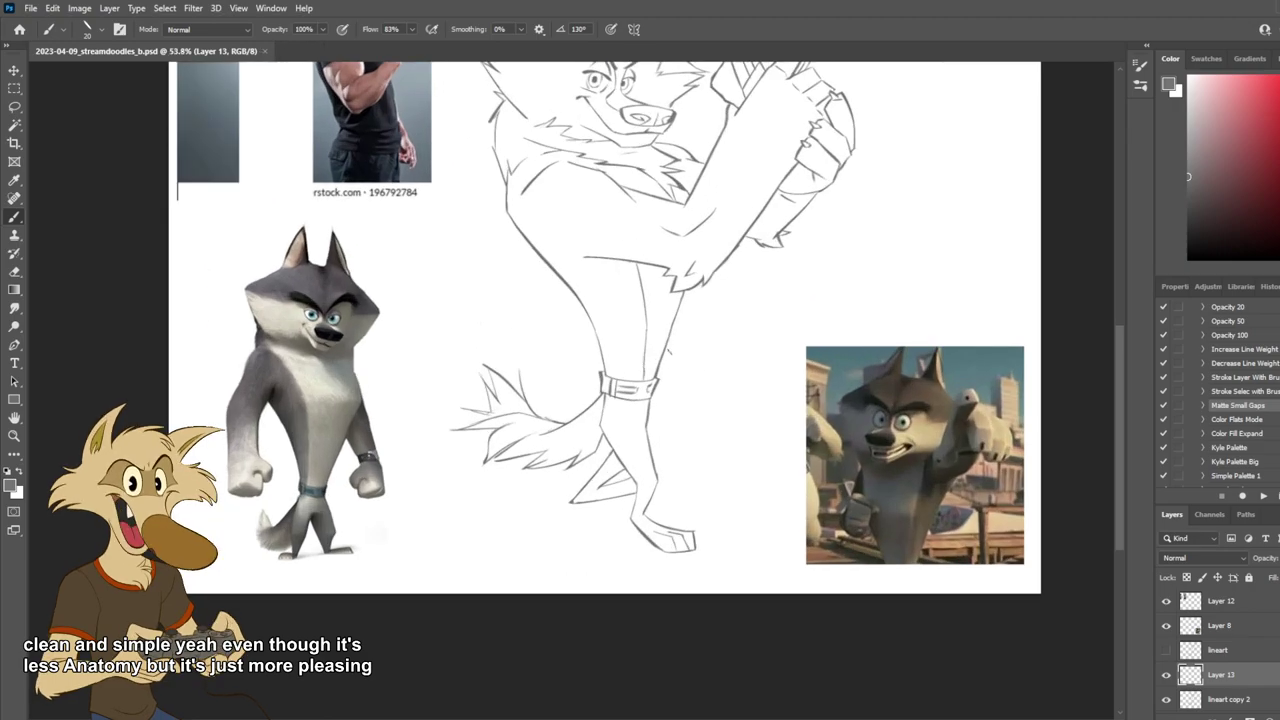
left_click(1166, 678)
left_click(1166, 678)
left_click(1234, 701, "shift")
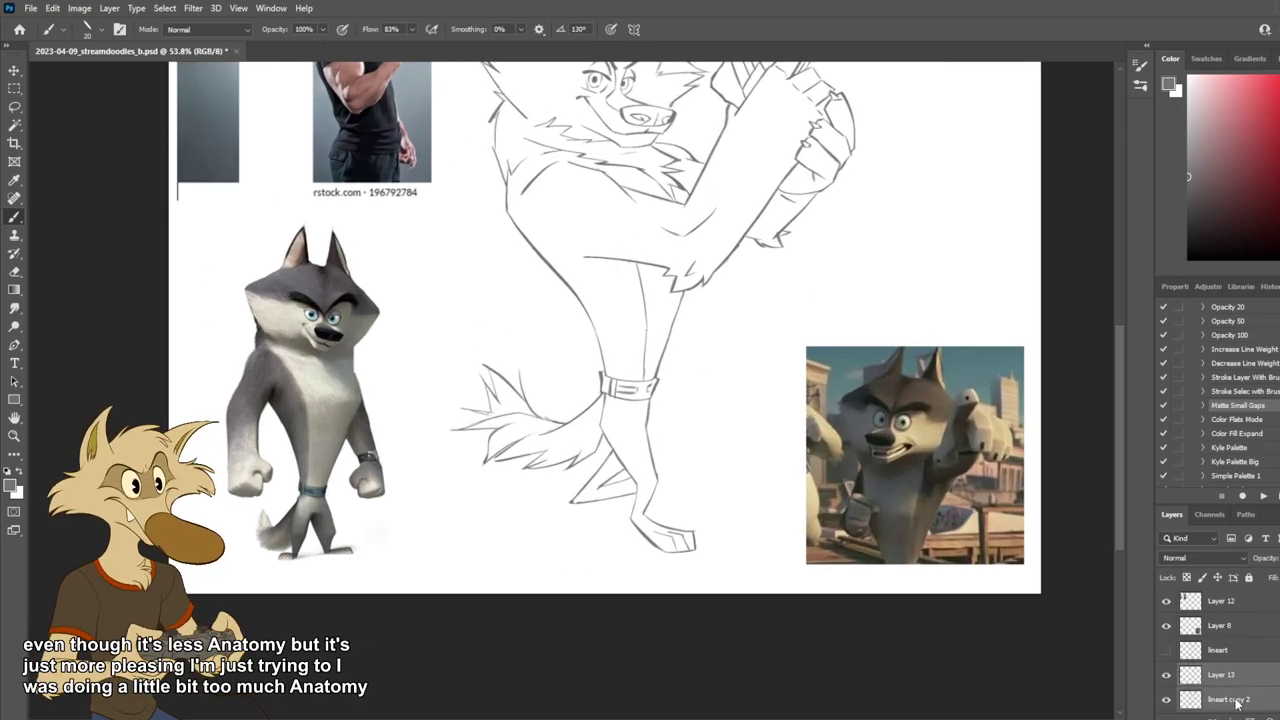
left_click(1238, 707)
left_click_drag(1246, 706, 1229, 643)
left_click(1239, 700, "shift")
key("ctrl+e")
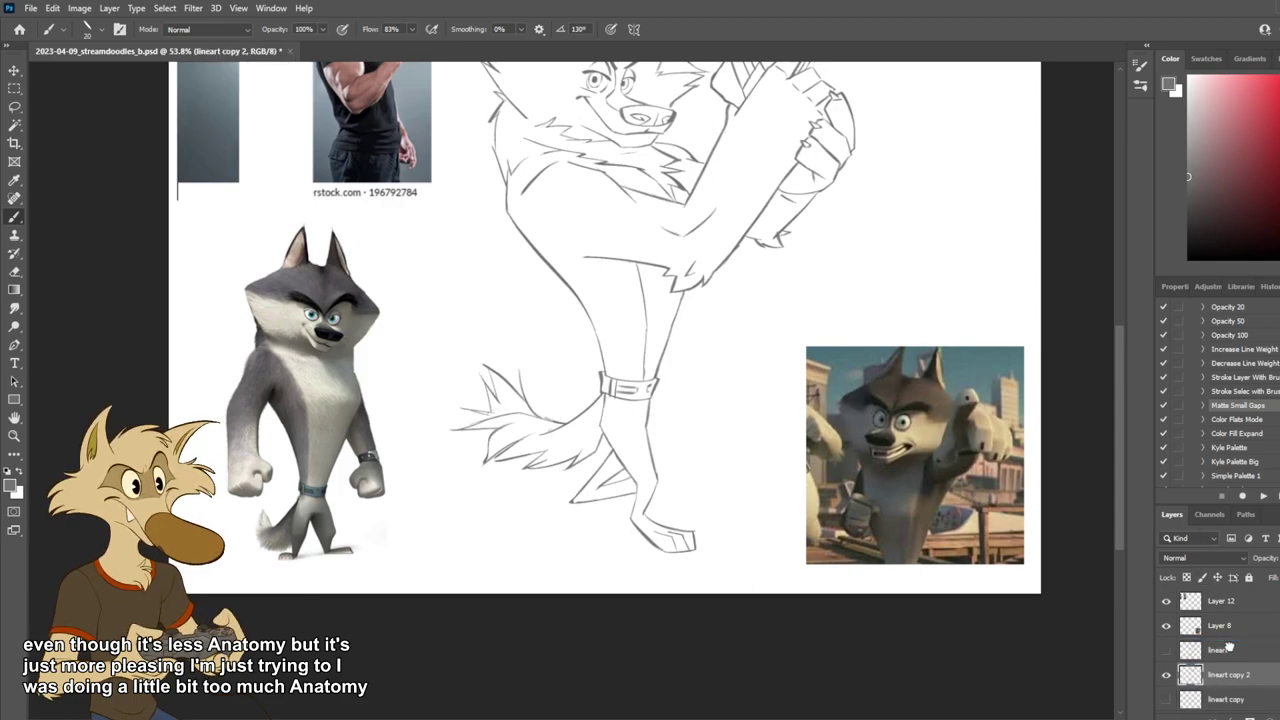
Step: Compare the back foot on lineart copy 2 and lineart copy by alternating their visibility, ending on lineart copy 2
left_click(1166, 650)
left_click(1166, 674)
left_click(1166, 674)
left_click(1166, 699)
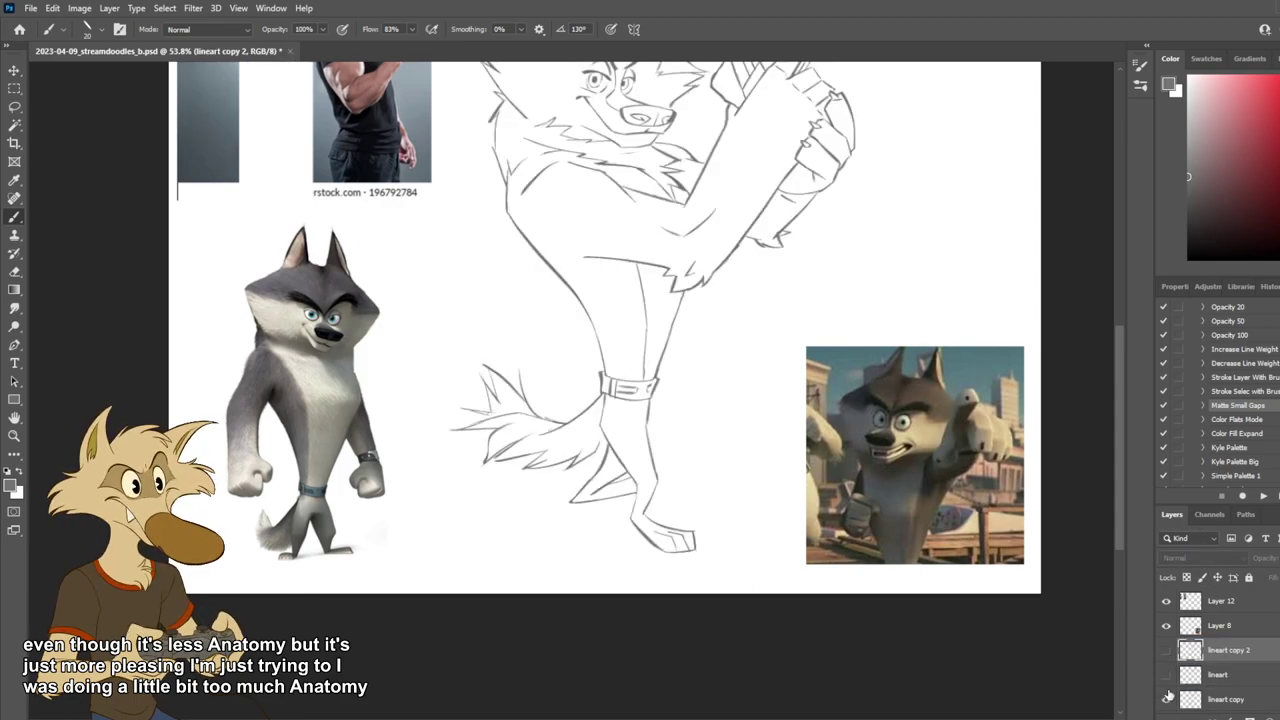
scroll(760, 491, "down", 2)
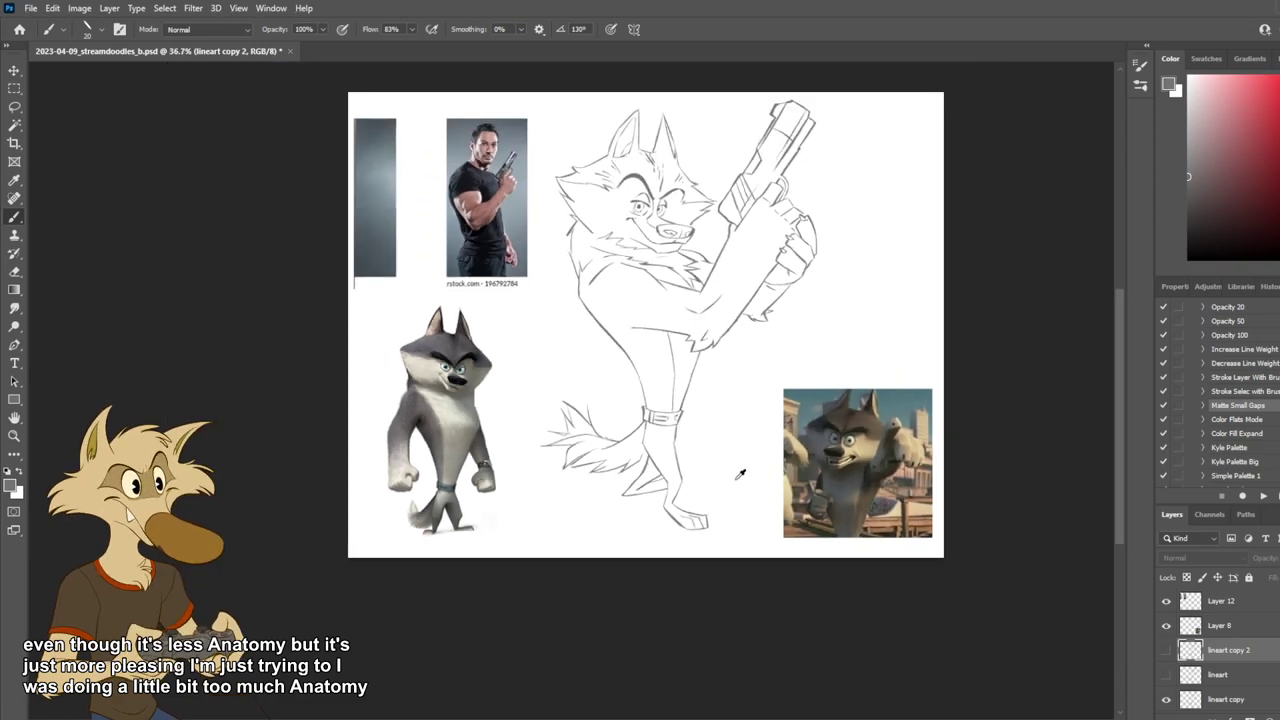
scroll(733, 480, "up", 1)
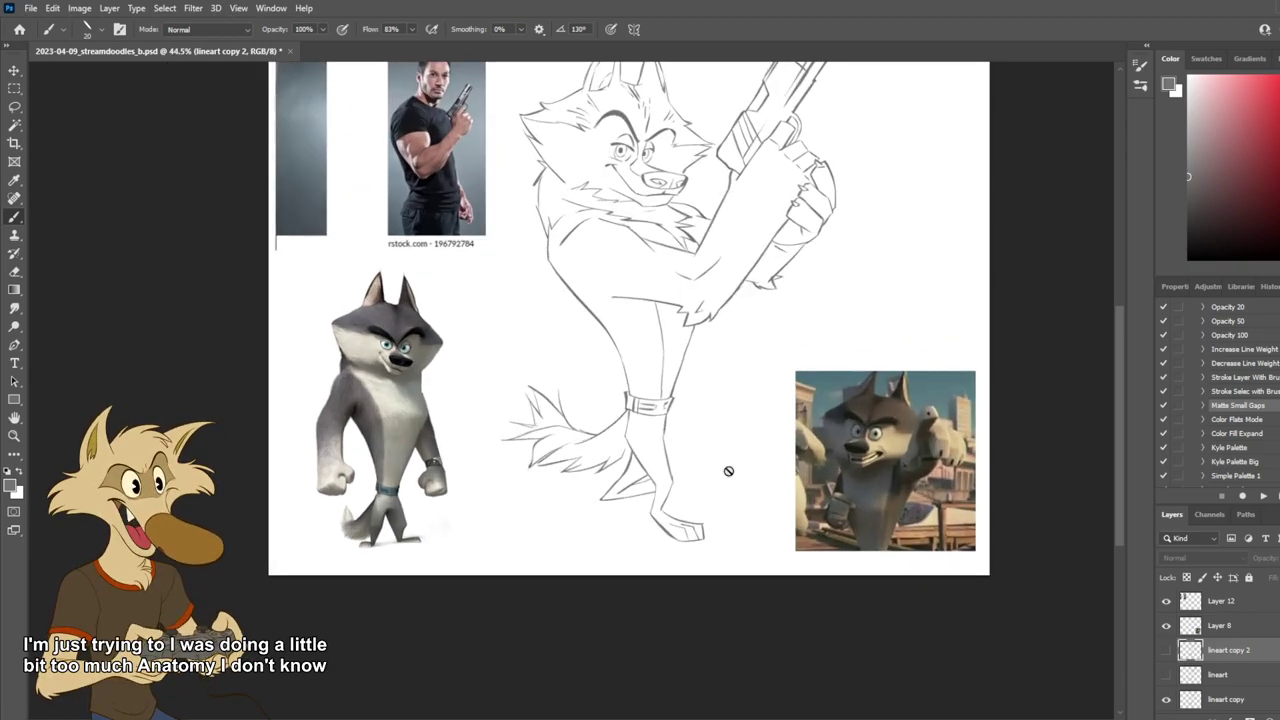
left_click(1166, 650)
left_click(1166, 699)
scroll(897, 620, "down", 2)
scroll(709, 509, "up", 2)
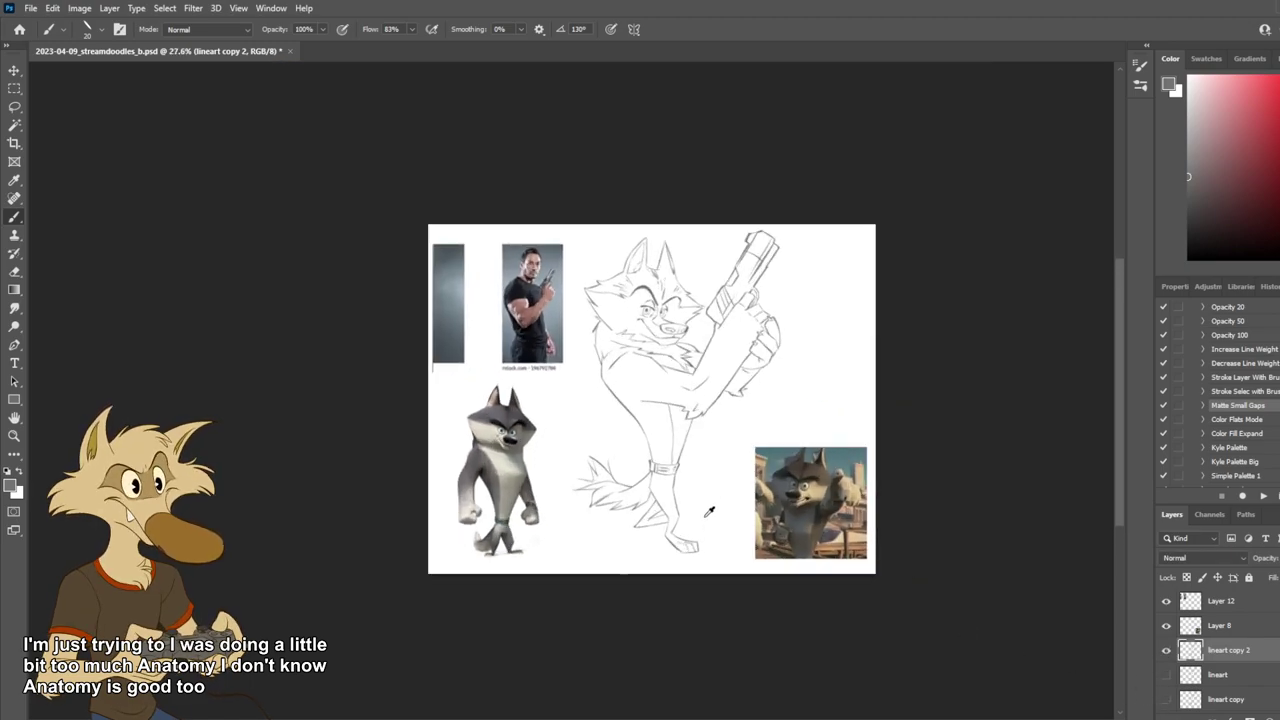
Step: Compare the leg and back foot across lineart copy, lineart and lineart copy 2, showing one layer at a time and ending on lineart copy 2
left_click(1166, 650)
left_click(1166, 699)
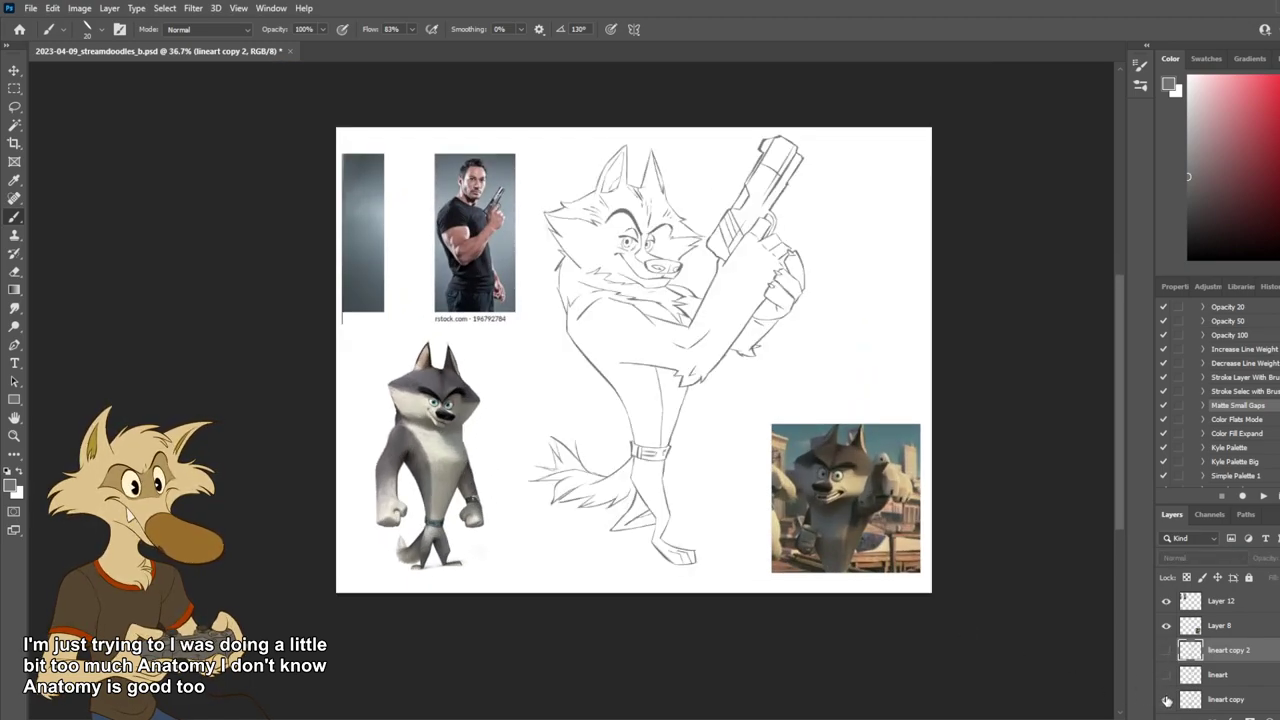
left_click(1166, 701)
left_click(1166, 684)
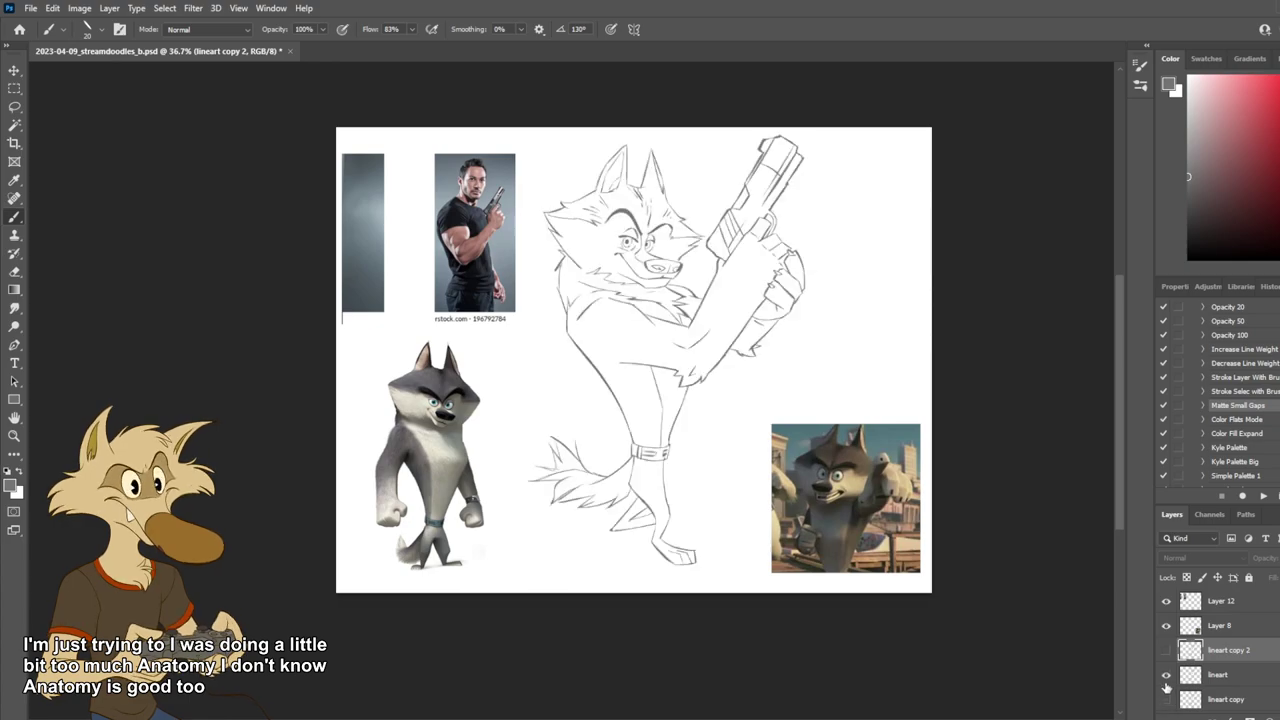
left_click(1166, 675)
left_click(1166, 650)
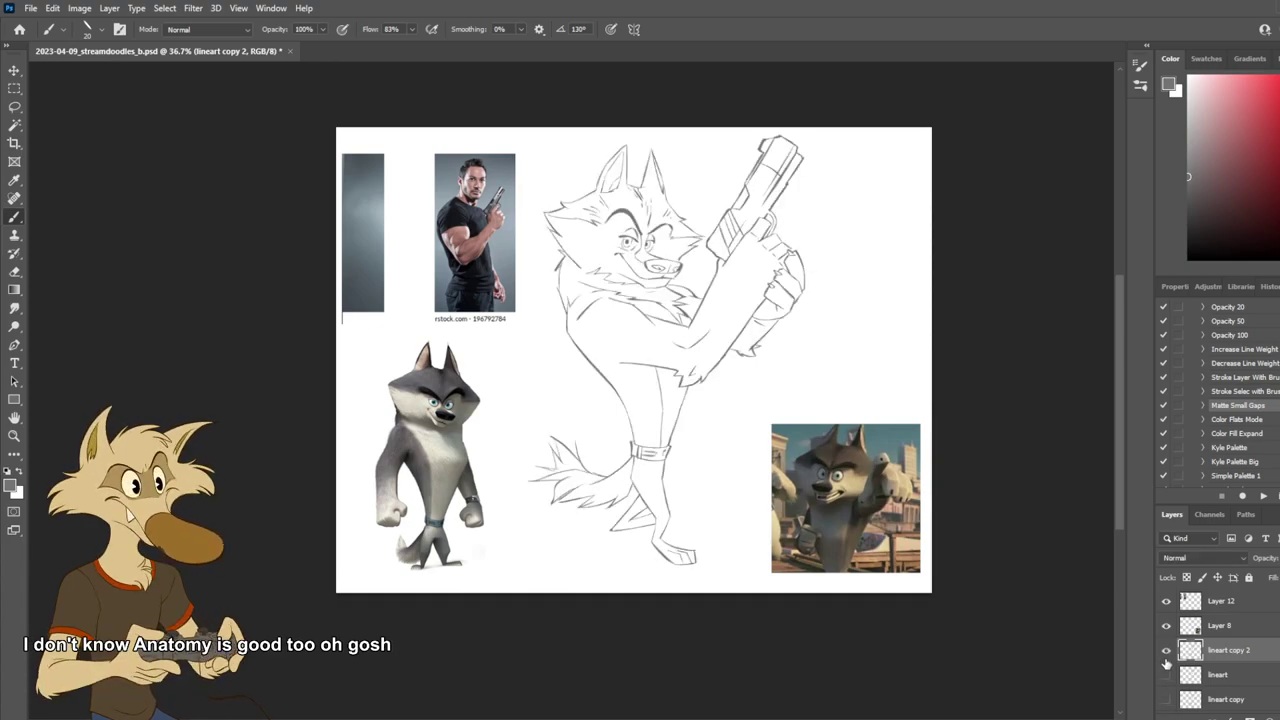
left_click(1166, 651)
left_click(1166, 699)
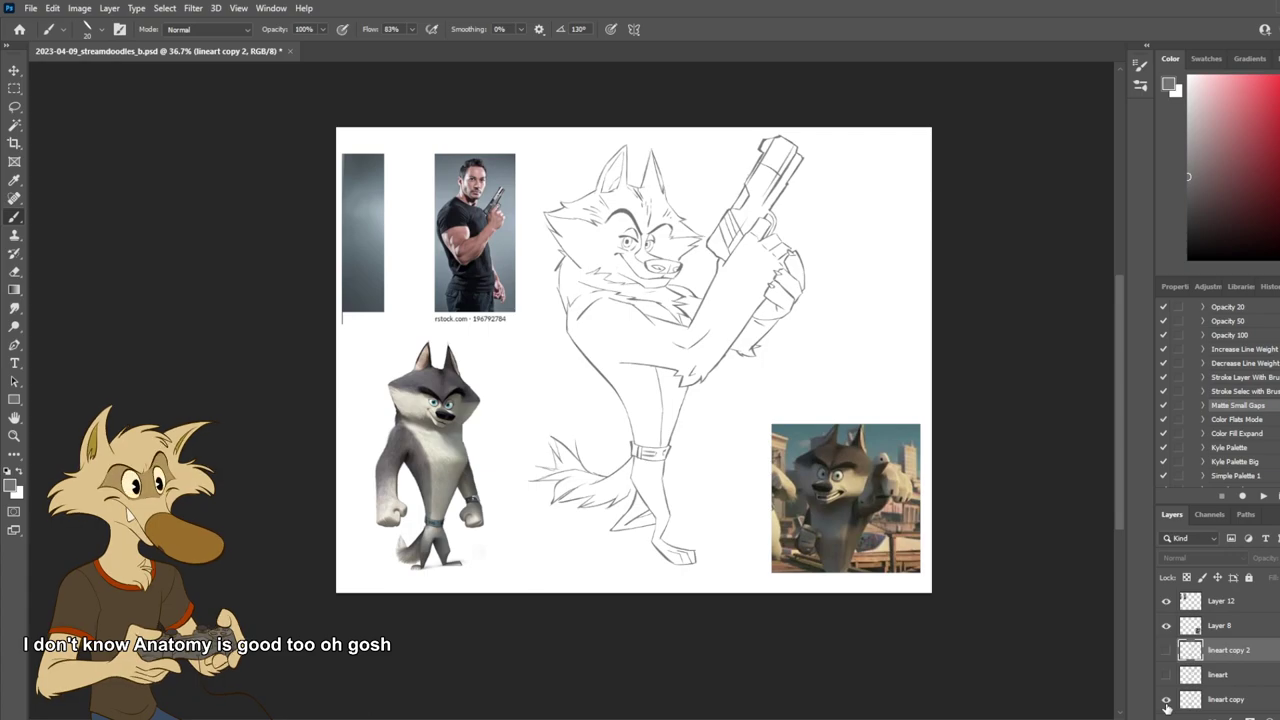
scroll(690, 572, "down", 2)
scroll(700, 545, "up", 2)
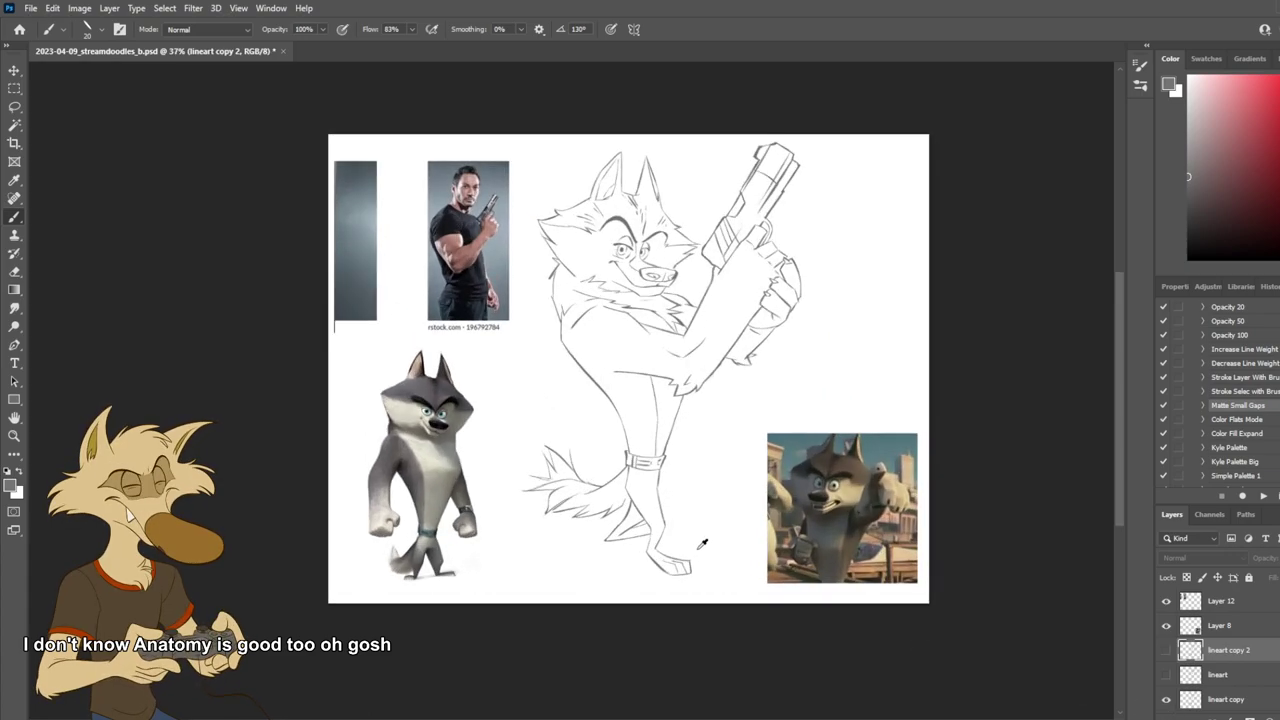
left_click(1166, 650)
left_click(1166, 699)
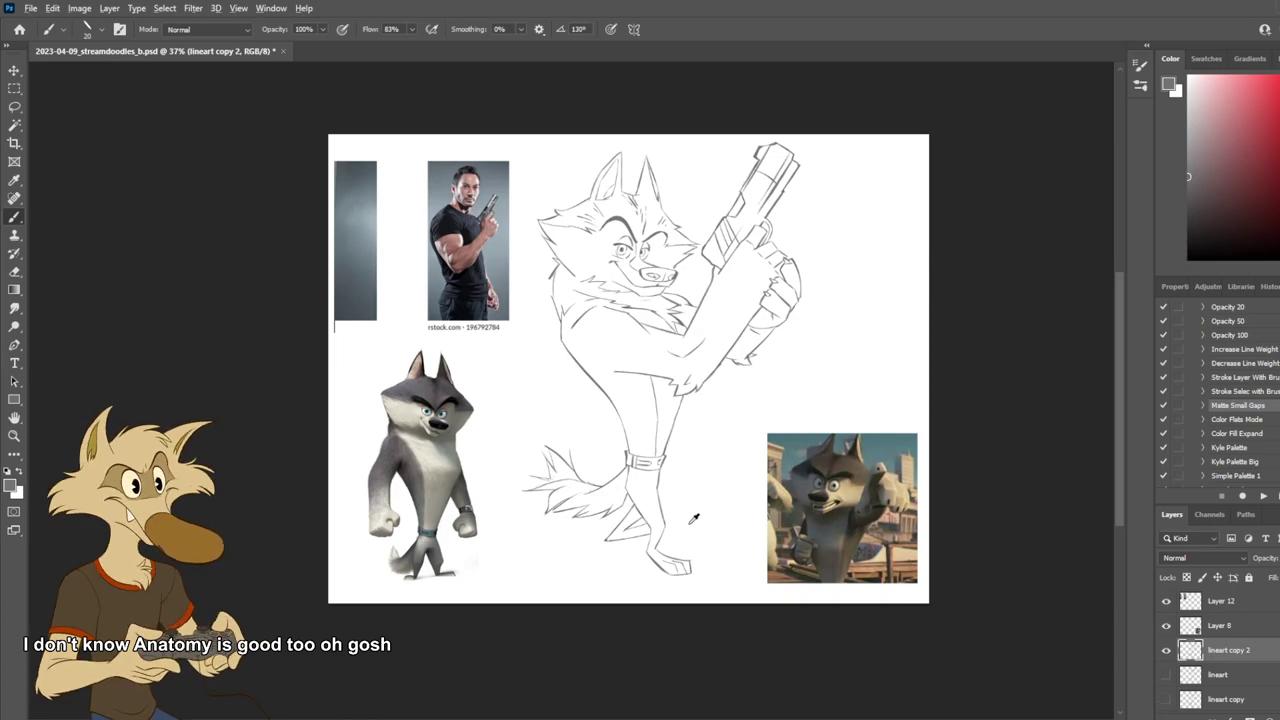
Step: Examine the leg and back foot on lineart copy 2 both up close and against the whole figure
scroll(697, 518, "up", 3)
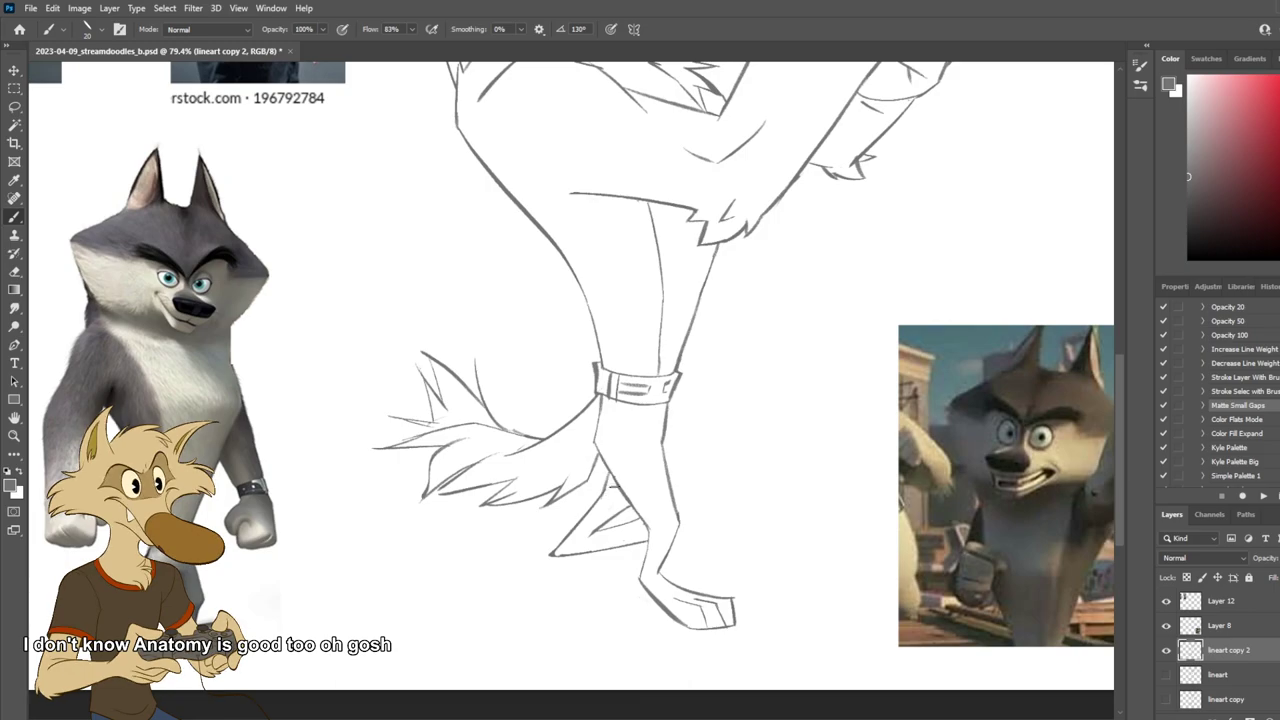
scroll(690, 458, "down", 4)
scroll(673, 499, "up", 2)
scroll(668, 505, "down", 2)
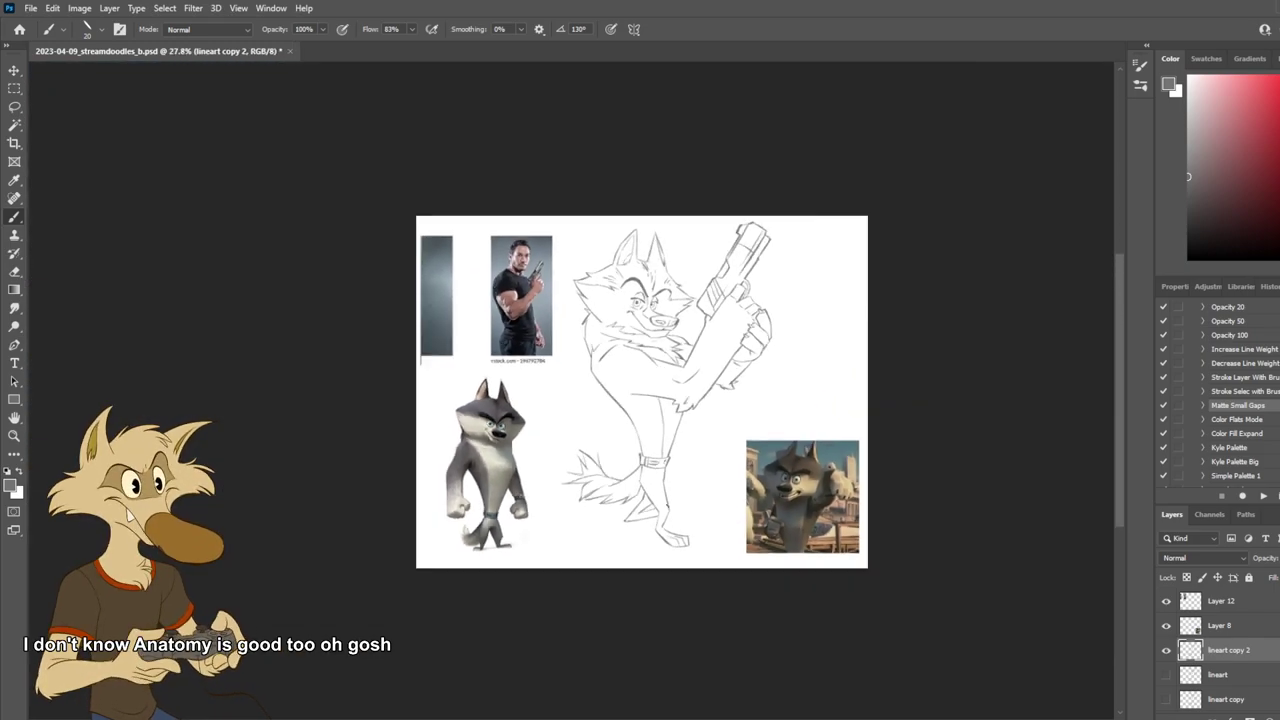
scroll(674, 497, "up", 2)
scroll(674, 497, "up", 2)
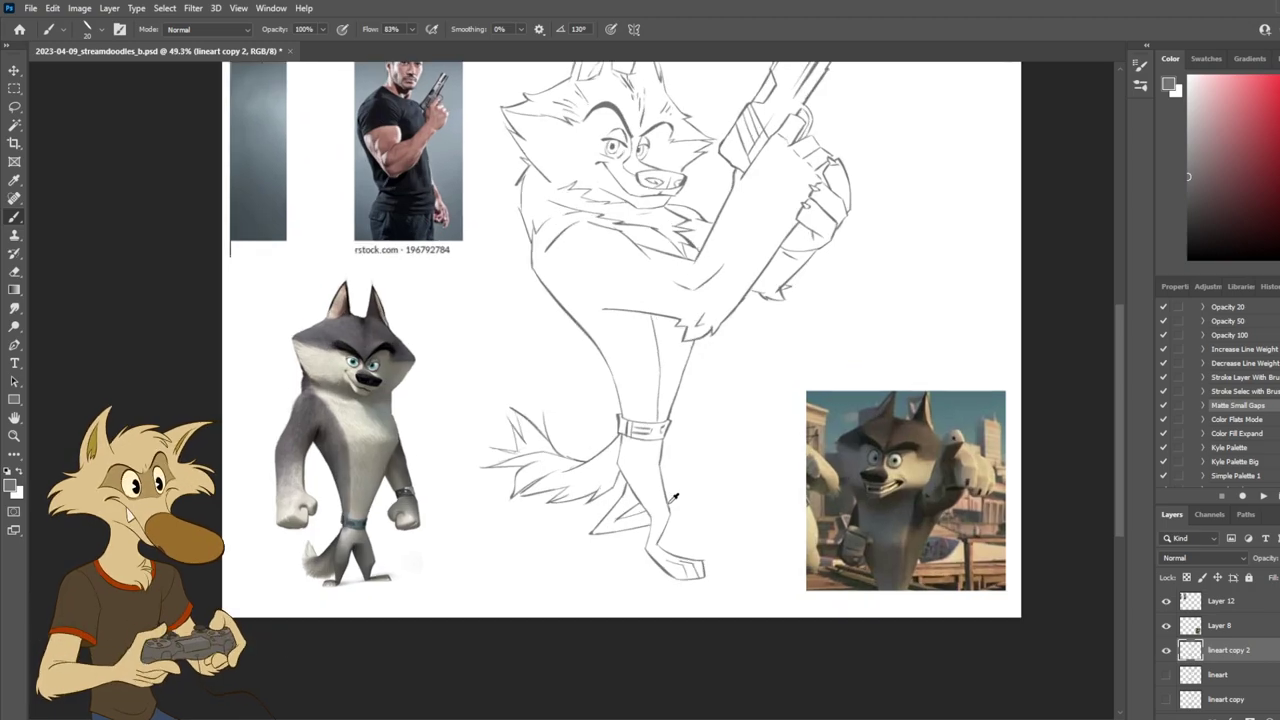
scroll(674, 495, "down", 3)
scroll(672, 483, "up", 1)
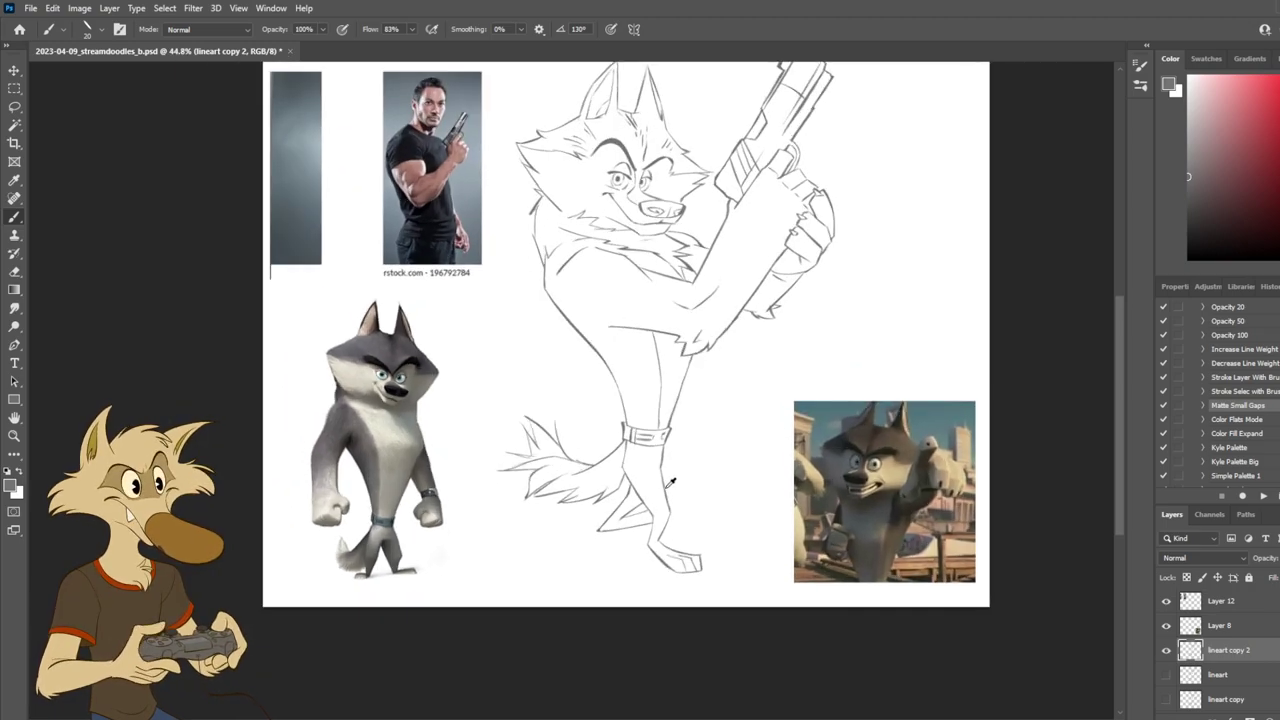
Step: Flip the canvas horizontally and compare the back foot on lineart copy 2 and lineart copy, leaving only lineart copy visible
key("ctrl+shift+h")
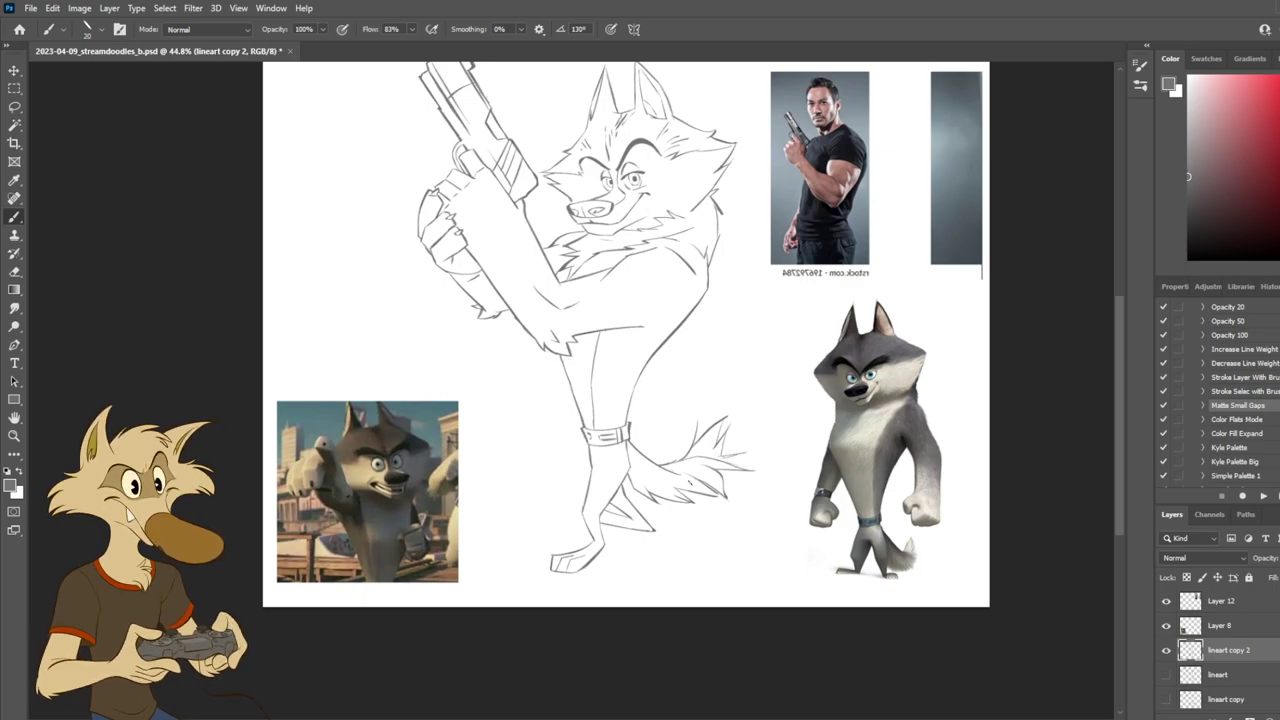
left_click(1166, 650)
left_click(1165, 699)
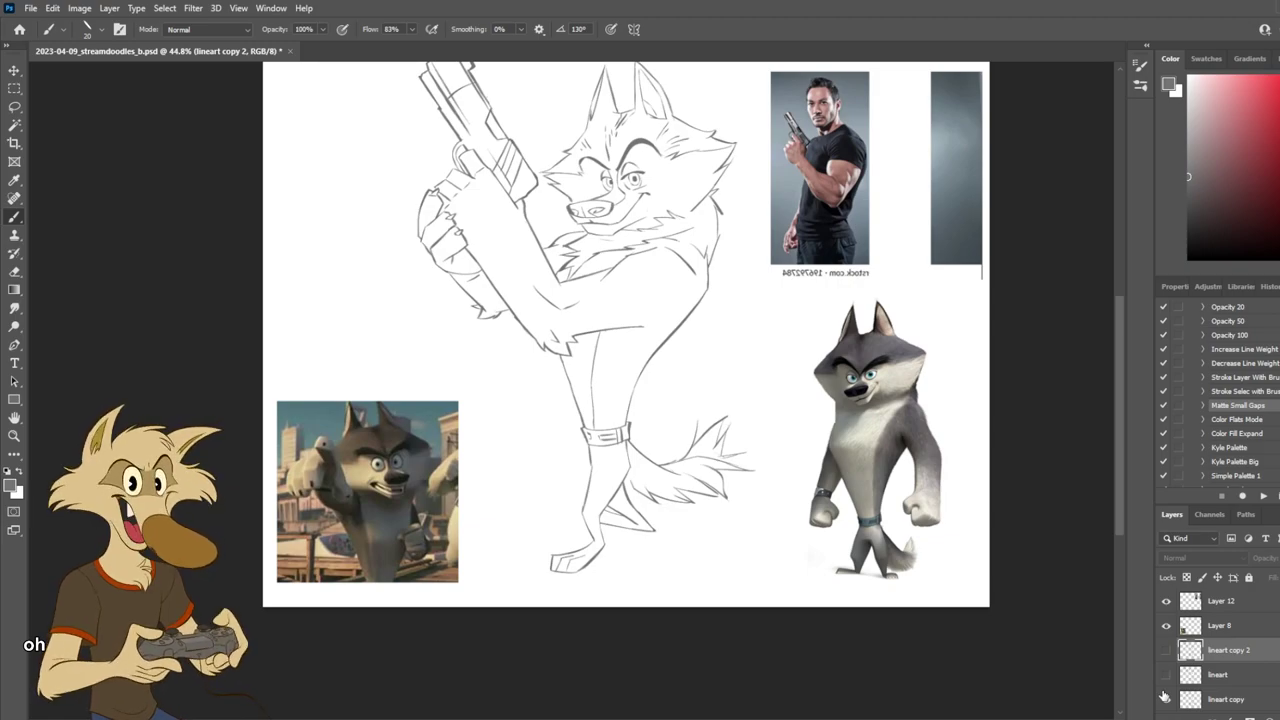
left_click(1166, 650)
left_click(1166, 699)
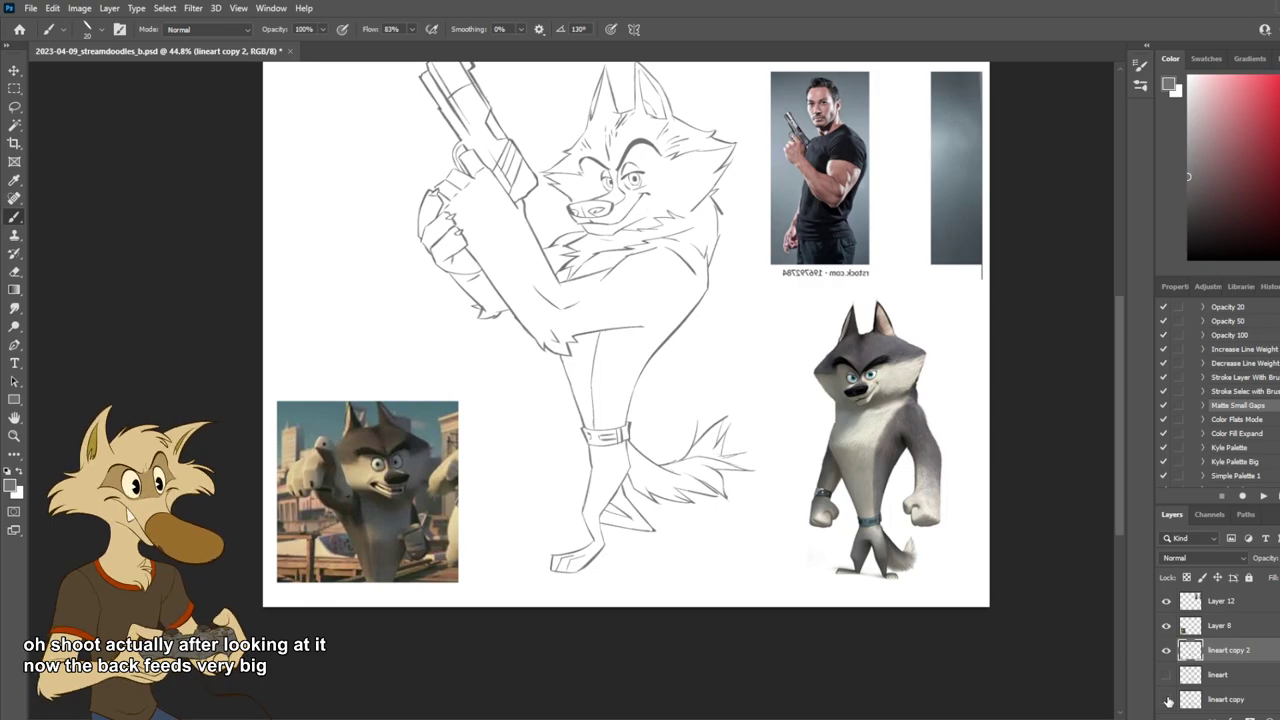
left_click(1167, 700)
left_click(1164, 651)
left_click(1164, 651)
left_click(1164, 655)
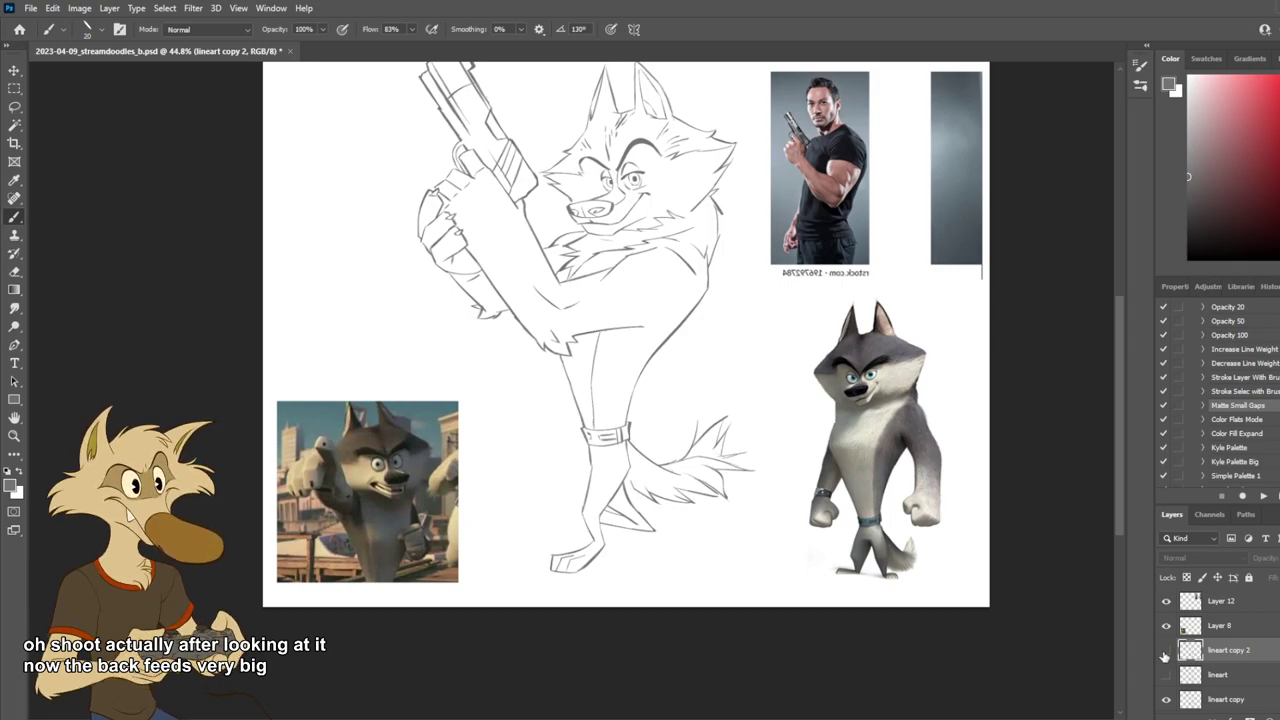
left_click(1164, 655)
left_click(1164, 699)
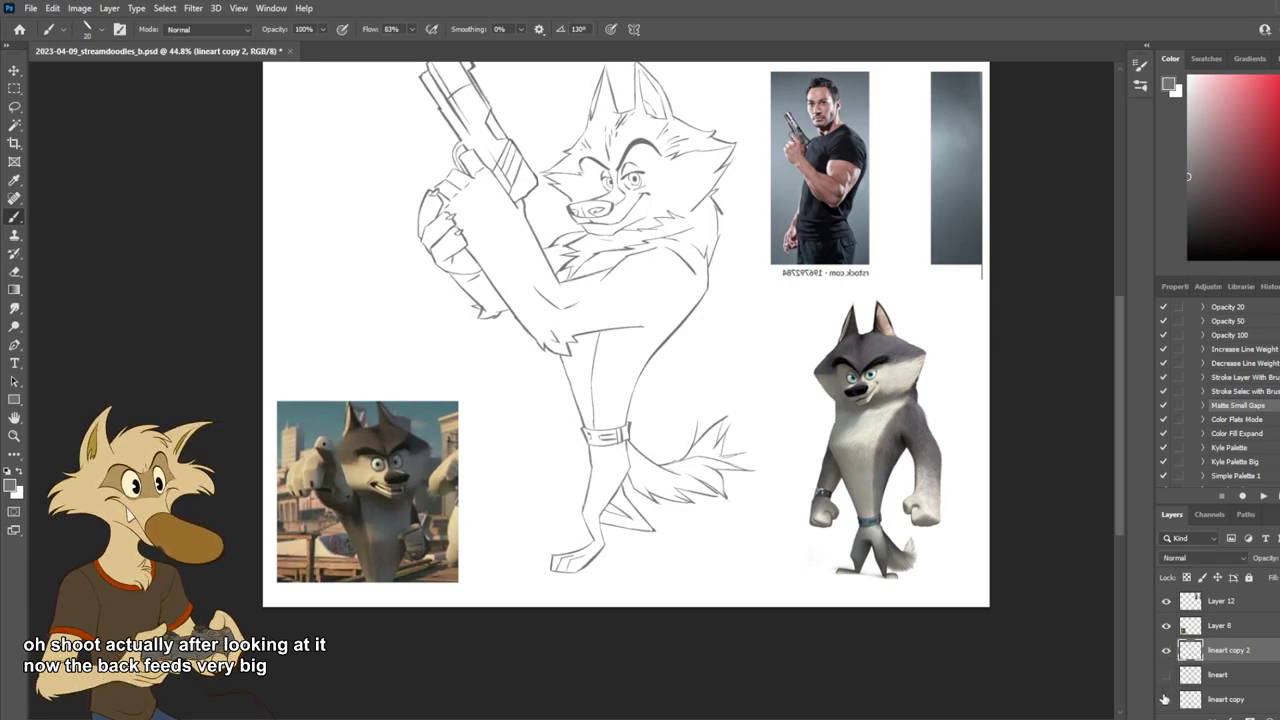
left_click(1165, 699)
left_click(1164, 651)
Step: Duplicate lineart copy, place the duplicate above lineart copy 2, and hide lineart copy
left_click(1235, 703)
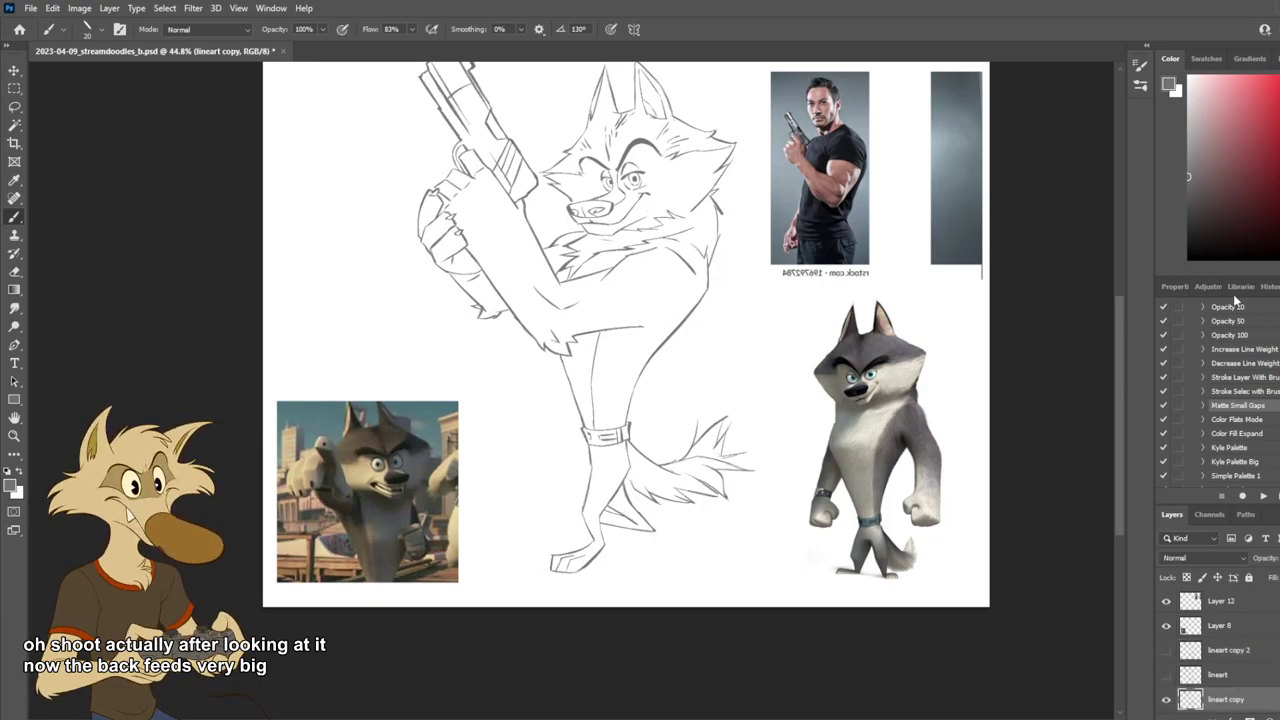
key("ctrl+j")
left_click_drag(1241, 677, 1249, 617)
left_click(1165, 699)
scroll(765, 556, "up", 2)
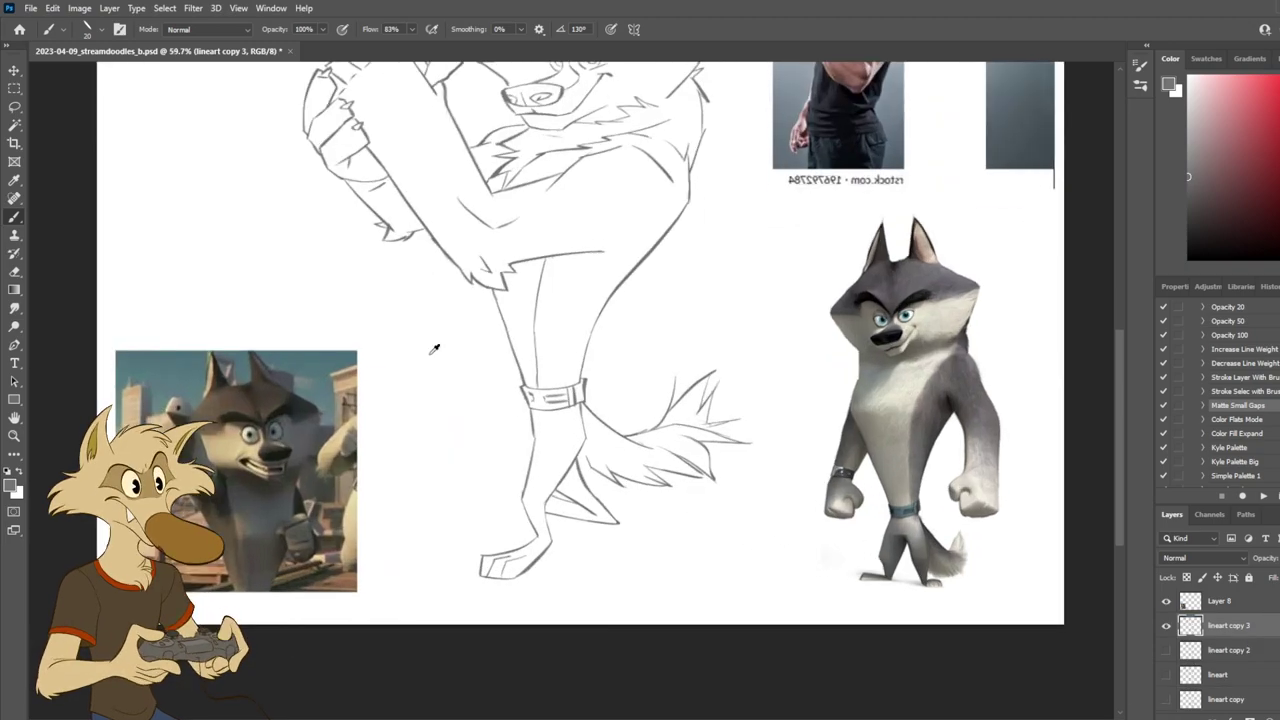
Step: Lasso the back foot on lineart copy 3 and scale it down to about 90%
left_click(15, 108)
mouse_move(623, 501)
left_mouse_down()
mouse_move(578, 461)
mouse_move(547, 512)
mouse_move(568, 536)
mouse_move(643, 533)
mouse_move(638, 500)
left_mouse_up()
key("ctrl+t")
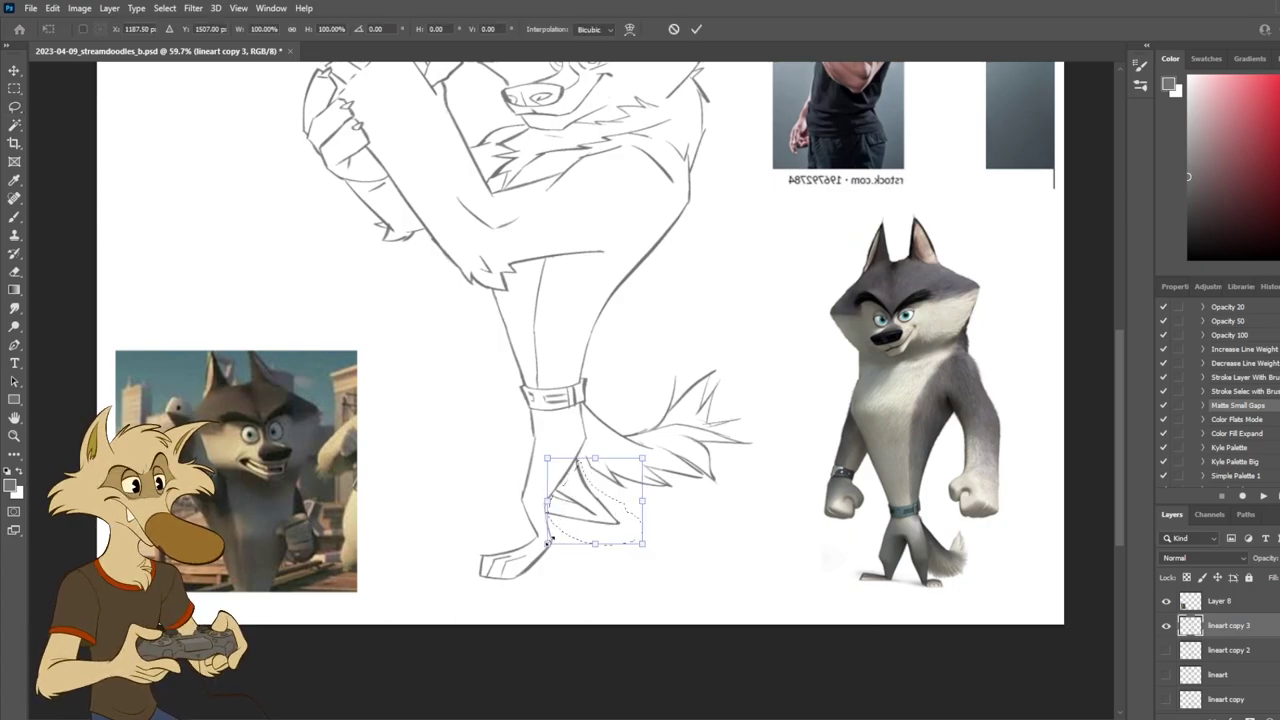
left_click_drag(549, 543, 562, 538)
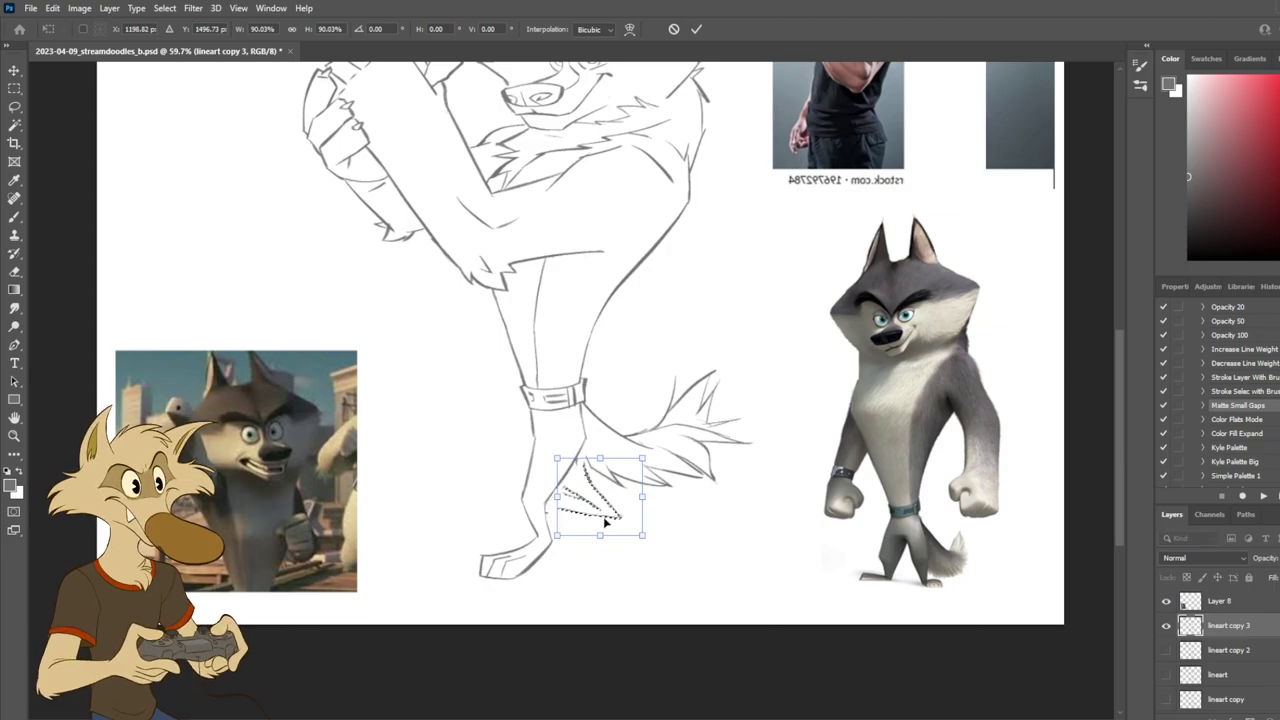
key("Return")
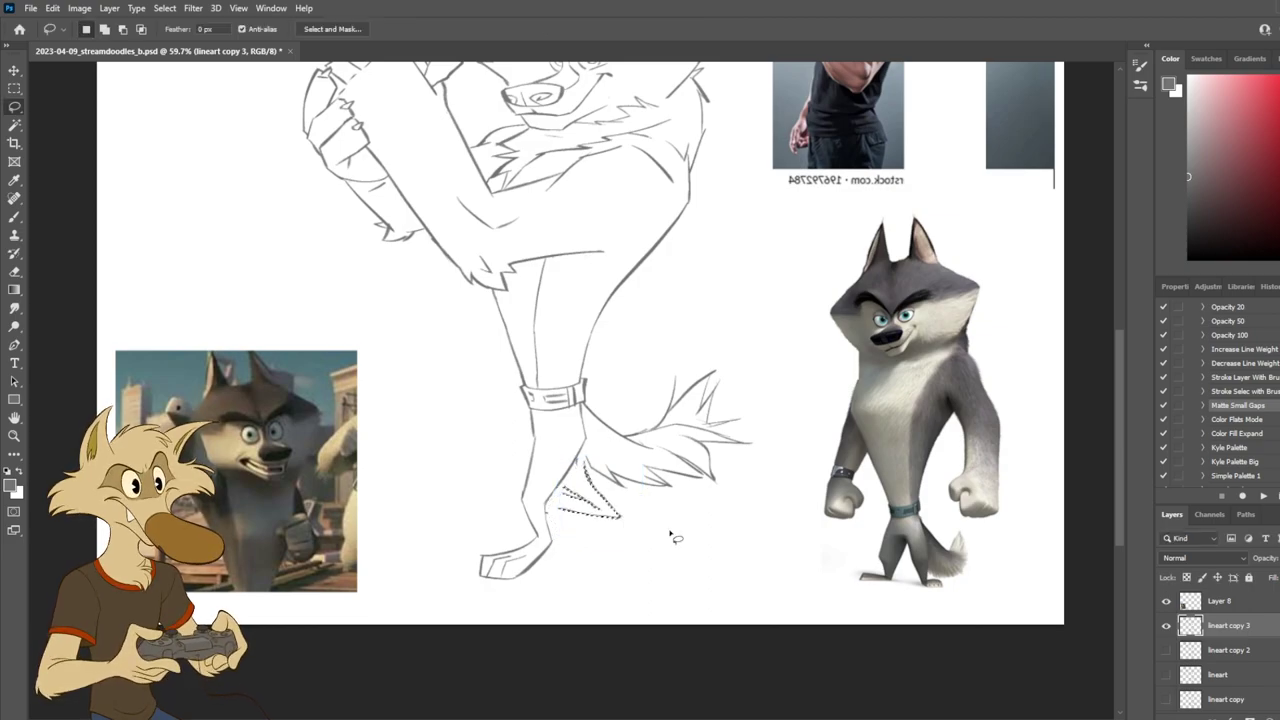
Step: Nudge the selected back foot slightly downward on lineart copy 3, deselect it, and check it against the whole figure
scroll(657, 532, "down", 2)
left_click_drag(655, 531, 655, 531)
scroll(657, 532, "up", 2)
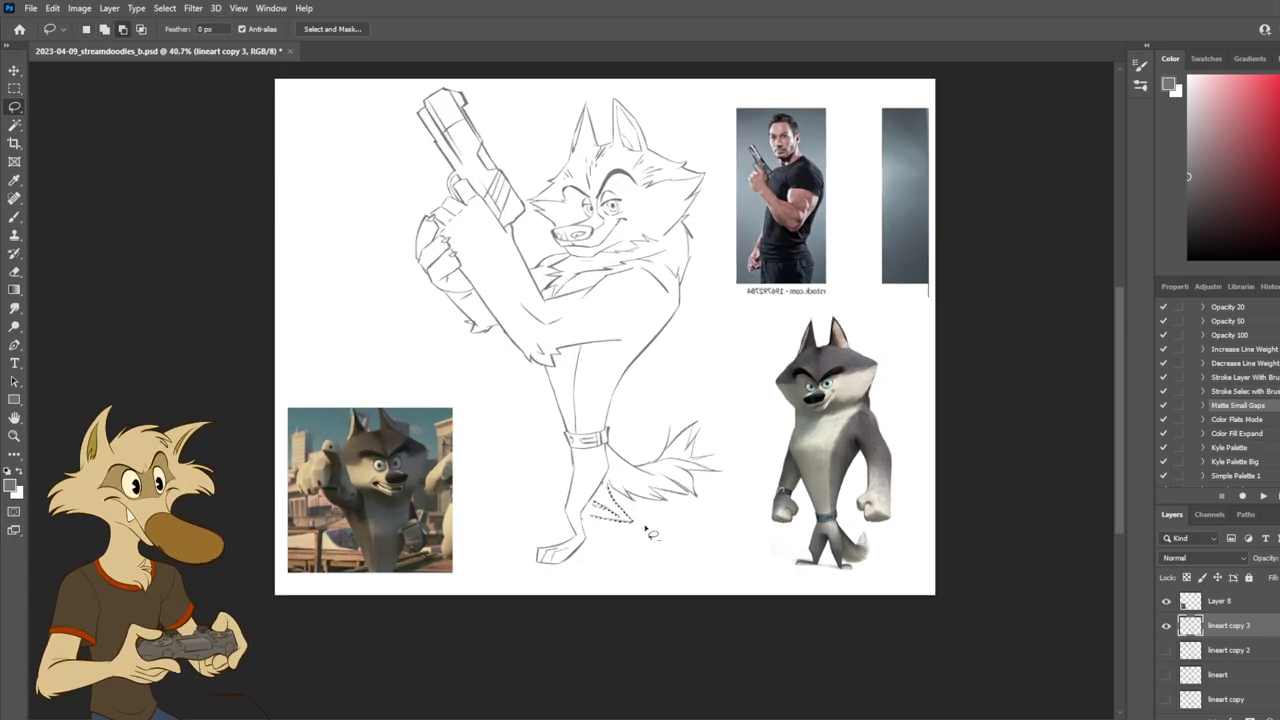
key("ctrl+t")
key("Down")
key("Down")
key("Down")
key("Down")
key("Down")
key("Down")
key("Down")
key("Down")
key("Down")
key("Down")
key("Down")
key("Down")
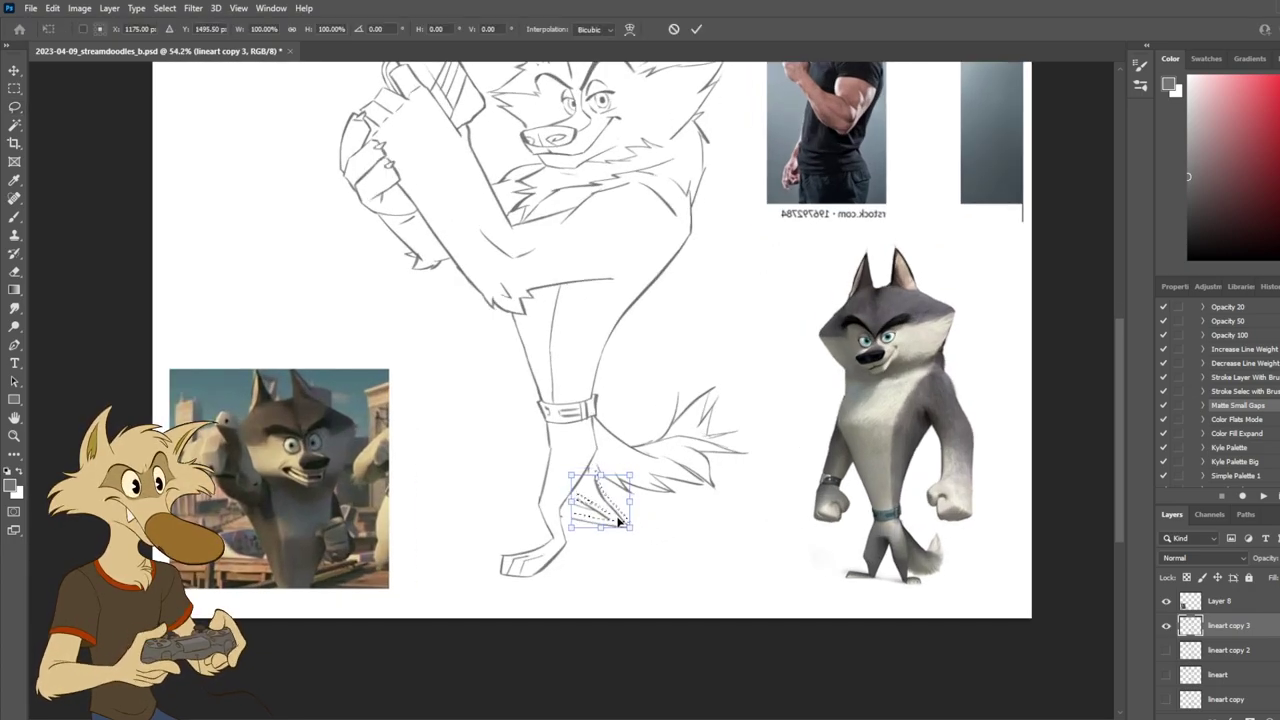
key("Return")
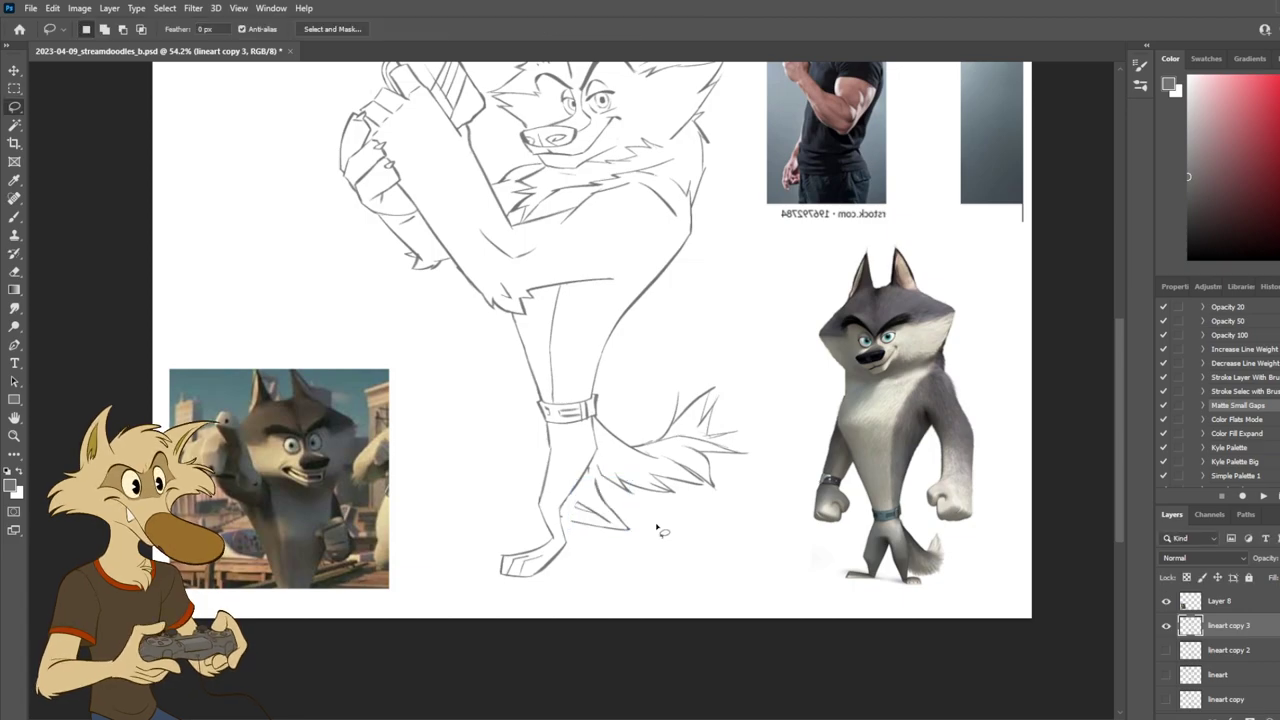
scroll(656, 528, "down", 3)
scroll(620, 526, "up", 5)
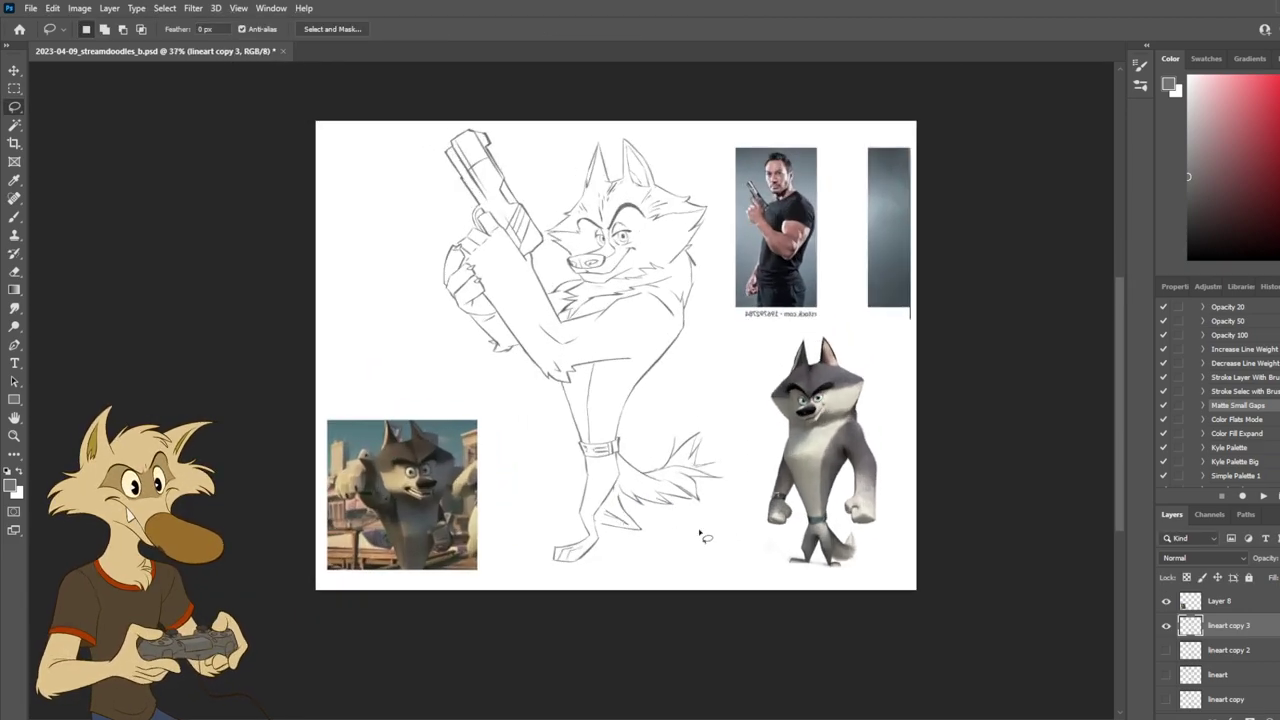
Step: Redraw the back leg's rear contour just below the tail on lineart copy 3 so it meets the front leg
key("b")
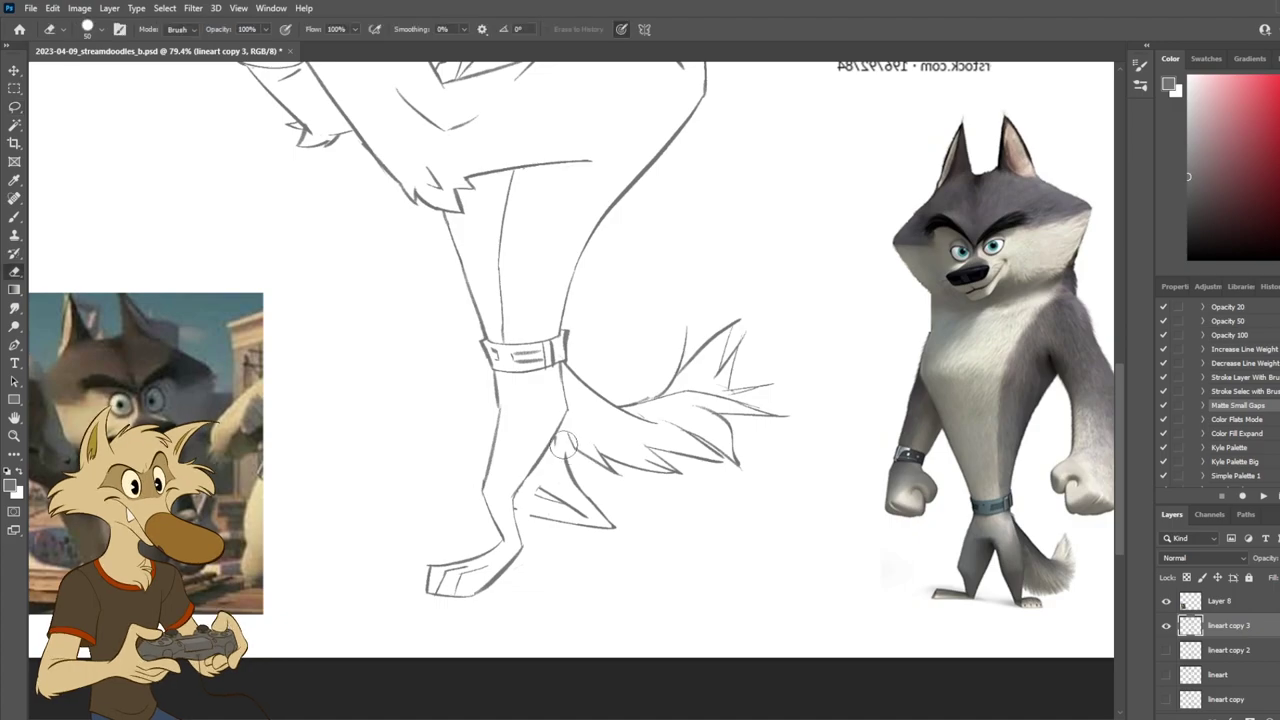
key("ctrl+z")
mouse_move(563, 428)
left_mouse_down()
mouse_move(565, 473)
mouse_move(576, 468)
mouse_move(561, 430)
mouse_move(560, 499)
left_mouse_up()
key("ctrl+z")
key("ctrl+z")
key("ctrl+z")
key("e")
key("b")
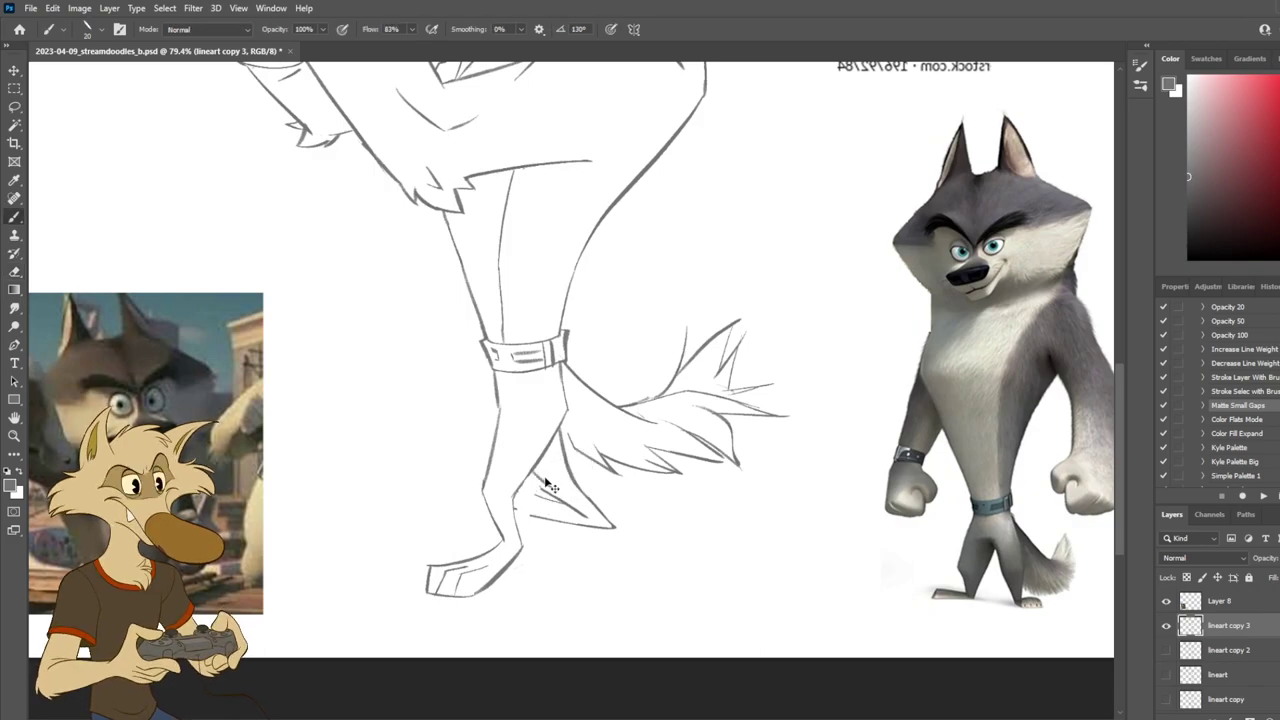
Step: Darken the back leg's front line and close the back foot's toe end with a short stroke
key("e")
key("b")
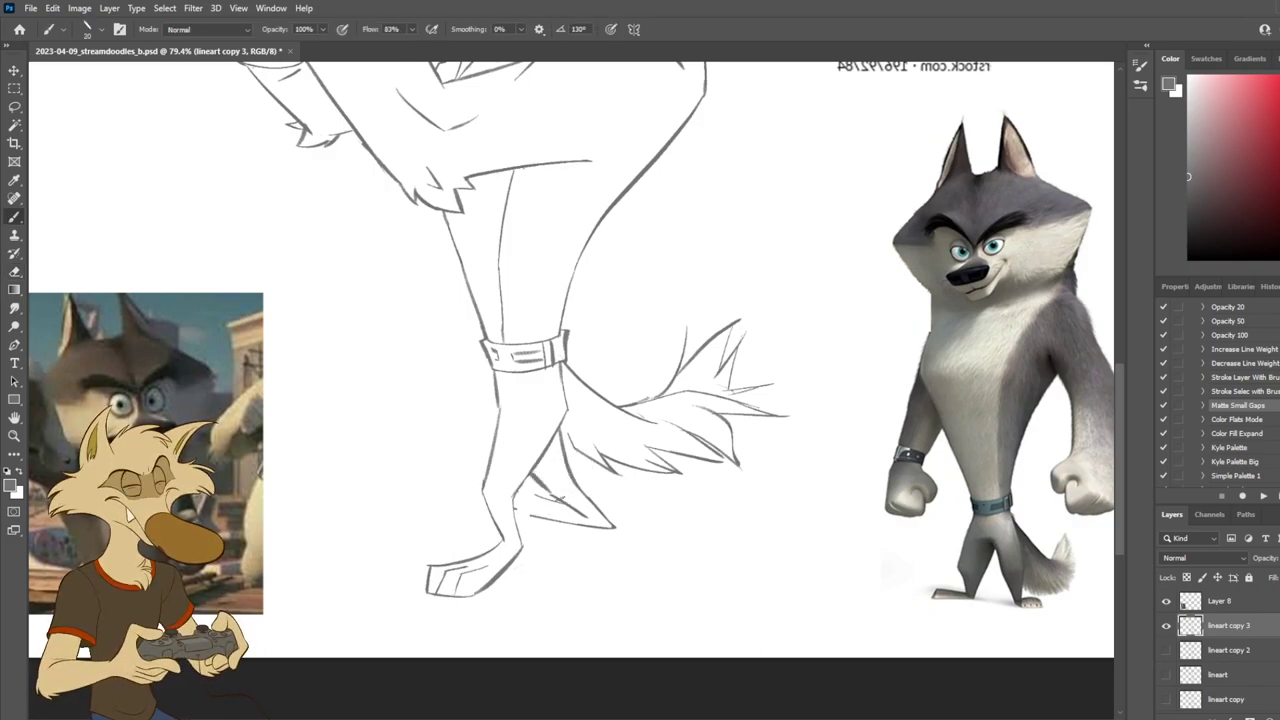
left_click_drag(520, 511, 540, 497)
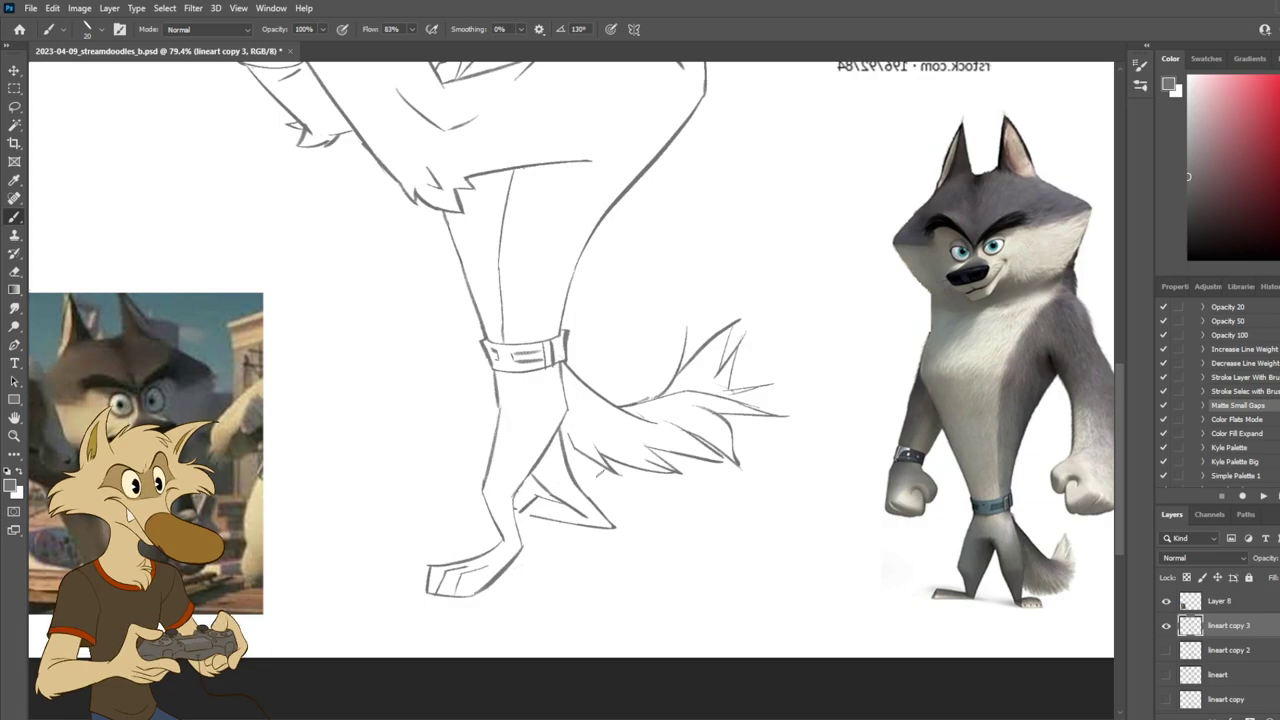
key("e")
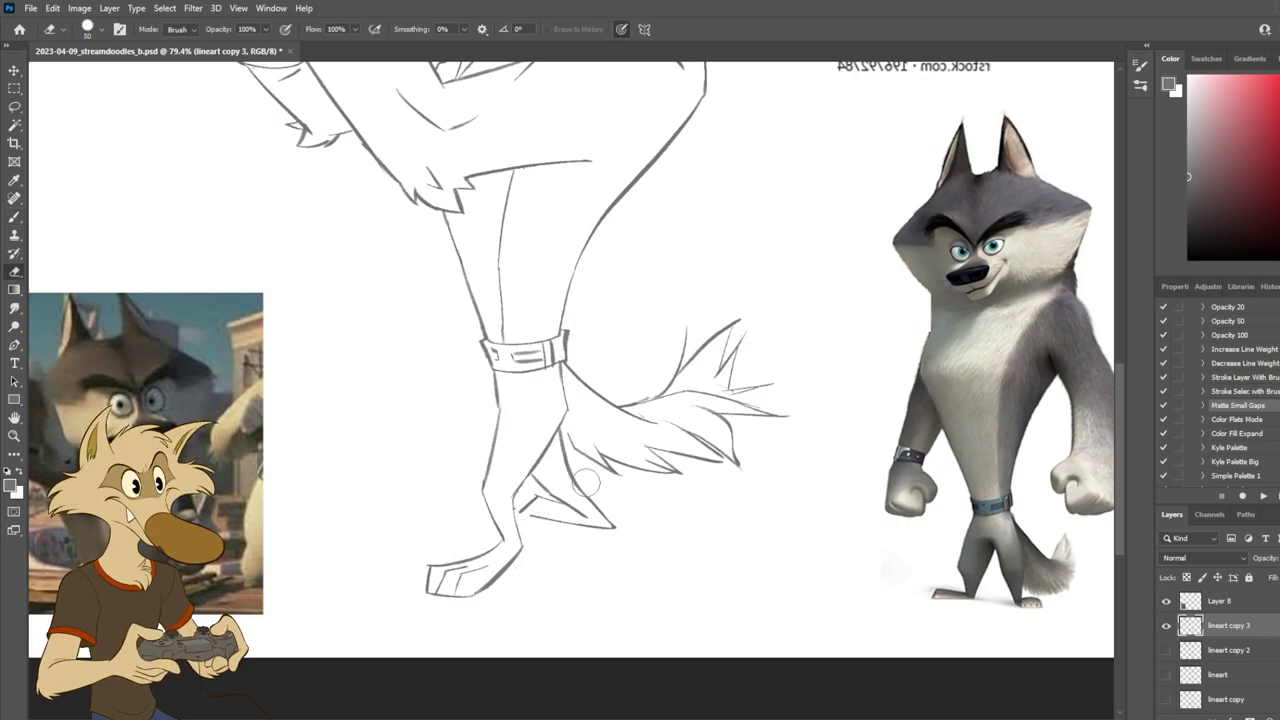
Step: Flip the canvas horizontally and check the back foot against the whole figure
scroll(603, 482, "down", 3)
scroll(606, 483, "down", 2)
scroll(628, 477, "up", 3)
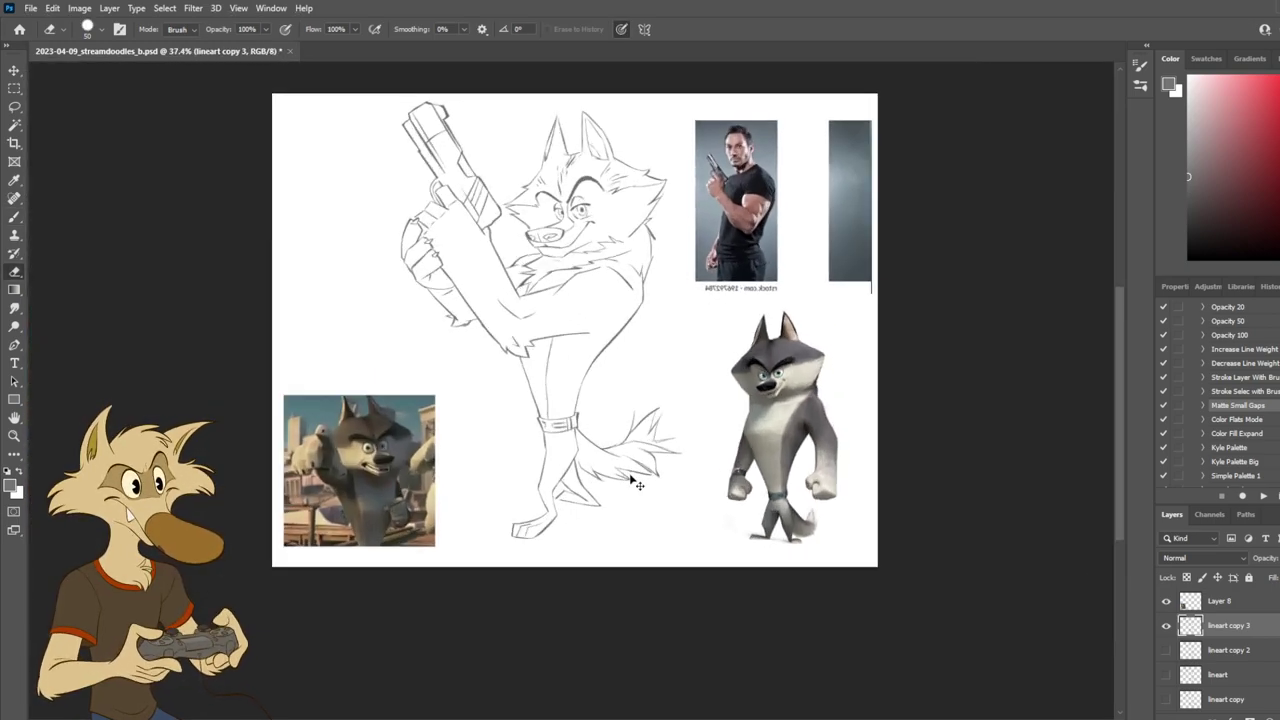
key("ctrl+shift+h")
scroll(680, 474, "down", 2)
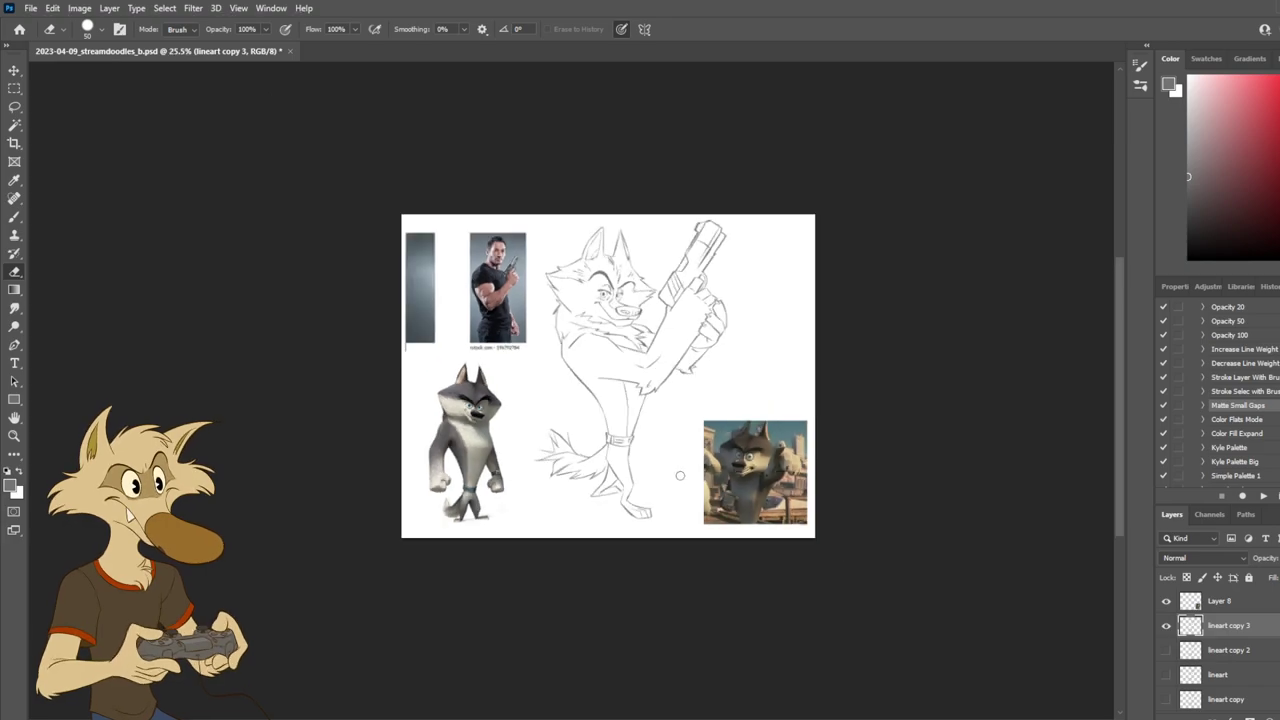
scroll(680, 474, "up", 3)
scroll(680, 475, "up", 1)
scroll(680, 475, "down", 2)
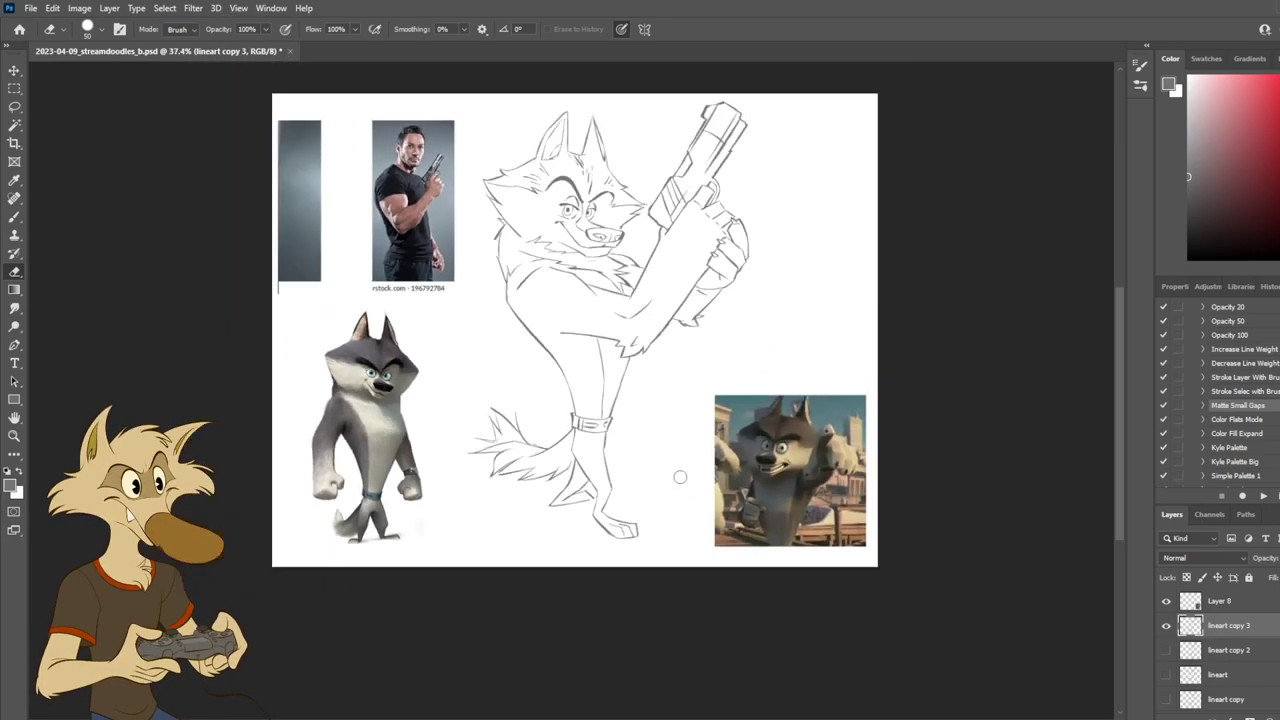
Step: Compare lineart copy 3 with lineart copy 2 and lineart, leaving only the lineart copy 3 version visible
left_click(1166, 625)
left_click(1165, 650)
left_click(1165, 648)
left_click(1166, 627)
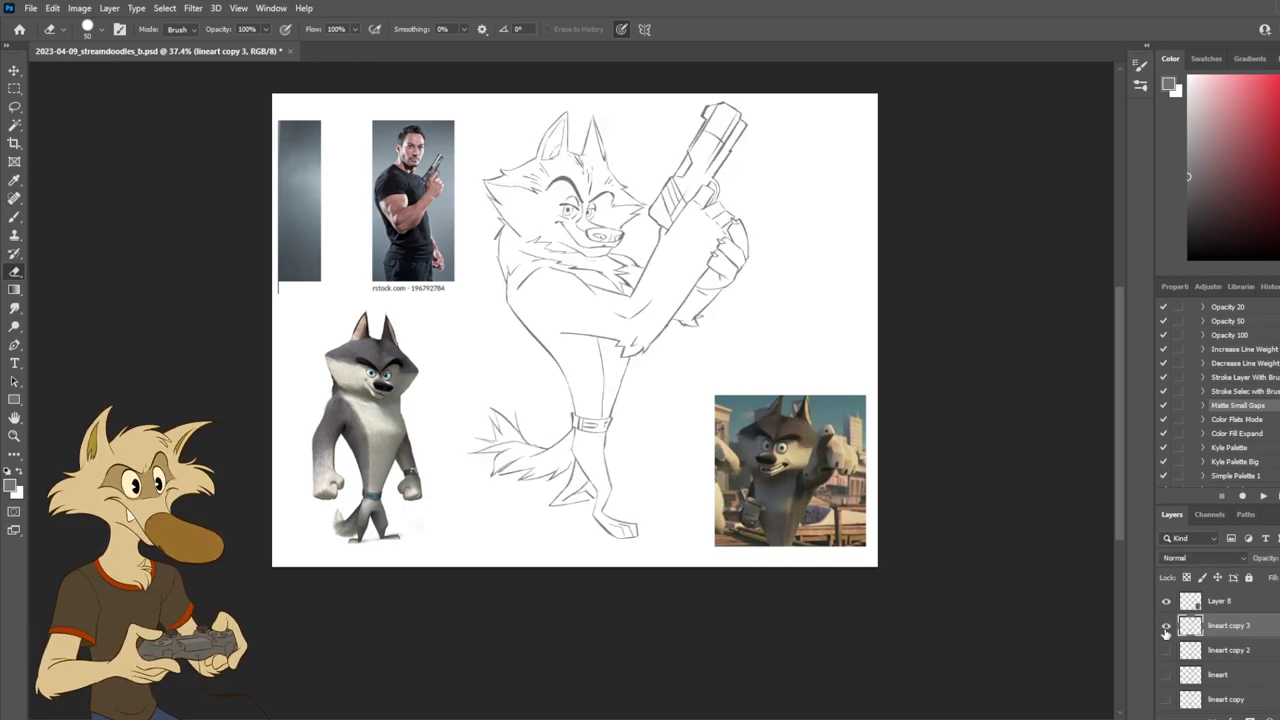
left_click(1166, 626)
left_click(1165, 674)
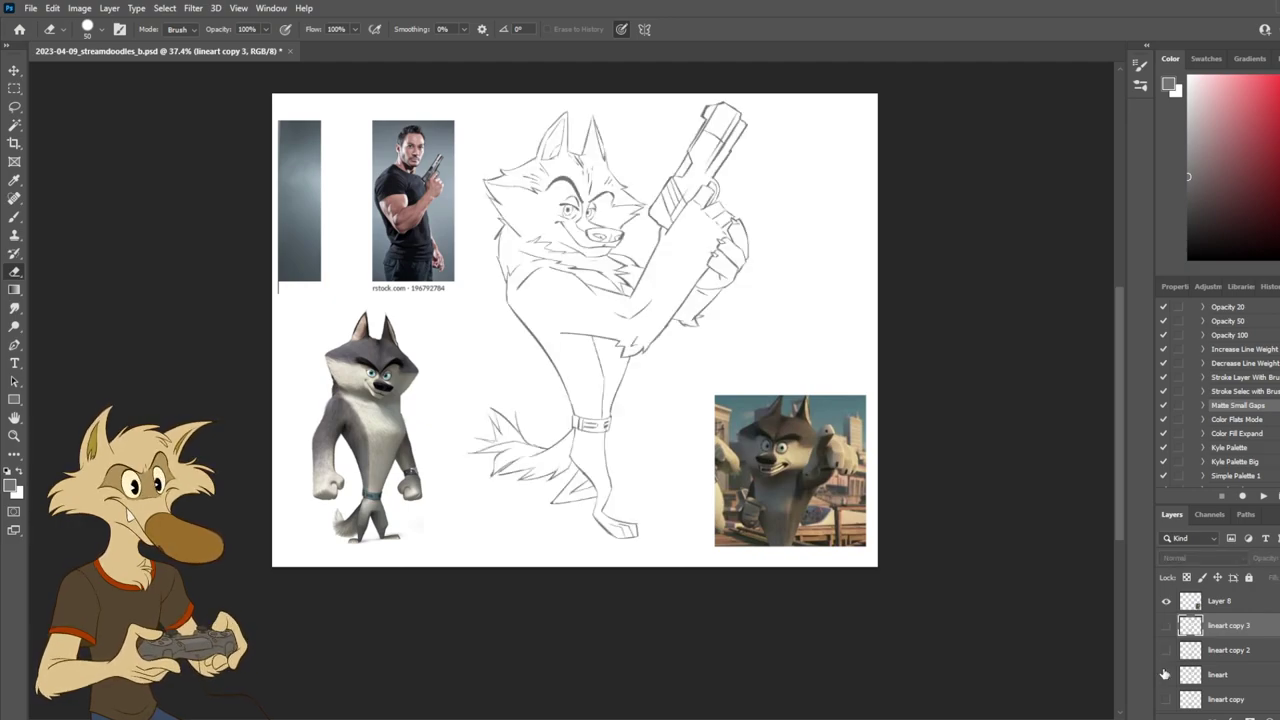
left_click(1165, 674)
left_click(1166, 625)
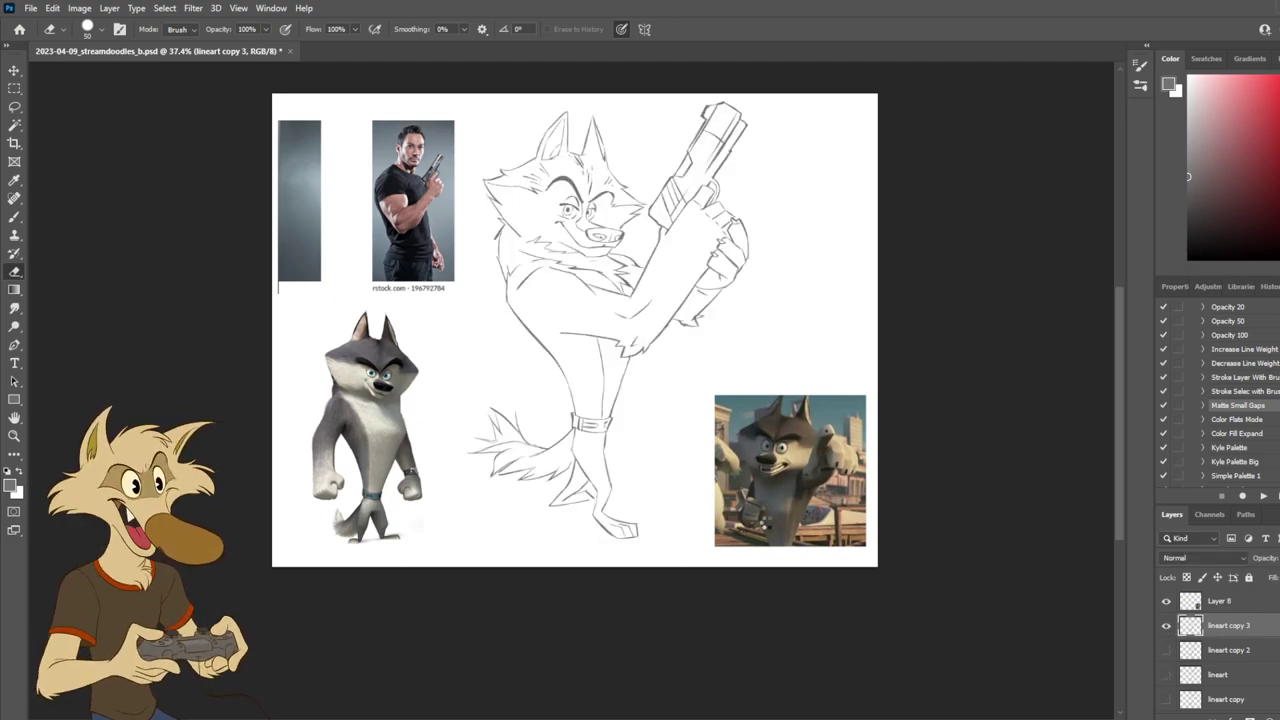
Step: Flip the canvas horizontally again, clean up the back foot's toe end, and connect its lower edge to the corner
key("ctrl+shift+h")
scroll(723, 516, "down", 4)
scroll(614, 474, "up", 16)
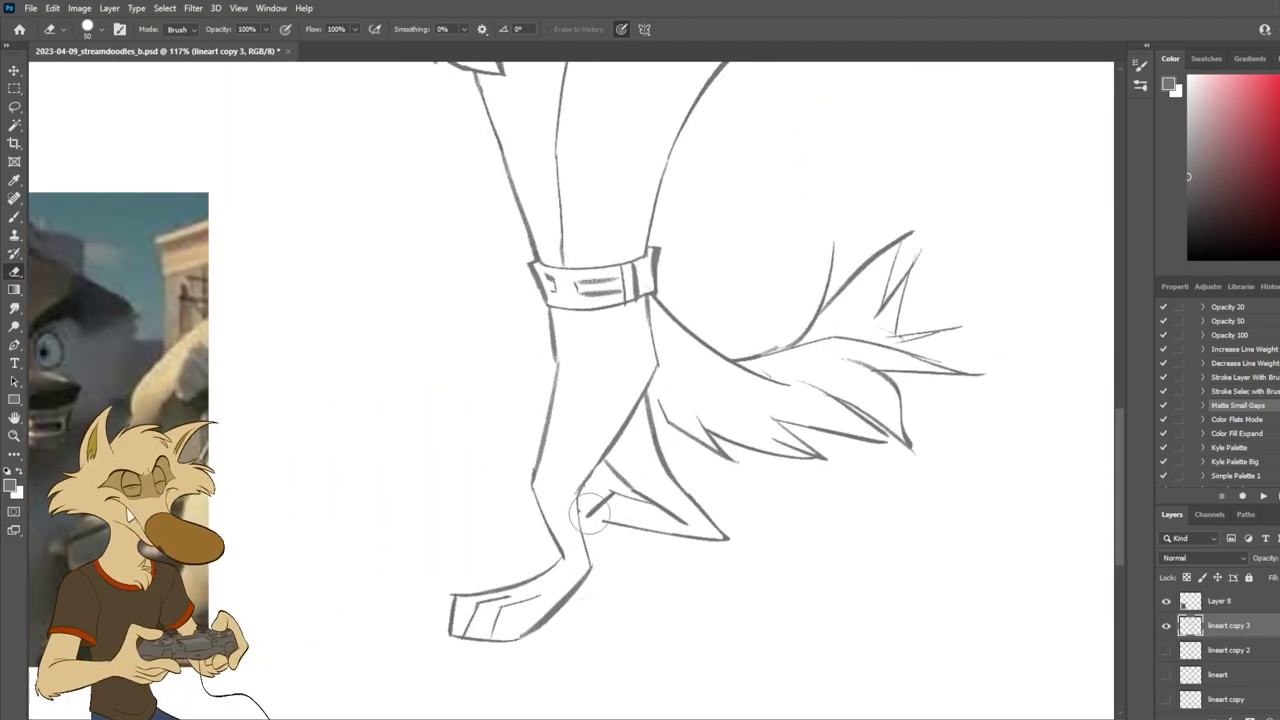
key("b")
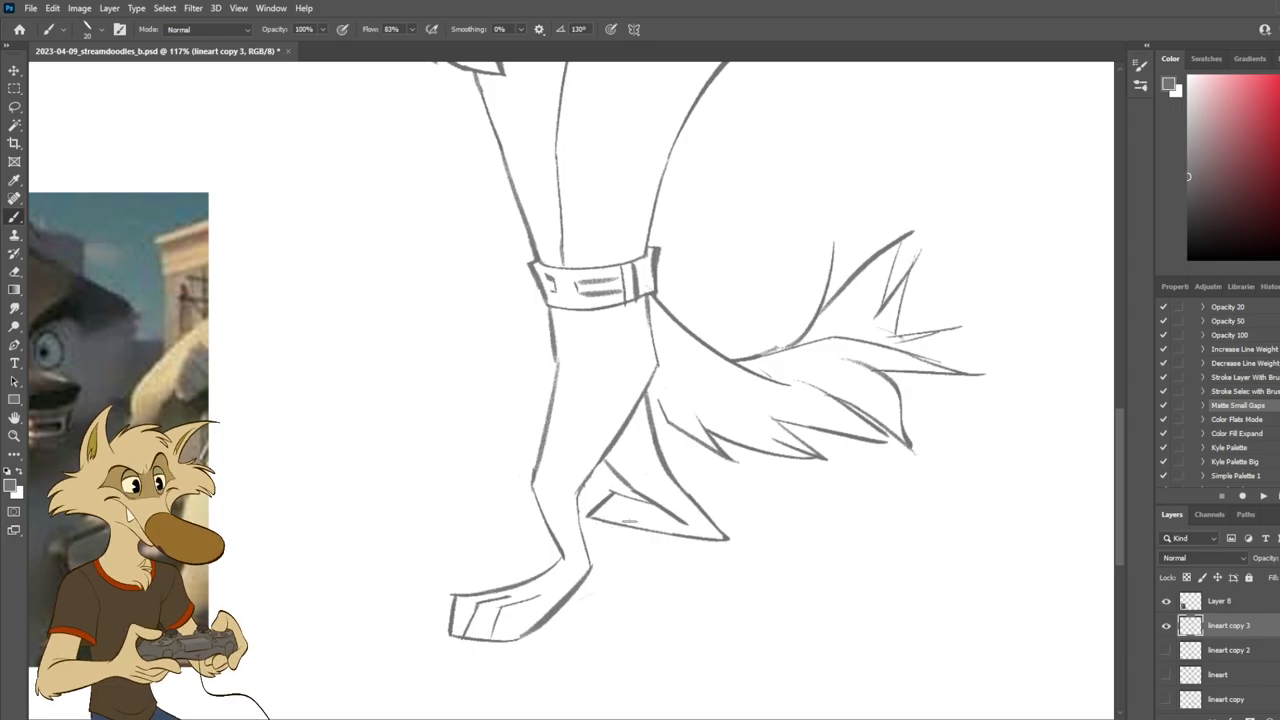
left_click_drag(588, 517, 606, 521)
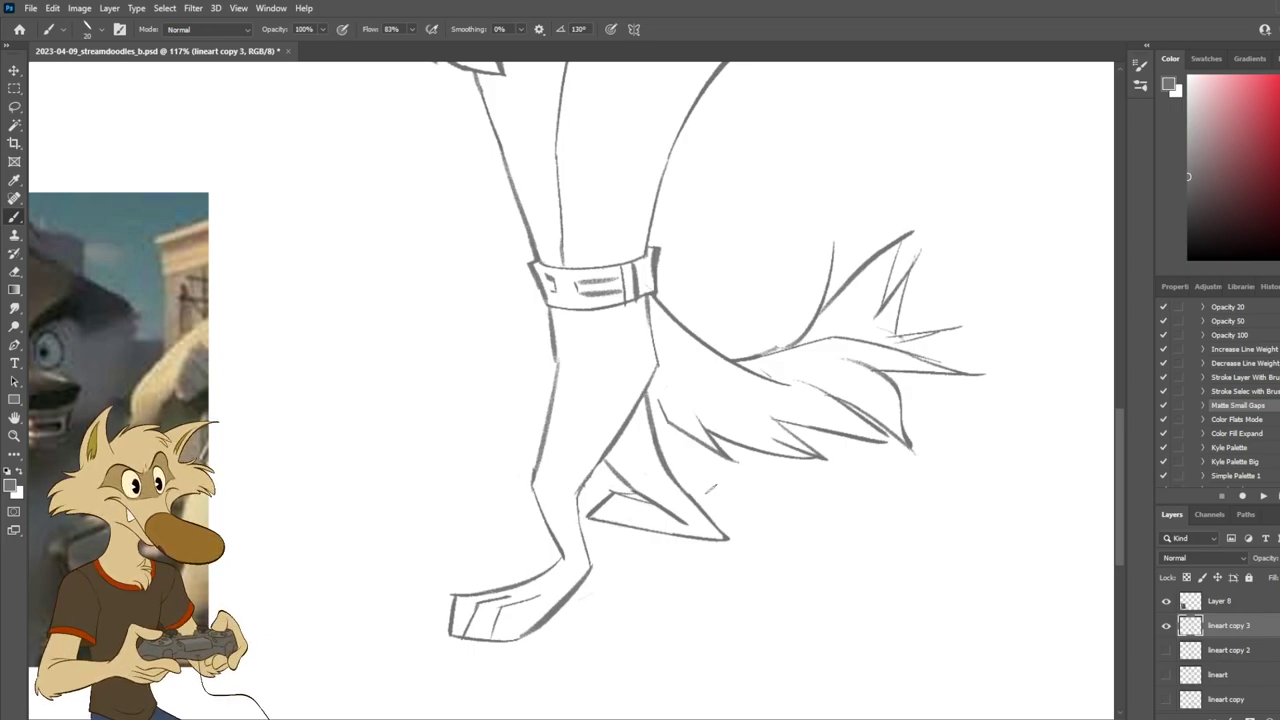
Step: Try to redraw the upper edge of the back foot near the toes
key("e")
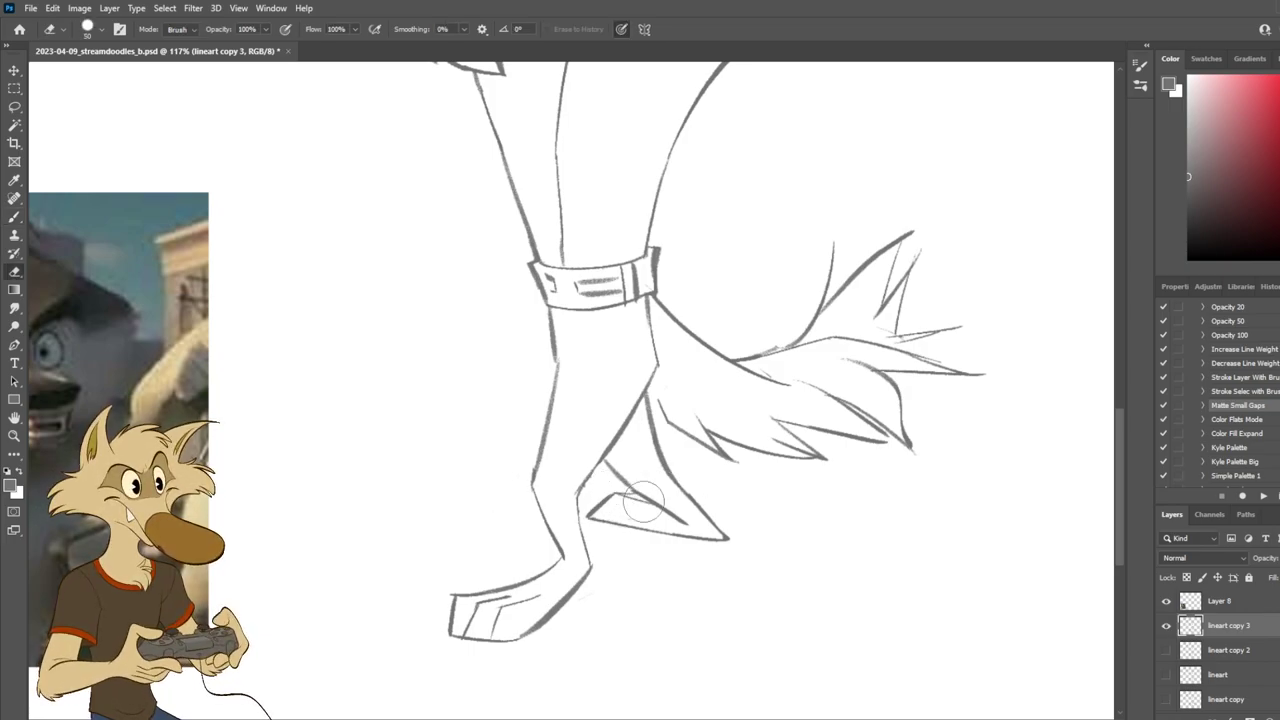
key("b")
mouse_move(616, 501)
left_mouse_down()
mouse_move(654, 512)
mouse_move(636, 509)
left_mouse_up()
key("ctrl+z")
key("ctrl+z")
Step: Erase the back foot's toe end and redraw its tip and upper edge, undoing unsatisfactory strokes
scroll(797, 524, "down", 4)
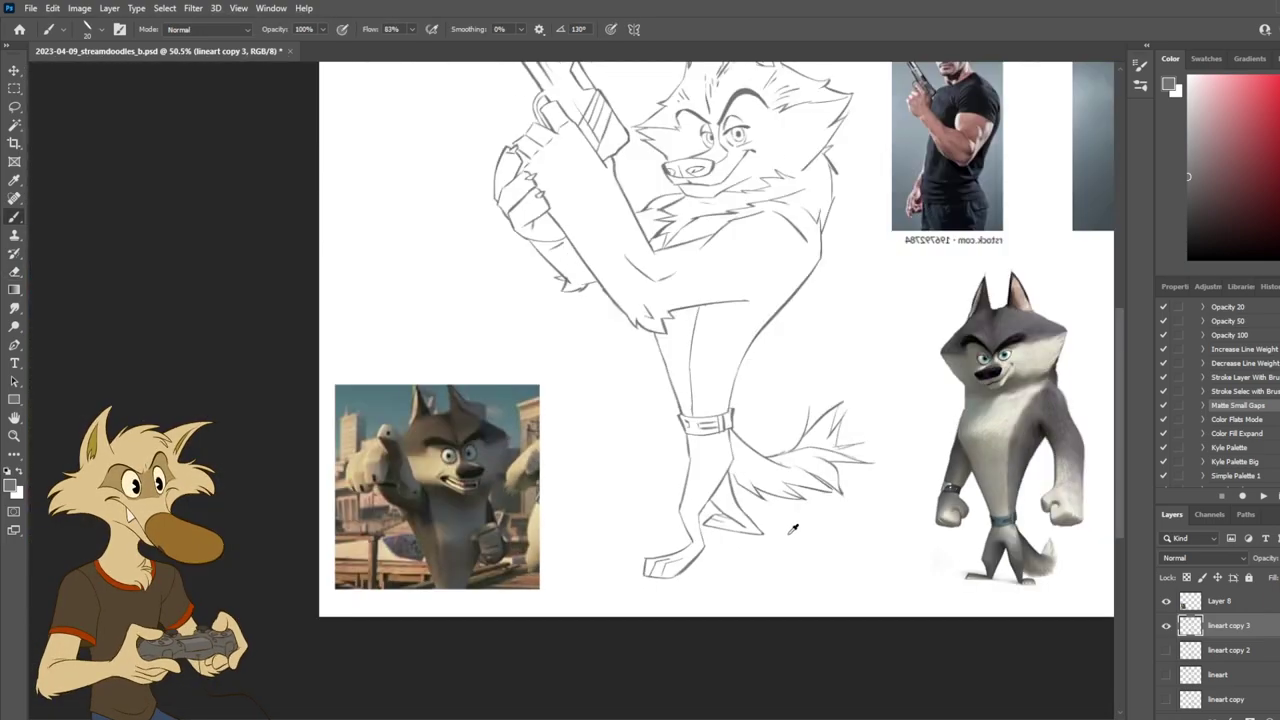
scroll(790, 525, "up", 4)
key("e")
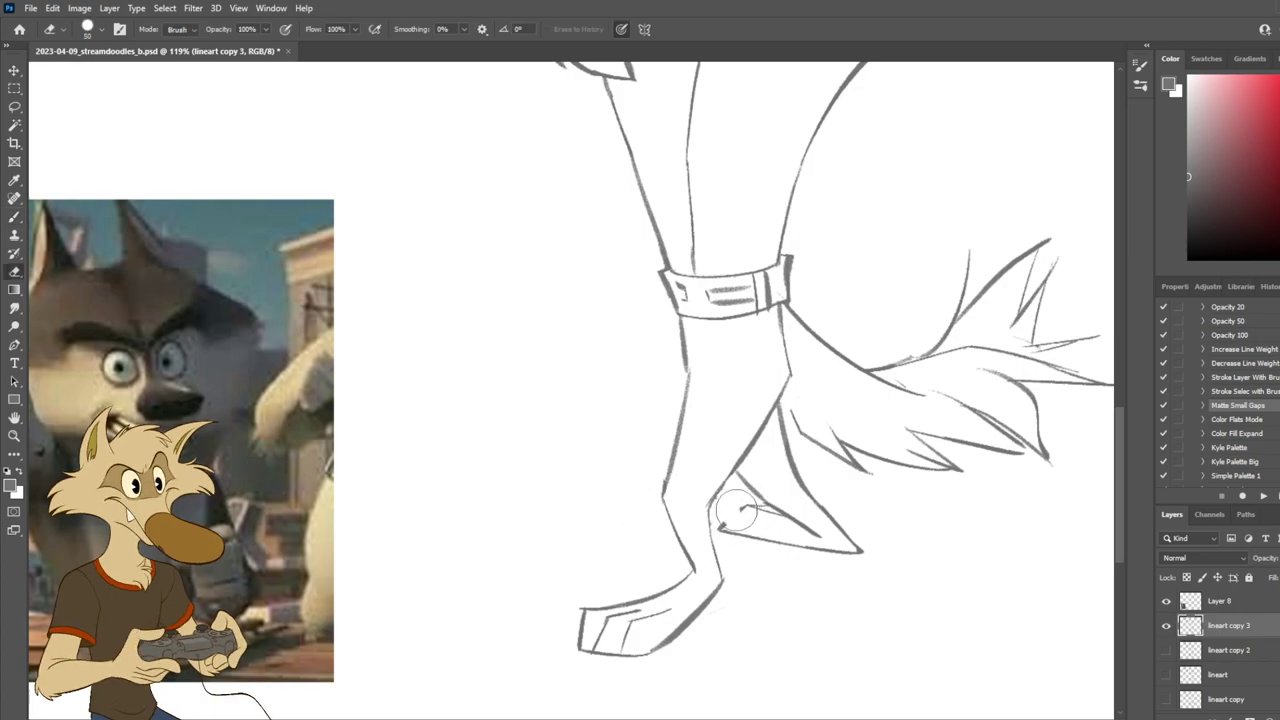
key("b")
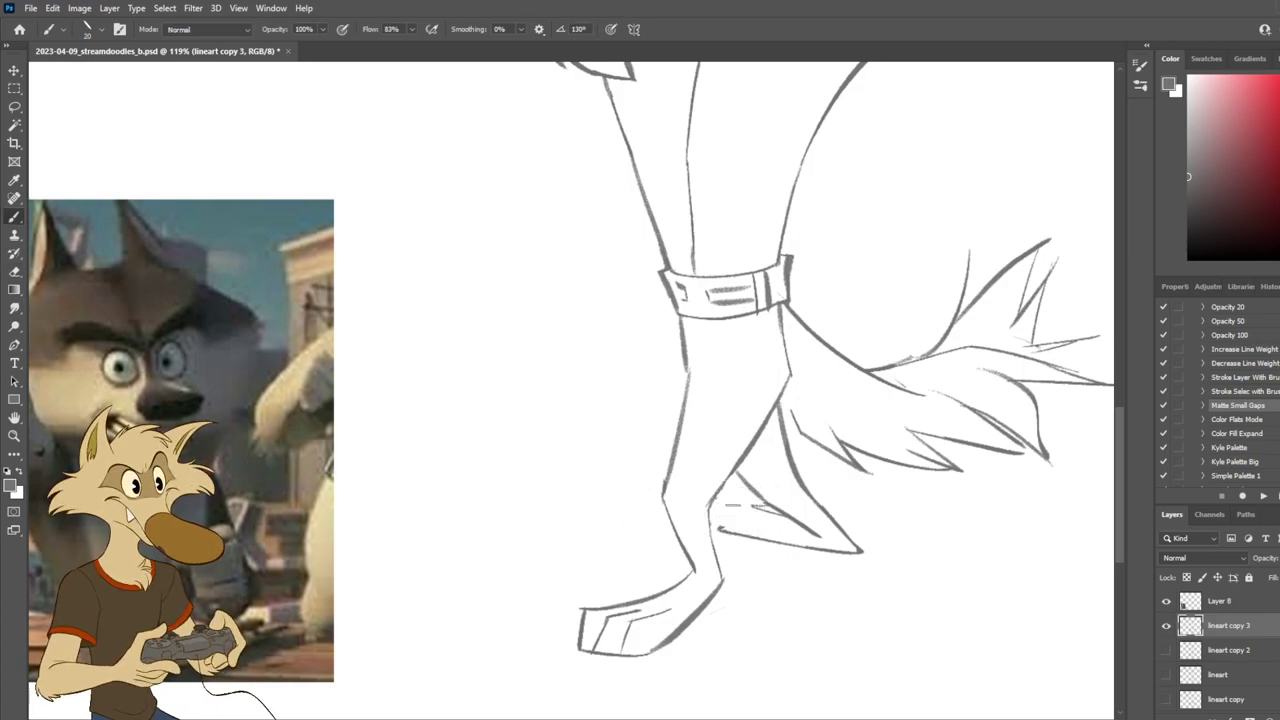
mouse_move(737, 511)
left_mouse_down()
mouse_move(722, 529)
mouse_move(776, 516)
mouse_move(721, 531)
mouse_move(786, 504)
left_mouse_up()
key("ctrl+z")
key("ctrl+z")
key("ctrl+z")
key("ctrl+z")
key("ctrl+z")
key("ctrl+z")
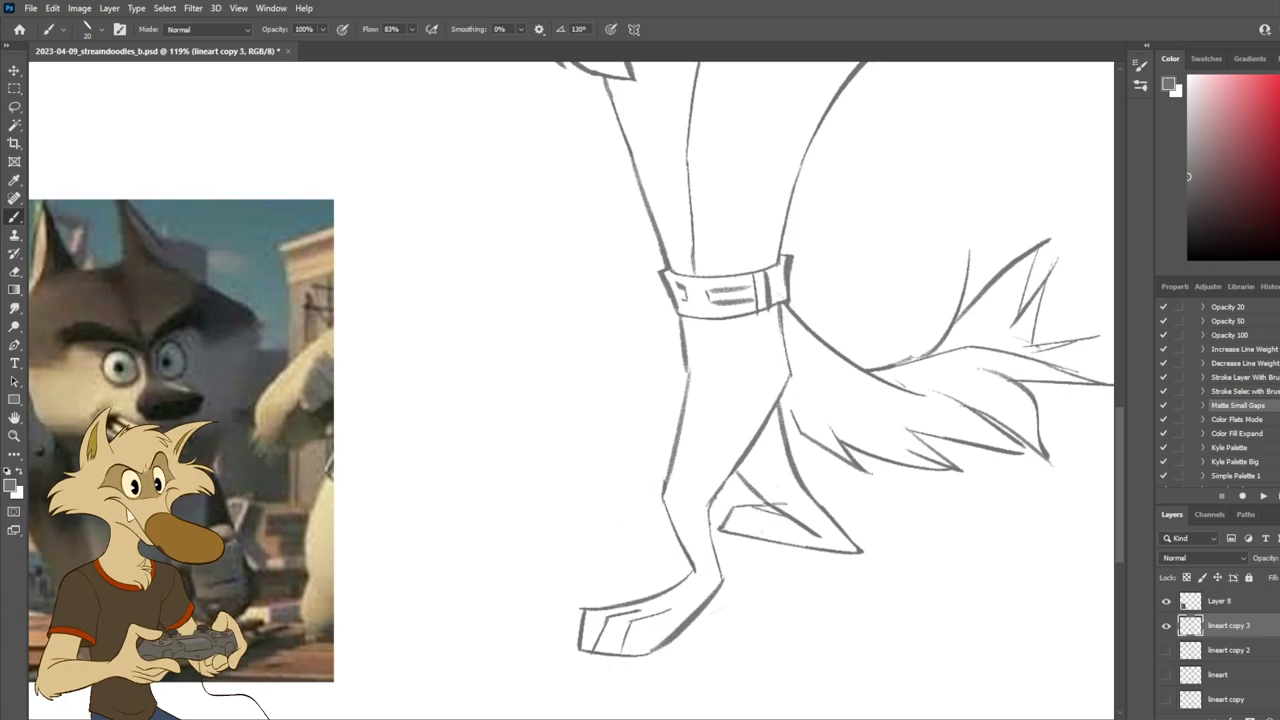
key("ctrl+z")
scroll(876, 516, "down", 5)
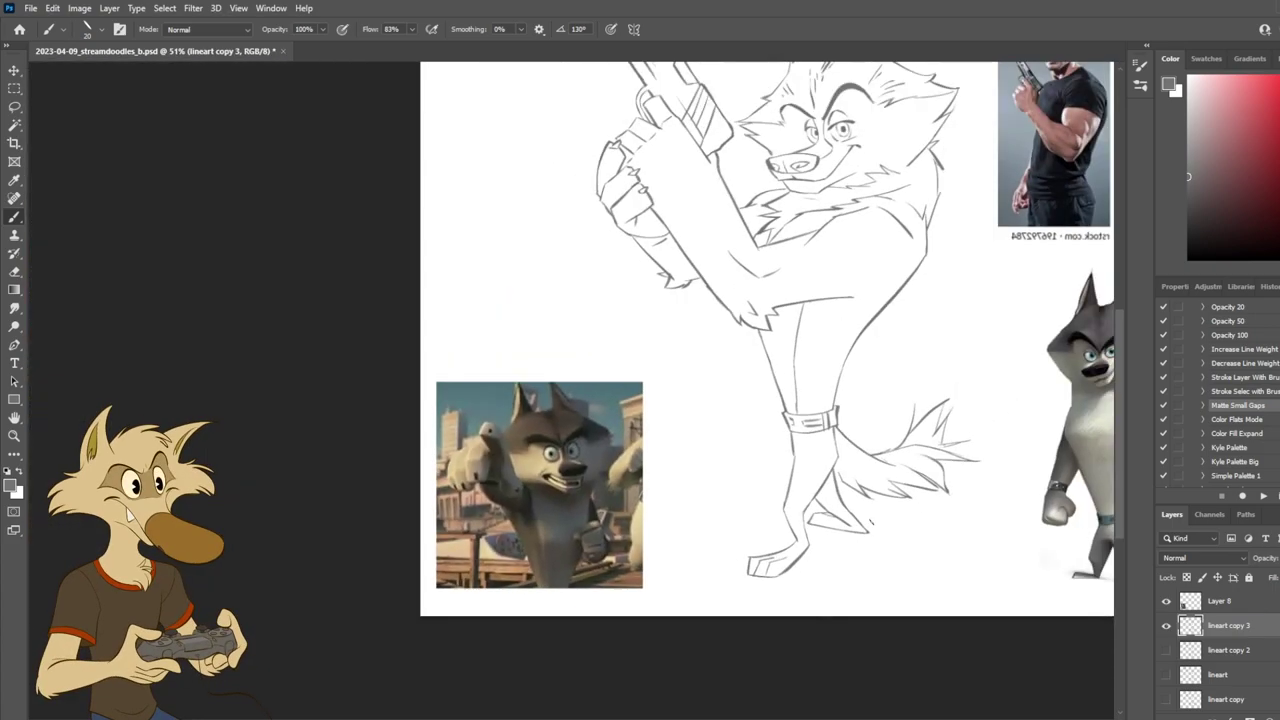
Step: Flip the canvas horizontally and examine the reshaped back foot both close up and within the whole figure
key("ctrl+shift+h")
scroll(838, 524, "down", 4)
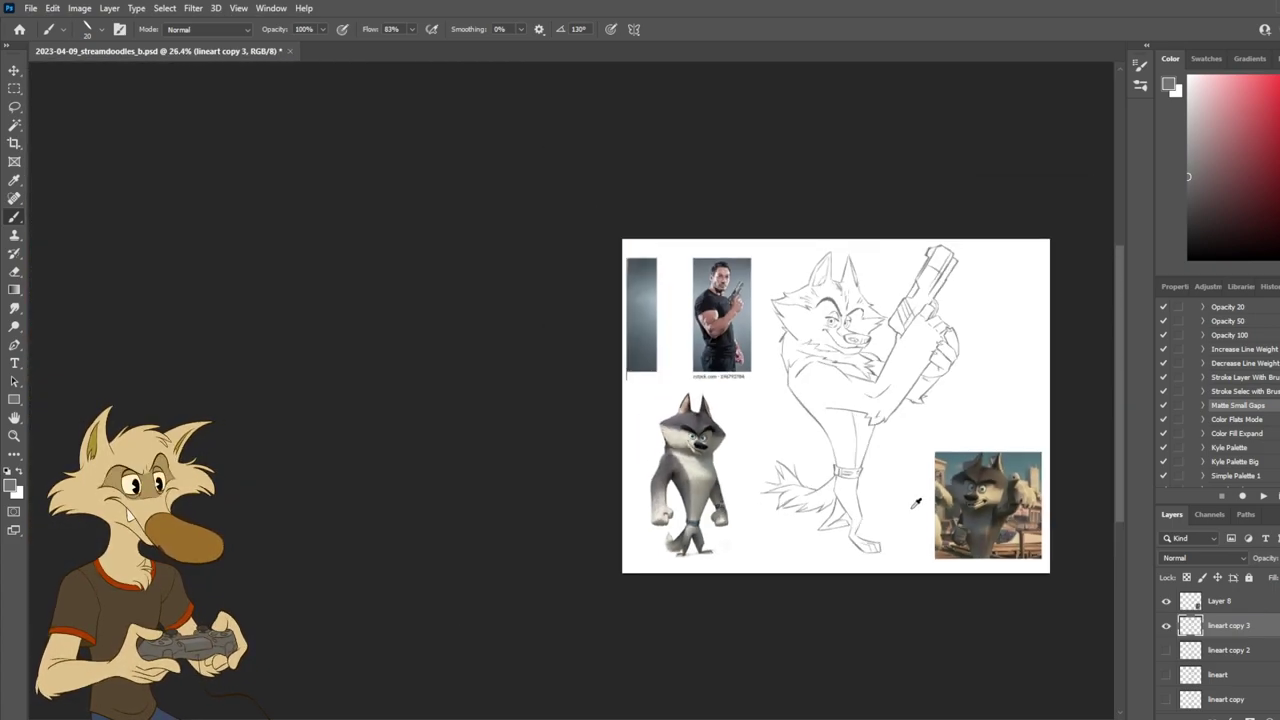
scroll(914, 508, "up", 3)
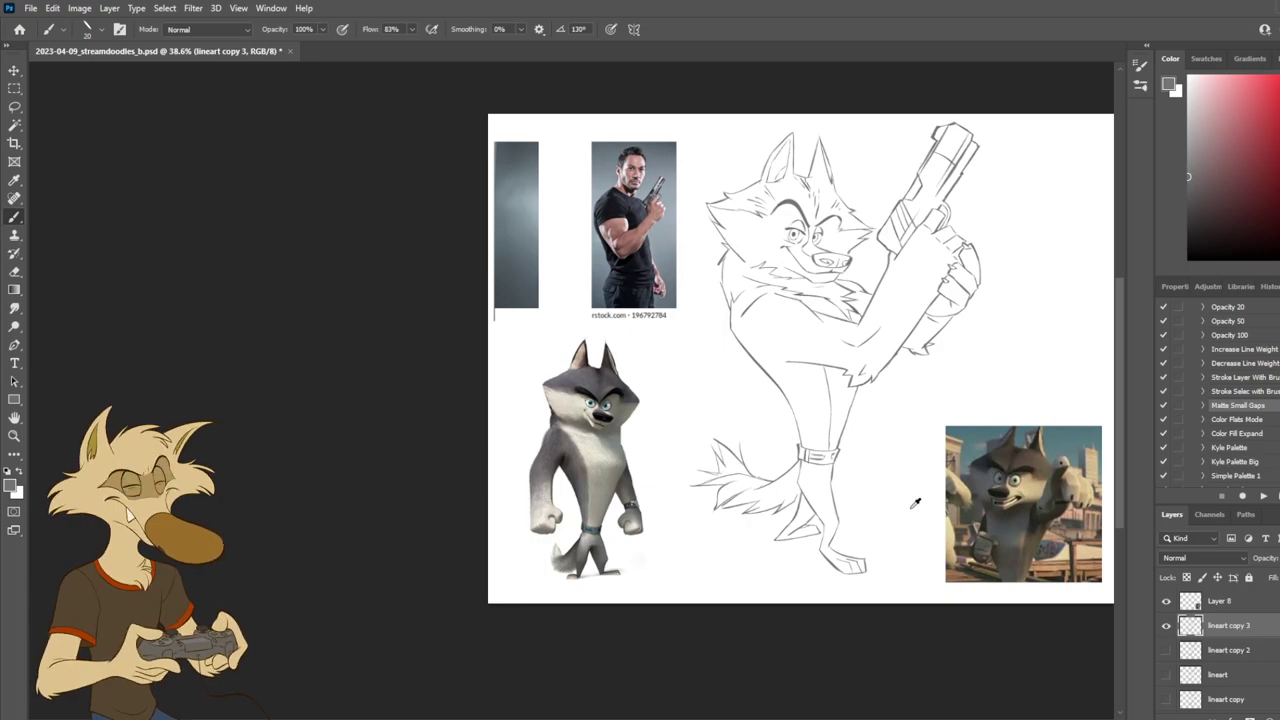
scroll(914, 503, "up", 2)
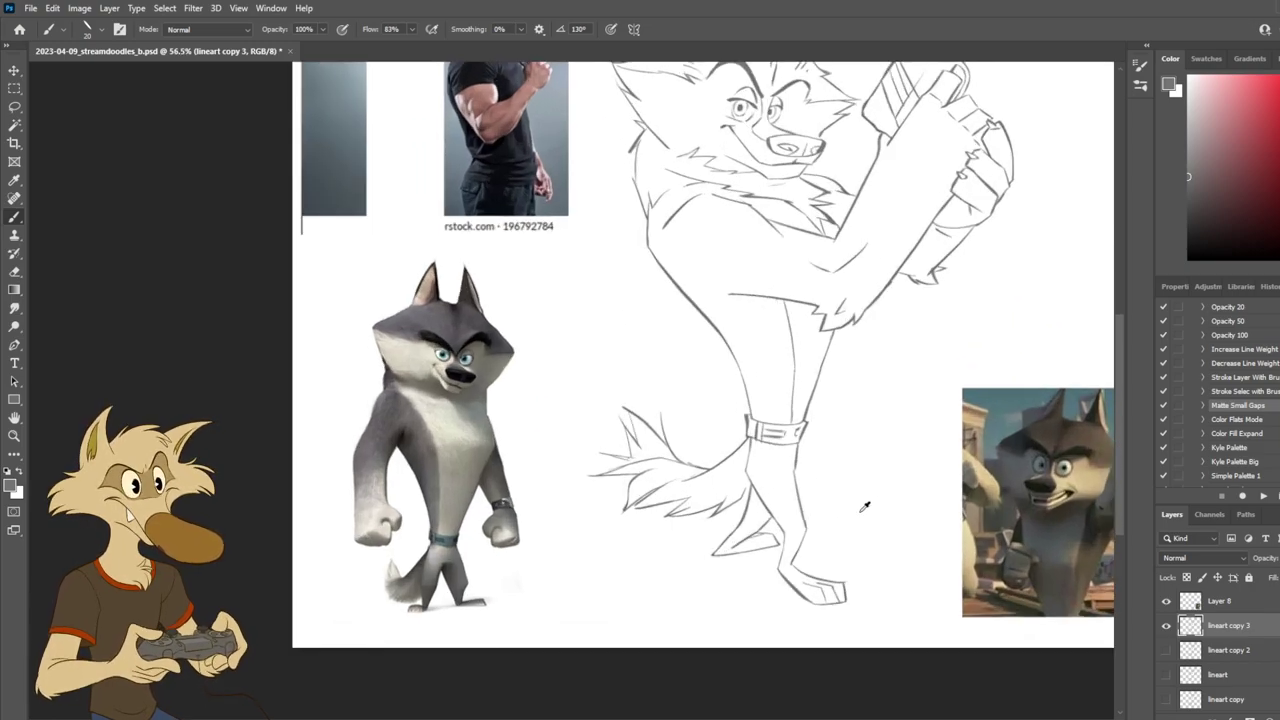
scroll(862, 505, "down", 2)
scroll(915, 500, "up", 1)
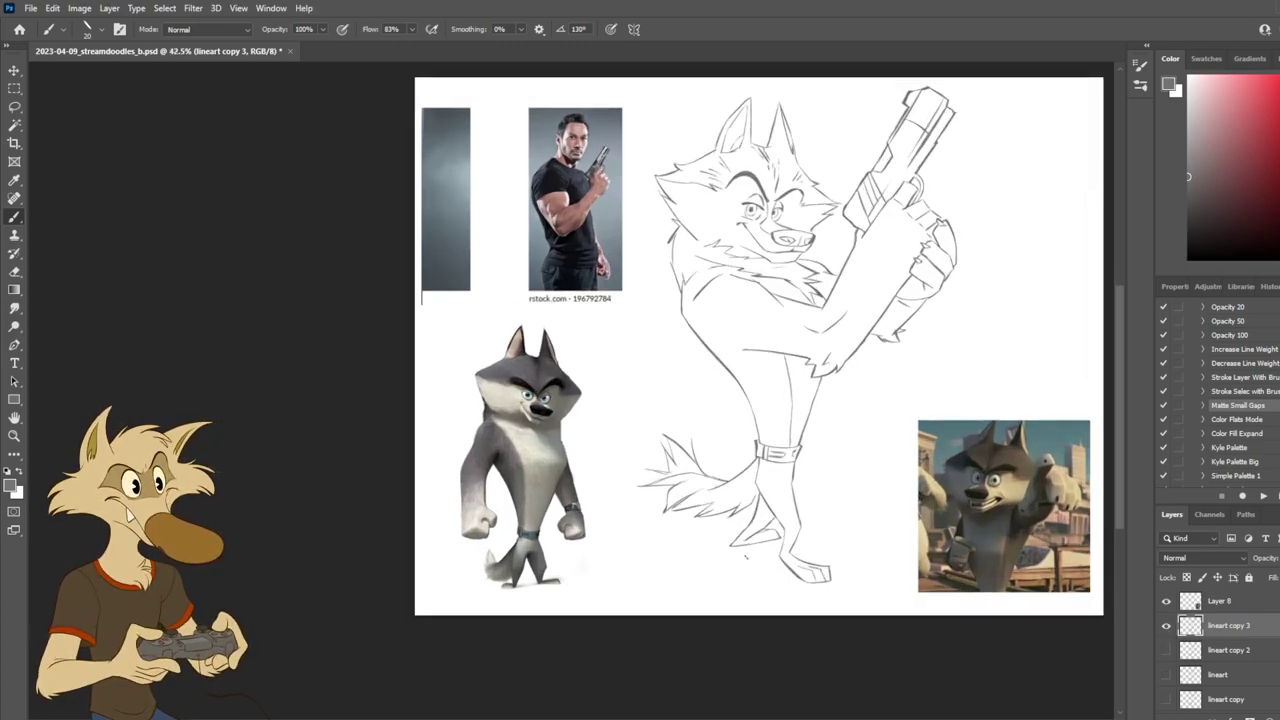
scroll(800, 545, "up", 2)
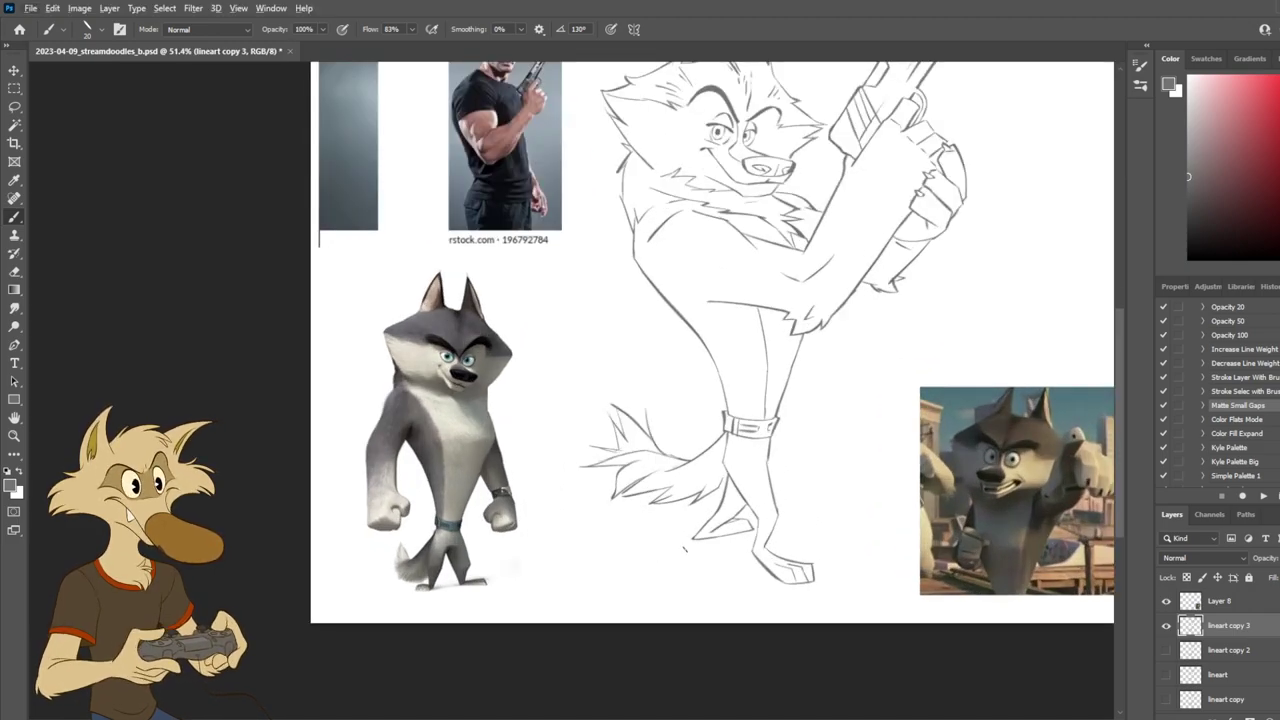
scroll(738, 536, "down", 6)
scroll(810, 545, "up", 3)
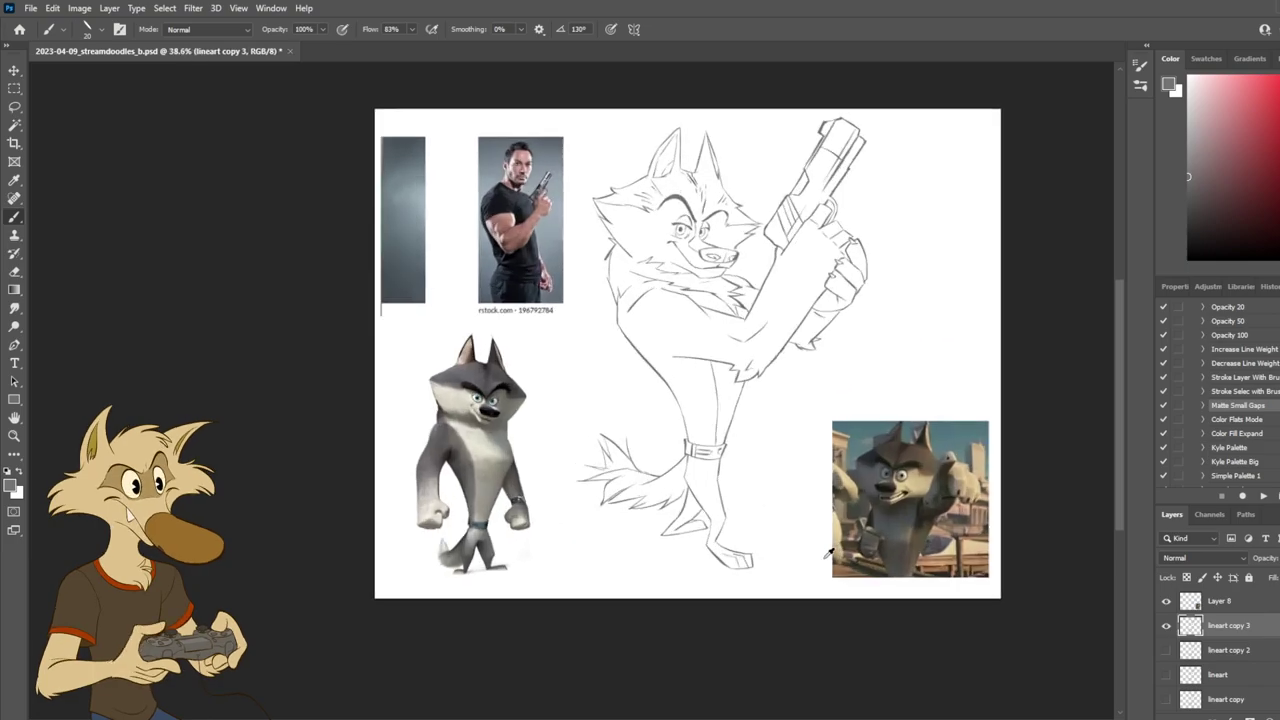
Step: Compare the back foot on lineart copy 3 and lineart copy 2 by alternating their visibility
left_click(1165, 625)
left_click(1164, 650)
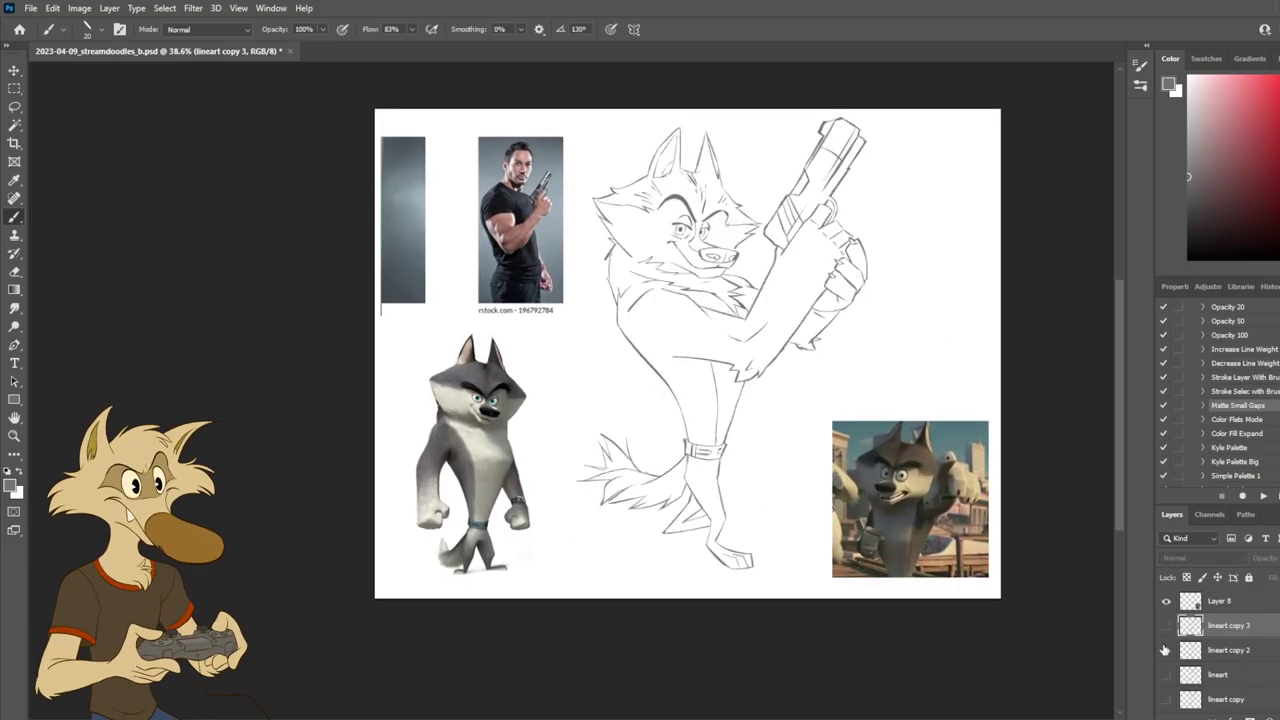
left_click(1165, 650)
left_click(1165, 626)
left_click(1165, 630)
left_click(1165, 650)
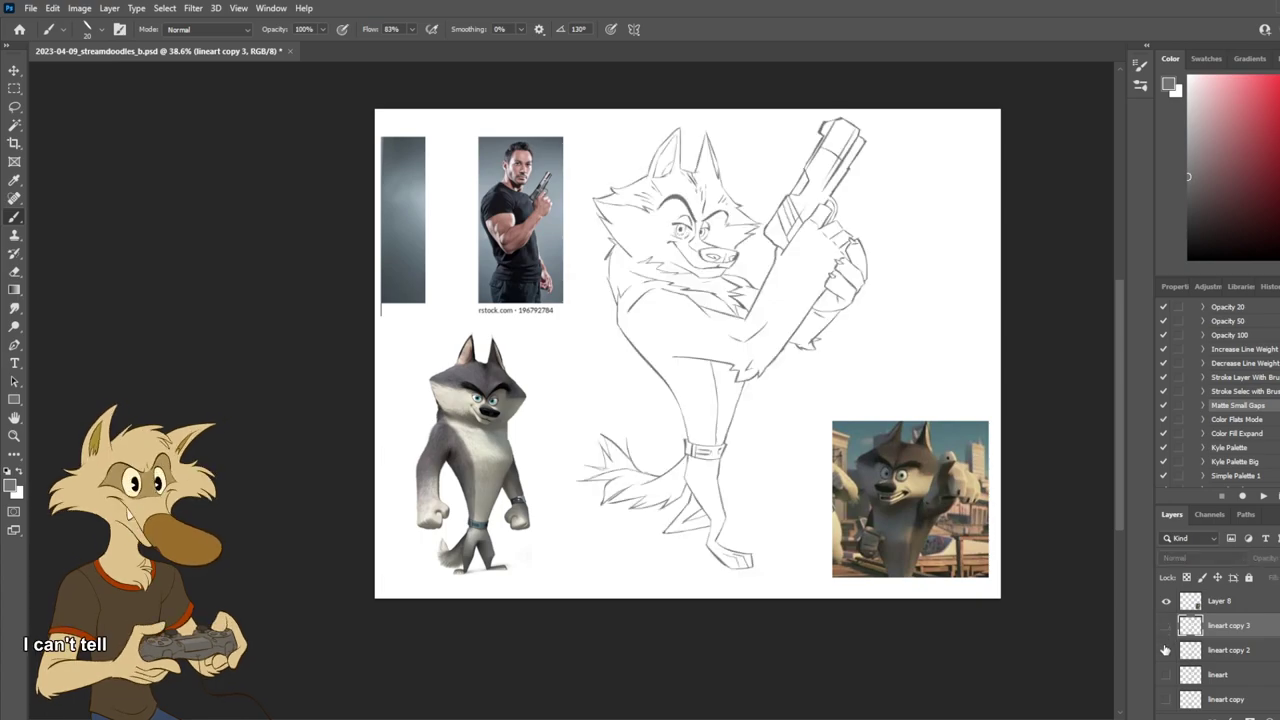
Step: Compare the leg line art on lineart and lineart copy 2, leaving only the lineart copy 2 version visible
left_click(1165, 650)
left_click(1165, 674)
left_click(1165, 673)
left_click(1165, 652)
left_click(1165, 652)
left_click(1165, 673)
left_click(1165, 652)
left_click(1165, 652)
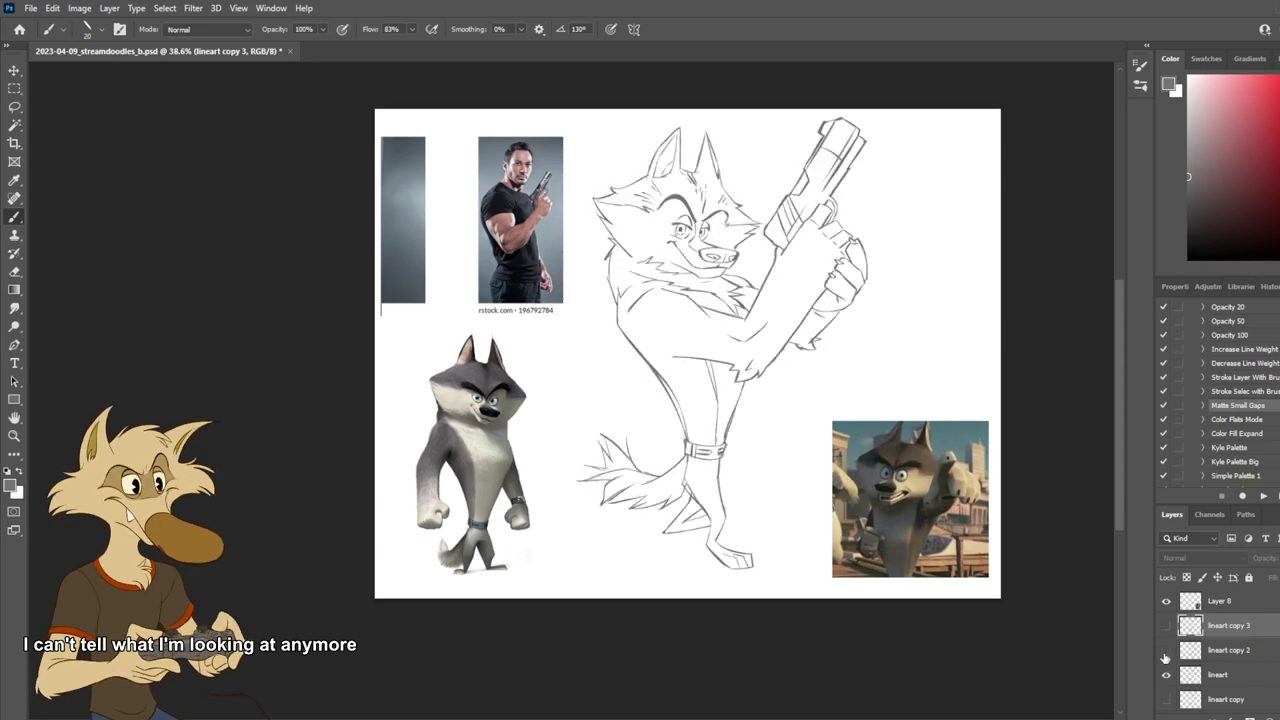
left_click(1164, 676)
left_click(1165, 652)
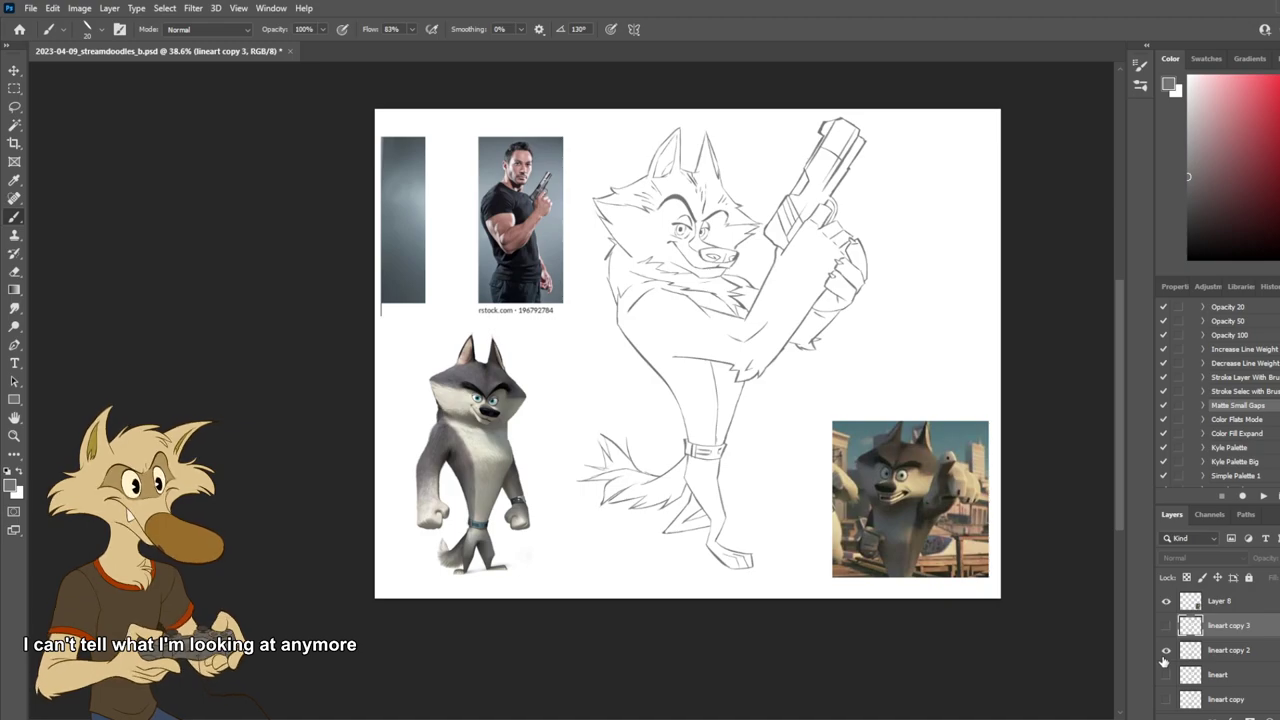
Step: Show lineart copy in place of lineart copy 2 and check it with the canvas flipped horizontally and back
left_click(1165, 652)
left_click(1160, 700)
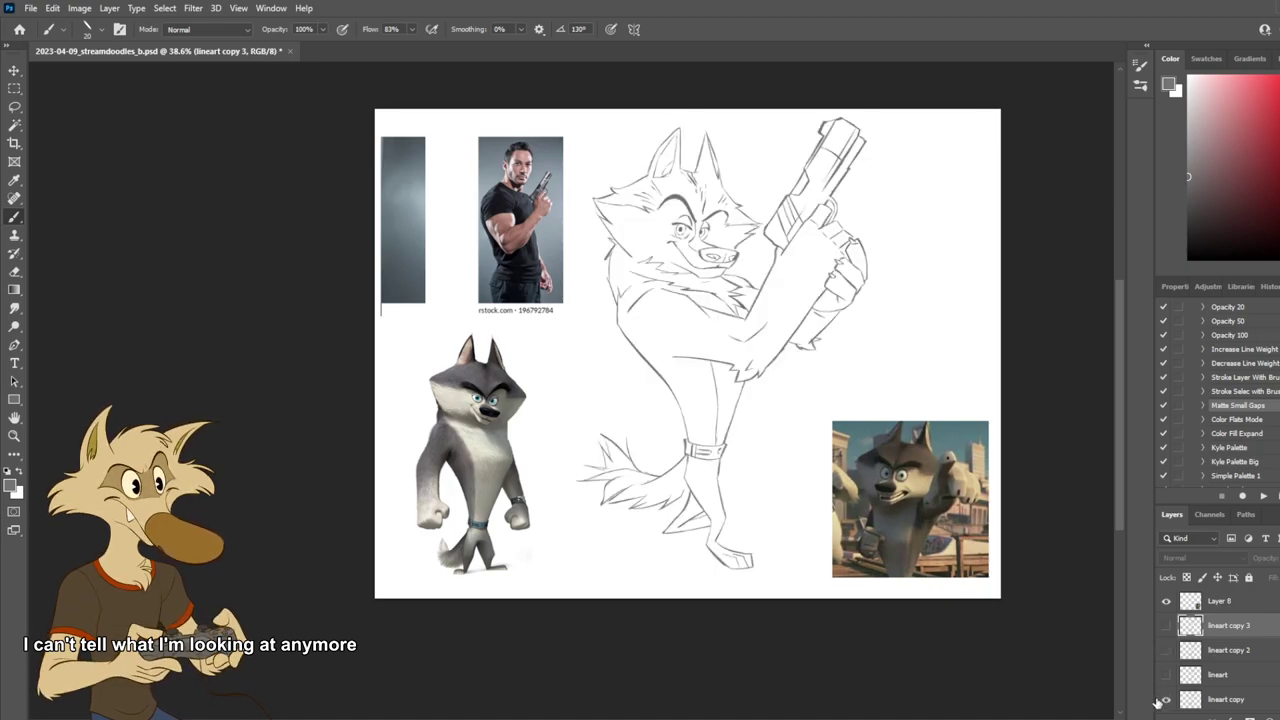
key("ctrl+shift+h")
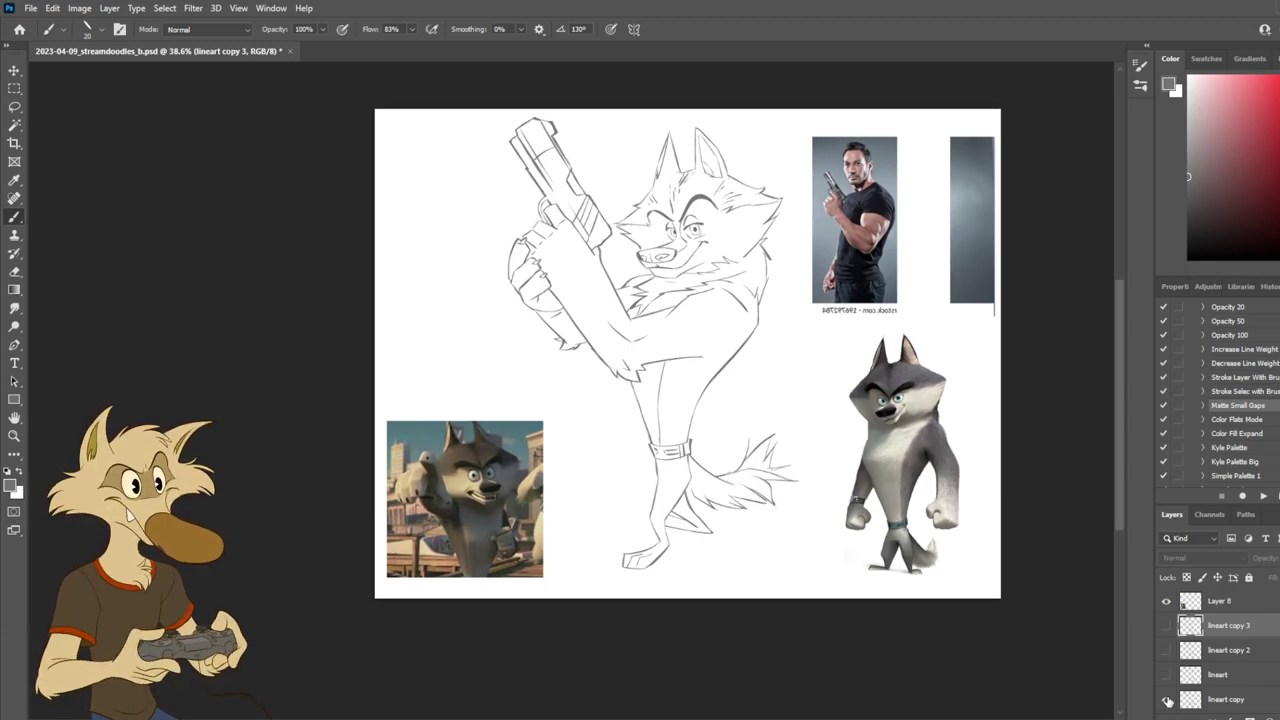
key("h")
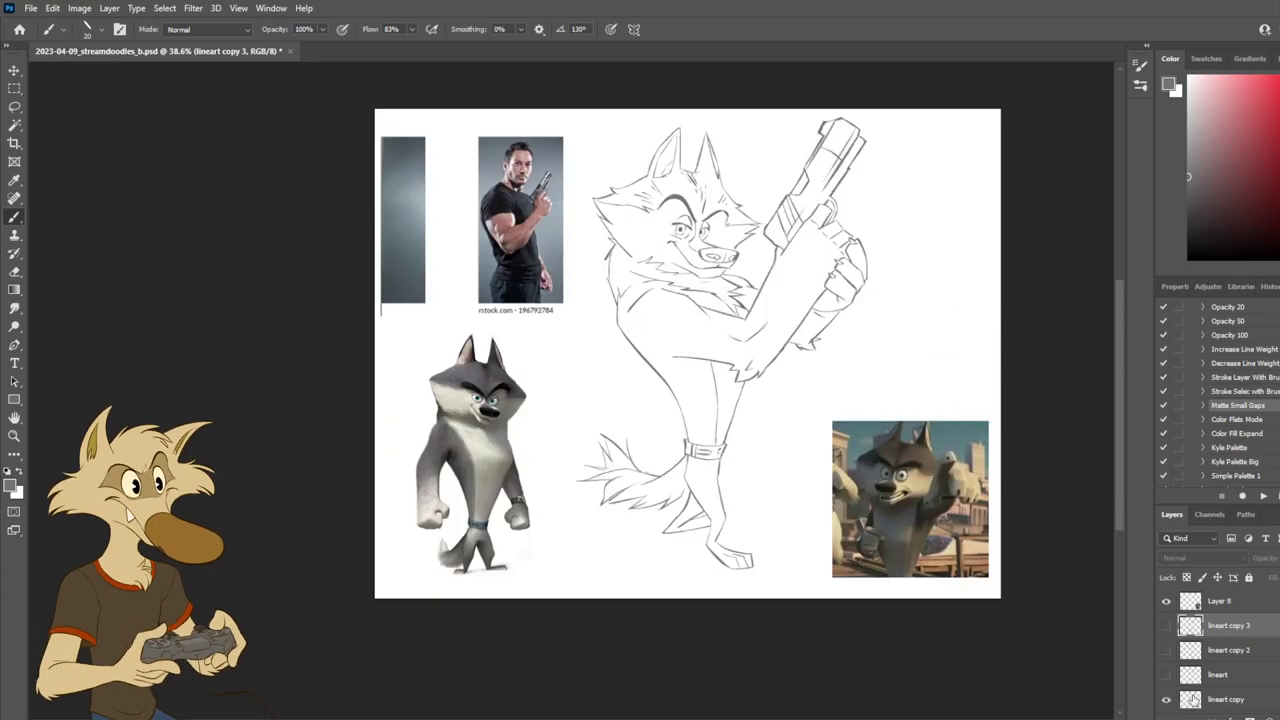
Step: Compare lineart copy with lineart copy 3 and lineart copy 2, leaving lineart copy selected and the only version visible
left_click(1166, 699)
left_click(1166, 628)
left_click(1166, 628)
left_click(1166, 699)
left_click(1215, 700)
left_click(1166, 650)
left_click(1166, 699)
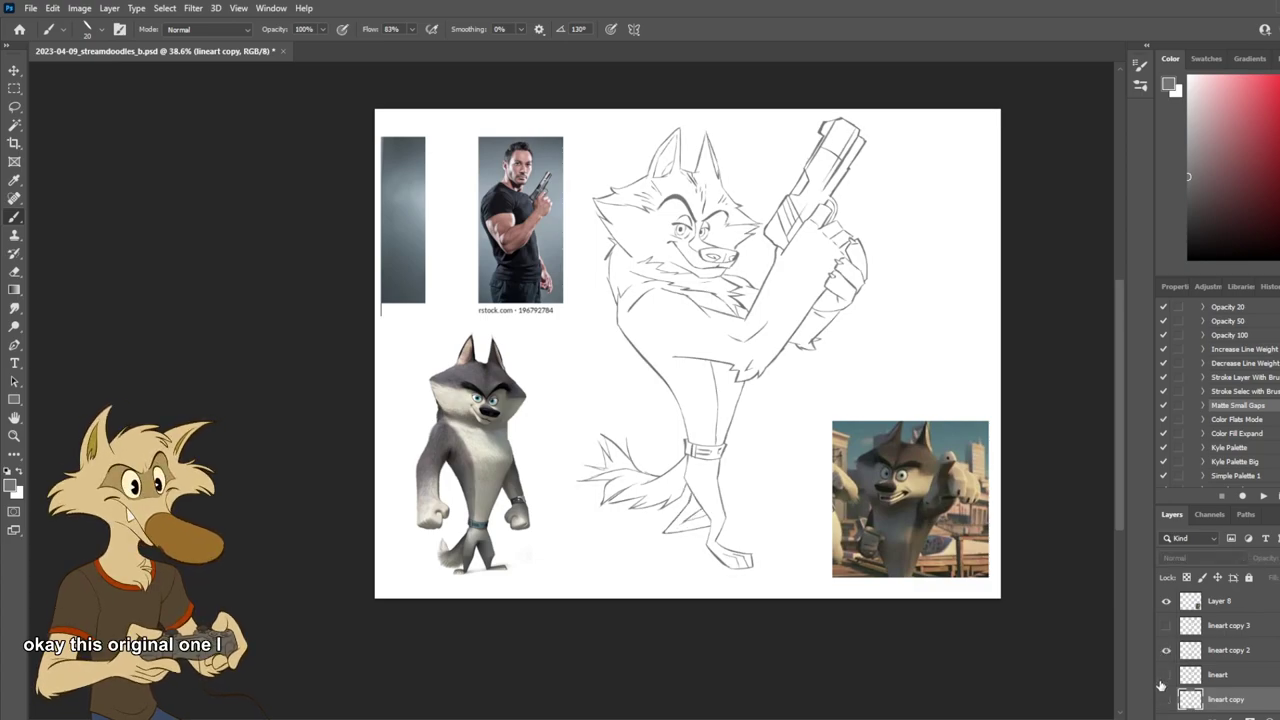
left_click(1166, 699)
left_click(1166, 650)
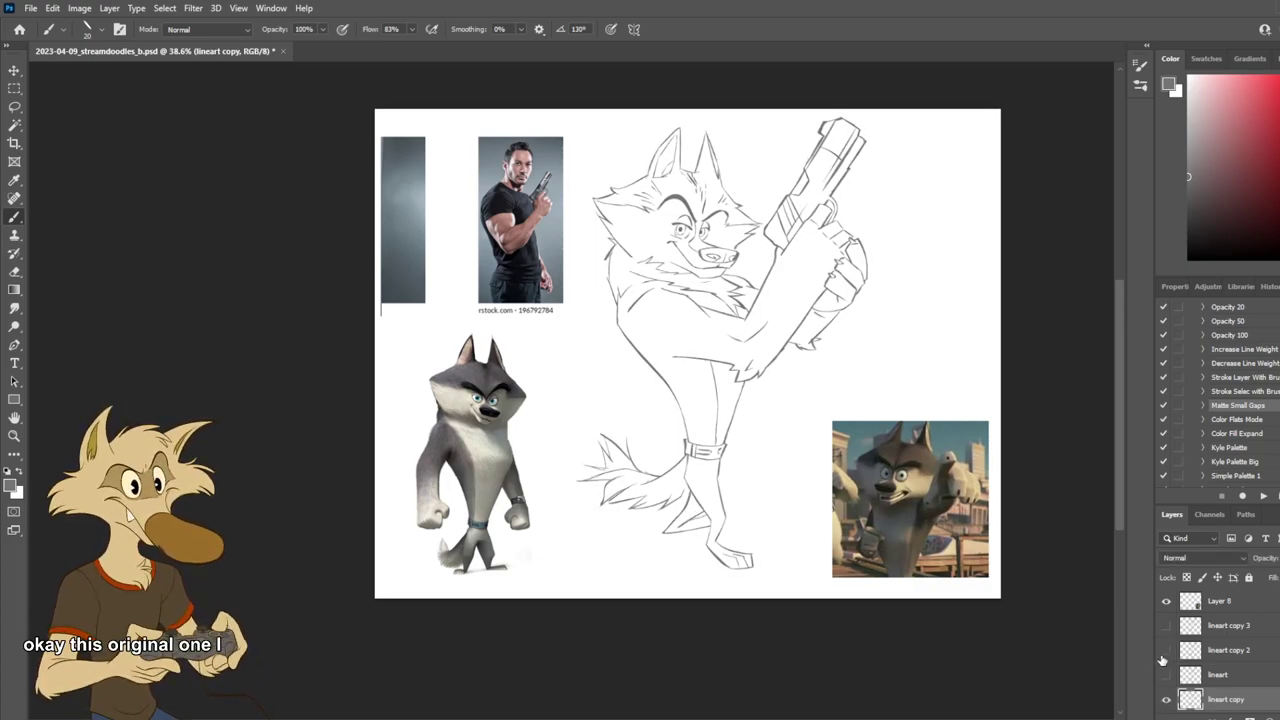
Step: Compare lineart copy 2 with lineart copy on the horizontally flipped canvas, leaving only the lineart copy version visible
left_click(1166, 650)
left_click(1166, 699)
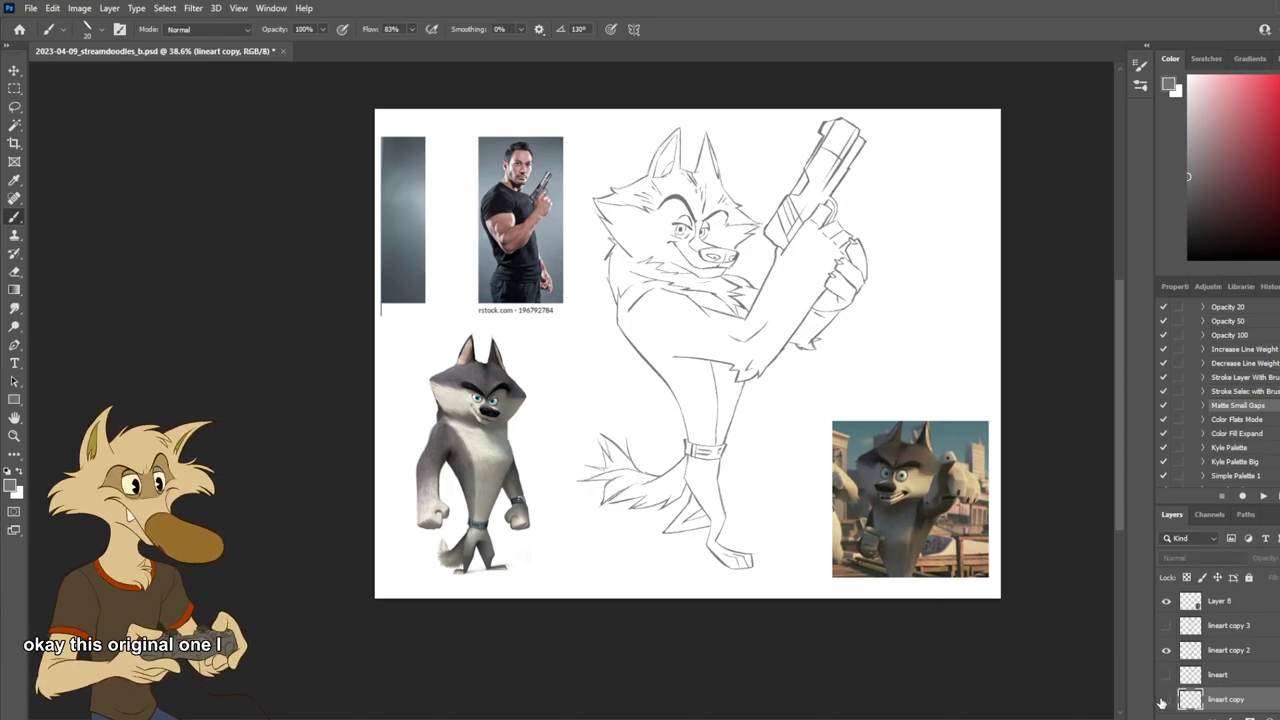
key("ctrl+shift+h")
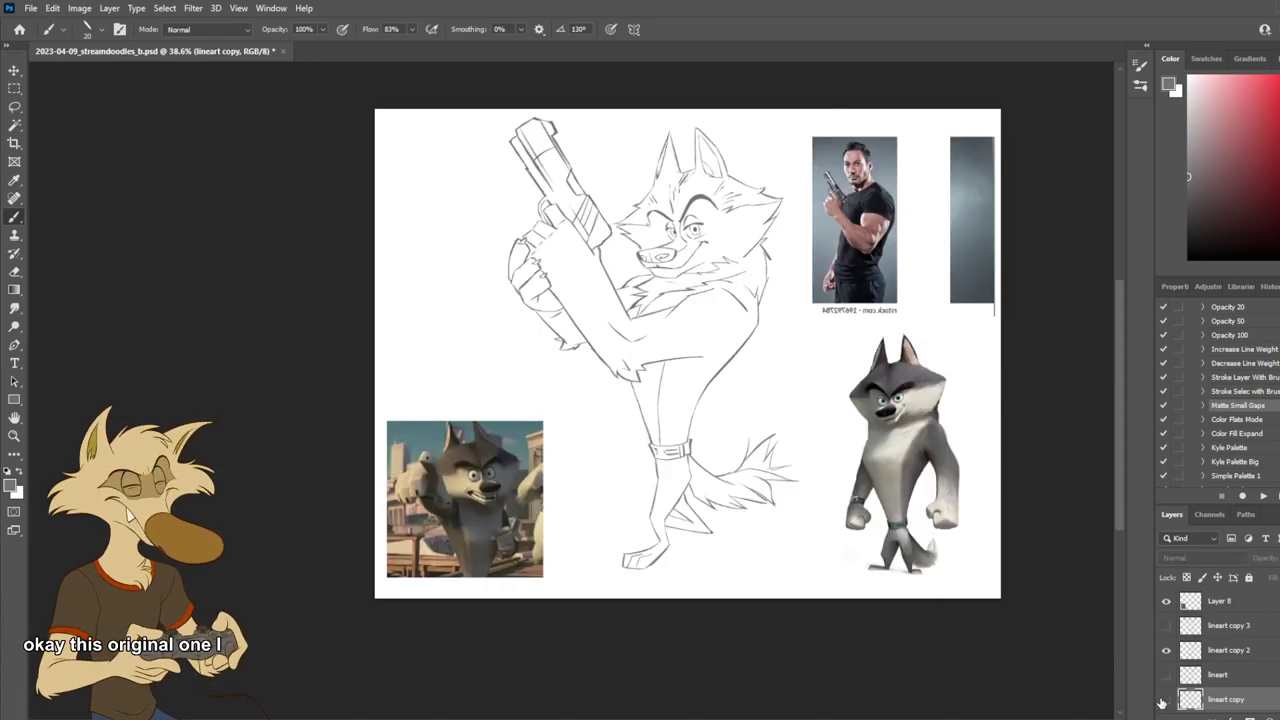
left_click(1166, 699)
left_click(1166, 650)
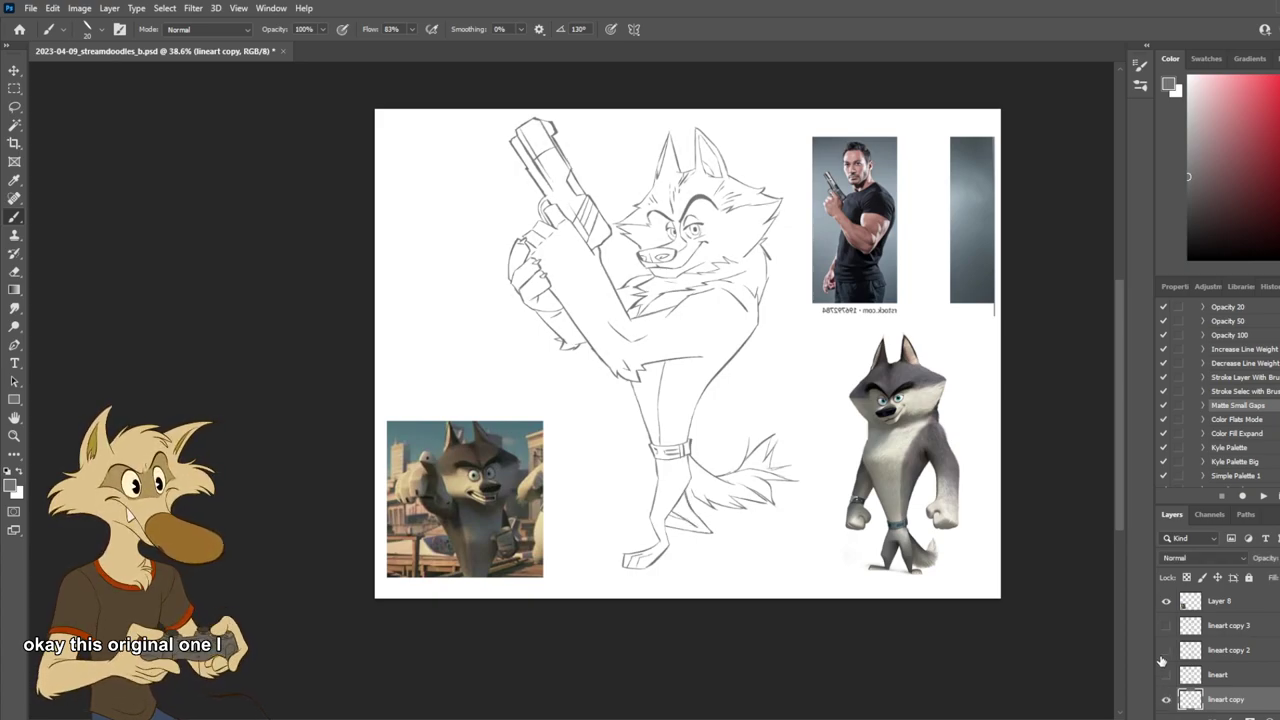
left_click(1166, 650)
left_click(1166, 699)
left_click(1166, 699)
left_click(1166, 650)
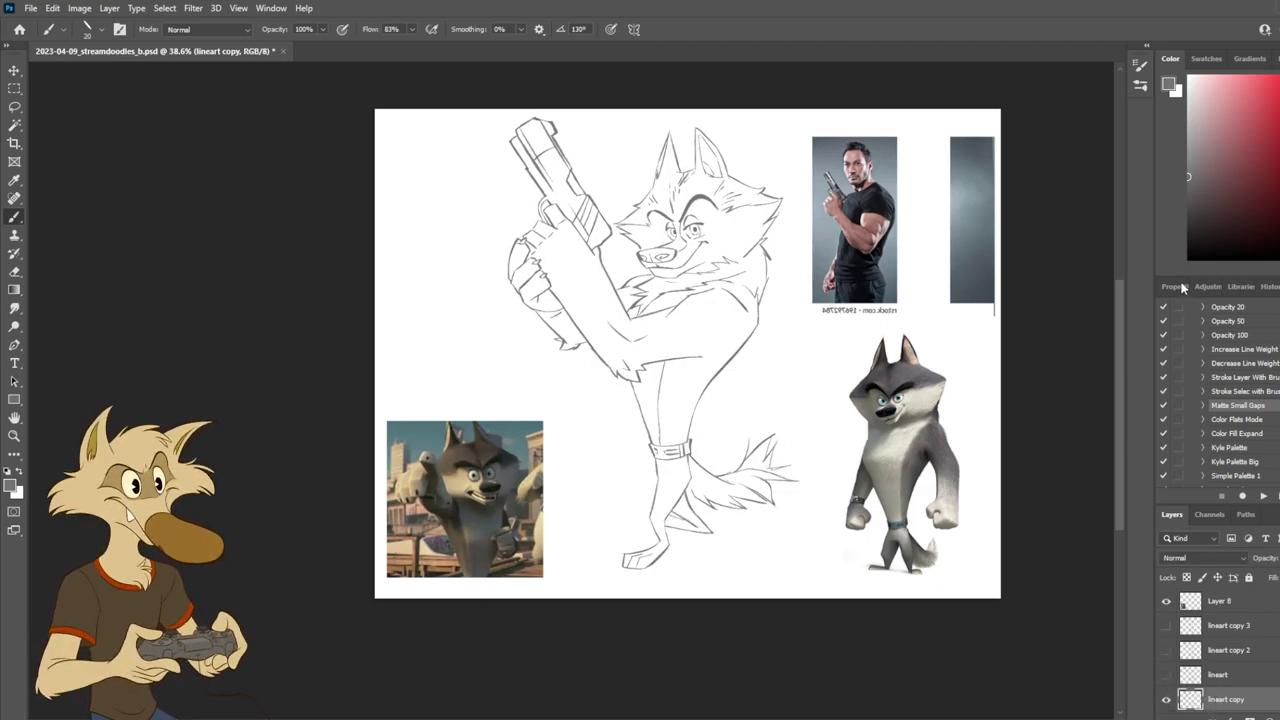
Step: Duplicate lineart copy, place the duplicate above the other lineart versions, hide the original and flip the canvas back
key("ctrl+j")
left_click_drag(1232, 680, 1240, 592)
left_click(1166, 699)
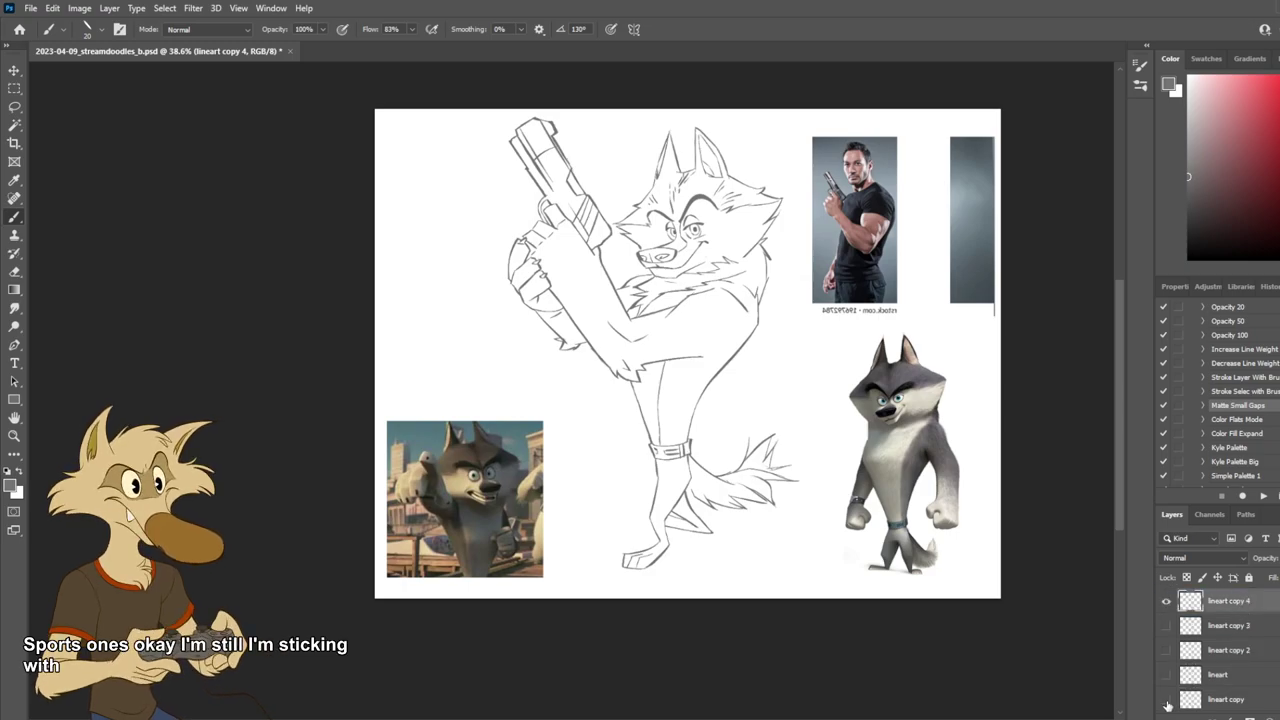
key("ctrl+shift+h")
Step: Erase stray line work around the front leg's ankle on lineart copy 4
left_click_drag(689, 495, 760, 495)
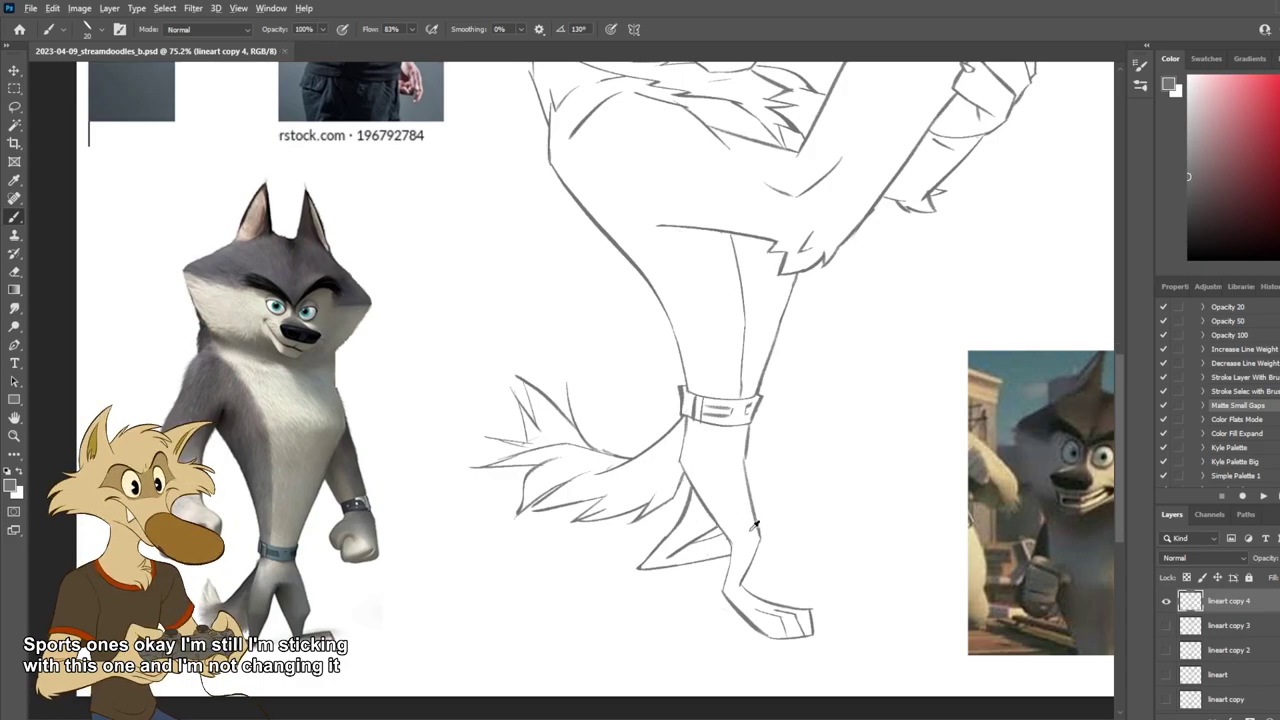
scroll(754, 528, "up", 3)
key("e")
mouse_move(728, 537)
left_mouse_down()
mouse_move(737, 601)
mouse_move(750, 596)
mouse_move(728, 553)
mouse_move(772, 572)
left_mouse_up()
key("b")
key("ctrl+0")
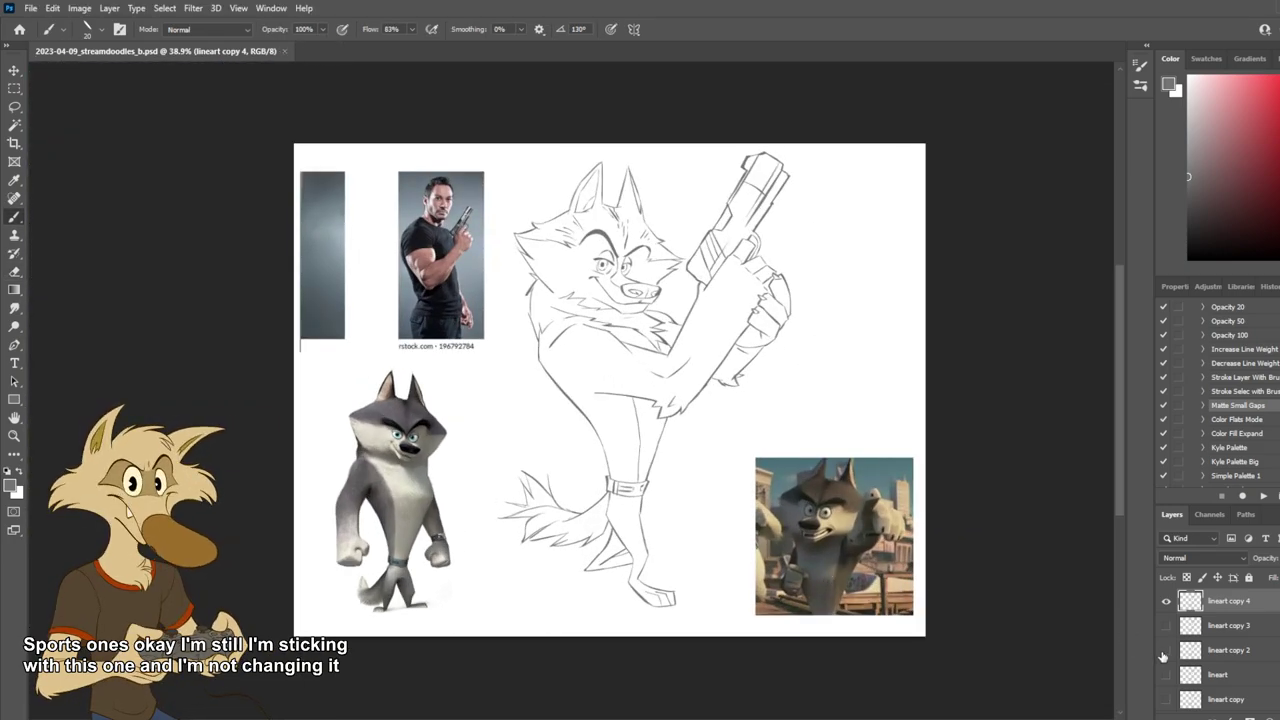
Step: Show the wolf's flat colors beneath the line art and select the Matte Layer
scroll(1165, 657, "up", 1)
scroll(1168, 652, "down", 1)
scroll(1170, 650, "down", 4)
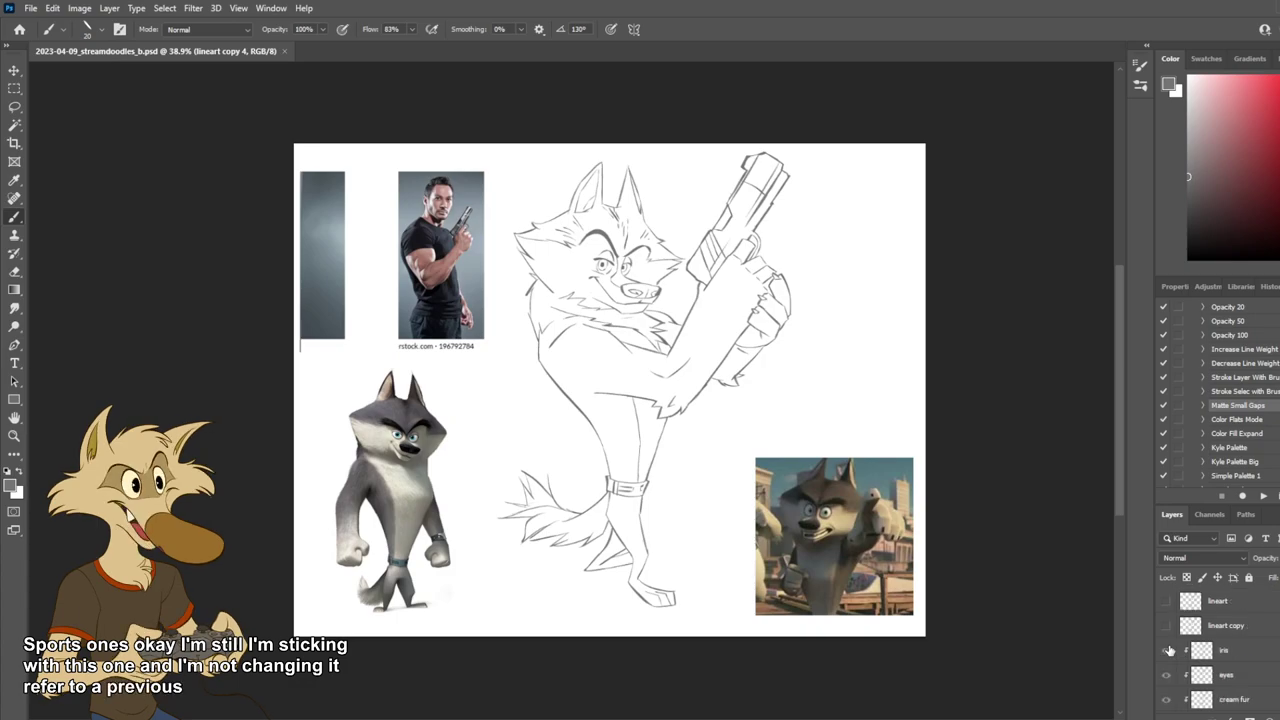
left_click(1166, 651)
left_click(1205, 655)
Step: Sample the grey fur color and paint over the unfilled gaps along the legs on the Matte Layer
scroll(640, 532, "up", 5)
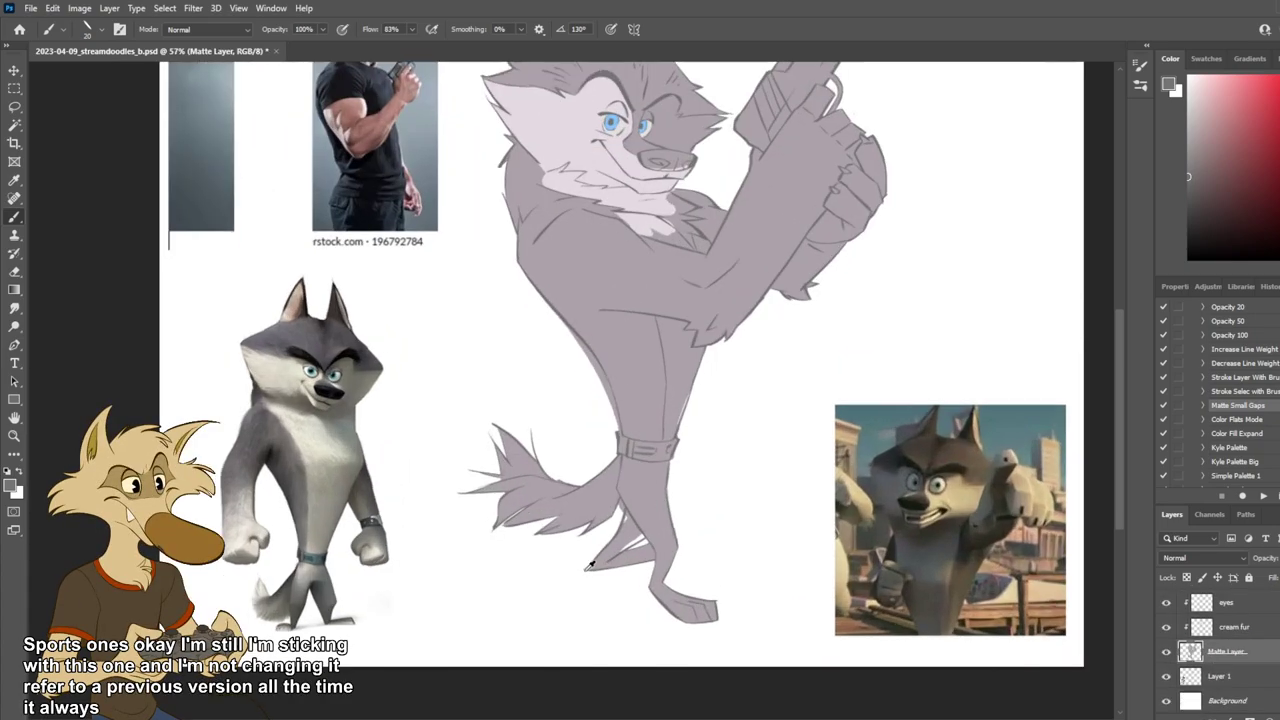
key("v")
key("e")
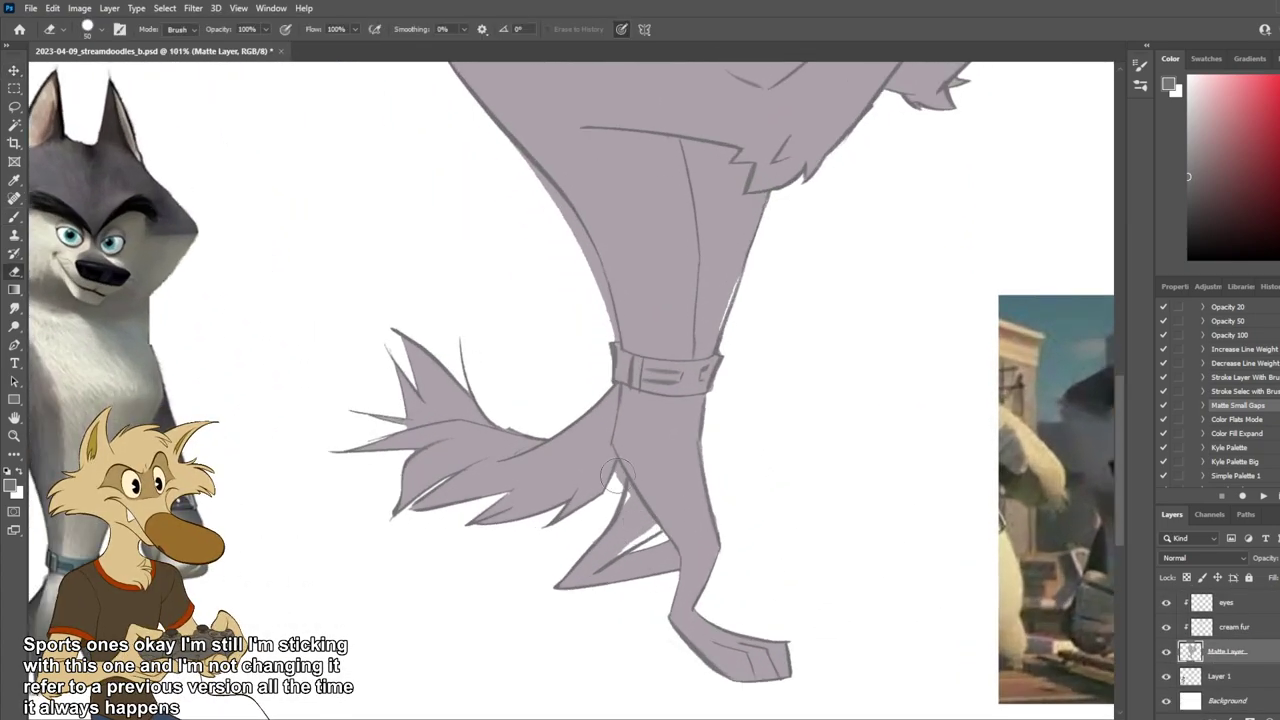
key("b")
left_click(642, 463, "alt")
left_click(74, 164)
left_click(743, 46)
mouse_move(627, 496)
left_mouse_down()
mouse_move(644, 500)
mouse_move(645, 534)
mouse_move(670, 520)
left_mouse_up()
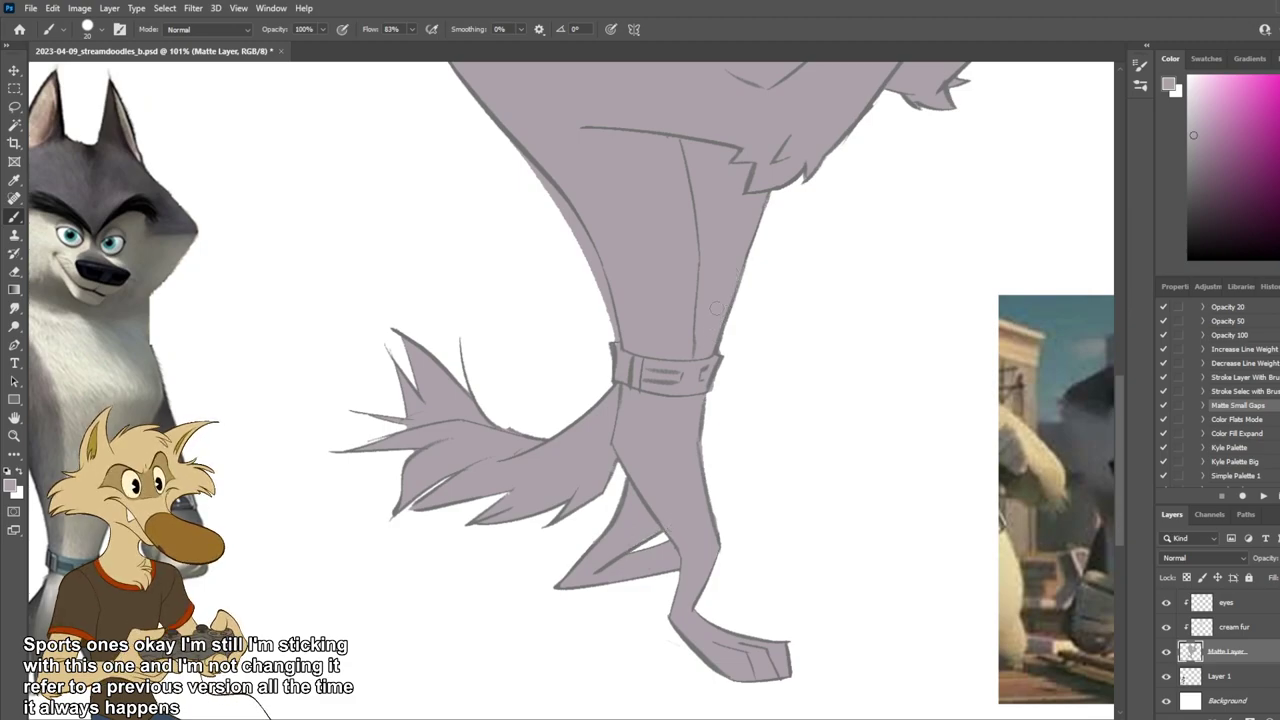
Step: Erase the grey fill spilling outside the thigh and leg outline with a size 25 eraser, and save the document
key("e")
mouse_move(514, 143)
left_mouse_down()
mouse_move(595, 263)
mouse_move(600, 328)
left_mouse_up()
left_click_drag(591, 258, 604, 340)
key("bracketleft")
key("bracketleft")
key("ctrl+z")
key("bracketleft")
key("bracketleft")
mouse_move(605, 287)
left_mouse_down()
mouse_move(607, 322)
mouse_move(608, 306)
left_mouse_up()
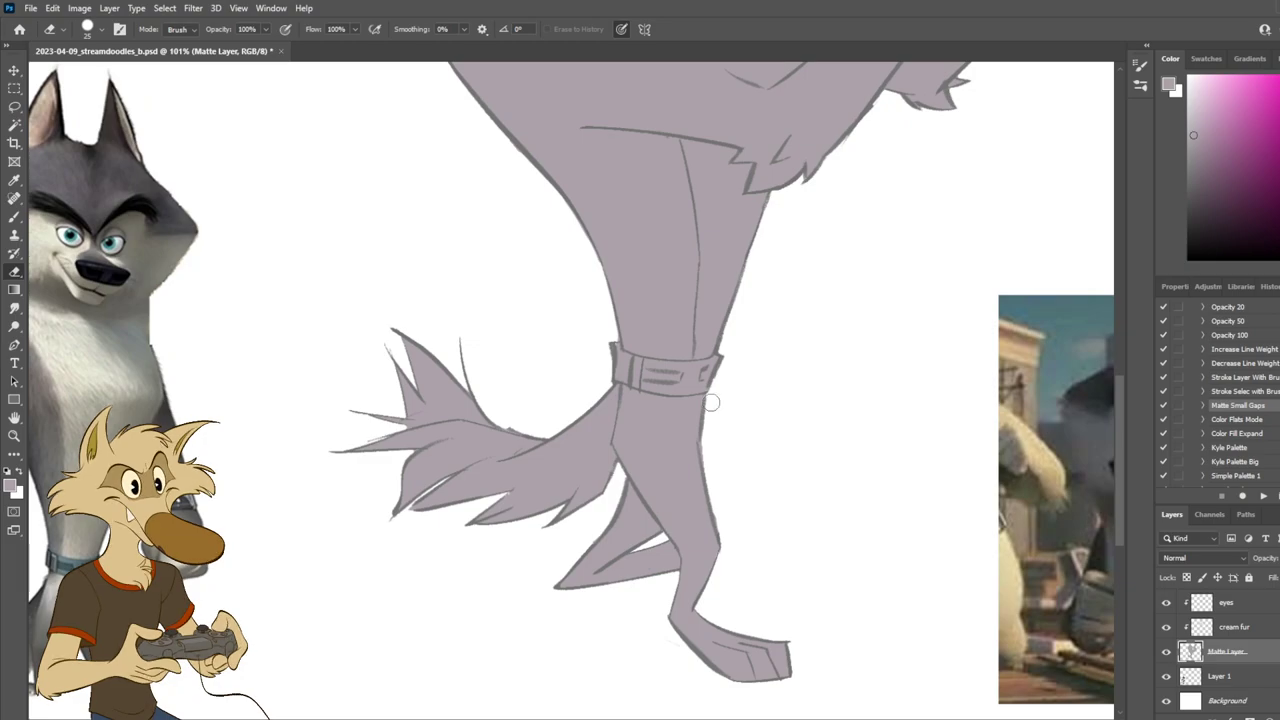
scroll(766, 394, "down", 5)
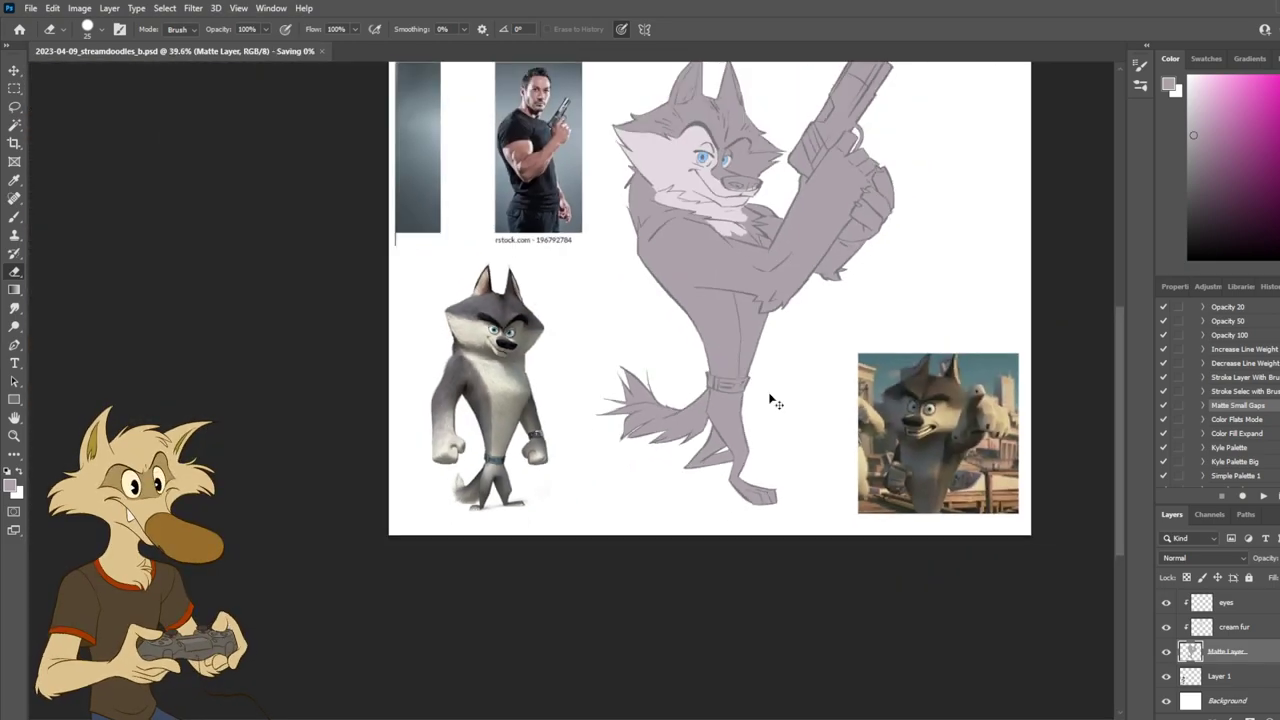
Step: Compare lineart copy 4 and lineart copy 3 over the flat colors, hide both and show lineart copy 2 instead
scroll(827, 298, "up", 1)
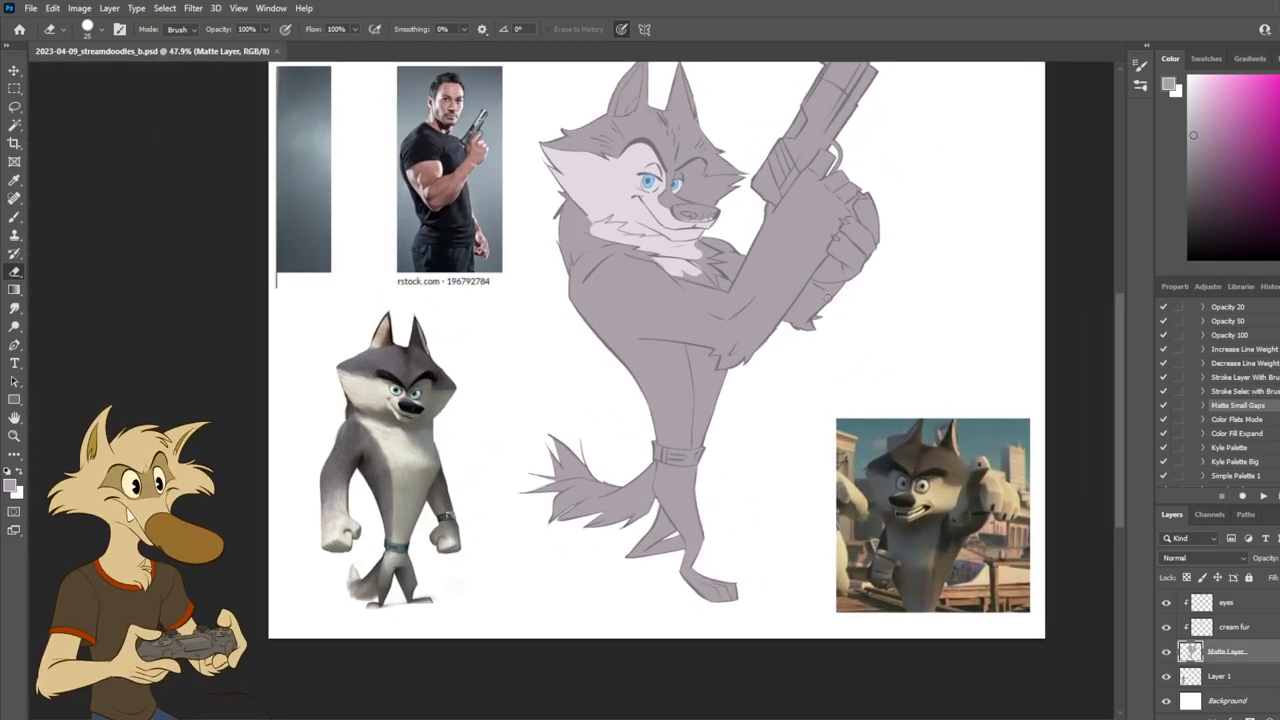
scroll(769, 527, "up", 1)
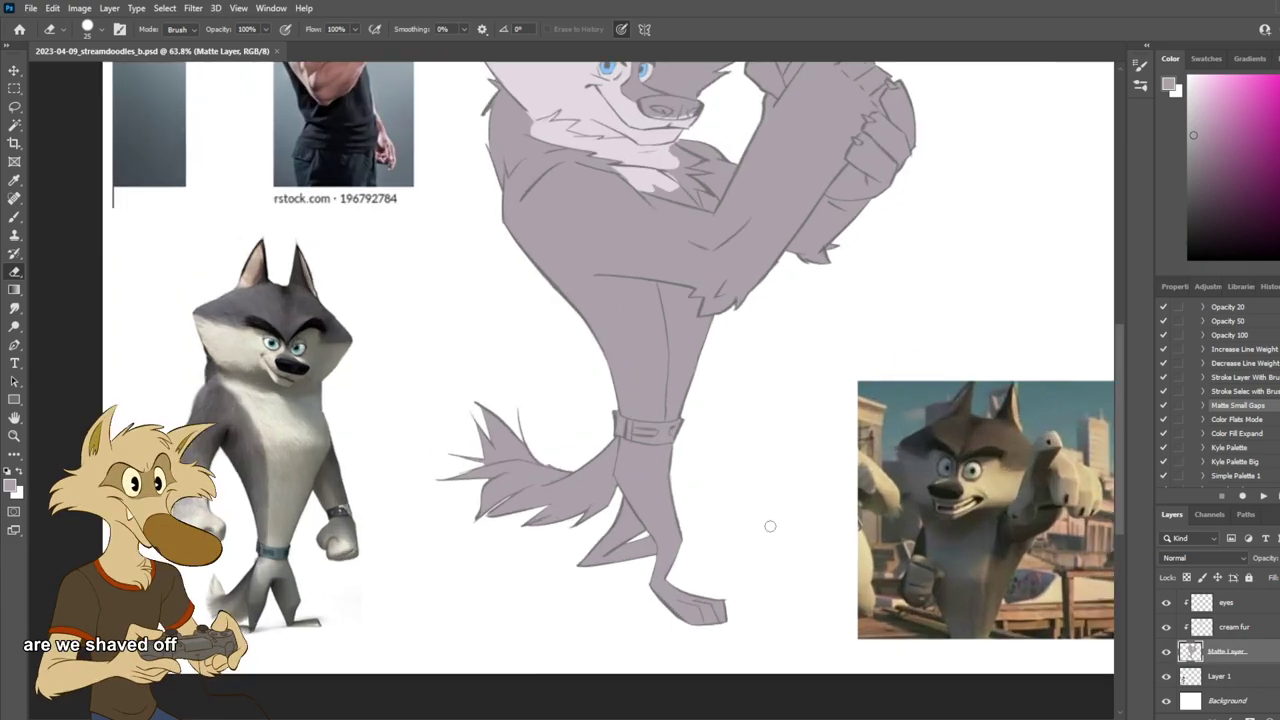
scroll(685, 564, "down", 2)
scroll(689, 355, "up", 1)
scroll(689, 366, "up", 1)
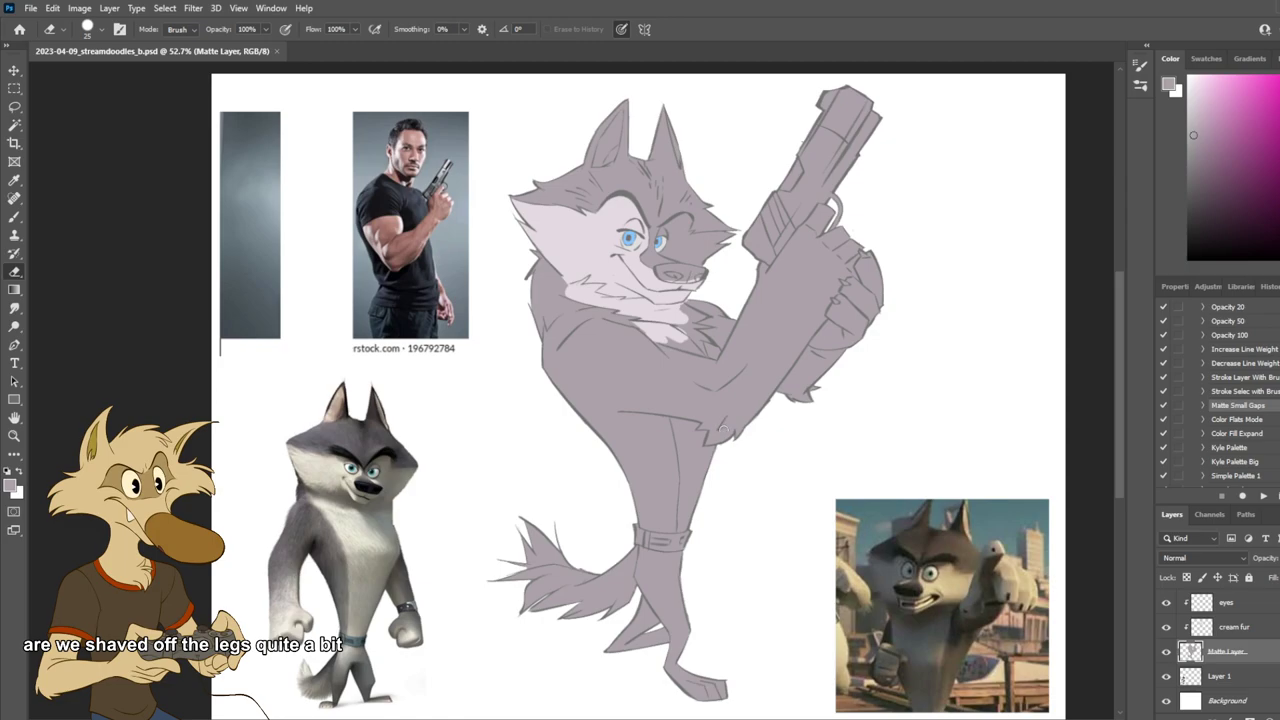
scroll(1176, 677, "up", 4)
left_click(1166, 652)
left_click(1166, 648)
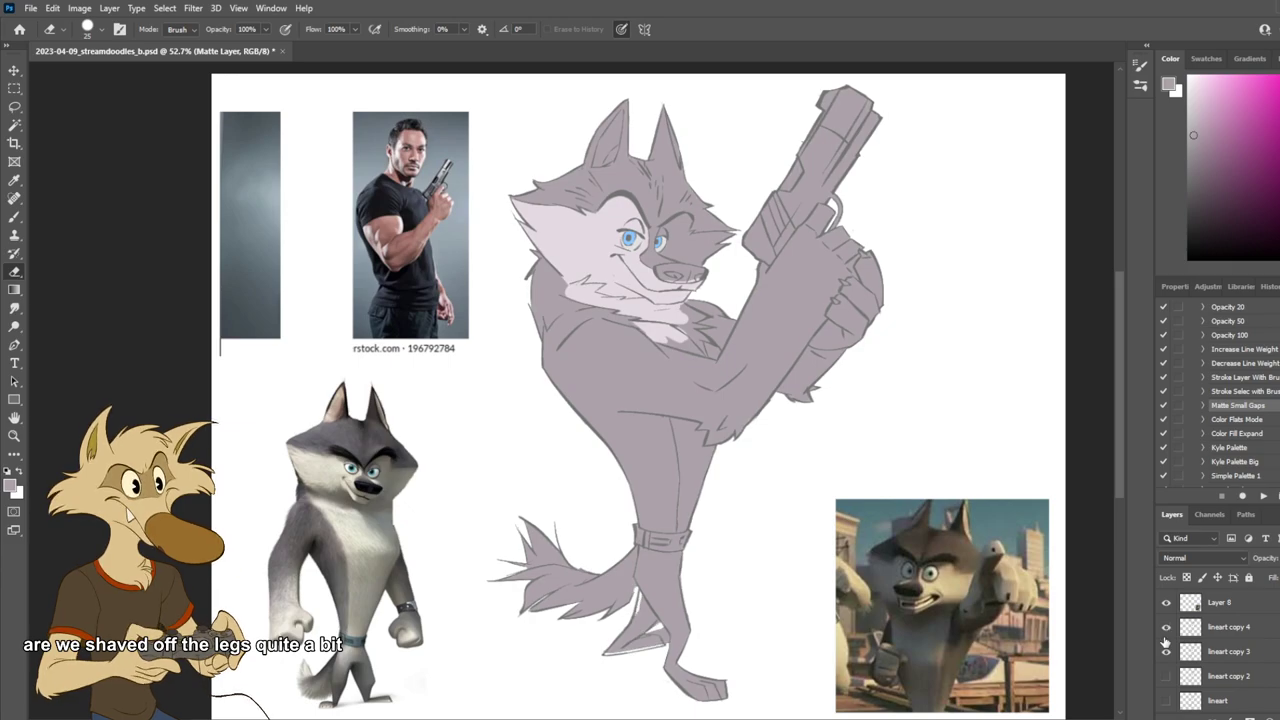
left_click(1166, 651)
left_click(1166, 627)
left_click(1166, 676)
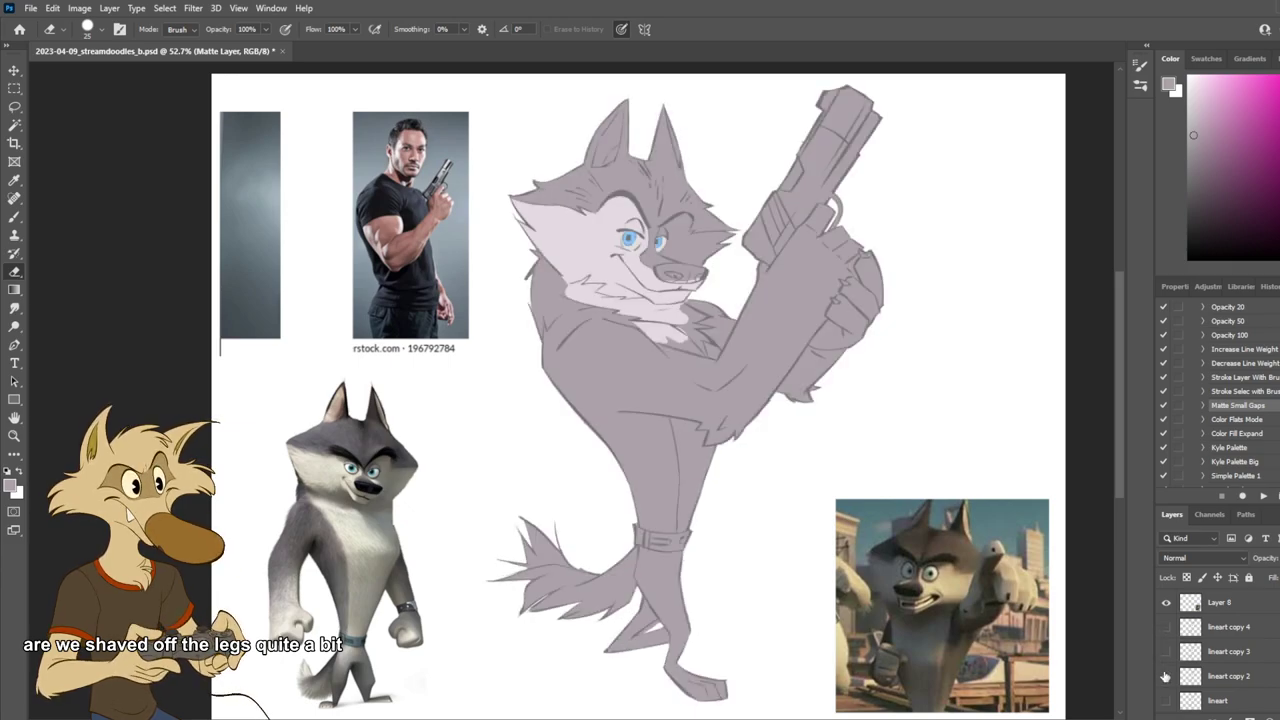
scroll(1168, 676, "down", 2)
scroll(1173, 676, "down", 3)
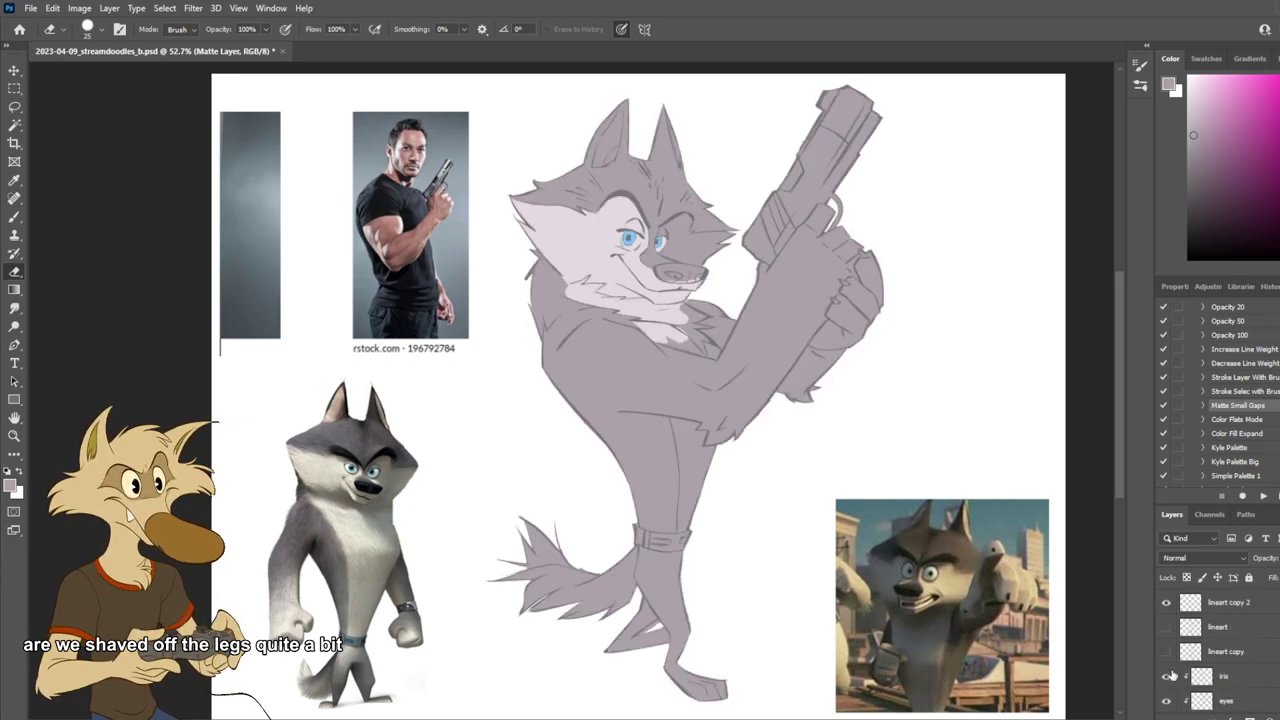
scroll(645, 663, "up", 4)
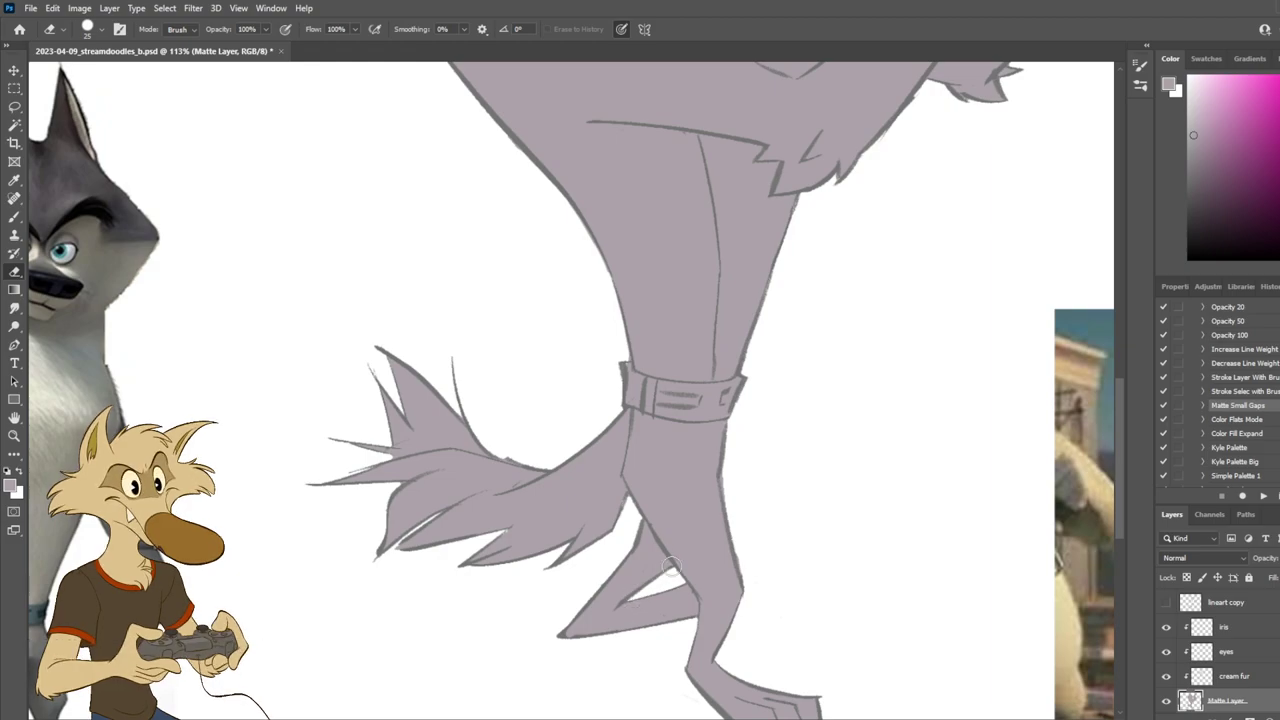
Step: Check the colored wolf's legs with the canvas flipped horizontally and back
scroll(672, 566, "down", 5)
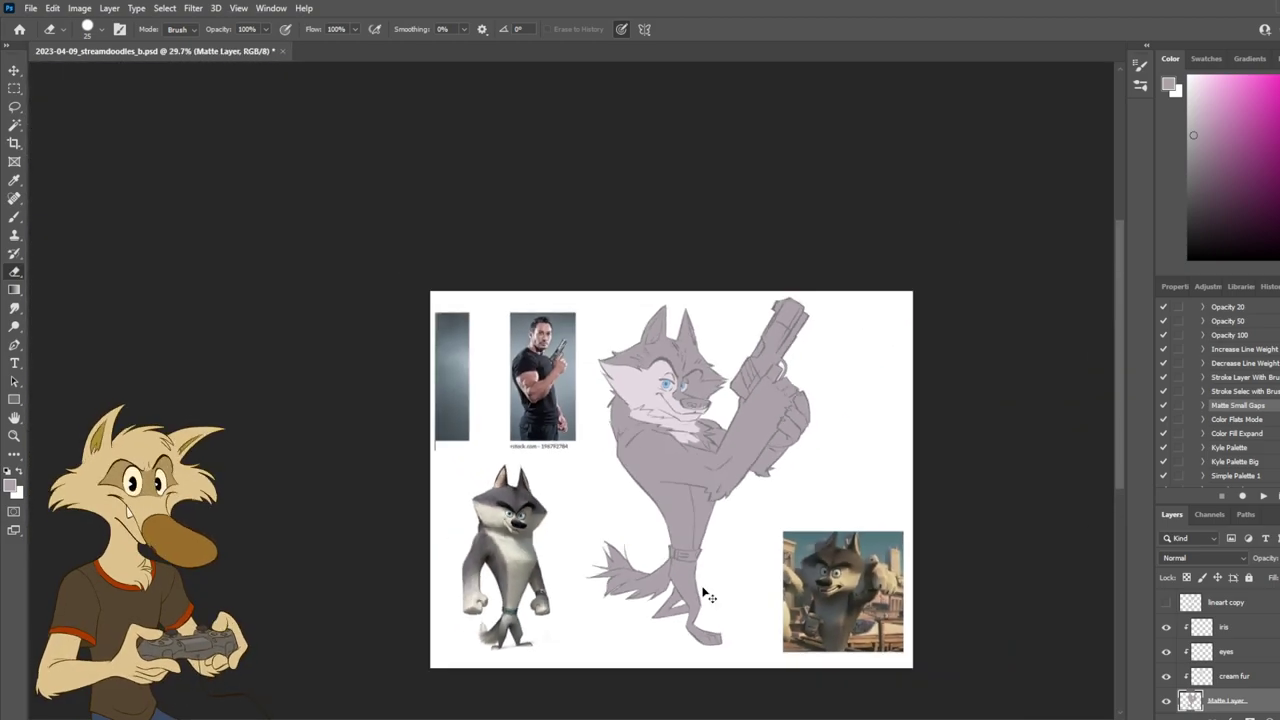
key("ctrl+shift+h")
scroll(678, 620, "up", 5)
scroll(678, 620, "down", 3)
key("ctrl+shift+h")
scroll(1257, 662, "up", 2)
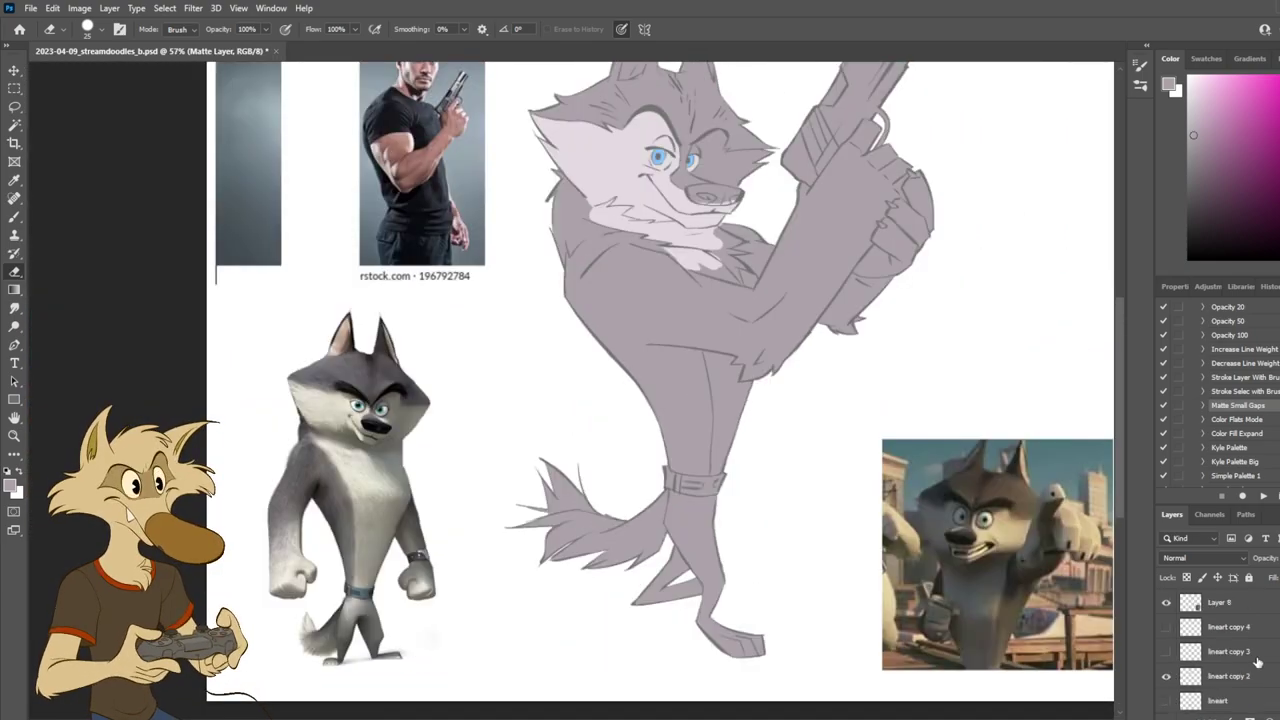
Step: Move lineart copy 2 directly beneath Layer 8, save the document and check the pose by mirroring the canvas and back
left_click_drag(1248, 676, 1258, 625)
scroll(666, 503, "down", 3)
key("ctrl+s")
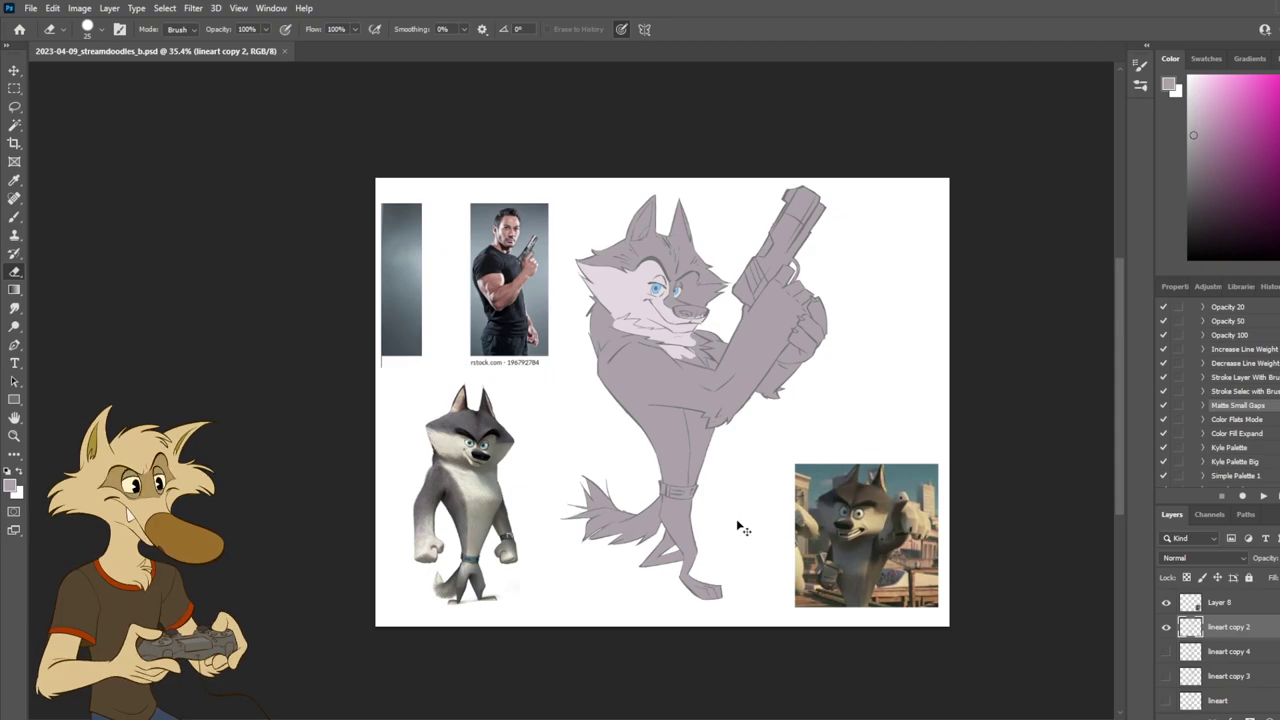
key("ctrl+shift+h")
key("ctrl+shift+h")
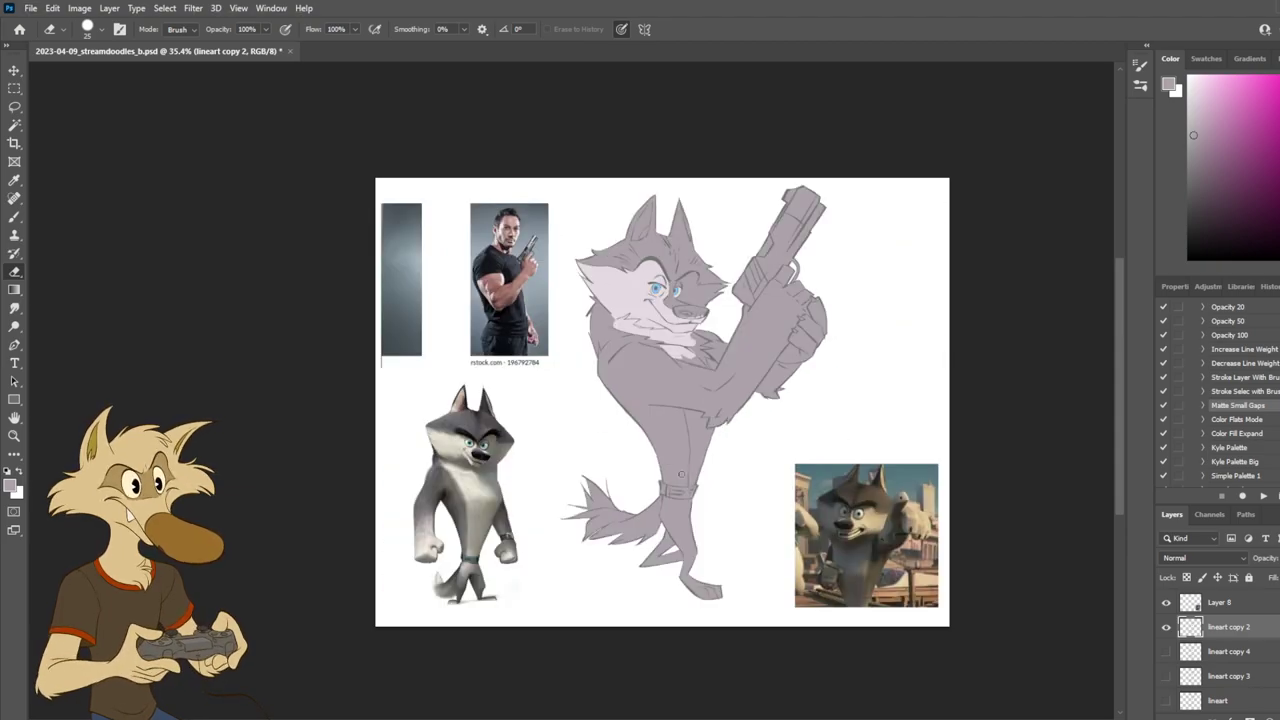
scroll(687, 438, "up", 1)
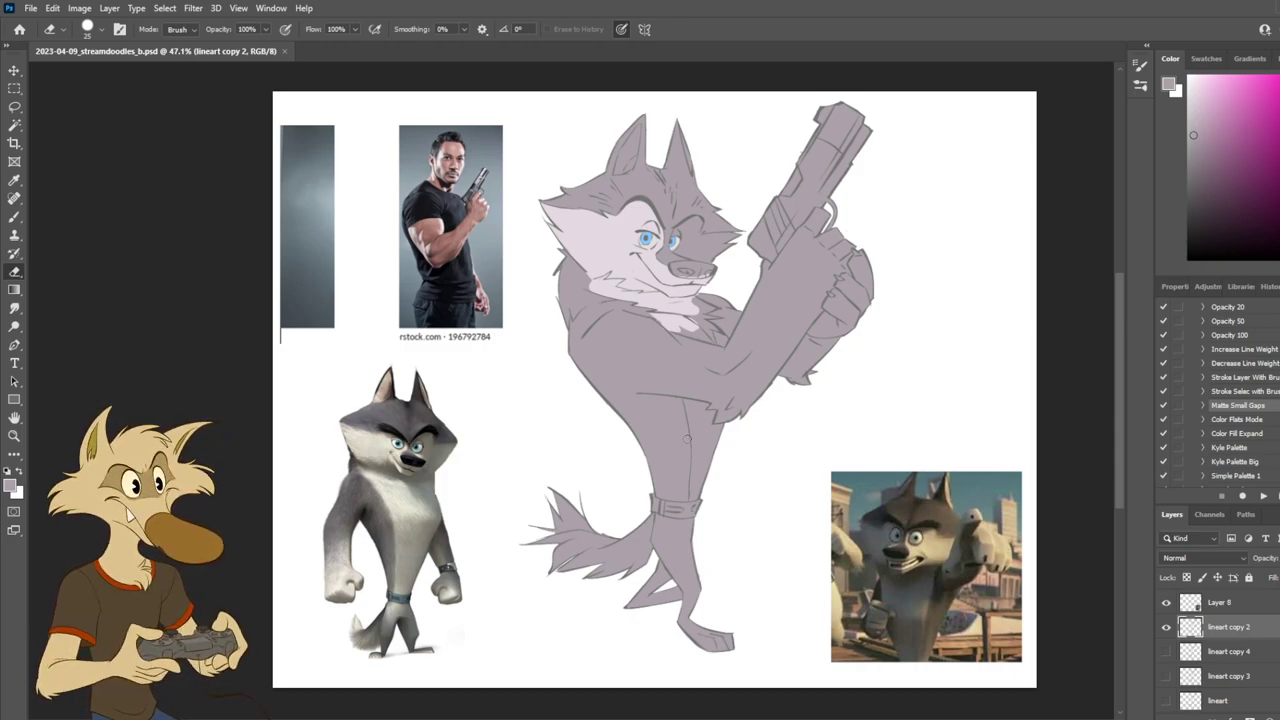
scroll(675, 485, "down", 1)
Step: Paint the edges of the light marking around the wolf's far eye and cheek on the cream fur layer
scroll(700, 282, "up", 4)
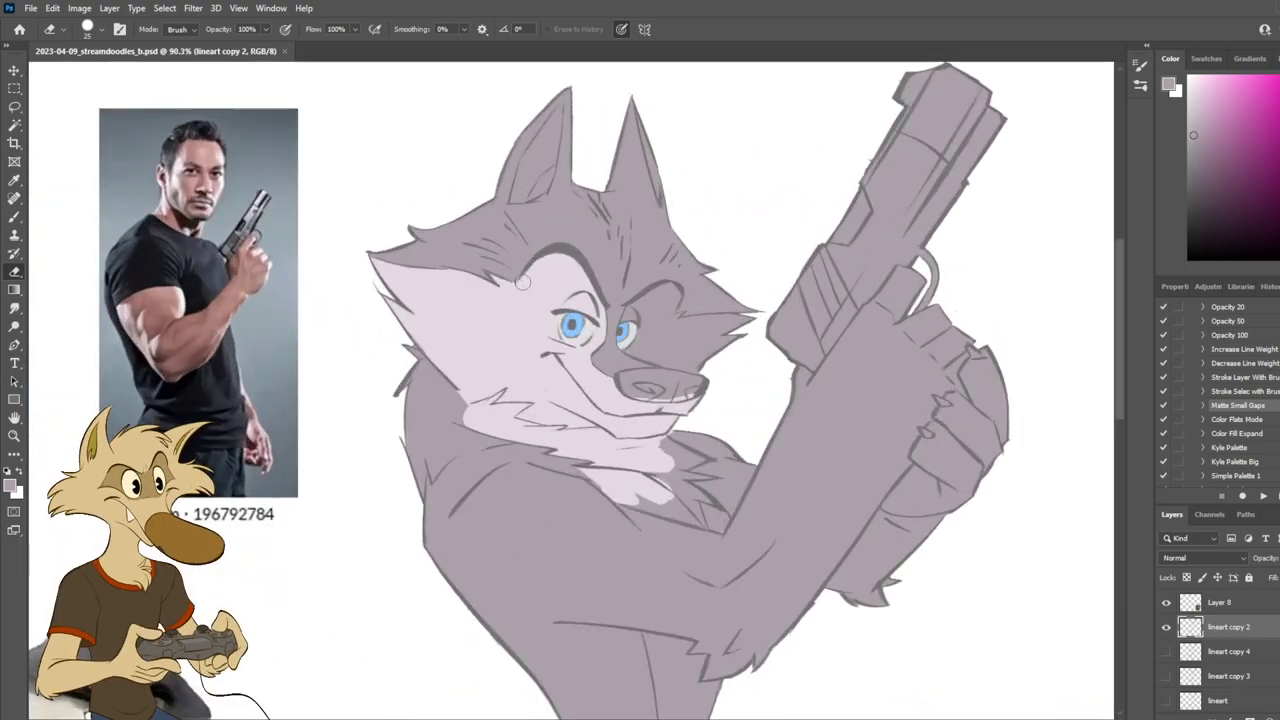
left_click(529, 309, "ctrl")
key("b")
scroll(637, 316, "up", 1)
mouse_move(675, 311)
left_mouse_down()
mouse_move(681, 334)
mouse_move(693, 292)
mouse_move(726, 283)
mouse_move(721, 328)
left_mouse_up()
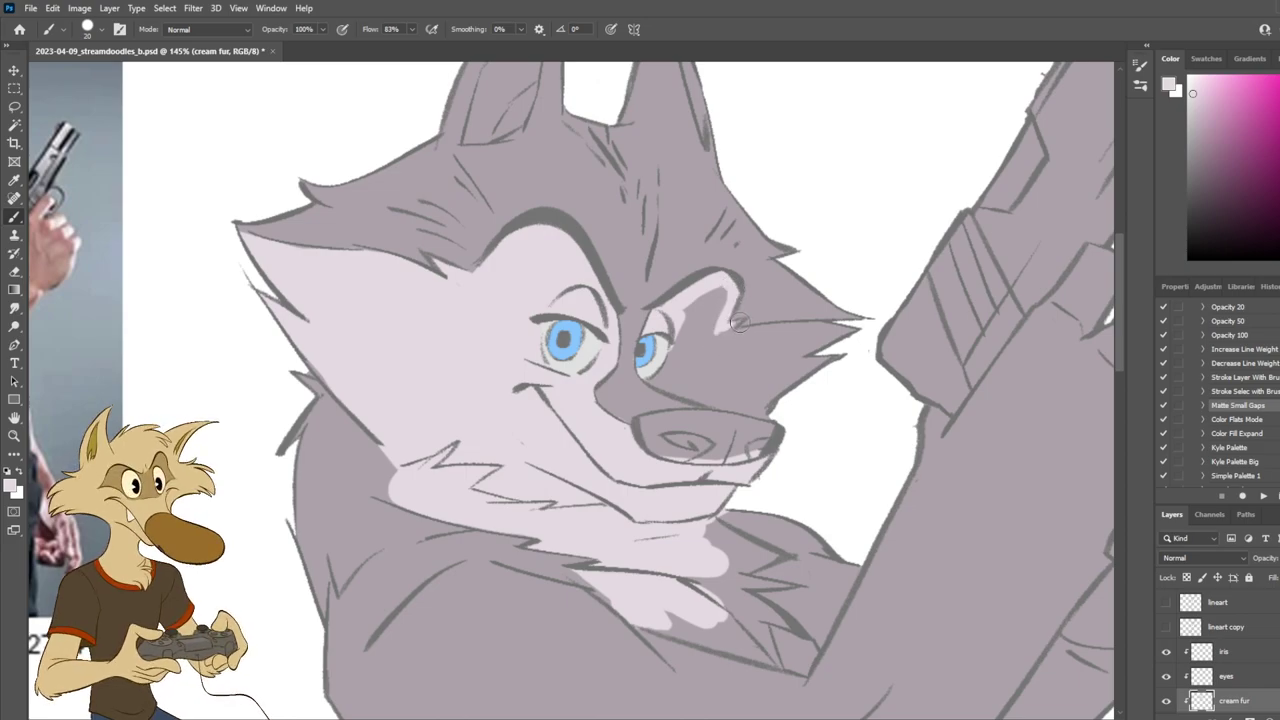
mouse_move(726, 338)
left_mouse_down()
mouse_move(857, 334)
mouse_move(780, 392)
left_mouse_up()
mouse_move(660, 372)
left_mouse_down()
mouse_move(686, 393)
mouse_move(783, 418)
left_mouse_up()
Step: Fill the rest of the far cheek with cream using a size 50 brush
key("bracketright")
key("bracketright")
key("bracketright")
key("bracketright")
key("bracketright")
key("bracketright")
mouse_move(698, 372)
left_mouse_down()
mouse_move(680, 333)
mouse_move(722, 299)
mouse_move(688, 323)
mouse_move(714, 359)
mouse_move(720, 308)
mouse_move(718, 355)
mouse_move(824, 344)
mouse_move(755, 376)
mouse_move(798, 381)
mouse_move(722, 374)
mouse_move(788, 401)
left_mouse_up()
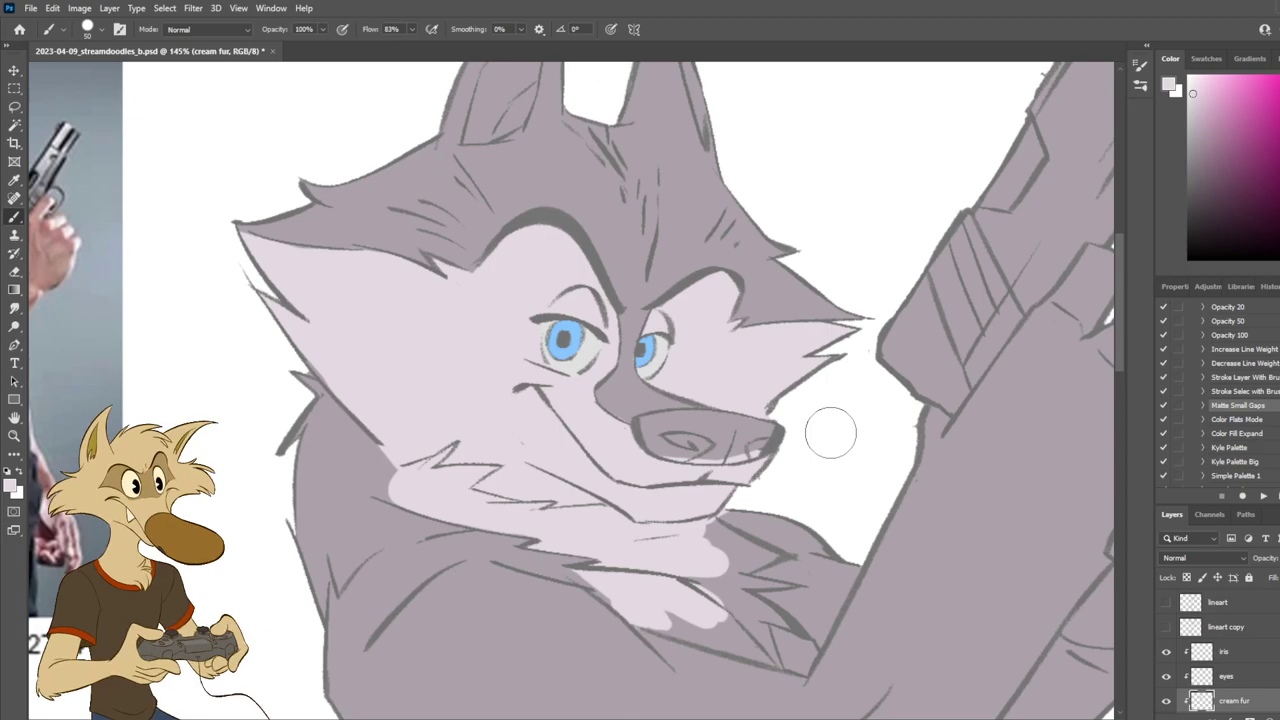
scroll(823, 509, "down", 3)
scroll(863, 589, "up", 2)
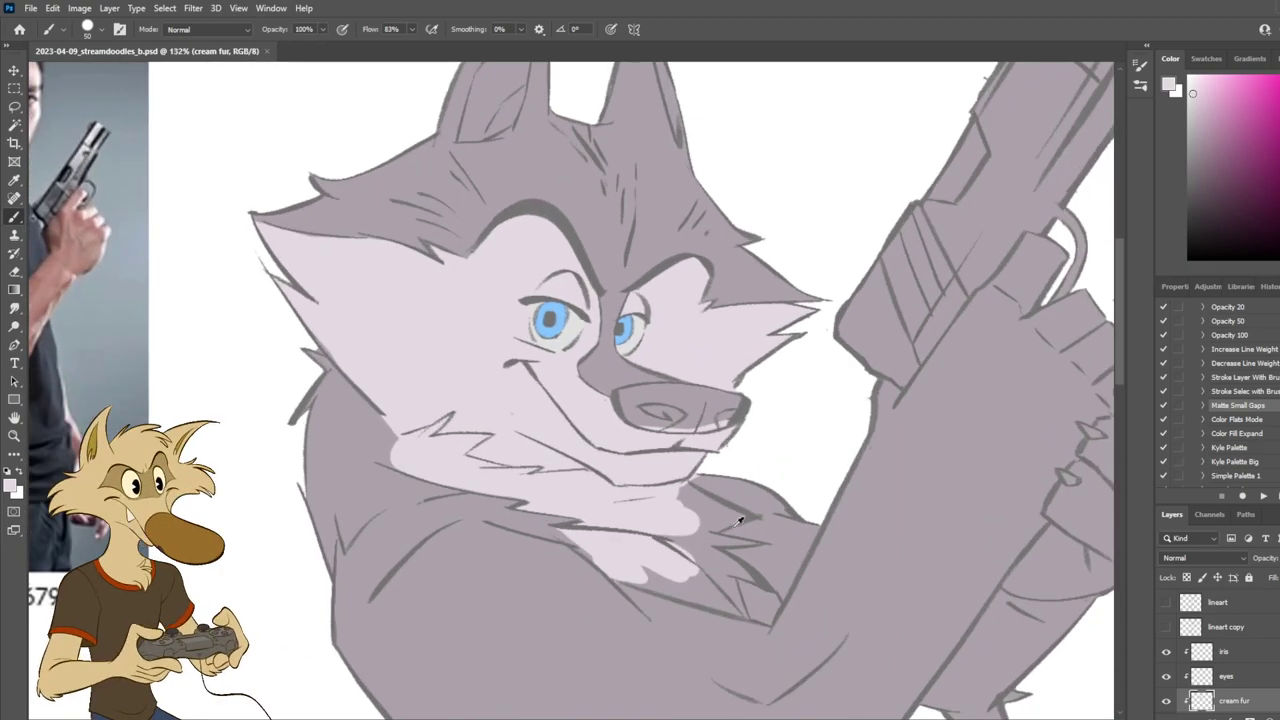
Step: Paint a small cream patch on the belly below the arm and fill both hands and wrists with cream
scroll(755, 530, "down", 5)
scroll(785, 587, "up", 2)
scroll(785, 587, "up", 3)
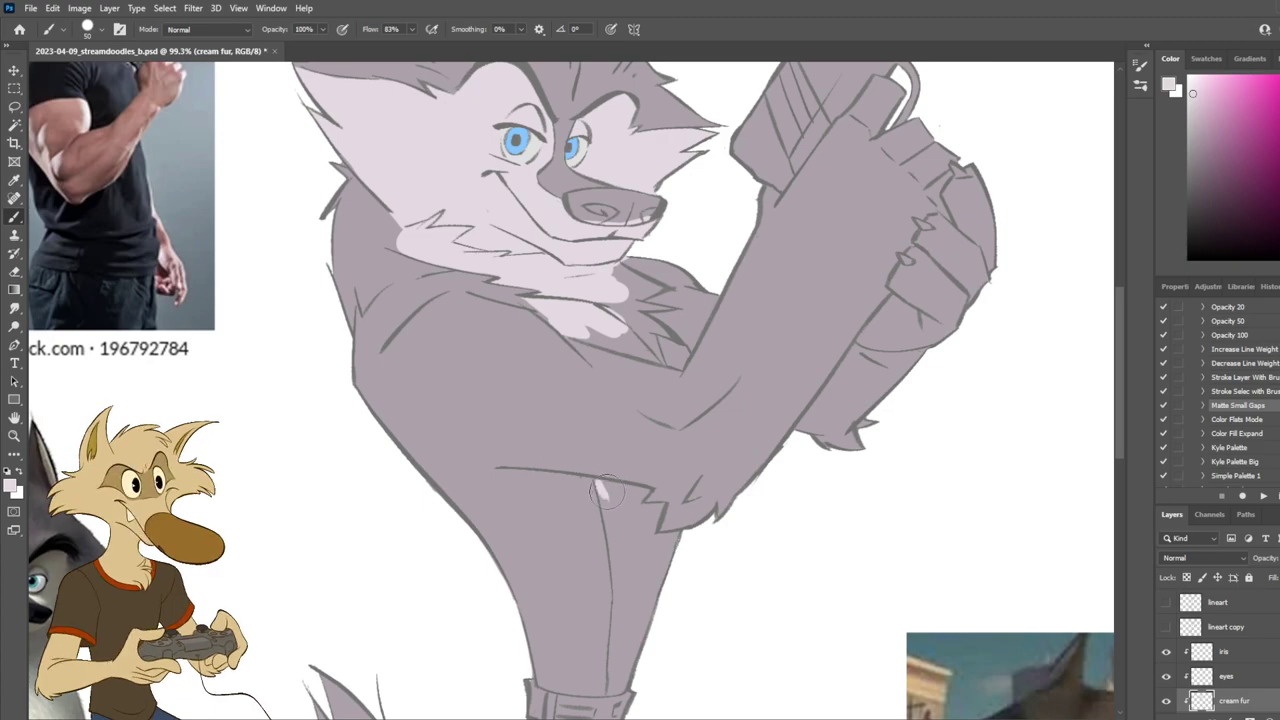
mouse_move(601, 341)
left_mouse_down()
mouse_move(591, 327)
mouse_move(637, 343)
left_mouse_up()
left_click_drag(551, 414, 749, 197)
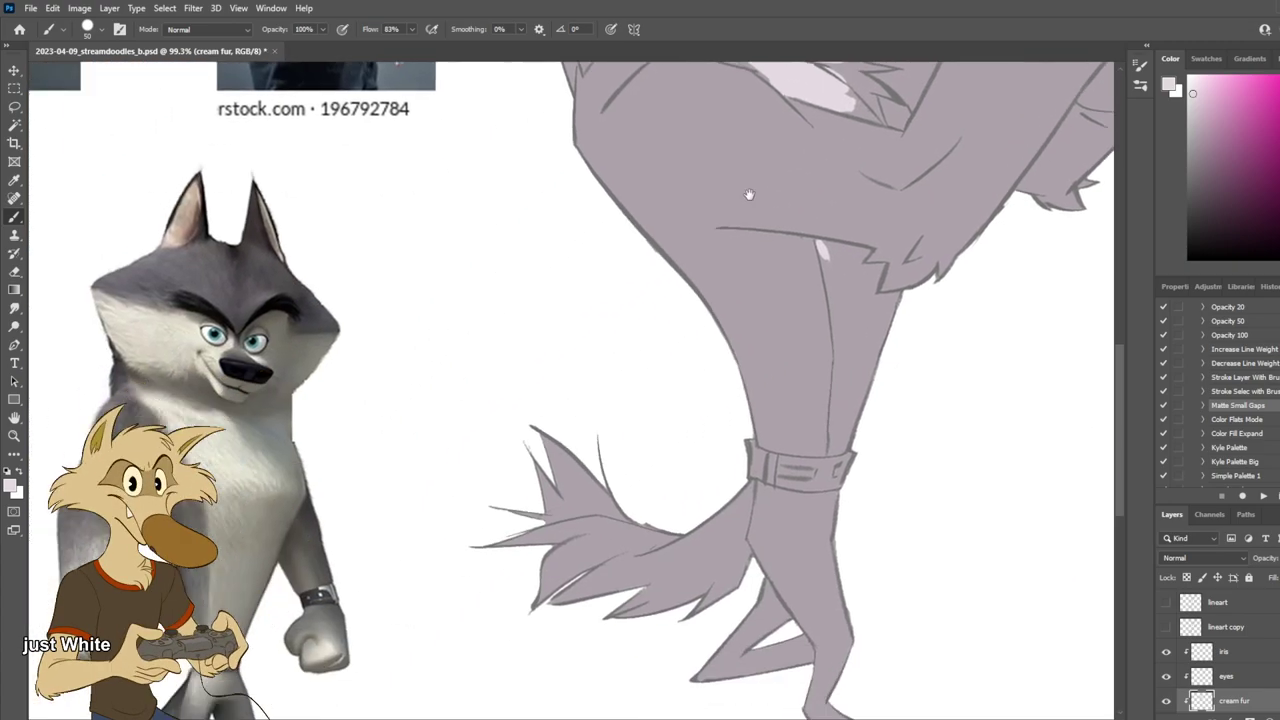
left_click_drag(678, 272, 523, 480)
mouse_move(746, 247)
left_mouse_down()
mouse_move(651, 383)
mouse_move(497, 551)
left_mouse_up()
mouse_move(706, 402)
left_mouse_down()
mouse_move(750, 446)
mouse_move(766, 430)
mouse_move(773, 385)
mouse_move(721, 378)
mouse_move(720, 345)
mouse_move(753, 368)
mouse_move(731, 346)
mouse_move(746, 358)
mouse_move(732, 378)
mouse_move(729, 346)
mouse_move(743, 370)
mouse_move(721, 362)
mouse_move(708, 372)
mouse_move(721, 377)
mouse_move(703, 380)
mouse_move(753, 404)
mouse_move(768, 377)
mouse_move(786, 433)
mouse_move(775, 465)
mouse_move(816, 472)
mouse_move(784, 465)
mouse_move(793, 449)
mouse_move(869, 440)
mouse_move(835, 486)
mouse_move(859, 481)
mouse_move(864, 497)
mouse_move(828, 492)
mouse_move(891, 494)
mouse_move(823, 491)
mouse_move(851, 515)
mouse_move(818, 509)
mouse_move(870, 516)
mouse_move(807, 500)
mouse_move(828, 512)
mouse_move(868, 497)
mouse_move(877, 467)
mouse_move(845, 465)
mouse_move(799, 411)
mouse_move(760, 425)
mouse_move(786, 455)
mouse_move(773, 348)
mouse_move(793, 317)
mouse_move(742, 354)
mouse_move(783, 298)
mouse_move(735, 366)
mouse_move(800, 263)
mouse_move(760, 325)
mouse_move(794, 286)
mouse_move(759, 348)
mouse_move(771, 353)
mouse_move(809, 272)
mouse_move(780, 300)
mouse_move(786, 285)
mouse_move(832, 232)
mouse_move(846, 236)
mouse_move(777, 346)
mouse_move(824, 331)
mouse_move(805, 375)
mouse_move(872, 268)
mouse_move(835, 315)
mouse_move(860, 295)
mouse_move(880, 308)
mouse_move(829, 366)
mouse_move(812, 465)
mouse_move(866, 432)
mouse_move(868, 385)
mouse_move(865, 415)
mouse_move(900, 470)
mouse_move(937, 405)
mouse_move(915, 372)
mouse_move(918, 342)
mouse_move(876, 325)
left_mouse_up()
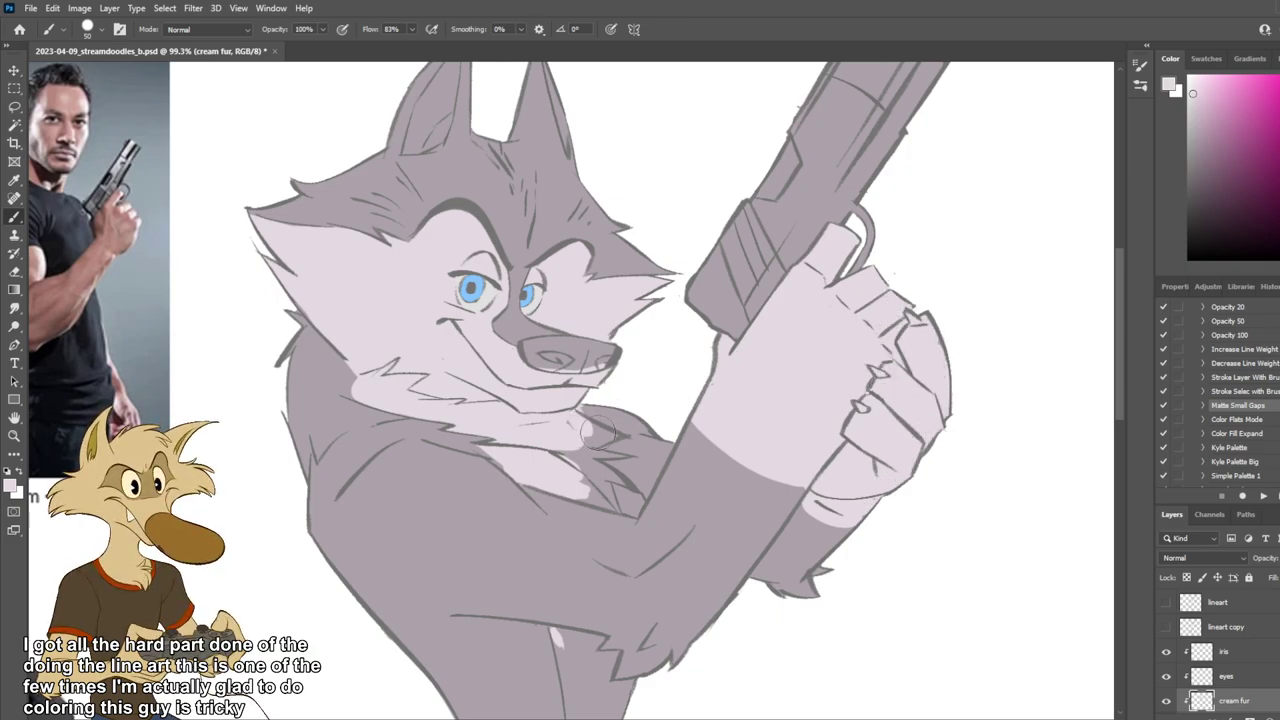
Step: Extend the cream chest fur to the jagged tuft lines, refining its edges with a size 20 brush
key("e")
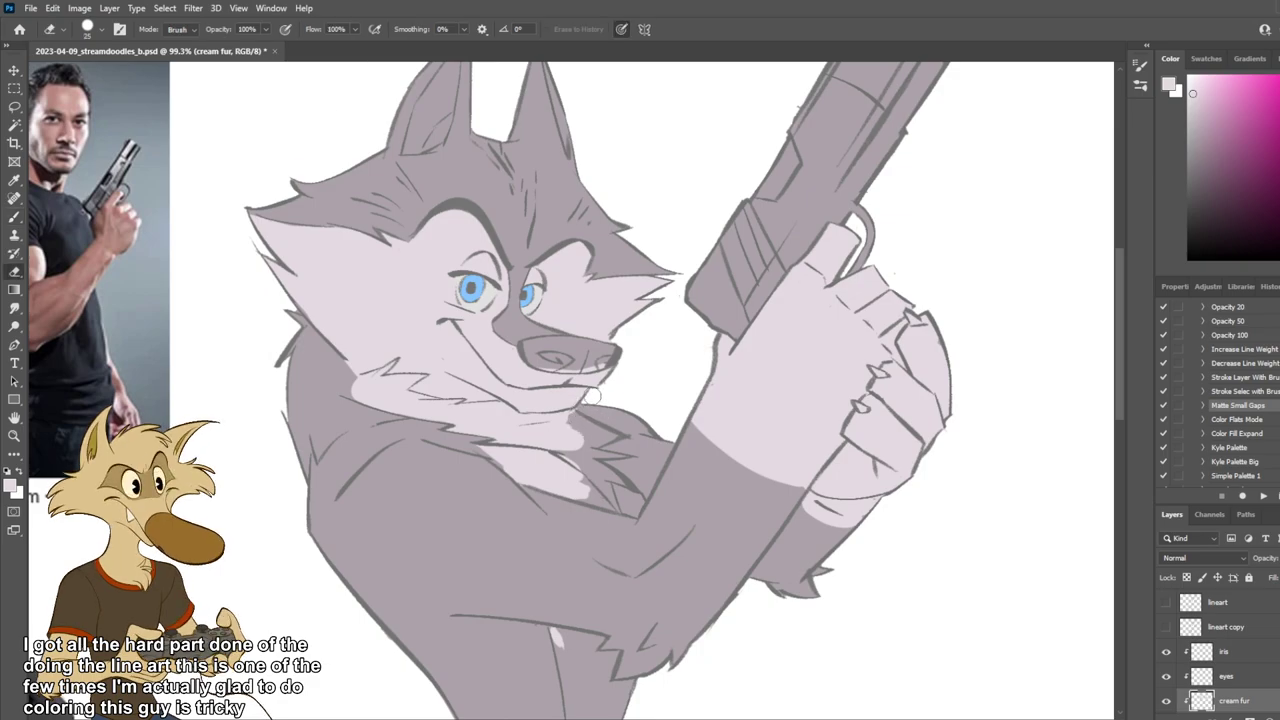
key("b")
mouse_move(580, 432)
left_mouse_down()
mouse_move(611, 420)
mouse_move(601, 433)
mouse_move(623, 436)
mouse_move(562, 449)
mouse_move(604, 439)
mouse_move(572, 454)
mouse_move(633, 455)
left_mouse_up()
key("e")
key("b")
key("bracketleft")
key("bracketleft")
key("bracketleft")
key("bracketleft")
key("bracketleft")
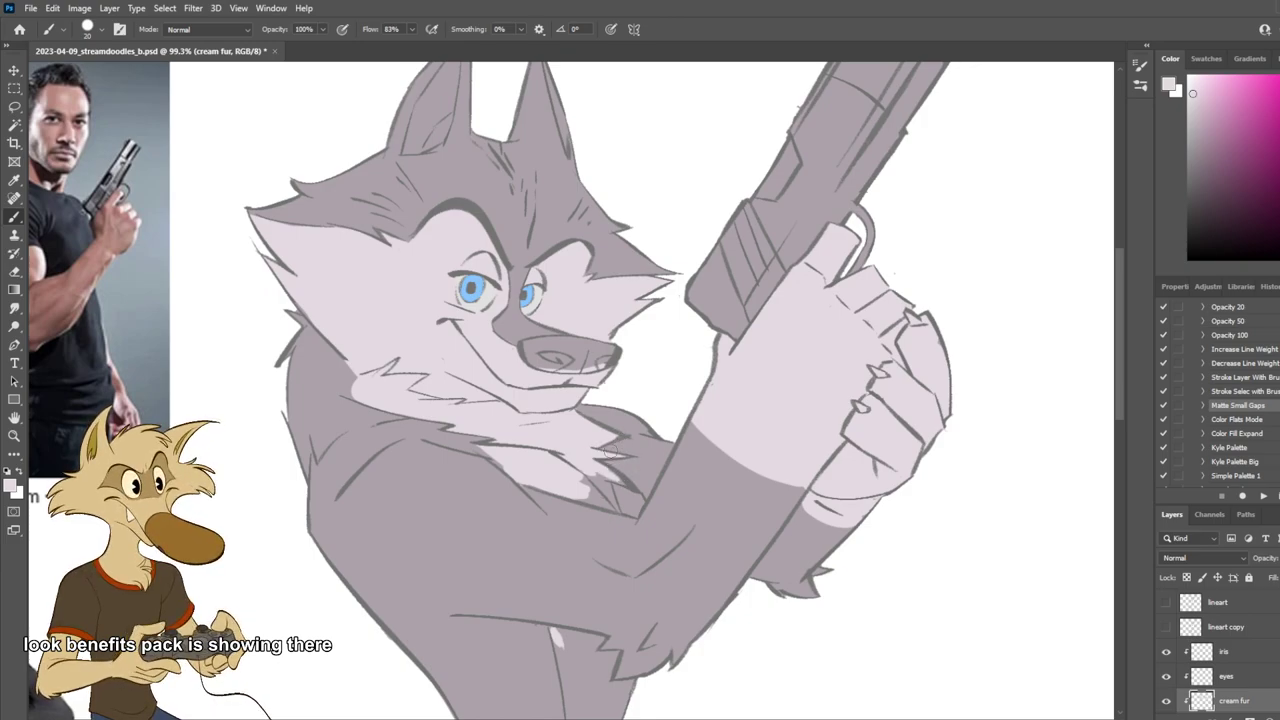
mouse_move(592, 472)
left_mouse_down()
mouse_move(607, 505)
mouse_move(645, 488)
mouse_move(602, 452)
left_mouse_up()
scroll(672, 418, "down", 8)
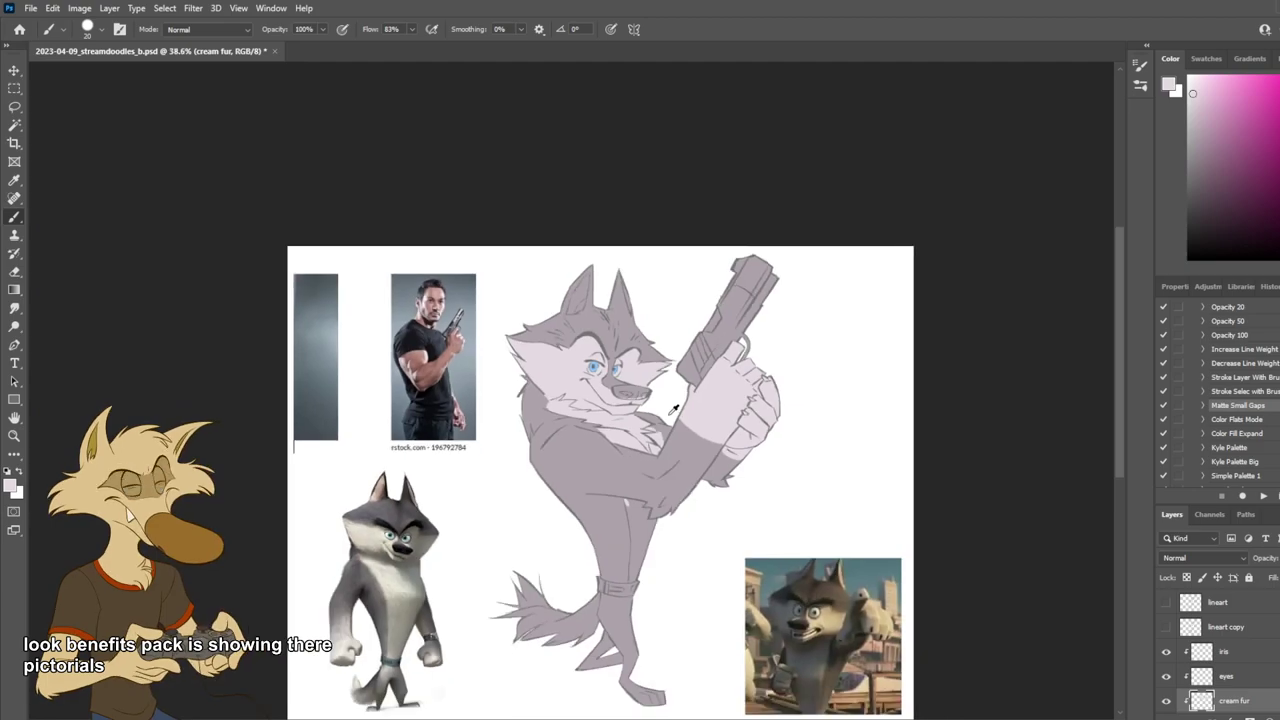
Step: Paint the belly strip between the arm and the belt cream, continuing it down the front edge of the leg
scroll(678, 472, "up", 1)
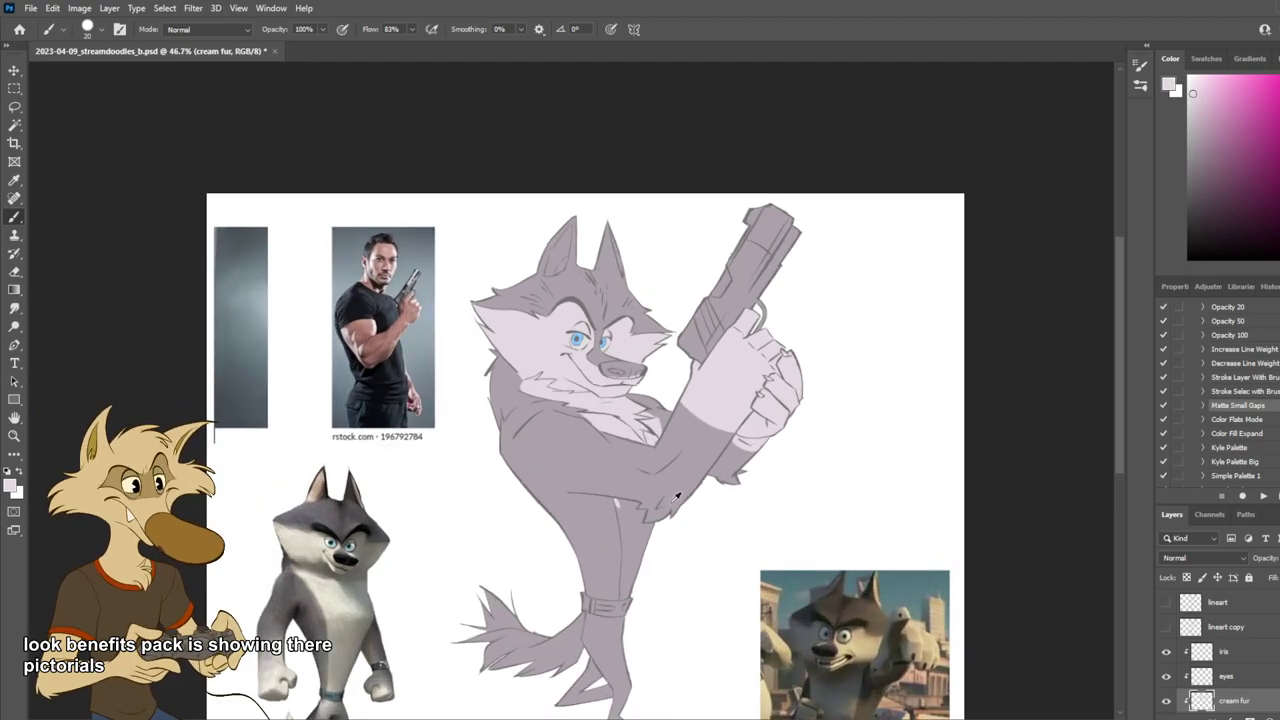
scroll(674, 500, "up", 4)
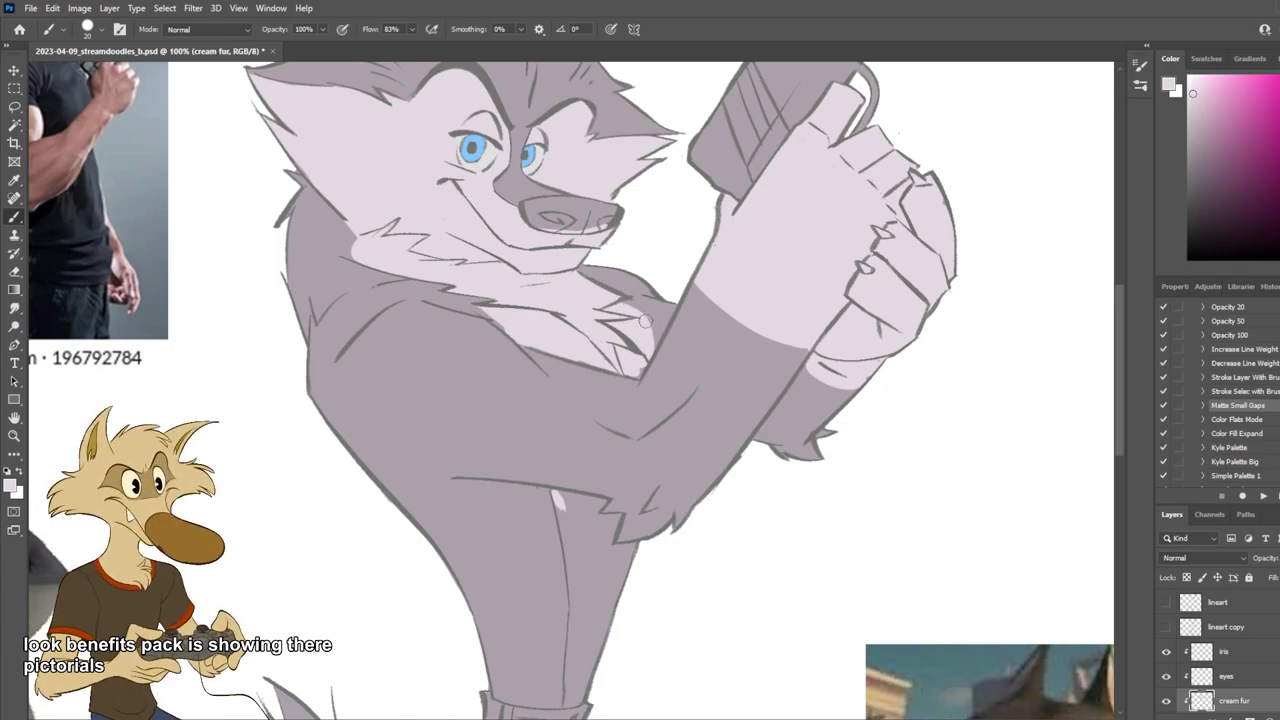
mouse_move(558, 500)
left_mouse_down()
mouse_move(607, 503)
mouse_move(593, 511)
mouse_move(599, 461)
mouse_move(555, 518)
mouse_move(561, 504)
mouse_move(576, 555)
mouse_move(576, 515)
mouse_move(584, 526)
mouse_move(590, 510)
mouse_move(613, 532)
mouse_move(596, 510)
mouse_move(606, 536)
mouse_move(623, 519)
mouse_move(606, 521)
mouse_move(621, 519)
mouse_move(596, 572)
mouse_move(574, 585)
mouse_move(565, 521)
mouse_move(585, 578)
mouse_move(573, 667)
mouse_move(574, 613)
mouse_move(572, 663)
mouse_move(609, 543)
mouse_move(617, 561)
mouse_move(649, 547)
mouse_move(601, 568)
mouse_move(584, 652)
left_mouse_up()
left_click_drag(644, 582, 662, 498)
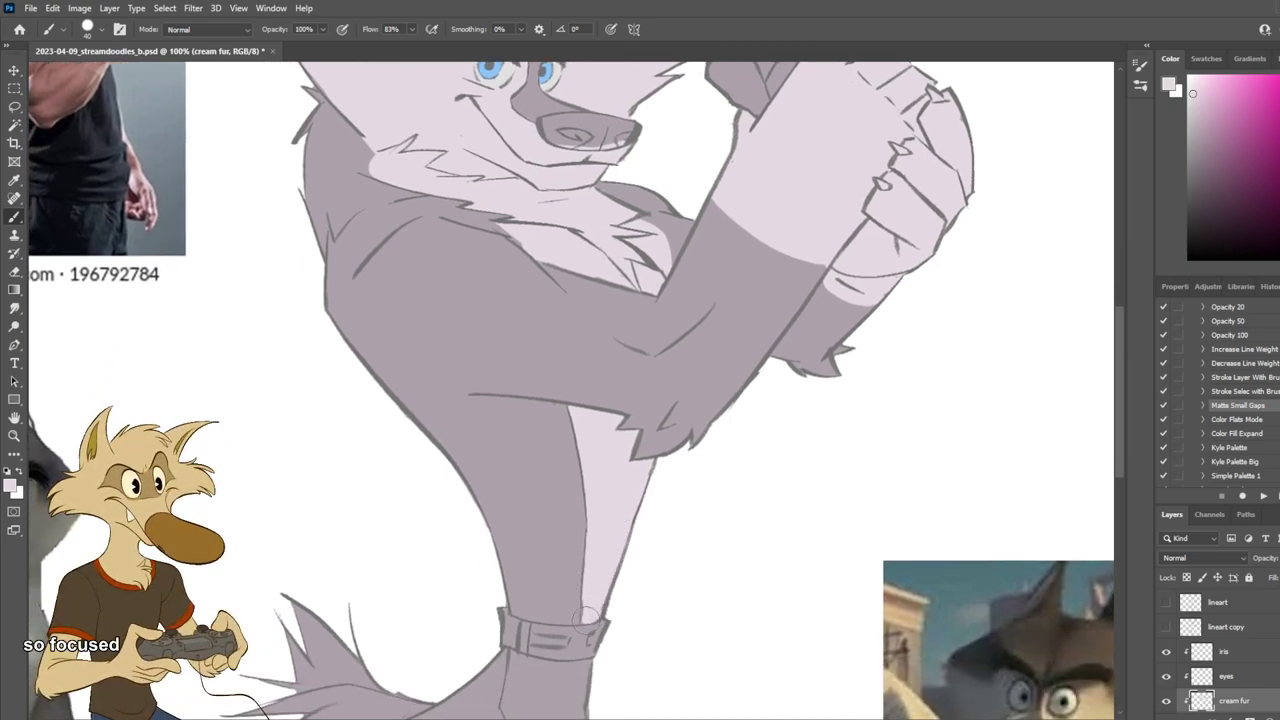
left_click_drag(623, 600, 633, 543)
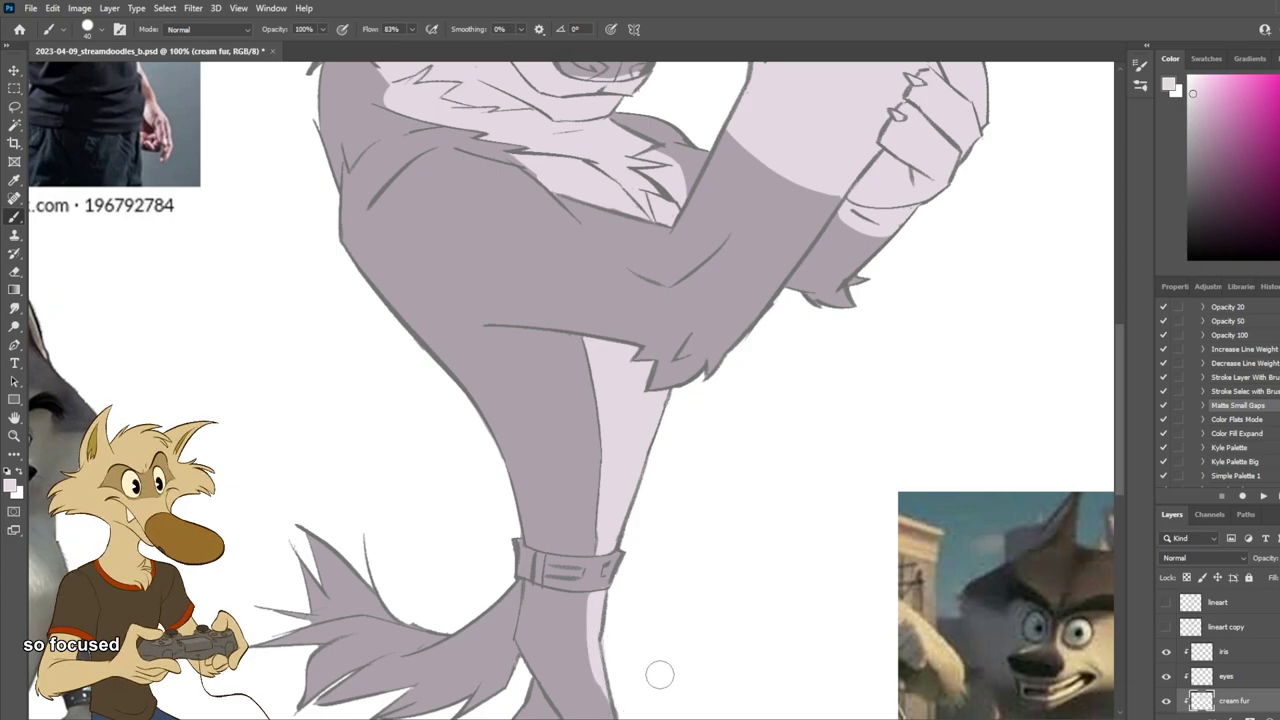
Step: Check the cream belly and leg markings on the whole figure against the reference images
scroll(665, 600, "down", 5, "alt")
scroll(663, 570, "up", 2, "alt")
scroll(662, 569, "up", 1, "alt")
scroll(659, 557, "down", 1, "alt")
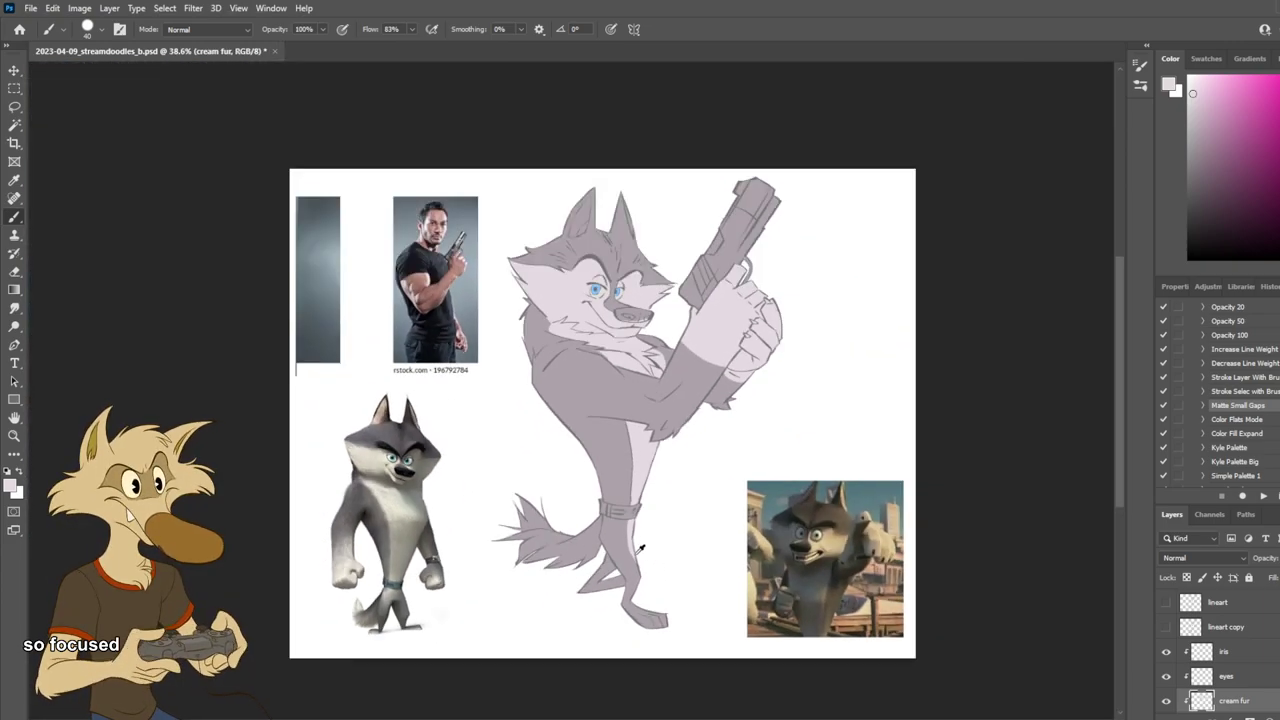
scroll(639, 551, "up", 1, "alt")
key("ctrl+shift+h")
key("h")
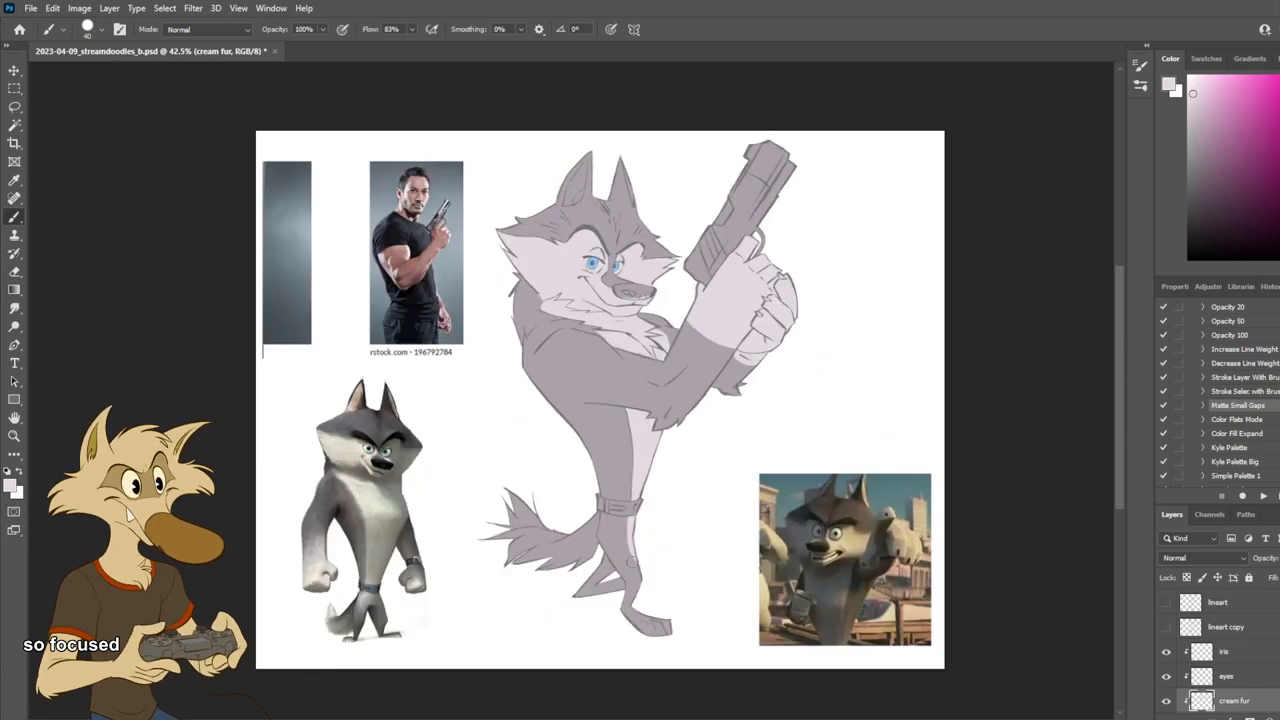
scroll(641, 596, "up", 2, "alt")
scroll(642, 594, "down", 2, "alt")
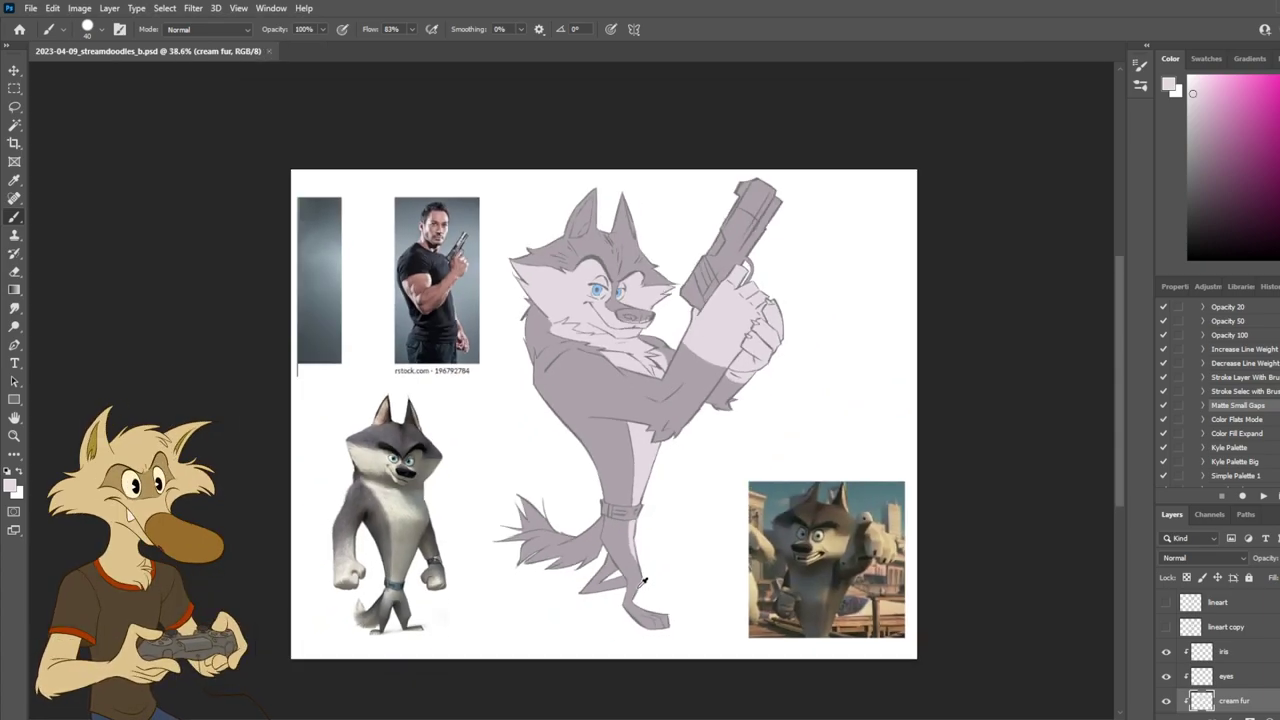
scroll(643, 585, "up", 3, "alt")
scroll(643, 580, "up", 4, "alt")
scroll(634, 586, "down", 2, "alt")
scroll(601, 603, "up", 1, "alt")
scroll(595, 605, "down", 2, "alt")
scroll(583, 606, "up", 1, "alt")
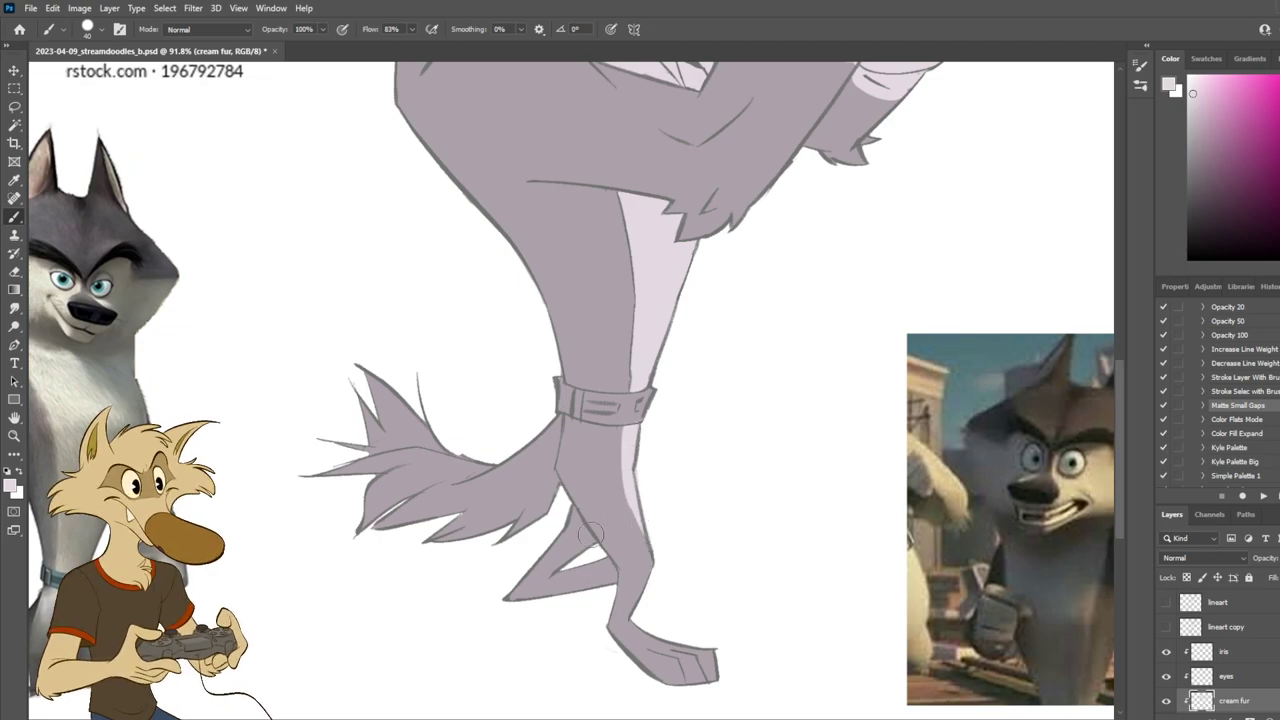
left_click_drag(578, 530, 820, 533)
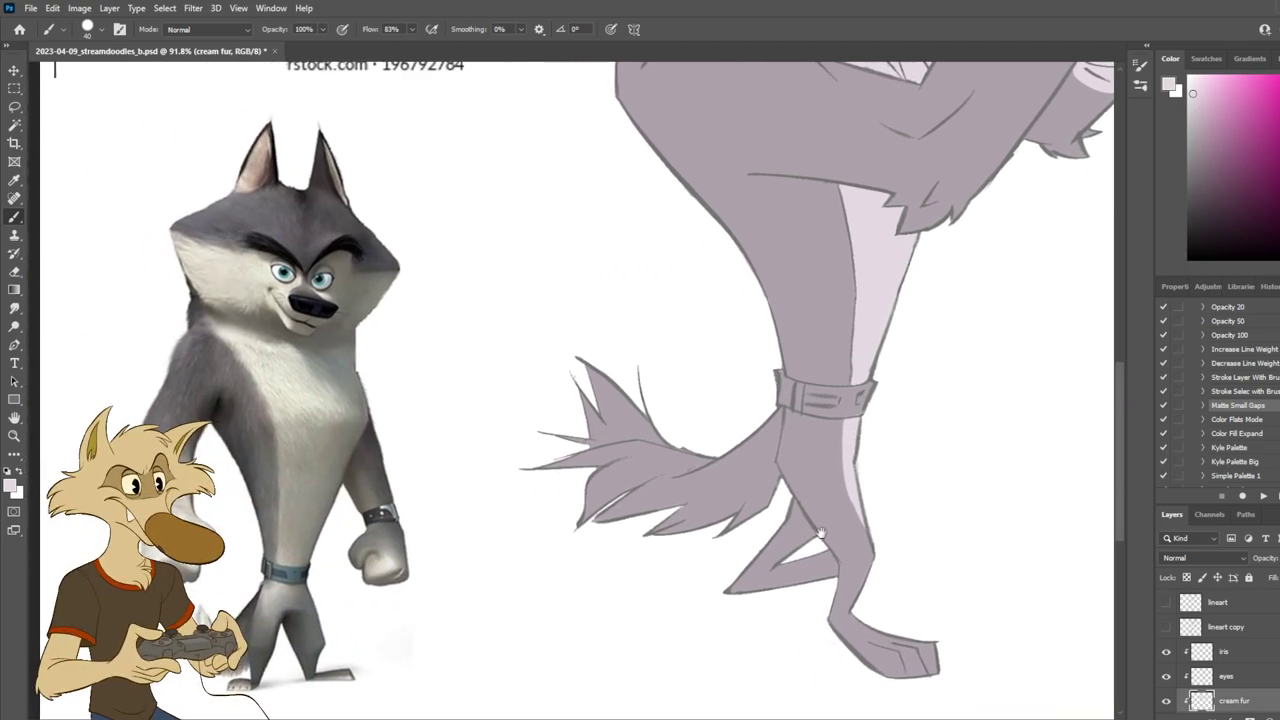
mouse_move(750, 465)
left_mouse_down()
mouse_move(697, 527)
mouse_move(666, 522)
left_mouse_up()
key("ctrl+z")
key("ctrl+z")
Step: Fill the tail tip and lower tail tufts with cream using a size 40 brush, leaving the upper base dark
left_click_drag(732, 494, 677, 535)
left_click_drag(746, 495, 719, 525)
mouse_move(672, 465)
left_mouse_down()
mouse_move(599, 379)
mouse_move(649, 427)
mouse_move(625, 412)
mouse_move(566, 452)
left_mouse_up()
mouse_move(640, 436)
left_mouse_down()
mouse_move(556, 456)
mouse_move(548, 504)
left_mouse_up()
mouse_move(654, 468)
left_mouse_down()
mouse_move(570, 516)
mouse_move(694, 503)
mouse_move(670, 486)
mouse_move(746, 488)
mouse_move(733, 491)
mouse_move(770, 505)
left_mouse_up()
mouse_move(700, 537)
left_mouse_down()
mouse_move(768, 503)
mouse_move(773, 479)
mouse_move(702, 516)
mouse_move(775, 473)
mouse_move(713, 511)
mouse_move(766, 514)
left_mouse_up()
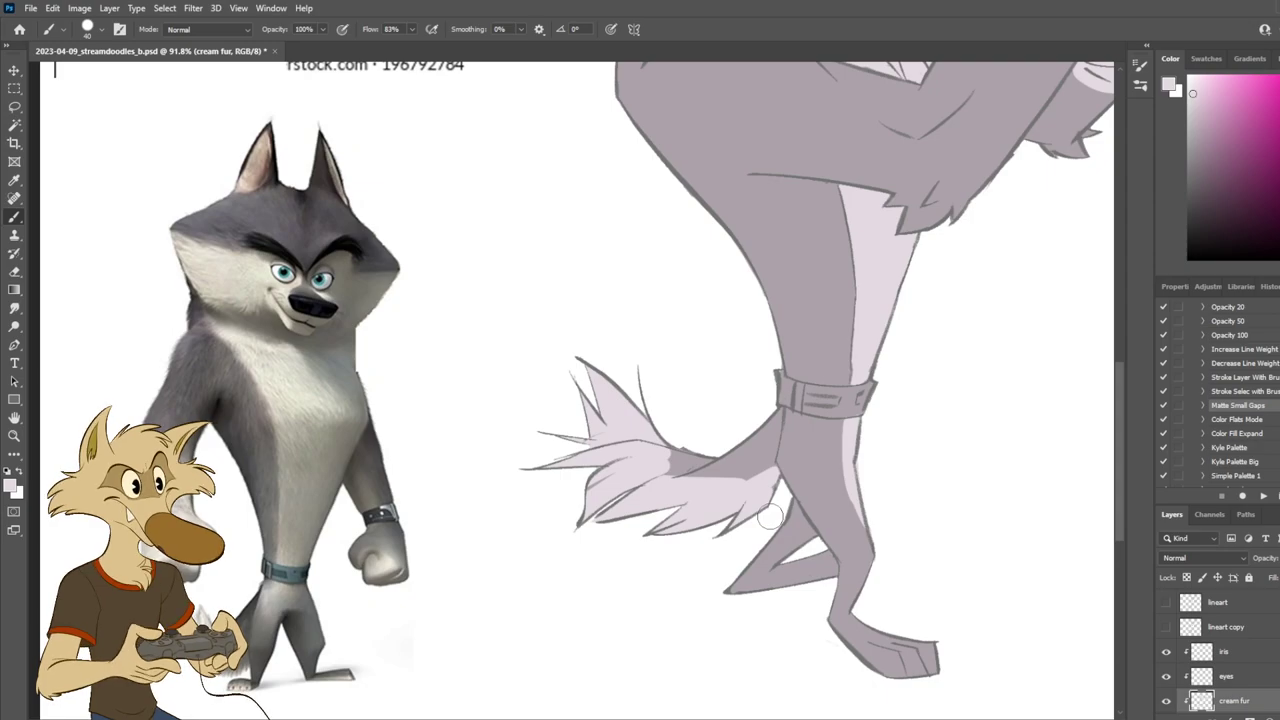
Step: Refine the jagged boundary between cream and dark fur on the tail with the eraser and a size 10 brush
scroll(766, 514, "down", 5)
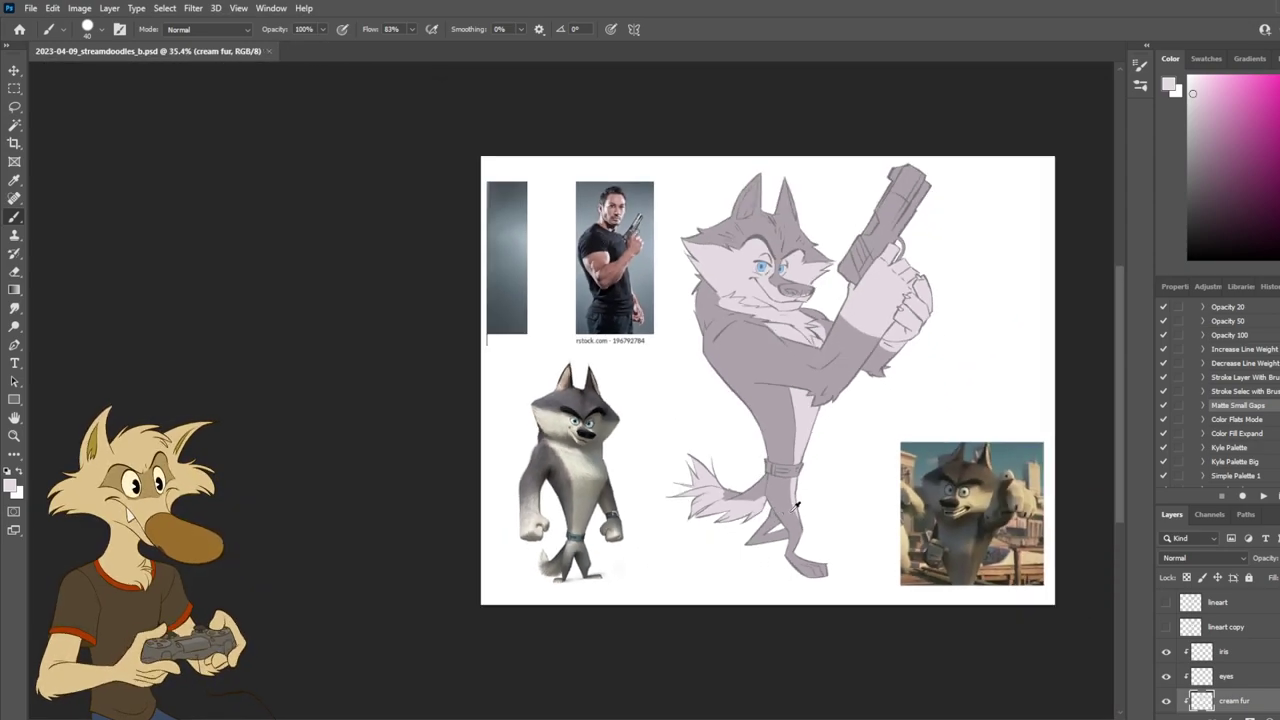
scroll(758, 516, "up", 6)
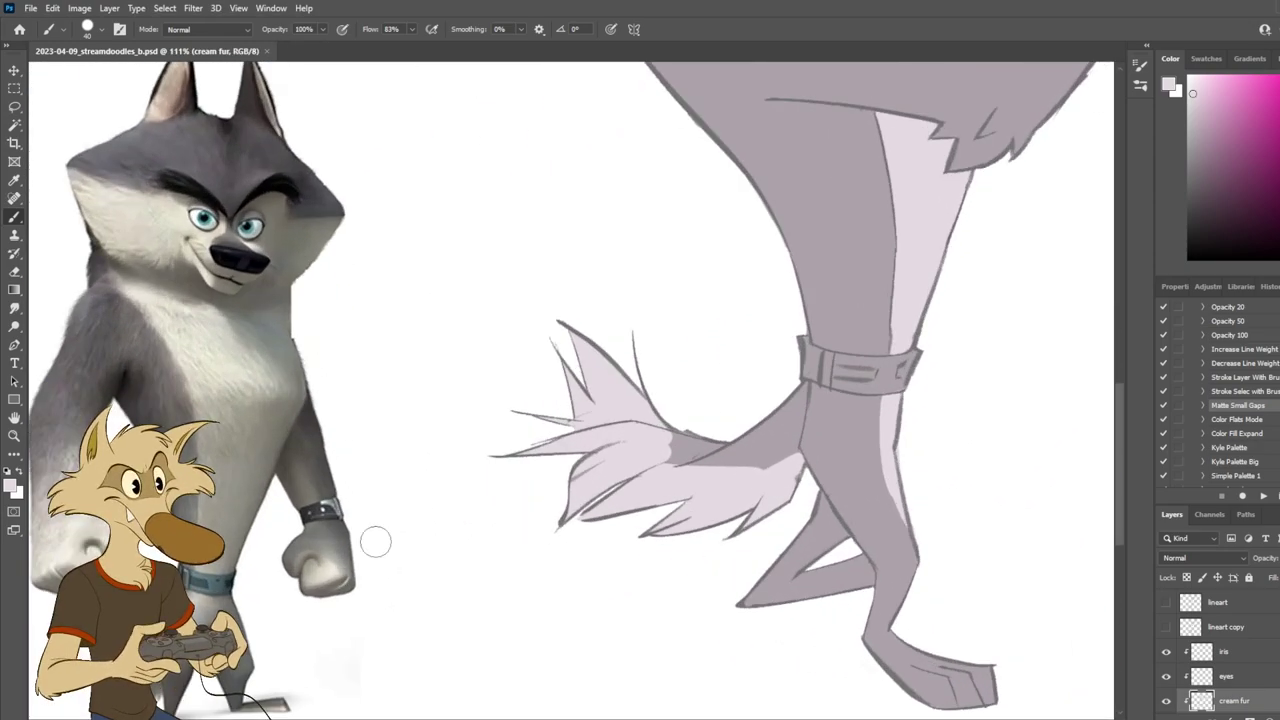
key("e")
left_click(684, 440)
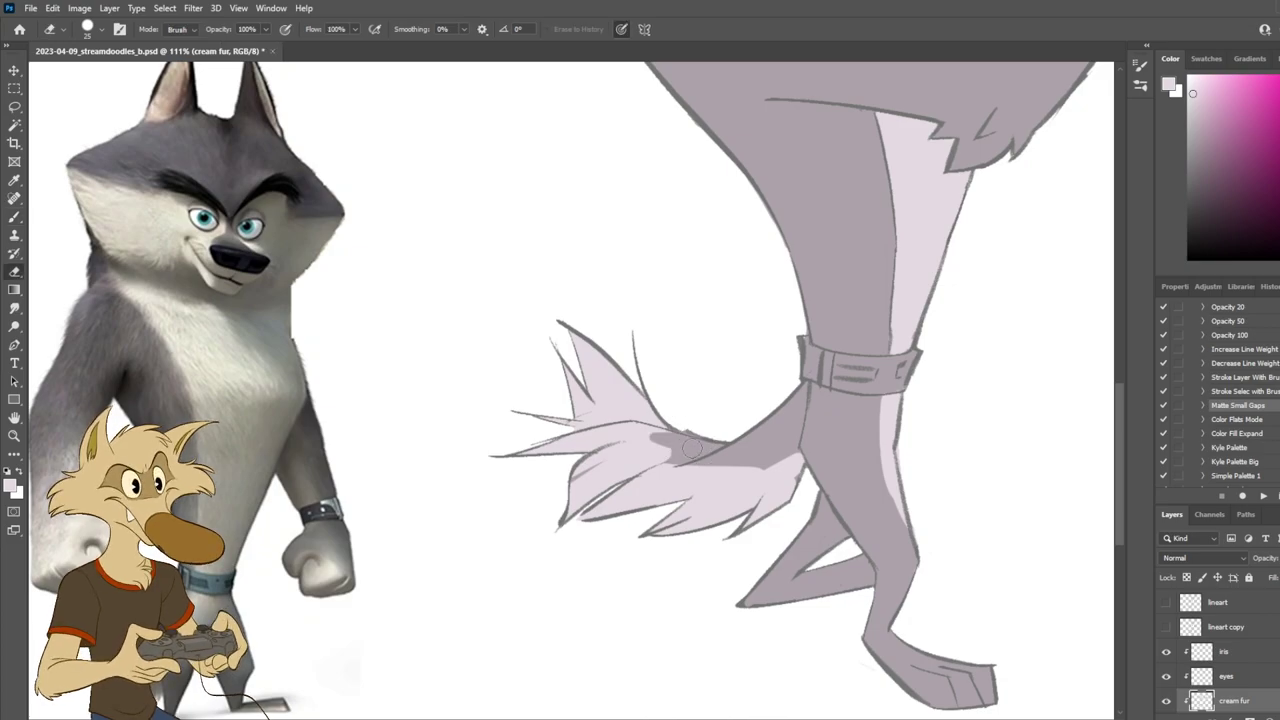
key("b")
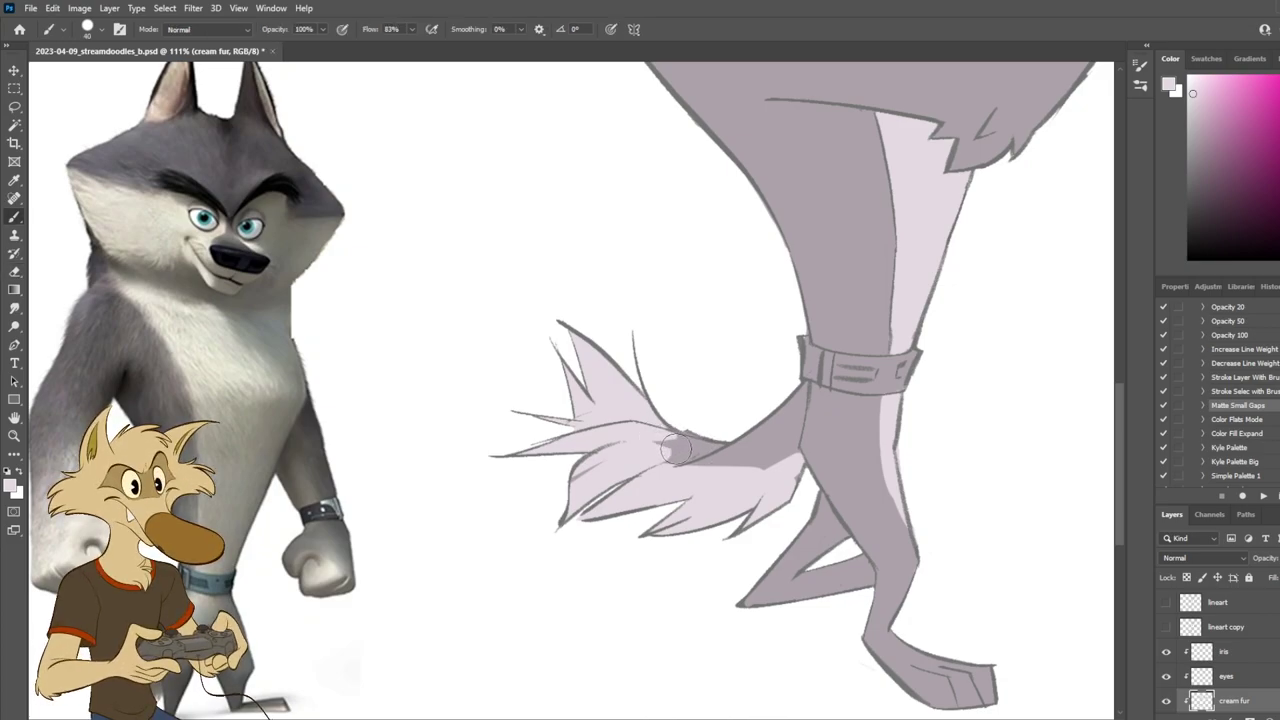
key("bracketleft")
key("bracketleft")
key("bracketleft")
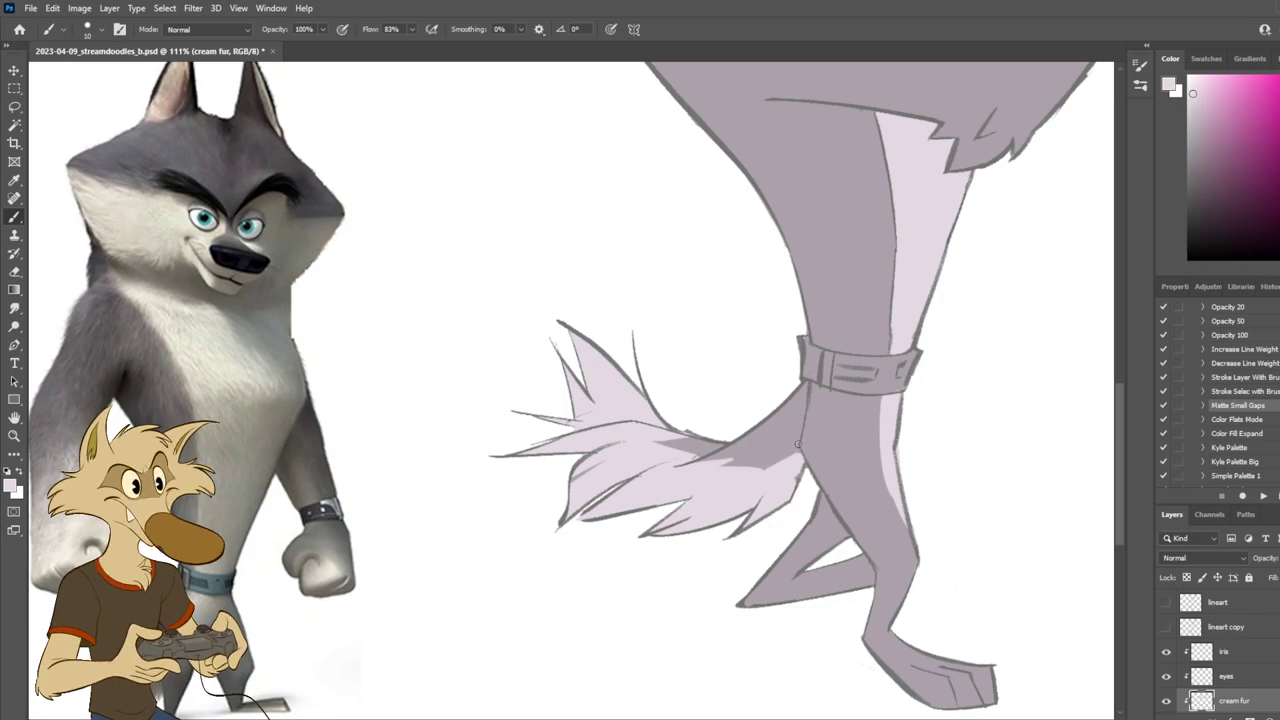
scroll(788, 585, "down", 5)
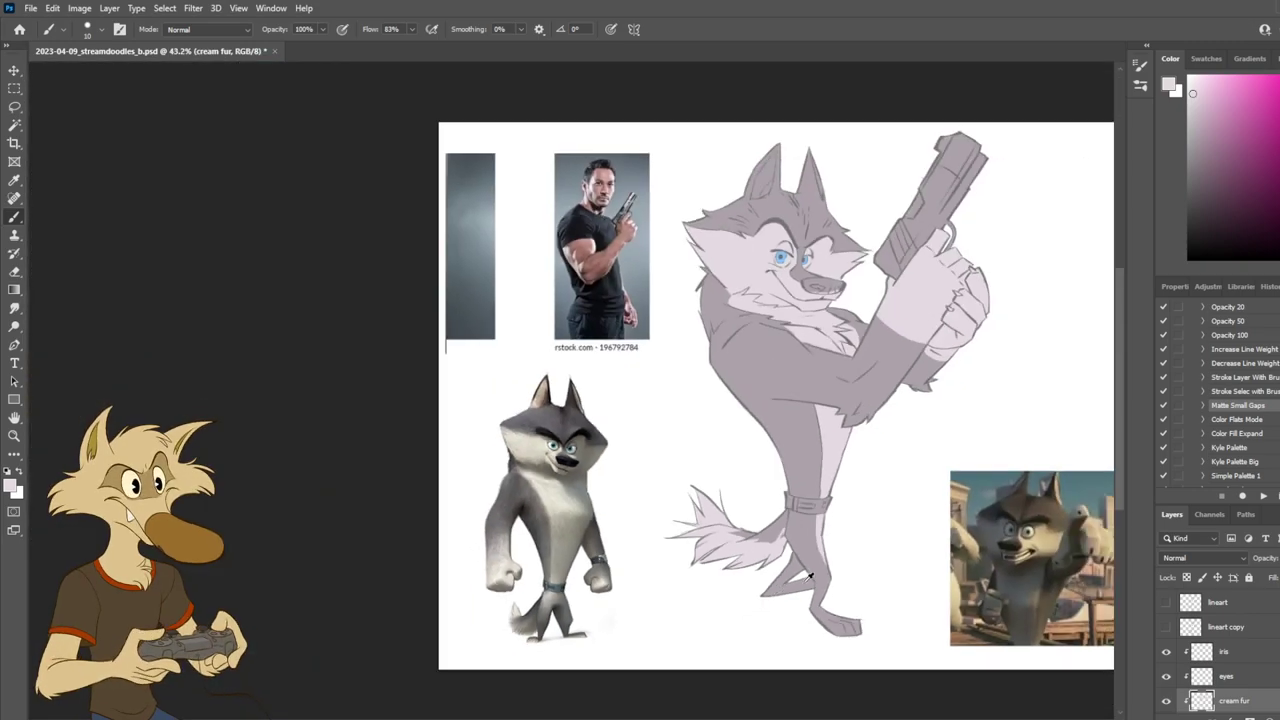
scroll(808, 578, "up", 5)
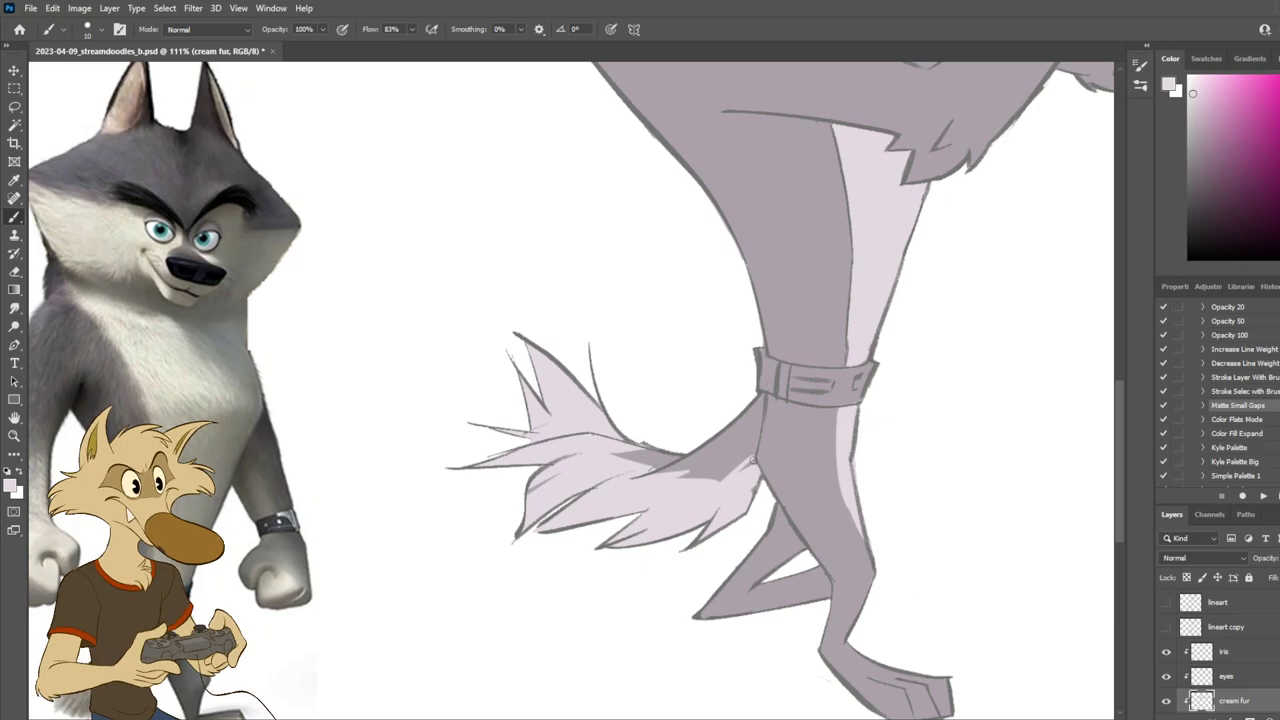
left_click_drag(755, 463, 682, 502)
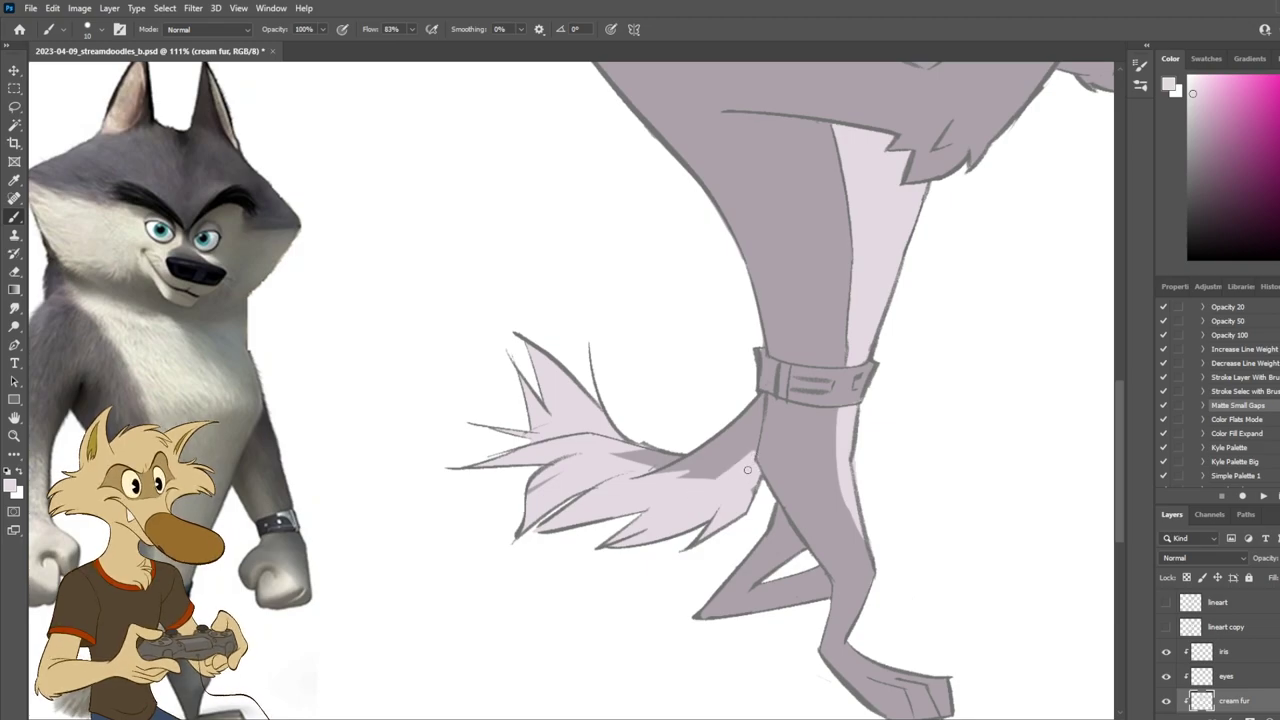
Step: Add a new layer above the cream fur layer and name it "ear"
scroll(740, 492, "down", 7)
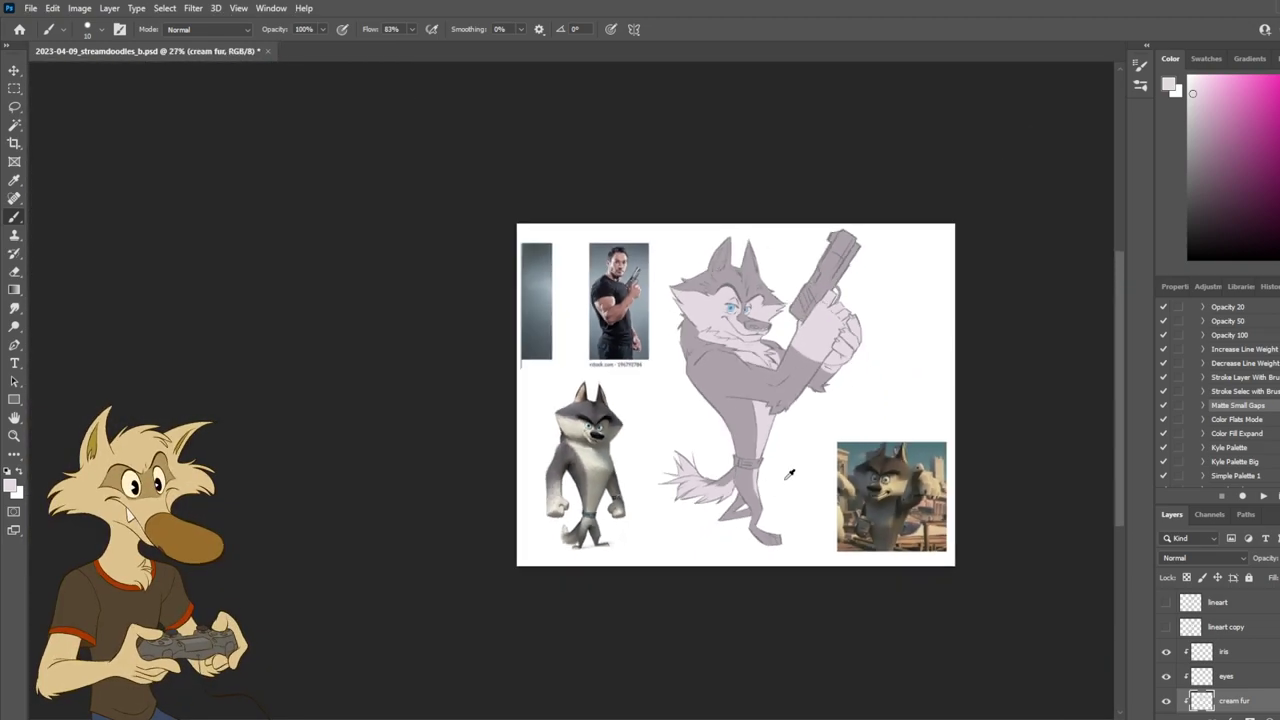
scroll(837, 358, "up", 1)
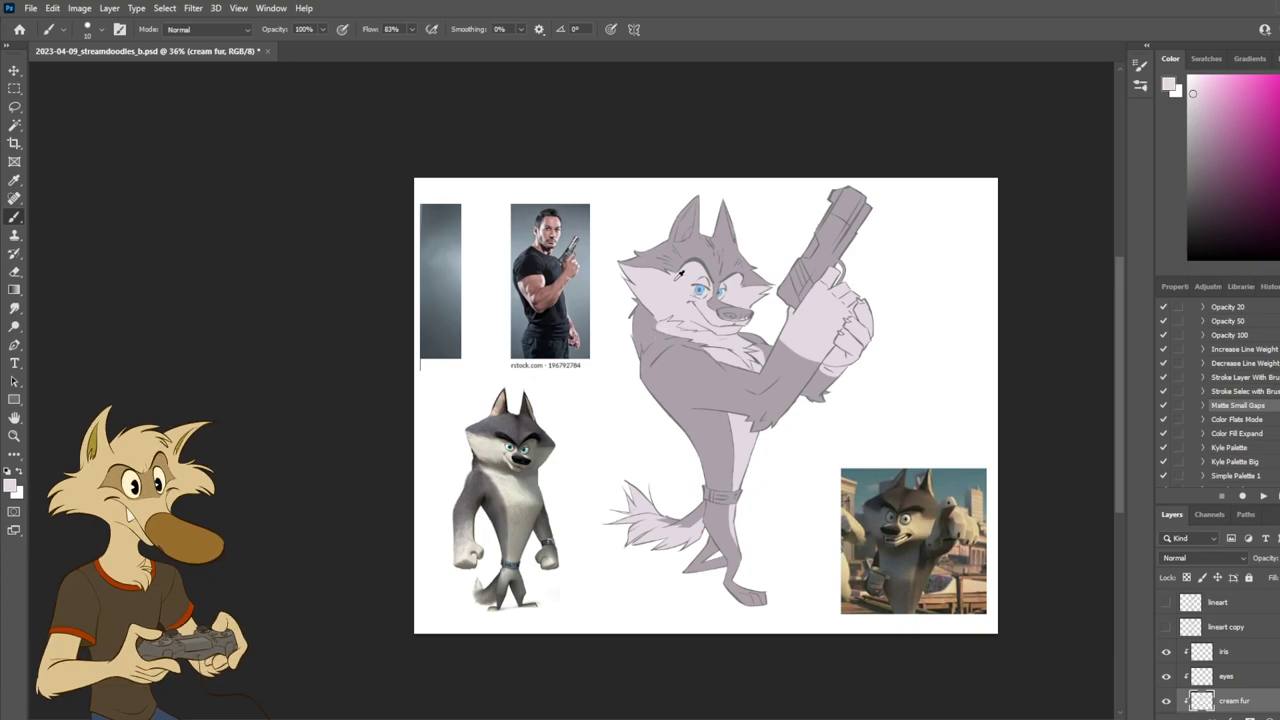
scroll(683, 274, "up", 3)
scroll(1200, 650, "down", 1)
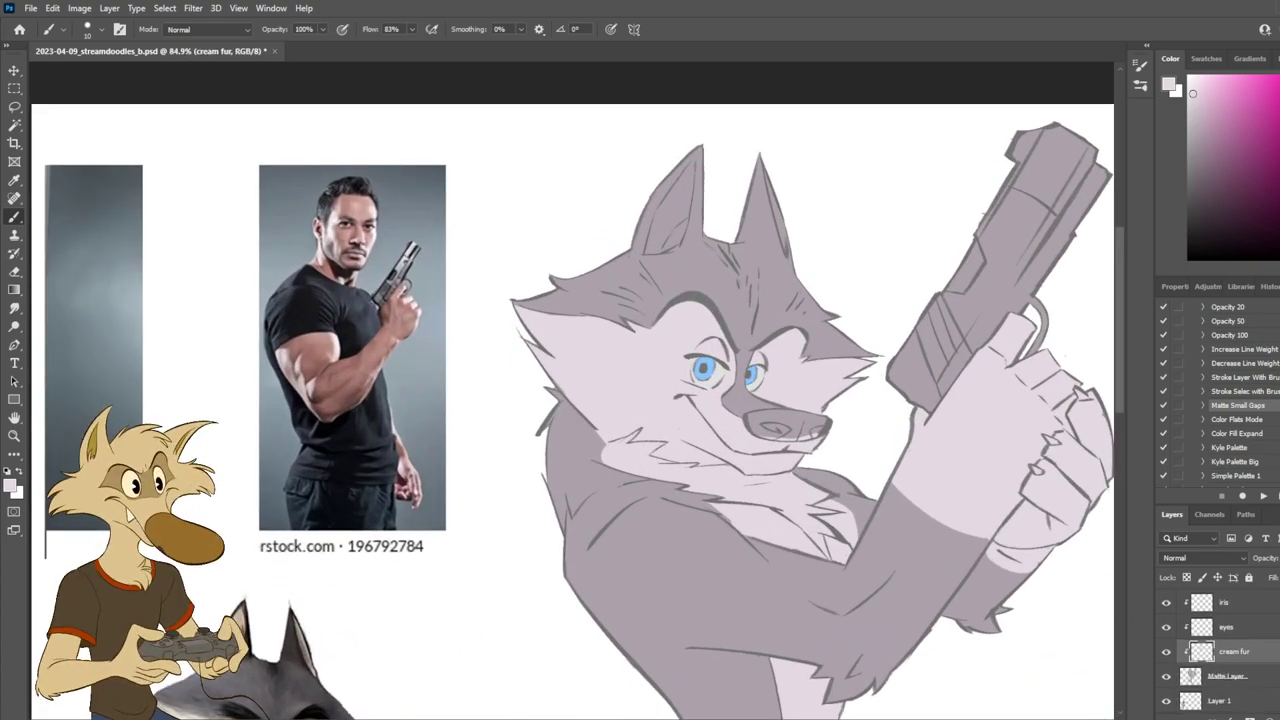
left_click(1268, 716)
double_click(1238, 652)
type("ear")
left_click(1246, 680)
left_click(1243, 655)
Step: Choose a light tan and fill the inside of the wolf's near ear on the ear layer with a size 40 brush
scroll(742, 245, "up", 1)
left_click(1202, 120)
scroll(752, 280, "down", 2)
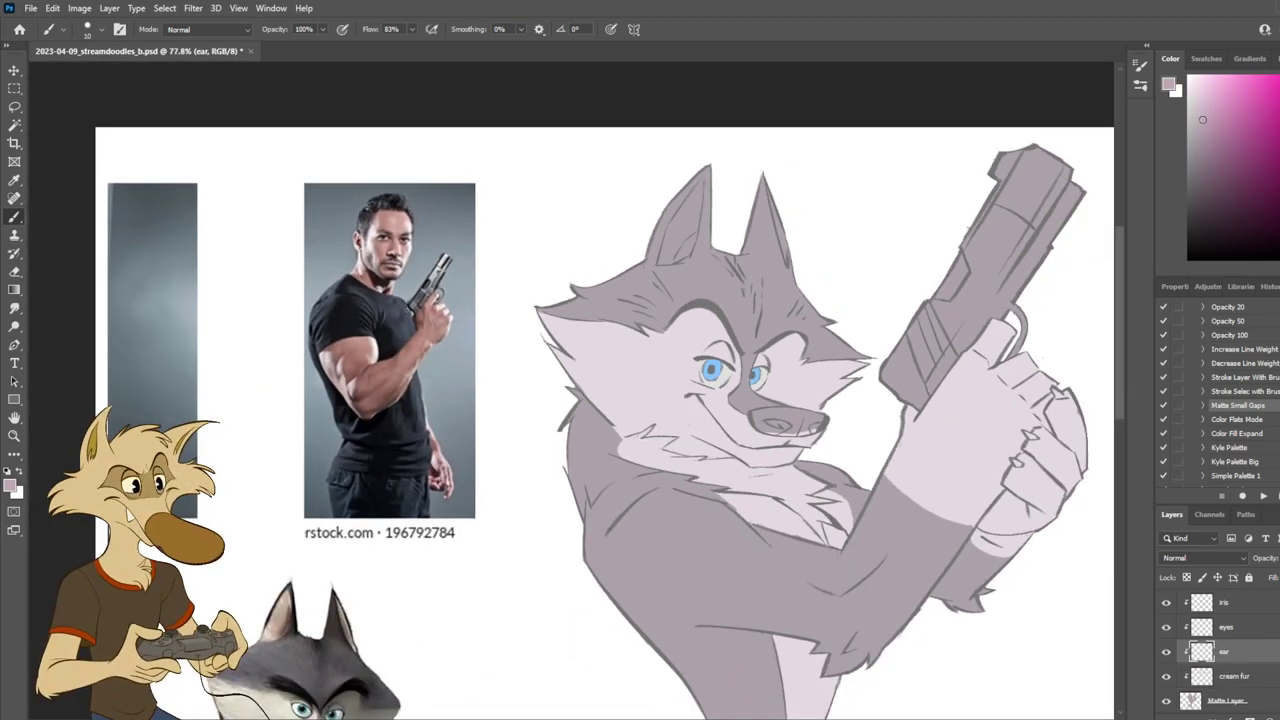
left_click(1279, 245)
scroll(752, 224, "up", 1)
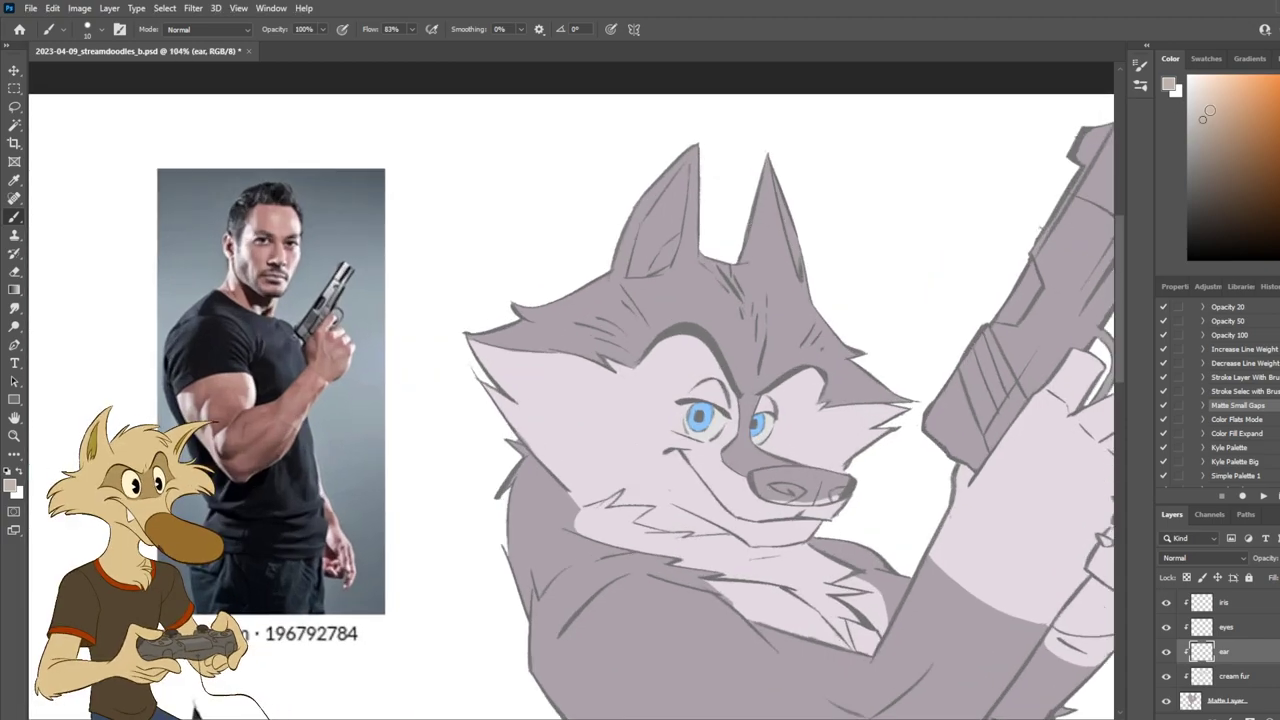
mouse_move(636, 244)
left_mouse_down()
mouse_move(667, 213)
mouse_move(649, 242)
mouse_move(679, 218)
mouse_move(666, 223)
mouse_move(678, 200)
mouse_move(665, 226)
mouse_move(684, 173)
mouse_move(660, 245)
left_mouse_up()
left_click(677, 201, "alt")
key("ctrl+s")
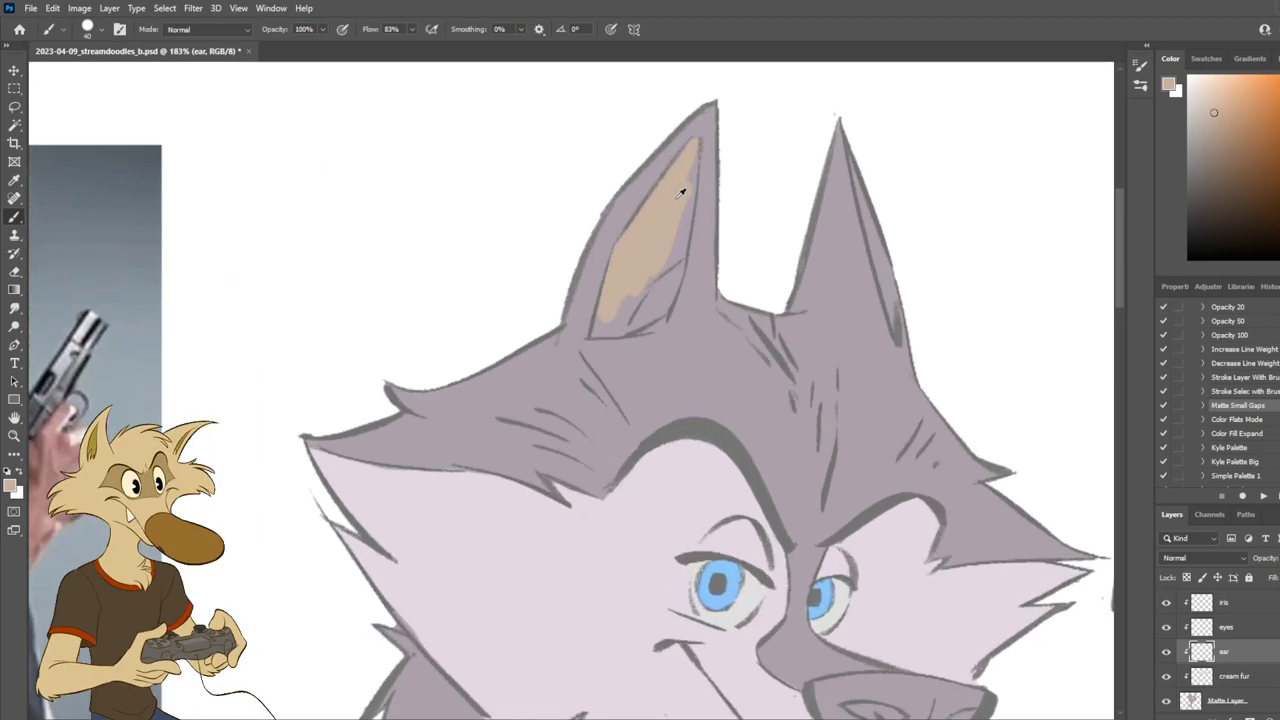
scroll(671, 205, "up", 3)
mouse_move(673, 203)
left_mouse_down()
mouse_move(599, 331)
mouse_move(637, 316)
mouse_move(616, 331)
mouse_move(634, 312)
mouse_move(624, 305)
mouse_move(640, 312)
mouse_move(669, 292)
mouse_move(682, 205)
mouse_move(667, 287)
mouse_move(701, 207)
mouse_move(701, 152)
mouse_move(679, 241)
mouse_move(697, 148)
left_mouse_up()
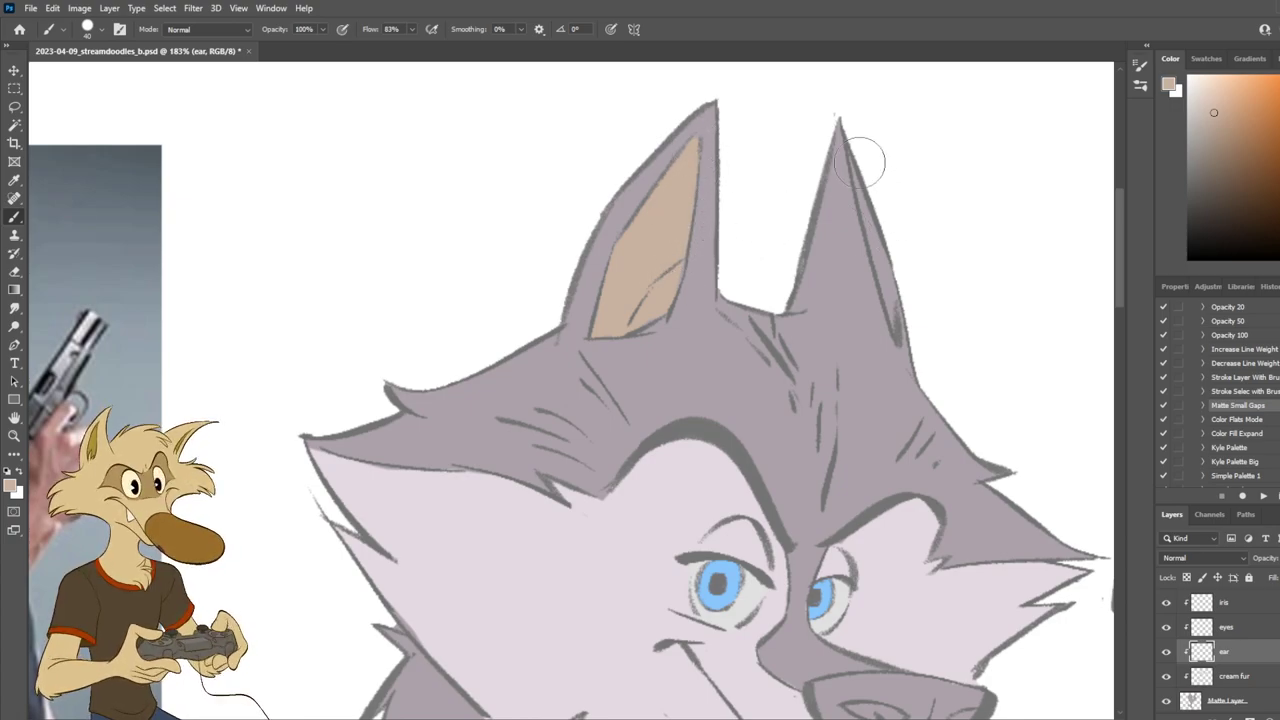
Step: Paint the narrow inner area of the far ear with the same light tan, redoing the first stroke
mouse_move(860, 178)
left_mouse_down()
mouse_move(895, 295)
mouse_move(880, 255)
mouse_move(885, 310)
left_mouse_up()
key("ctrl+z")
left_click_drag(878, 248, 889, 310)
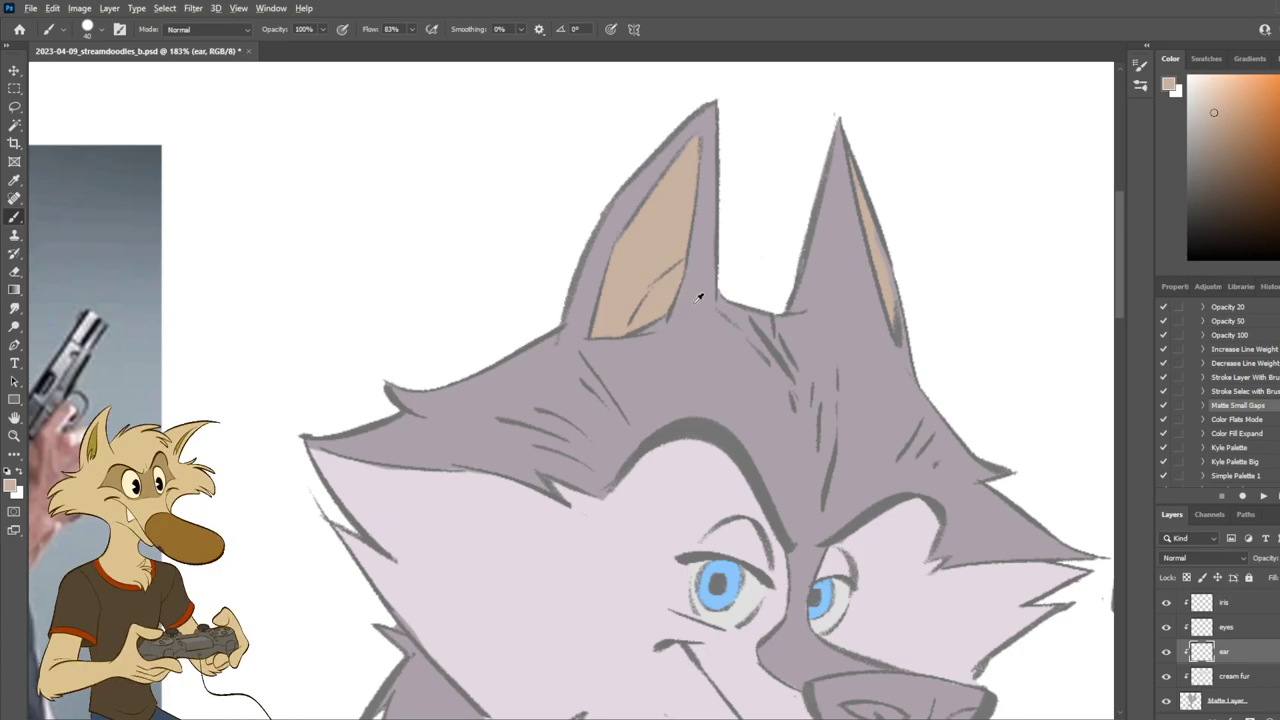
scroll(723, 276, "down", 10)
scroll(705, 394, "up", 8)
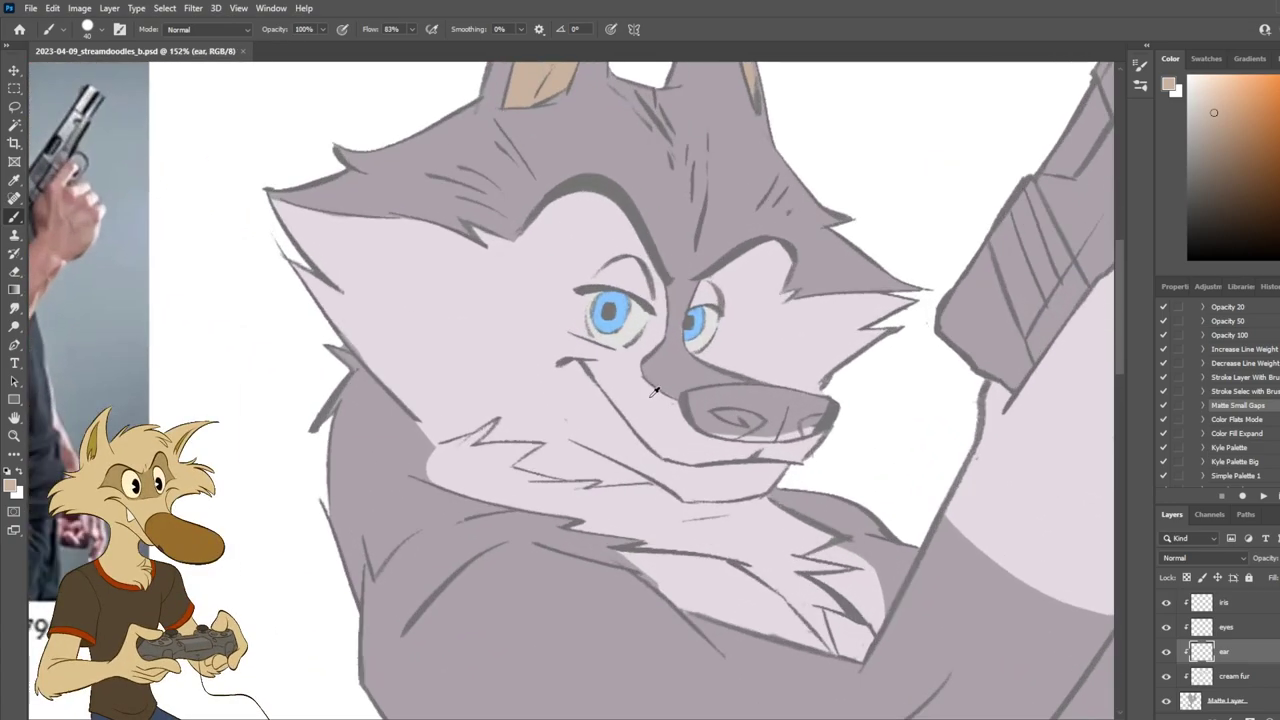
Step: Select the wolf's eyes layer and adjust its color
key("v")
left_click(626, 313)
scroll(690, 266, "down", 5)
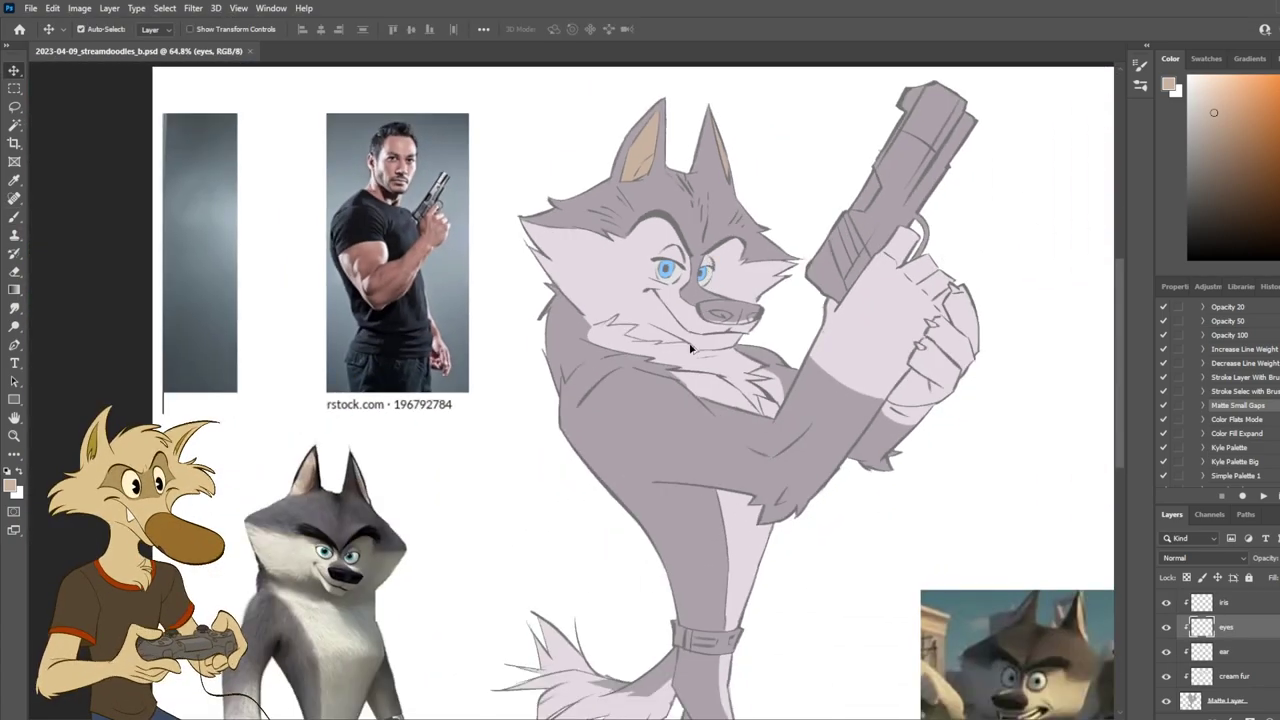
scroll(690, 348, "up", 1)
key("i")
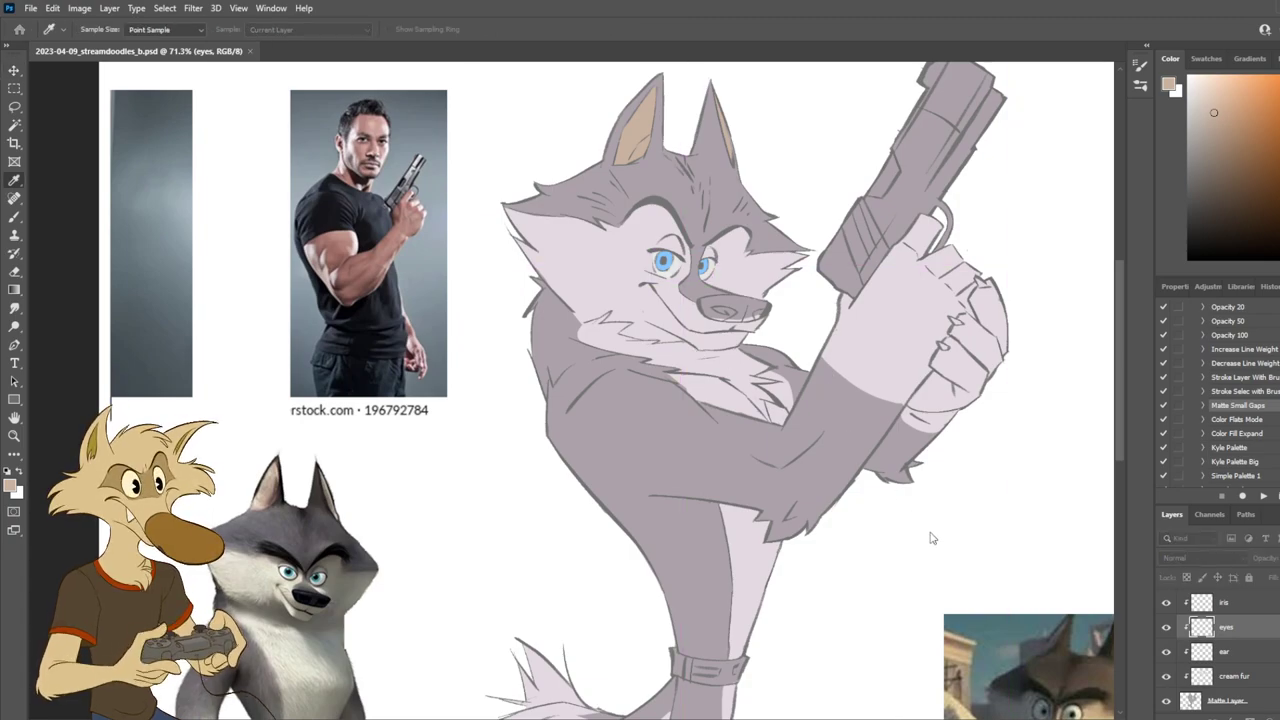
key("v")
scroll(745, 311, "down", 4)
scroll(745, 311, "up", 3)
key("i")
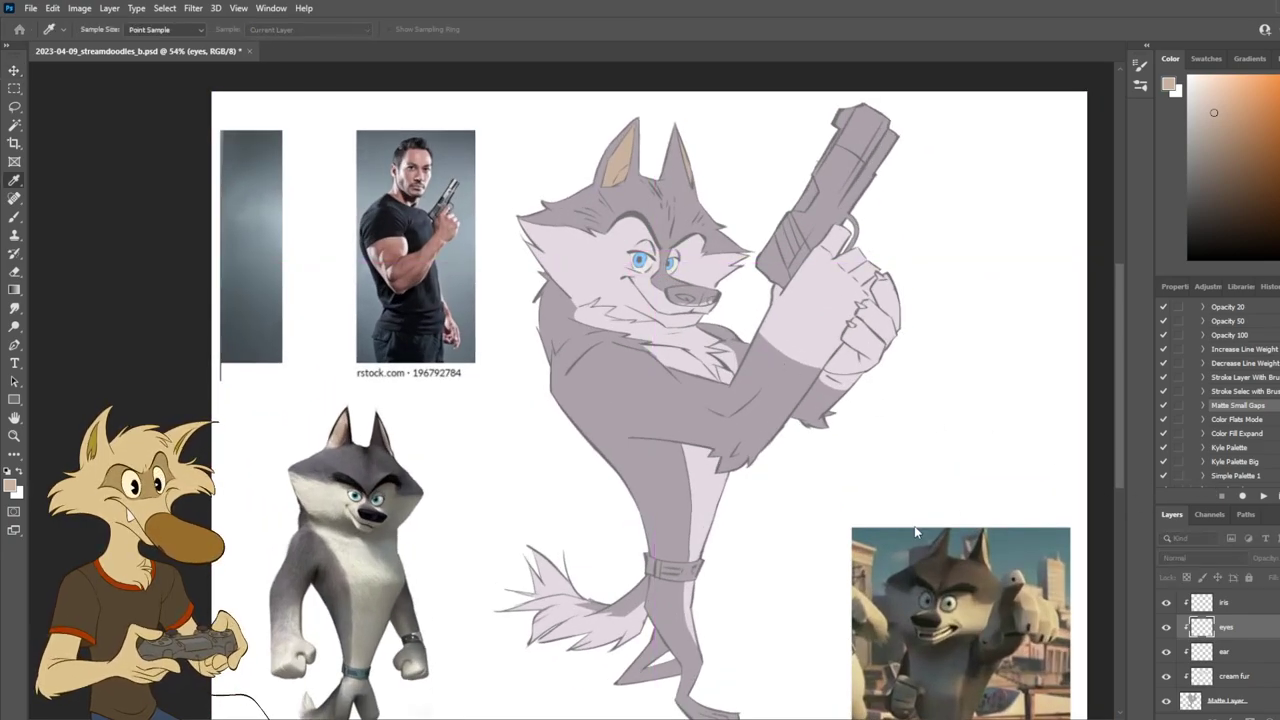
key("v")
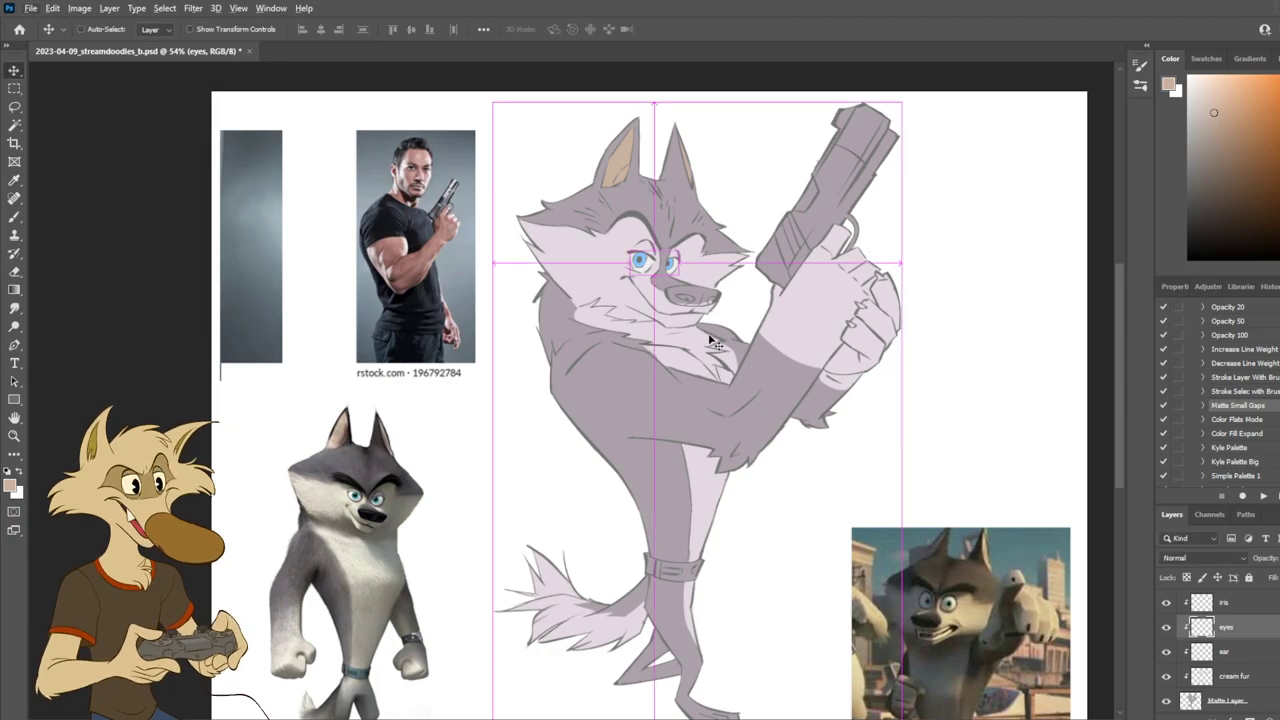
Step: Add a new layer above the eyes layer, name it "nose", and ready the Brush tool
scroll(705, 340, "up", 1)
key("ctrl+shift+alt+n")
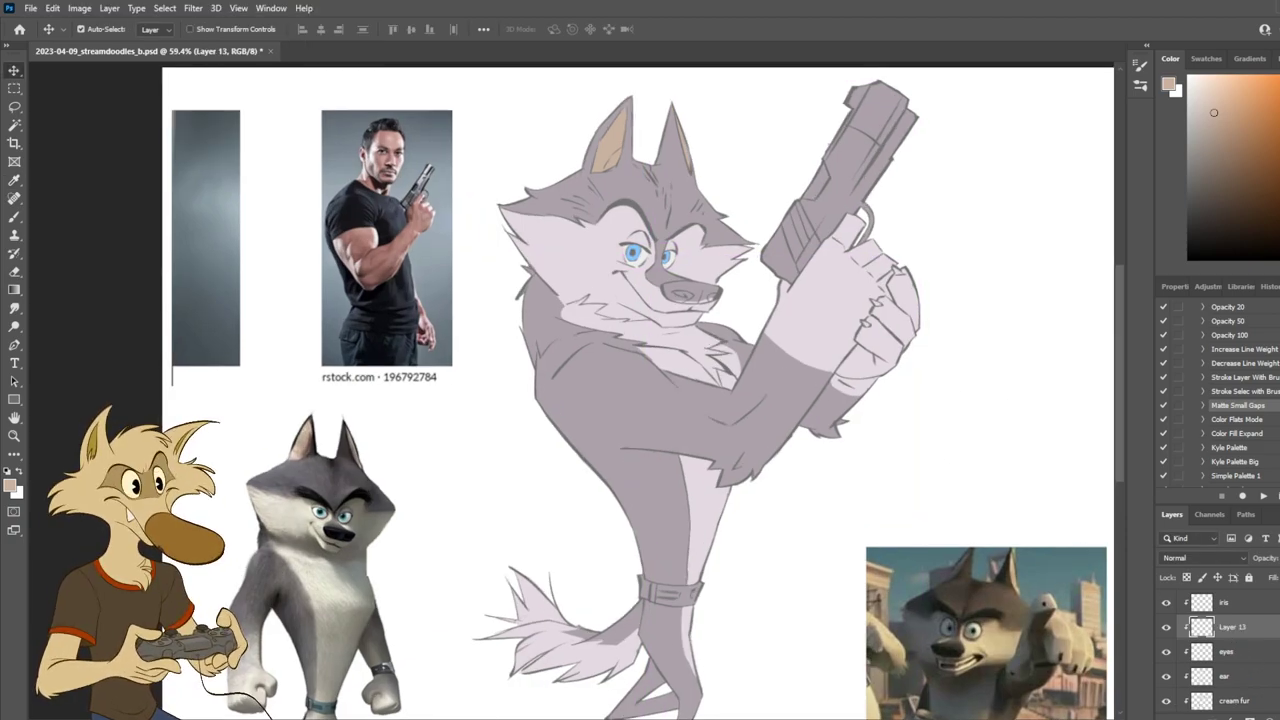
double_click(1233, 627)
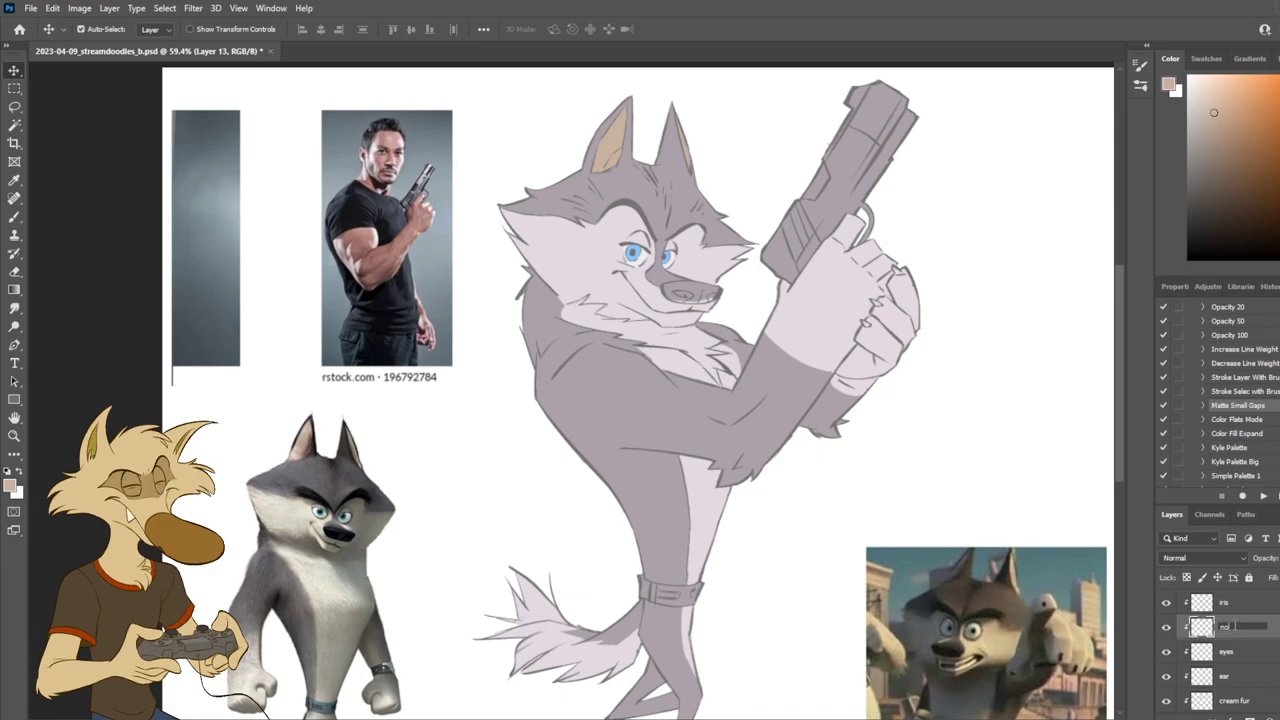
type("nose")
key("Return")
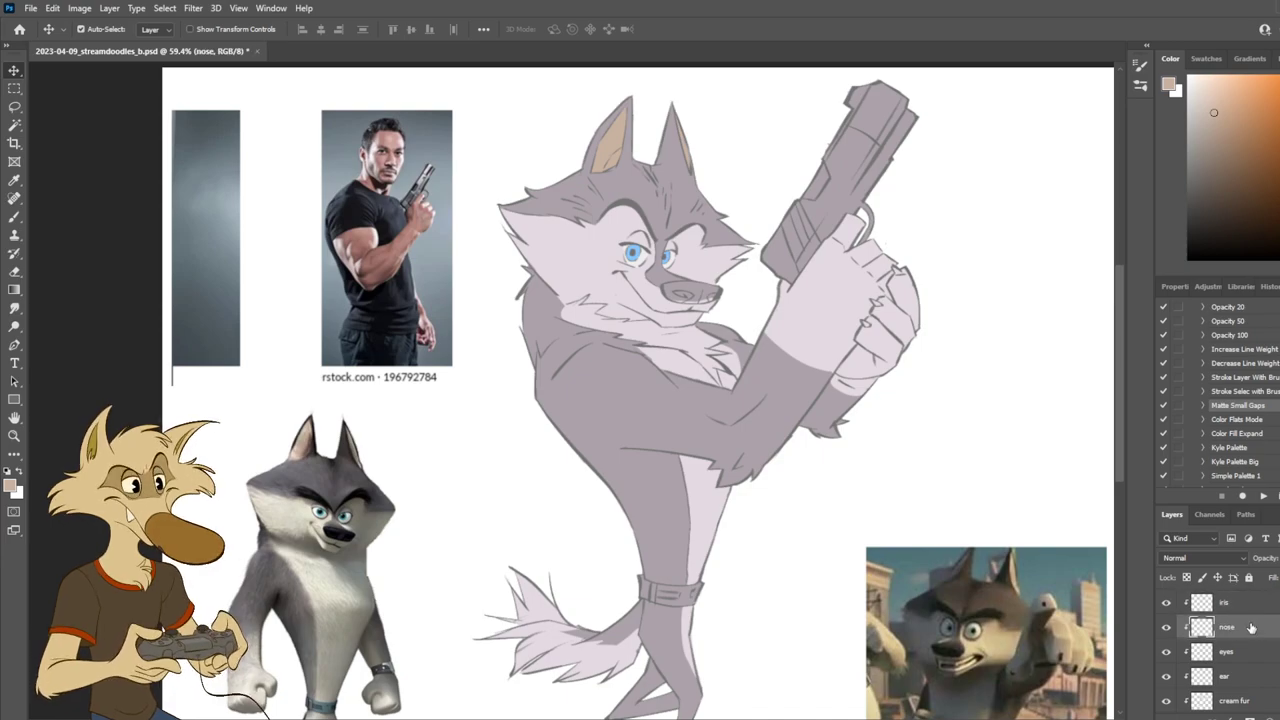
key("b")
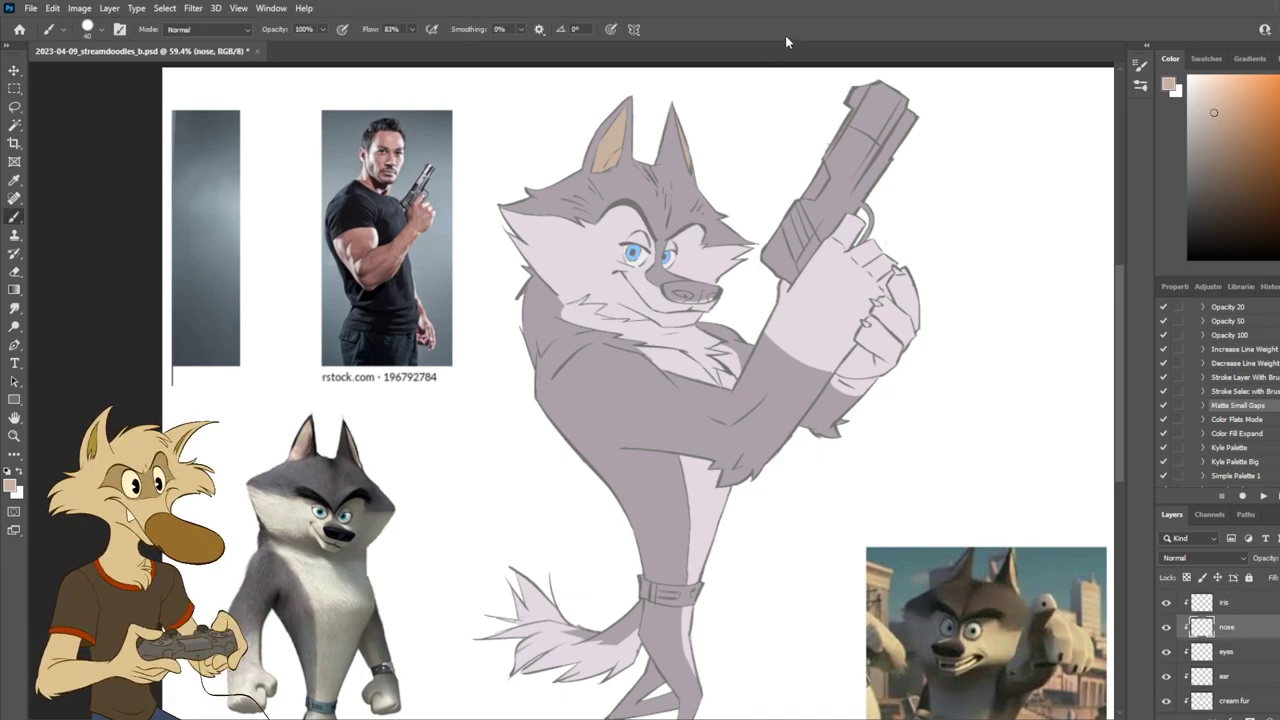
Step: Choose a medium gray and fill the wolf's nose on the nose layer with the size 40 brush
scroll(734, 296, "down", 4)
scroll(731, 294, "up", 5)
left_click(1196, 170)
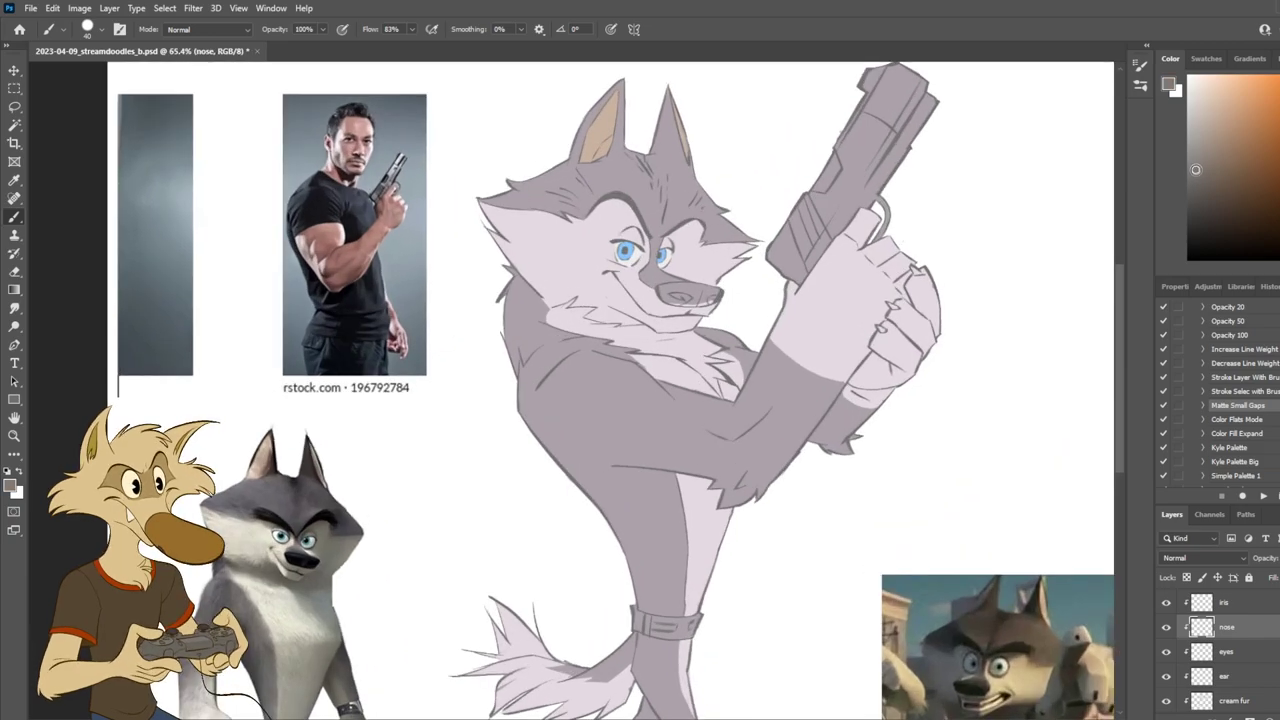
scroll(652, 243, "up", 5)
mouse_move(700, 322)
left_mouse_down()
mouse_move(666, 317)
mouse_move(761, 325)
mouse_move(680, 322)
mouse_move(723, 328)
mouse_move(694, 336)
mouse_move(766, 333)
left_mouse_up()
key("ctrl+0")
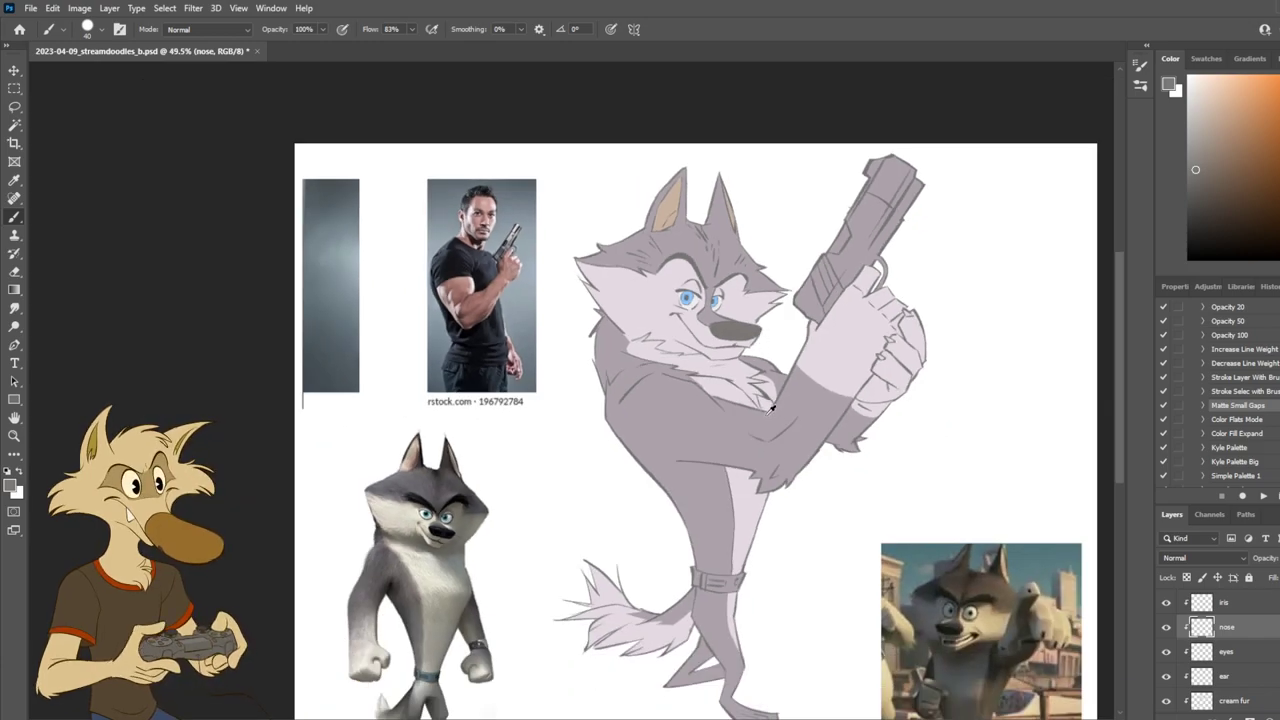
Step: Select the visible line art layer, darken its color so the nose lines stand out, and save the document
scroll(770, 408, "up", 3)
key("v")
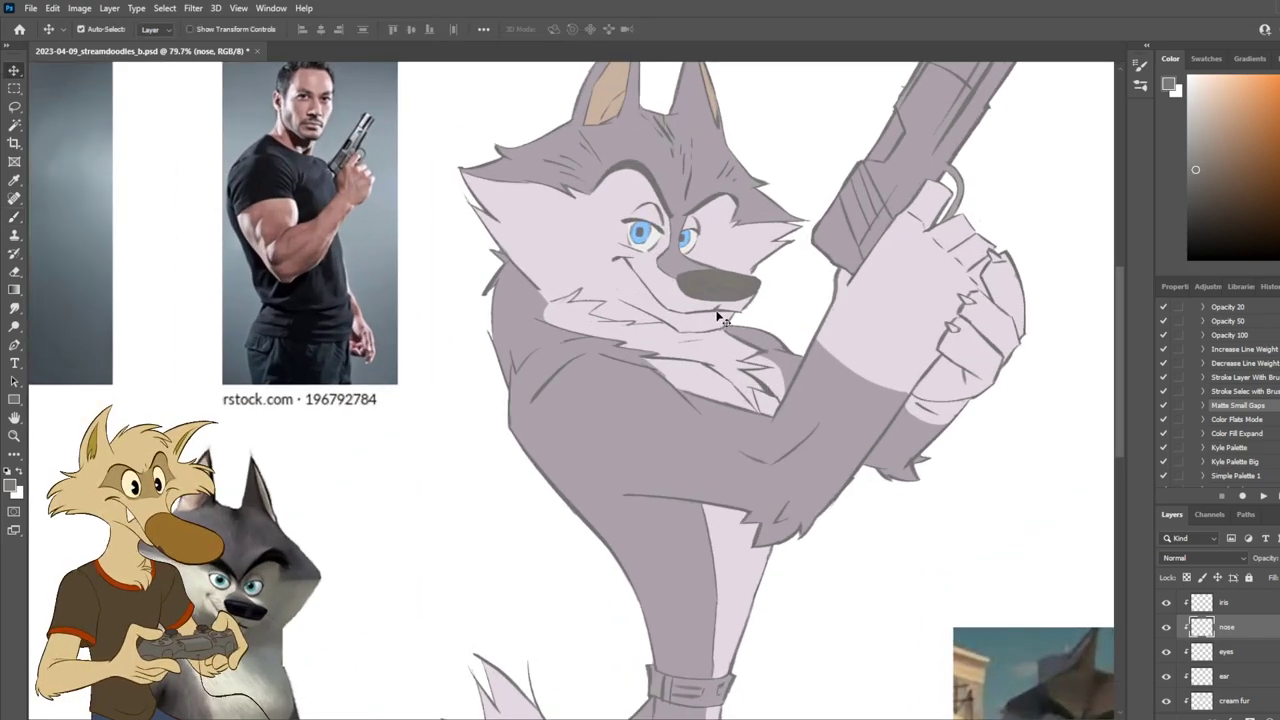
left_click(717, 318)
key("i")
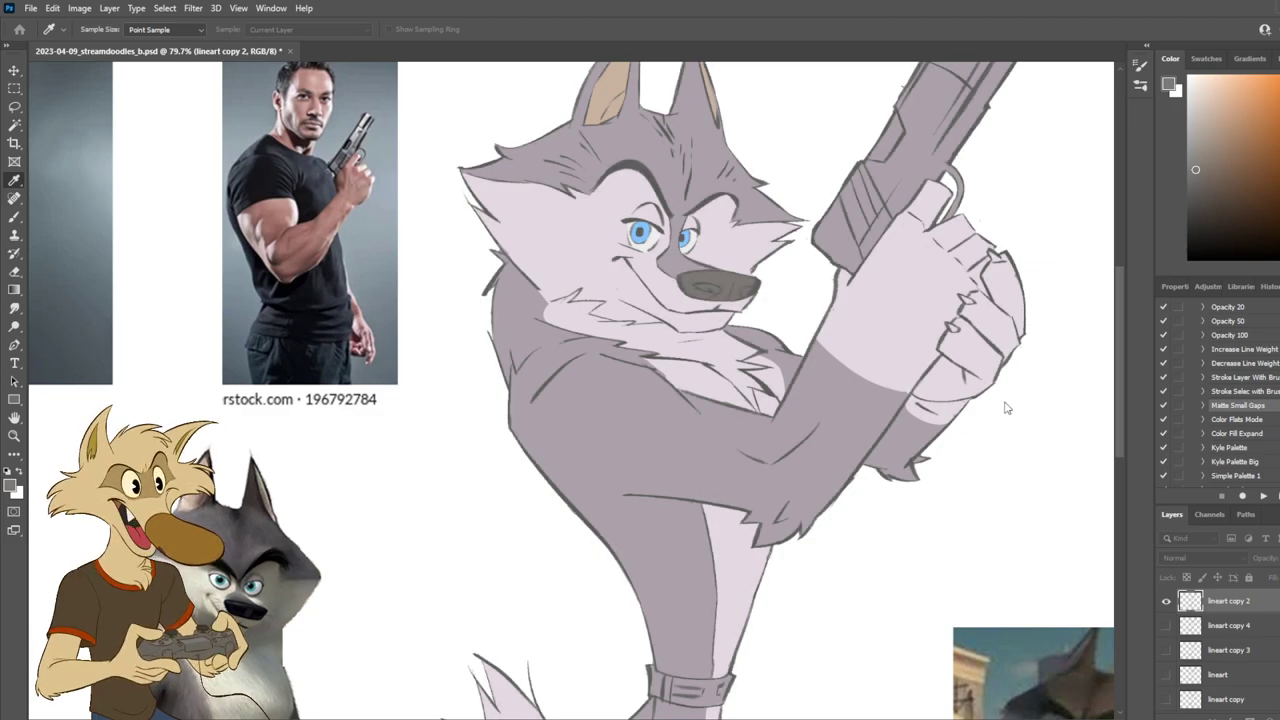
key("v")
scroll(812, 362, "down", 3)
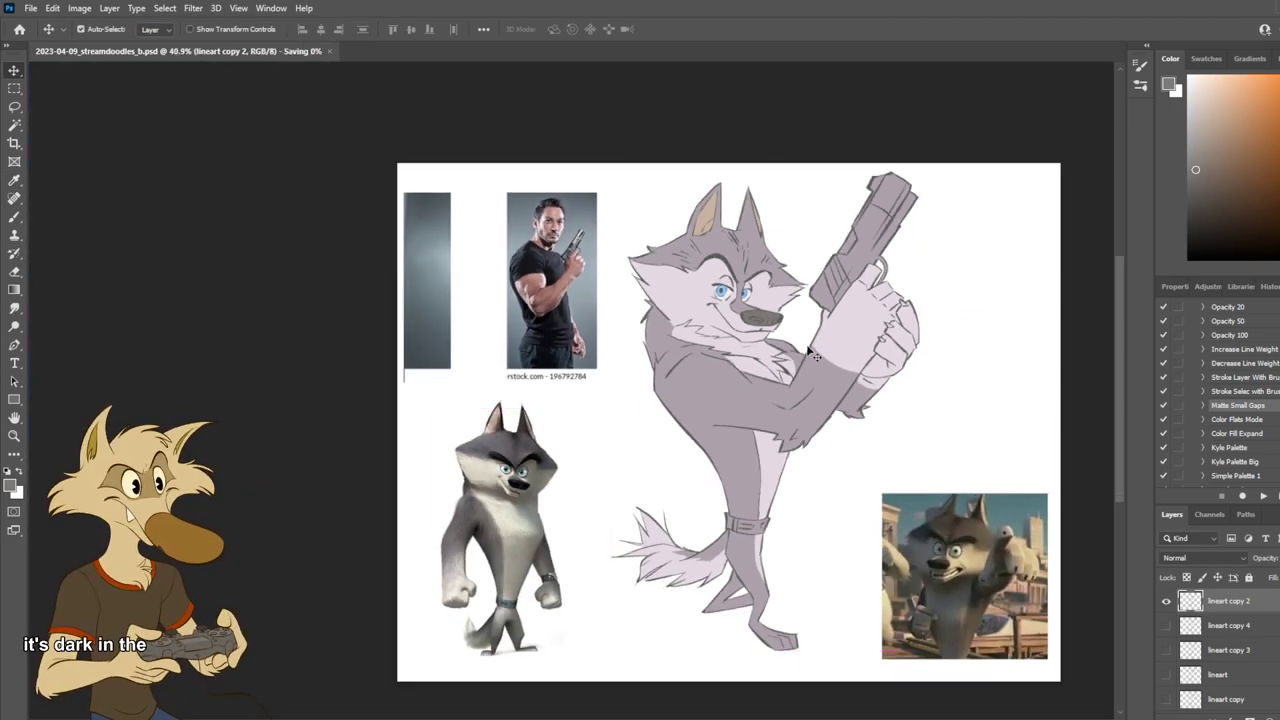
scroll(812, 358, "up", 3)
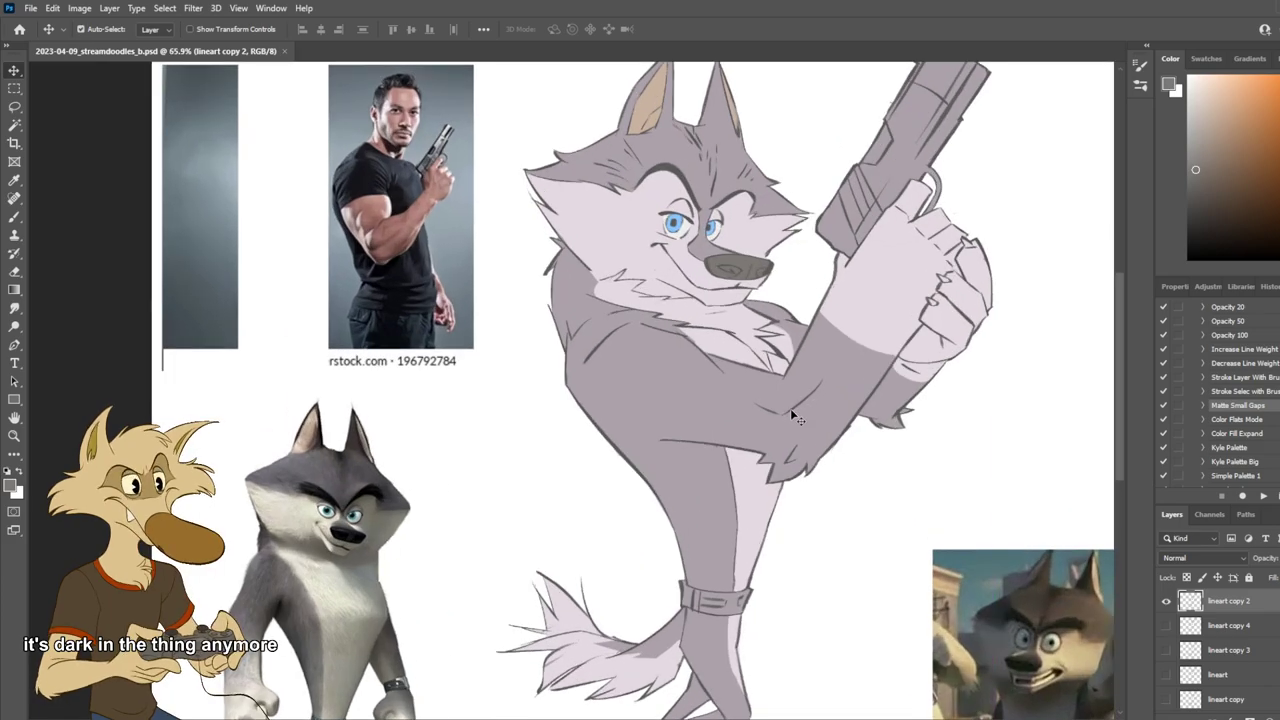
scroll(792, 414, "down", 1)
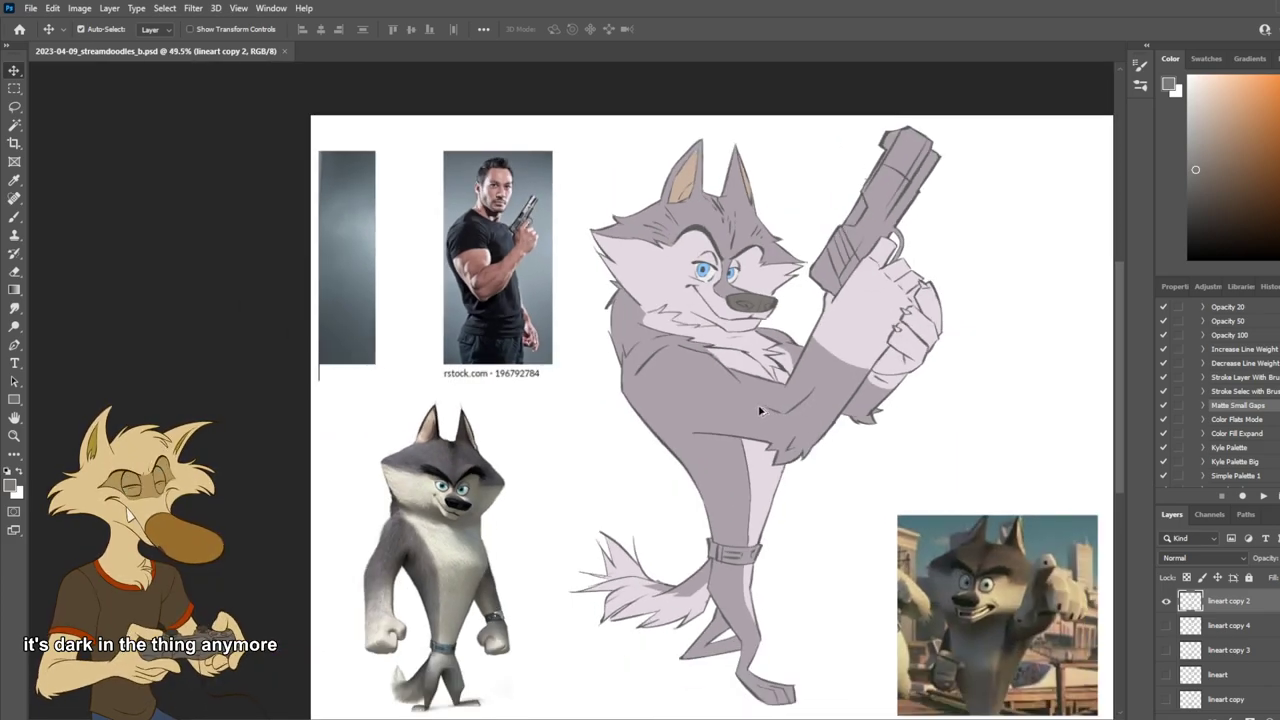
scroll(760, 410, "down", 1)
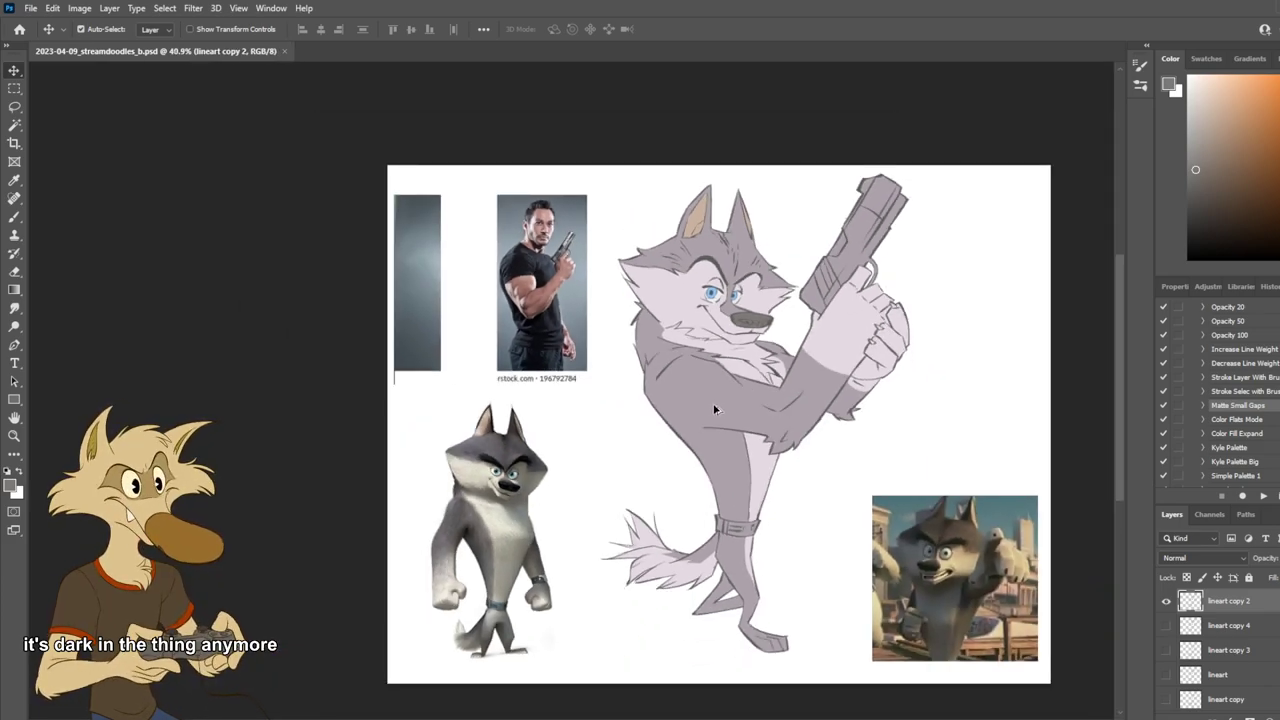
scroll(705, 407, "up", 1)
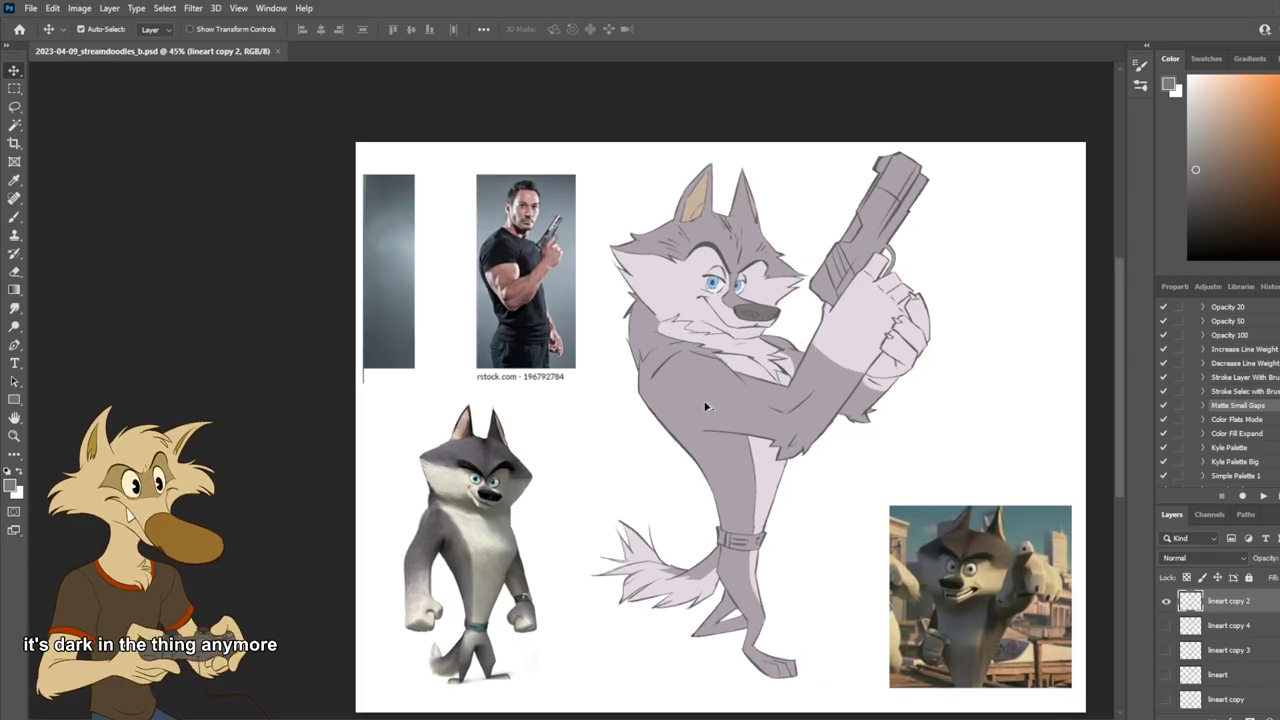
scroll(724, 540, "up", 2)
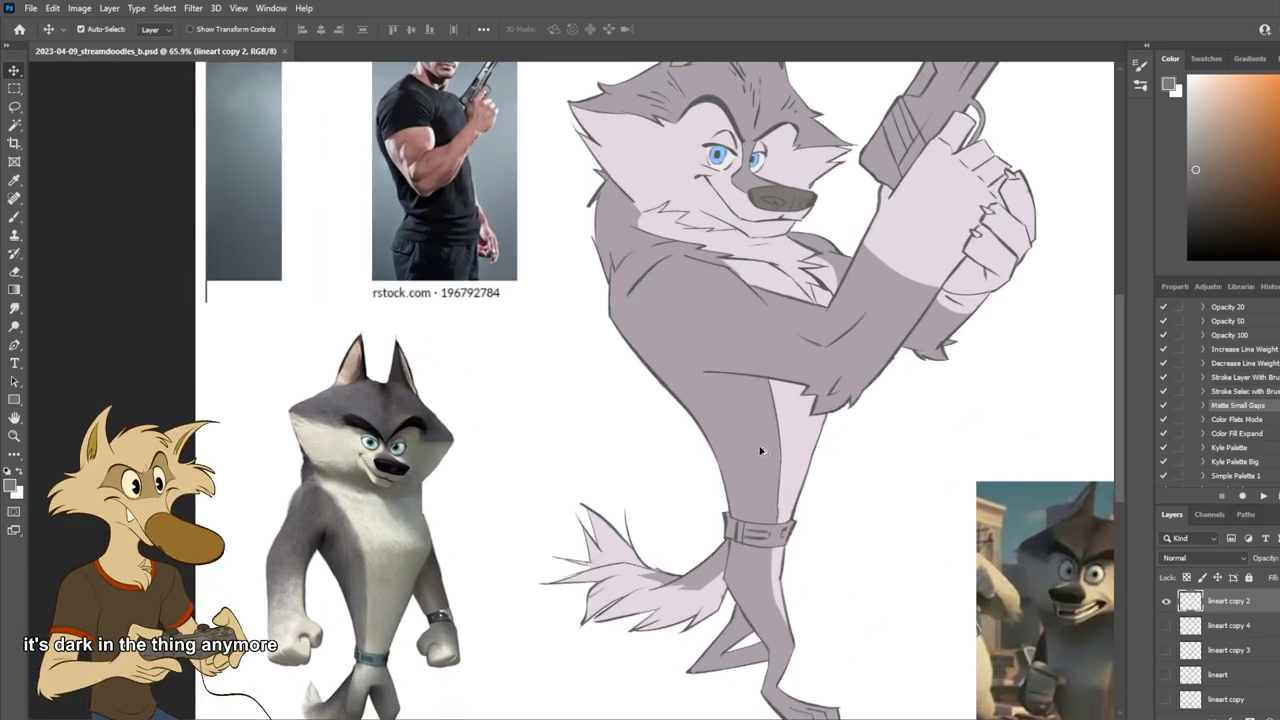
scroll(717, 551, "down", 1)
scroll(1258, 652, "up", 2)
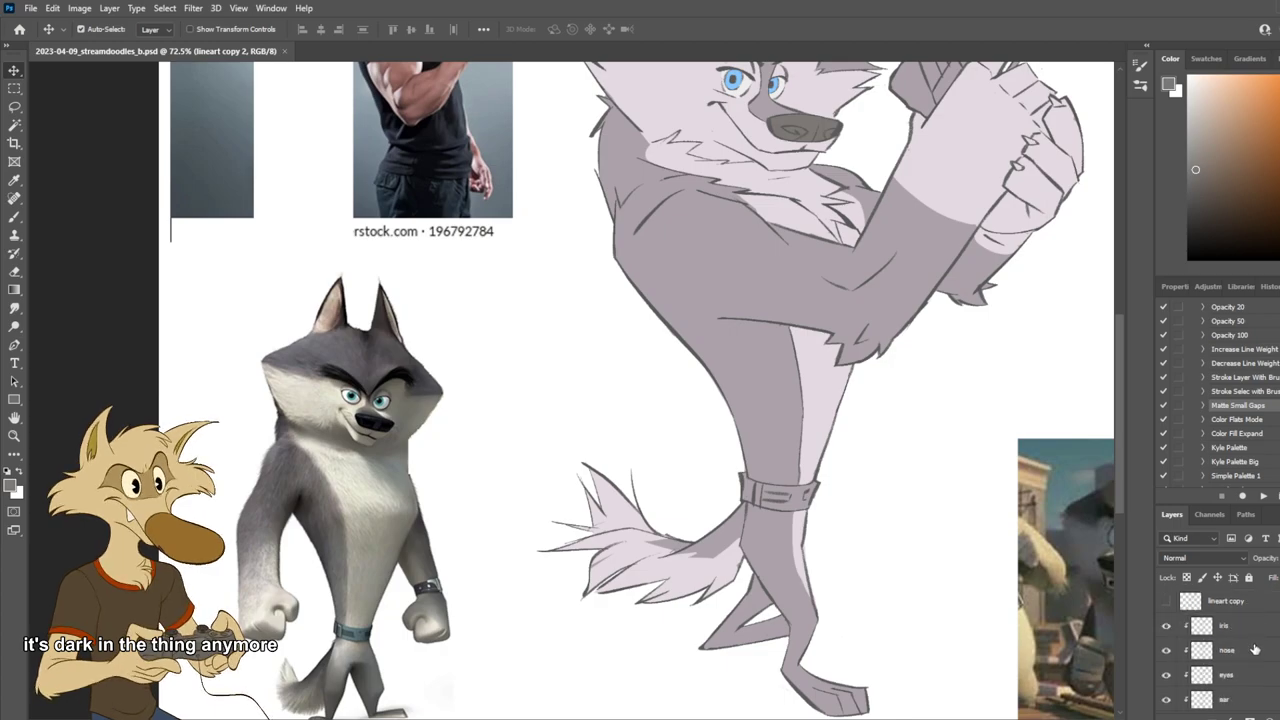
Step: Move the four hidden, unused line art layers beneath Layer 1 in the layer stack and select Layer 1
scroll(1247, 674, "down", 3)
left_click(1247, 632, "shift")
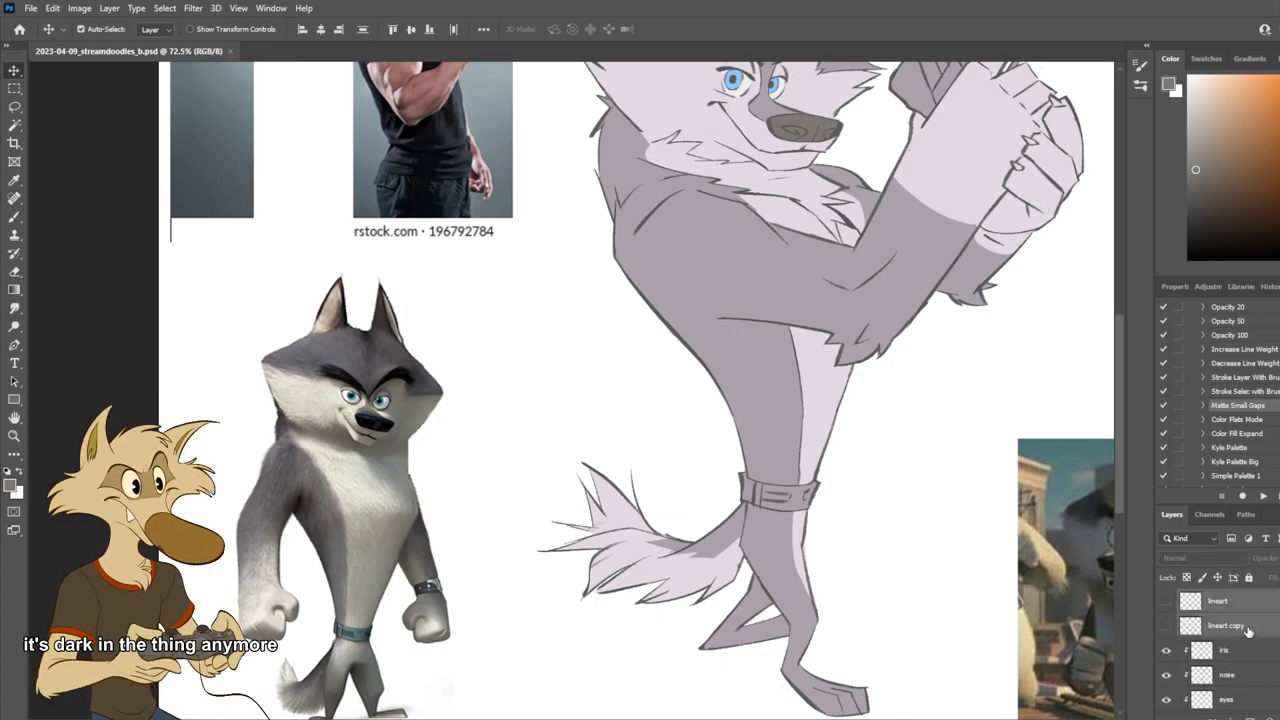
mouse_move(1246, 700)
left_mouse_down()
mouse_move(1250, 712)
mouse_move(1254, 686)
left_mouse_up()
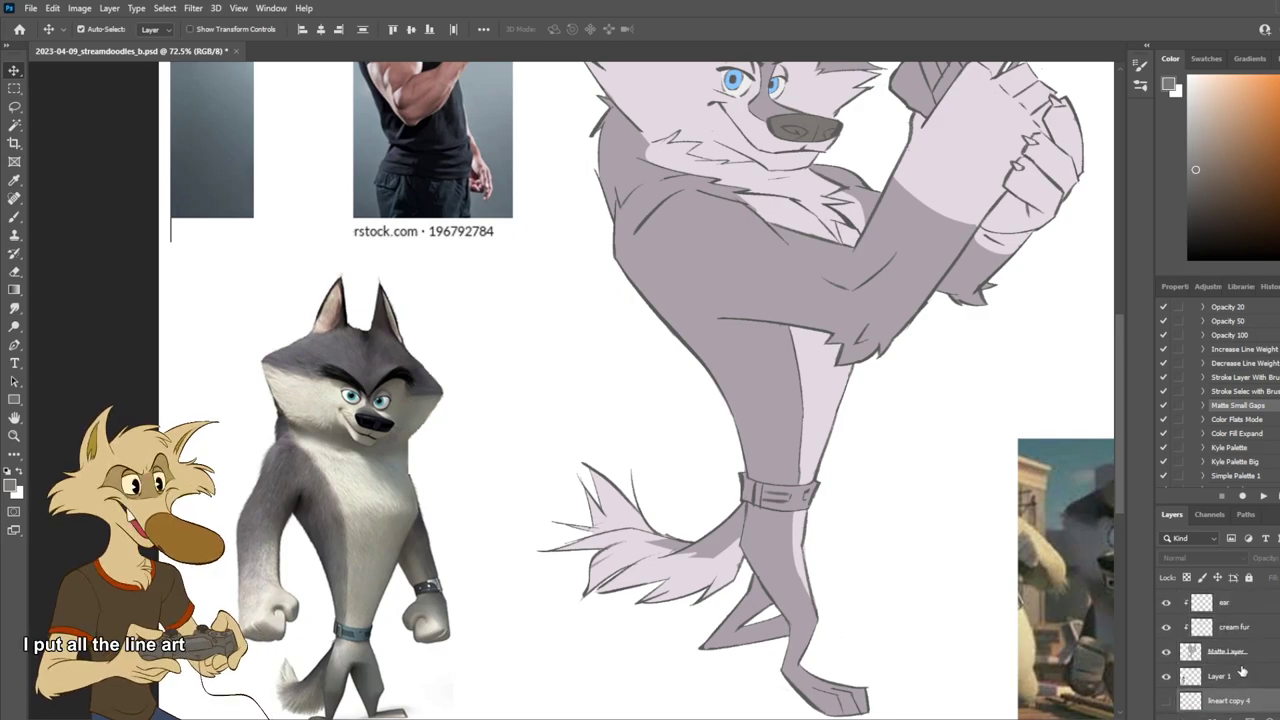
left_click(1215, 678)
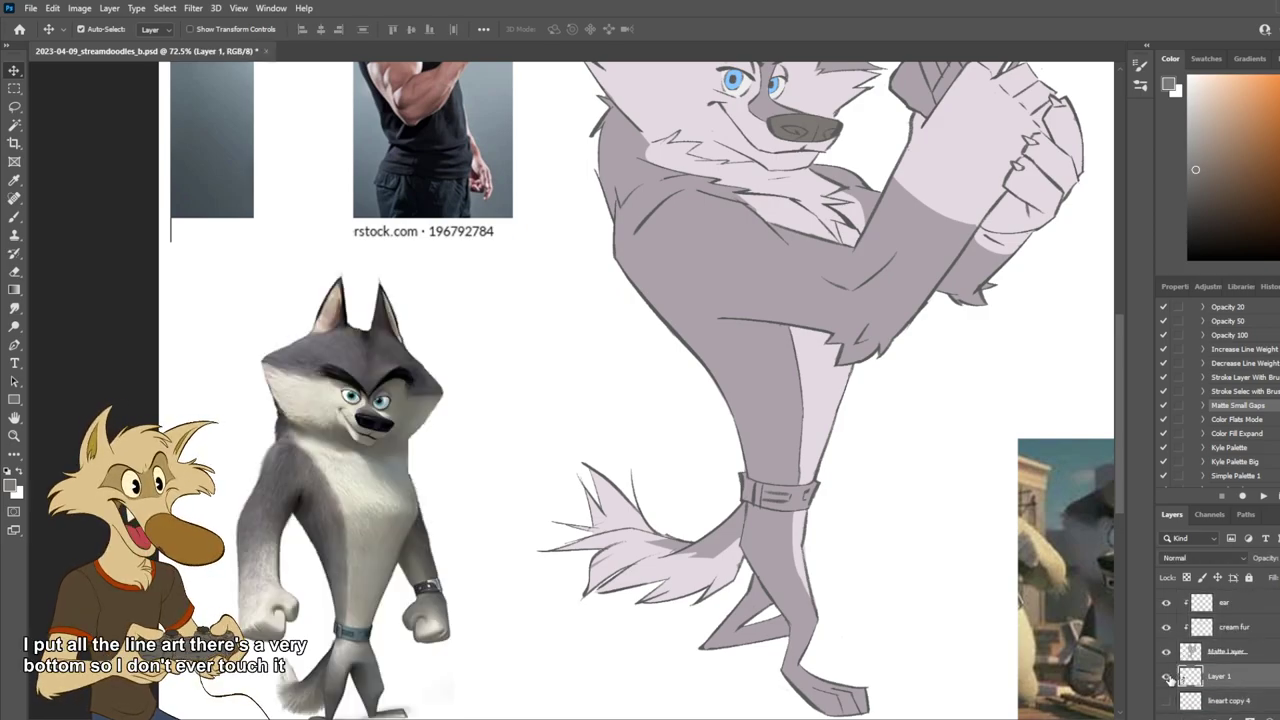
Step: Add a new layer above the iris layer, clip it to the wolf's base color, and name it "belt"
scroll(755, 590, "up", 3)
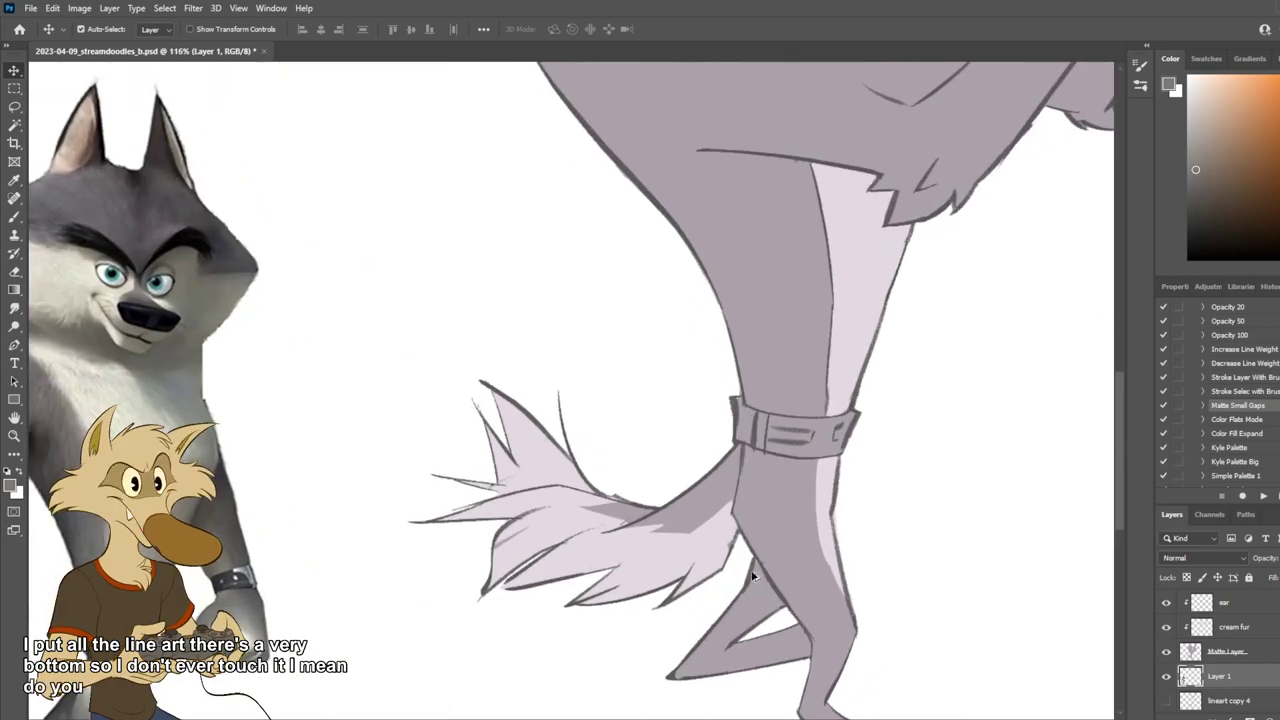
scroll(750, 567, "down", 2)
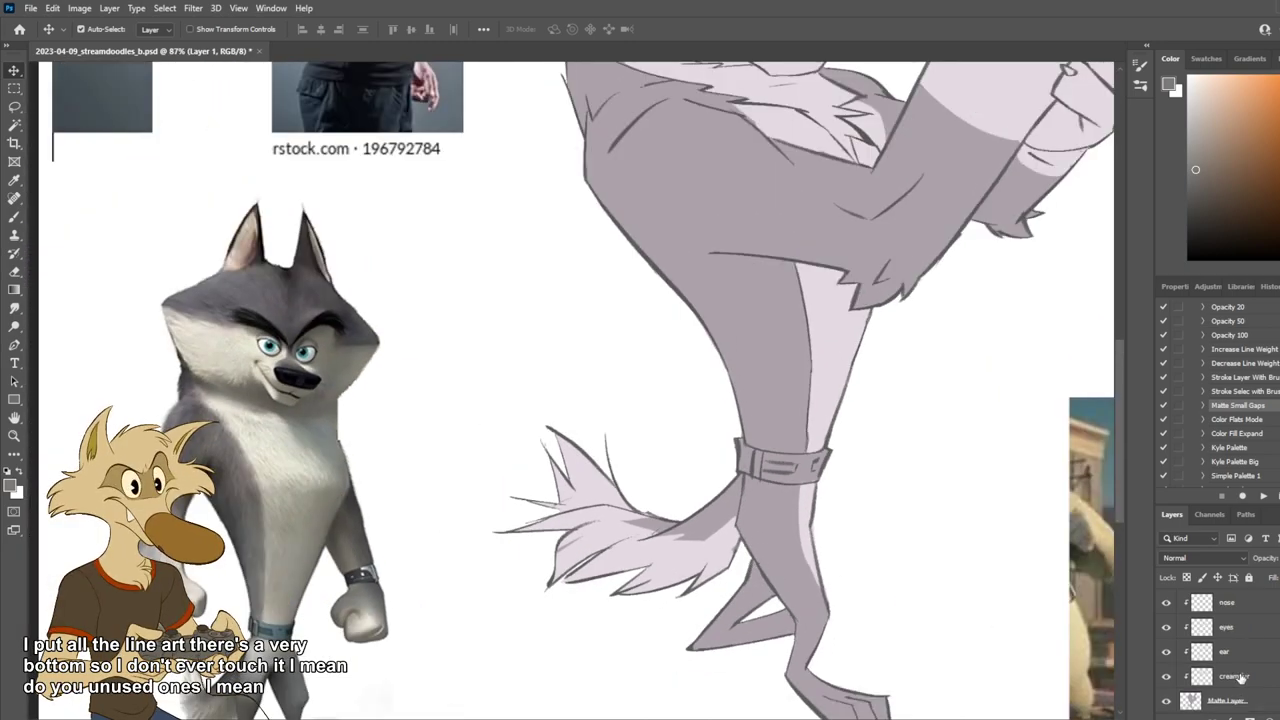
scroll(1240, 678, "up", 2)
left_click(1238, 660)
key("ctrl+alt+shift+n")
left_click(1244, 661, "alt")
double_click(1232, 652)
type("belt")
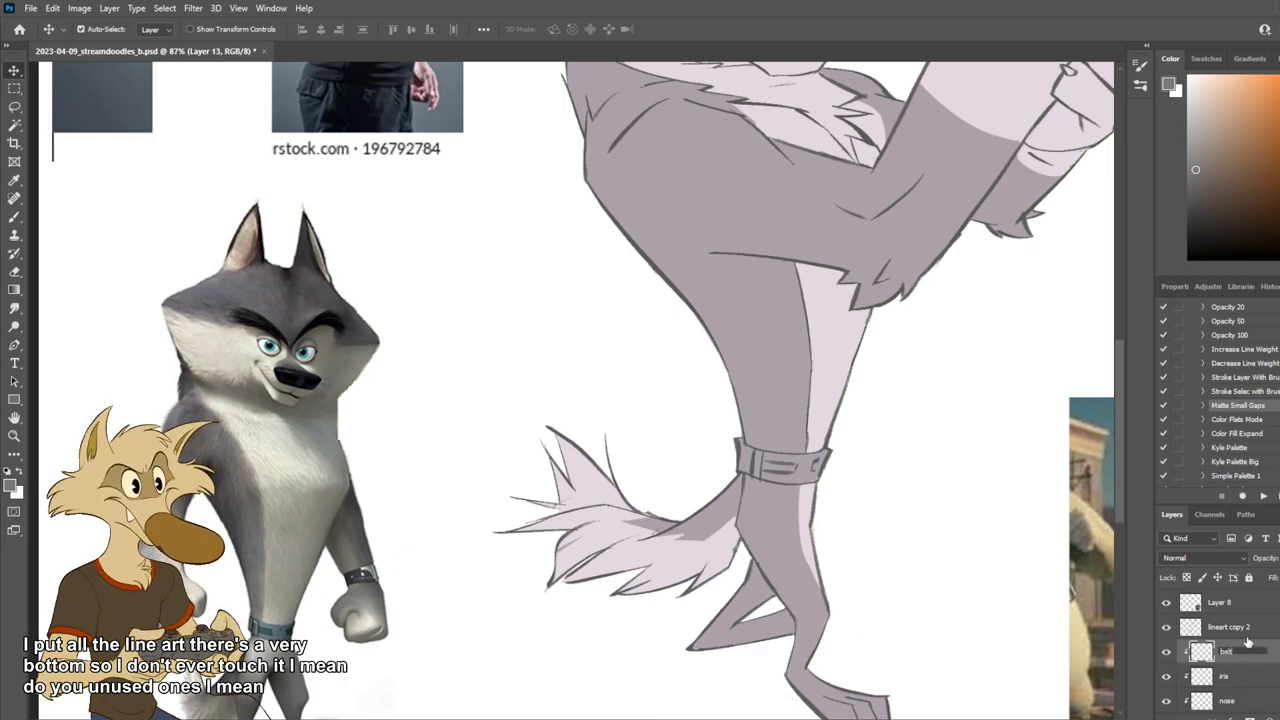
key("Return")
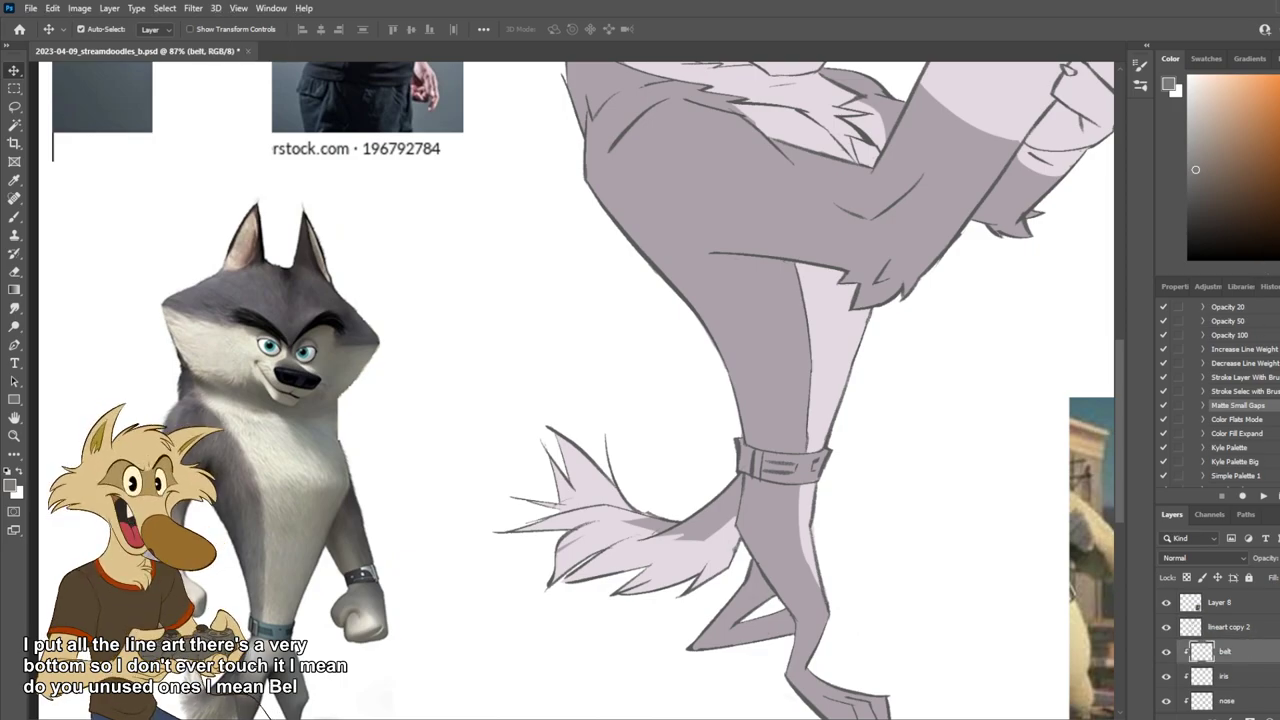
Step: Choose a muted light blue and brush it over the whole belt on the wolf's waist
left_click_drag(1245, 145, 1216, 124)
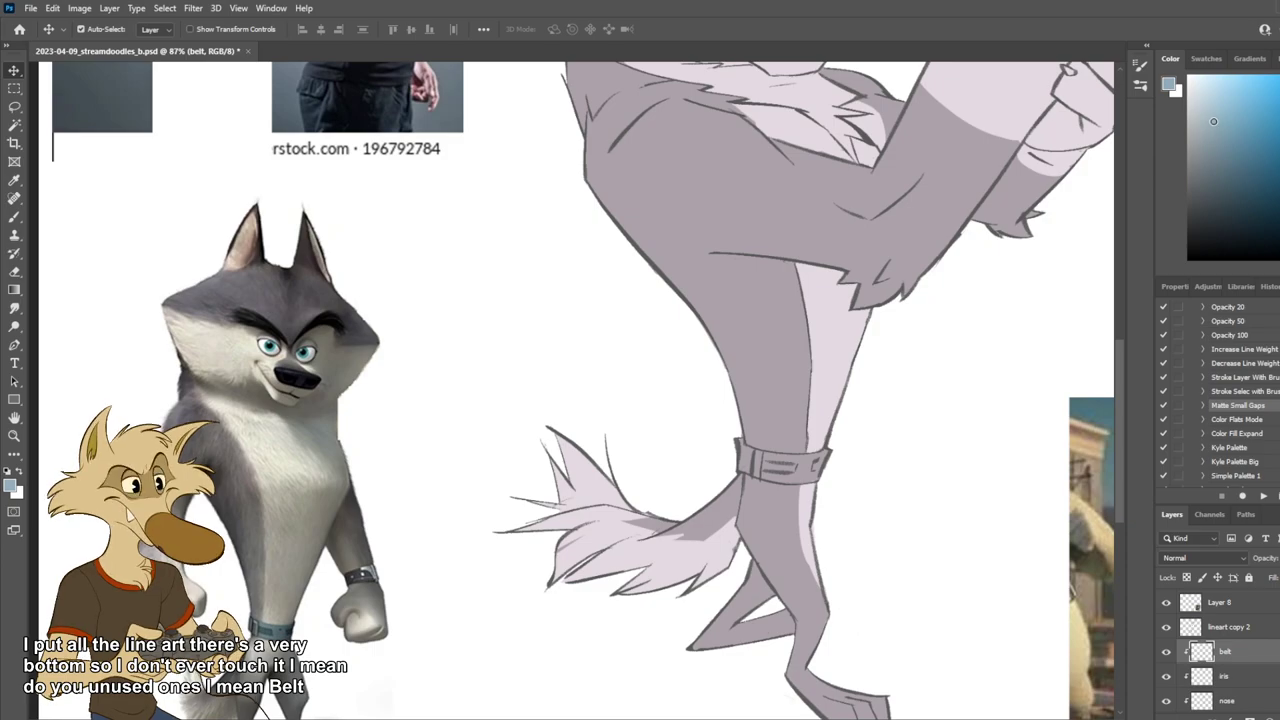
key("b")
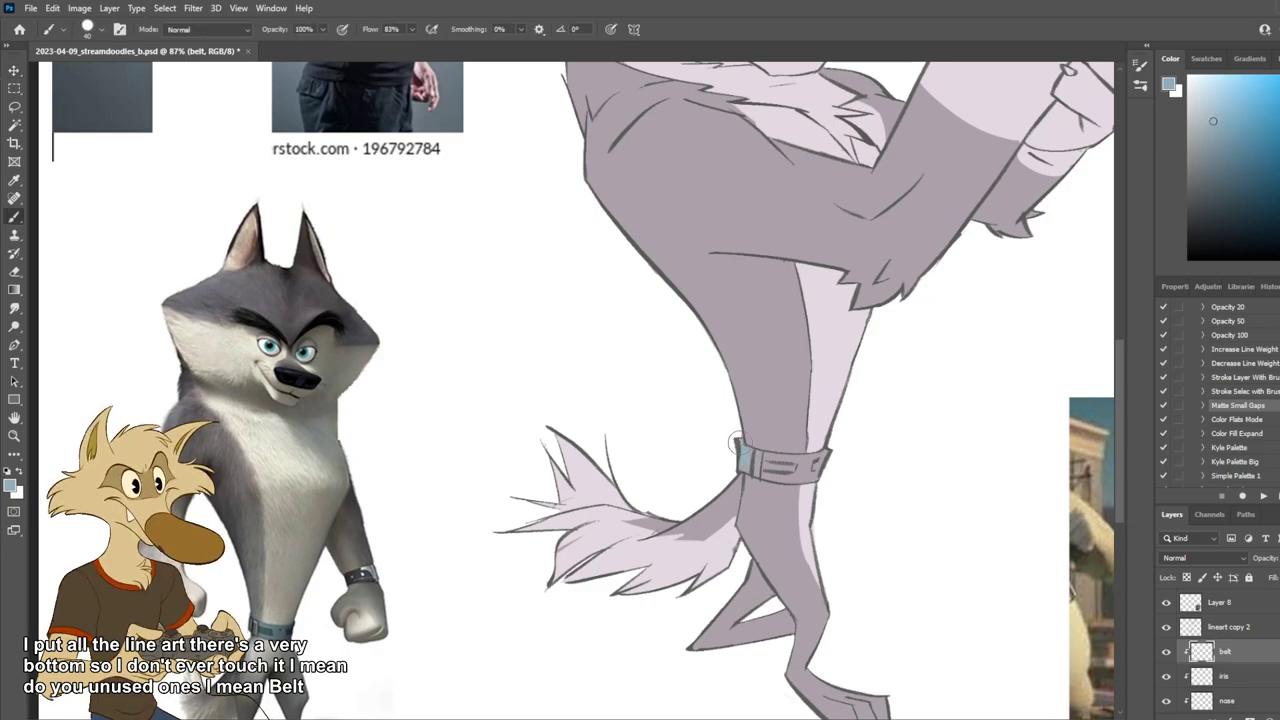
left_click_drag(745, 464, 782, 470)
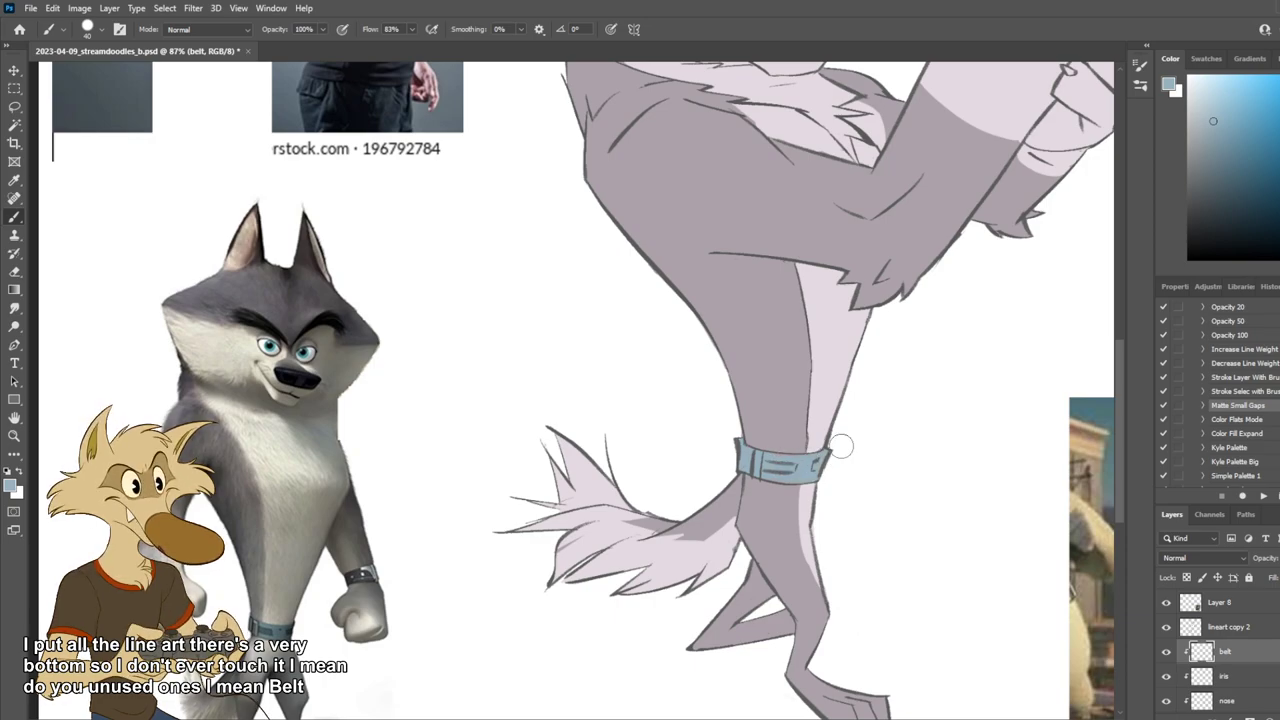
scroll(785, 428, "up", 3)
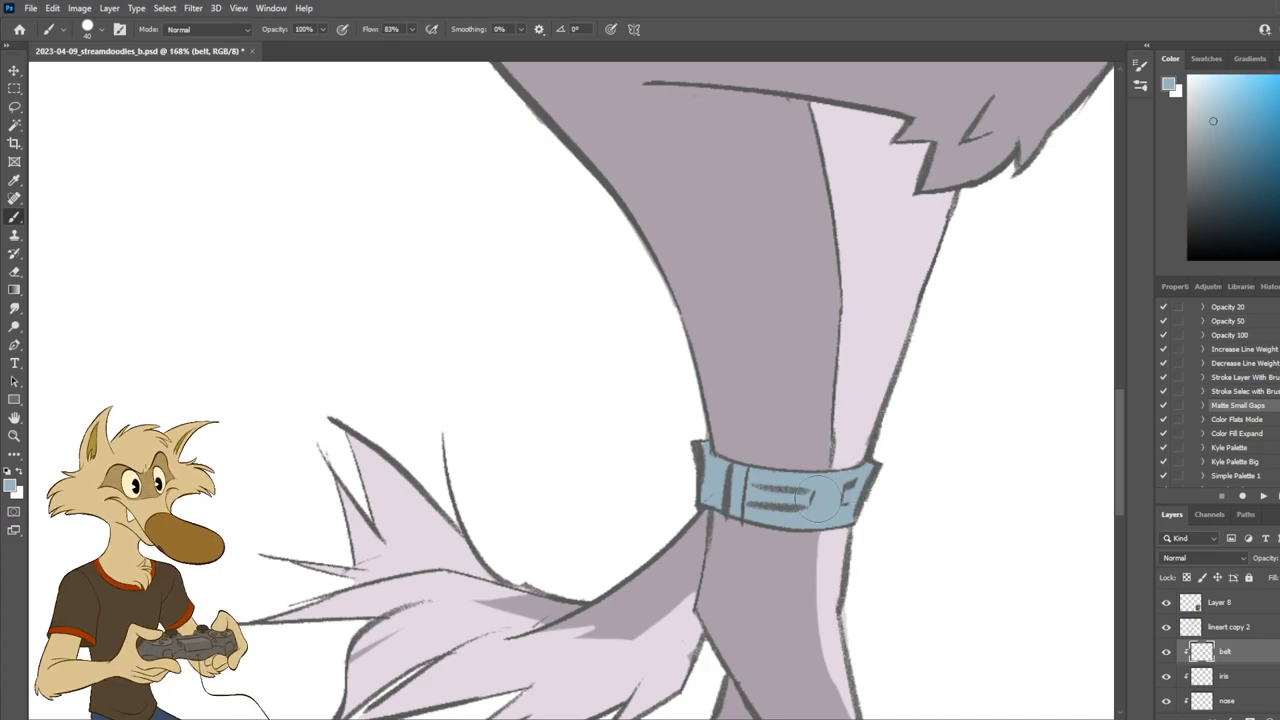
Step: Select the wolf's base Matte Layer and sample the dark fur color beside the belt for the Brush tool
key("v")
key("e")
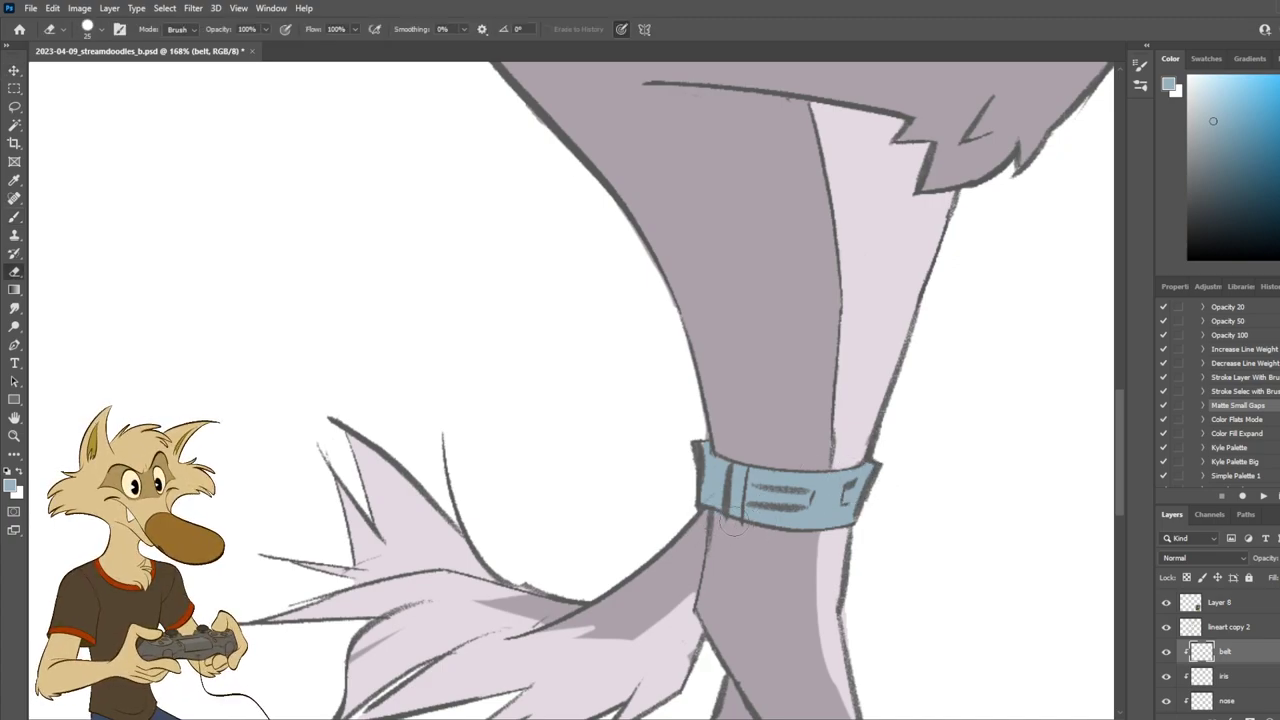
key("b")
key("v")
left_click(734, 451)
key("e")
key("b")
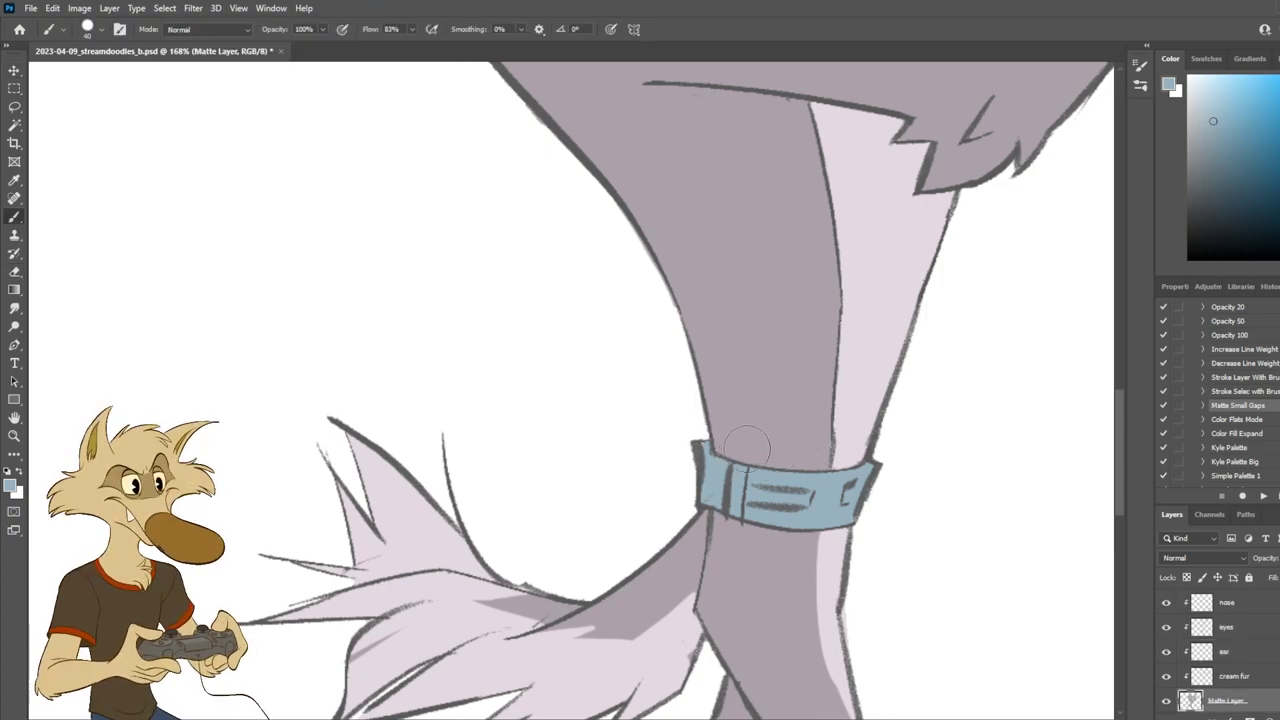
left_click(751, 434, "alt")
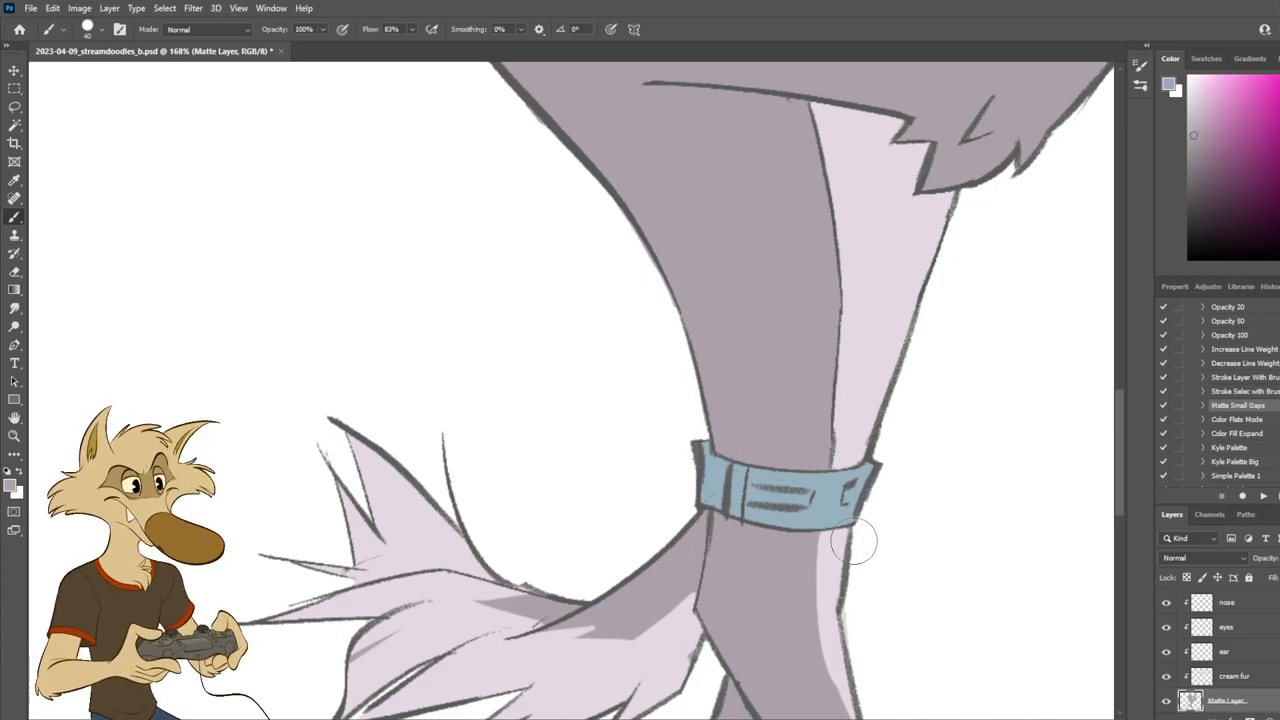
Step: Select the cream fur layer, sample the pale tail fur color for the brush, and save the document
key("v")
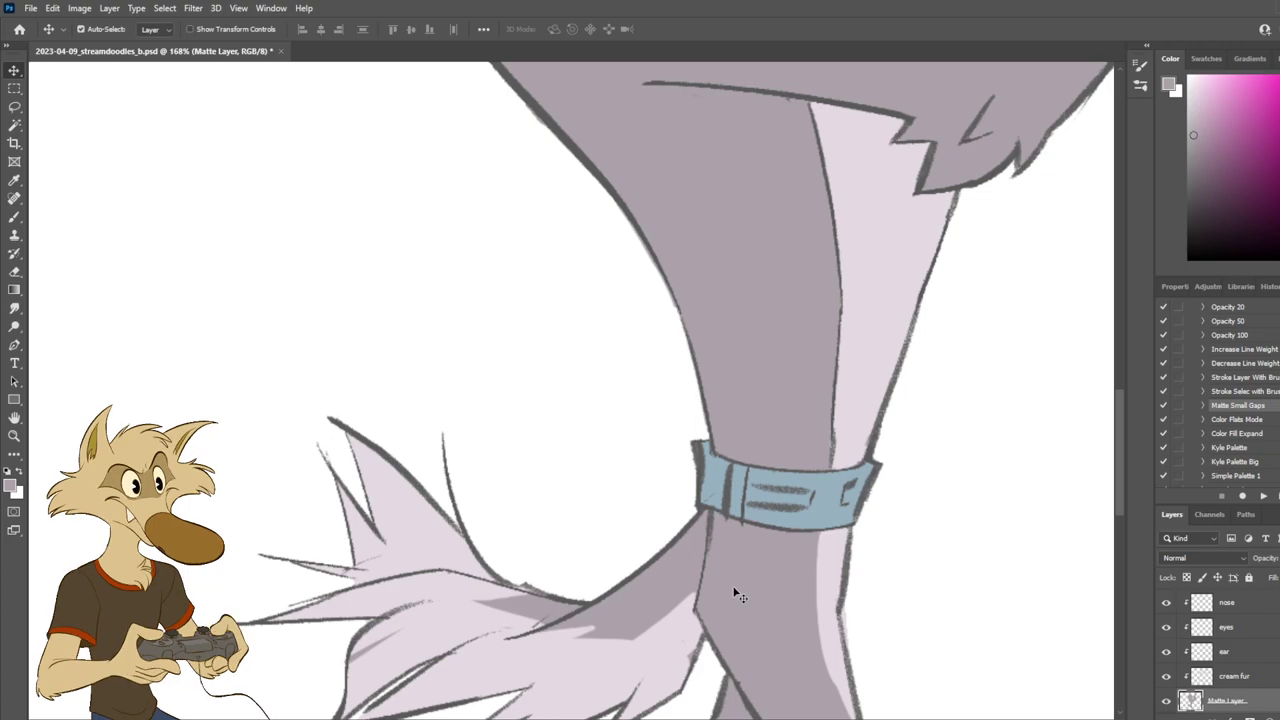
key("b")
left_click(669, 651)
key("b")
left_click(676, 652, "alt")
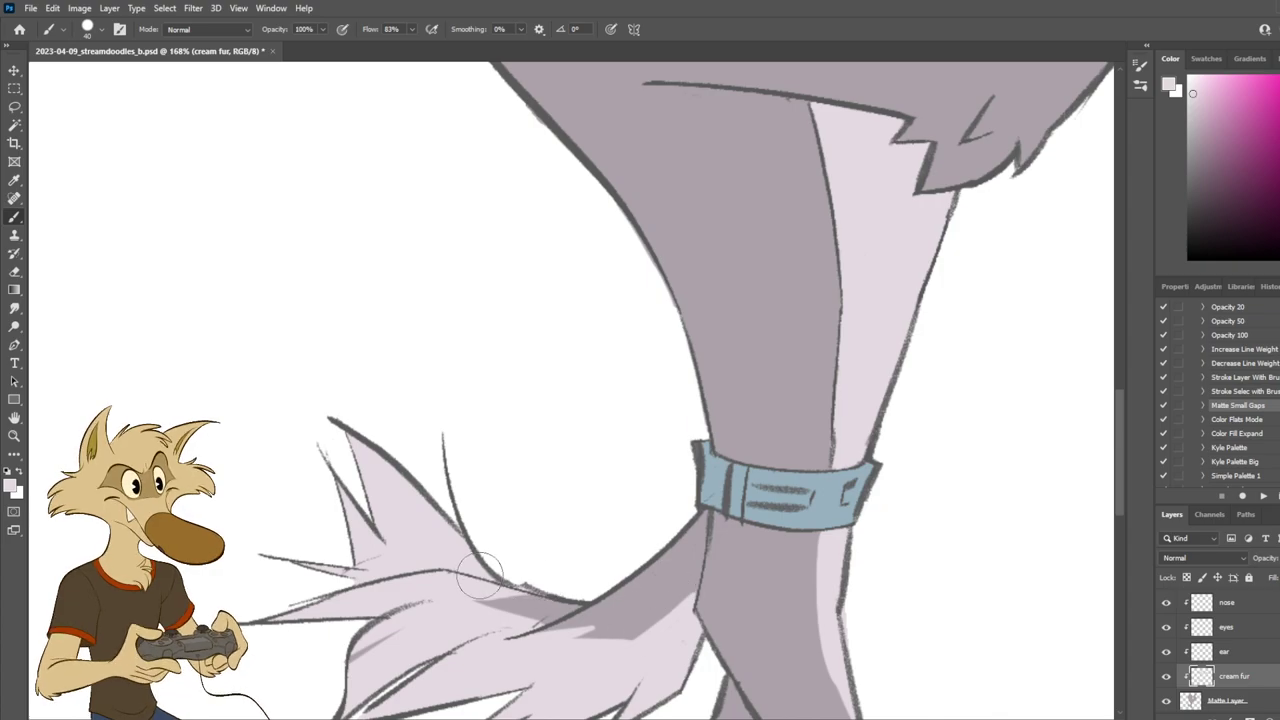
scroll(668, 594, "down", 5)
scroll(657, 588, "down", 2)
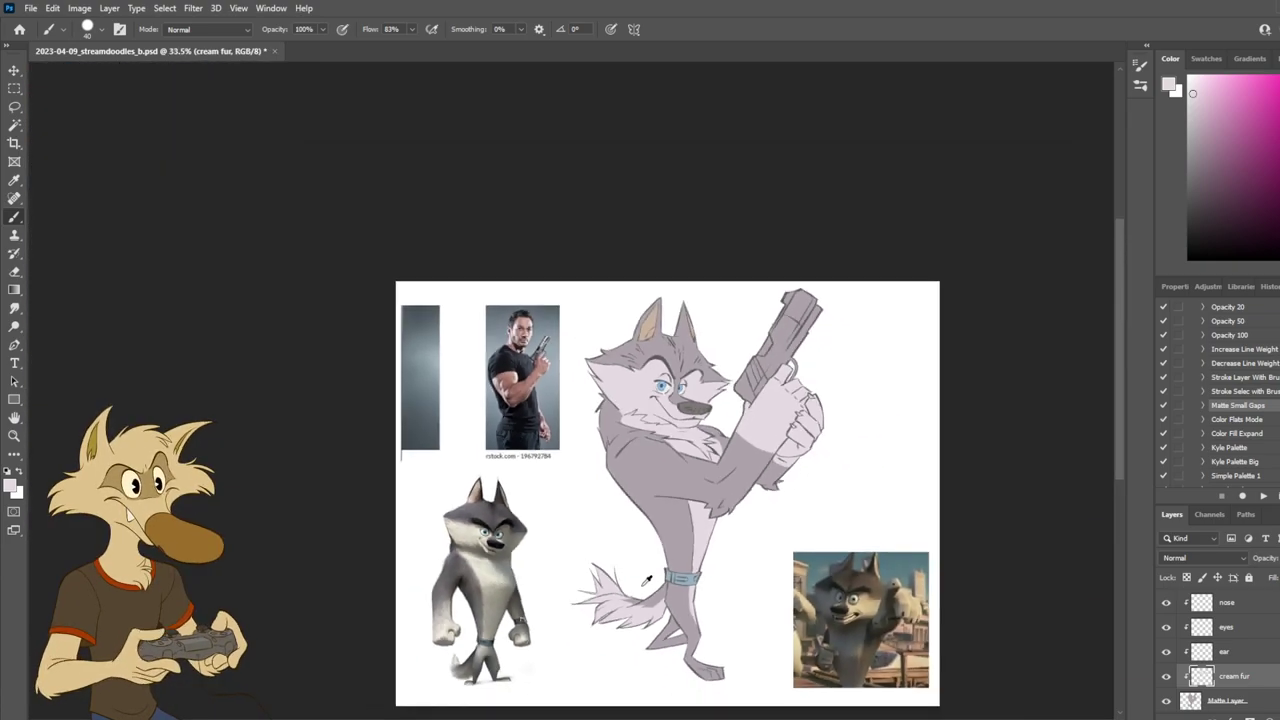
scroll(690, 576, "up", 3)
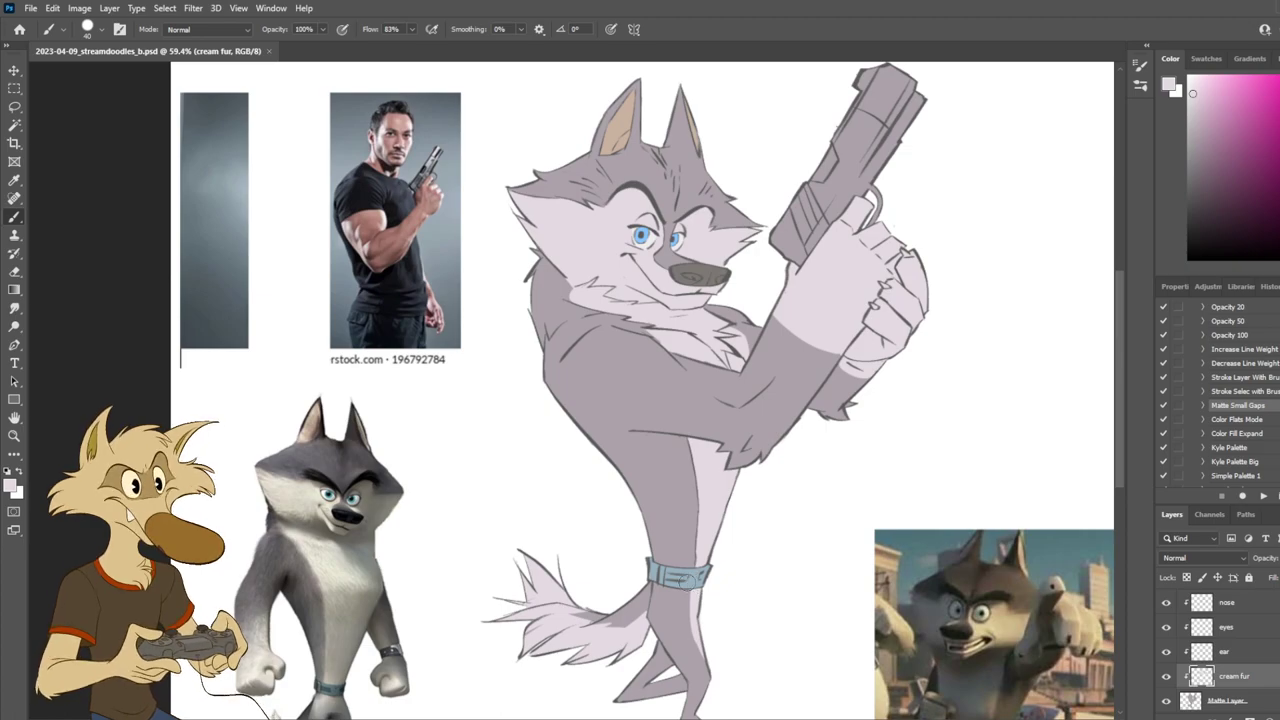
scroll(690, 390, "up", 3)
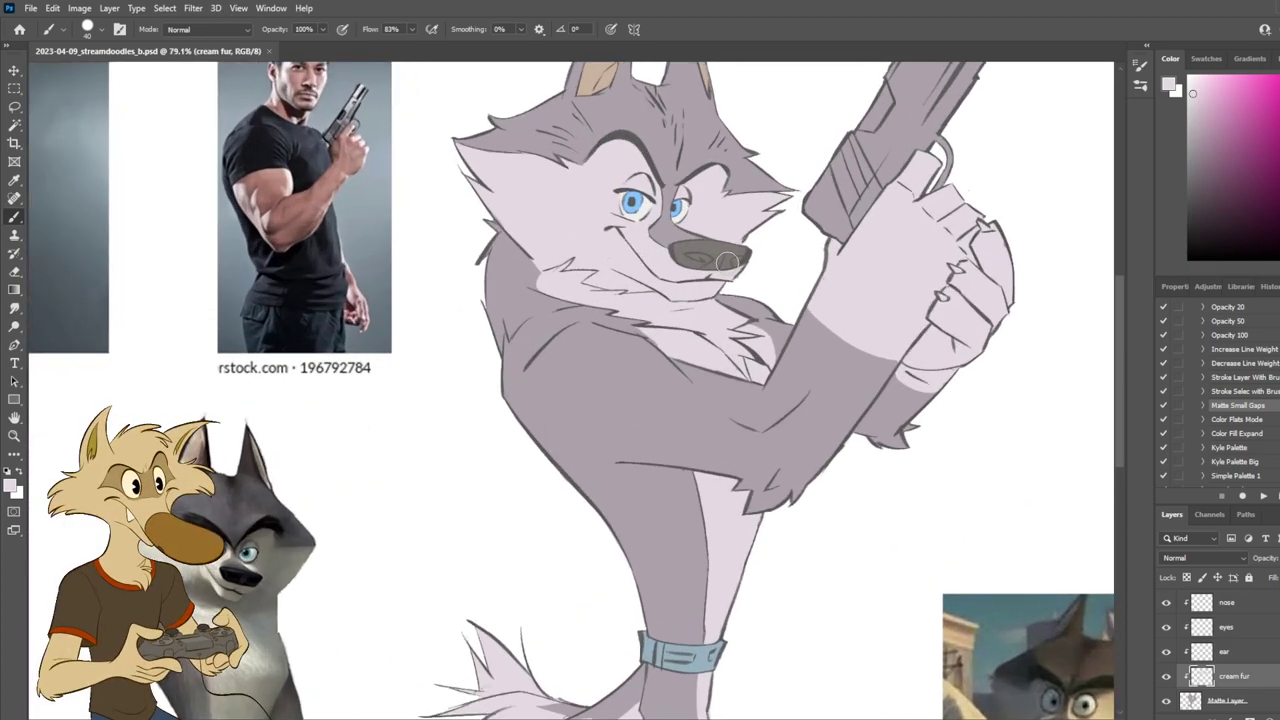
Step: Add a new layer directly above the nose layer and name it "nosehole"
left_click(718, 255, "ctrl")
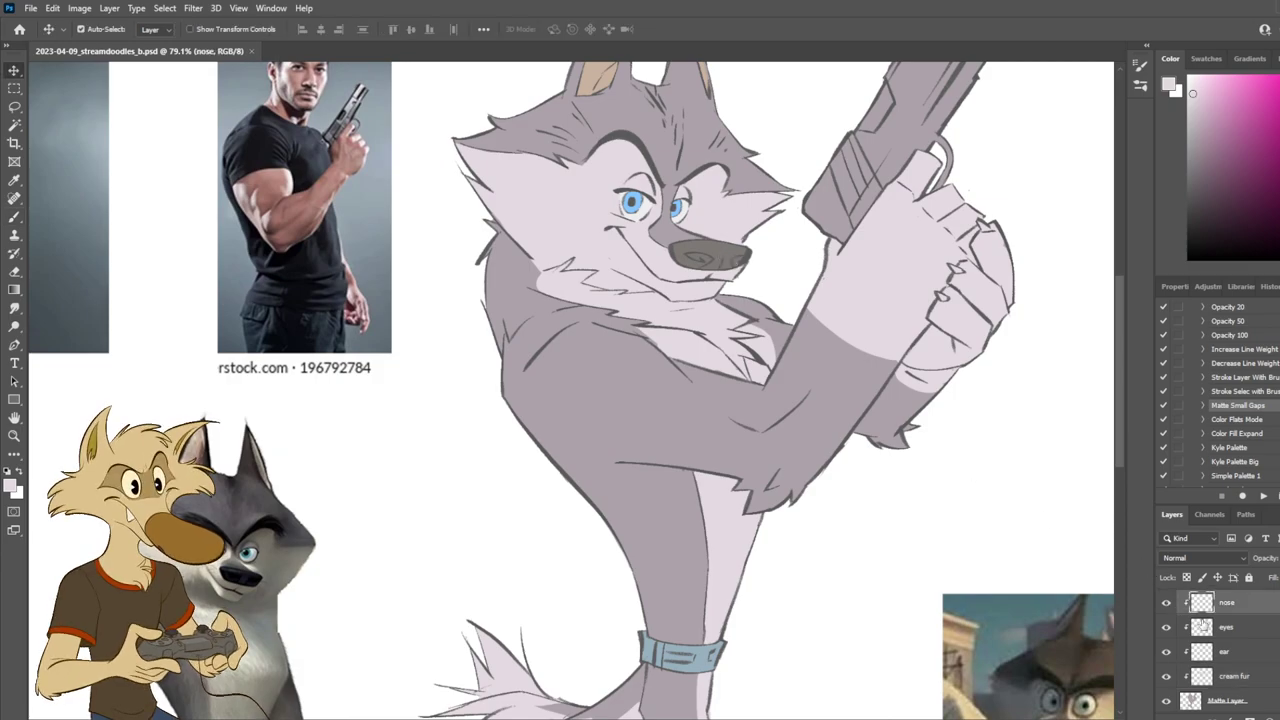
scroll(1271, 693, "up", 2)
key("ctrl+shift+alt+n")
double_click(1234, 653)
type("nose")
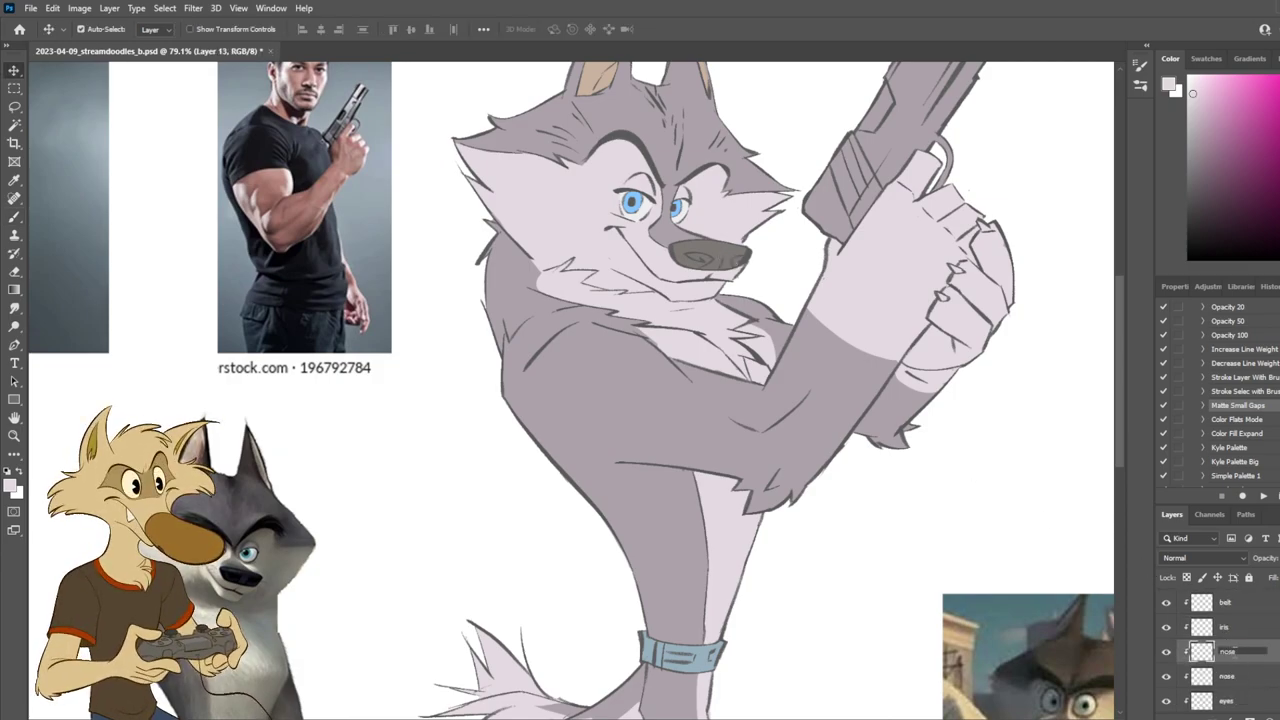
type("hole")
key("Return")
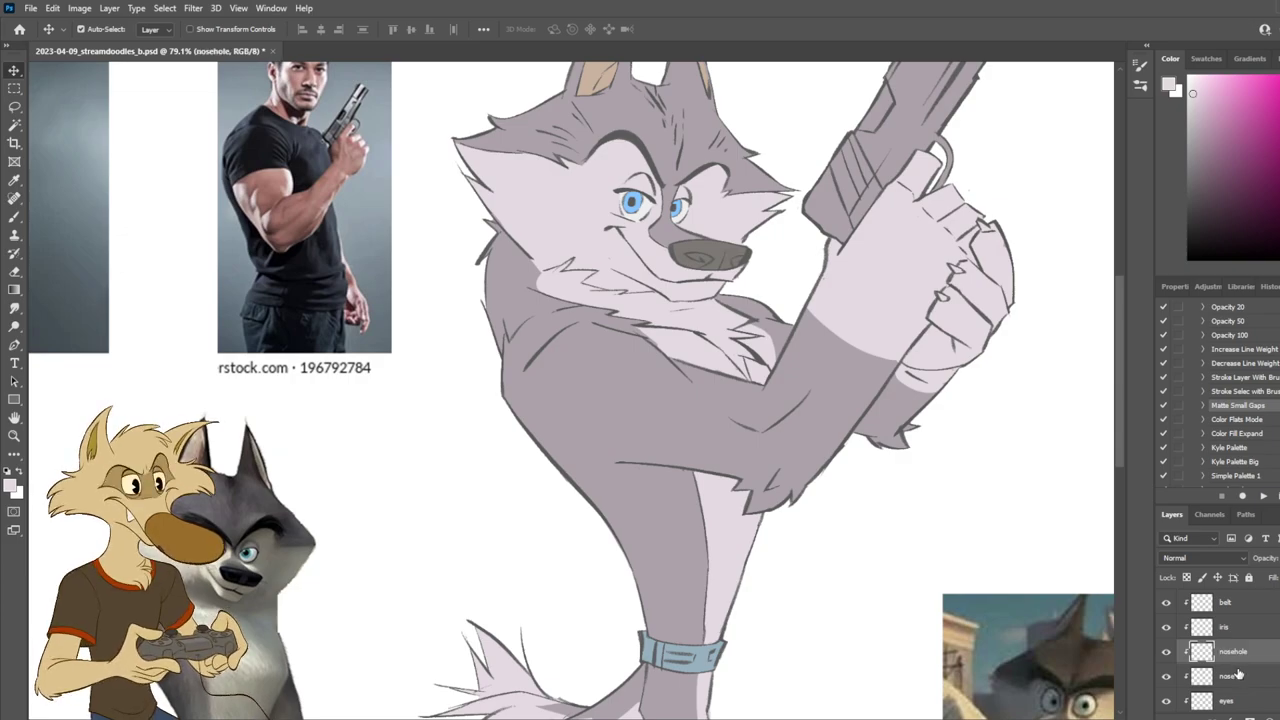
Step: Choose a dark gray, reduce the brush to size 10, paint both nostrils on the nosehole layer, and save the document
left_click_drag(1193, 95, 1194, 196)
scroll(770, 212, "up", 3)
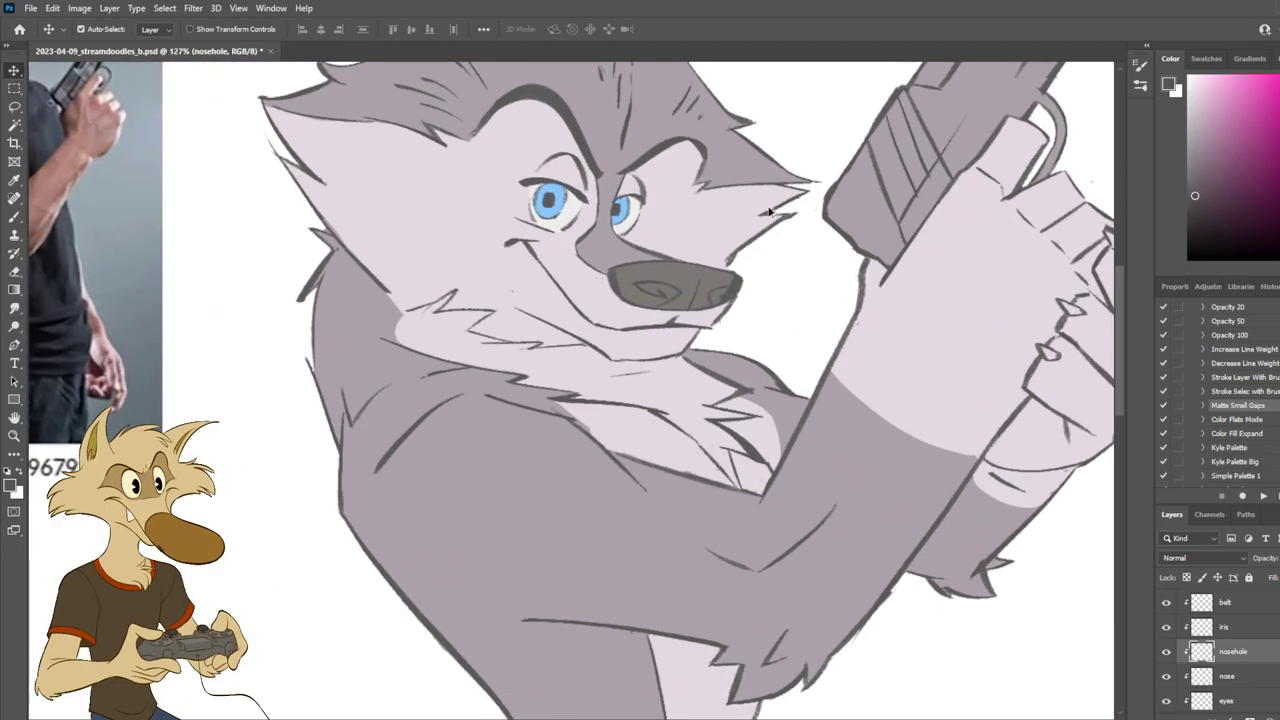
key("b")
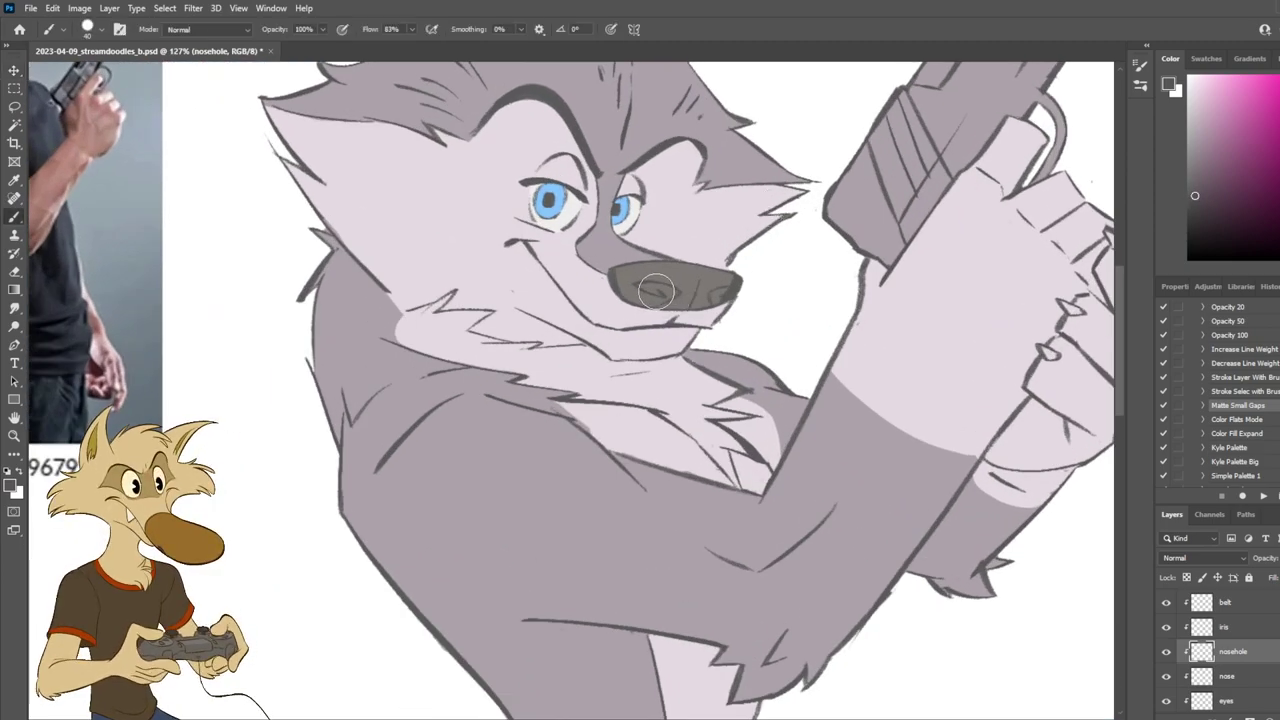
key("bracketleft")
key("bracketleft")
key("bracketleft")
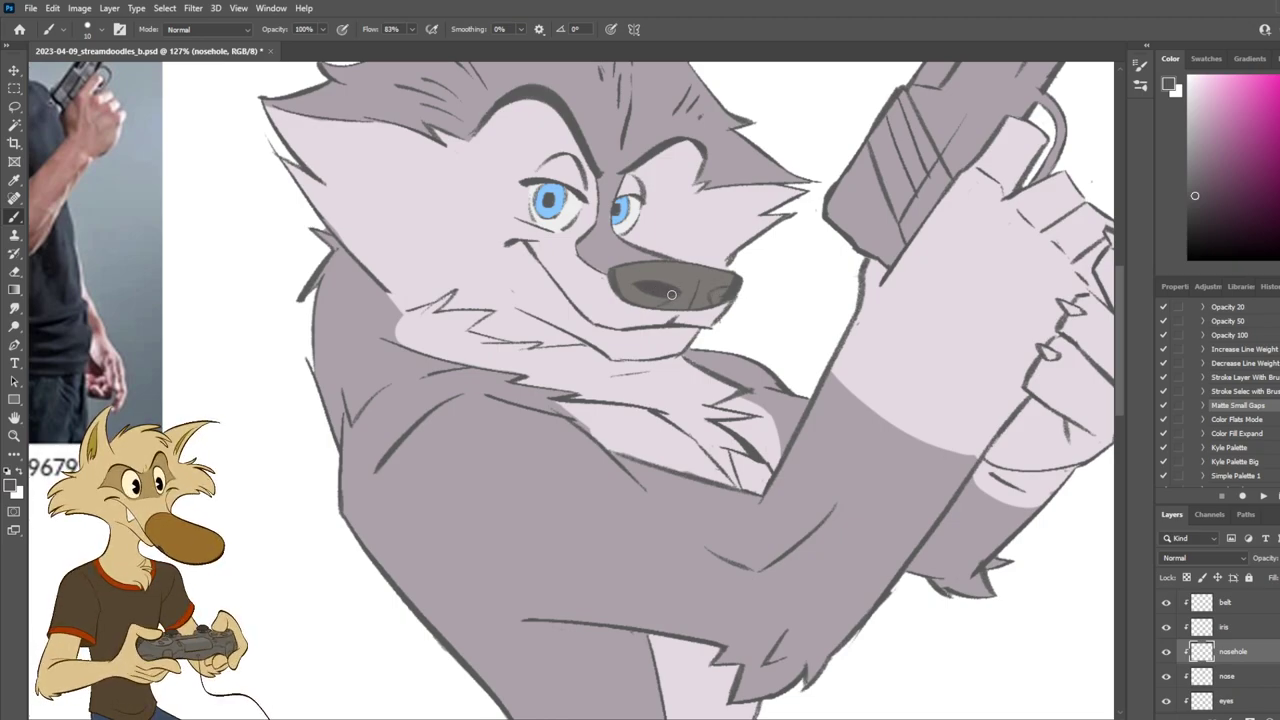
left_click_drag(736, 289, 731, 289)
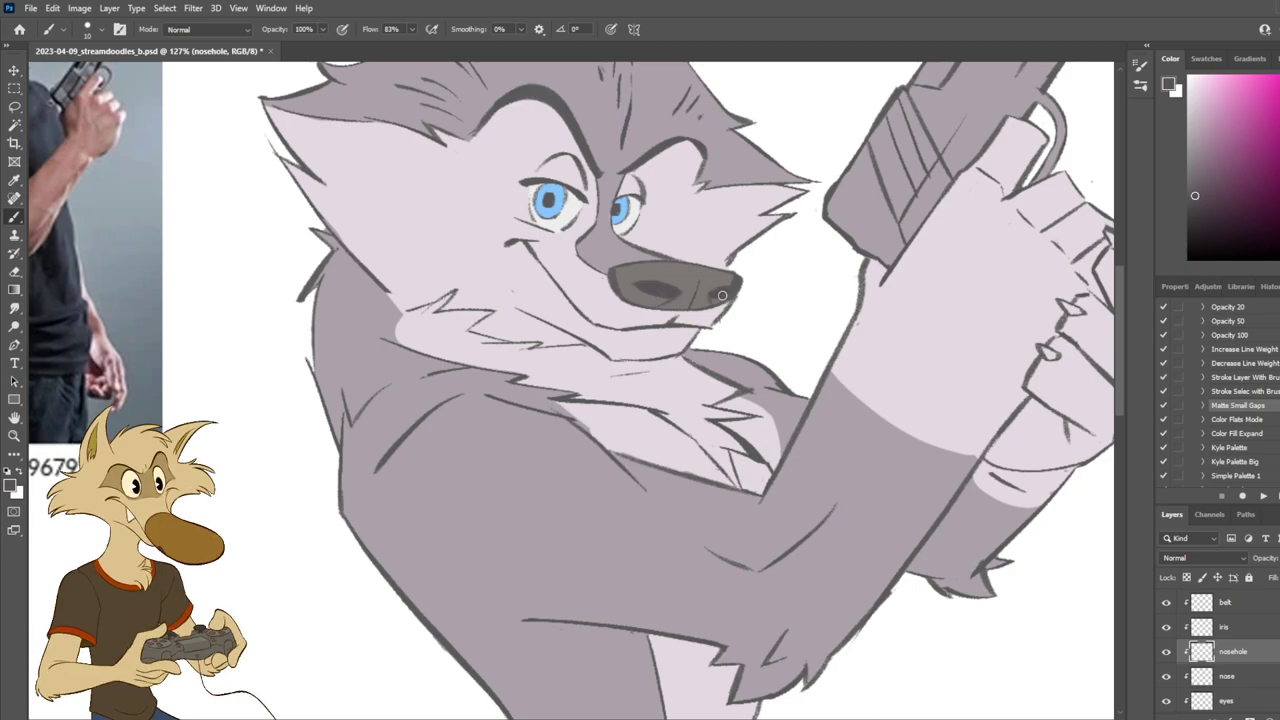
scroll(719, 300, "down", 8)
key("ctrl+s")
Step: Hide and show the nosehole layer to compare the nose with and without the painted nostrils
scroll(718, 322, "up", 2)
scroll(723, 328, "down", 2)
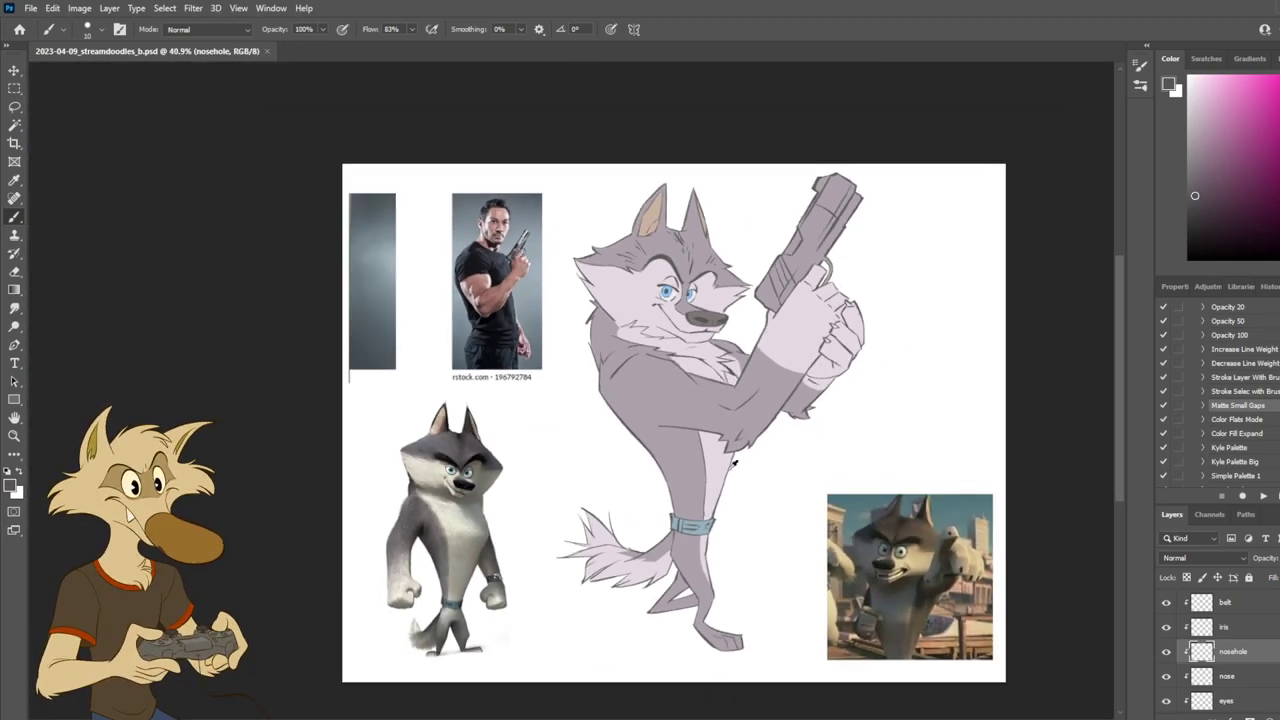
scroll(723, 508, "up", 2)
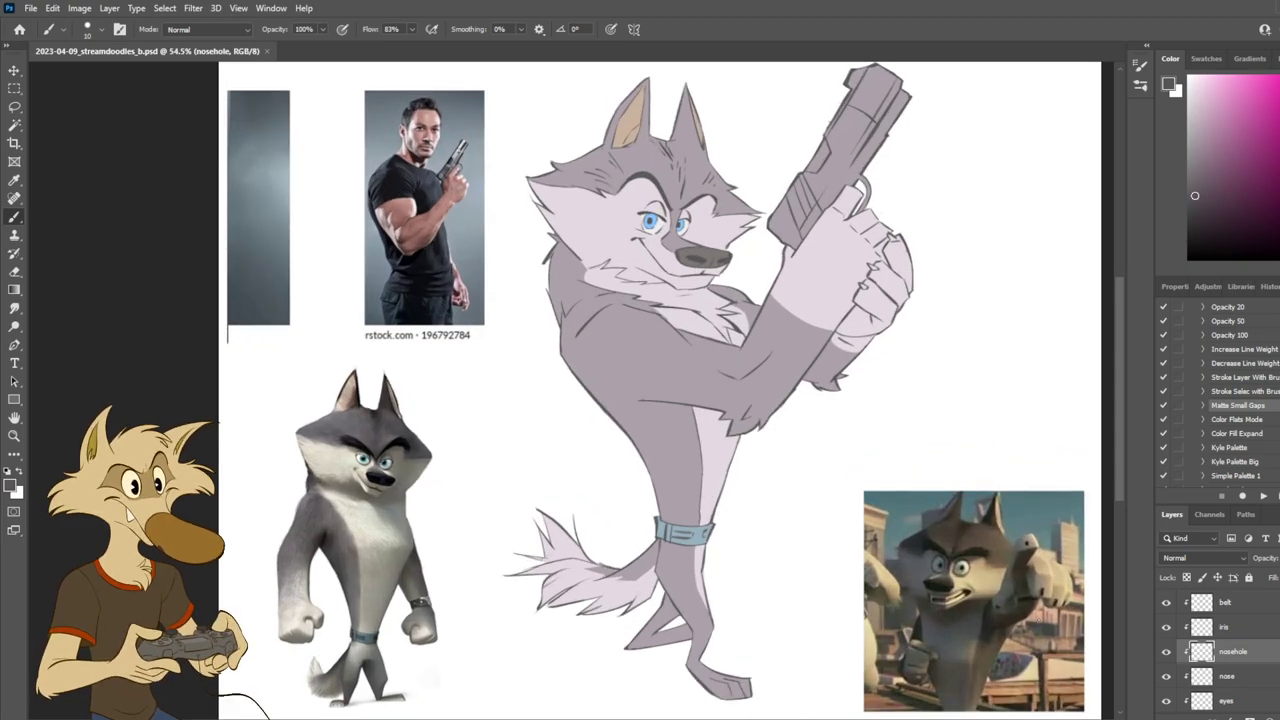
left_click(1162, 653)
left_click(1162, 653)
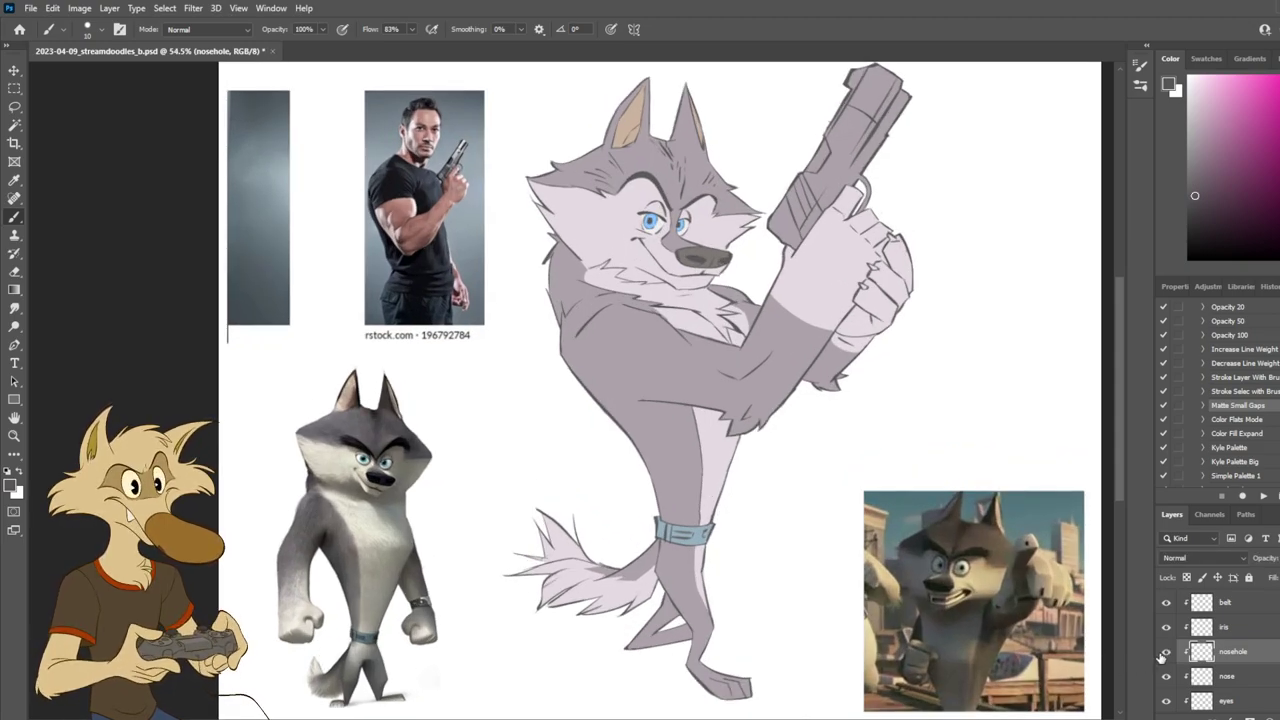
Step: Add a new layer directly above the belt layer and name it "gun"
scroll(682, 525, "down", 2)
scroll(856, 300, "up", 1)
left_click(1278, 716)
left_click_drag(1234, 657, 1234, 602)
double_click(1233, 602)
type("gun")
key("Return")
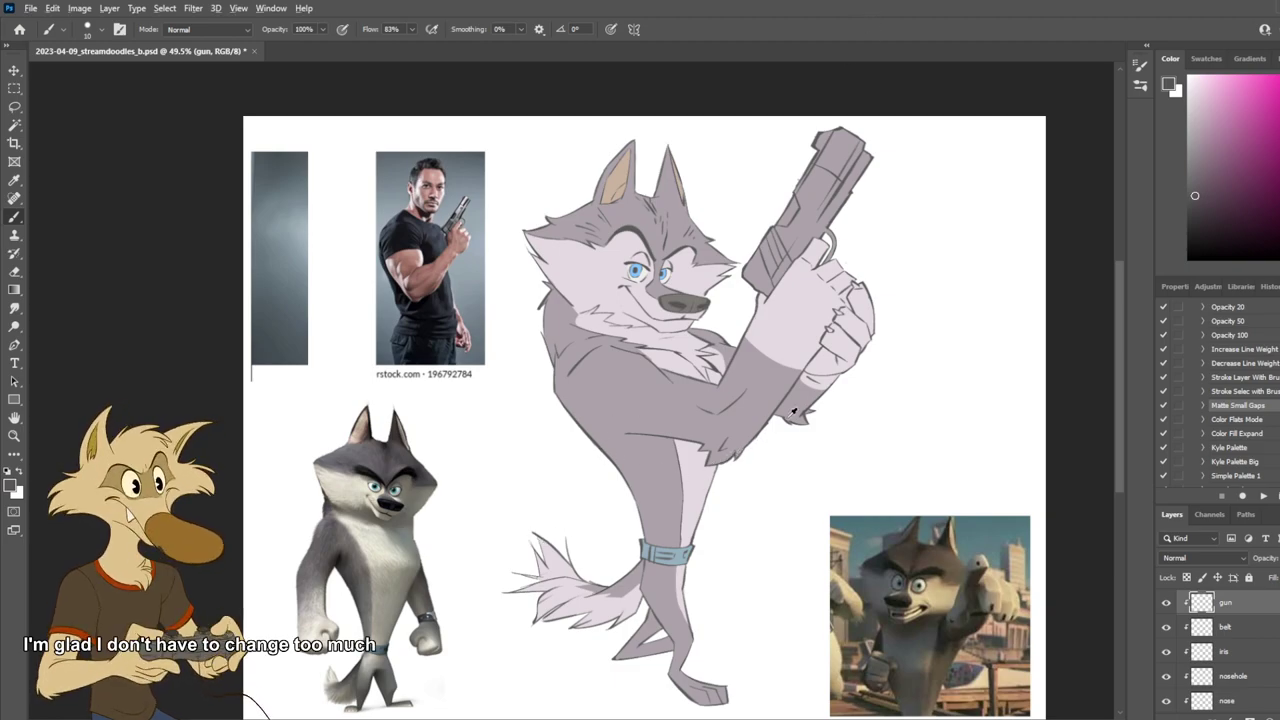
Step: Select the lineart copy 2 layer, check the wristwatch on the wolf reference, and draw the band's upper edge across the far wrist
scroll(826, 403, "up", 6)
left_click(799, 362, "ctrl")
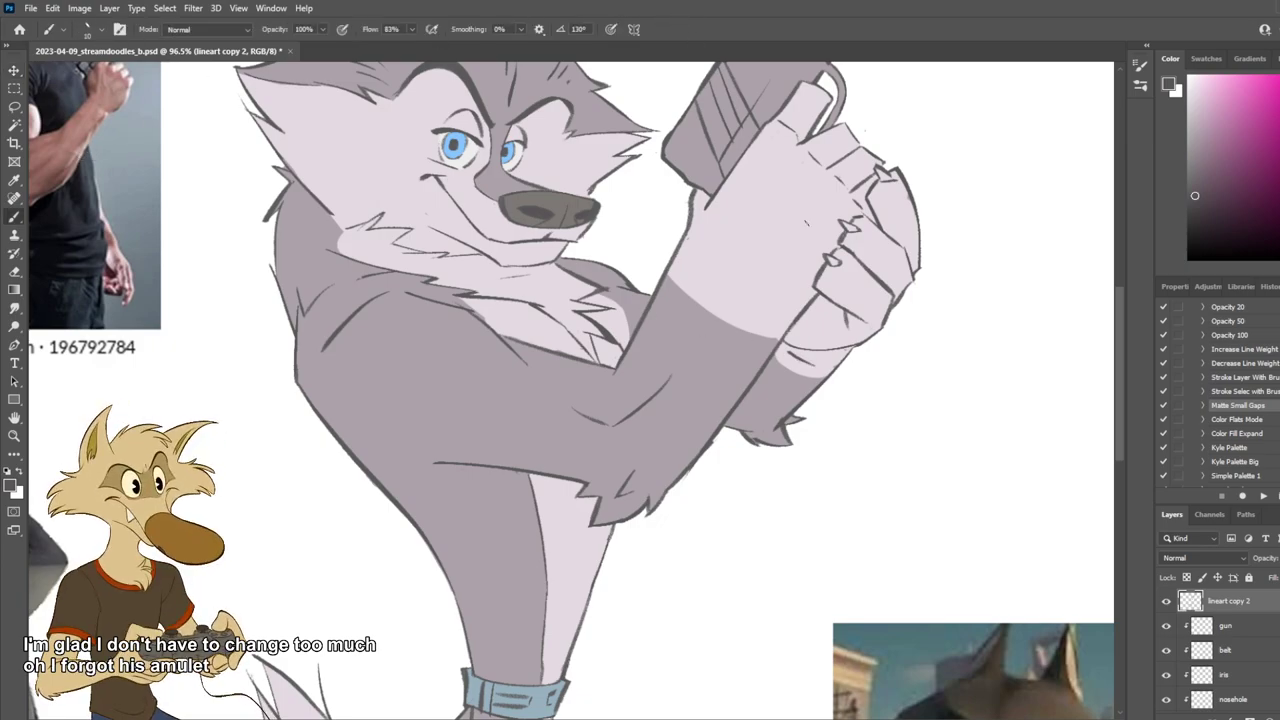
scroll(857, 307, "down", 2)
scroll(859, 305, "down", 3)
scroll(657, 520, "up", 2)
scroll(320, 655, "up", 11)
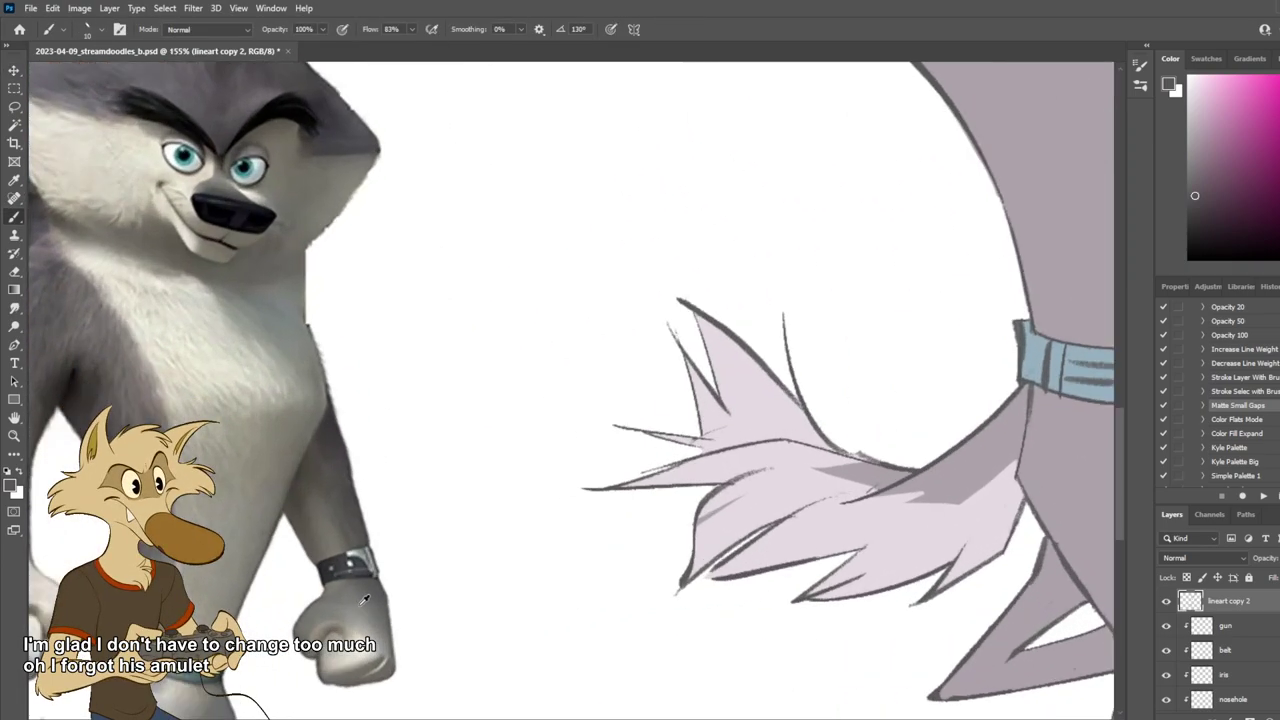
scroll(363, 597, "down", 6)
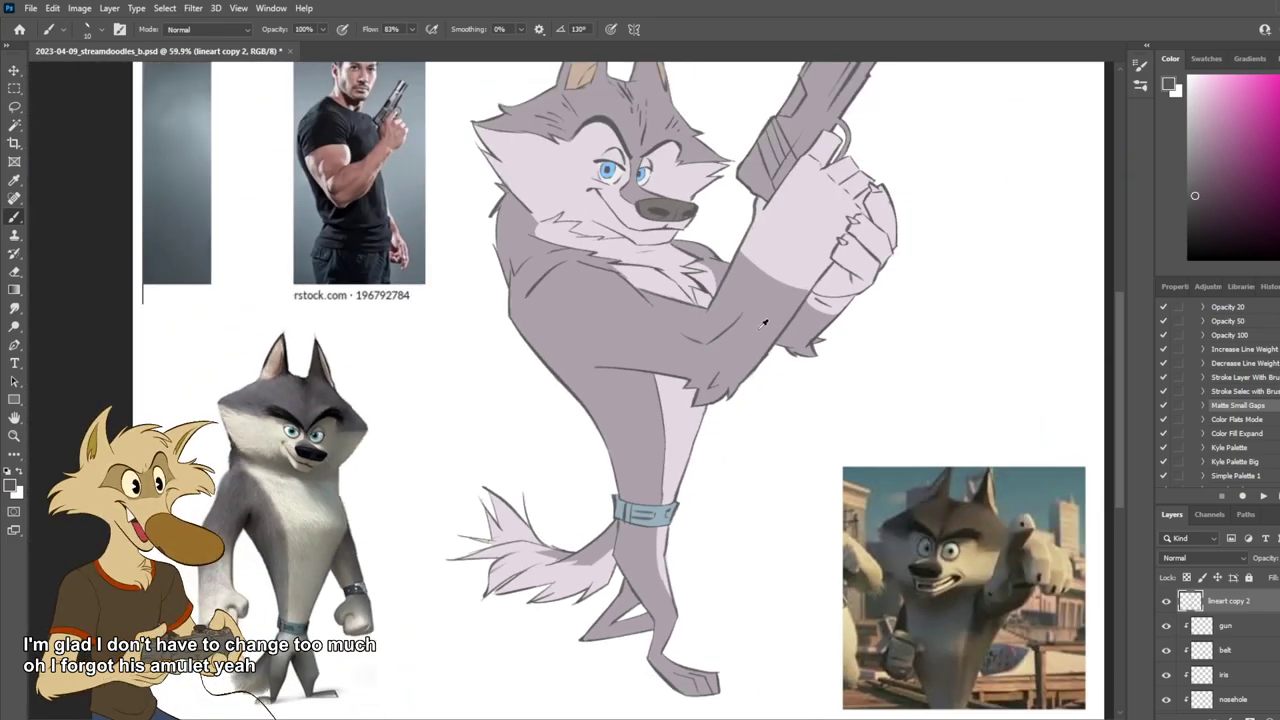
scroll(762, 324, "up", 4)
left_click_drag(877, 307, 852, 290)
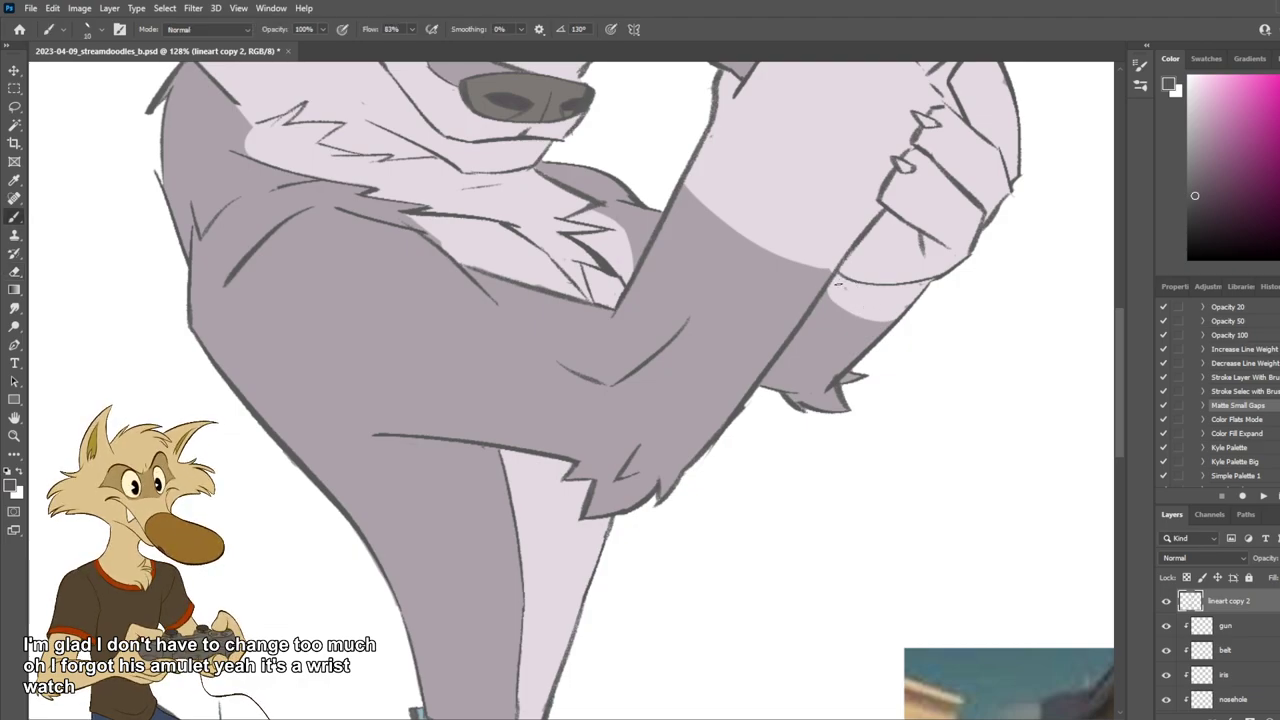
Step: Set the brush to size 20, sample the line color, and redraw the wristband's lower edge across the far wrist
key("bracketright")
mouse_move(832, 284)
left_mouse_down()
mouse_move(866, 298)
mouse_move(926, 285)
left_mouse_up()
key("ctrl+z")
key("ctrl+z")
key("ctrl+z")
left_click(833, 275, "alt")
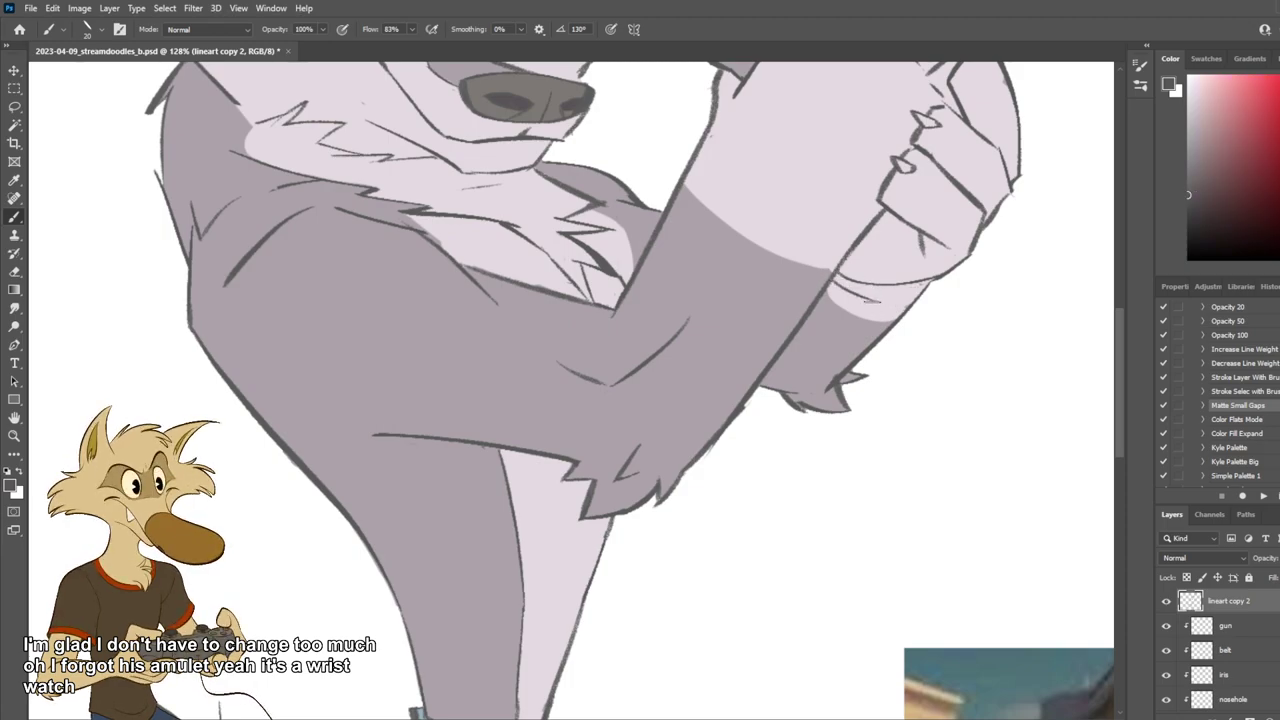
scroll(898, 308, "down", 12)
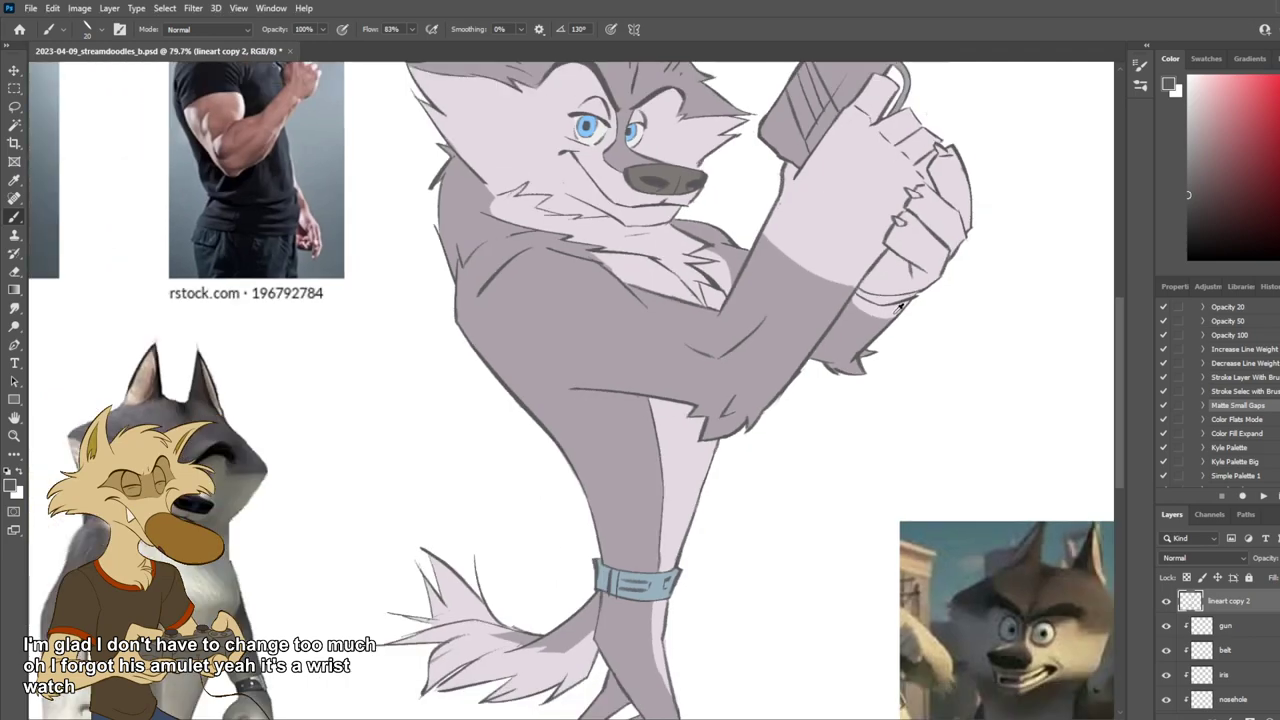
scroll(867, 352, "up", 6)
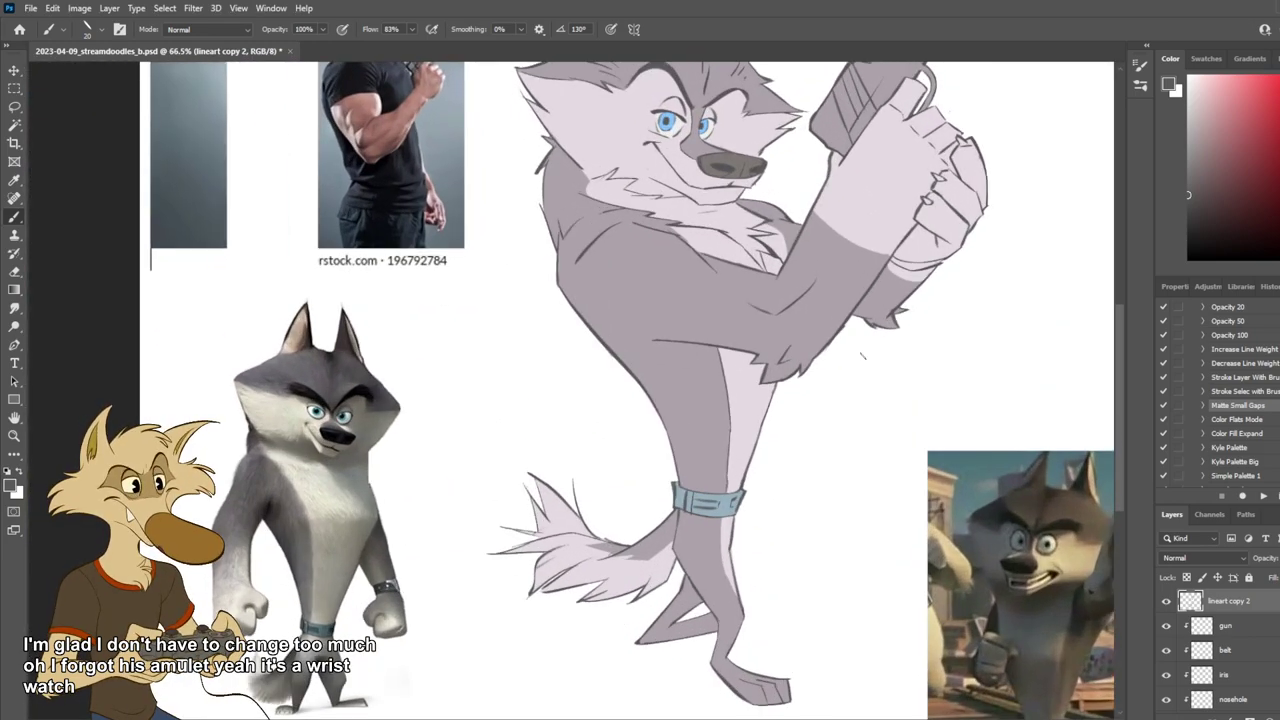
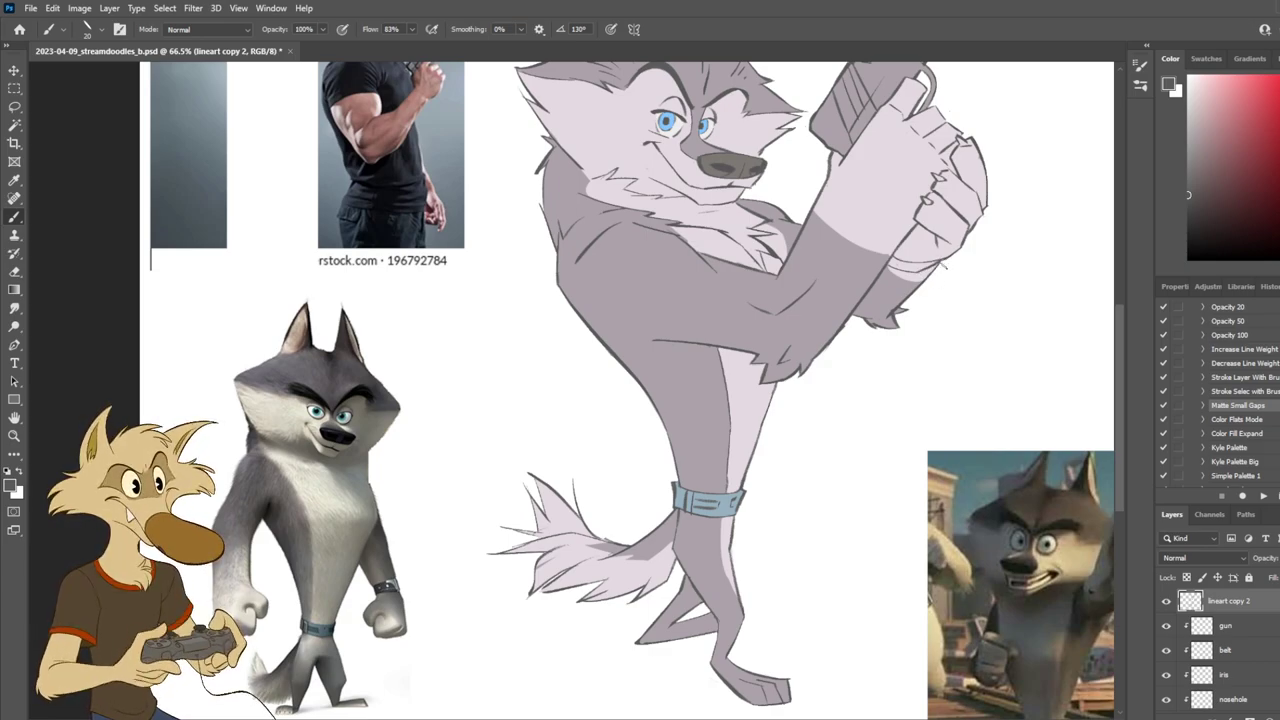
Step: Return to the lineart copy 2 layer and refine the wristband lines at the outer edge of the far wrist
scroll(928, 313, "up", 3)
key("v")
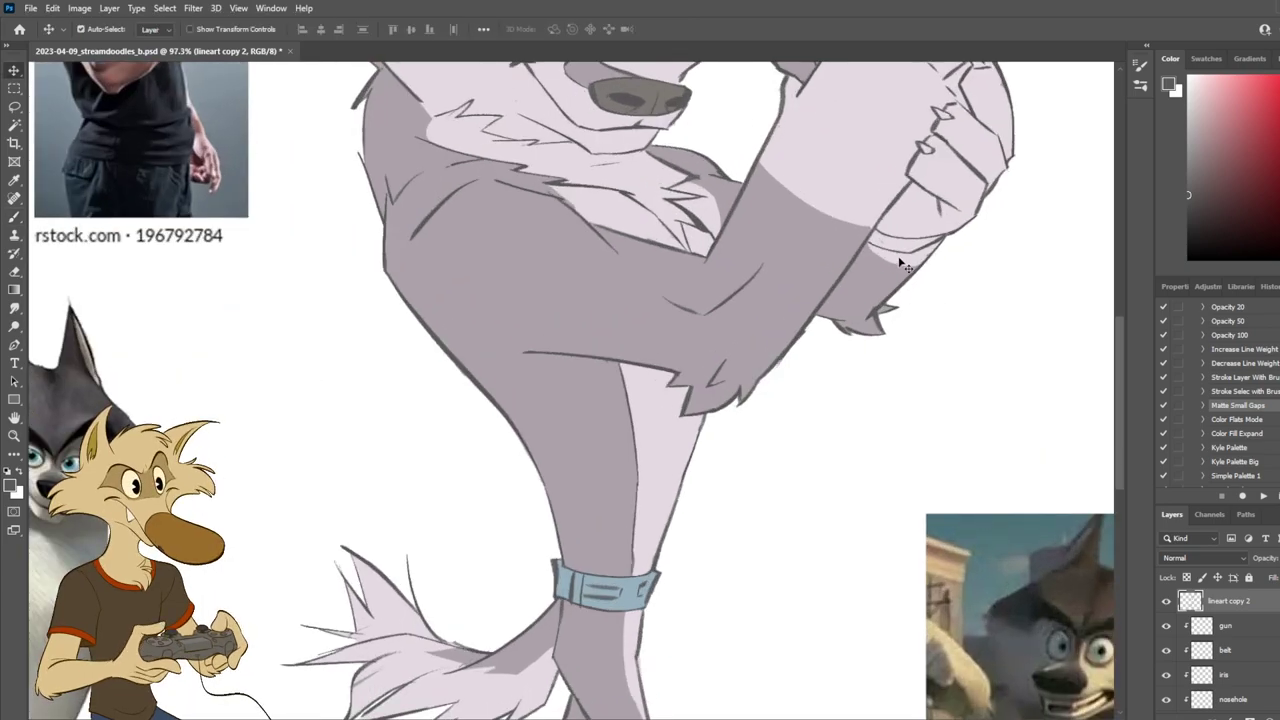
left_click(905, 265)
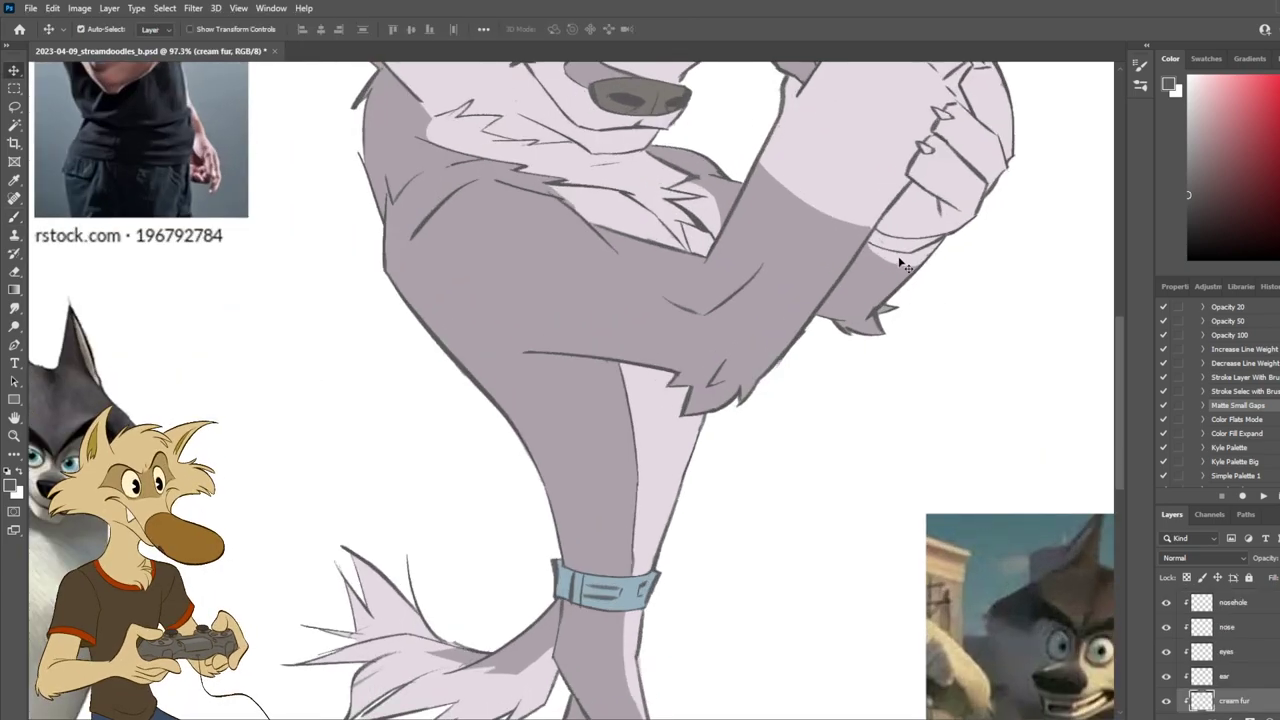
left_click(952, 237)
key("b")
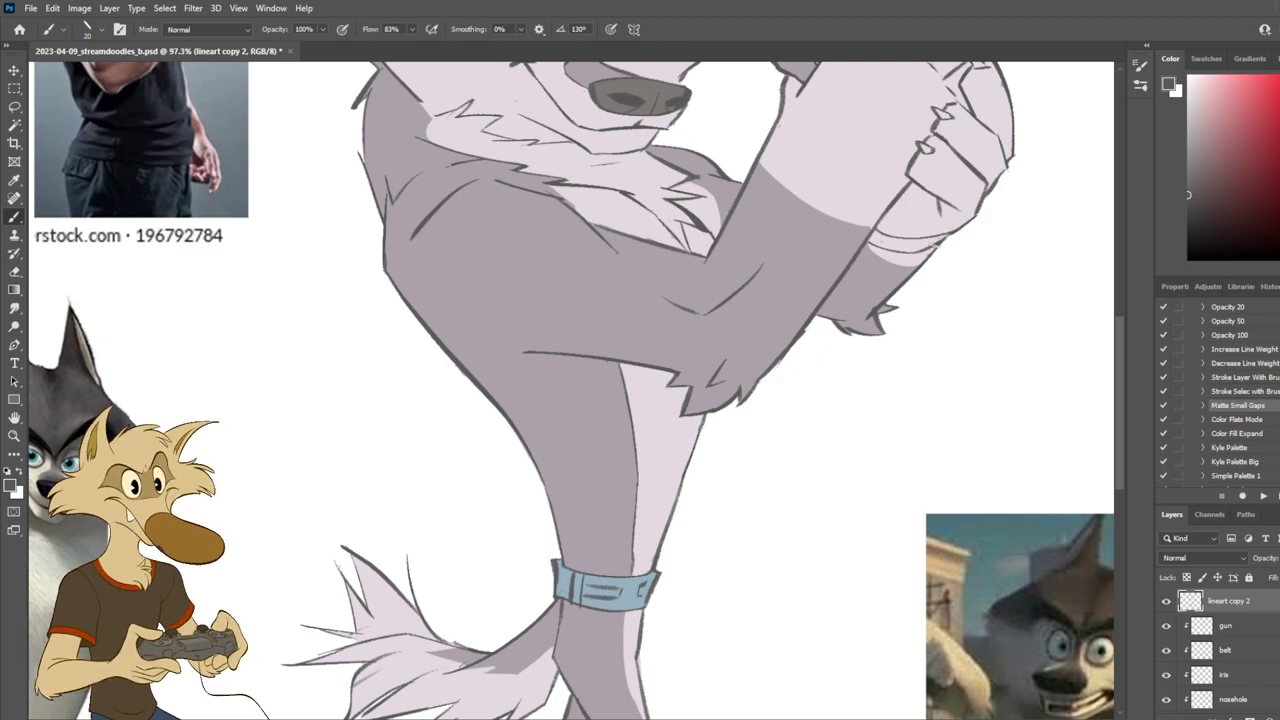
key("e")
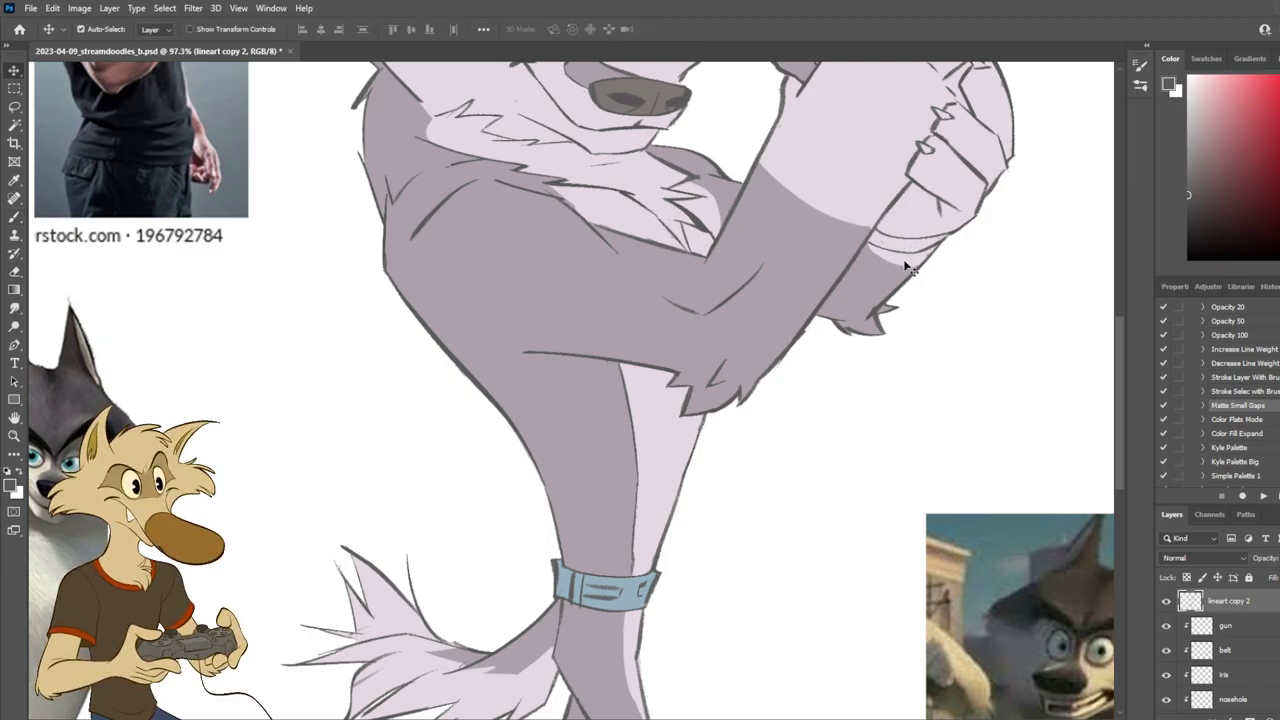
Step: Select the cream fur layer, sample the pale fur color, and touch up the pale fur just below the wristband
left_click(905, 258, "ctrl")
key("b")
left_click(897, 256, "alt")
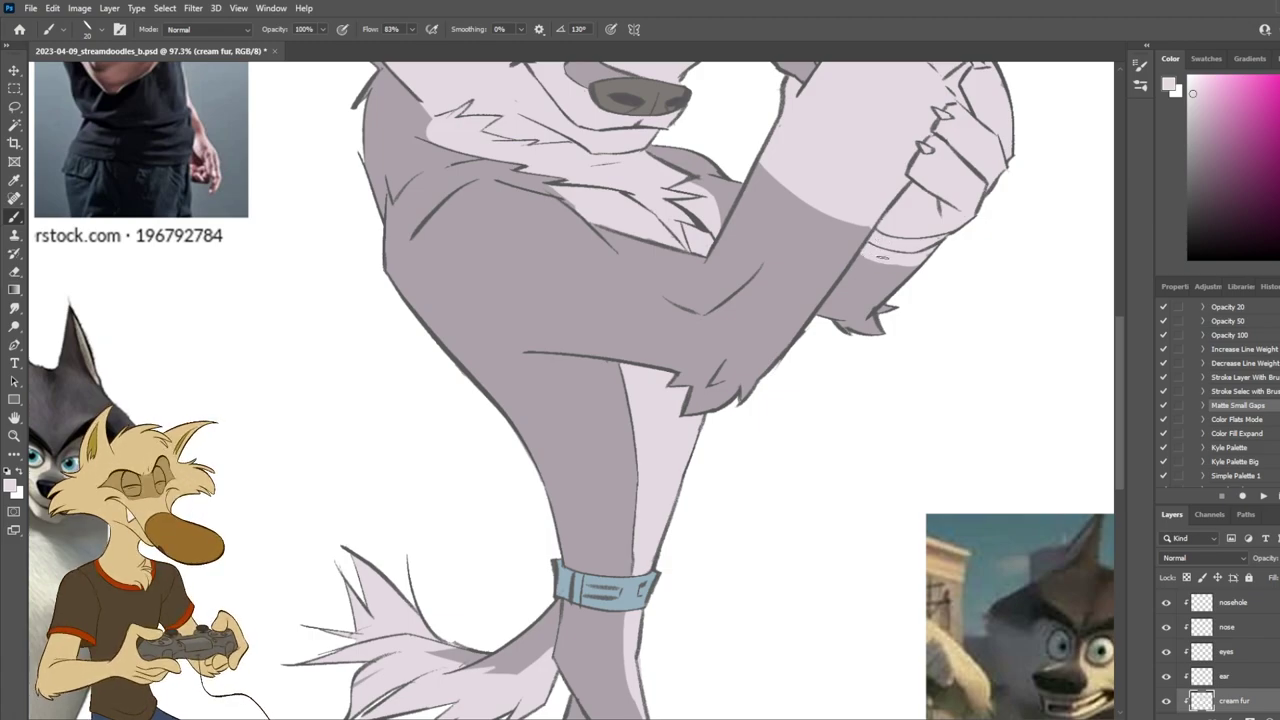
key("e")
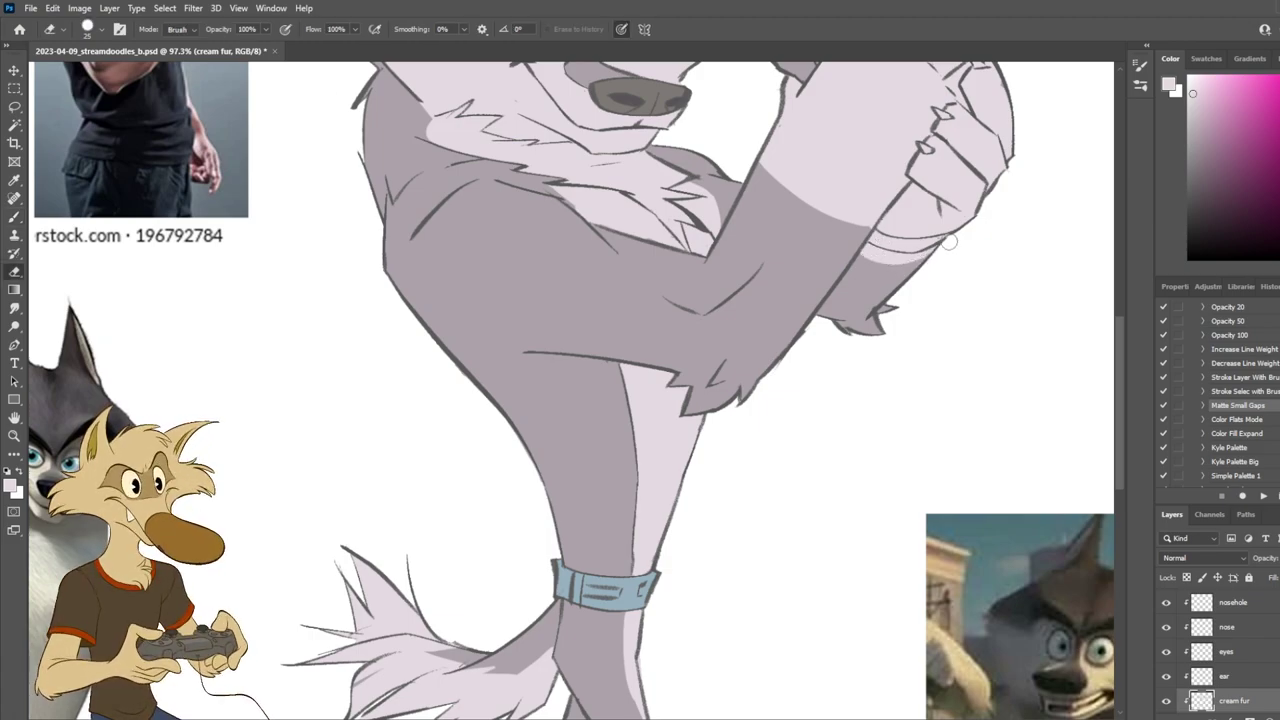
scroll(958, 232, "down", 6)
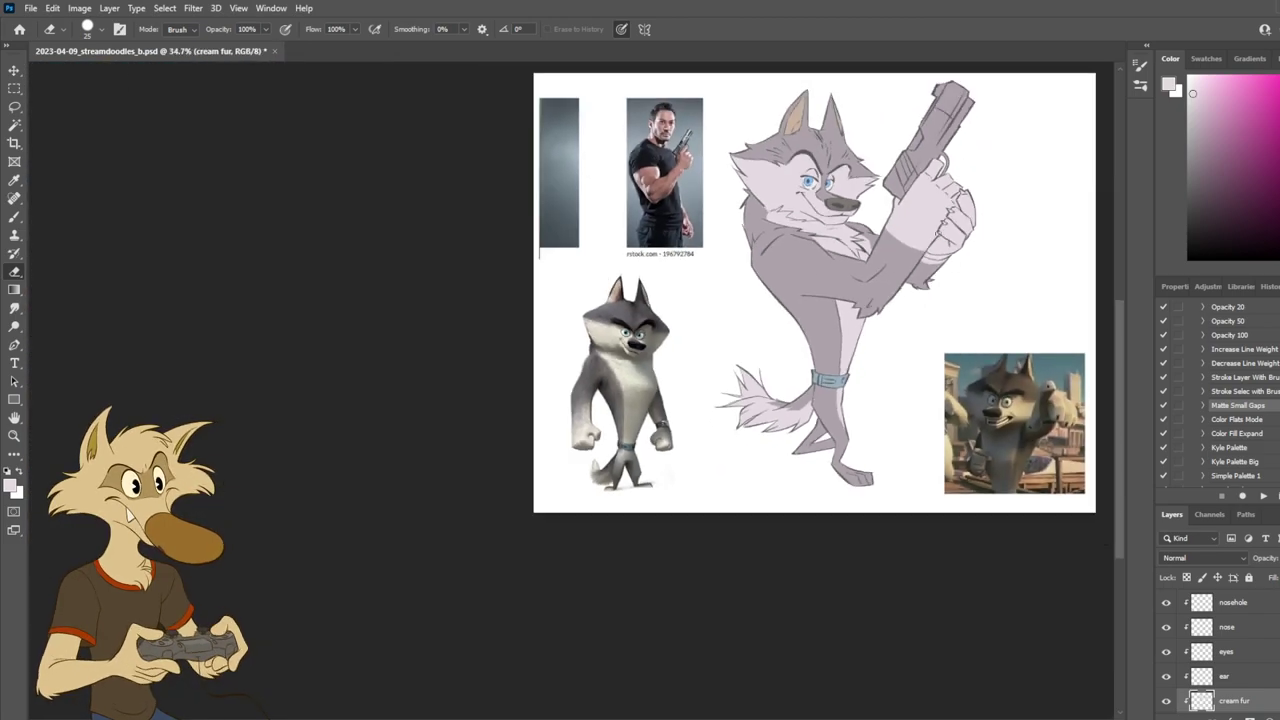
scroll(950, 251, "up", 7)
scroll(950, 252, "up", 4)
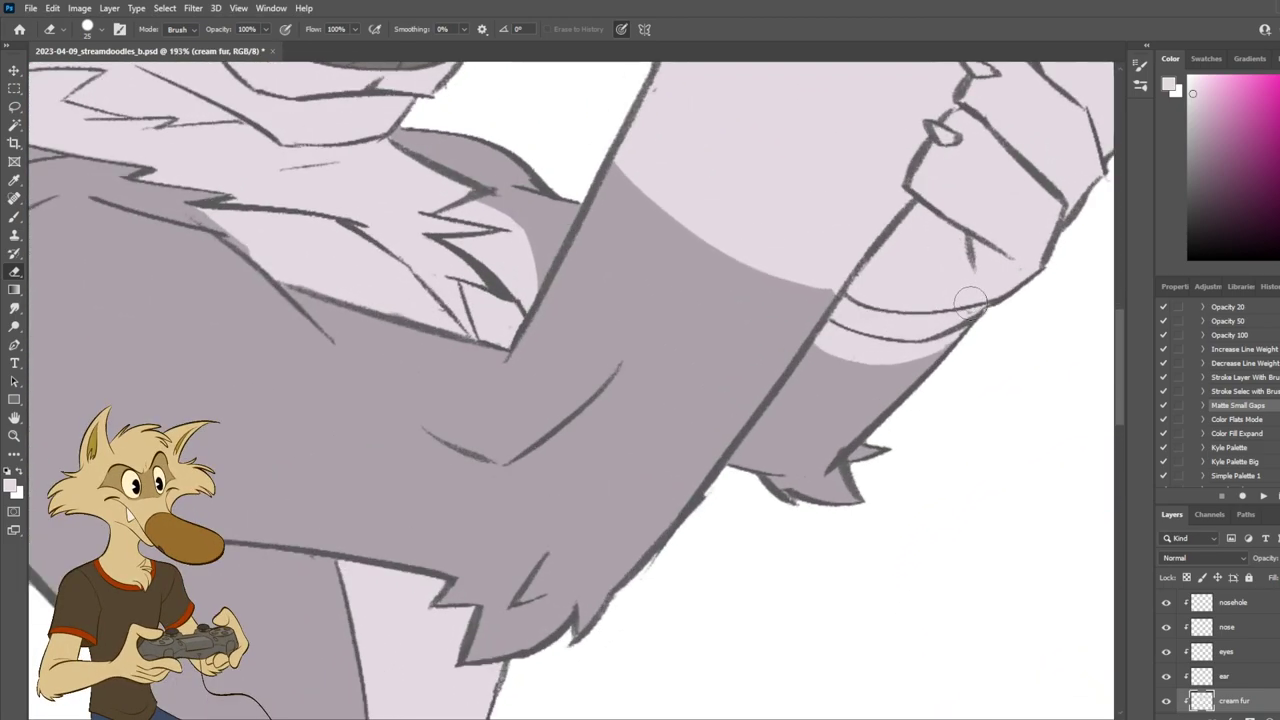
Step: Clean up the wristband line ends on the lineart copy 2 layer with the Eraser and save the document
left_click(972, 324, "ctrl")
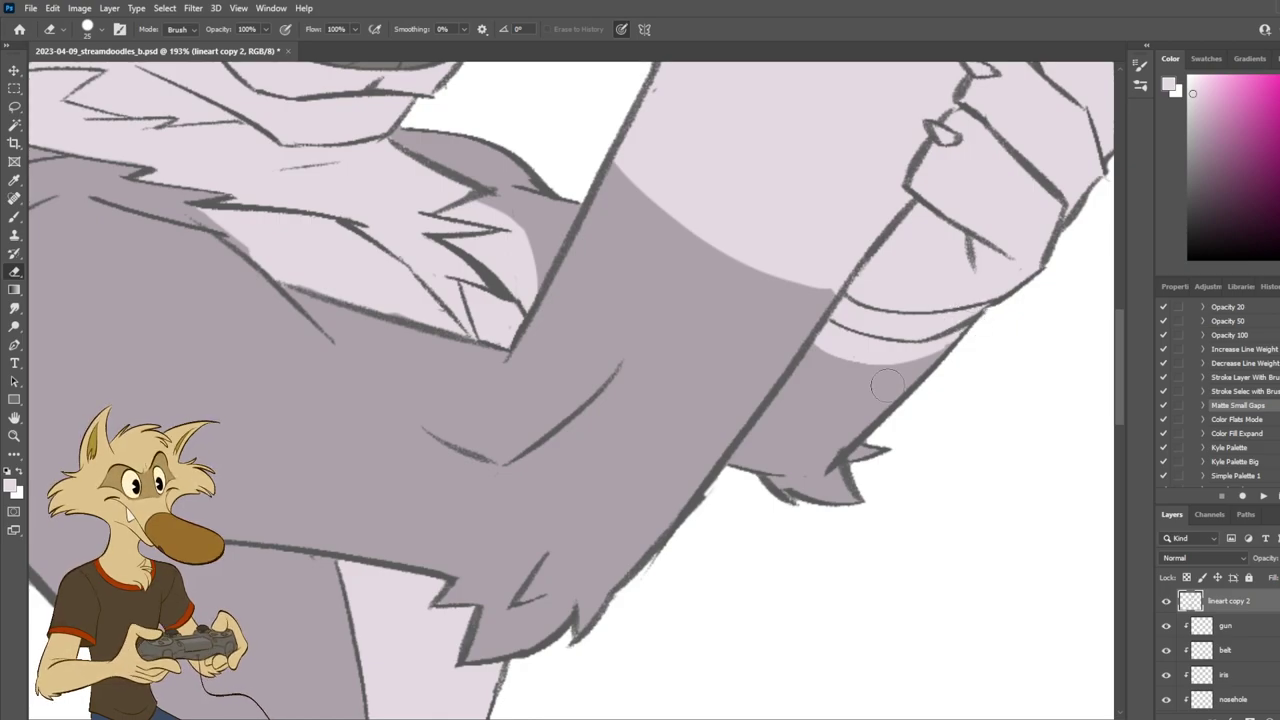
scroll(880, 350, "down", 6)
scroll(870, 355, "up", 2)
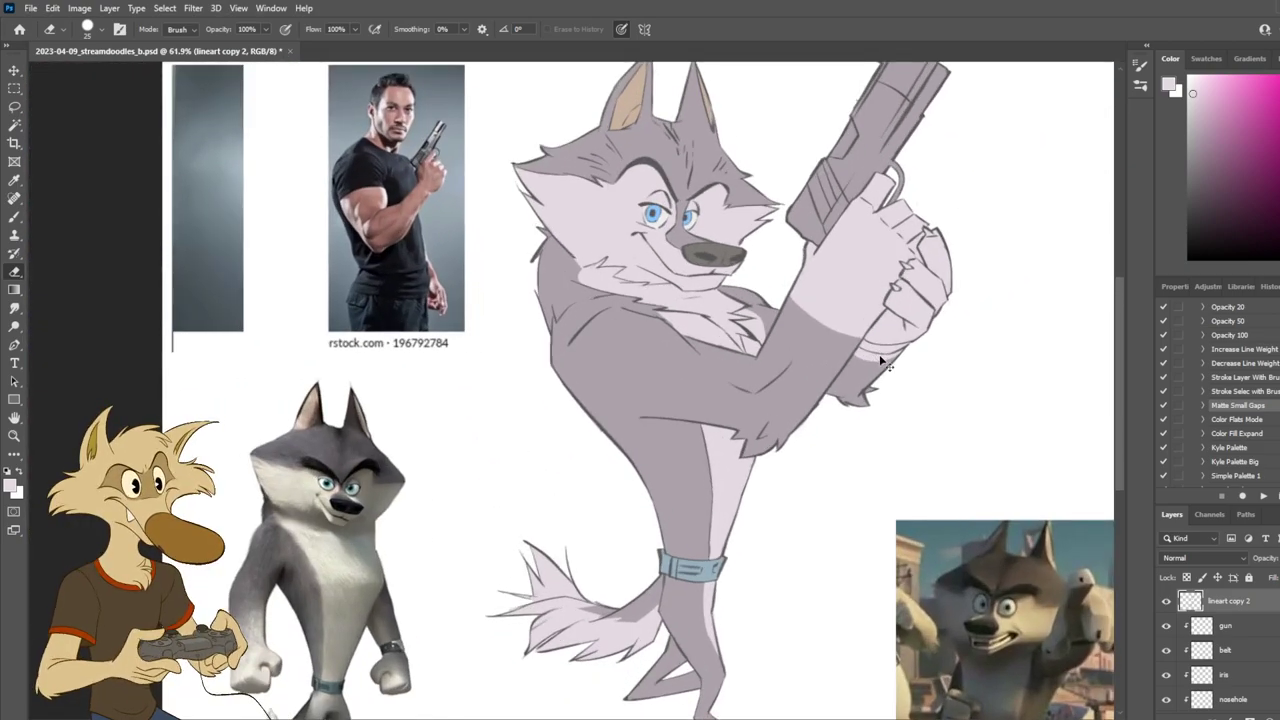
key("v")
left_click(895, 357)
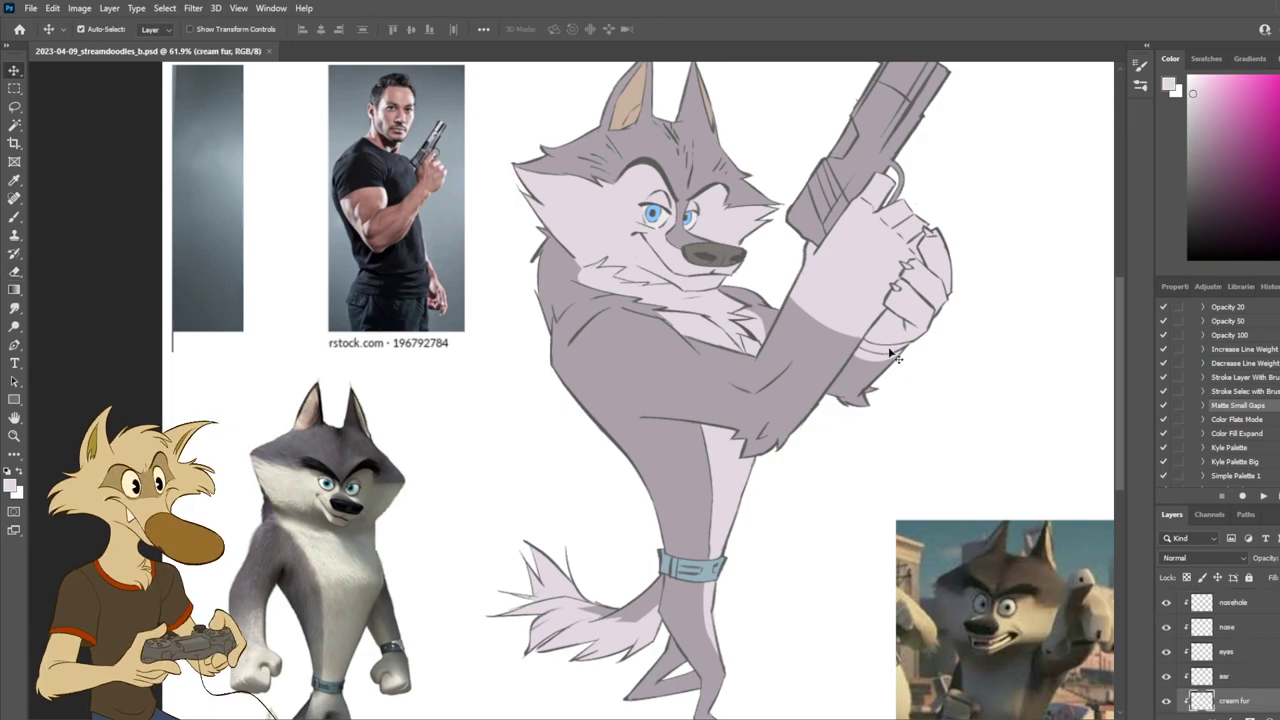
Step: Select the belt's line art and rework the buckle into a narrow upright rectangle using the dark line color and the Eraser
scroll(695, 572, "up", 3)
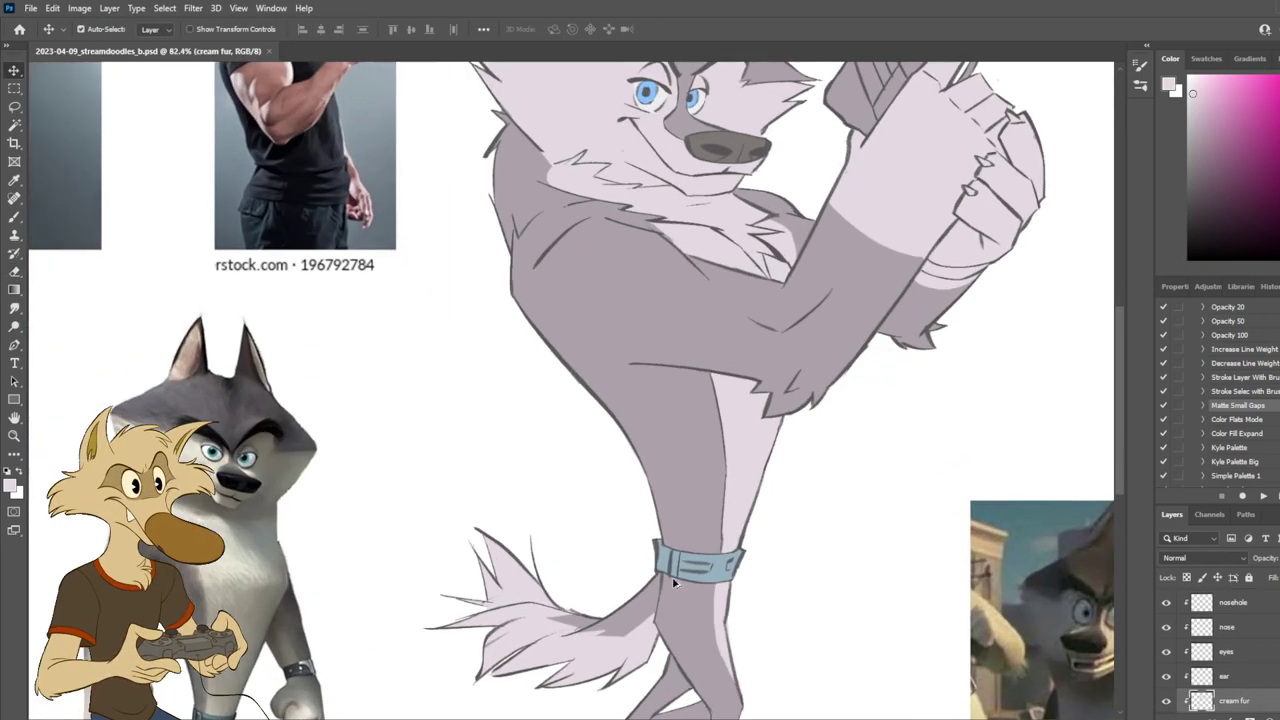
scroll(676, 567, "down", 2)
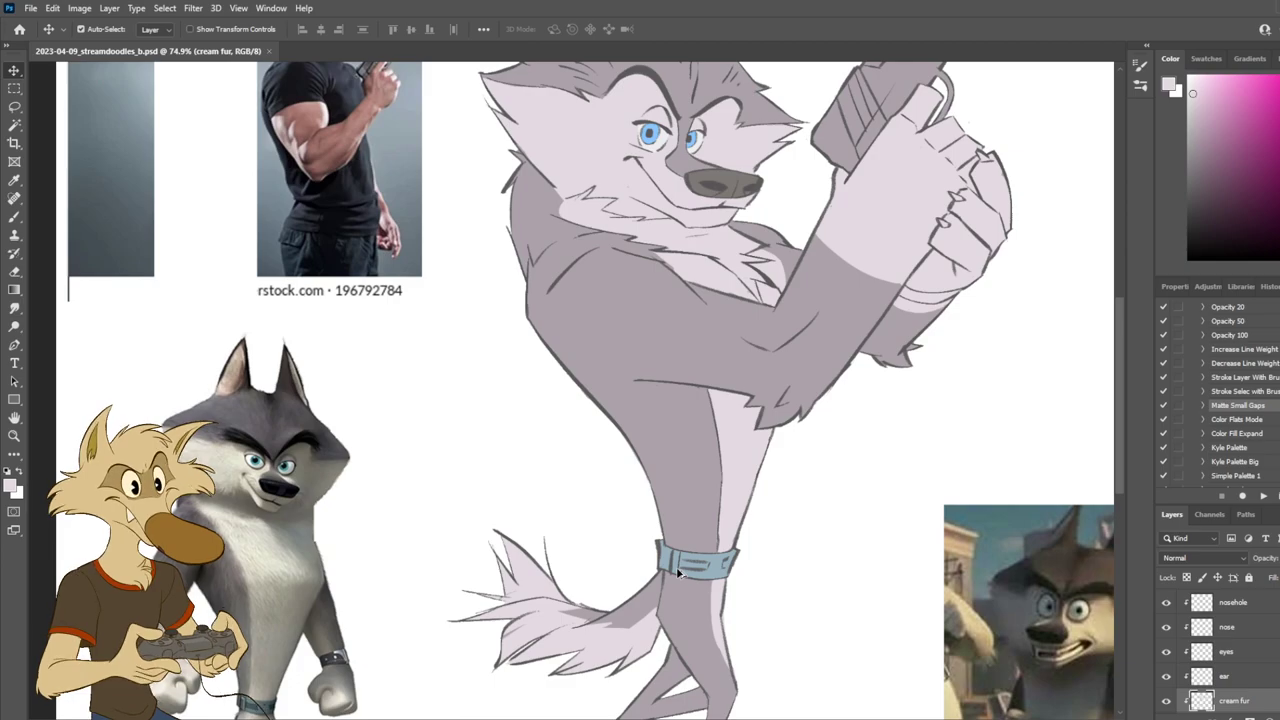
scroll(678, 572, "up", 2)
left_click(673, 560)
key("b")
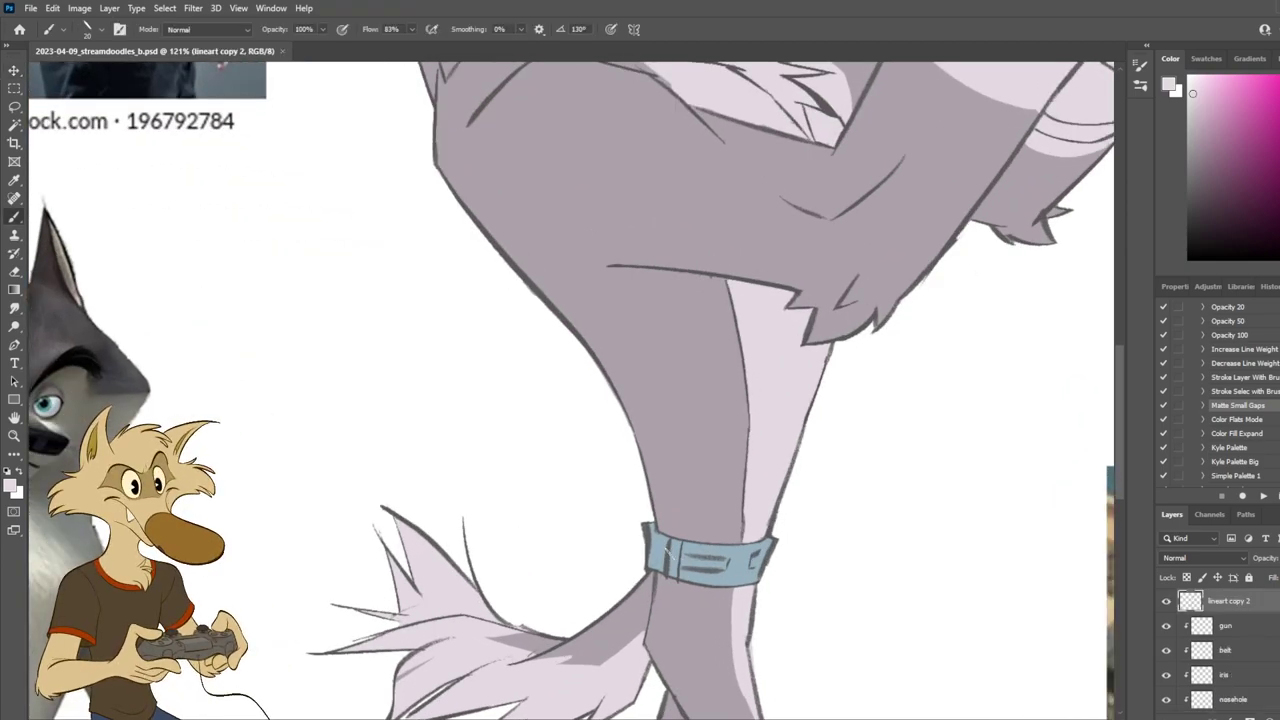
key("x")
key("e")
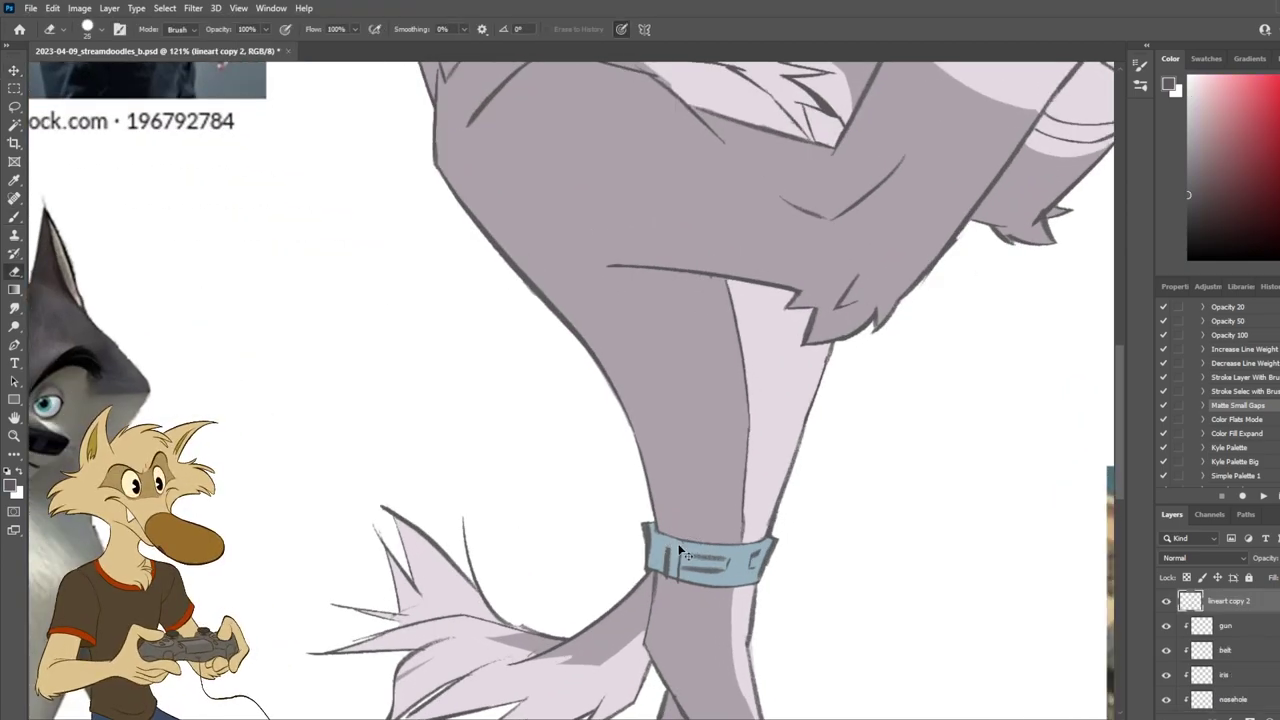
key("b")
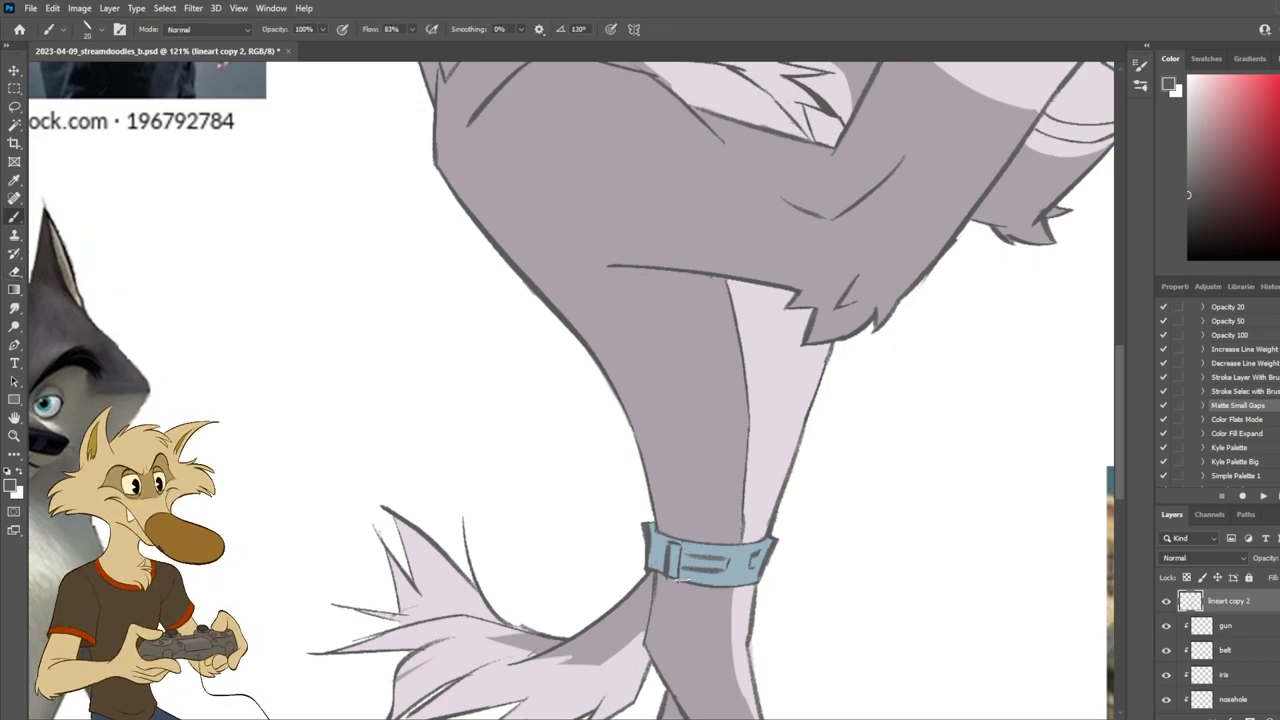
Step: Touch up the belt's lower line beside the buckle, undoing the last stroke and redrawing it
key("e")
key("b")
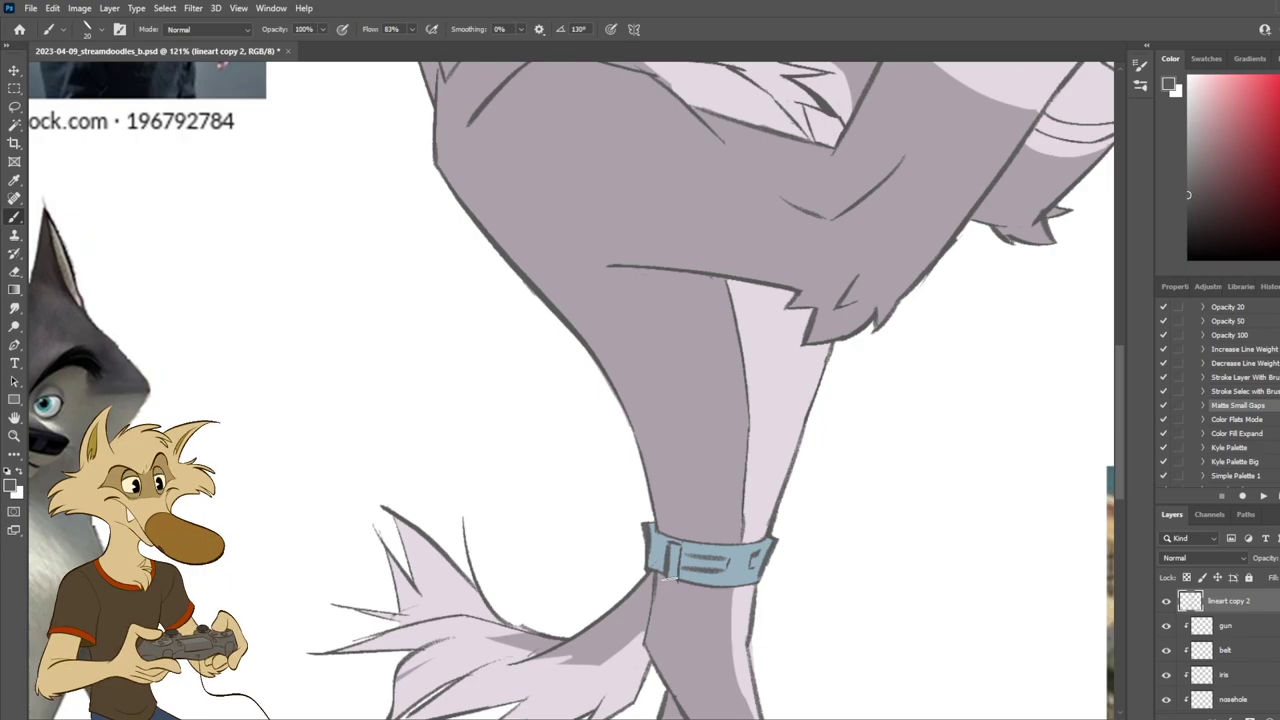
key("ctrl+z")
left_click_drag(664, 578, 686, 580)
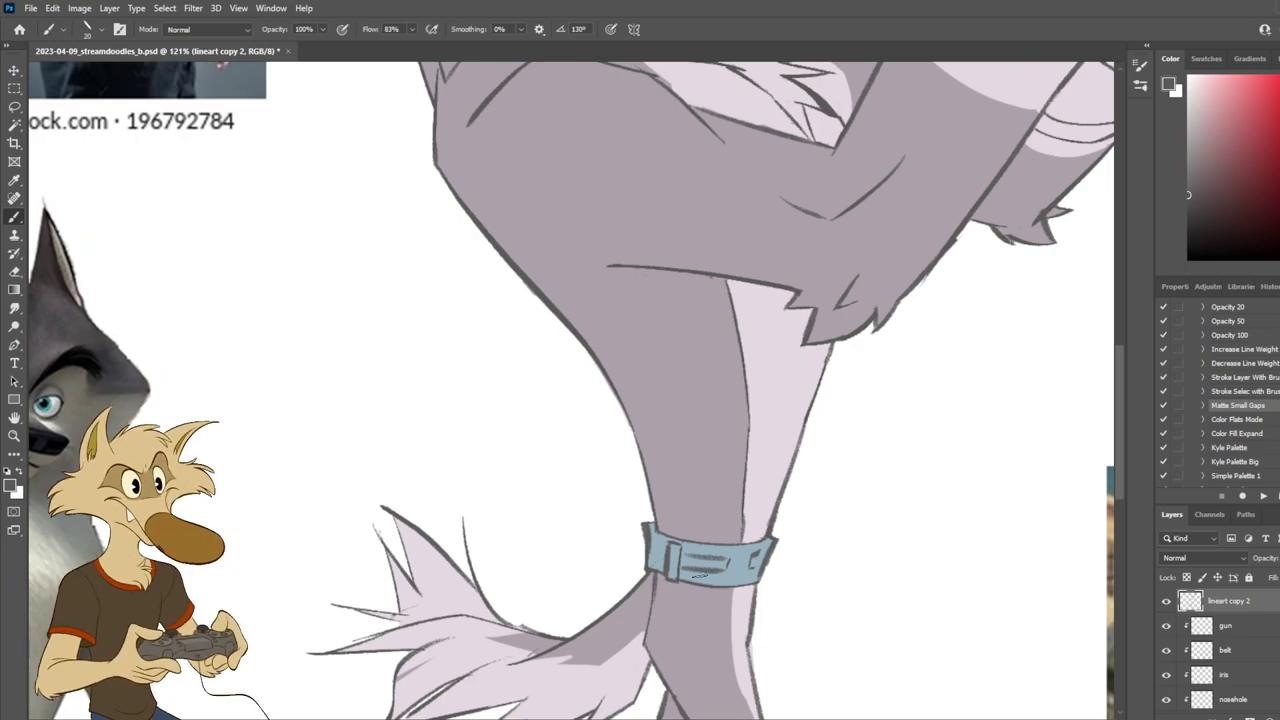
scroll(584, 518, "down", 10)
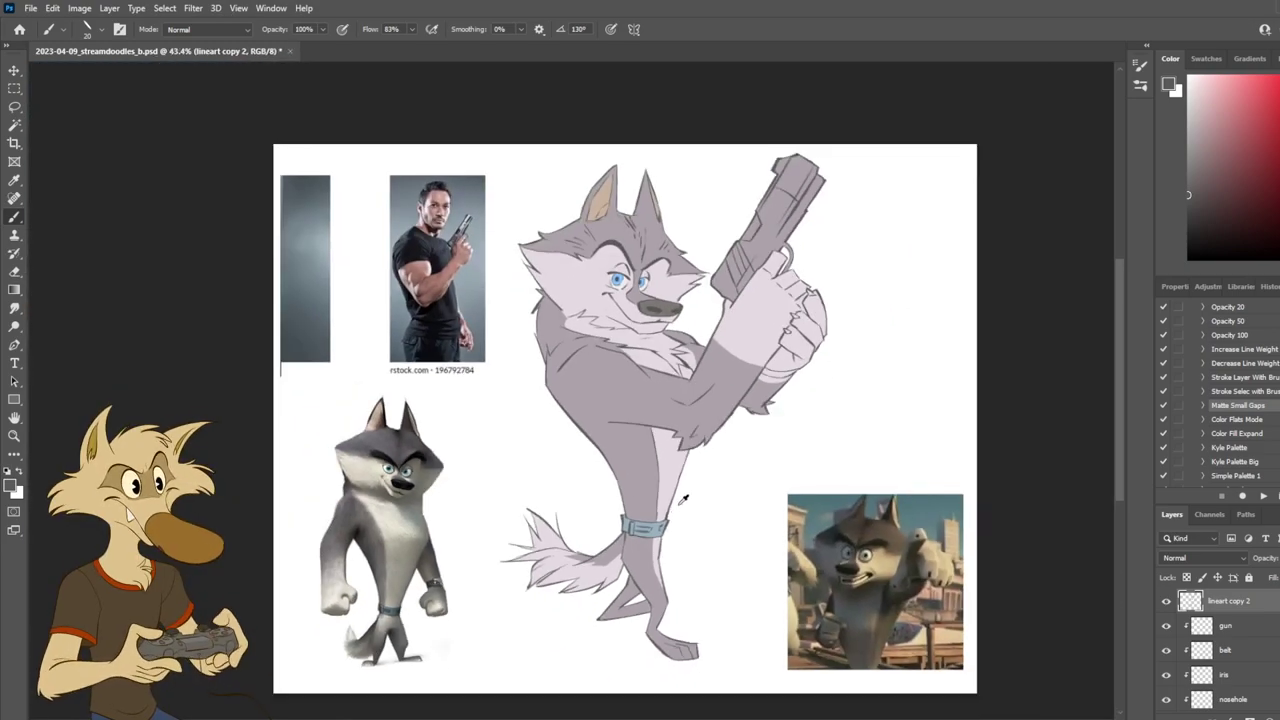
Step: Add a new layer named wristwatch directly beneath the gun layer
scroll(722, 430, "up", 5)
key("v")
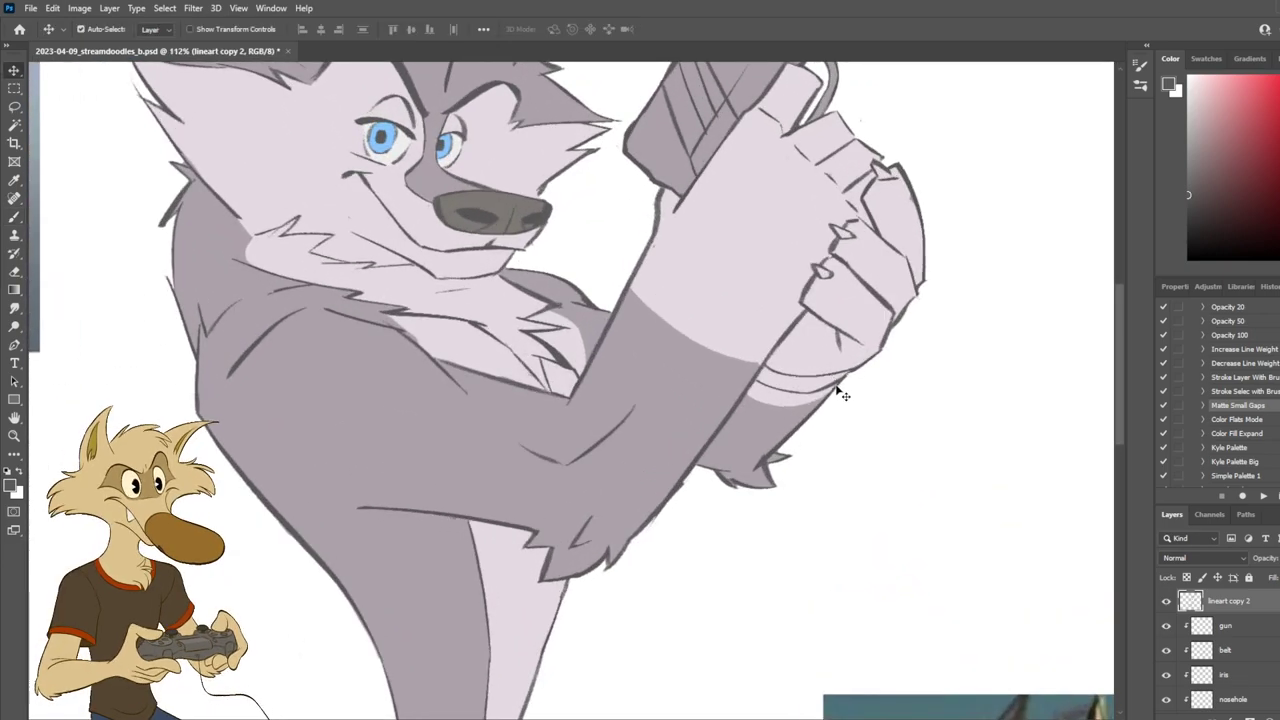
left_click(1240, 648)
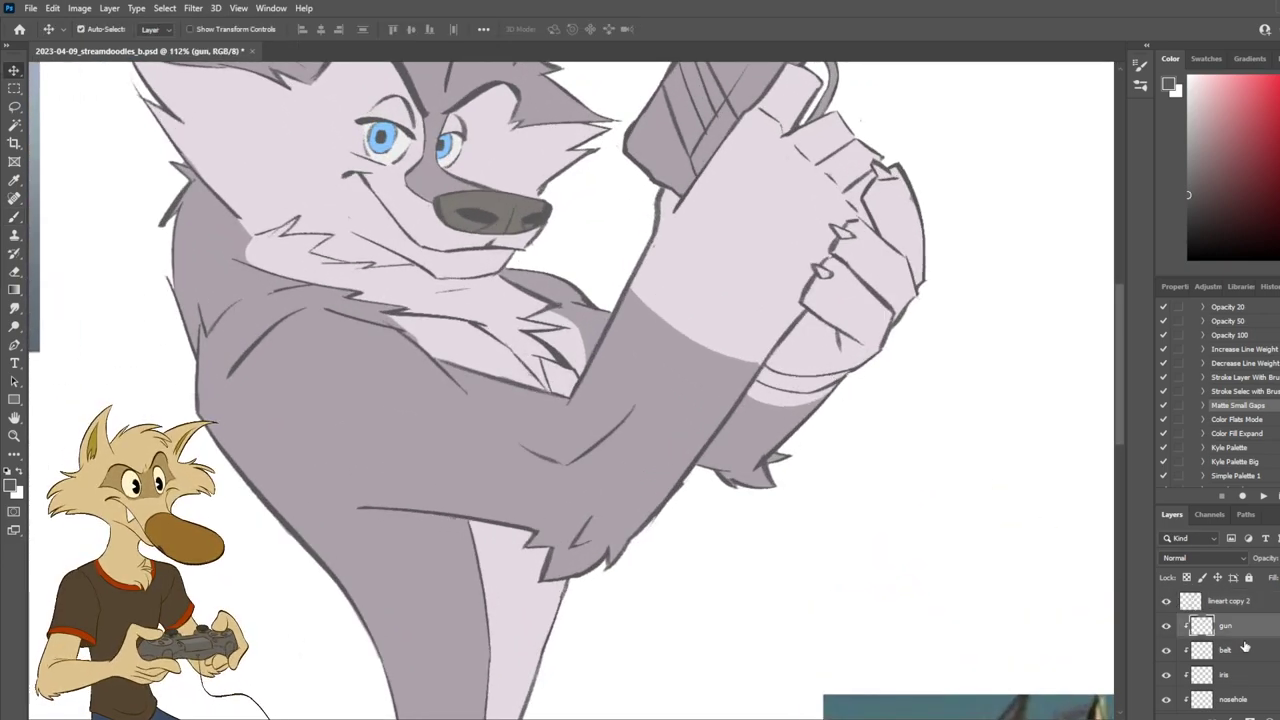
key("ctrl+shift+alt+n")
double_click(1233, 650)
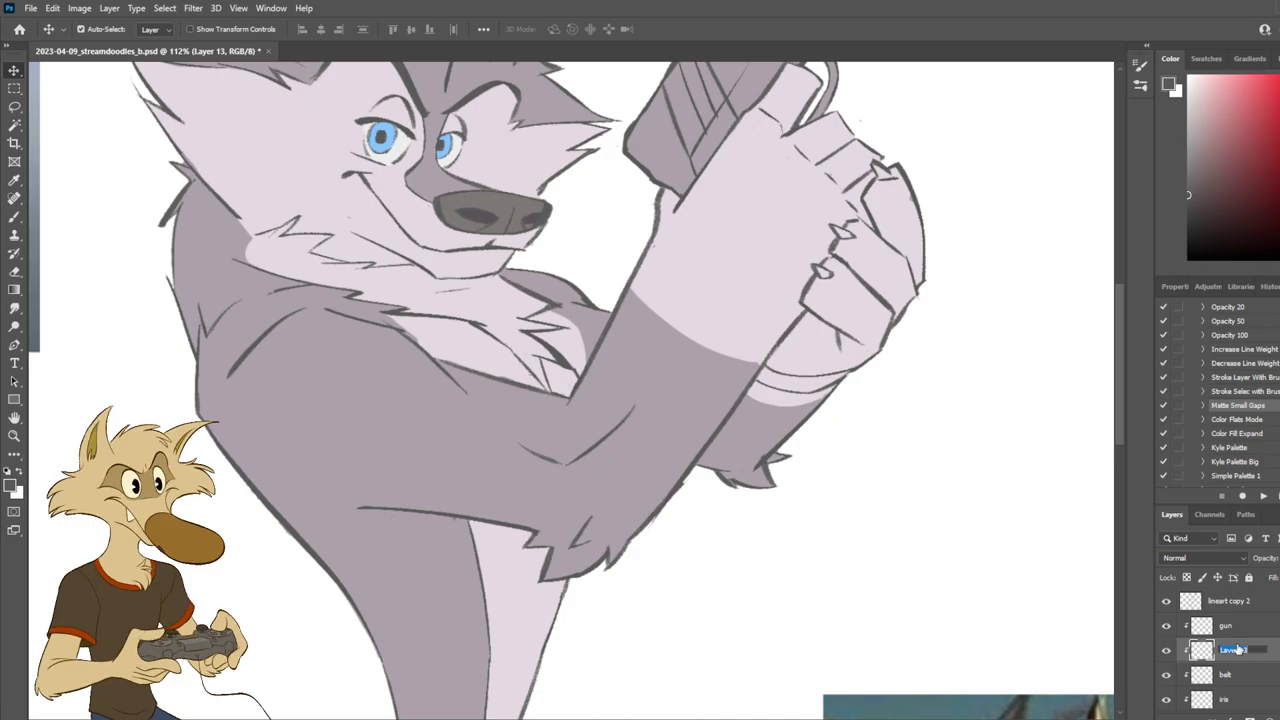
type("wristwatch")
key("Return")
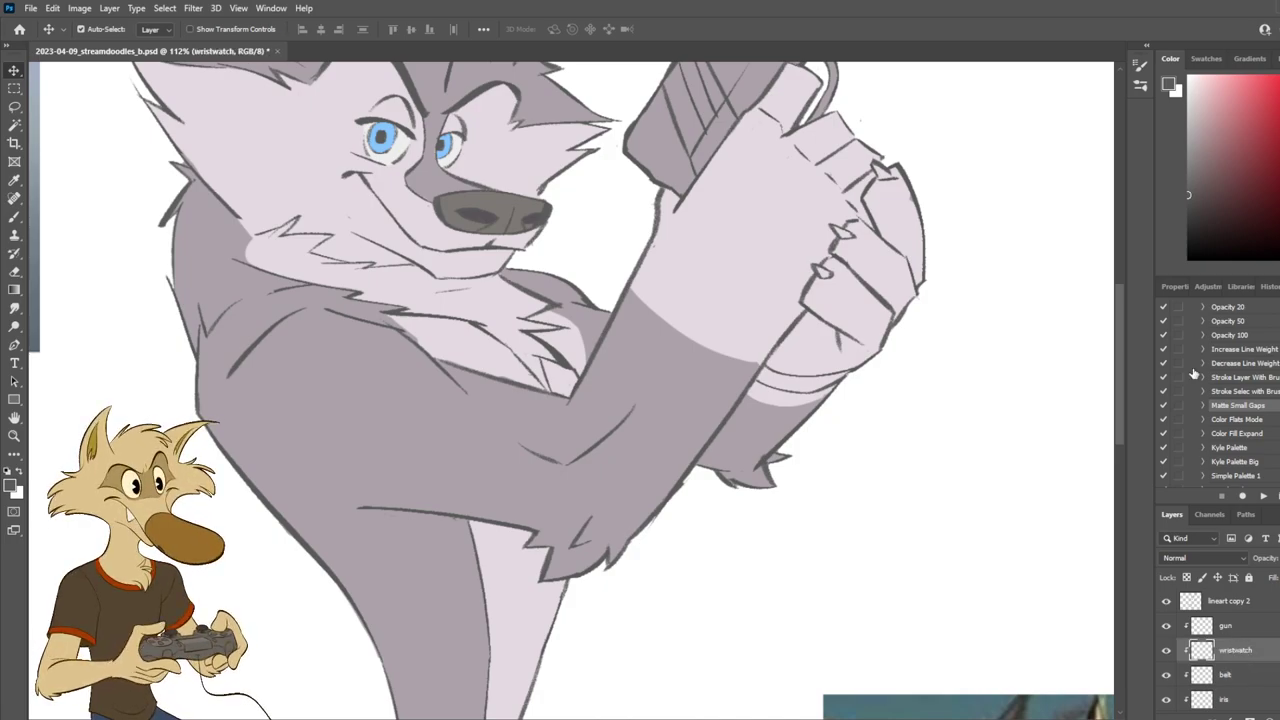
Step: Choose a dark gray and paint the wristband on the raised arm with the hard round brush, undoing stray strokes
key("b")
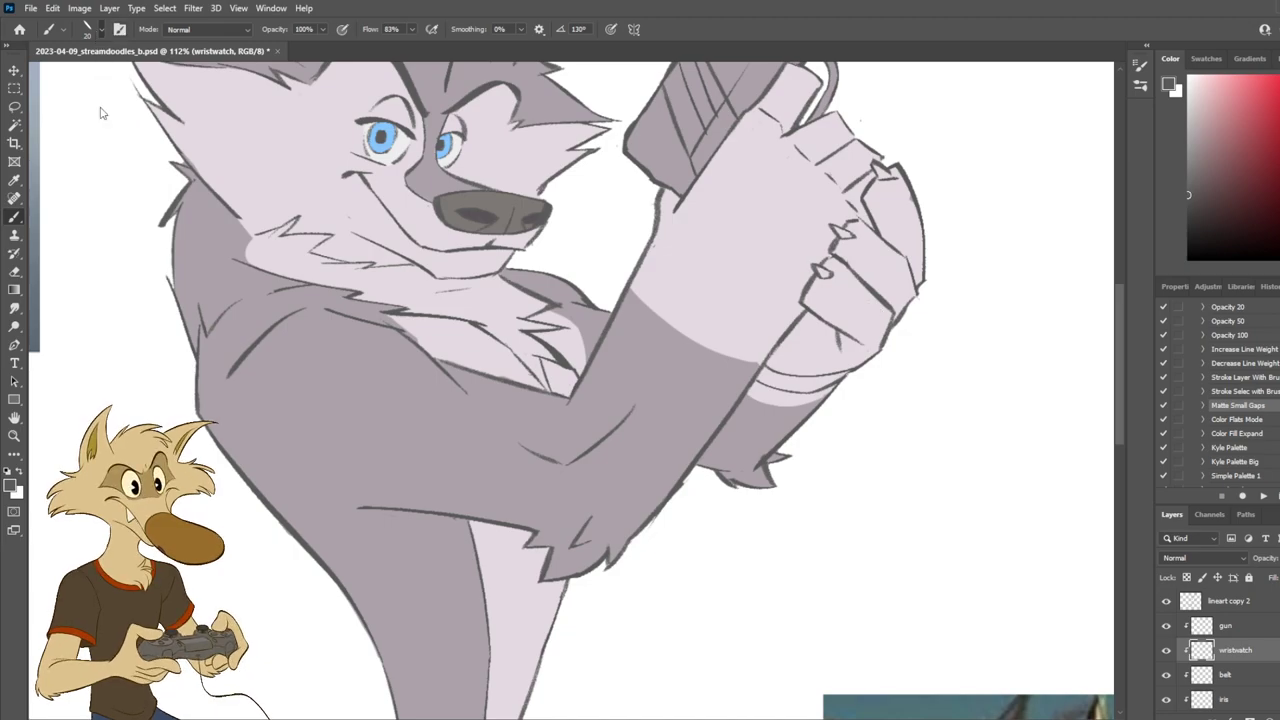
left_click_drag(1175, 176, 1158, 186)
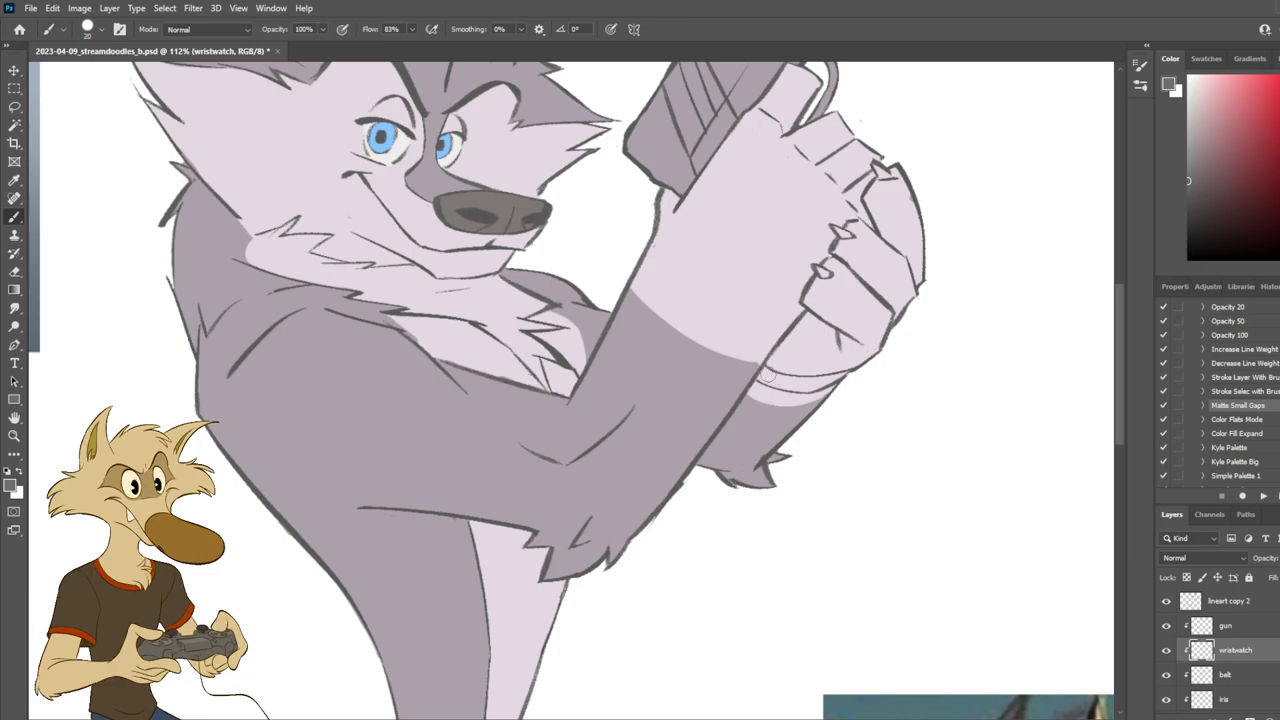
mouse_move(763, 377)
left_mouse_down()
mouse_move(826, 386)
mouse_move(856, 371)
mouse_move(846, 374)
left_mouse_up()
key("ctrl+z")
key("ctrl+z")
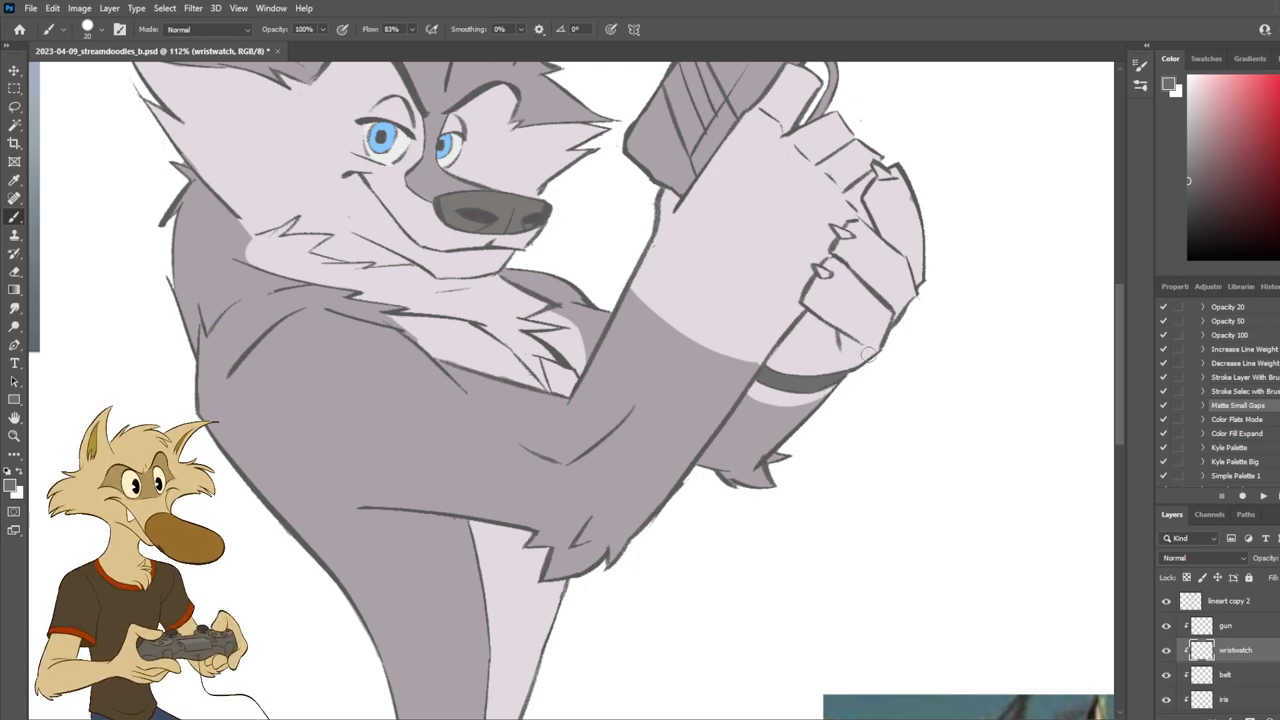
key("ctrl+0")
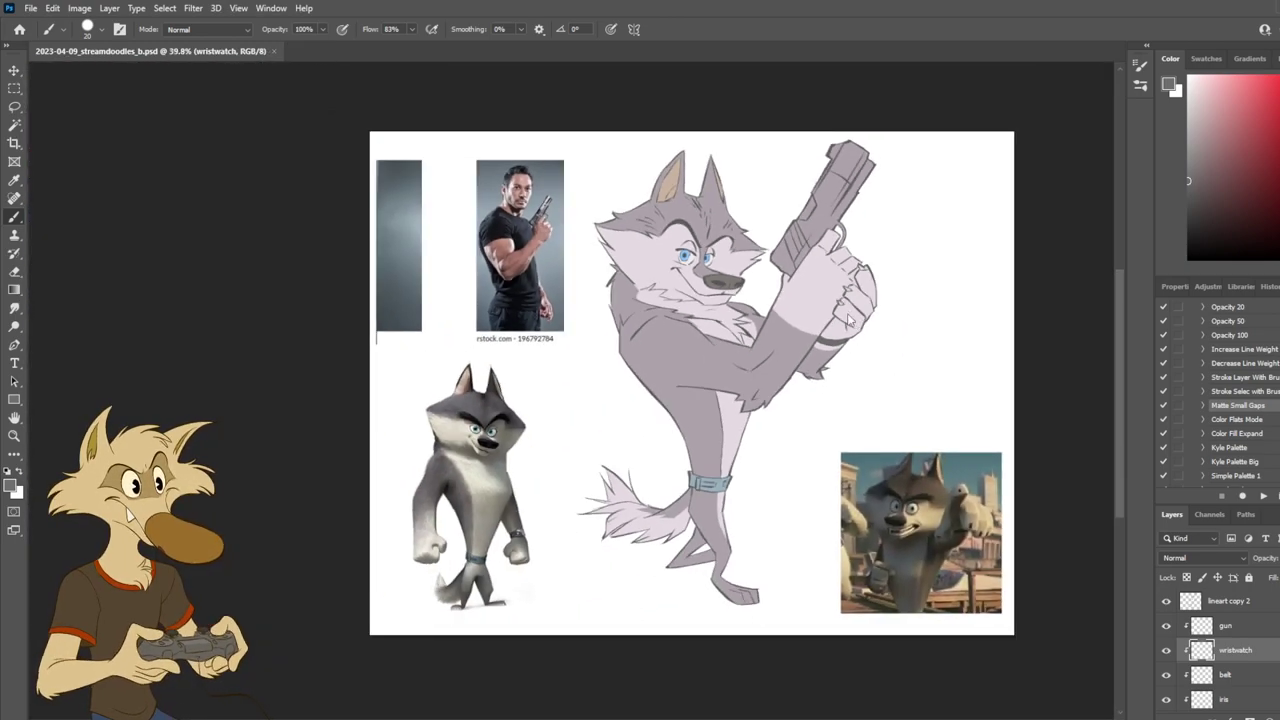
Step: Examine the wristband on the reference wolf and compare it with the painted band
scroll(853, 314, "down", 3)
scroll(820, 383, "up", 5)
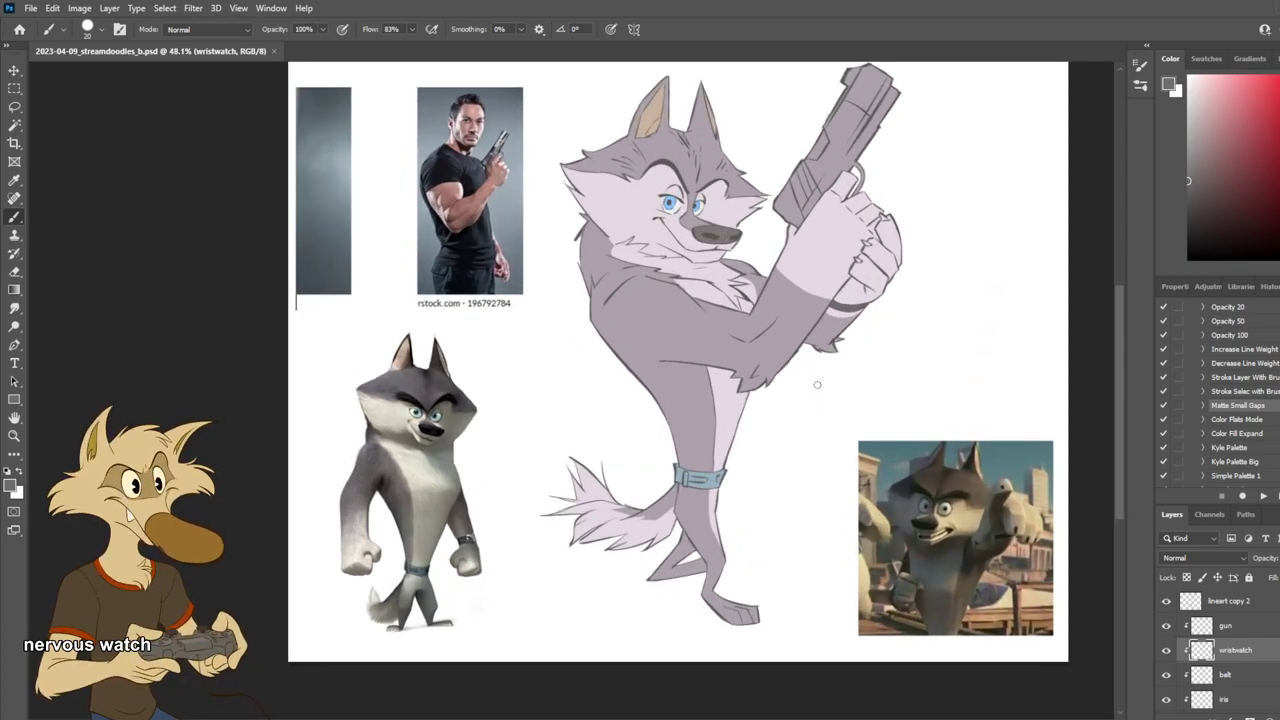
scroll(817, 384, "down", 2)
scroll(783, 420, "up", 3)
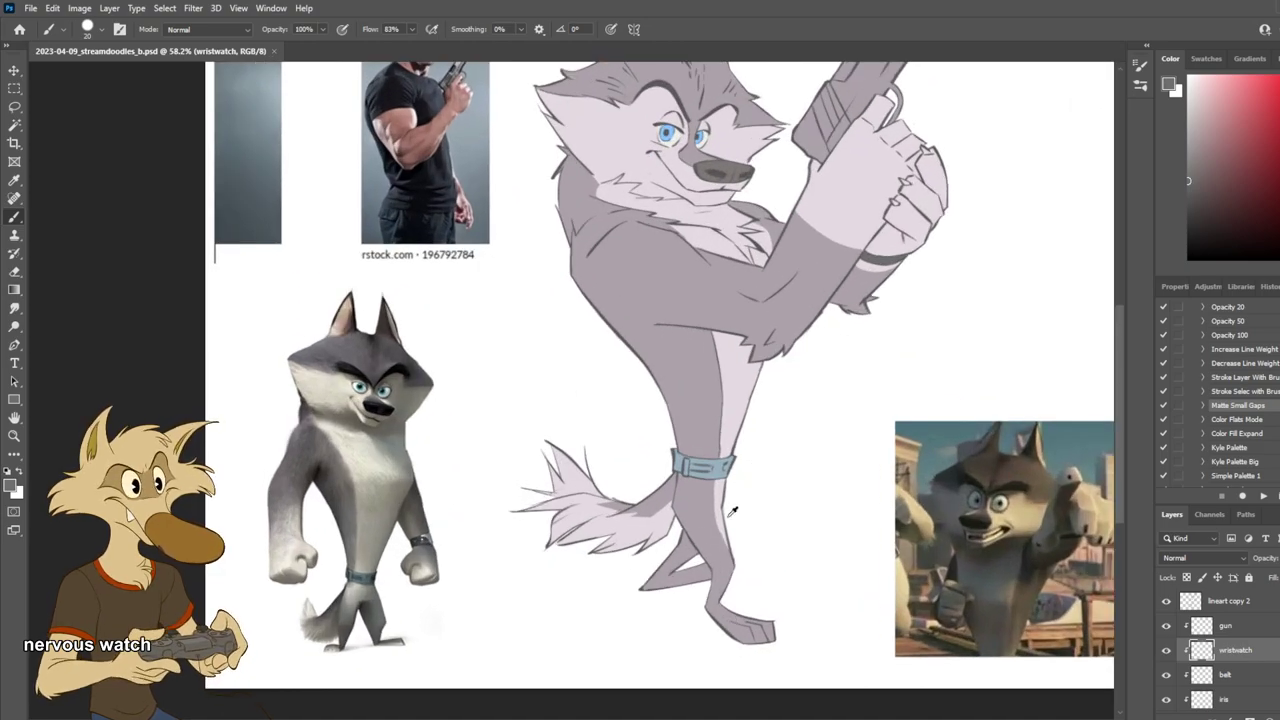
scroll(732, 511, "up", 1)
scroll(305, 561, "up", 3)
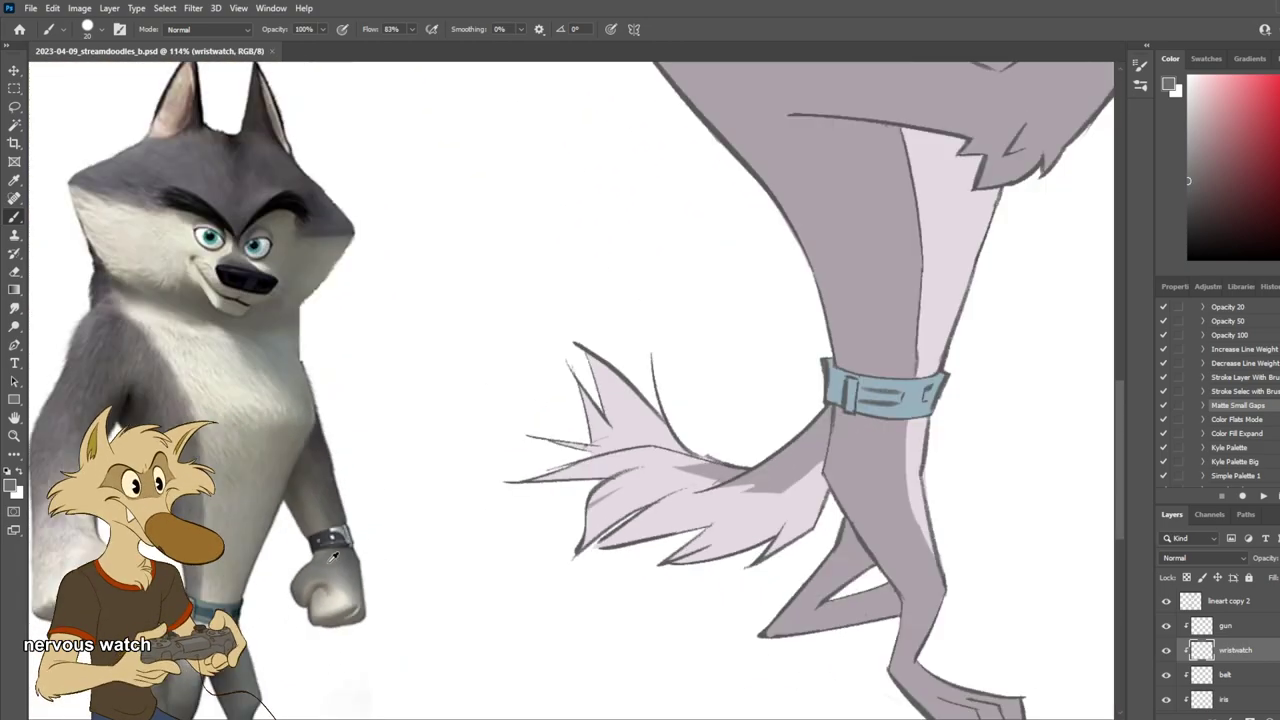
scroll(333, 556, "down", 3)
scroll(667, 534, "up", 2)
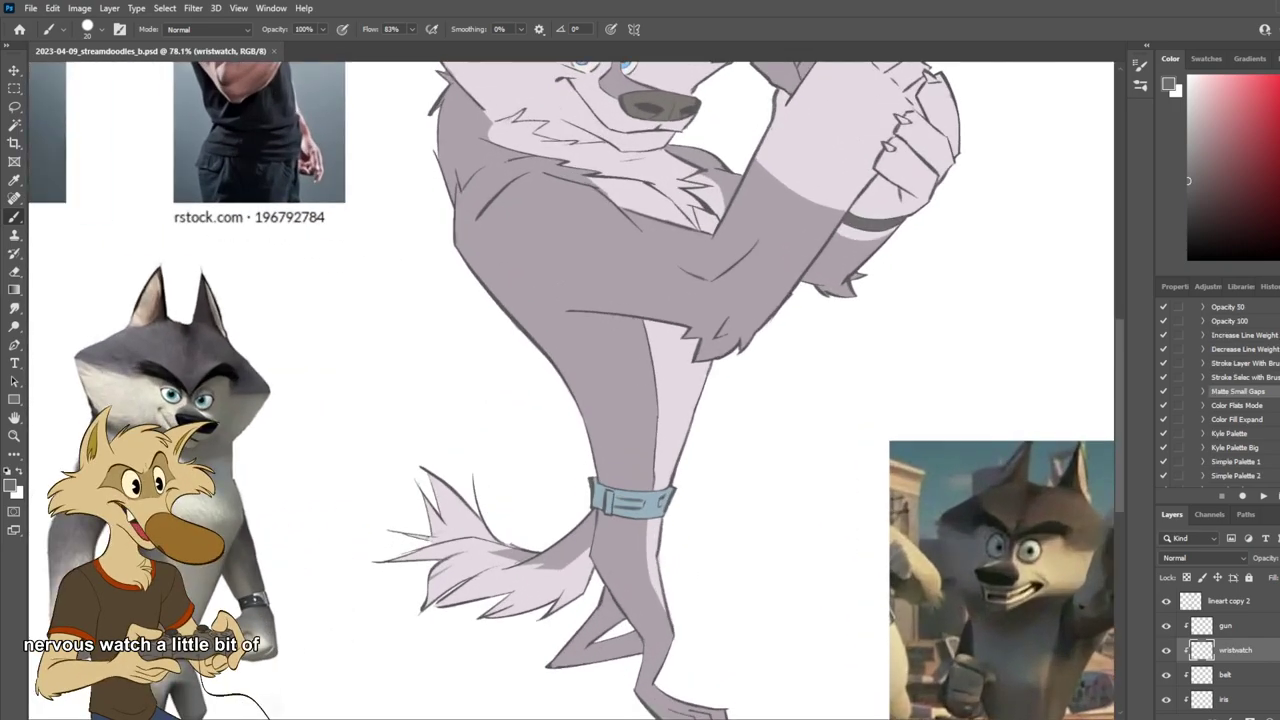
scroll(1222, 392, "down", 1)
scroll(934, 400, "down", 2)
scroll(971, 209, "up", 2)
Step: Add a new layer named wristshine directly above the wristwatch layer
left_click(1278, 716)
double_click(1230, 652)
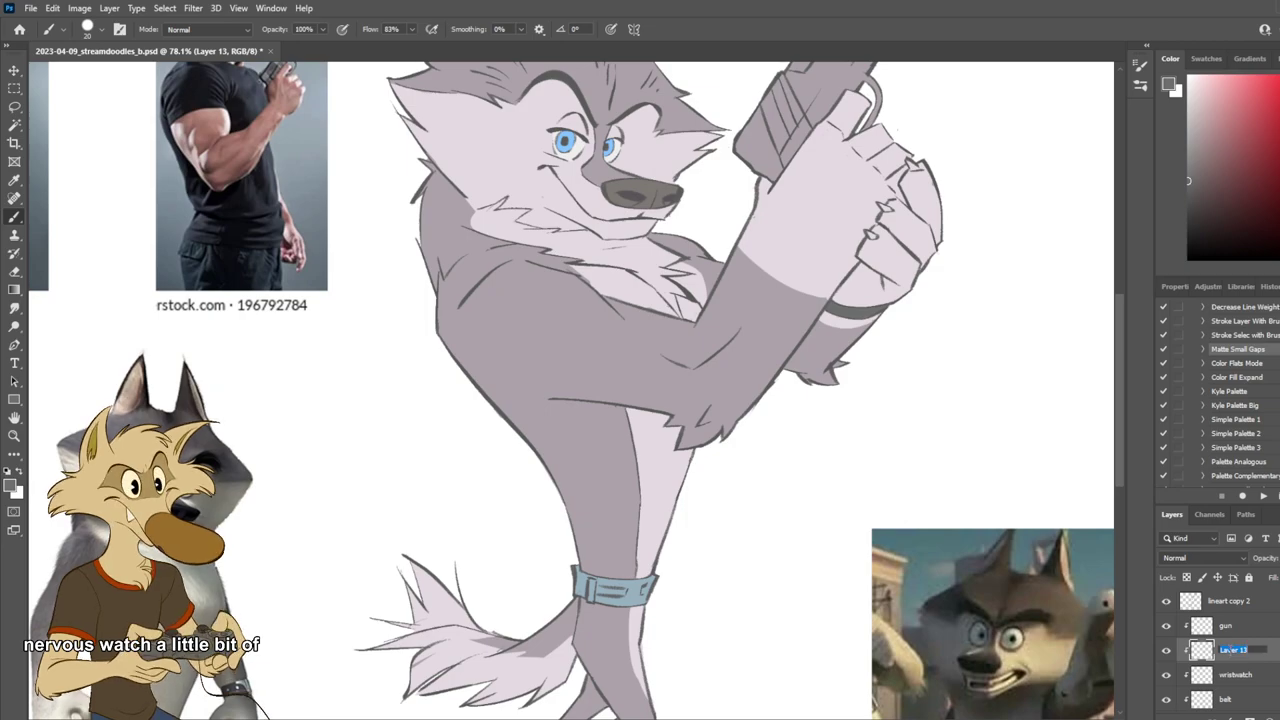
type("shine")
key("Return")
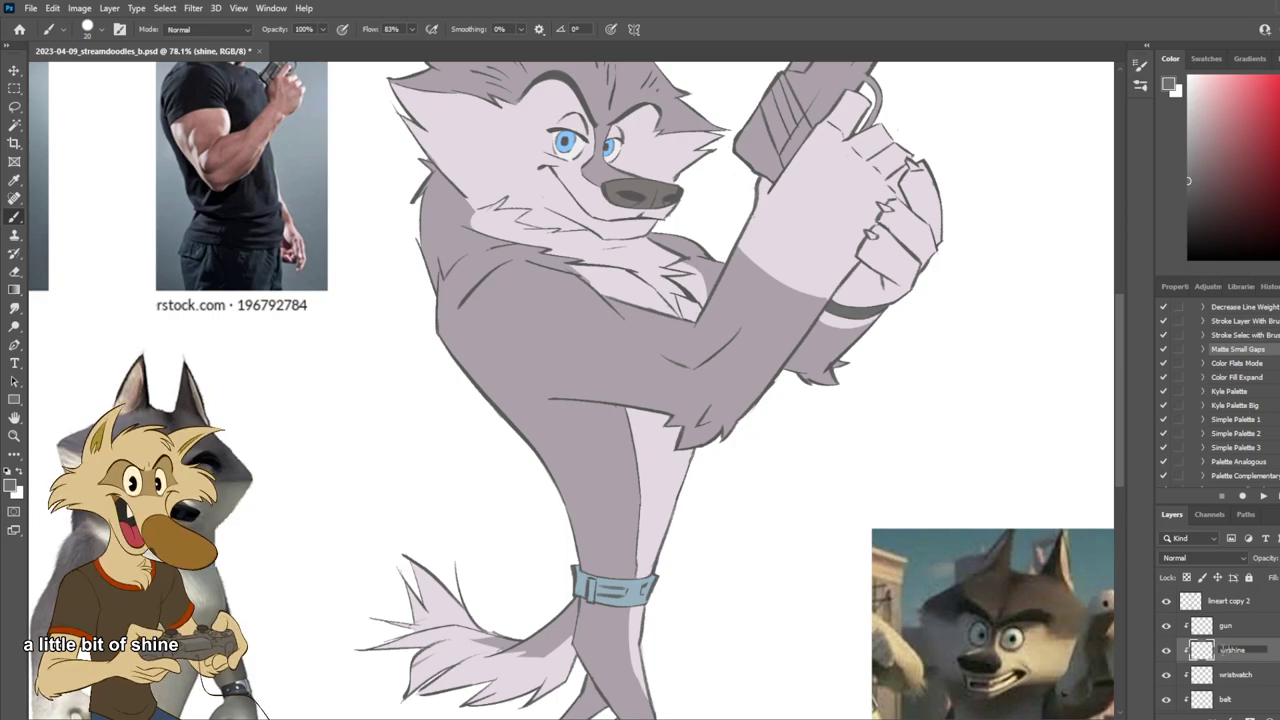
key("Return")
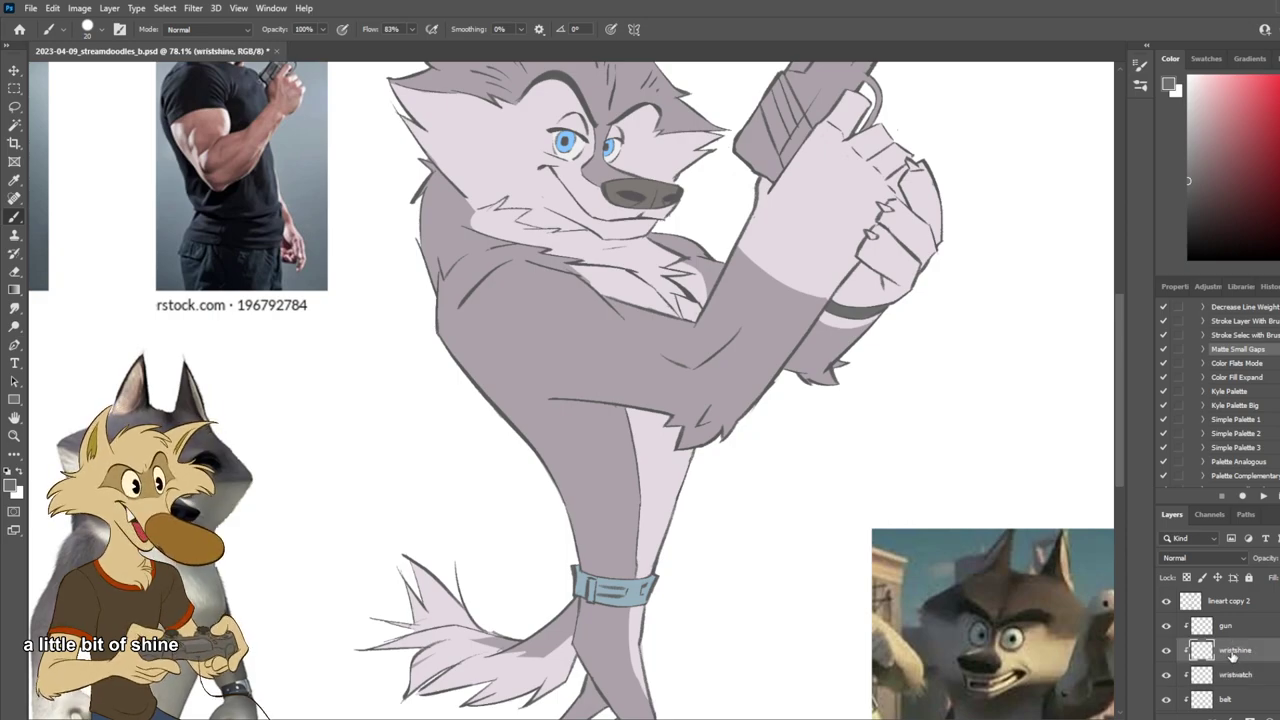
Step: Try painting small round light gray studs along the dark wristband
scroll(960, 258, "up", 2)
scroll(928, 258, "up", 1)
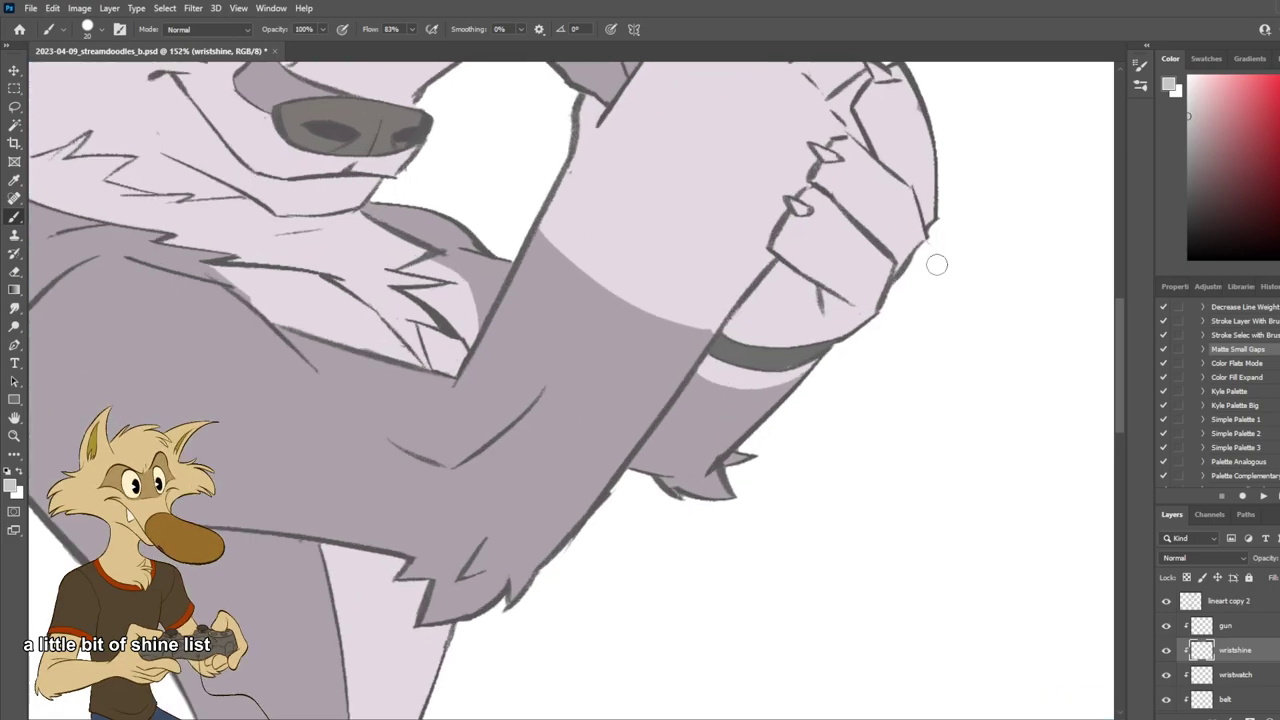
left_click(726, 347)
scroll(769, 335, "down", 5)
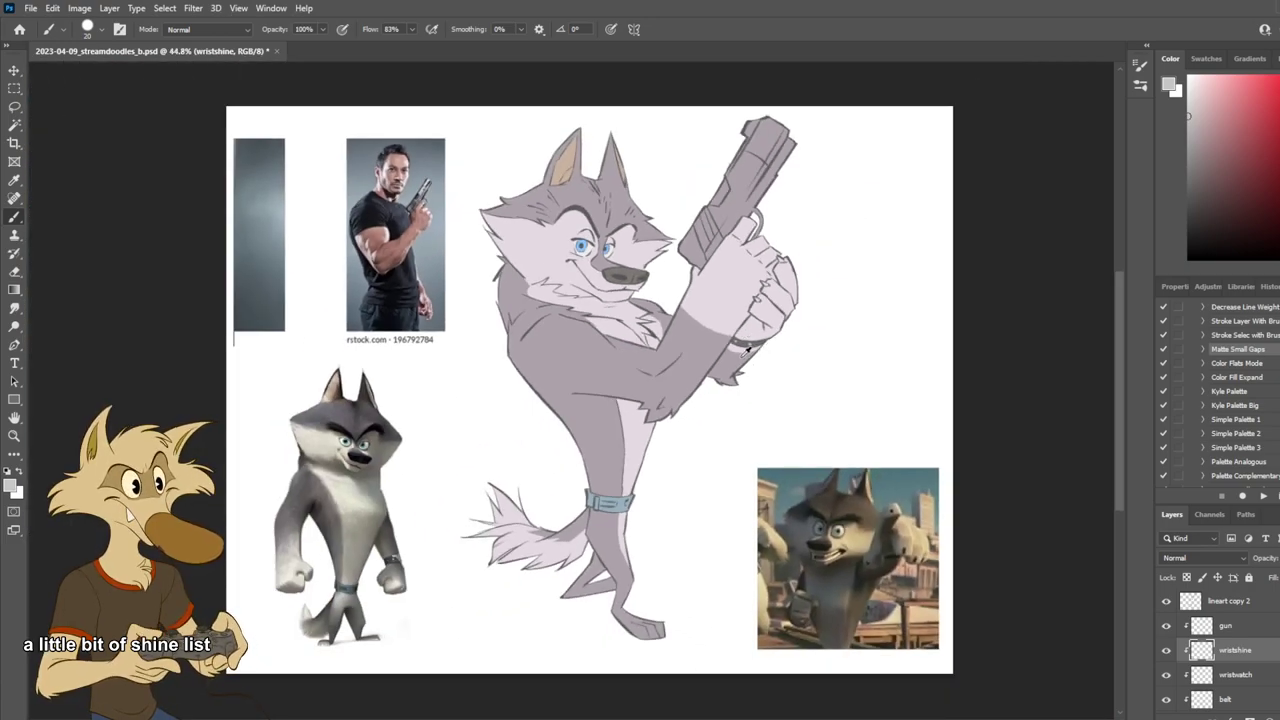
scroll(745, 350, "up", 2)
scroll(918, 242, "up", 4)
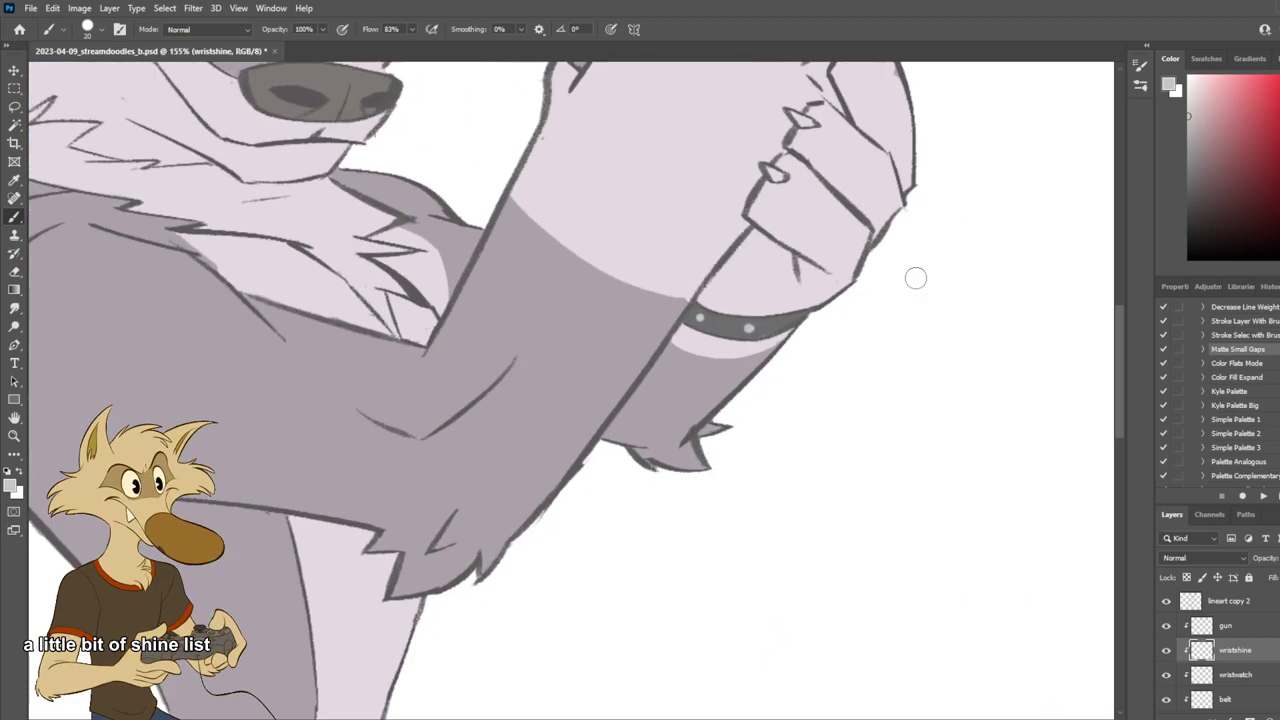
Step: Undo the round studs, repaint them as flatter marks with the brush angled at 130°, and save the document
key("ctrl+z")
key("ctrl+z")
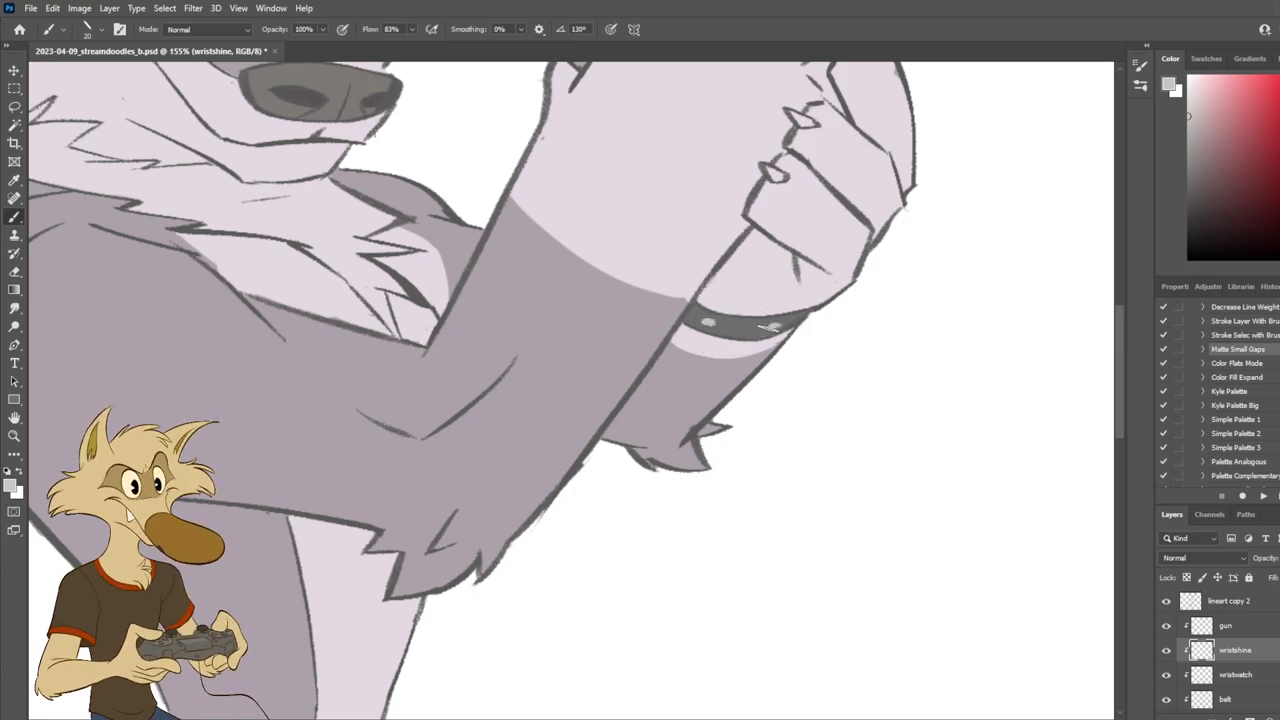
key("ctrl+0")
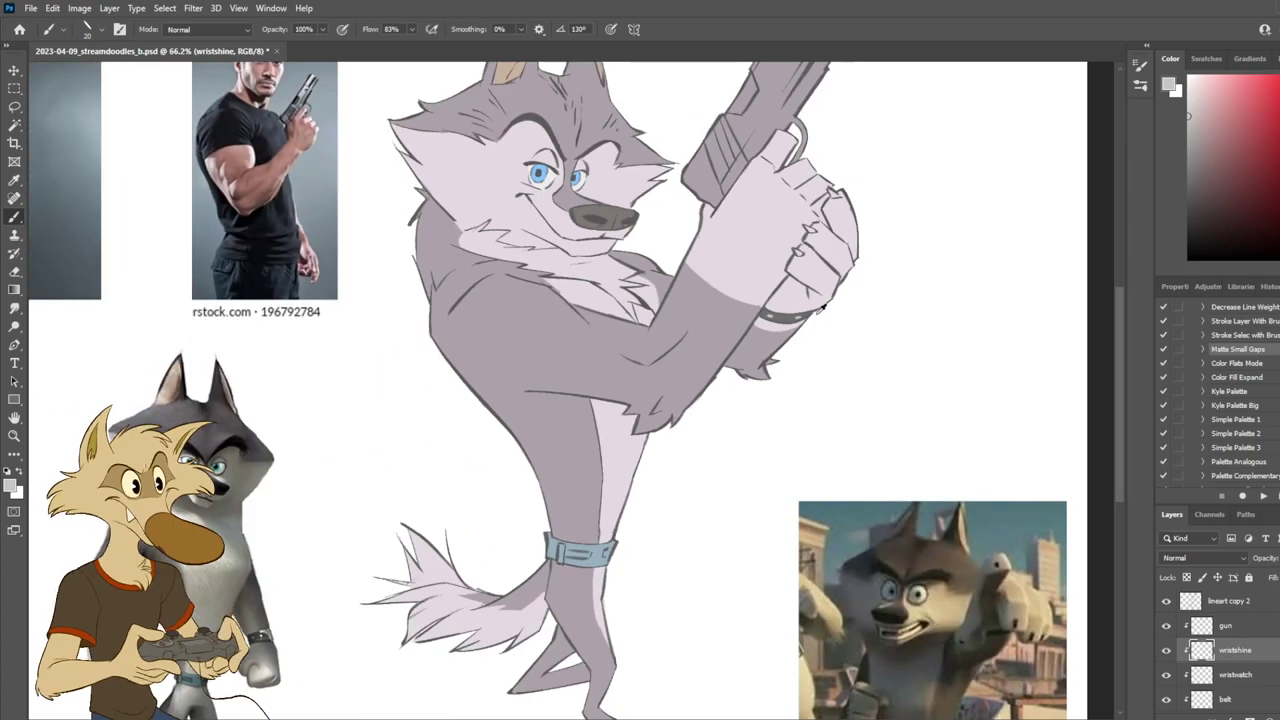
key("ctrl+s")
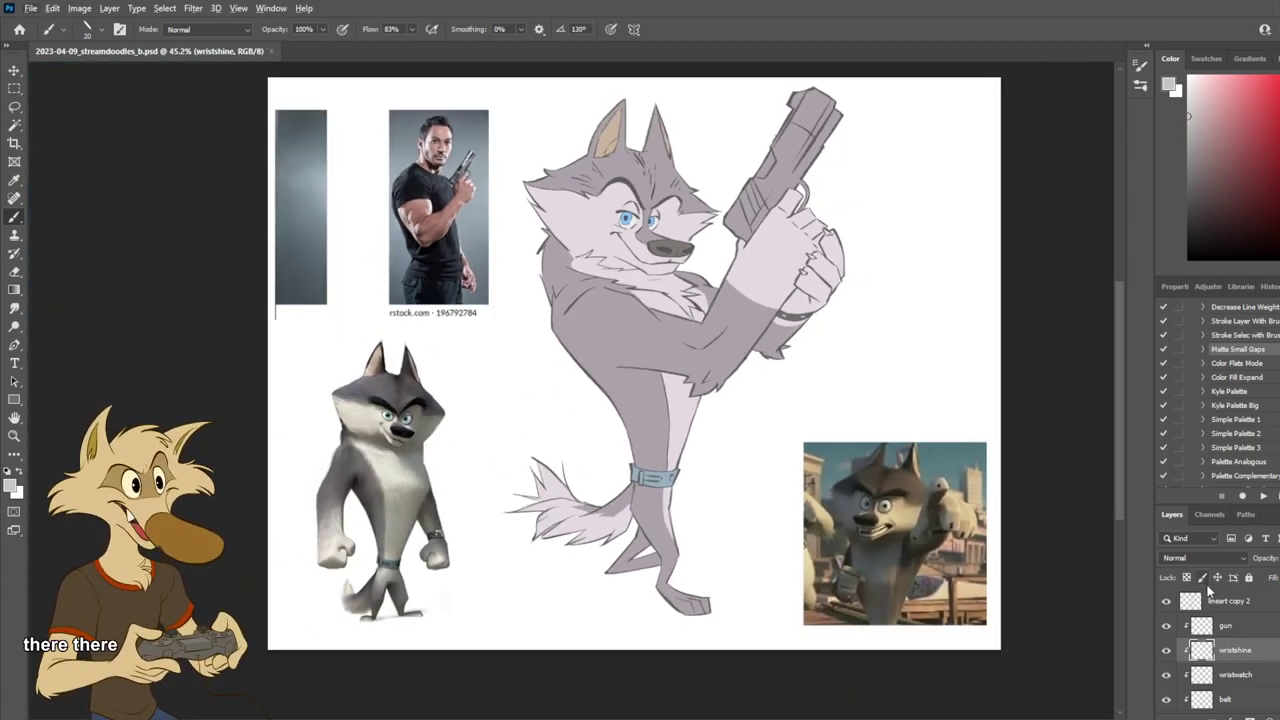
Step: Select the gun layer, choose a dark gray, and paint the rear part of the pistol with a size 100 round brush
left_click(1225, 630)
scroll(749, 143, "up", 3)
left_click(1186, 159)
left_click_drag(1184, 159, 1165, 170)
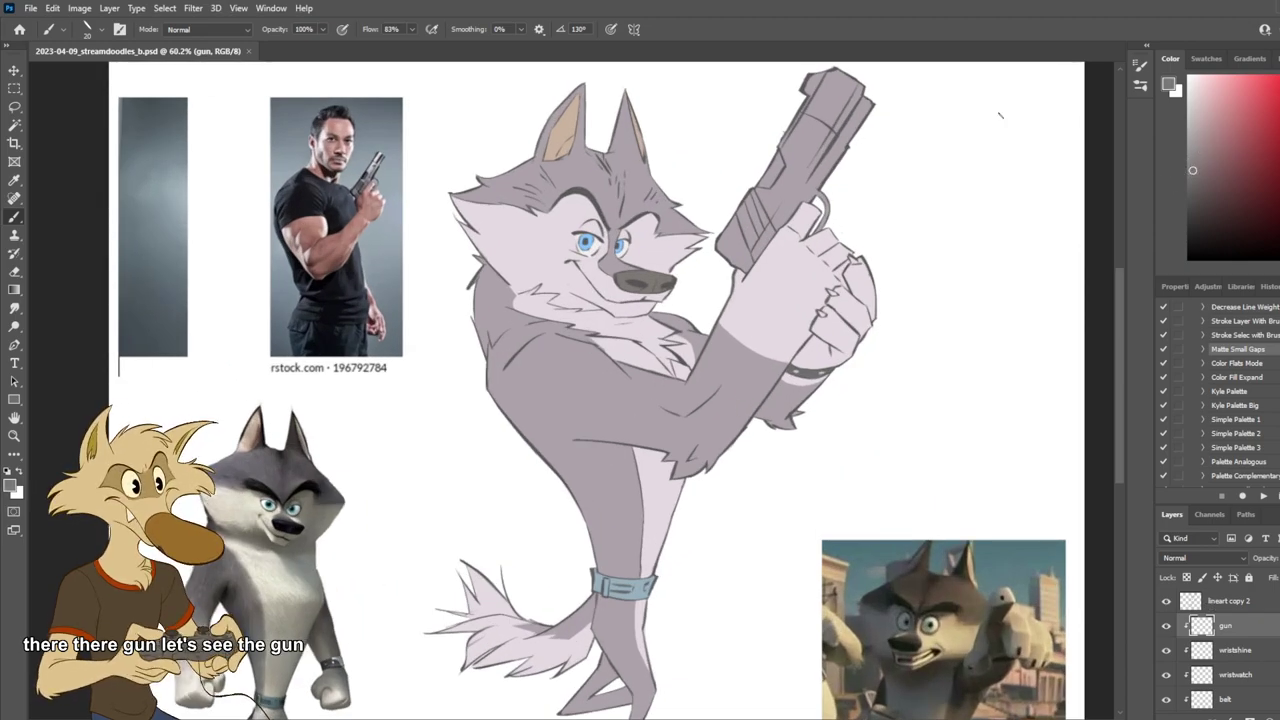
scroll(931, 94, "up", 2)
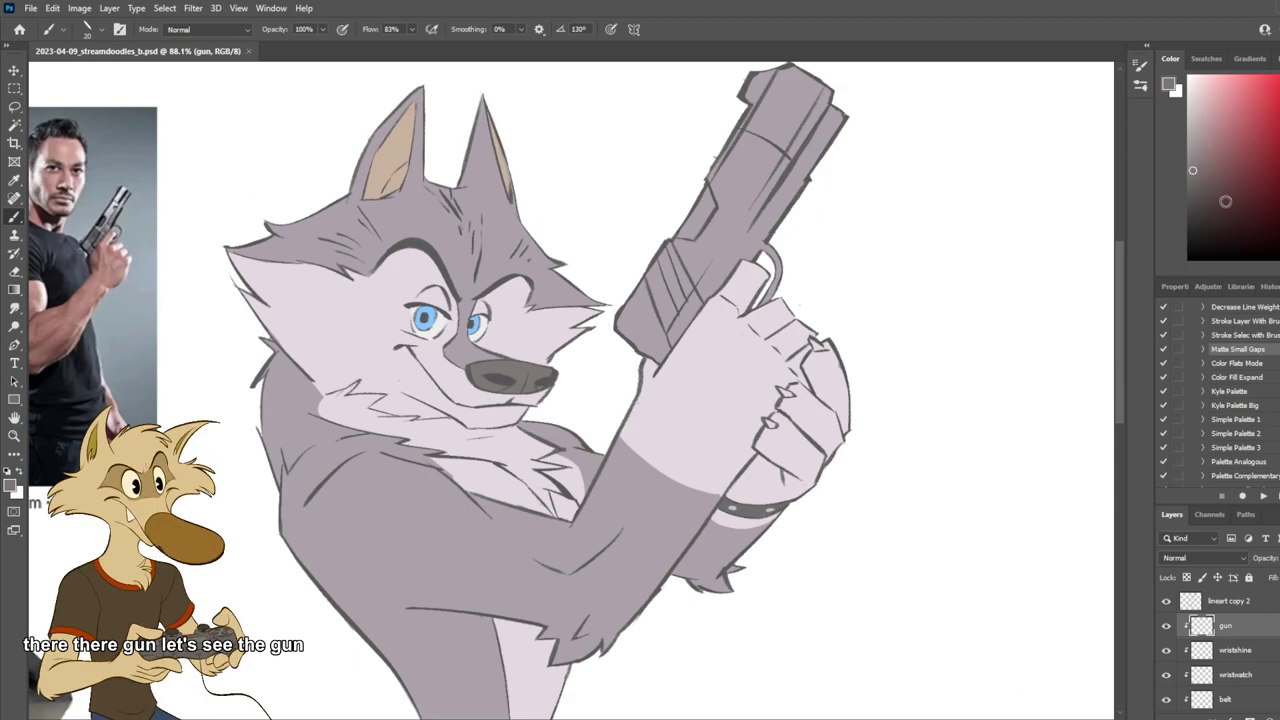
scroll(670, 322, "down", 3)
scroll(674, 206, "up", 2)
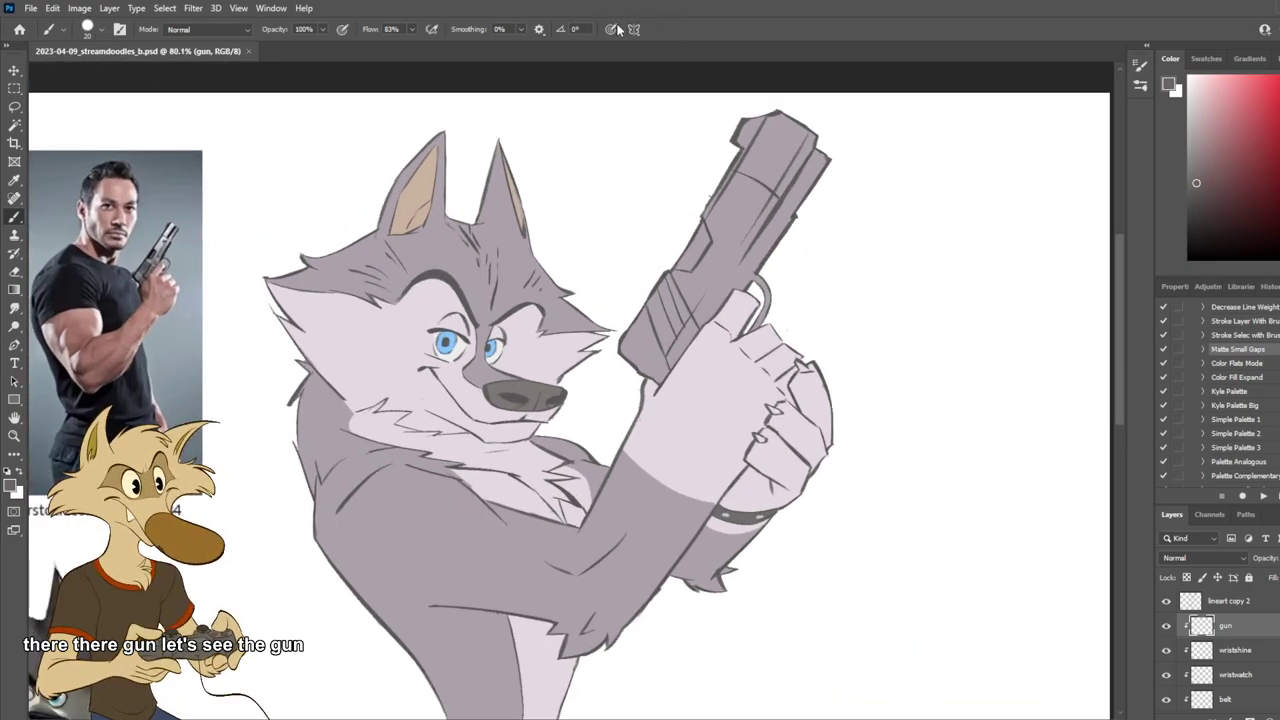
mouse_move(704, 250)
left_mouse_down()
mouse_move(652, 310)
mouse_move(650, 352)
mouse_move(671, 337)
mouse_move(659, 373)
mouse_move(684, 345)
left_mouse_up()
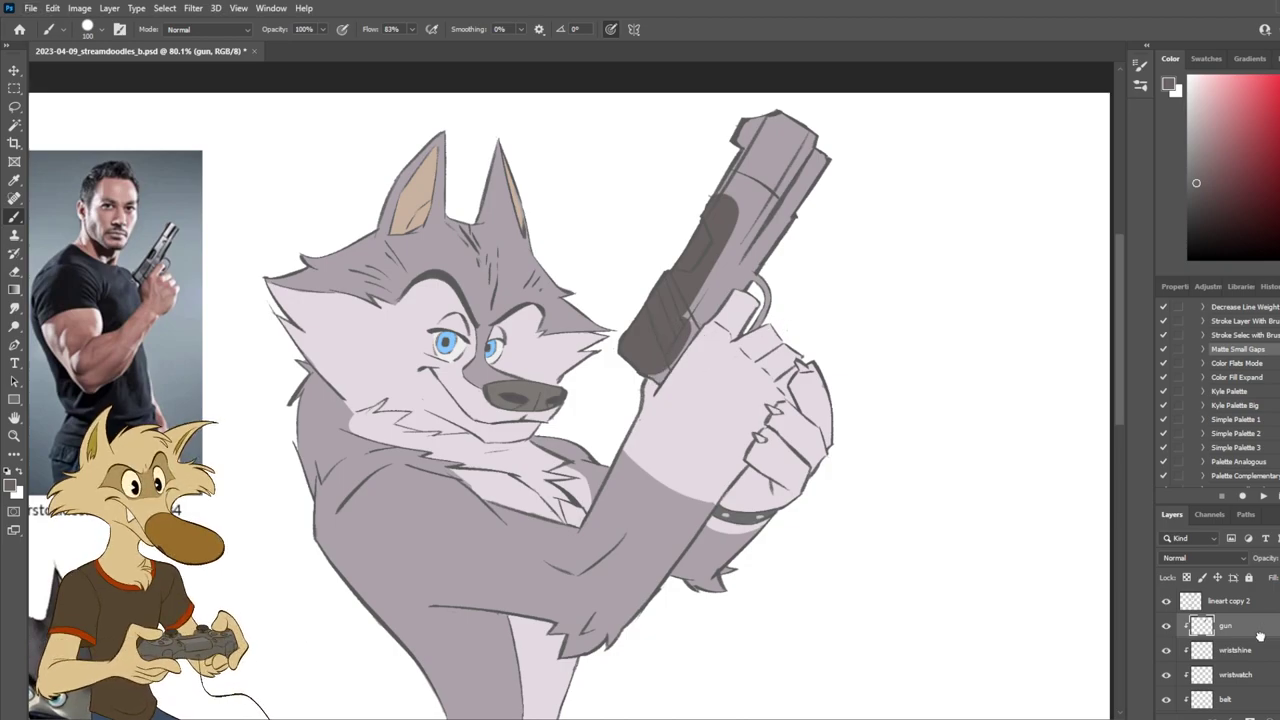
Step: Move the gun layer beneath the cream fur layer, paint the rest of the pistol dark gray, and save the document
scroll(1215, 650, "down", 2)
scroll(1252, 700, "down", 3)
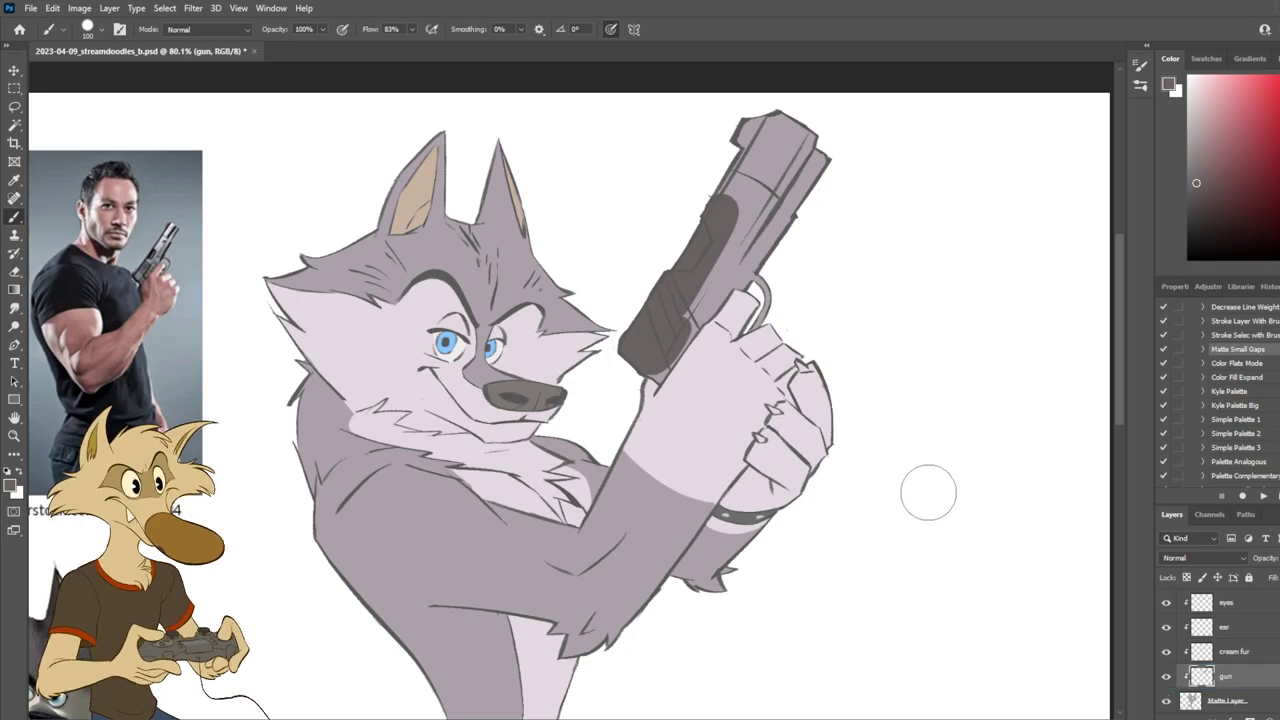
mouse_move(692, 340)
left_mouse_down()
mouse_move(754, 248)
mouse_move(743, 303)
mouse_move(754, 320)
mouse_move(816, 175)
mouse_move(808, 145)
mouse_move(727, 175)
mouse_move(740, 127)
mouse_move(809, 120)
left_mouse_up()
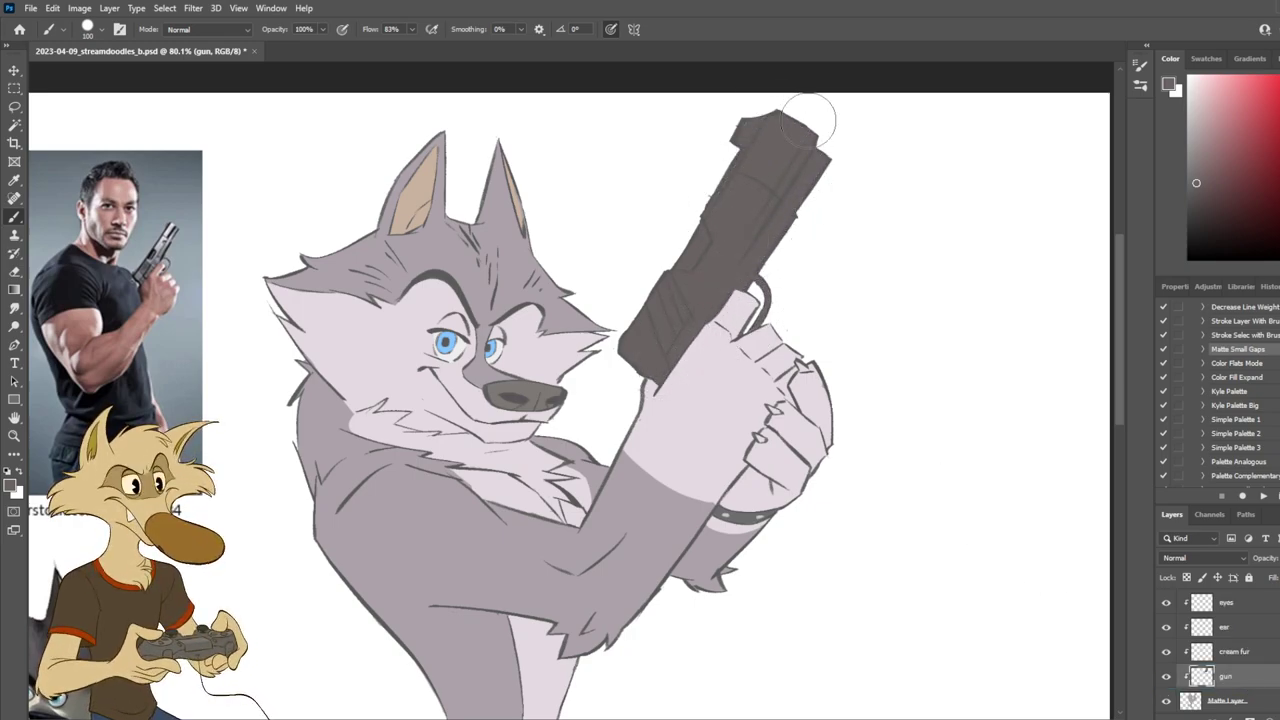
scroll(808, 122, "down", 3)
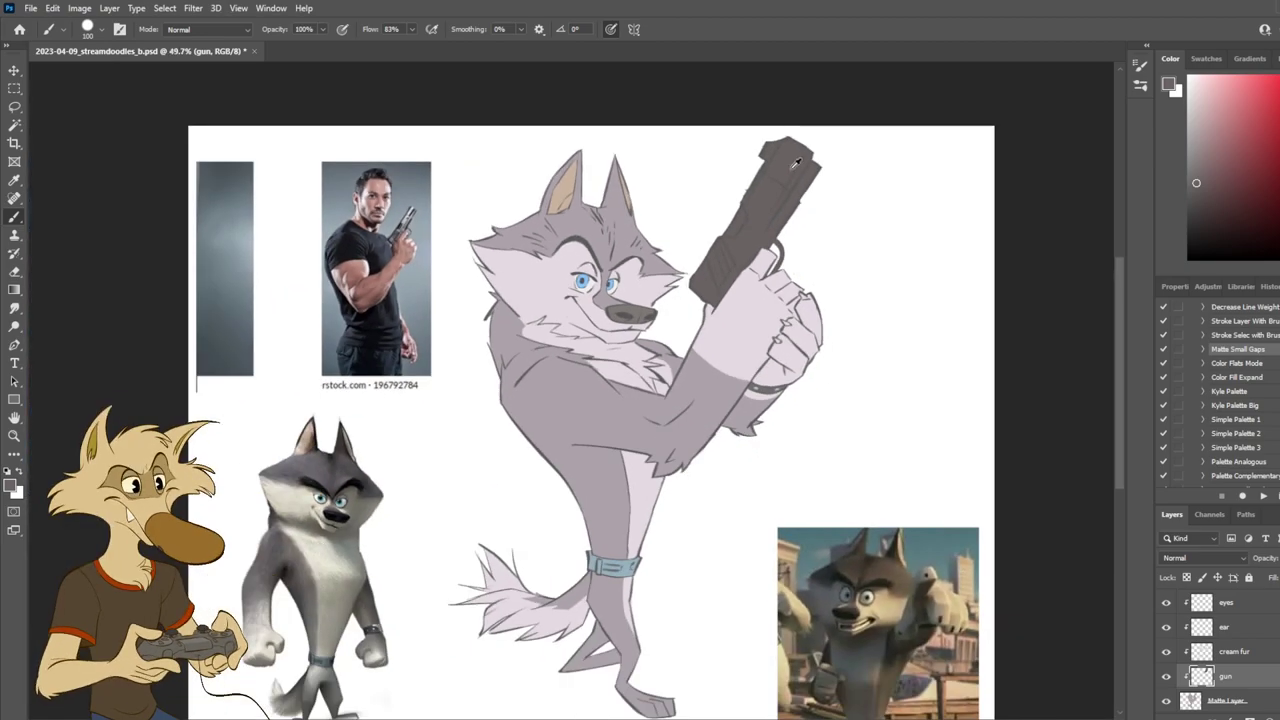
scroll(798, 178, "up", 3)
key("ctrl+s")
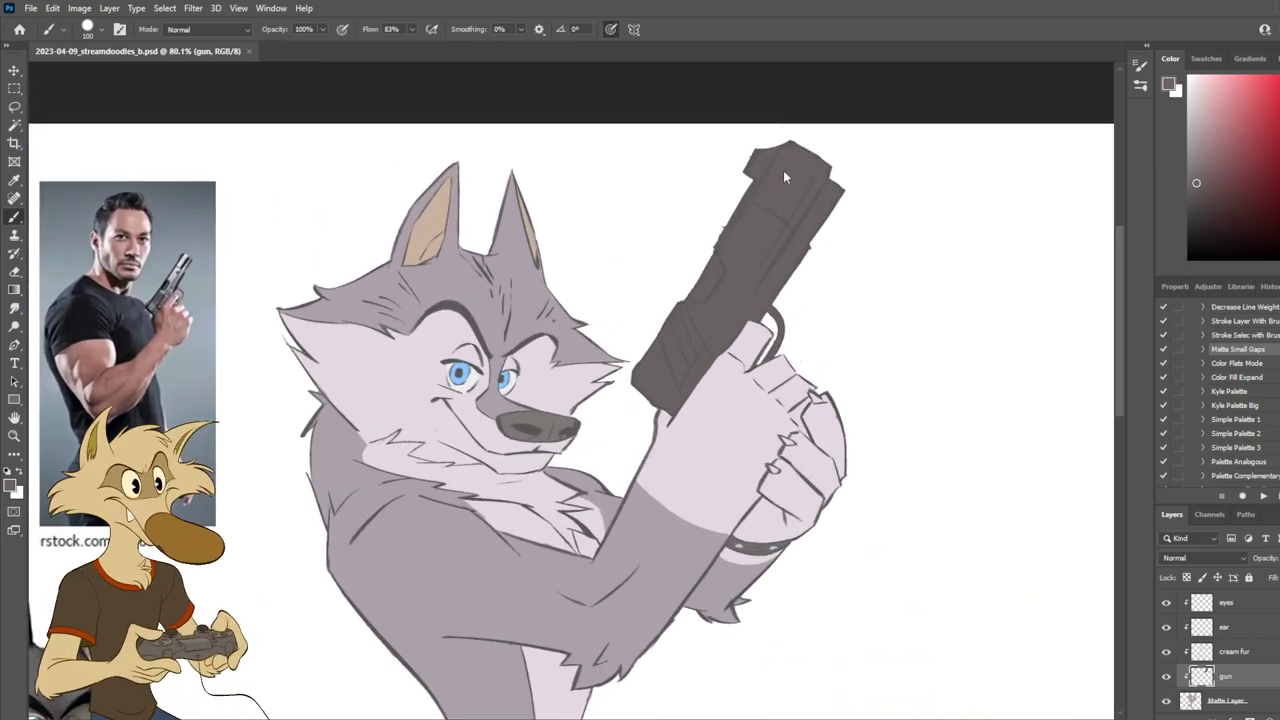
Step: Lighten the pistol's flat color to a medium gray so its line art stands out, and save the document
scroll(772, 165, "up", 1)
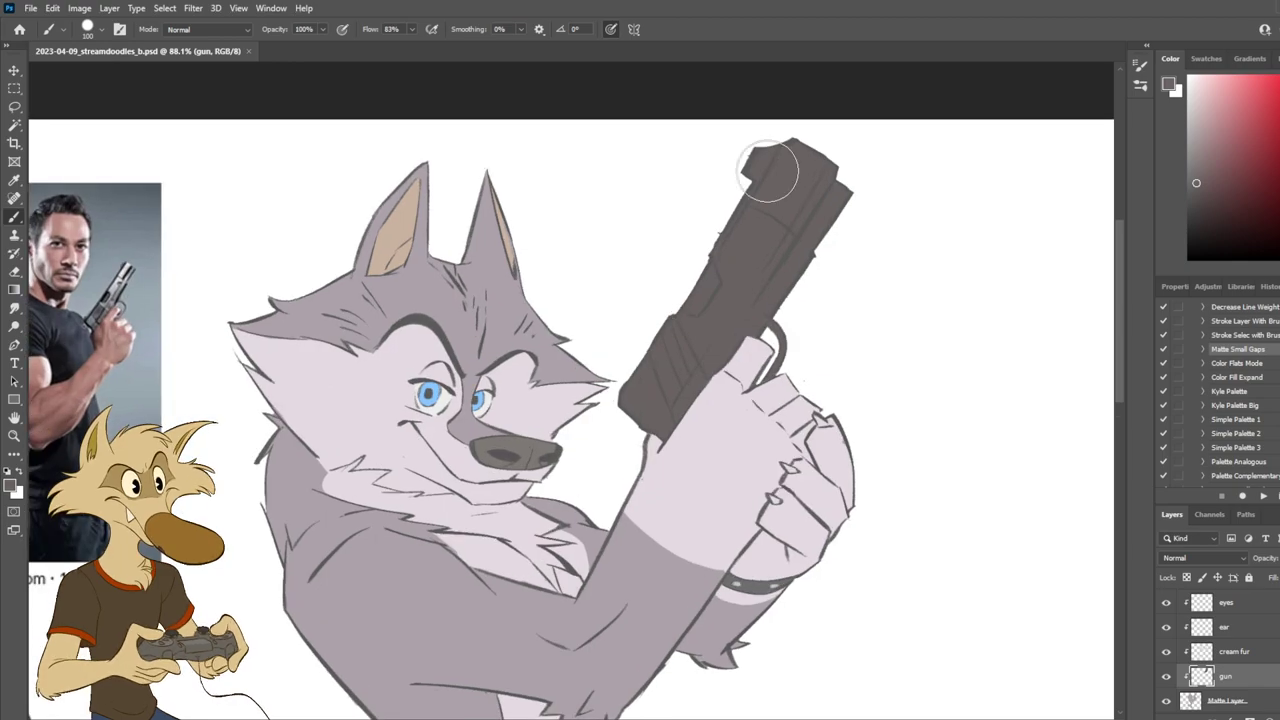
key("i")
left_click_drag(917, 529, 917, 529)
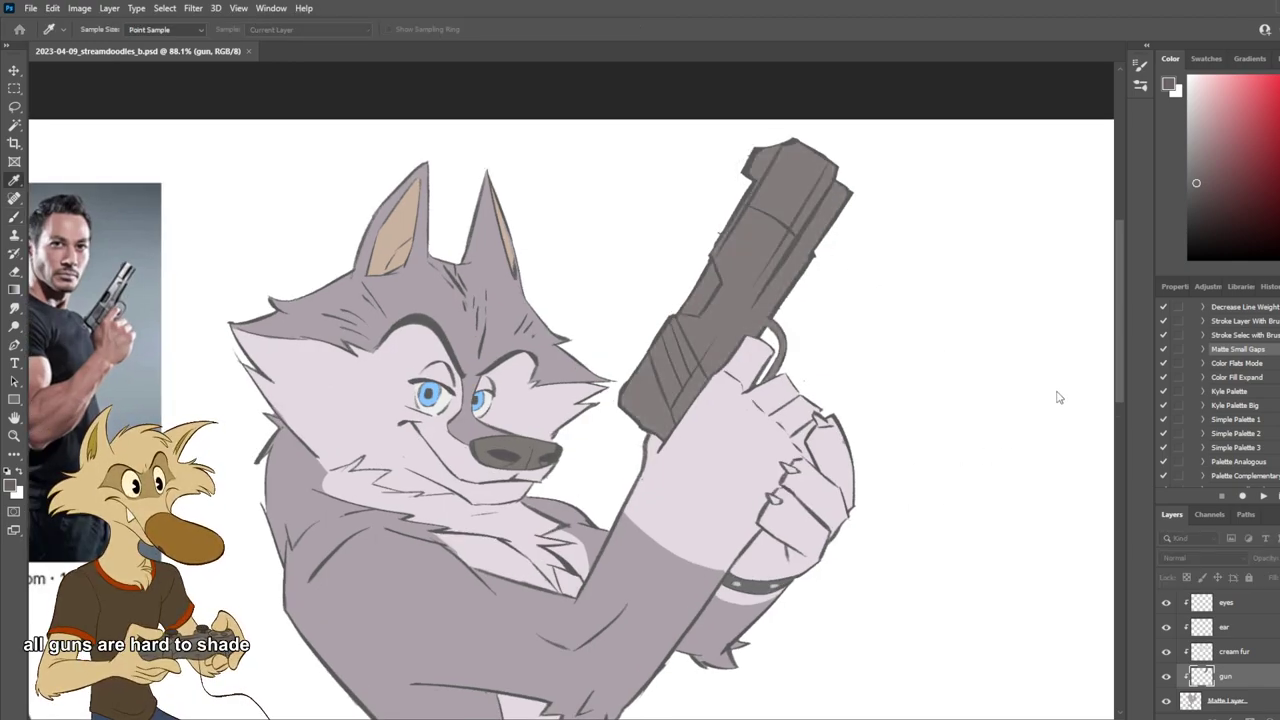
key("b")
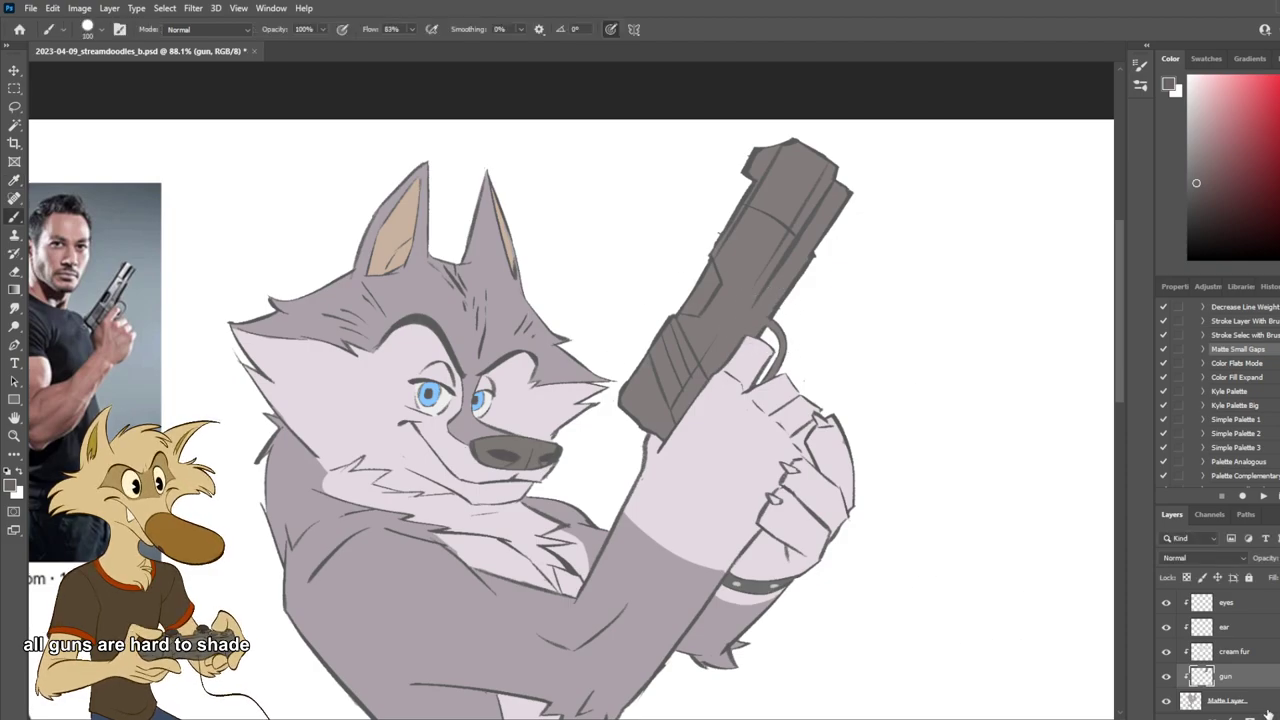
key("ctrl+s")
Step: Load the Matte Layer's silhouette as a selection and invert it to cover everything outside the wolf
scroll(621, 419, "down", 12)
scroll(632, 518, "up", 5)
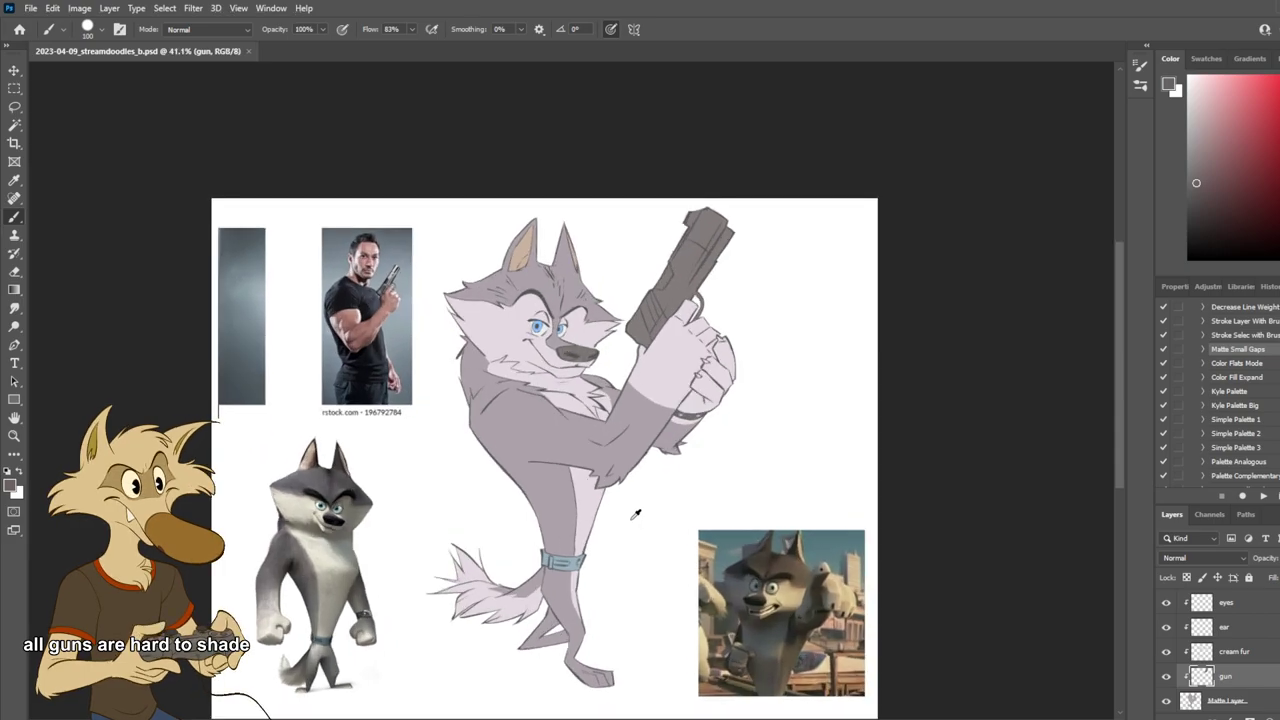
scroll(1203, 670, "down", 1)
left_click(1190, 652, "ctrl")
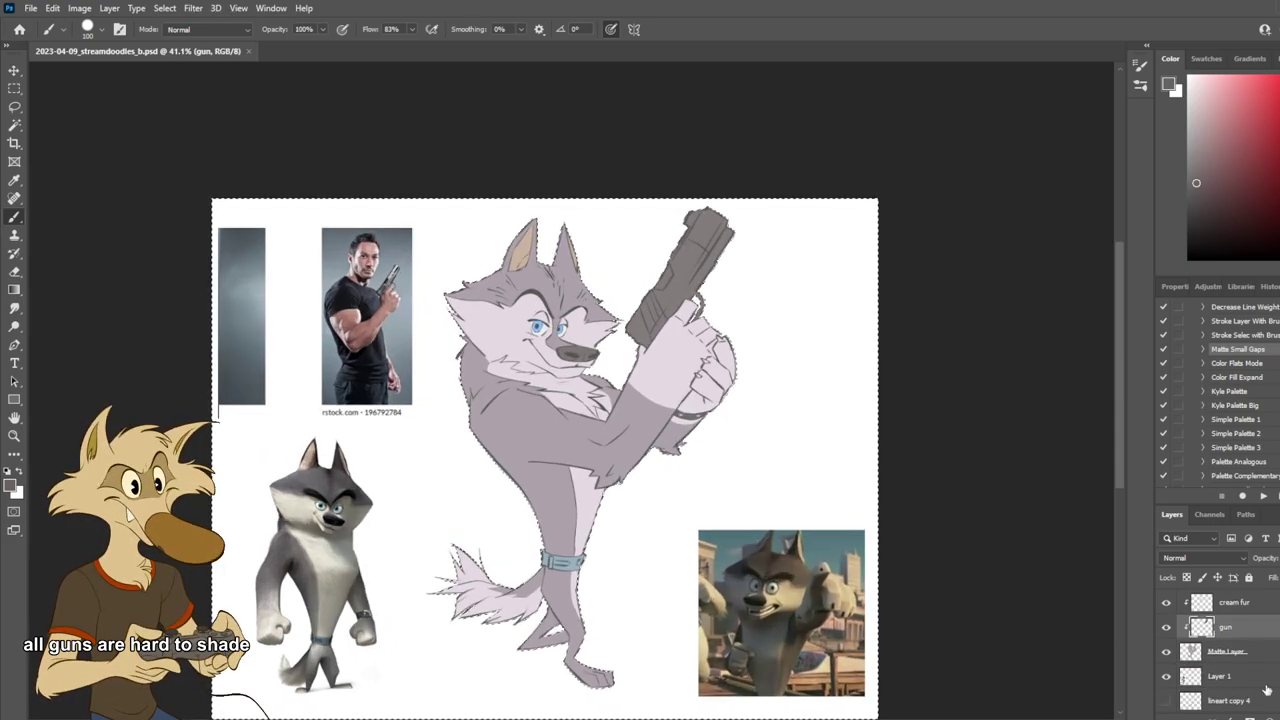
Step: Delete stray color outside the silhouette on the cream fur, ear, eyes and nose layers, one layer at a time
left_click(1245, 606)
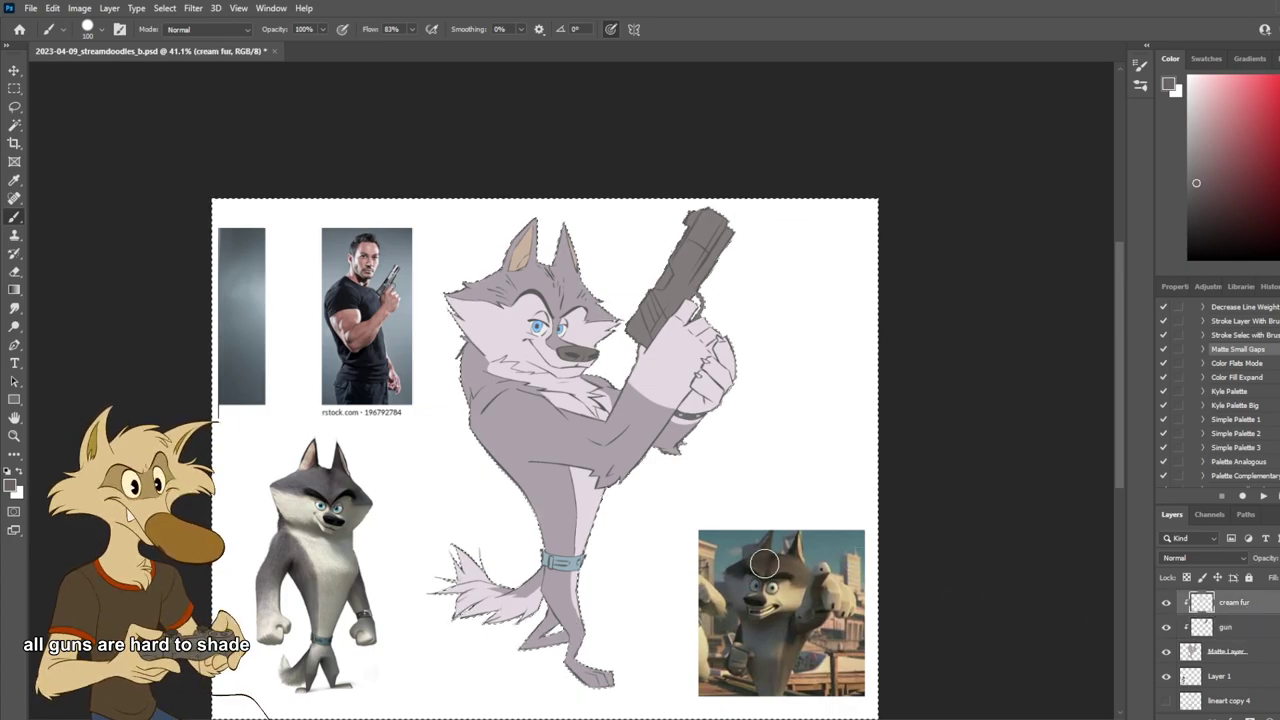
scroll(1232, 661, "up", 1)
left_click(1240, 634)
scroll(1200, 648, "up", 1)
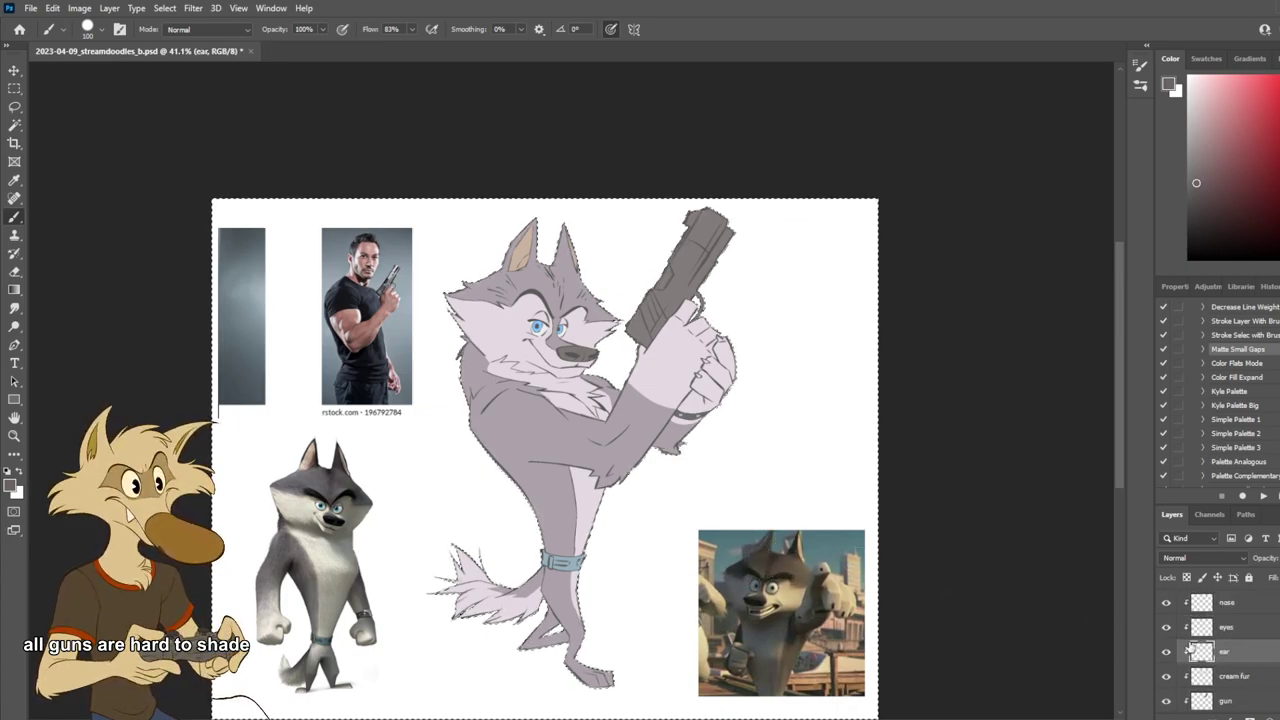
left_click(1232, 633)
scroll(1227, 640, "up", 2)
left_click(1230, 630)
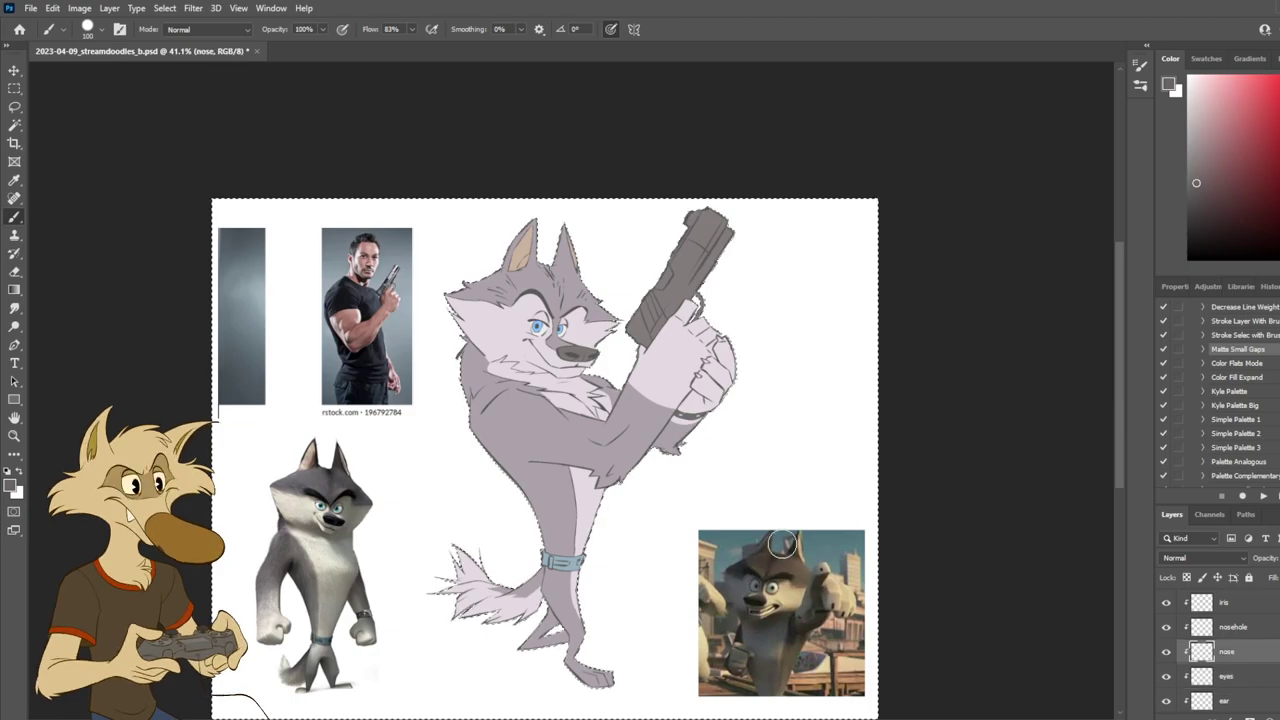
Step: Delete stray color outside the silhouette on the iris, belt, wristwatch and wristshine layers, and drop the selection
left_click(1232, 604)
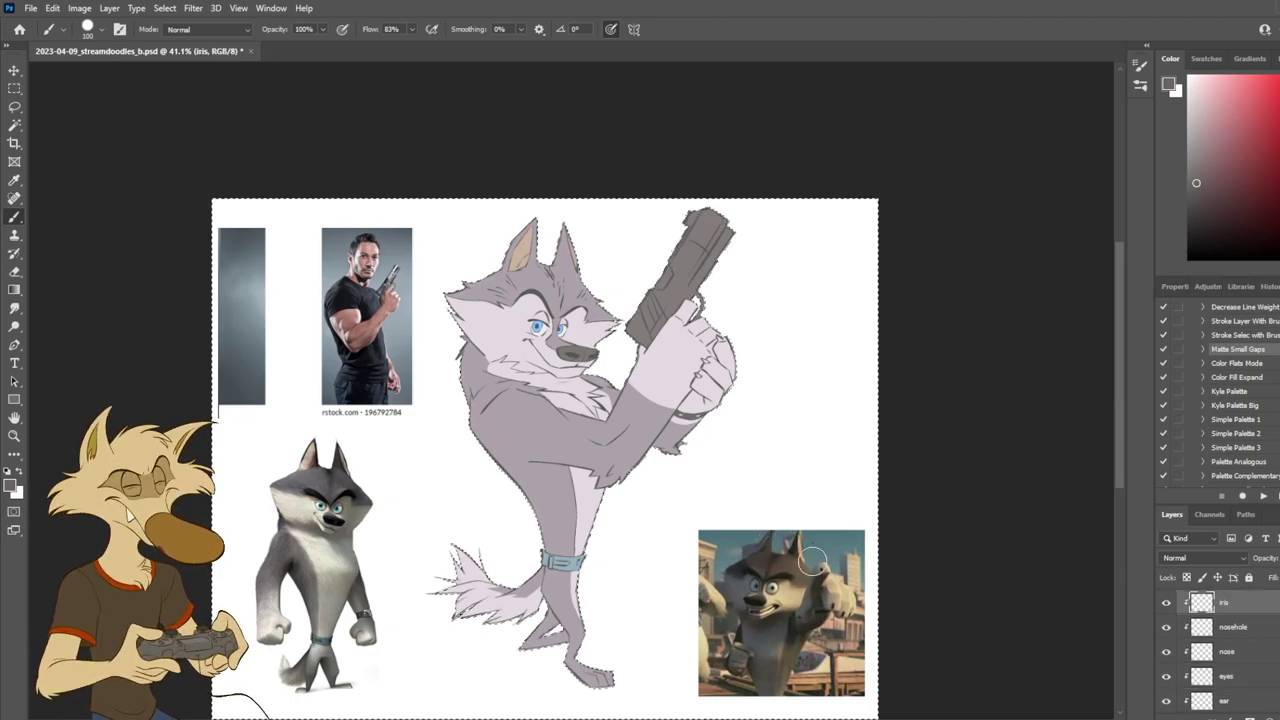
scroll(1238, 625, "up", 2)
left_click(1241, 632)
scroll(1238, 640, "up", 2)
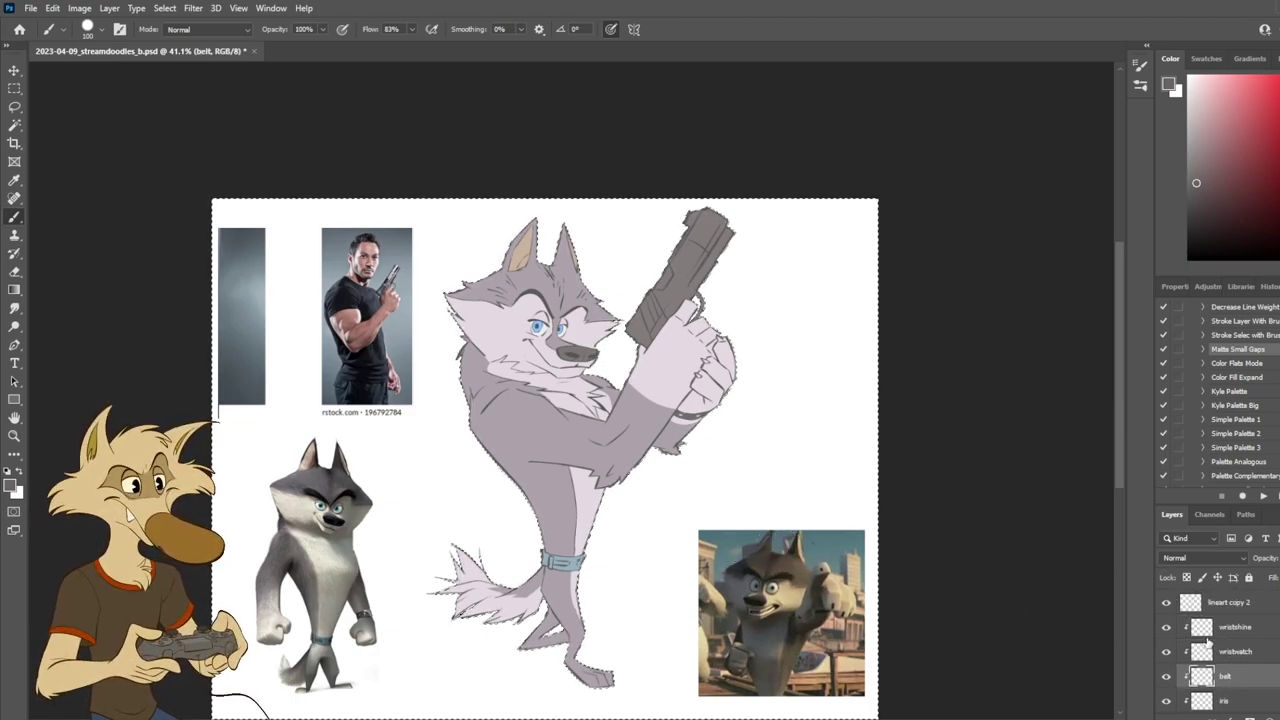
left_click(1235, 651)
left_click(1238, 627)
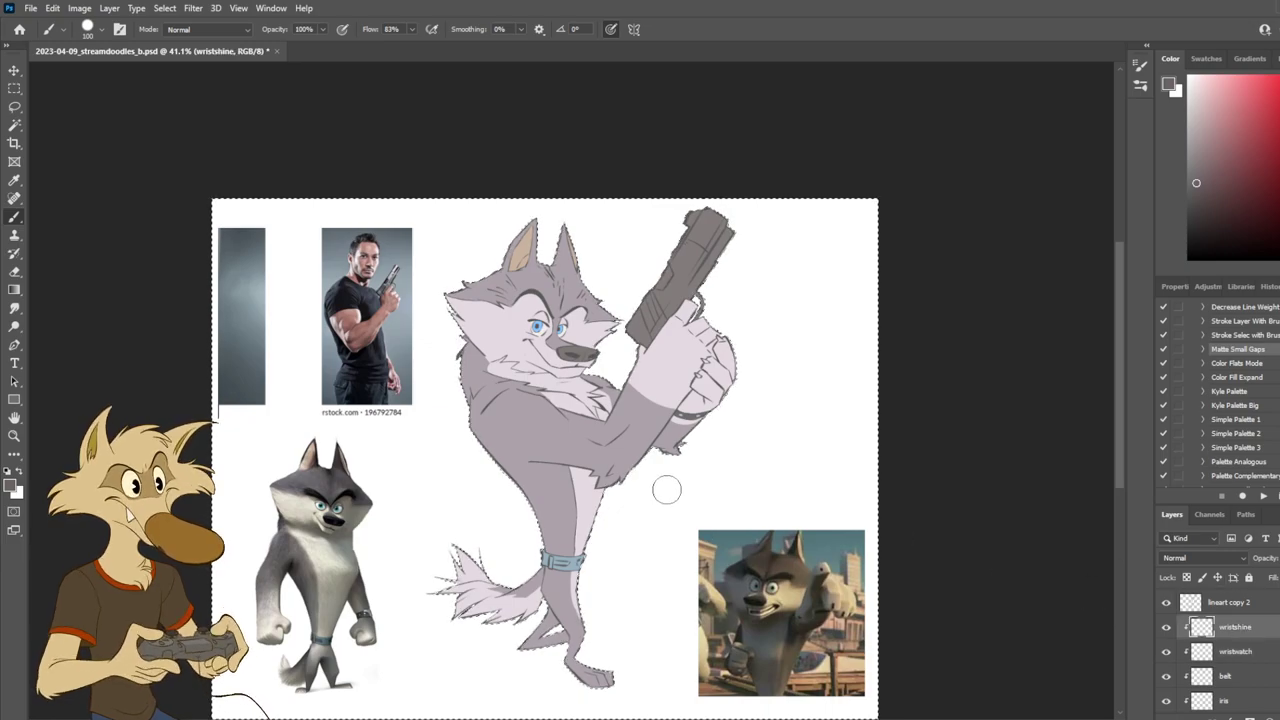
left_click(20, 90)
scroll(453, 330, "down", 3)
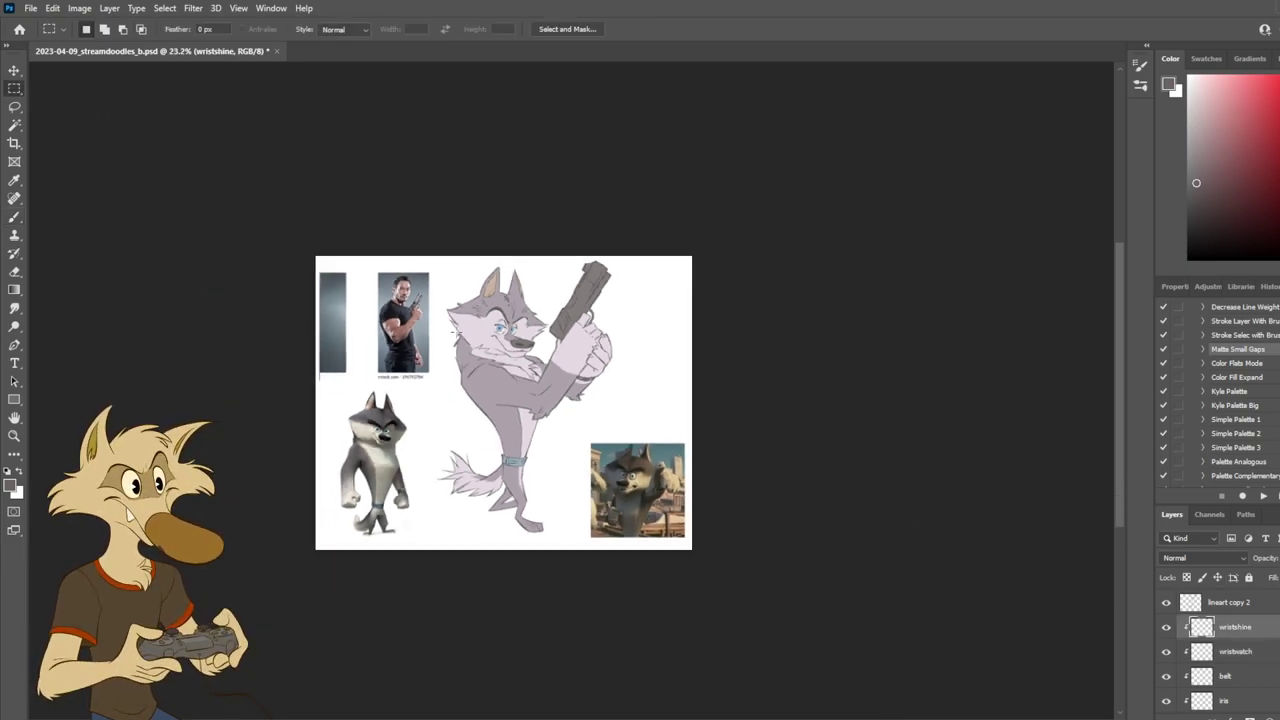
Step: Select the gun layer and choose a light grey brush colour based on the pistol's fill
scroll(617, 271, "up", 3)
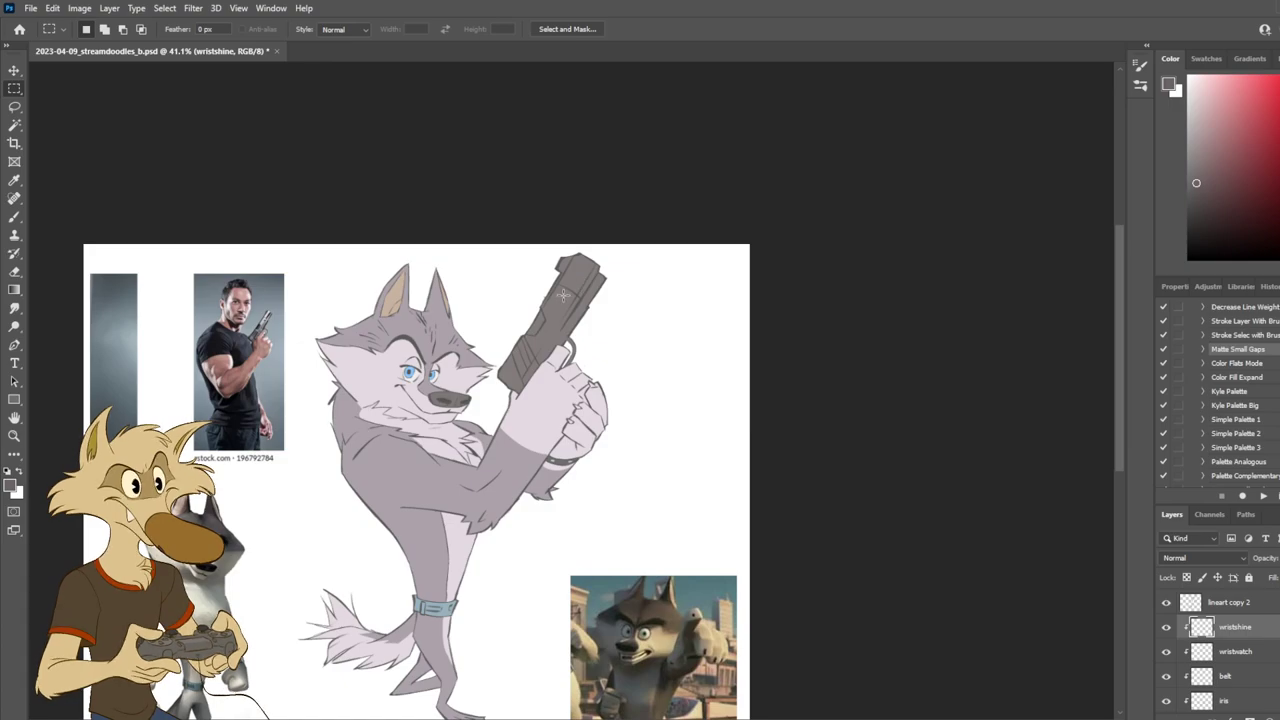
scroll(563, 294, "up", 3)
key("v")
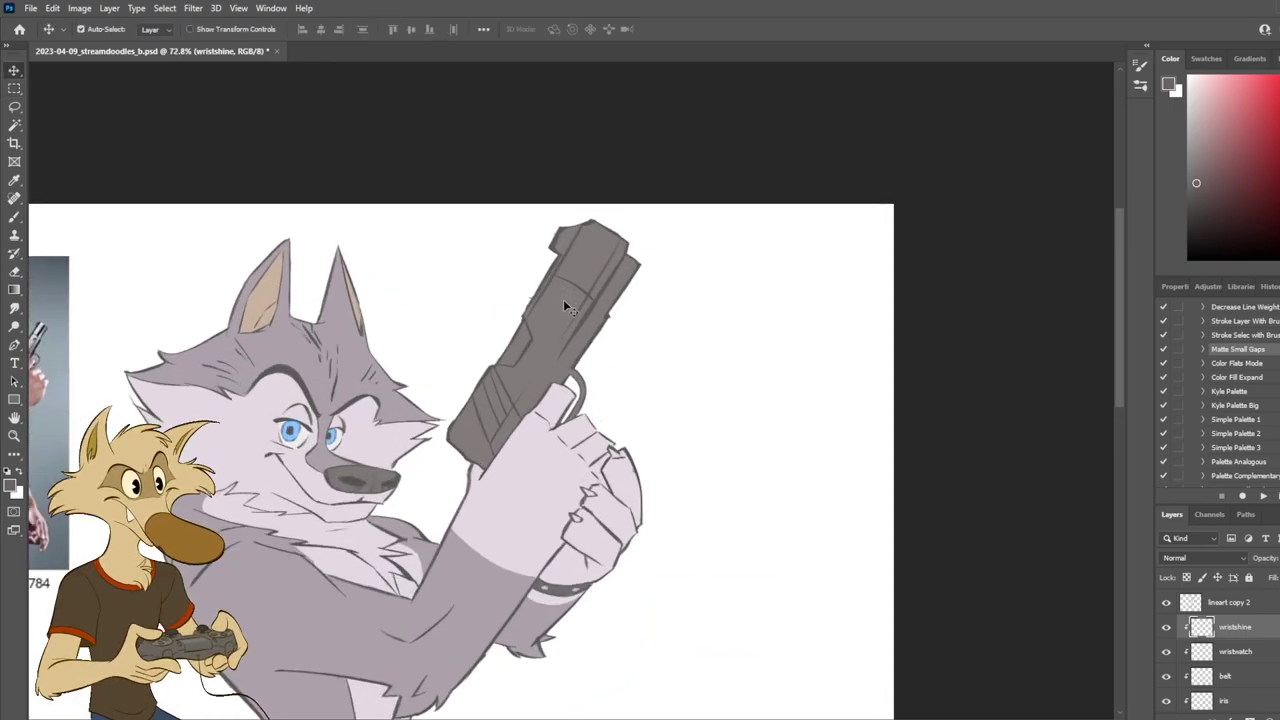
left_click(566, 306, "ctrl")
key("b")
left_click(60, 160)
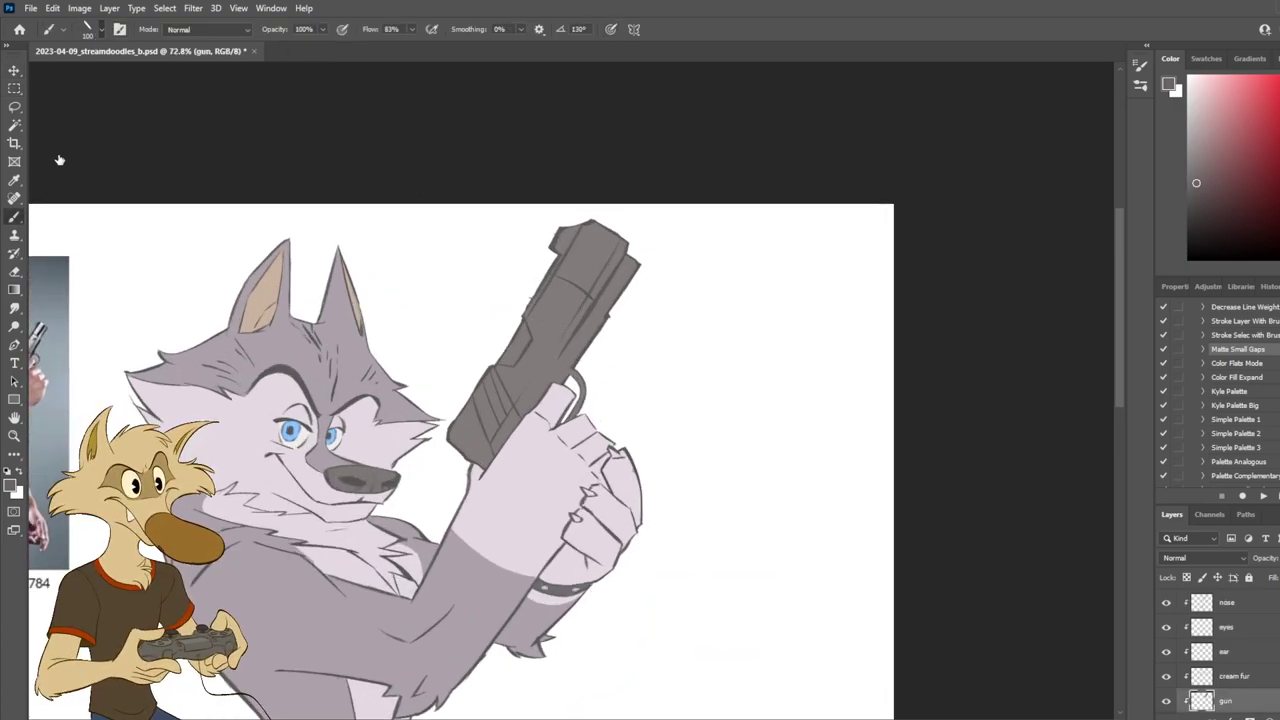
left_click(563, 326, "alt")
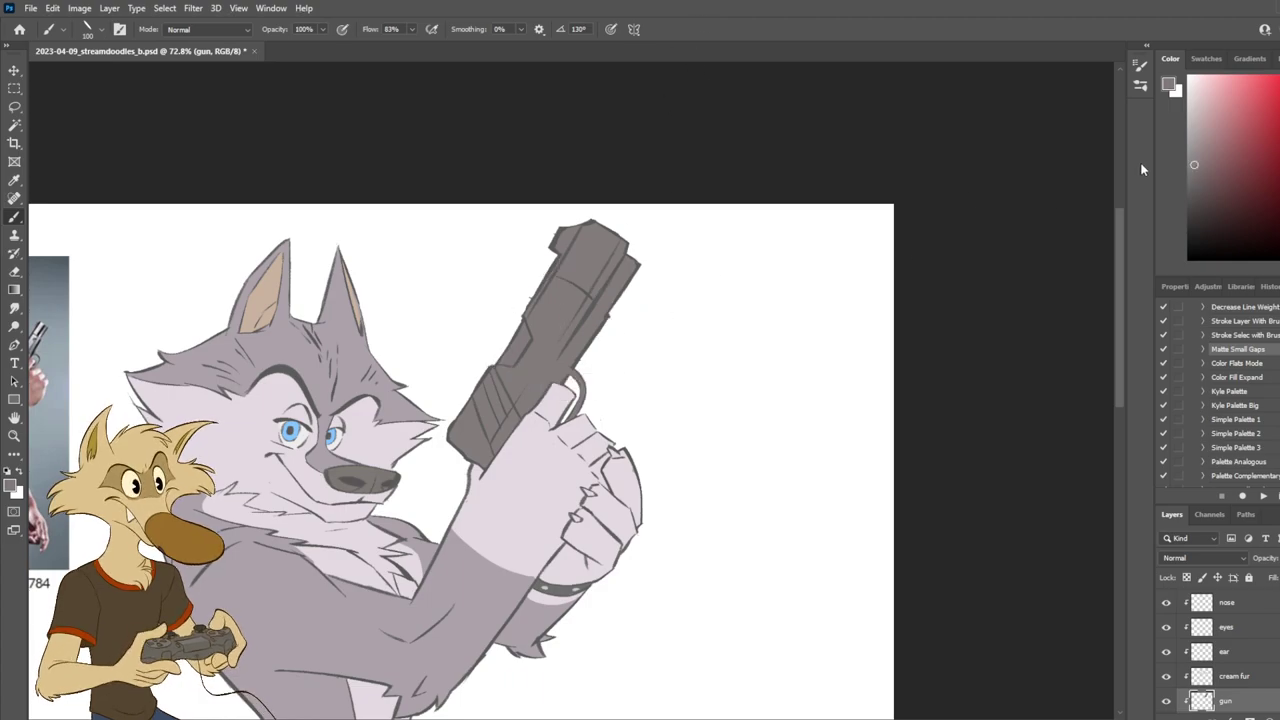
scroll(674, 271, "down", 6)
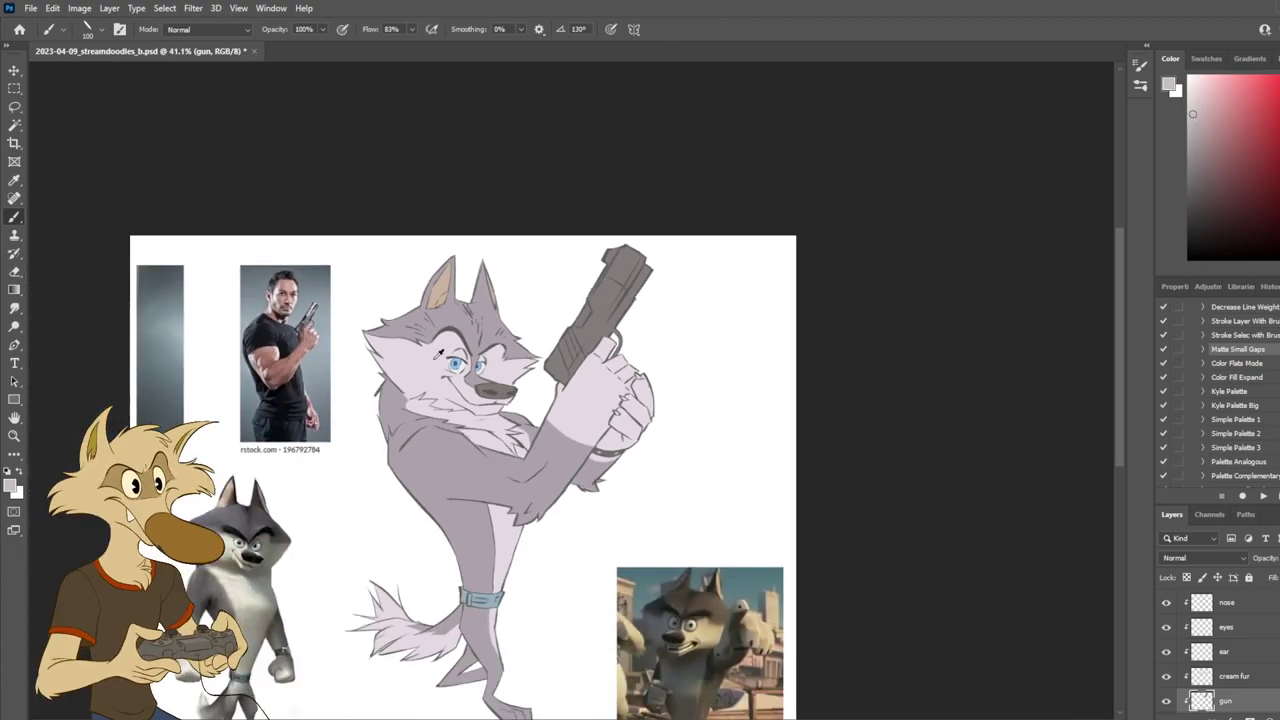
Step: Release the gun layer from its clipping mask
scroll(422, 358, "up", 3)
scroll(1226, 668, "down", 2)
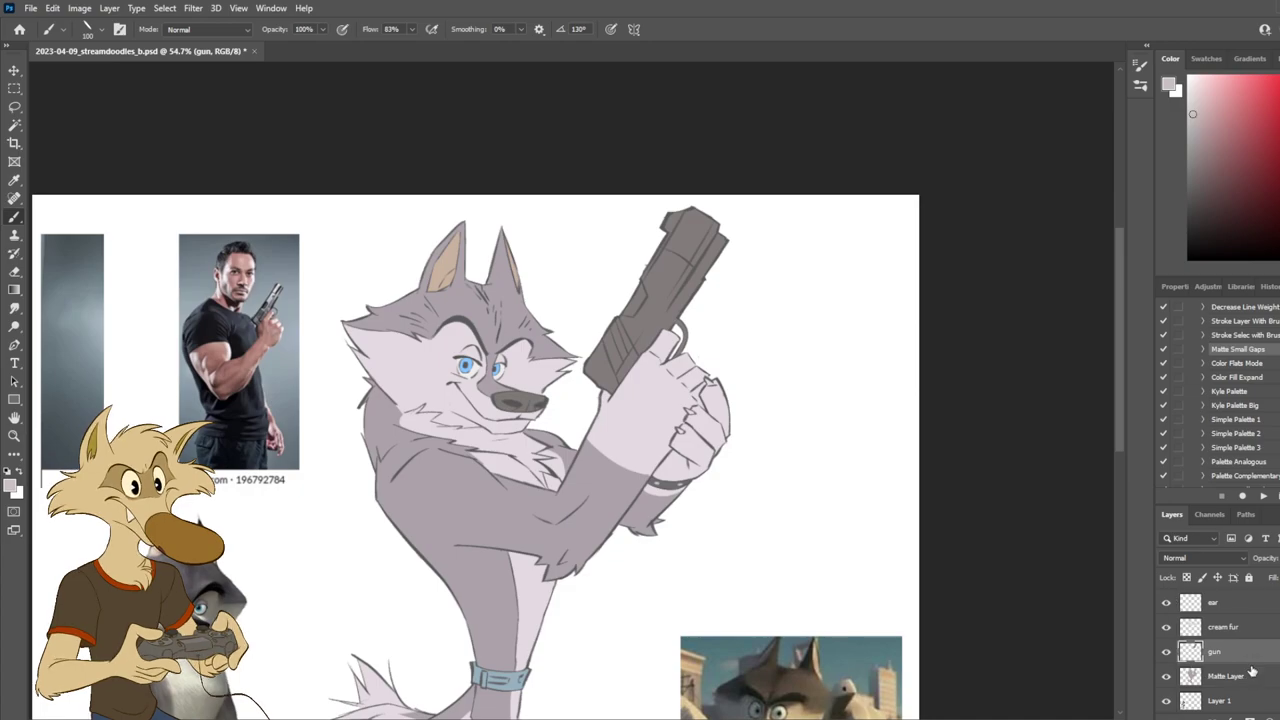
scroll(342, 449, "up", 2)
scroll(466, 393, "up", 2)
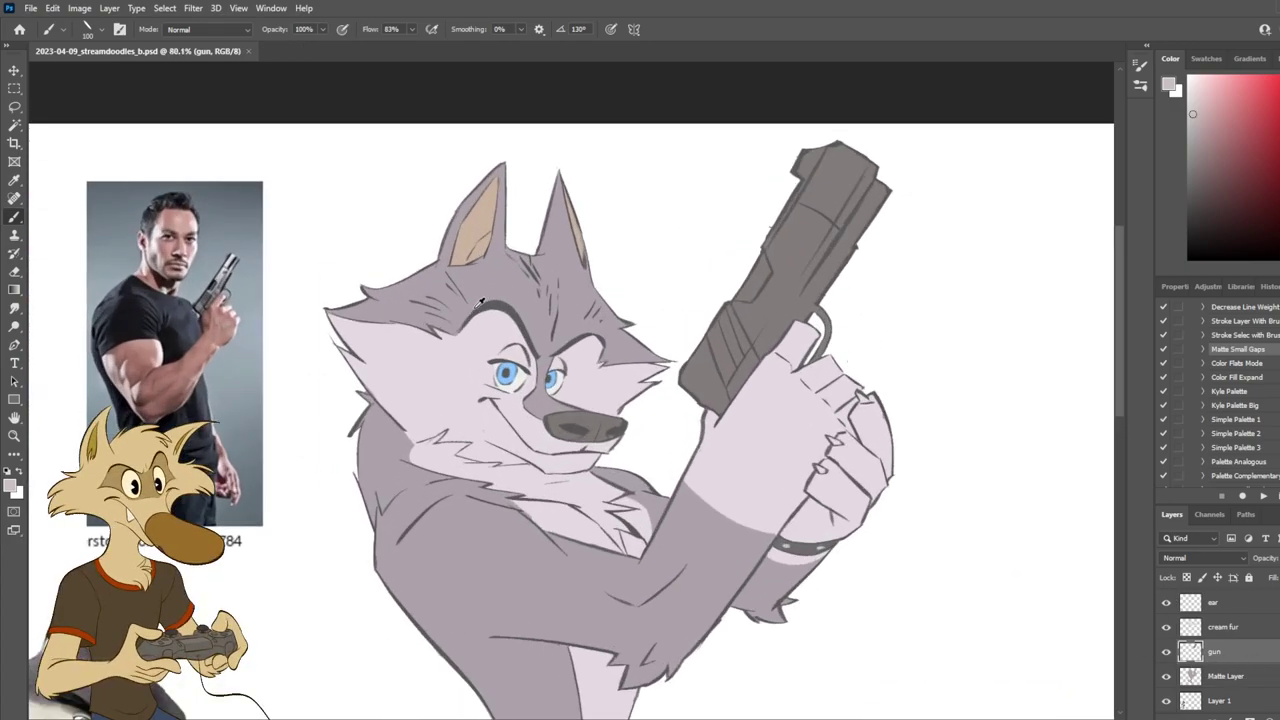
left_click_drag(830, 178, 856, 262)
key("ctrl+z")
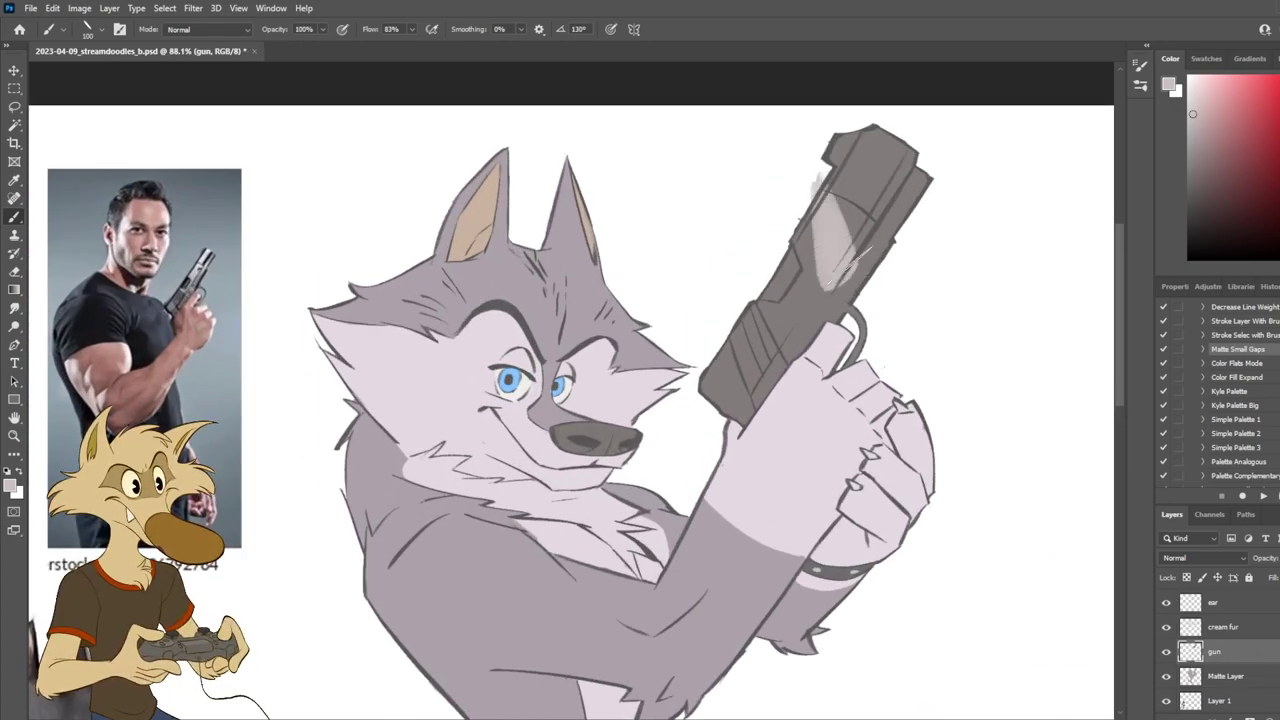
key("ctrl+z")
Step: Pick a paler grey and add a new layer clipped to the gun layer, saving the document
left_click(1190, 98)
mouse_move(826, 197)
left_mouse_down()
mouse_move(843, 268)
mouse_move(836, 250)
left_mouse_up()
key("ctrl+z")
key("ctrl+z")
left_click_drag(878, 132, 842, 205)
key("ctrl+z")
key("ctrl+shift+alt+n")
left_click(1232, 663, "alt")
key("ctrl+s")
Step: Paint pale grey highlights over the pistol's slide and the ridged rear section on the new clipped layer
left_click_drag(877, 128, 834, 204)
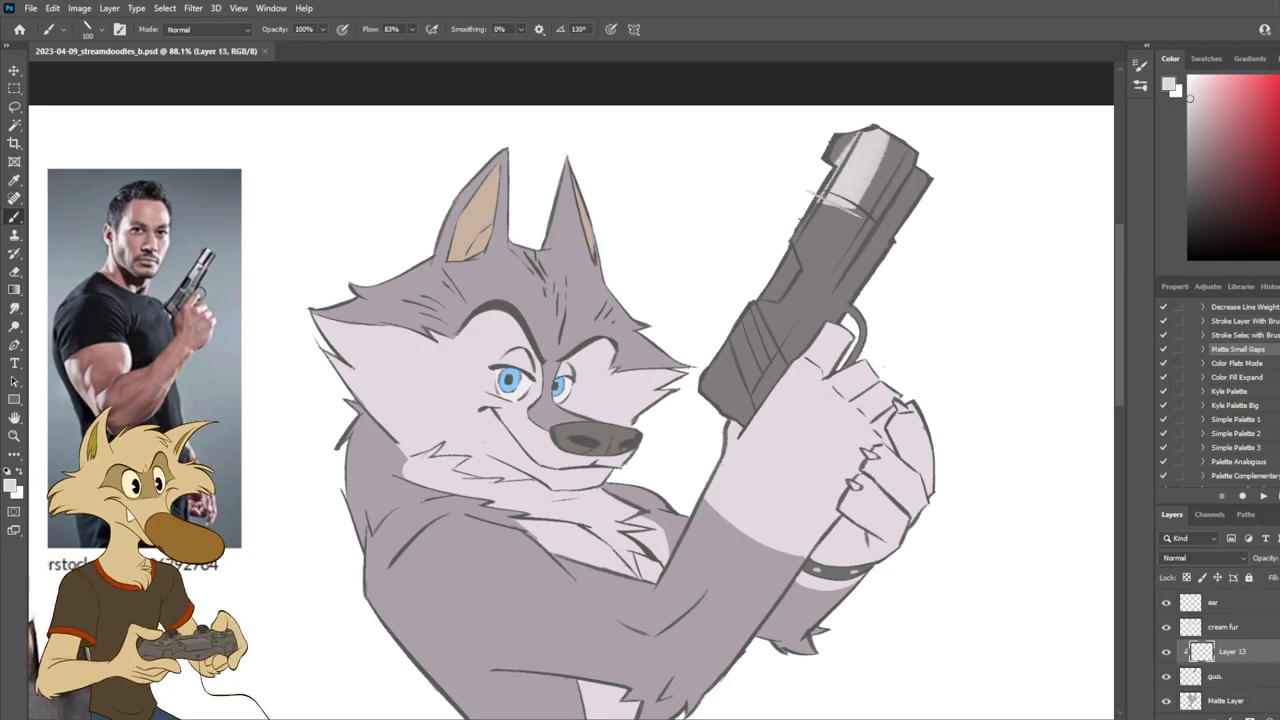
key("ctrl+z")
mouse_move(888, 130)
left_mouse_down()
mouse_move(853, 203)
mouse_move(893, 125)
mouse_move(863, 127)
mouse_move(858, 174)
mouse_move(808, 254)
left_mouse_up()
left_click_drag(839, 210, 804, 260)
key("ctrl+z")
left_click_drag(840, 205, 809, 246)
left_click_drag(846, 204, 798, 292)
key("ctrl+z")
mouse_move(814, 242)
left_mouse_down()
mouse_move(802, 296)
mouse_move(768, 301)
mouse_move(796, 331)
mouse_move(786, 314)
mouse_move(791, 324)
mouse_move(832, 240)
left_mouse_up()
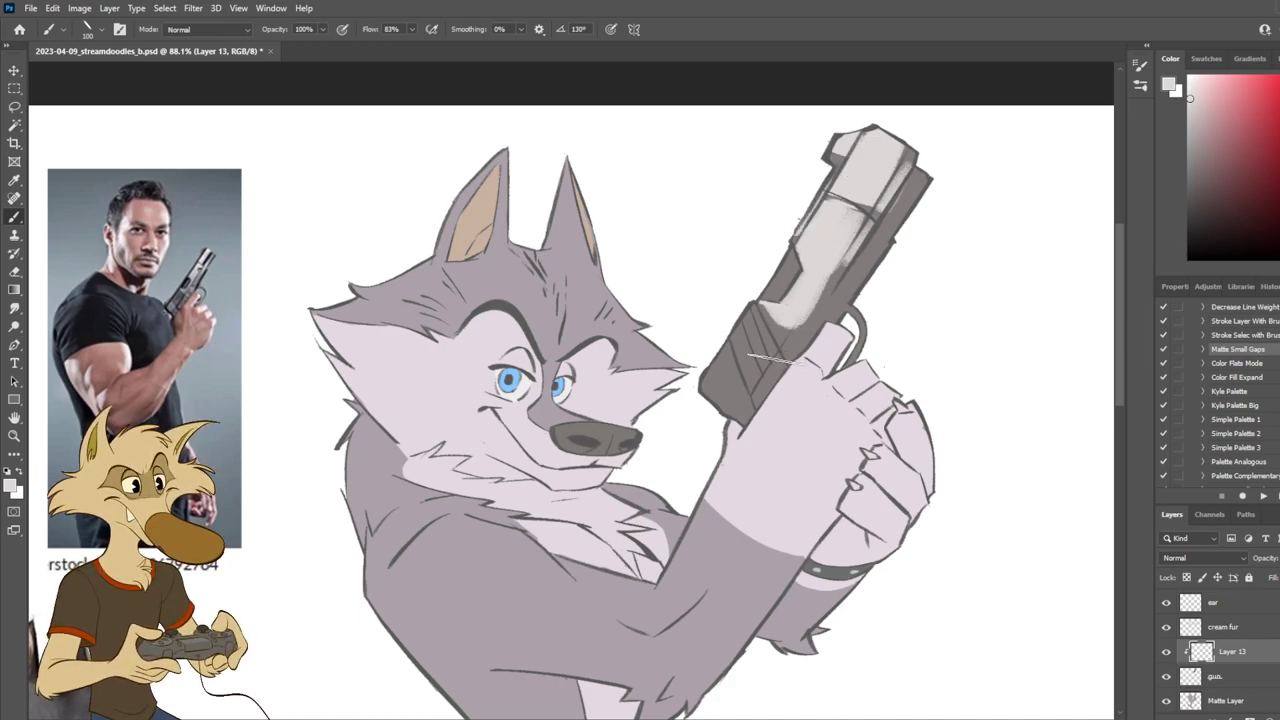
mouse_move(731, 344)
left_mouse_down()
mouse_move(738, 391)
mouse_move(730, 350)
left_mouse_up()
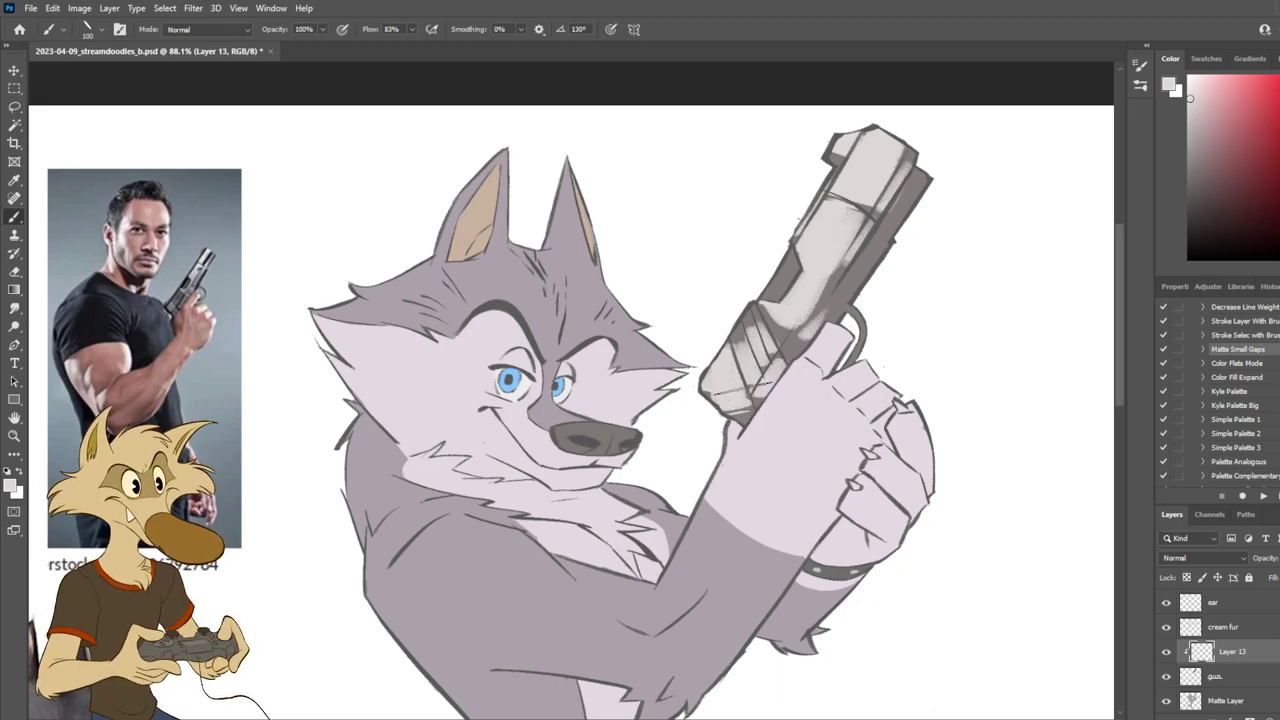
Step: Set up the soft Eraser at a size of 300 for fading the pistol's highlights
key("e")
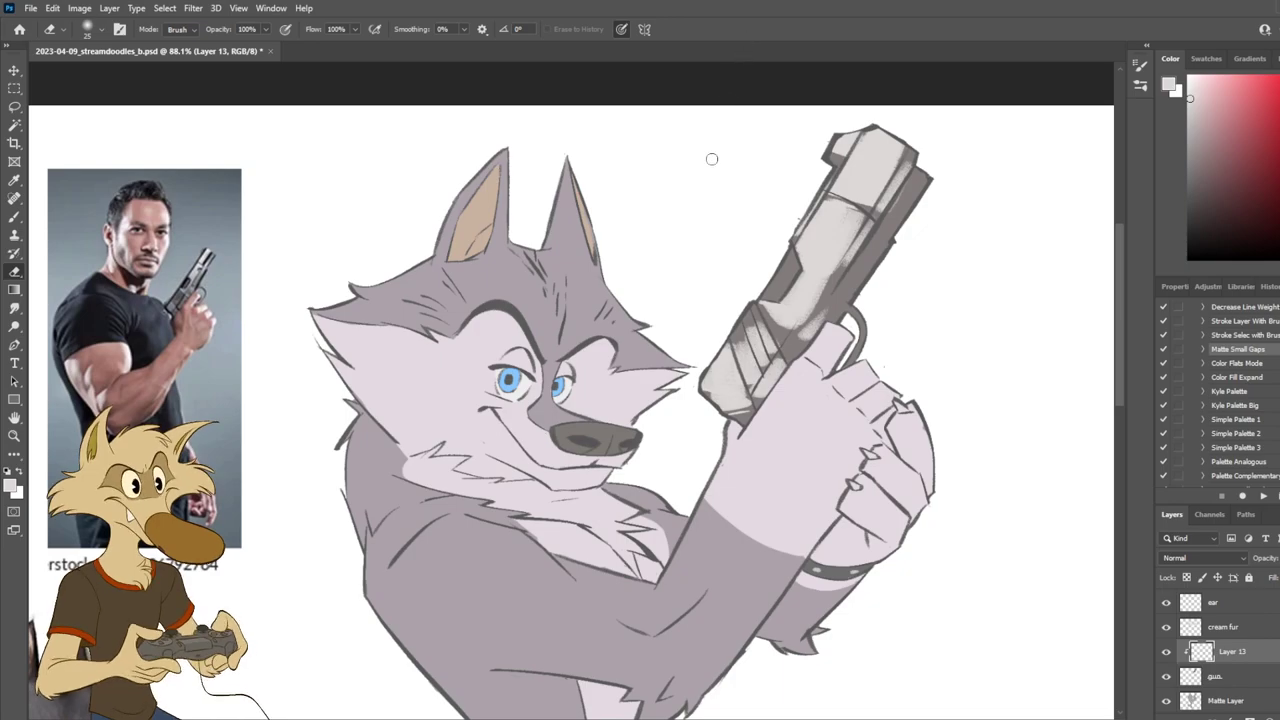
key("bracketright")
key("bracketright")
key("bracketright")
key("bracketright")
key("bracketright")
key("bracketright")
key("bracketright")
key("bracketright")
key("bracketright")
key("bracketright")
key("bracketright")
key("bracketright")
key("bracketright")
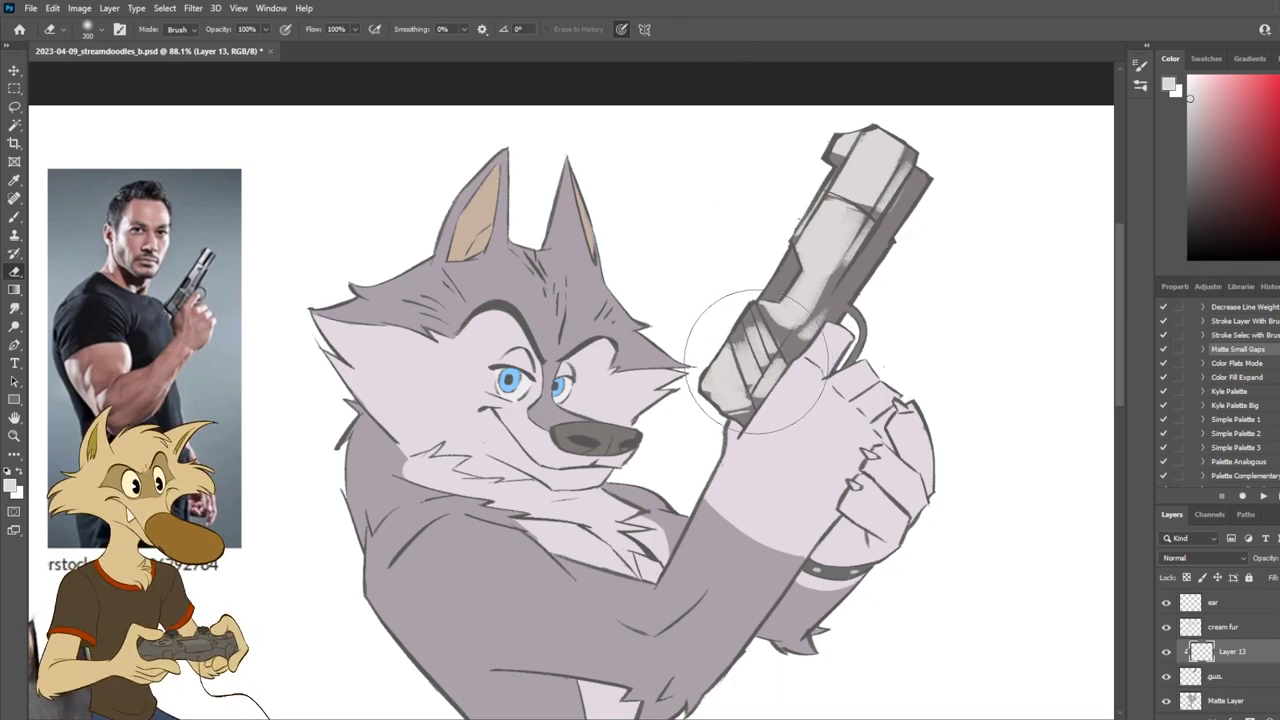
left_click(757, 410)
key("ctrl+z")
Step: Enable pressure-controlled opacity for the Eraser and try fading the highlight on the pistol's ridged rear section
left_click(285, 29)
left_click(764, 445)
key("ctrl+z")
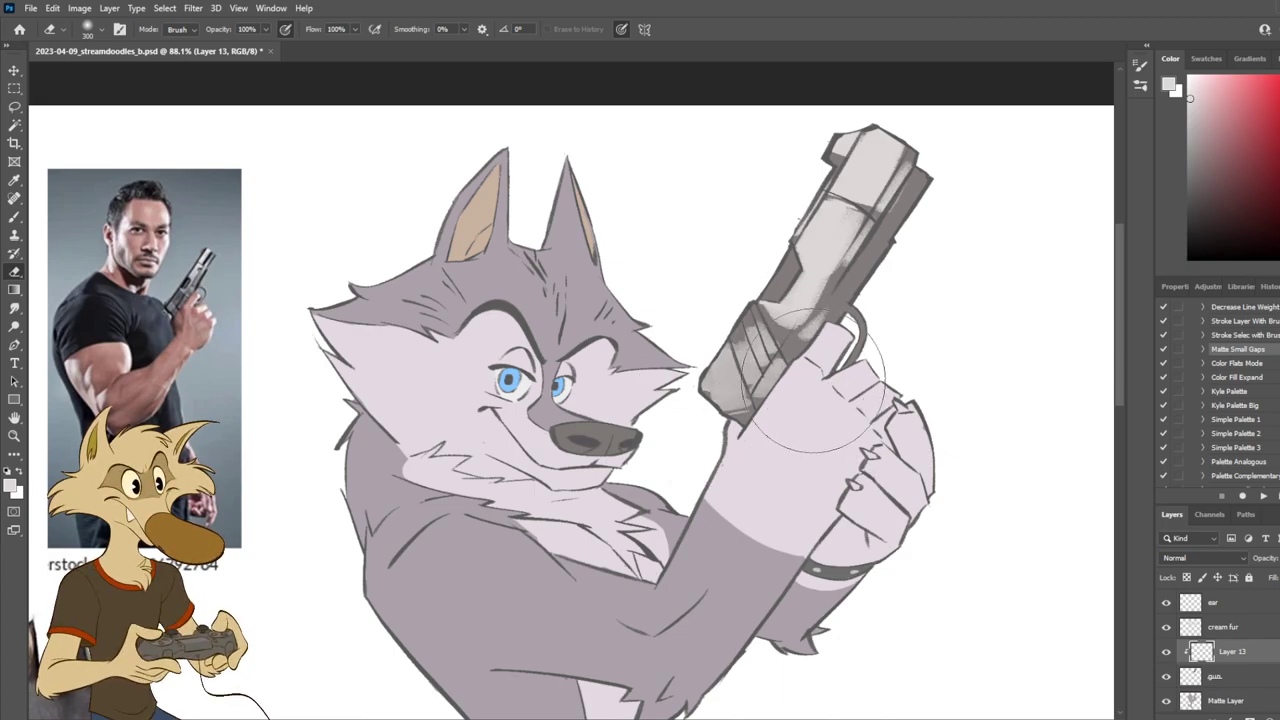
scroll(836, 372, "down", 5)
scroll(840, 370, "down", 2)
scroll(840, 370, "up", 6)
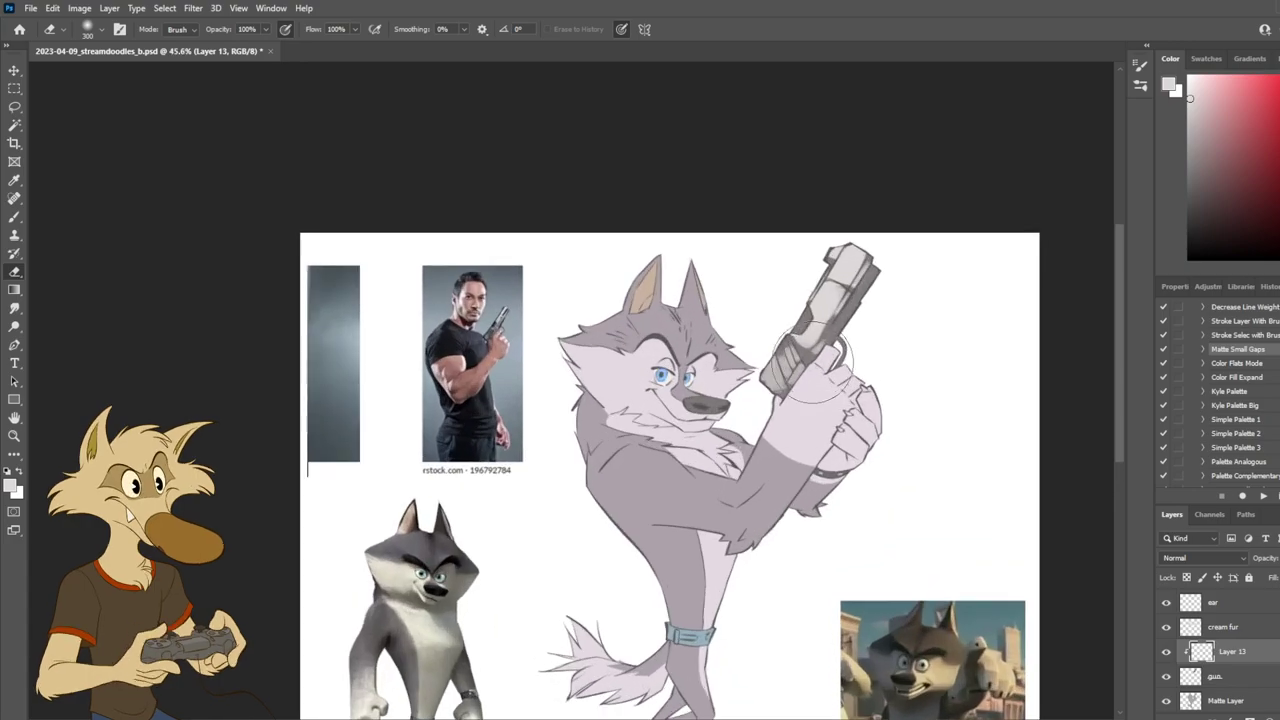
left_click_drag(819, 366, 802, 426)
key("ctrl+z")
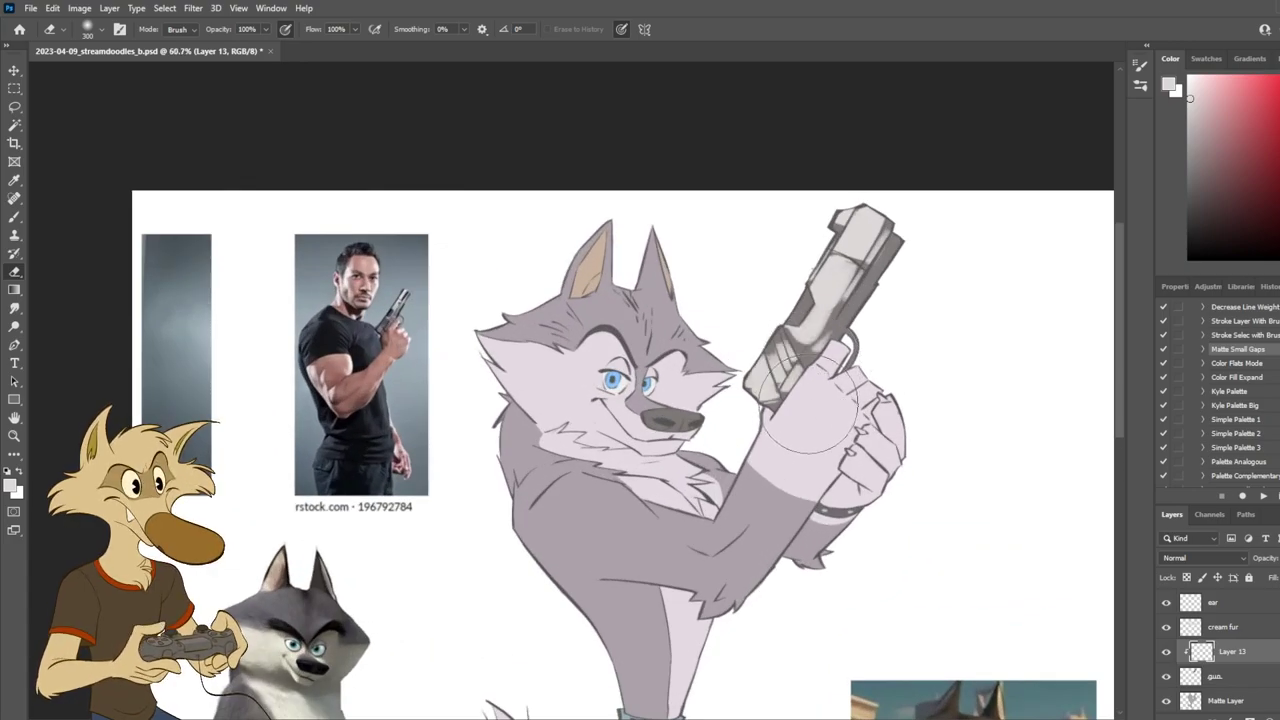
Step: Set the Eraser size to 400 and softly fade the highlights along the pistol's lower edge
key("bracketright")
key("bracketright")
key("bracketright")
key("bracketright")
key("bracketright")
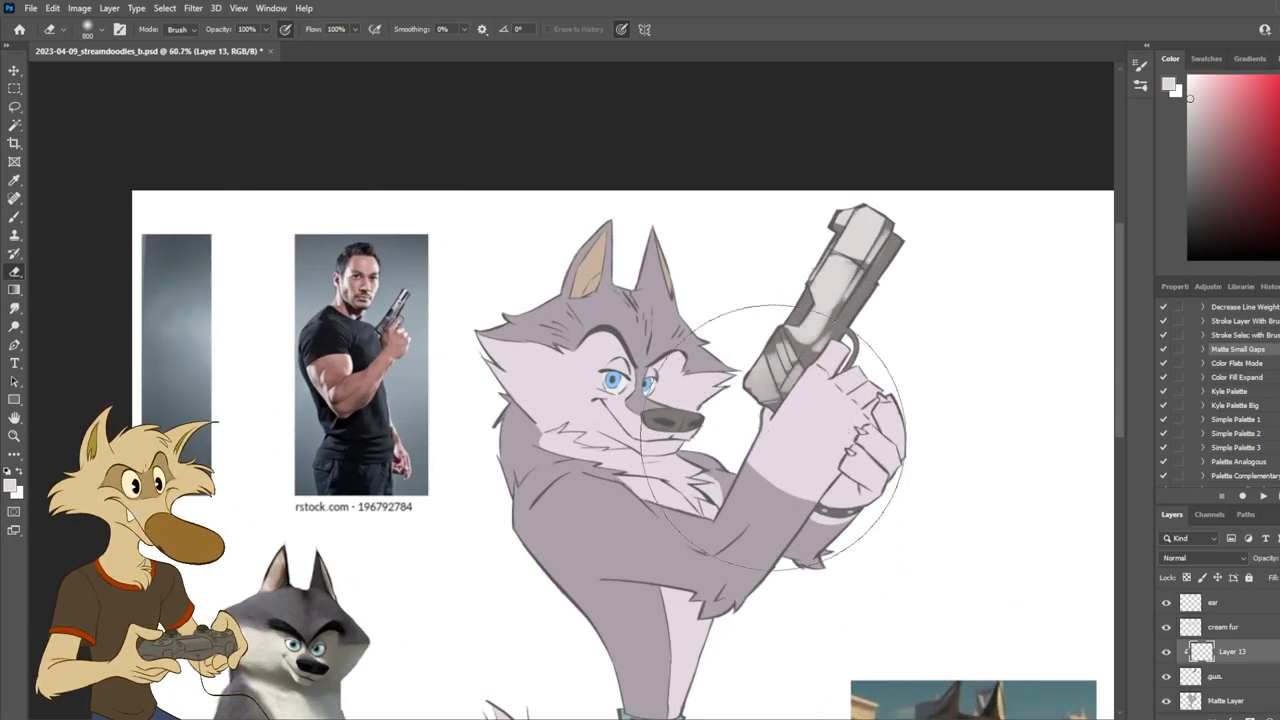
key("bracketleft")
key("bracketleft")
key("bracketleft")
key("bracketleft")
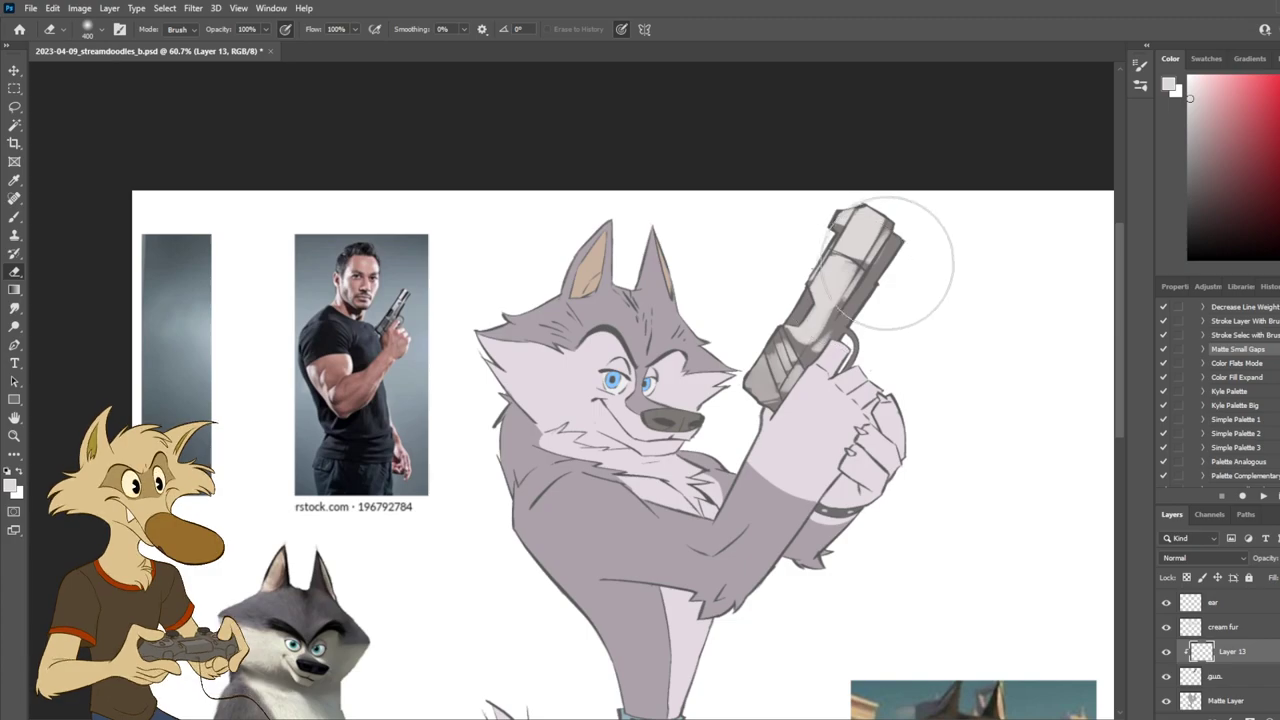
left_click_drag(898, 243, 836, 402)
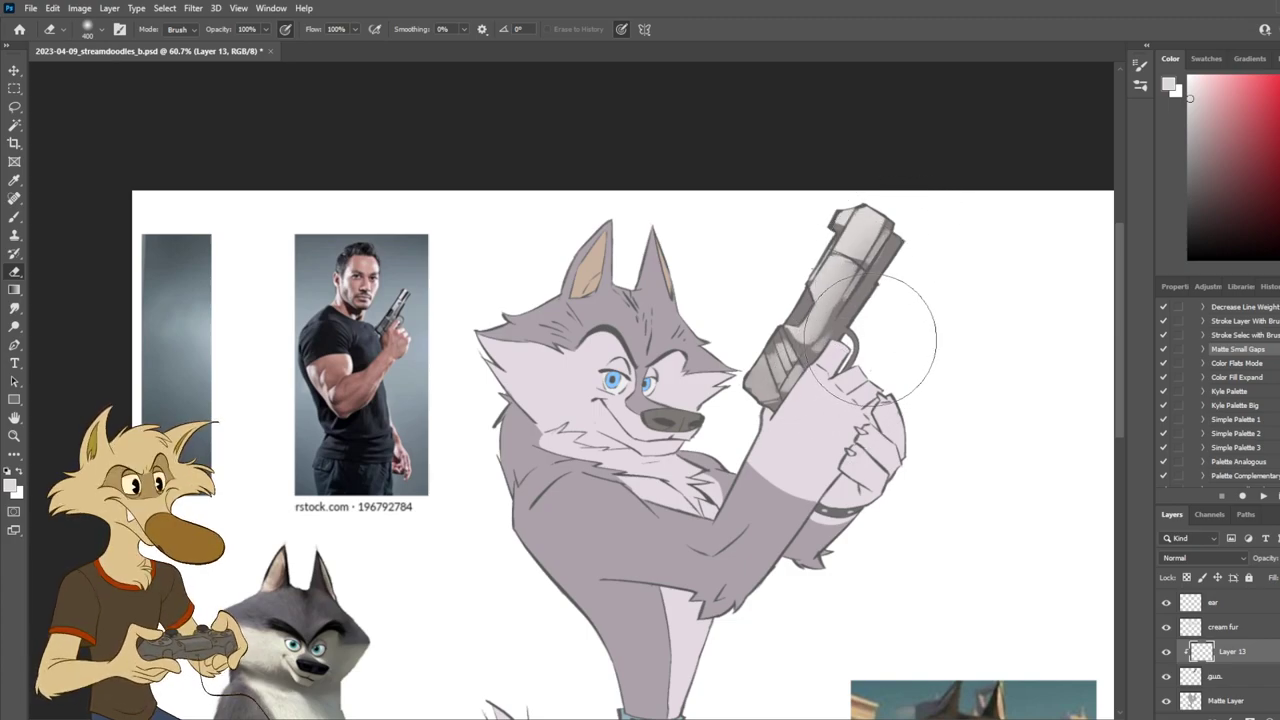
left_click_drag(896, 246, 845, 402)
key("ctrl+z")
left_click_drag(914, 228, 850, 408)
scroll(856, 410, "down", 3)
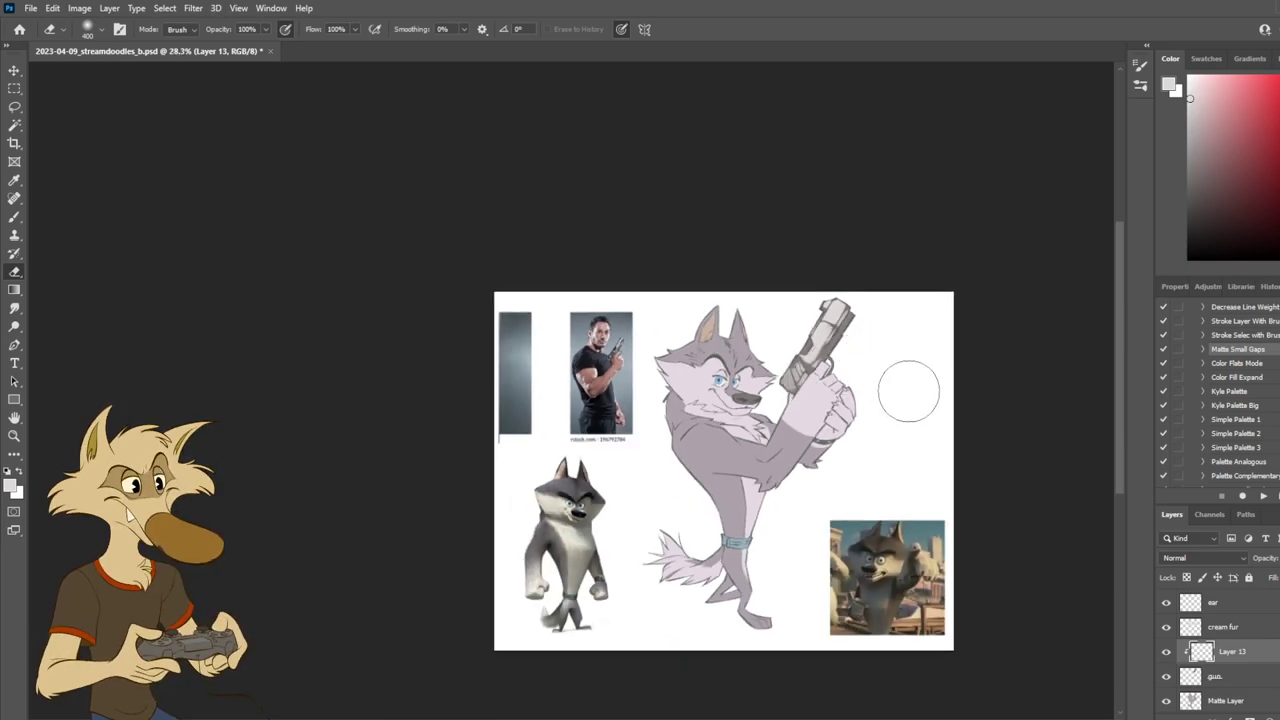
Step: Blend the highlight edges along the pistol's slide using the Smudge tool at 50% strength
scroll(829, 286, "up", 5)
left_click(14, 312)
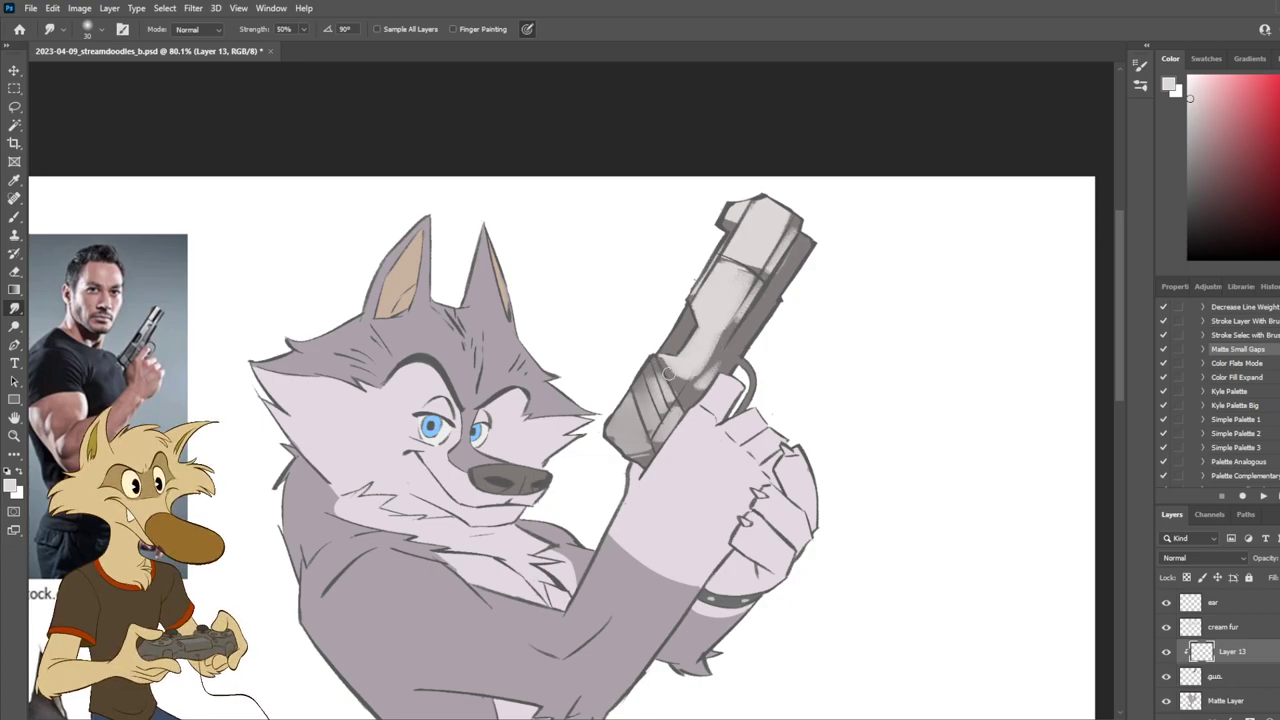
mouse_move(741, 311)
left_mouse_down()
mouse_move(762, 265)
mouse_move(719, 346)
mouse_move(785, 230)
left_mouse_up()
scroll(796, 264, "down", 2)
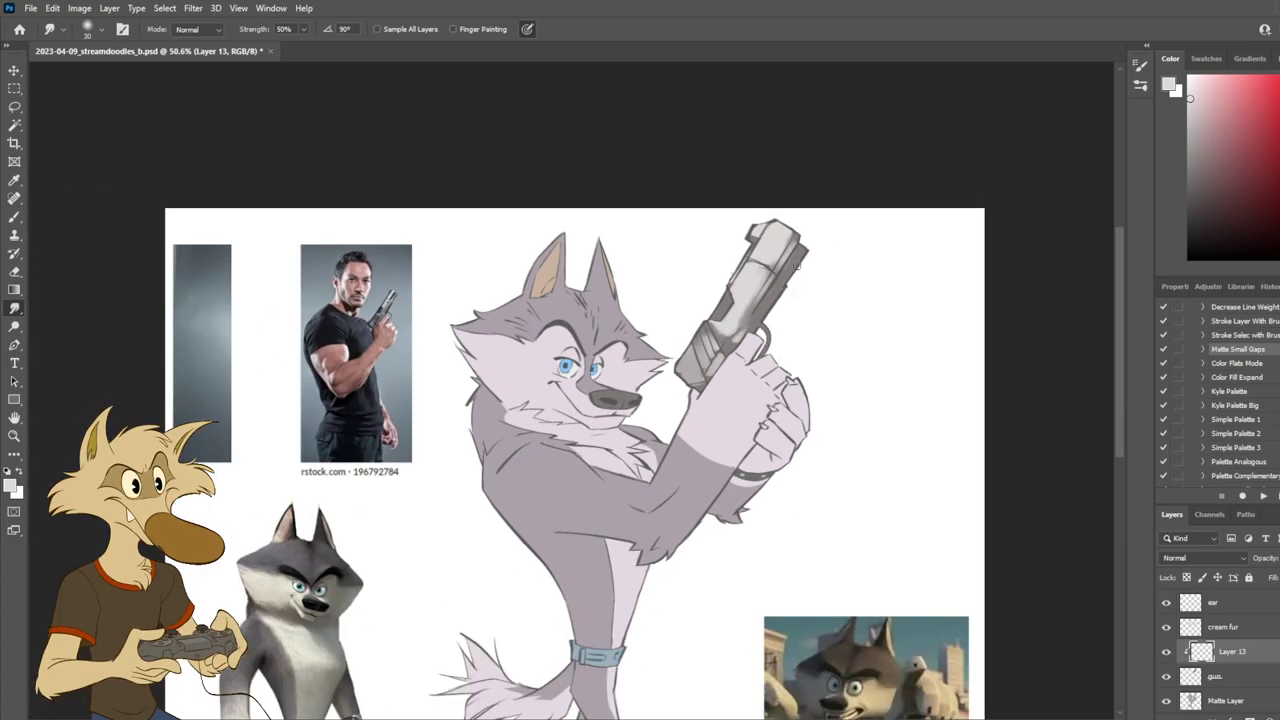
Step: Add a clipped layer named dark directly above the gun layer and choose a dark grey brush colour
scroll(768, 266, "up", 3)
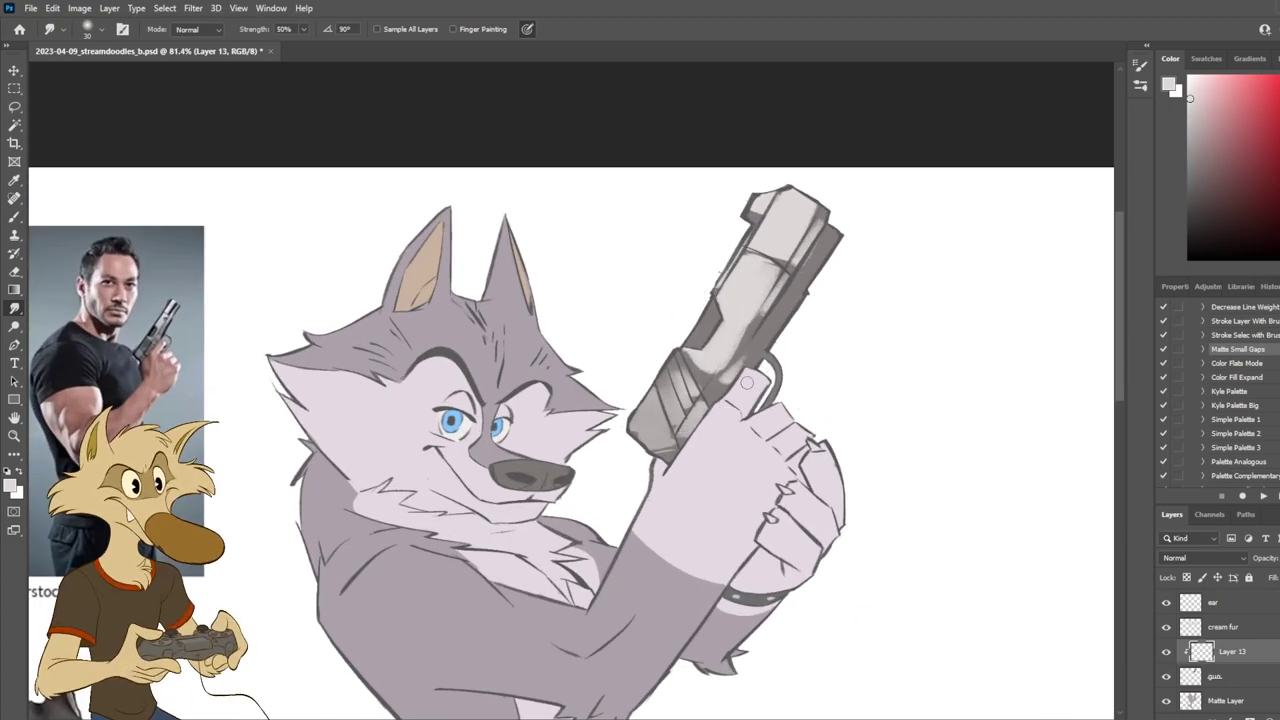
key("b")
left_click_drag(794, 316, 814, 322)
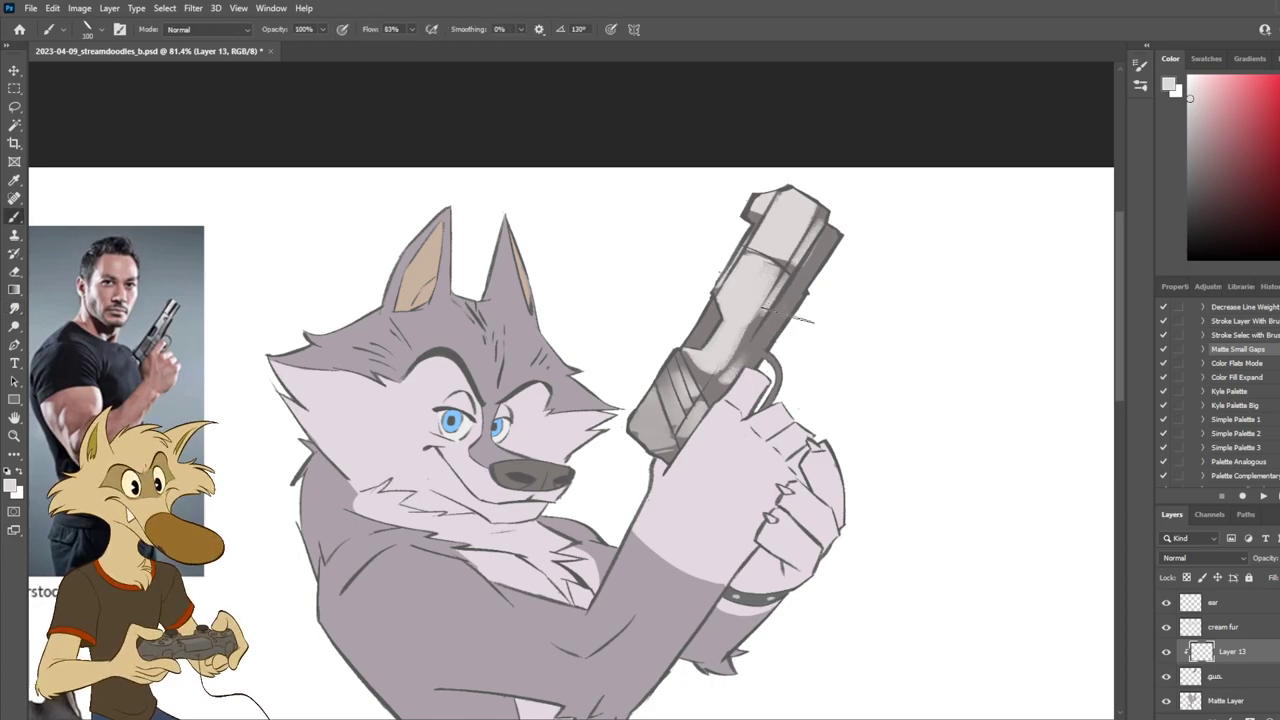
left_click(1256, 680)
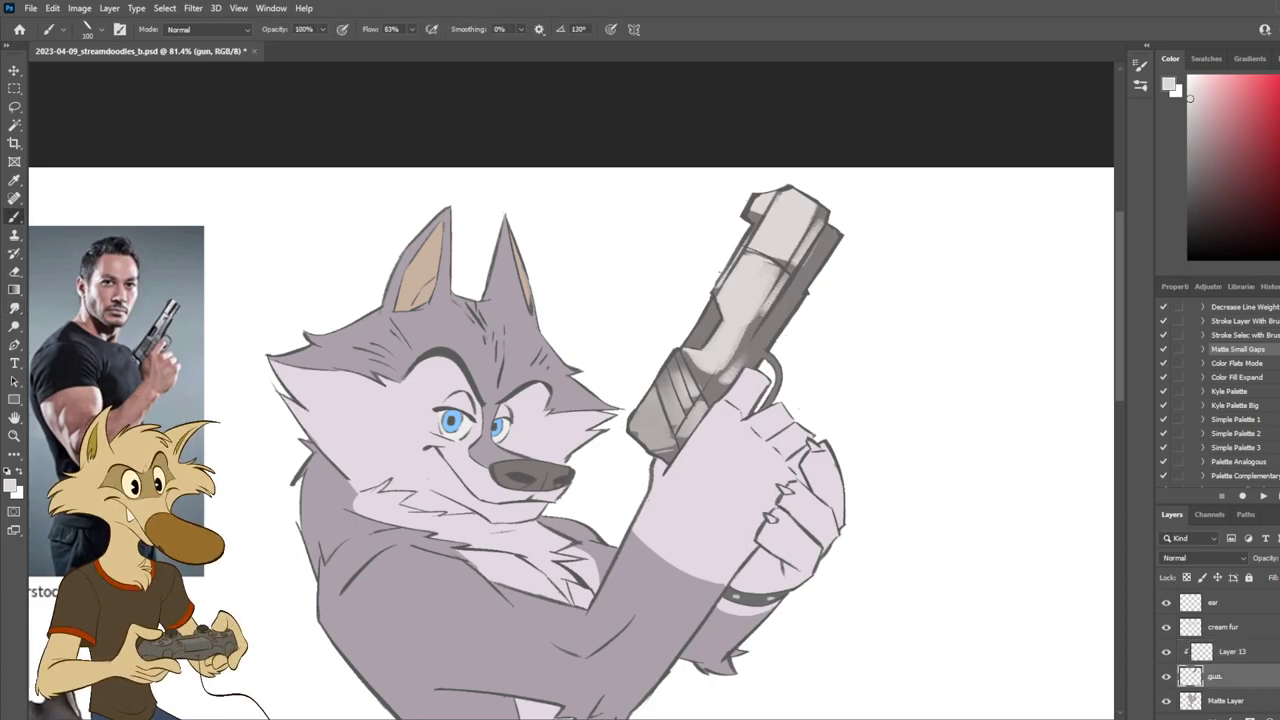
key("ctrl+shift+alt+n")
double_click(1234, 677)
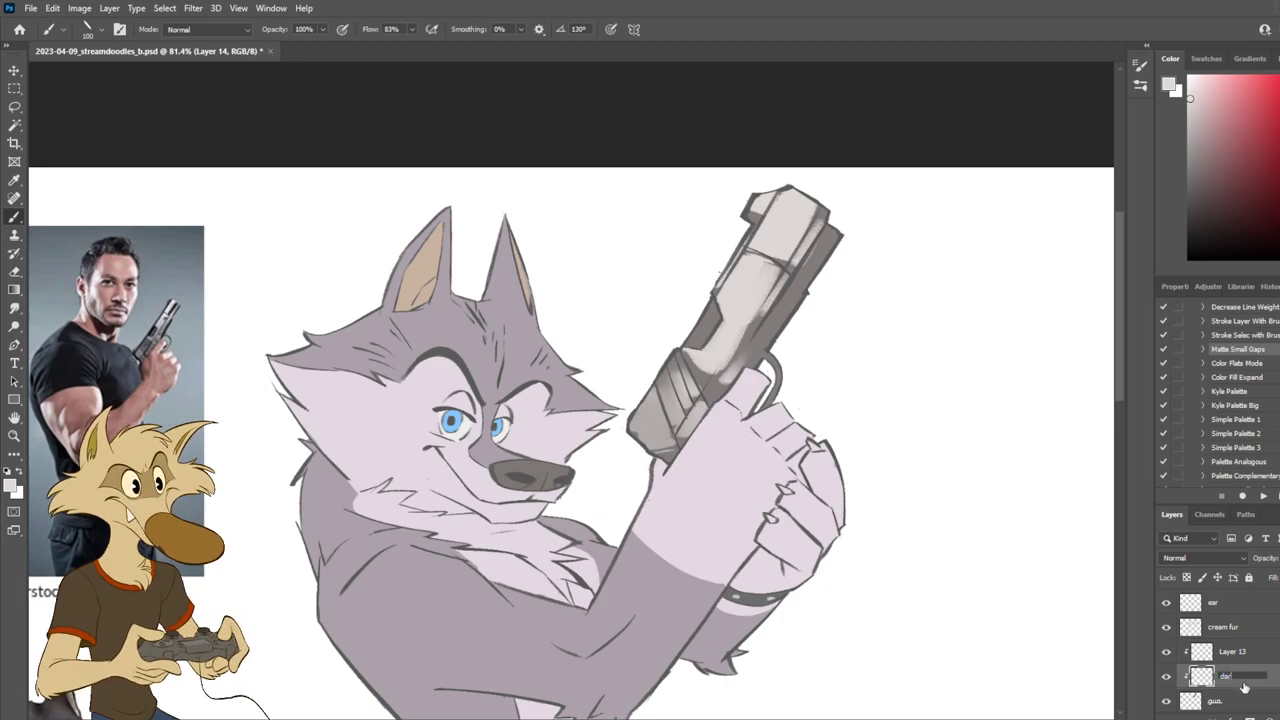
key("Return")
left_click(1191, 189)
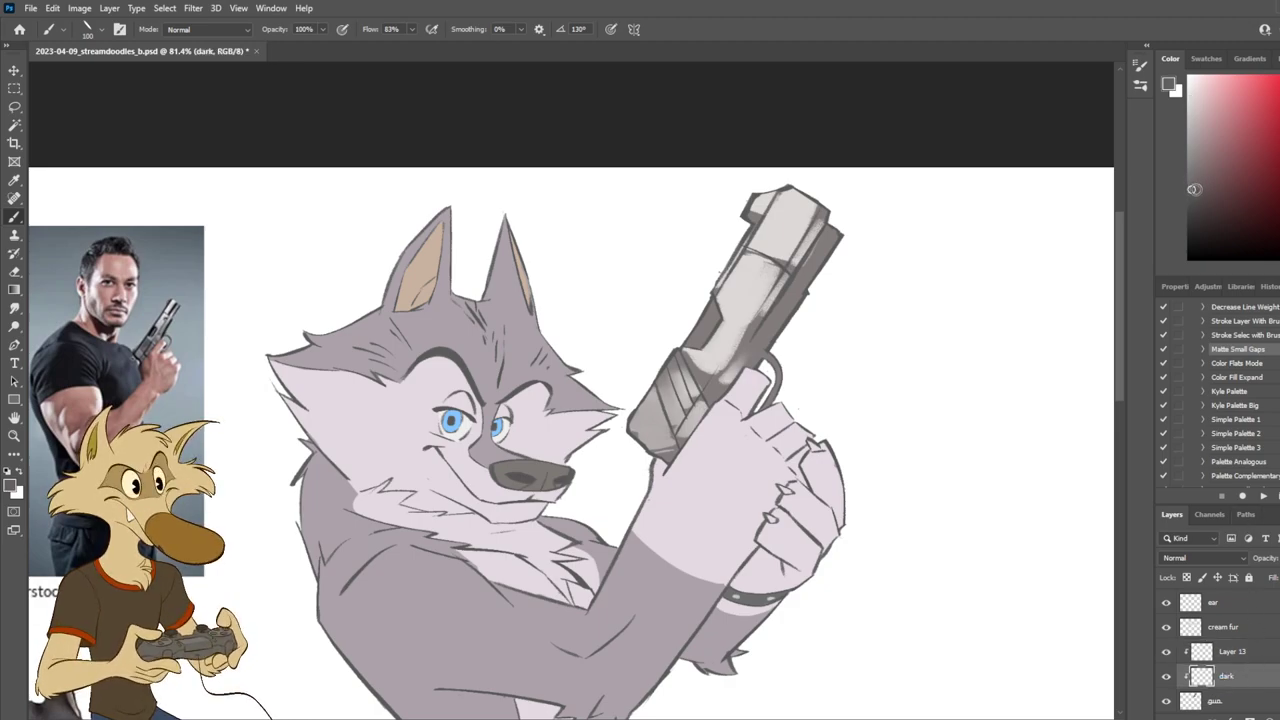
Step: Paint dark grey shading into the slide's recess and along the front of the ridged rear section
left_click_drag(798, 274, 748, 356)
key("ctrl+z")
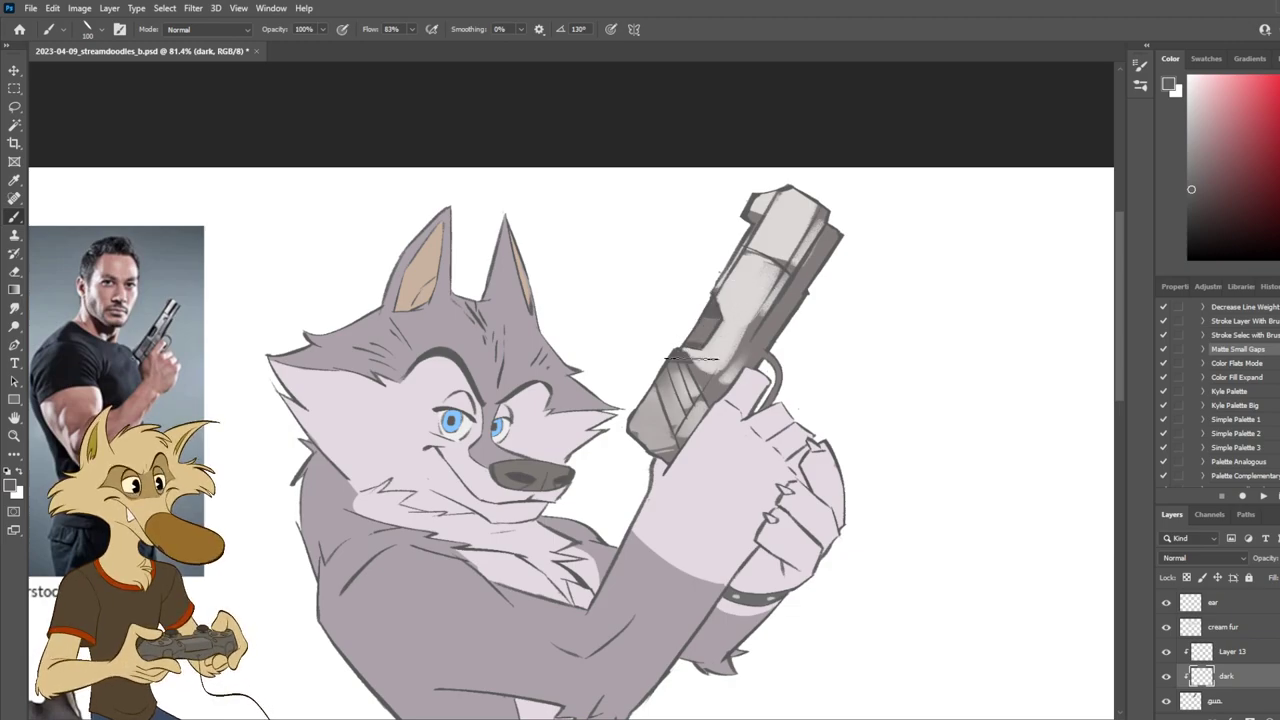
left_click_drag(688, 357, 724, 390)
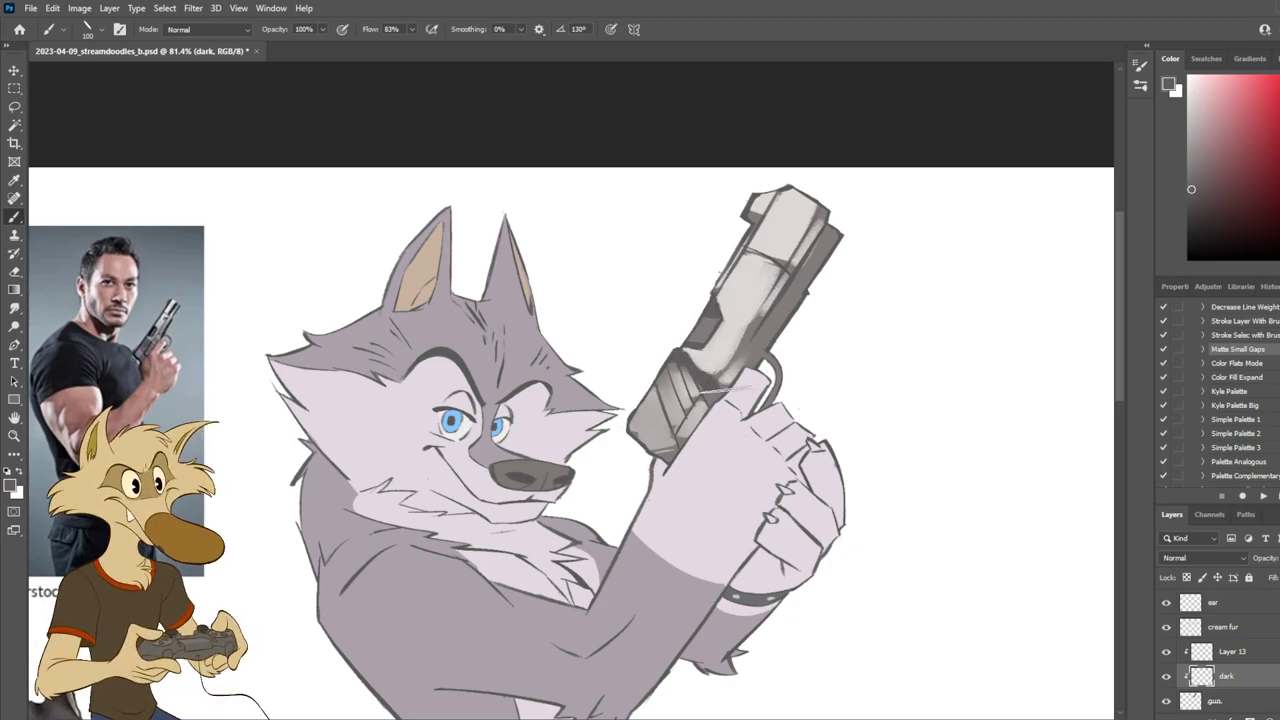
left_click_drag(768, 265, 786, 275)
key("ctrl+z")
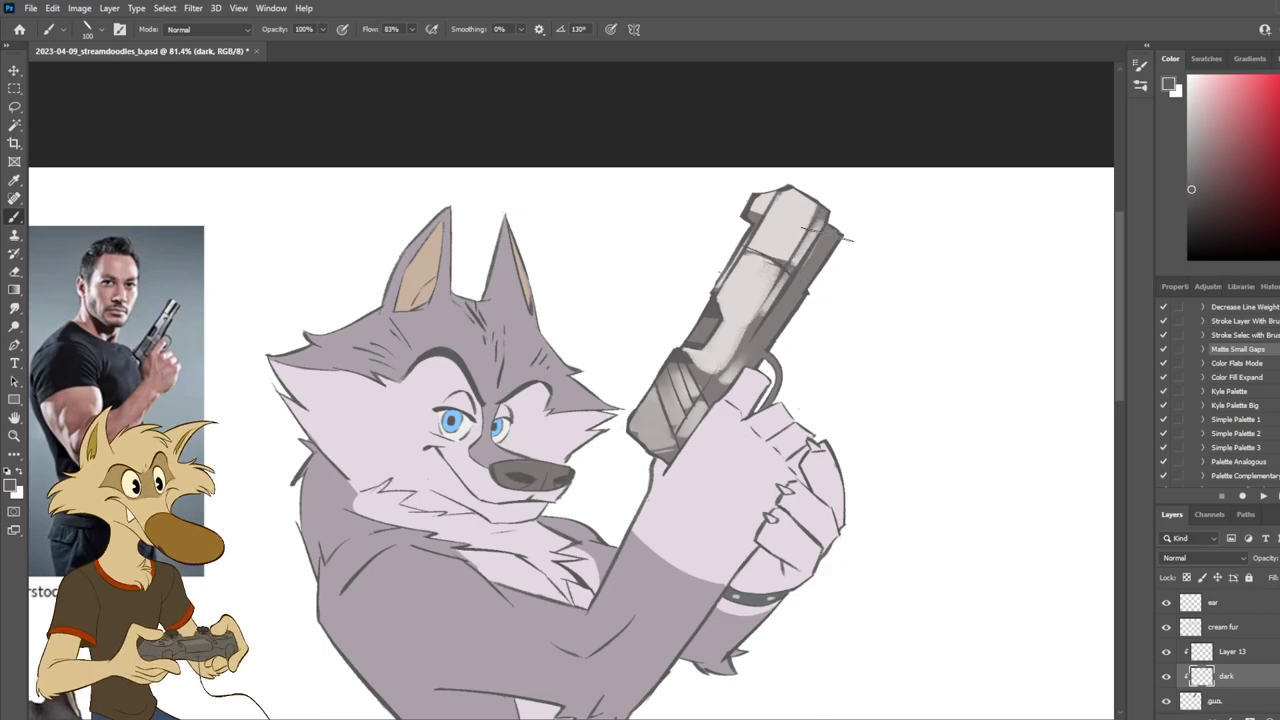
Step: Paint dark grey shading along the pistol's underside, from the muzzle toward the trigger guard
mouse_move(824, 208)
left_mouse_down()
mouse_move(800, 242)
mouse_move(752, 398)
left_mouse_up()
key("ctrl+z")
mouse_move(822, 290)
left_mouse_down()
mouse_move(754, 368)
mouse_move(843, 250)
left_mouse_up()
key("ctrl+z")
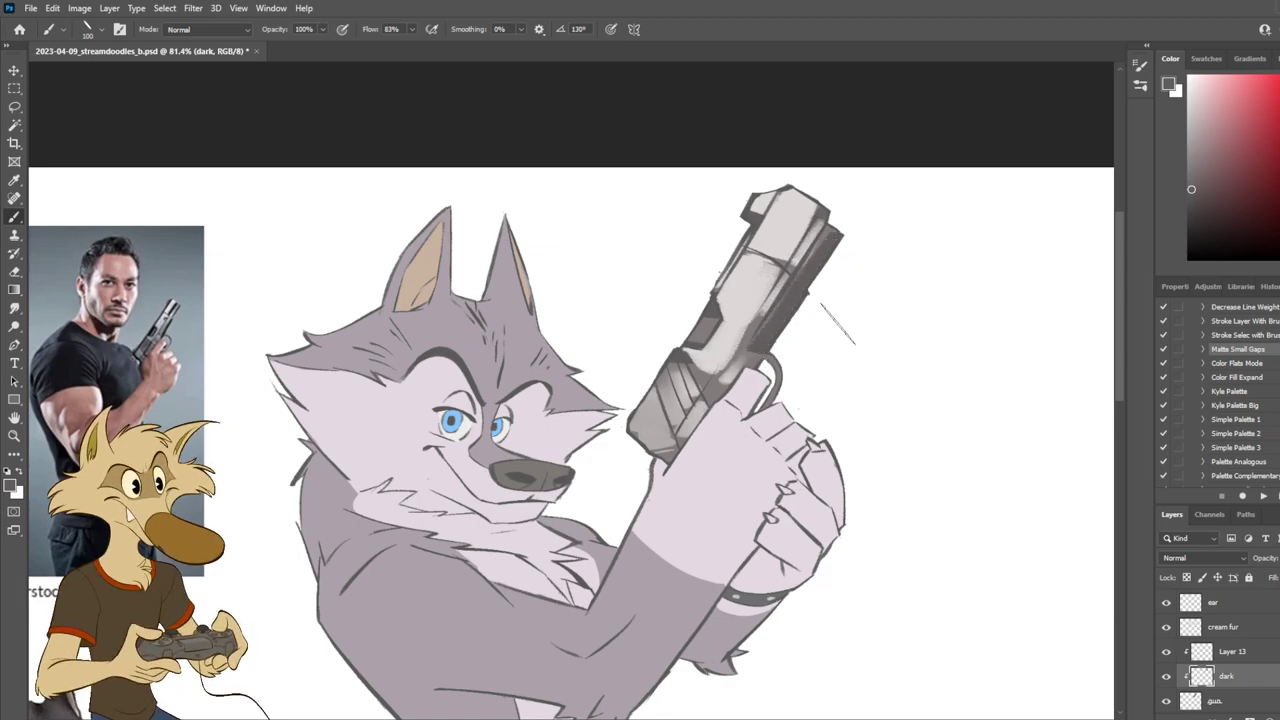
scroll(777, 382, "down", 5)
scroll(744, 407, "up", 2)
scroll(744, 403, "up", 4)
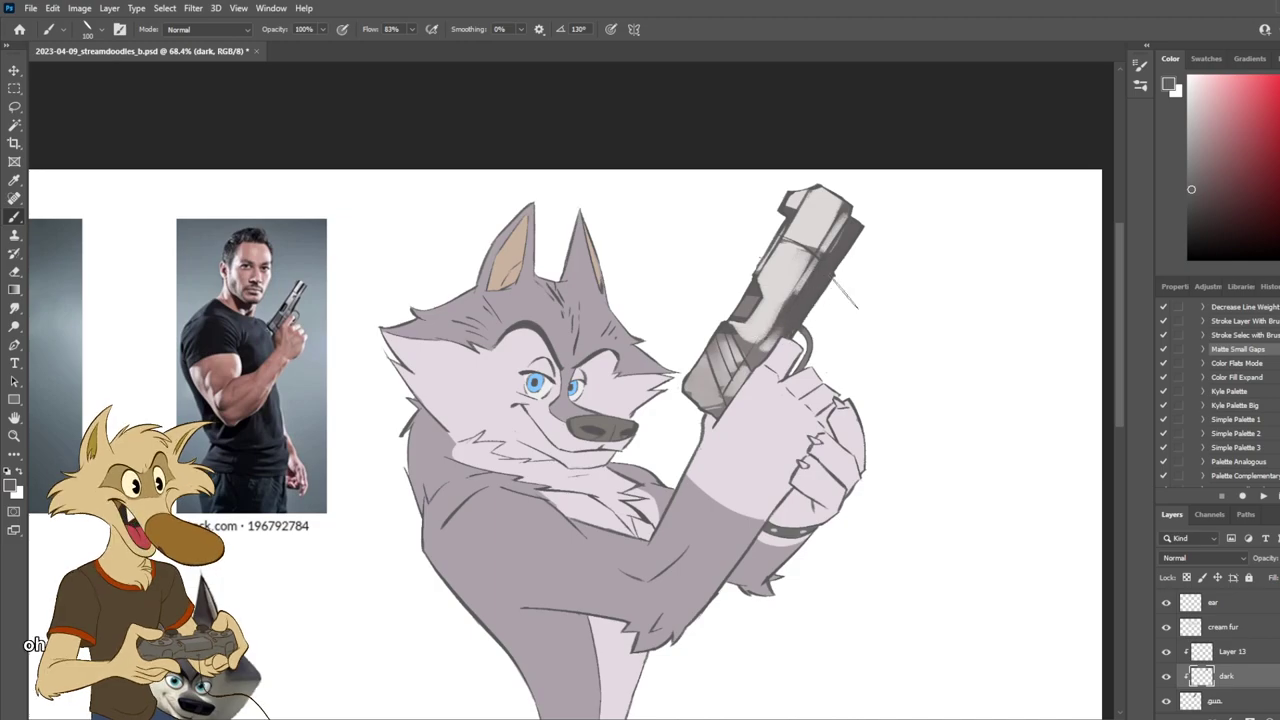
key("ctrl+z")
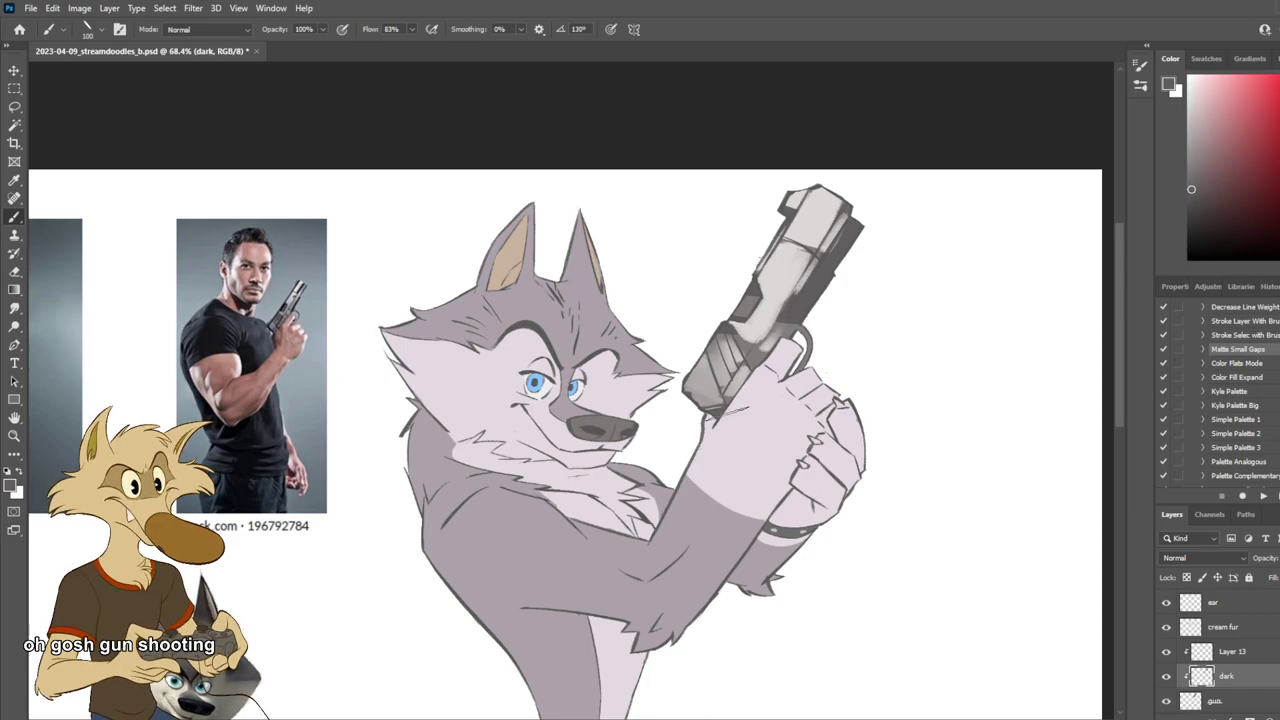
scroll(785, 368, "down", 8)
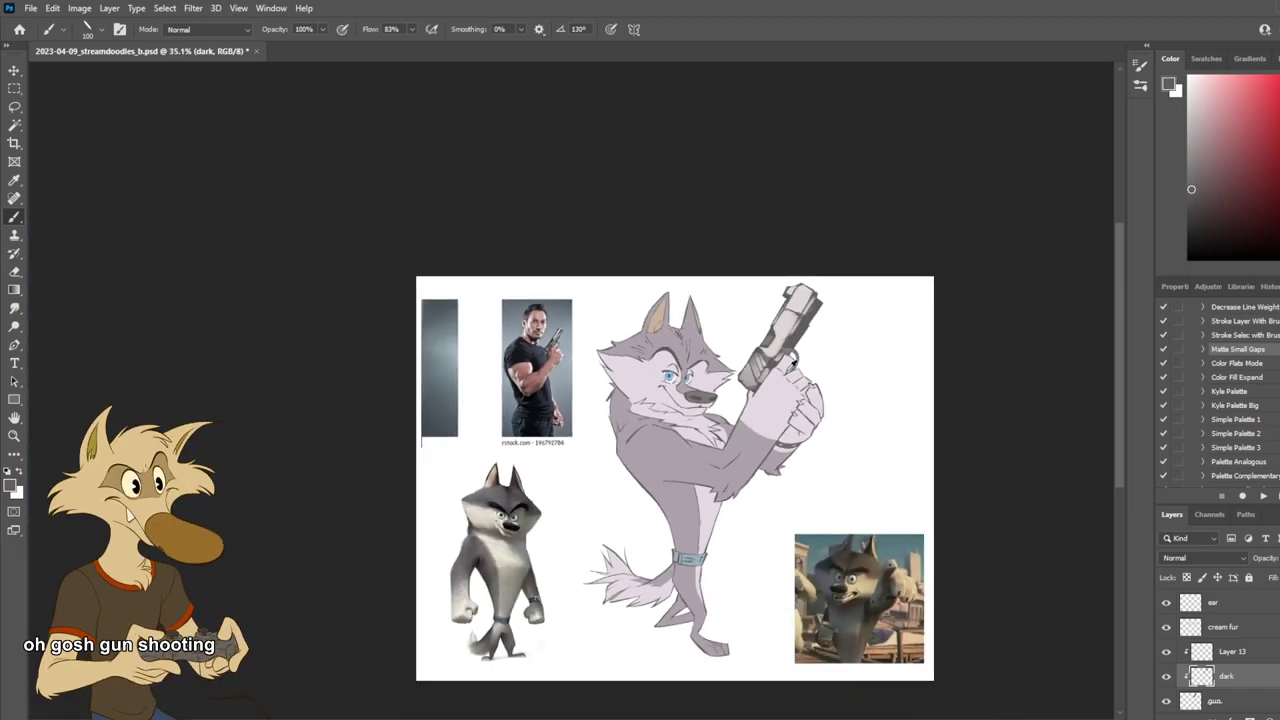
scroll(794, 366, "up", 7)
scroll(842, 305, "up", 3)
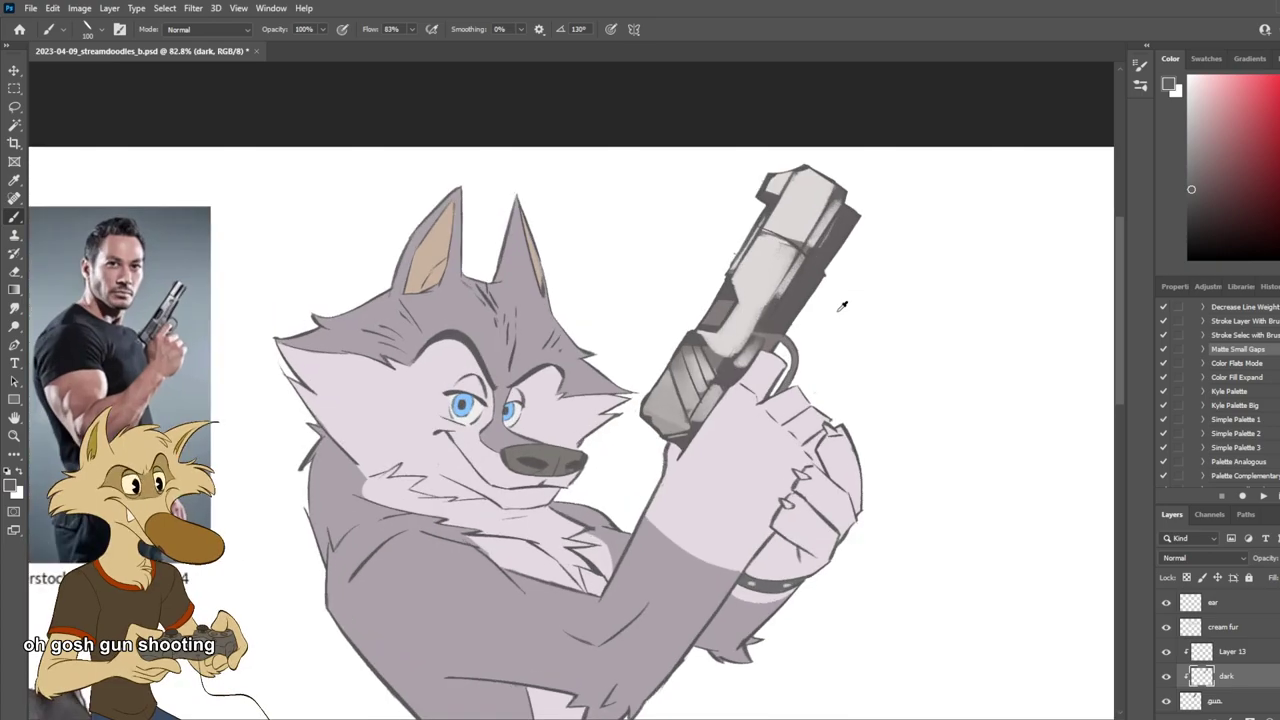
Step: Select the clipped highlight layer on the pistol's slide and try it at 50% opacity
key("v")
left_click(797, 227)
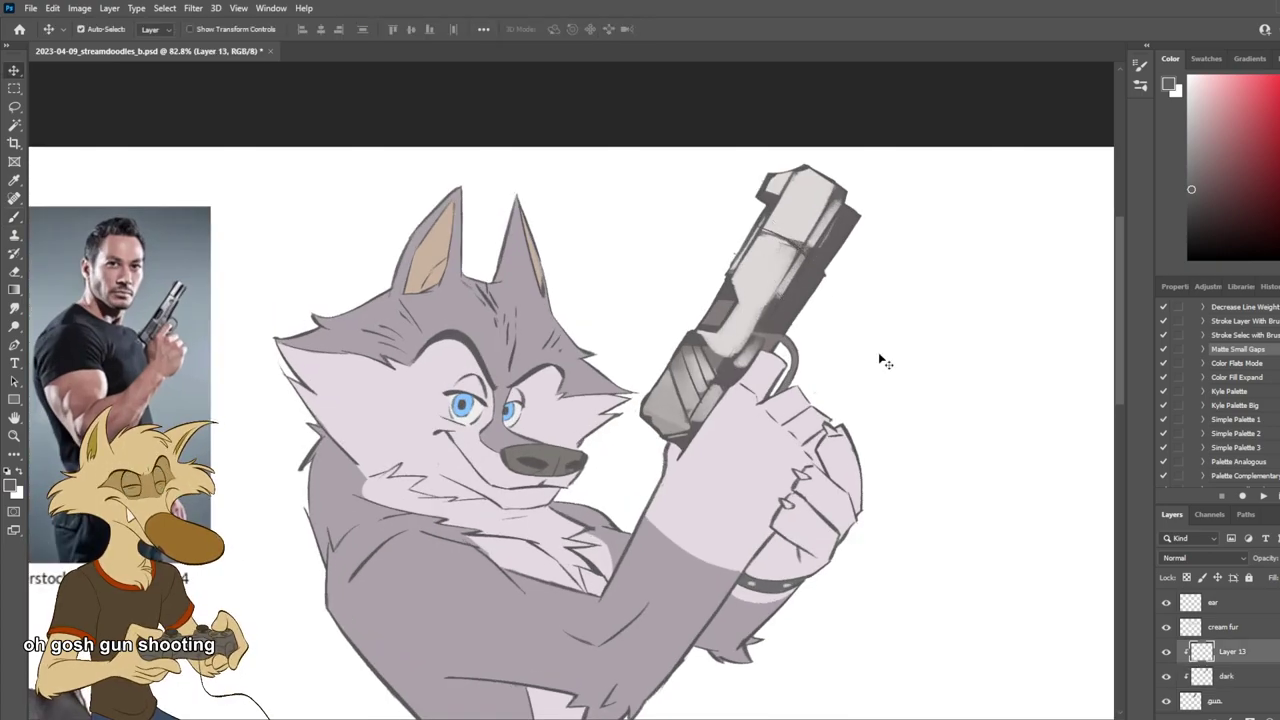
key("5")
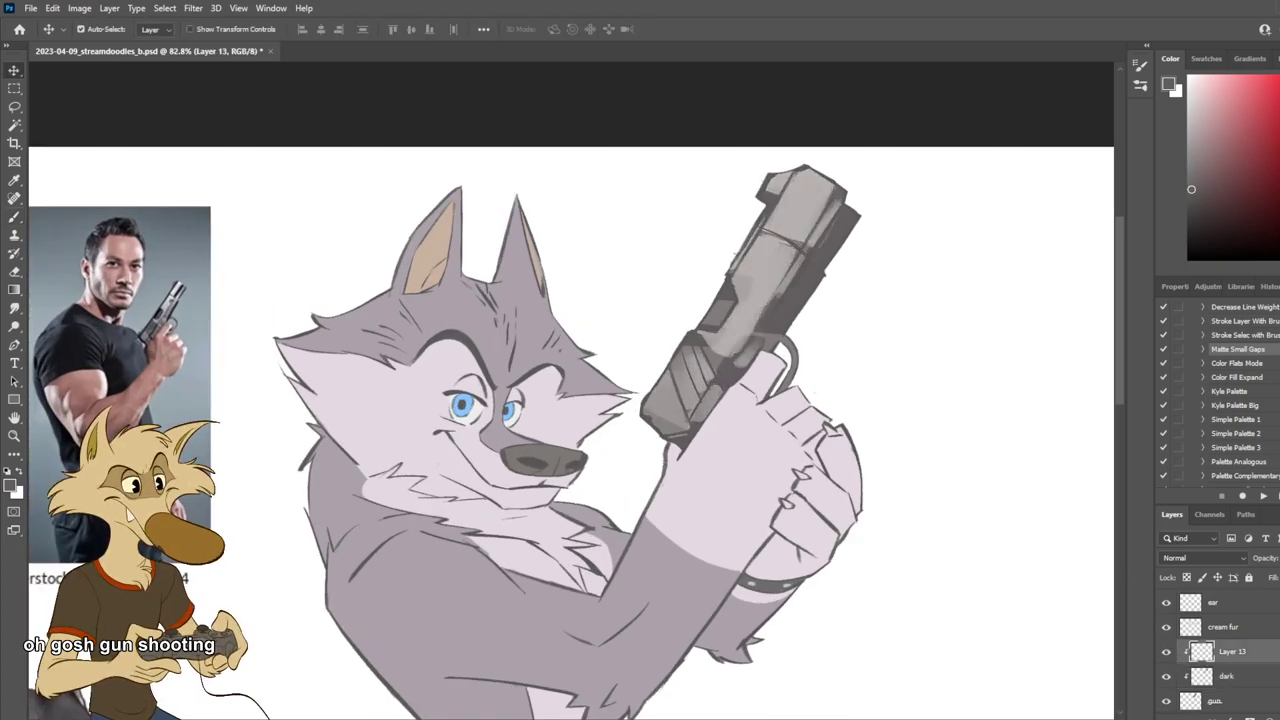
scroll(707, 434, "down", 5)
scroll(705, 445, "up", 3)
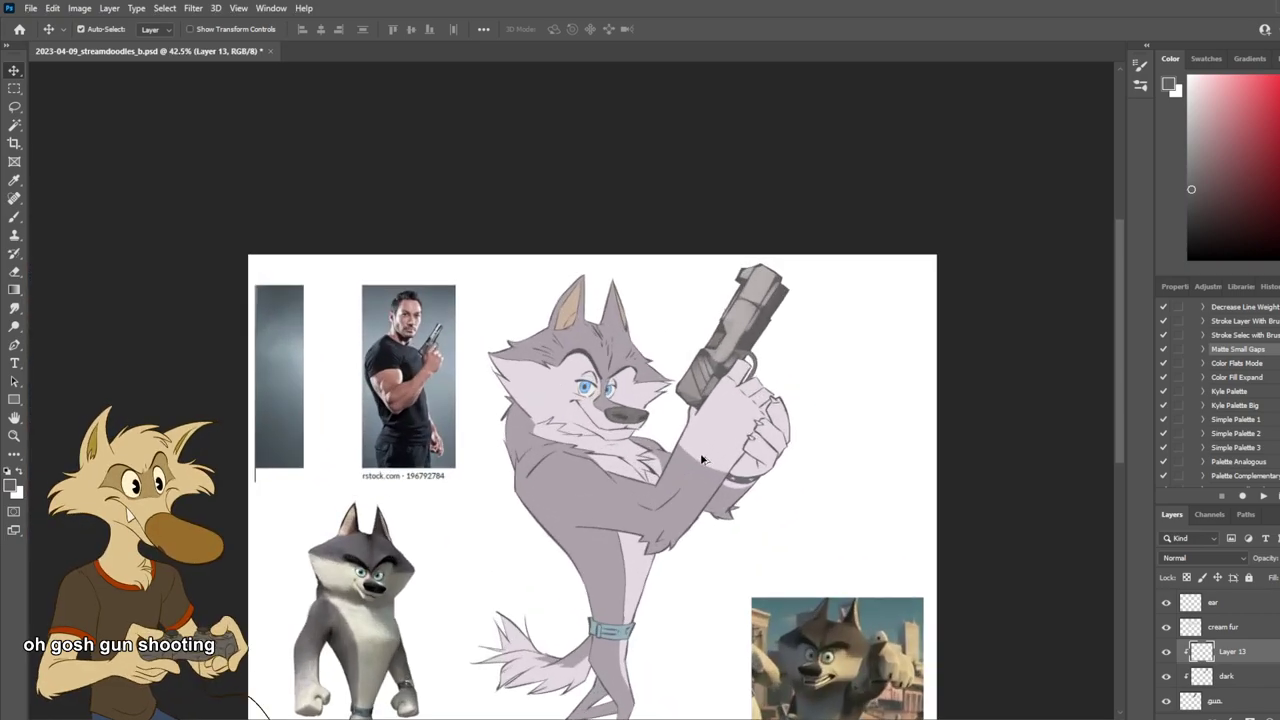
Step: Examine the pistol's shading at full-figure size in a mirrored view and in the original orientation
key("ctrl+shift+h")
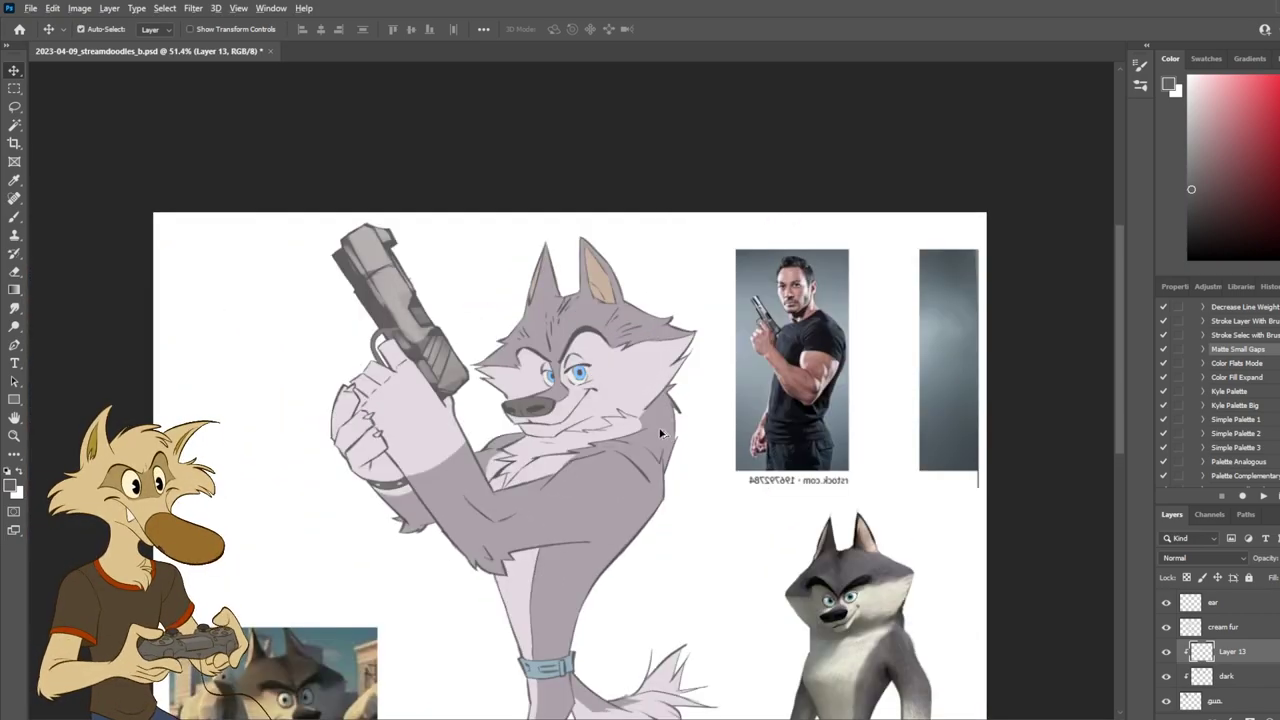
scroll(648, 422, "down", 5)
scroll(636, 452, "up", 2)
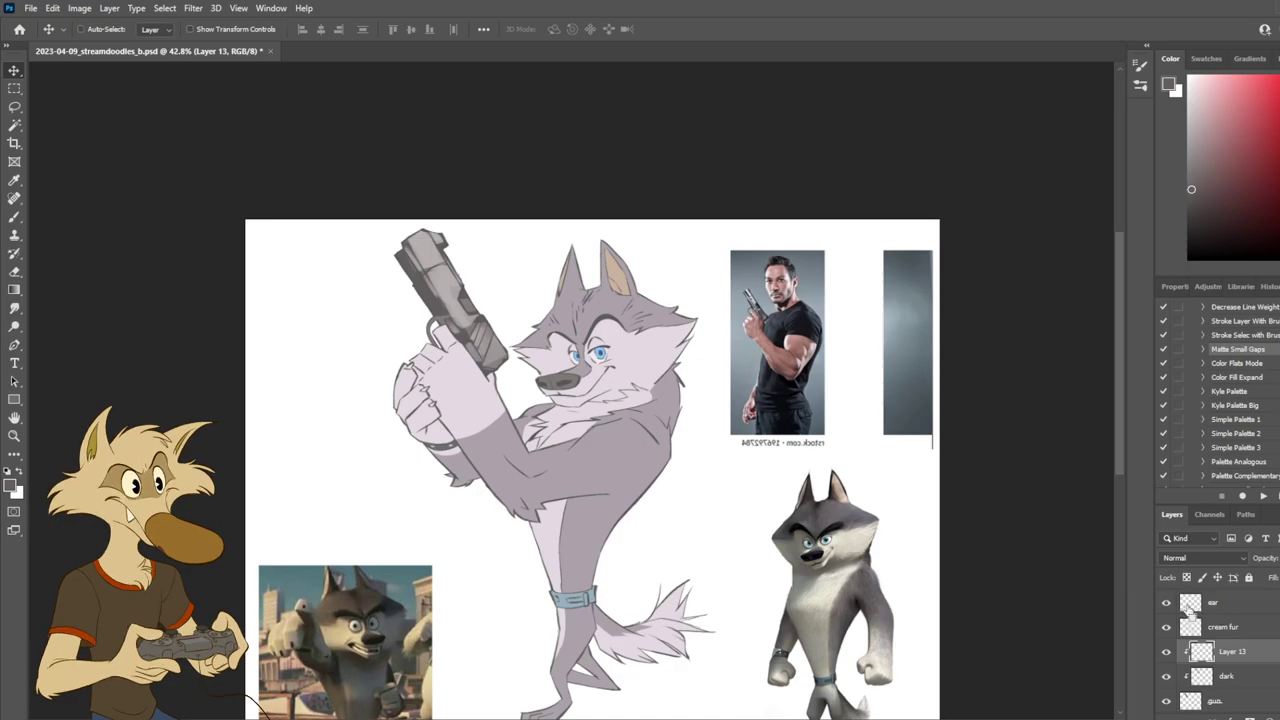
key("h")
scroll(757, 469, "down", 2)
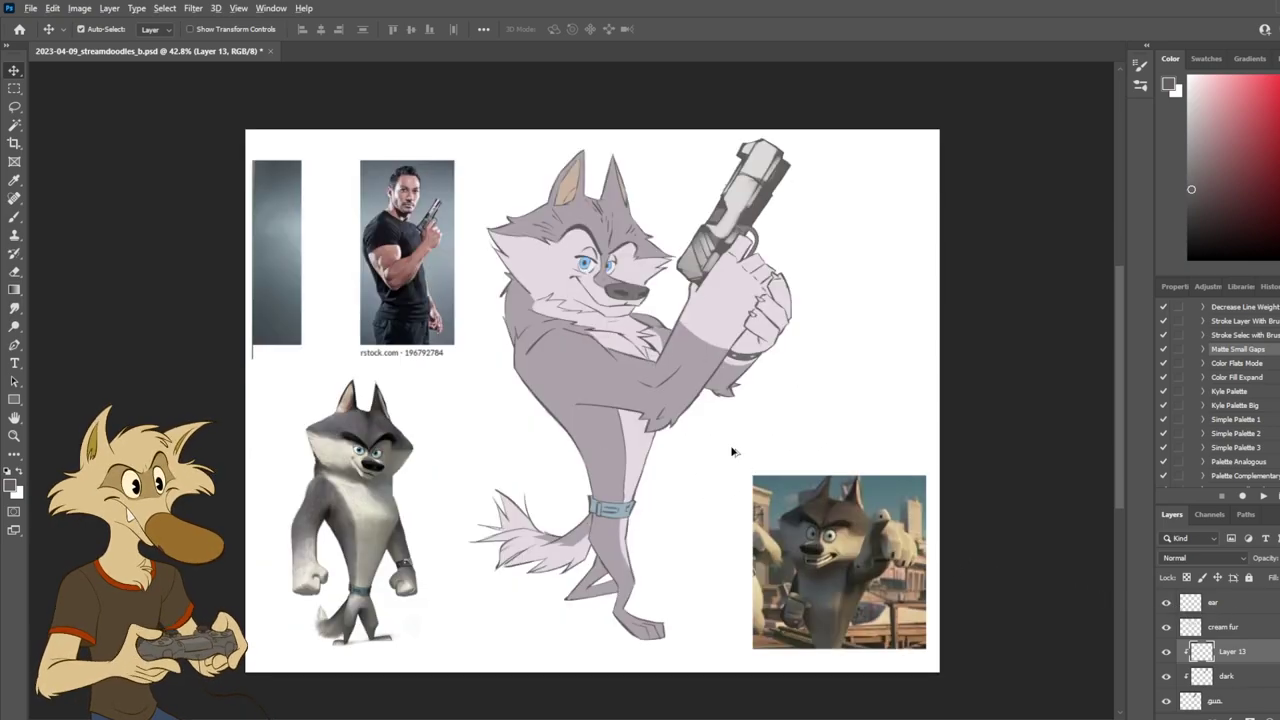
scroll(711, 272, "down", 1)
scroll(714, 275, "down", 4)
scroll(714, 178, "up", 4)
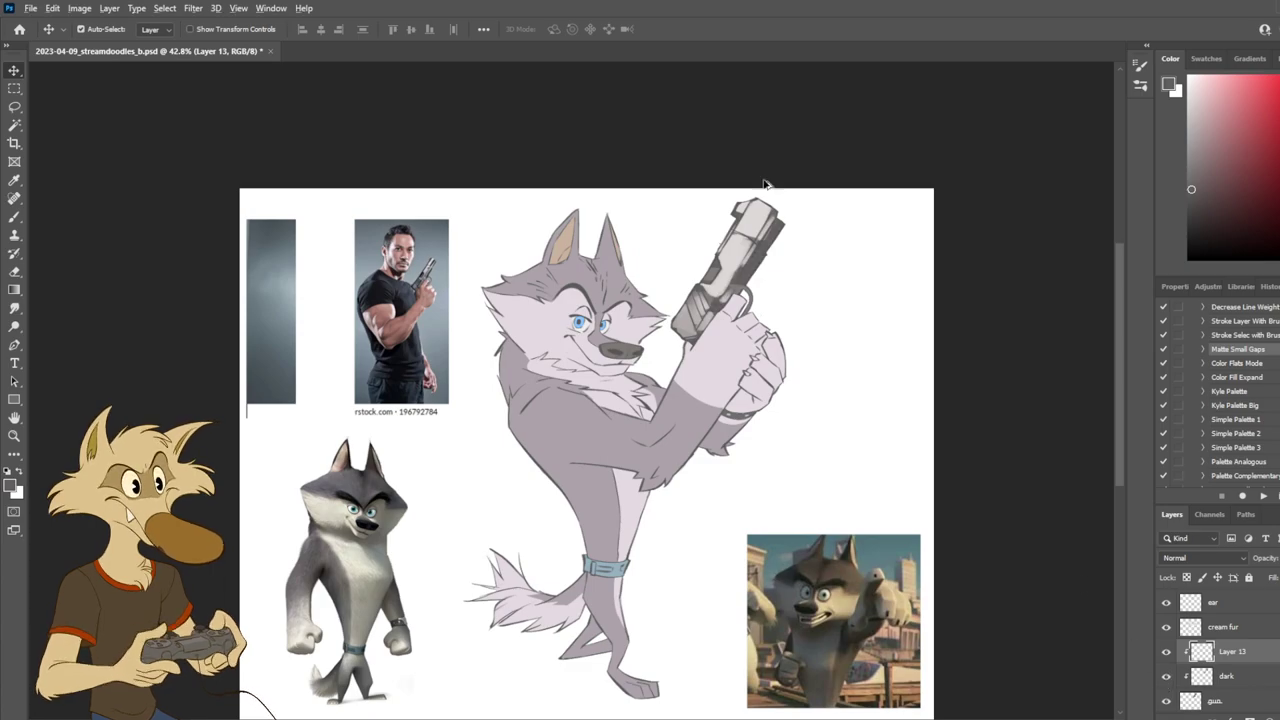
Step: Set the Eraser to a hard-edged 80 px brush for trimming the pistol's highlights
scroll(773, 200, "up", 2)
key("e")
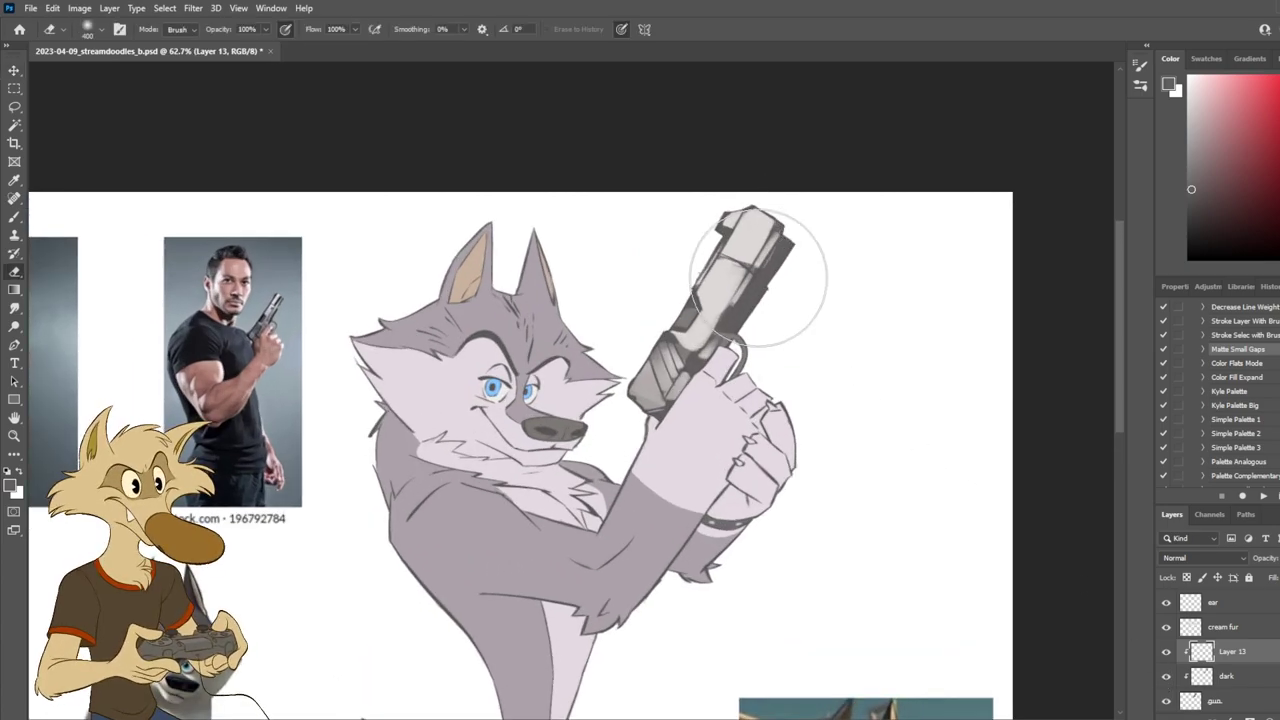
key("bracketleft")
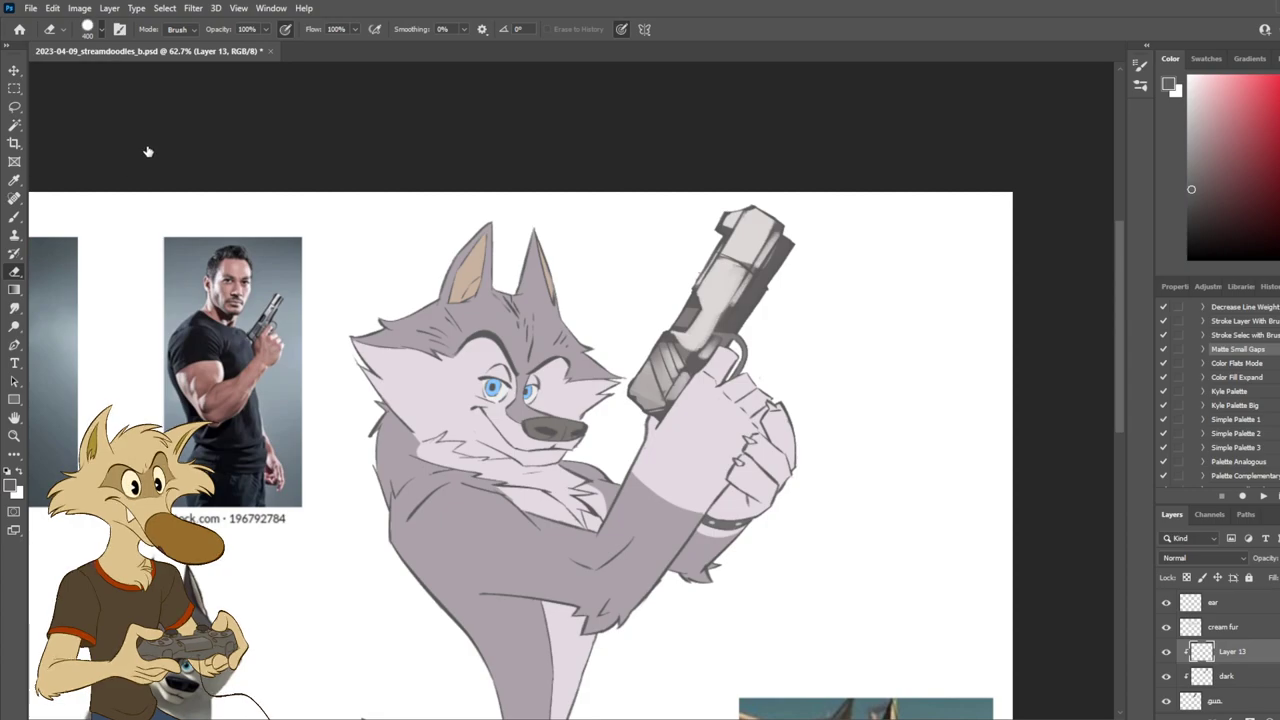
key("bracketleft")
key("bracketleft")
key("bracketleft")
key("bracketleft")
key("bracketleft")
key("bracketleft")
key("bracketleft")
key("bracketleft")
key("bracketleft")
key("bracketleft")
key("bracketleft")
mouse_move(705, 350)
left_mouse_down()
mouse_move(797, 234)
mouse_move(705, 350)
left_mouse_up()
key("ctrl+z")
key("ctrl+z")
key("bracketleft")
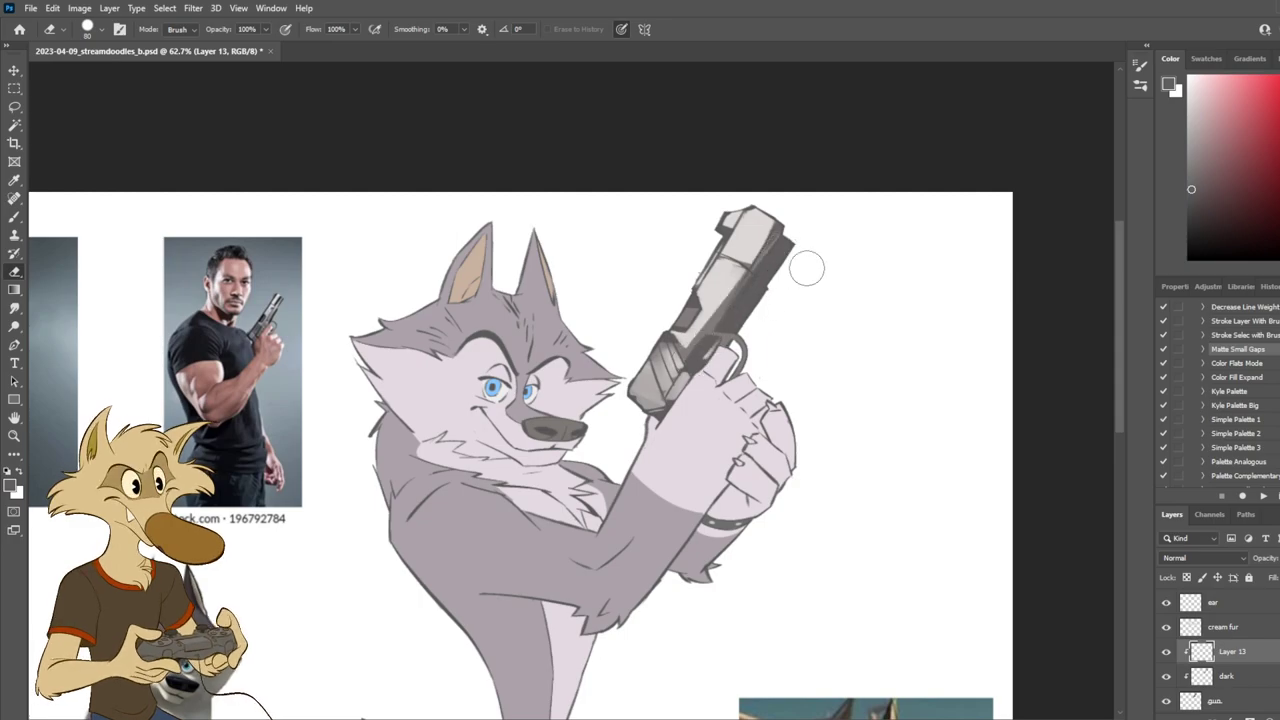
Step: Compare the slide's highlights with and without the last erased strokes, and undo those strokes
scroll(807, 268, "down", 3)
scroll(800, 275, "up", 4)
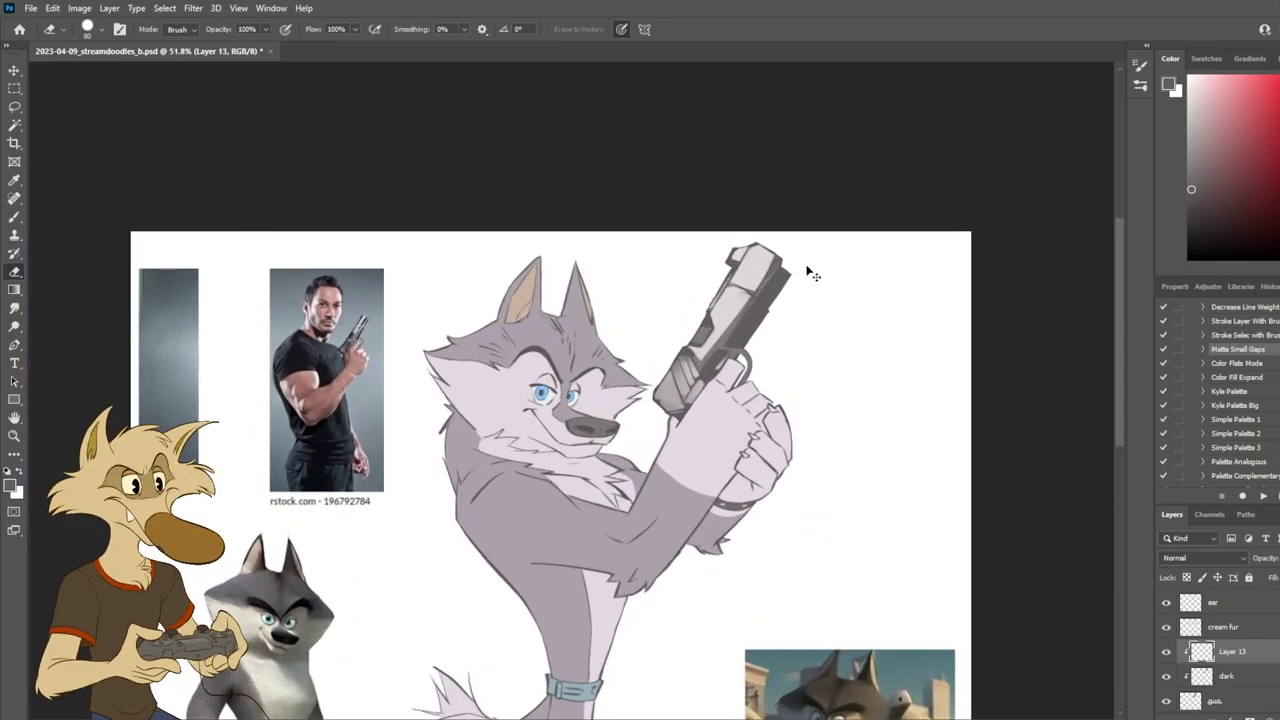
scroll(776, 258, "up", 1)
scroll(776, 262, "down", 3)
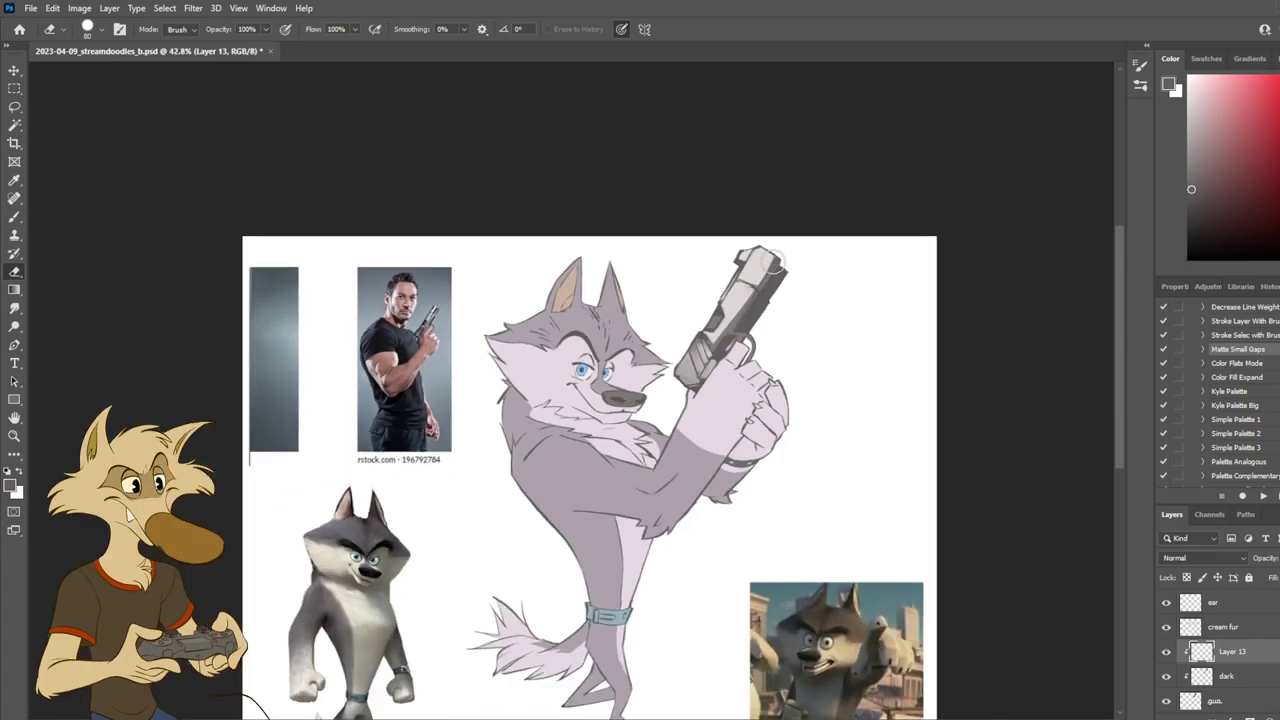
scroll(772, 262, "up", 4)
key("ctrl+z")
key("ctrl+shift+z")
key("ctrl+z")
key("ctrl+shift+z")
key("ctrl+z")
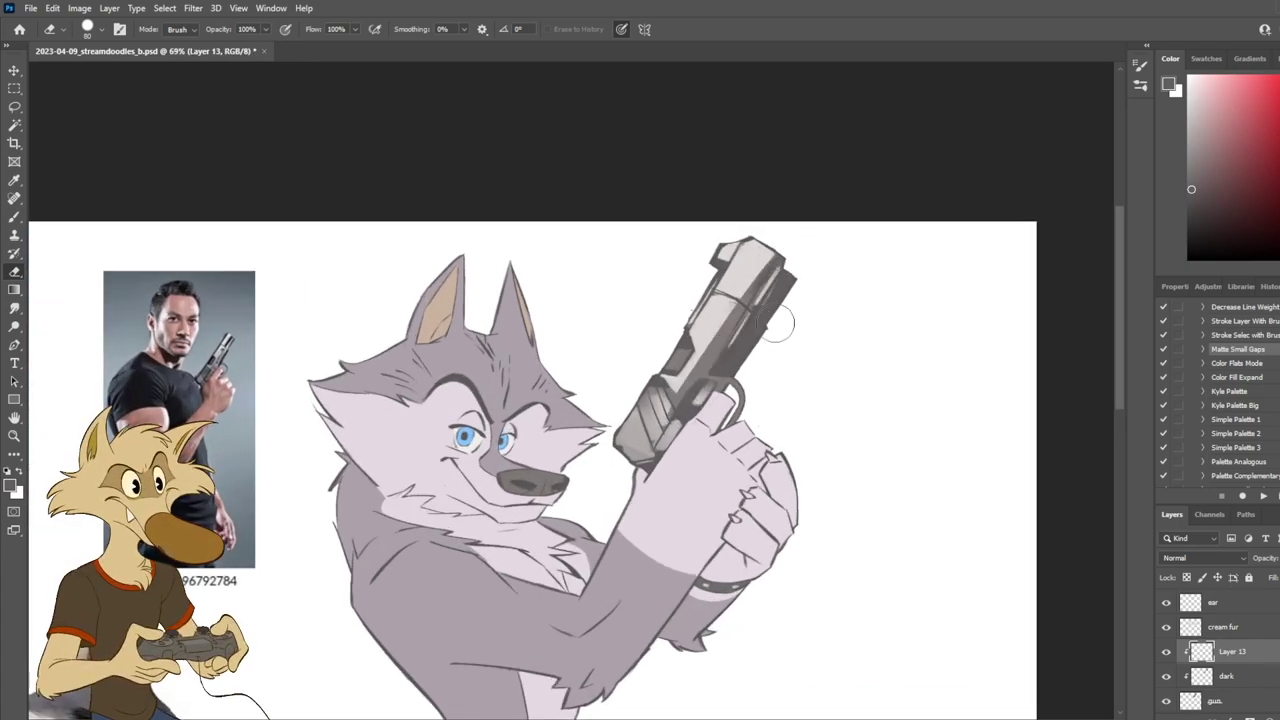
key("ctrl+shift+z")
key("ctrl+z")
key("ctrl+z")
Step: Erase the highlight along both long edges of the pistol's slide, leaving a narrow bright strip
left_click_drag(748, 318, 702, 384)
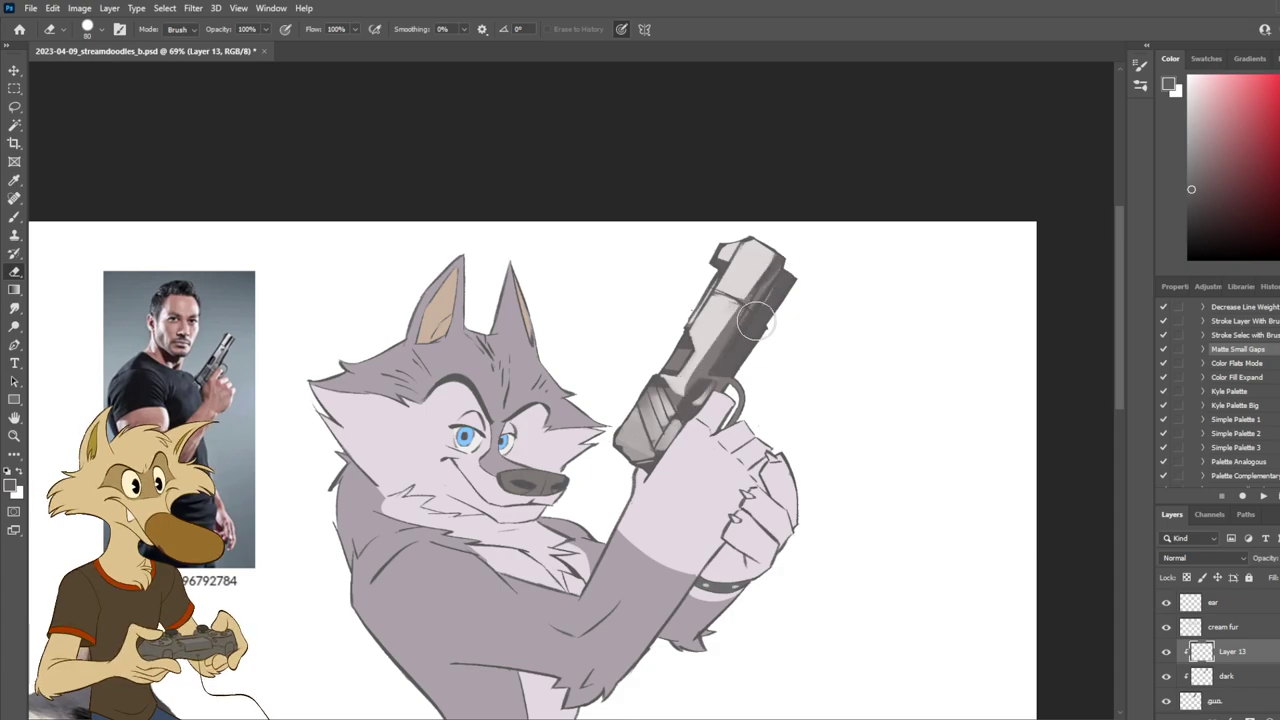
left_click_drag(752, 228, 688, 346)
scroll(750, 336, "down", 9)
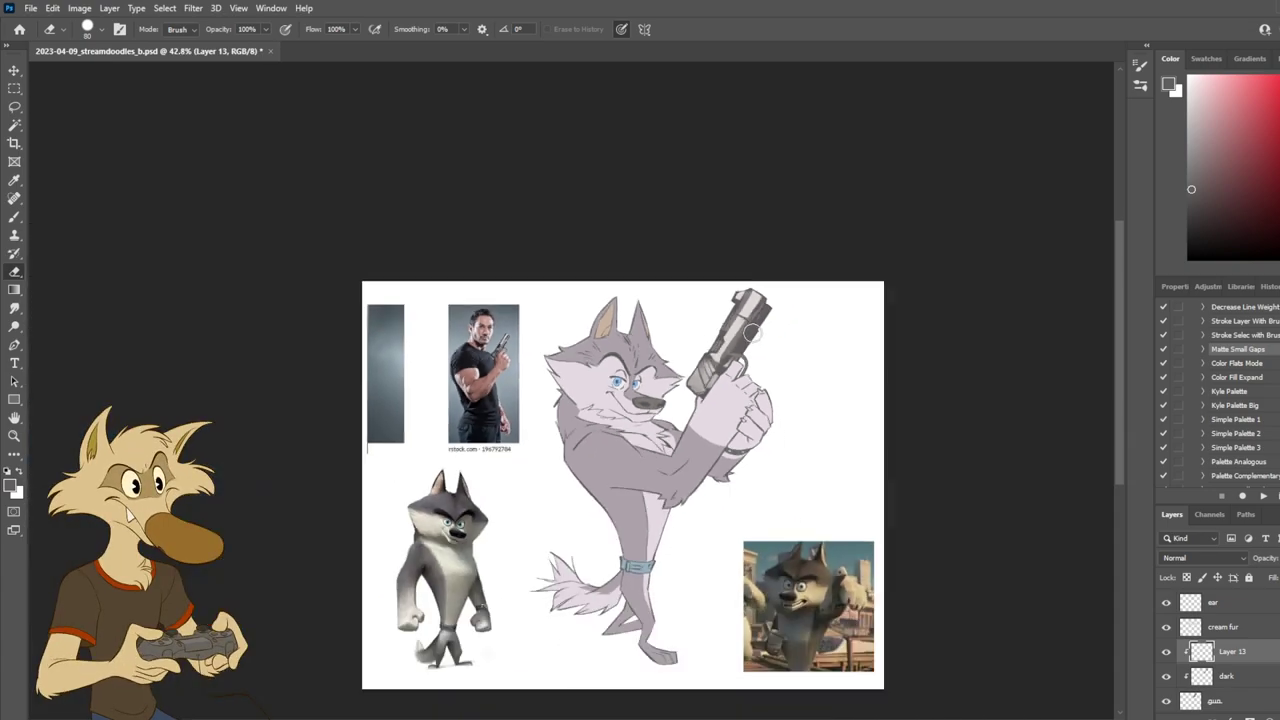
scroll(755, 360, "up", 8)
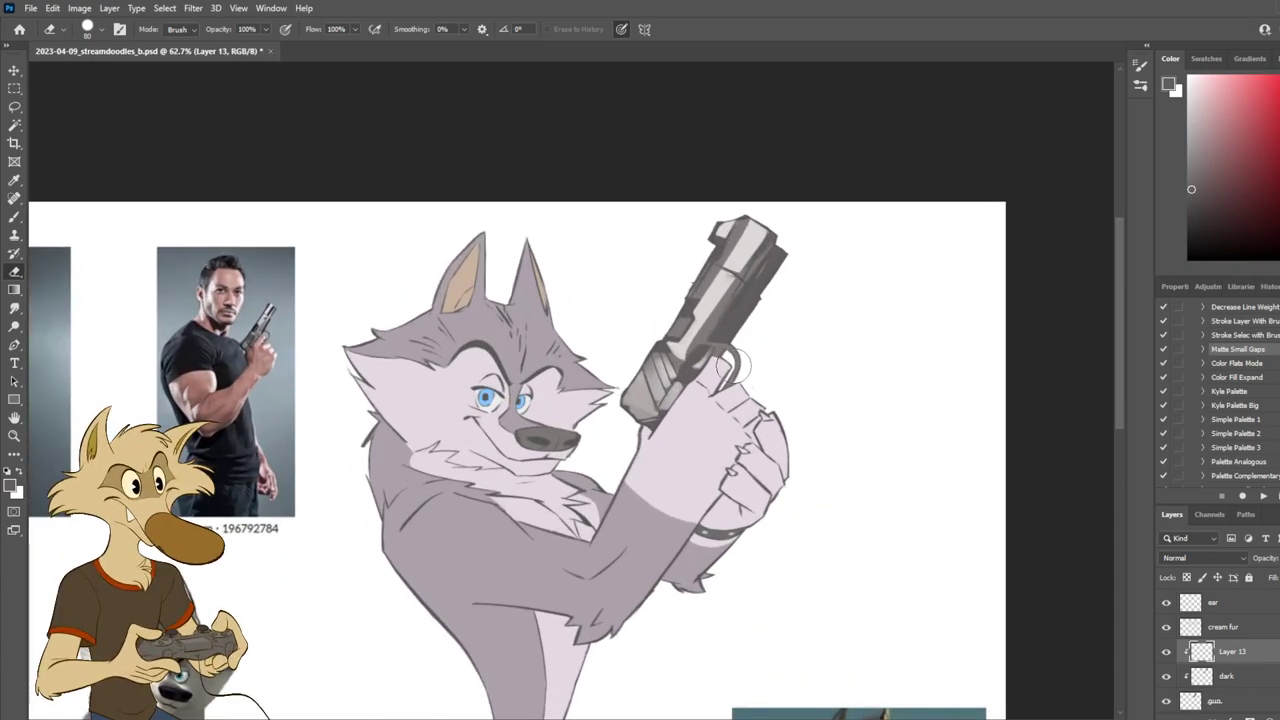
key("ctrl+z")
key("ctrl+shift+z")
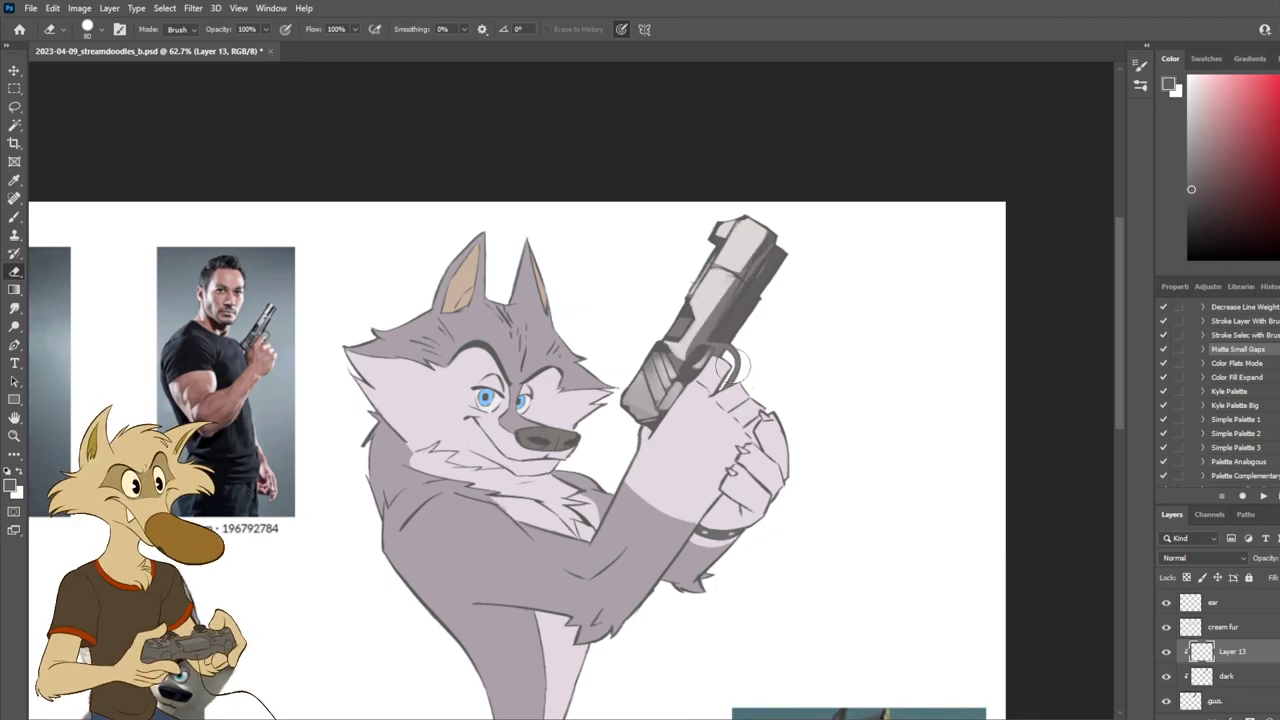
scroll(608, 354, "up", 1)
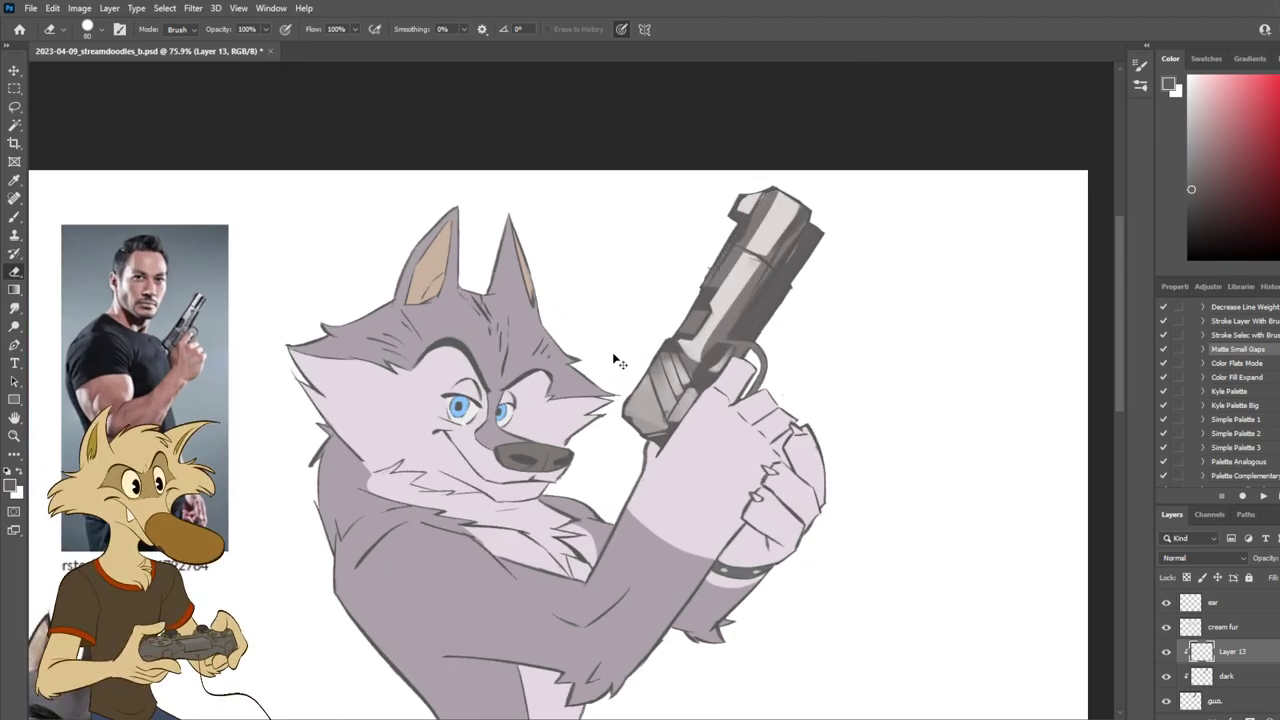
Step: Erase a diagonal section of the highlight at the slide's muzzle end to leave a tapered bright shape
left_click_drag(806, 216, 736, 303)
key("ctrl+z")
left_click_drag(804, 222, 764, 267)
scroll(845, 245, "down", 3)
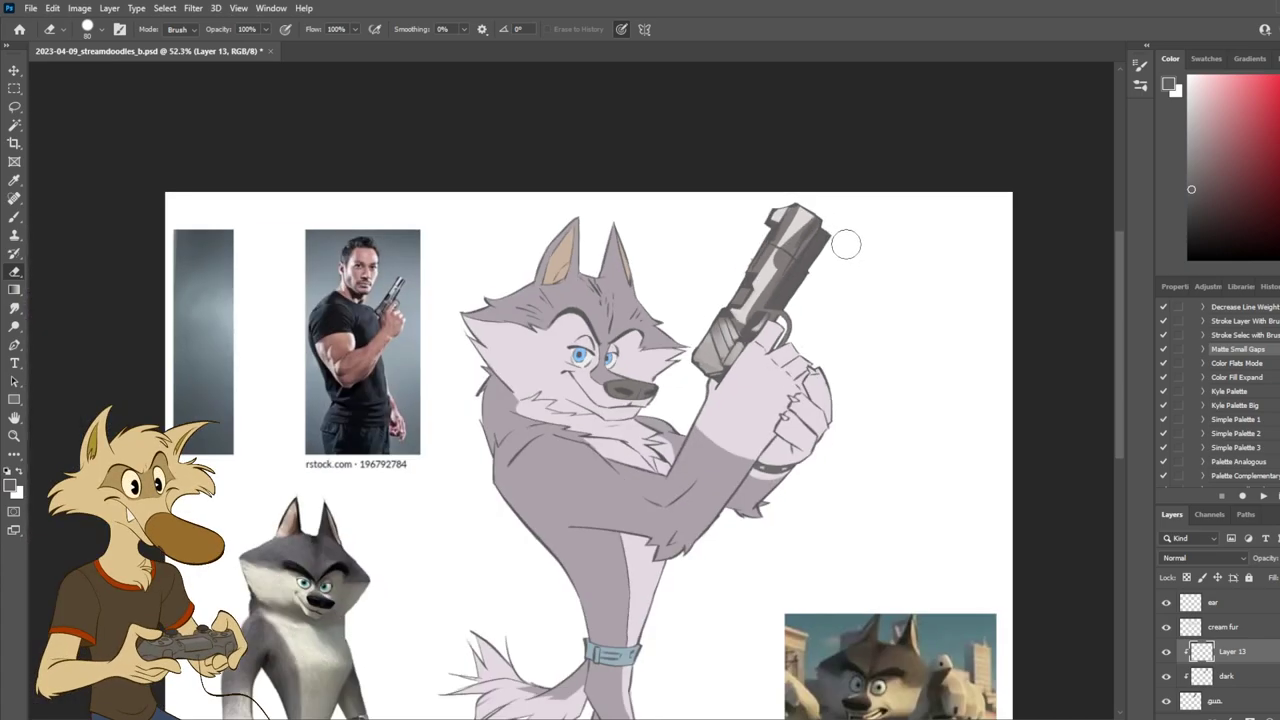
scroll(838, 289, "up", 3)
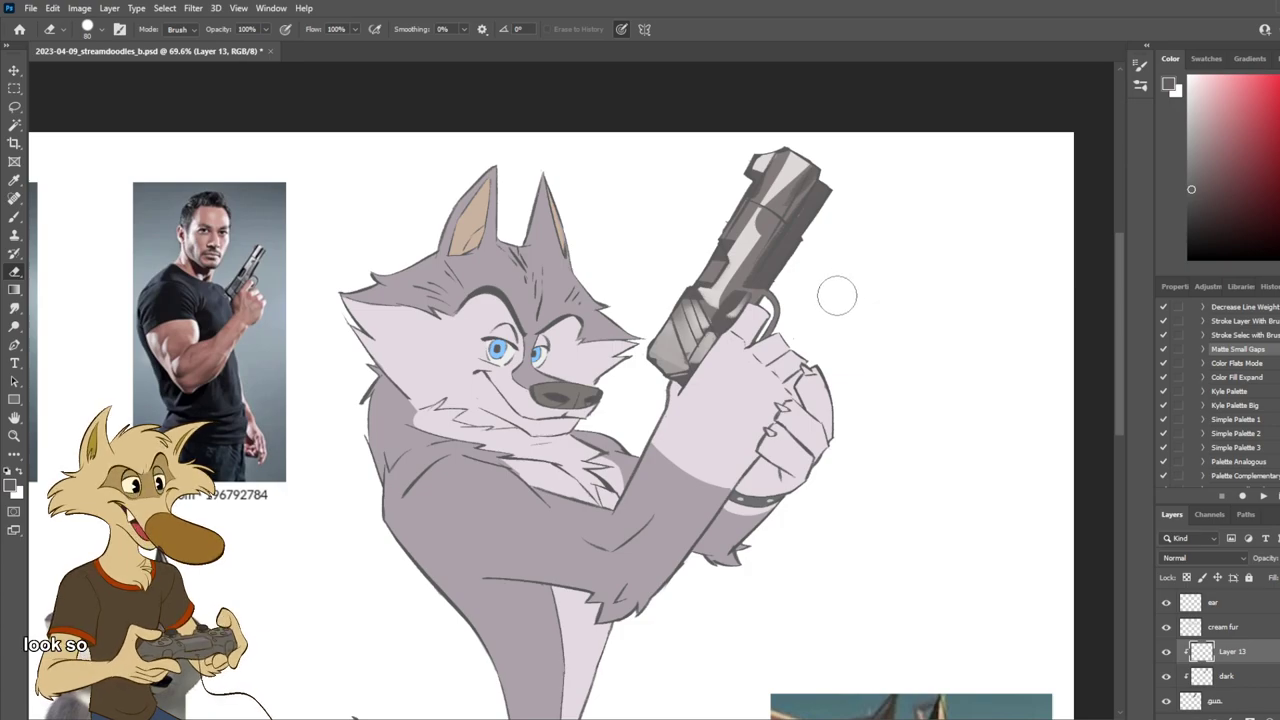
Step: Erase part of the highlight on the pistol's ridged rear section
left_click_drag(668, 325, 676, 354)
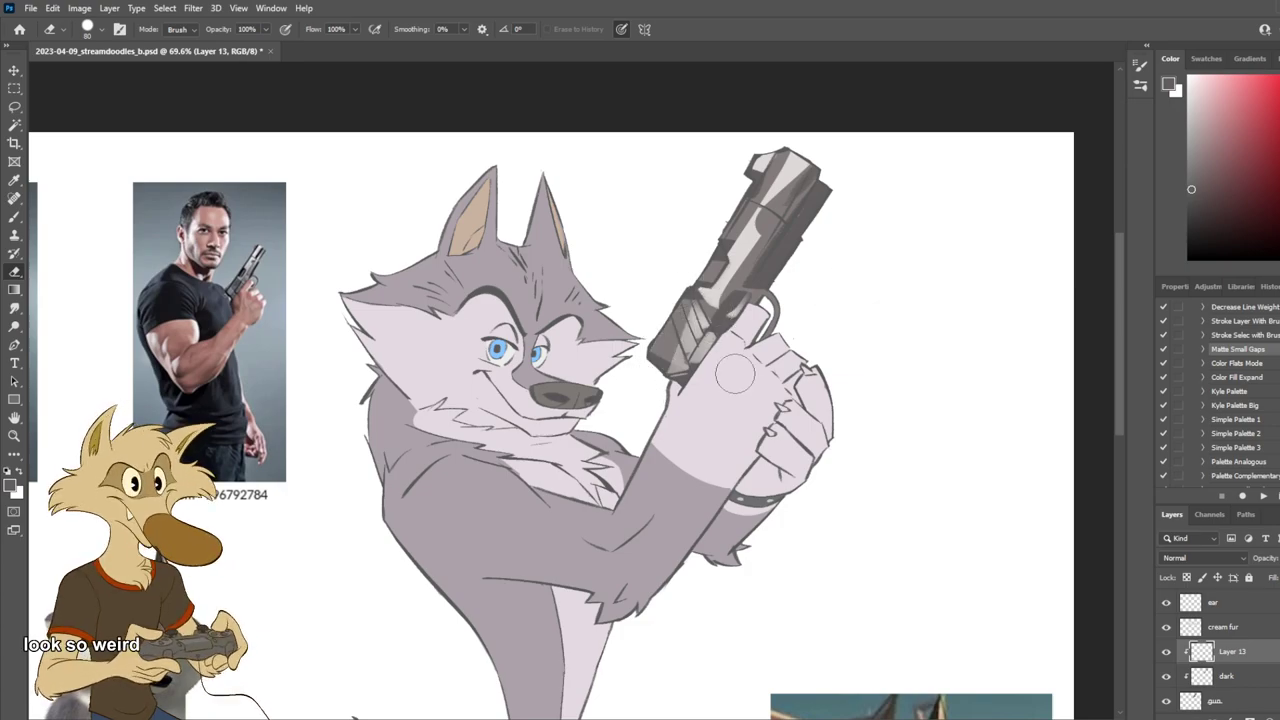
scroll(737, 385, "down", 4)
scroll(737, 385, "up", 4)
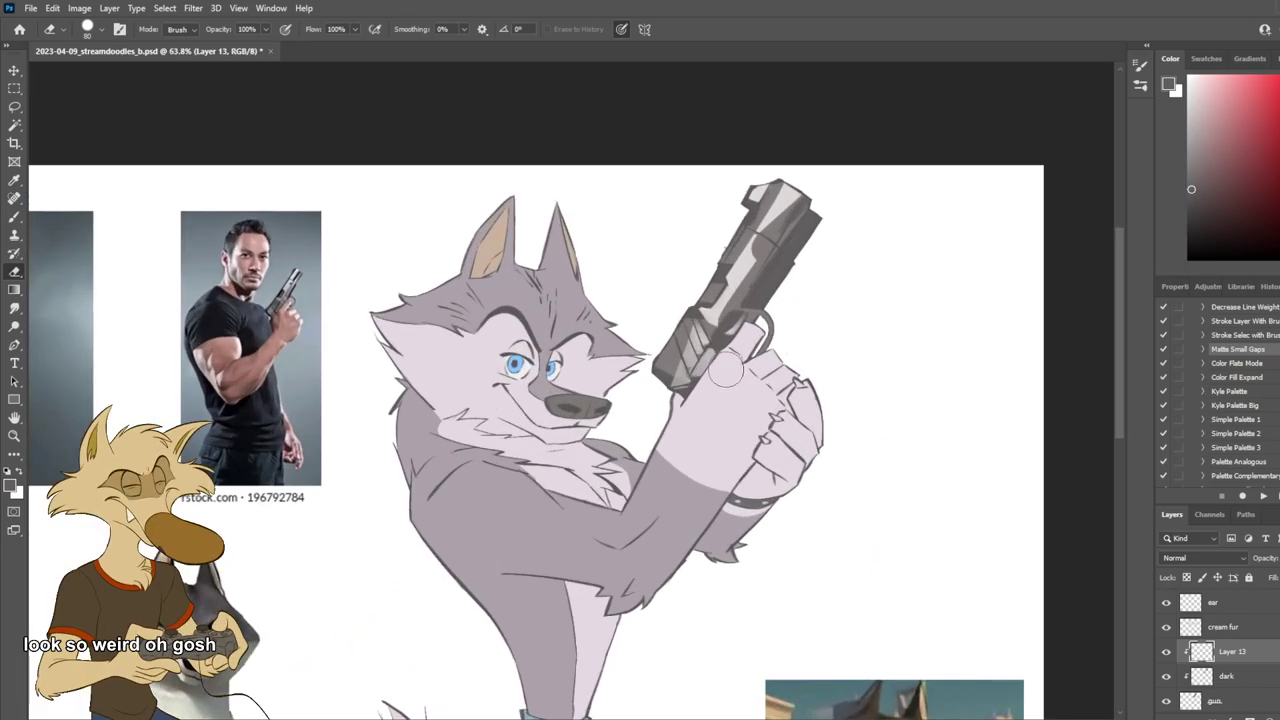
scroll(725, 373, "up", 1)
scroll(725, 373, "down", 1)
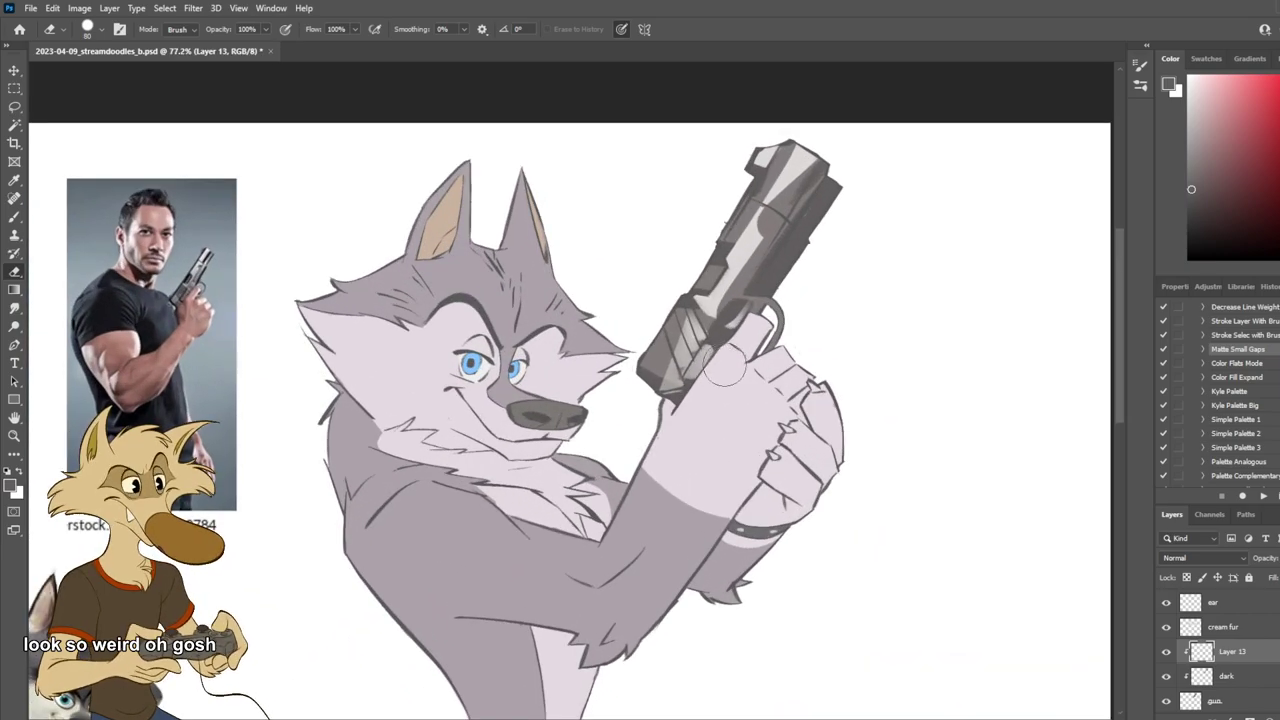
Step: Check the trimmed pistol highlights in a mirrored view and in the original orientation
key("ctrl+shift+h")
scroll(724, 368, "down", 2)
key("ctrl+shift+h")
scroll(722, 365, "up", 4)
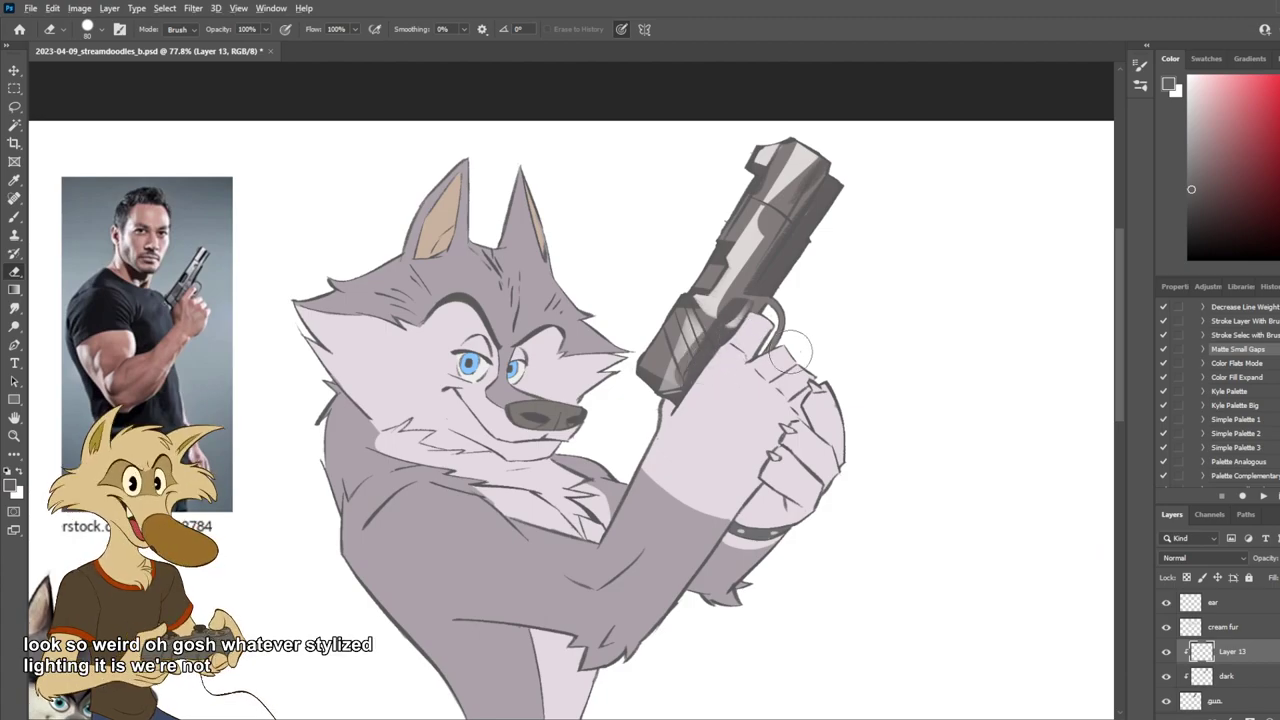
scroll(790, 352, "down", 3)
scroll(770, 362, "up", 5)
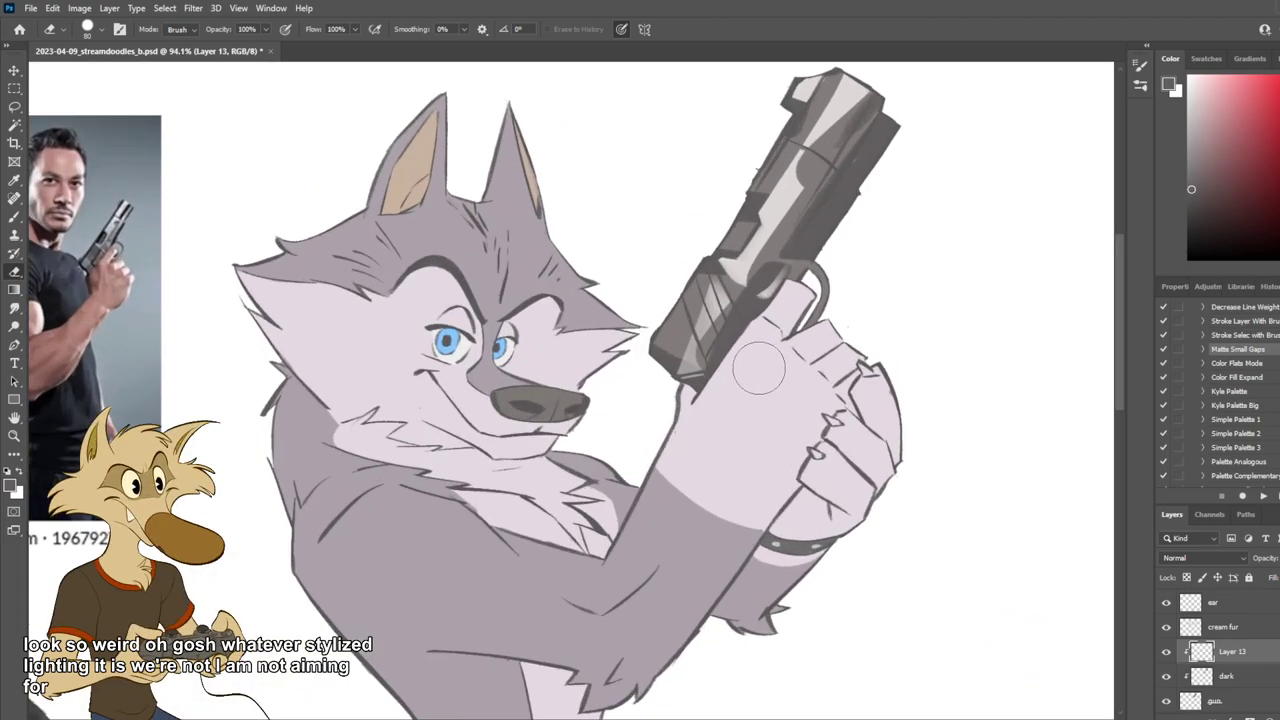
Step: Blend the highlight along the middle of the slide with the Smudge tool at 50% strength
left_click(14, 308)
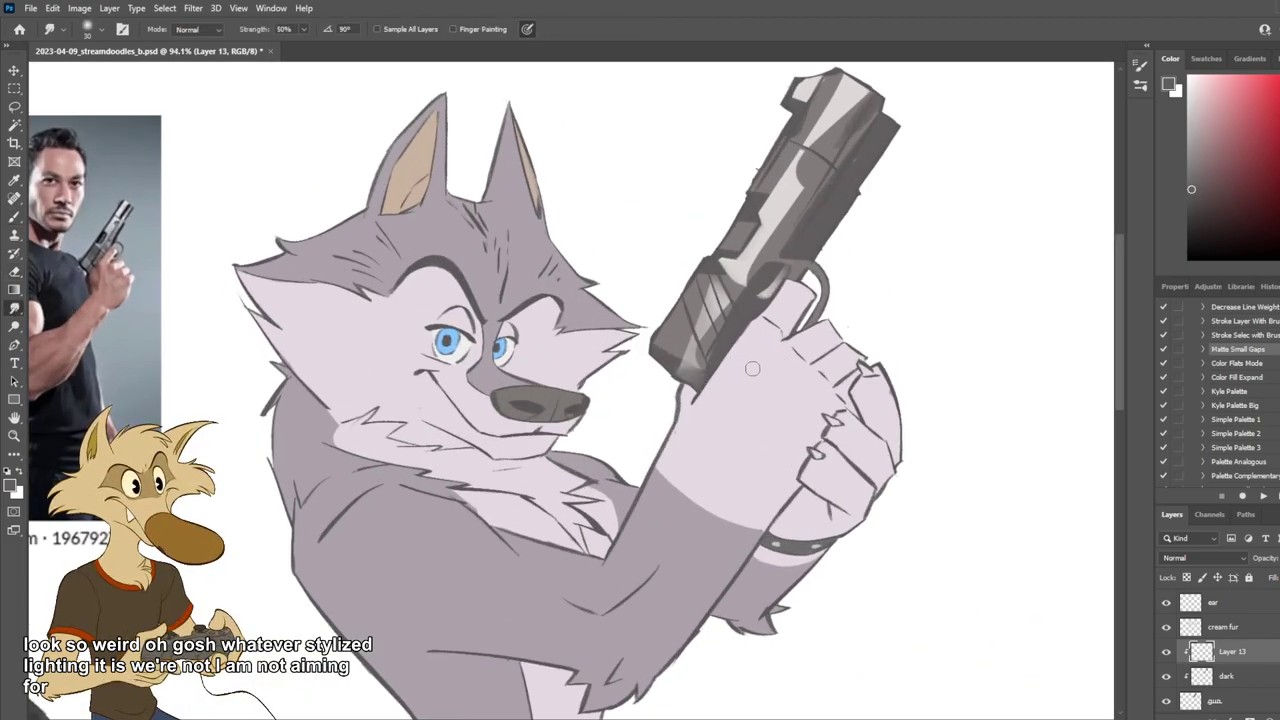
left_click_drag(800, 180, 757, 240)
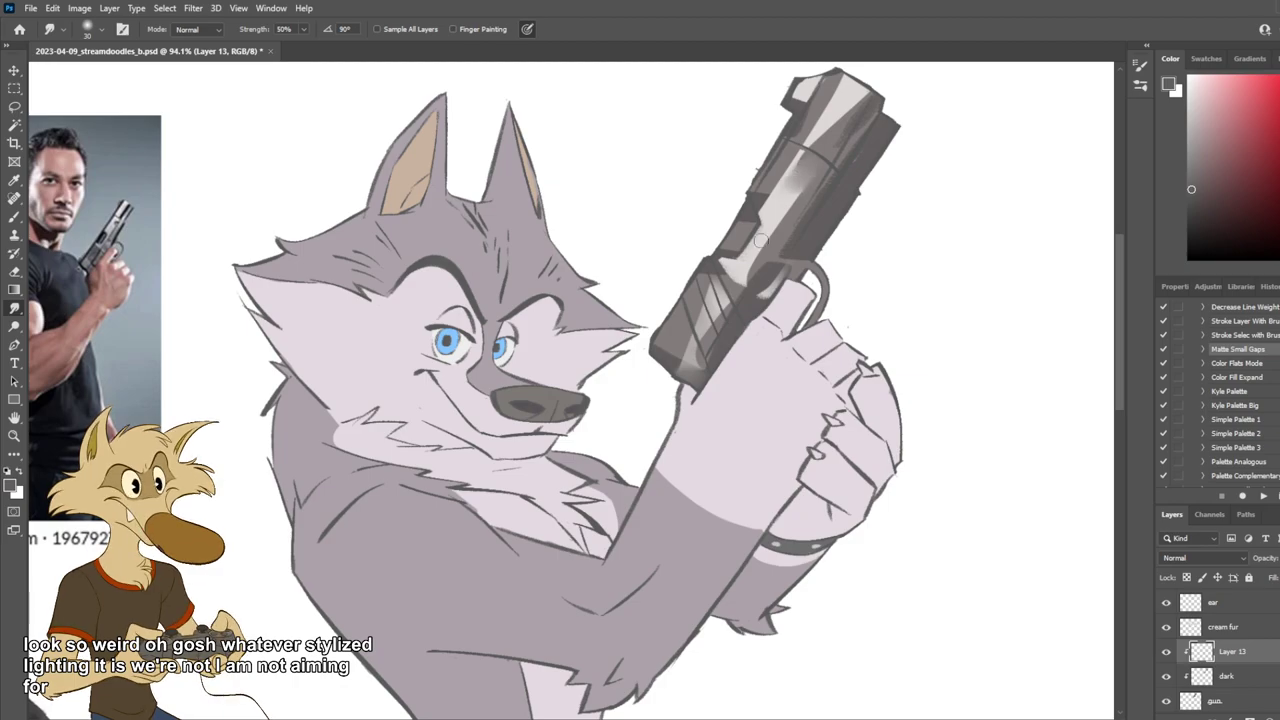
scroll(787, 271, "down", 3)
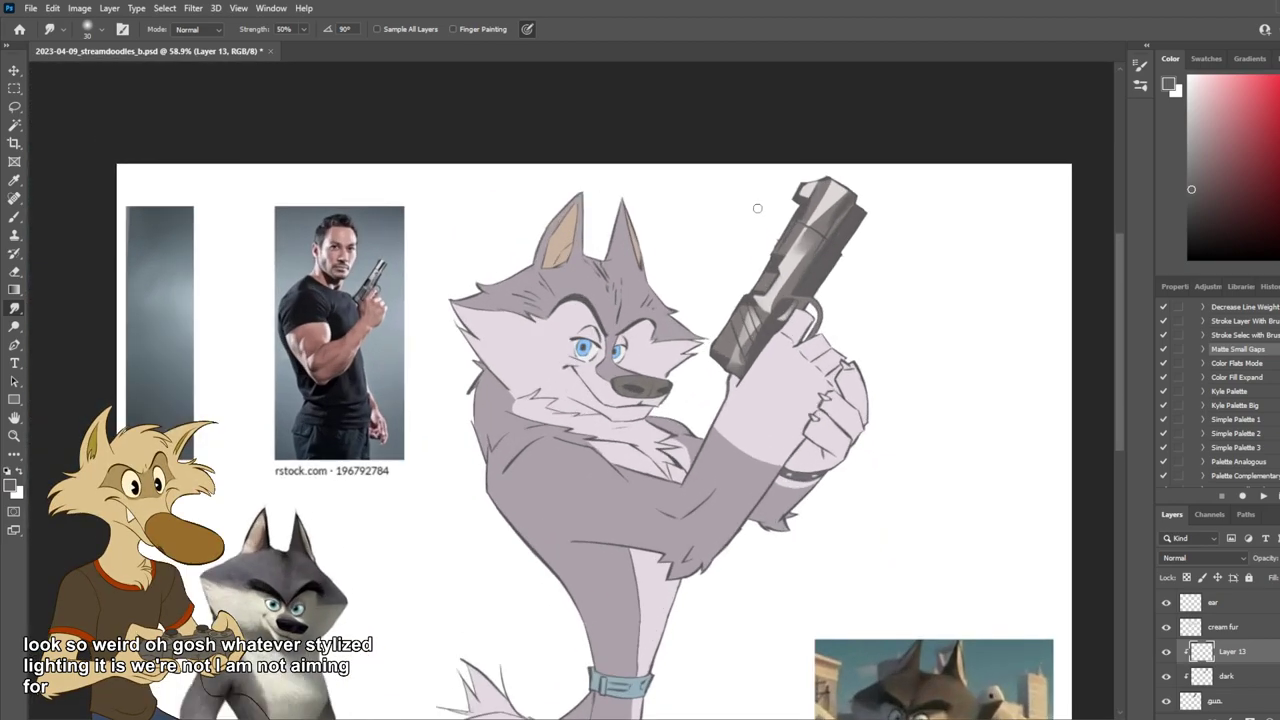
scroll(757, 208, "up", 3)
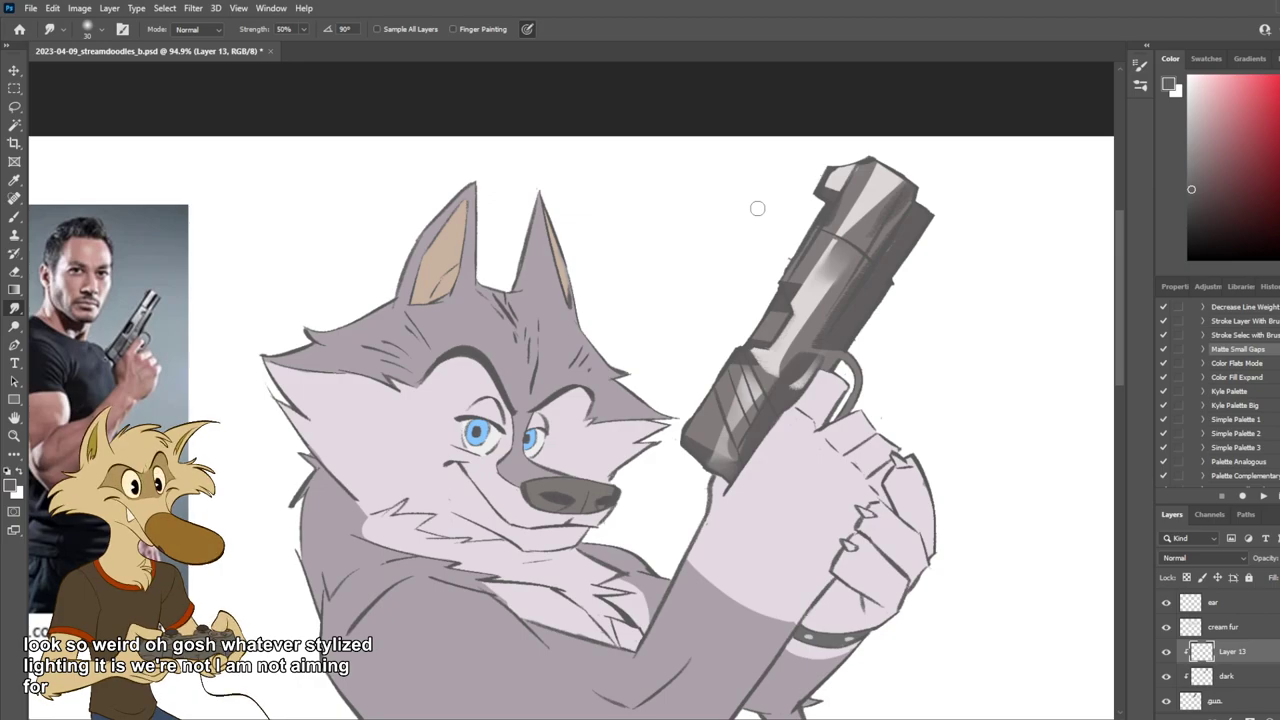
Step: Try blending the highlight at the pistol's muzzle end with the Smudge tool
left_click_drag(876, 160, 868, 212)
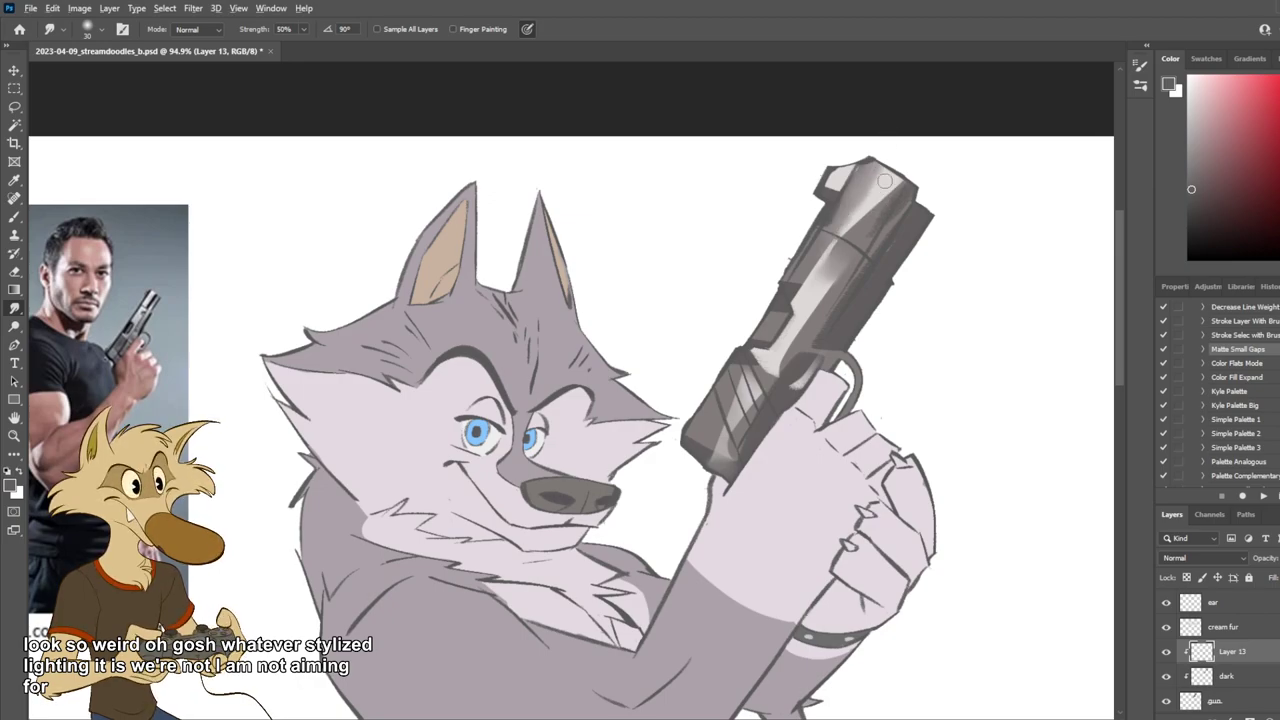
scroll(884, 180, "down", 4)
scroll(900, 188, "up", 4)
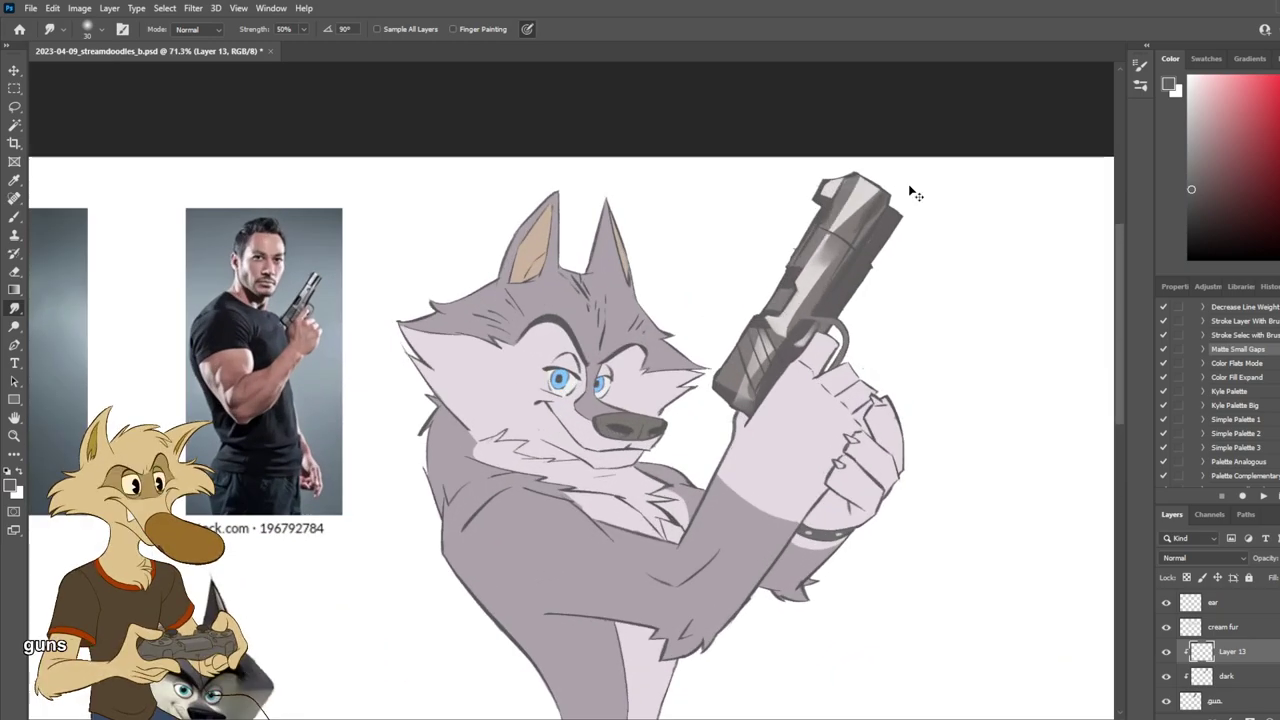
scroll(909, 186, "up", 1)
left_click_drag(866, 200, 846, 256)
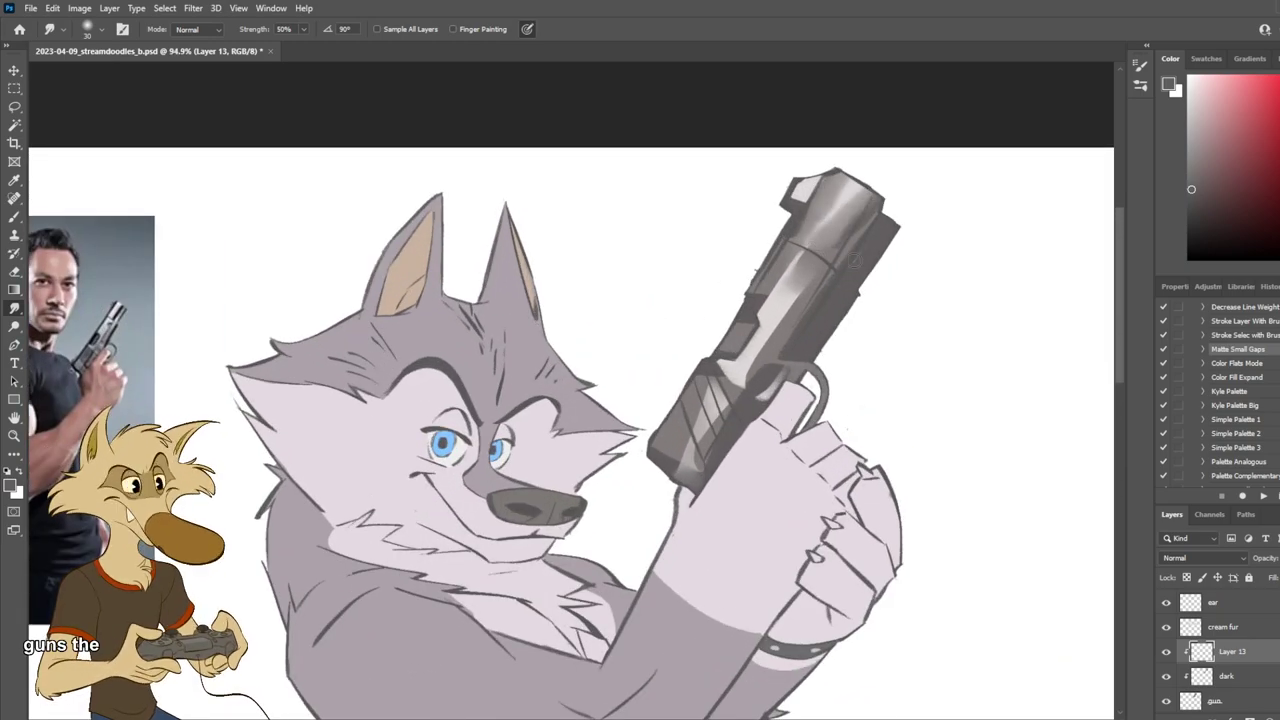
scroll(850, 364, "down", 3)
scroll(840, 366, "up", 2)
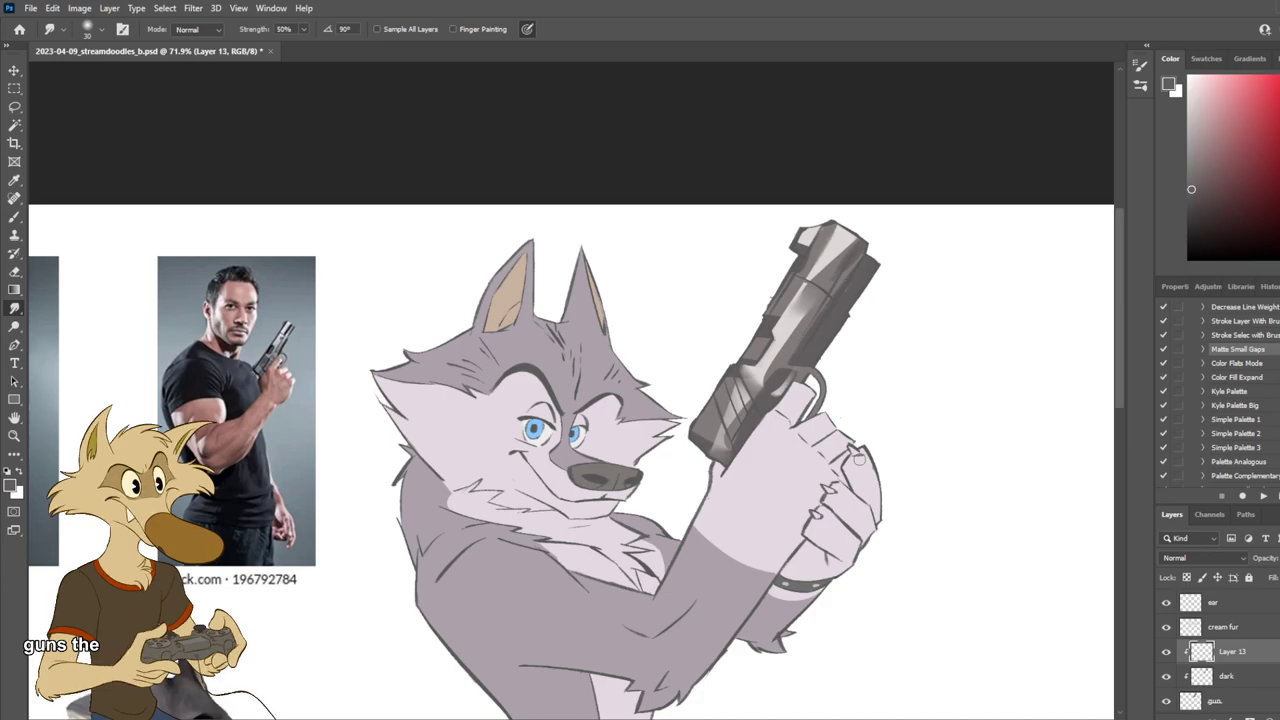
Step: Sample the slide's light grey for the Brush and compare the pistol with Layer 13 hidden and shown
mouse_move(859, 460)
left_mouse_down()
mouse_move(785, 460)
mouse_move(845, 460)
left_mouse_up()
left_click_drag(605, 489, 630, 489)
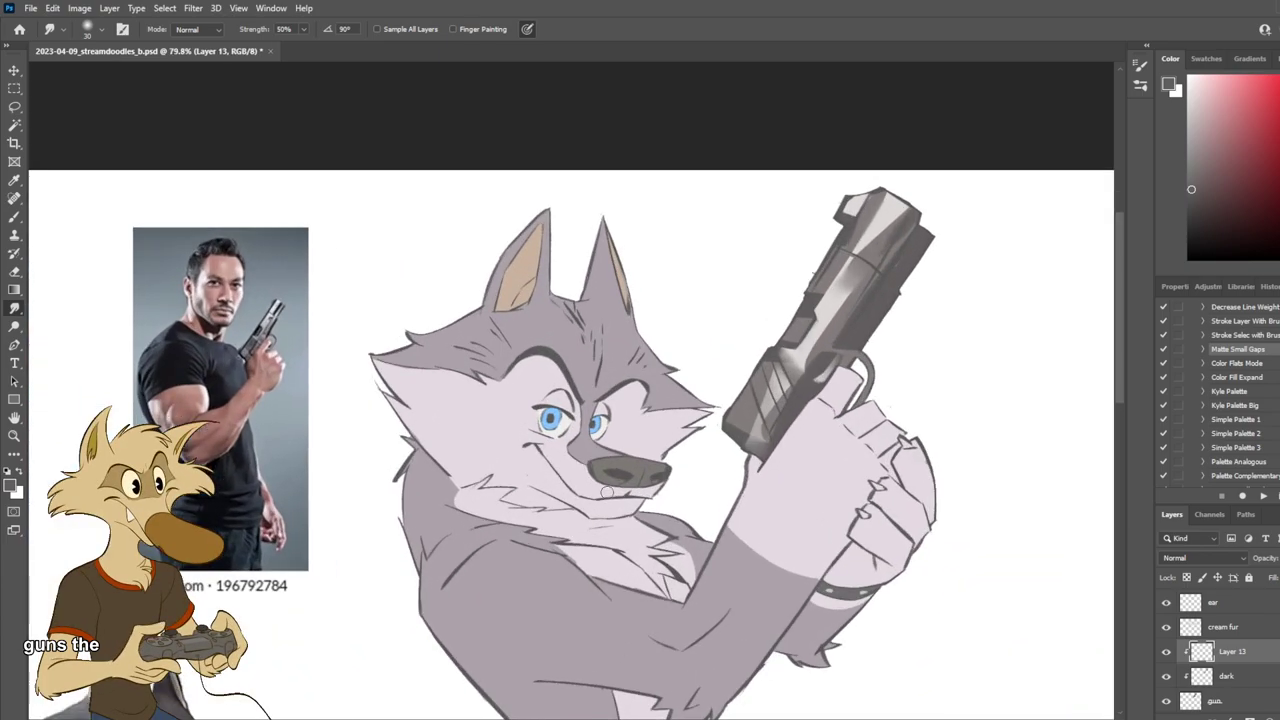
scroll(670, 477, "up", 2)
key("b")
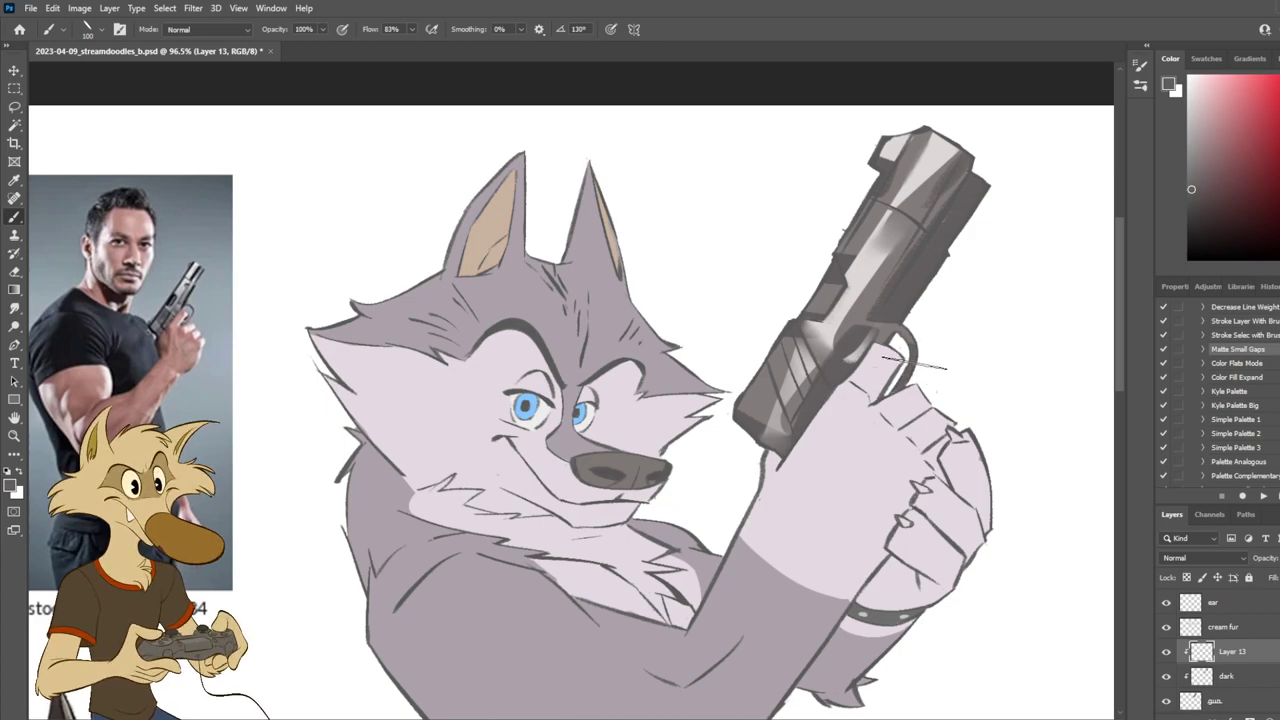
left_click(855, 296, "alt")
left_click(1166, 652)
left_click(1166, 652)
left_click(1166, 652)
left_click(1166, 652)
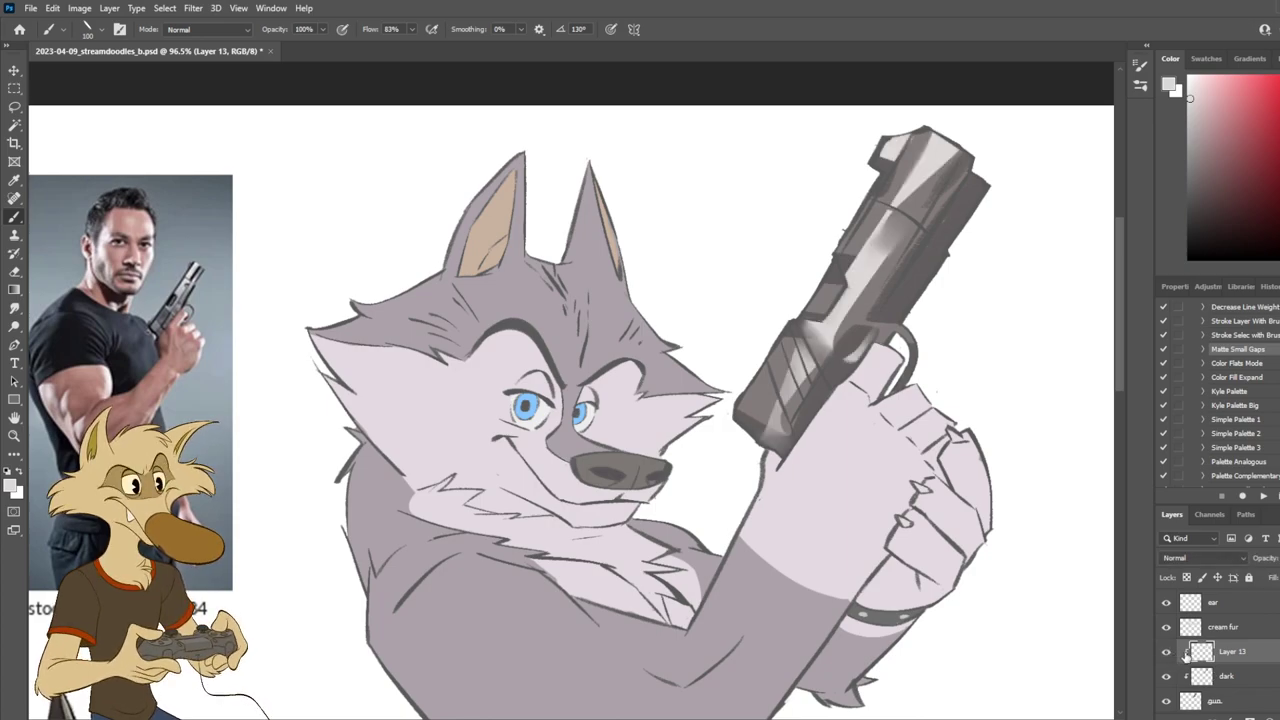
Step: Paint a light-grey highlight on the pistol's trigger guard on Layer 13
left_click(1226, 677)
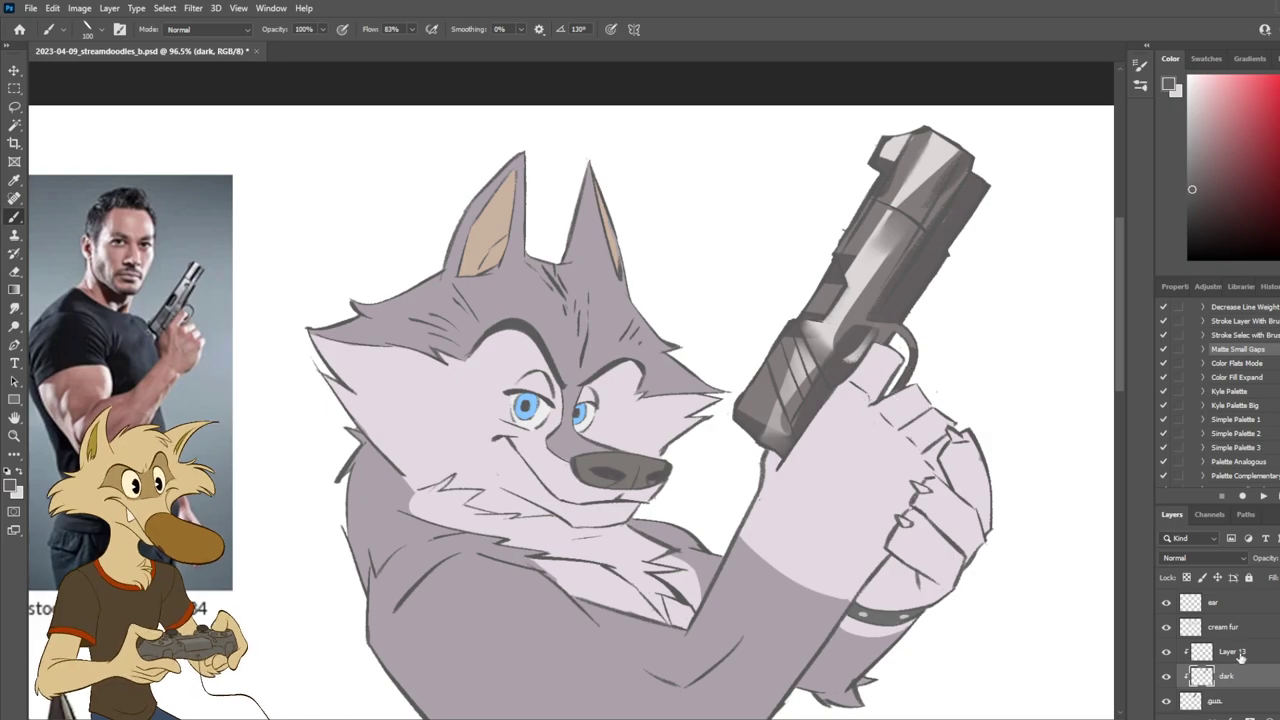
left_click(1232, 652)
key("x")
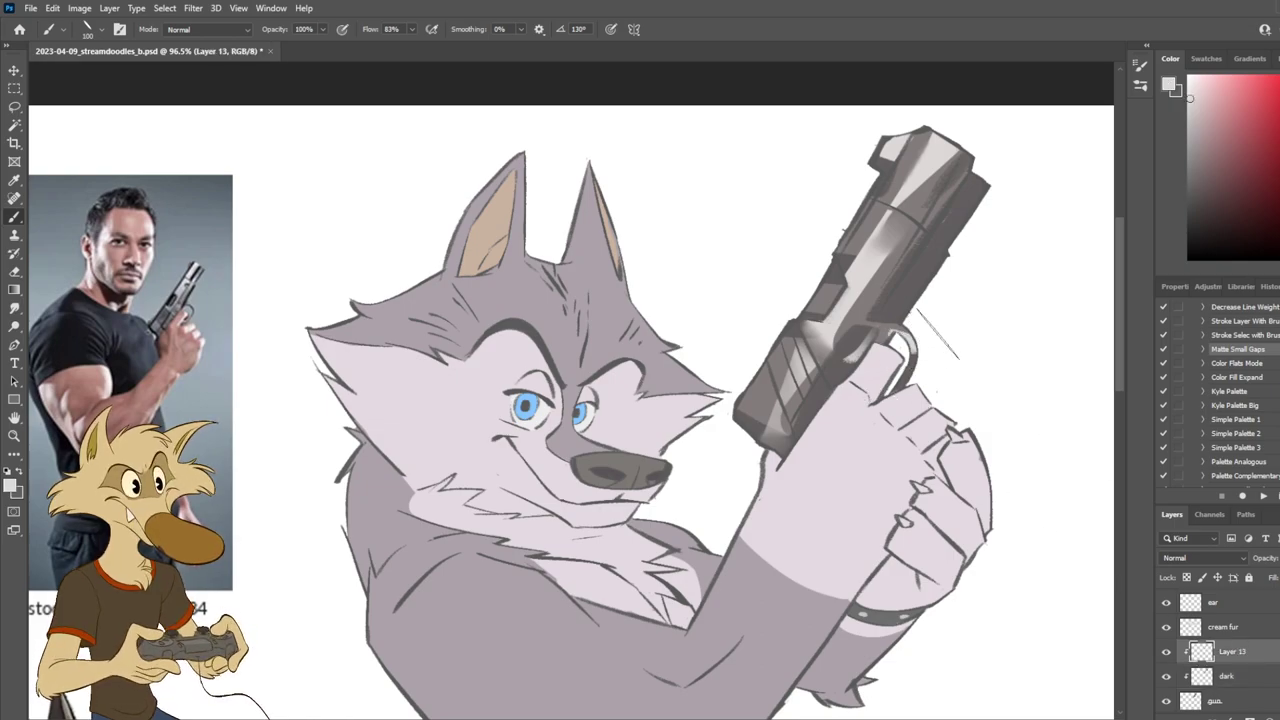
scroll(939, 331, "down", 7)
scroll(939, 329, "up", 6)
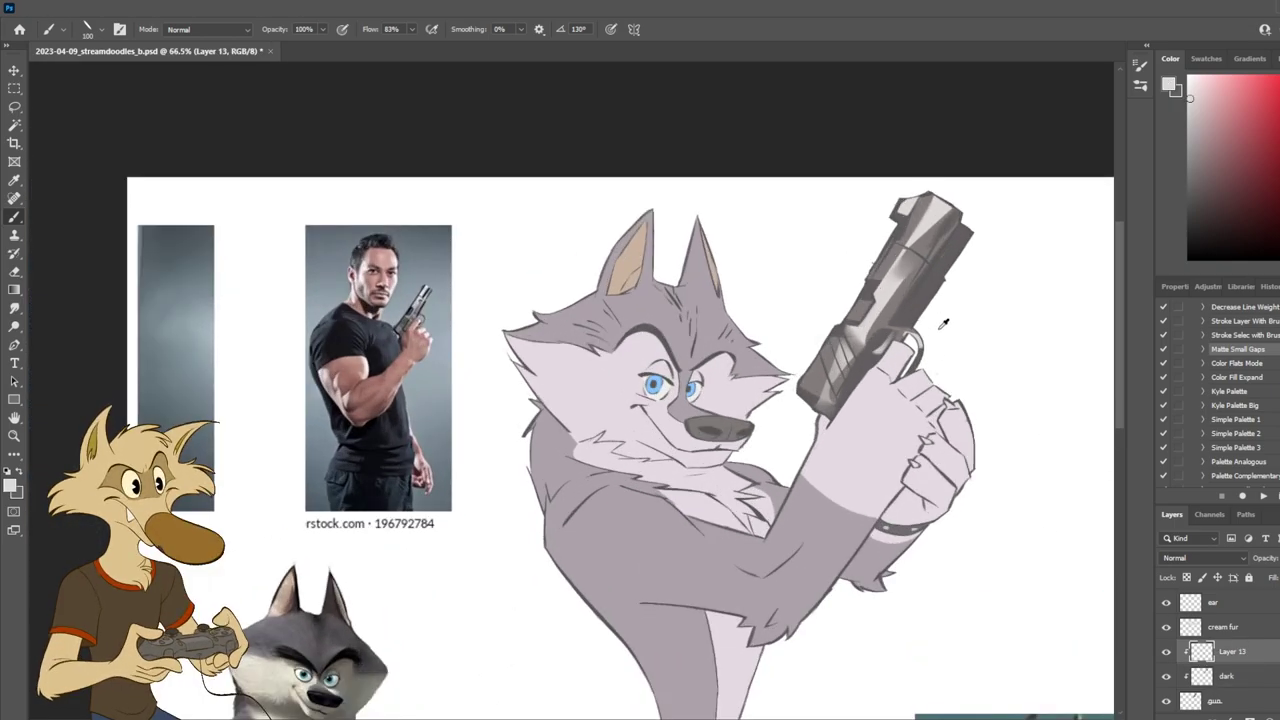
Step: Reduce the brush size and paint a small light highlight in the dark ejection-port area of the slide
key("bracketleft")
key("bracketleft")
key("bracketleft")
key("bracketleft")
key("bracketleft")
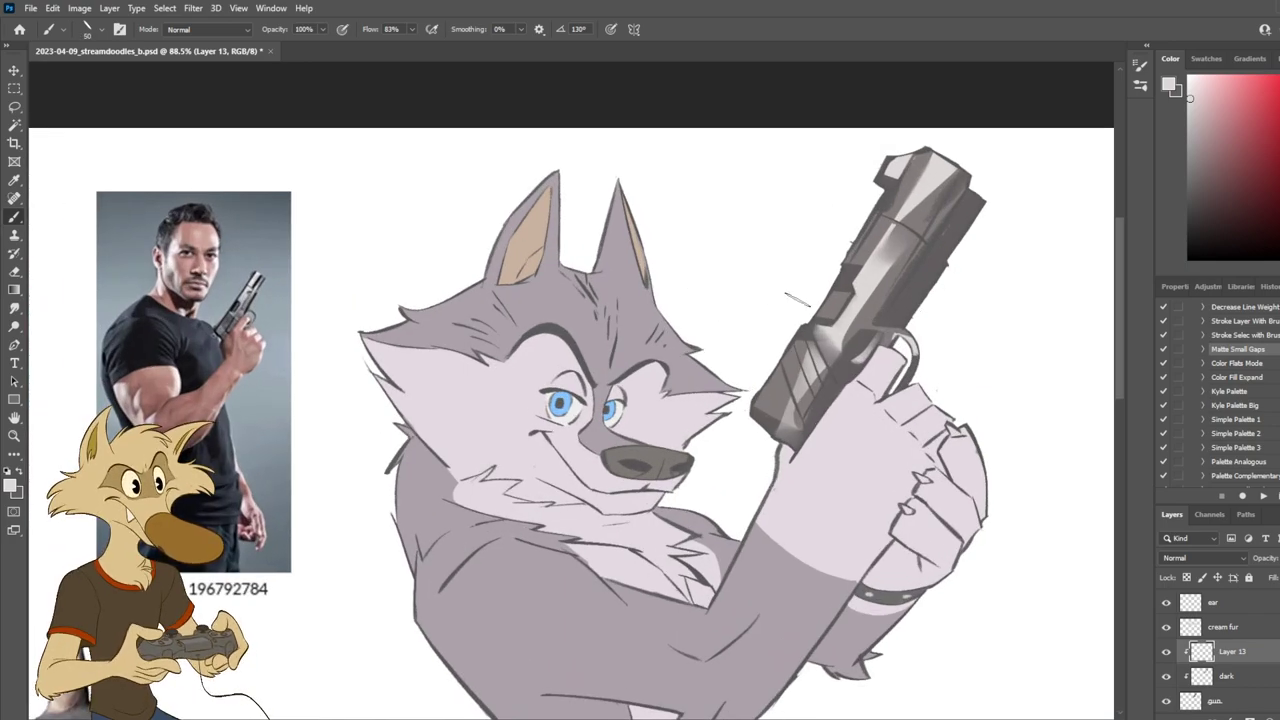
left_click_drag(846, 296, 830, 323)
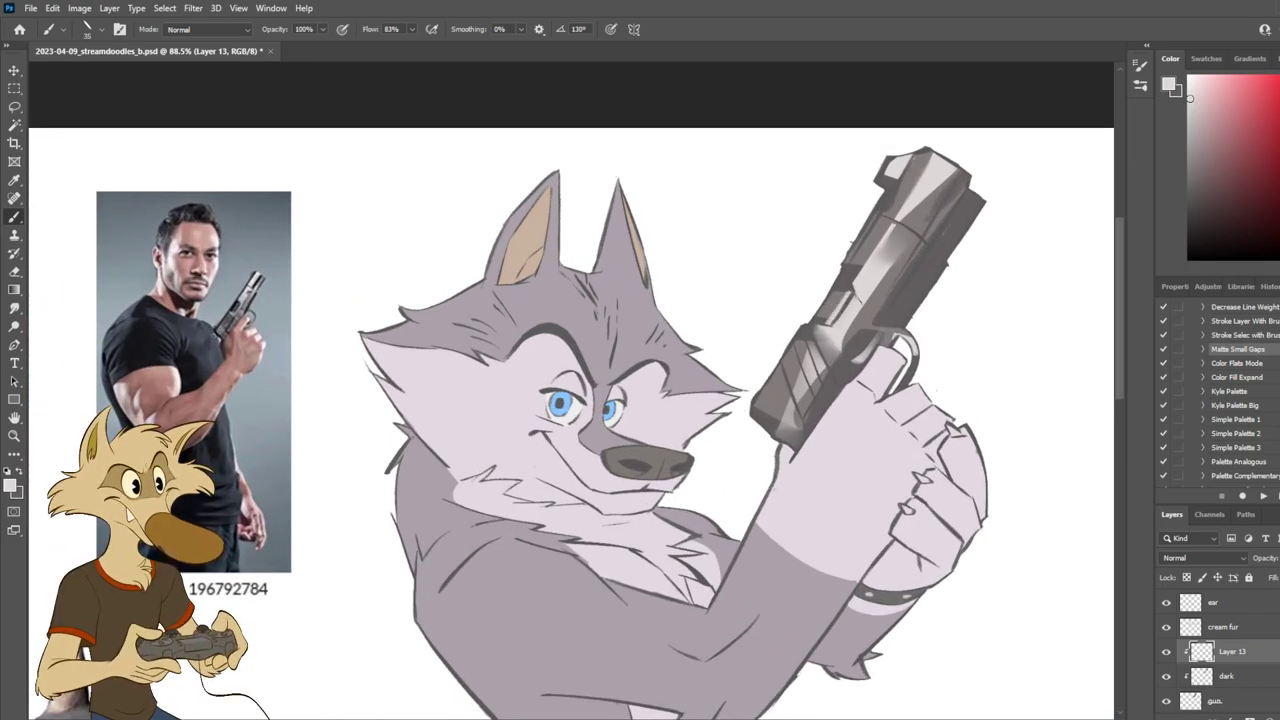
scroll(882, 283, "down", 4)
scroll(890, 285, "up", 4)
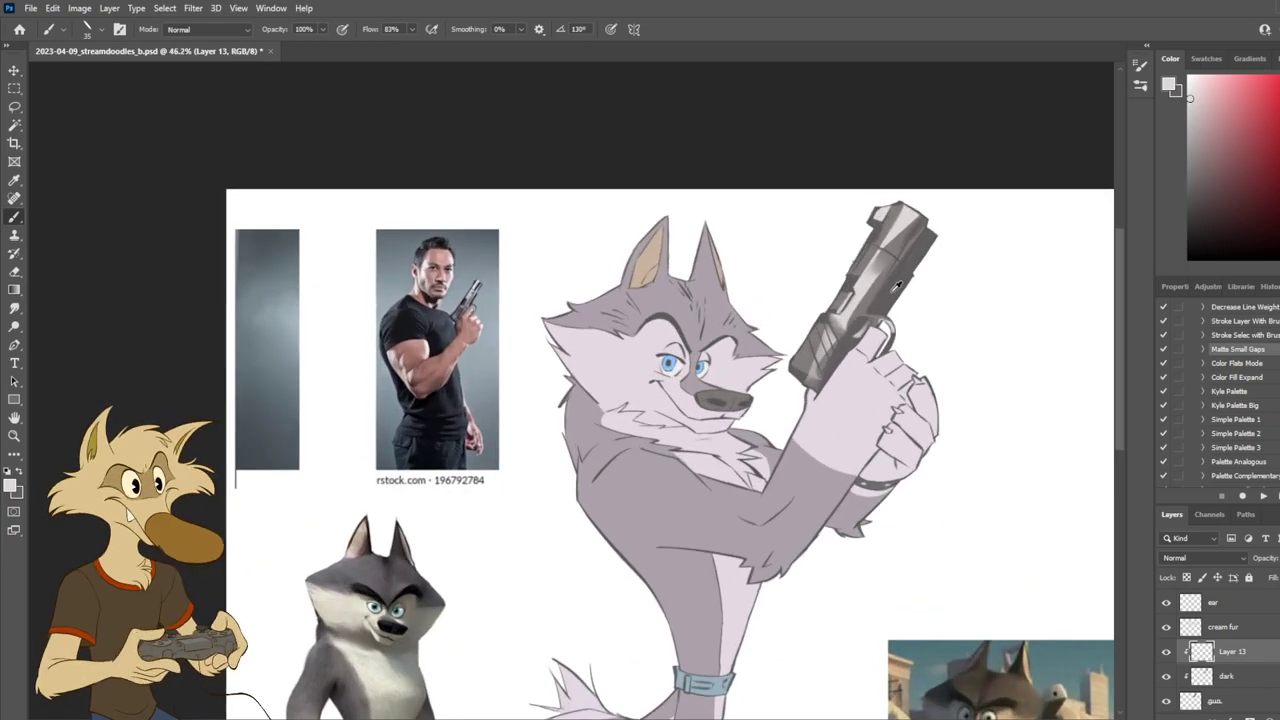
Step: Undo the highlight tried on the pistol's ridged rear section and repaint it along the ridges
mouse_move(752, 405)
left_mouse_down()
mouse_move(786, 375)
mouse_move(774, 395)
left_mouse_up()
key("ctrl+z")
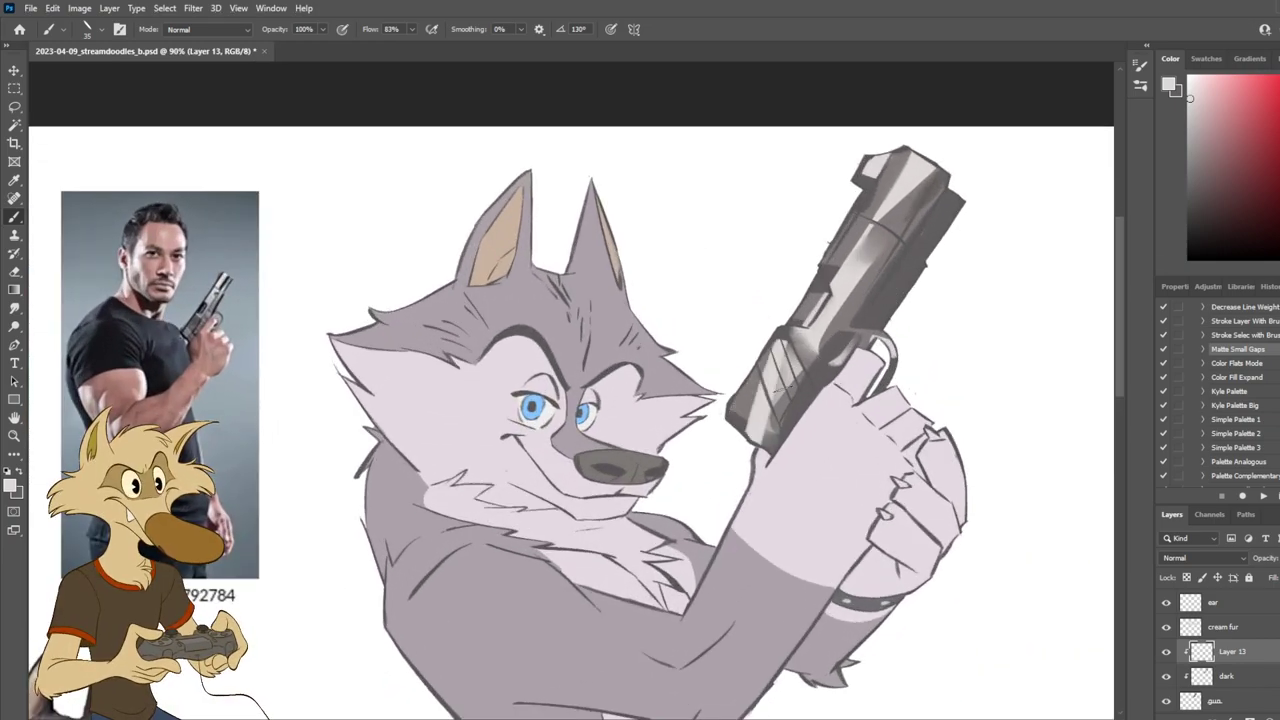
key("ctrl+z")
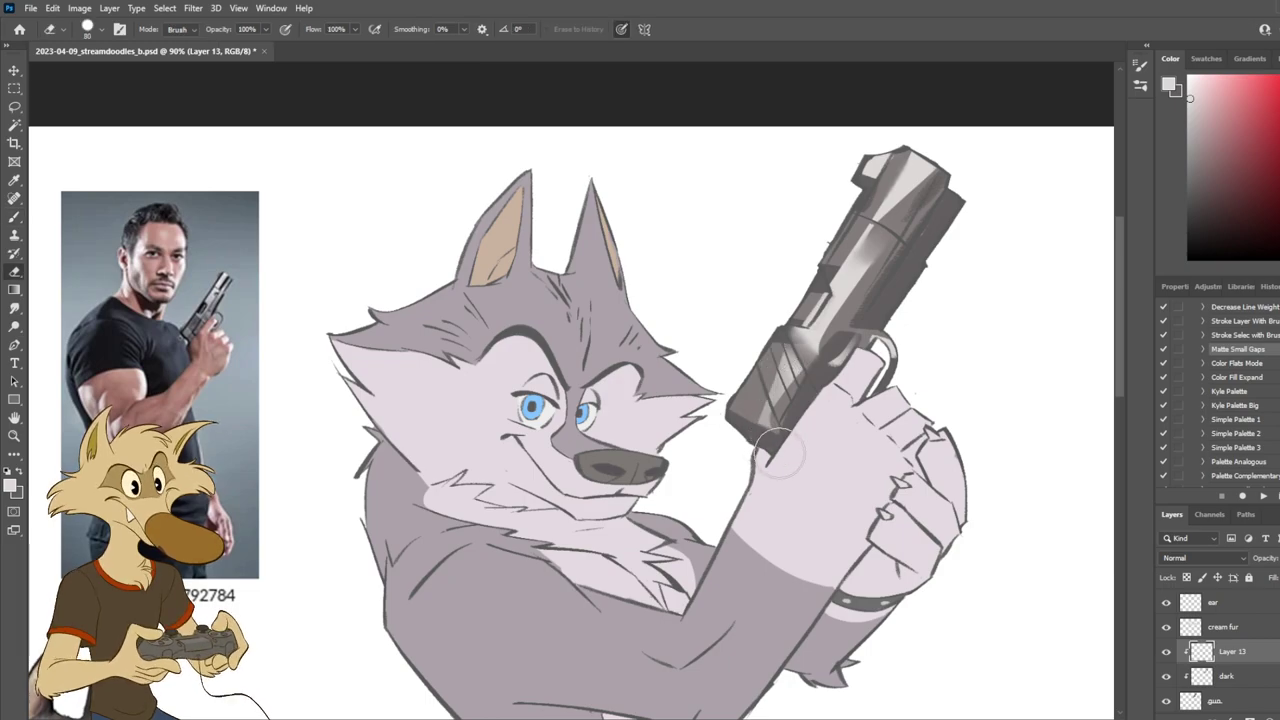
left_click_drag(786, 349, 762, 408)
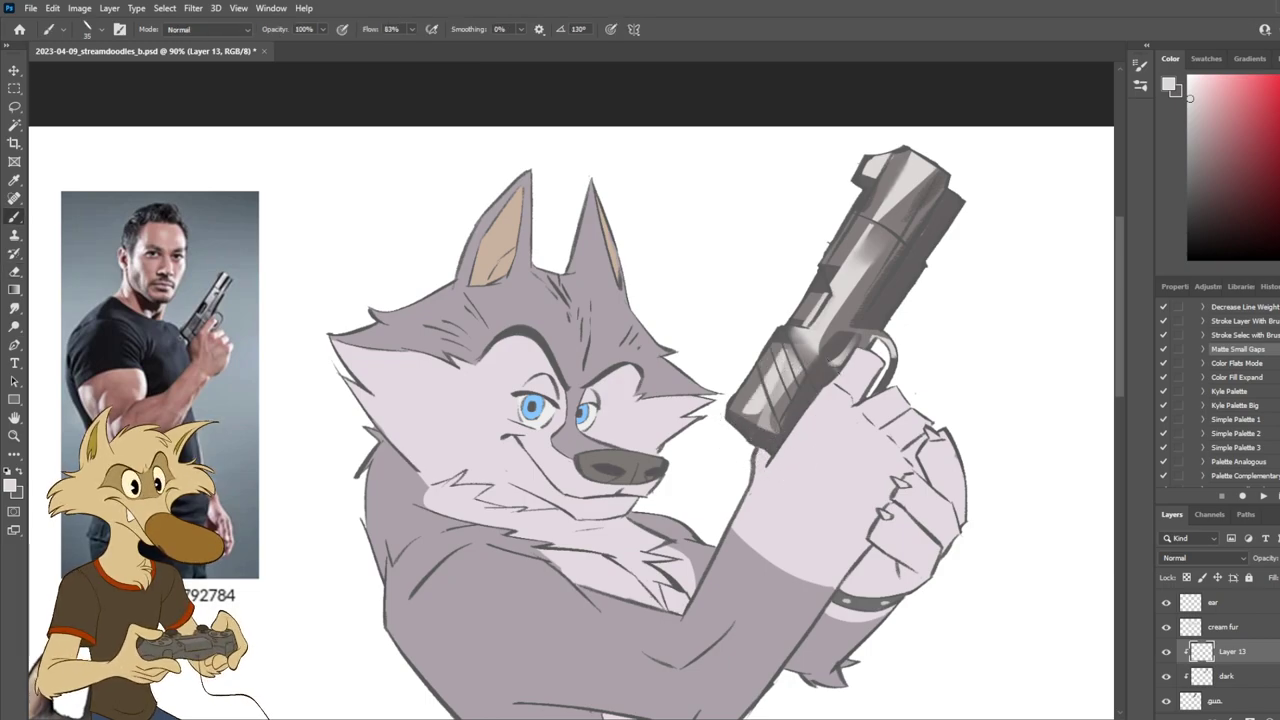
scroll(839, 362, "down", 8)
scroll(858, 355, "up", 8)
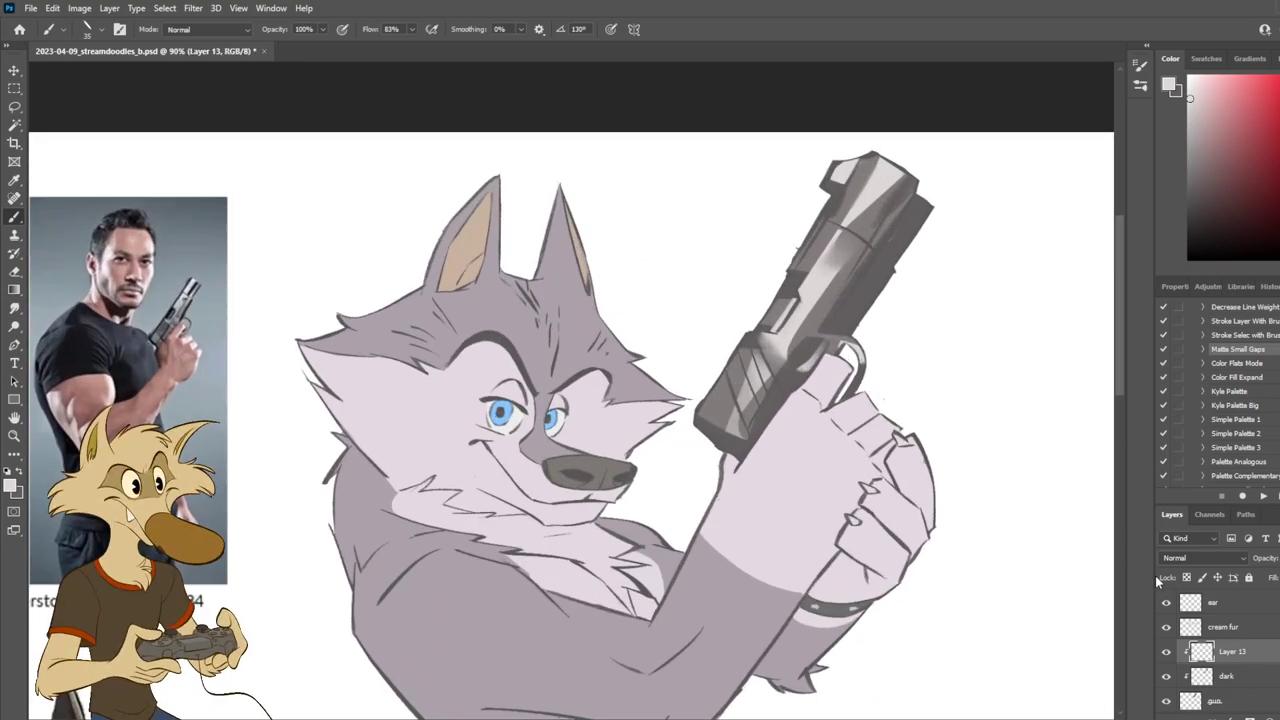
Step: Compare the pistol without Layer 13, then redraw the thin highlight line running from the frame into the trigger guard
left_click(1166, 650)
left_click(1166, 651)
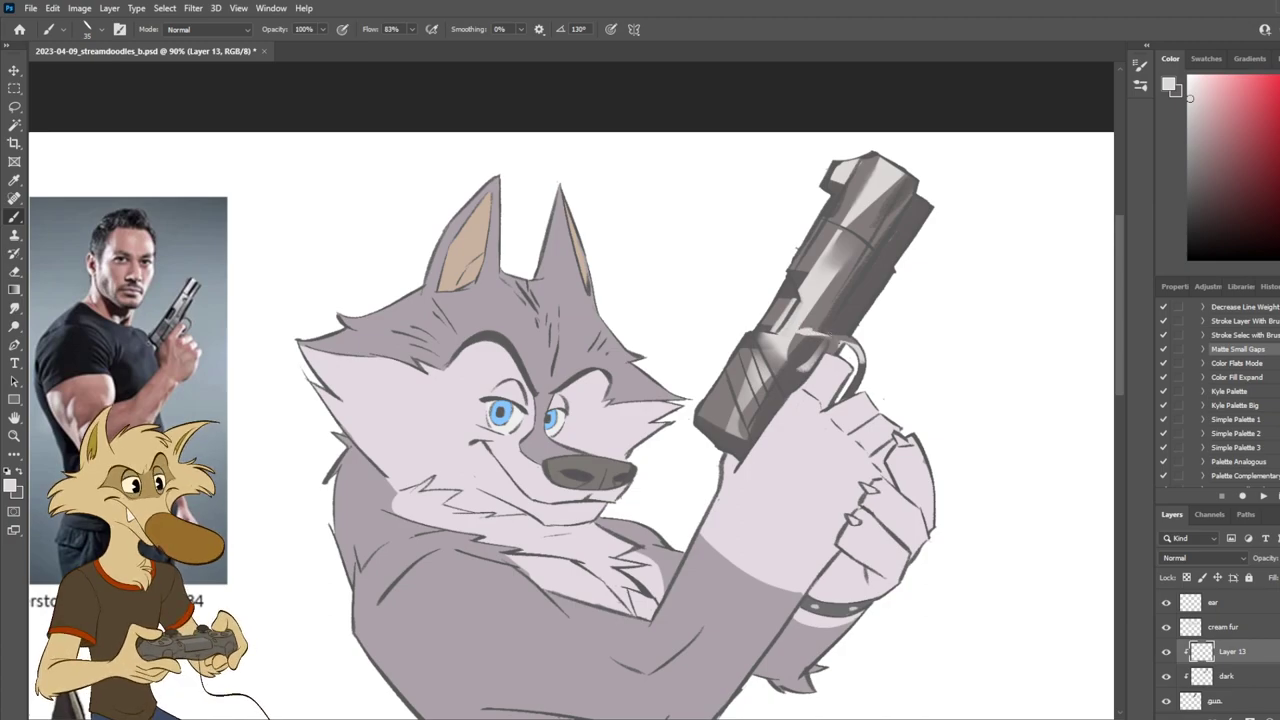
key("ctrl+z")
left_click_drag(798, 331, 859, 342)
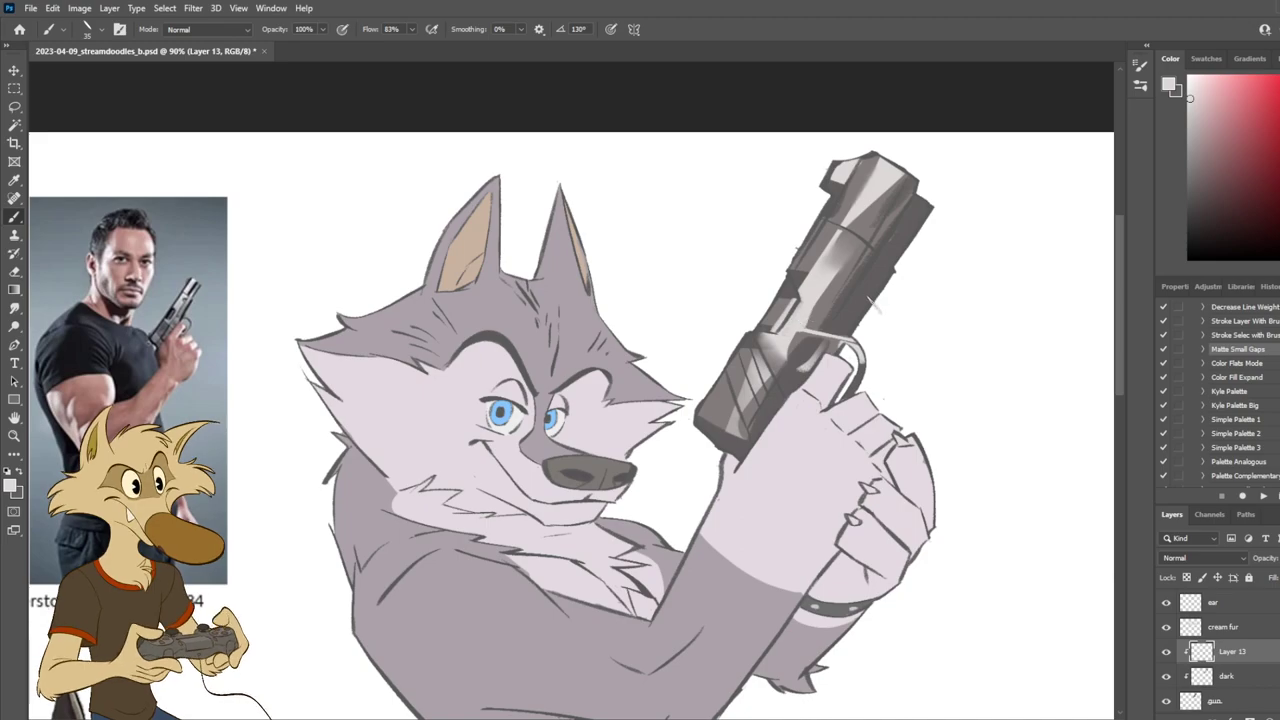
Step: Check the pistol's new highlights in a mirrored view and in the original orientation
scroll(884, 315, "down", 4)
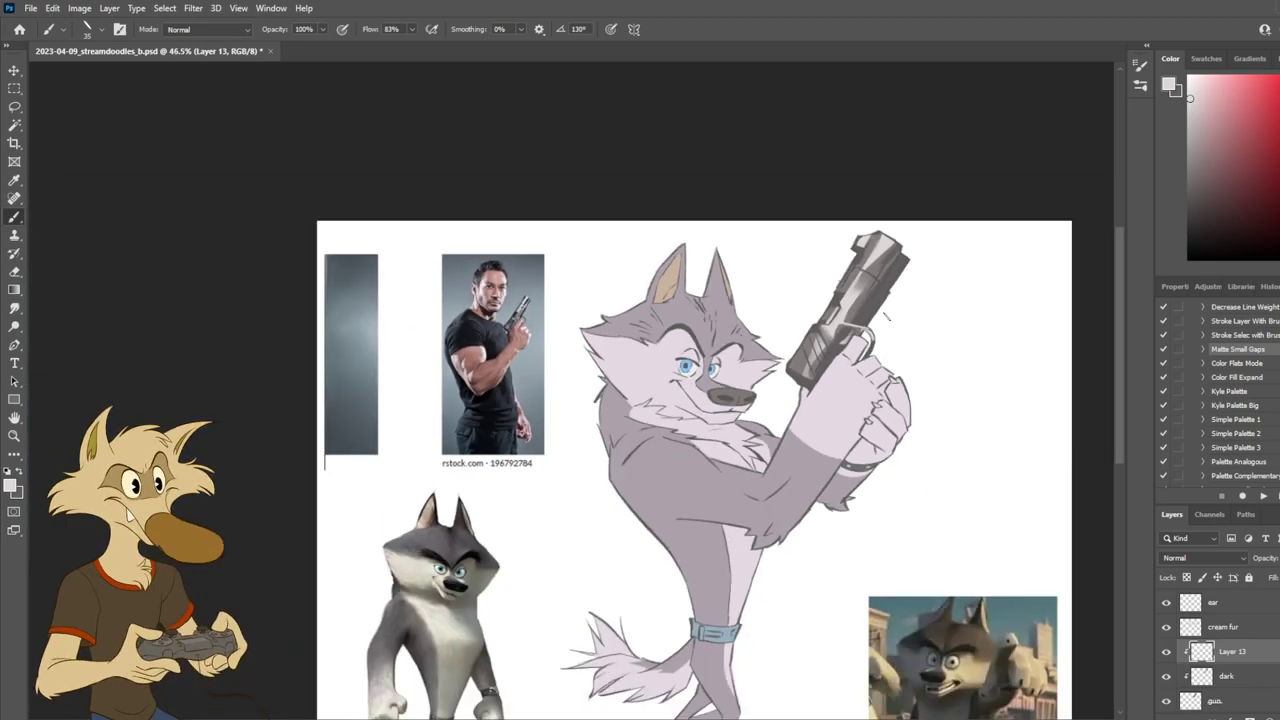
key("h")
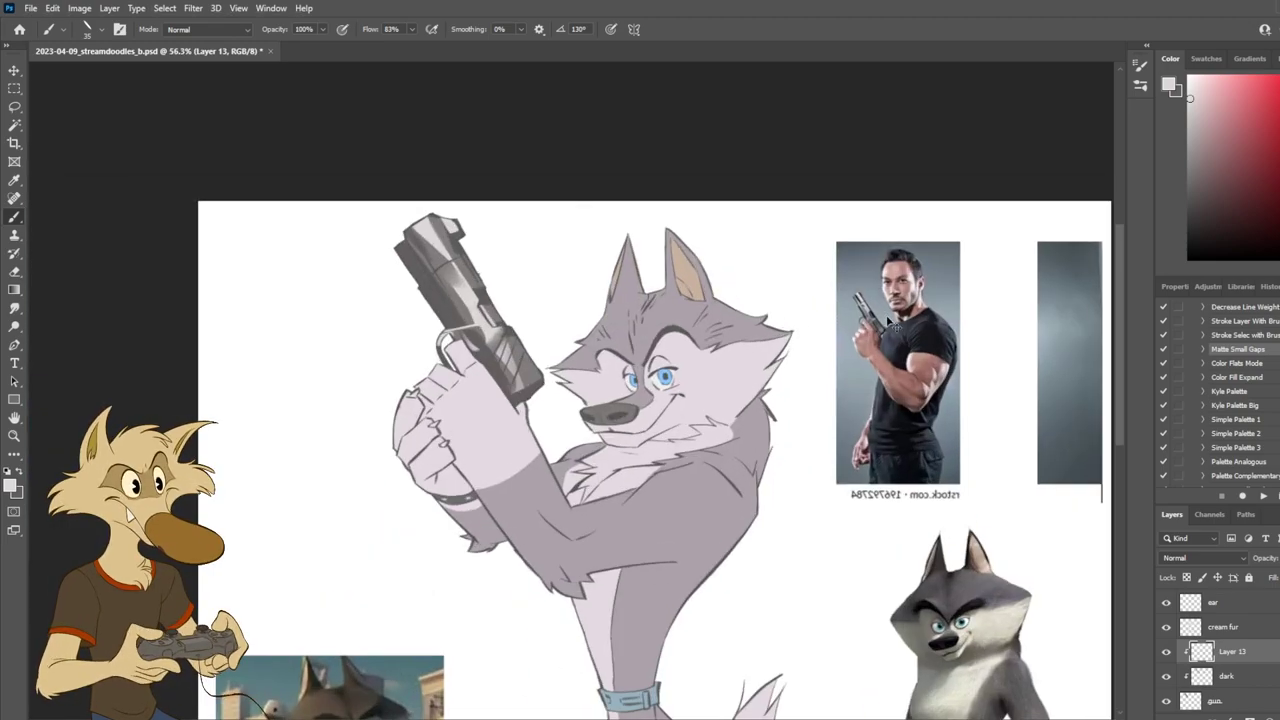
key("h")
scroll(885, 316, "up", 2)
scroll(885, 316, "up", 1)
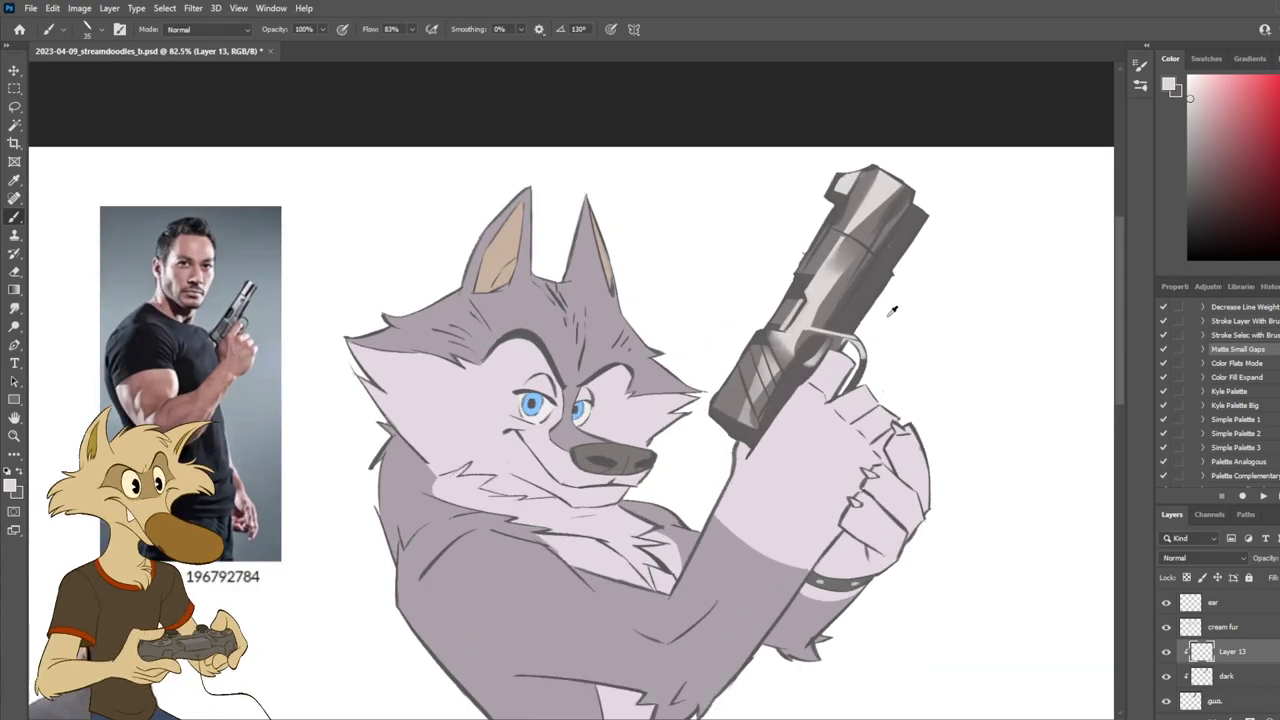
scroll(885, 316, "up", 1)
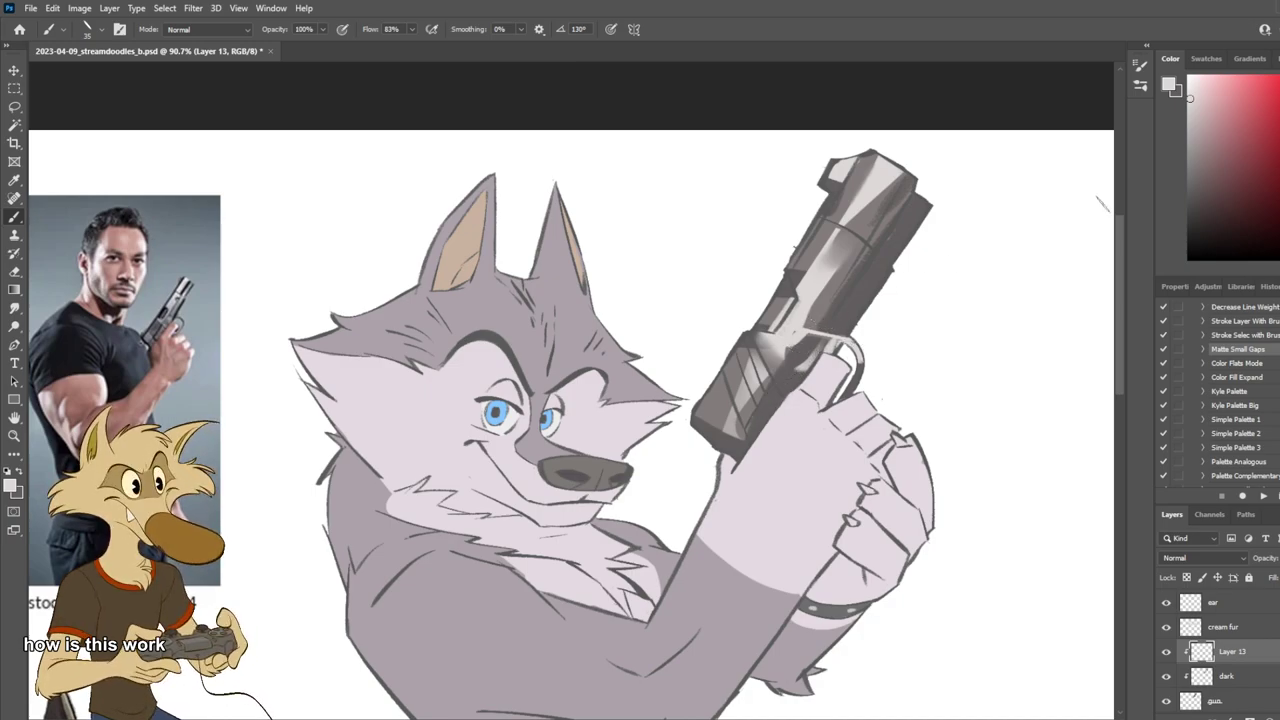
Step: Choose a mid grey and paint a softer highlight on the frame beside the trigger guard
left_click(1193, 123)
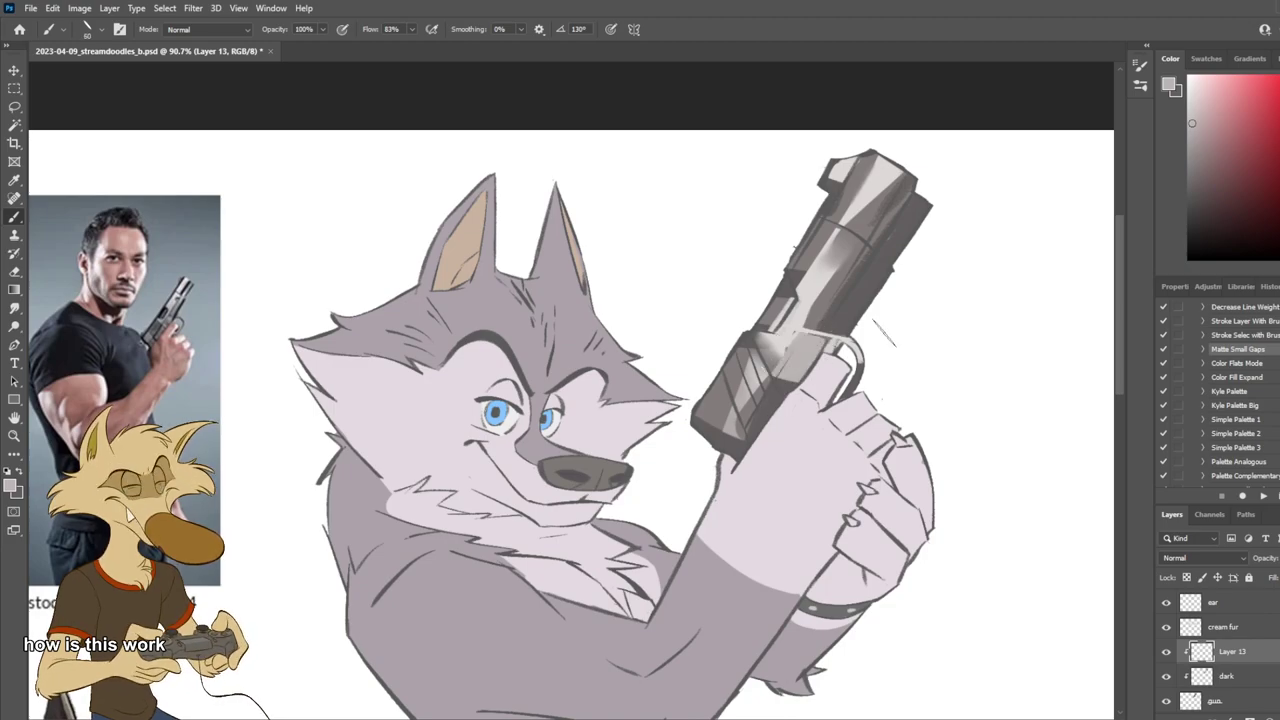
scroll(884, 333, "down", 4)
scroll(884, 333, "up", 3)
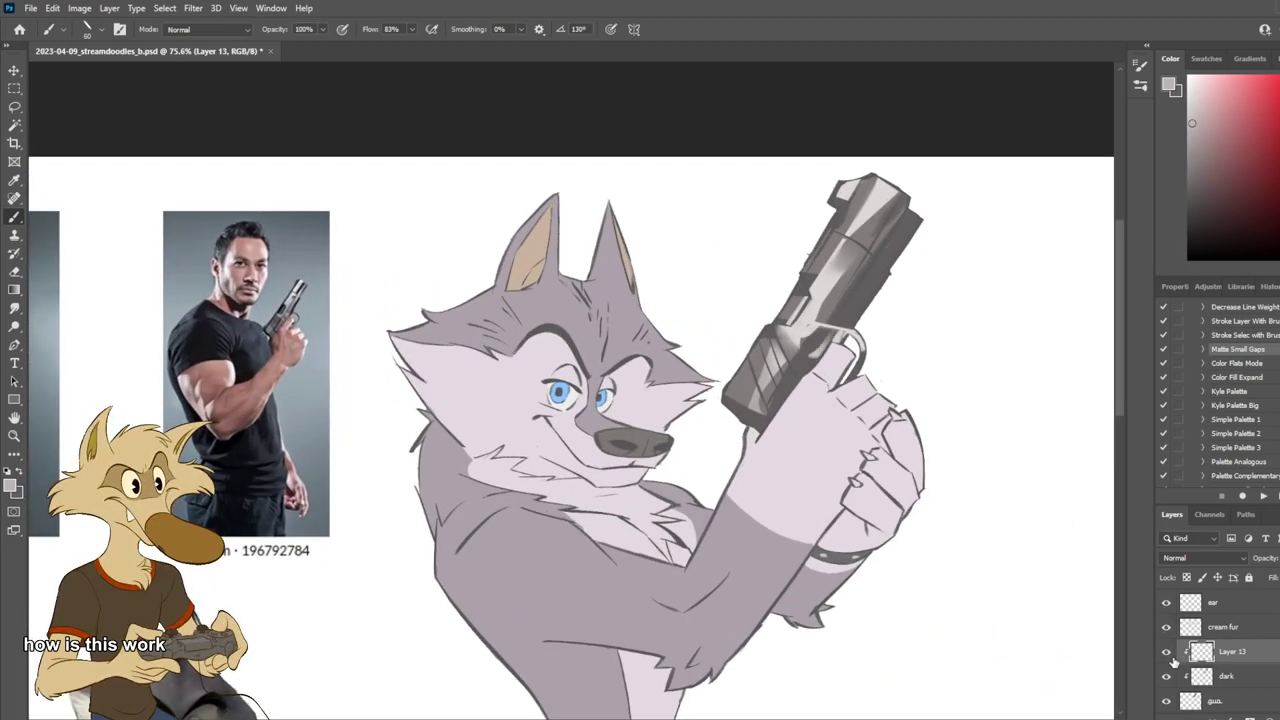
Step: Compare the pistol's shading with Layer 13 and the dark layer hidden and shown
left_click(1171, 656)
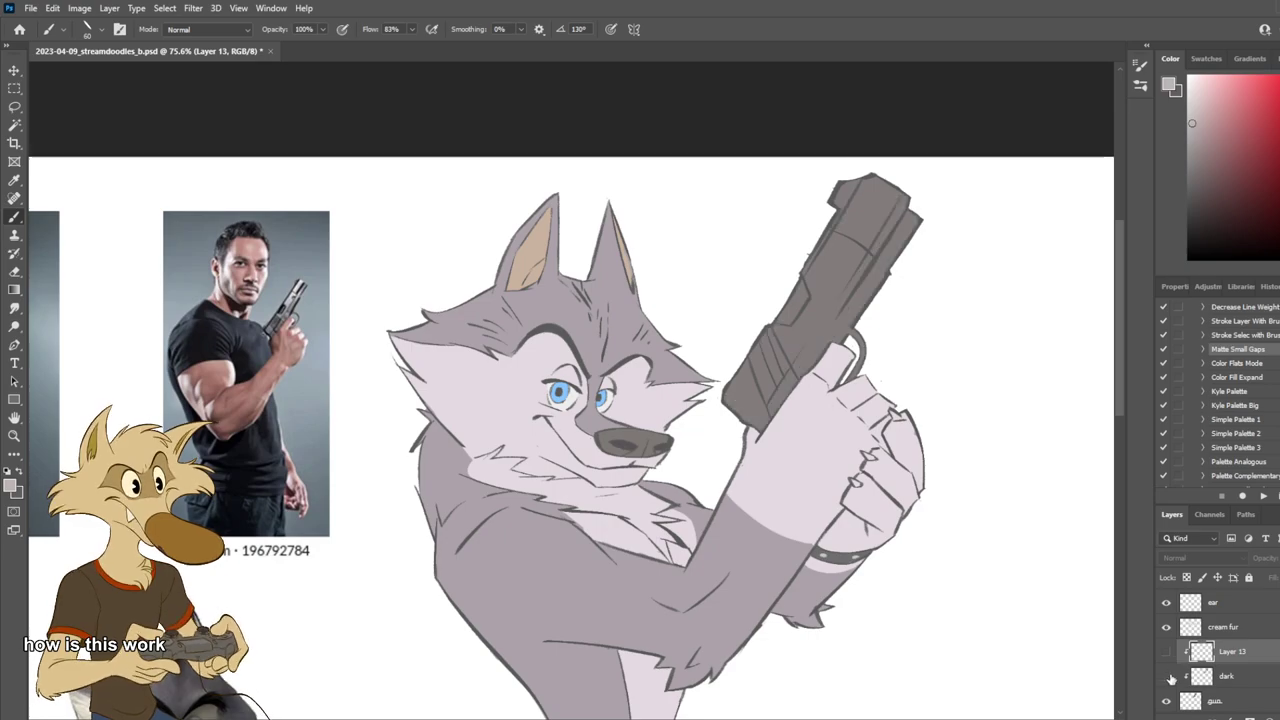
left_click(1166, 651)
scroll(864, 382, "up", 2)
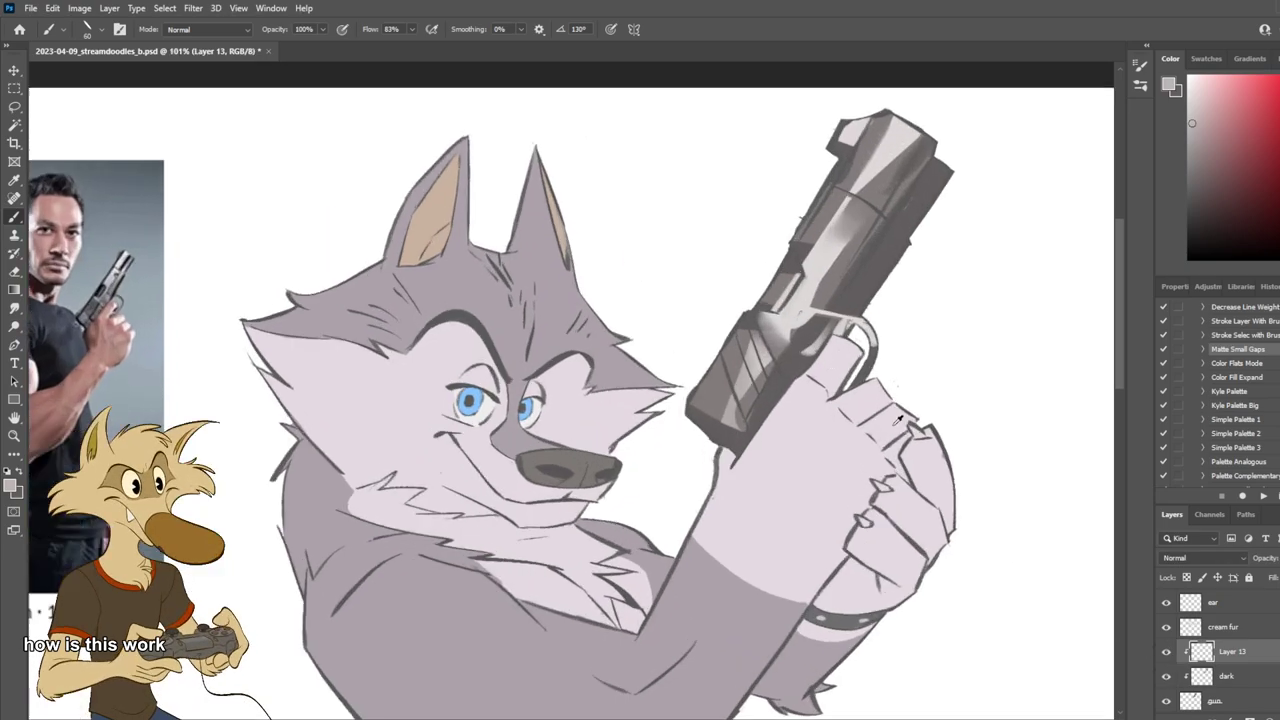
left_click(1168, 677)
left_click(1168, 677)
scroll(835, 430, "down", 3)
scroll(835, 430, "up", 1)
scroll(835, 430, "up", 2)
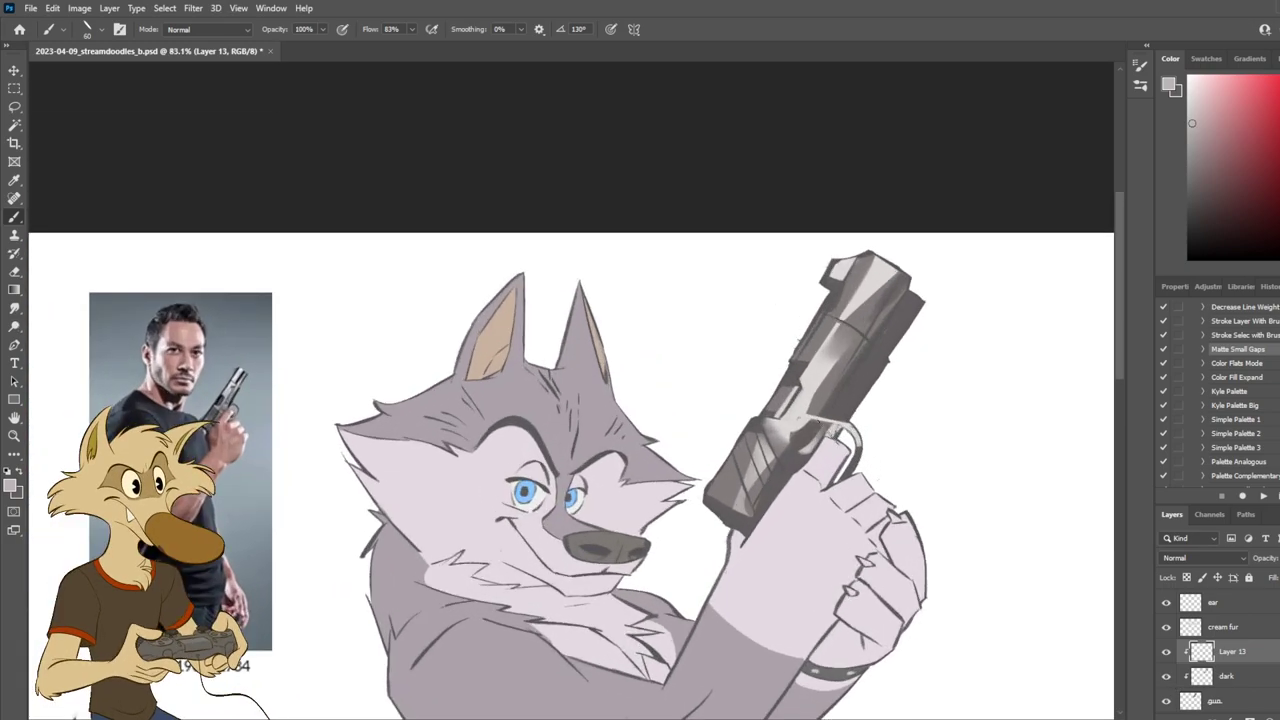
Step: Choose a pinkish light grey, enlarge the brush and try strokes along the shaded side of the slide
key("v")
key("b")
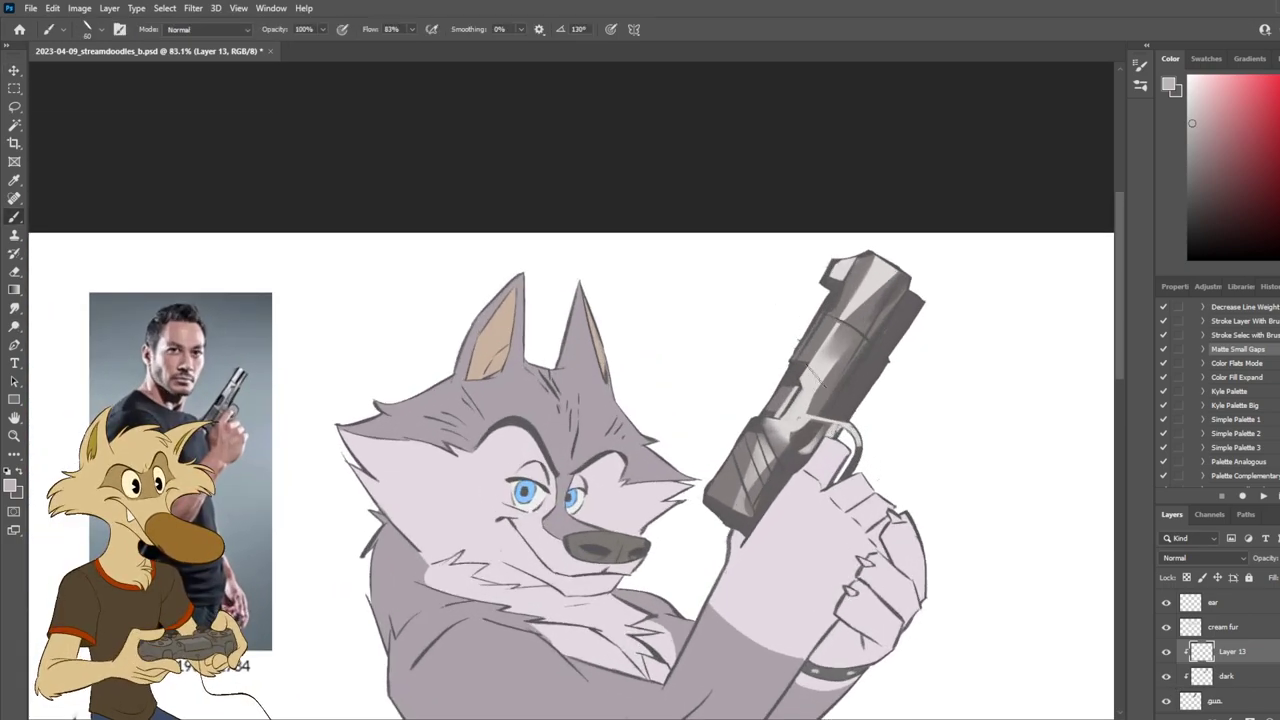
left_click_drag(1198, 118, 1193, 120)
key("bracketright")
key("bracketright")
mouse_move(868, 356)
left_mouse_down()
mouse_move(773, 512)
mouse_move(873, 359)
mouse_move(837, 420)
left_mouse_up()
key("ctrl+z")
key("ctrl+z")
left_click_drag(875, 362, 842, 410)
key("ctrl+z")
Step: Paint a pinkish-grey stroke on the lower edge of the pistol's ridged rear section
mouse_move(813, 463)
left_mouse_down()
mouse_move(784, 511)
mouse_move(770, 508)
left_mouse_up()
scroll(786, 351, "down", 7)
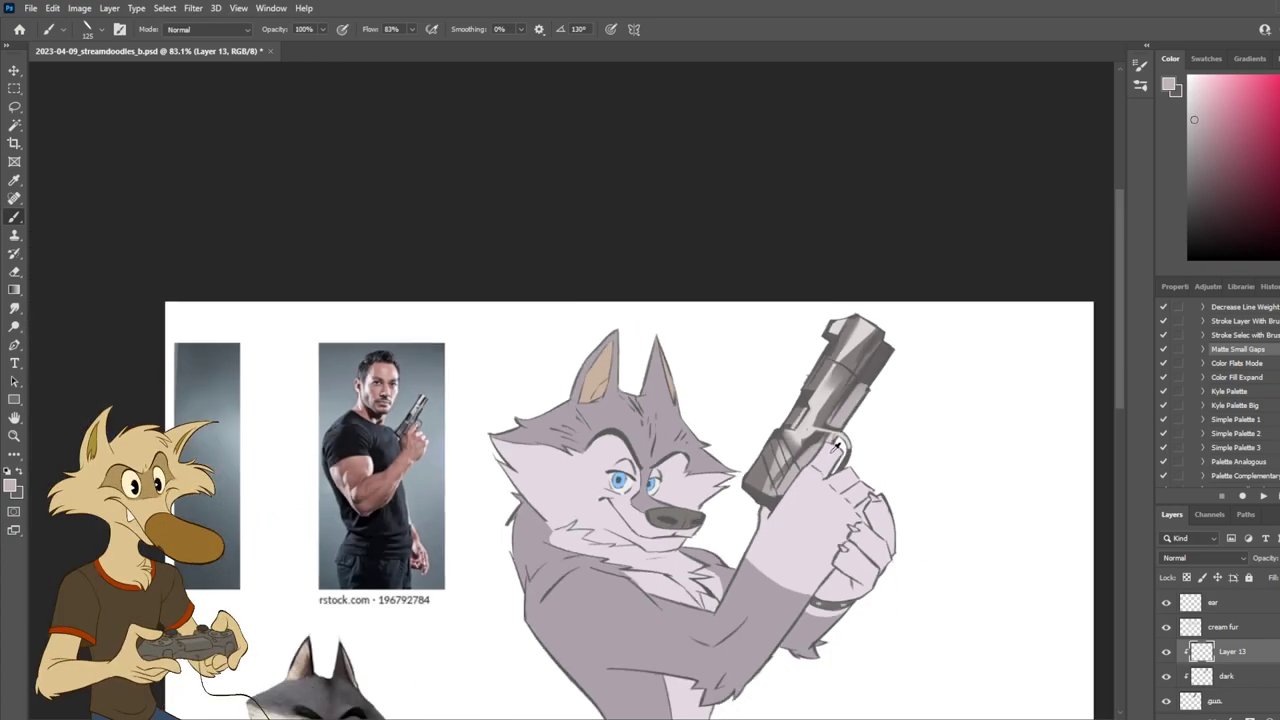
scroll(786, 351, "up", 4)
scroll(857, 428, "up", 2)
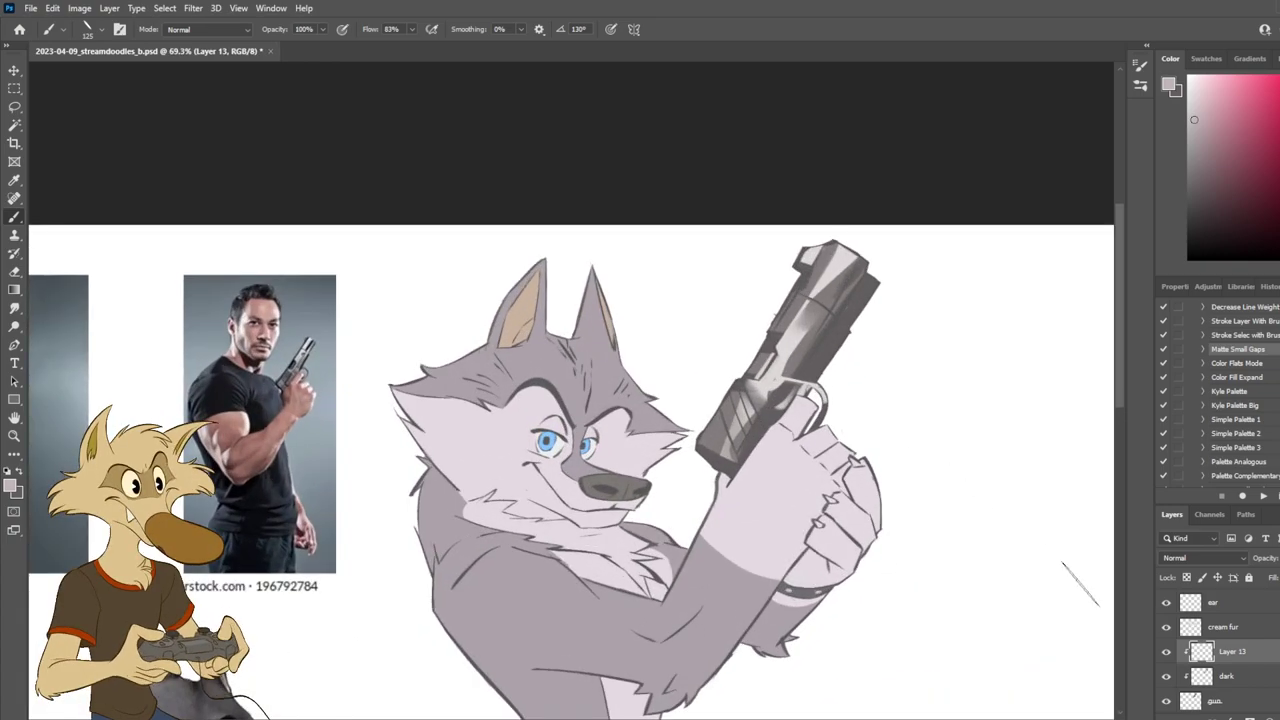
Step: Compare the pistol with the dark layer hidden and shown at different zoom levels
left_click(1166, 679)
scroll(810, 443, "down", 7)
scroll(815, 446, "up", 5)
scroll(817, 449, "up", 2)
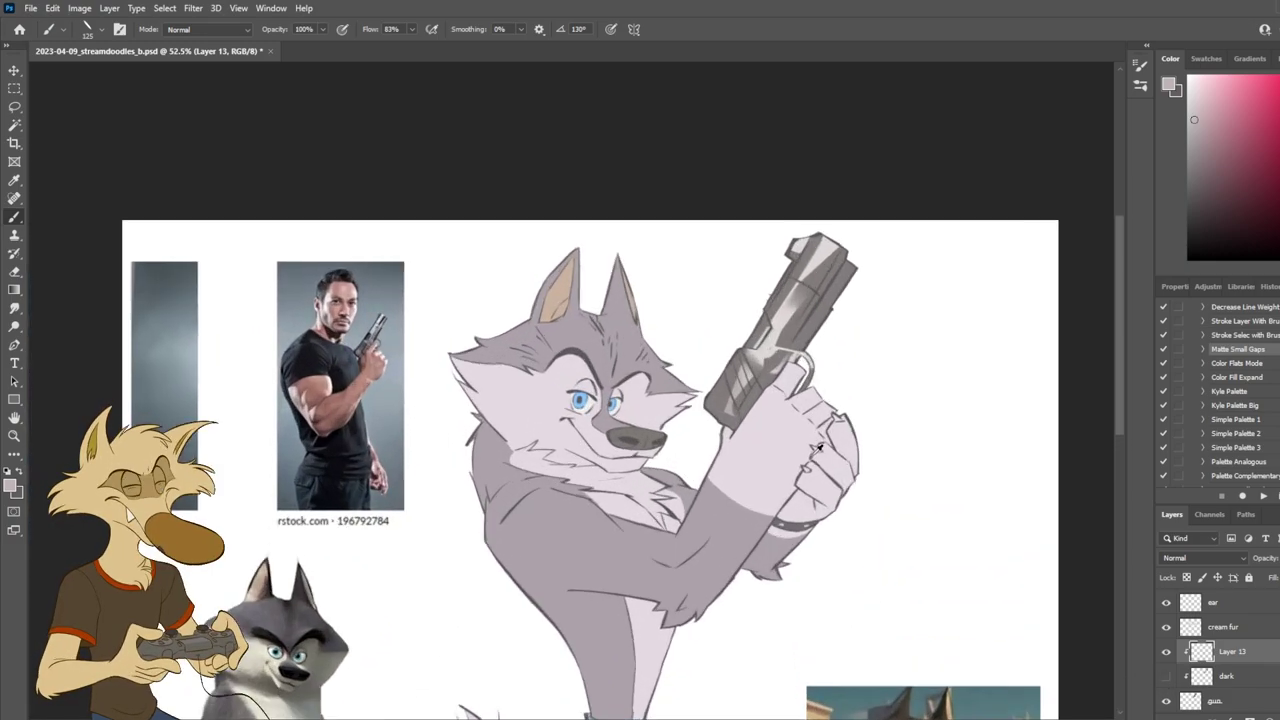
left_click(1166, 678)
scroll(831, 402, "up", 1)
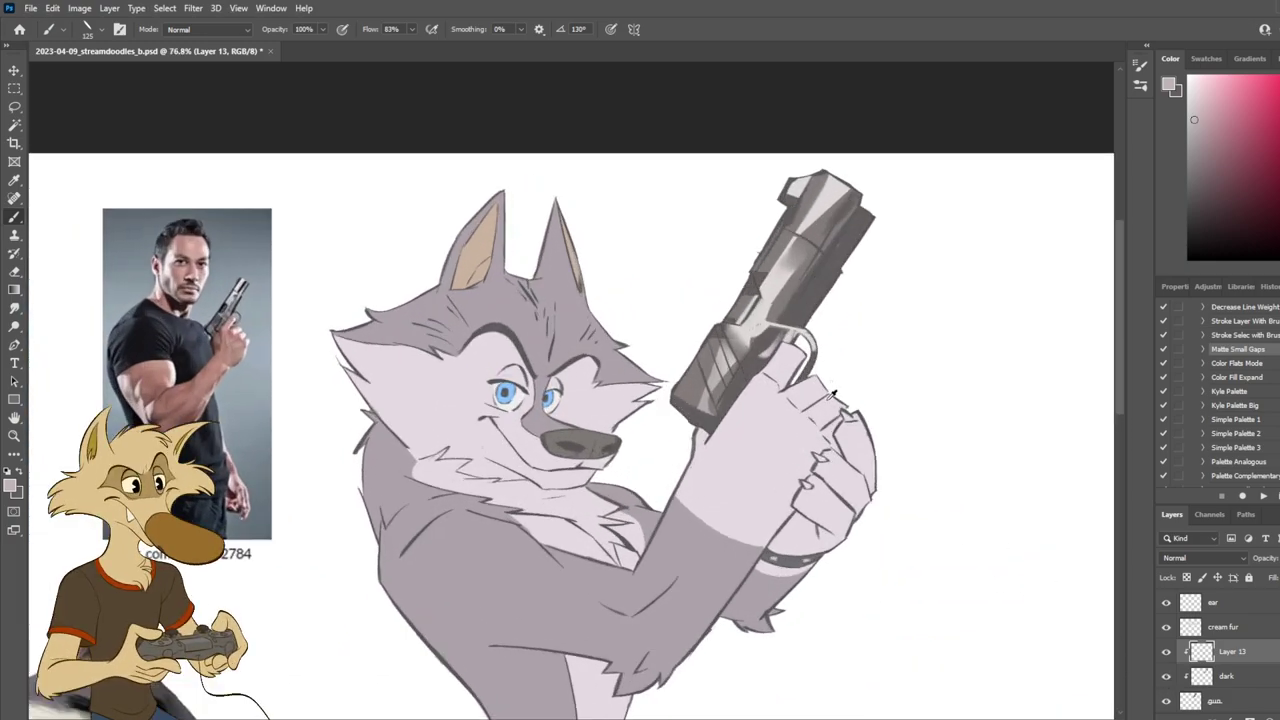
Step: Sample the slide's light grey, undo the recent strokes and try a broad highlight over the ridged rear section
left_click(759, 315, "alt")
mouse_move(754, 376)
left_mouse_down()
mouse_move(744, 404)
mouse_move(722, 408)
mouse_move(736, 399)
left_mouse_up()
key("ctrl+z")
key("ctrl+z")
key("ctrl+z")
key("ctrl+z")
left_click_drag(762, 330, 725, 402)
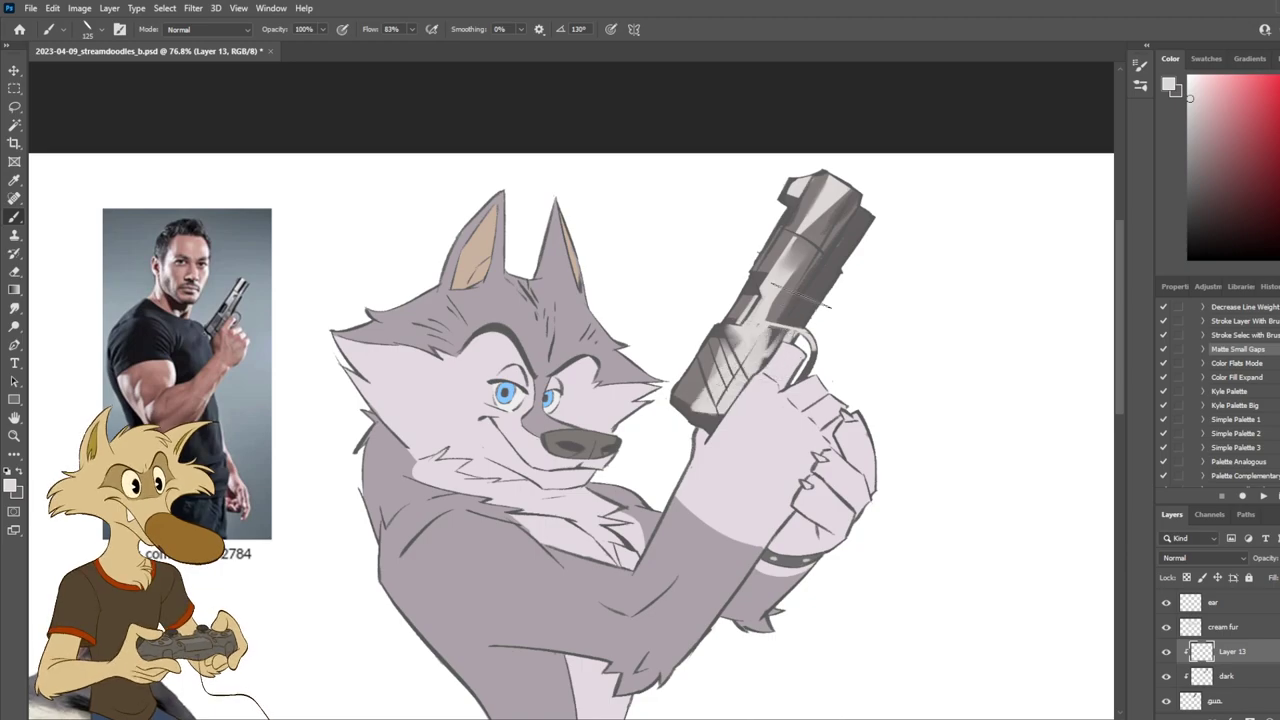
key("ctrl+z")
Step: Paint broad light-grey highlights along the slide's shaded side, from the muzzle to the ridged rear section
left_click_drag(801, 268, 738, 400)
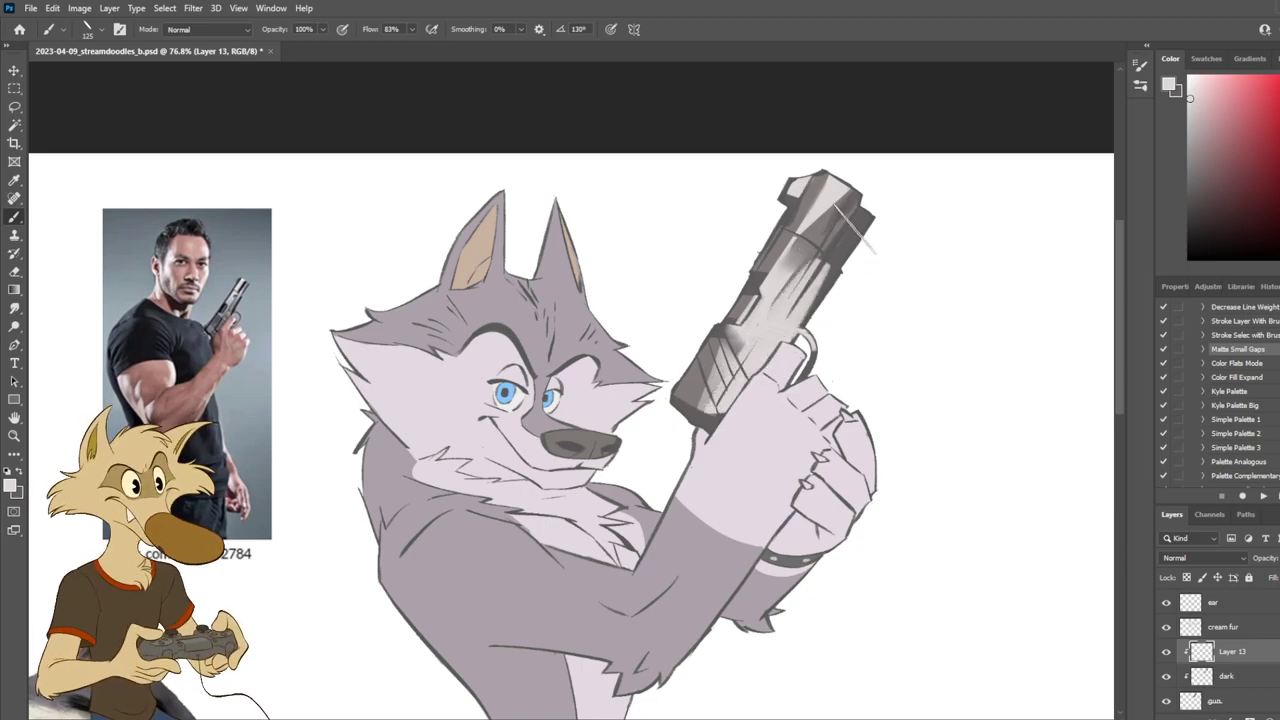
left_click_drag(852, 222, 812, 294)
left_click_drag(872, 200, 852, 228)
scroll(875, 205, "down", 10)
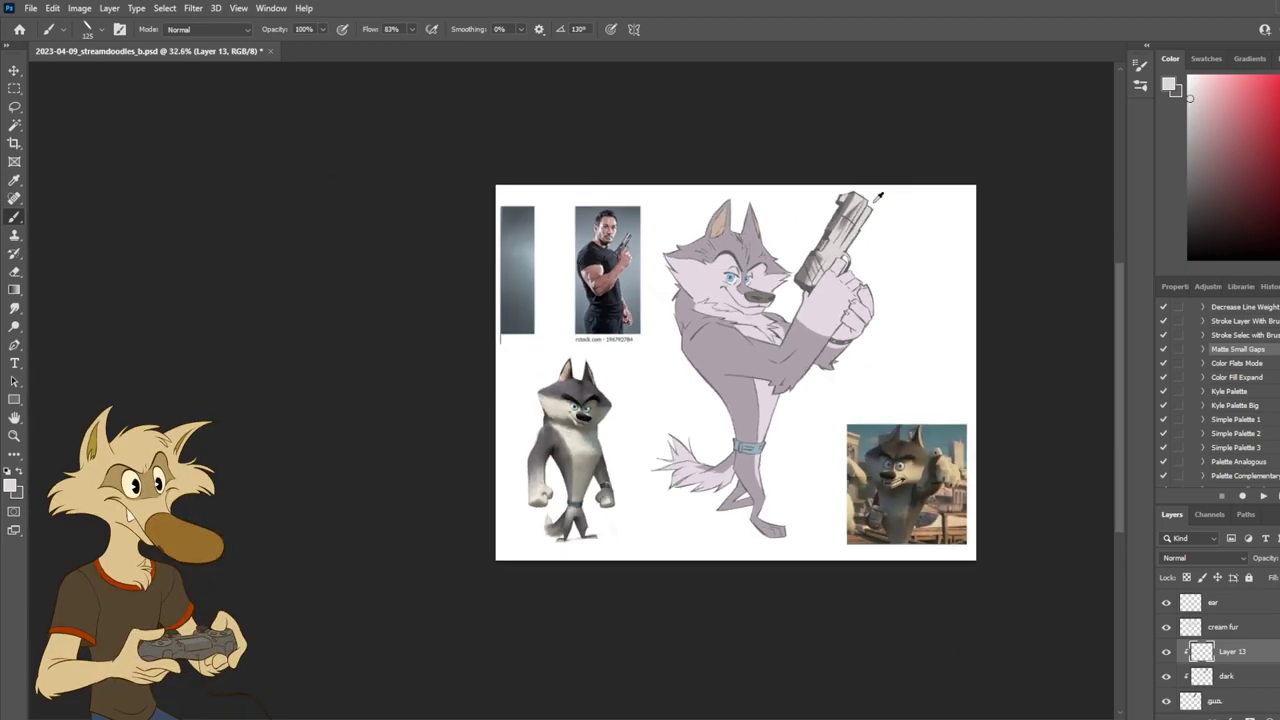
scroll(855, 238, "up", 5)
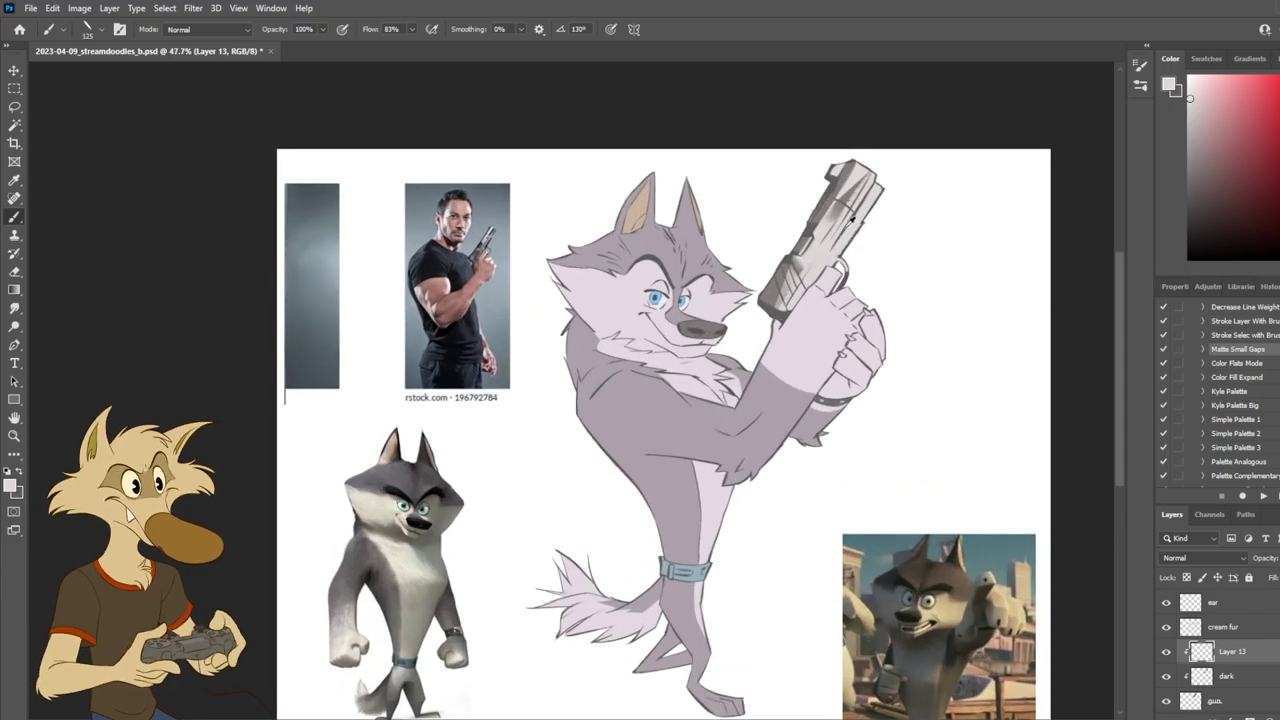
scroll(852, 218, "up", 1)
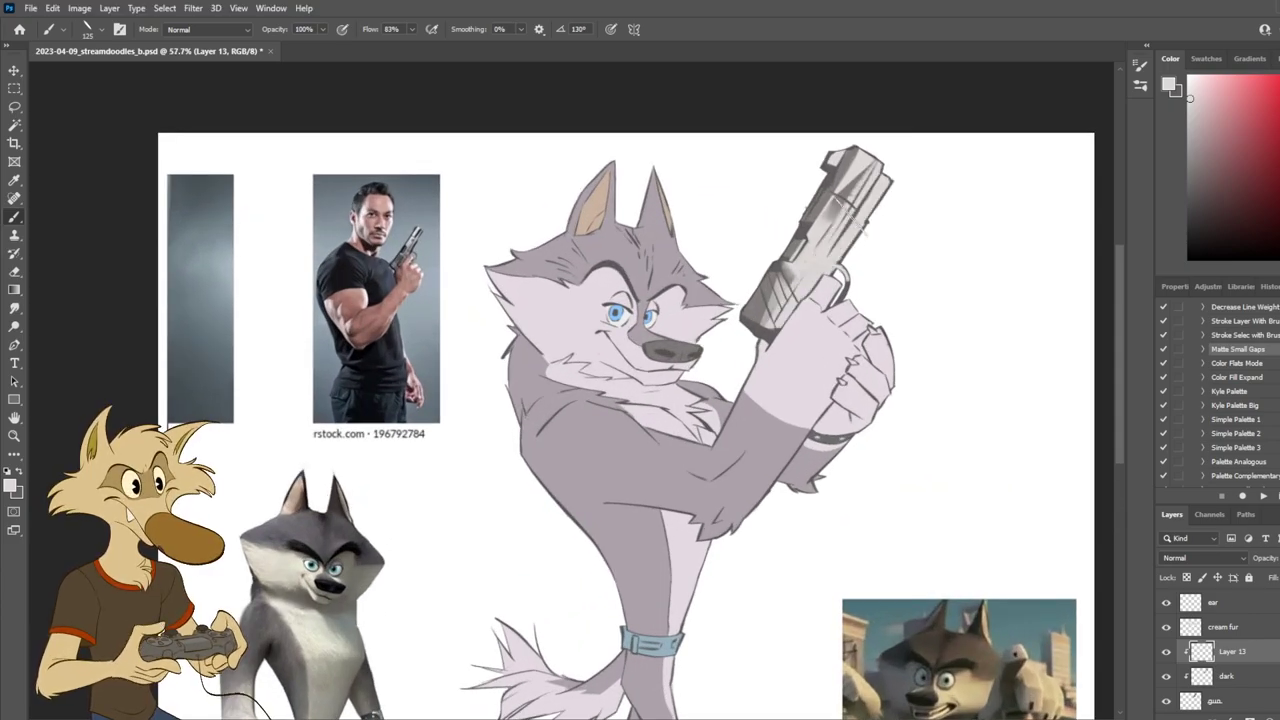
scroll(851, 215, "up", 1)
Step: Undo the last highlight near the muzzle and repaint a light-grey streak along the middle of the slide
key("ctrl+z")
left_click_drag(875, 195, 803, 308)
key("ctrl+z")
left_click_drag(858, 203, 799, 297)
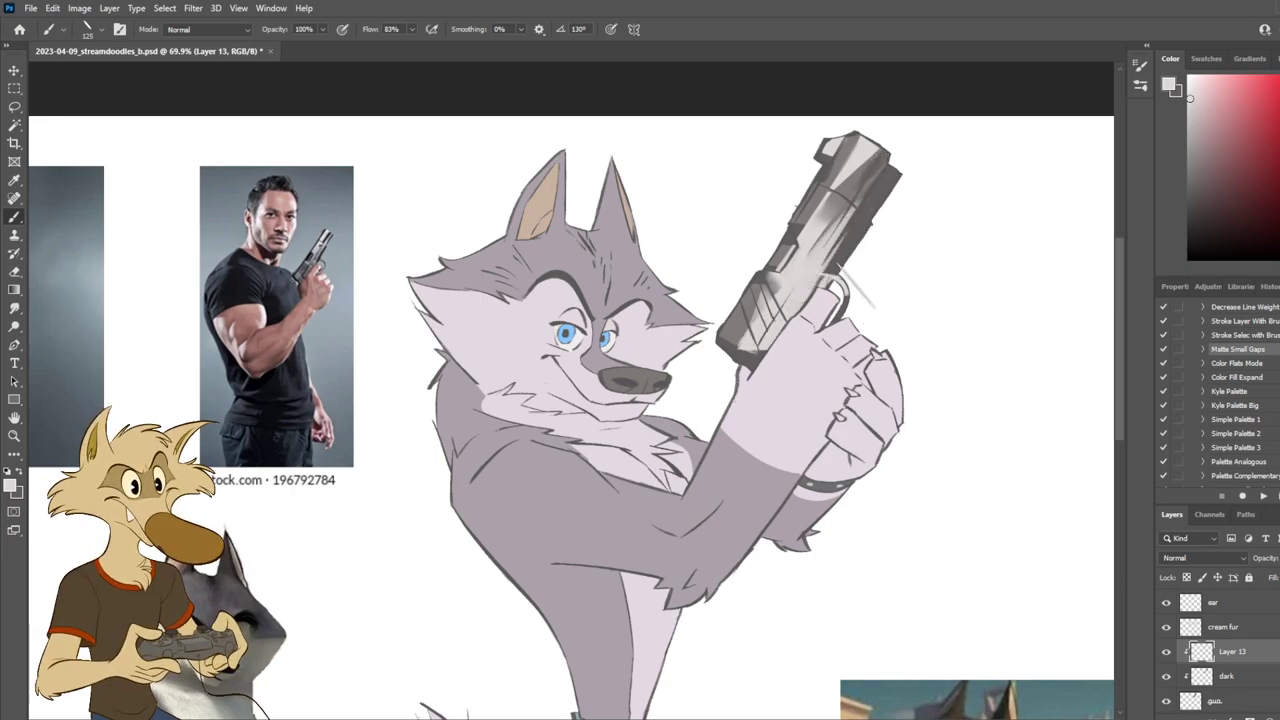
Step: Mirror the canvas view to check the pistol's shading against the whole drawing, and restore the normal orientation
key("ctrl+shift+h")
scroll(856, 285, "down", 4)
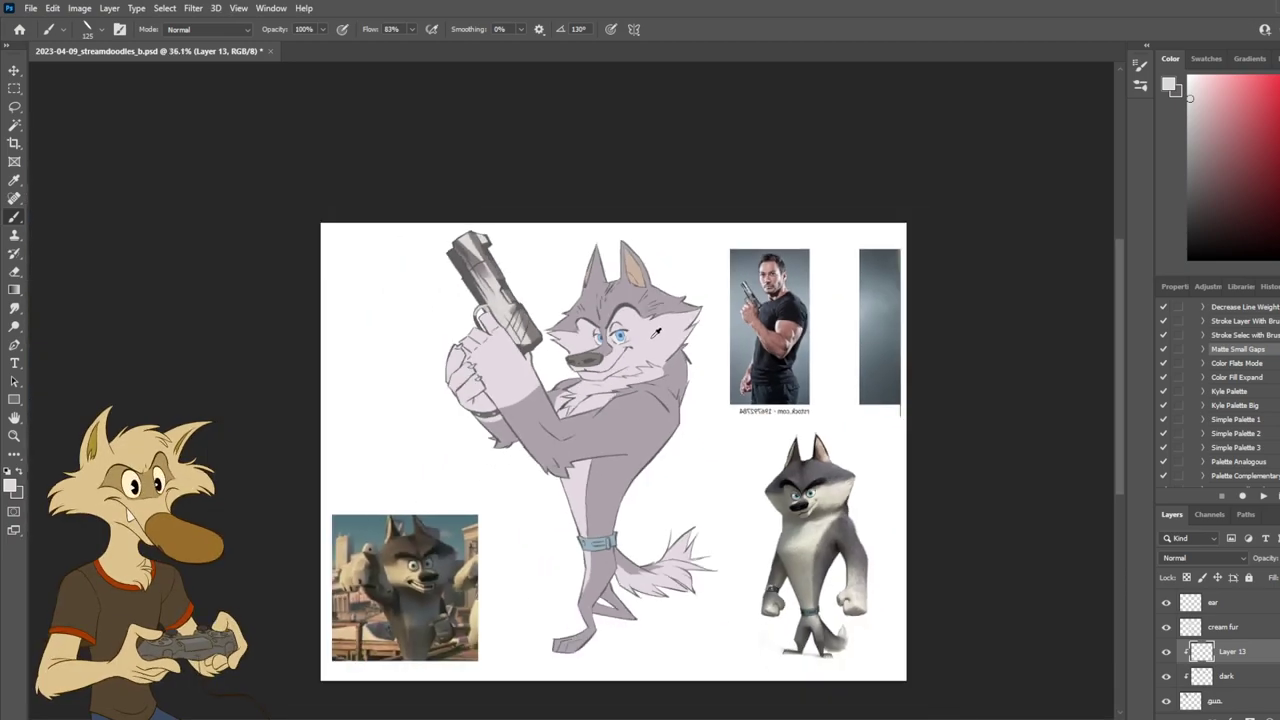
key("h")
scroll(740, 268, "up", 4)
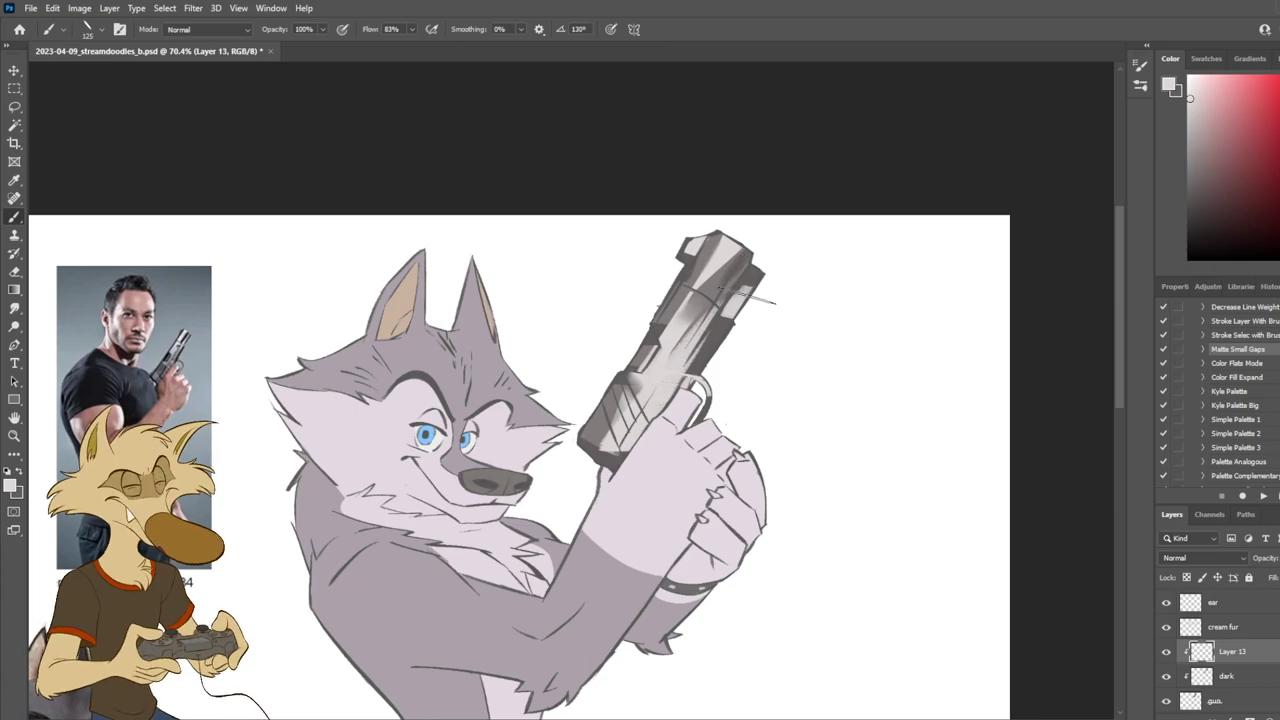
Step: Reduce the brush size to 60 and paint light-grey highlights along the slide's shaded edge, from the muzzle toward the trigger guard
key("[")
key("[")
key("[")
key("[")
key("[")
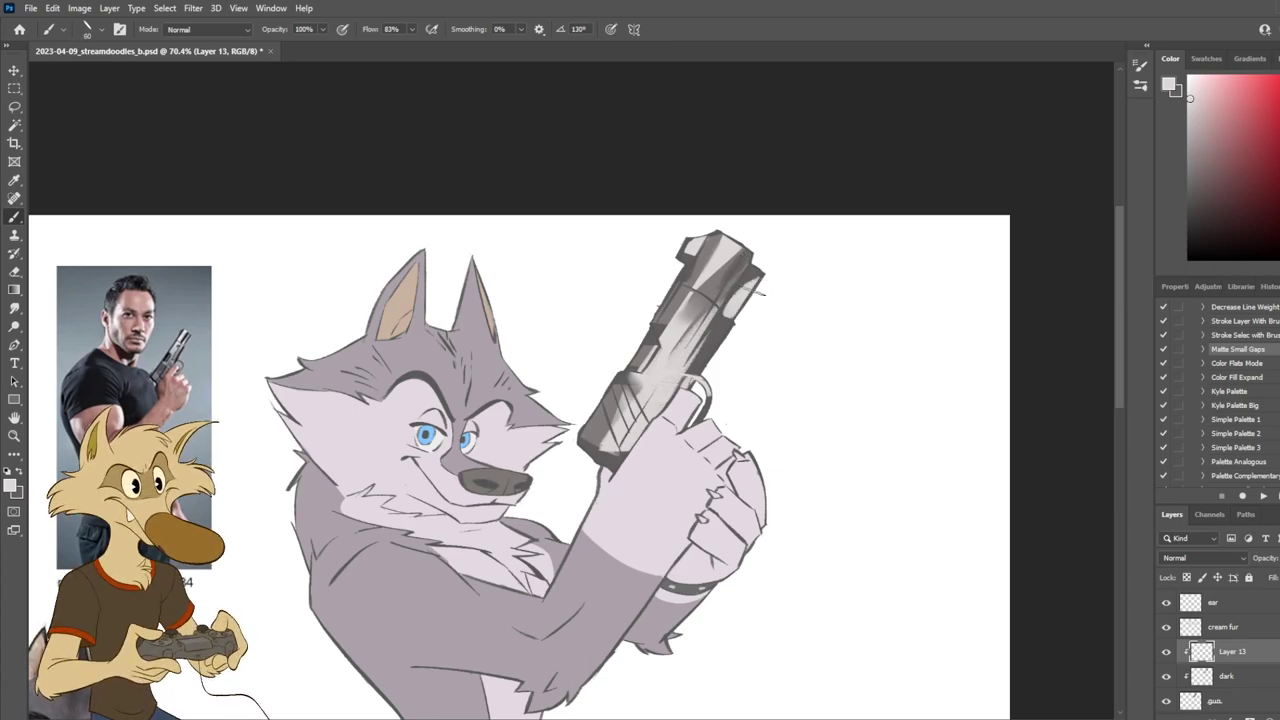
mouse_move(752, 278)
left_mouse_down()
mouse_move(738, 309)
mouse_move(752, 280)
left_mouse_up()
left_click_drag(726, 326, 694, 374)
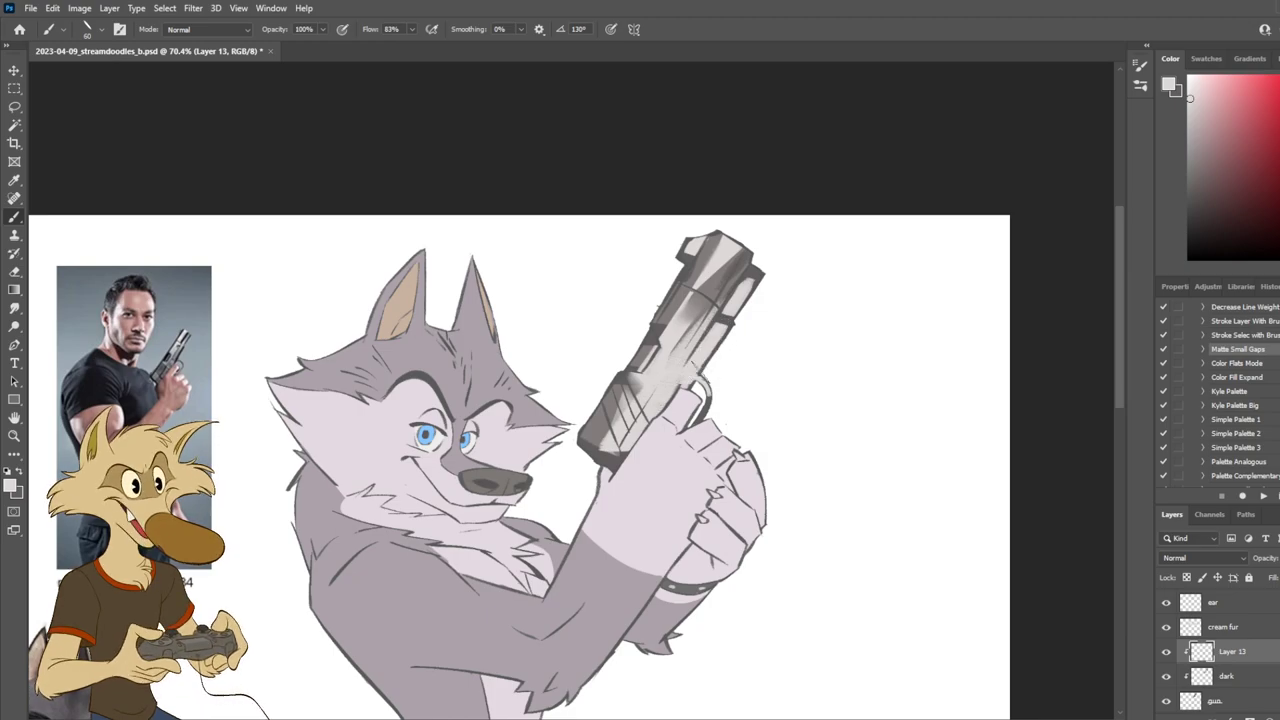
scroll(742, 354, "down", 4)
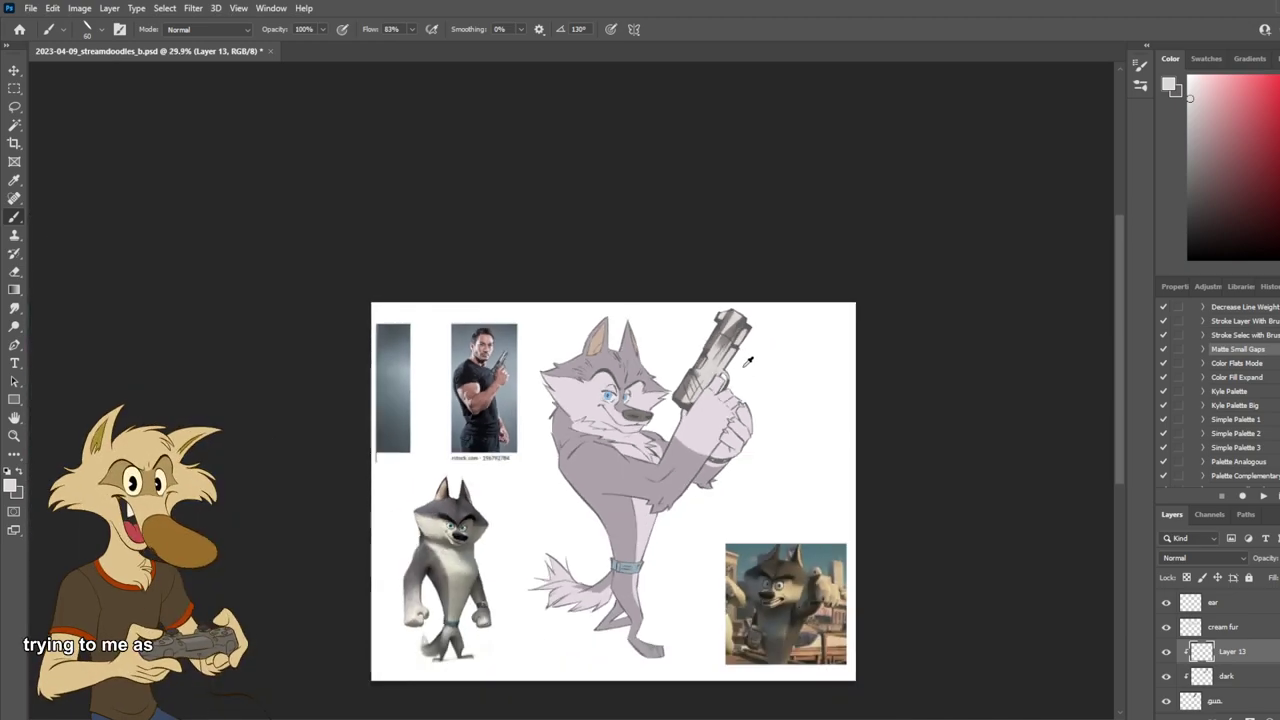
scroll(741, 366, "up", 5)
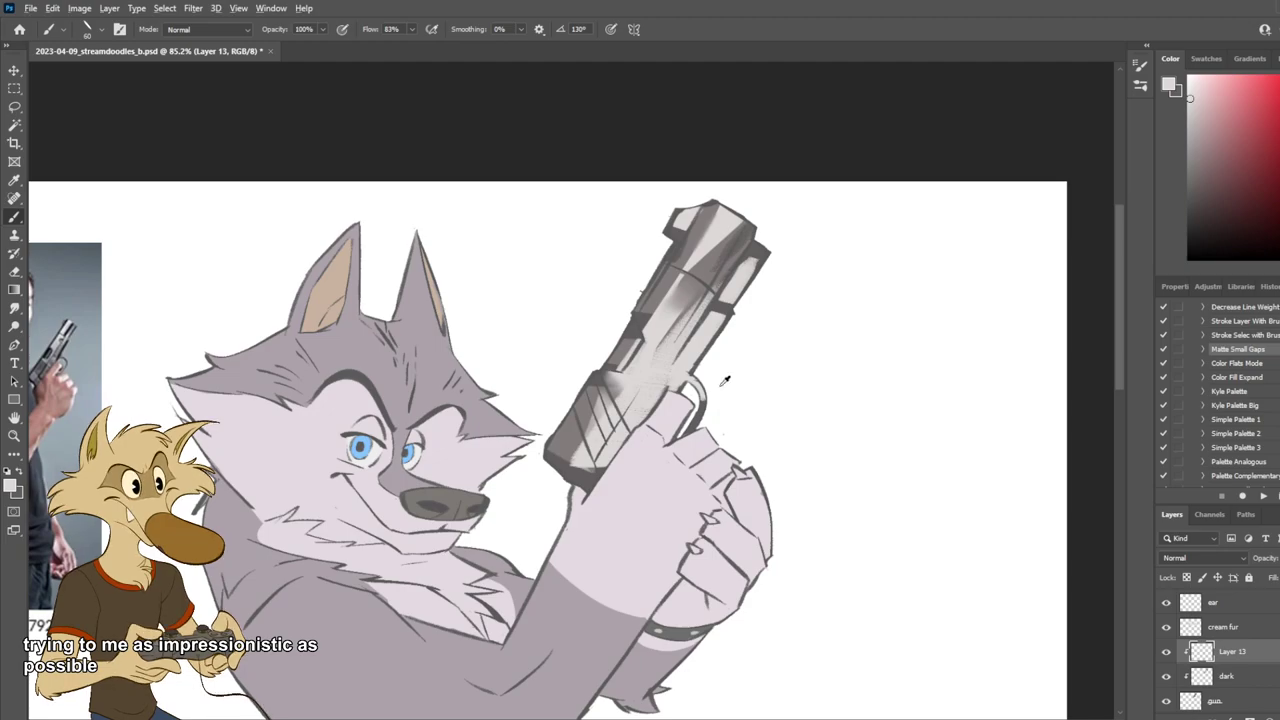
Step: Lighten the ridged rear section of the slide with light grey and check it against the whole drawing
scroll(717, 380, "down", 2)
scroll(760, 388, "up", 2)
key("e")
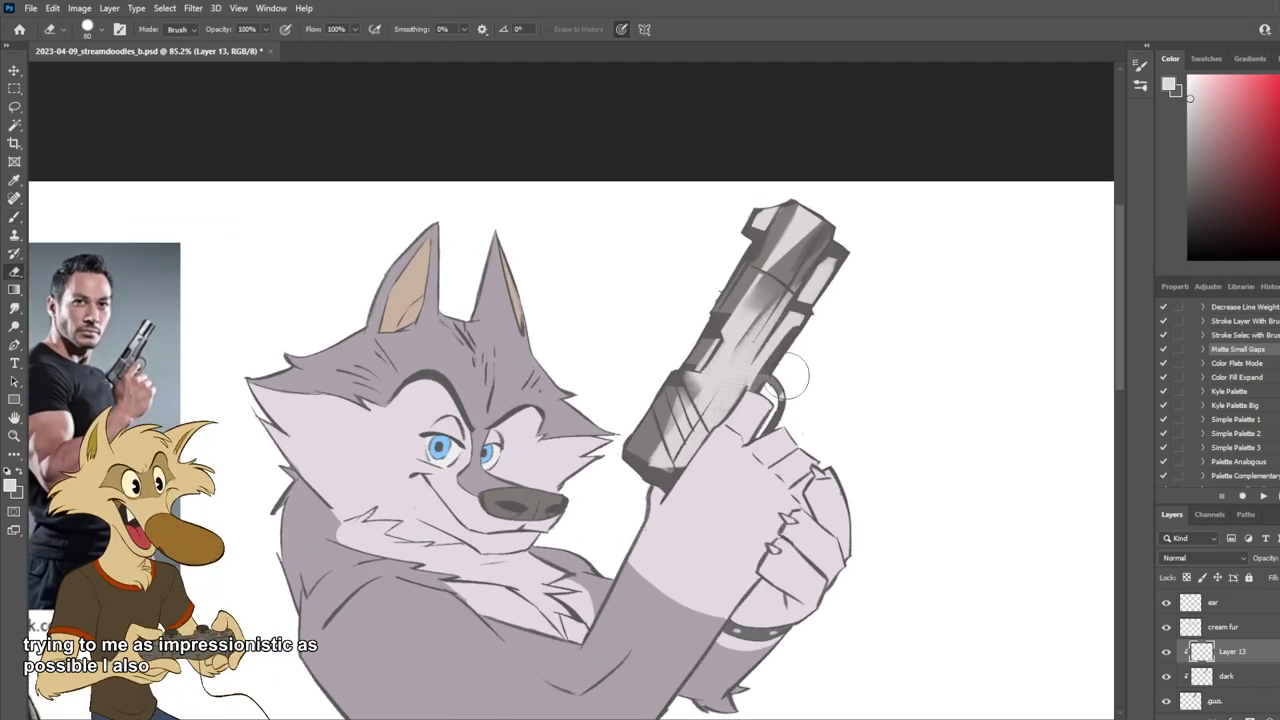
key("b")
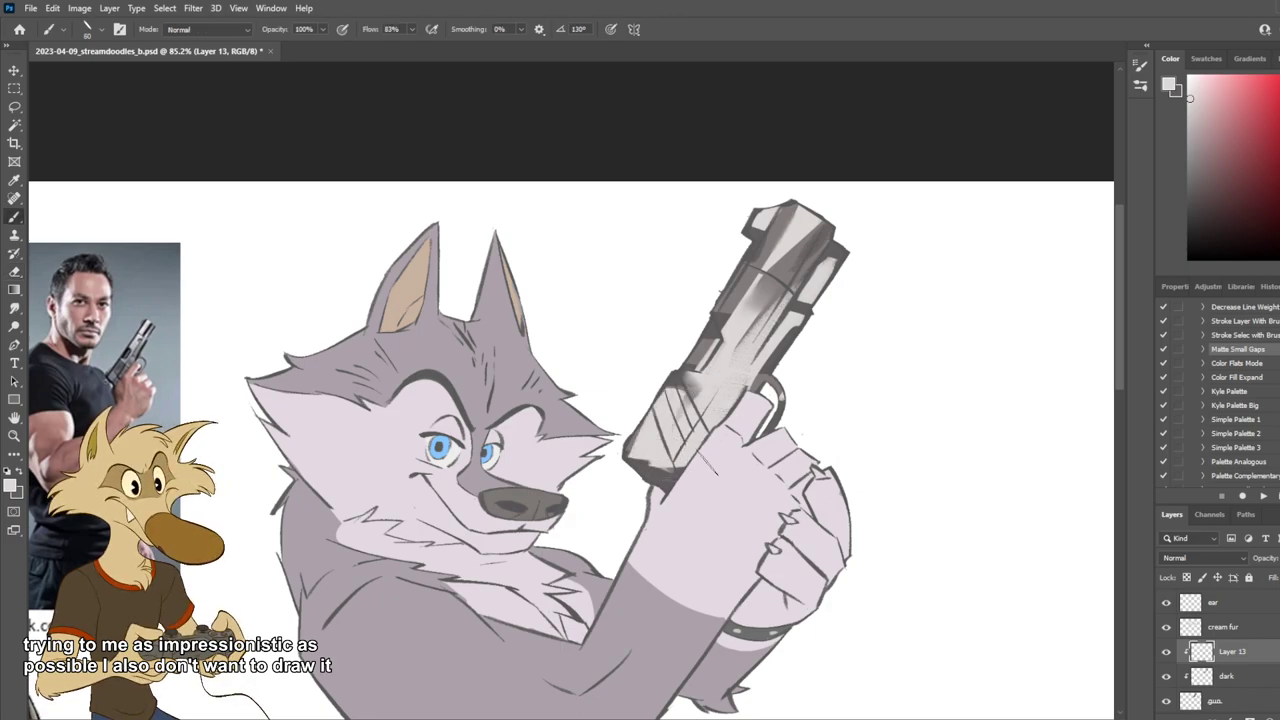
scroll(723, 468, "down", 3)
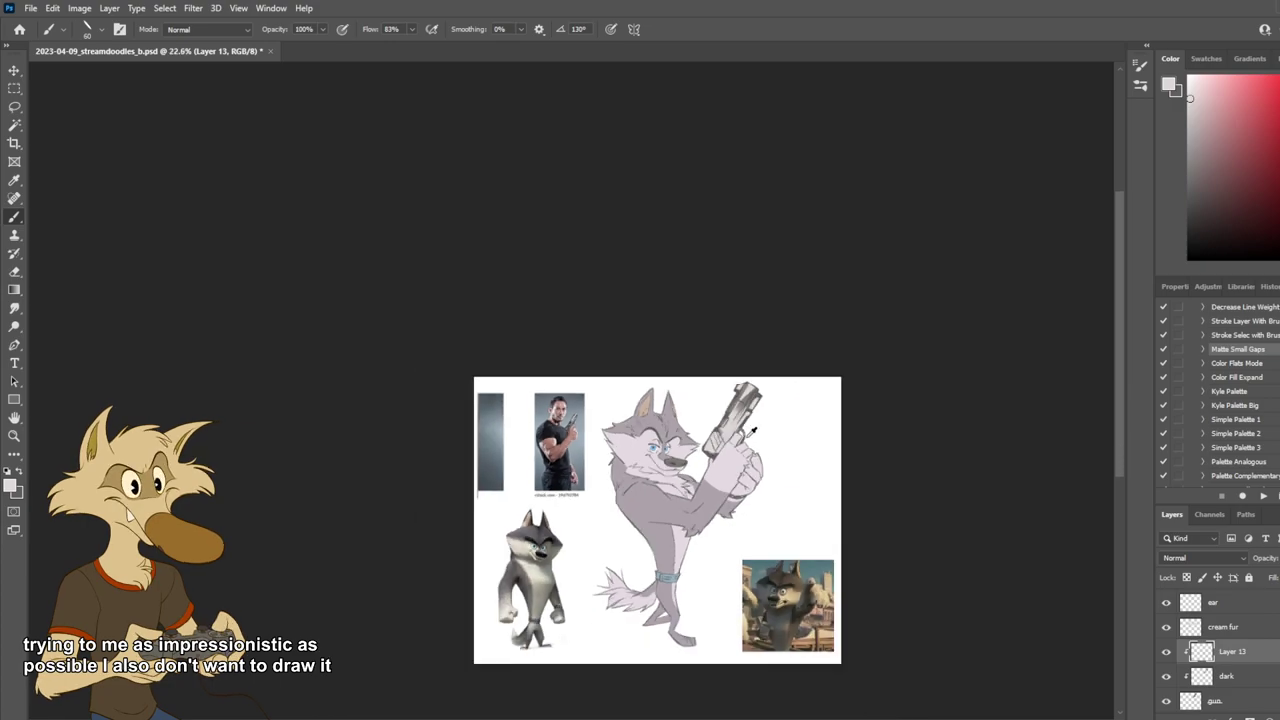
scroll(763, 458, "up", 2)
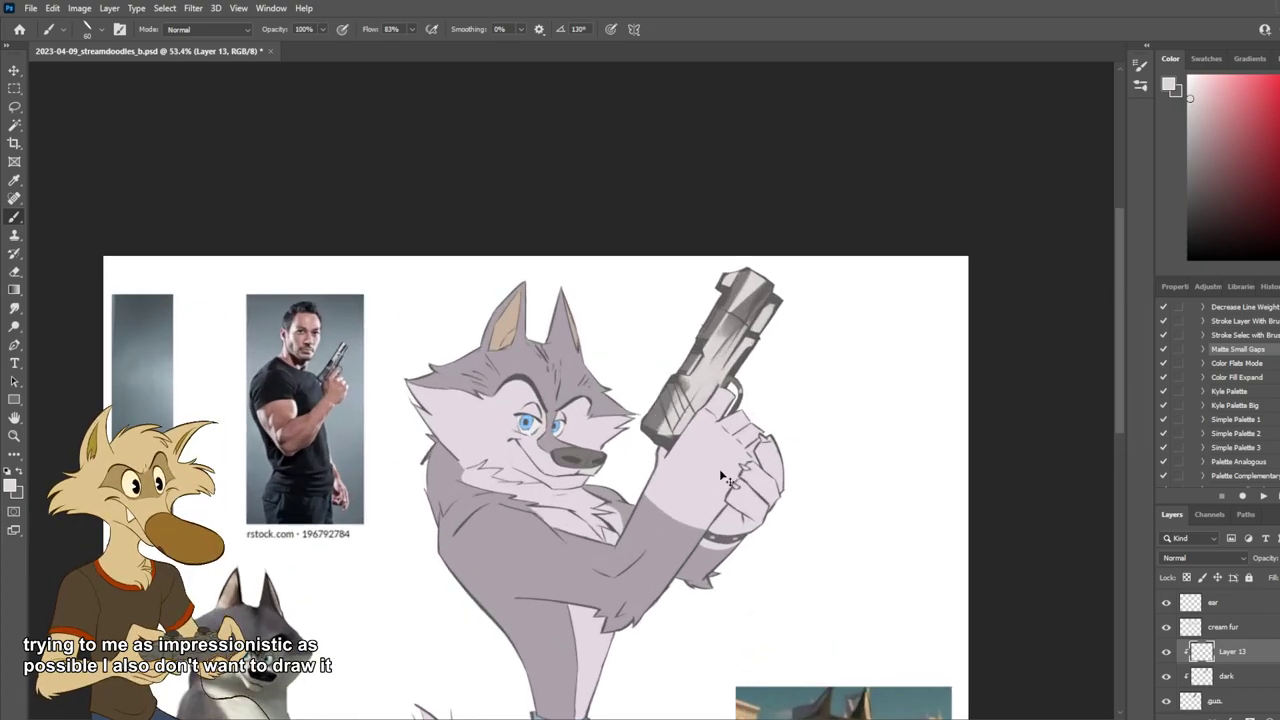
scroll(719, 475, "up", 1)
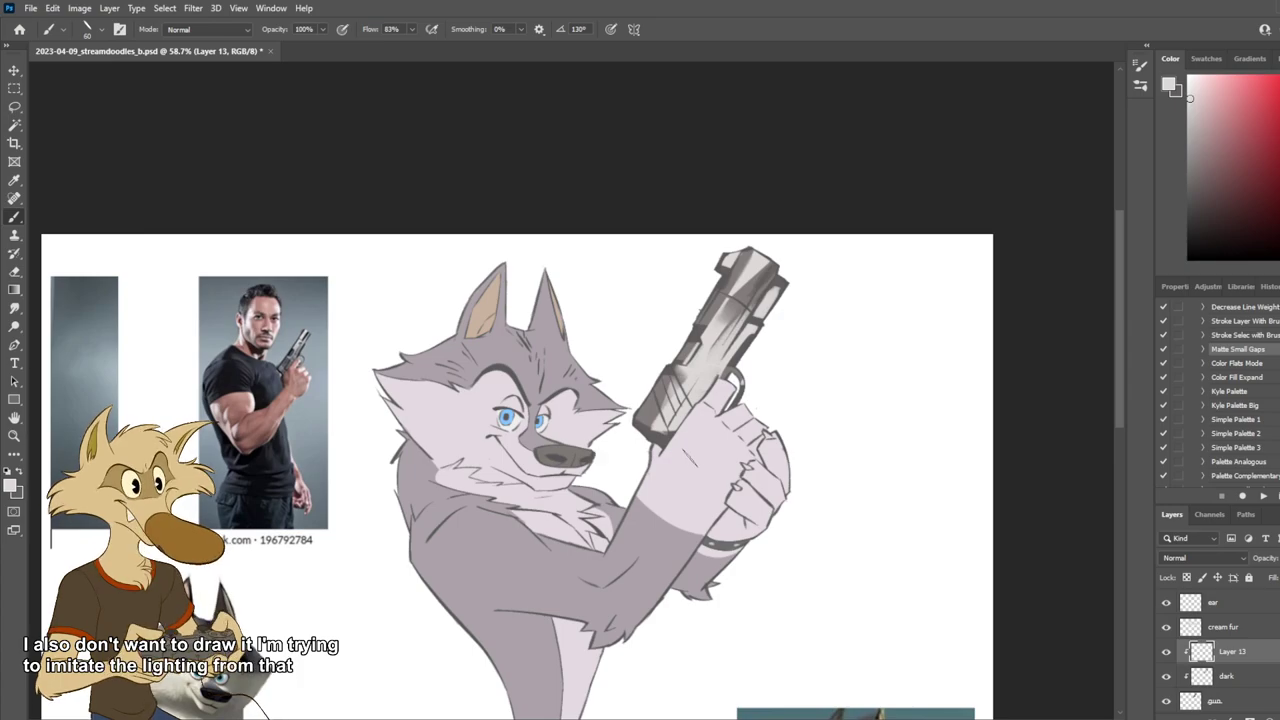
Step: Erase parts of the highlight over the ridged rear section and compare the pistol with Layer 13 hidden and shown
scroll(806, 452, "up", 1)
scroll(658, 454, "up", 1)
key("e")
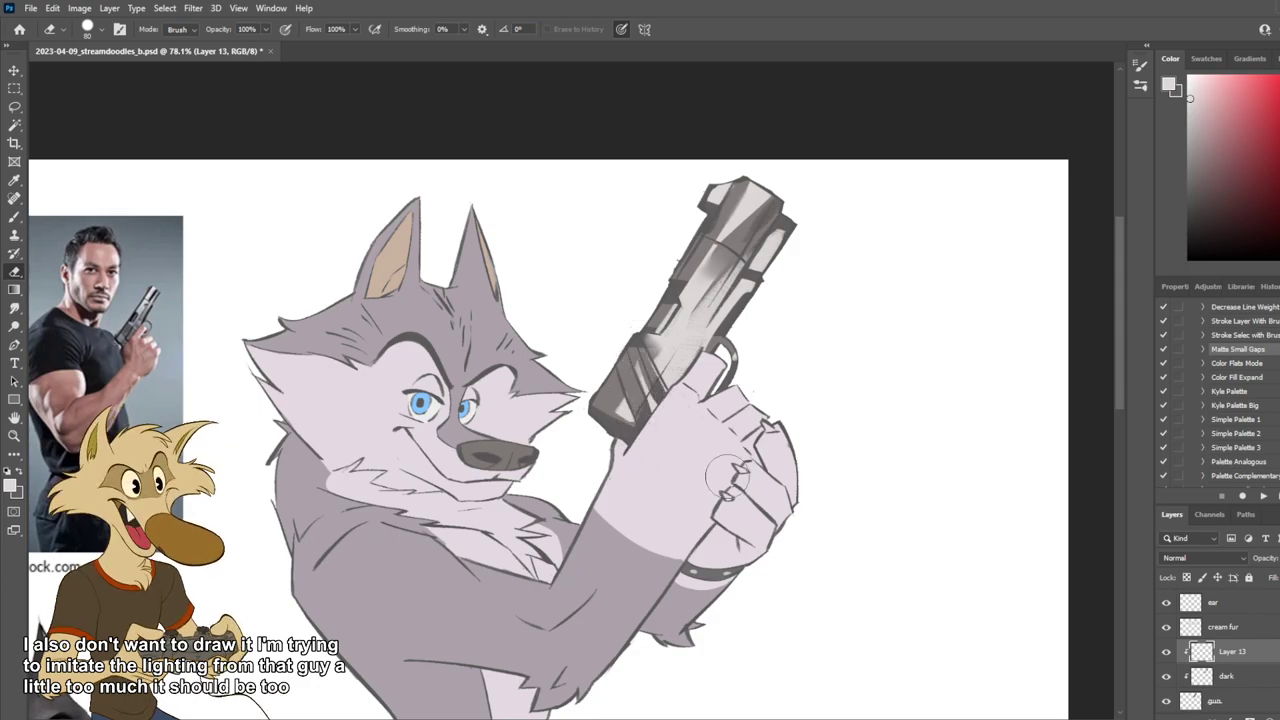
scroll(713, 473, "down", 3)
scroll(700, 495, "up", 2)
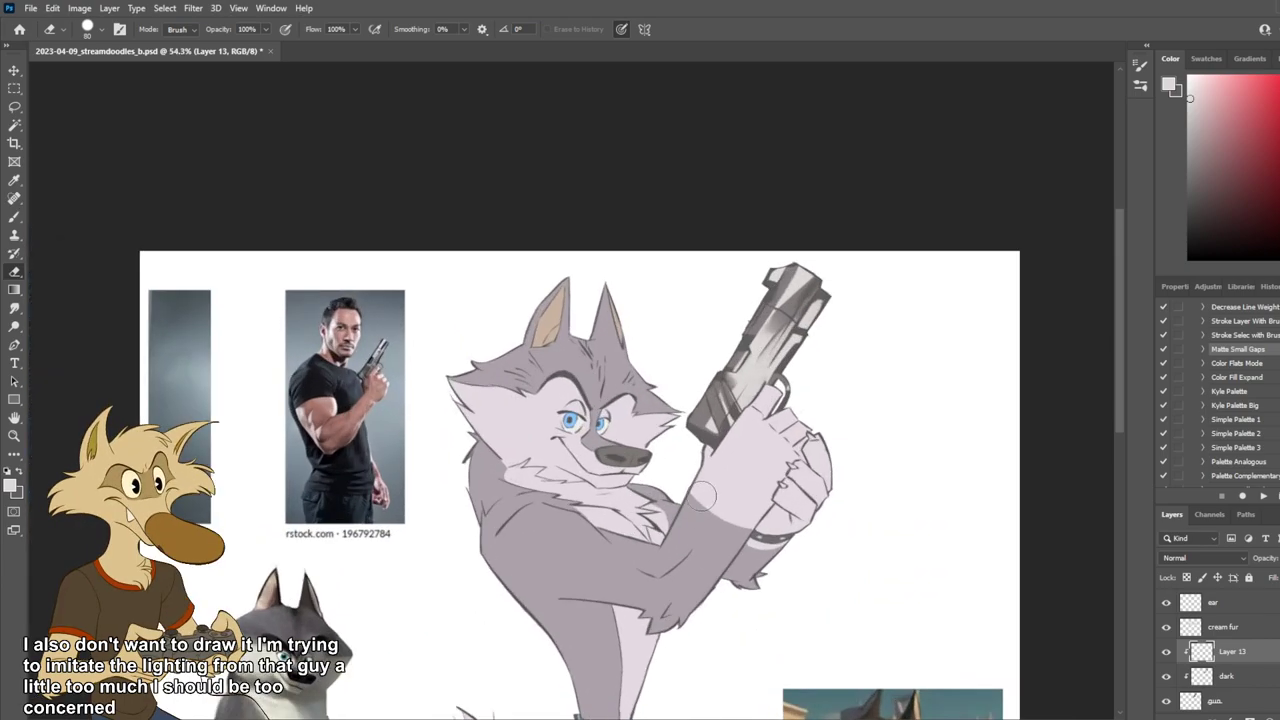
scroll(704, 497, "up", 1)
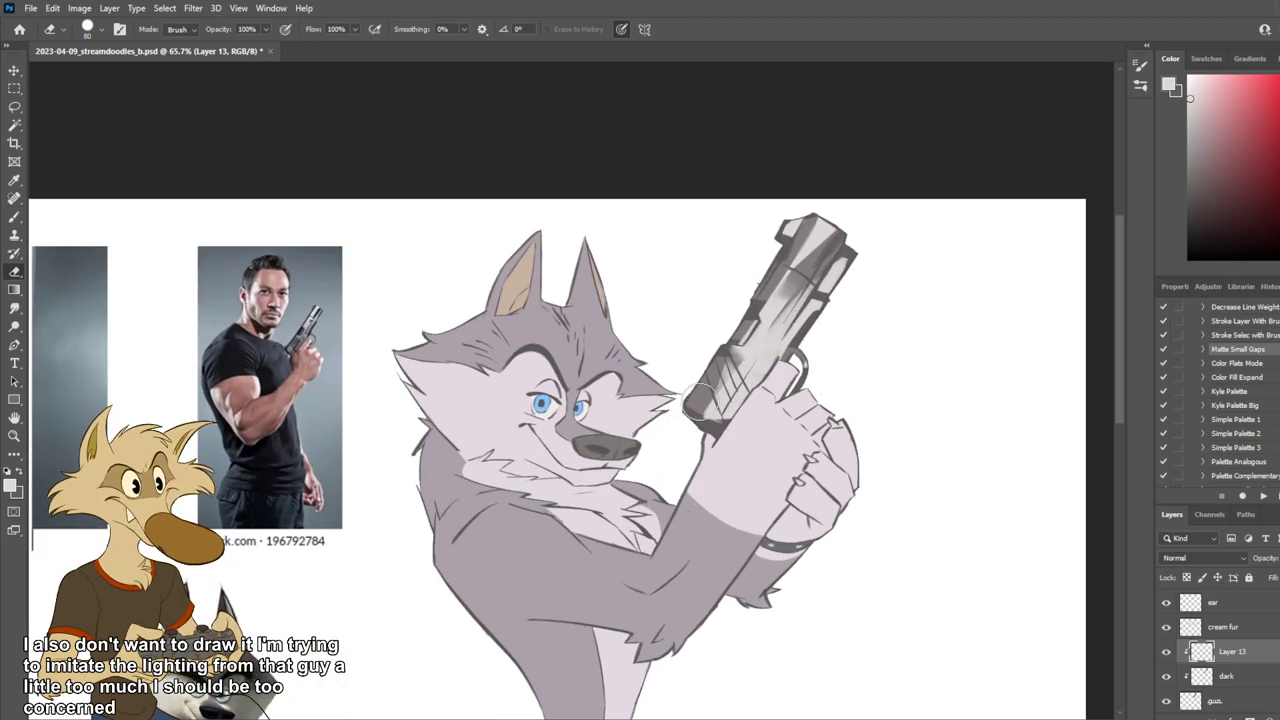
left_click(1166, 651)
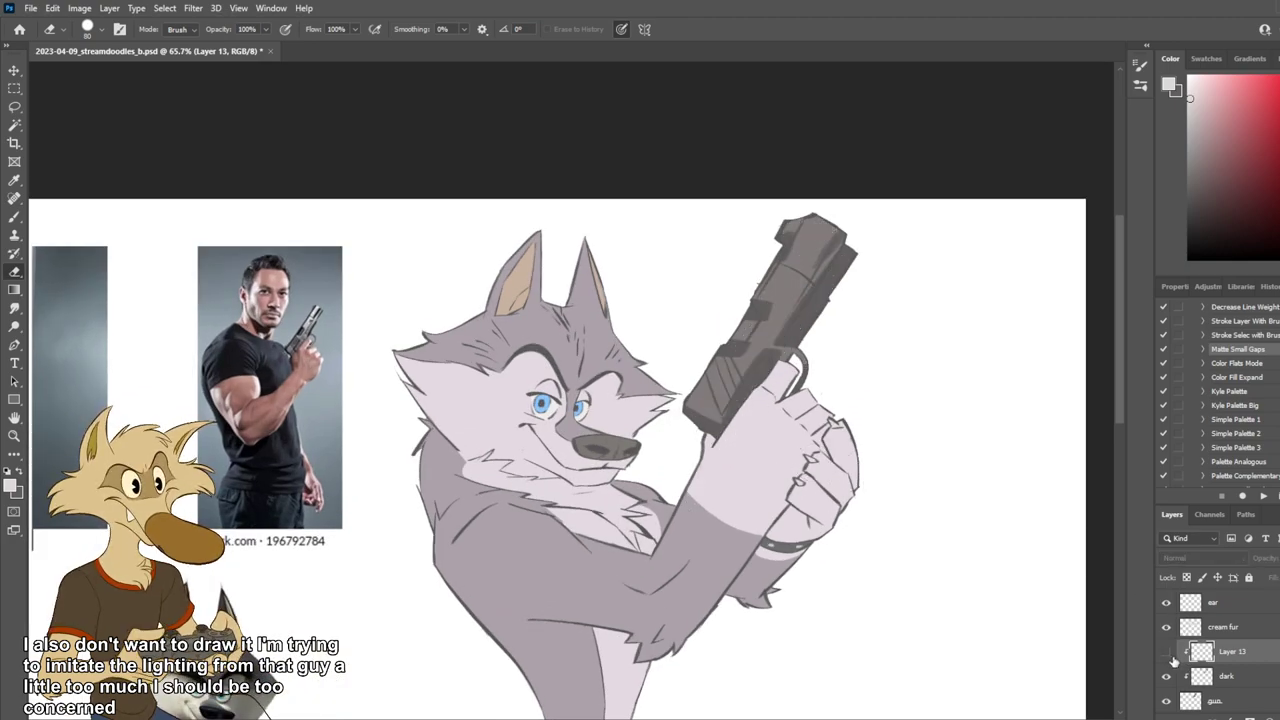
left_click(1166, 651)
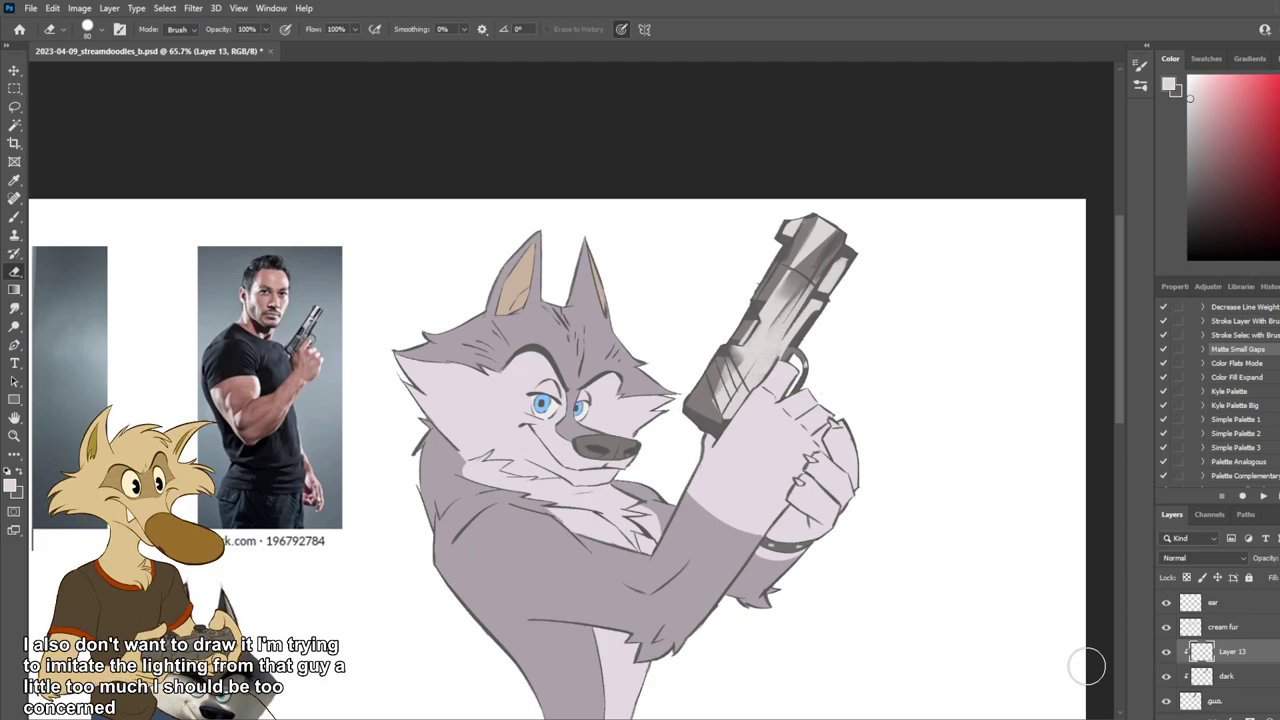
Step: Paint broad light-grey highlights along the slide's back edge, from the ridged rear section up to the muzzle
scroll(765, 418, "up", 1)
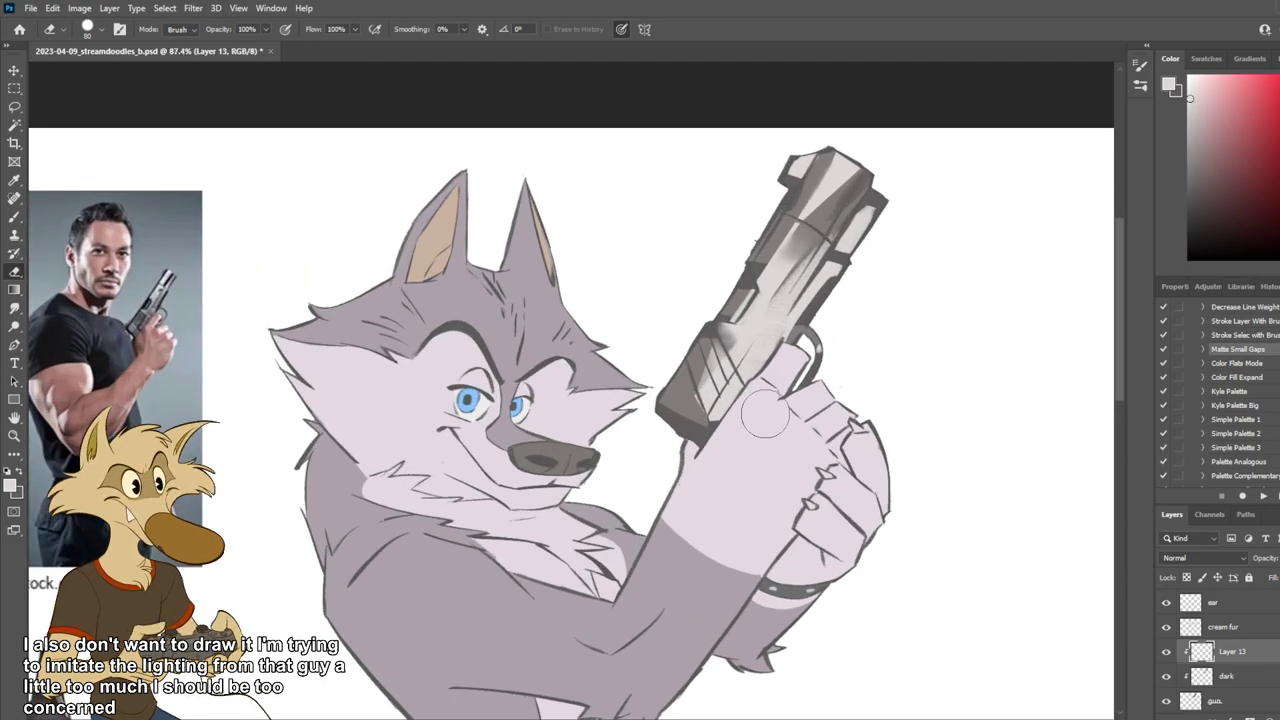
key("b")
left_click_drag(773, 244, 710, 354)
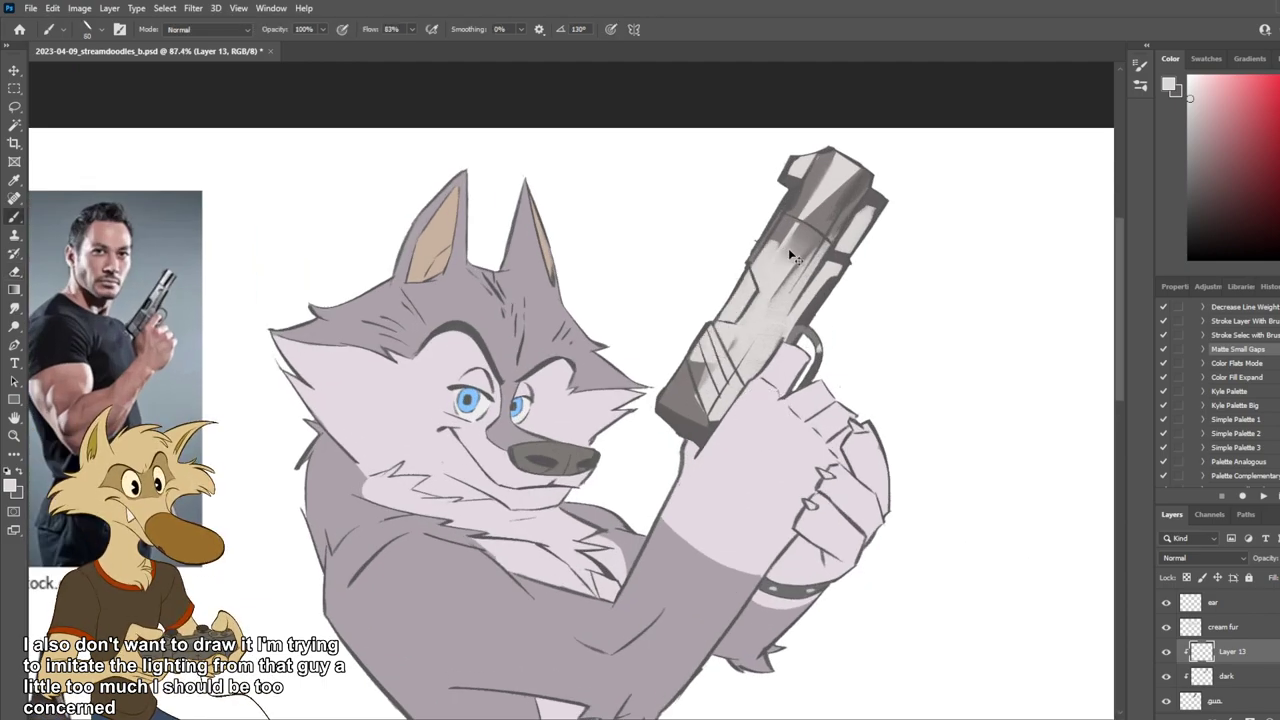
left_click_drag(780, 245, 686, 373)
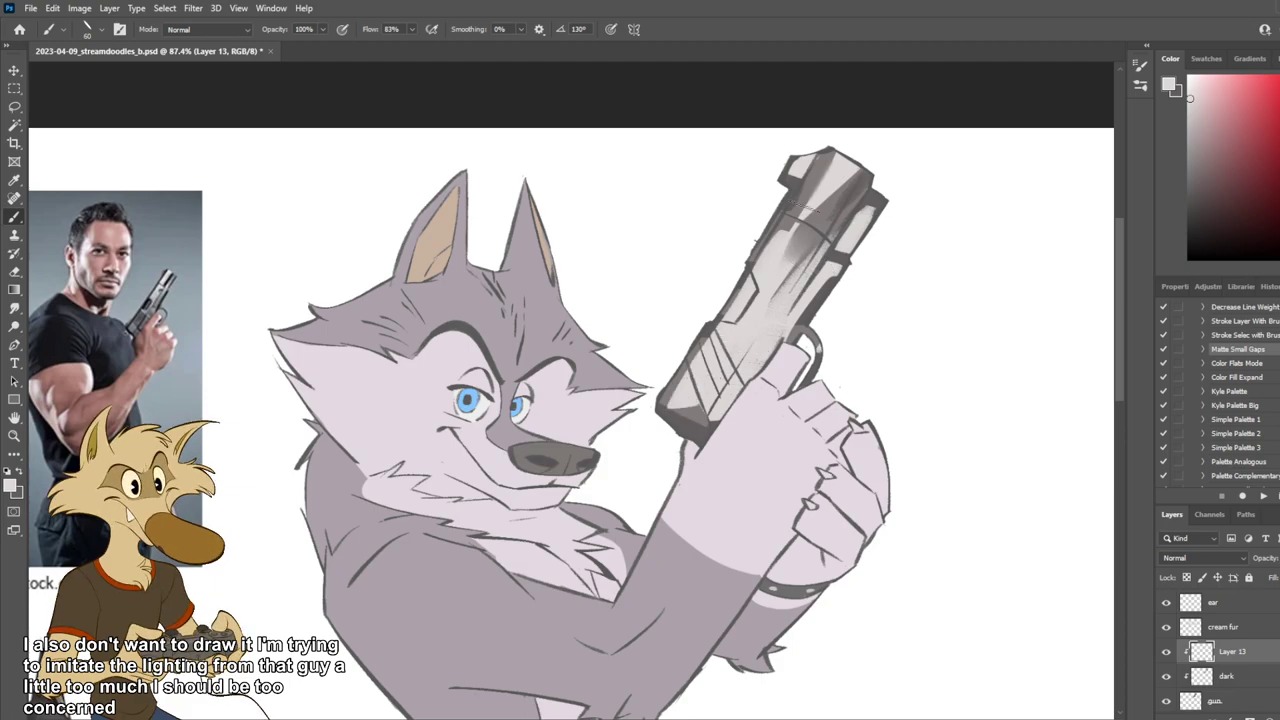
left_click_drag(776, 274, 822, 157)
Step: Check the pistol from a distance, in a mirrored view, and with Layer 13 hidden and shown
scroll(823, 186, "down", 5)
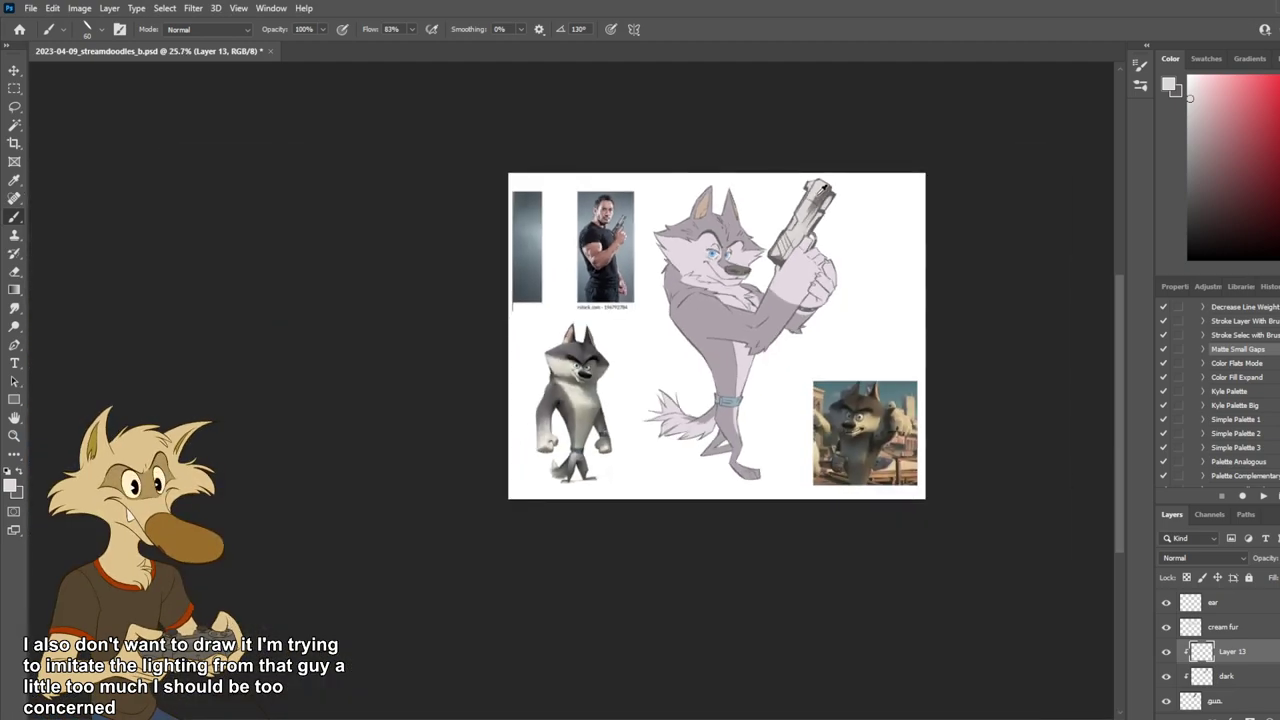
scroll(838, 187, "up", 4)
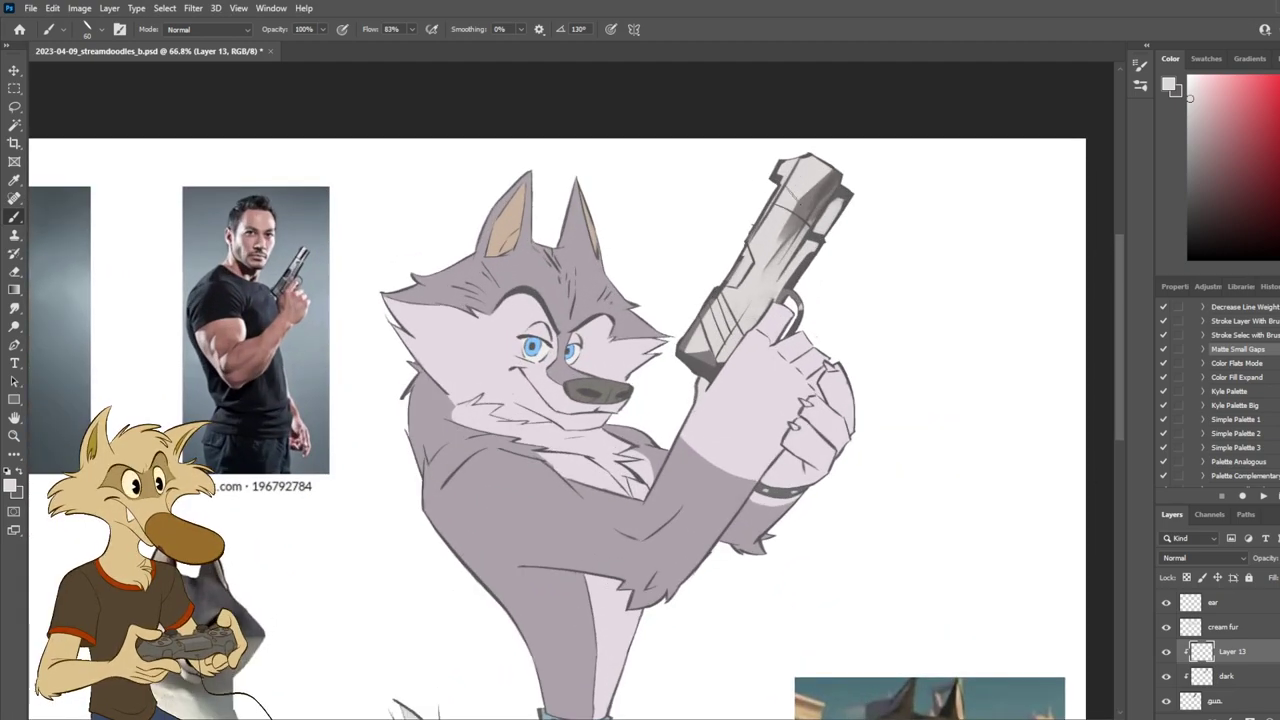
key("ctrl+shift+h")
scroll(726, 223, "down", 3)
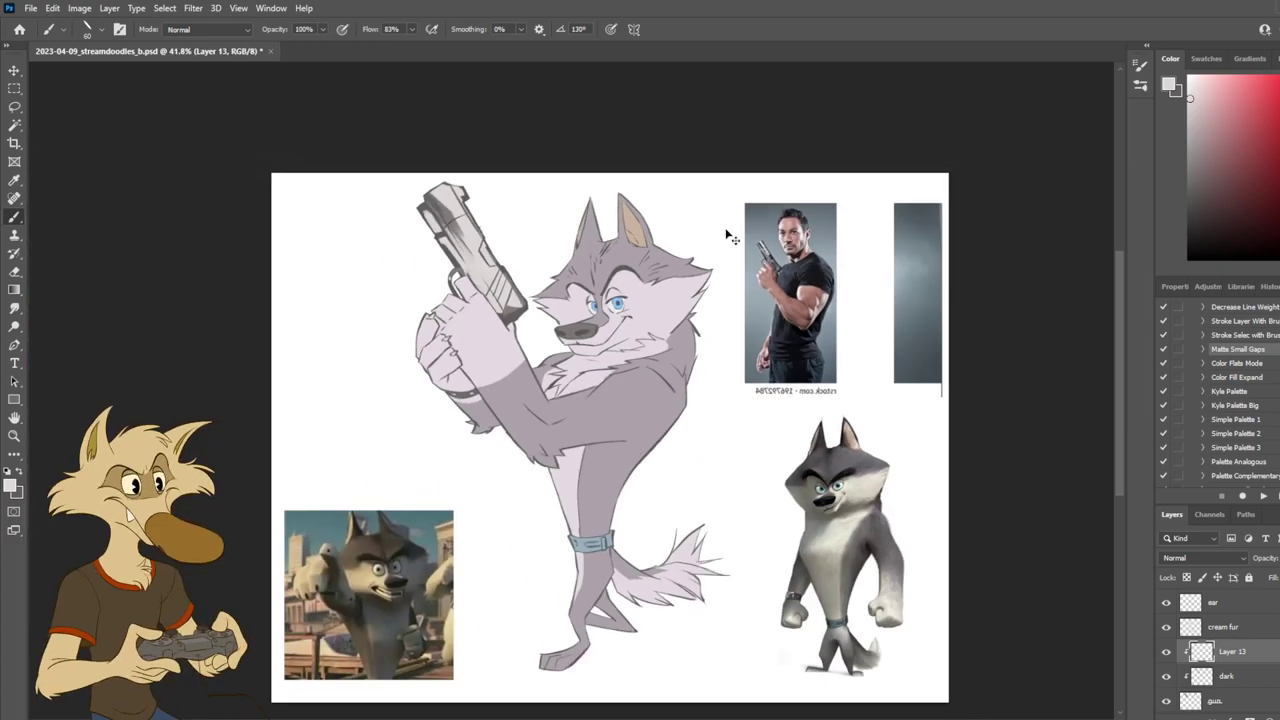
key("ctrl+shift+h")
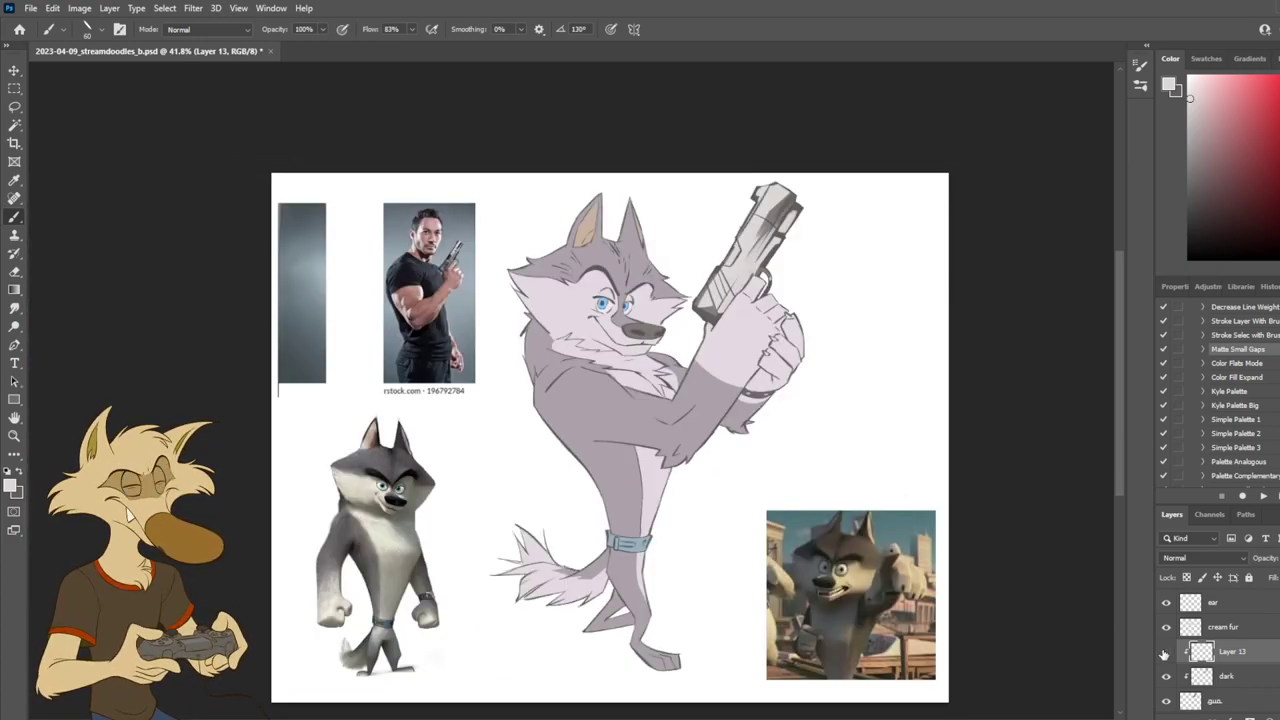
left_click(1164, 653)
left_click(1164, 653)
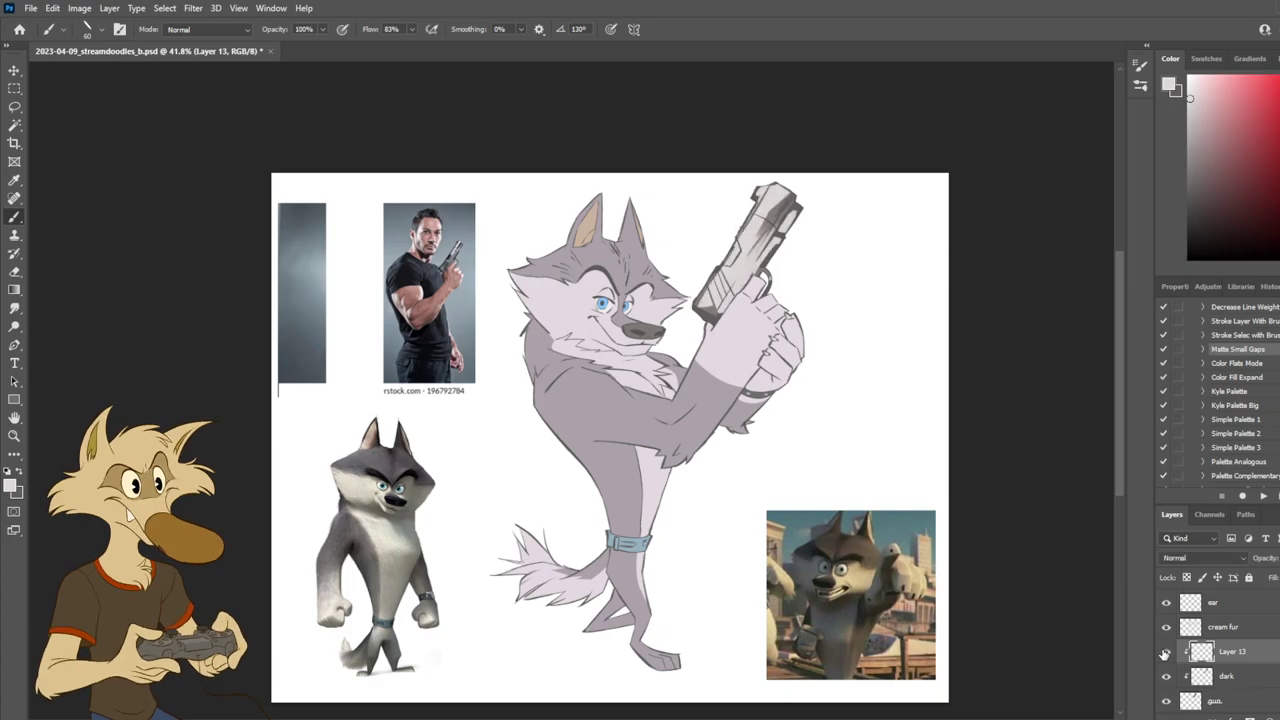
Step: Paint light grey over the dark shading between the muzzle and the middle of the slide, undoing one misplaced stroke
scroll(866, 334, "up", 2)
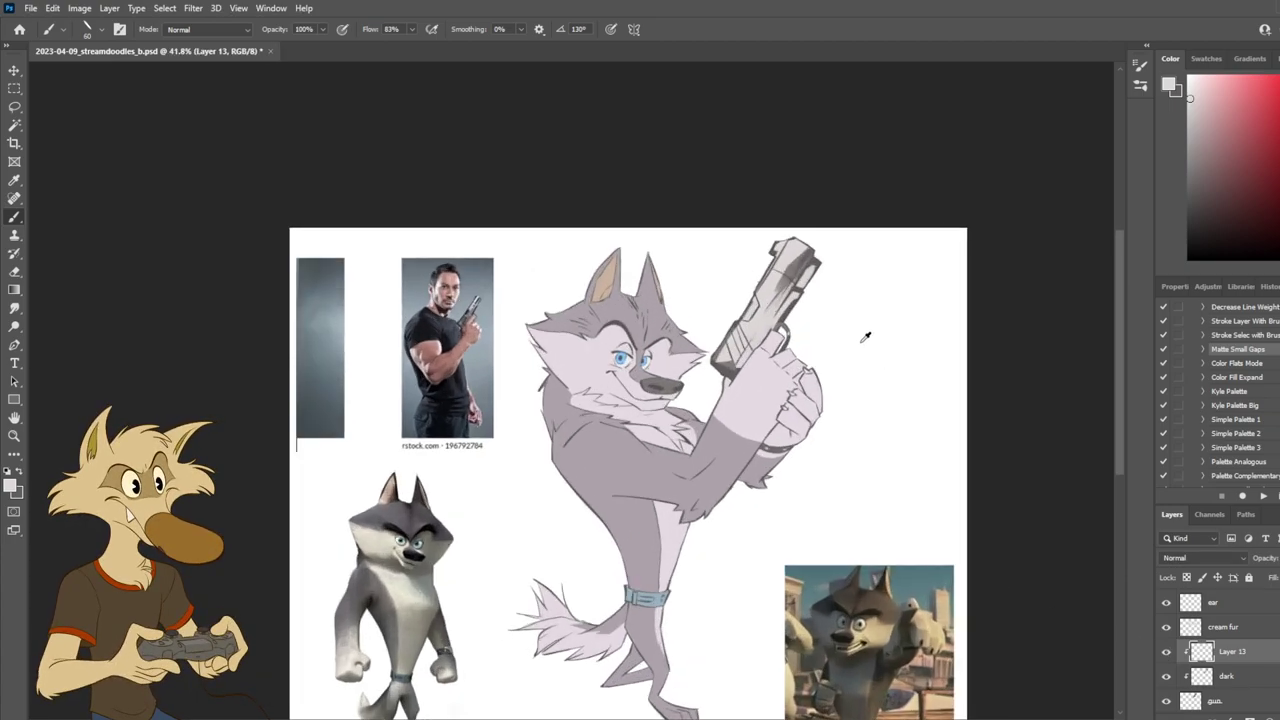
left_click_drag(812, 205, 780, 283)
left_click_drag(808, 238, 768, 290)
left_click_drag(812, 214, 744, 309)
key("ctrl+z")
left_click_drag(783, 225, 762, 288)
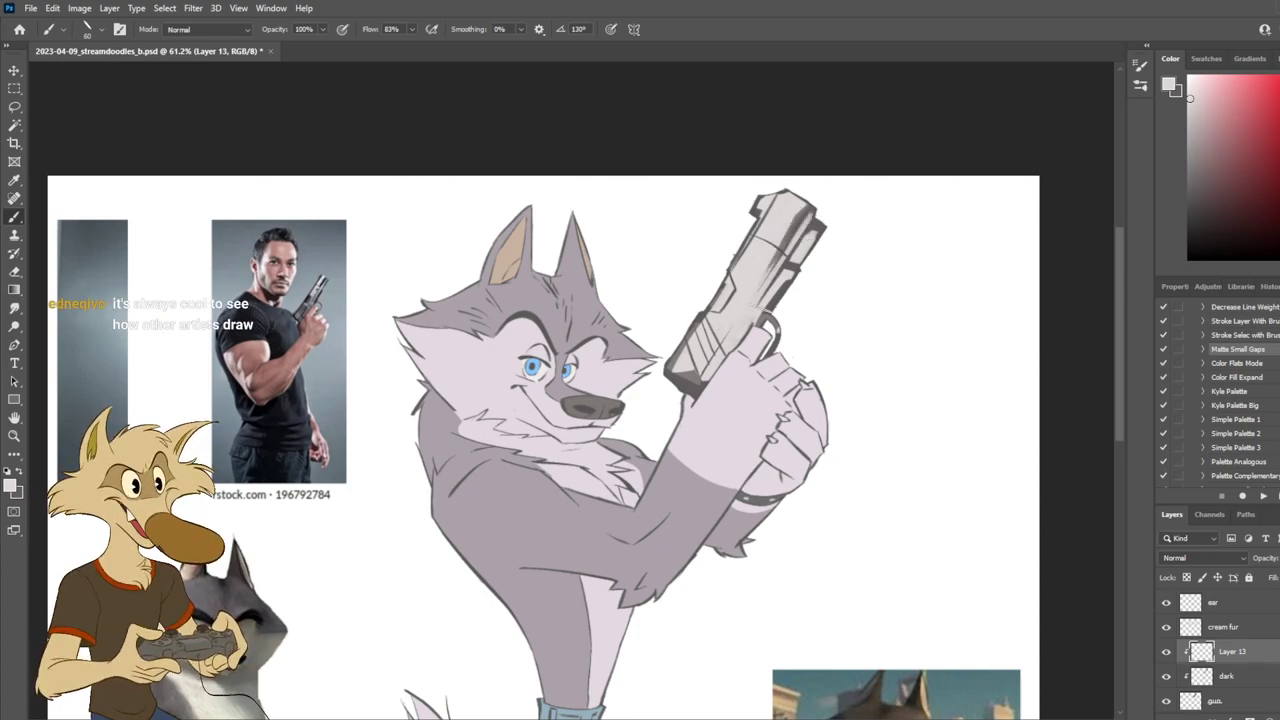
Step: Try to break up the light-grey highlight along the slide with a soft eraser of size 175
key("e")
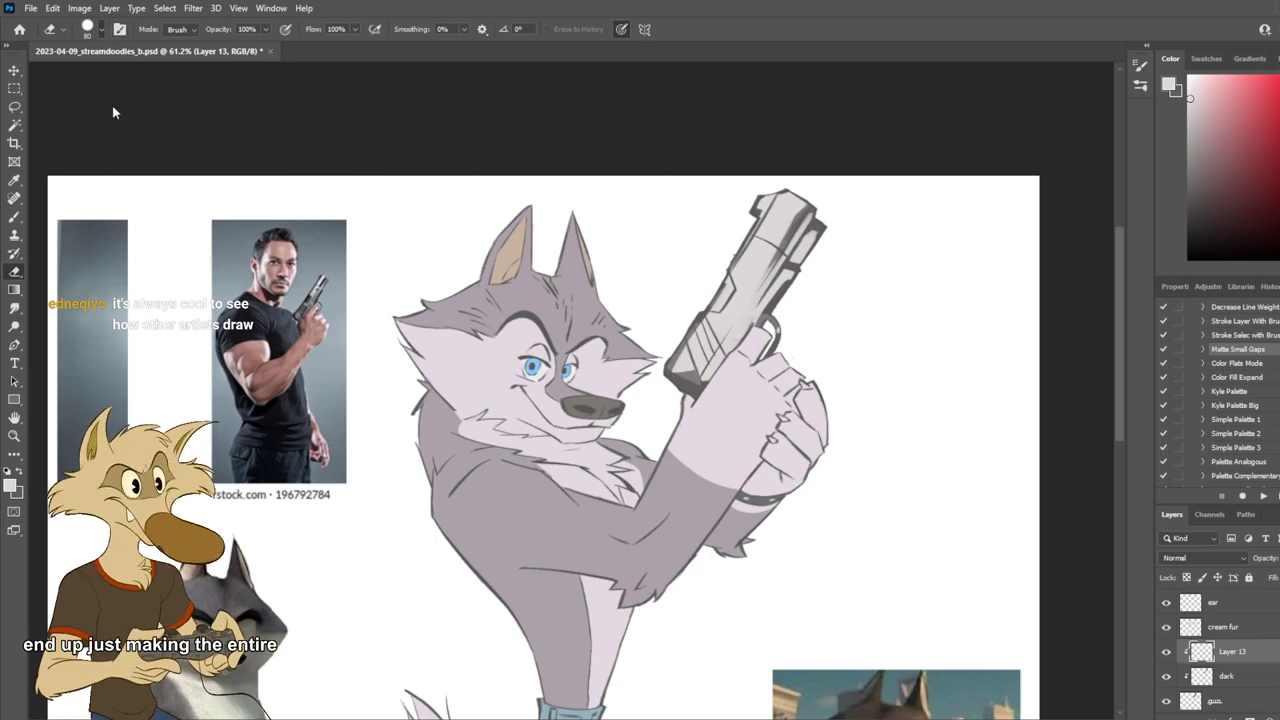
key("]")
key("]")
key("]")
key("]")
key("]")
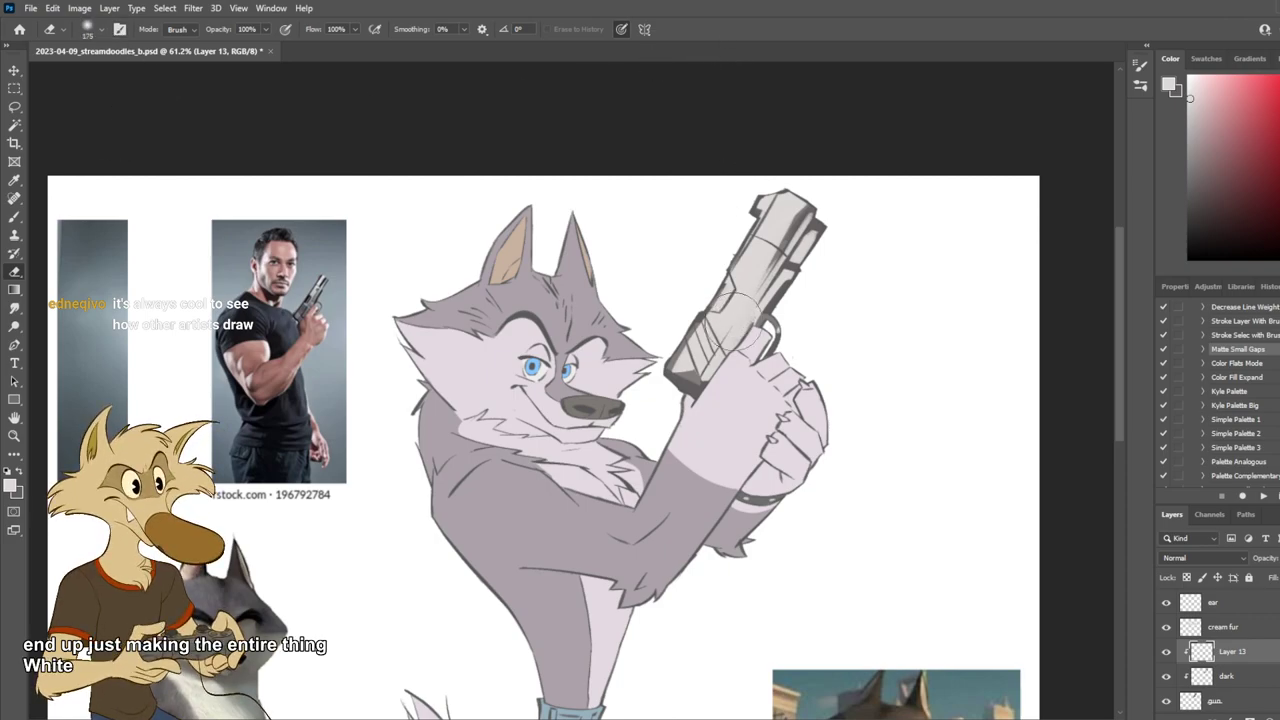
left_click_drag(672, 394, 740, 318)
key("ctrl+z")
key("ctrl+z")
key("ctrl+z")
key("ctrl+z")
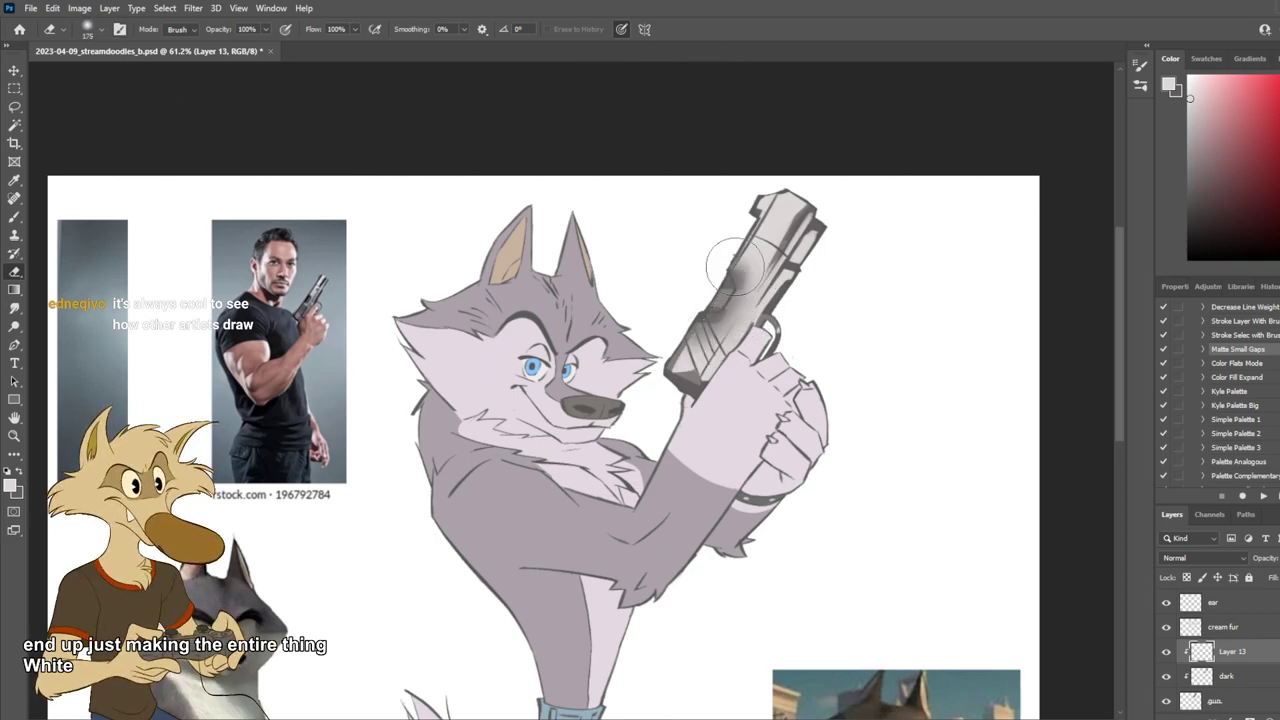
mouse_move(738, 308)
left_mouse_down()
mouse_move(731, 274)
mouse_move(711, 280)
mouse_move(725, 288)
mouse_move(740, 275)
left_mouse_up()
key("ctrl+z")
key("b")
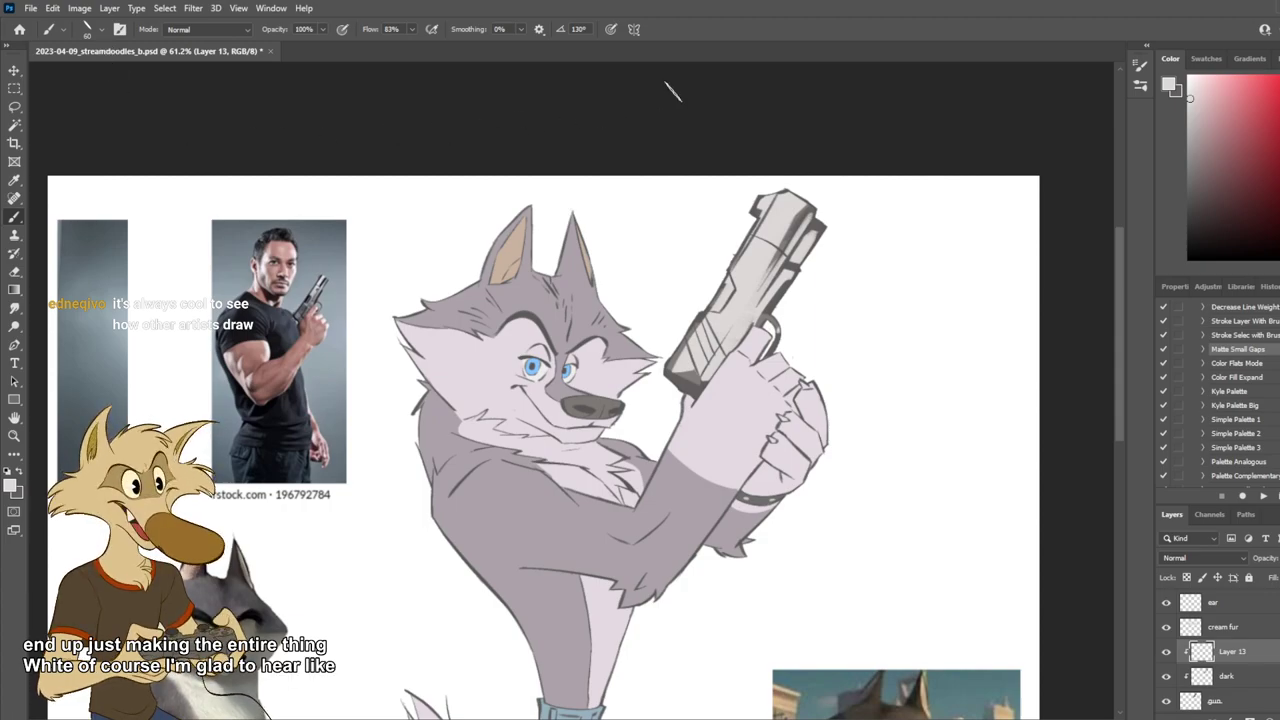
Step: Save the drawing and bring dark accents back into the notch behind the slide's middle and the ridged rear section
key("ctrl+s")
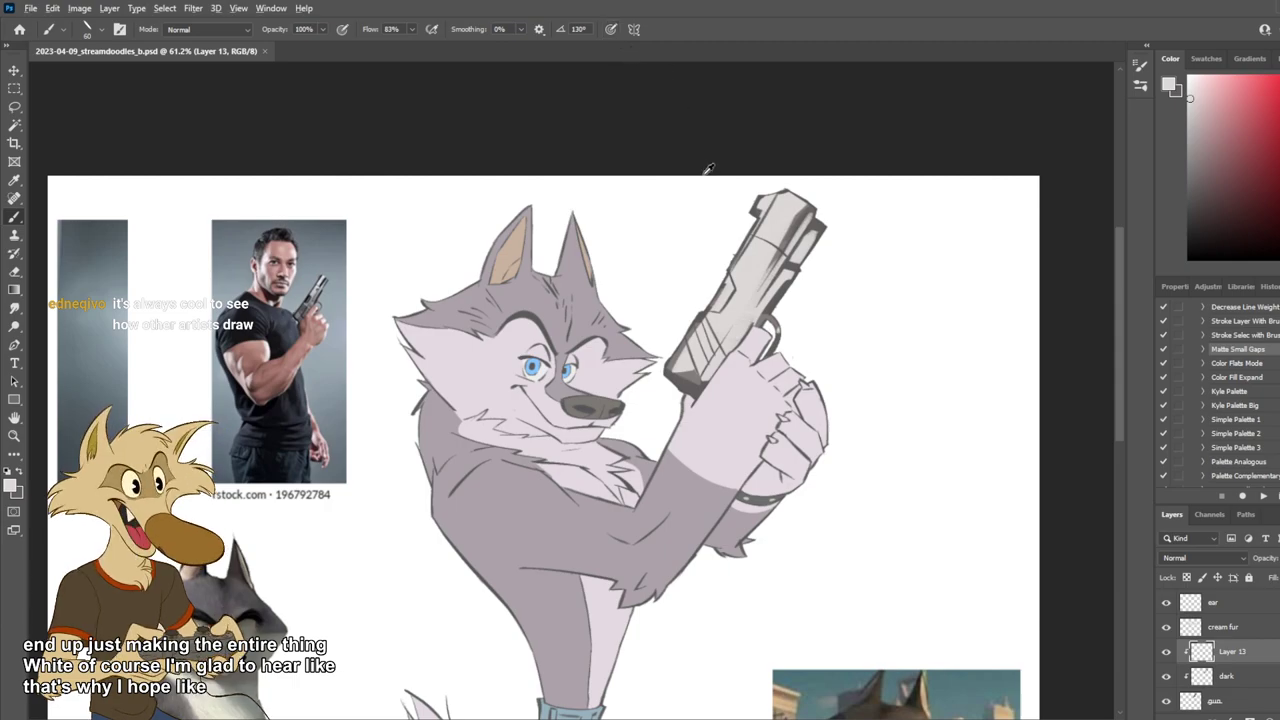
scroll(710, 207, "up", 3)
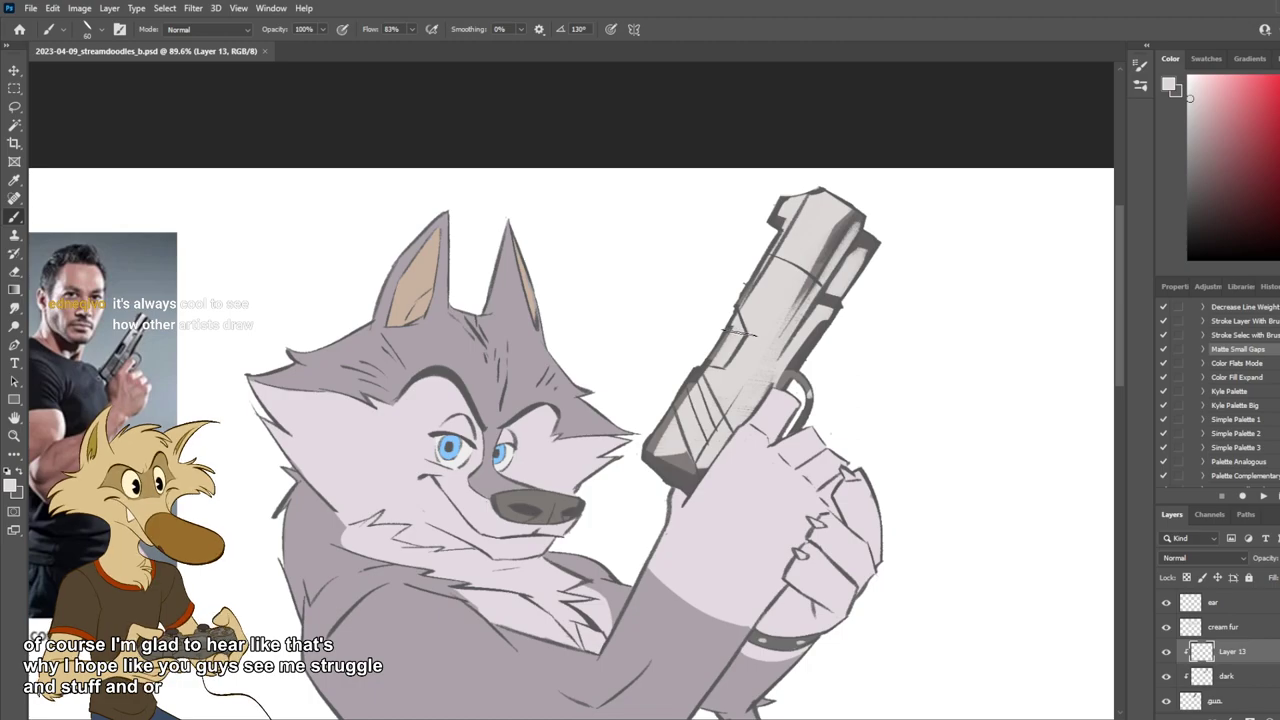
mouse_move(738, 323)
left_mouse_down()
mouse_move(730, 336)
mouse_move(736, 316)
left_mouse_up()
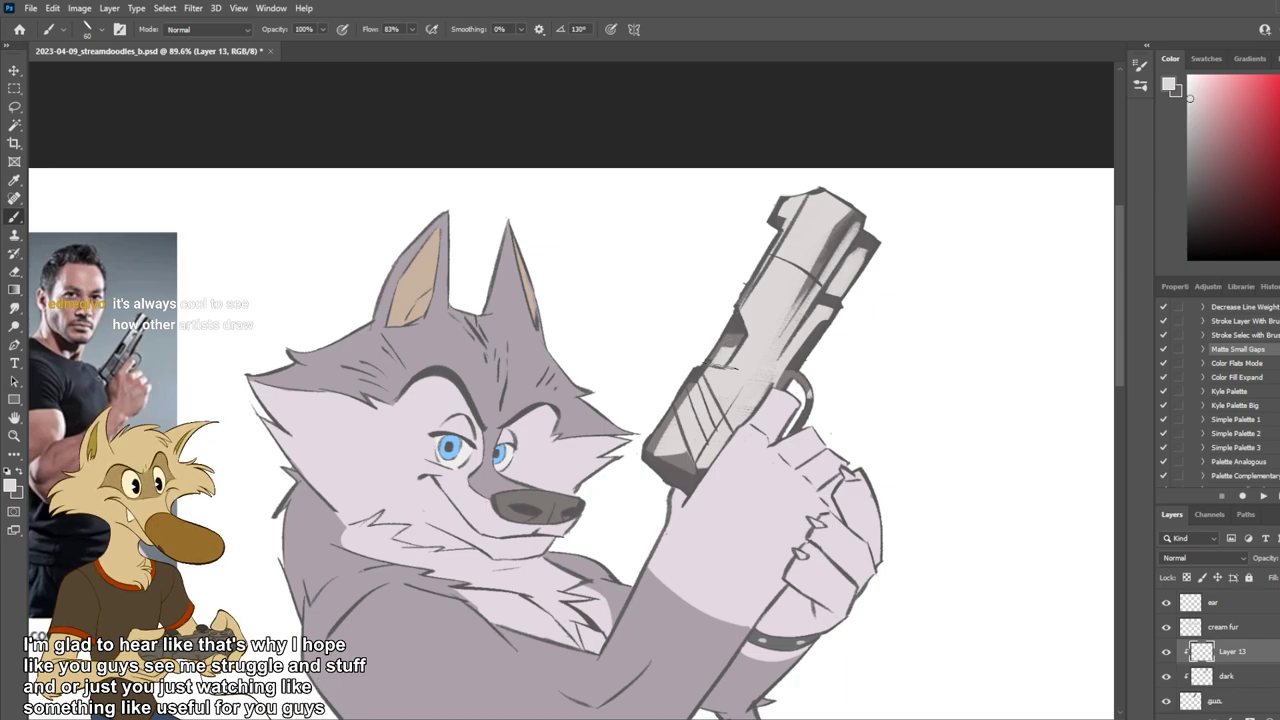
left_click_drag(690, 371, 728, 442)
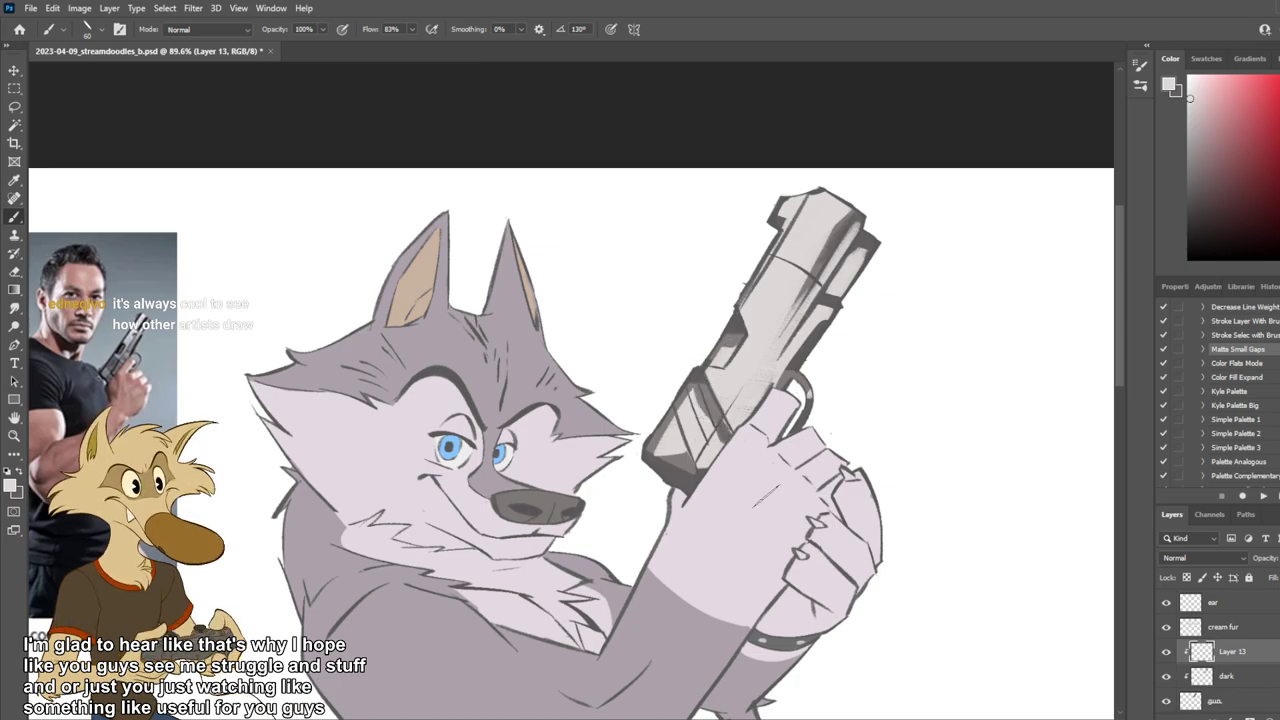
scroll(788, 534, "down", 6)
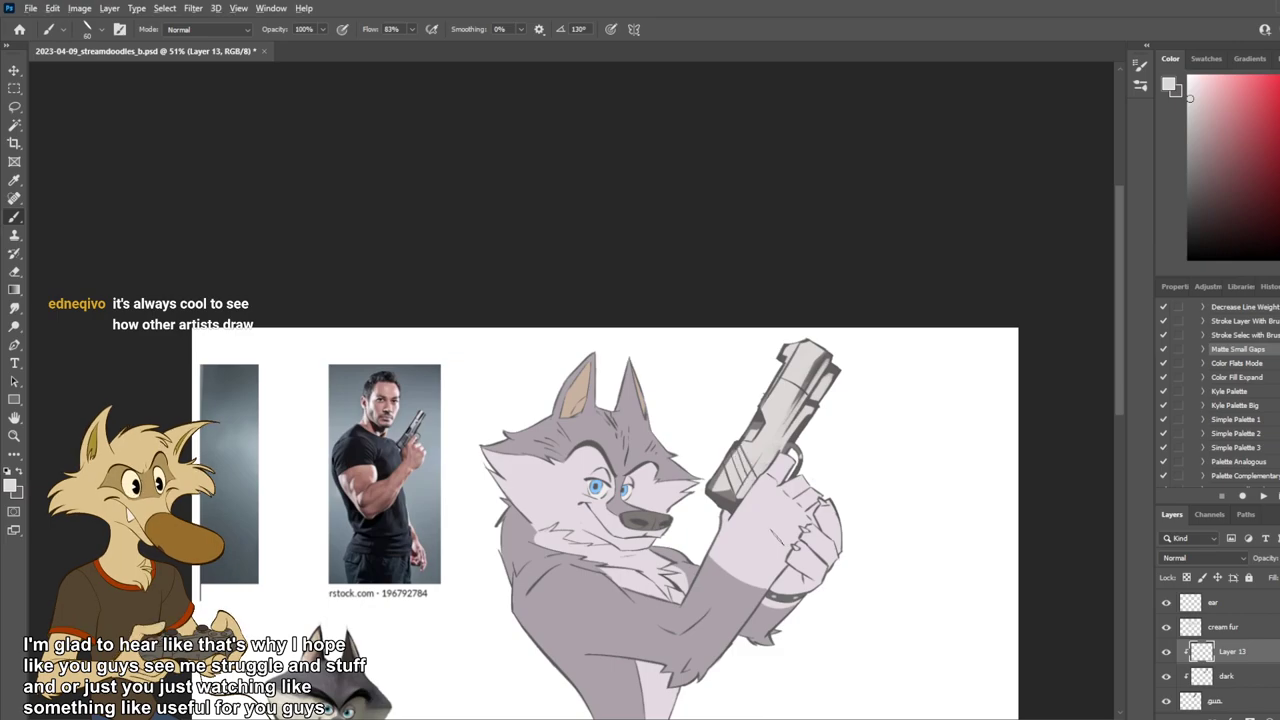
Step: Paint light grey over the dark shading along the pistol's lower edge beside the hand
scroll(779, 536, "up", 4)
scroll(767, 533, "up", 1)
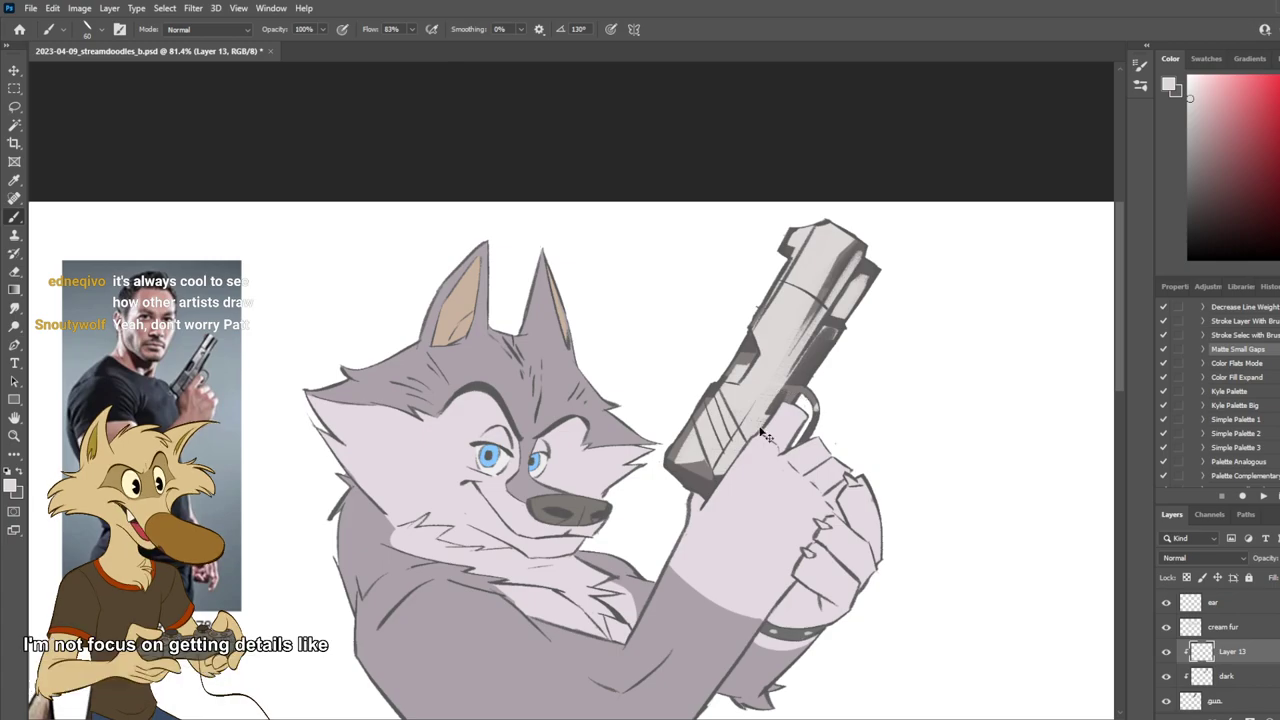
left_click_drag(748, 440, 716, 476)
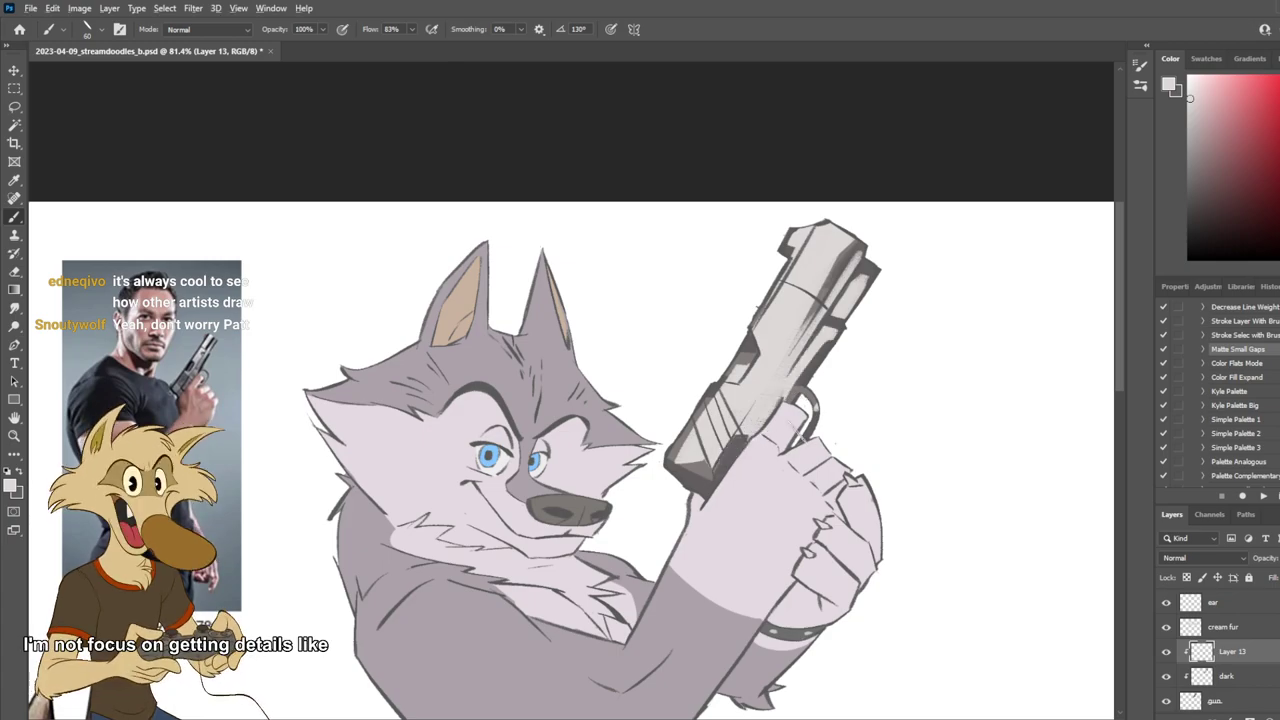
scroll(797, 441, "down", 5)
scroll(790, 448, "up", 3)
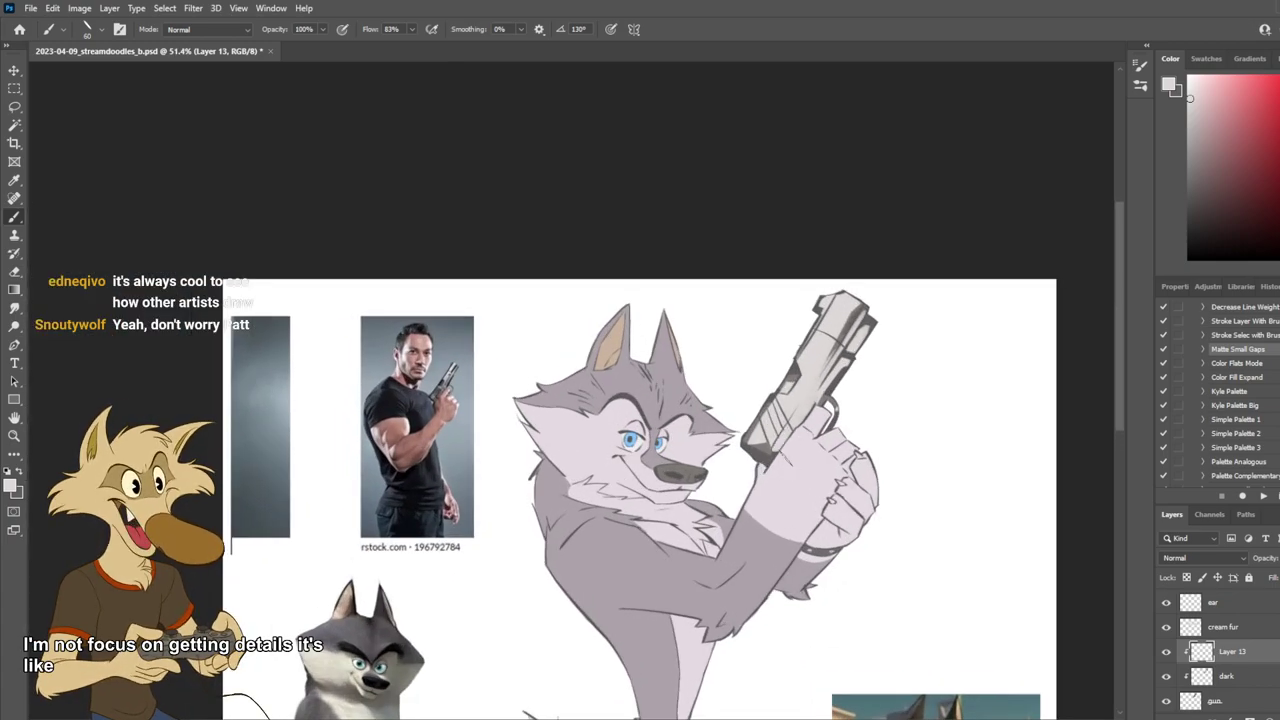
Step: Check the pistol from a distance and in a mirrored view, and save the drawing
scroll(790, 450, "up", 2)
scroll(790, 452, "up", 1)
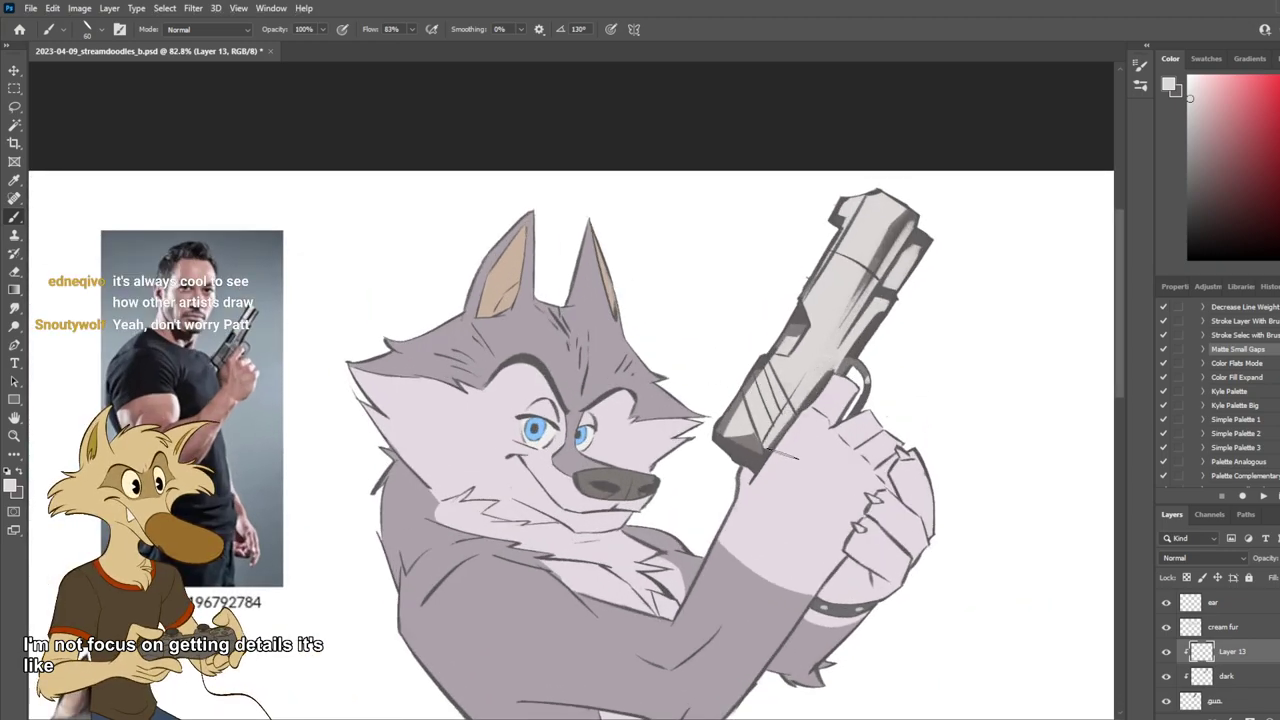
scroll(840, 415, "down", 6)
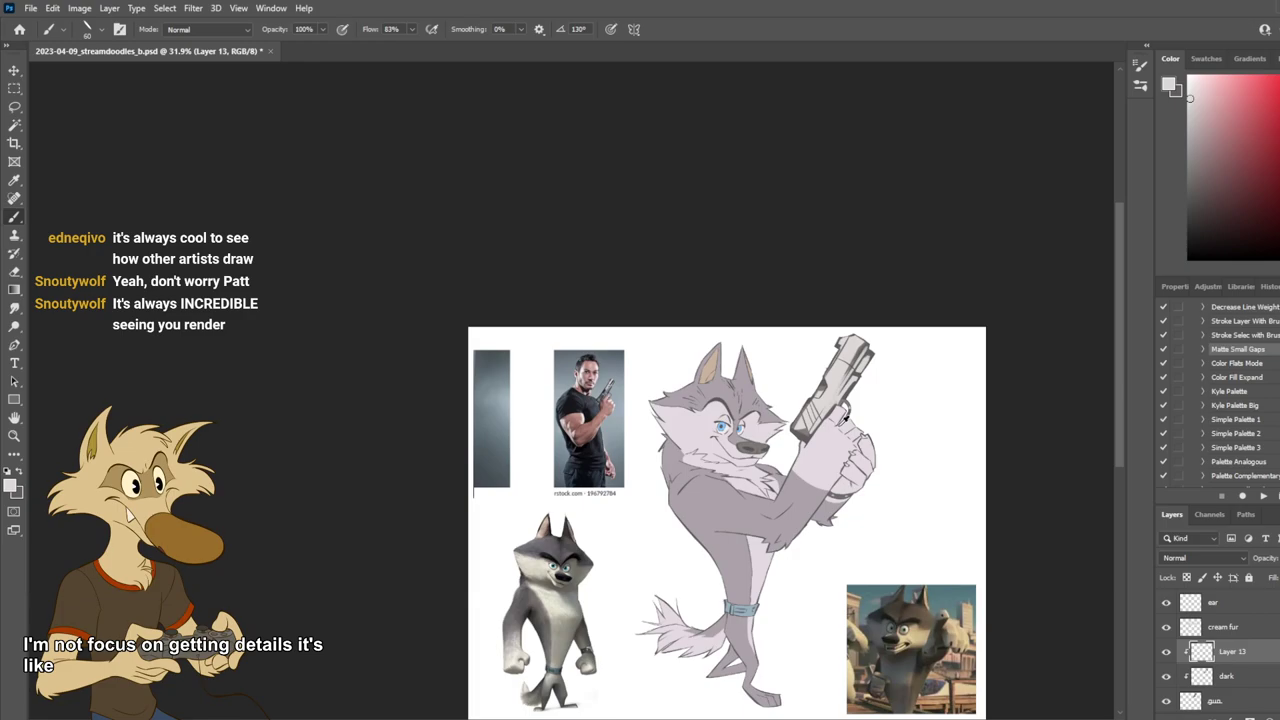
scroll(845, 420, "up", 5)
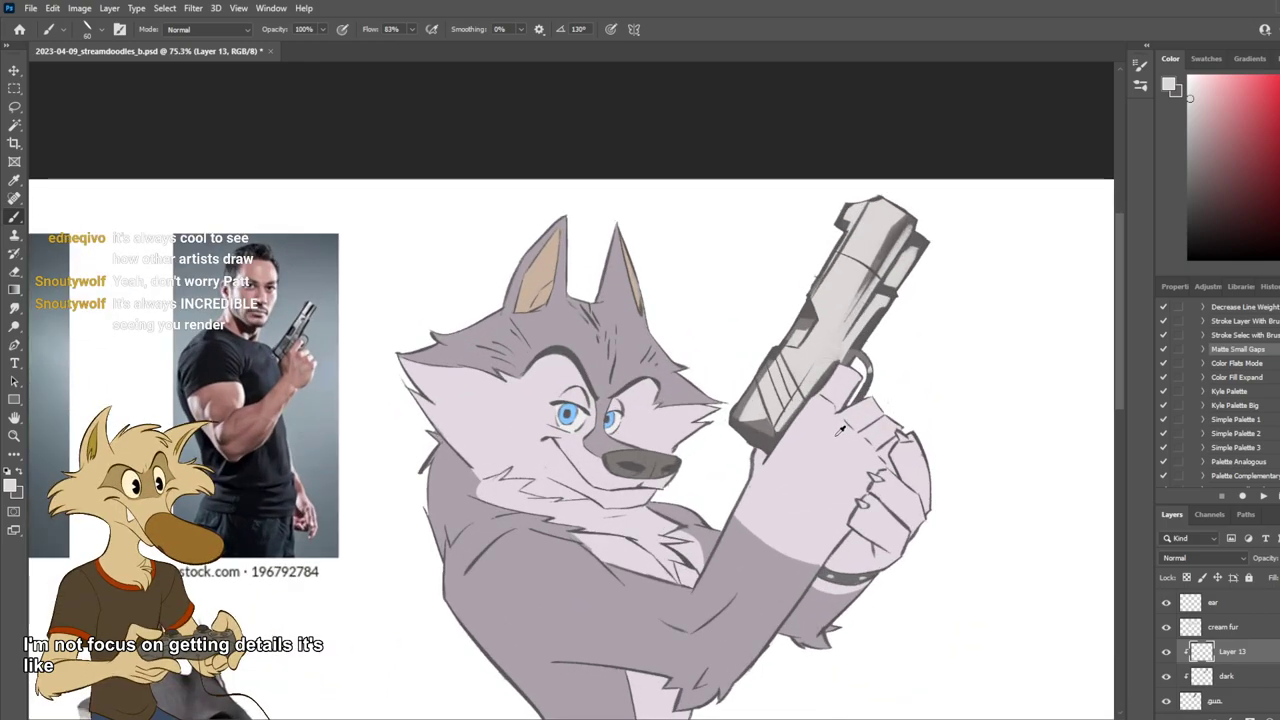
scroll(842, 430, "up", 1)
key("ctrl+shift+h")
scroll(836, 438, "down", 6)
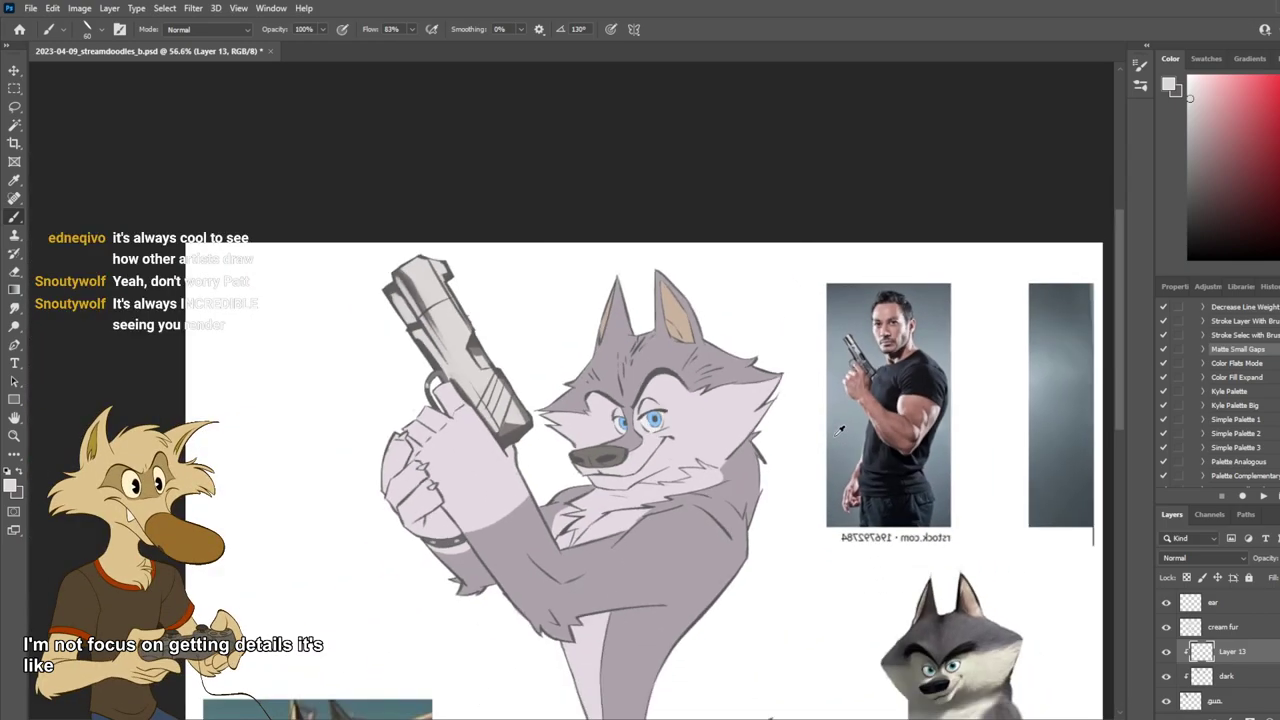
scroll(795, 439, "up", 5)
key("ctrl+shift+h")
scroll(800, 436, "down", 3)
key("ctrl+s")
scroll(837, 382, "up", 3)
scroll(839, 381, "down", 1)
scroll(876, 352, "up", 1)
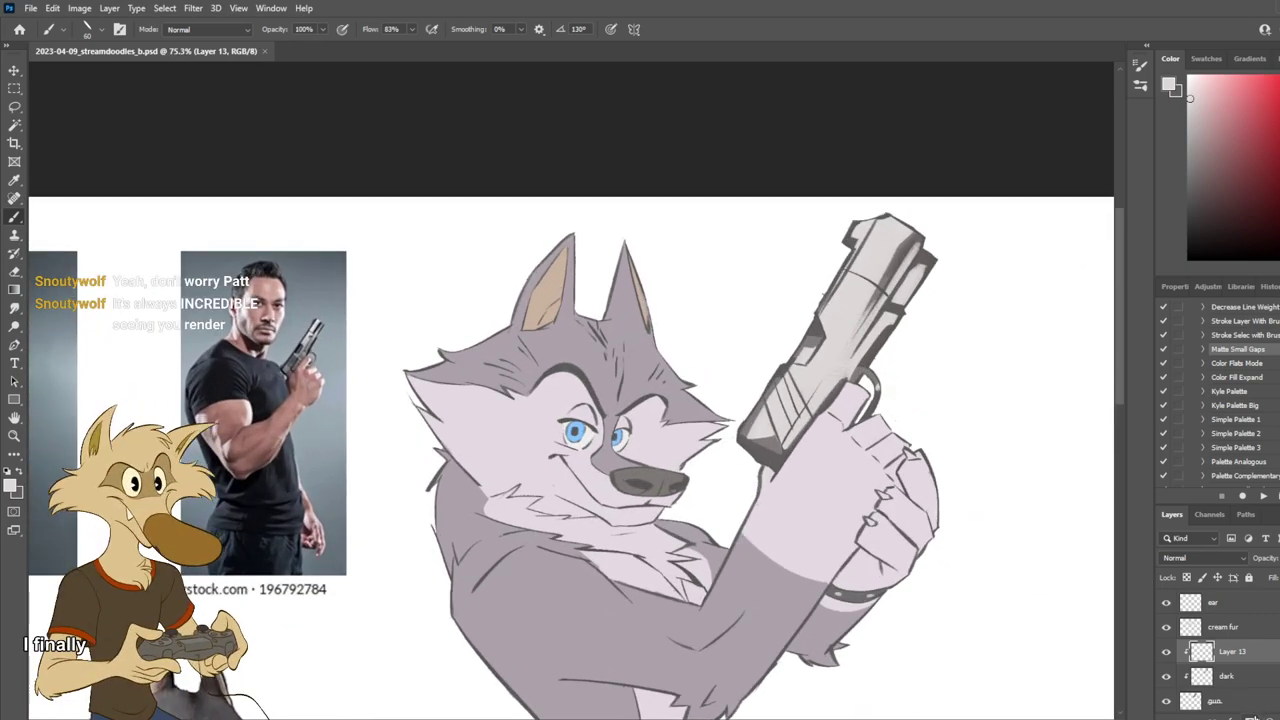
Step: Add a layer mask to Layer 13 and fade the pistol's lower rear on it with a black-to-transparent radial gradient
left_click(1252, 717)
key("g")
key("x")
left_click_drag(738, 452, 911, 470)
scroll(911, 470, "down", 4)
scroll(846, 394, "up", 3)
key("ctrl+z")
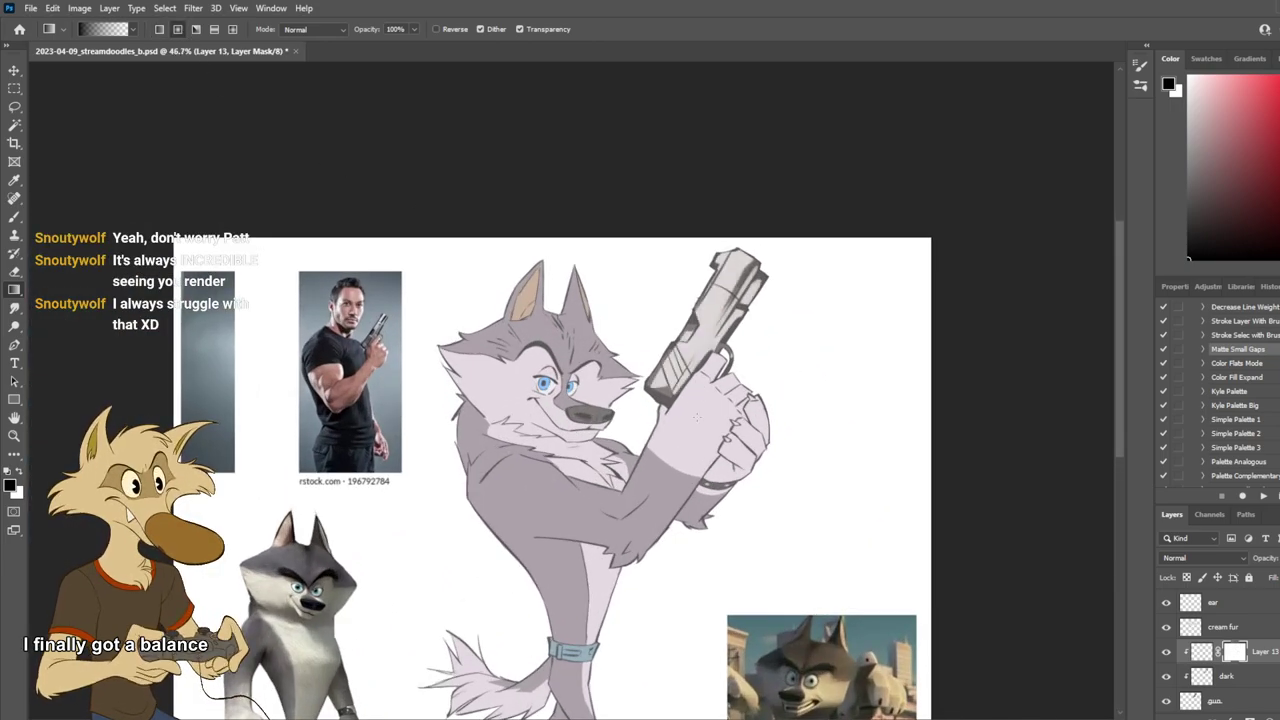
left_click_drag(650, 439, 797, 439)
key("ctrl+z")
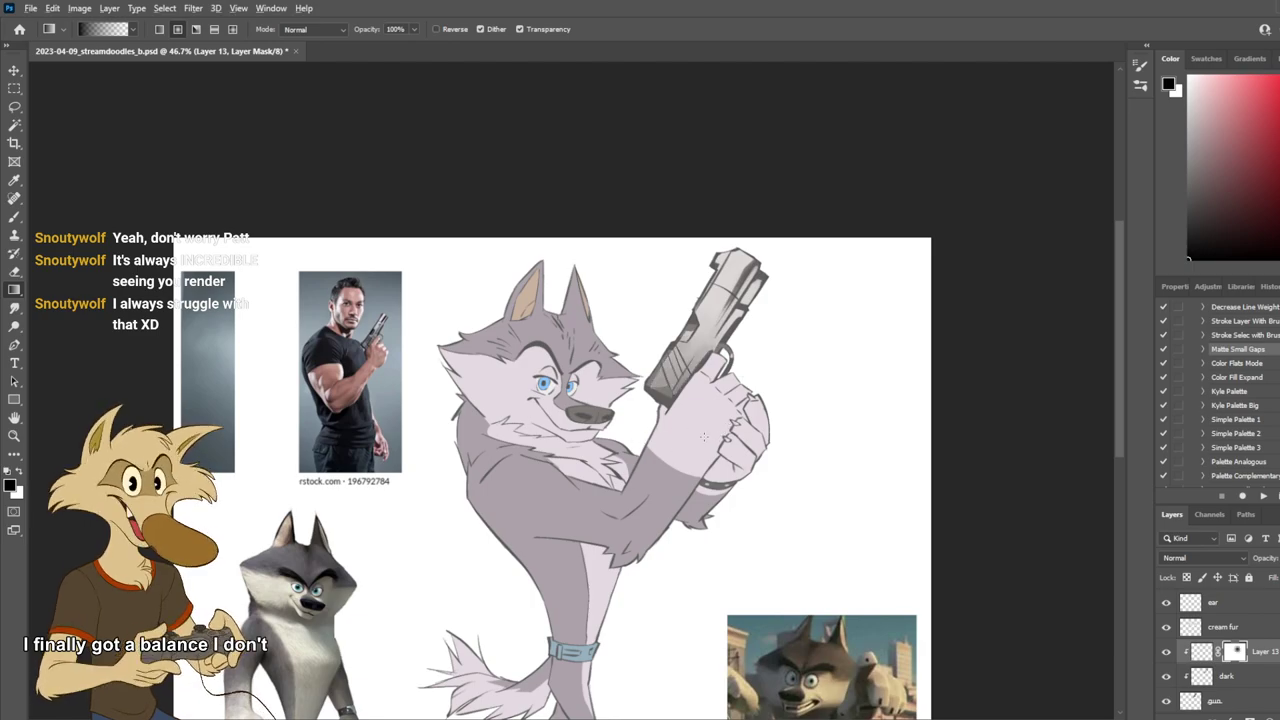
Step: Compare the pistol with and without the mask gradient by undoing and restoring it at several zoom levels
scroll(704, 437, "down", 3)
scroll(704, 437, "up", 3)
key("ctrl+z")
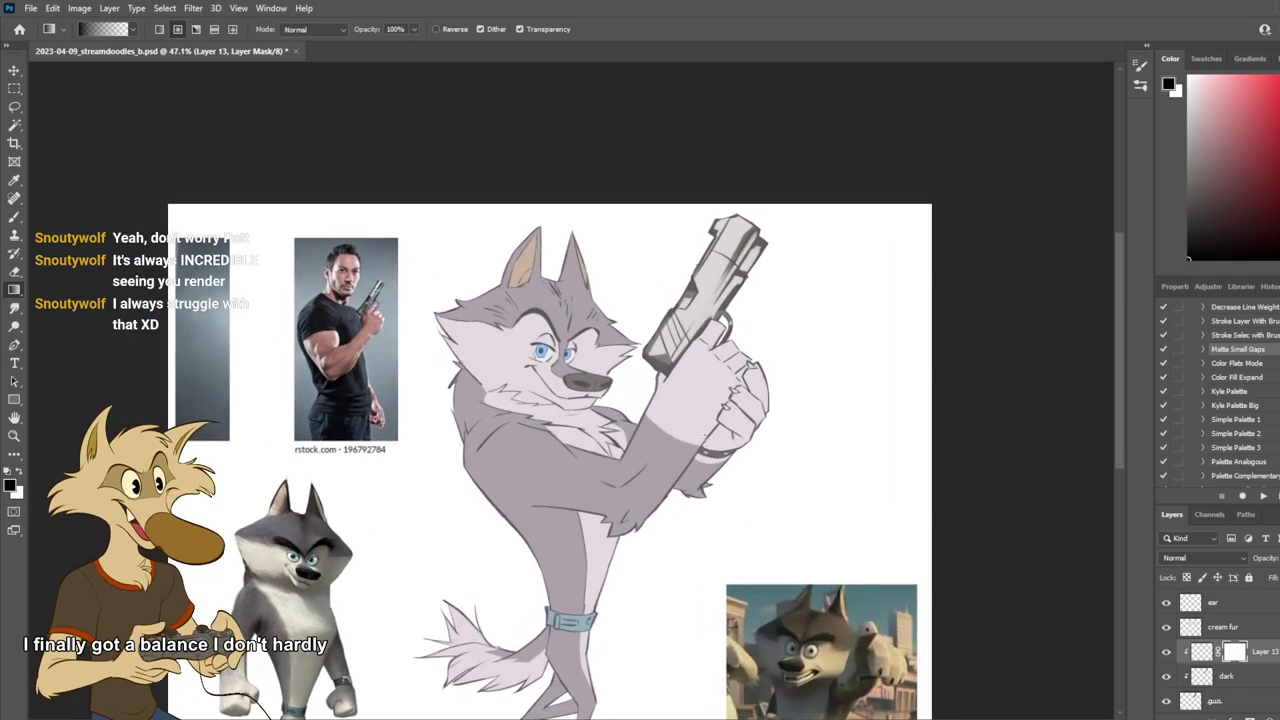
key("ctrl+shift+z")
scroll(709, 442, "down", 3)
scroll(660, 460, "up", 4)
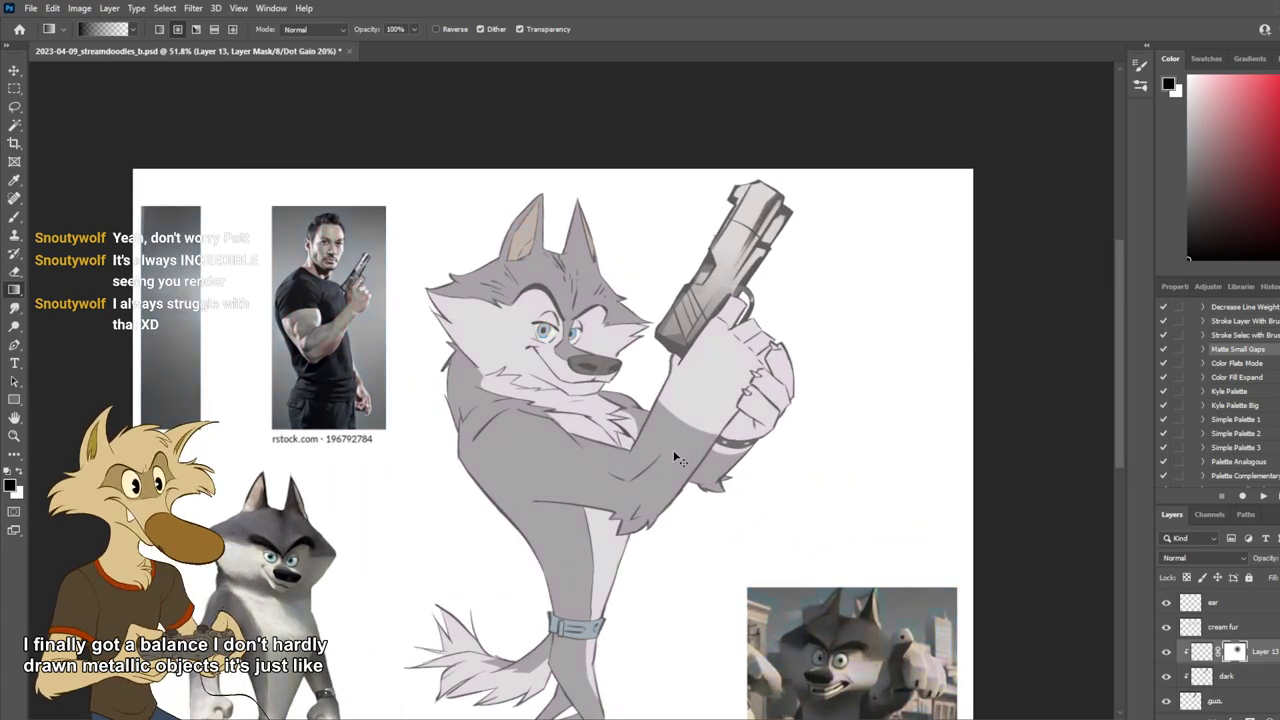
key("ctrl+z")
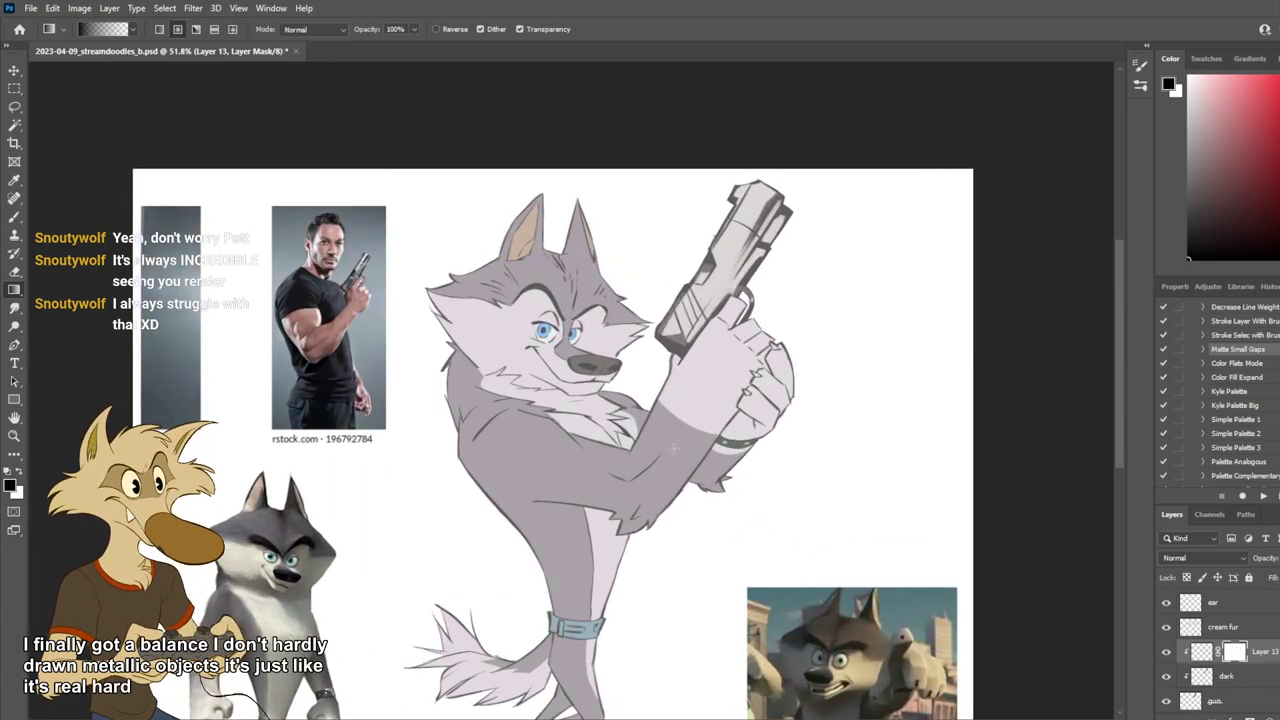
scroll(674, 449, "down", 3)
scroll(677, 448, "up", 5)
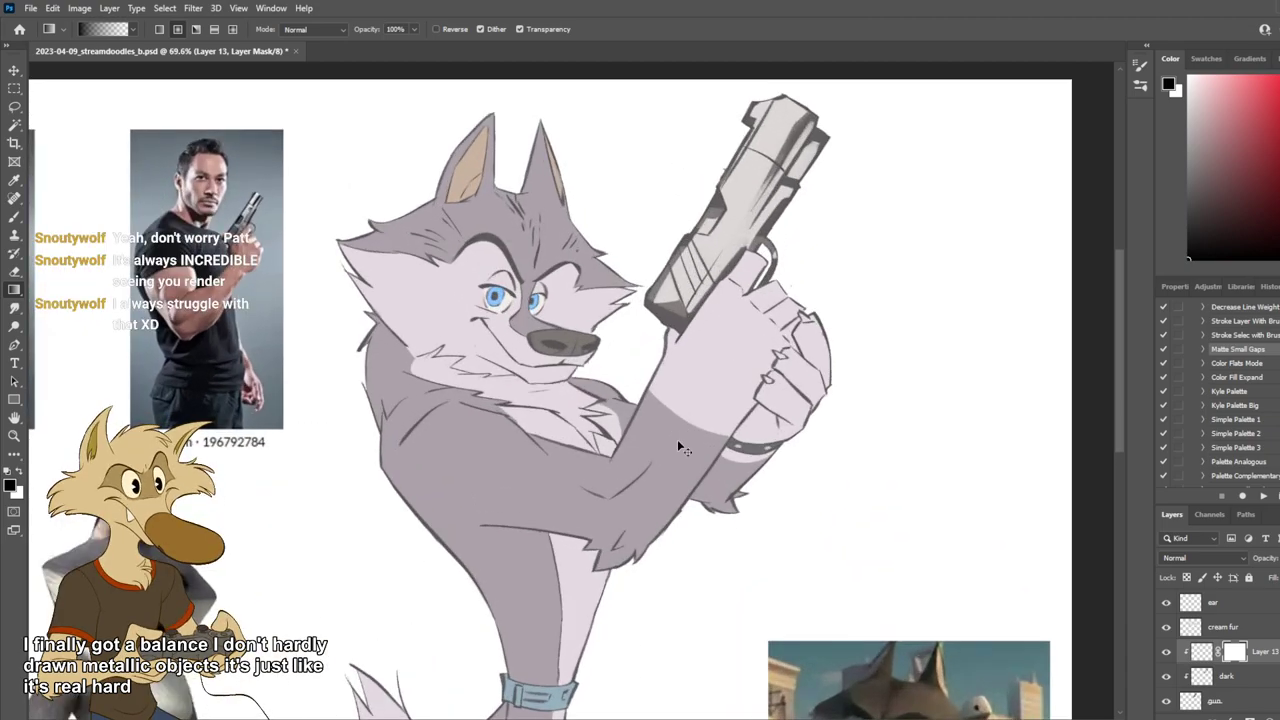
key("ctrl+shift+z")
Step: Try black brush strokes on the Layer 13 mask over the ridged rear section and across the slide's seam
key("b")
left_click_drag(679, 247, 694, 322)
key("ctrl+z")
key("ctrl+z")
left_click_drag(697, 229, 720, 292)
key("ctrl+z")
left_click_drag(700, 234, 714, 282)
key("ctrl+z")
left_click_drag(756, 147, 788, 161)
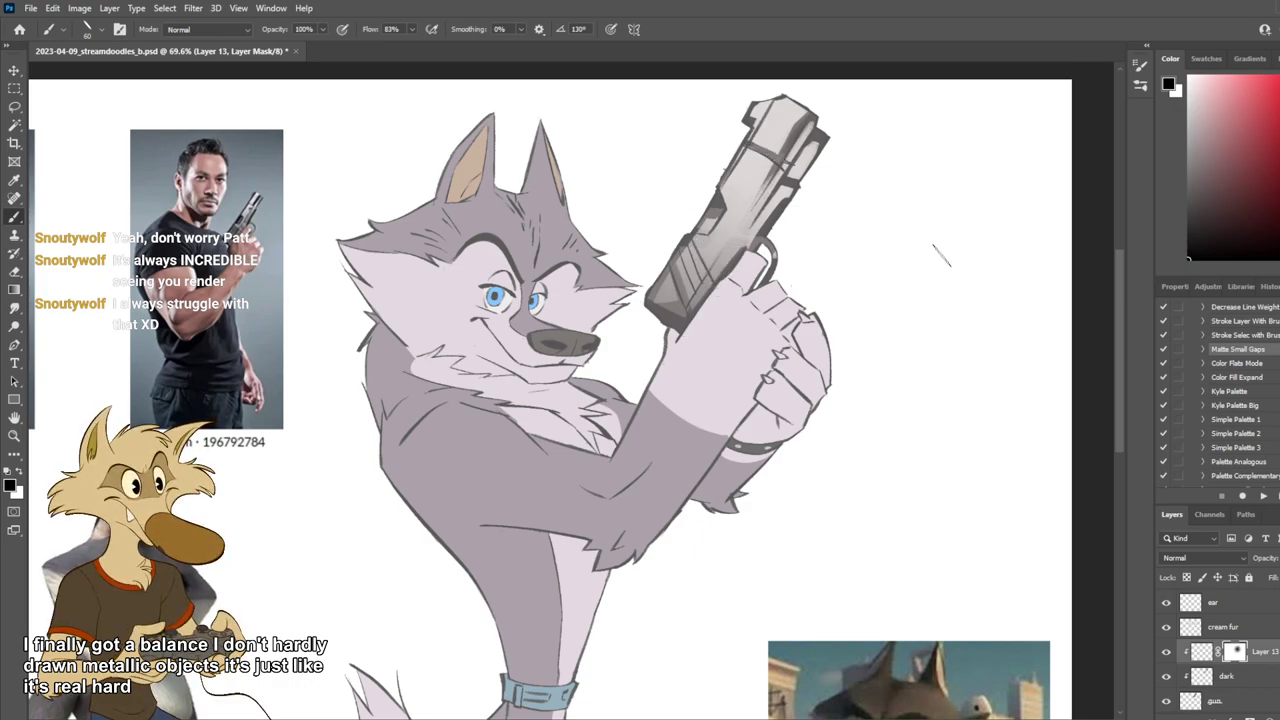
key("ctrl+z")
Step: Compare the pistol from afar and close up while undoing and restoring the latest mask edits
scroll(943, 255, "down", 4)
key("ctrl+z")
key("ctrl+z")
scroll(943, 255, "up", 4)
key("ctrl+shift+z")
key("ctrl+shift+z")
key("ctrl+shift+z")
scroll(943, 258, "up", 2)
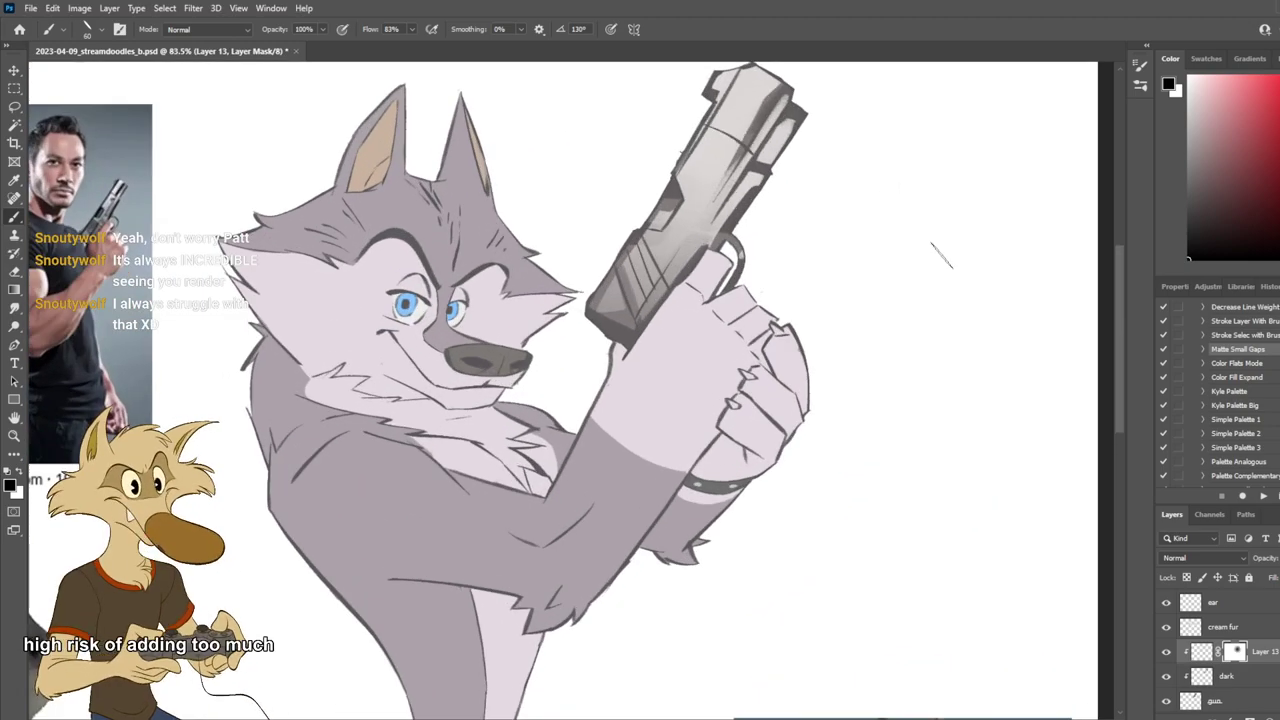
Step: Darken the seam across the slide on the mask, undoing the strokes tried around the ridged rear section
mouse_move(712, 127)
left_mouse_down()
mouse_move(743, 142)
mouse_move(724, 132)
left_mouse_up()
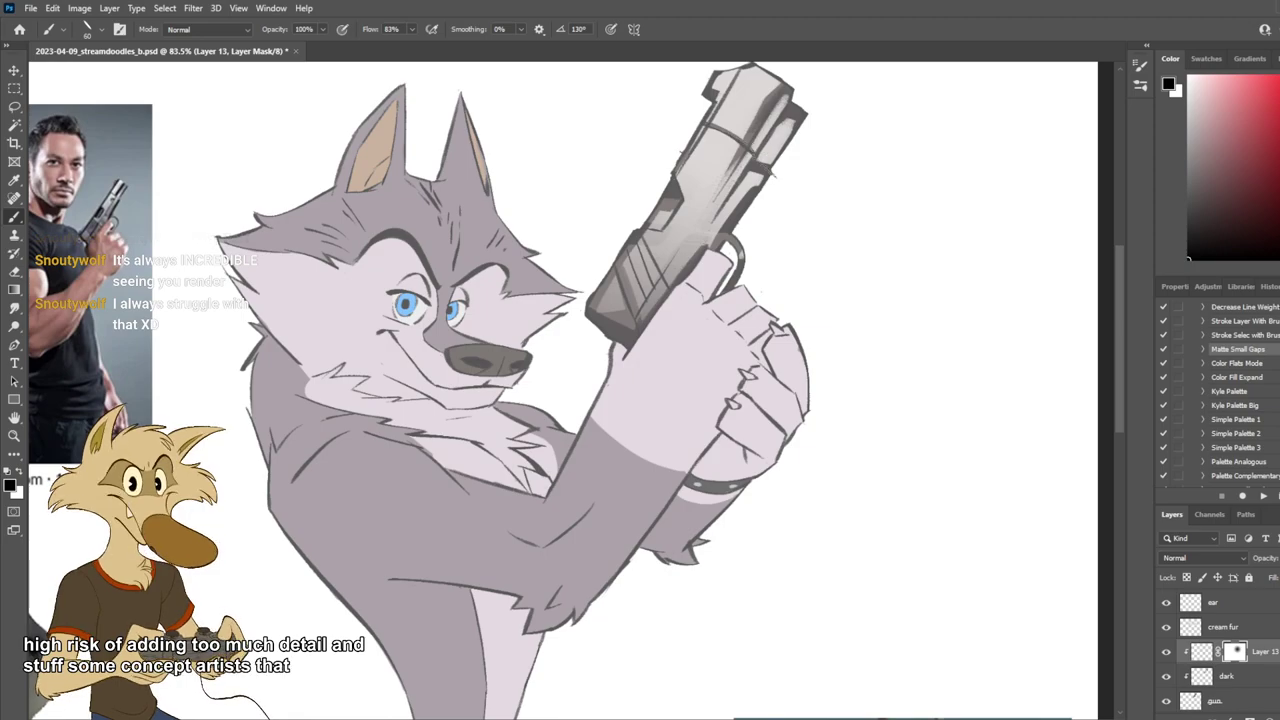
mouse_move(664, 216)
left_mouse_down()
mouse_move(690, 246)
mouse_move(746, 166)
mouse_move(652, 310)
left_mouse_up()
key("ctrl+z")
key("ctrl+z")
key("ctrl+z")
key("ctrl+z")
mouse_move(644, 248)
left_mouse_down()
mouse_move(664, 262)
mouse_move(652, 266)
left_mouse_up()
key("ctrl+z")
key("ctrl+z")
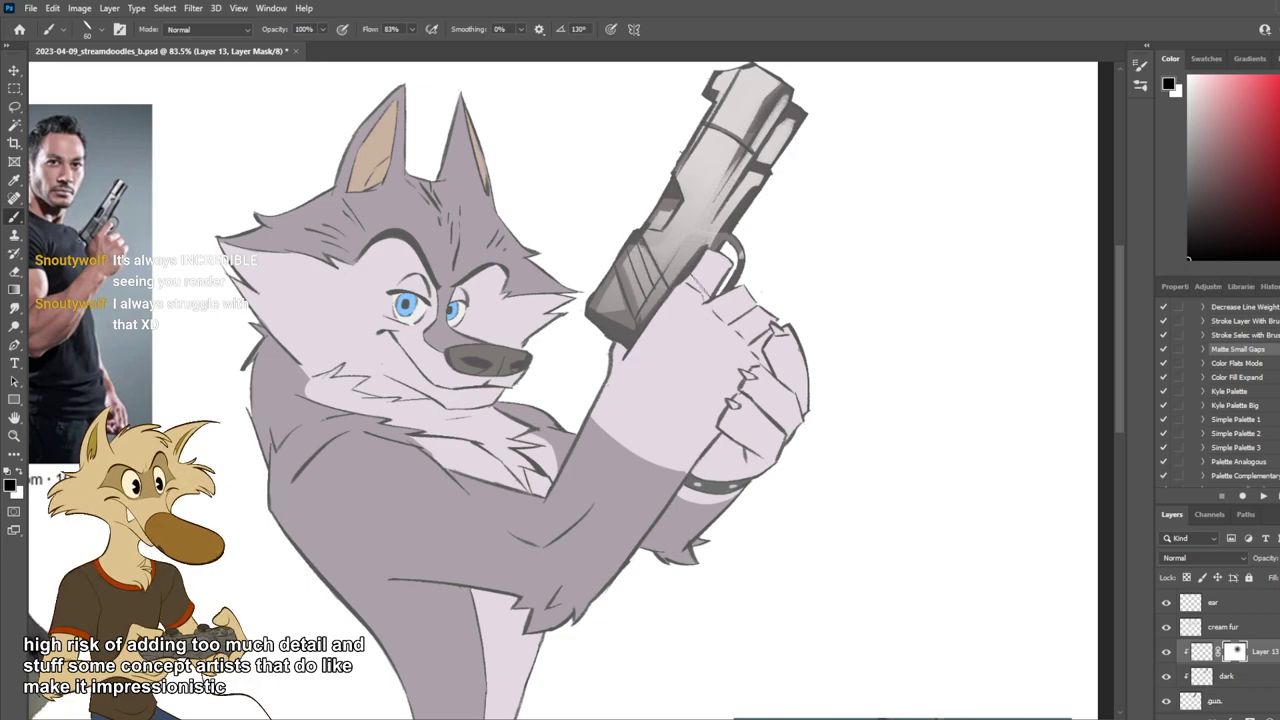
scroll(722, 320, "down", 3)
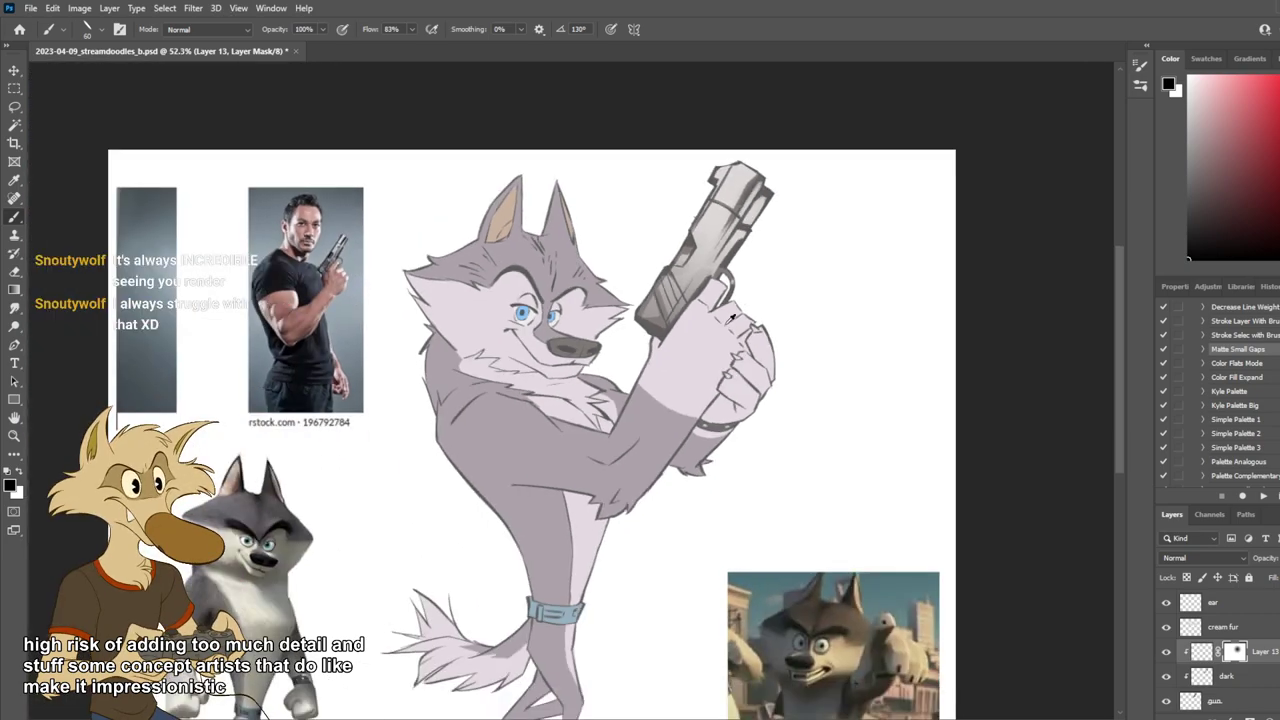
scroll(724, 318, "up", 3)
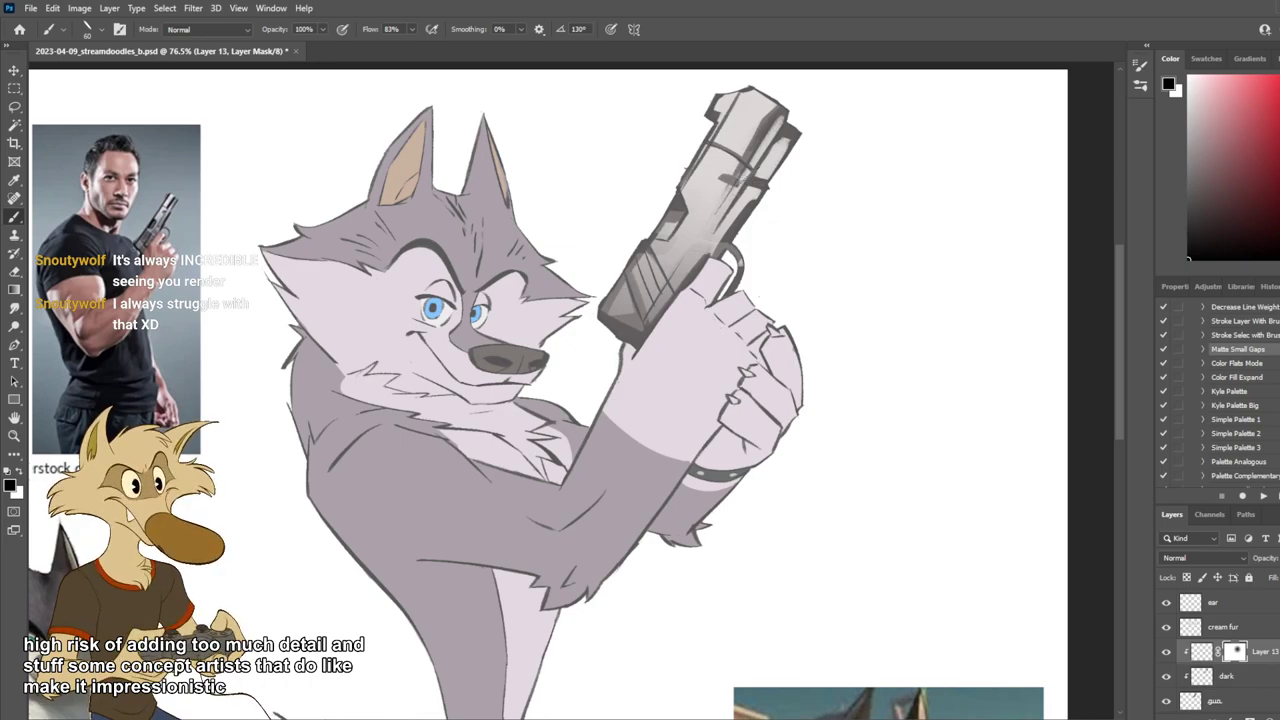
Step: With a size 30 brush, mask in a small dark spot mid-slide and short marks above the trigger guard, undoing misplaced strokes
key("bracketleft")
key("bracketleft")
mouse_move(734, 176)
left_mouse_down()
mouse_move(699, 245)
mouse_move(703, 222)
mouse_move(693, 252)
left_mouse_up()
key("ctrl+z")
key("ctrl+z")
key("ctrl+z")
key("ctrl+z")
key("ctrl+z")
key("ctrl+z")
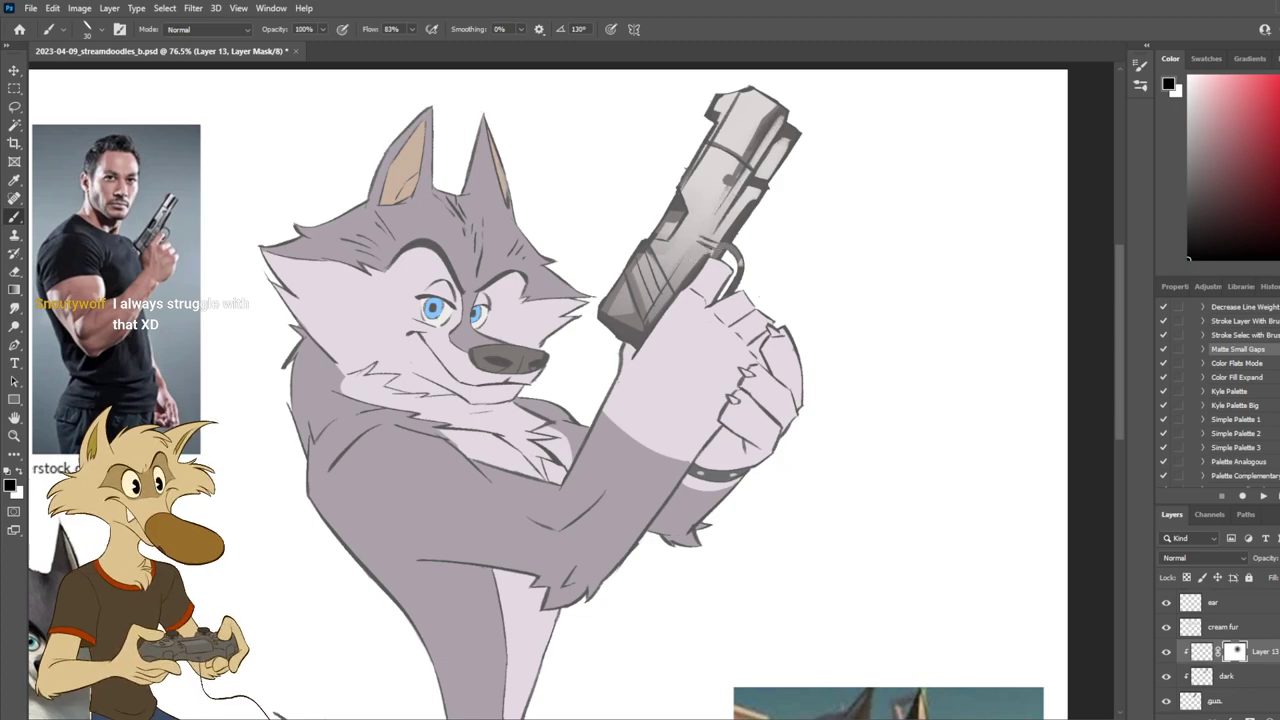
scroll(720, 280, "down", 5)
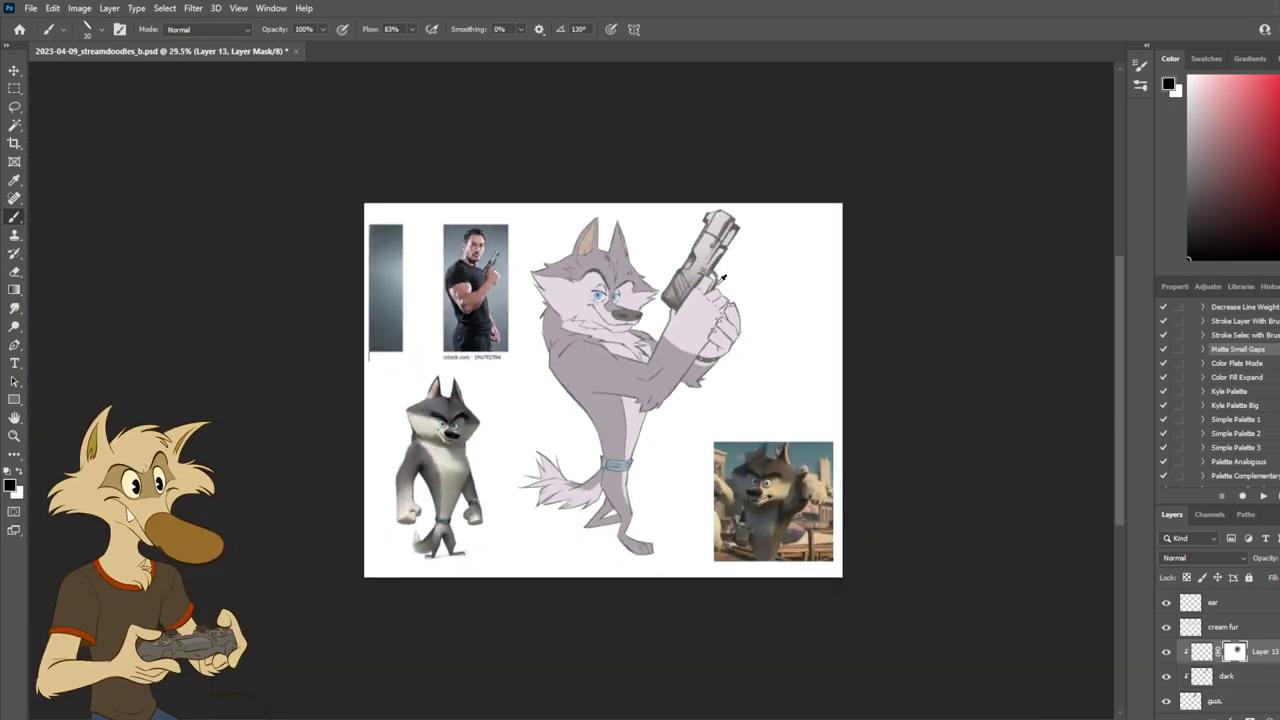
scroll(722, 250, "up", 4)
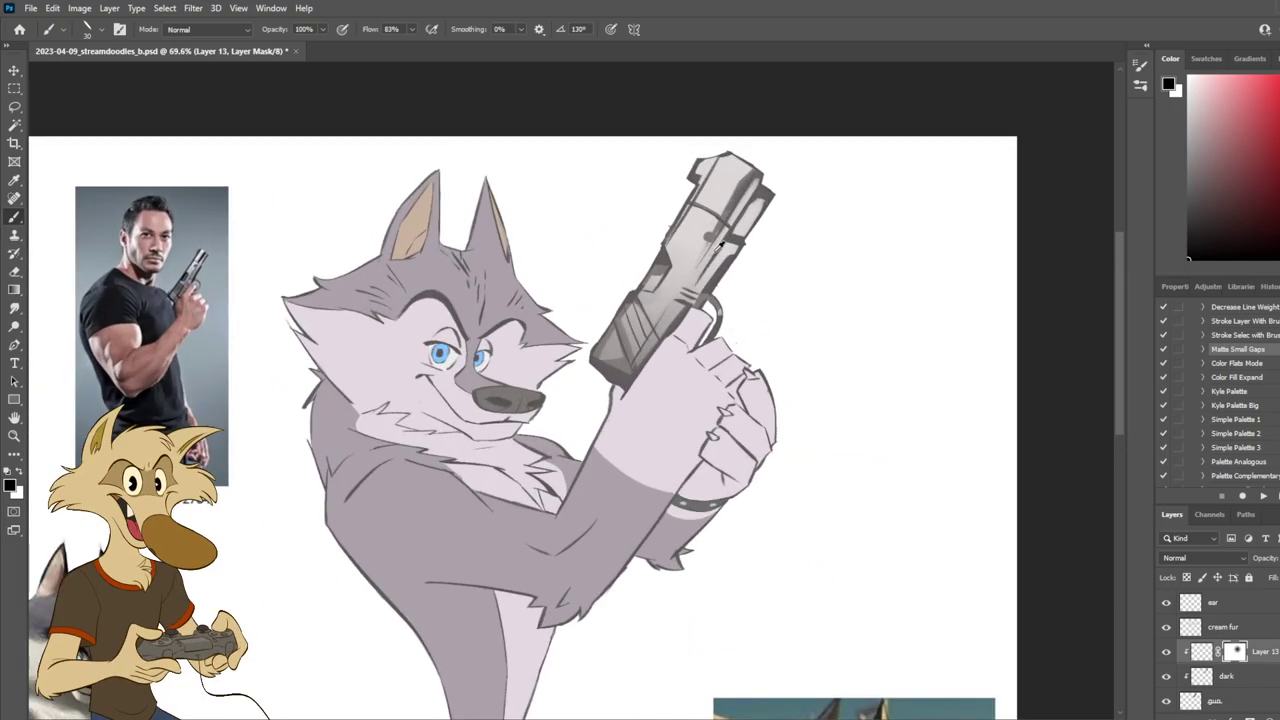
scroll(721, 241, "down", 3)
scroll(720, 240, "up", 4)
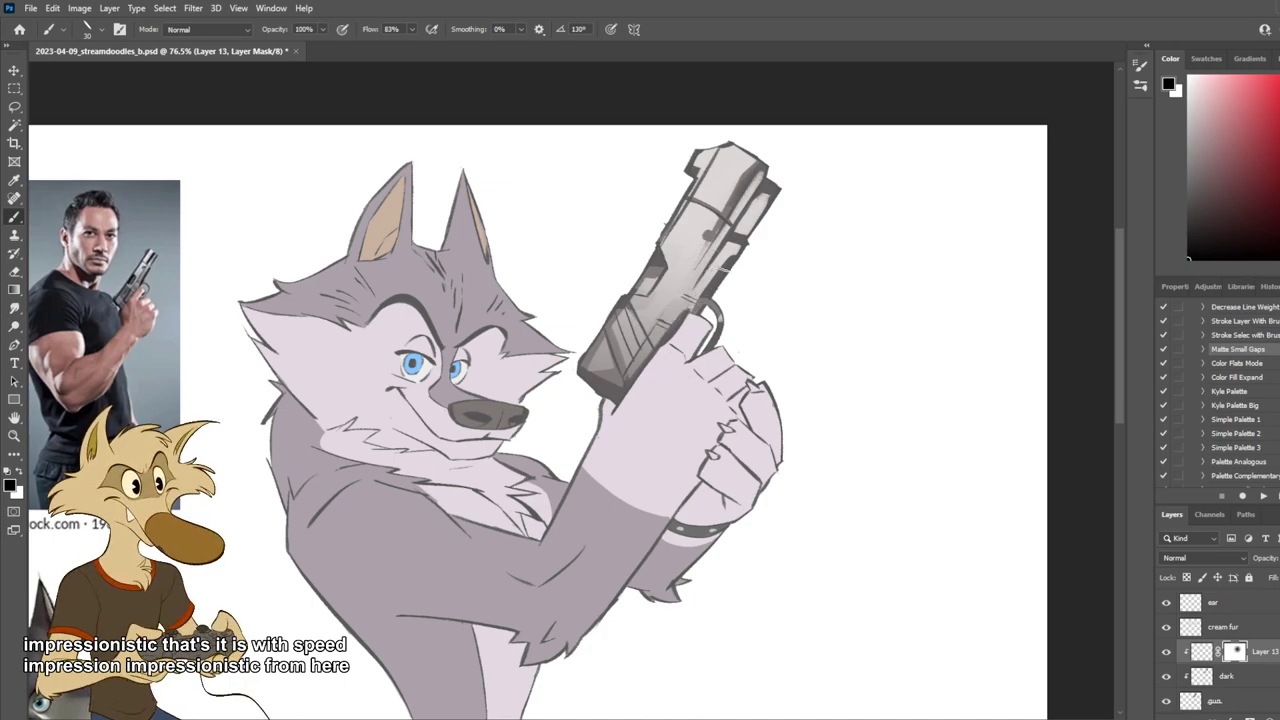
Step: Switch to a hard round eraser reduced to size 20 and trim the small dark spot on the slide
key("e")
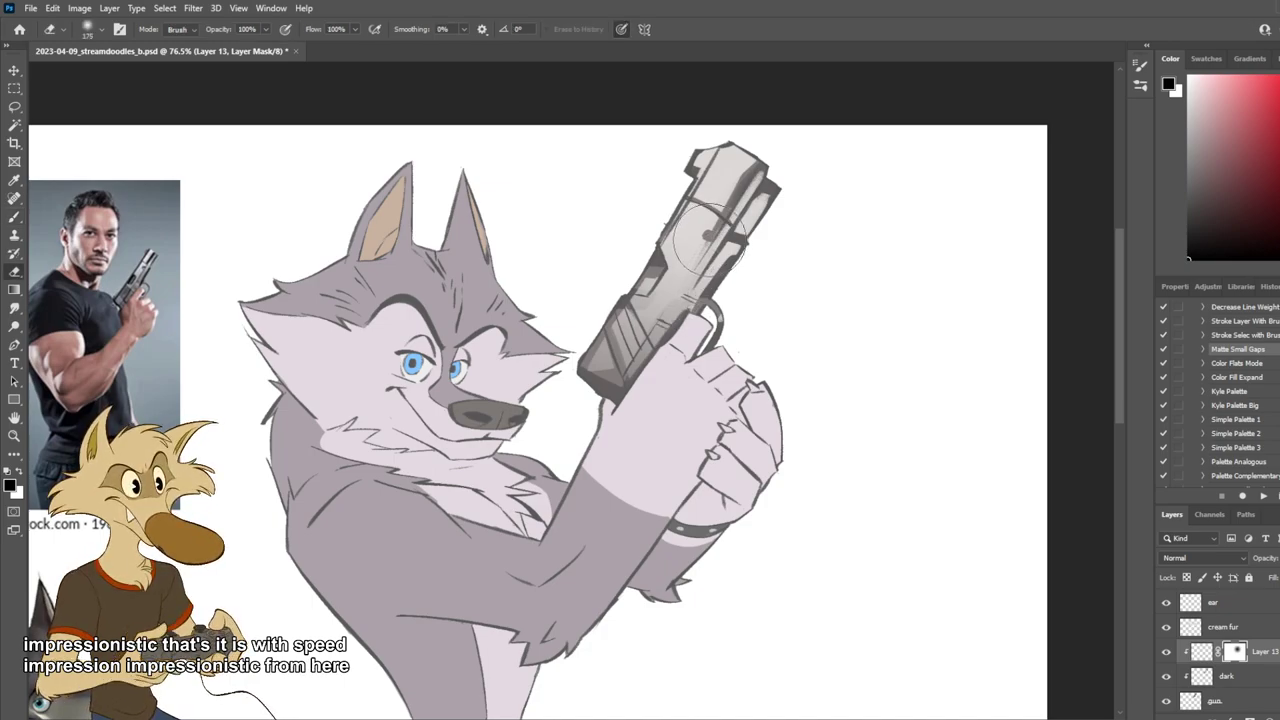
left_click(104, 161)
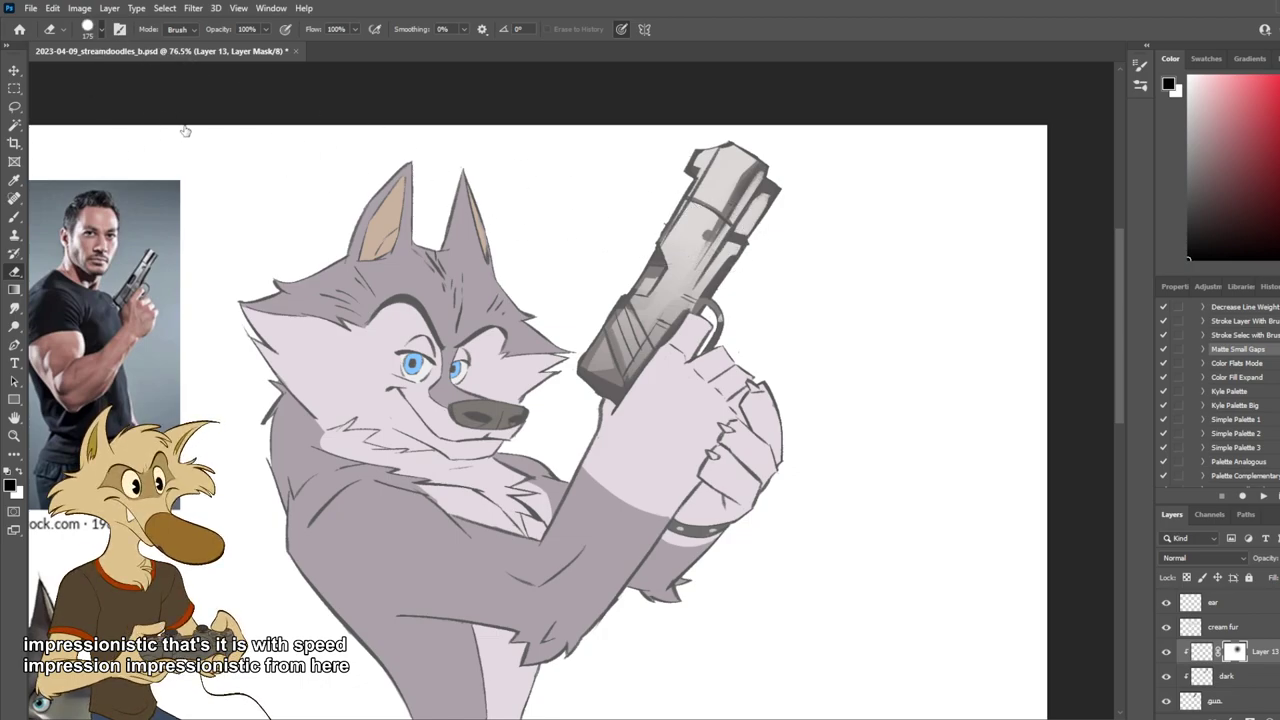
key("[")
key("[")
key("[")
key("[")
key("[")
key("[")
key("[")
key("[")
key("[")
key("[")
key("[")
key("[")
key("[")
key("[")
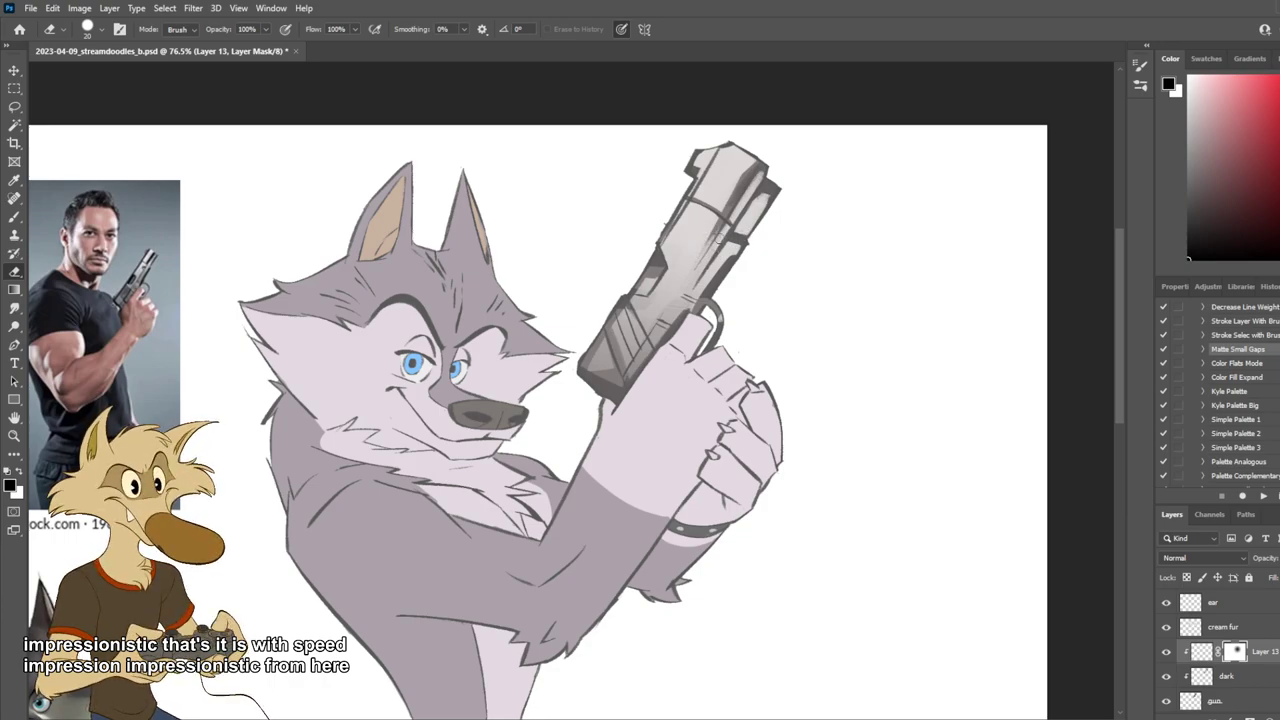
Step: Brush darker accents on the mask at mid-slide and beneath the muzzle, checking the pistol from afar and mirrored
key("b")
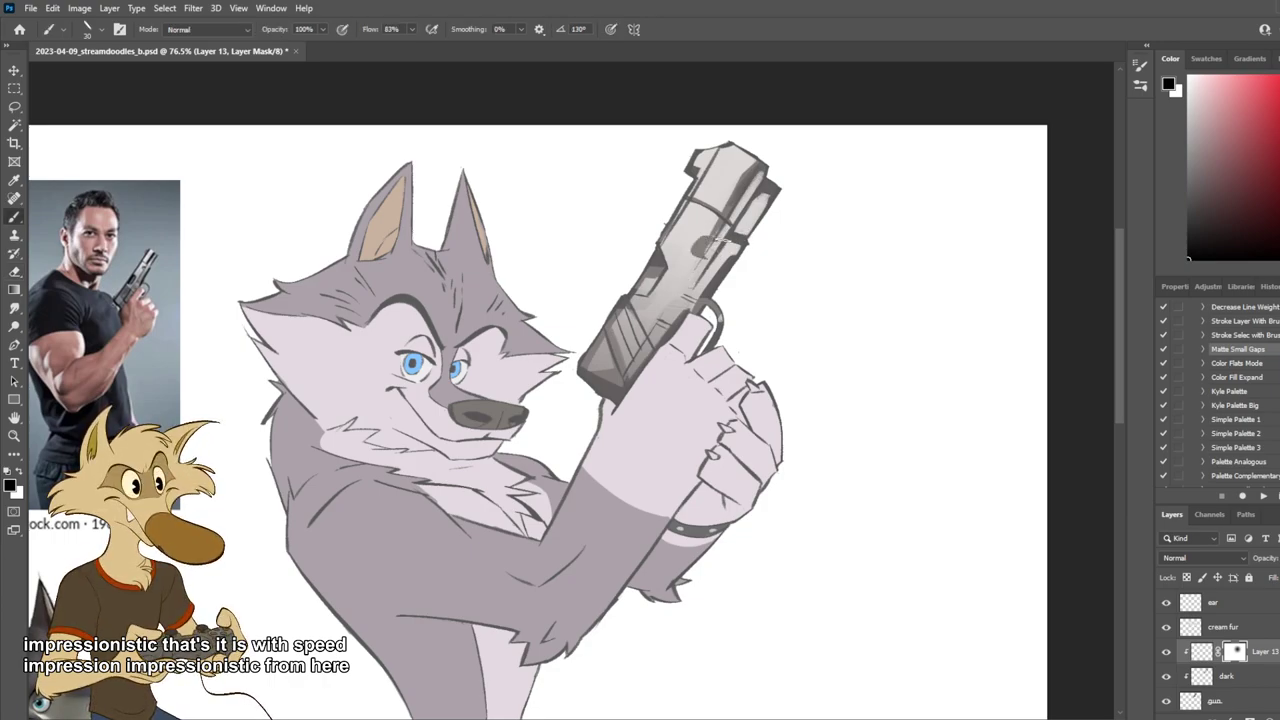
left_click_drag(758, 204, 768, 188)
scroll(834, 100, "down", 3)
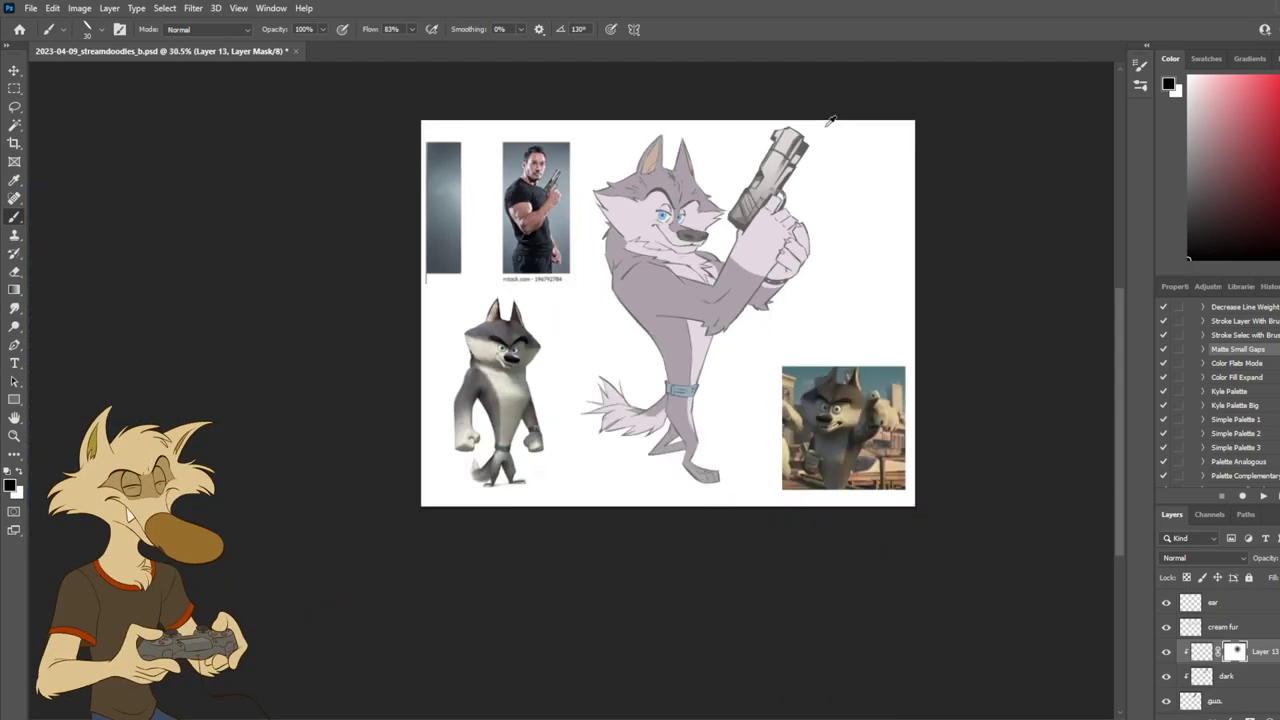
scroll(831, 120, "up", 1)
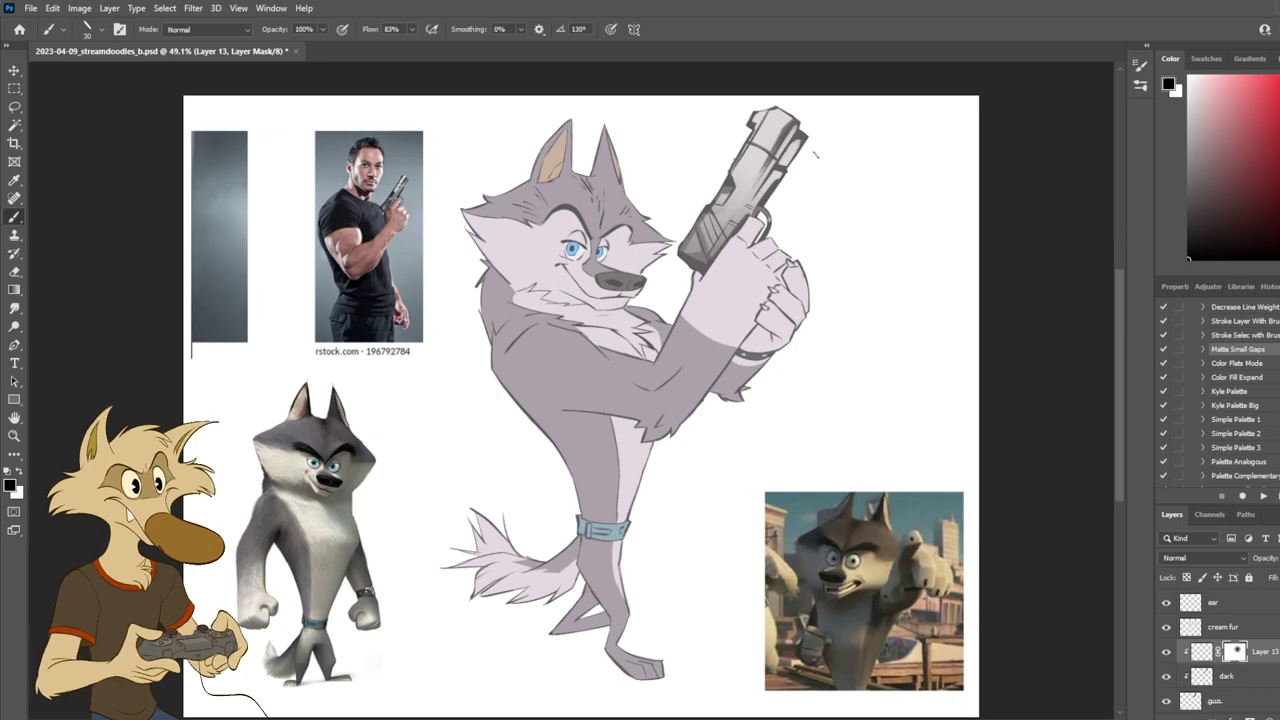
scroll(816, 150, "down", 1)
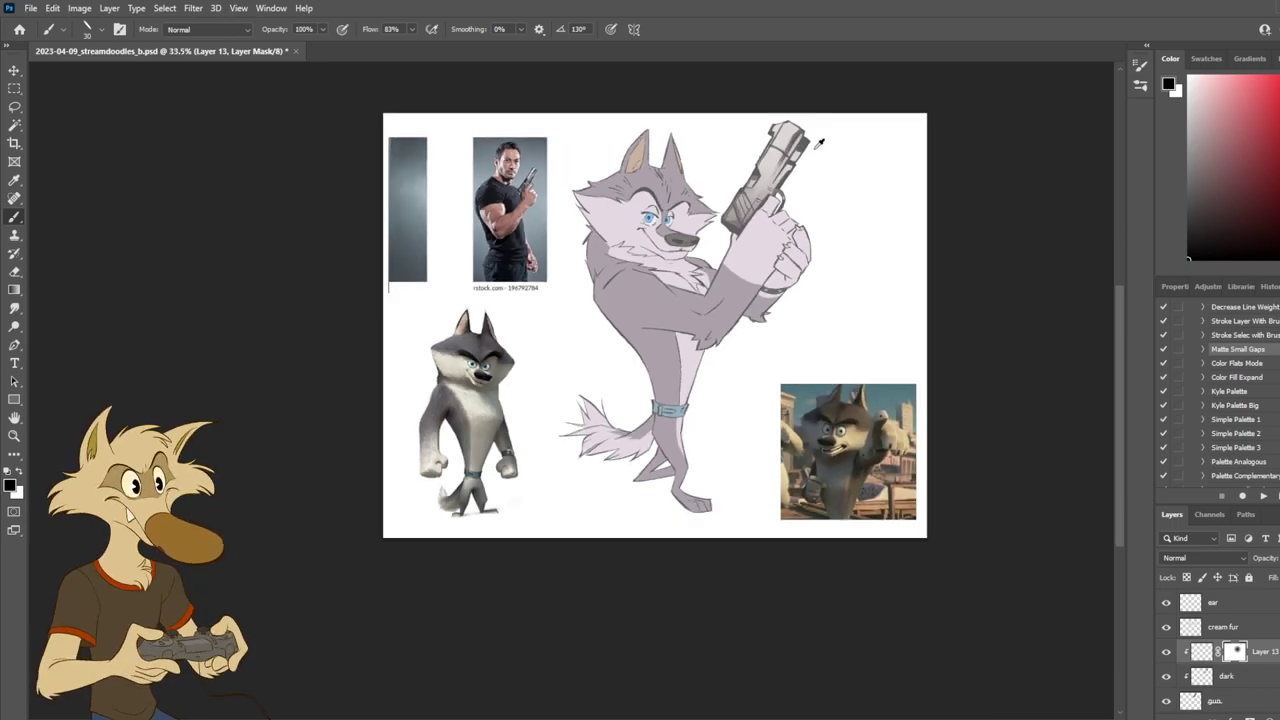
scroll(818, 143, "up", 2)
key("ctrl+shift+h")
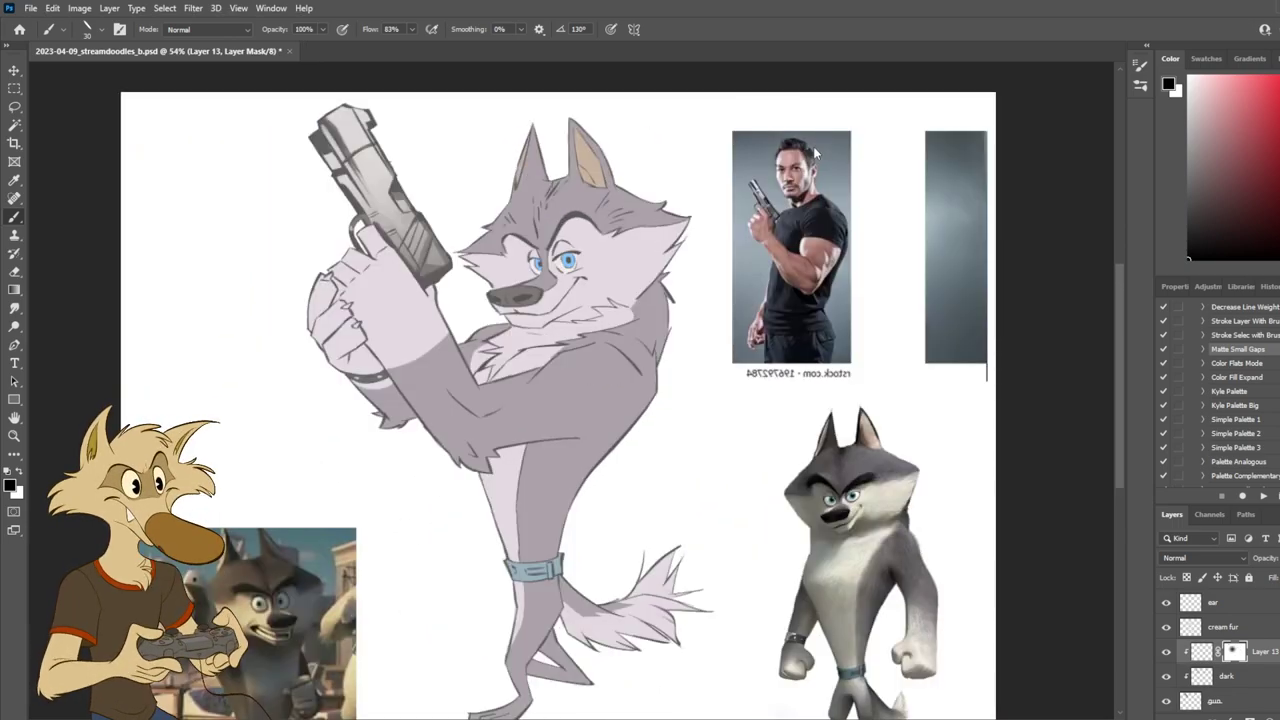
scroll(815, 152, "up", 1)
key("ctrl+shift+h")
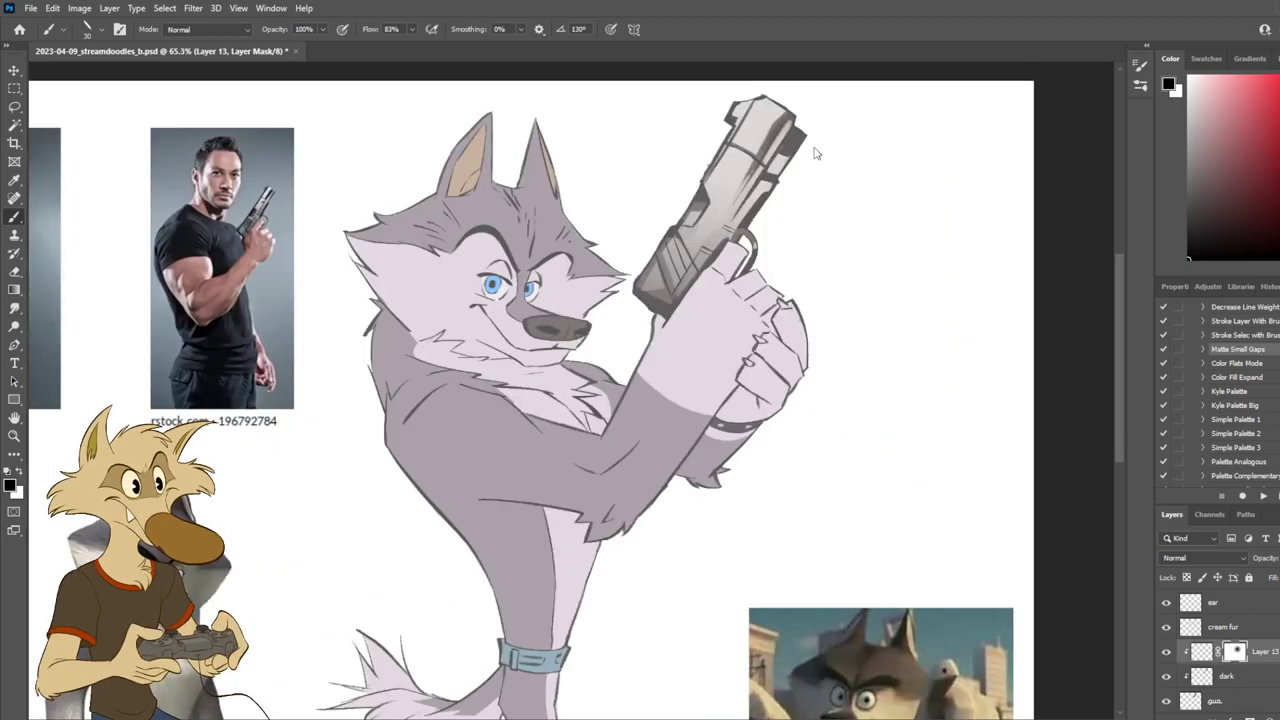
Step: Soften the dark accent beneath the muzzle on the mask with the Smudge tool at size 30
left_click(18, 309)
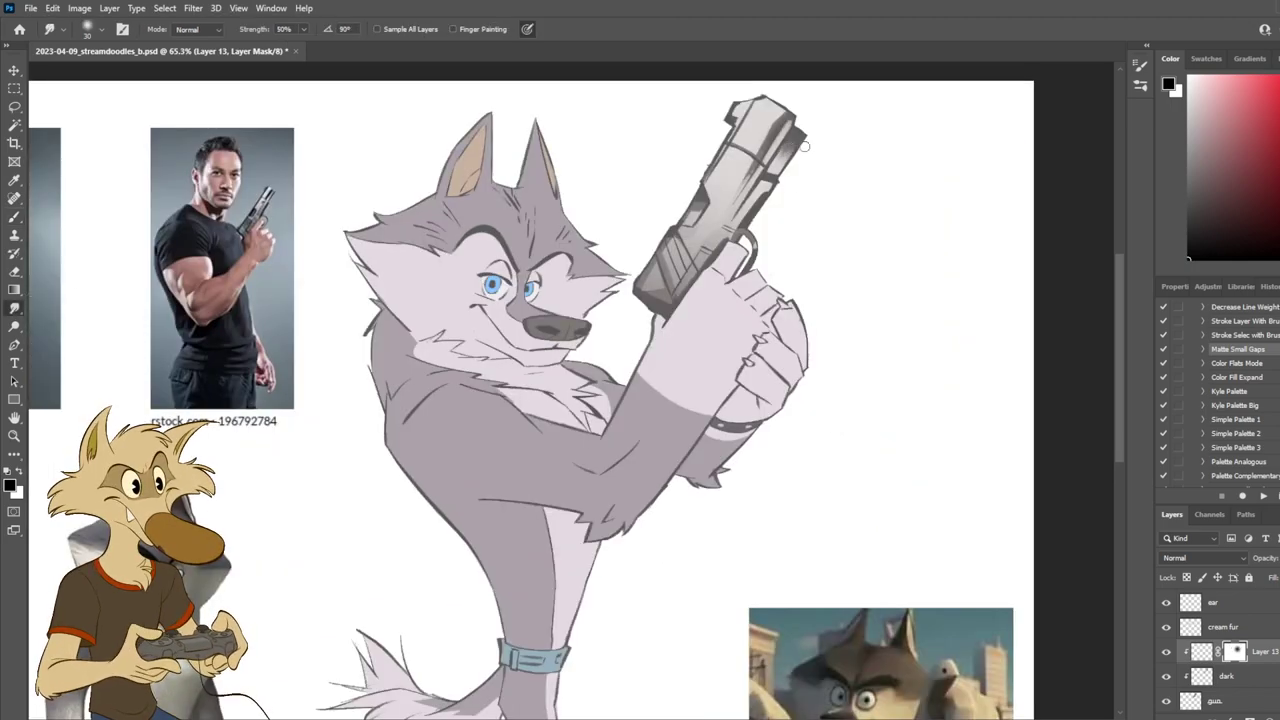
scroll(824, 146, "down", 4)
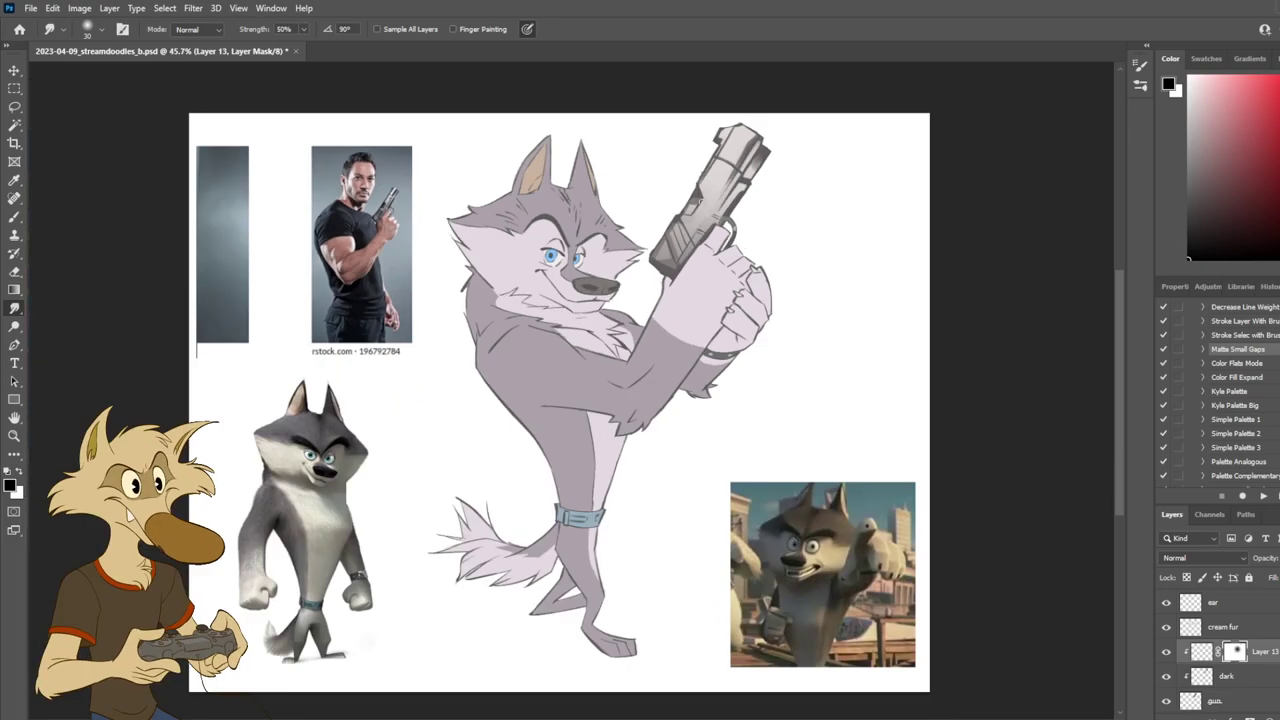
Step: Examine the shaded pistol against the whole wolf and the reference pictures from near and far
scroll(733, 183, "up", 3)
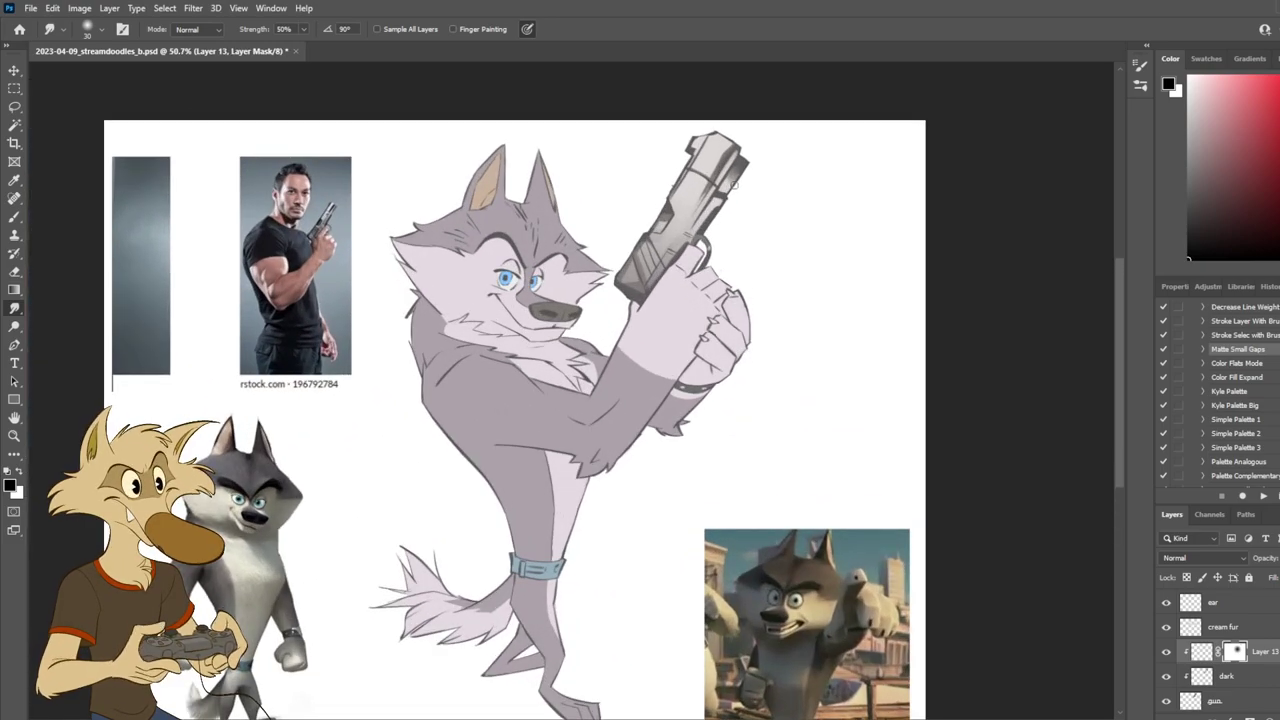
scroll(737, 185, "down", 2)
scroll(741, 188, "up", 2)
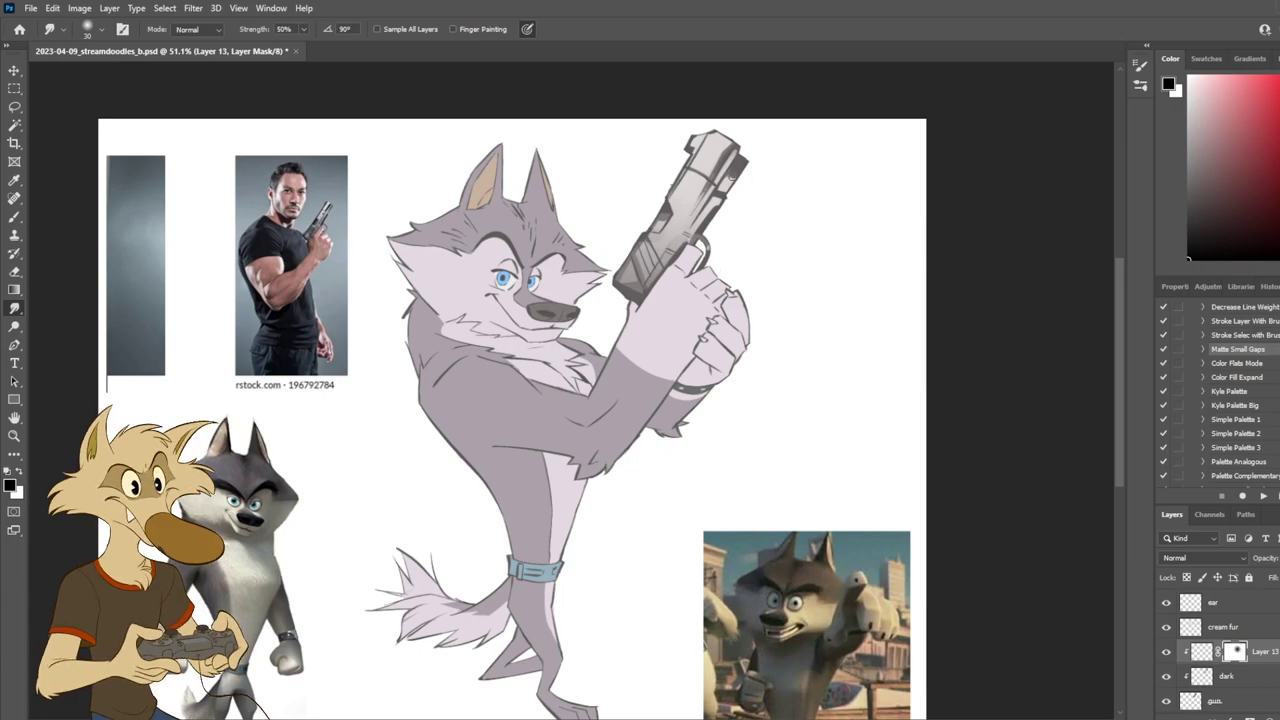
scroll(770, 148, "up", 2)
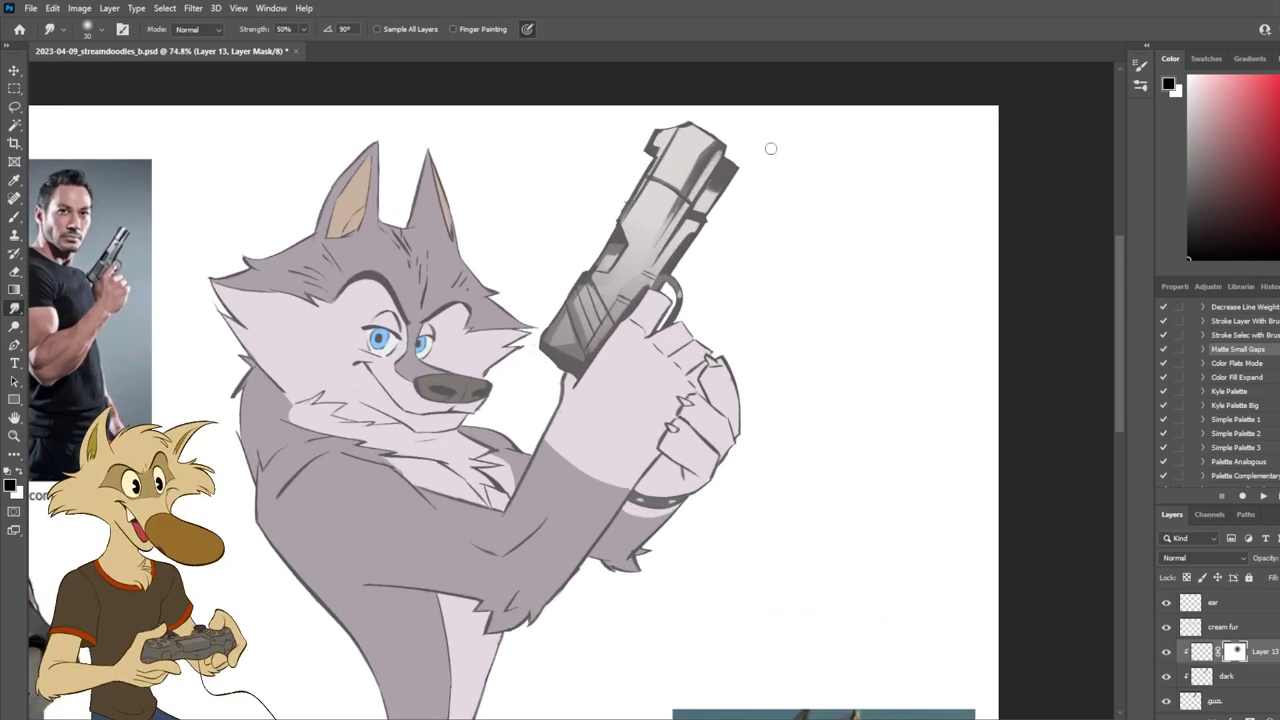
scroll(770, 148, "down", 2)
scroll(591, 235, "down", 1)
scroll(492, 227, "up", 1)
key("v")
left_click(487, 200)
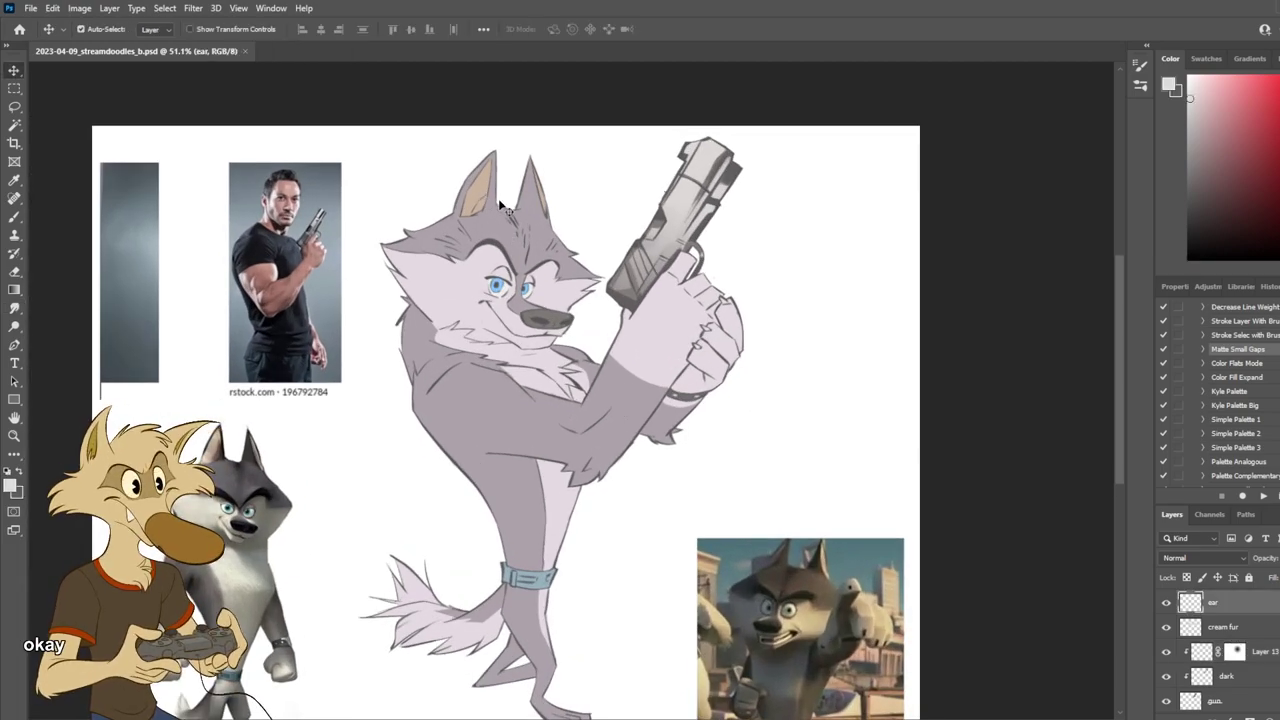
scroll(500, 205, "up", 1)
scroll(500, 205, "down", 1)
scroll(500, 207, "down", 1)
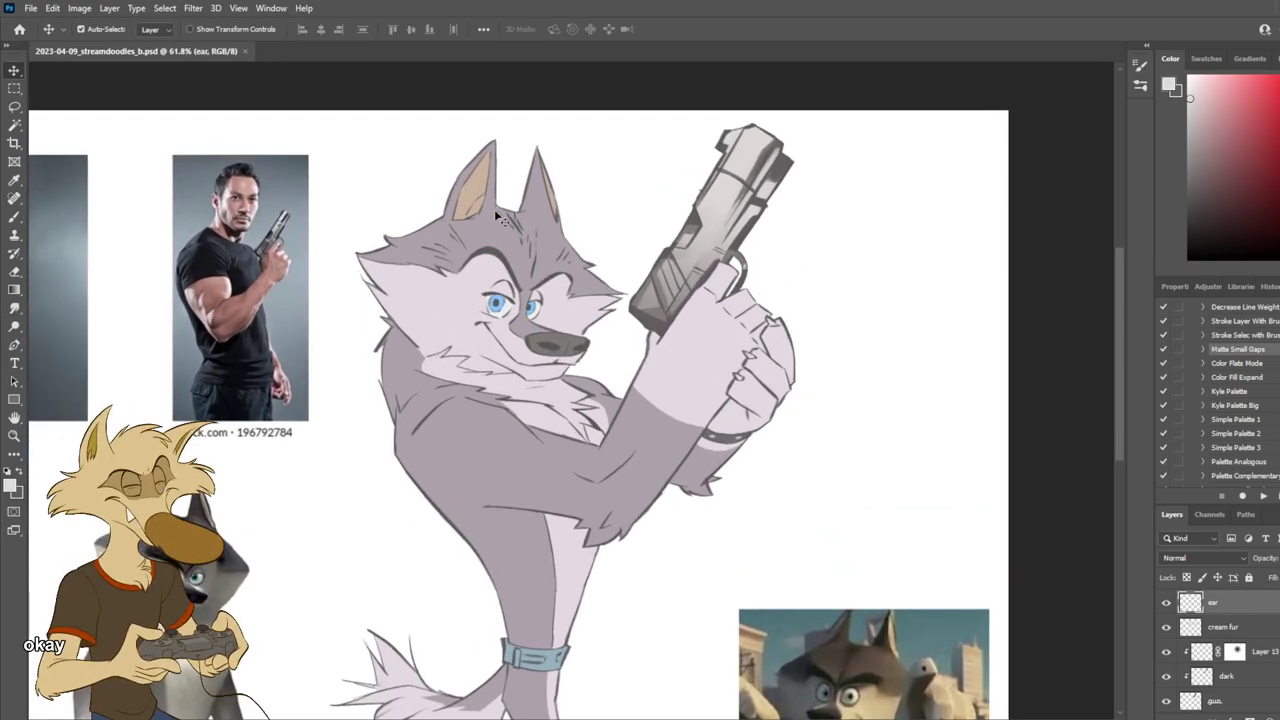
scroll(705, 296, "down", 1)
scroll(620, 290, "up", 1)
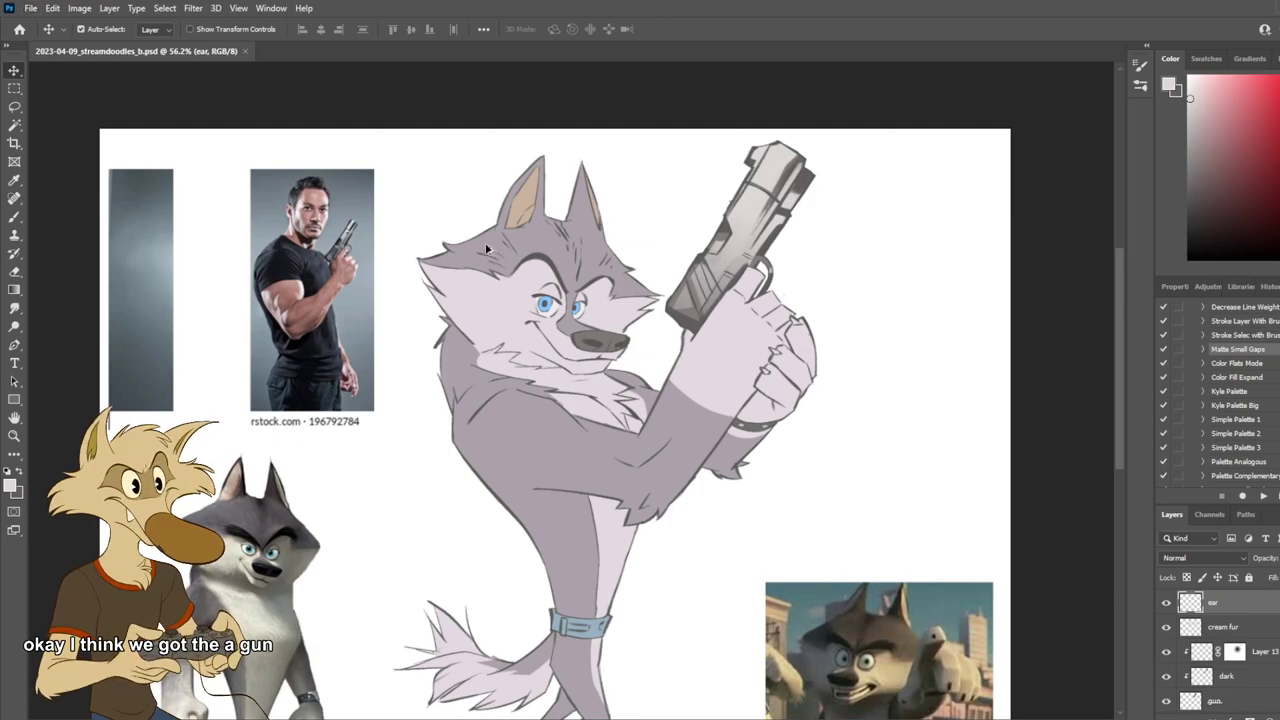
Step: Add a layer clipped to the nose layer and paint a light highlight along the top of the wolf's nose
scroll(487, 246, "up", 2)
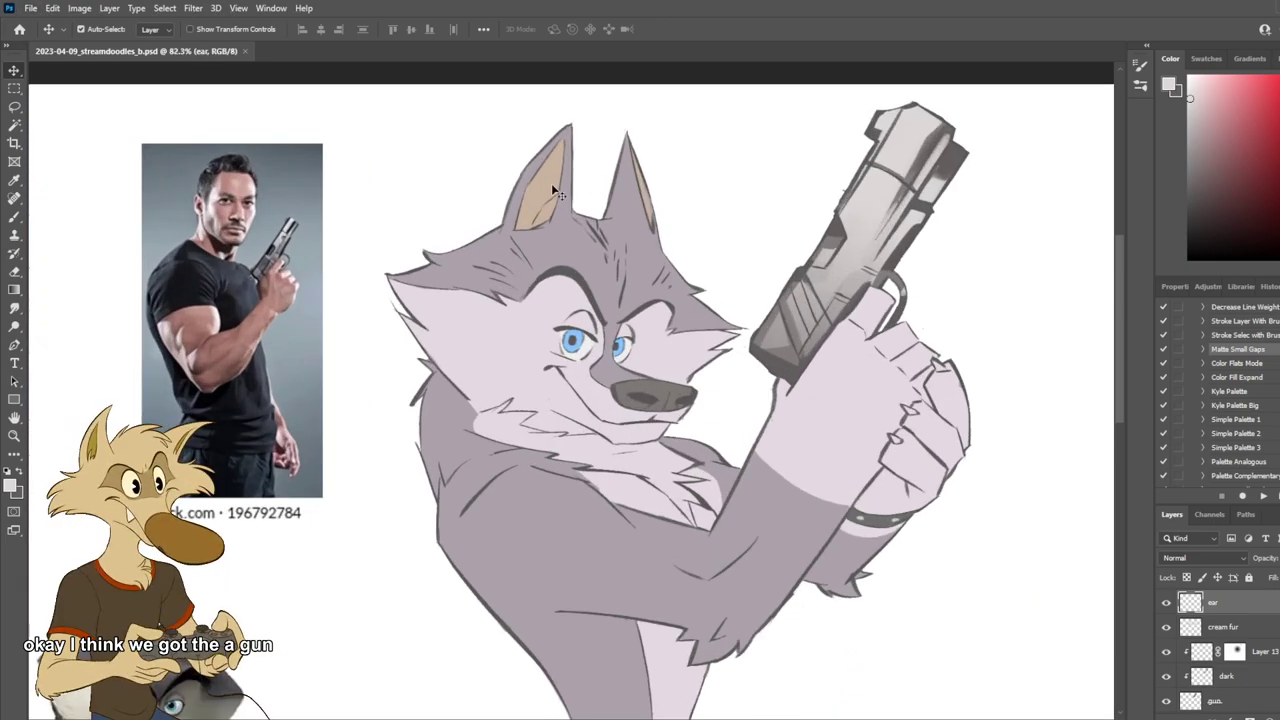
scroll(663, 321, "down", 1)
scroll(657, 308, "up", 1)
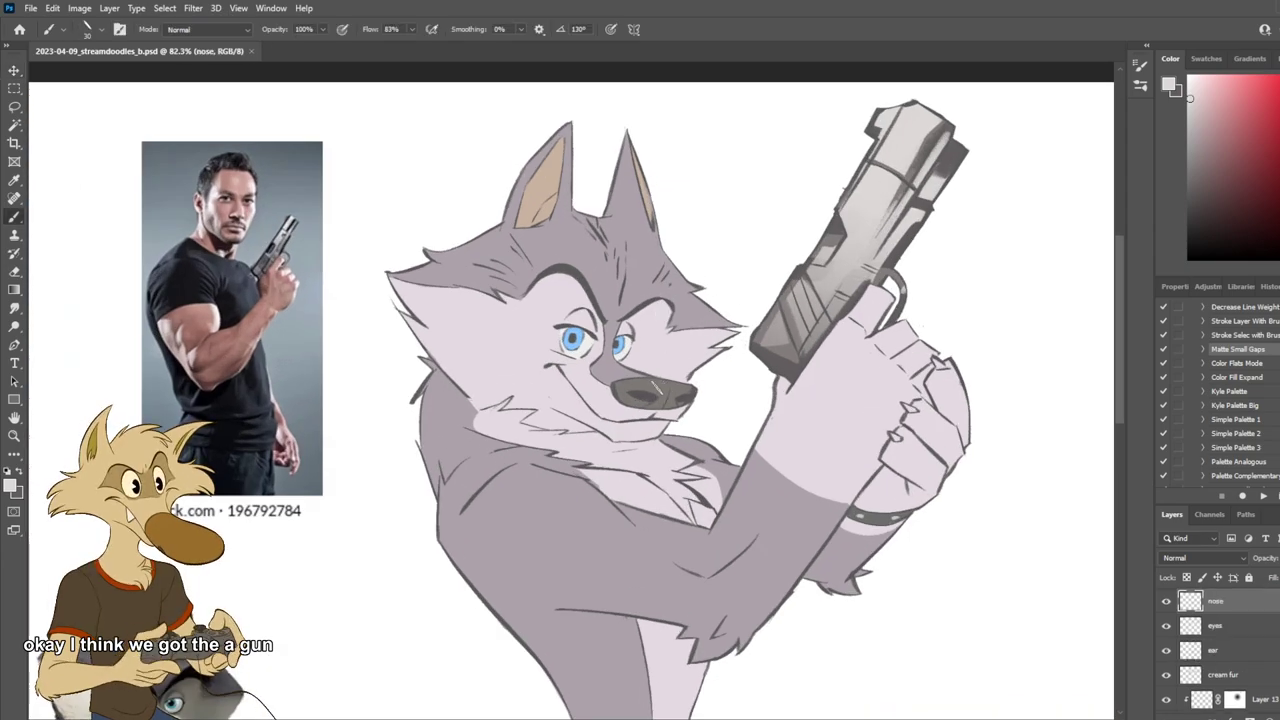
key("ctrl+shift+alt+n")
left_click(1252, 611, "alt")
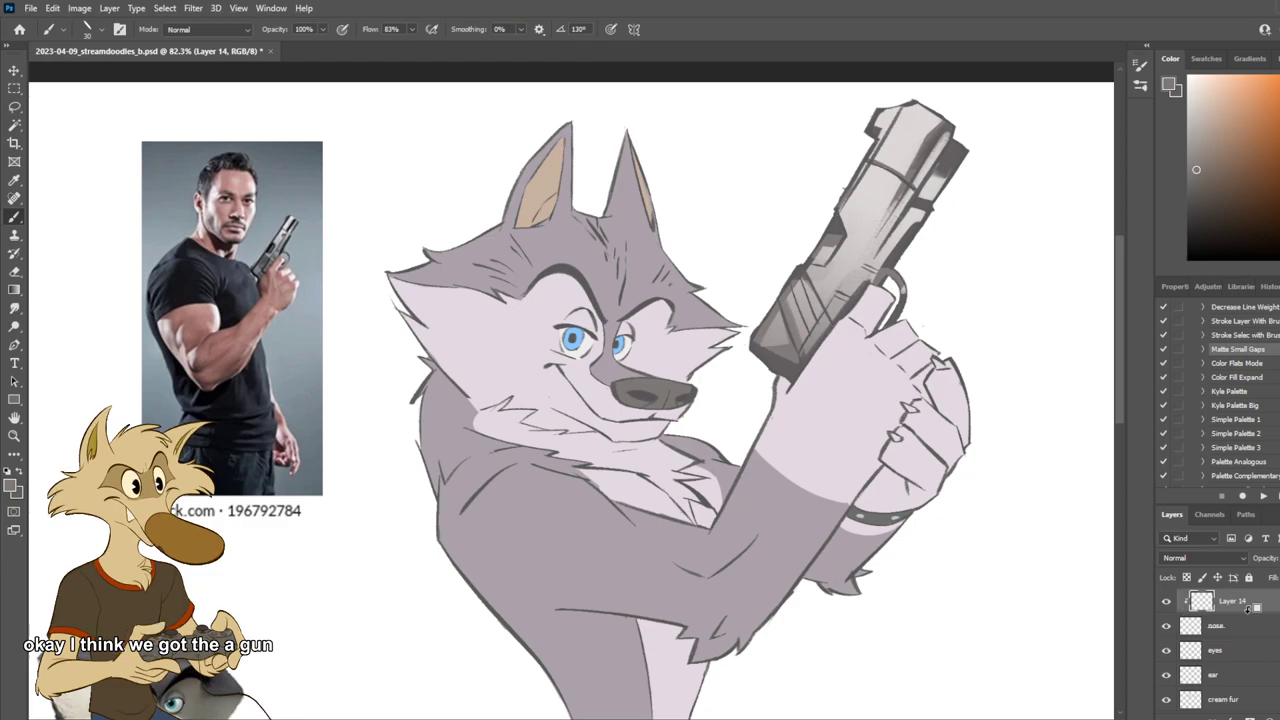
scroll(679, 329, "up", 1)
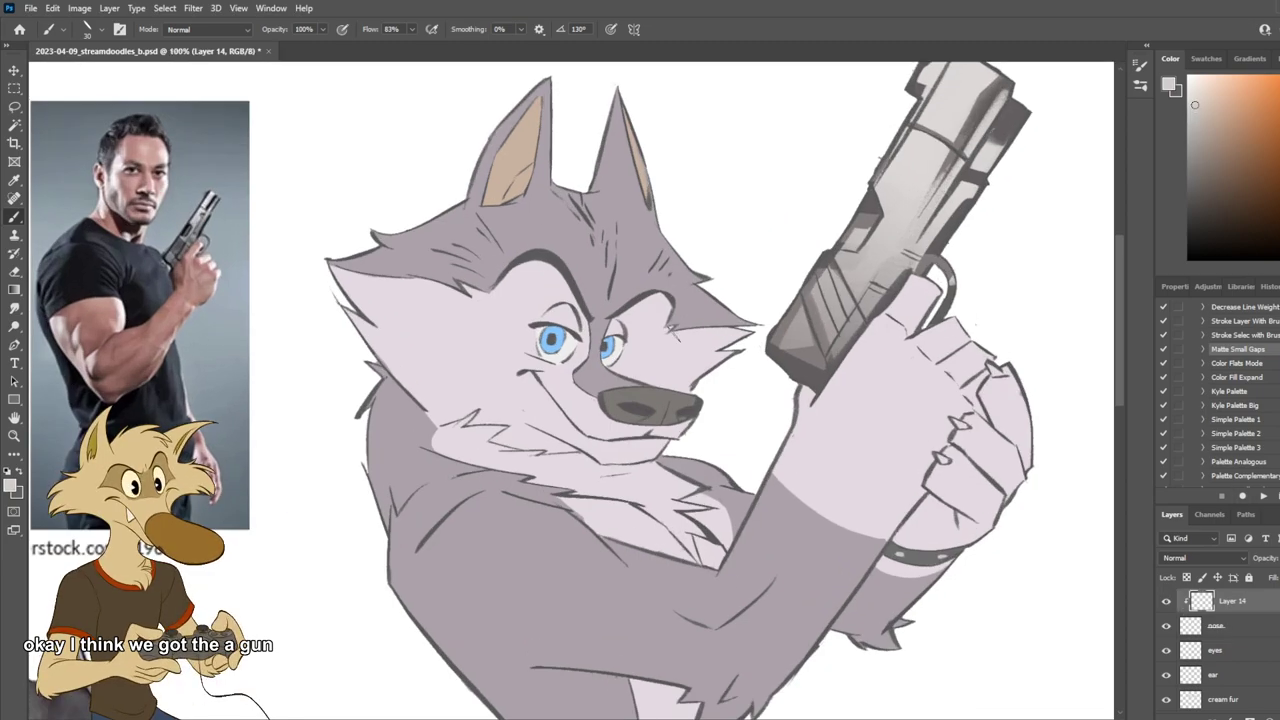
left_click_drag(622, 394, 683, 397)
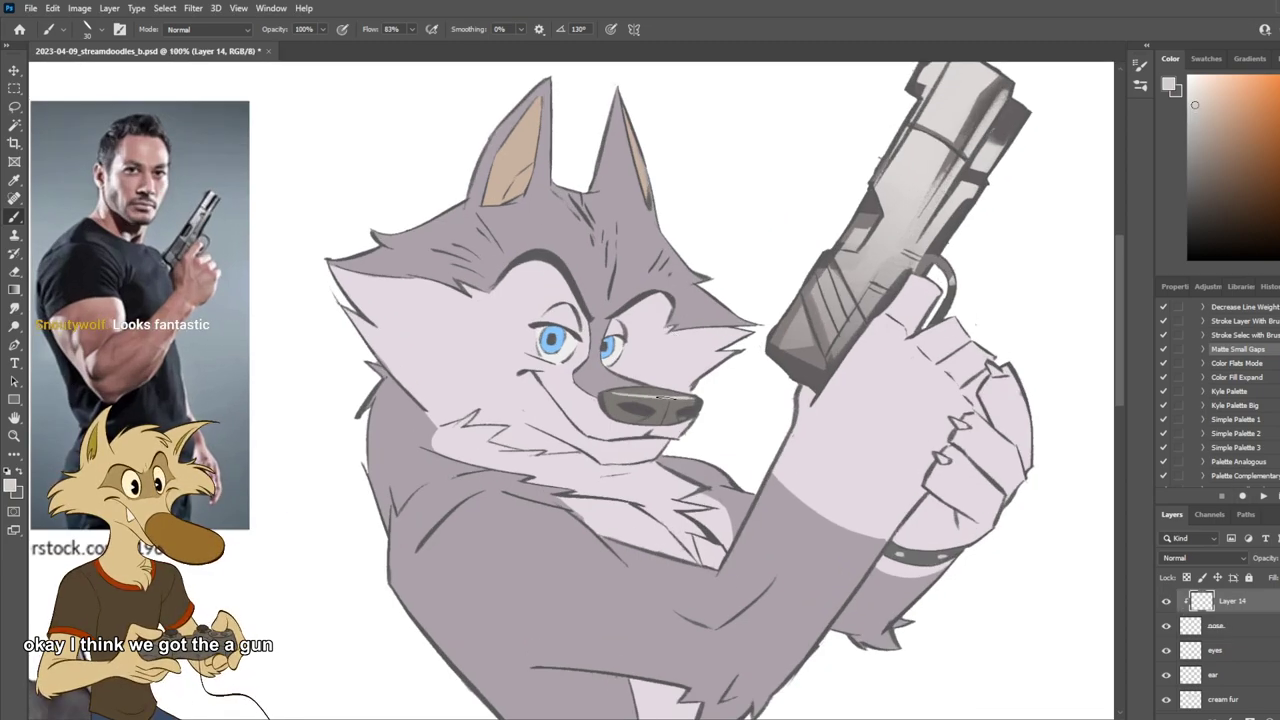
Step: Check the nose highlight against the whole figure, both from afar and with the canvas mirrored
scroll(672, 395, "down", 3)
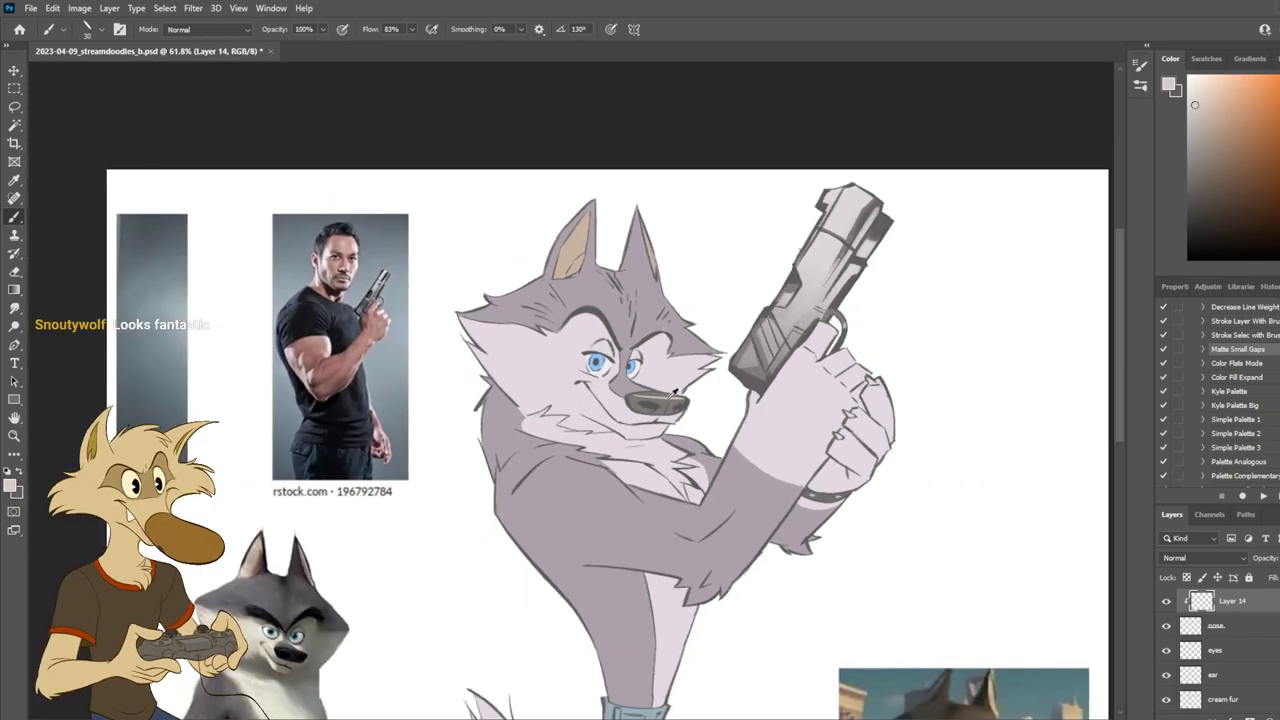
scroll(652, 439, "up", 3)
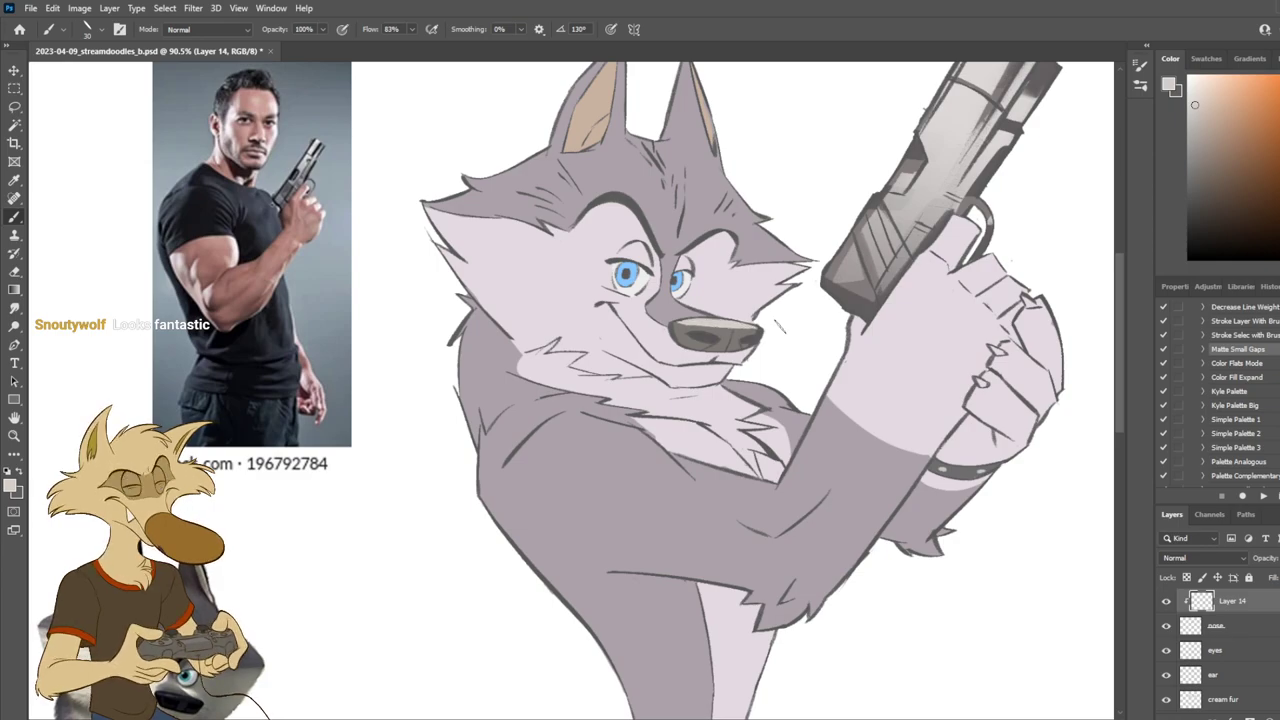
scroll(781, 326, "down", 4)
scroll(793, 316, "up", 1)
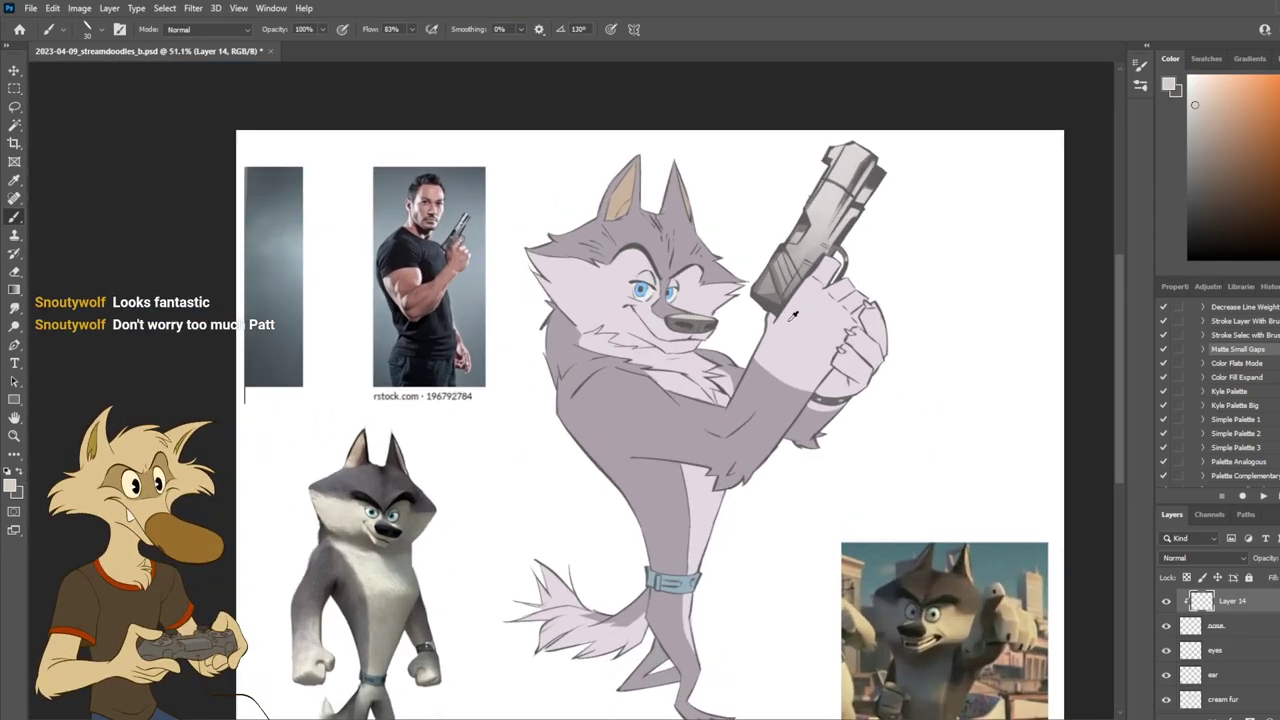
scroll(758, 308, "up", 1)
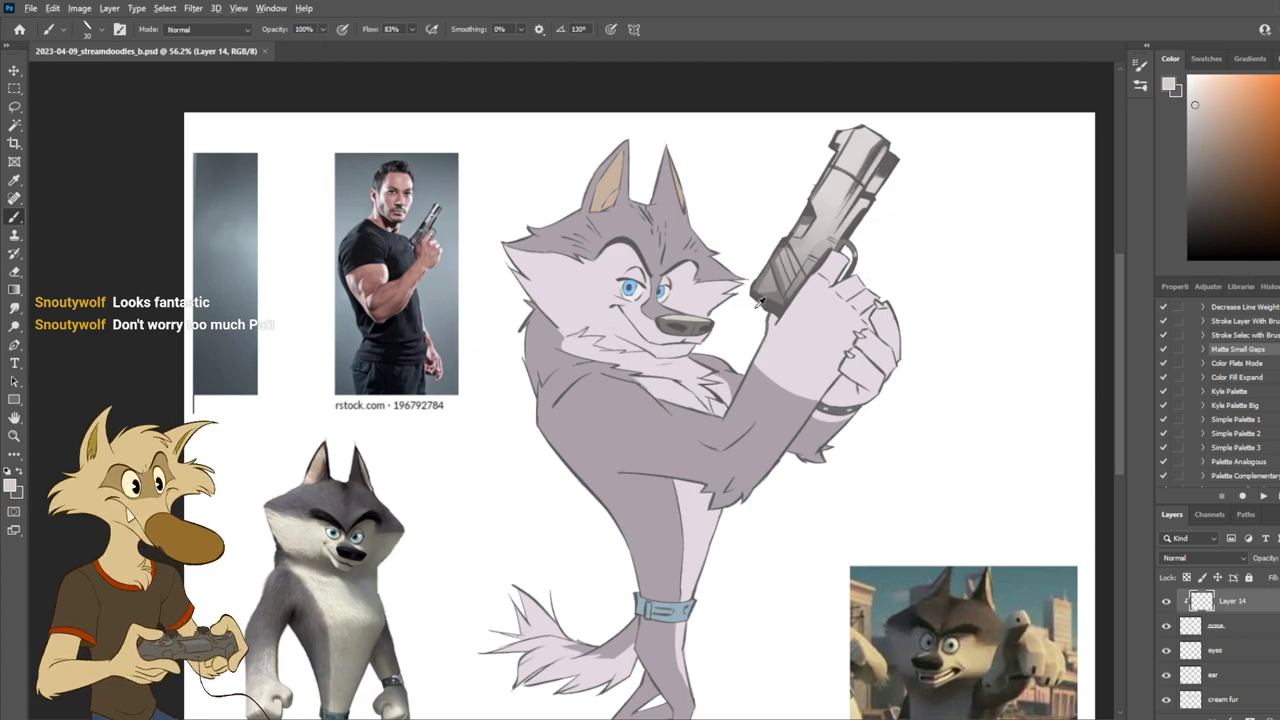
scroll(759, 302, "up", 1)
key("ctrl+shift+h")
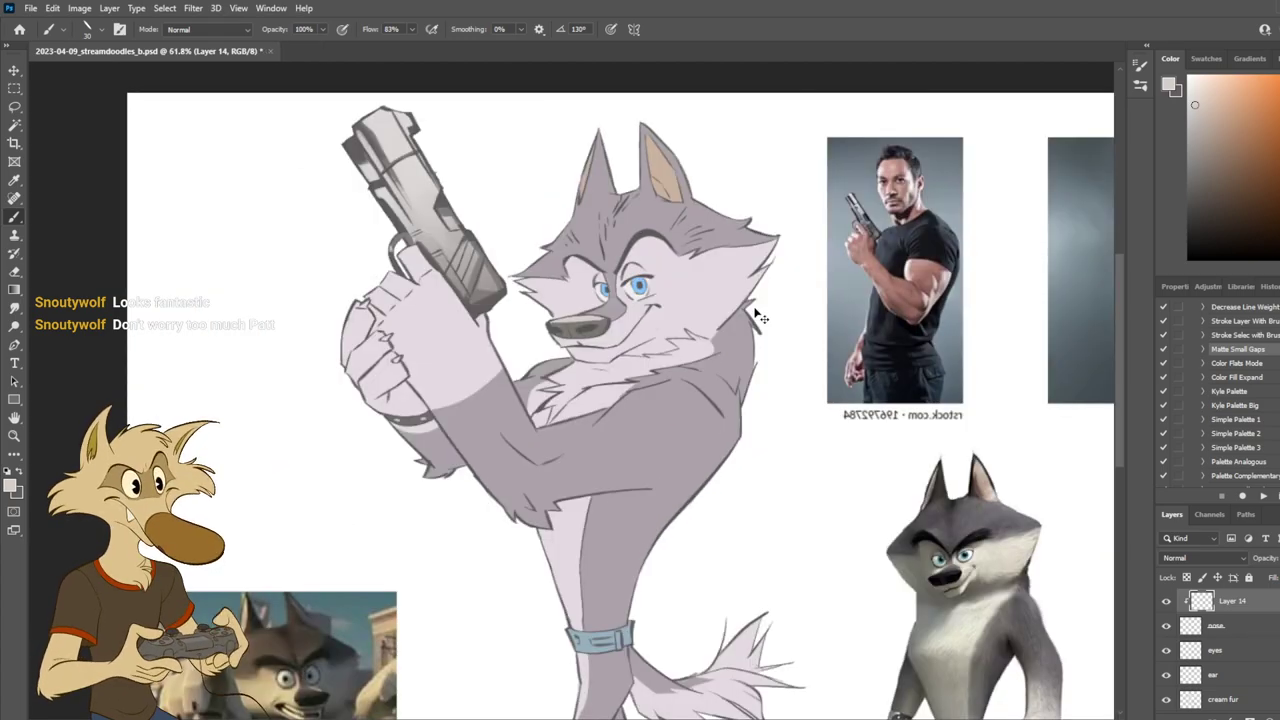
key("ctrl+z")
scroll(721, 287, "down", 2)
scroll(666, 250, "up", 2)
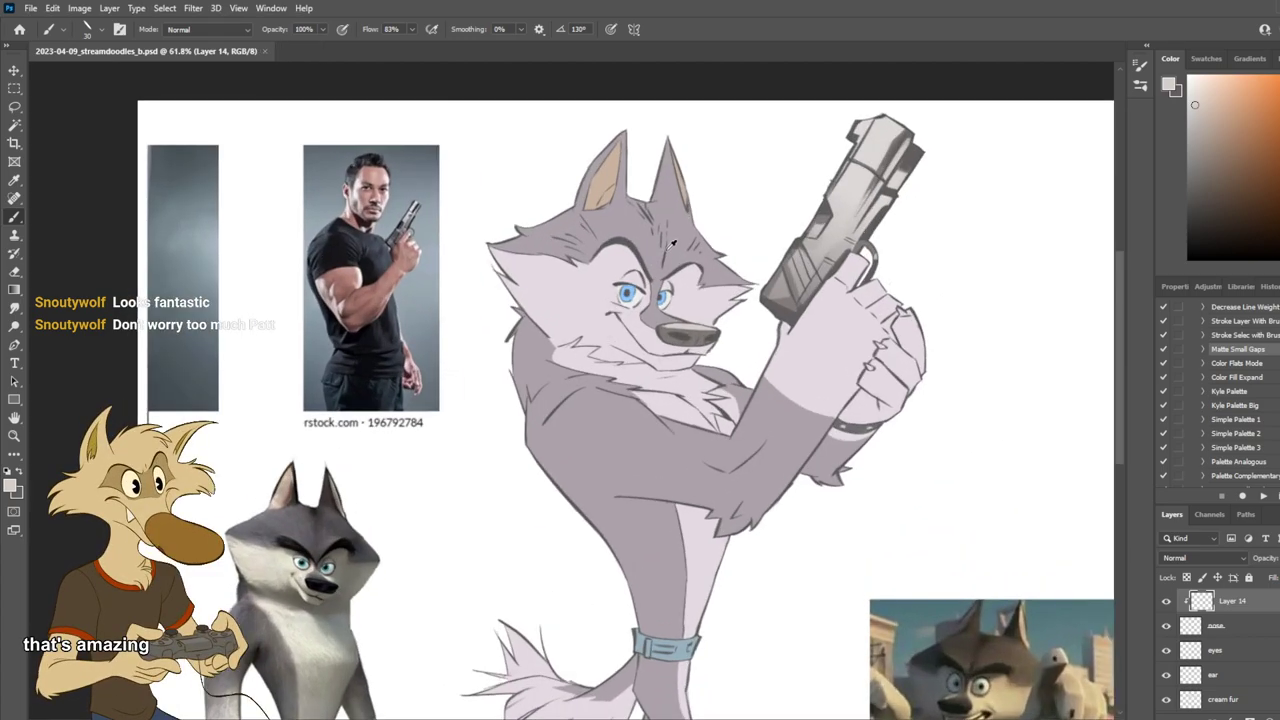
Step: Select the wolf's dark fur fill layer and rename it from Matte Layer to "dark fur"
scroll(669, 248, "up", 2)
key("v")
left_click(634, 237)
scroll(1210, 652, "down", 1)
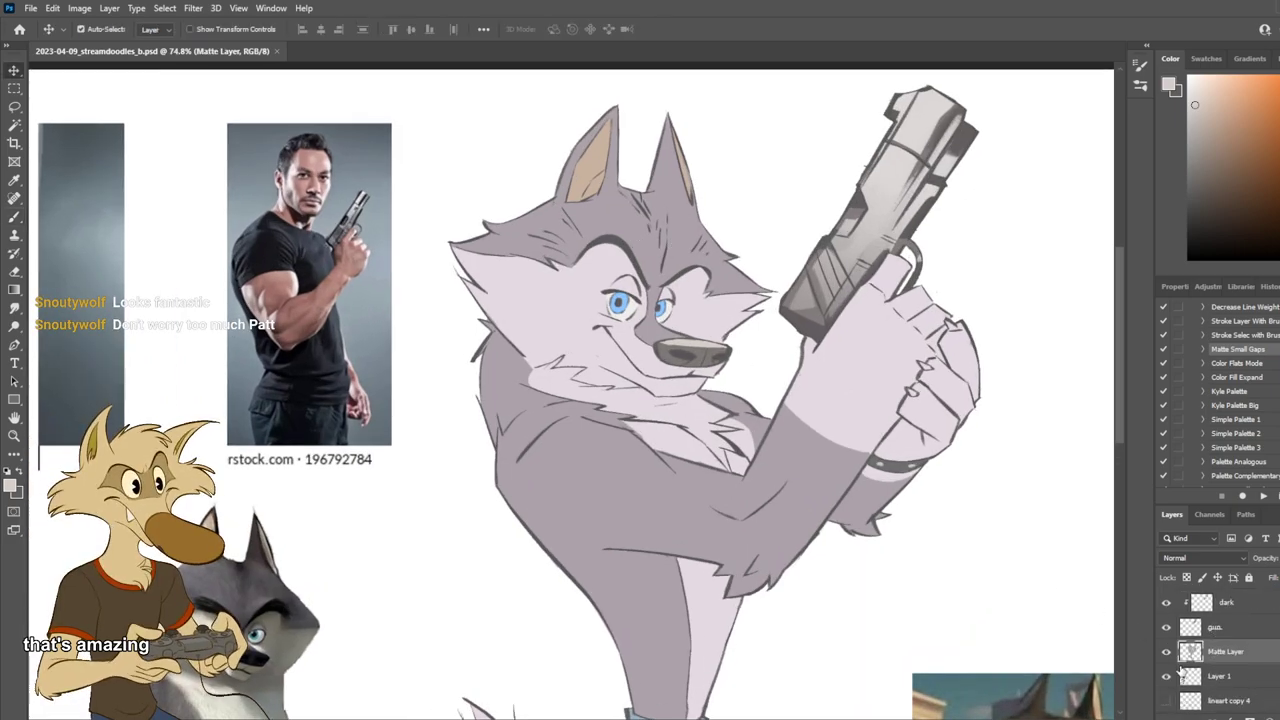
double_click(1224, 651)
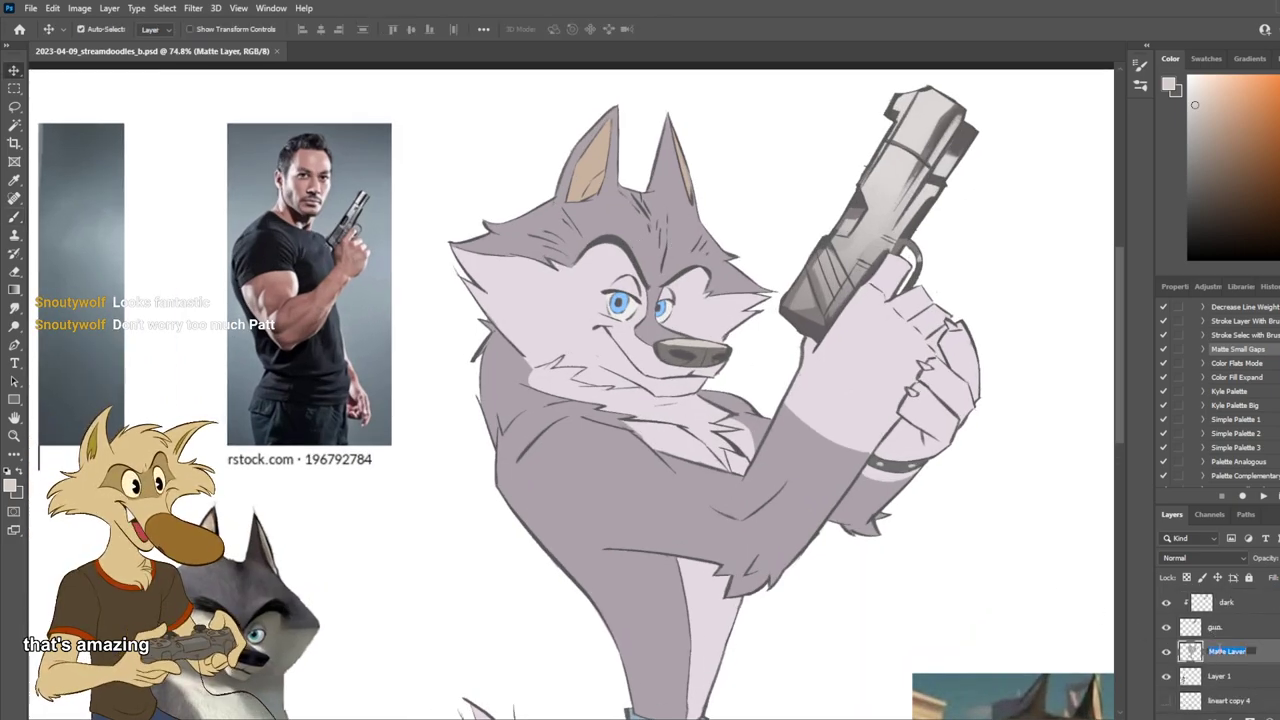
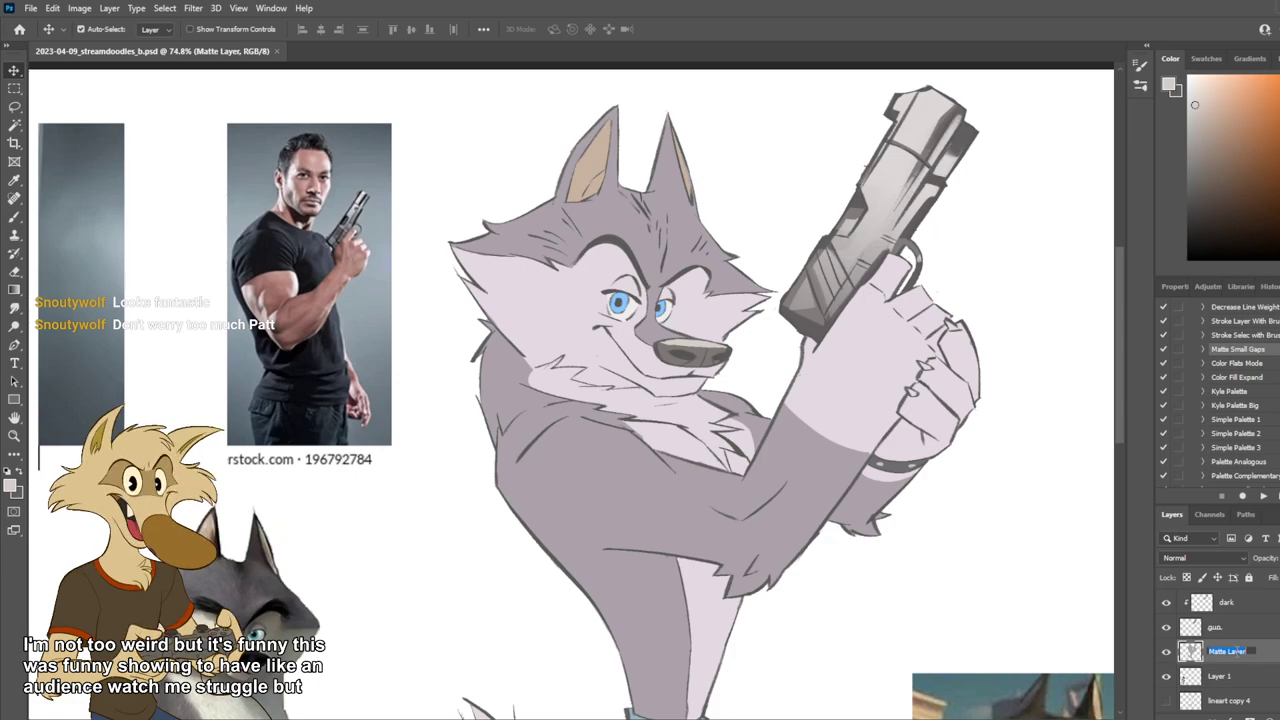
type("dark fu")
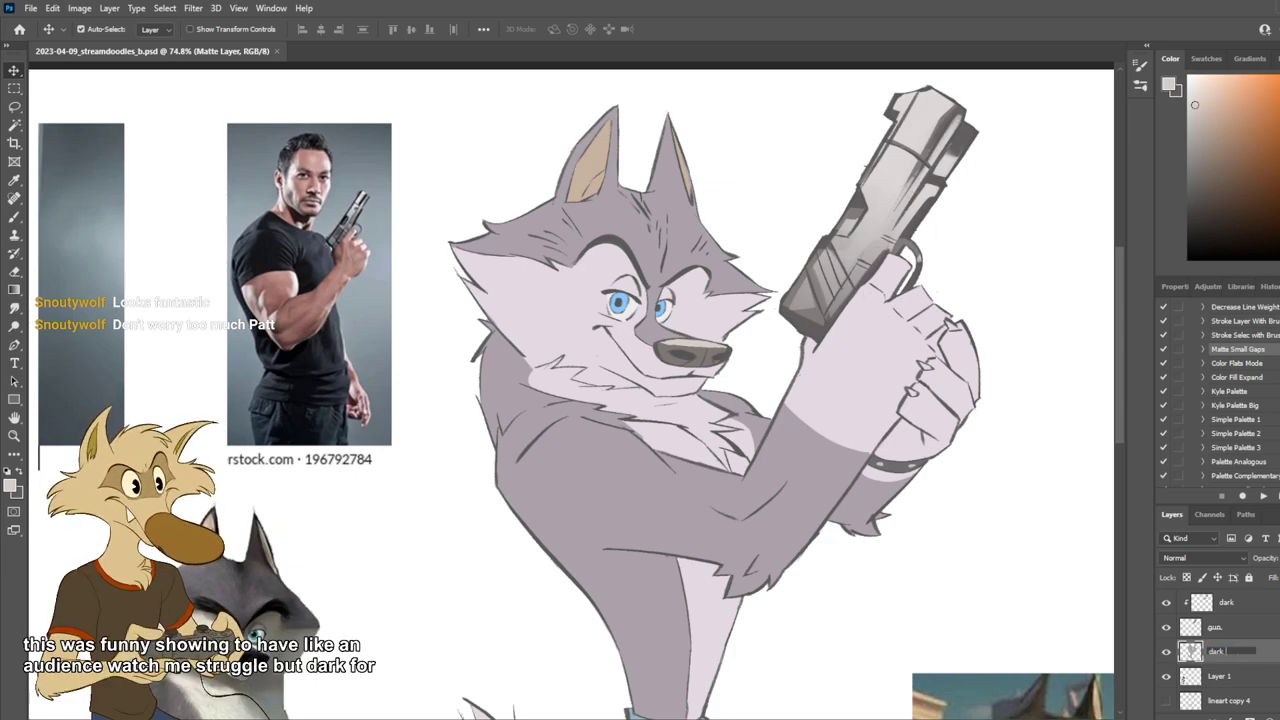
key("Return")
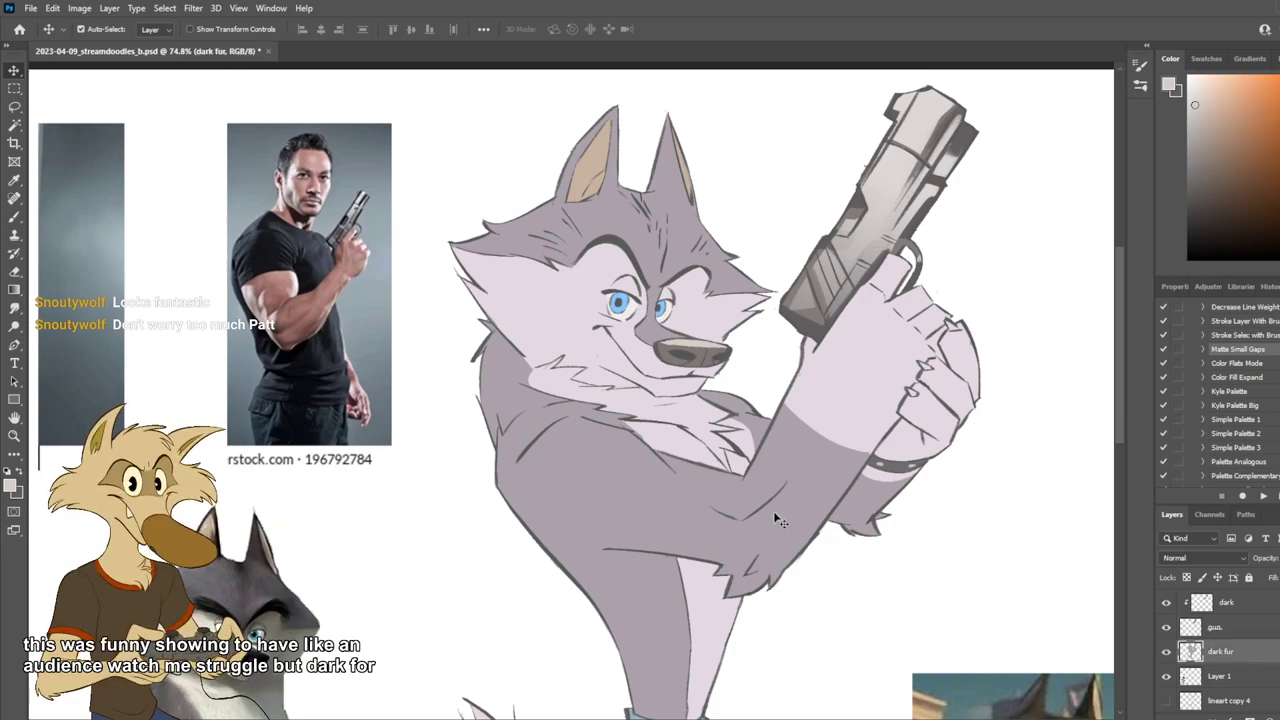
Step: Sample the wolf's fur colour for the brush and add a new layer clipped to the dark fur layer
scroll(745, 490, "down", 2)
scroll(698, 428, "up", 1)
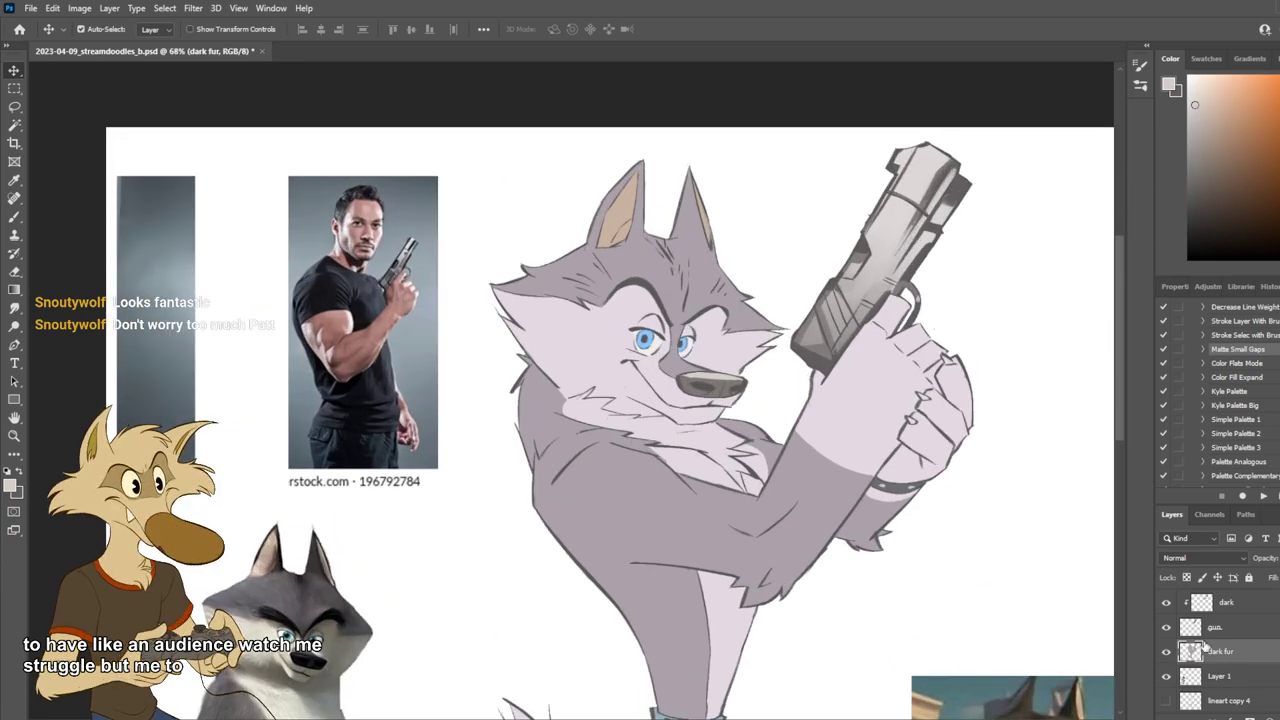
key("b")
left_click(676, 268, "alt")
key("ctrl+shift+alt+n")
key("ctrl+alt+g")
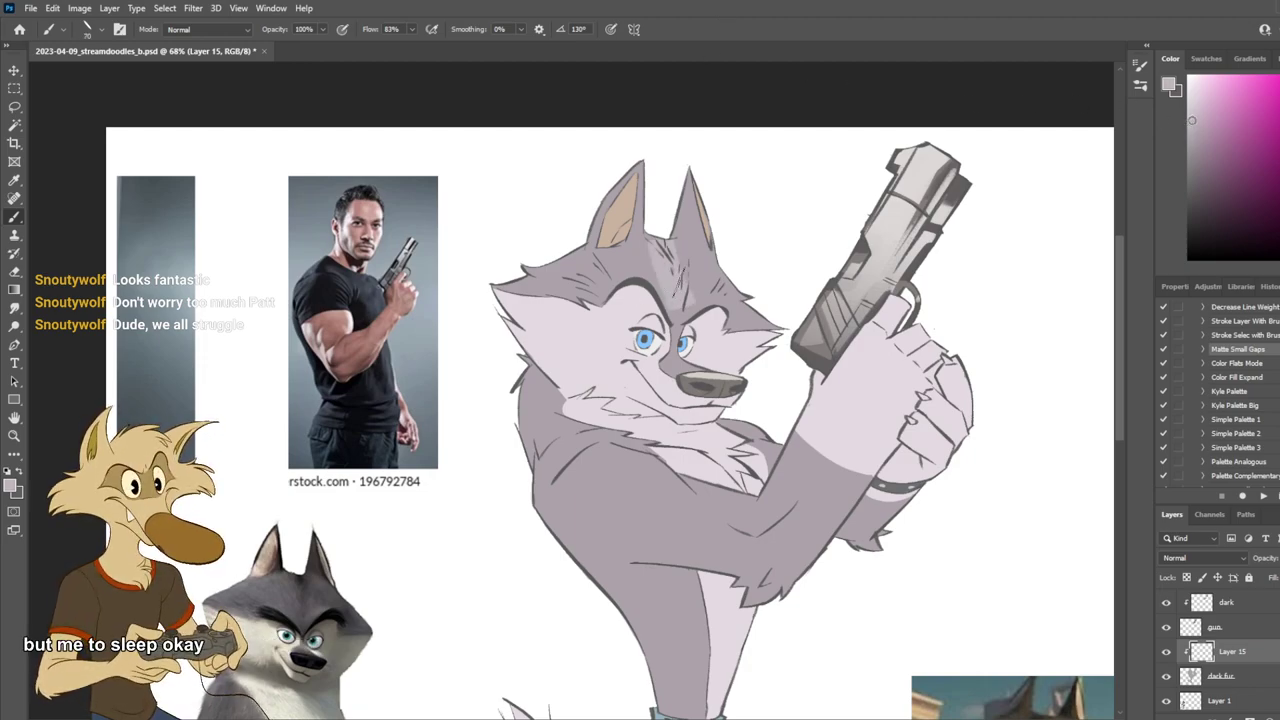
Step: Pick a darker grey and brush shadows onto the forehead, between the ears and across the top of the head, undoing misplaced strokes
left_click(1193, 161)
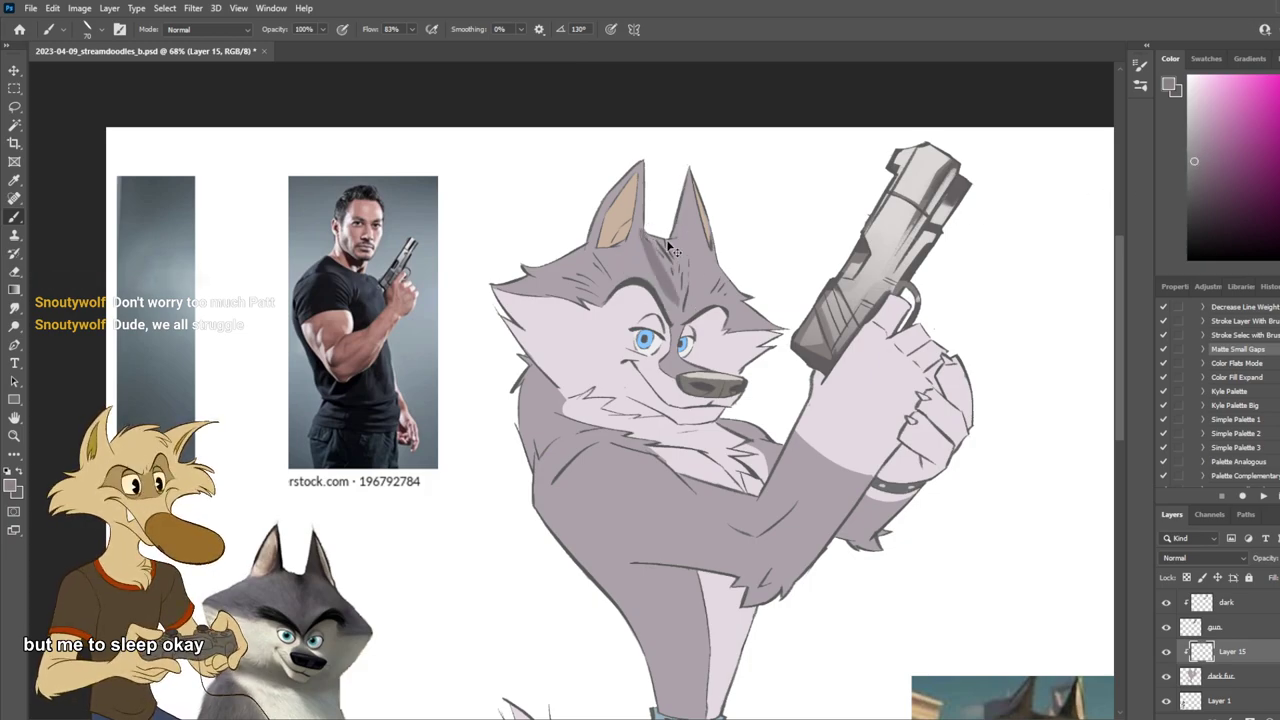
left_click_drag(657, 235, 680, 292)
key("ctrl+z")
mouse_move(655, 240)
left_mouse_down()
mouse_move(683, 265)
mouse_move(635, 259)
mouse_move(645, 268)
mouse_move(632, 242)
mouse_move(655, 269)
mouse_move(745, 268)
mouse_move(702, 242)
mouse_move(688, 182)
left_mouse_up()
left_click_drag(690, 258, 688, 178)
mouse_move(636, 244)
left_mouse_down()
mouse_move(642, 142)
mouse_move(583, 247)
left_mouse_up()
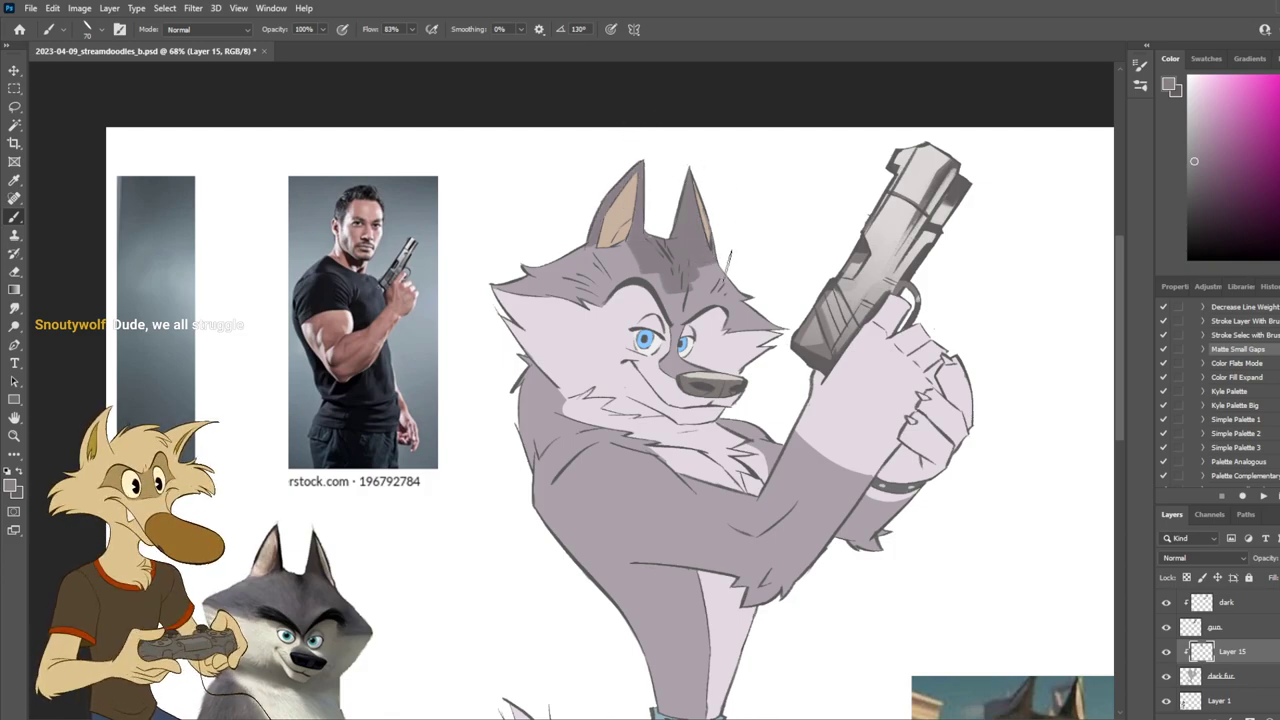
mouse_move(540, 270)
left_mouse_down()
mouse_move(592, 289)
mouse_move(582, 267)
mouse_move(624, 242)
left_mouse_up()
key("ctrl+z")
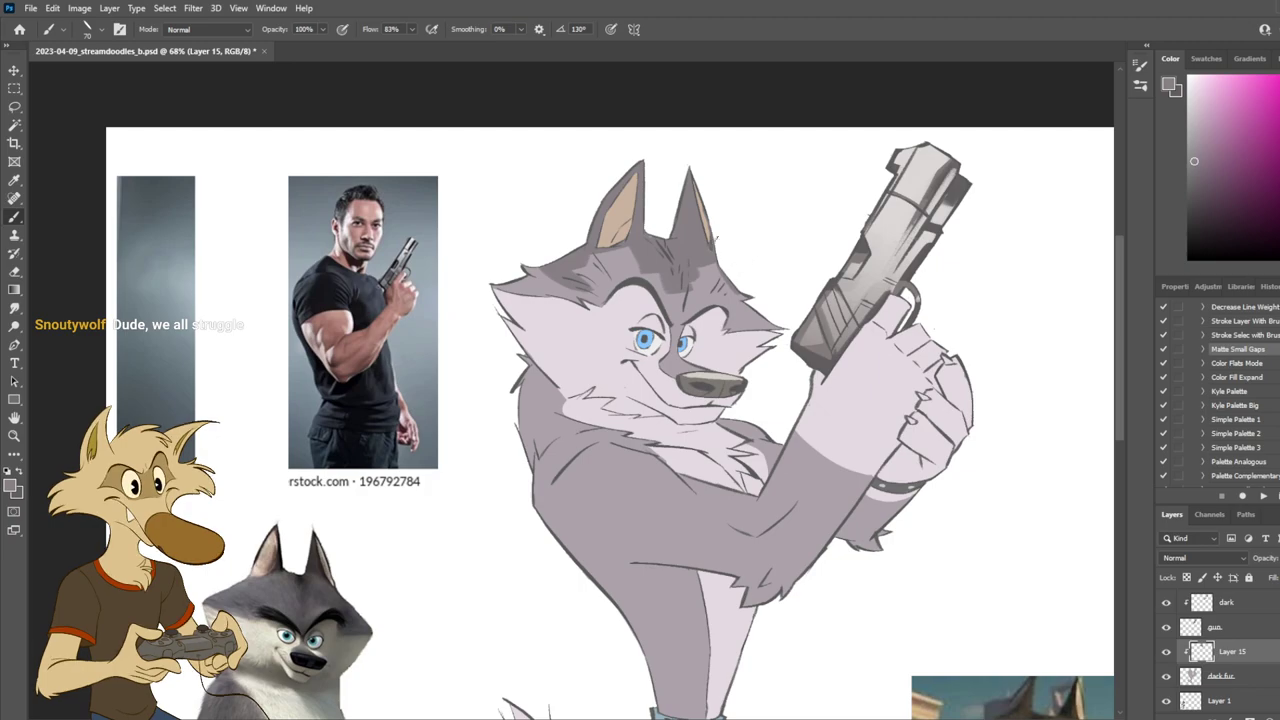
Step: Enlarge the brush to 150 and shade the wolf's near upper arm and the underside of the forearm, undoing misplaced strokes
left_click_drag(829, 408, 824, 314)
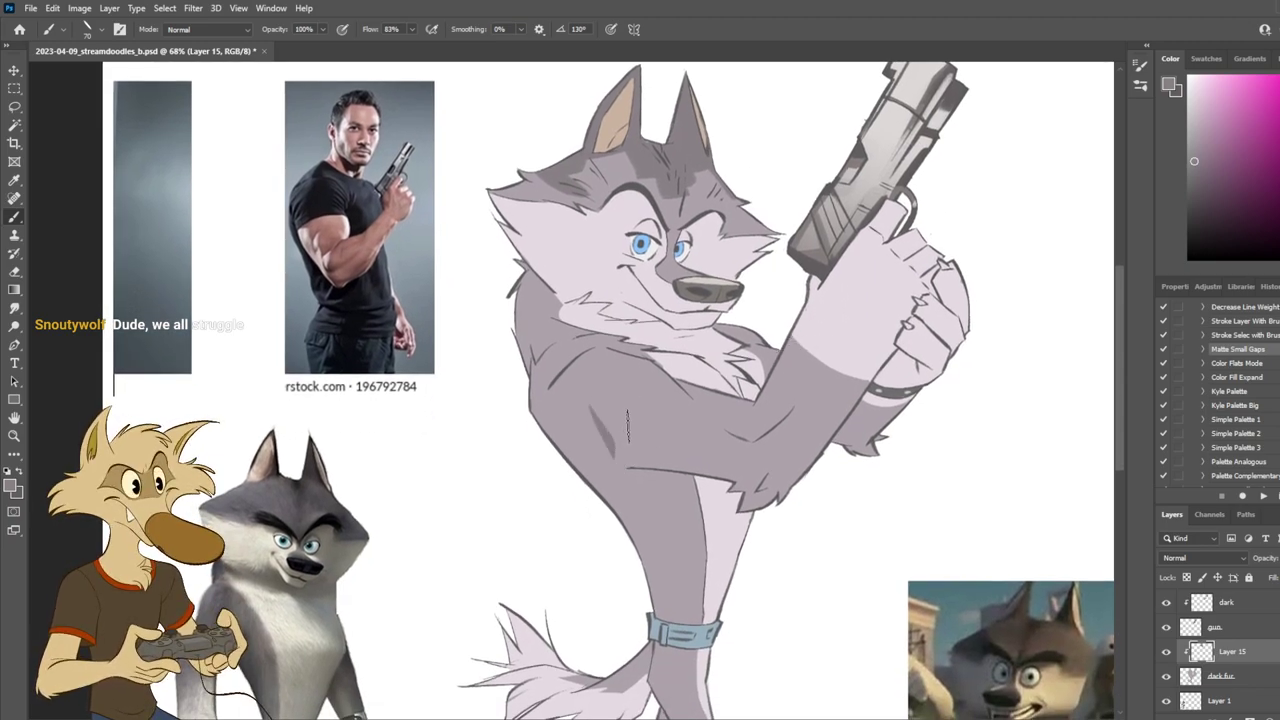
key("bracketright")
key("bracketright")
key("bracketright")
key("bracketright")
key("bracketright")
left_click_drag(588, 432, 626, 455)
key("ctrl+z")
mouse_move(575, 405)
left_mouse_down()
mouse_move(627, 454)
mouse_move(641, 447)
mouse_move(604, 431)
mouse_move(776, 468)
left_mouse_up()
key("ctrl+z")
key("ctrl+z")
key("ctrl+z")
mouse_move(630, 440)
left_mouse_down()
mouse_move(776, 451)
mouse_move(758, 486)
mouse_move(855, 401)
mouse_move(797, 456)
left_mouse_up()
key("ctrl+z")
Step: Try strokes near the elbow and undo them, and brush dark shading over the shoulder and back on Layer 15
scroll(739, 502, "down", 5)
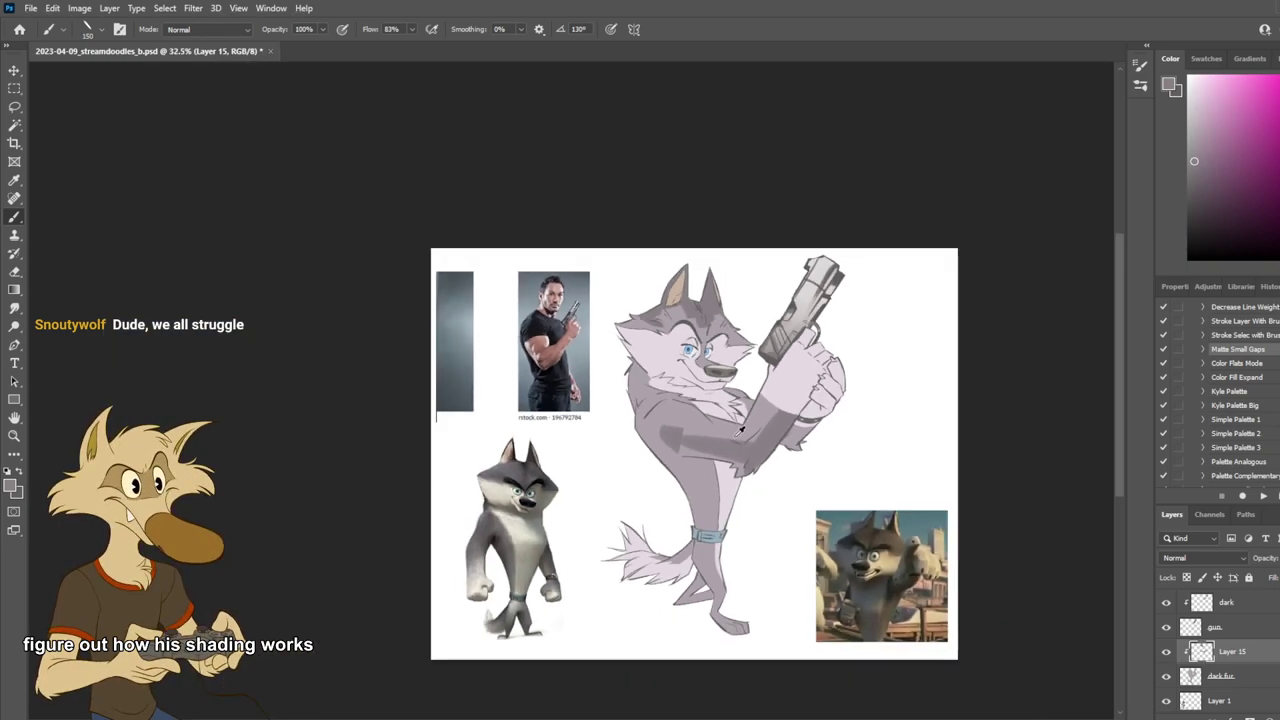
scroll(768, 457, "up", 2)
scroll(768, 457, "up", 1)
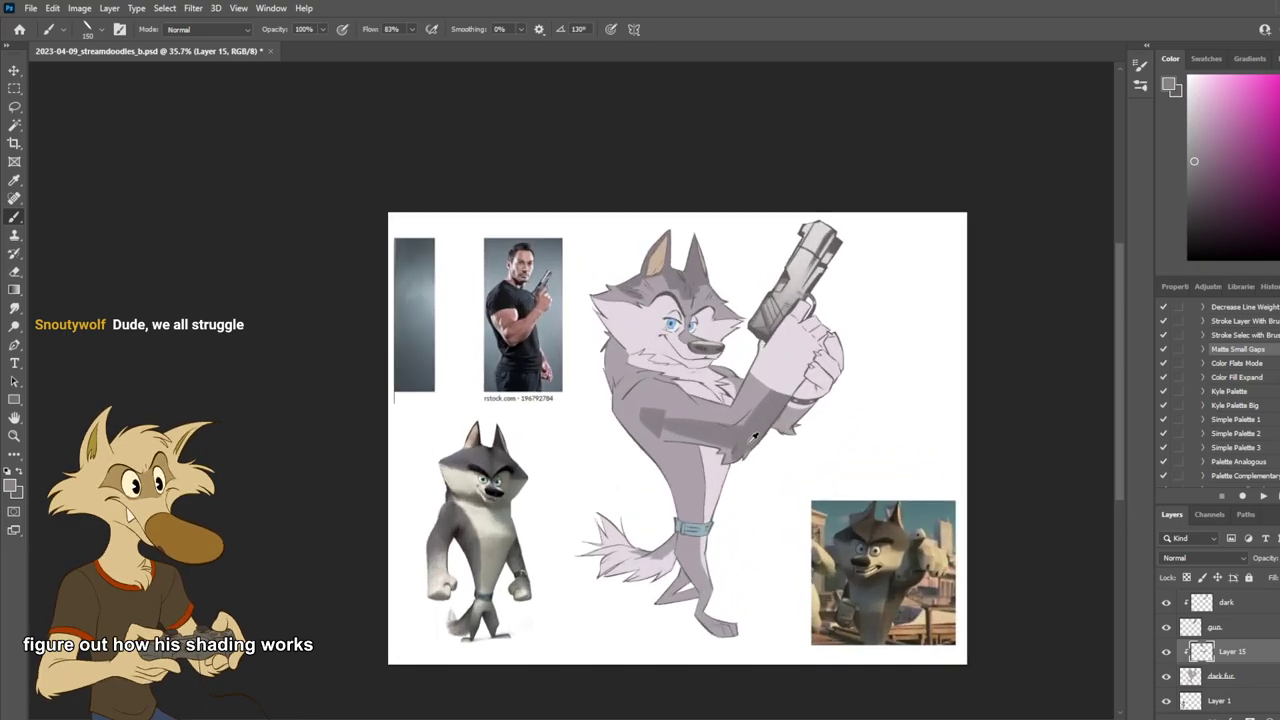
scroll(752, 452, "up", 2)
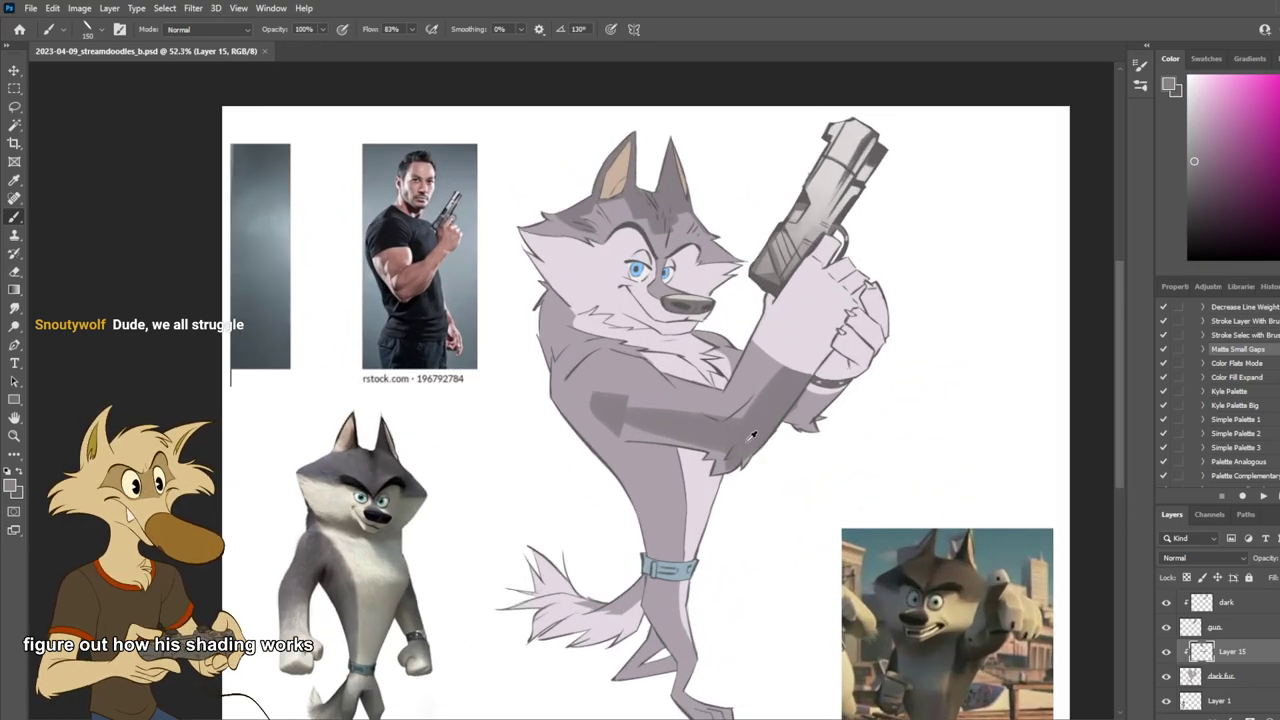
left_click_drag(737, 468, 731, 456)
key("ctrl+z")
key("ctrl+z")
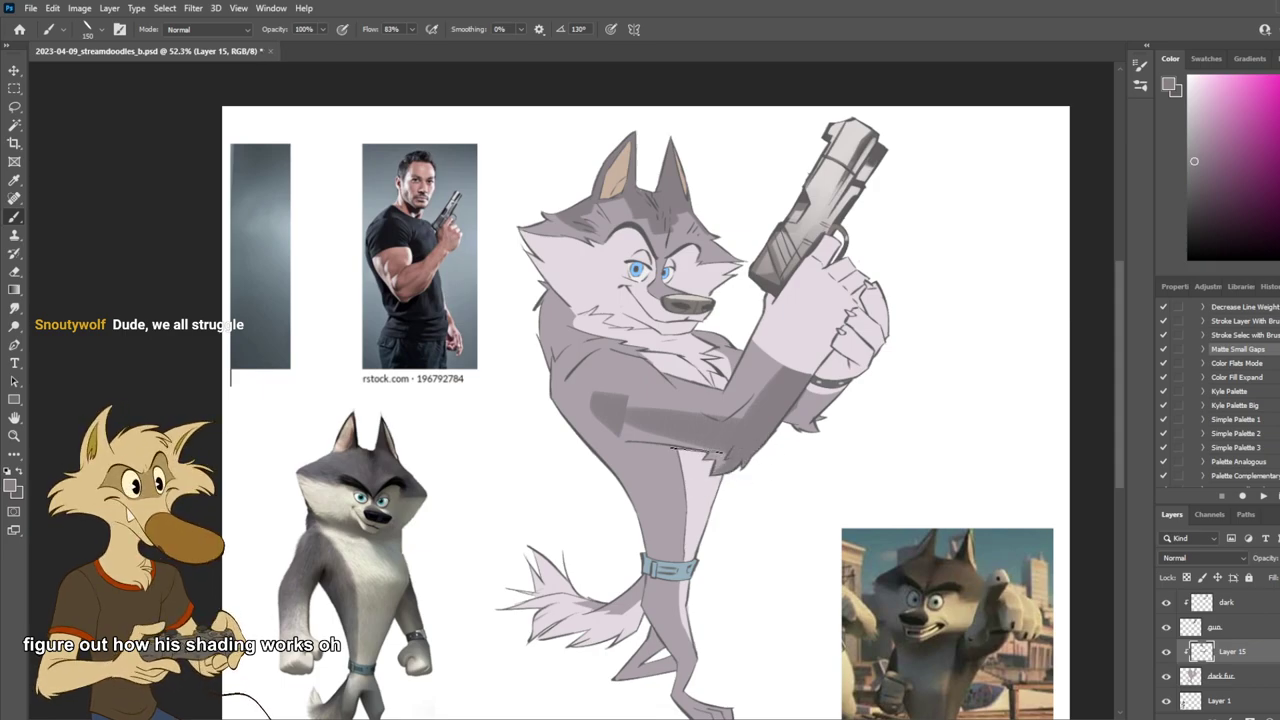
mouse_move(600, 401)
left_mouse_down()
mouse_move(570, 390)
mouse_move(575, 340)
left_mouse_up()
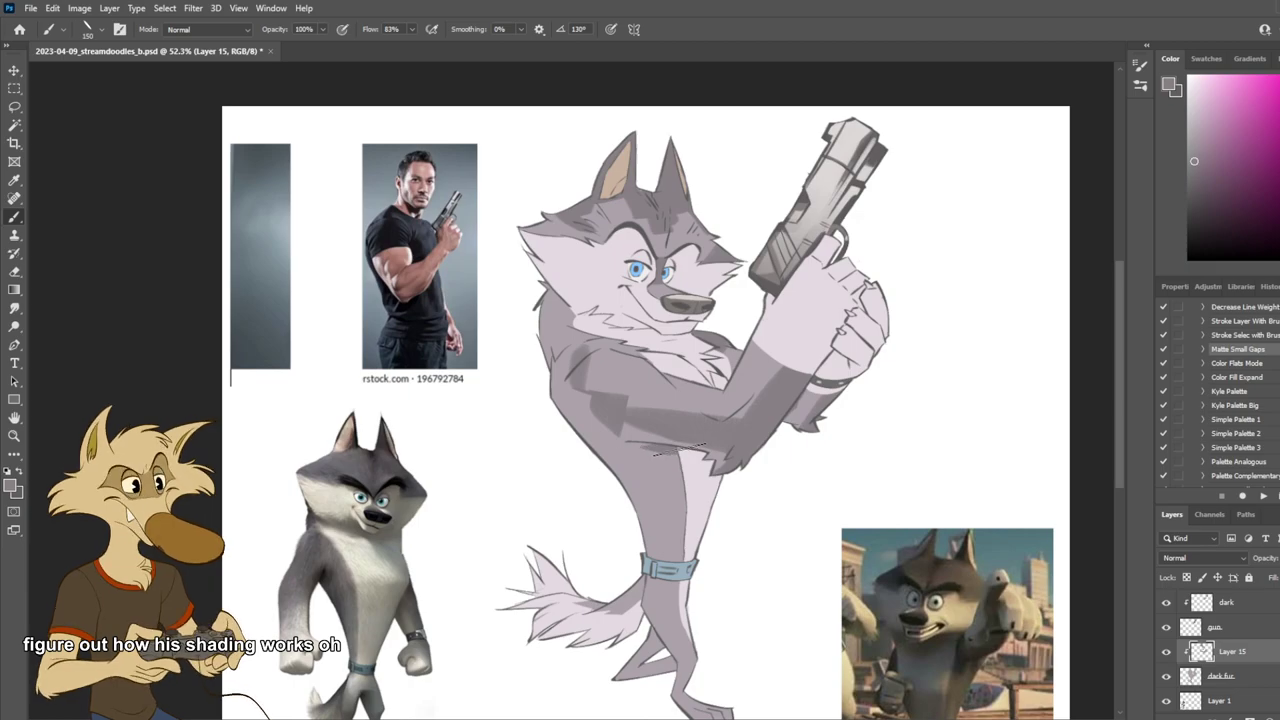
Step: Shade the dark fur along its border with the light belly, from below the arm to the belt, redoing the first stroke
left_click_drag(676, 453, 681, 586)
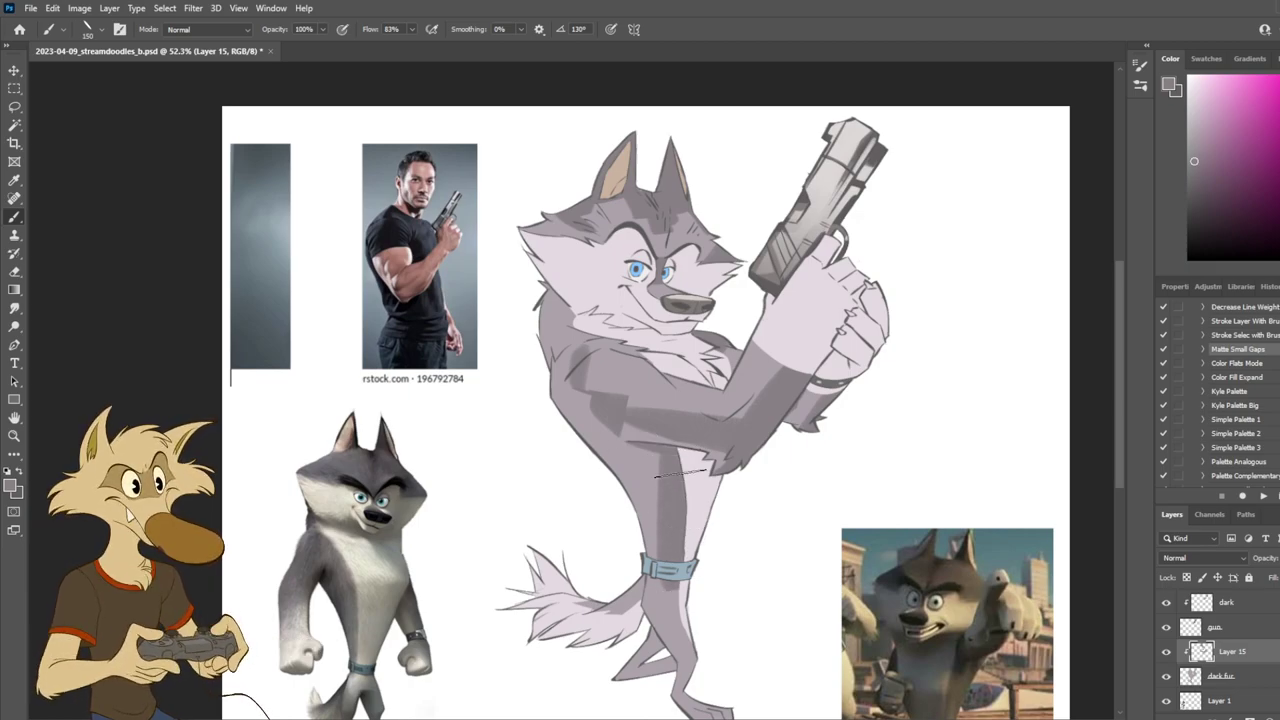
key("ctrl+z")
left_click_drag(678, 458, 685, 572)
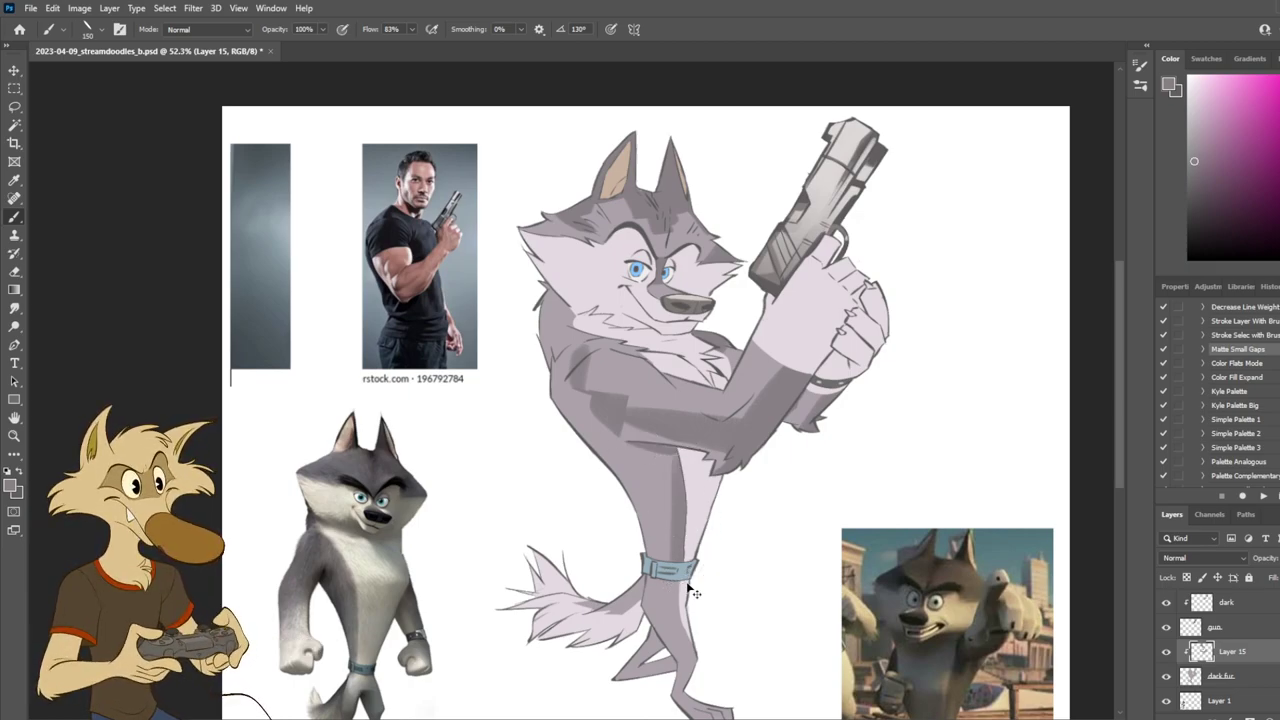
Step: Undo the last shading stroke on the dark fur along the light belly's border above the belt
key("ctrl+z")
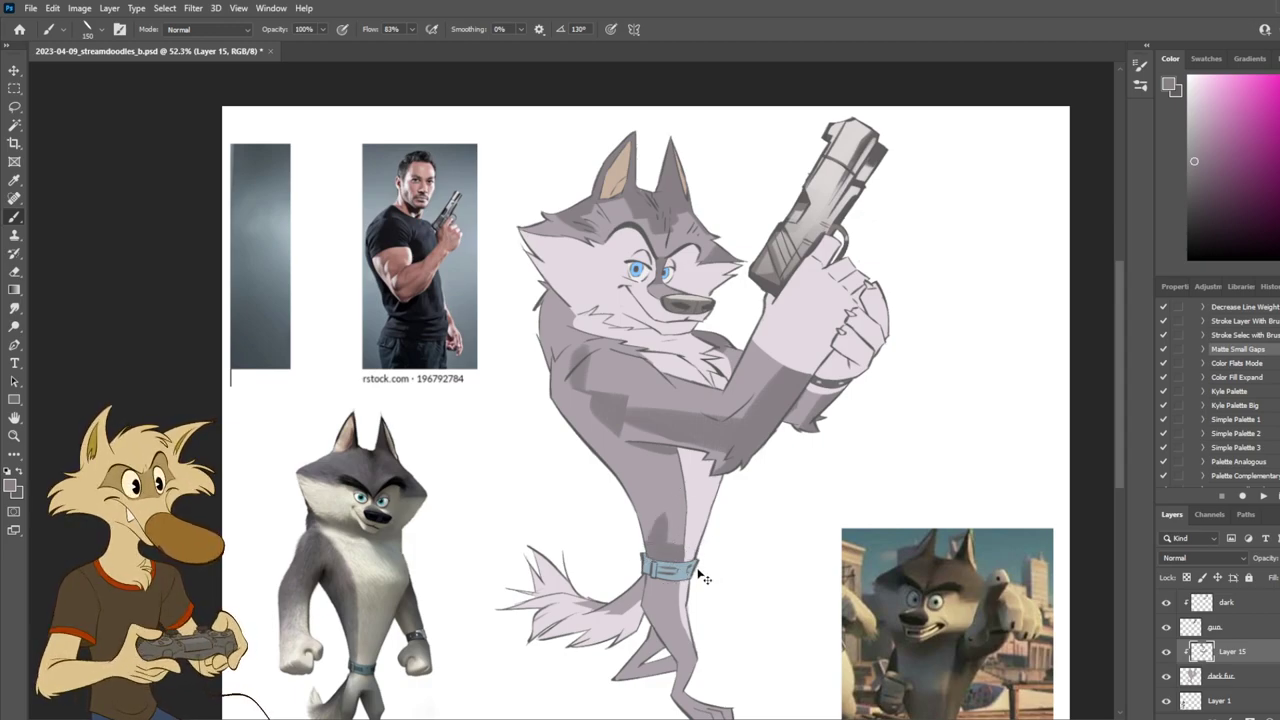
scroll(700, 605, "down", 2)
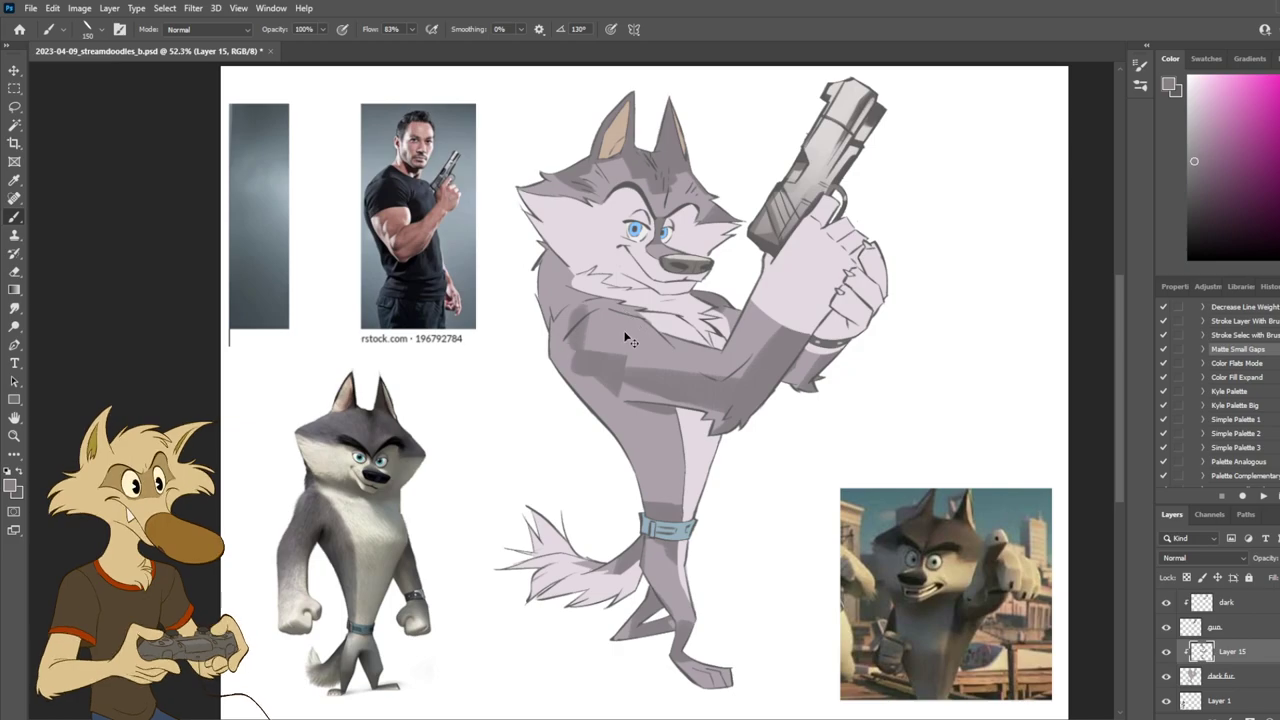
key("e")
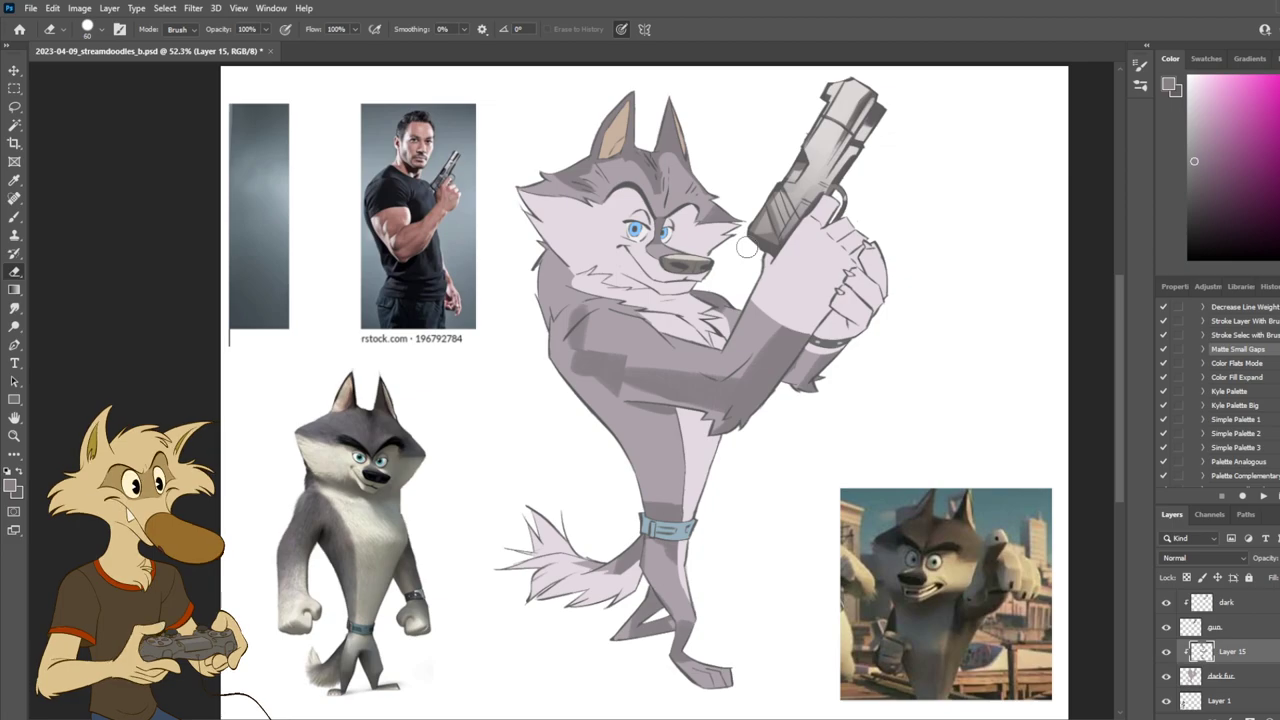
scroll(746, 259, "down", 4)
scroll(746, 231, "up", 4)
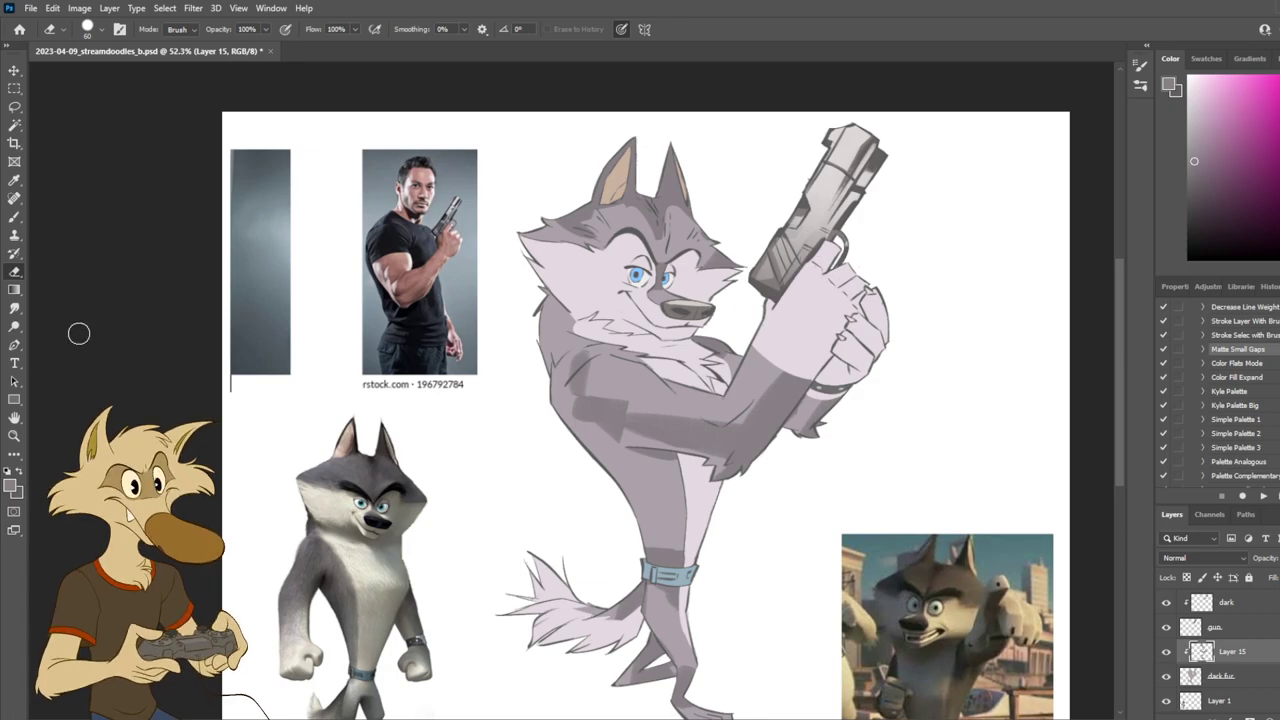
Step: Try softening the hard shadow edges on the wolf's near upper arm and forearm with the Smudge tool, enlarging it to 100
left_click(14, 310)
key("b")
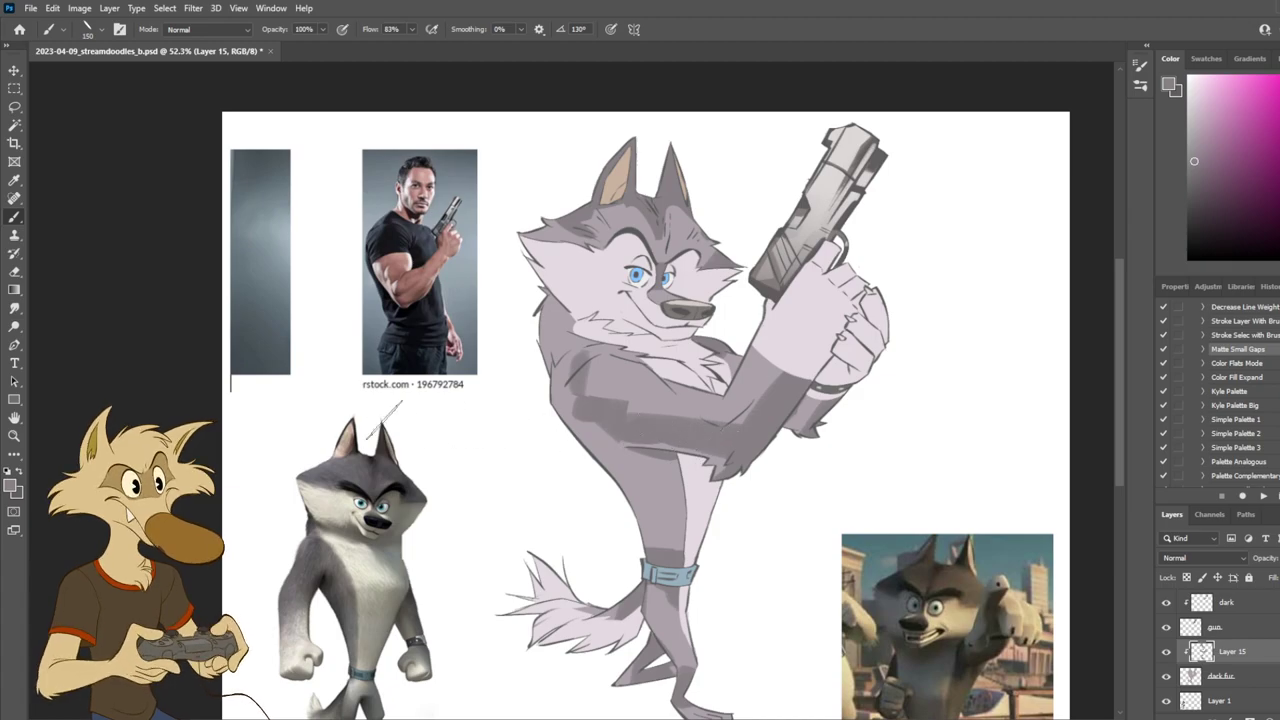
left_click(14, 307)
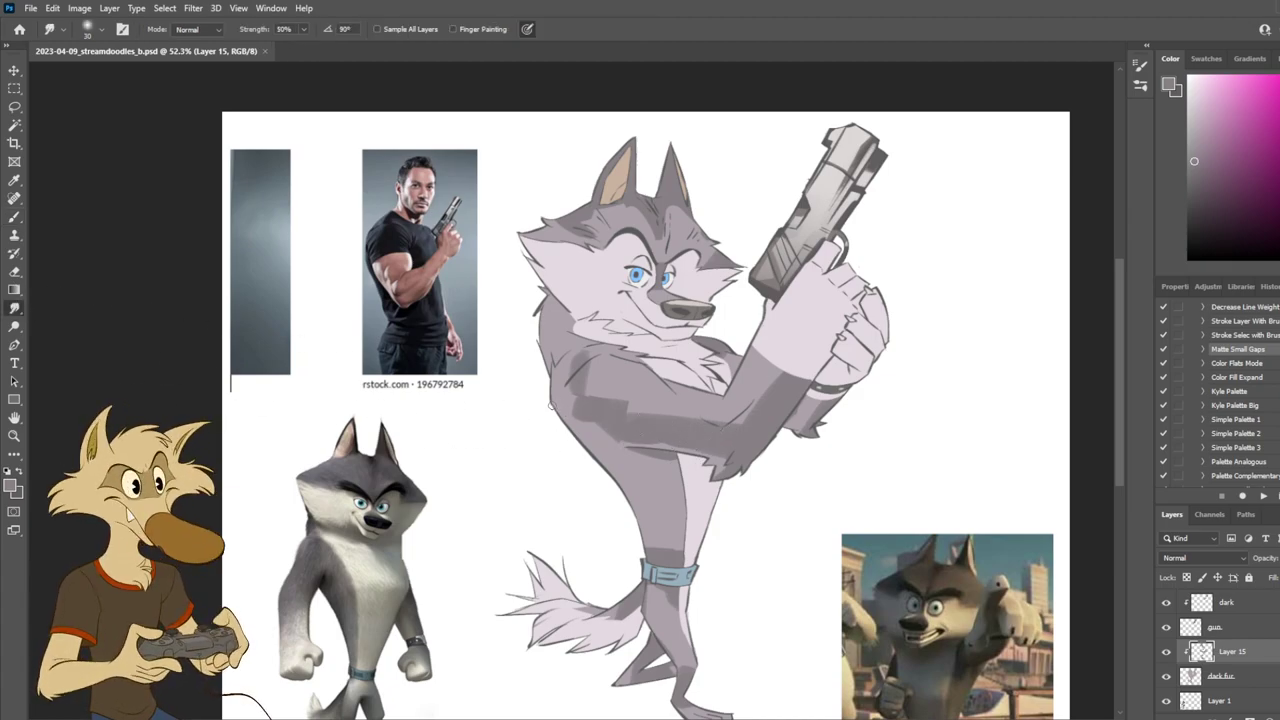
mouse_move(609, 421)
left_mouse_down()
mouse_move(551, 413)
mouse_move(600, 406)
left_mouse_up()
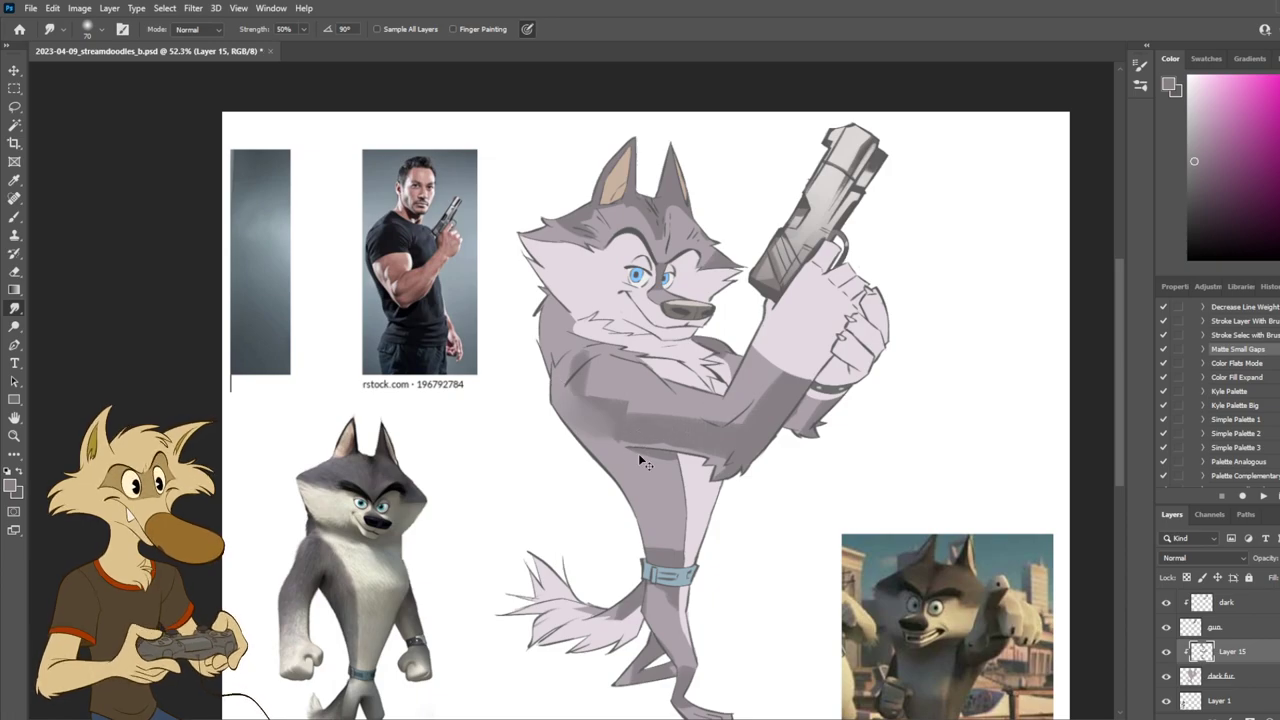
scroll(645, 463, "down", 2)
left_click(1166, 653)
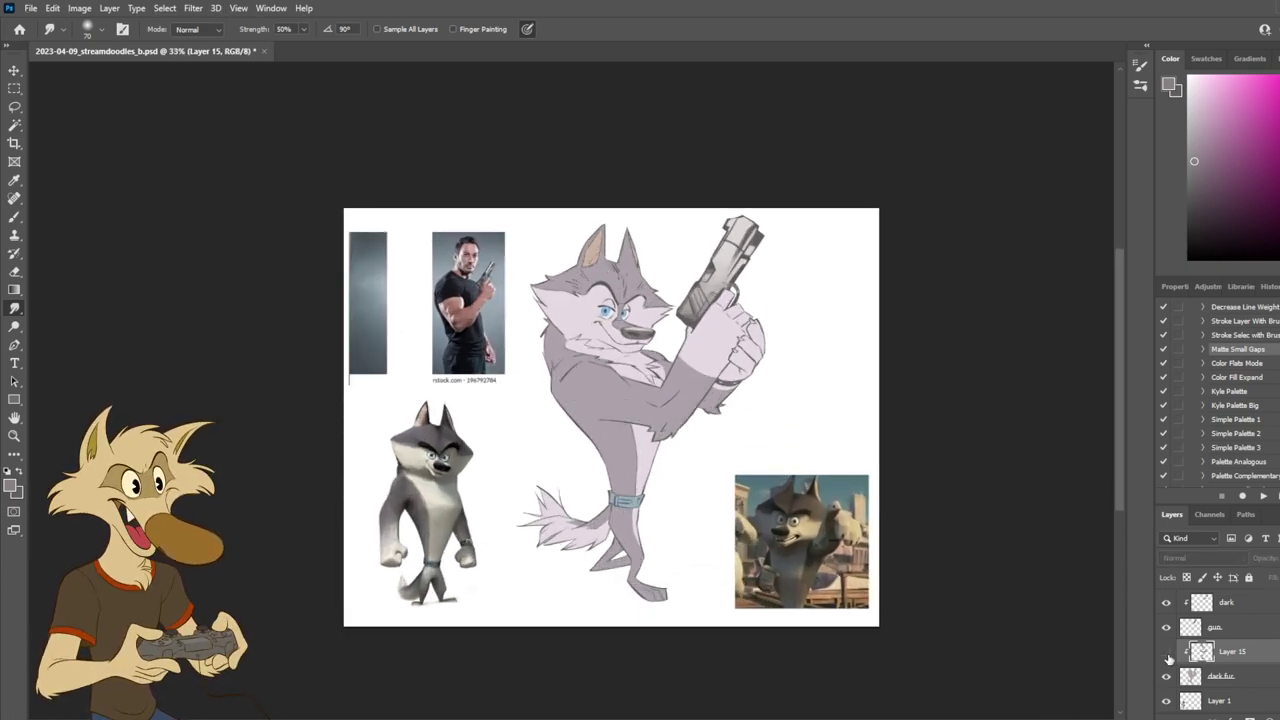
left_click(1166, 653)
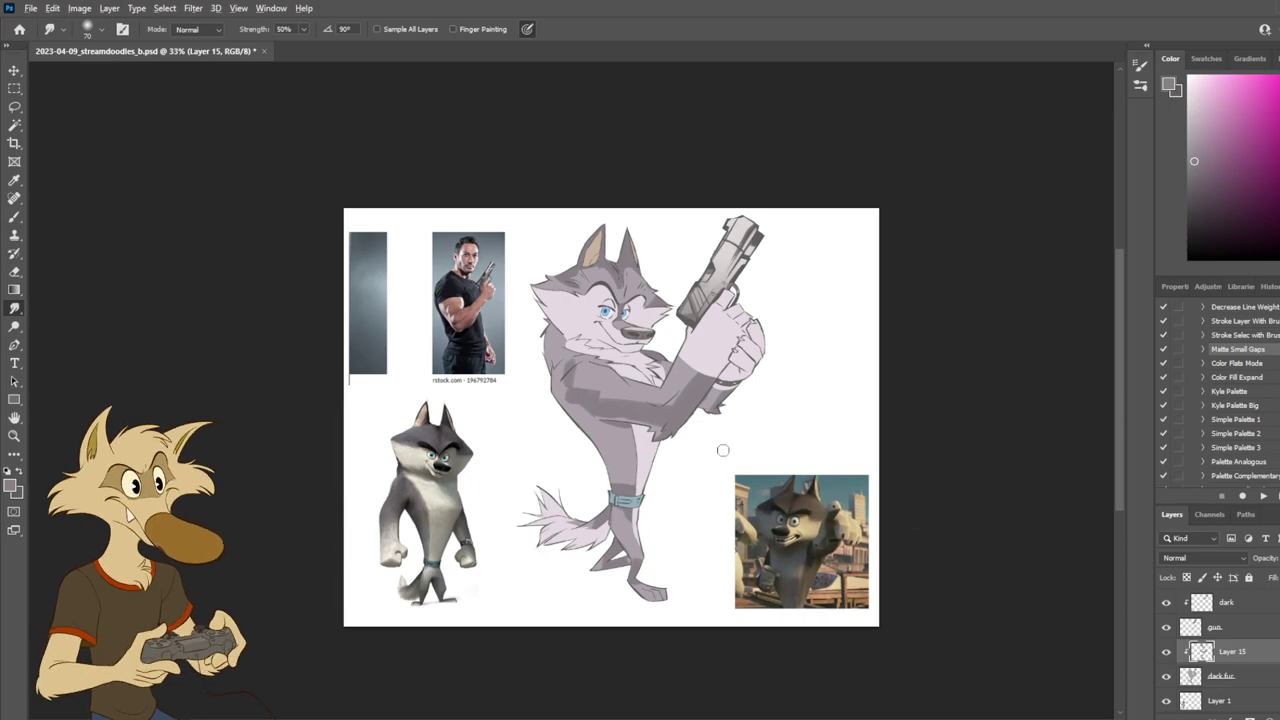
scroll(633, 466, "up", 1)
scroll(542, 404, "up", 2)
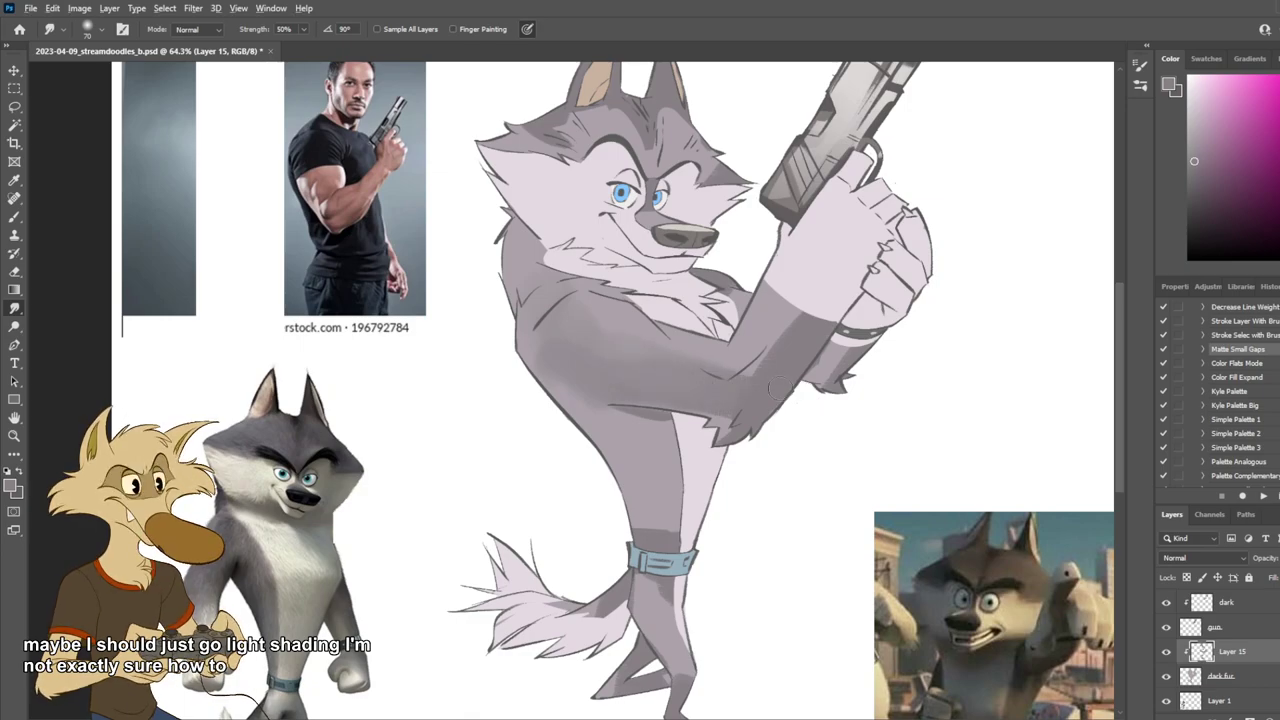
scroll(780, 385, "down", 5)
scroll(816, 305, "up", 4)
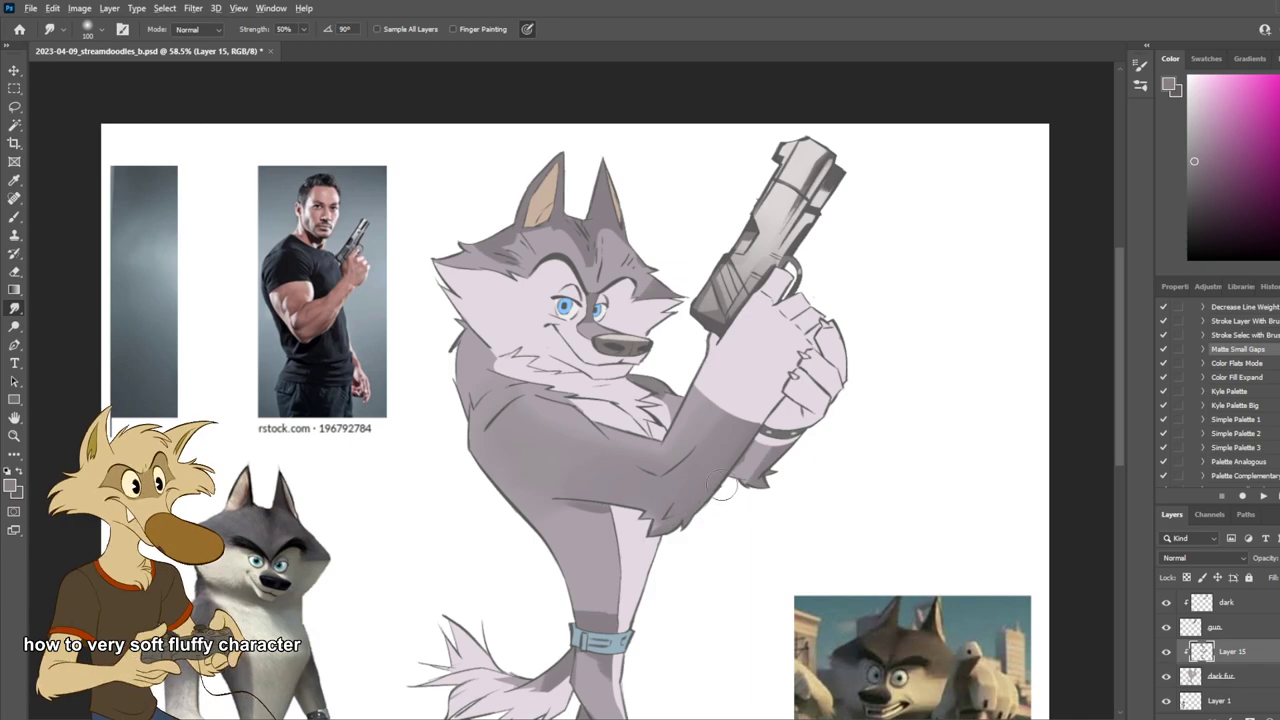
scroll(716, 484, "down", 6)
scroll(713, 491, "up", 4)
Step: Check the shading in a grayscale proof, with Layer 15 hidden and shown, and in a horizontally flipped view
key("ctrl+y")
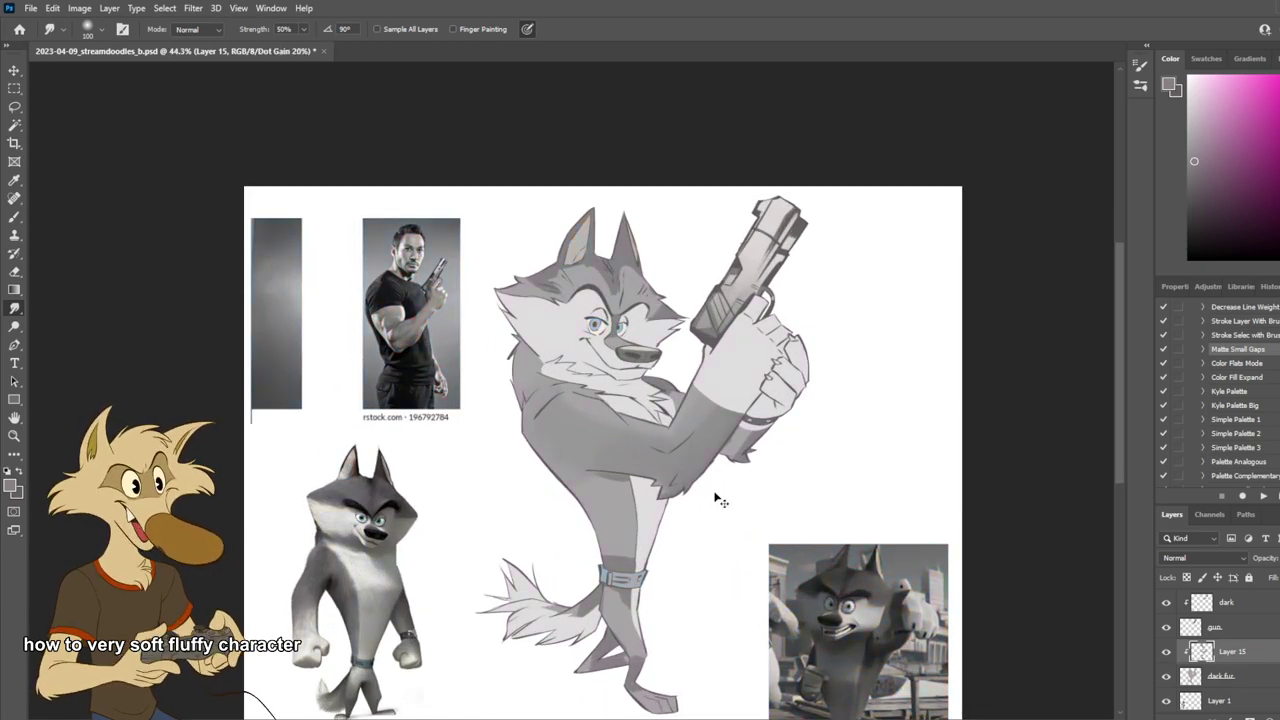
key("ctrl+y")
left_click(1166, 652)
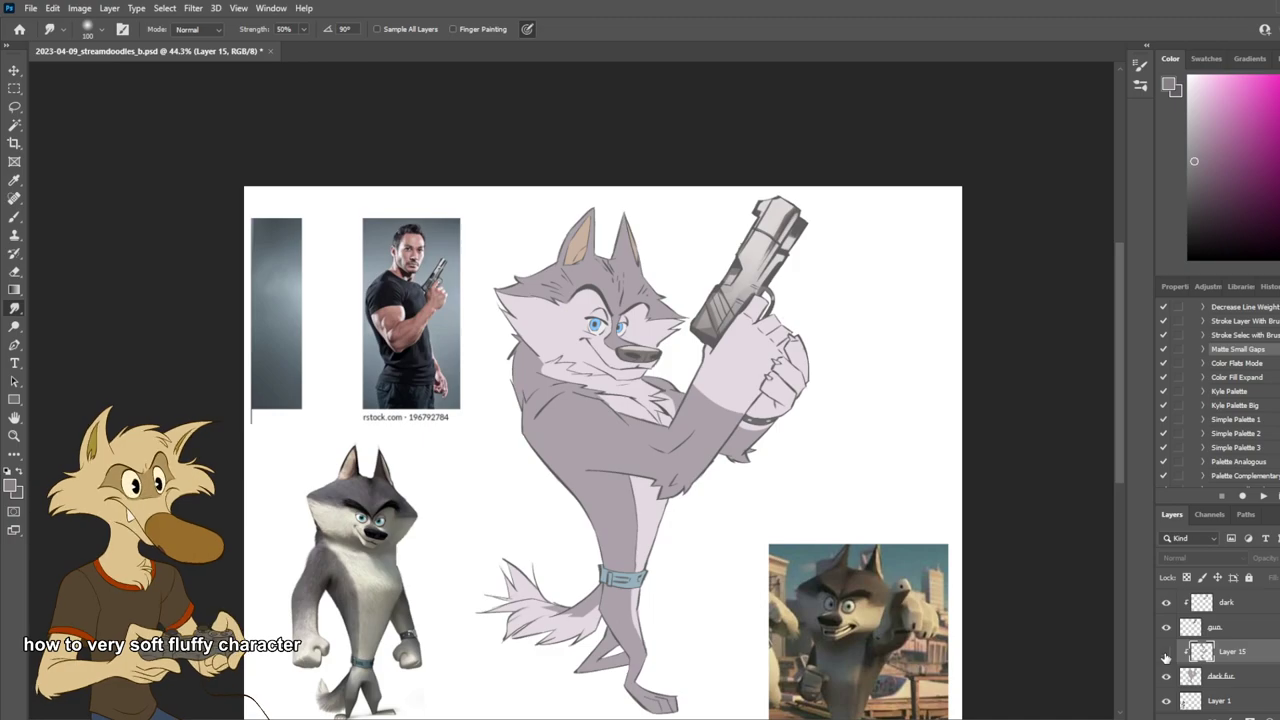
left_click(1166, 652)
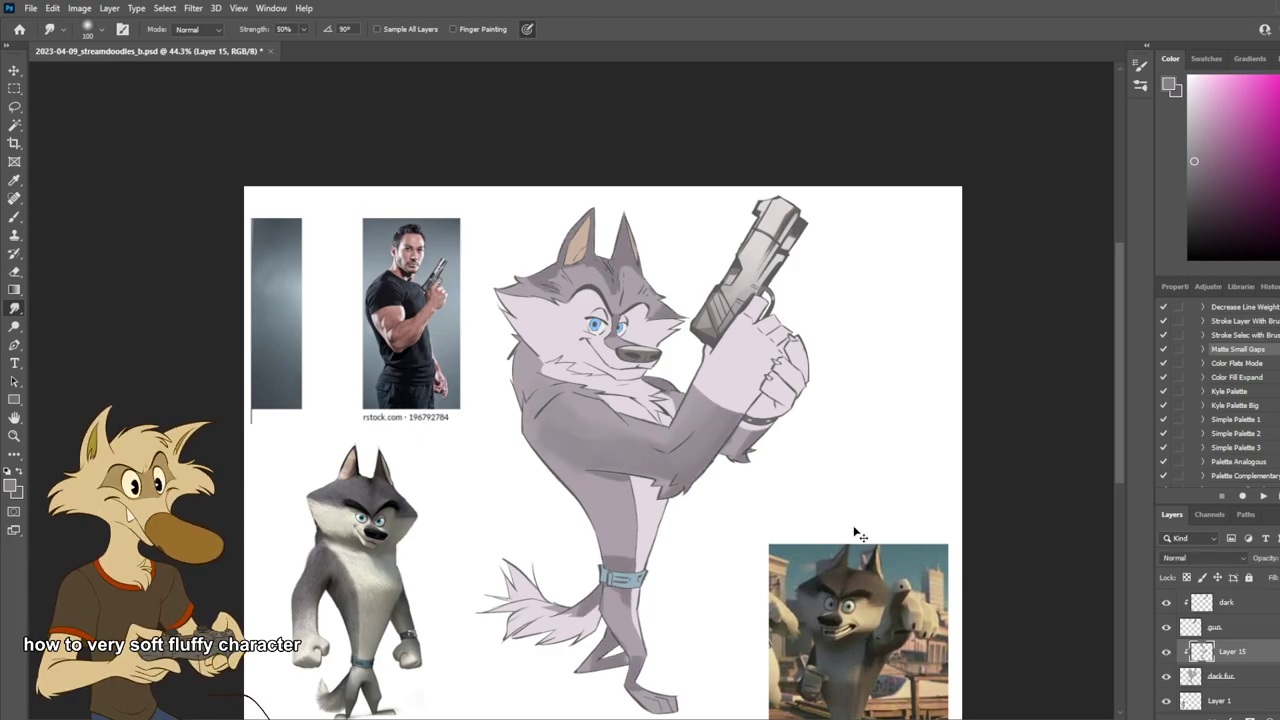
scroll(787, 478, "down", 2)
scroll(787, 478, "down", 1)
scroll(787, 478, "up", 4)
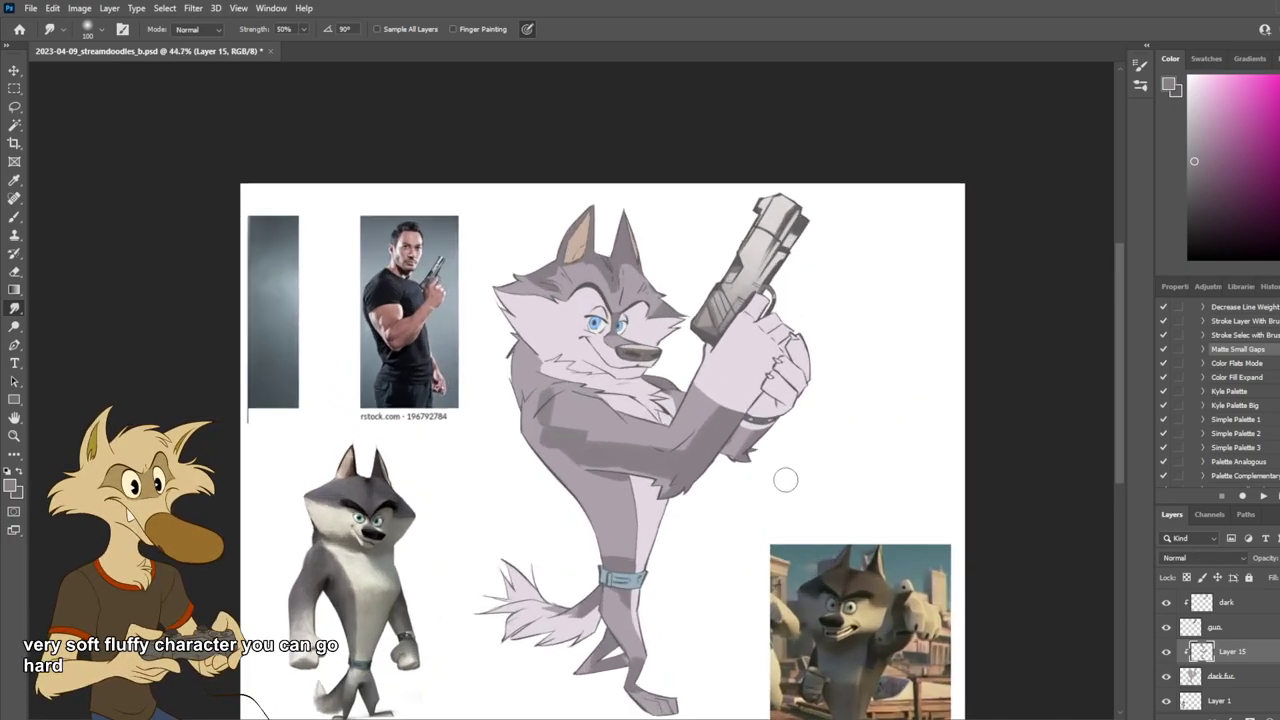
scroll(660, 400, "down", 5)
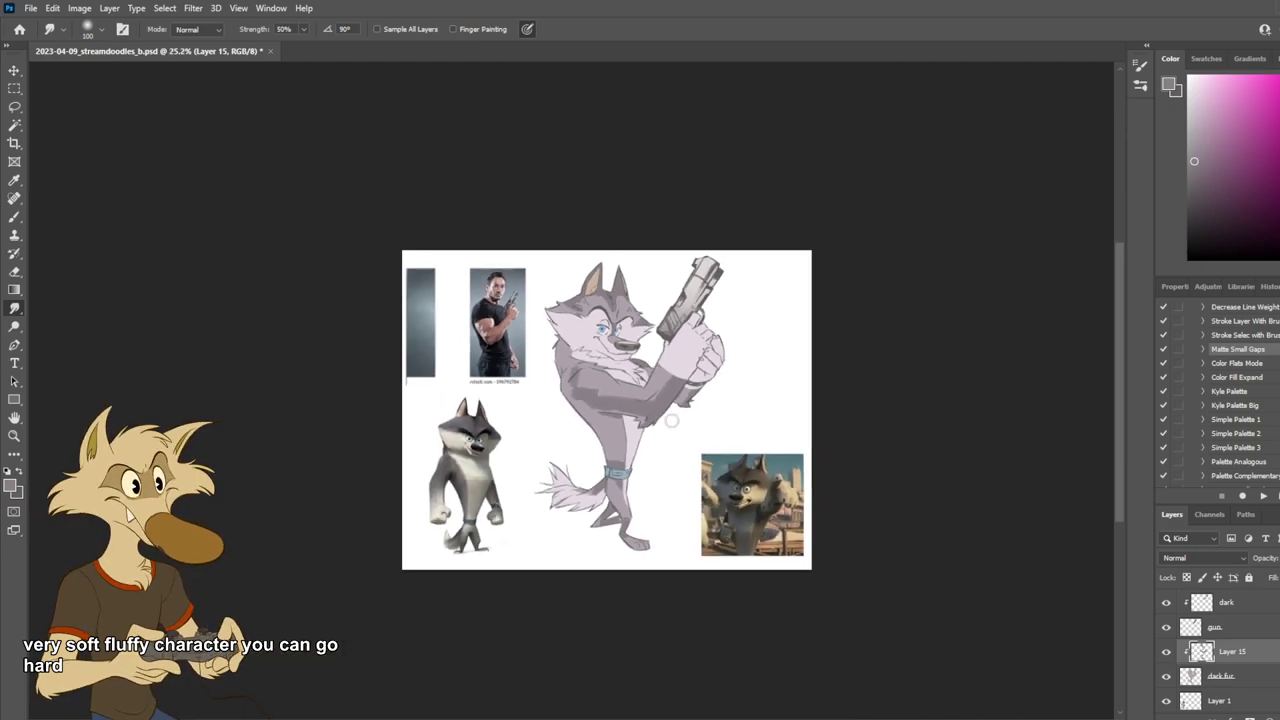
scroll(661, 380, "up", 3)
key("ctrl+shift+h")
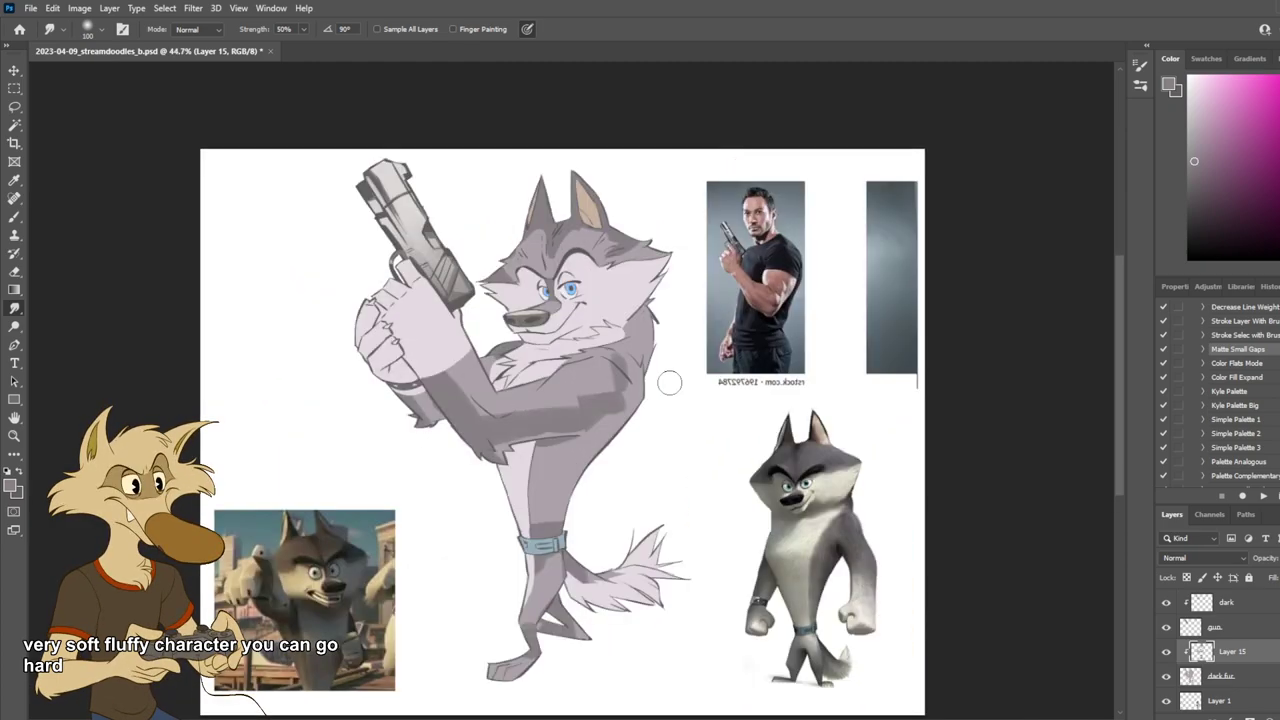
key("ctrl+shift+h")
scroll(630, 320, "up", 1)
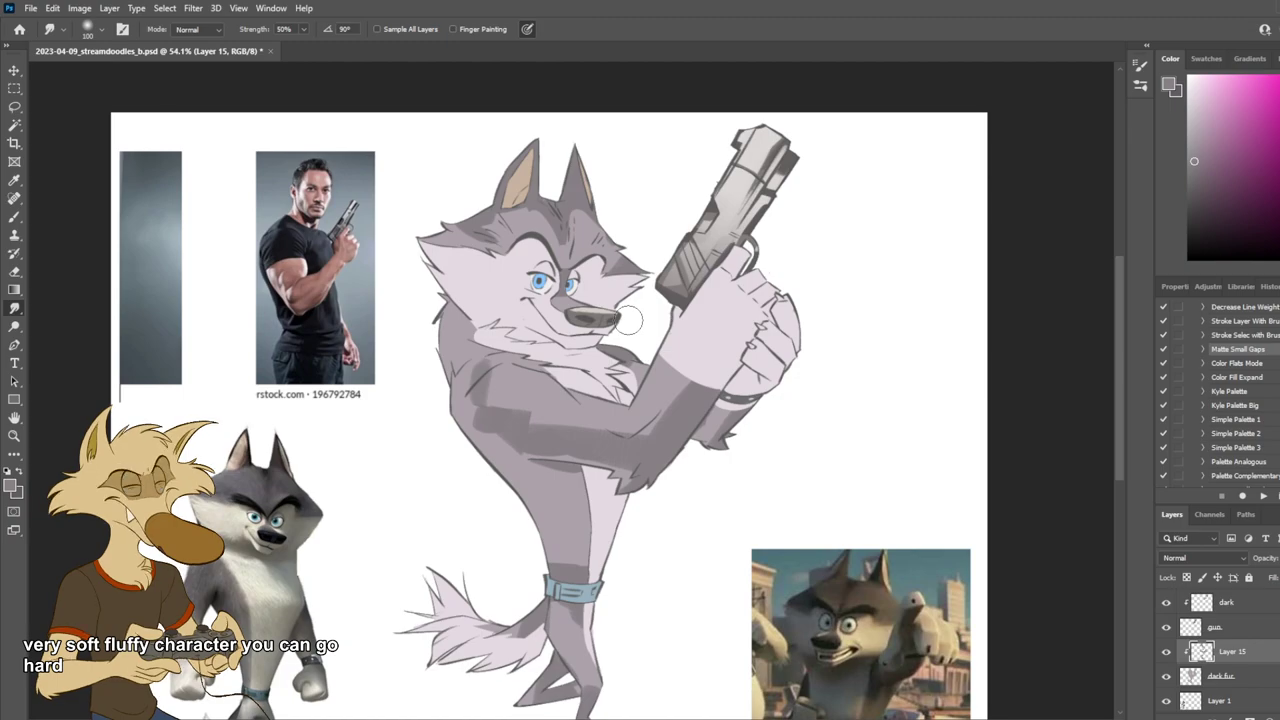
Step: Save the document and brush dark shading over the neck fur below the cheek and the back of the shoulder
key("b")
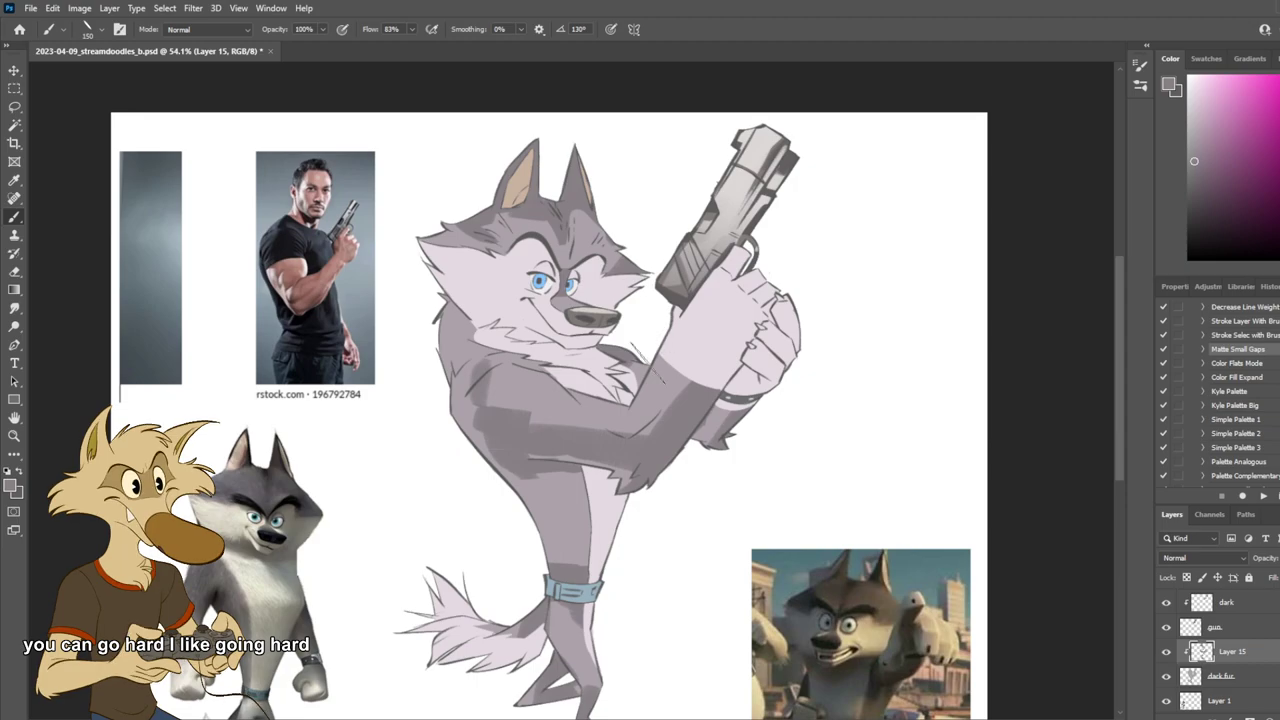
scroll(646, 399, "down", 2)
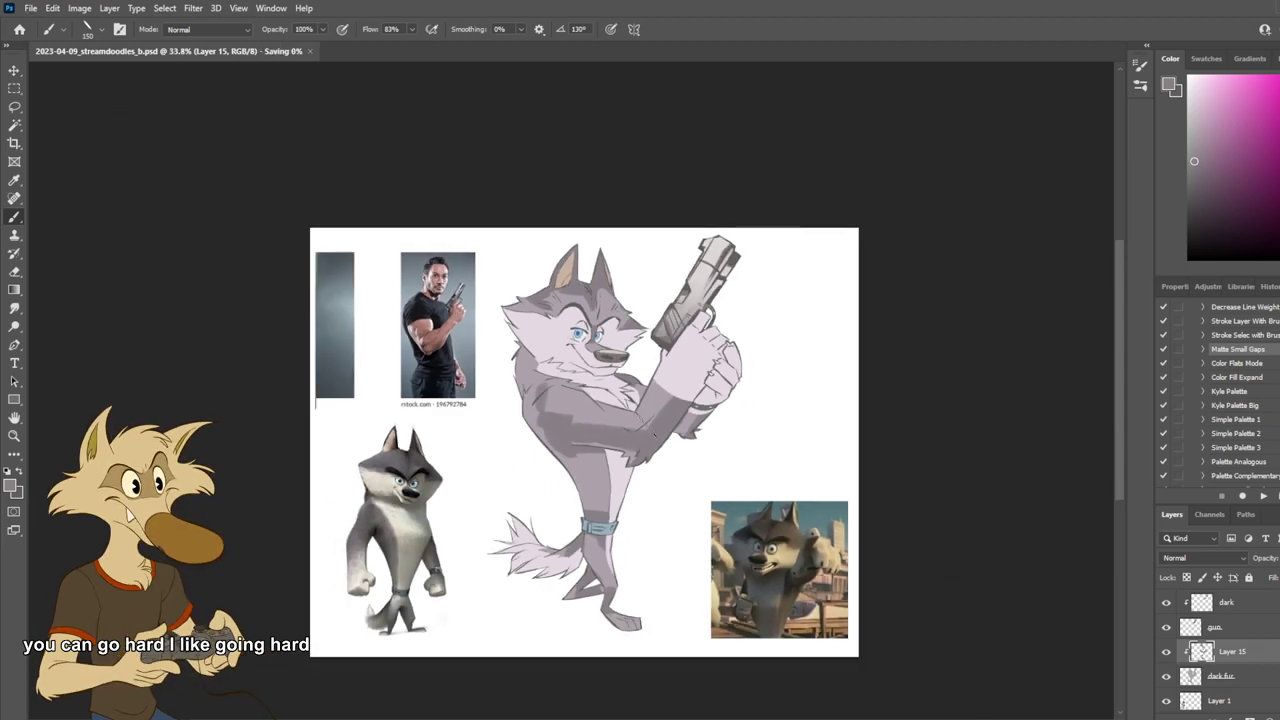
scroll(646, 410, "down", 2)
scroll(655, 430, "up", 3)
scroll(655, 437, "up", 1)
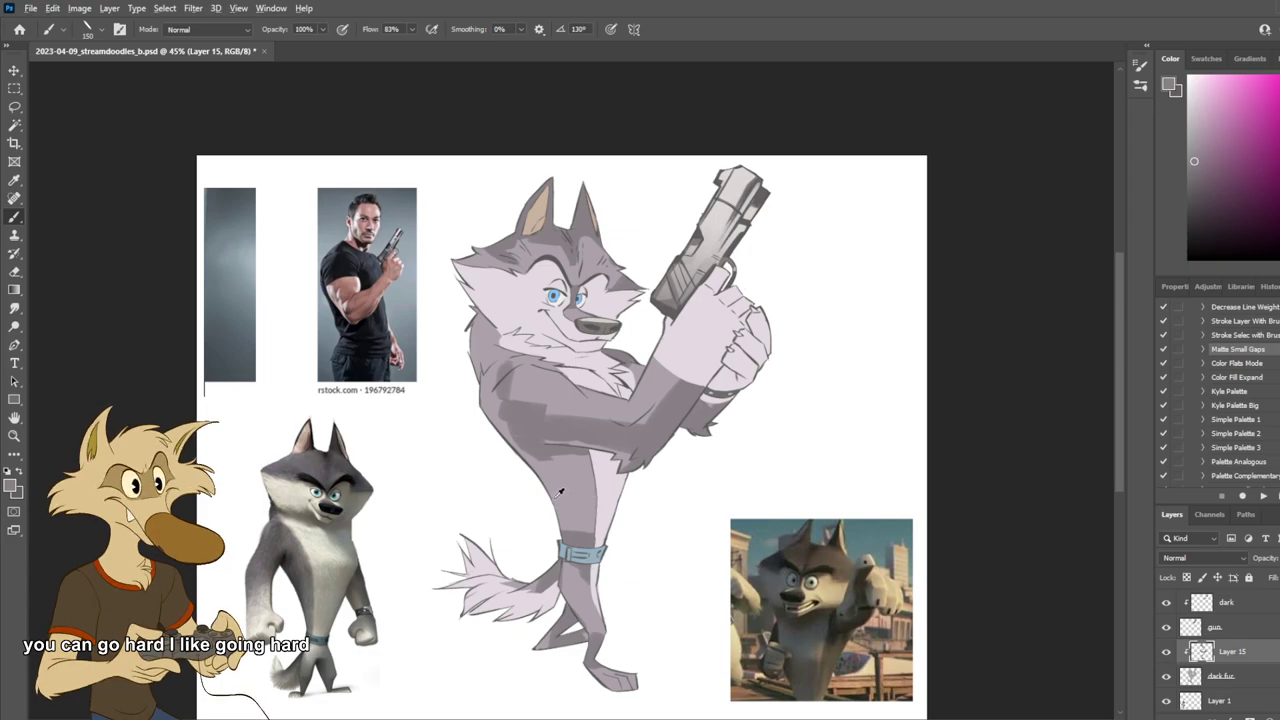
scroll(543, 485, "up", 1)
scroll(501, 316, "up", 2)
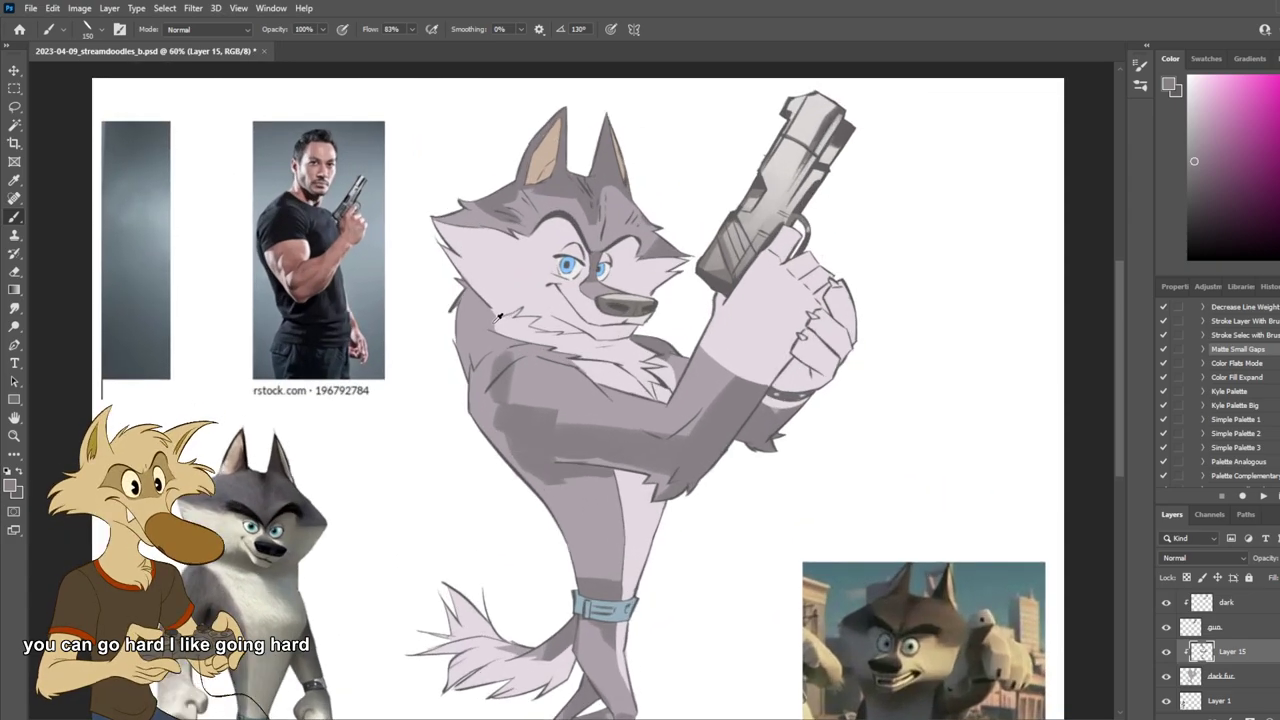
key("v")
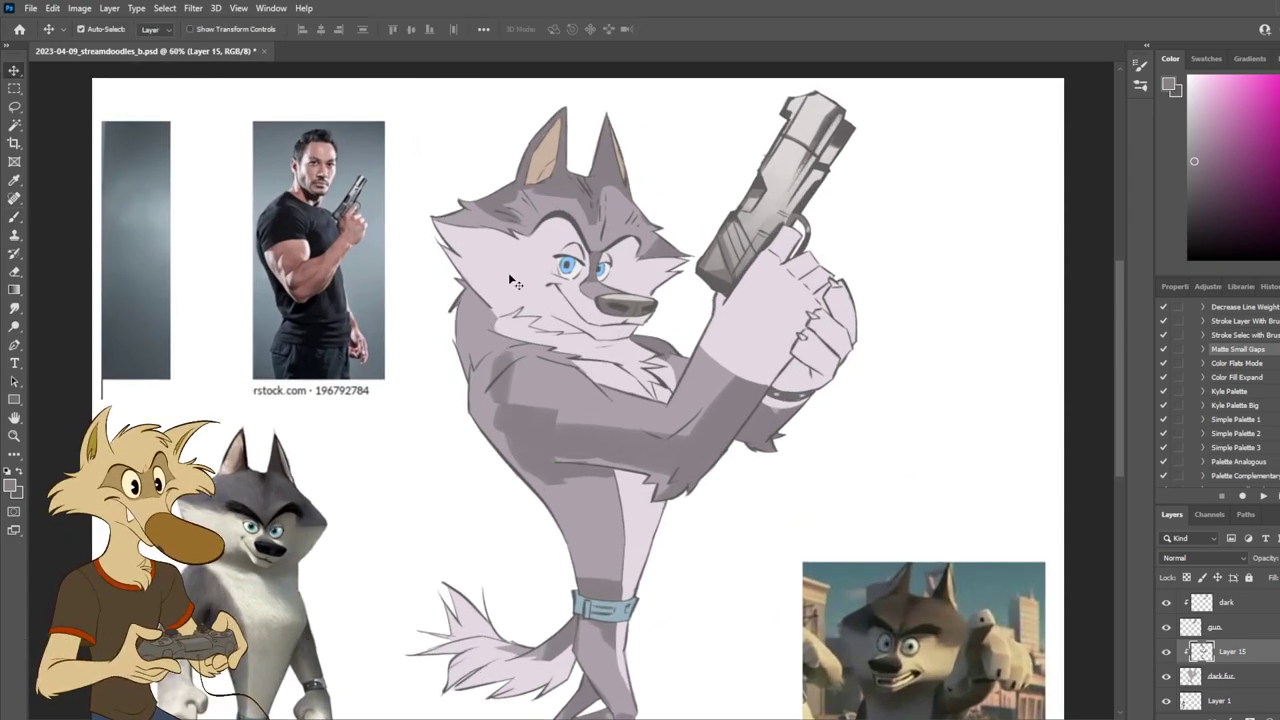
key("b")
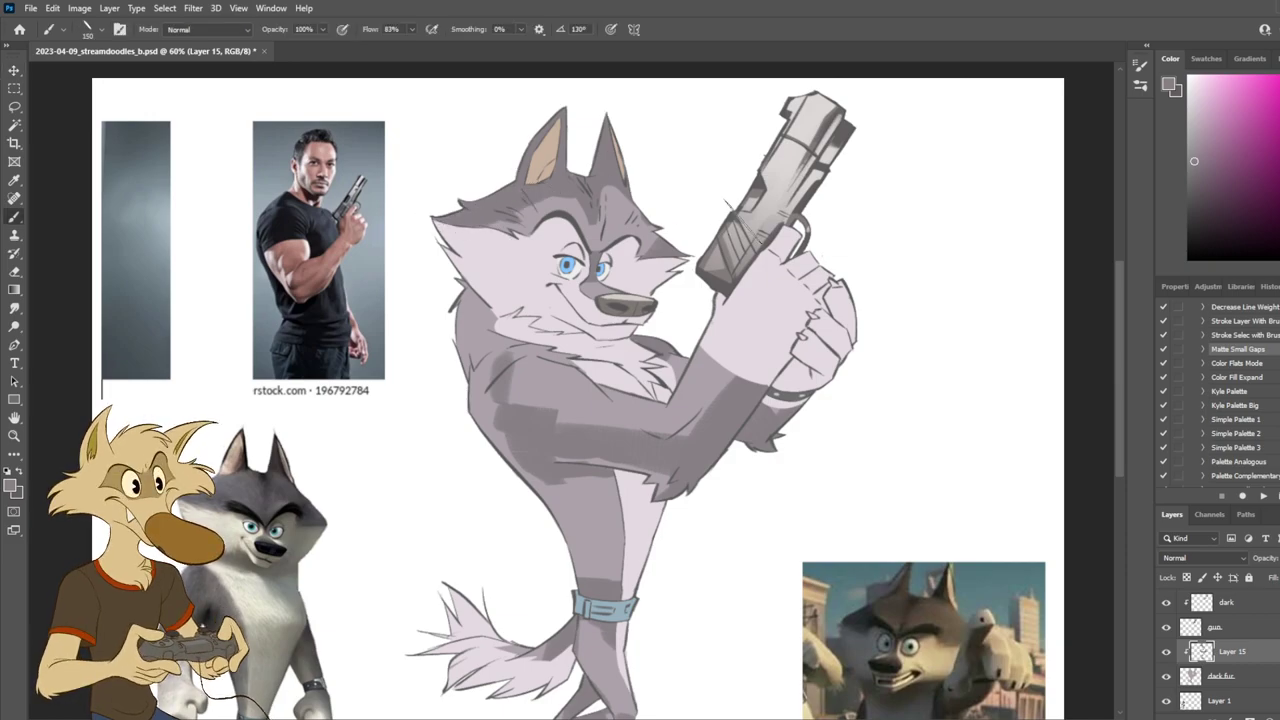
mouse_move(476, 266)
left_mouse_down()
mouse_move(536, 267)
mouse_move(492, 368)
mouse_move(496, 450)
left_mouse_up()
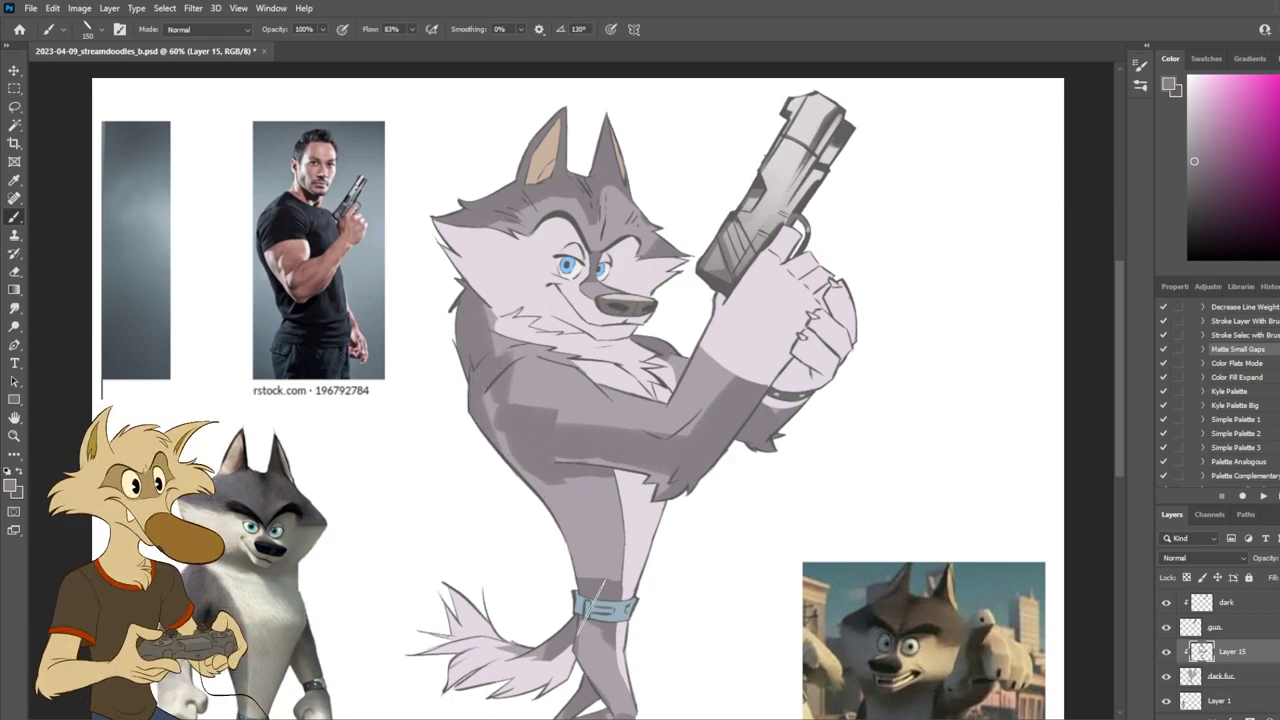
Step: Check the drawing mirrored and shade the inner edge of the raised forearm up to the wrist, undoing misplaced strokes
scroll(639, 555, "down", 7)
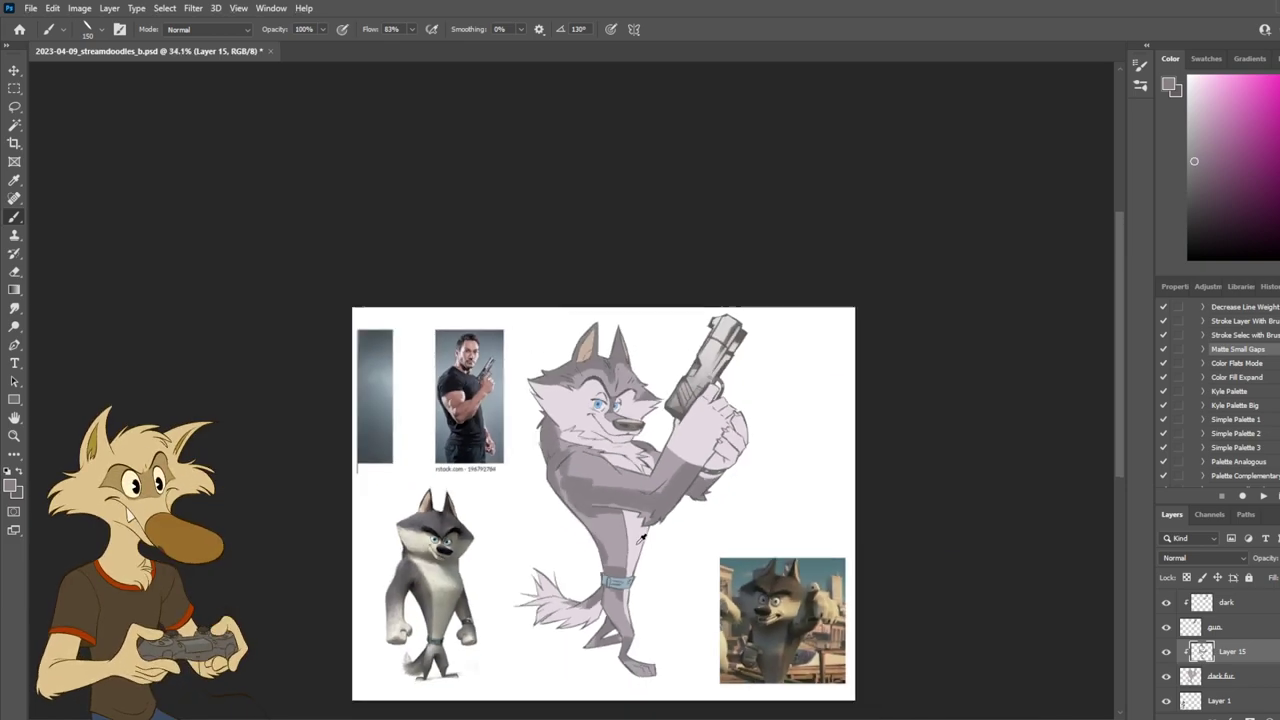
scroll(650, 560, "up", 3)
key("h")
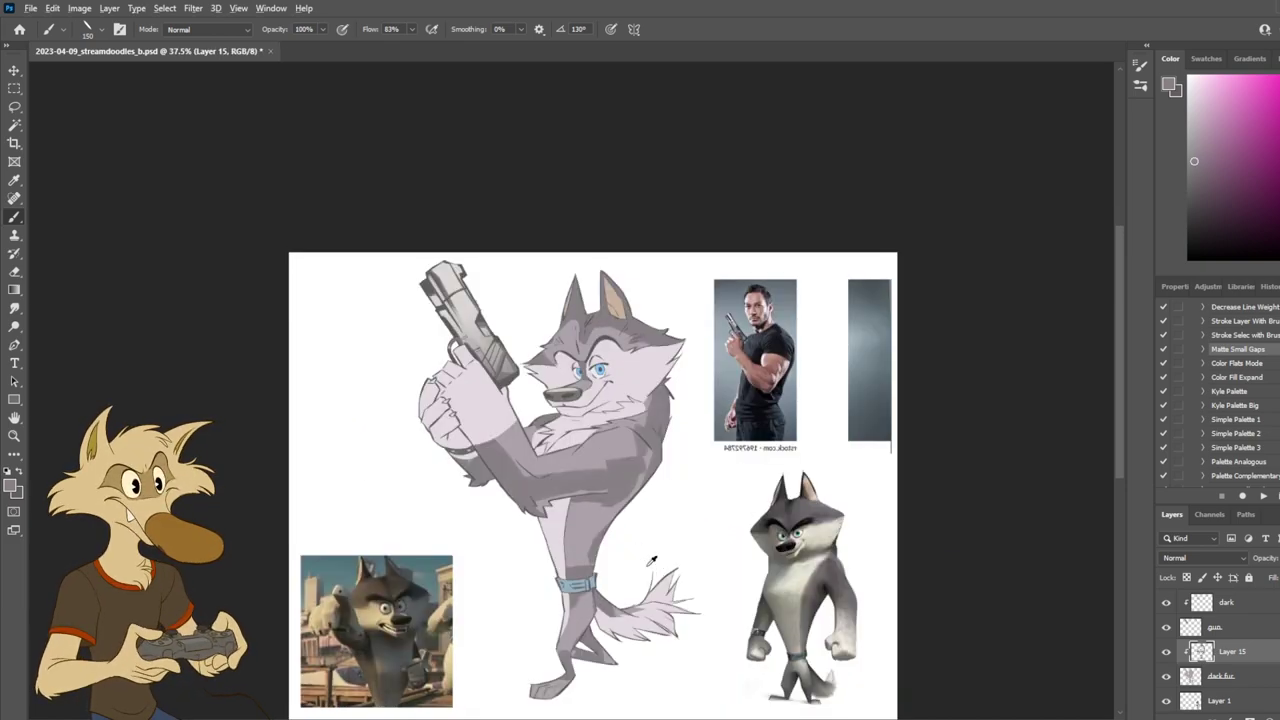
scroll(645, 565, "up", 2)
key("ctrl+shift+h")
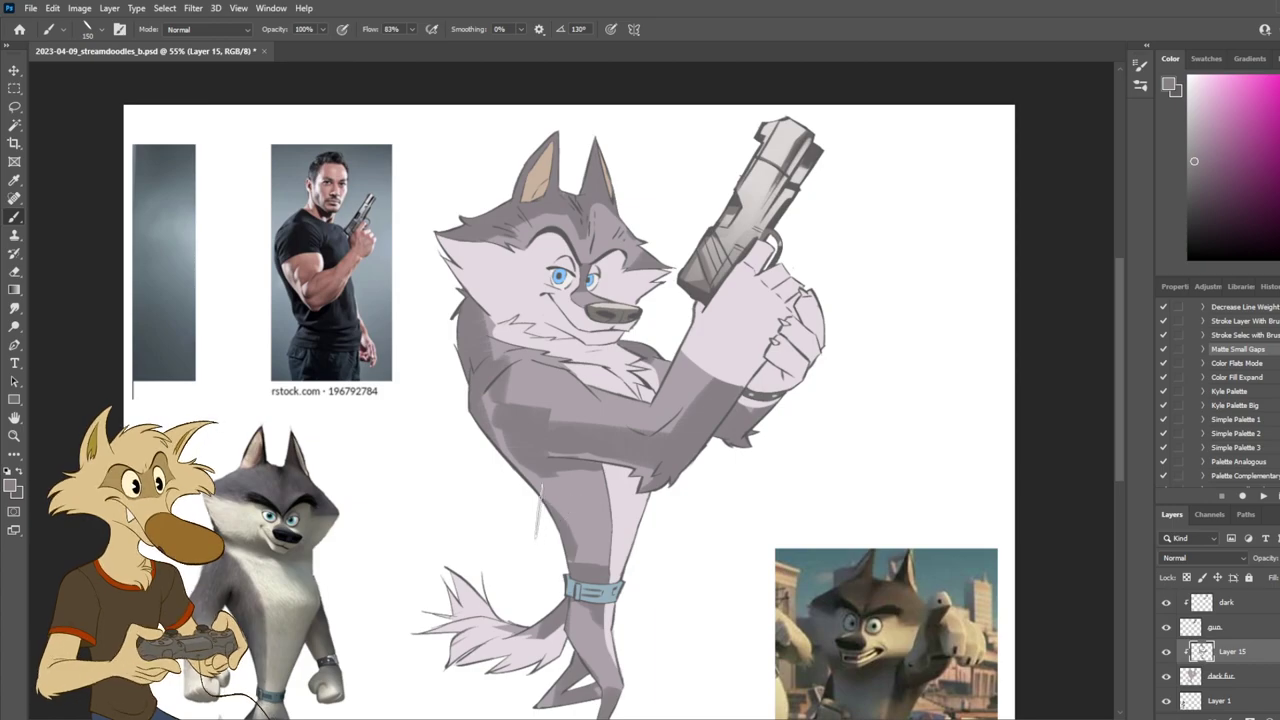
scroll(651, 460, "down", 1)
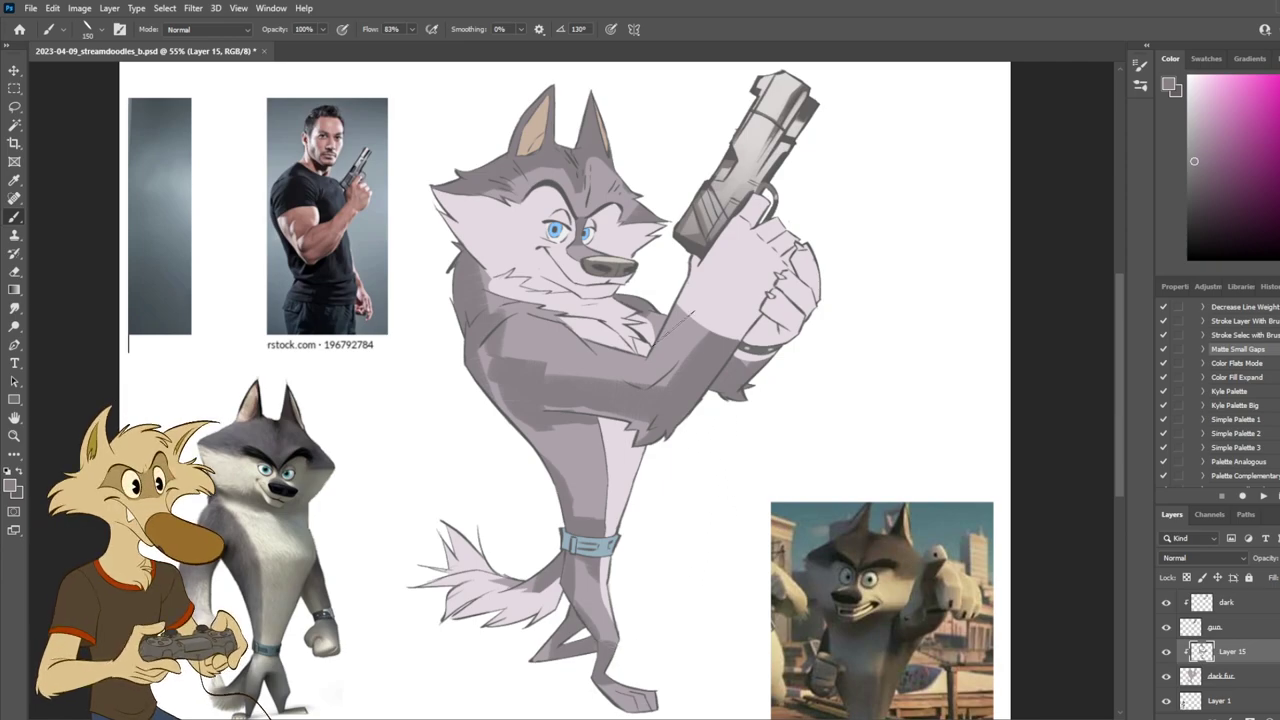
key("ctrl+z")
left_click_drag(654, 382, 699, 285)
key("ctrl+z")
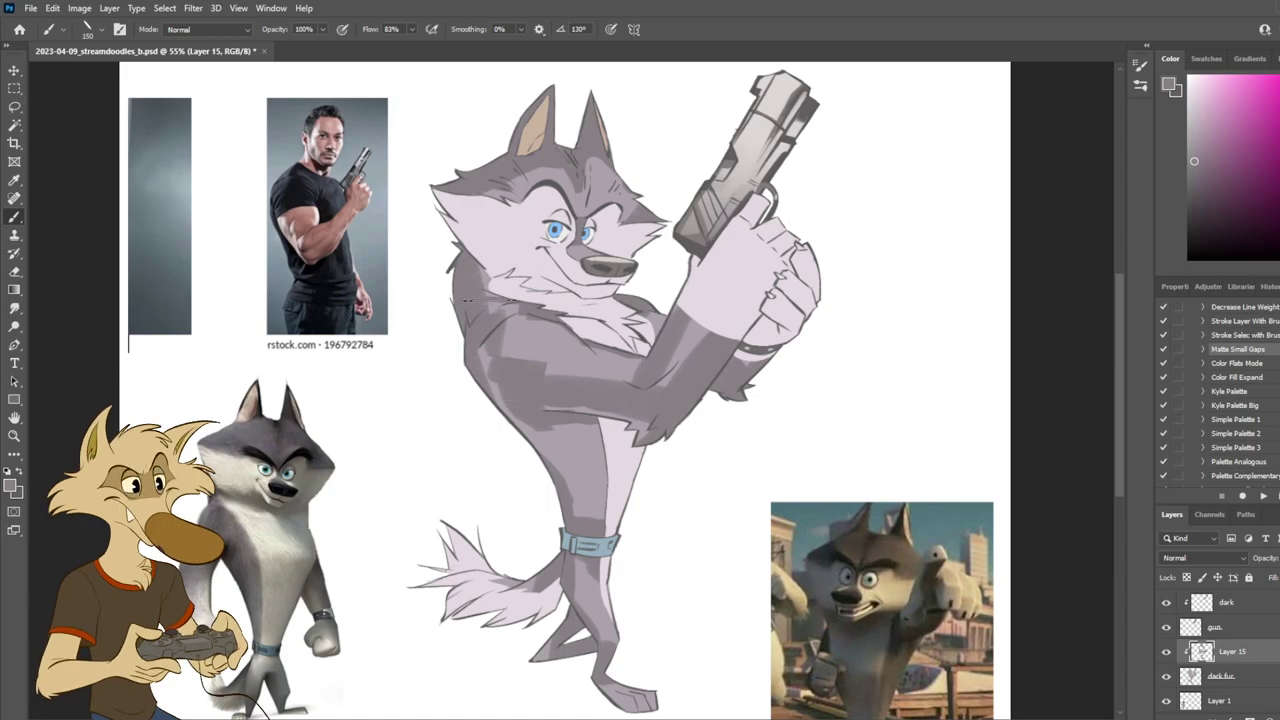
Step: Review the fur shading in a flipped view and with Layer 15 hidden and shown again
key("ctrl+shift+h")
key("ctrl+shift+h")
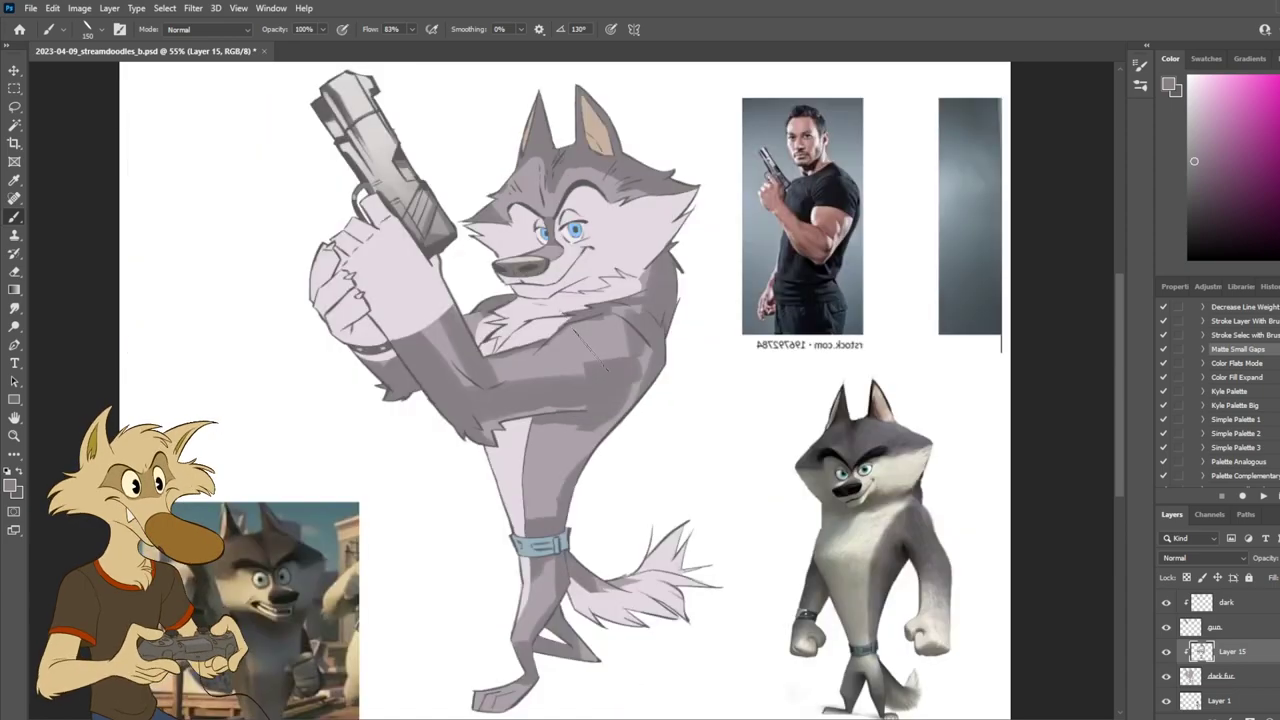
left_click(1165, 651)
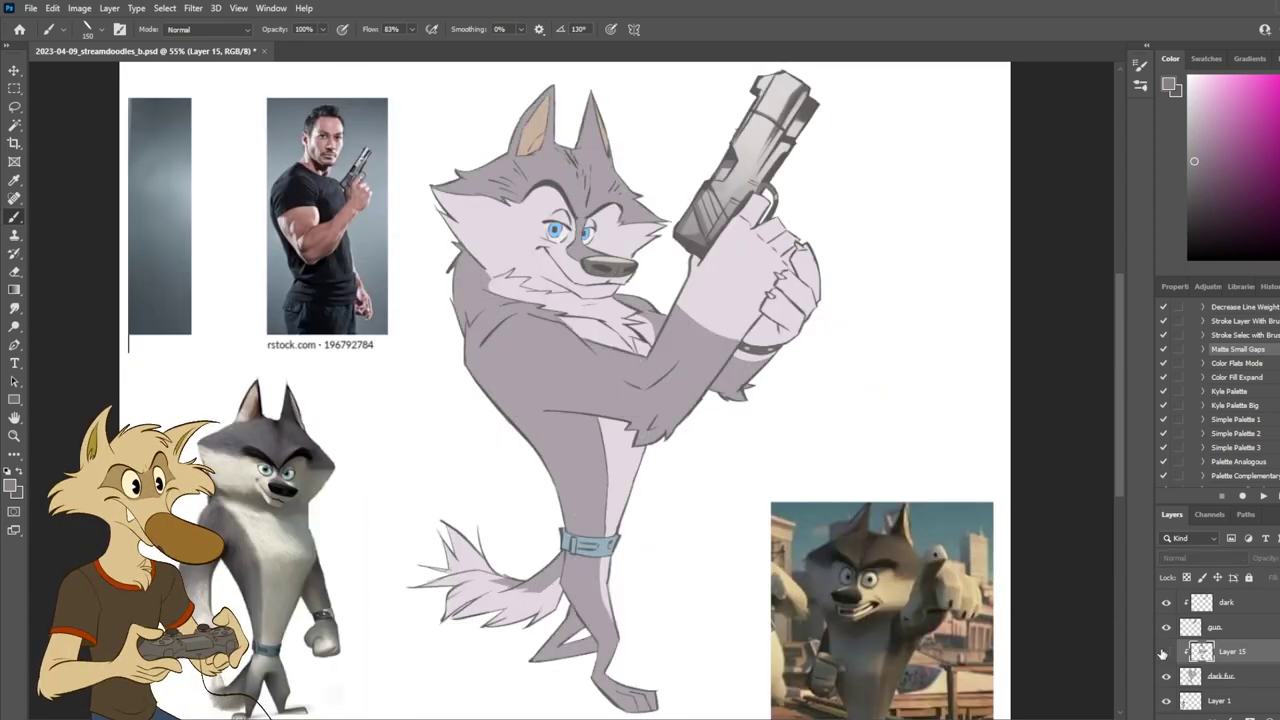
left_click(1165, 651)
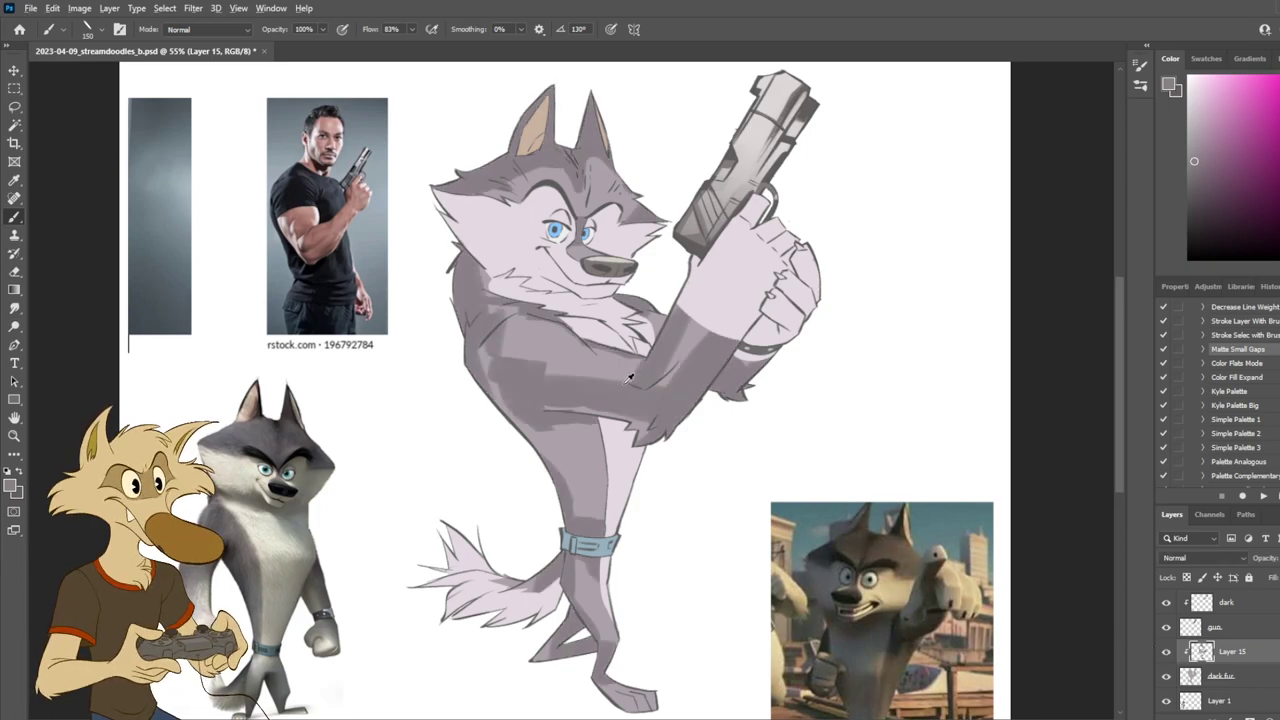
Step: Soften the dark fur shading on the upper arm and raised forearm with a soft eraser at size 150, undoing misplaced strokes
key("ctrl+plus")
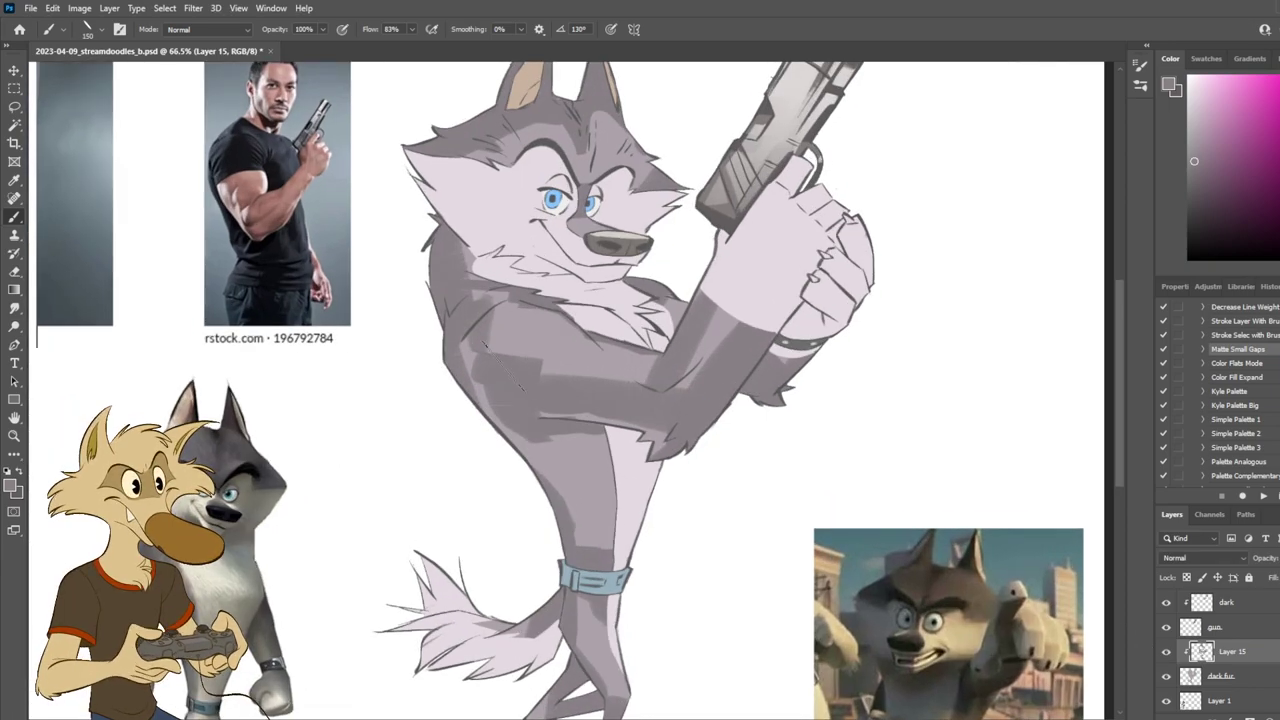
key("e")
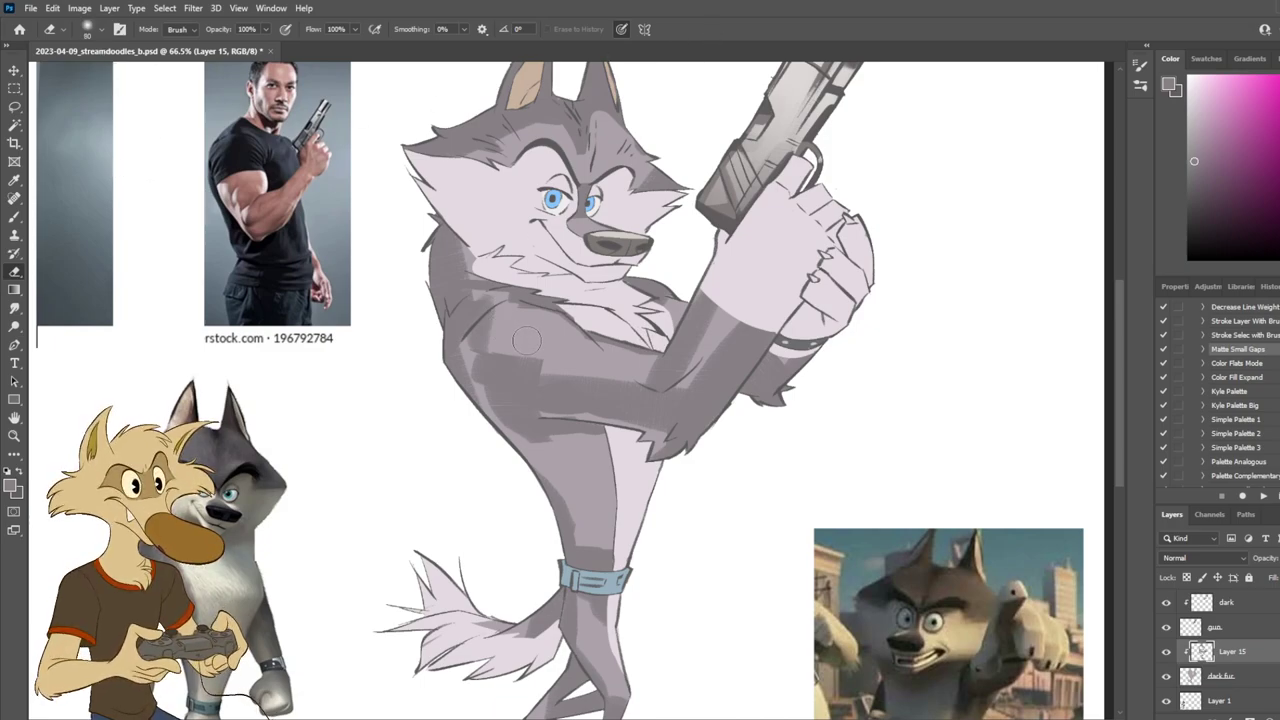
left_click_drag(511, 337, 487, 339)
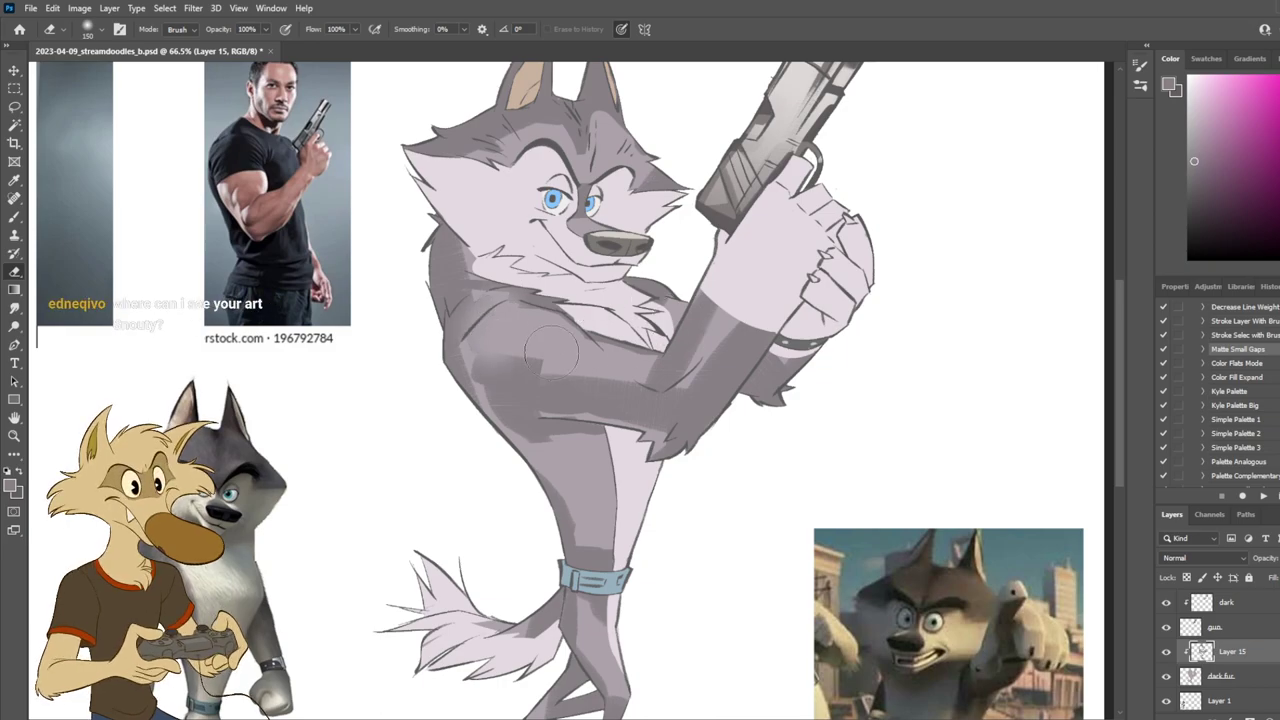
key("ctrl+z")
mouse_move(583, 369)
left_mouse_down()
mouse_move(641, 385)
mouse_move(729, 369)
mouse_move(745, 357)
mouse_move(726, 318)
mouse_move(677, 401)
mouse_move(749, 281)
left_mouse_up()
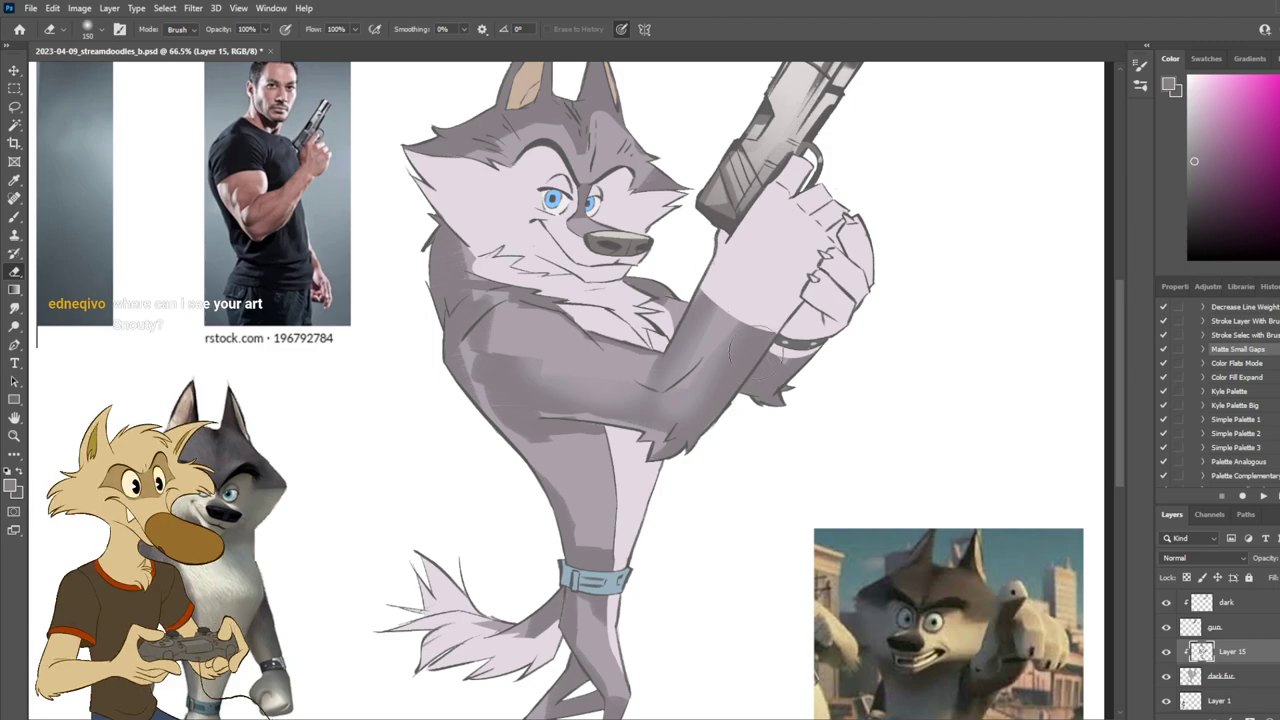
key("ctrl+z")
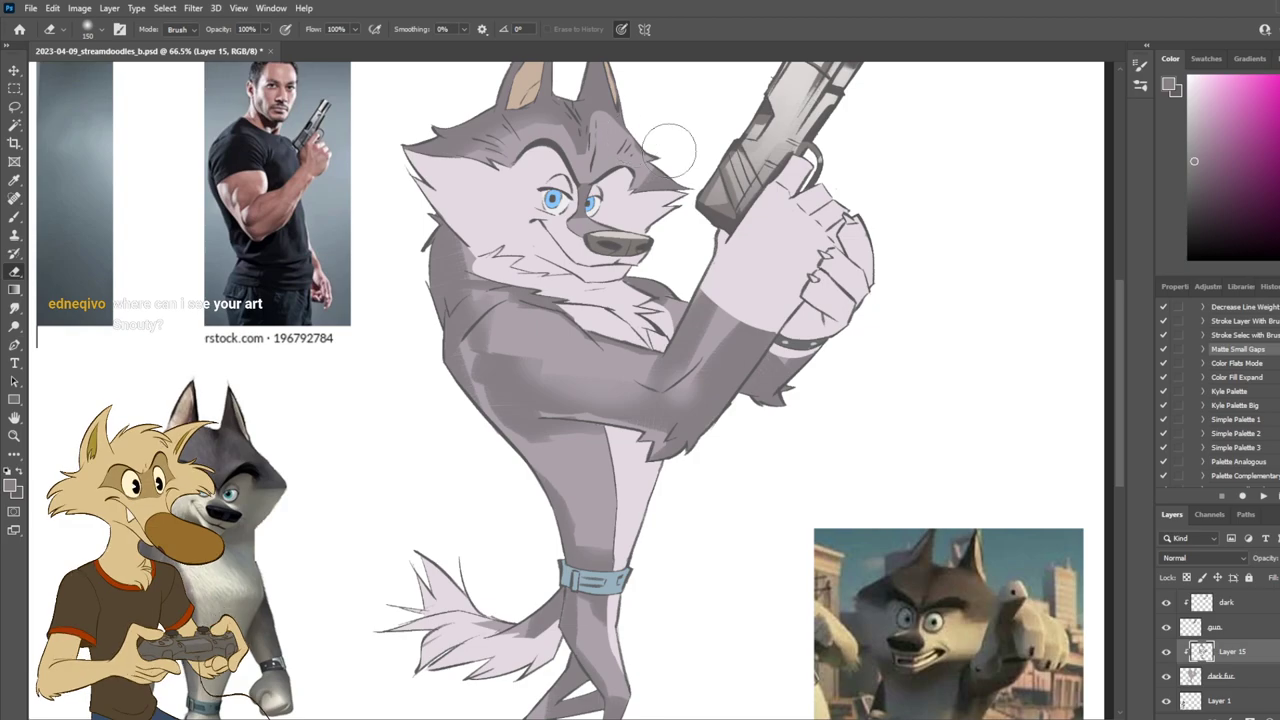
Step: Review the whole figure and fade the hard-edged shadows on top of the head with the soft eraser
scroll(668, 150, "down", 5)
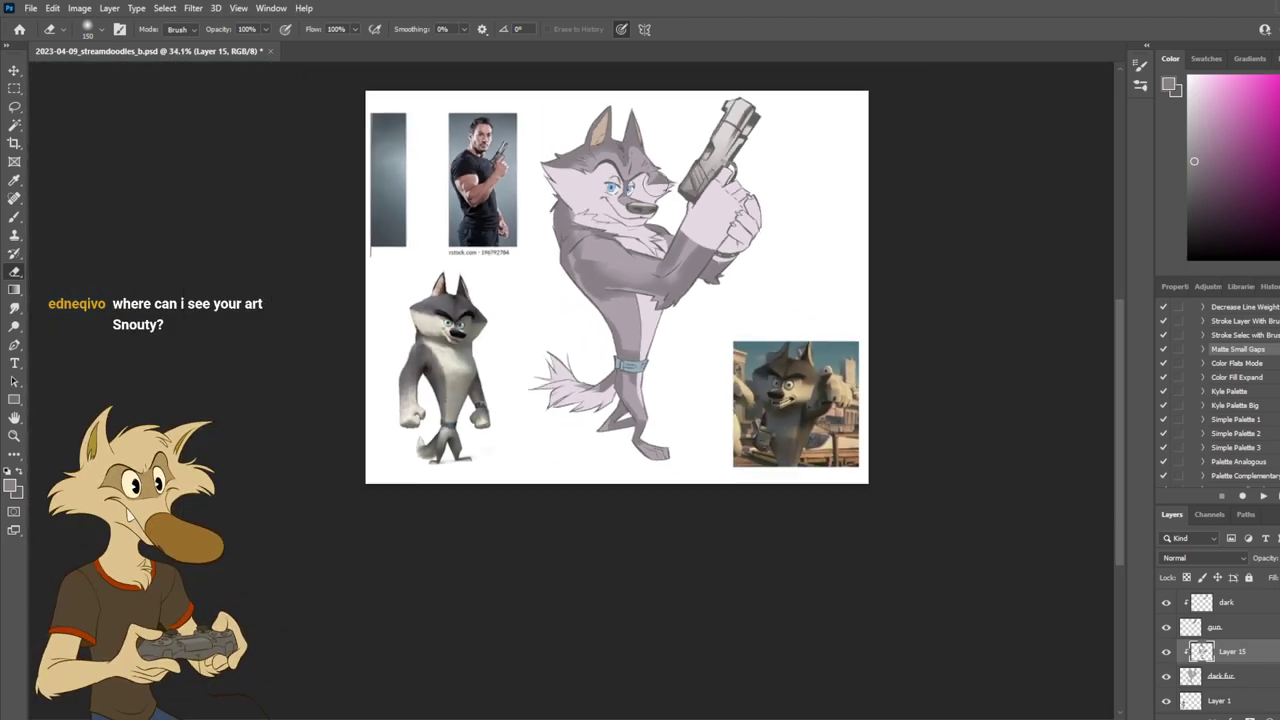
scroll(651, 133, "up", 4)
scroll(651, 133, "up", 3)
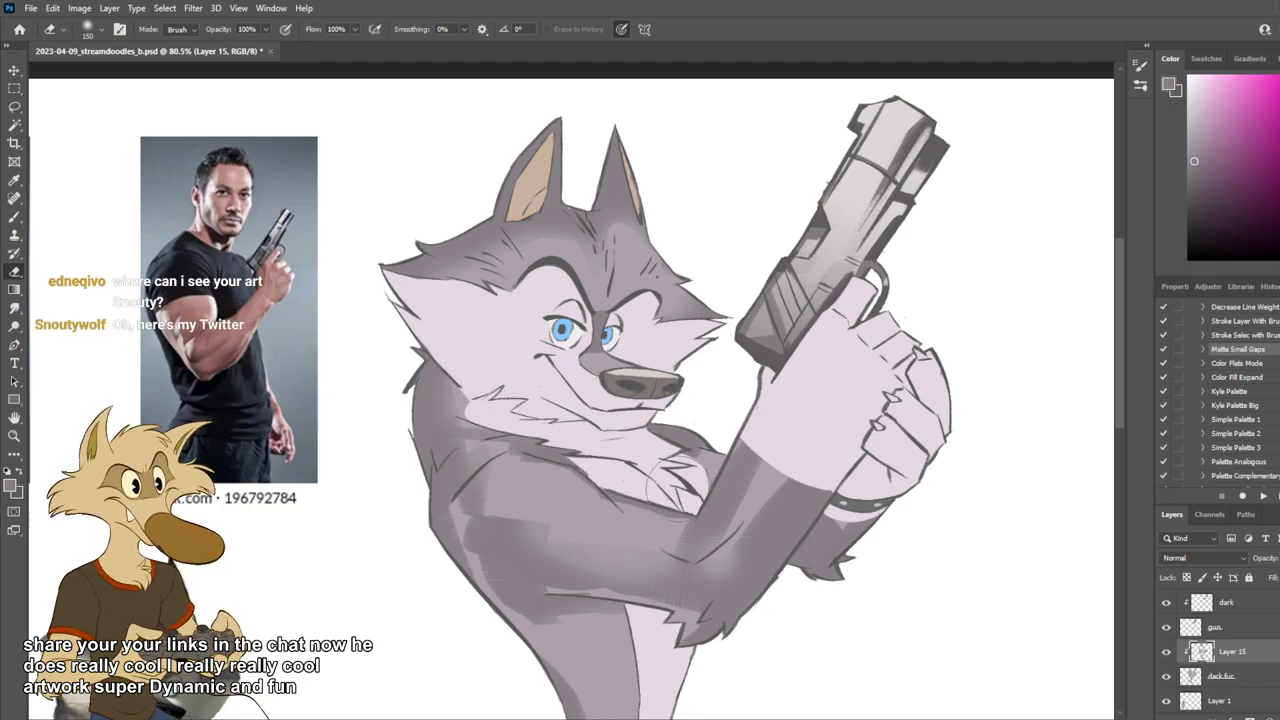
Step: Reduce the eraser to size 70 and soften the shading around the far shoulder and far forearm, undoing a misplaced stroke
key("bracketleft")
key("bracketleft")
key("bracketleft")
key("bracketleft")
key("bracketleft")
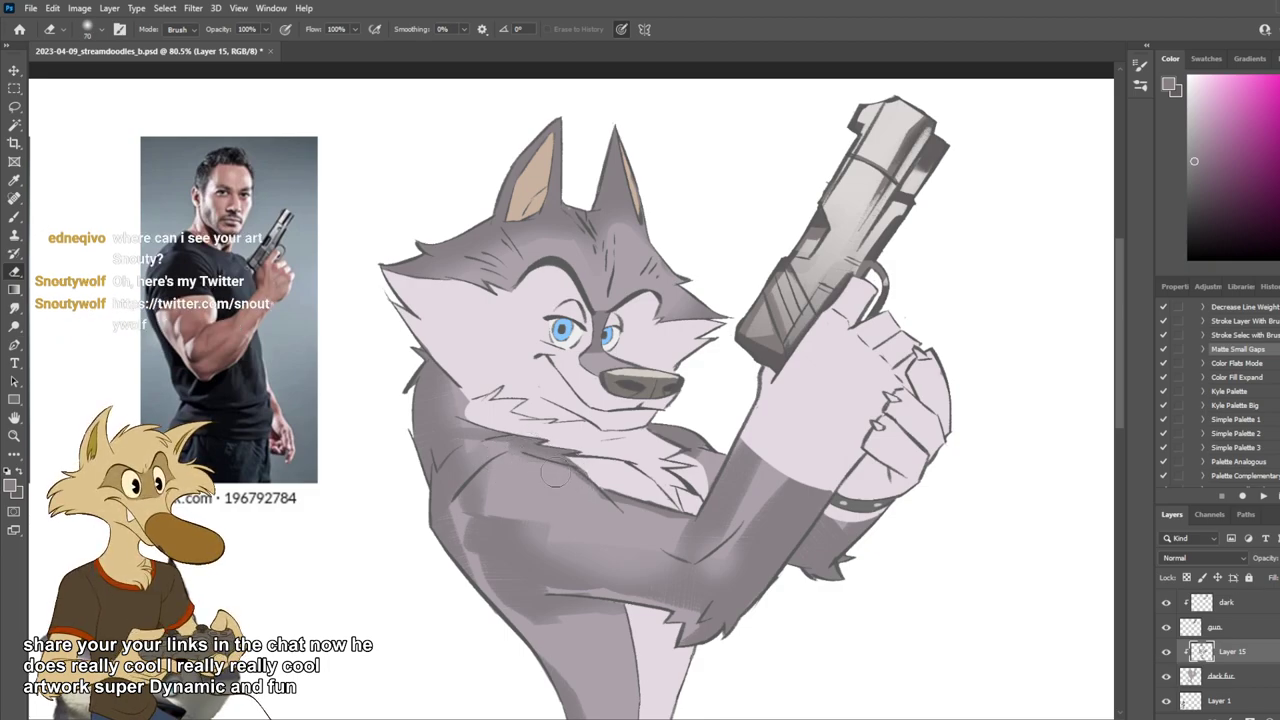
scroll(567, 462, "down", 4)
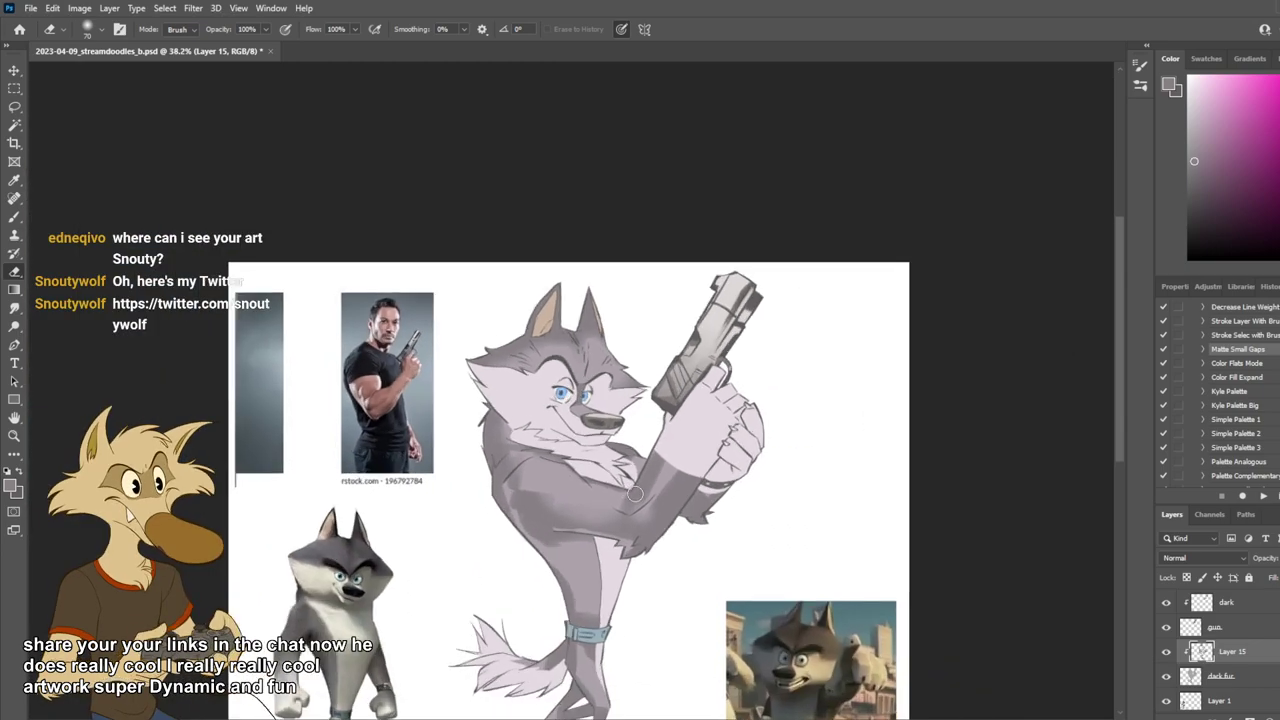
scroll(600, 480, "up", 4)
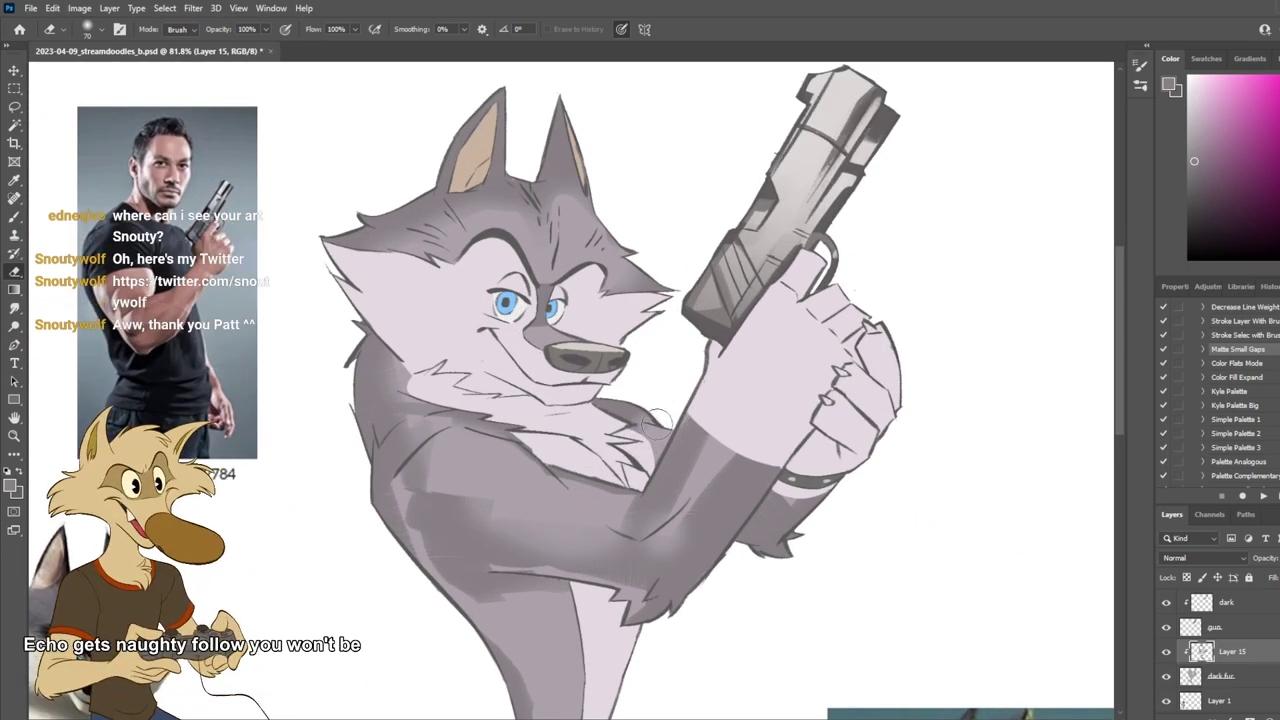
left_click_drag(790, 515, 860, 468)
key("ctrl+z")
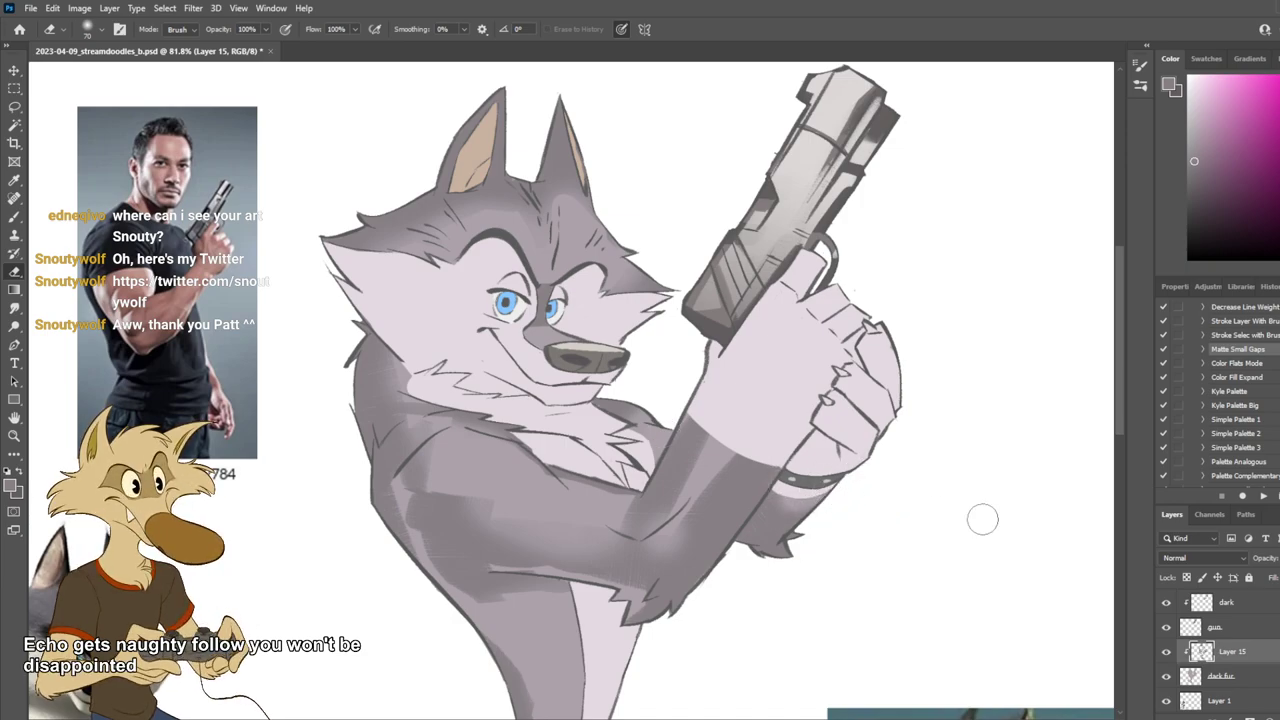
Step: Soften the shadow on the torso between the bent arm and the belt with the eraser
scroll(937, 506, "down", 10)
scroll(788, 496, "up", 7)
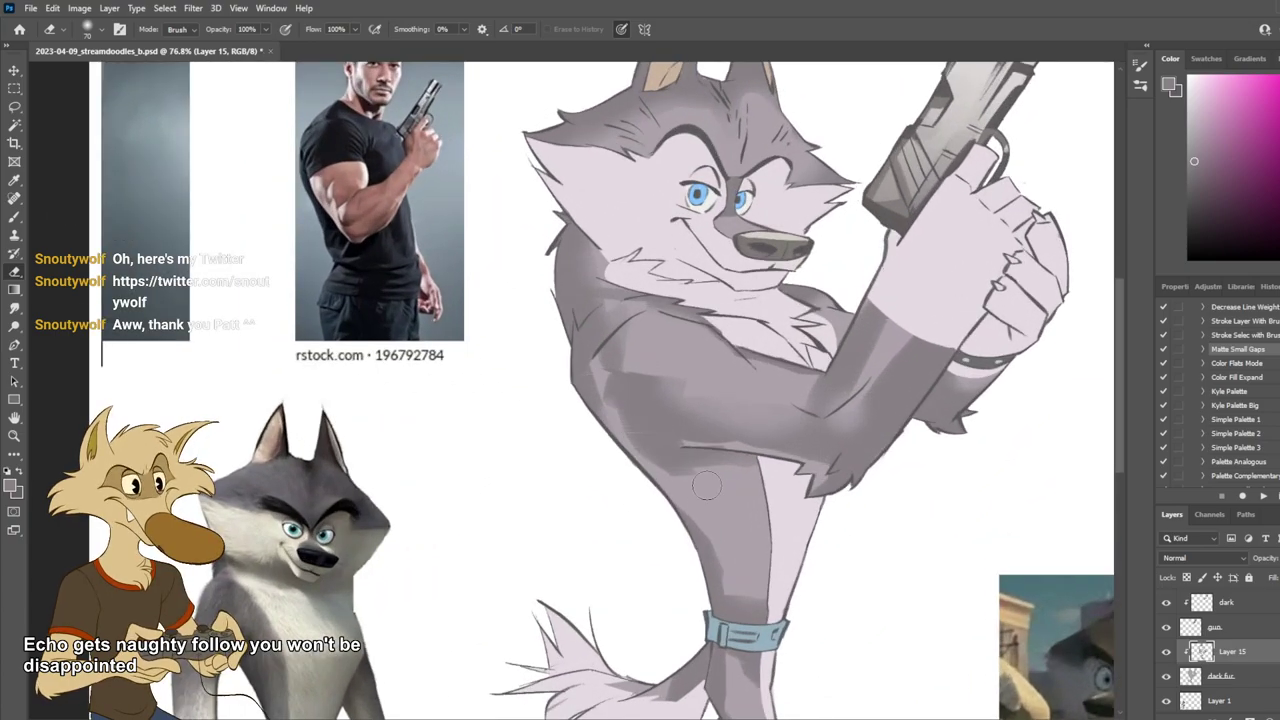
left_click_drag(802, 548, 772, 482)
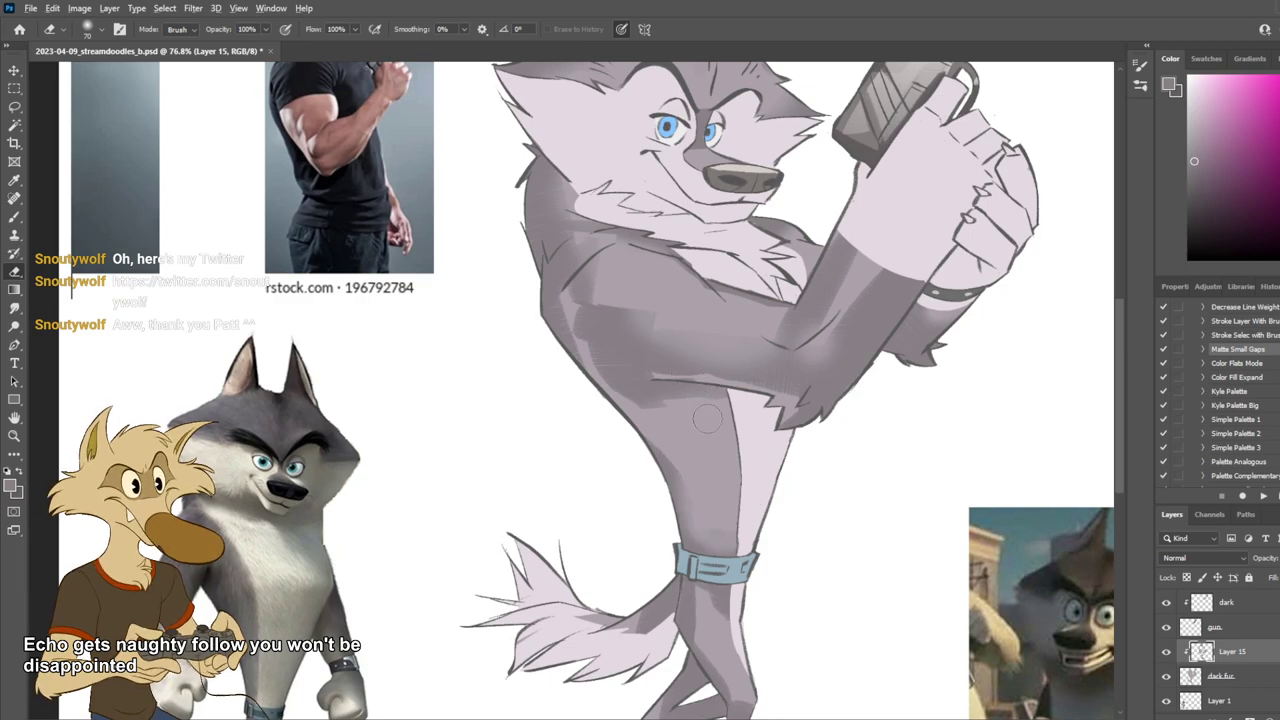
scroll(706, 420, "down", 6)
scroll(776, 437, "up", 5)
scroll(776, 437, "down", 3)
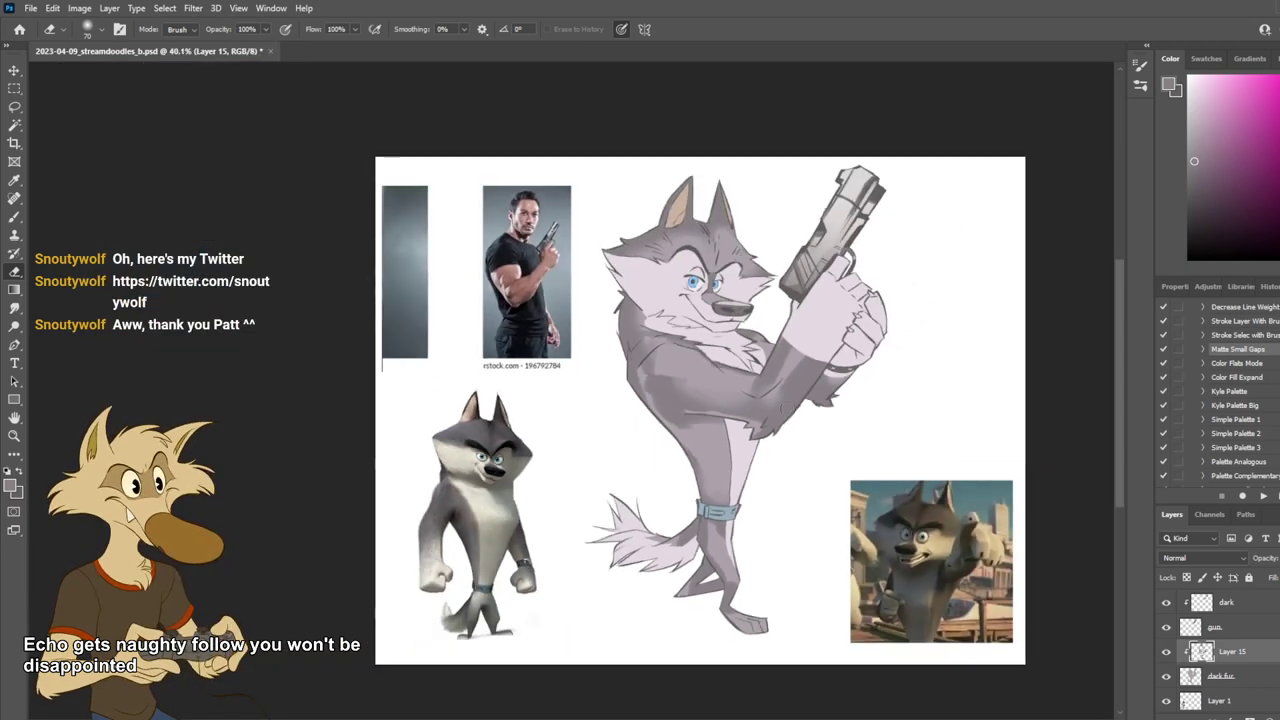
Step: Rework the dark shading on the forehead between the ears with the hard brush and soft eraser
scroll(798, 422, "up", 2)
key("b")
left_click_drag(645, 222, 630, 262)
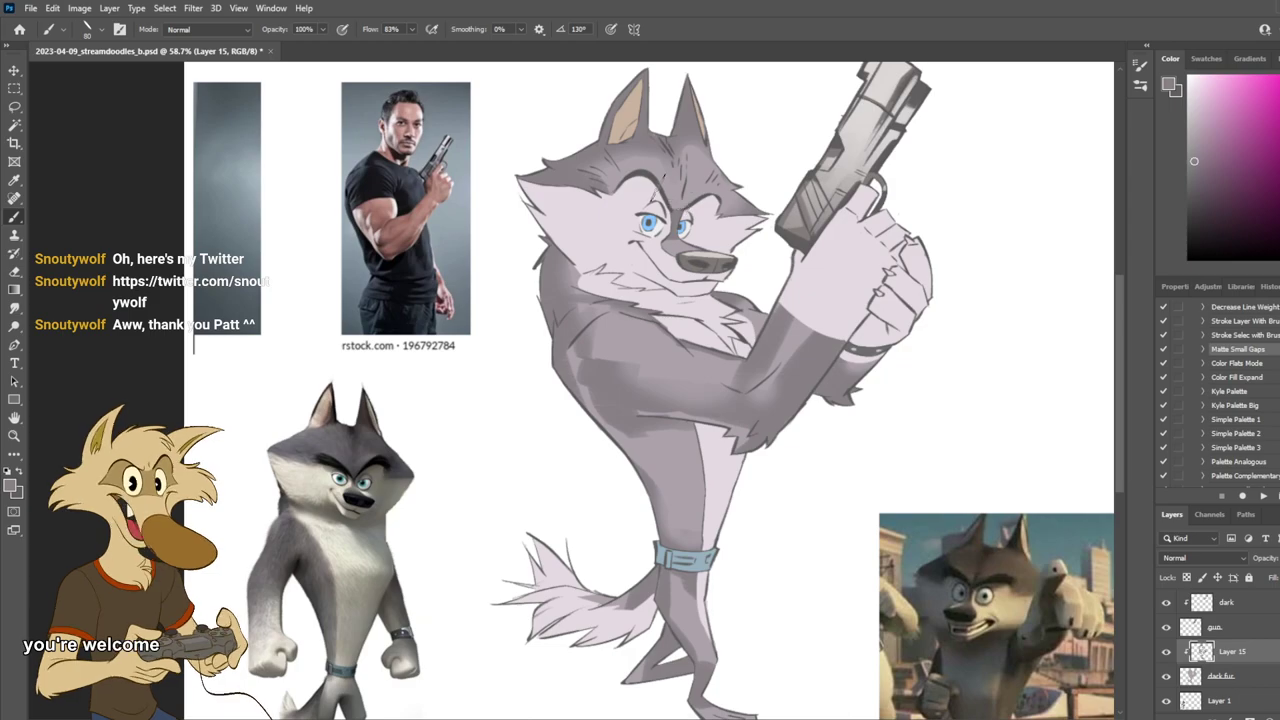
key("e")
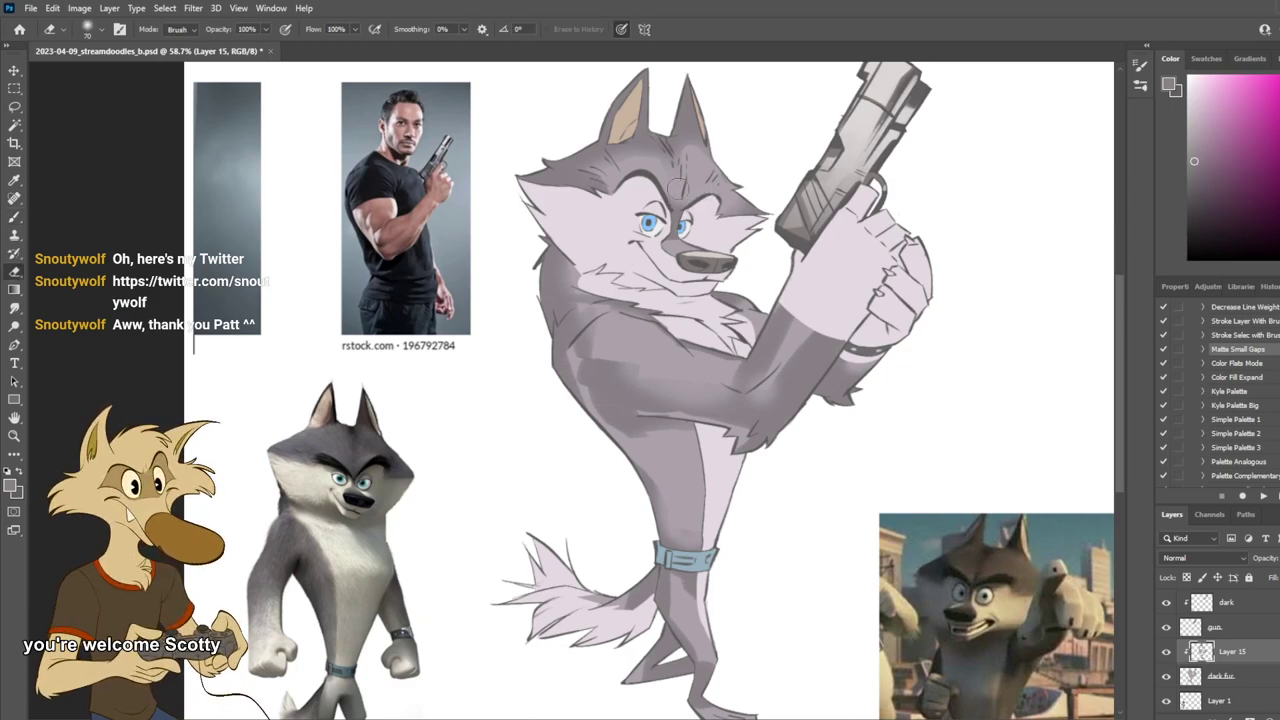
key("b")
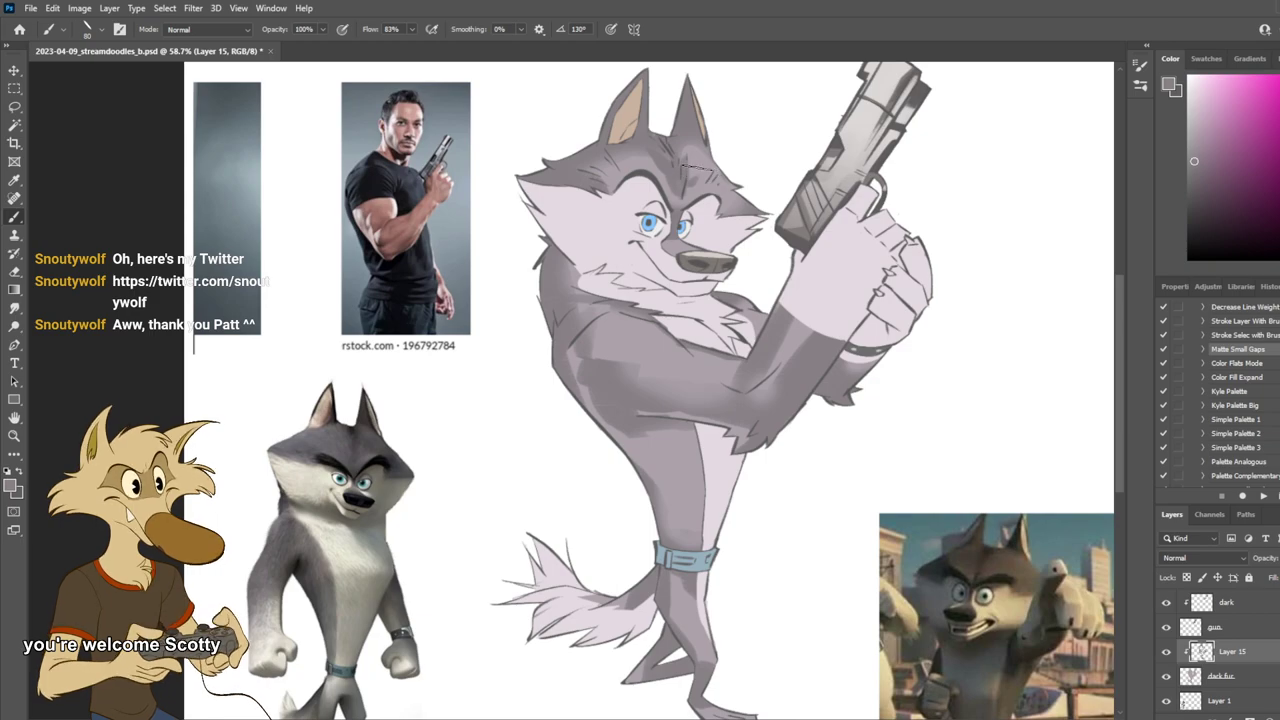
Step: Refine the head shading above the brows and below the far ear, comparing it in a horizontally flipped view
scroll(730, 160, "down", 3)
scroll(732, 159, "up", 2)
key("ctrl+shift+h")
scroll(744, 161, "up", 2)
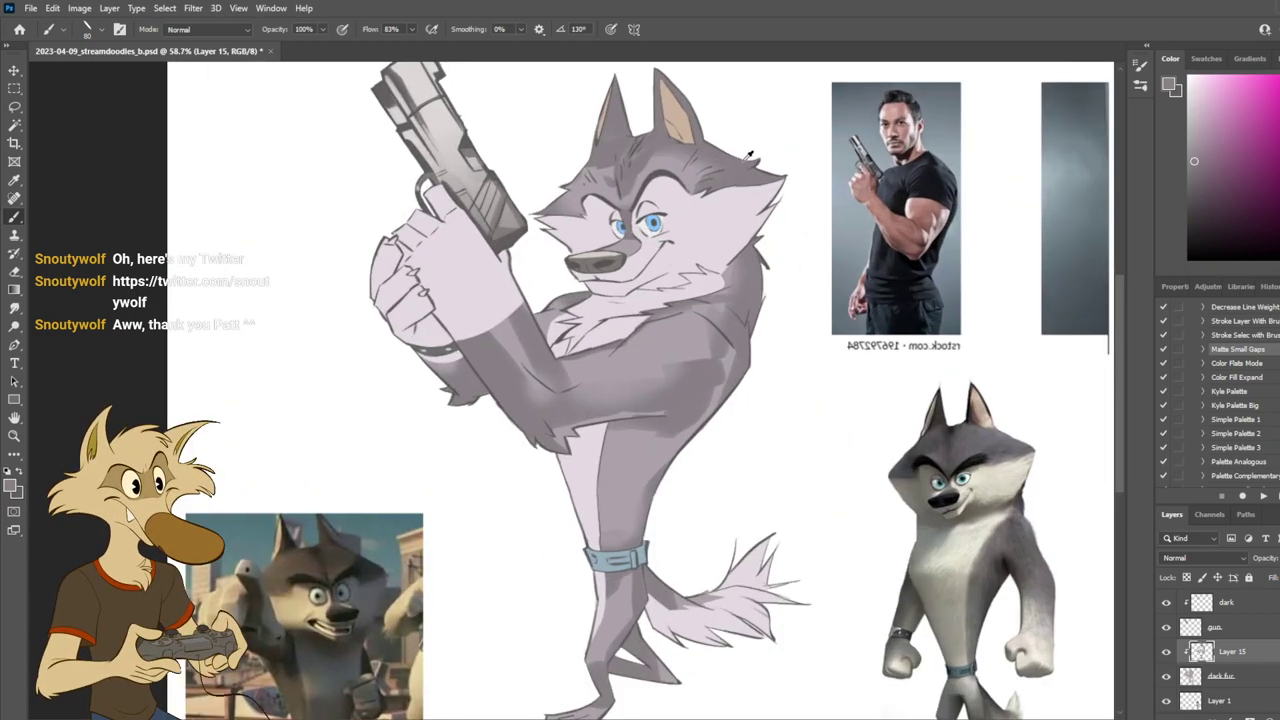
key("ctrl+shift+h")
scroll(745, 158, "up", 1)
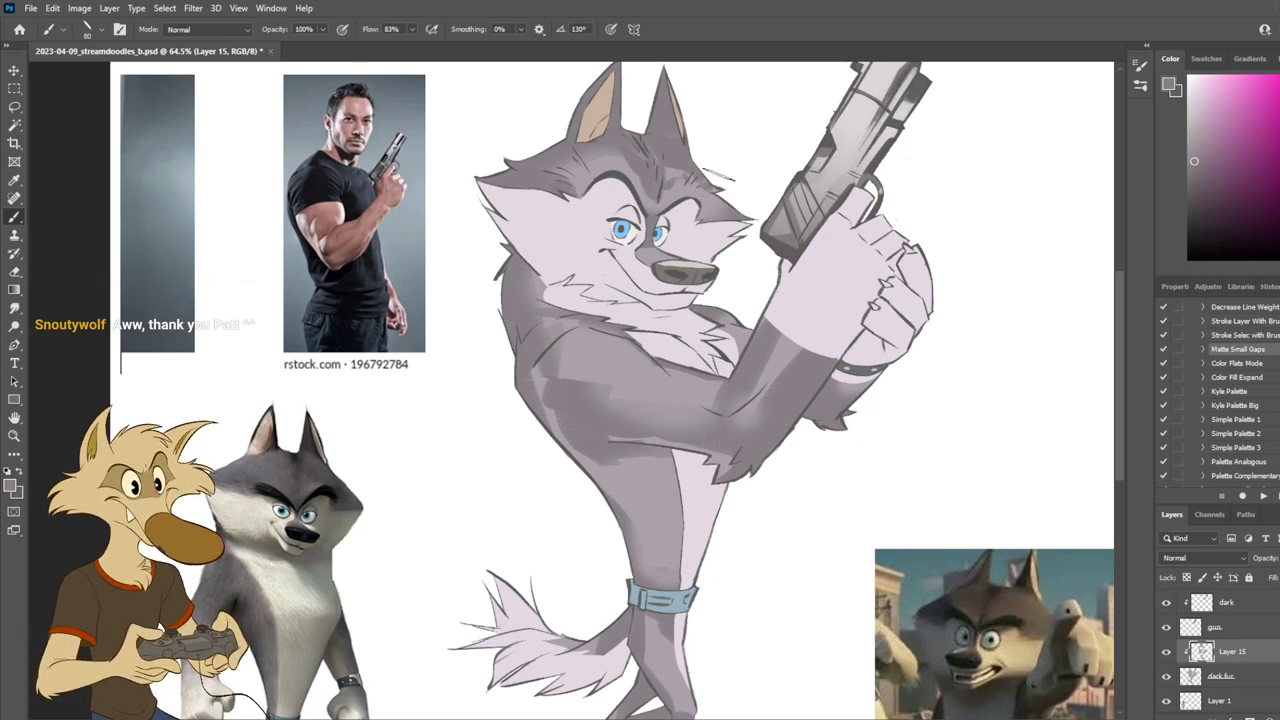
key("e")
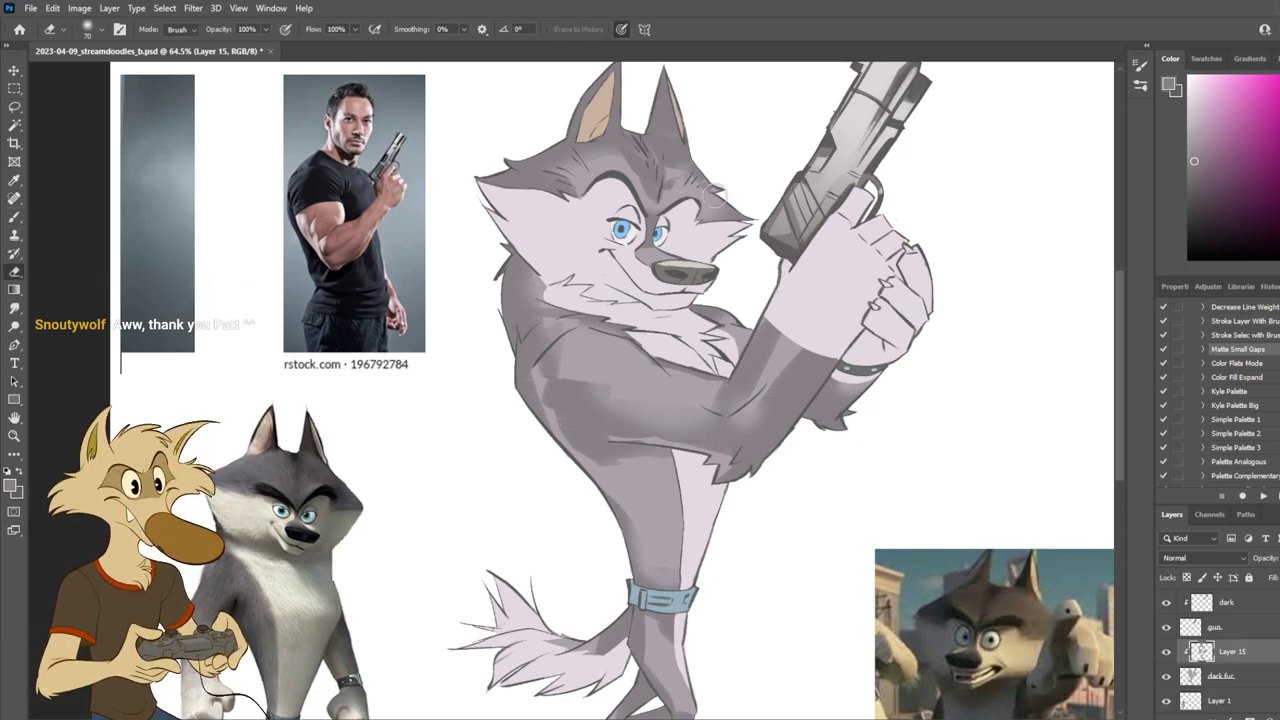
key("b")
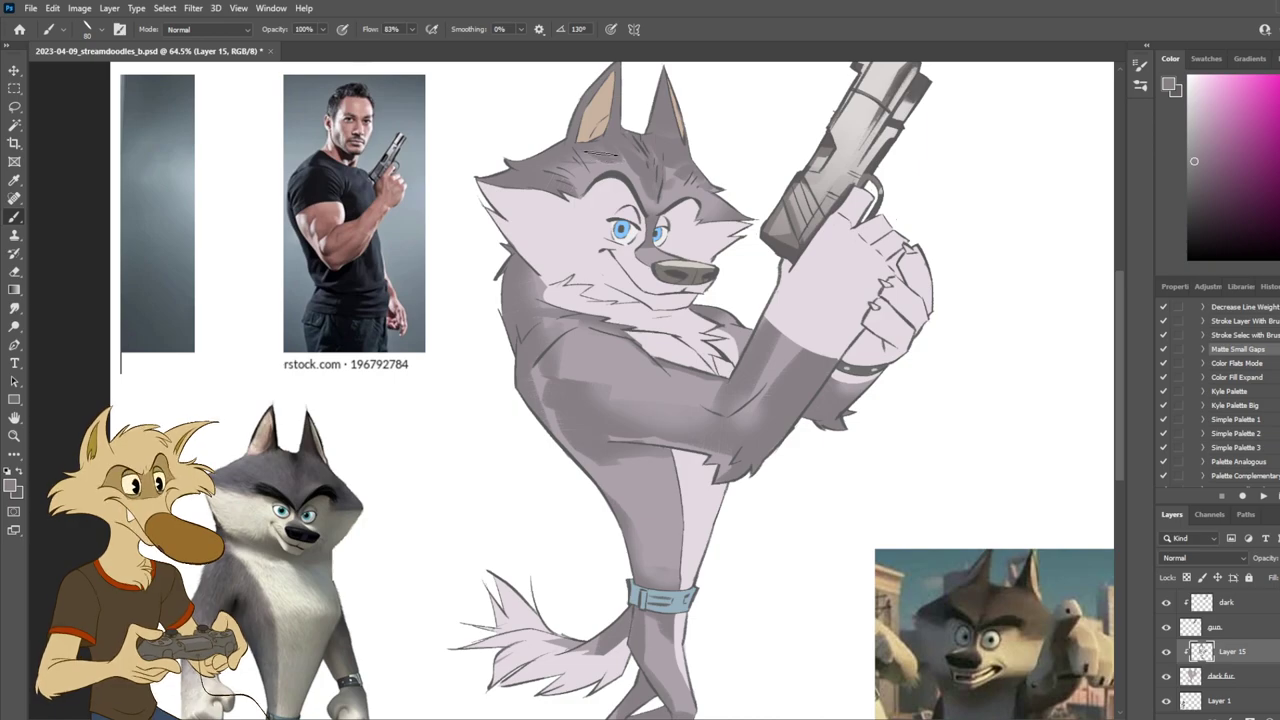
mouse_move(666, 160)
left_mouse_down()
mouse_move(590, 157)
mouse_move(666, 152)
left_mouse_up()
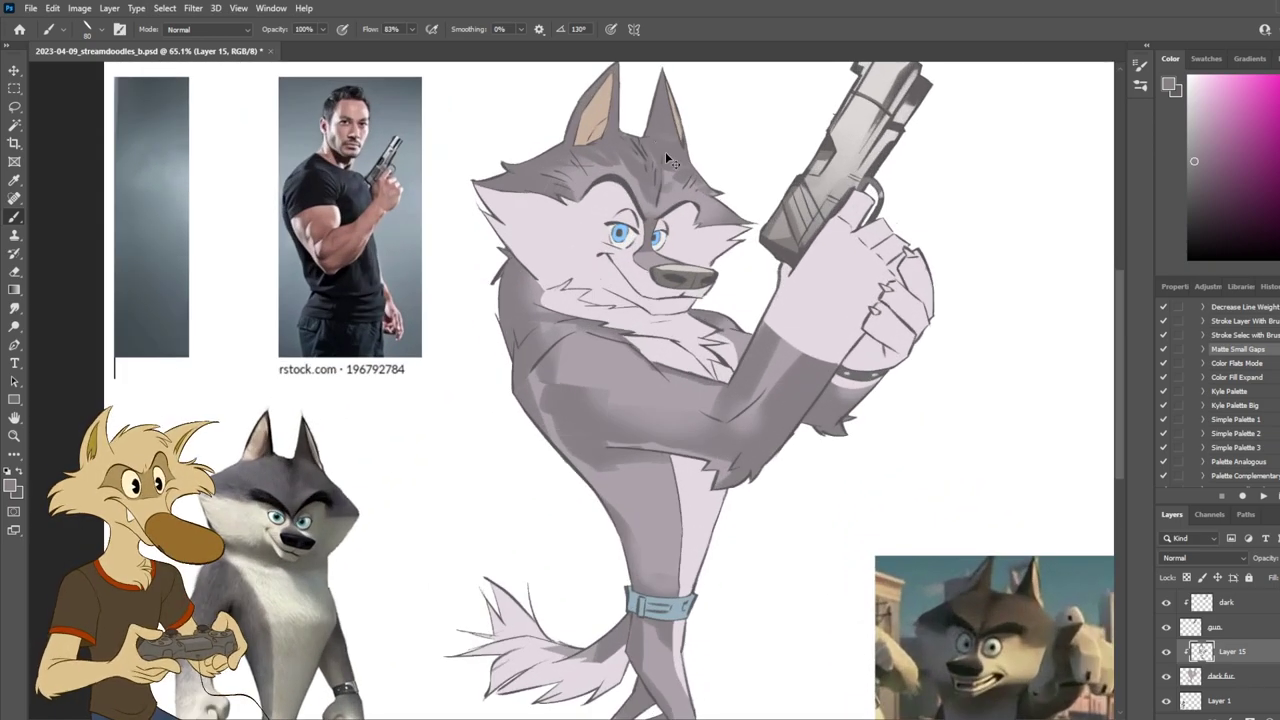
key("ctrl+shift+h")
key("ctrl+shift+h")
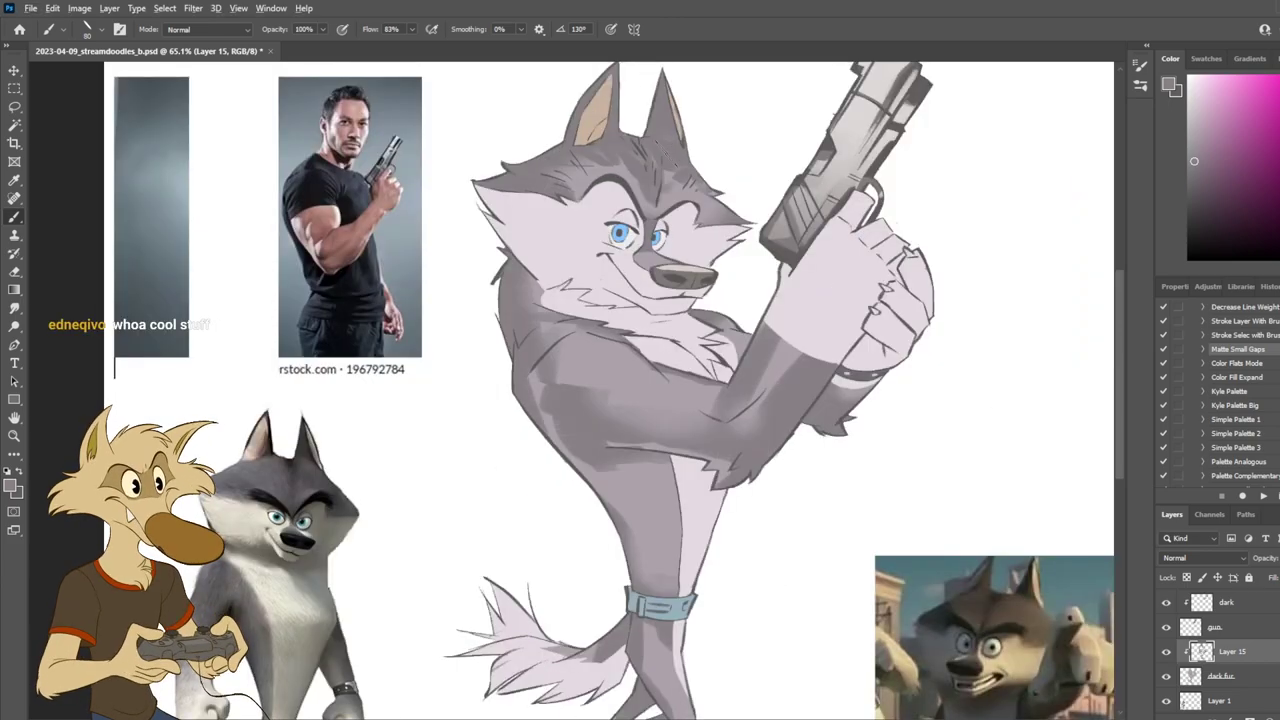
Step: Brush and erase the shading along the centre of the forehead down between the eyebrows, undoing a misplaced stroke
scroll(670, 150, "up", 1)
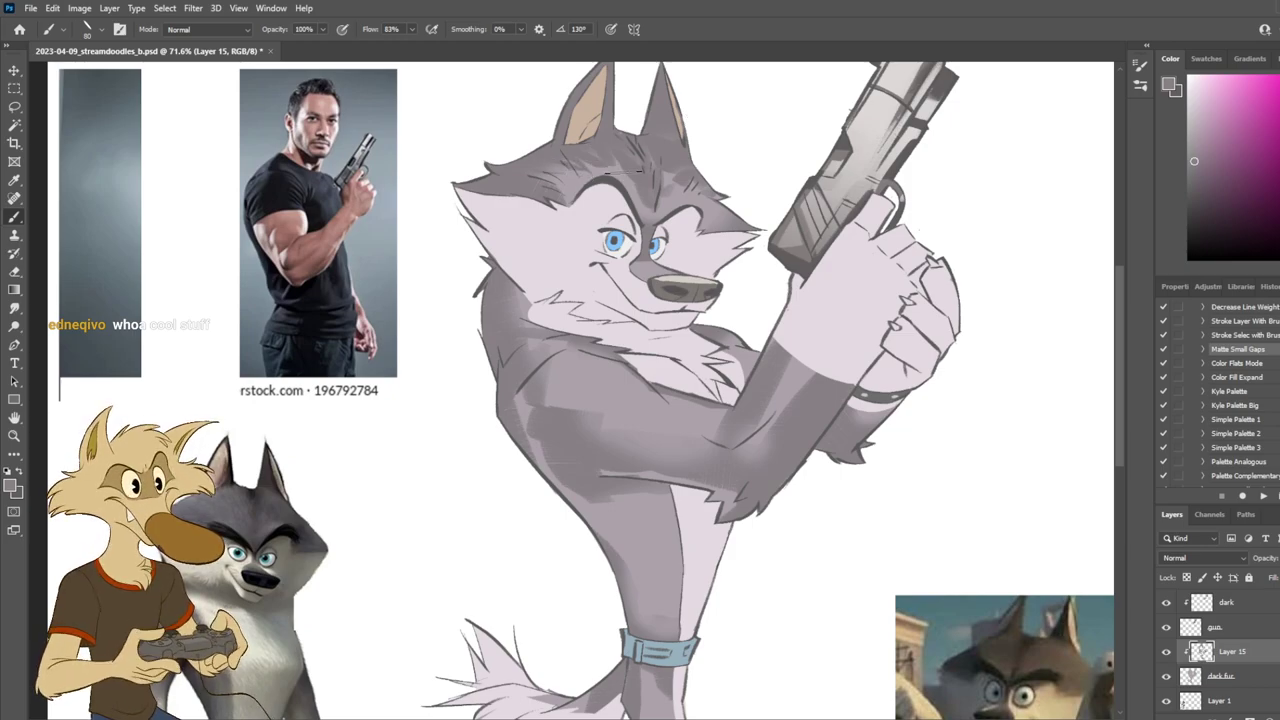
key("e")
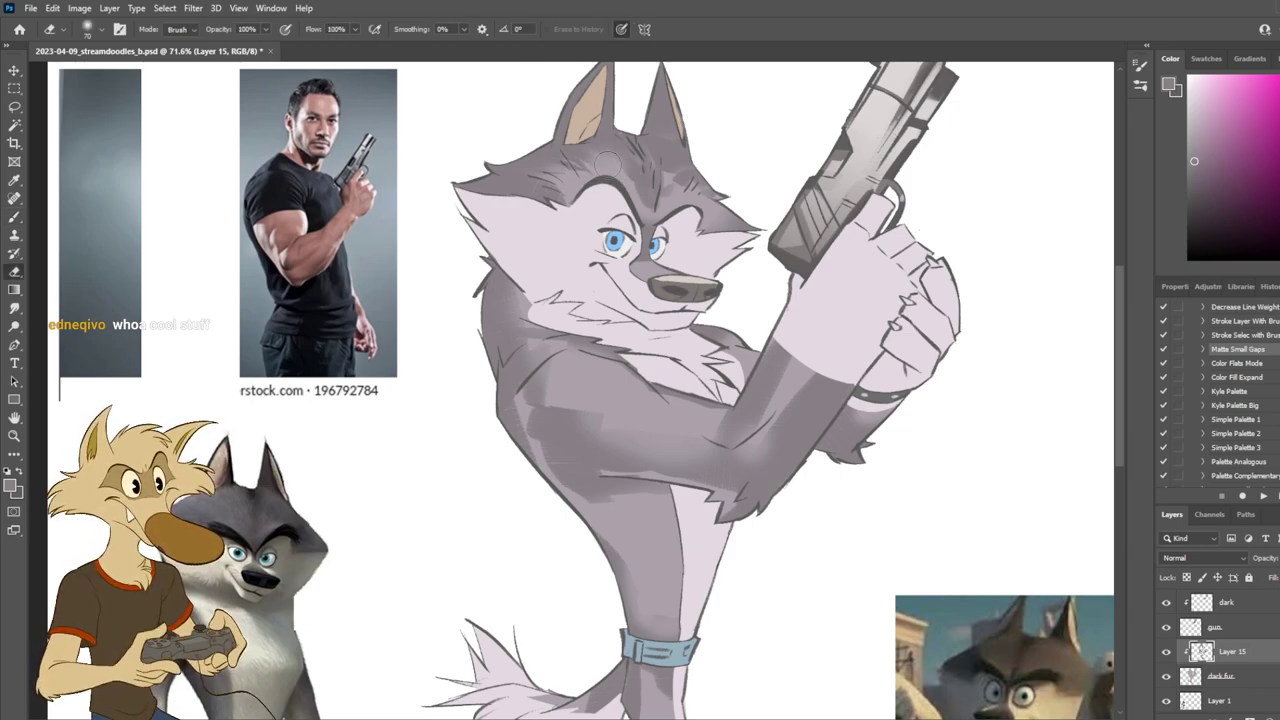
key("b")
key("ctrl+z")
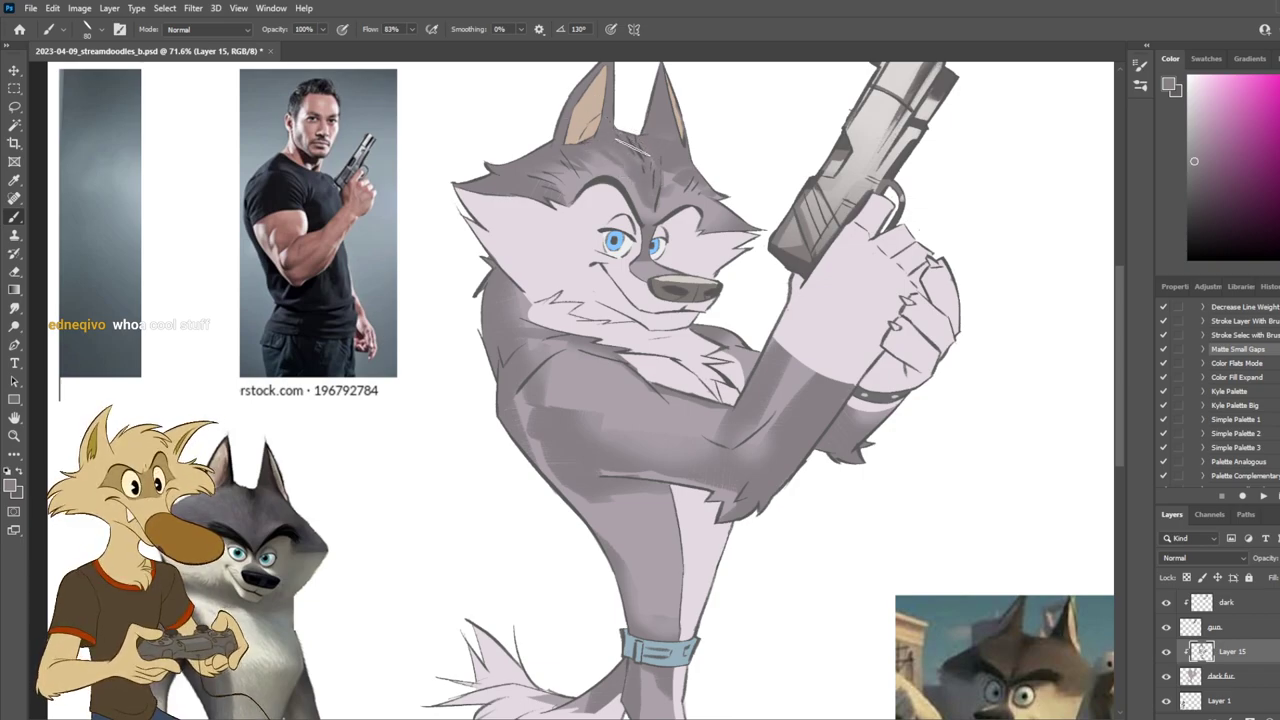
key("e")
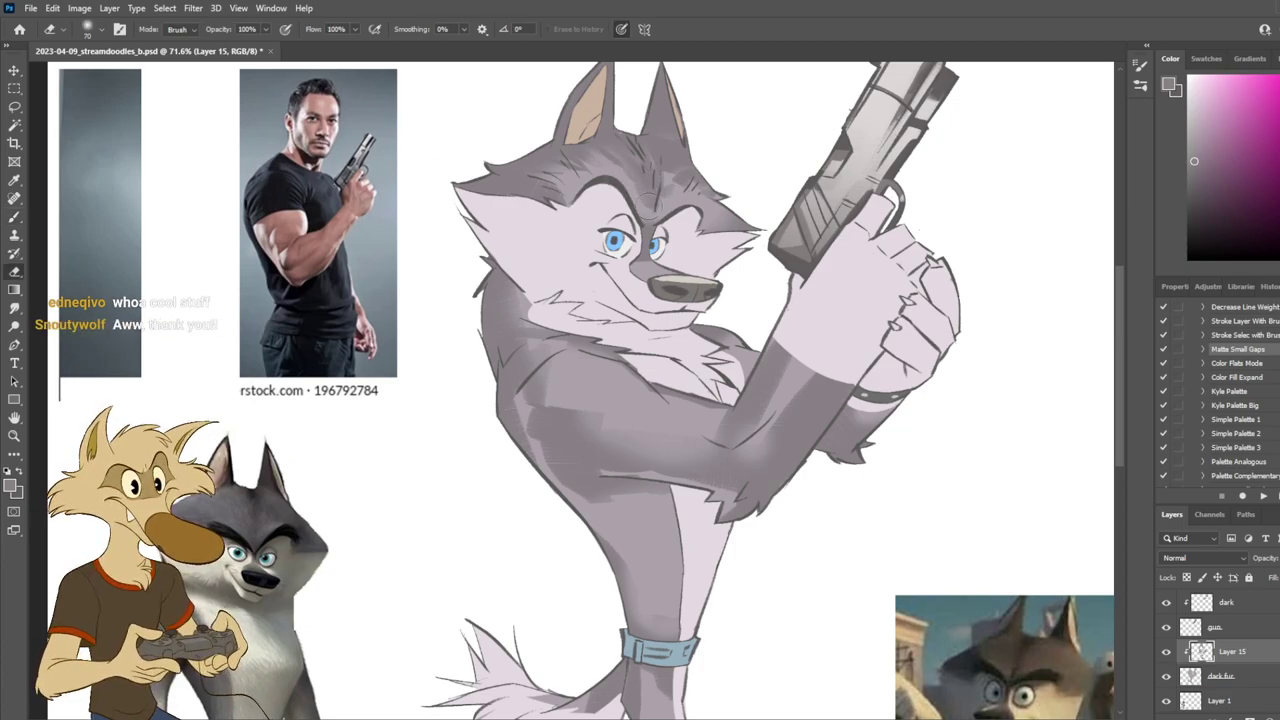
key("b")
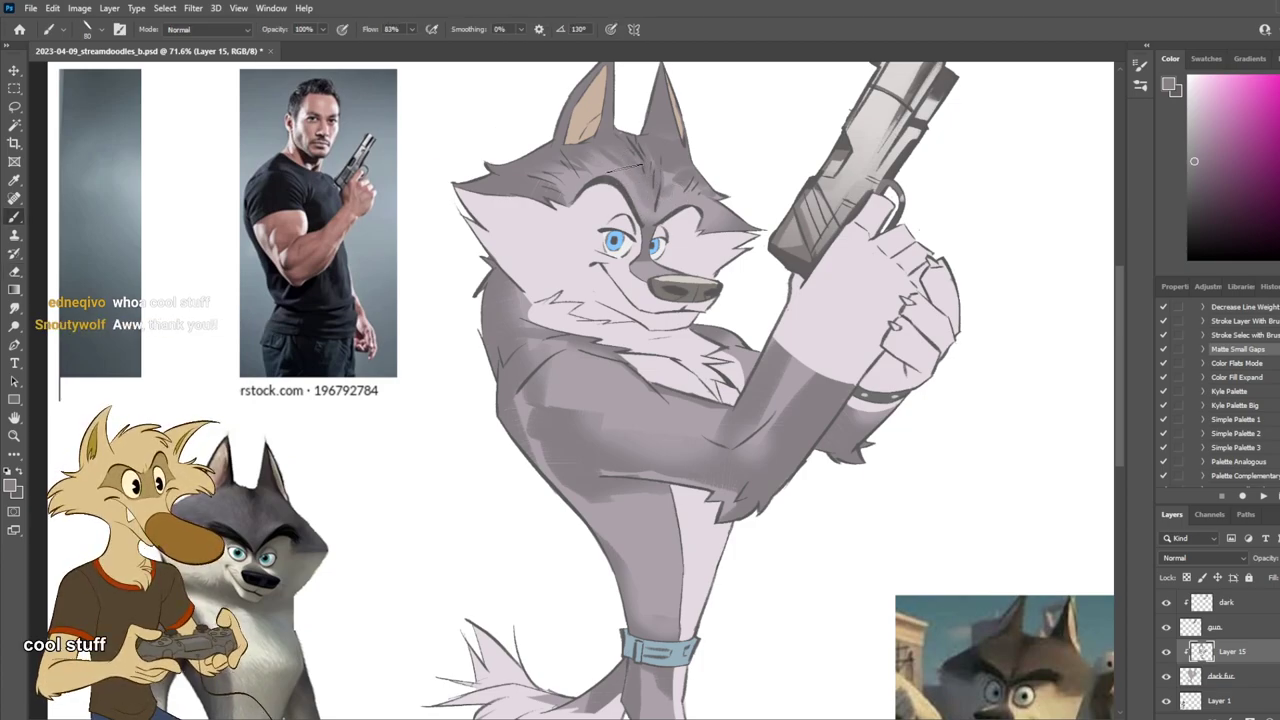
key("e")
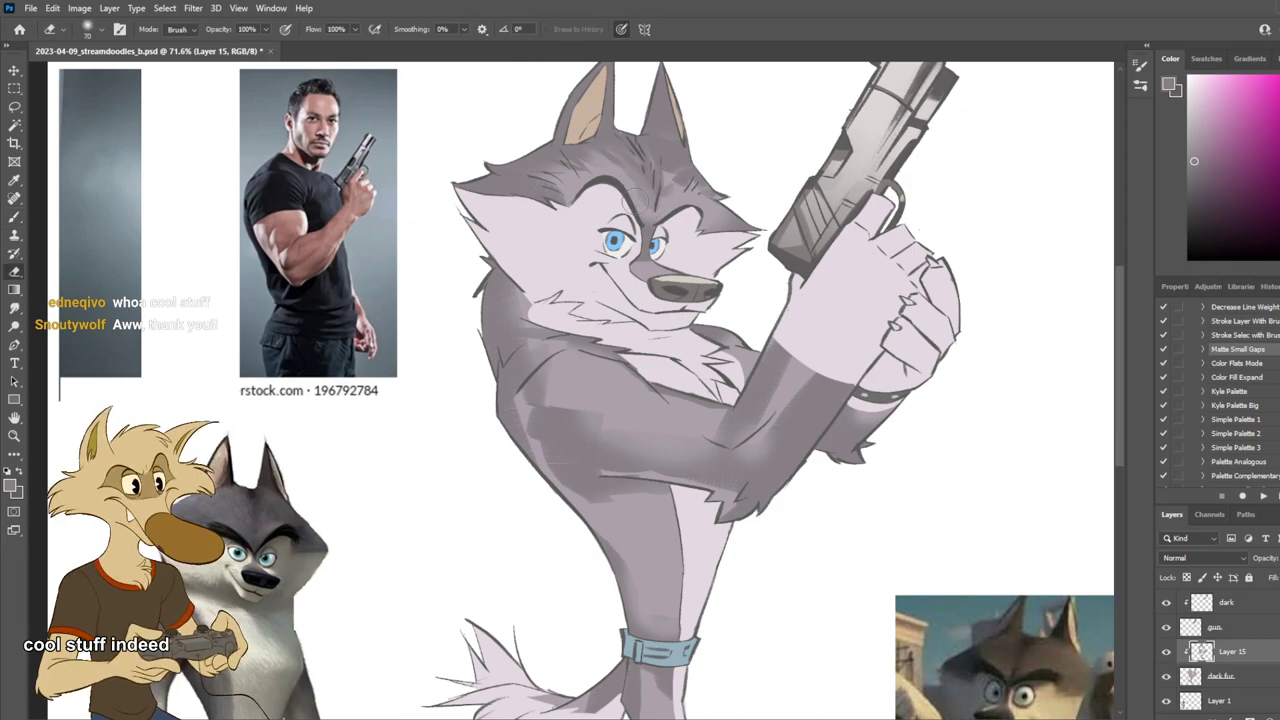
key("b")
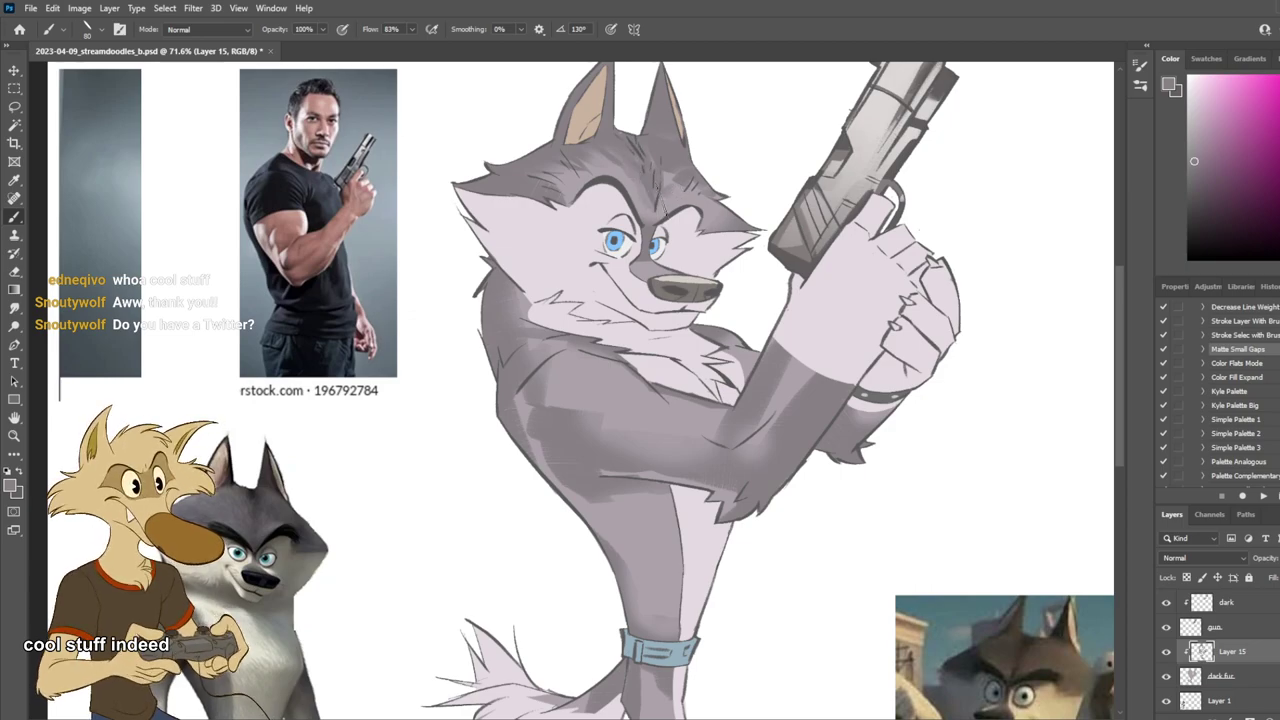
left_click_drag(652, 190, 657, 222)
mouse_move(646, 178)
left_mouse_down()
mouse_move(658, 212)
mouse_move(636, 192)
left_mouse_up()
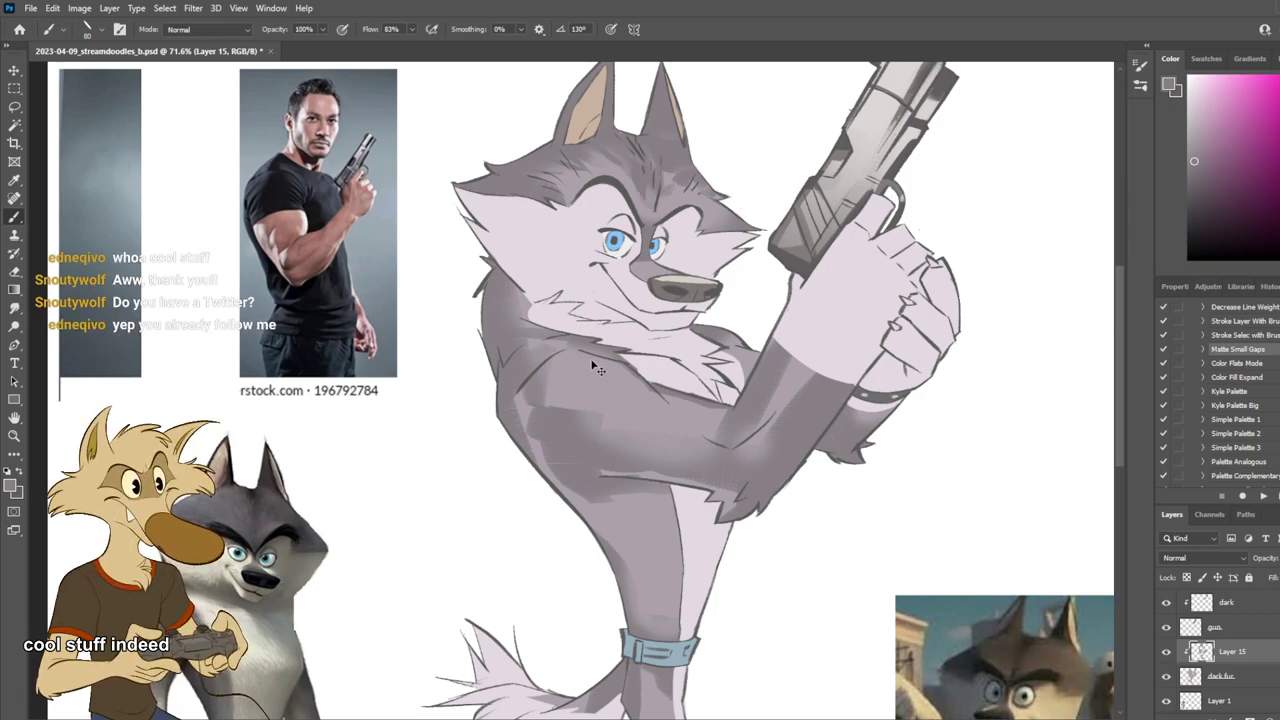
mouse_move(672, 356)
left_mouse_down()
mouse_move(540, 356)
mouse_move(664, 356)
left_mouse_up()
Step: Enlarge the eraser to size 150 and soften the shading on the far side of the head, undoing a misplaced stroke
key("e")
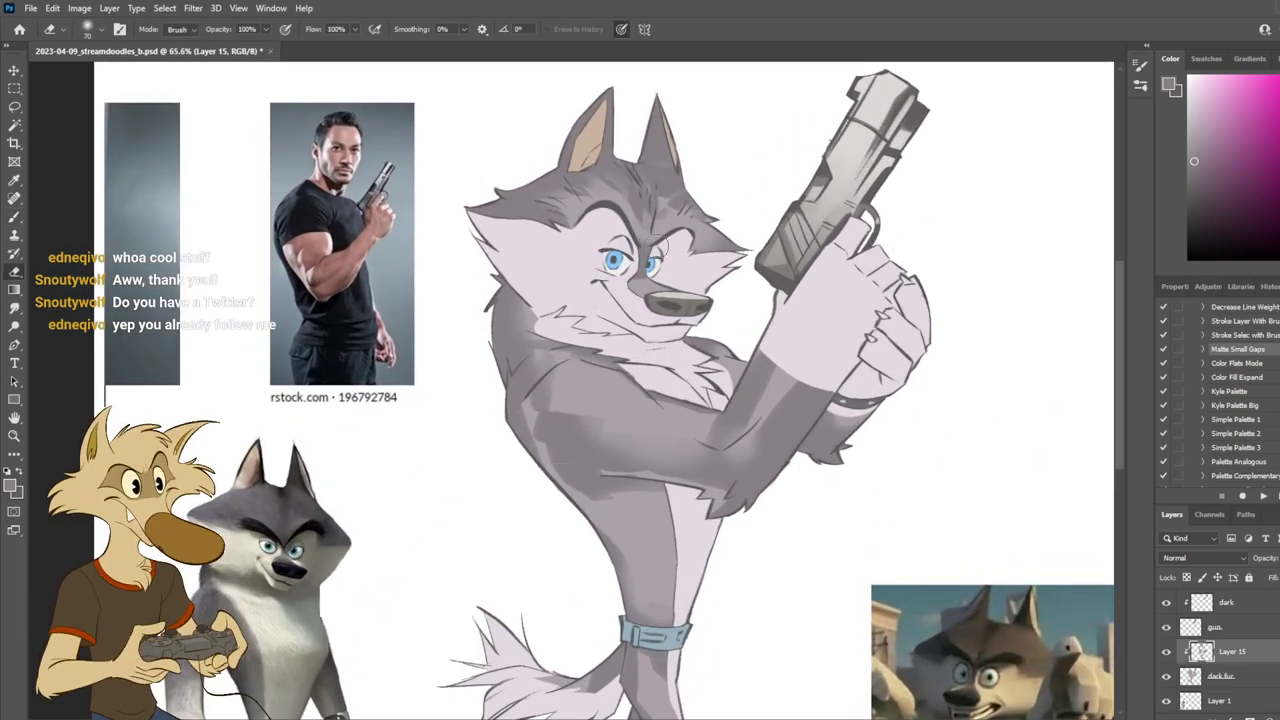
key("]")
key("]")
key("]")
key("]")
key("]")
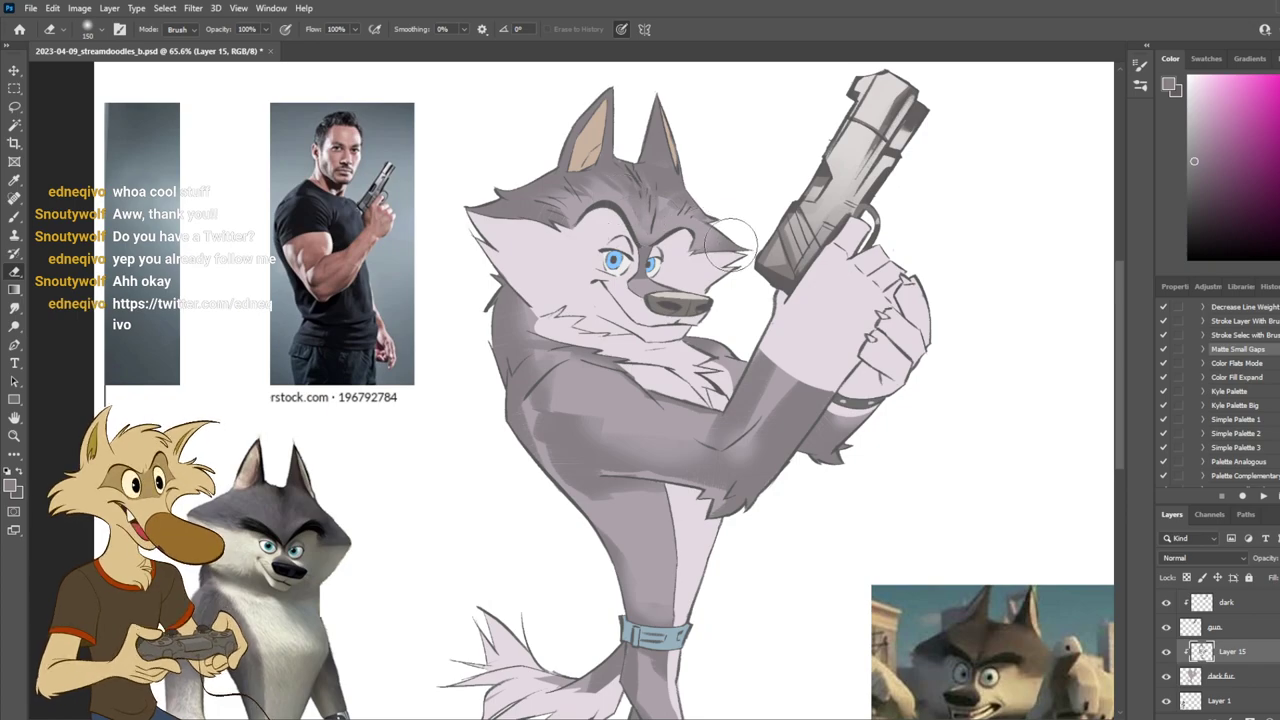
key("ctrl+z")
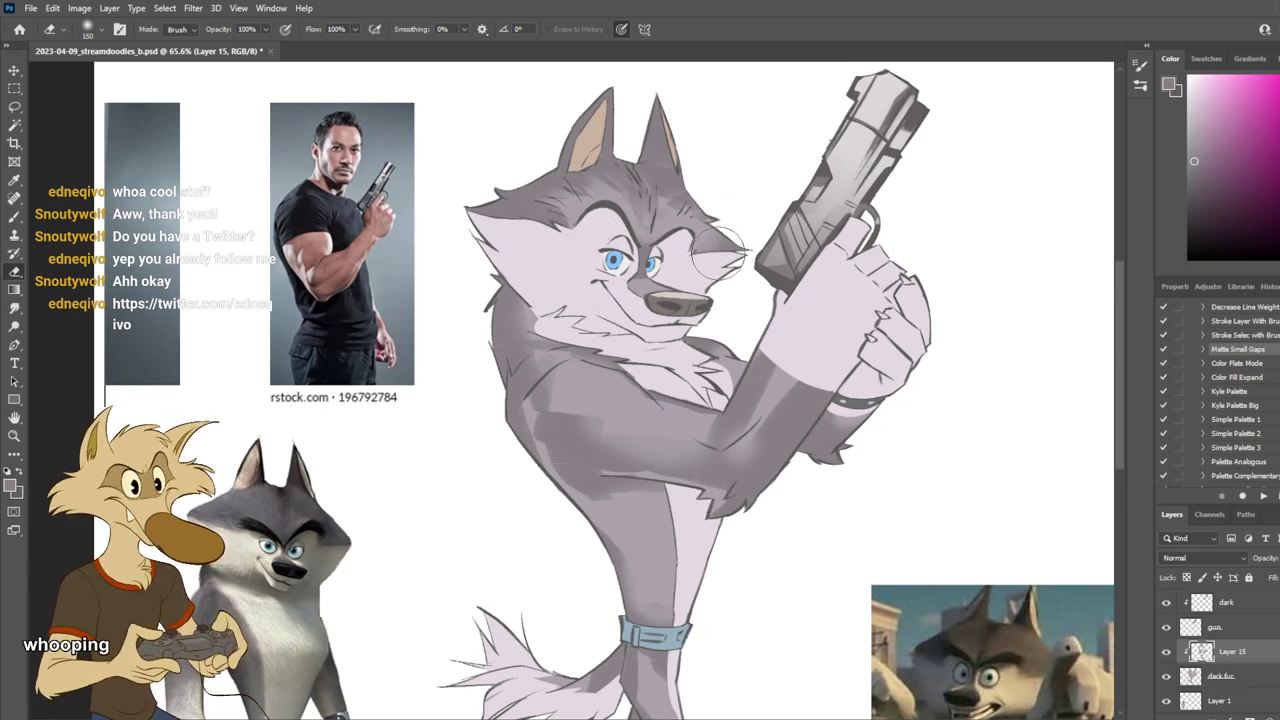
key("b")
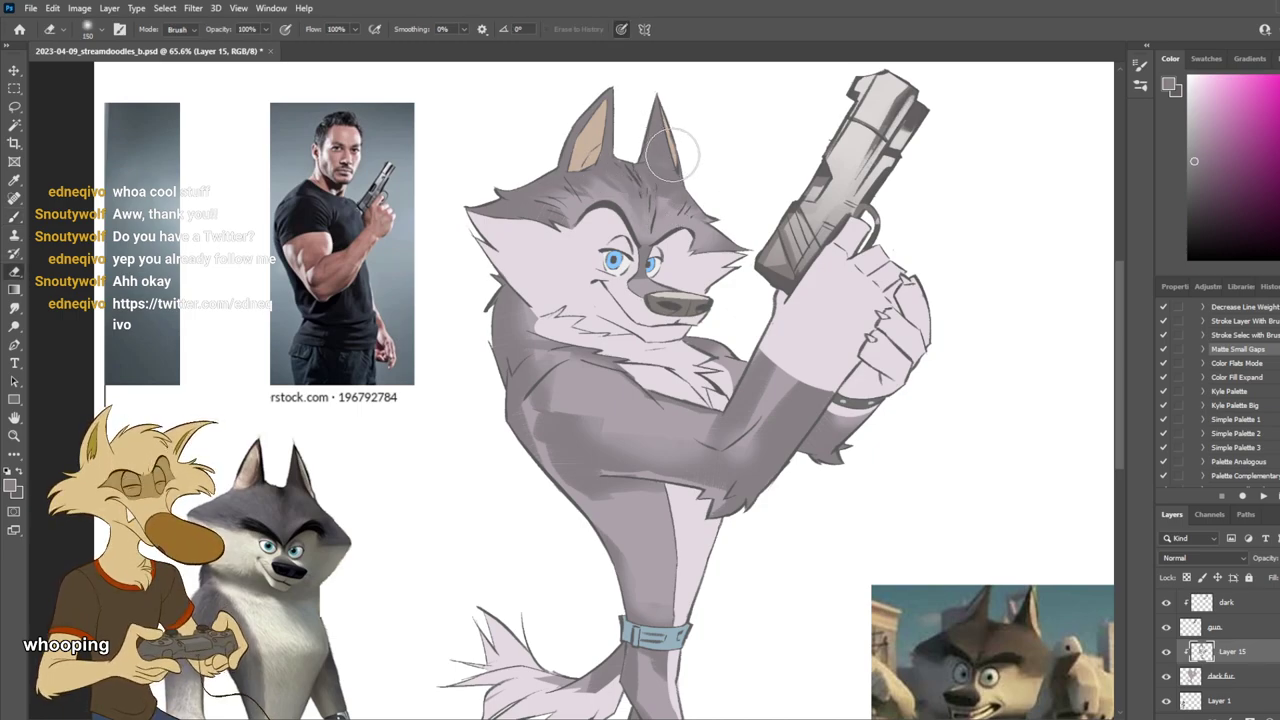
Step: Choose a darker purple-grey and shade the far forearm near the elbow, checking the drawing in a horizontally flipped view
left_click_drag(1203, 171, 1197, 185)
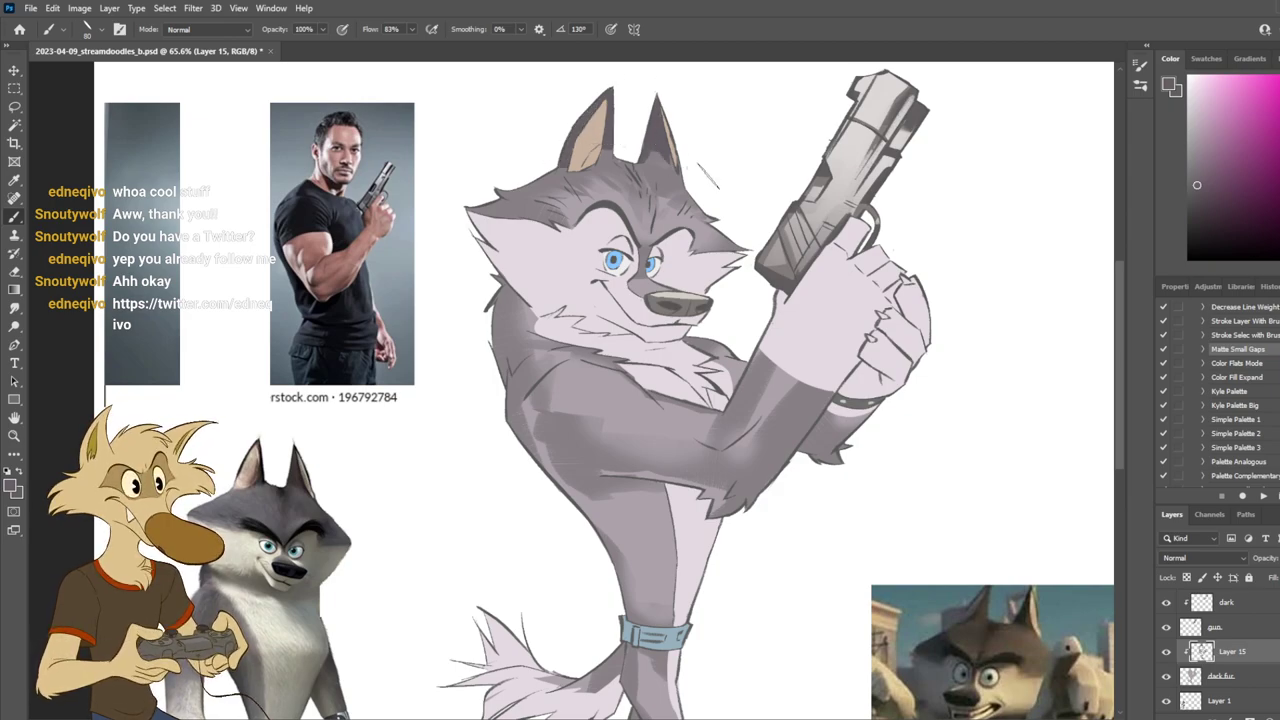
scroll(706, 175, "down", 9)
scroll(704, 160, "up", 4)
key("ctrl+shift+h")
key("ctrl+shift+h")
scroll(703, 160, "up", 2)
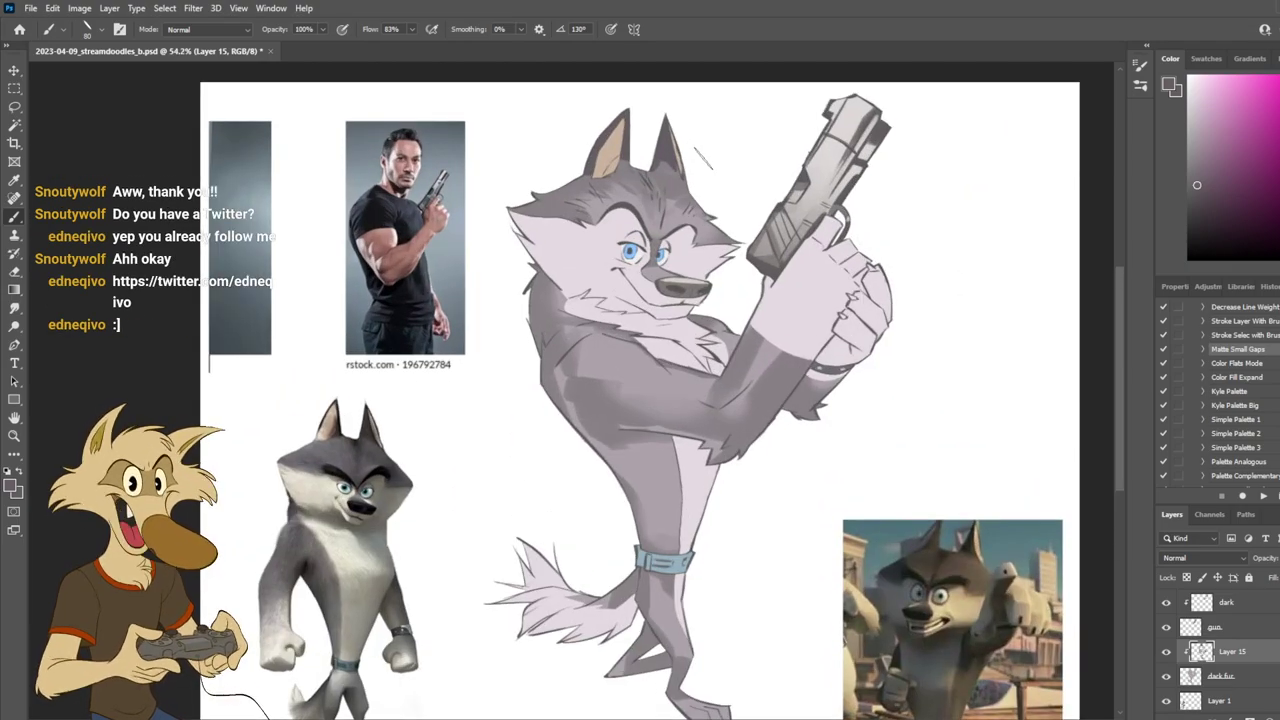
scroll(703, 158, "up", 1)
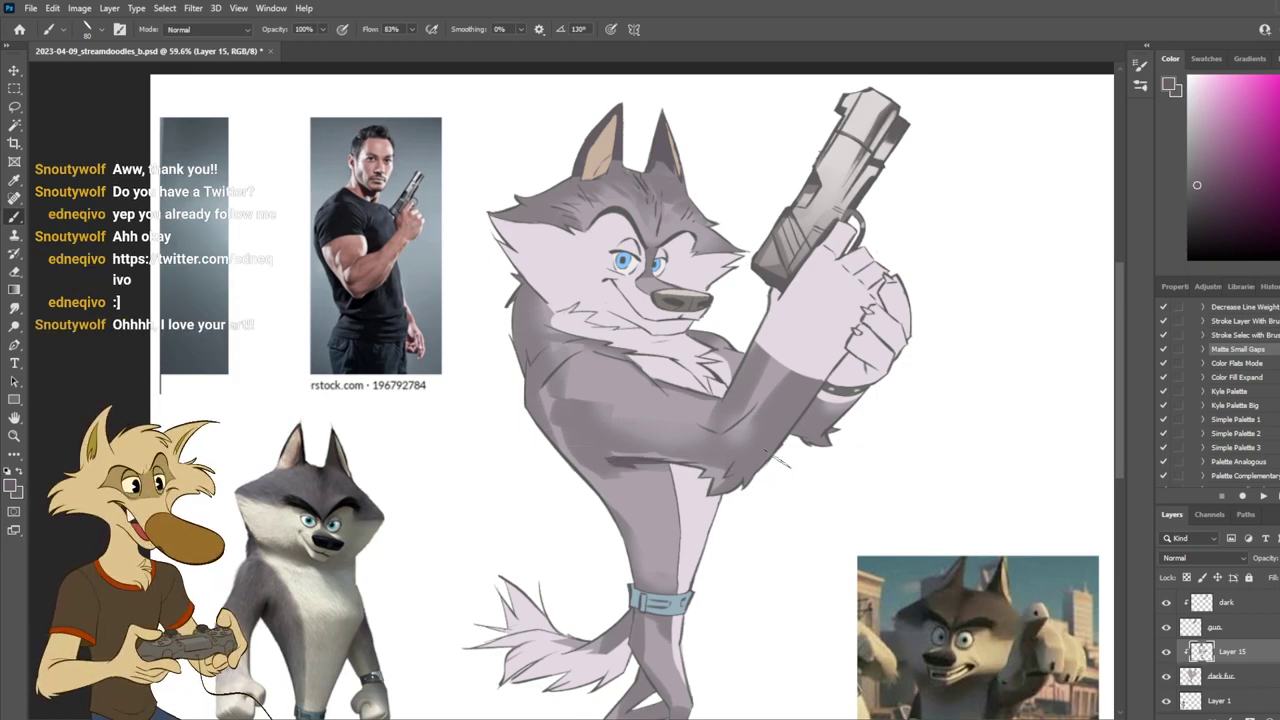
left_click_drag(820, 398, 818, 419)
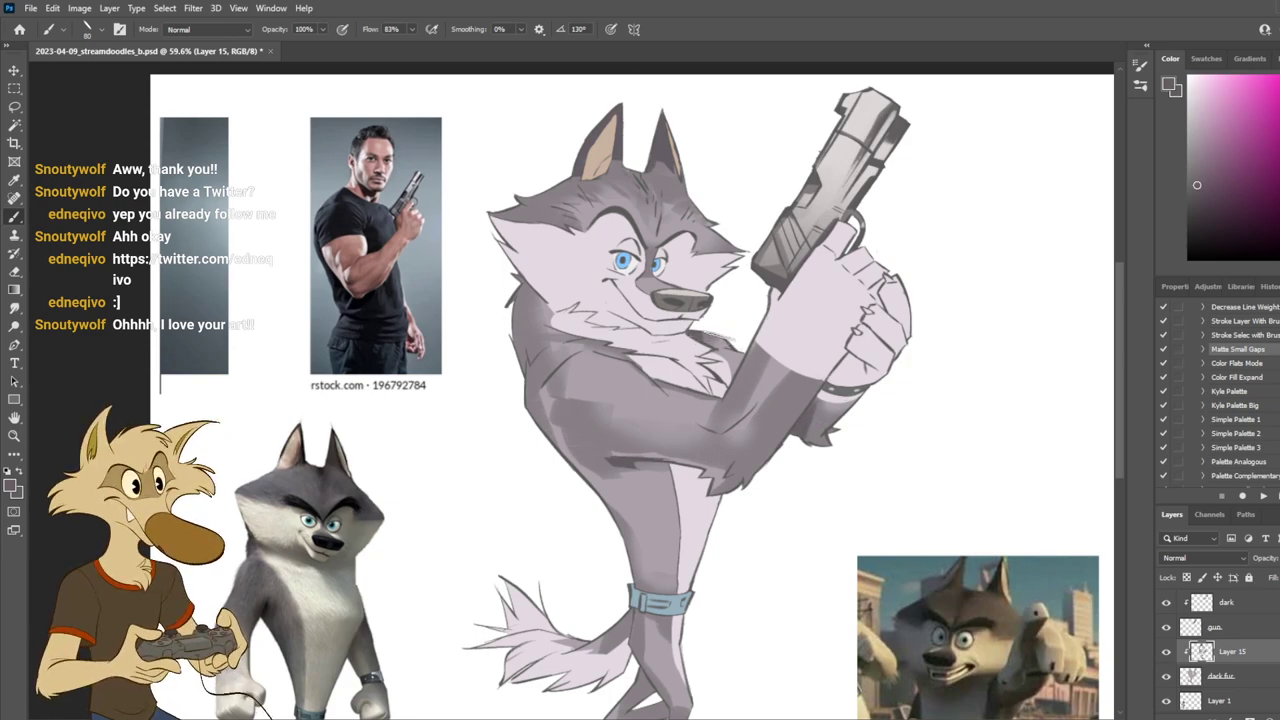
Step: Brush dark shading onto the back of the neck below the cheek, undoing the misplaced strokes
left_click_drag(530, 284, 565, 304)
key("ctrl+z")
left_click_drag(524, 266, 546, 304)
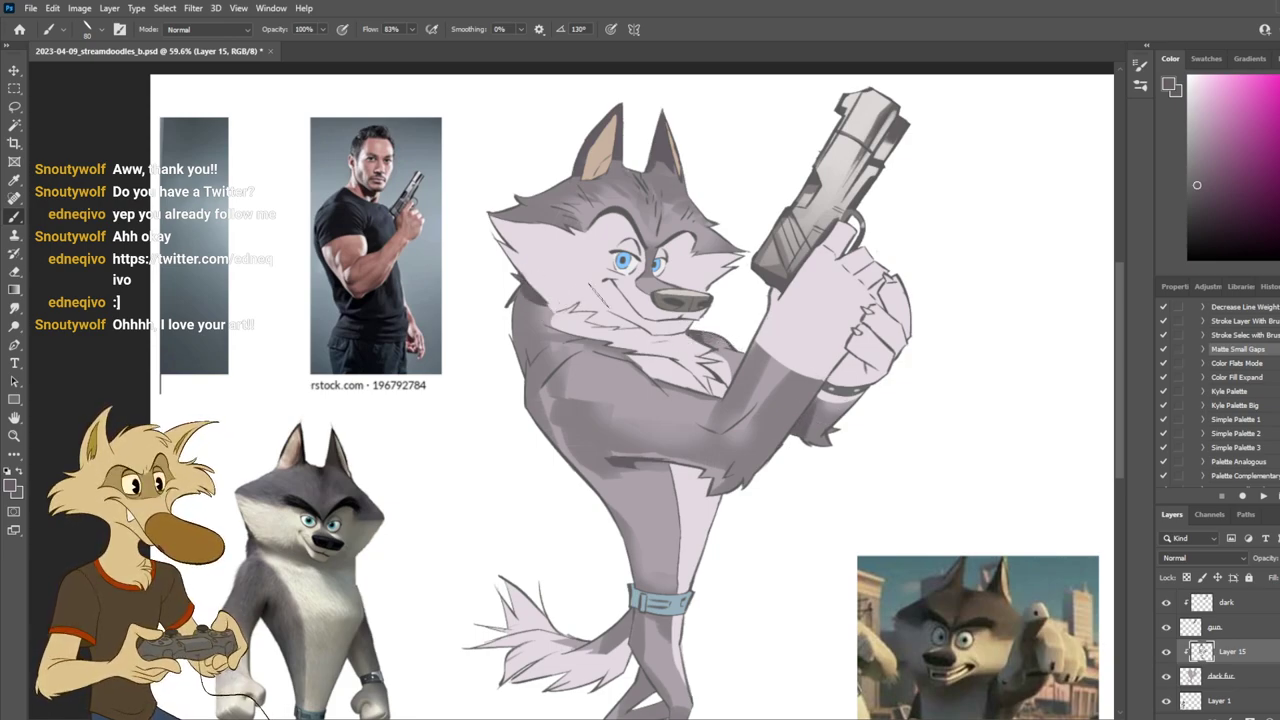
scroll(598, 295, "down", 5)
scroll(603, 329, "up", 4)
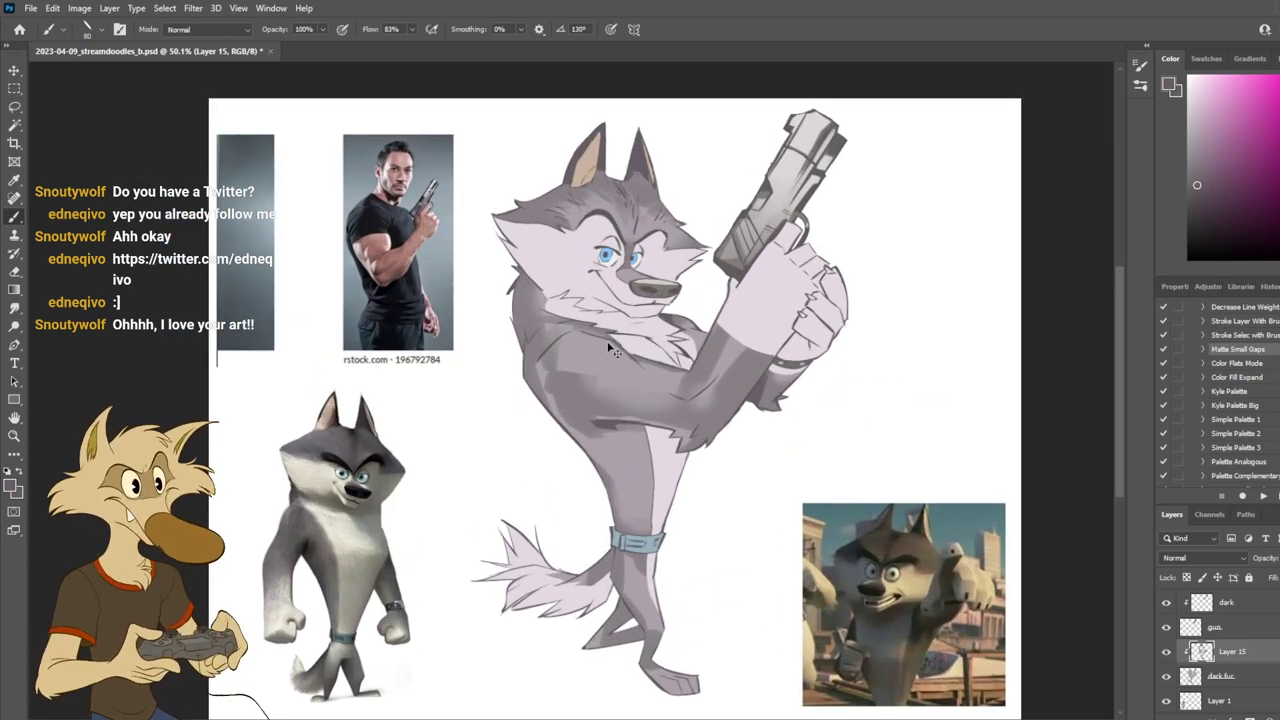
scroll(608, 348, "up", 2)
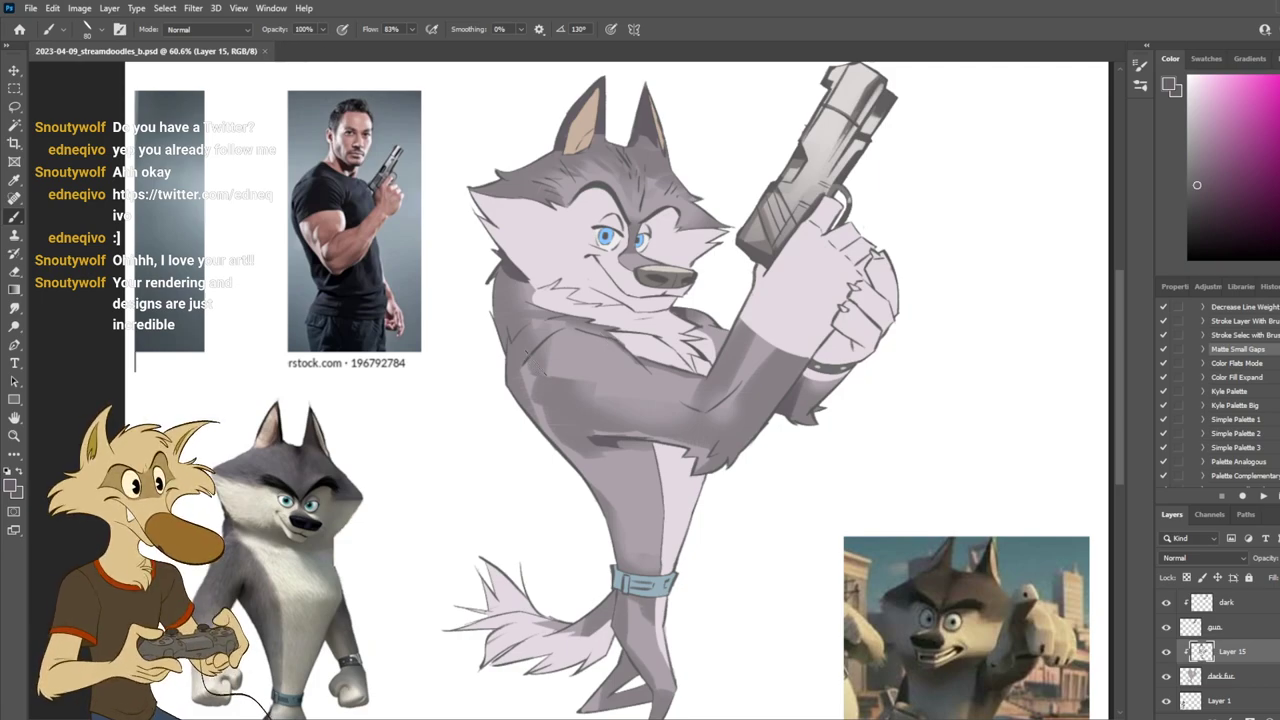
left_click_drag(527, 294, 550, 298)
key("ctrl+z")
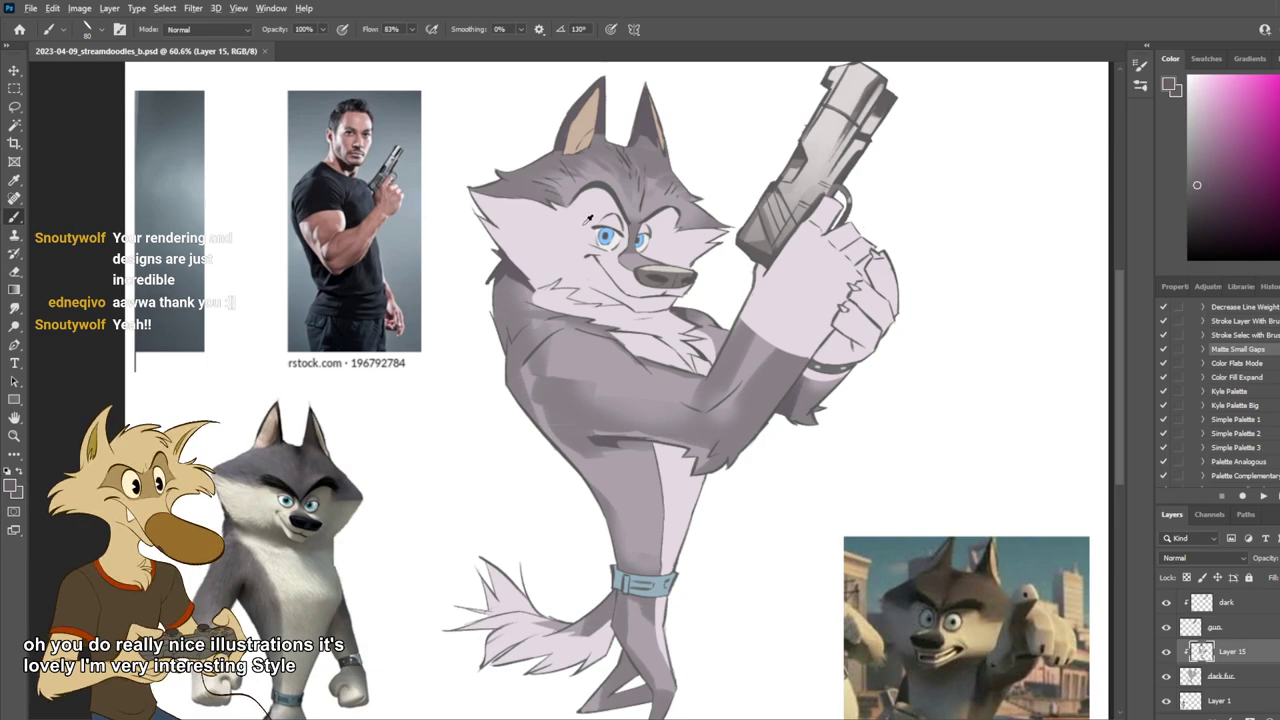
scroll(587, 222, "down", 6)
scroll(639, 247, "up", 5)
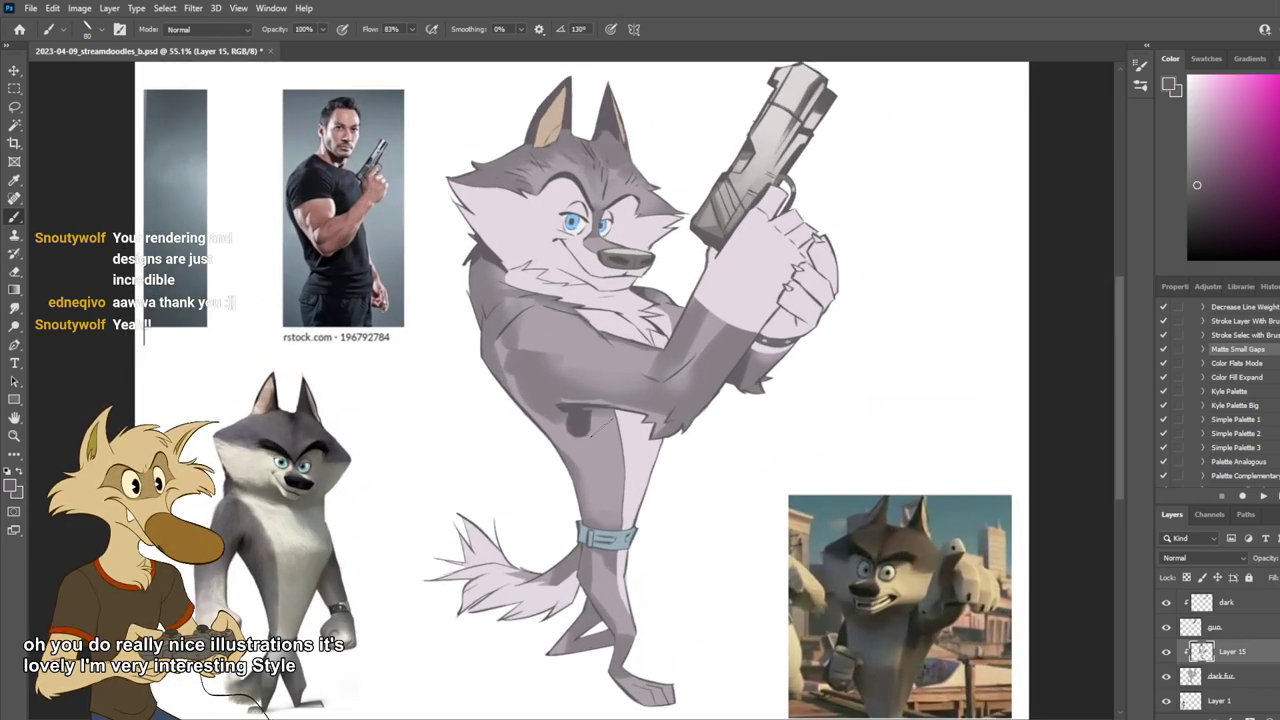
mouse_move(576, 421)
left_mouse_down()
mouse_move(596, 426)
mouse_move(608, 410)
left_mouse_up()
key("ctrl+z")
key("ctrl+z")
key("ctrl+z")
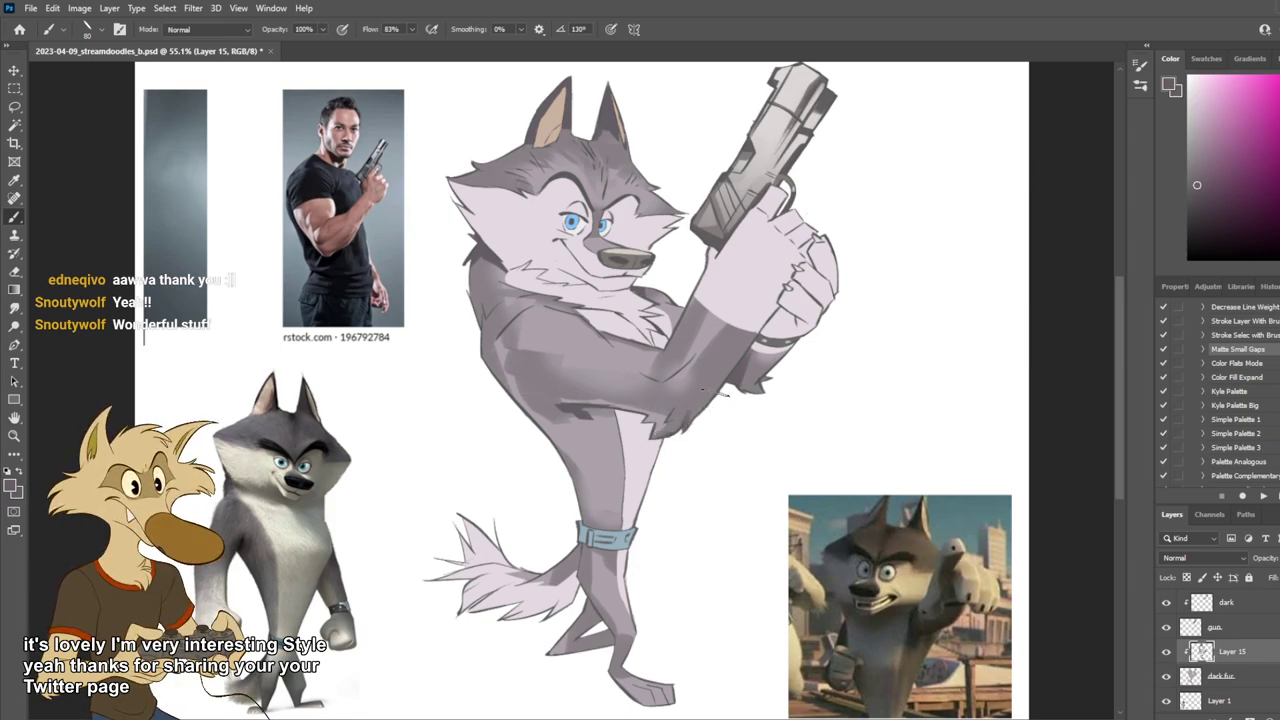
Step: Shade the far forearm beside the near forearm, undoing trial strokes, and compare the figure in a horizontally flipped view
left_click_drag(752, 336, 694, 436)
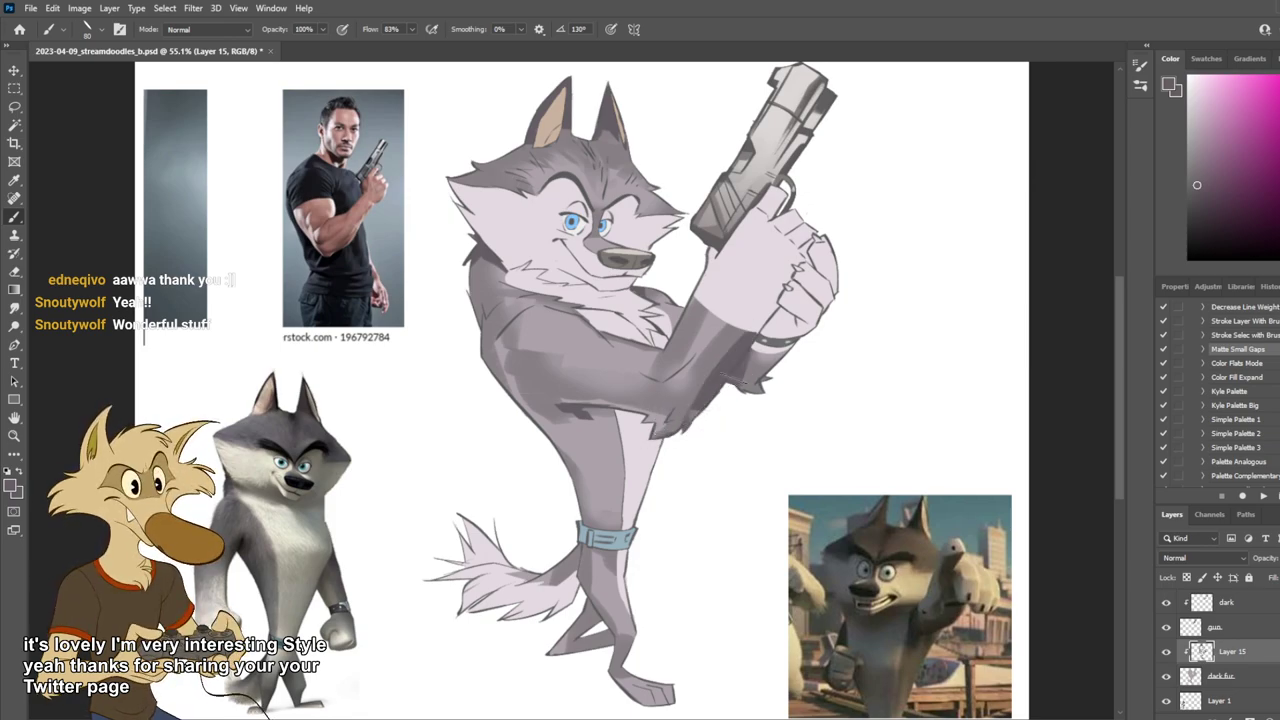
key("ctrl+z")
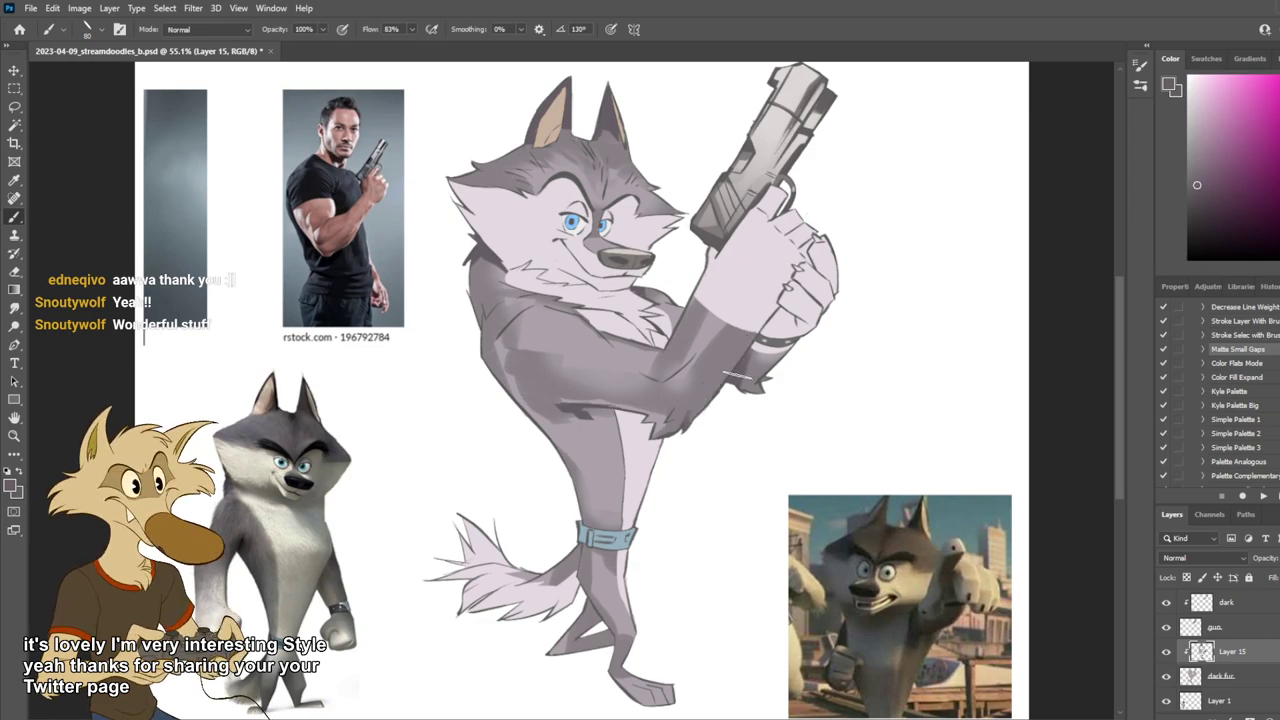
key("ctrl+shift+z")
key("ctrl+z")
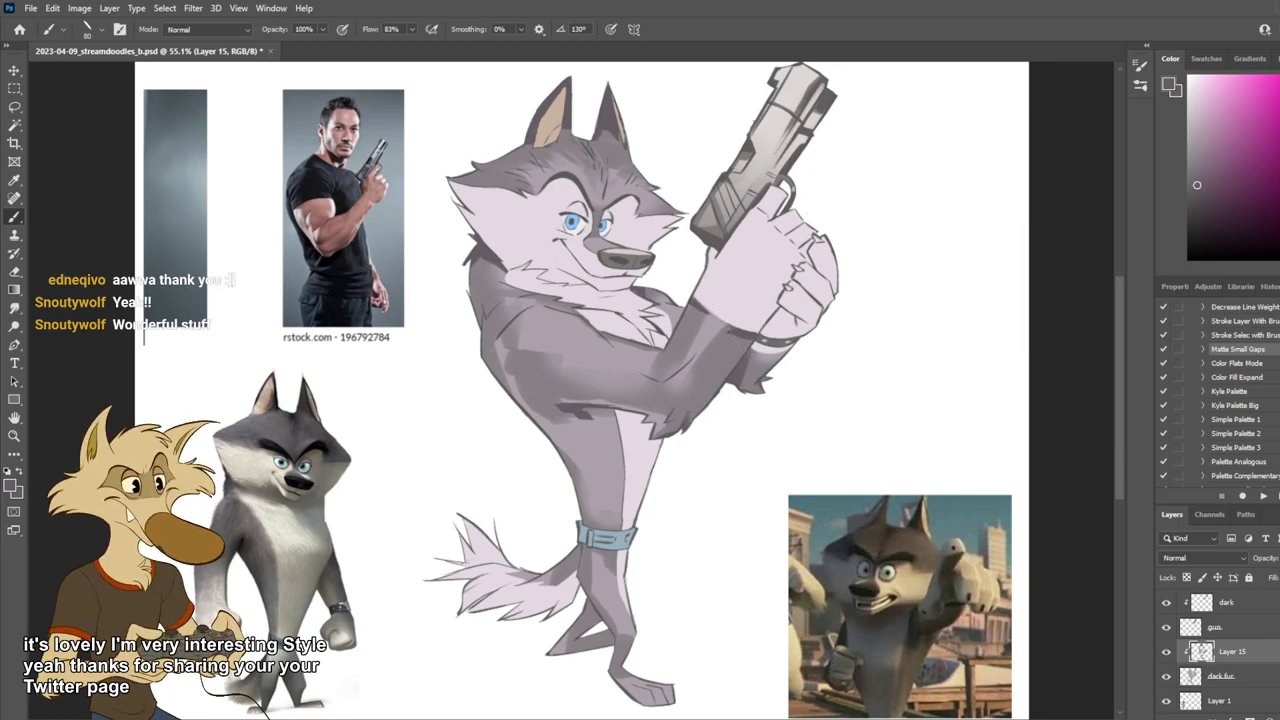
left_click_drag(748, 338, 714, 392)
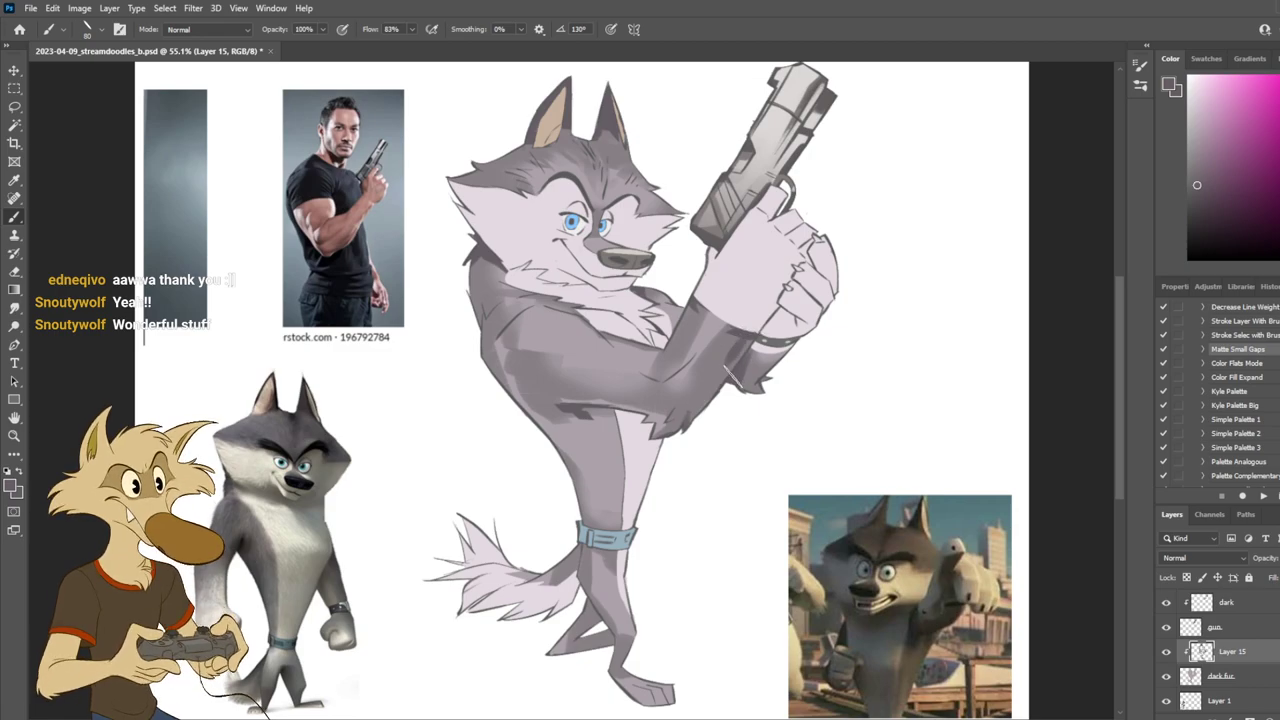
key("ctrl+shift+h")
scroll(723, 384, "down", 8)
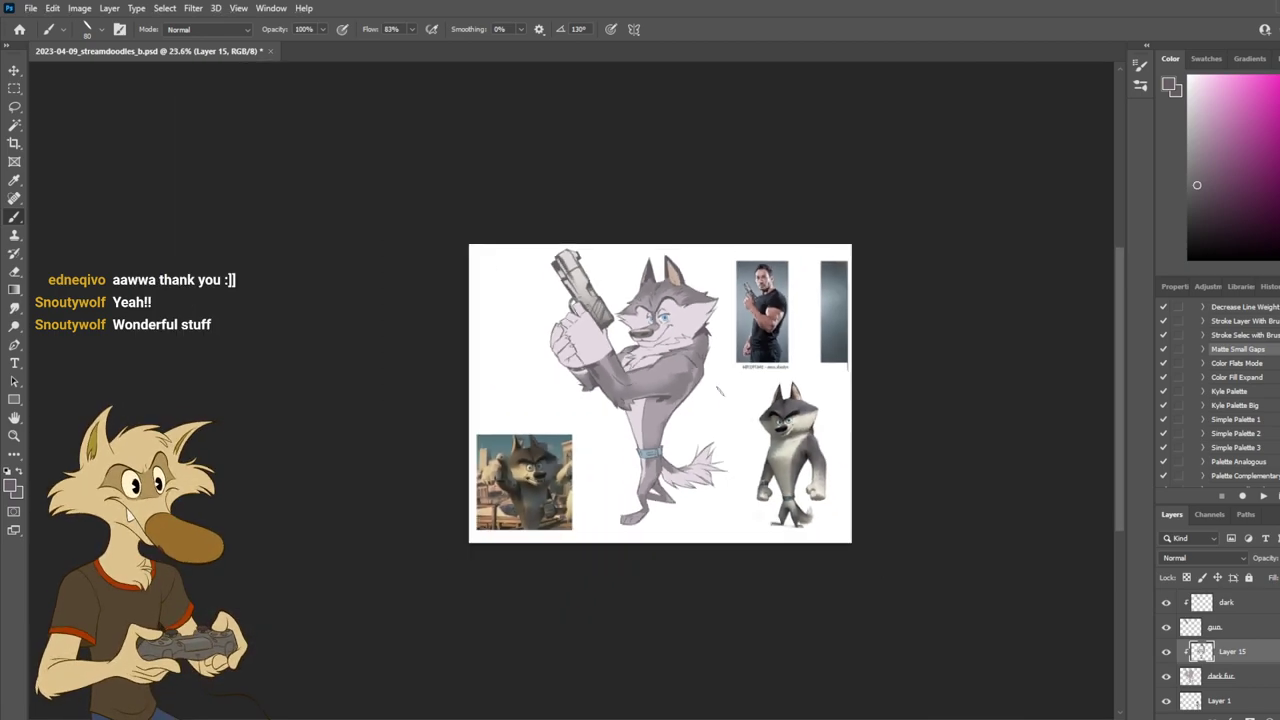
key("h")
scroll(725, 385, "up", 3)
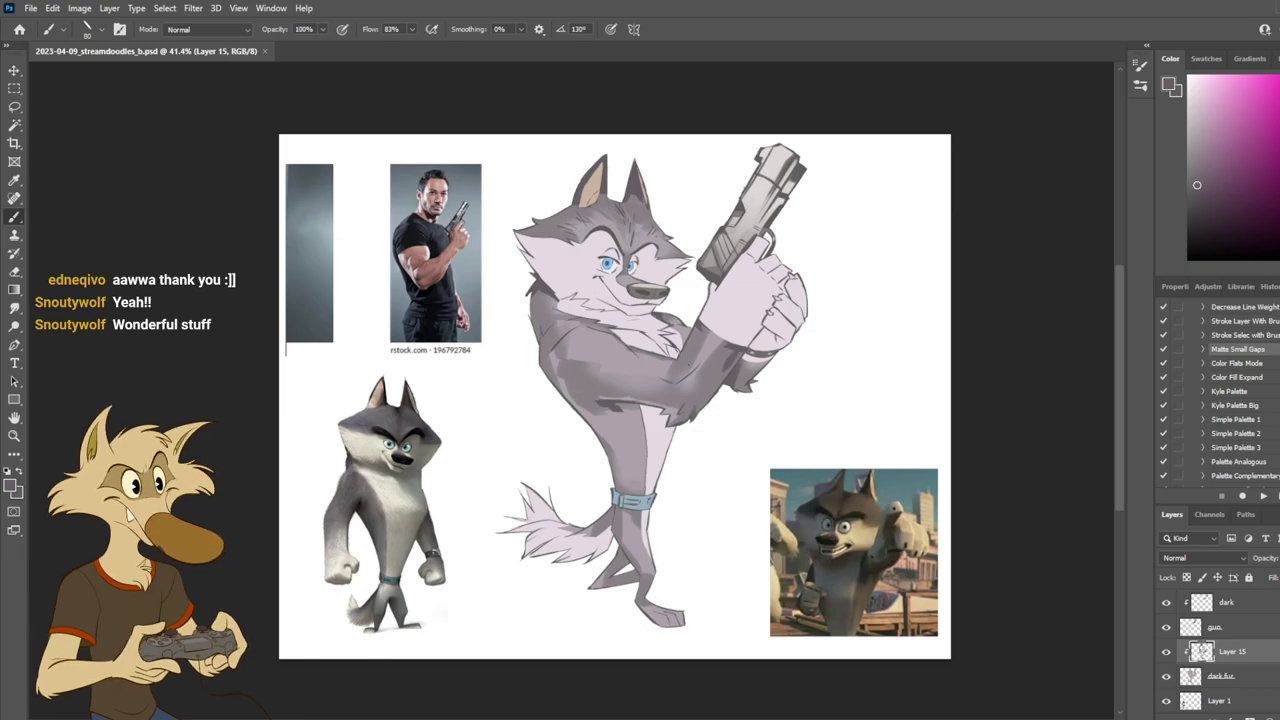
Step: Brush dark shading onto the far leg and the base of the tail, undoing misplaced strokes
scroll(712, 338, "up", 1)
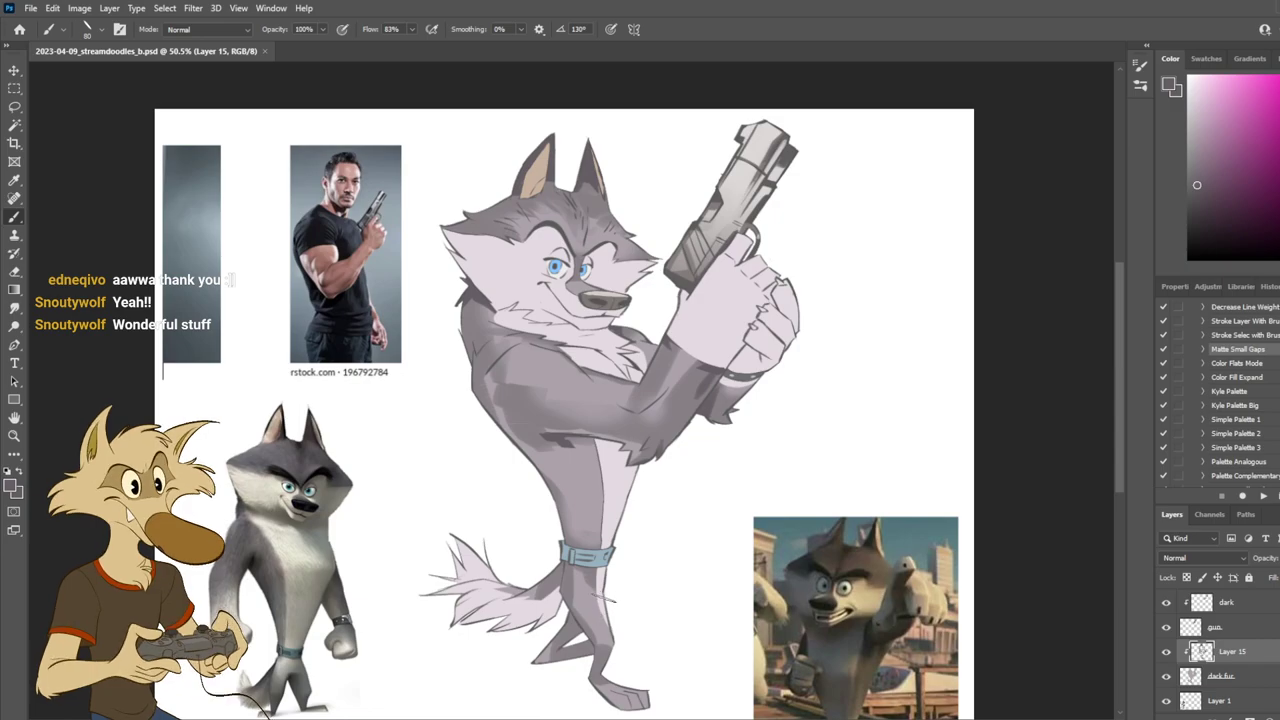
mouse_move(566, 611)
left_mouse_down()
mouse_move(591, 637)
mouse_move(583, 650)
left_mouse_up()
key("ctrl+z")
key("ctrl+z")
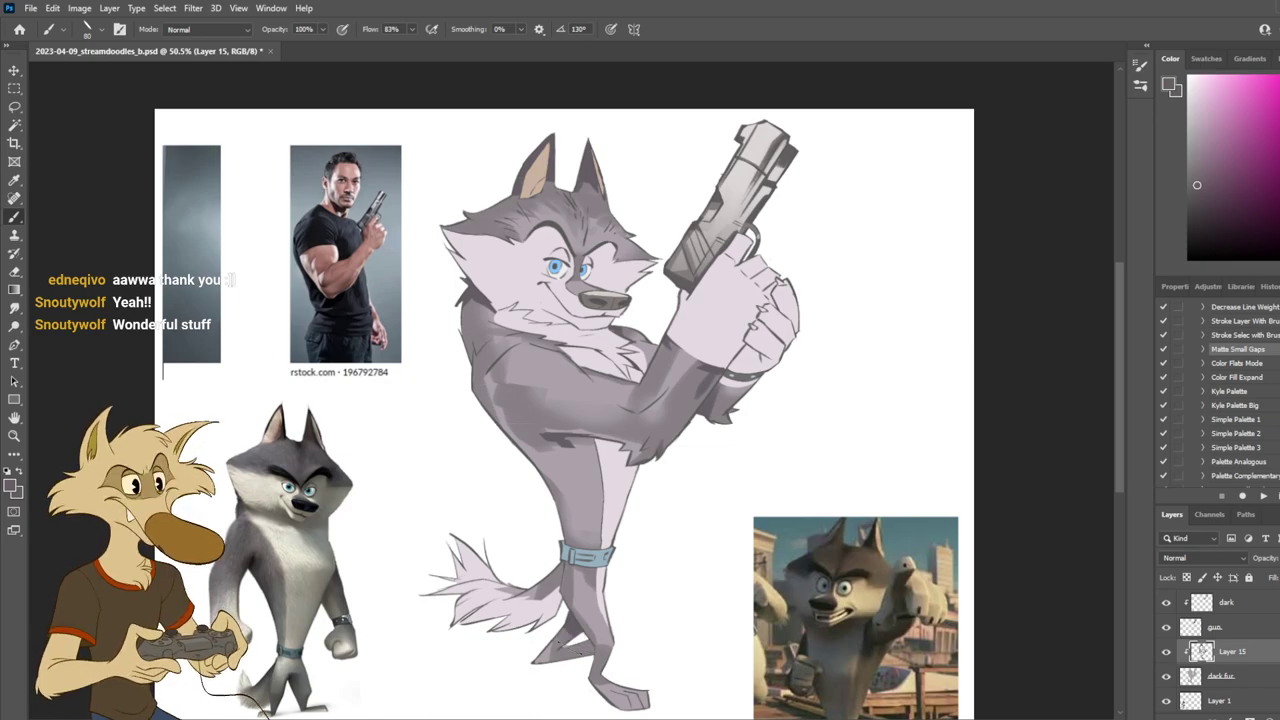
mouse_move(566, 622)
left_mouse_down()
mouse_move(578, 639)
mouse_move(558, 654)
left_mouse_up()
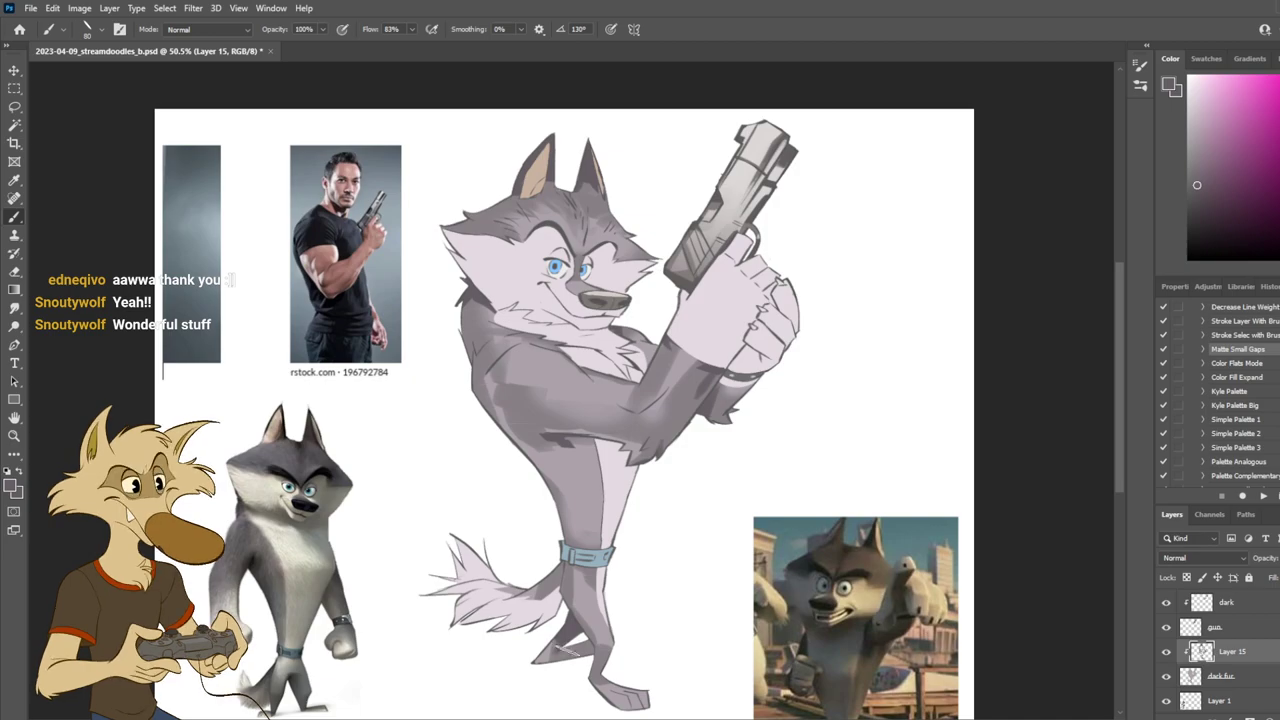
left_click_drag(560, 566, 555, 594)
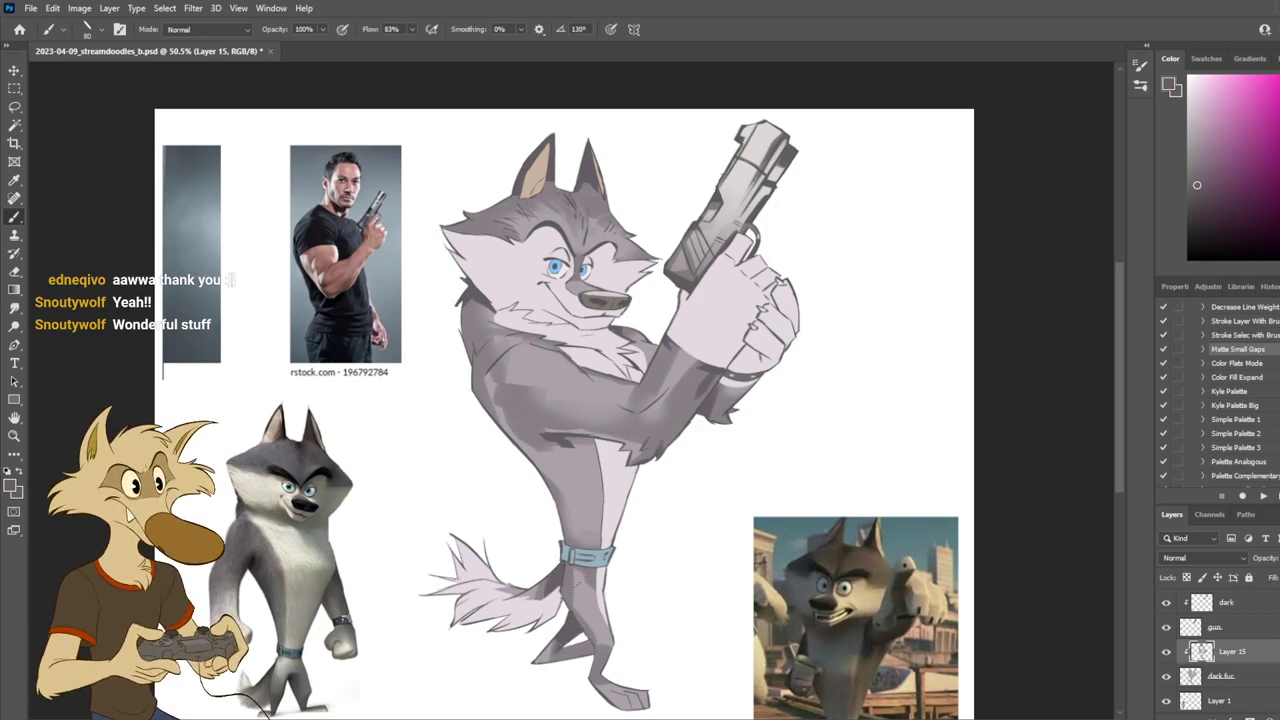
left_click_drag(567, 542, 559, 482)
key("ctrl+z")
mouse_move(596, 566)
left_mouse_down()
mouse_move(626, 620)
mouse_move(581, 573)
mouse_move(606, 596)
left_mouse_up()
key("ctrl+z")
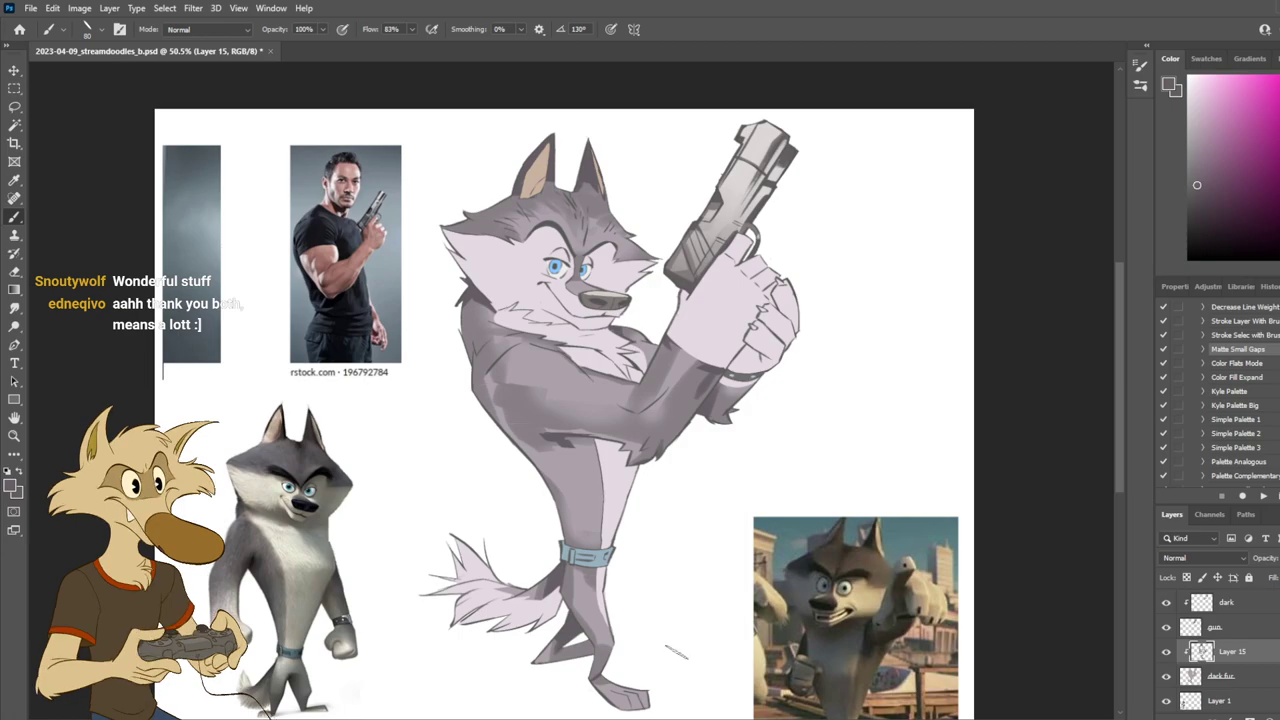
Step: Select the belt layer, confirm it by toggling its visibility, and add a new layer clipped to it
scroll(675, 651, "down", 3)
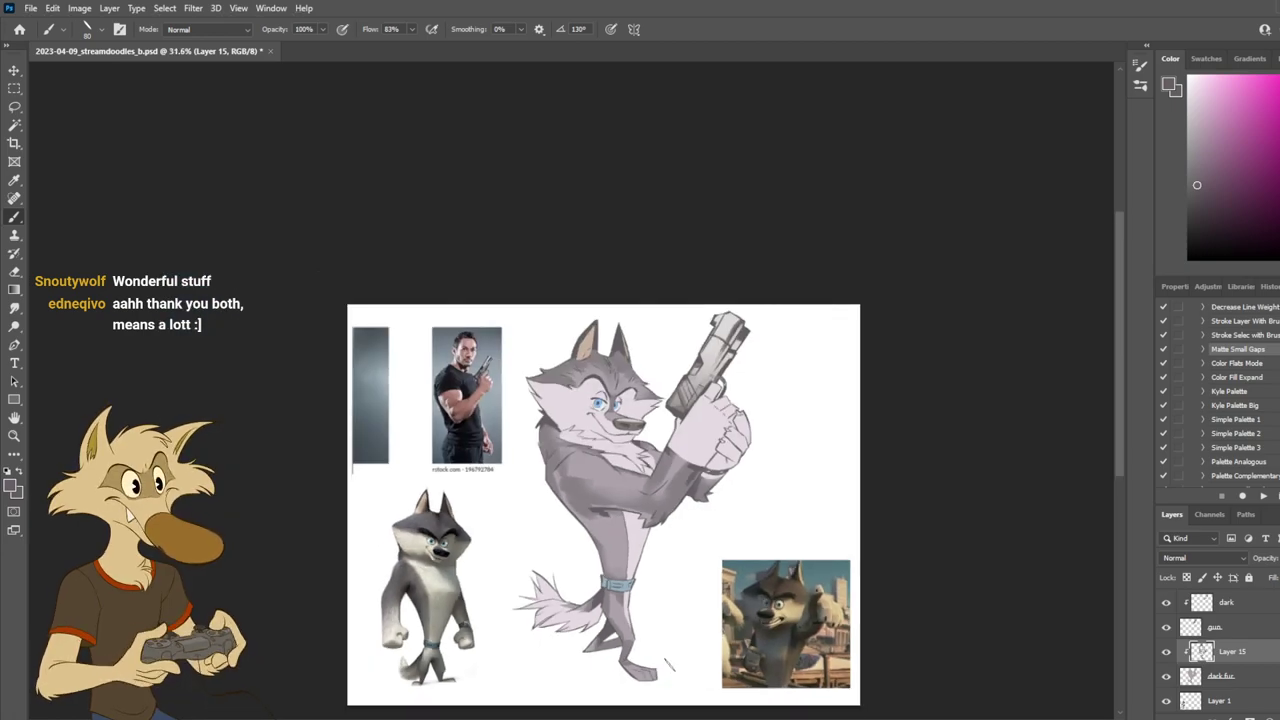
scroll(668, 664, "up", 3)
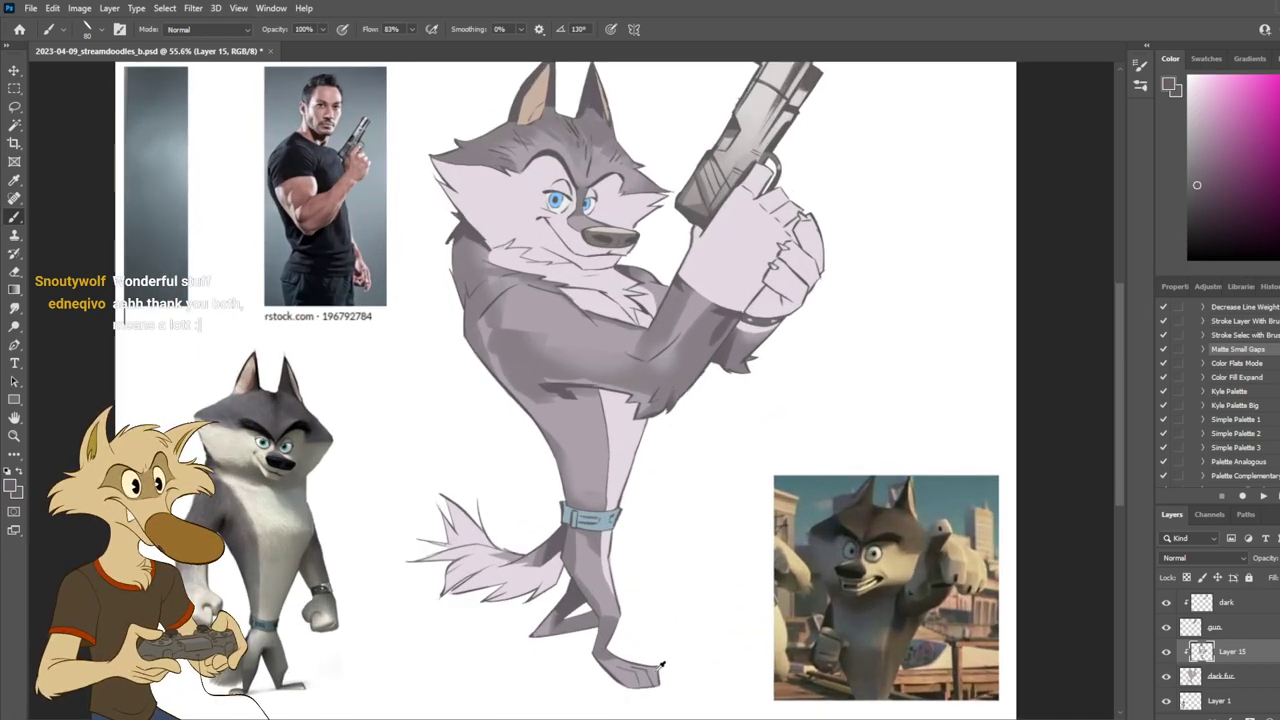
scroll(661, 664, "down", 1)
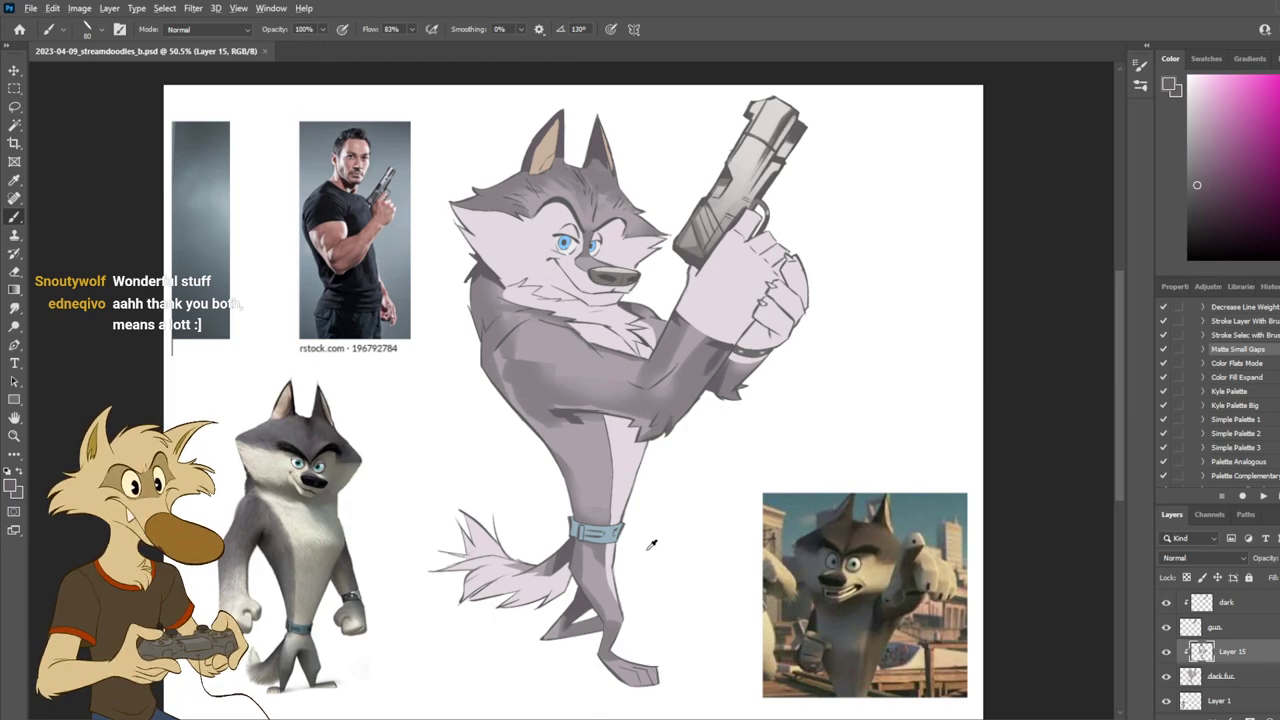
scroll(651, 547, "down", 2)
scroll(677, 509, "up", 3)
scroll(680, 503, "down", 2)
scroll(652, 516, "up", 2)
key("v")
left_click(590, 537)
scroll(606, 522, "down", 3)
scroll(601, 574, "up", 3)
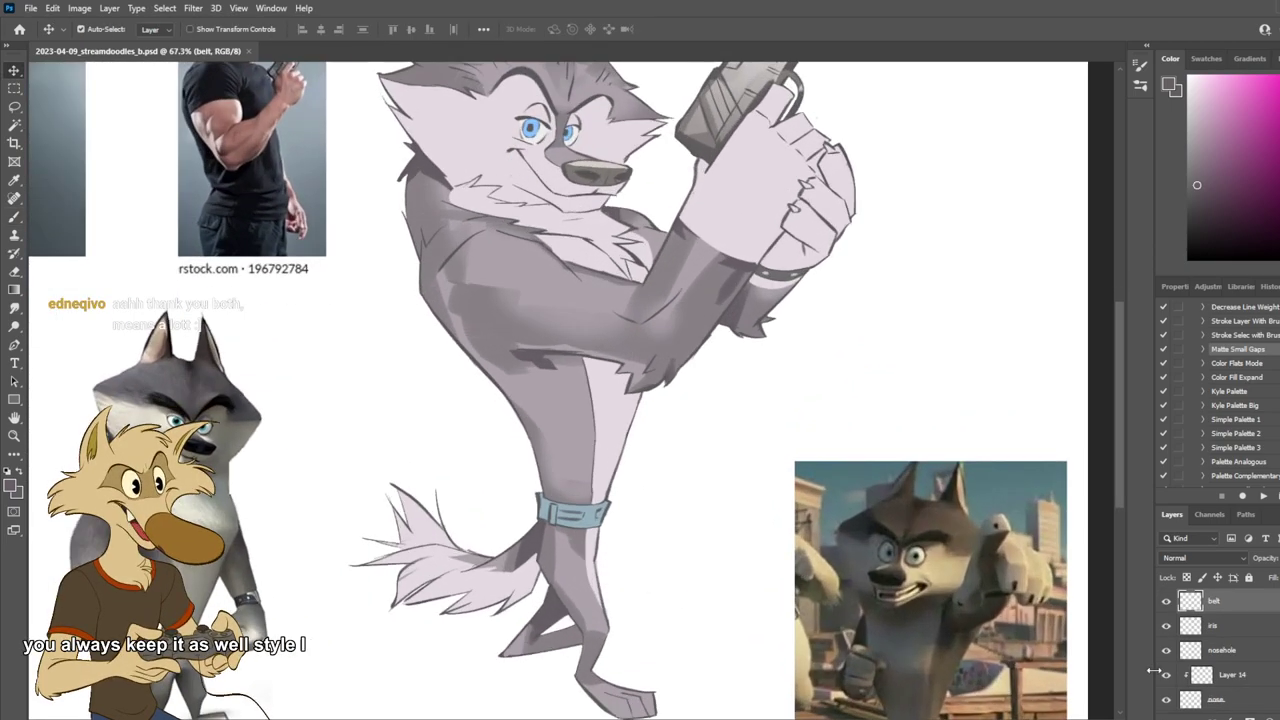
left_click(1166, 602)
left_click(1166, 602)
left_click(1264, 715)
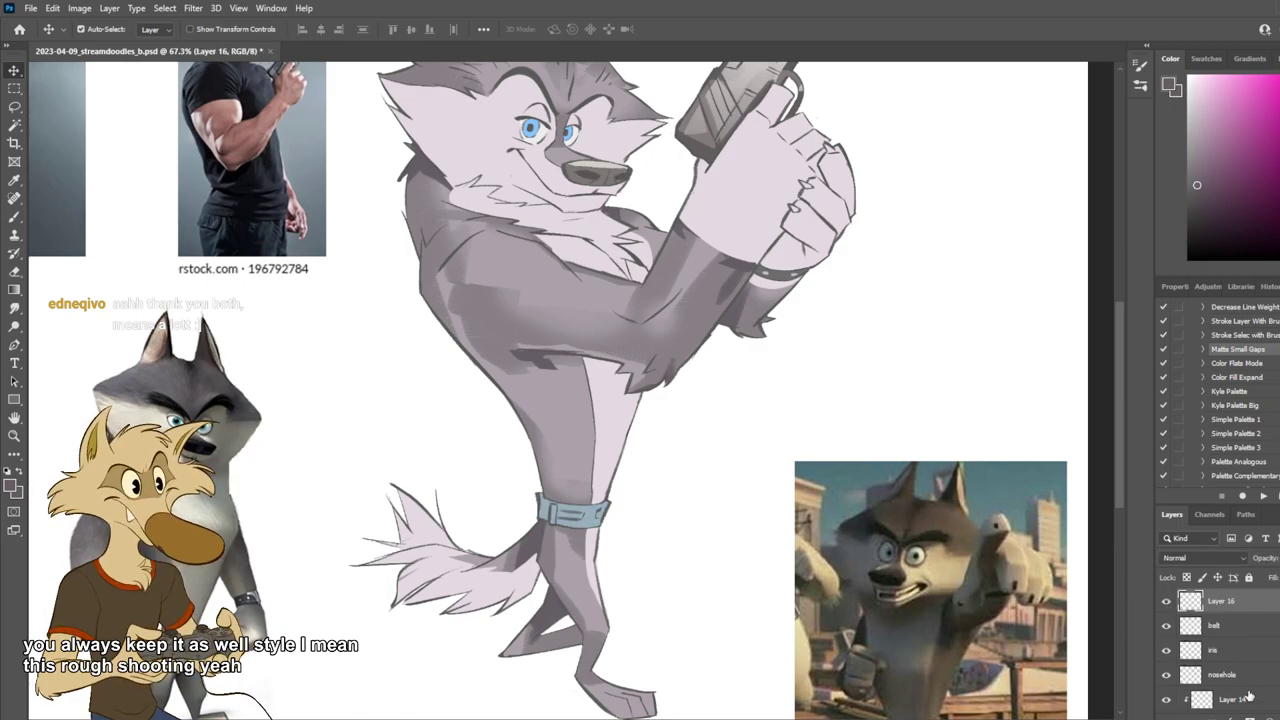
left_click(1228, 613, "alt")
Step: Sample the belt's blue and shade the belt on its clipped layer, switching to a darker blue
left_click(1226, 625)
key("b")
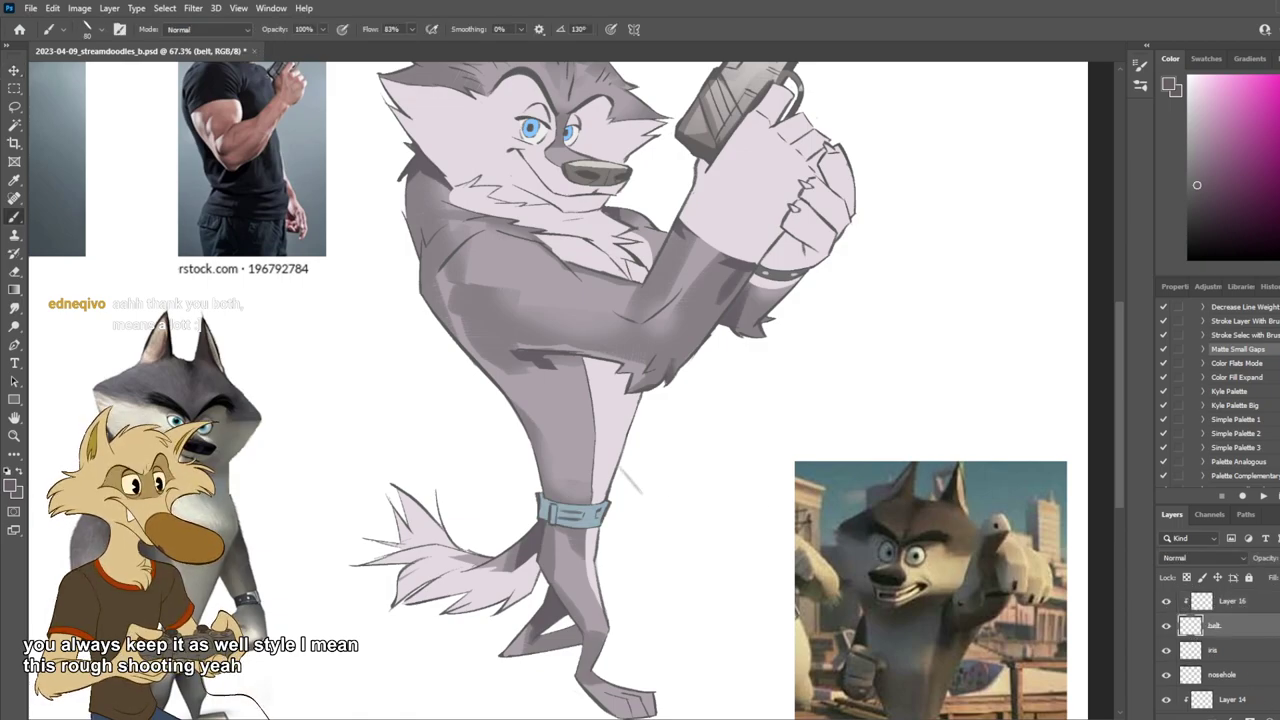
left_click(592, 509, "alt")
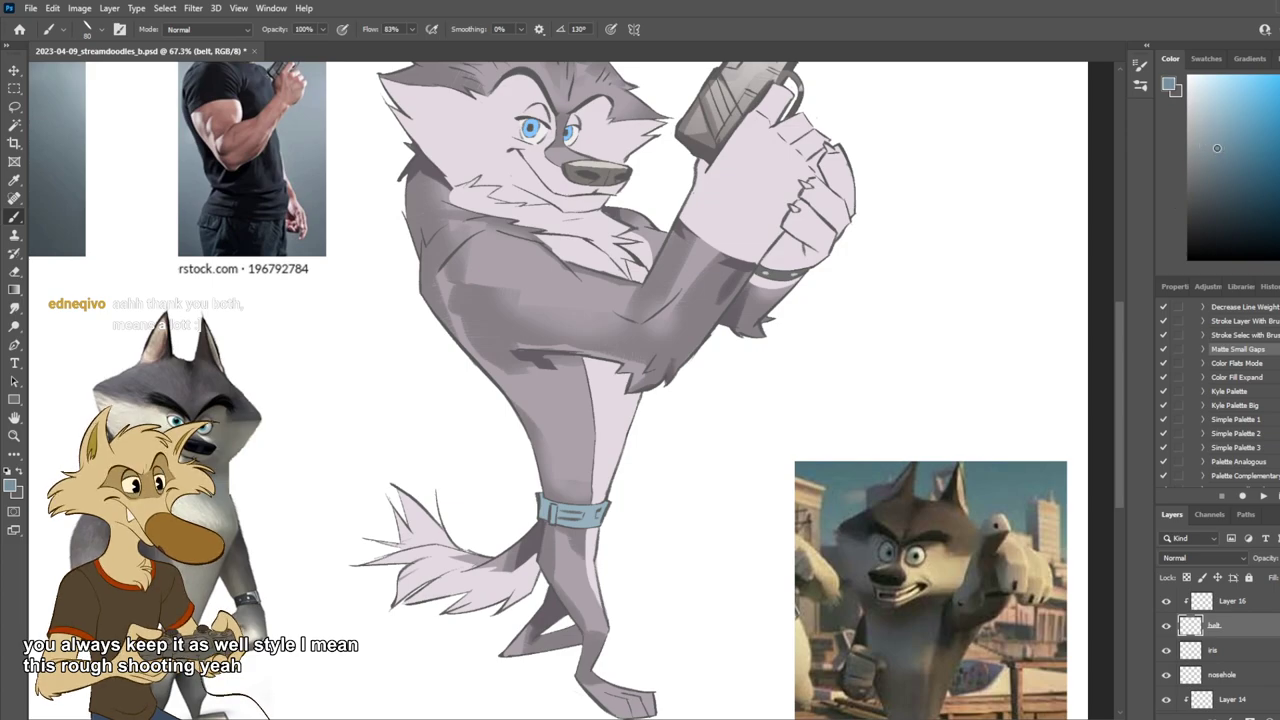
left_click(1240, 601)
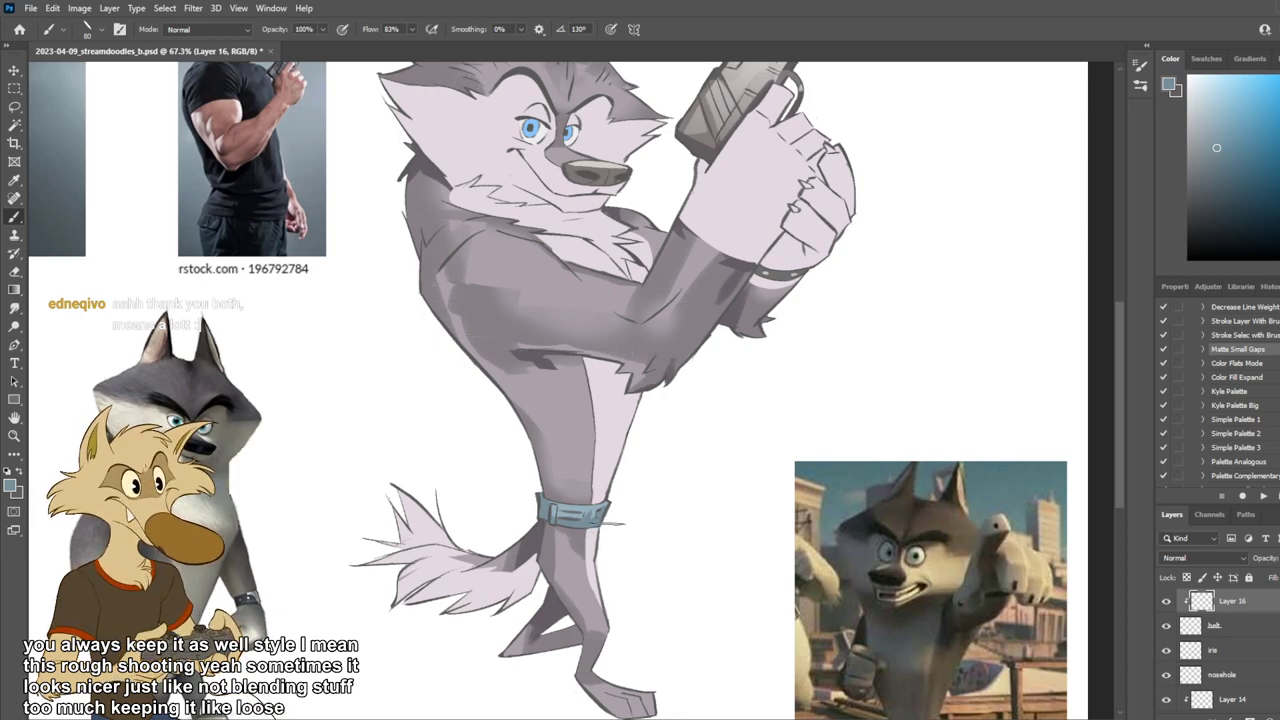
left_click(1216, 179)
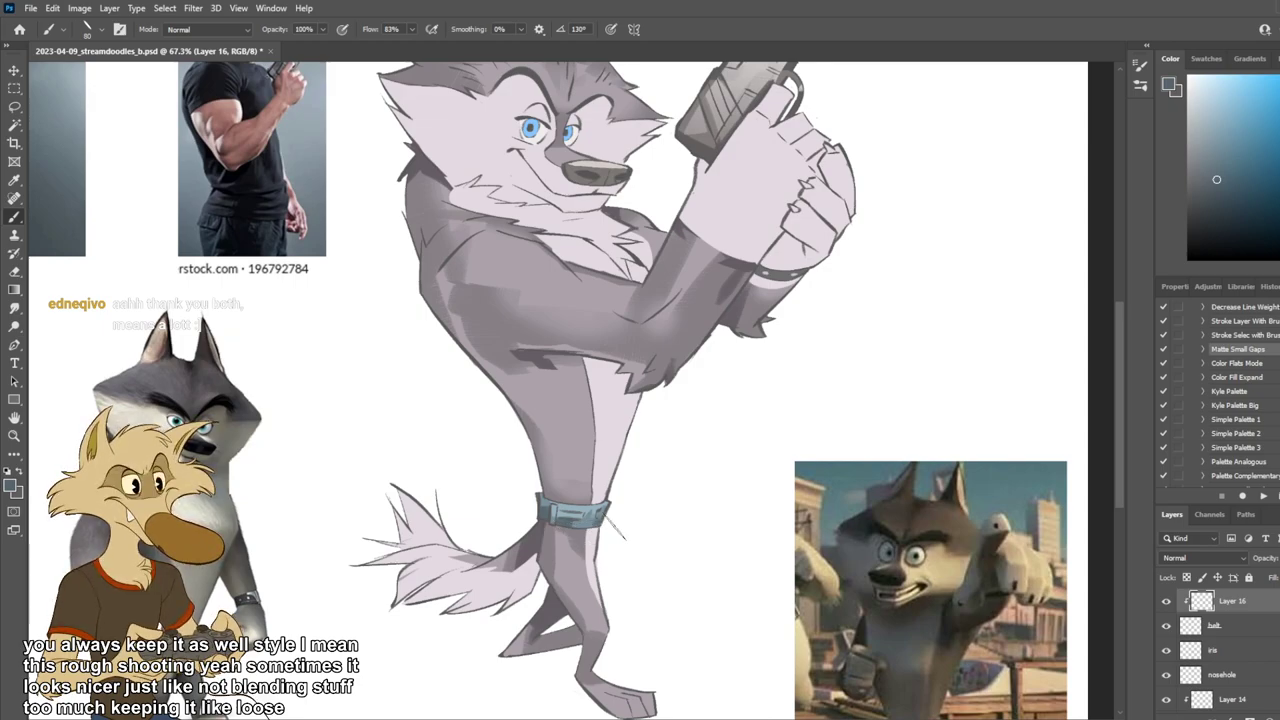
Step: Select the cream fur layer, sample its pale colour, and add a new layer clipped to it
left_click_drag(574, 246, 594, 318)
key("v")
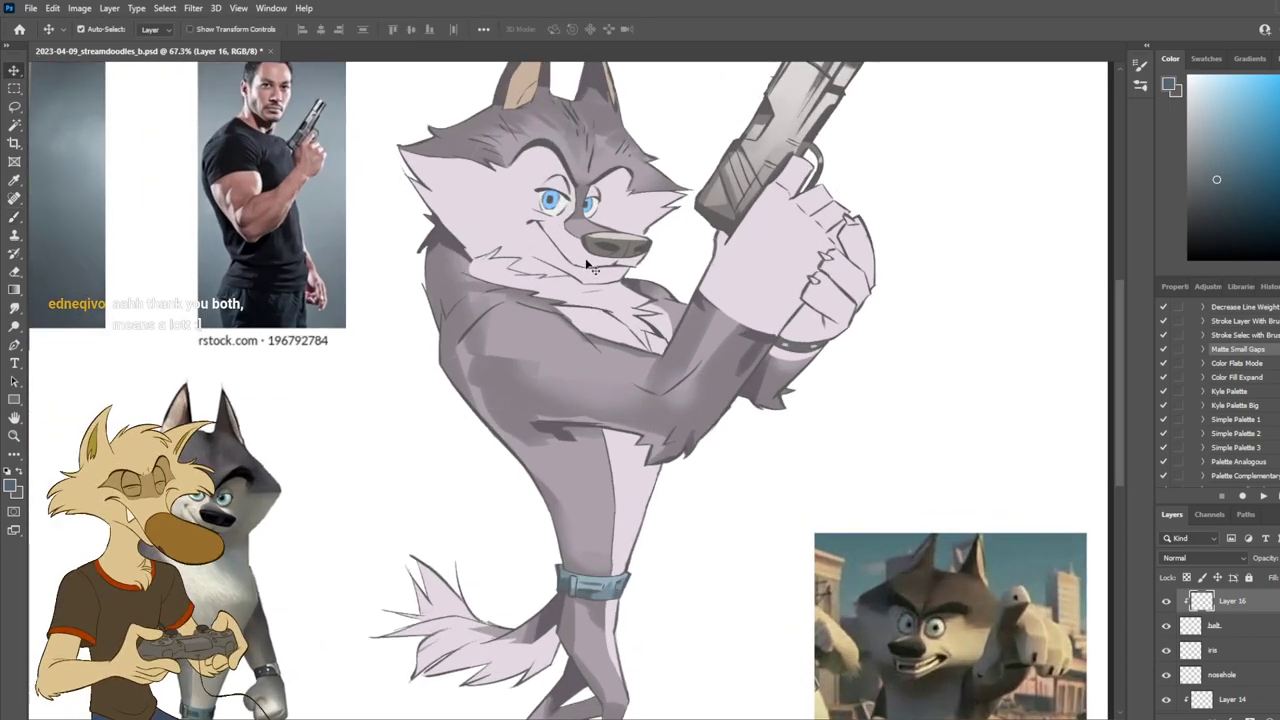
left_click(590, 246)
left_click(595, 281)
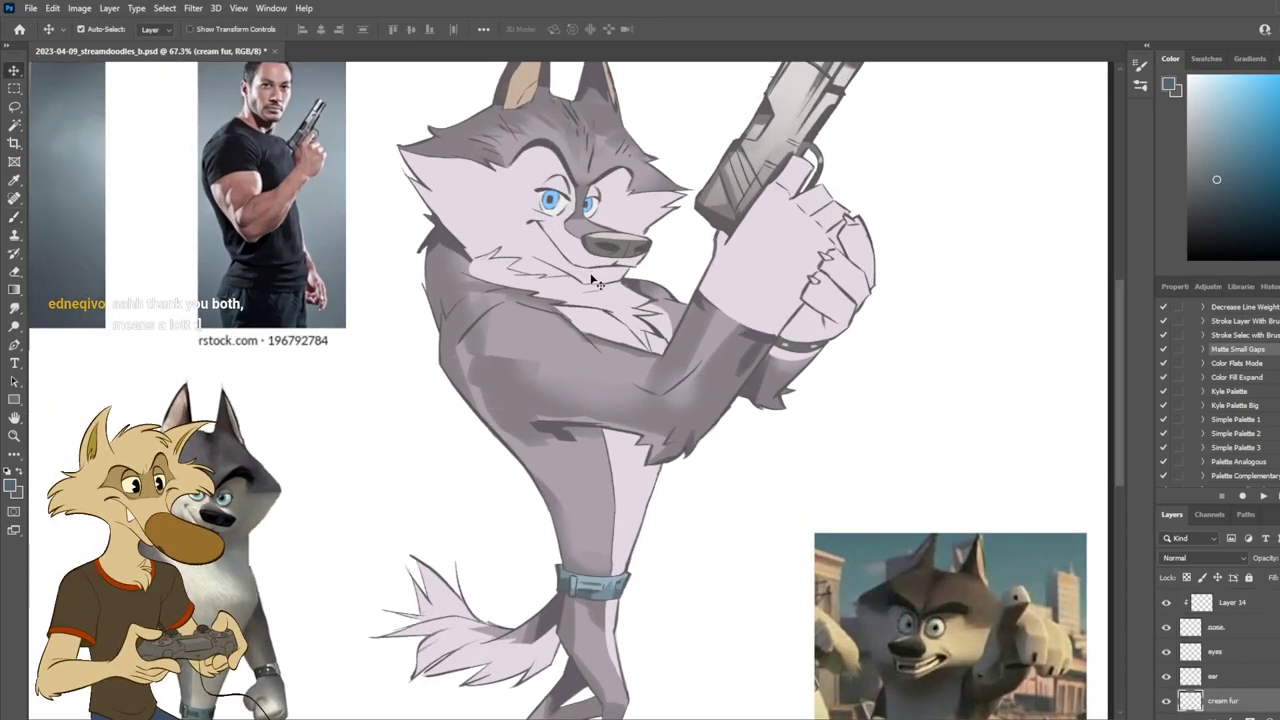
key("b")
left_click(593, 280, "alt")
scroll(1240, 702, "down", 1)
key("ctrl+shift+alt+n")
left_click(1250, 684, "alt")
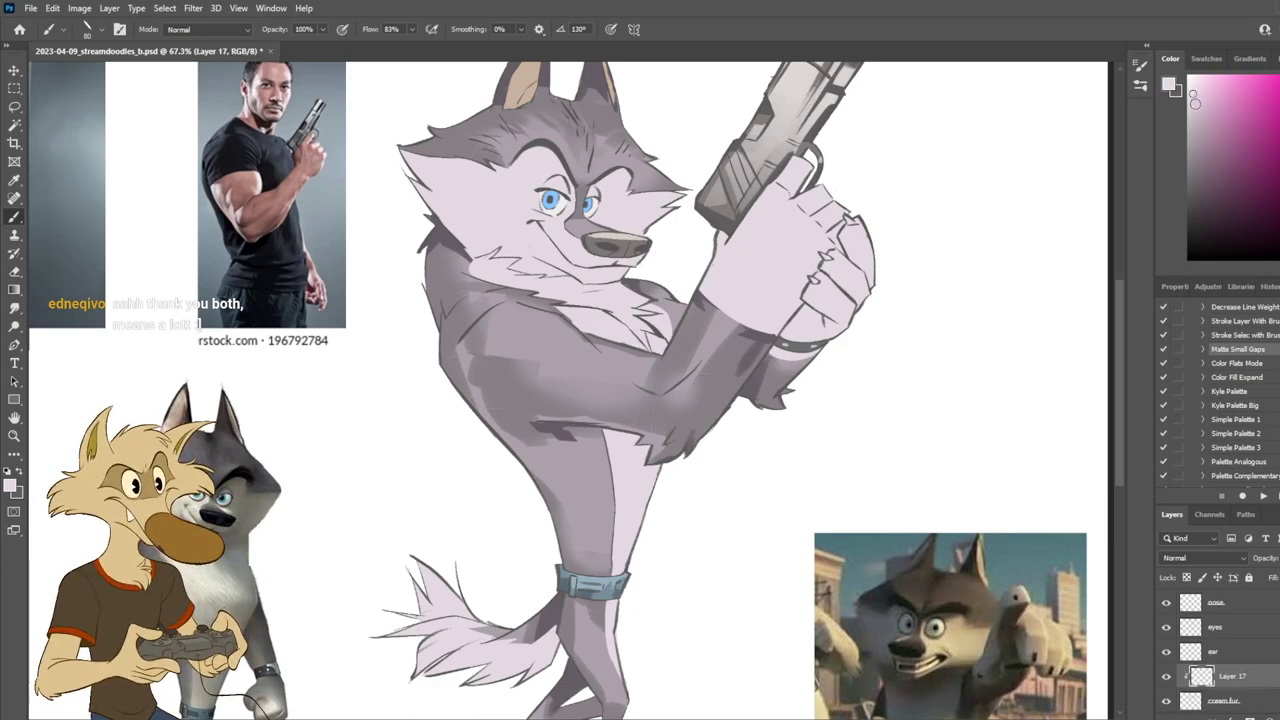
Step: Choose a darker mauve-grey, enlarge the brush to 125, and block in shadows on the cream fur of the face and chest
left_click(1195, 114)
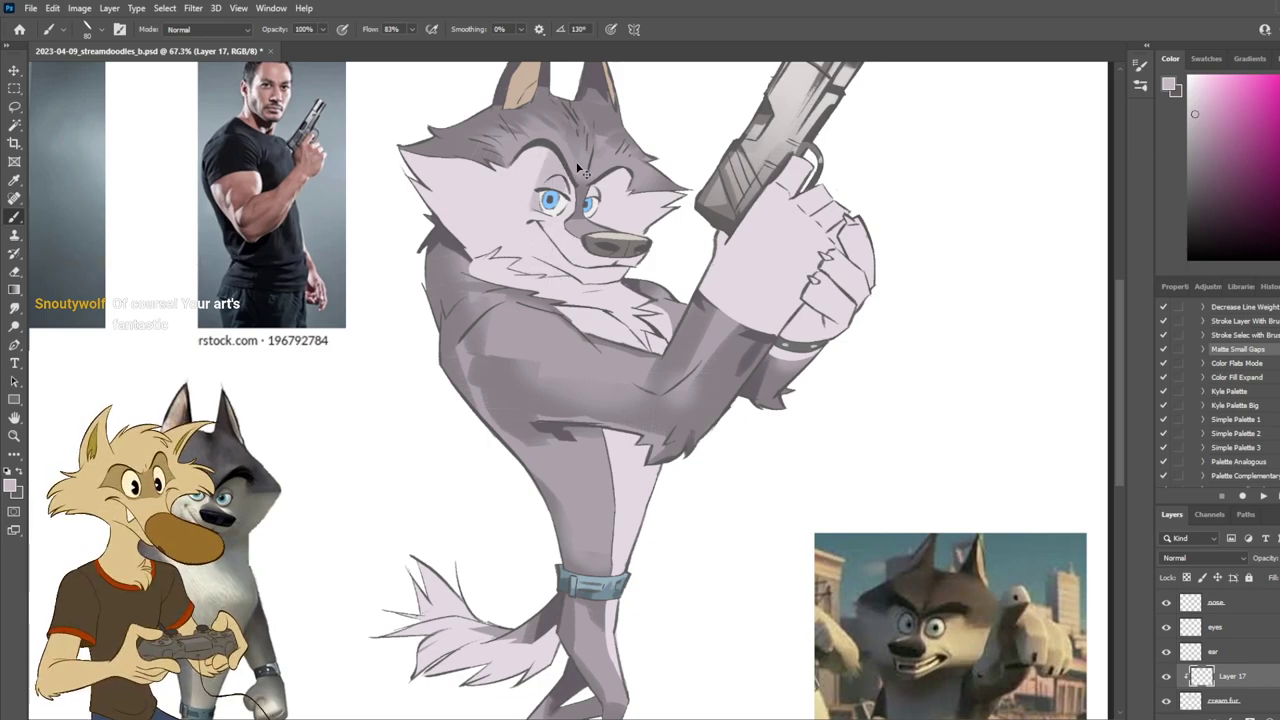
key("bracketright")
key("bracketright")
key("bracketright")
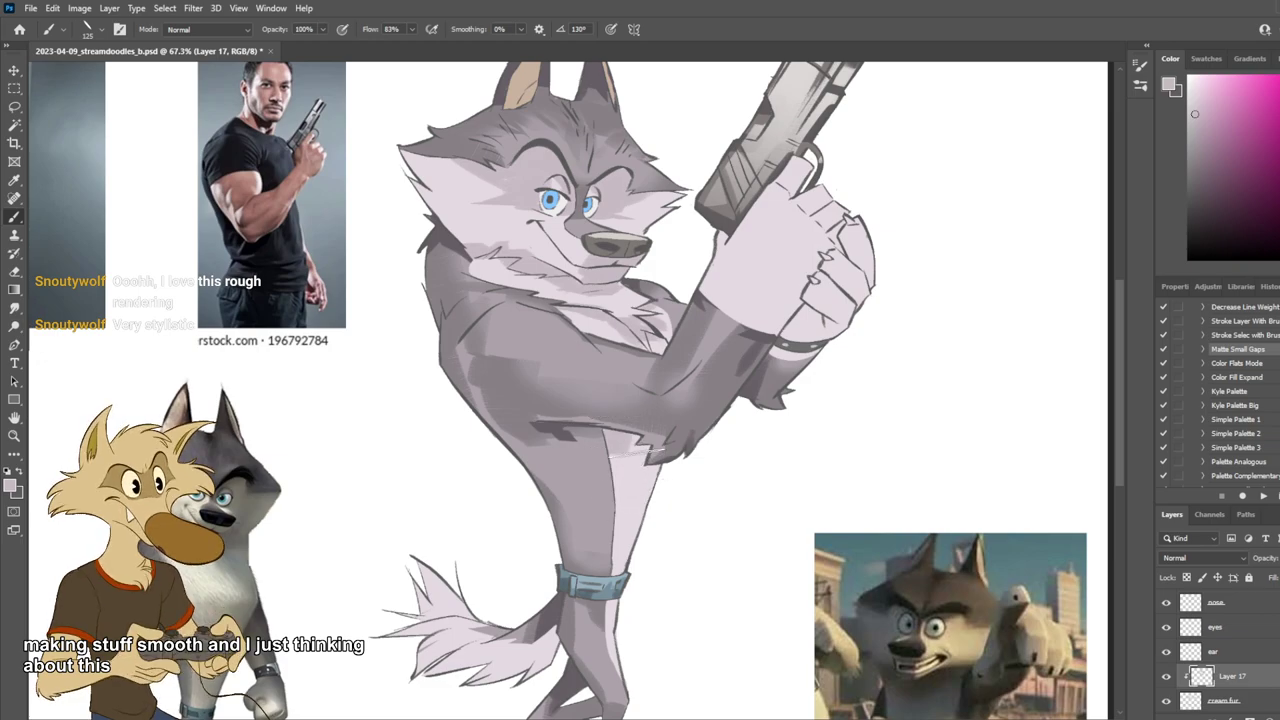
Step: Shade the cream fur strip down the wolf's belly on the clipped layer, undo the stray strokes, and save the document
left_click_drag(631, 464, 630, 543)
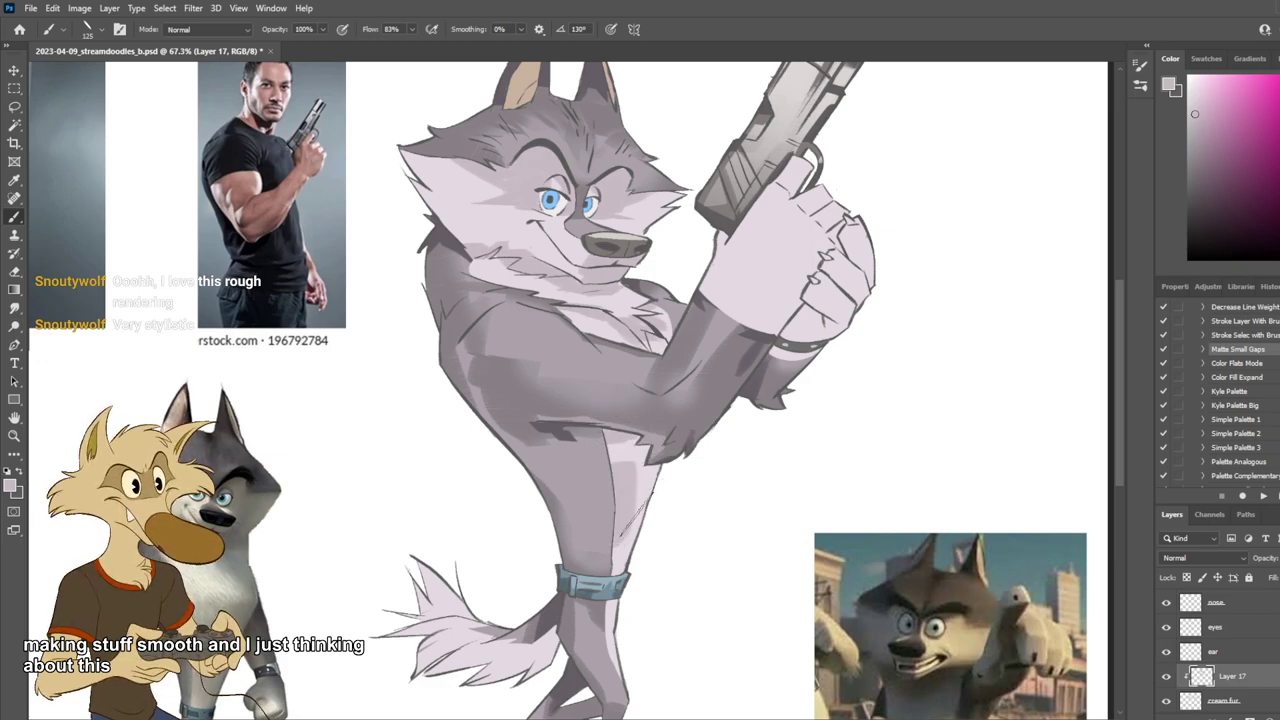
key("ctrl+z")
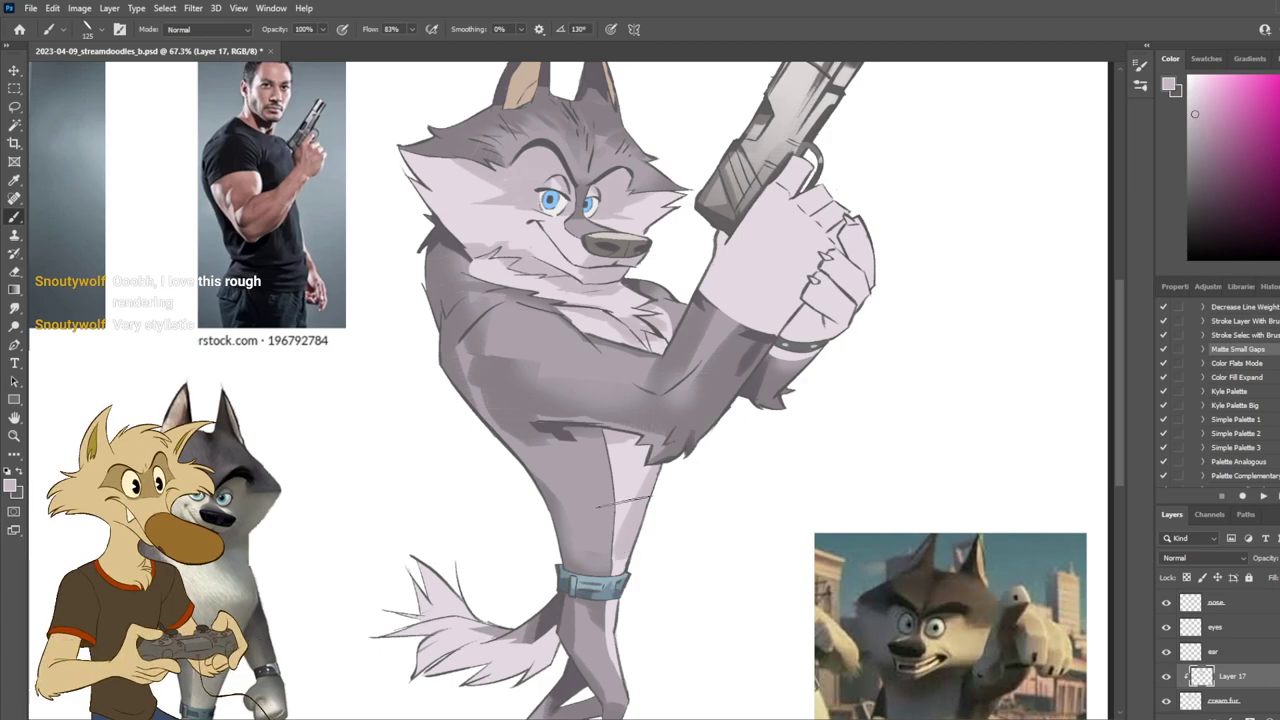
left_click_drag(630, 505, 625, 383)
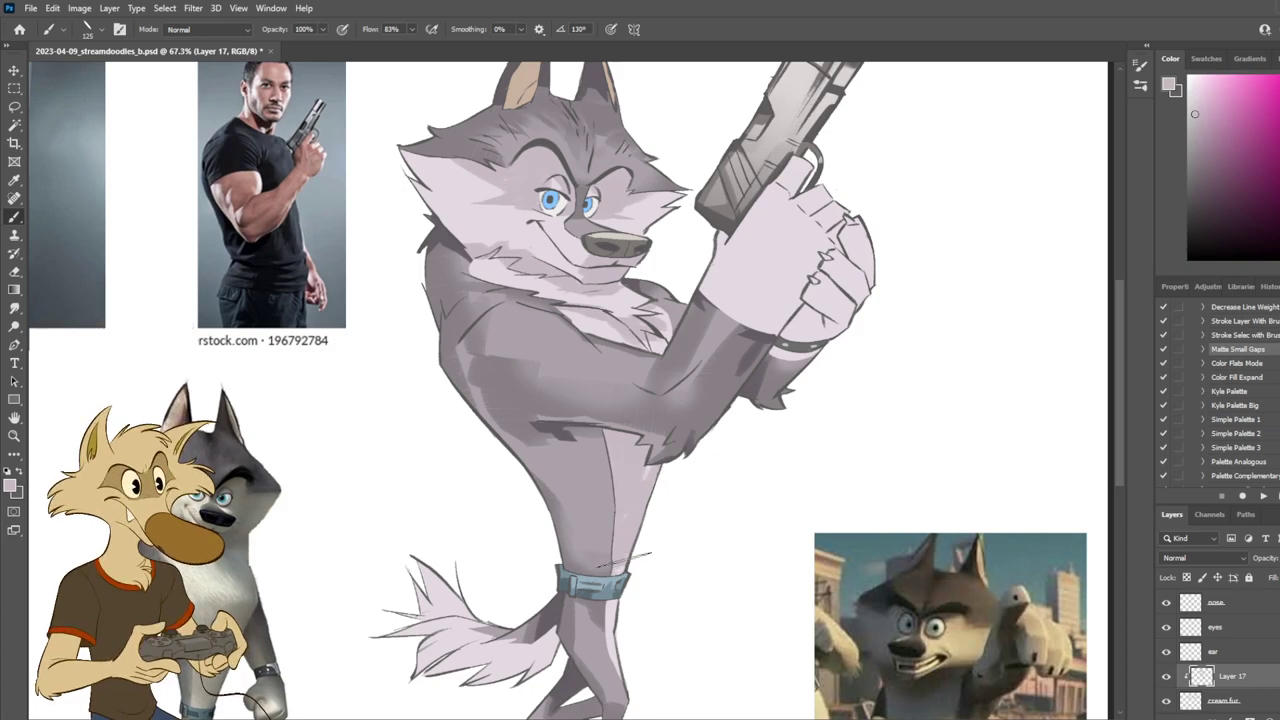
left_click_drag(782, 282, 778, 308)
key("ctrl+z")
key("ctrl+s")
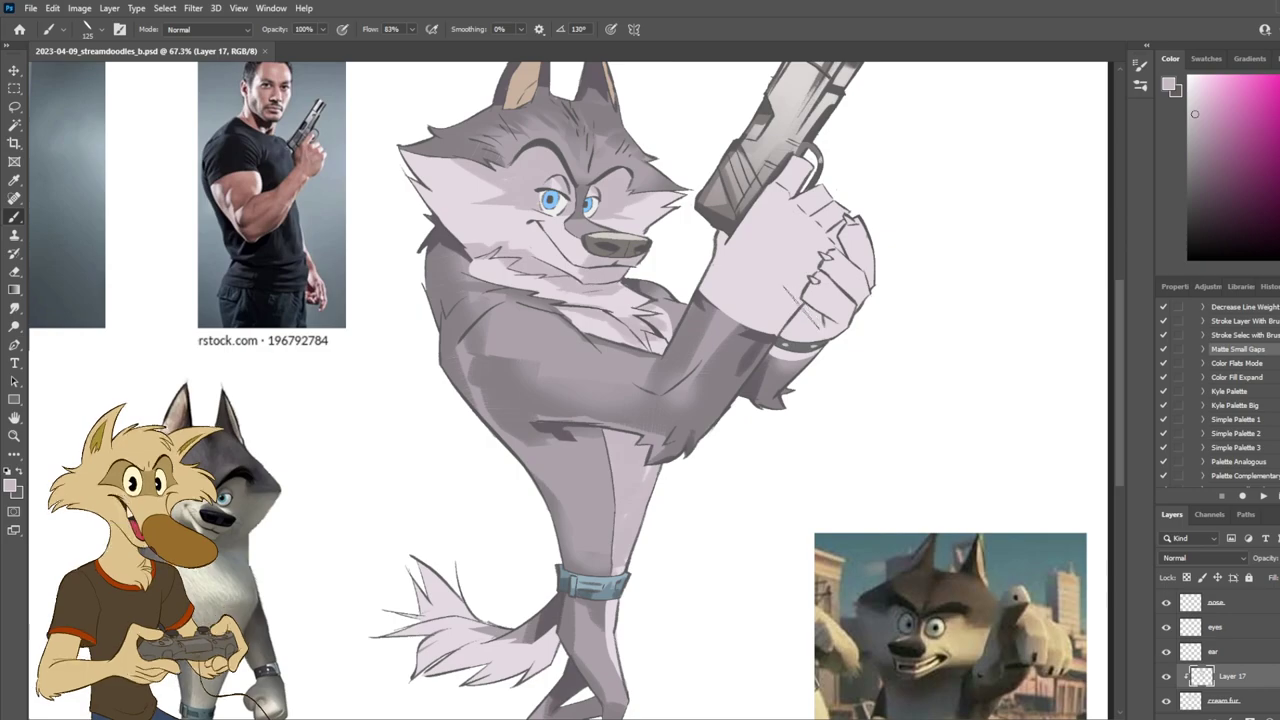
Step: Compare the whole drawing with and without the cream fur shadows by toggling the visibility of Layer 17
scroll(708, 270, "down", 6)
scroll(708, 270, "up", 3)
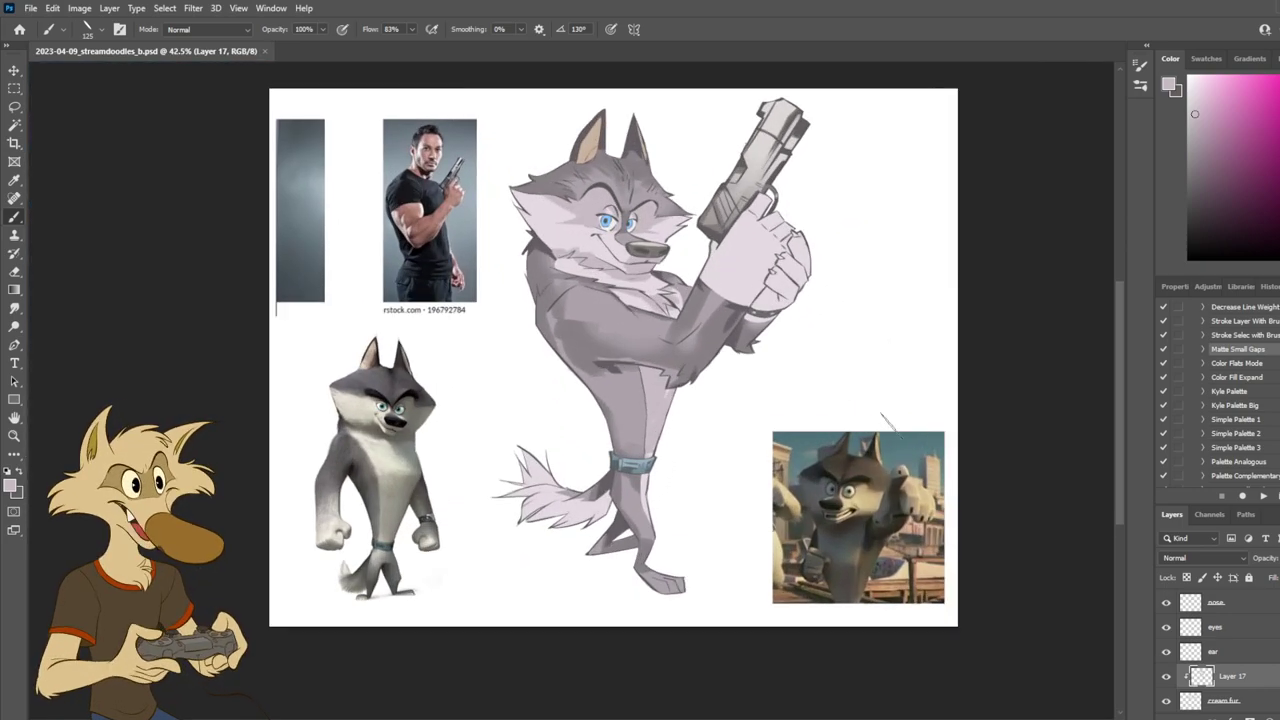
left_click(1167, 677)
left_click(1167, 677)
scroll(608, 410, "down", 3)
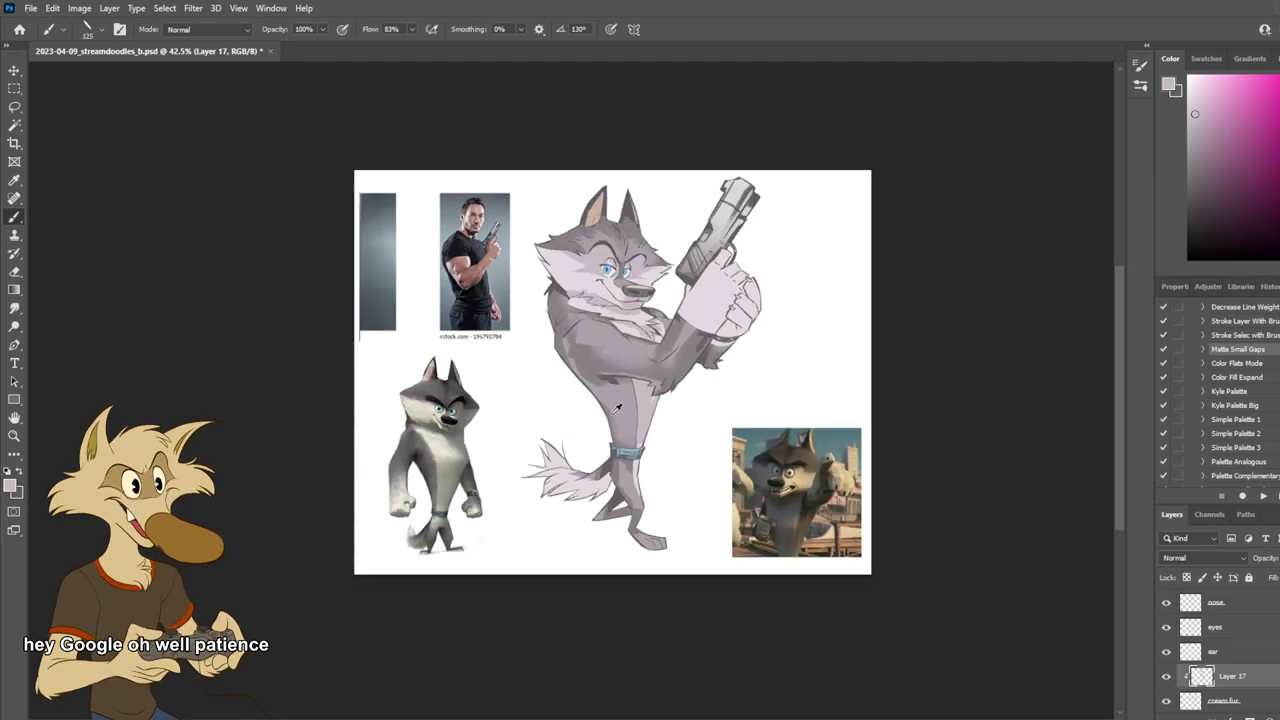
Step: Try shadow strokes on the cream fur at the far side of the face, undoing the unwanted ones
scroll(586, 335, "up", 7)
left_click_drag(727, 230, 714, 256)
key("ctrl+z")
key("ctrl+z")
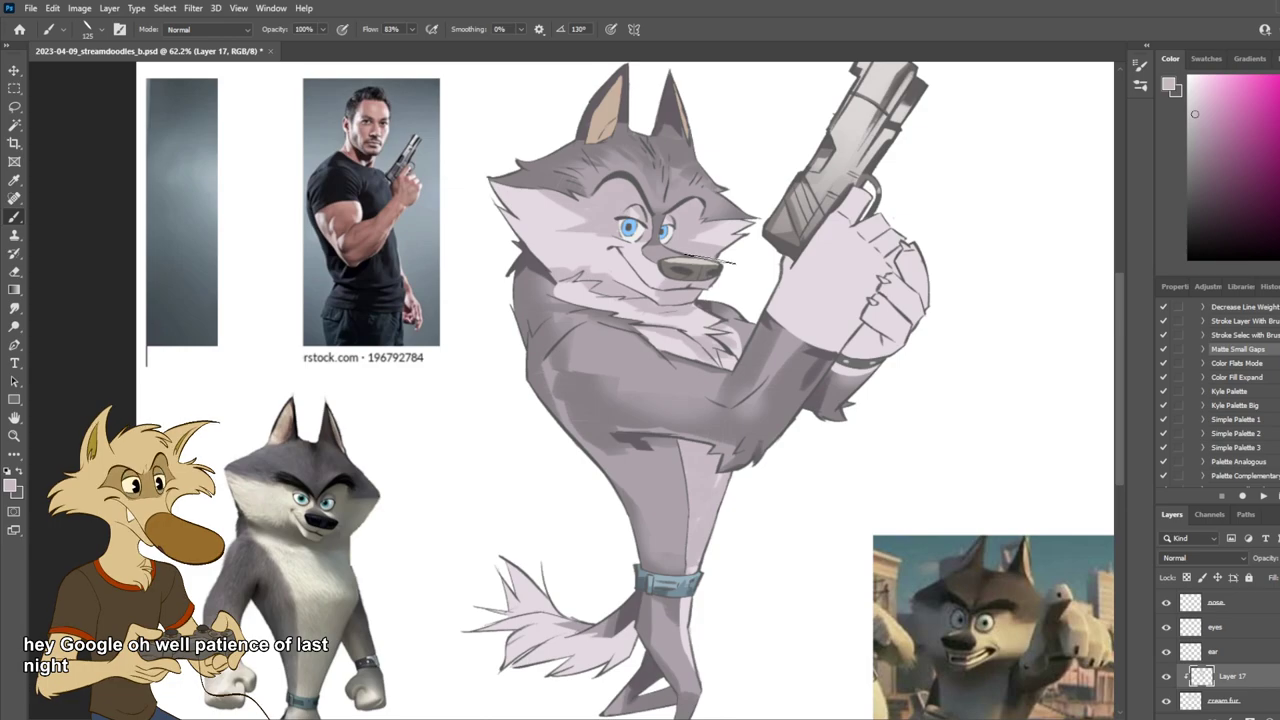
scroll(781, 230, "down", 2)
scroll(775, 232, "up", 3)
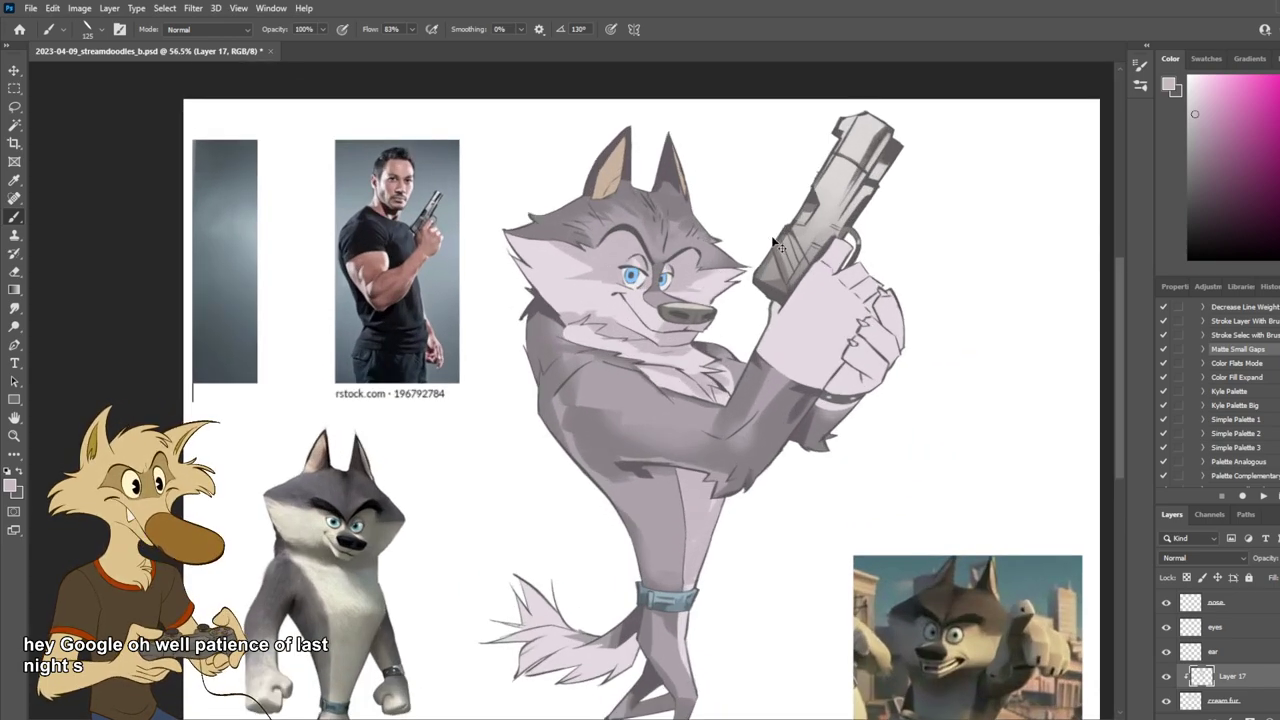
key("ctrl+z")
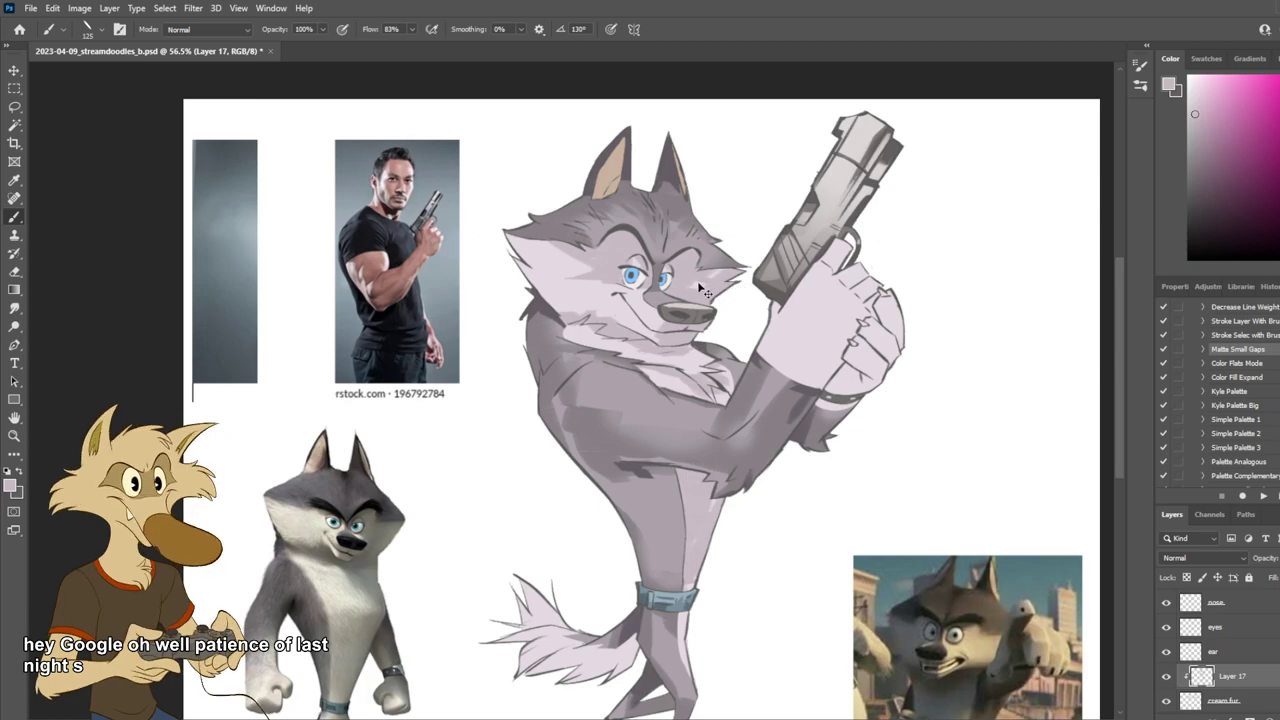
Step: Flip the canvas horizontally to check the drawing's balance, and restore its original orientation
key("ctrl+shift+h")
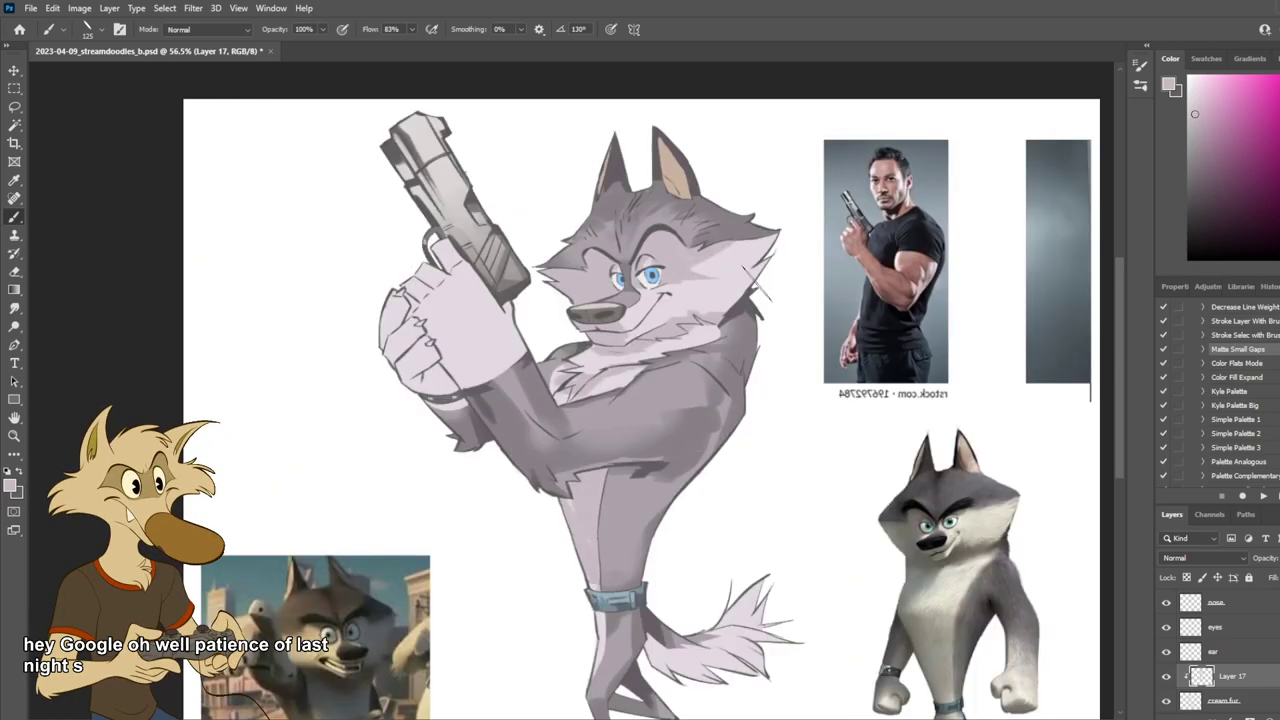
scroll(757, 284, "down", 5)
key("ctrl+shift+h")
scroll(716, 289, "up", 3)
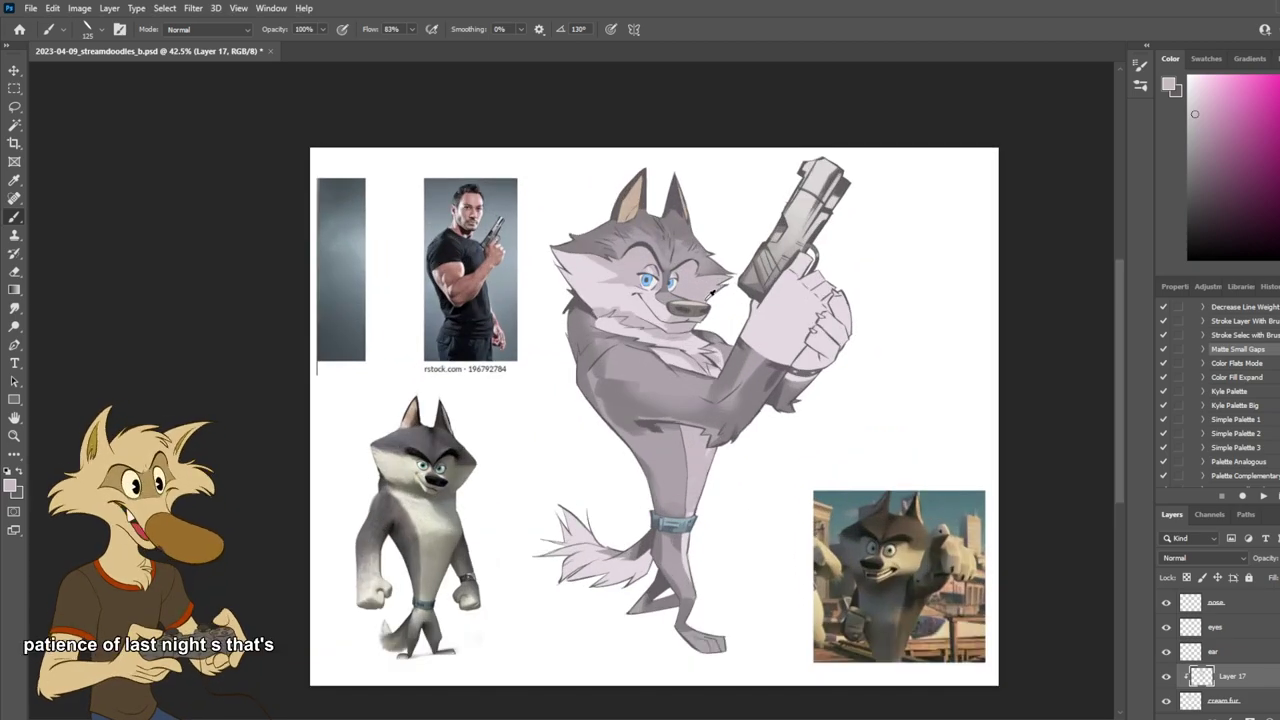
scroll(712, 292, "up", 2)
scroll(712, 292, "up", 1)
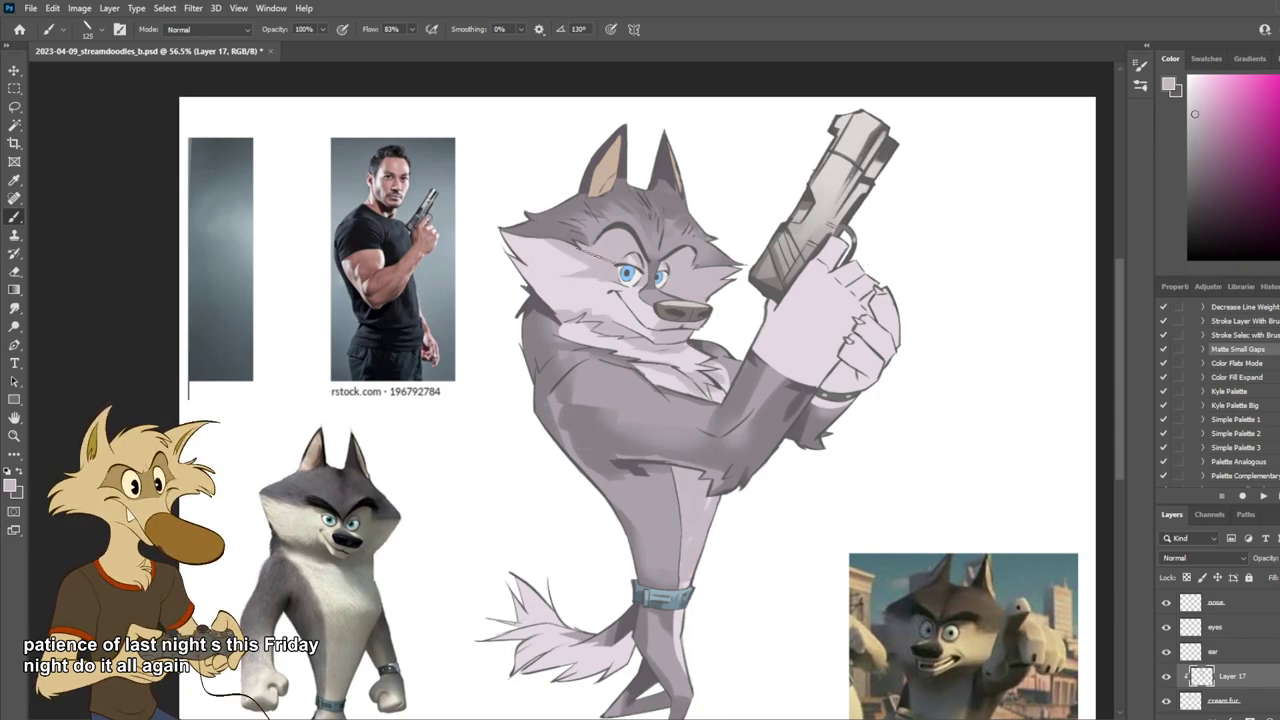
Step: Use the Eraser at size 150 to refine the shadows on the wolf's cheek and muzzle, judging them at full-figure view
key("e")
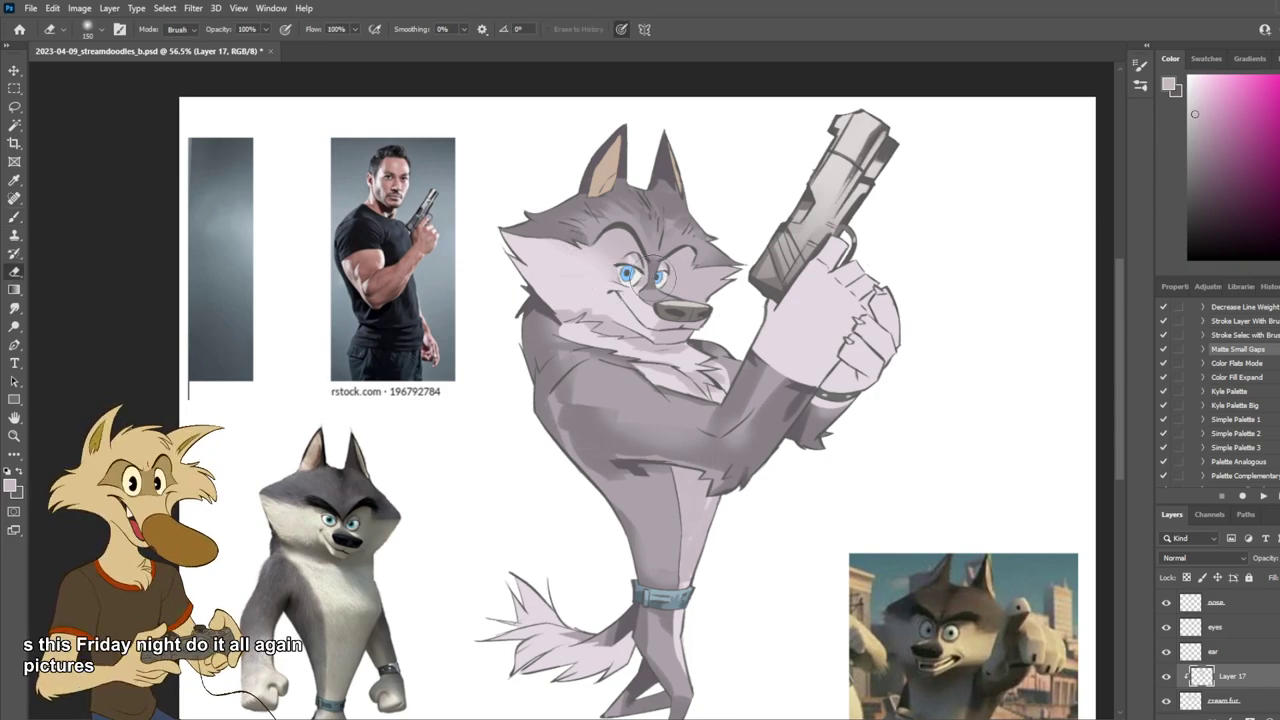
scroll(660, 278, "down", 5)
scroll(670, 265, "up", 3)
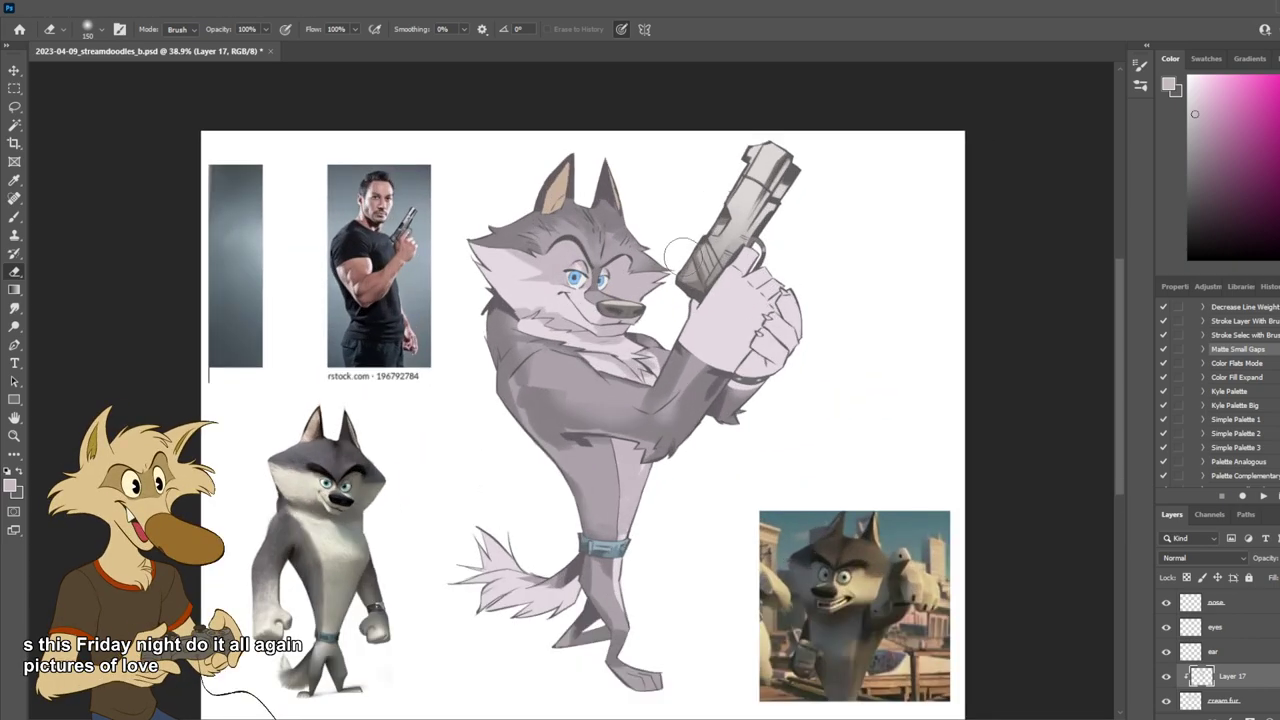
scroll(678, 250, "up", 2)
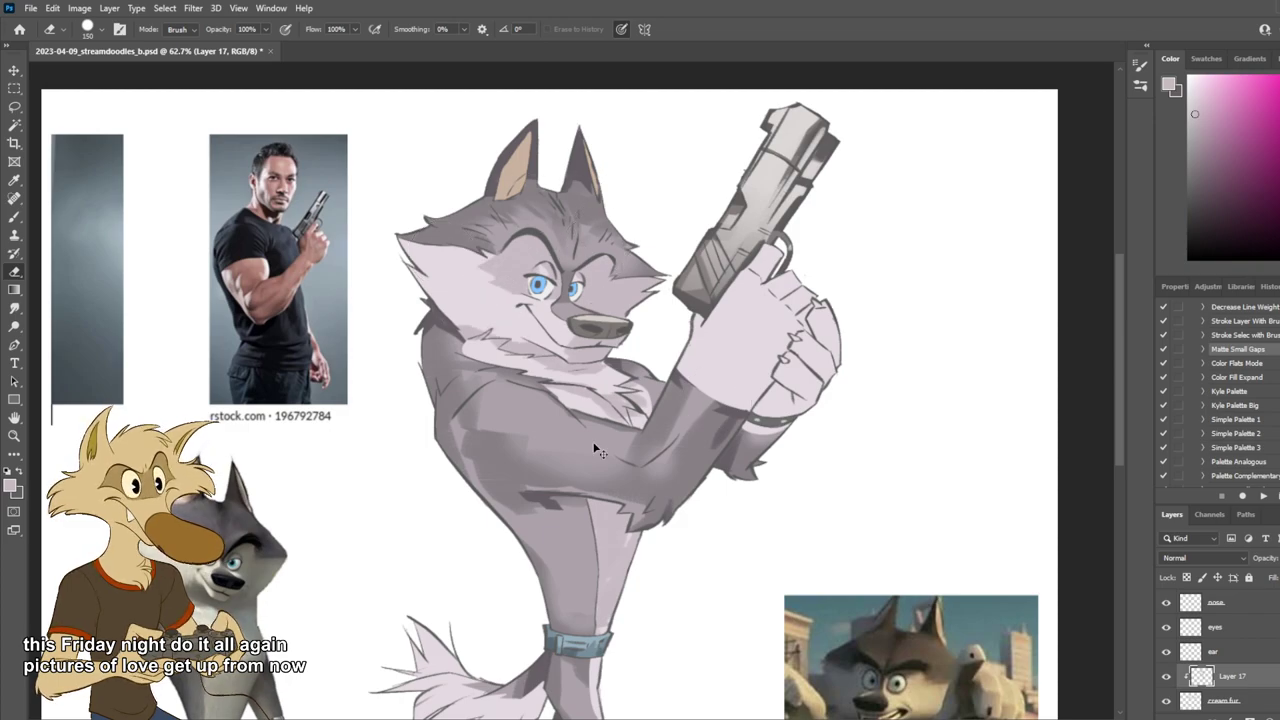
scroll(605, 460, "down", 5)
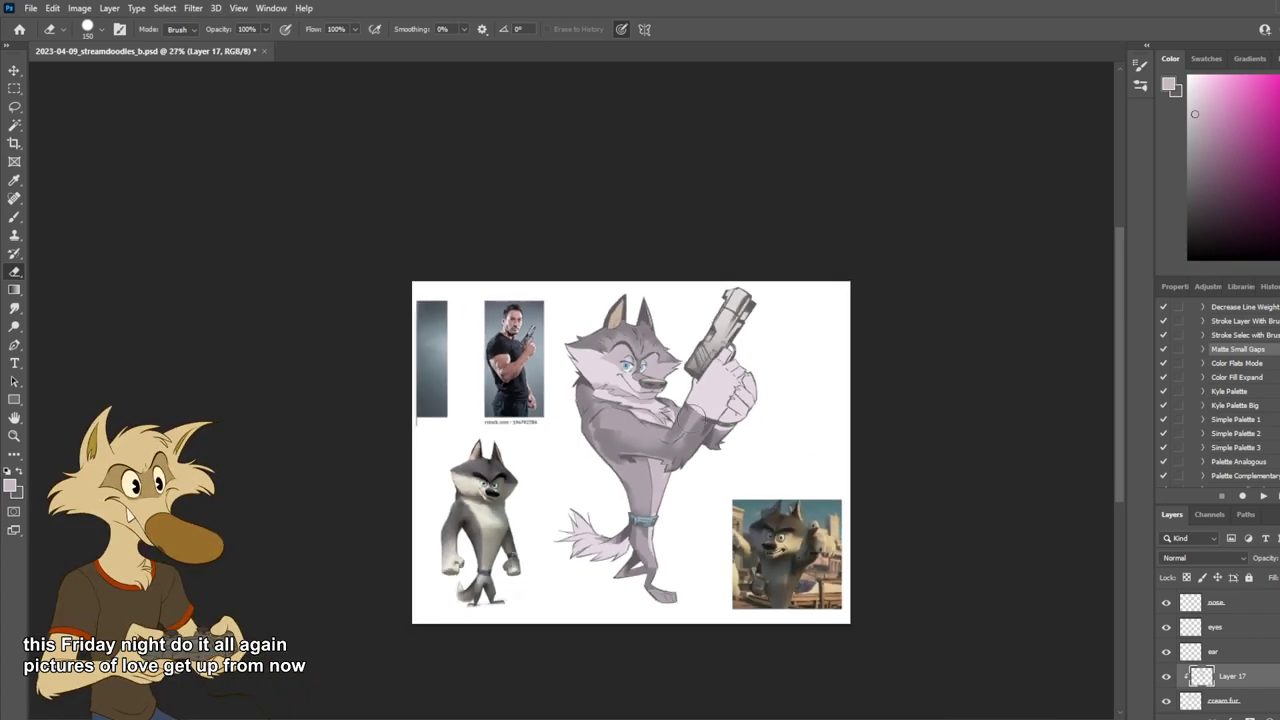
scroll(662, 437, "up", 4)
scroll(662, 437, "down", 3)
scroll(662, 437, "up", 1)
scroll(665, 421, "up", 2)
scroll(665, 421, "down", 3)
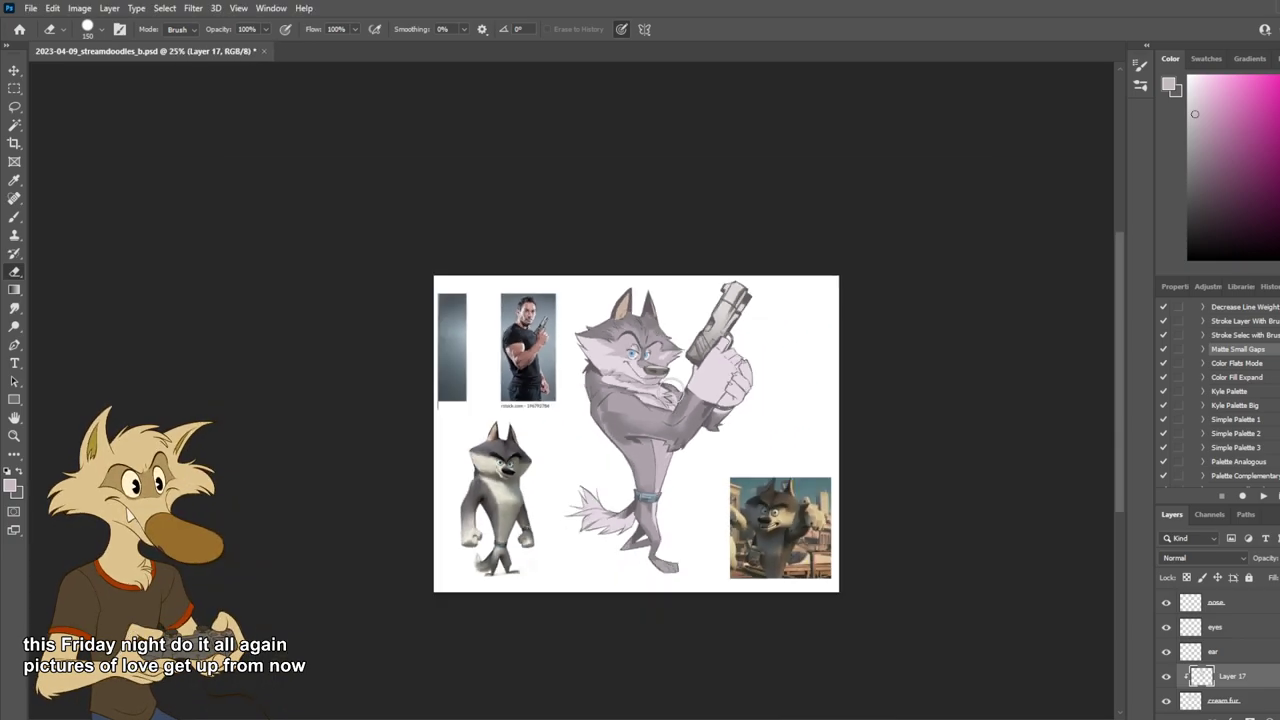
scroll(670, 415, "up", 2)
scroll(677, 418, "down", 2)
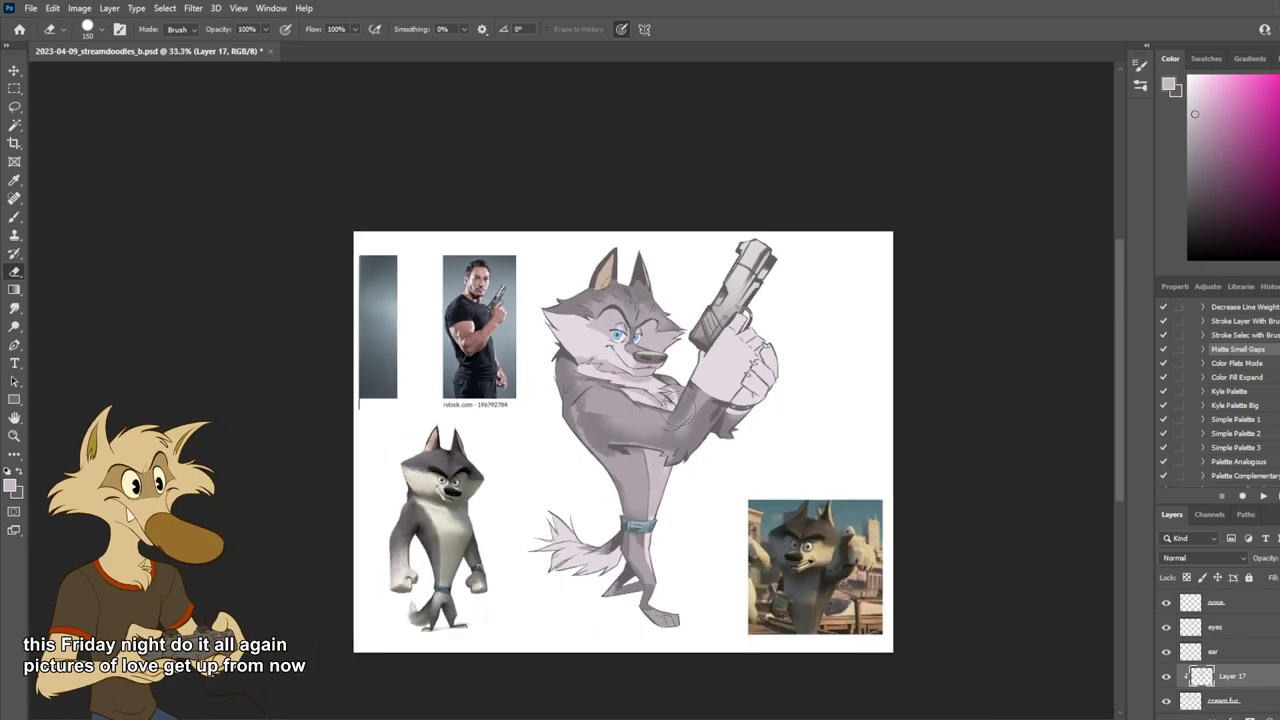
scroll(677, 420, "up", 1)
scroll(665, 425, "up", 1)
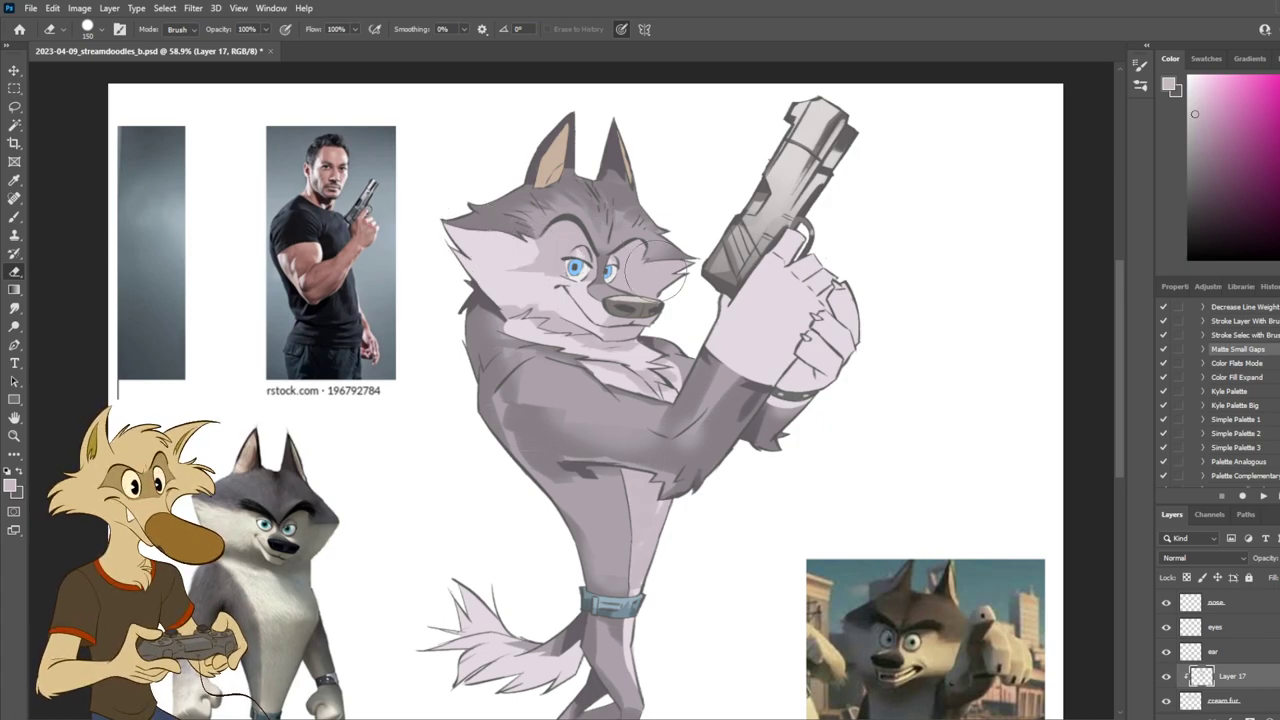
scroll(661, 267, "down", 3)
scroll(662, 278, "up", 3)
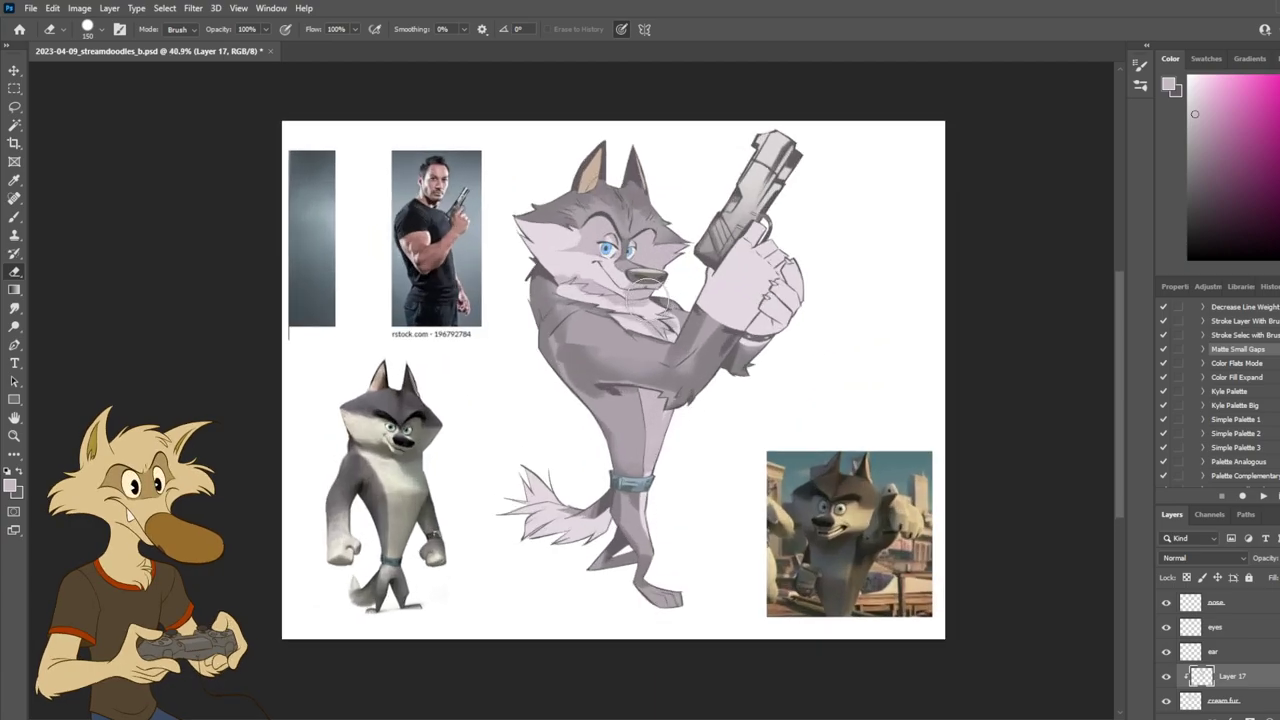
Step: Return to the Brush, touch up the cheek shadows on the cream fur, undo the unwanted stroke, and save the document
key("b")
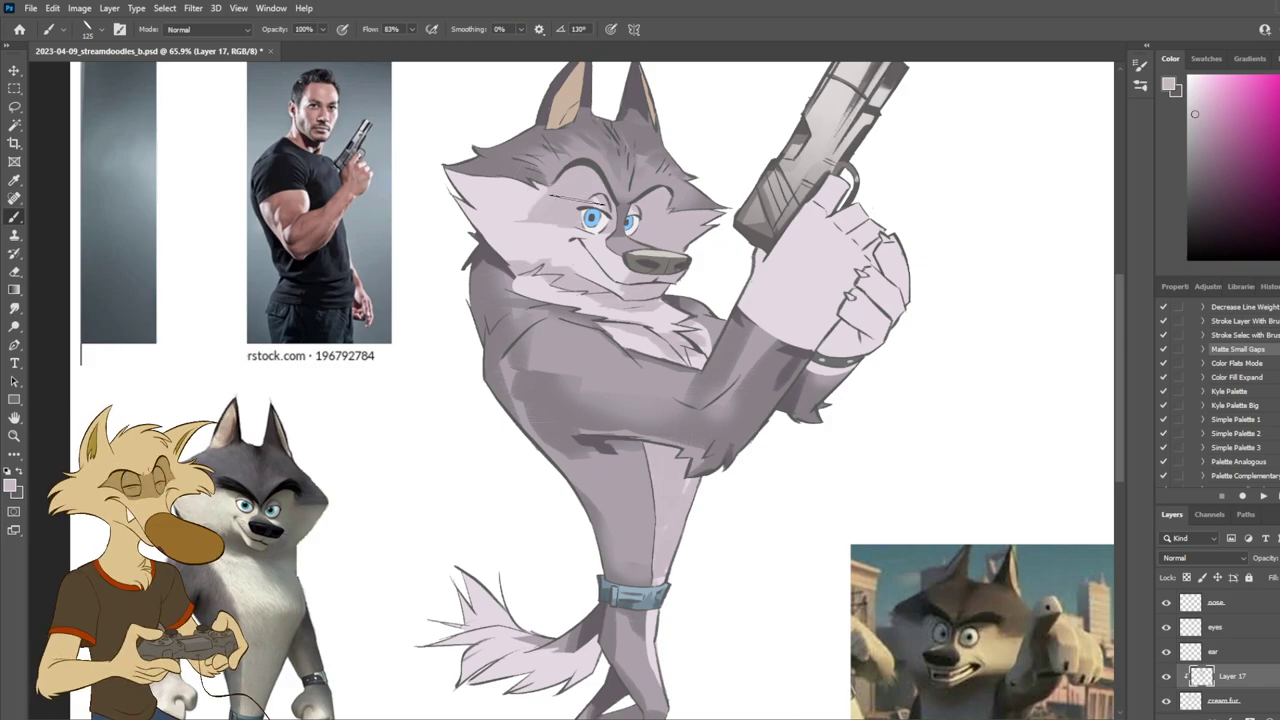
scroll(672, 305, "down", 2)
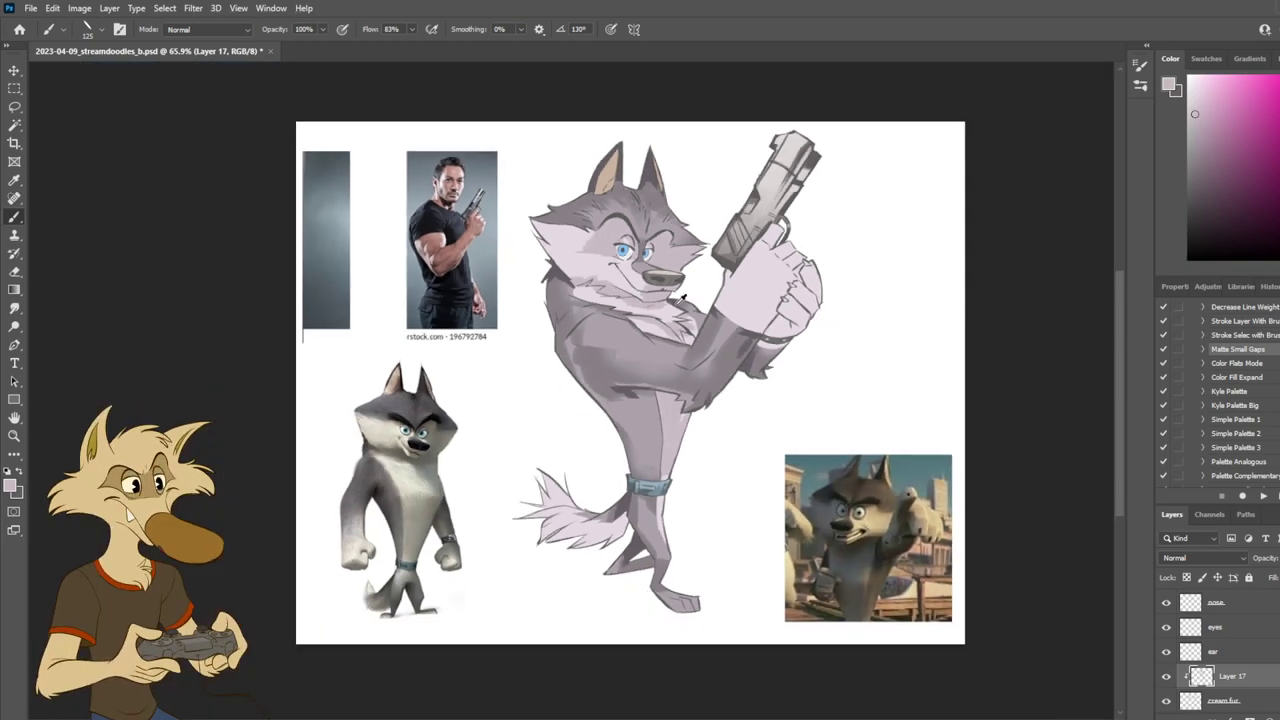
scroll(641, 274, "up", 3)
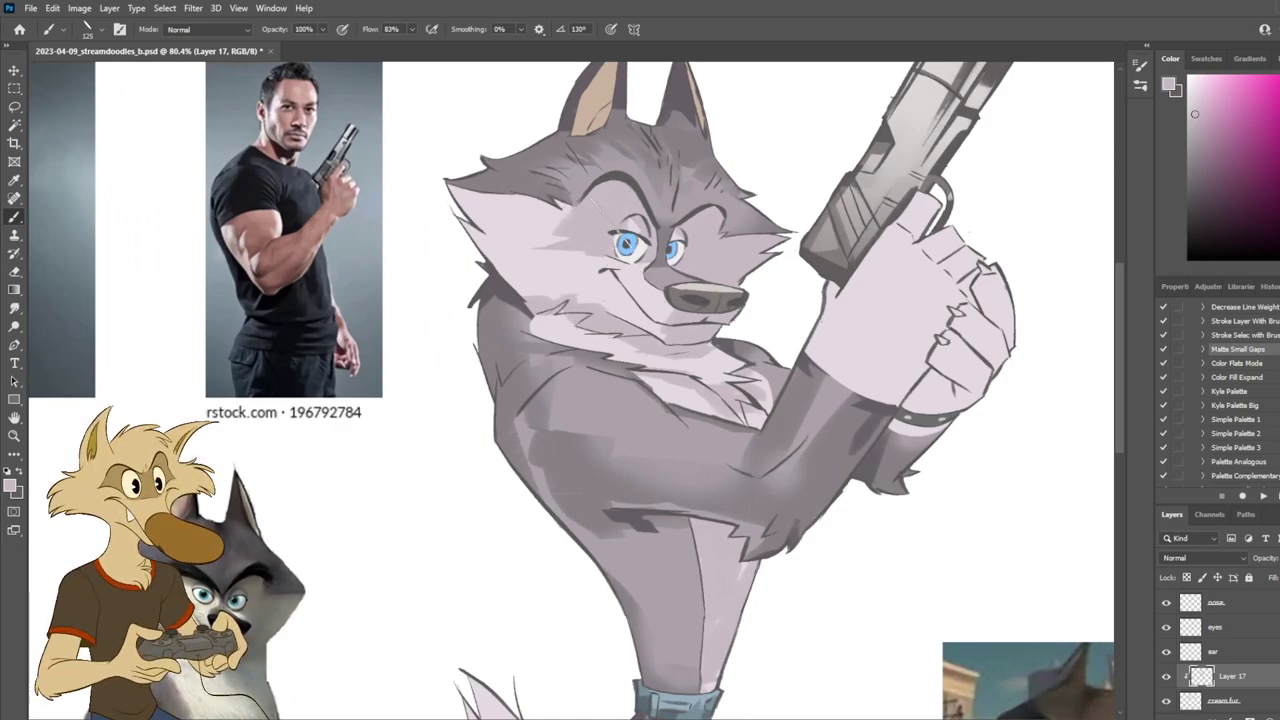
left_click_drag(530, 256, 590, 252)
key("ctrl+z")
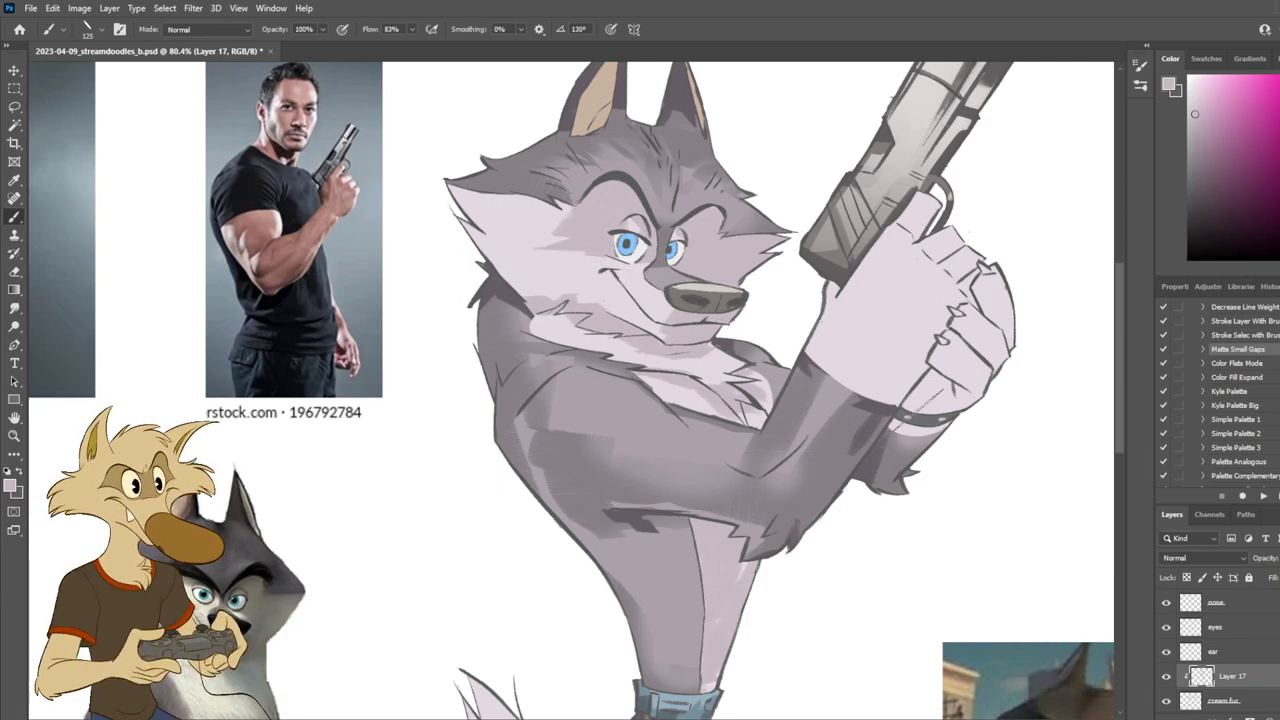
key("ctrl+s")
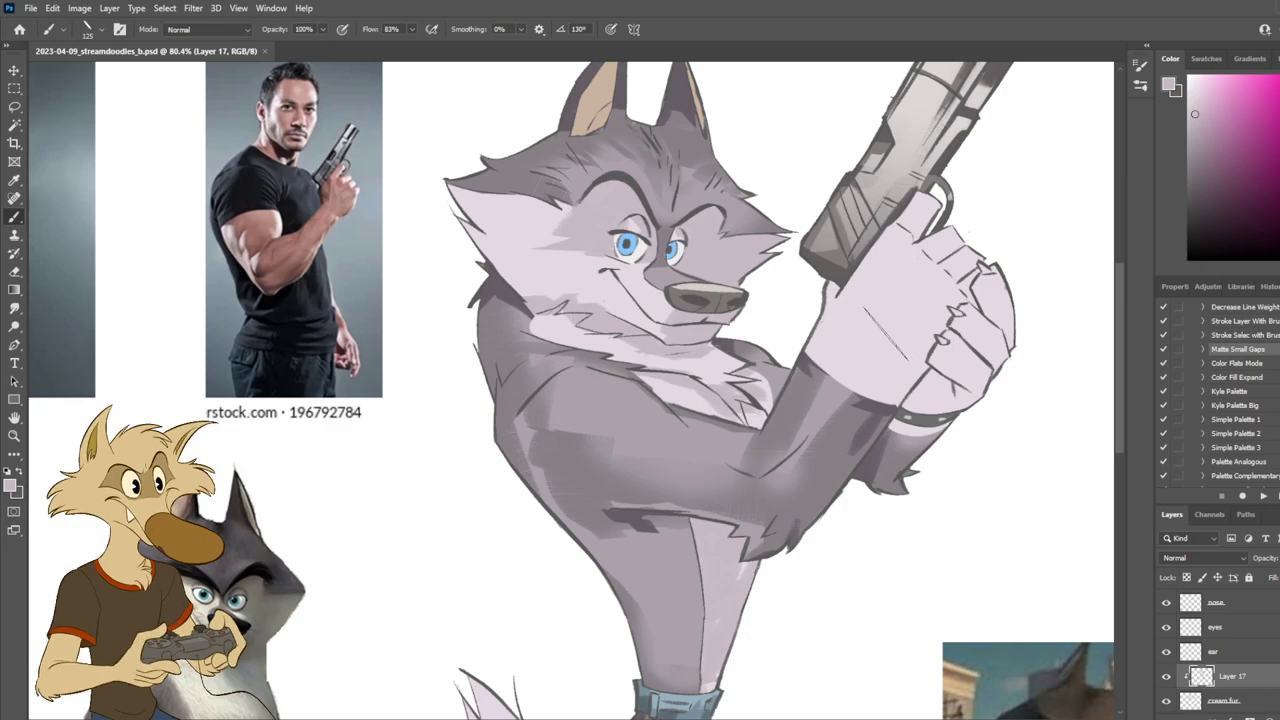
Step: Block in shadows on the cream fur of the lower hand beneath the pistol grip
scroll(885, 300, "down", 5)
scroll(885, 290, "up", 4)
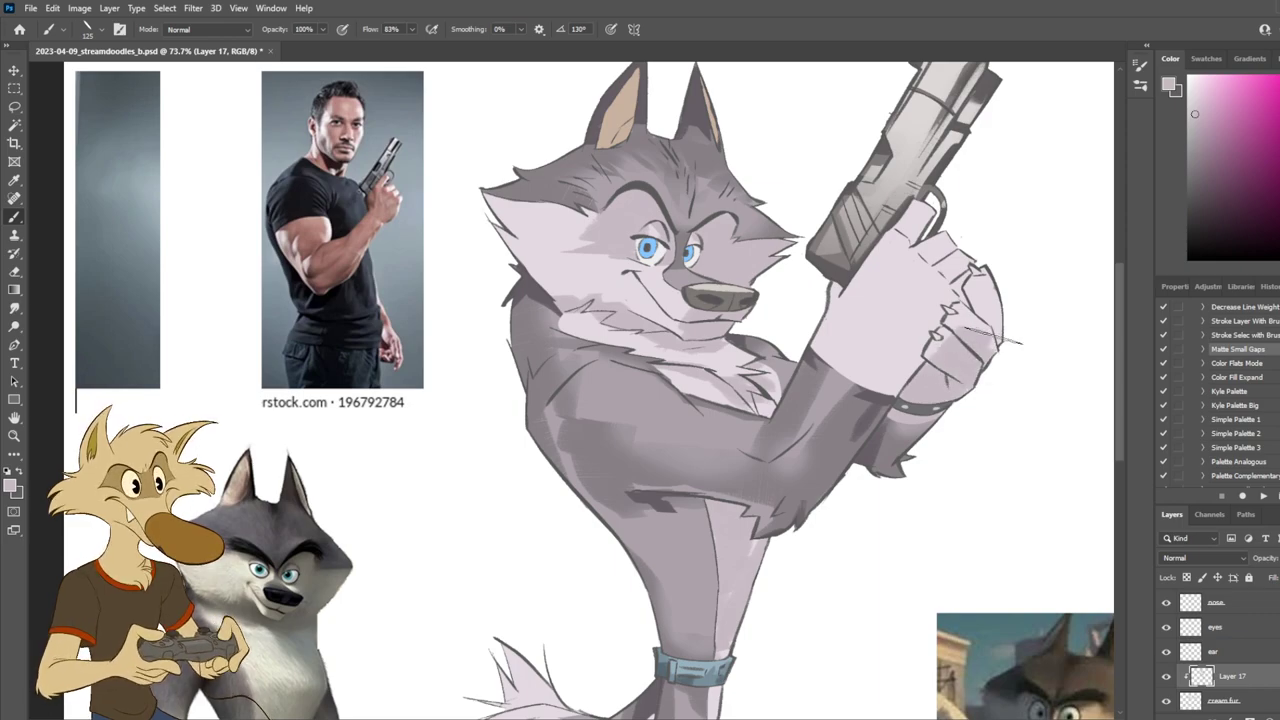
scroll(300, 420, "down", 5)
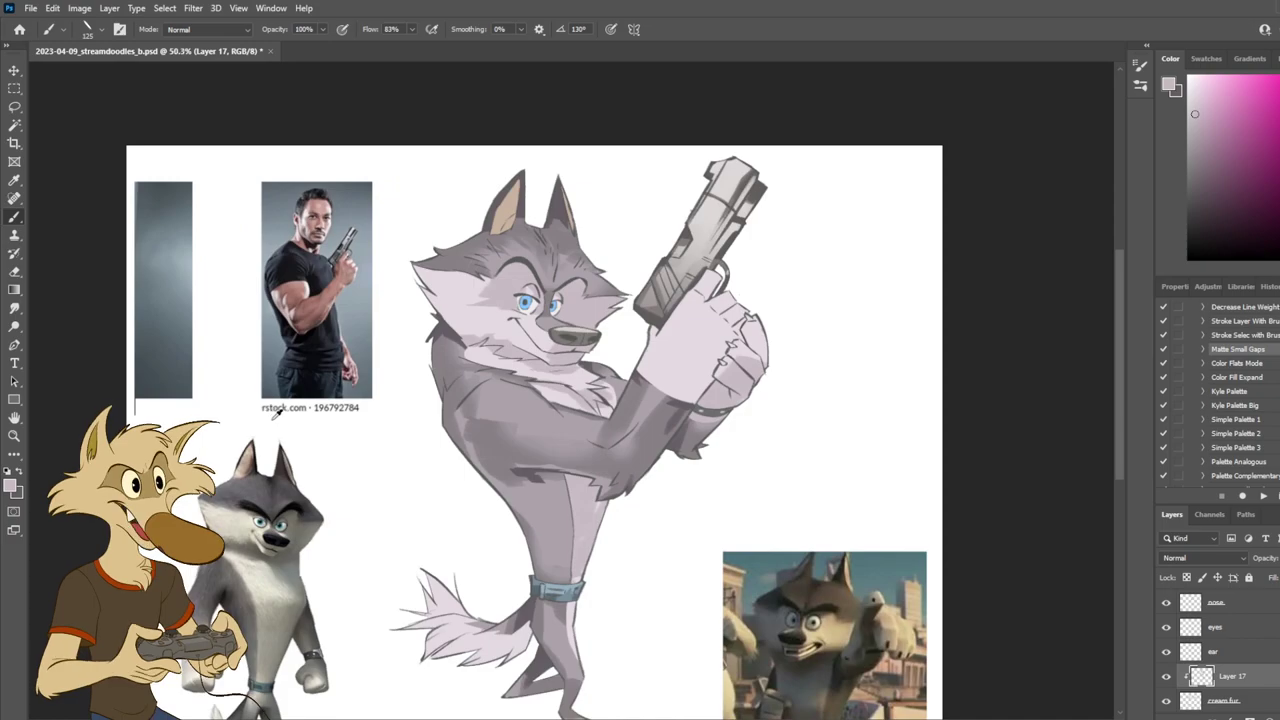
scroll(465, 510, "up", 3)
scroll(500, 450, "down", 2)
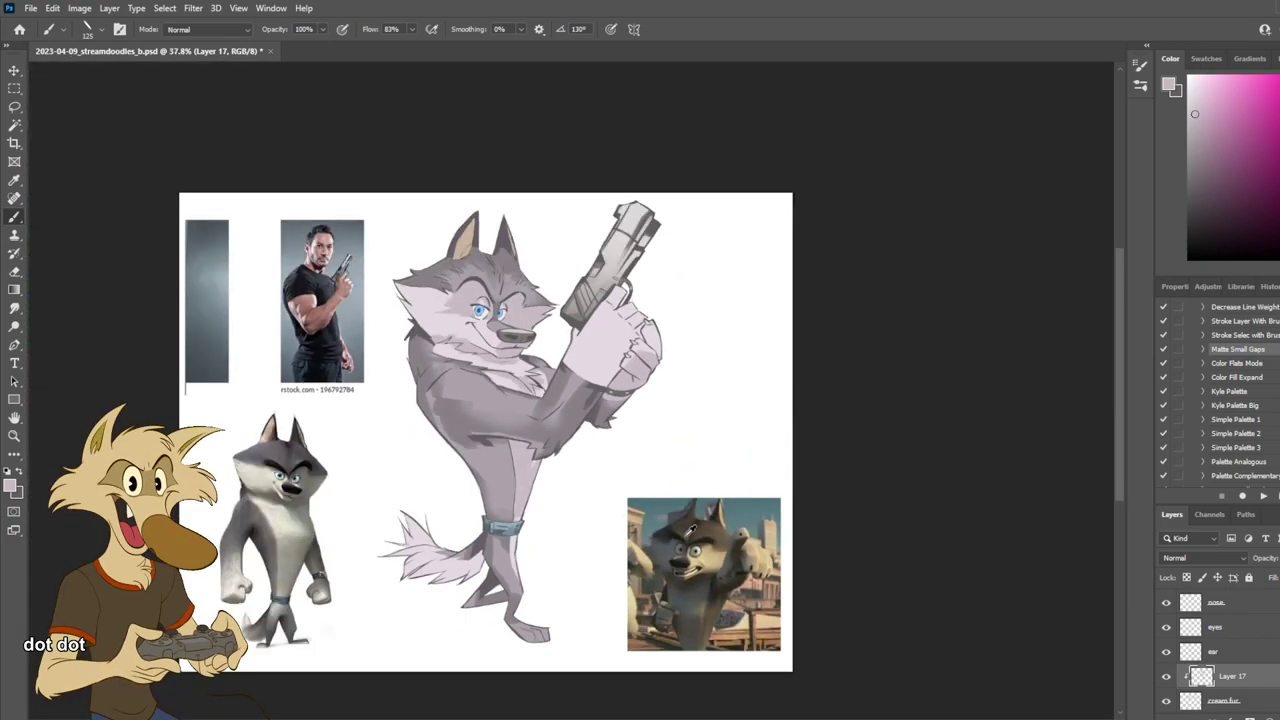
Step: Add a new layer above the cream fur's clipped shadow layer and name it nails
scroll(600, 300, "up", 1)
scroll(752, 176, "up", 3)
scroll(752, 176, "up", 2)
left_click(527, 398, "ctrl")
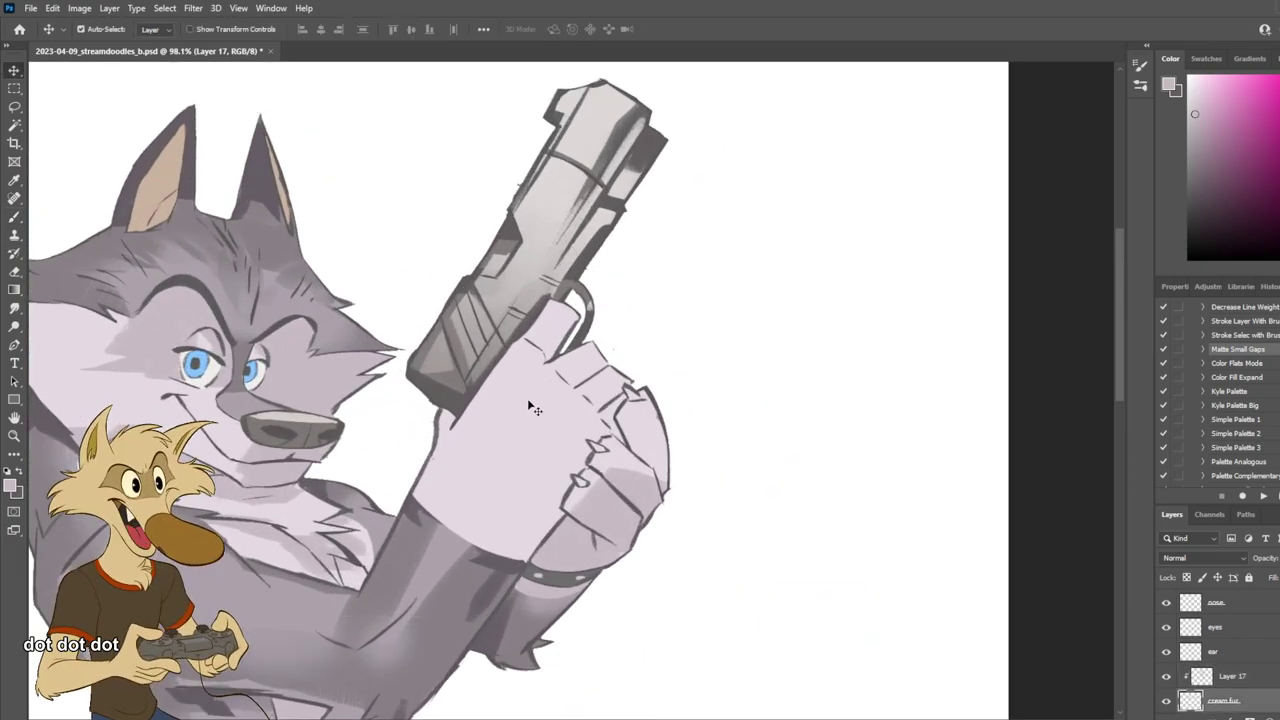
key("ctrl+shift+alt+n")
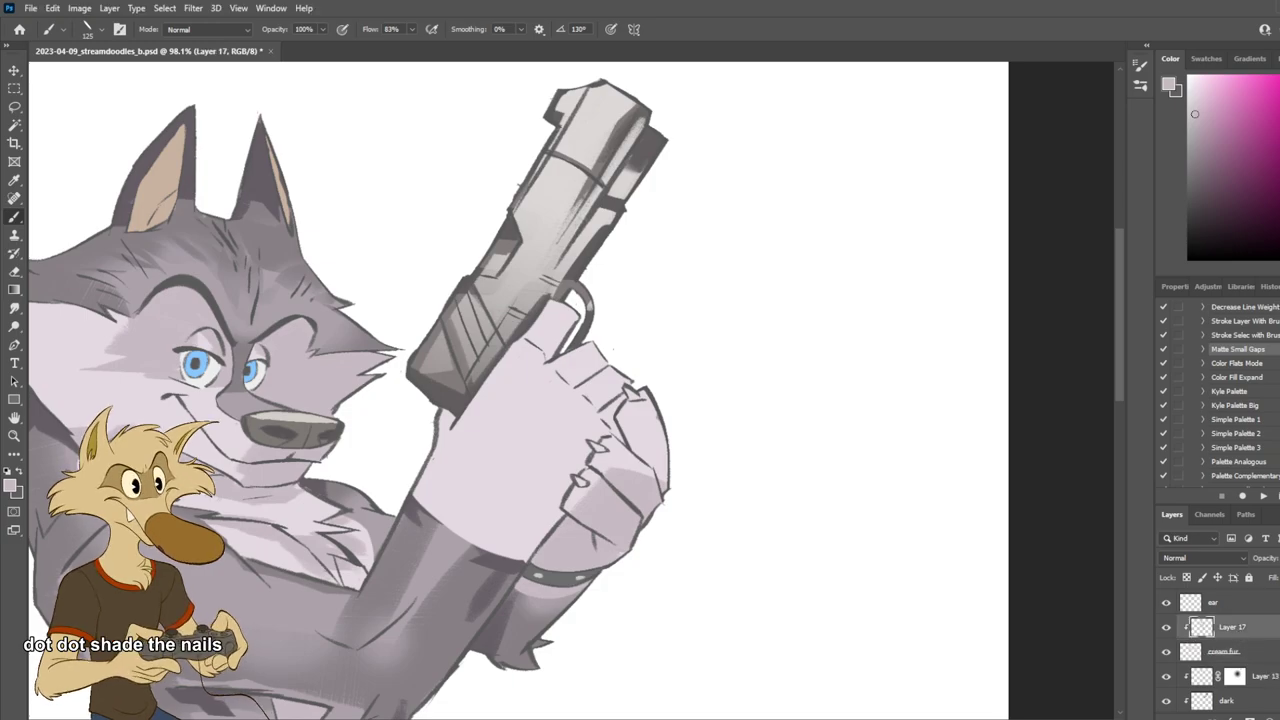
double_click(1228, 628)
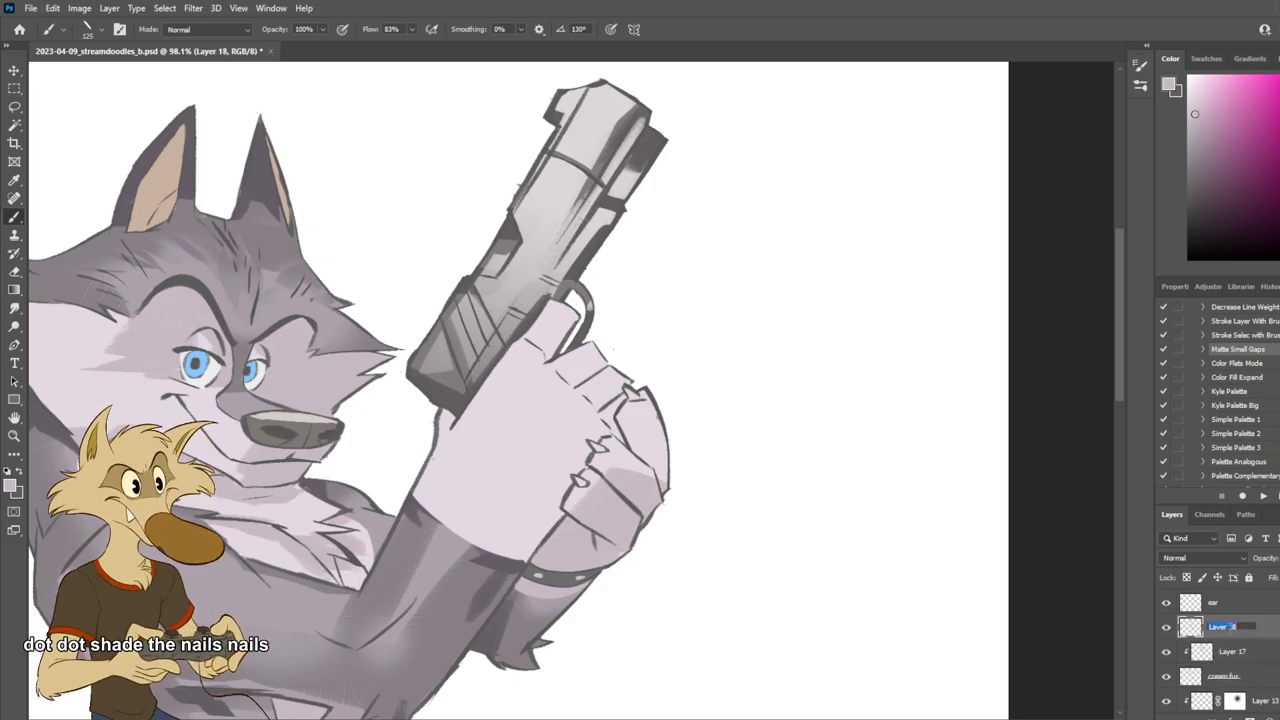
key("Return")
Step: Paint the nails on the hands gripping the pistol dark grey on the nails layer, using a hard round brush at size 15
scroll(700, 391, "up", 1)
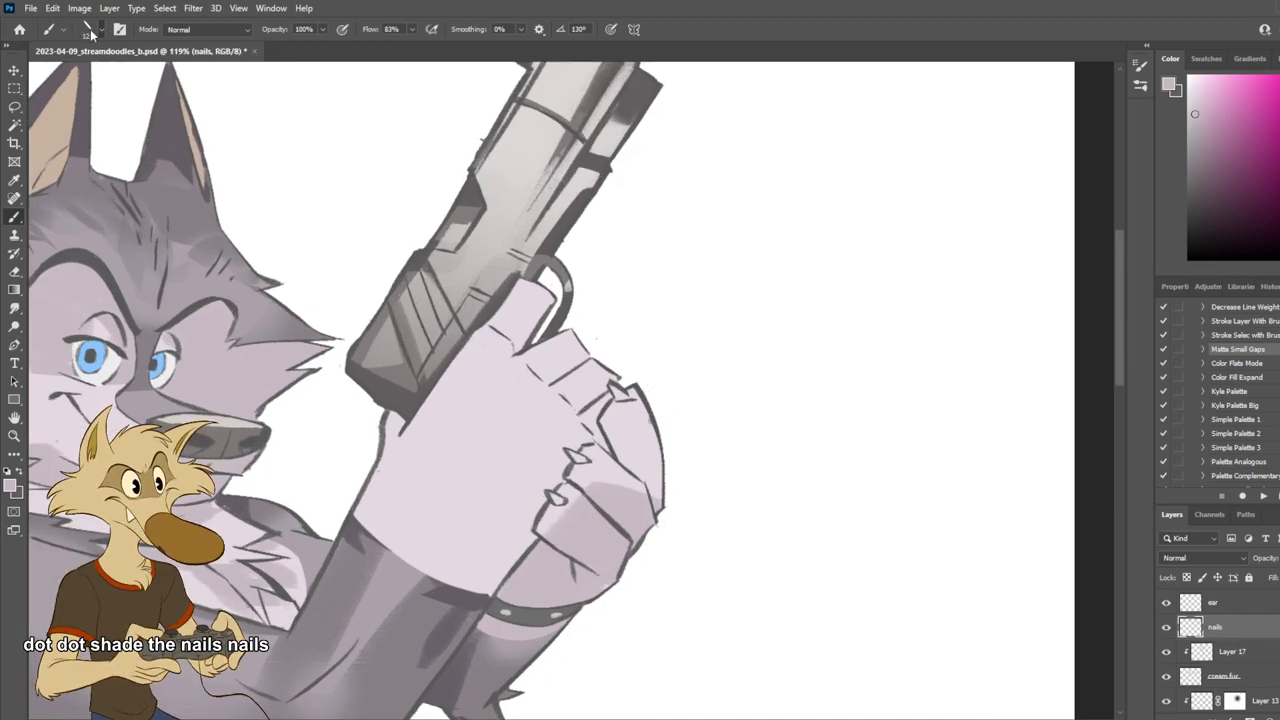
left_click(60, 168)
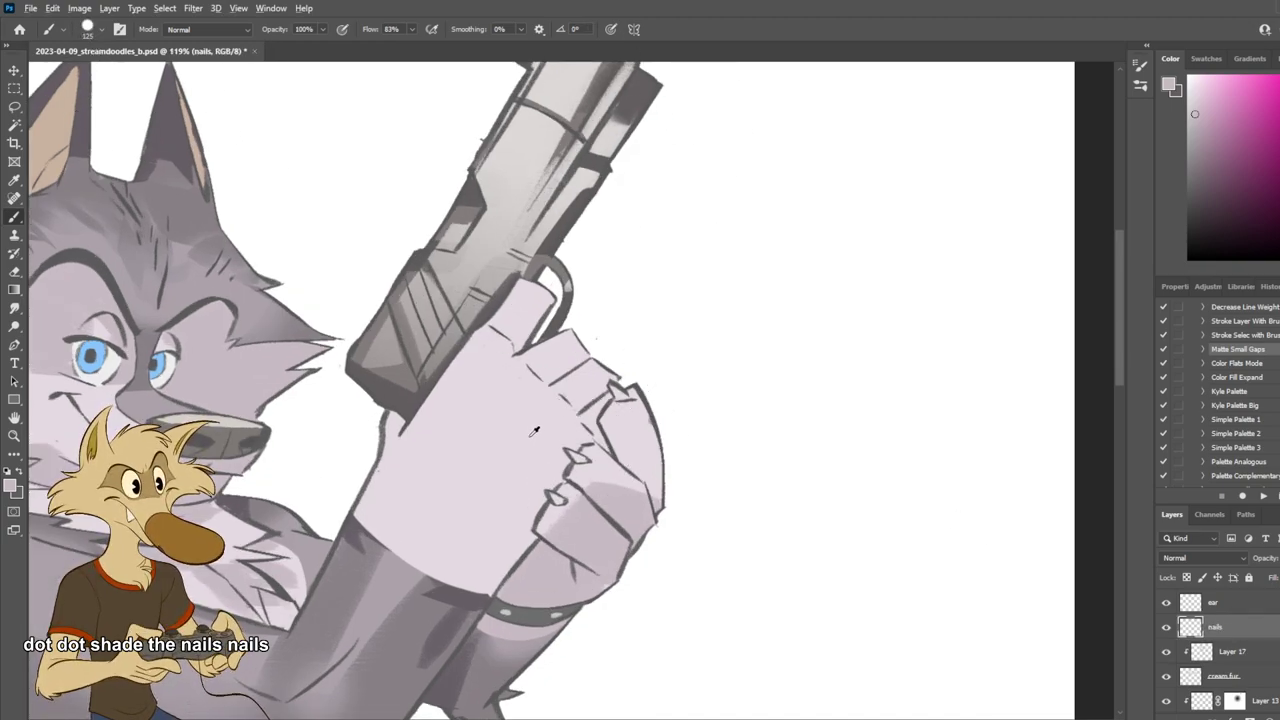
left_click_drag(1192, 162, 1192, 189)
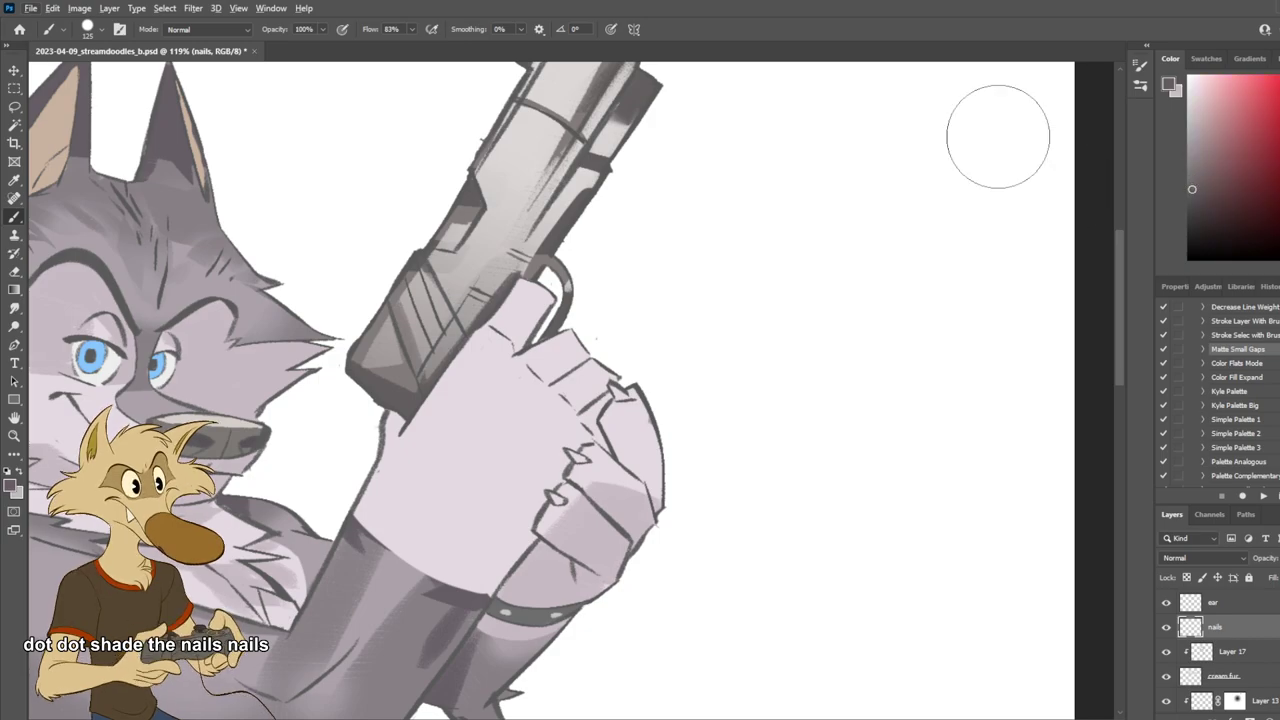
key("[")
key("[")
key("[")
key("[")
key("[")
key("[")
key("[")
key("[")
key("[")
key("[")
key("[")
key("[")
key("[")
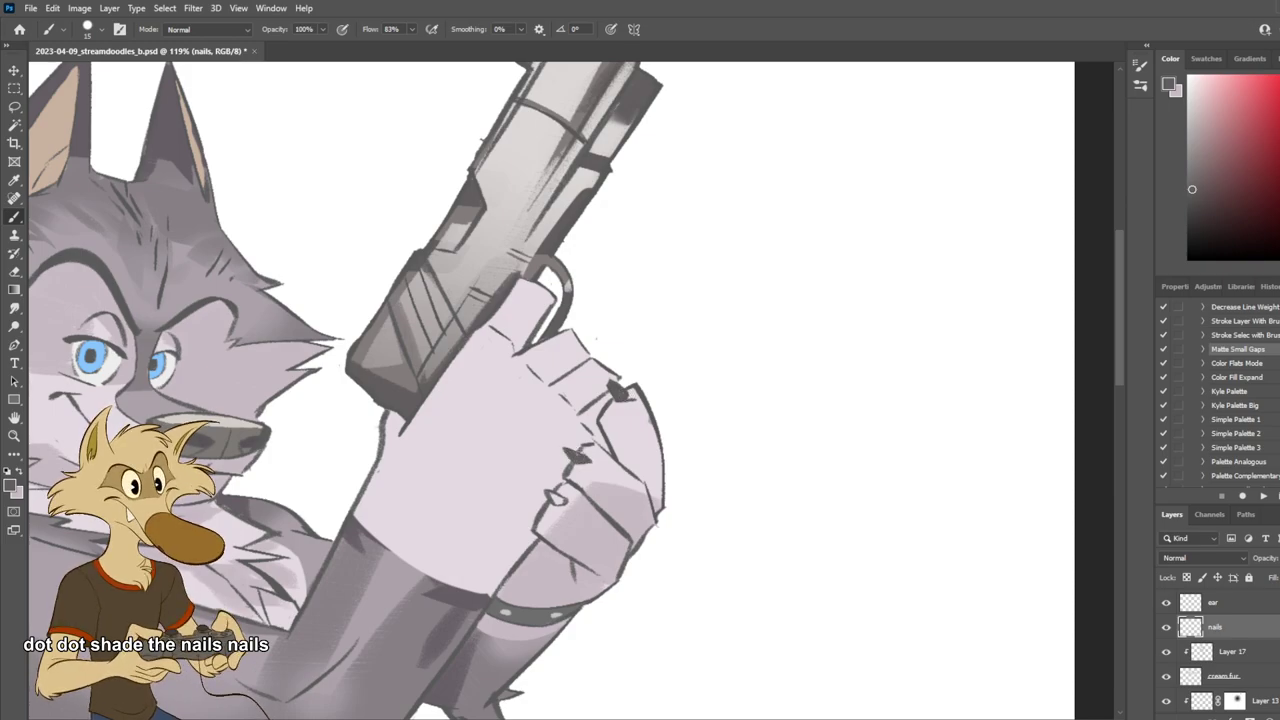
key("e")
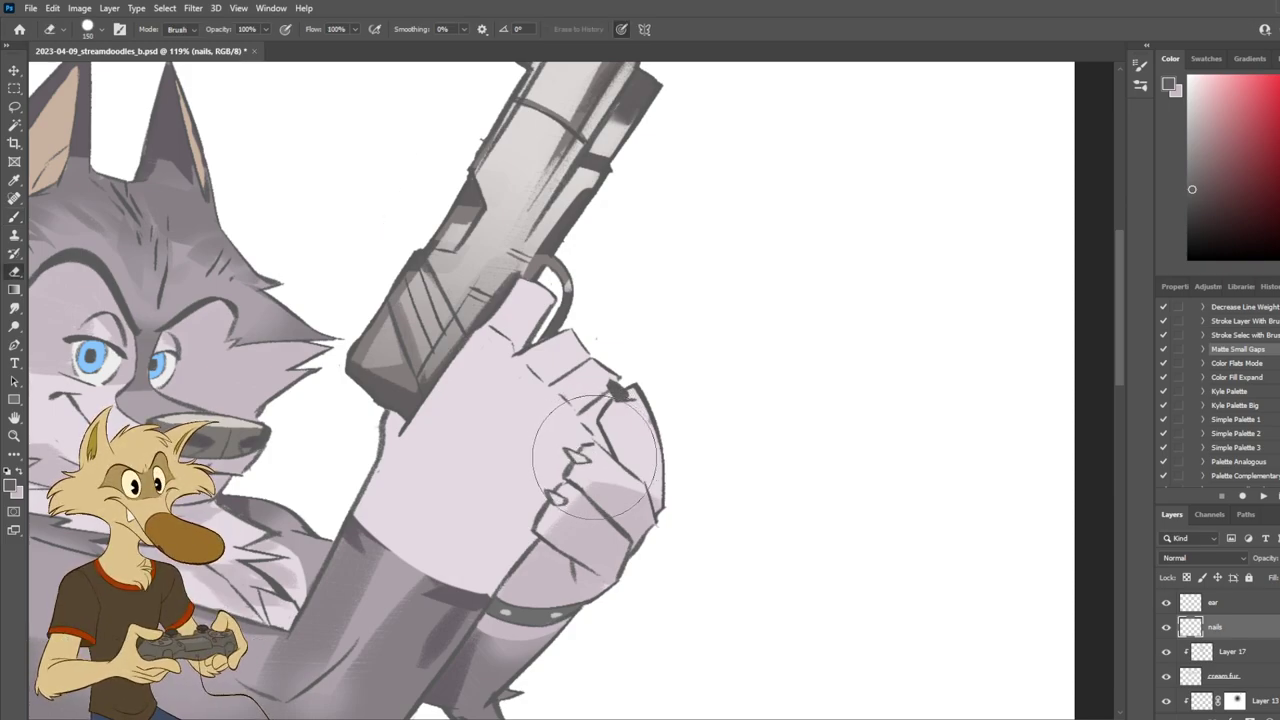
key("b")
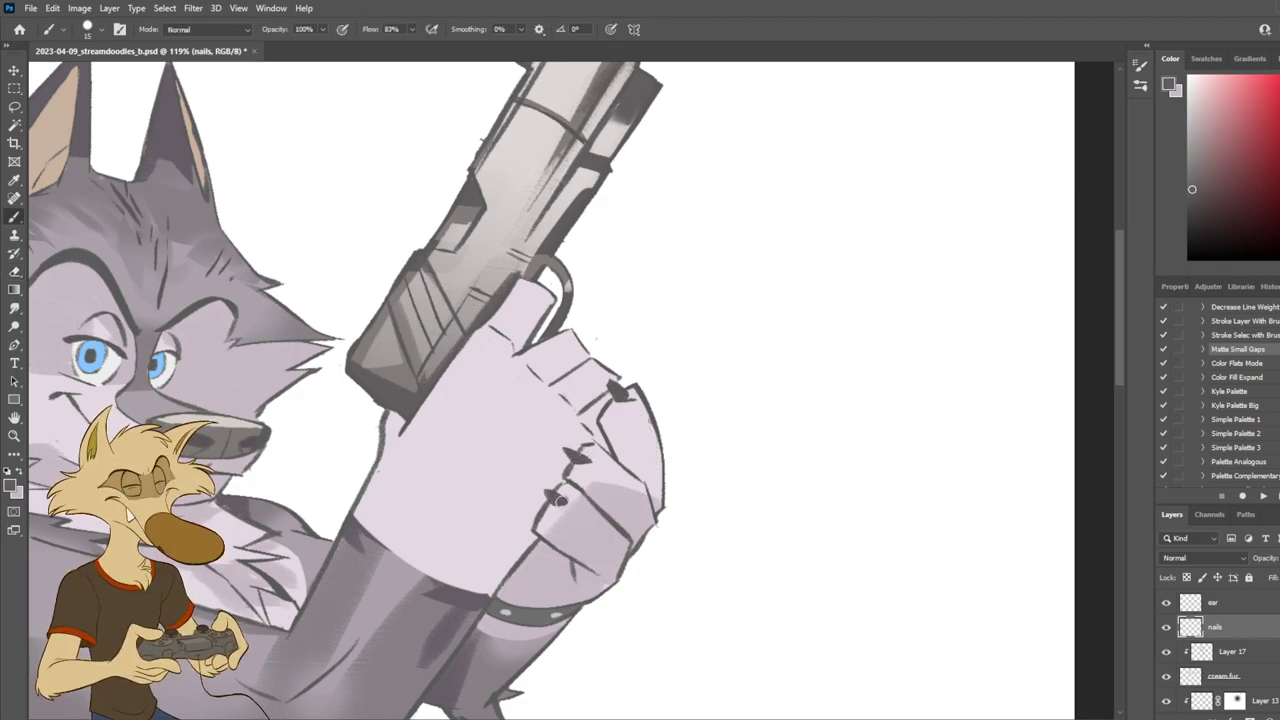
scroll(617, 453, "down", 5)
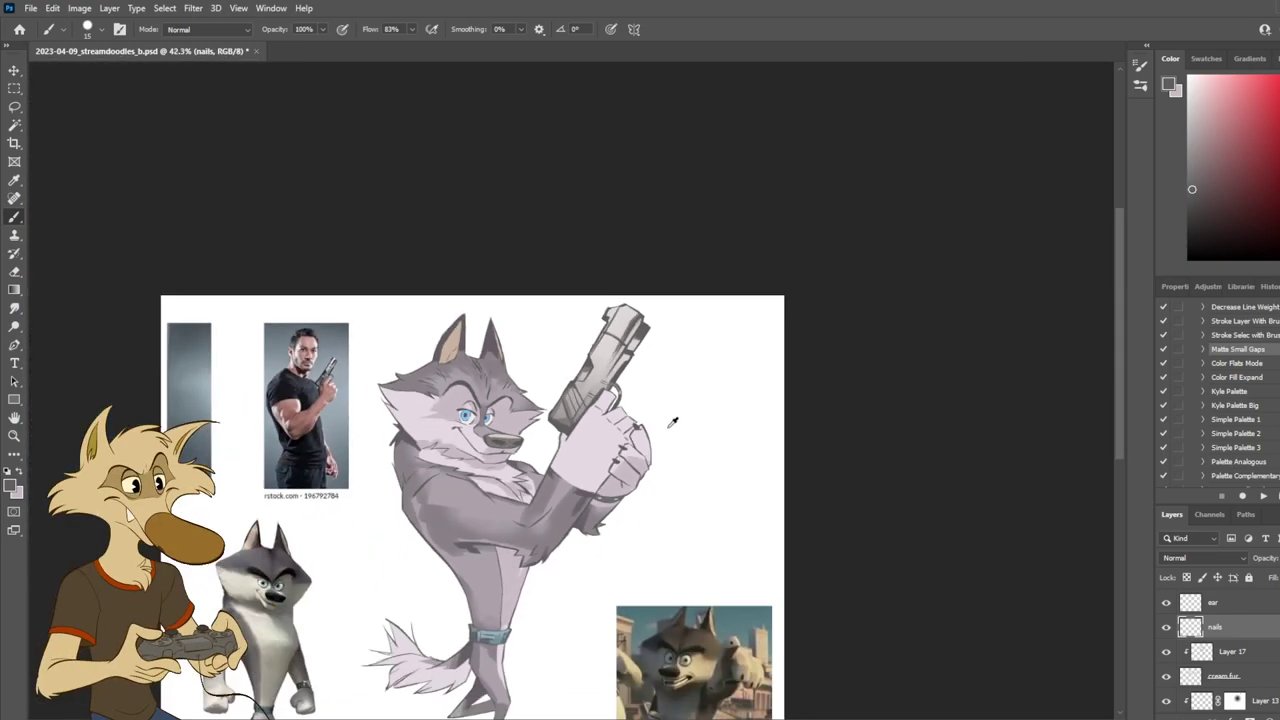
scroll(677, 440, "up", 2)
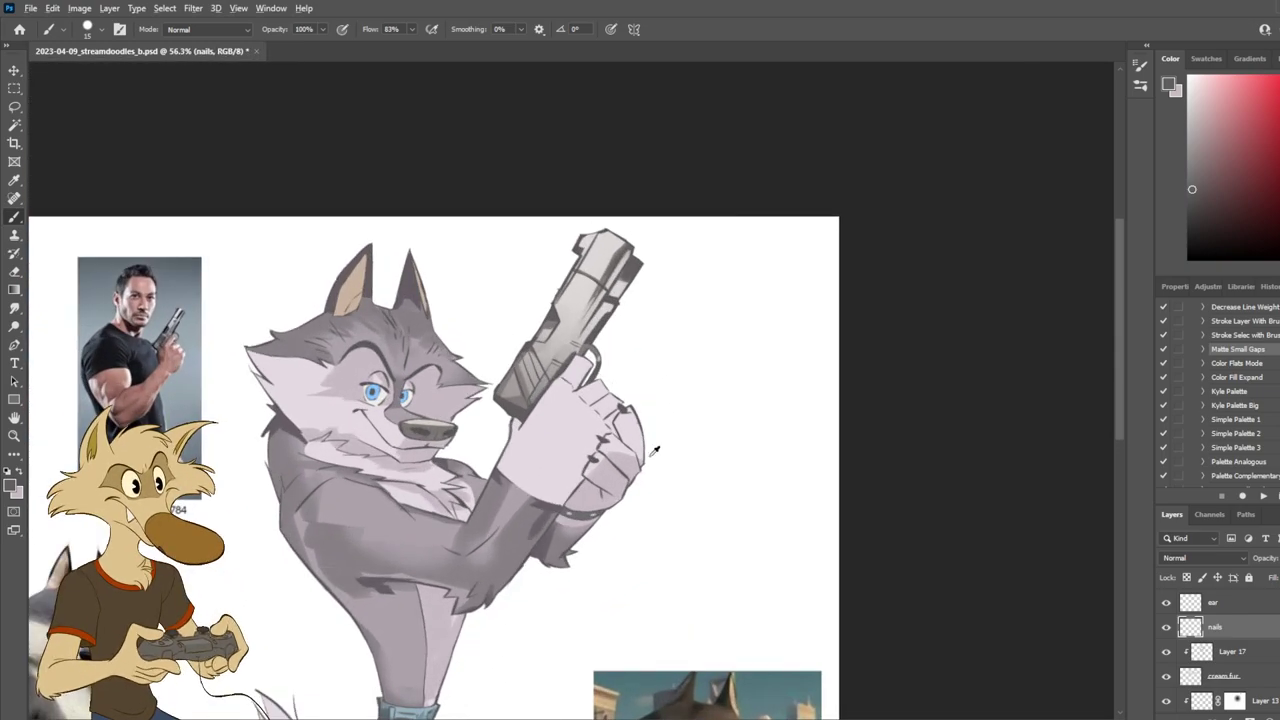
scroll(655, 451, "down", 3)
scroll(617, 466, "up", 3)
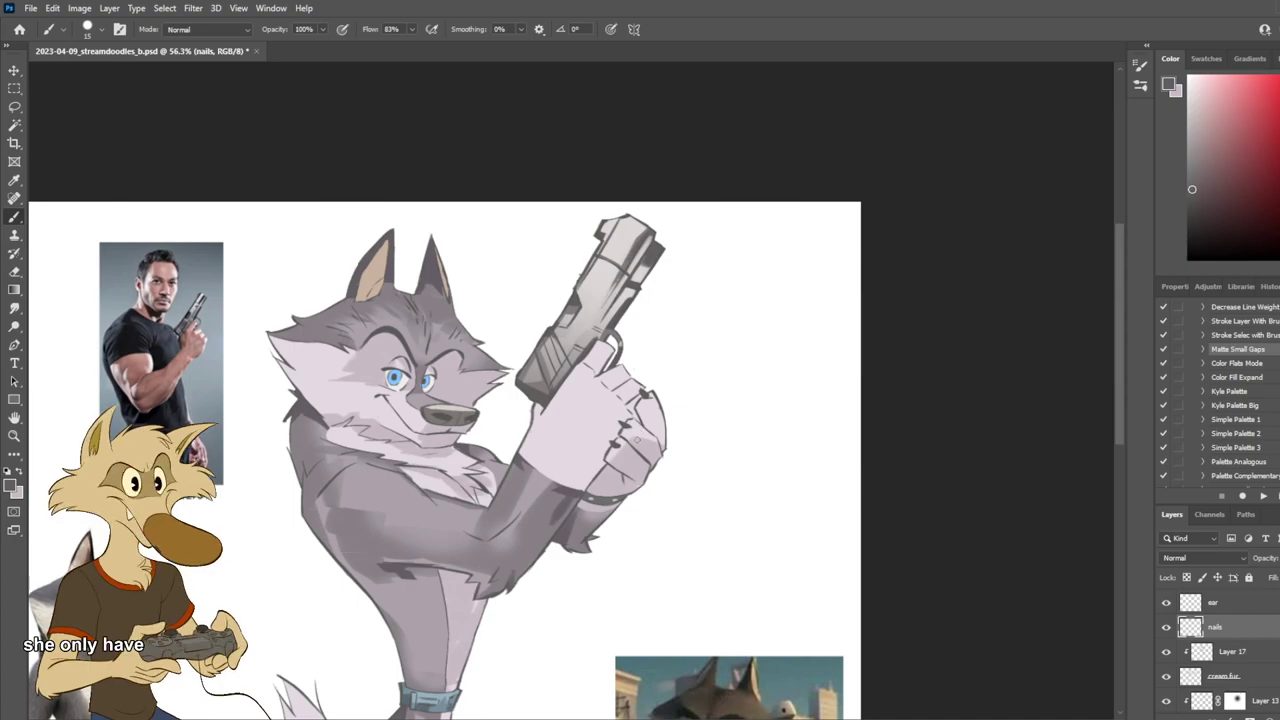
scroll(638, 440, "down", 3)
scroll(665, 412, "up", 1)
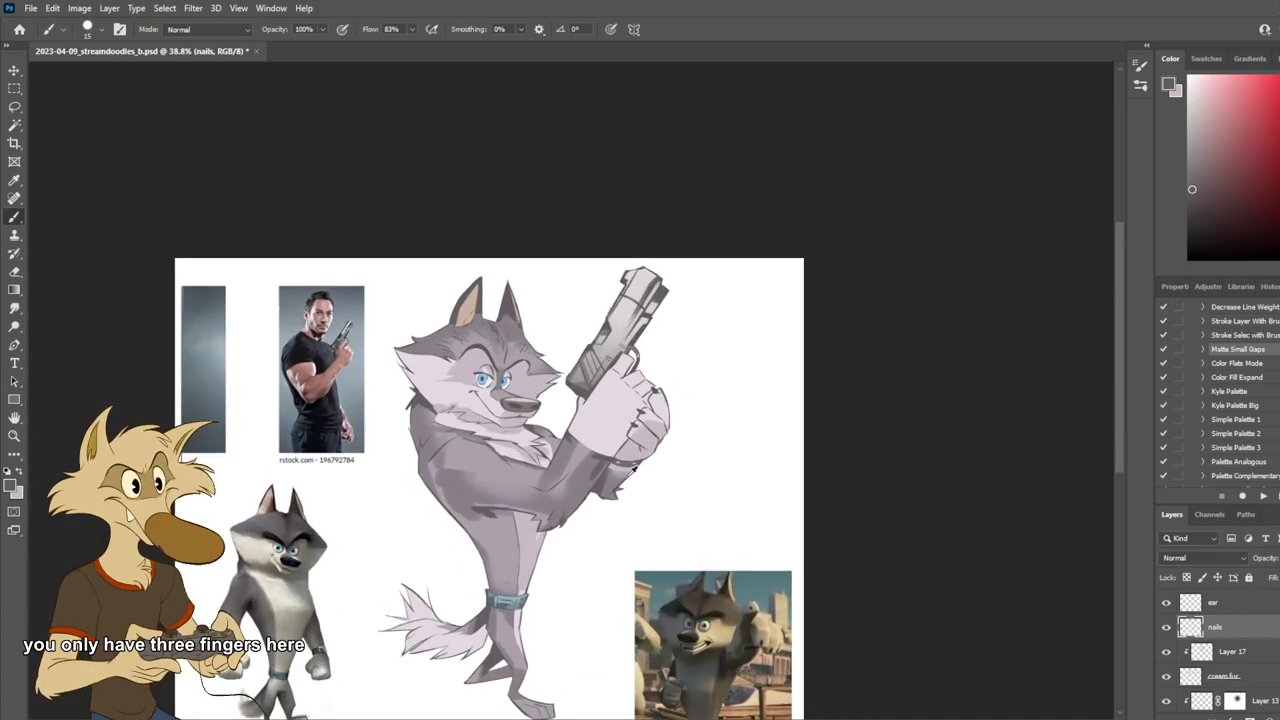
Step: On the "lineart copy 2" layer, erase the old line on the supporting hand's upper finger and sketch an extra finger there
scroll(633, 467, "up", 2)
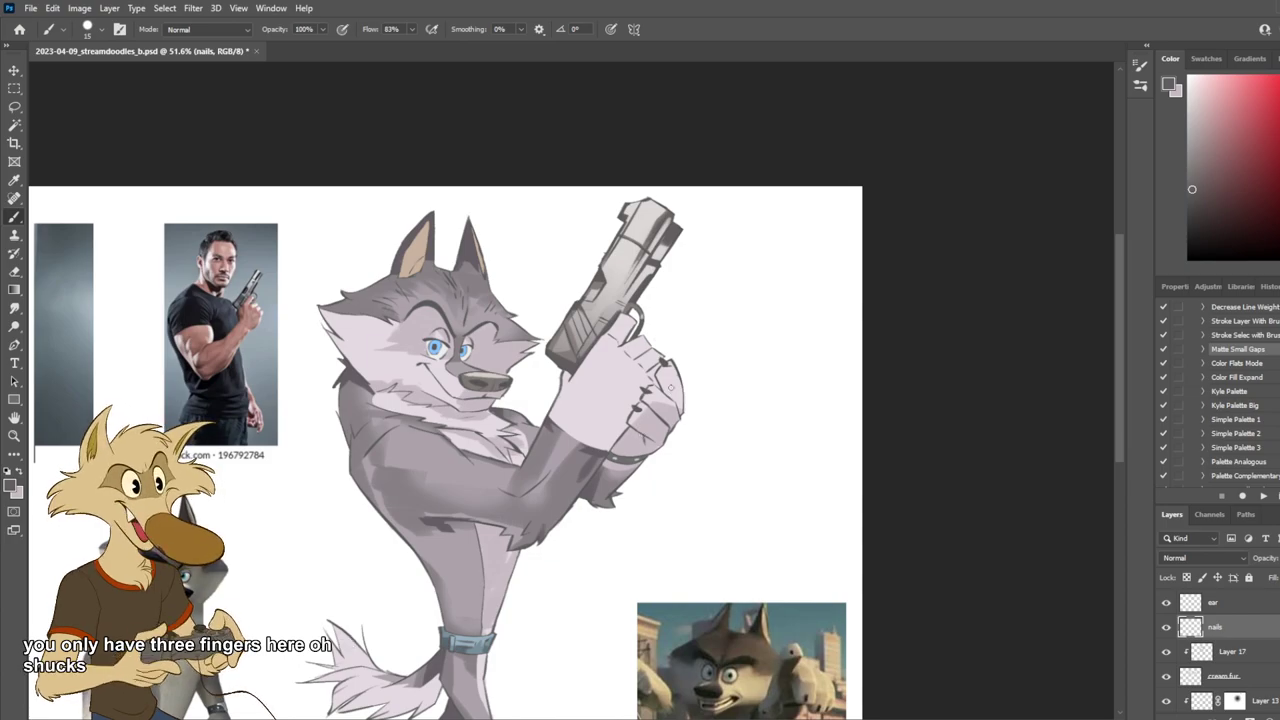
scroll(705, 369, "down", 4)
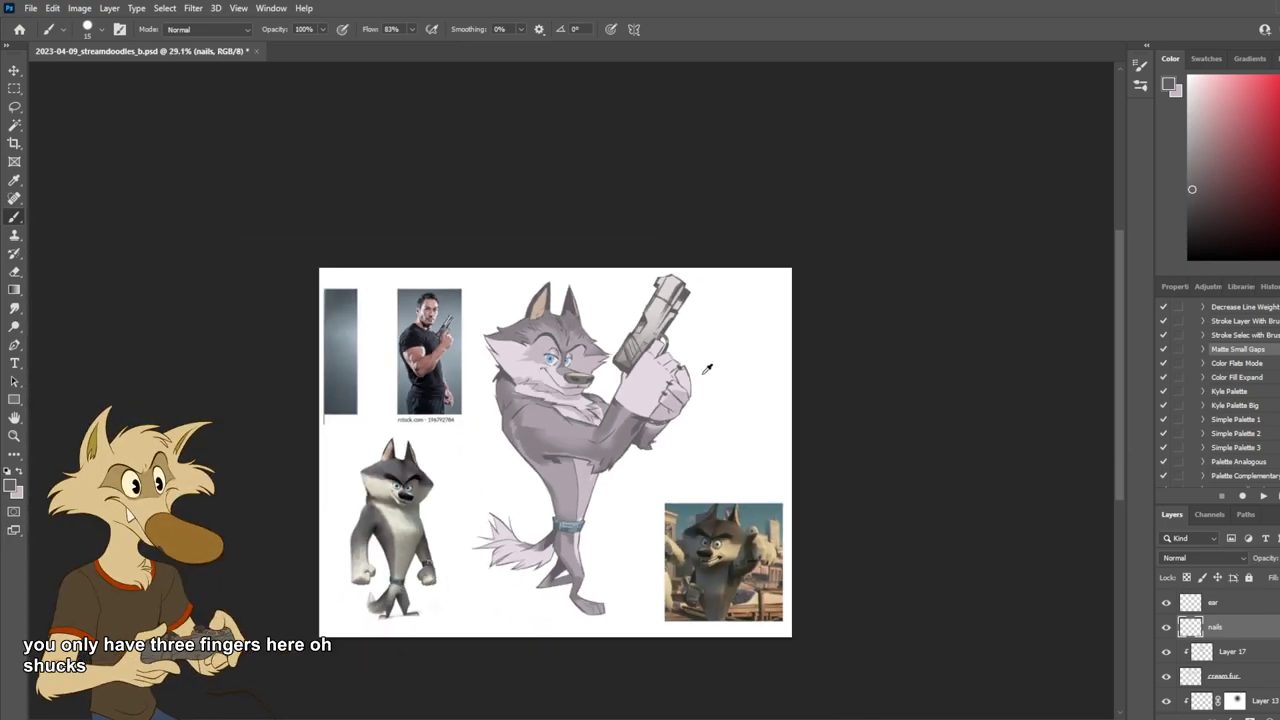
scroll(707, 369, "up", 8)
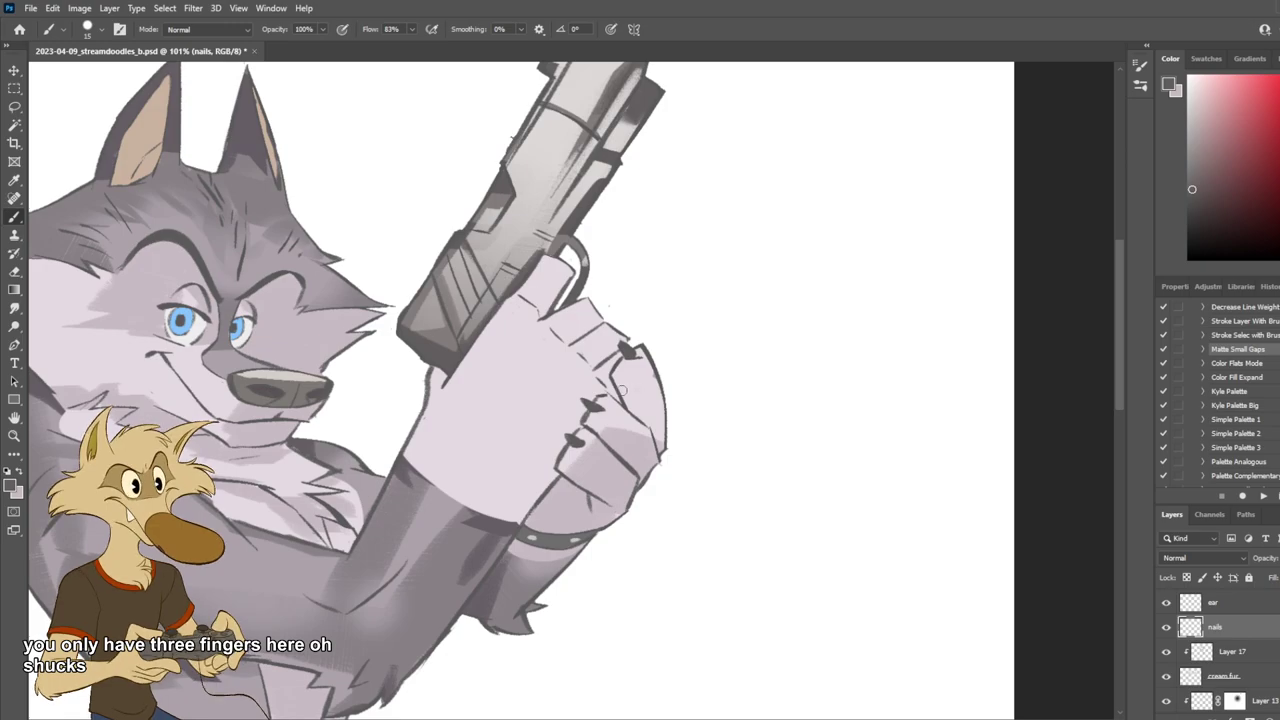
left_click(620, 390, "ctrl")
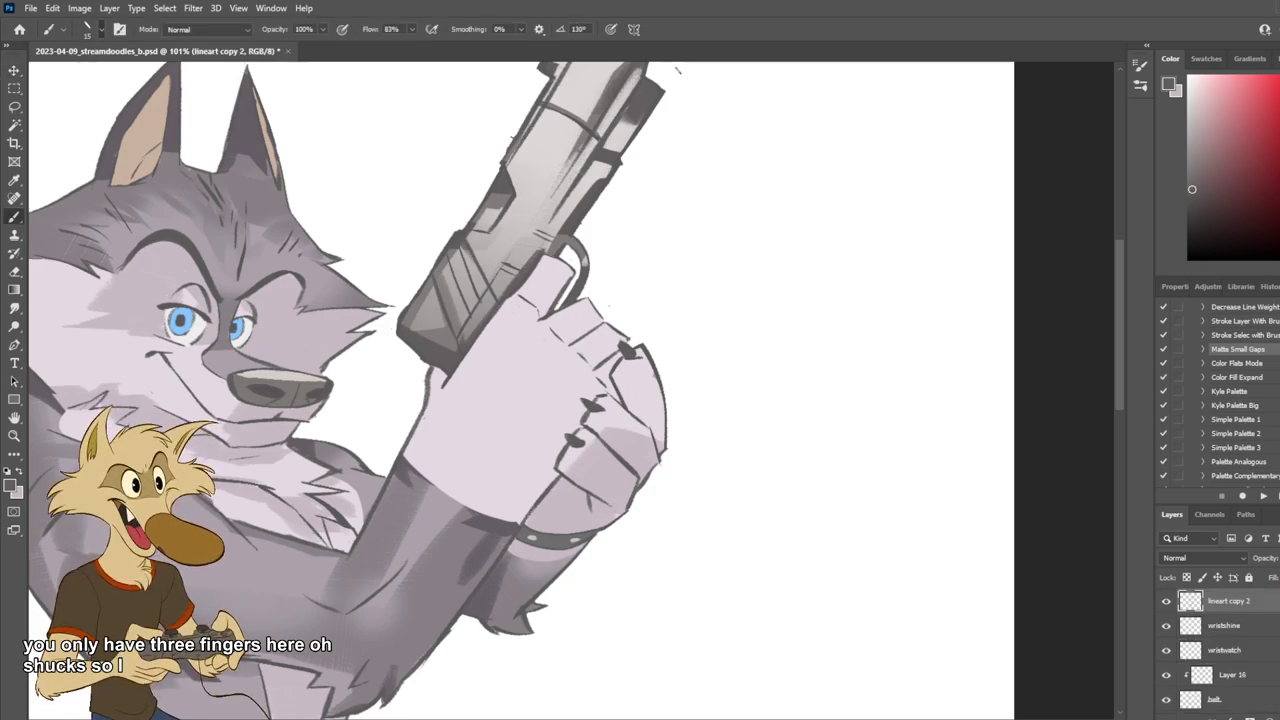
key("e")
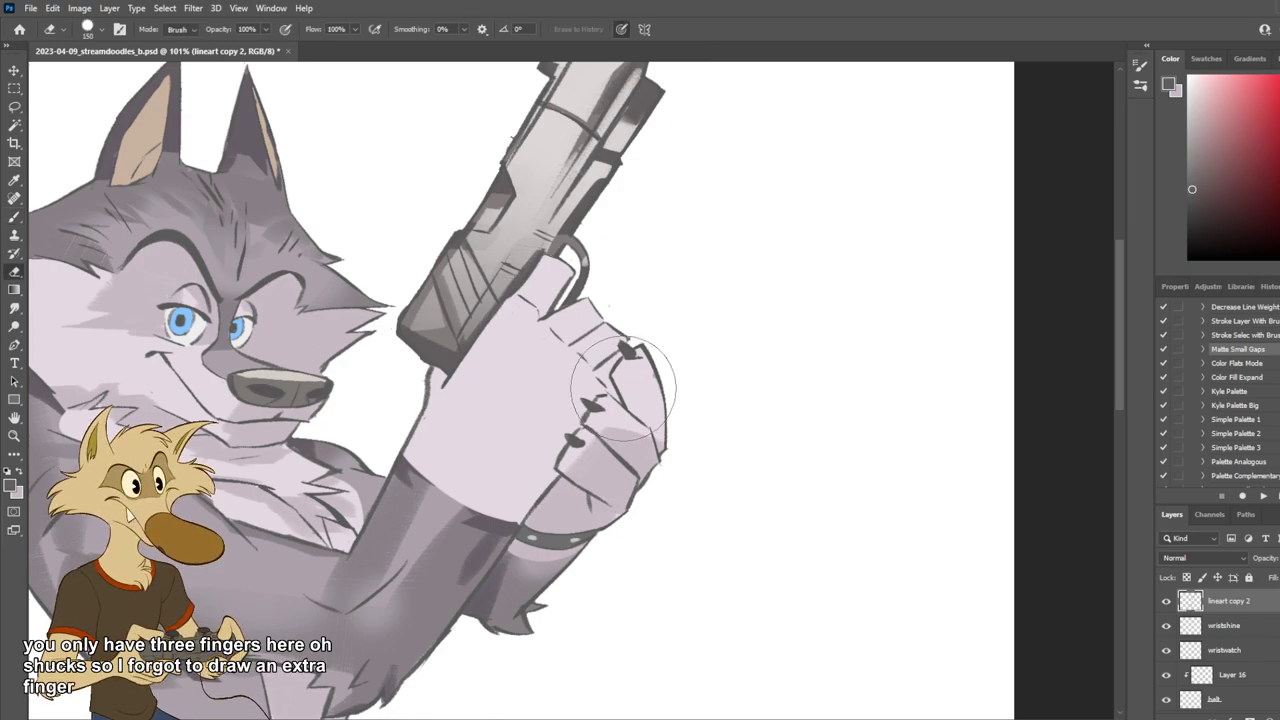
left_click_drag(617, 389, 632, 406)
key("b")
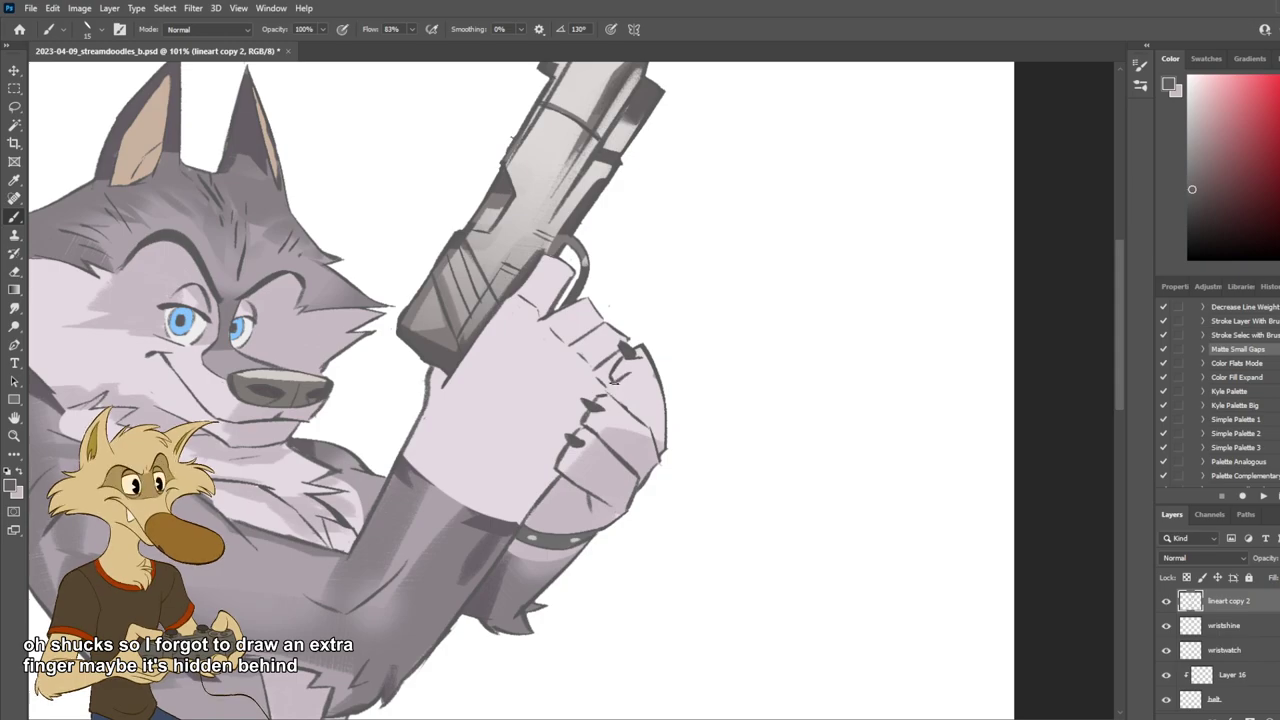
key("e")
key("b")
left_click_drag(614, 384, 661, 454)
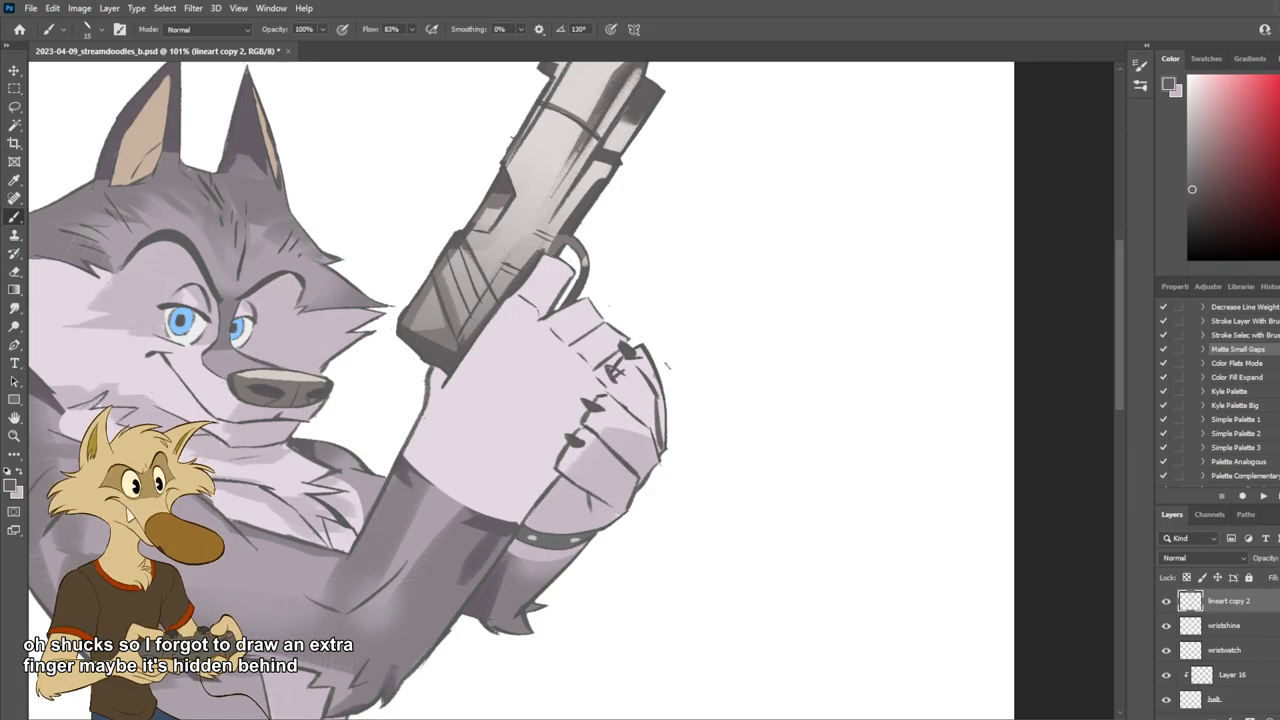
Step: Step back and forth through the recent strokes to compare the supporting hand with and without the extra finger
scroll(671, 360, "down", 5)
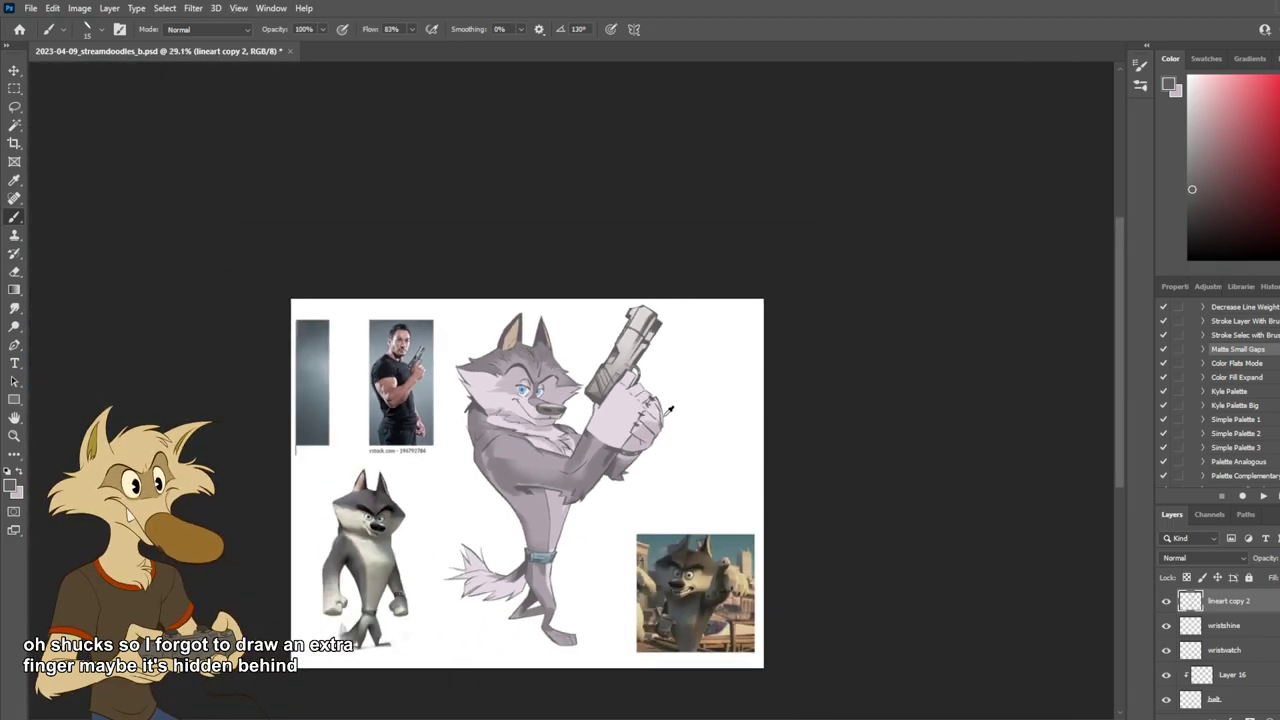
scroll(670, 410, "up", 4)
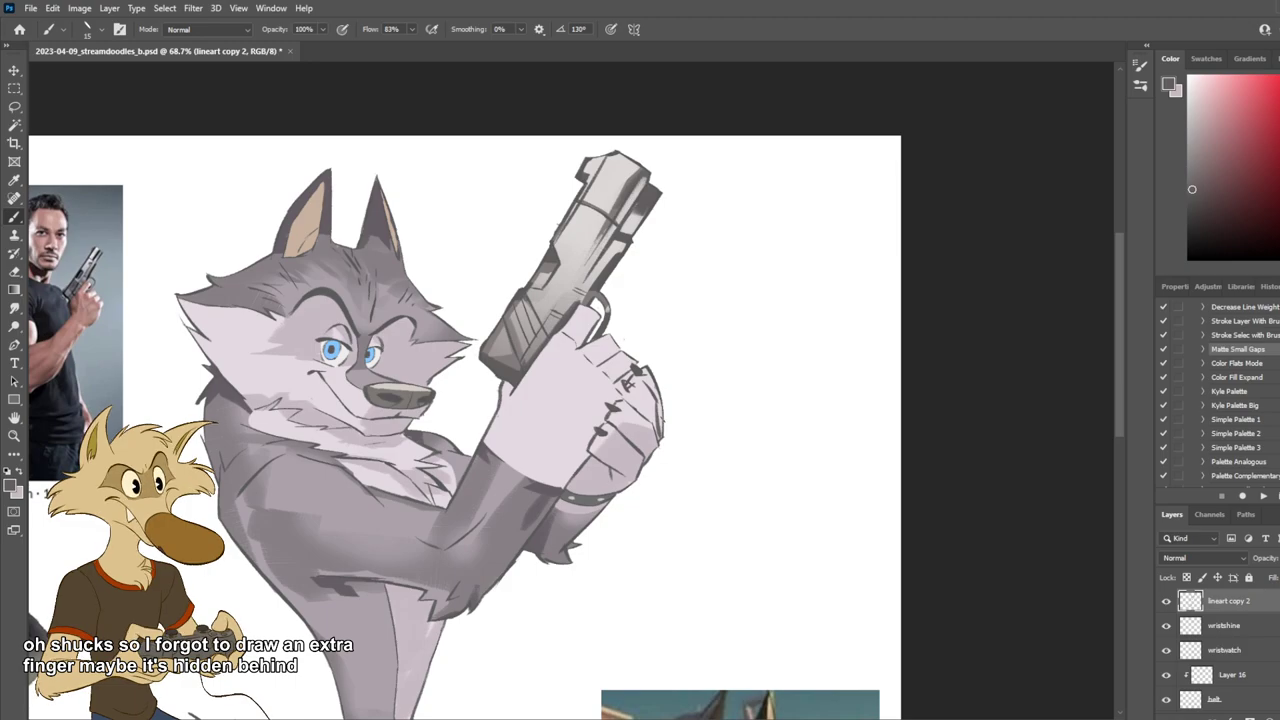
key("ctrl+z")
key("ctrl+z")
key("ctrl+z")
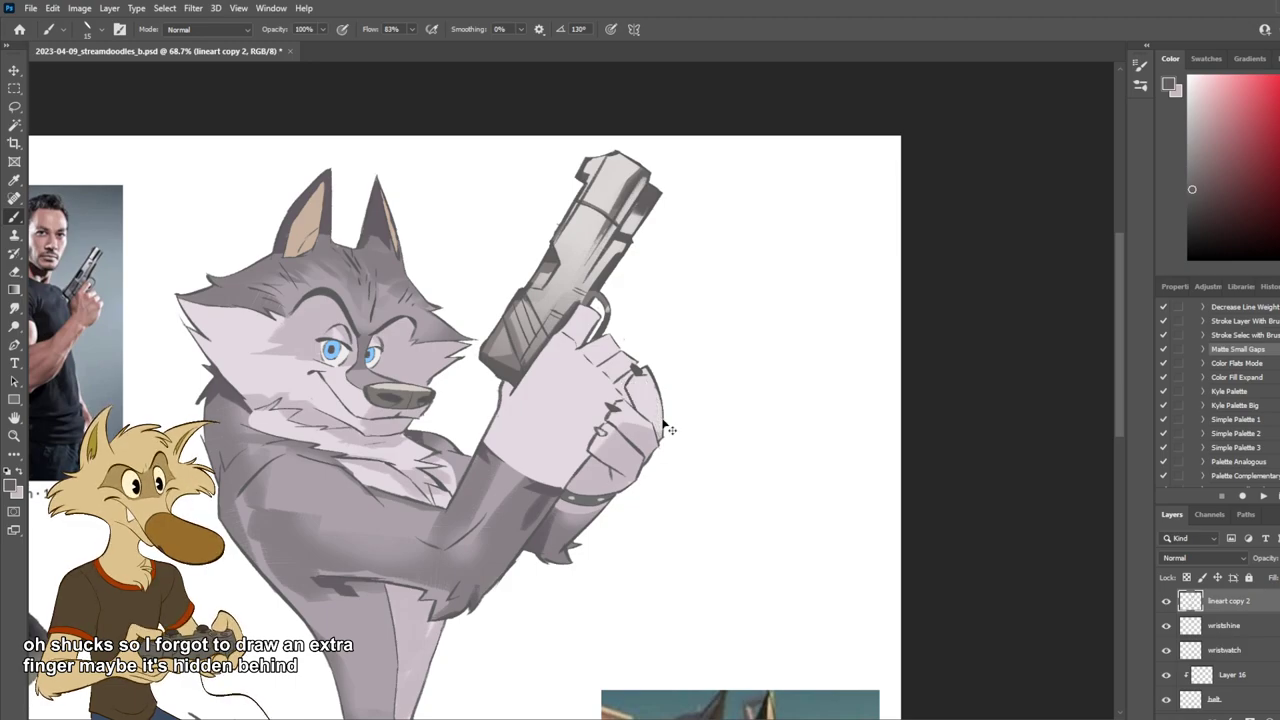
scroll(670, 430, "down", 2)
scroll(664, 420, "down", 2)
scroll(664, 420, "up", 2)
key("ctrl+z")
key("ctrl+z")
key("ctrl+z")
key("ctrl+z")
key("ctrl+z")
scroll(669, 412, "up", 2)
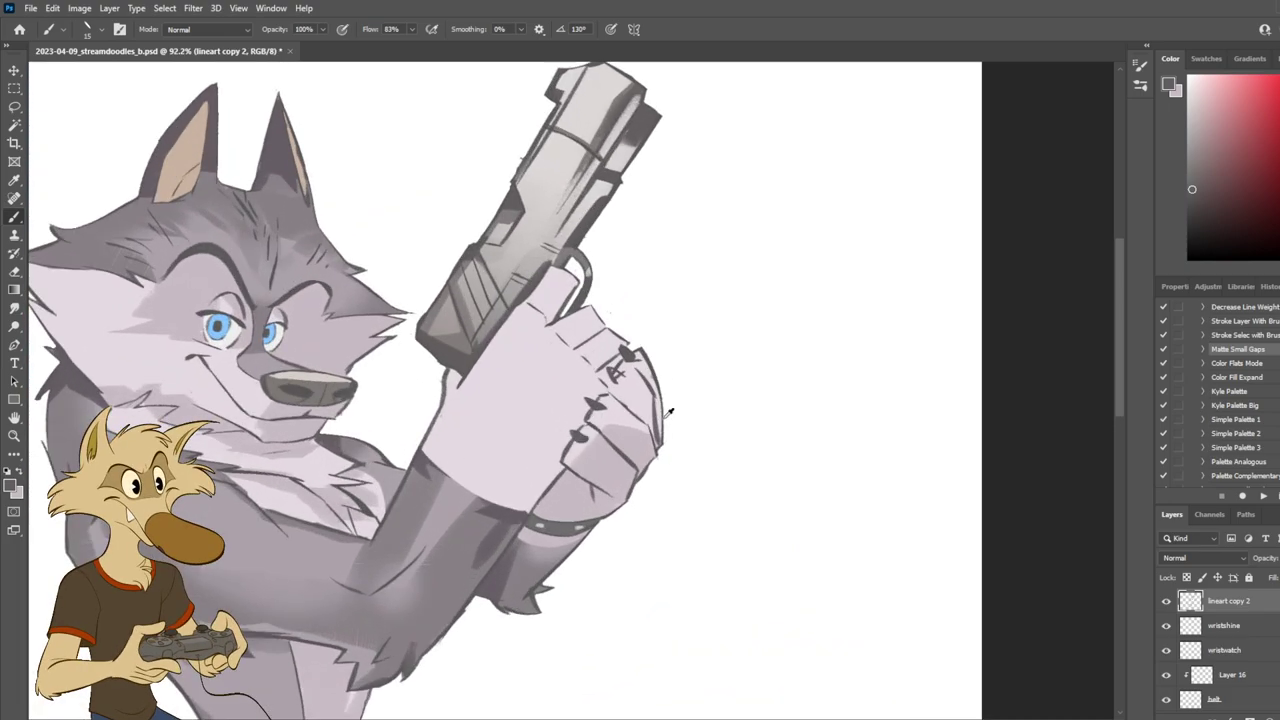
Step: Clean up the extra finger's tip and redraw it with a small nail outline just below the topmost nail
key("e")
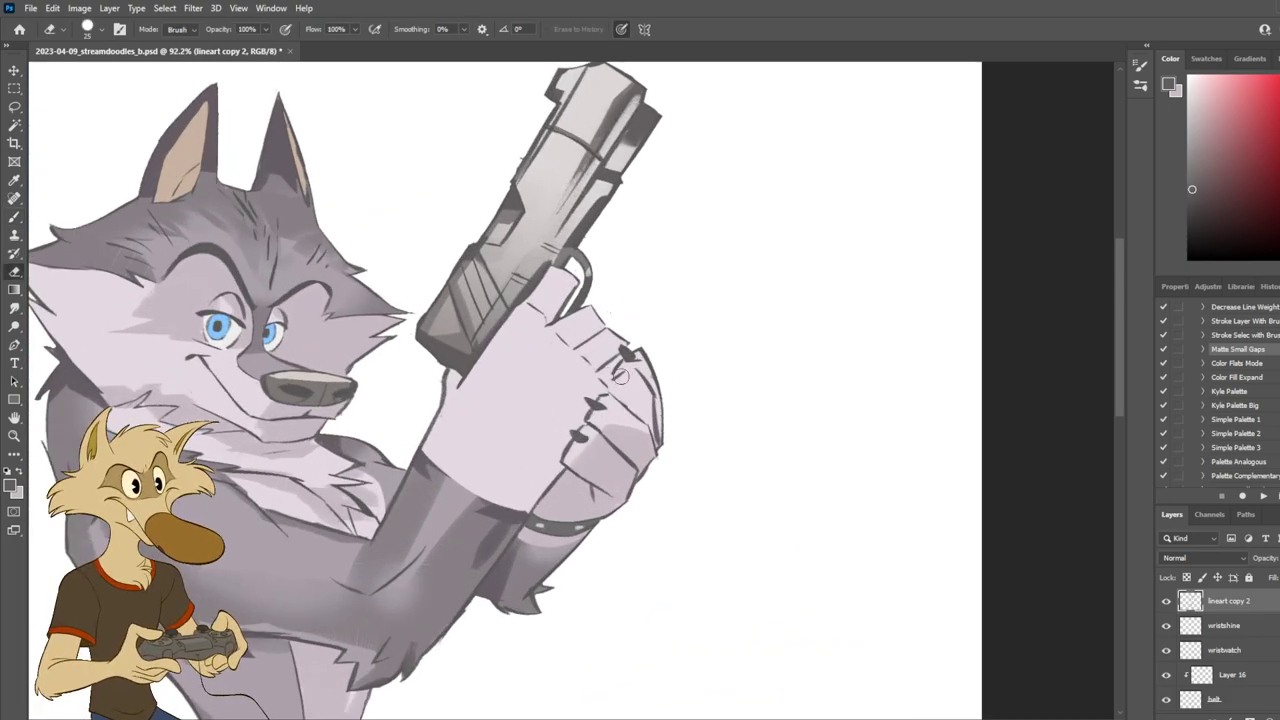
key("b")
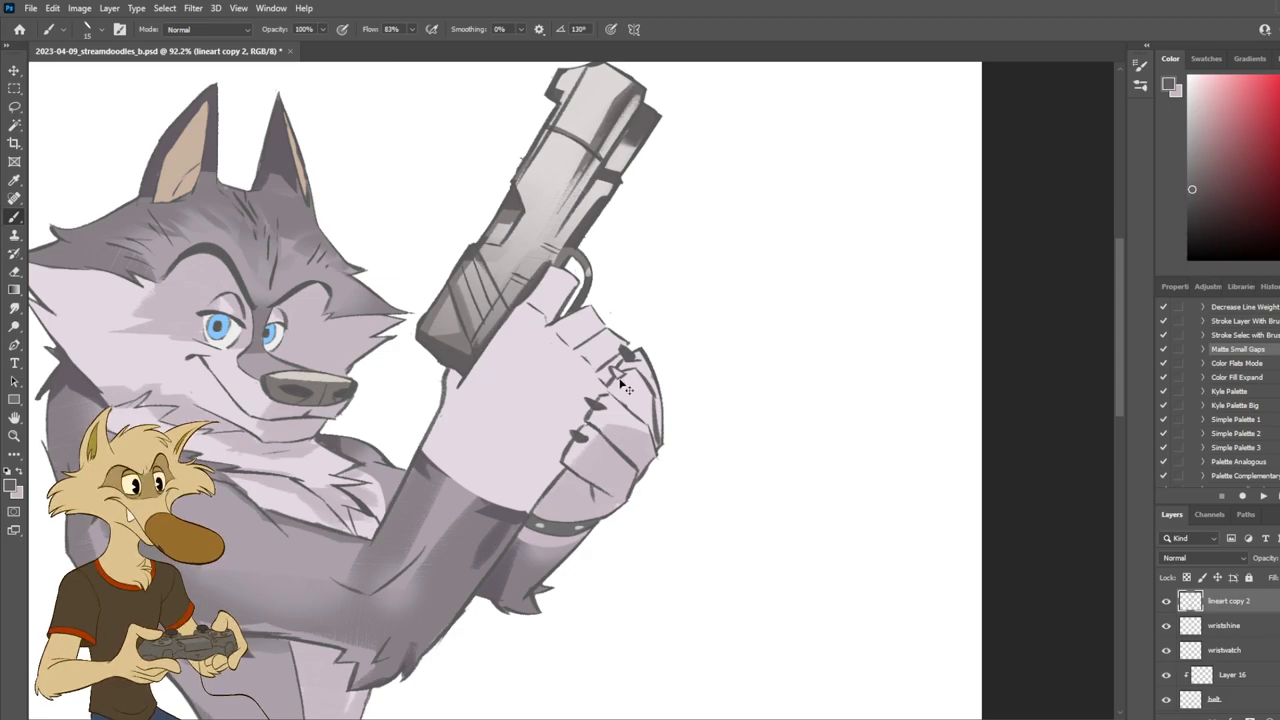
key("e")
key("b")
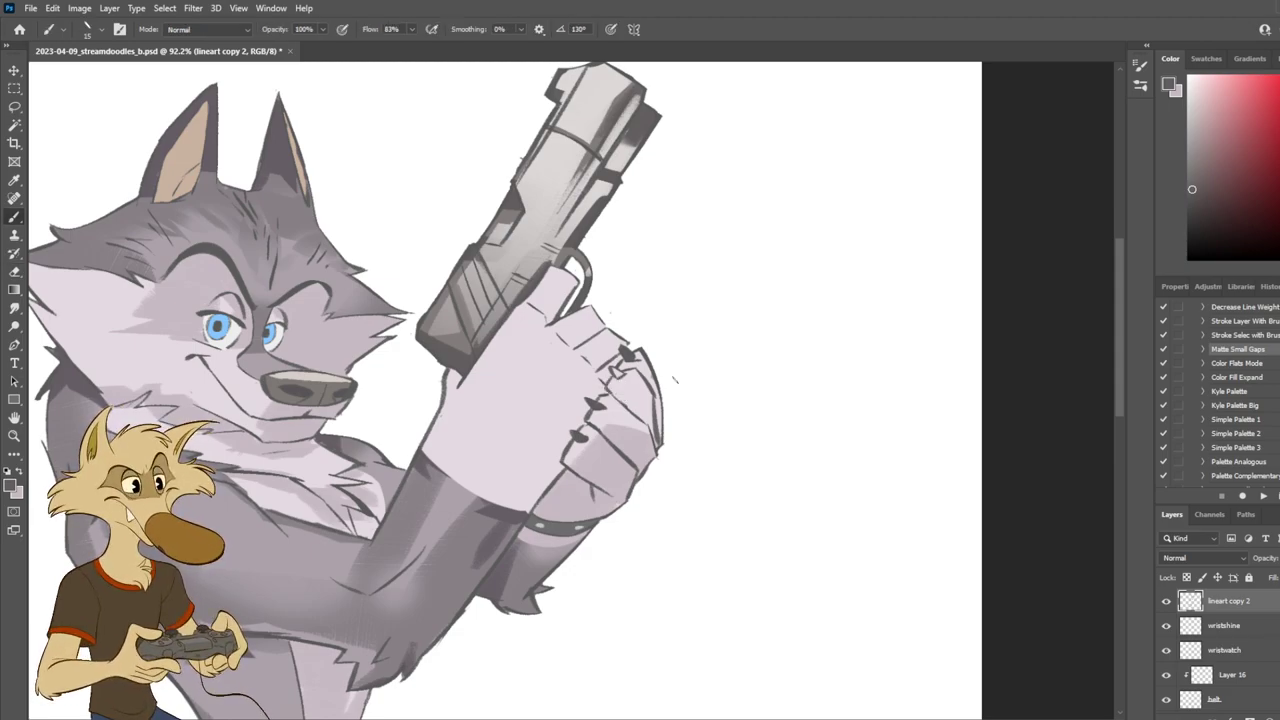
scroll(676, 379, "down", 4)
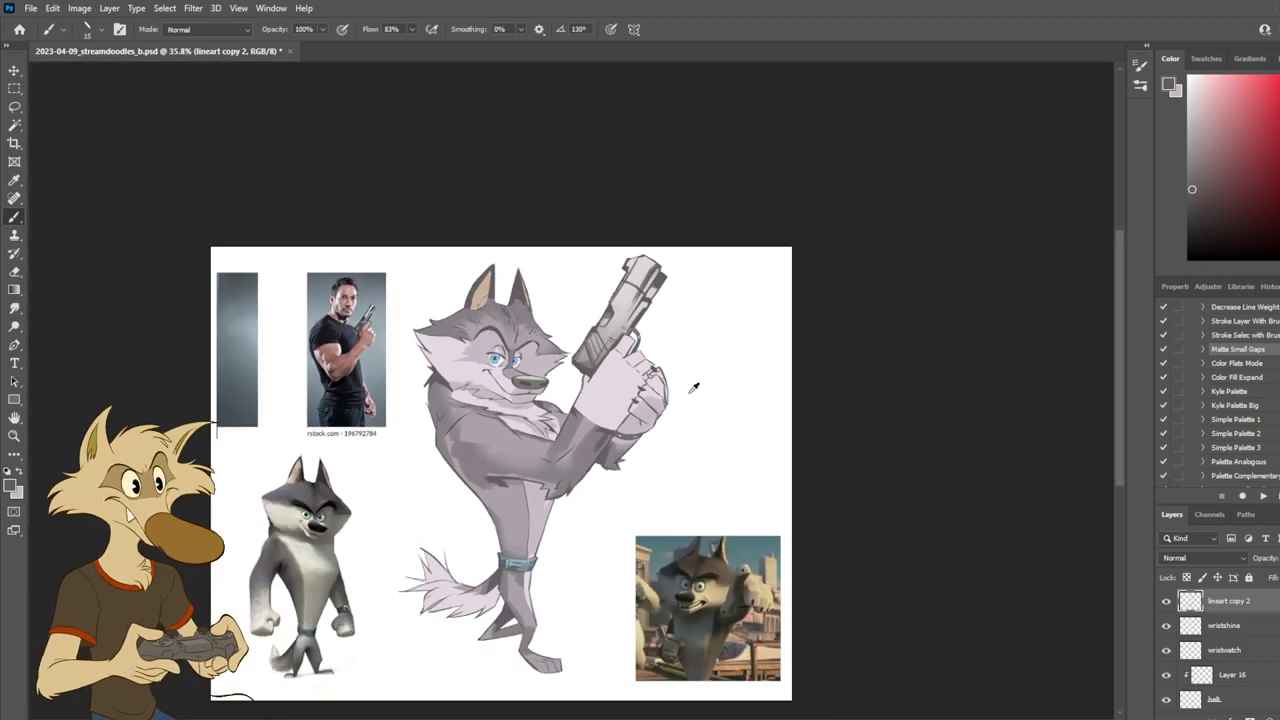
Step: Erase and redraw the supporting hand's outer contour along the extra finger to clean up its edge
scroll(680, 374, "up", 2)
scroll(695, 389, "up", 3)
key("e")
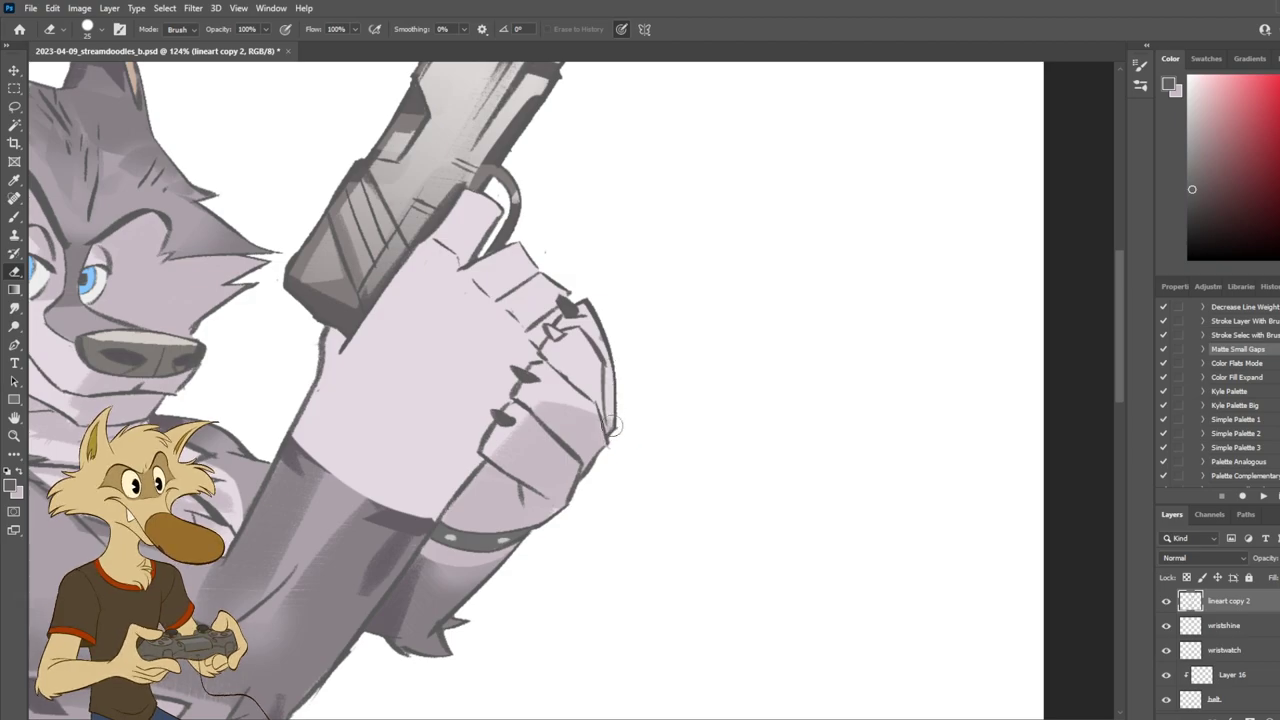
key("b")
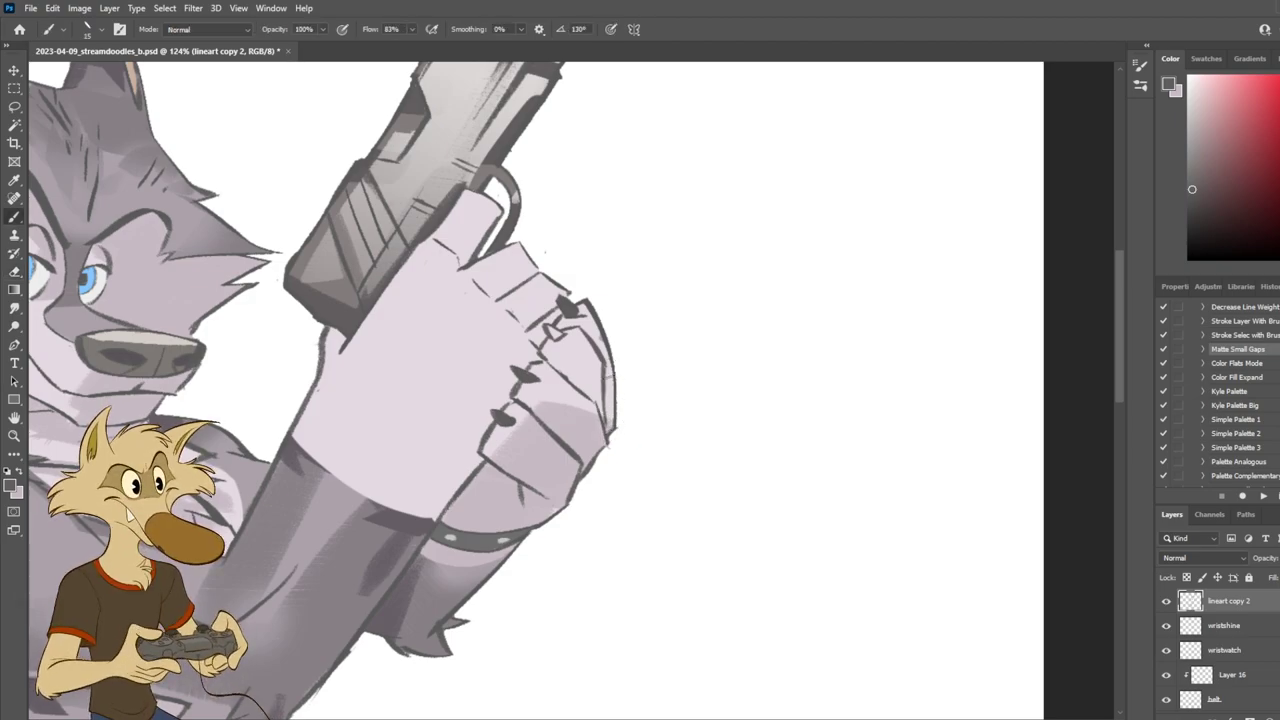
key("e")
left_click_drag(600, 356, 606, 426)
key("b")
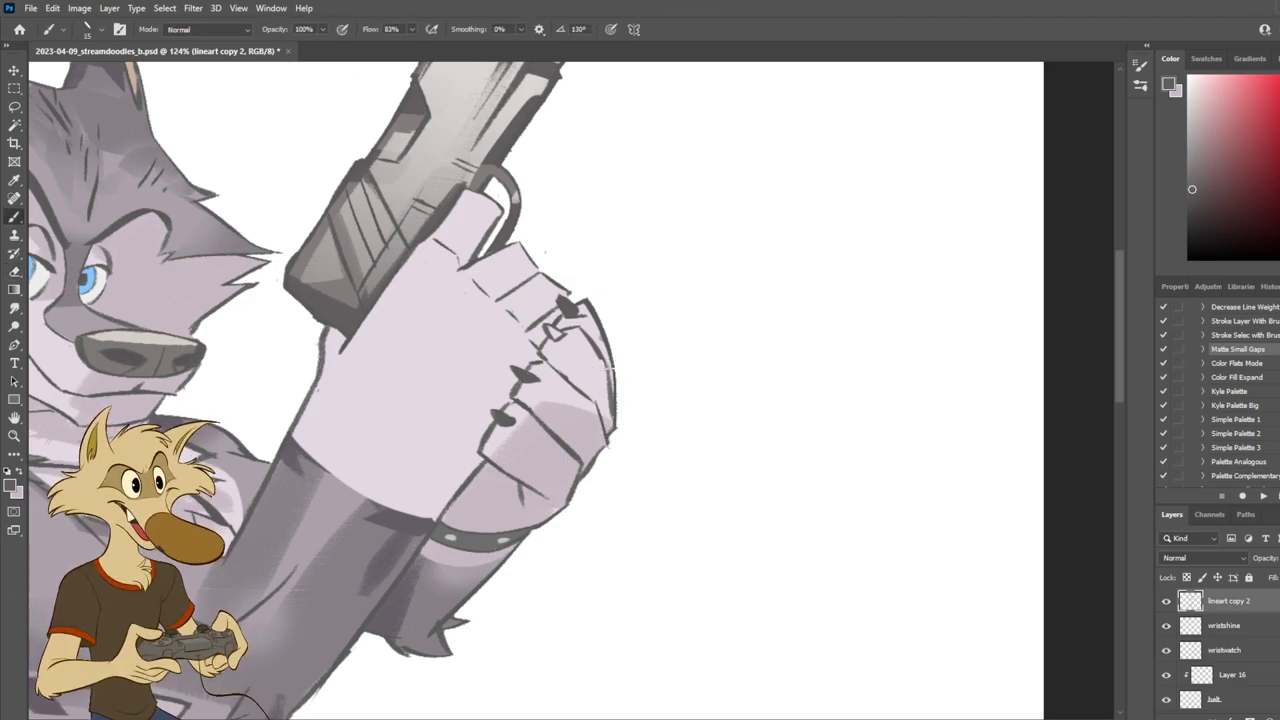
scroll(666, 368, "down", 6)
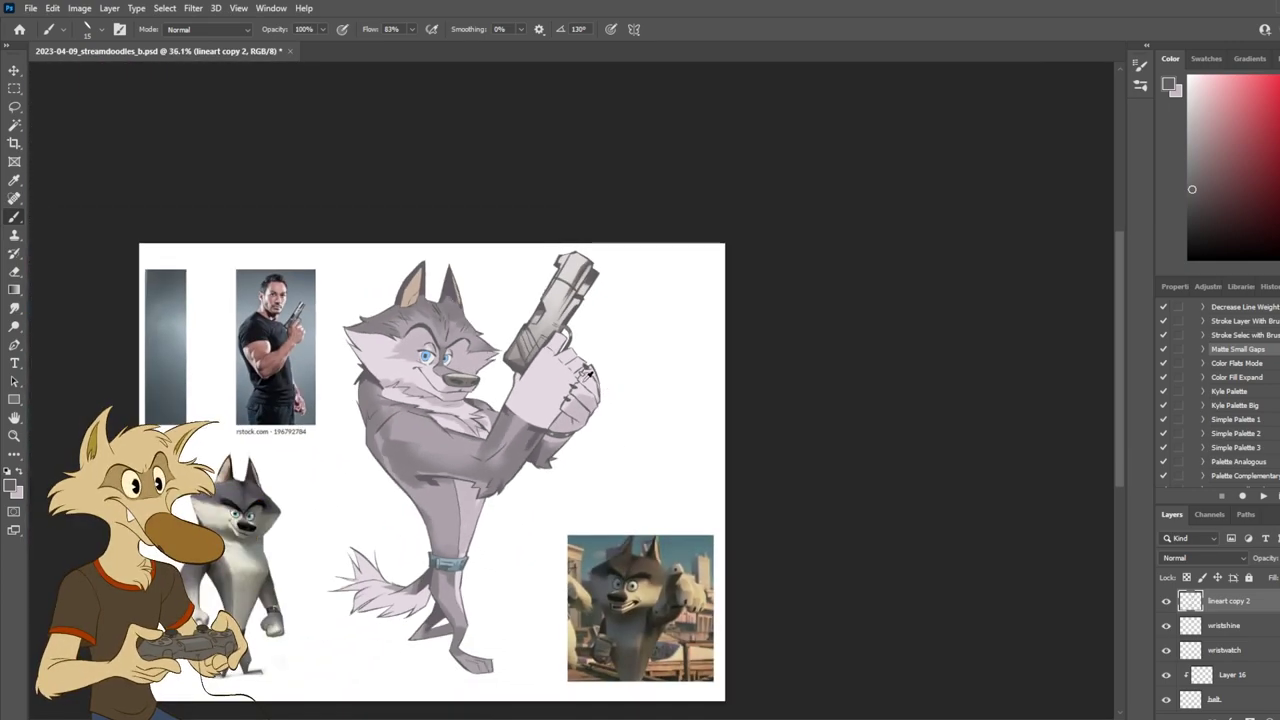
scroll(588, 373, "up", 5)
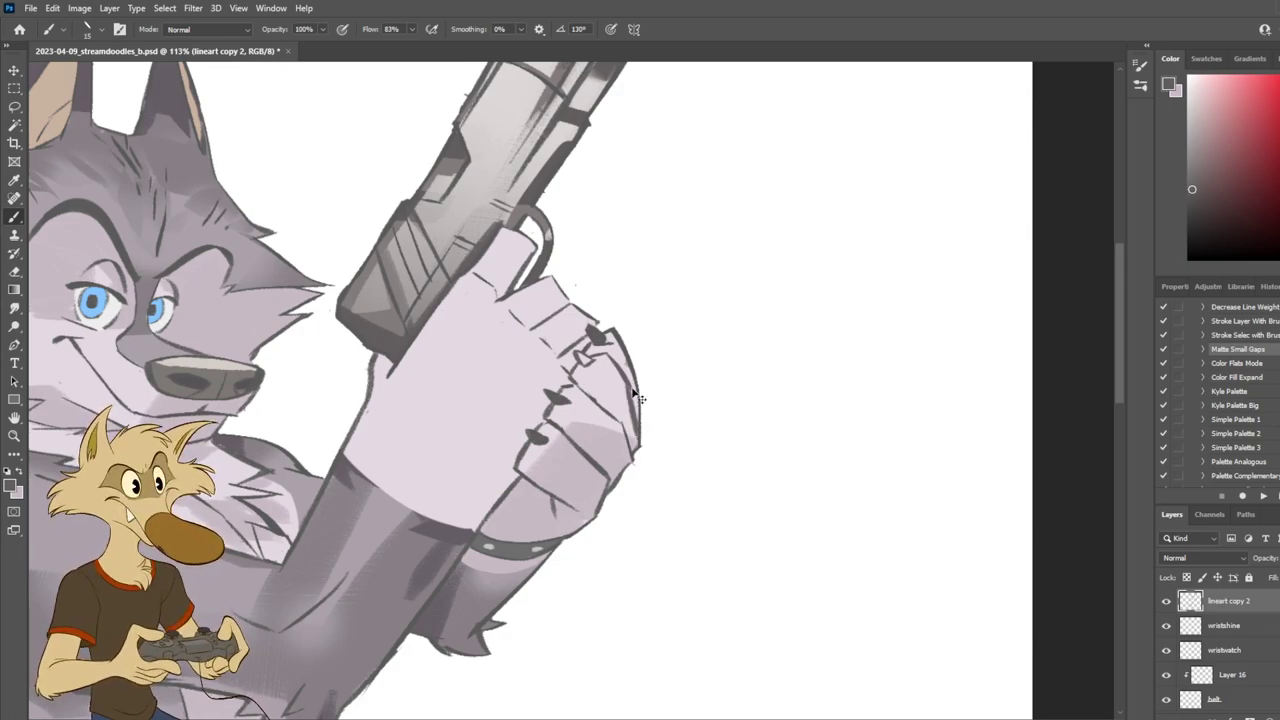
key("e")
key("b")
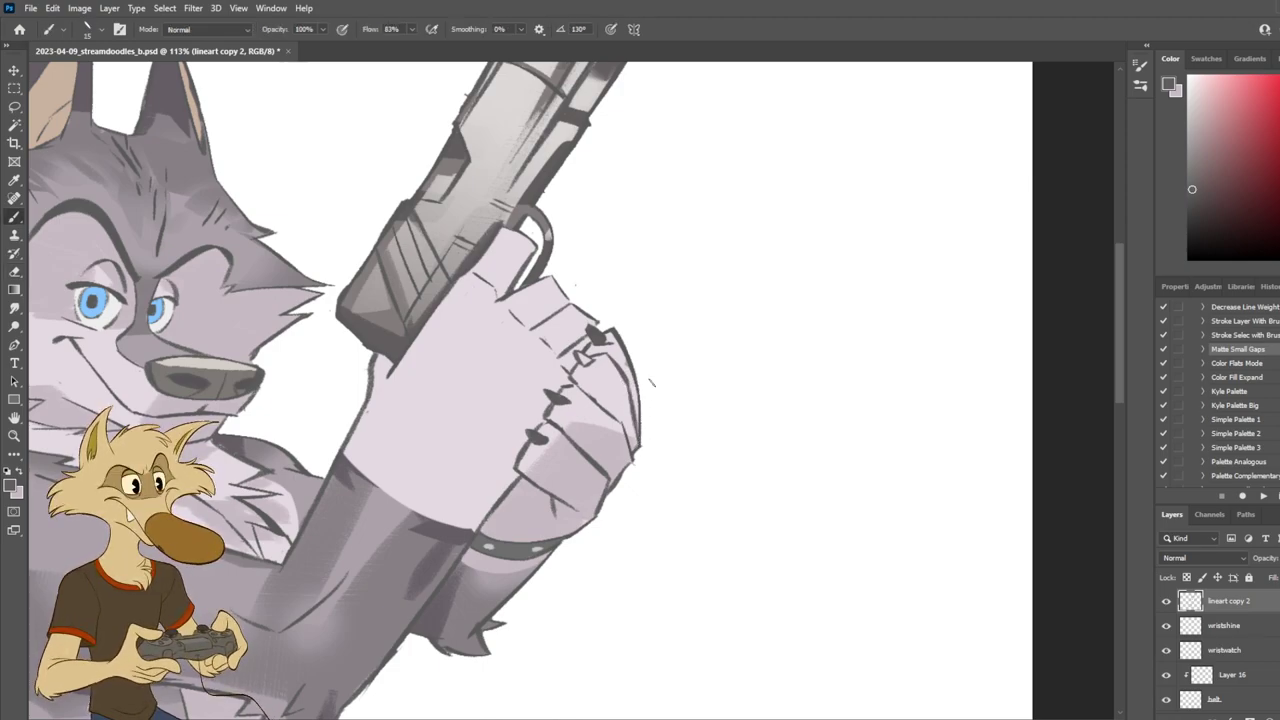
Step: Fill the extra finger's nail with dark grey on the "nails" layer
left_click(597, 336, "ctrl")
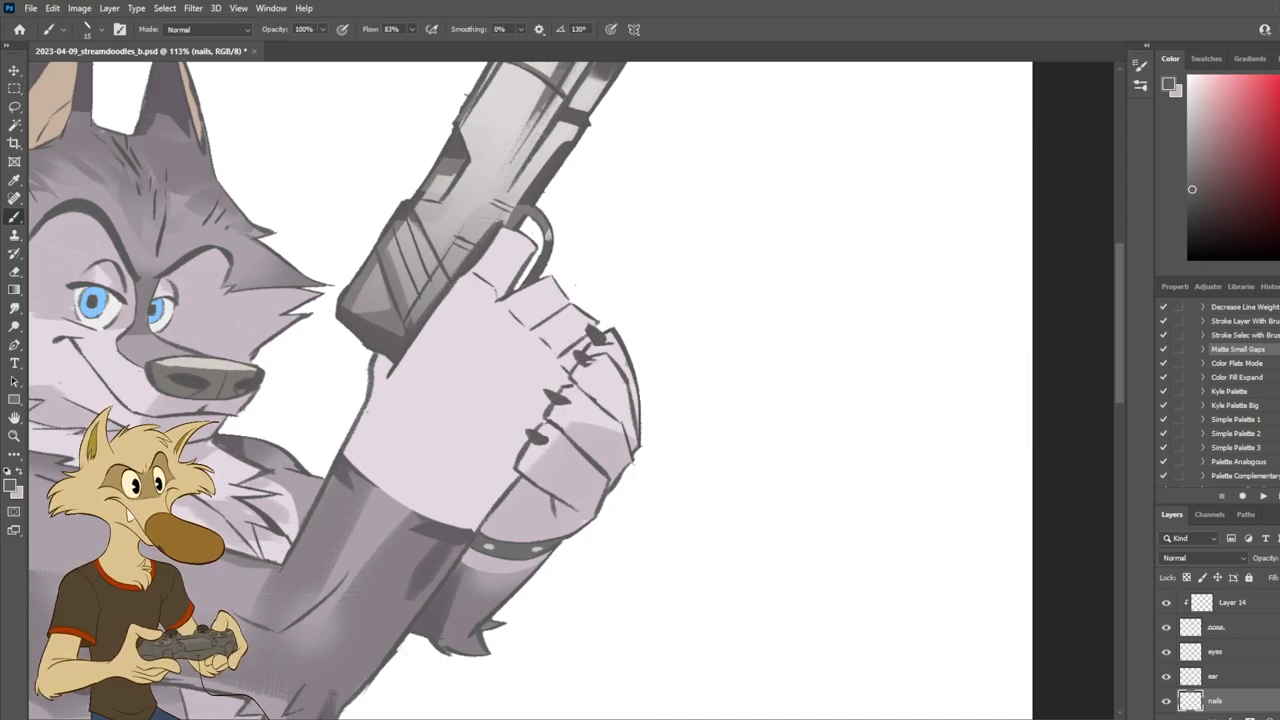
scroll(676, 356, "down", 6)
scroll(663, 372, "up", 8)
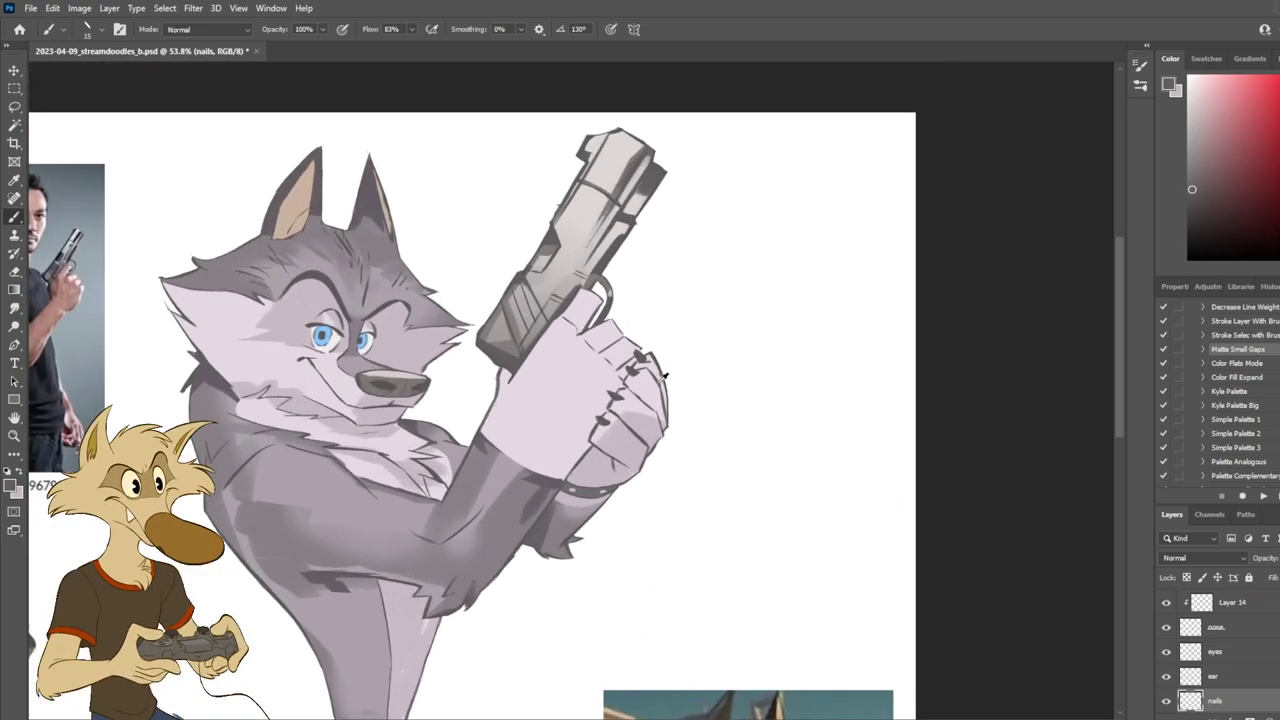
Step: Return to the "lineart copy 2" layer and try redrawing the dividing line below the extra finger
left_click(643, 328, "ctrl")
key("e")
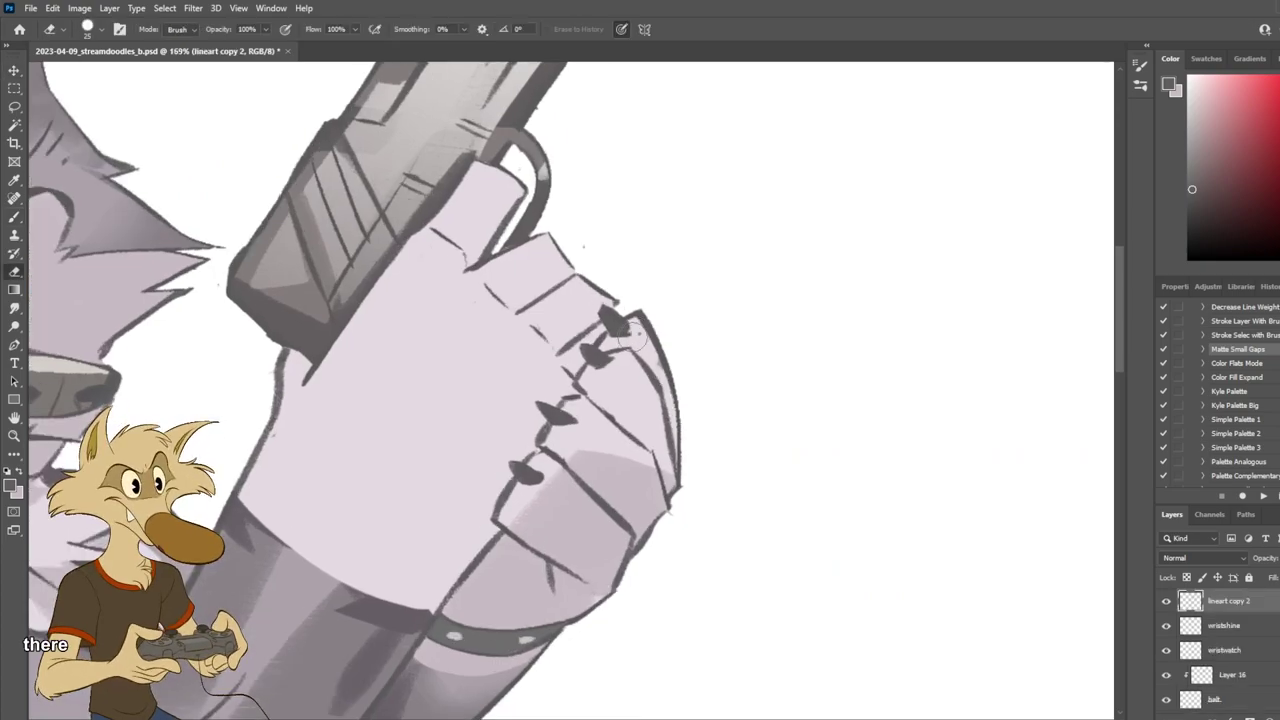
key("b")
left_click_drag(590, 399, 620, 431)
key("ctrl+z")
key("ctrl+z")
scroll(731, 487, "down", 5)
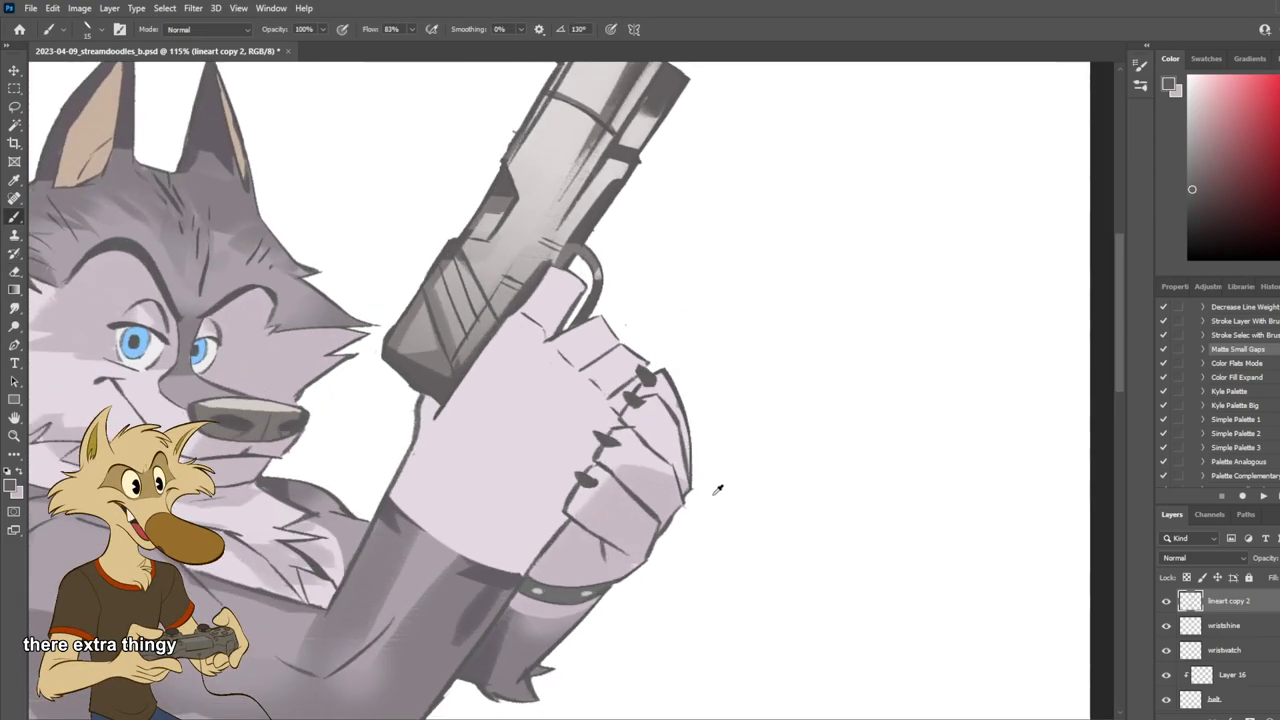
Step: Erase part of the extra finger's inner line near the hand's outer edge and redraw it with a short stroke
scroll(714, 486, "up", 3)
scroll(697, 492, "up", 1)
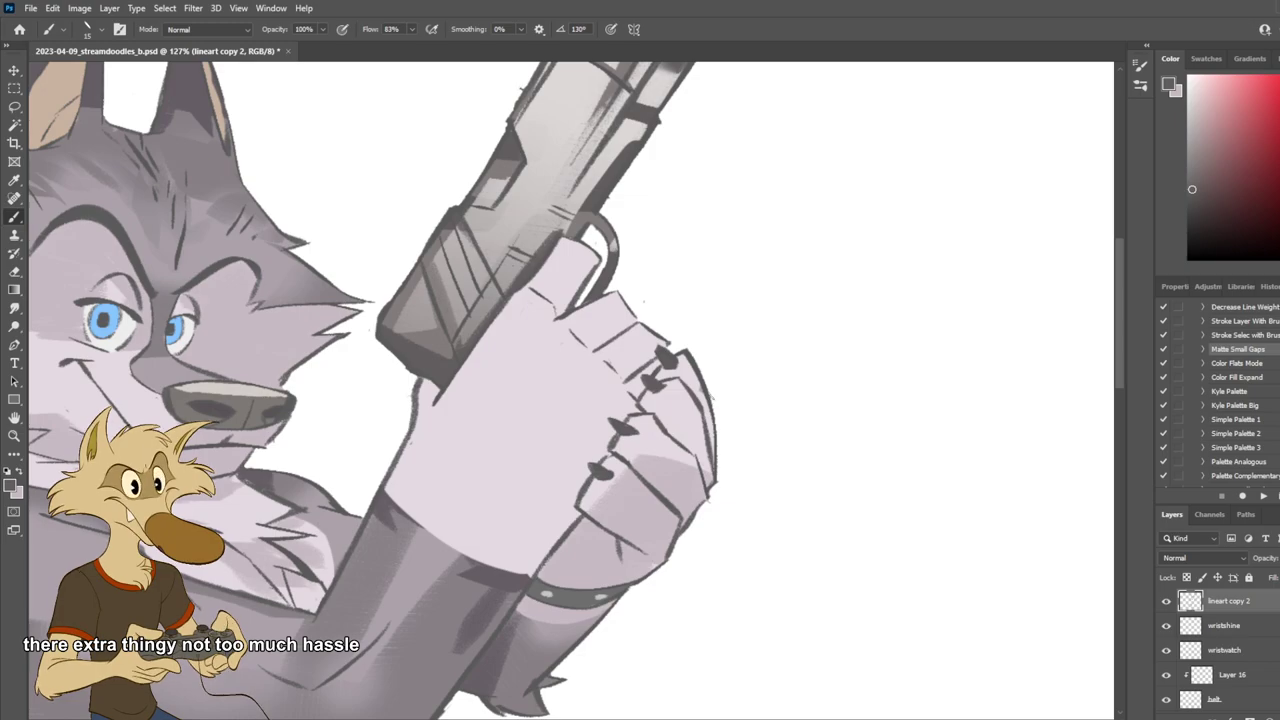
scroll(705, 387, "down", 5)
scroll(701, 415, "up", 4)
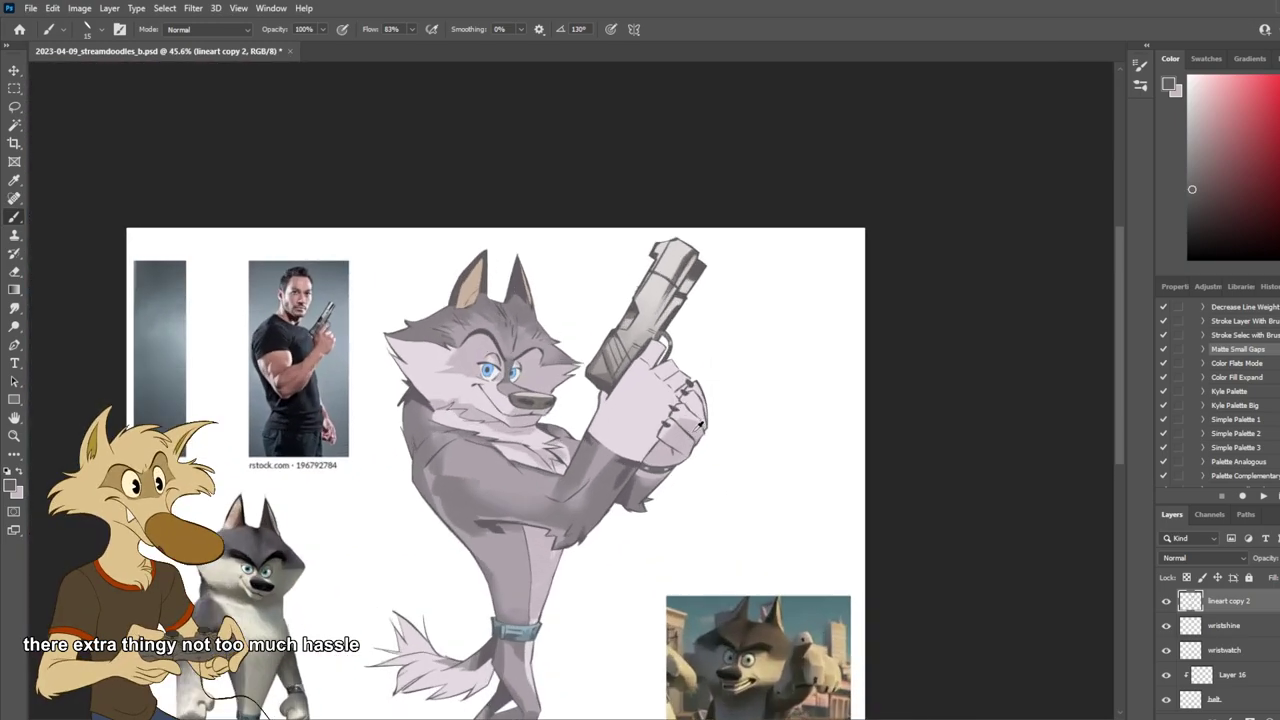
scroll(700, 420, "up", 2)
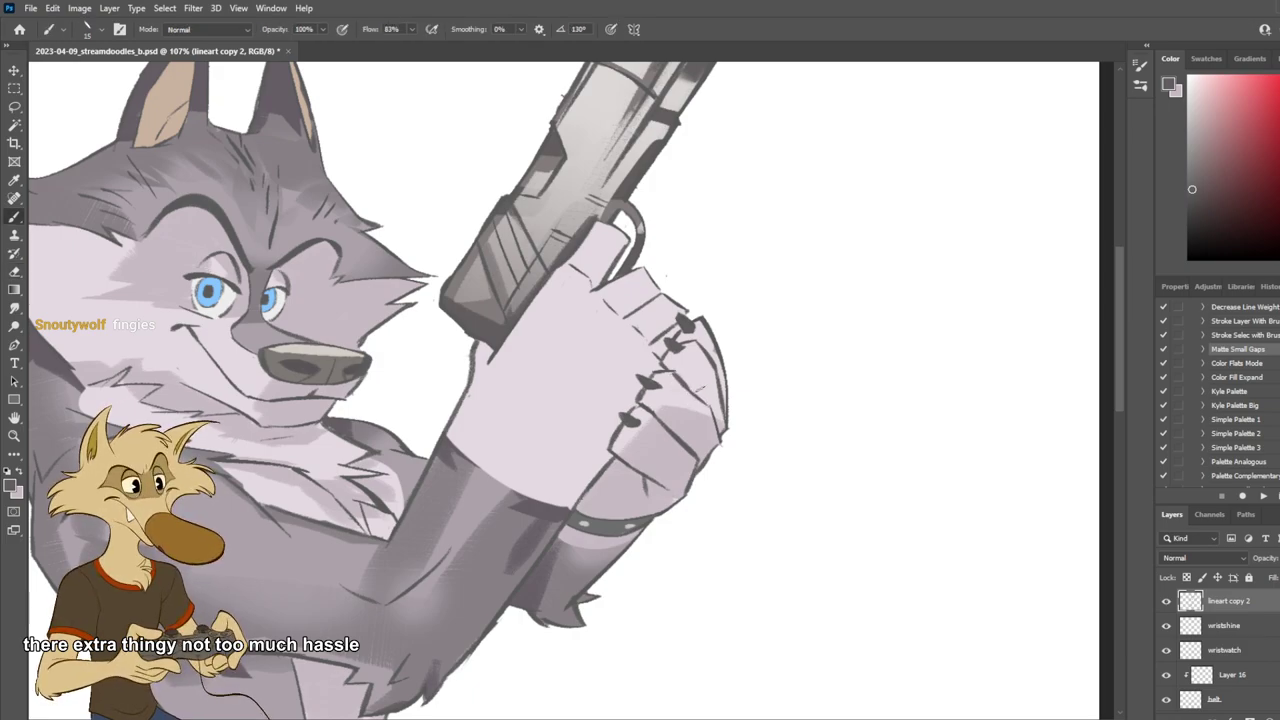
key("e")
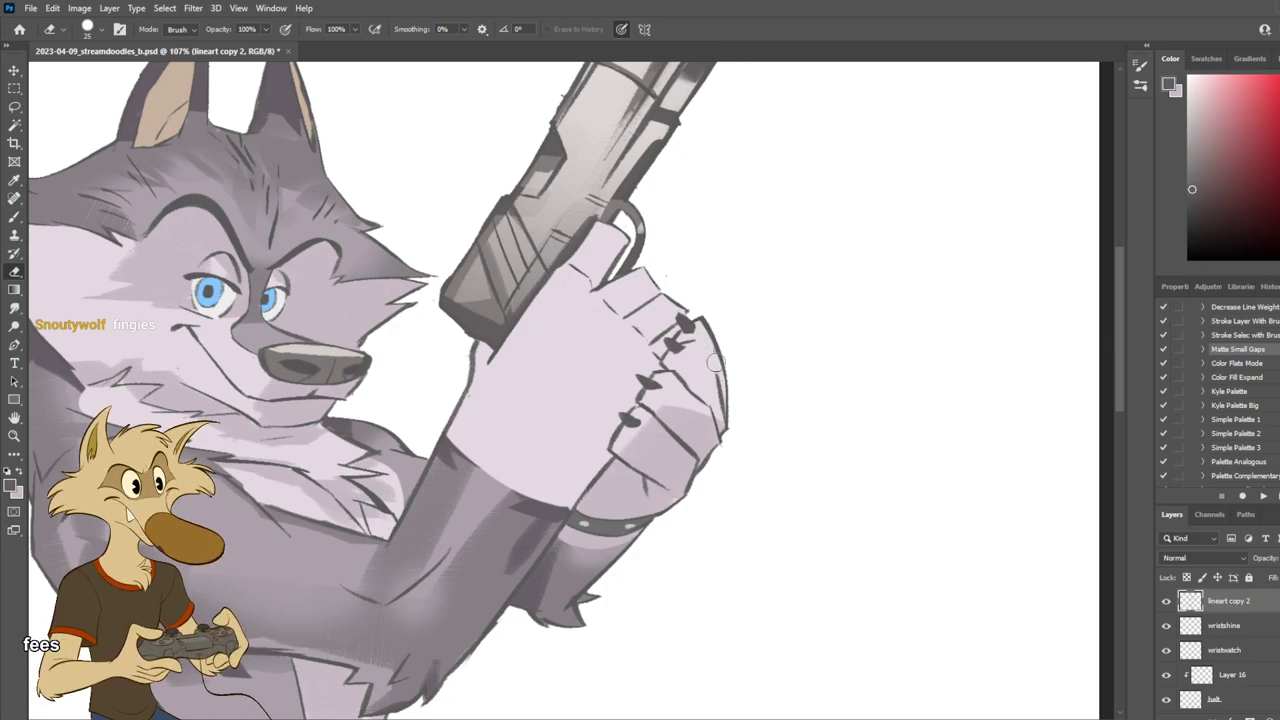
key("b")
left_click_drag(698, 338, 716, 372)
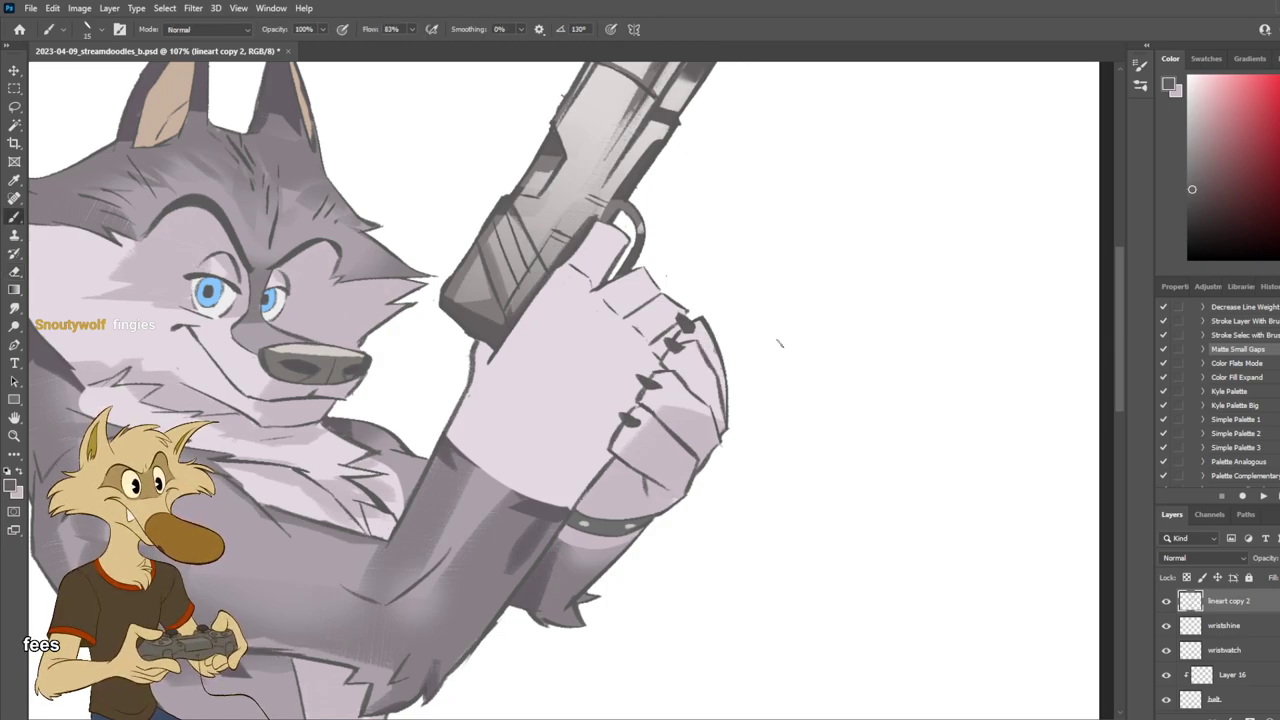
Step: Refine the line art between the supporting hand's top two fingers with another short stroke and light erasing
scroll(777, 341, "down", 5)
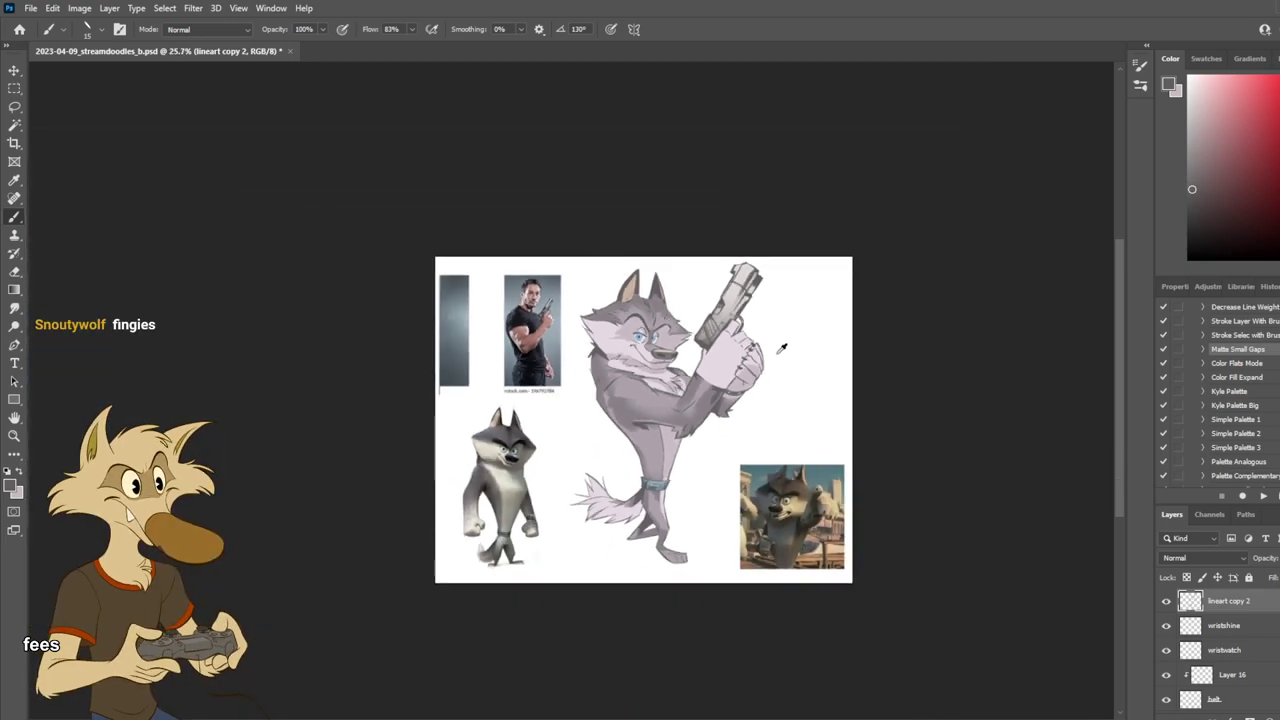
scroll(782, 347, "up", 5)
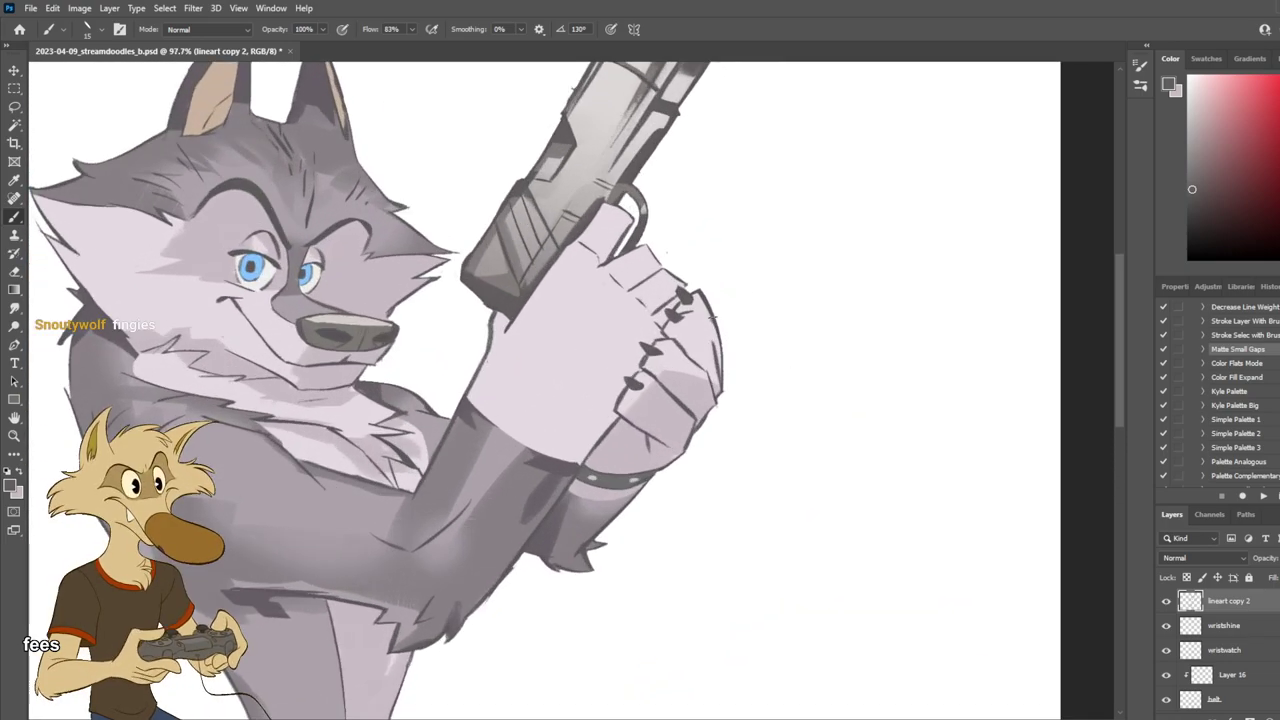
left_click_drag(697, 314, 714, 341)
key("e")
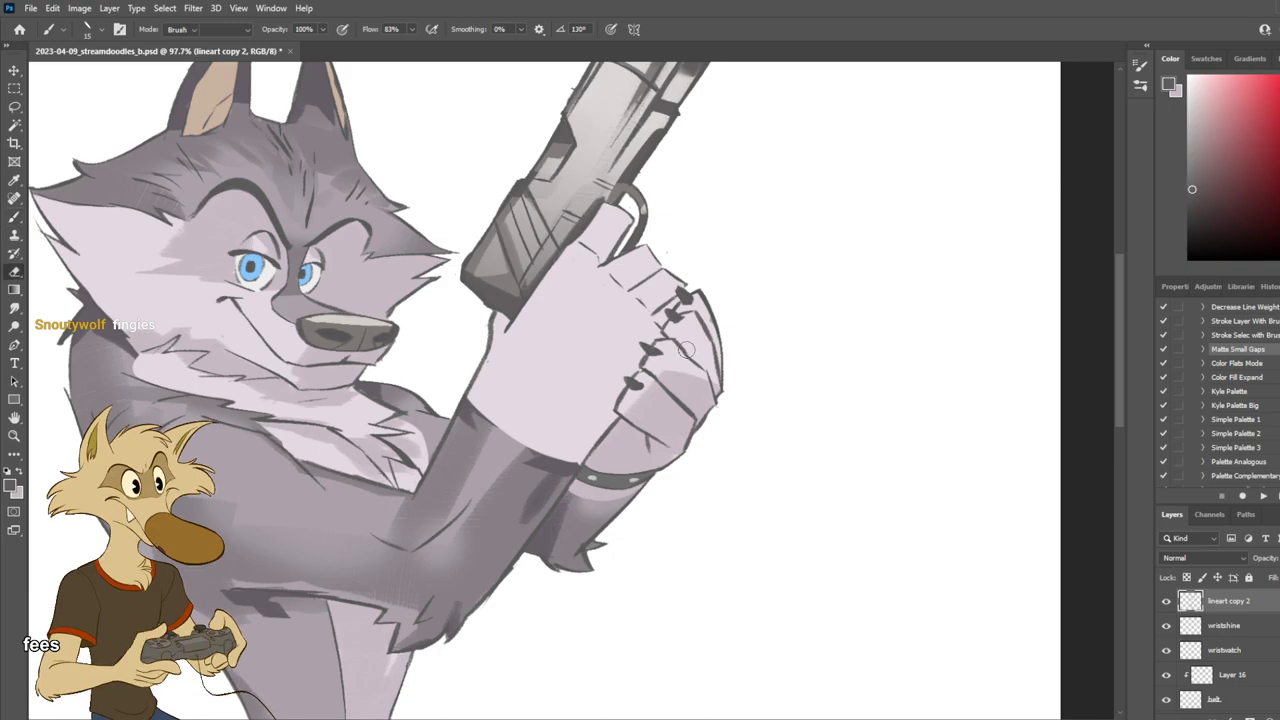
key("b")
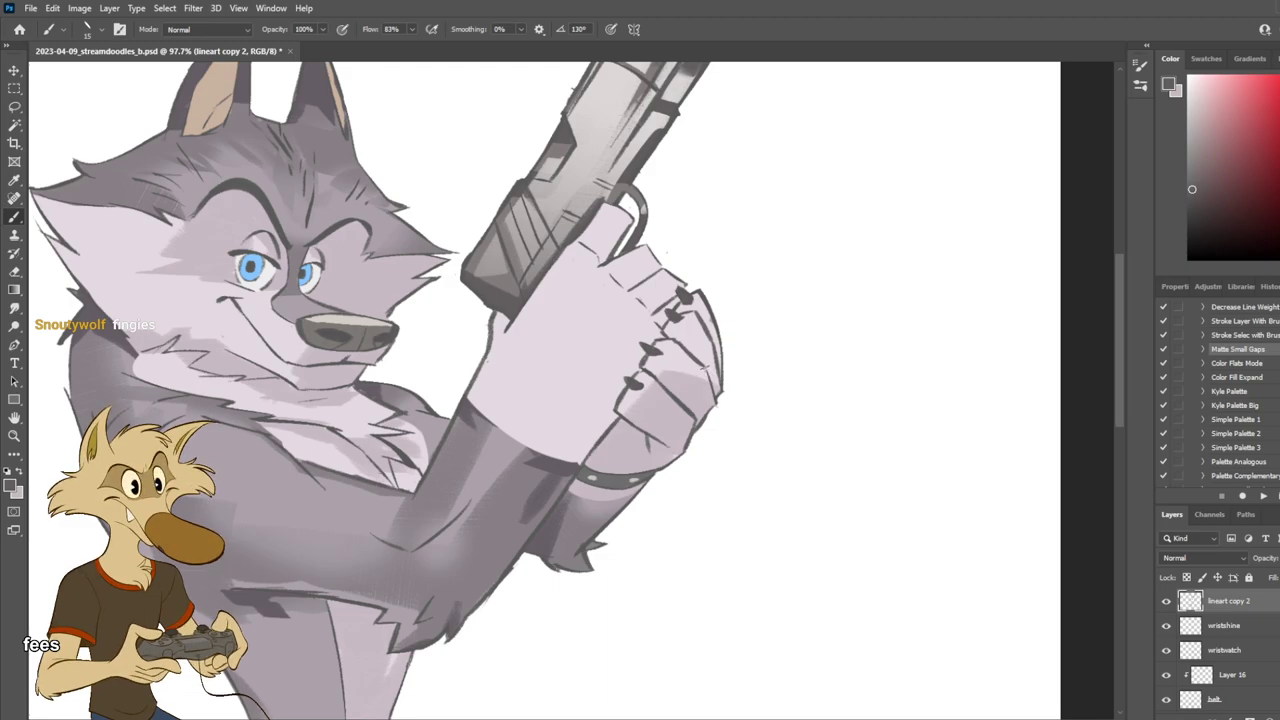
scroll(727, 331, "down", 5)
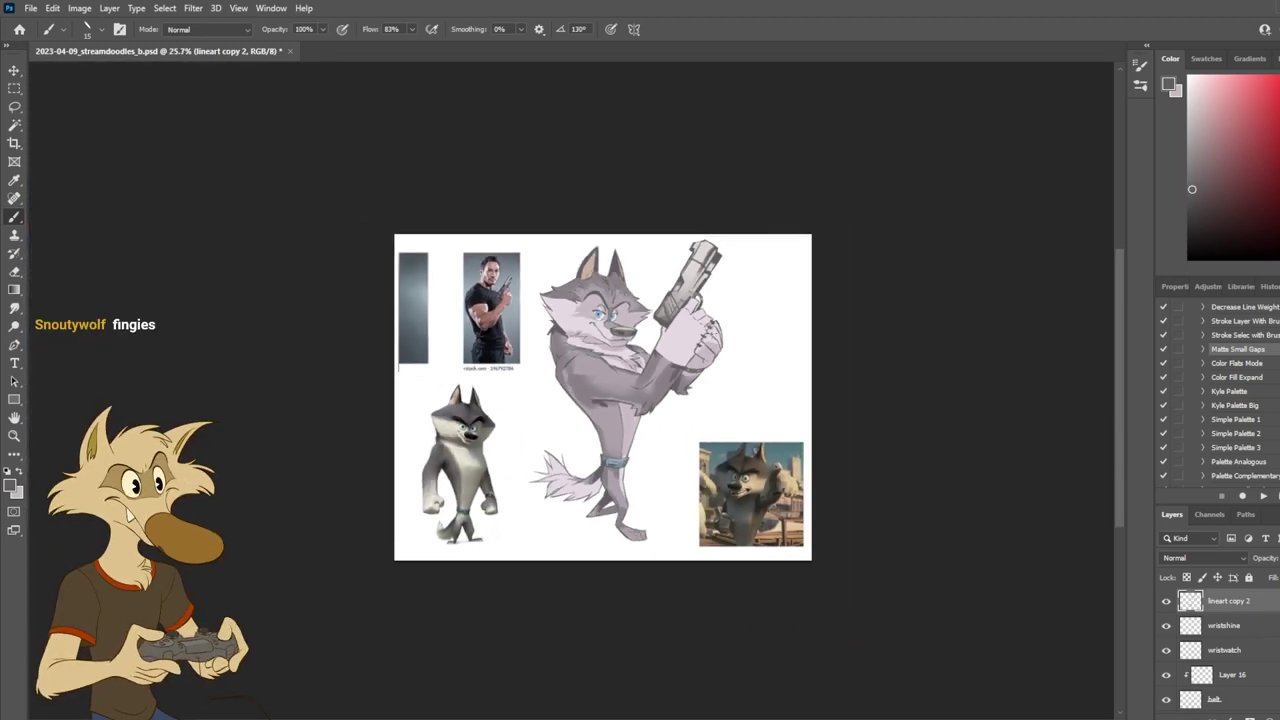
Step: Check the drawing mirrored, then erase and redraw the extra finger's outer contour along the supporting hand's outer edge
scroll(716, 334, "up", 4)
scroll(725, 334, "up", 3)
key("ctrl+shift+h")
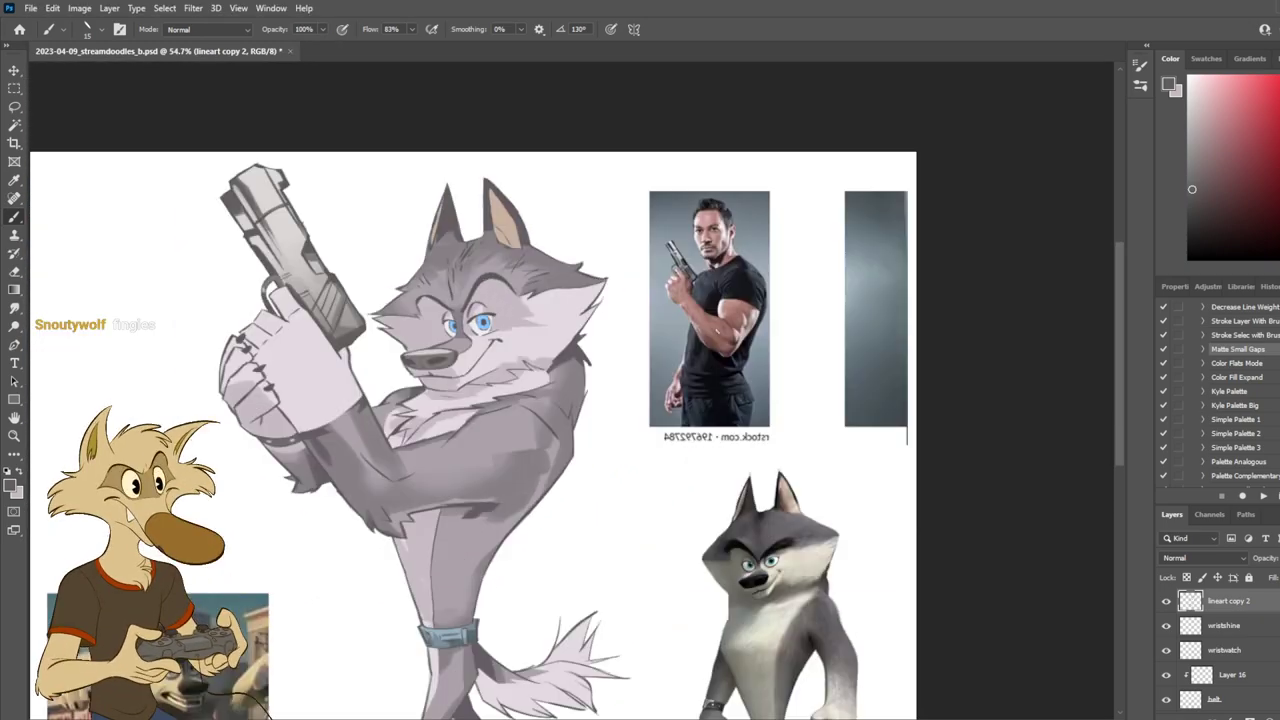
scroll(705, 323, "down", 3)
scroll(702, 323, "up", 3)
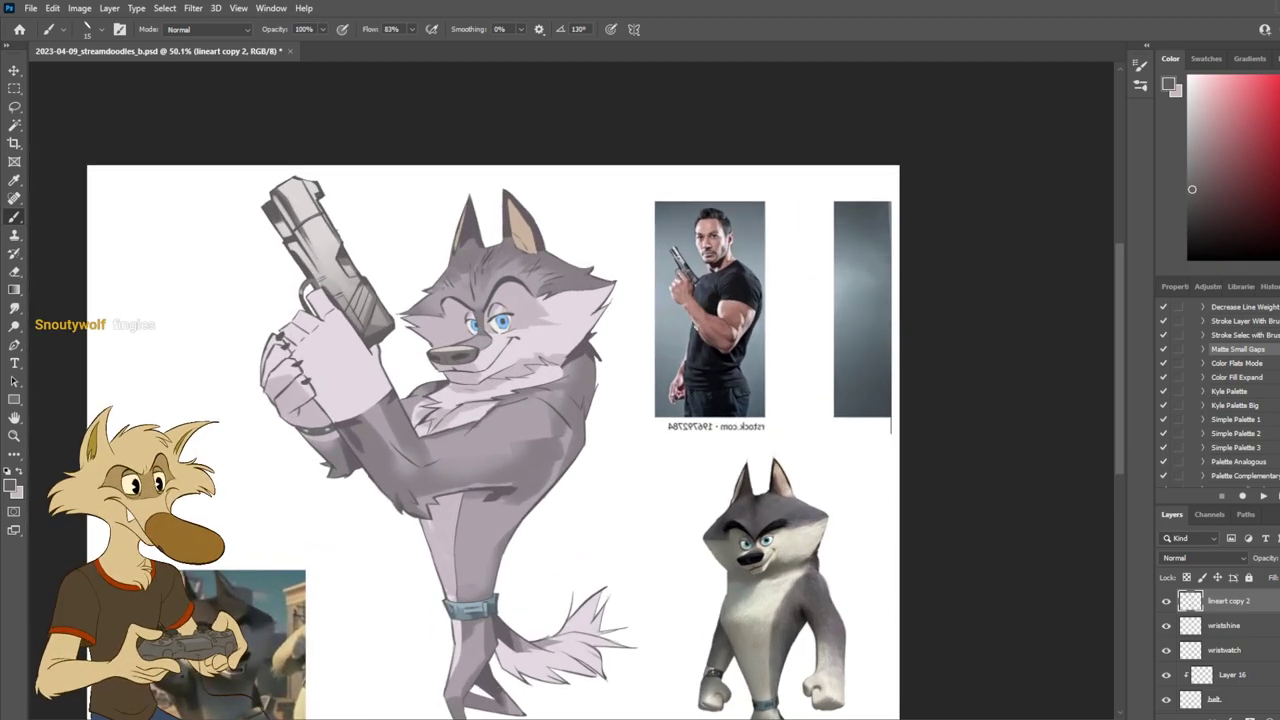
key("h")
scroll(693, 349, "up", 4)
key("e")
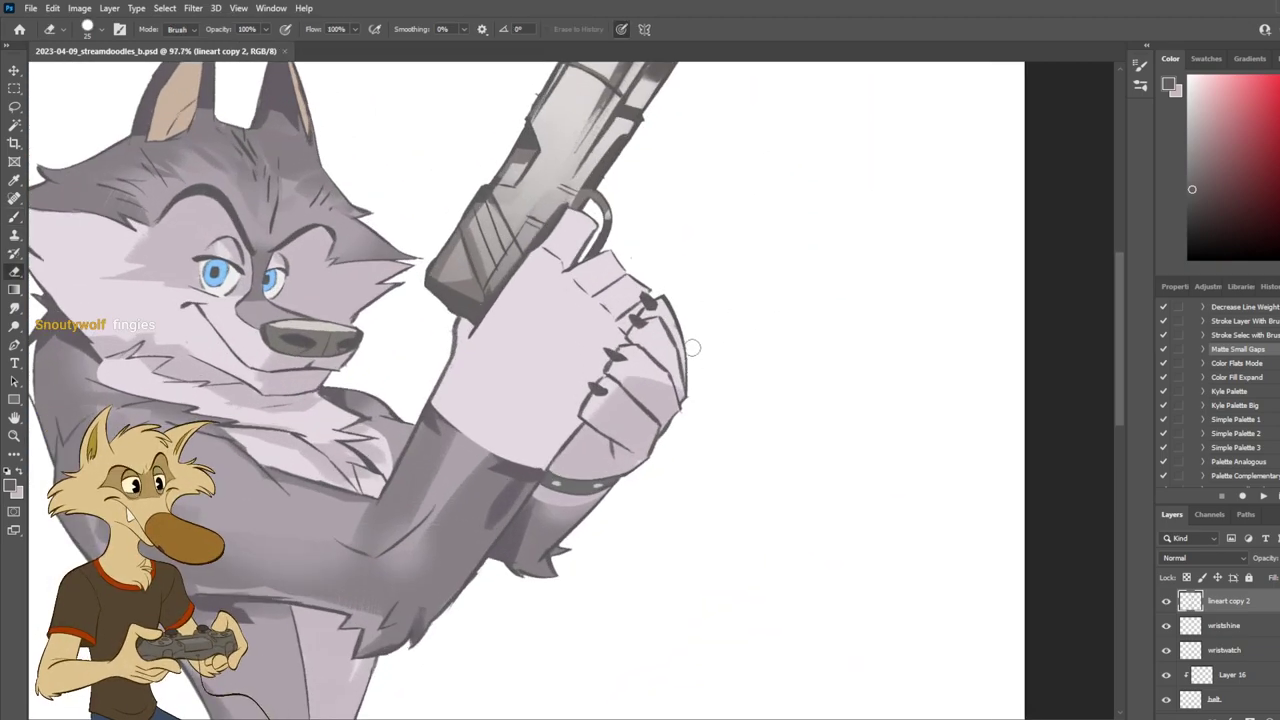
left_click_drag(678, 334, 687, 386)
key("b")
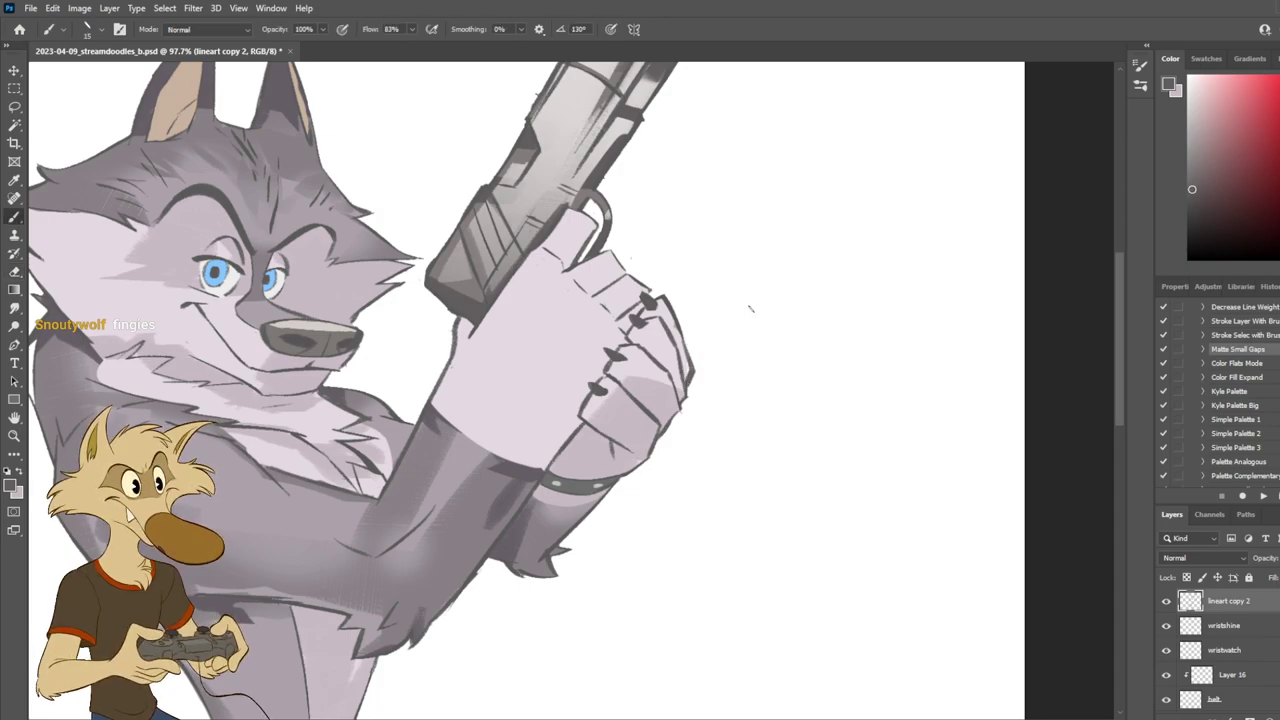
Step: Compare the mirrored and normal views, then extend the extra finger's outer contour at its lower end with a short stroke
key("h")
scroll(751, 309, "down", 4)
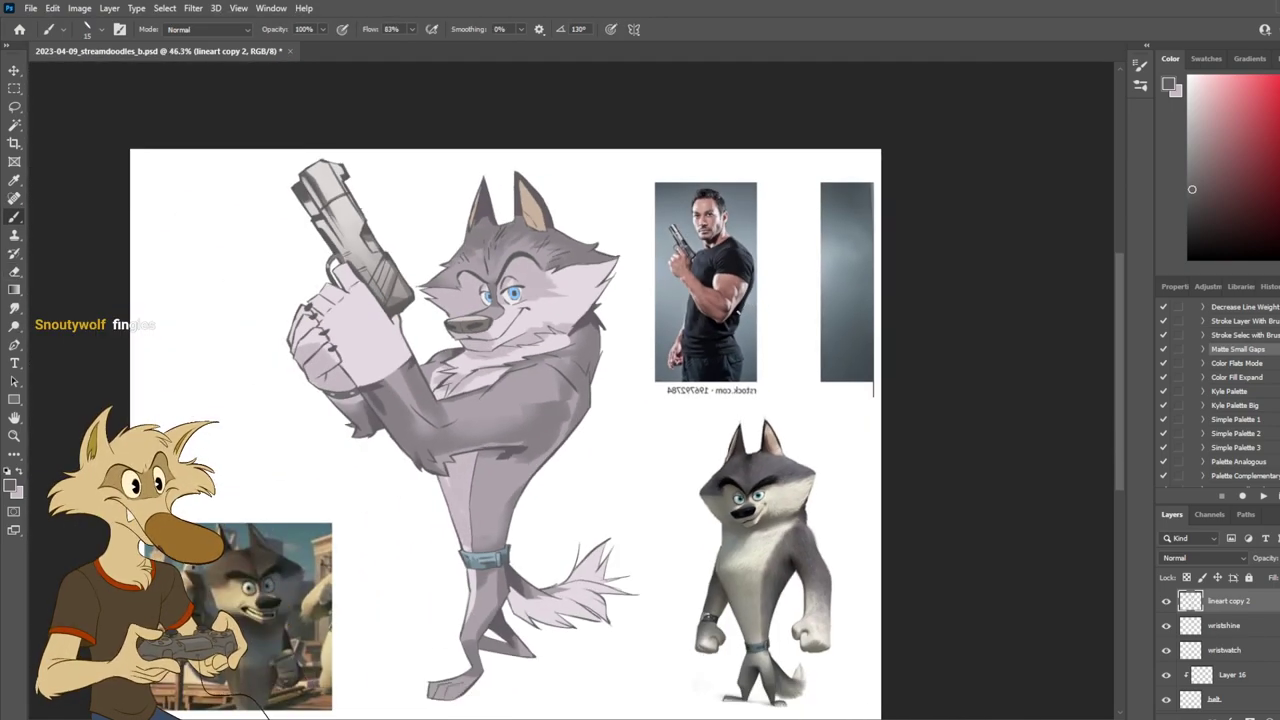
scroll(751, 309, "down", 2)
key("h")
scroll(740, 318, "up", 3)
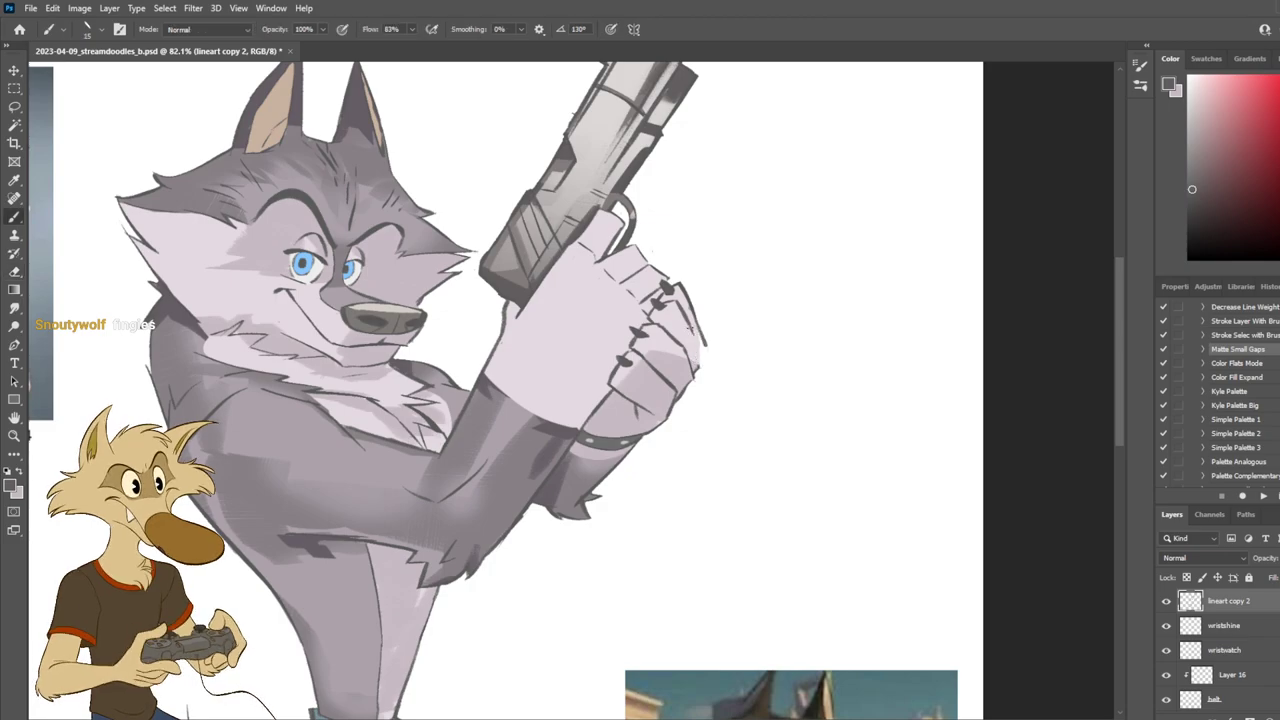
left_click_drag(704, 345, 705, 366)
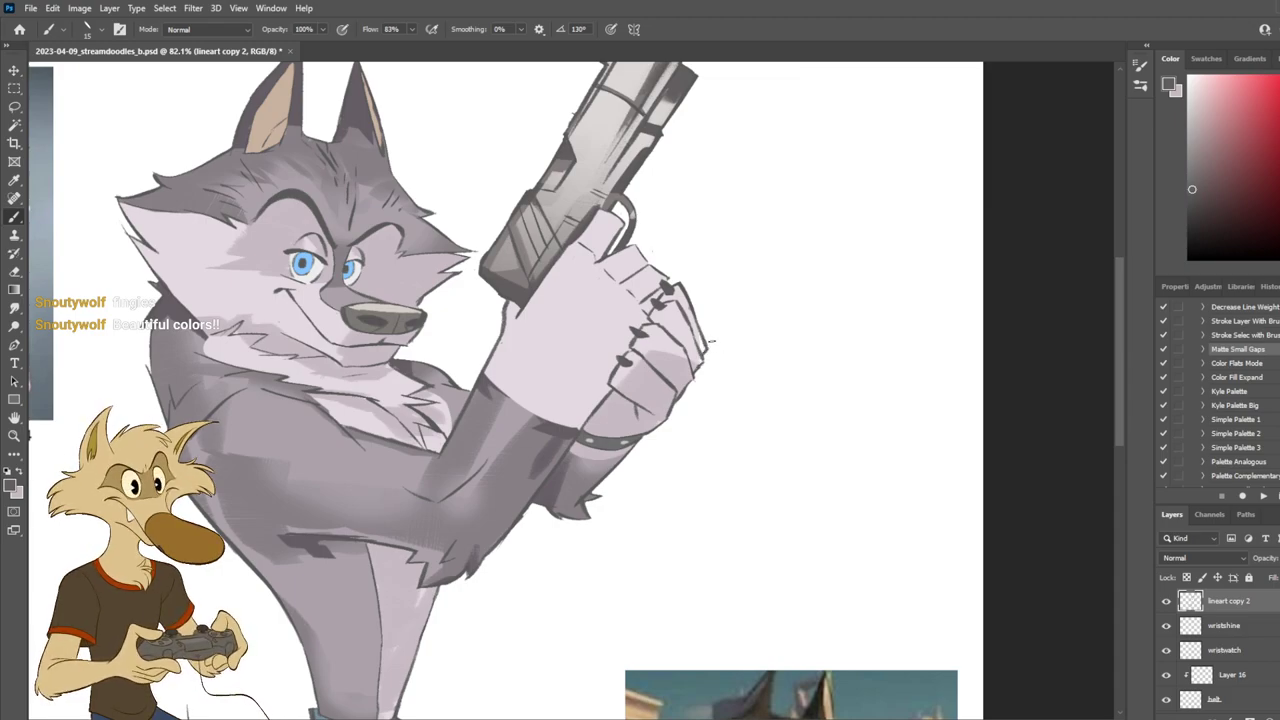
Step: Examine the supporting hand and the overall pose in mirrored and normal views at several zoom levels
key("ctrl+shift+h")
scroll(725, 326, "down", 6)
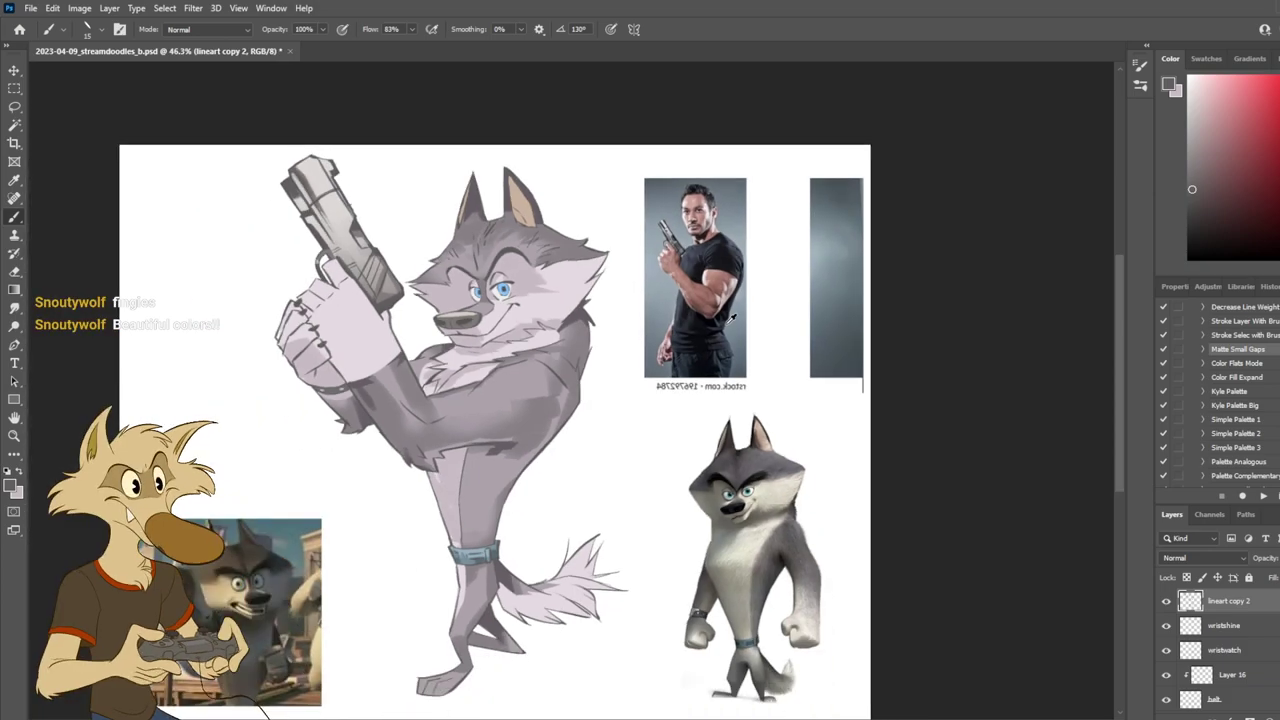
key("ctrl+shift+h")
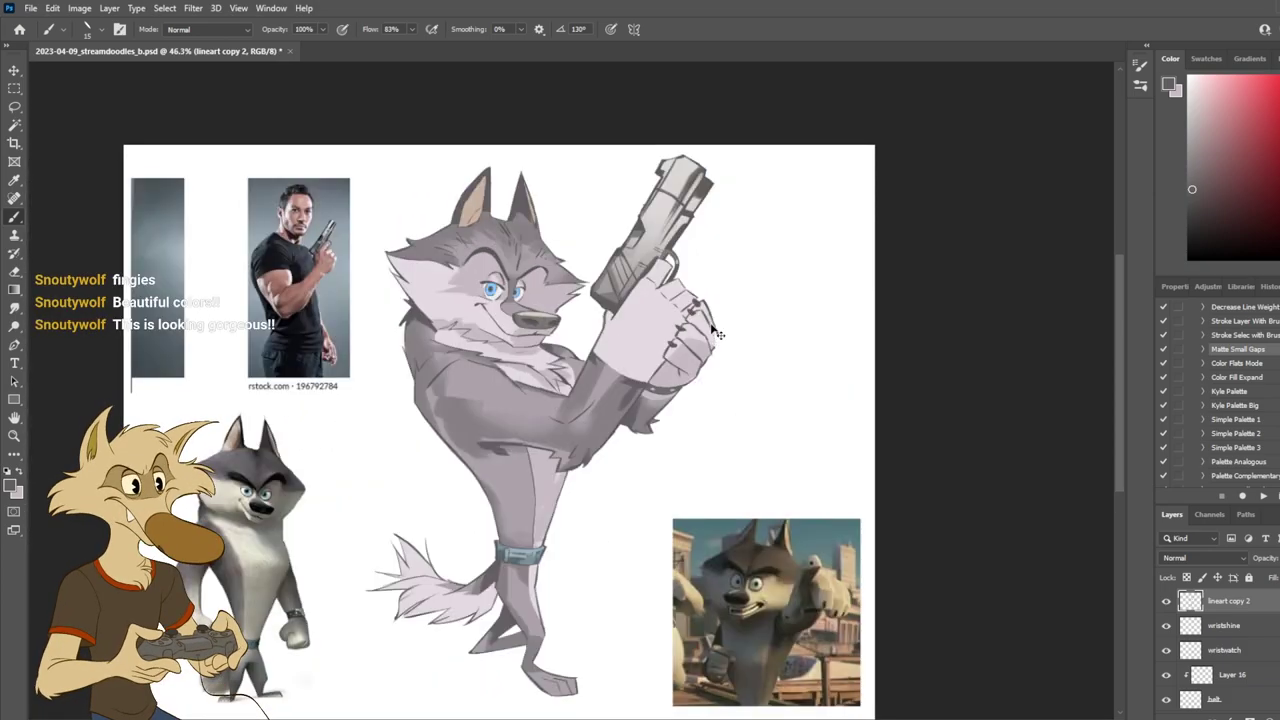
scroll(731, 323, "up", 1)
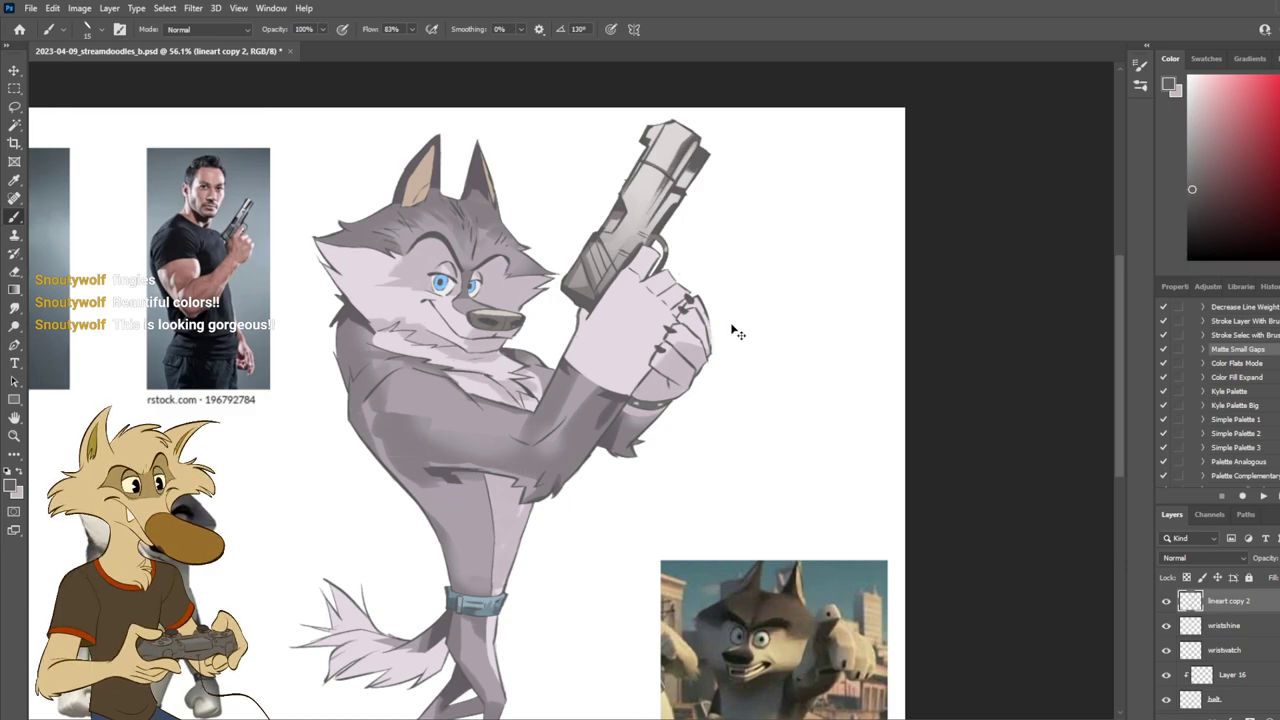
key("ctrl+shift+h")
scroll(737, 330, "down", 2)
scroll(737, 318, "down", 1)
scroll(737, 318, "up", 3)
scroll(633, 337, "down", 1)
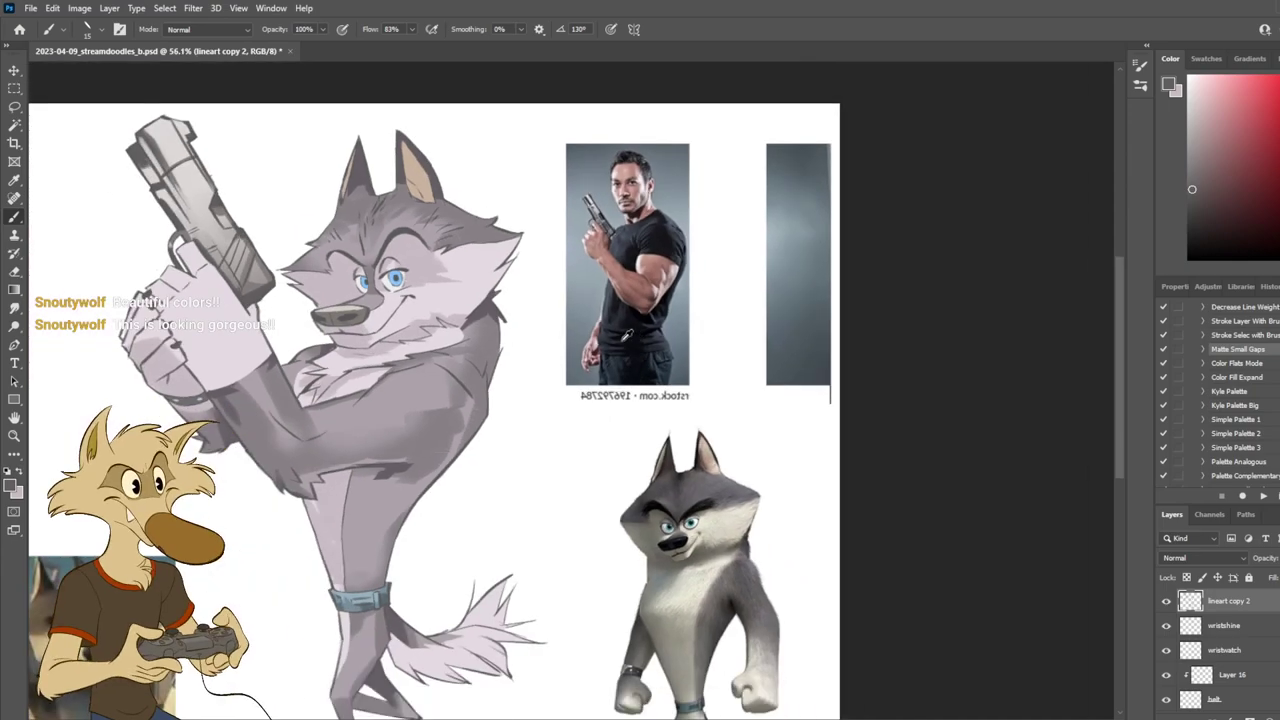
key("ctrl+shift+h")
scroll(694, 343, "up", 4)
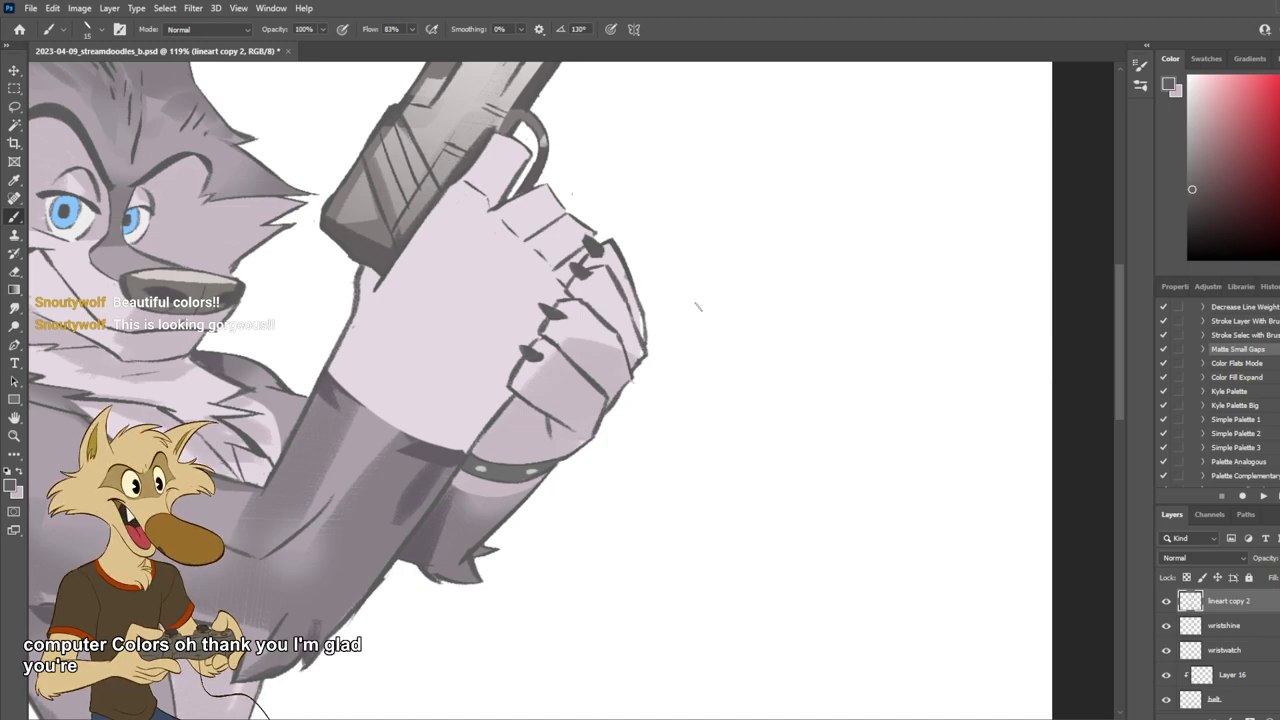
scroll(701, 330, "down", 4)
scroll(696, 334, "up", 2)
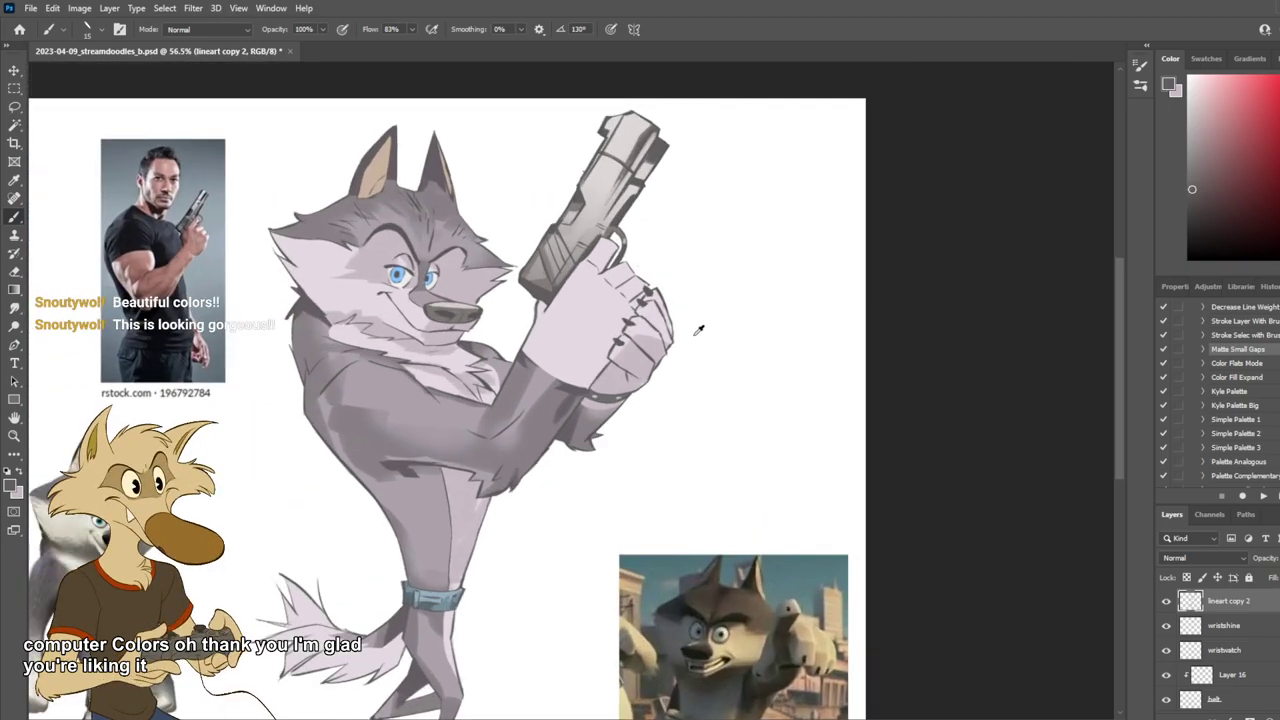
key("ctrl+shift+h")
scroll(694, 333, "down", 1)
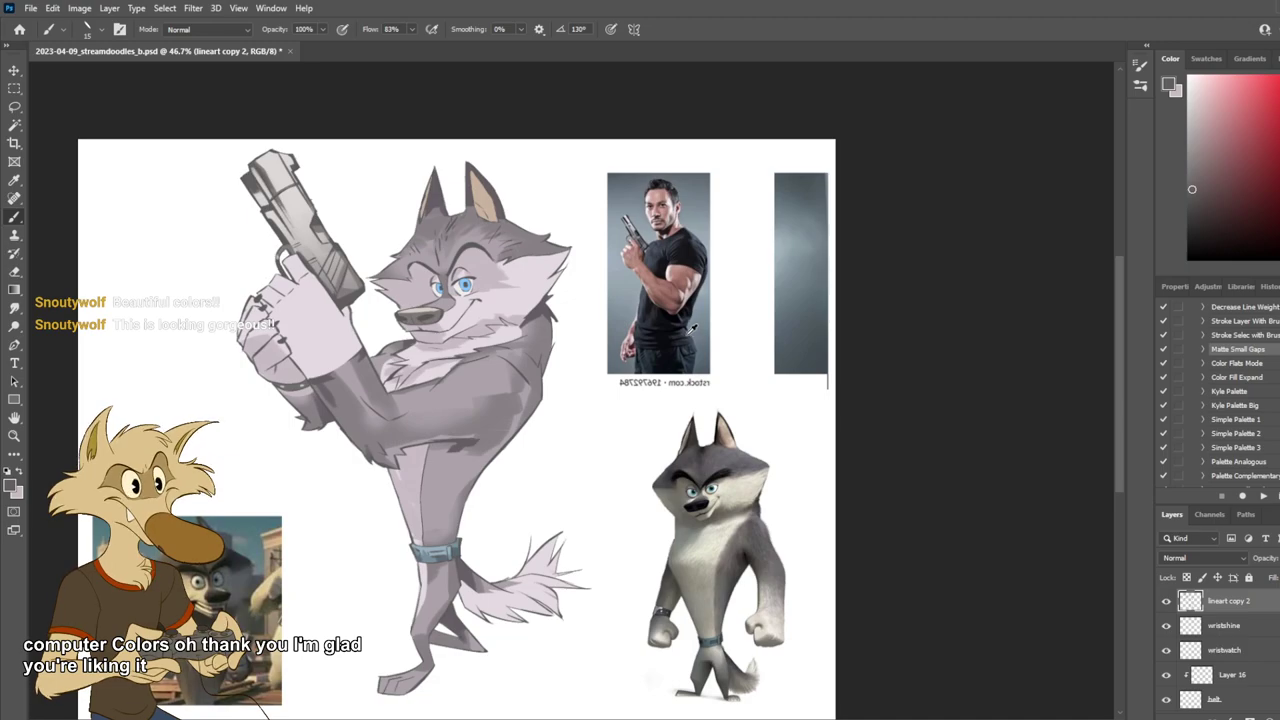
key("ctrl+shift+h")
scroll(680, 333, "up", 4)
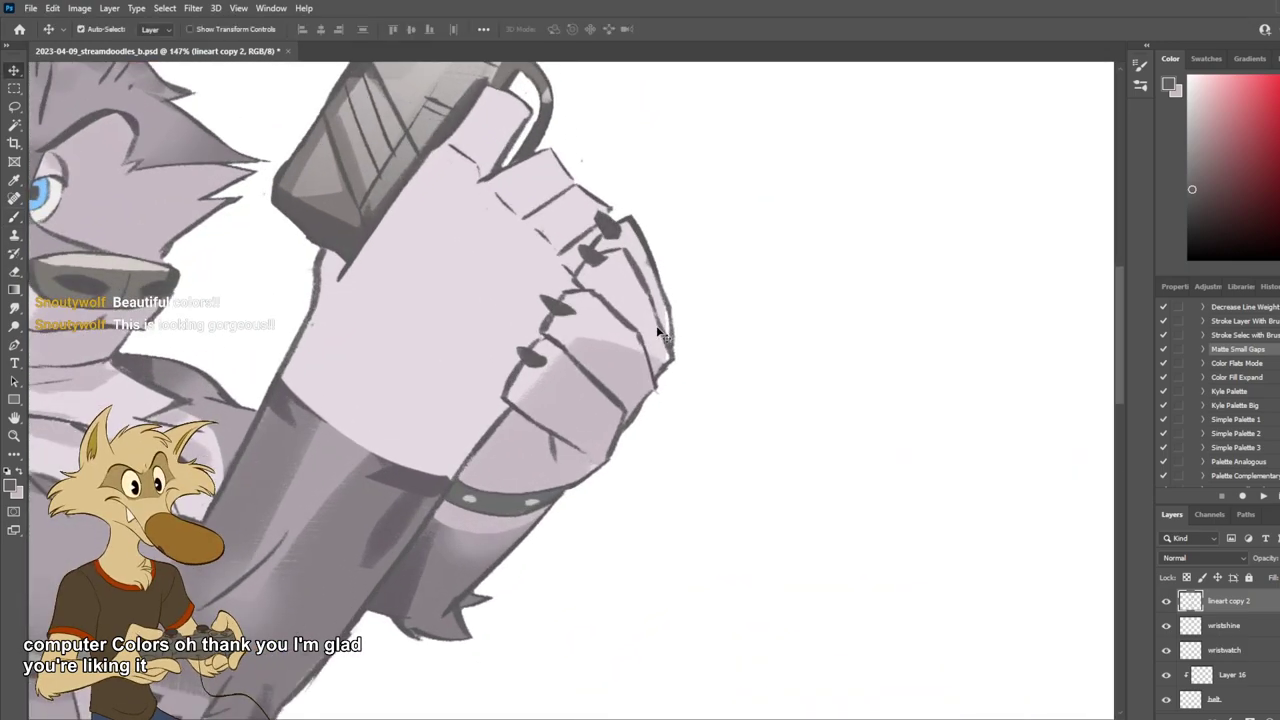
Step: Sample the hand's light fur colour and make "cream fur" the active layer for touching up the extra finger's colour
left_click(655, 331, "ctrl")
left_click(658, 331, "alt")
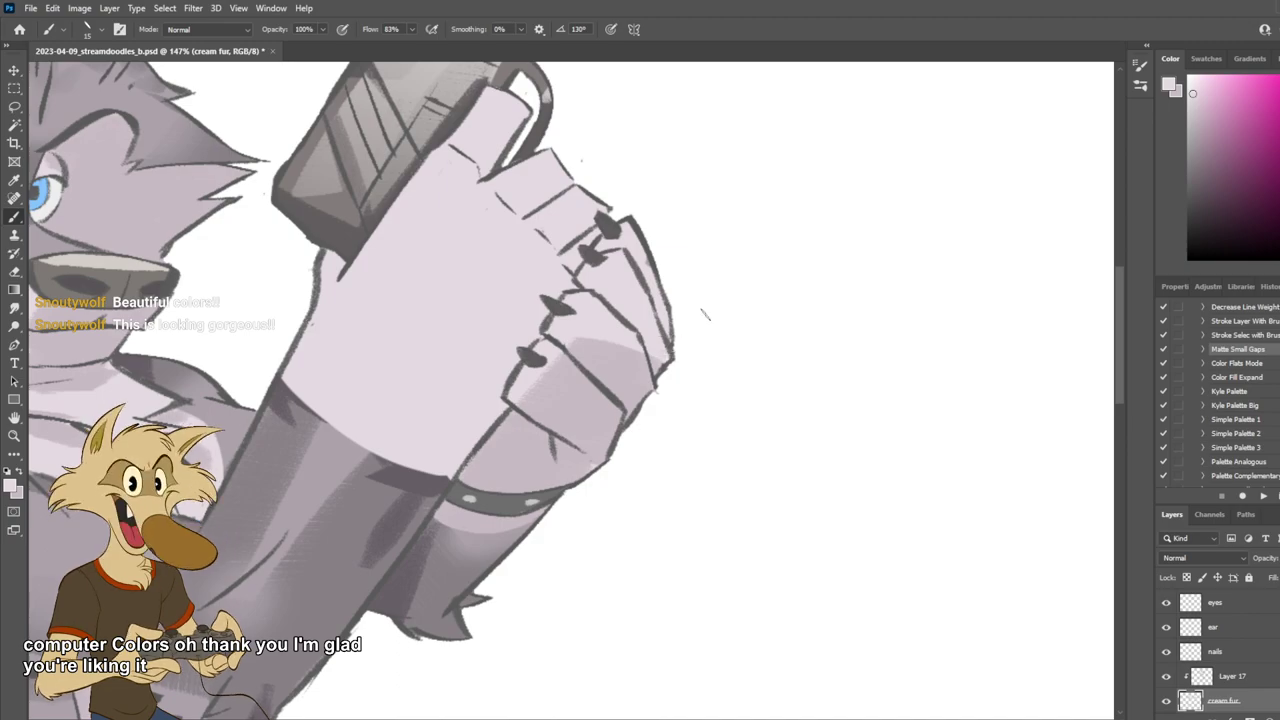
key("ctrl+0")
scroll(688, 302, "up", 4)
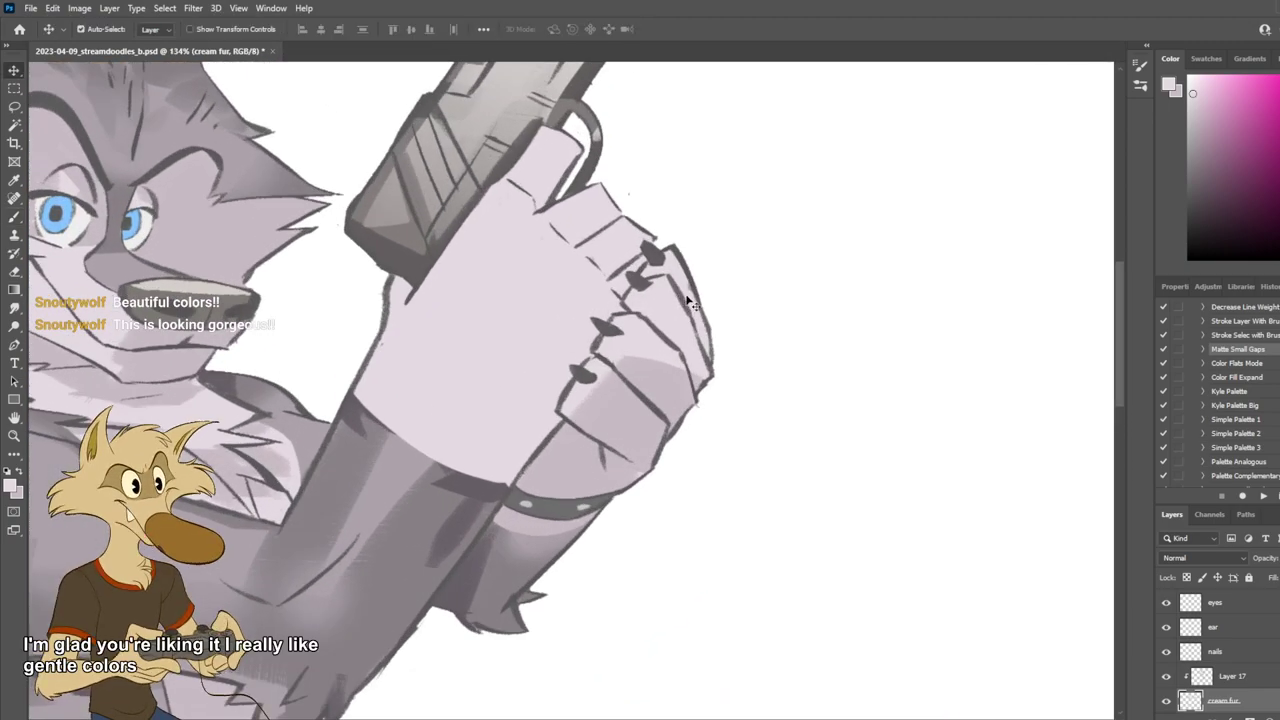
left_click(664, 385, "ctrl")
key("e")
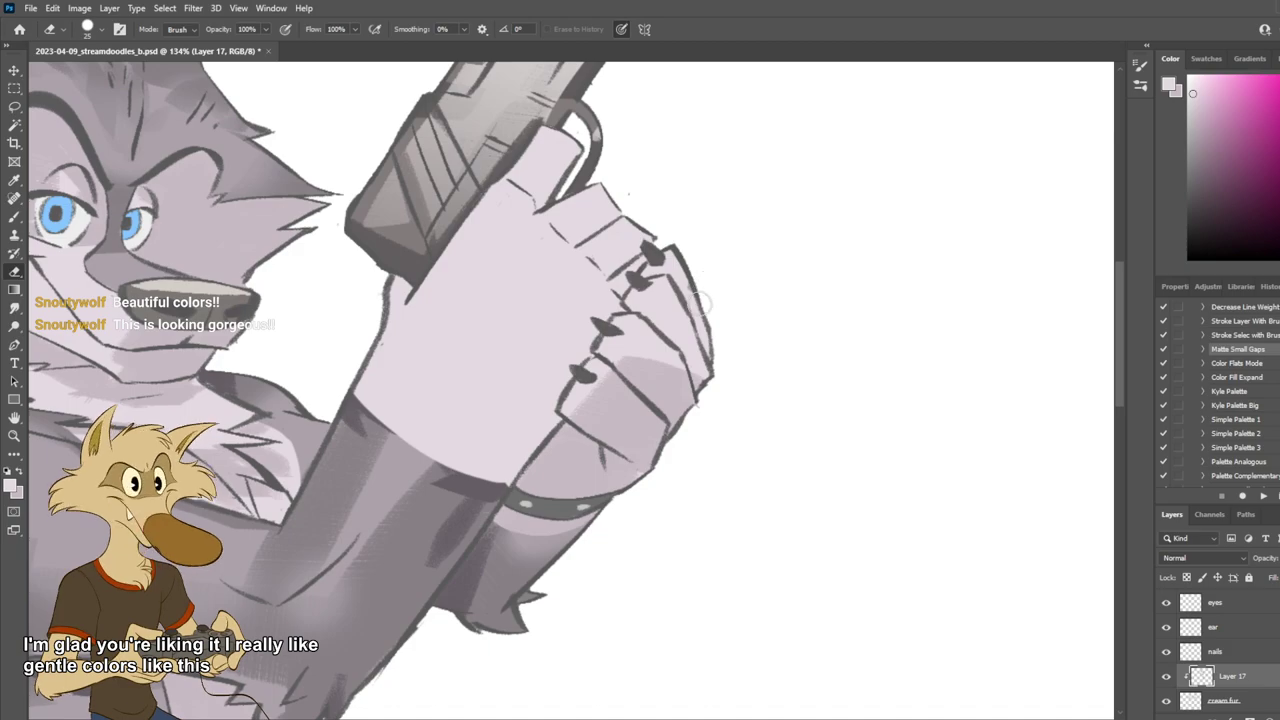
key("v")
left_click(689, 301)
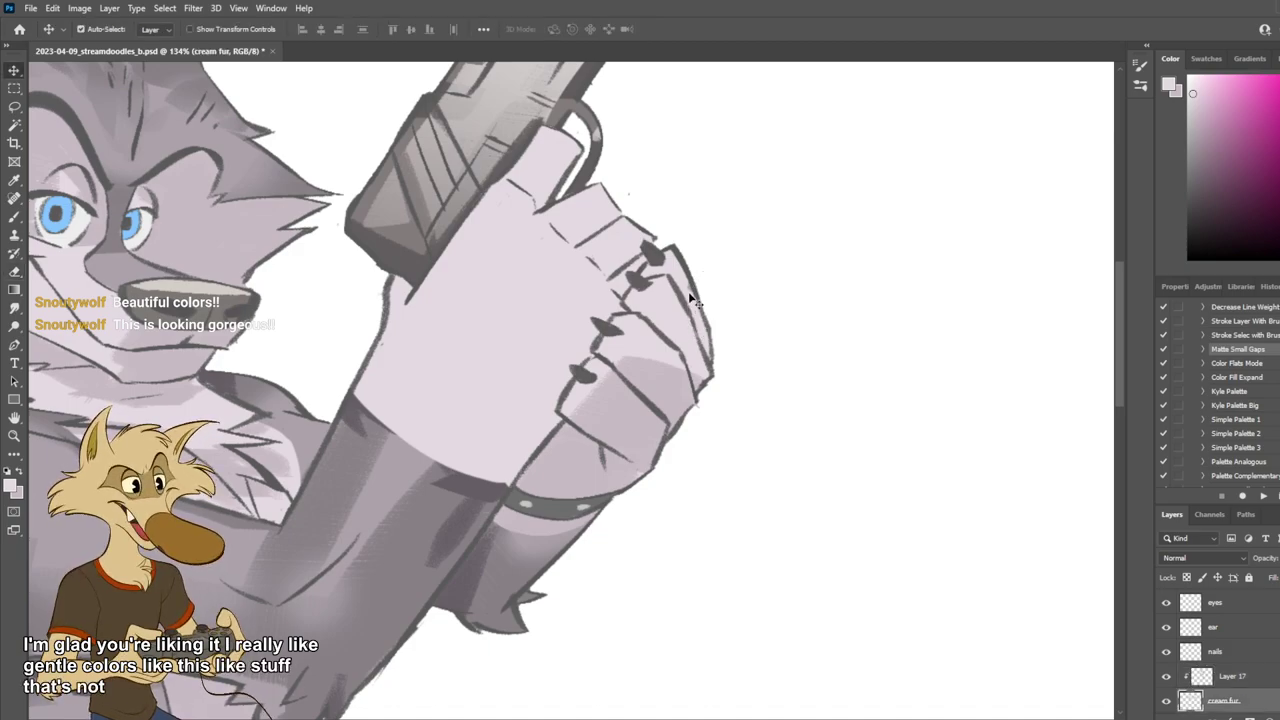
Step: Try erasing at the extra finger's outer edge on "lineart copy 2" and "Layer 17", and return to "cream fur" with the Brush
left_click(690, 301)
key("e")
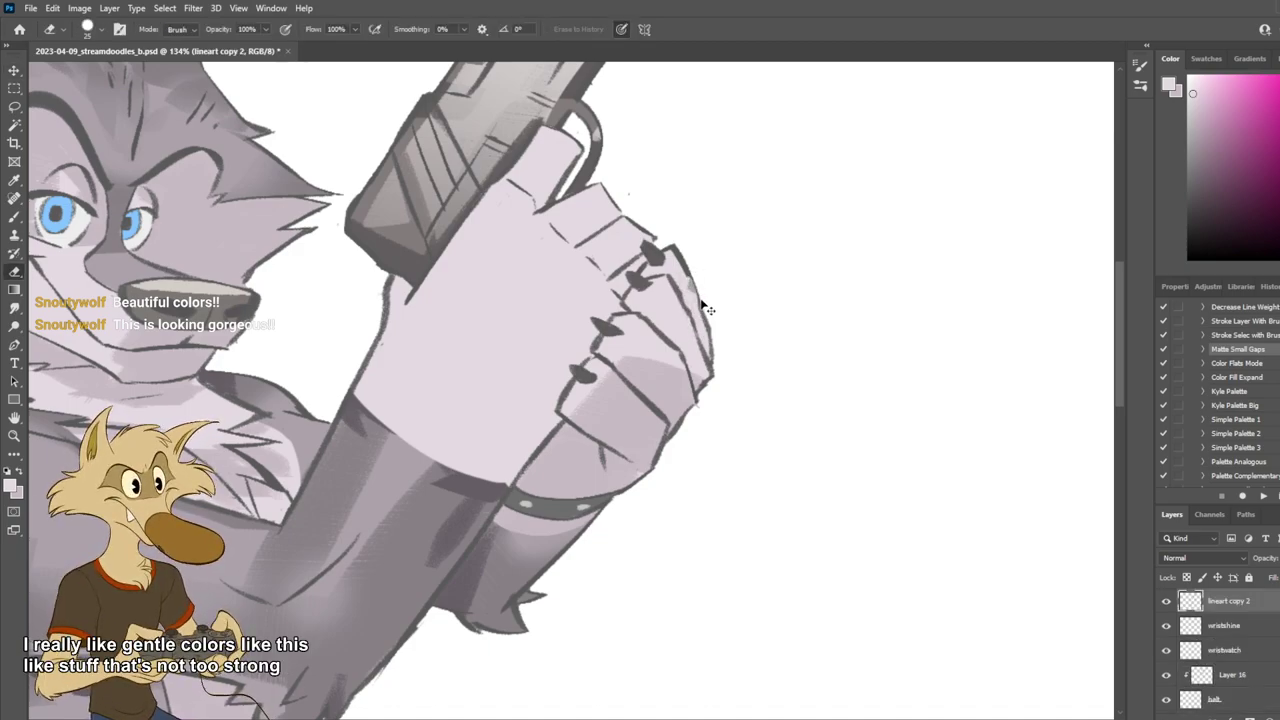
key("v")
left_click(676, 360)
key("e")
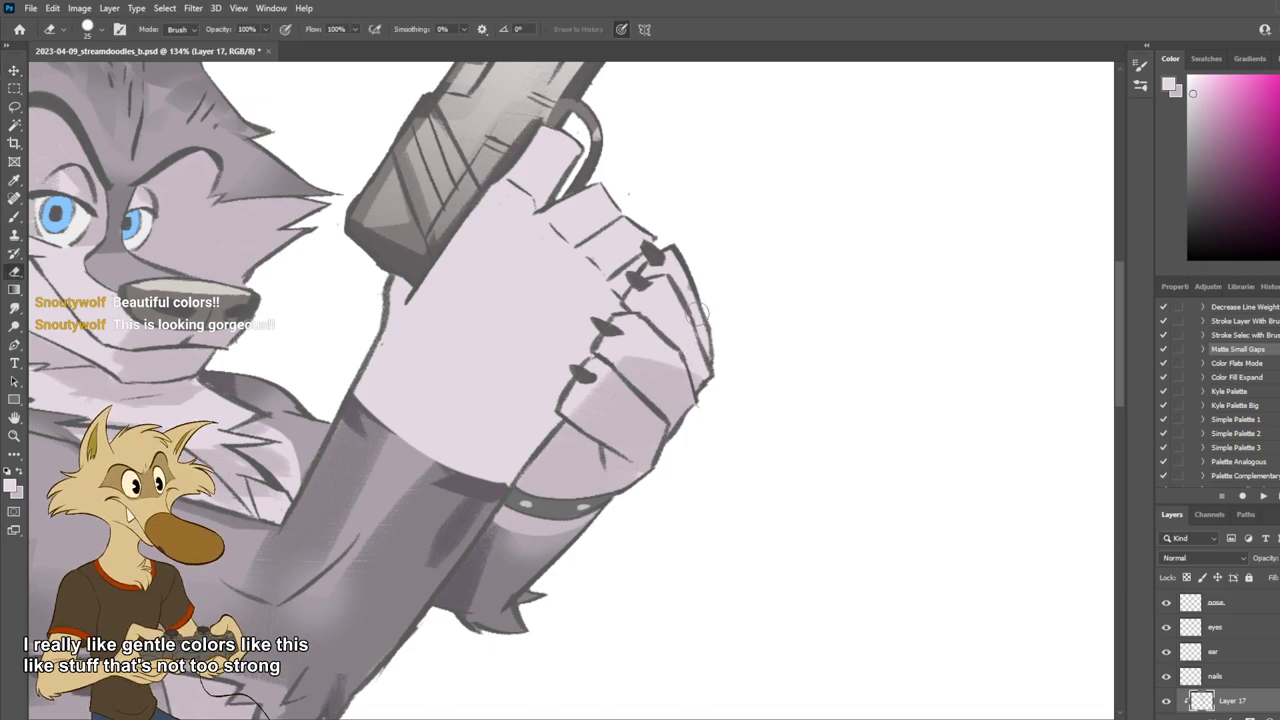
key("v")
left_click(695, 302)
key("b")
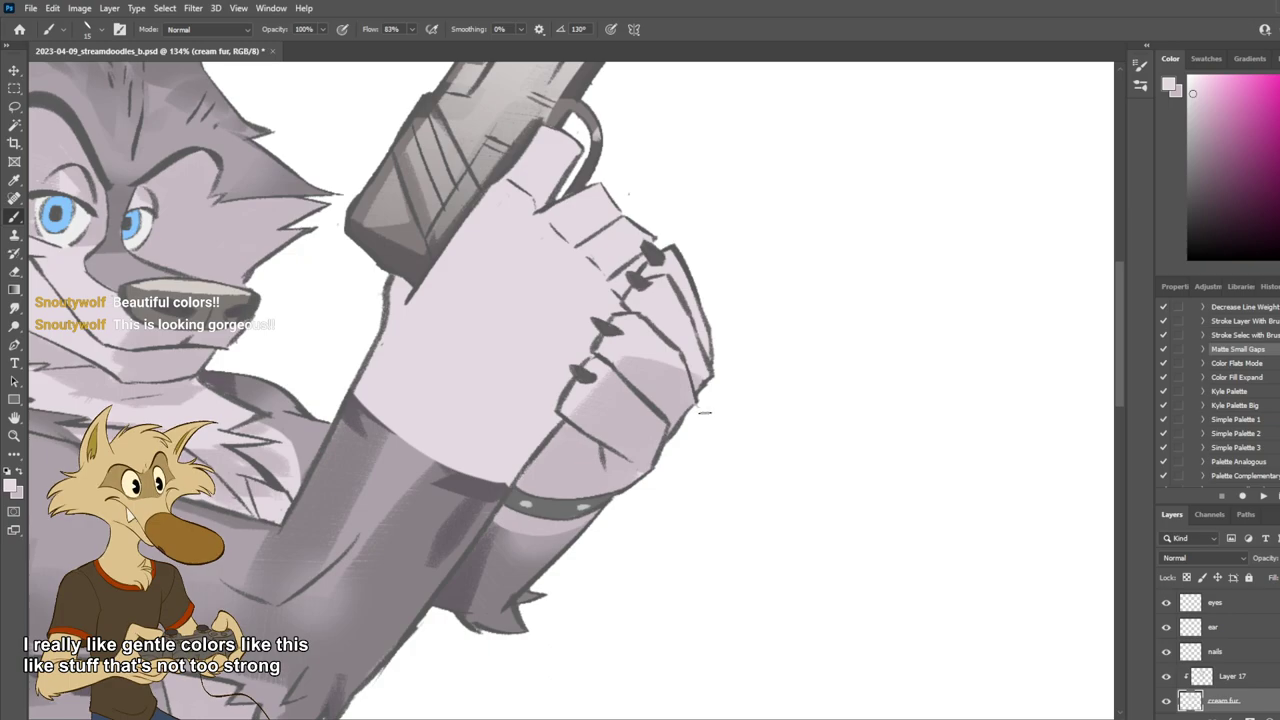
Step: Try to erase the small bulge on the hand's outer edge below the extra finger, testing "lineart copy 2", "cream fur" and "Layer 17"
key("v")
left_click(703, 415)
key("e")
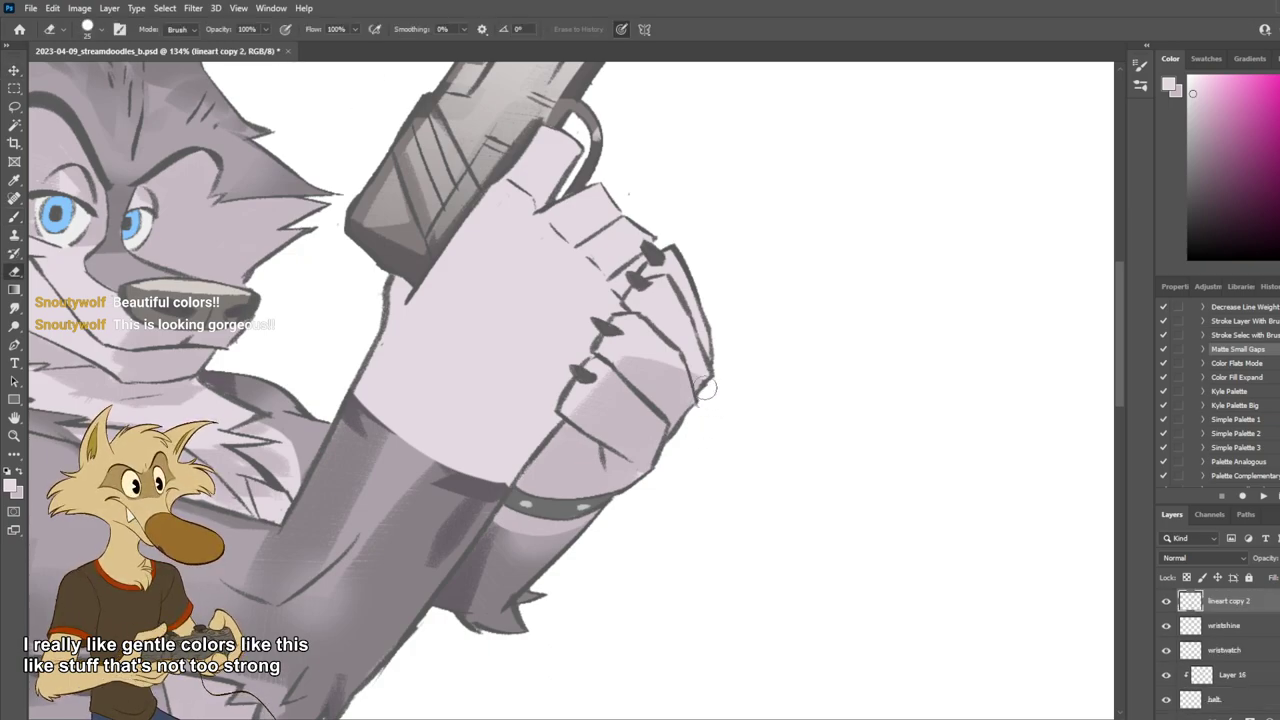
key("v")
left_click(704, 393)
key("e")
key("v")
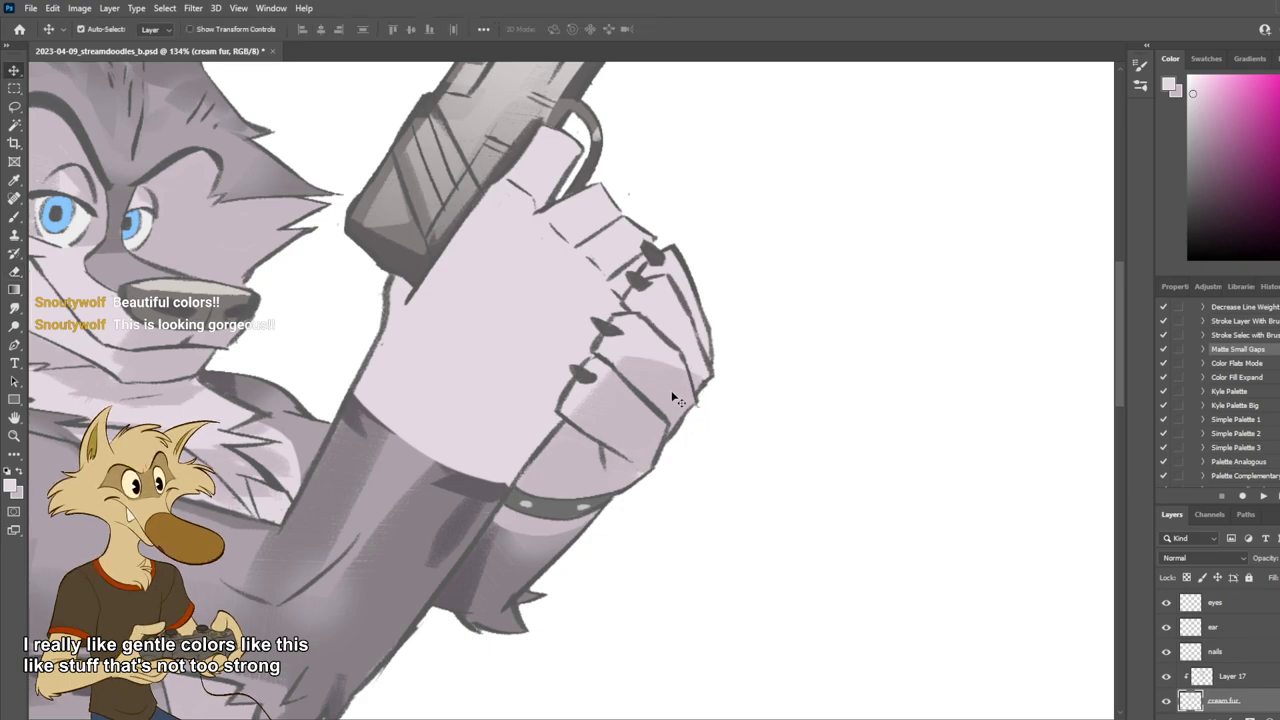
left_click(678, 399)
key("e")
Step: Toggle the visibility of "Layer 17", "cream fur" and "lineart copy 2" to examine which layer holds the bulge on the hand's edge
left_click(1166, 676)
left_click(1166, 701)
left_click(1166, 701)
left_click(1166, 676)
key("v")
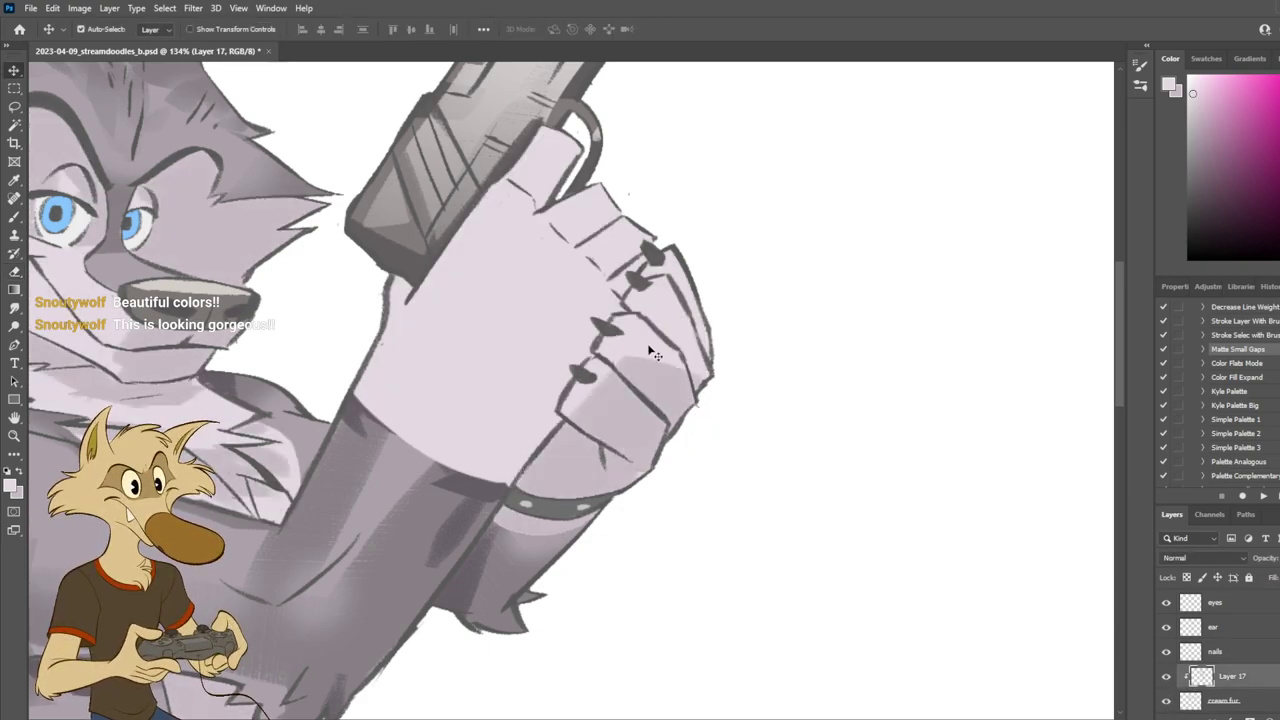
left_click(617, 340)
key("e")
key("v")
left_click(694, 418)
key("e")
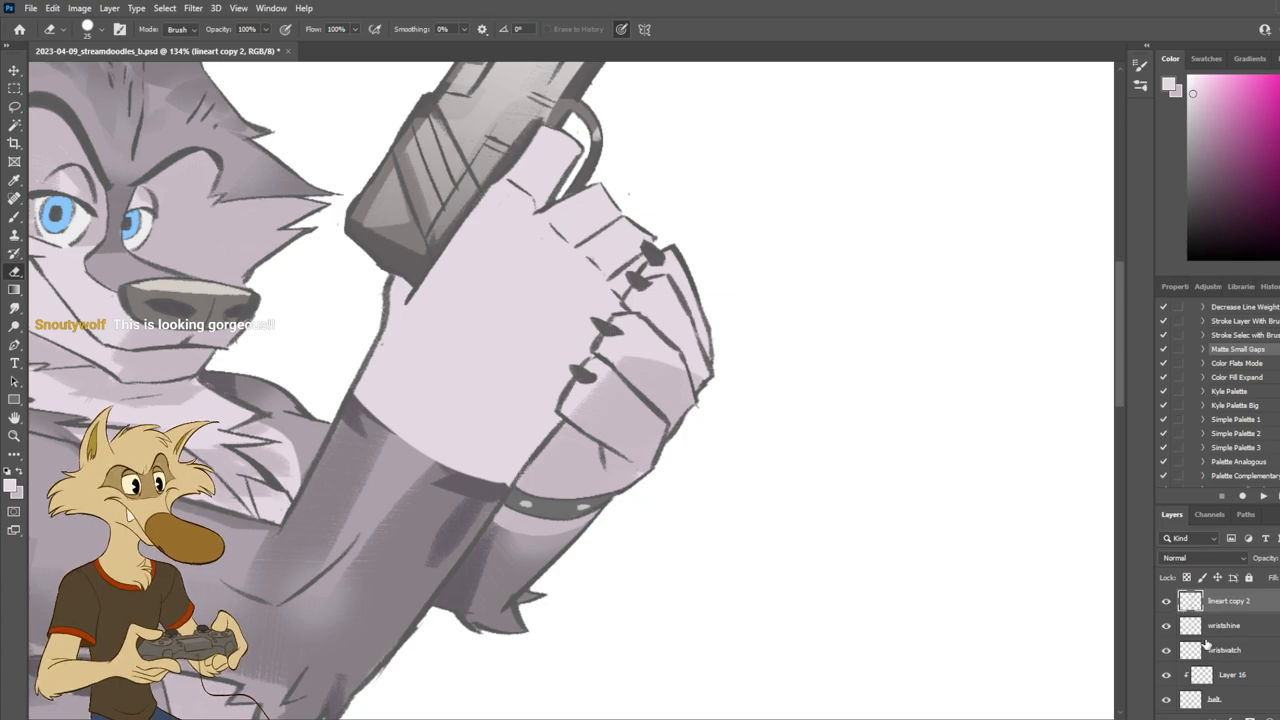
left_click(1165, 601)
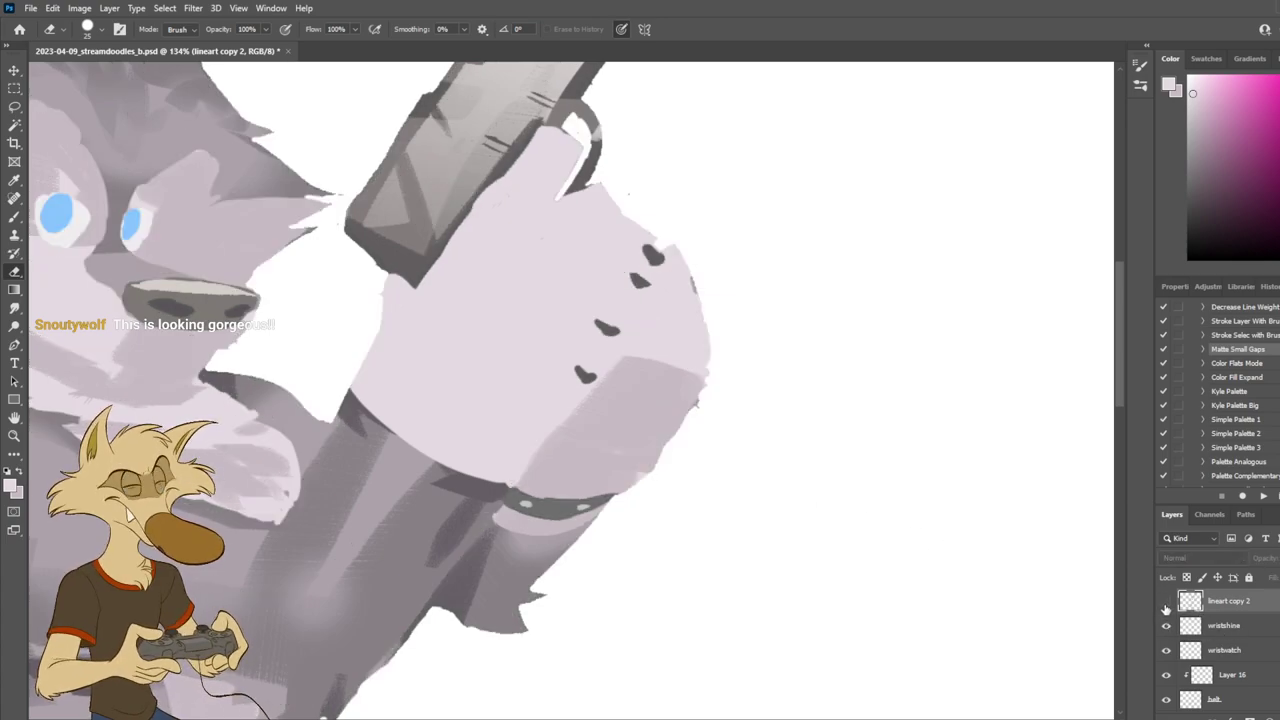
left_click(1165, 602)
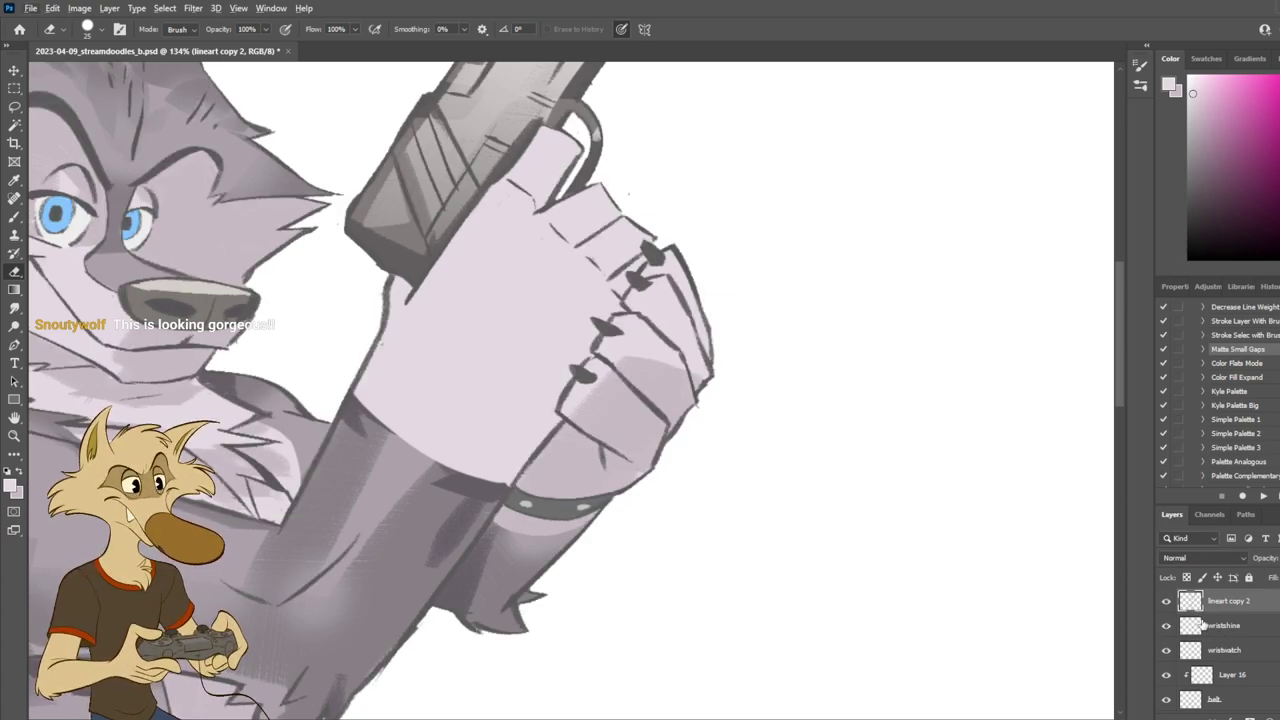
Step: Pick the "dark fur" layer from the bulge on the hand's outer edge and erase the stray bit there
scroll(687, 385, "up", 8)
key("v")
left_click(666, 409)
left_click(1166, 701)
scroll(706, 457, "up", 2)
left_click(710, 428)
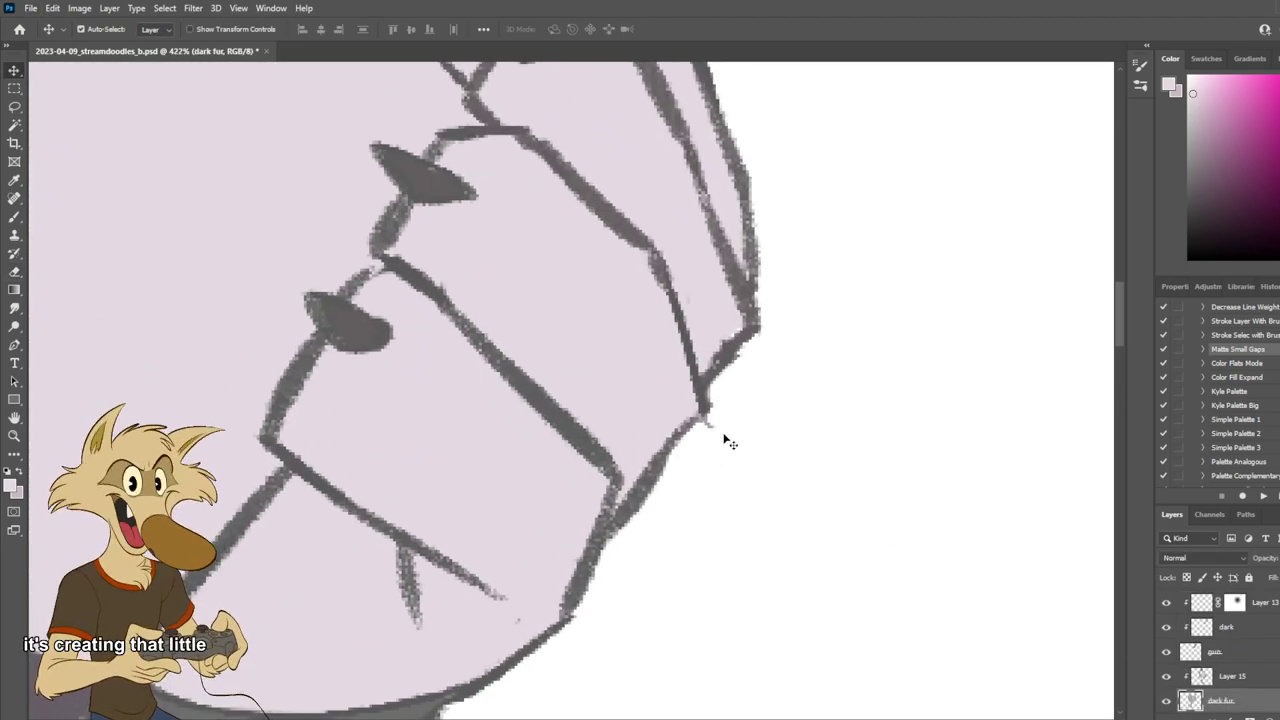
left_click(1165, 701)
key("e")
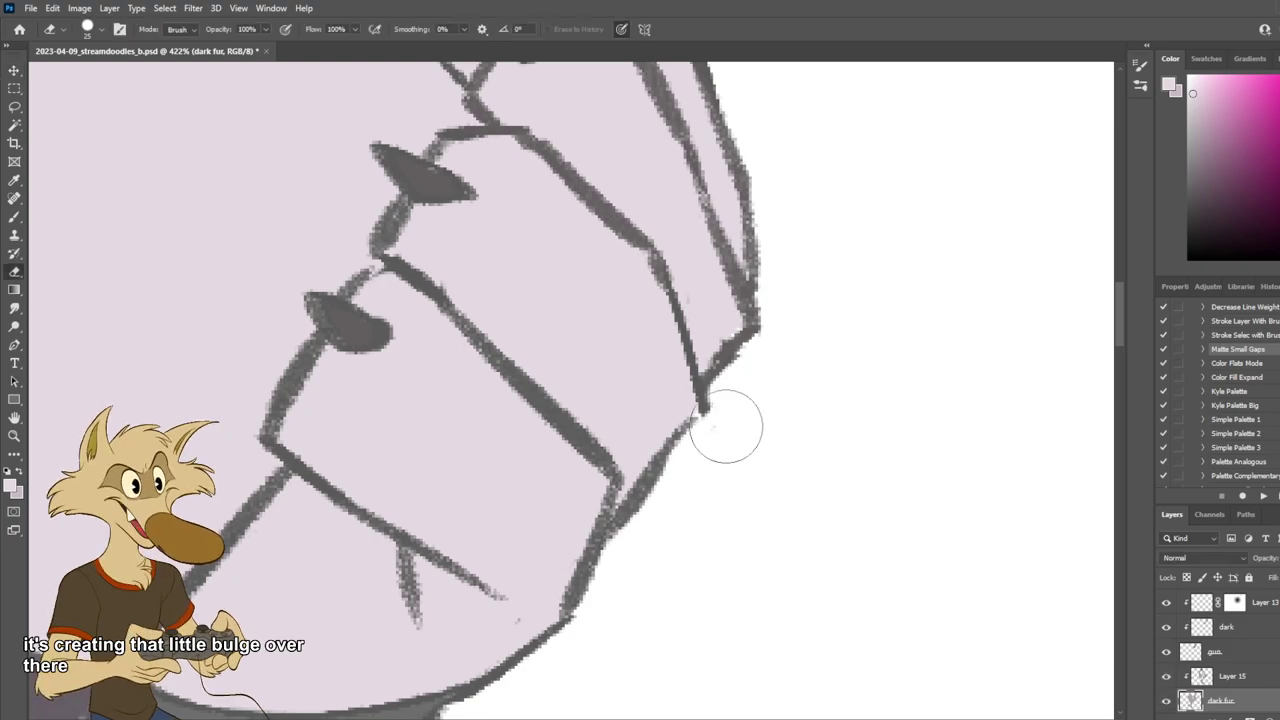
scroll(753, 405, "down", 5)
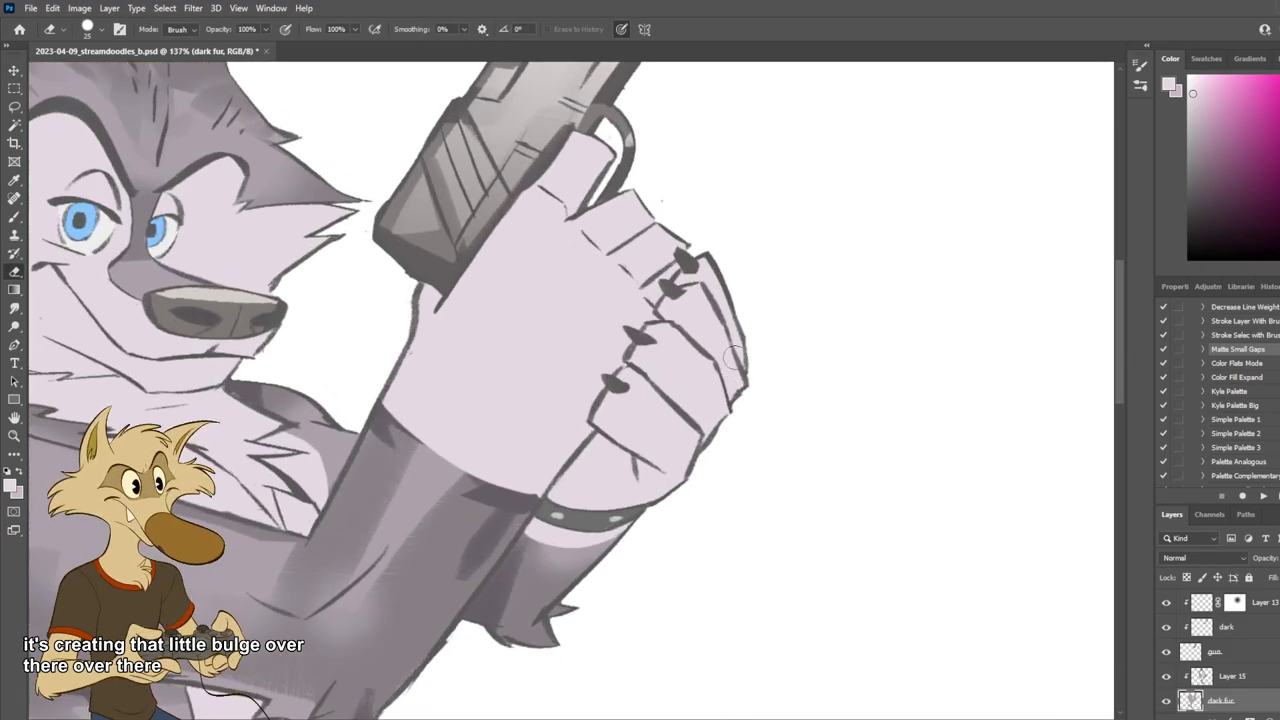
Step: Show "Layer 17" again, make it active, and sample the hand's darker pink shadow colour for the Brush
key("v")
left_click(709, 410)
scroll(1270, 620, "up", 3)
scroll(1252, 628, "down", 3)
scroll(1250, 628, "up", 3)
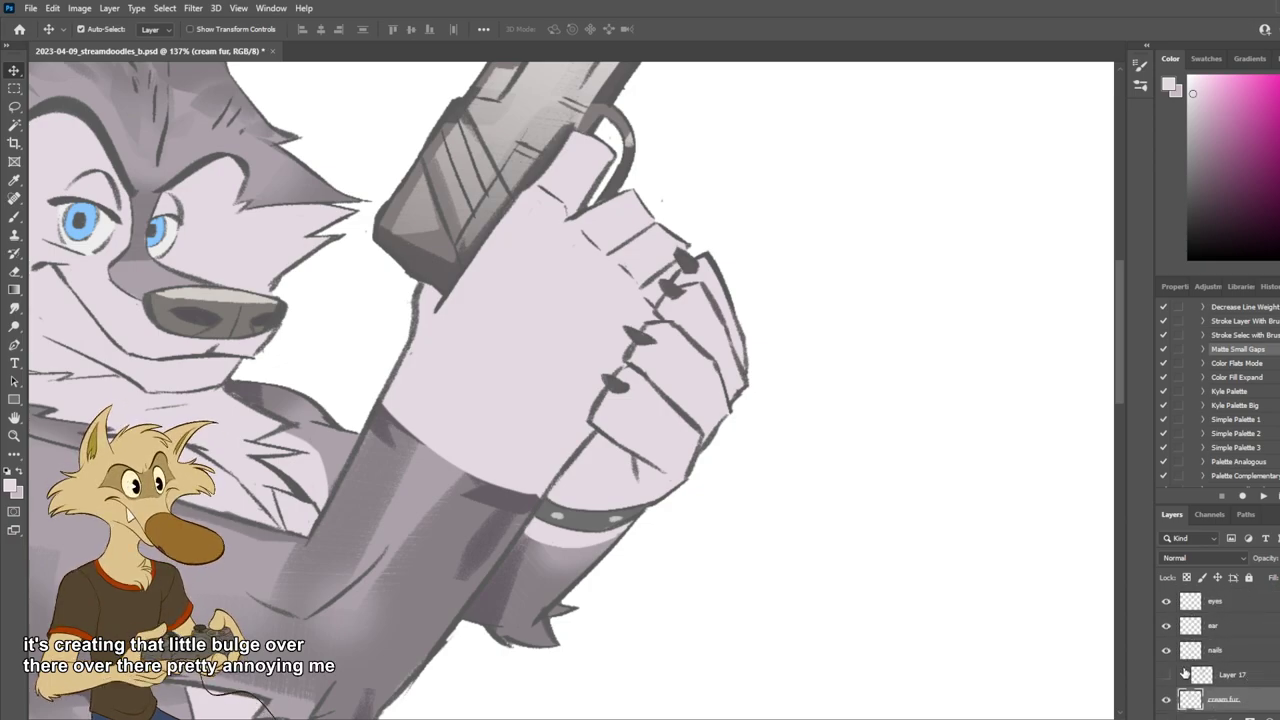
scroll(700, 410, "up", 2)
left_click(695, 398)
key("b")
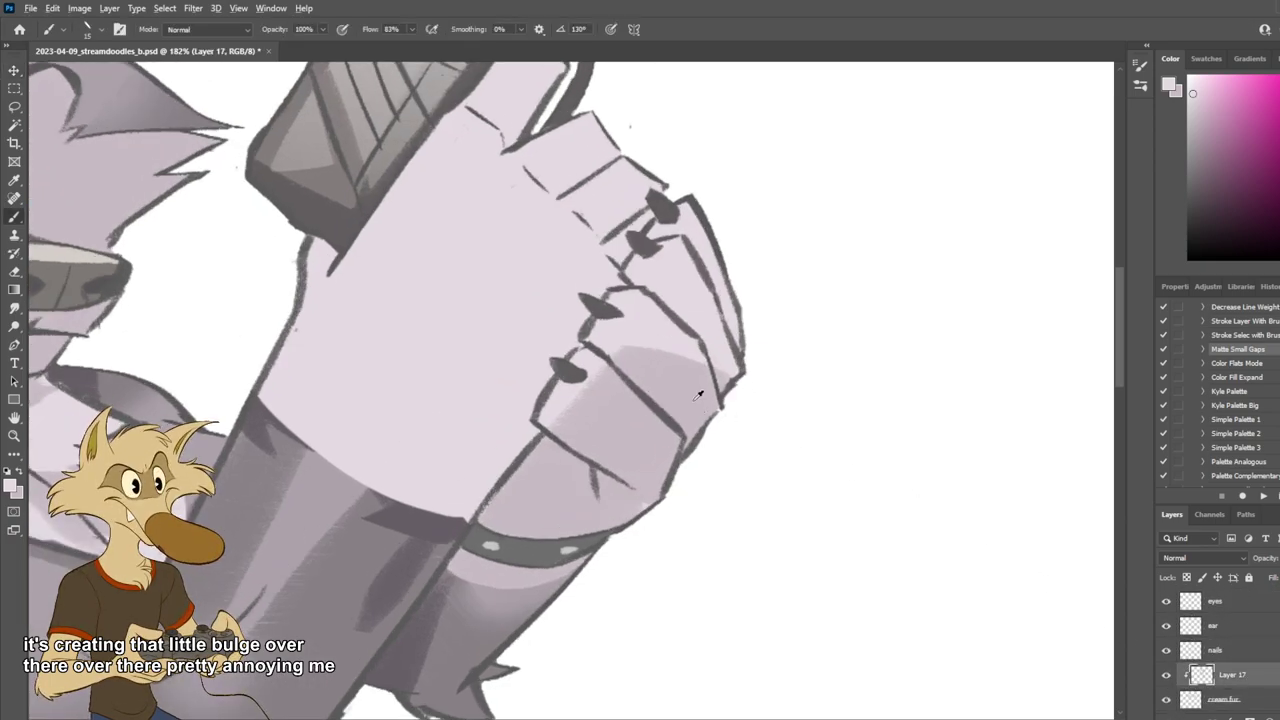
left_click(718, 404, "alt")
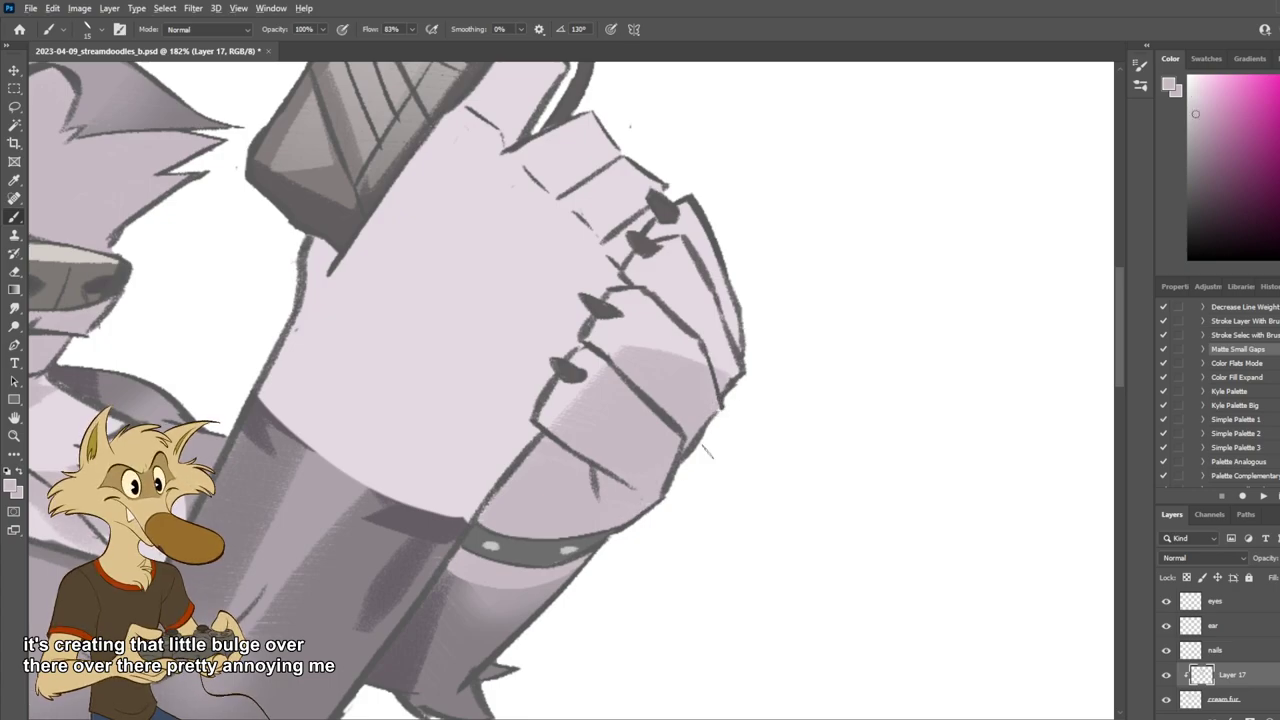
scroll(708, 452, "down", 5)
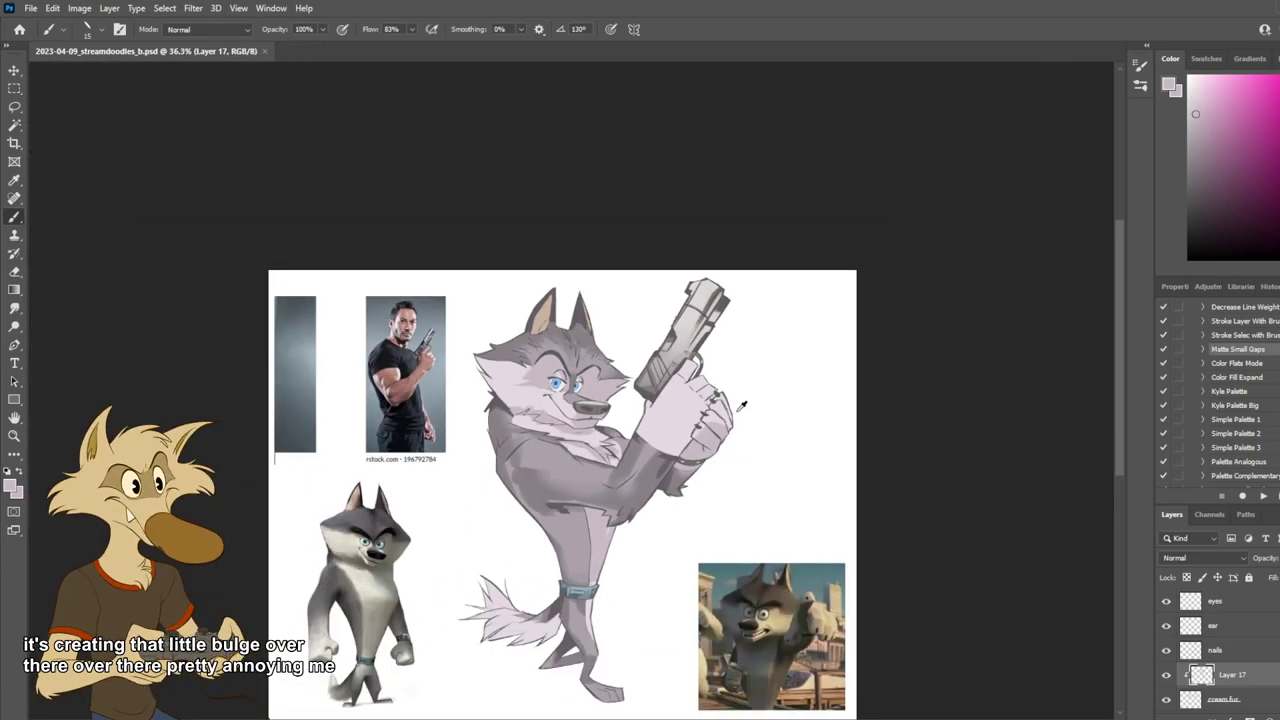
Step: Shade the underside of the wolf's tail with the darker pink on "Layer 17", using the Brush at size 60
scroll(745, 460, "down", 1)
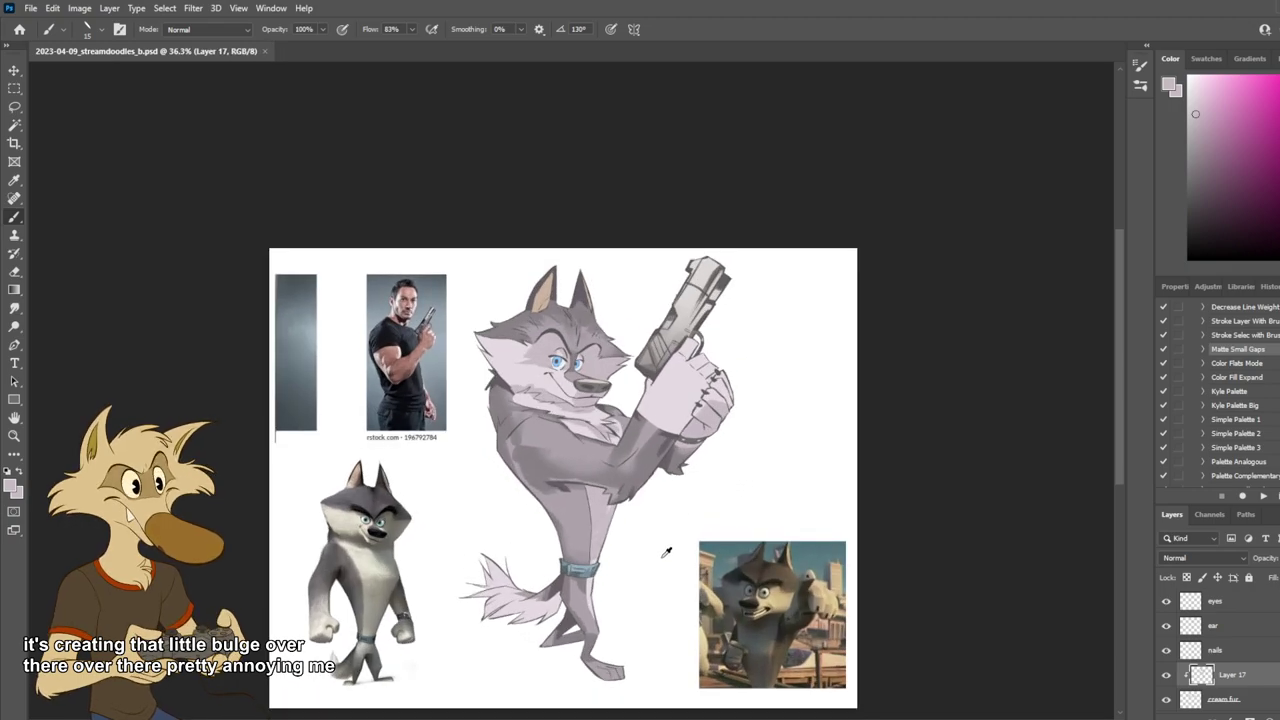
scroll(666, 546, "up", 2)
key("v")
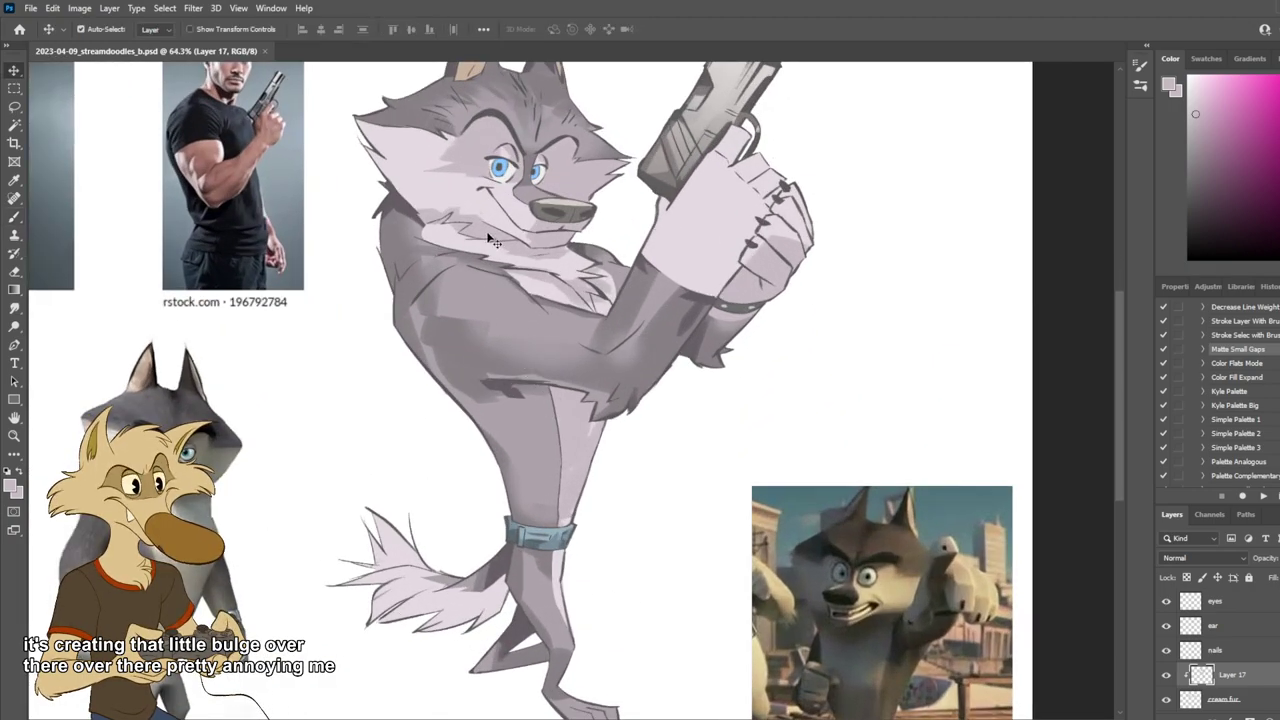
key("b")
scroll(453, 462, "down", 1)
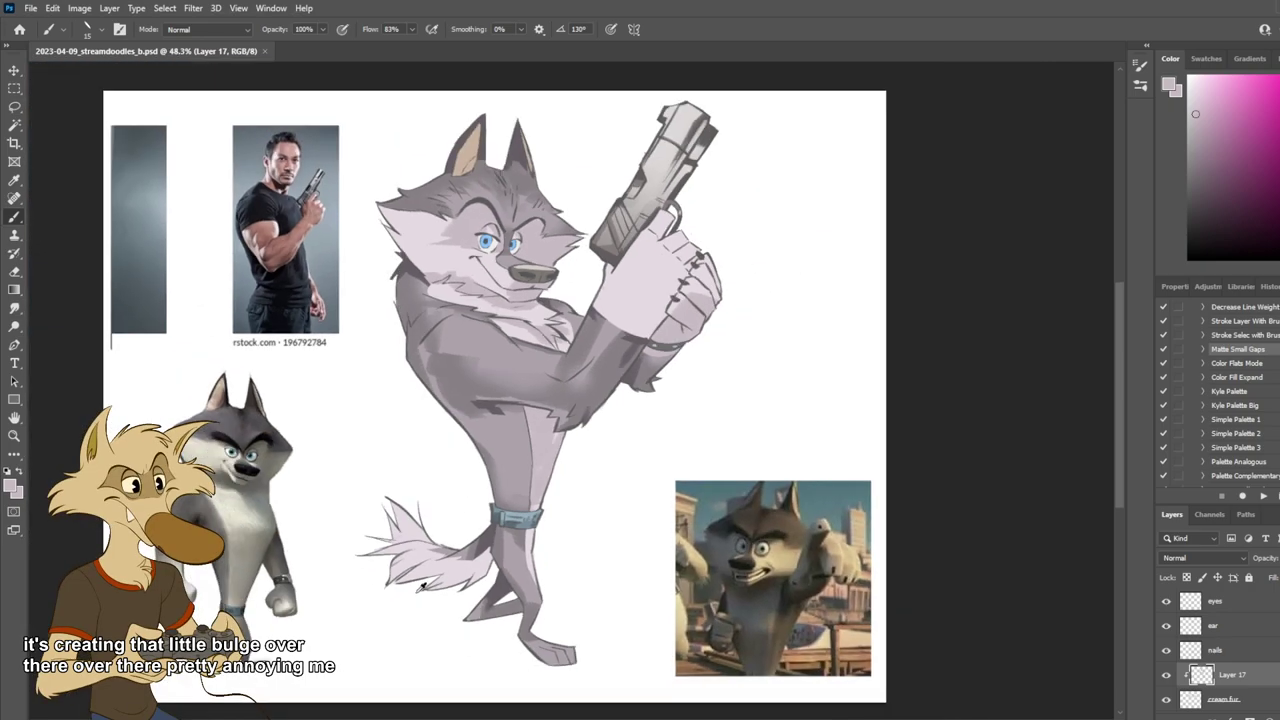
scroll(420, 590, "up", 1)
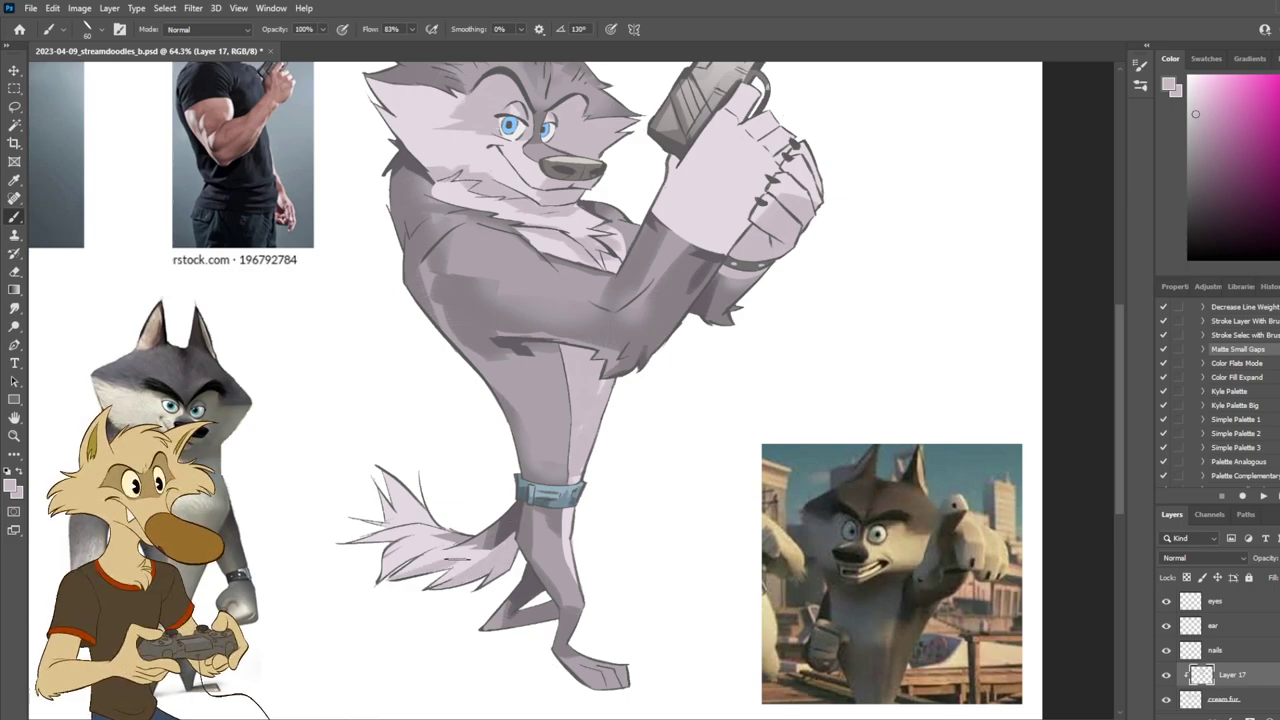
left_click_drag(424, 550, 374, 586)
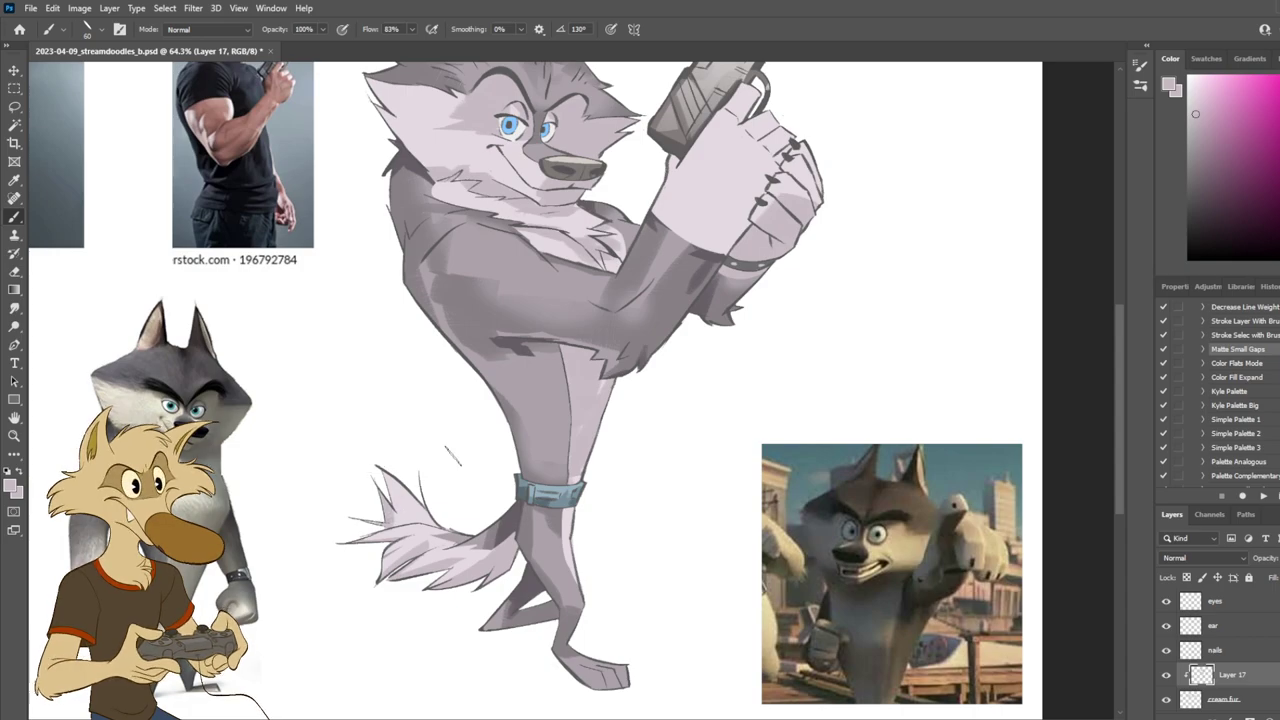
scroll(453, 456, "down", 5)
scroll(458, 485, "up", 1)
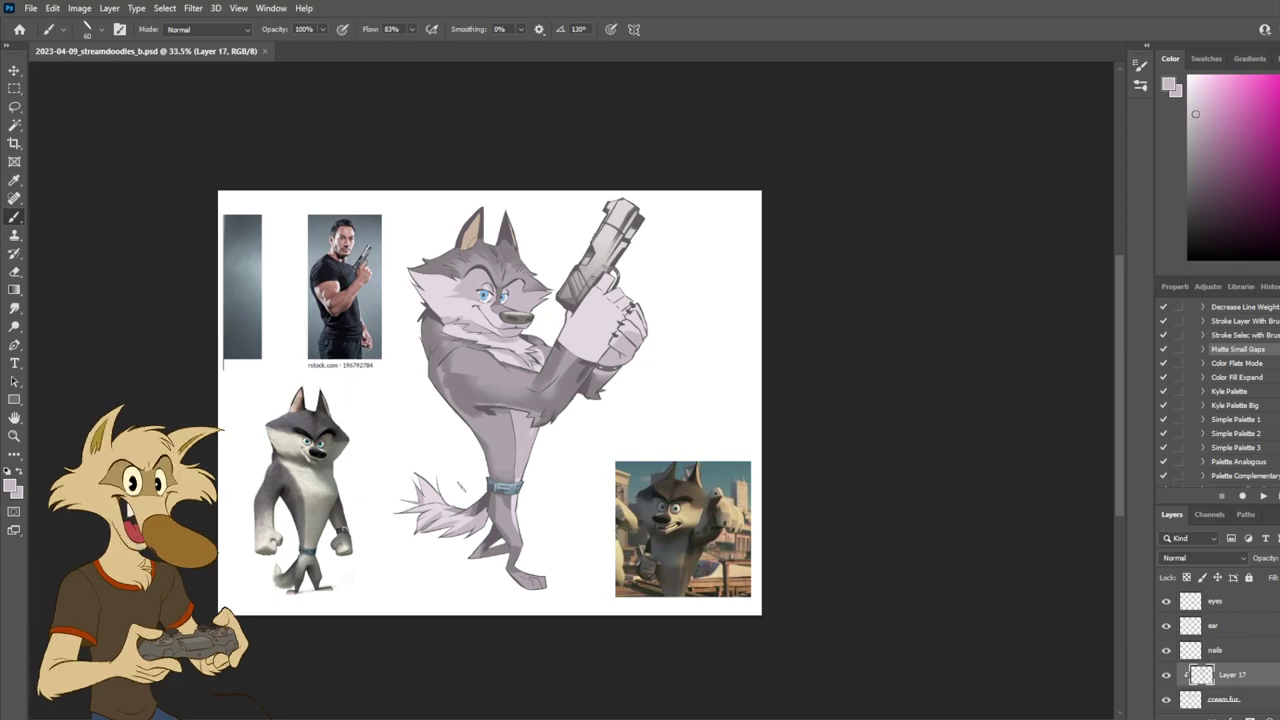
Step: Paint darker pink shadow over the supporting hand's fingers and the outer part of the gun hand with an enlarged Brush
scroll(460, 485, "up", 7)
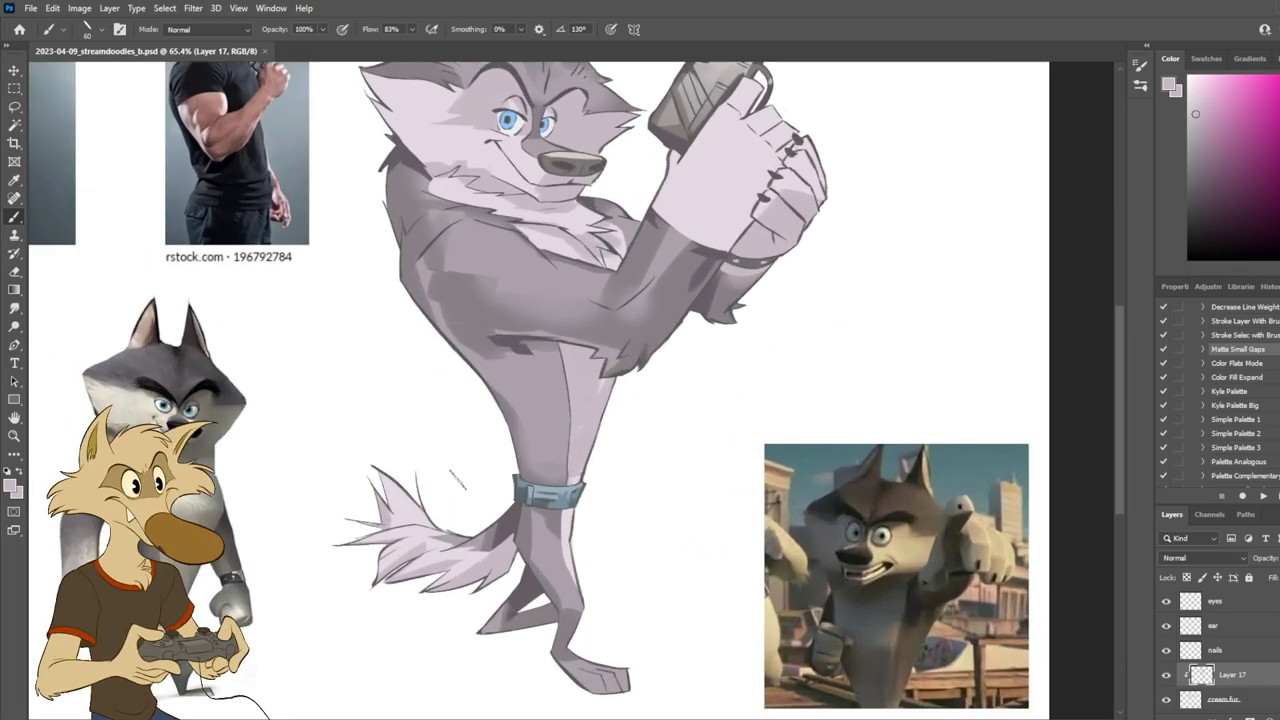
left_click_drag(780, 302, 741, 456)
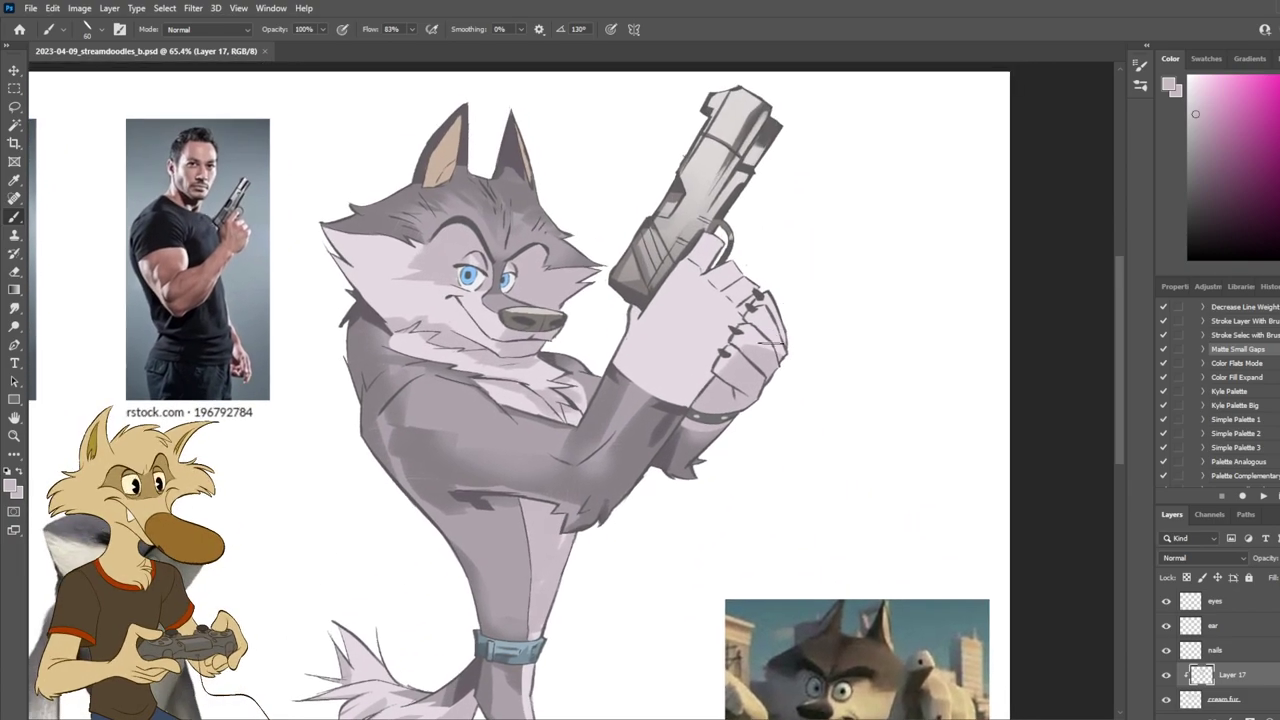
left_click_drag(758, 320, 788, 362)
left_click_drag(770, 291, 790, 359)
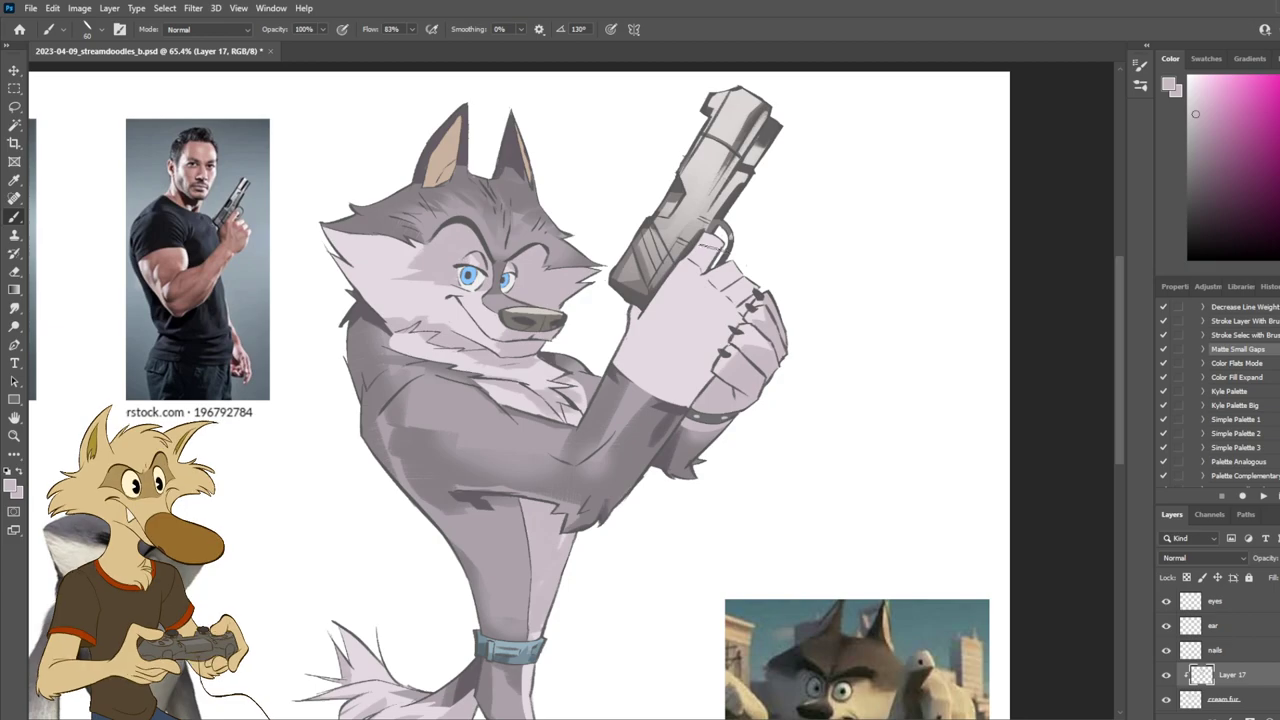
key("bracketright")
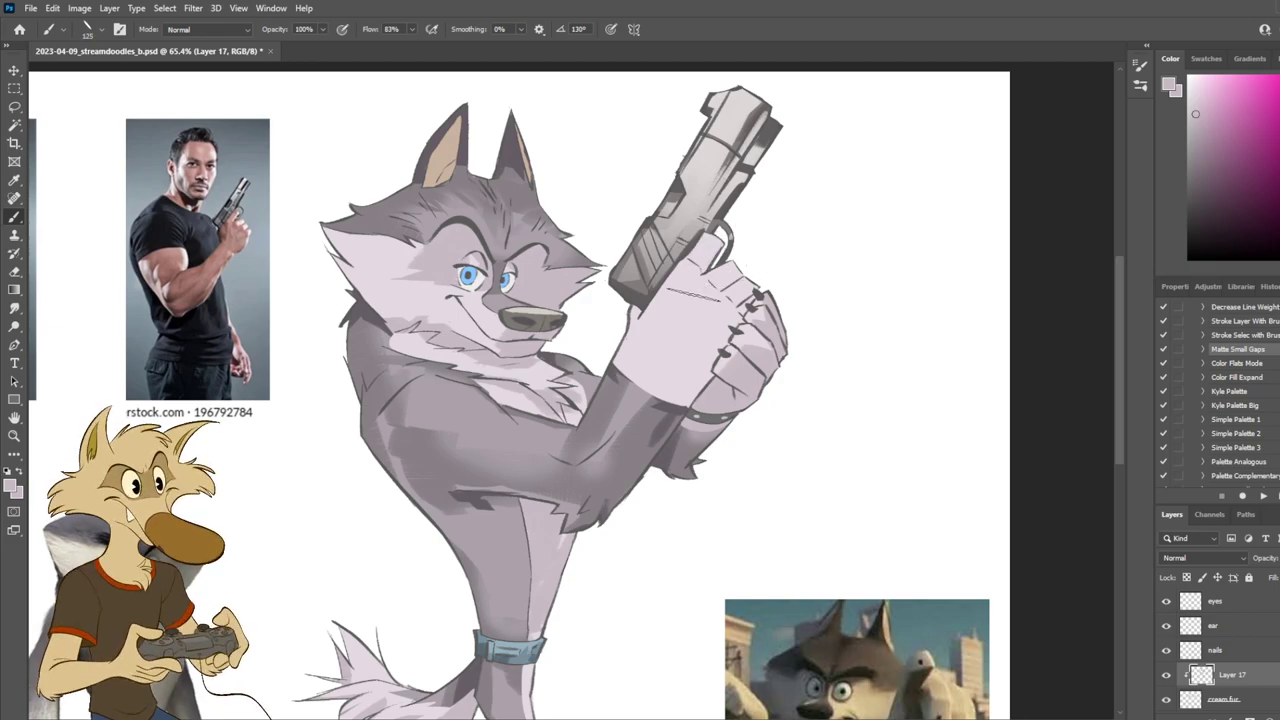
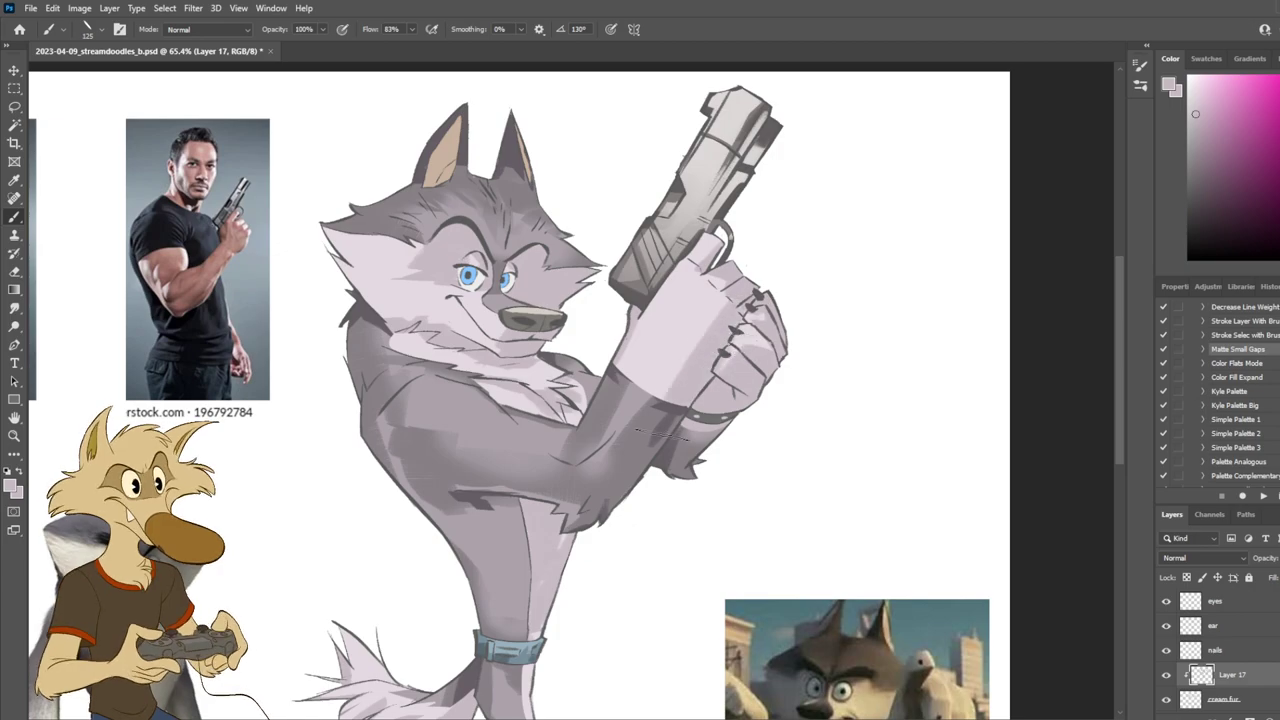
key("ctrl+z")
left_click_drag(720, 294, 672, 405)
mouse_move(728, 296)
left_mouse_down()
mouse_move(666, 410)
mouse_move(708, 338)
left_mouse_up()
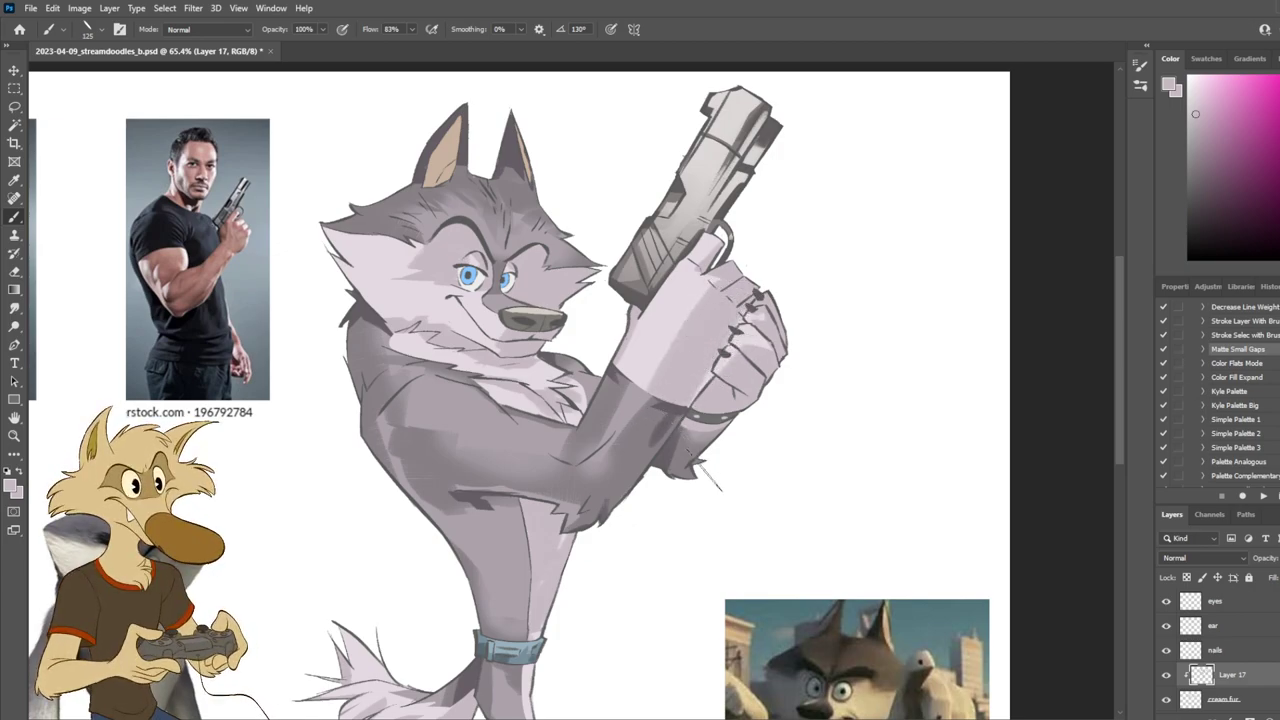
Step: Examine the new hand shading at several view distances, including with the canvas mirrored horizontally, and restore the original orientation
scroll(706, 368, "down", 4)
scroll(706, 368, "up", 3)
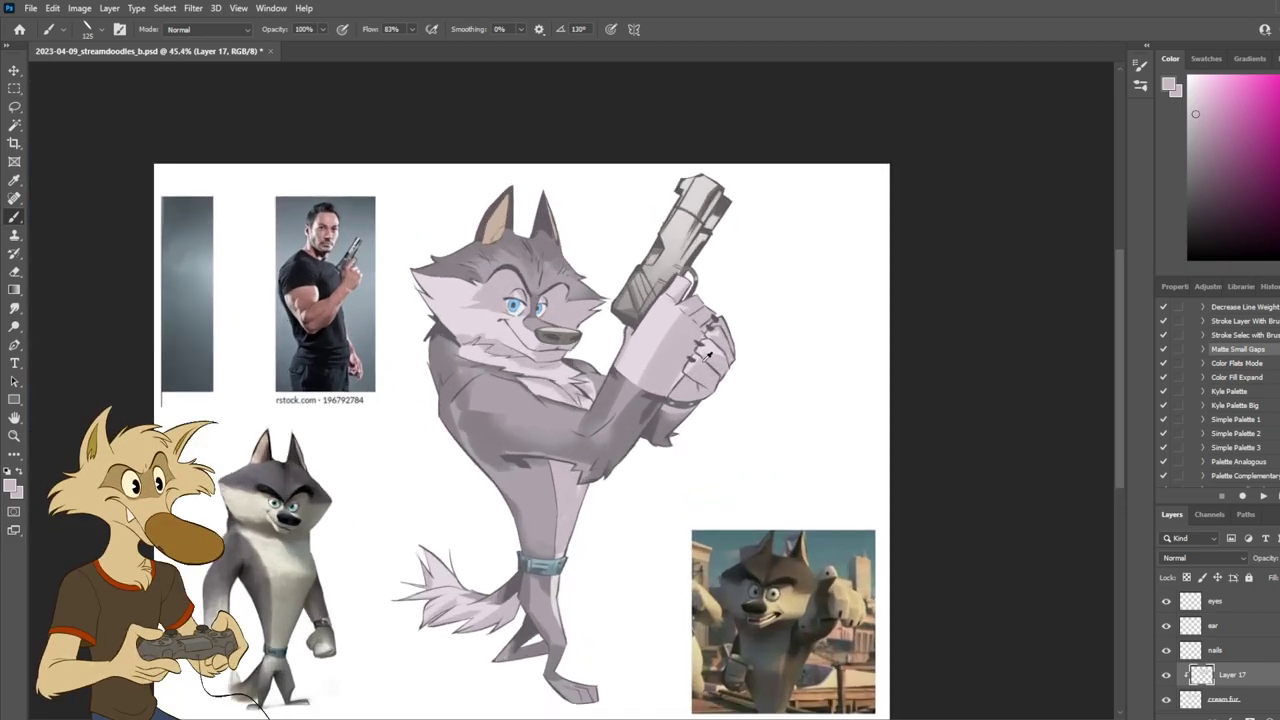
key("ctrl+shift+h")
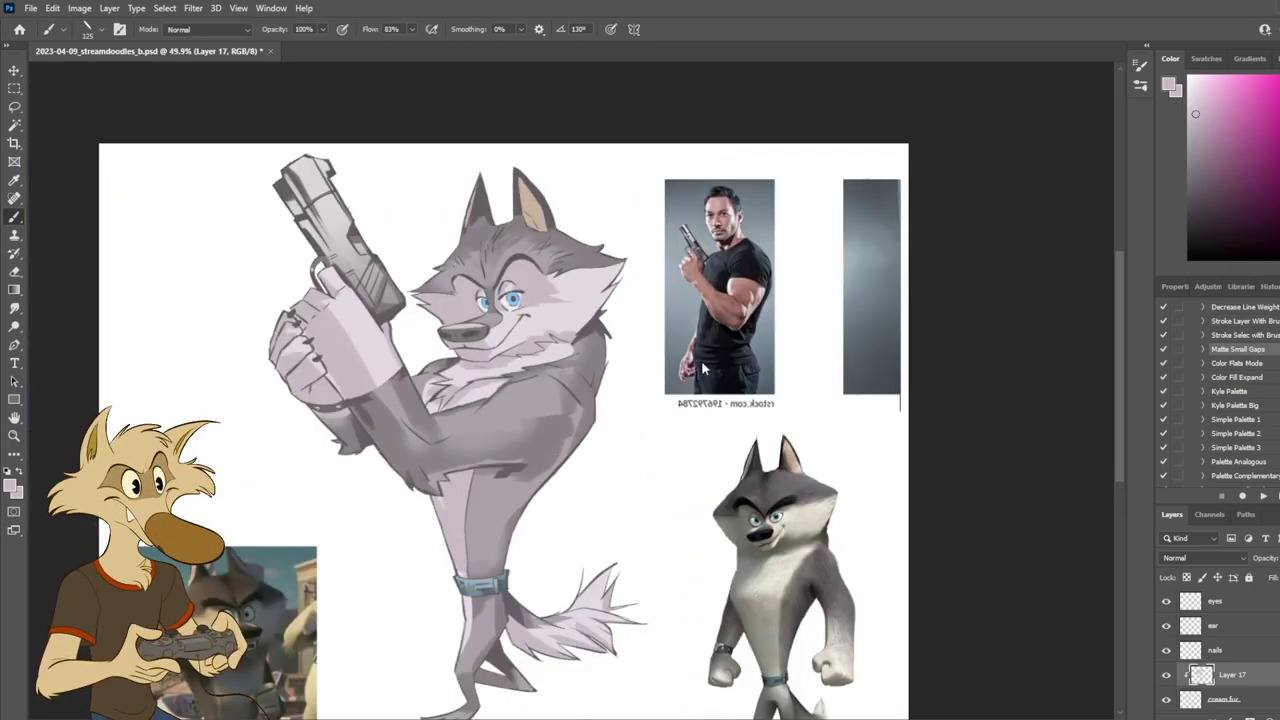
scroll(700, 360, "down", 2)
key("ctrl+shift+h")
scroll(700, 360, "up", 4)
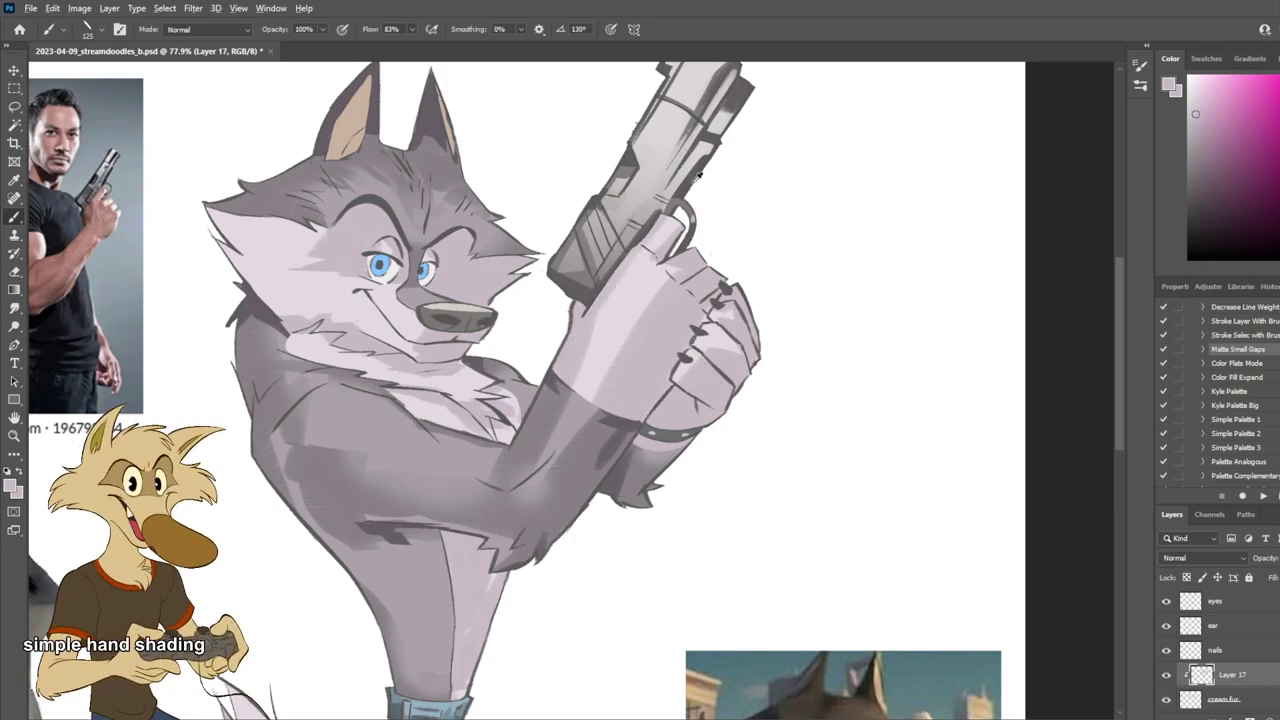
scroll(699, 175, "down", 3)
scroll(680, 200, "up", 3)
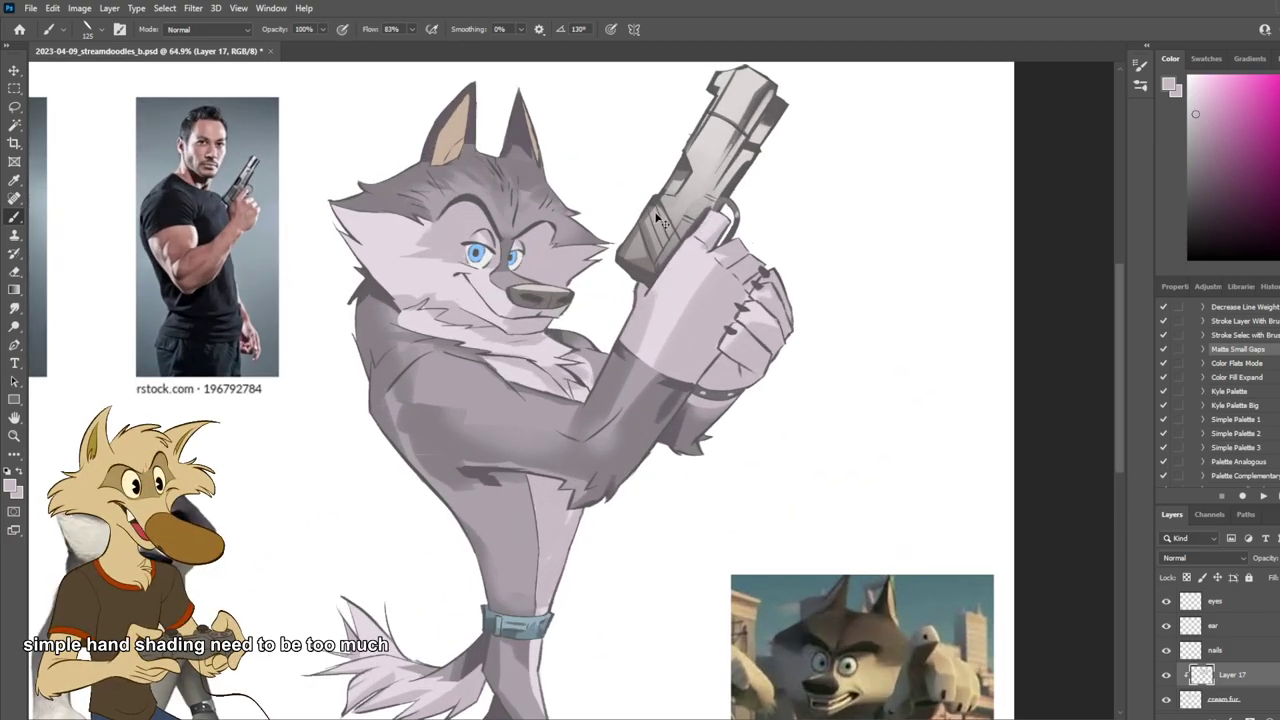
scroll(660, 215, "down", 3)
scroll(660, 215, "up", 3)
key("v")
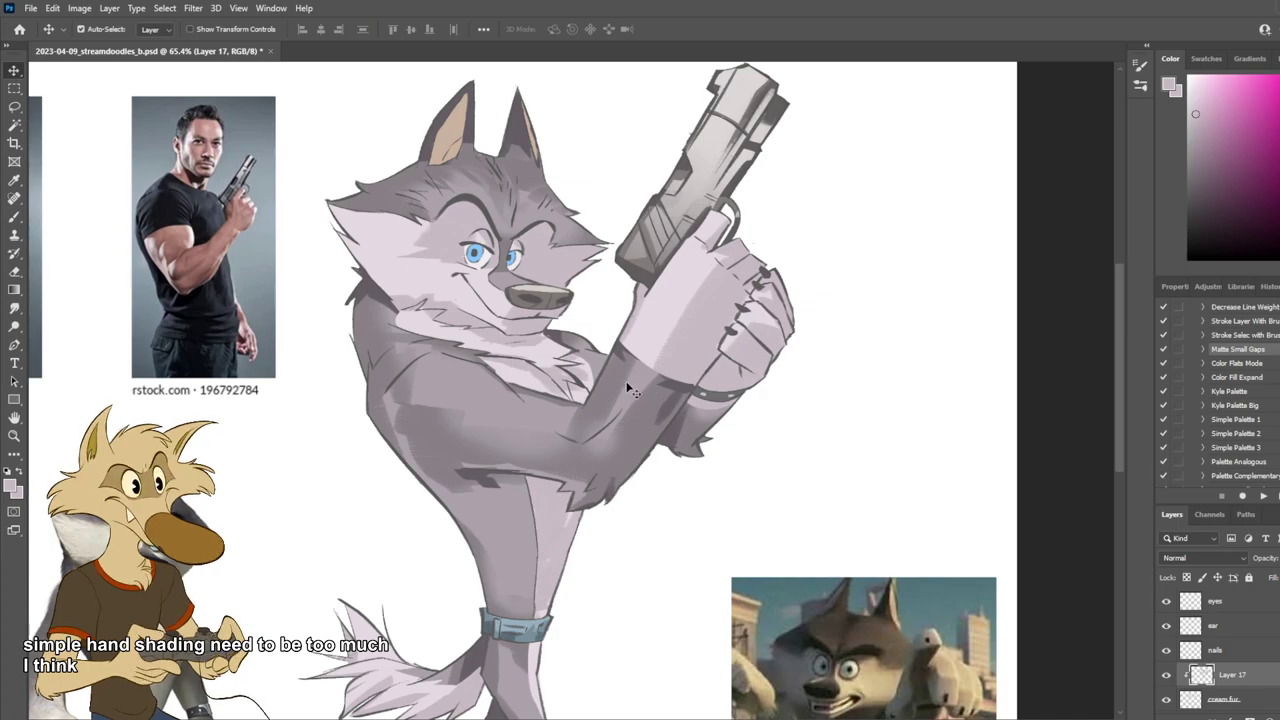
key("b")
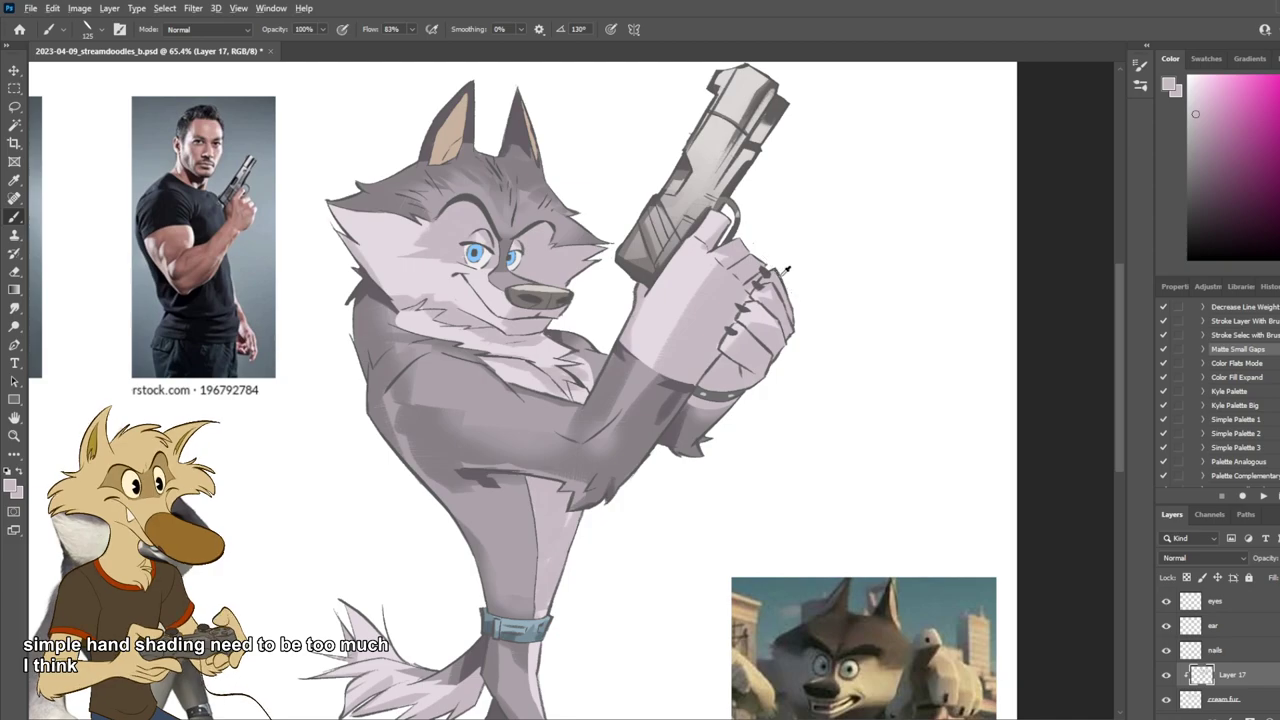
scroll(900, 334, "down", 6)
scroll(855, 326, "up", 5)
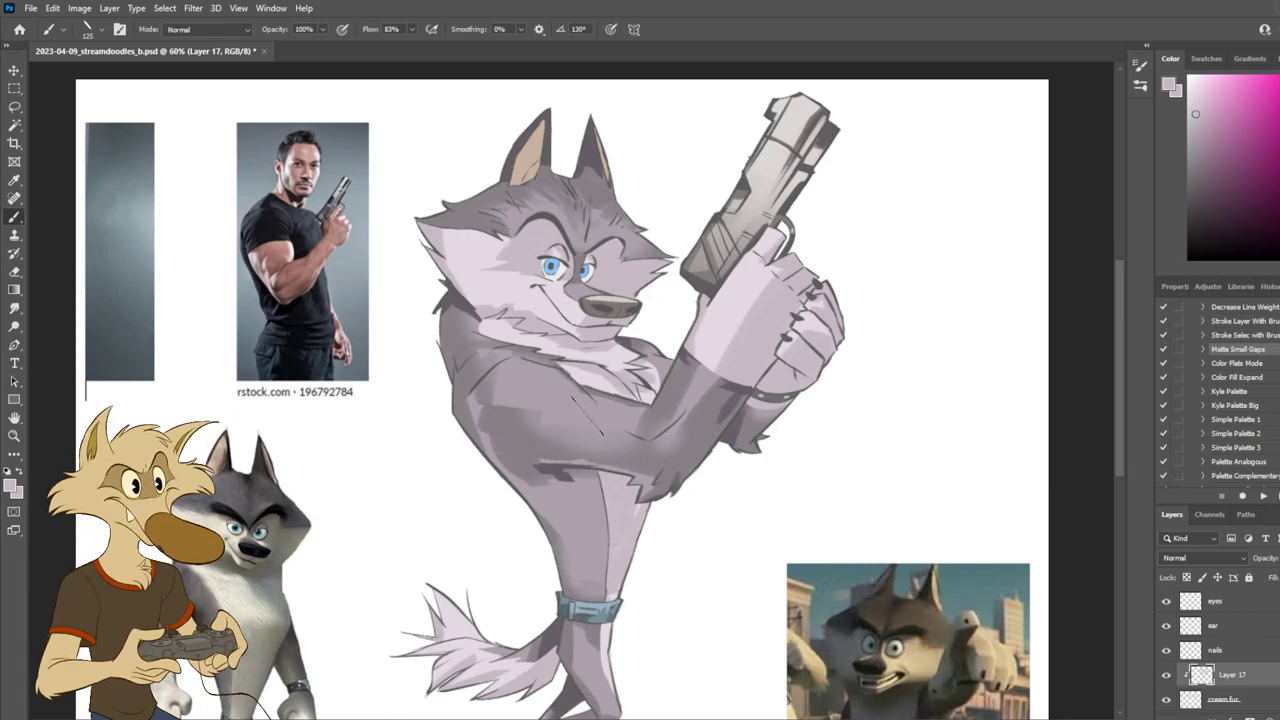
scroll(587, 415, "down", 4)
scroll(587, 415, "up", 5)
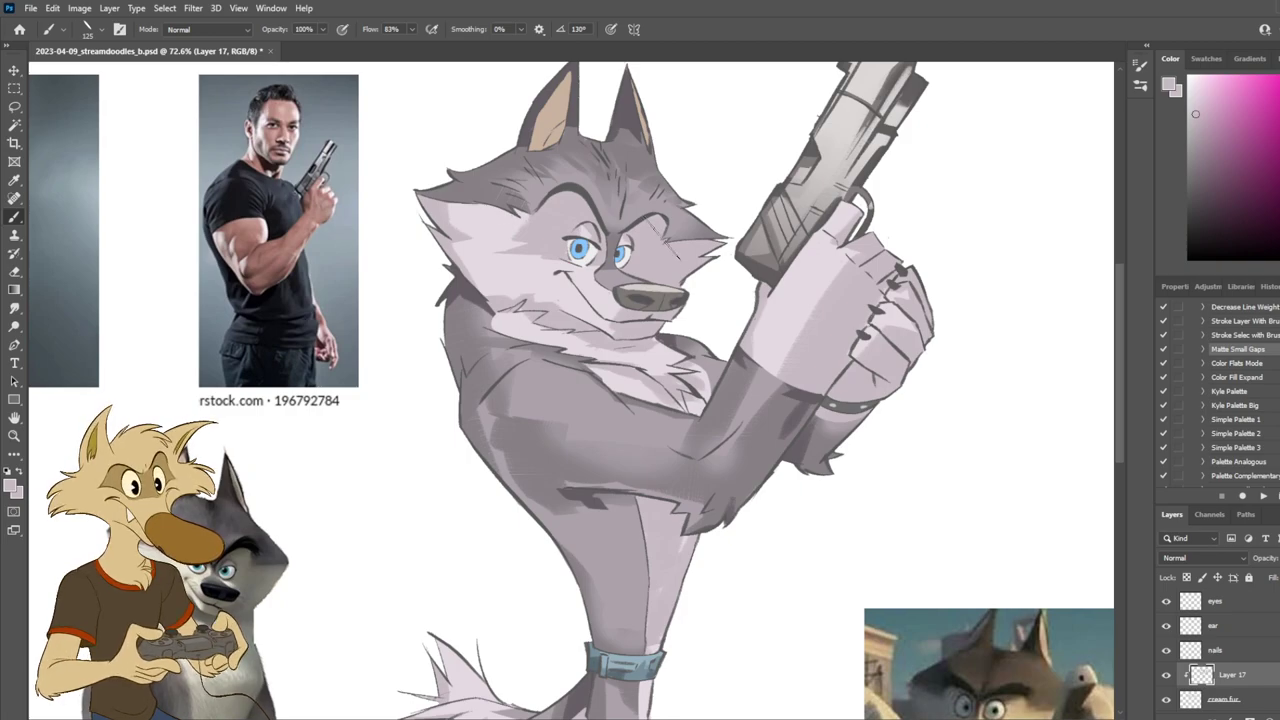
scroll(655, 226, "down", 4)
scroll(655, 226, "up", 4)
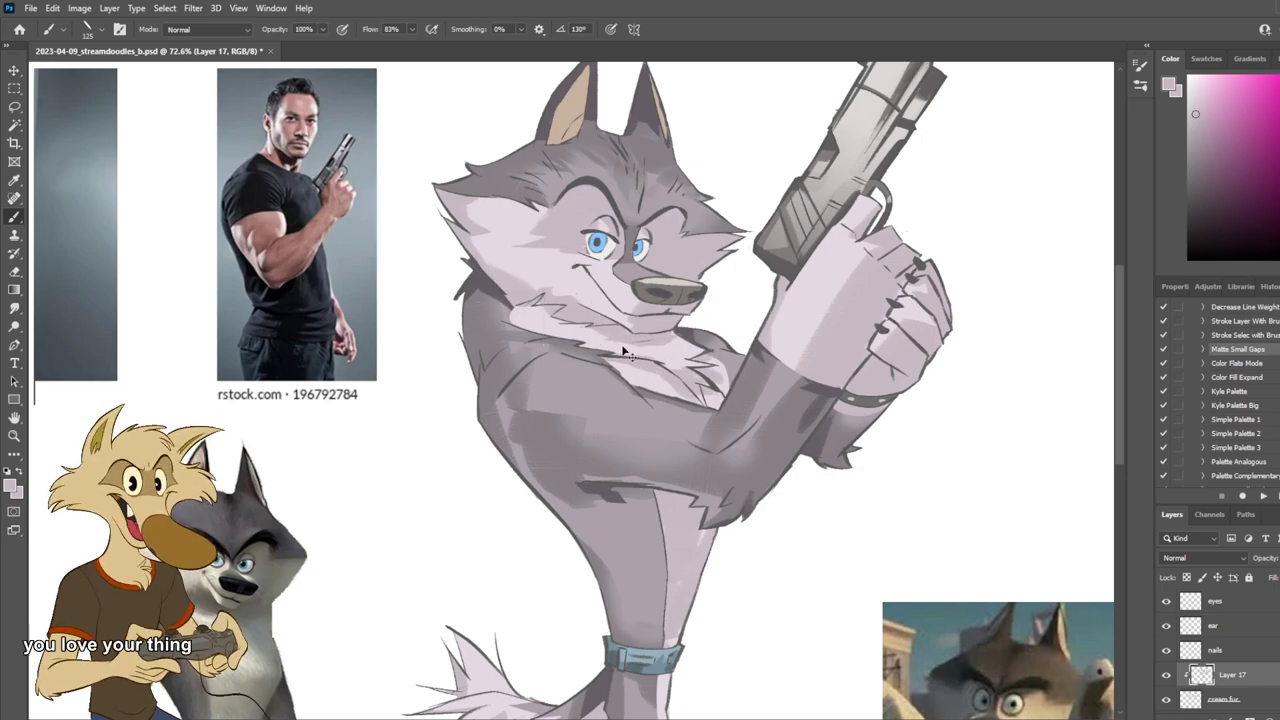
Step: Touch up the shading around the wolf's muzzle with the Brush at size 70 and the Eraser, comparing against the last change undone
key("bracketleft")
key("bracketleft")
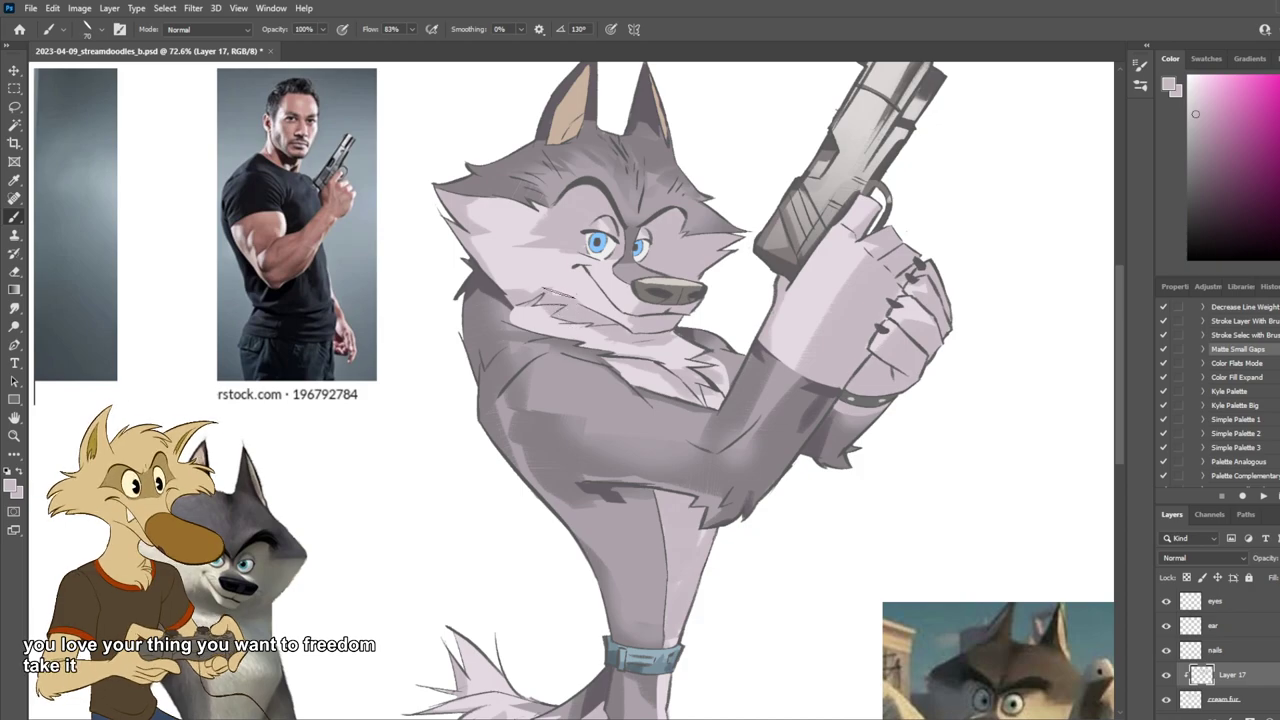
key("e")
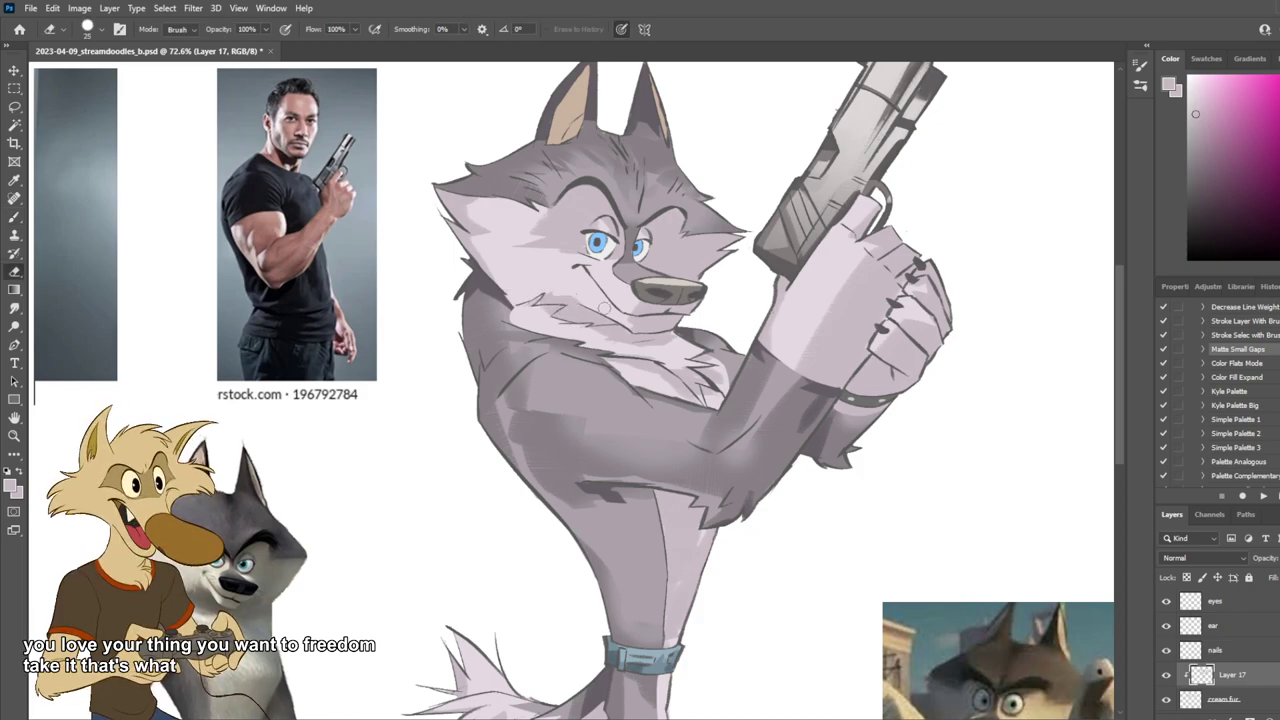
scroll(604, 308, "down", 10)
scroll(601, 335, "up", 12)
key("ctrl+z")
key("ctrl+shift+z")
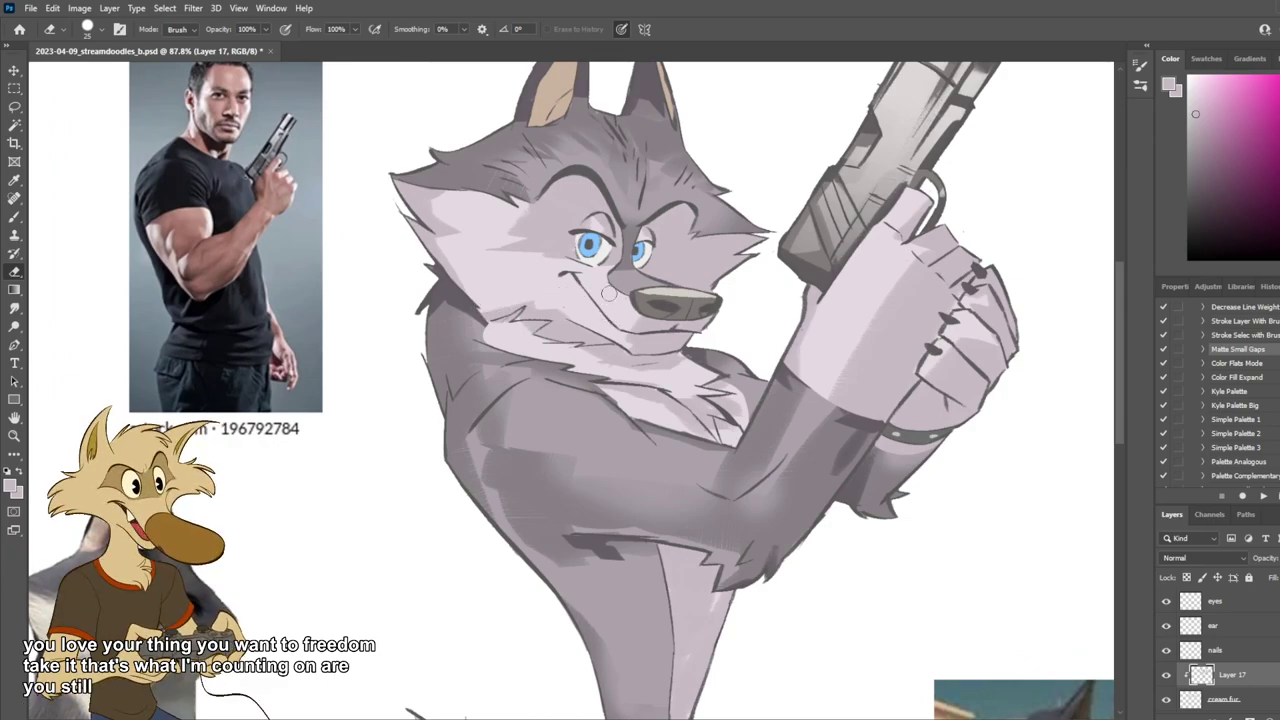
key("b")
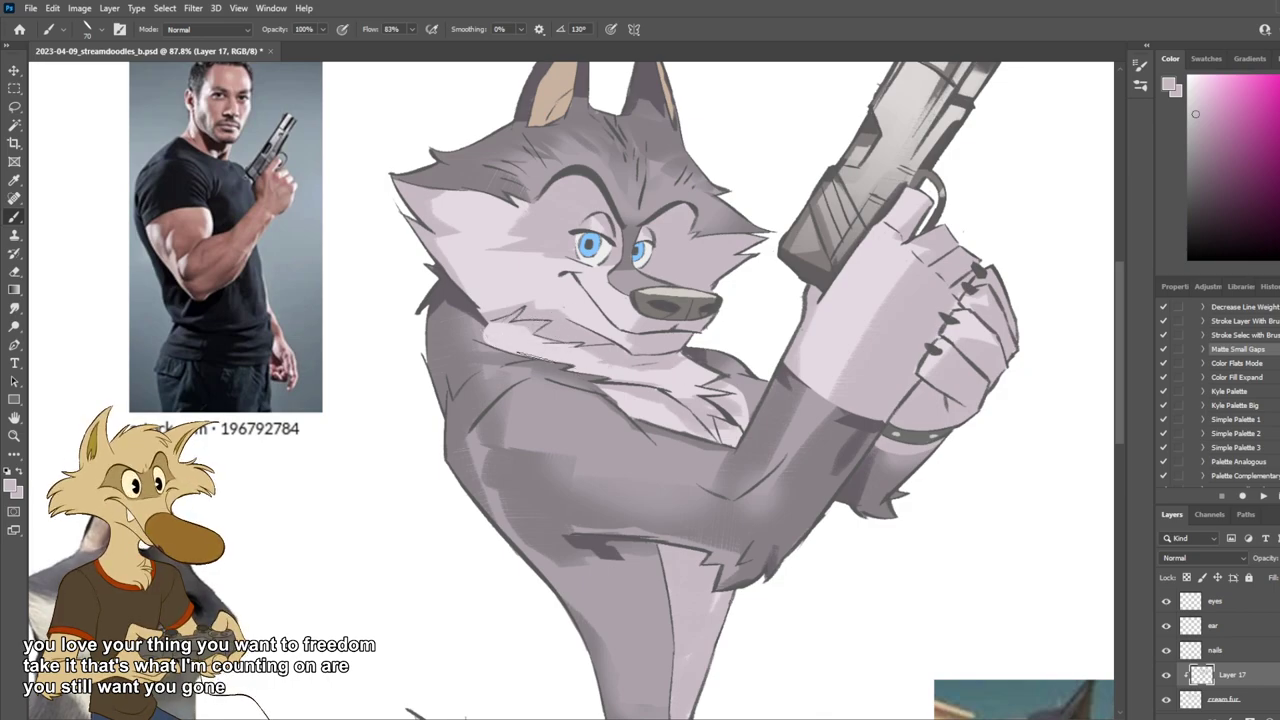
Step: Refine the pink shadow on the chest fur beside the raised forearm, enlarging the Brush to size 150
scroll(671, 430, "down", 5)
scroll(610, 420, "up", 5)
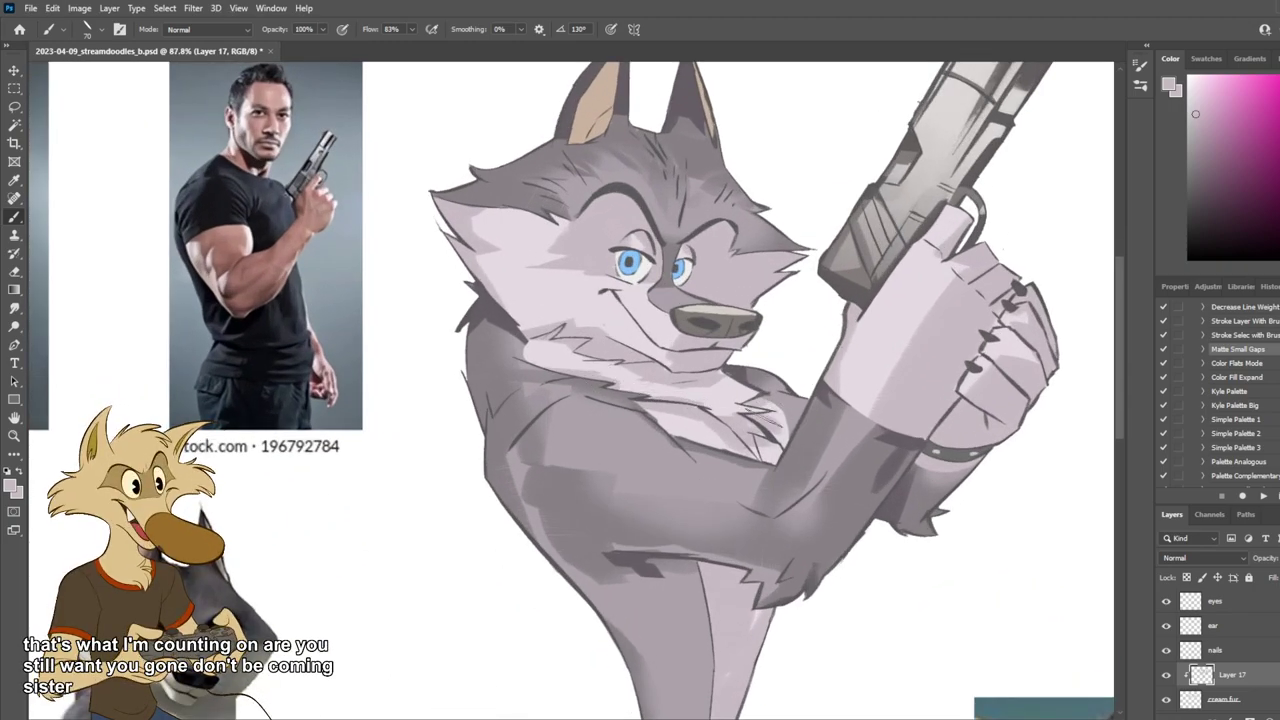
left_click_drag(748, 454, 793, 394)
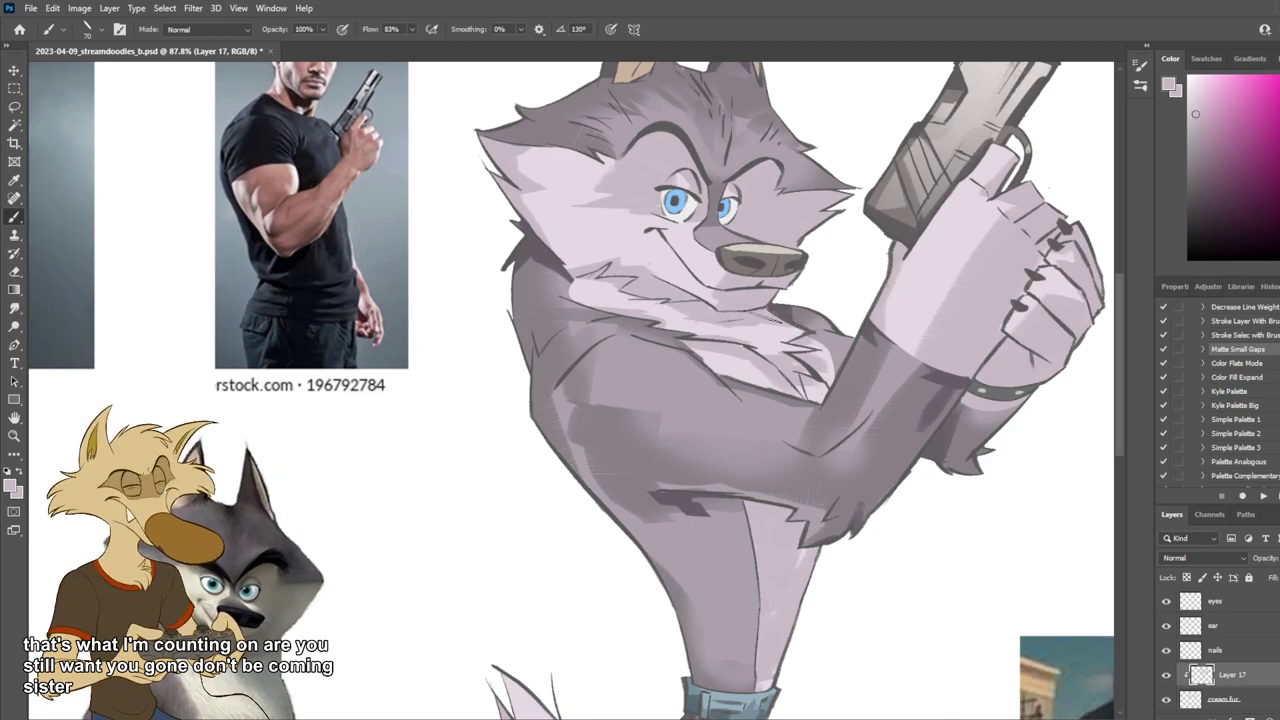
mouse_move(852, 314)
left_mouse_down()
mouse_move(780, 316)
mouse_move(838, 318)
left_mouse_up()
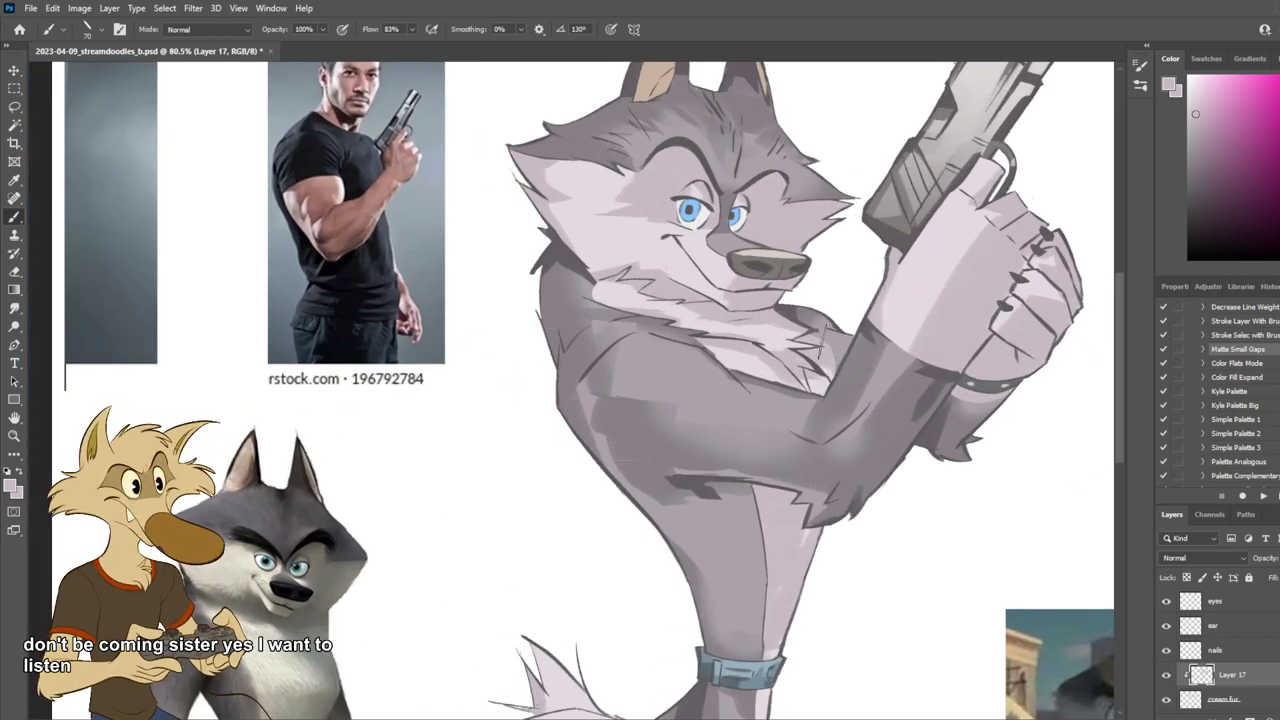
scroll(816, 336, "down", 5)
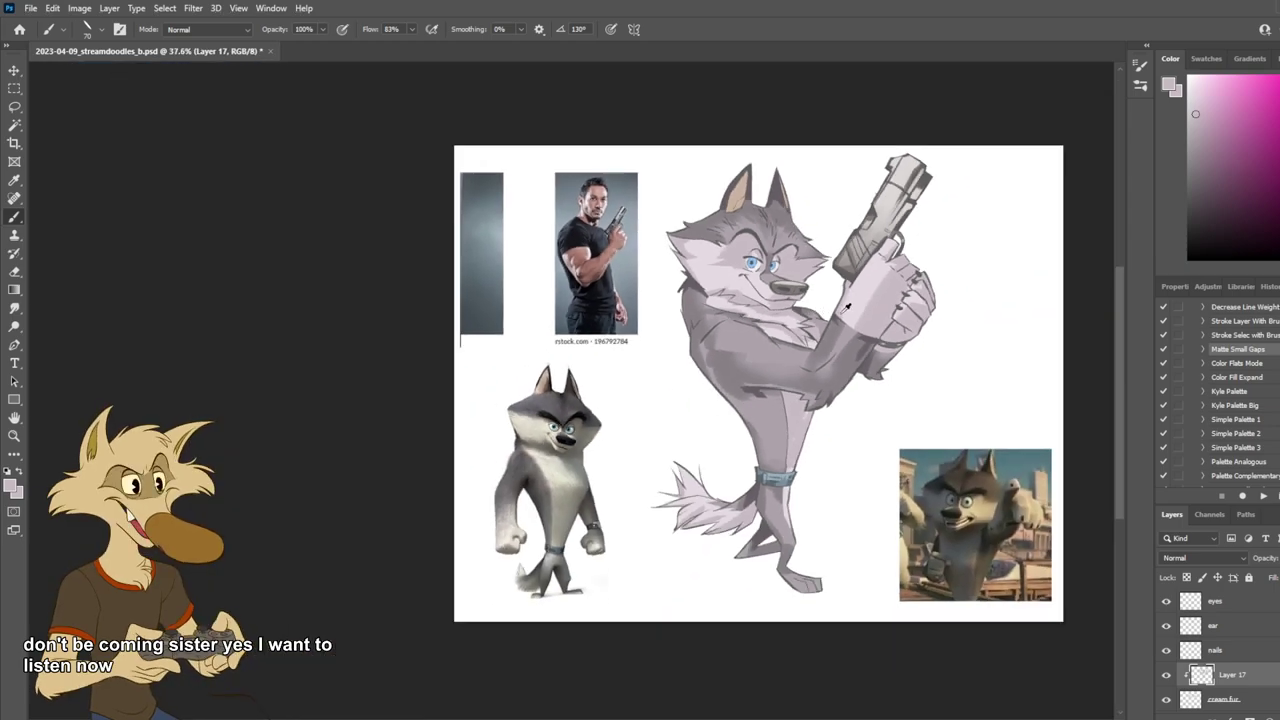
scroll(843, 322, "up", 4)
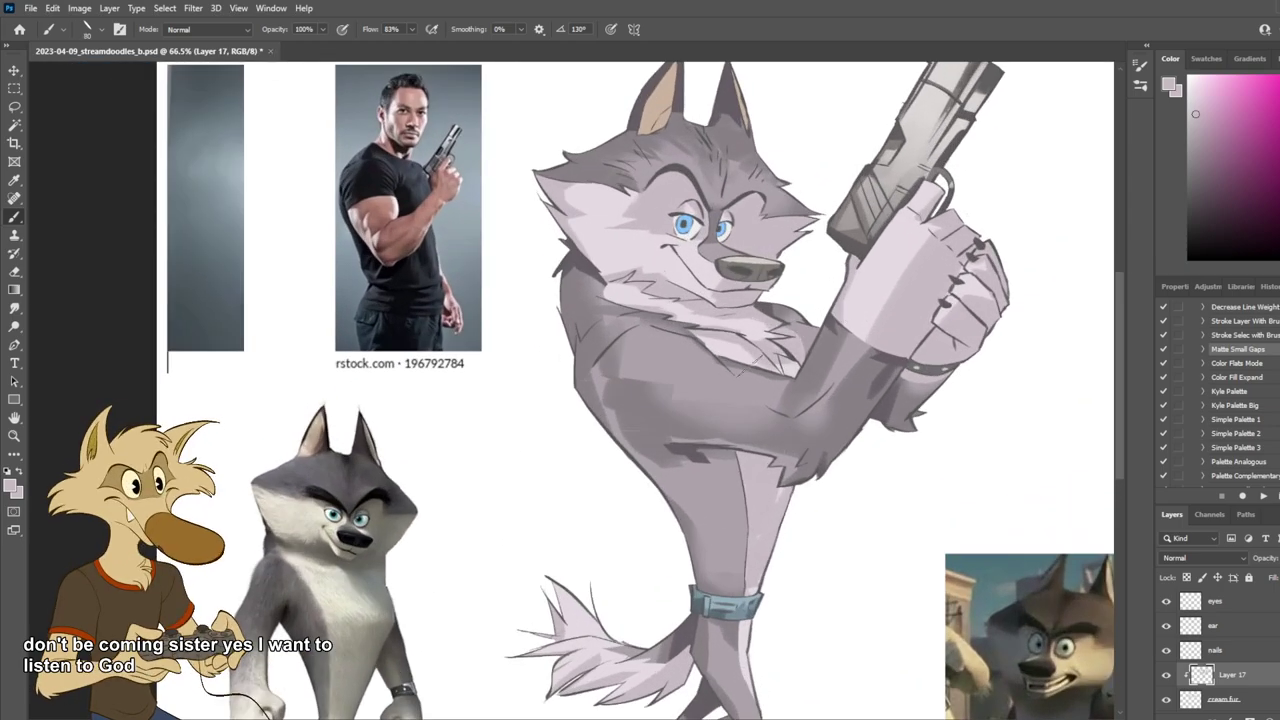
key("bracketright")
key("bracketright")
key("bracketright")
key("bracketright")
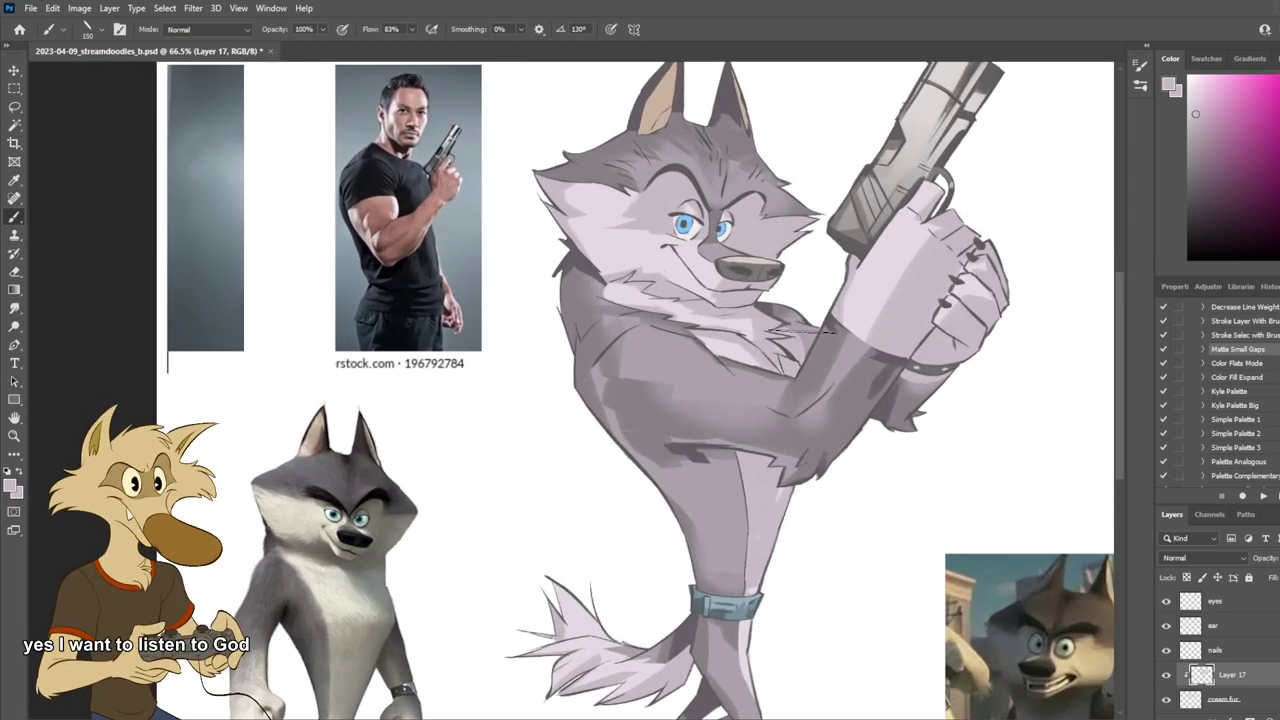
scroll(843, 322, "down", 5)
scroll(843, 322, "up", 3)
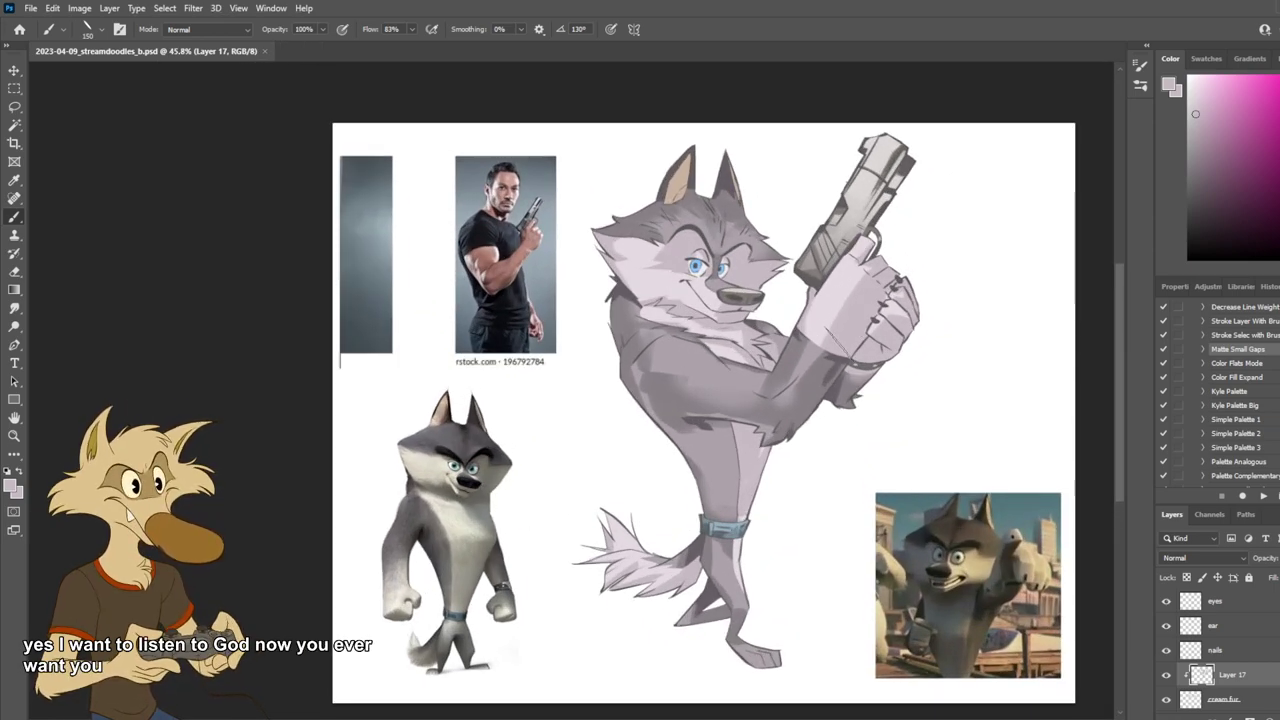
Step: Paint a darker grey shadow down the torso below the arm on the dark fur's shading layer, with grey sampled from the arm
scroll(795, 395, "up", 2)
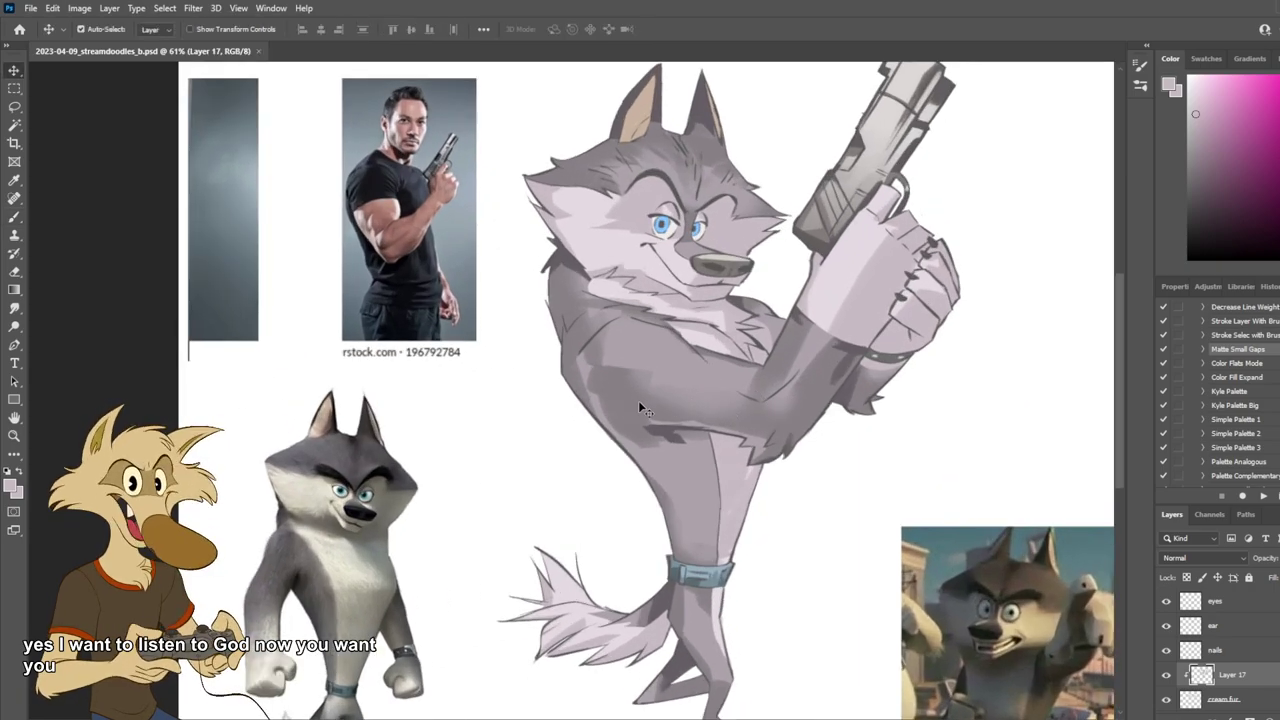
left_click(641, 400, "ctrl")
left_click(620, 416, "alt")
left_click_drag(628, 436, 668, 500)
key("ctrl+z")
left_click_drag(635, 446, 676, 532)
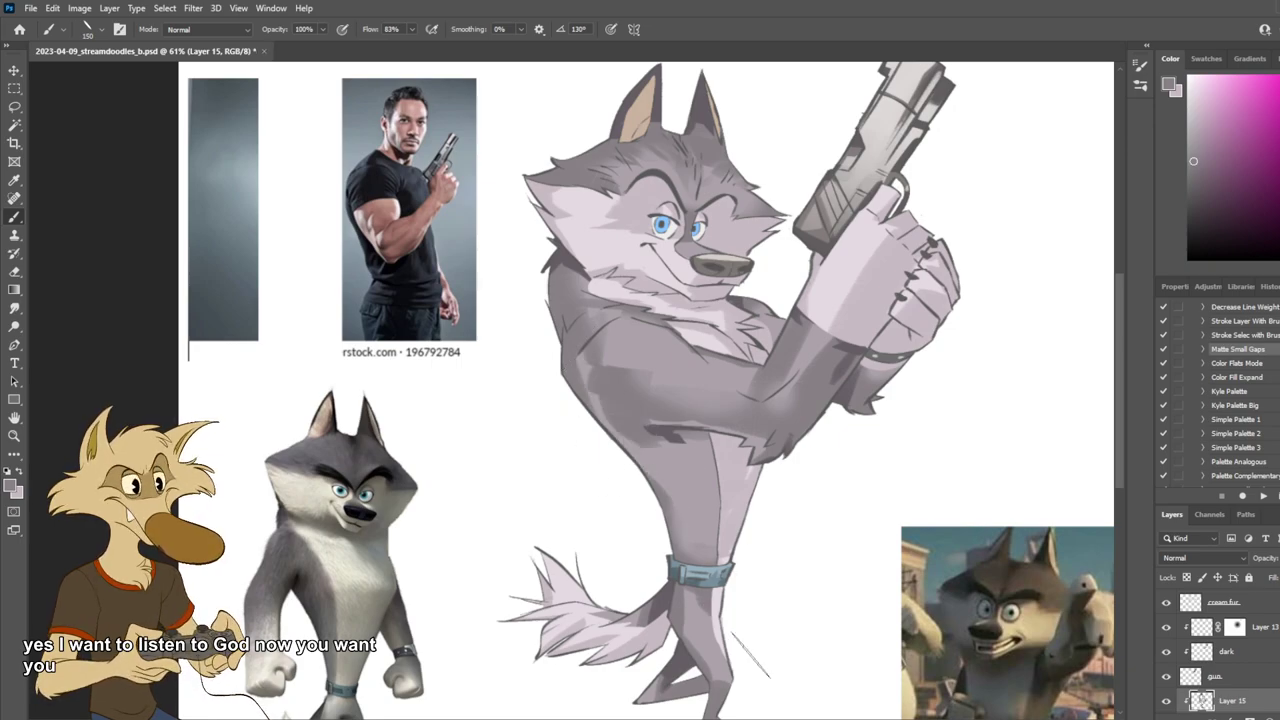
scroll(750, 655, "up", 1)
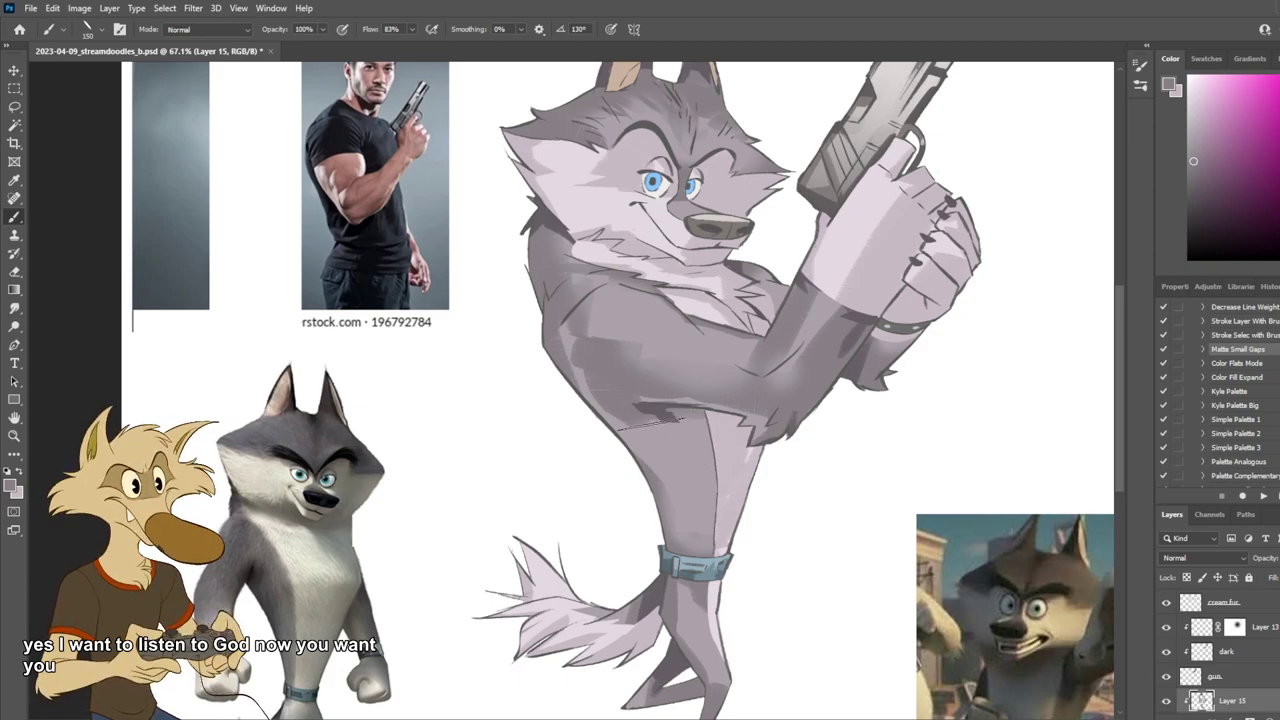
mouse_move(652, 415)
left_mouse_down()
mouse_move(700, 402)
mouse_move(698, 454)
mouse_move(700, 422)
mouse_move(728, 460)
mouse_move(725, 497)
mouse_move(748, 540)
left_mouse_up()
key("ctrl+z")
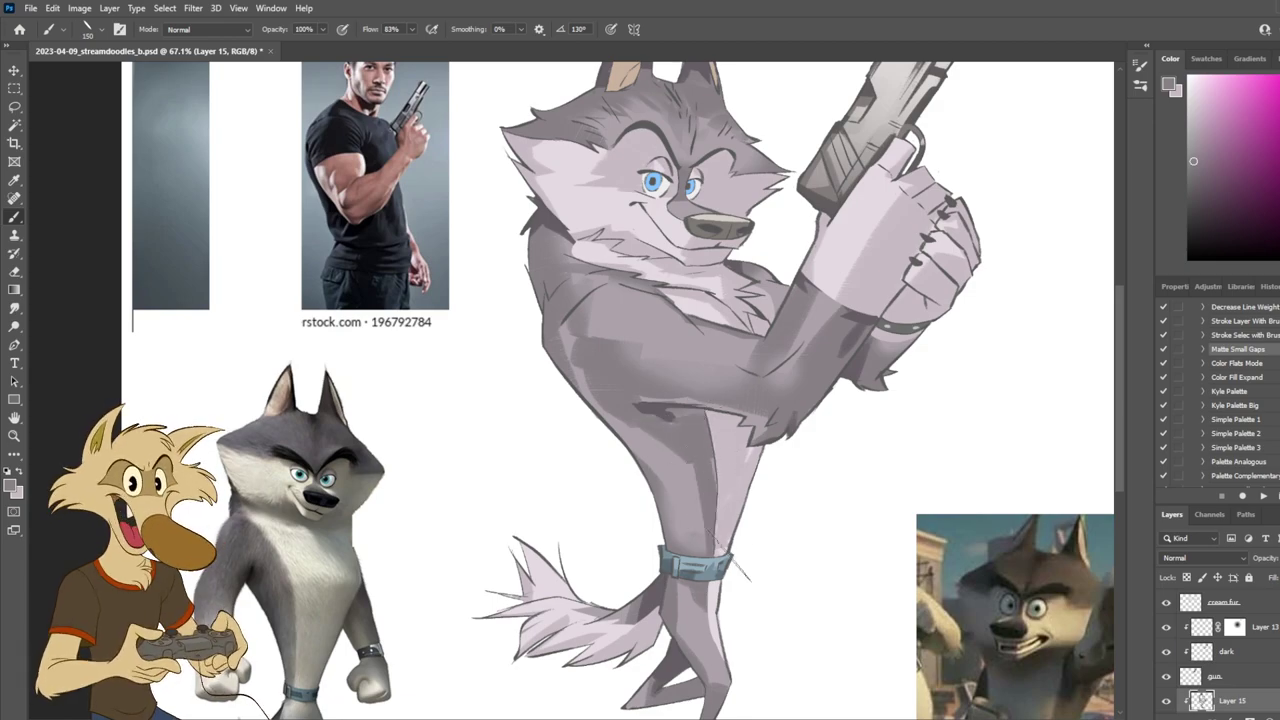
Step: Examine the torso and leg shading at several view distances, including with the canvas mirrored horizontally, and restore the original orientation
scroll(747, 574, "down", 4)
scroll(780, 514, "up", 2)
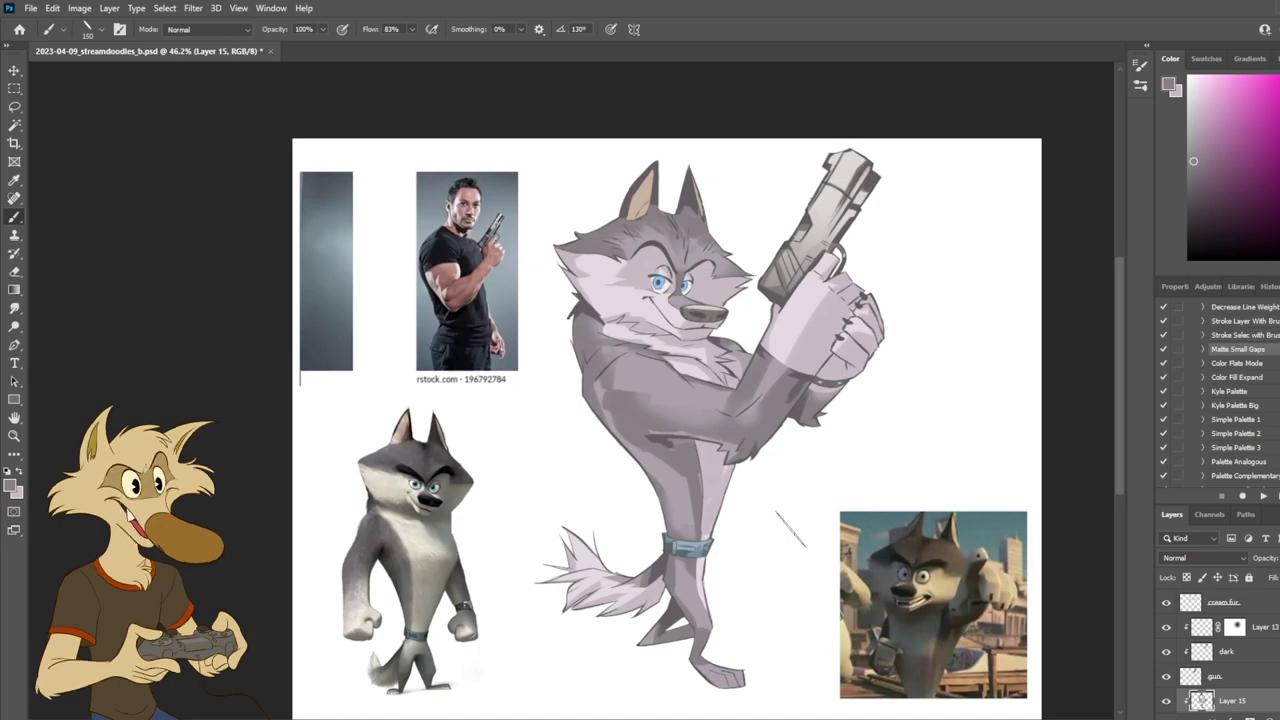
key("ctrl+shift+h")
scroll(788, 528, "up", 3)
key("ctrl+shift+h")
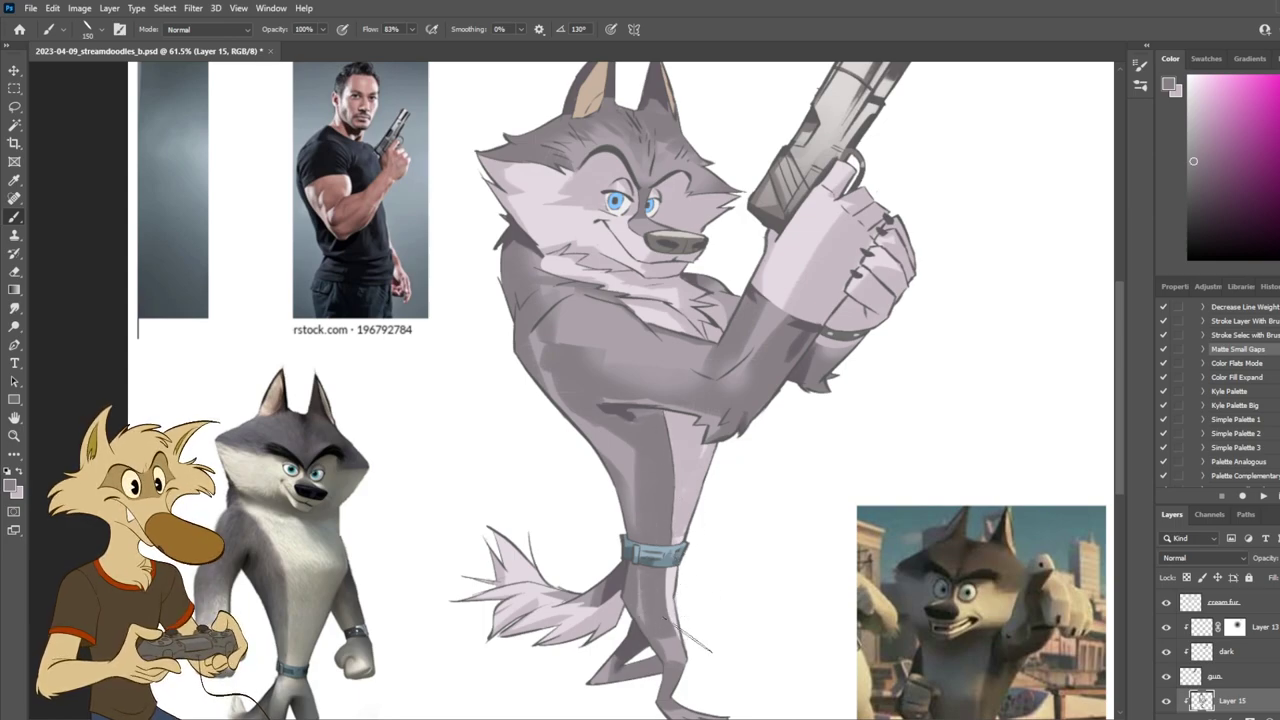
scroll(700, 600, "down", 3)
scroll(709, 628, "up", 2)
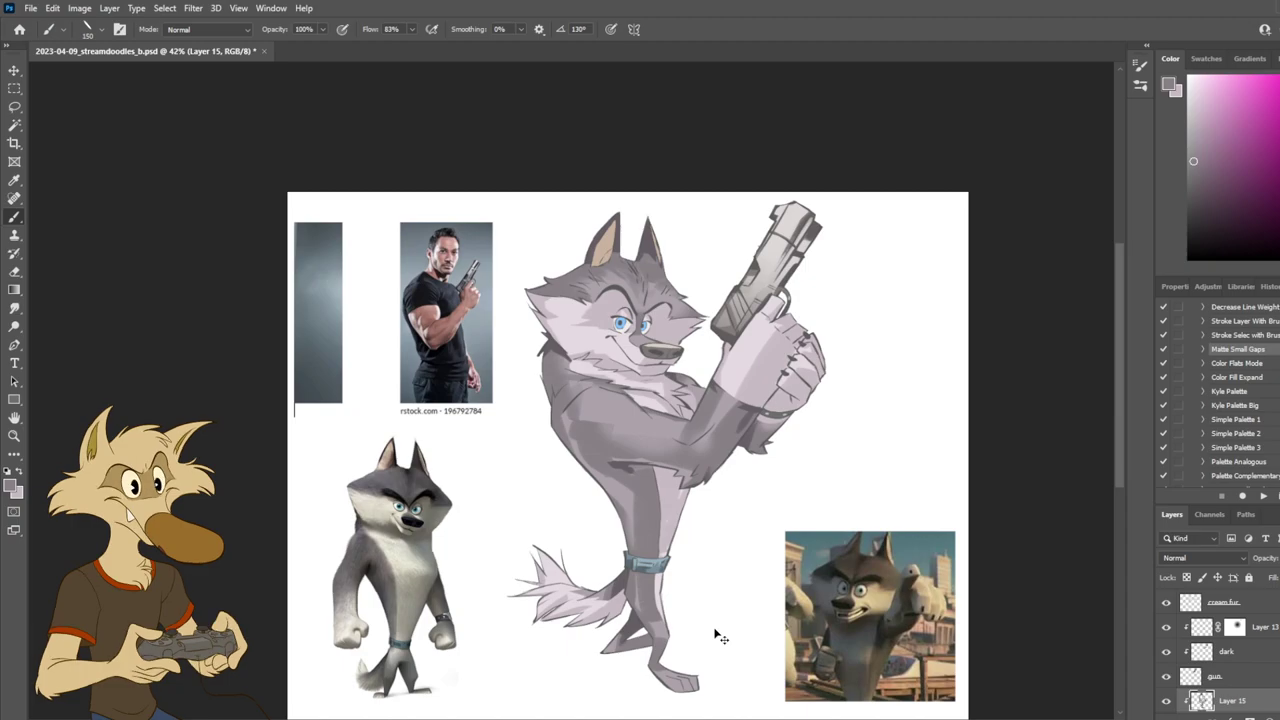
key("ctrl+shift+h")
scroll(716, 630, "up", 3)
key("ctrl+shift+h")
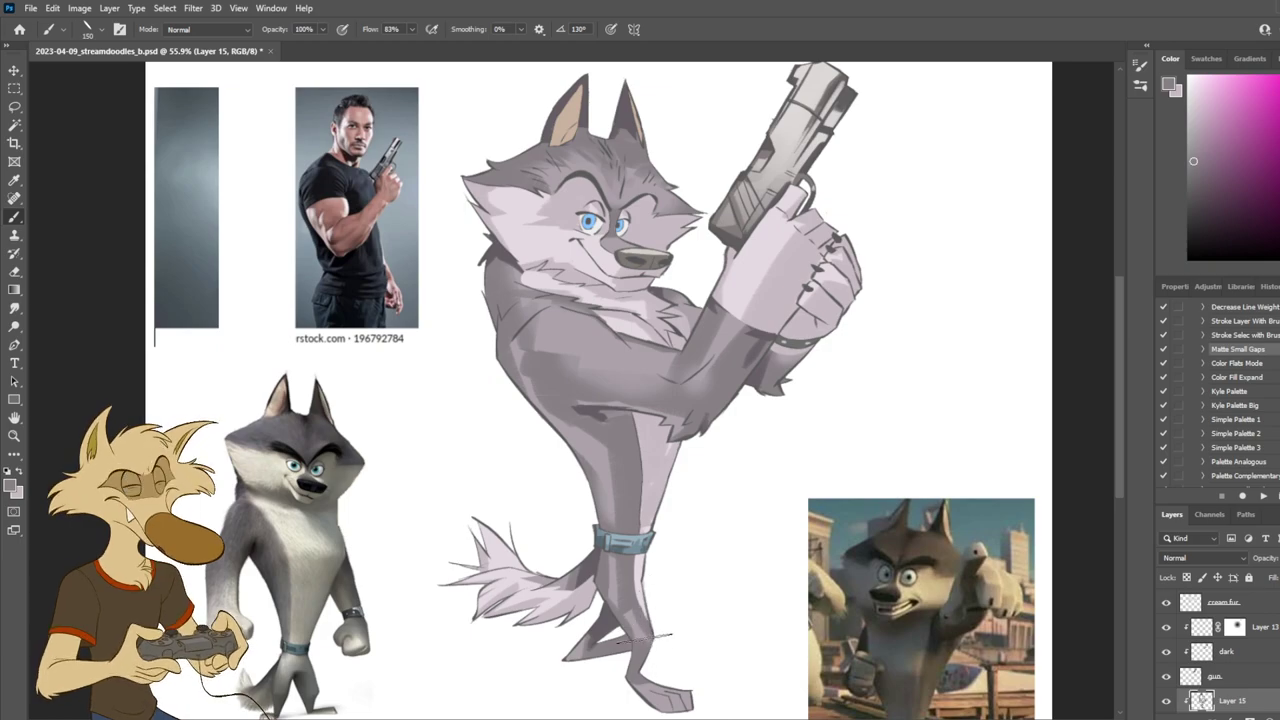
Step: Save the document and touch up the dark grey shading on the legs below the belt, comparing against the last stroke undone
key("e")
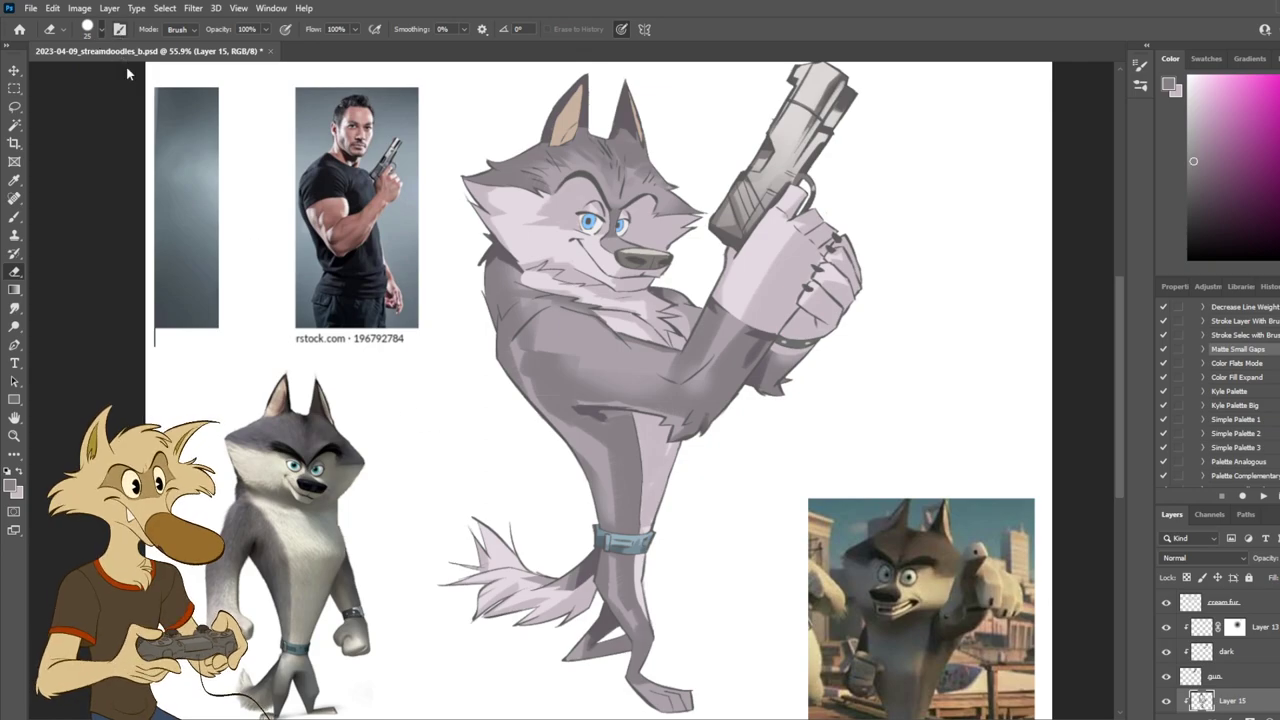
key("b")
key("ctrl+s")
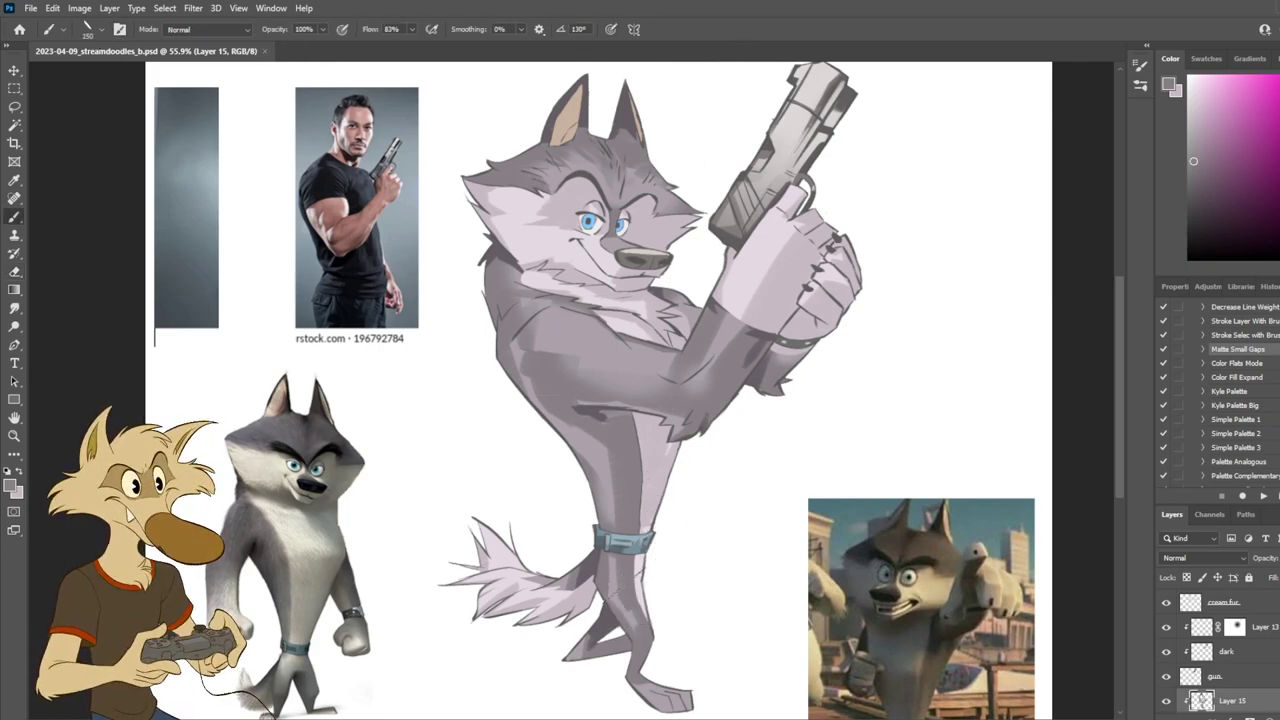
left_click_drag(614, 559, 605, 585)
key("ctrl+z")
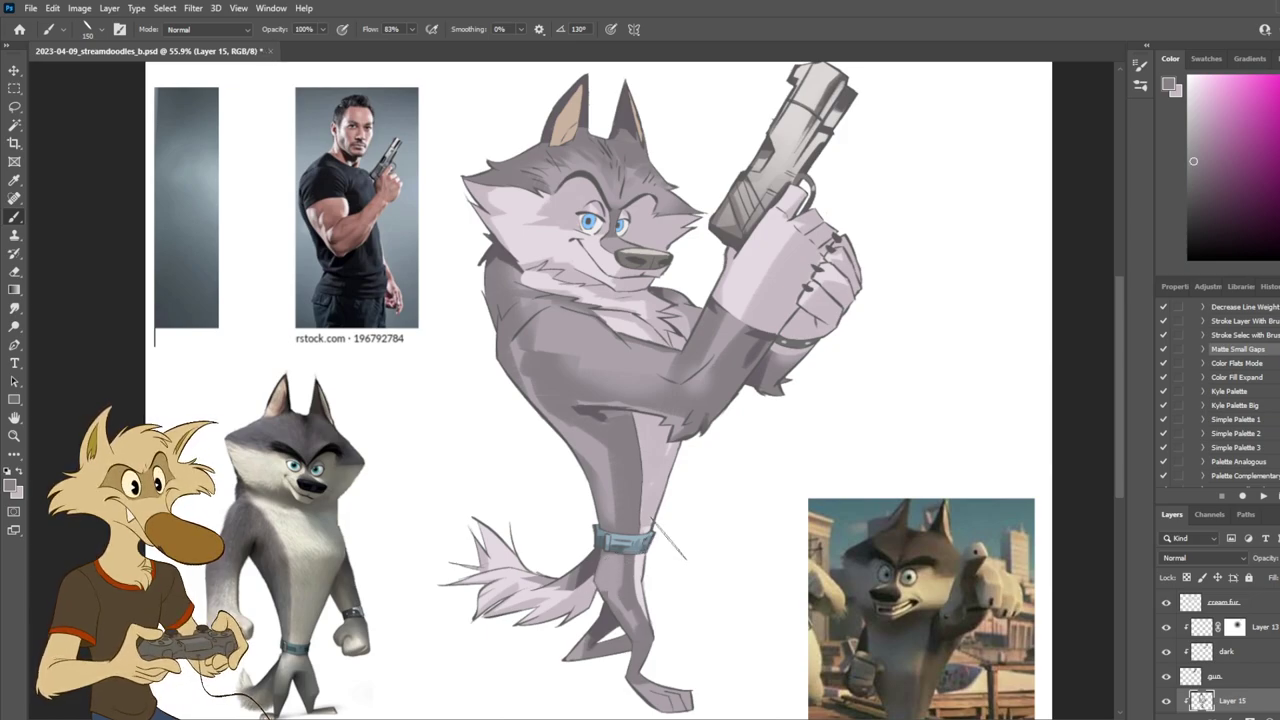
scroll(676, 522, "down", 5)
scroll(682, 520, "up", 4)
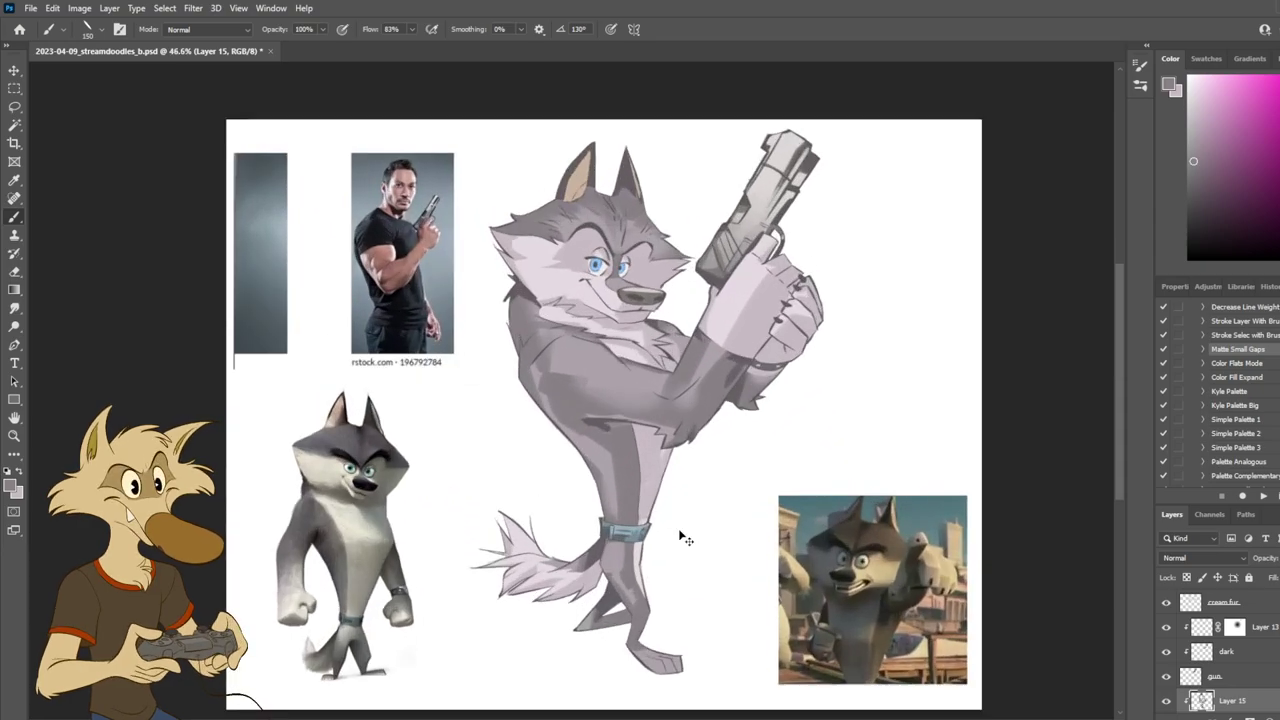
scroll(678, 540, "up", 1)
key("ctrl+shift+z")
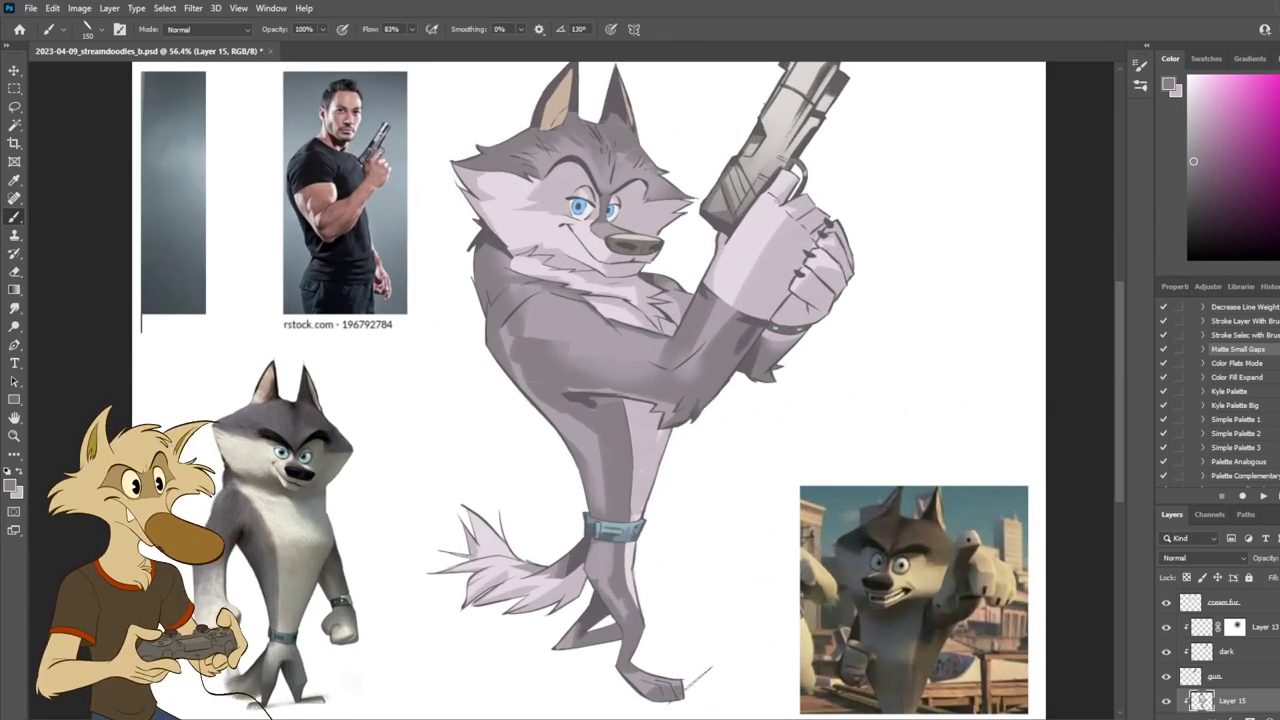
Step: Load the dark fur layer's outline as a selection and paint the front toes on the cream fur layer with the tail's cream, Brush size 70
left_click(505, 574, "ctrl")
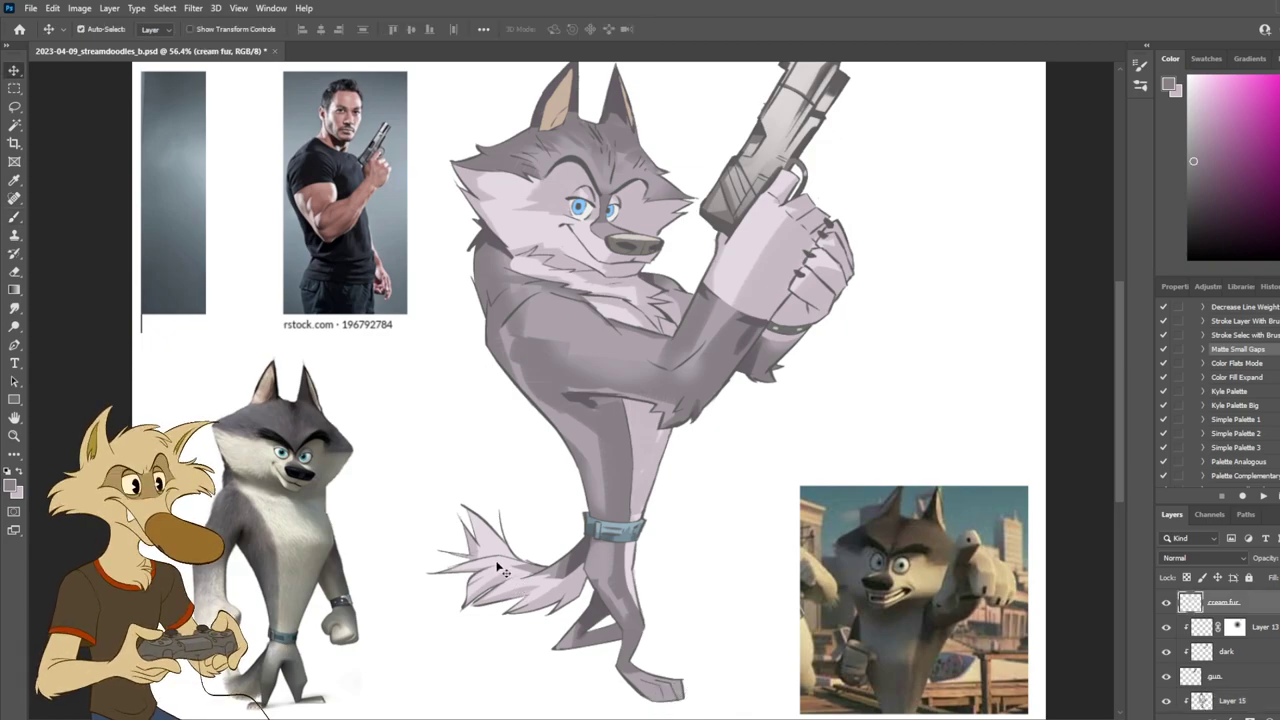
left_click(502, 566, "alt")
left_click_drag(708, 684, 694, 698)
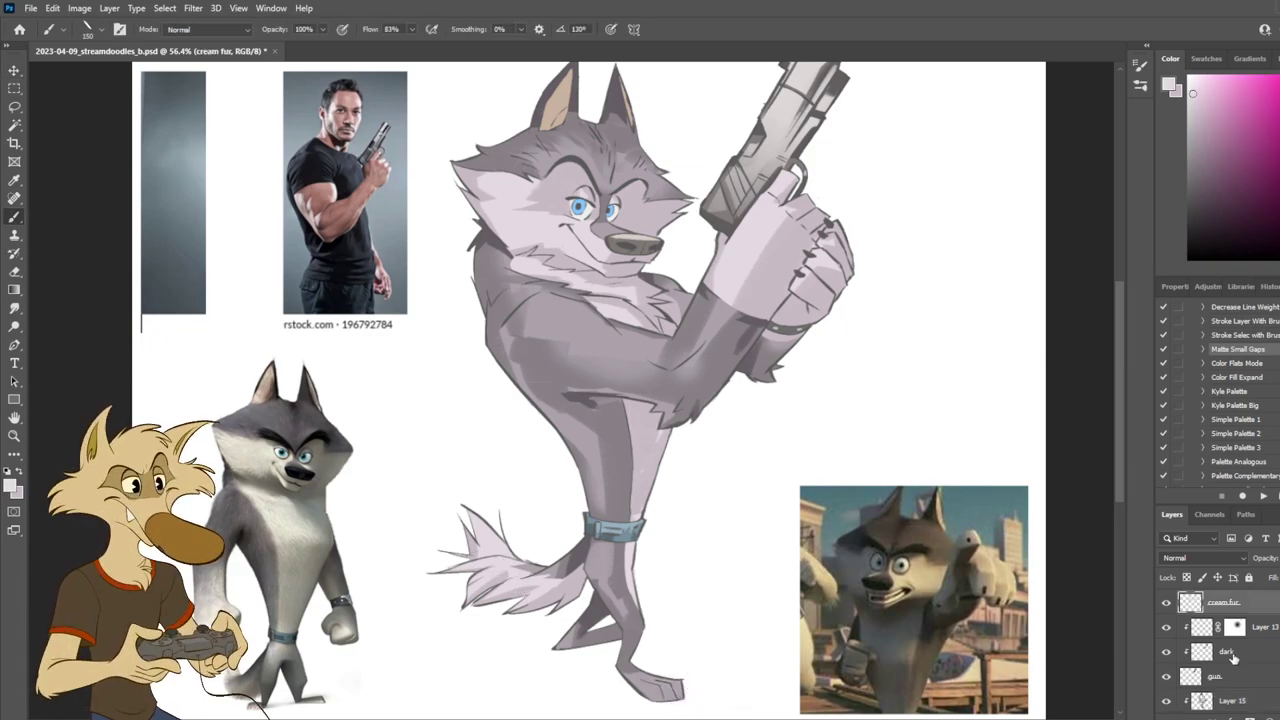
scroll(1164, 651, "down", 3)
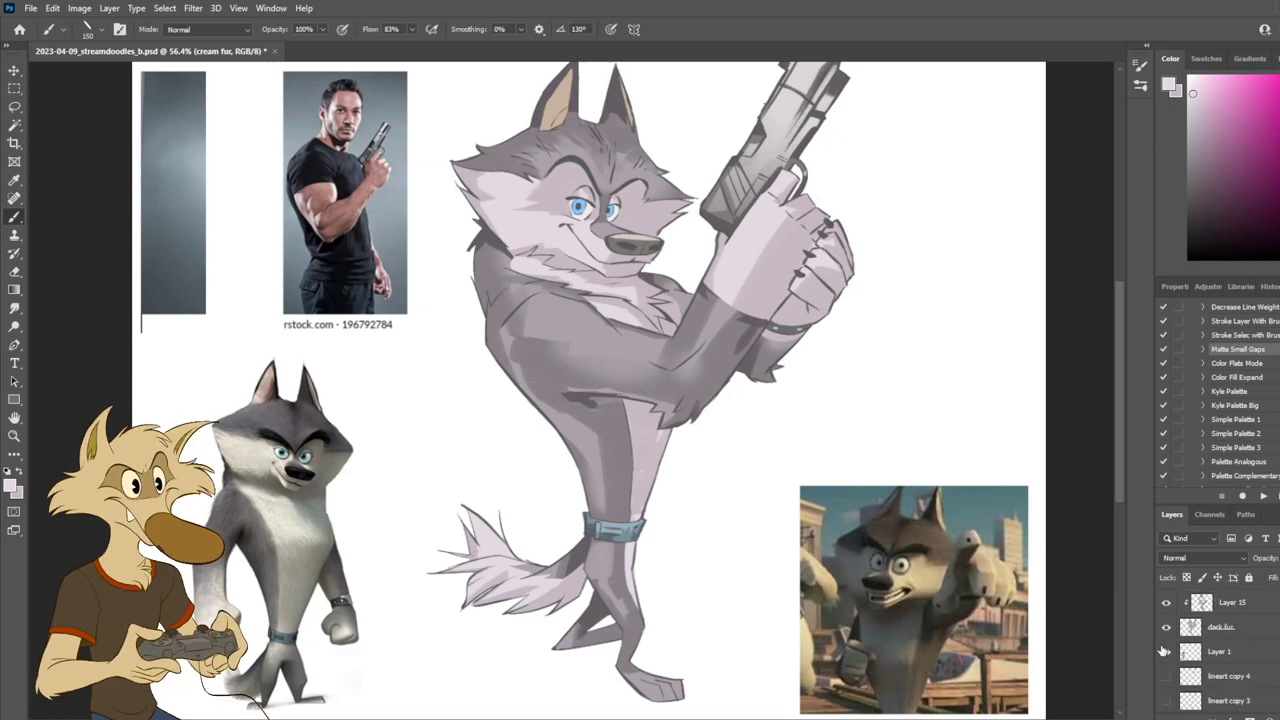
left_click(1165, 627)
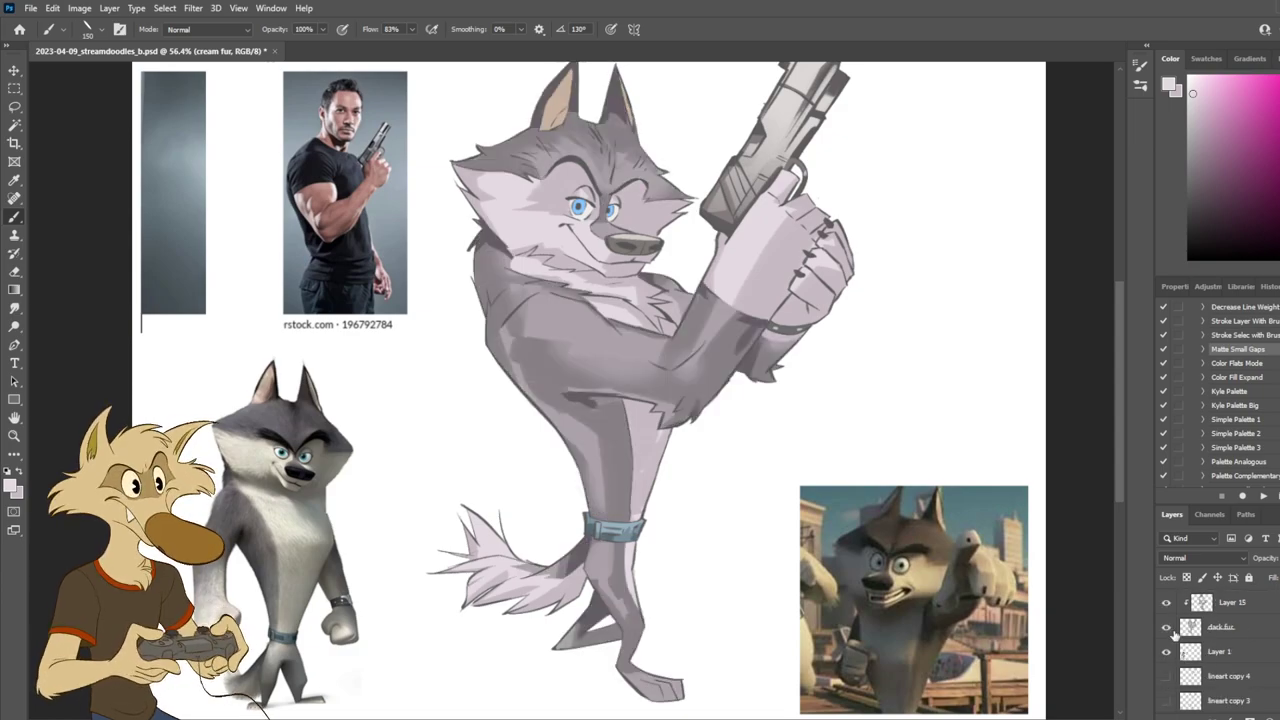
left_click(1191, 630, "ctrl")
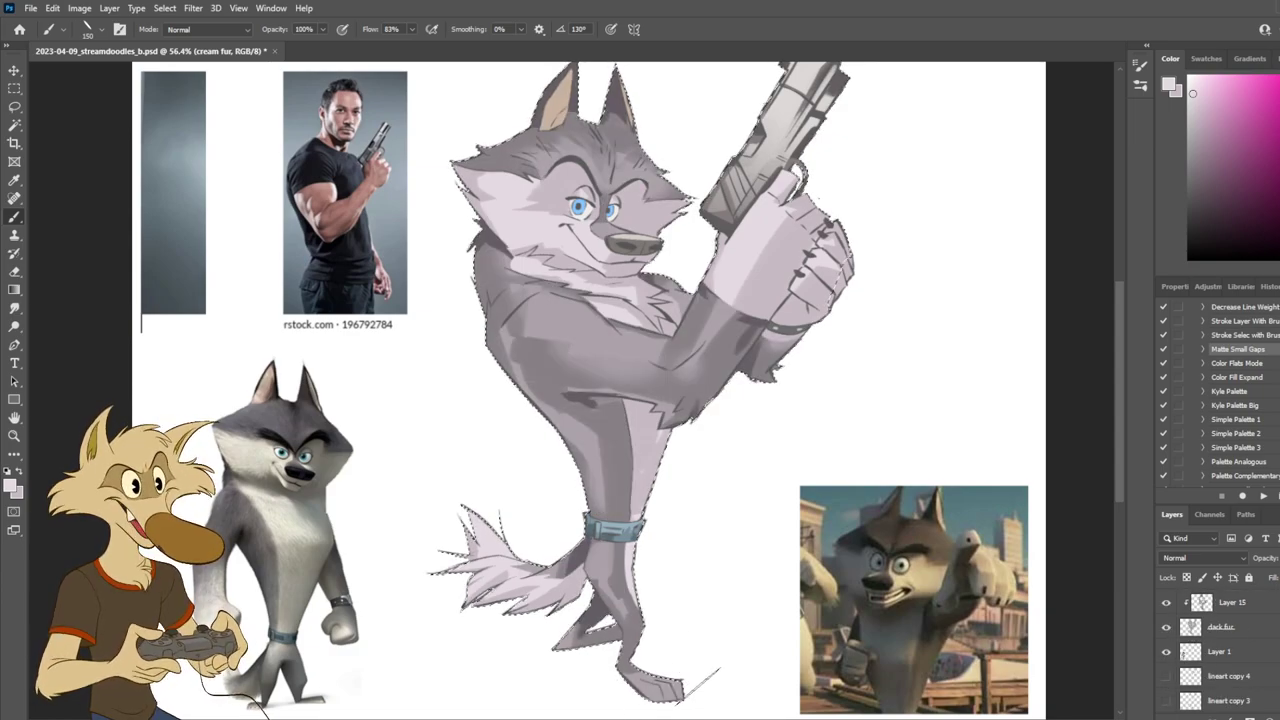
key("[")
key("[")
key("[")
key("[")
key("[")
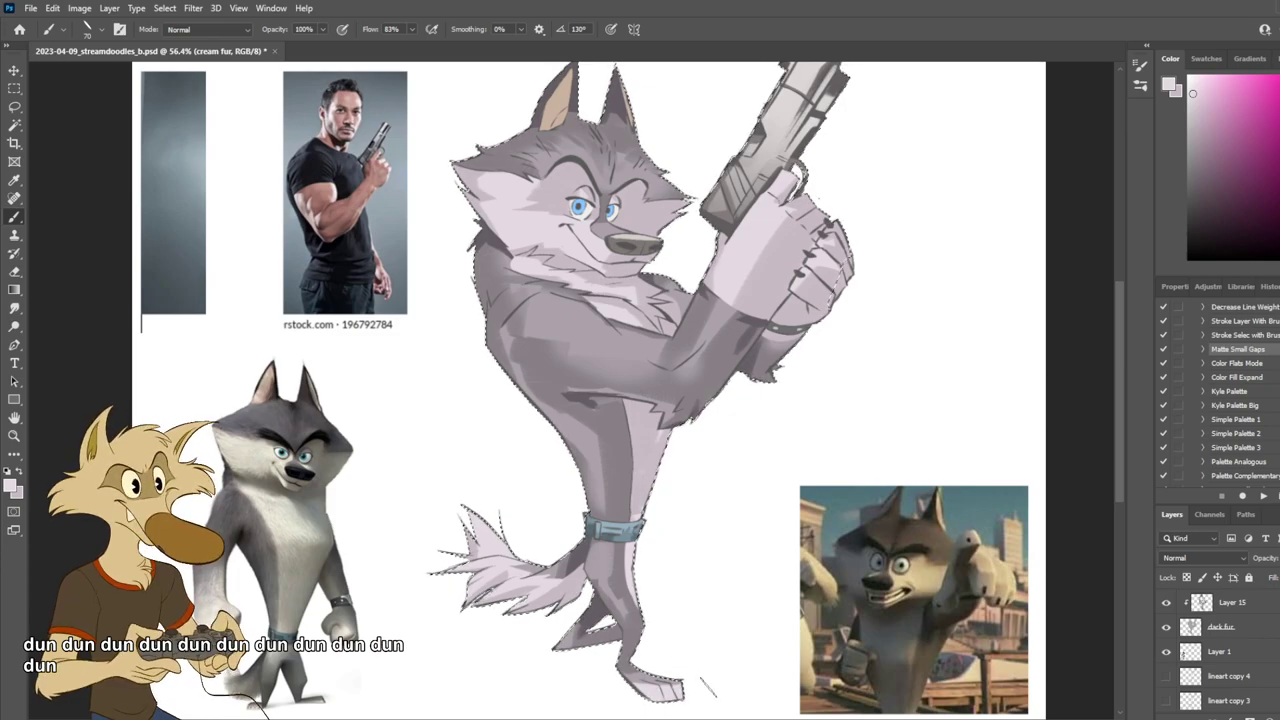
Step: Paint cream fur along the front edge of the lower leg and on the rear foot with the Brush at size 40, and clear the selection
scroll(625, 634, "down", 5)
scroll(628, 642, "up", 7)
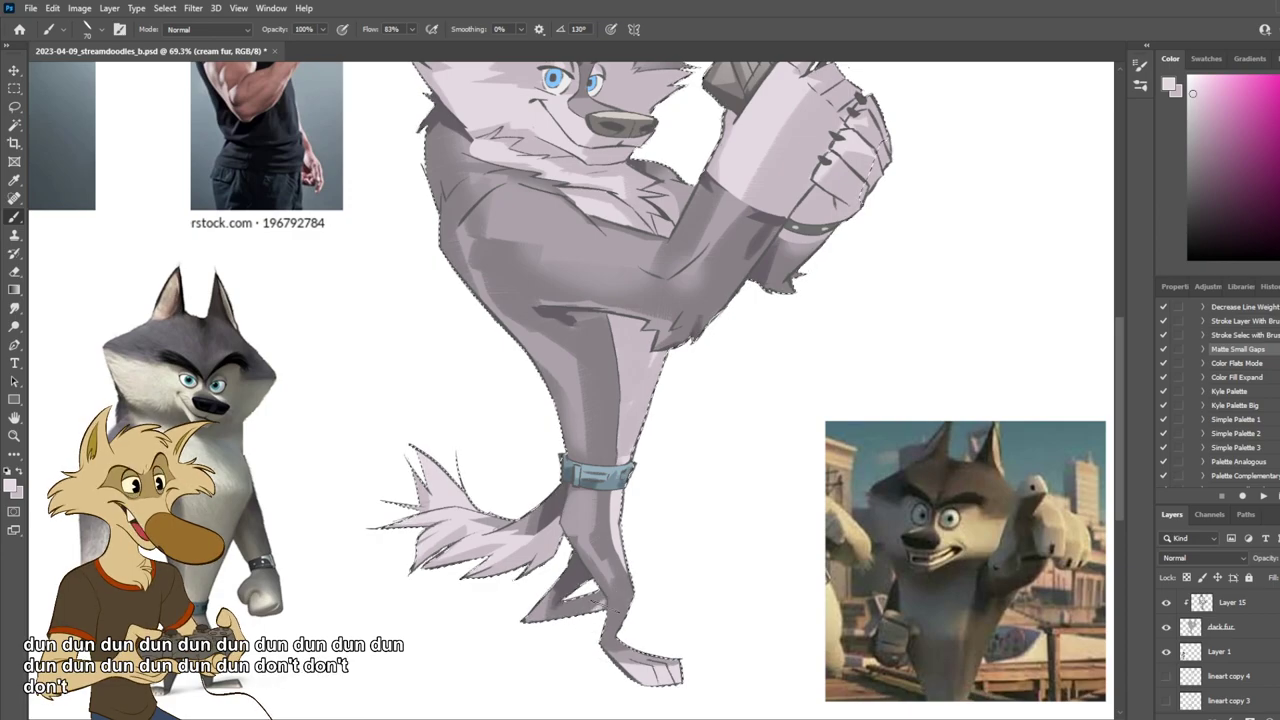
scroll(615, 590, "up", 4)
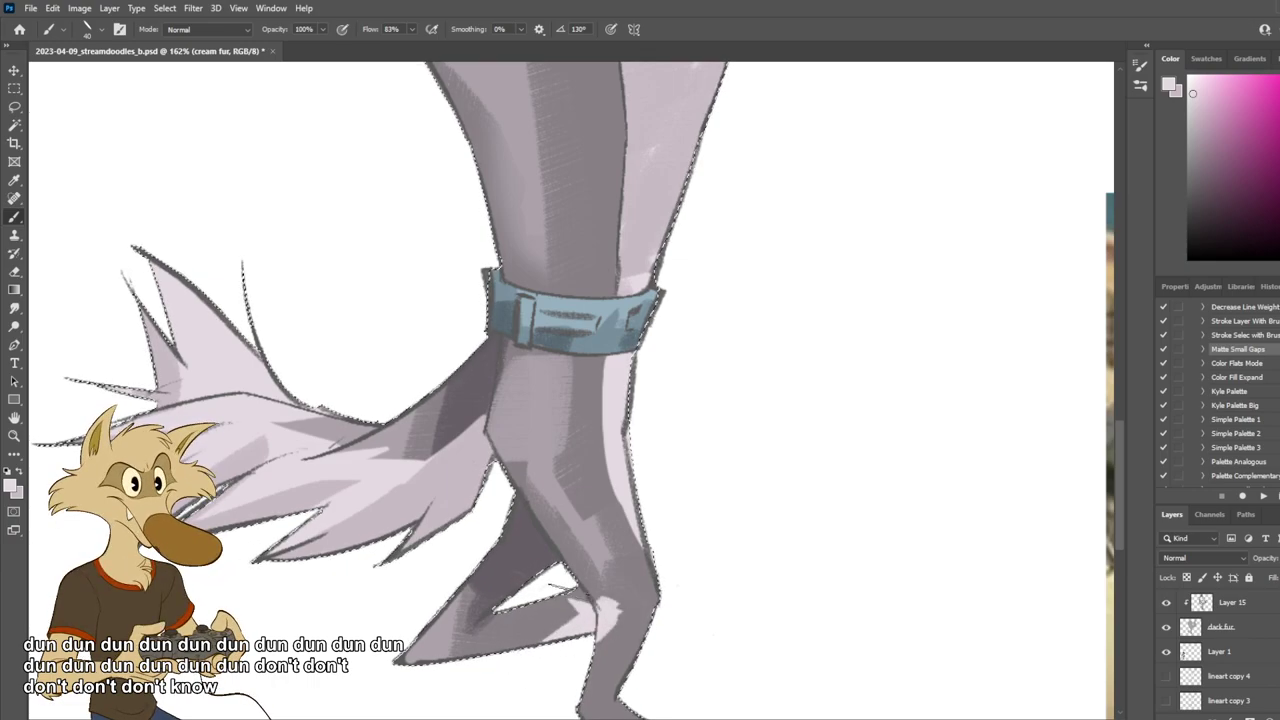
scroll(640, 640, "down", 5)
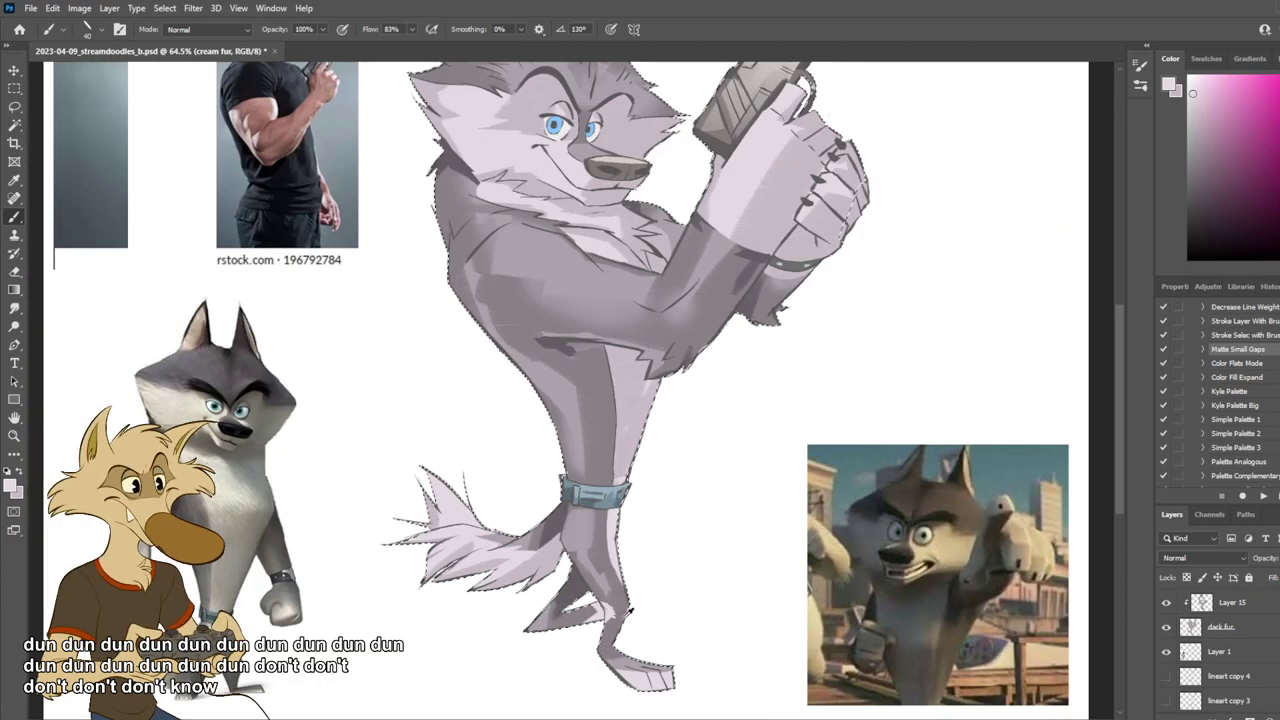
scroll(622, 625, "up", 5)
key("e")
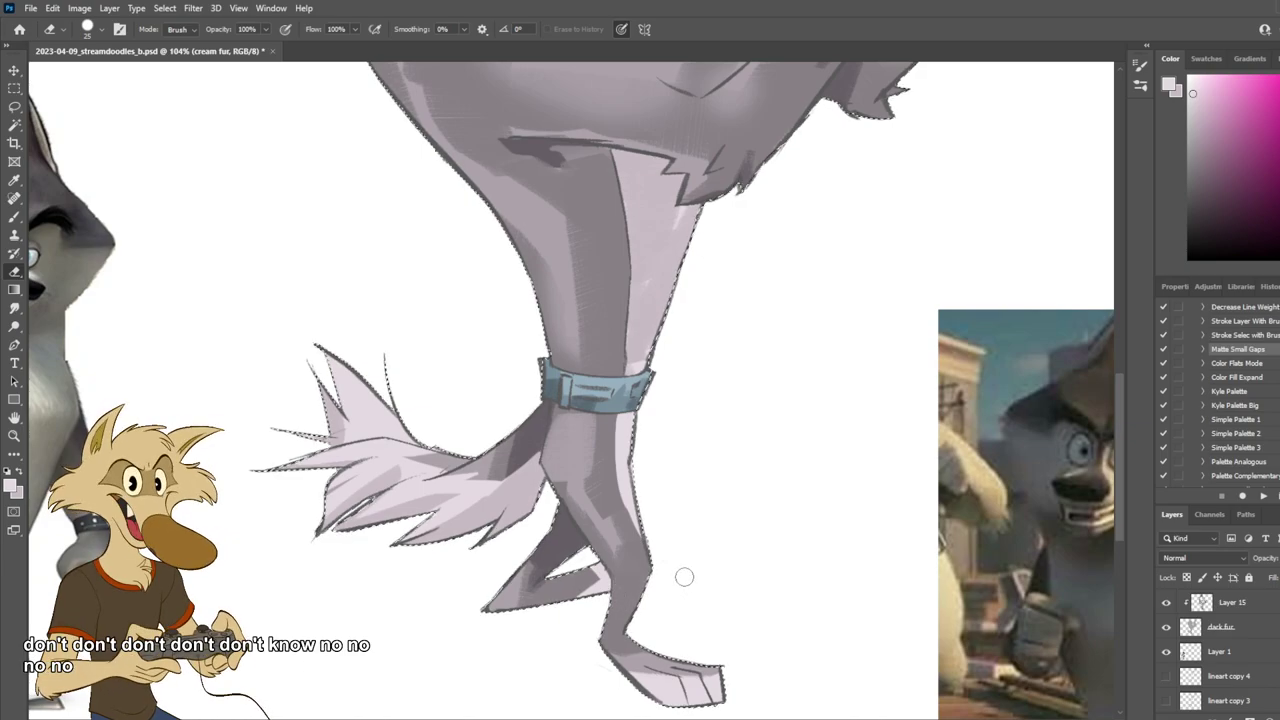
scroll(461, 507, "down", 4)
scroll(475, 520, "up", 6)
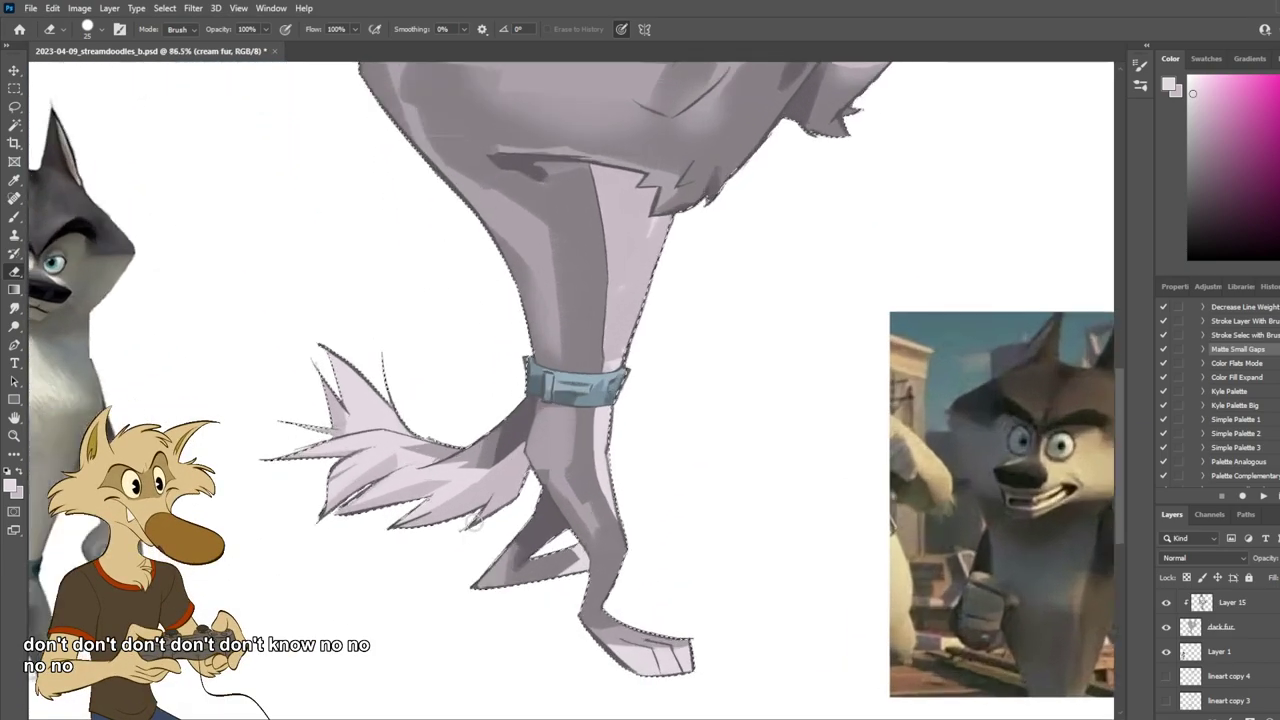
key("b")
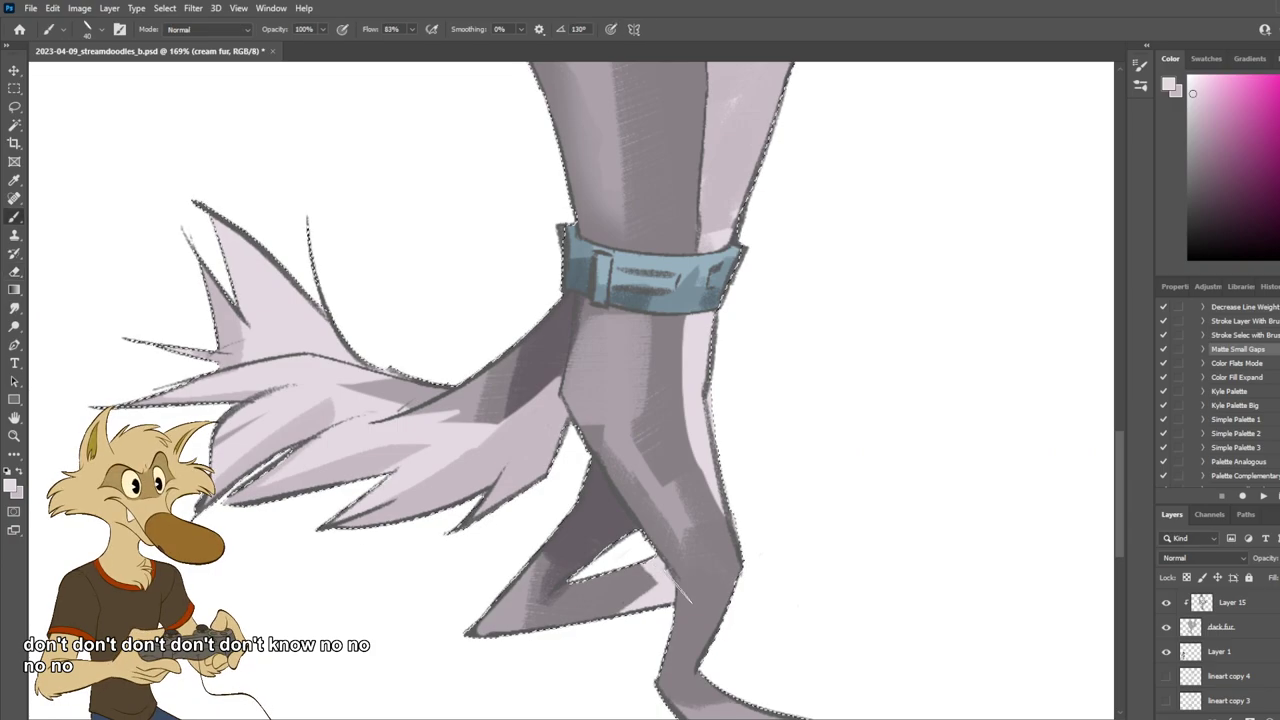
scroll(680, 545, "down", 3)
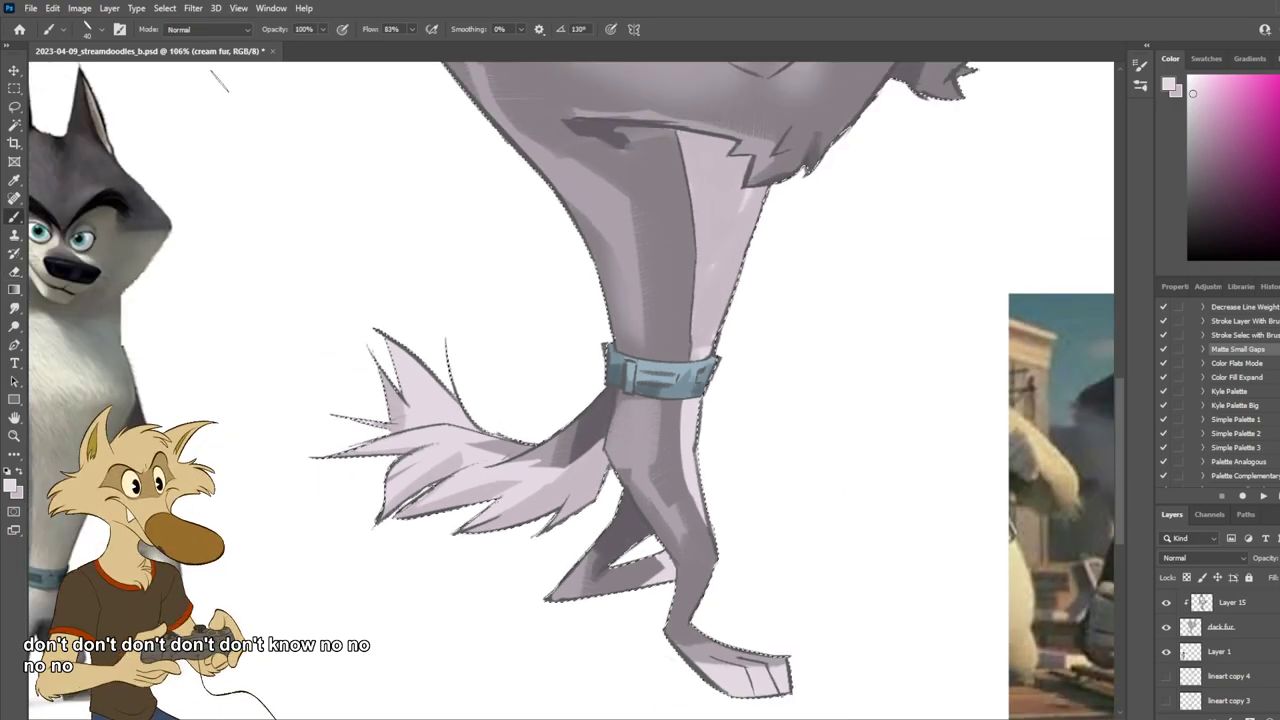
key("m")
scroll(769, 442, "down", 8)
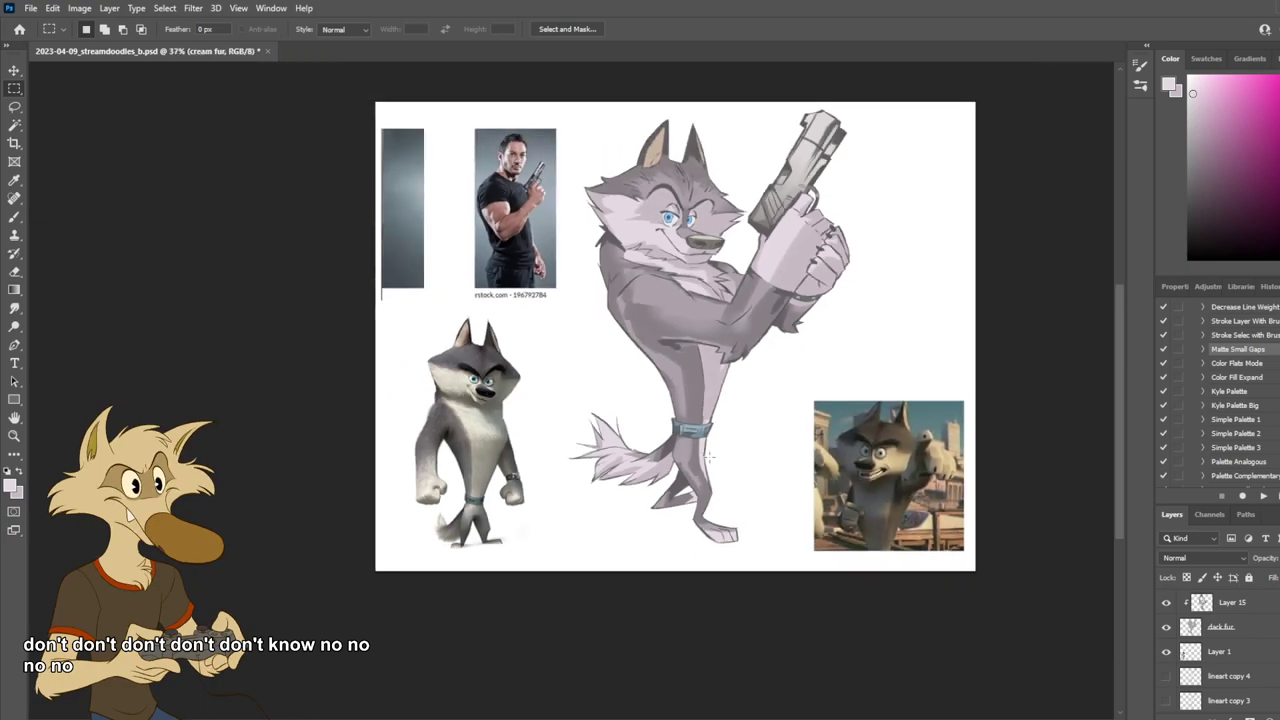
Step: Shade the new cream fur on the foot with the tail's darker pink on Layer 17, enlarging the Brush to size 80
scroll(769, 442, "up", 4)
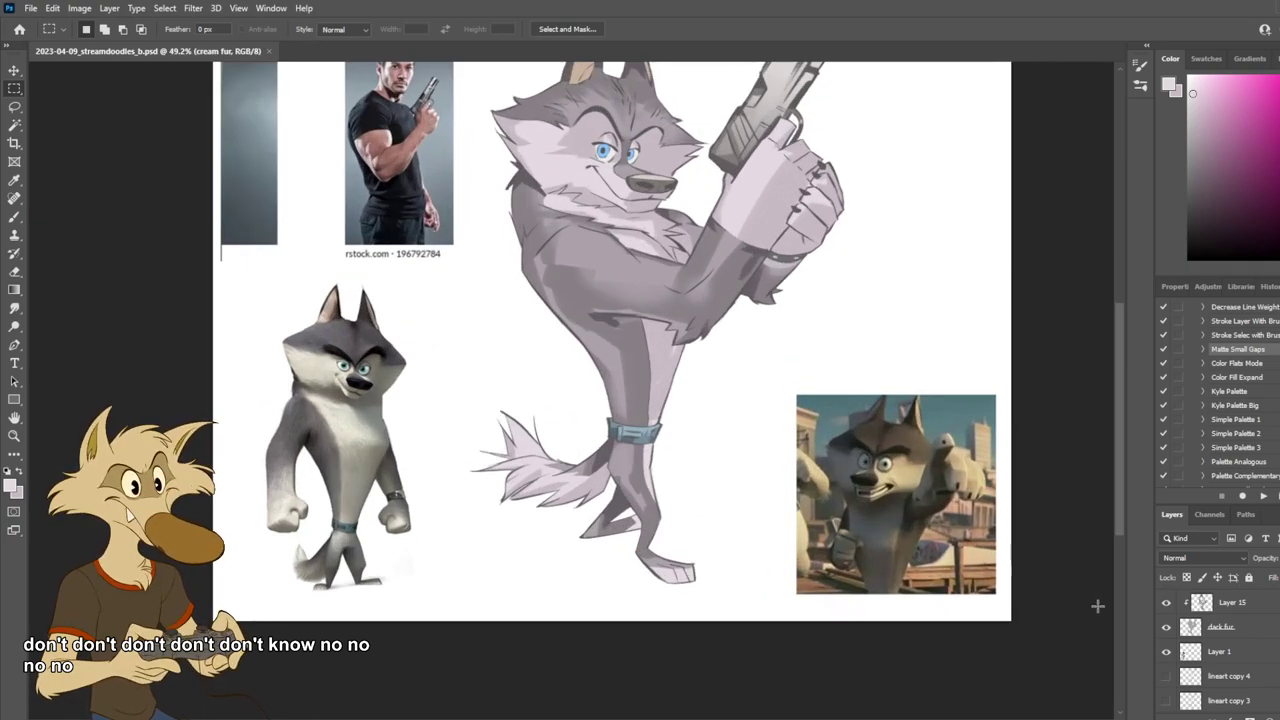
scroll(1226, 650, "up", 2)
scroll(1226, 650, "up", 2)
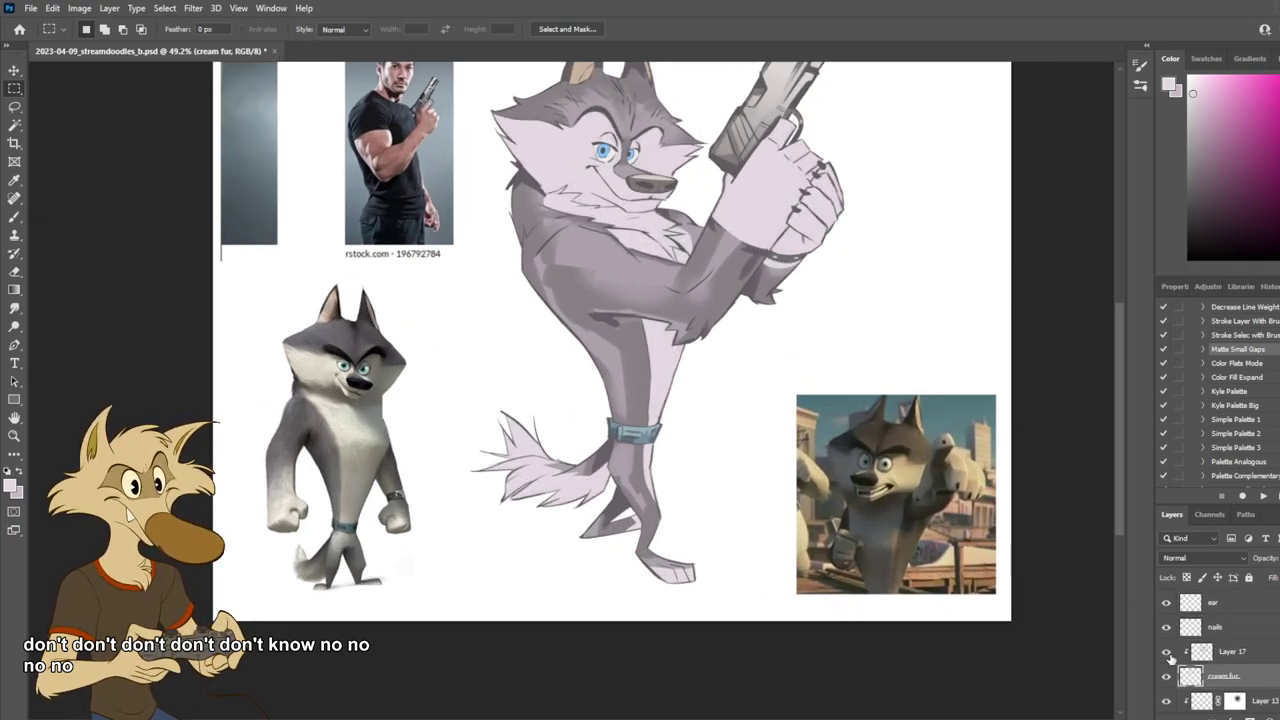
left_click(1203, 660)
key("b")
left_click(602, 482, "alt")
left_click_drag(656, 527, 630, 523)
key("ctrl+z")
key("bracketright")
key("bracketright")
key("bracketright")
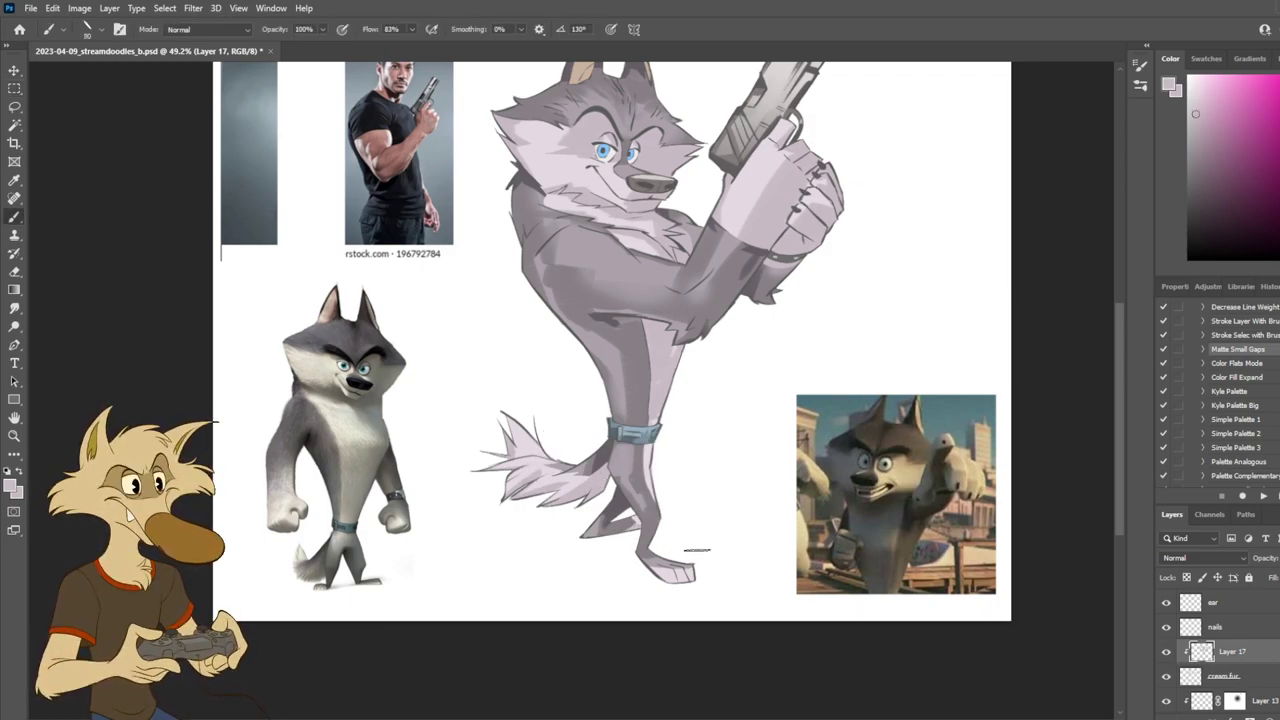
mouse_move(688, 564)
left_mouse_down()
mouse_move(714, 566)
mouse_move(680, 574)
mouse_move(704, 577)
left_mouse_up()
key("ctrl+z")
key("ctrl+z")
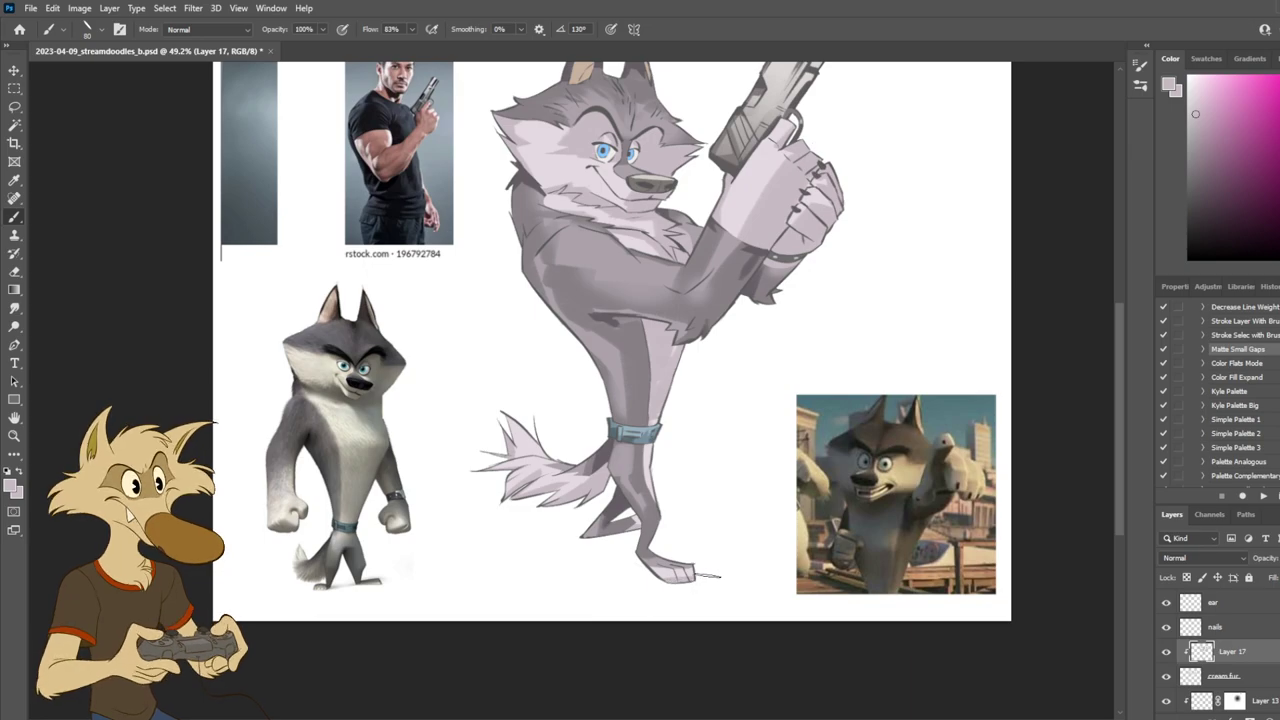
left_click_drag(686, 576, 703, 584)
key("ctrl+z")
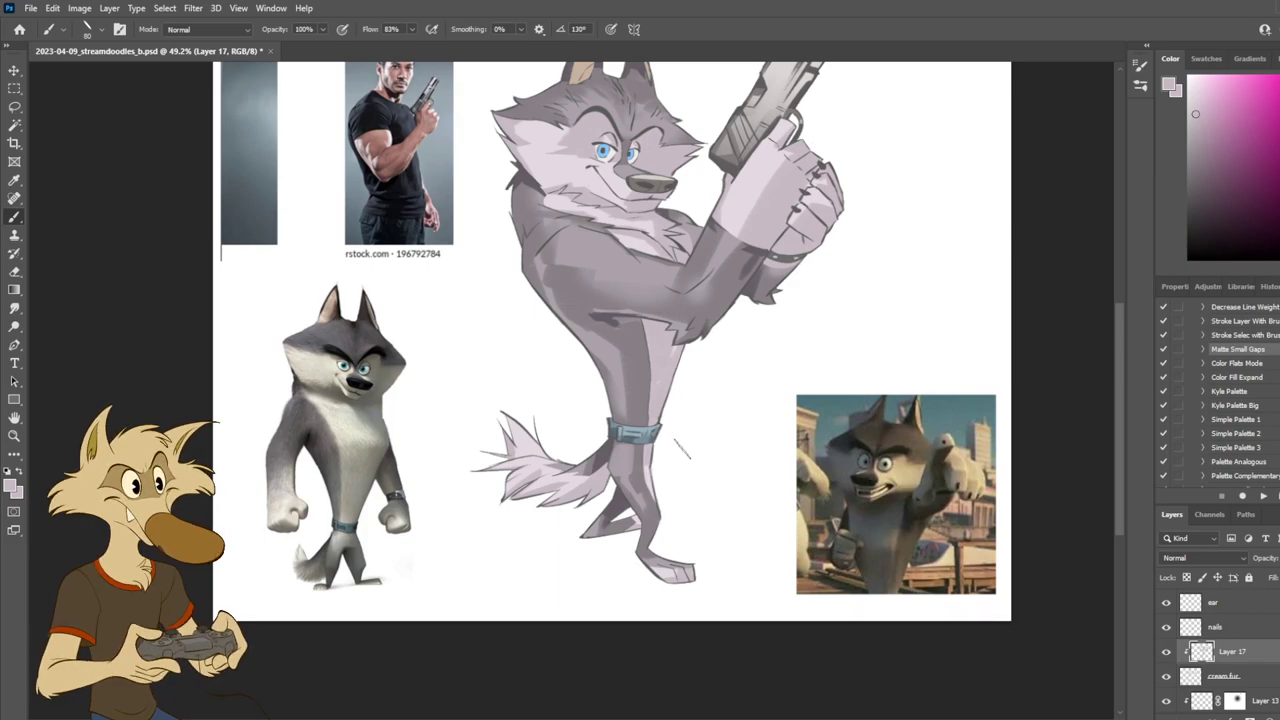
scroll(688, 453, "down", 5)
scroll(774, 393, "up", 7)
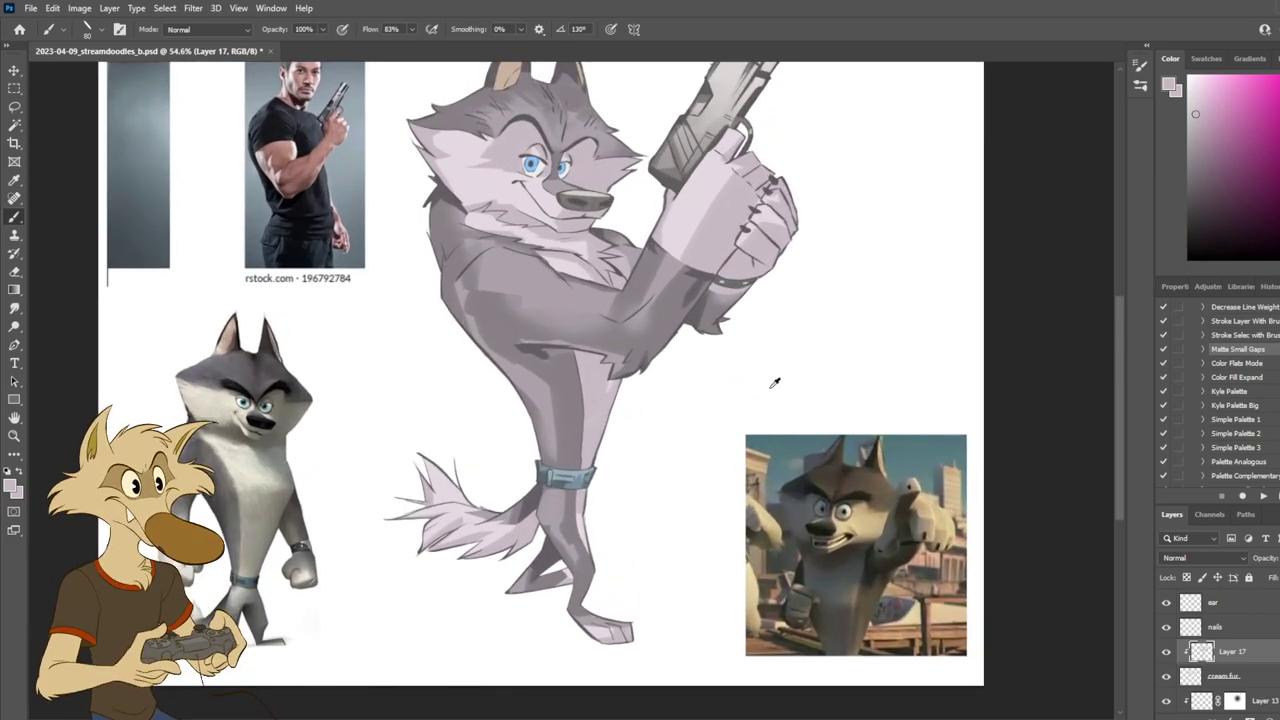
scroll(760, 345, "up", 1)
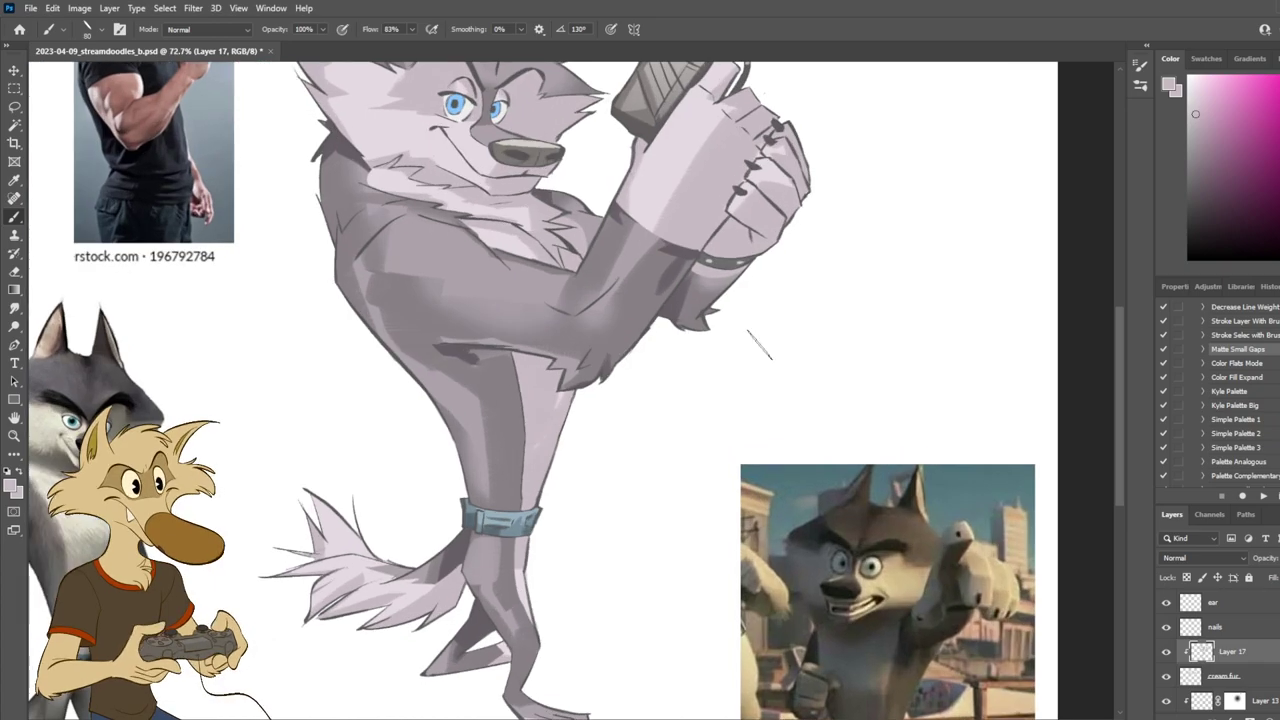
scroll(697, 391, "down", 3)
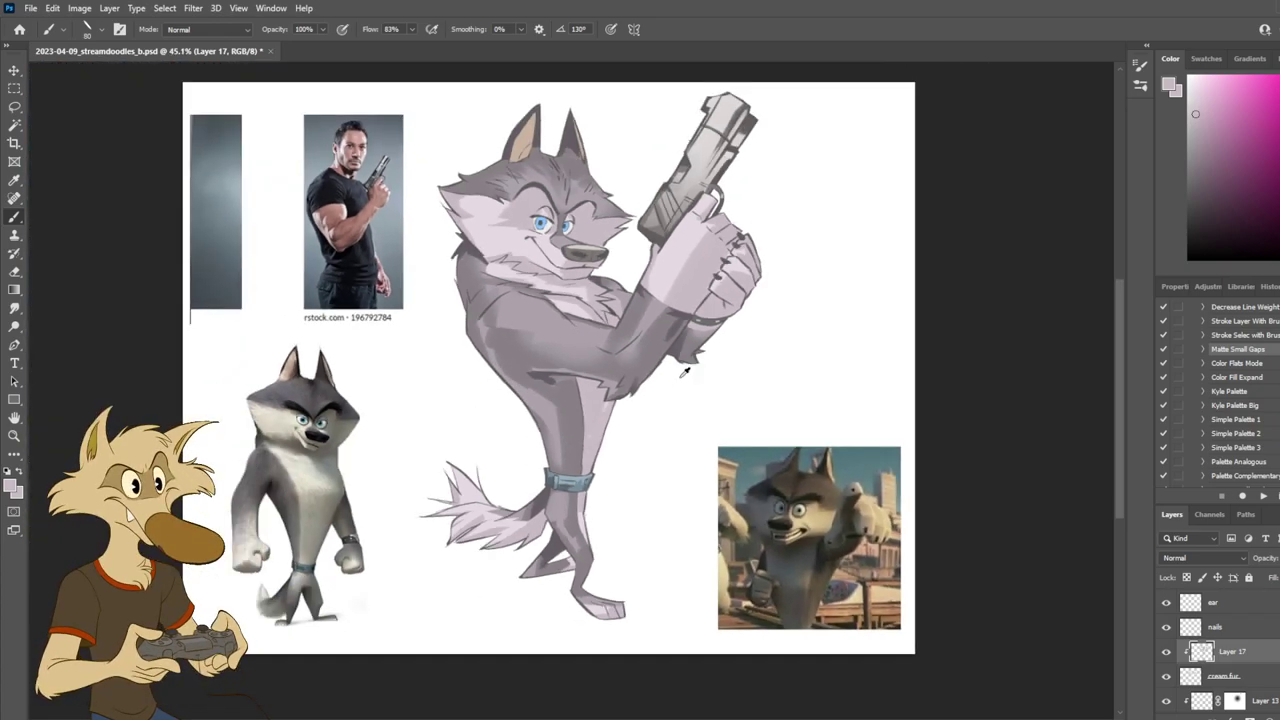
scroll(515, 108, "up", 3)
key("v")
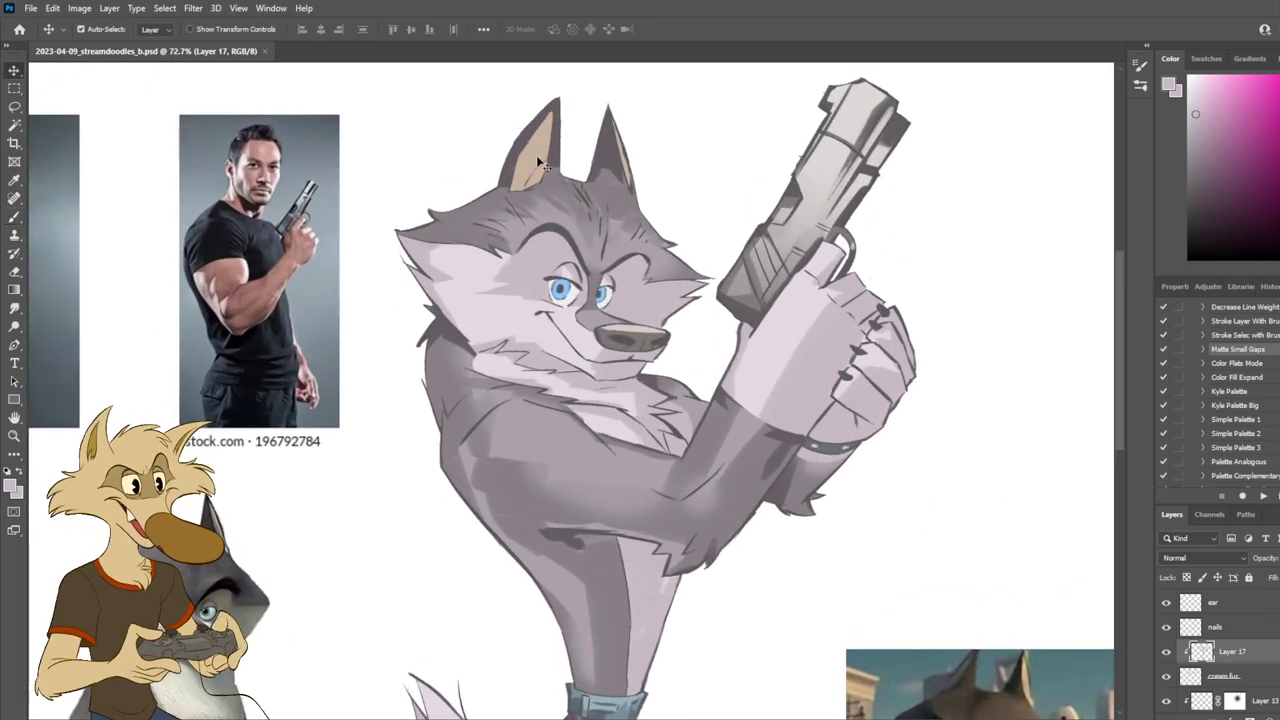
left_click(535, 157)
key("b")
left_click(544, 147, "alt")
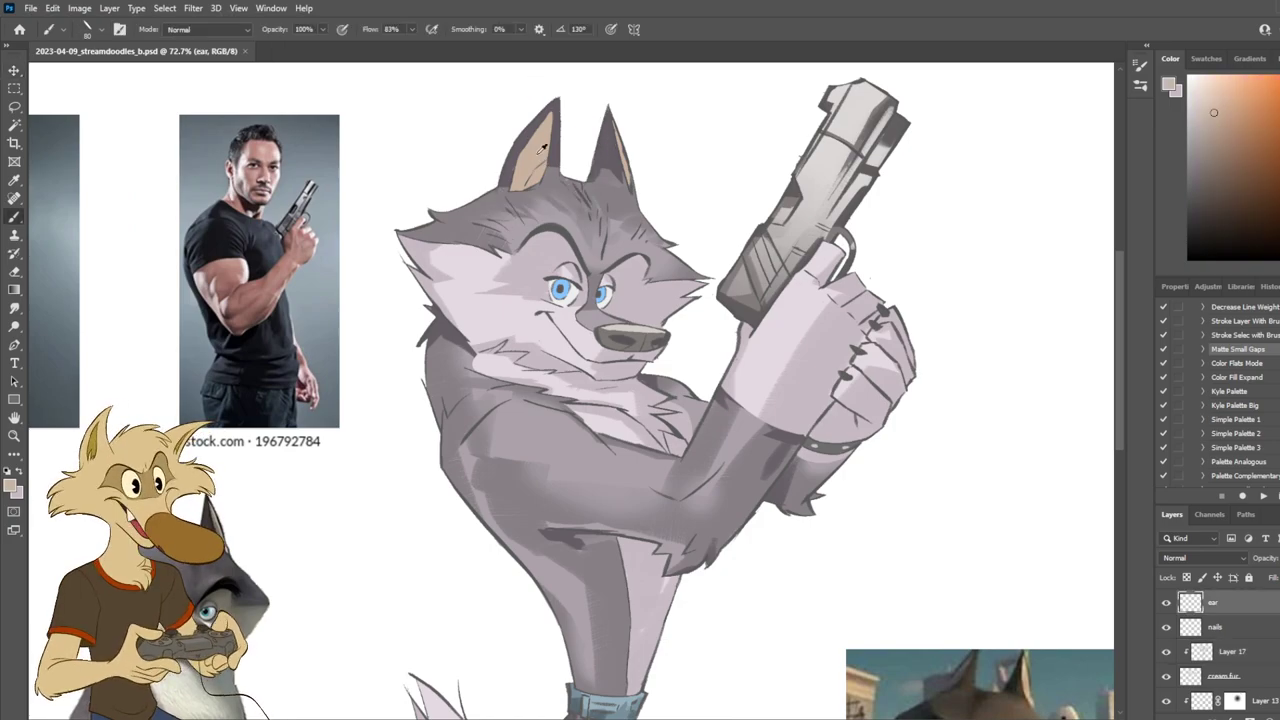
Step: Select Layer 15, sample the dark grey of the far ear and pick a muted pinkish grey for the Brush
key("v")
left_click(560, 162)
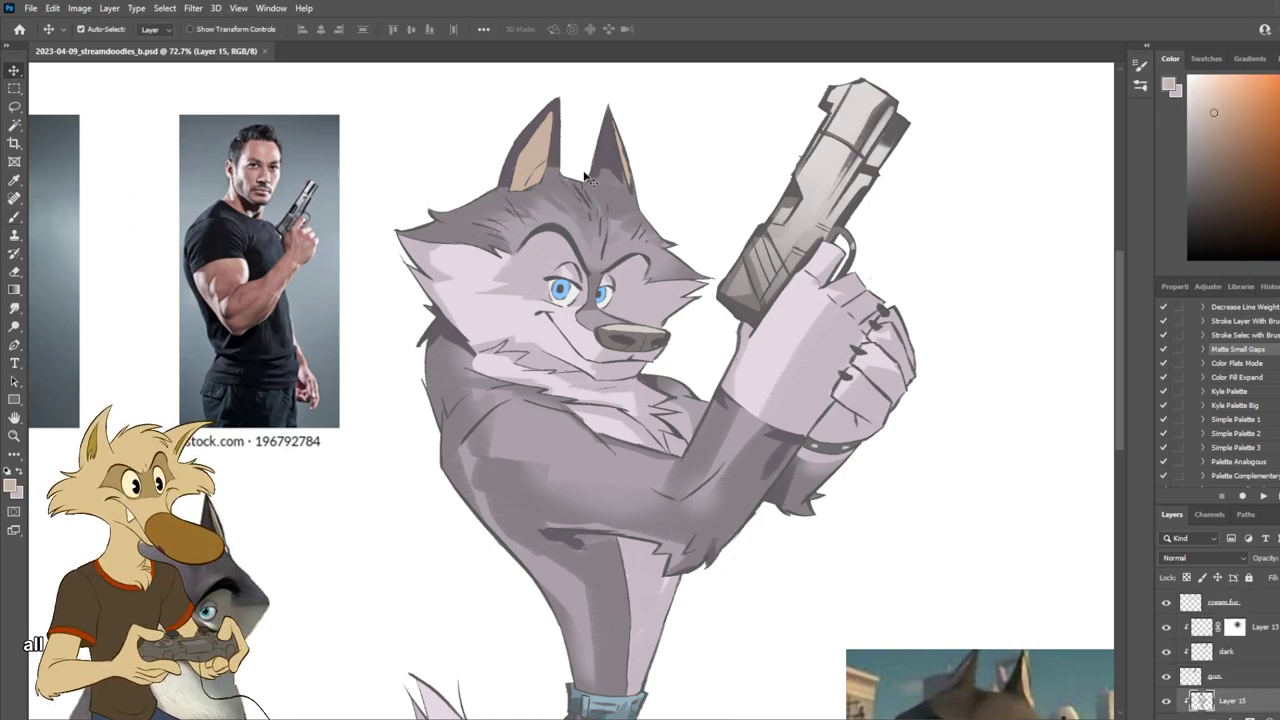
key("b")
left_click(614, 151, "alt")
left_click(1202, 168)
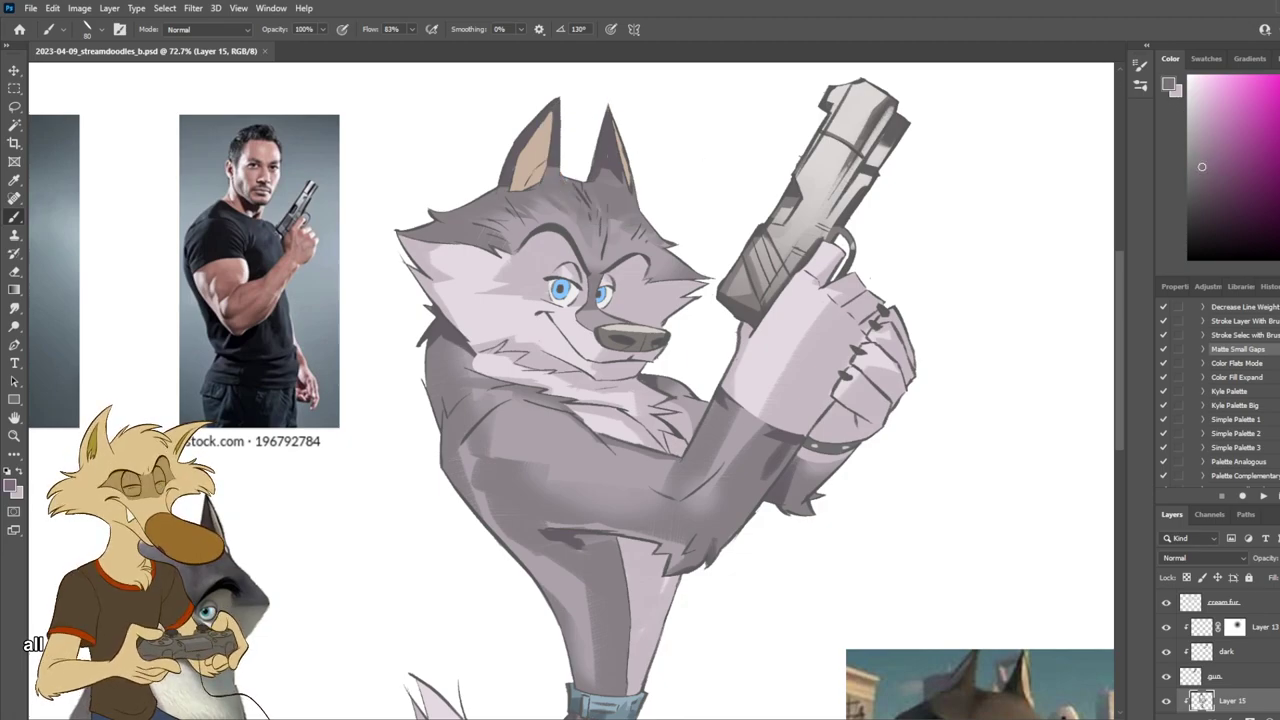
Step: Try bluish and yellowish grey strokes on the far ear on Layer 15
left_click_drag(605, 160, 614, 126)
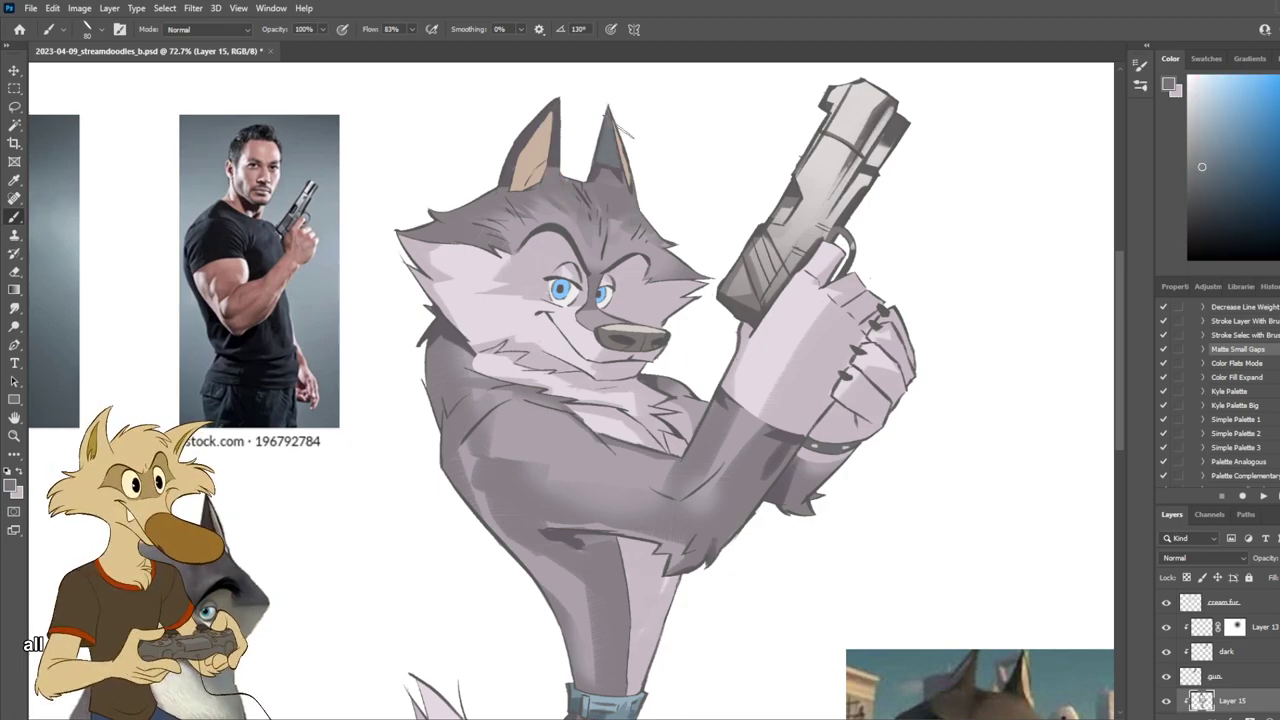
key("ctrl+z")
left_click(1279, 228)
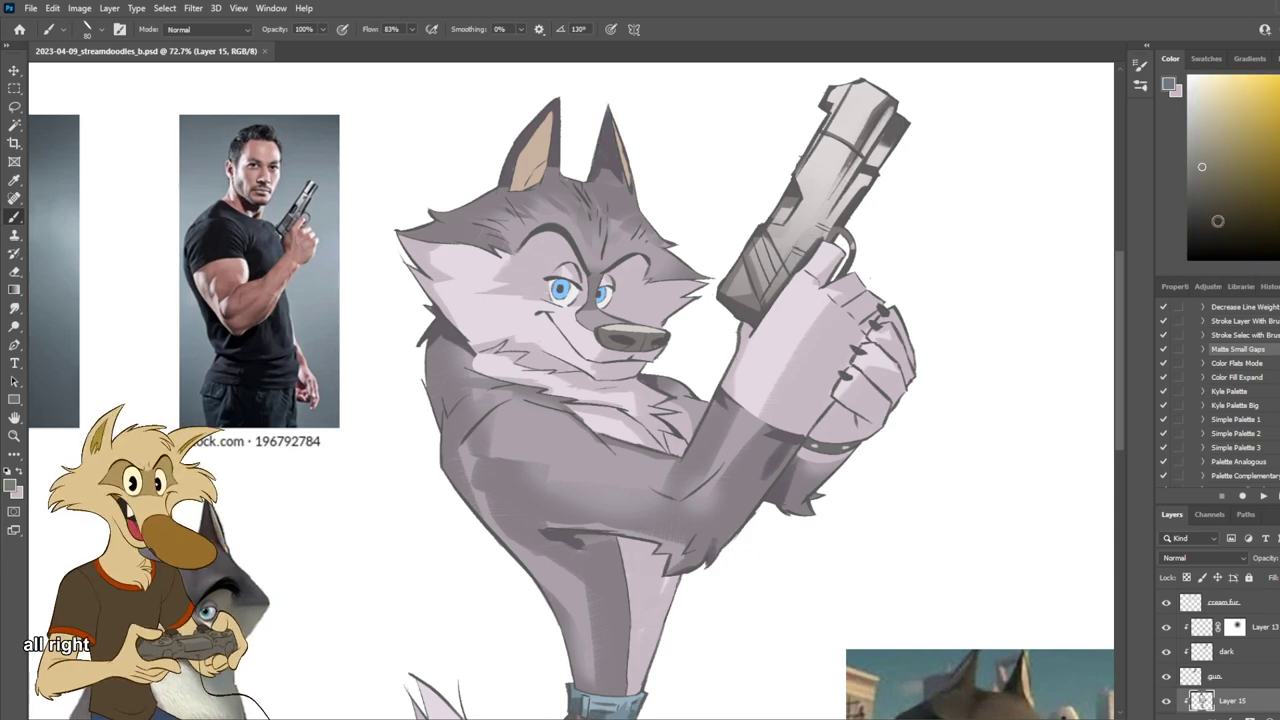
left_click_drag(601, 138, 610, 90)
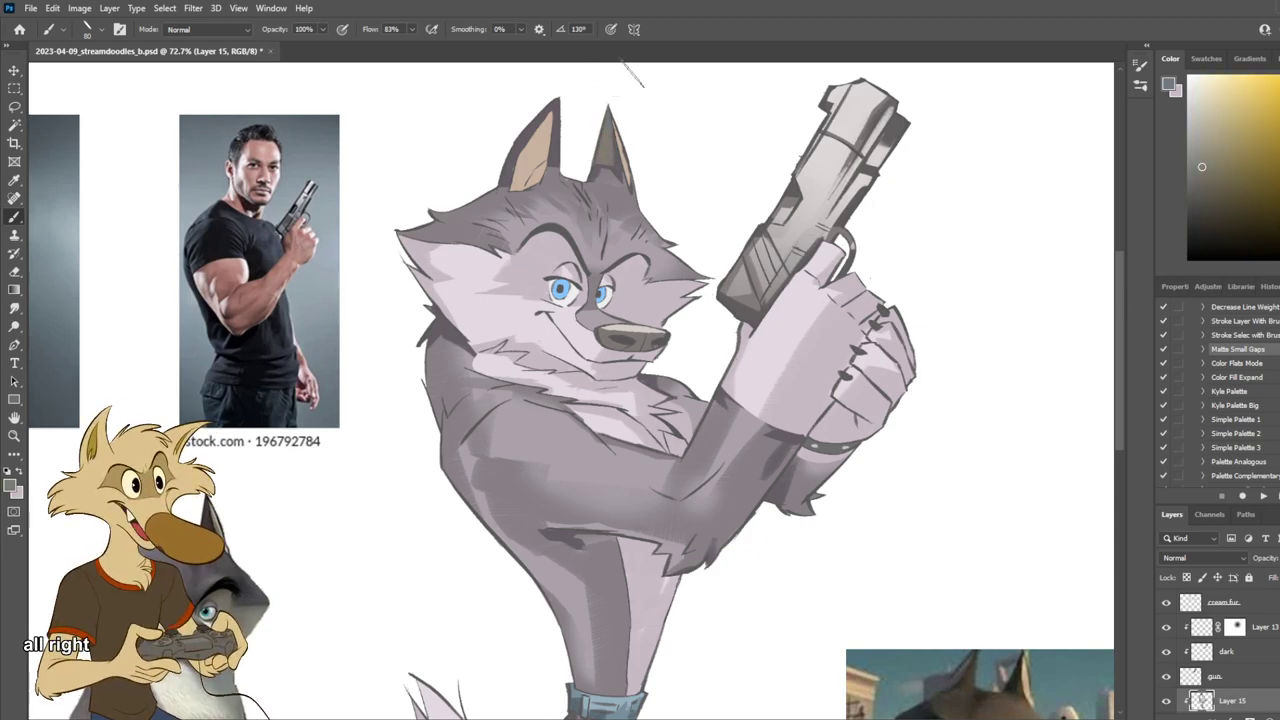
scroll(697, 285, "down", 3)
scroll(628, 252, "up", 3)
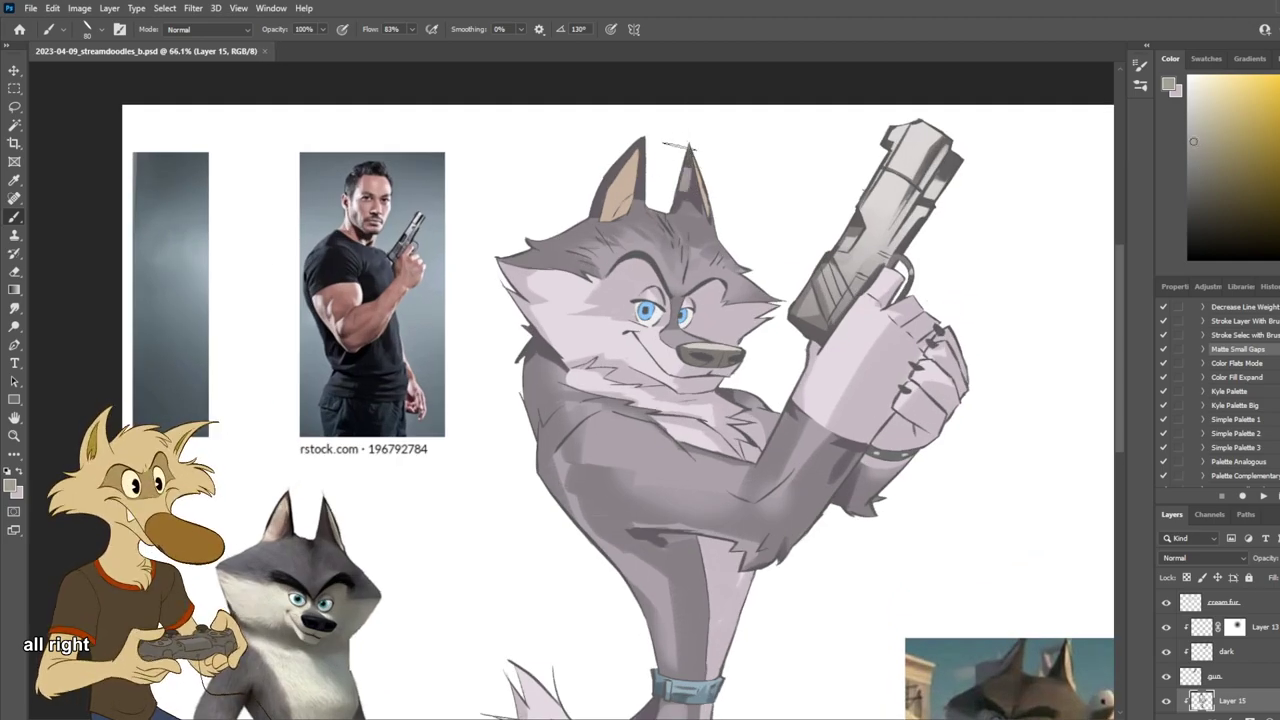
Step: Shade the dark fur of the far ear on Layer 15 with its own grey shifted to a darker pinkish tone
left_click(689, 193, "alt")
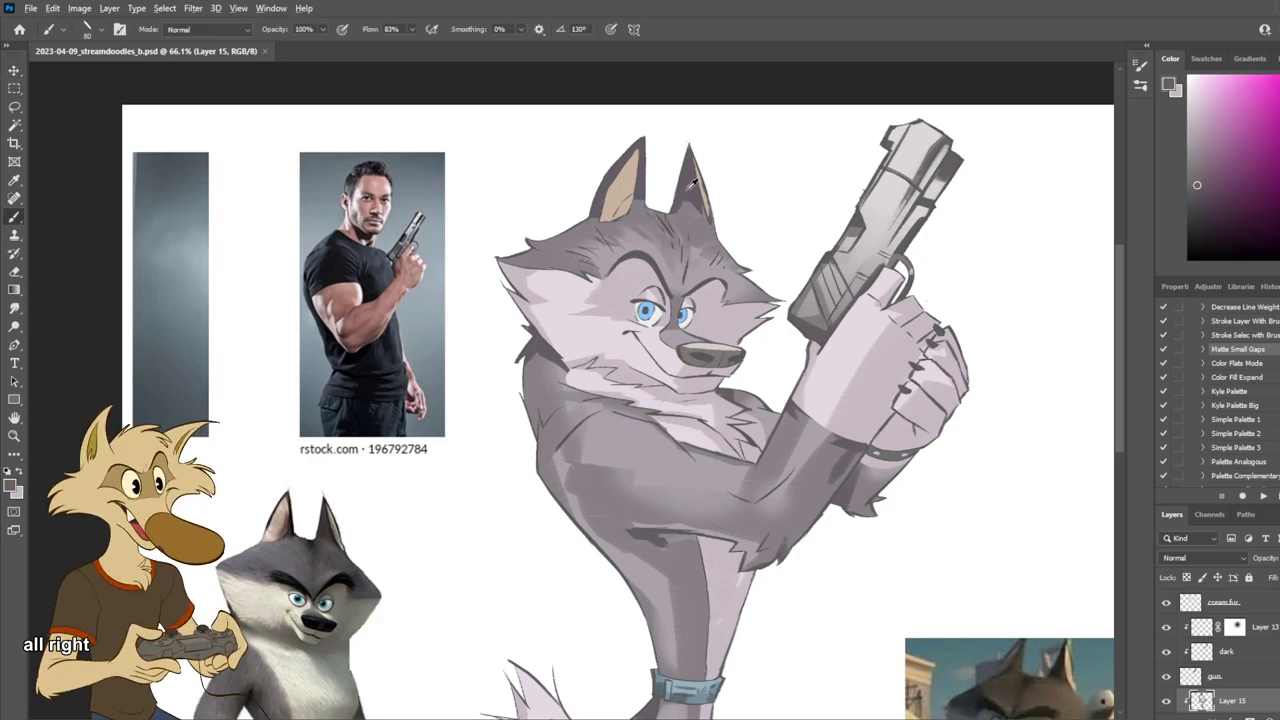
left_click(1200, 175)
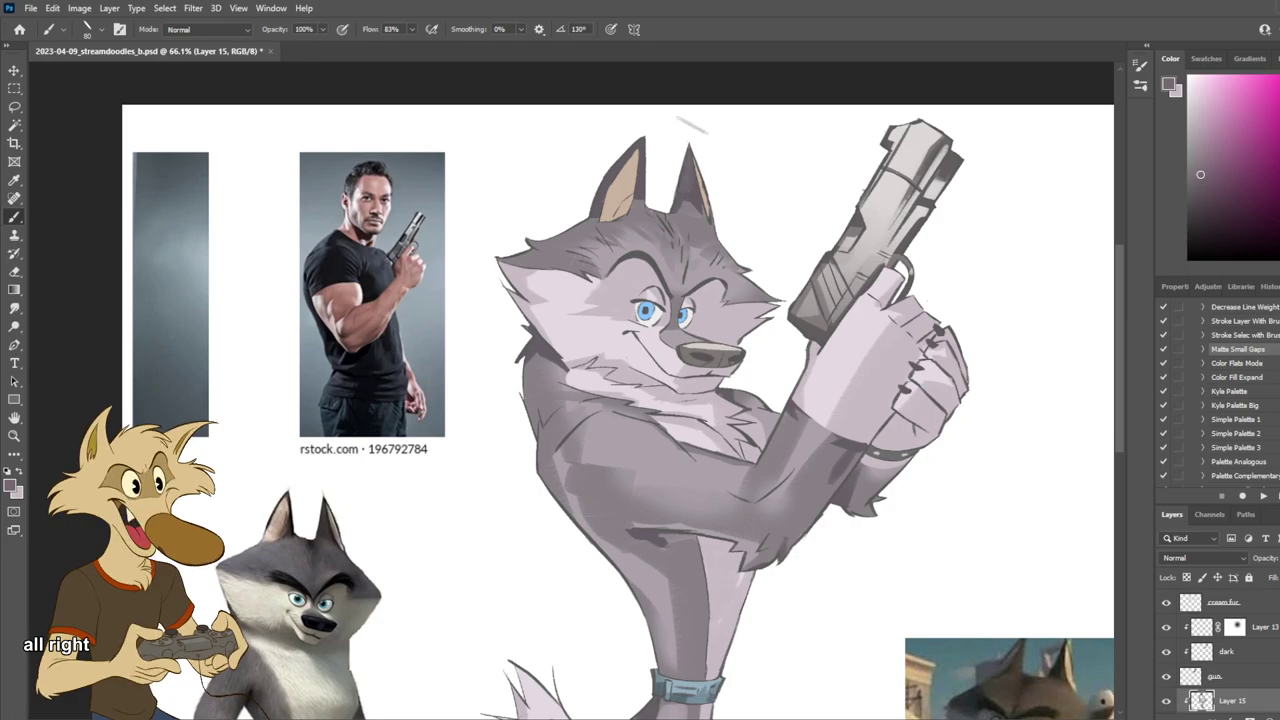
mouse_move(688, 121)
left_mouse_down()
mouse_move(679, 201)
mouse_move(694, 117)
left_mouse_up()
key("ctrl+z")
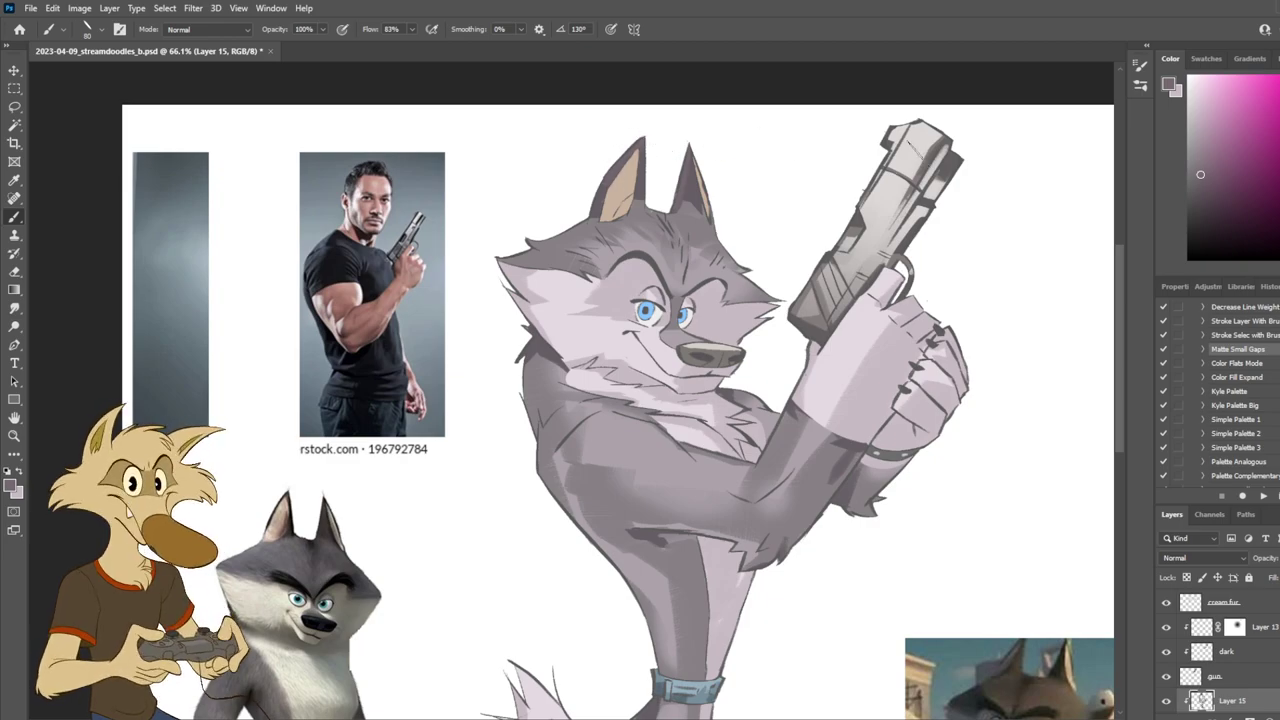
left_click(1201, 197)
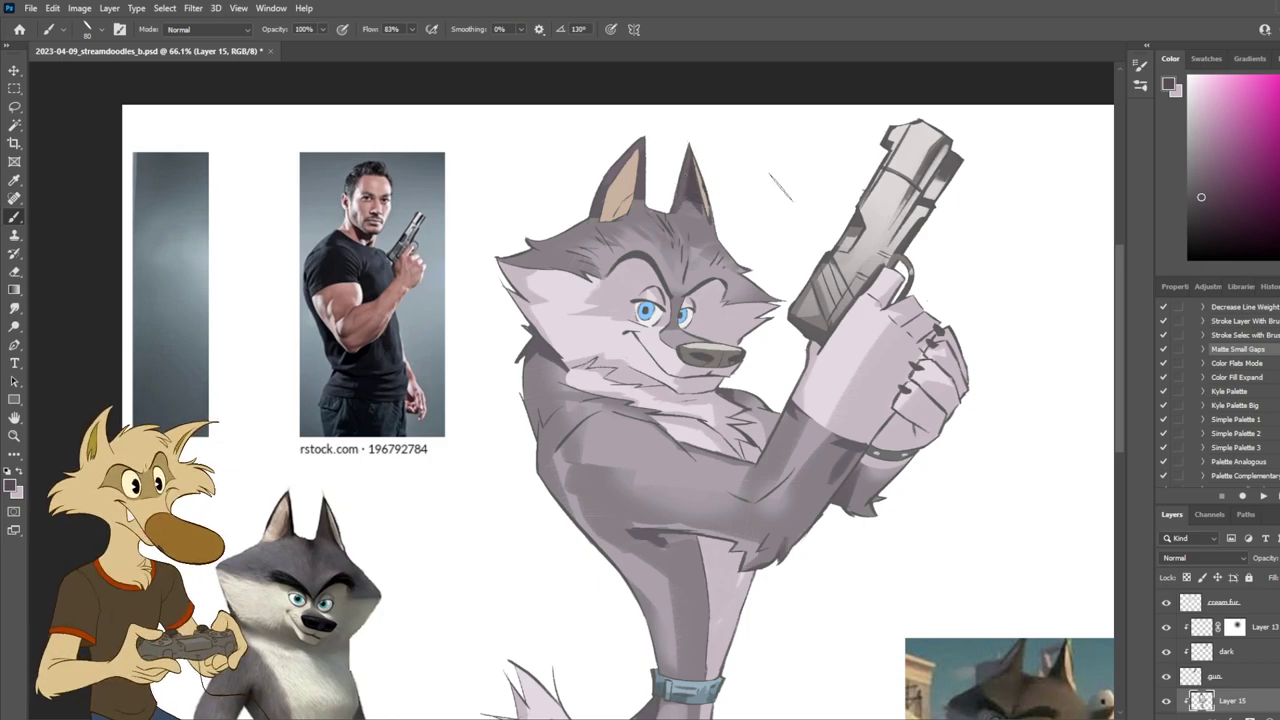
scroll(780, 190, "down", 4)
scroll(828, 250, "up", 3)
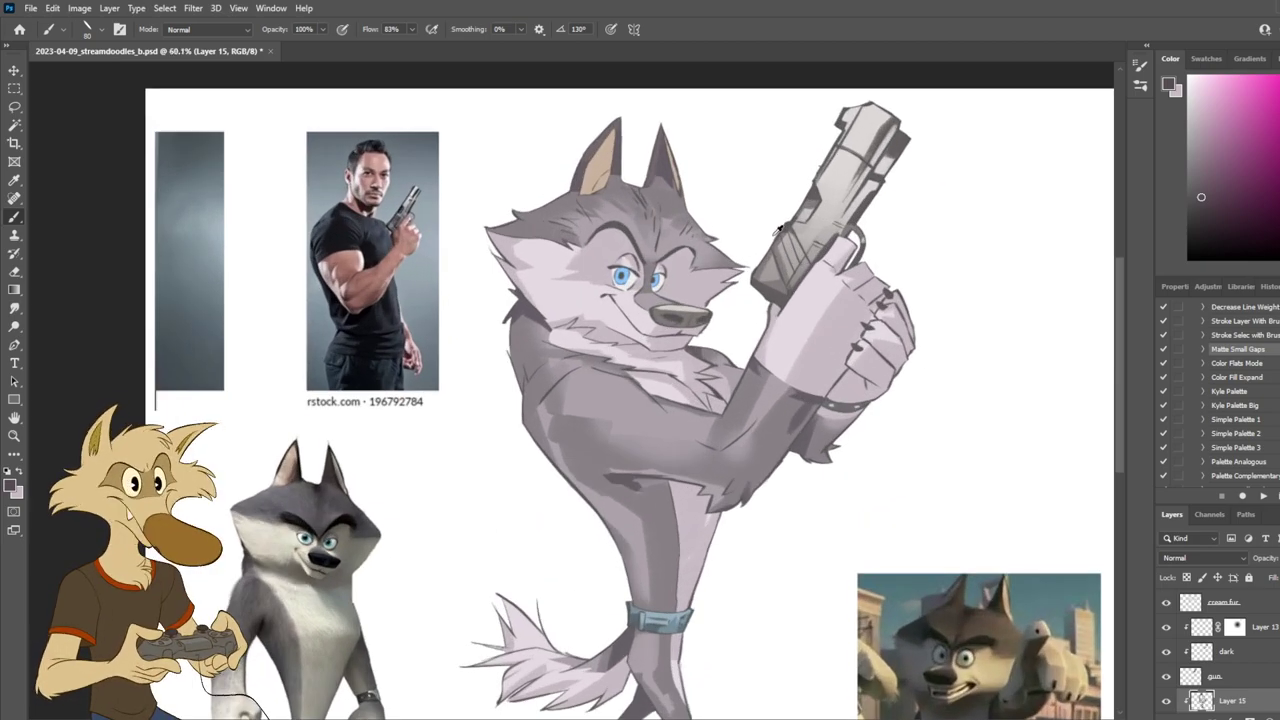
scroll(738, 218, "up", 1)
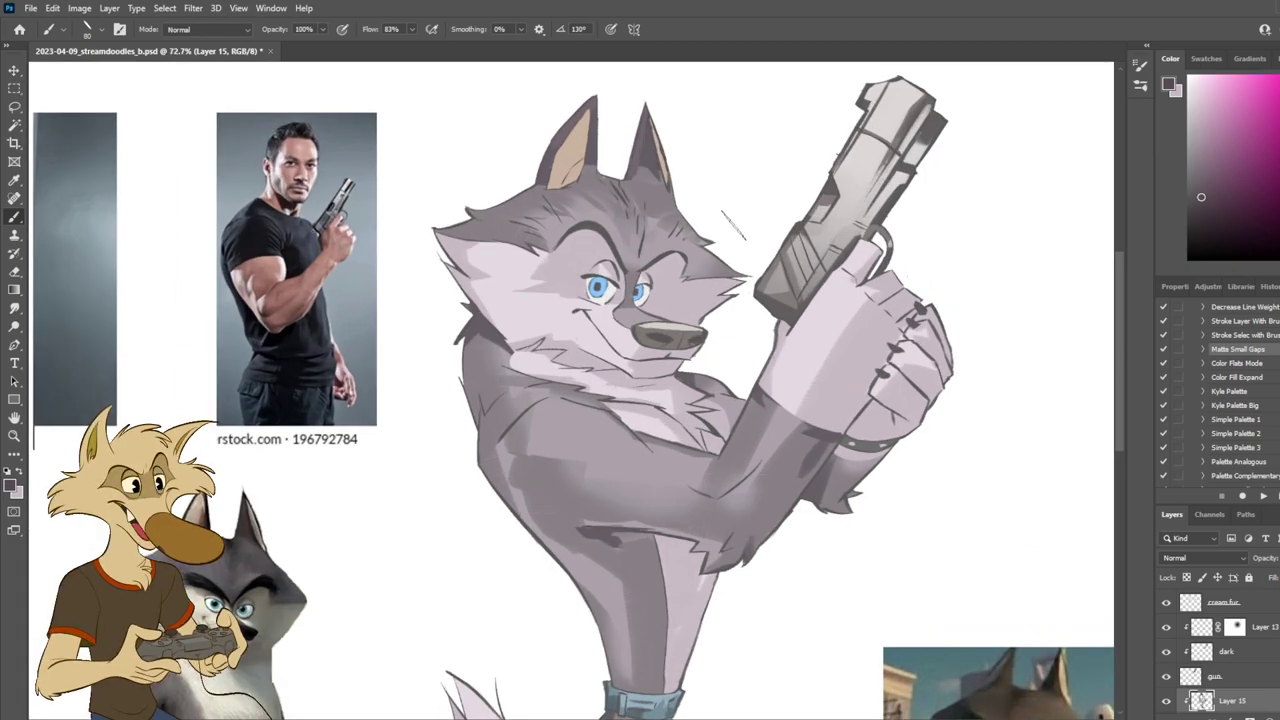
Step: Darken both ears' grey fur with a darker purple grey, reducing the Brush to size 40 and comparing against the near ear's last stroke undone
left_click(1202, 184)
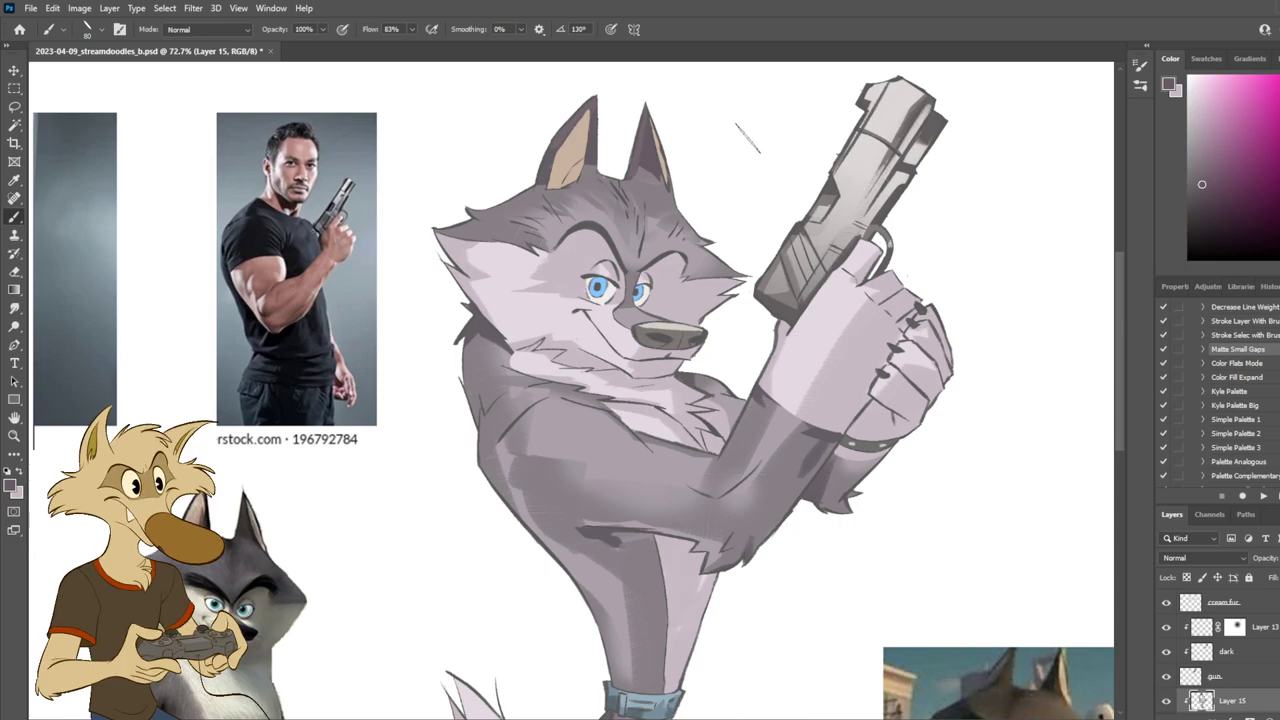
left_click(1207, 191)
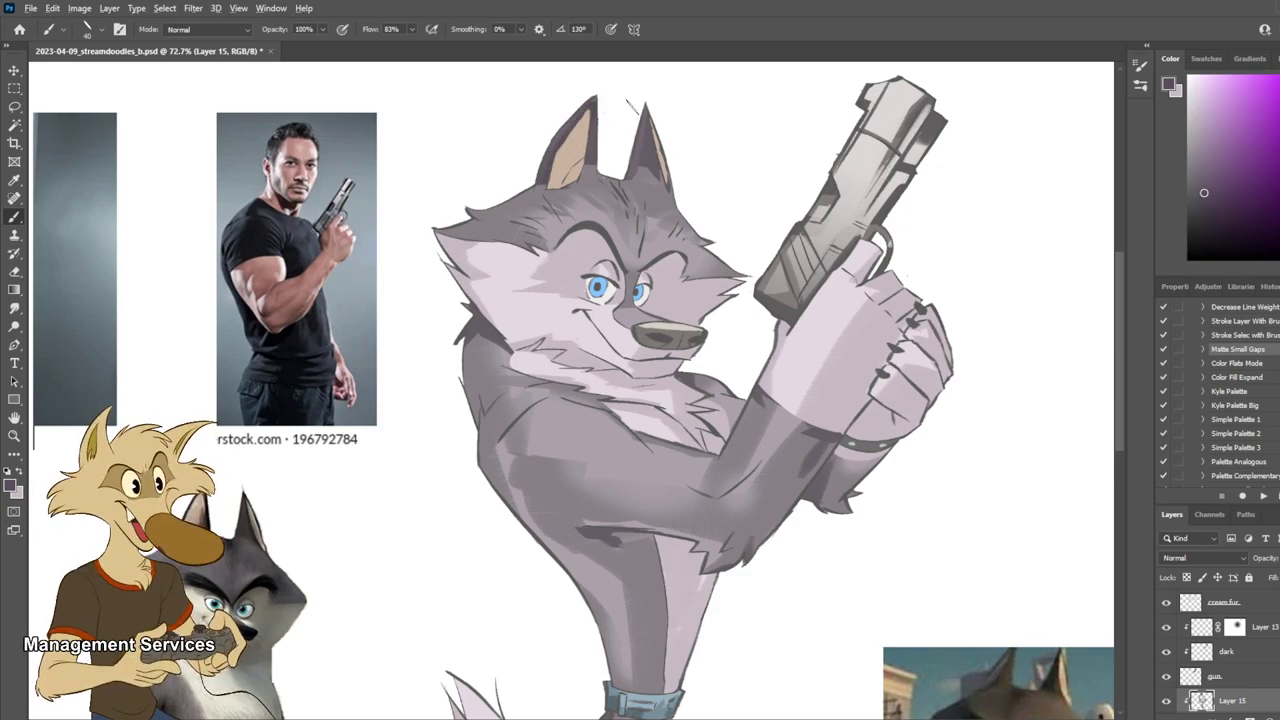
scroll(632, 106, "down", 6)
scroll(626, 106, "up", 6)
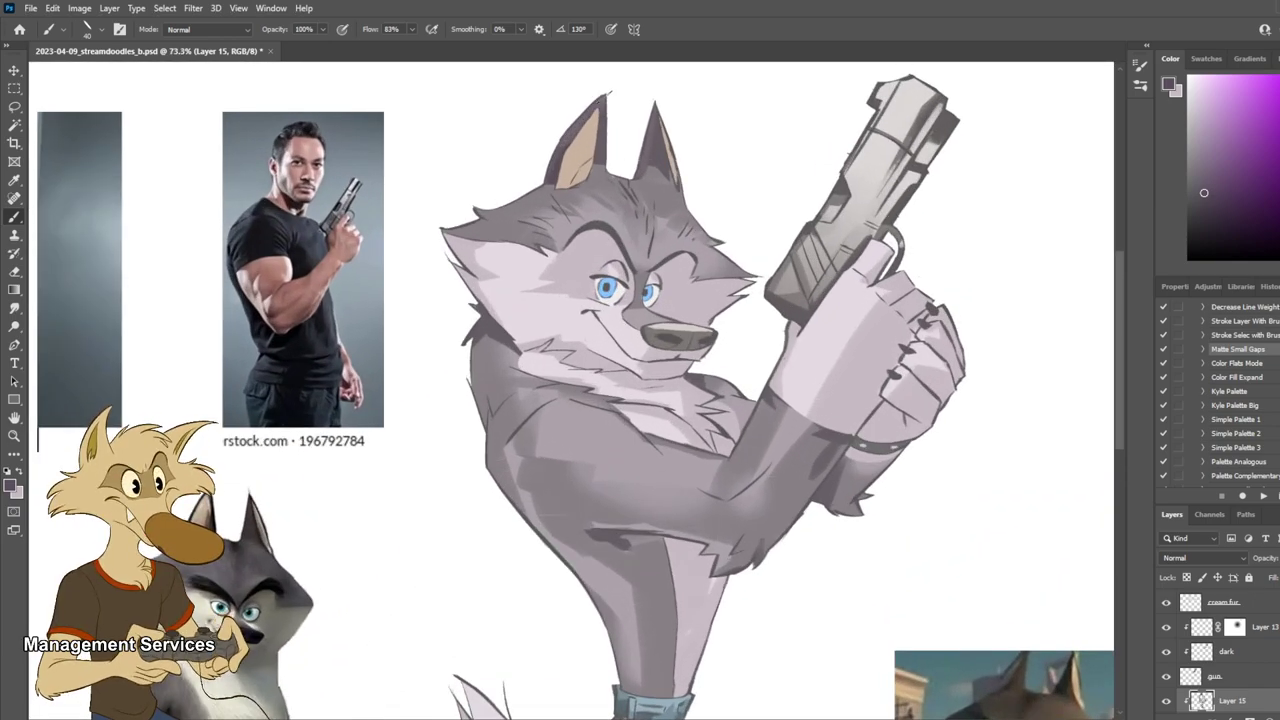
left_click_drag(604, 98, 600, 142)
key("ctrl+z")
key("ctrl+shift+z")
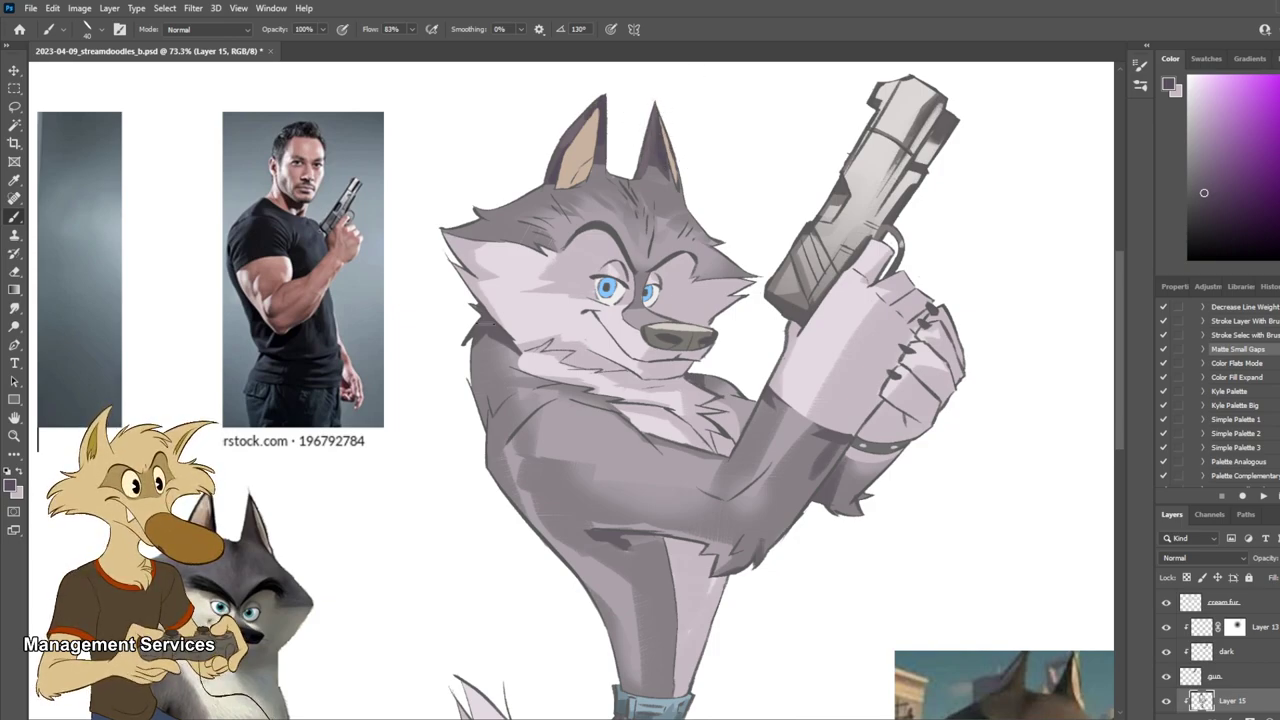
Step: Examine the new ear shading close up and on the whole figure, mirroring the canvas and restoring it
scroll(661, 340, "down", 6)
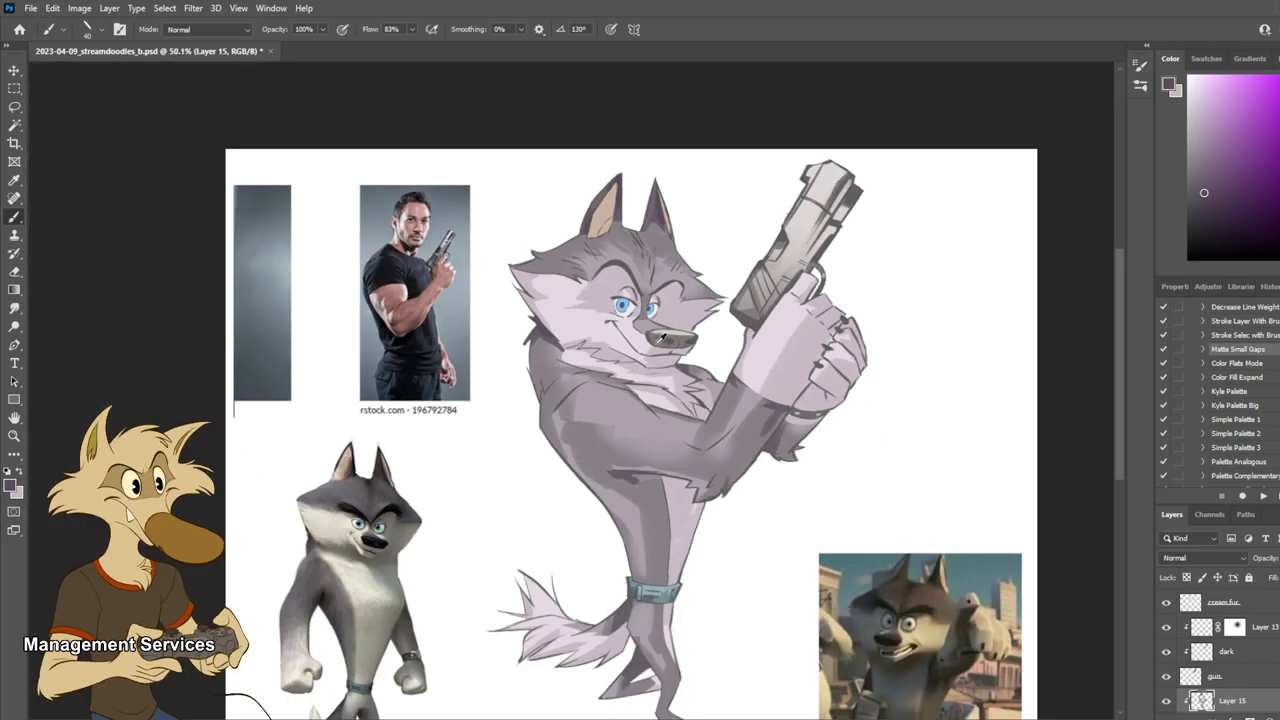
scroll(660, 405, "up", 6)
scroll(670, 407, "down", 5)
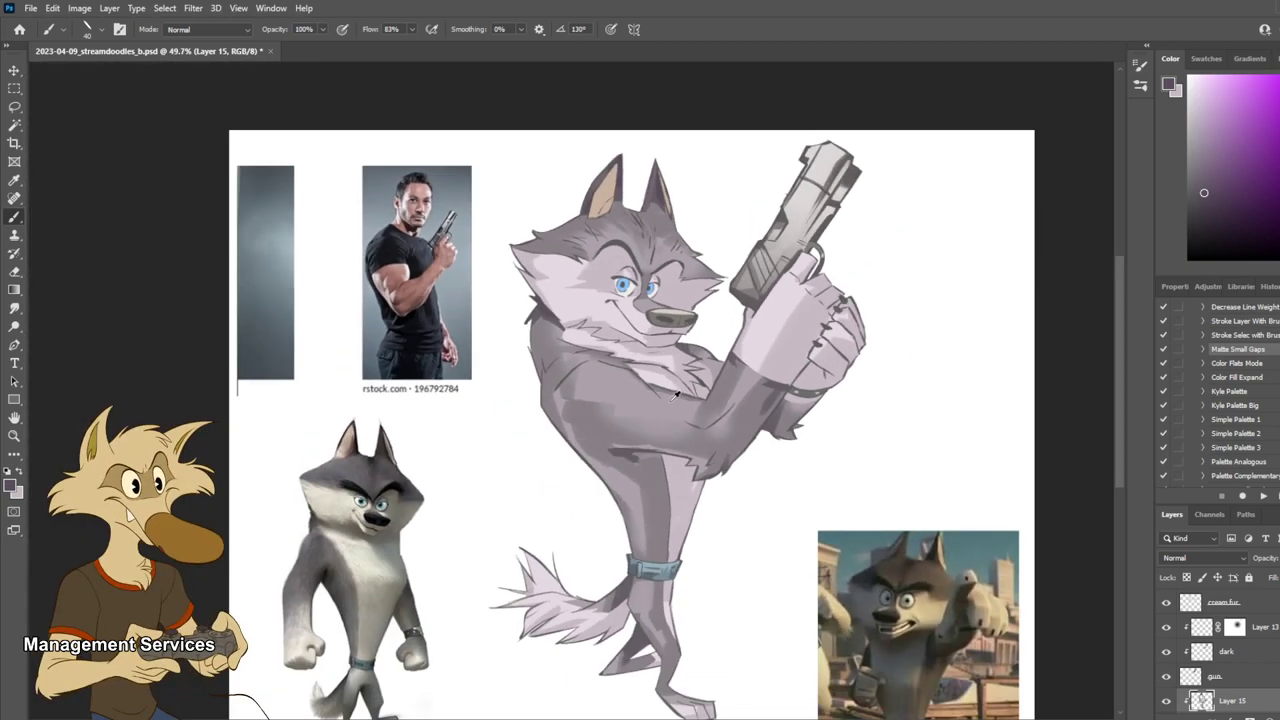
scroll(712, 403, "up", 5)
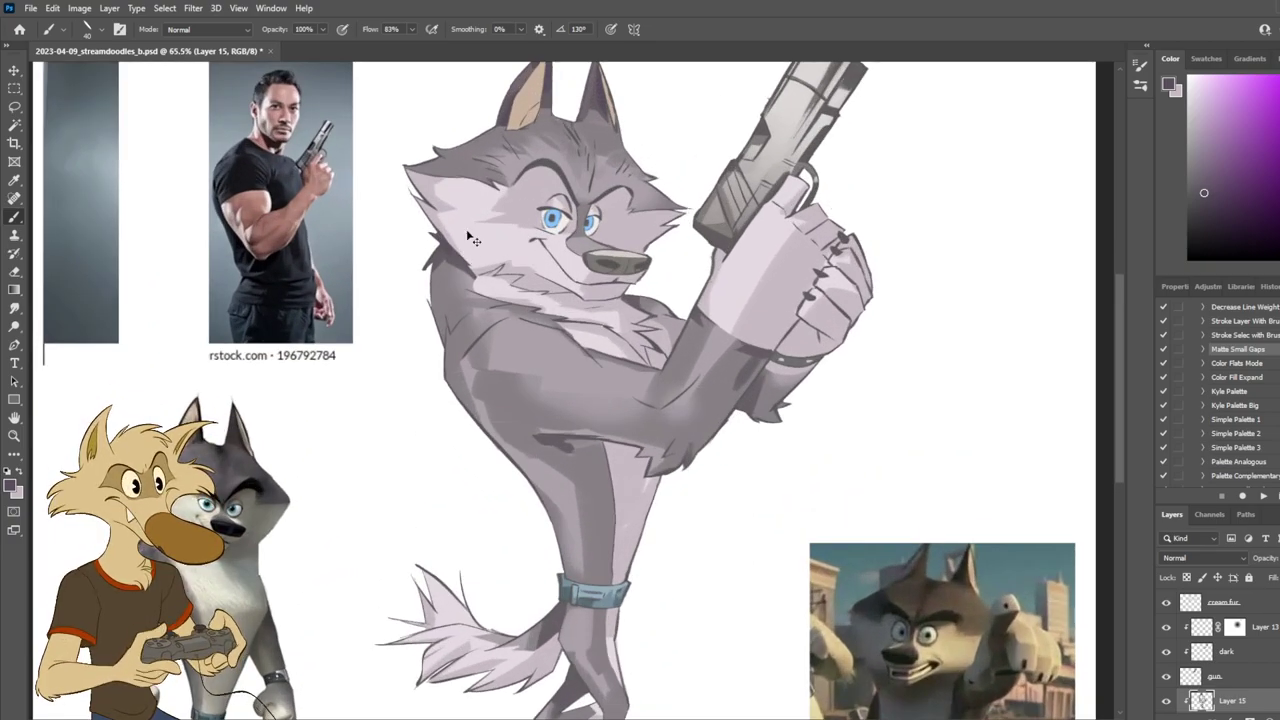
scroll(598, 180, "down", 3)
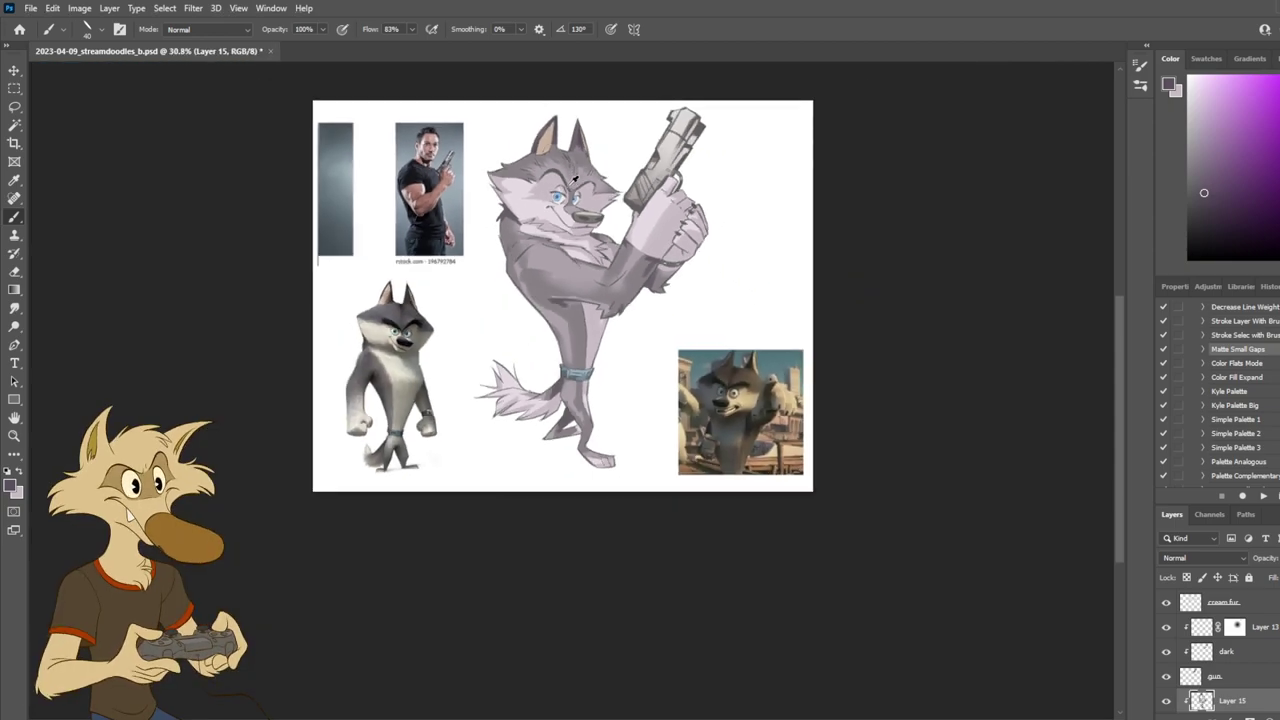
scroll(598, 180, "up", 1)
key("ctrl+shift+h")
scroll(564, 182, "up", 5)
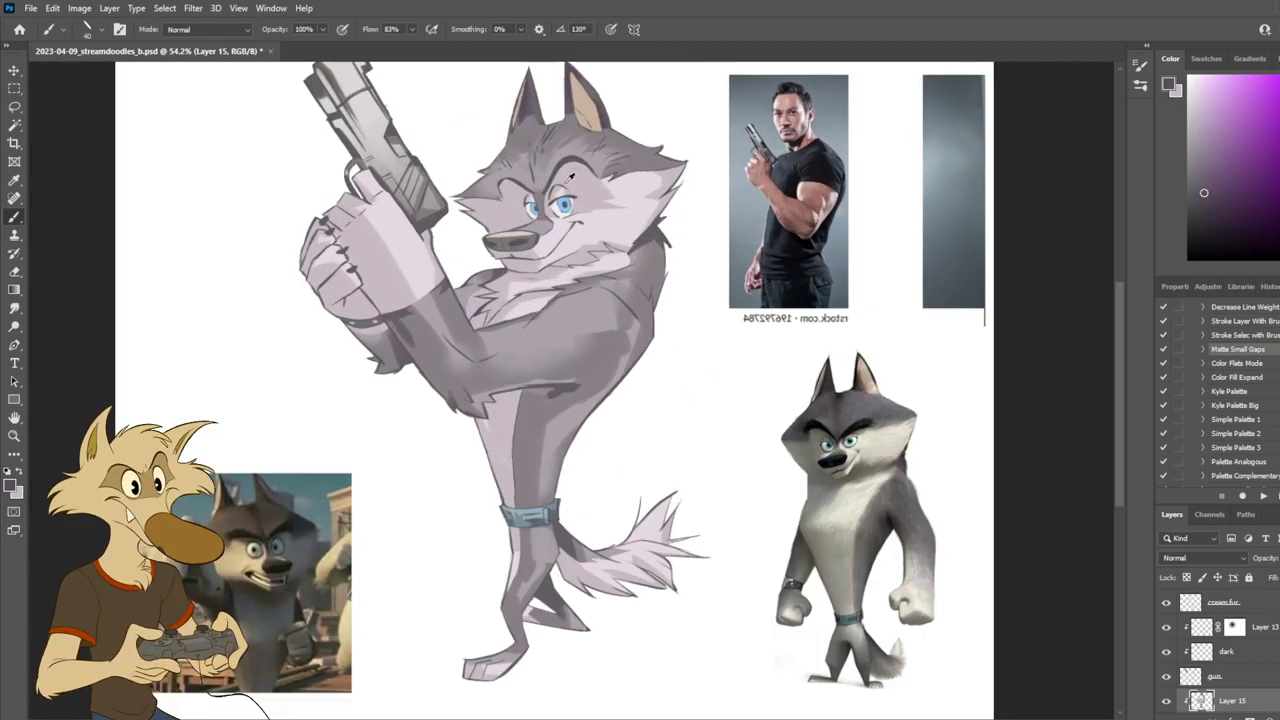
key("ctrl+shift+h")
scroll(594, 182, "down", 4)
scroll(597, 177, "up", 3)
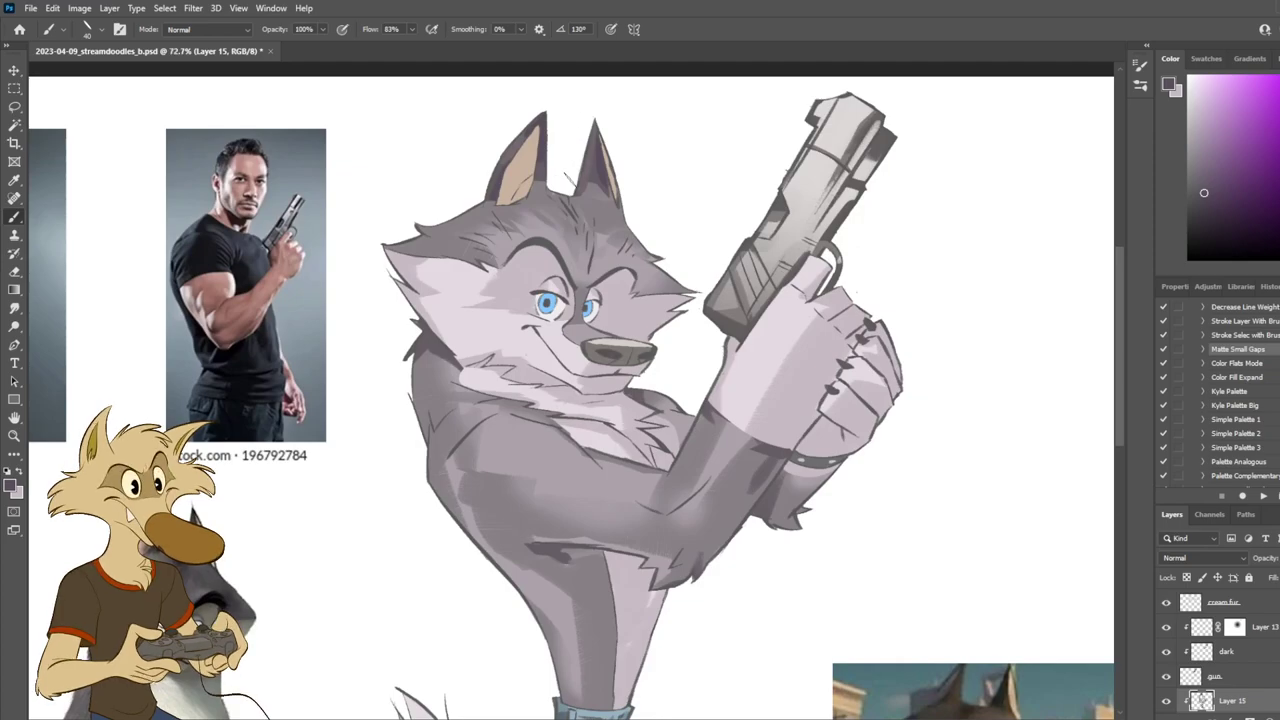
scroll(590, 178, "down", 1)
scroll(513, 235, "up", 1)
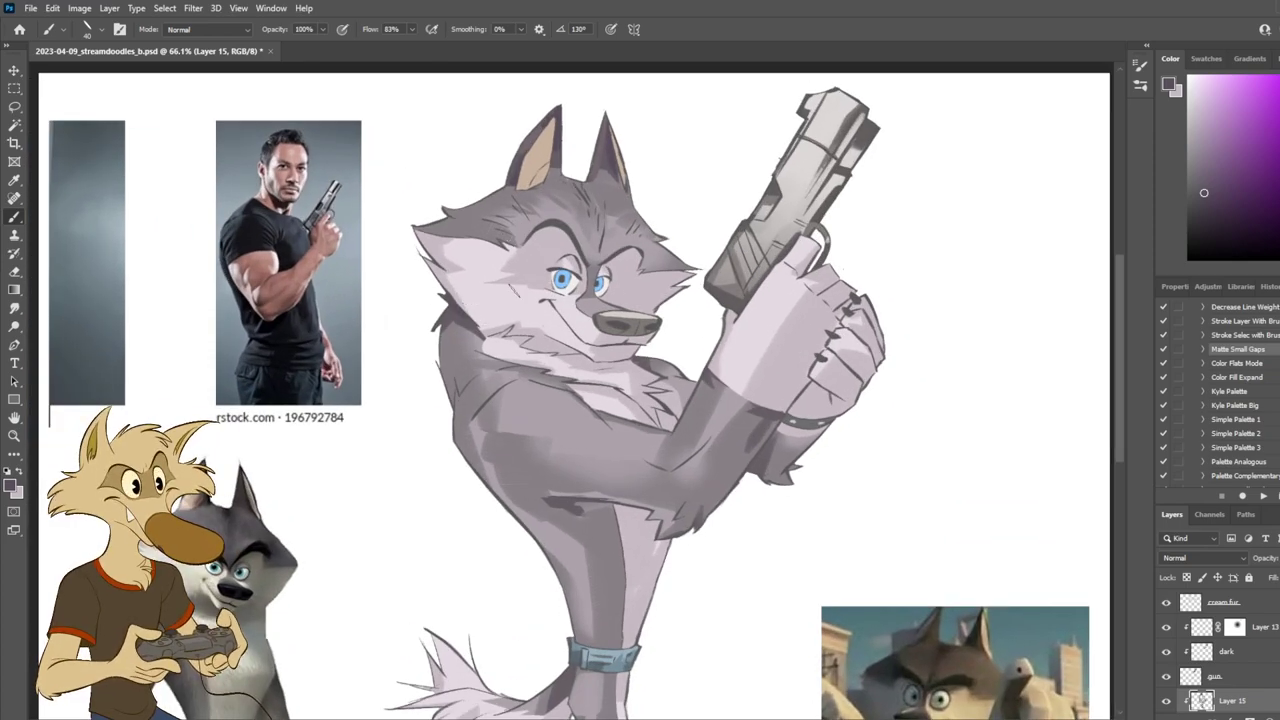
Step: Save the document and darken the lower edge of the front forearm from wrist to elbow with its sampled dark grey
key("ctrl+s")
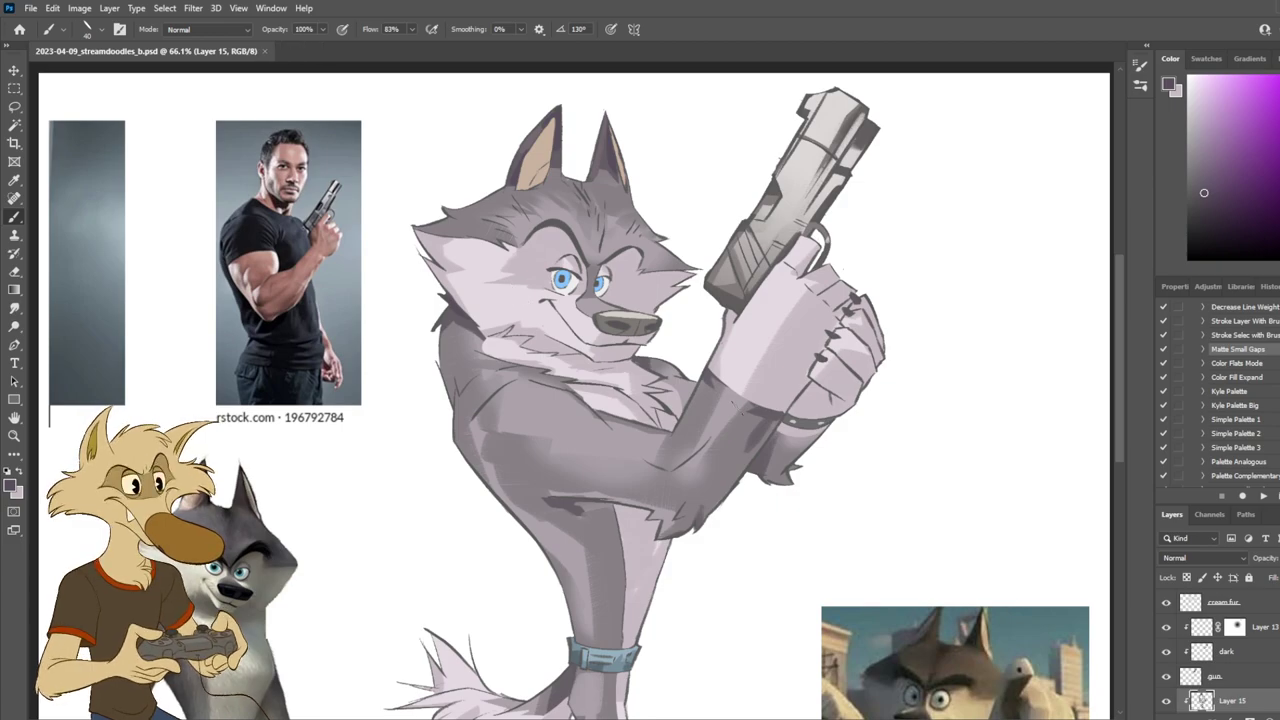
left_click(776, 410, "alt")
left_click_drag(776, 412, 702, 530)
key("ctrl+z")
left_click_drag(768, 436, 700, 526)
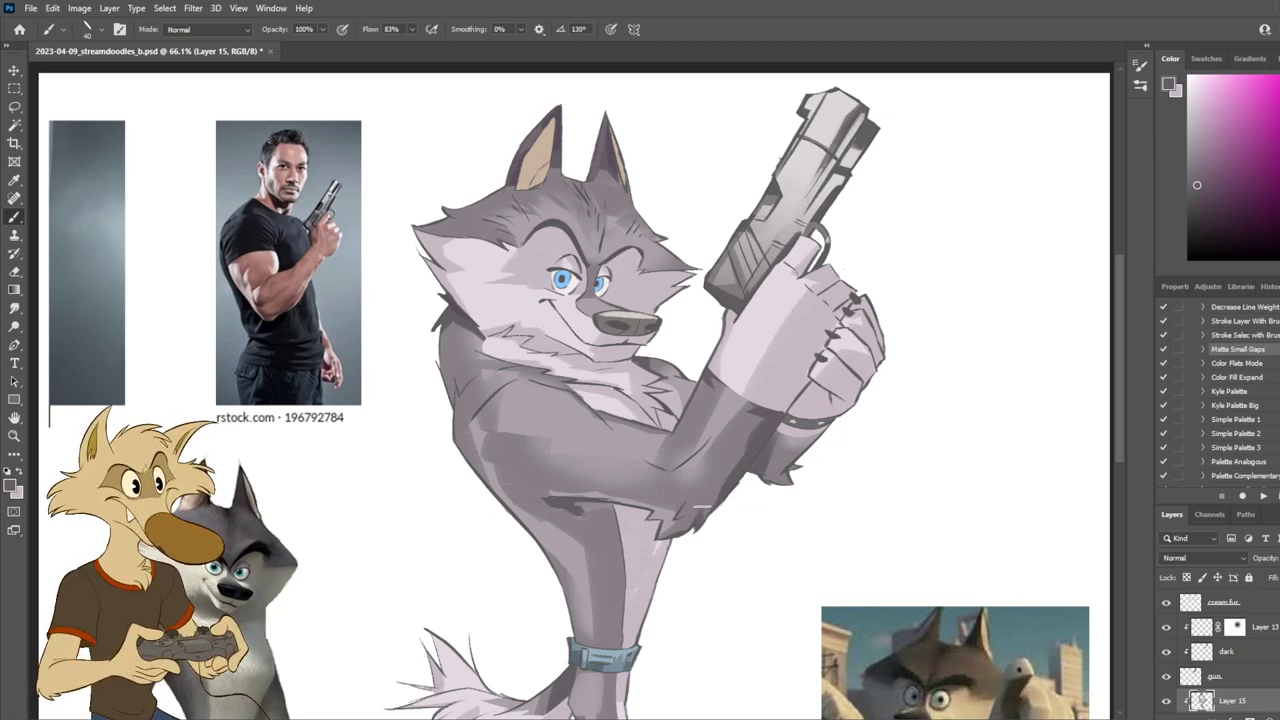
Step: Paint a lighter sampled grey band along the underside of the front forearm, redoing the stroke until it fits
left_click(748, 438, "alt")
left_click_drag(762, 428, 730, 480)
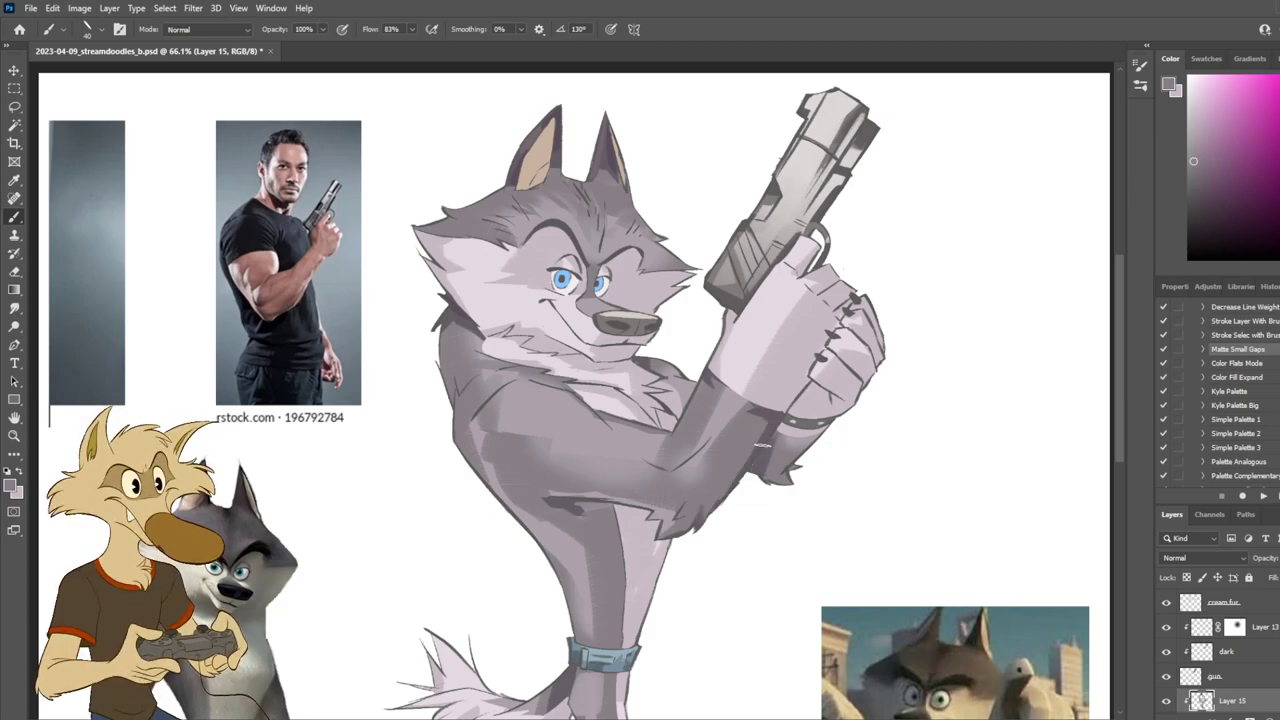
key("ctrl+z")
left_click_drag(762, 426, 718, 498)
key("ctrl+z")
left_click_drag(762, 426, 714, 504)
Step: Examine the forearm and ear shading at several zoom levels and with the whole canvas flipped horizontally
scroll(775, 472, "down", 4)
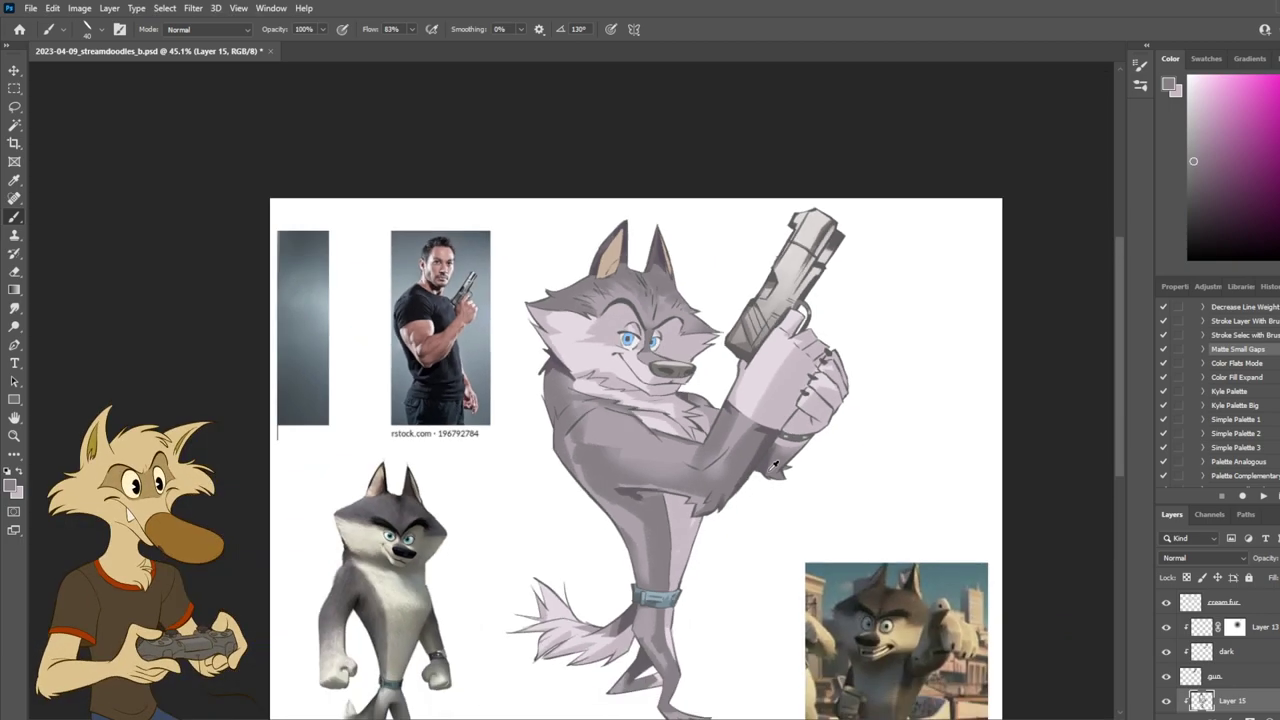
scroll(770, 478, "up", 4)
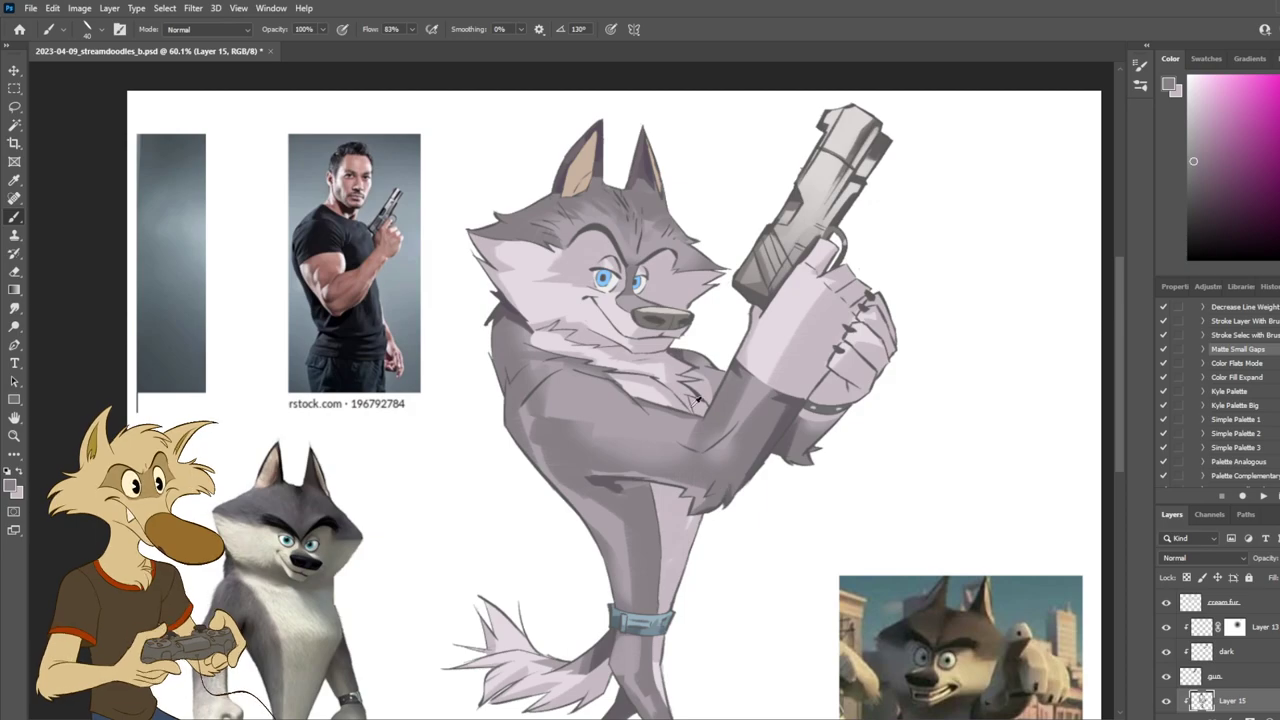
scroll(678, 336, "down", 2)
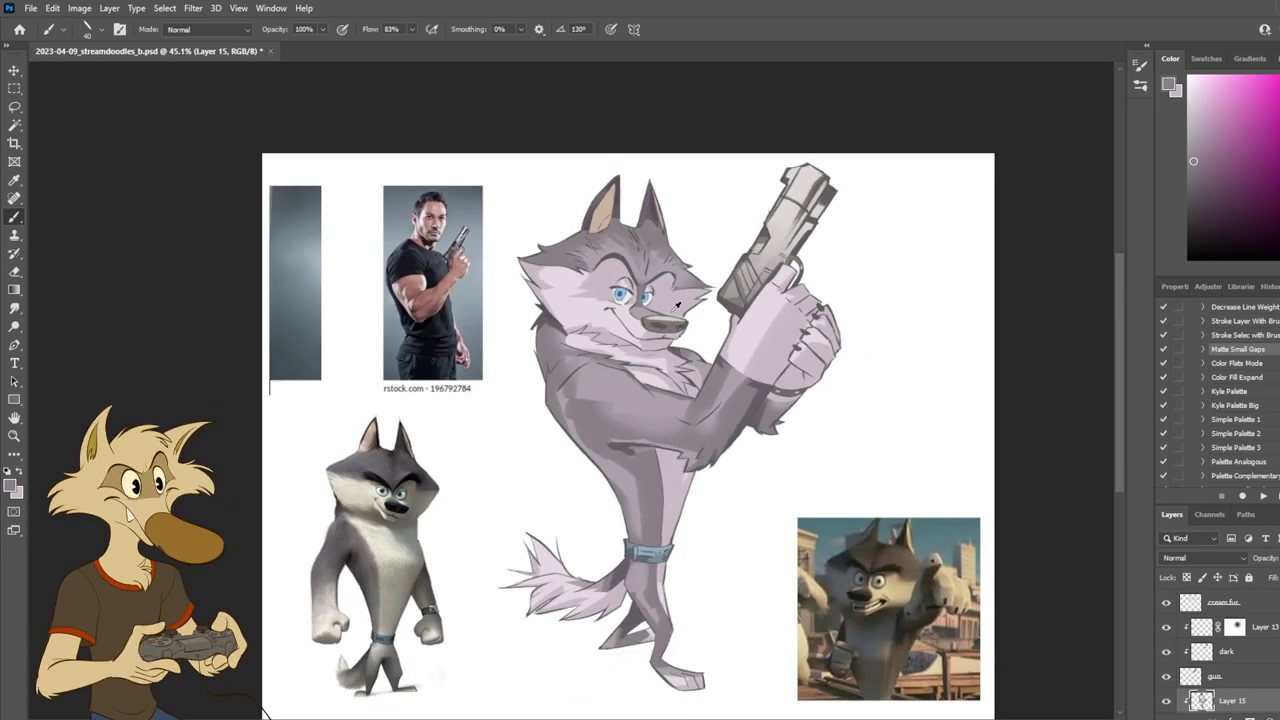
scroll(664, 203, "up", 3)
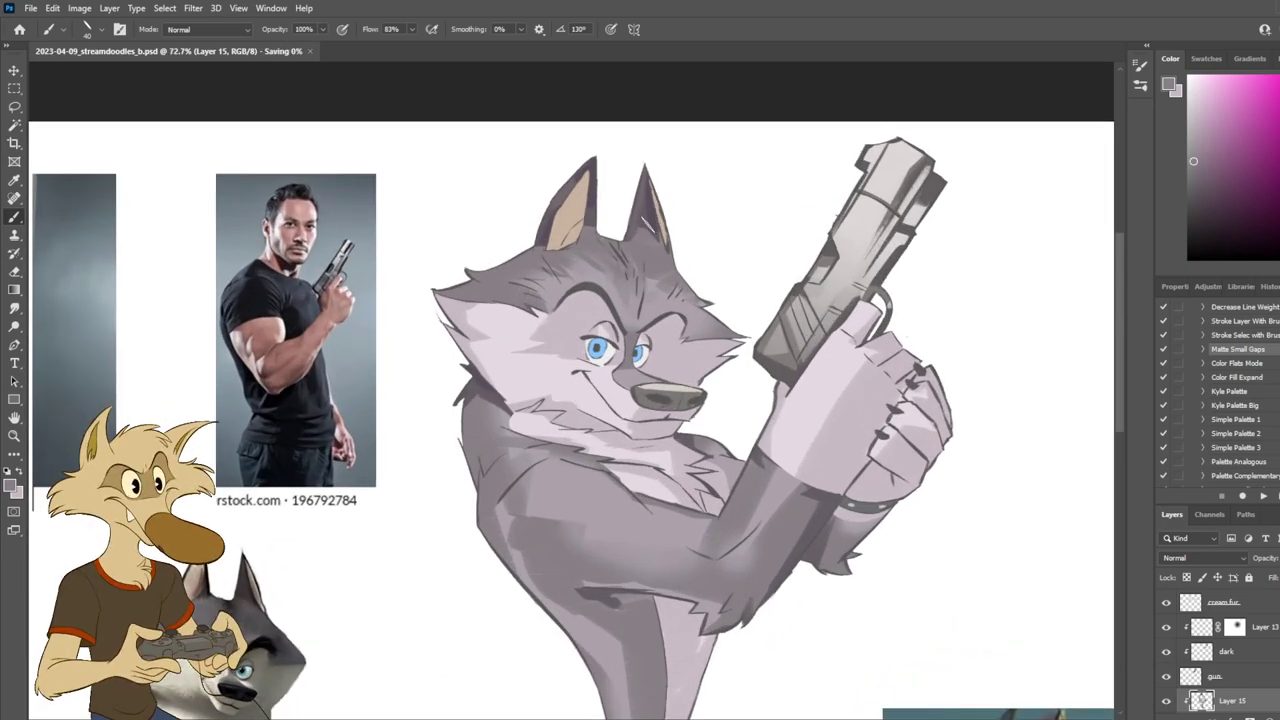
scroll(650, 224, "down", 1)
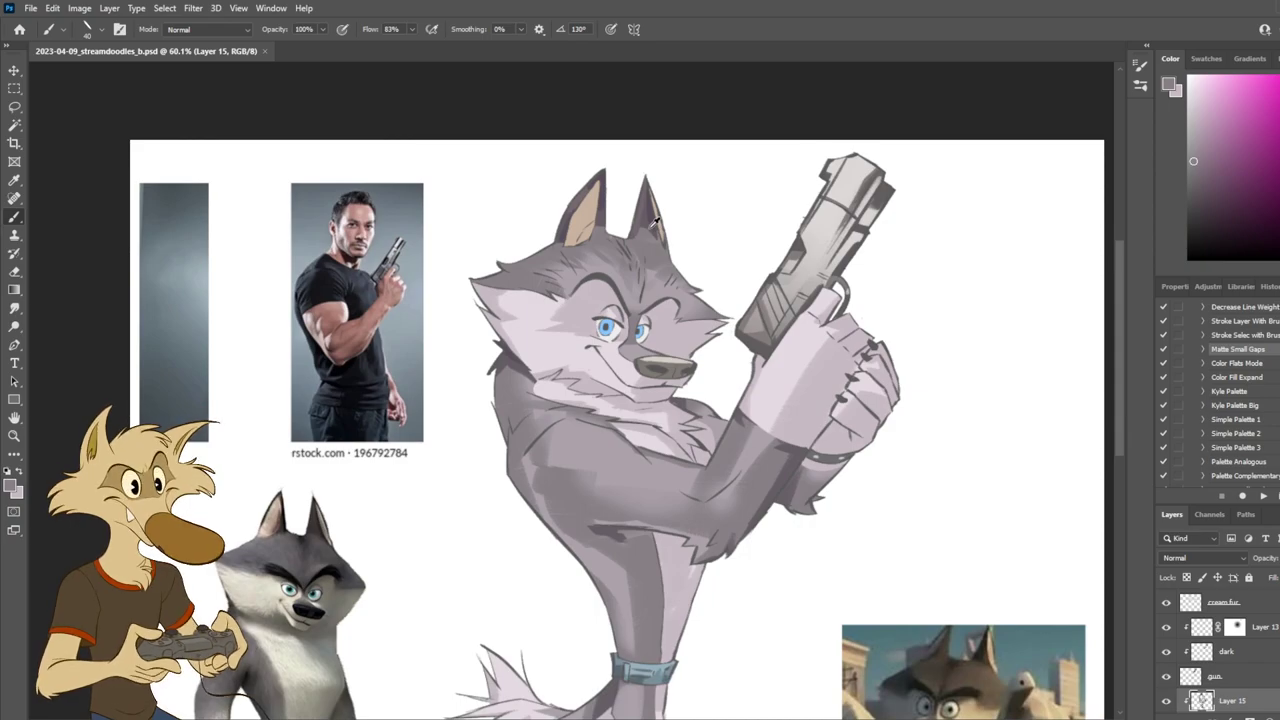
scroll(656, 222, "down", 2)
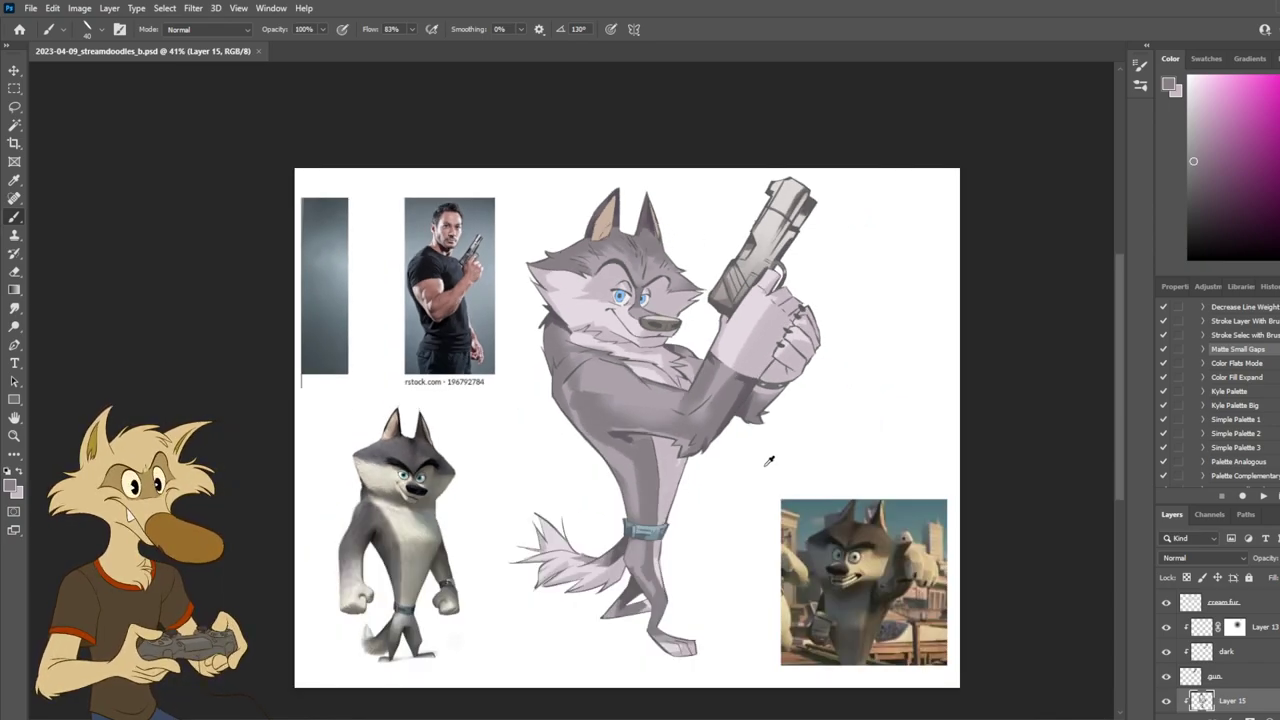
scroll(769, 460, "up", 1)
key("ctrl+shift+h")
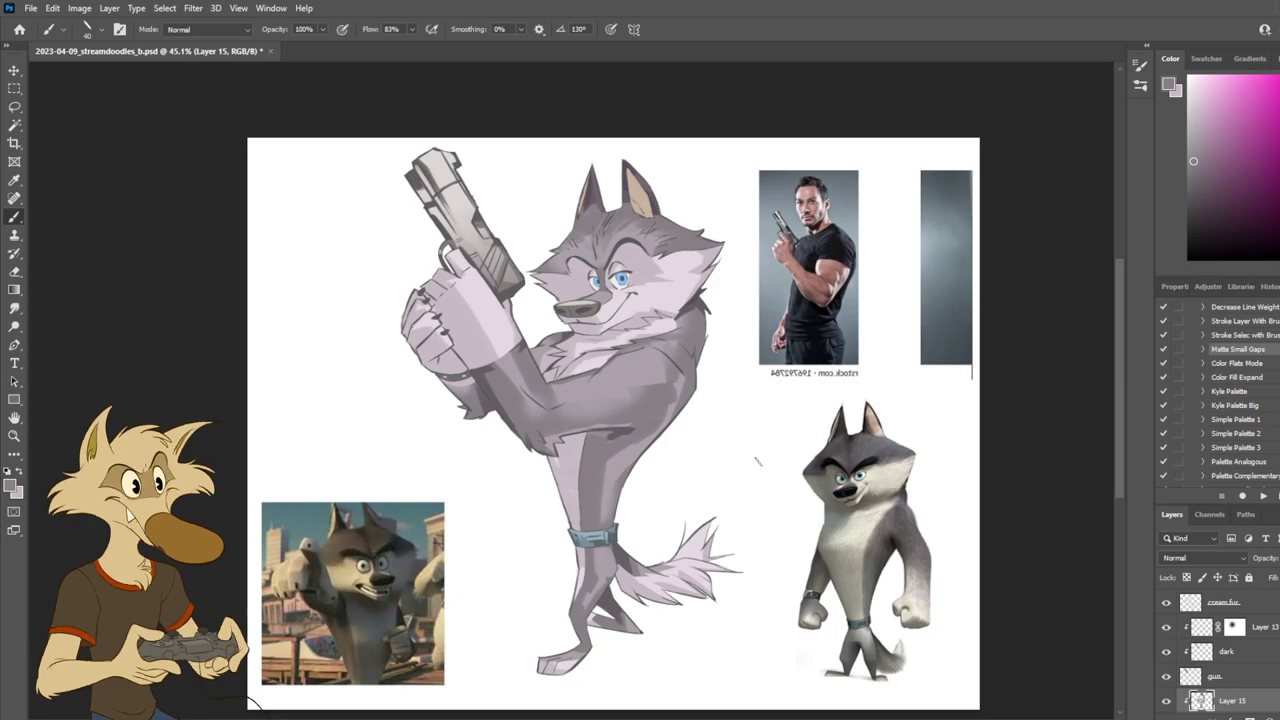
Step: Flip the canvas back horizontally and add a new layer directly above the cream fur layer
key("ctrl+shift+h")
scroll(611, 270, "up", 3)
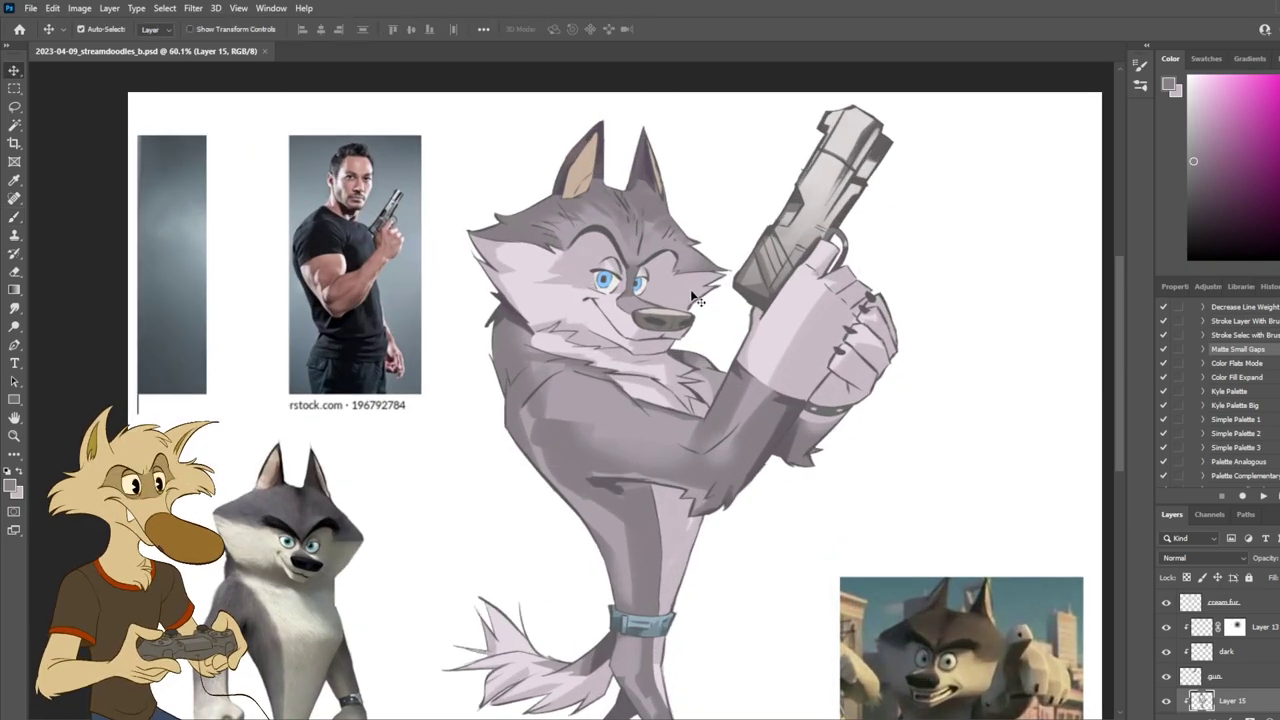
key("ctrl+shift+alt+n")
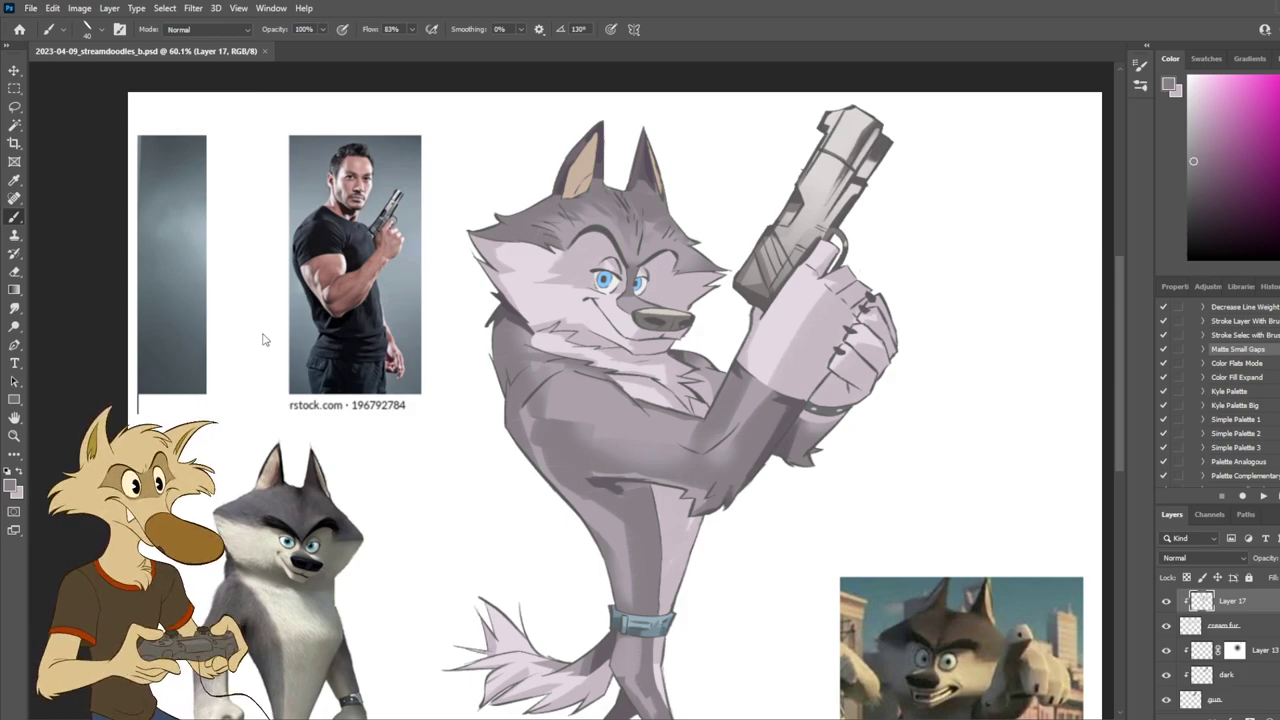
Step: Save the document as a new version named 2023-04-09_streamdoodles_c.psd and return to the Brush tool
left_click(836, 214)
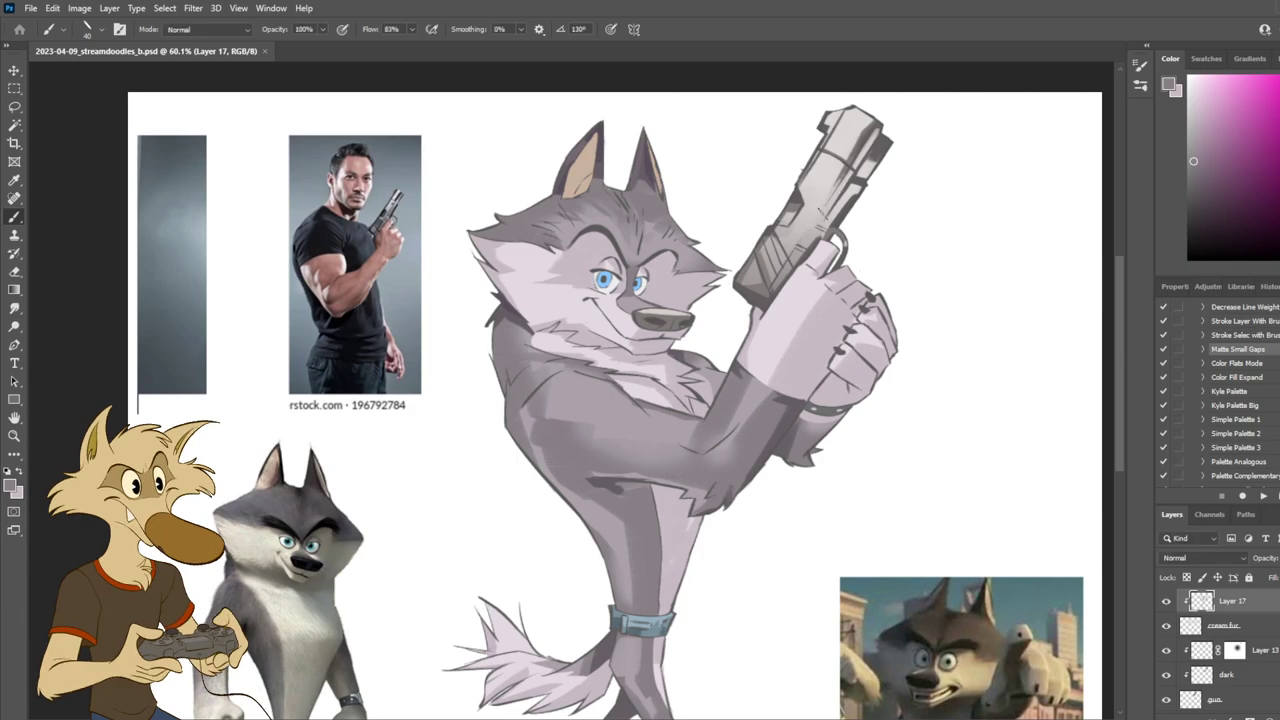
scroll(679, 219, "up", 2)
key("v")
key("b")
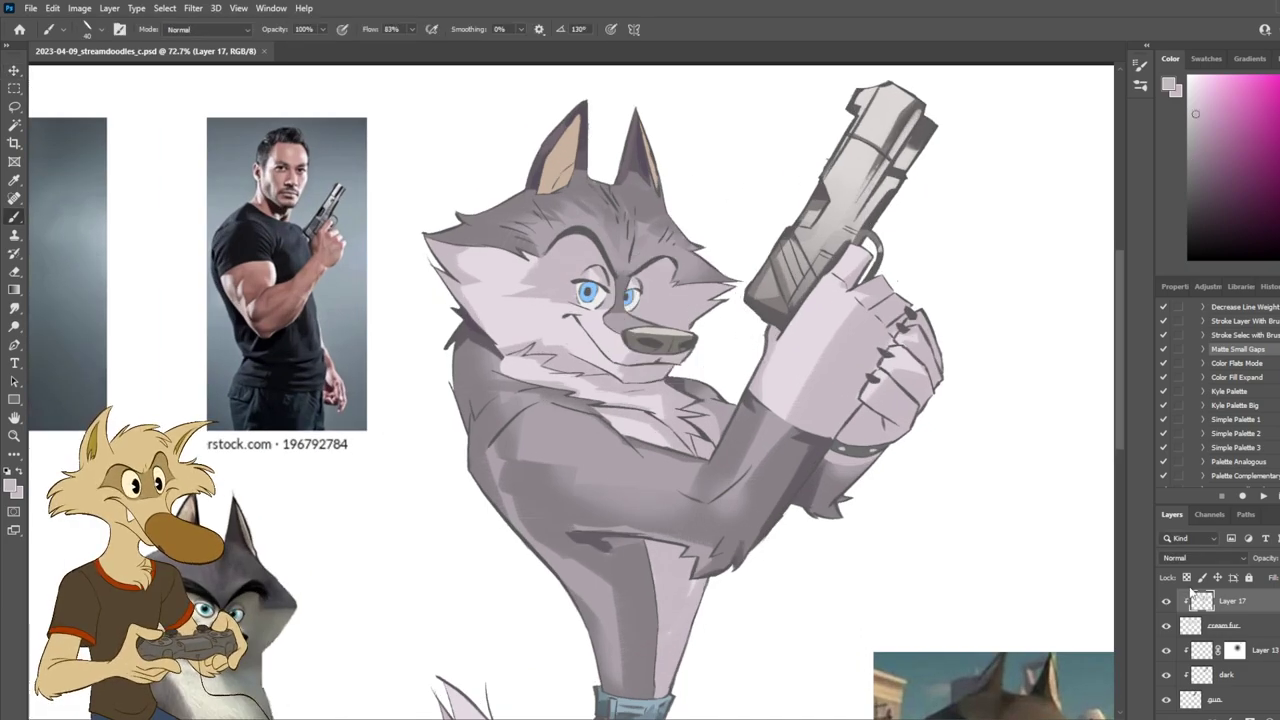
Step: Add a second layer clipped to the cream fur, hide it and make the lower clipped layer active
scroll(1245, 628, "up", 1)
left_click(1188, 630, "alt")
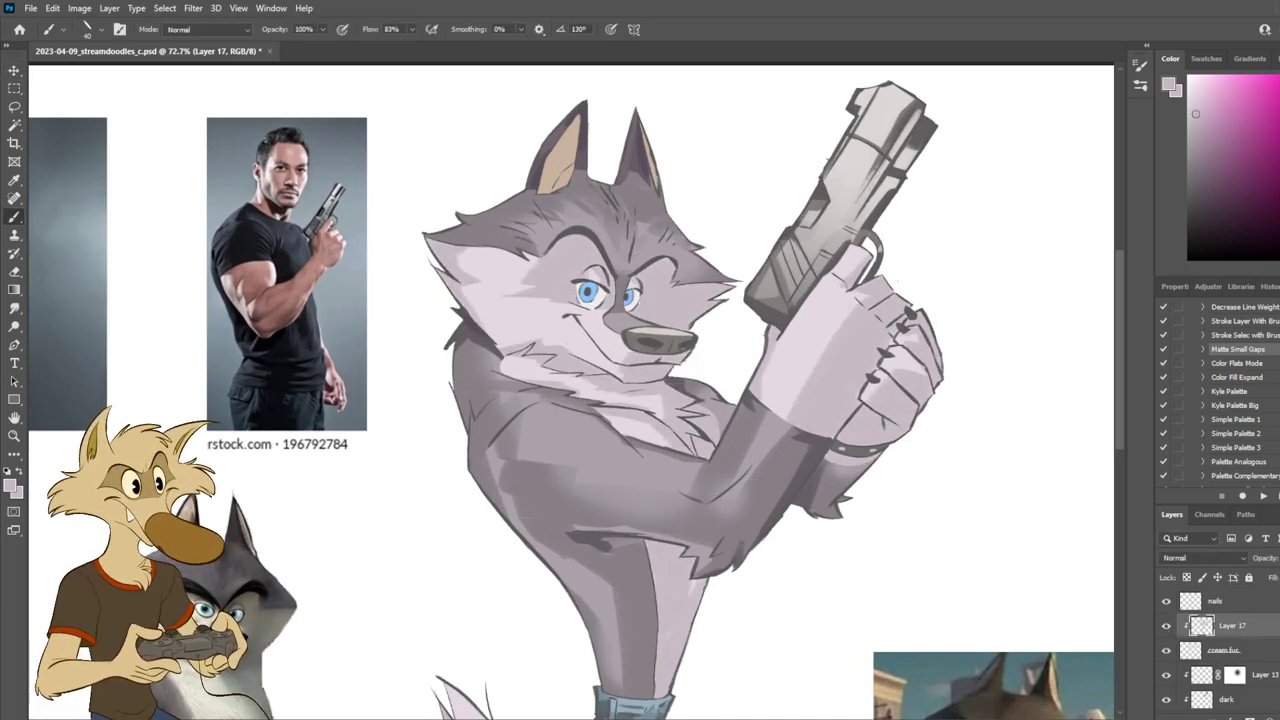
key("ctrl+shift+alt+n")
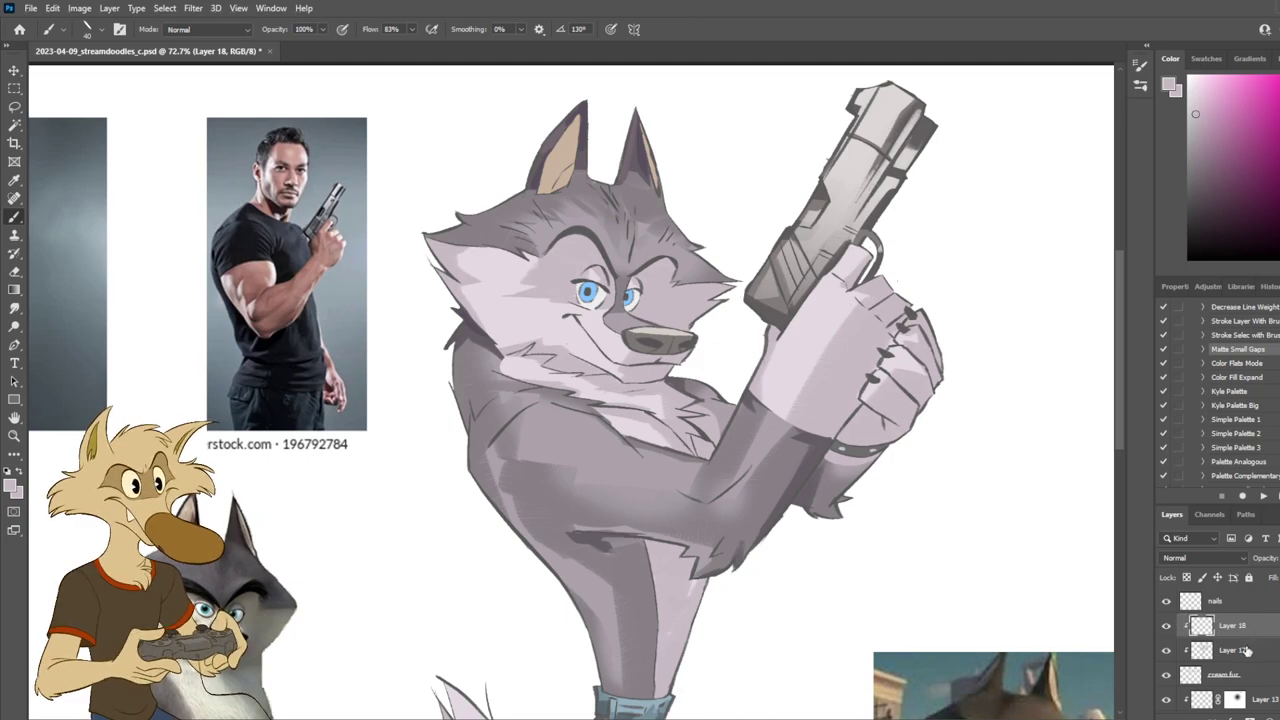
left_click(1246, 651)
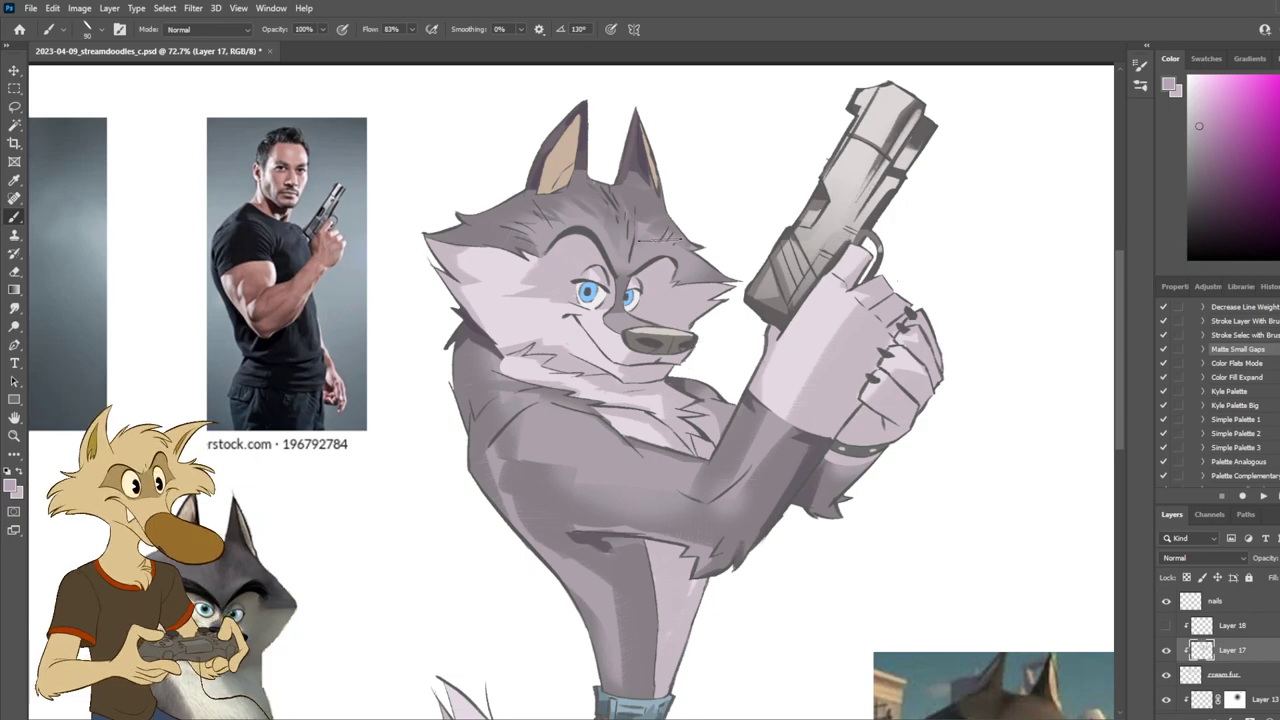
Step: Paint pinkish mauve shading on the cream fur of the wolf's far cheek, redoing the stroke until it fits
left_click_drag(645, 268, 690, 312)
key("ctrl+z")
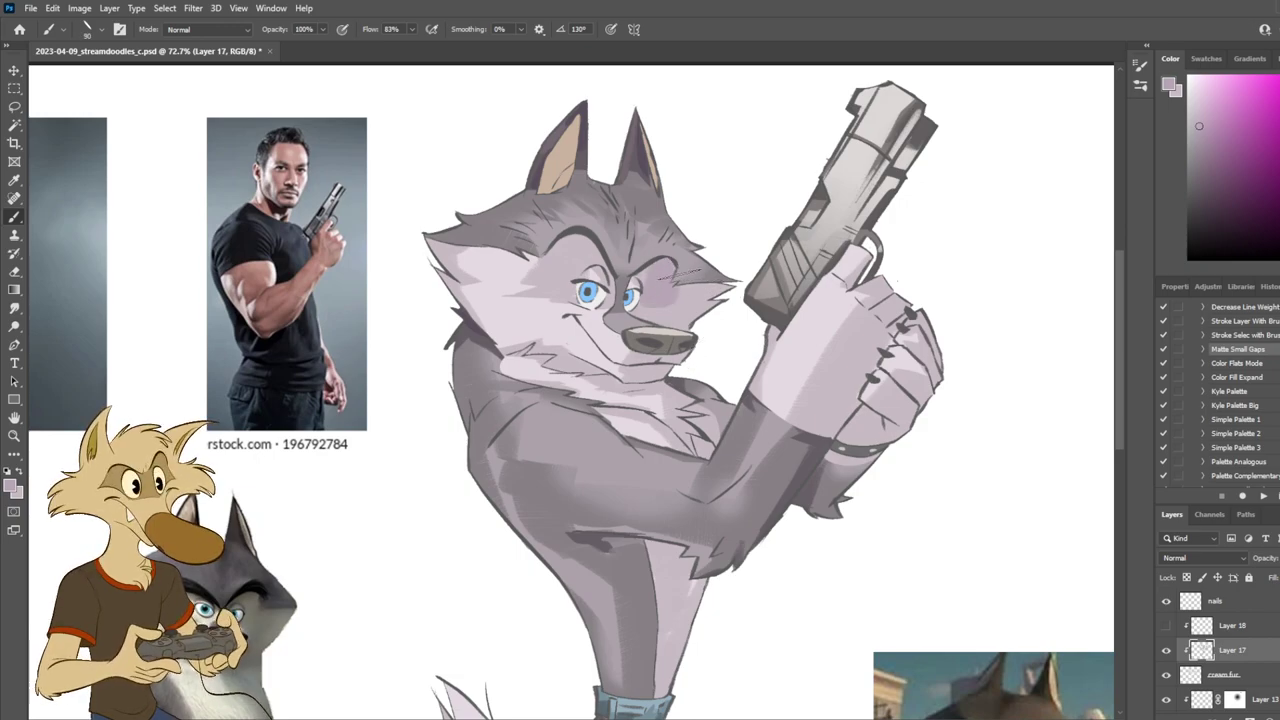
key("ctrl+z")
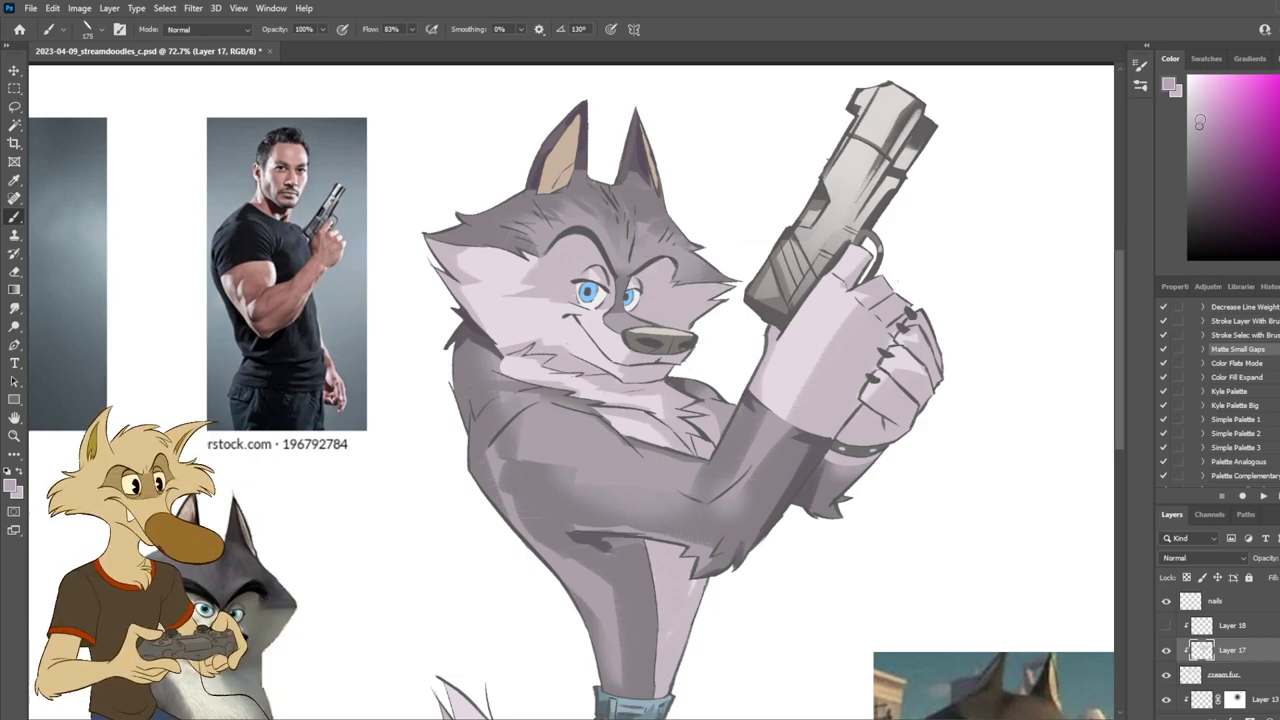
left_click_drag(650, 268, 681, 308)
key("ctrl+z")
mouse_move(670, 260)
left_mouse_down()
mouse_move(668, 322)
mouse_move(691, 335)
left_mouse_up()
key("ctrl+z")
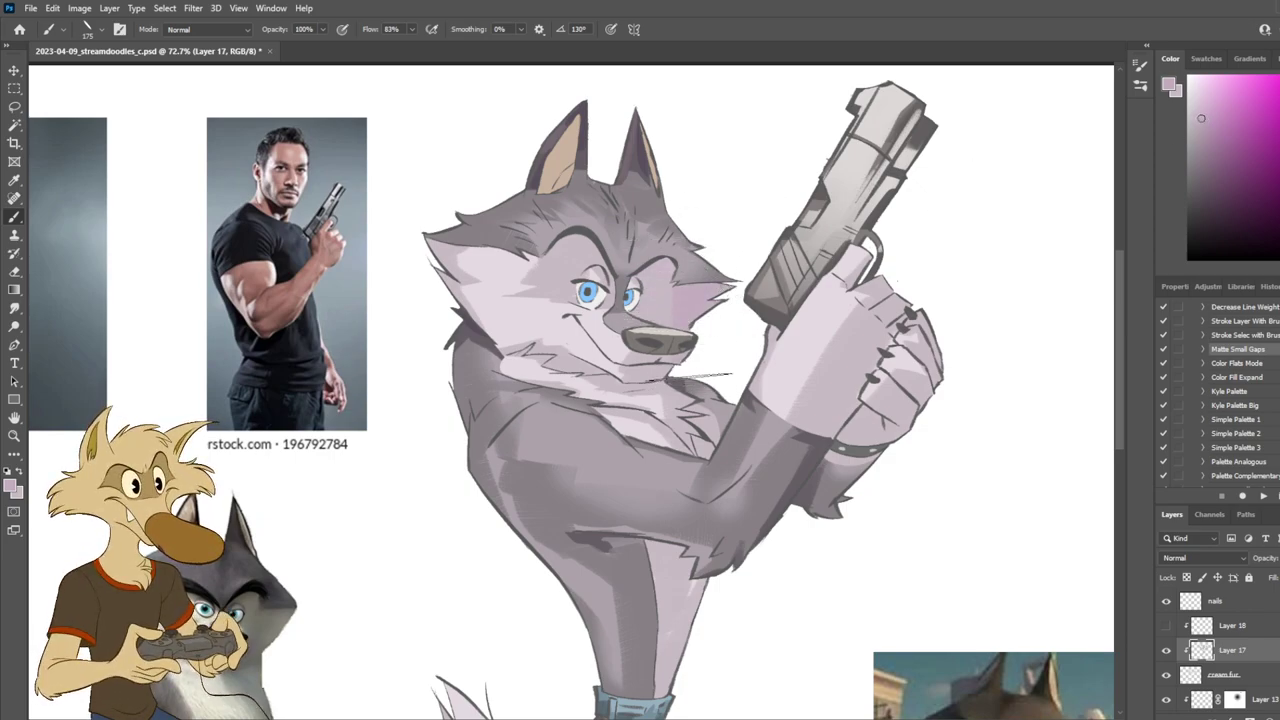
key("ctrl+z")
Step: Try the pinkish mauve shading under the chin and across the chest fur
left_click_drag(650, 390, 640, 462)
key("ctrl+z")
left_click_drag(618, 352, 620, 481)
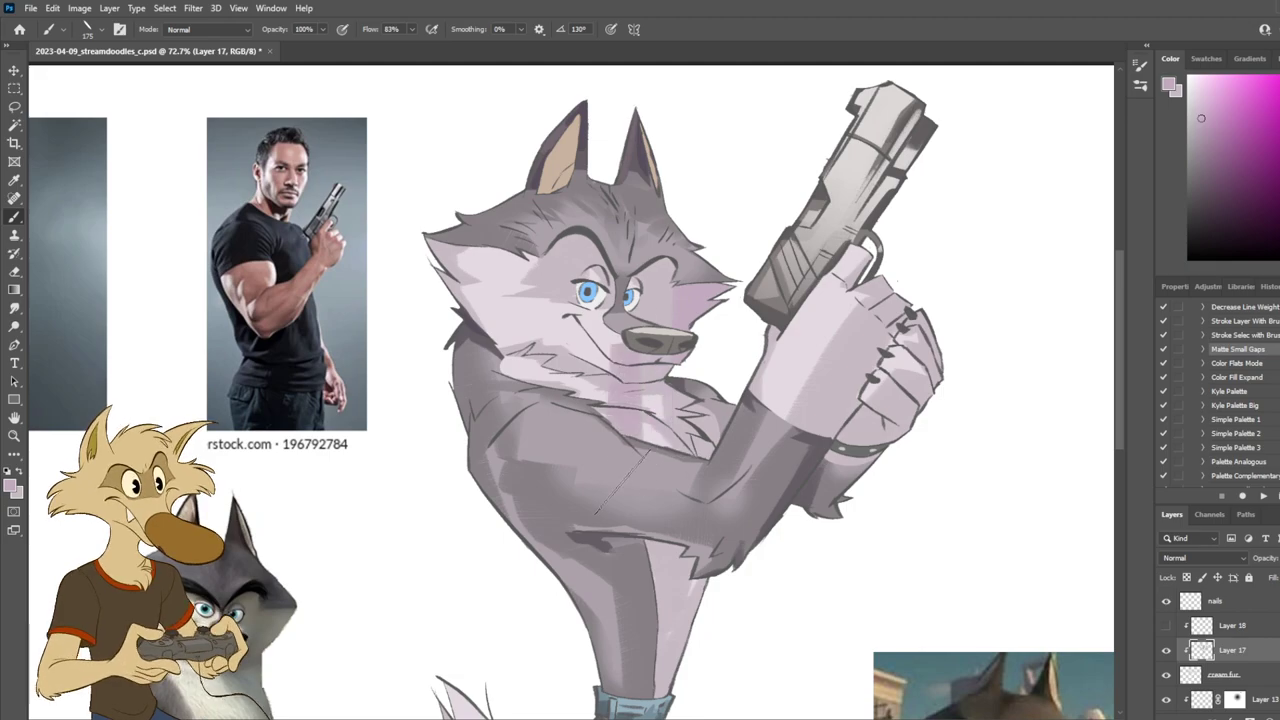
key("ctrl+z")
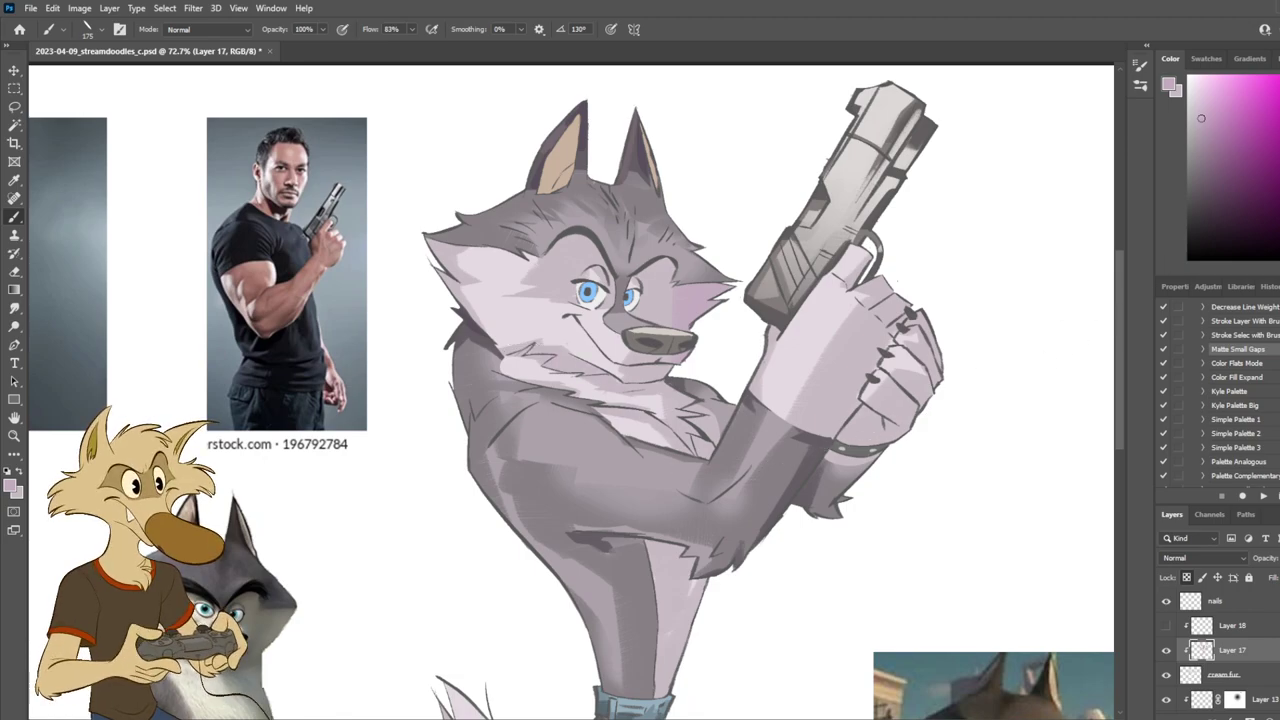
Step: Try a bluish lavender shade on the cream fur of the face and judge it on the whole figure
left_click(1279, 126)
left_click_drag(592, 355, 576, 388)
key("ctrl+z")
left_click_drag(662, 268, 672, 288)
key("ctrl+z")
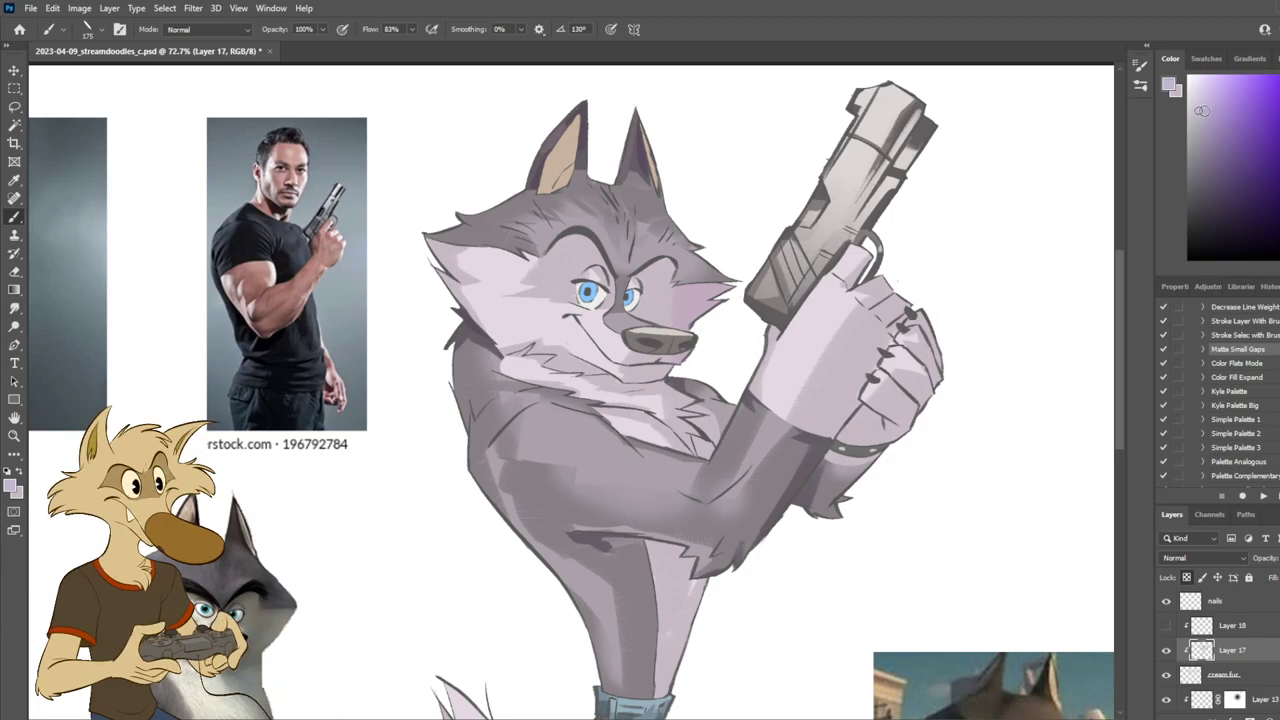
left_click_drag(560, 250, 562, 272)
scroll(678, 262, "down", 6)
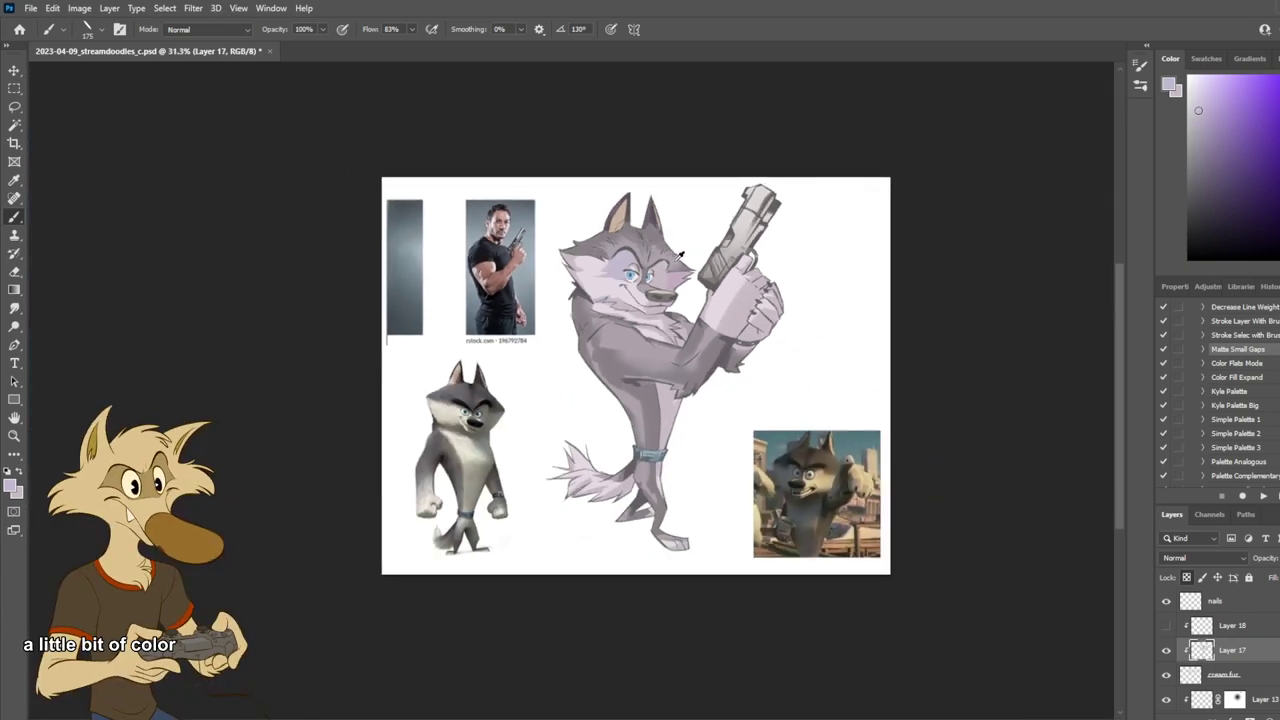
scroll(710, 275, "up", 6)
key("ctrl+z")
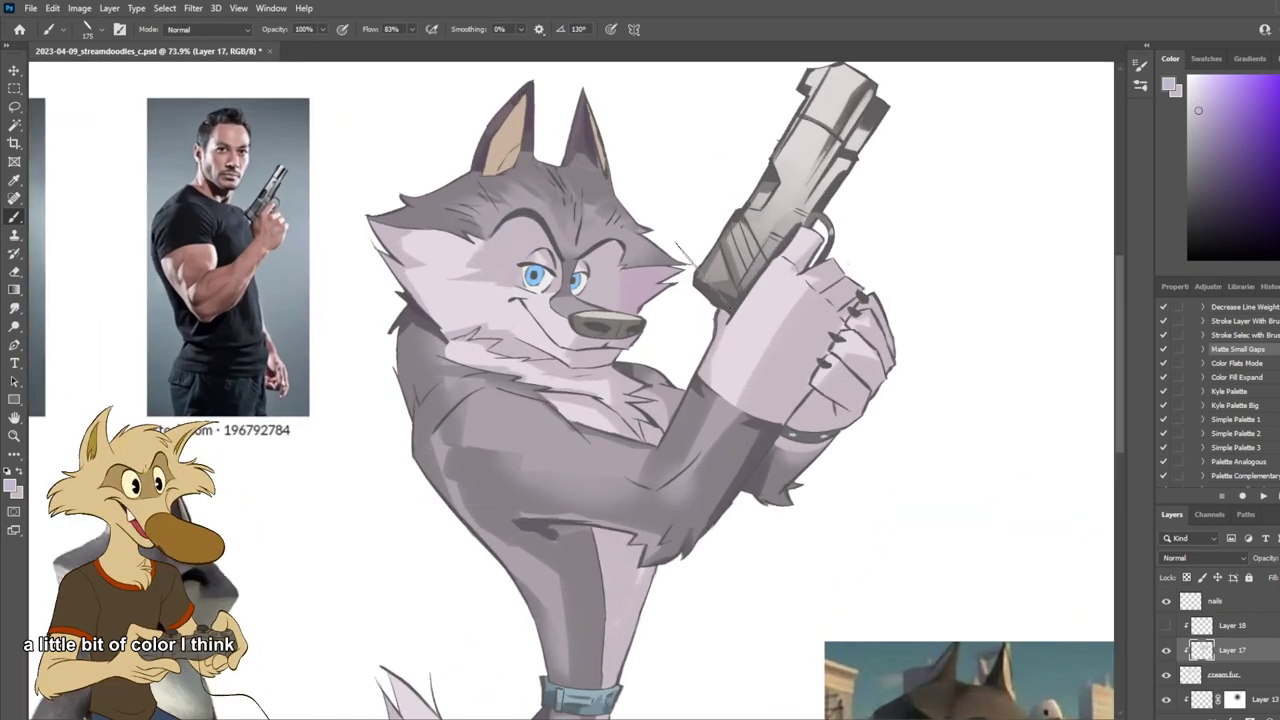
Step: Return to a pinkish hue and blend the far cheek shading with a muted mauve sampled from the cheek
left_click(1279, 236)
mouse_move(622, 280)
left_mouse_down()
mouse_move(640, 308)
mouse_move(652, 303)
left_mouse_up()
key("ctrl+z")
left_click(666, 275, "alt")
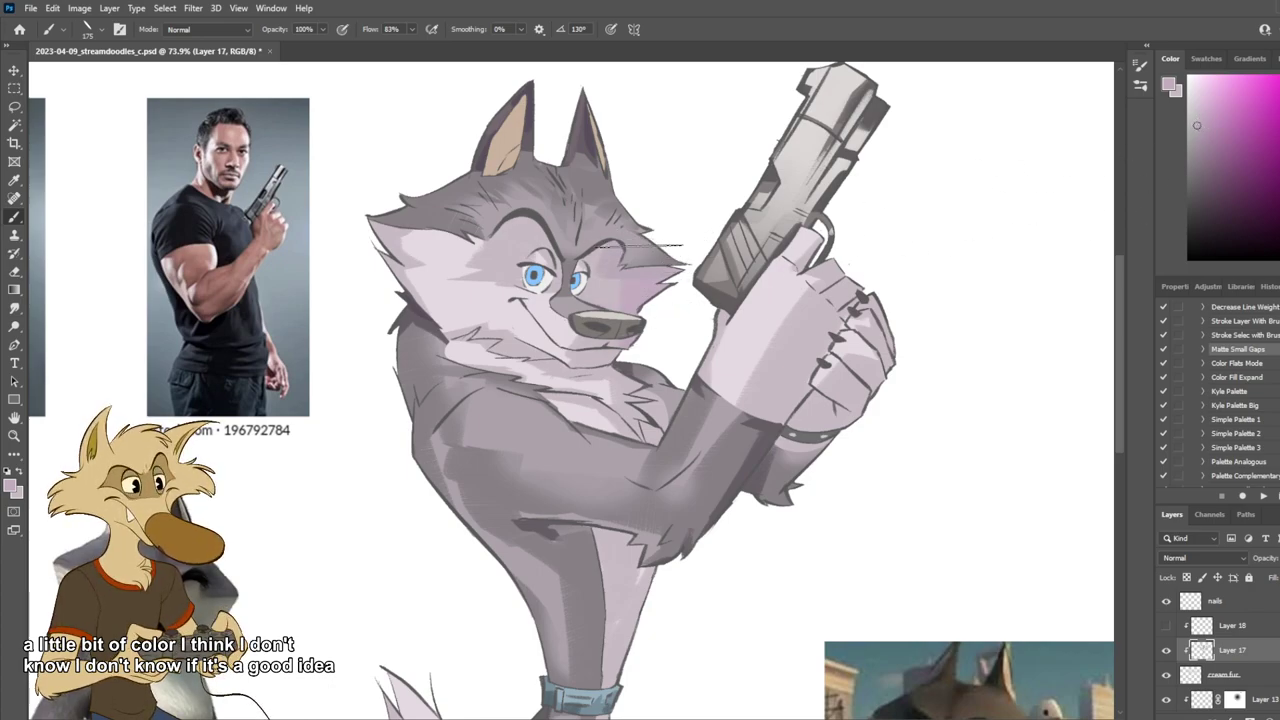
left_click_drag(620, 240, 594, 325)
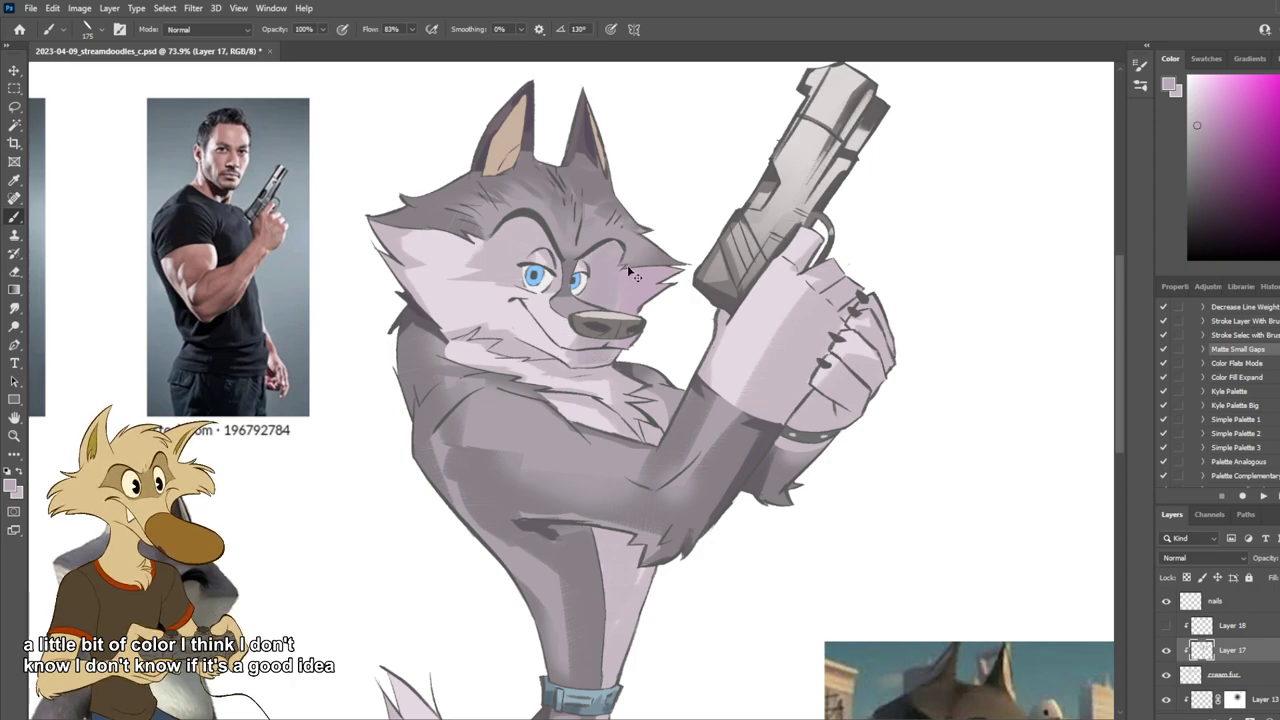
key("ctrl+z")
mouse_move(606, 265)
left_mouse_down()
mouse_move(600, 315)
mouse_move(663, 291)
mouse_move(654, 280)
left_mouse_up()
Step: Lock the shading layer's transparent pixels and recolour the far cheek shading with a paler mauve
left_click(1196, 114)
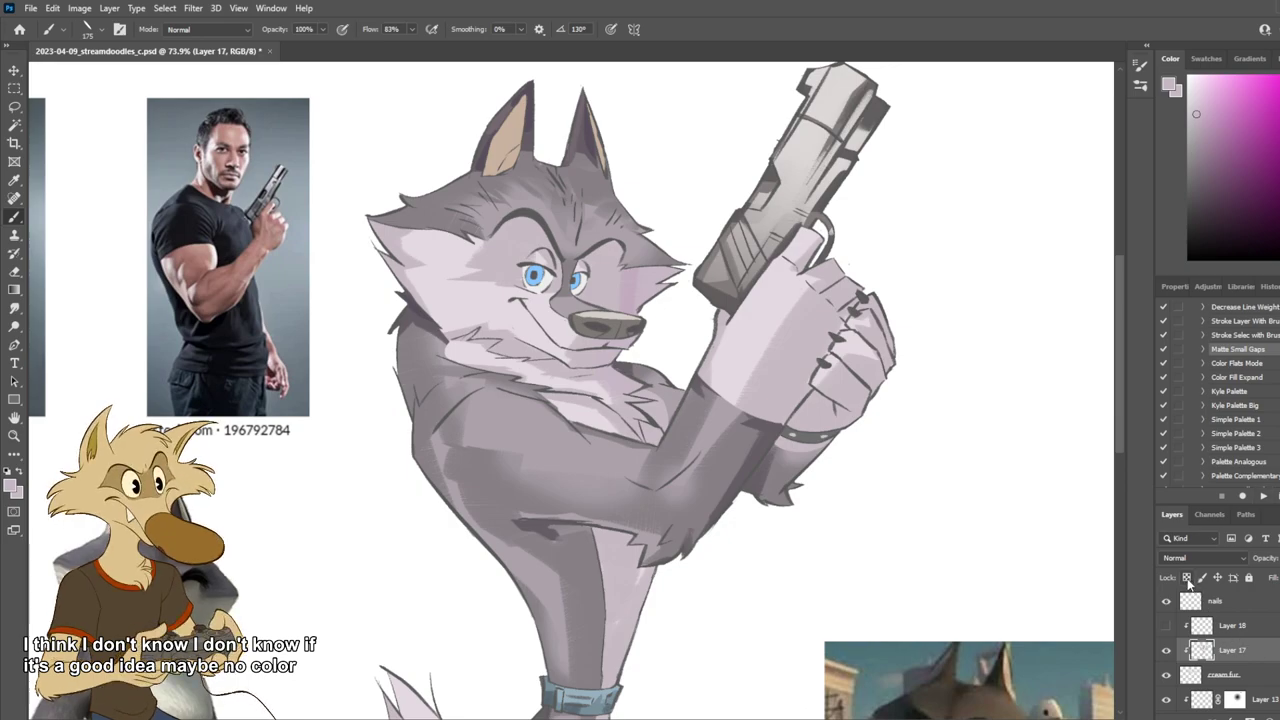
left_click_drag(584, 402, 610, 436)
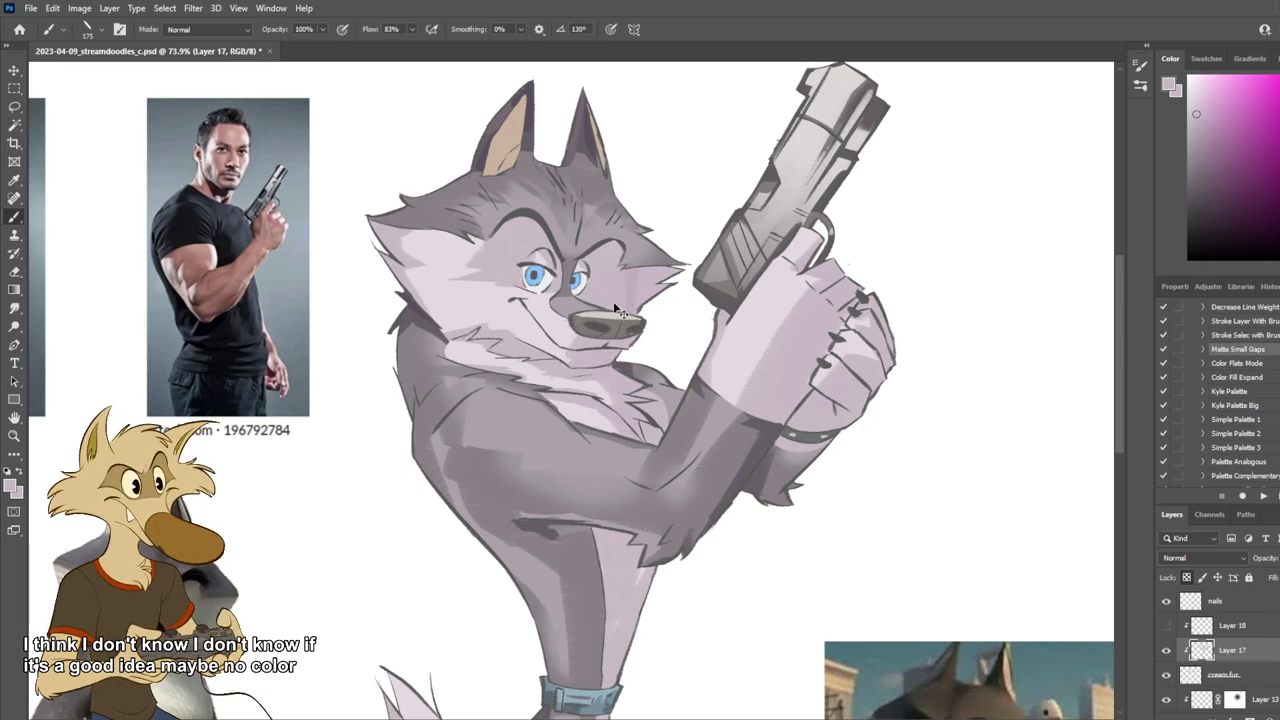
left_click(1201, 118)
left_click_drag(625, 262, 675, 312)
key("ctrl+z")
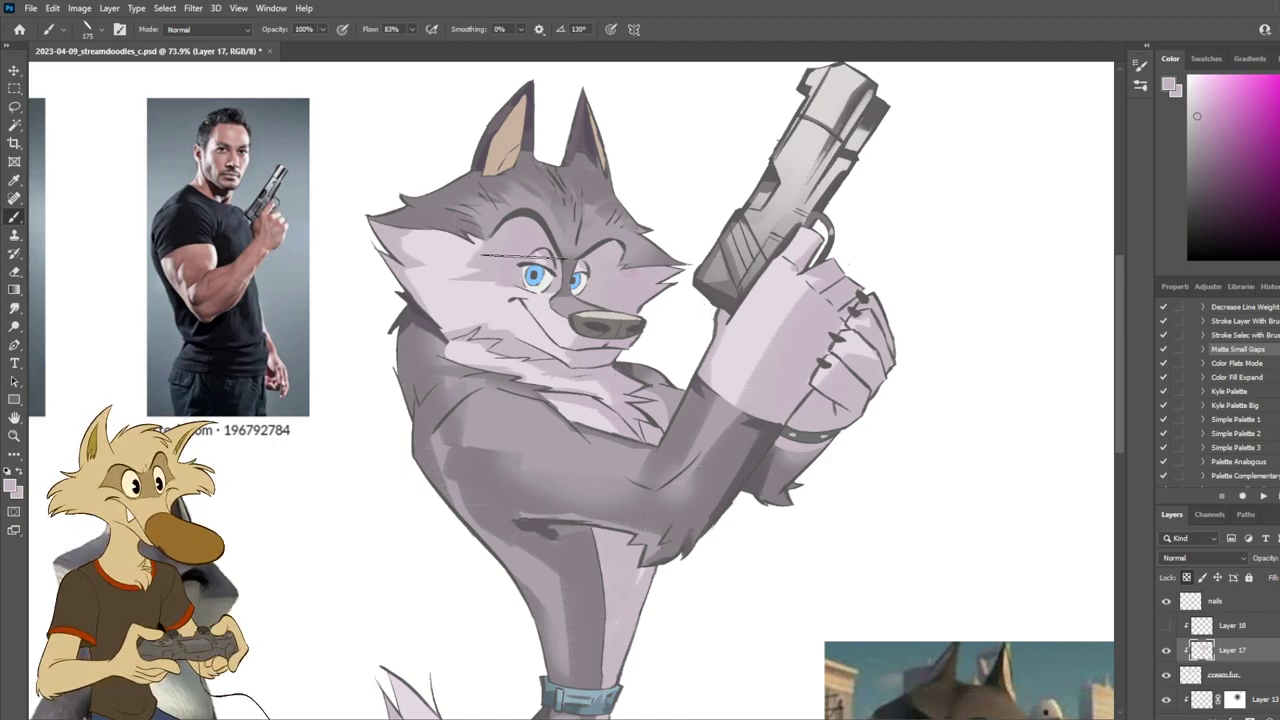
Step: Paint a darker greyish mauve around the far eye and brow, checking it on the whole figure
scroll(631, 280, "down", 5)
scroll(679, 260, "up", 3)
scroll(676, 283, "up", 1)
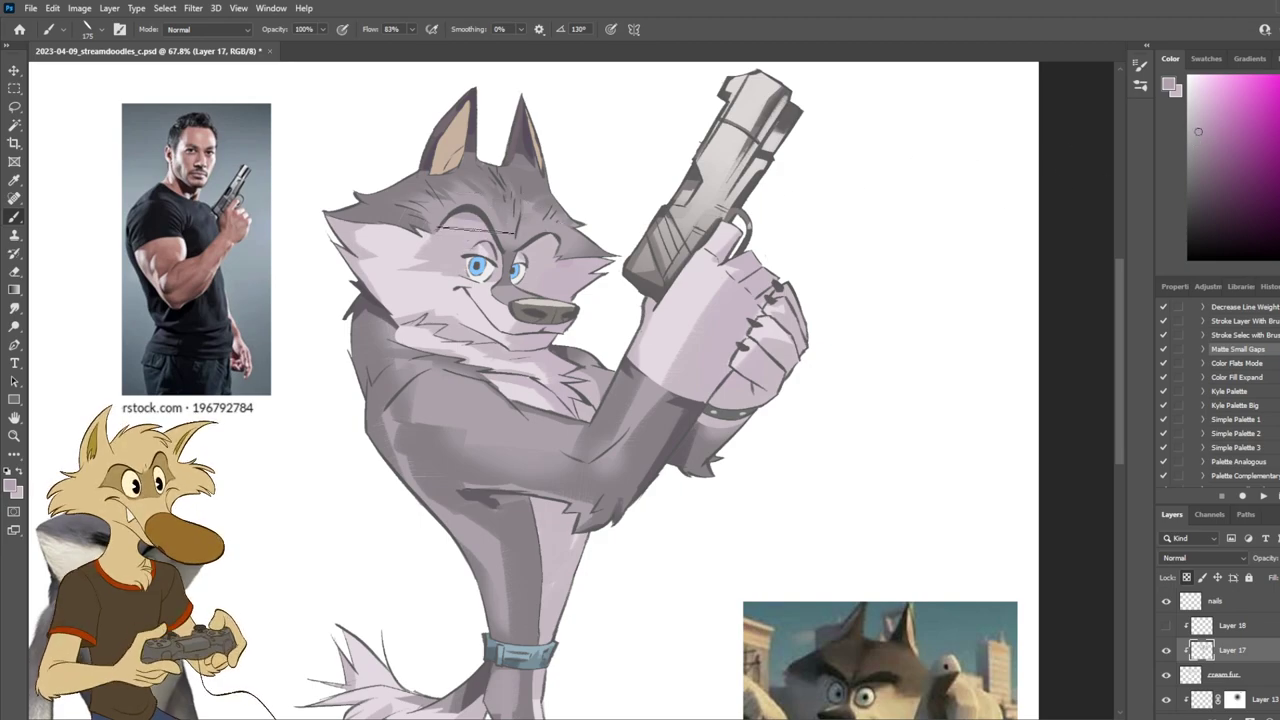
left_click_drag(548, 232, 543, 264)
key("ctrl+z")
key("ctrl+z")
scroll(565, 239, "down", 5)
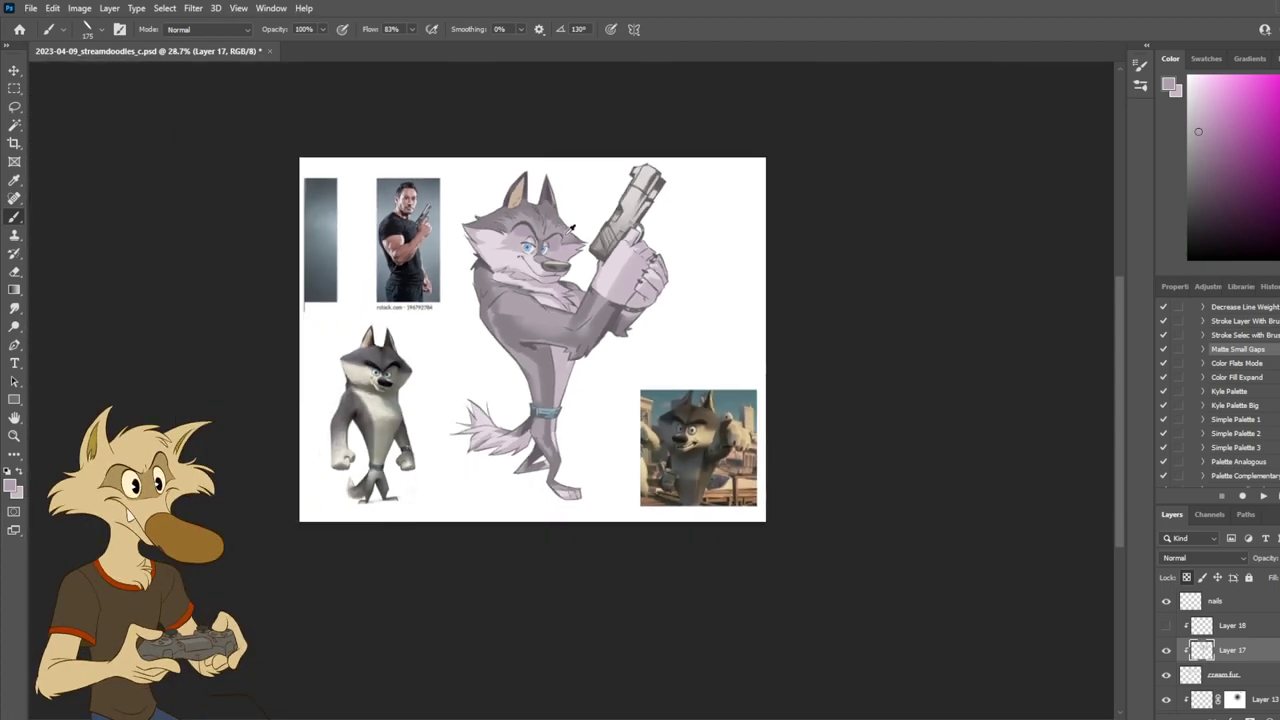
scroll(570, 228, "up", 4)
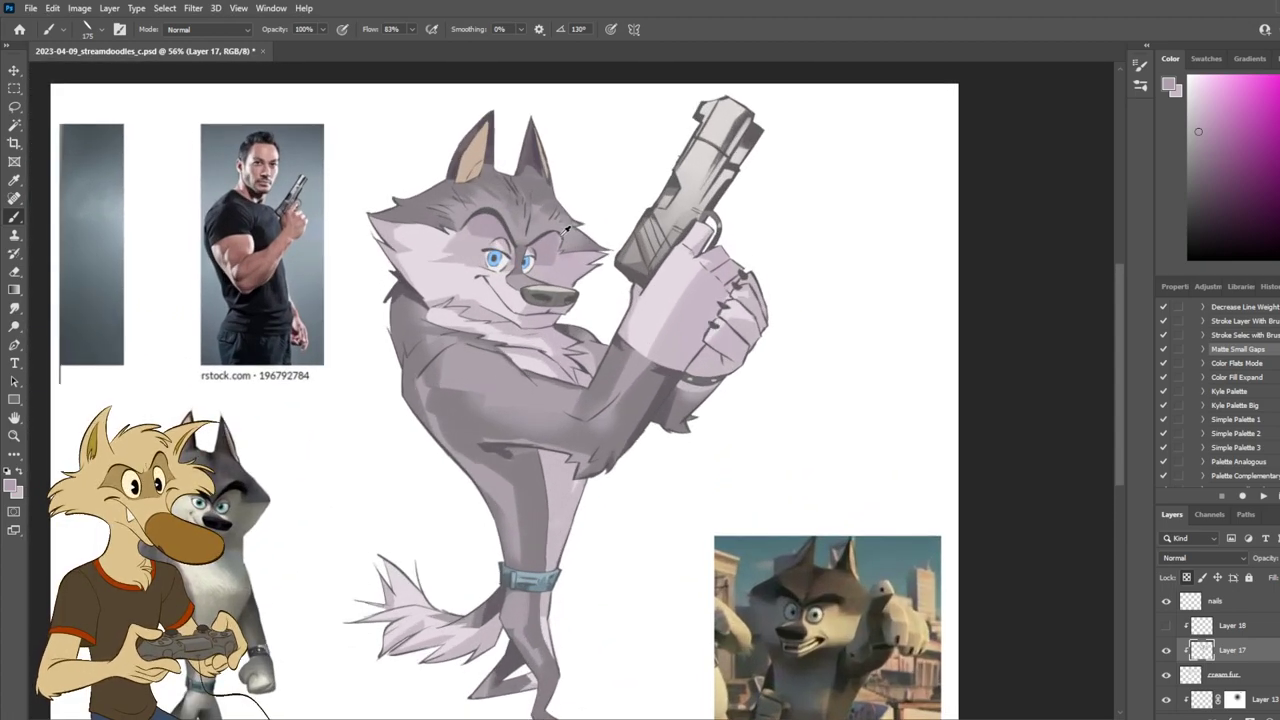
scroll(567, 230, "down", 4)
scroll(549, 228, "up", 5)
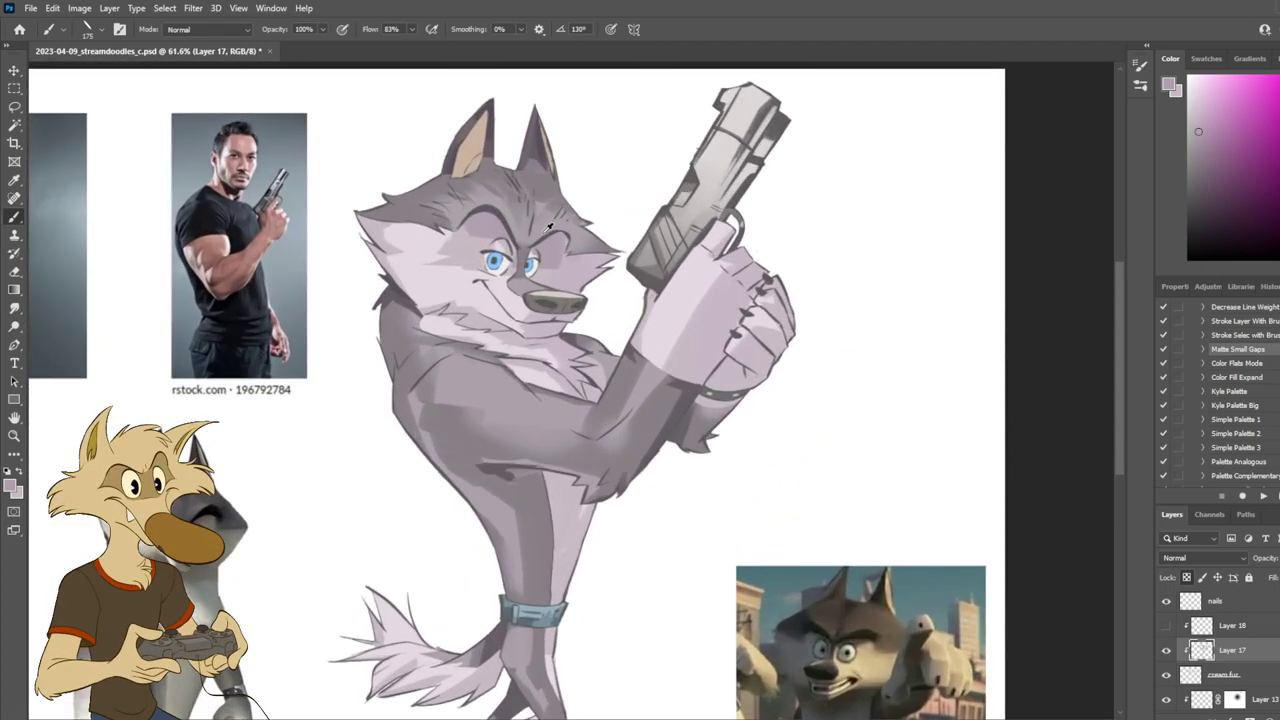
Step: Shade the cream fur around the near eye with the darker mauve, redoing the stroke until it fits
mouse_move(455, 257)
left_mouse_down()
mouse_move(463, 204)
mouse_move(460, 260)
left_mouse_up()
key("ctrl+z")
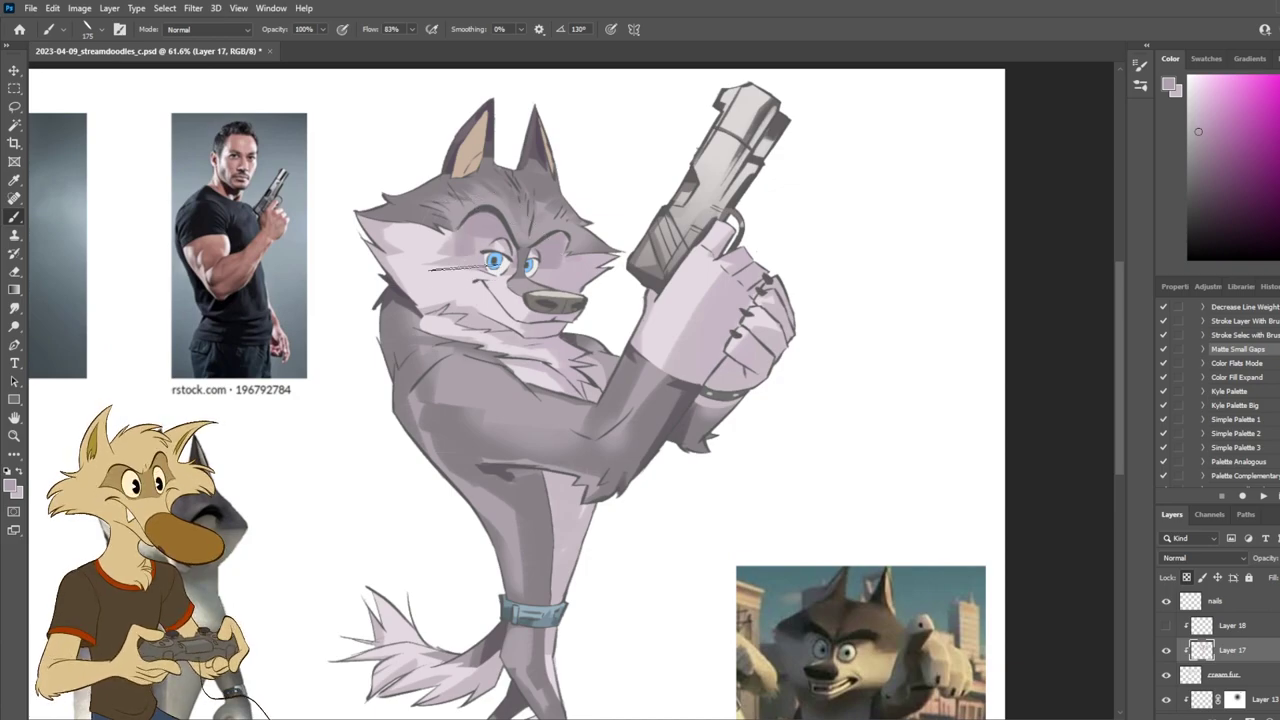
key("ctrl+z")
left_click_drag(457, 208, 469, 300)
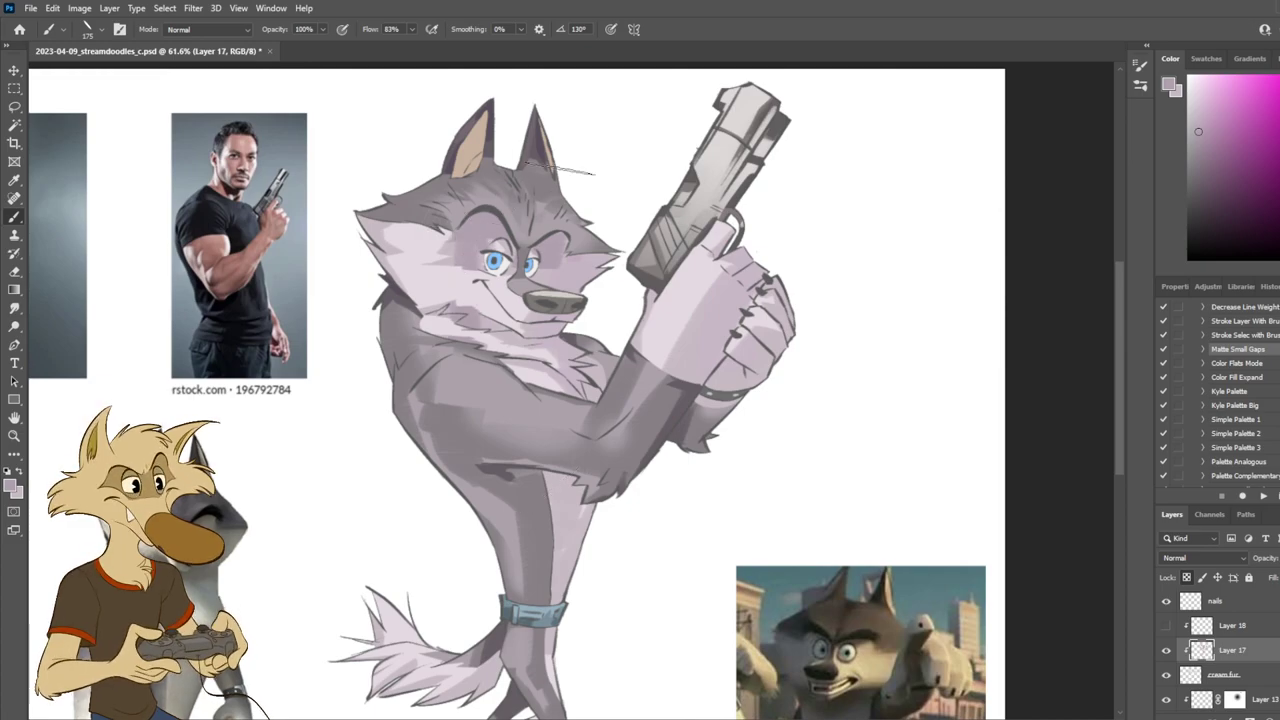
scroll(592, 171, "down", 4)
scroll(566, 189, "up", 4)
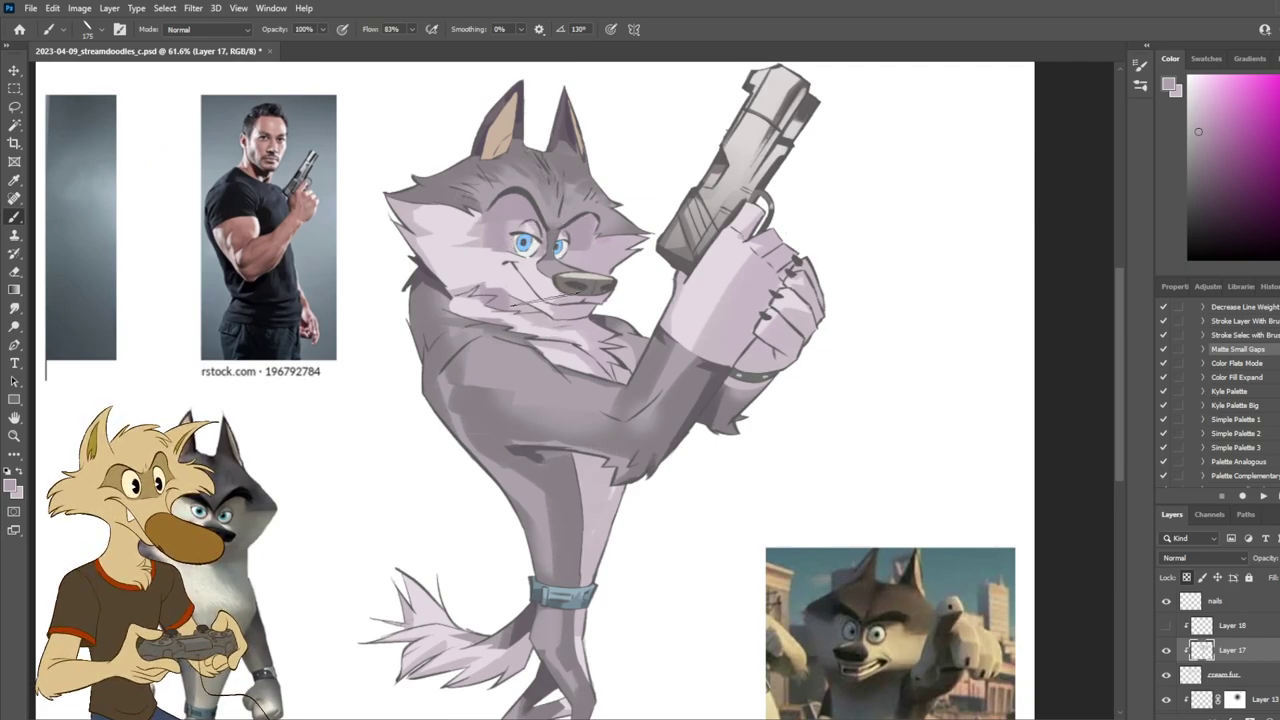
Step: Shade the cream belly strip above the belt with the darker mauve
left_click_drag(592, 456, 598, 662)
key("ctrl+z")
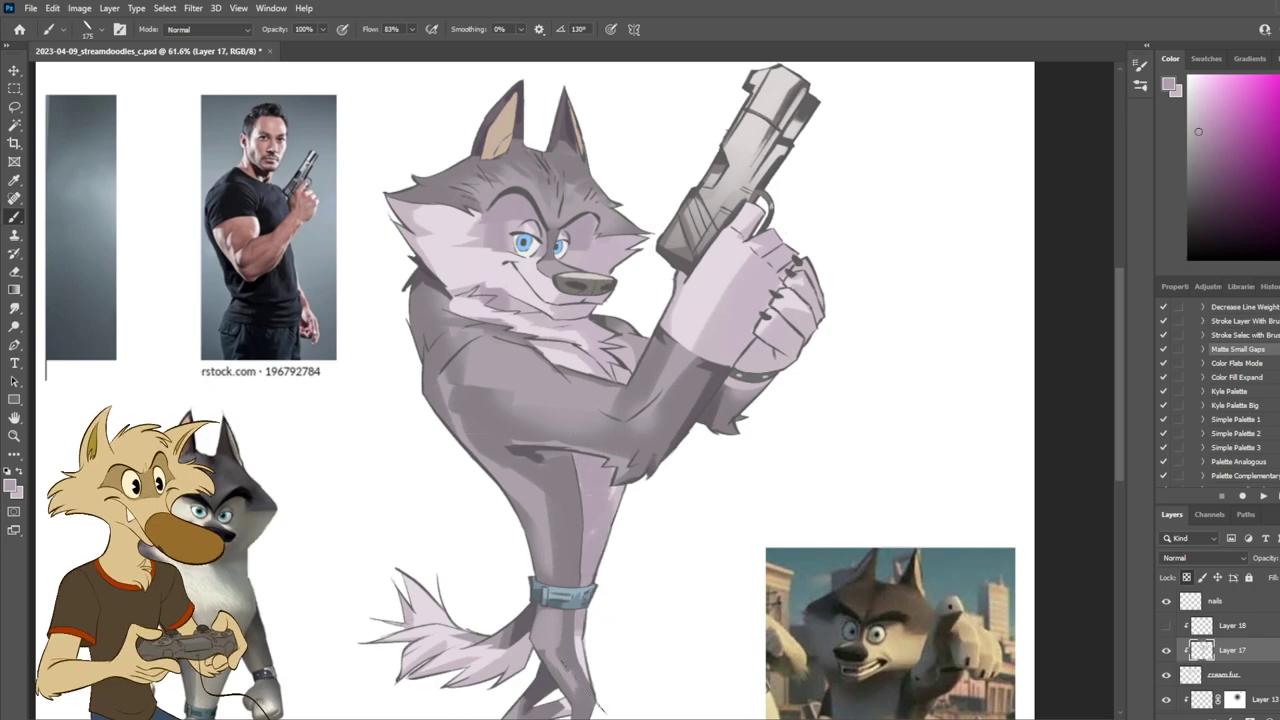
key("ctrl+z")
left_click_drag(600, 465, 602, 530)
left_click_drag(596, 584, 612, 492)
Step: Try mauve shading strokes across the cream fur of the hands holding the pistol
mouse_move(716, 354)
left_mouse_down()
mouse_move(738, 274)
mouse_move(714, 342)
left_mouse_up()
key("ctrl+z")
left_click_drag(752, 290, 732, 356)
key("ctrl+z")
mouse_move(754, 300)
left_mouse_down()
mouse_move(736, 362)
mouse_move(762, 284)
left_mouse_up()
key("ctrl+z")
key("ctrl+z")
key("ctrl+z")
Step: Compare the figure with and without the cream fur shading layer and examine it at several zoom levels
scroll(620, 385, "down", 3)
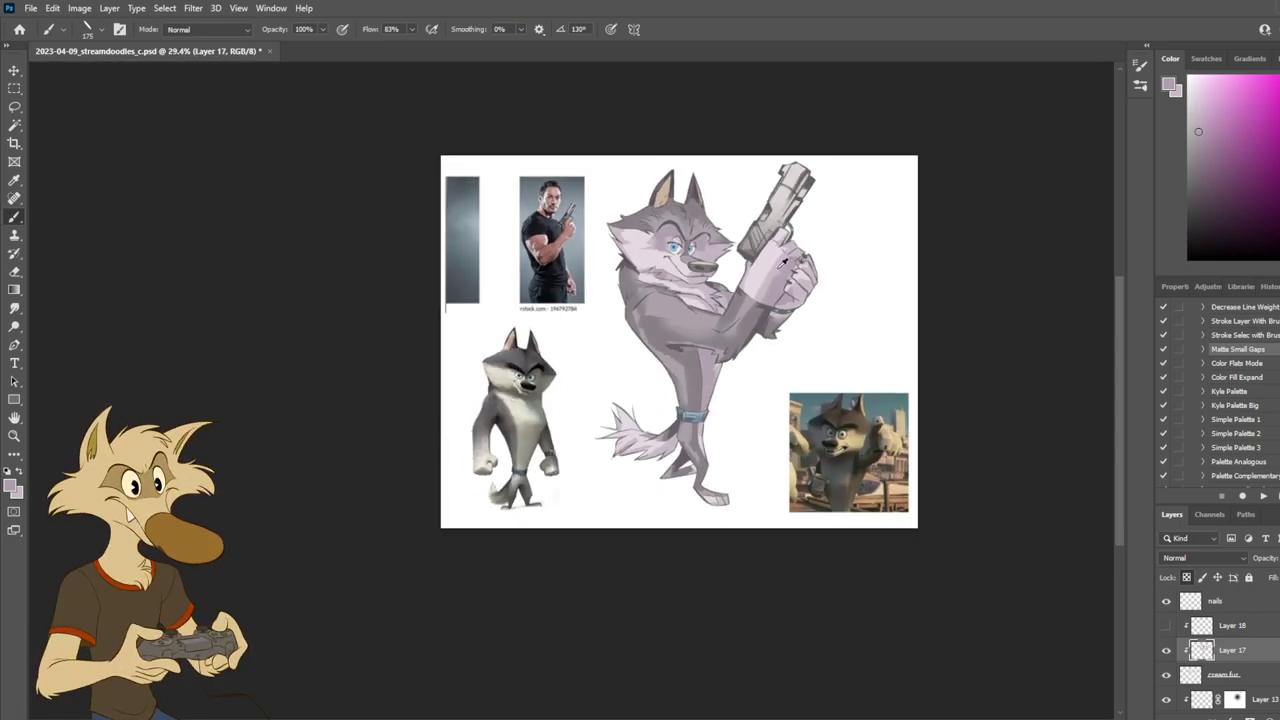
scroll(620, 385, "up", 3)
left_click(1167, 650)
left_click(1167, 650)
left_click(1167, 650)
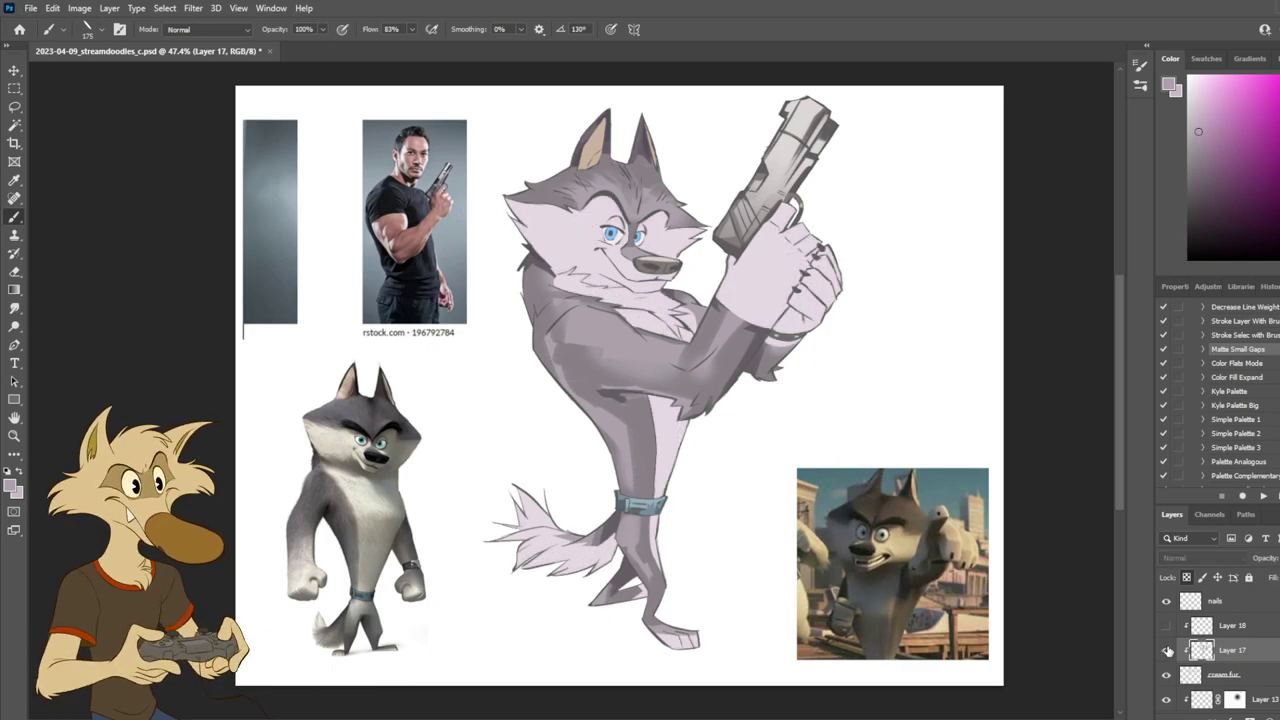
left_click(1167, 650)
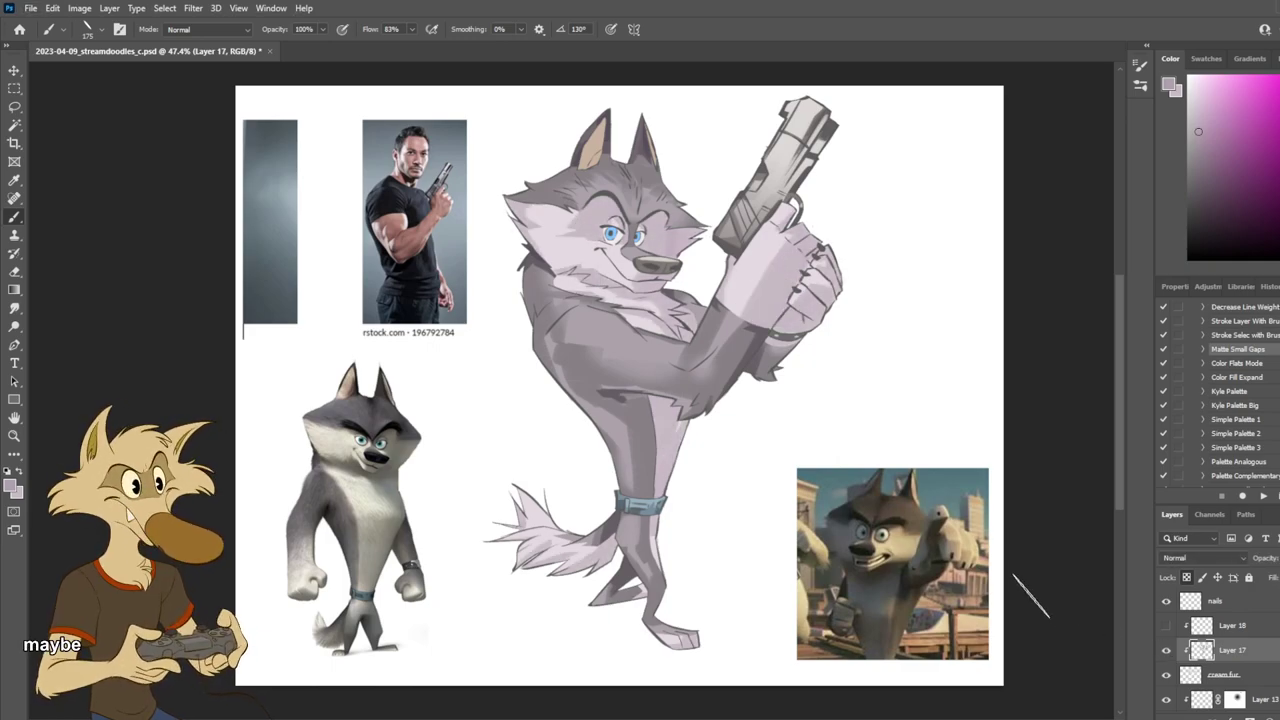
scroll(957, 505, "up", 3)
scroll(949, 490, "down", 4)
scroll(930, 465, "up", 2)
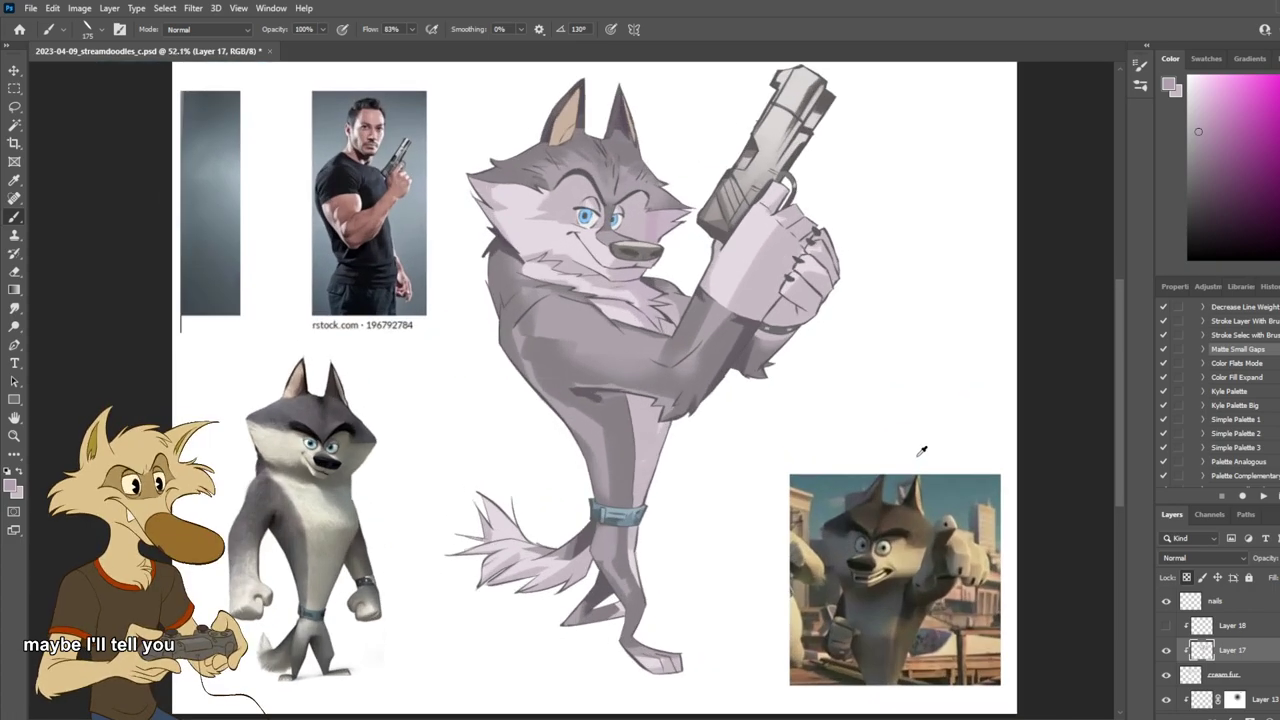
scroll(893, 428, "up", 2)
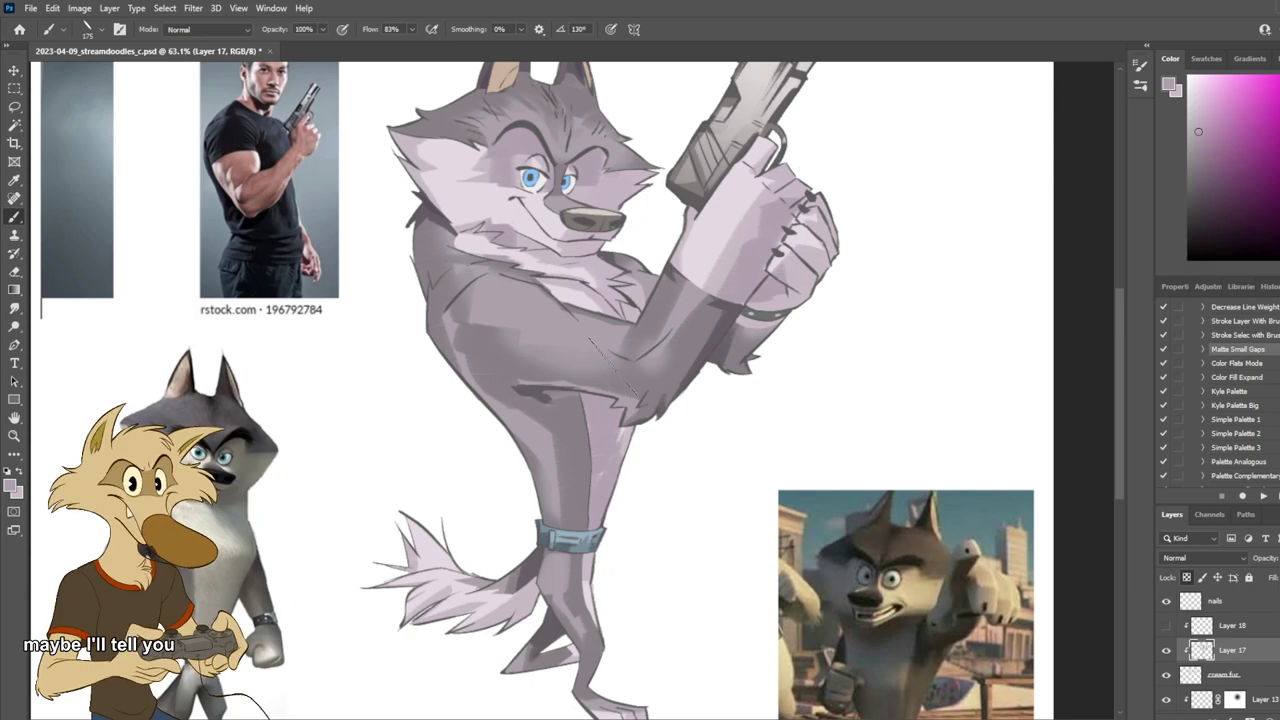
scroll(661, 374, "down", 3)
scroll(615, 243, "up", 3)
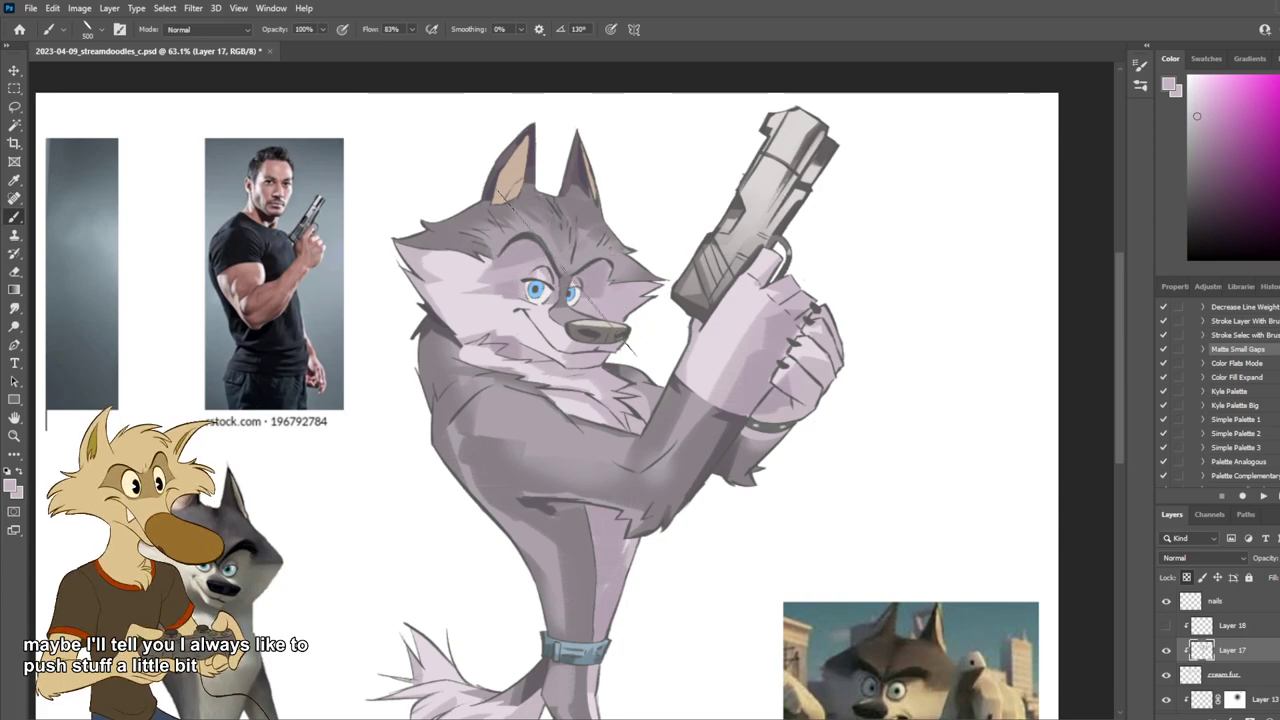
Step: Try yellowish-grey shading strokes with a smaller brush across the cream fur around the eyes and far cheek
key("[")
key("[")
key("[")
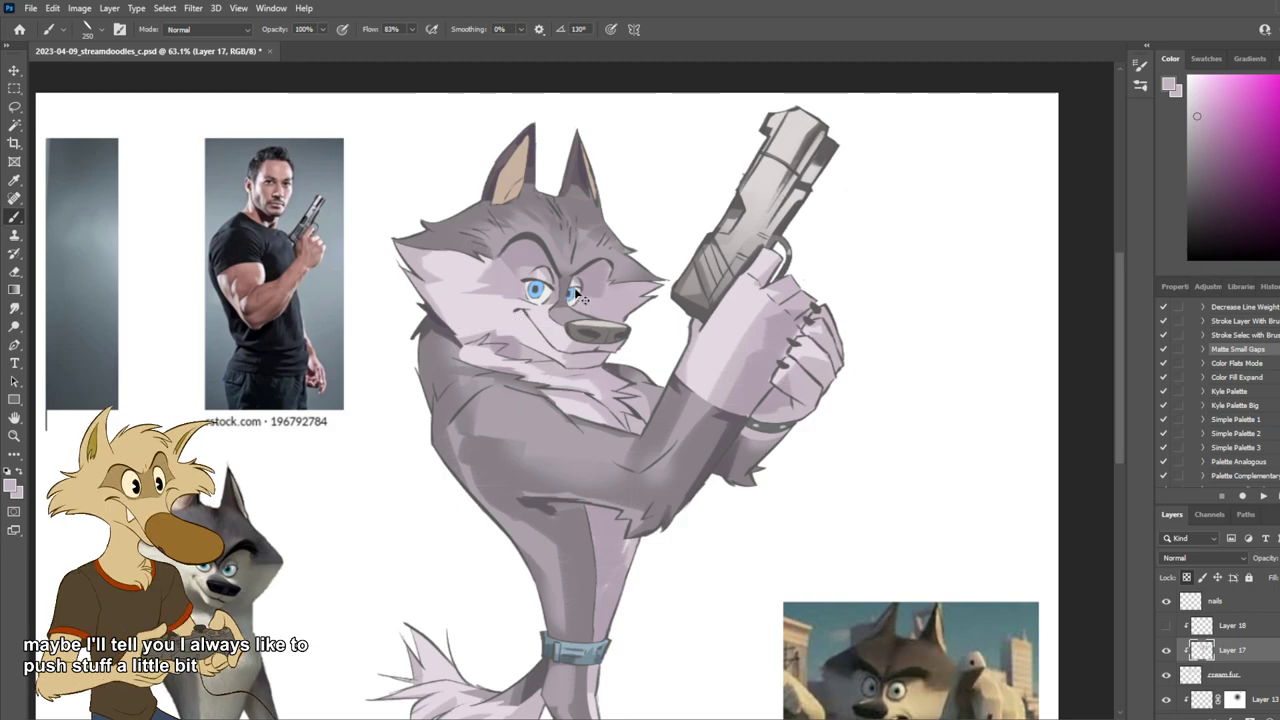
left_click(665, 248, "alt")
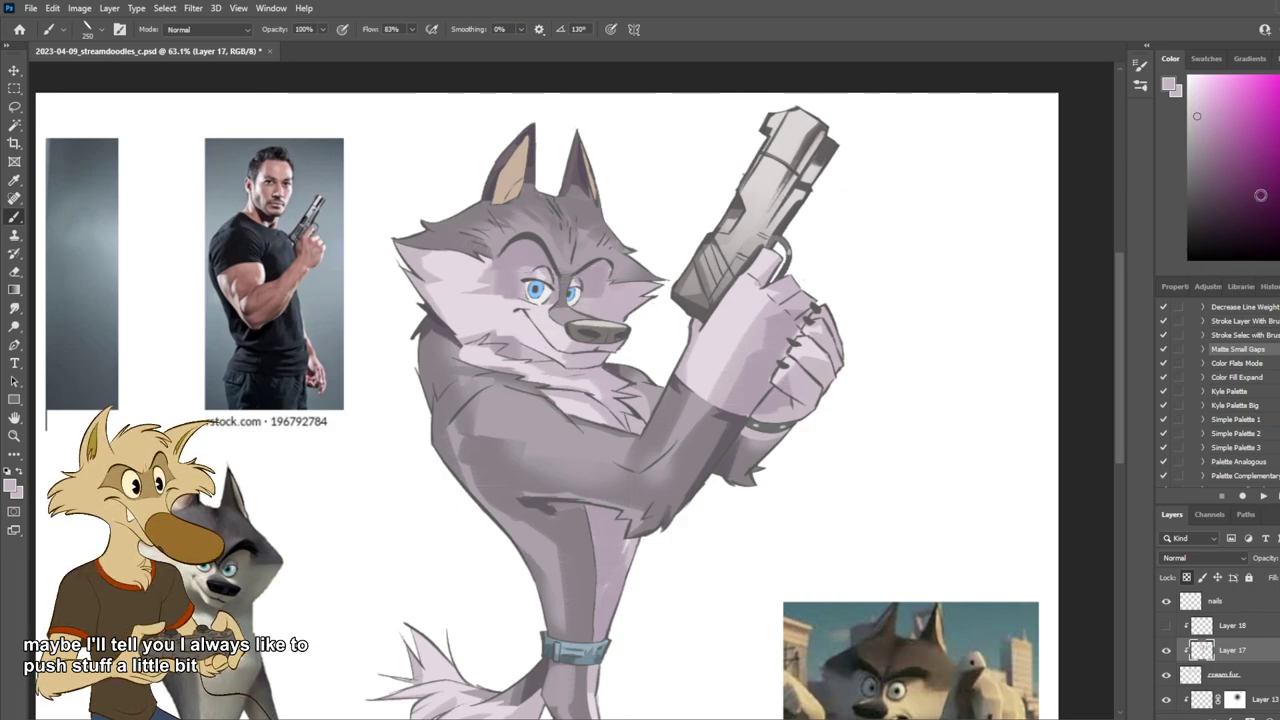
left_click(1279, 232)
mouse_move(662, 268)
left_mouse_down()
mouse_move(402, 355)
mouse_move(598, 281)
mouse_move(681, 325)
left_mouse_up()
key("ctrl+z")
key("ctrl+shift+z")
key("ctrl+z")
left_click(1201, 94)
mouse_move(460, 327)
left_mouse_down()
mouse_move(612, 302)
mouse_move(498, 299)
mouse_move(586, 270)
left_mouse_up()
key("ctrl+z")
left_click(1204, 117)
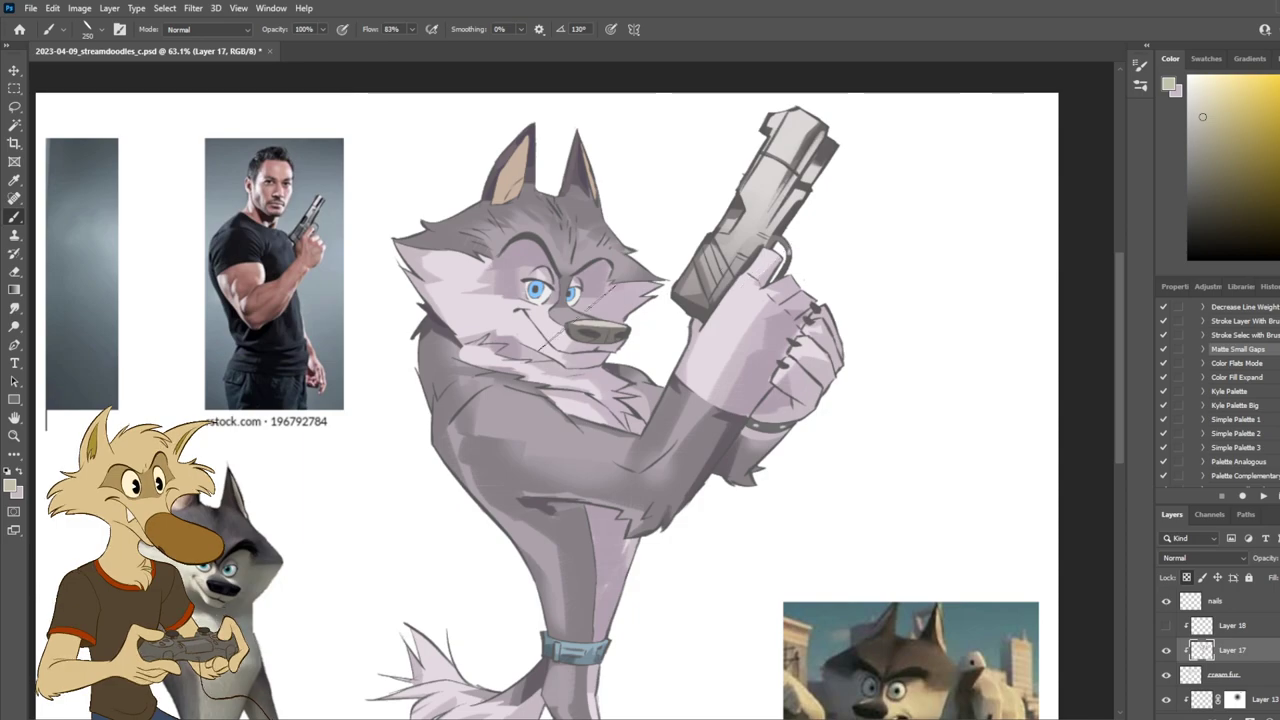
left_click_drag(490, 285, 668, 295)
key("ctrl+z")
key("ctrl+z")
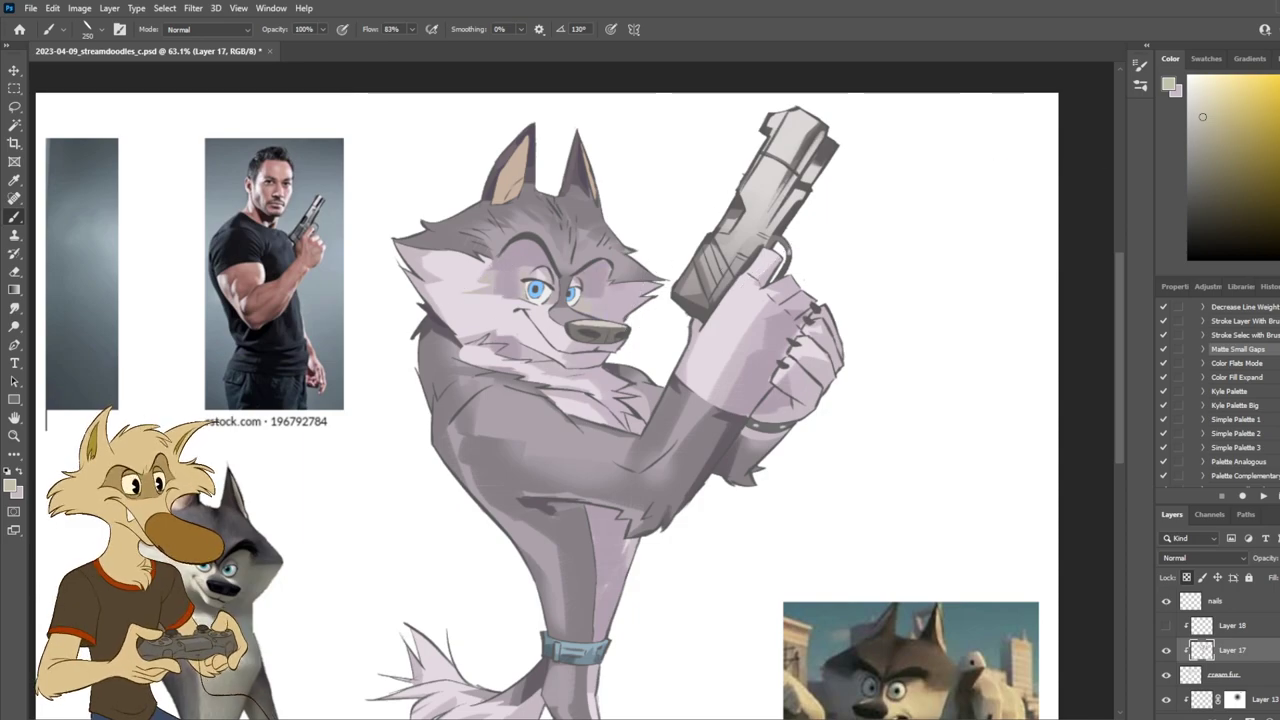
Step: Try blue-grey shading strokes of different brightness across the cream fur around the eyes and far cheek
left_click(1279, 162)
left_click_drag(482, 280, 655, 300)
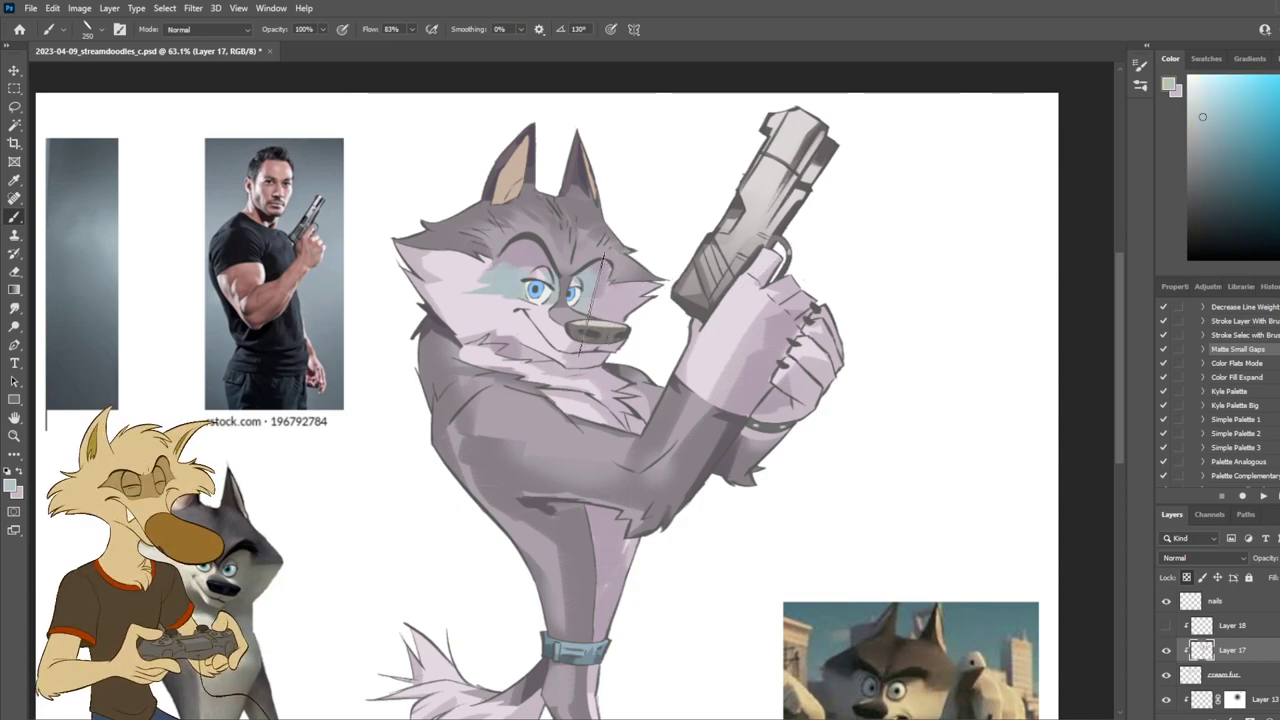
key("ctrl+z")
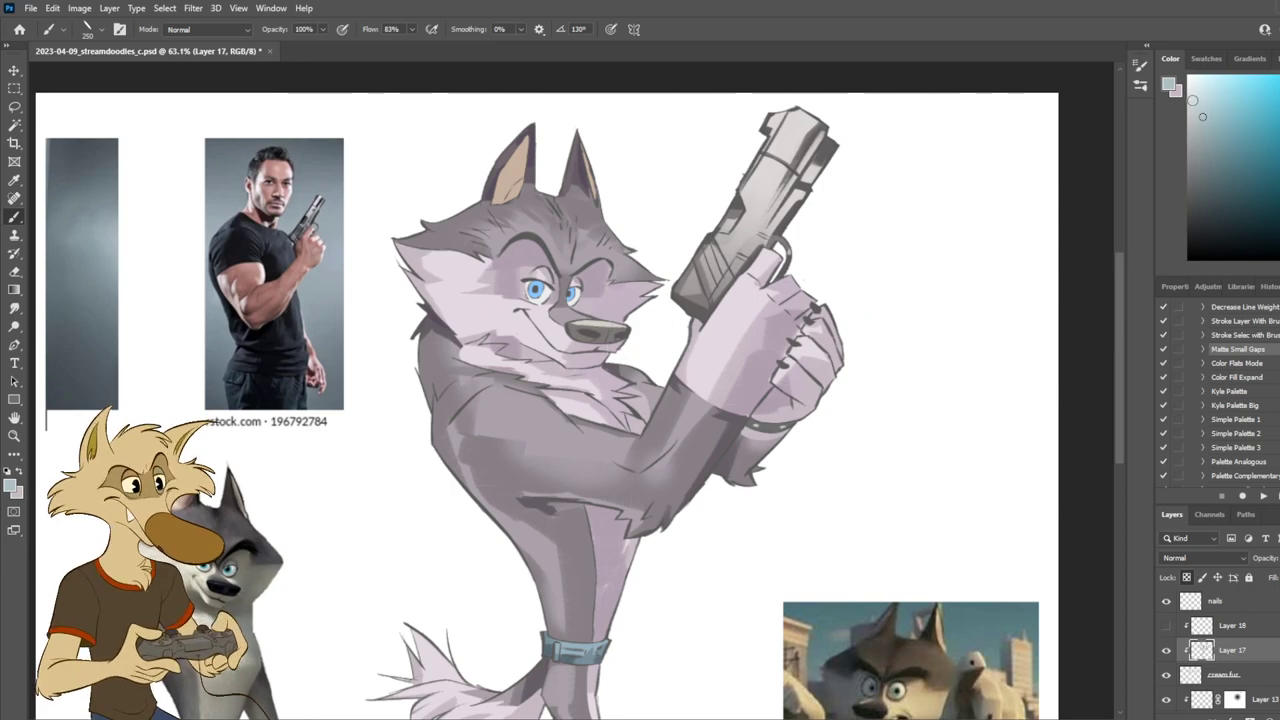
left_click_drag(480, 288, 630, 305)
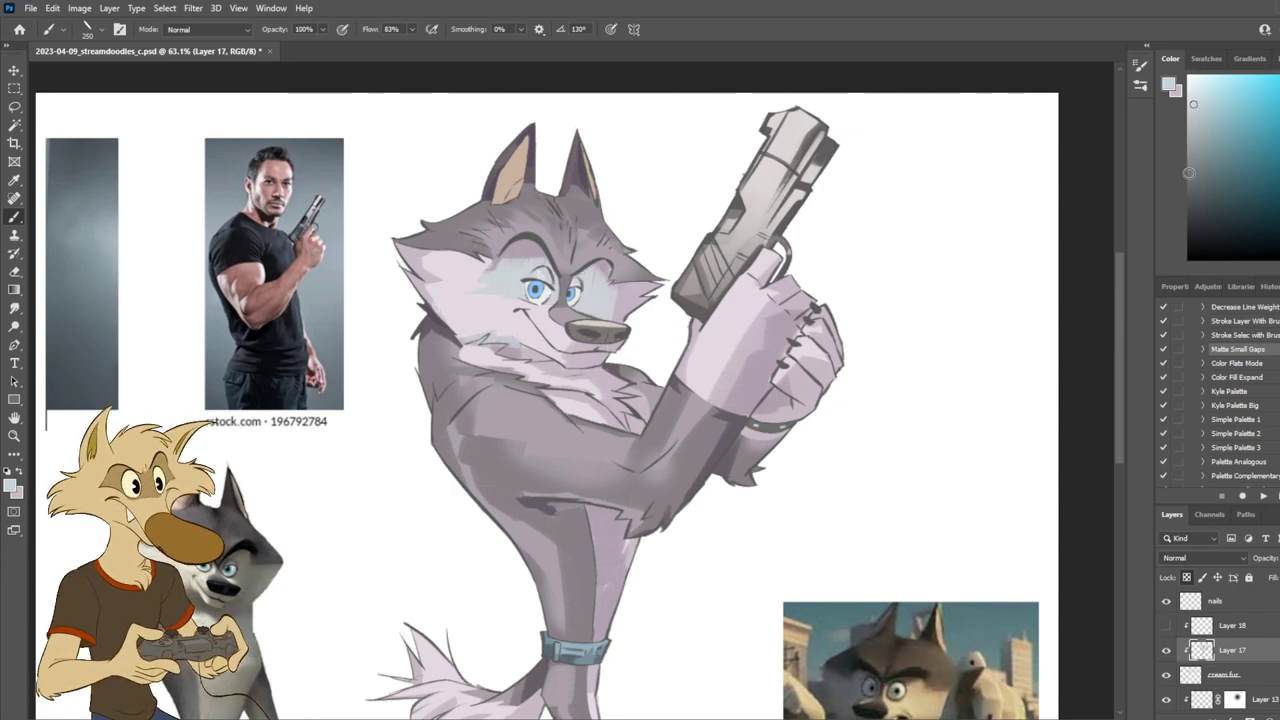
key("ctrl+z")
left_click(1199, 149)
left_click(1196, 149)
left_click_drag(441, 287, 677, 326)
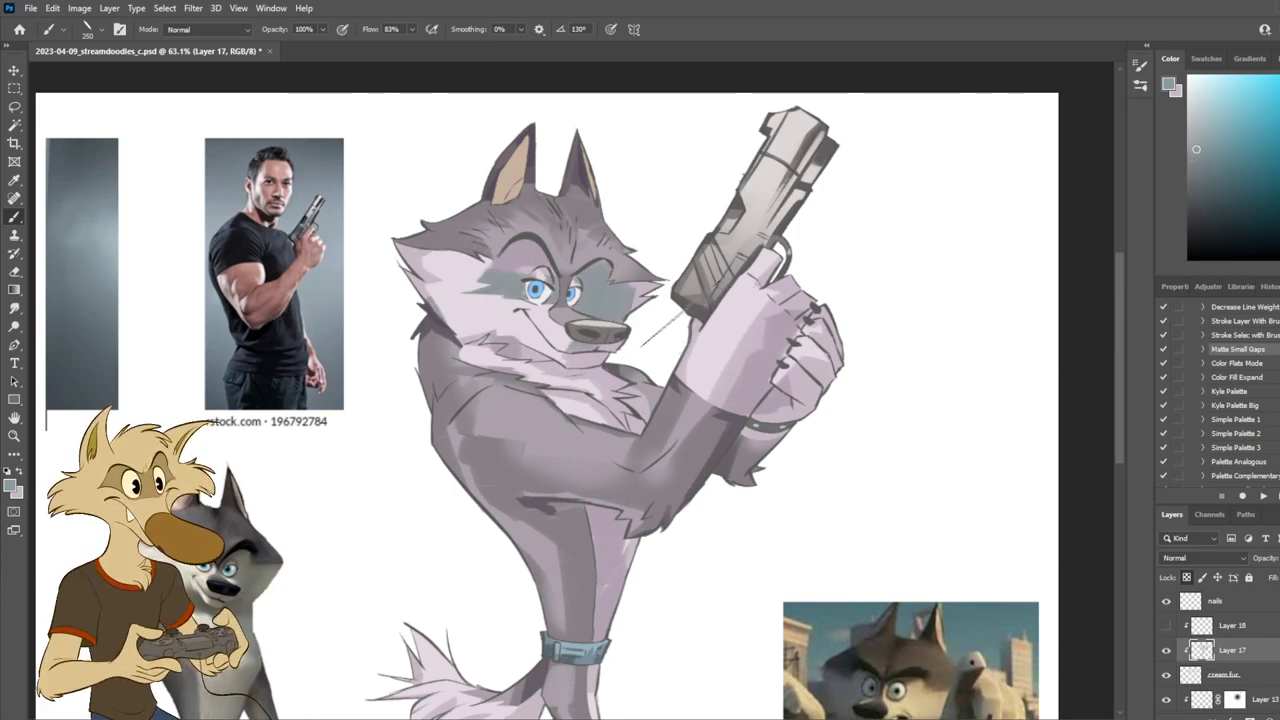
key("ctrl+z")
left_click_drag(644, 228, 652, 334)
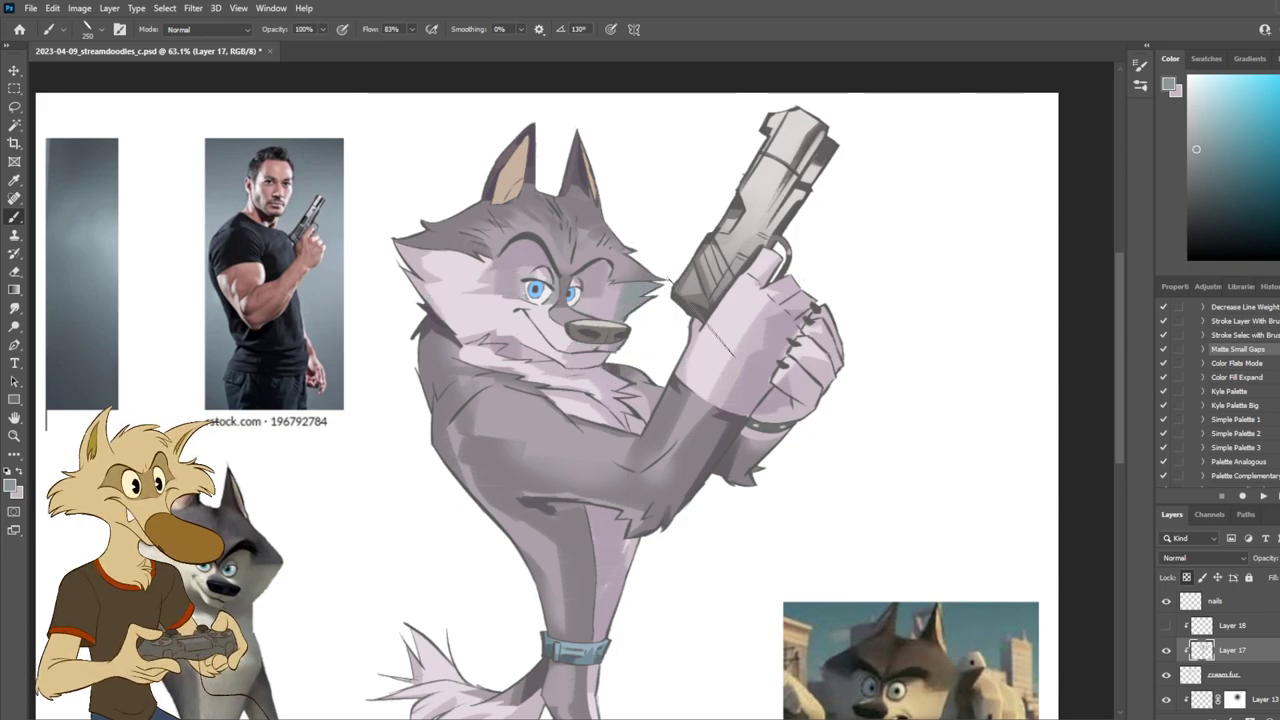
Step: Compare the figure with and without Layer 17's cream fur shading and examine it at several zoom levels
scroll(701, 316, "down", 3)
scroll(700, 295, "up", 2)
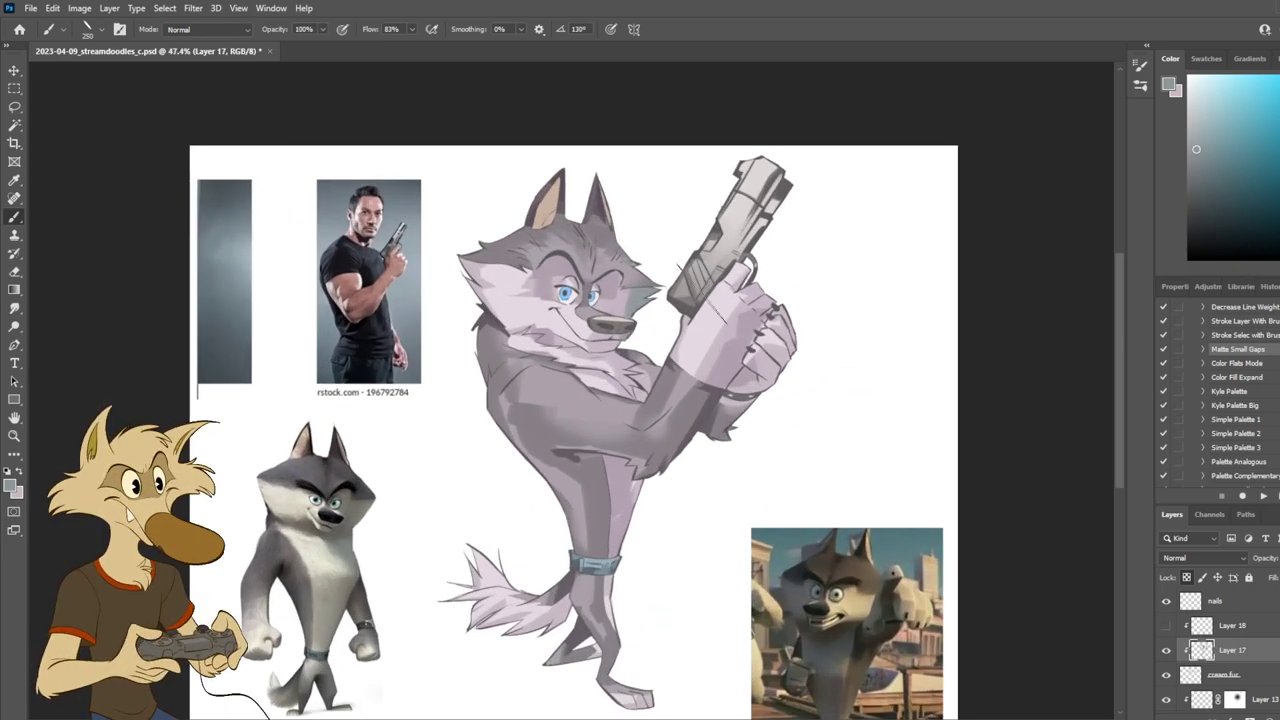
scroll(668, 276, "up", 4)
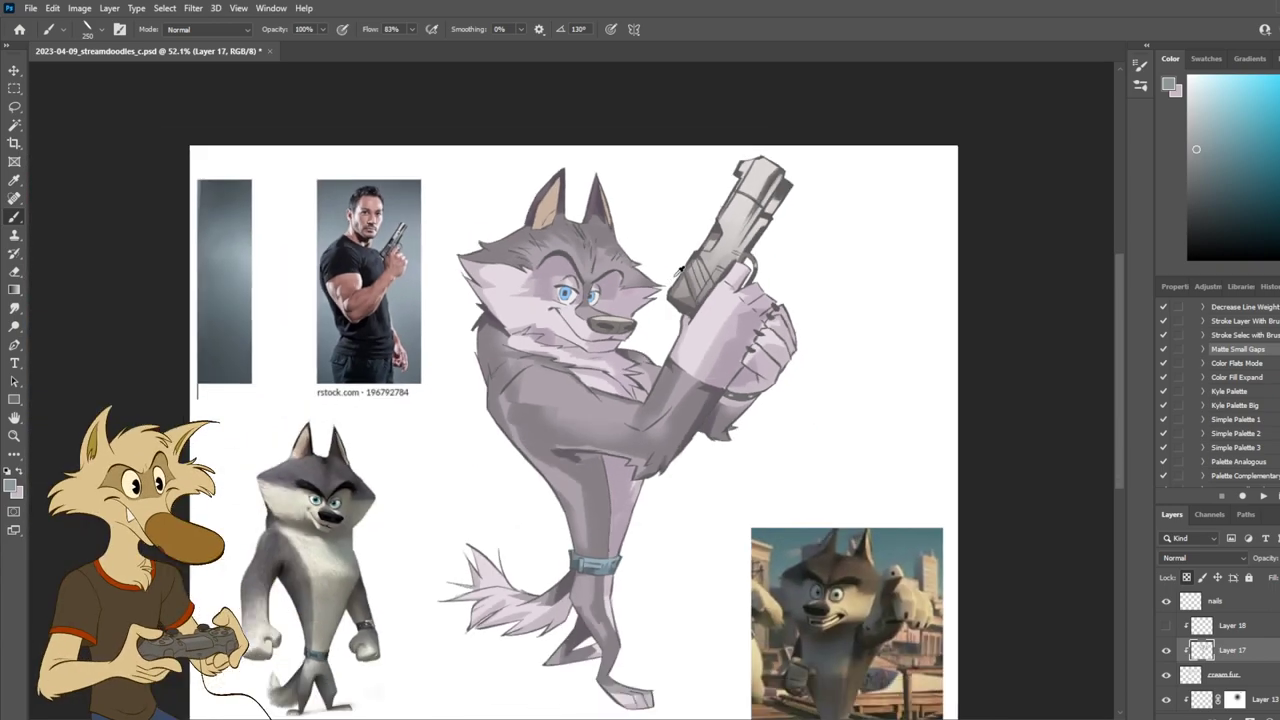
scroll(678, 268, "down", 1)
left_click(1165, 650)
left_click(1165, 650)
scroll(655, 378, "down", 3)
scroll(657, 378, "up", 1)
scroll(657, 378, "up", 1)
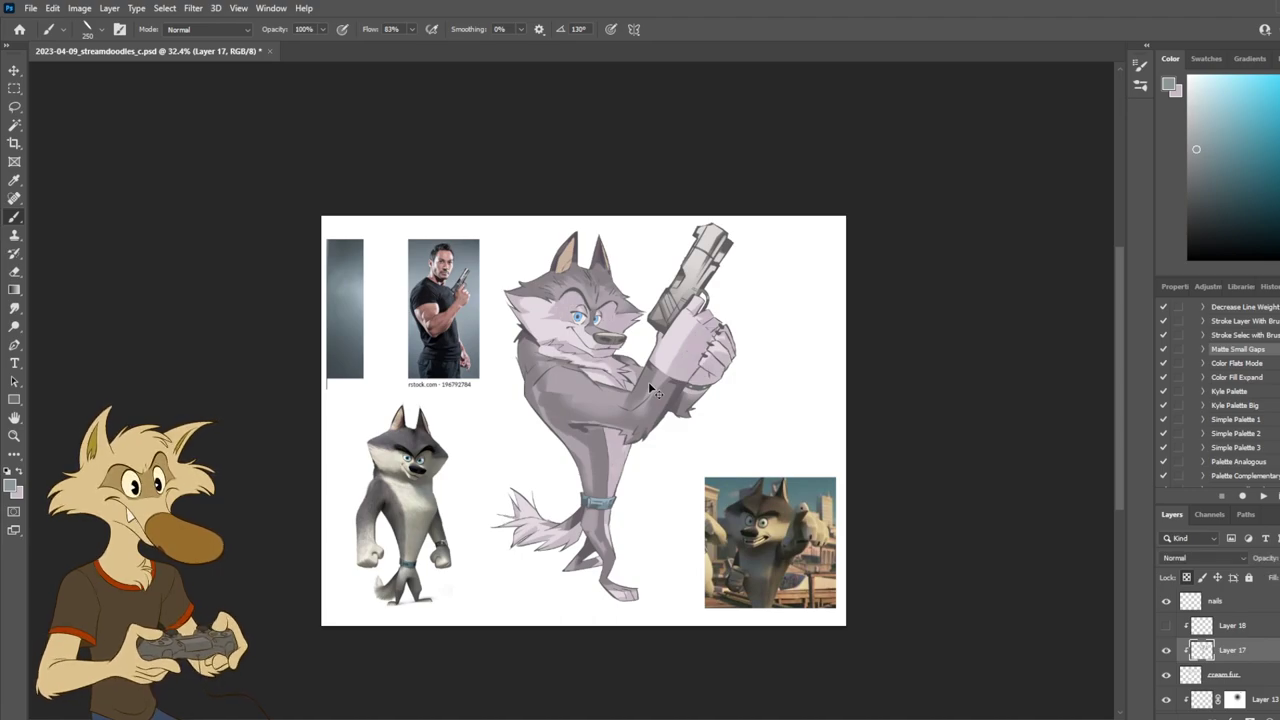
scroll(648, 381, "up", 3)
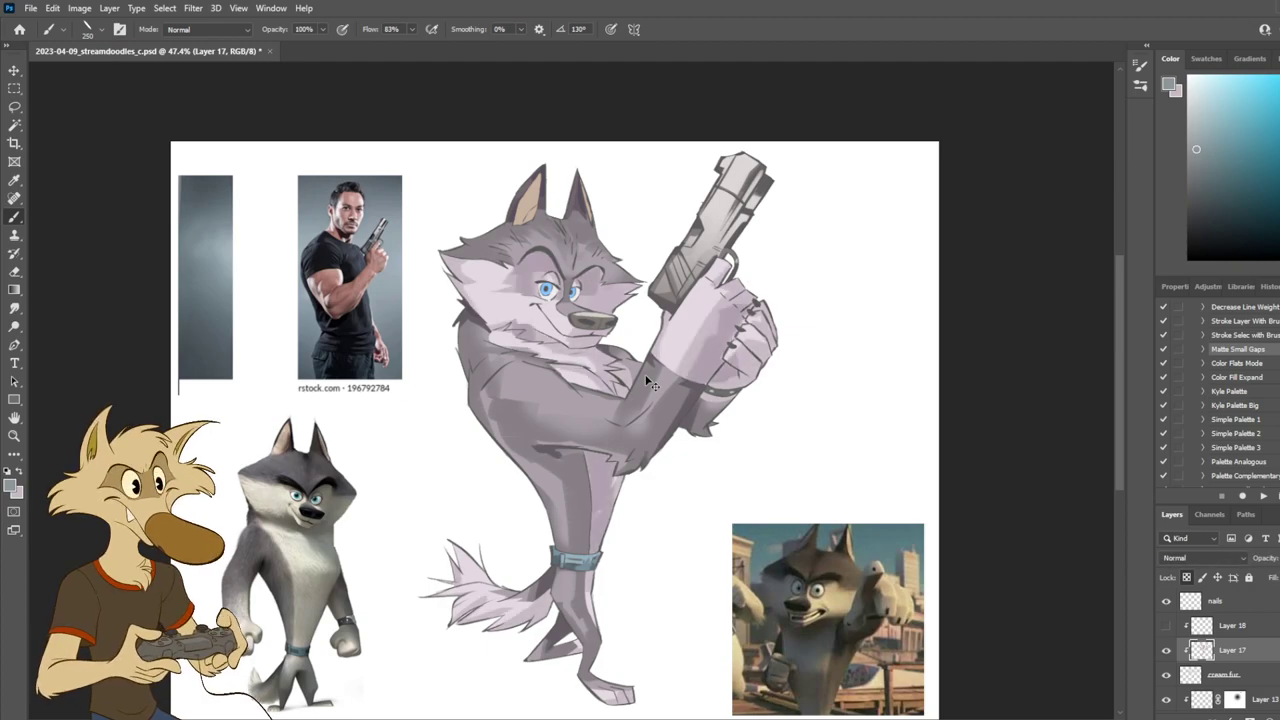
scroll(626, 312, "up", 2)
scroll(594, 308, "up", 1)
key("ctrl+y")
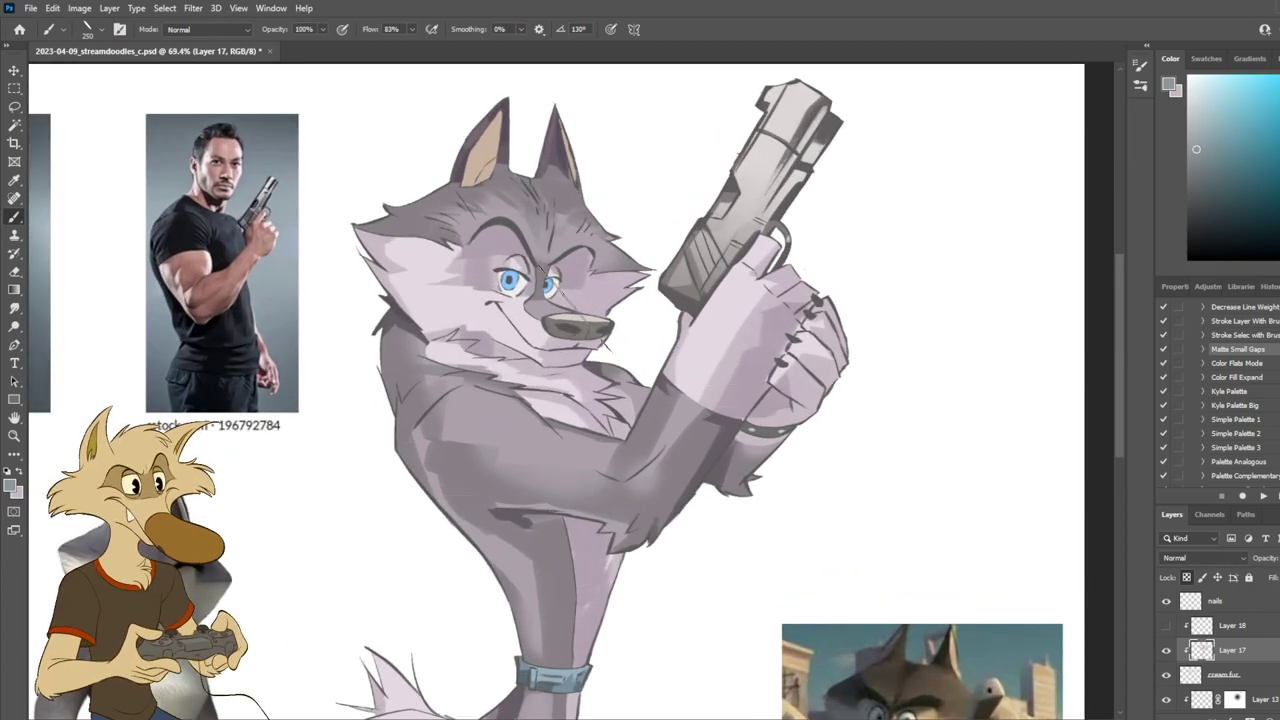
scroll(590, 310, "down", 4)
key("ctrl+y")
scroll(583, 272, "up", 3)
scroll(583, 272, "up", 1)
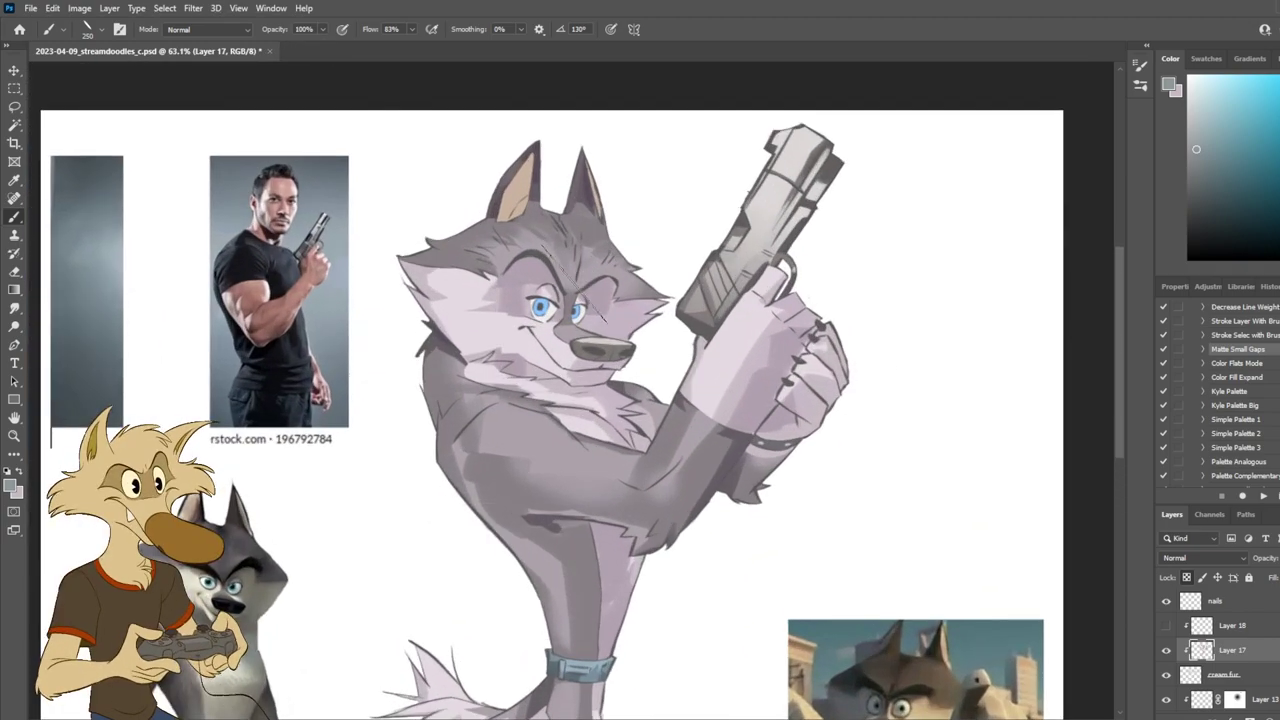
Step: Shade the cream fur of the far cheek with the darker mauve, using a smaller brush
scroll(600, 312, "up", 1)
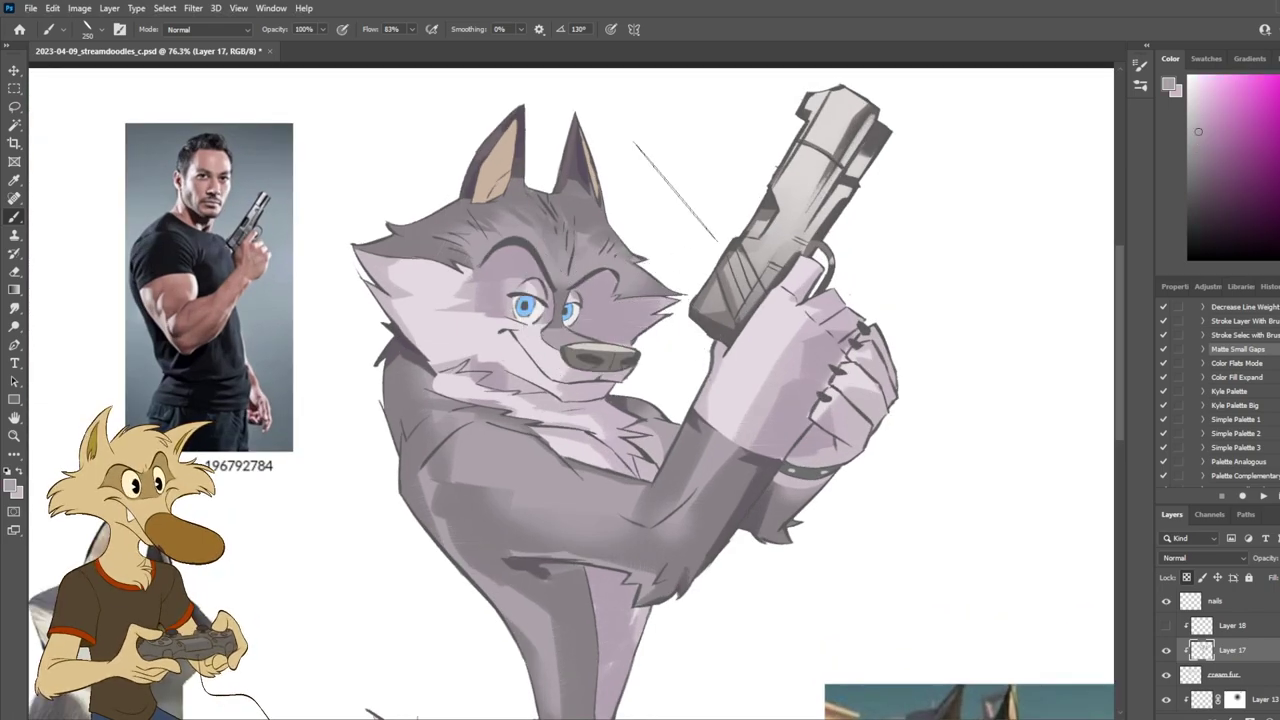
key("[")
key("[")
key("[")
key("[")
mouse_move(650, 306)
left_mouse_down()
mouse_move(590, 322)
mouse_move(600, 312)
left_mouse_up()
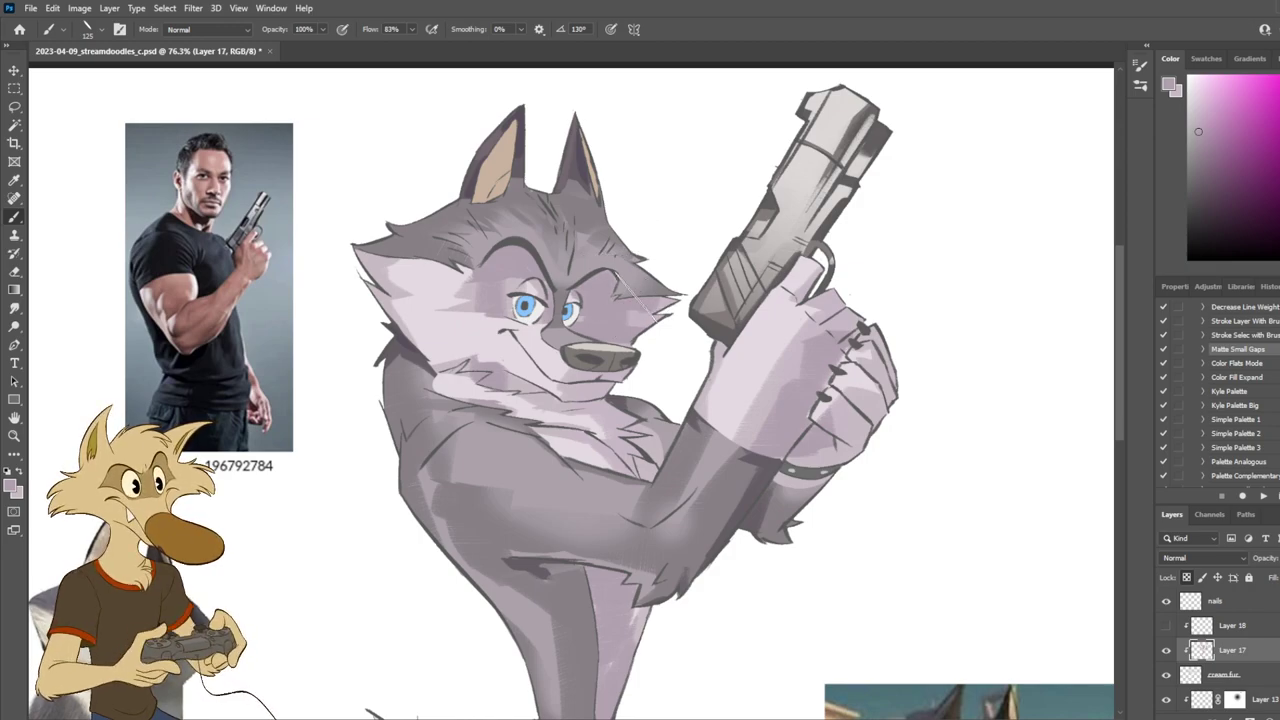
Step: Check the whole figure's balance in a horizontally mirrored view and at several zoom levels
scroll(643, 300, "down", 7)
scroll(703, 357, "up", 4)
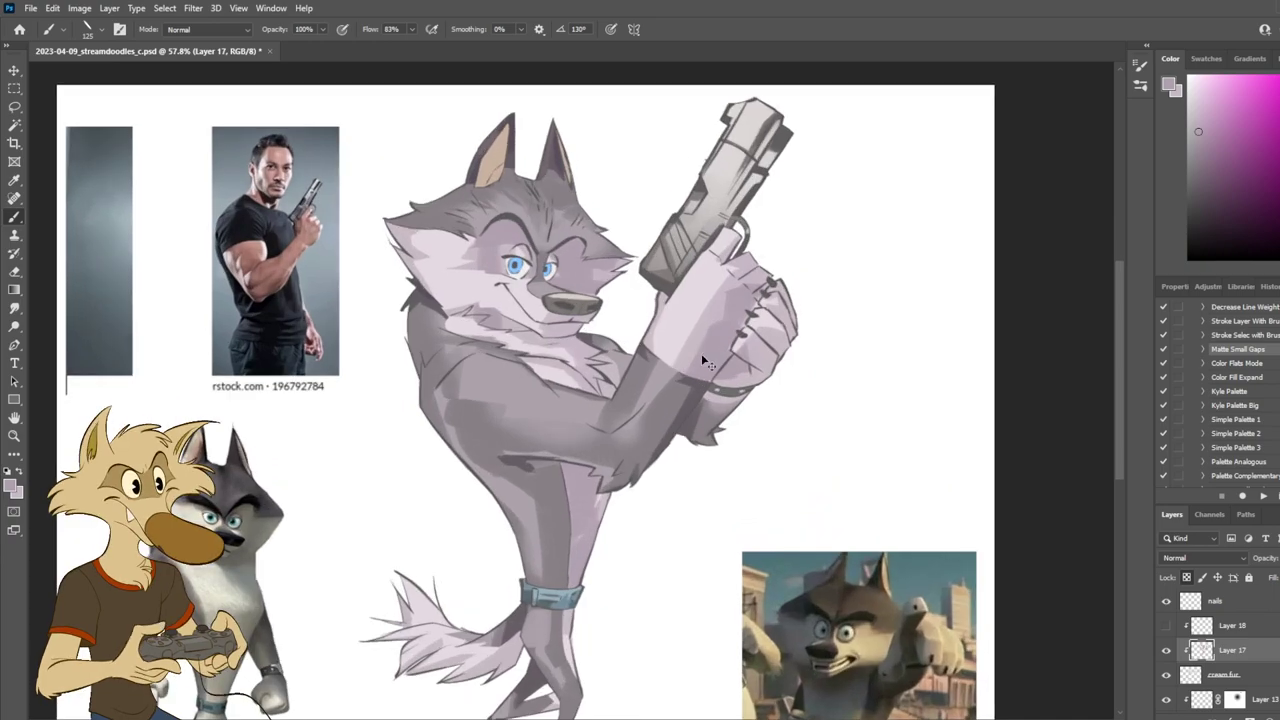
key("ctrl+shift+h")
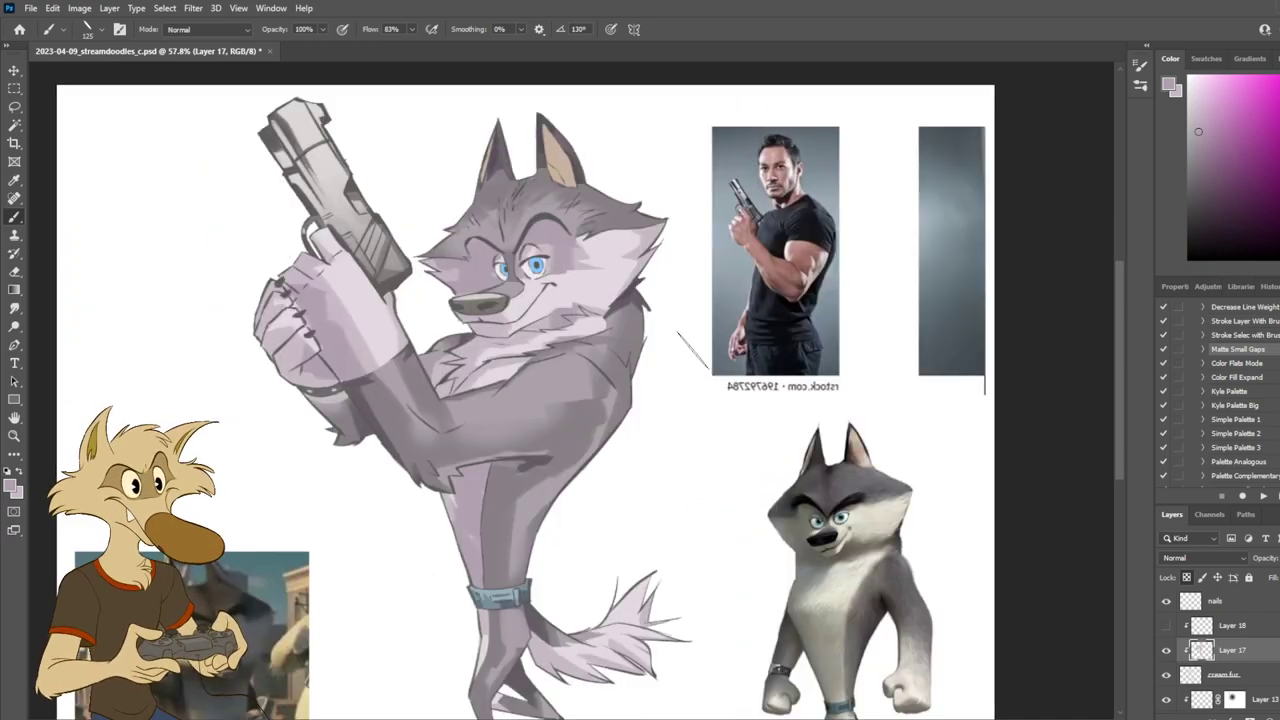
key("ctrl+shift+h")
scroll(692, 344, "down", 4)
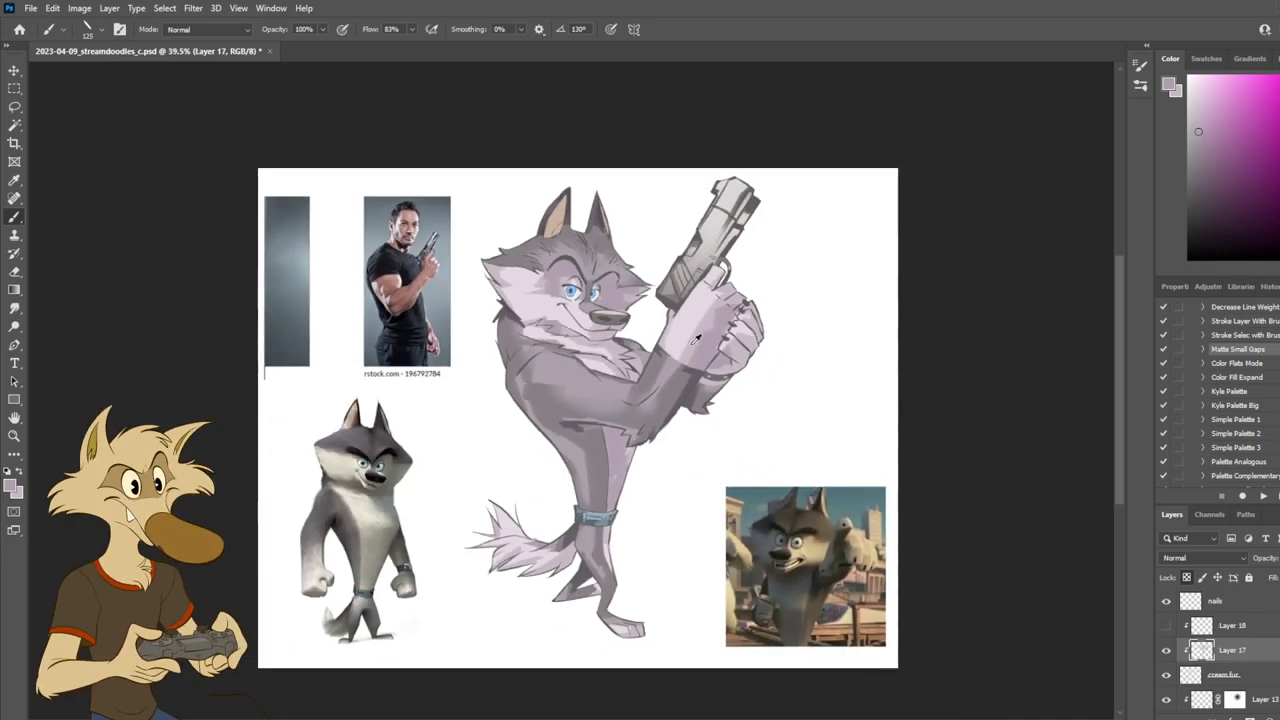
scroll(697, 338, "up", 3)
scroll(697, 338, "up", 2)
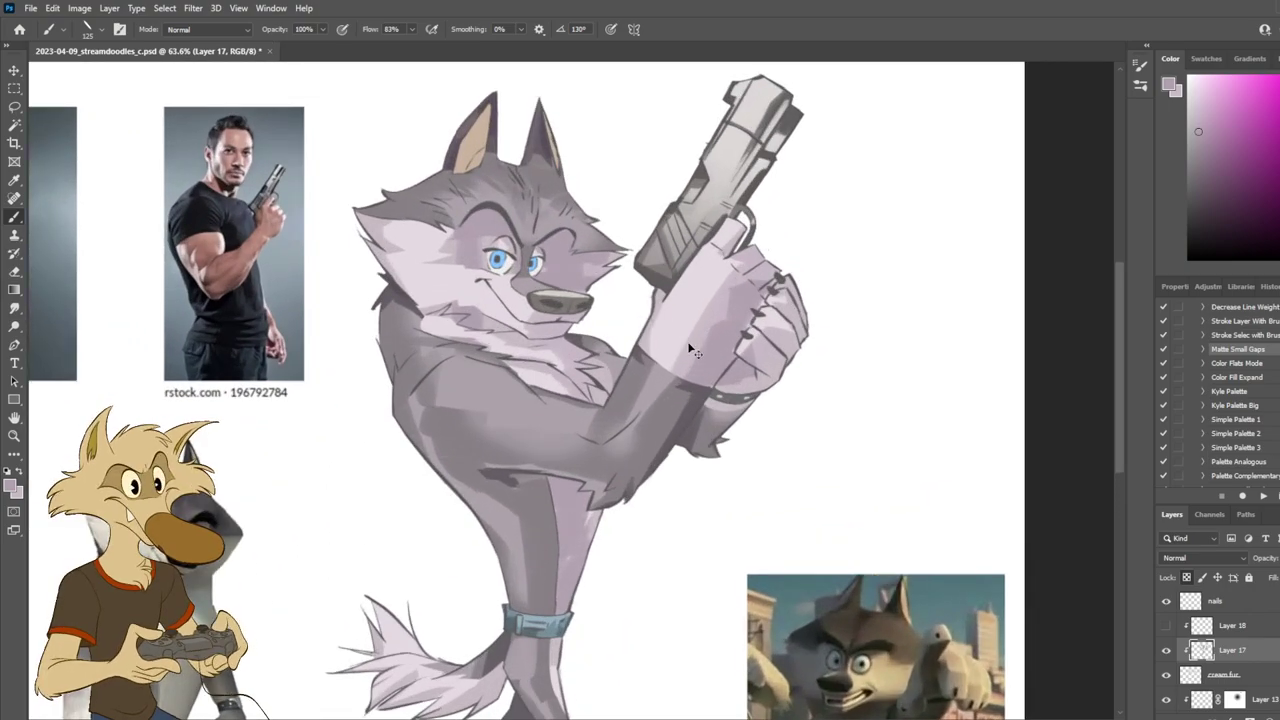
Step: Try erasing shading along the edge of the far cheek
scroll(690, 350, "up", 2)
key("e")
left_click_drag(572, 261, 609, 254)
key("ctrl+z")
key("ctrl+z")
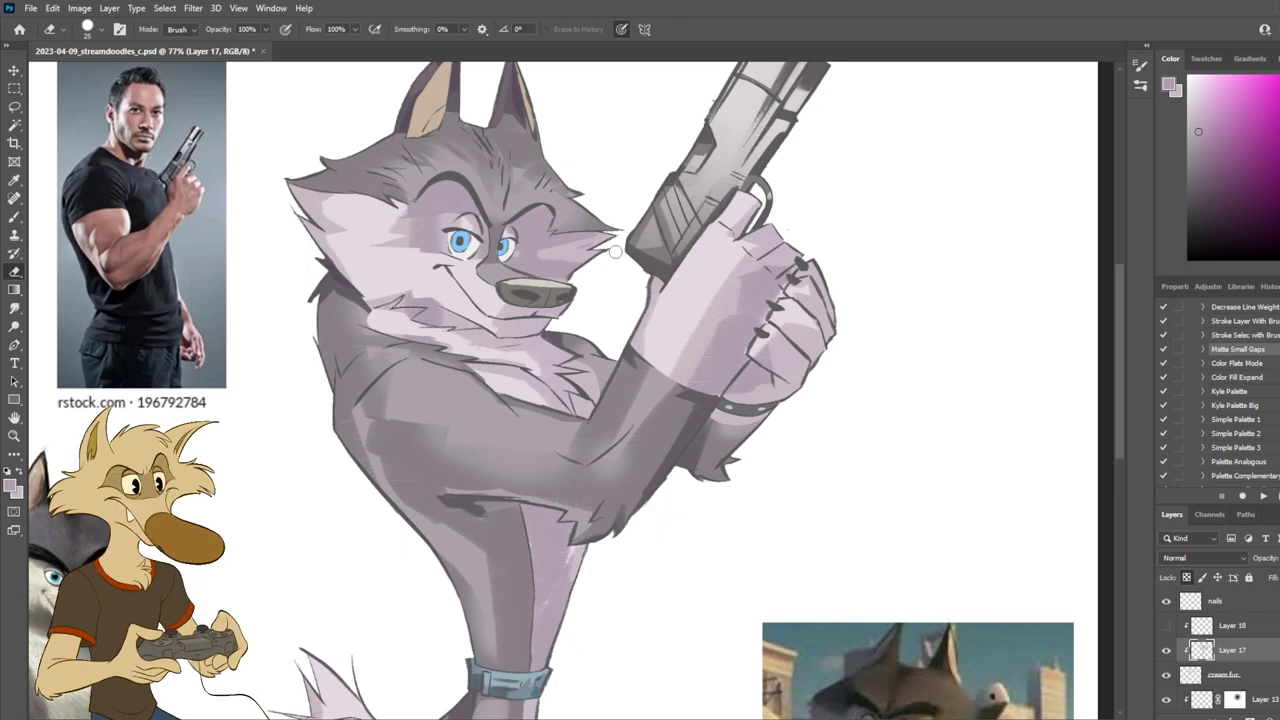
Step: Examine the shaded figure beside the reference images at several zoom levels
scroll(637, 255, "down", 4)
scroll(558, 285, "up", 3)
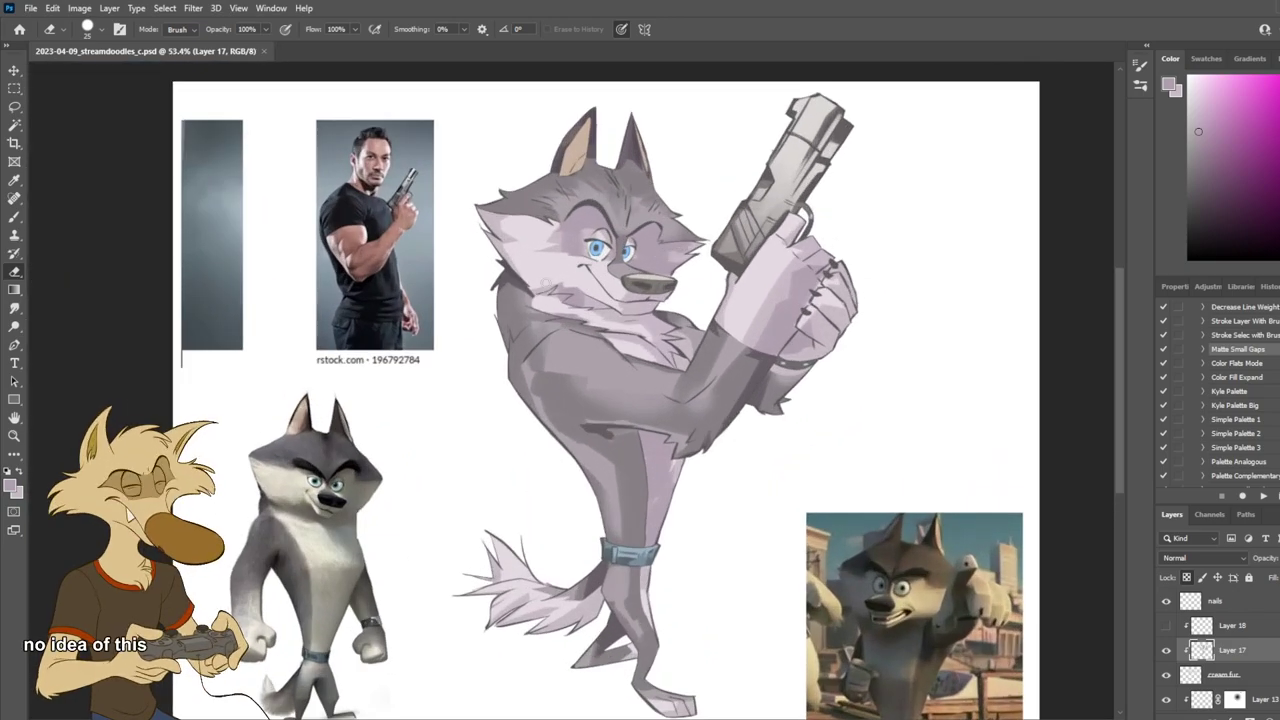
scroll(572, 282, "down", 1)
scroll(624, 290, "up", 1)
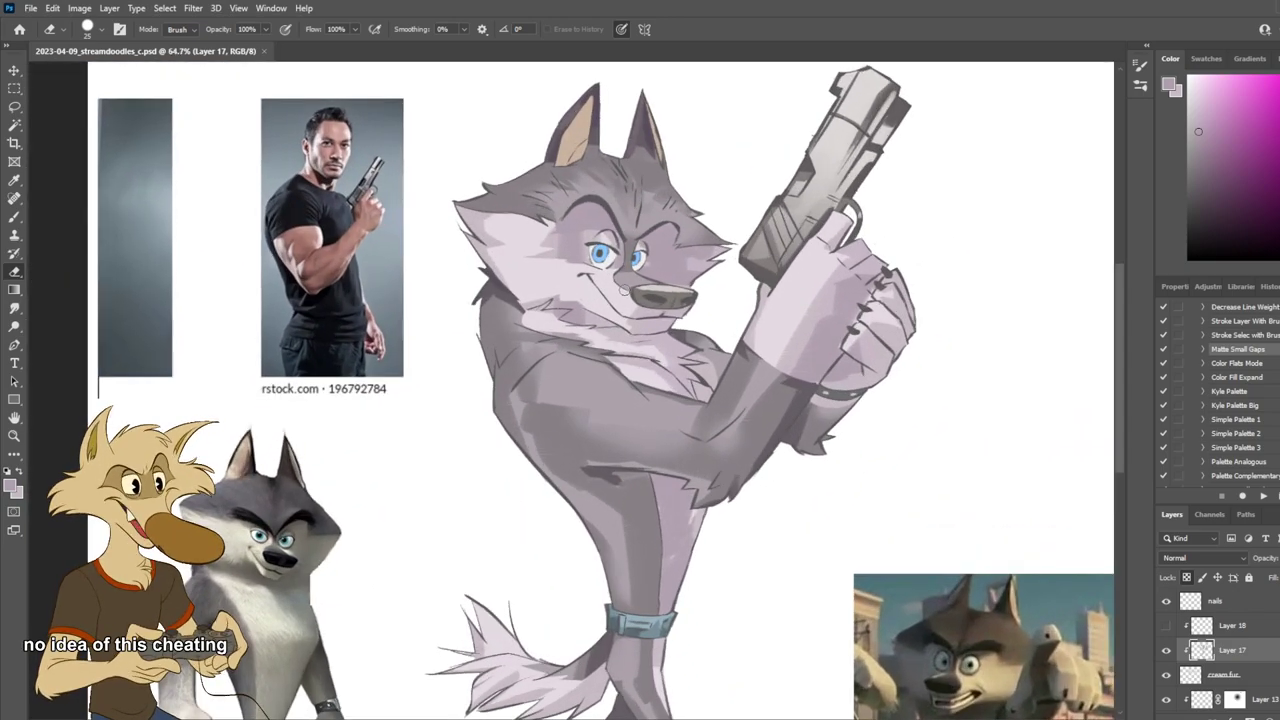
scroll(622, 292, "down", 2)
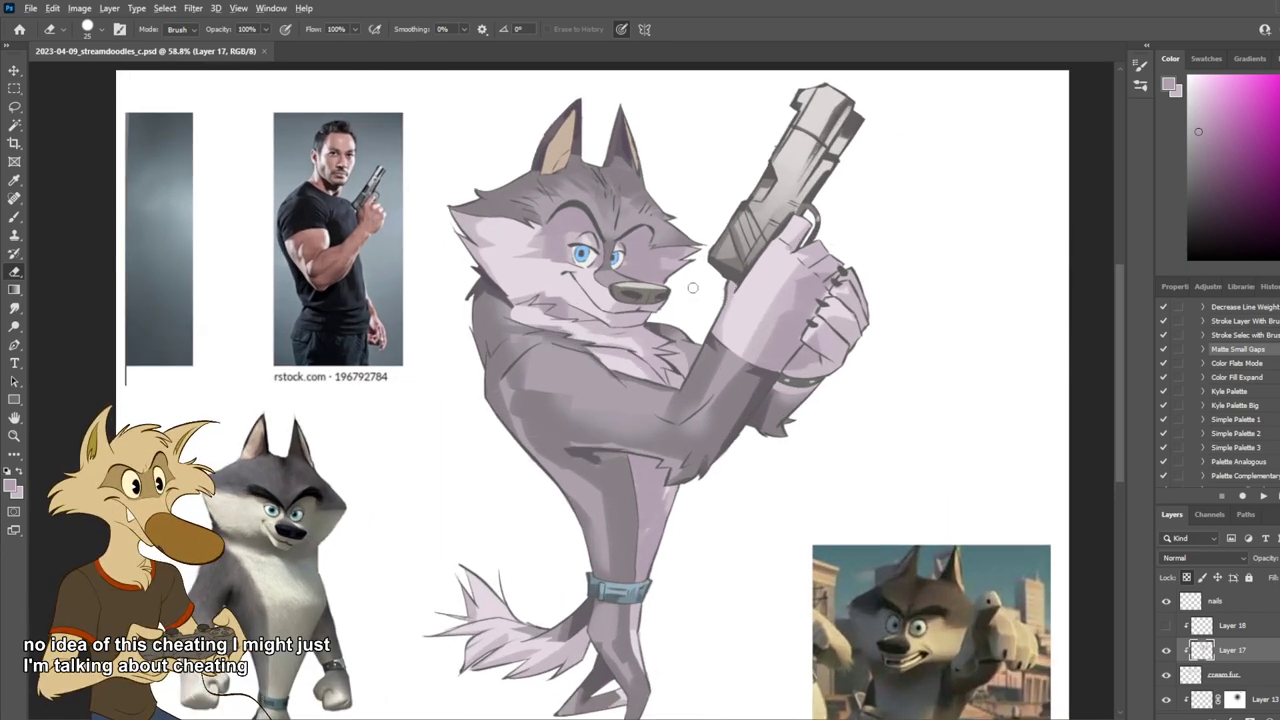
scroll(692, 288, "down", 1)
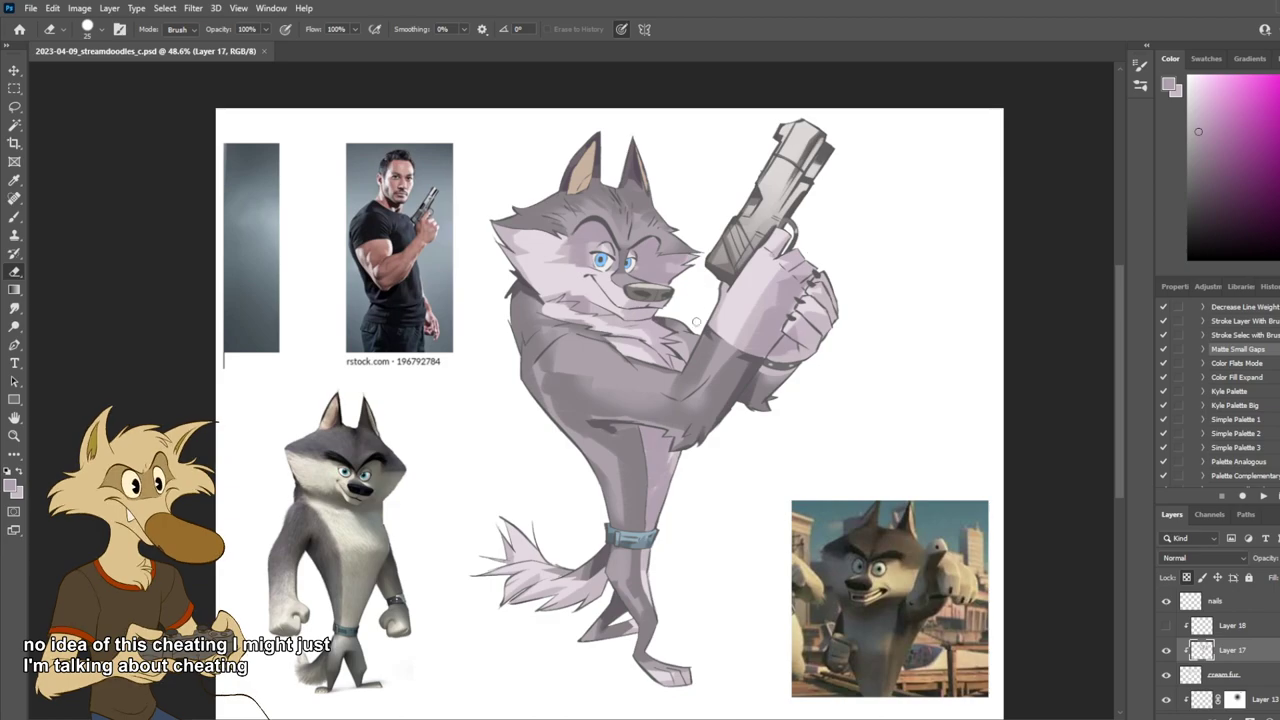
scroll(696, 304, "up", 1)
key("b")
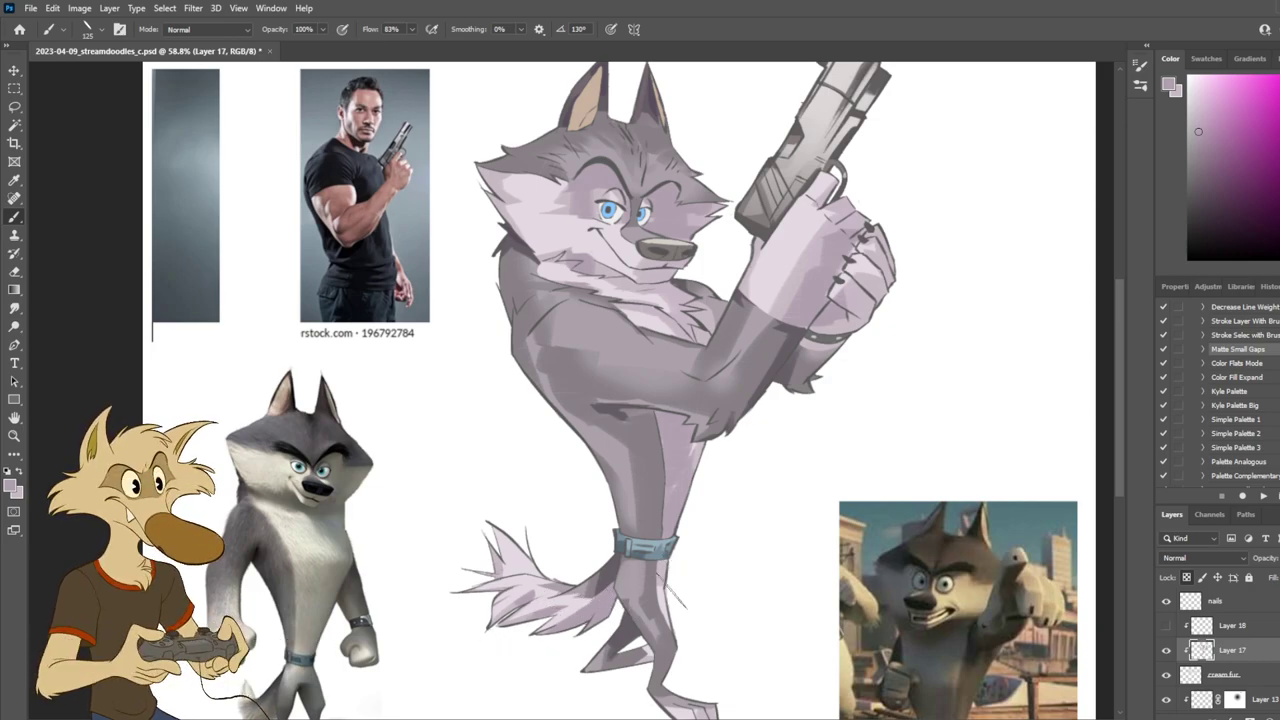
scroll(680, 588, "down", 4)
scroll(740, 578, "up", 3)
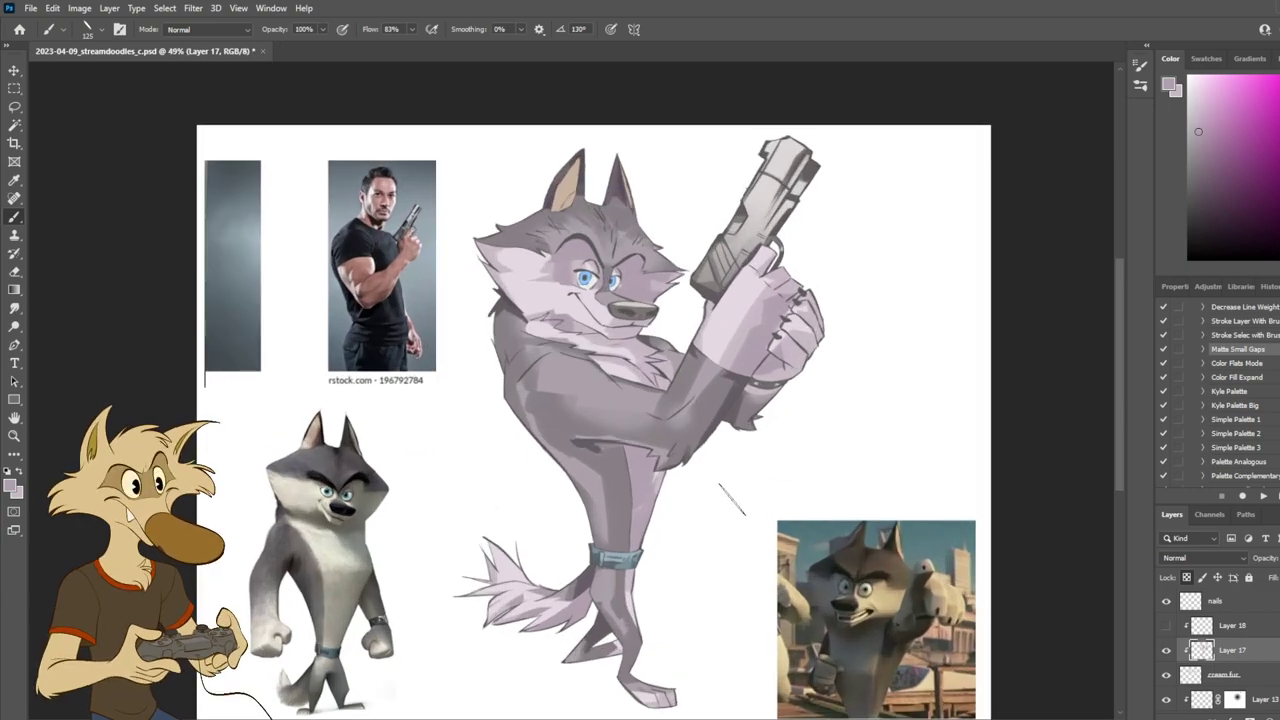
scroll(702, 340, "down", 1)
scroll(705, 325, "up", 1)
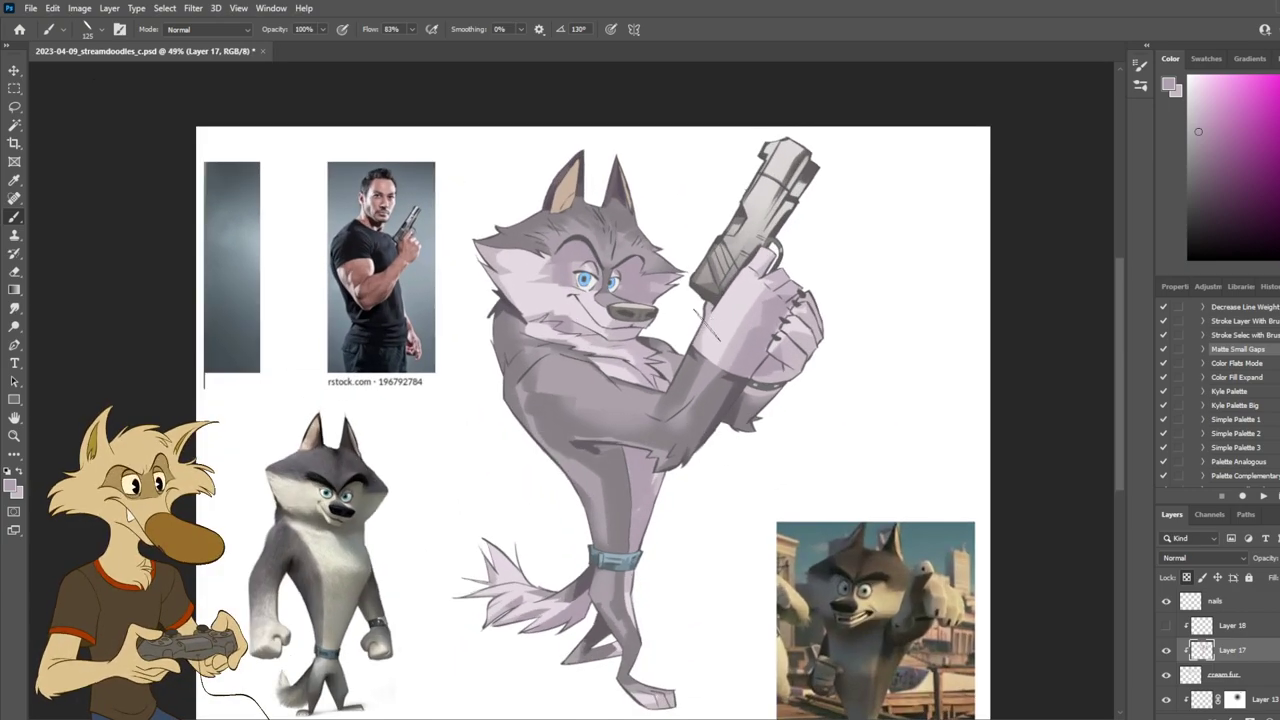
Step: Select the lineart copy 2 layer, adjust its colour and check the lines on the figure
scroll(660, 285, "up", 4)
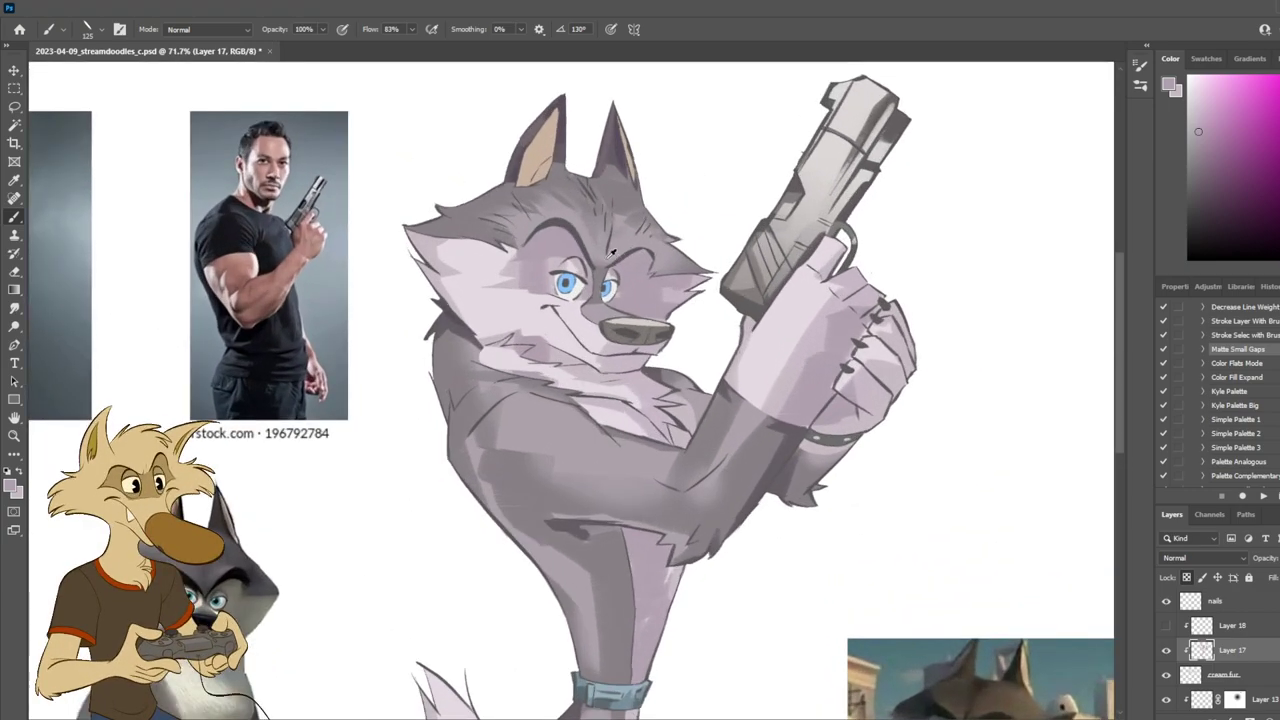
key("v")
left_click(570, 232)
key("i")
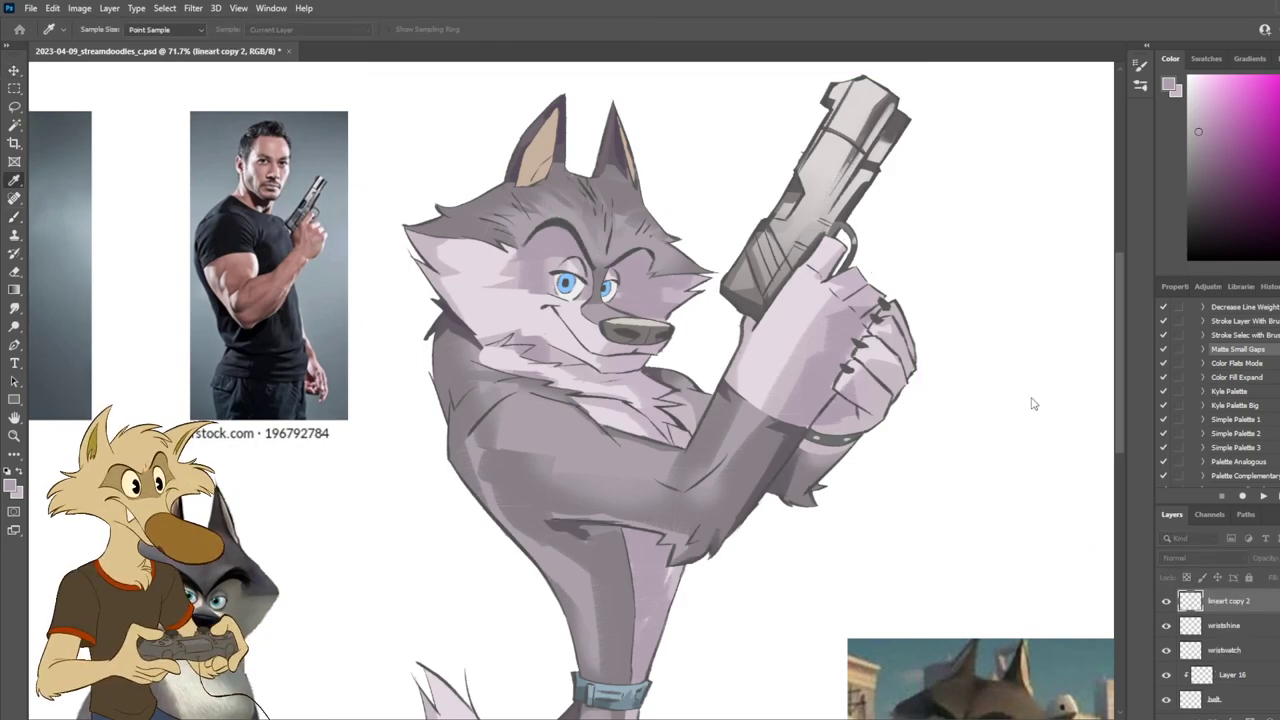
key("v")
scroll(630, 410, "down", 5)
scroll(626, 404, "up", 4)
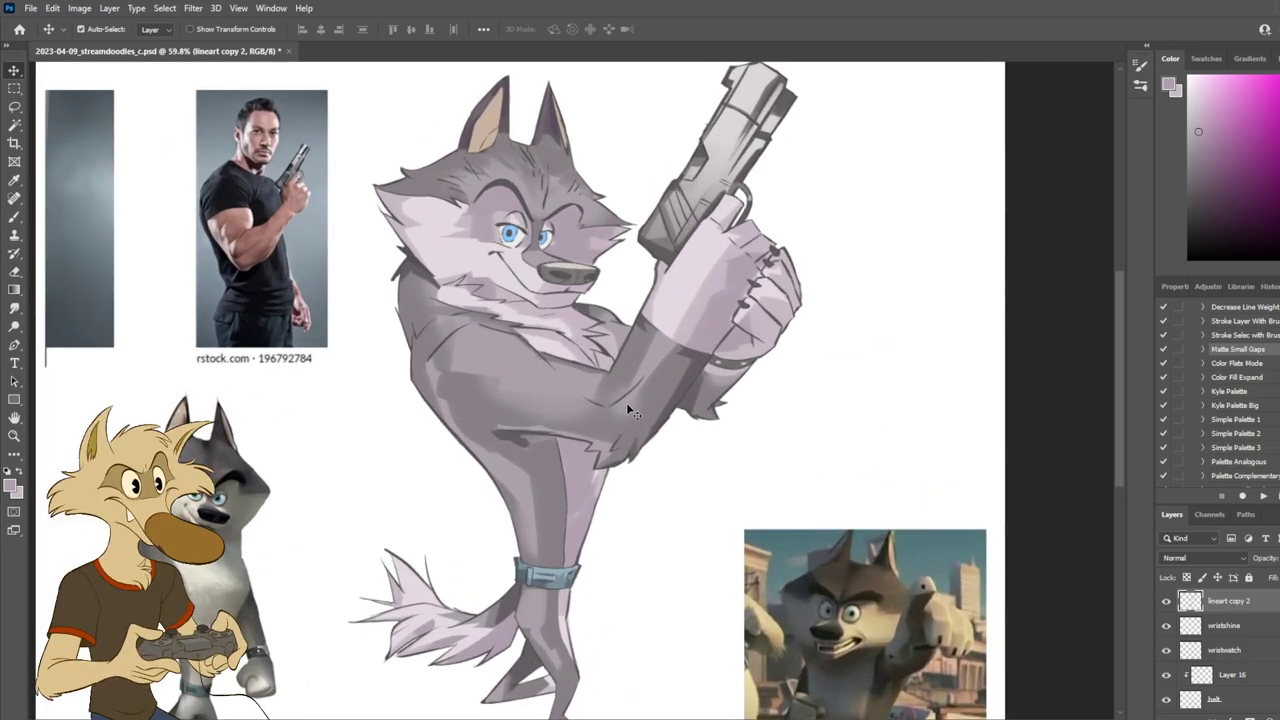
scroll(632, 413, "down", 3)
scroll(522, 341, "up", 1)
Step: Shift the cream fur shading on Layer 17 from mauve to a cooler bluish lavender and check the figure
left_click(590, 290)
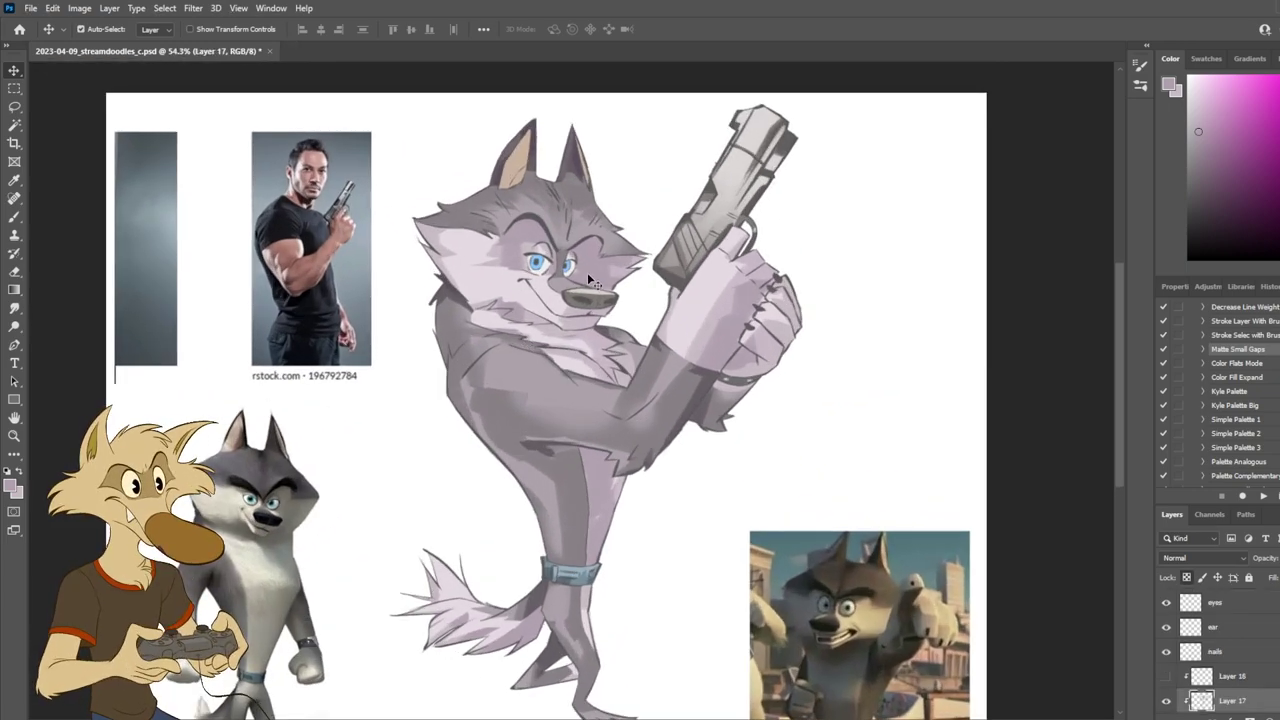
key("i")
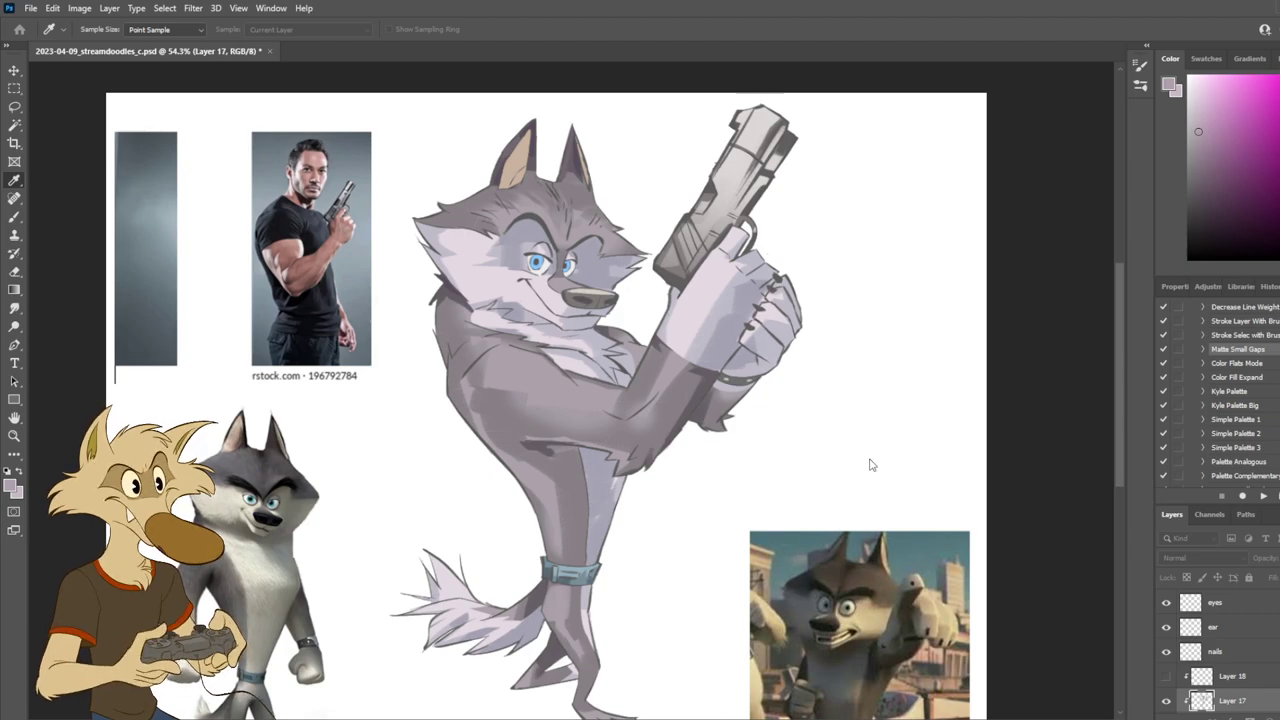
key("v")
scroll(630, 372, "down", 4)
scroll(638, 370, "up", 3)
scroll(613, 372, "up", 2)
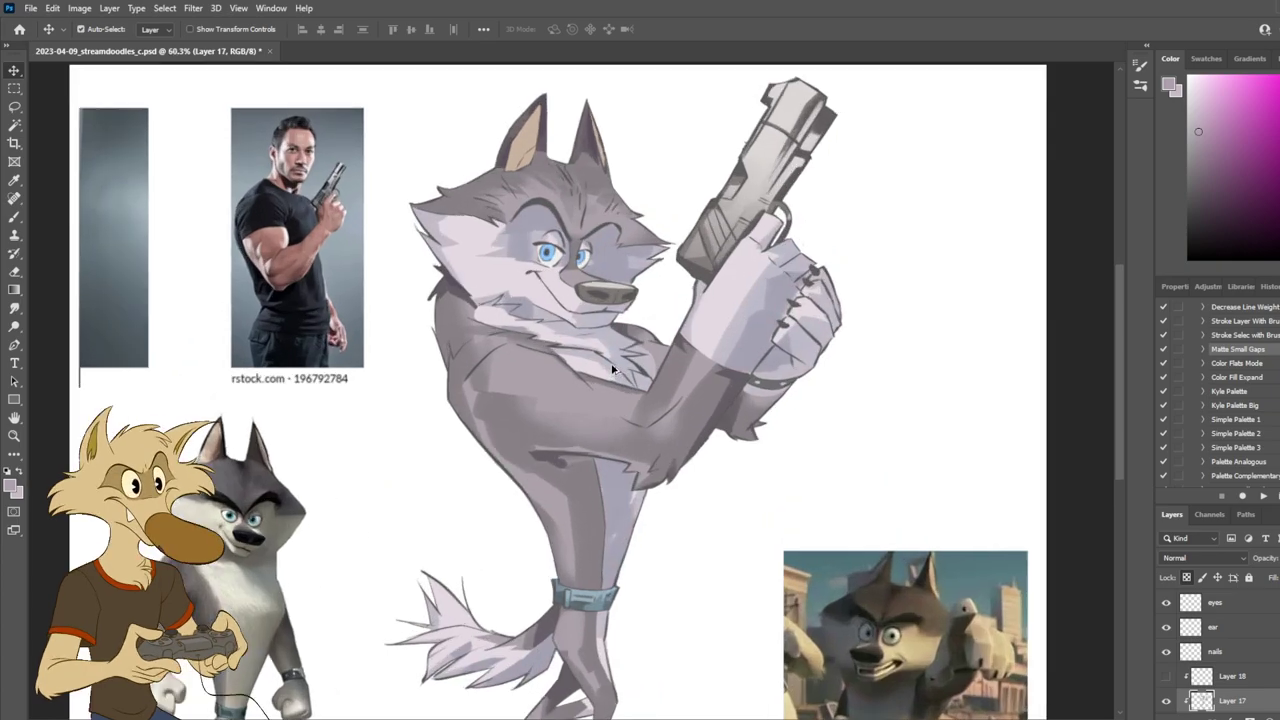
Step: Brush soft fur shading over the far side of the wolf's face on Layer 17 with a 300 px brush
scroll(612, 365, "down", 5)
scroll(612, 360, "up", 2)
scroll(613, 338, "up", 3)
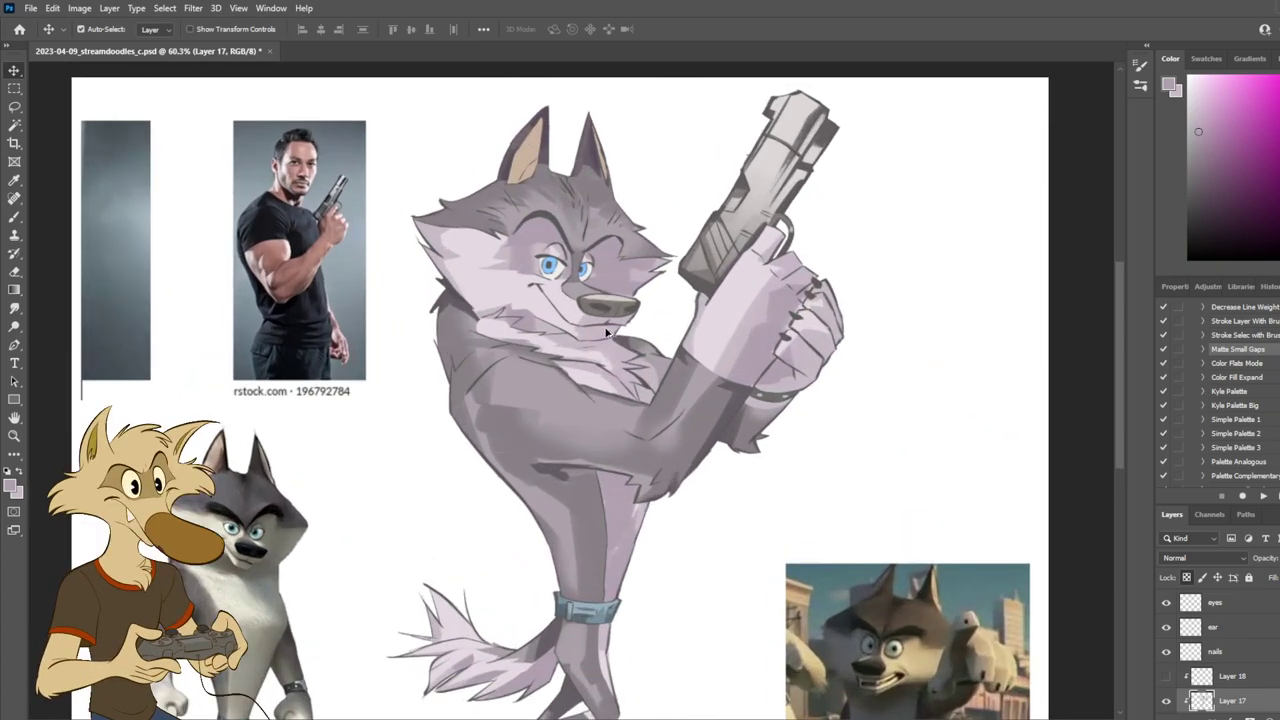
key("b")
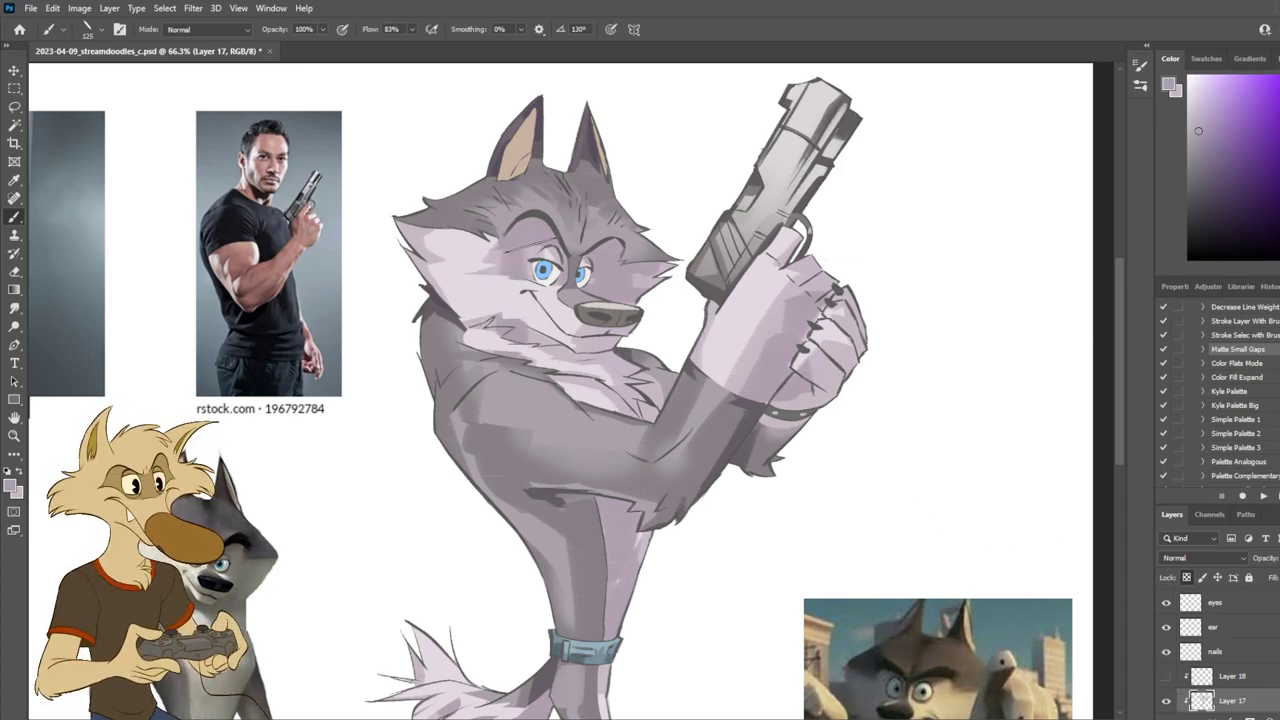
key("]")
key("]")
key("]")
key("]")
key("]")
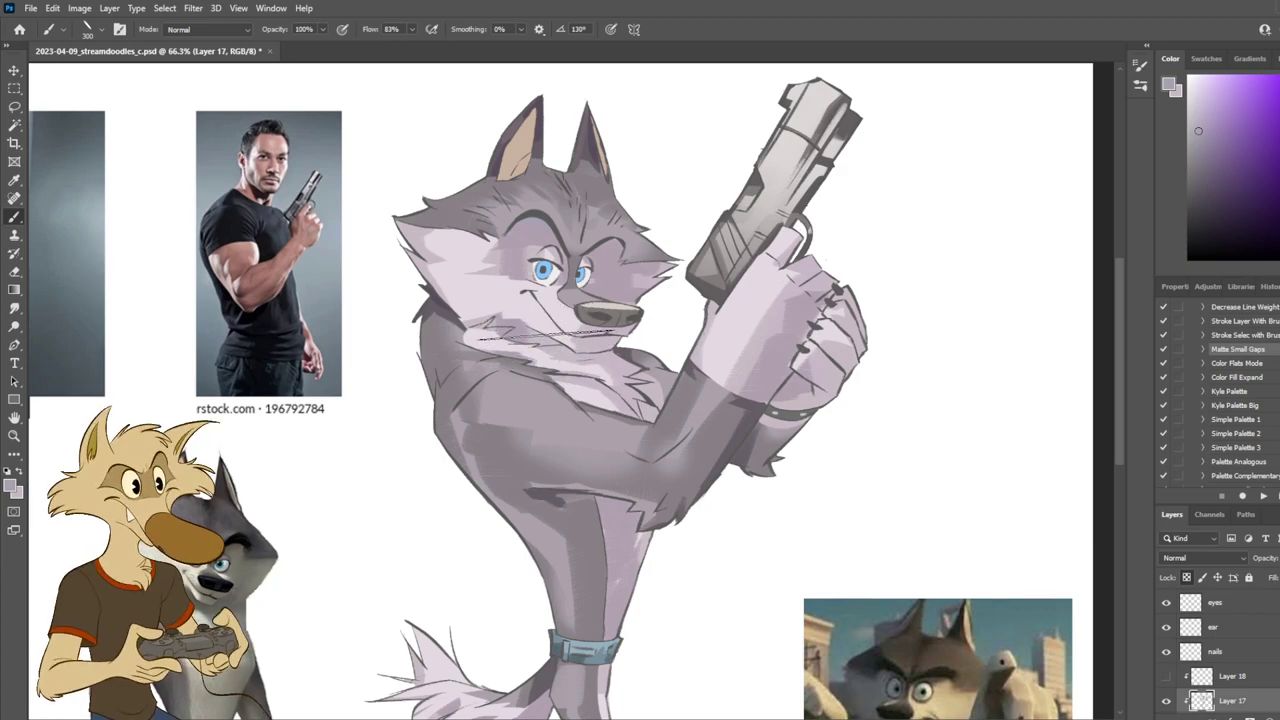
left_click_drag(672, 187, 634, 217)
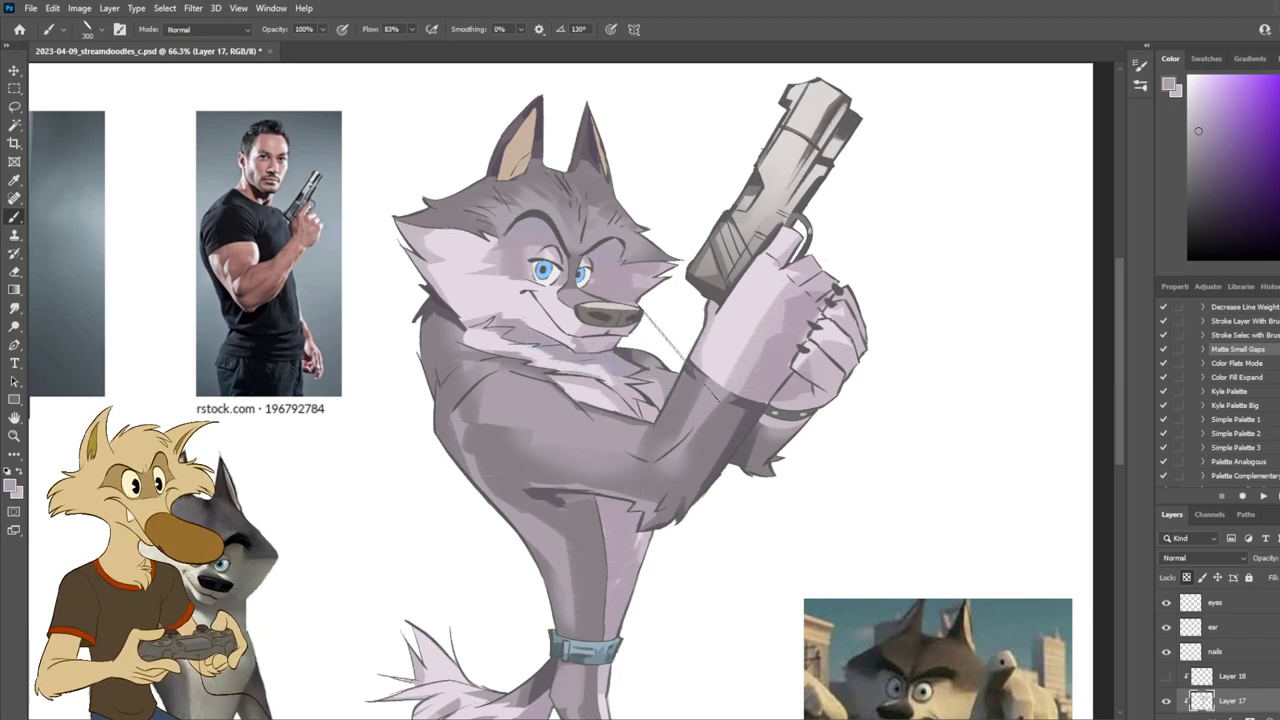
Step: Check the figure's light and dark values by switching the grayscale proof preview on and off
scroll(686, 373, "down", 9)
scroll(656, 375, "up", 3)
scroll(660, 370, "up", 3)
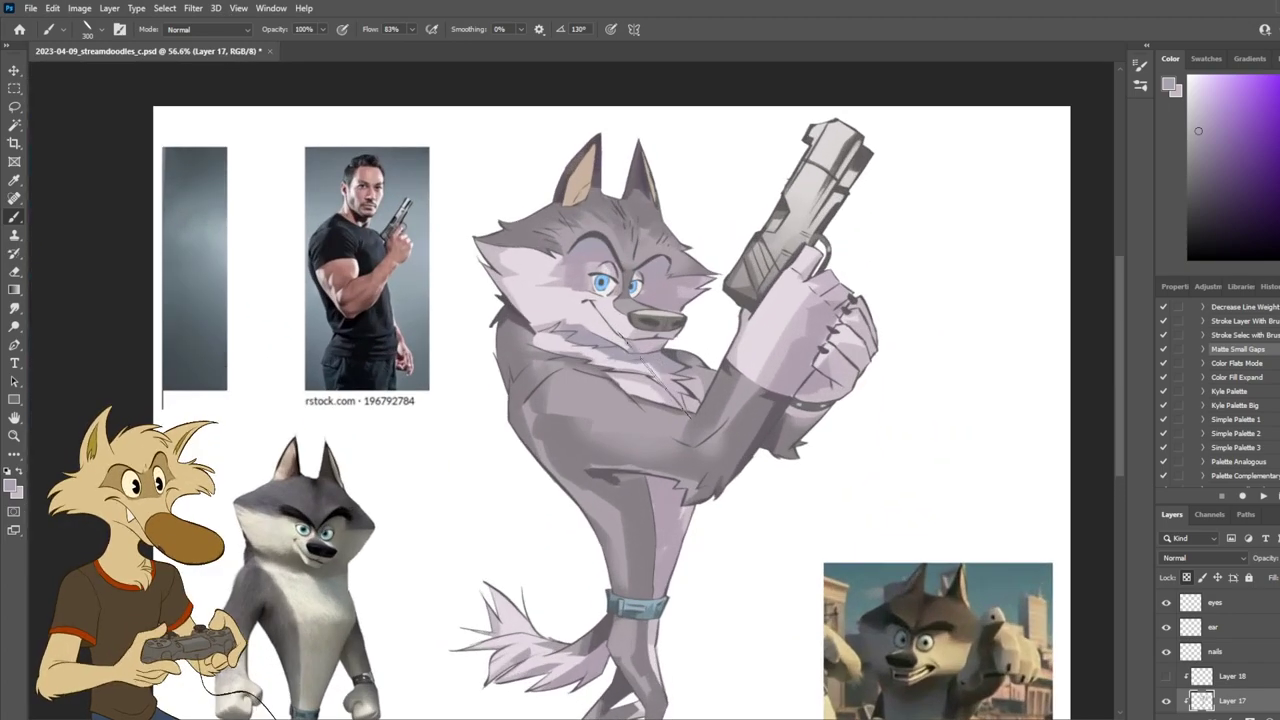
scroll(660, 370, "up", 1)
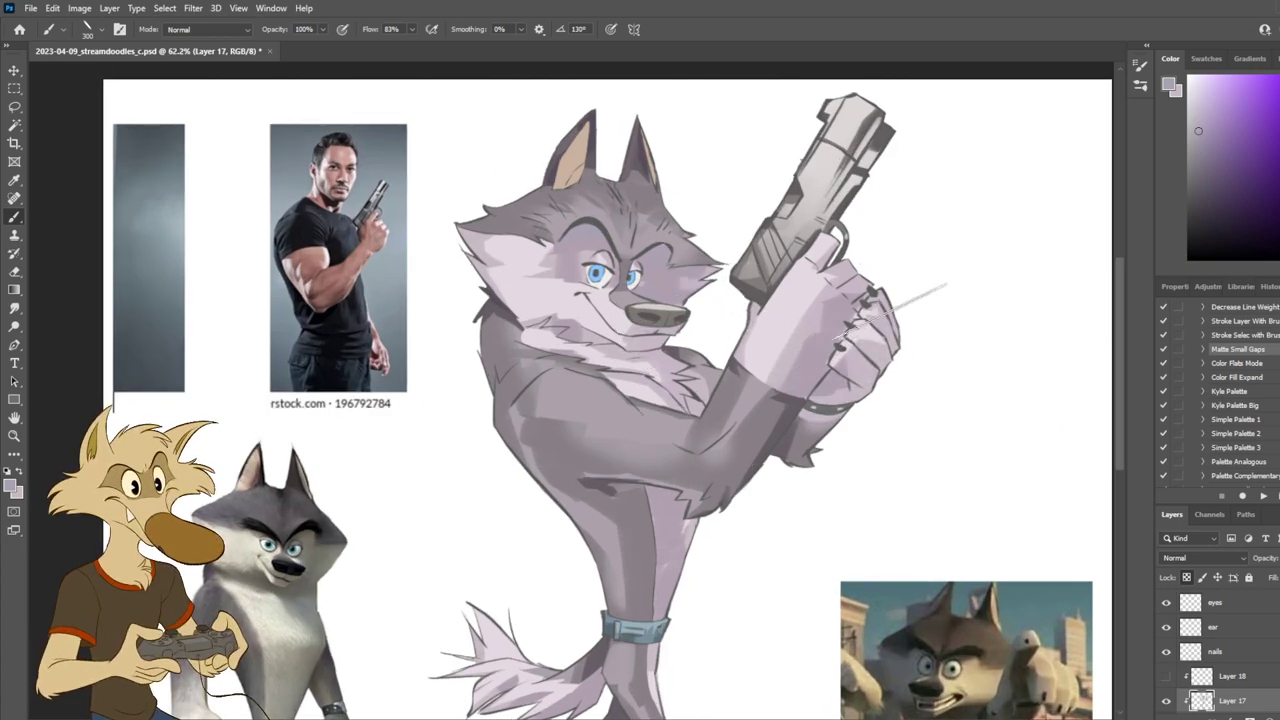
scroll(800, 458, "down", 2)
scroll(806, 456, "down", 1)
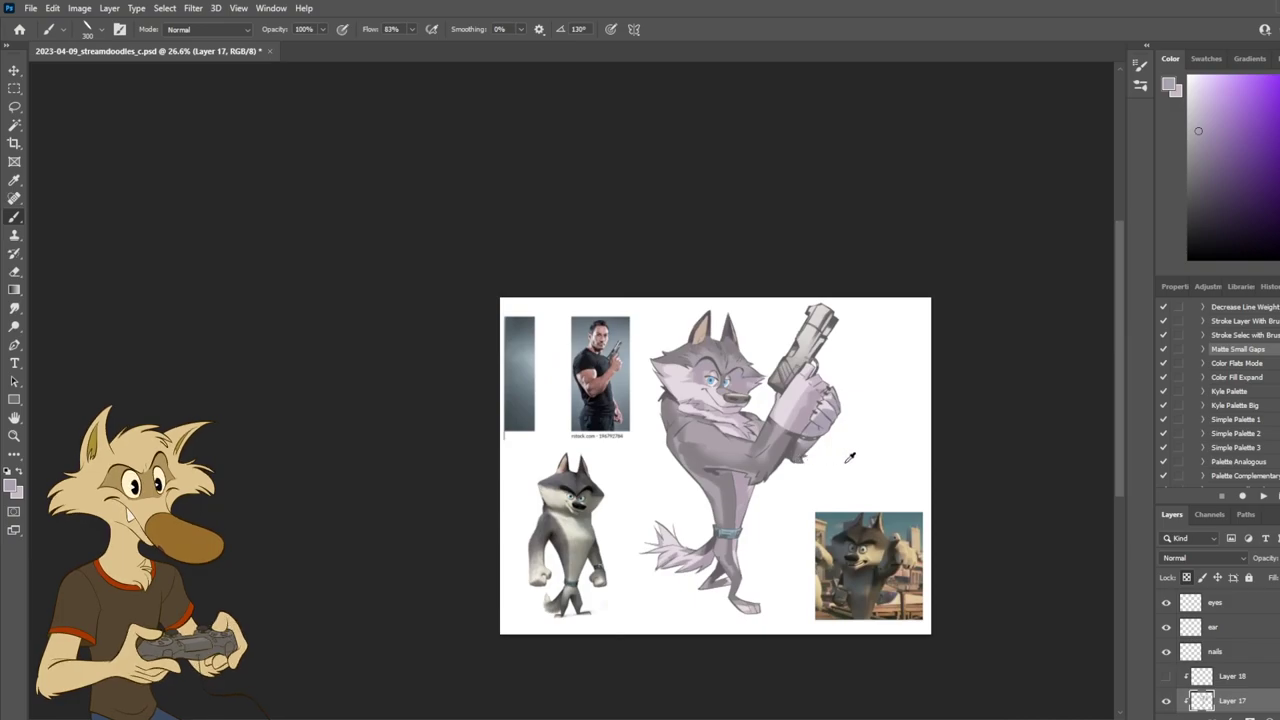
scroll(846, 452, "up", 2)
key("ctrl+y")
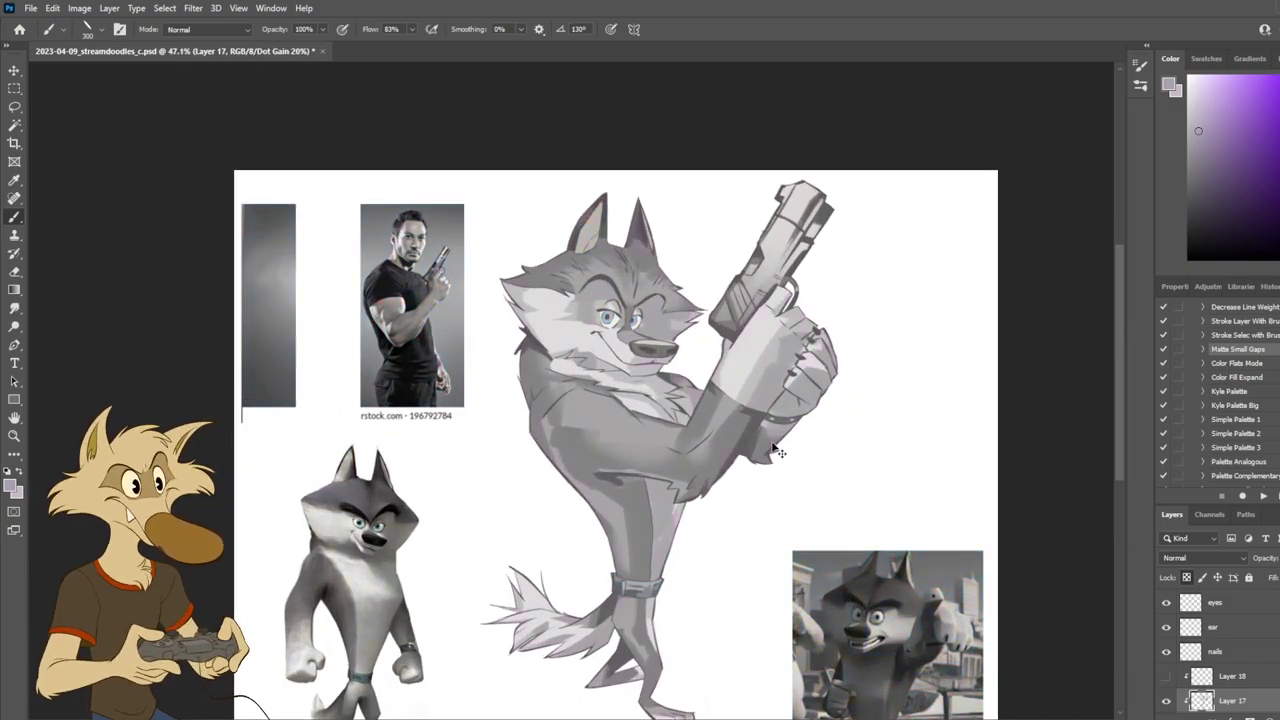
key("ctrl+y")
key("ctrl+y")
key("ctrl+y")
Step: Examine the shaded wolf beside the reference images, both as a small thumbnail and up close
left_click_drag(777, 448, 800, 472)
scroll(660, 434, "down", 2)
scroll(711, 443, "up", 2)
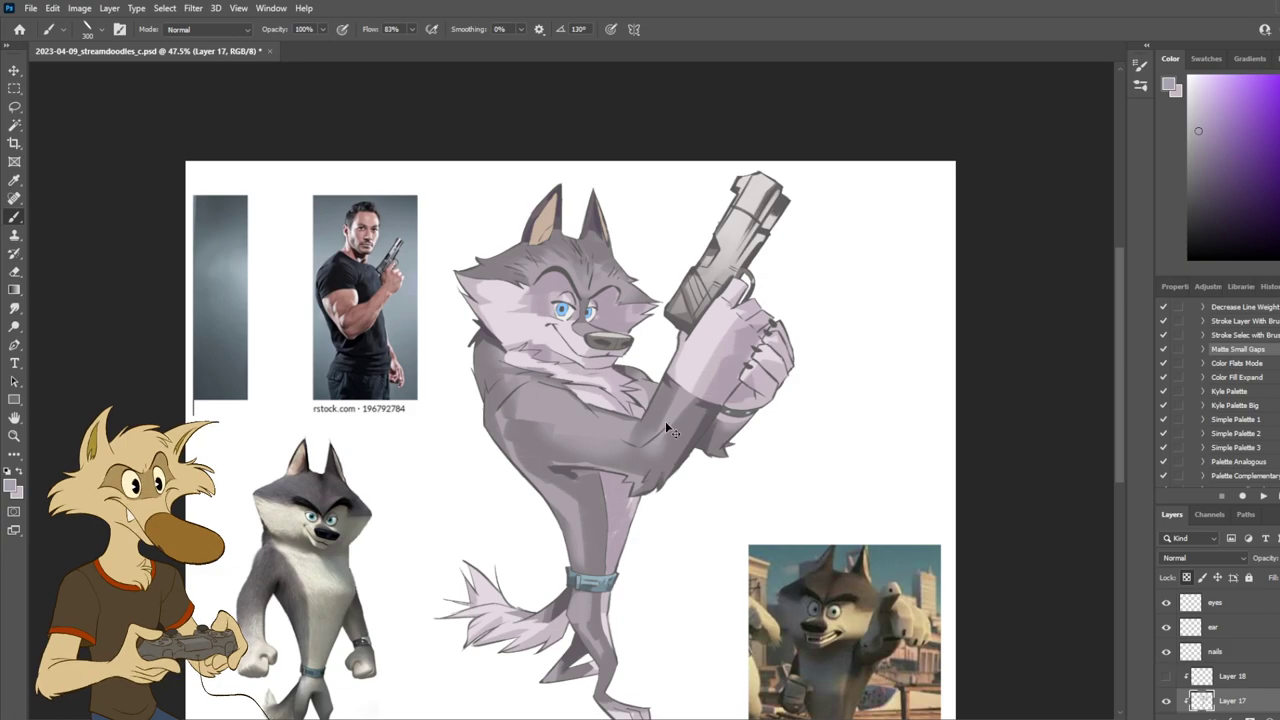
scroll(671, 409, "down", 3)
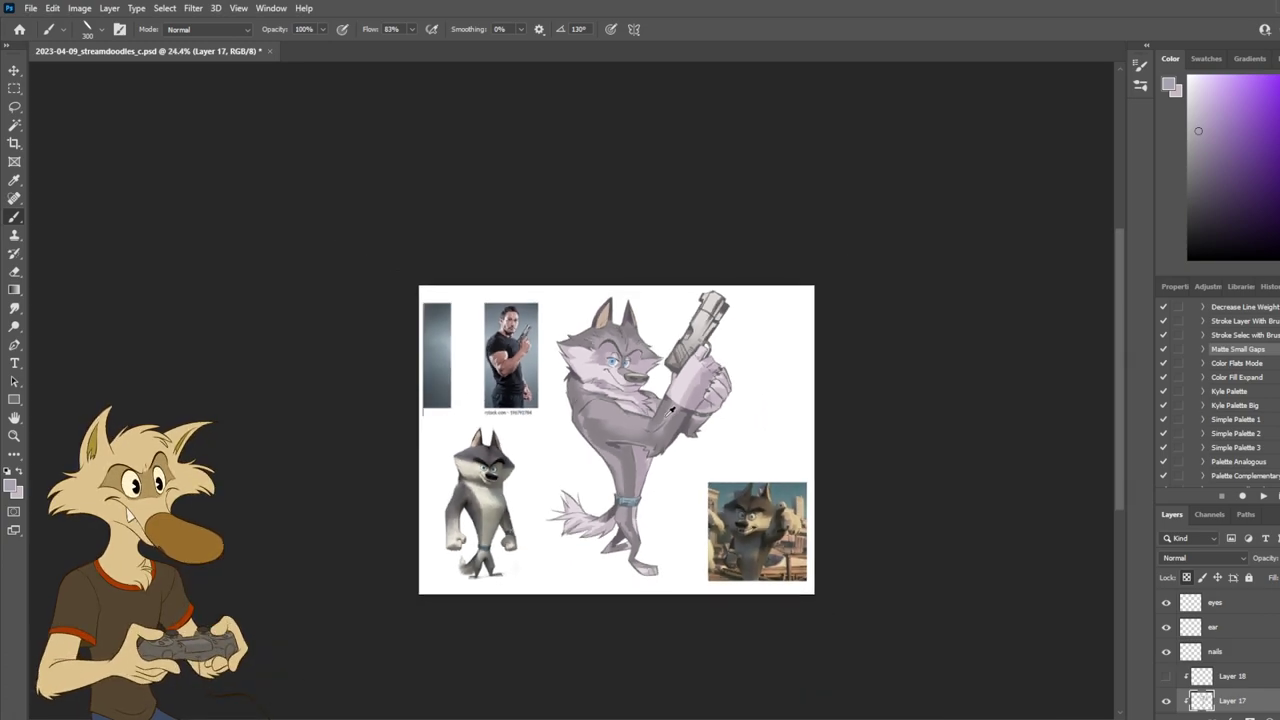
scroll(653, 408, "up", 4)
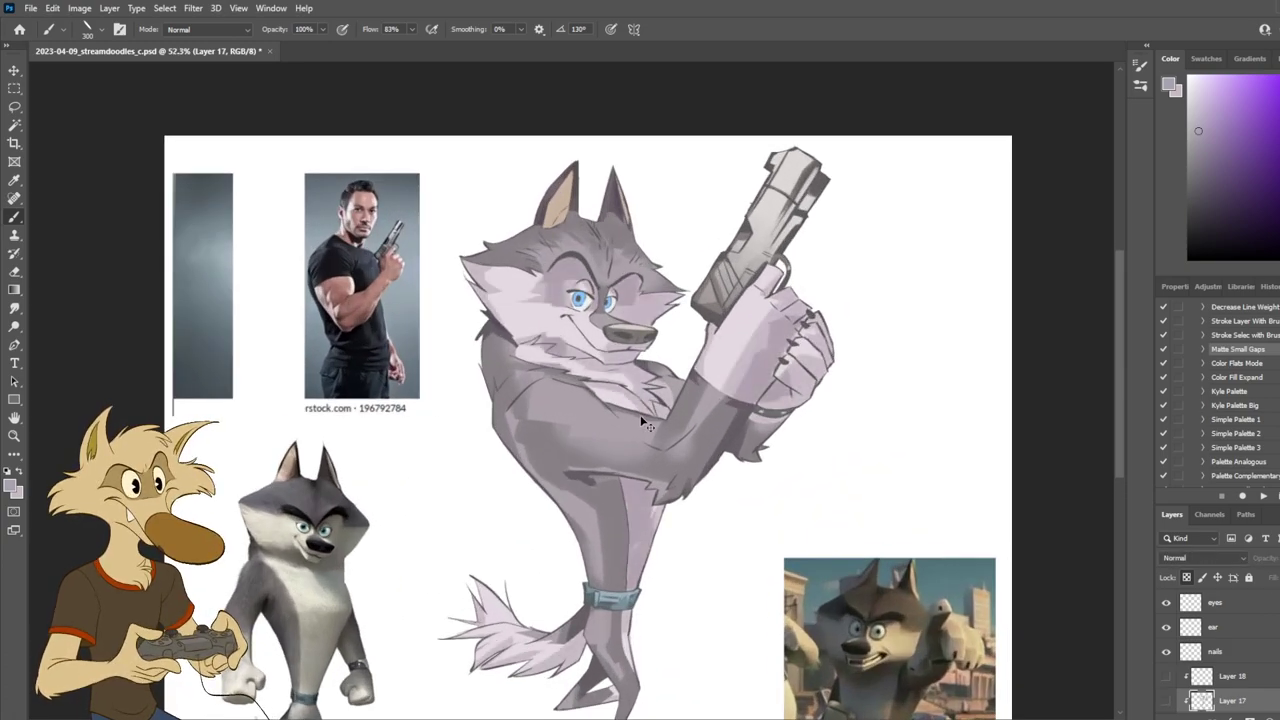
scroll(639, 414, "down", 1)
scroll(639, 414, "up", 1)
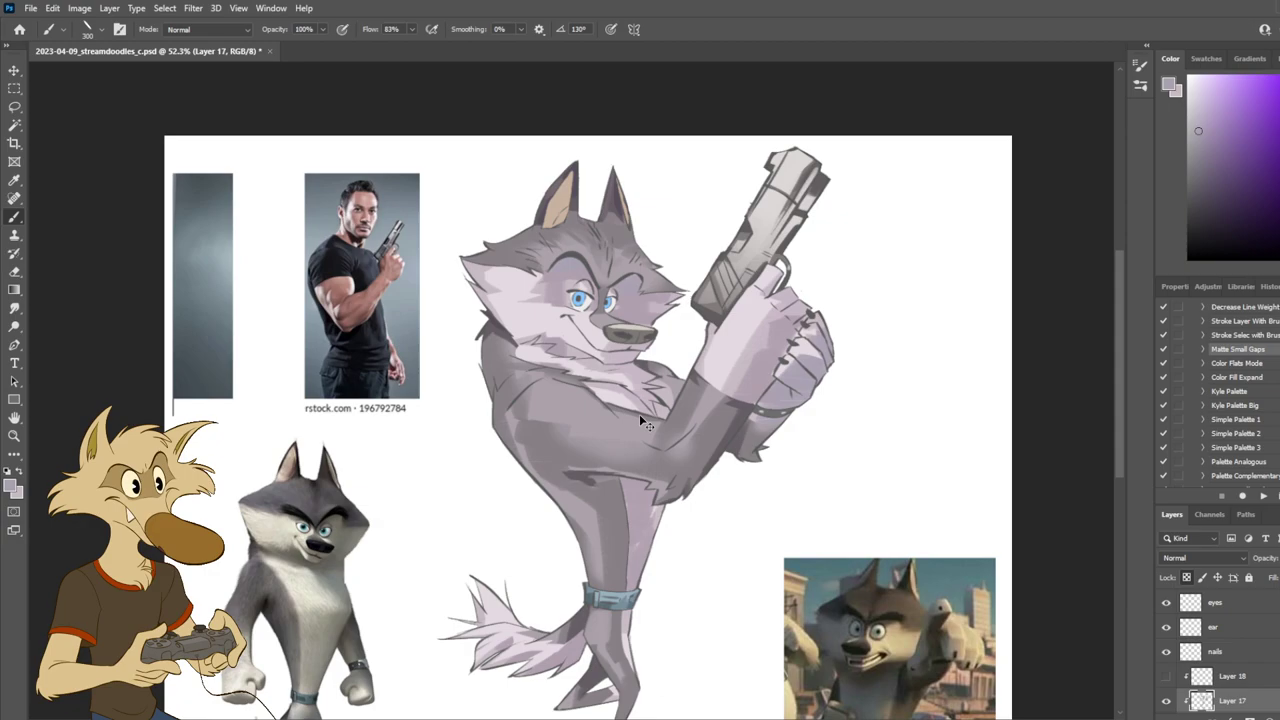
scroll(640, 414, "down", 3)
scroll(647, 408, "up", 3)
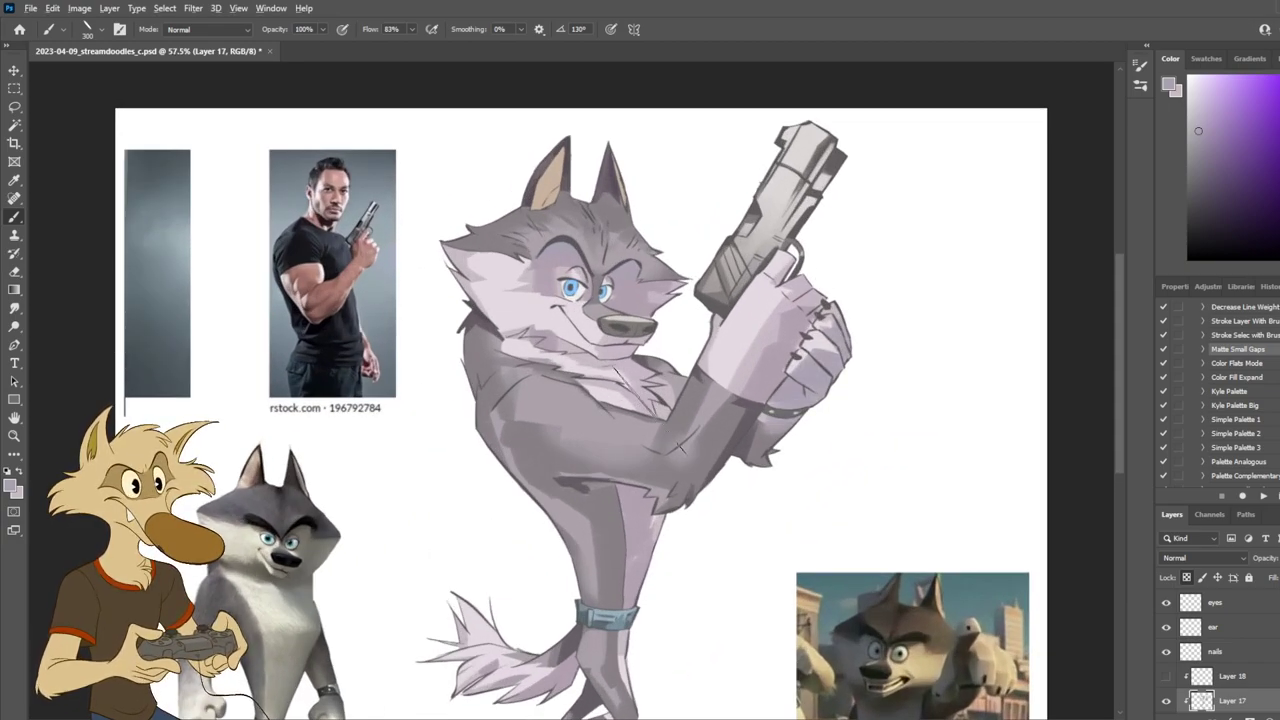
scroll(681, 446, "down", 2)
scroll(655, 404, "up", 1)
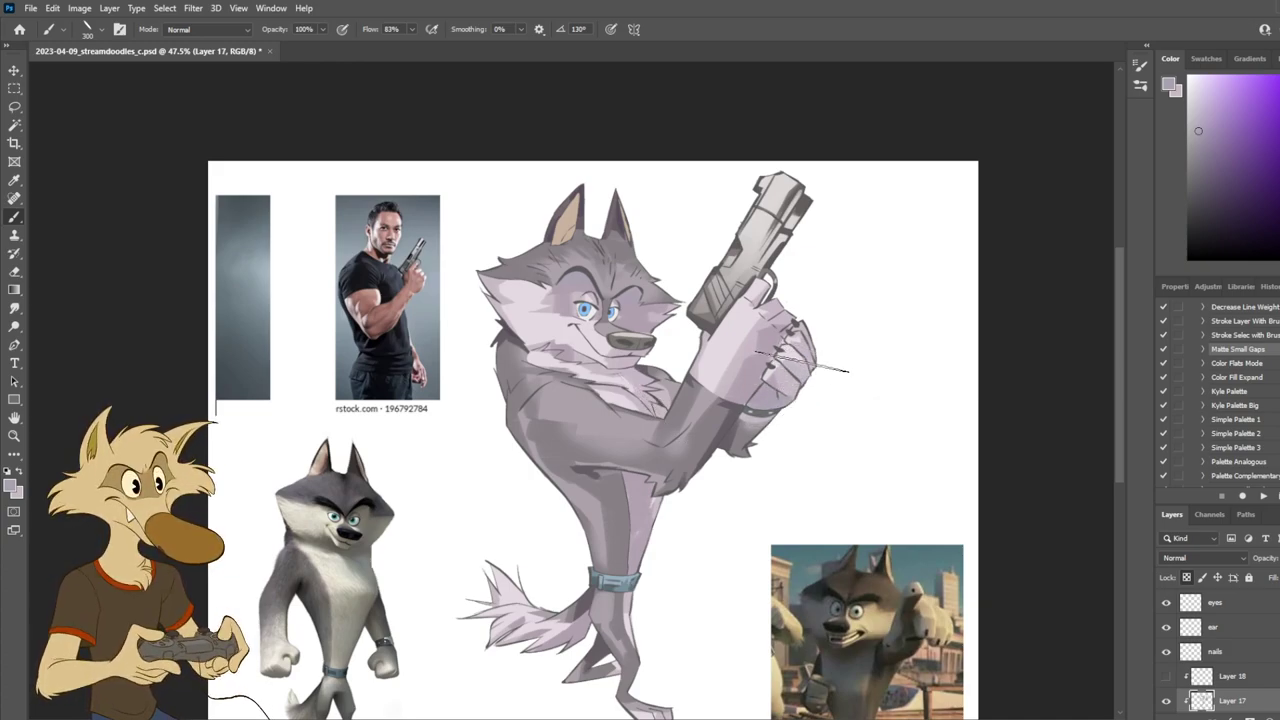
Step: Brush shading onto the underside of the far hand beside the wristband on Layer 17 with a 90 px brush
key("bracketleft")
key("bracketleft")
key("bracketleft")
key("bracketleft")
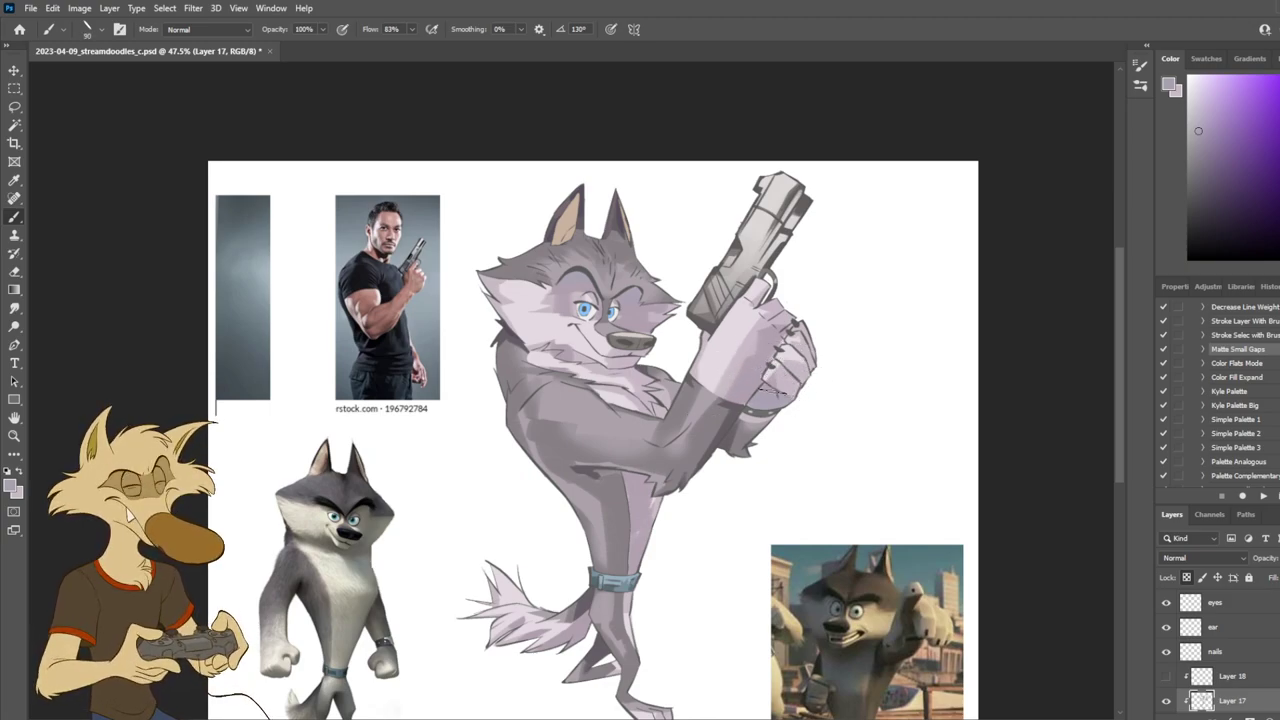
left_click_drag(776, 398, 752, 406)
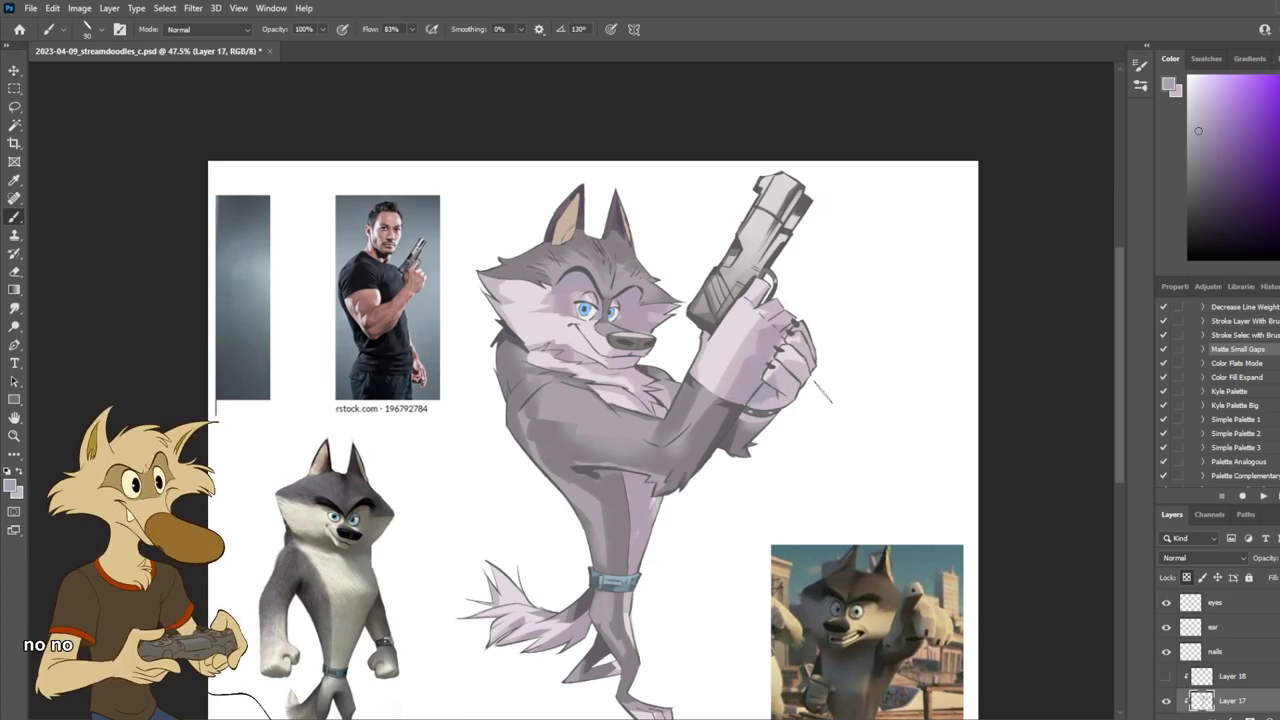
scroll(764, 455, "down", 2)
scroll(728, 375, "up", 3)
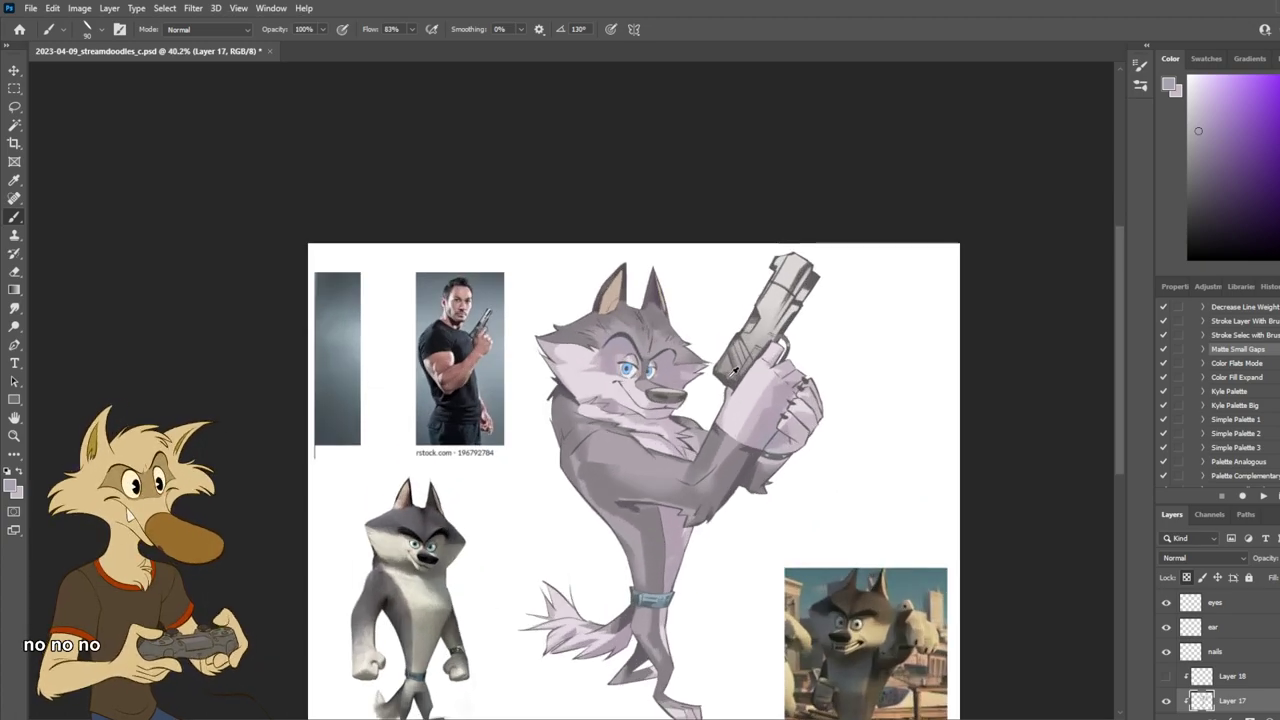
Step: Select the ear layer, sample its tan colour and add a new layer clipped to it
key("v")
left_click(557, 331)
scroll(590, 350, "up", 1)
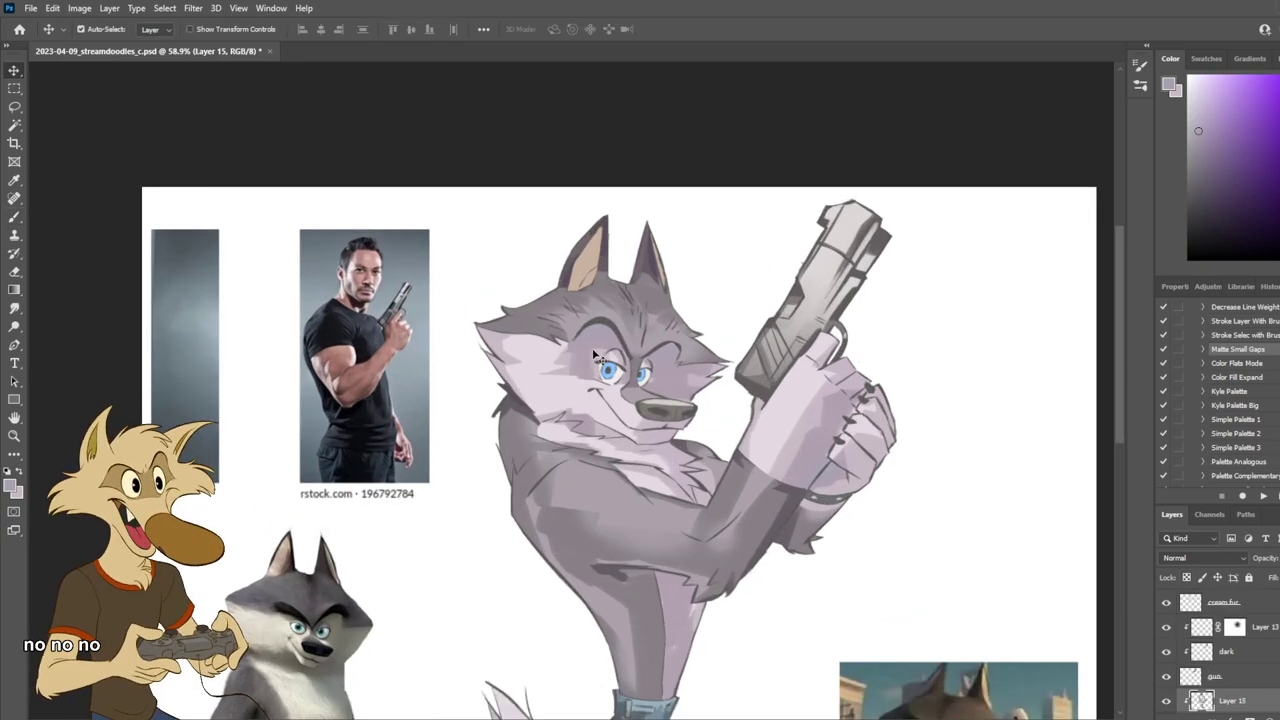
scroll(600, 355, "up", 1)
left_click(600, 258)
key("b")
left_click(592, 243, "alt")
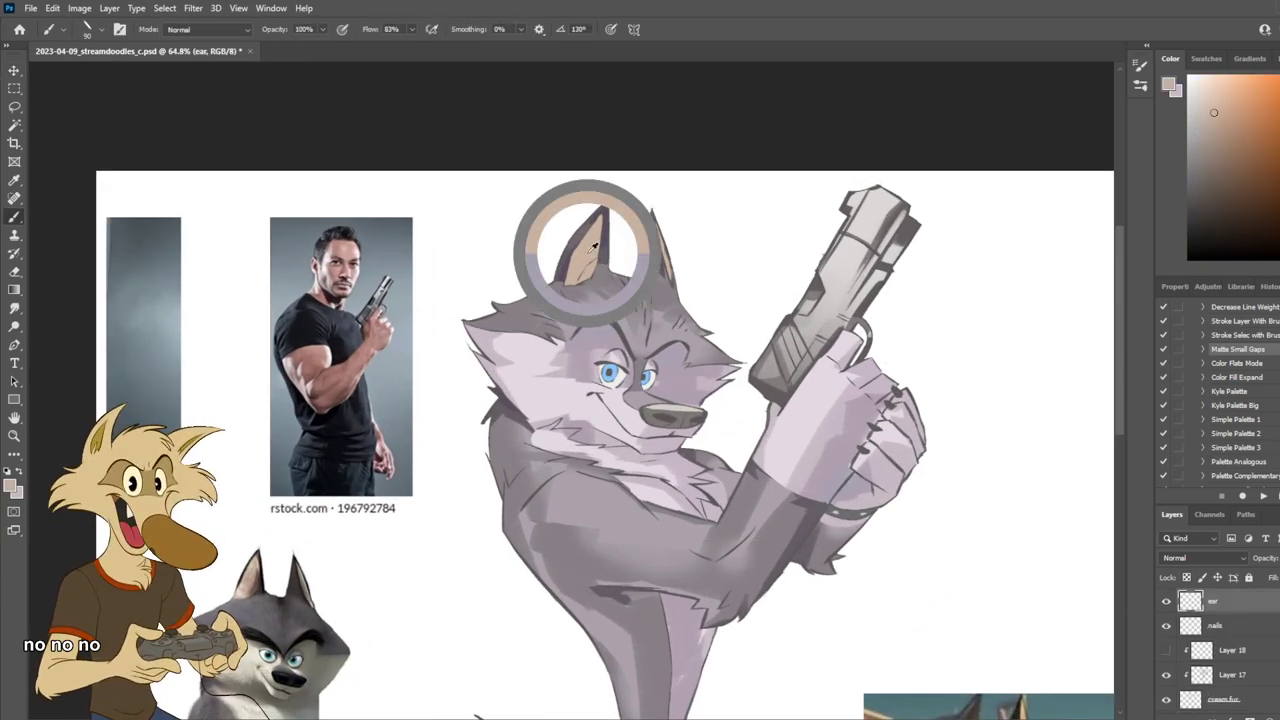
scroll(1221, 640, "up", 1)
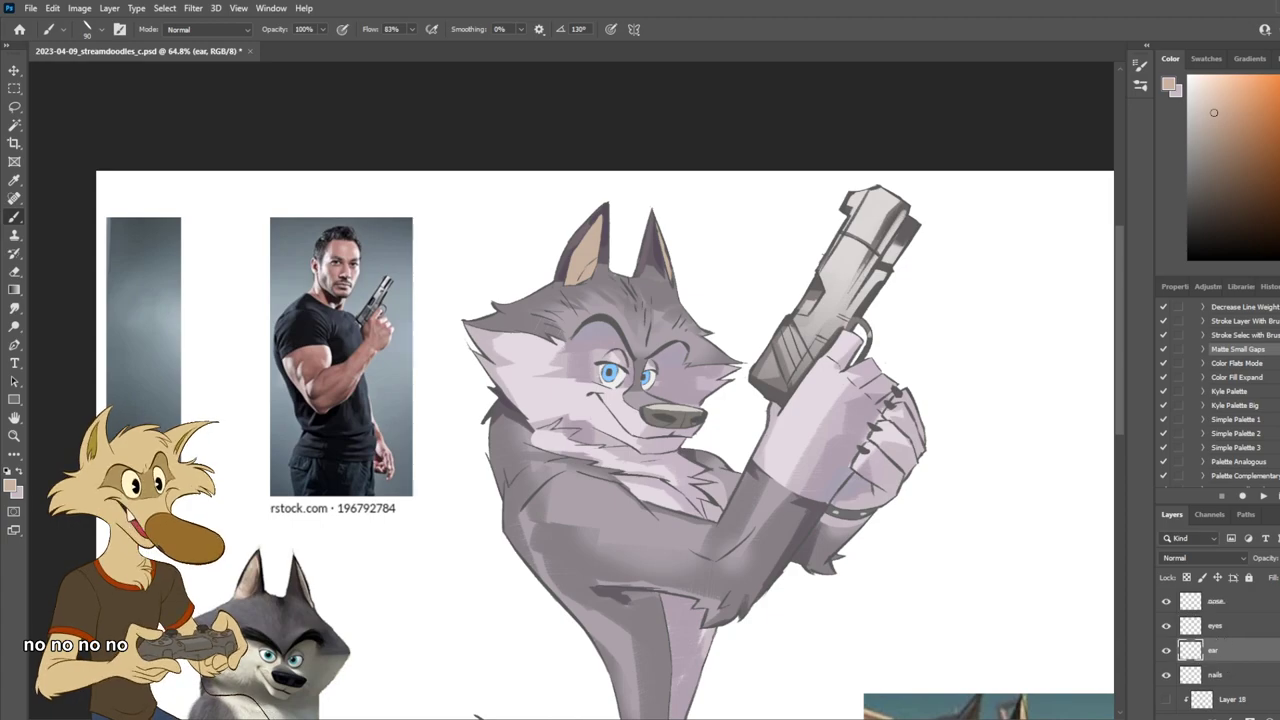
key("ctrl+shift+alt+n")
left_click(1259, 662, "alt")
Step: Shade the wolf's inner ears with a darker brownish tan on the clipped Layer 19
left_click(1246, 678)
left_click(600, 244, "alt")
left_click(1225, 137)
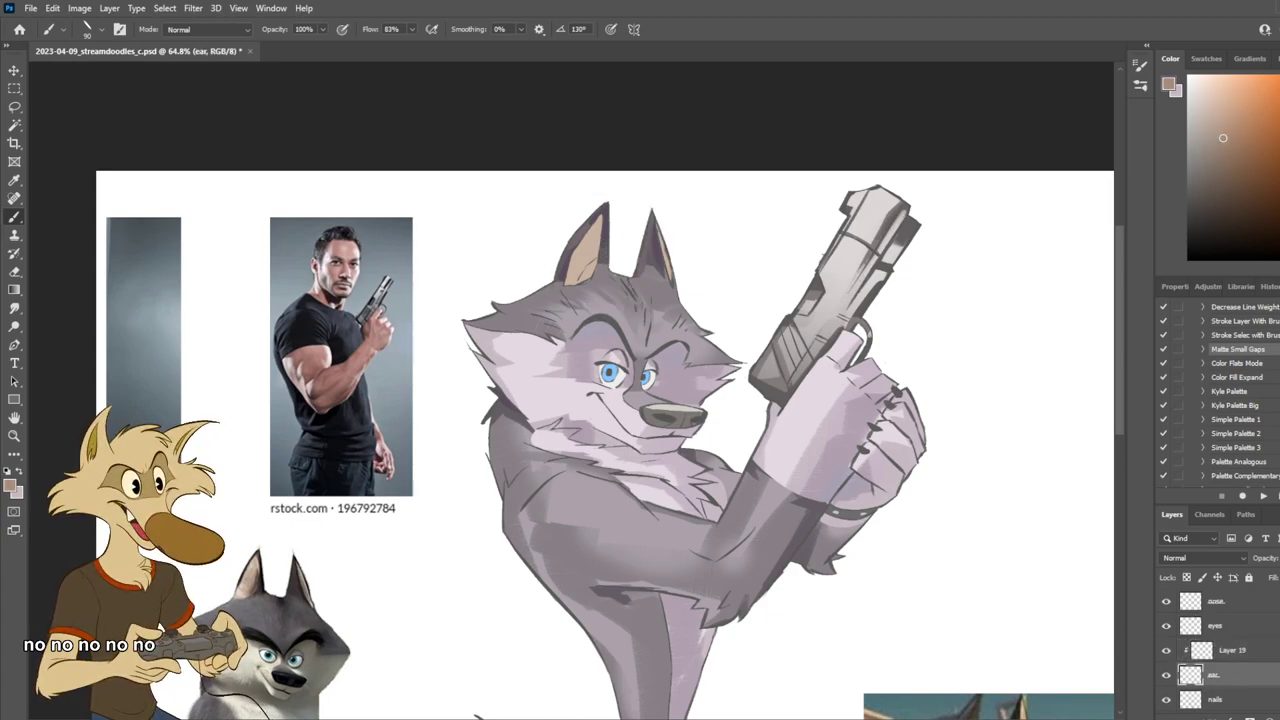
left_click_drag(604, 208, 591, 316)
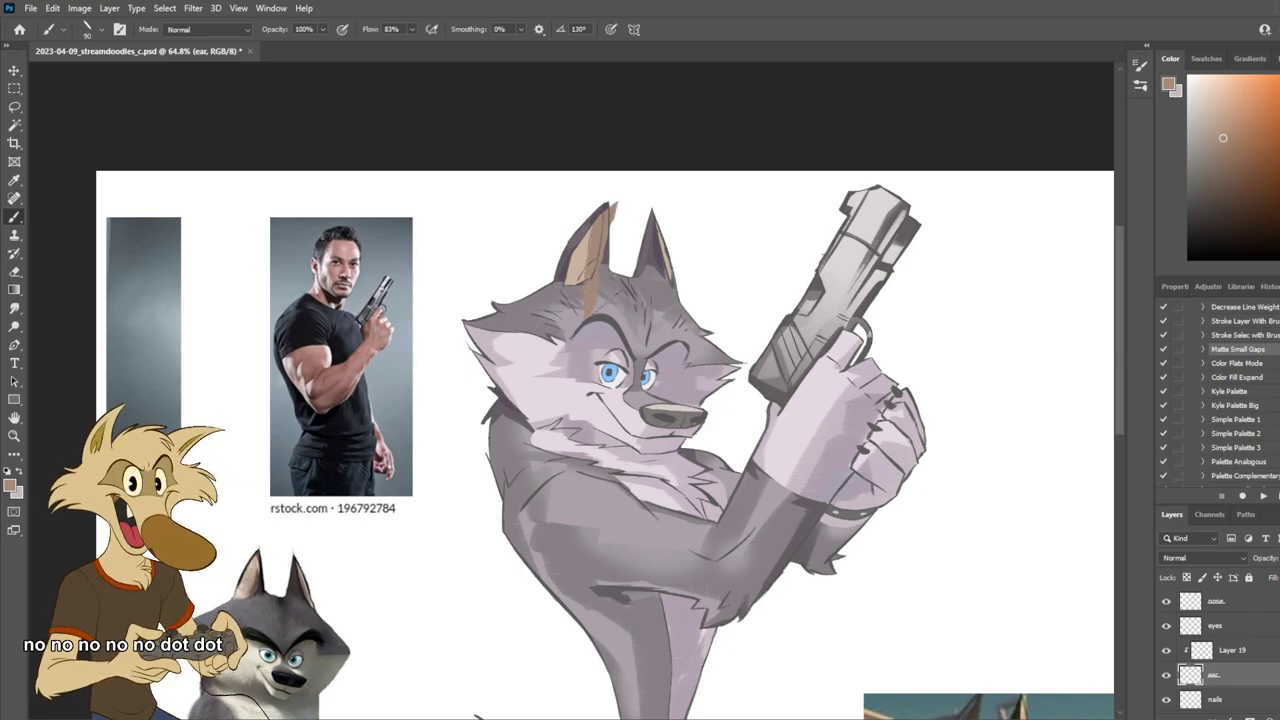
key("ctrl+z")
left_click(1232, 650)
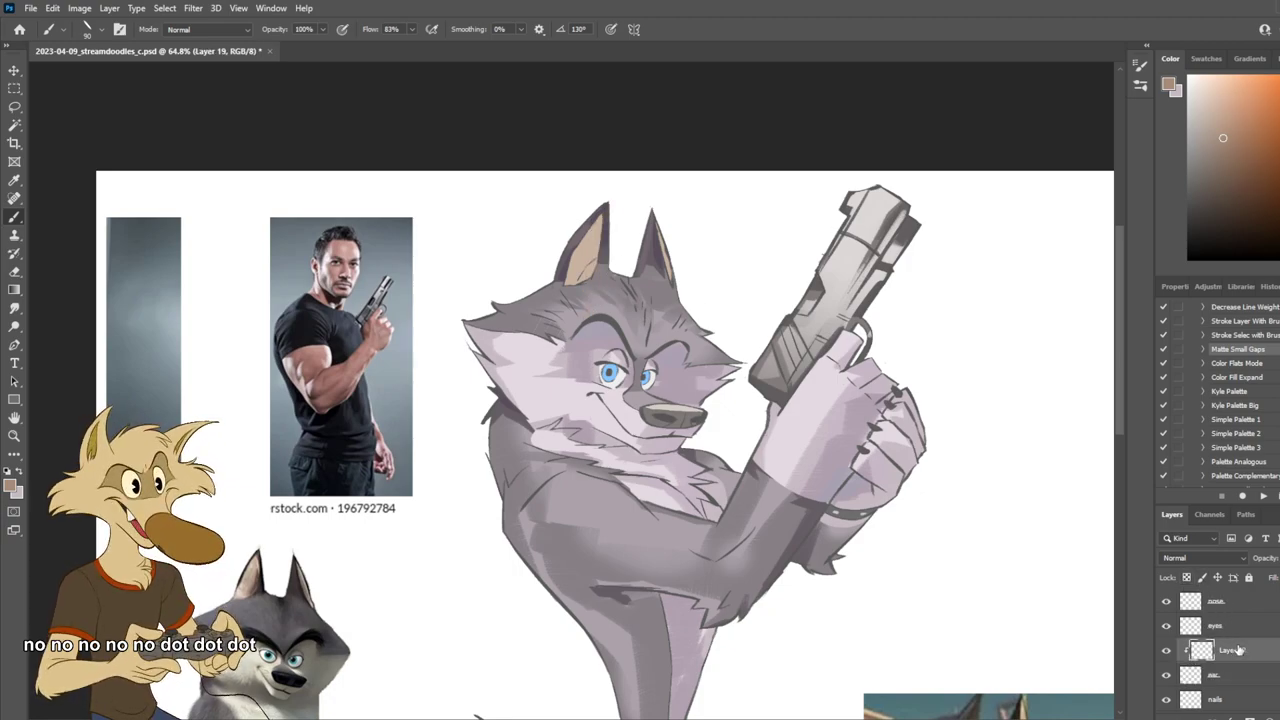
left_click_drag(600, 205, 640, 256)
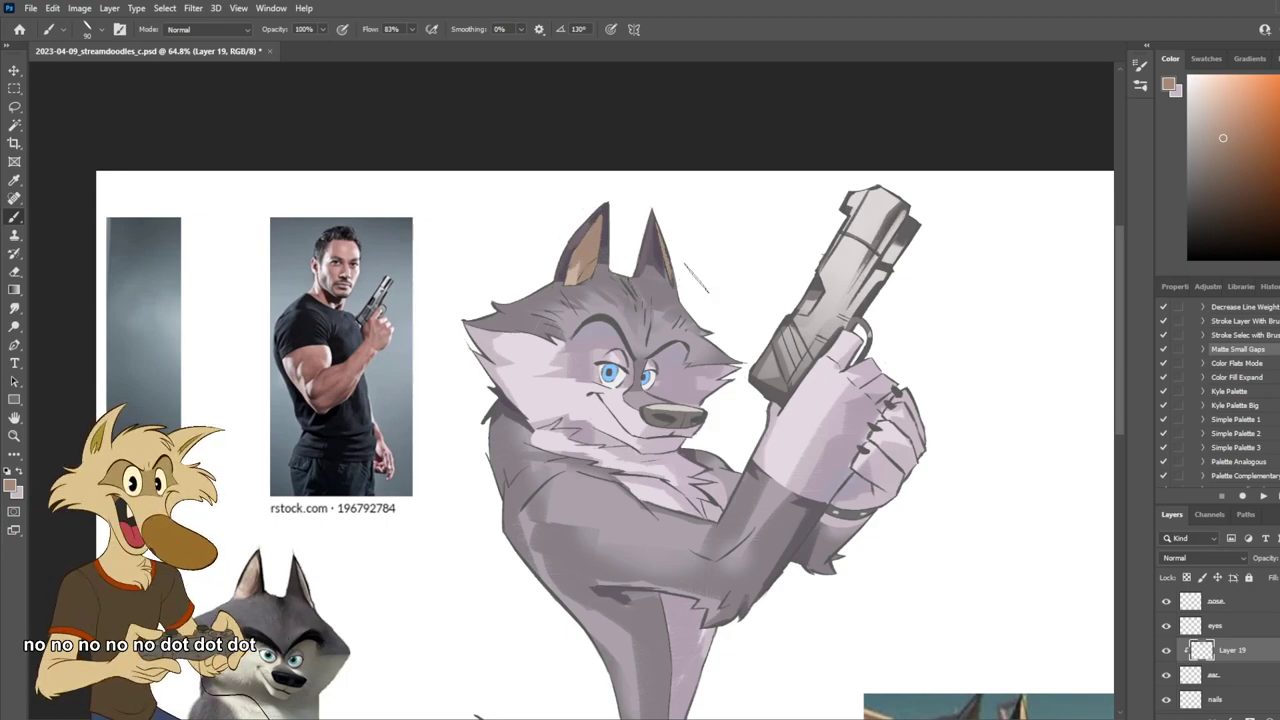
Step: Check the whole figure in a mirrored canvas view, flip it back and save the document
scroll(703, 272, "down", 7)
scroll(766, 366, "up", 2)
key("ctrl+shift+h")
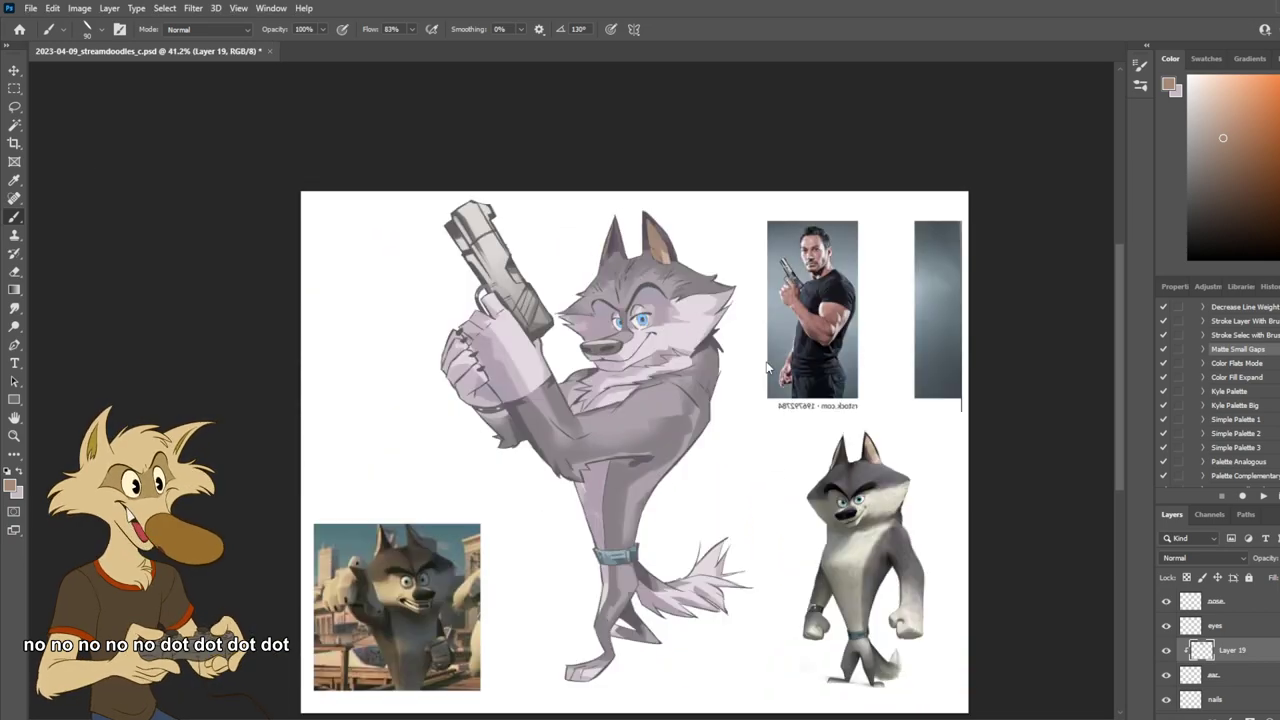
key("h")
scroll(700, 378, "up", 2)
key("ctrl+s")
Step: Add a new layer clipped to the lineart copy 2 layer
scroll(650, 325, "up", 2)
key("v")
left_click(562, 213)
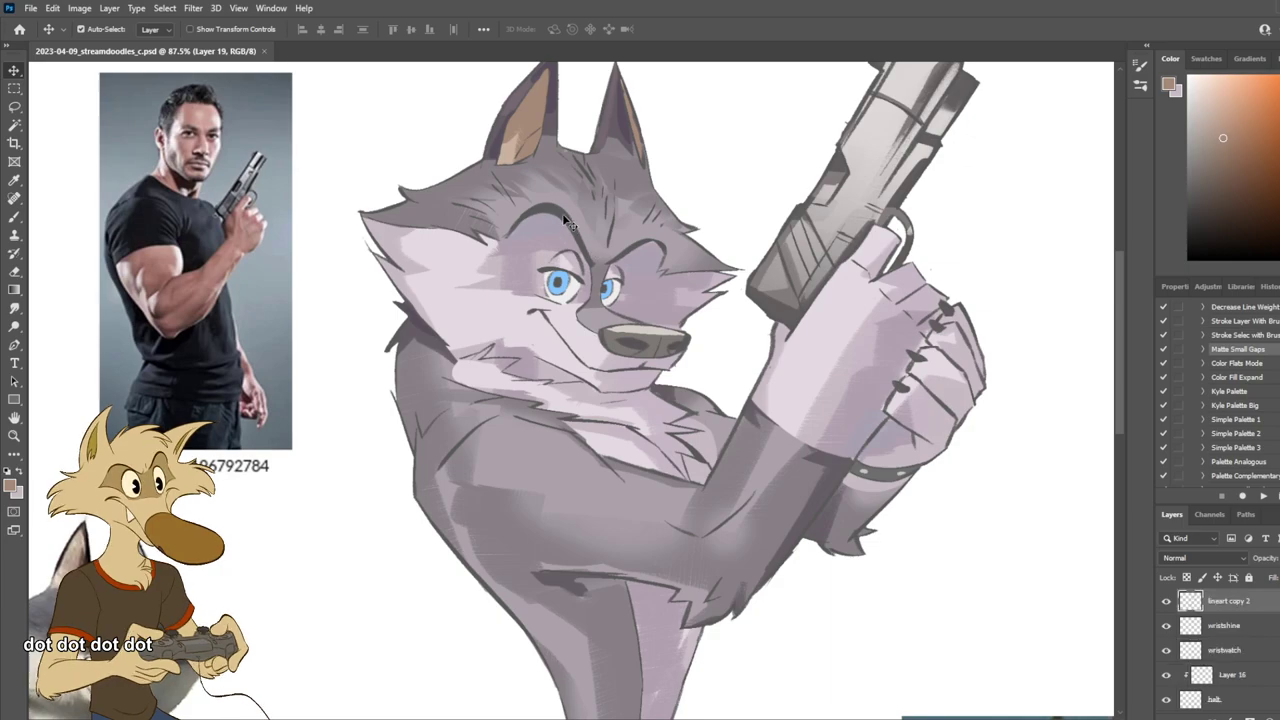
key("ctrl+shift+alt+n")
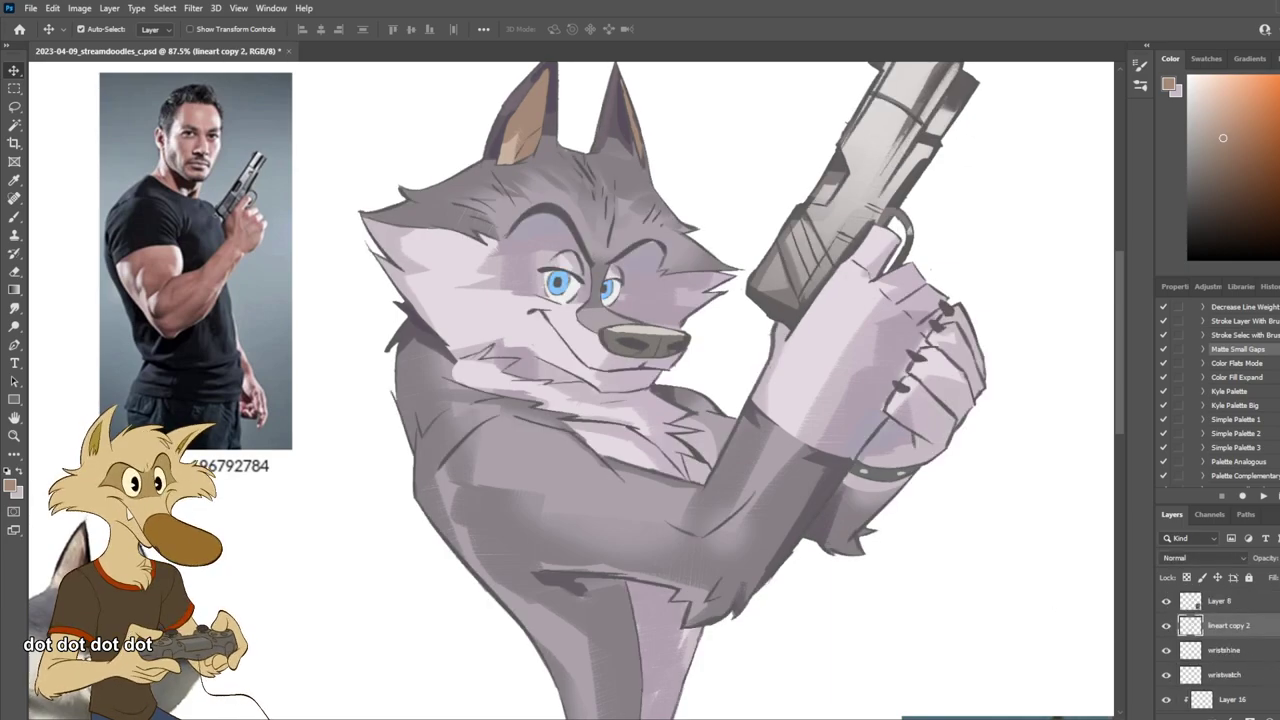
key("ctrl+shift+alt+n")
key("ctrl+0")
left_click(1258, 637, "alt")
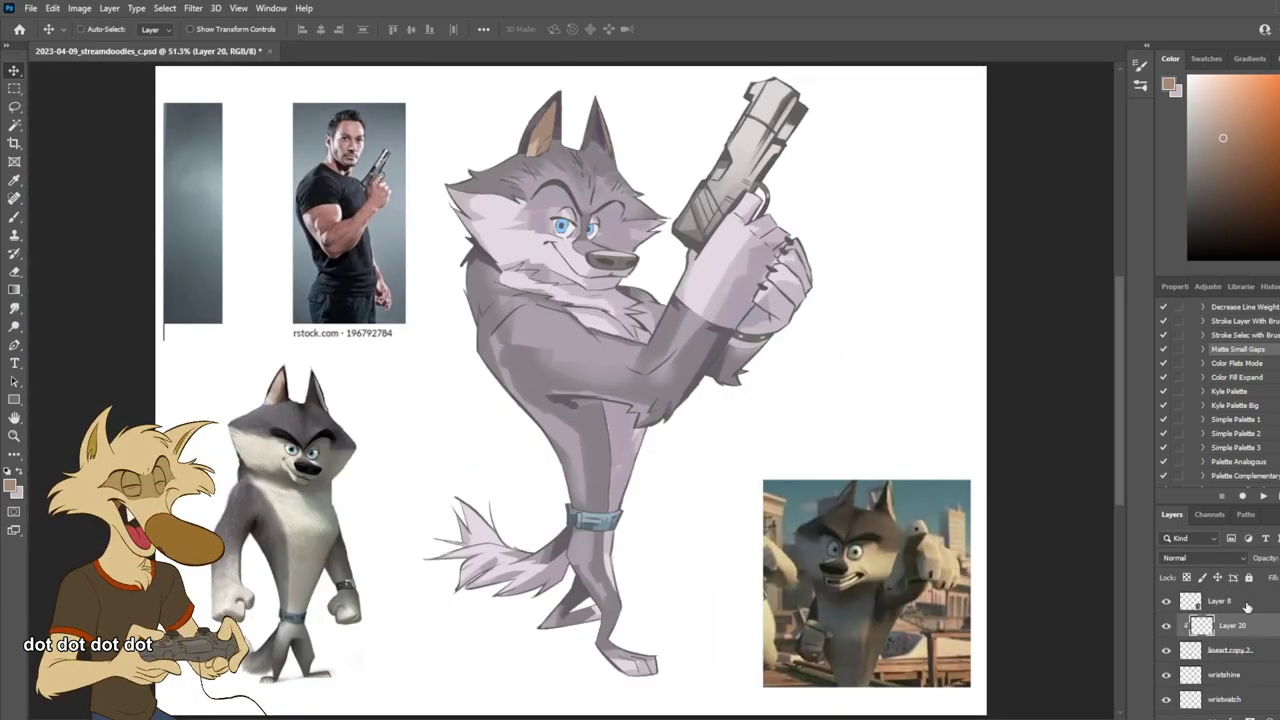
Step: Darken the line art around the wolf's brow and face with dark grey on Layer 20, undoing the last stroke
left_click(1179, 222)
key("b")
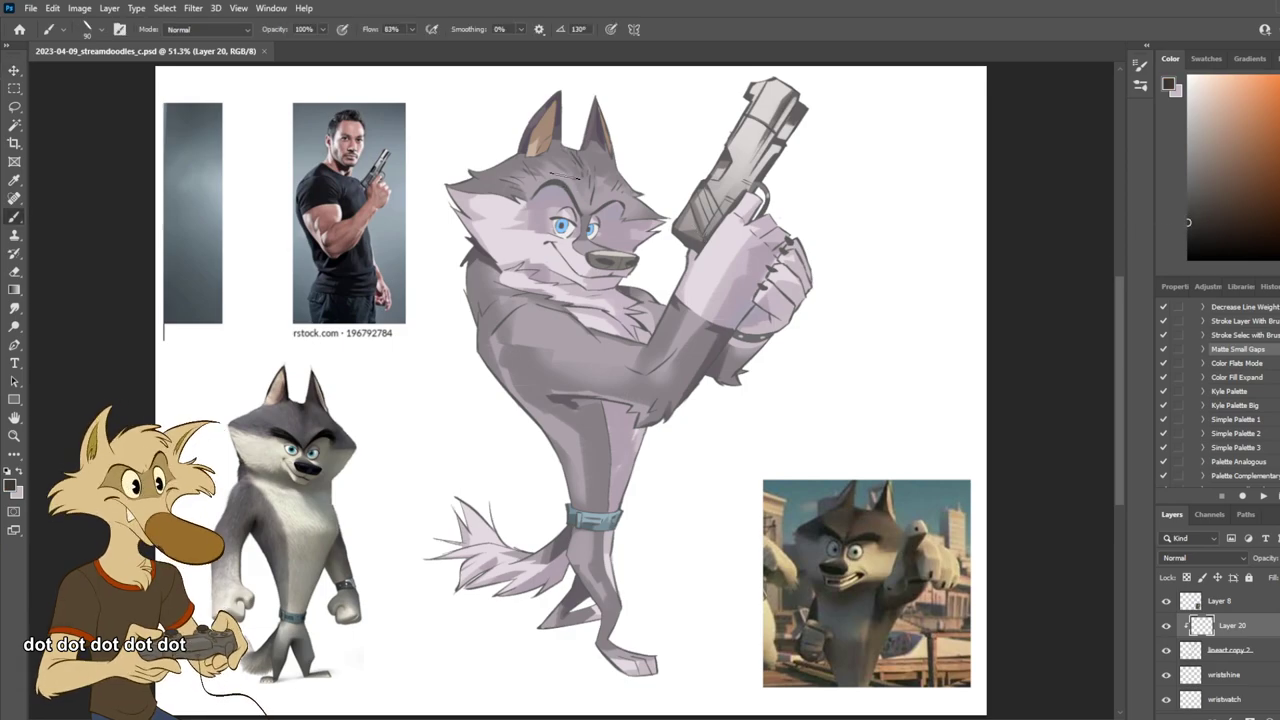
scroll(615, 183, "down", 4)
scroll(610, 175, "up", 8)
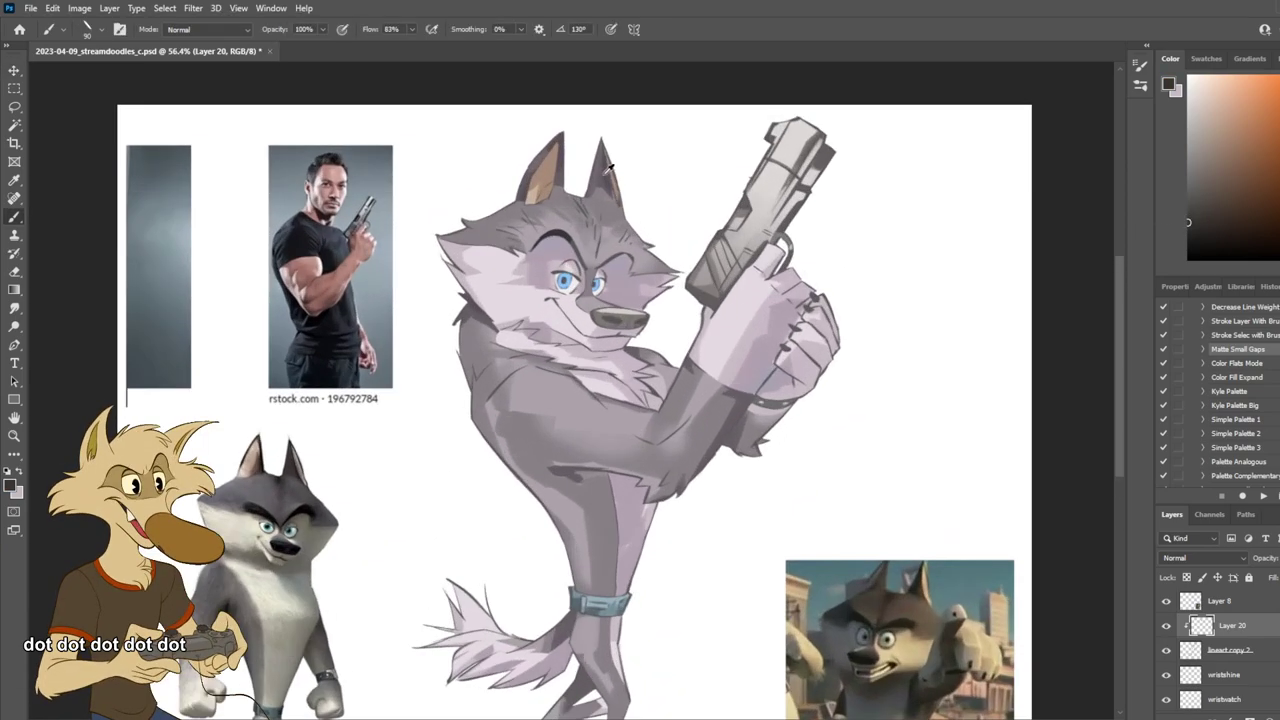
left_click(1169, 208)
left_click_drag(546, 269, 574, 298)
key("]")
key("ctrl+z")
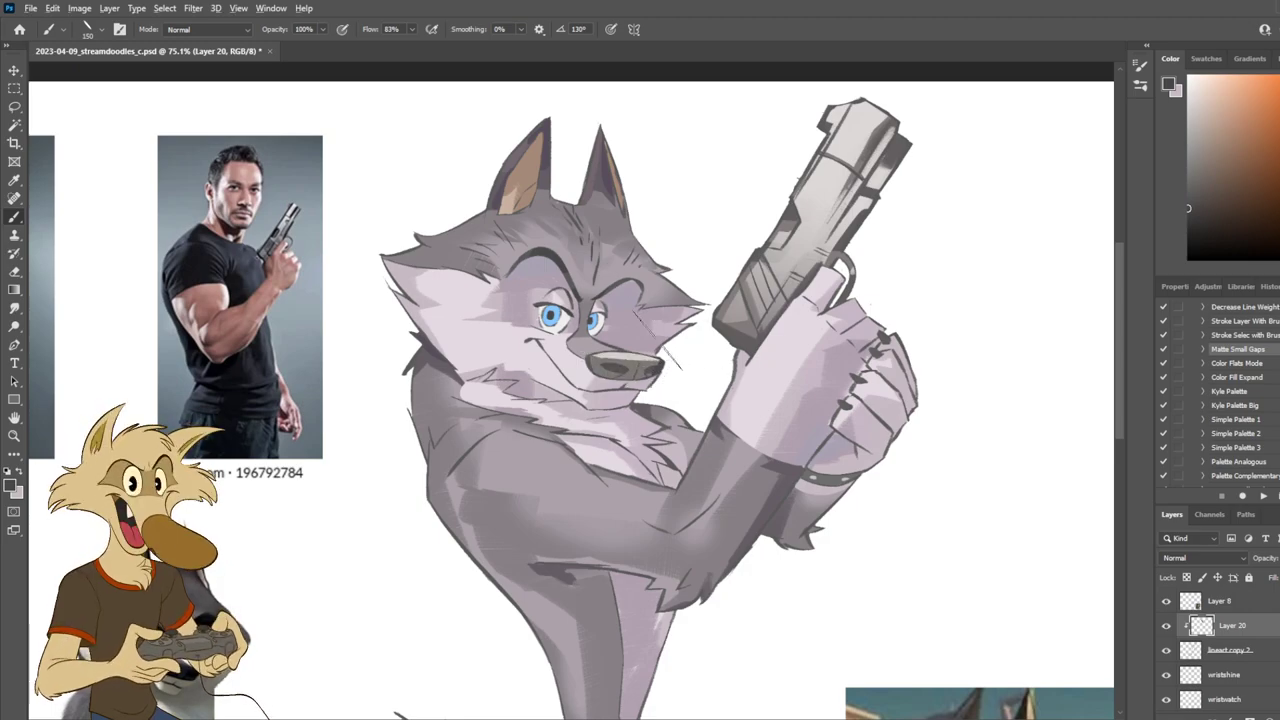
Step: Compare the line art with Layer 20 hidden and shown, and examine the whole figure
scroll(662, 336, "down", 4)
scroll(690, 345, "up", 4)
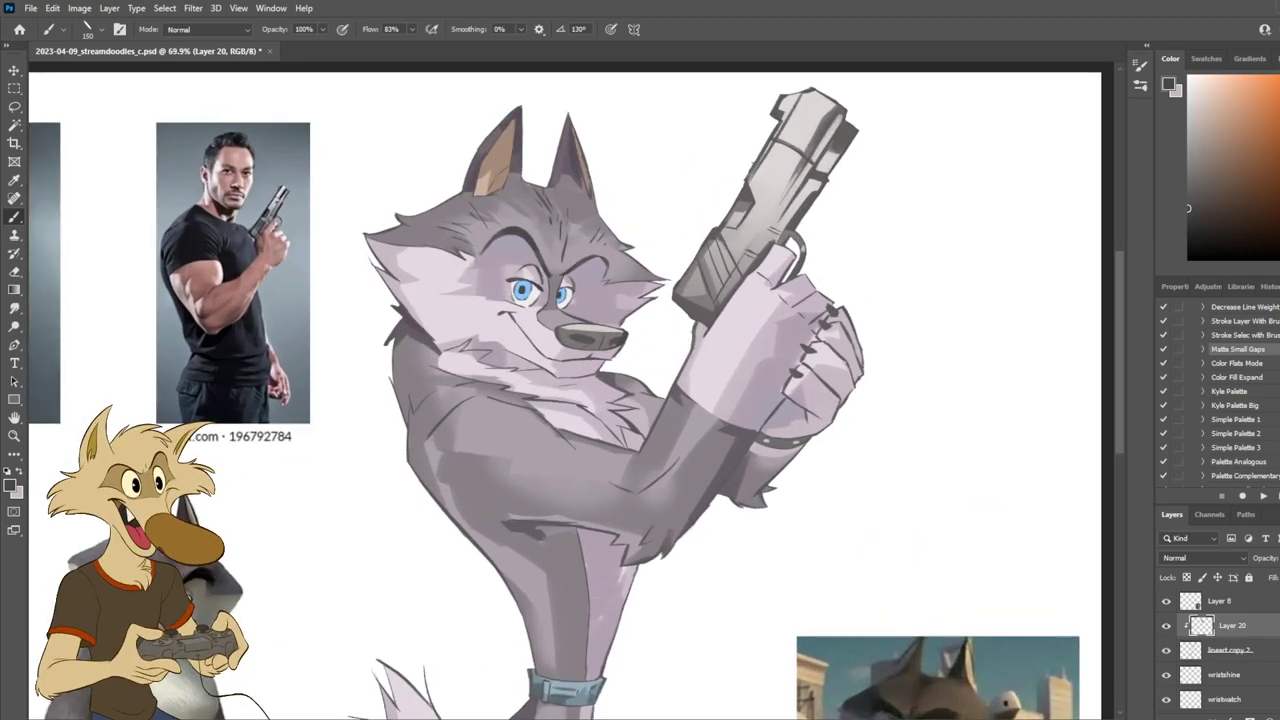
left_click(1166, 625)
left_click(1166, 625)
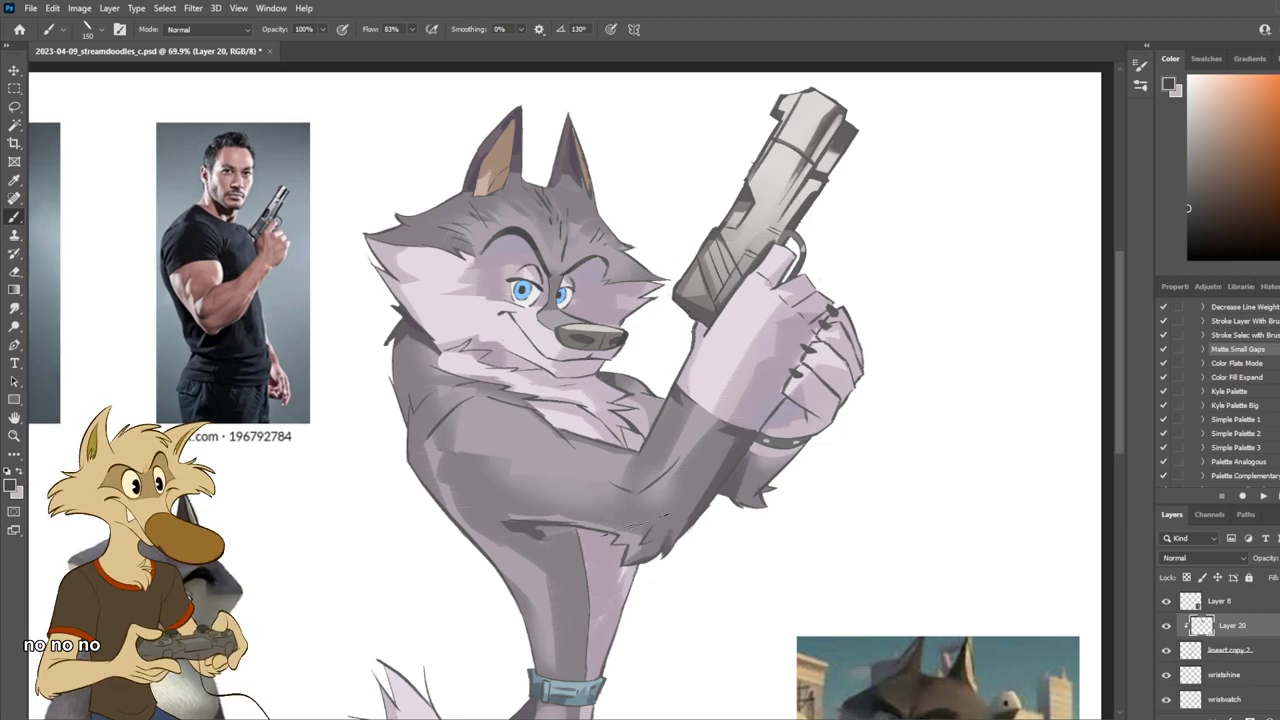
scroll(650, 405, "down", 3)
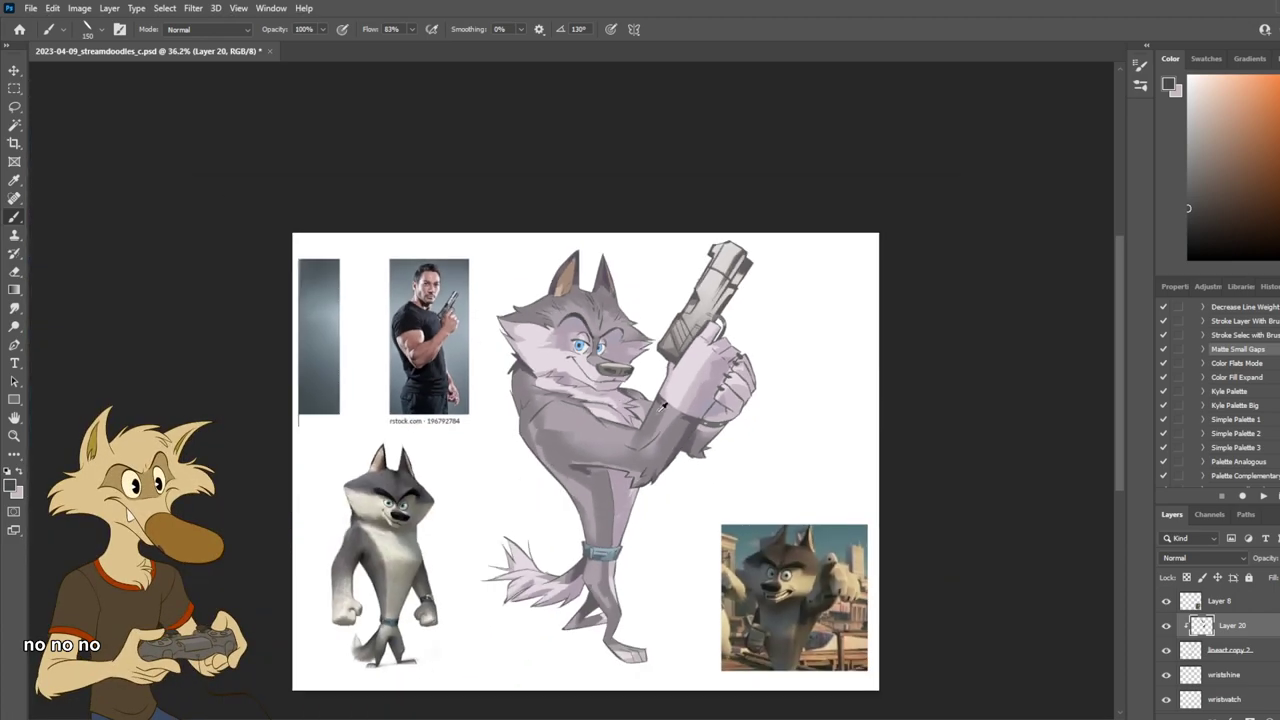
scroll(655, 402, "up", 3)
scroll(645, 385, "down", 2)
scroll(636, 370, "up", 1)
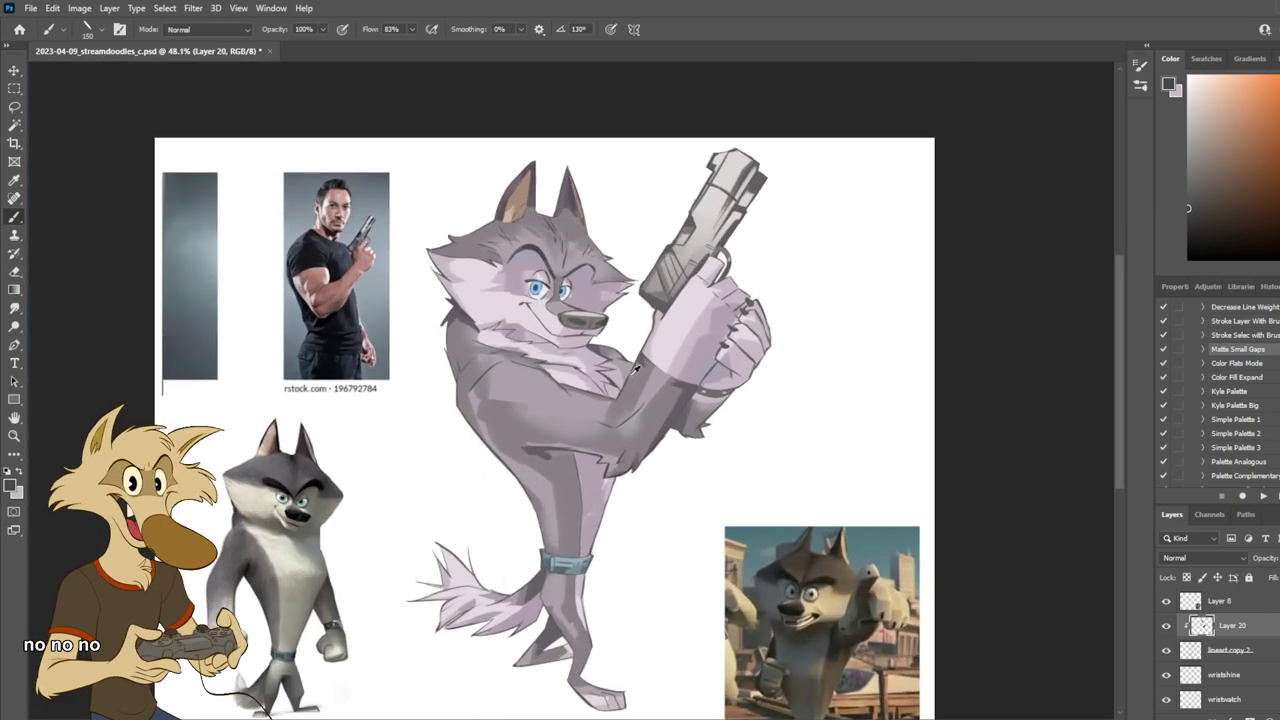
Step: Examine the whole figure and compare the fur shading with Layer 15 hidden and shown
key("ctrl+shift+h")
key("h")
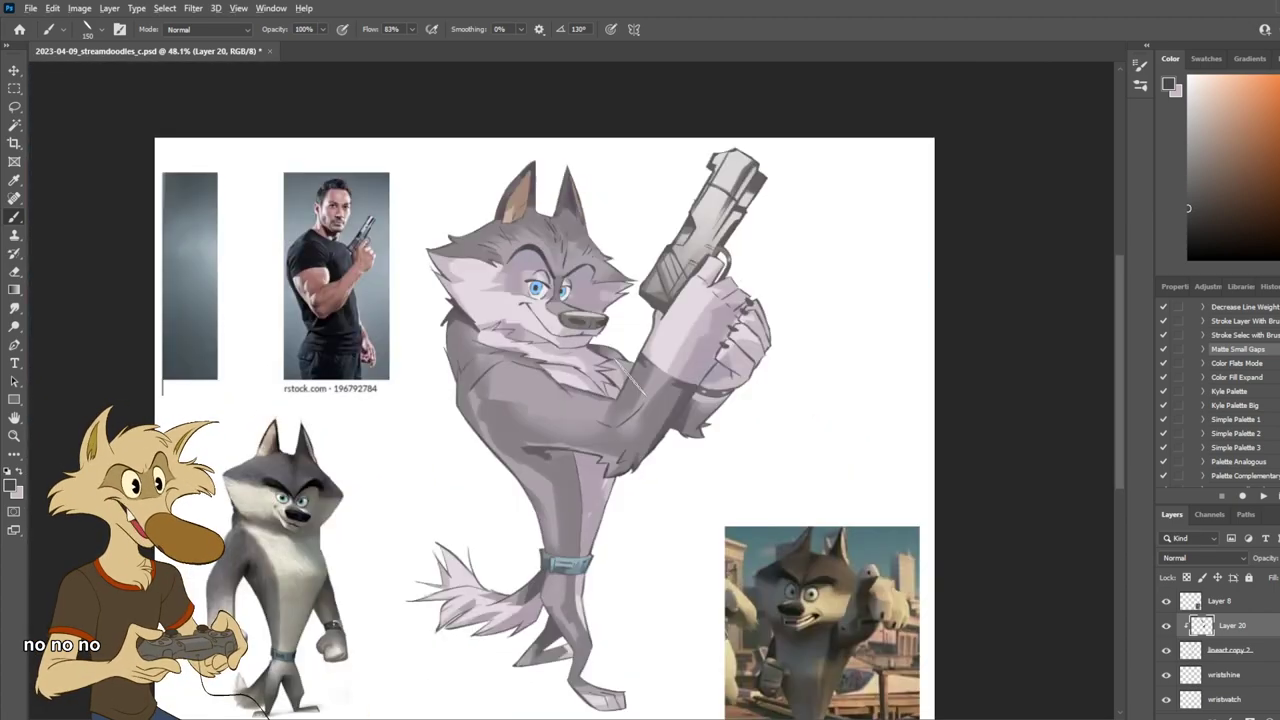
scroll(636, 378, "up", 1)
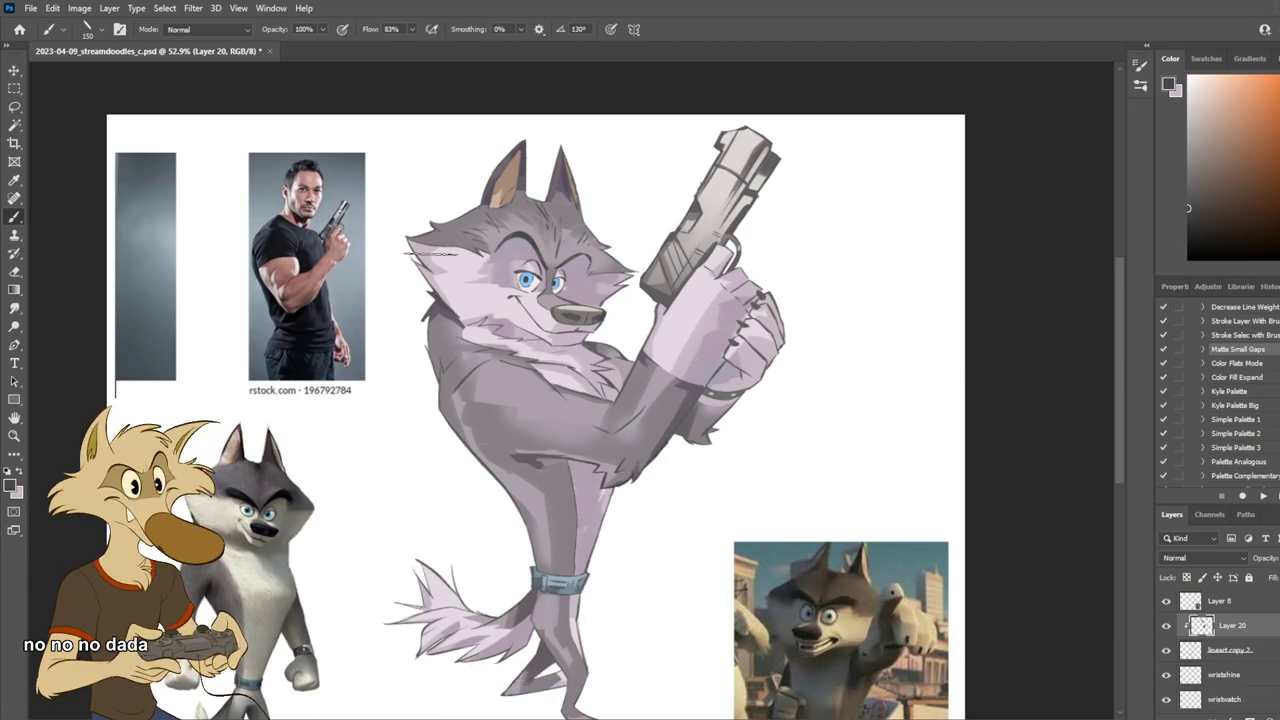
scroll(551, 327, "down", 6)
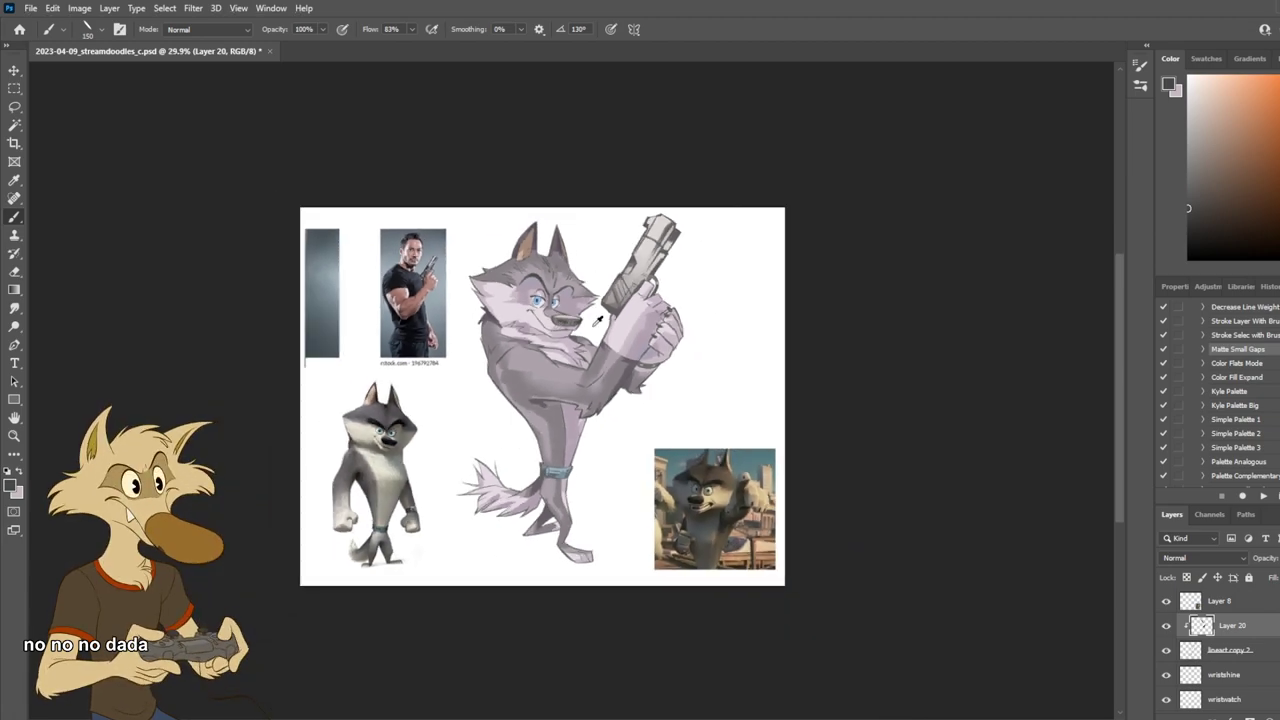
scroll(592, 326, "up", 7)
left_click(398, 316, "ctrl")
left_click(399, 316, "alt")
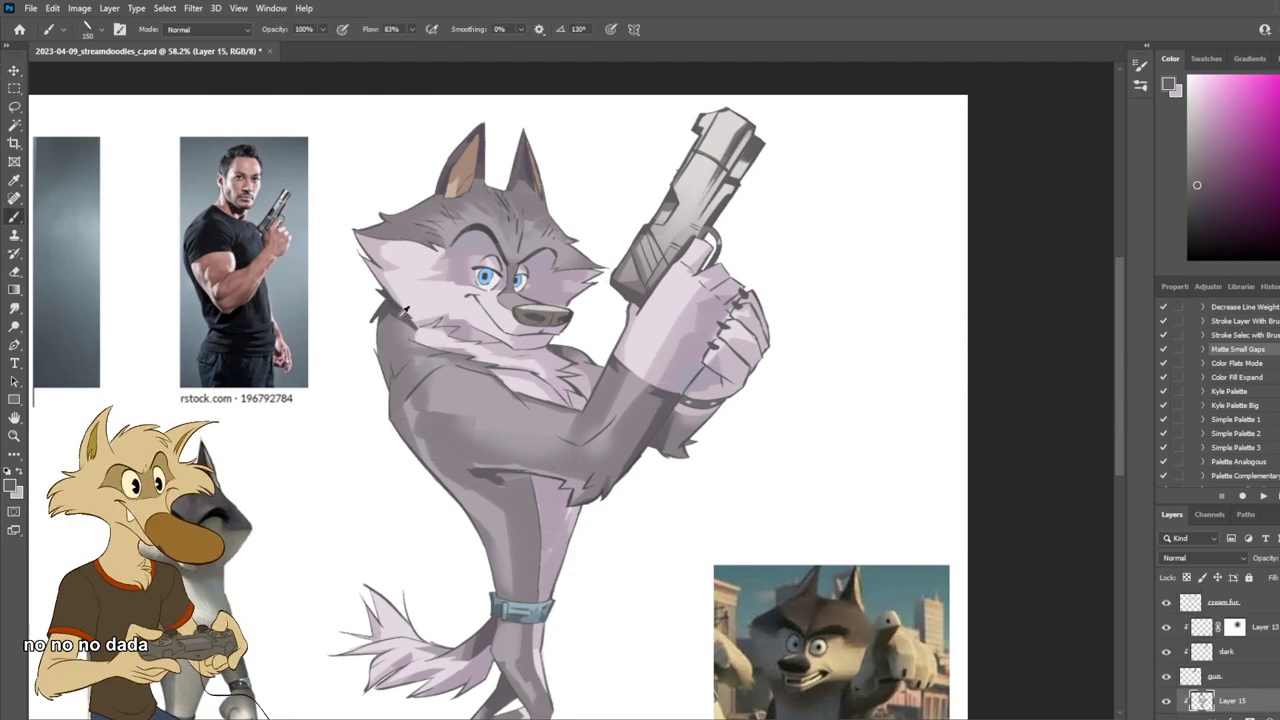
left_click(1166, 701)
left_click(1166, 701)
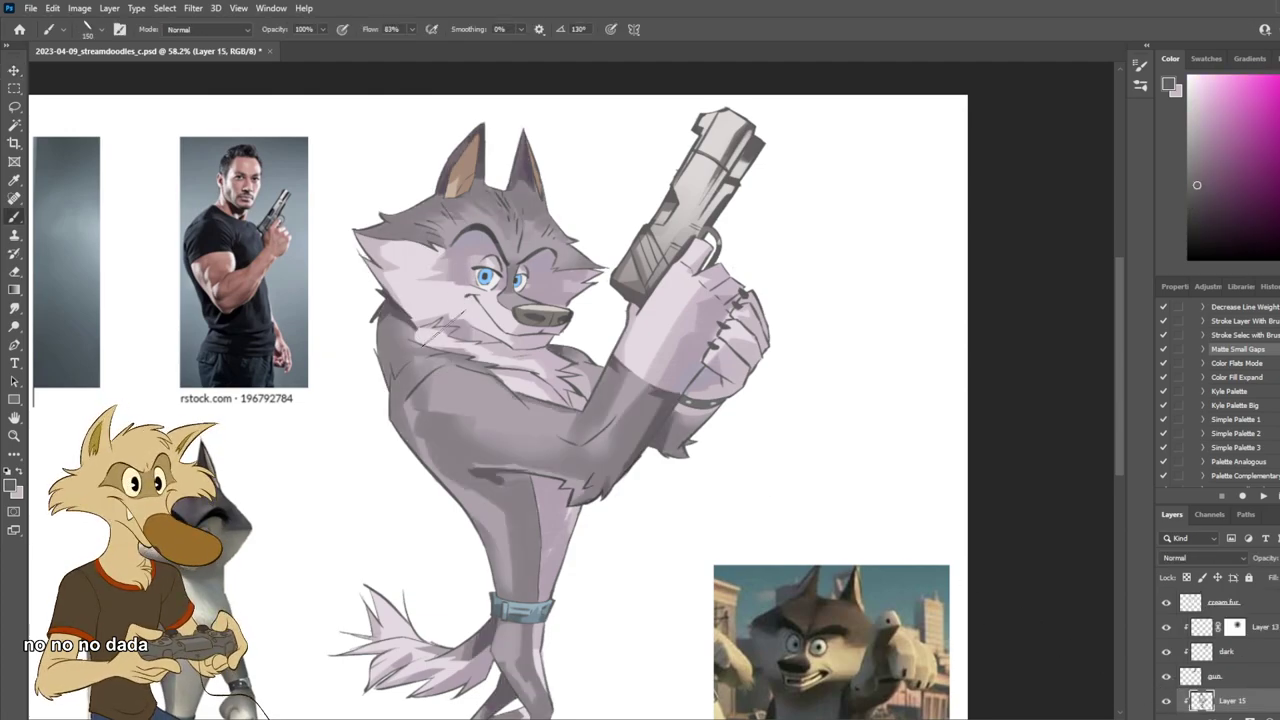
Step: Paint a dark purple-grey shadow down the wolf's upper back behind the neck on Layer 15, redoing the first stroke
left_click(398, 307, "alt")
left_click_drag(384, 314, 388, 398)
key("ctrl+z")
left_click_drag(378, 314, 378, 400)
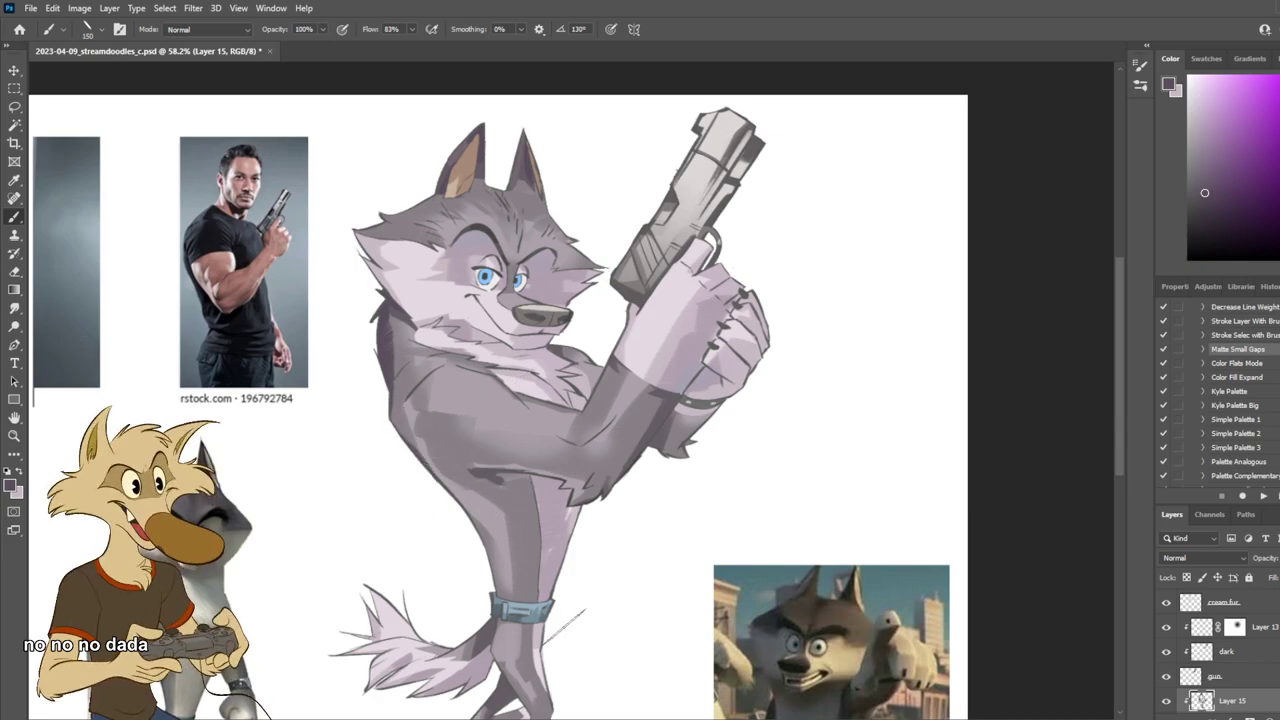
mouse_move(384, 358)
left_mouse_down()
mouse_move(400, 398)
mouse_move(392, 308)
left_mouse_up()
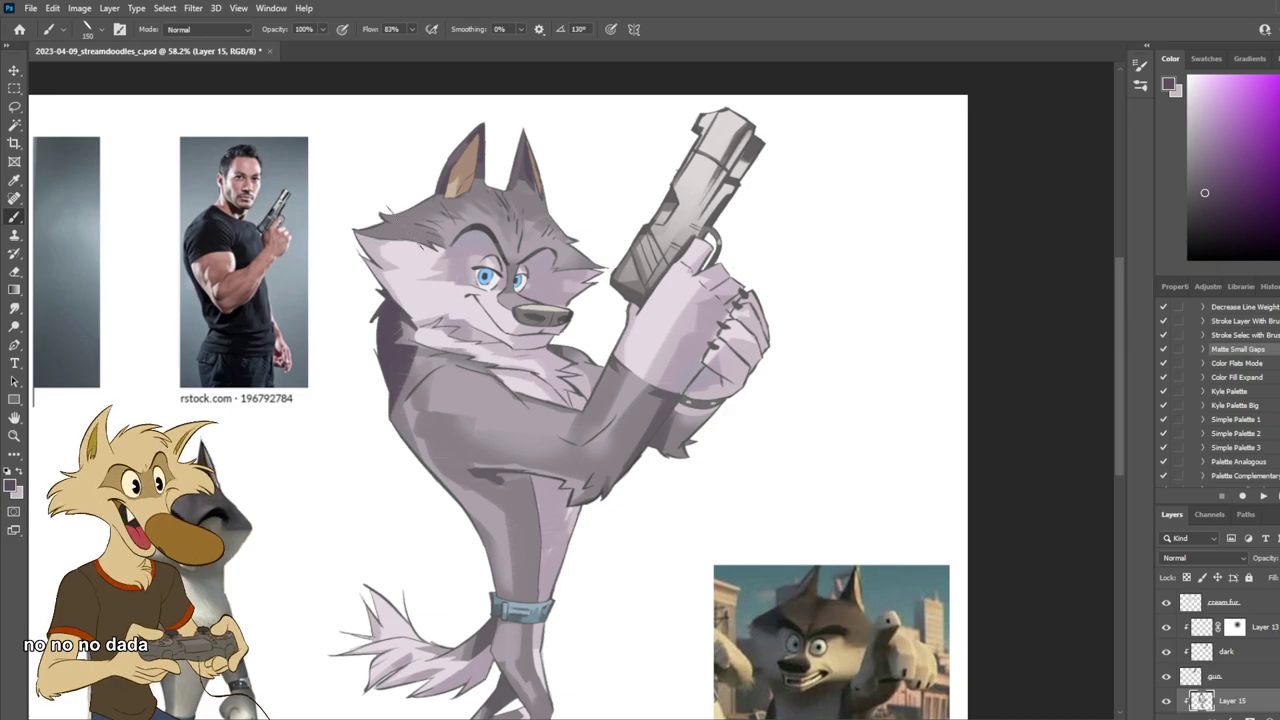
Step: Check the back shadow against the whole figure up close, from afar and in a mirrored canvas view
scroll(414, 227, "down", 7)
scroll(414, 227, "up", 8)
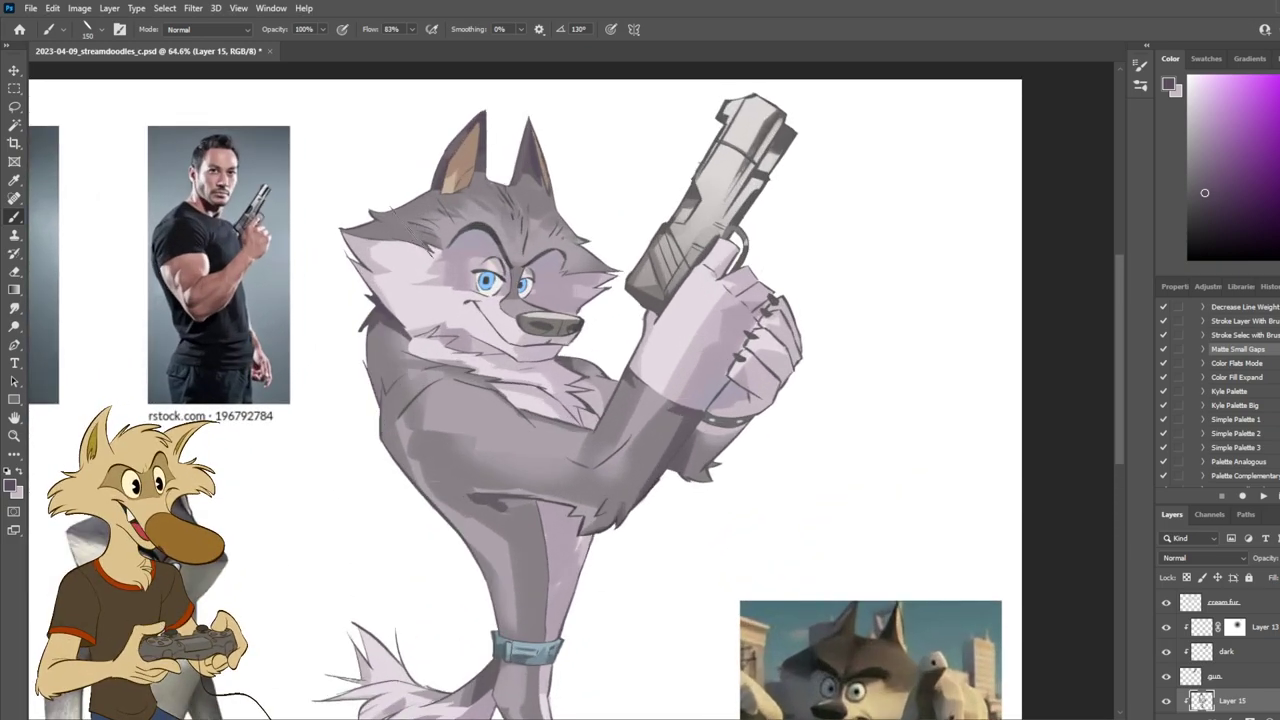
scroll(417, 230, "down", 2)
scroll(419, 226, "down", 1)
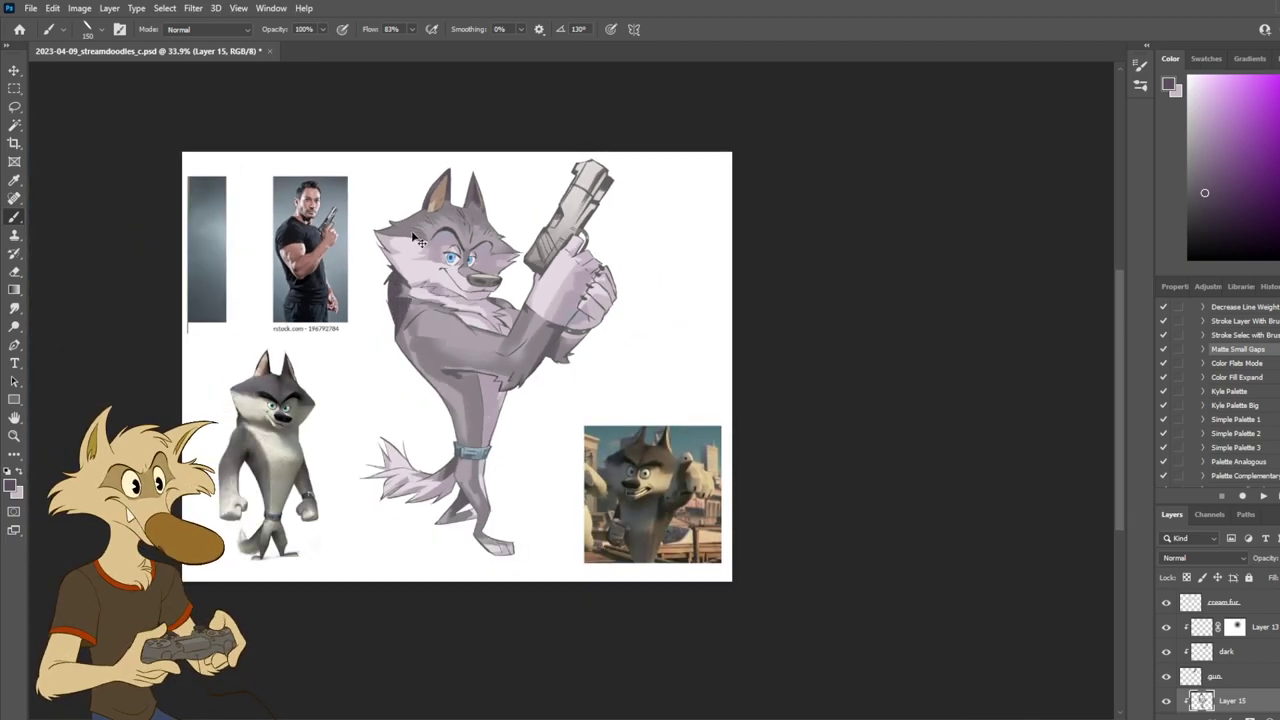
key("ctrl+shift+h")
scroll(411, 232, "up", 2)
key("ctrl+shift+h")
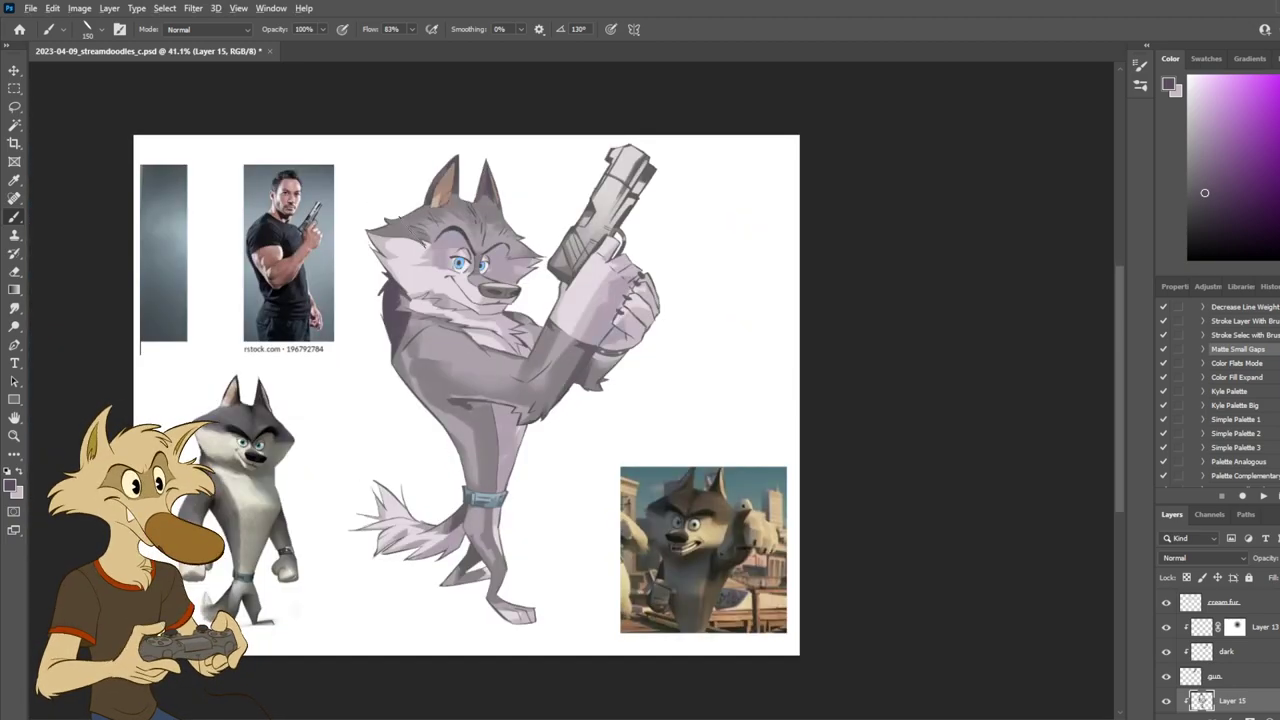
scroll(411, 232, "up", 4)
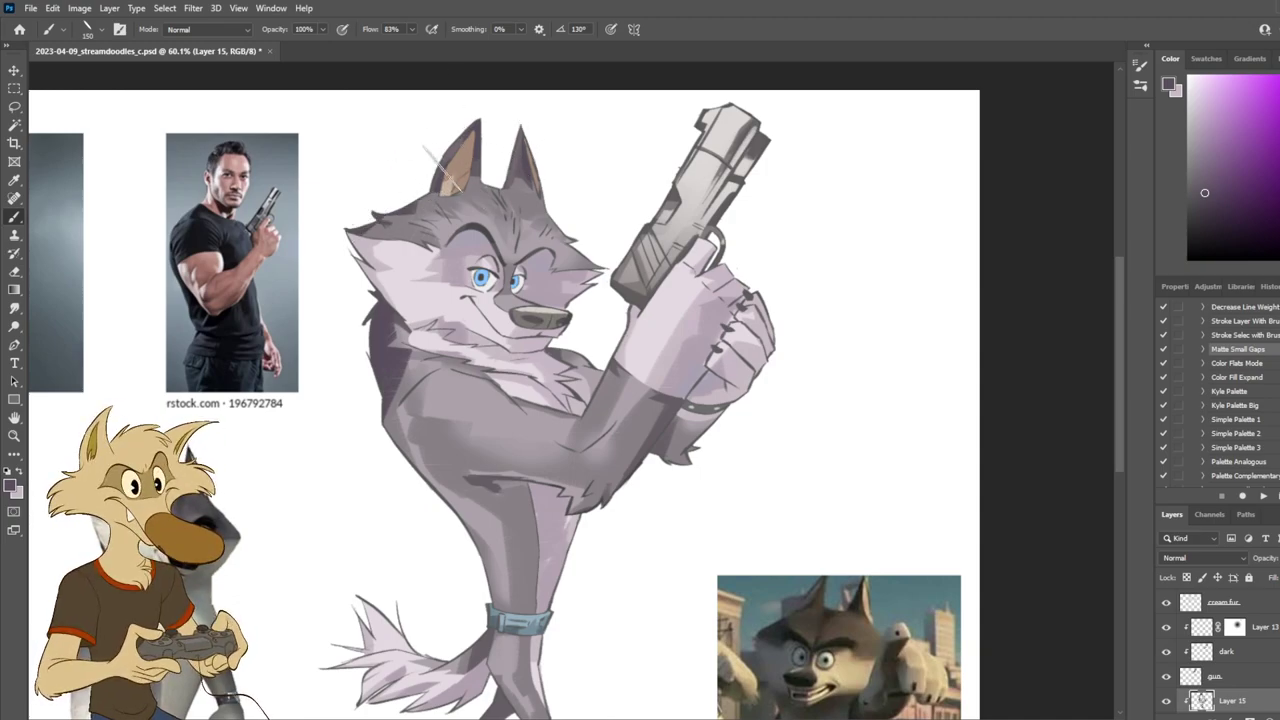
scroll(440, 162, "down", 5)
scroll(450, 164, "up", 4)
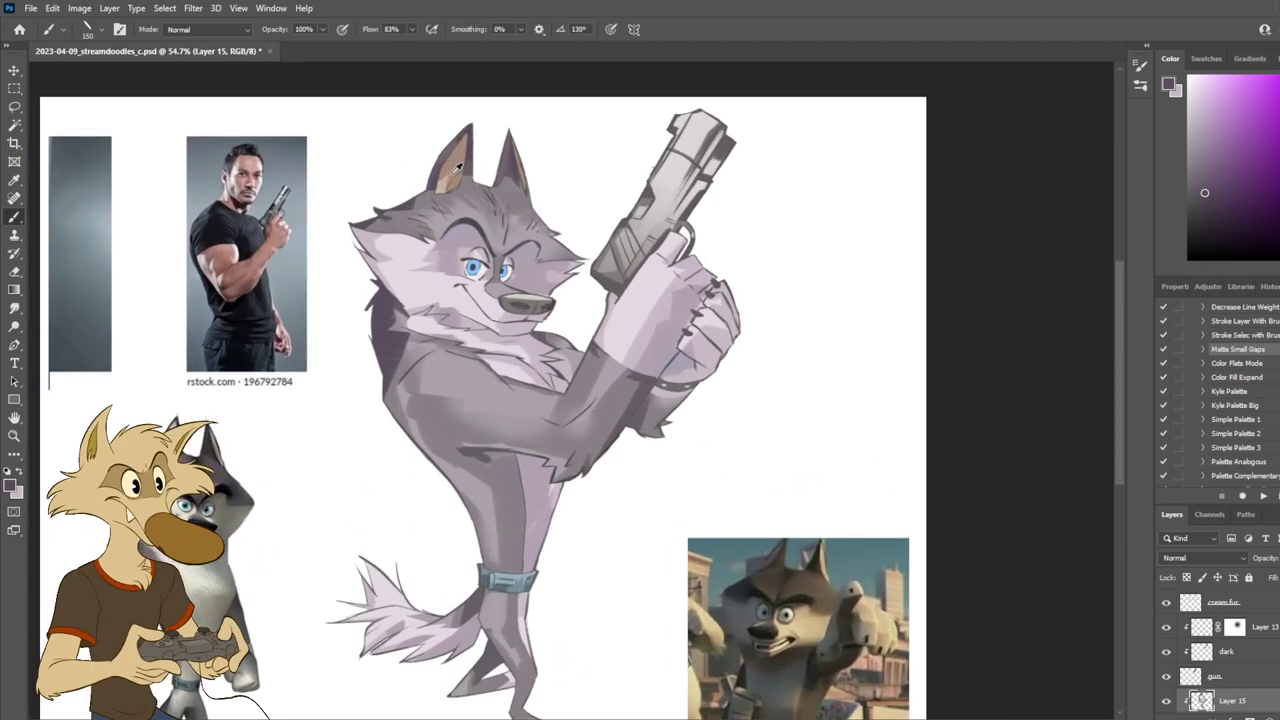
scroll(457, 165, "up", 2)
scroll(457, 165, "up", 1)
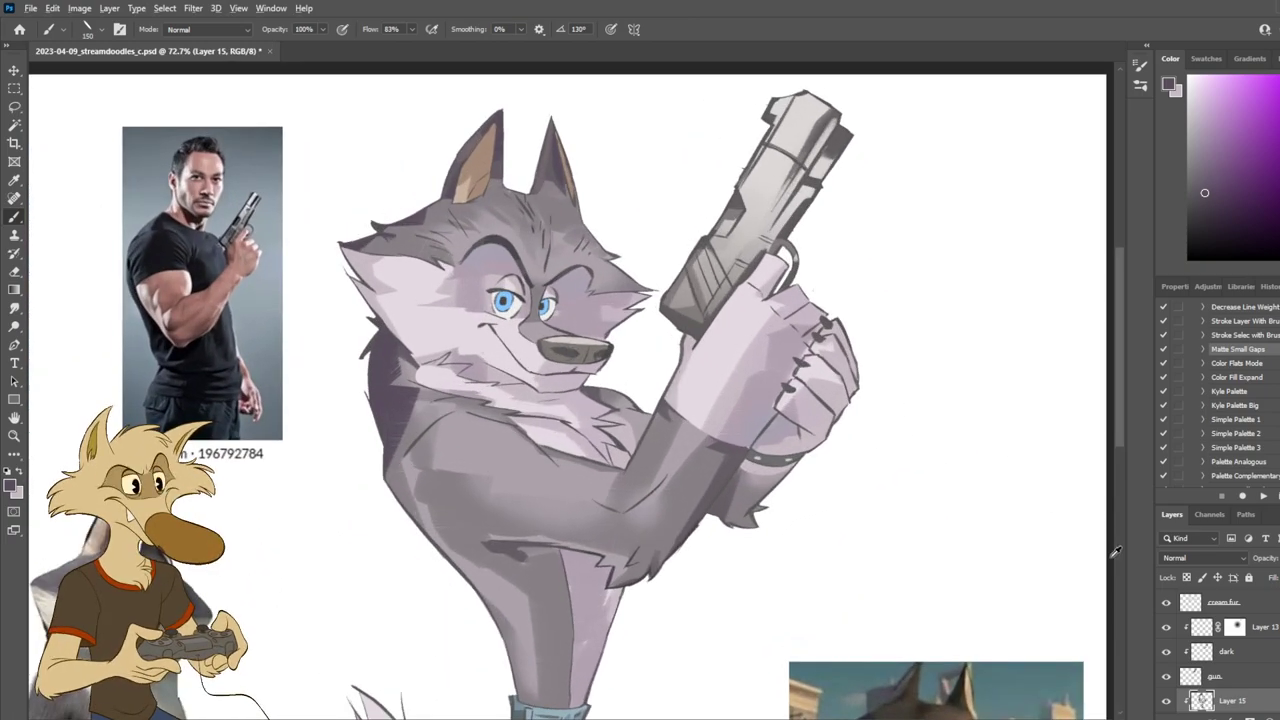
Step: Darken the base colour of the dark fur layer, comparing the figure with the change undone and restored
left_click(1240, 677)
left_click(1166, 677)
left_click(1166, 677)
key("alt")
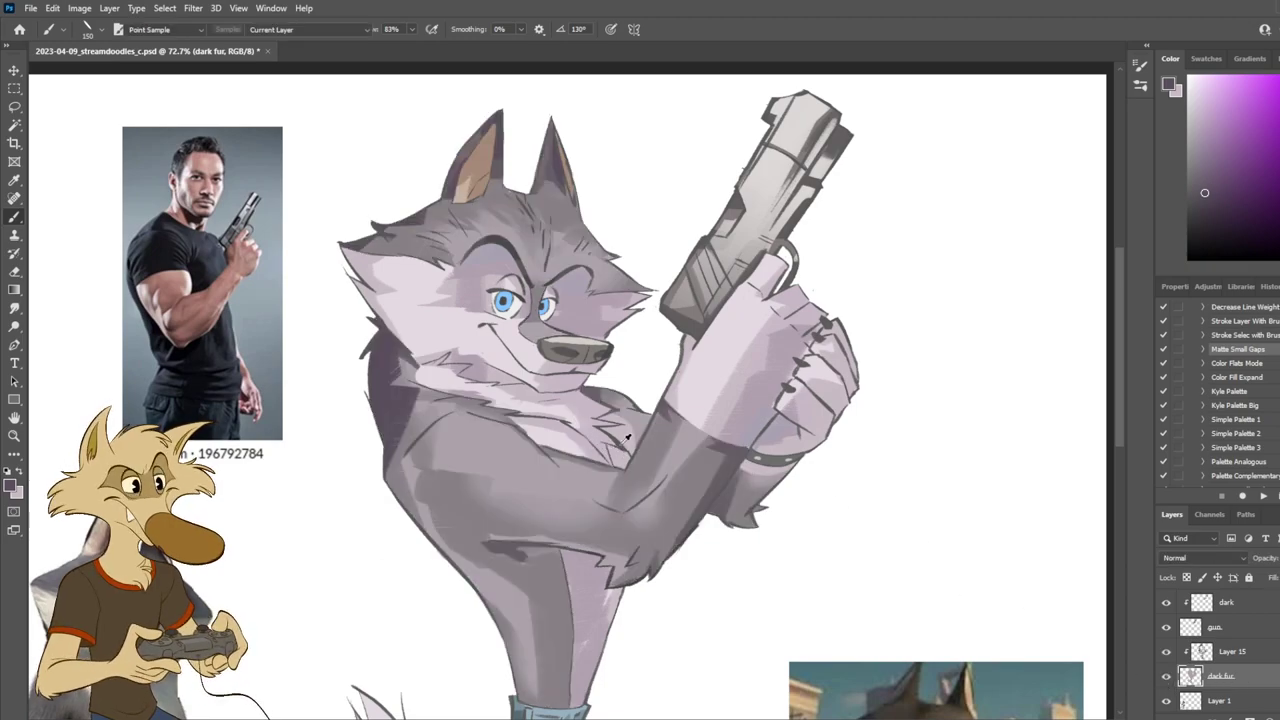
left_click_drag(895, 536, 900, 536)
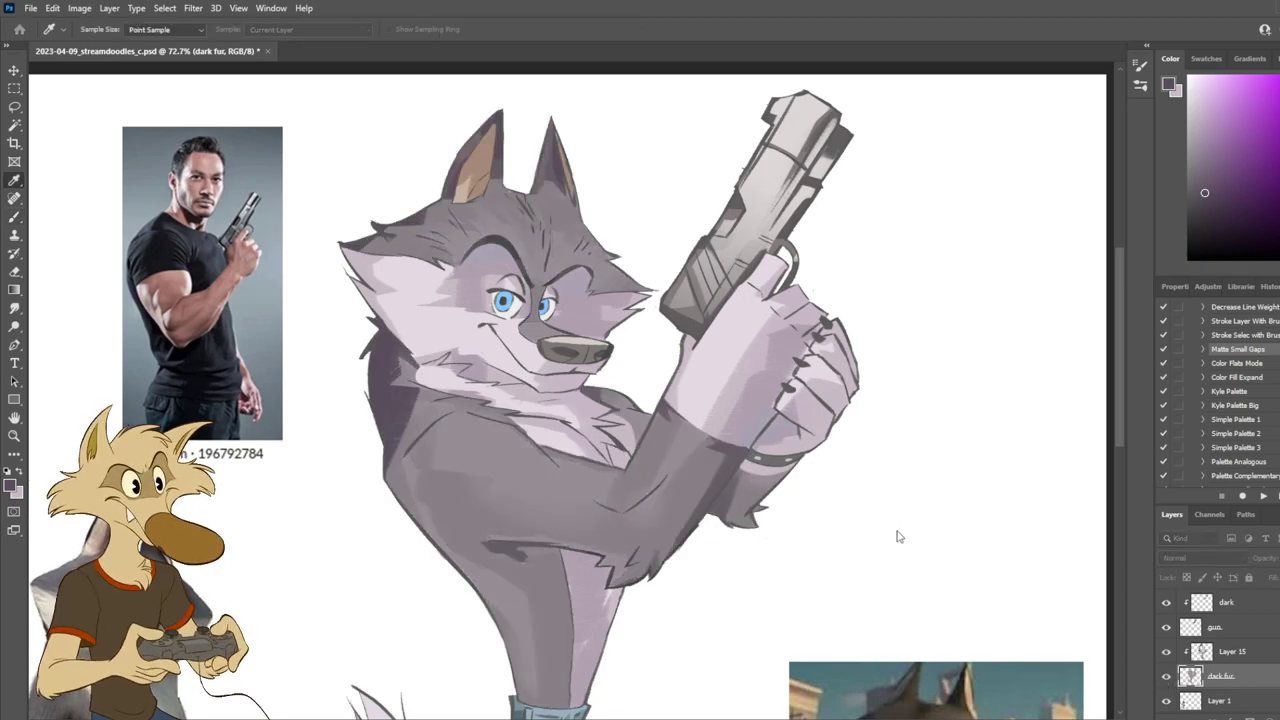
scroll(603, 383, "down", 5)
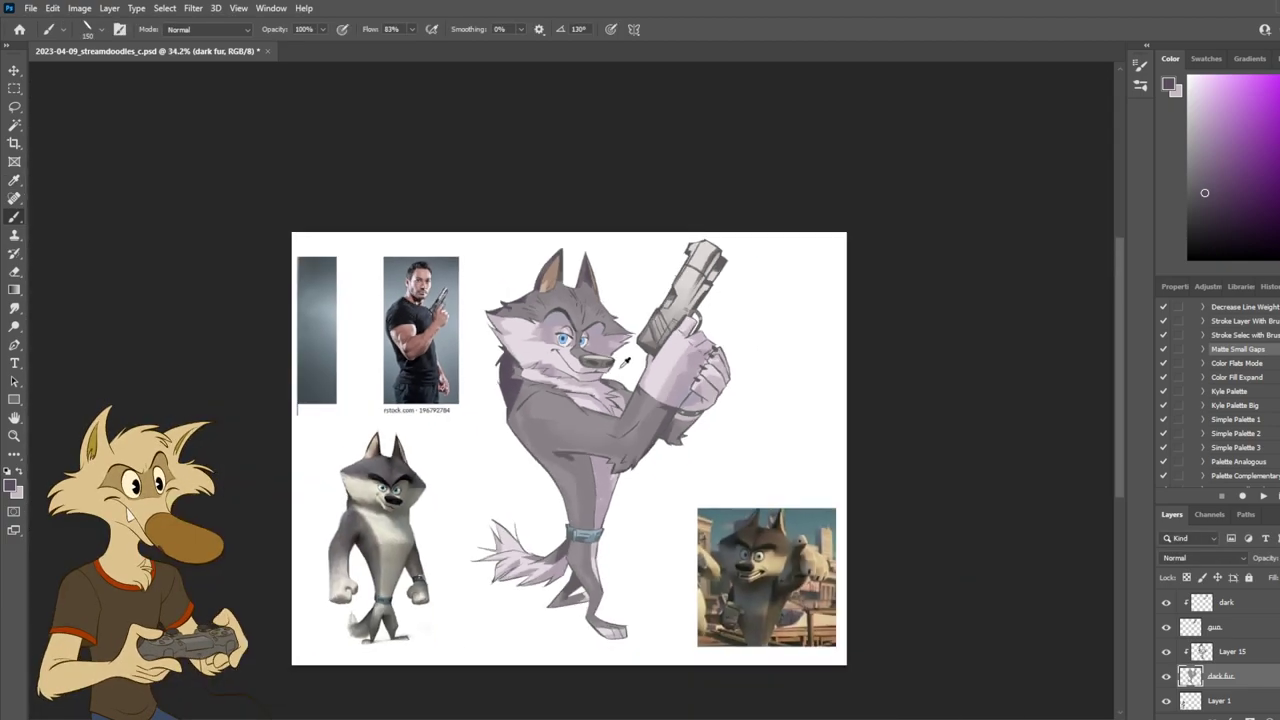
scroll(592, 410, "up", 3)
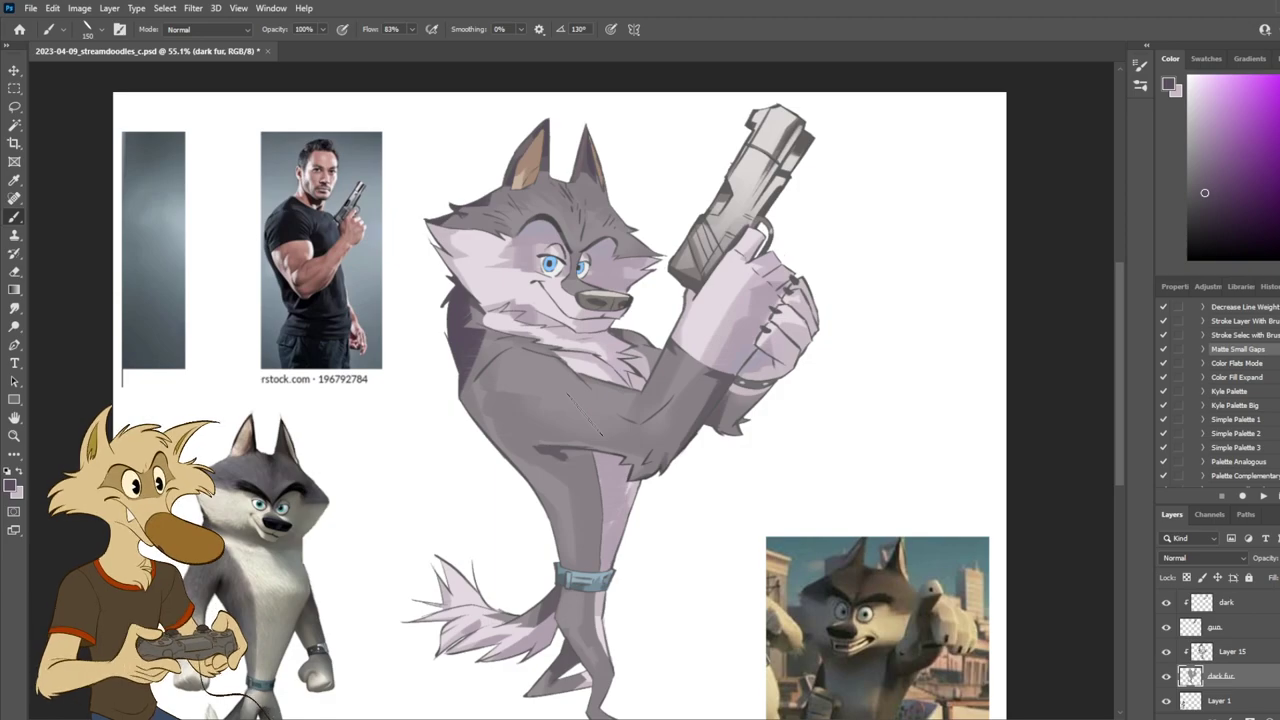
key("ctrl+z")
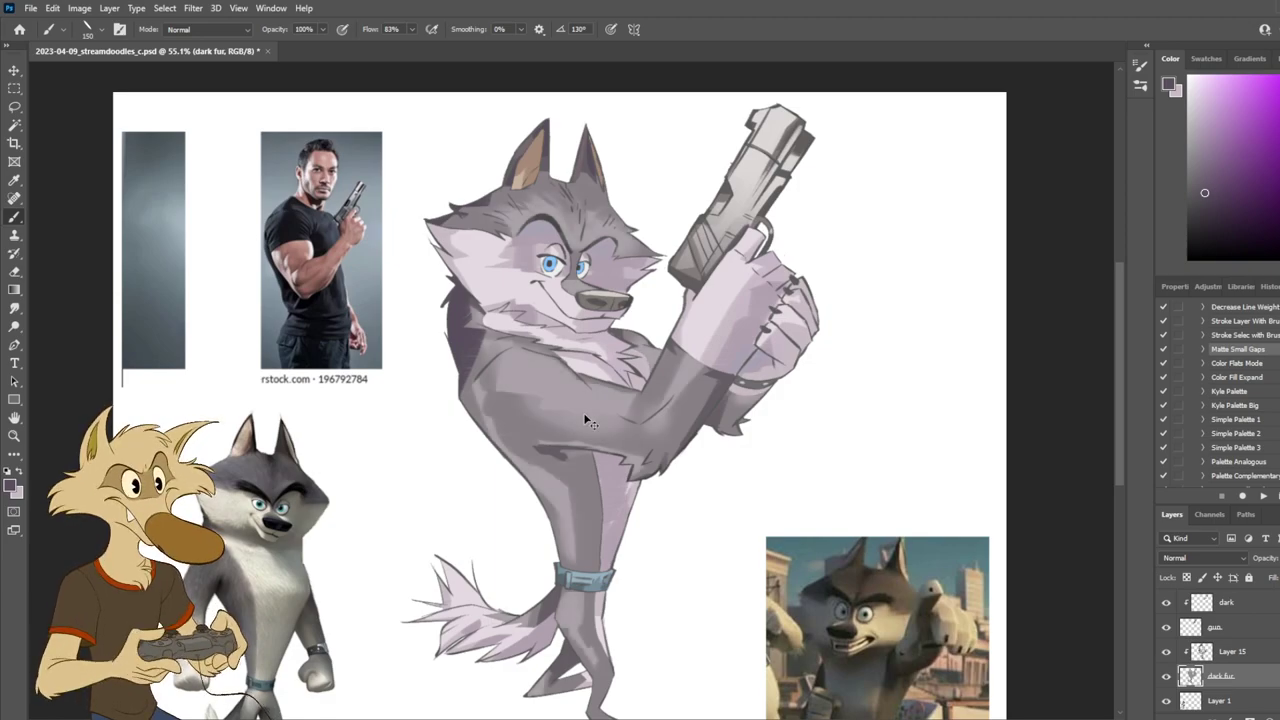
key("ctrl+shift+z")
Step: Select the fur shading on Layer 15 and darken its colour to suit the darker base fur
key("v")
left_click(531, 419, "ctrl")
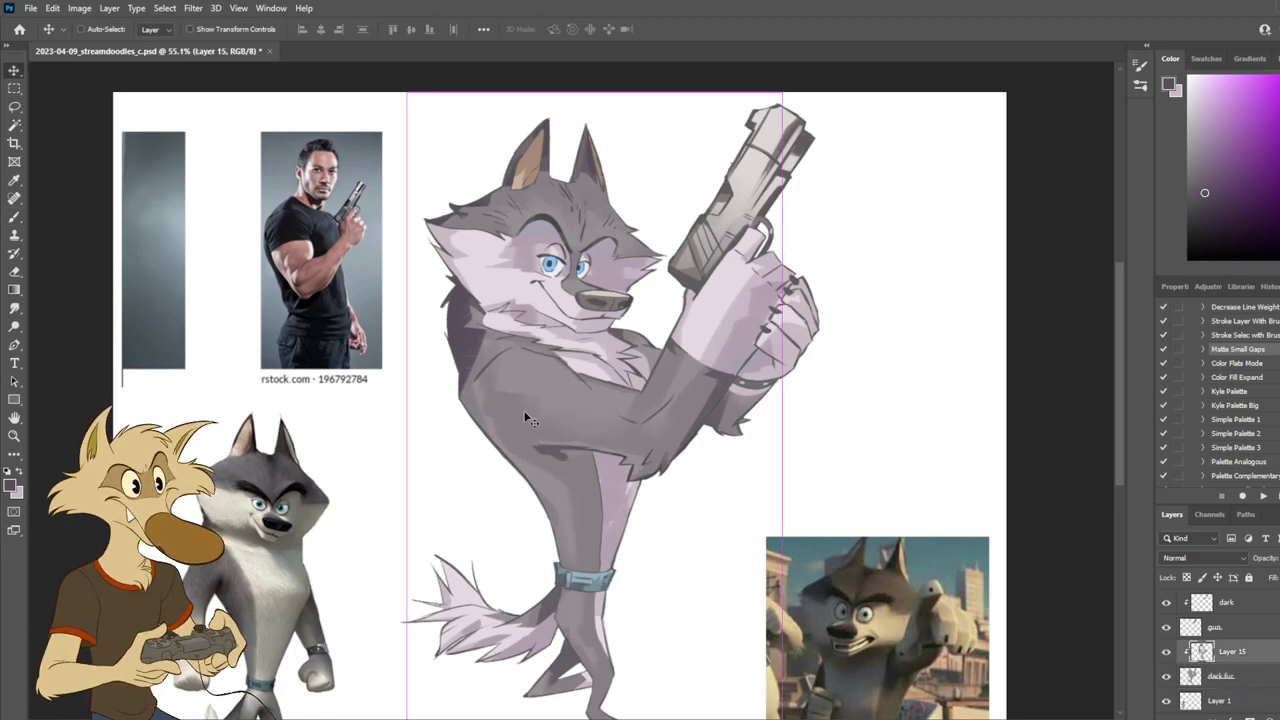
key("i")
left_click_drag(889, 517, 896, 529)
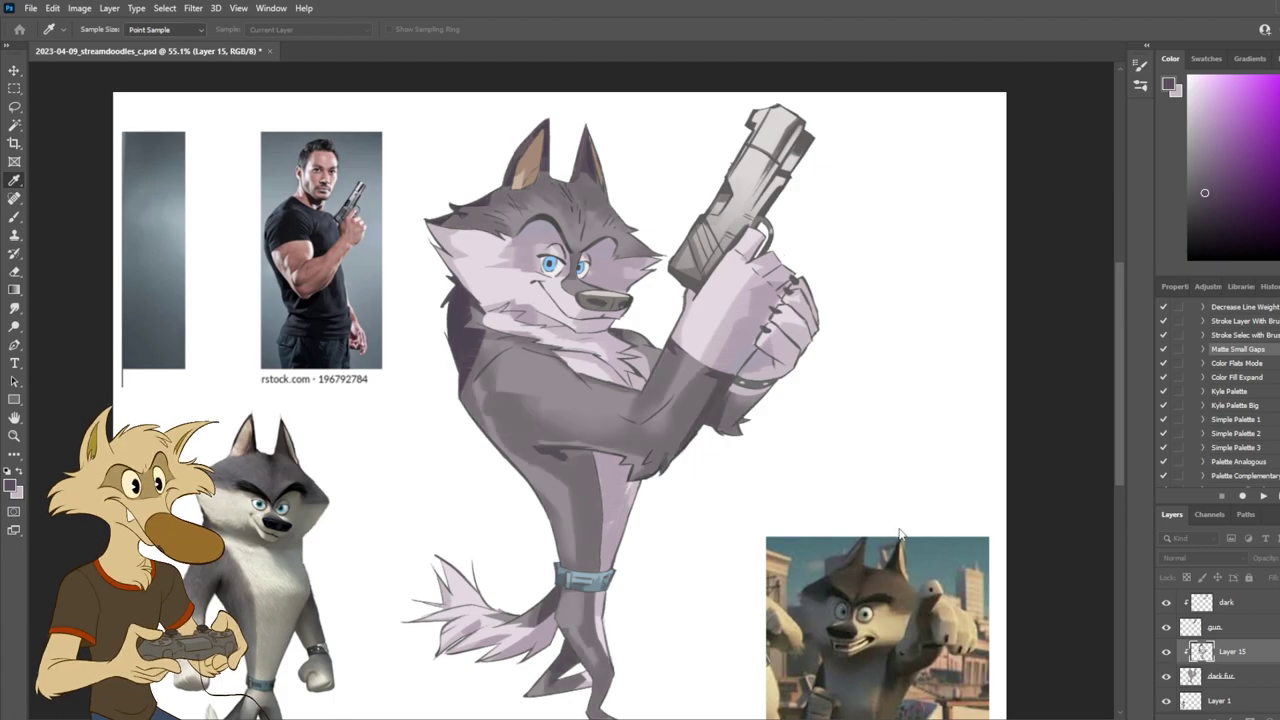
key("v")
Step: Compare the figure before and after the Layer 15 darkening, and examine the whole drawing beside its references
scroll(818, 386, "down", 5)
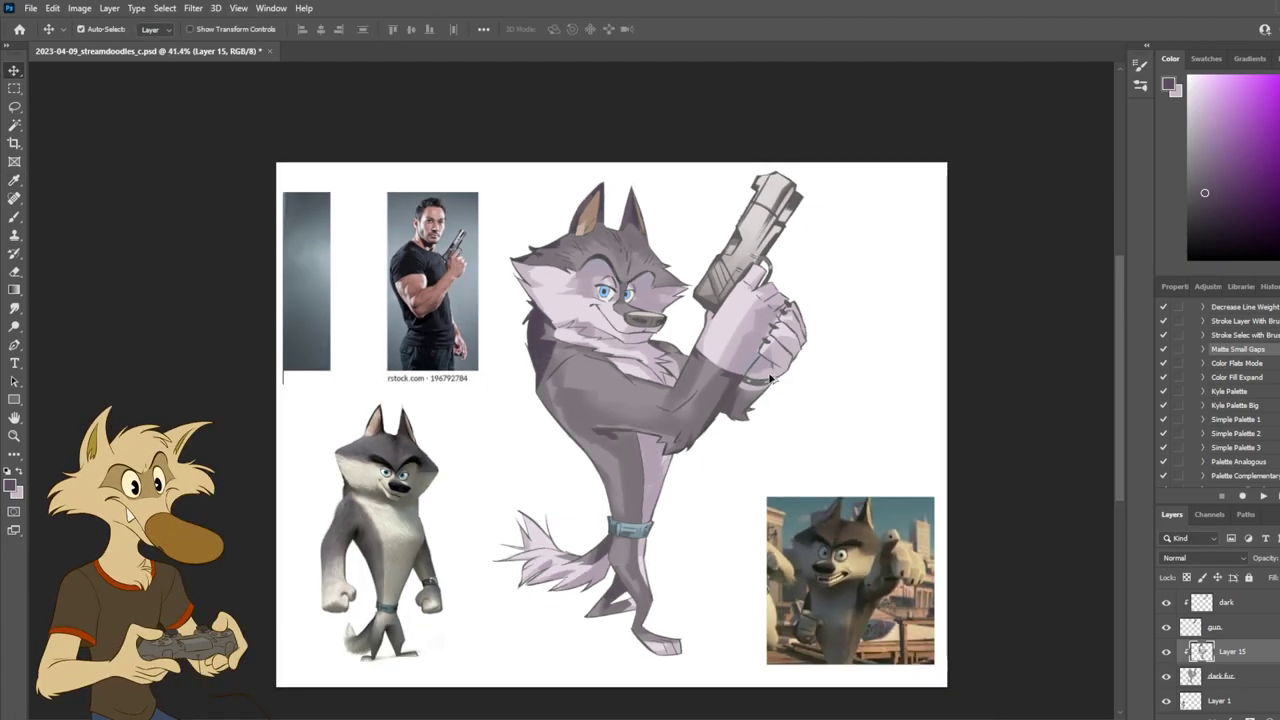
scroll(762, 373, "up", 2)
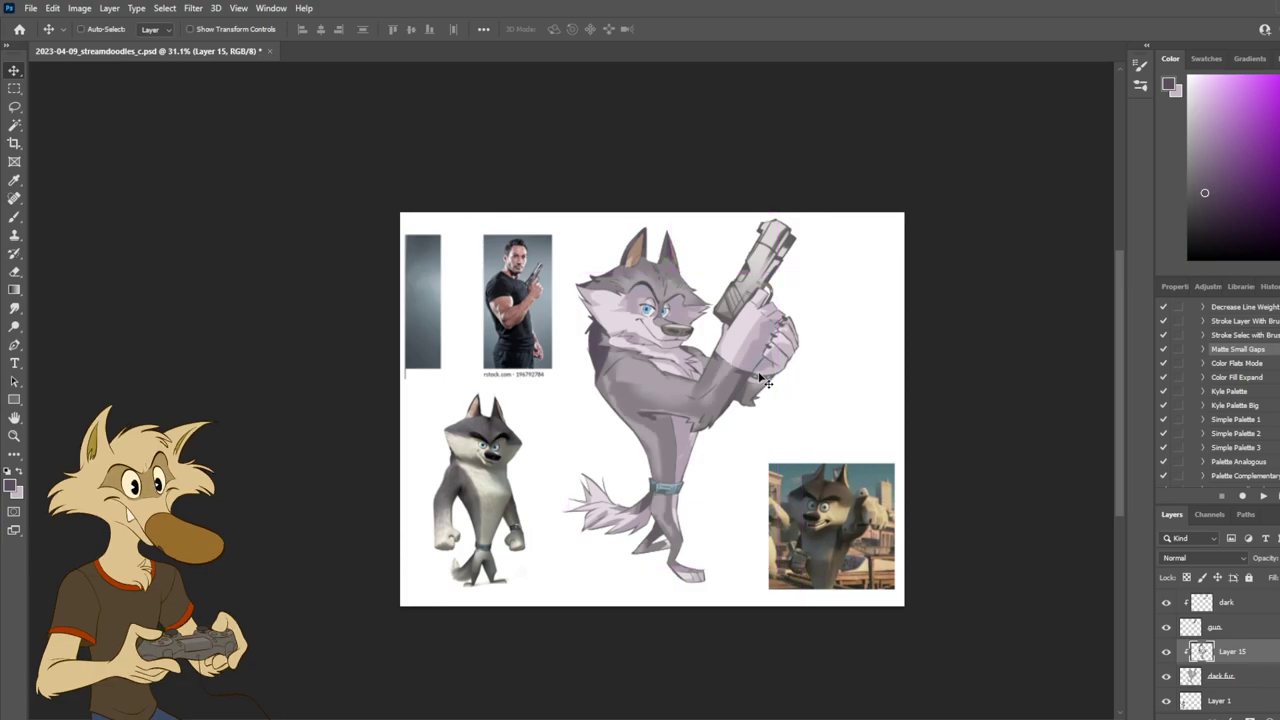
key("ctrl+z")
key("ctrl+shift+z")
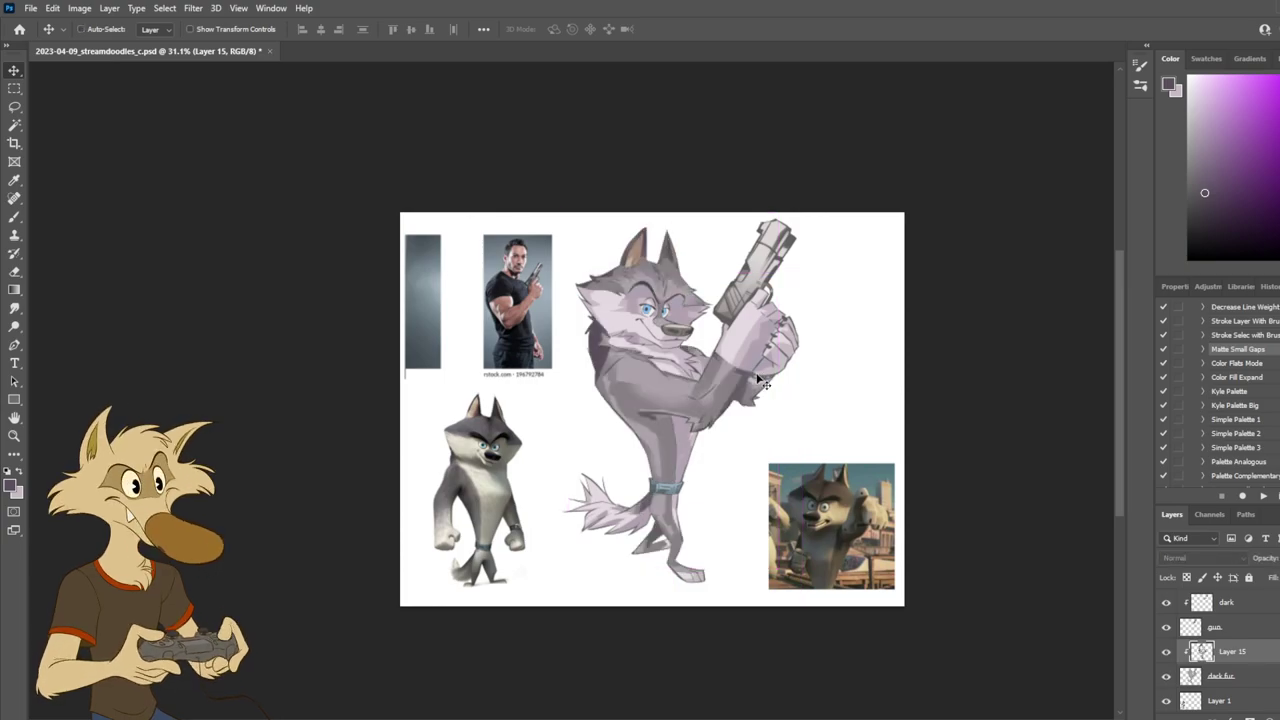
key("ctrl+shift+z")
scroll(733, 381, "up", 2)
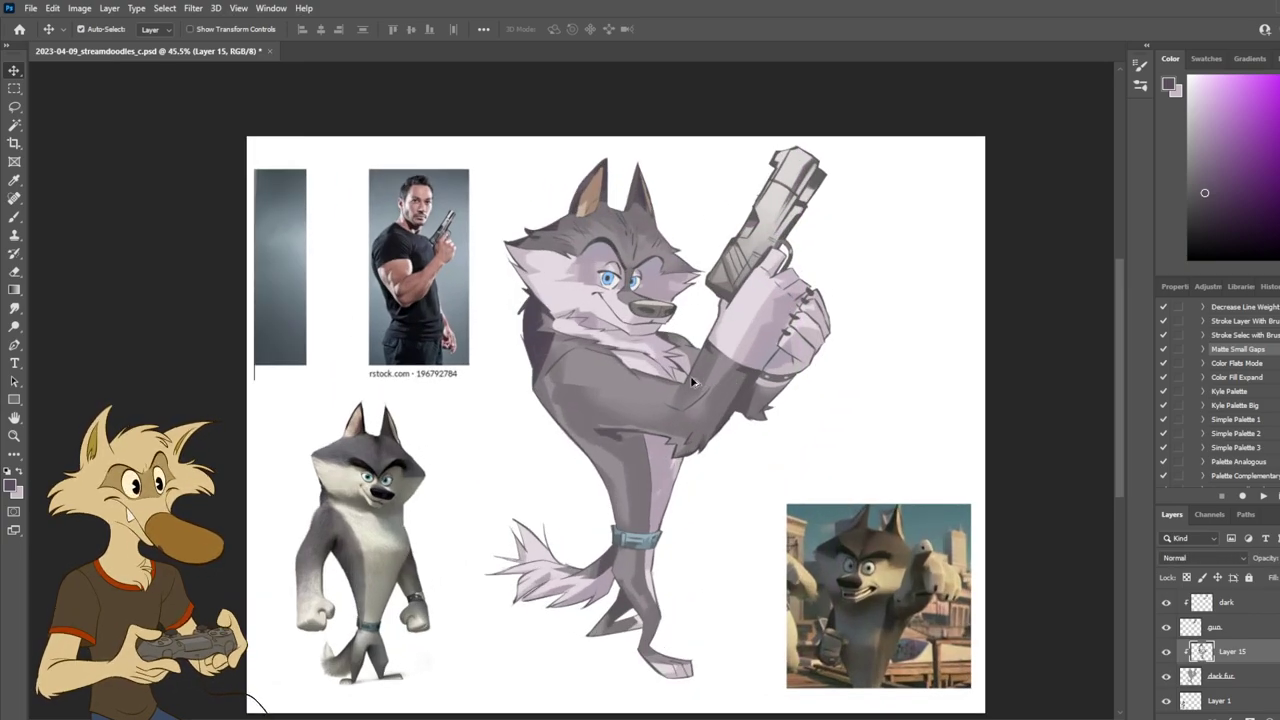
scroll(692, 381, "up", 1)
scroll(687, 379, "down", 2)
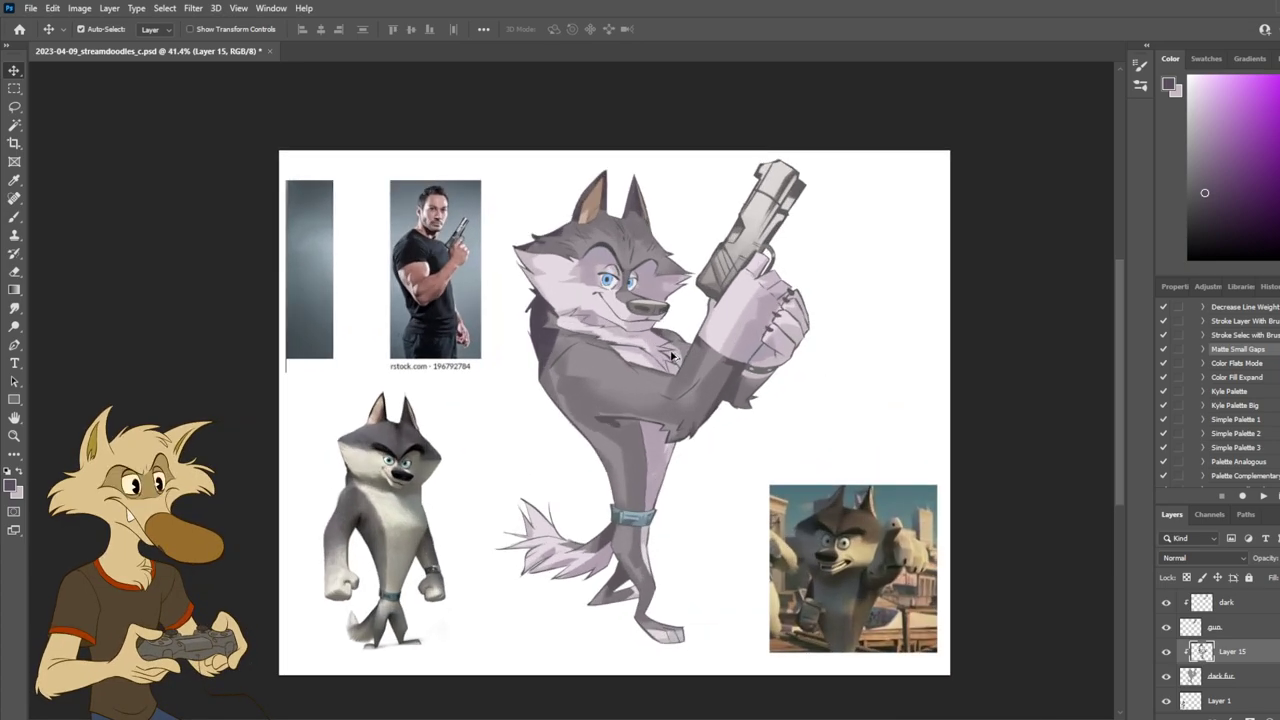
key("ctrl+w")
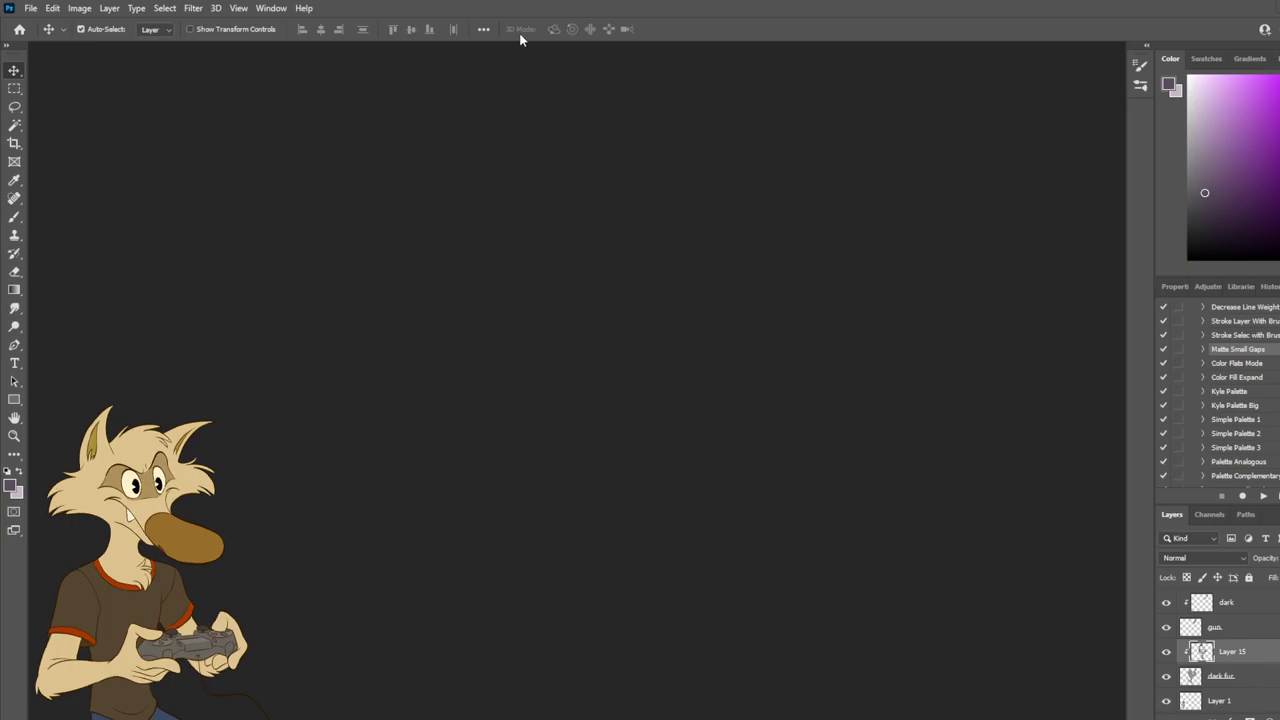
scroll(567, 198, "up", 2)
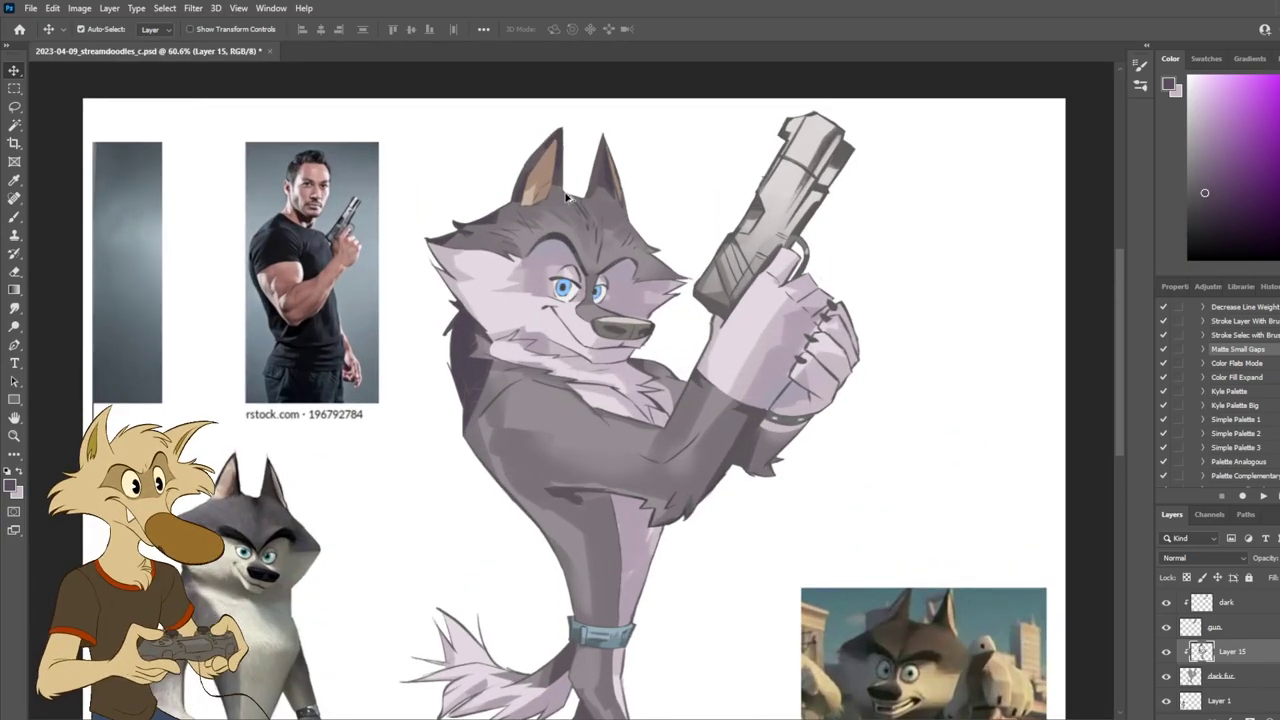
scroll(567, 198, "up", 1)
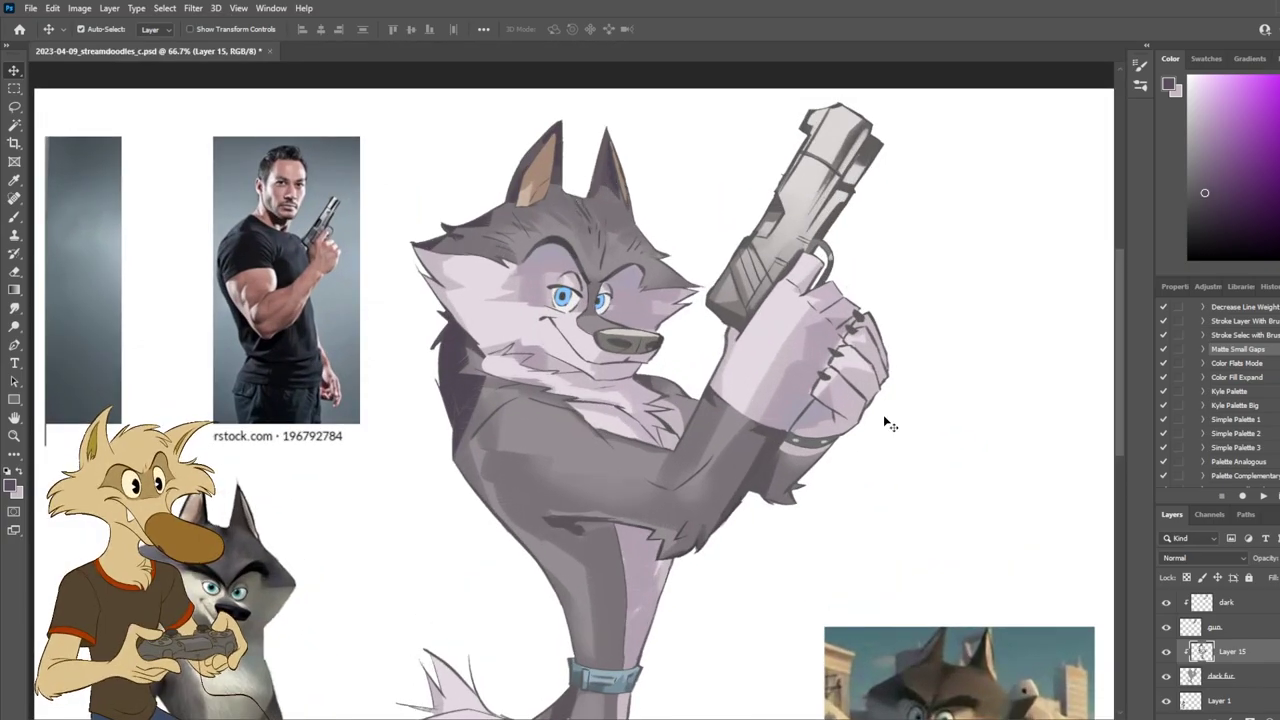
Step: Touch up the dark fur between the ears on Layer 15 and reduce the brush size to 70
left_click(1166, 652)
left_click(1166, 652)
key("b")
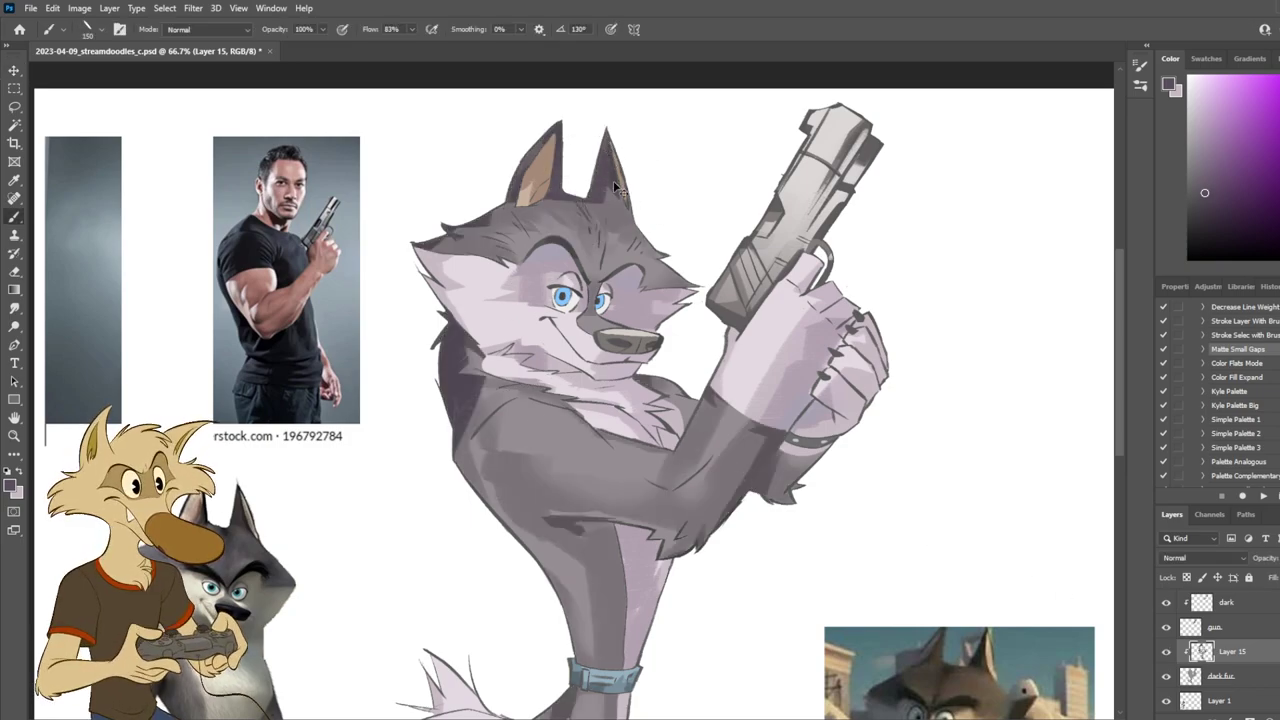
left_click_drag(593, 202, 572, 202)
key("bracketleft")
key("bracketleft")
key("bracketleft")
key("bracketleft")
key("bracketleft")
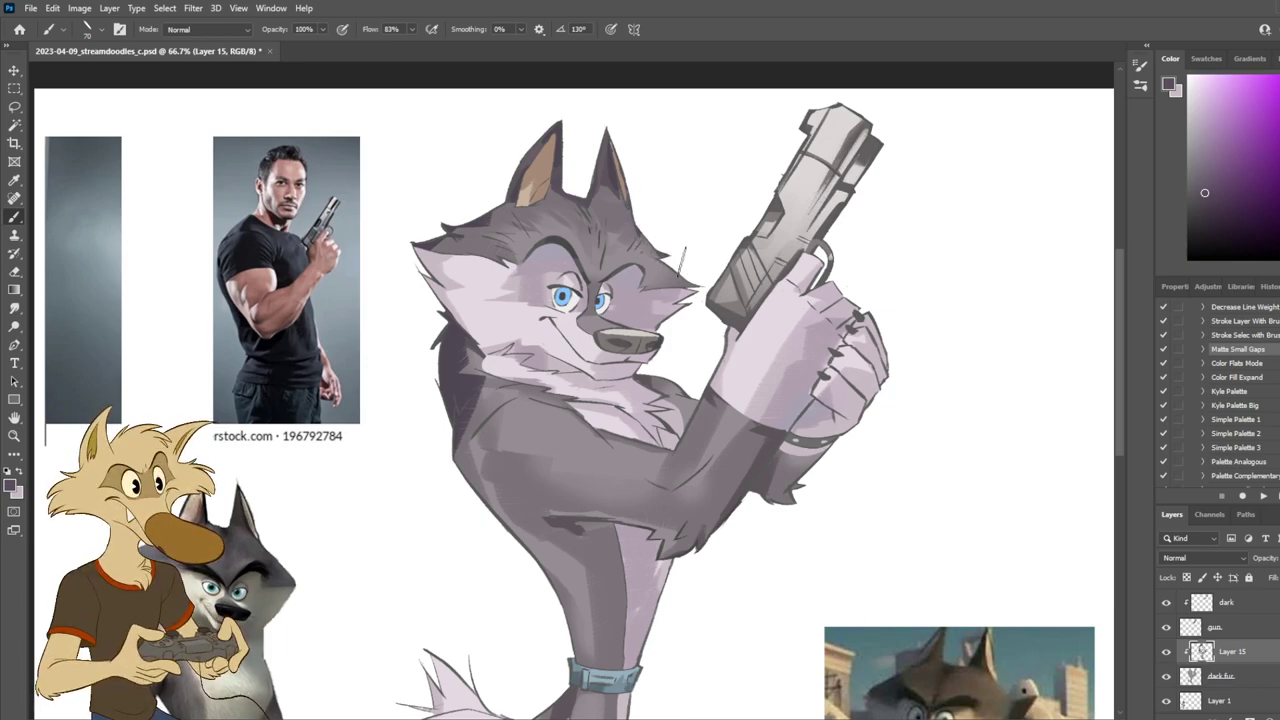
left_click_drag(660, 289, 786, 150)
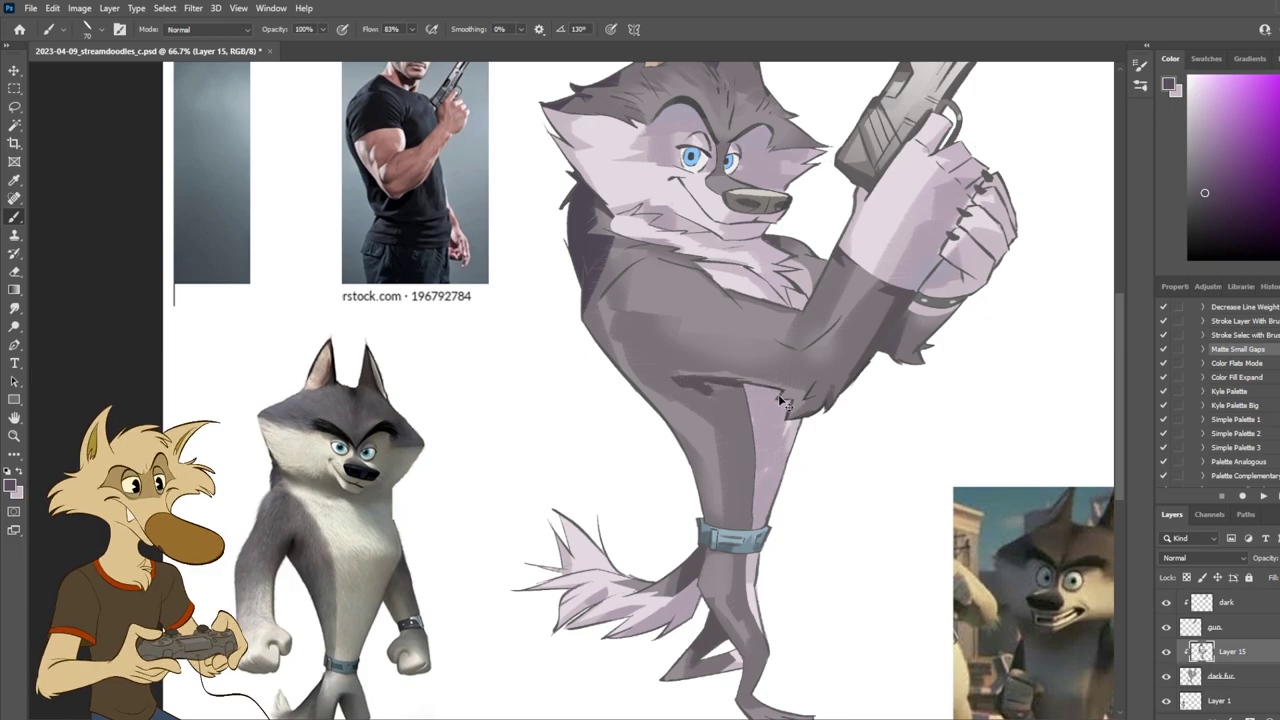
Step: Try dark shadow strokes along the torso's fur edge and on the arms on Layer 15, undoing them
key("ctrl+z")
left_click_drag(734, 388, 750, 458)
key("ctrl+z")
left_click_drag(742, 394, 752, 498)
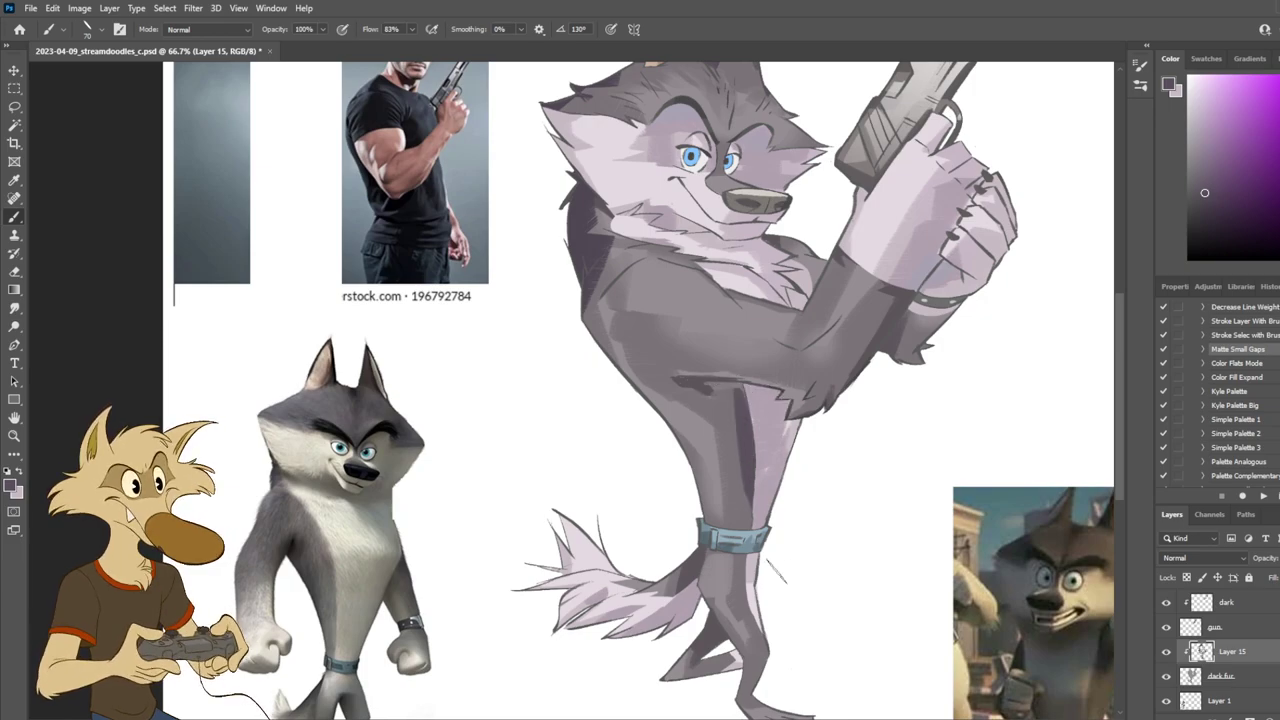
scroll(719, 505, "down", 6)
scroll(822, 500, "up", 5)
key("ctrl+z")
left_click_drag(754, 362, 693, 430)
key("ctrl+z")
left_click_drag(826, 342, 800, 384)
key("ctrl+z")
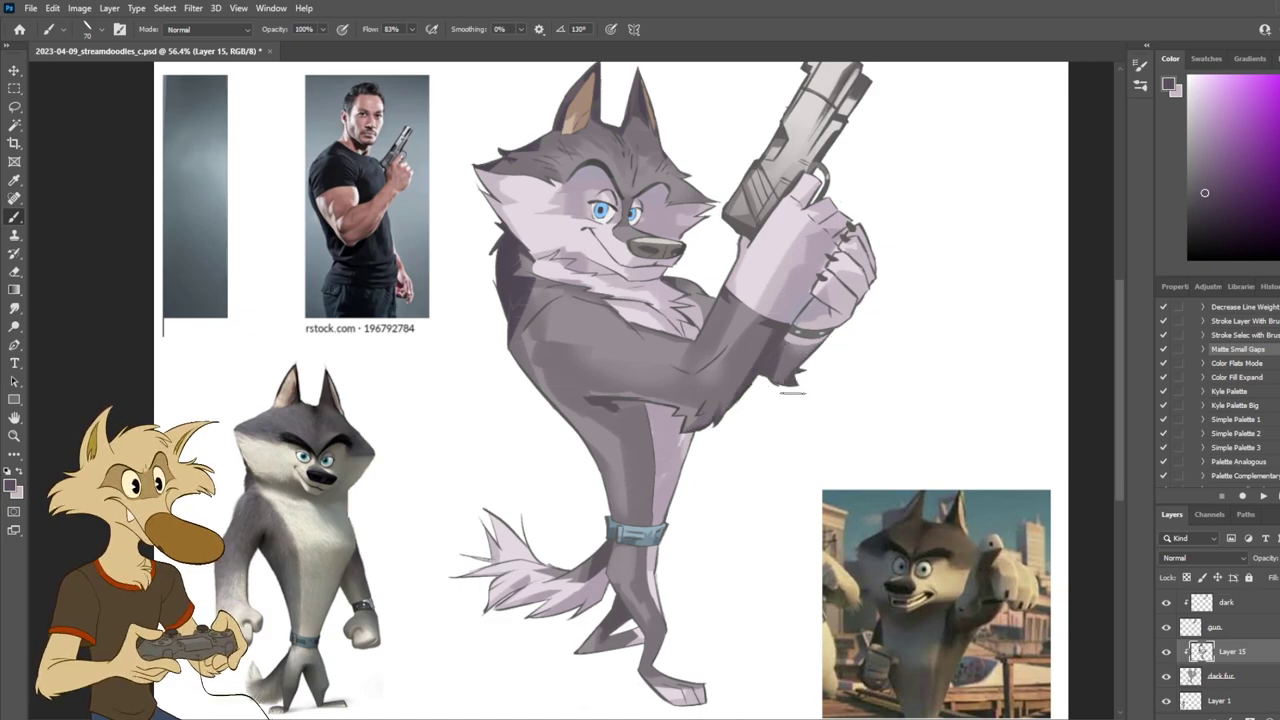
Step: Paint a small dark shadow on the torso fur just above the belt on Layer 15, undoing unwanted strokes
mouse_move(602, 462)
left_mouse_down()
mouse_move(620, 508)
mouse_move(646, 526)
left_mouse_up()
key("ctrl+z")
key("ctrl+z")
left_click_drag(650, 478, 640, 532)
key("ctrl+z")
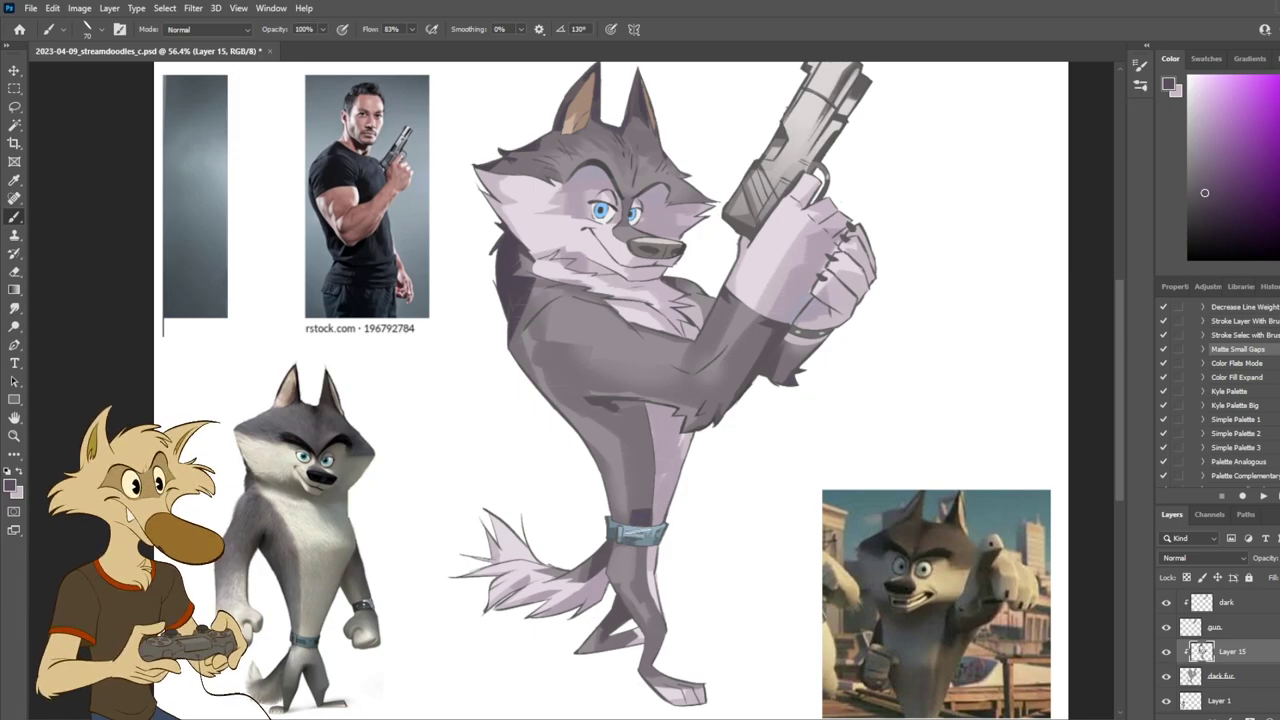
scroll(762, 557, "down", 9)
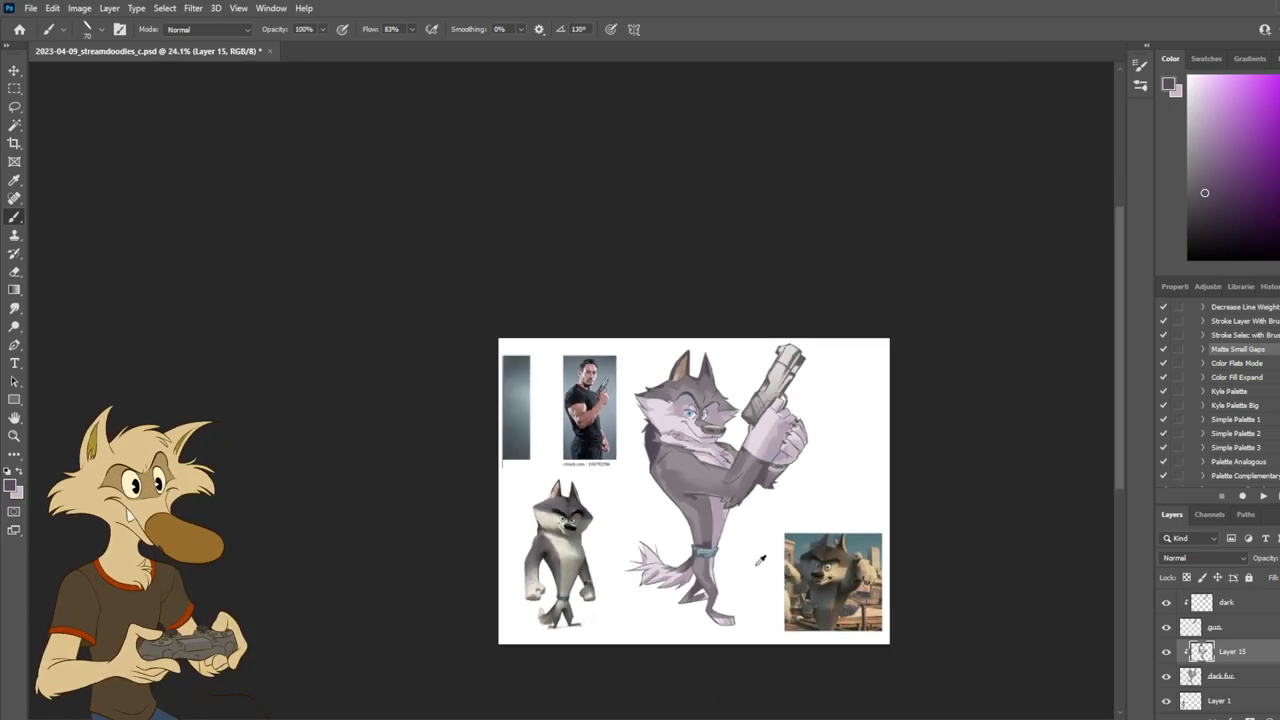
Step: Compare the wolf with and without the Layer 15 fur shading, and examine the whole figure beside its references
scroll(719, 578, "up", 11)
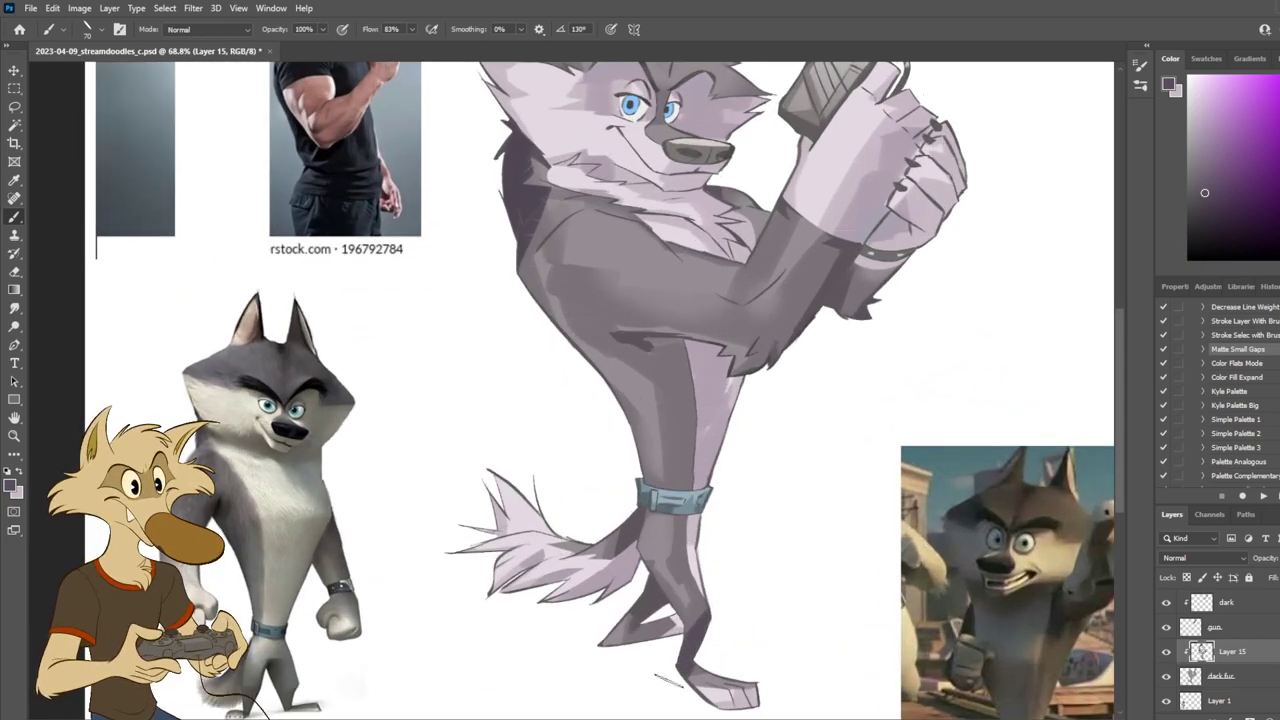
scroll(700, 682, "down", 3)
scroll(711, 681, "up", 2)
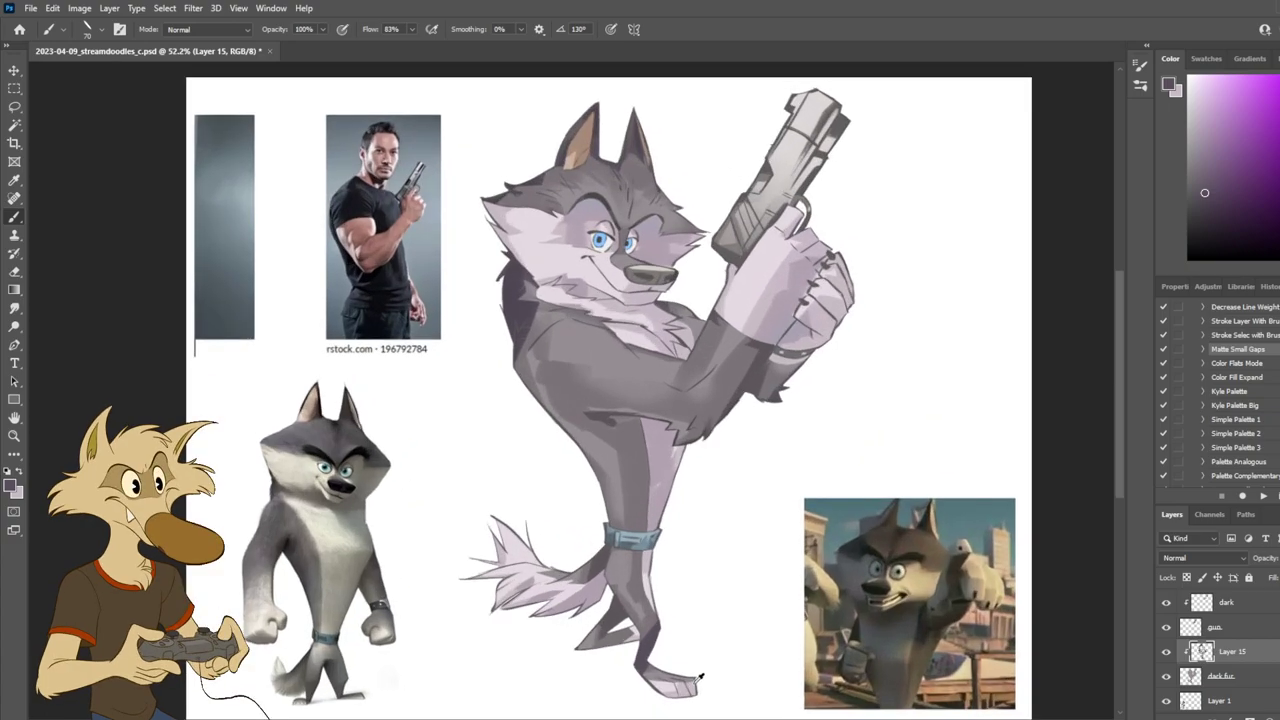
left_click(1166, 652)
left_click(1166, 652)
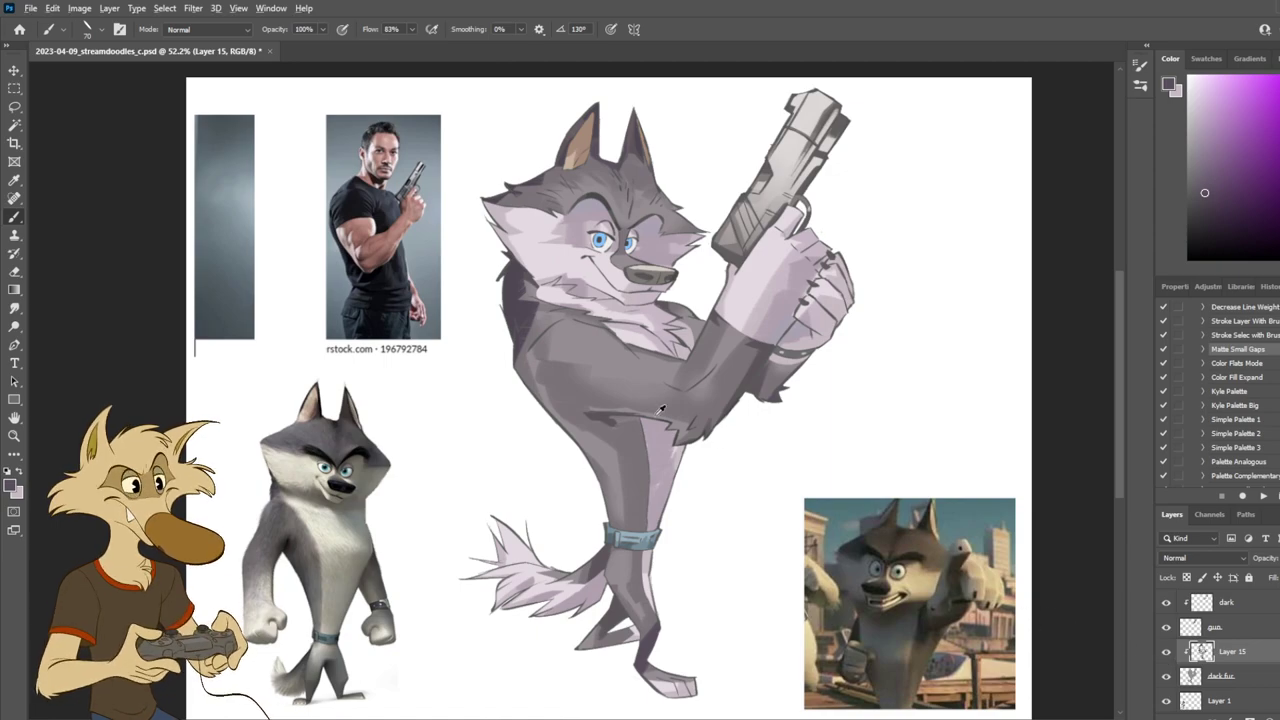
scroll(660, 410, "up", 5)
scroll(488, 305, "down", 2)
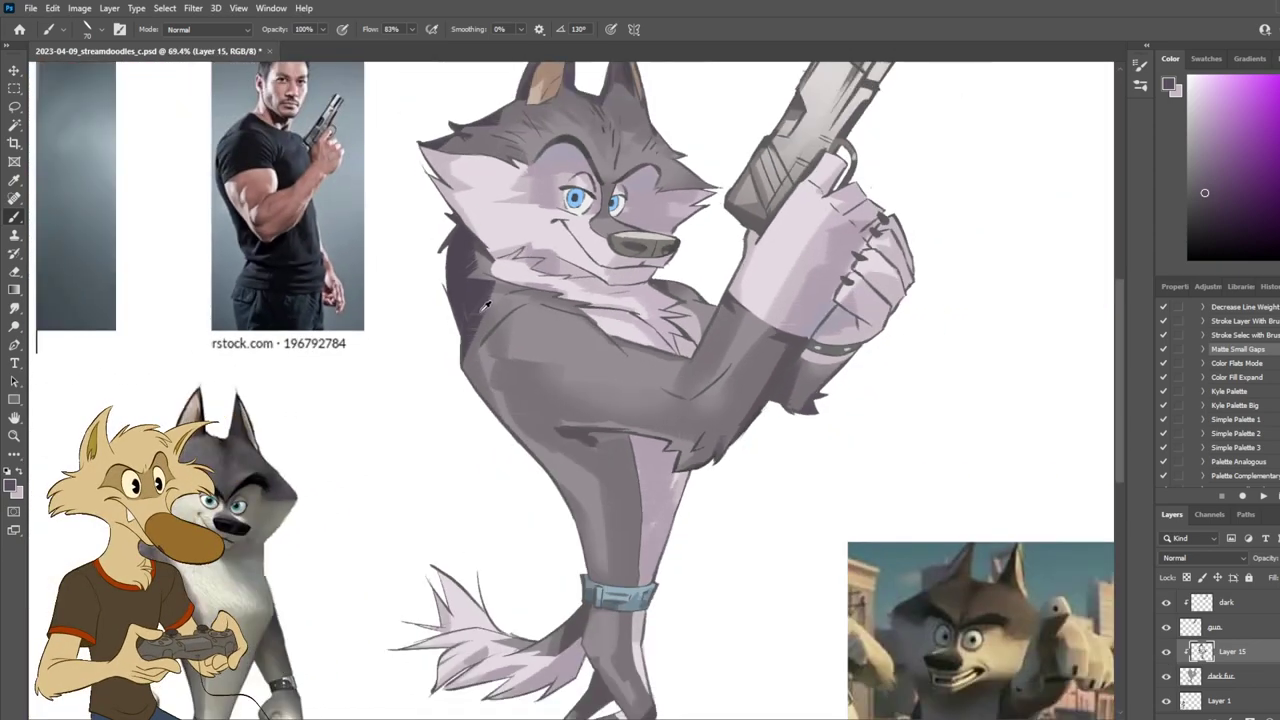
scroll(488, 305, "down", 2)
scroll(530, 313, "up", 2)
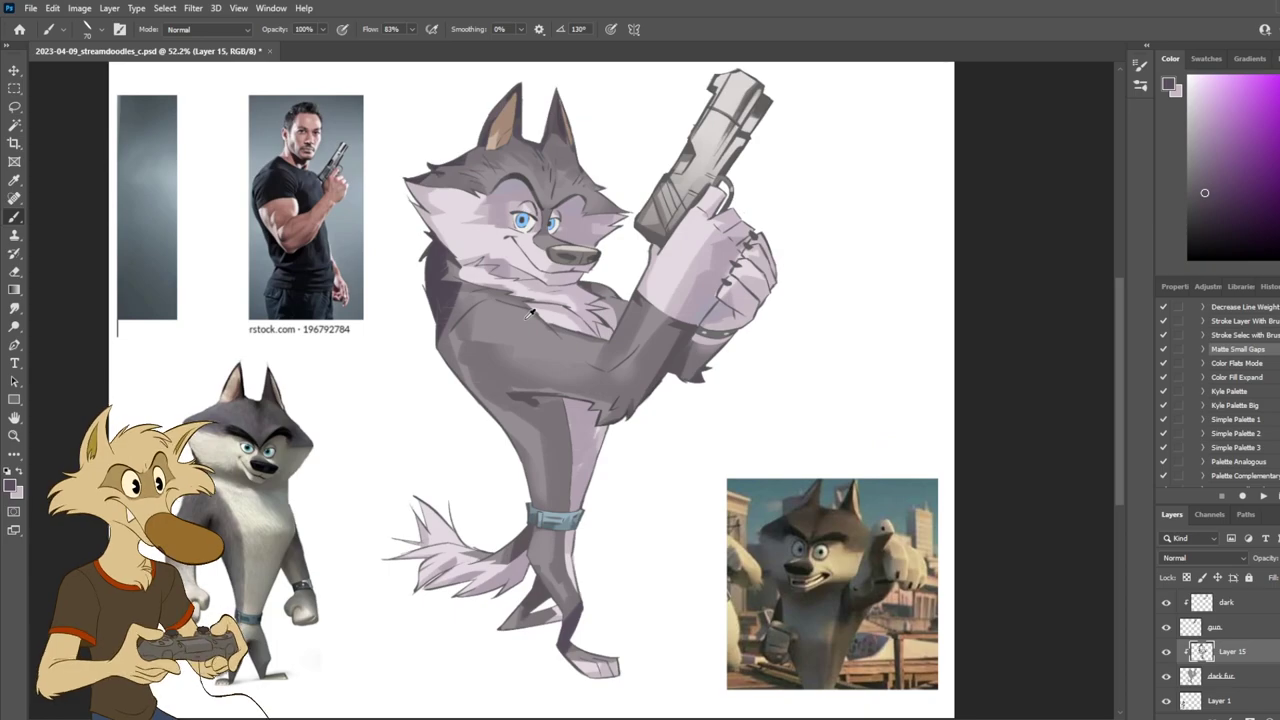
Step: Shift the cream fur layer and its Layer 17 shading from lavender to a warmer, less purple tone
key("v")
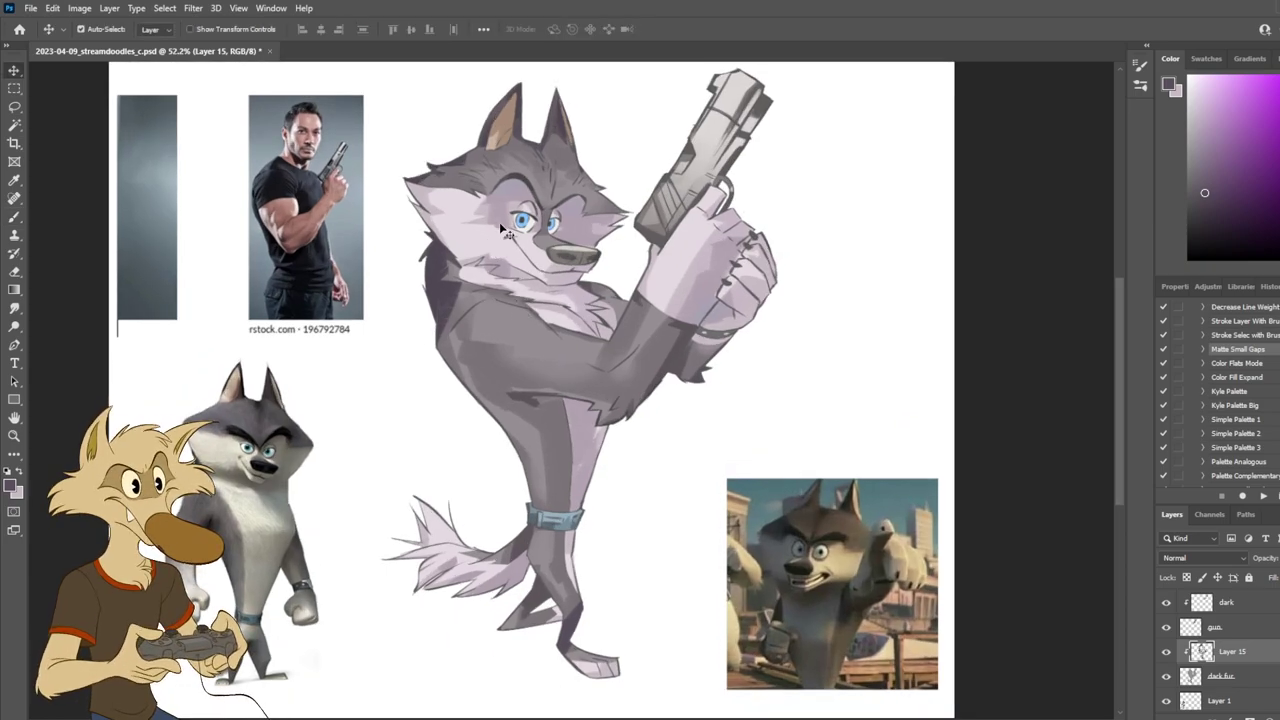
left_click(481, 244)
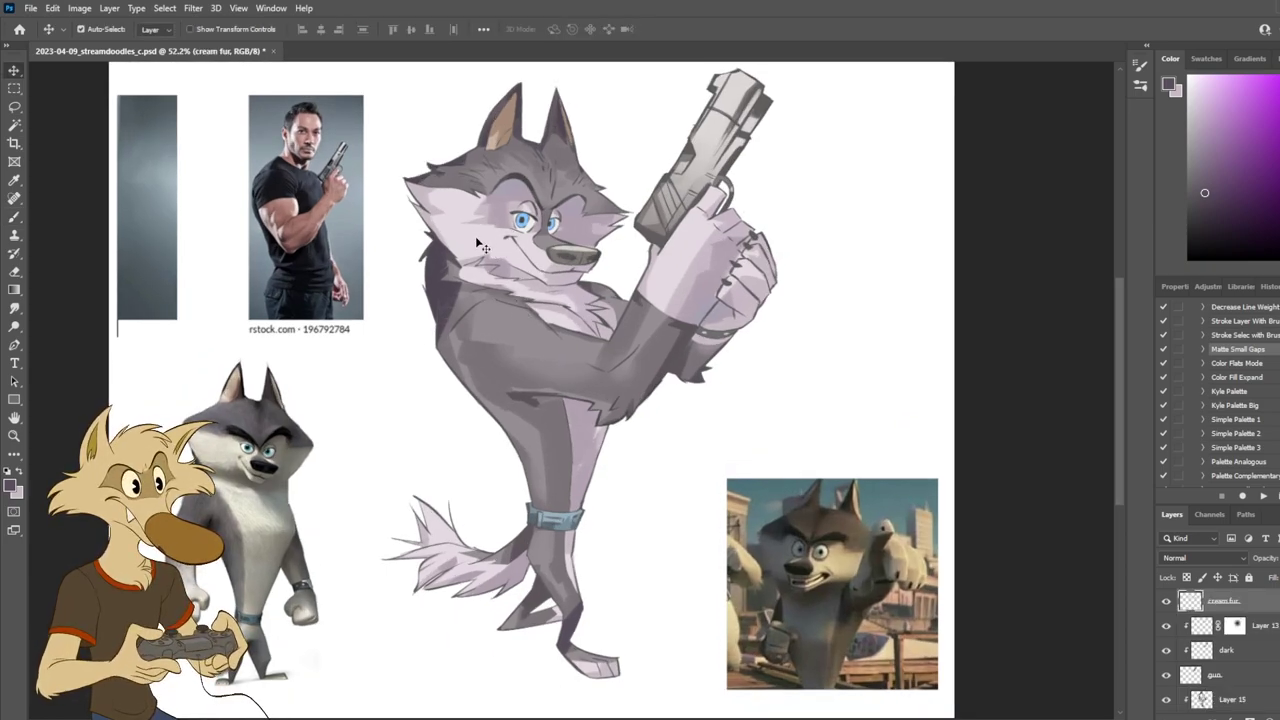
key("i")
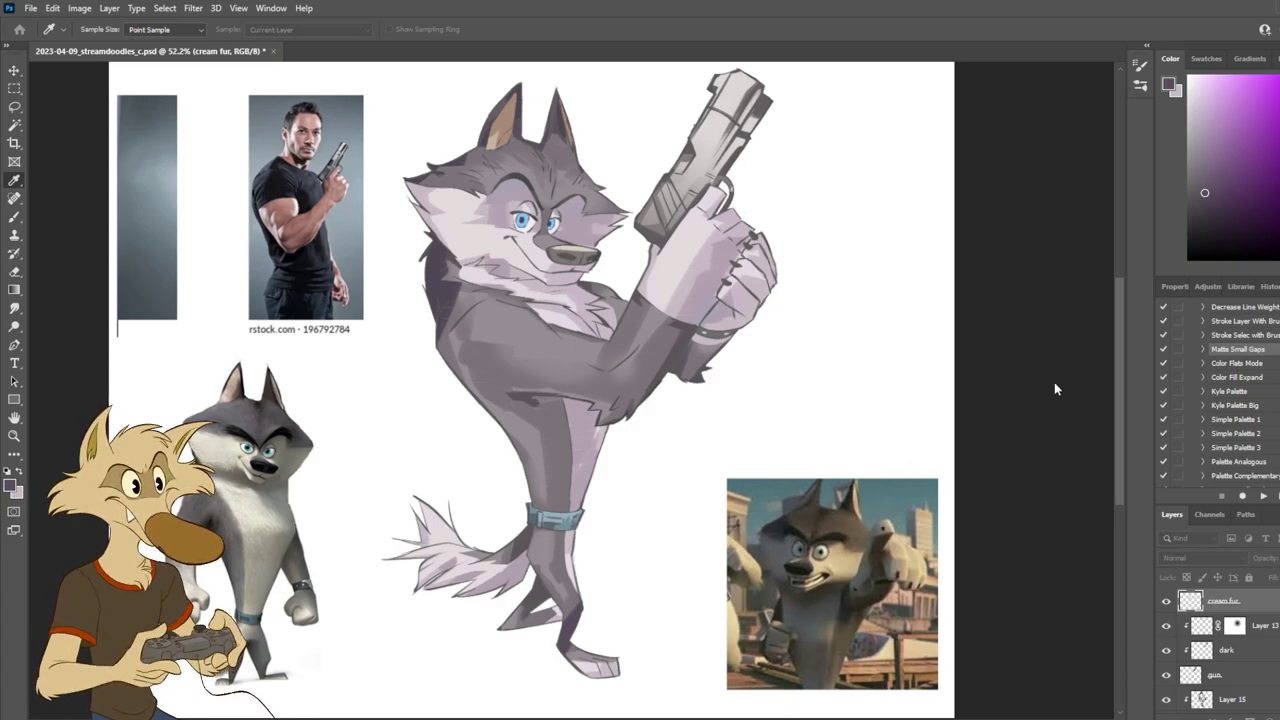
key("v")
key("ctrl+shift+alt+n")
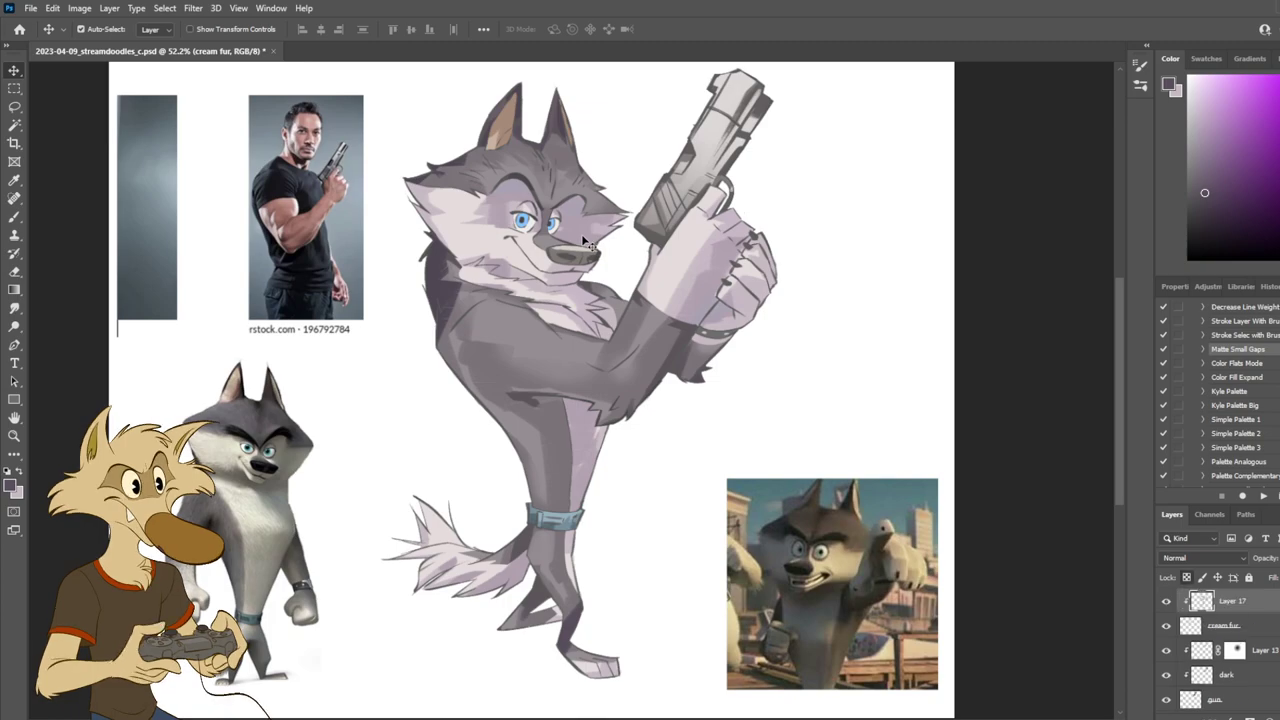
key("i")
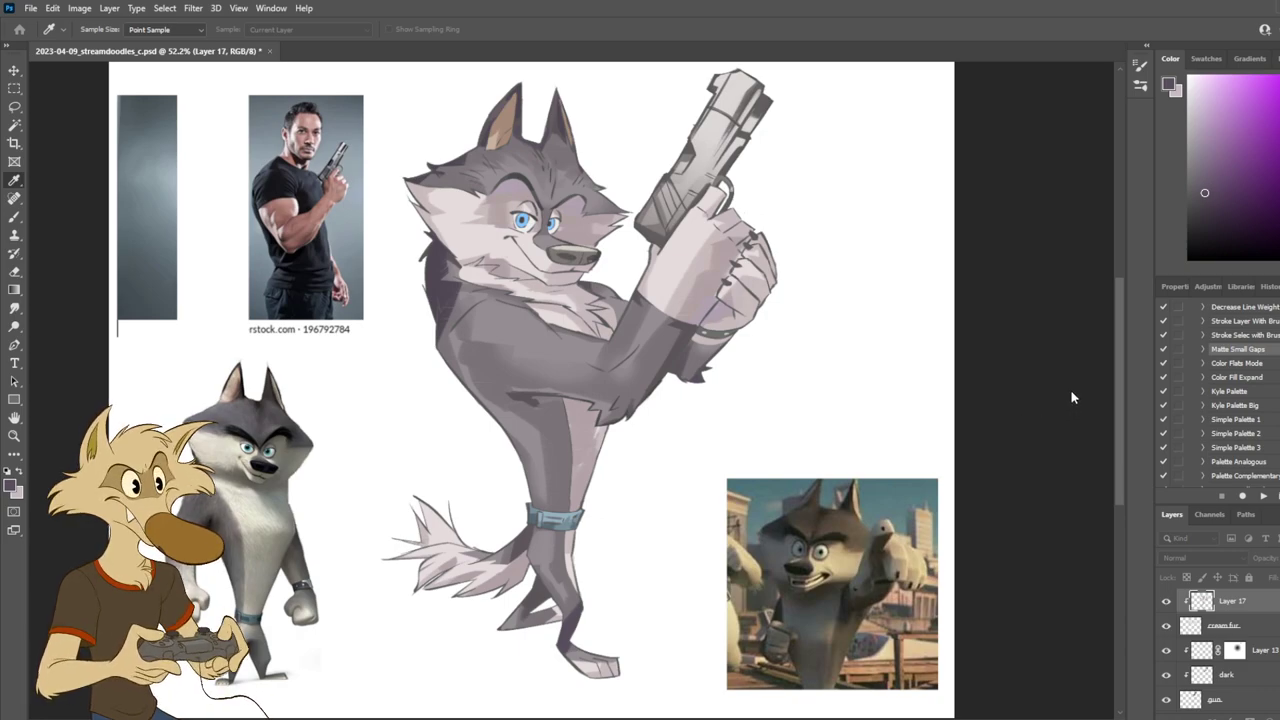
key("v")
Step: Examine the recoloured wolf at several sizes and mirrored horizontally to judge the overall figure
scroll(723, 414, "down", 3)
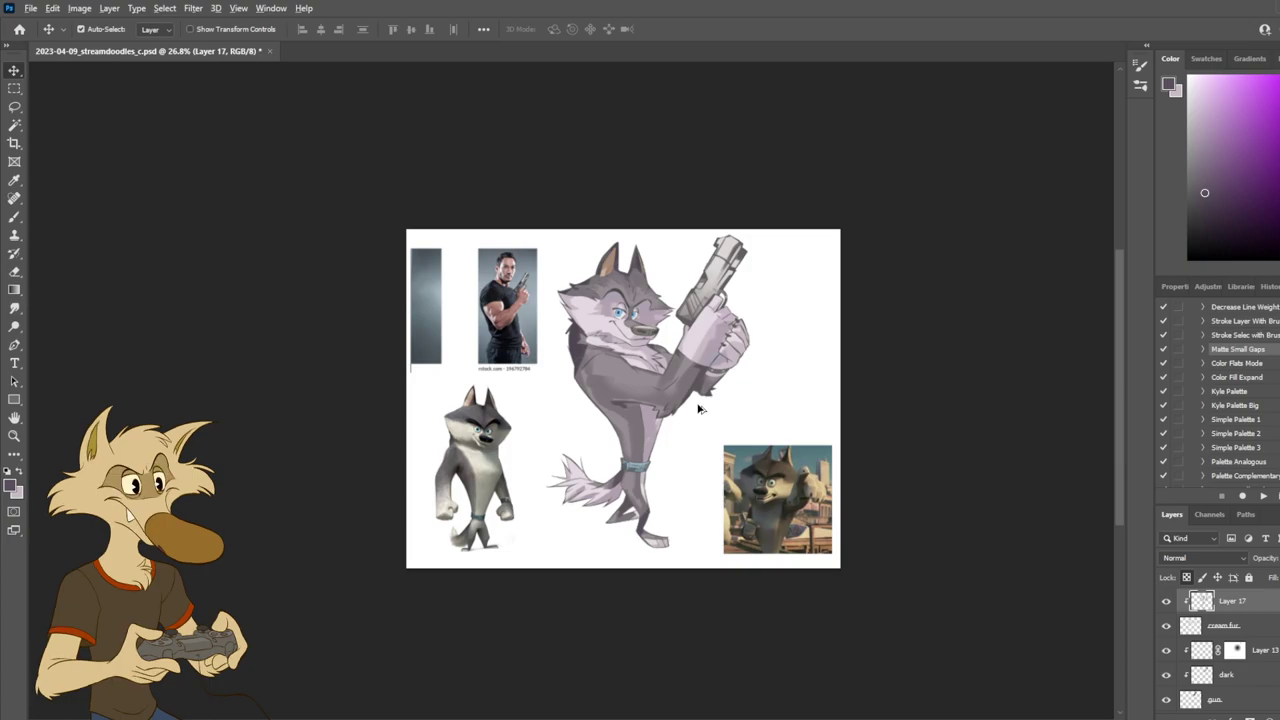
scroll(700, 408, "up", 2)
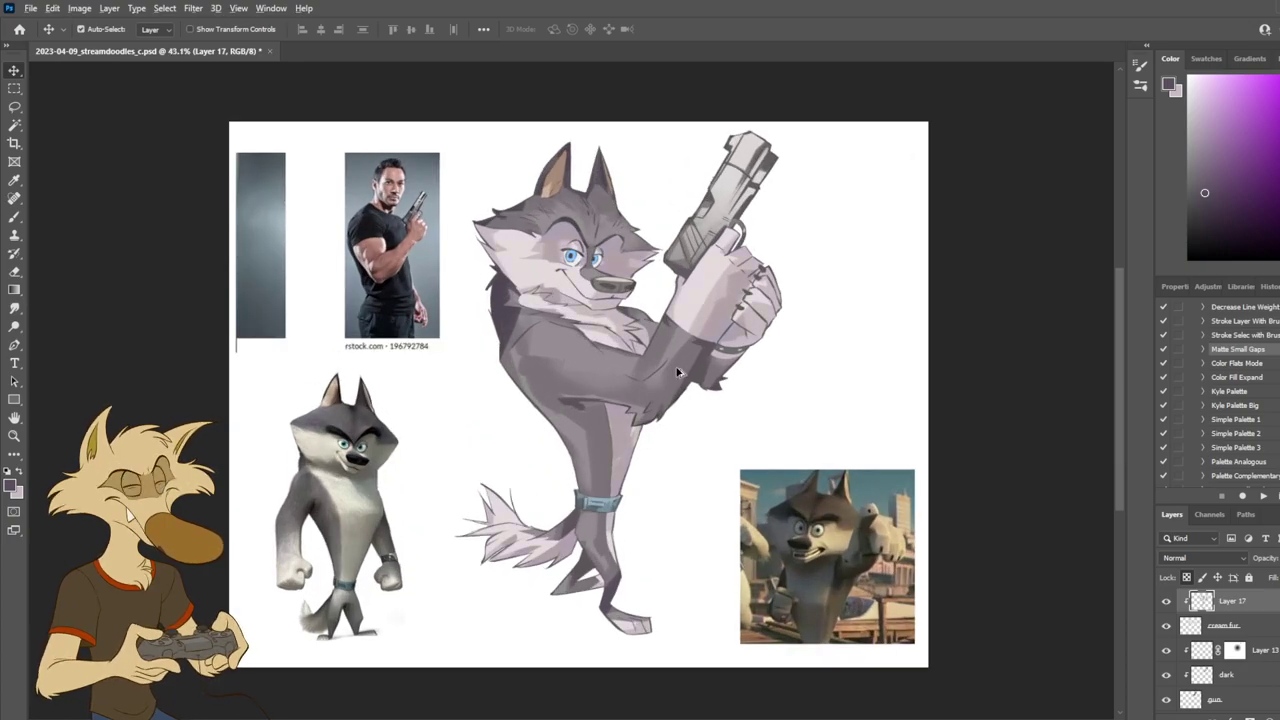
scroll(681, 372, "down", 3)
scroll(678, 366, "up", 4)
scroll(678, 364, "up", 1)
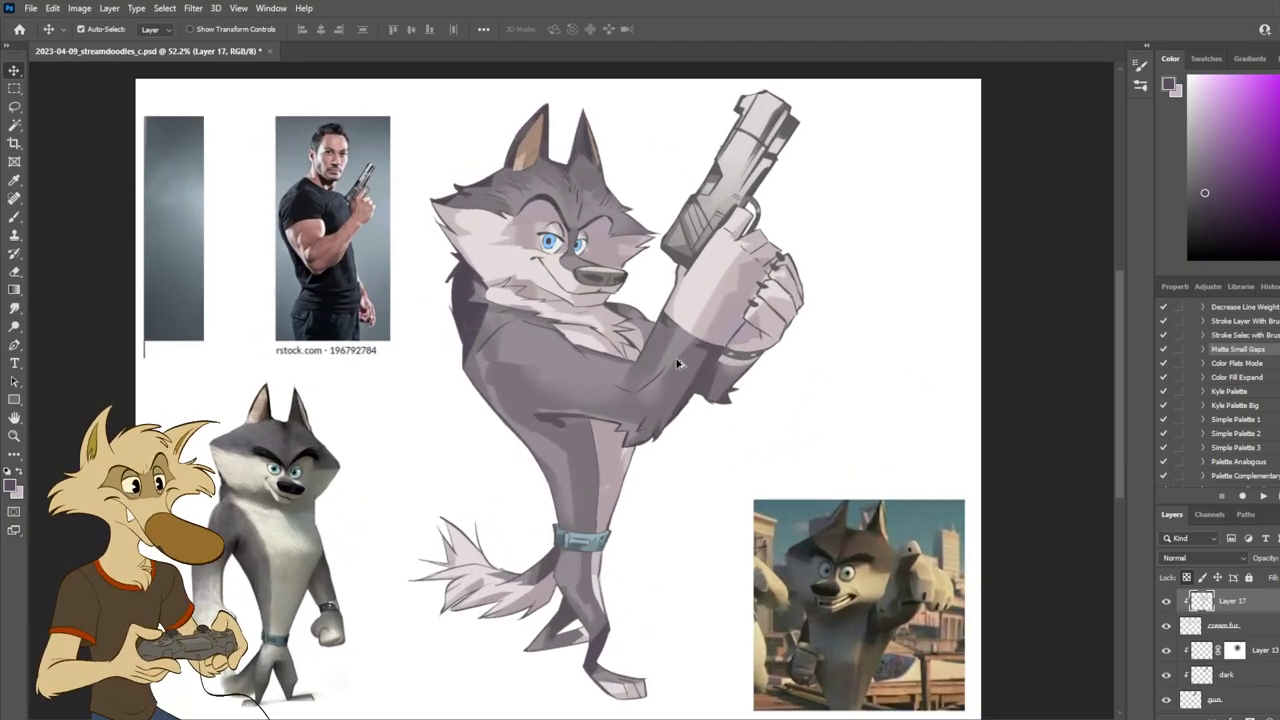
key("ctrl+shift+h")
scroll(642, 348, "down", 3)
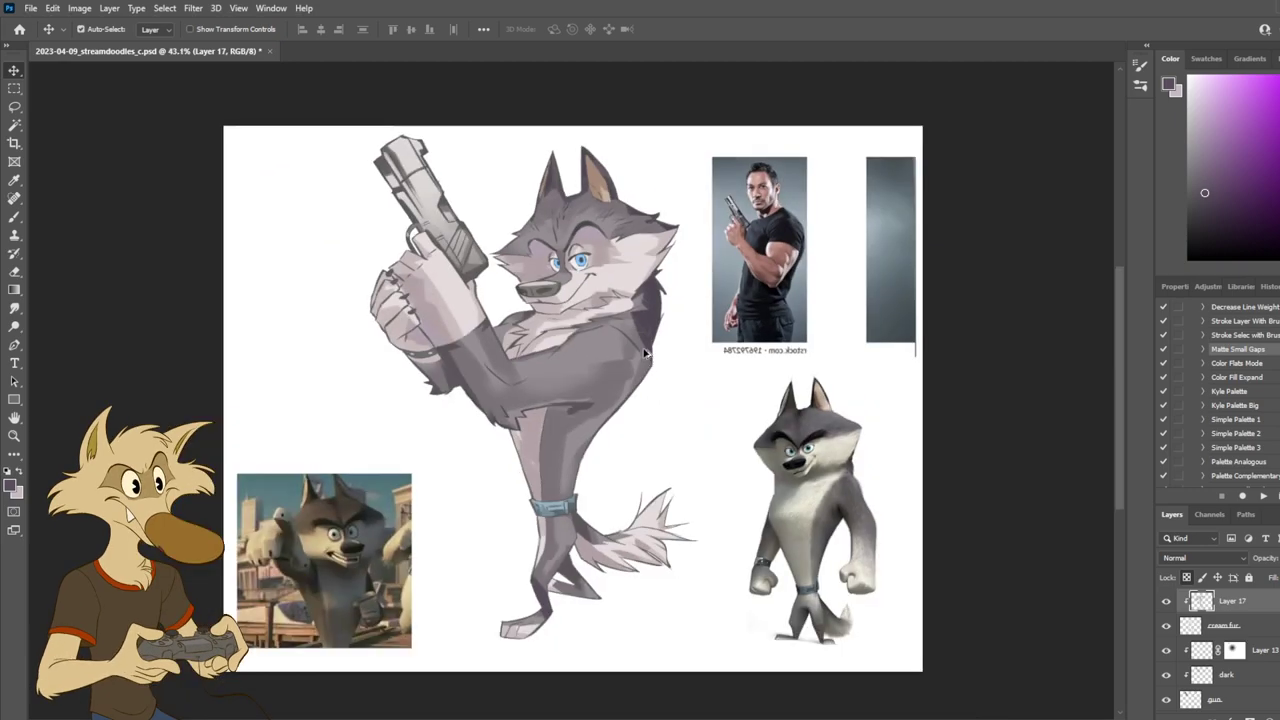
key("ctrl+shift+h")
scroll(645, 355, "up", 3)
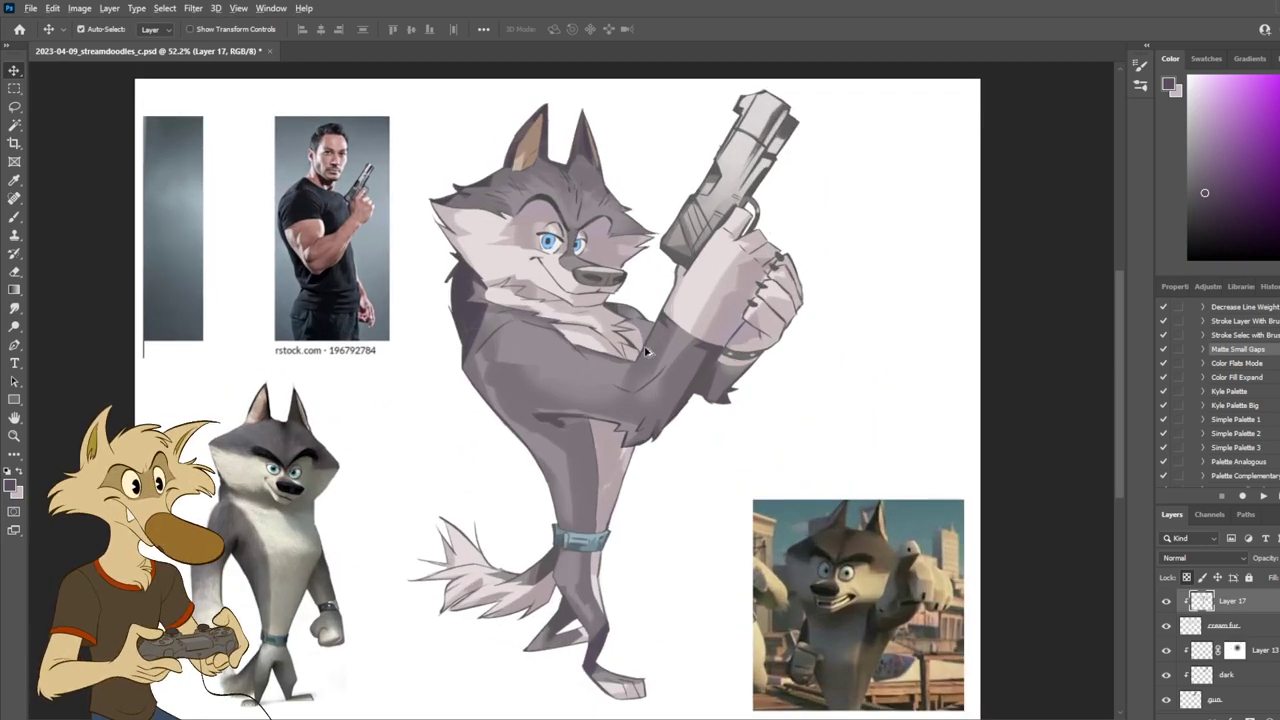
scroll(646, 352, "down", 3)
scroll(647, 358, "up", 2)
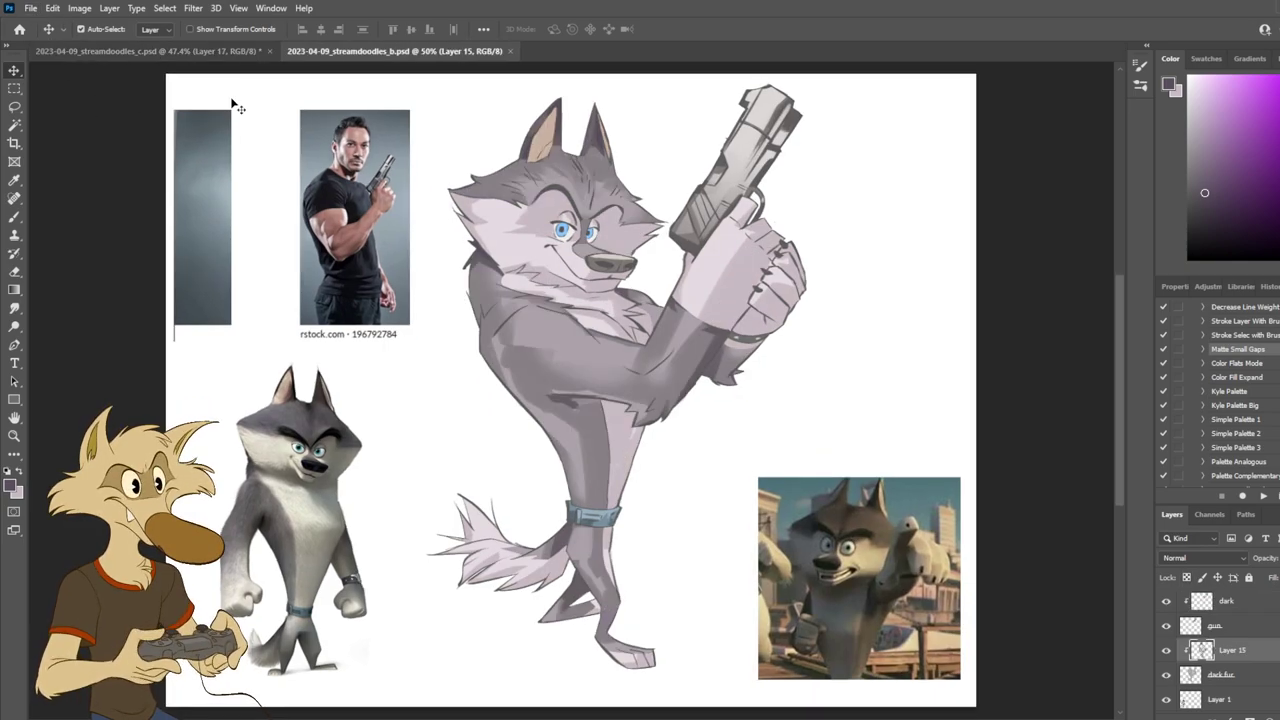
Step: Compare the drawing with the earlier version 2023-04-09_streamdoodles_b.psd, and save 2023-04-09_streamdoodles_c.psd
left_click(168, 55)
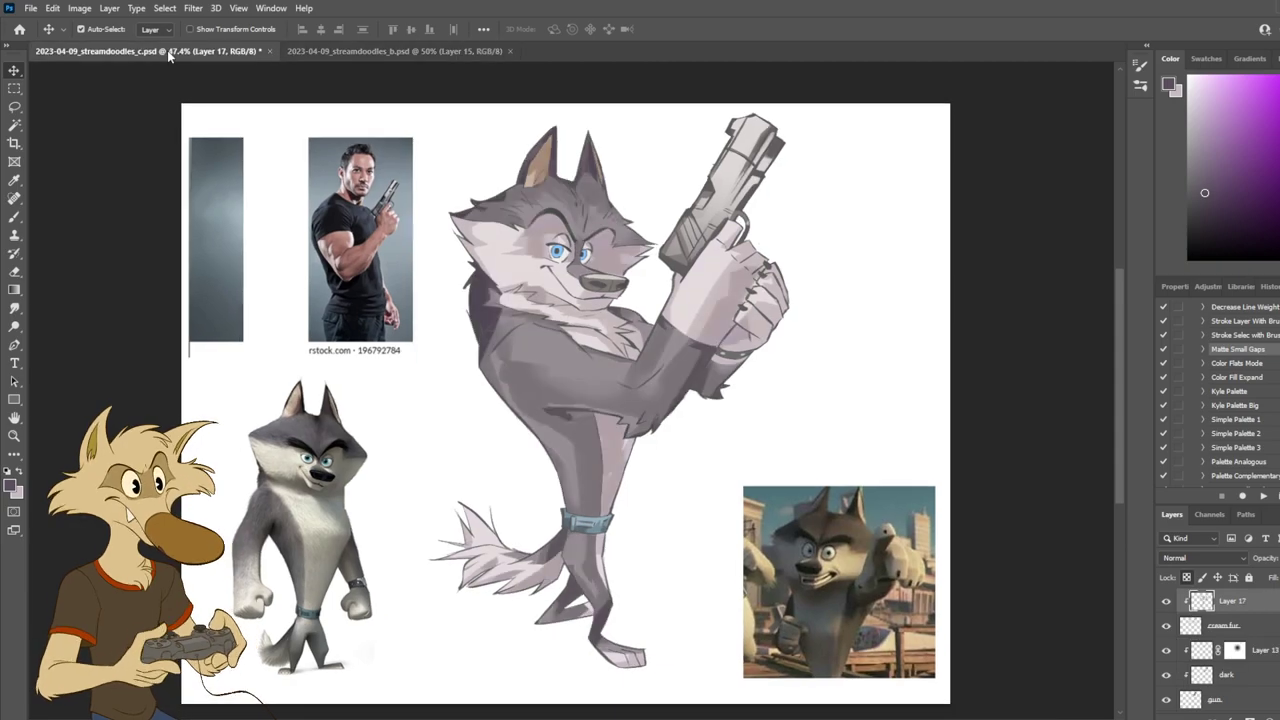
left_click(340, 51)
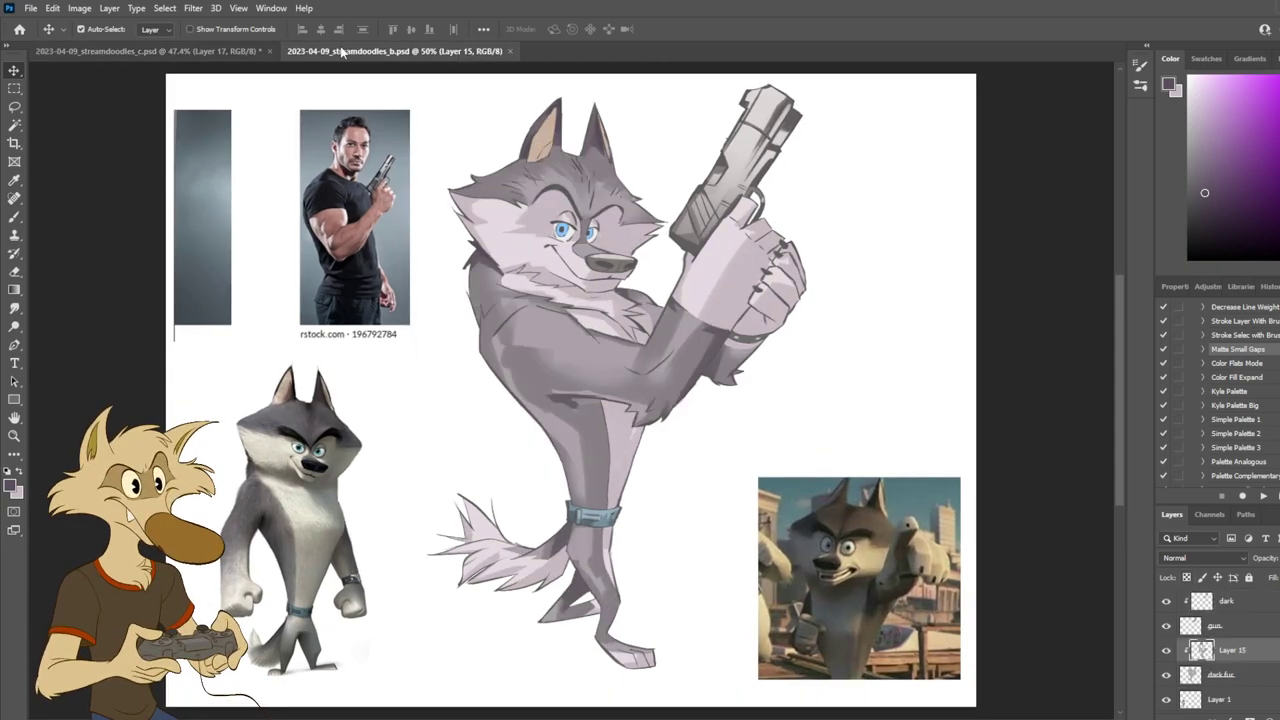
left_click(199, 51)
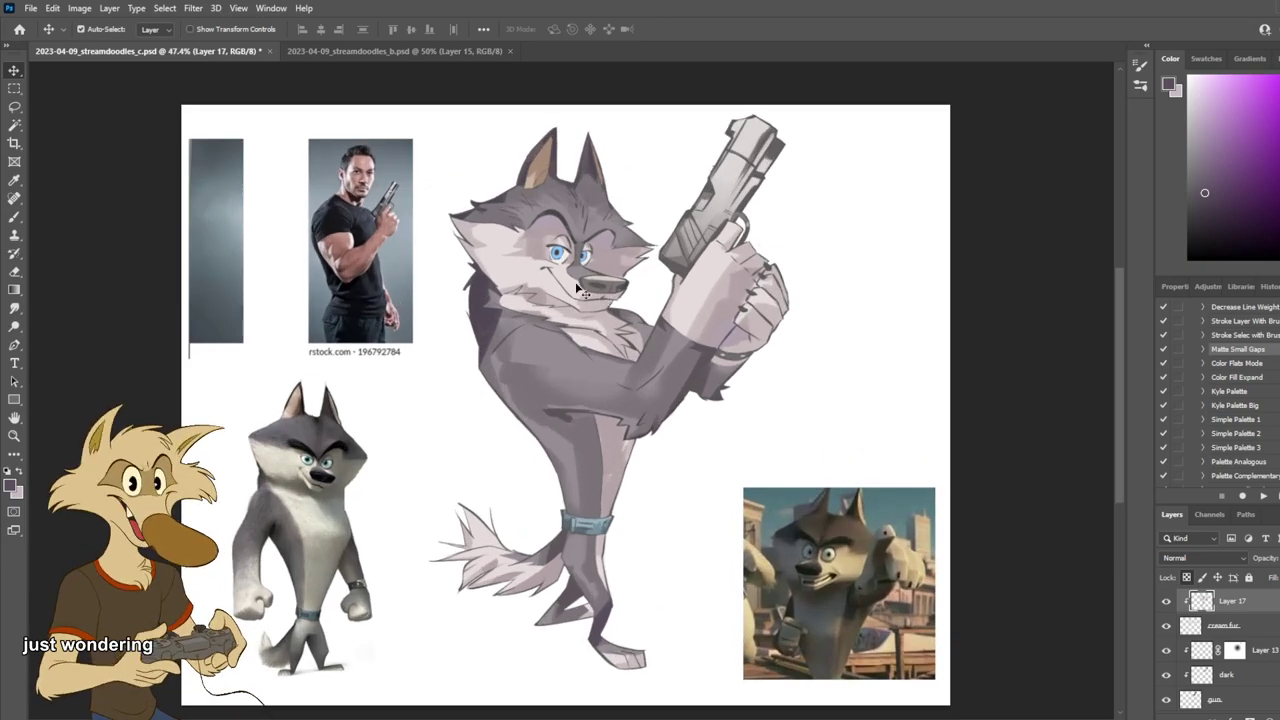
left_click(294, 55)
left_click(164, 56)
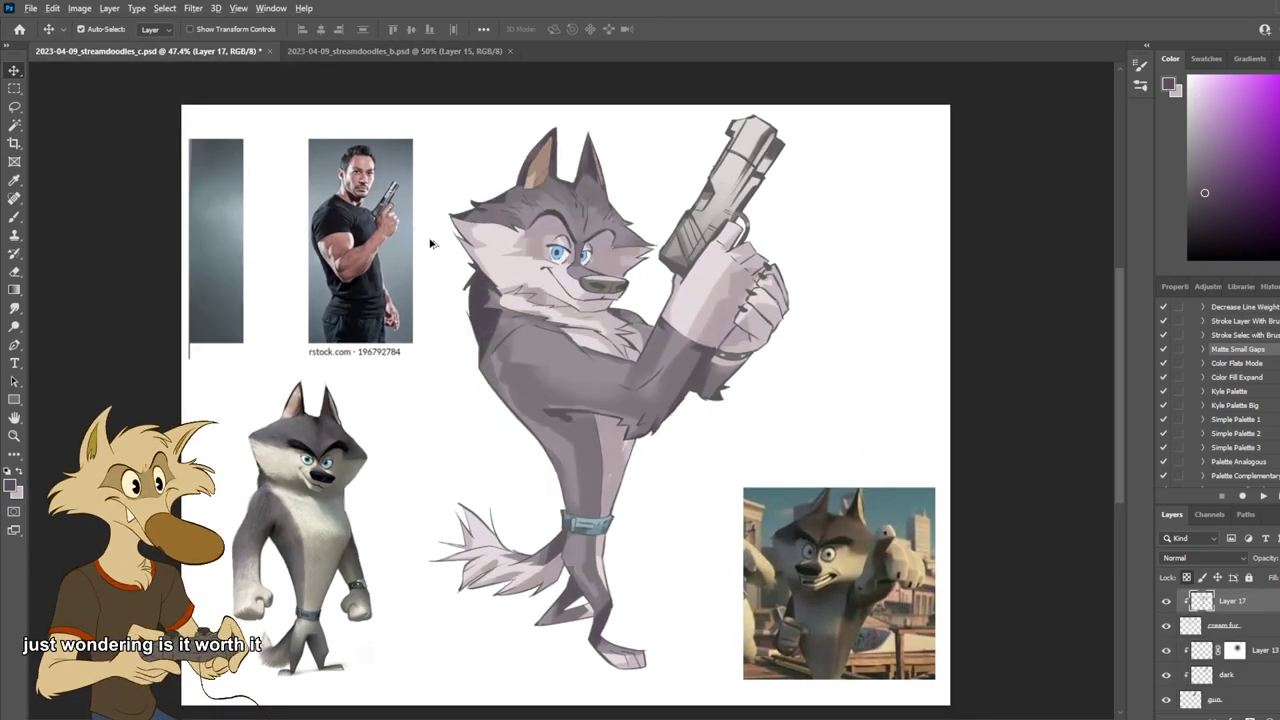
scroll(472, 253, "down", 3)
scroll(545, 293, "up", 4)
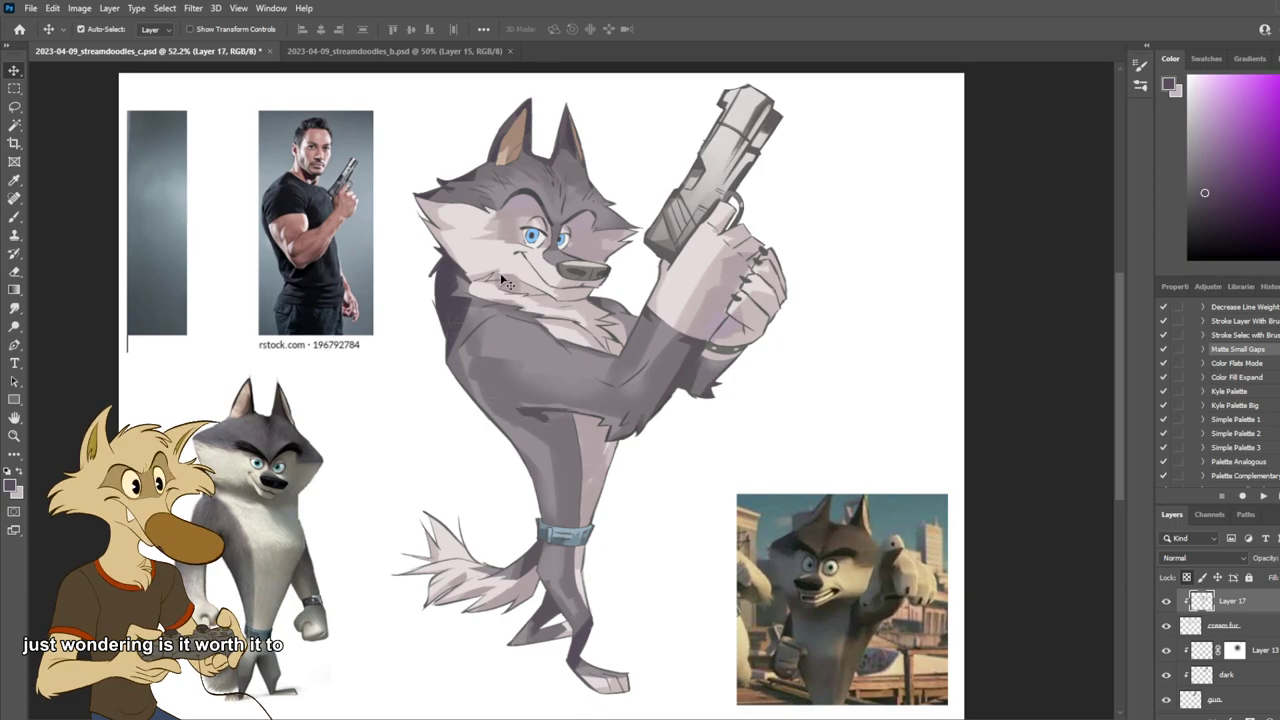
left_click(300, 52)
left_click(156, 55)
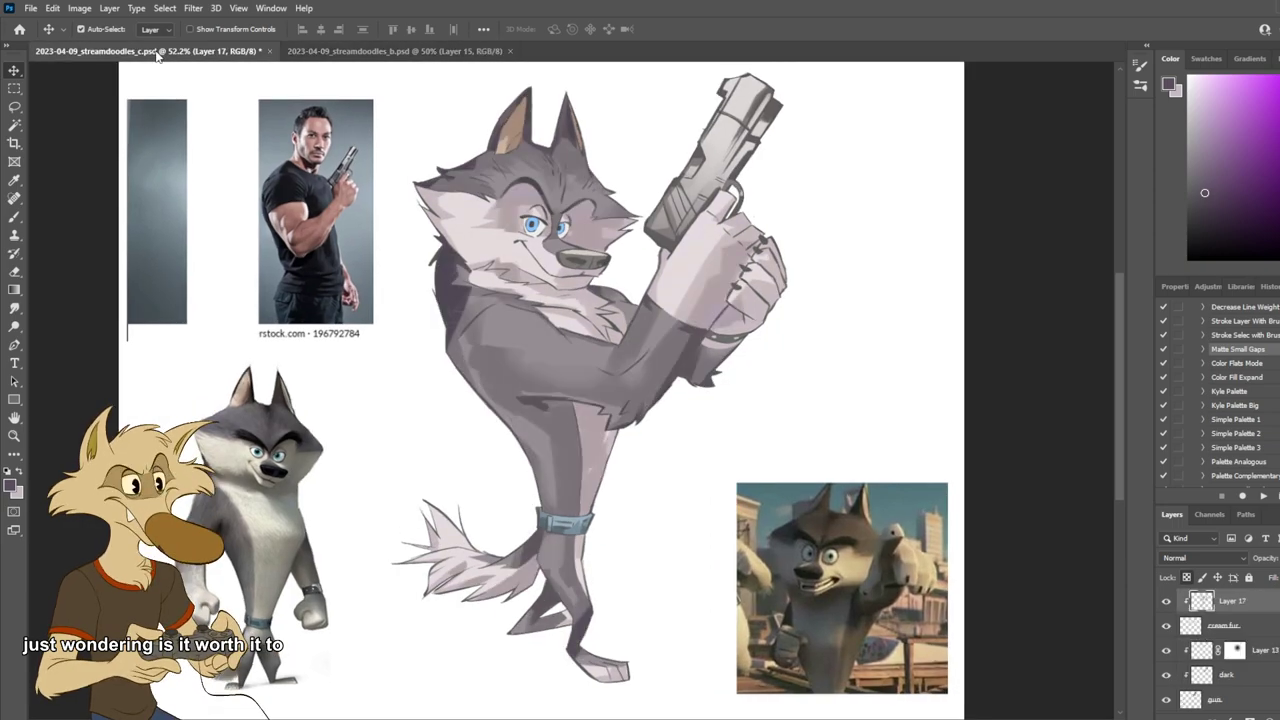
key("ctrl+s")
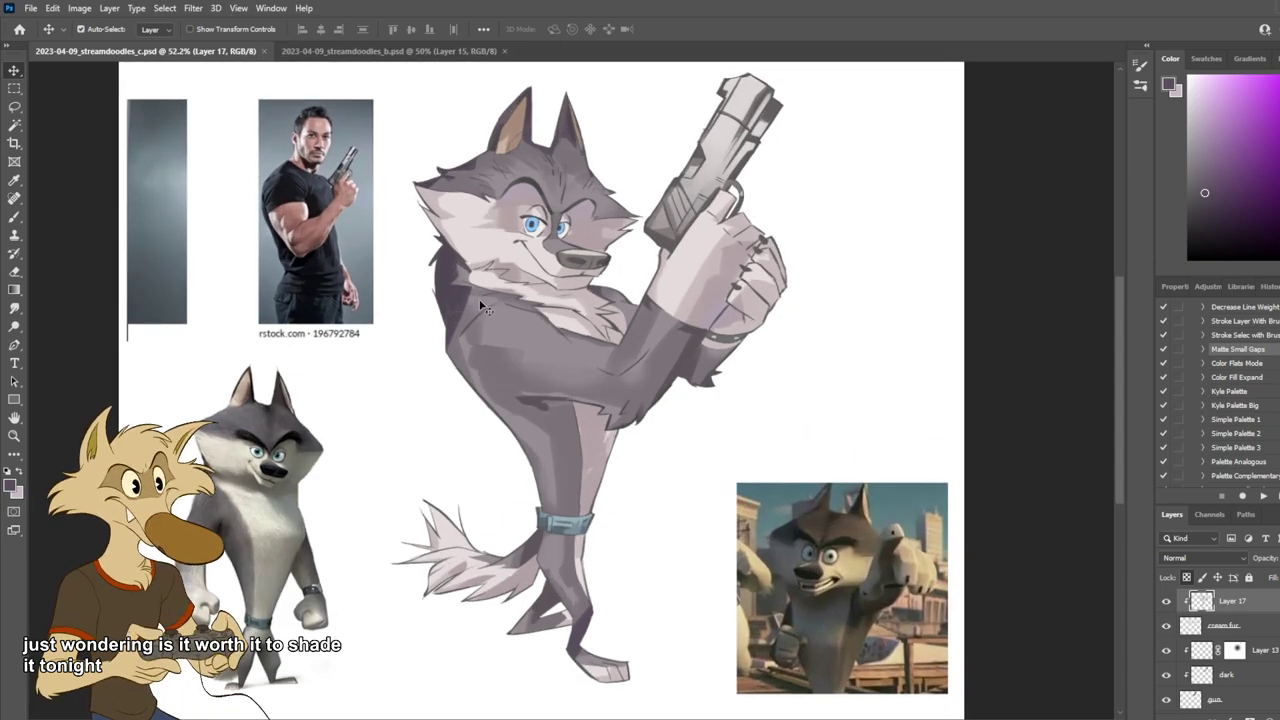
Step: Lighten the dark shadow on the wolf's back behind the shoulder on Layer 15 with sampled fur colour, undoing unwanted strokes
left_click(478, 308)
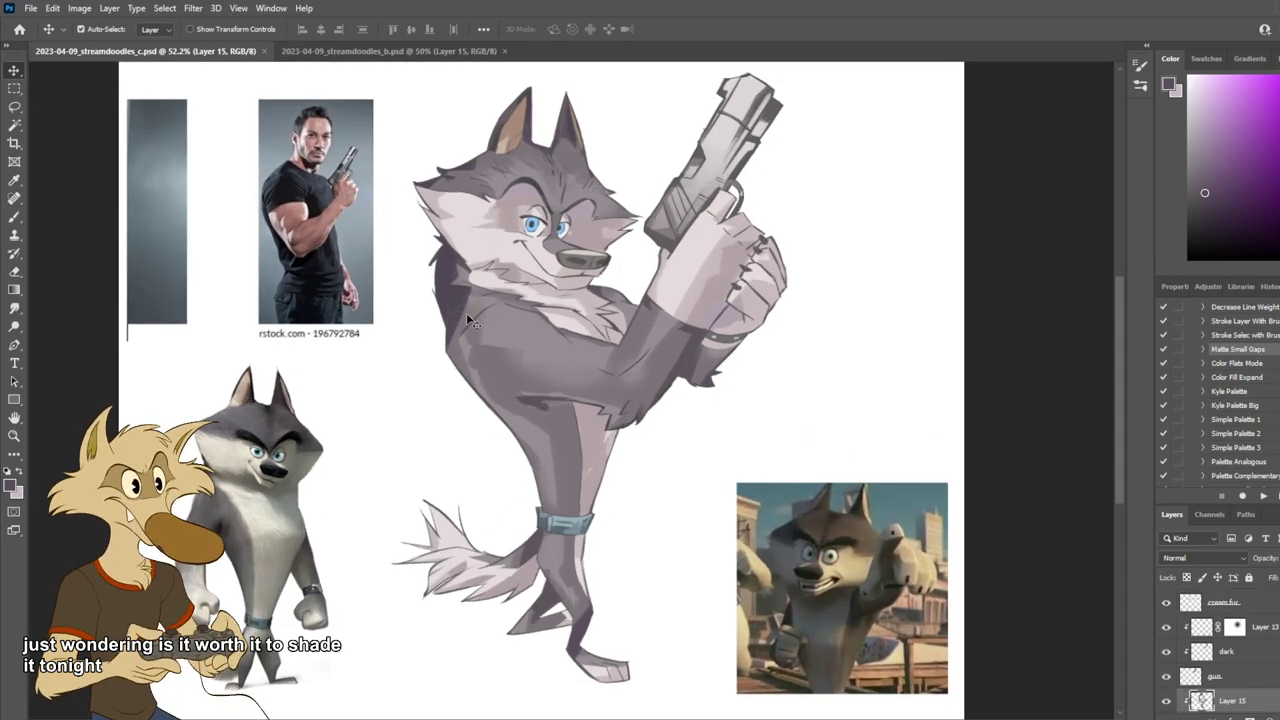
key("b")
left_click(479, 315, "alt")
mouse_move(470, 316)
left_mouse_down()
mouse_move(452, 300)
mouse_move(466, 292)
mouse_move(445, 308)
mouse_move(446, 258)
mouse_move(456, 320)
left_mouse_up()
key("ctrl+z")
key("ctrl+z")
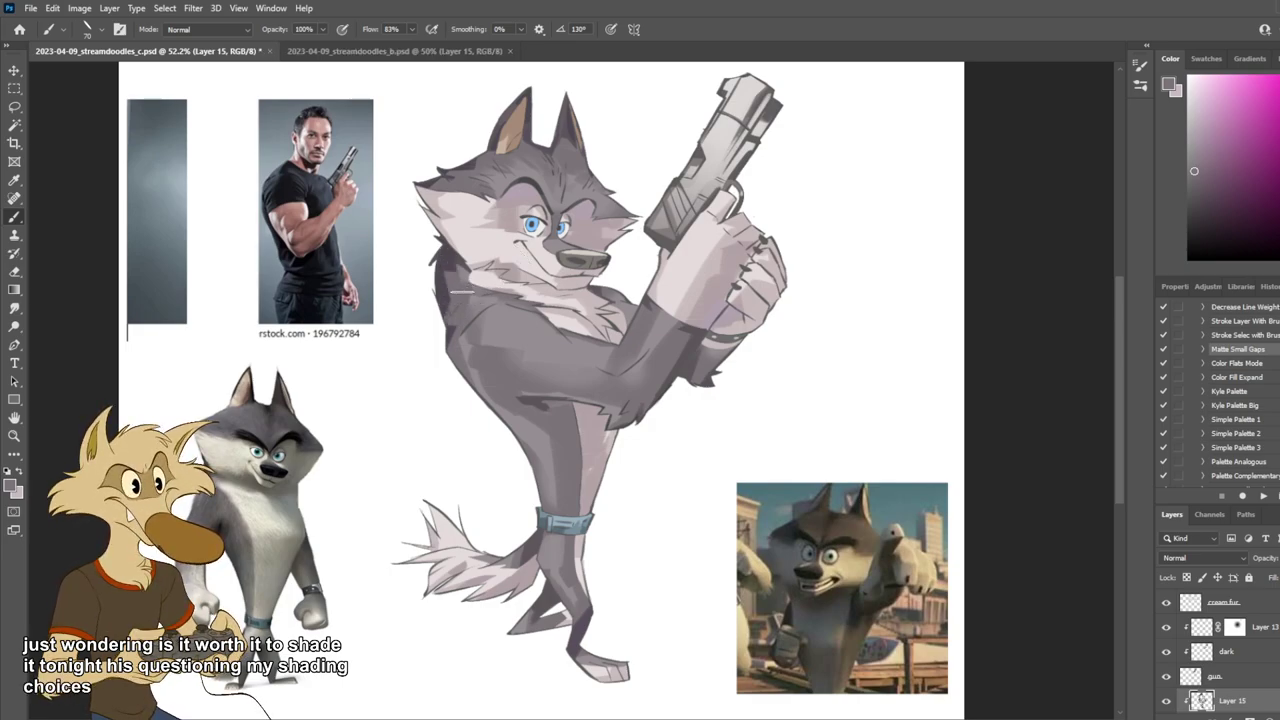
Step: Check the repainted back with the canvas mirrored, and compare the figure against 2023-04-09_streamdoodles_b.psd
key("ctrl+shift+h")
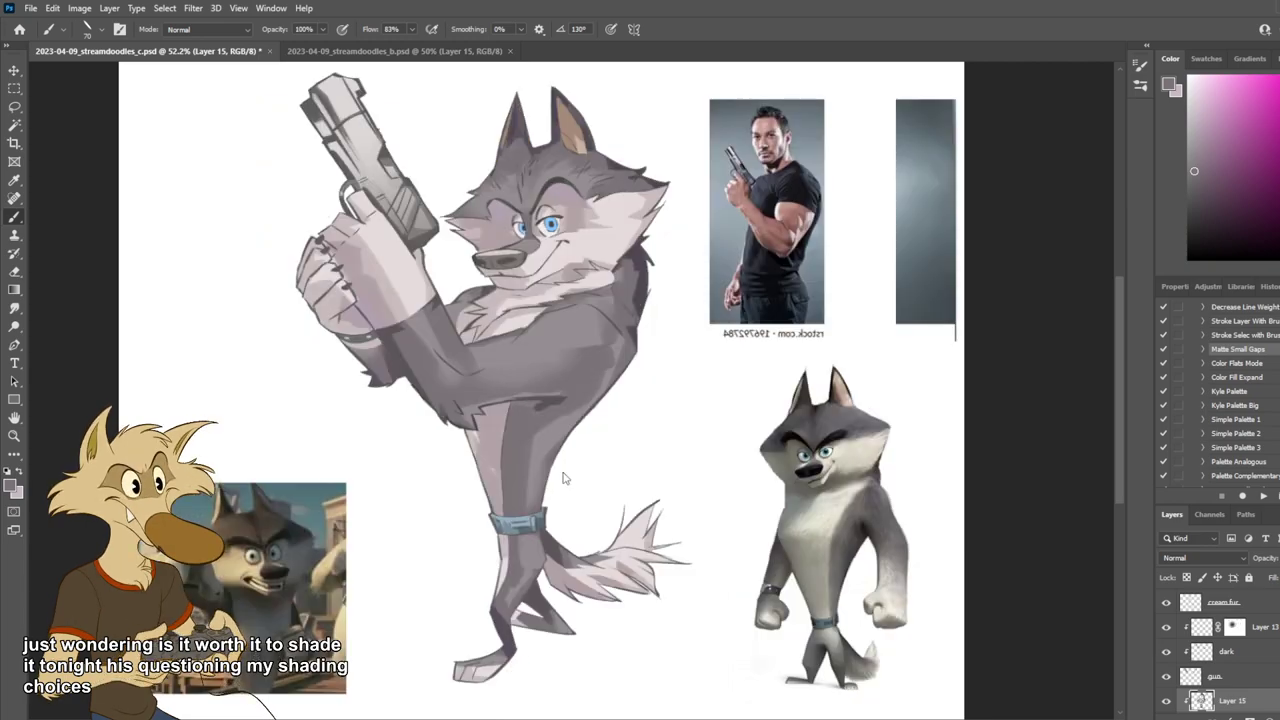
key("ctrl+z")
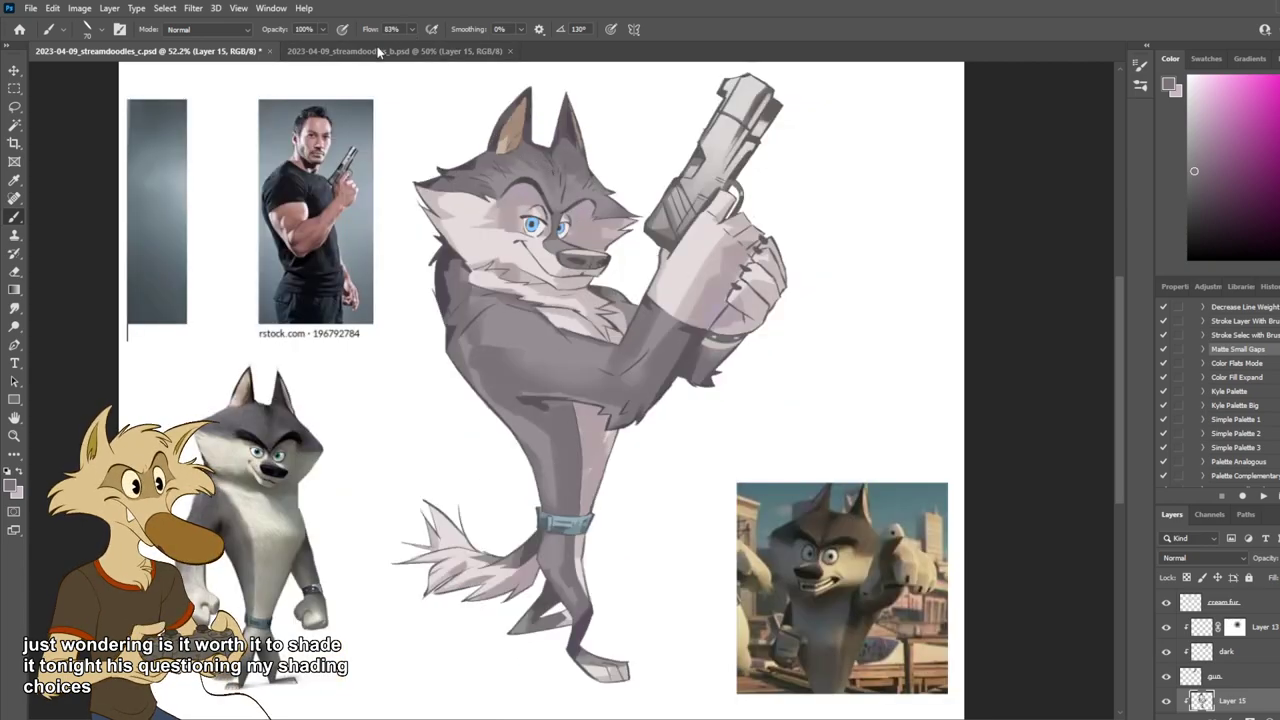
left_click(367, 52)
left_click(116, 51)
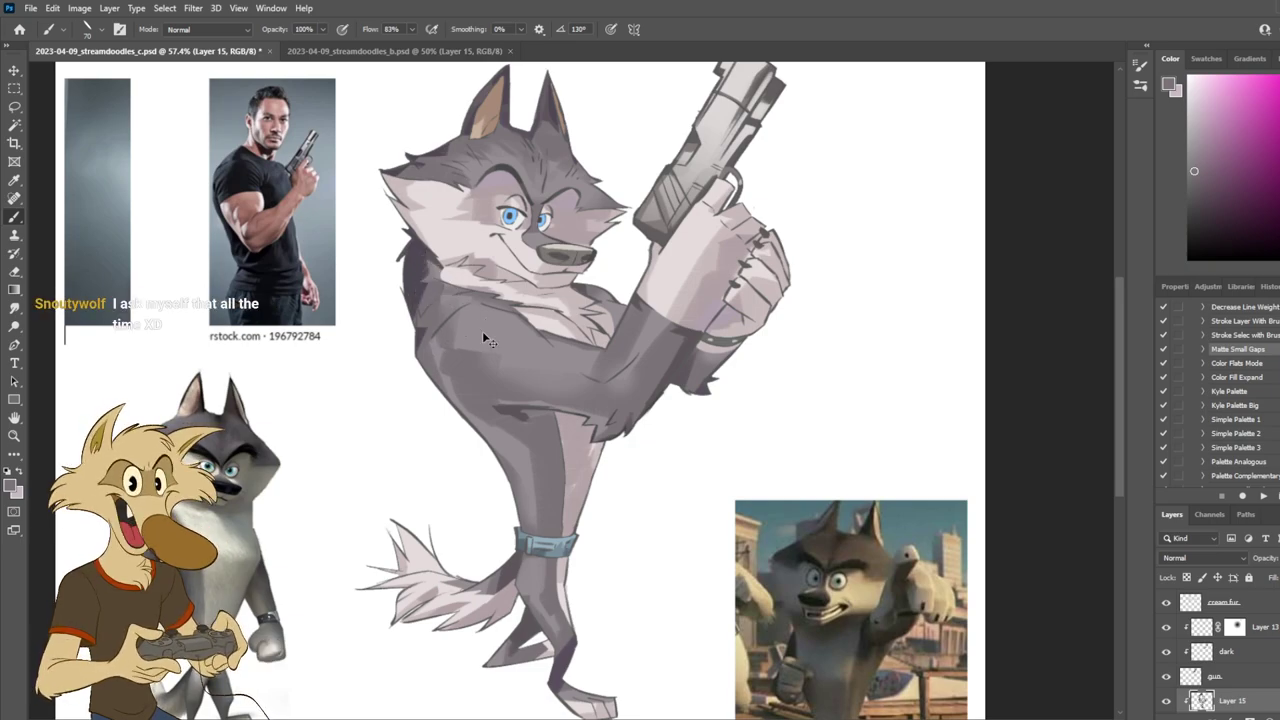
Step: Soften the shading on the wolf's back near the shoulder on Layer 15 with the Smudge tool
scroll(458, 306, "up", 3)
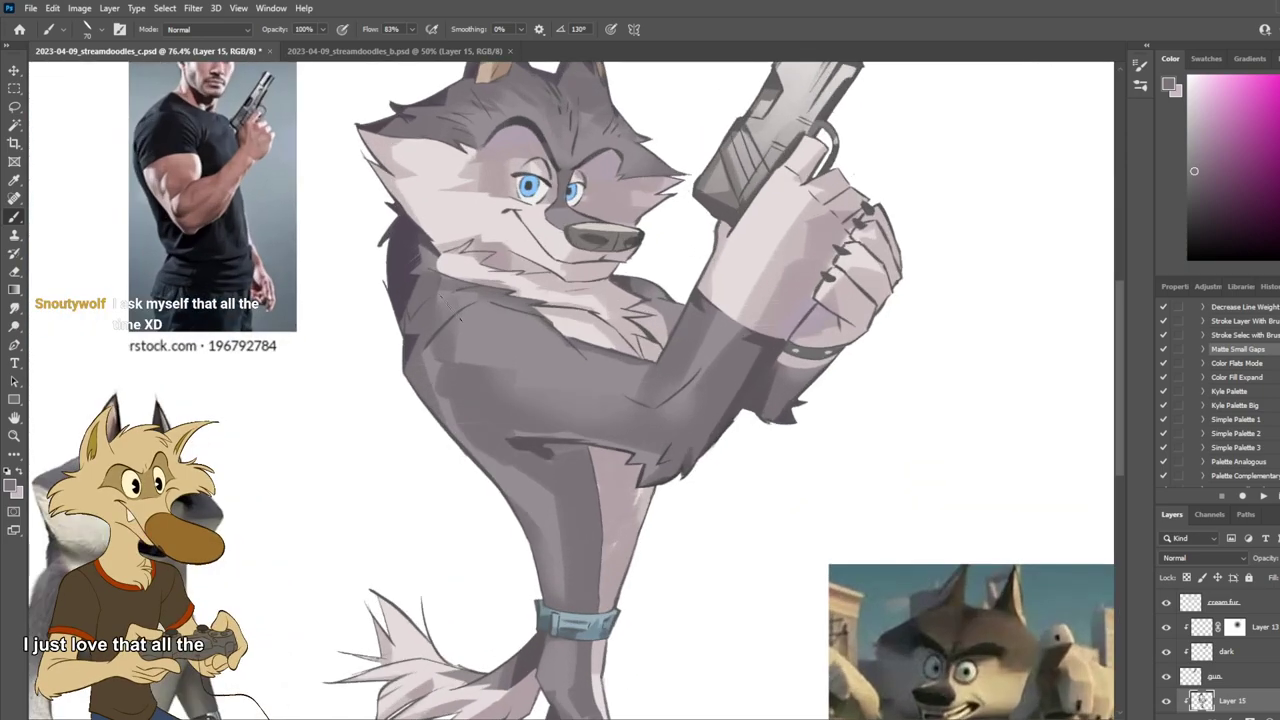
key("g")
left_click(15, 309)
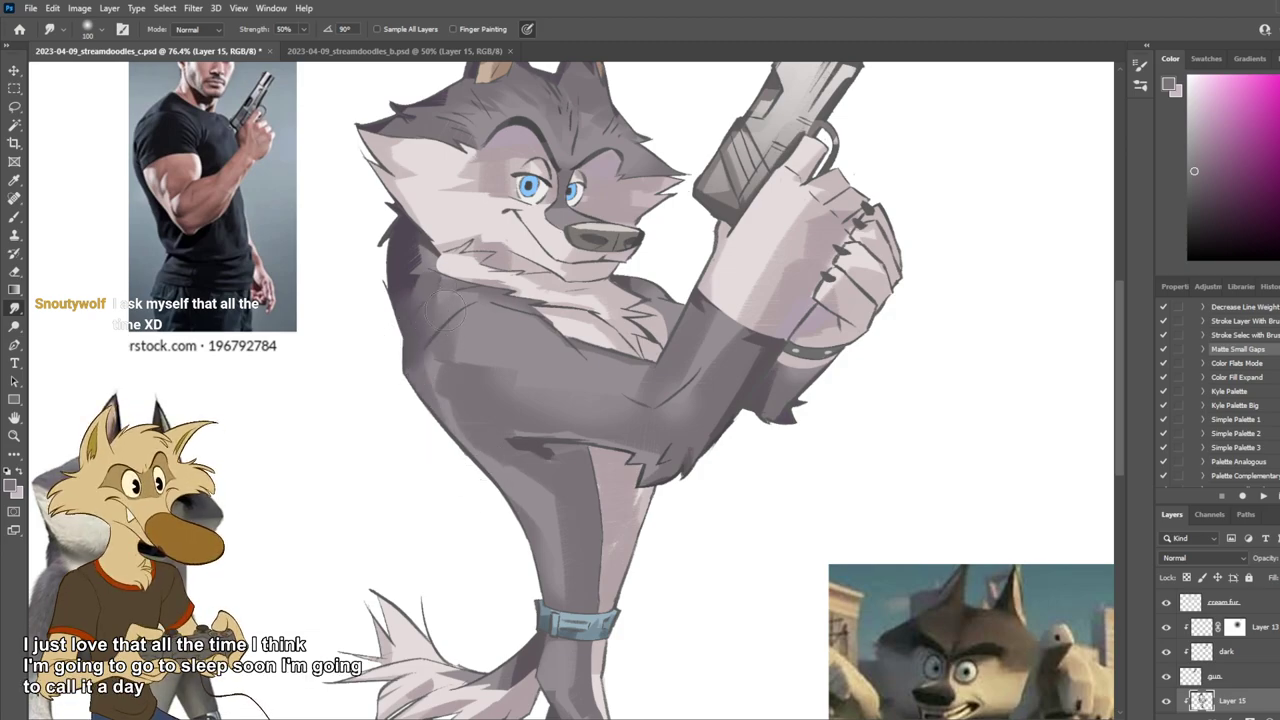
Step: Save 2023-04-09_streamdoodles_c.psd and check the whole figure once more against the earlier streamdoodles_b version
scroll(524, 282, "down", 4)
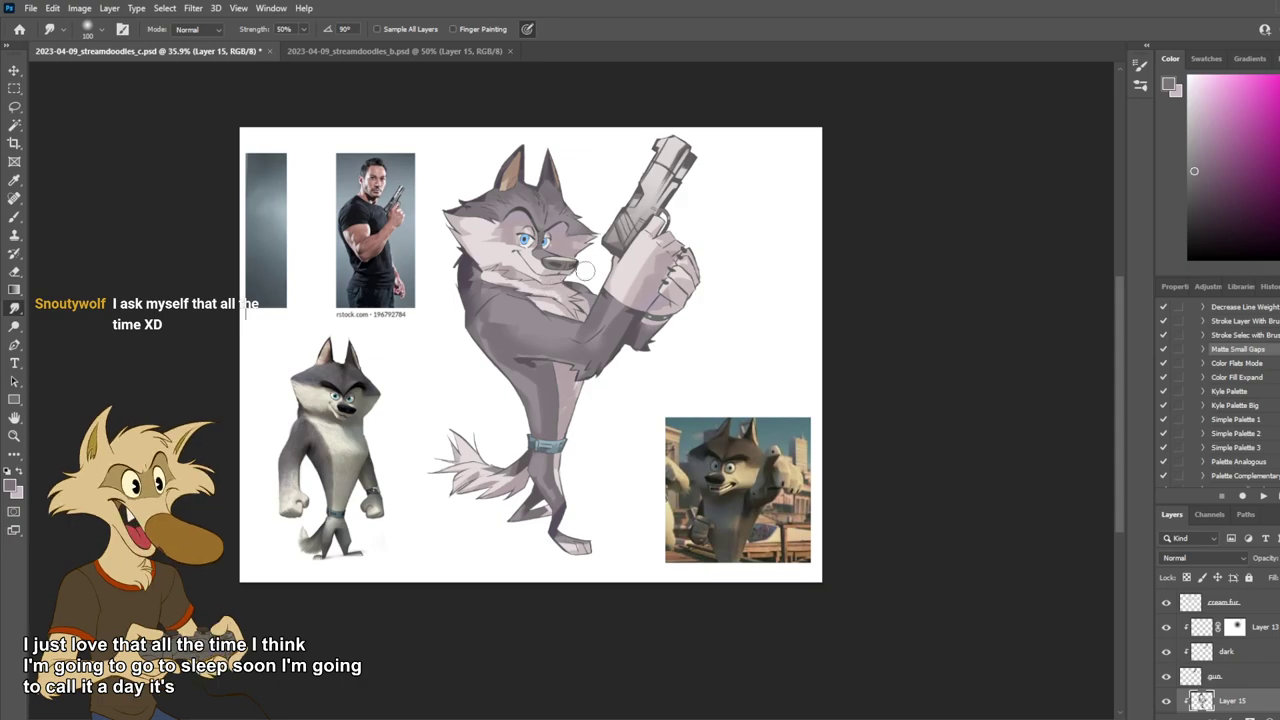
scroll(587, 273, "up", 3)
scroll(587, 270, "down", 5)
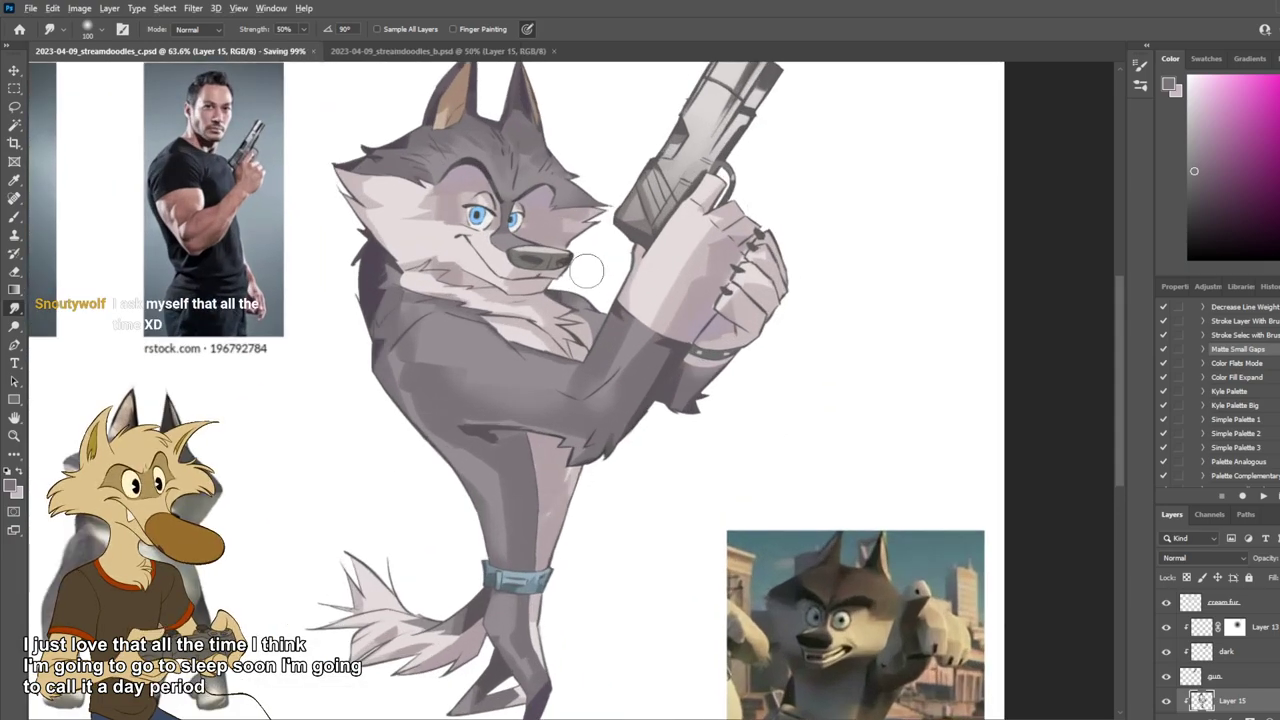
scroll(590, 280, "up", 3)
scroll(590, 280, "up", 1)
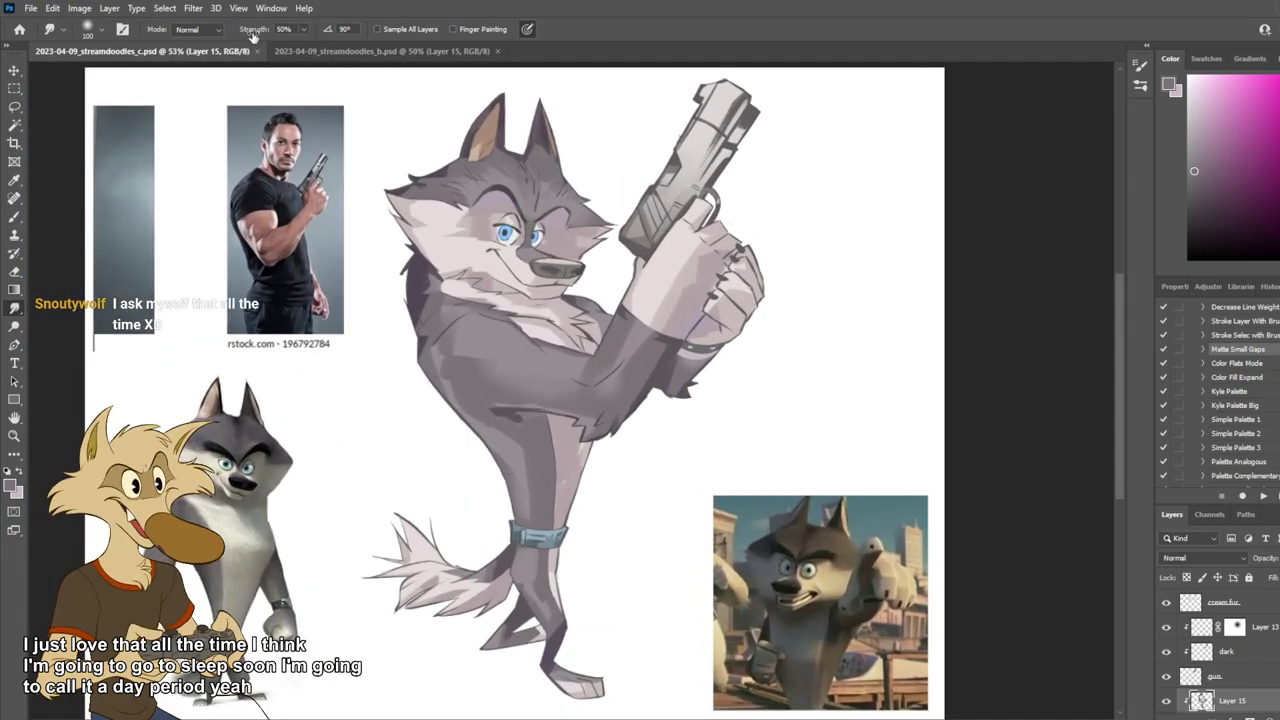
left_click(337, 50)
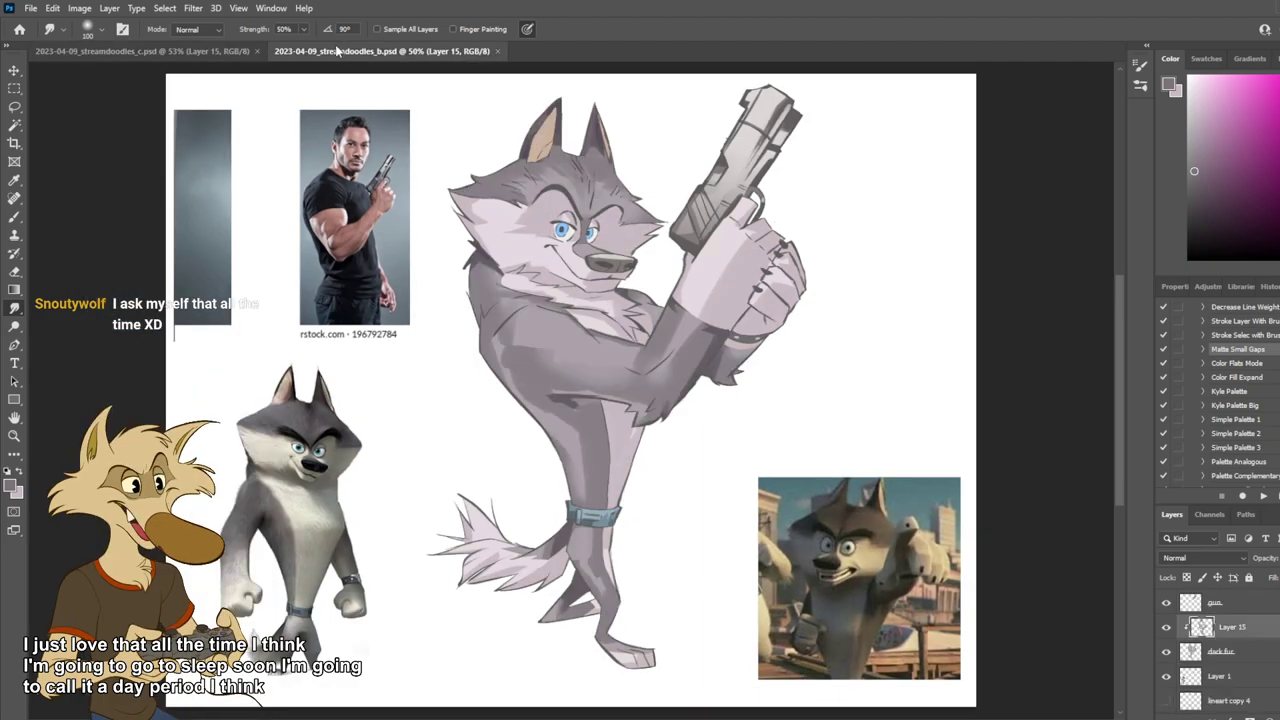
left_click(194, 46)
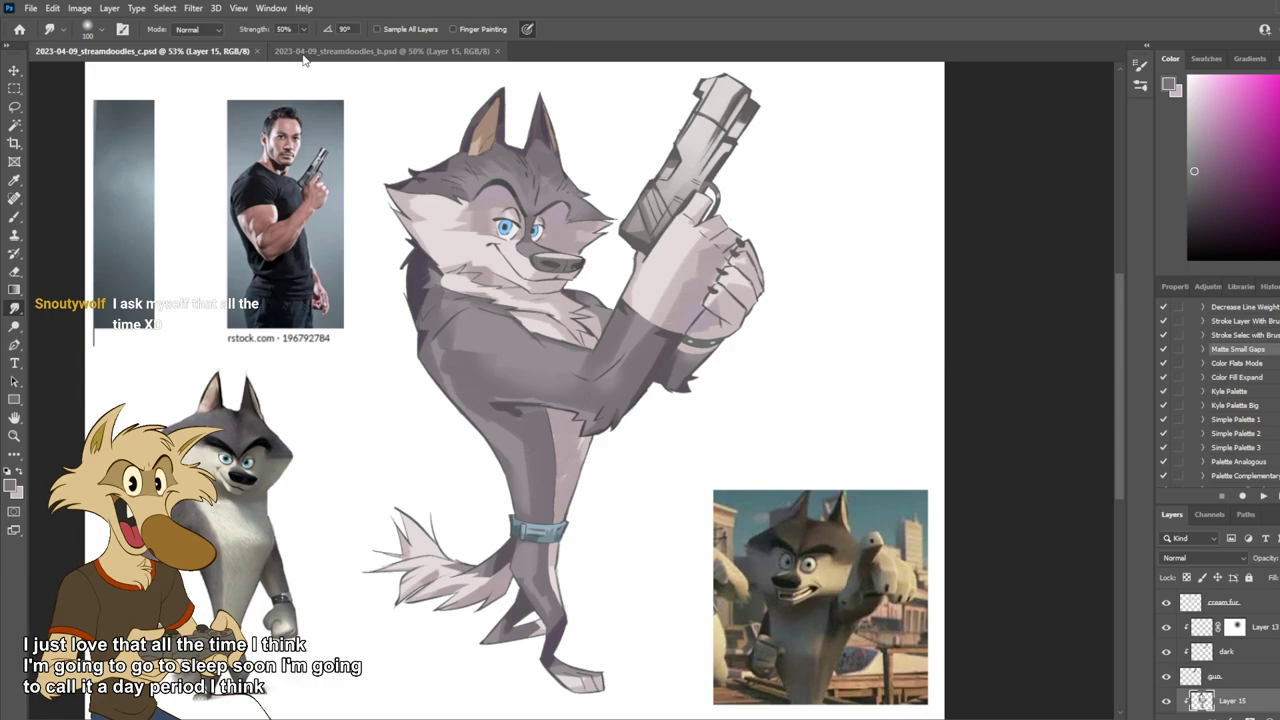
Step: Compare the wolf's colours in 2023-04-09_streamdoodles_c.psd with those in 2023-04-09_streamdoodles_b.psd, switching back and forth between the two documents
left_click(306, 55)
left_click(182, 55)
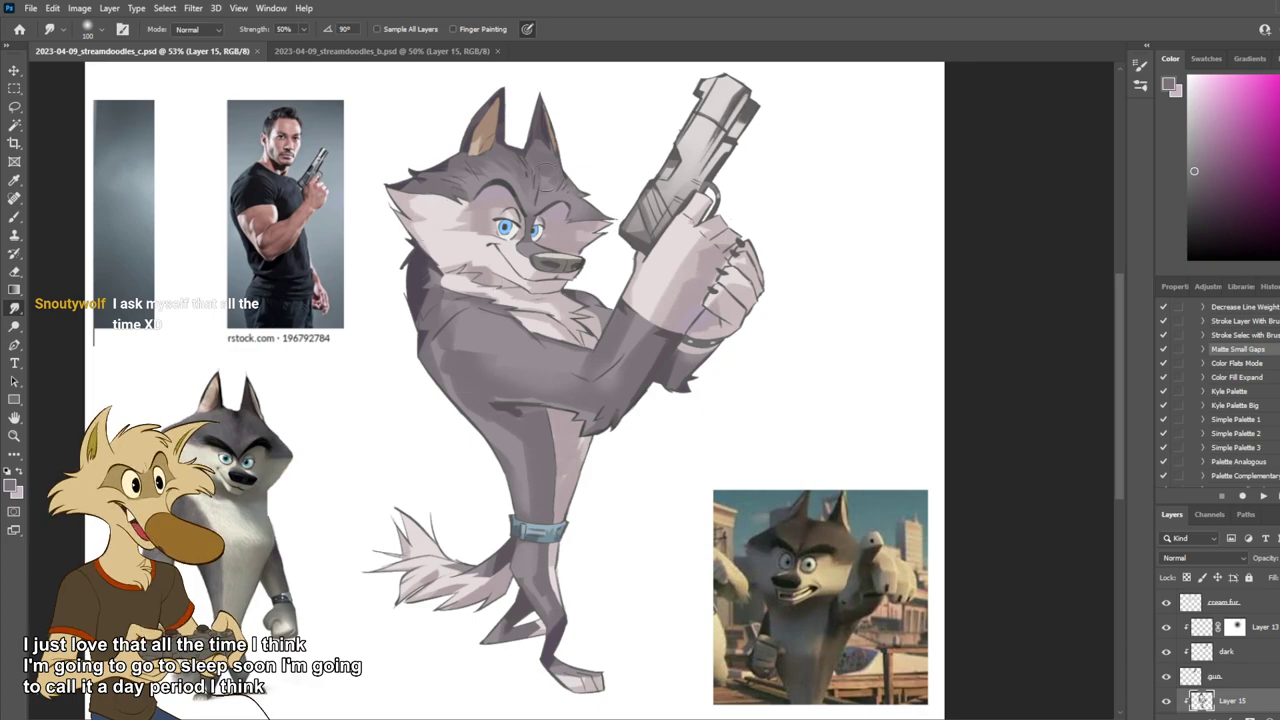
left_click(336, 52)
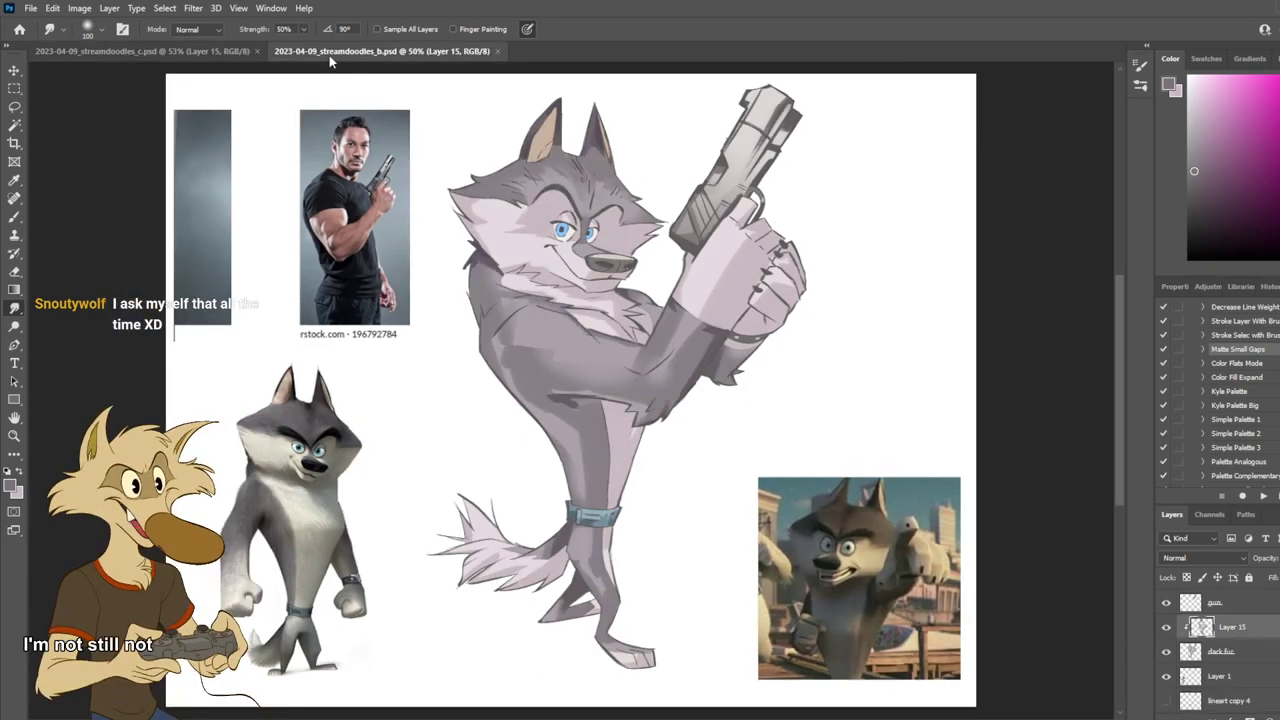
left_click(177, 51)
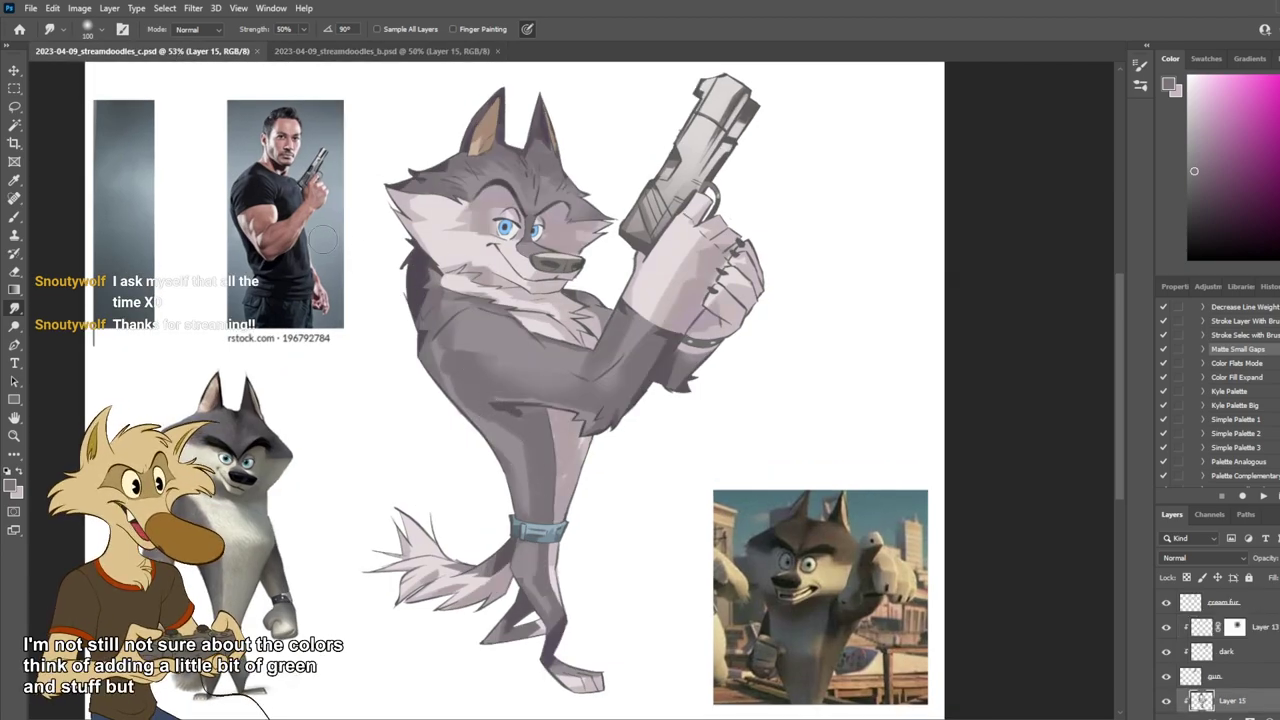
Step: Close 2023-04-09_streamdoodles_b.psd and 2023-04-09_streamdoodles_c.psd
left_click(385, 52)
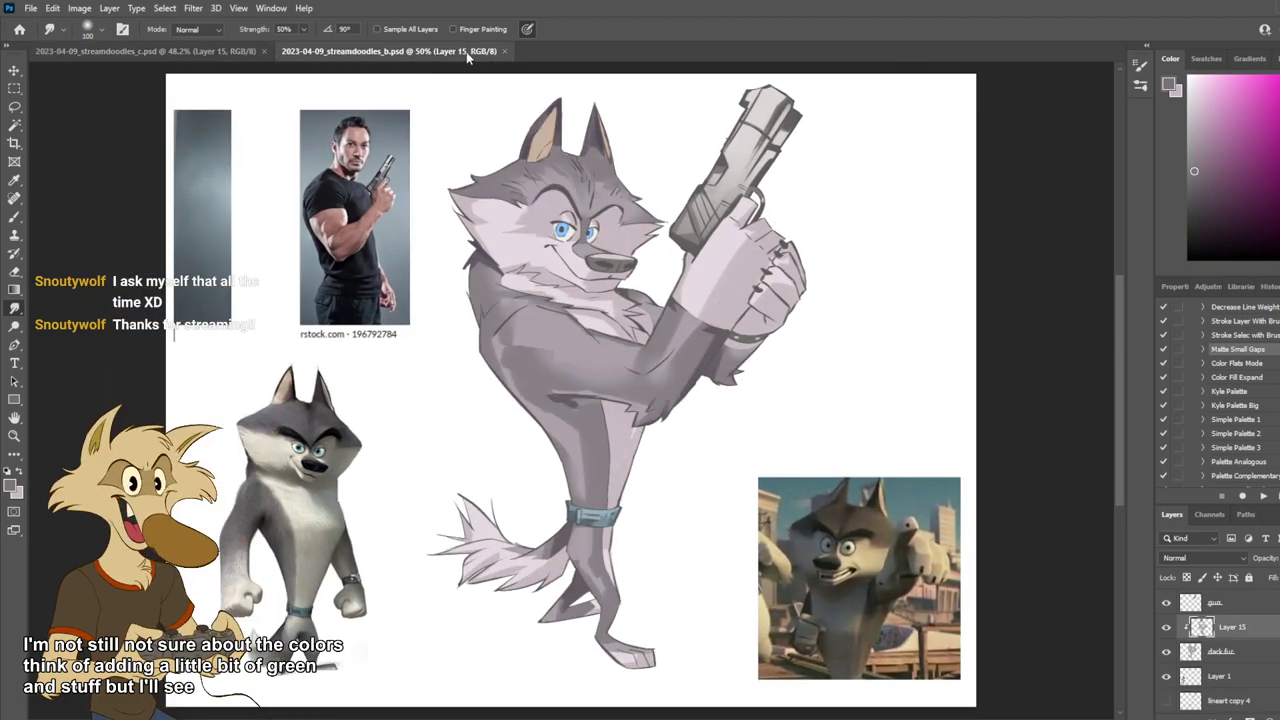
left_click(505, 51)
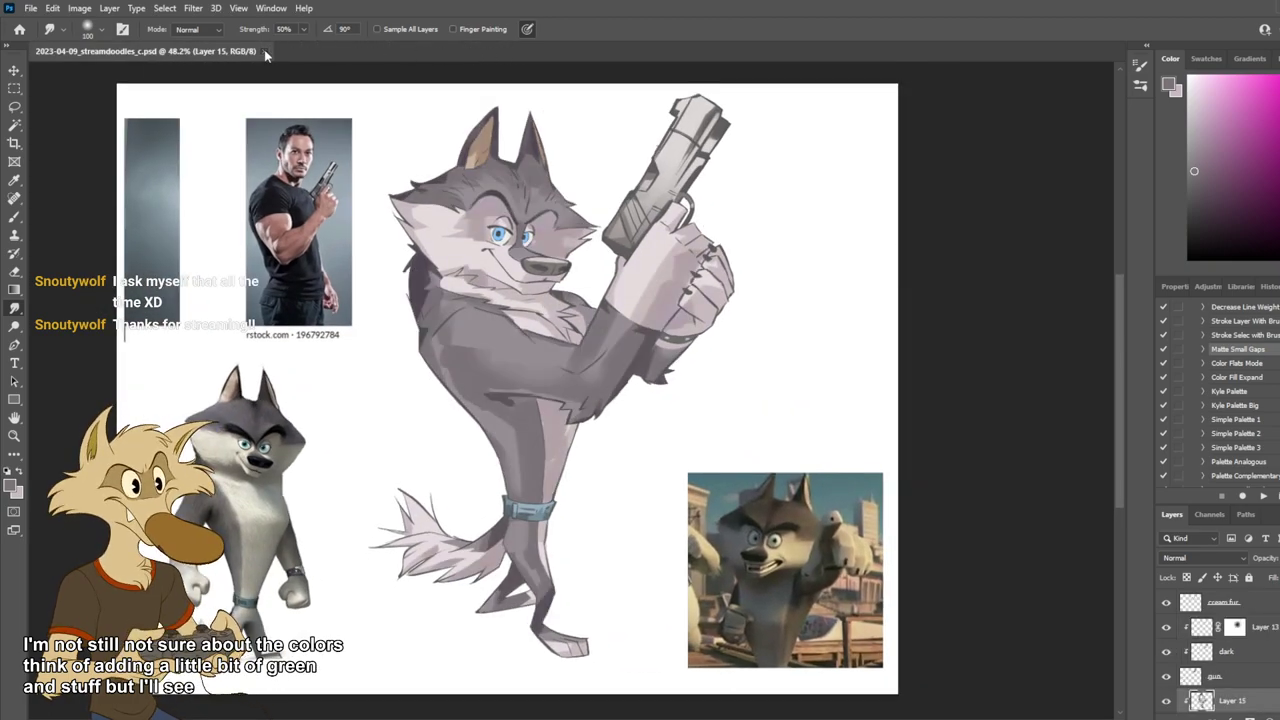
left_click(262, 51)
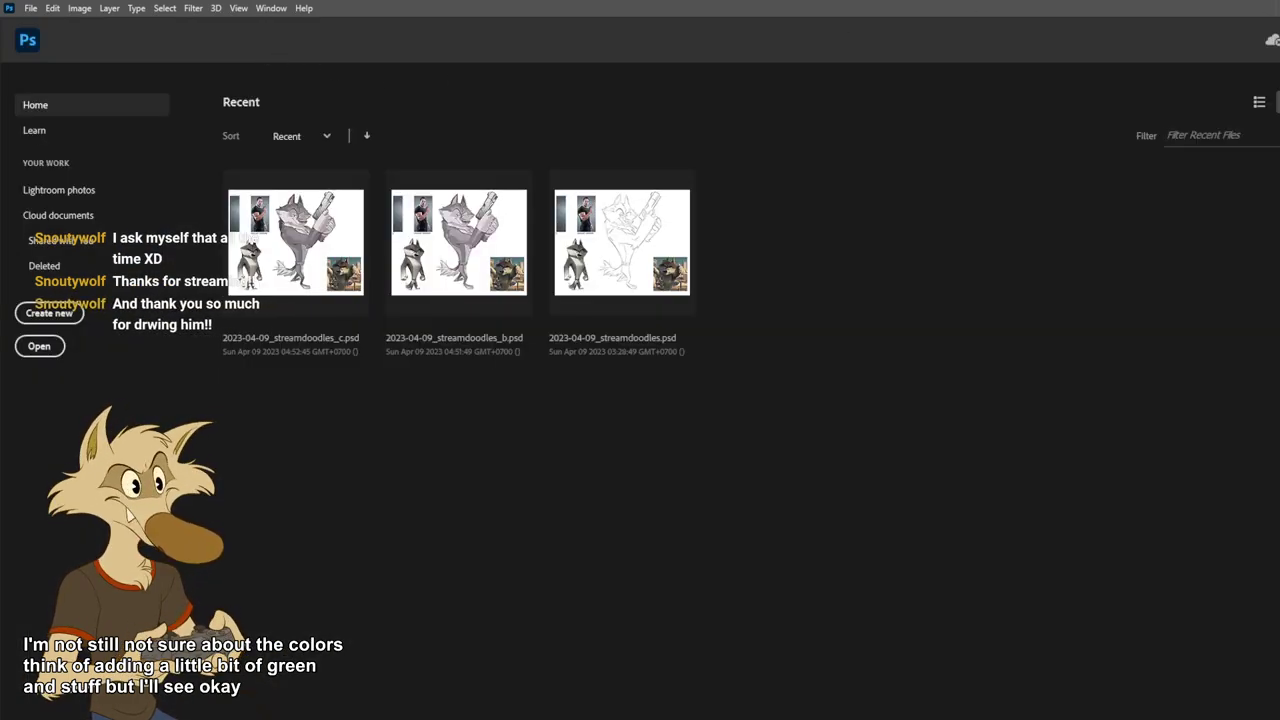